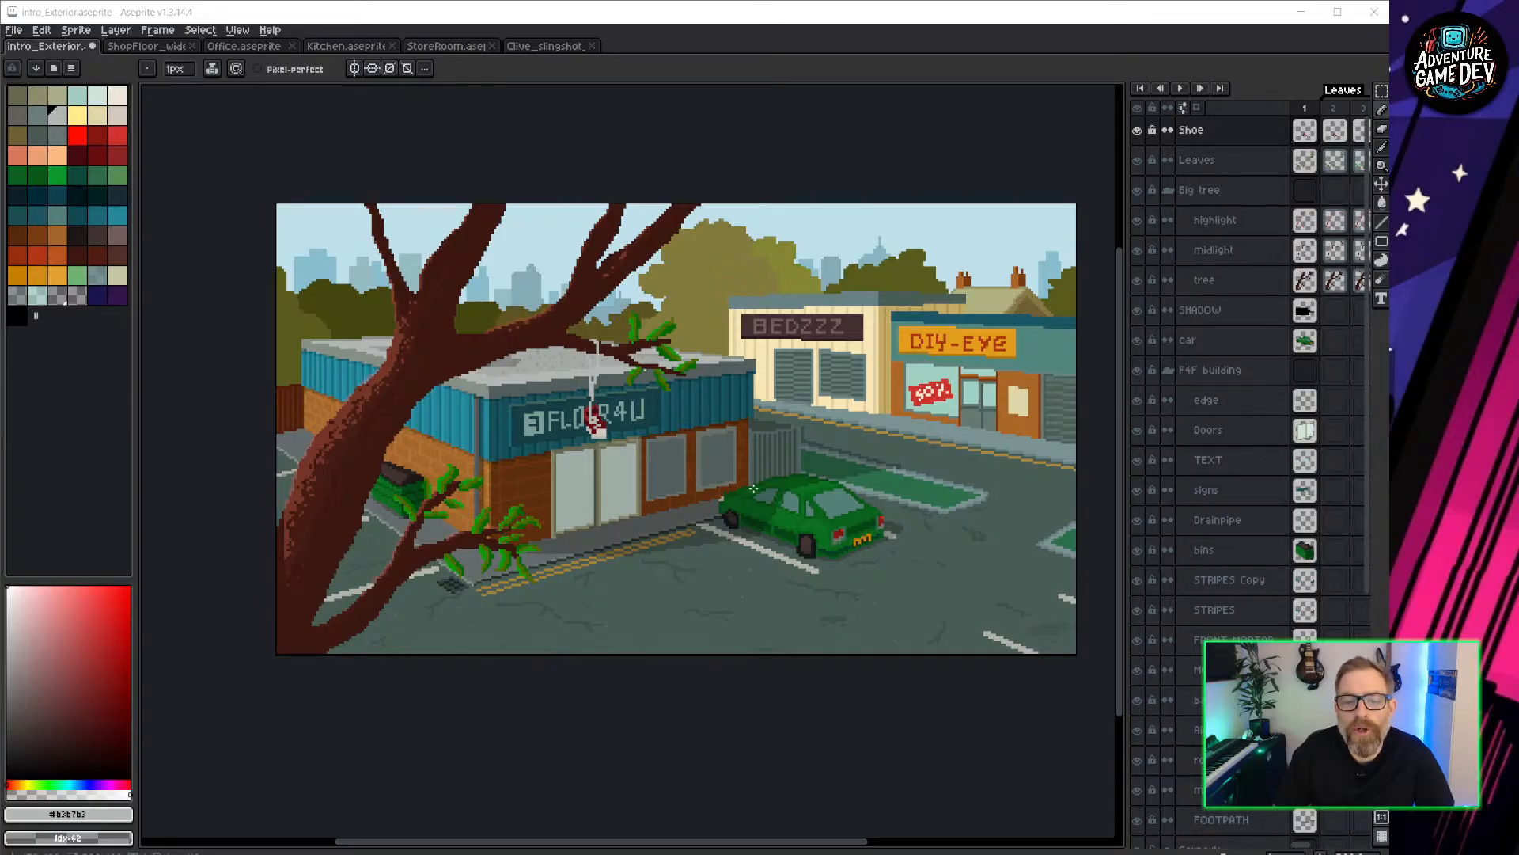
# Examine the exterior scene artwork from the tree and flooring shop across to the BEDZZZ and DIY-EYE stores and the car park.
pyautogui.scroll(1, 517, 316)
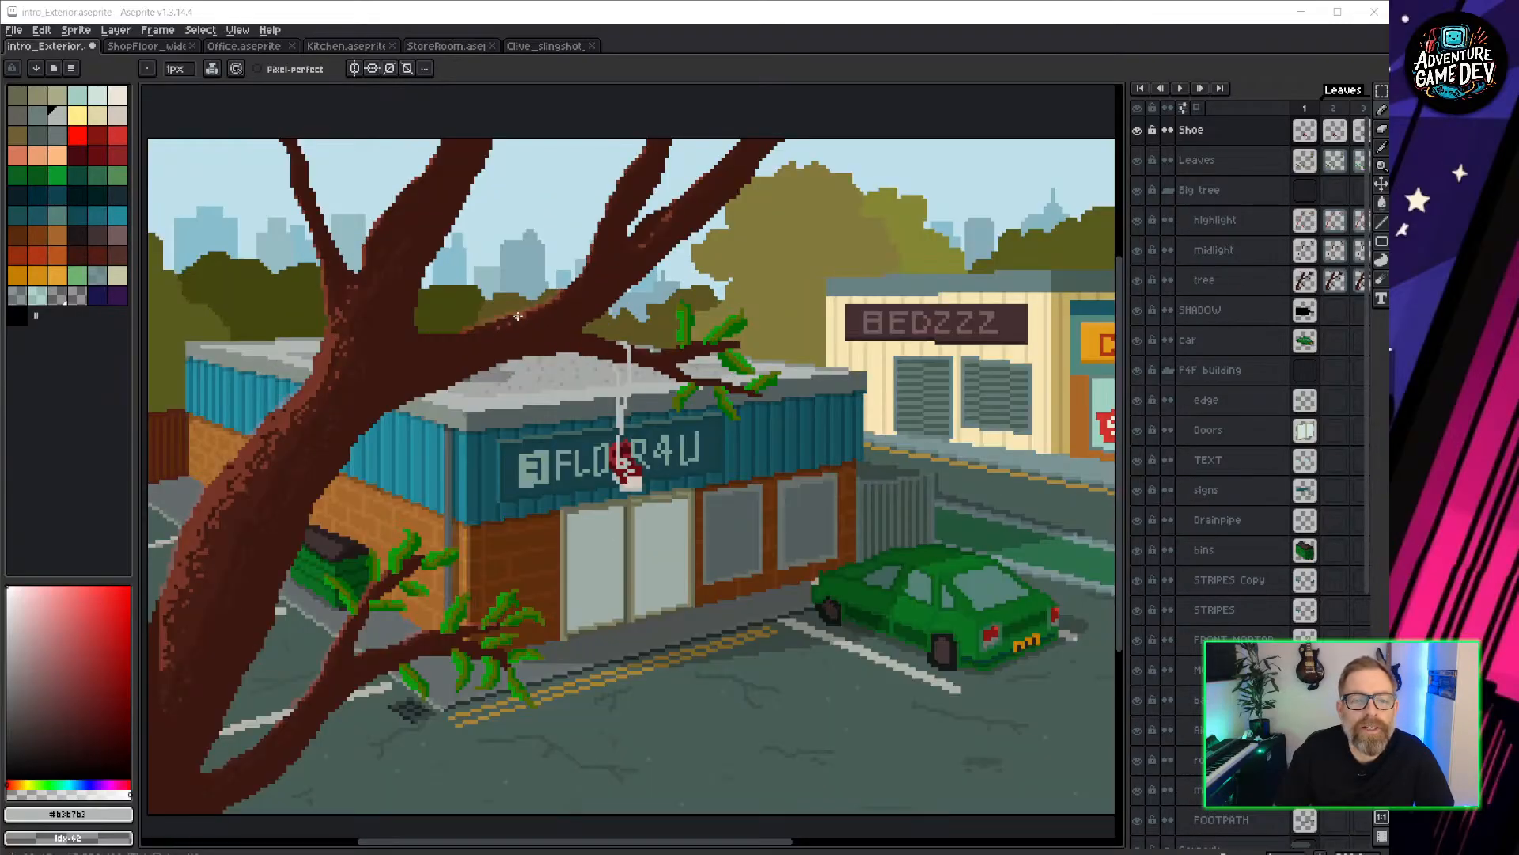
pyautogui.moveTo(518, 316); pyautogui.dragTo(513, 409, button='middle')
pyautogui.scroll(1, 701, 358)
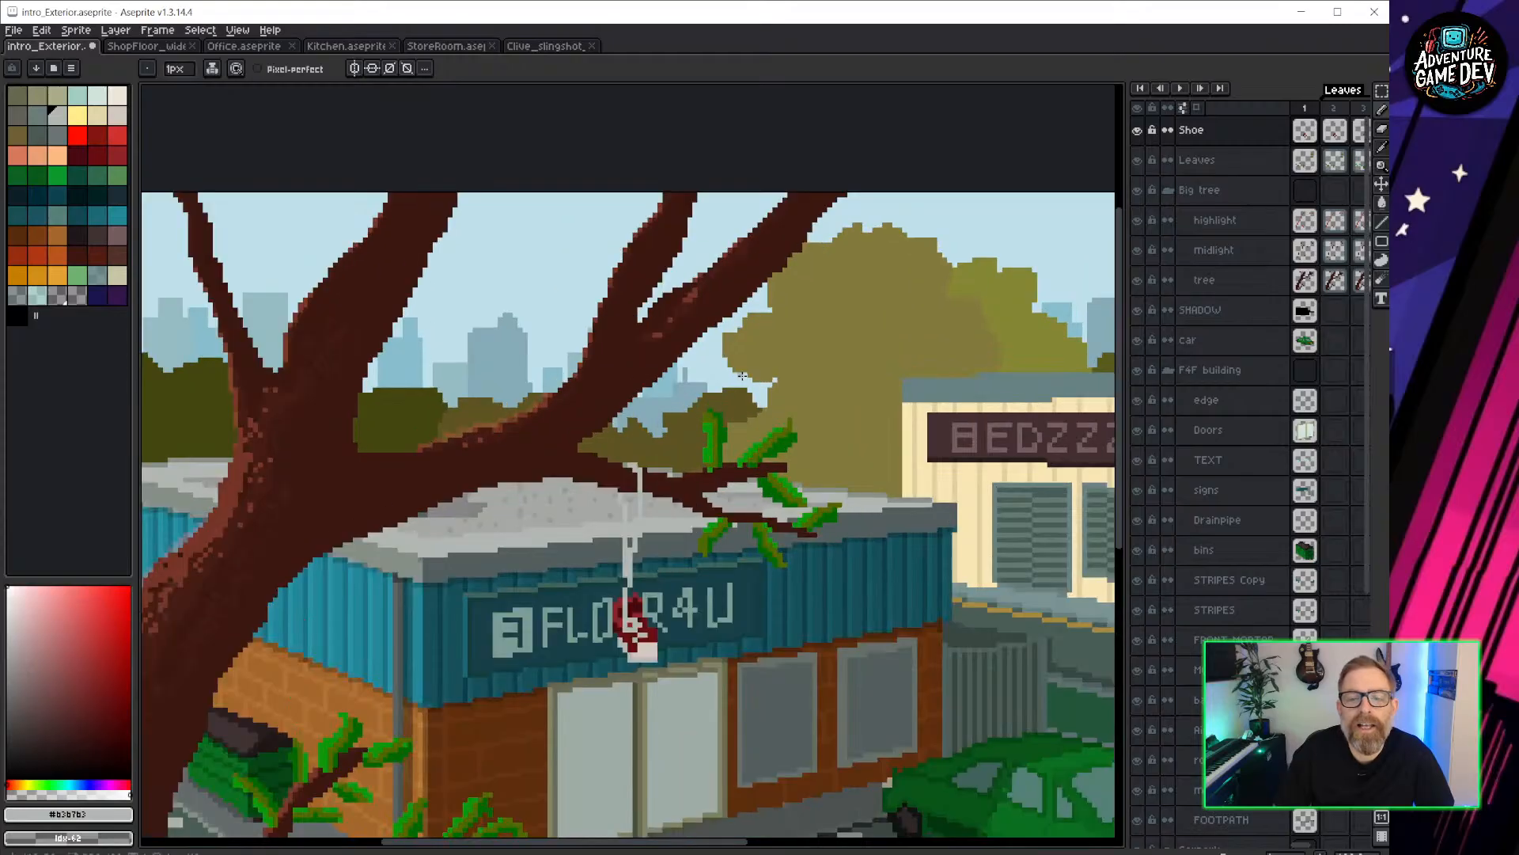
pyautogui.moveTo(1099, 414); pyautogui.dragTo(581, 460, button='middle')
pyautogui.moveTo(805, 474); pyautogui.dragTo(758, 373, button='middle')
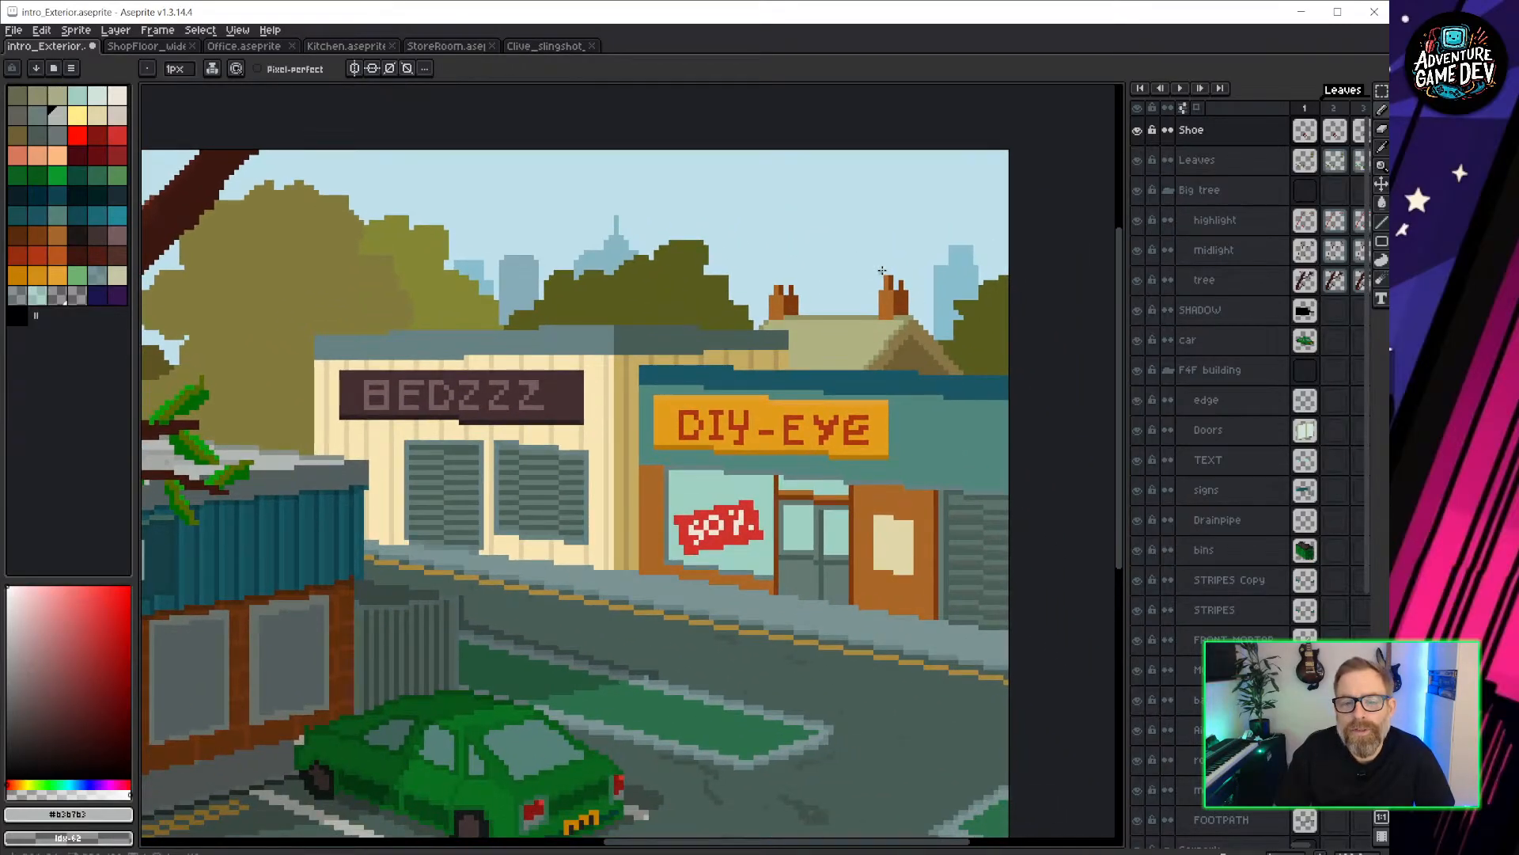
pyautogui.moveTo(678, 482); pyautogui.dragTo(837, 328, button='middle')
pyautogui.scroll(-1, 865, 409)
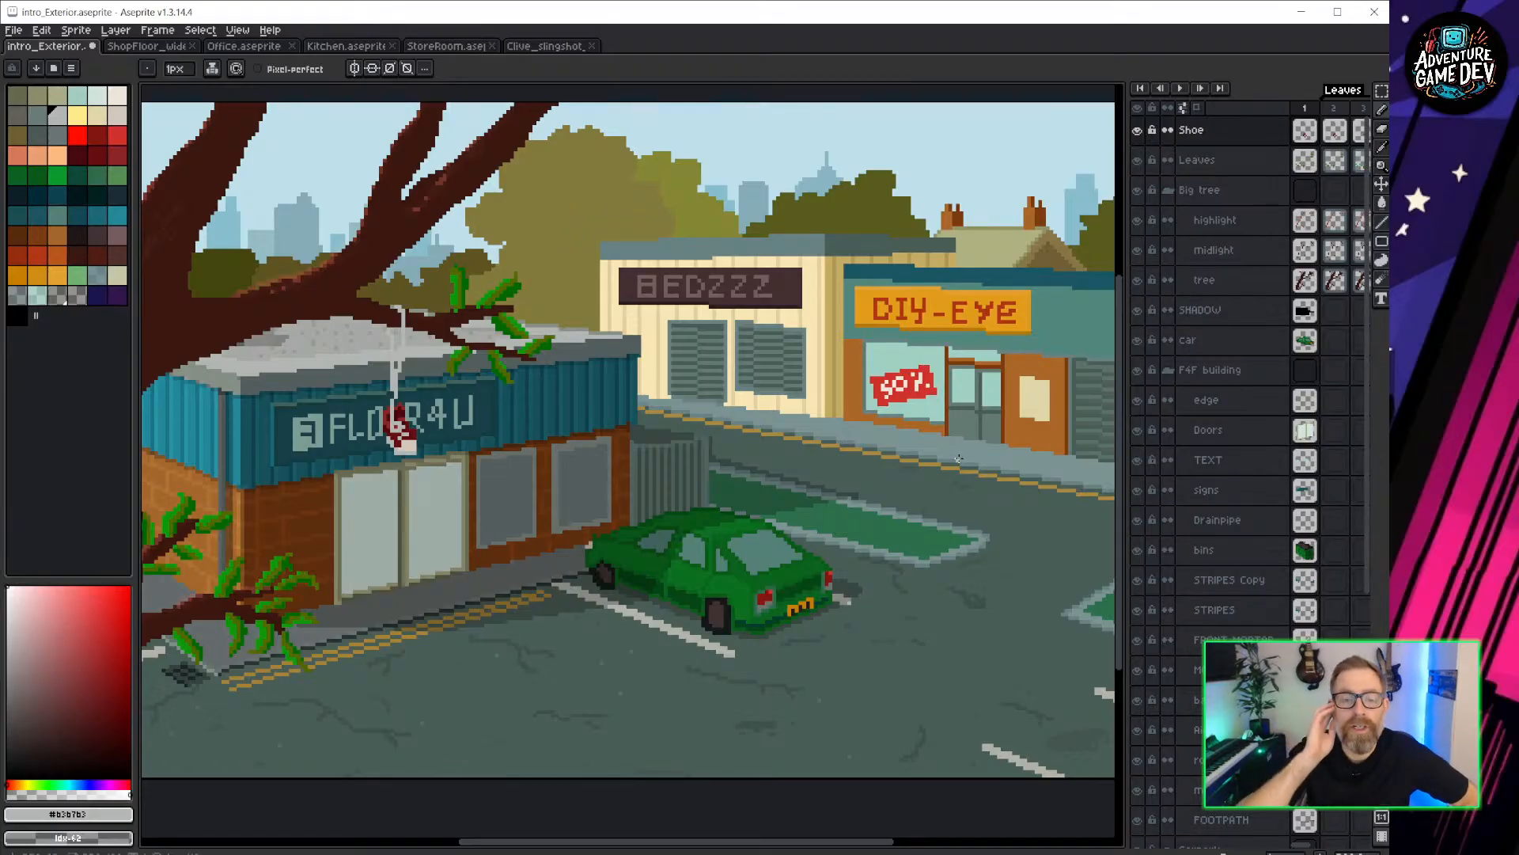
pyautogui.moveTo(432, 465); pyautogui.dragTo(380, 496, button='middle')
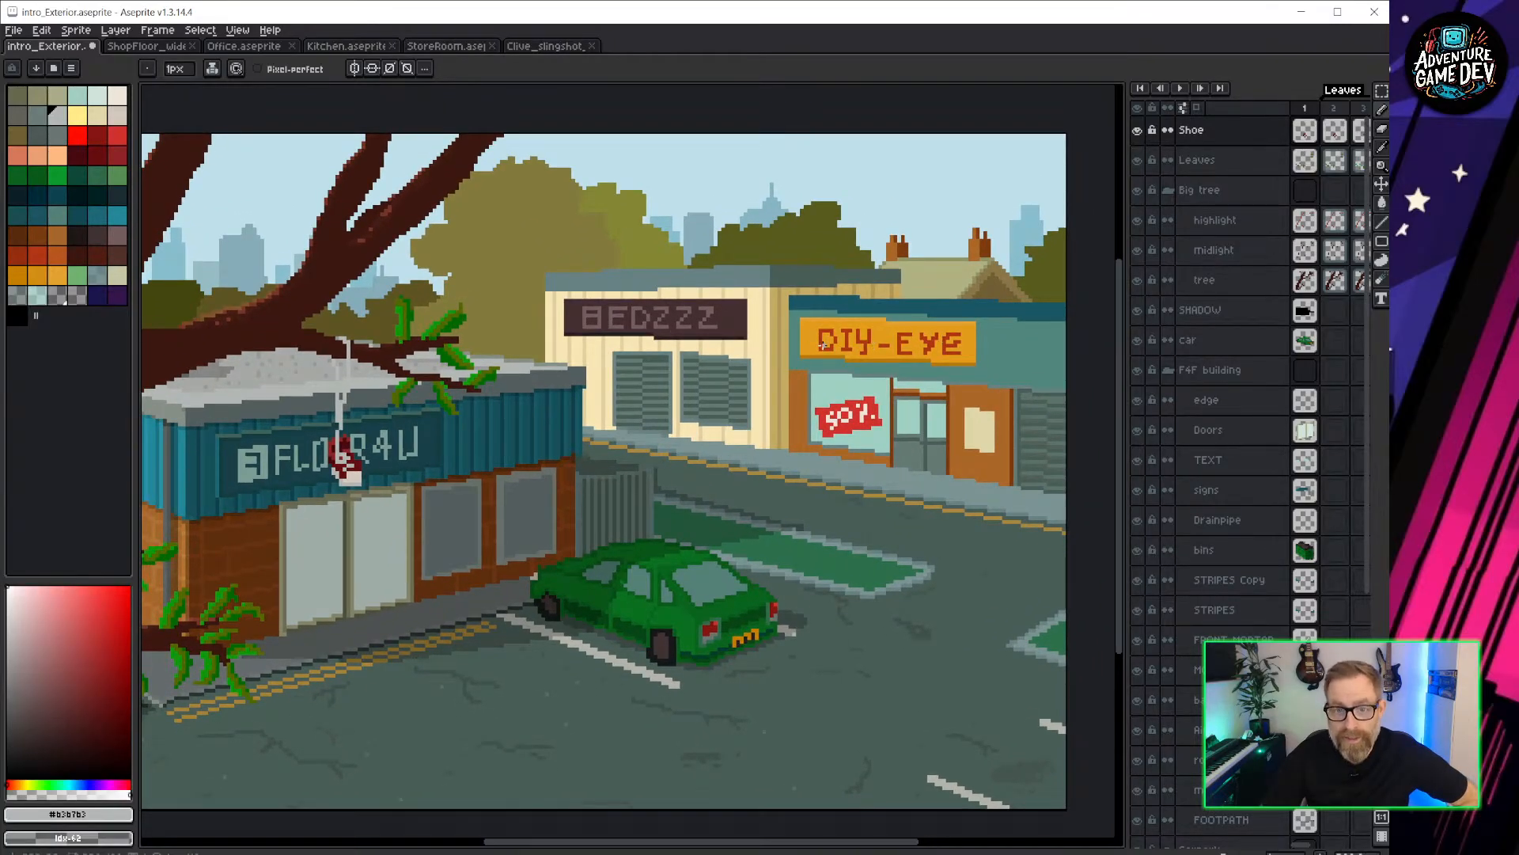
pyautogui.scroll(1, 902, 347)
pyautogui.scroll(-3, 509, 351)
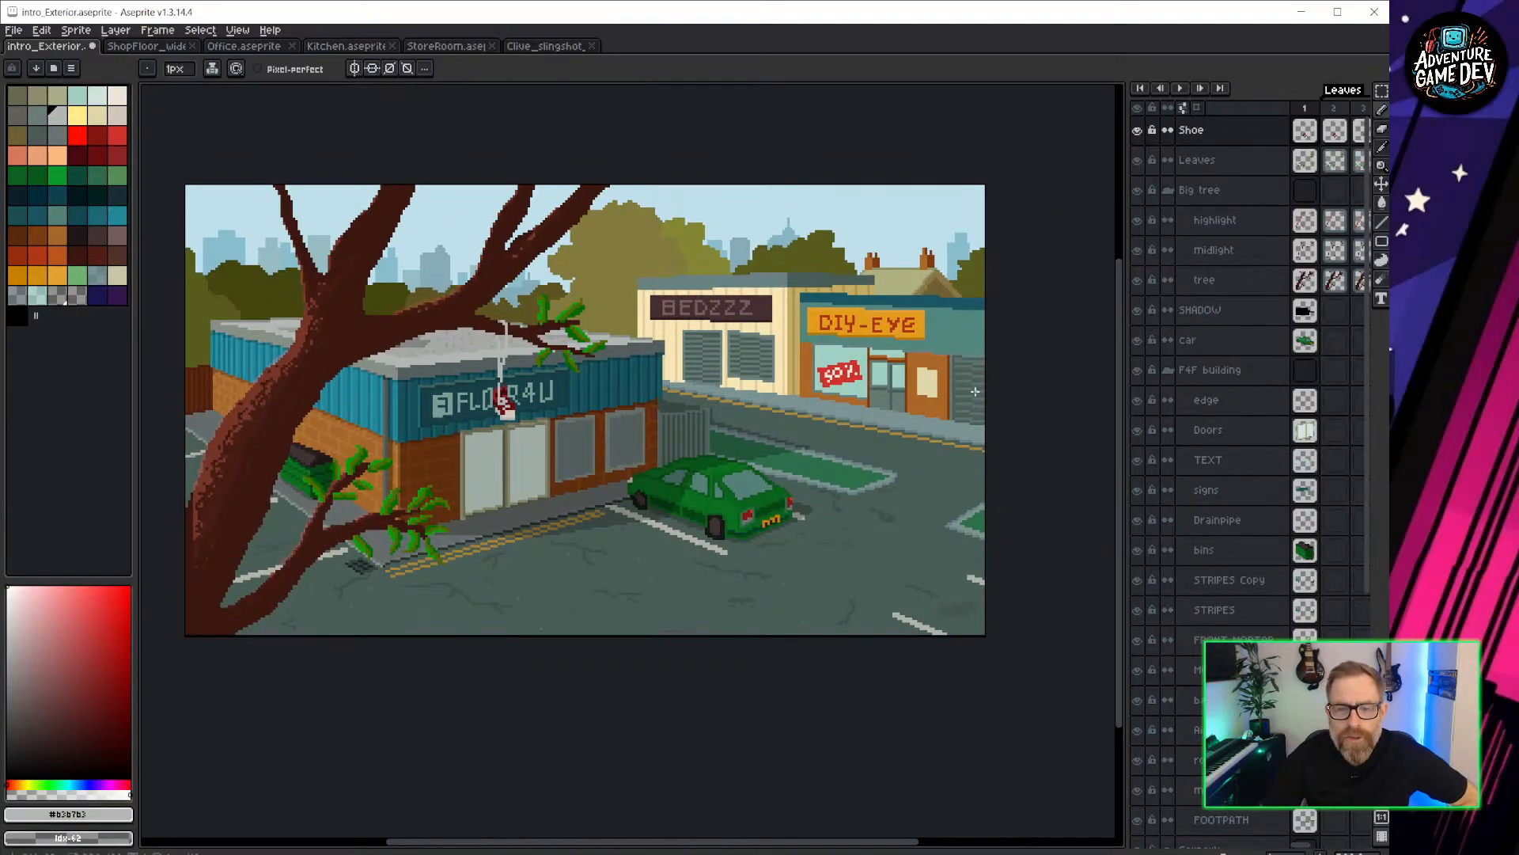
pyautogui.scroll(2, 528, 498)
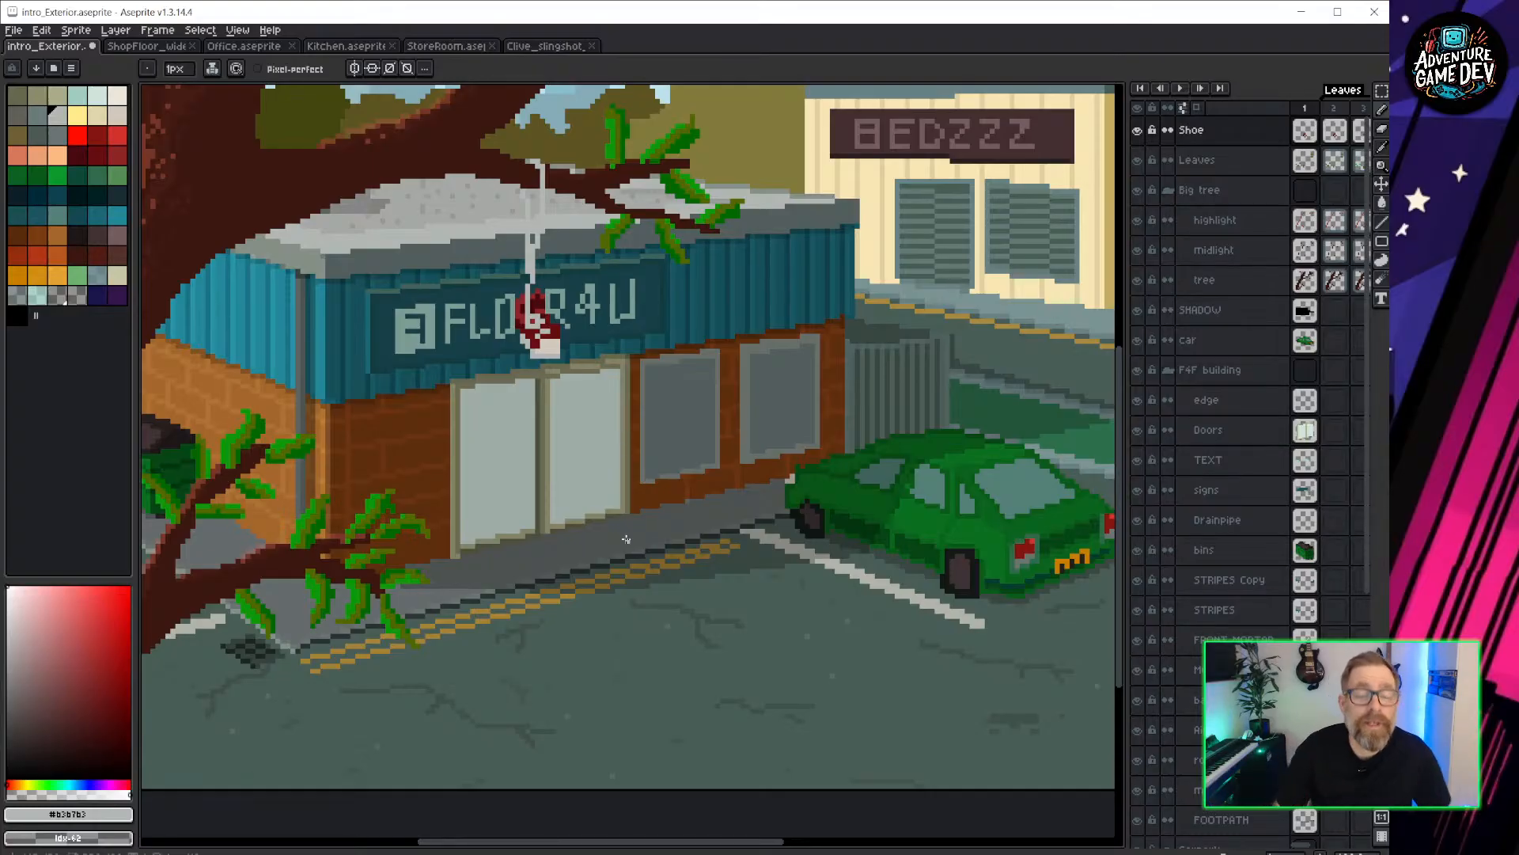
# Switch to the Chrome browser and open the bookmarked RemnantWorld FigJam board.
pyautogui.click(982, 852)
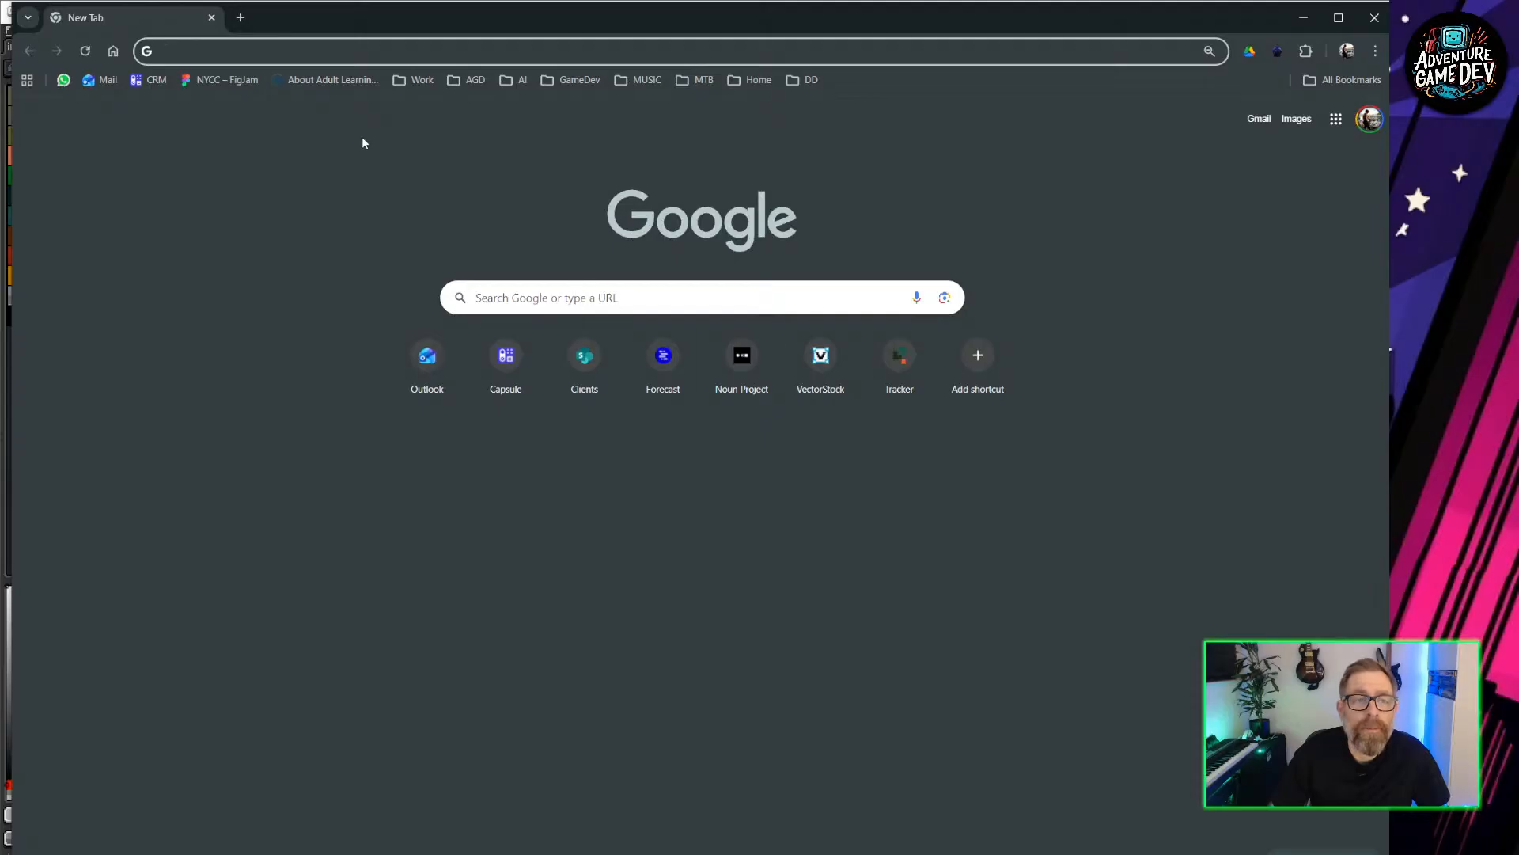
pyautogui.click(471, 79)
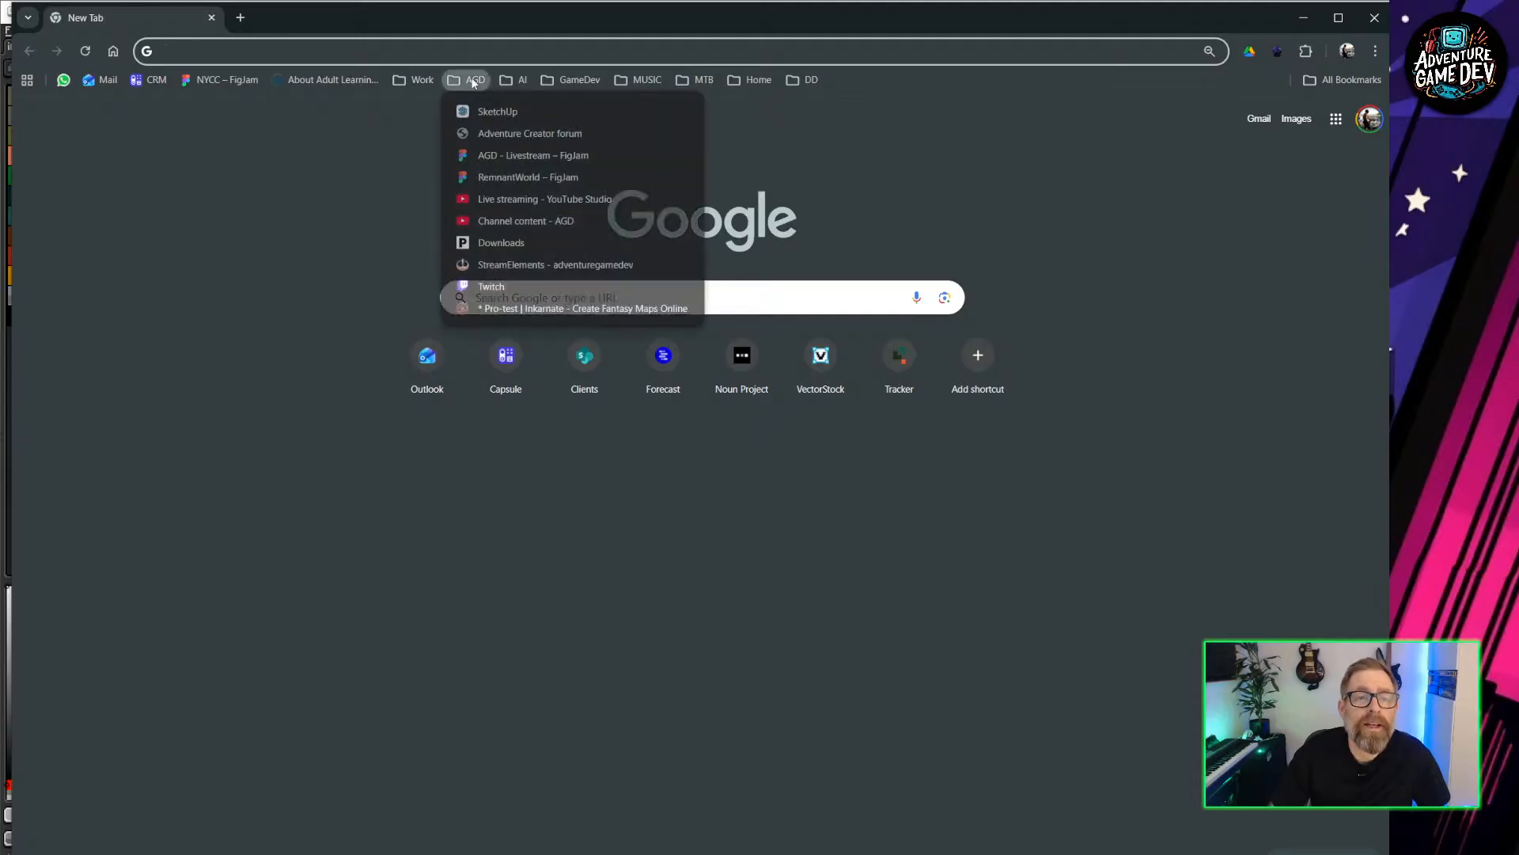
pyautogui.click(527, 178)
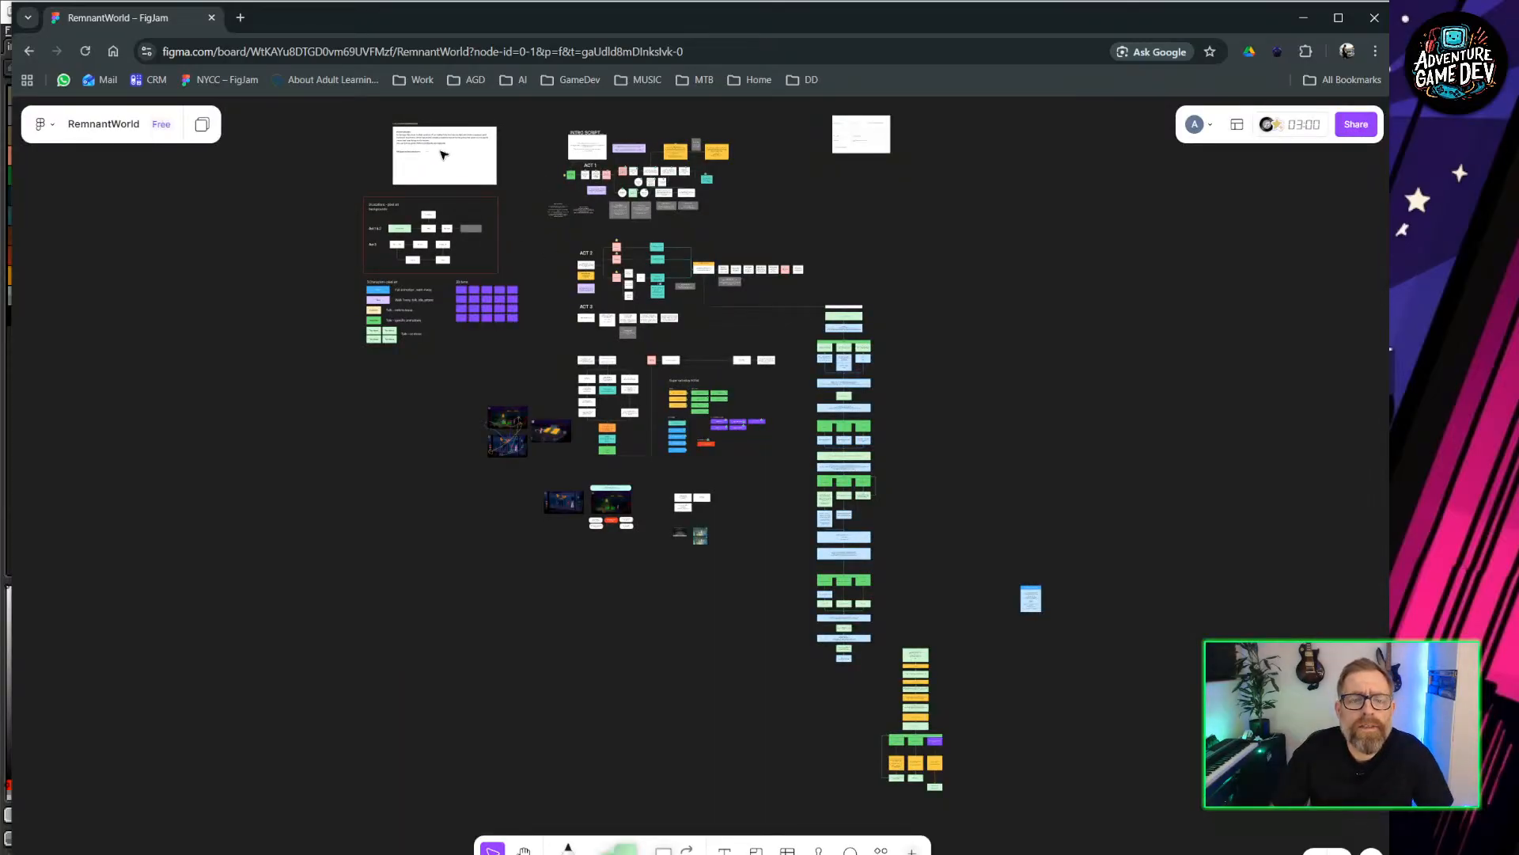
# Read the intro script card above Act 1 on the RemnantWorld board.
pyautogui.keyDown('ctrl'); pyautogui.scroll(6, 534, 181); pyautogui.keyUp('ctrl')
pyautogui.moveTo(653, 165); pyautogui.dragTo(614, 578, button='middle')
pyautogui.keyDown('ctrl'); pyautogui.scroll(10, 607, 507); pyautogui.keyUp('ctrl')
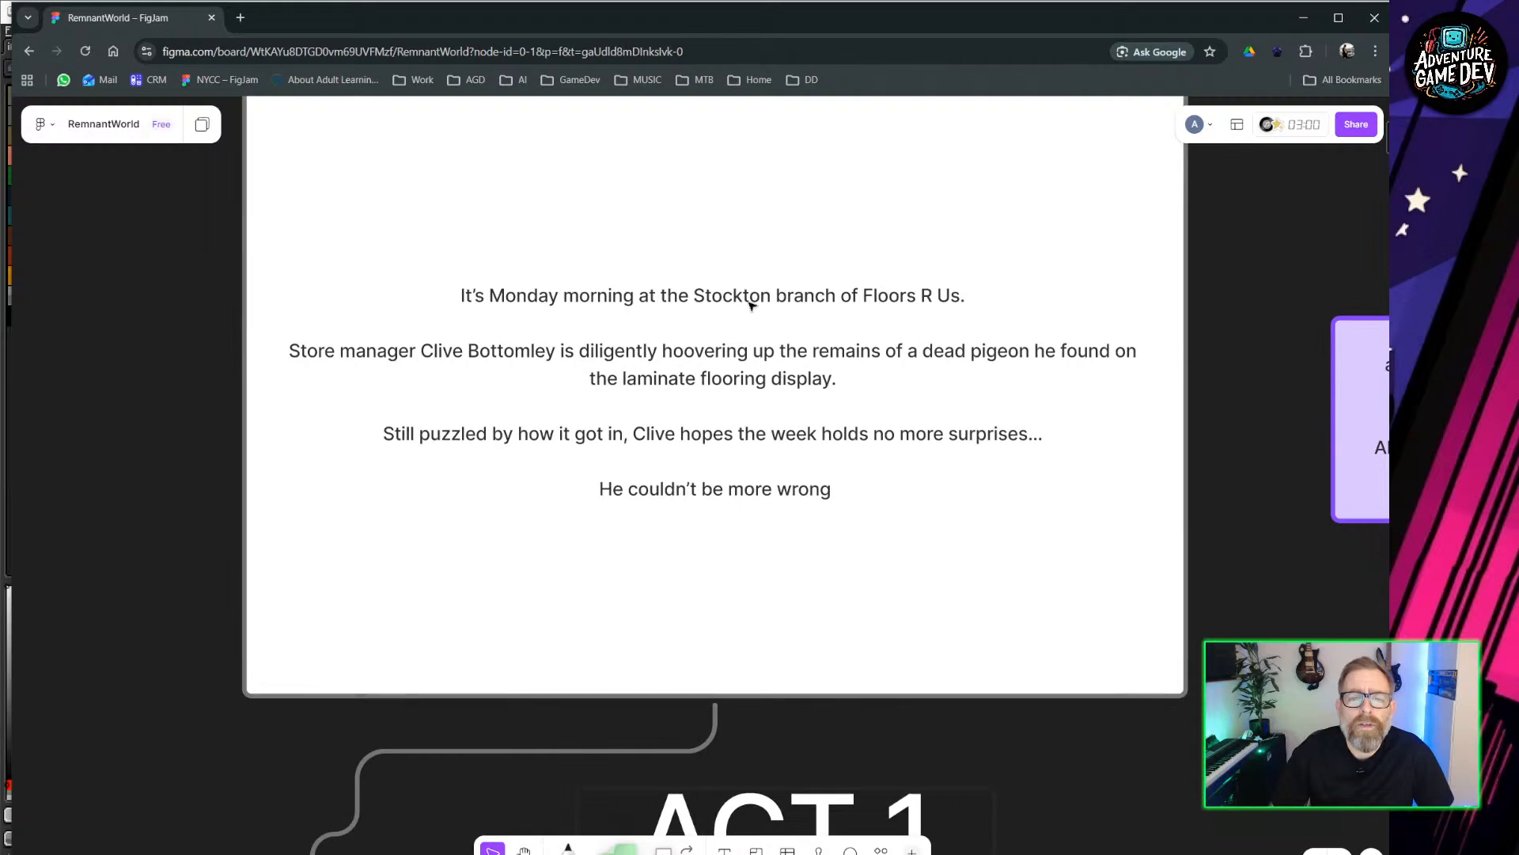
pyautogui.moveTo(736, 248); pyautogui.dragTo(706, 327, button='middle')
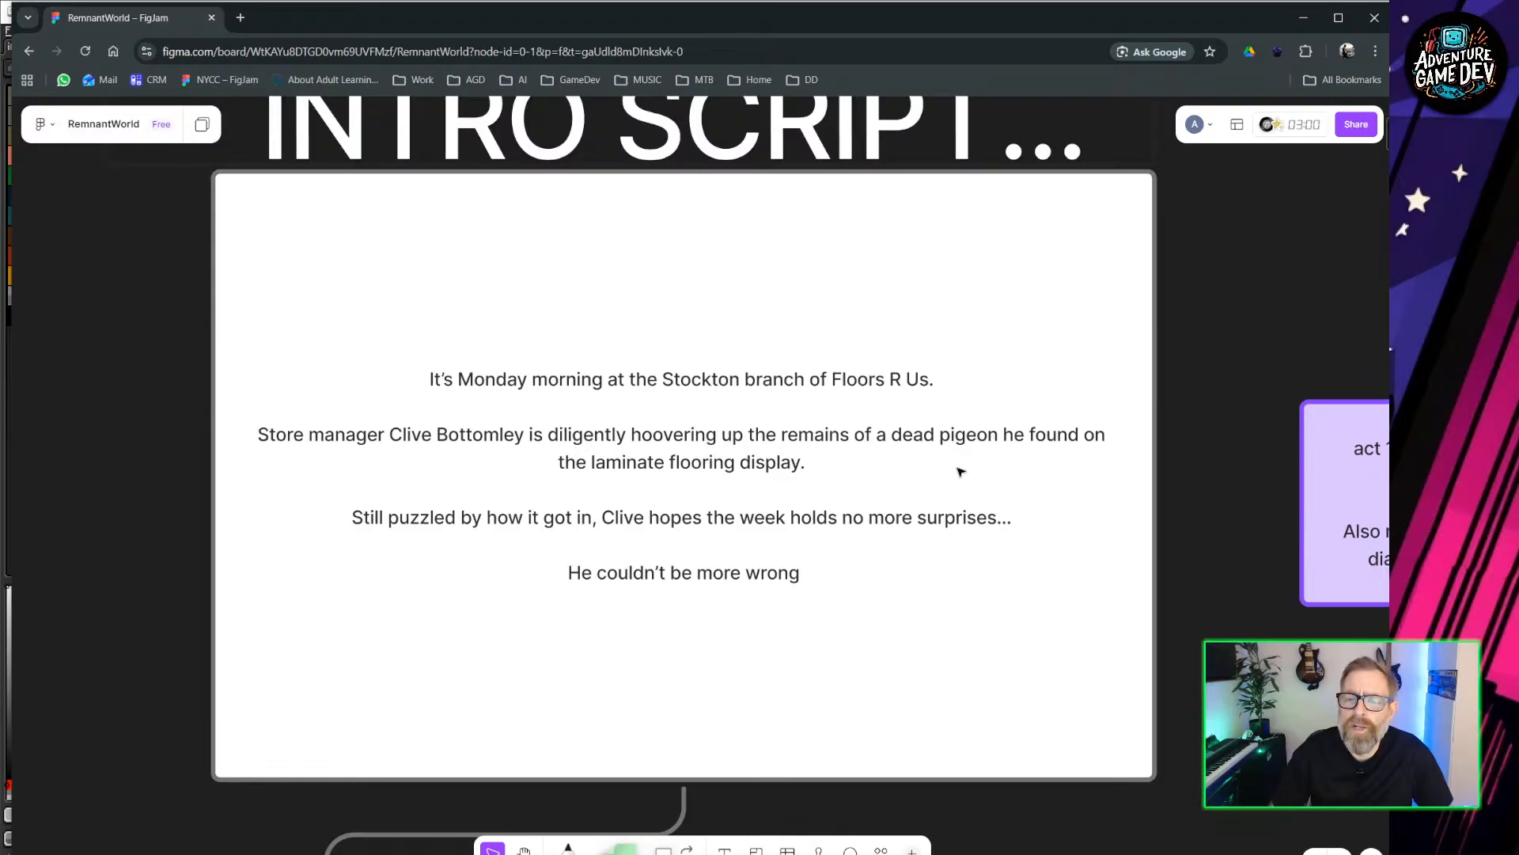
pyautogui.moveTo(539, 522); pyautogui.dragTo(489, 452, button='middle')
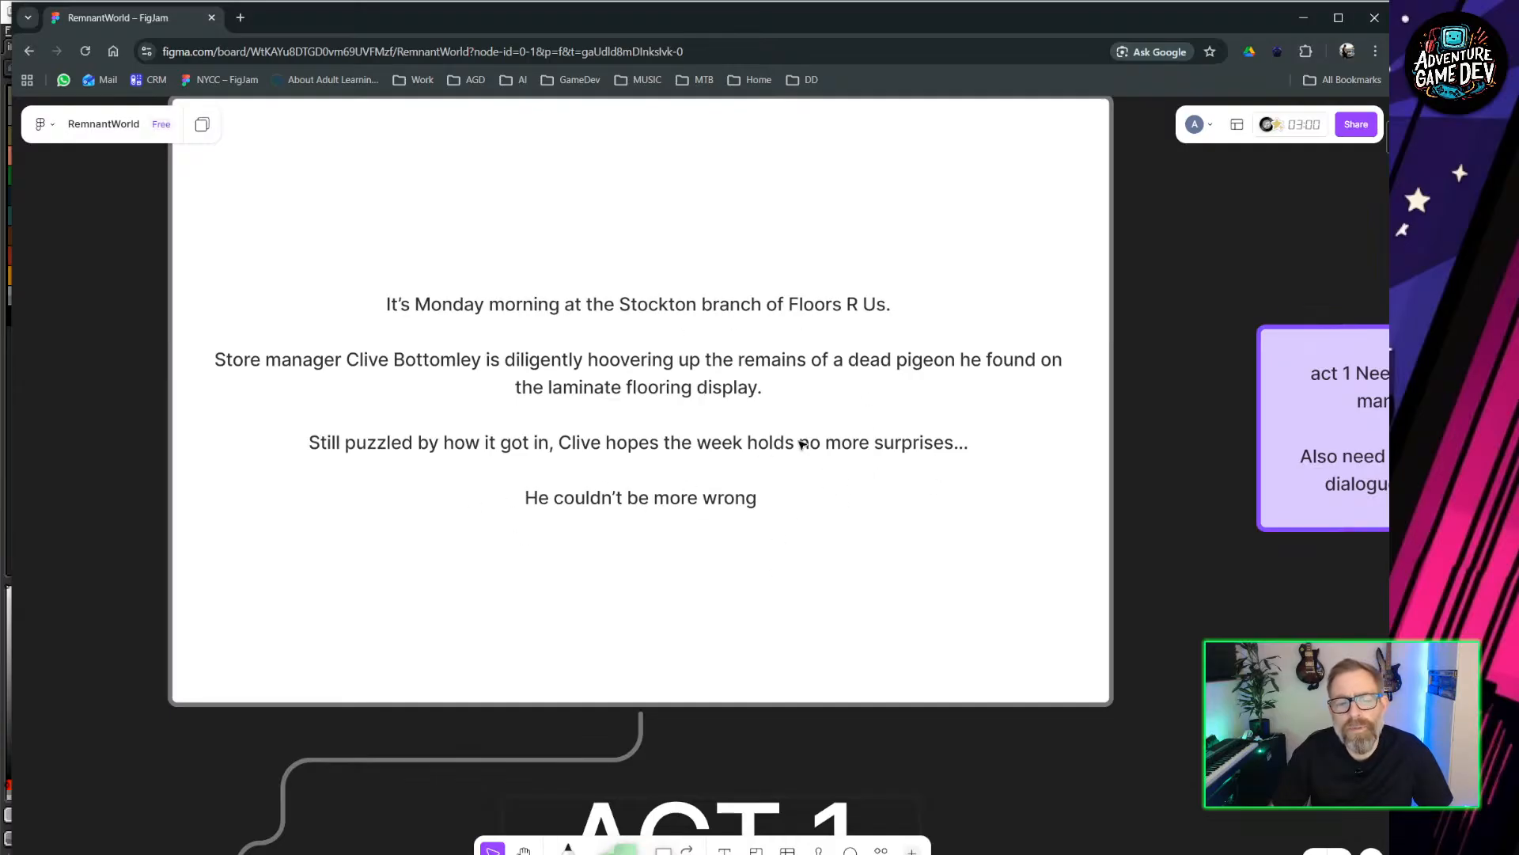
pyautogui.keyDown('ctrl'); pyautogui.scroll(-1, 566, 481); pyautogui.keyUp('ctrl')
pyautogui.keyDown('ctrl'); pyautogui.scroll(-3, 566, 482); pyautogui.keyUp('ctrl')
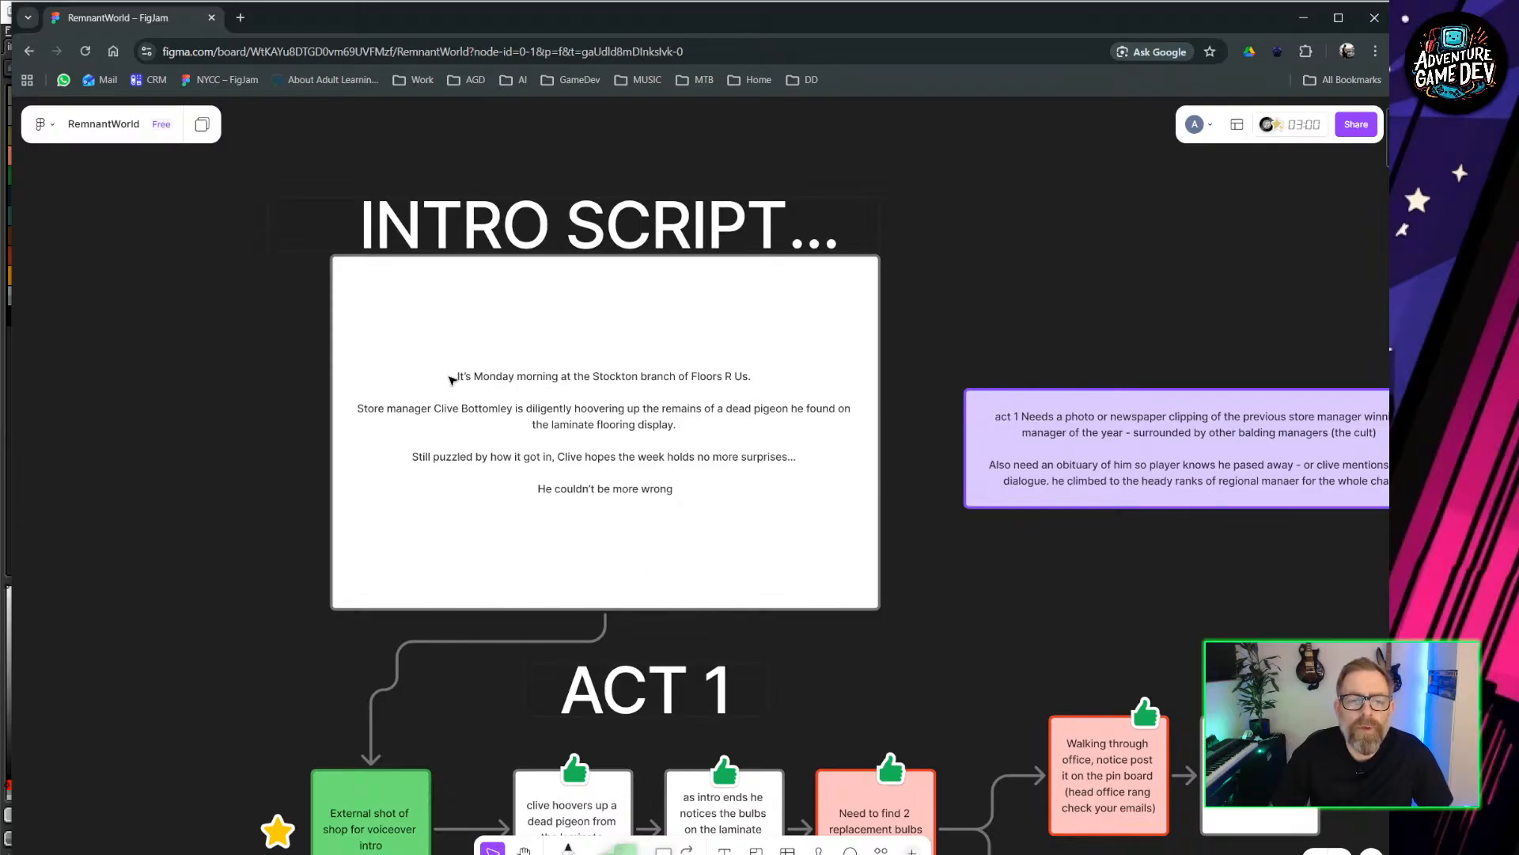
# Replace the shop name "Floors R Us" with "Floor 4 u" in the first line of the intro script card.
pyautogui.click(723, 381)
pyautogui.moveTo(749, 377); pyautogui.dragTo(719, 377)
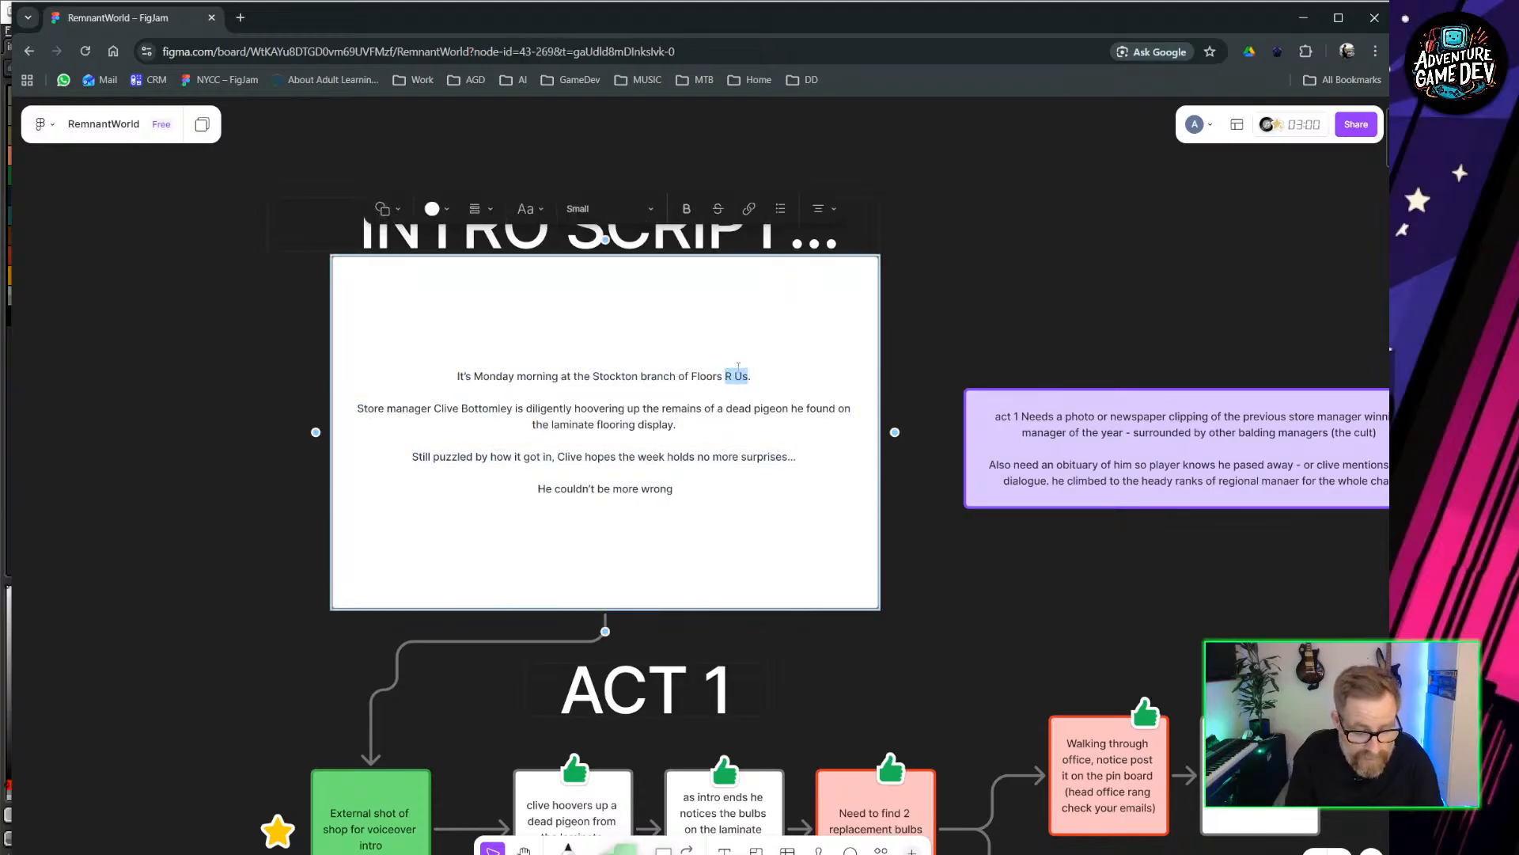
pyautogui.press('BackSpace')
pyautogui.press('BackSpace')
pyautogui.press('BackSpace')
pyautogui.write('4')
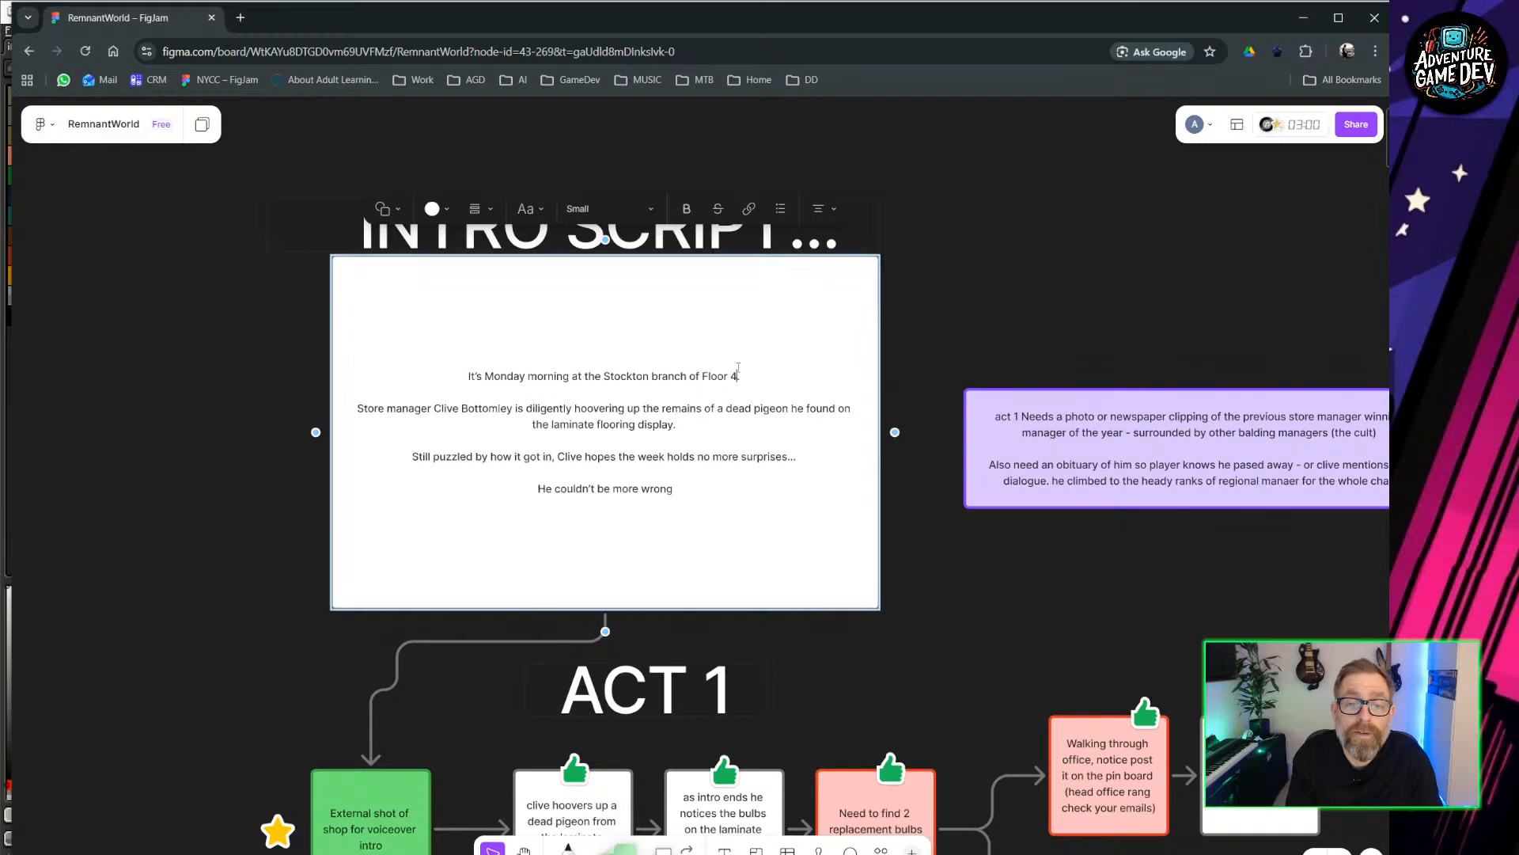
pyautogui.write(' u.')
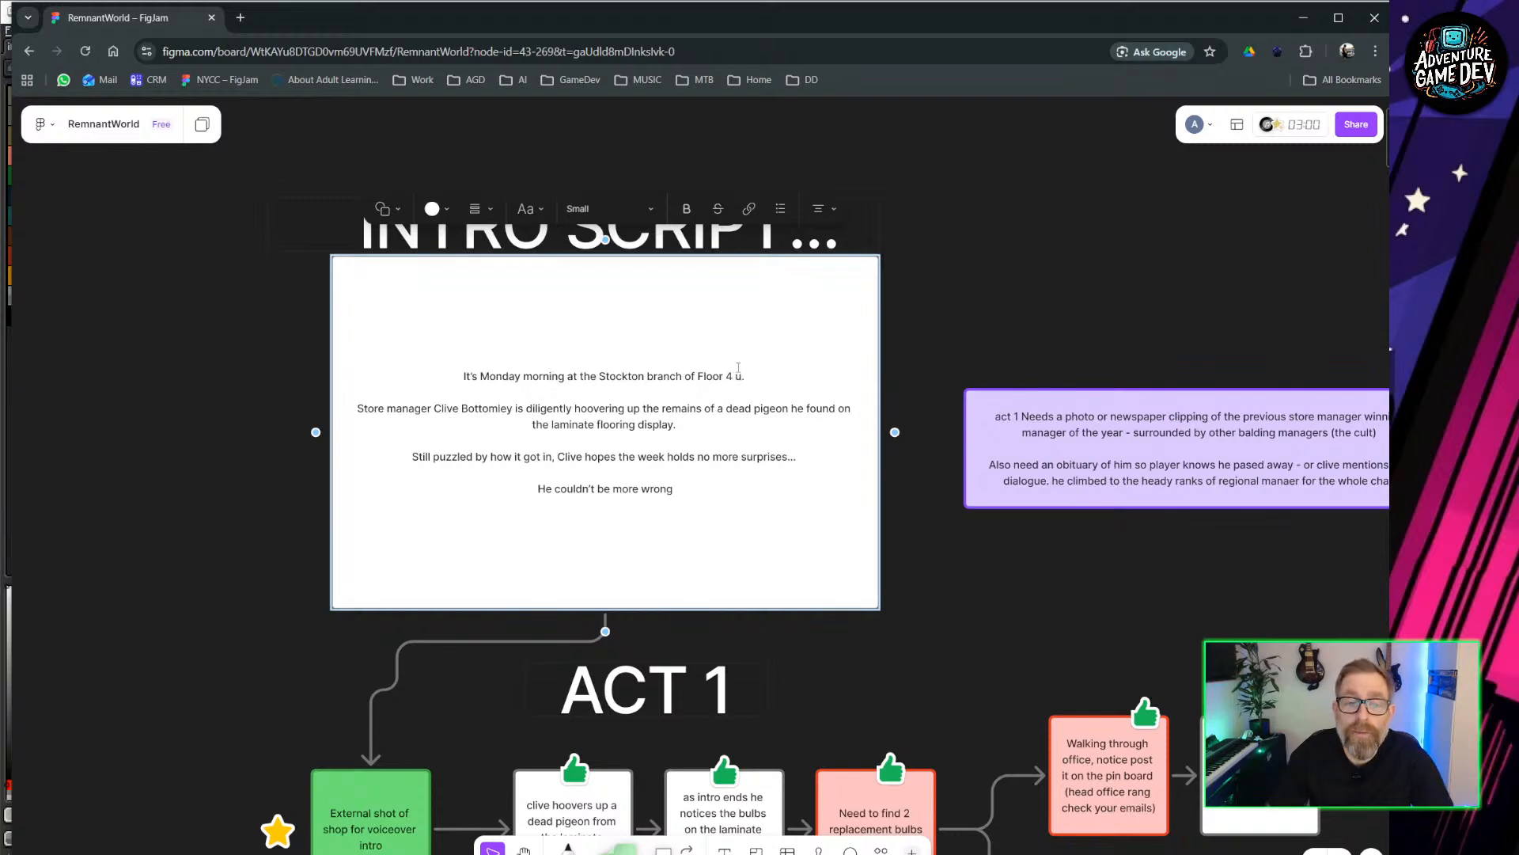
pyautogui.click(944, 303)
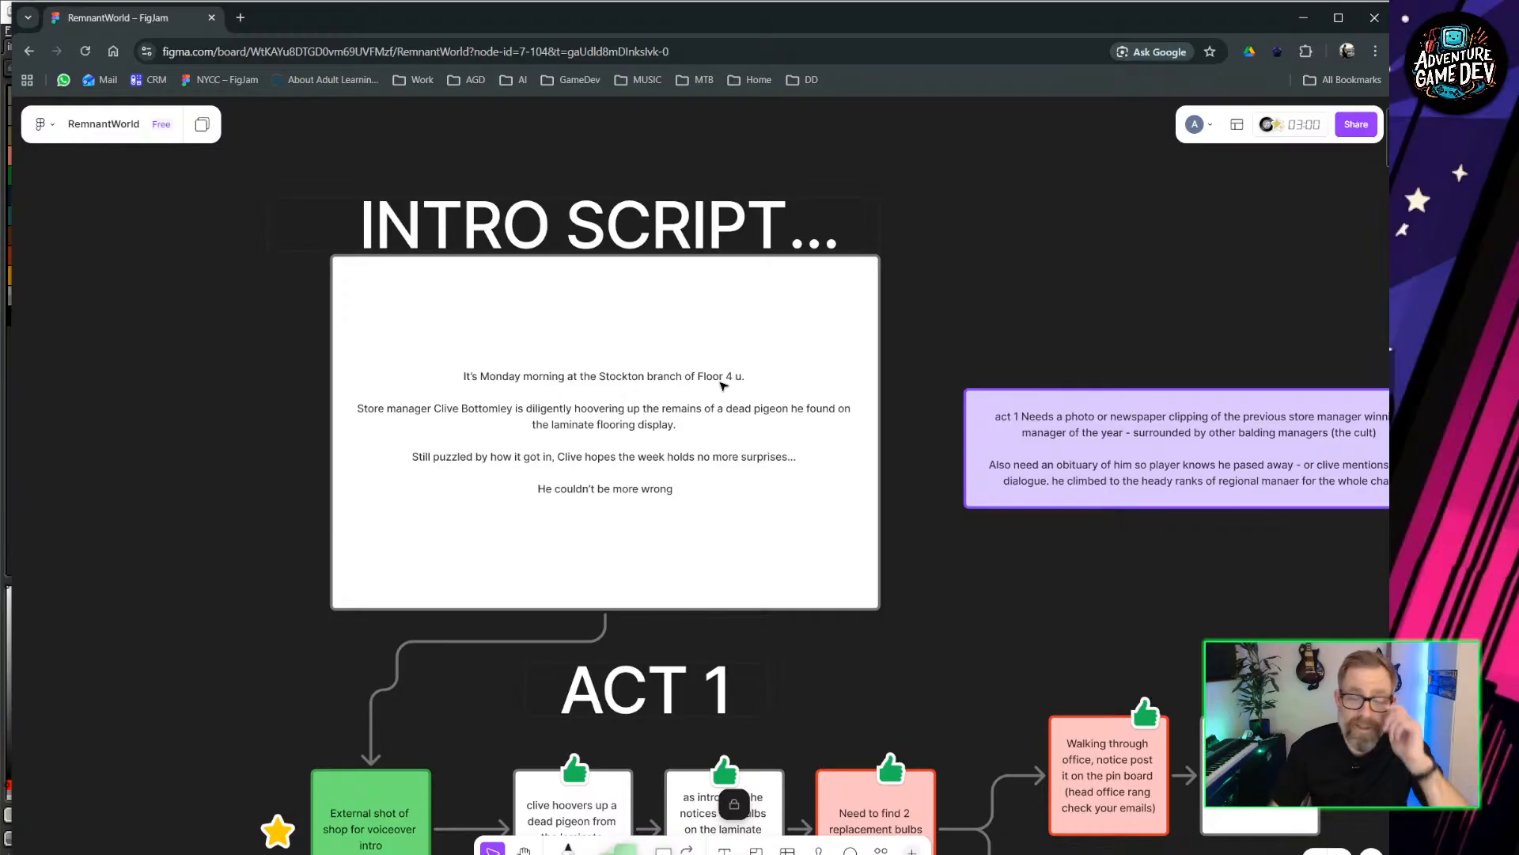
# Return to Aseprite and widen the timeline area to show all ten frames.
pyautogui.click(1304, 19)
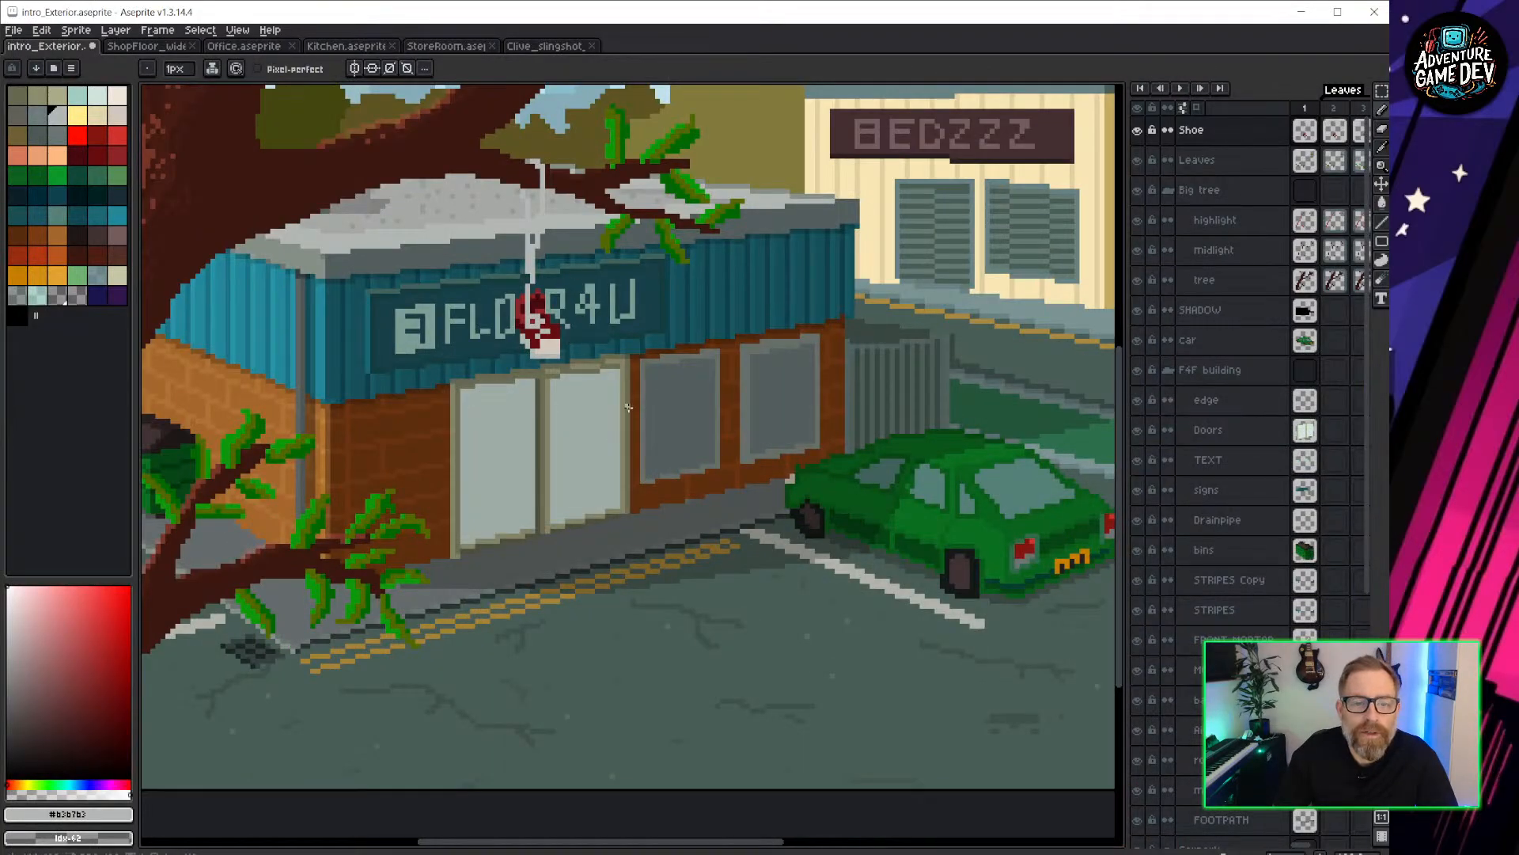
pyautogui.scroll(-3, 627, 408)
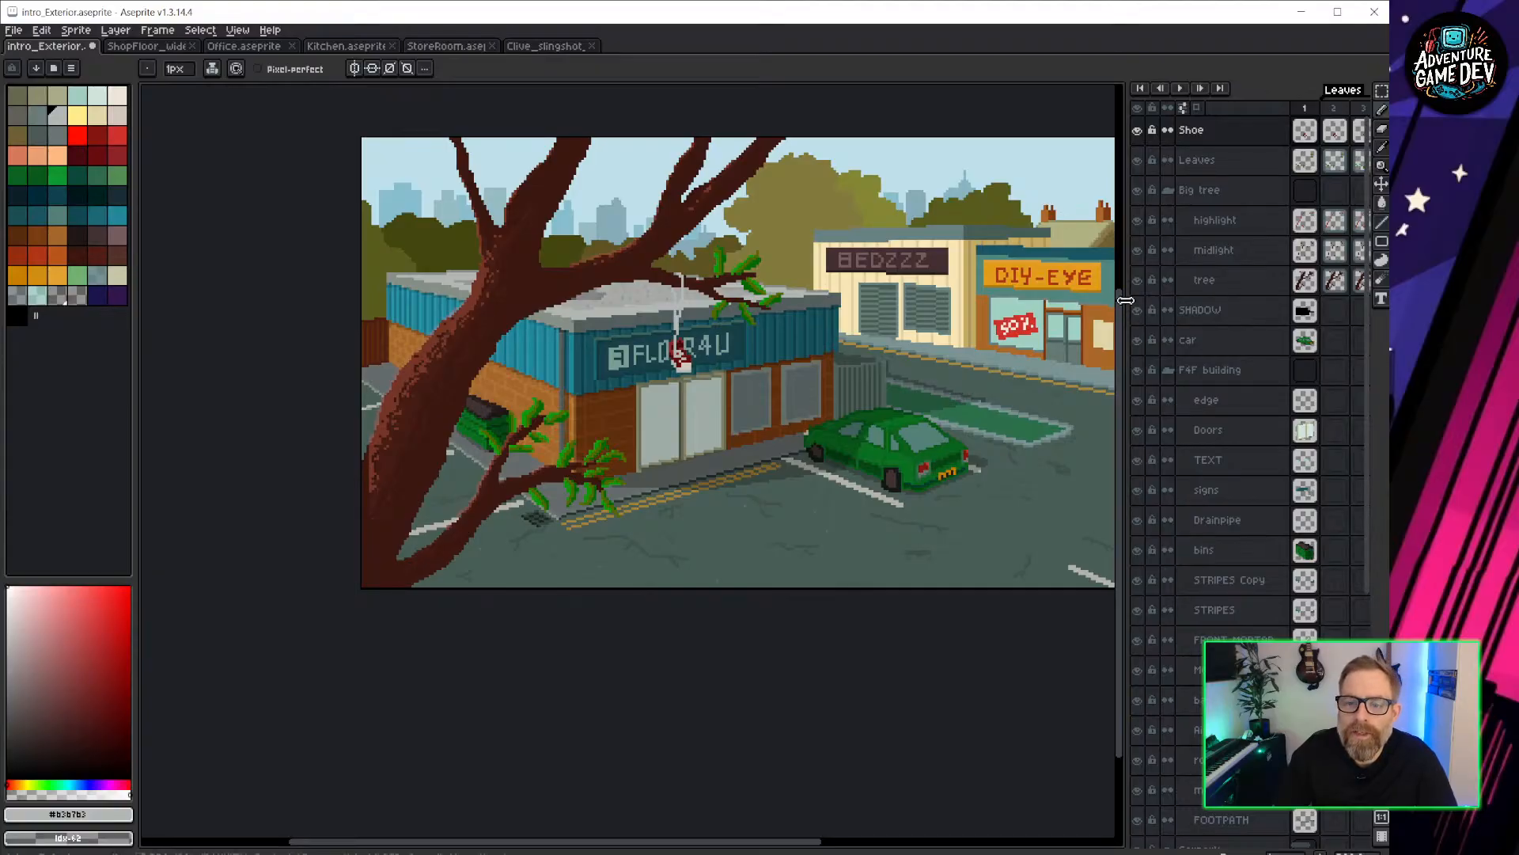
pyautogui.moveTo(1124, 307); pyautogui.dragTo(779, 356)
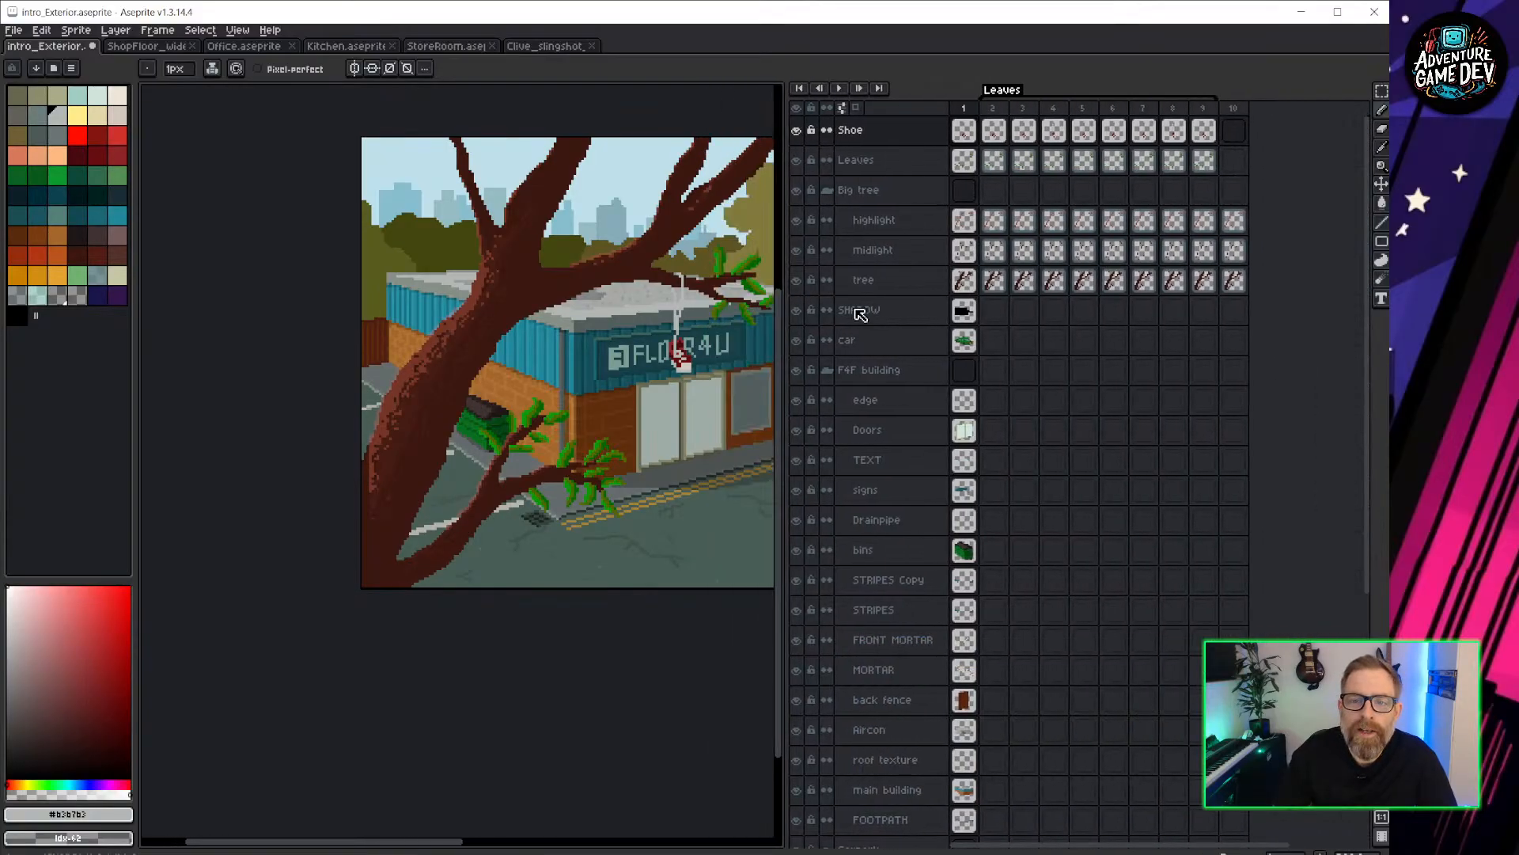
# Step through frames 2 to 9 to examine how the hanging shoe and leaves move.
pyautogui.click(999, 112)
pyautogui.click(1023, 110)
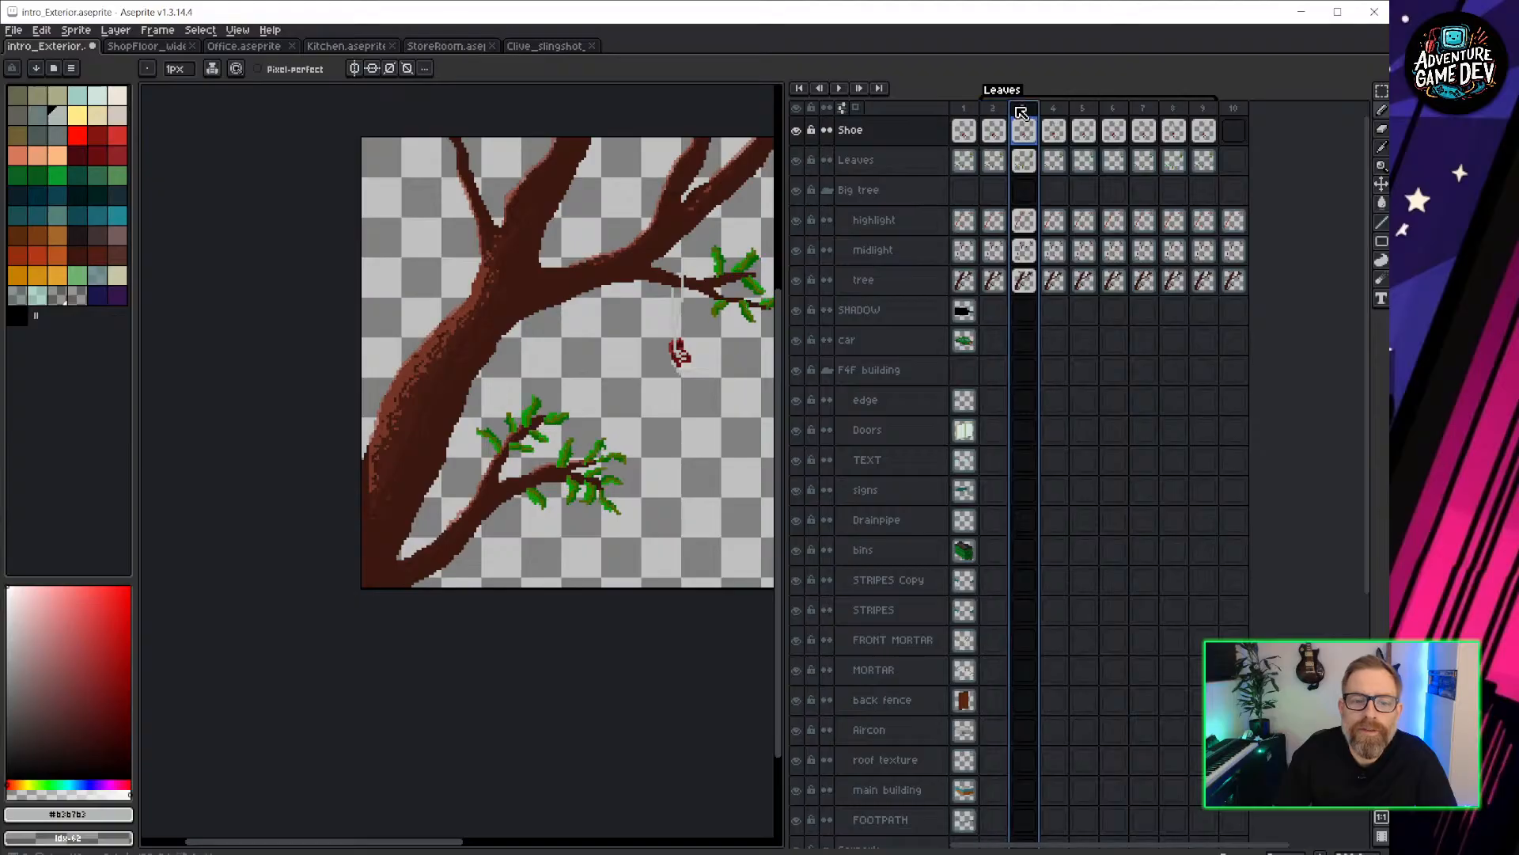
pyautogui.click(1054, 111)
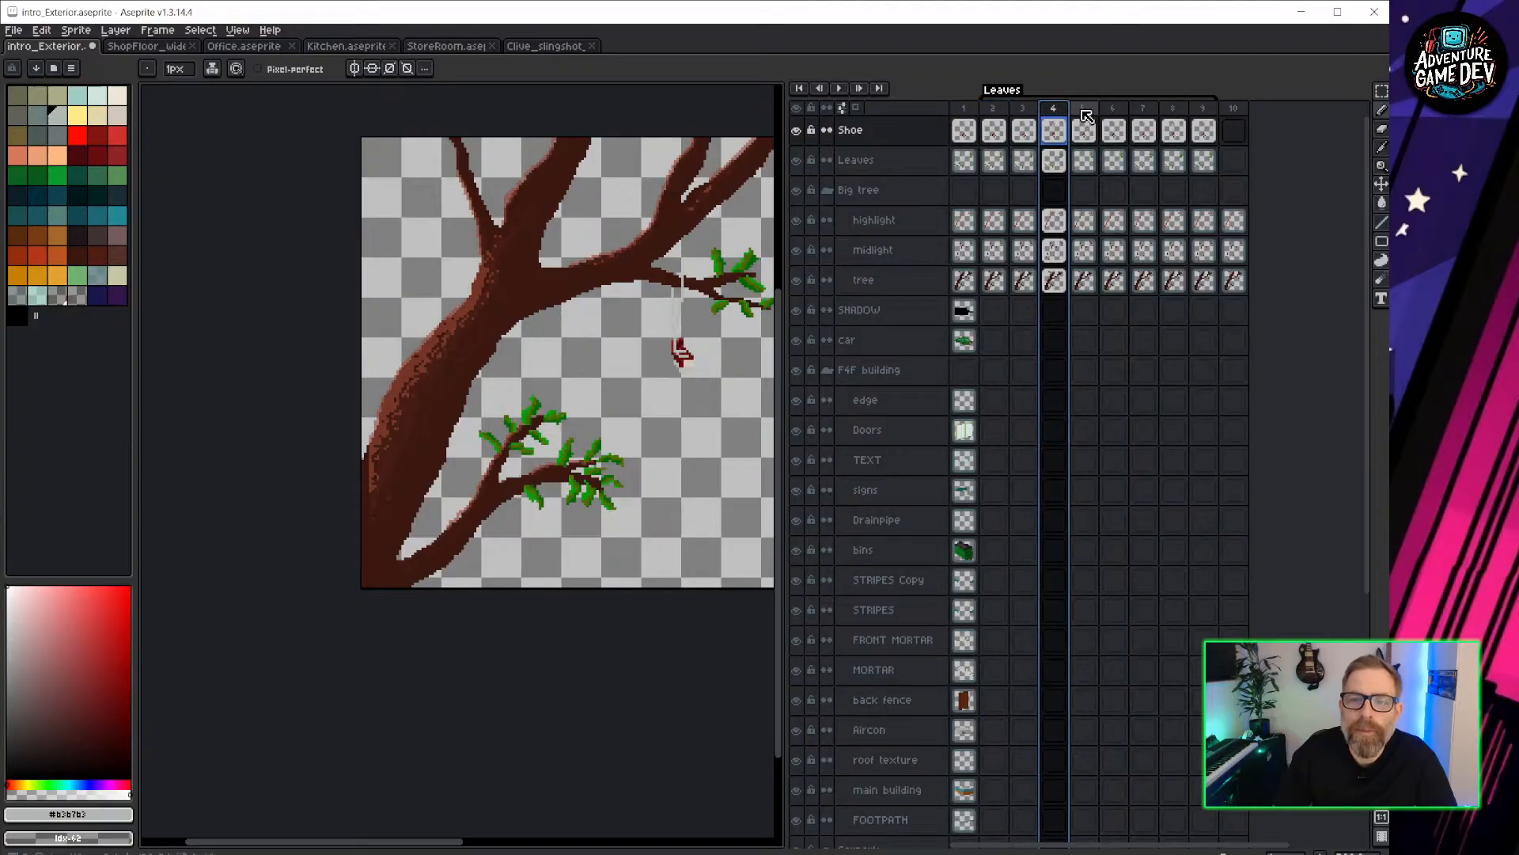
pyautogui.click(1083, 110)
pyautogui.click(1112, 111)
pyautogui.scroll(3, 688, 350)
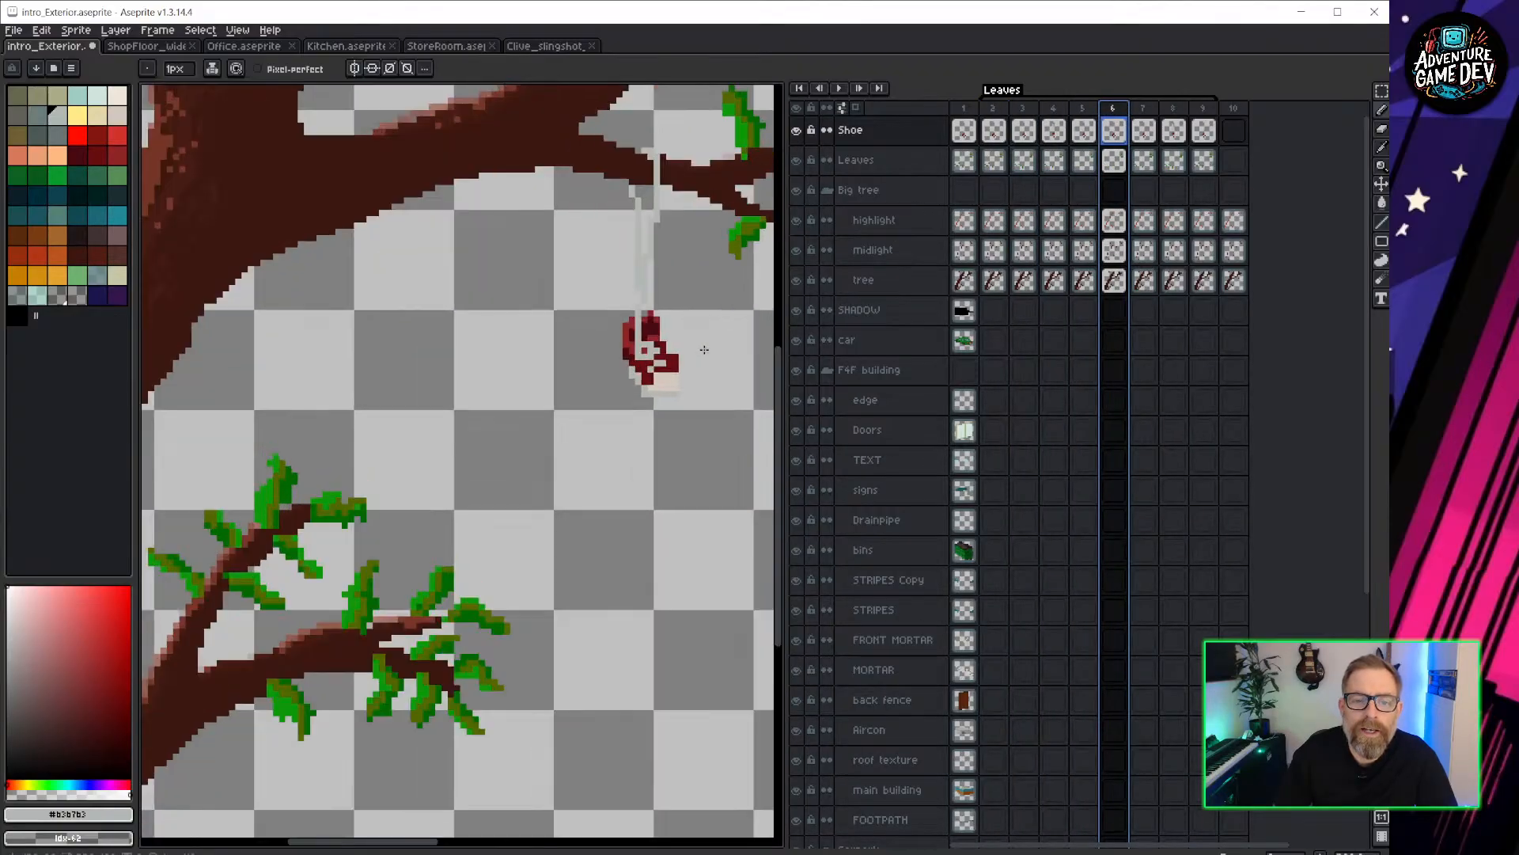
pyautogui.moveTo(703, 351); pyautogui.dragTo(493, 435, button='middle')
pyautogui.scroll(-3, 475, 411)
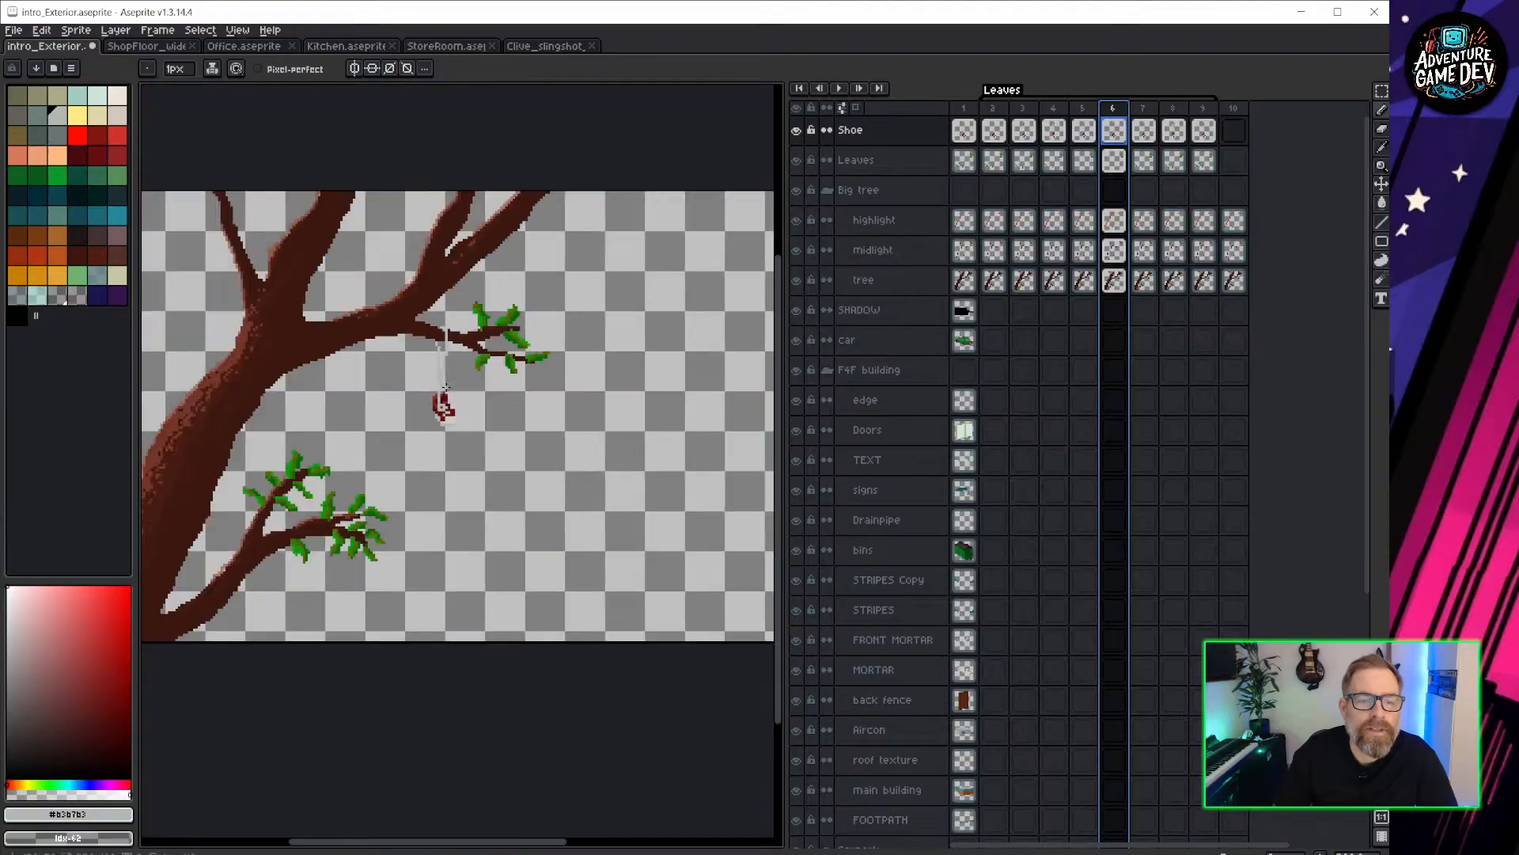
pyautogui.scroll(3, 447, 384)
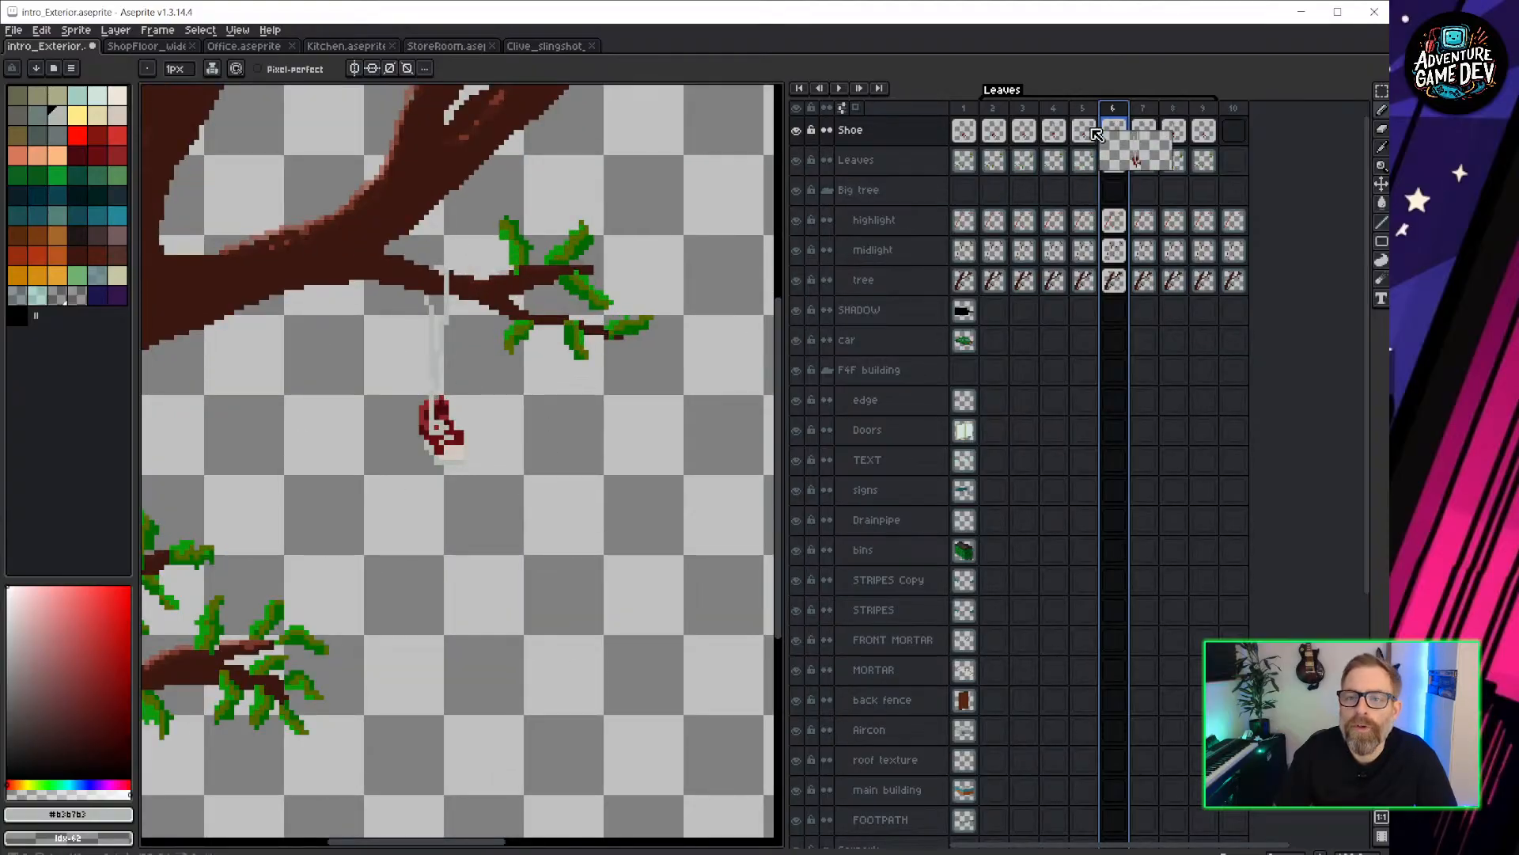
pyautogui.click(1142, 111)
pyautogui.click(1173, 110)
pyautogui.click(1204, 112)
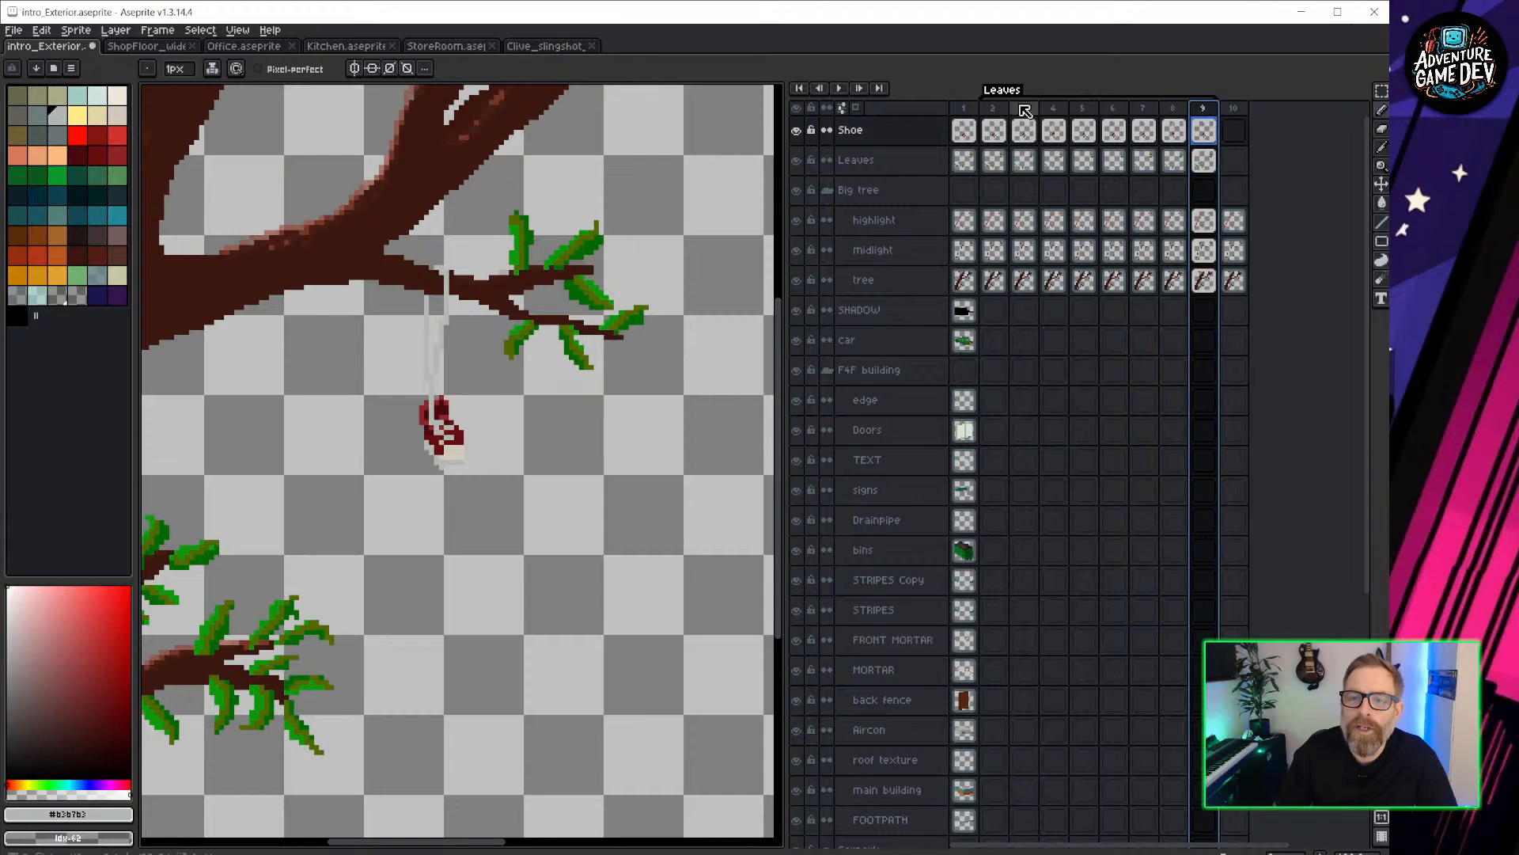
# Inspect the lower branch leaves, then compare the tree-only frame 2 with the full scene in frame 1.
pyautogui.moveTo(313, 659); pyautogui.dragTo(462, 539, button='middle')
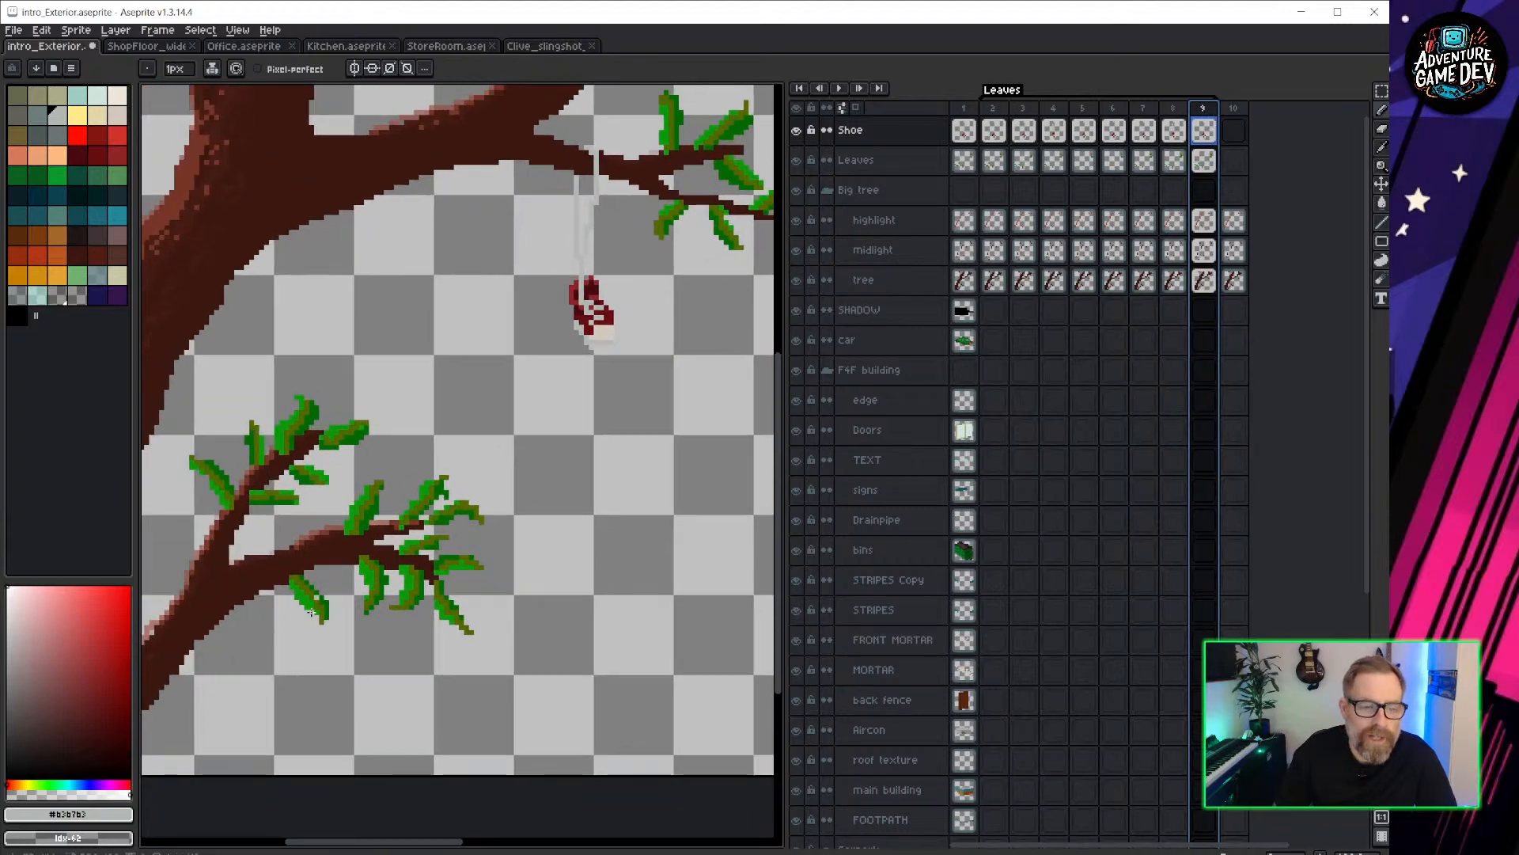
pyautogui.moveTo(999, 111)
pyautogui.mouseDown()
pyautogui.moveTo(1210, 112)
pyautogui.moveTo(995, 109)
pyautogui.mouseUp()
pyautogui.scroll(-1, 502, 401)
pyautogui.scroll(-2, 501, 401)
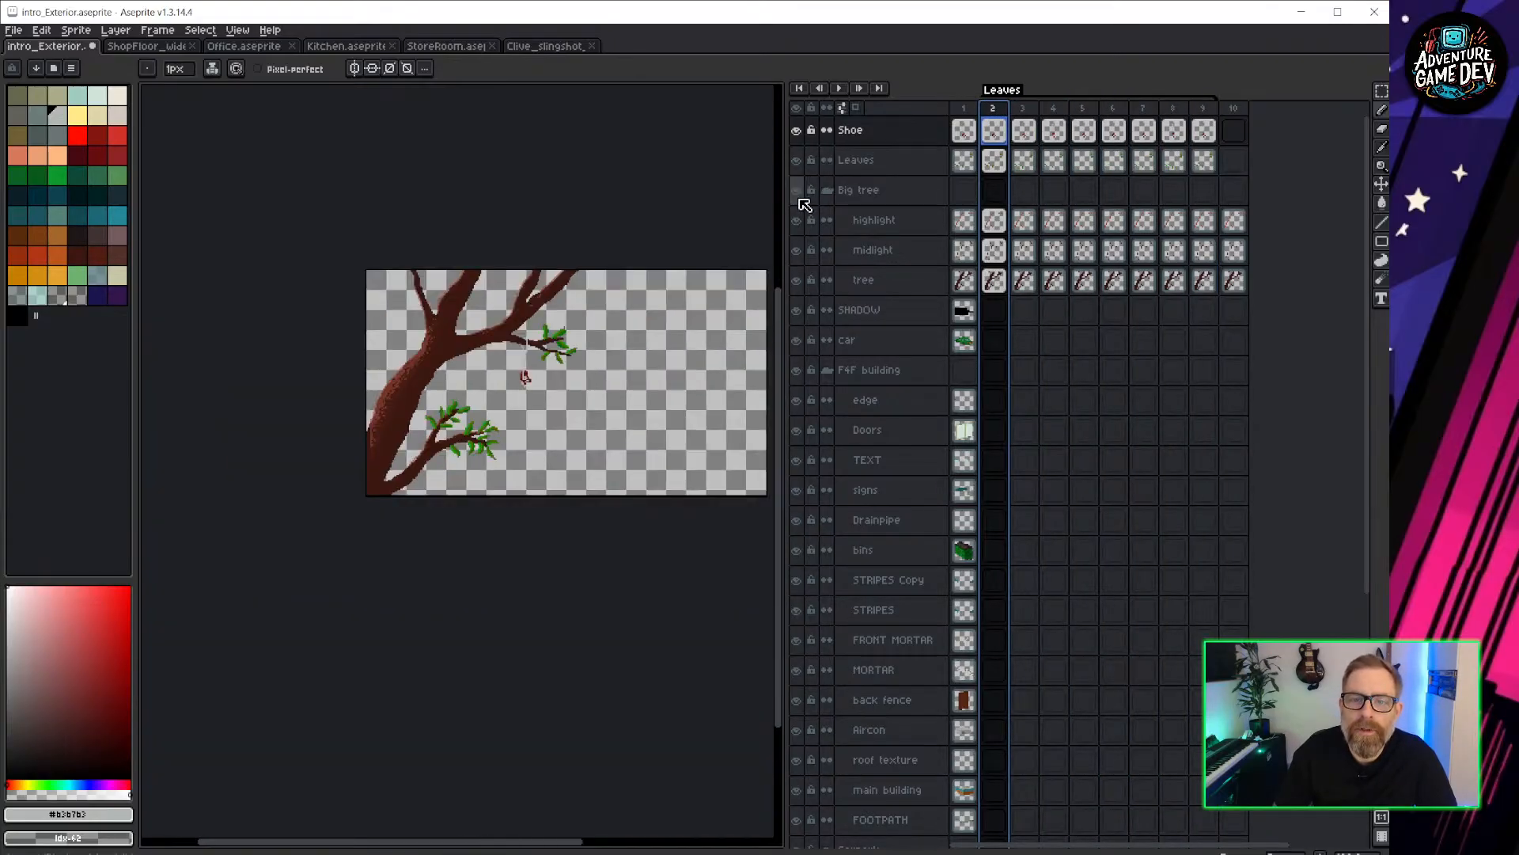
pyautogui.click(964, 109)
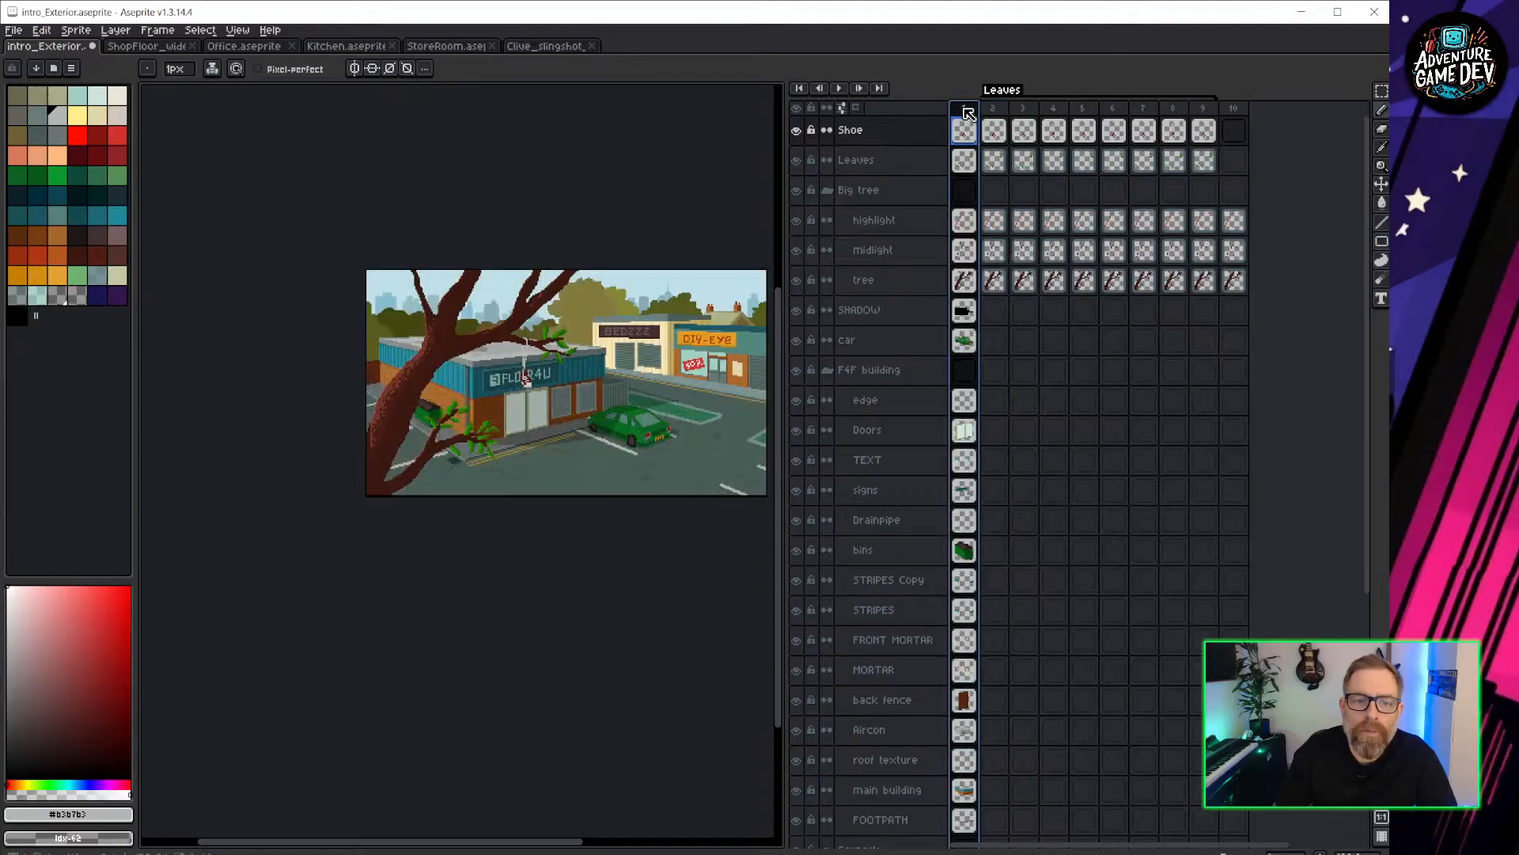
pyautogui.scroll(2, 591, 398)
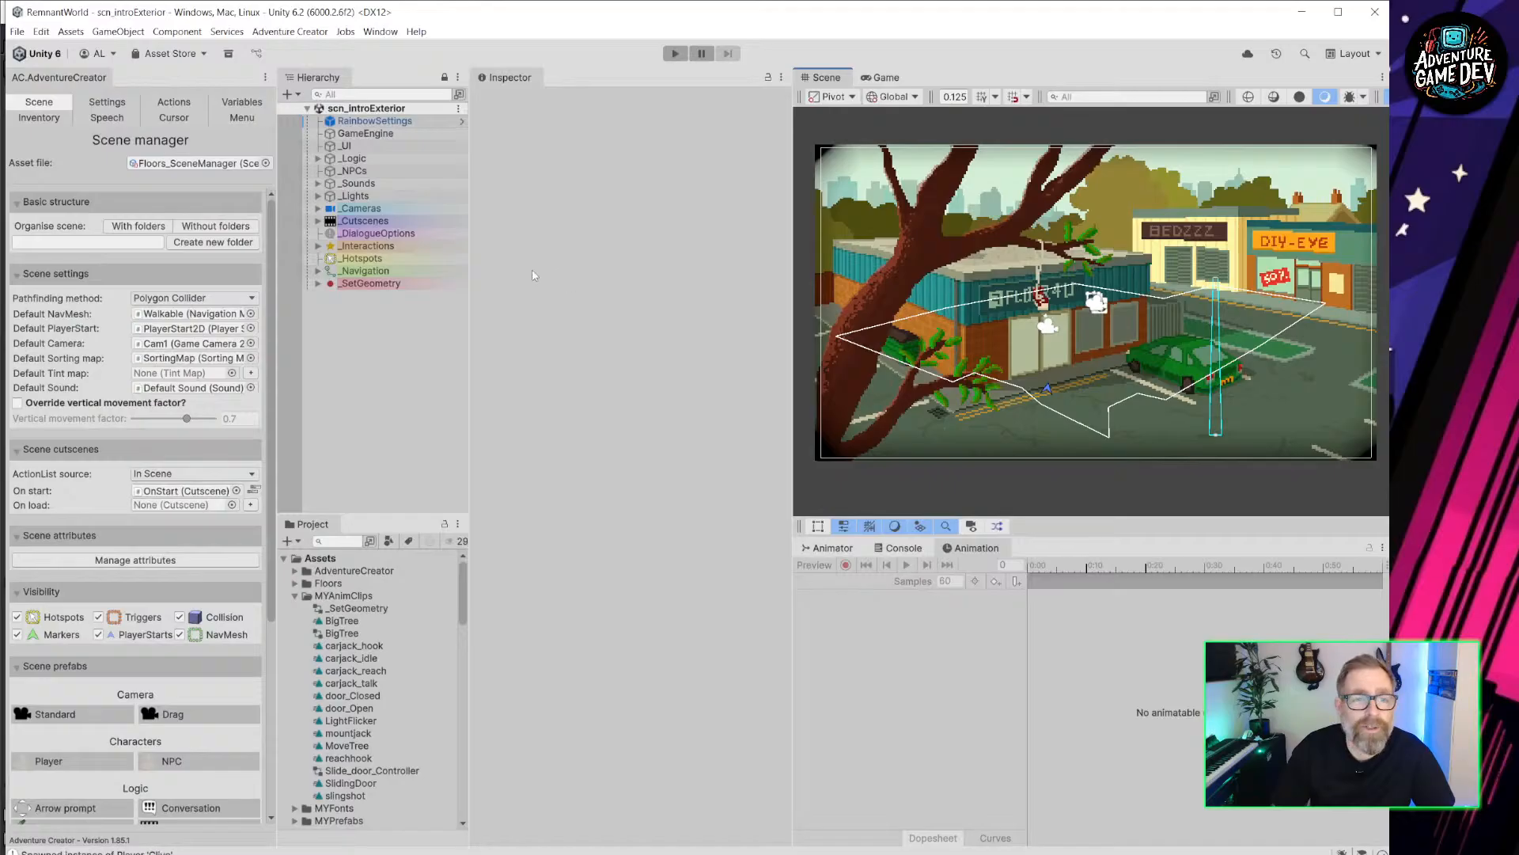
# In Unity, select the BigTree object under _SetGeometry's Tree group and preview its sprite animation at frame 3.
pyautogui.click(318, 283)
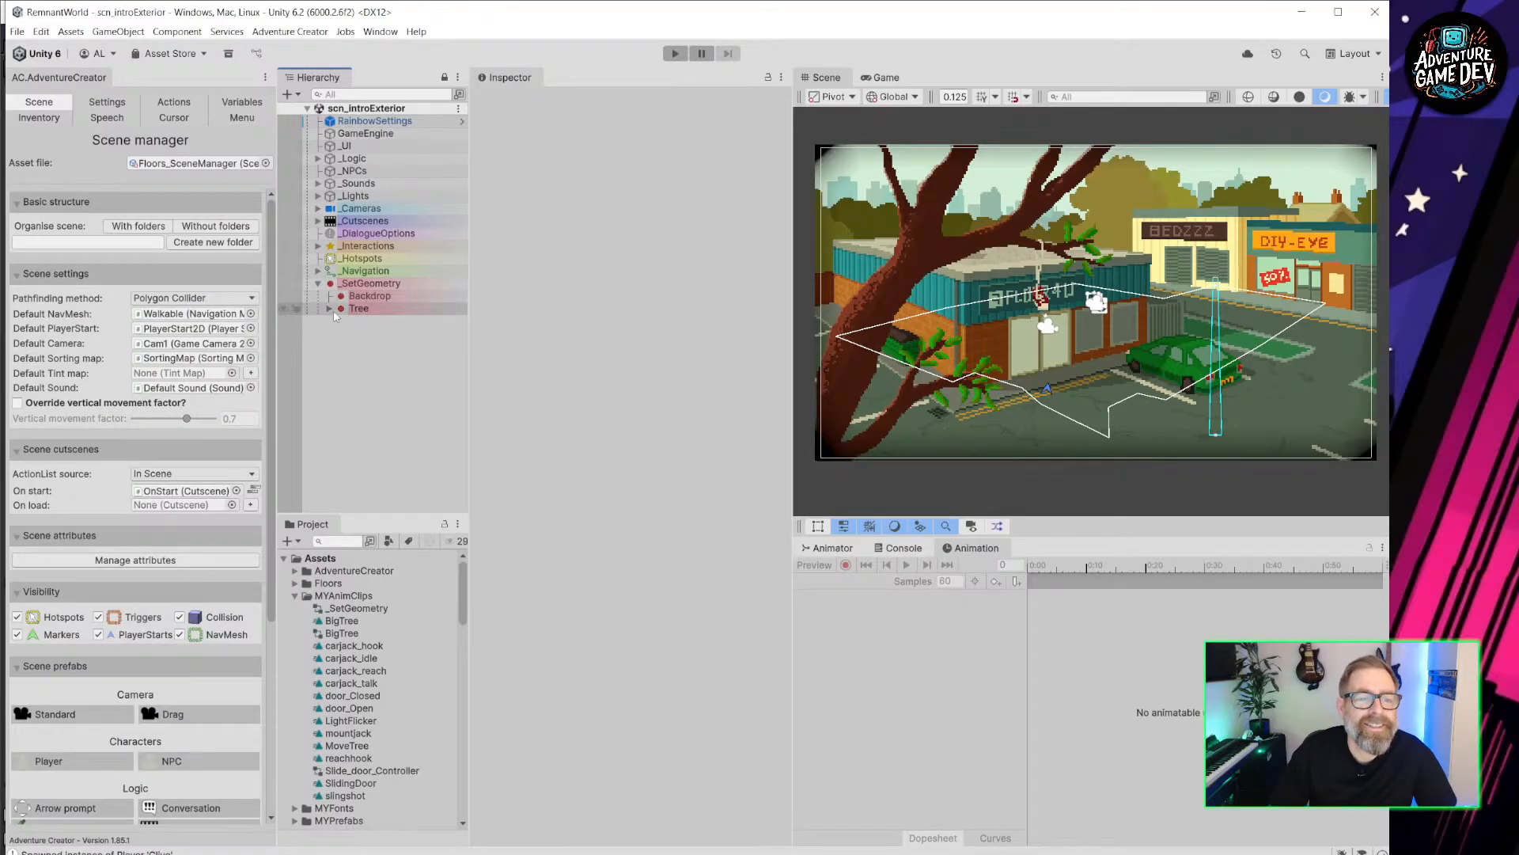
pyautogui.click(330, 309)
pyautogui.click(384, 321)
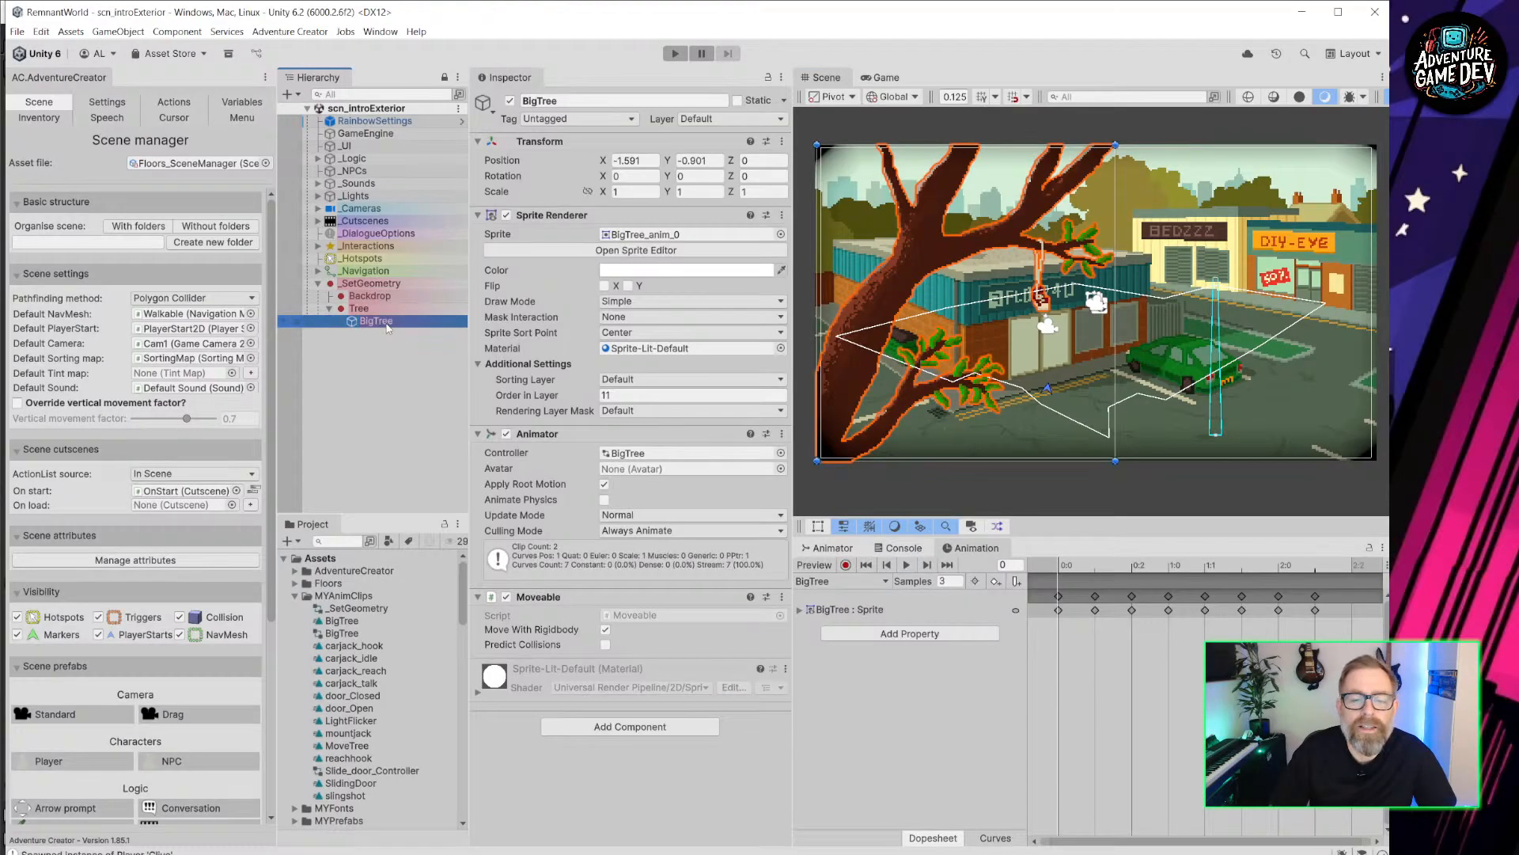
pyautogui.click(1170, 563)
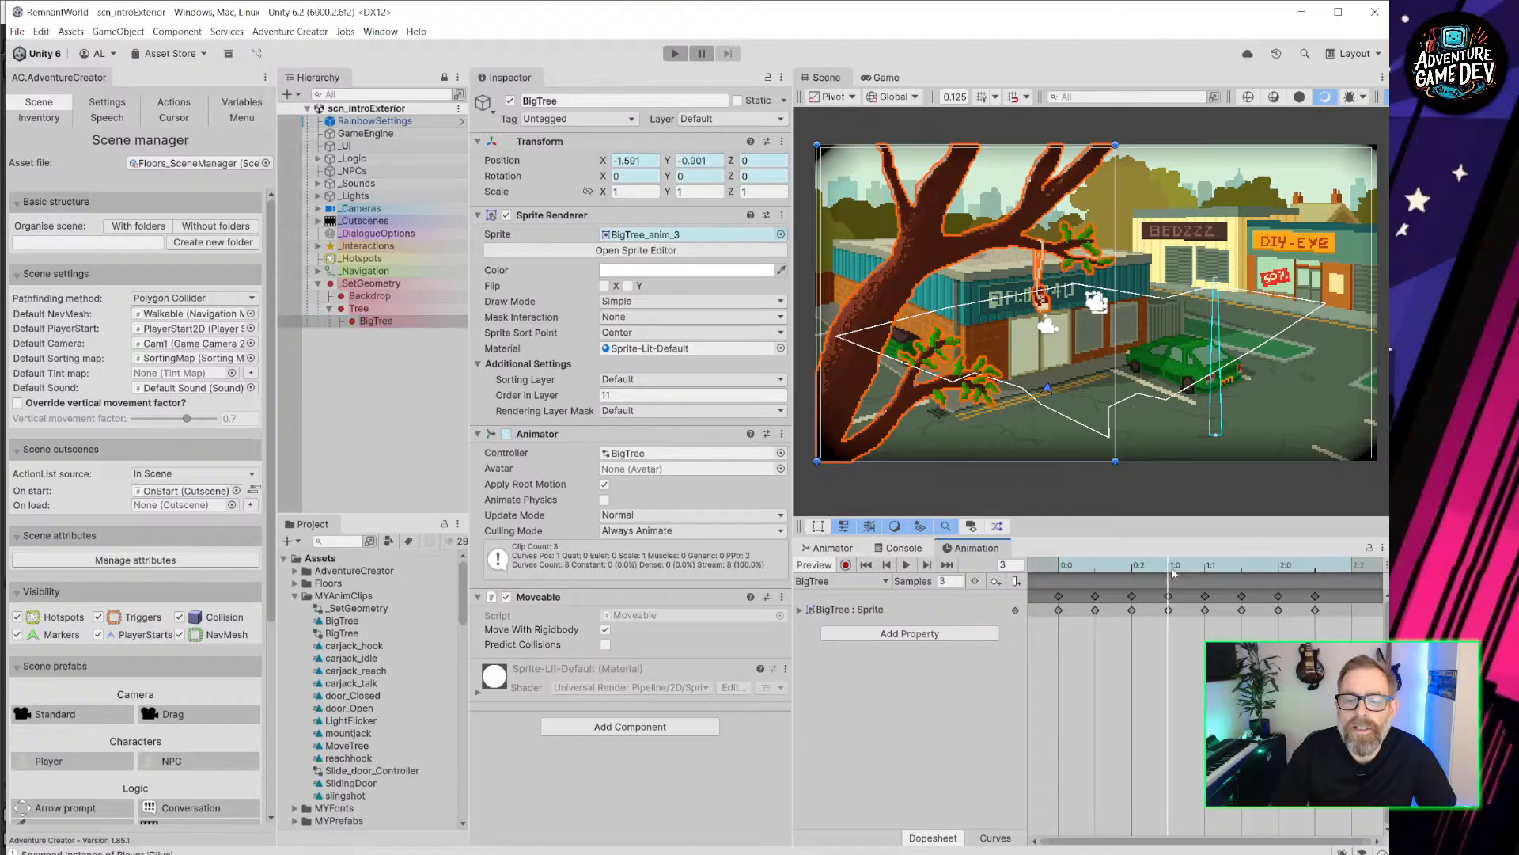
pyautogui.scroll(6, 1009, 272)
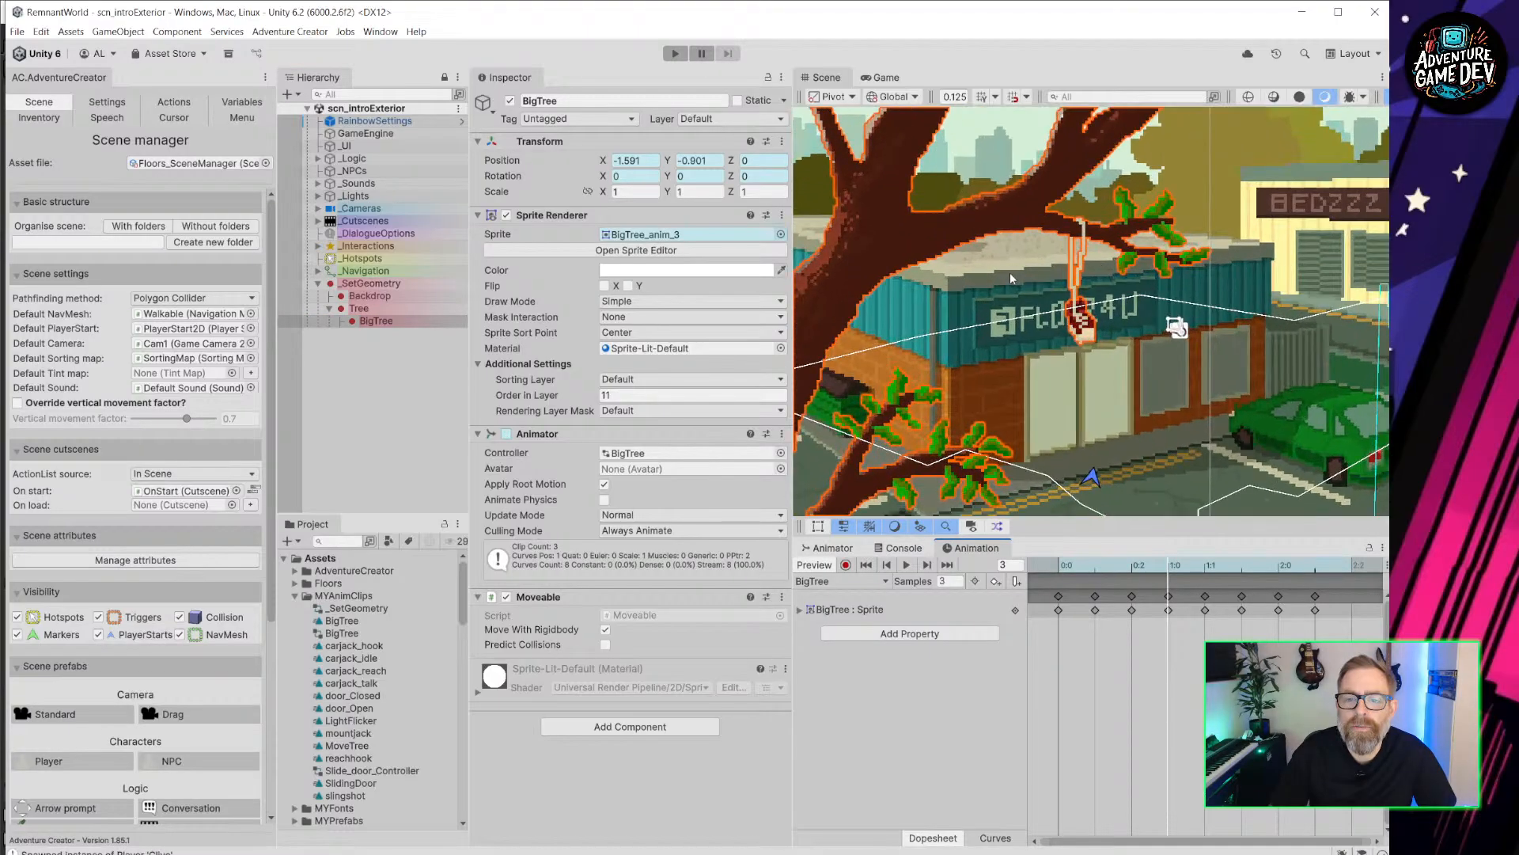
# Preview the BigTree sprite animation up to frame 6 and select its parent object, Tree.
pyautogui.moveTo(1159, 571); pyautogui.dragTo(1278, 524)
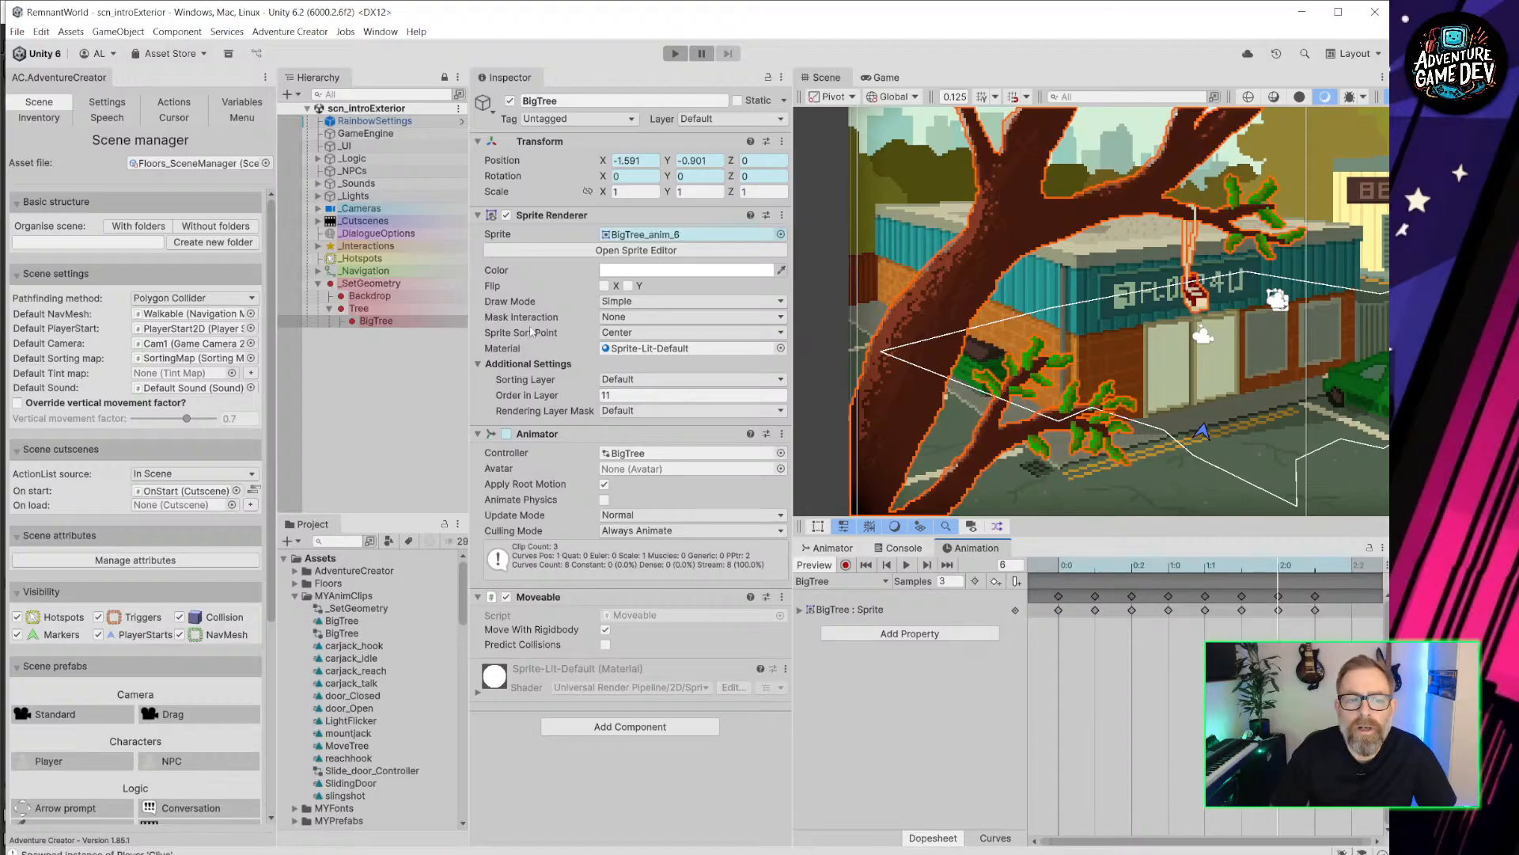
pyautogui.click(378, 310)
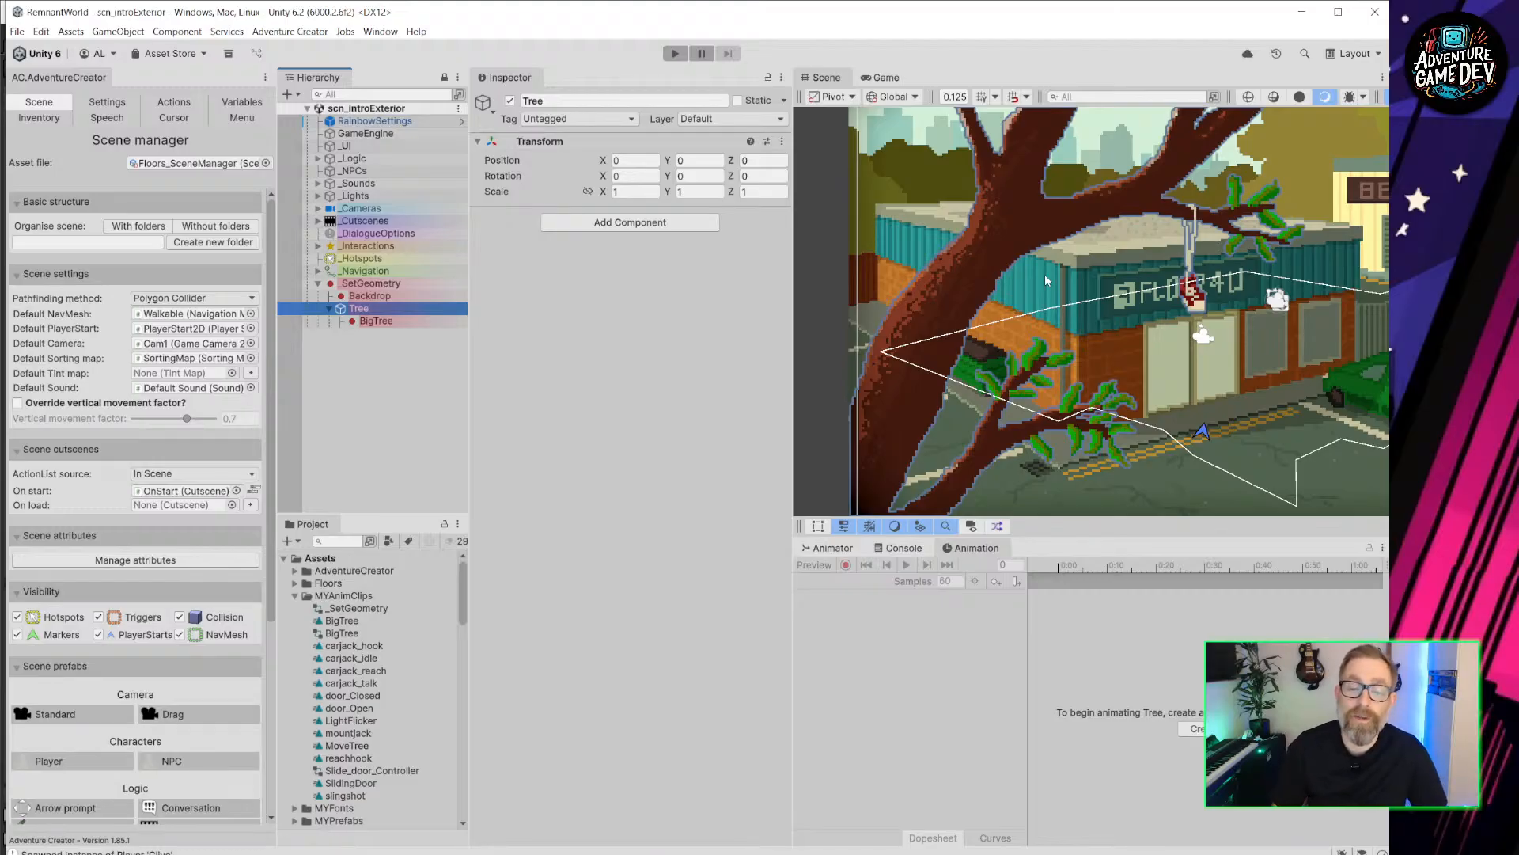
pyautogui.scroll(-5, 1044, 274)
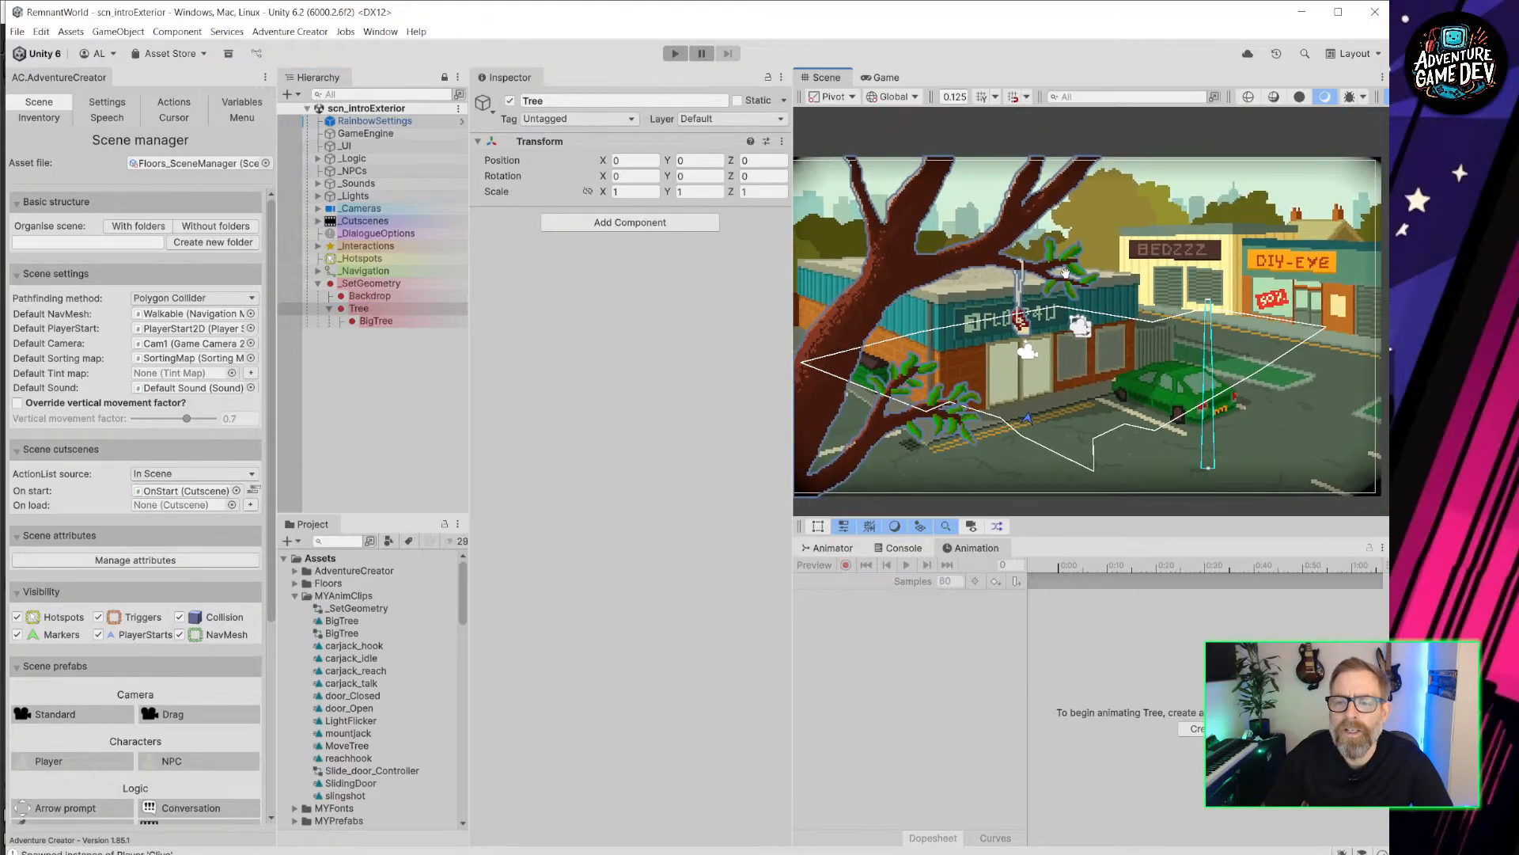
pyautogui.moveTo(1065, 272); pyautogui.dragTo(1086, 265, button='middle')
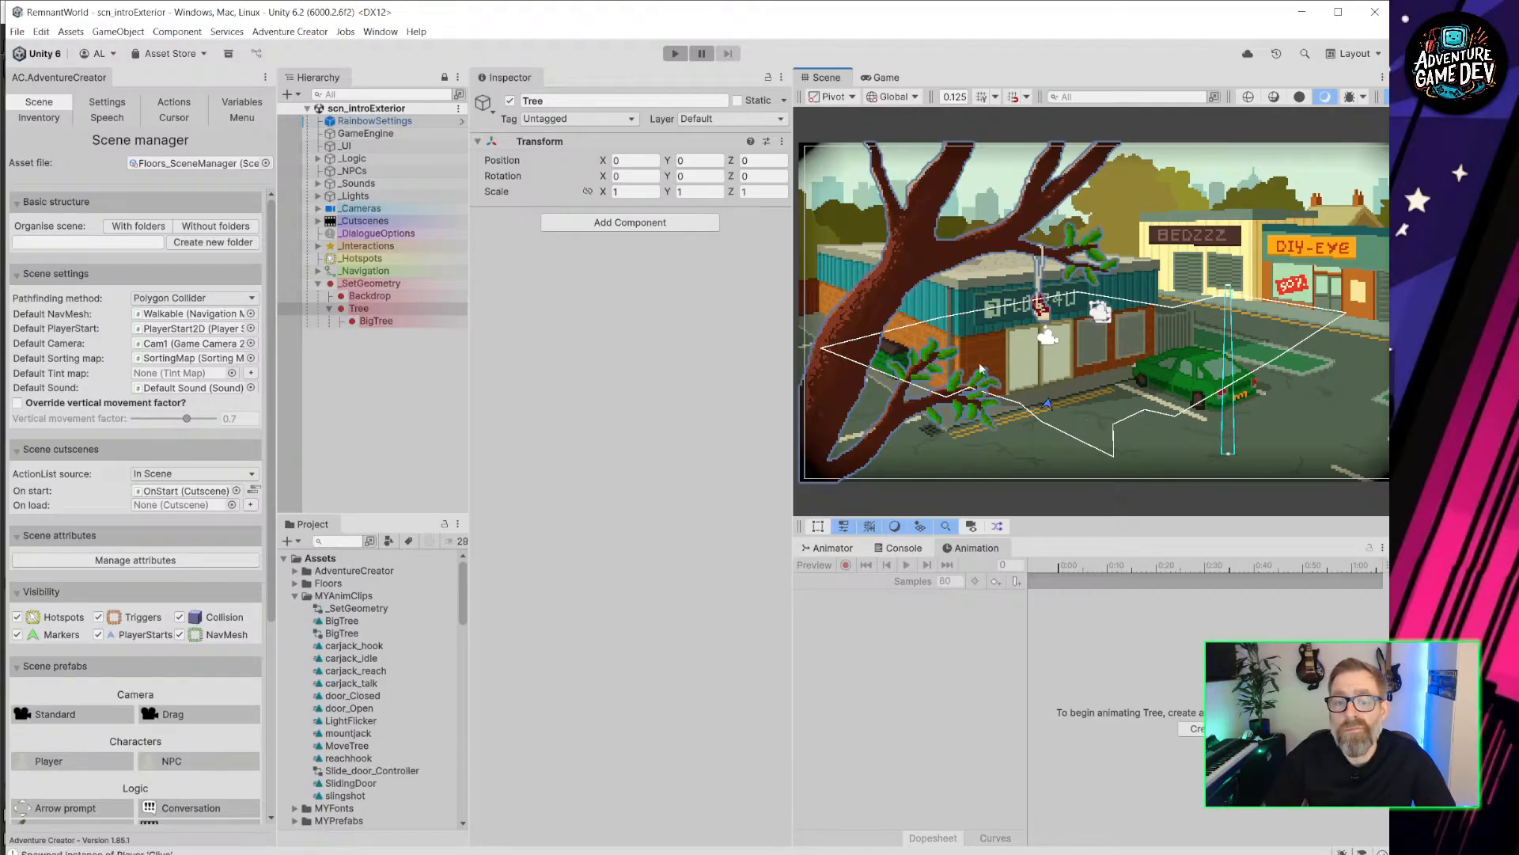
# Examine the tree's base and the green marker arrow placed outside the backdrop's lower corner.
pyautogui.moveTo(981, 370); pyautogui.dragTo(1108, 296, button='middle')
pyautogui.scroll(6, 904, 436)
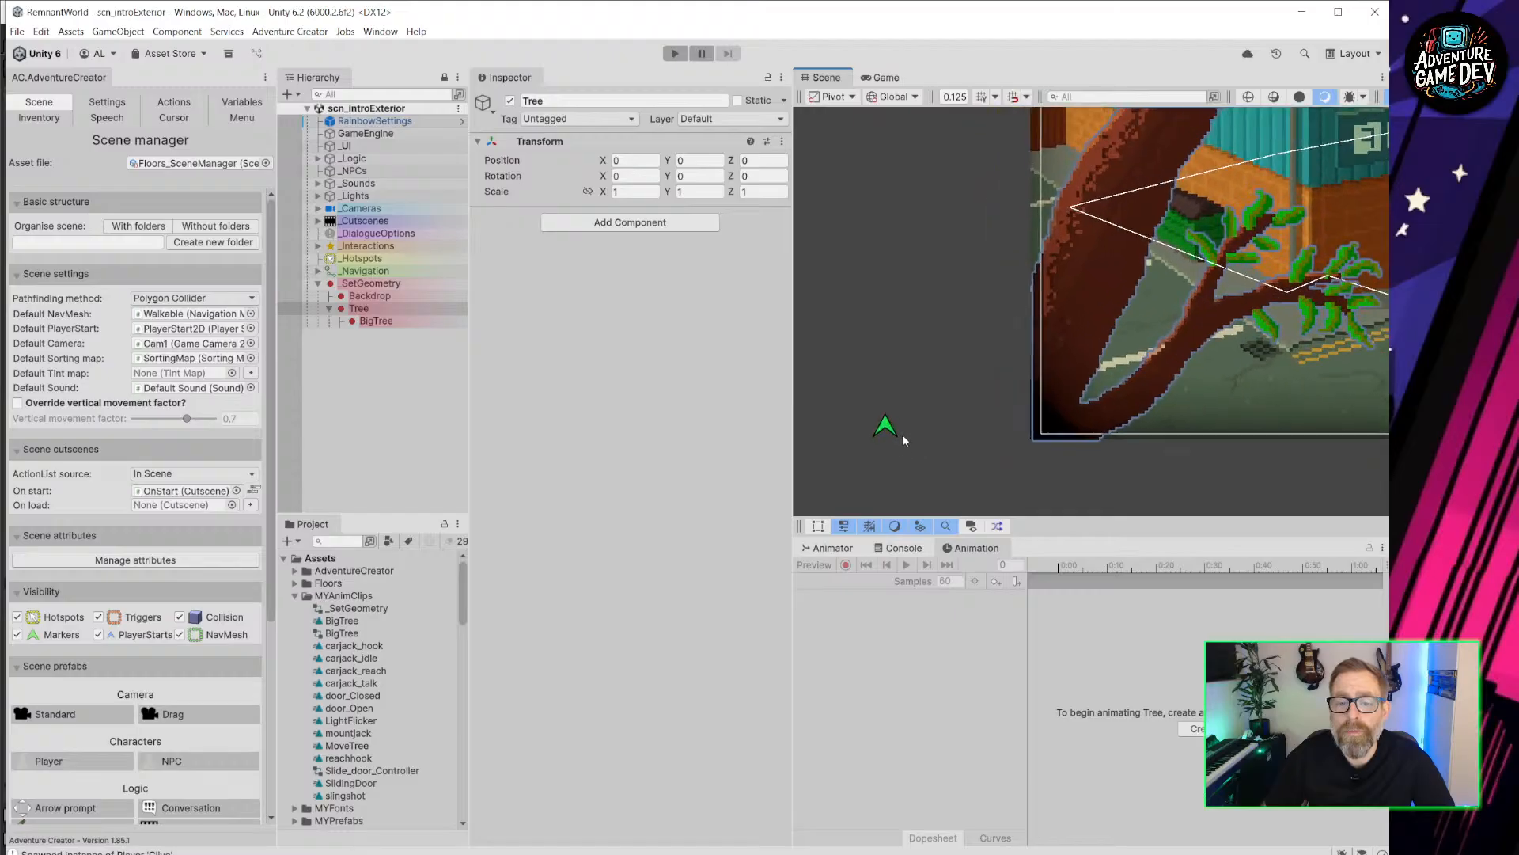
pyautogui.moveTo(910, 434); pyautogui.dragTo(1023, 357, button='middle')
pyautogui.scroll(-5, 1060, 262)
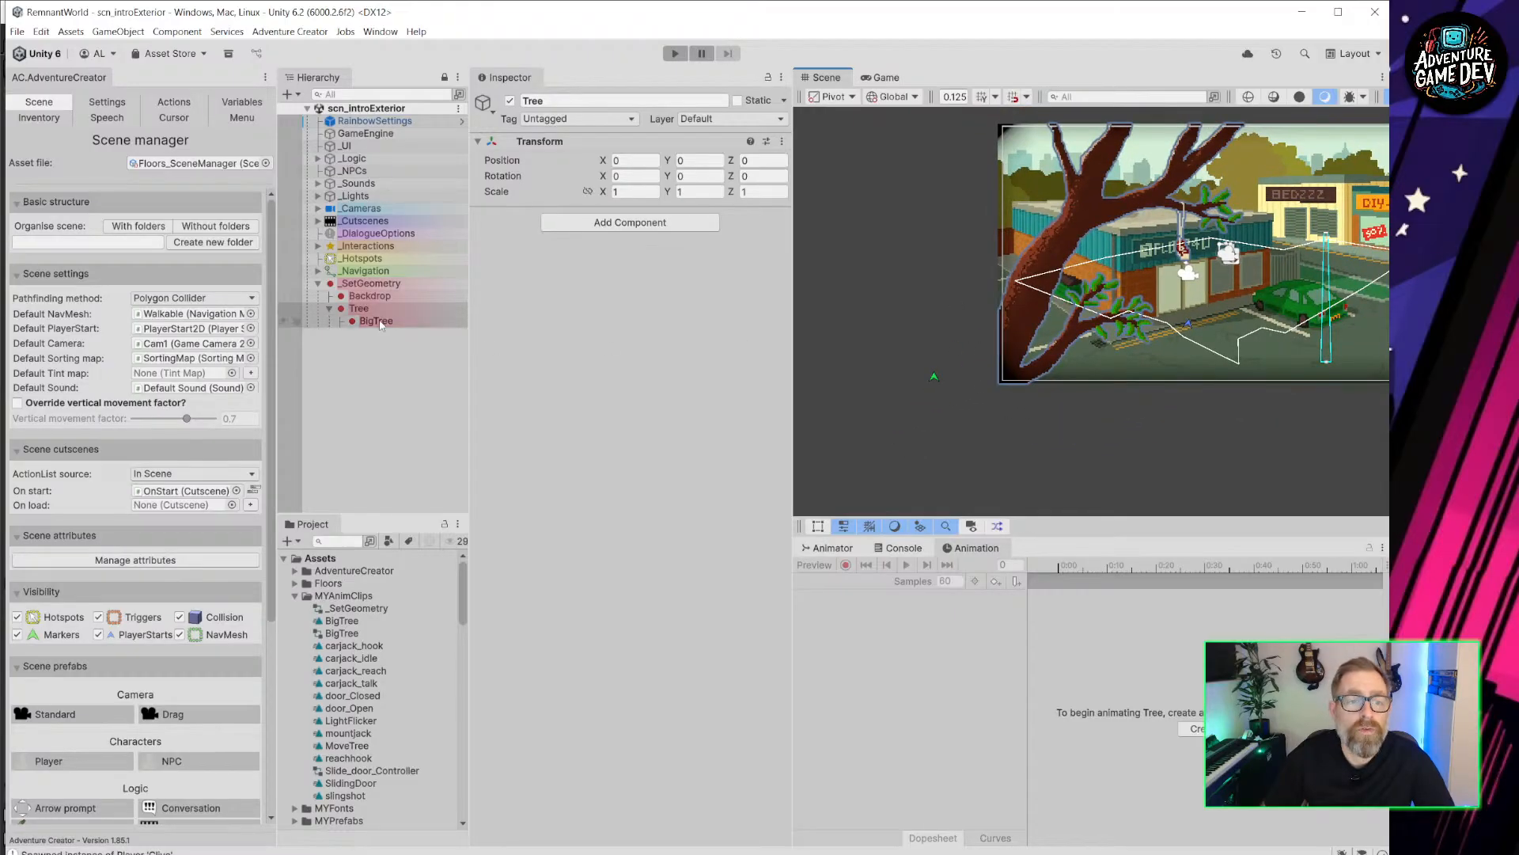
# Reselect BigTree and preview its sprite animation at frame 3 in a widened Scene view.
pyautogui.click(466, 320)
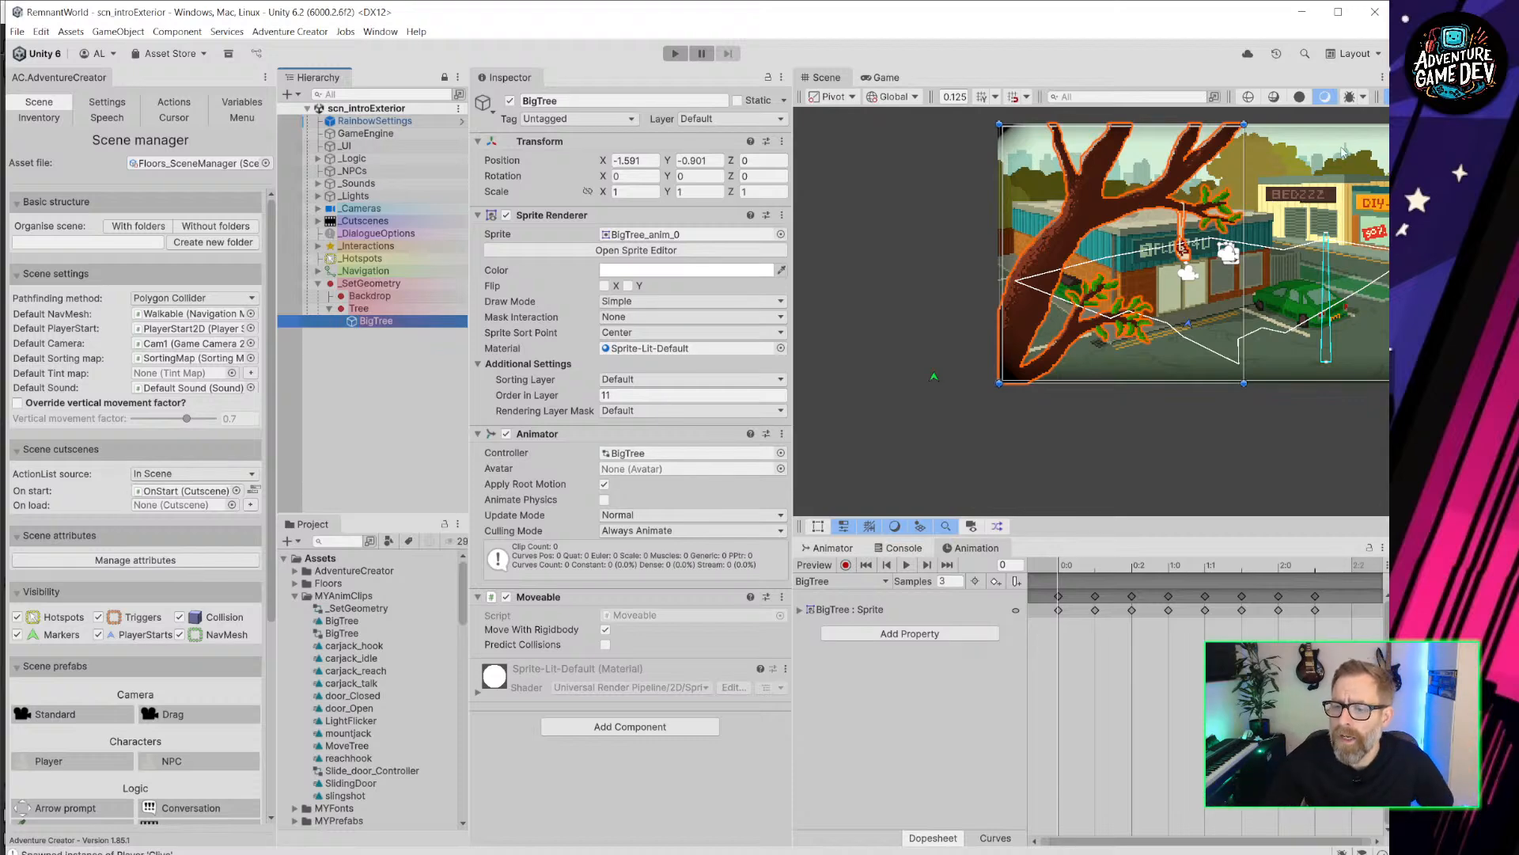
pyautogui.moveTo(1343, 150); pyautogui.dragTo(1235, 178, button='middle')
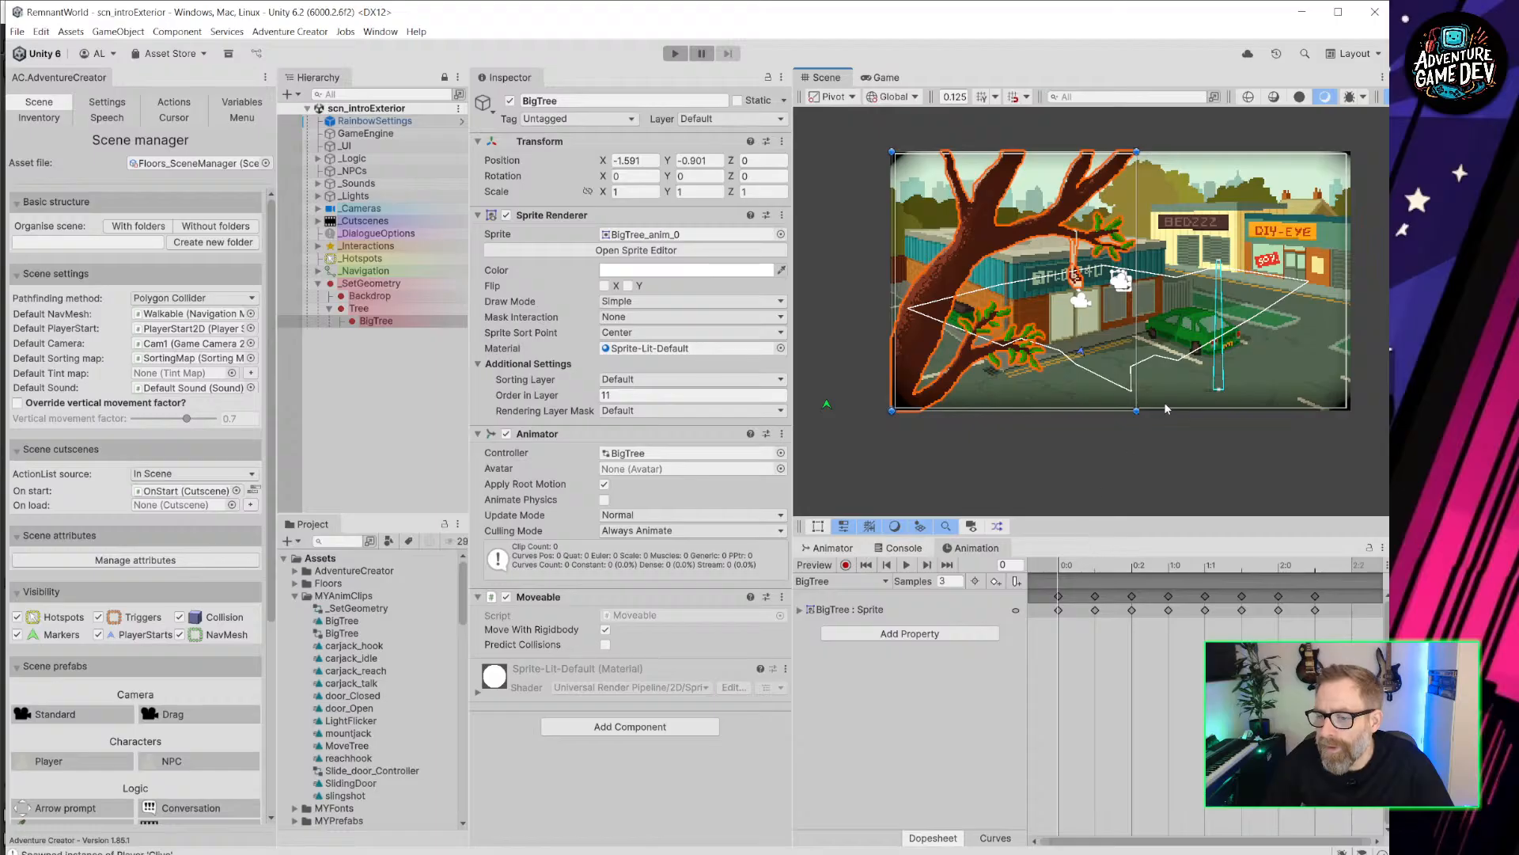
pyautogui.scroll(5, 1108, 321)
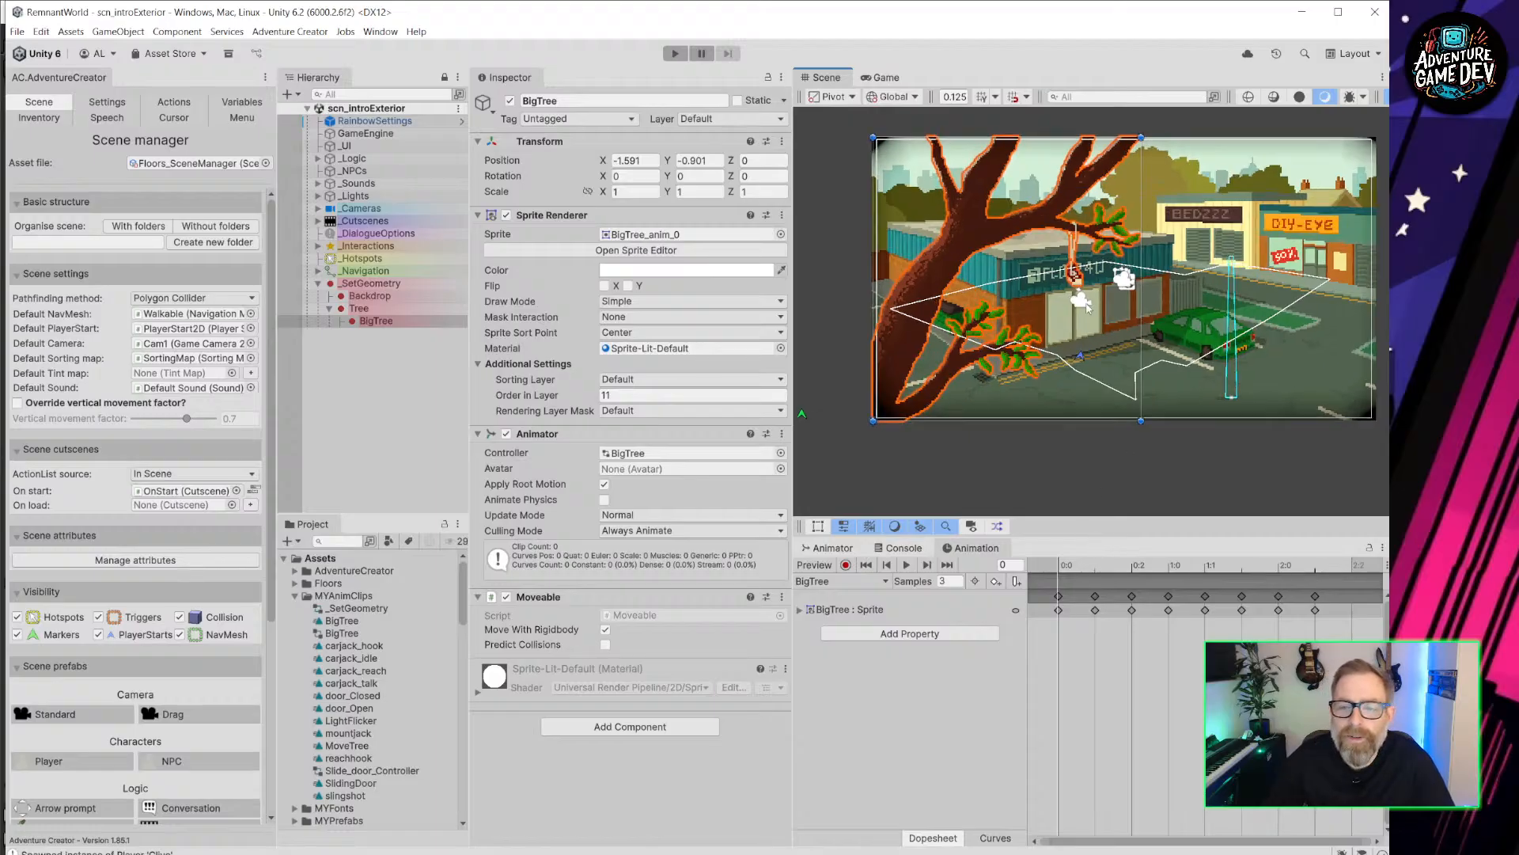
pyautogui.scroll(-4, 1108, 317)
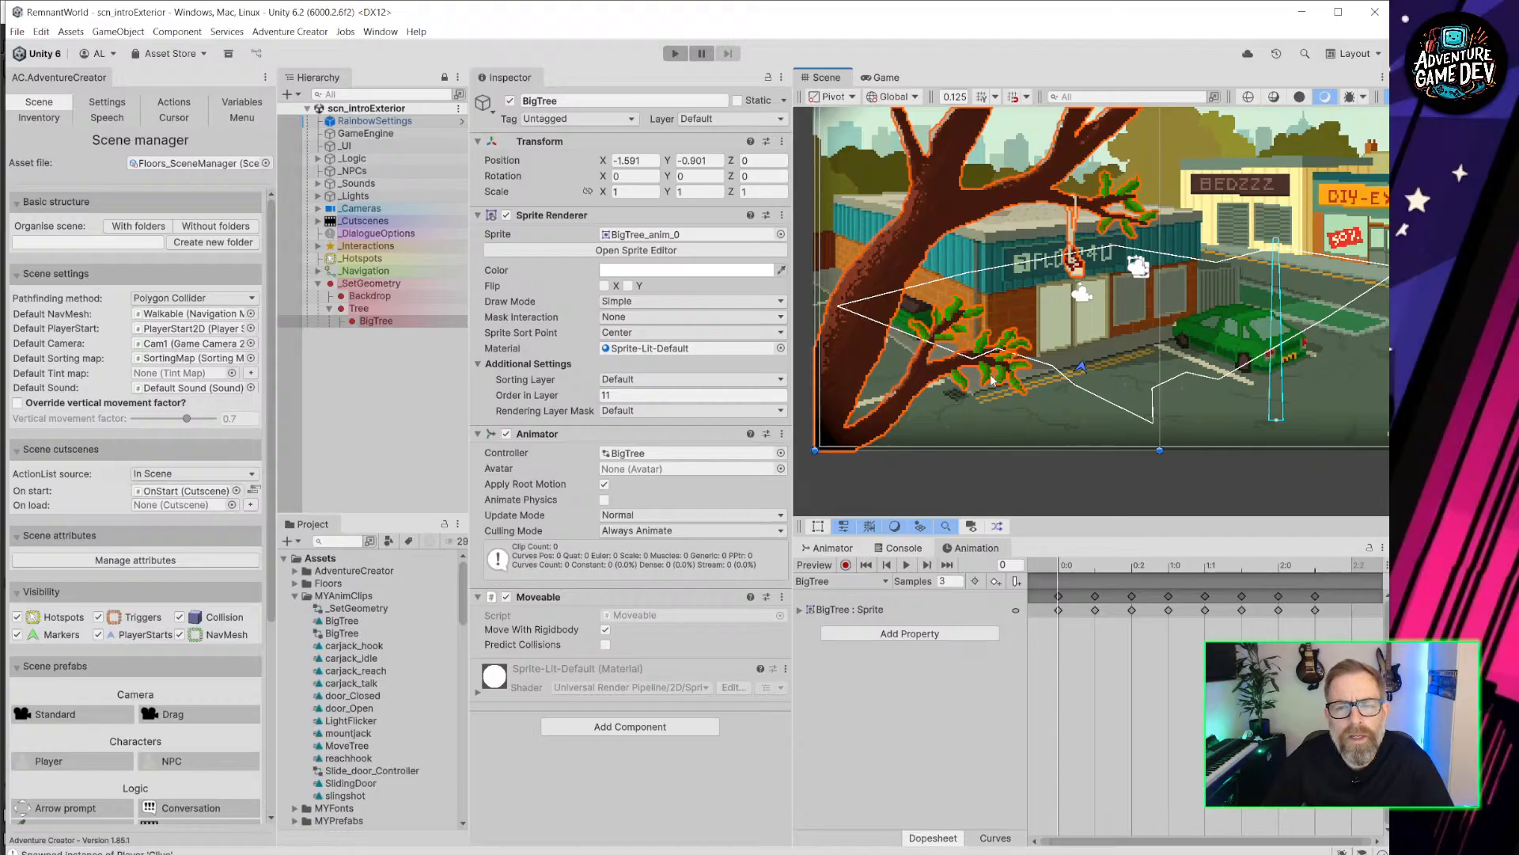
pyautogui.scroll(-3, 992, 380)
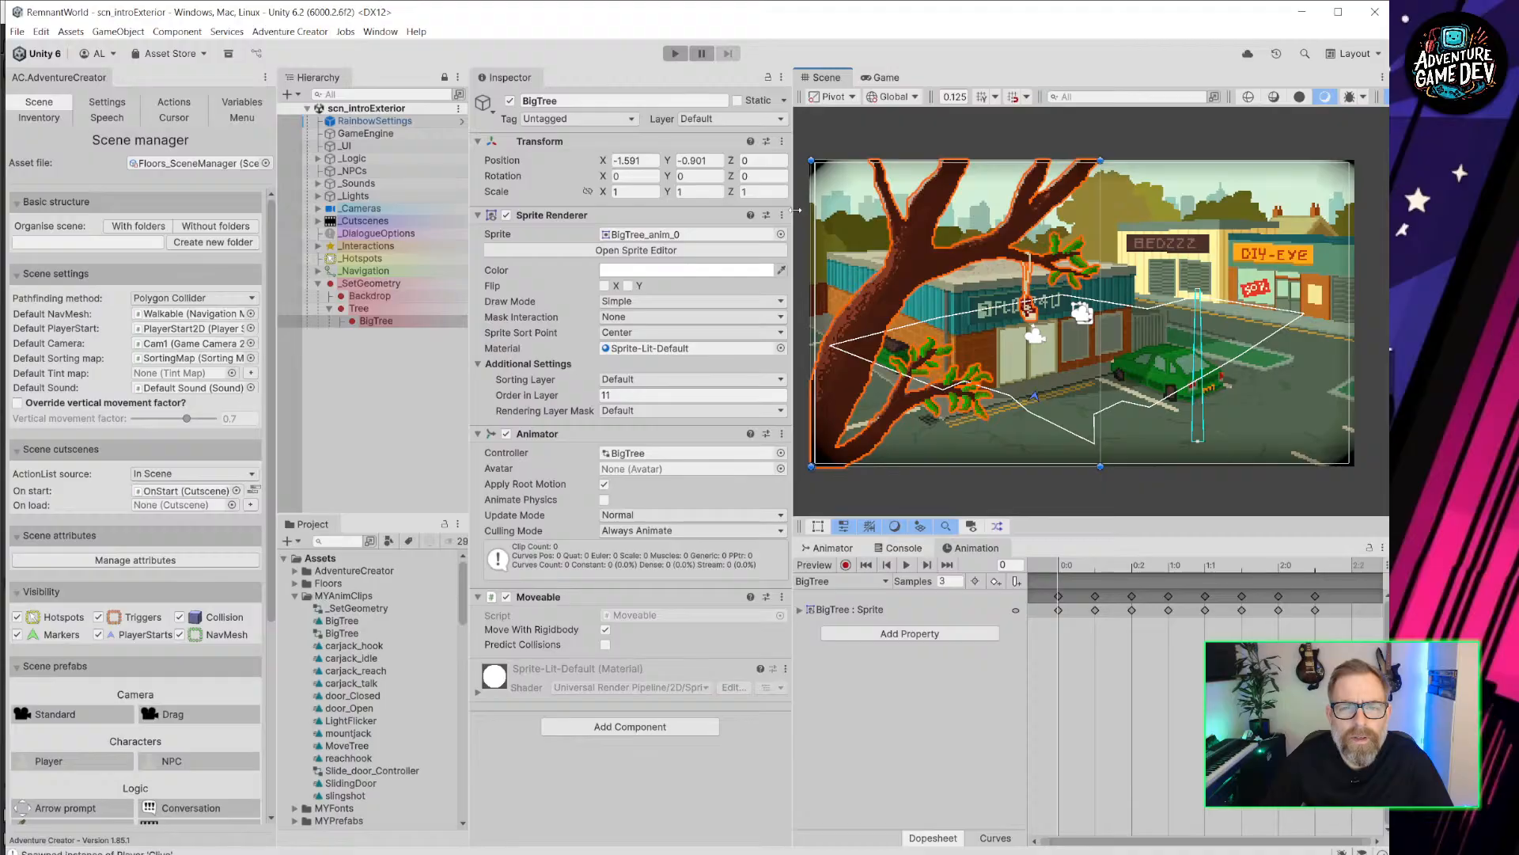
pyautogui.moveTo(793, 220); pyautogui.dragTo(692, 224)
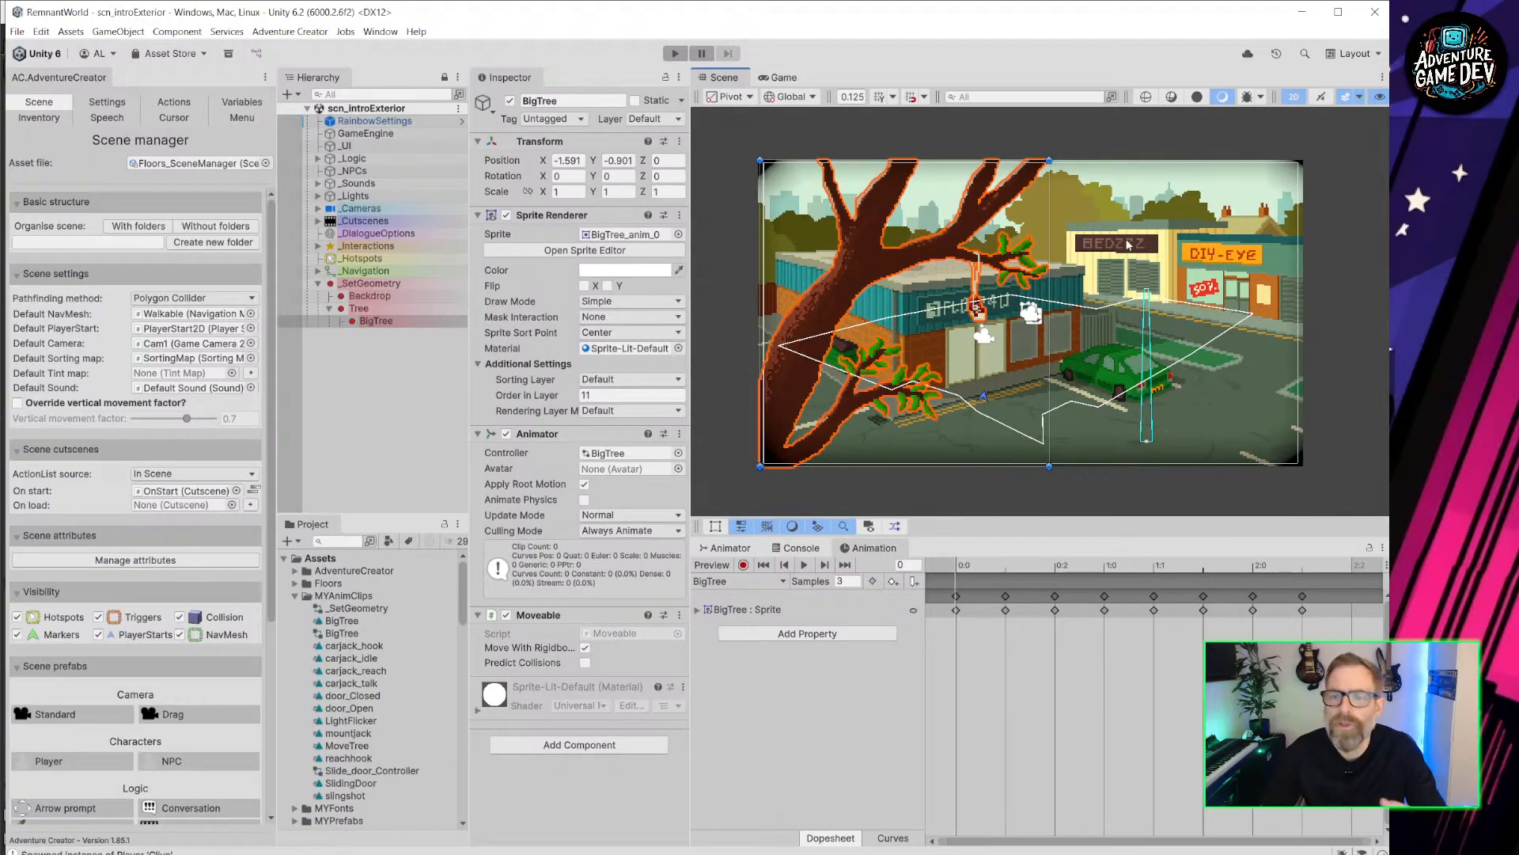
pyautogui.moveTo(958, 572); pyautogui.dragTo(1121, 543)
# Switch to Aseprite, widen the canvas area and examine the intro_Exterior artwork both close up and as a whole.
pyautogui.hotkey('alt', 'Tab')
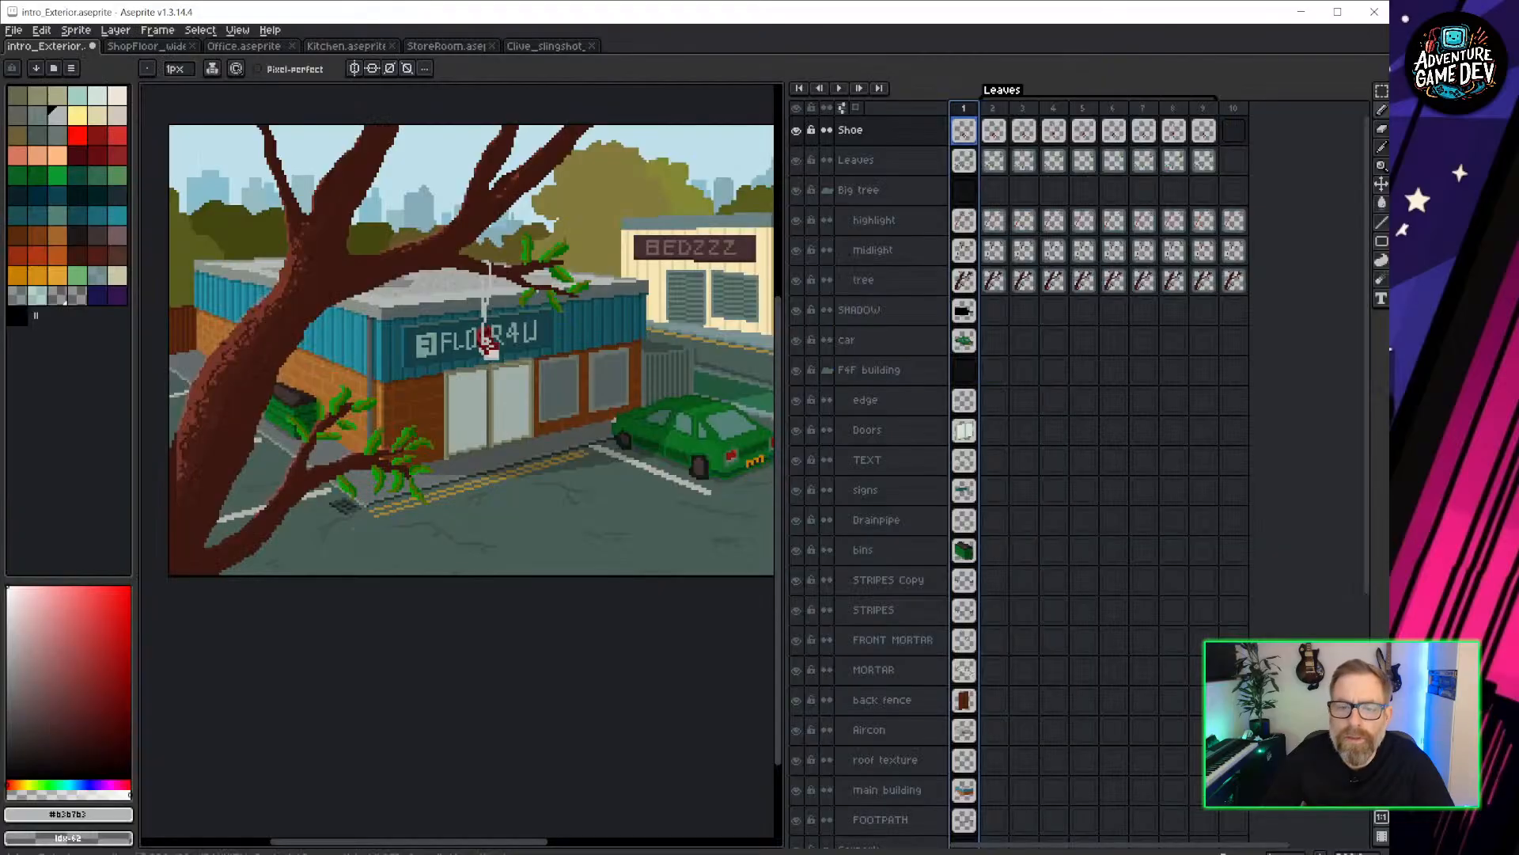
pyautogui.moveTo(786, 402); pyautogui.dragTo(1060, 405)
pyautogui.moveTo(553, 216); pyautogui.dragTo(582, 255, button='middle')
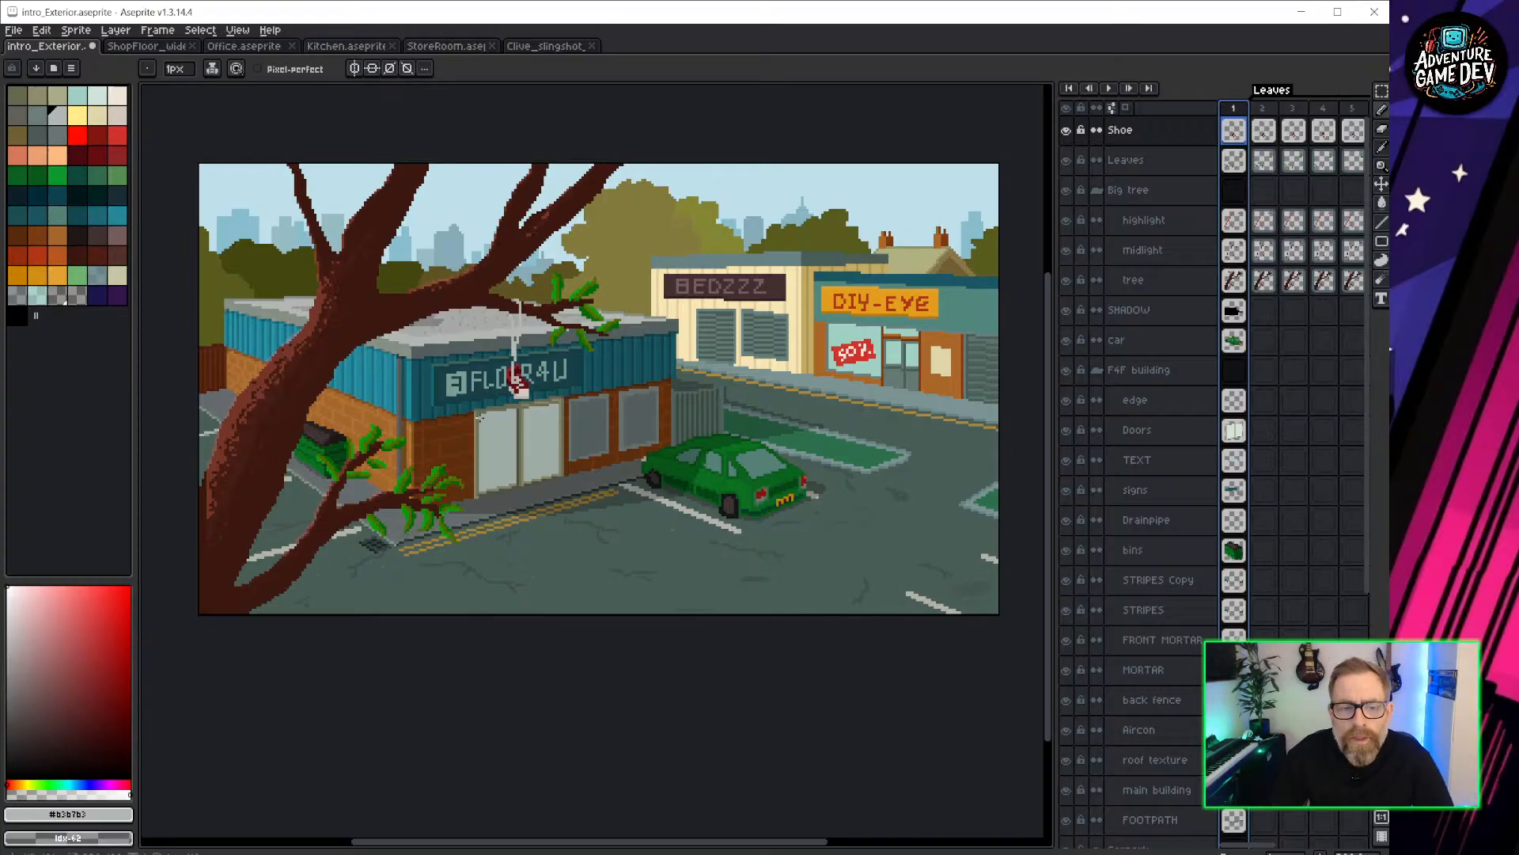
pyautogui.scroll(3, 410, 404)
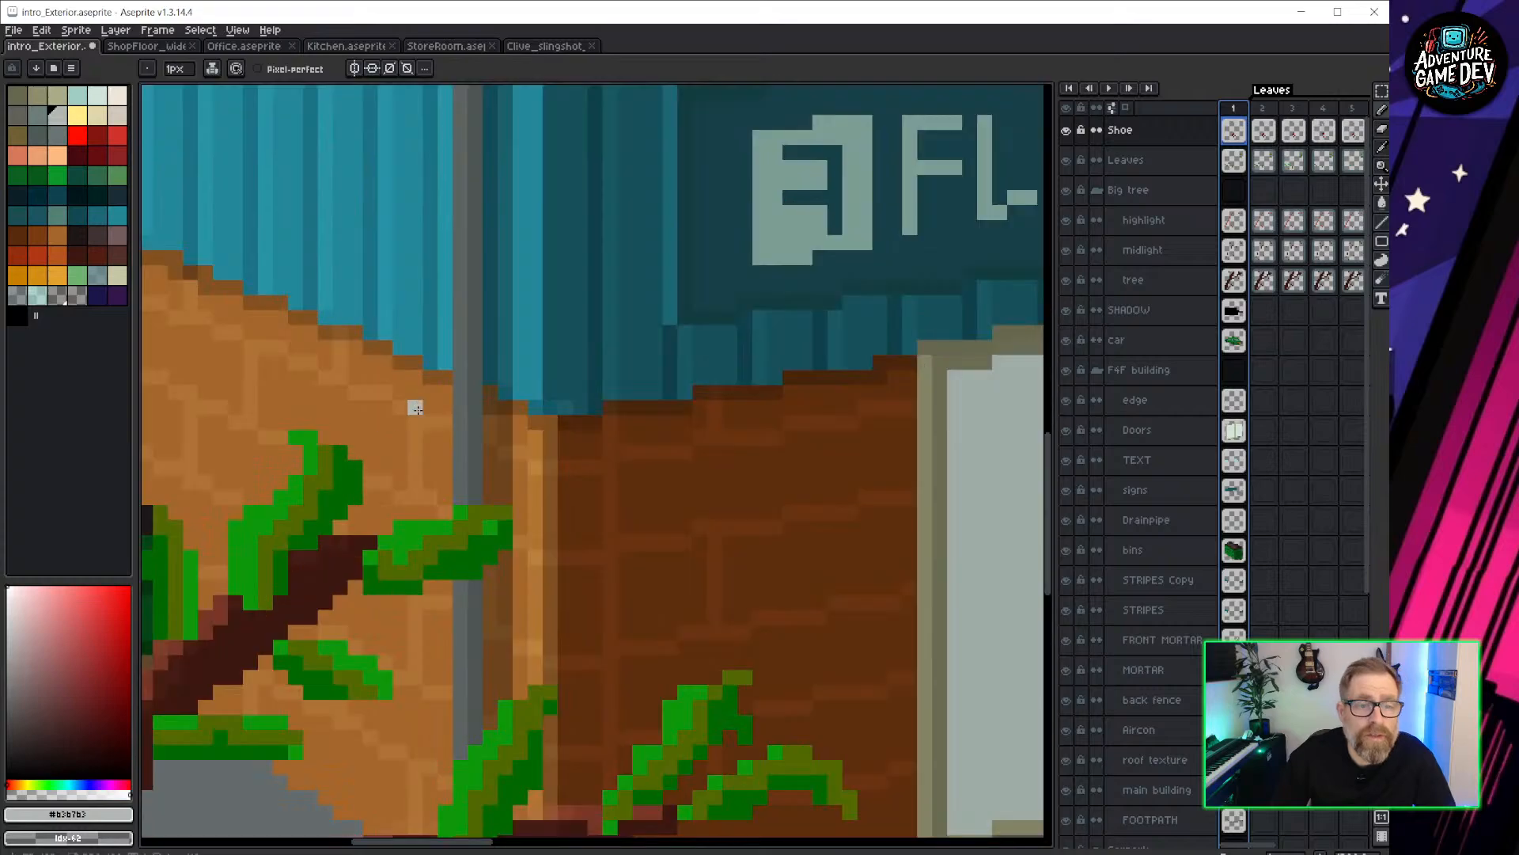
pyautogui.scroll(-2, 661, 407)
pyautogui.scroll(1, 649, 420)
pyautogui.scroll(-3, 649, 421)
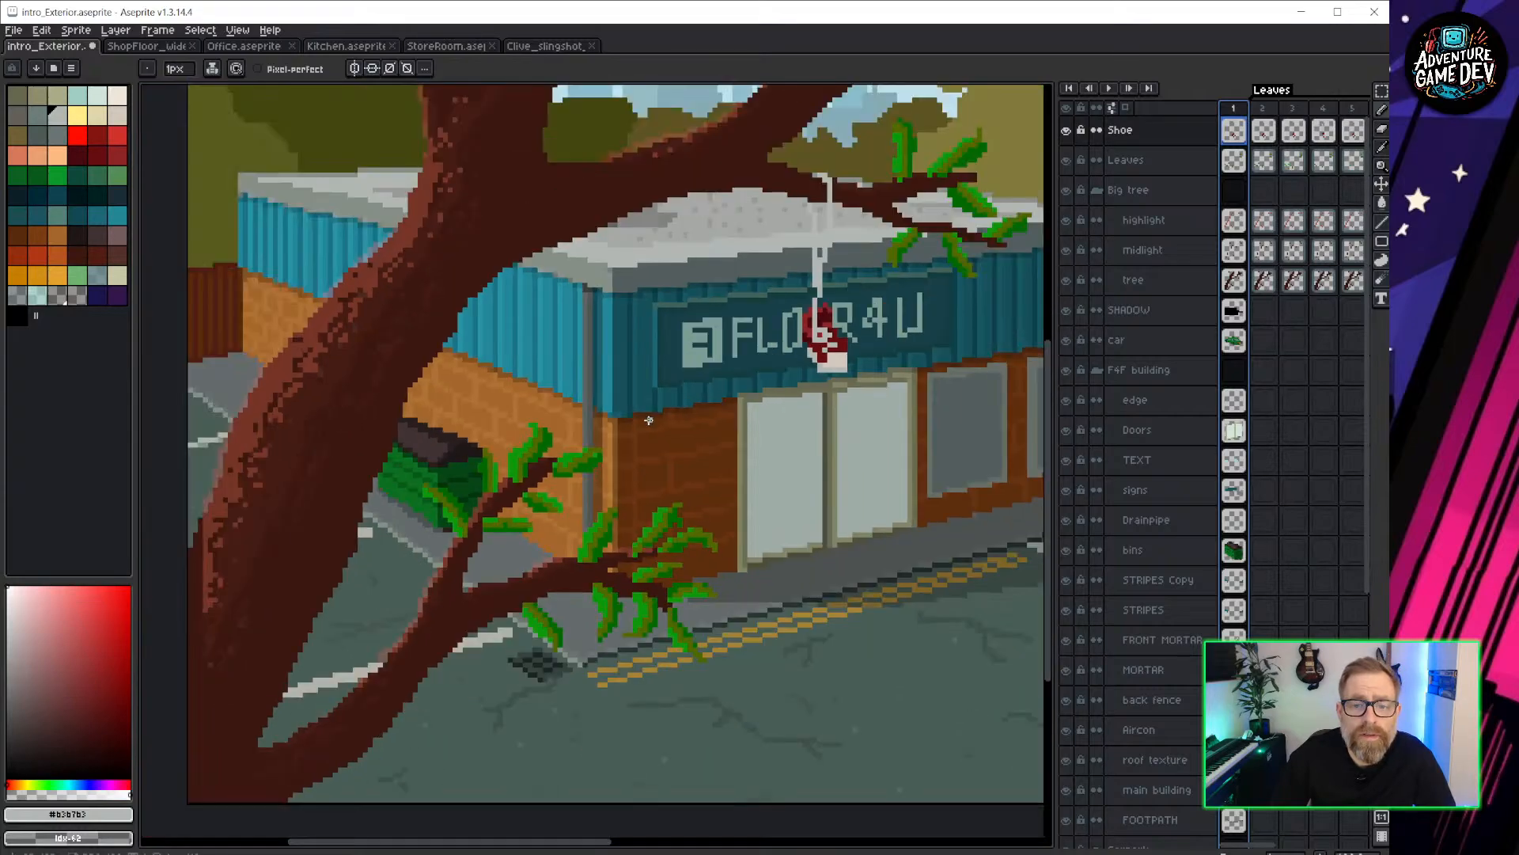
pyautogui.scroll(2, 625, 466)
pyautogui.scroll(-1, 665, 455)
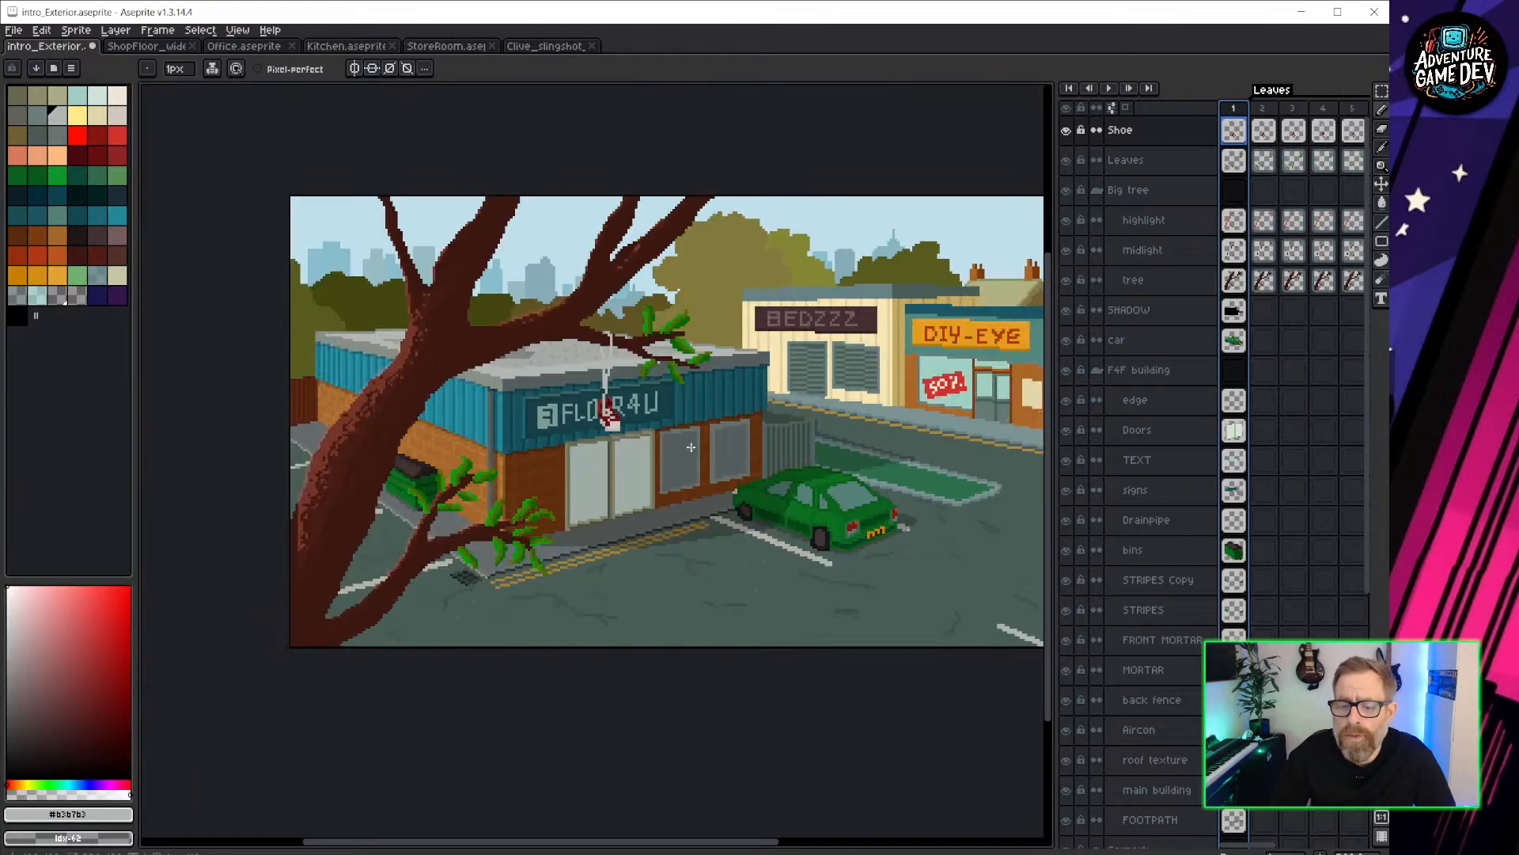
# Return to Unity and turn off the Scene view's 2D mode to examine the flat backdrop and tree from different angles.
pyautogui.click(1286, 851)
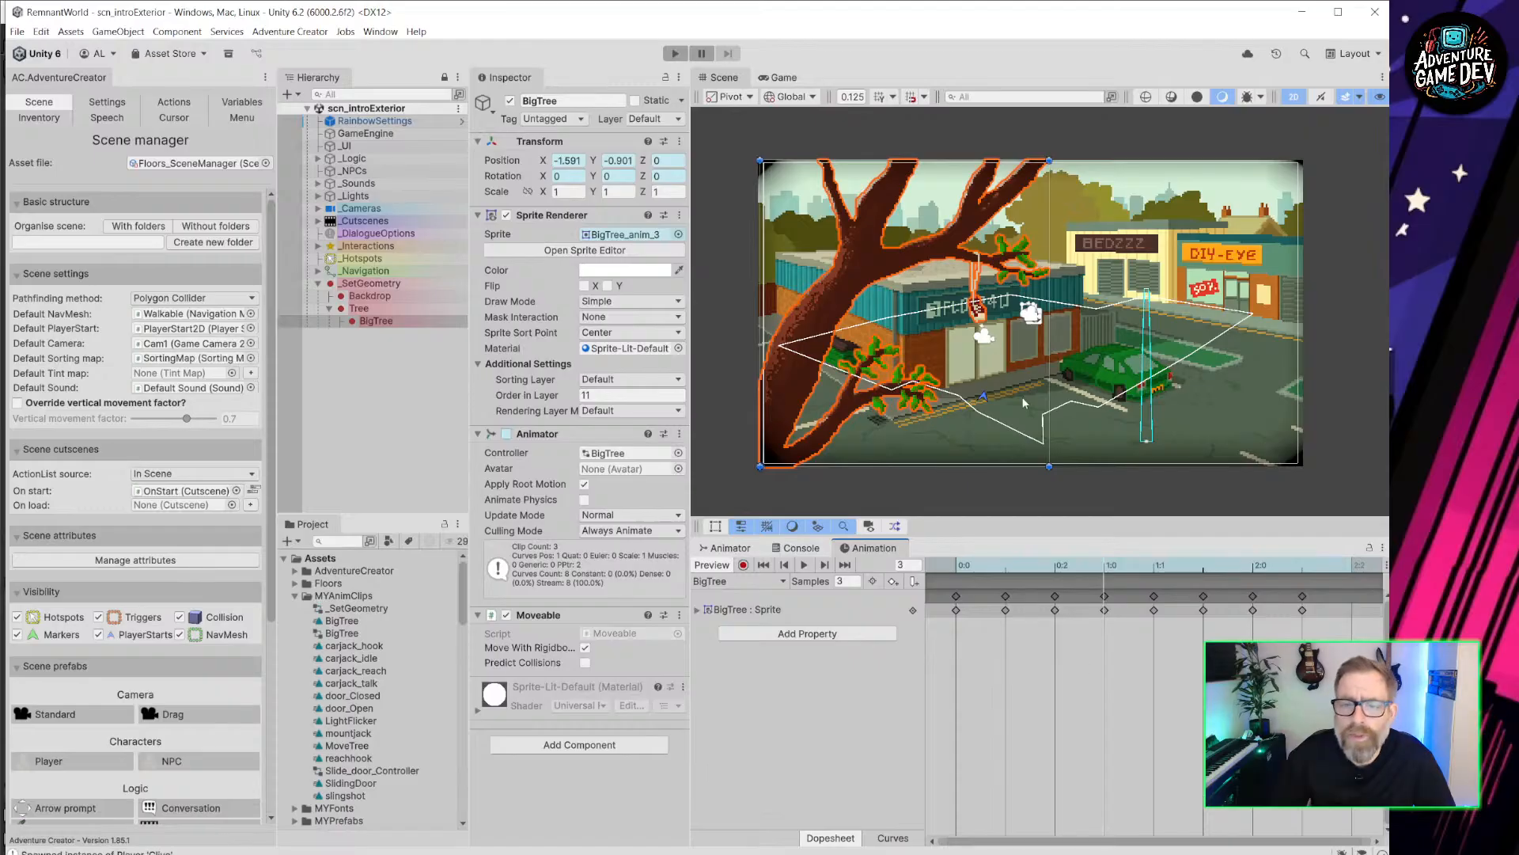
pyautogui.click(1293, 96)
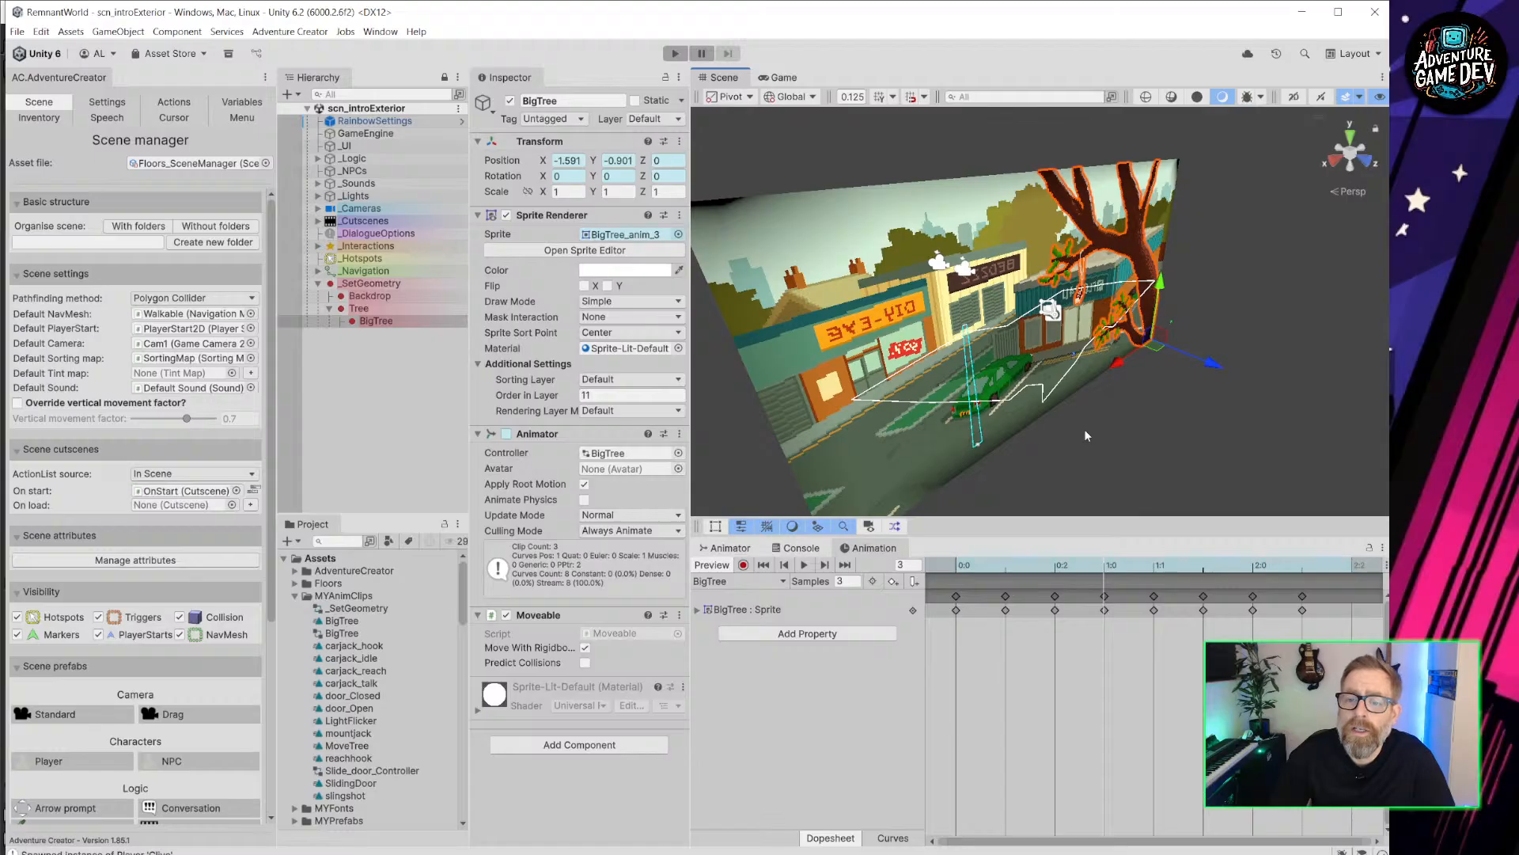
pyautogui.keyDown('alt'); pyautogui.moveTo(1084, 429); pyautogui.dragTo(550, 300); pyautogui.keyUp('alt')
pyautogui.scroll(3, 1197, 280)
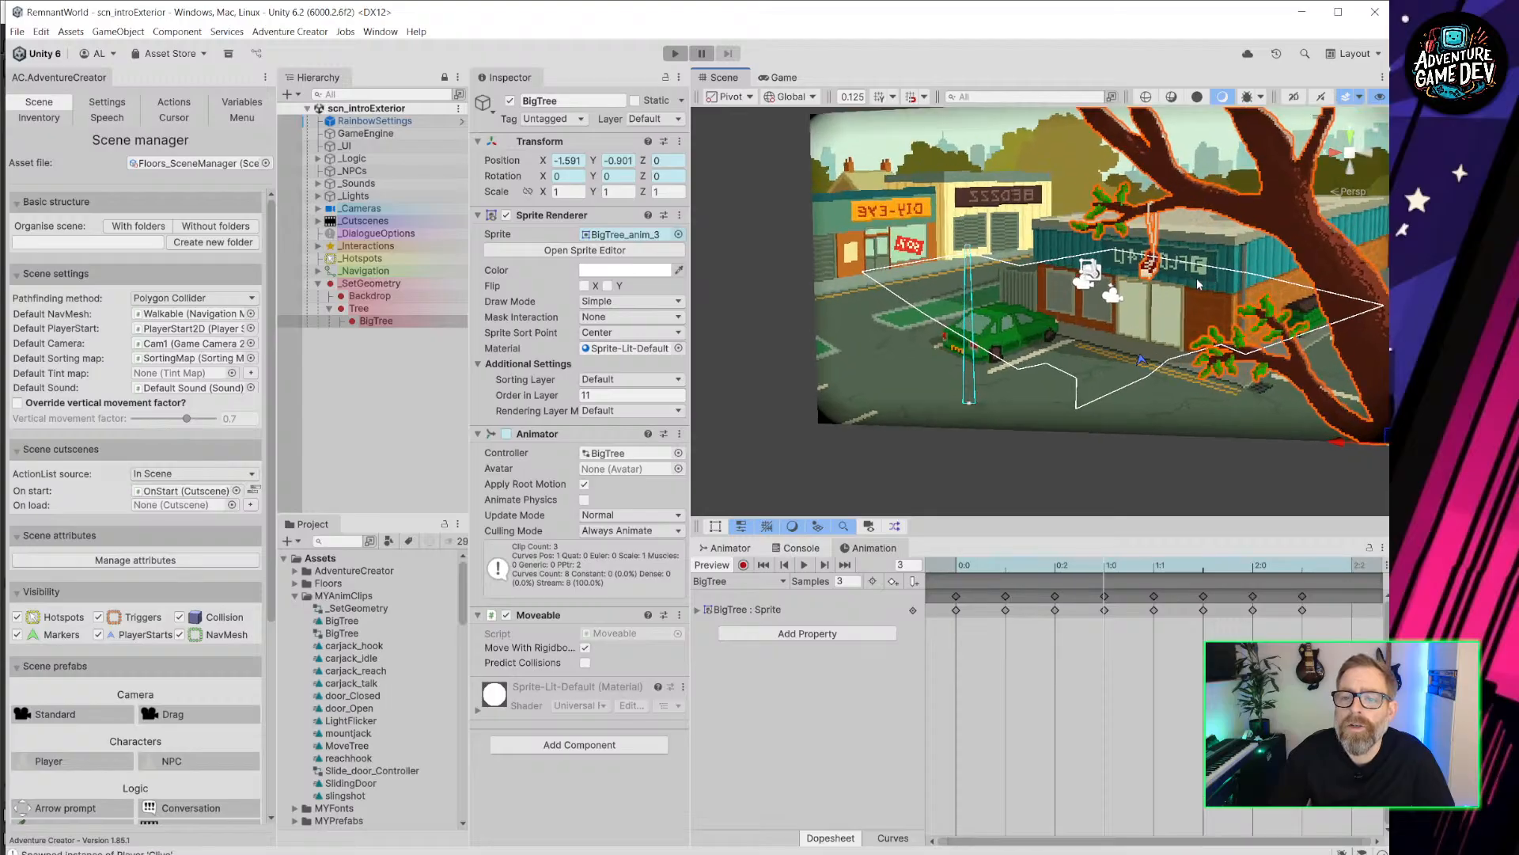
pyautogui.scroll(4, 1196, 278)
pyautogui.scroll(2, 1196, 278)
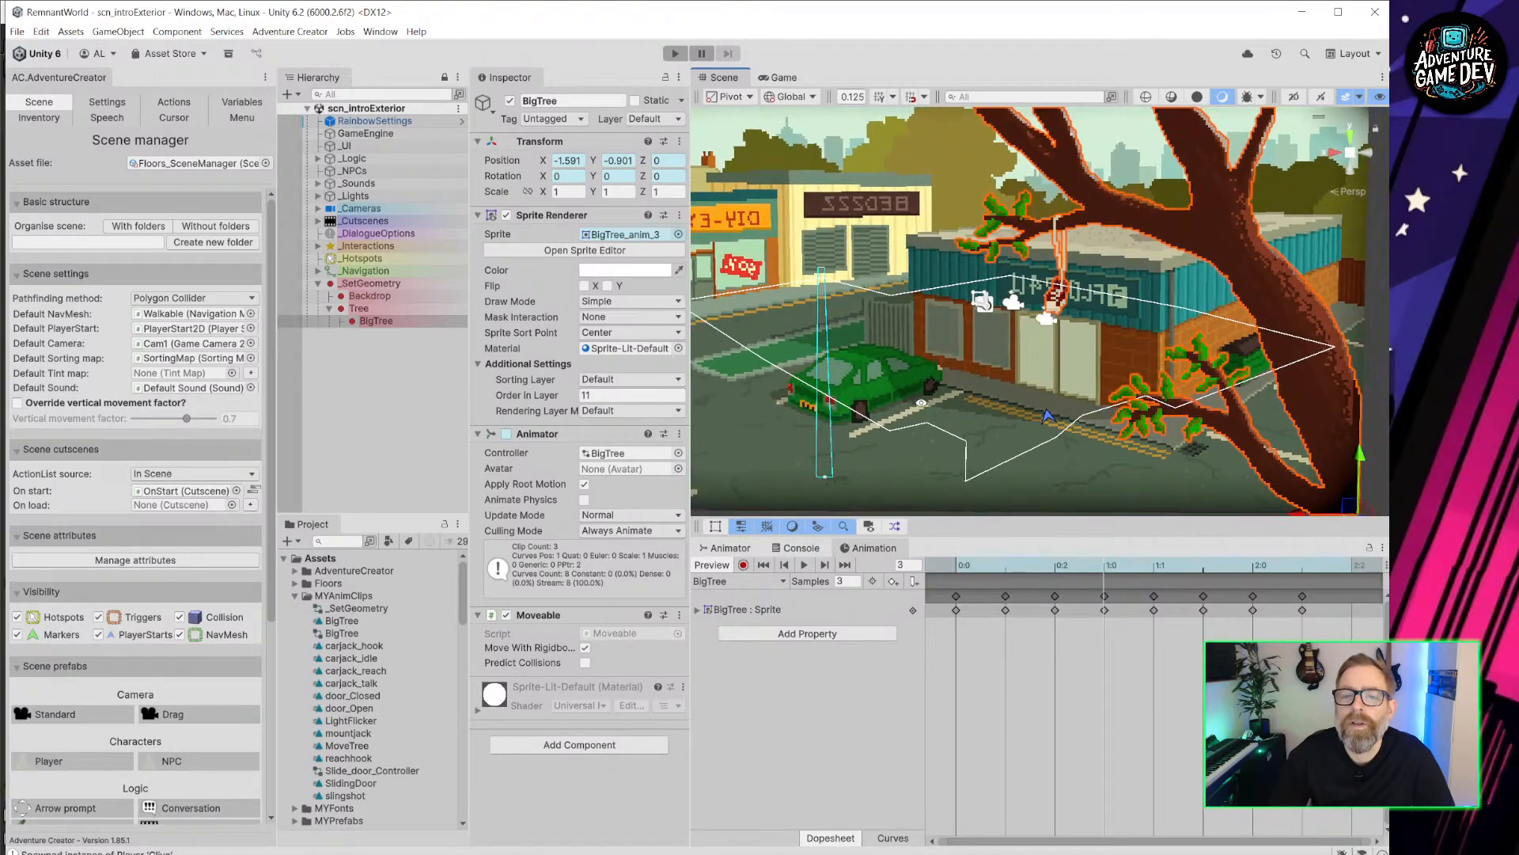
pyautogui.keyDown('alt'); pyautogui.moveTo(921, 403); pyautogui.dragTo(1245, 431); pyautogui.keyUp('alt')
pyautogui.keyDown('alt'); pyautogui.moveTo(791, 396); pyautogui.dragTo(1282, 373); pyautogui.keyUp('alt')
pyautogui.keyDown('alt'); pyautogui.moveTo(951, 354); pyautogui.dragTo(837, 304); pyautogui.keyUp('alt')
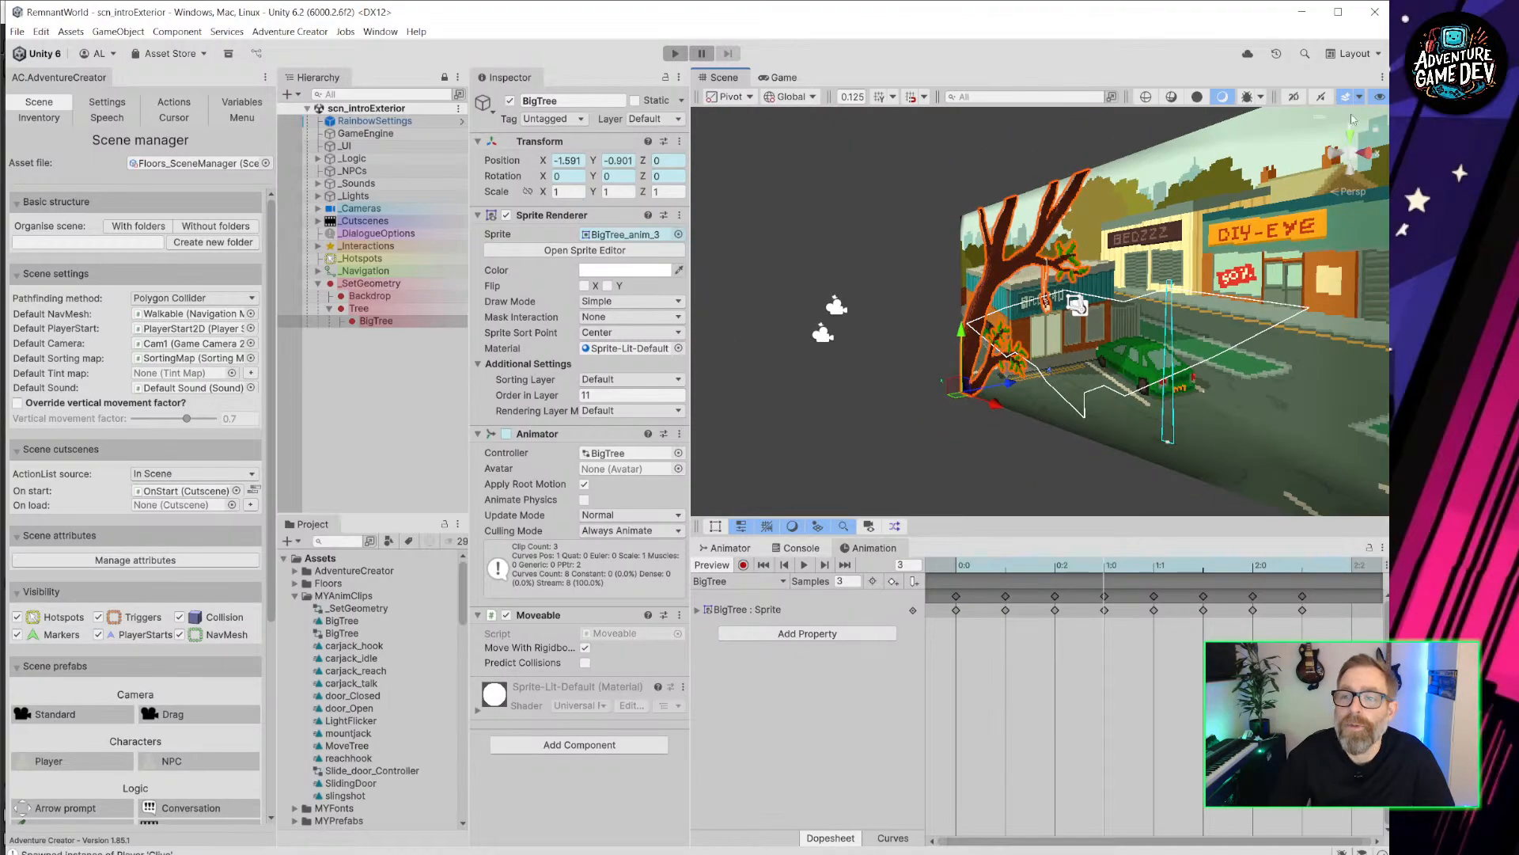
# Switch the Scene view back to 2D mode and frame the whole exterior scene.
pyautogui.click(1294, 96)
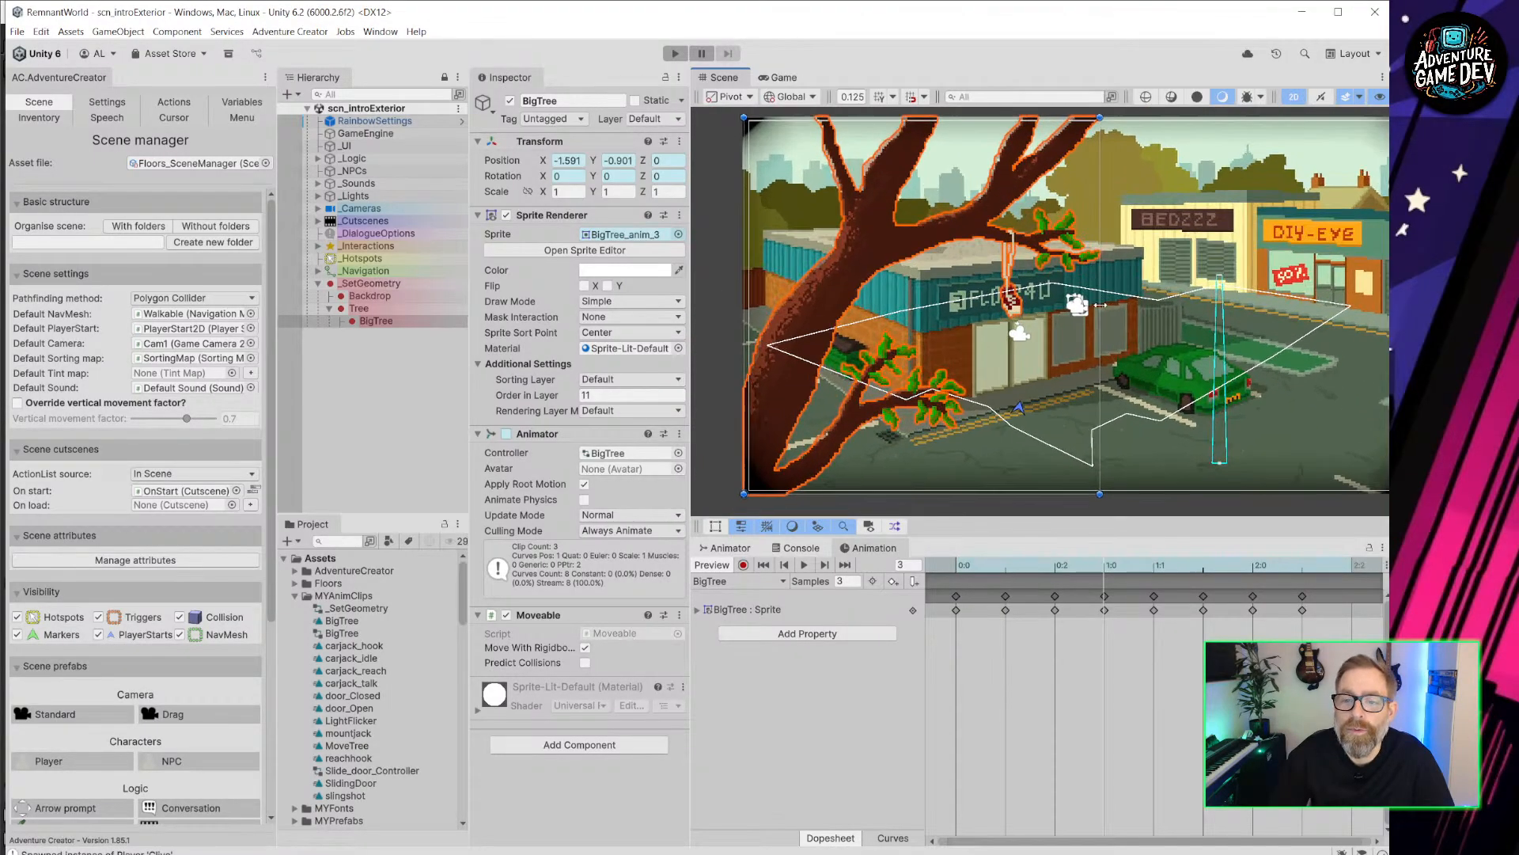
pyautogui.scroll(-2, 1100, 306)
pyautogui.scroll(5, 1147, 329)
pyautogui.scroll(-4, 1151, 340)
pyautogui.moveTo(1152, 342); pyautogui.dragTo(1158, 338, button='middle')
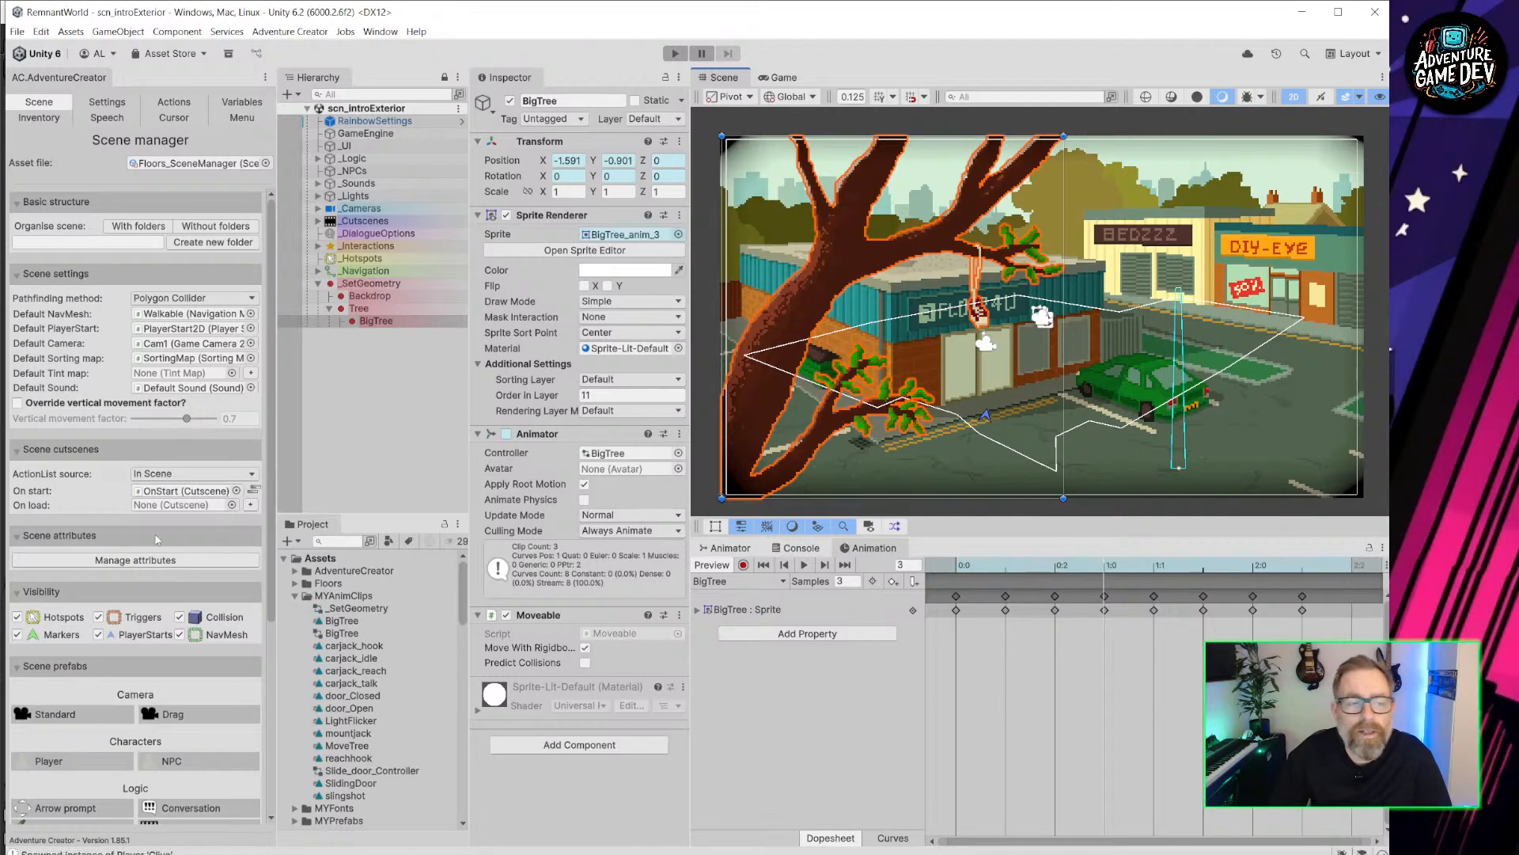
# Open the scene's OnStart cutscene and nudge the Inventory_Button menu action aside while reviewing the opening actions.
pyautogui.click(254, 491)
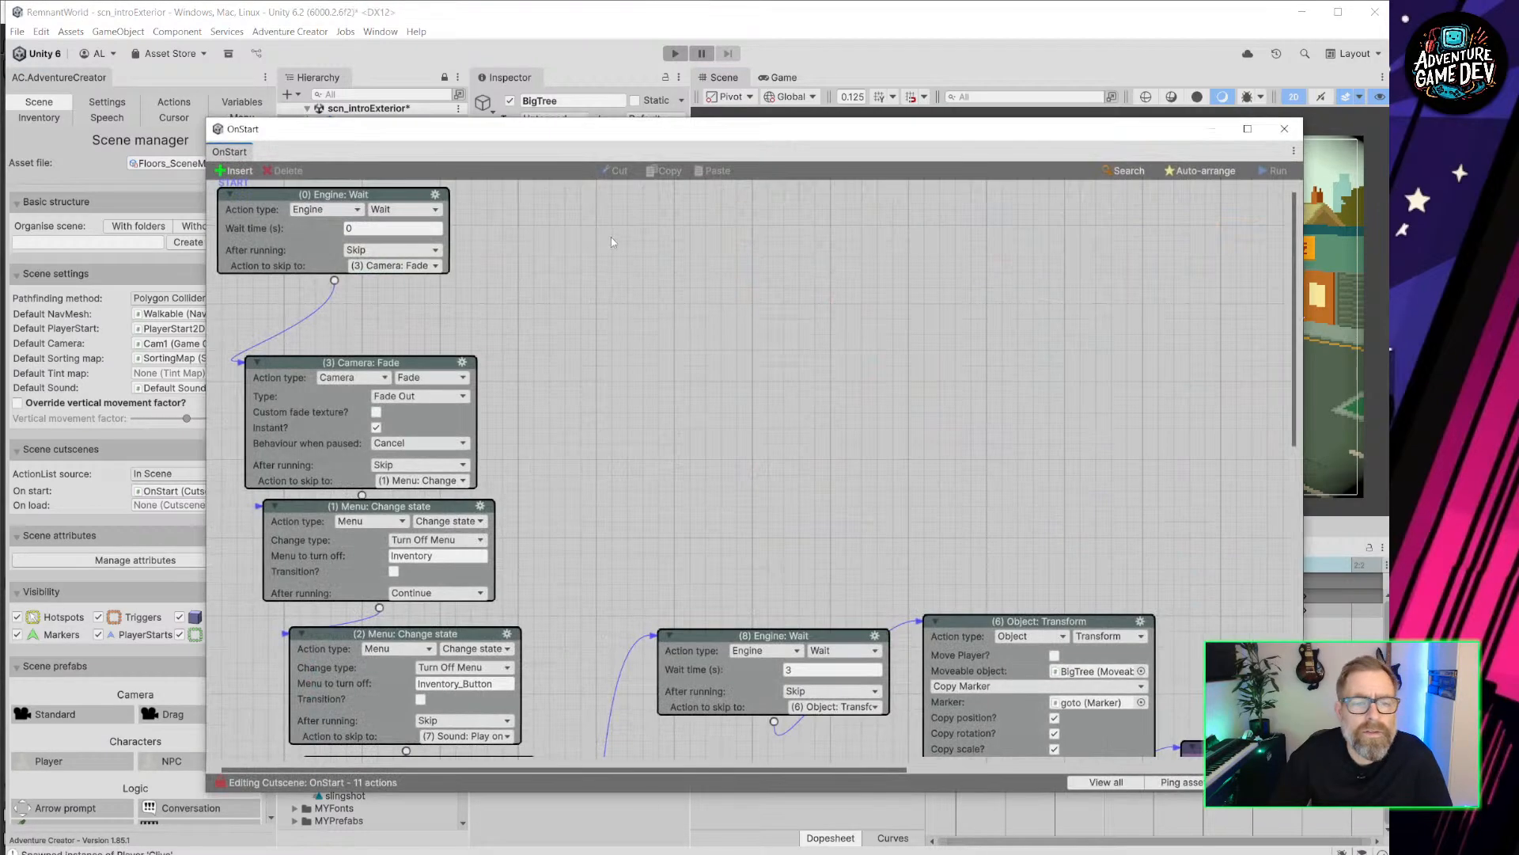
pyautogui.scroll(-3, 475, 279)
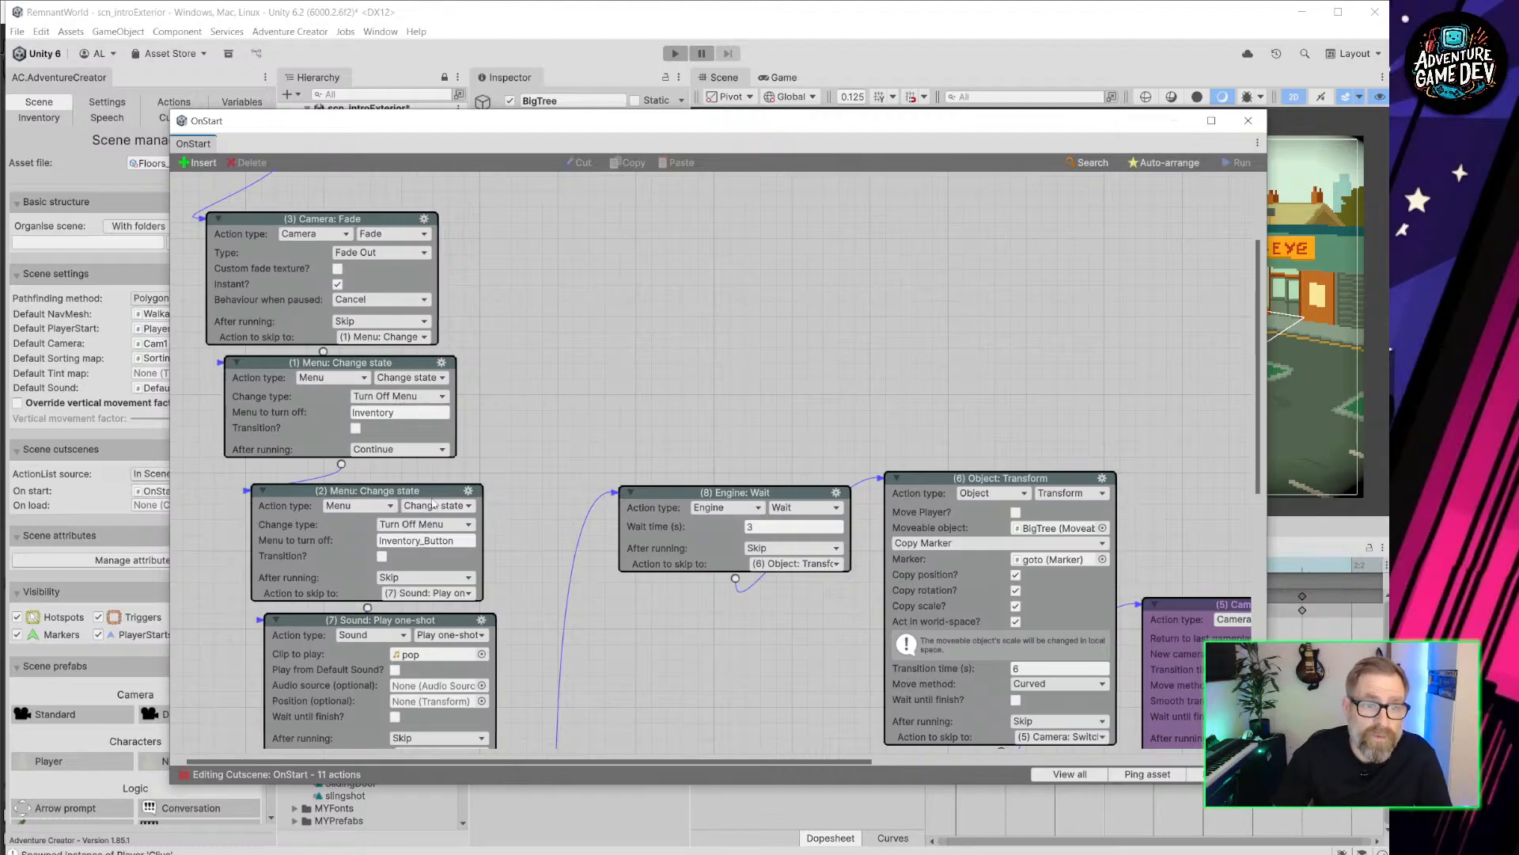
pyautogui.moveTo(434, 492); pyautogui.dragTo(451, 481)
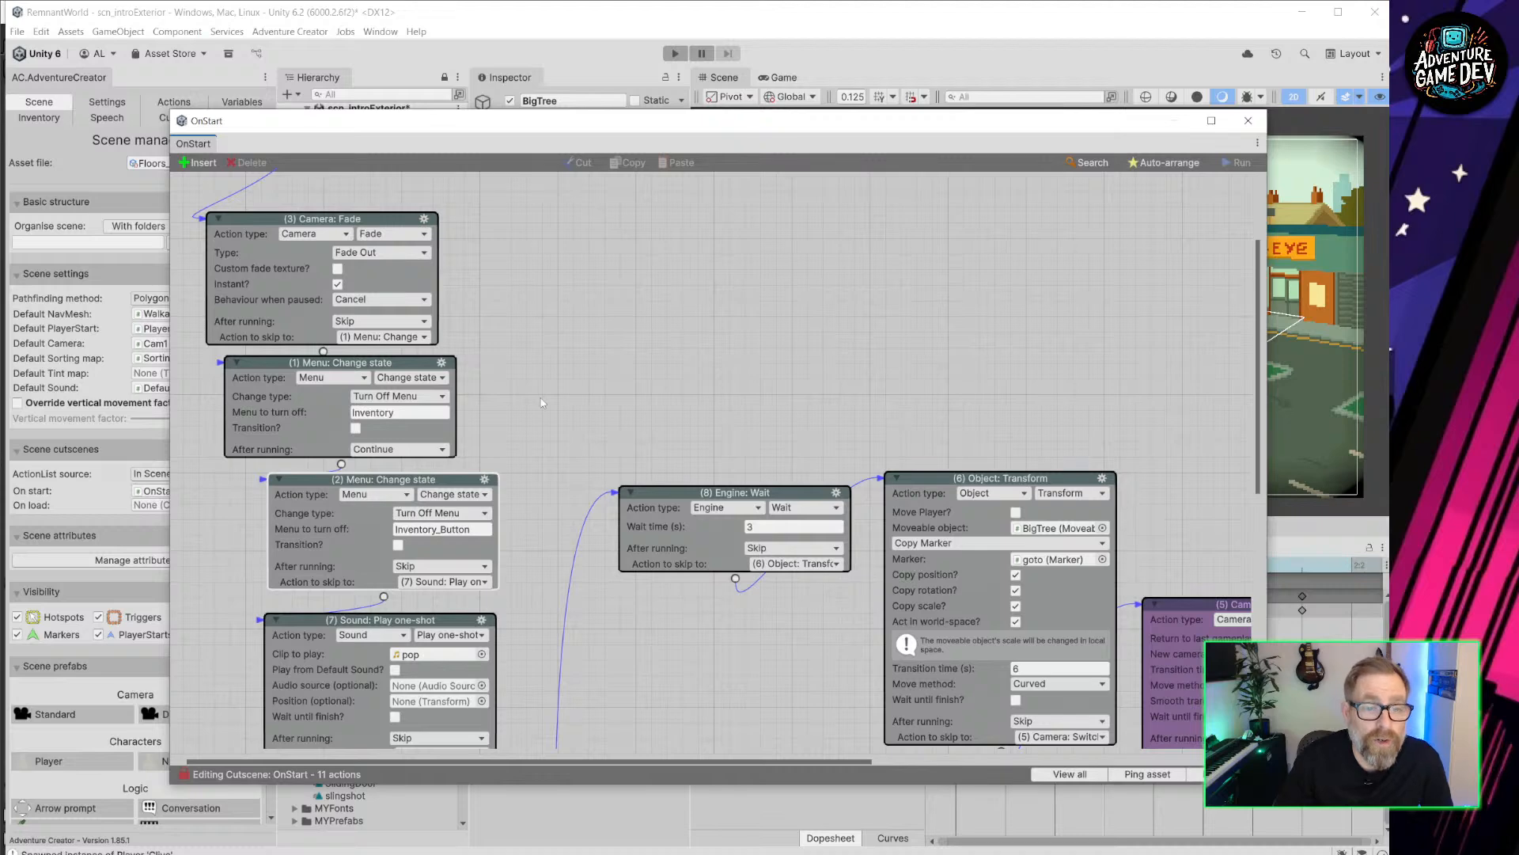
pyautogui.scroll(-5, 534, 451)
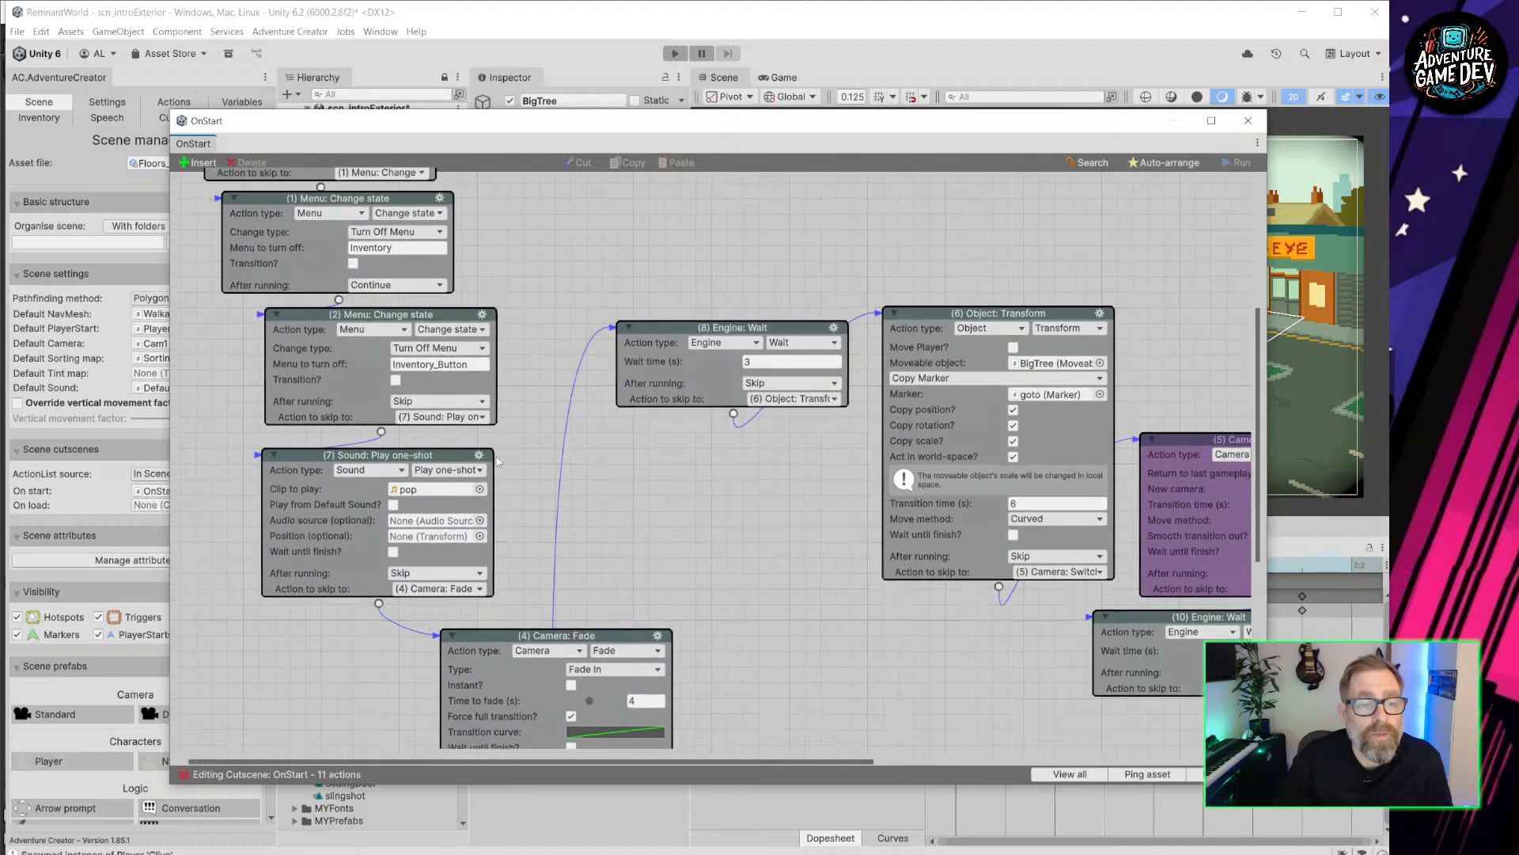
pyautogui.scroll(-4, 497, 461)
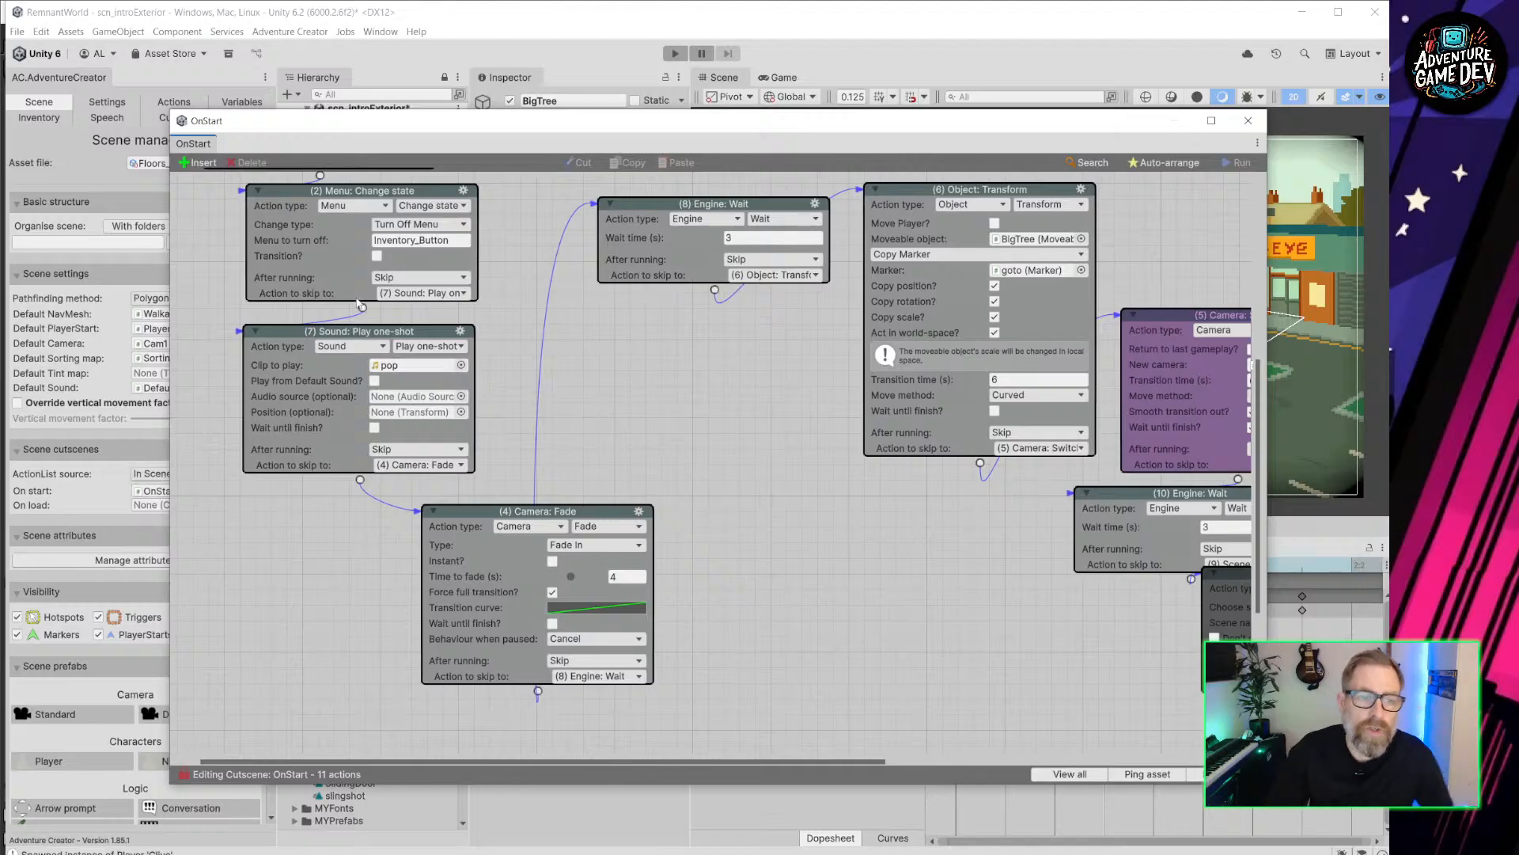
# Nudge the Camera: Fade fade-in action and the following Engine: Wait action while reviewing that part of the cutscene.
pyautogui.moveTo(587, 463); pyautogui.dragTo(523, 387, button='middle')
pyautogui.moveTo(505, 435); pyautogui.dragTo(485, 434)
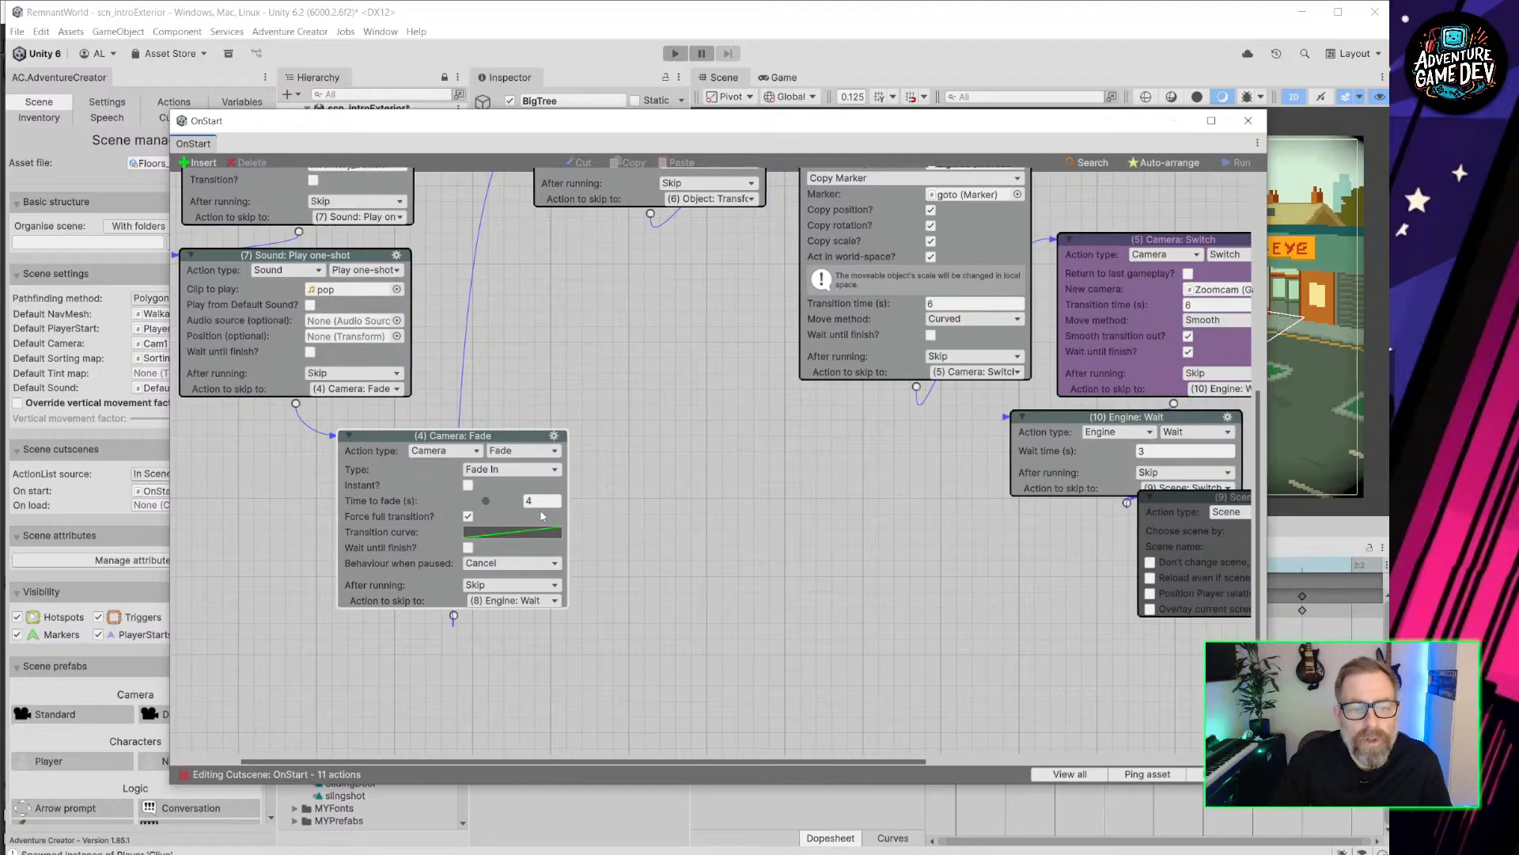
pyautogui.moveTo(628, 331); pyautogui.dragTo(511, 528, button='middle')
pyautogui.click(525, 326)
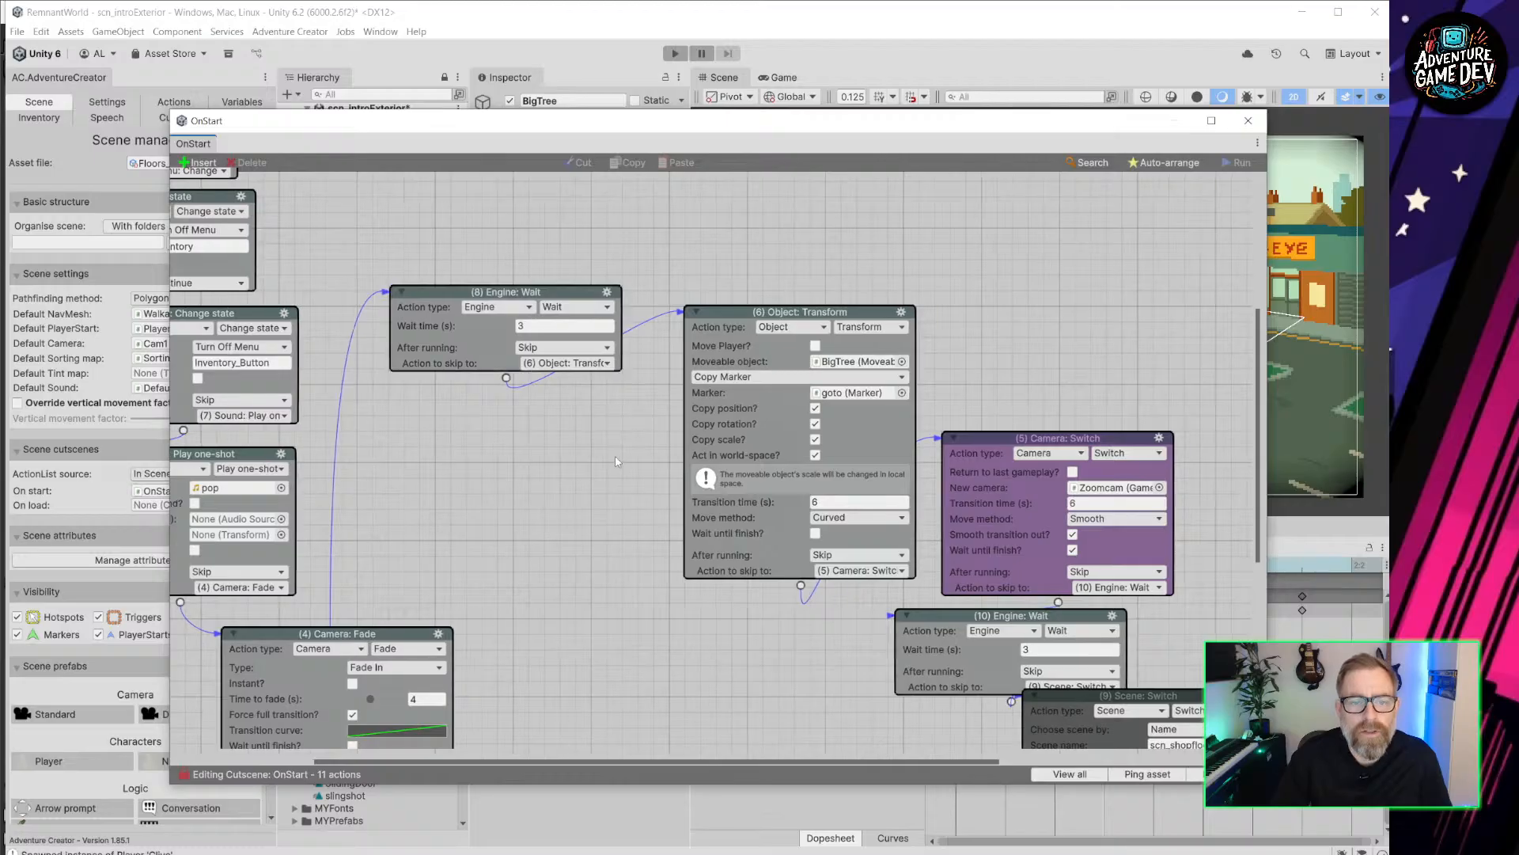
pyautogui.moveTo(632, 425); pyautogui.dragTo(560, 373, button='middle')
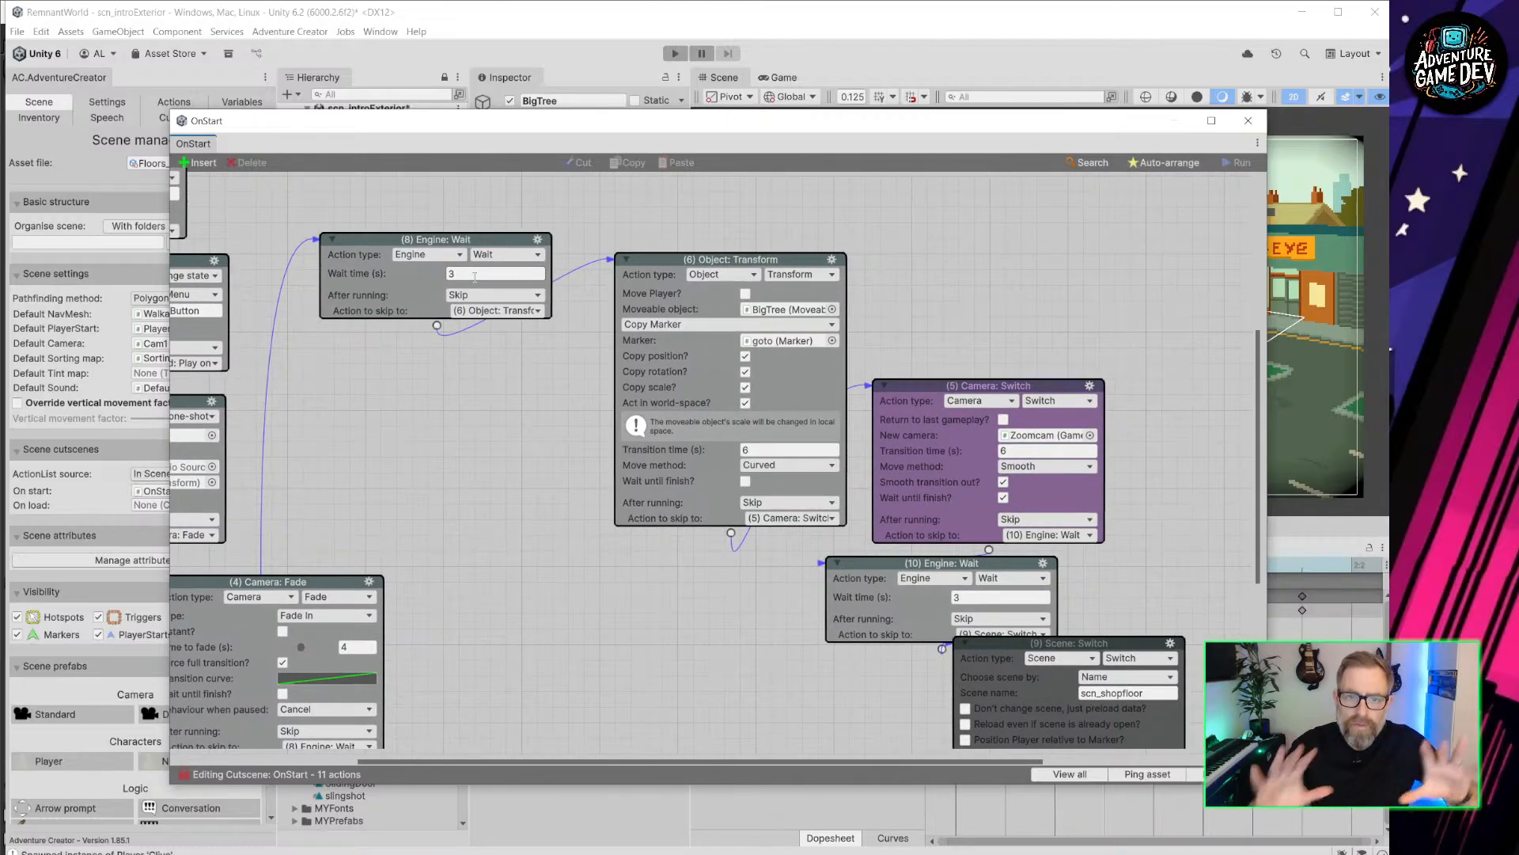
# Move the BigTree Object: Transform action closer to the Engine: Wait action and review its marker and transition settings.
pyautogui.moveTo(791, 261); pyautogui.dragTo(688, 242)
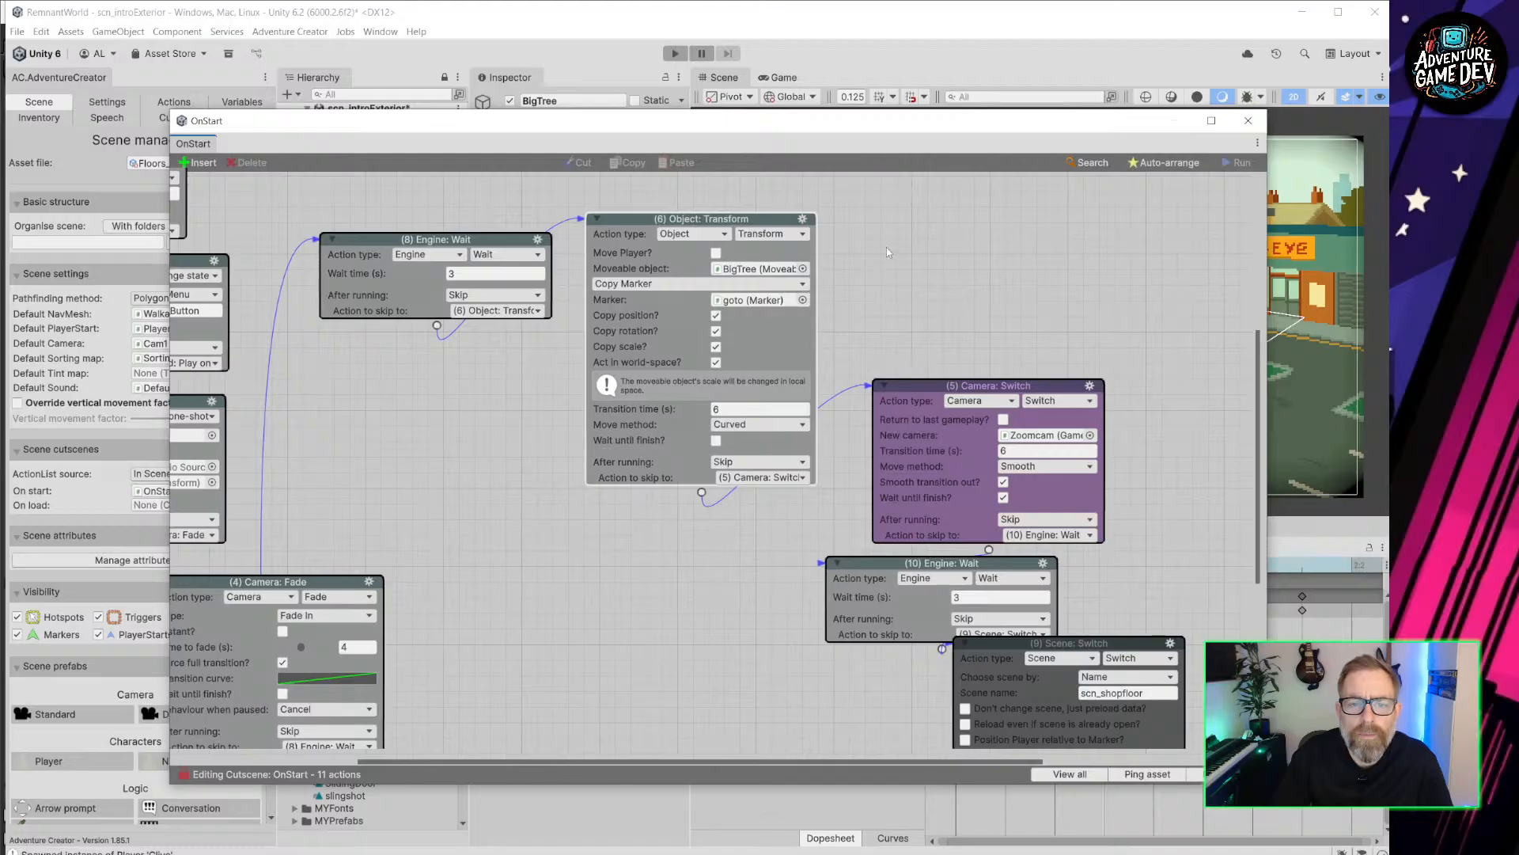
pyautogui.moveTo(886, 248); pyautogui.dragTo(827, 331, button='middle')
pyautogui.scroll(-1, 815, 340)
pyautogui.scroll(1, 627, 363)
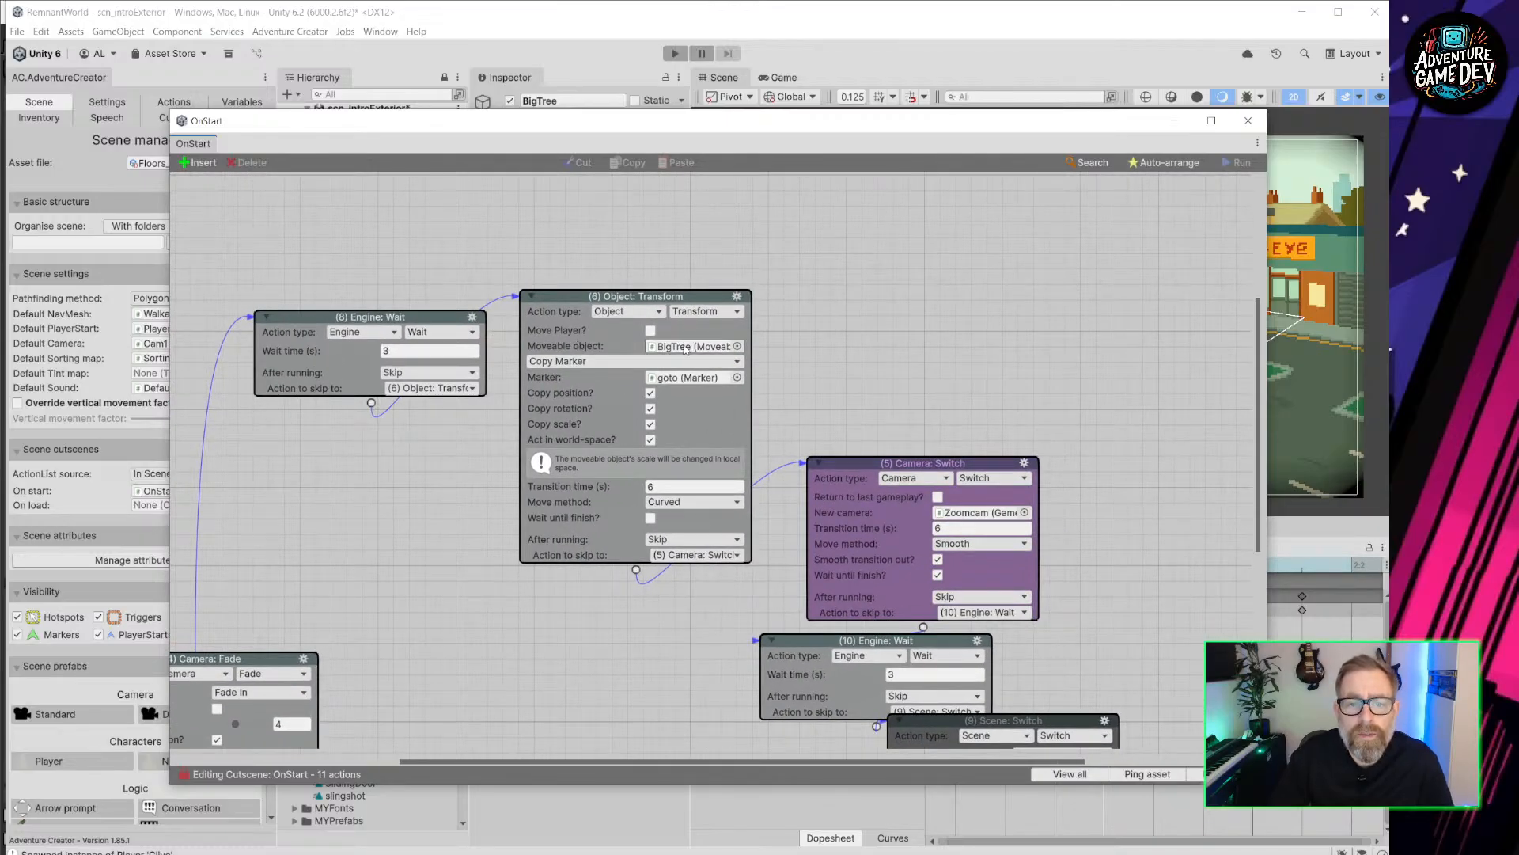
# Lower the OnStart window to uncover the Scene view and bring the green marker arrow beside the tree into view.
pyautogui.moveTo(791, 120); pyautogui.dragTo(738, 540)
pyautogui.moveTo(740, 499); pyautogui.dragTo(867, 486, button='middle')
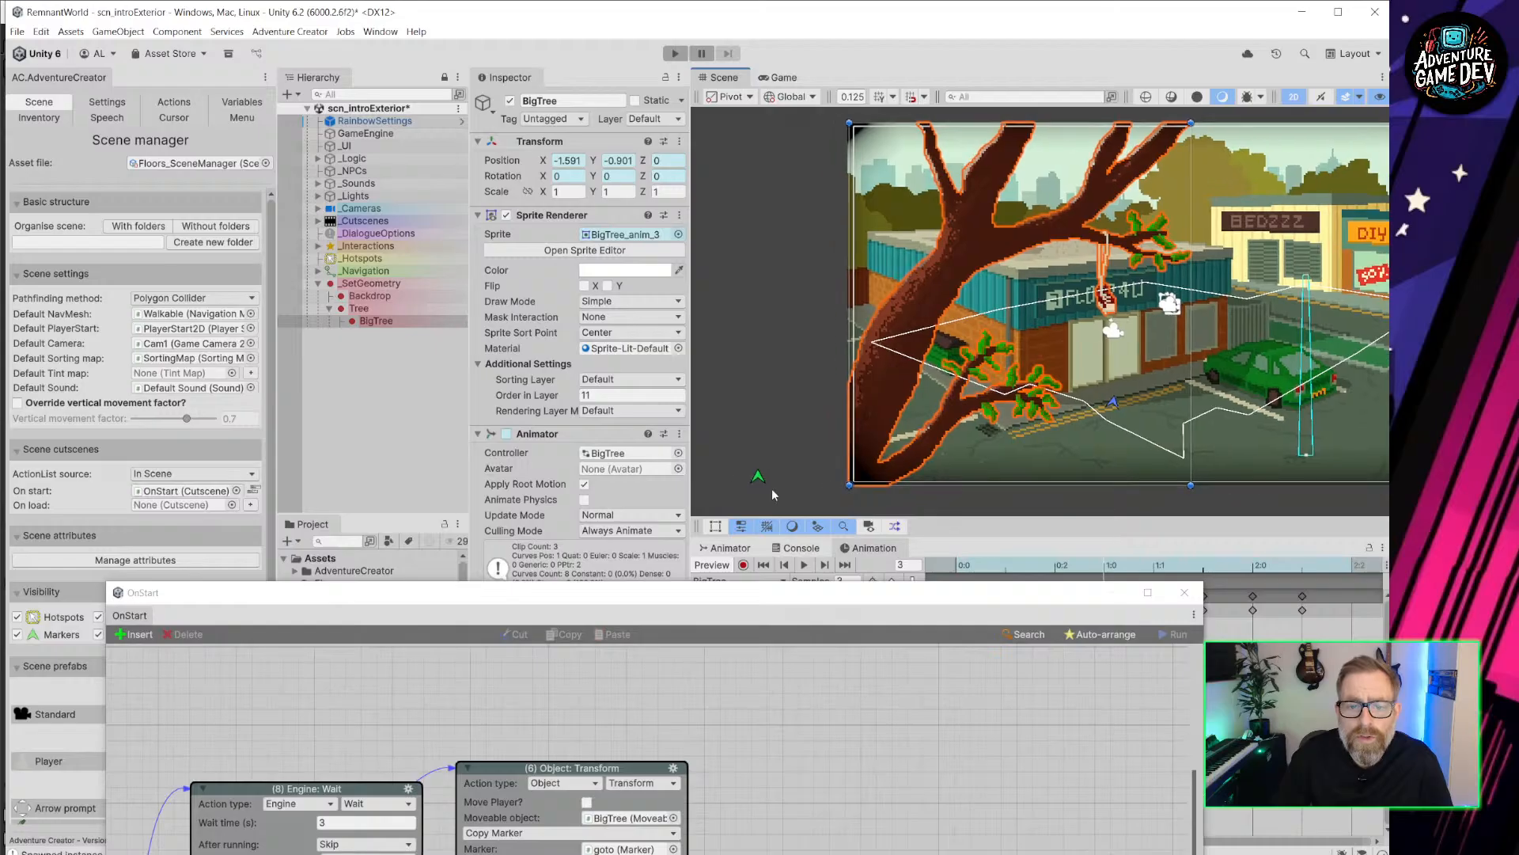
# Raise the OnStart window and reposition the Camera: Switch, final Engine: Wait and Scene: Switch actions while reviewing the cutscene's ending.
pyautogui.moveTo(797, 601); pyautogui.dragTo(815, 129)
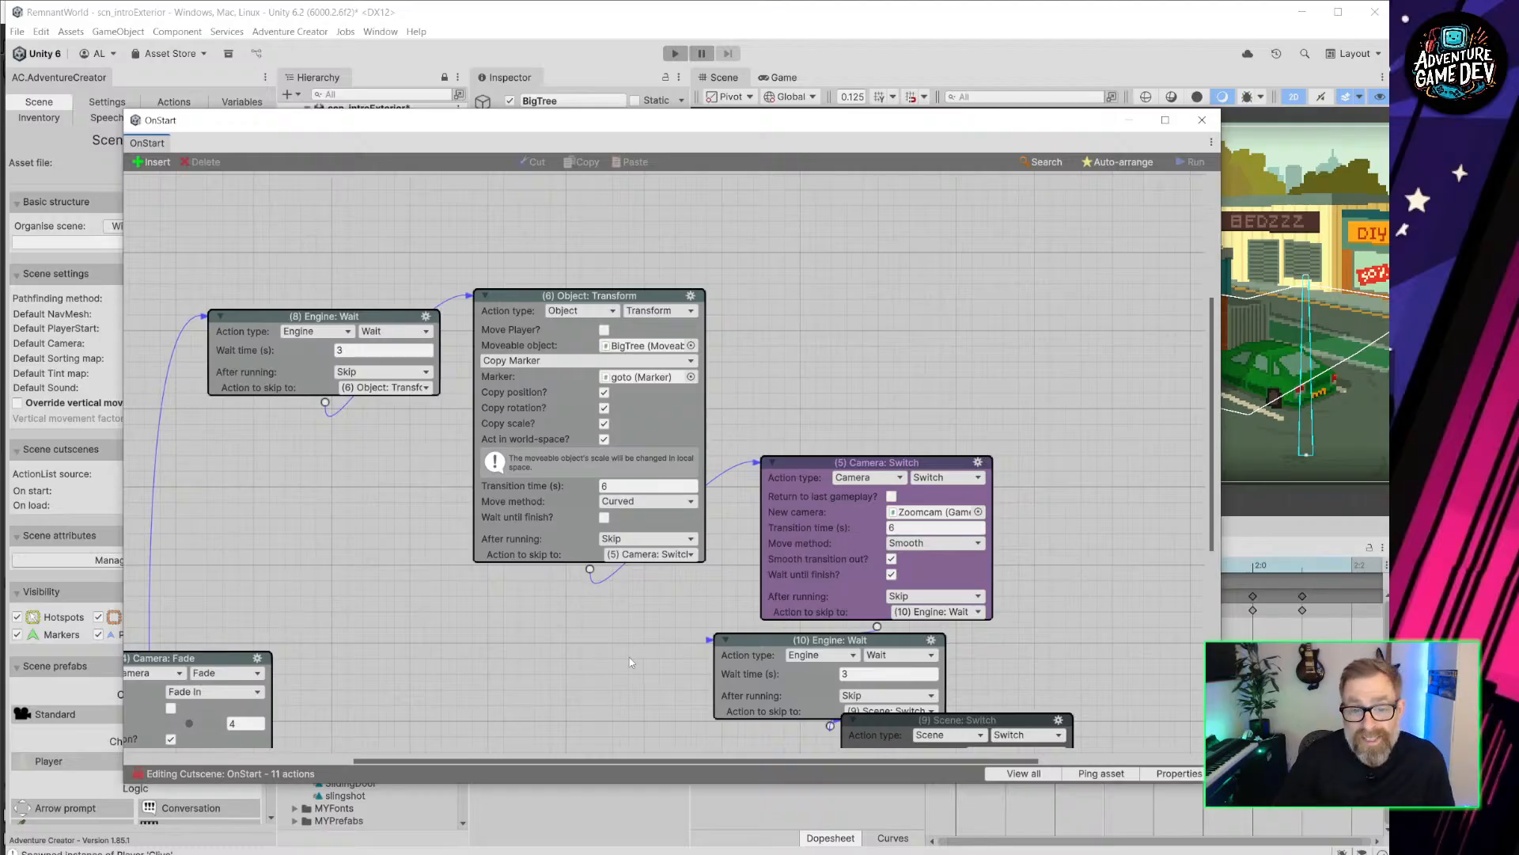
pyautogui.moveTo(631, 662); pyautogui.dragTo(518, 523, button='middle')
pyautogui.moveTo(713, 289); pyautogui.dragTo(683, 219)
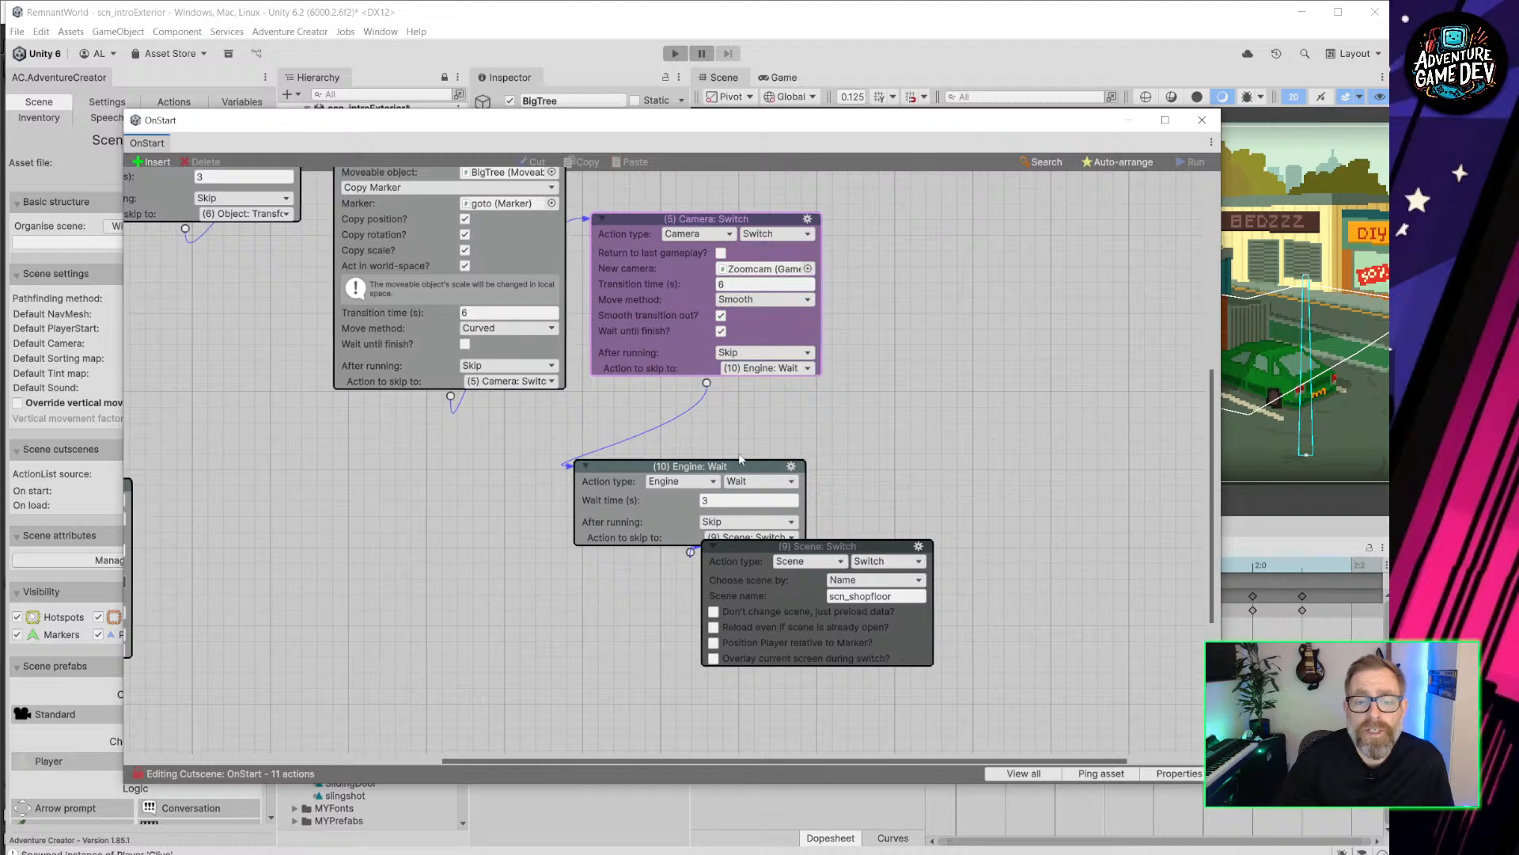
pyautogui.moveTo(728, 467); pyautogui.dragTo(782, 411)
pyautogui.click(753, 447)
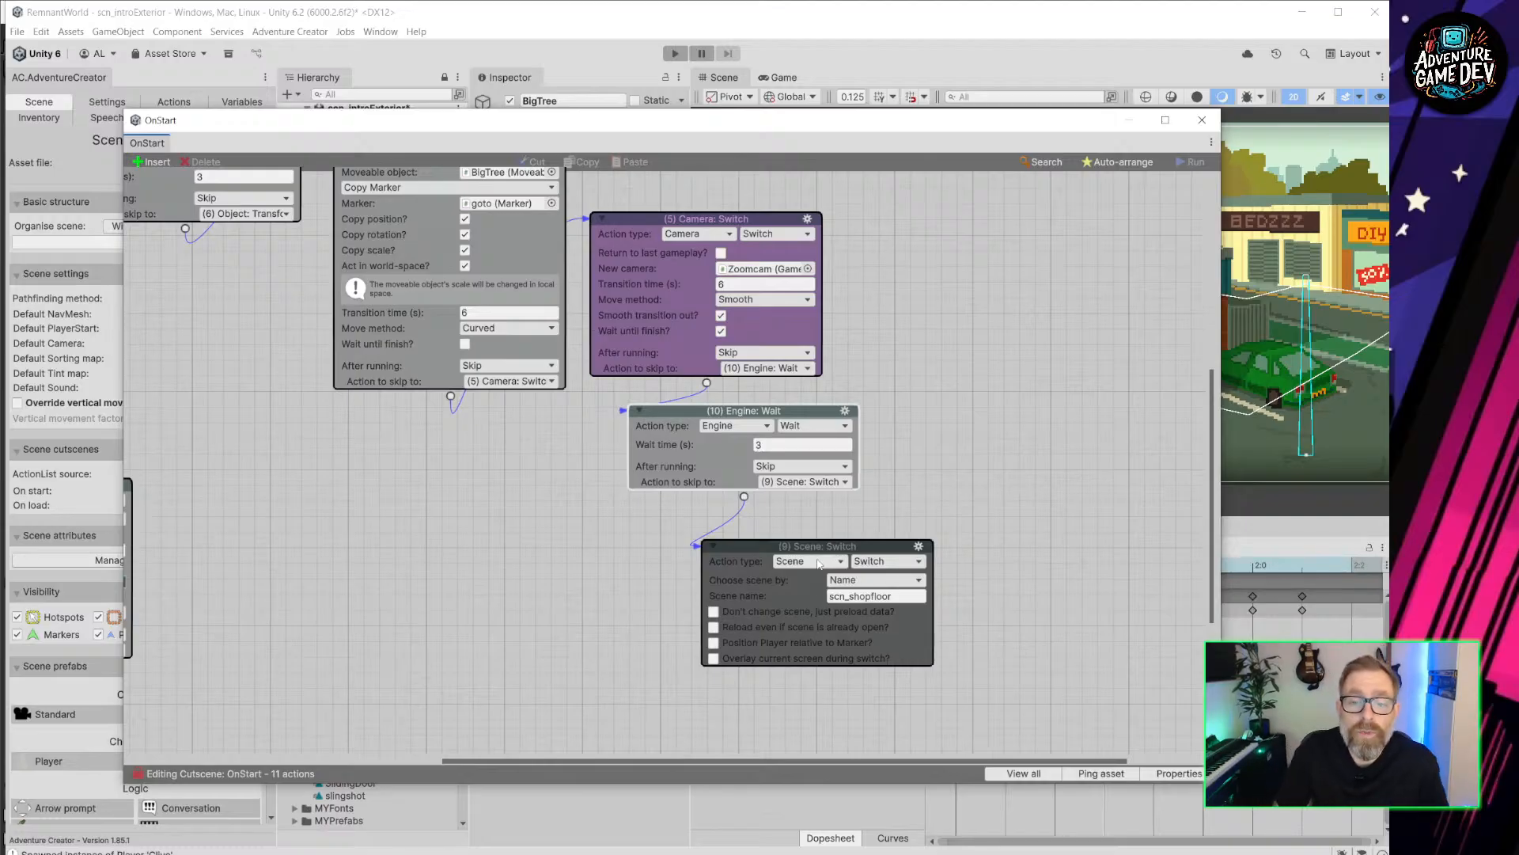
pyautogui.moveTo(815, 546); pyautogui.dragTo(806, 517)
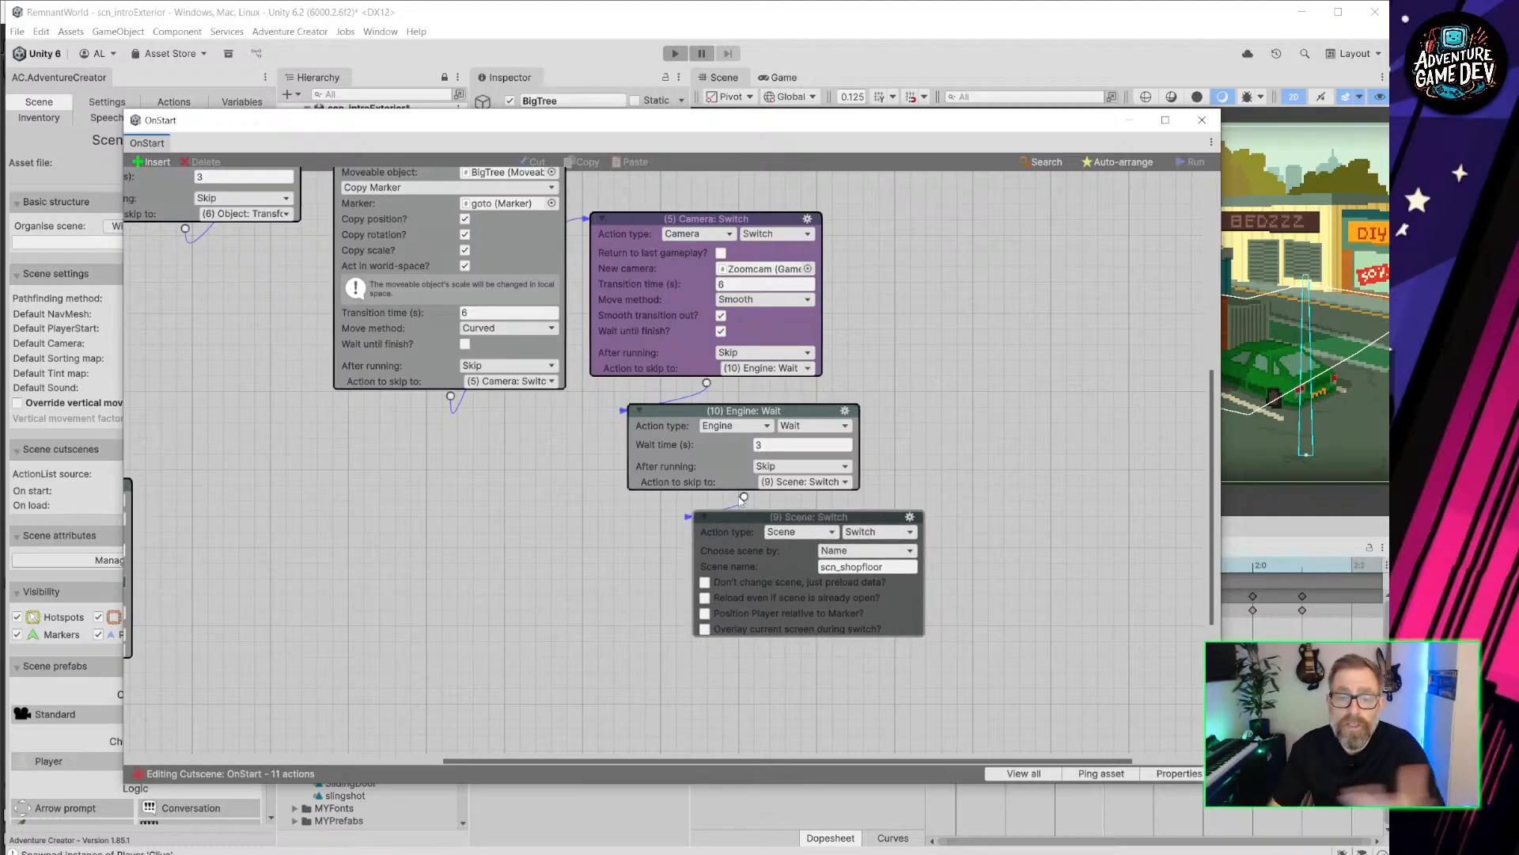
# Close the OnStart cutscene window and open the recent scene scn_shopfloor.
pyautogui.click(1204, 123)
pyautogui.moveTo(1015, 279); pyautogui.dragTo(884, 284, button='middle')
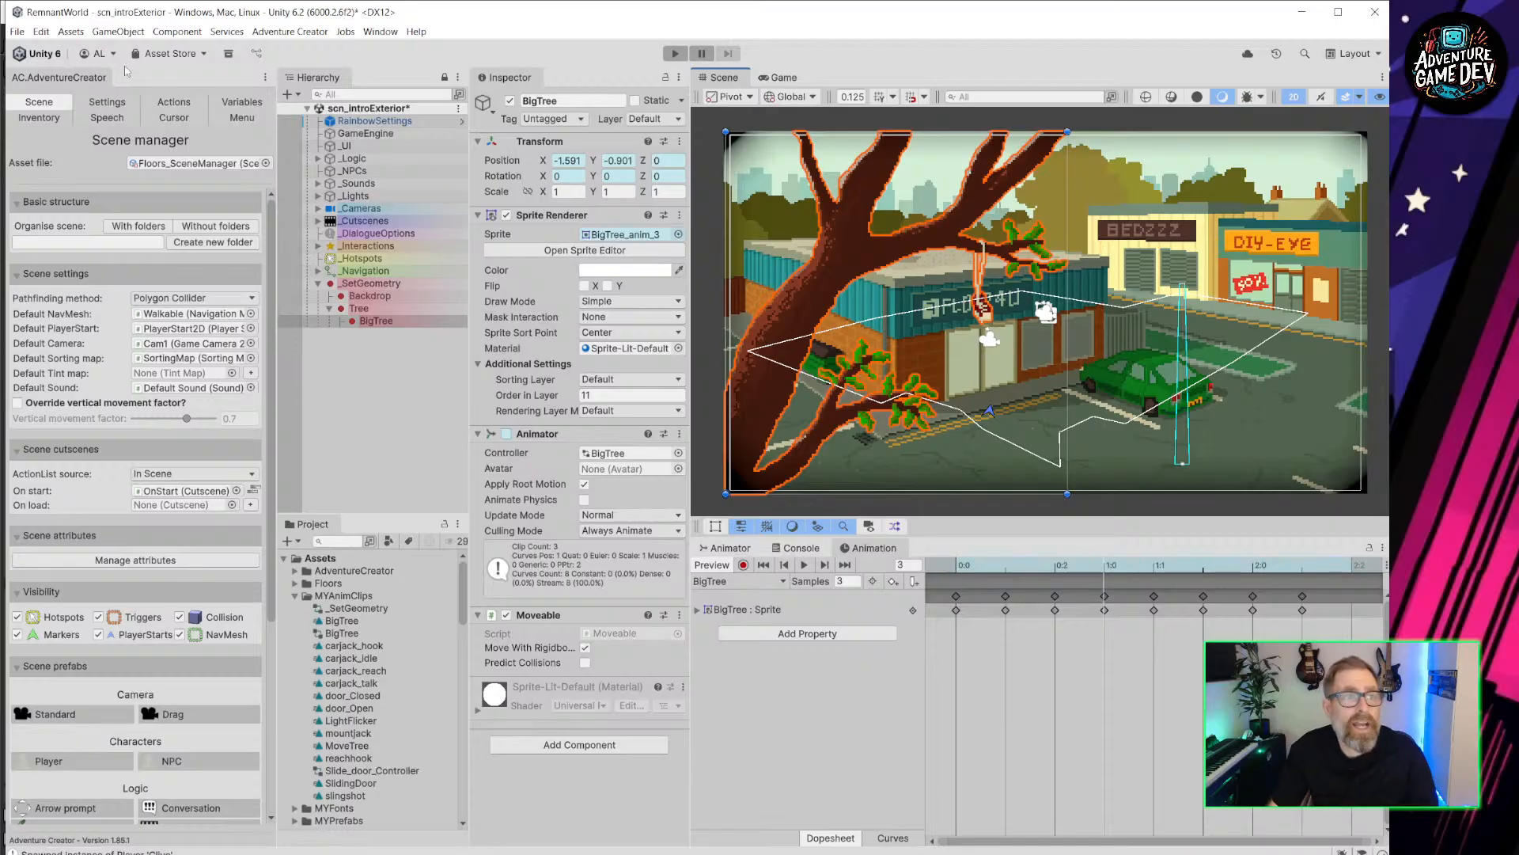
pyautogui.click(16, 32)
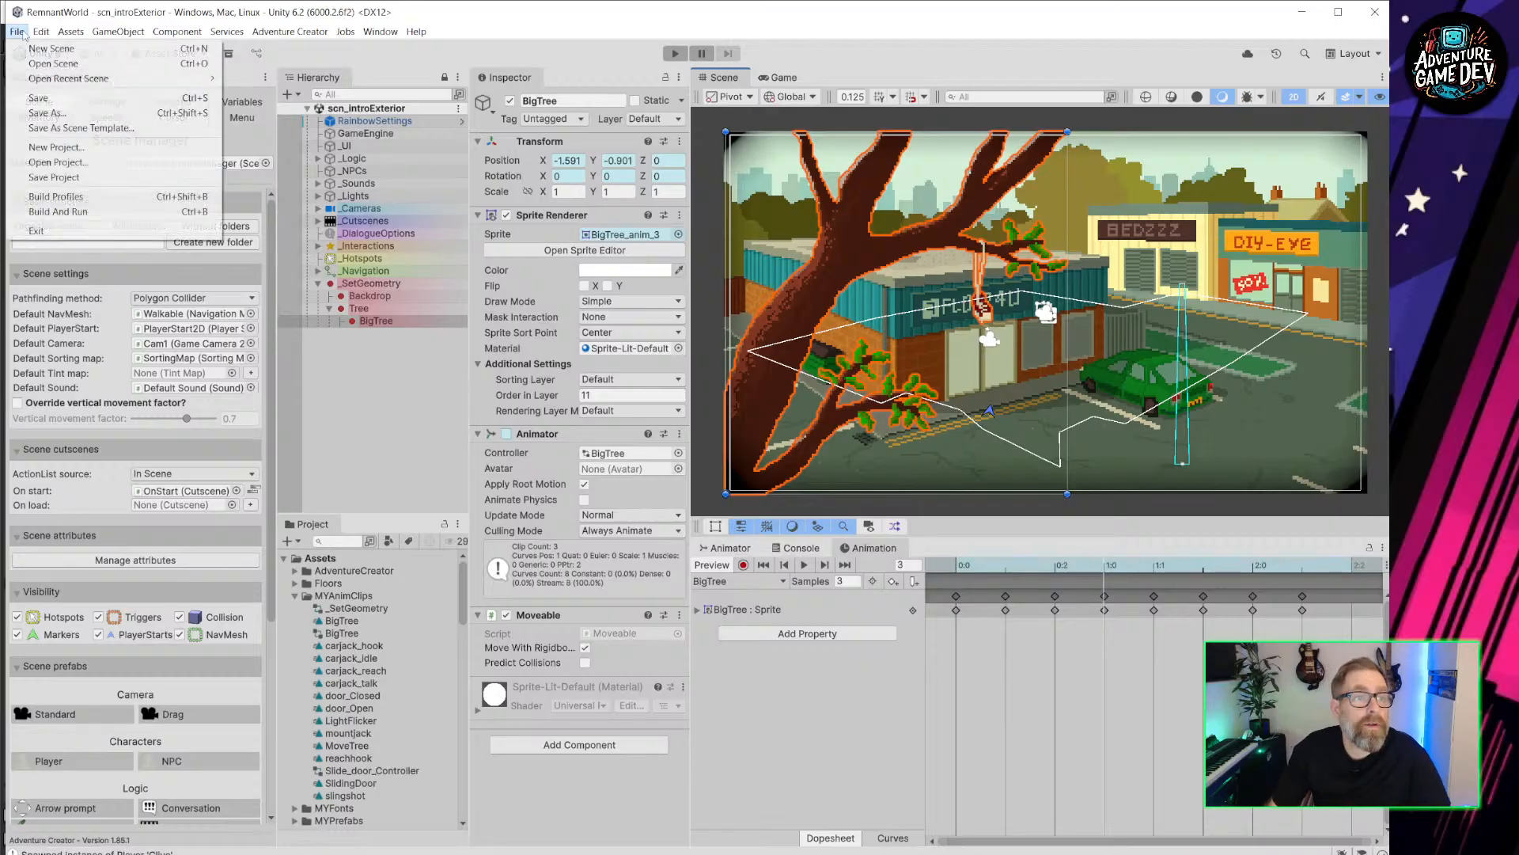
pyautogui.moveTo(133, 79)
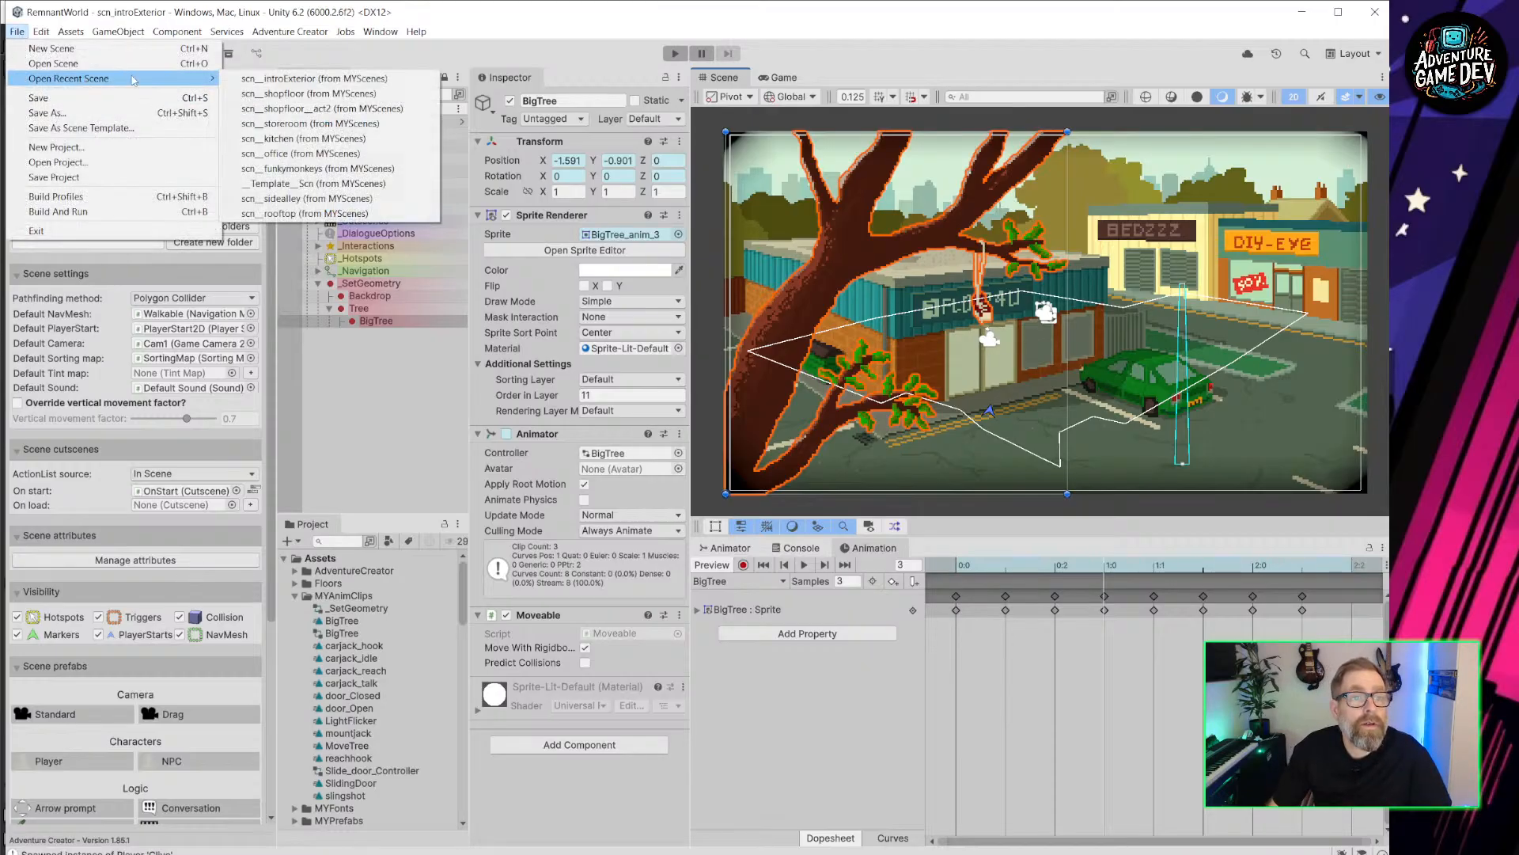
pyautogui.click(362, 94)
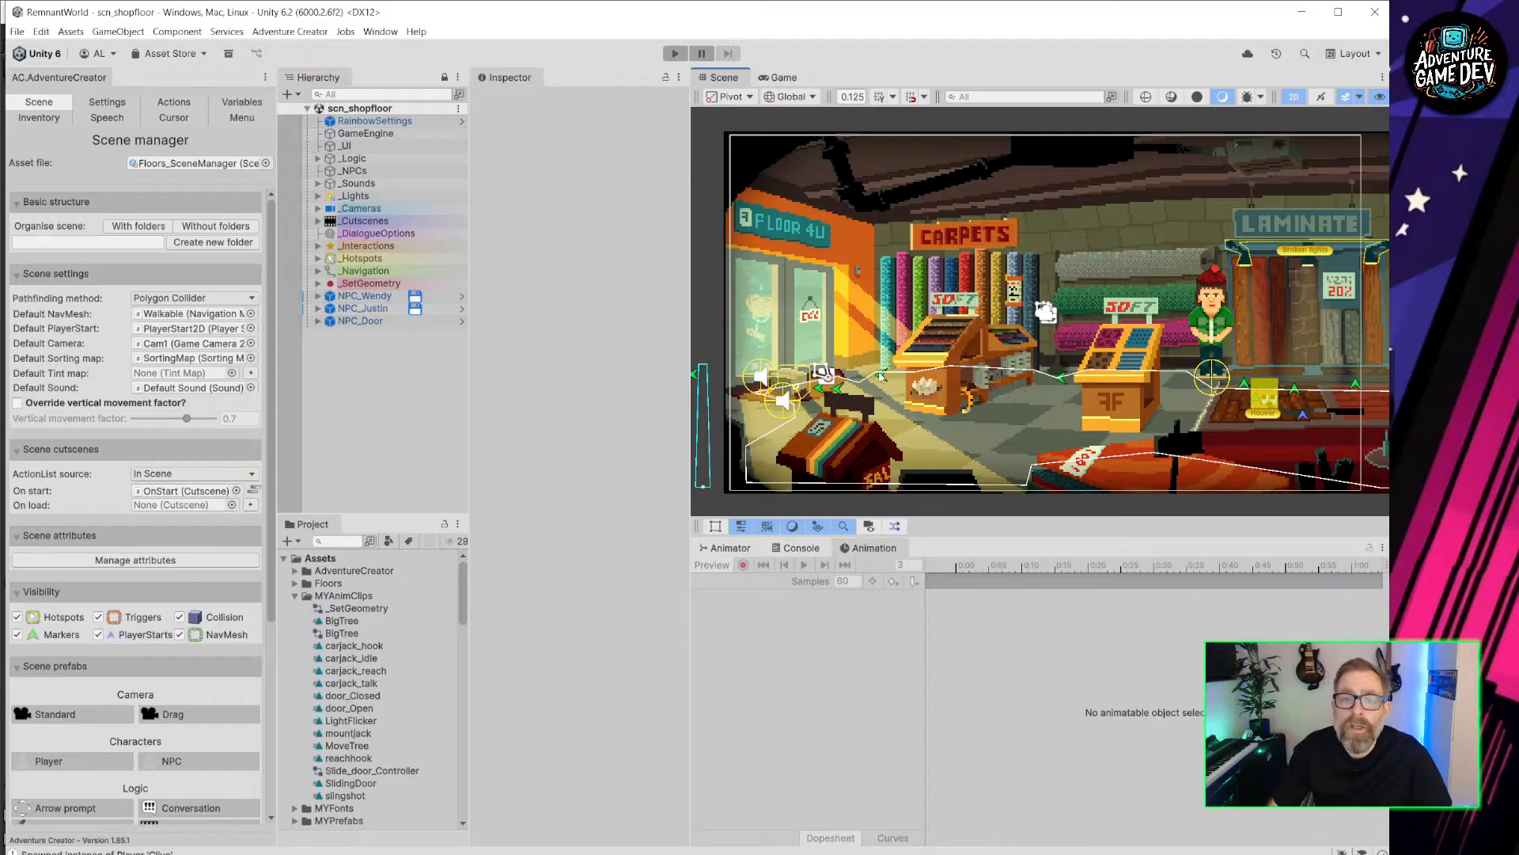
# Hide the Sliding_Door and NPC_Justin objects in the Scene view to examine the exterior artwork behind the shop entrance.
pyautogui.scroll(10, 760, 275)
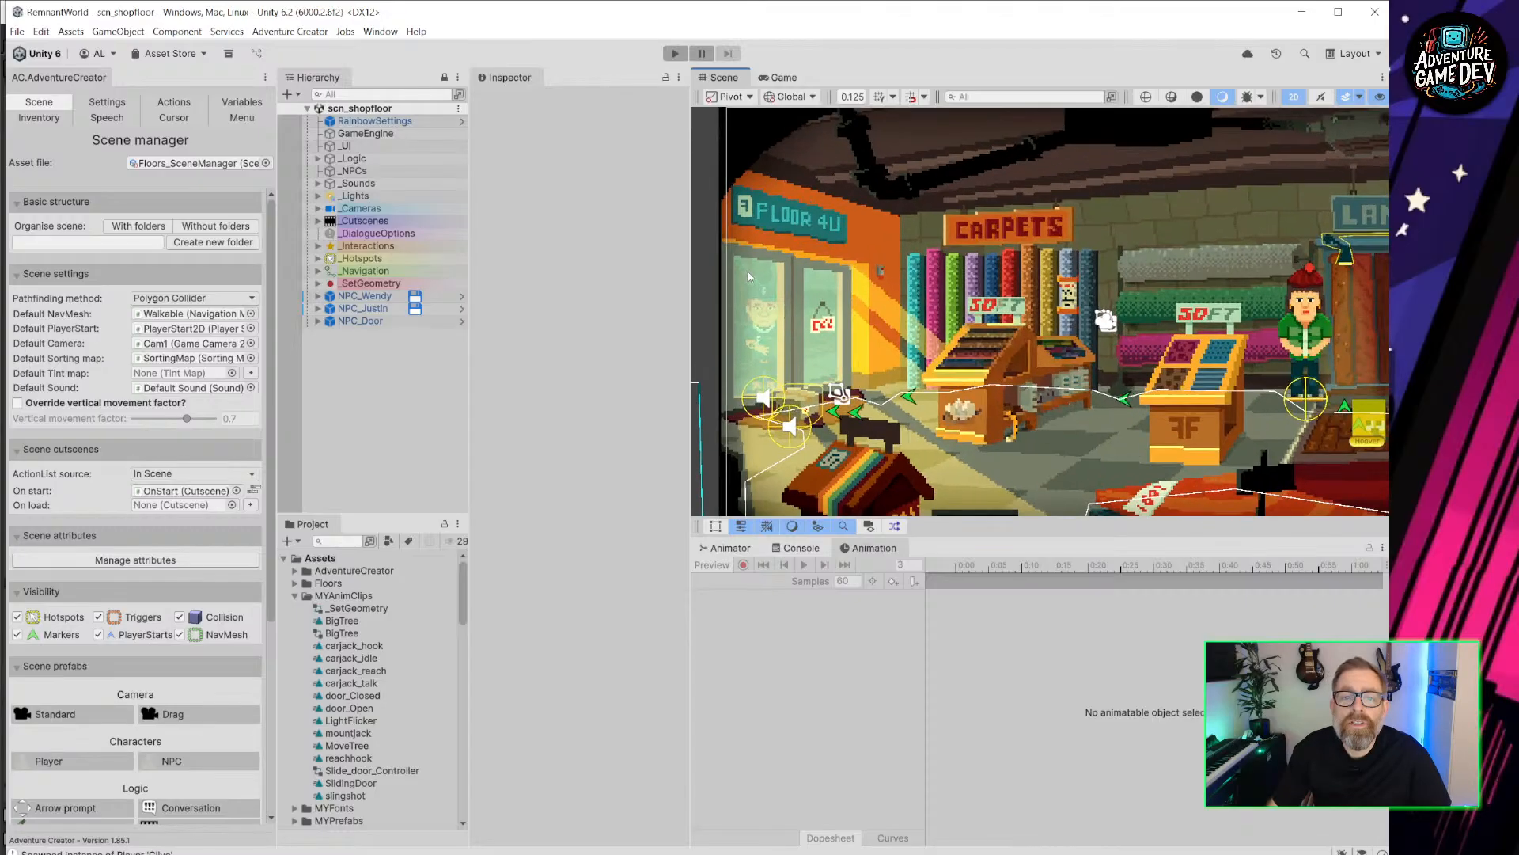
pyautogui.scroll(2, 967, 240)
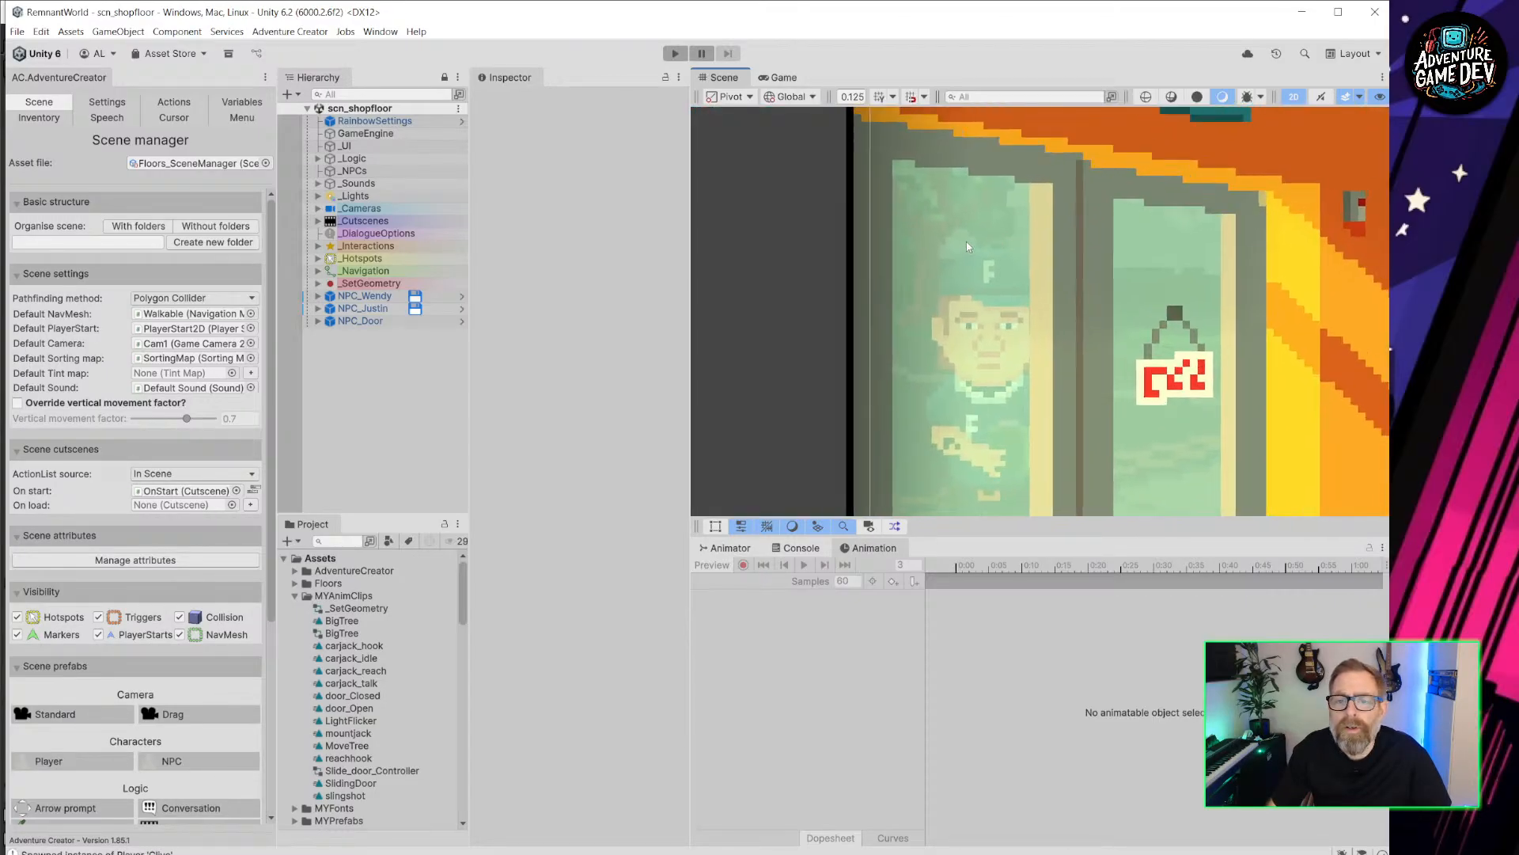
pyautogui.scroll(-5, 936, 236)
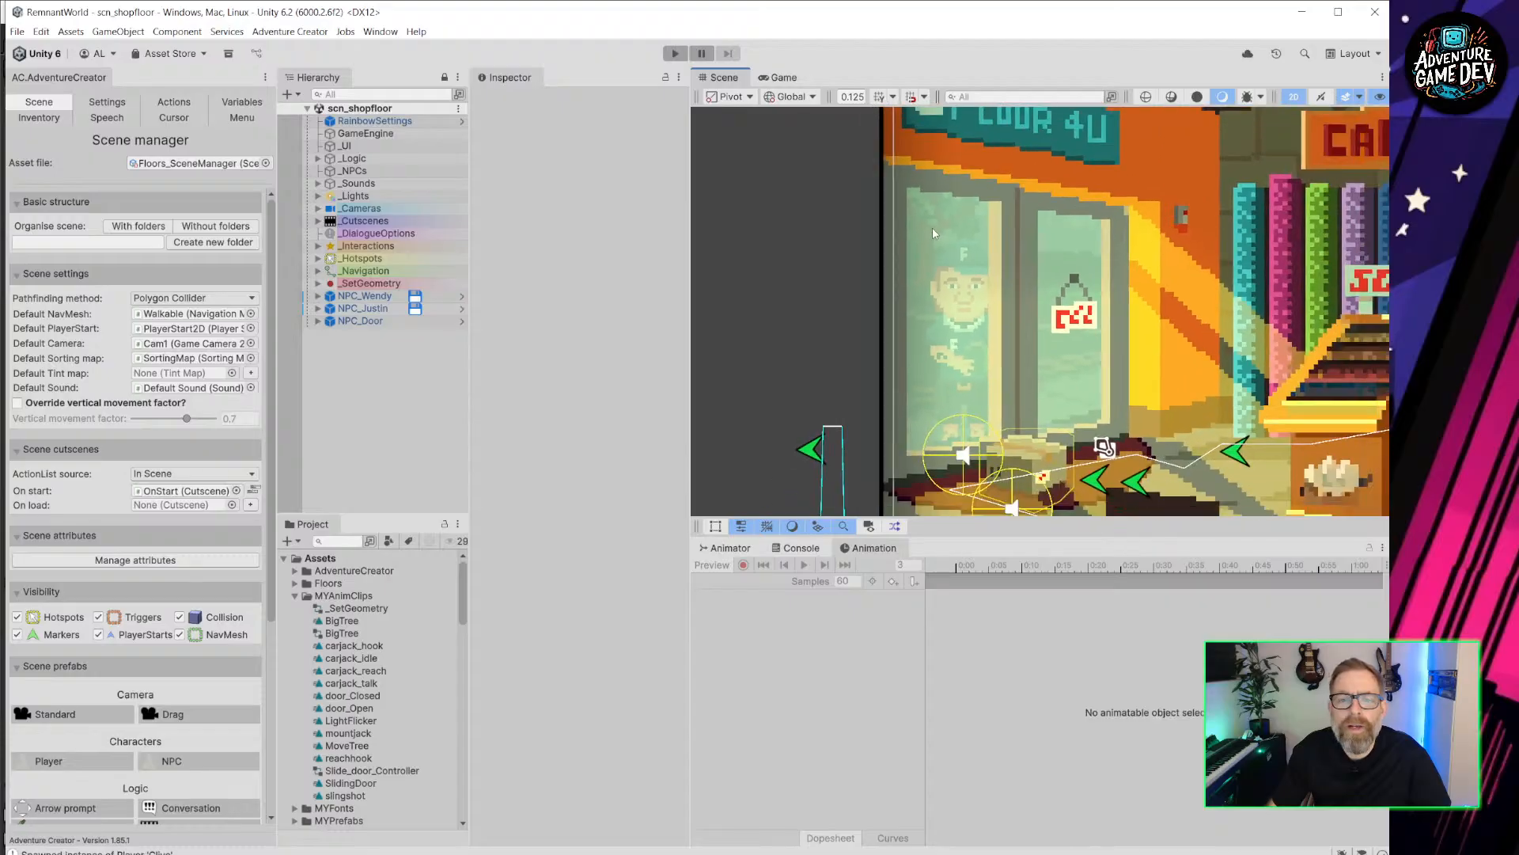
pyautogui.click(318, 284)
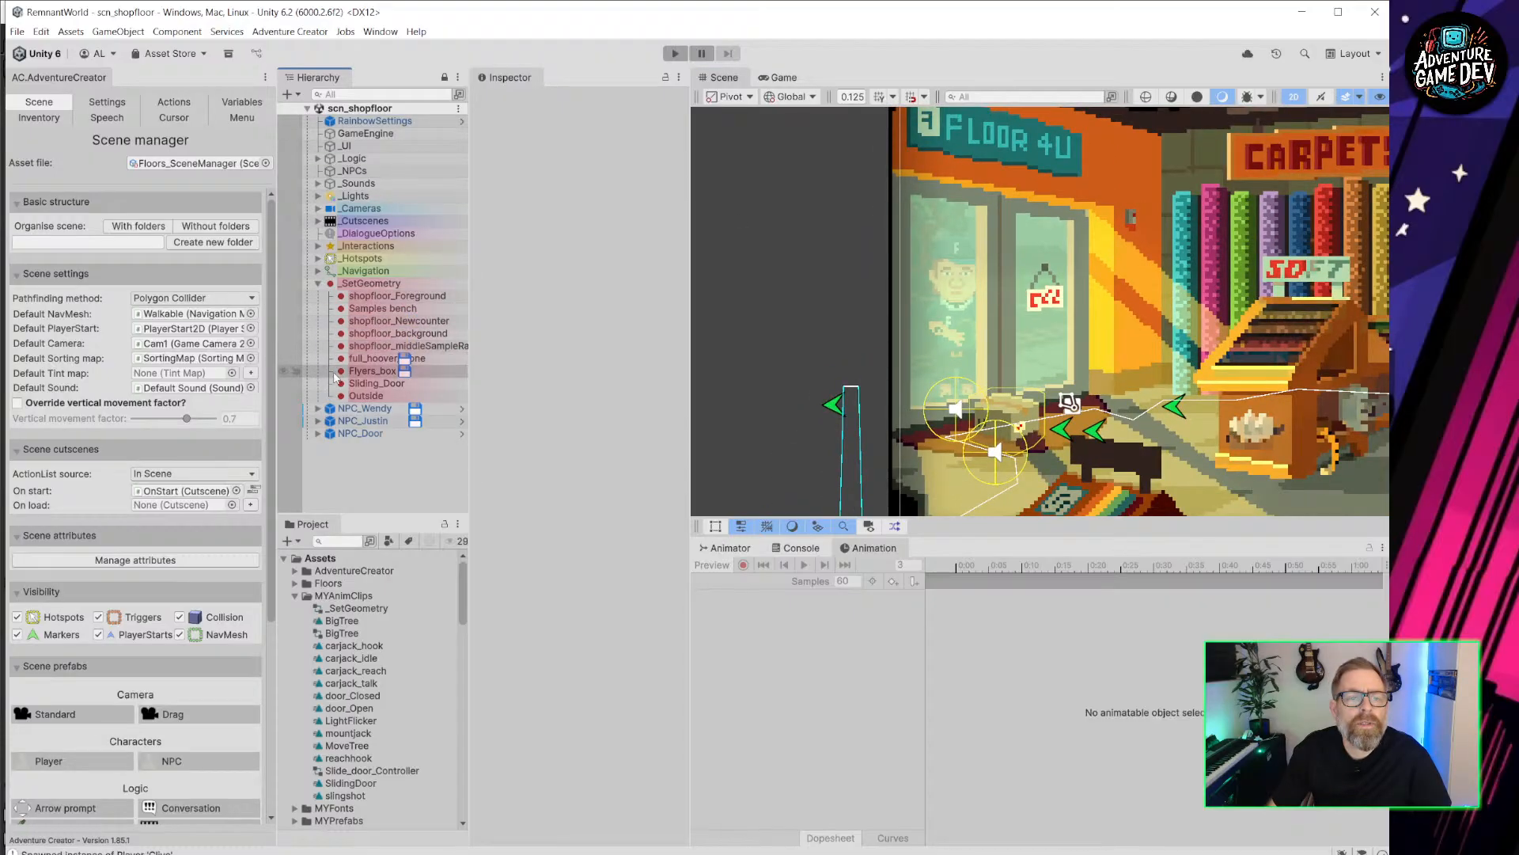
pyautogui.click(284, 384)
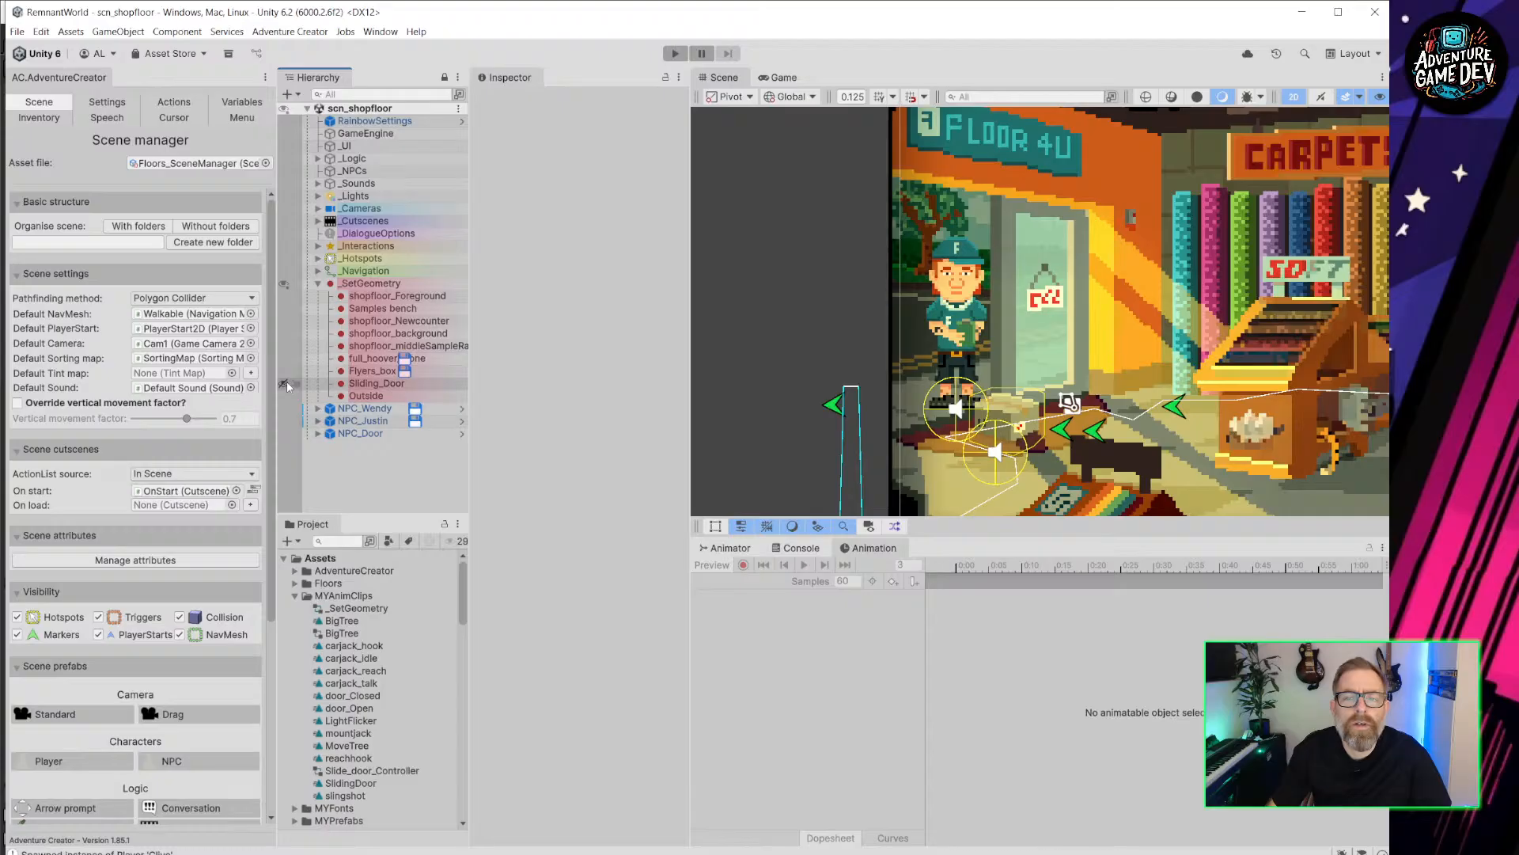
pyautogui.click(284, 422)
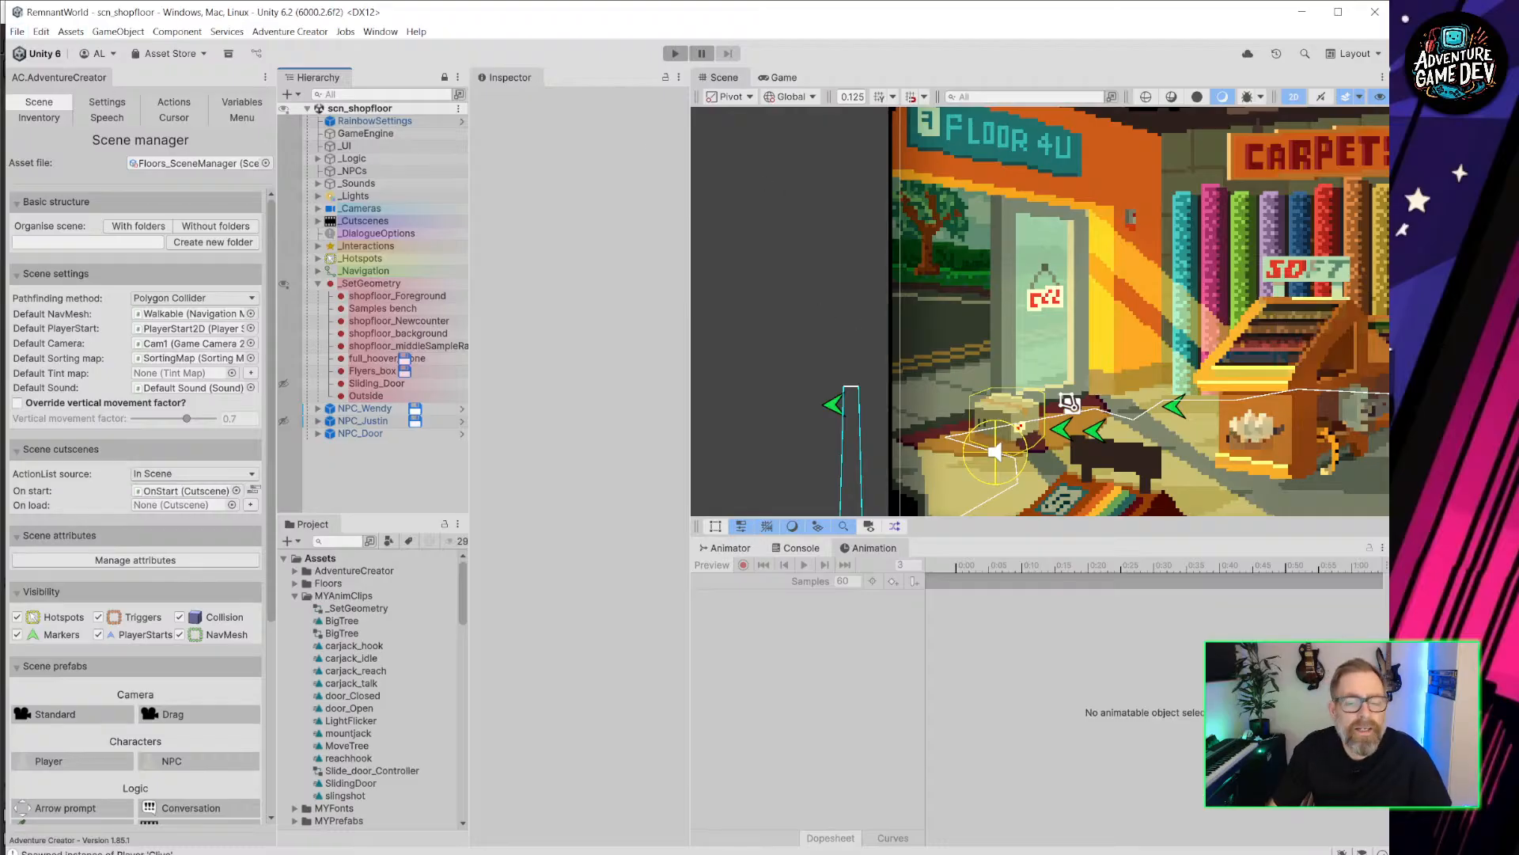
# Switch to Aseprite and examine the green car and the shop front in the intro_Exterior artwork.
pyautogui.hotkey('alt', 'Tab')
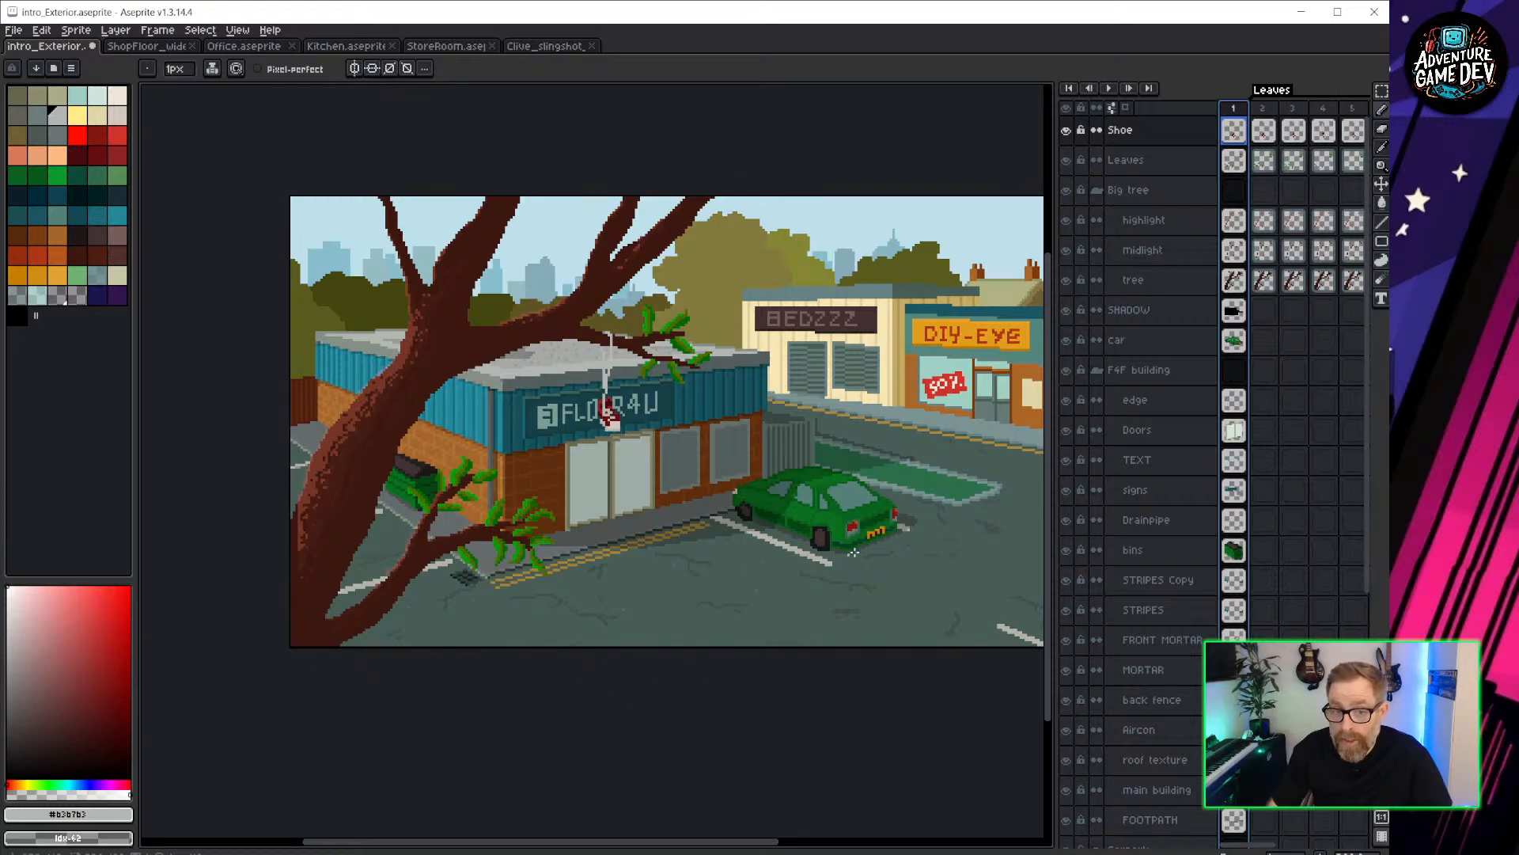
pyautogui.scroll(2, 828, 503)
pyautogui.scroll(-1, 824, 501)
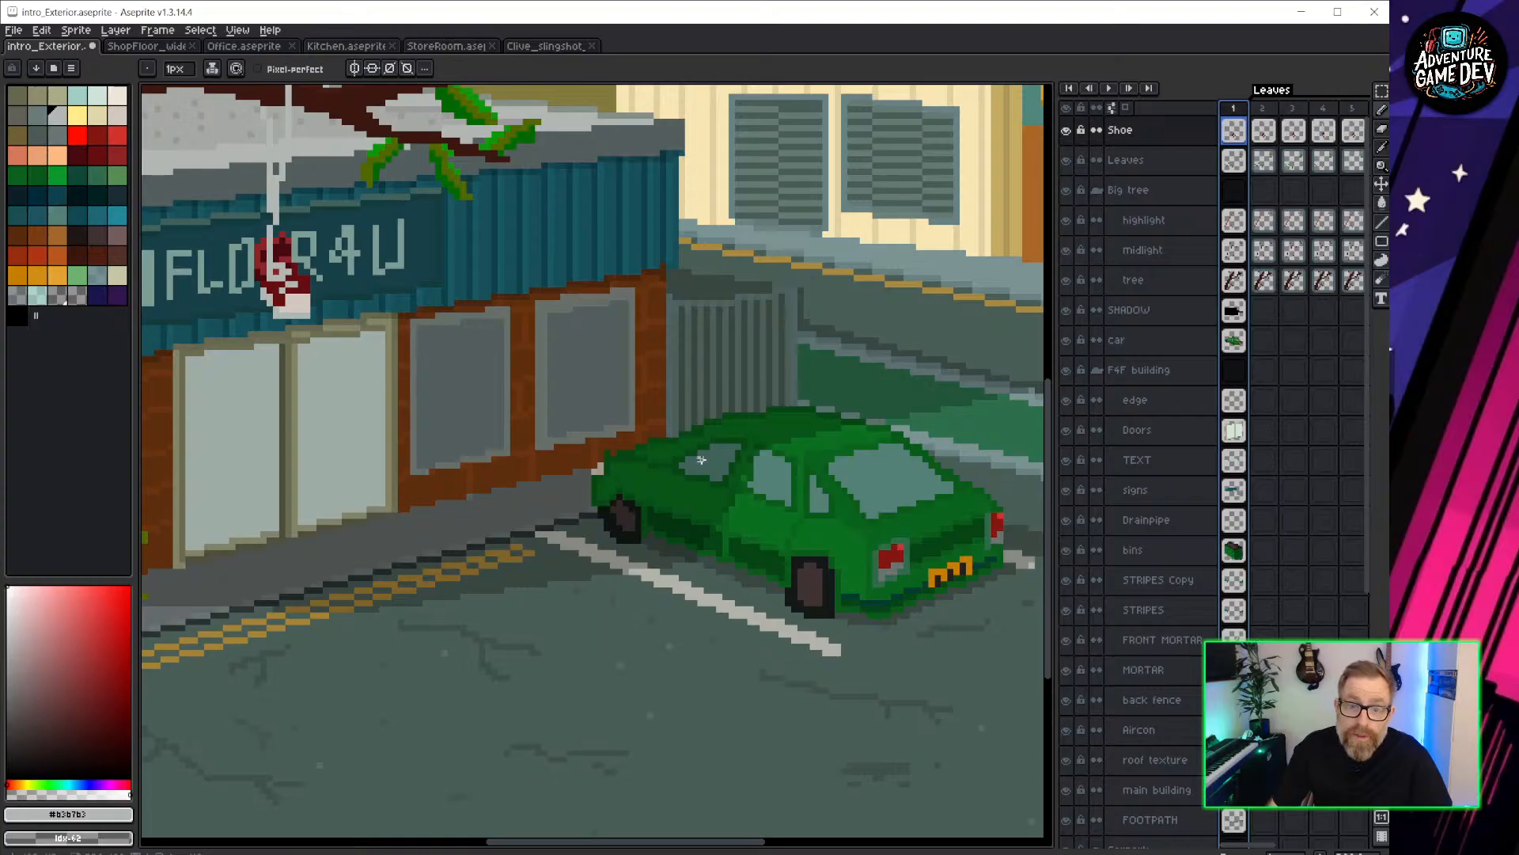
pyautogui.scroll(-2, 701, 460)
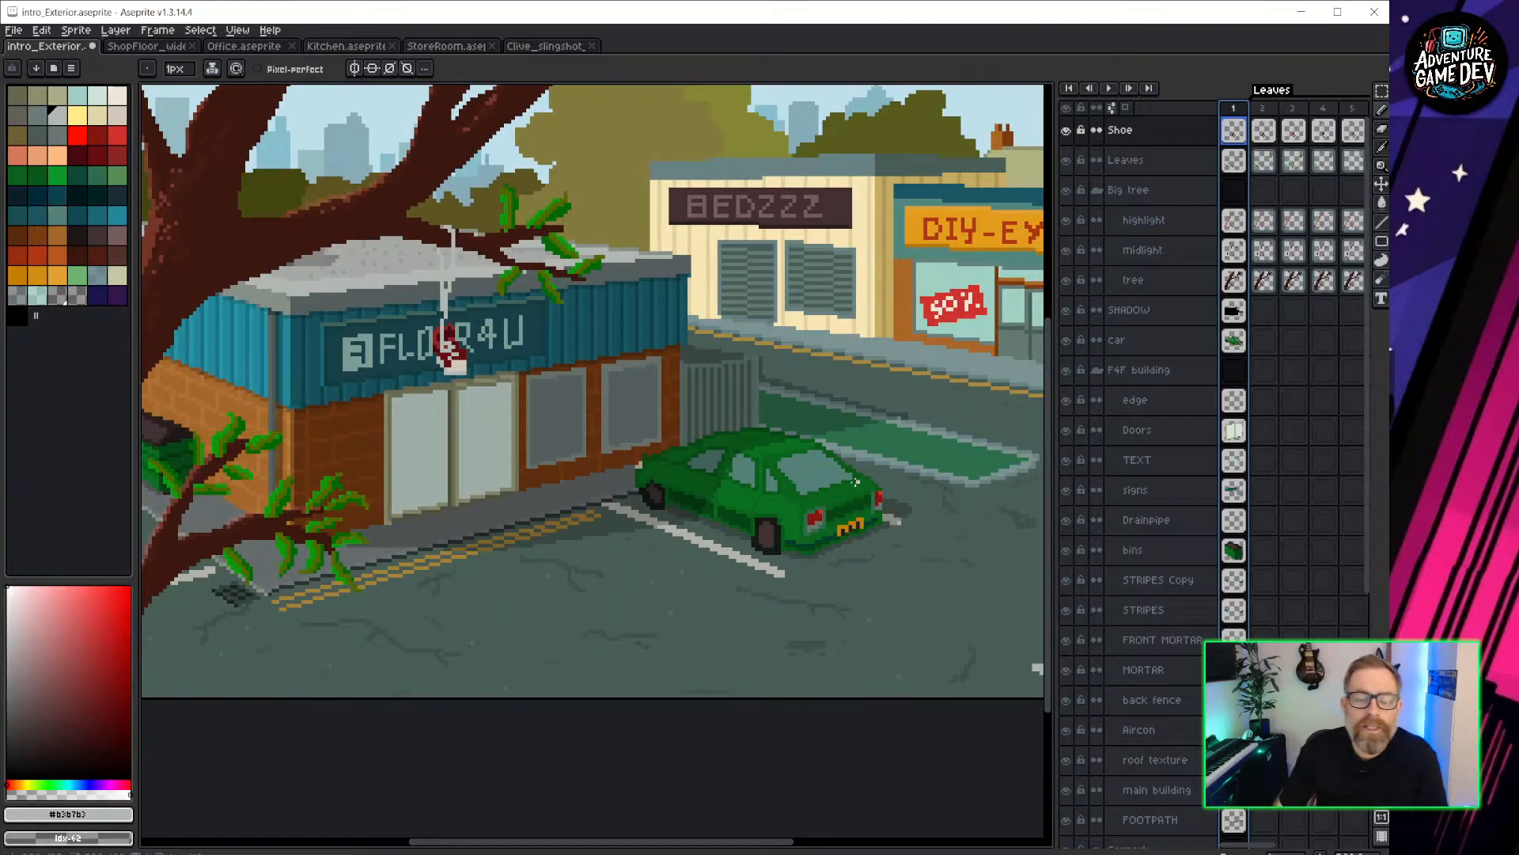
pyautogui.scroll(-1, 856, 481)
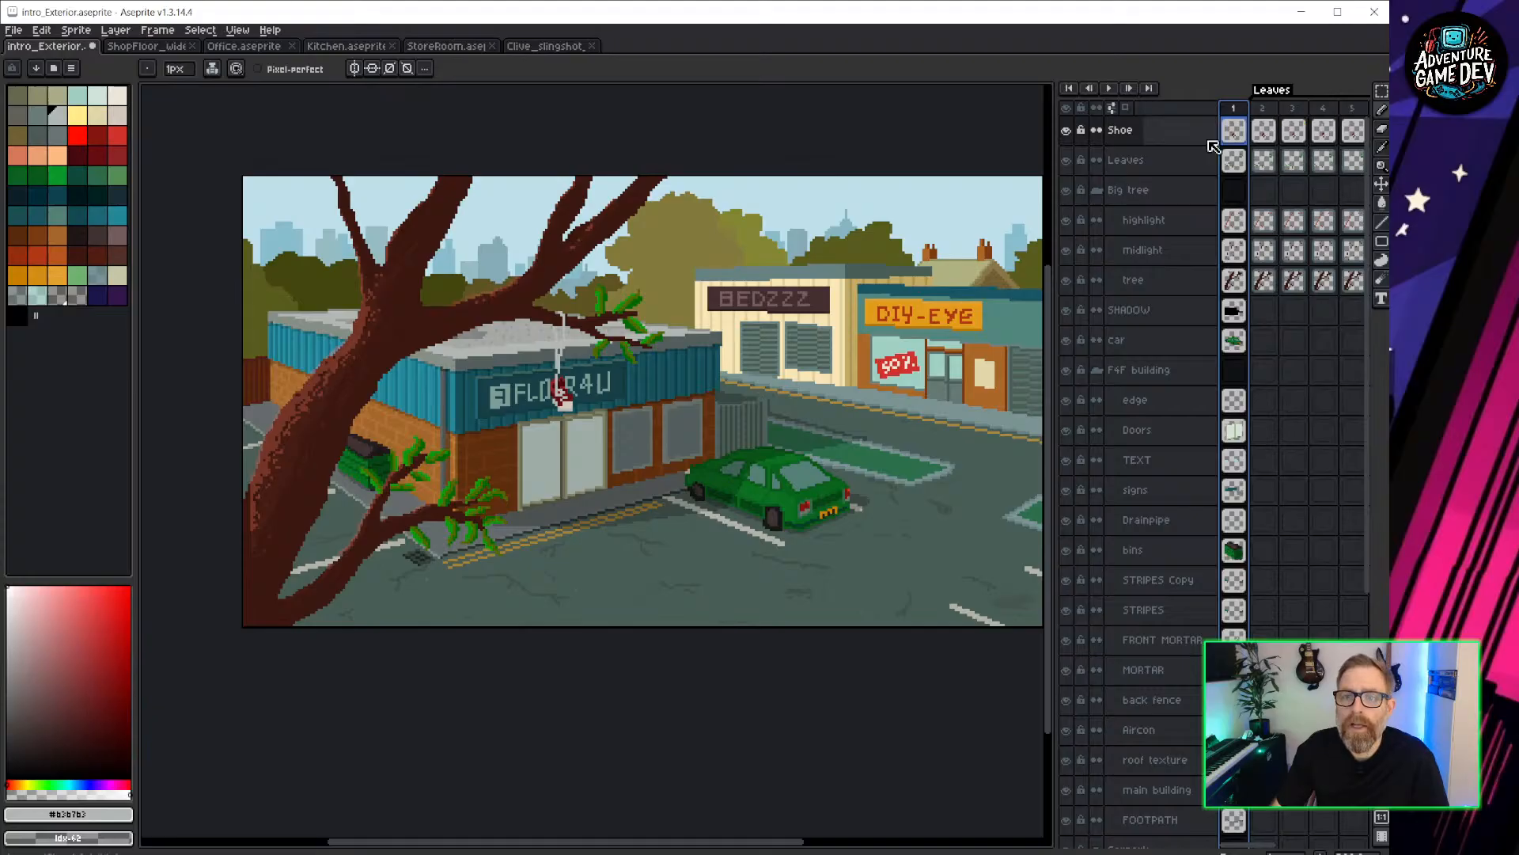
# Hide the Big tree layer group to examine the building's roof and walls behind it, and restore the group's visibility.
pyautogui.click(1066, 190)
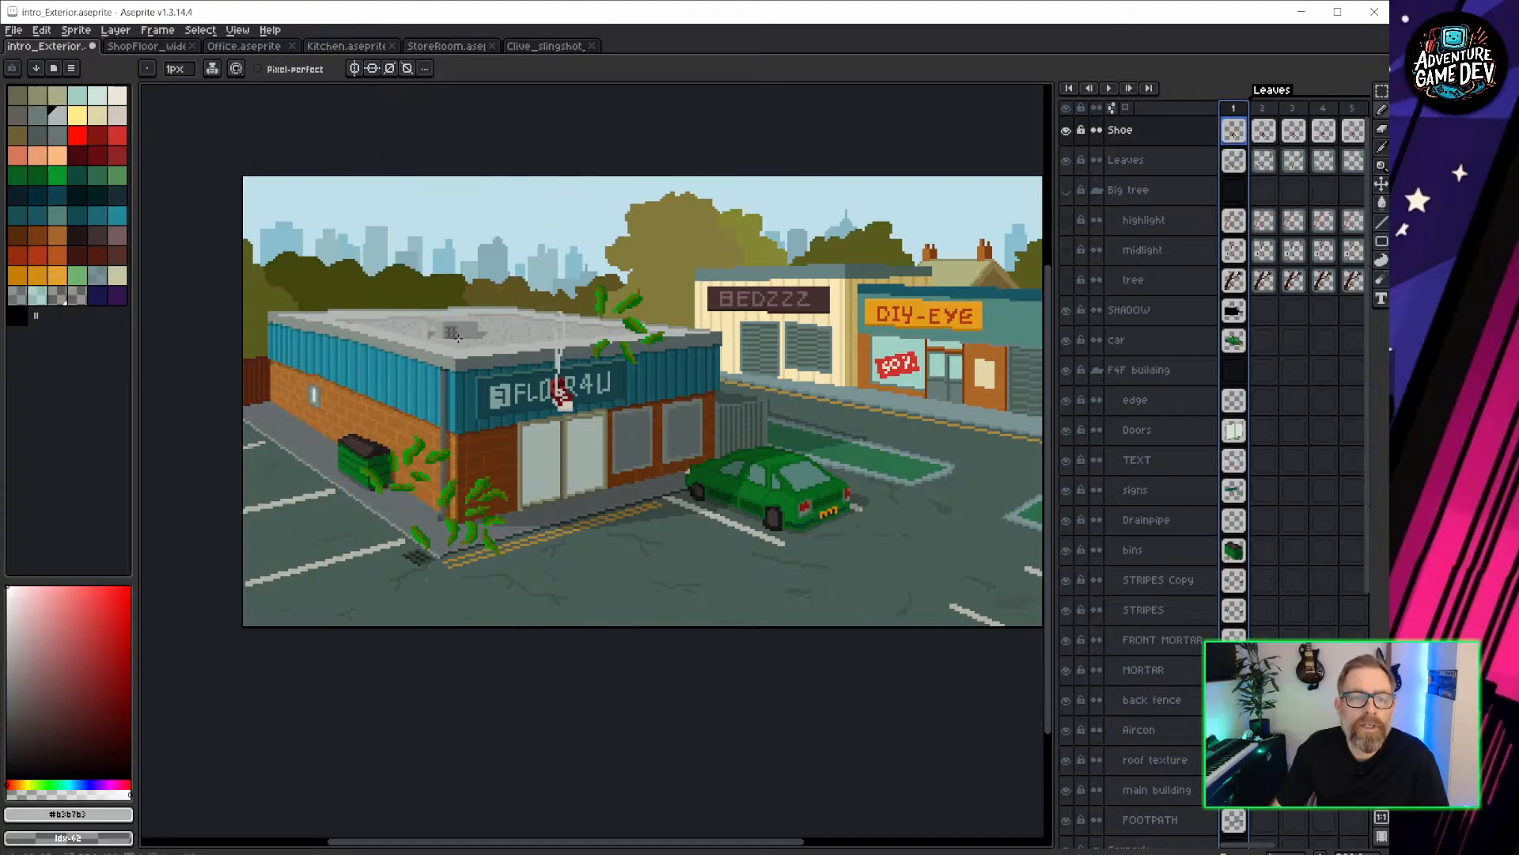
pyautogui.scroll(2, 457, 336)
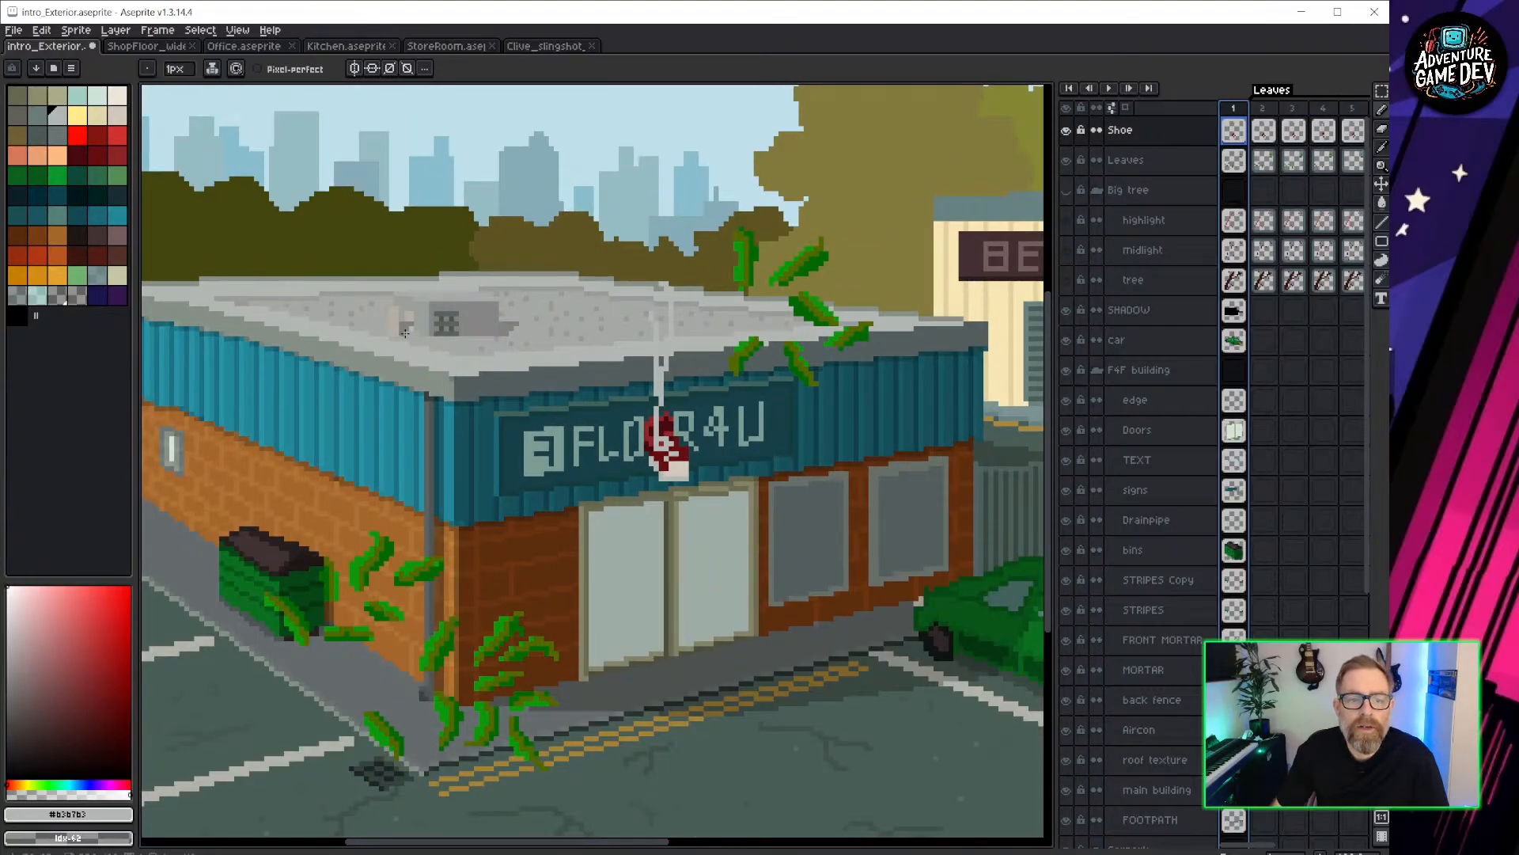
pyautogui.scroll(-1, 446, 378)
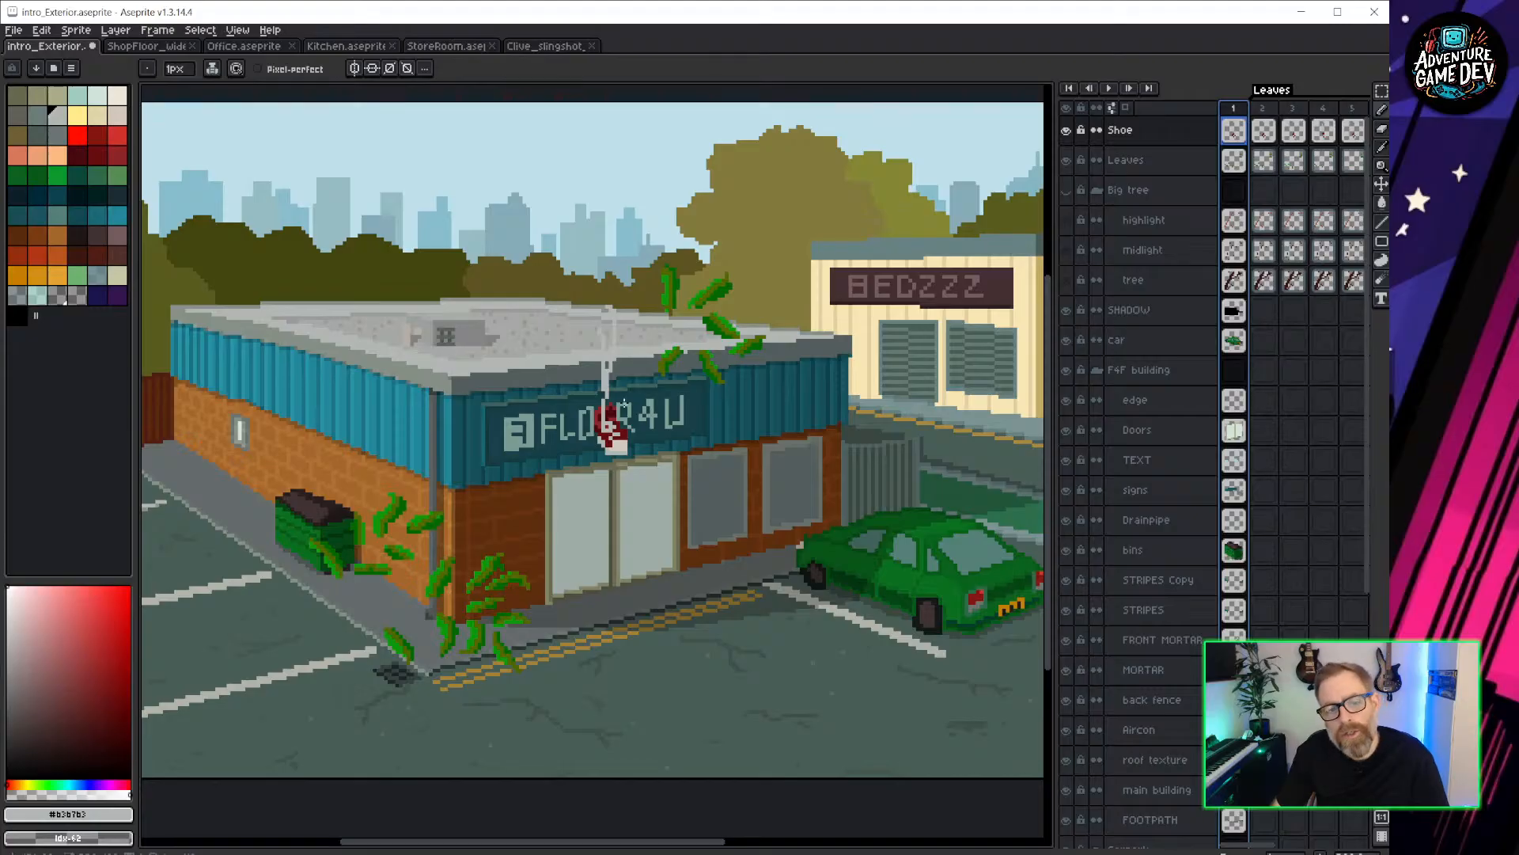
pyautogui.click(1066, 190)
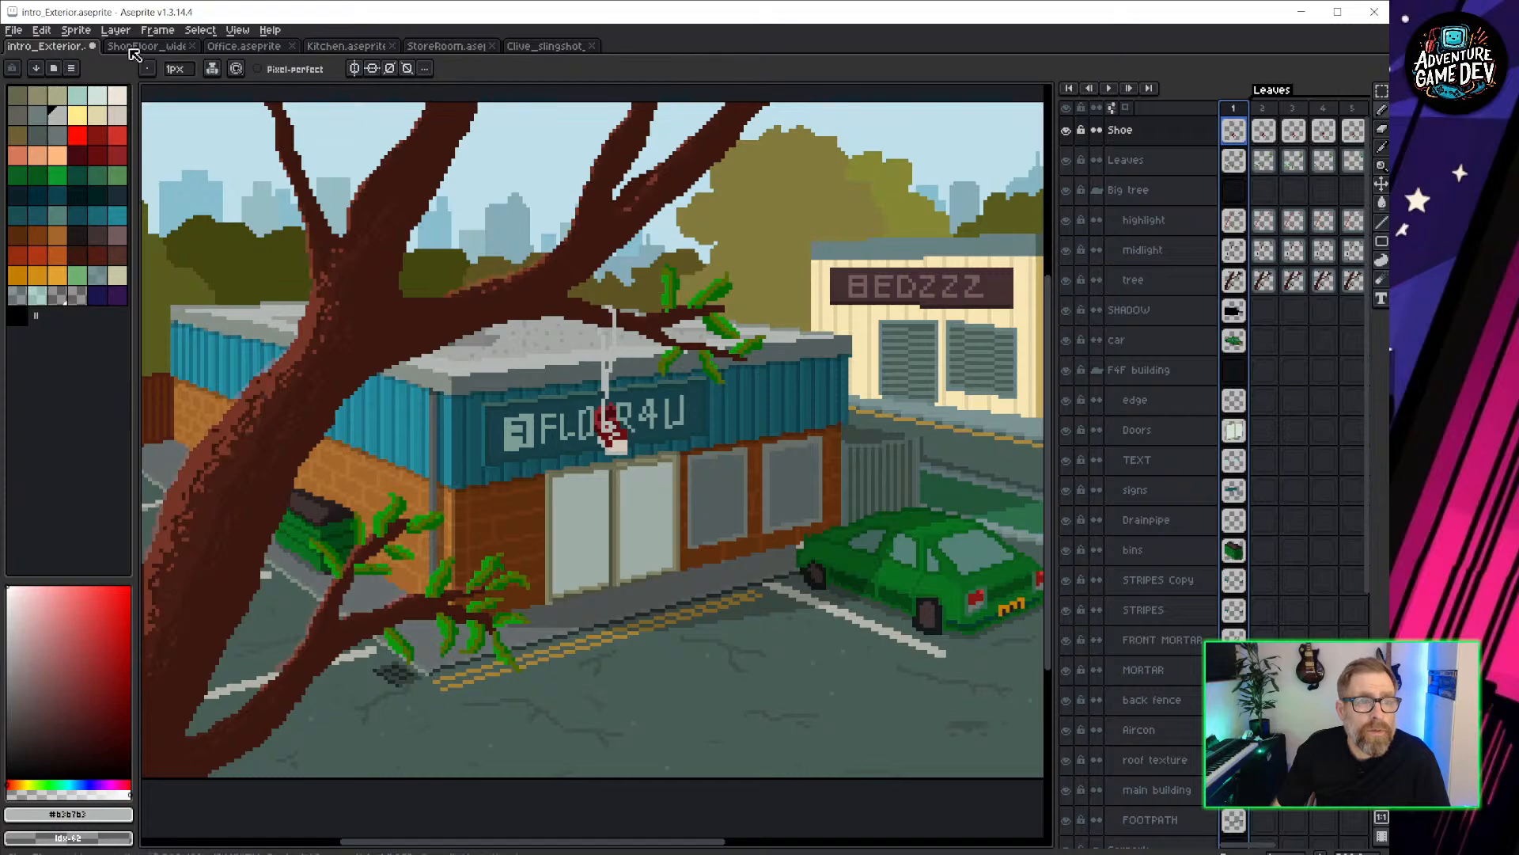
# Switch back to Unity and open the recent scene scn_introExterior.
pyautogui.click(1300, 12)
pyautogui.click(17, 32)
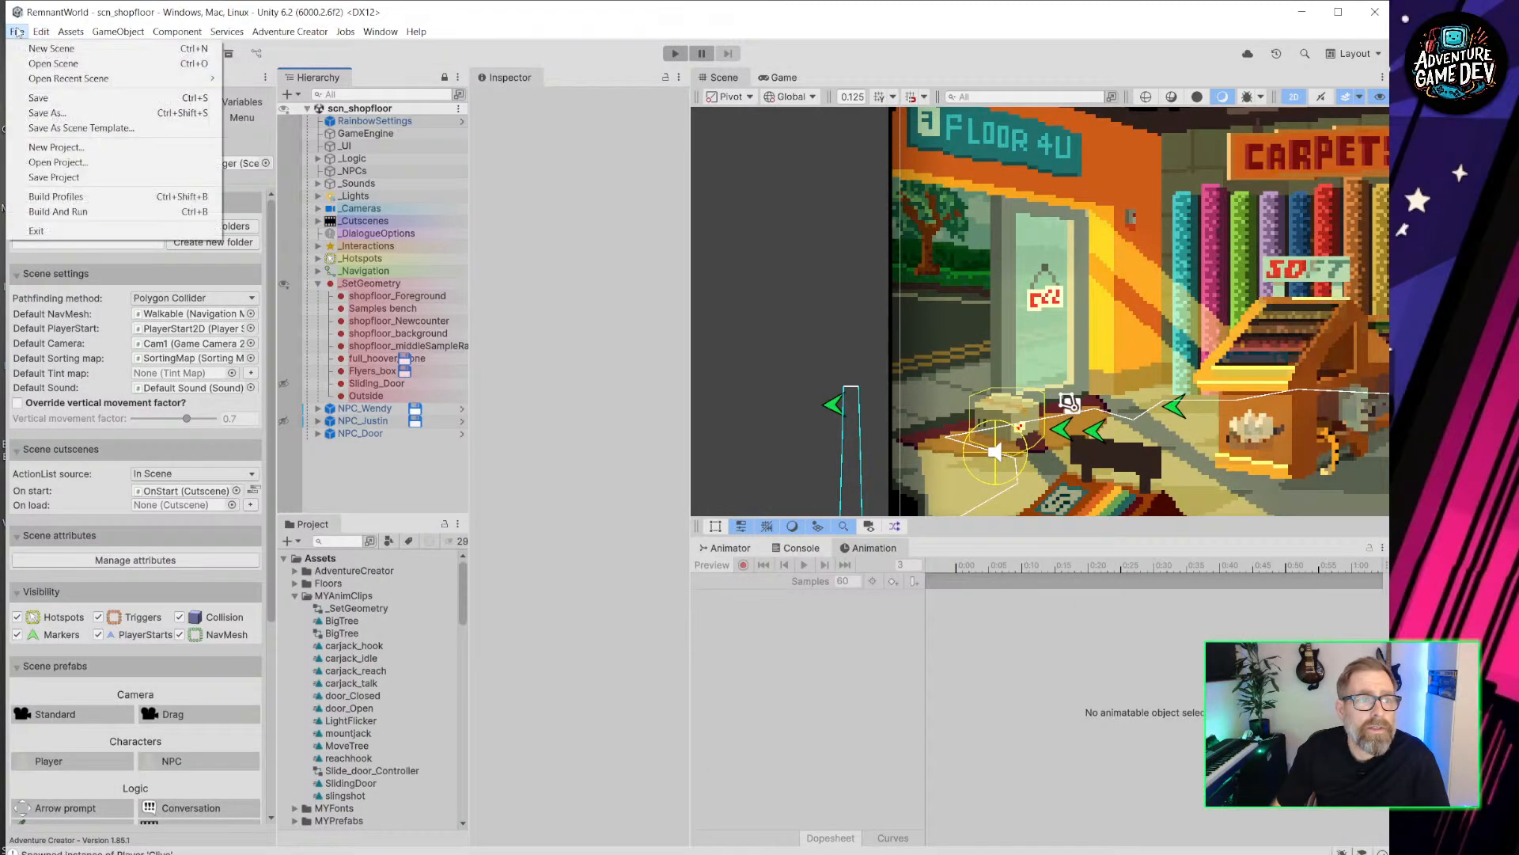
pyautogui.moveTo(119, 78)
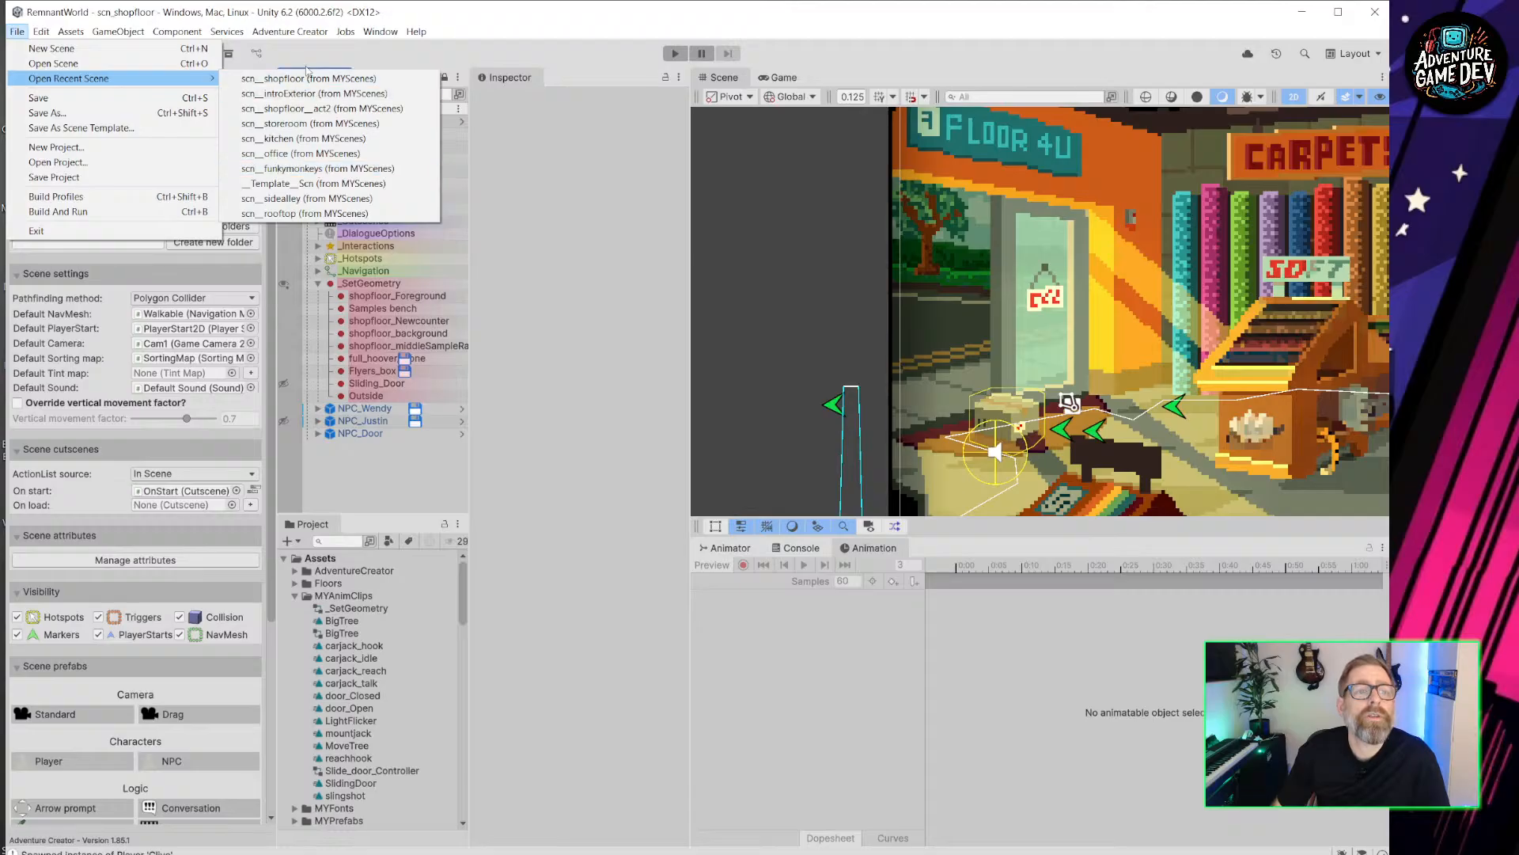
pyautogui.click(309, 93)
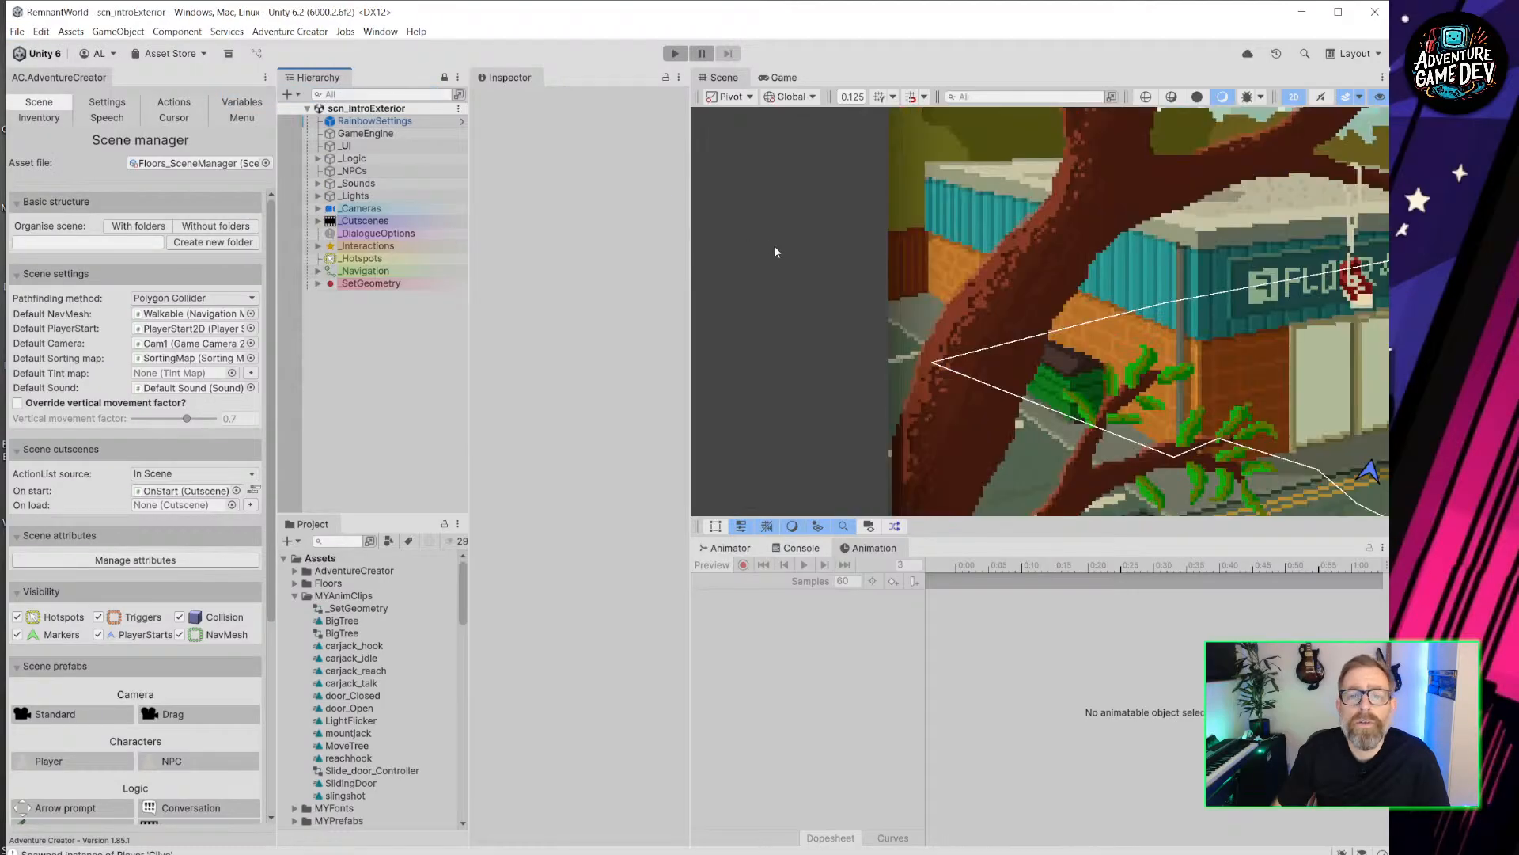
# Play the game from scn_introExterior through the switch to the shop floor narration, and stop playback.
pyautogui.click(675, 54)
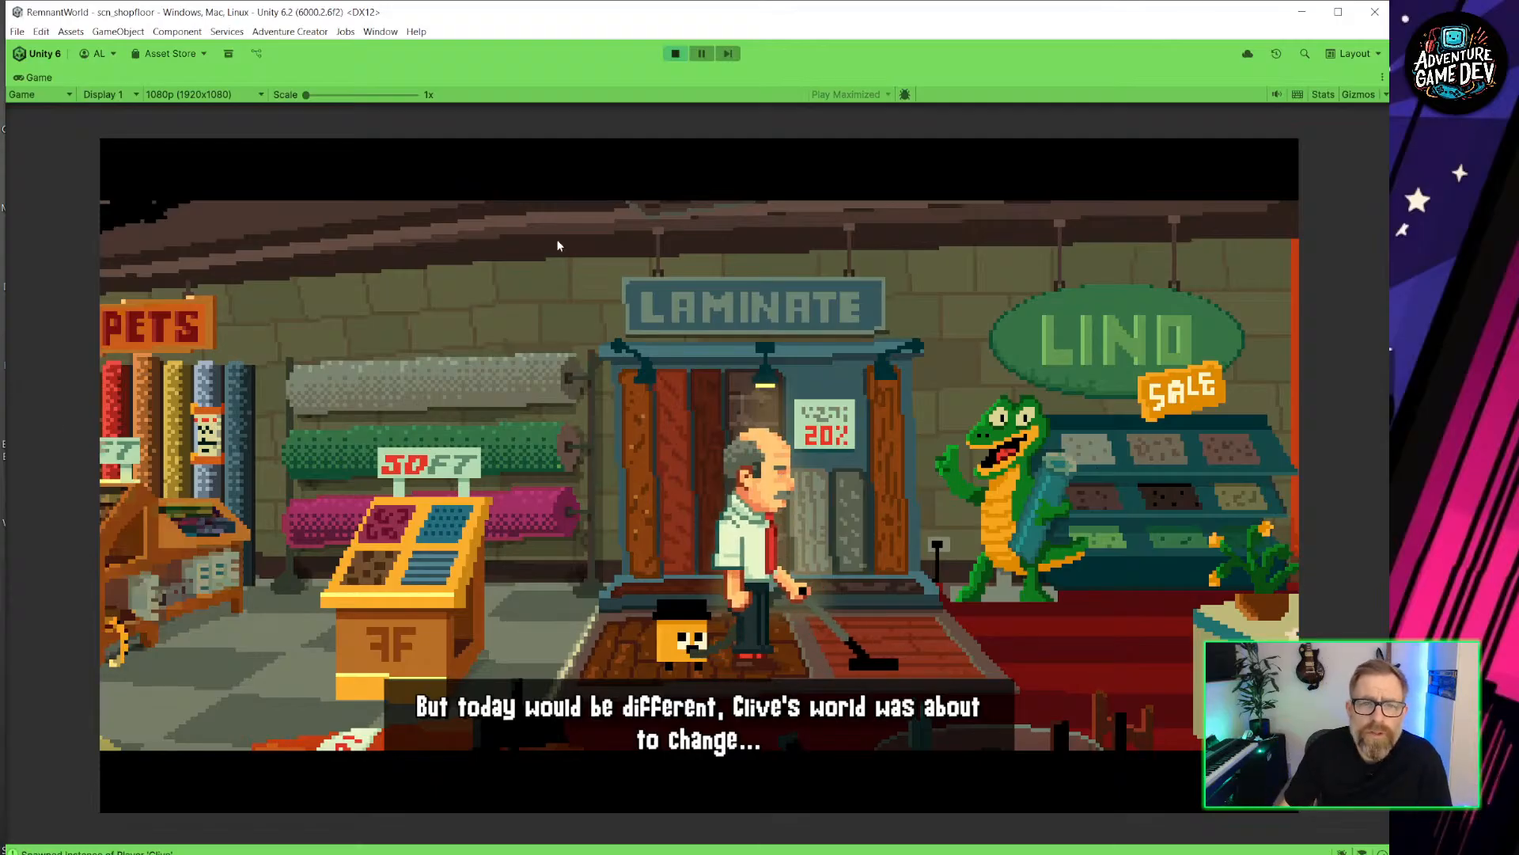
pyautogui.click(675, 53)
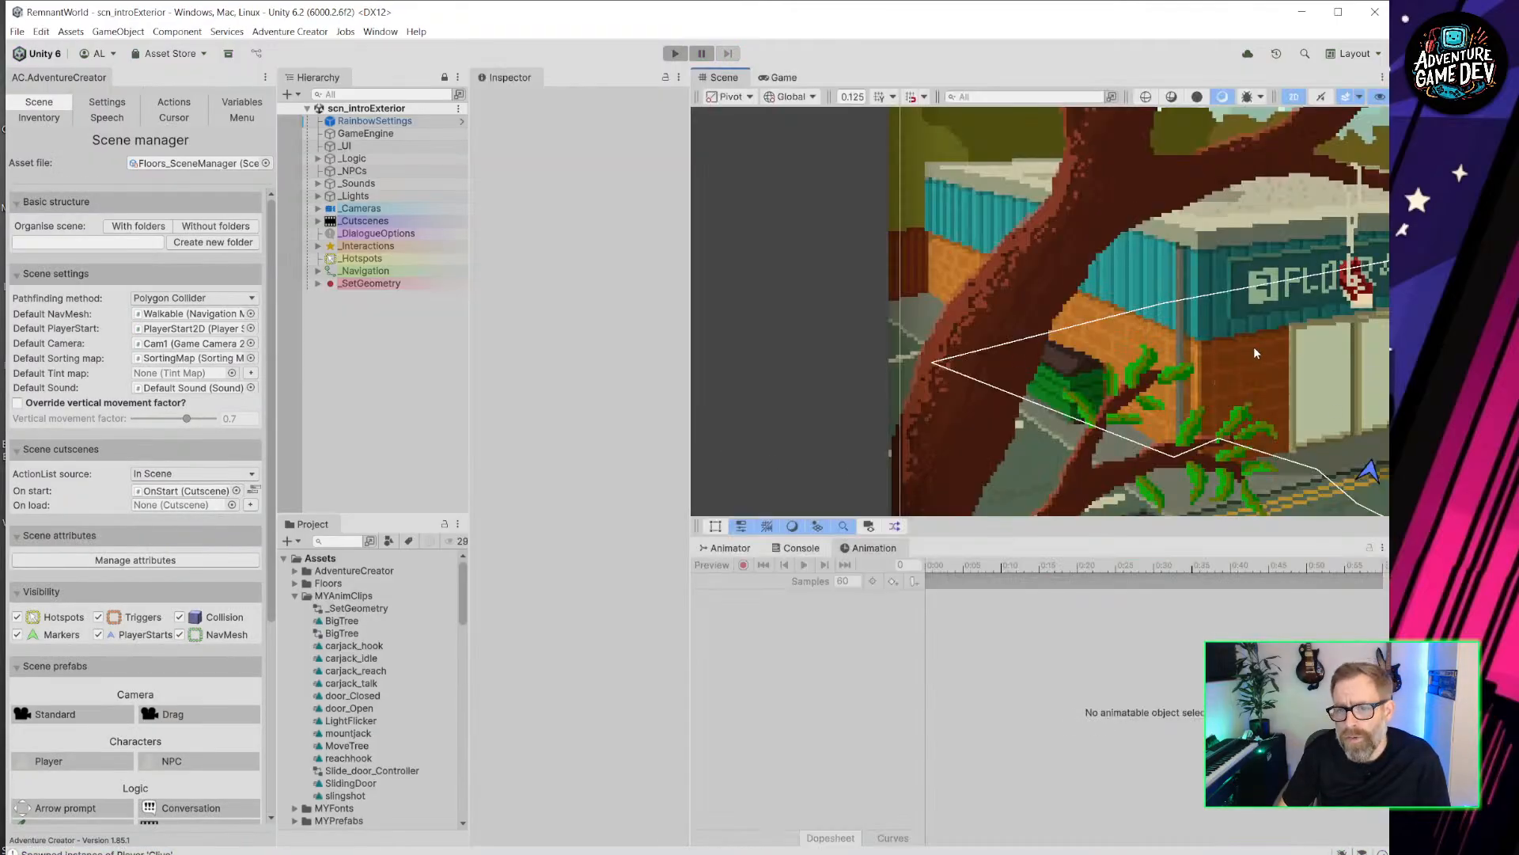
pyautogui.moveTo(1255, 352); pyautogui.dragTo(976, 353, button='middle')
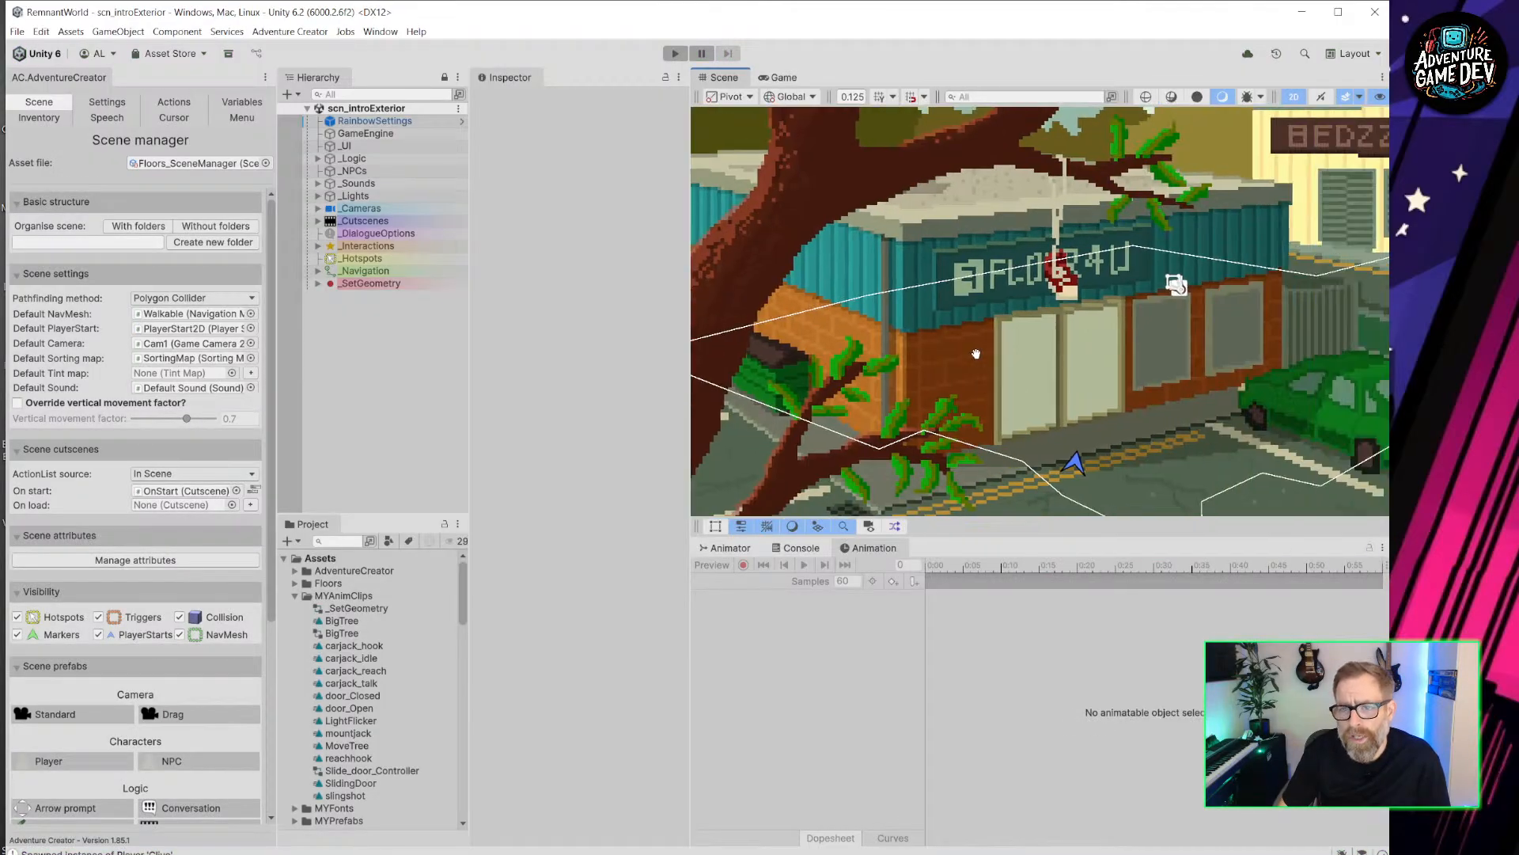
# Reopen the scn_shopfloor scene and bring the whole shop interior into view.
pyautogui.click(17, 31)
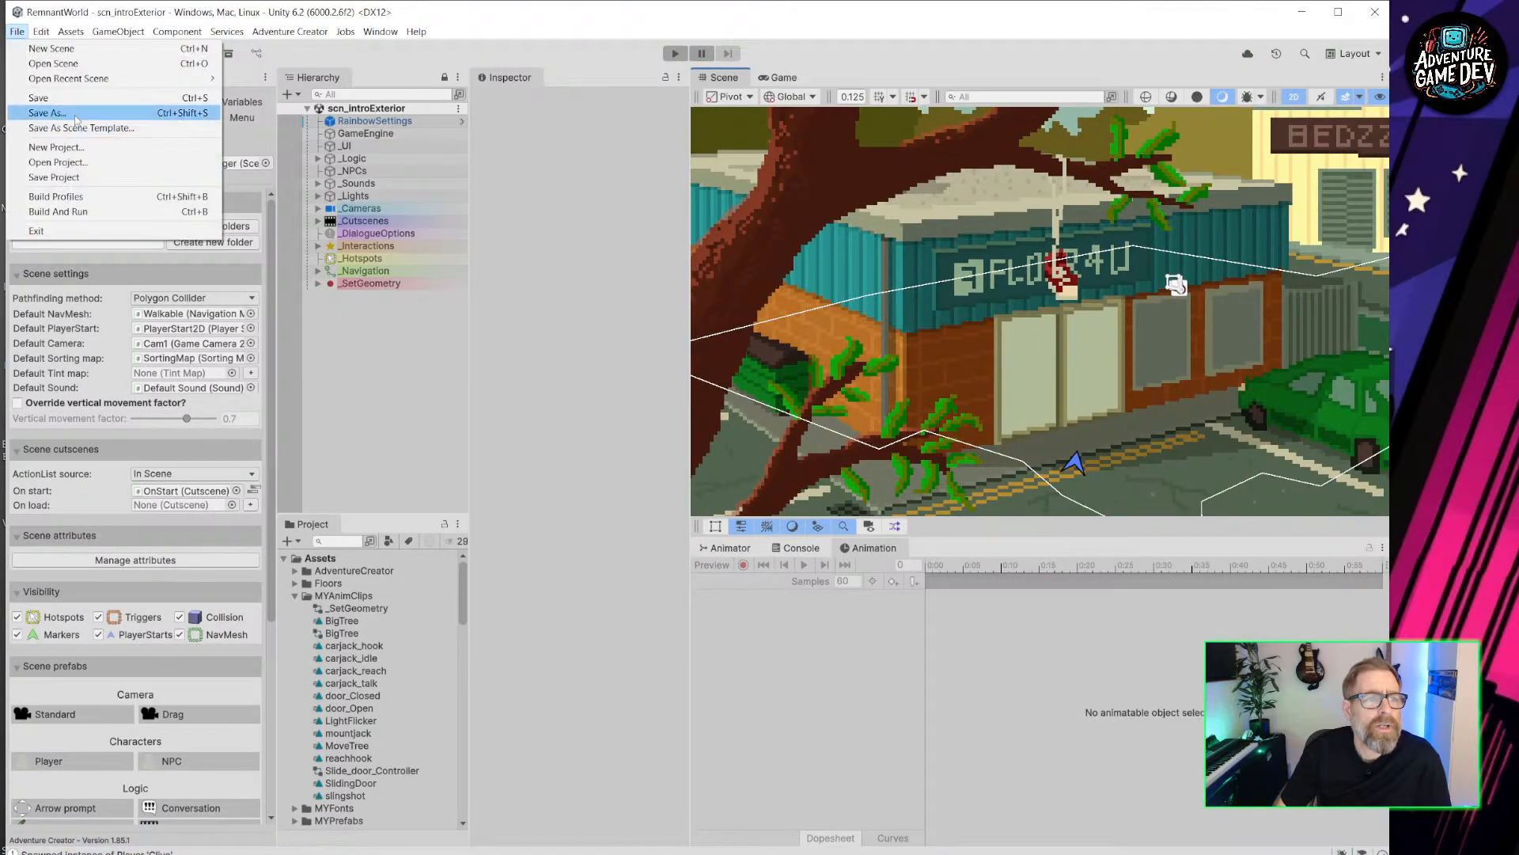
pyautogui.moveTo(89, 78)
pyautogui.click(308, 93)
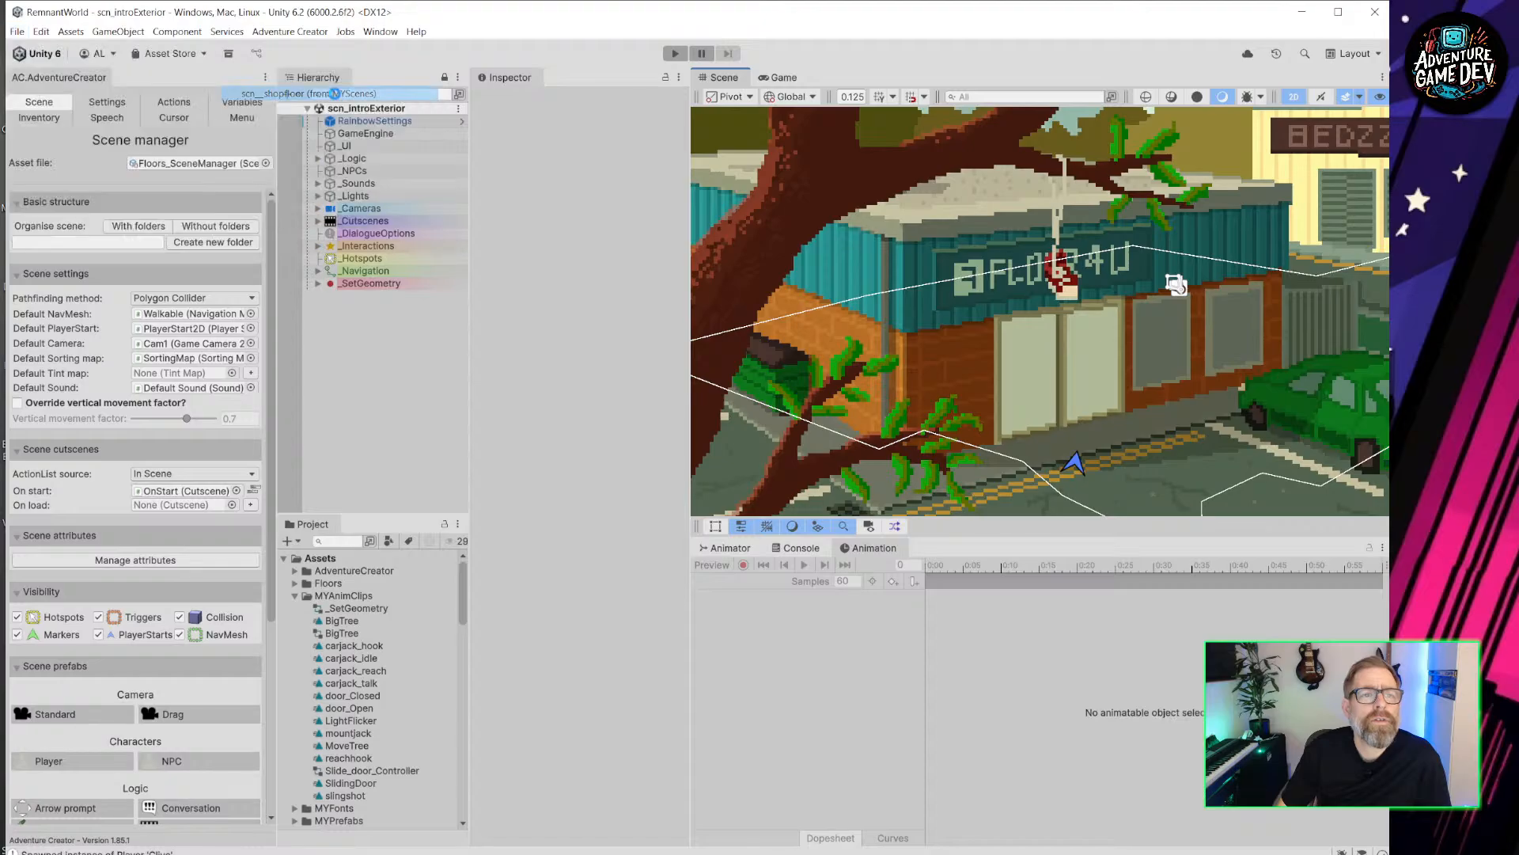
pyautogui.scroll(-5, 917, 339)
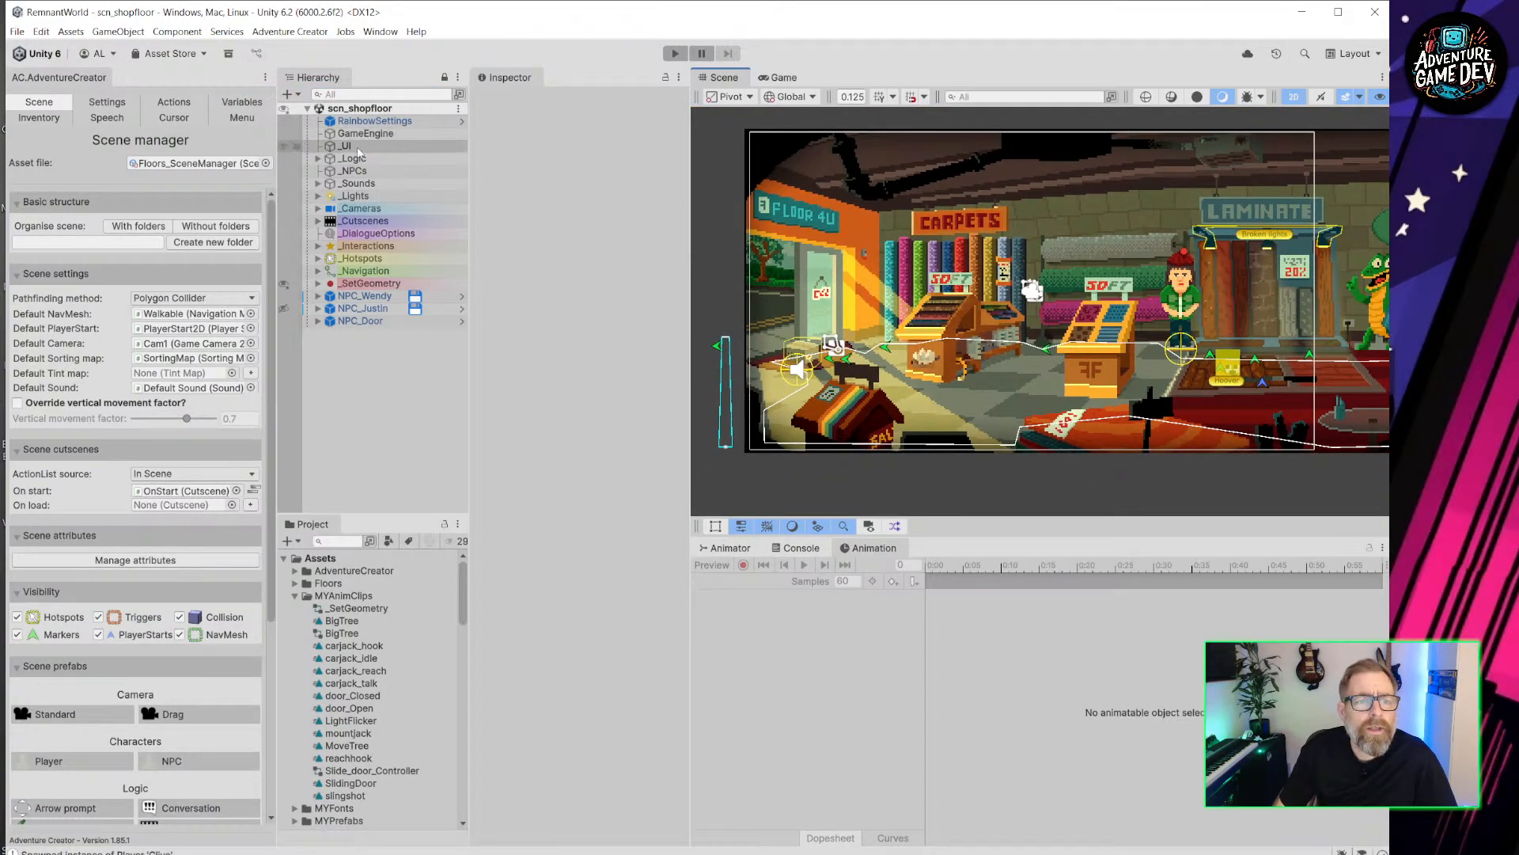
# Select Cam1 within _Cameras > _GameCameras and inspect its Camera and Game Camera 2D settings.
pyautogui.click(318, 208)
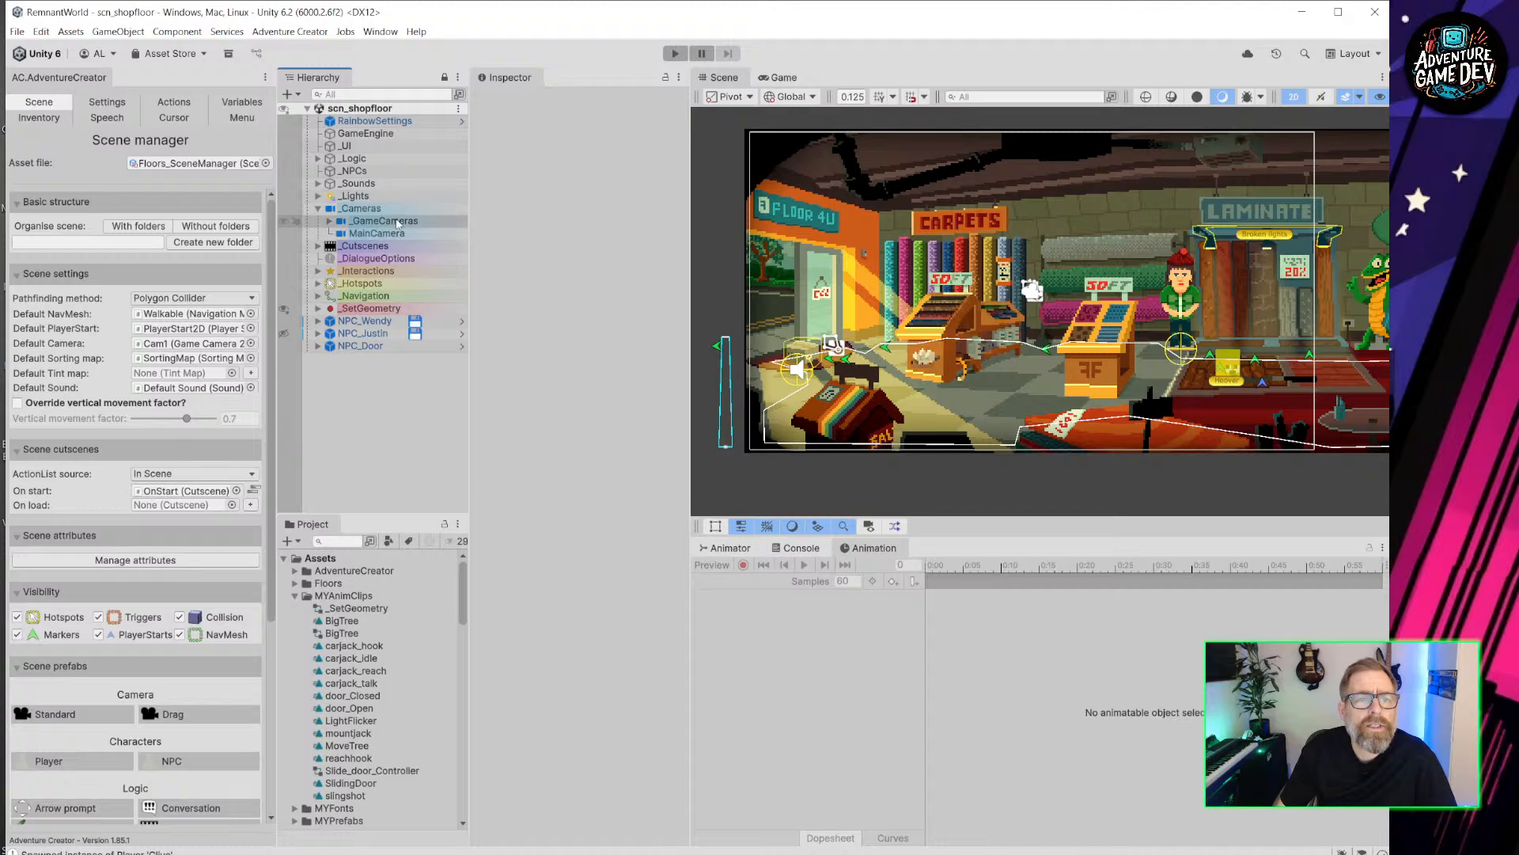
pyautogui.click(329, 221)
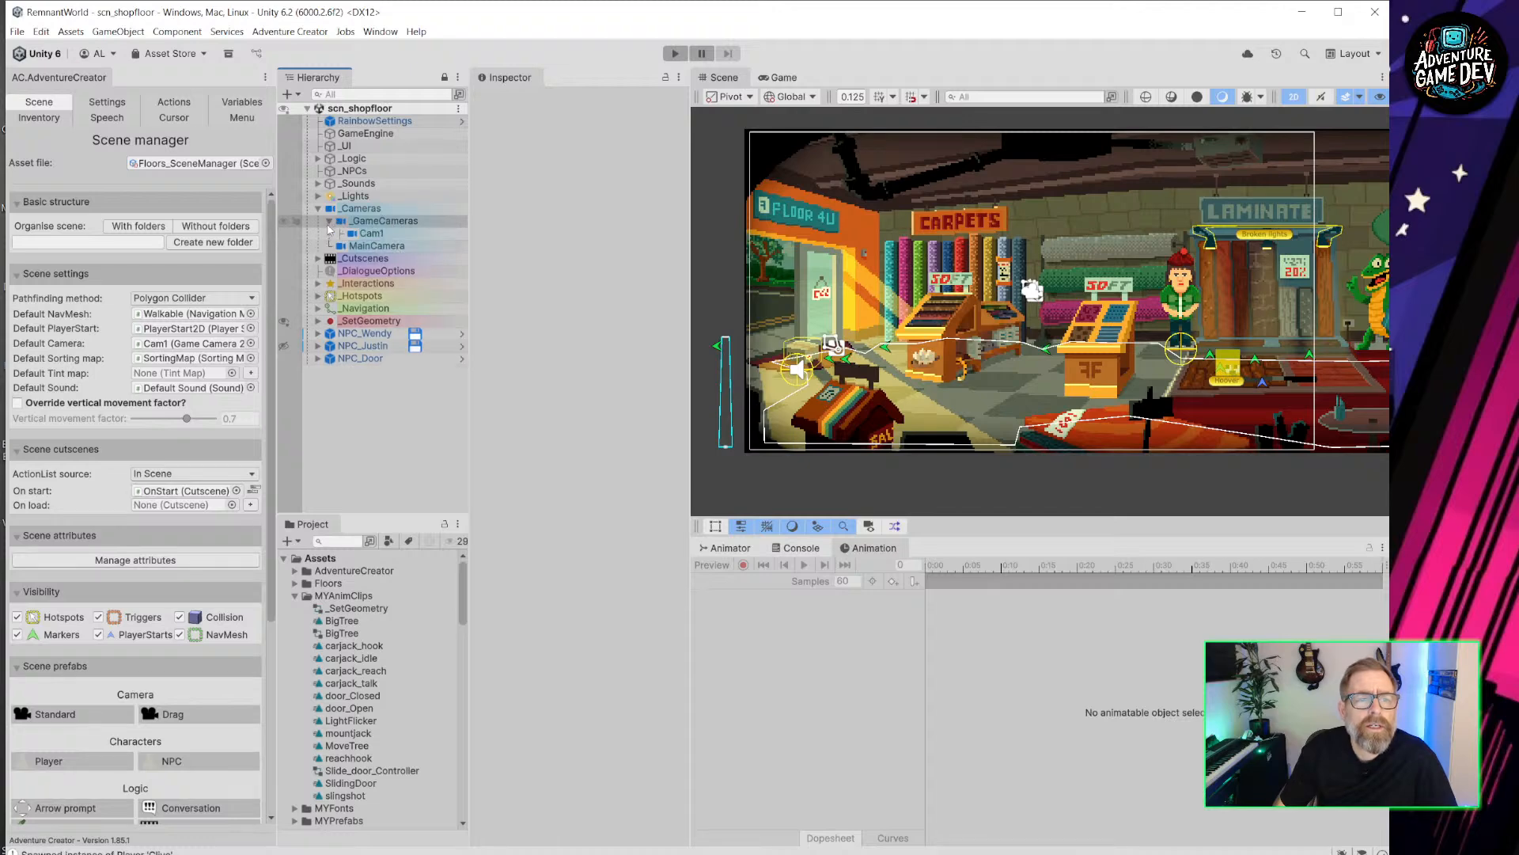
pyautogui.click(392, 234)
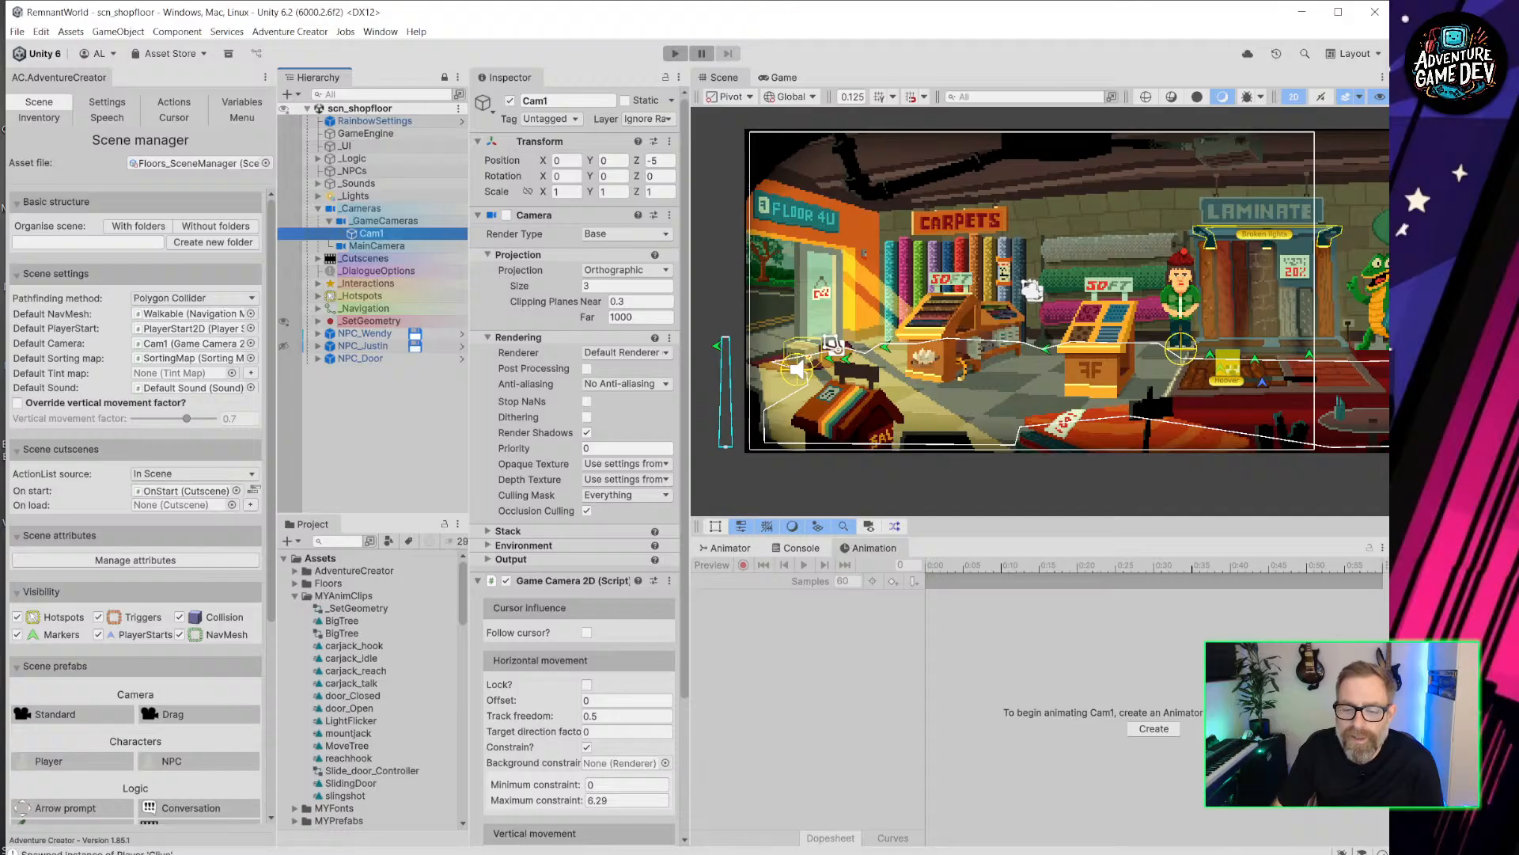
# Switch to Aseprite, open the recent file funkyMonkeys.aseprite, and show its layers to examine the night-time storefront artwork.
pyautogui.hotkey('alt', 'Tab')
pyautogui.click(13, 30)
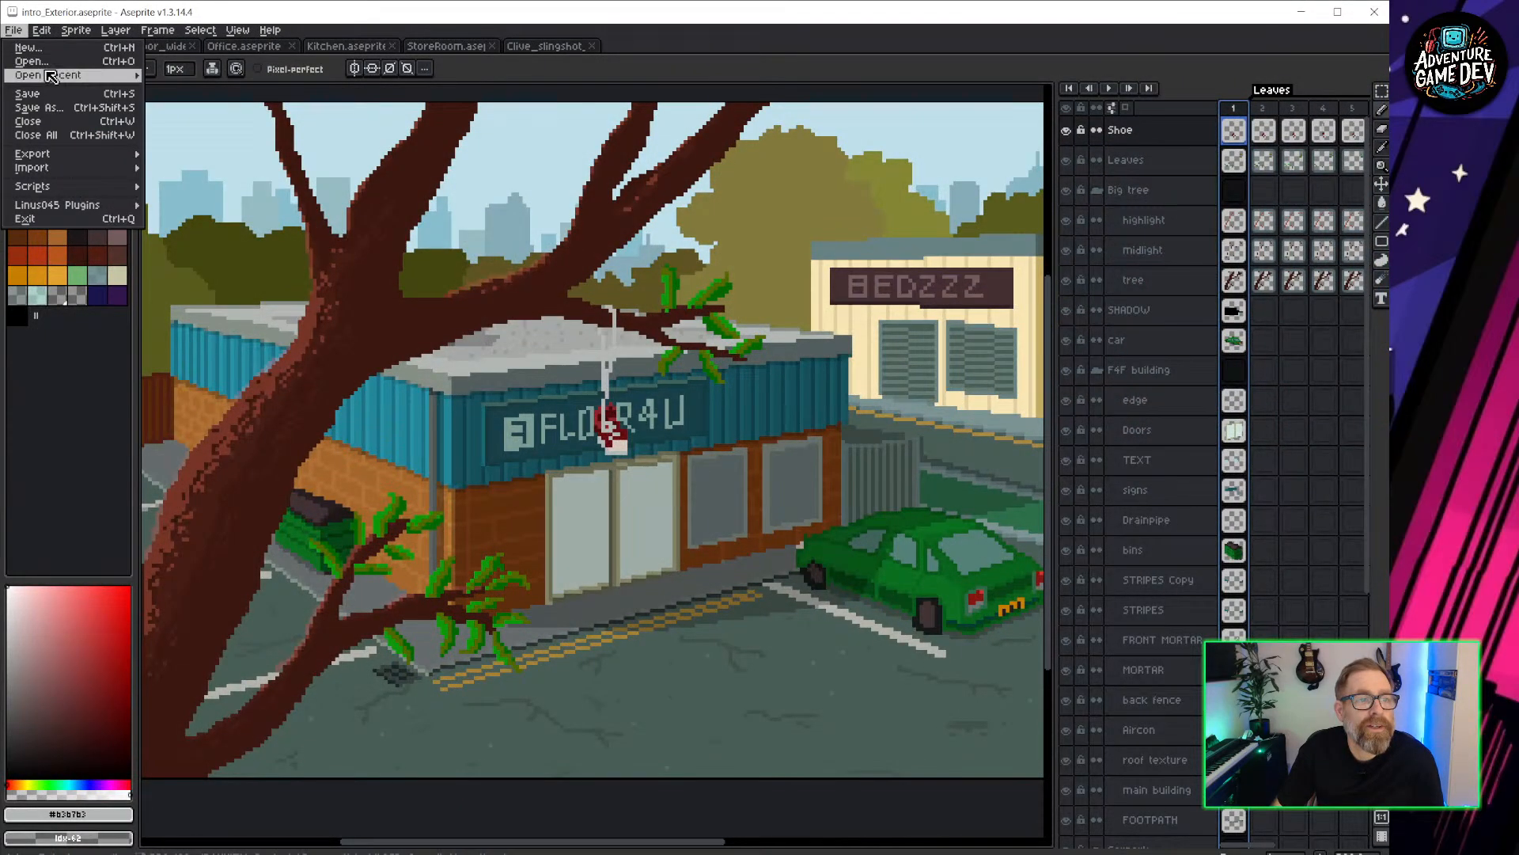
pyautogui.moveTo(51, 76)
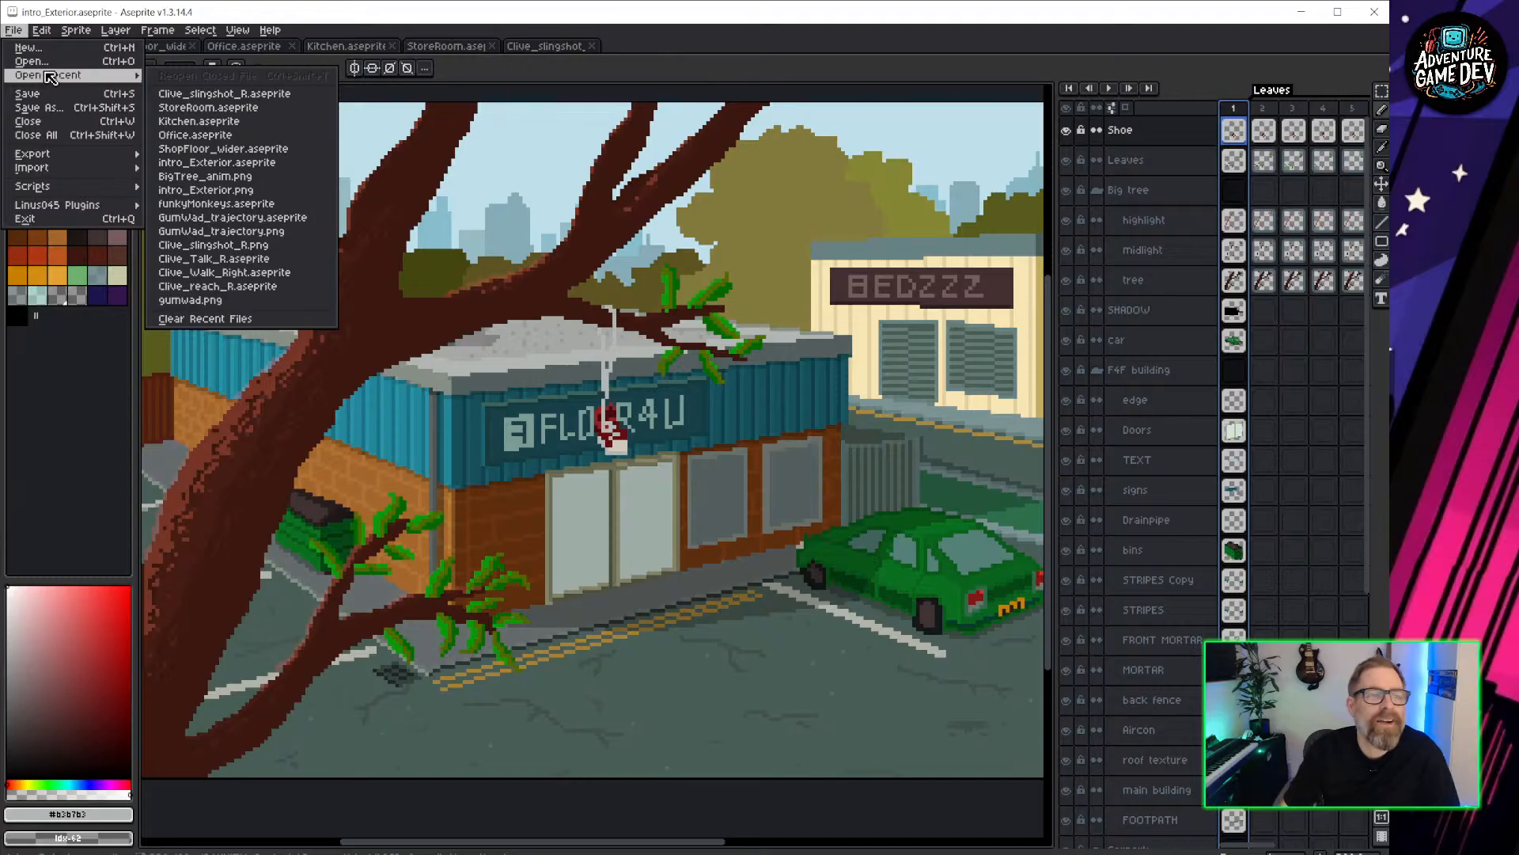
pyautogui.click(216, 203)
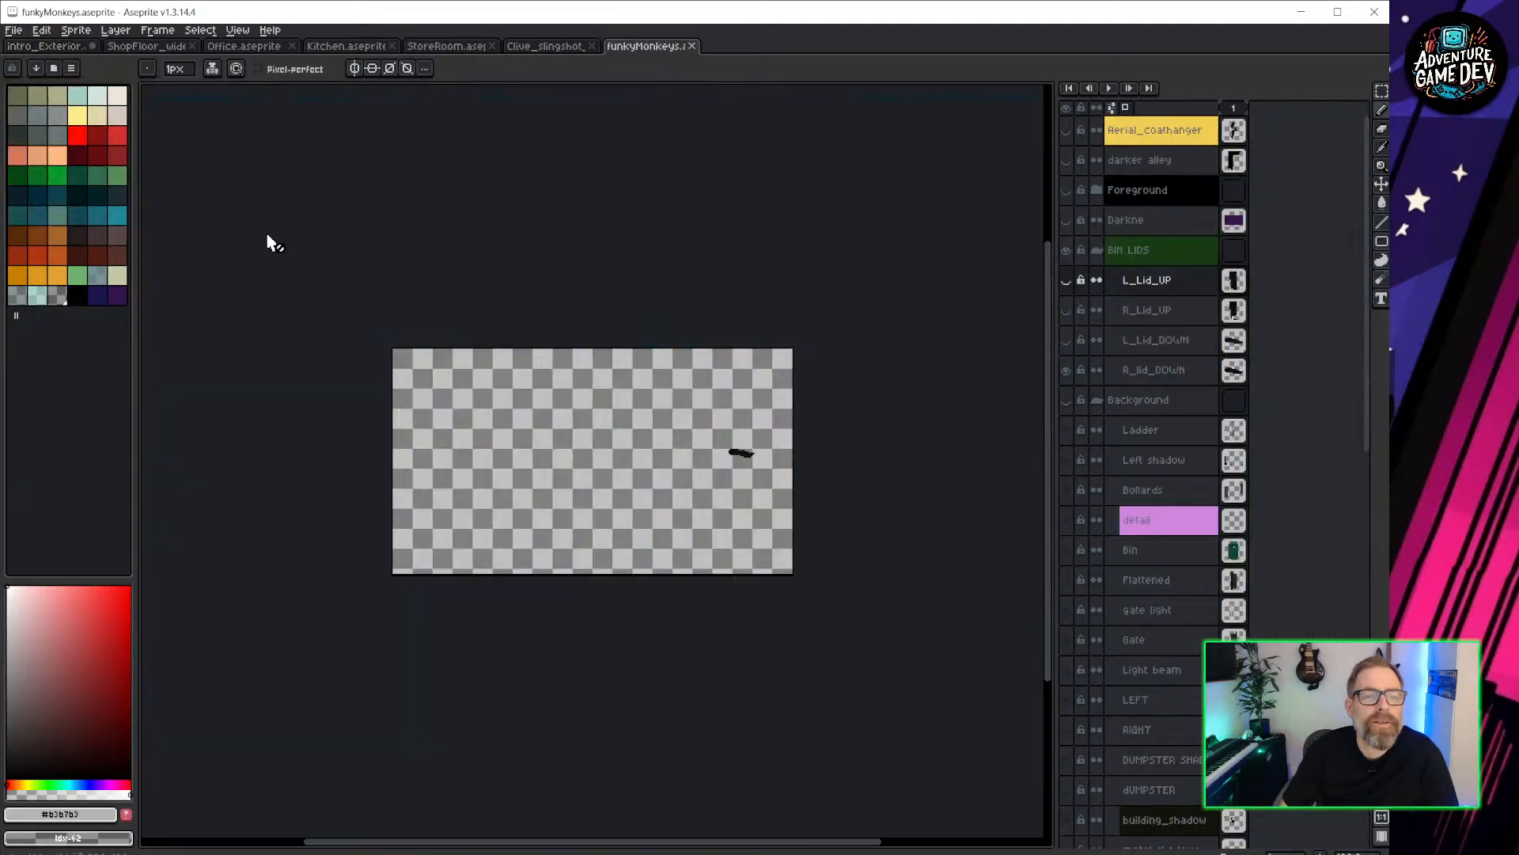
pyautogui.click(1066, 107)
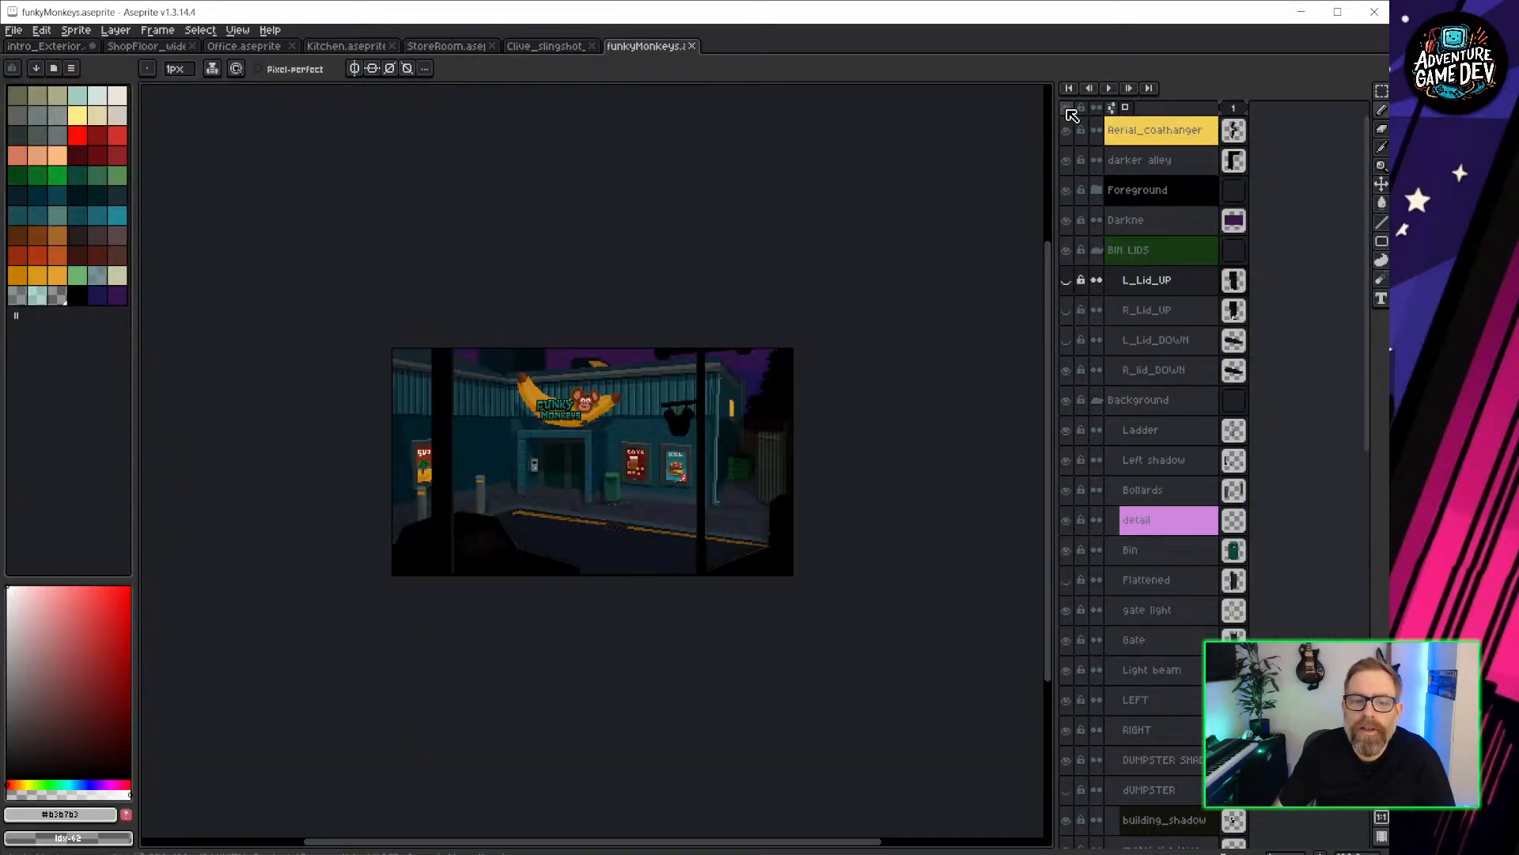
pyautogui.scroll(4, 649, 459)
pyautogui.scroll(-4, 723, 486)
pyautogui.scroll(3, 554, 444)
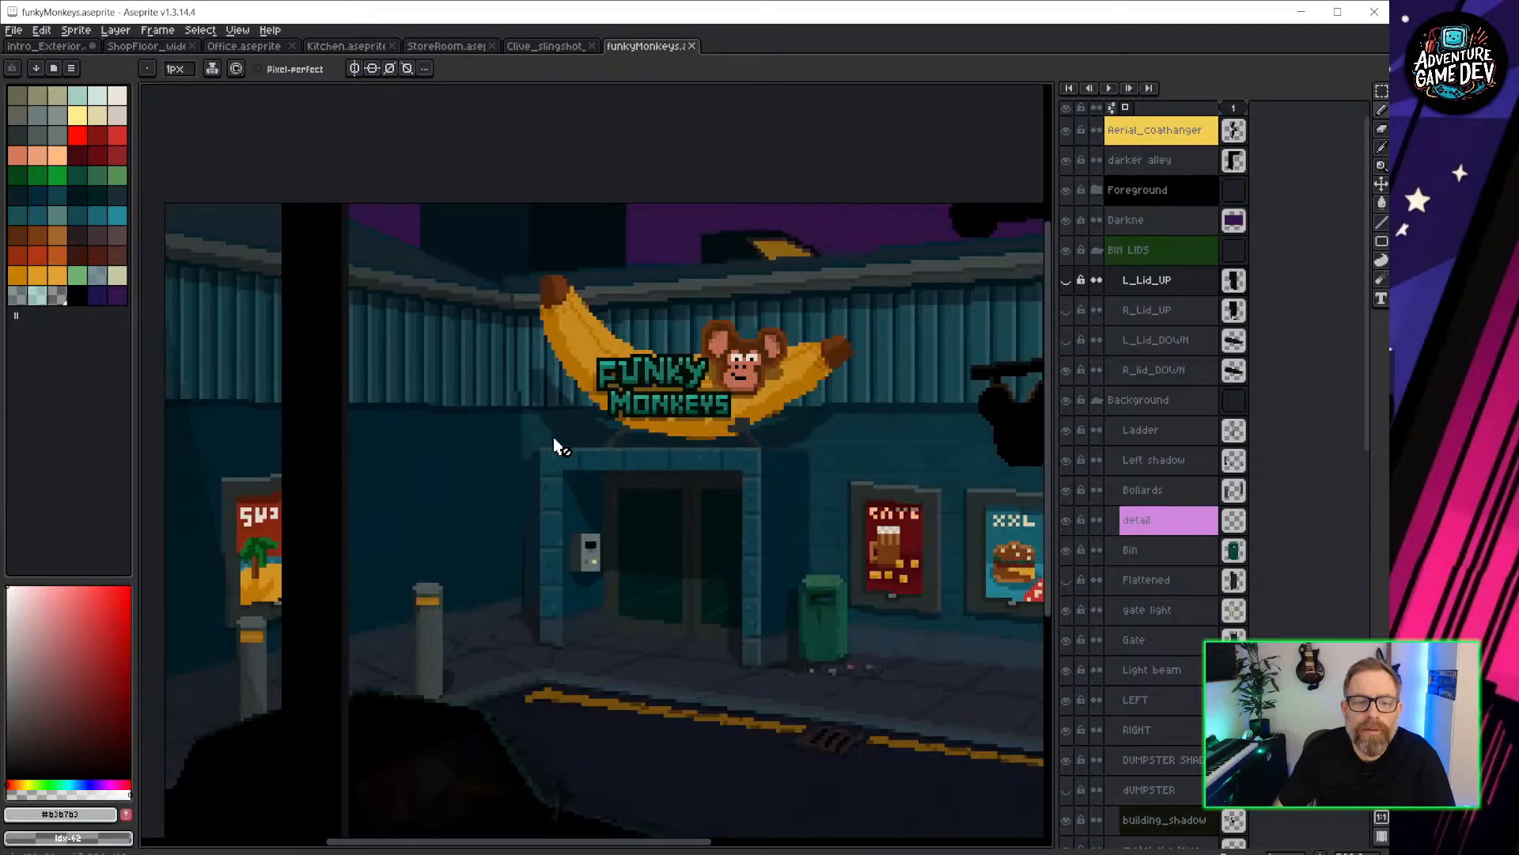
pyautogui.scroll(-1, 639, 459)
pyautogui.scroll(1, 640, 459)
pyautogui.scroll(-1, 576, 346)
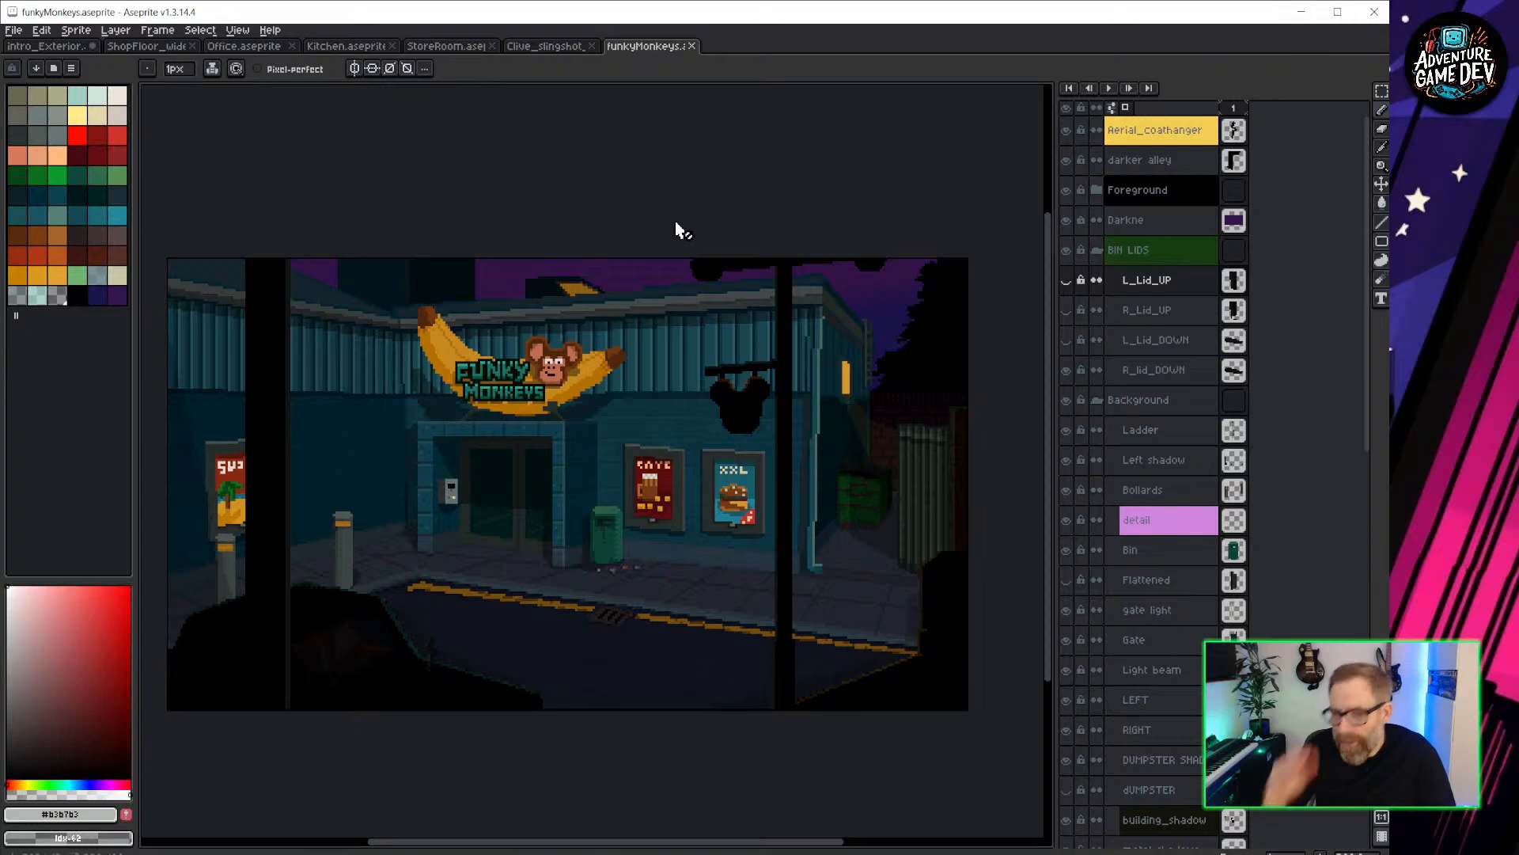
# Return to Unity's shop floor scene, locate its default camera Cam1, and review that camera's Game Camera 2D settings.
pyautogui.click(56, 46)
pyautogui.click(1301, 12)
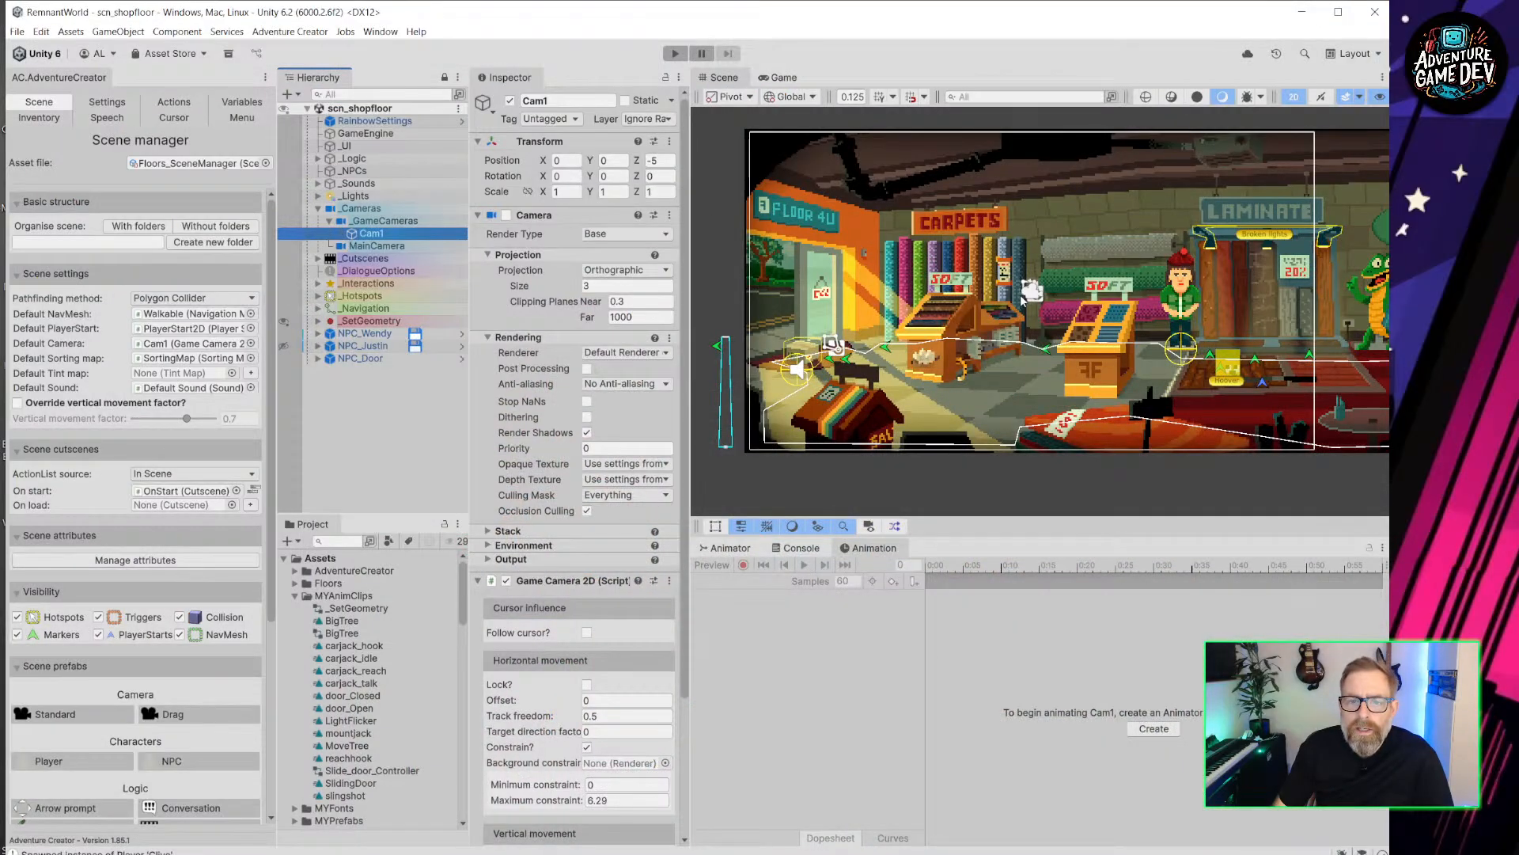
pyautogui.scroll(2, 1021, 297)
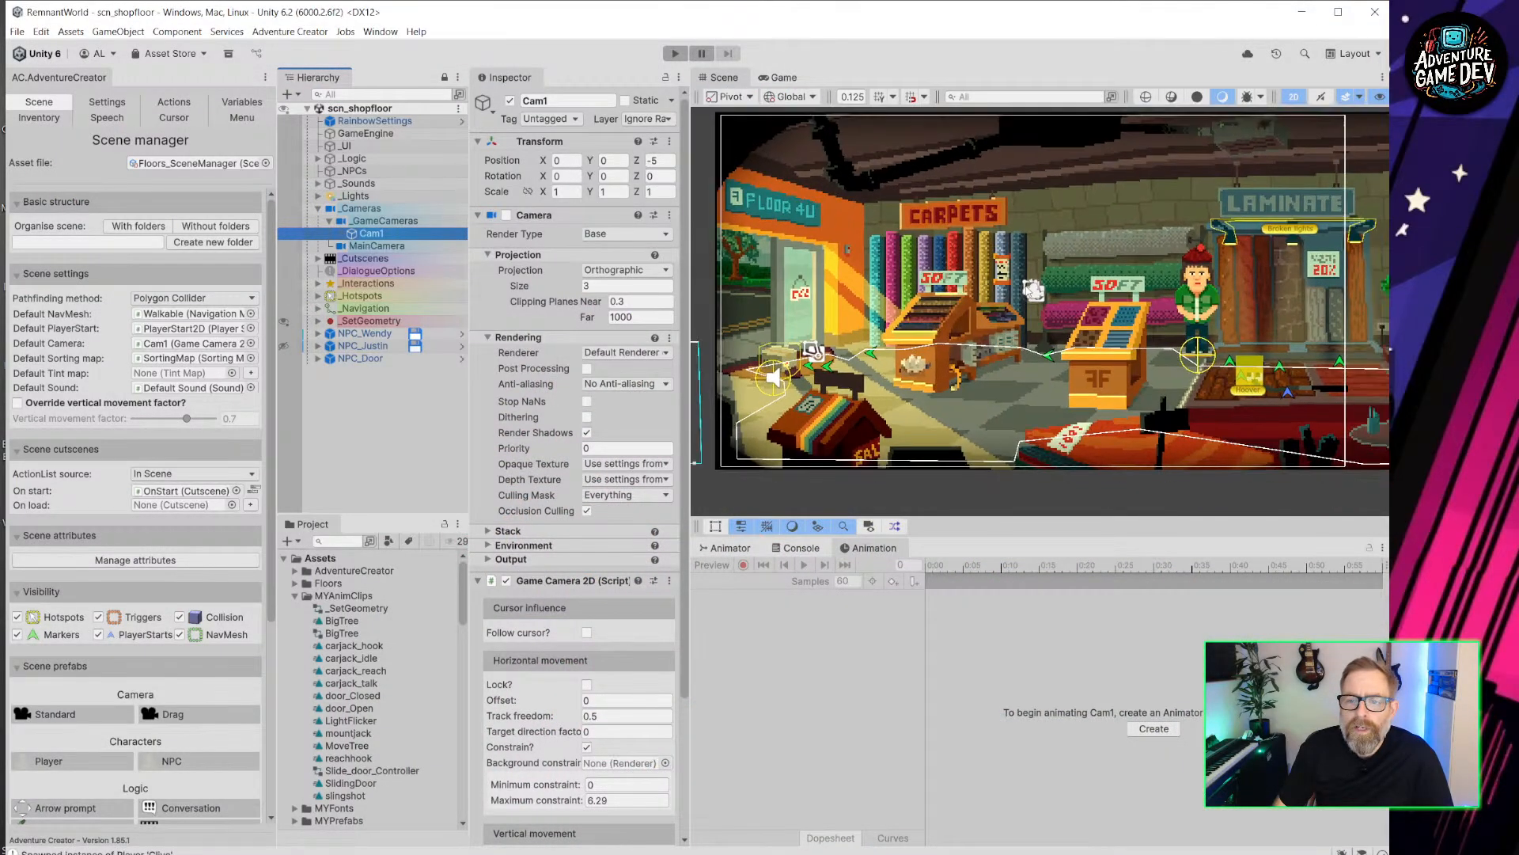
pyautogui.moveTo(1140, 319)
pyautogui.mouseDown(button='middle')
pyautogui.moveTo(1116, 304)
pyautogui.moveTo(1144, 320)
pyautogui.mouseUp(button='middle')
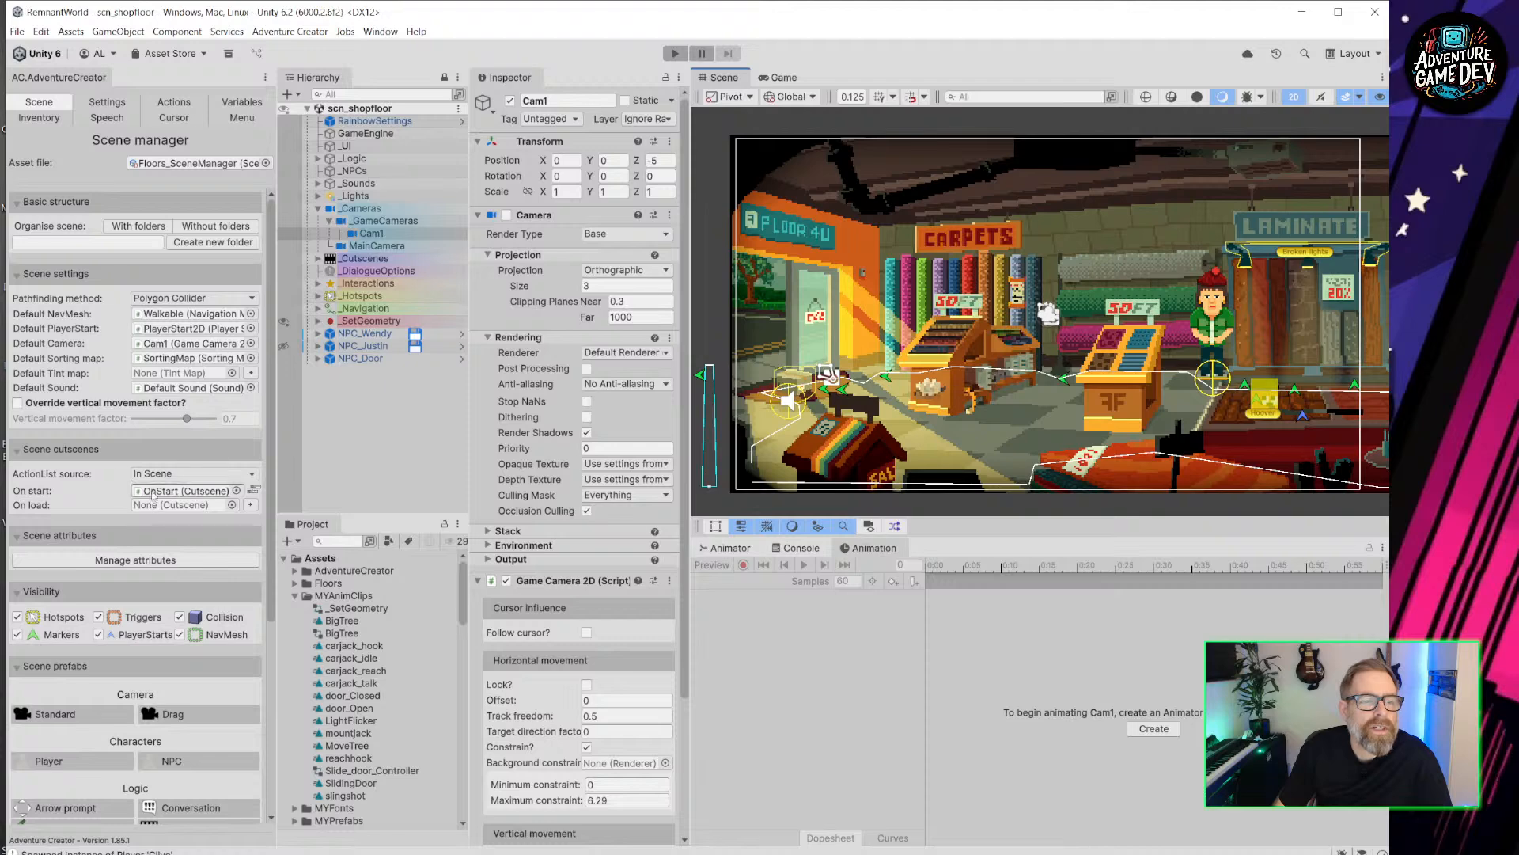
pyautogui.click(174, 345)
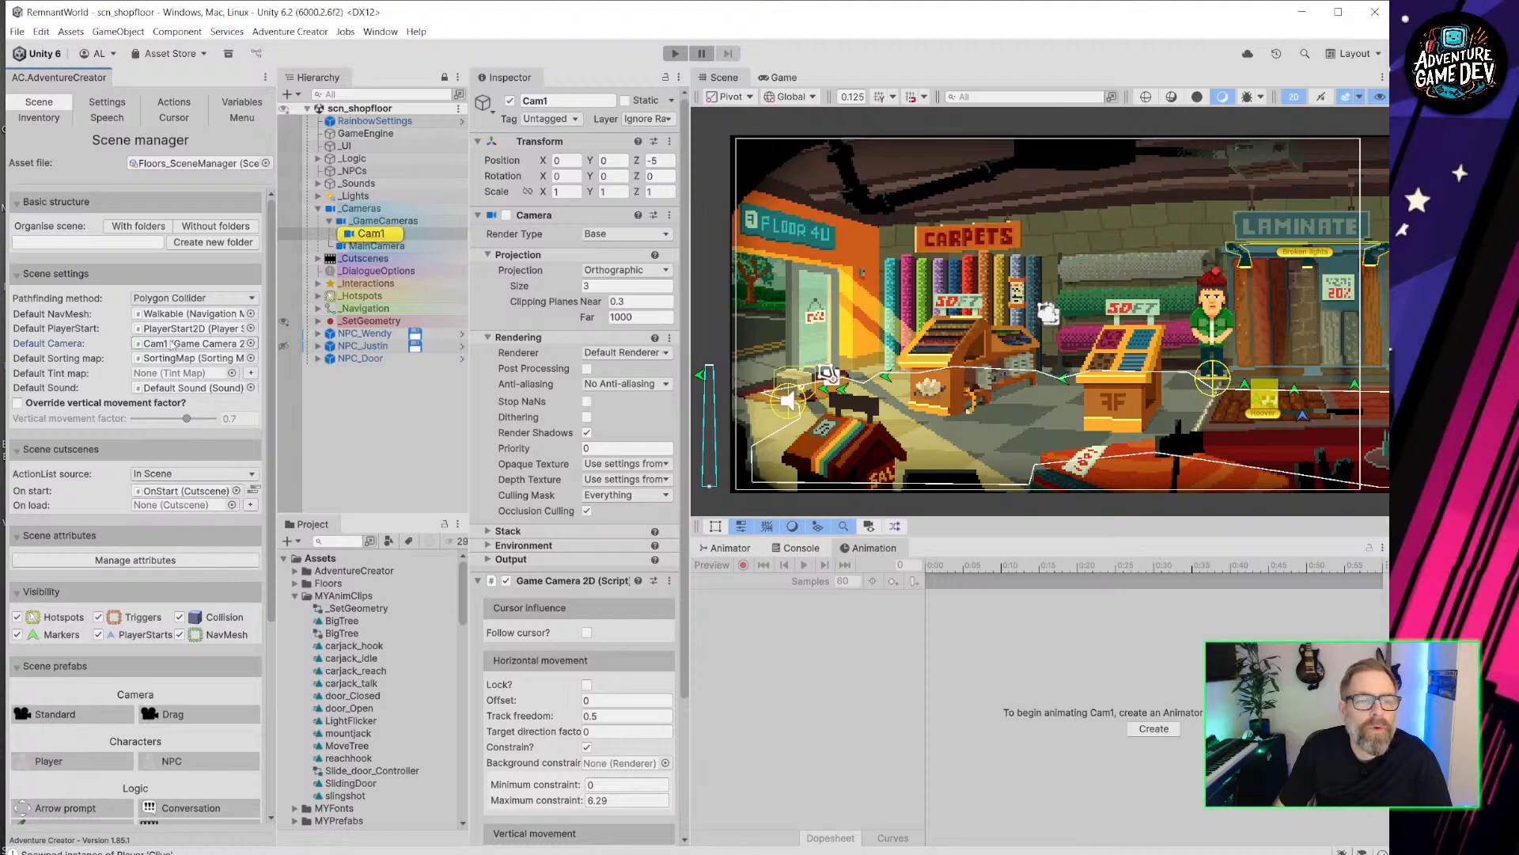
pyautogui.click(374, 234)
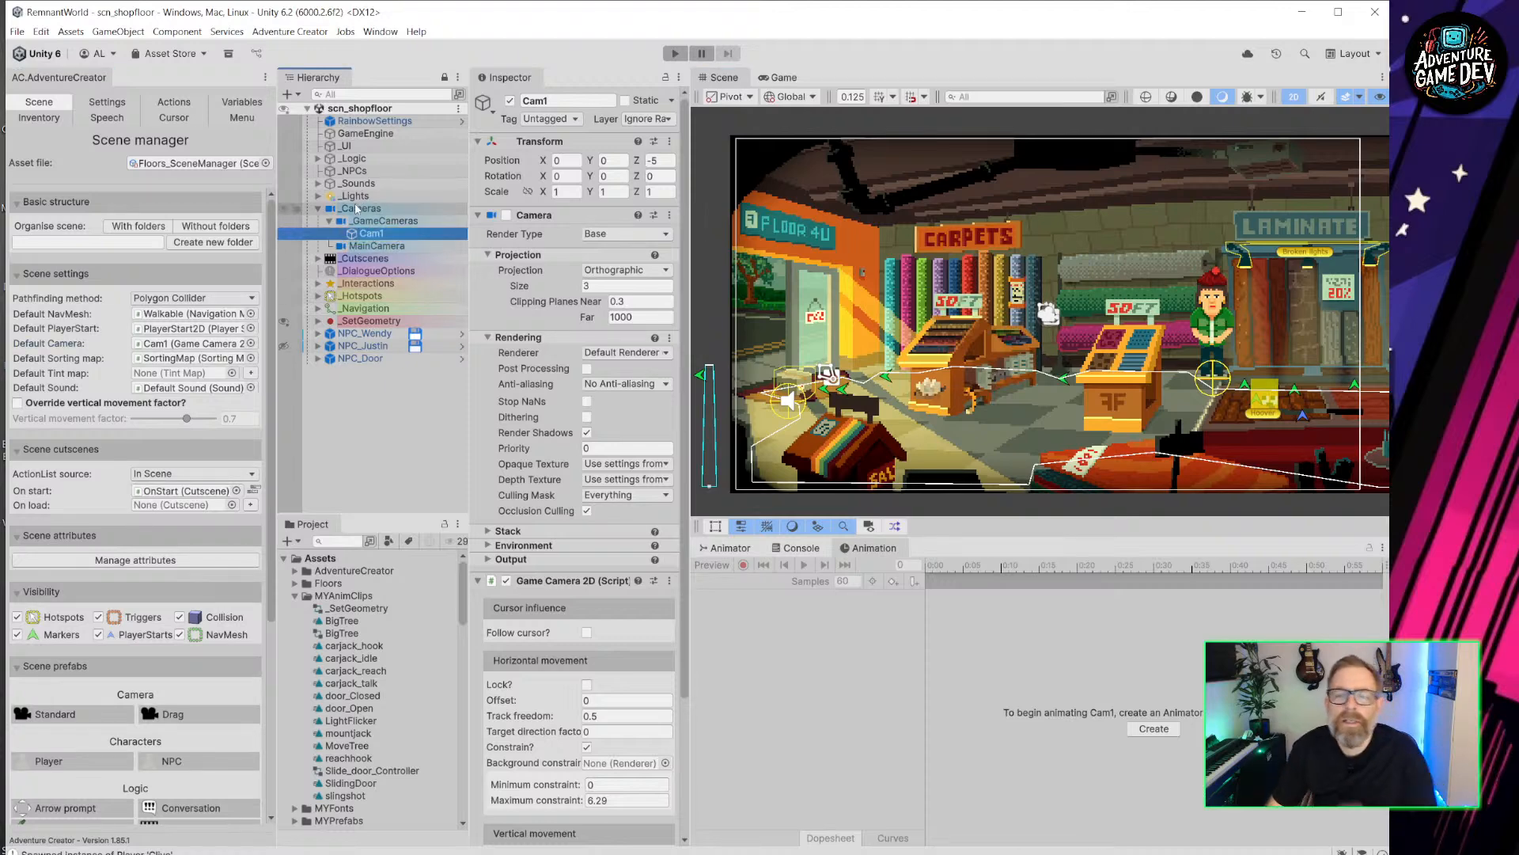
pyautogui.scroll(-4, 486, 497)
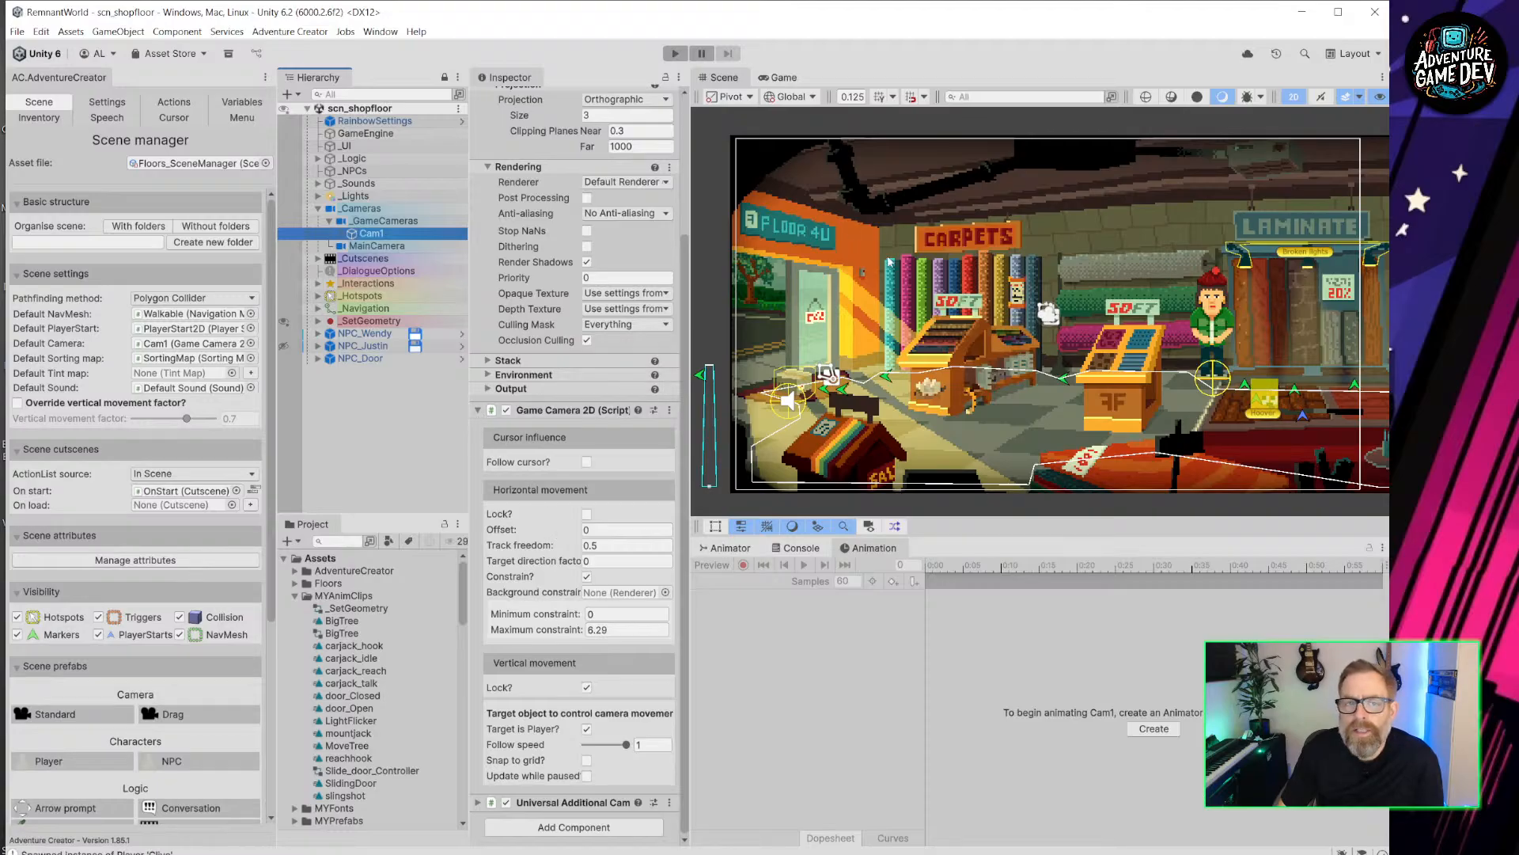
# Play the shop floor scene through the opening narration and stop playback.
pyautogui.click(683, 54)
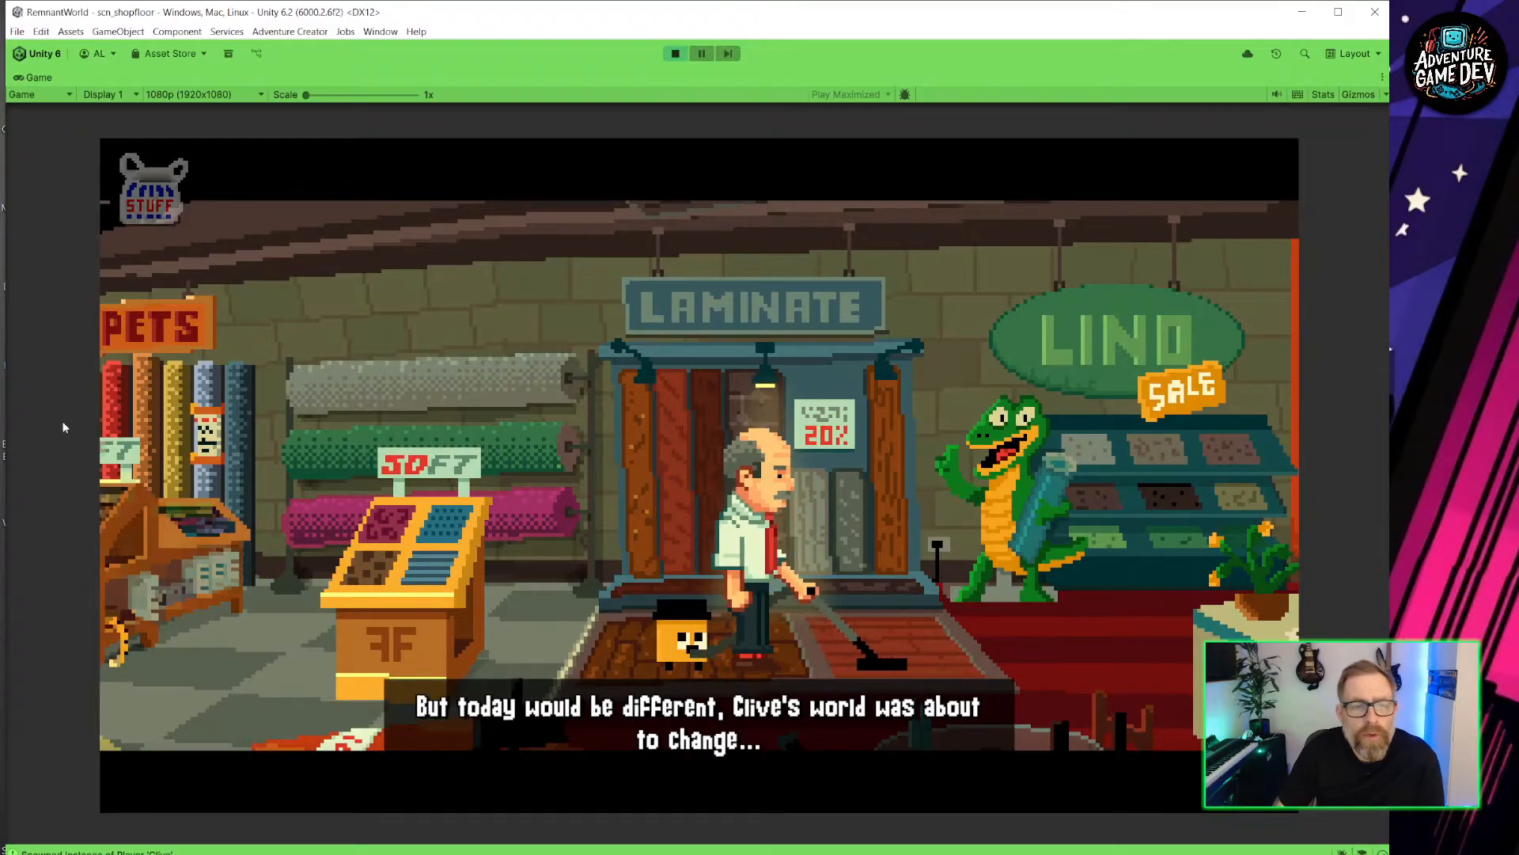
pyautogui.click(675, 53)
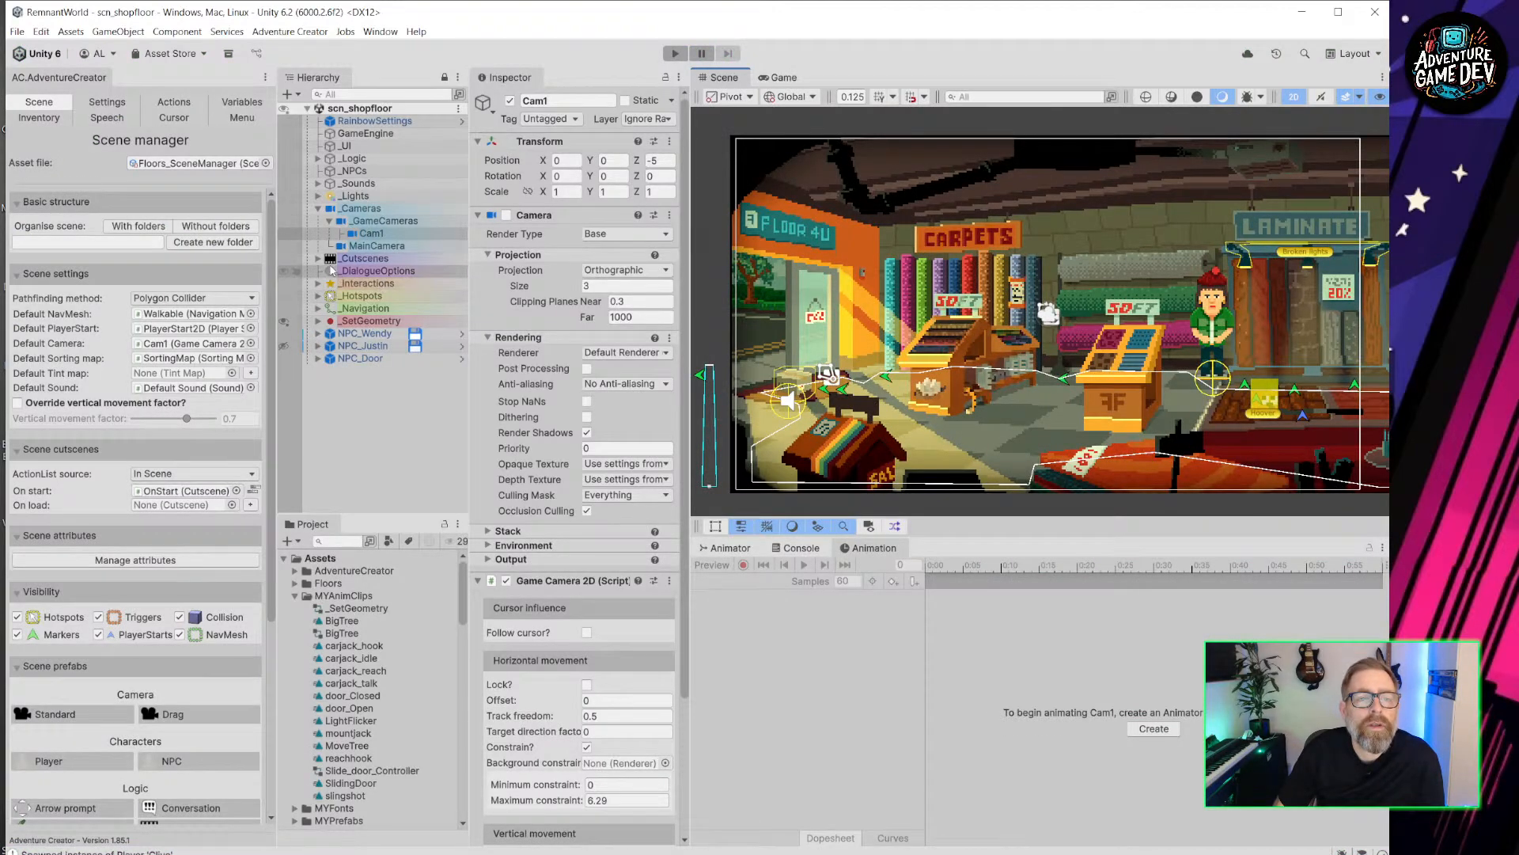
# Open Intro_cutscene from _Cutscenes for editing, space out its Play speech, Camera: Fade and Menu nodes, and expand the Camera: Fade node.
pyautogui.click(318, 258)
pyautogui.click(423, 285)
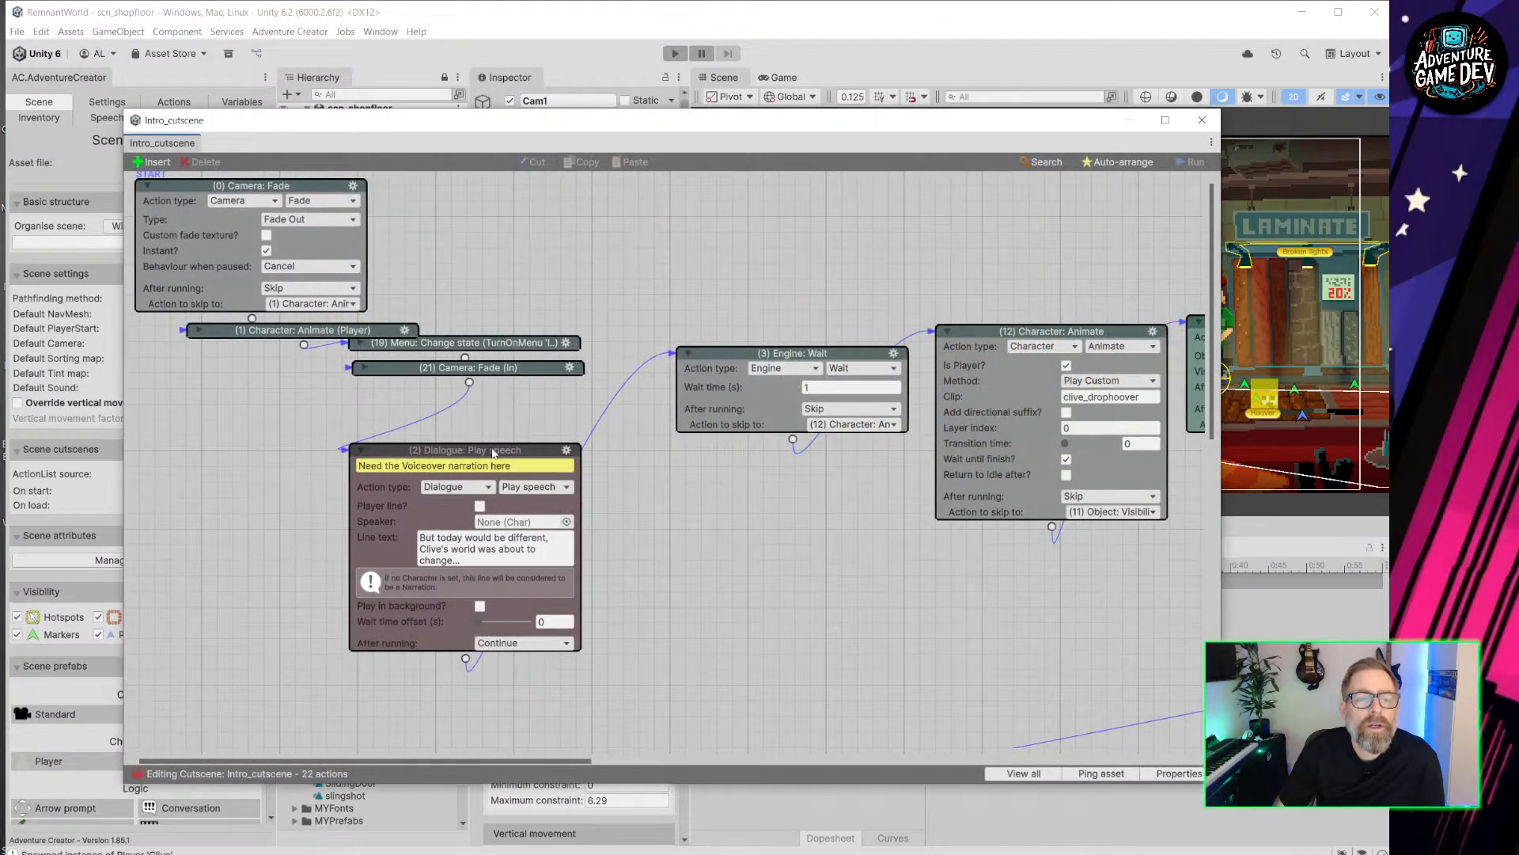
pyautogui.moveTo(493, 452); pyautogui.dragTo(761, 508)
pyautogui.moveTo(475, 367); pyautogui.dragTo(449, 518)
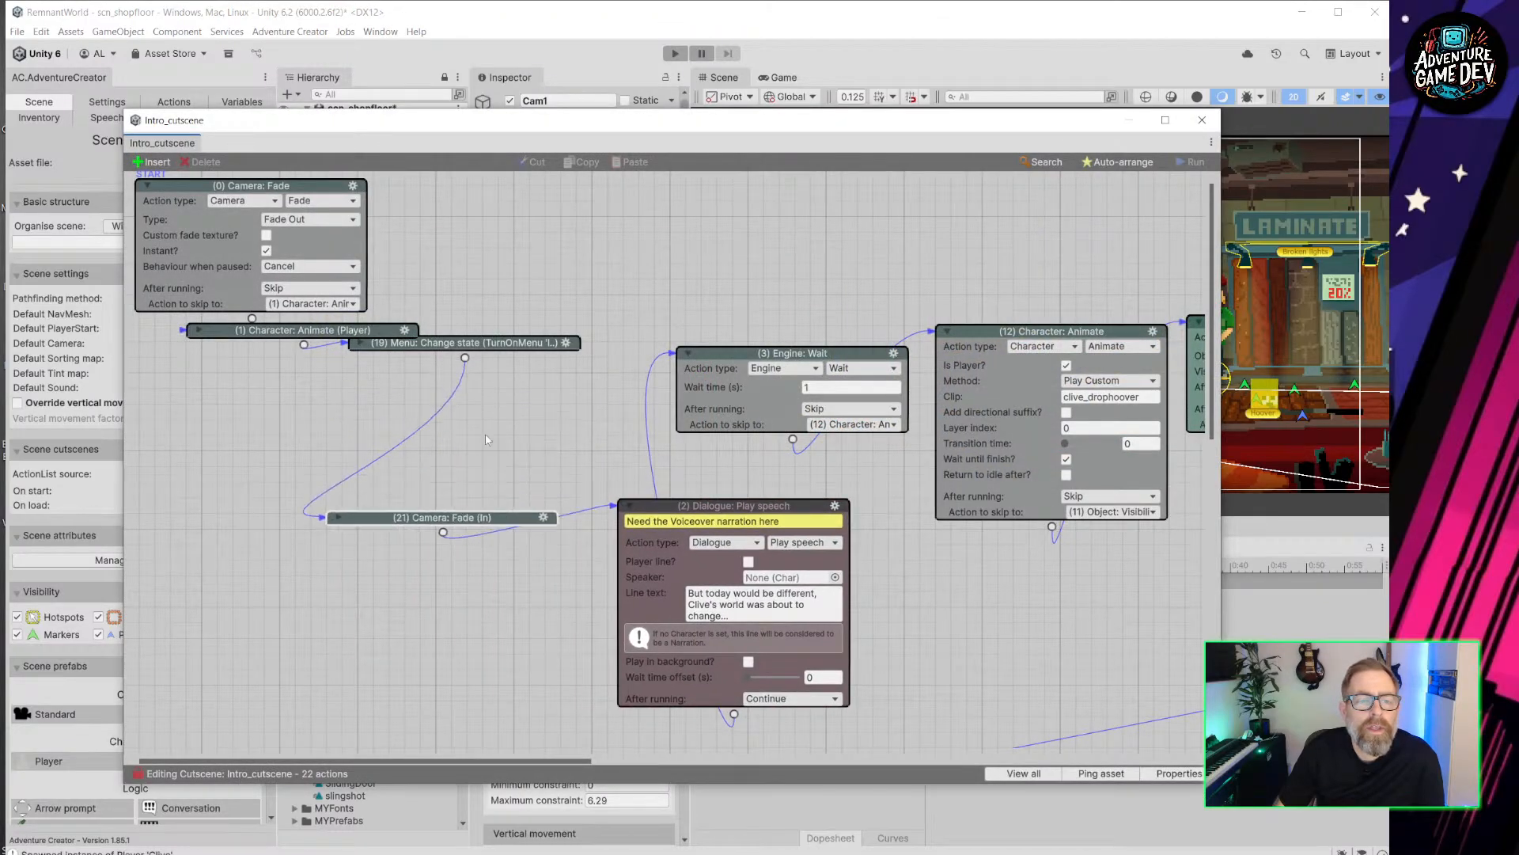
pyautogui.moveTo(491, 350); pyautogui.dragTo(396, 401)
pyautogui.click(338, 519)
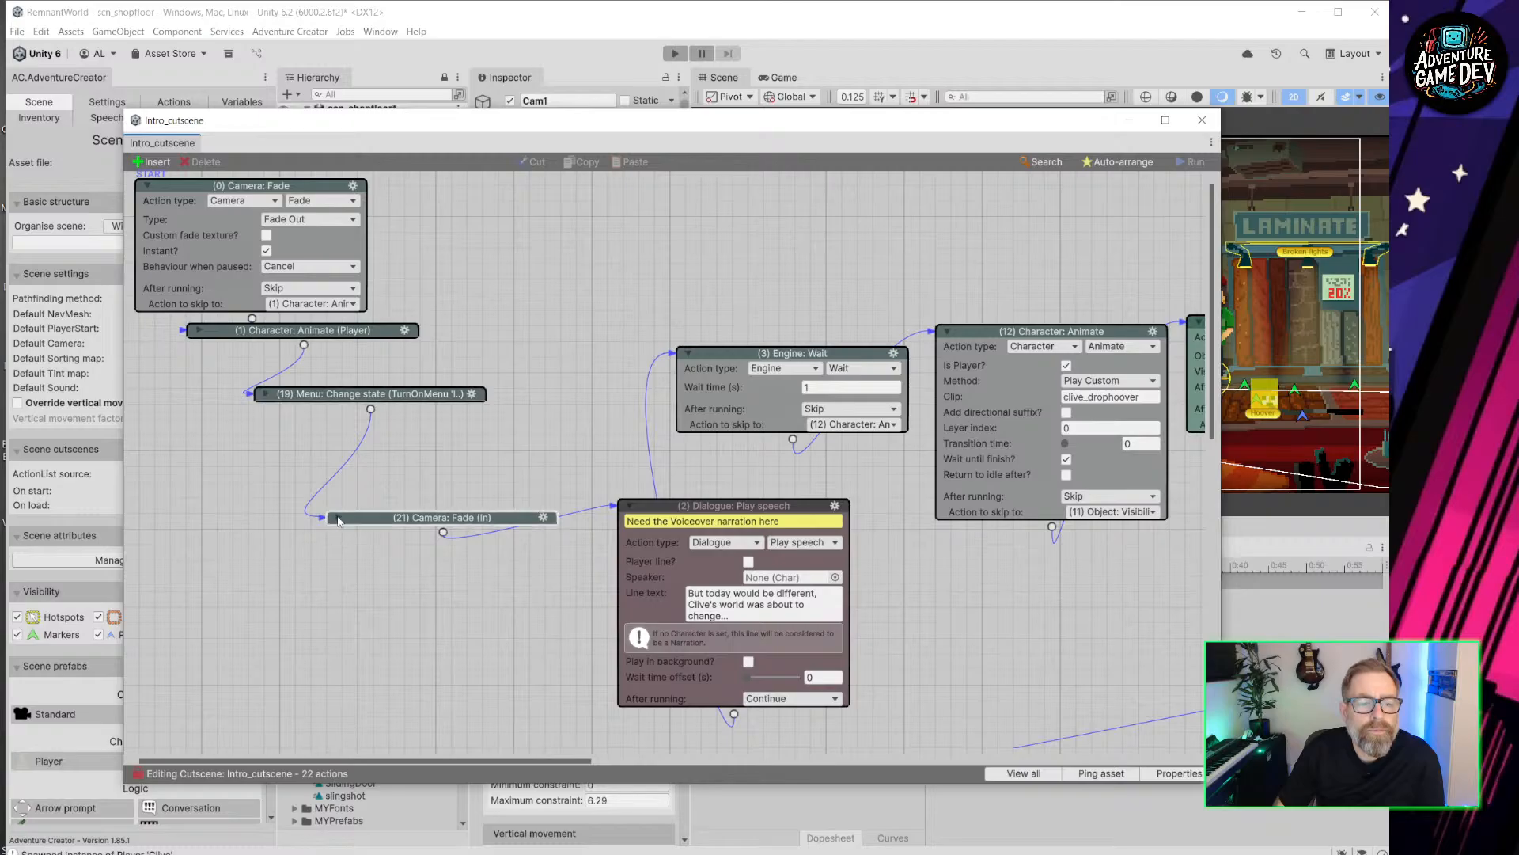
pyautogui.moveTo(357, 519); pyautogui.dragTo(344, 571)
# Add a Camera: Switch action after the Menu: Change state node and link it to the Camera: Fade action.
pyautogui.scroll(-1, 385, 403)
pyautogui.moveTo(371, 401); pyautogui.dragTo(330, 430)
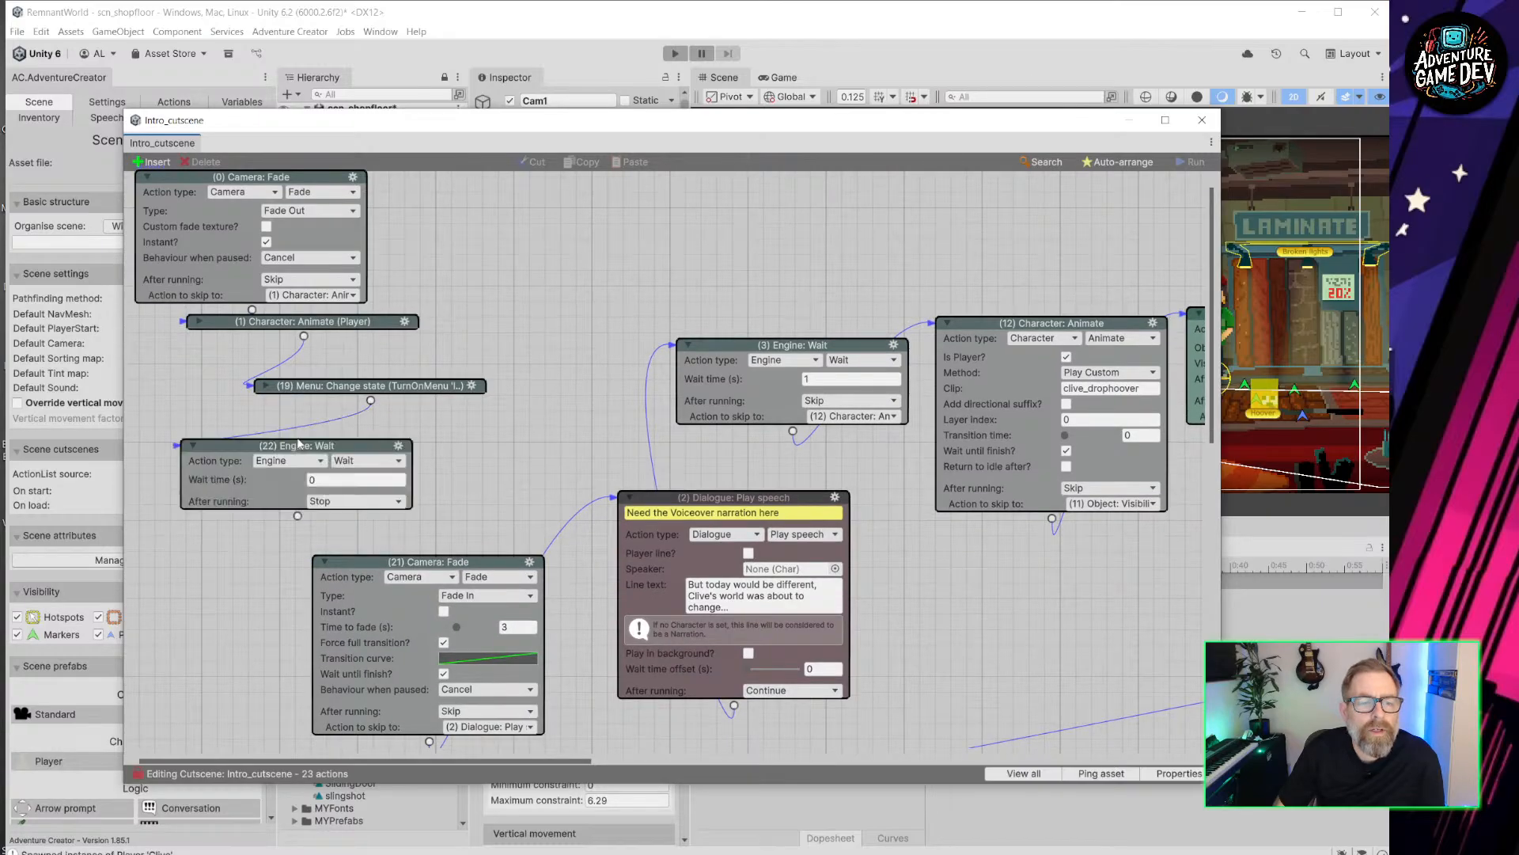
pyautogui.click(304, 461)
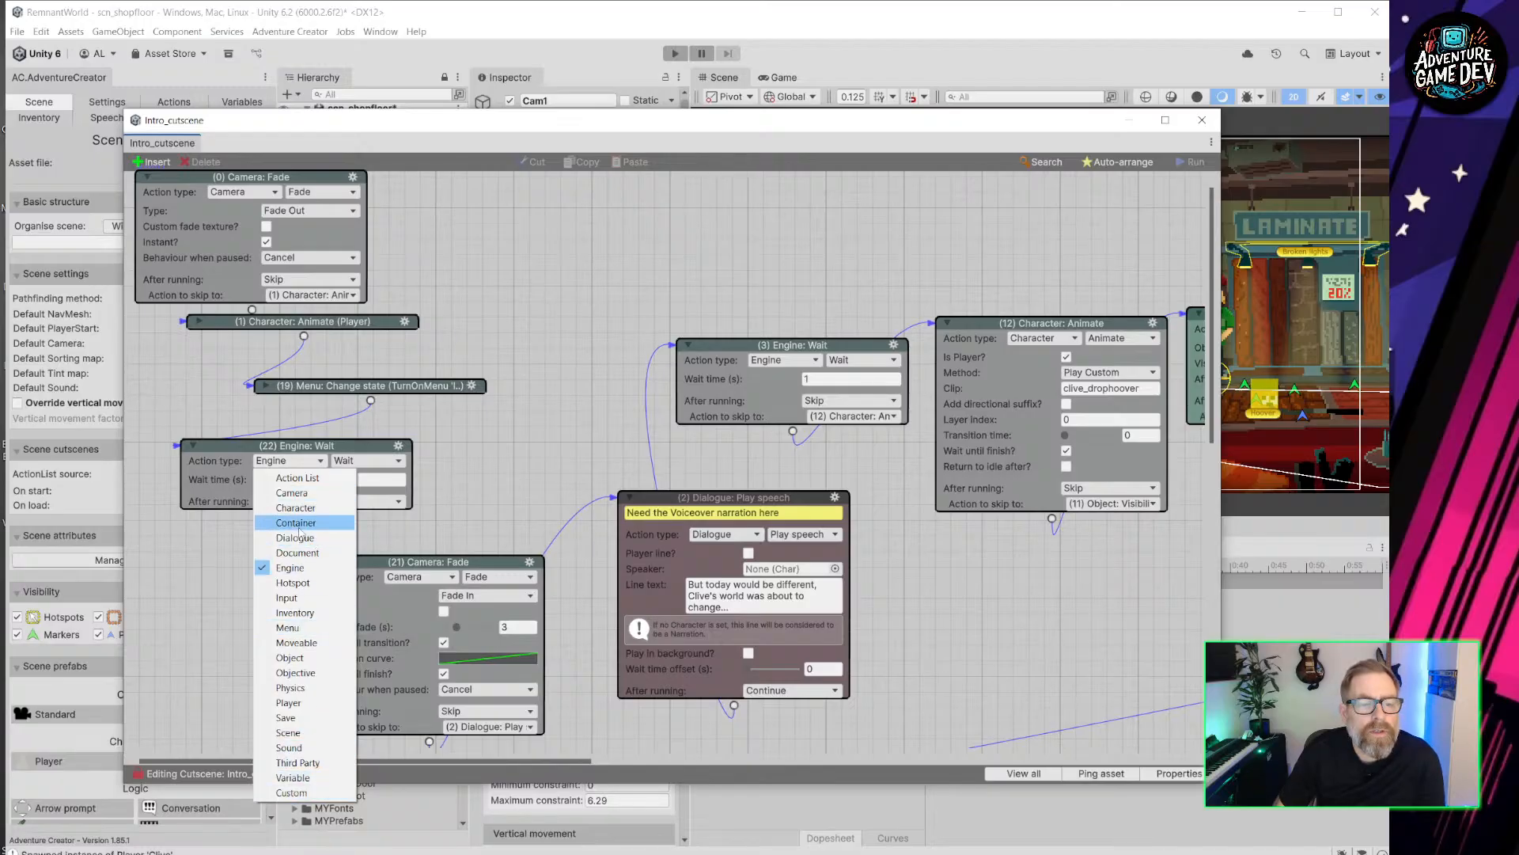
pyautogui.click(291, 492)
pyautogui.click(384, 461)
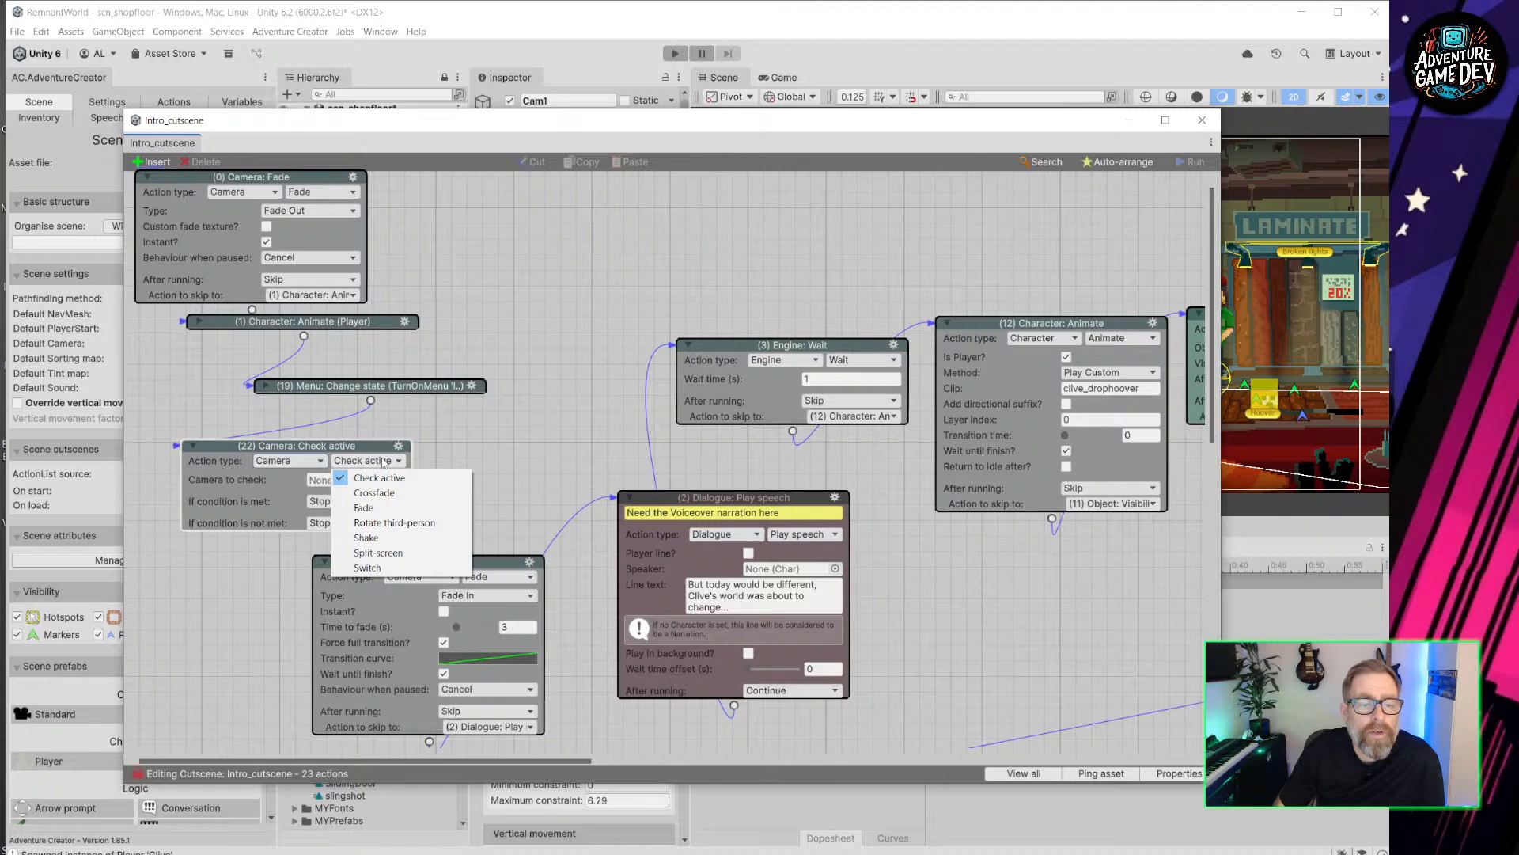
pyautogui.click(384, 568)
pyautogui.moveTo(401, 562); pyautogui.dragTo(396, 599)
pyautogui.moveTo(298, 471); pyautogui.dragTo(337, 516)
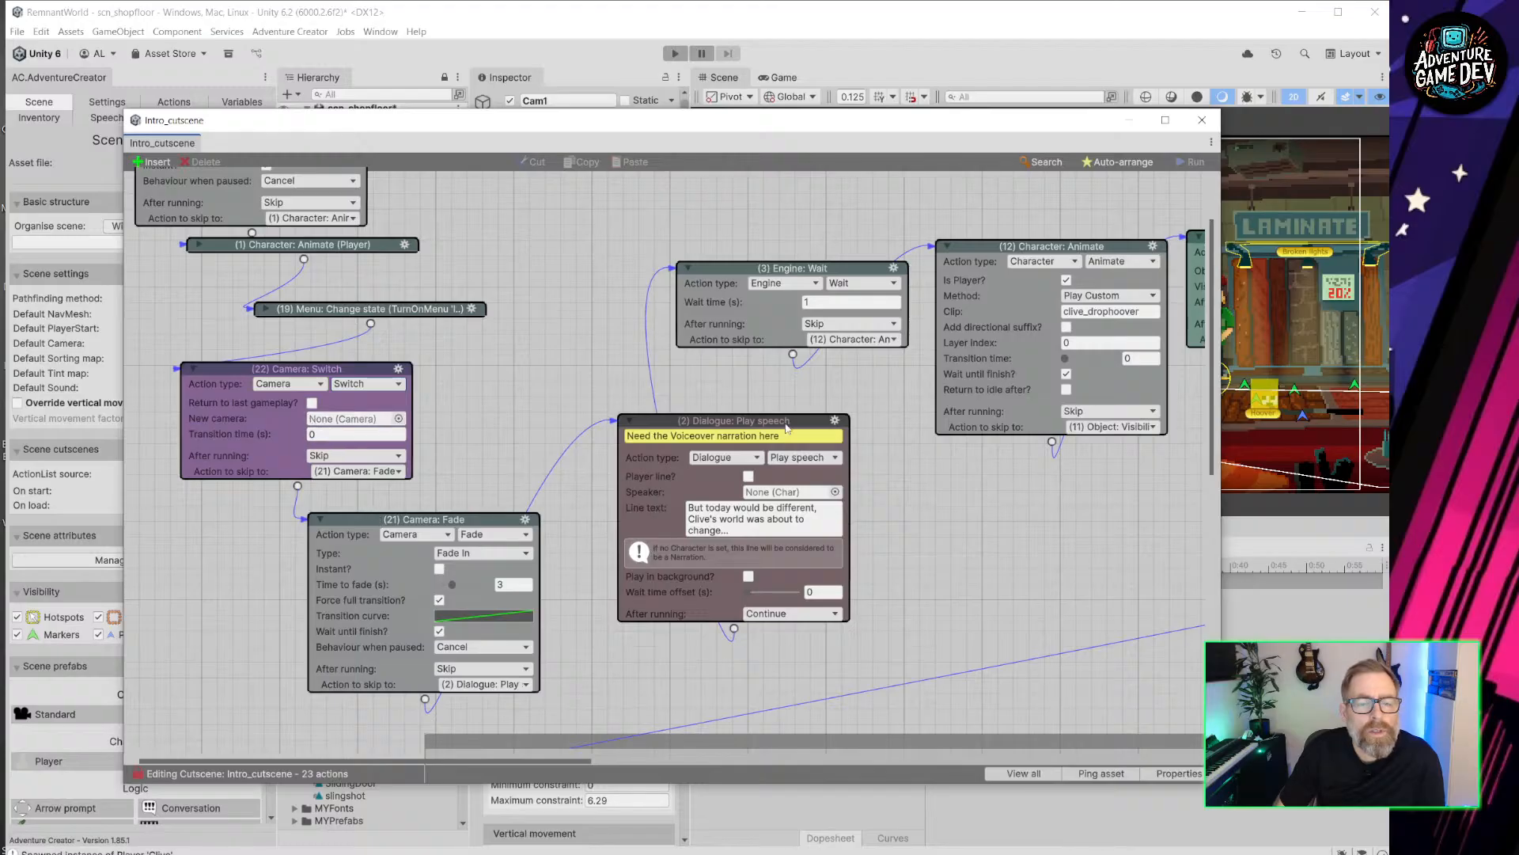
# Move the Play speech and Camera: Fade nodes aside, unlink the Camera: Switch action's output, and close the cutscene editor.
pyautogui.moveTo(785, 428); pyautogui.dragTo(884, 467)
pyautogui.moveTo(477, 523); pyautogui.dragTo(619, 523)
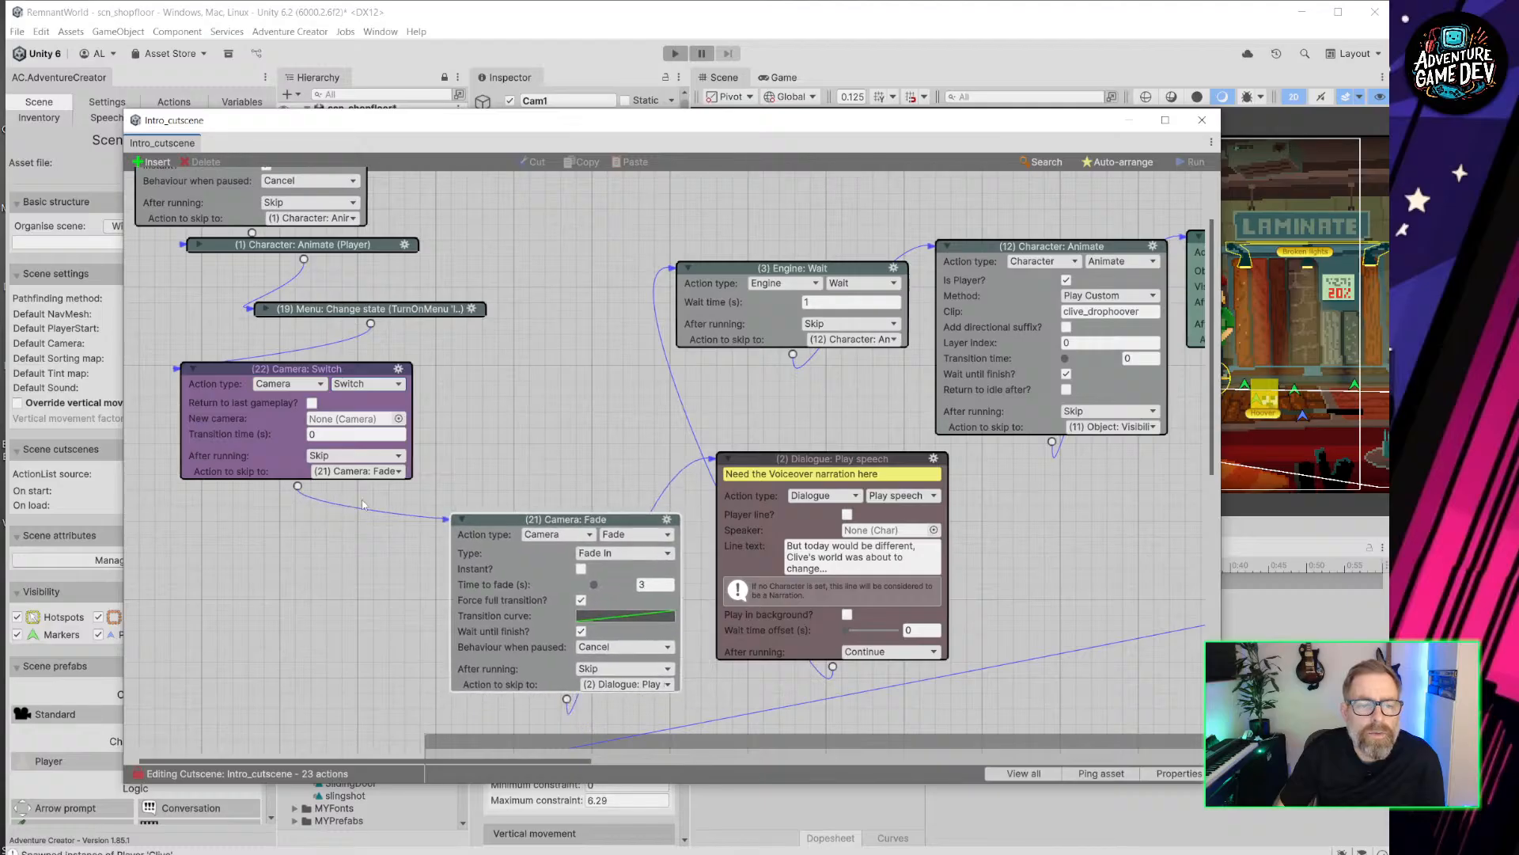
pyautogui.click(297, 486)
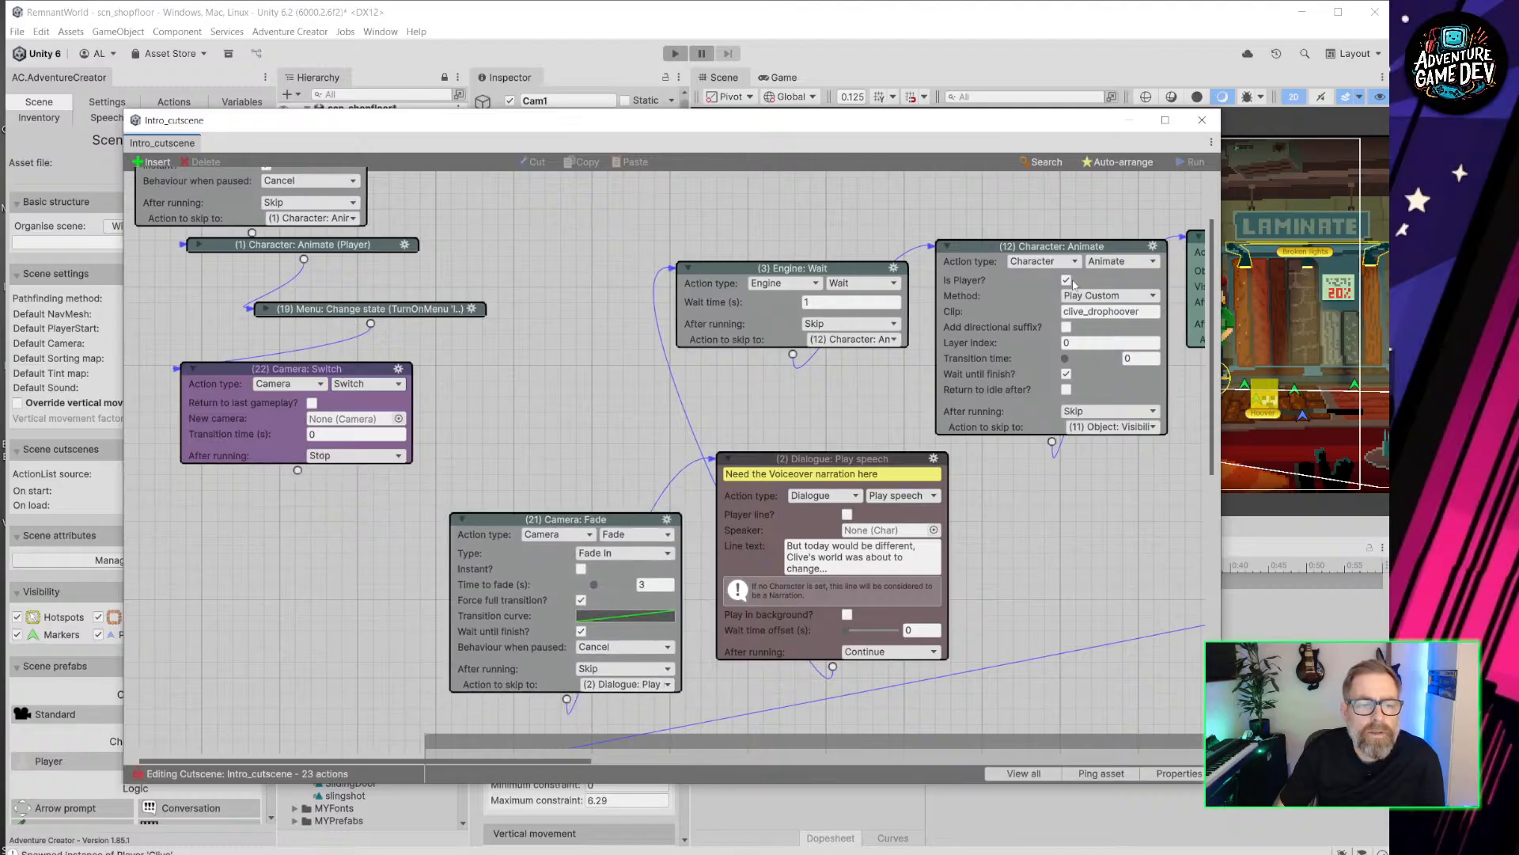
pyautogui.click(1200, 121)
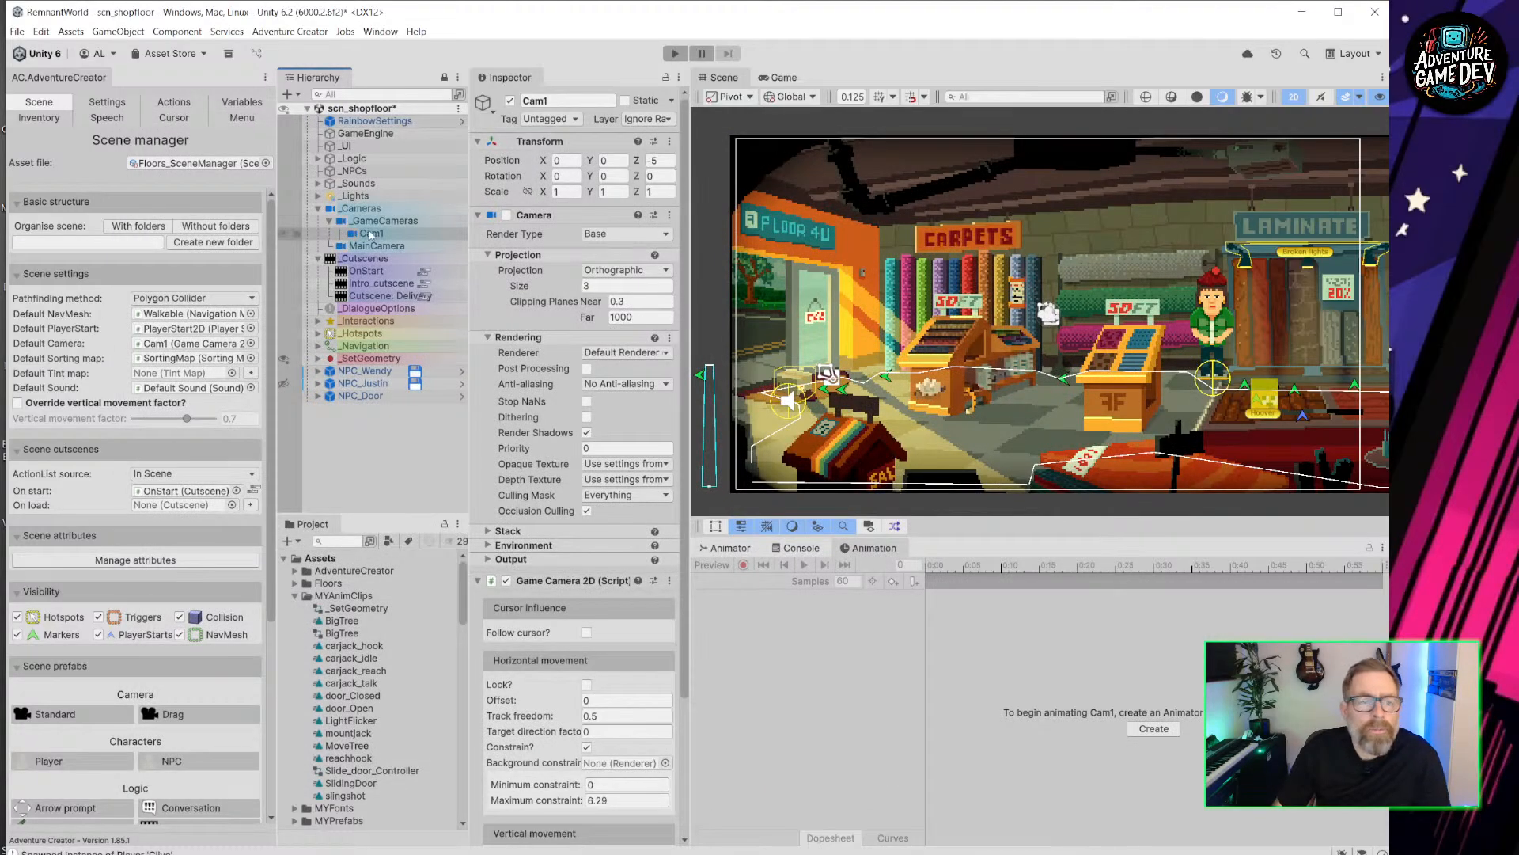
# Duplicate Cam1 within _GameCameras and rename the copy CamIntro.
pyautogui.click(396, 234)
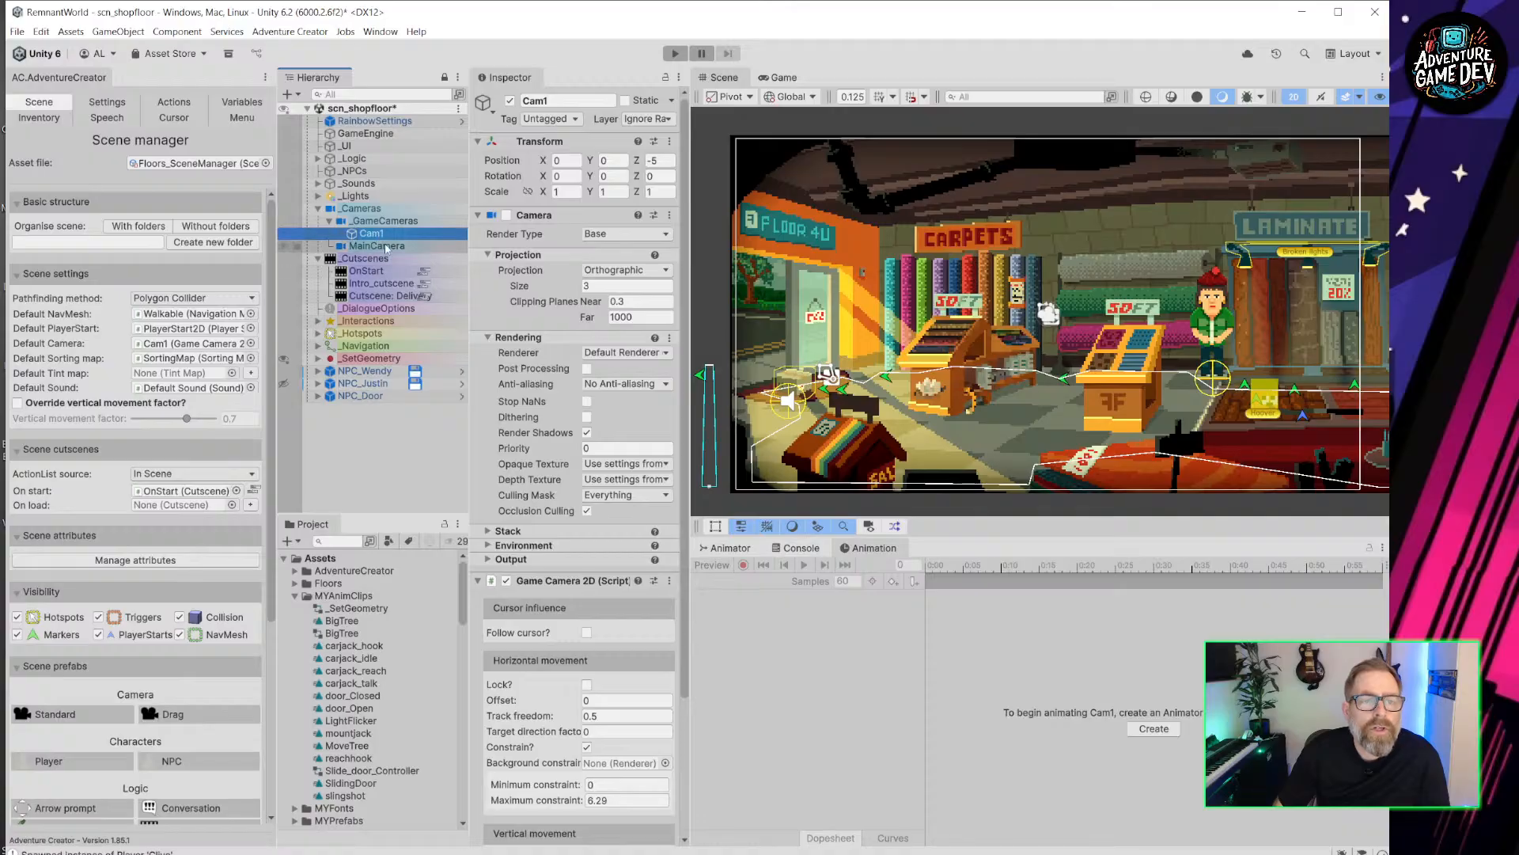
pyautogui.hotkey('ctrl', 'd')
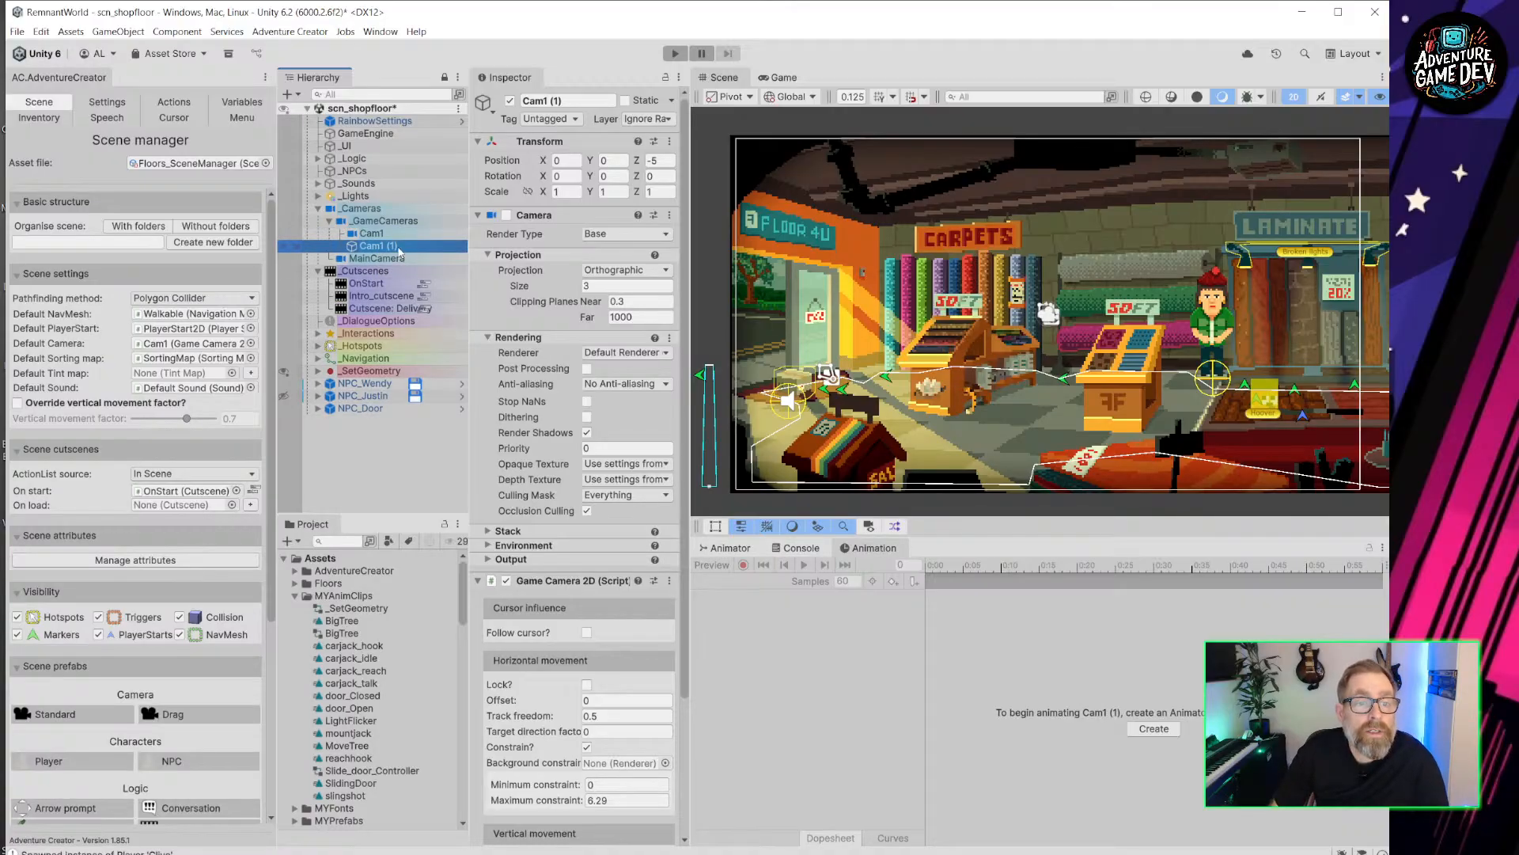
pyautogui.press('F2')
pyautogui.write('Ca')
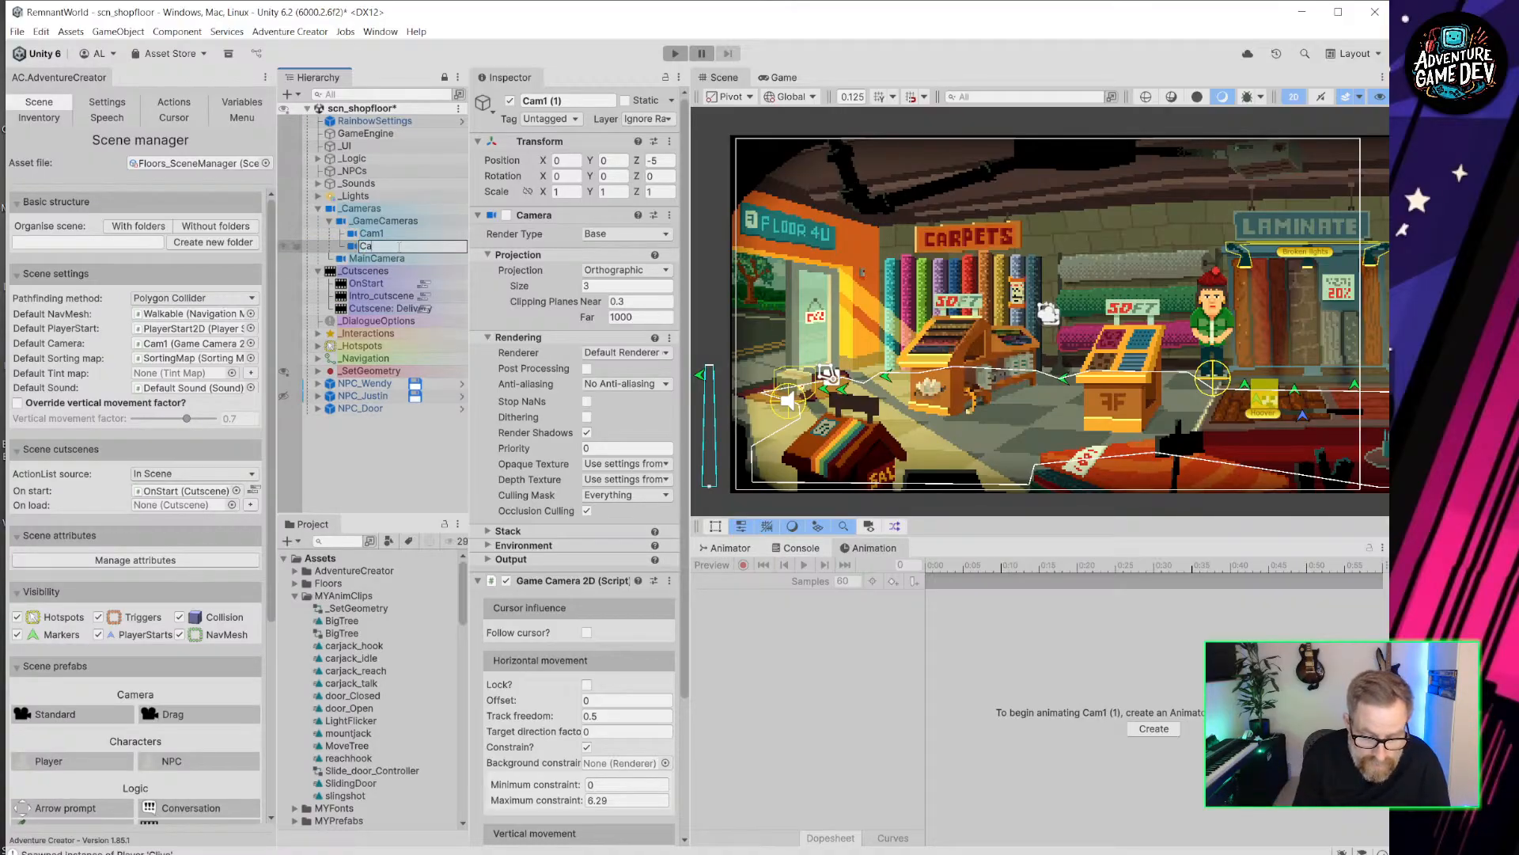
pyautogui.write('mIntro')
pyautogui.press('Return')
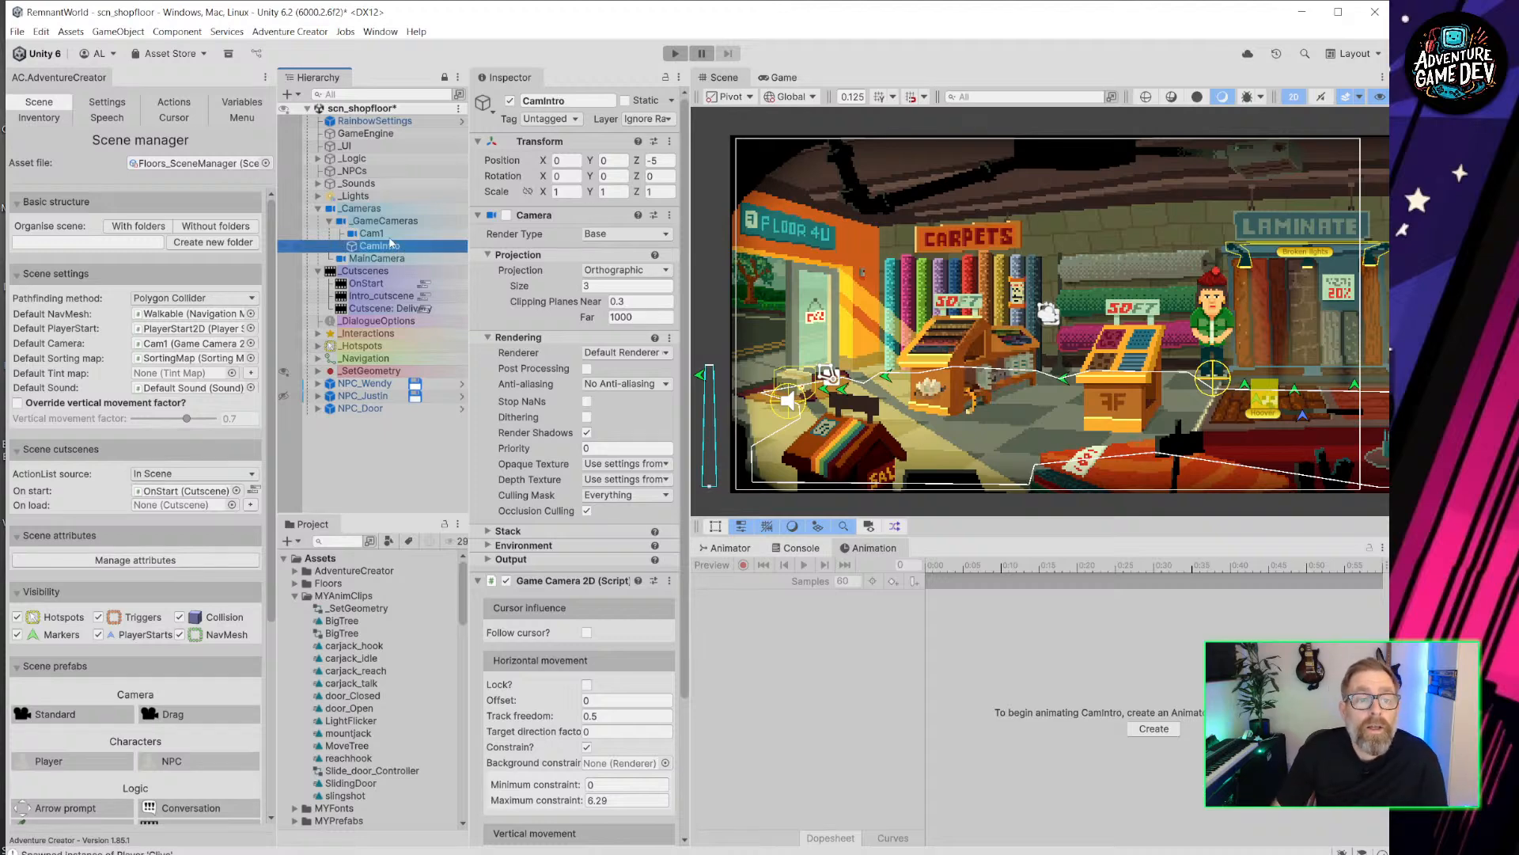
# Show the Game view and compare the components of Cam1 and MainCamera, collapsing Cam1's Game Camera 2D script.
pyautogui.click(776, 77)
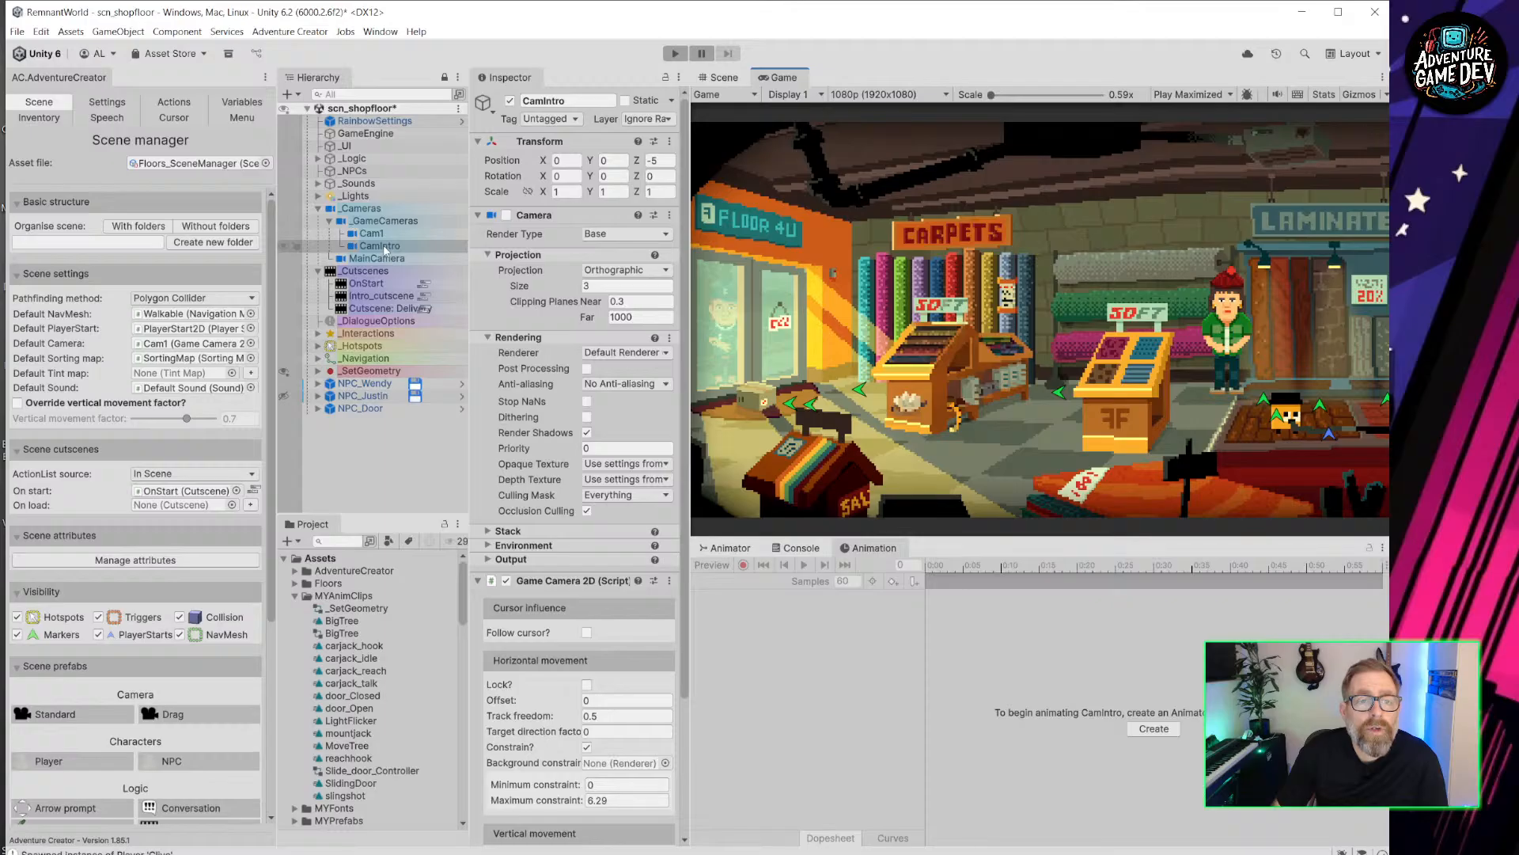
pyautogui.click(372, 235)
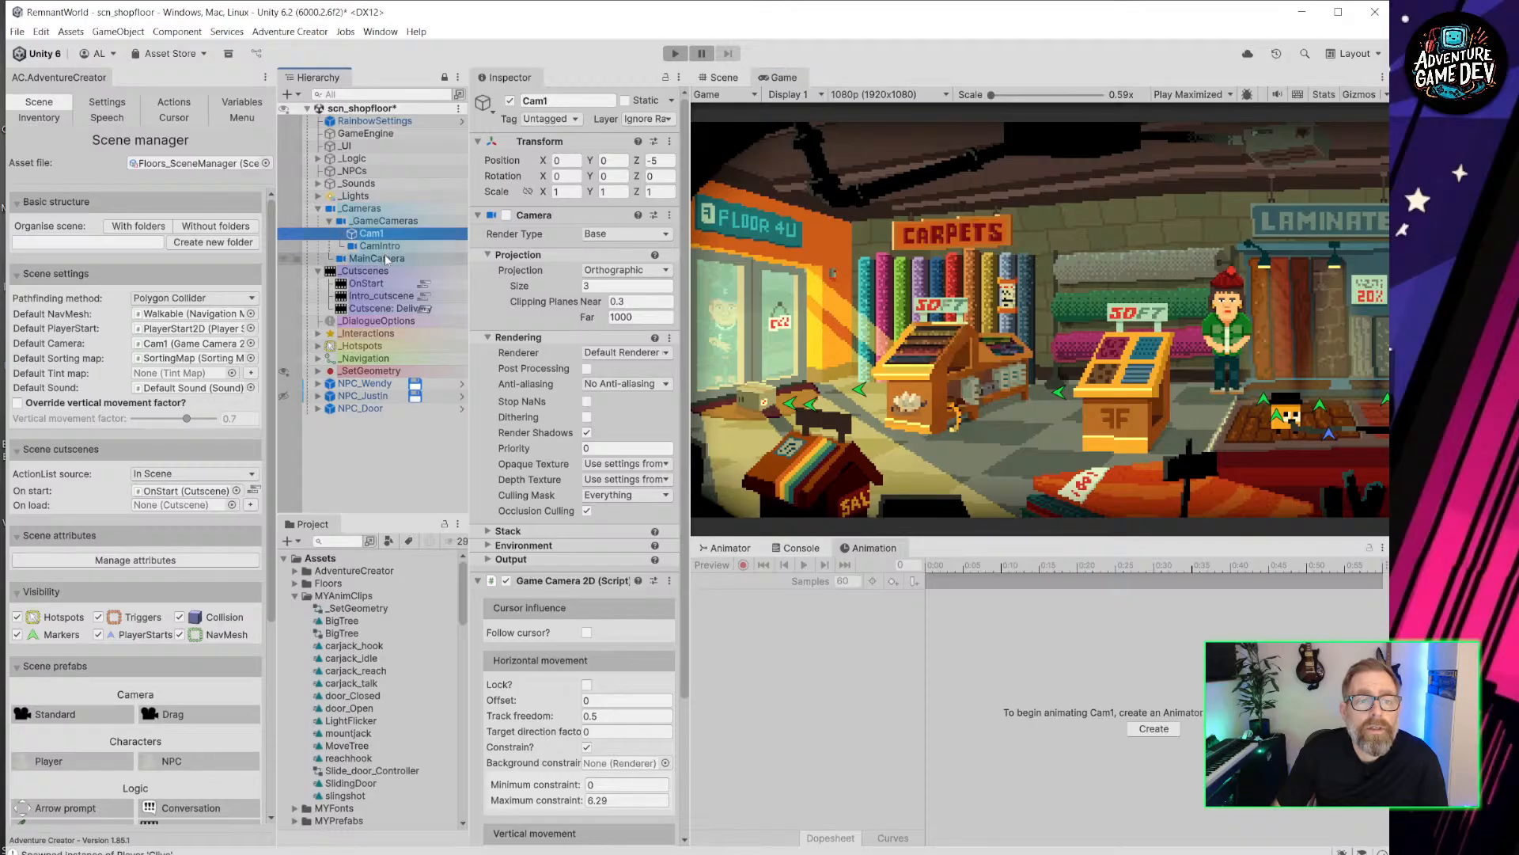
pyautogui.click(384, 258)
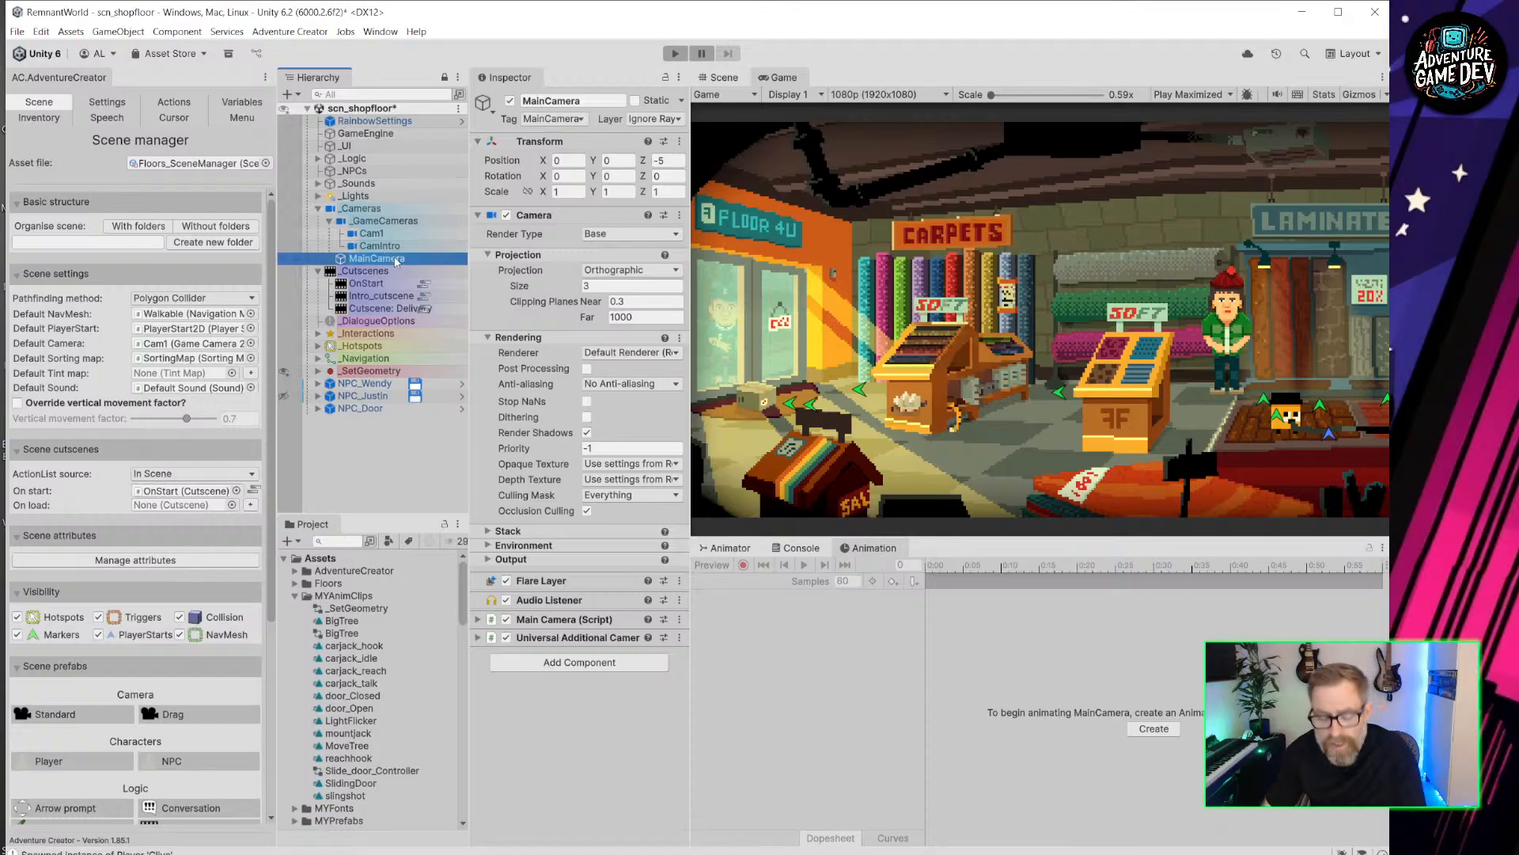
pyautogui.click(394, 236)
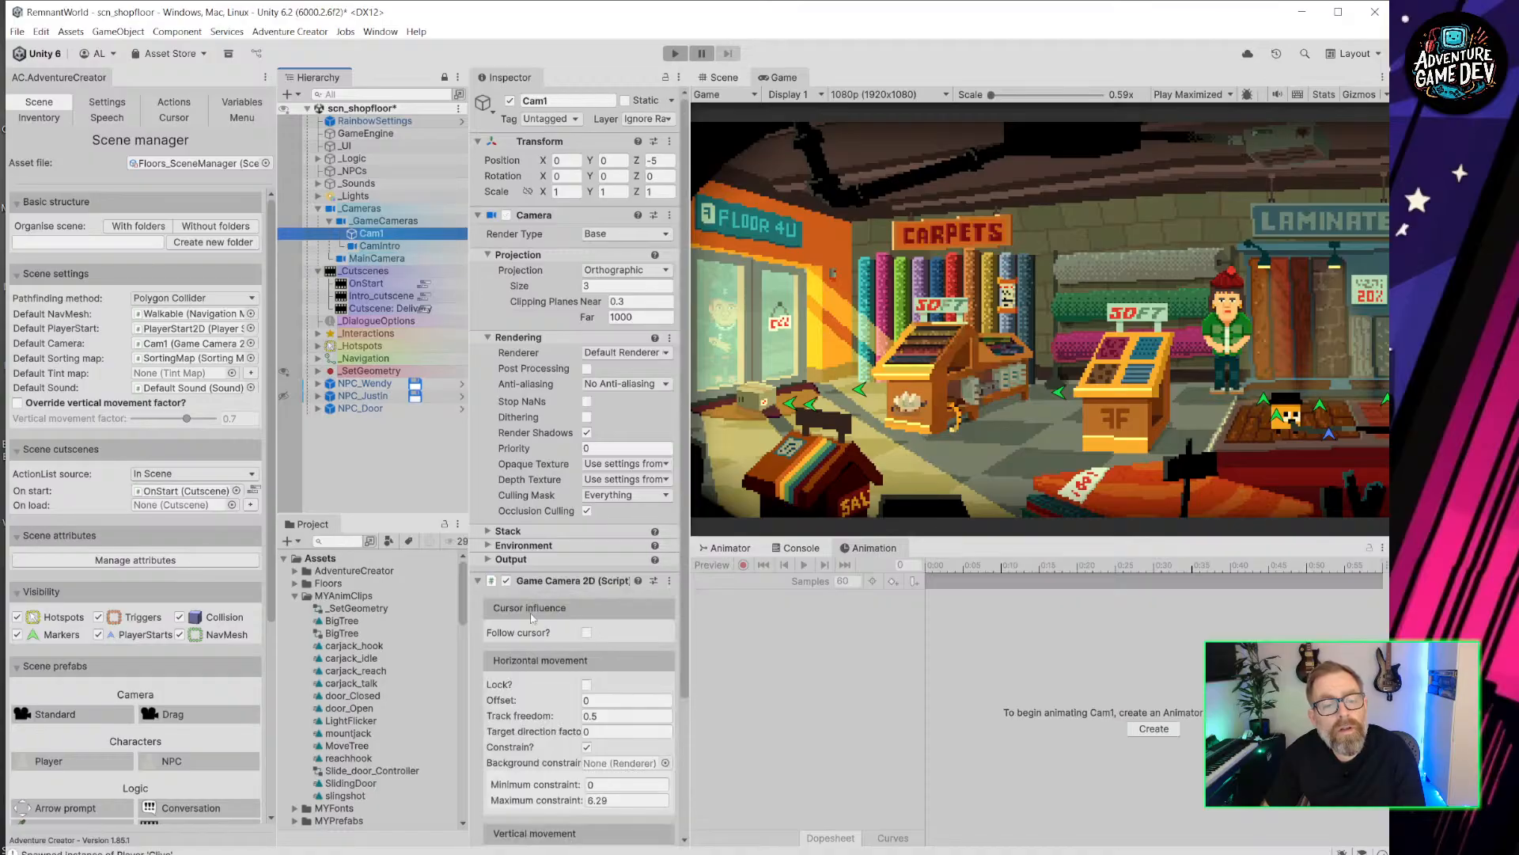
pyautogui.click(478, 581)
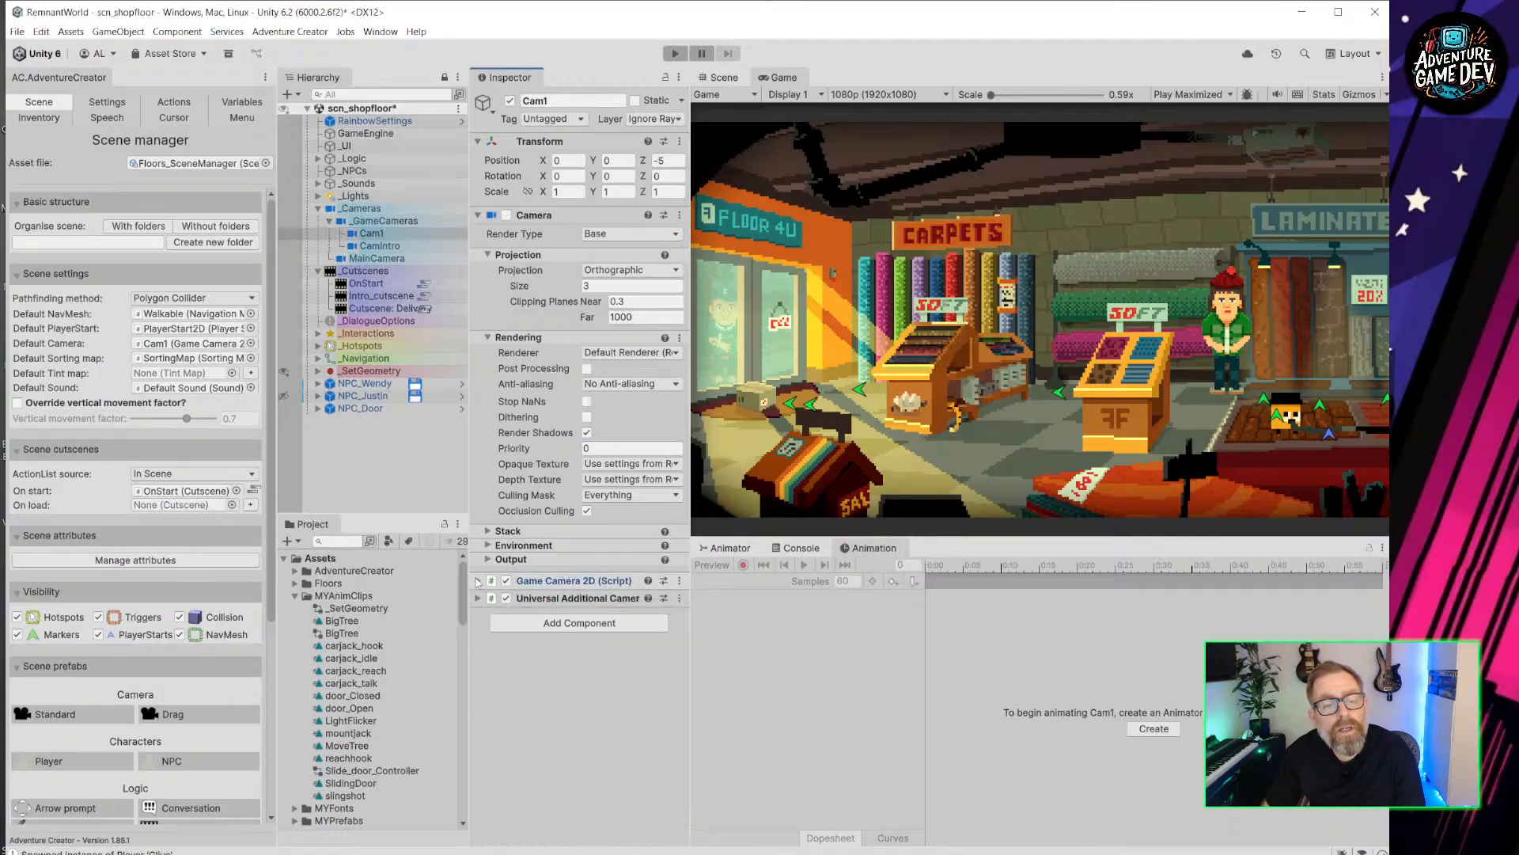
pyautogui.click(364, 260)
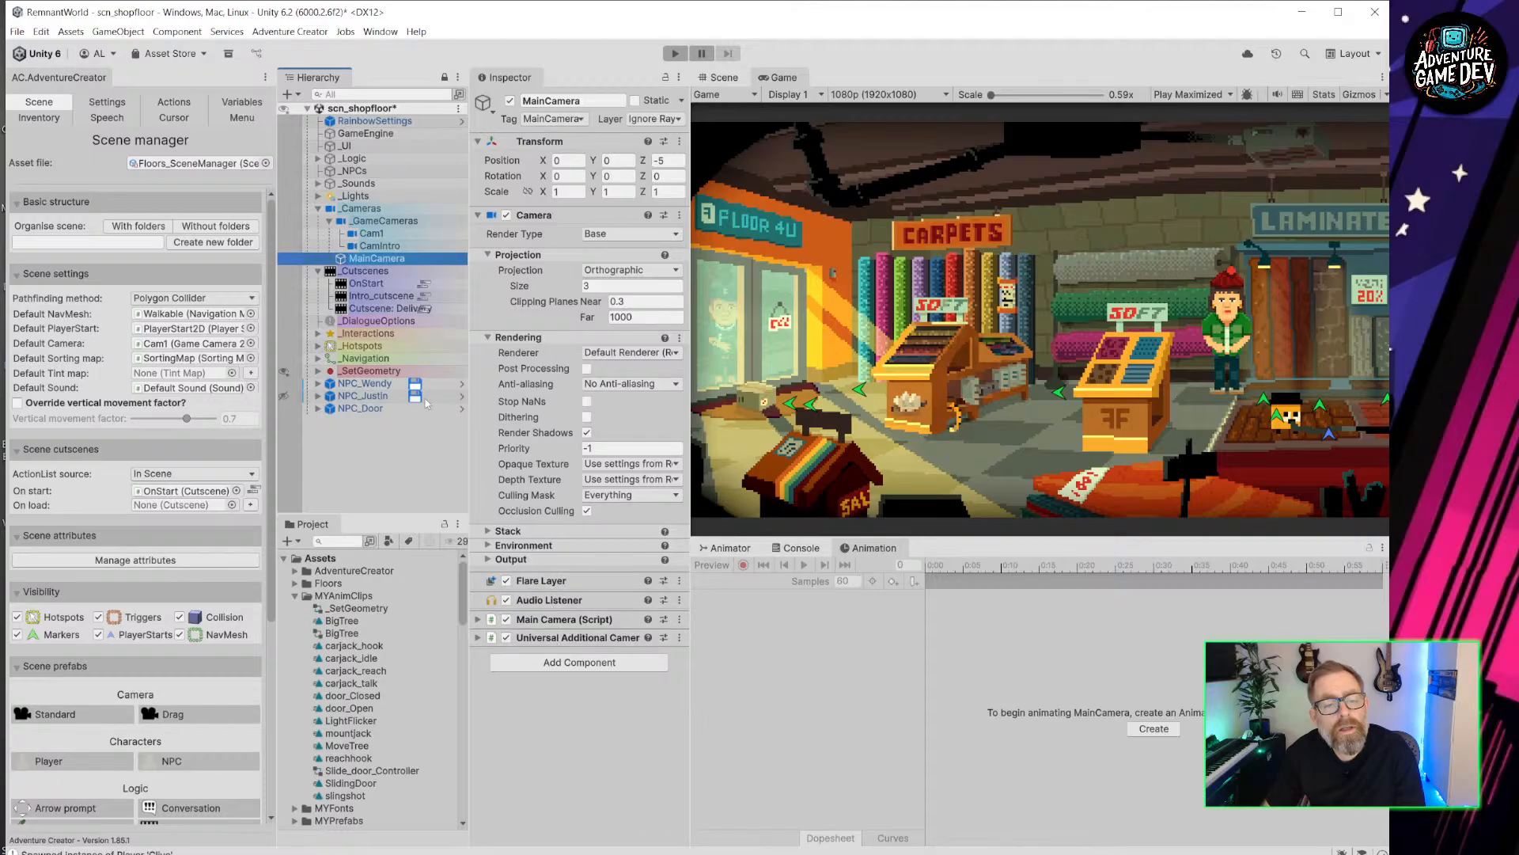
pyautogui.click(385, 235)
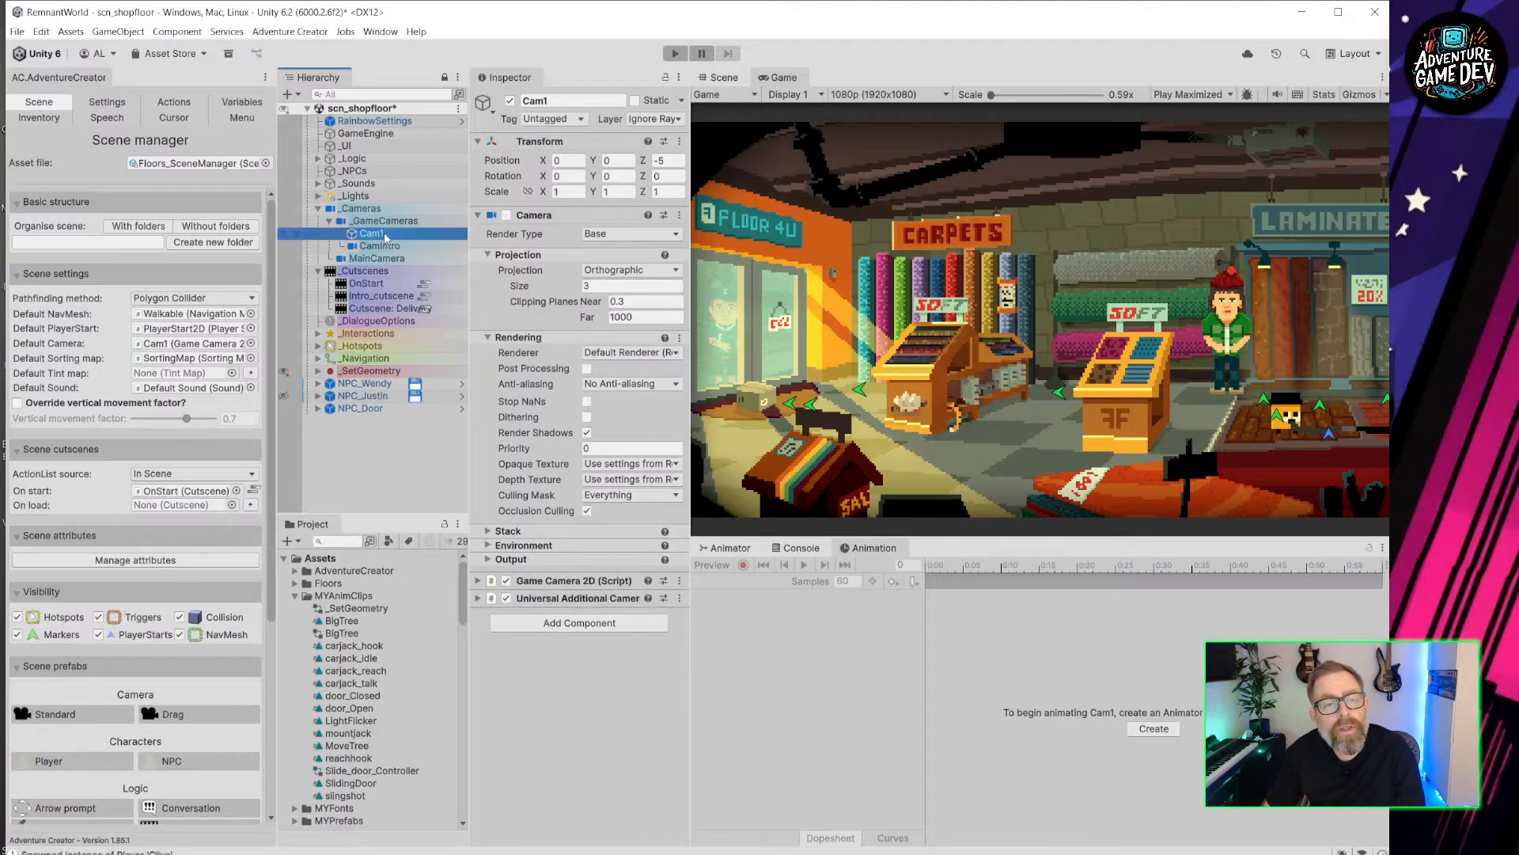
# Enable the Camera component on CamIntro and disable the Camera component on MainCamera.
pyautogui.click(374, 259)
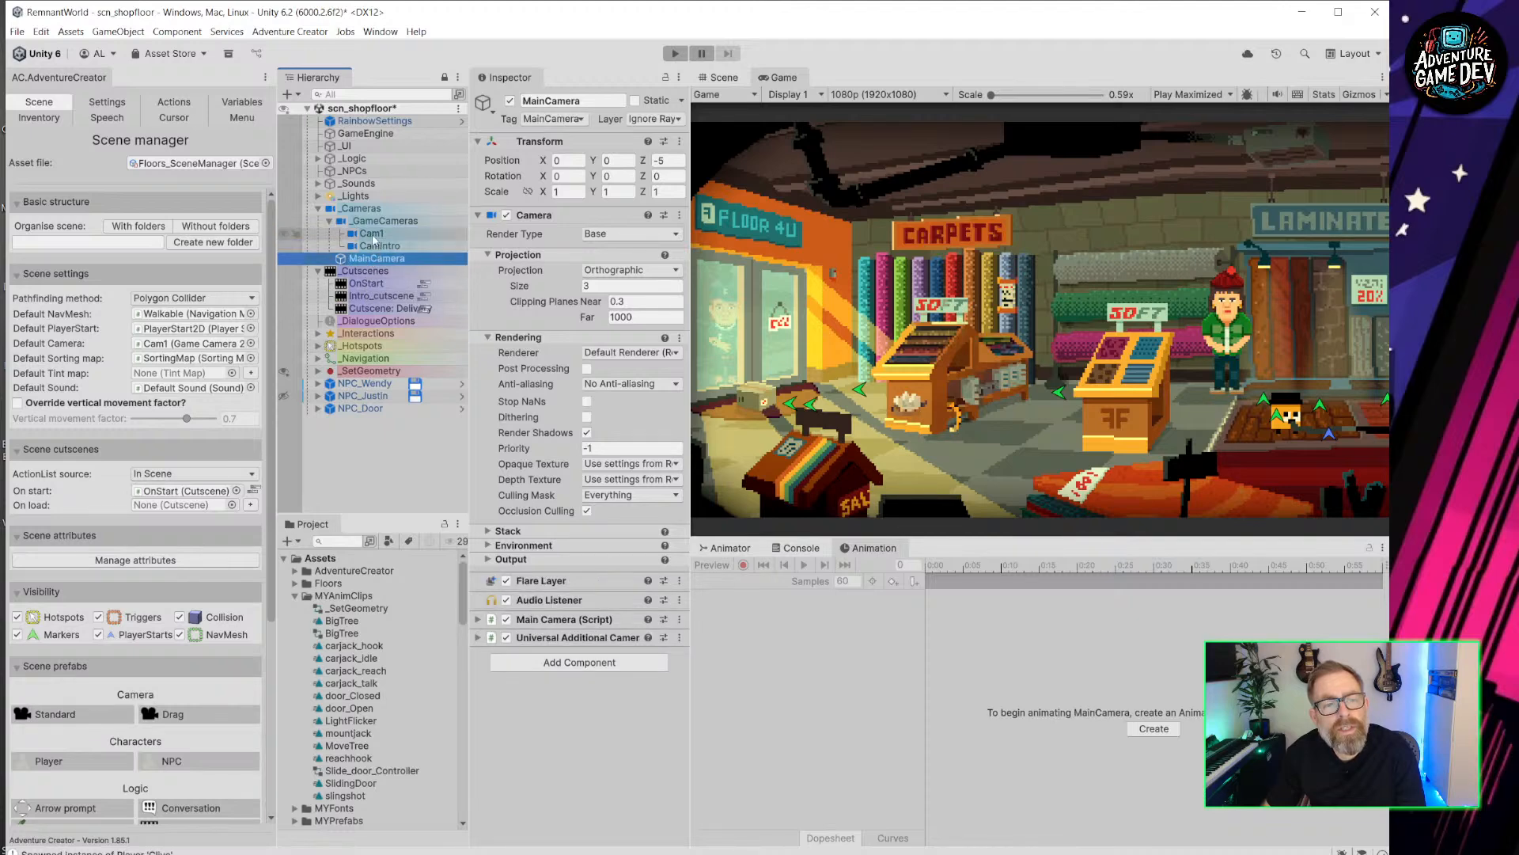
pyautogui.click(374, 244)
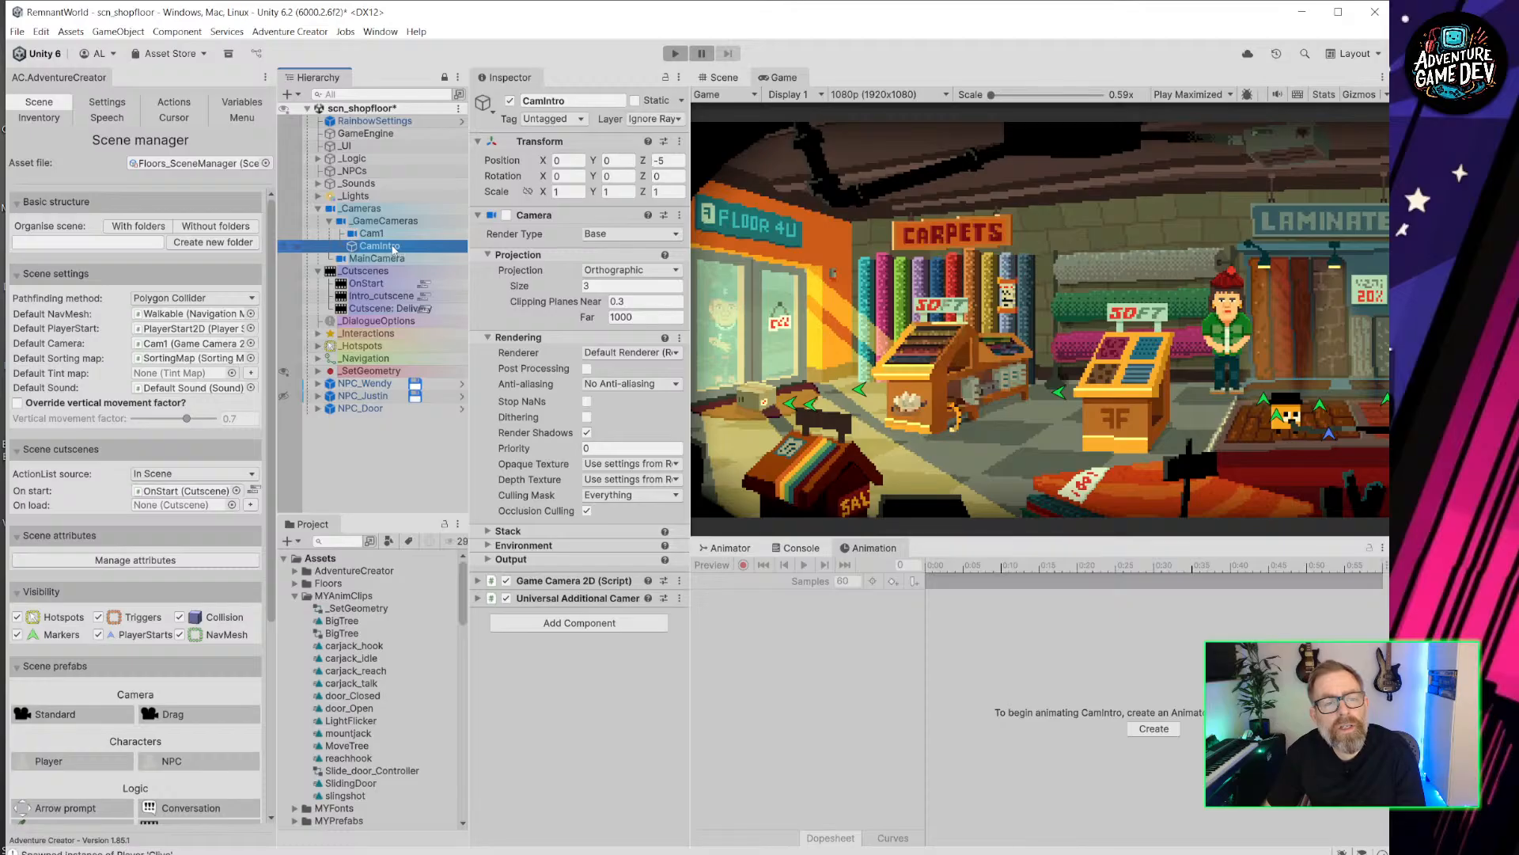
pyautogui.click(506, 215)
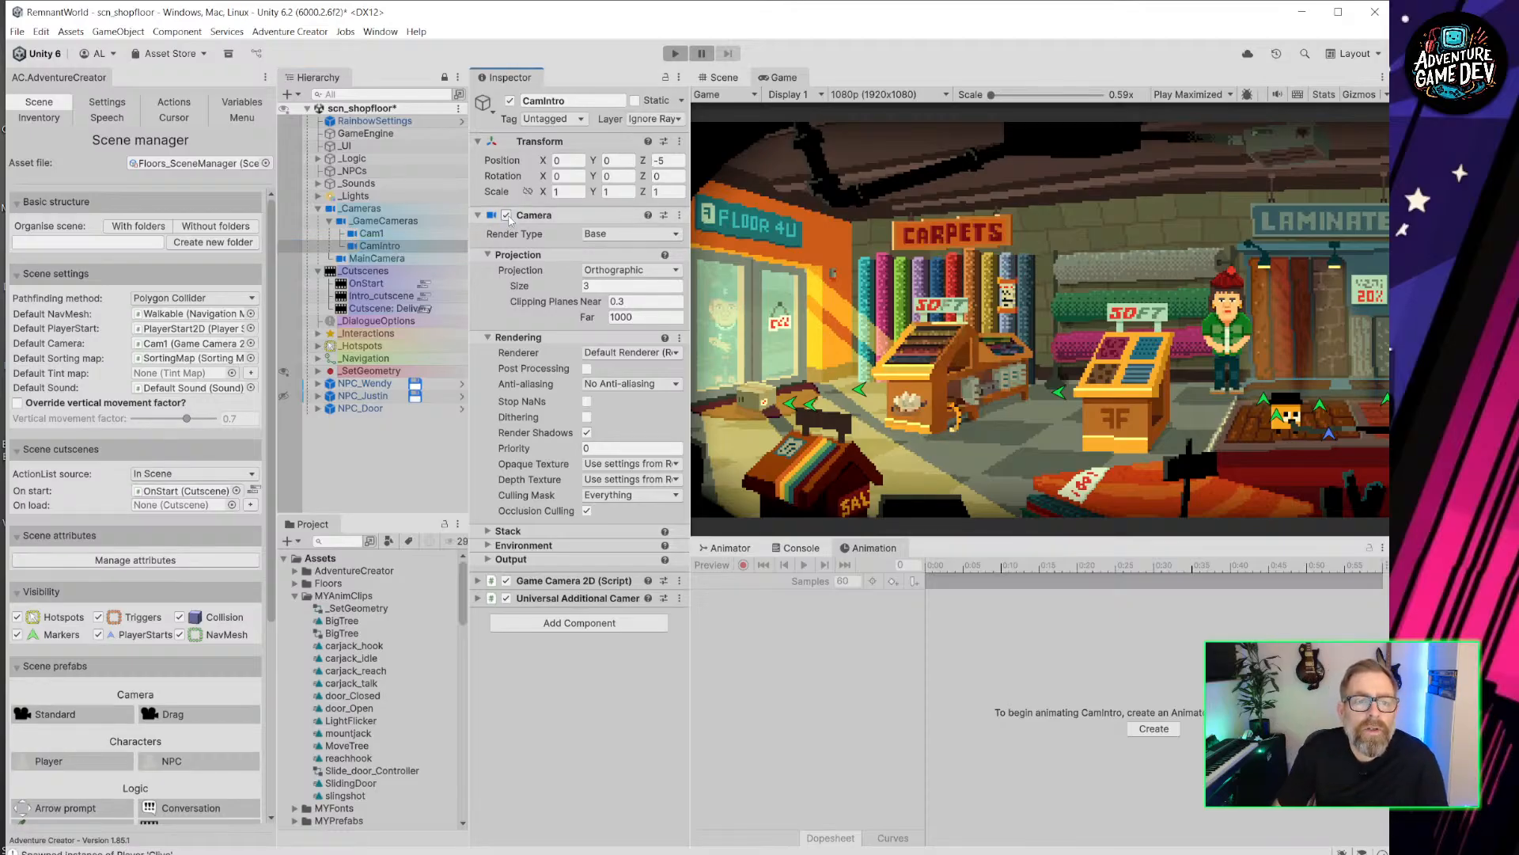
pyautogui.click(388, 234)
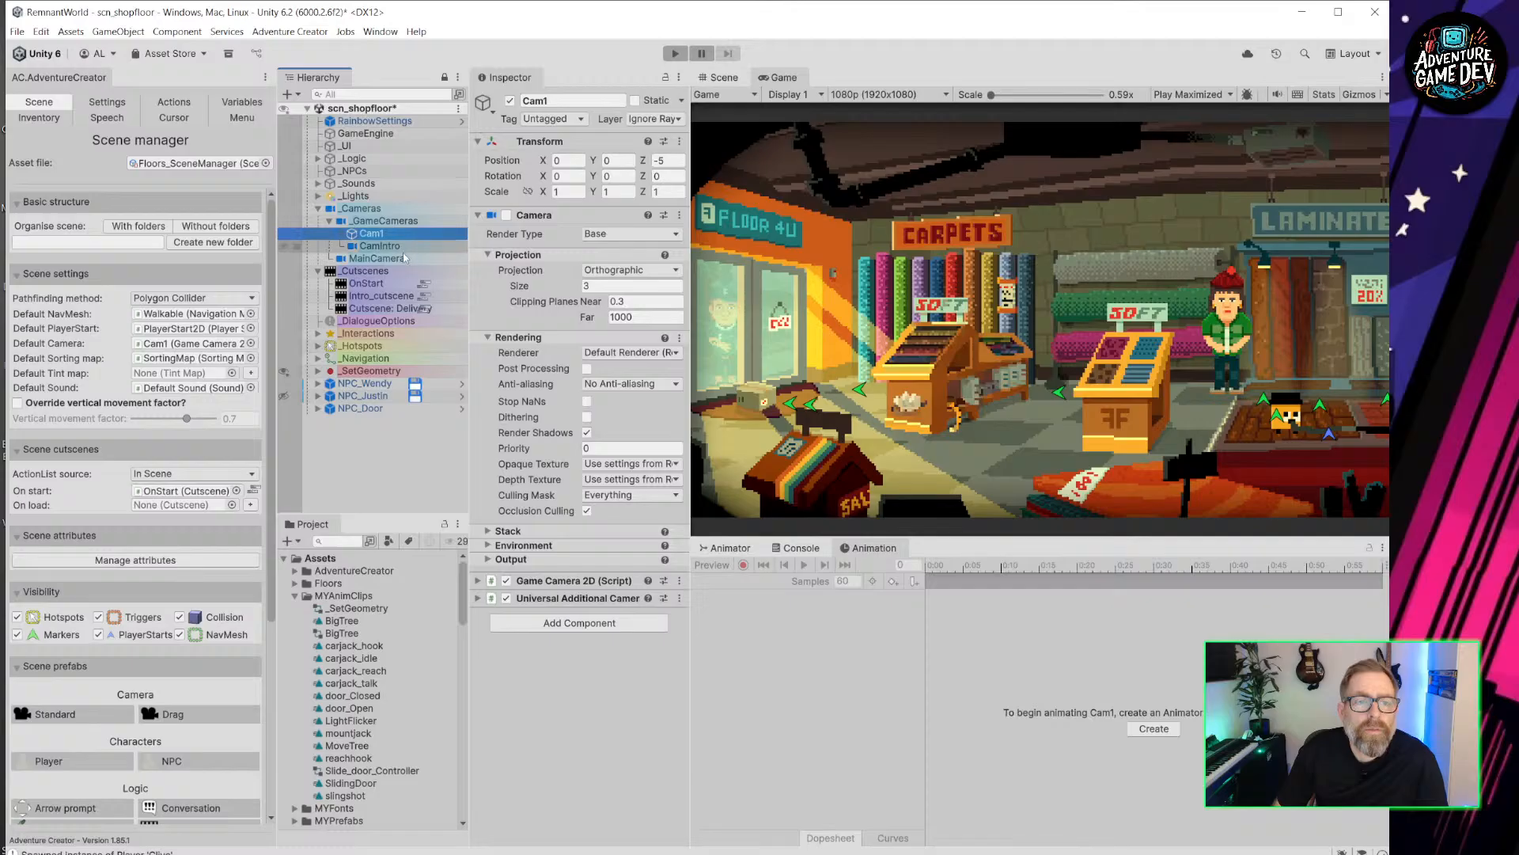
pyautogui.click(376, 259)
pyautogui.click(507, 215)
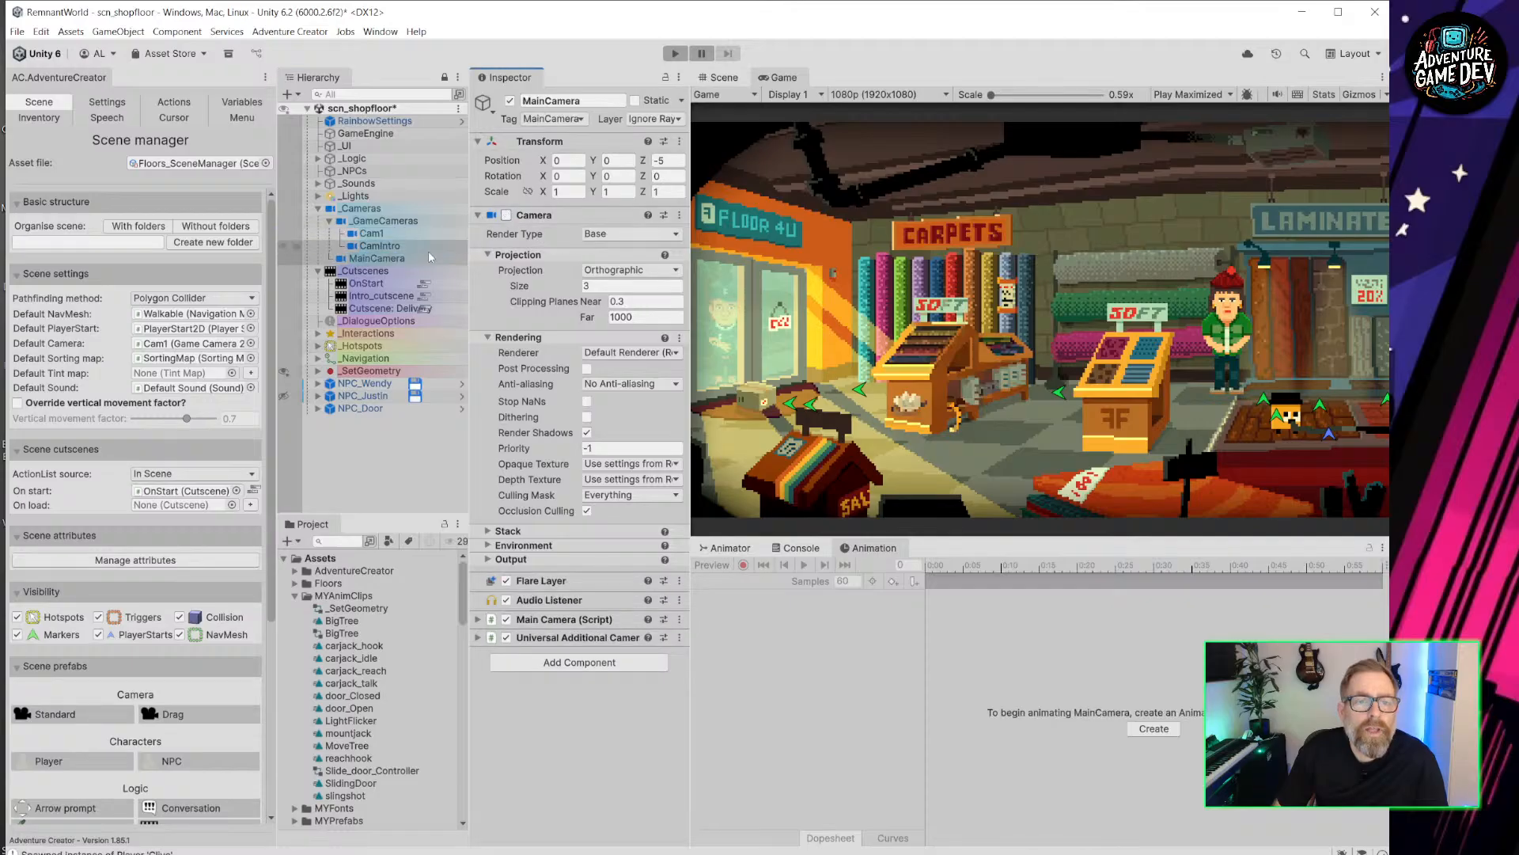
# Check CamIntro in the Scene and Game views and shift its X position to 0.25.
pyautogui.click(382, 246)
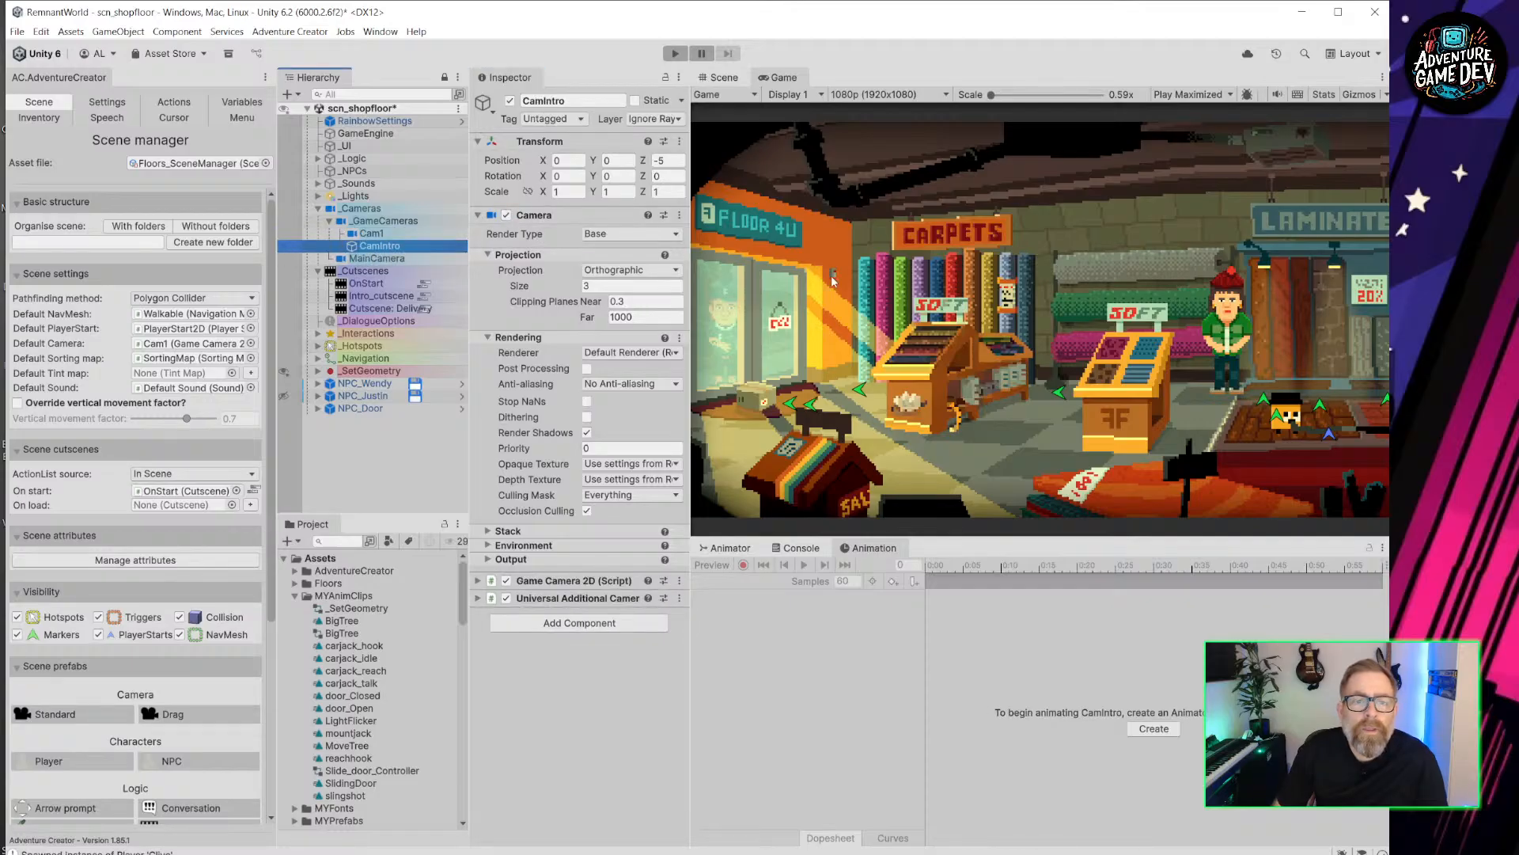
pyautogui.click(722, 79)
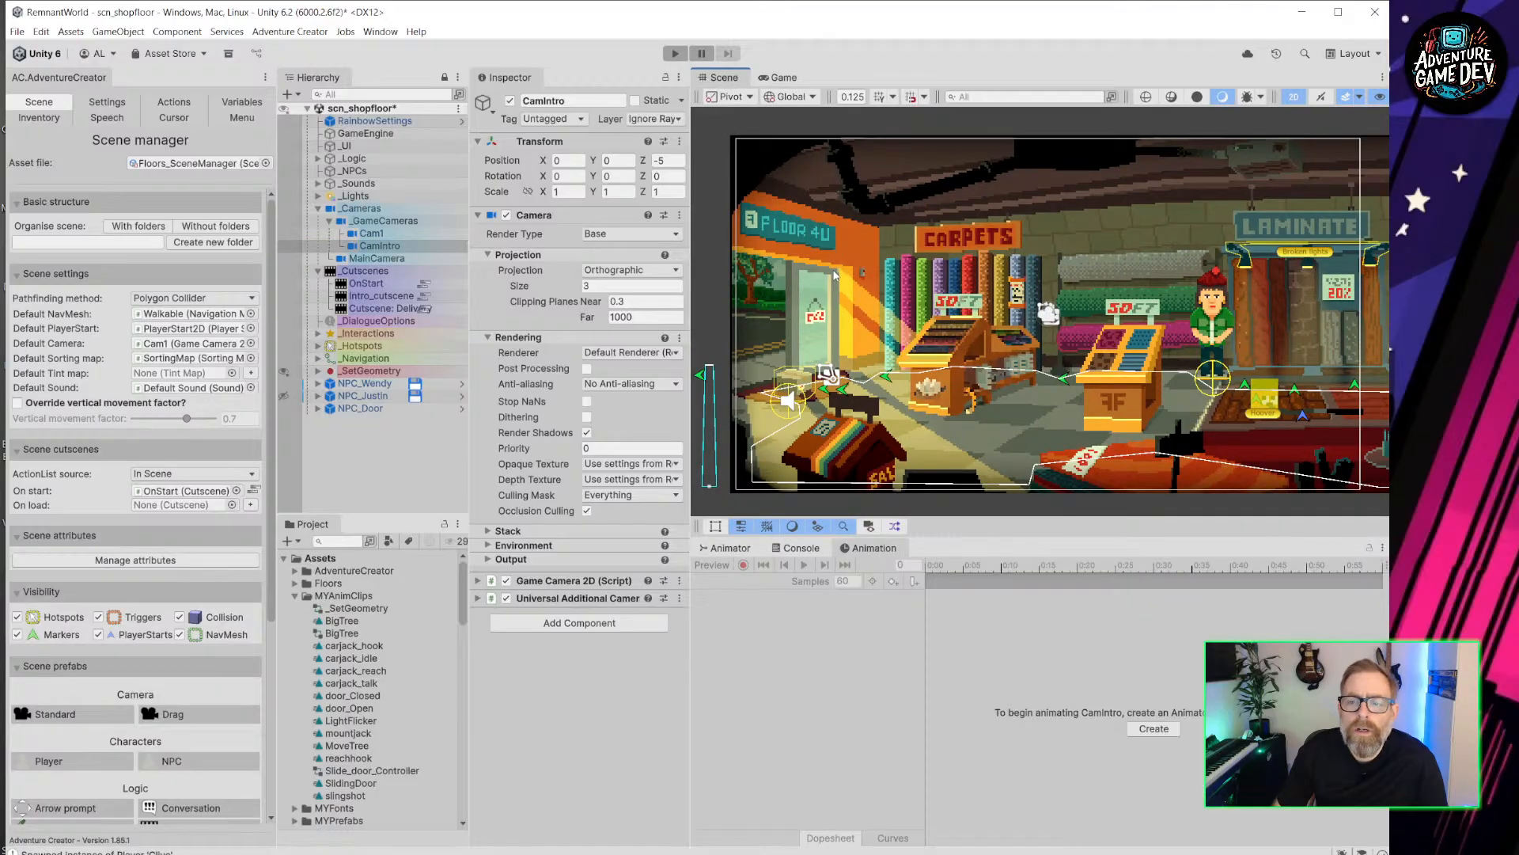
pyautogui.click(779, 79)
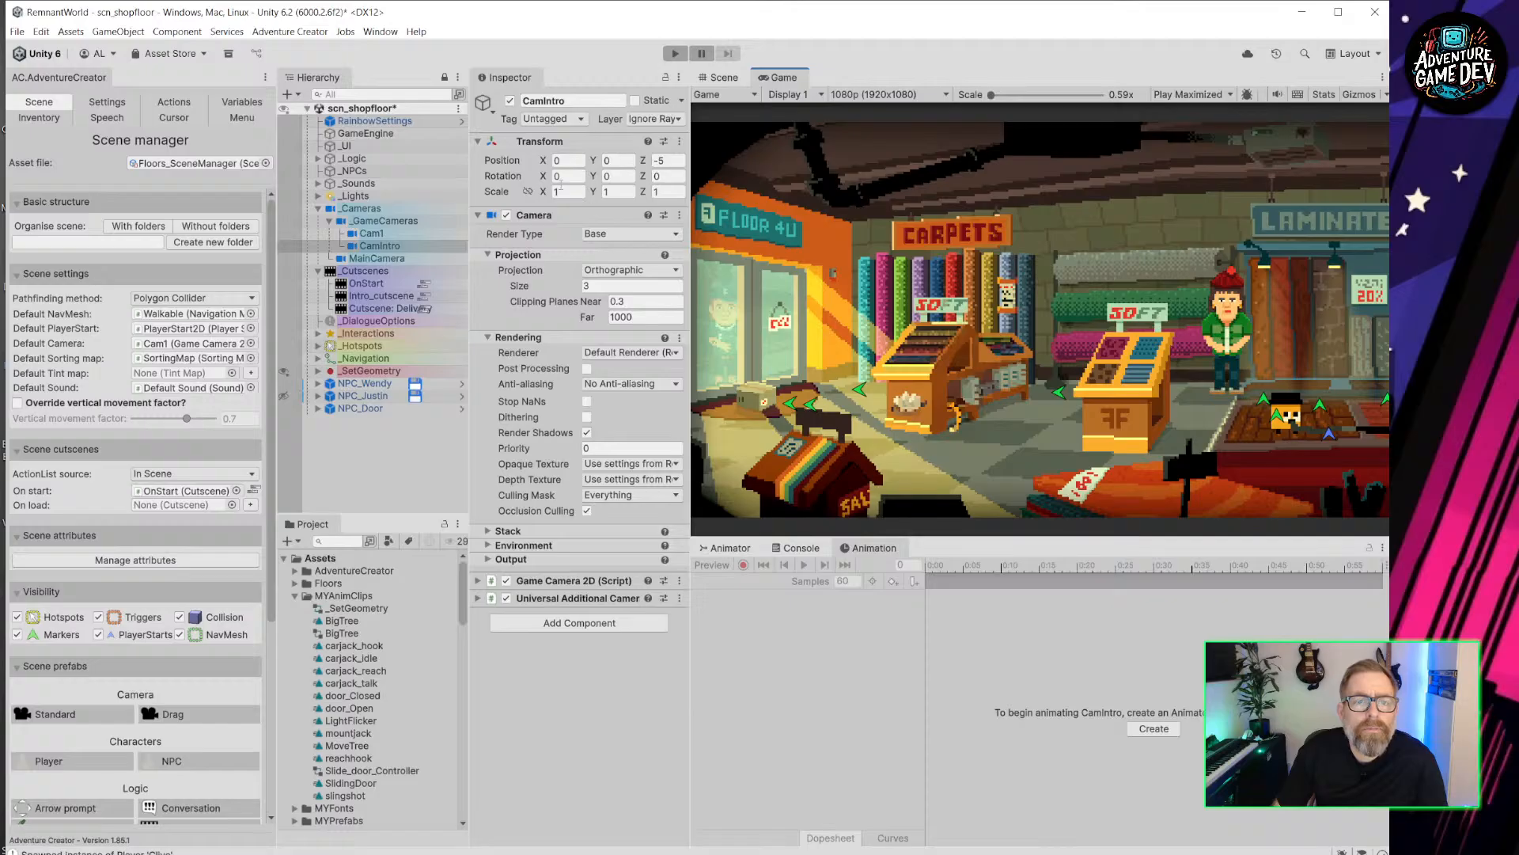
pyautogui.moveTo(551, 159); pyautogui.dragTo(525, 187)
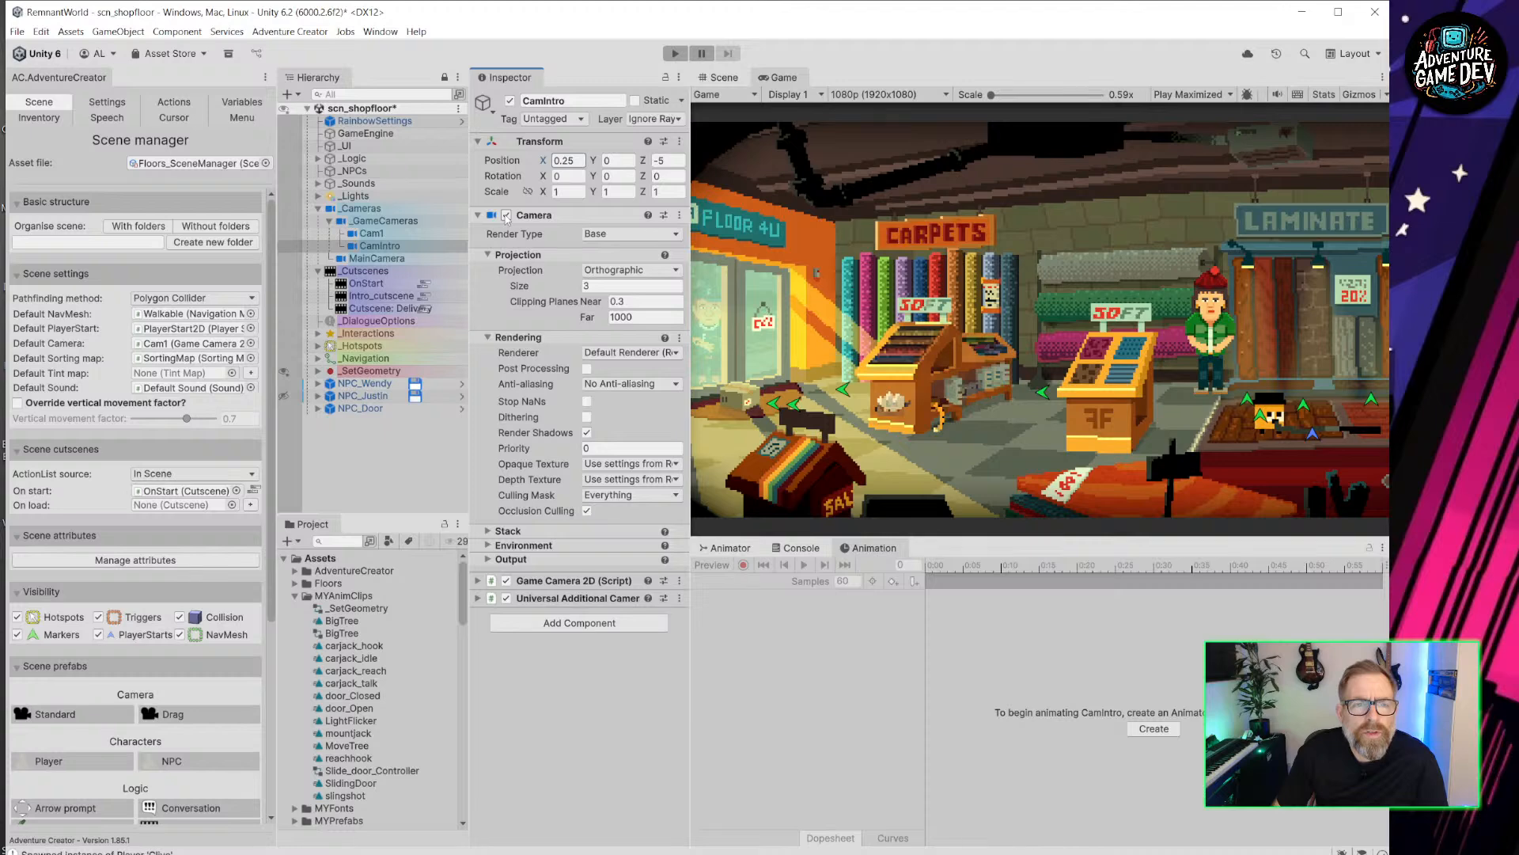
# Enable Cam1's Camera component, compare its view with CamIntro's, and return CamIntro's X position to 0.
pyautogui.click(398, 234)
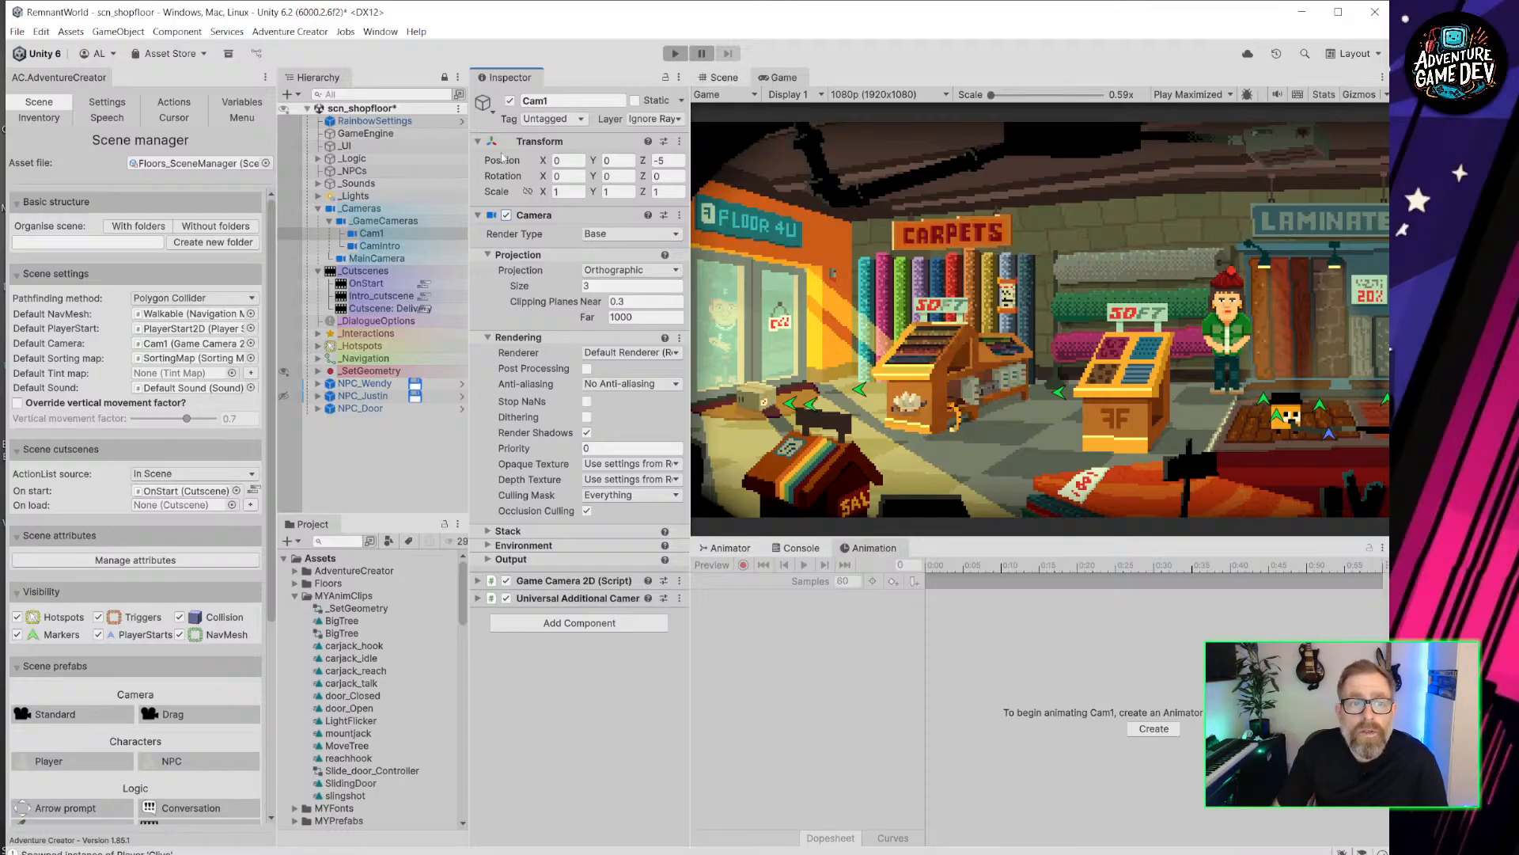
pyautogui.click(400, 247)
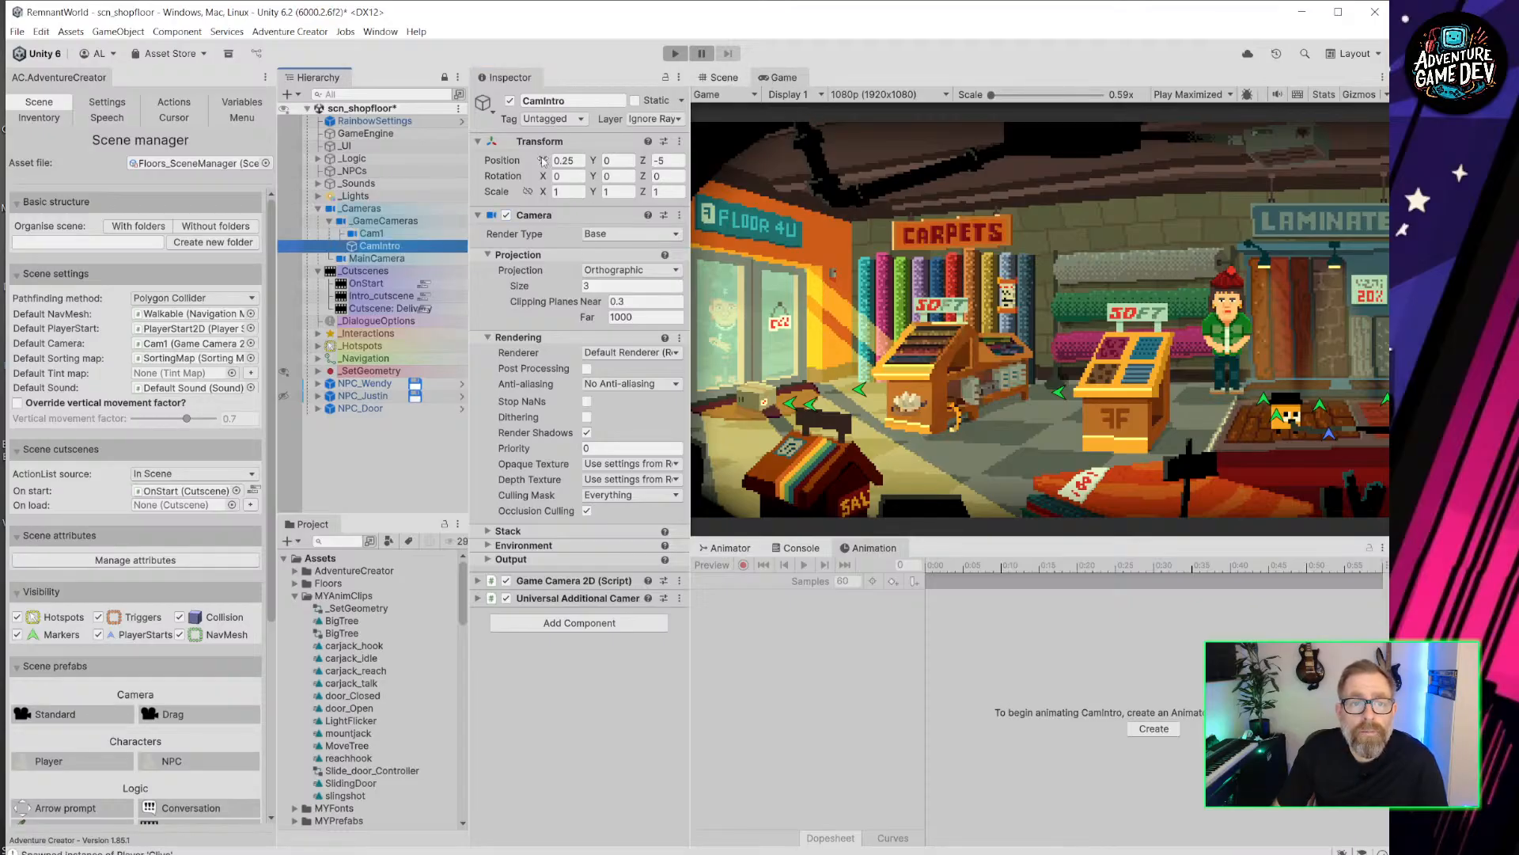
pyautogui.moveTo(543, 161); pyautogui.dragTo(532, 162)
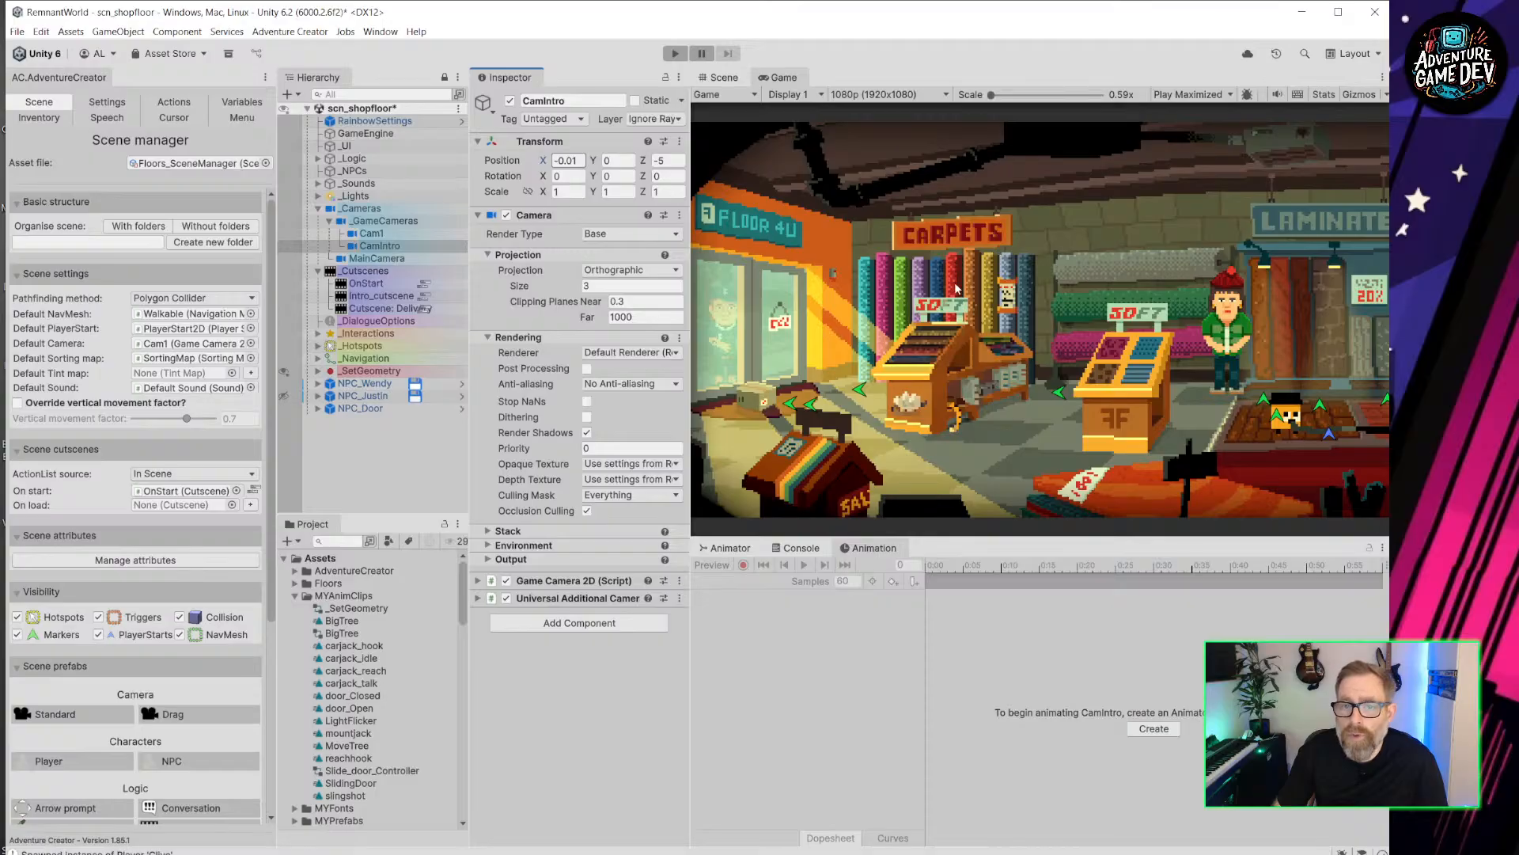
pyautogui.click(371, 234)
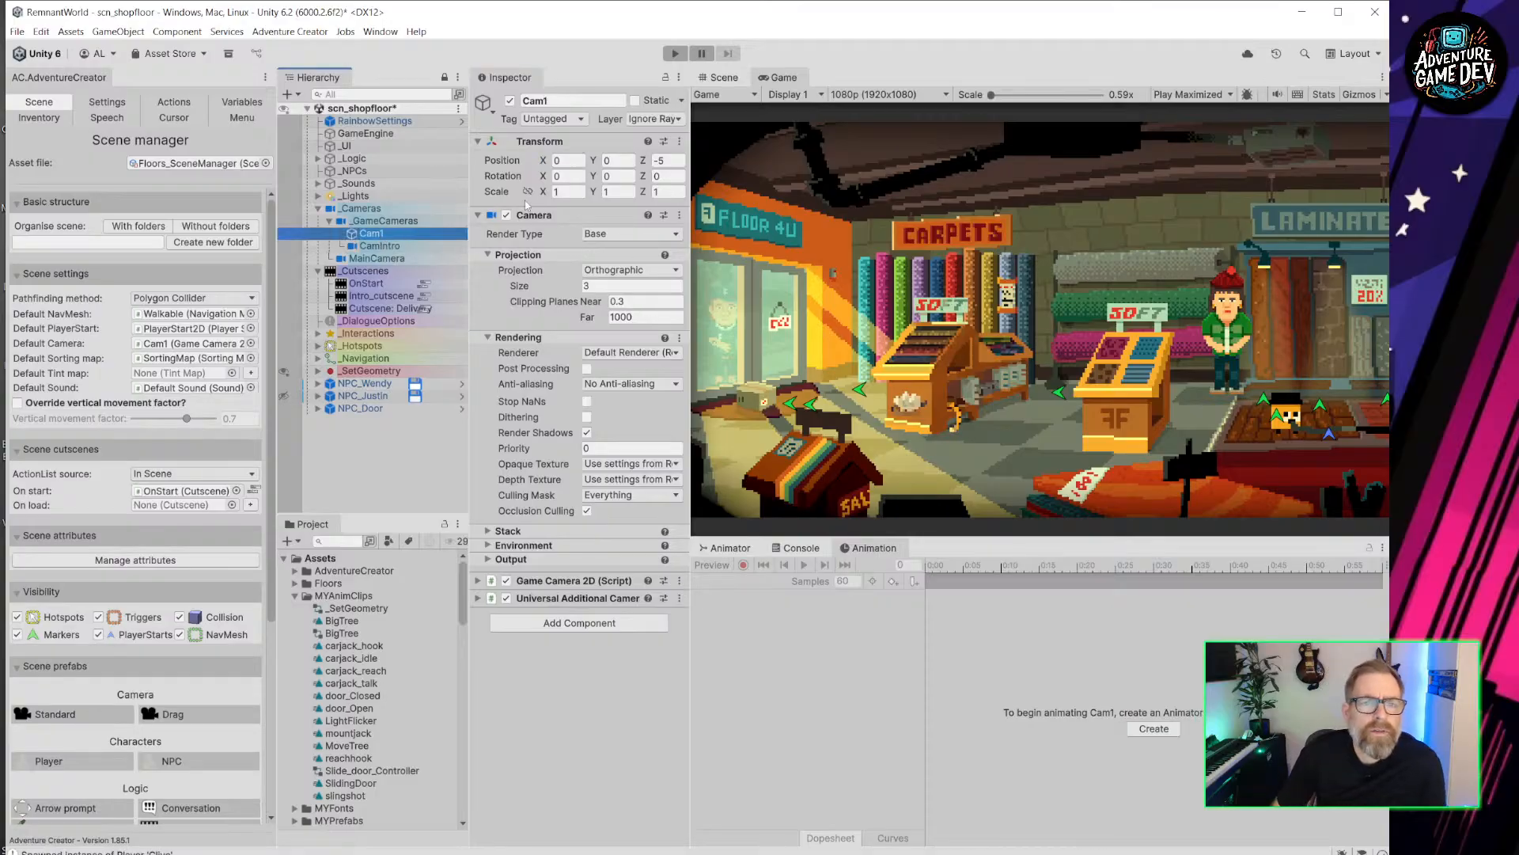
pyautogui.press('Down')
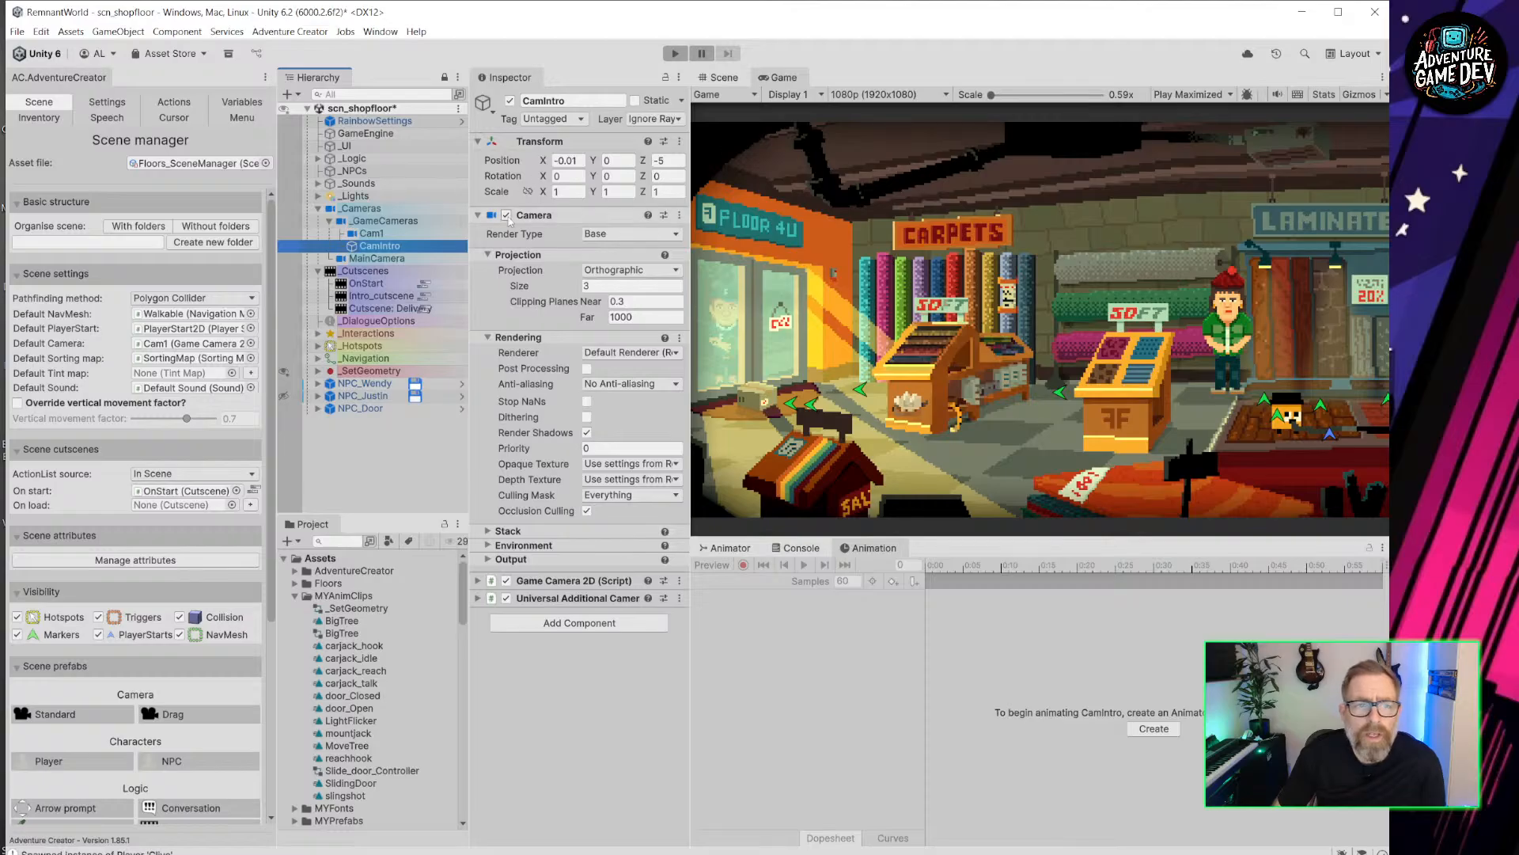
pyautogui.moveTo(545, 161)
pyautogui.mouseDown()
pyautogui.moveTo(563, 163)
pyautogui.moveTo(530, 162)
pyautogui.moveTo(546, 162)
pyautogui.mouseUp()
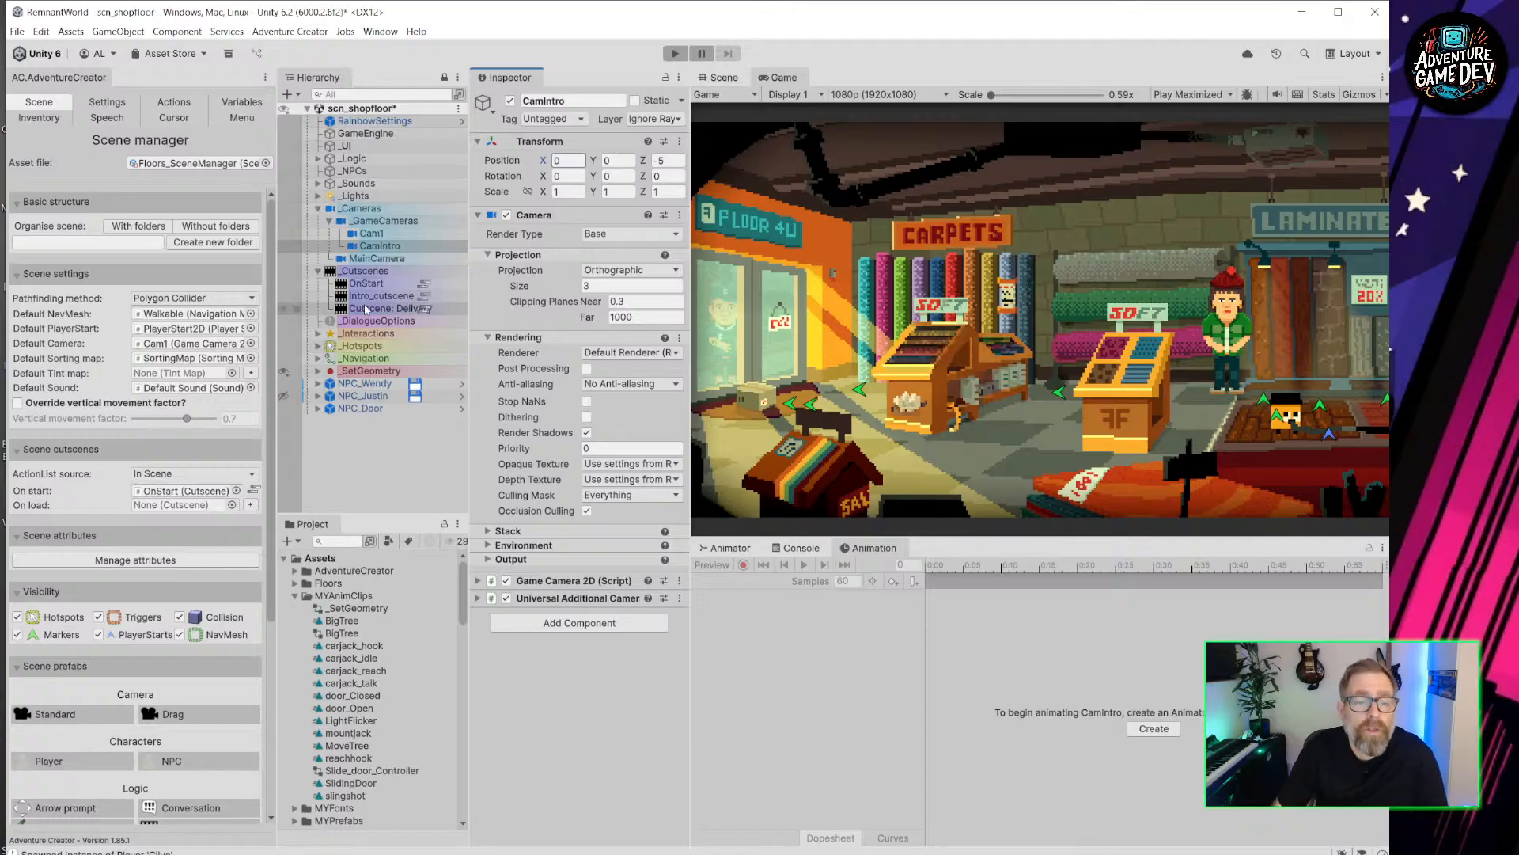
# Open Intro_cutscene for editing and move its Camera: Switch action to the front of the action list.
pyautogui.click(253, 490)
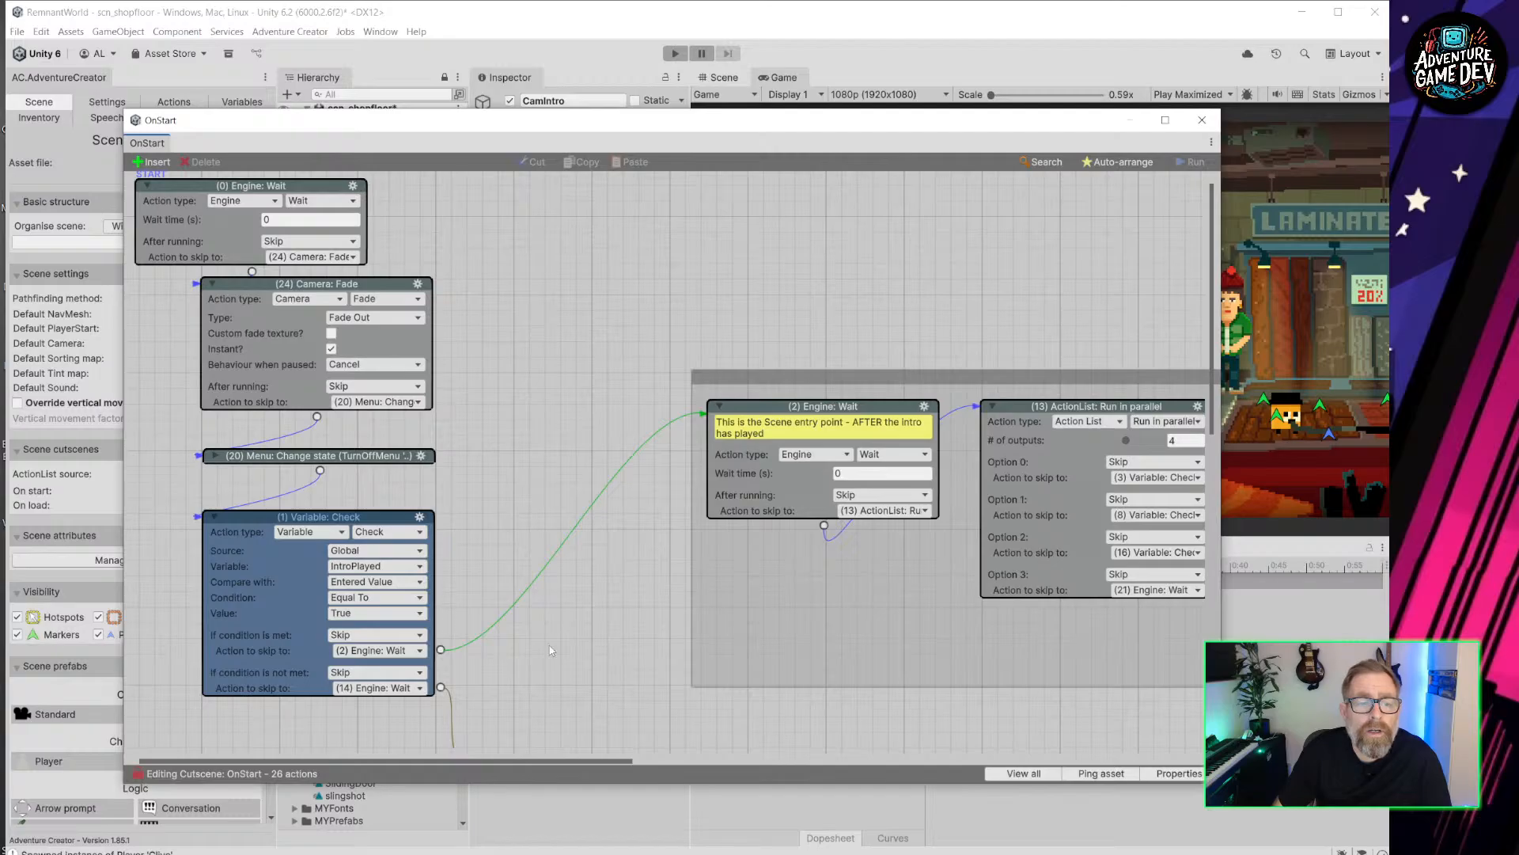
pyautogui.click(1202, 120)
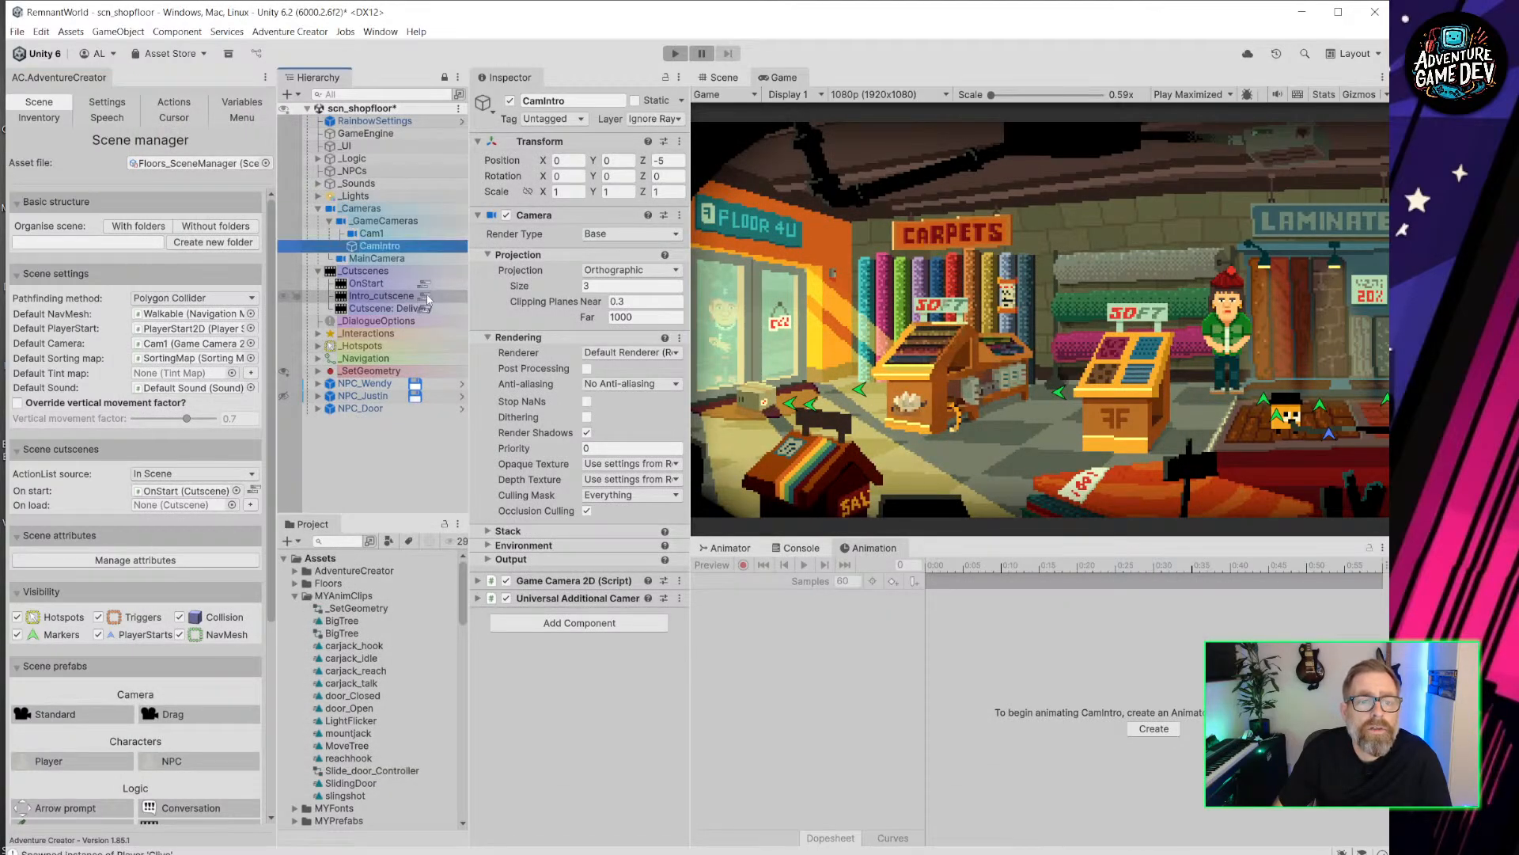
pyautogui.click(426, 295)
pyautogui.scroll(-3, 557, 420)
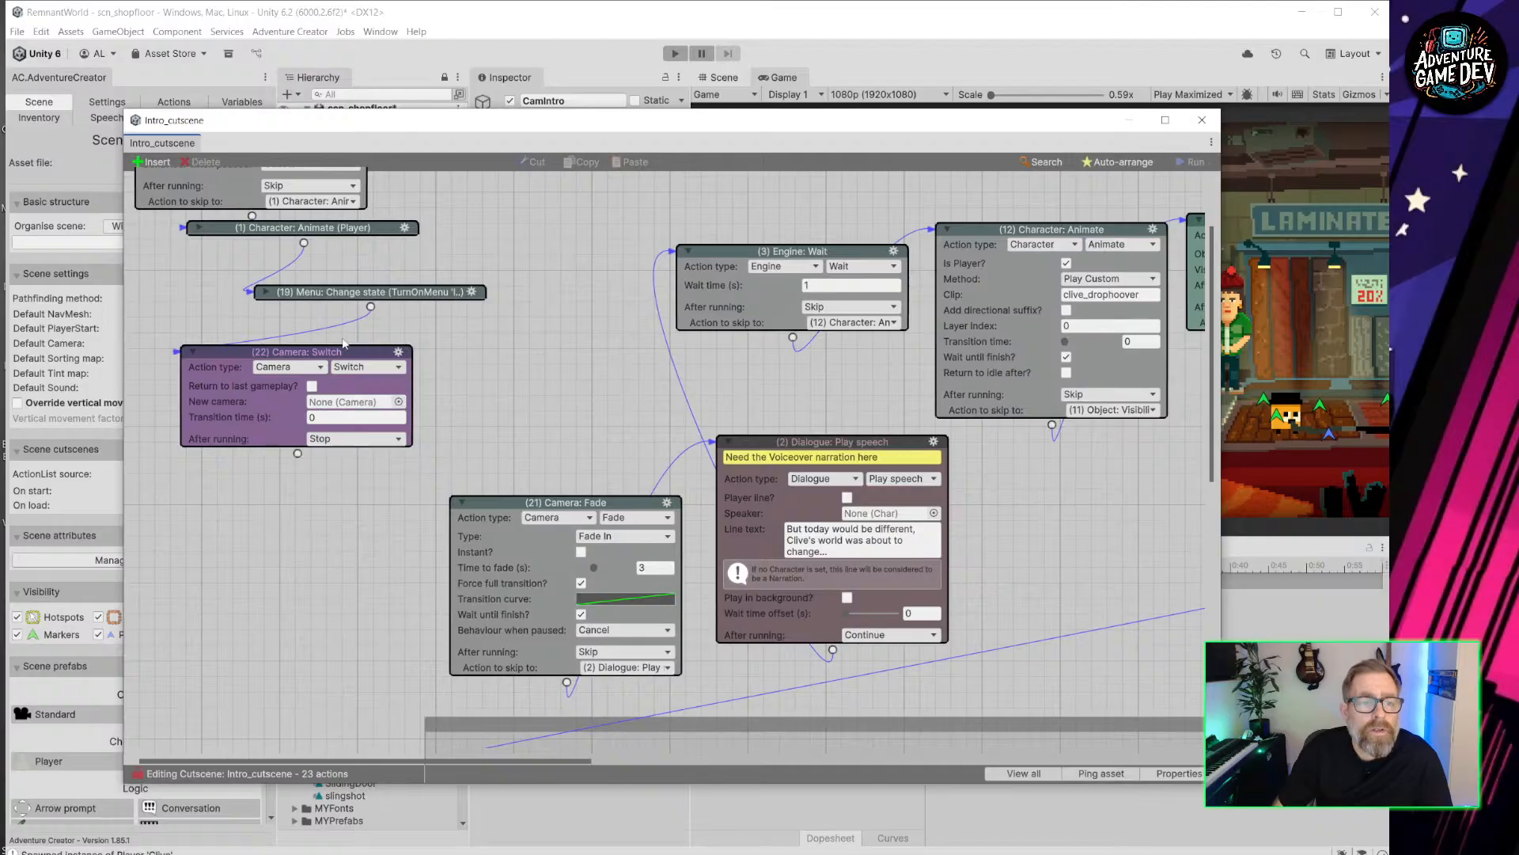
pyautogui.scroll(3, 394, 265)
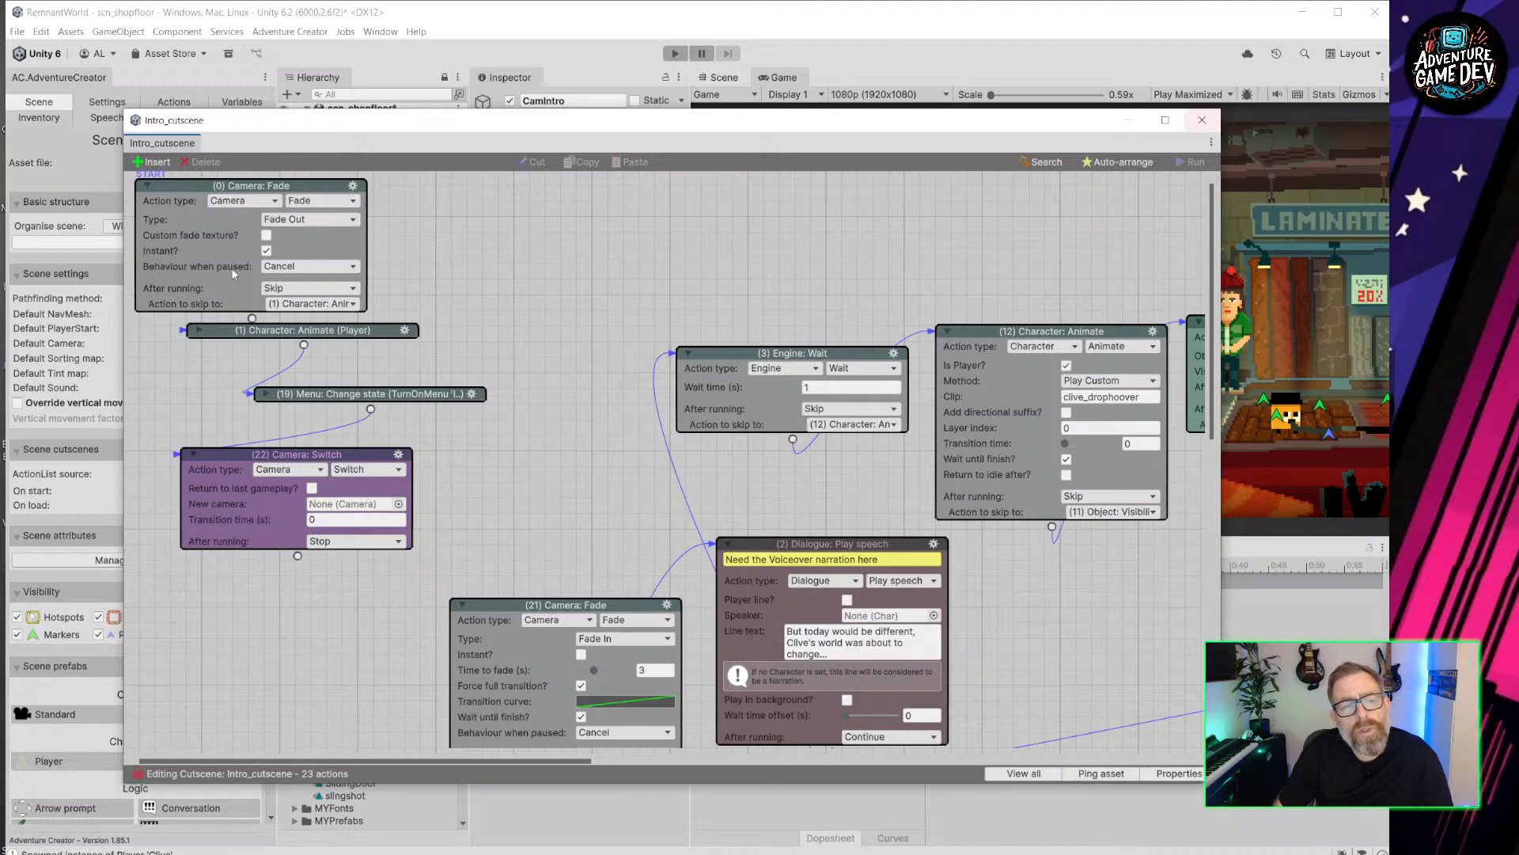
pyautogui.click(403, 454)
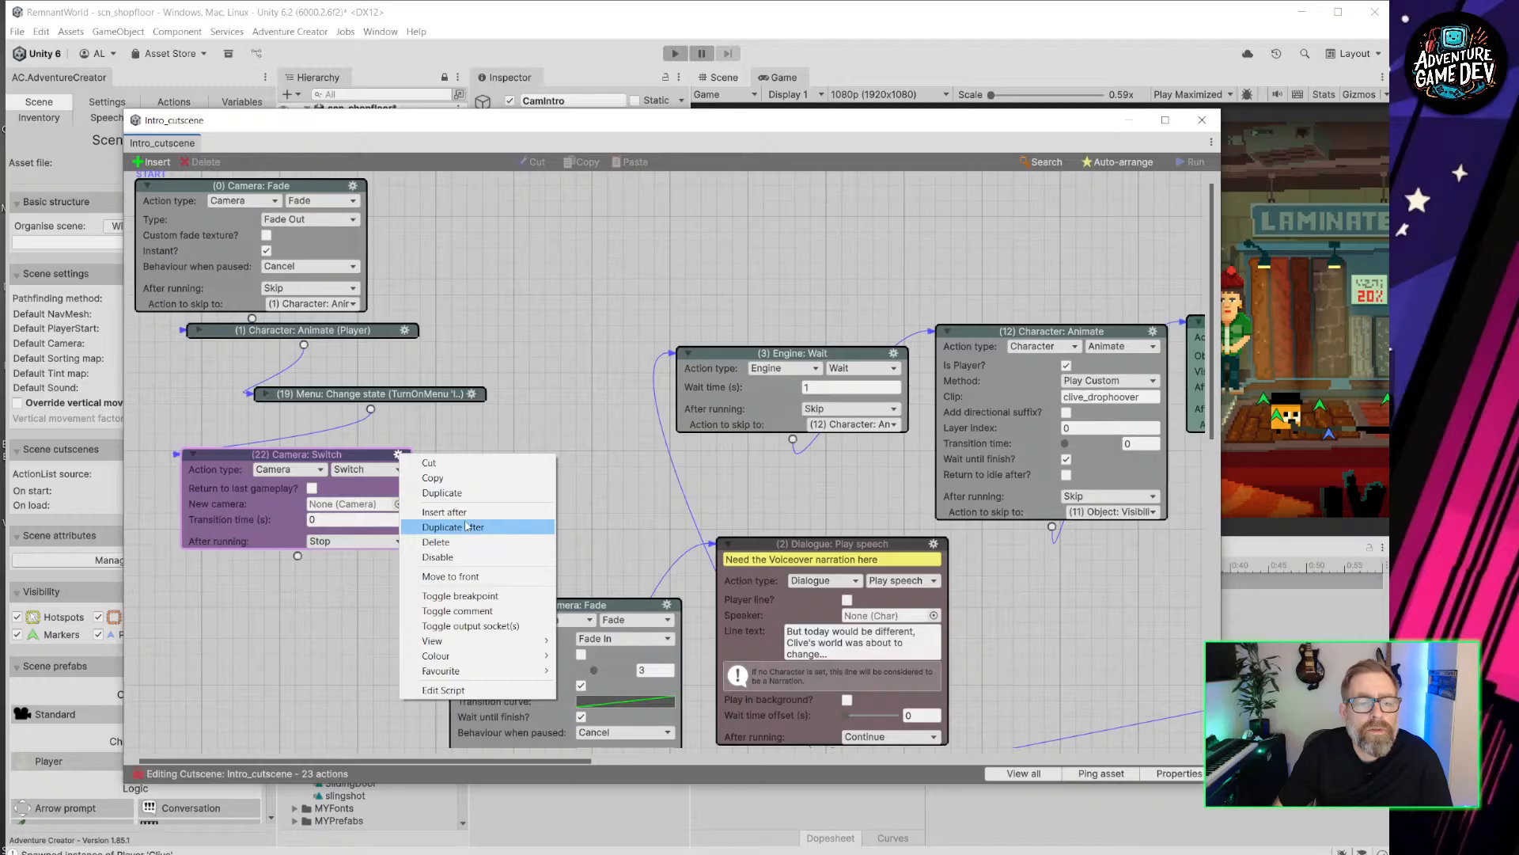
pyautogui.click(451, 576)
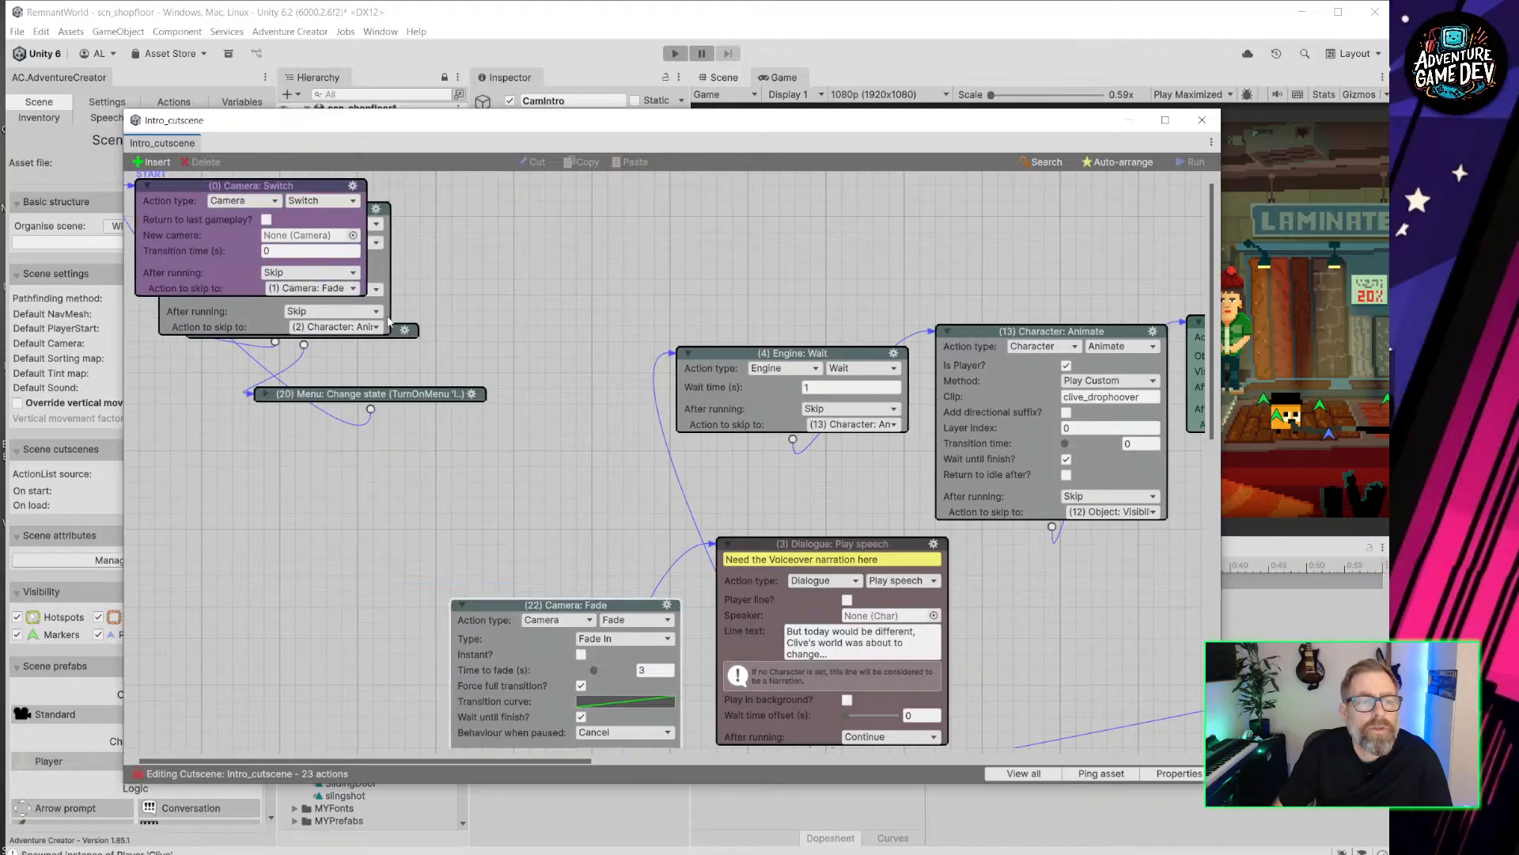
# Move the Camera: Fade, Character: Animate and Menu: Change state nodes clear of Camera: Switch, and unlink Menu: Change state's output.
pyautogui.moveTo(447, 309); pyautogui.dragTo(398, 562)
pyautogui.moveTo(337, 300); pyautogui.dragTo(379, 427)
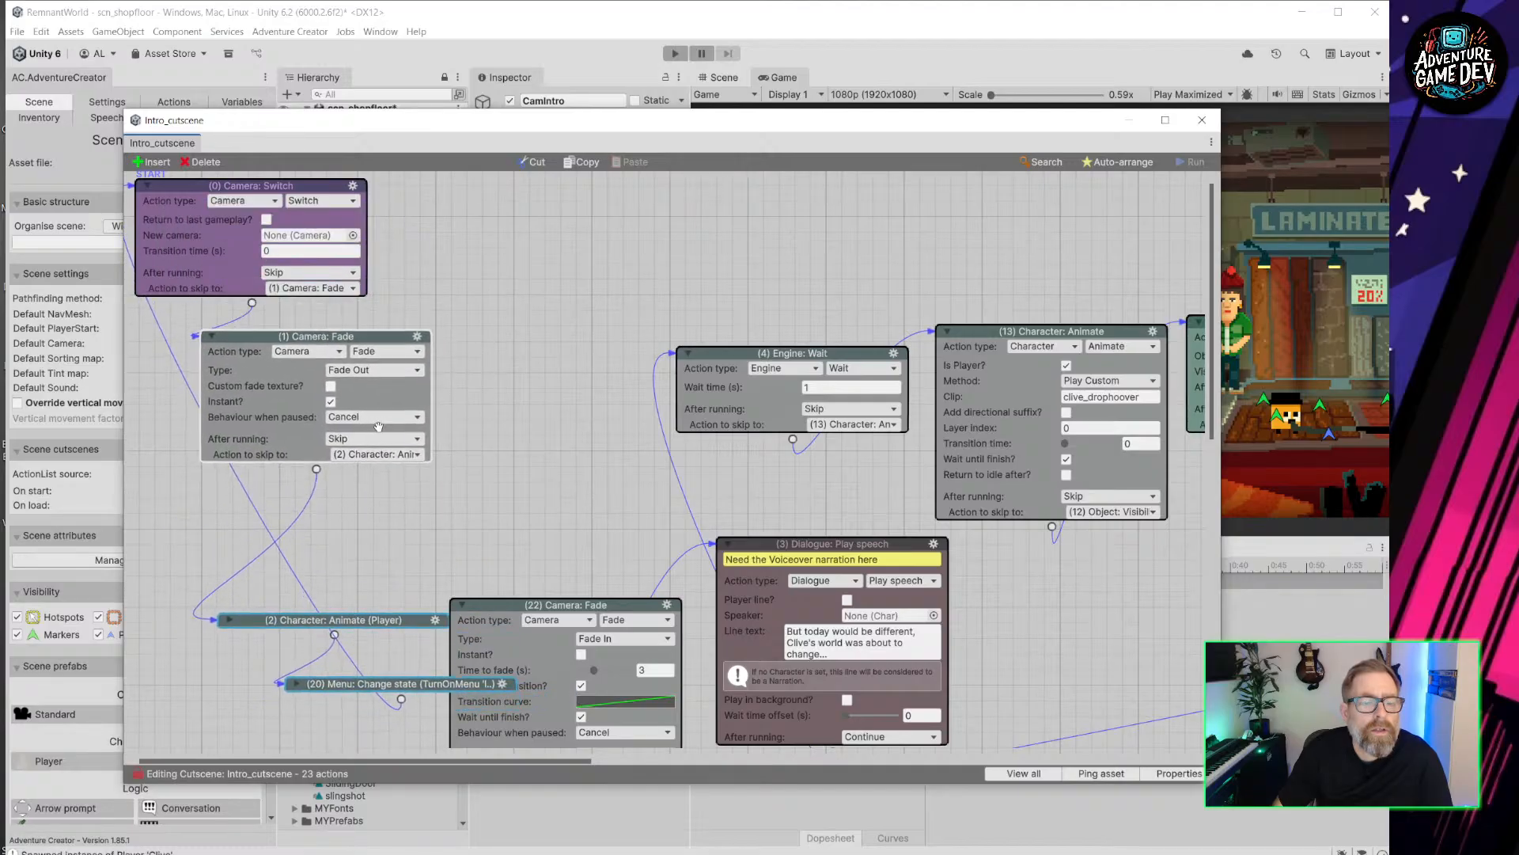
pyautogui.click(400, 700)
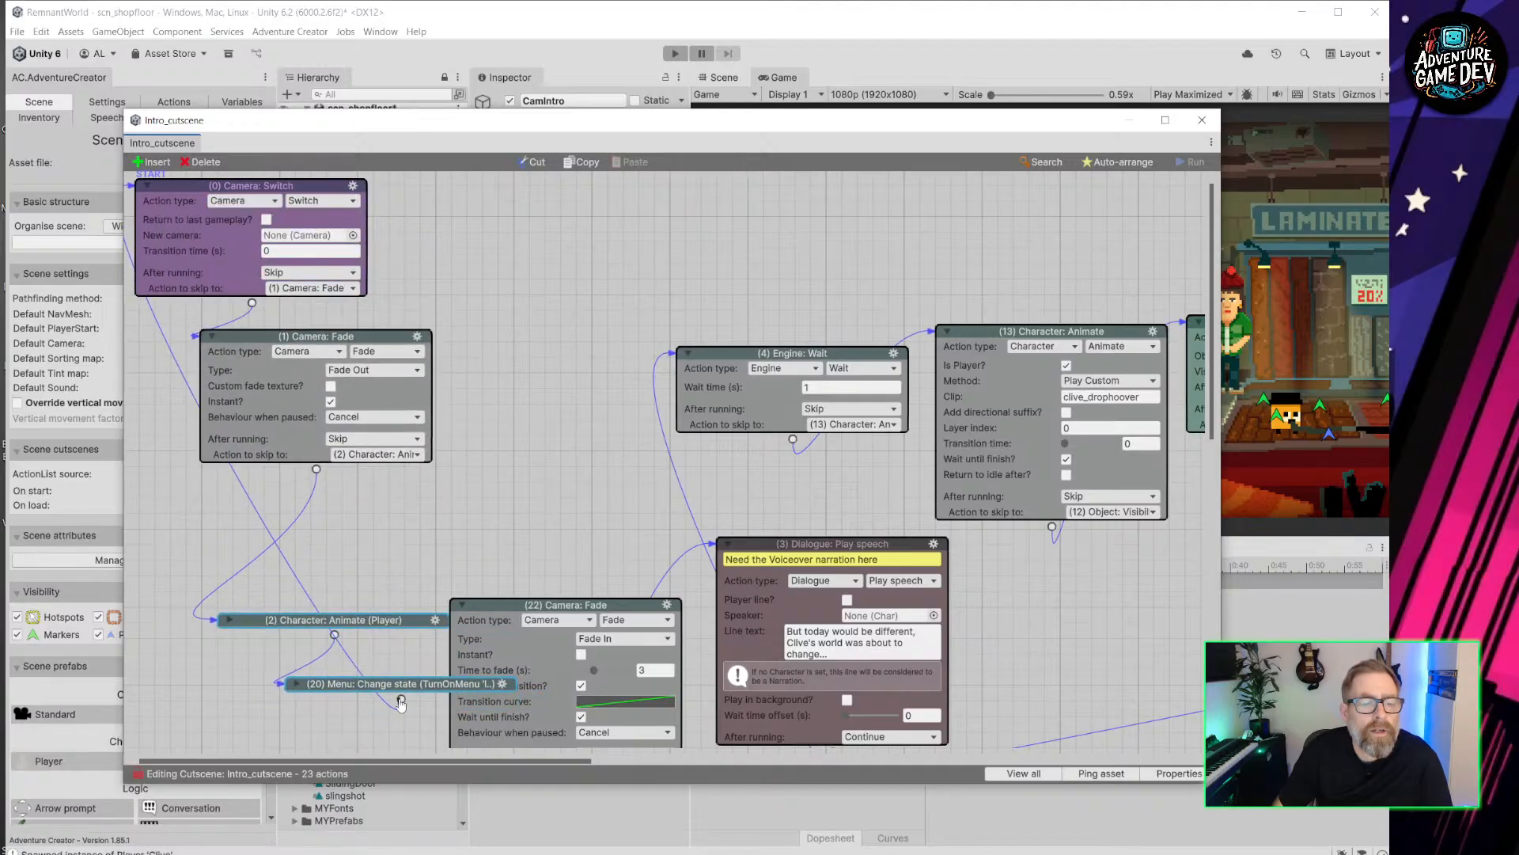
pyautogui.moveTo(297, 336); pyautogui.dragTo(267, 340)
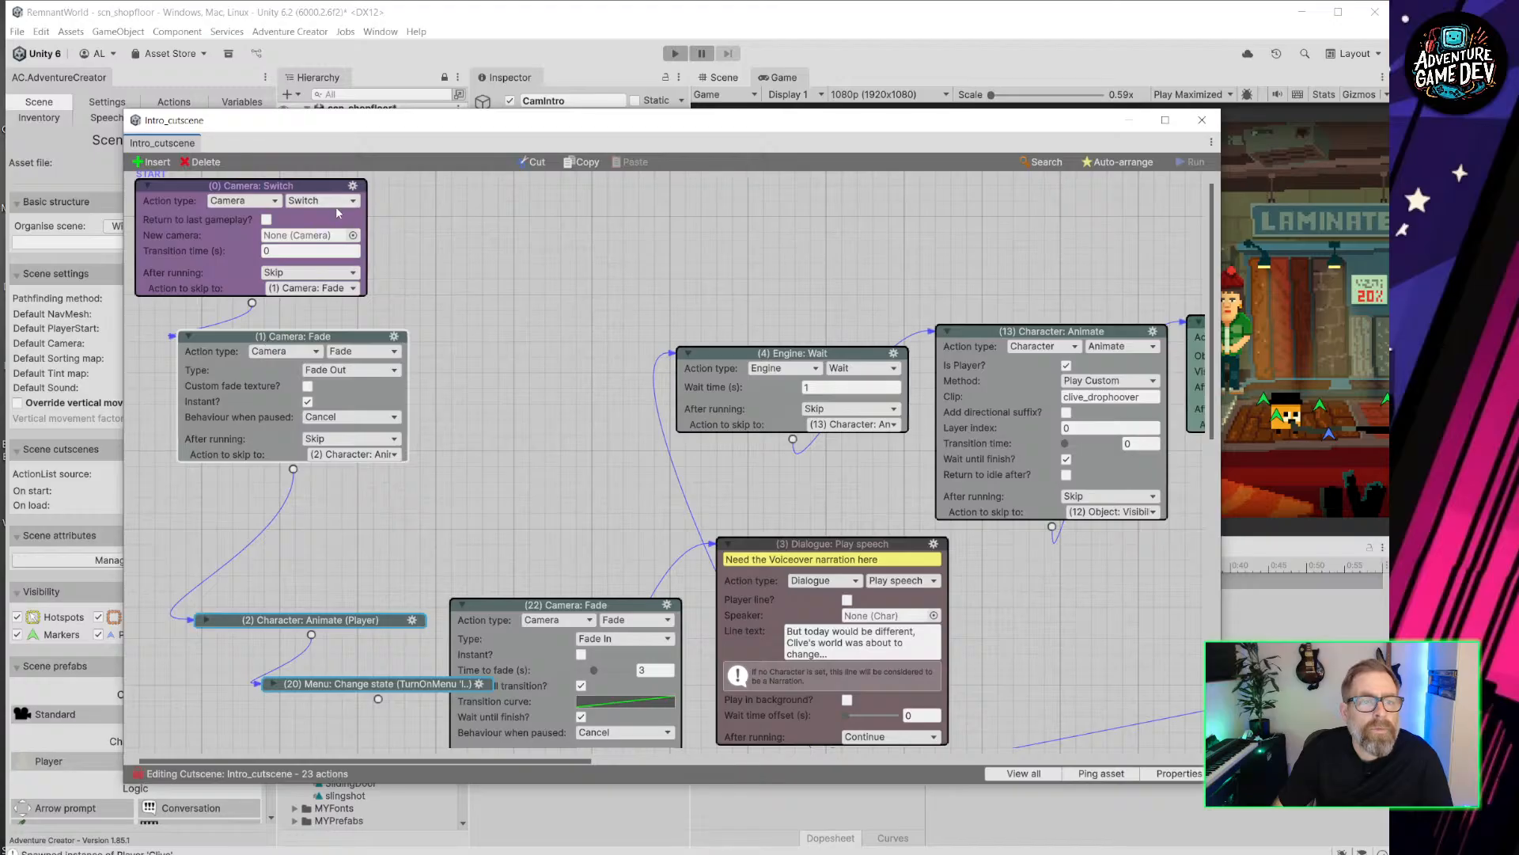
# Set the Camera: Switch action's new camera to CamIntro and place the Camera: Fade (Fade Out) node directly beneath it.
pyautogui.click(353, 235)
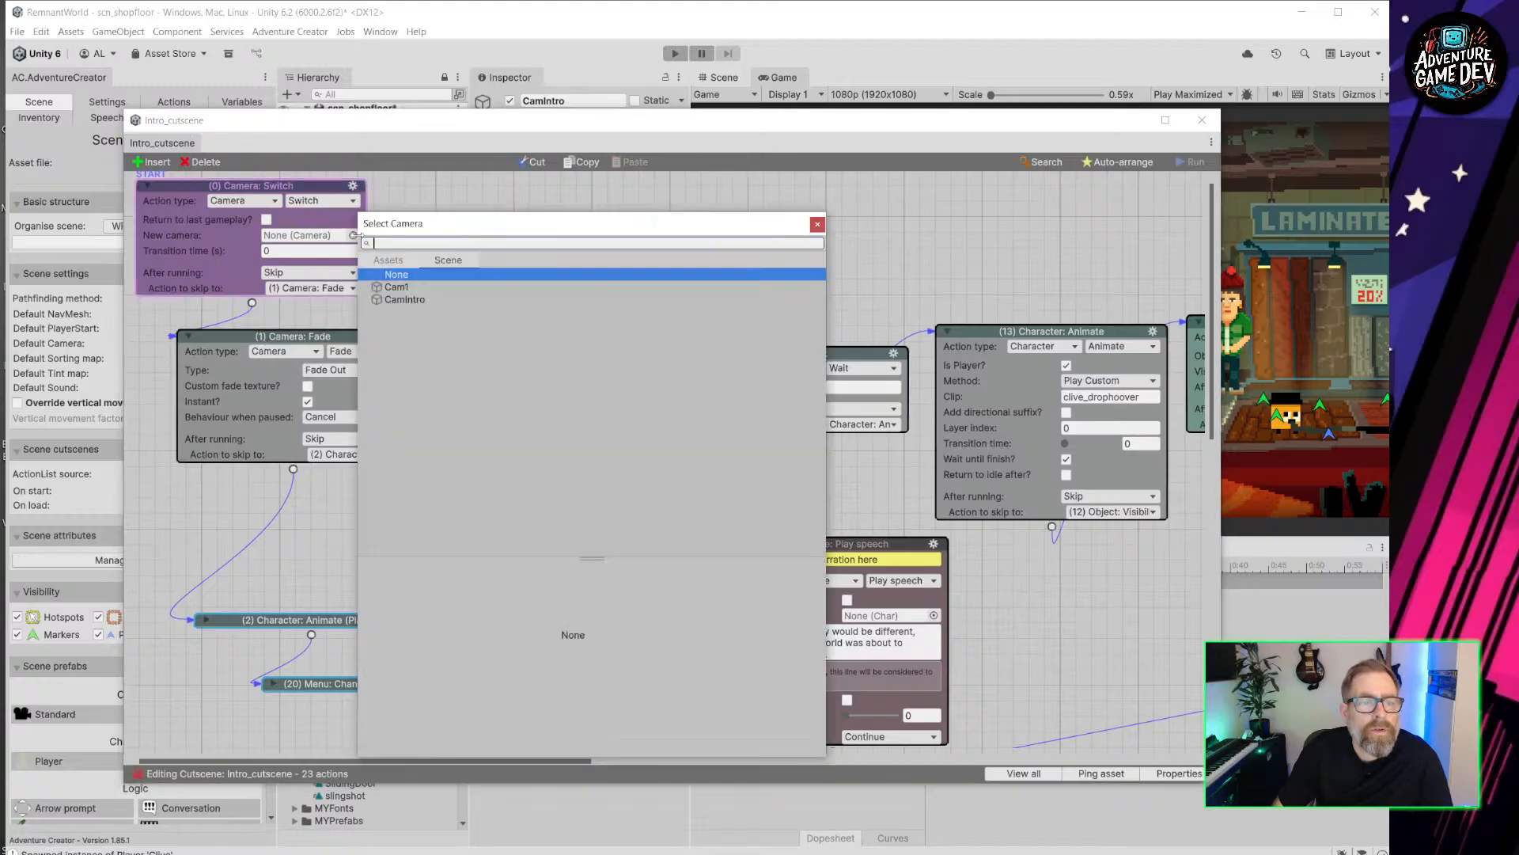
pyautogui.doubleClick(404, 299)
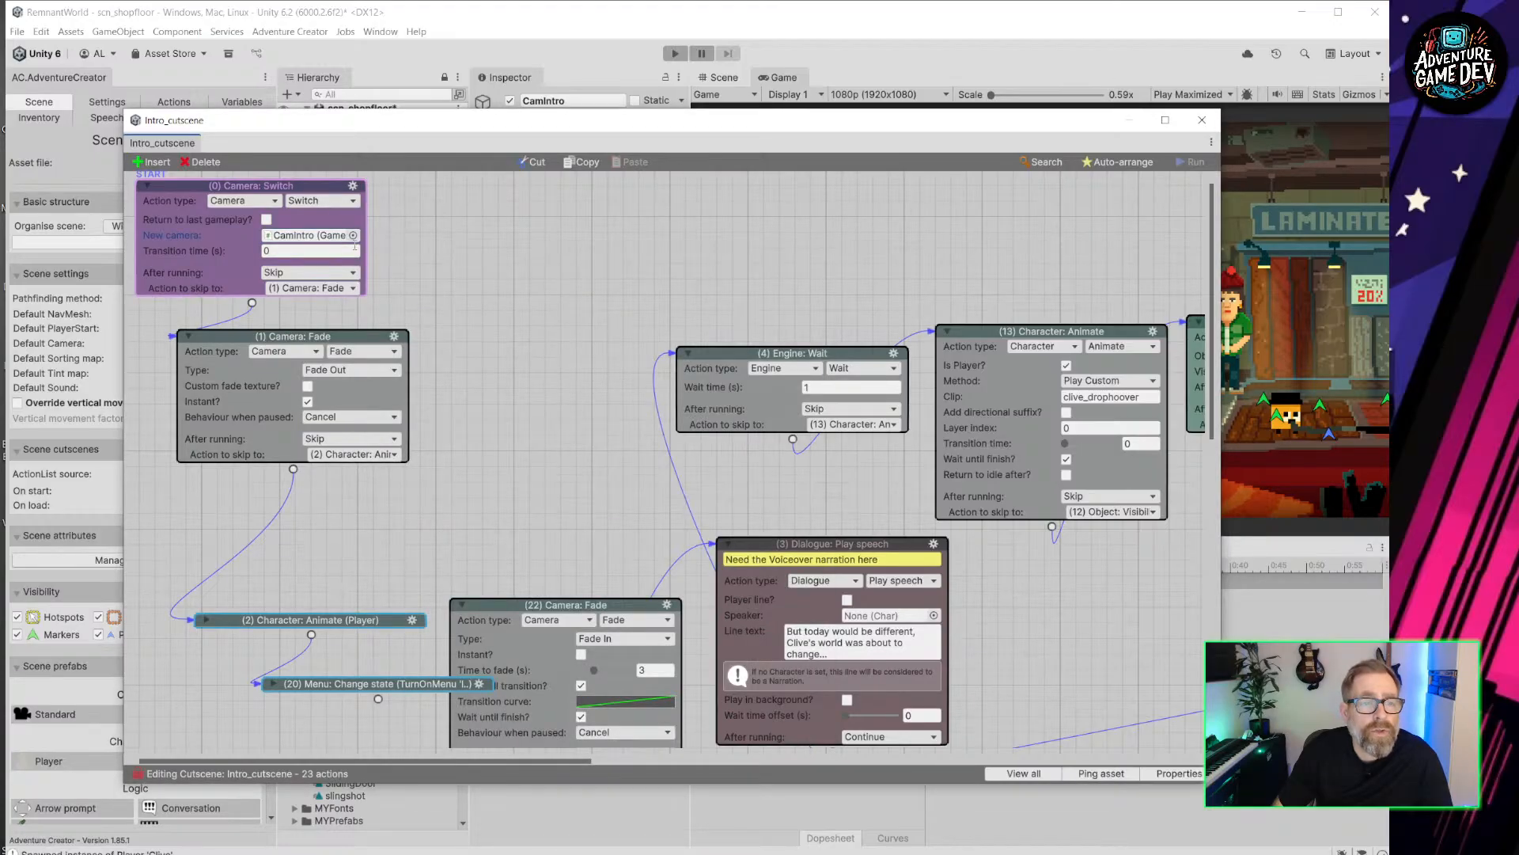
pyautogui.moveTo(310, 339); pyautogui.dragTo(295, 324)
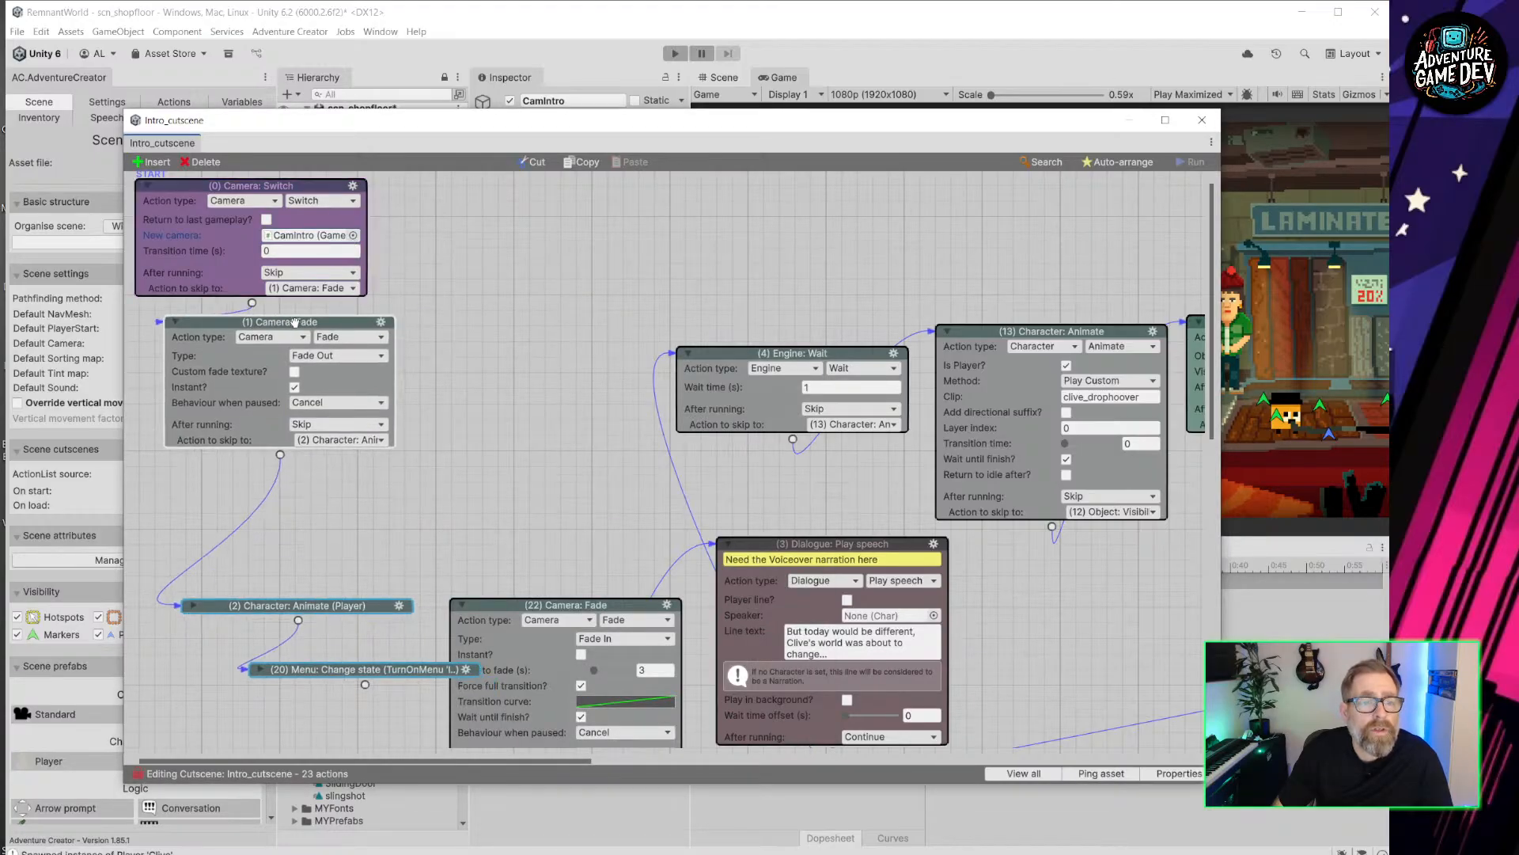
pyautogui.click(294, 387)
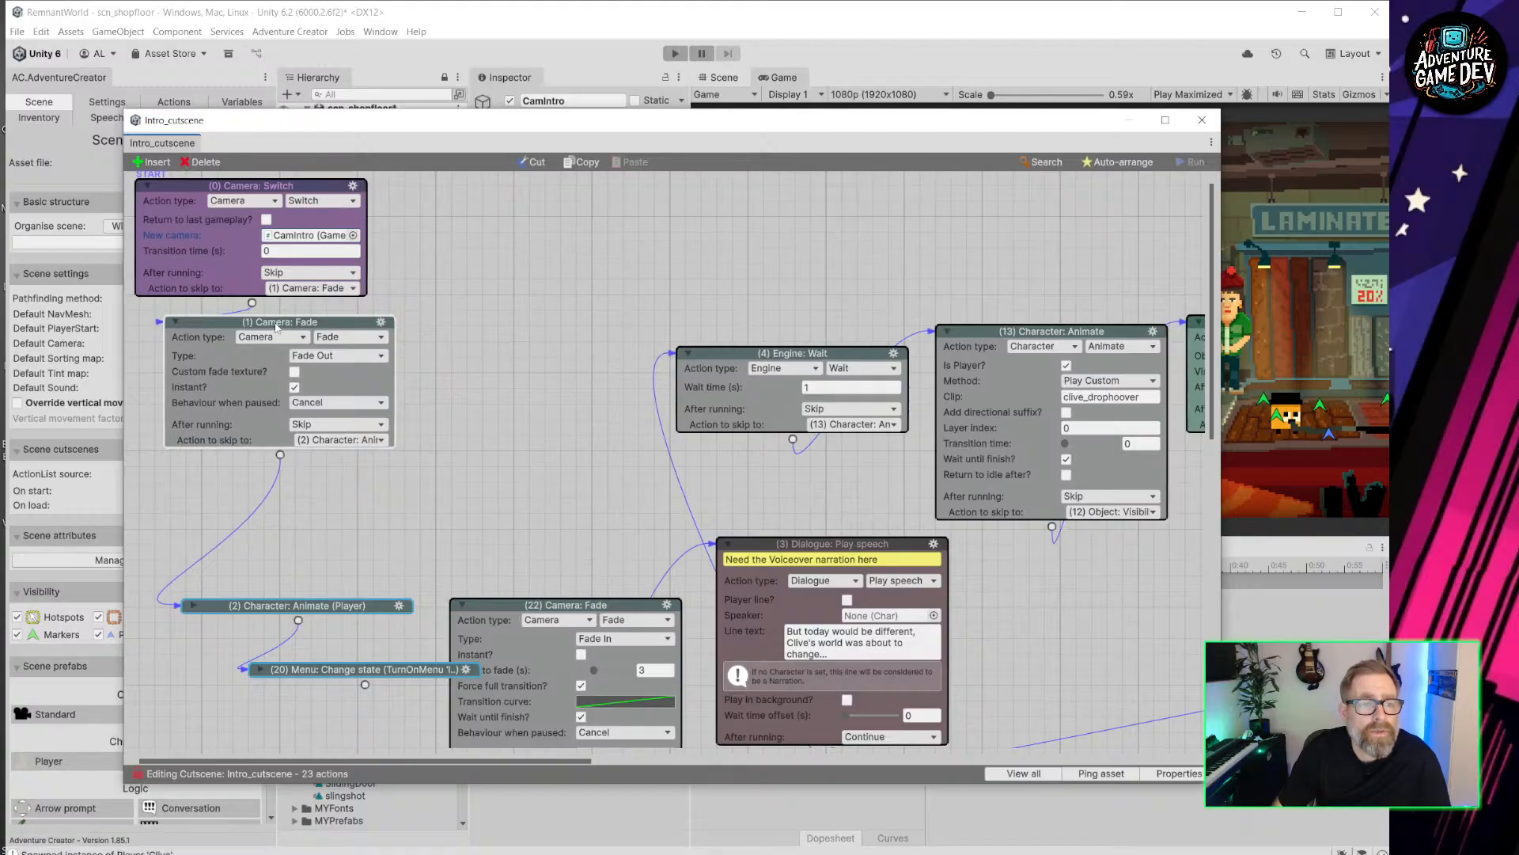
pyautogui.moveTo(282, 322); pyautogui.dragTo(276, 313)
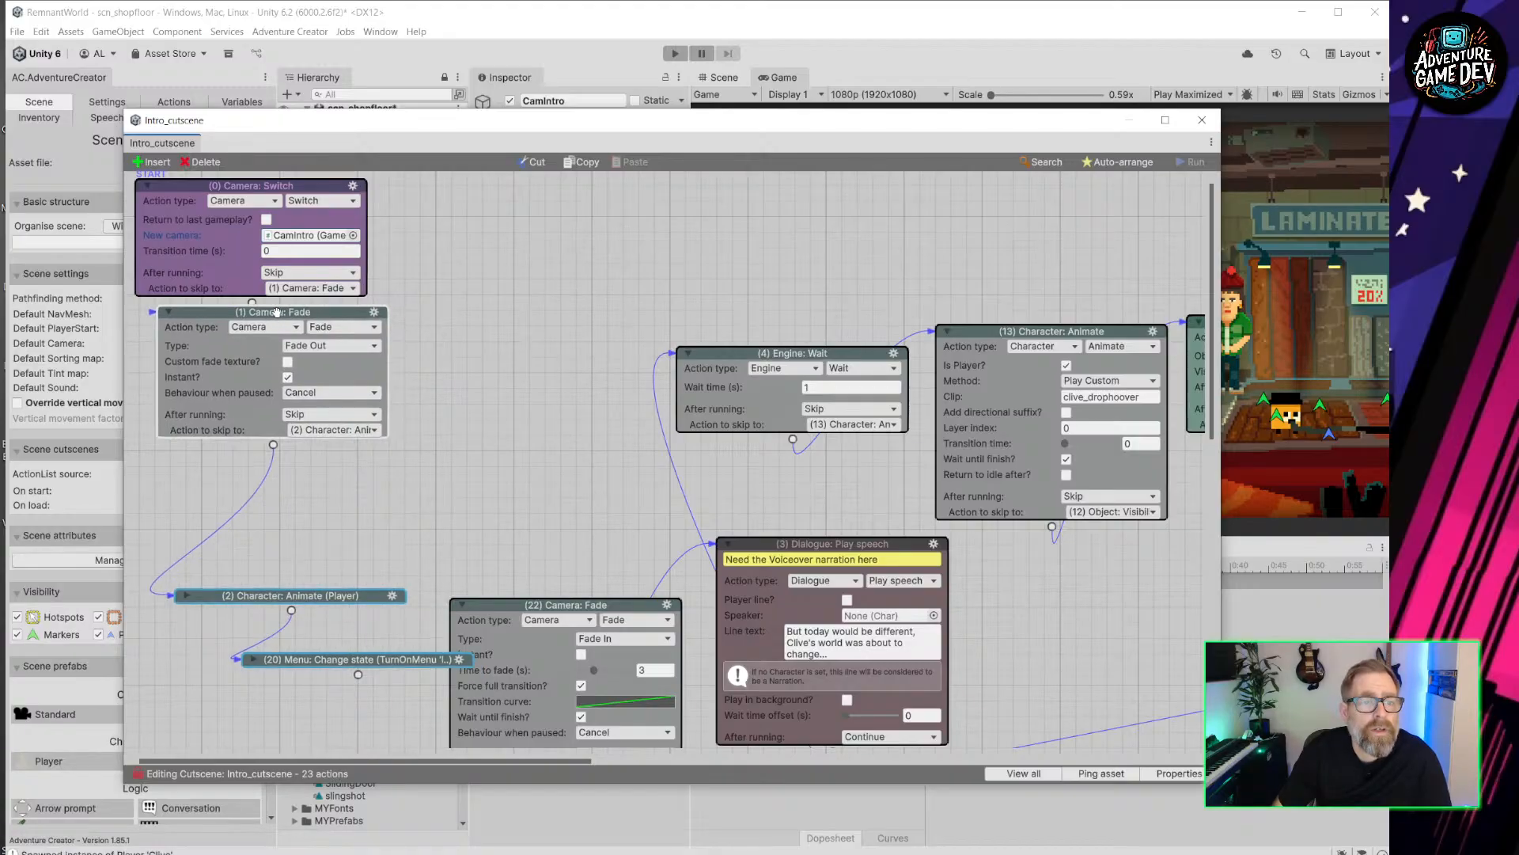
# Stack the Character: Animate and Menu: Change state nodes directly beneath the Camera: Fade (Fade Out) node.
pyautogui.click(355, 506)
pyautogui.moveTo(319, 501); pyautogui.dragTo(314, 672)
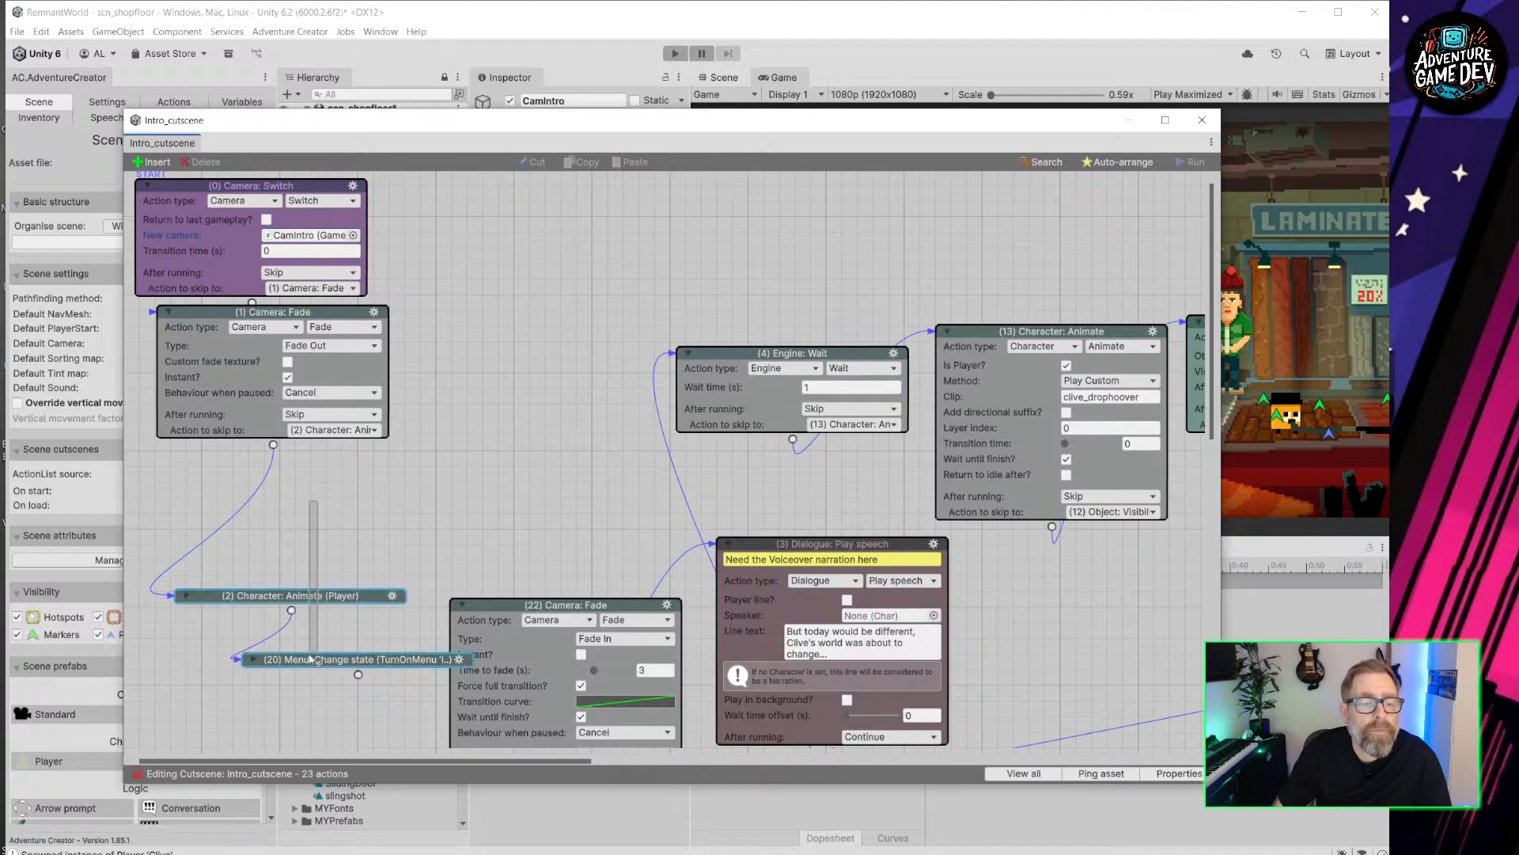
pyautogui.moveTo(330, 588); pyautogui.dragTo(331, 583, button='middle')
pyautogui.moveTo(329, 588); pyautogui.dragTo(311, 451)
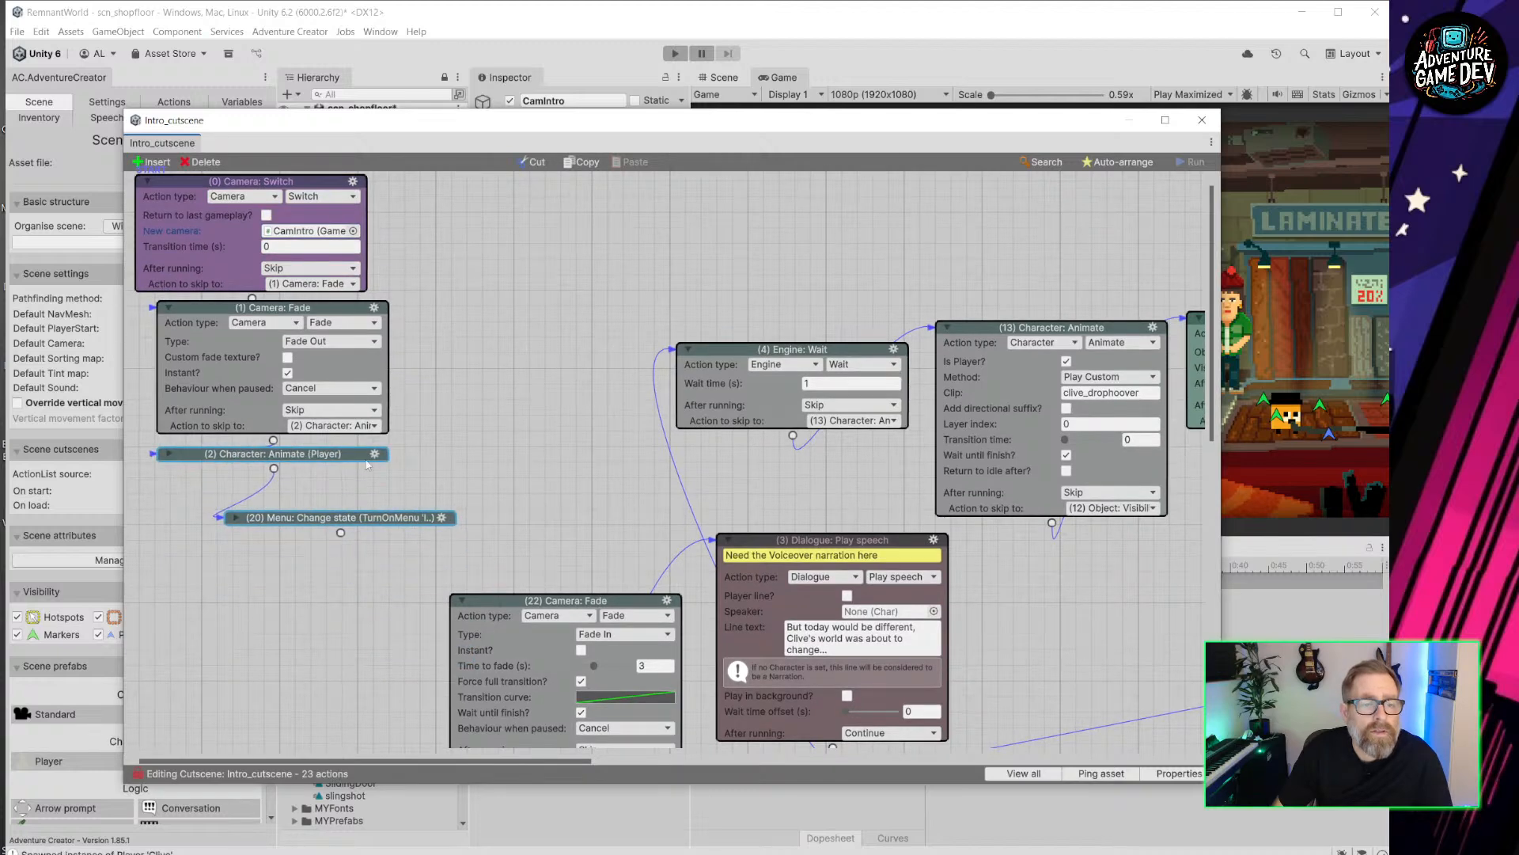
pyautogui.click(375, 531)
pyautogui.moveTo(379, 522); pyautogui.dragTo(318, 482)
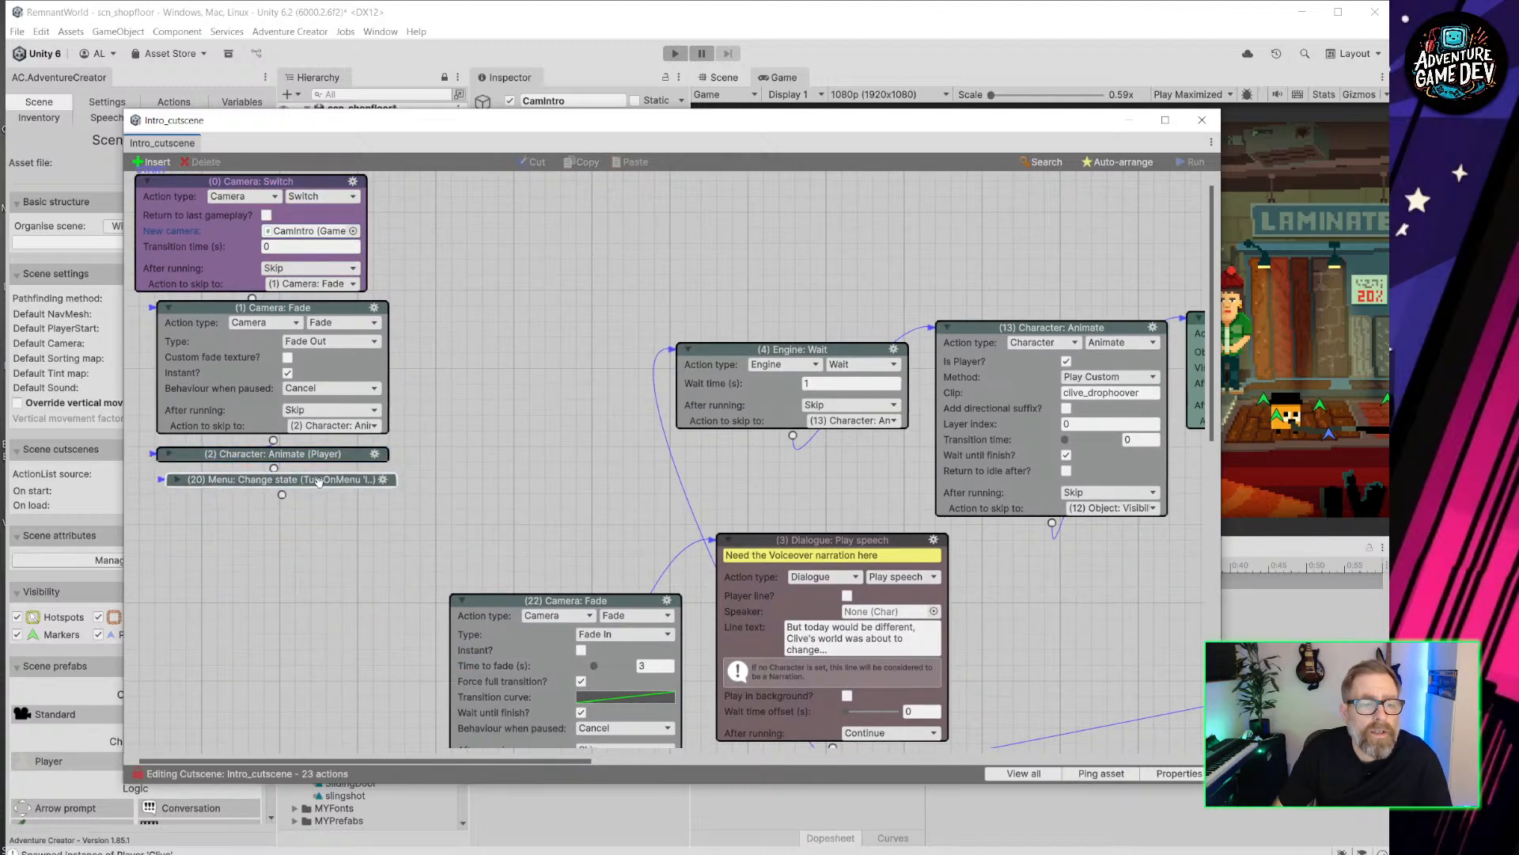
# Check the Menu: Change state action's settings and add a linked Engine: Wait action after it.
pyautogui.click(177, 480)
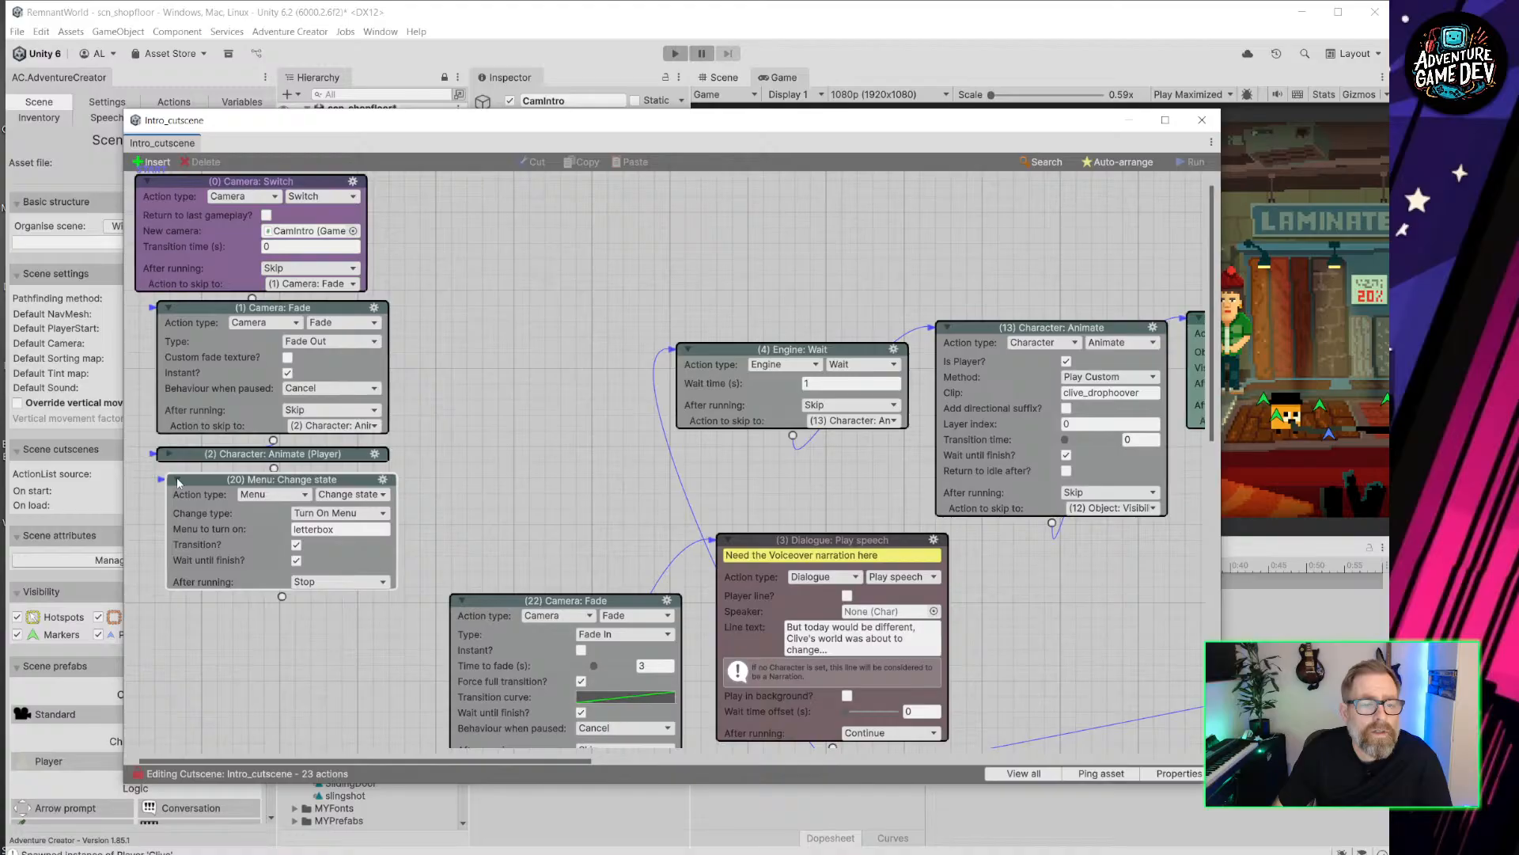
pyautogui.click(177, 479)
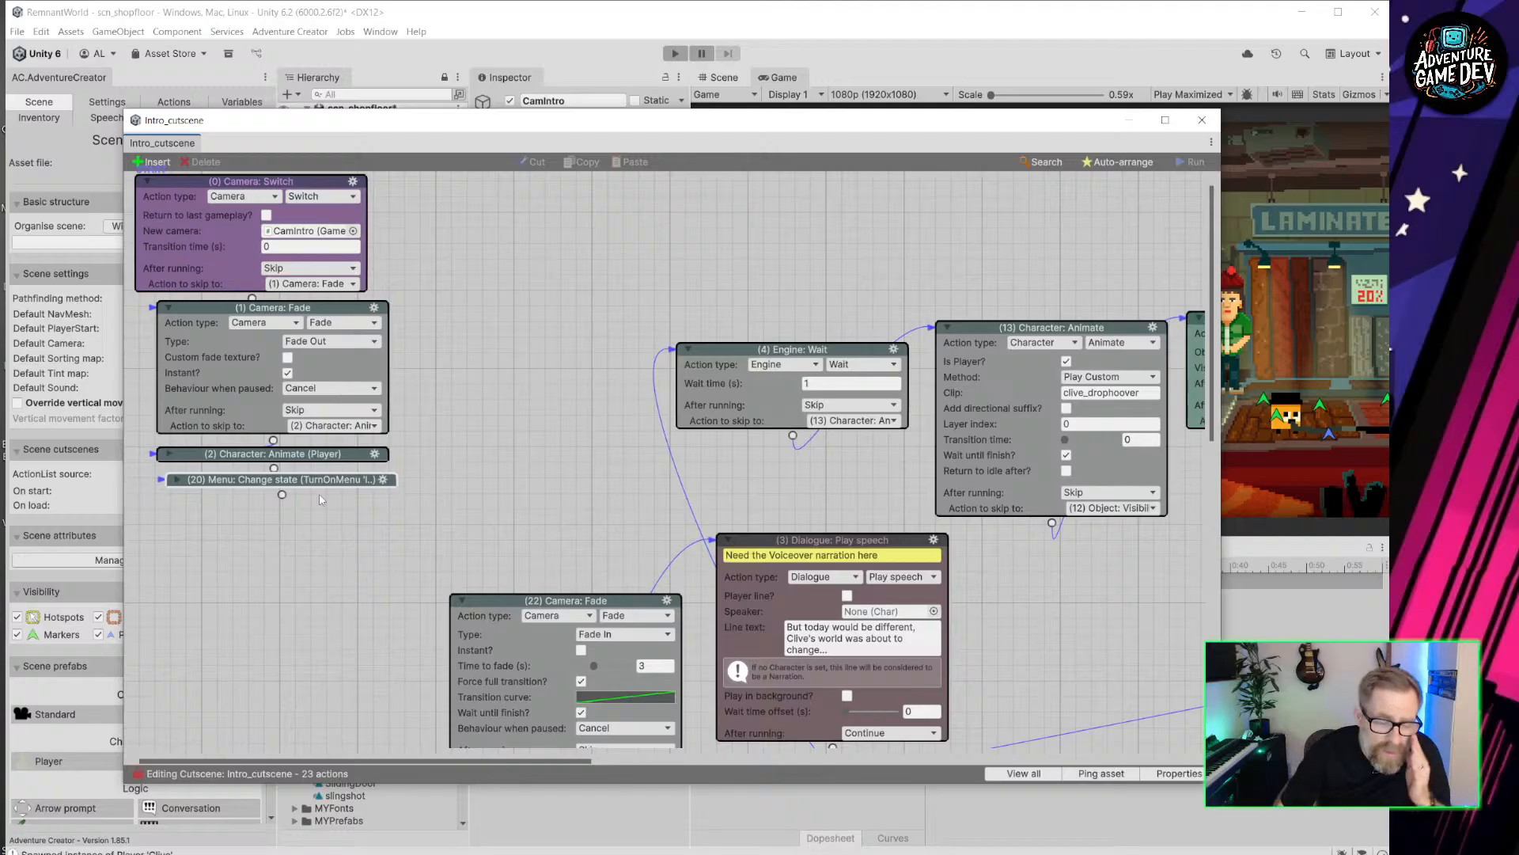
pyautogui.moveTo(281, 495); pyautogui.dragTo(307, 554)
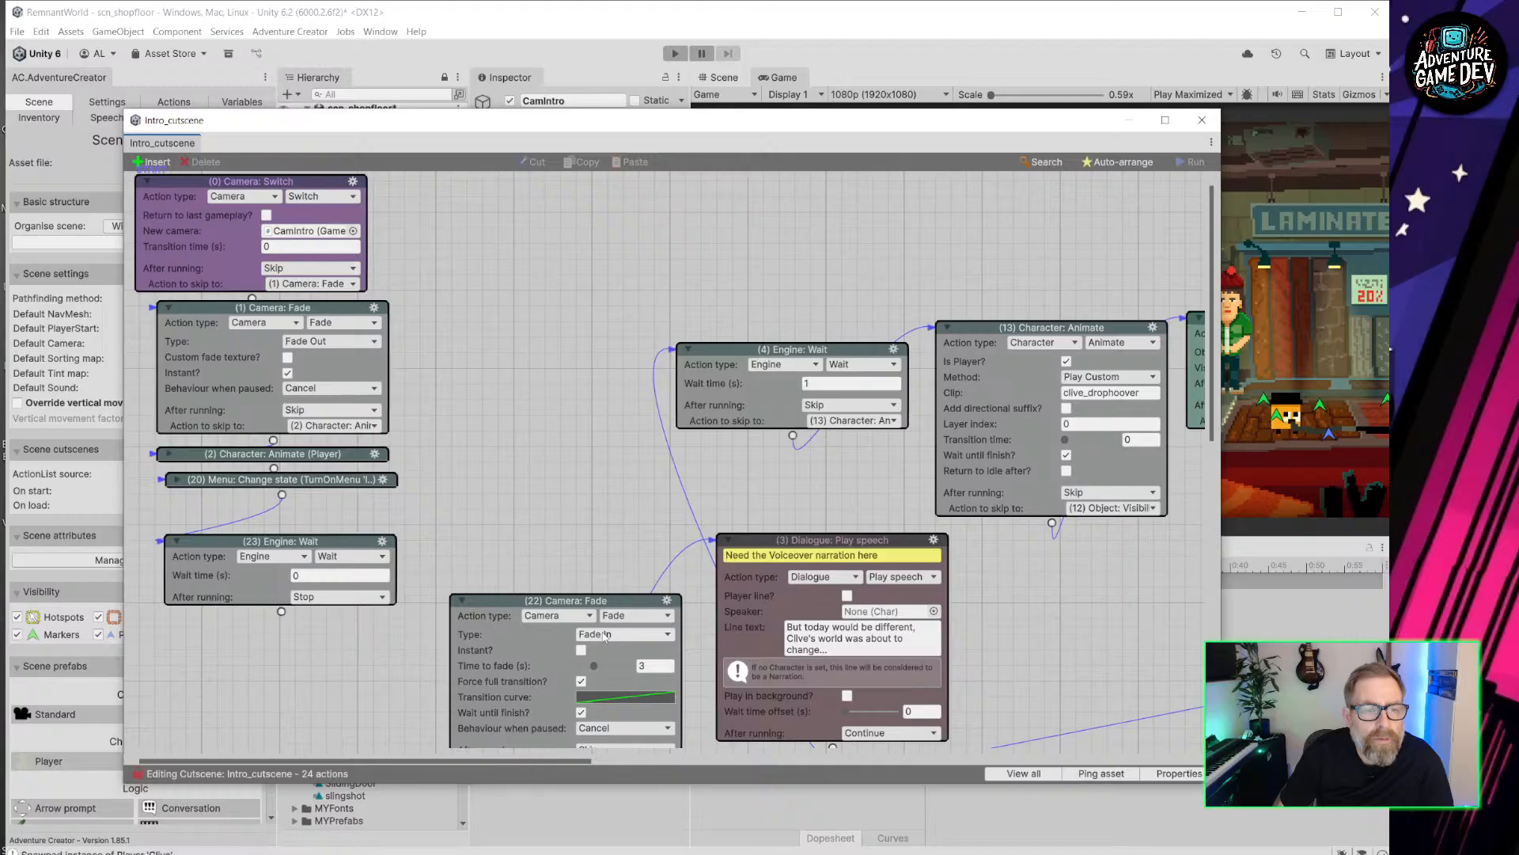
# Place the Camera: Fade (Fade In) node beneath Menu: Change state in place of Engine: Wait, and link Menu: Change state to it.
pyautogui.scroll(-5, 584, 413)
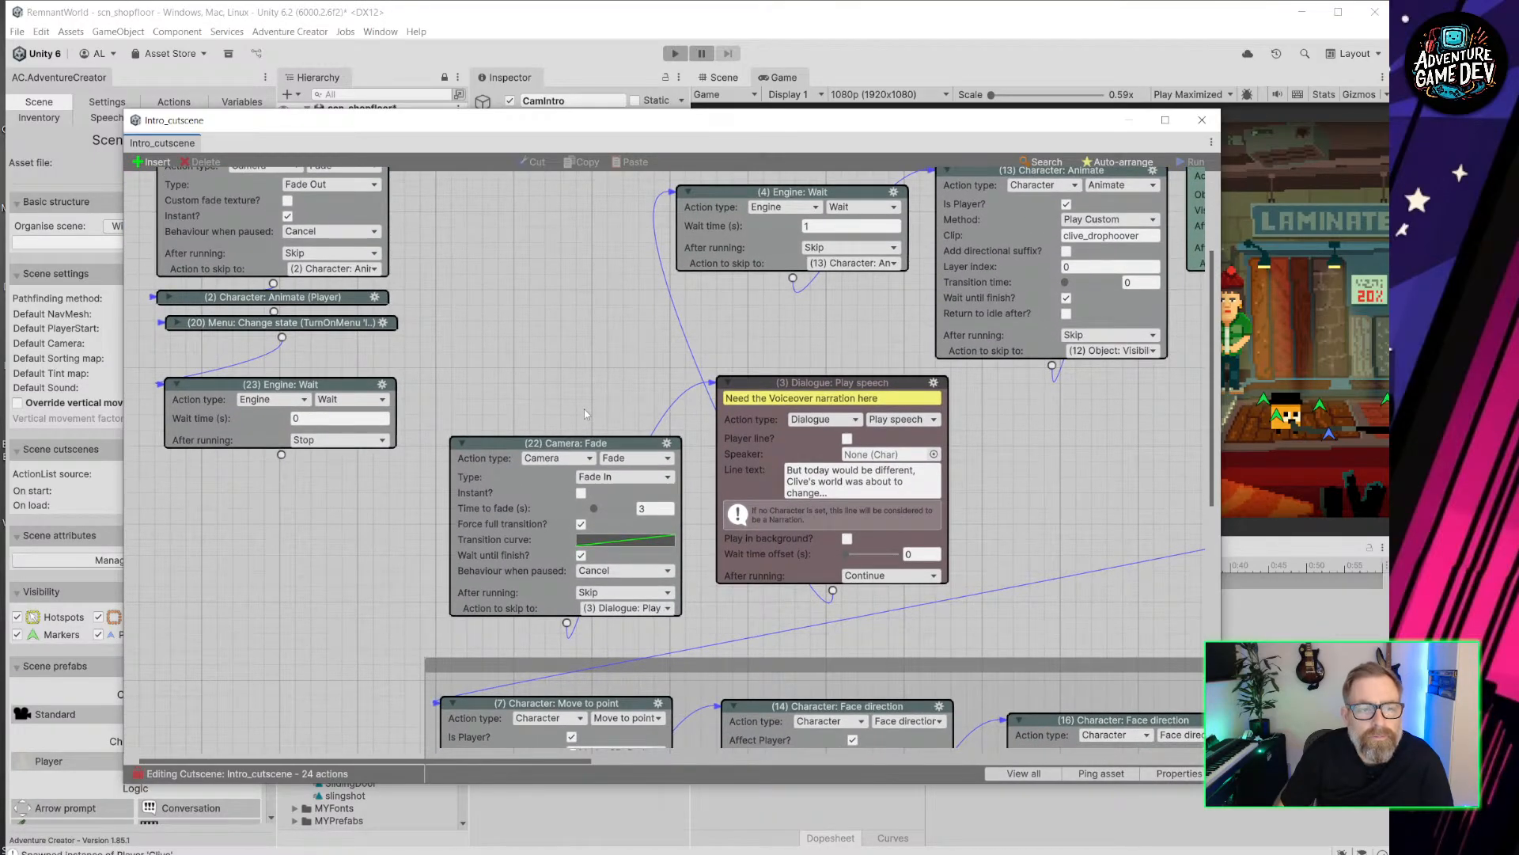
pyautogui.scroll(-3, 479, 292)
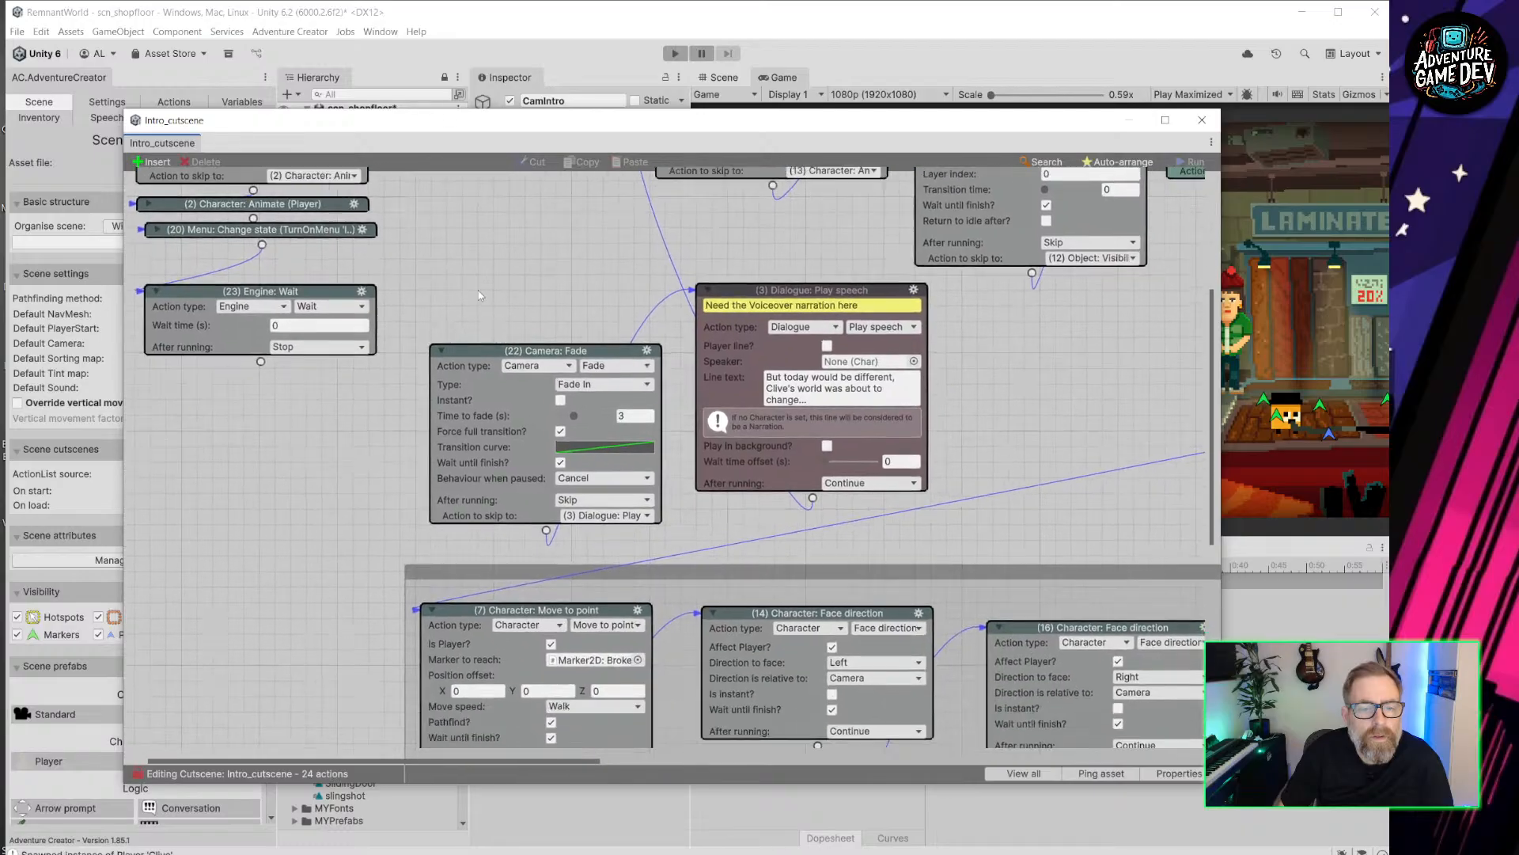
pyautogui.scroll(3, 479, 292)
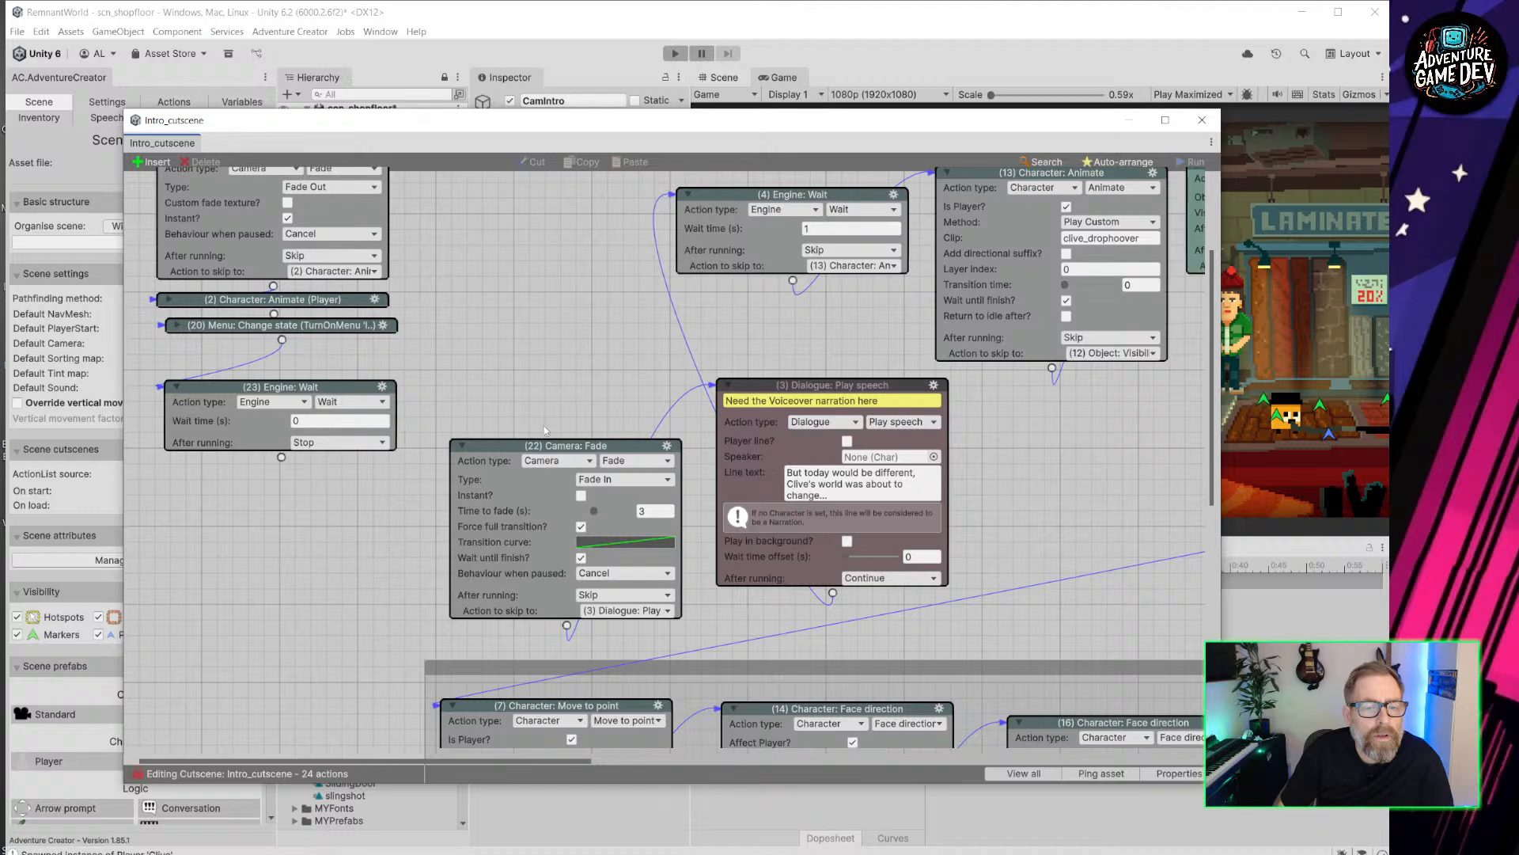
pyautogui.moveTo(549, 447); pyautogui.dragTo(302, 485)
pyautogui.click(283, 341)
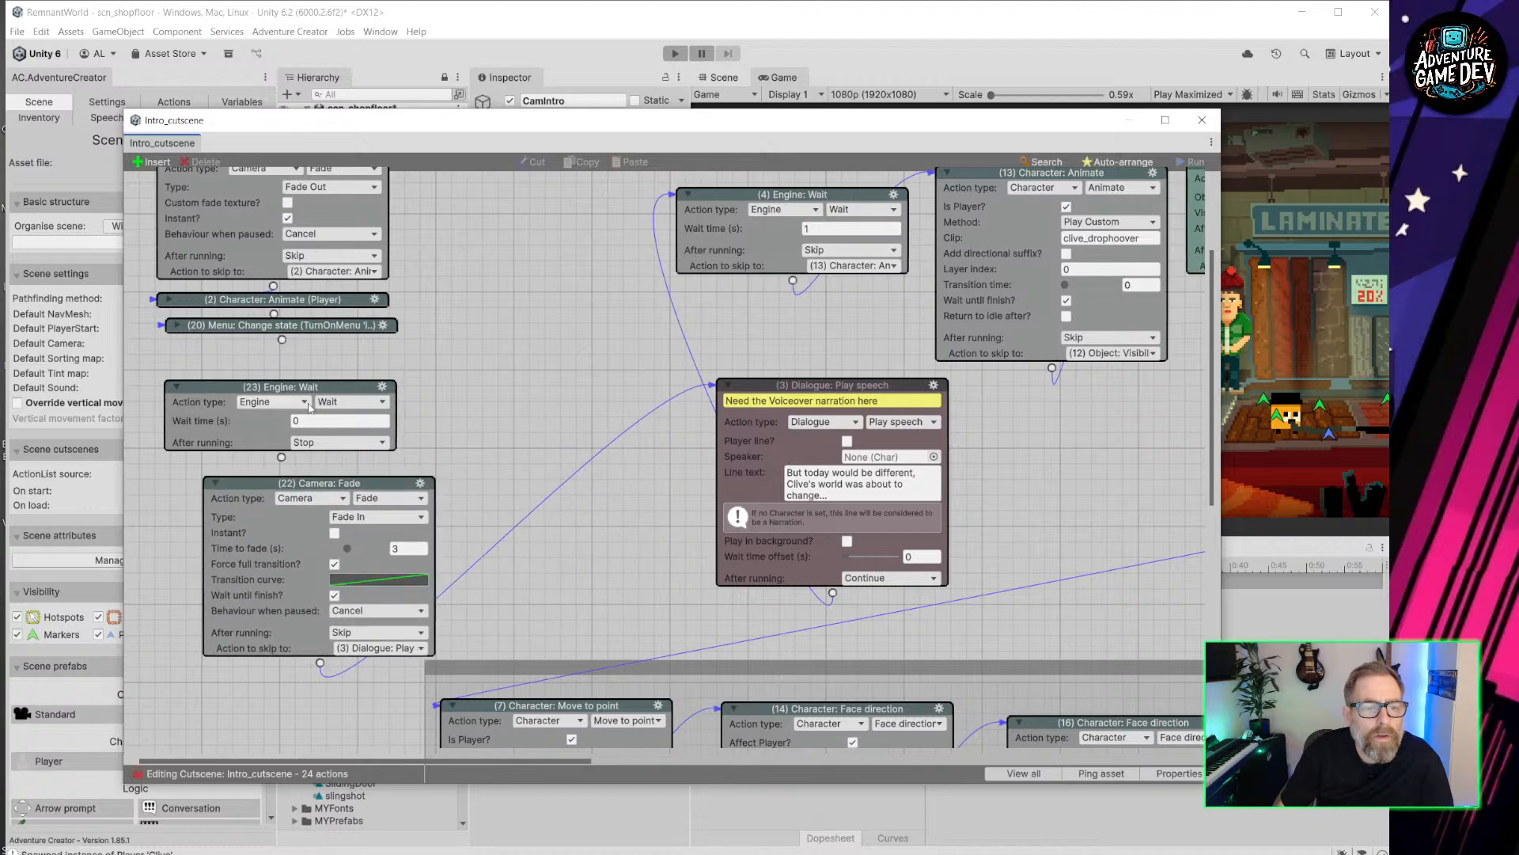
pyautogui.moveTo(307, 383); pyautogui.dragTo(599, 526)
pyautogui.moveTo(297, 481); pyautogui.dragTo(273, 404)
pyautogui.moveTo(283, 340)
pyautogui.mouseDown()
pyautogui.moveTo(273, 403)
pyautogui.moveTo(265, 355)
pyautogui.mouseUp()
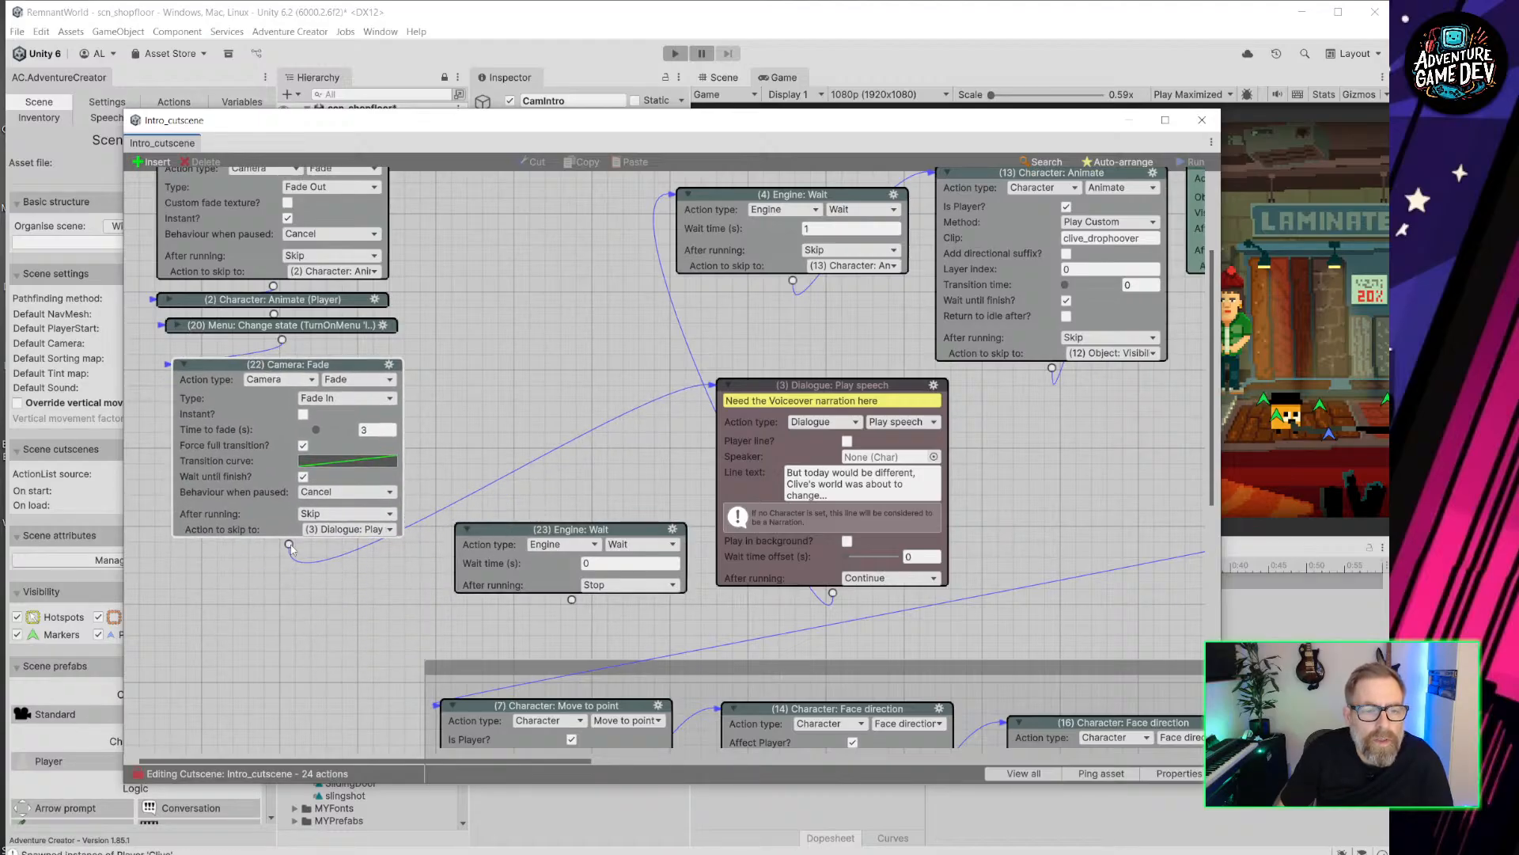
# Link the Camera: Fade (Fade In) output to the Engine: Wait node and turn that node into a Camera: Switch to Cam1.
pyautogui.moveTo(289, 545); pyautogui.dragTo(596, 532)
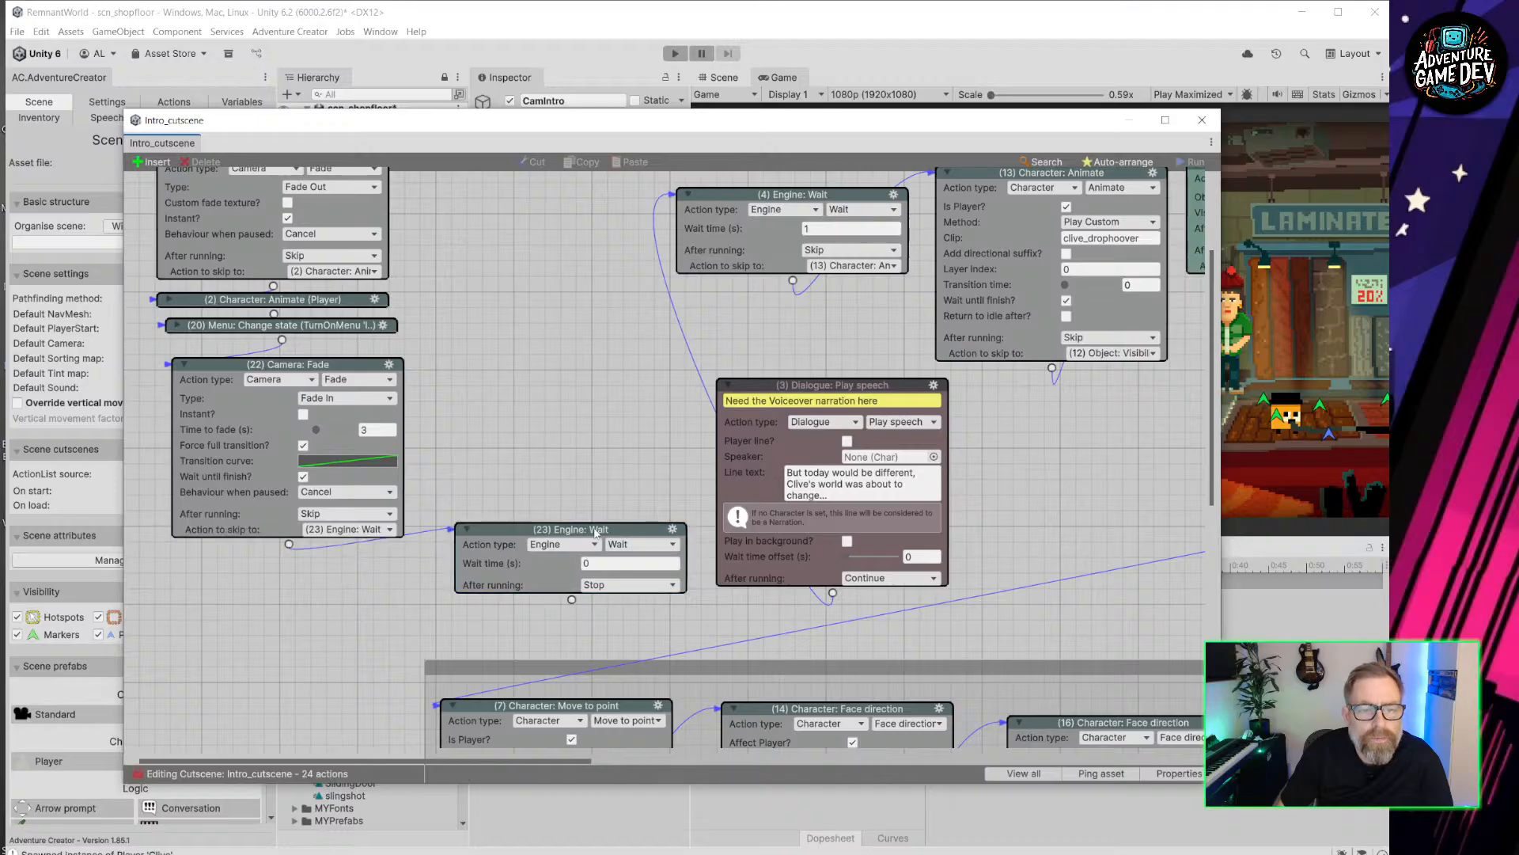
pyautogui.click(586, 546)
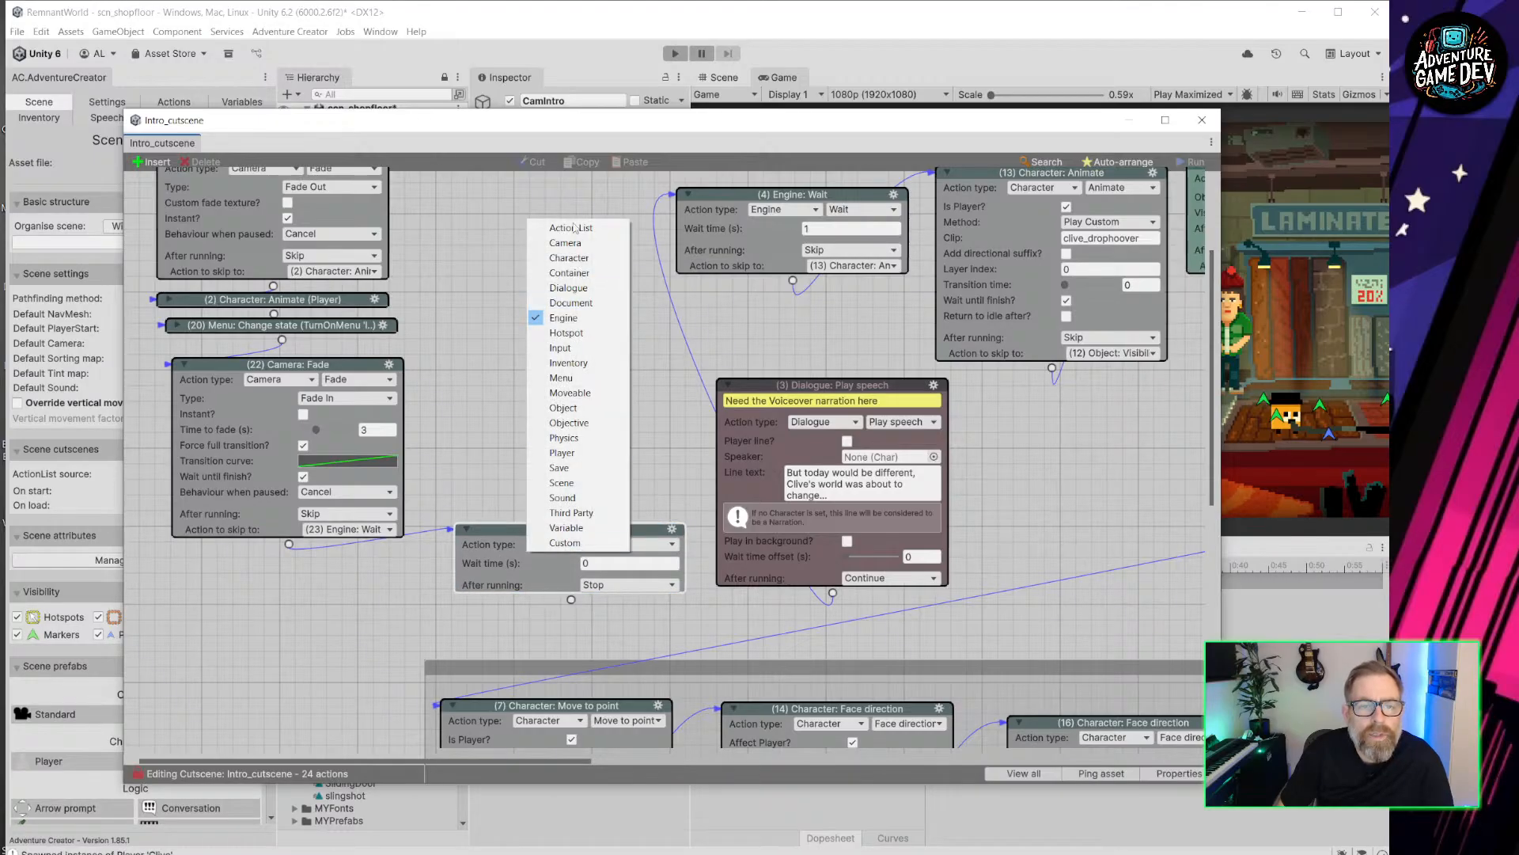
pyautogui.click(567, 242)
pyautogui.click(632, 544)
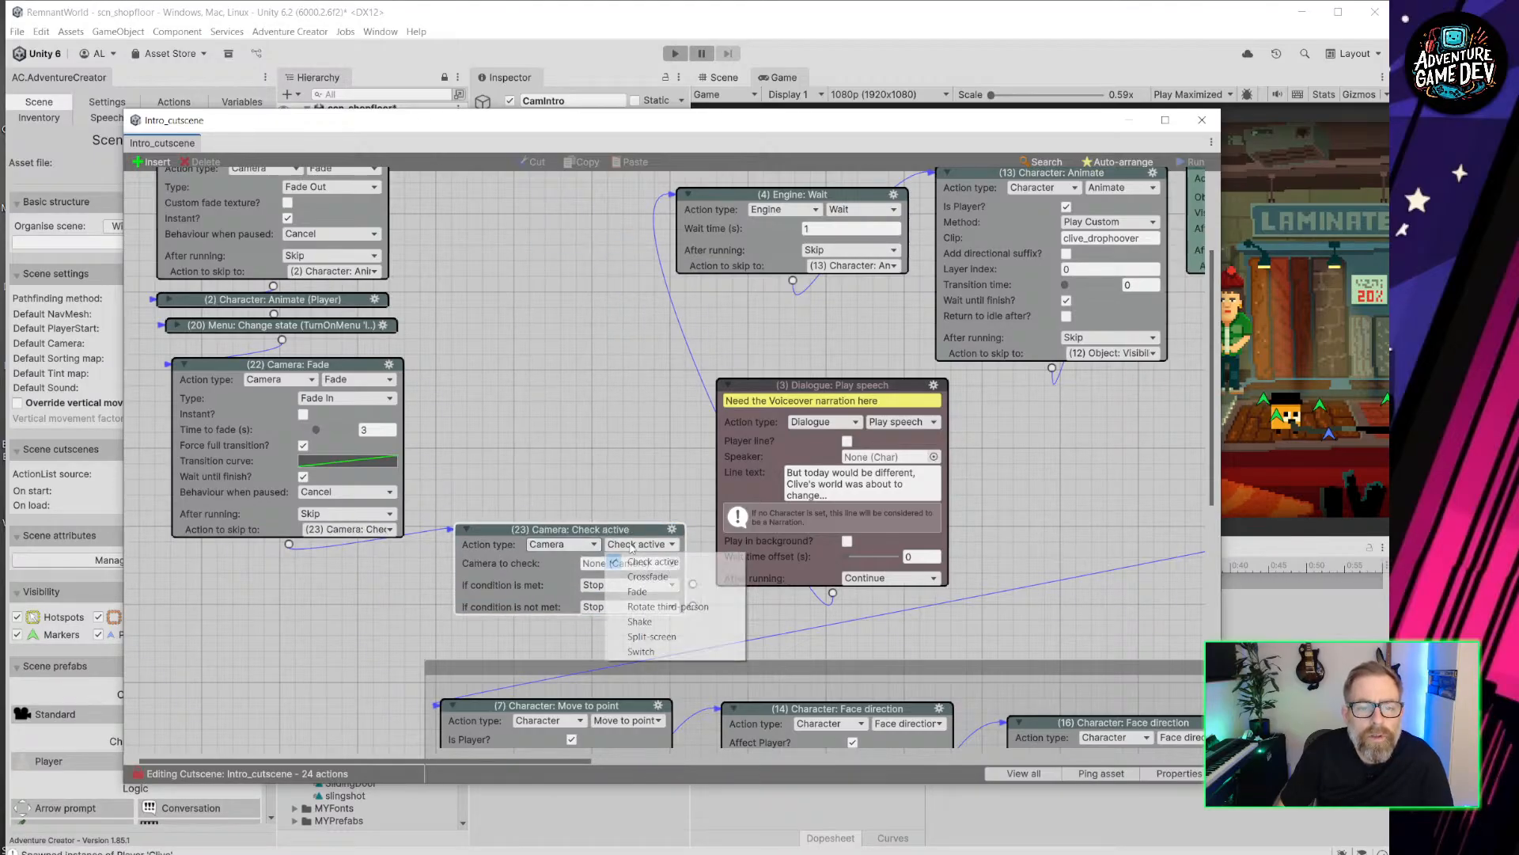
pyautogui.click(641, 651)
pyautogui.moveTo(627, 528); pyautogui.dragTo(607, 396)
pyautogui.click(643, 446)
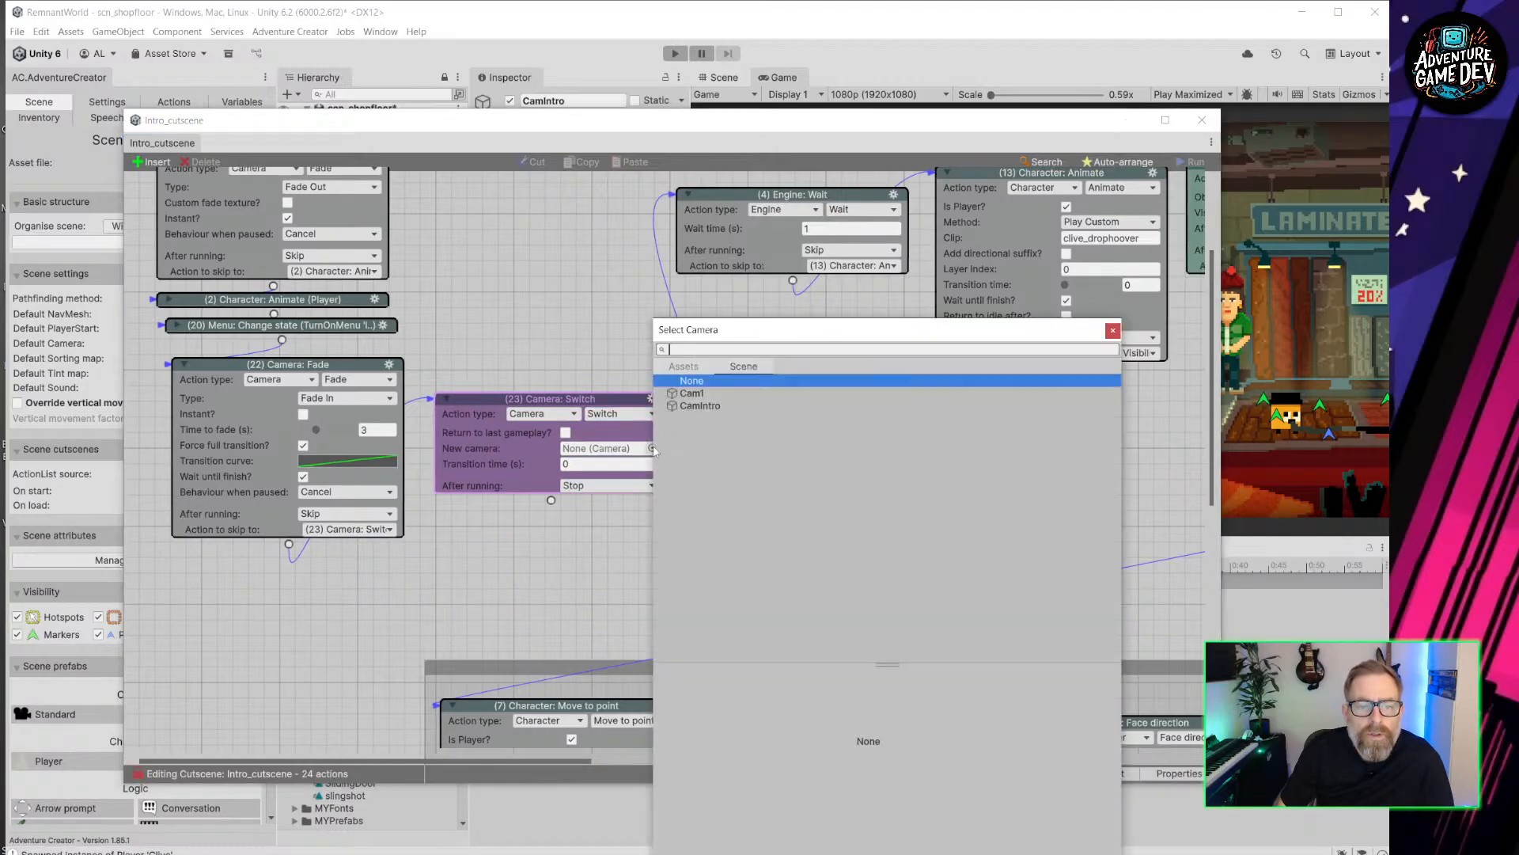
pyautogui.doubleClick(697, 394)
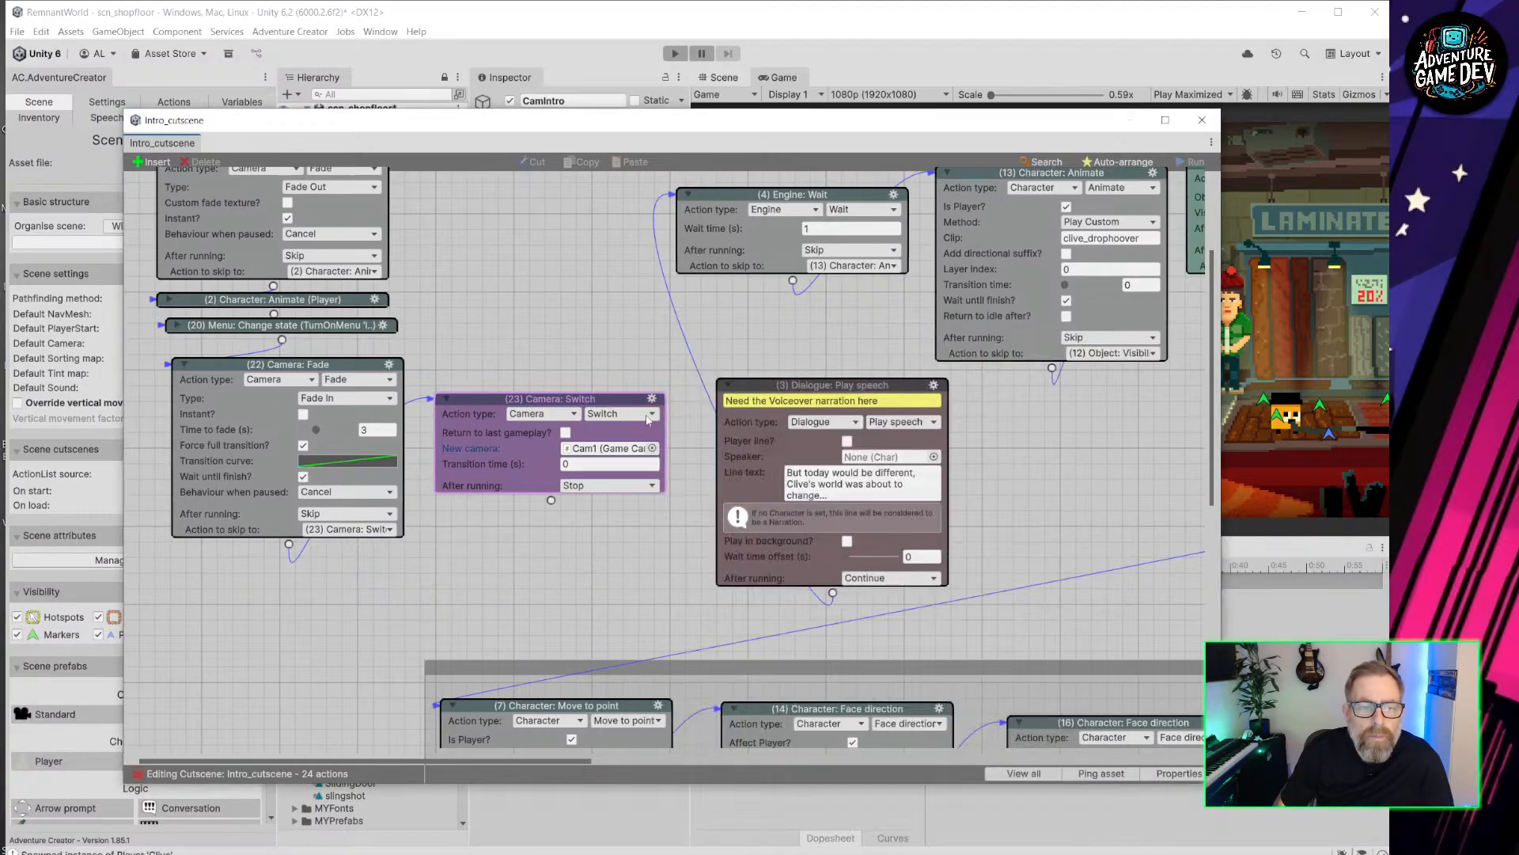
# Give the Cam1 Camera: Switch a 2-second transition with the Smooth move method, and link it to Dialogue: Play speech.
pyautogui.click(582, 463)
pyautogui.write('2')
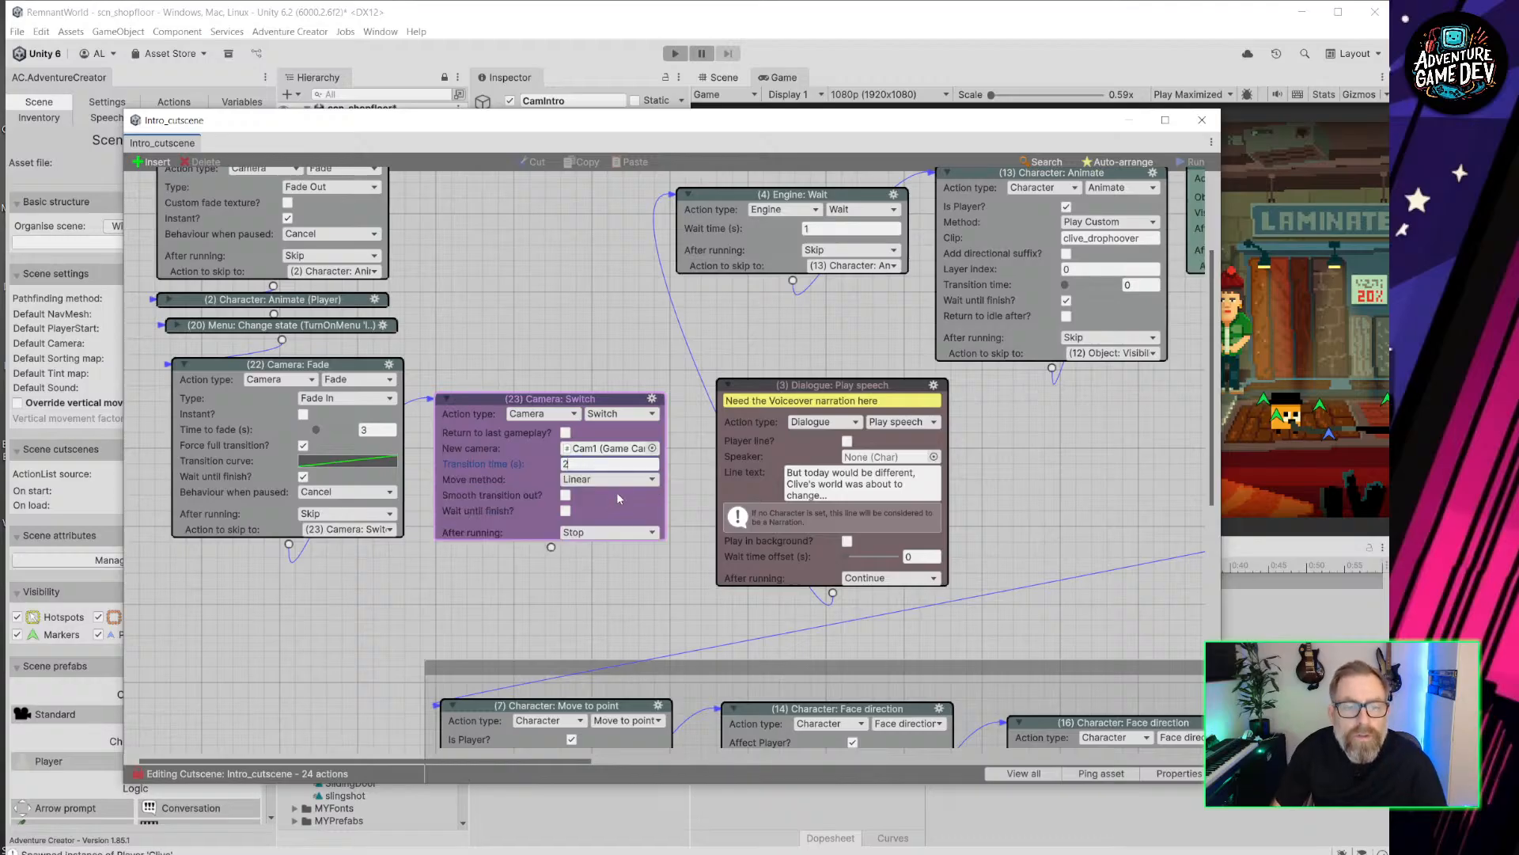
pyautogui.click(608, 479)
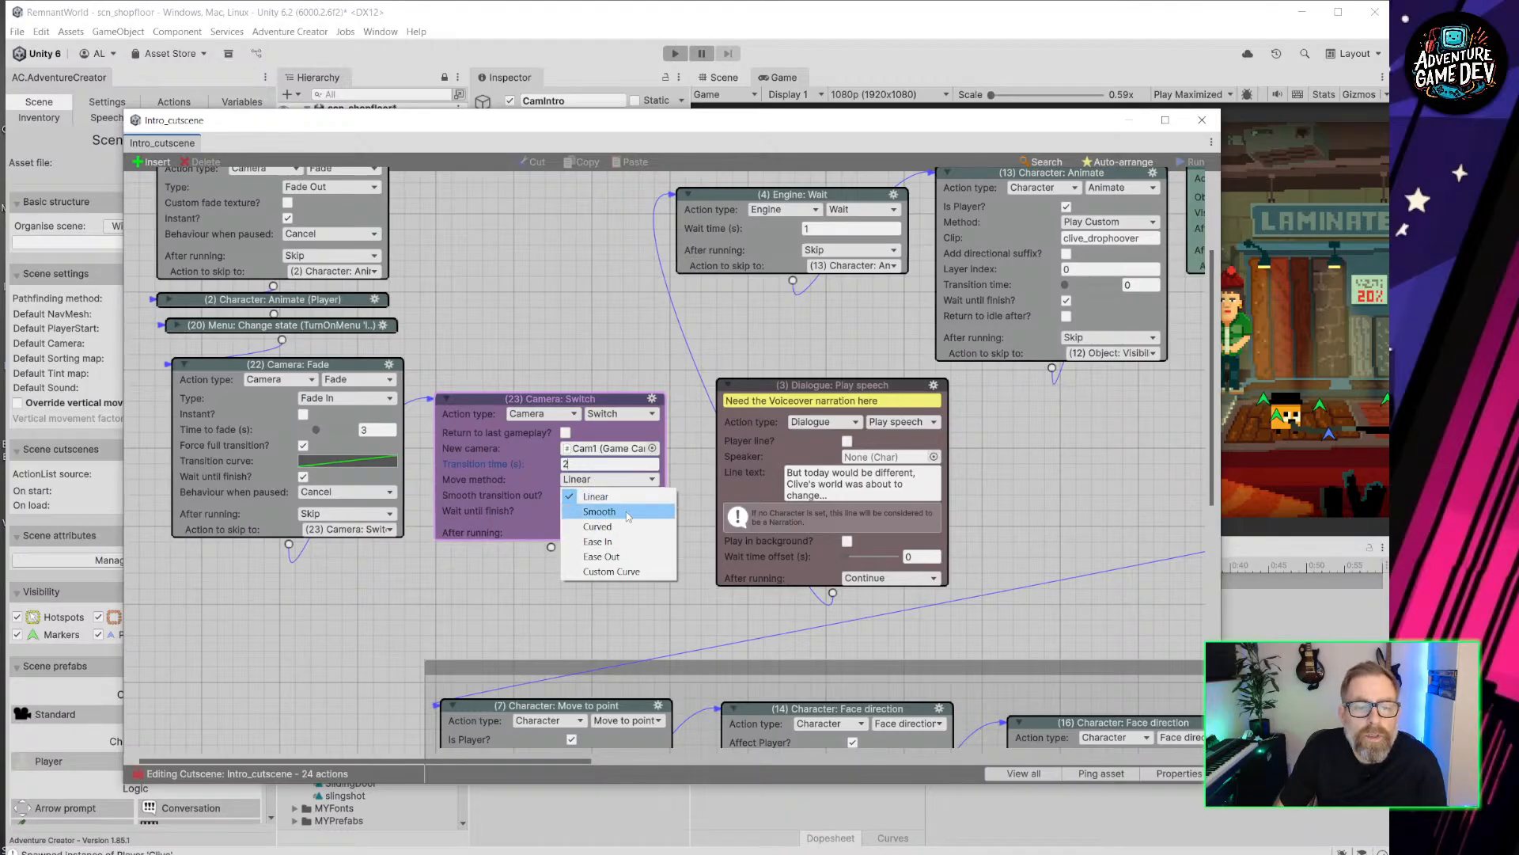
pyautogui.click(589, 507)
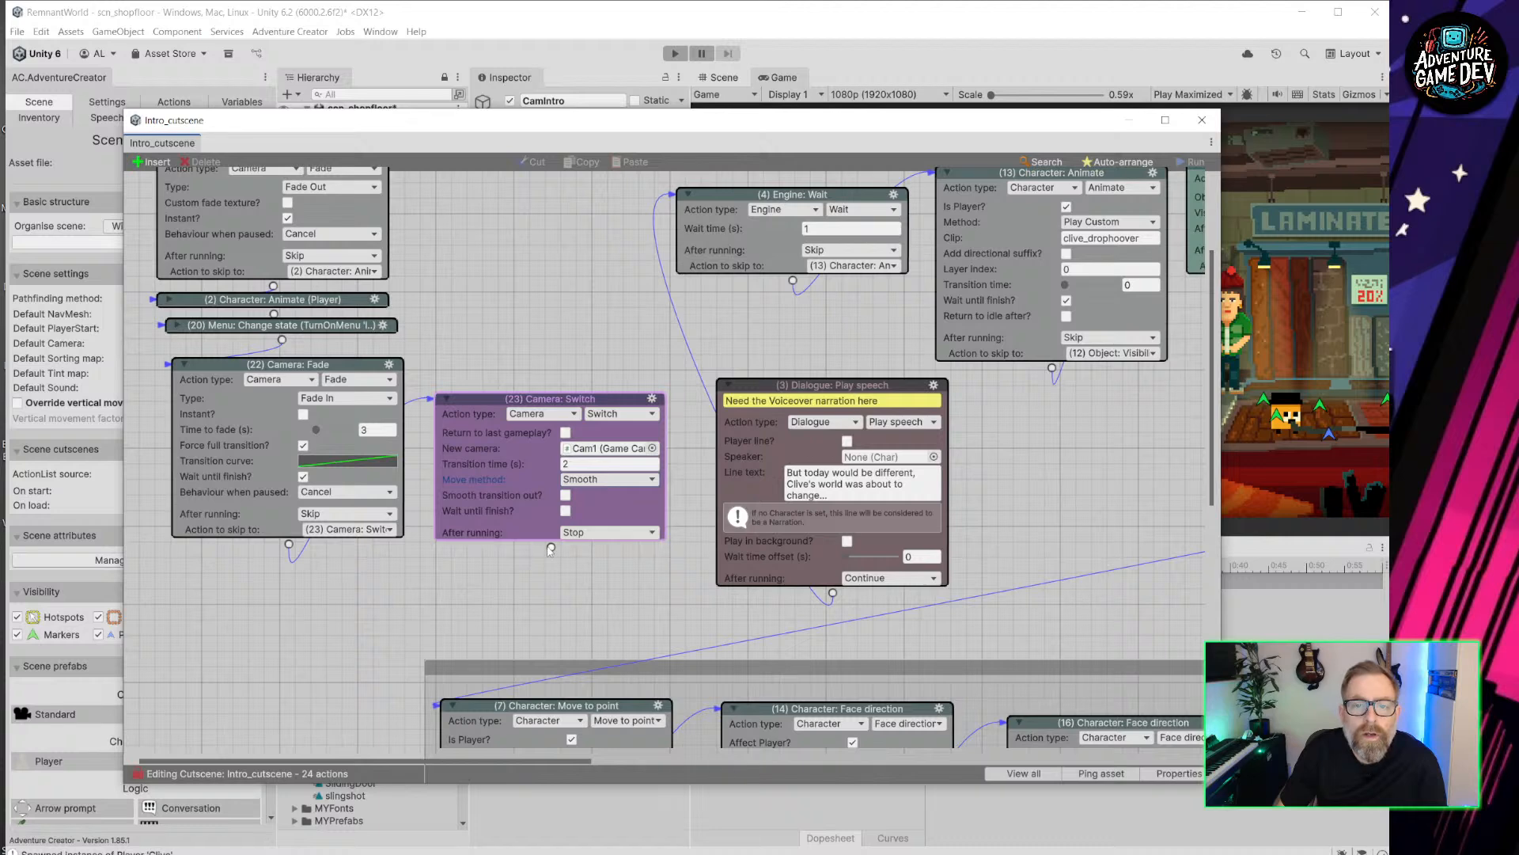
pyautogui.moveTo(550, 549); pyautogui.dragTo(730, 491)
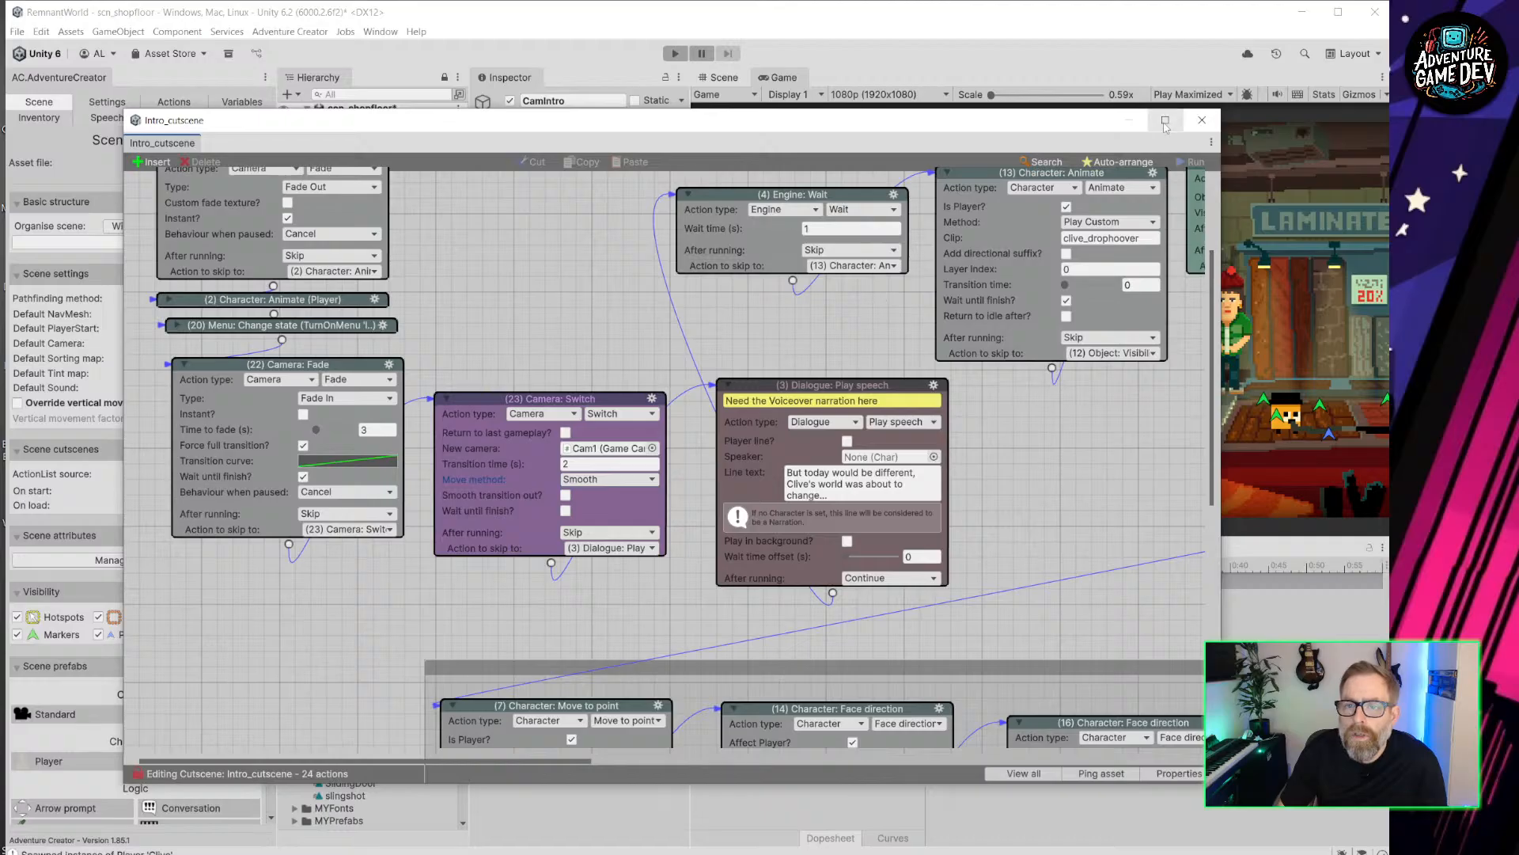
# Close the Intro_cutscene editor and play-test the shop floor scene.
pyautogui.click(1202, 119)
pyautogui.click(674, 53)
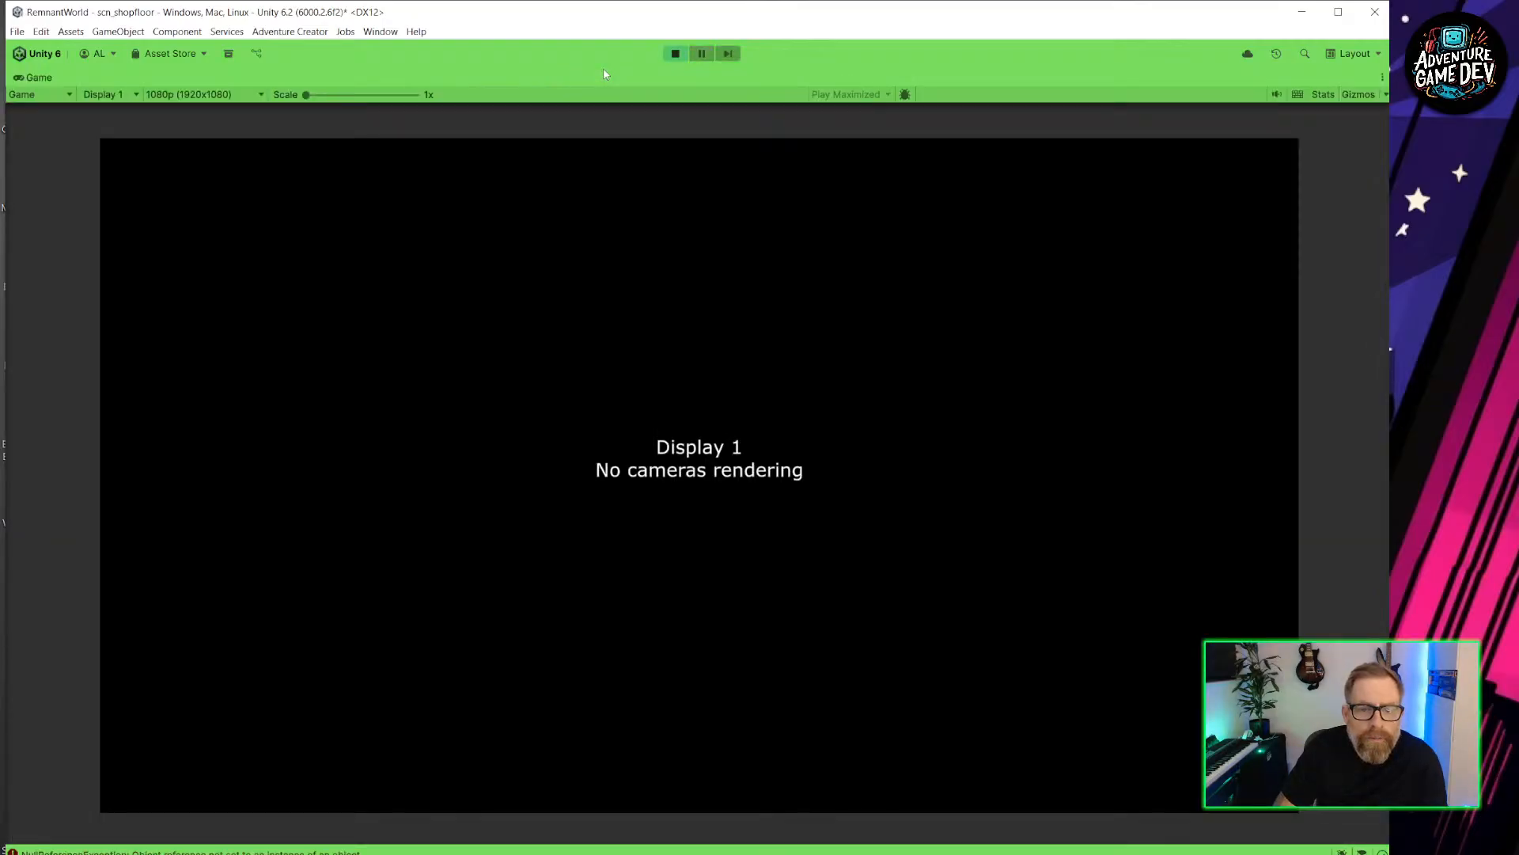
pyautogui.click(676, 54)
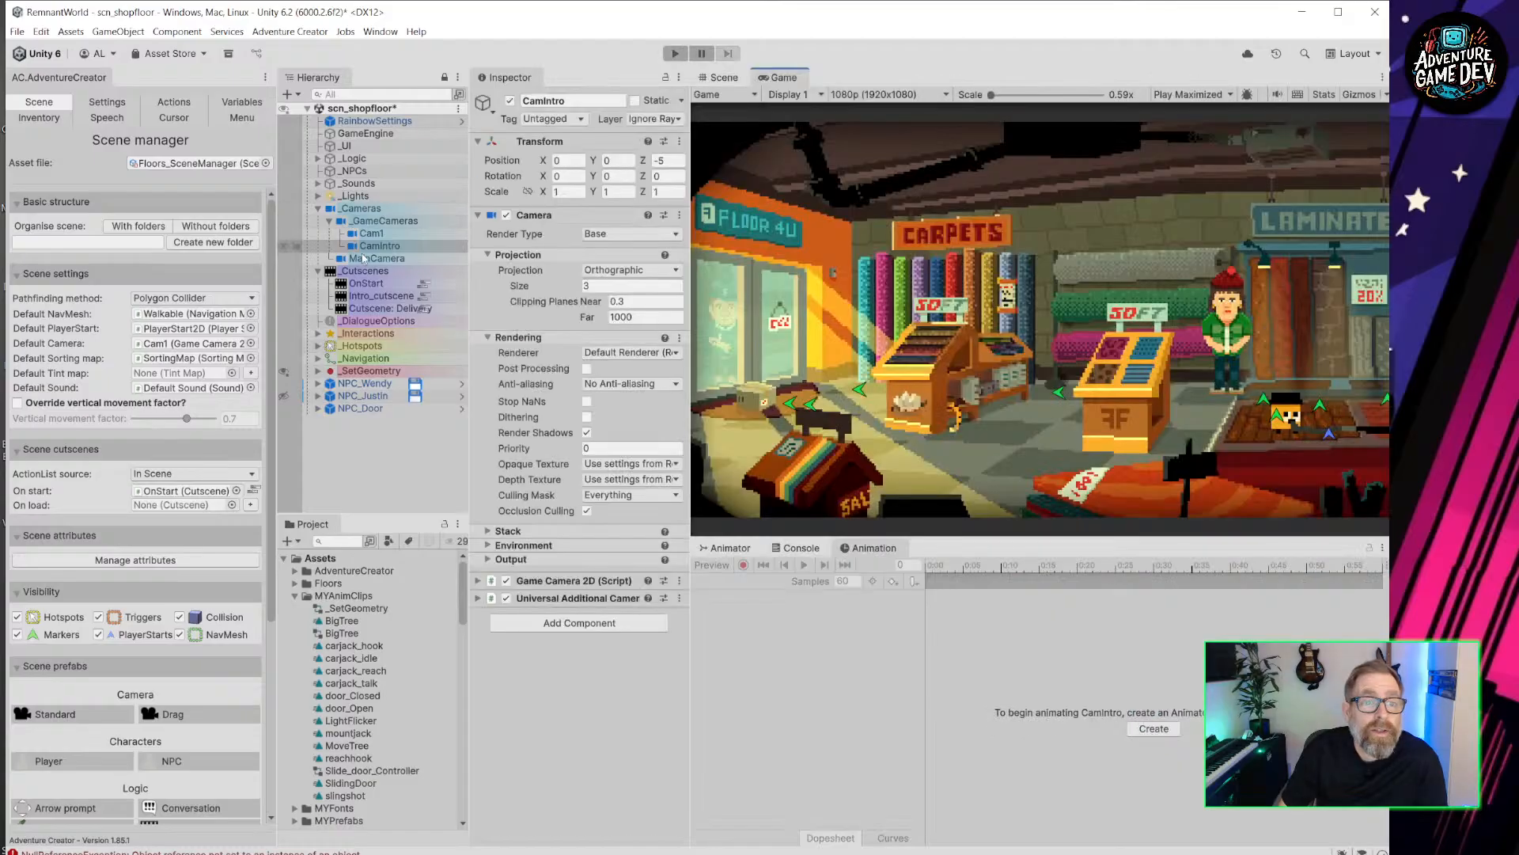
# Inspect the MainCamera, Cam1 and CamIntro settings and run the scene again to check the intro's camera.
pyautogui.click(377, 258)
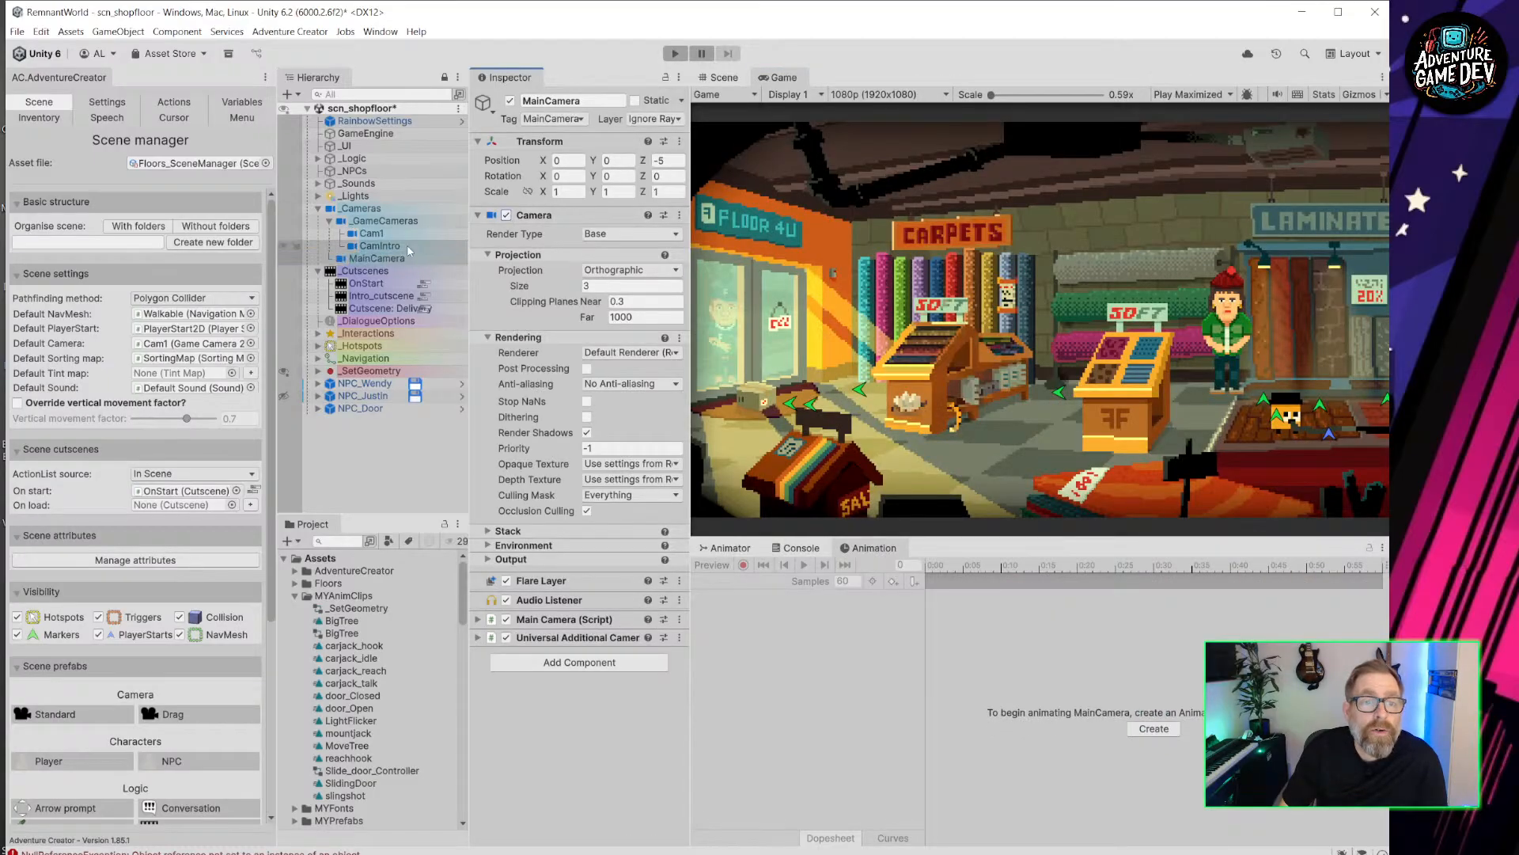
pyautogui.click(383, 233)
pyautogui.click(388, 246)
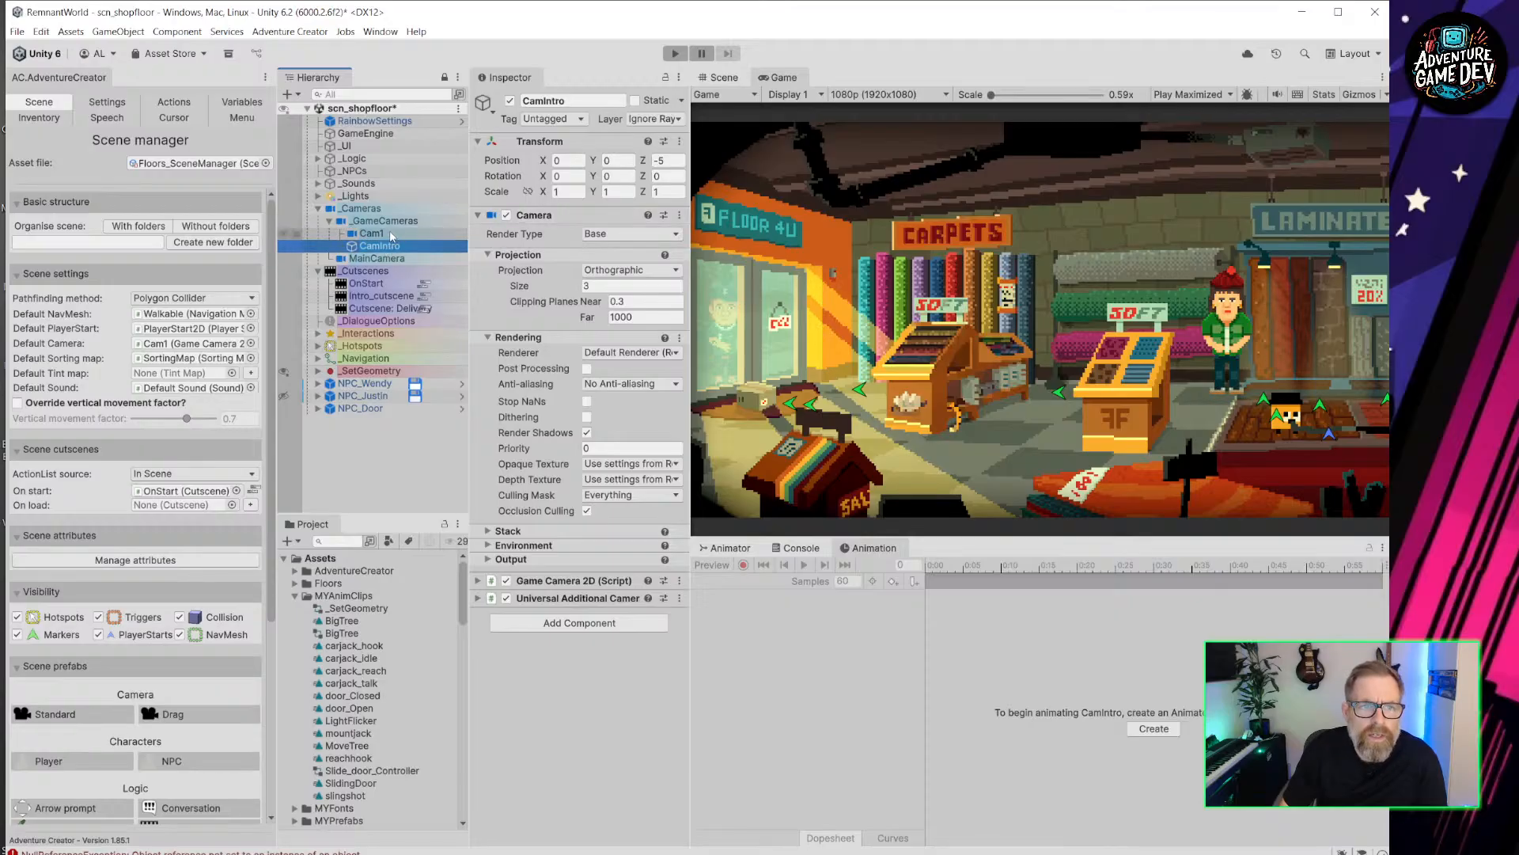
pyautogui.click(675, 53)
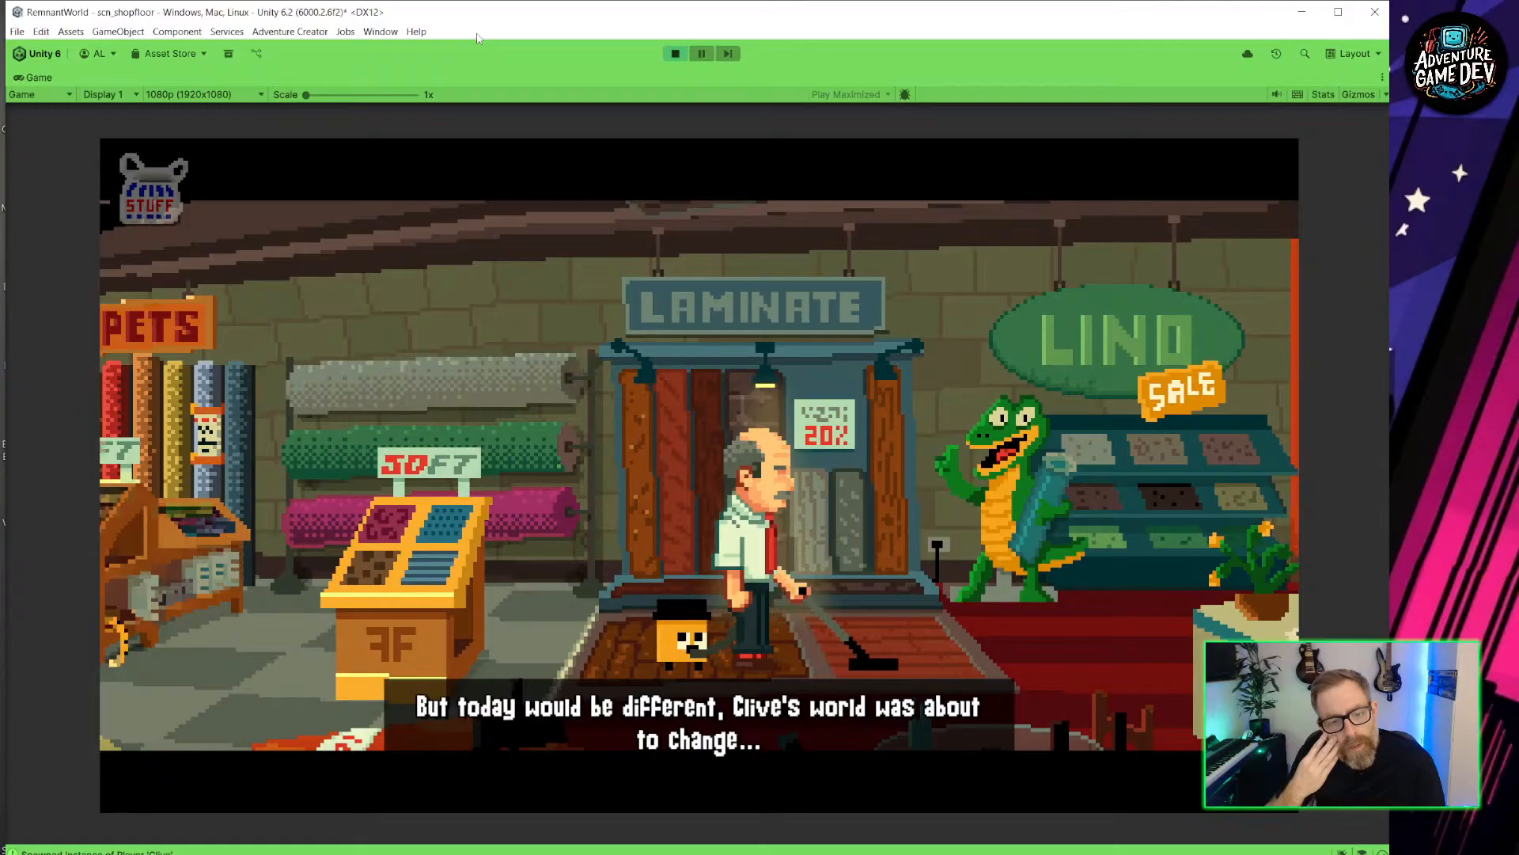
pyautogui.click(675, 53)
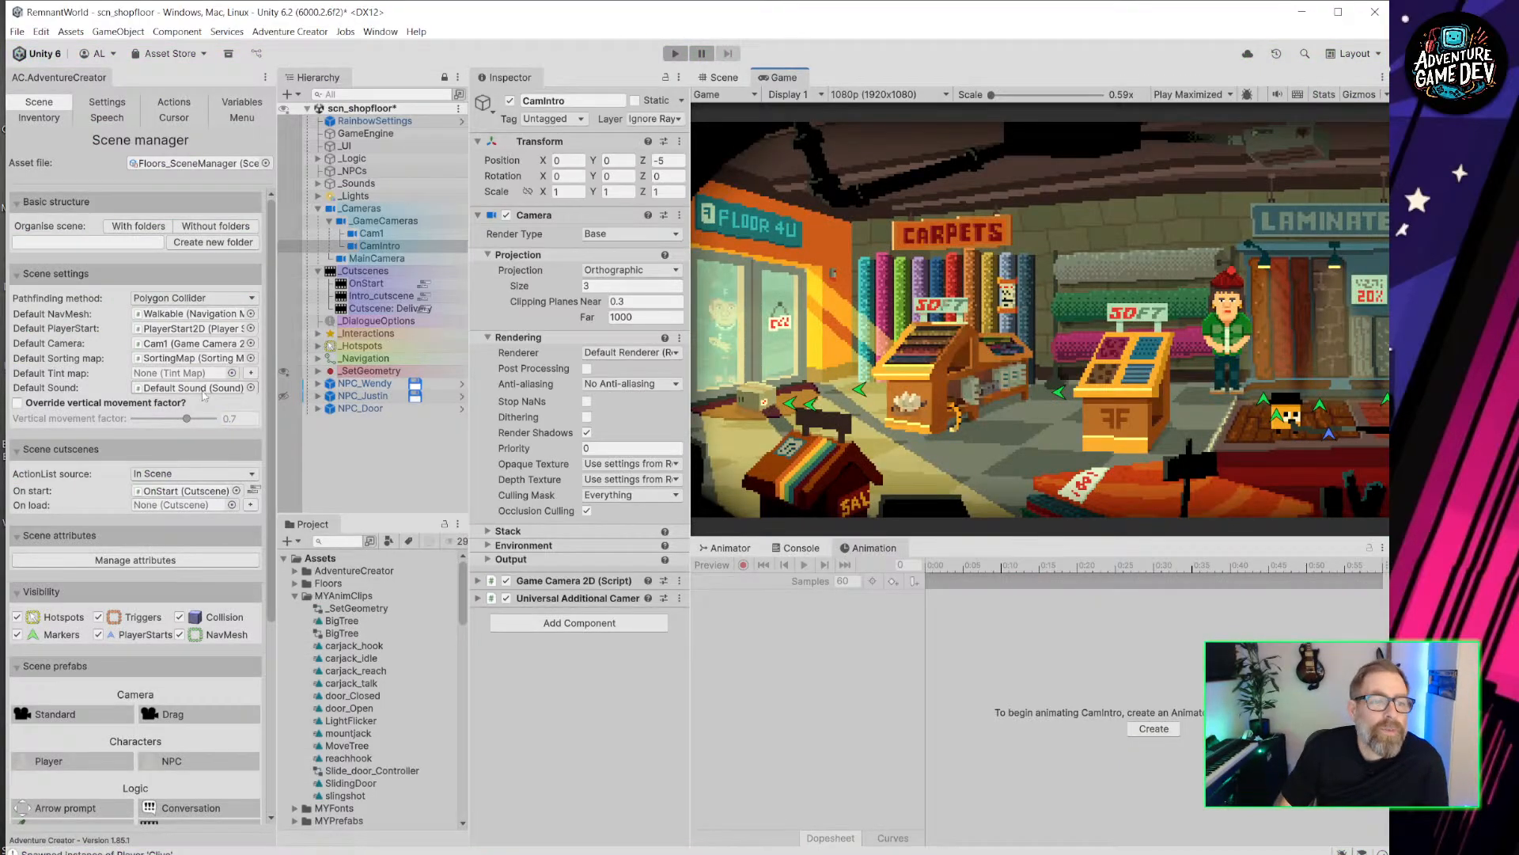
# Try CamIntro as the scene's default camera in a play-test, and restore Cam1 as the default camera.
pyautogui.click(158, 343)
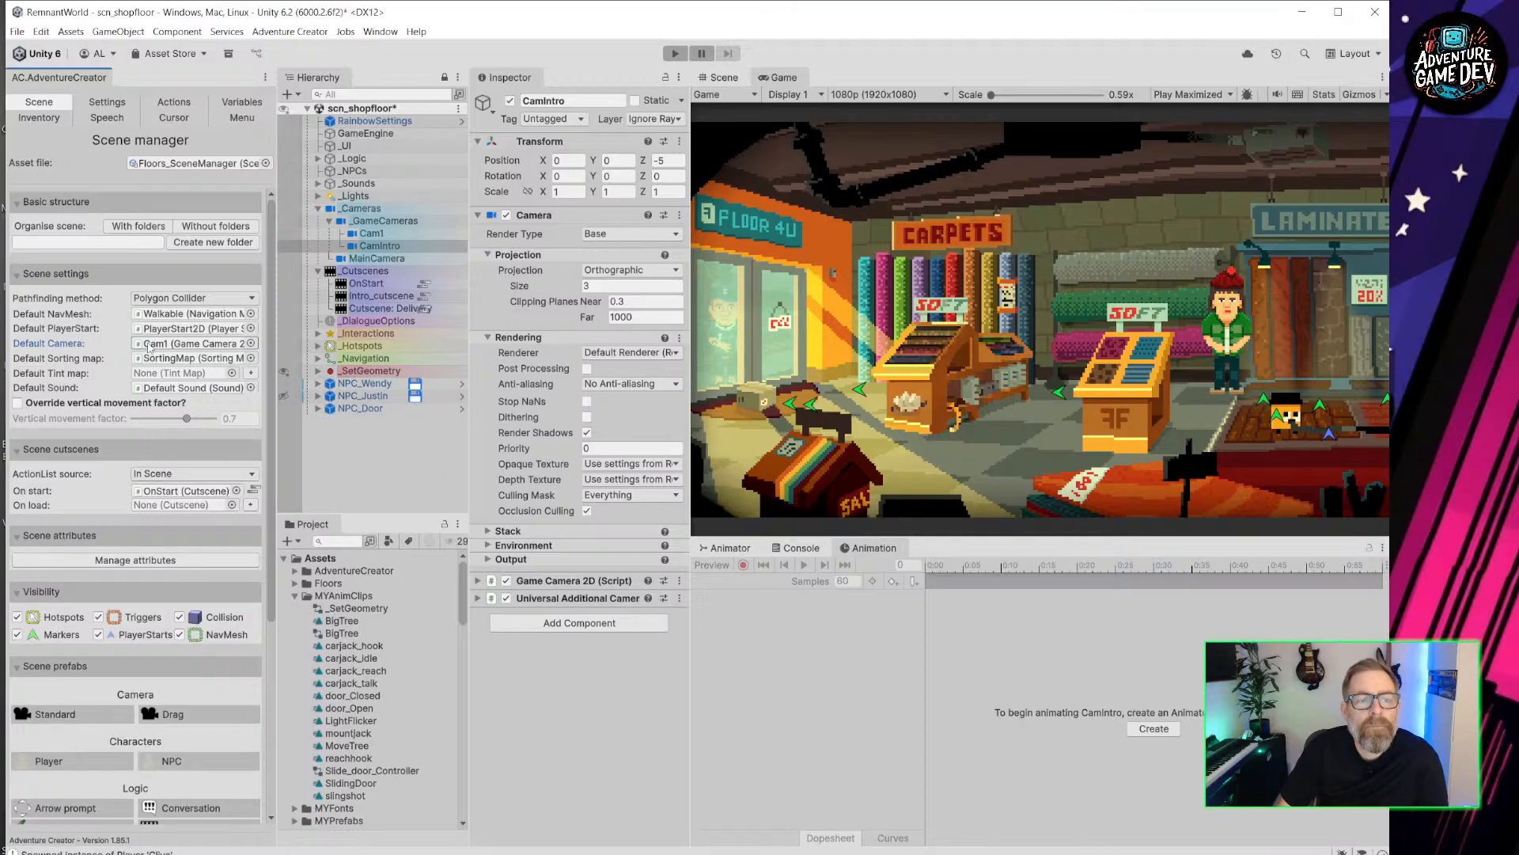
pyautogui.click(250, 342)
pyautogui.doubleClick(298, 405)
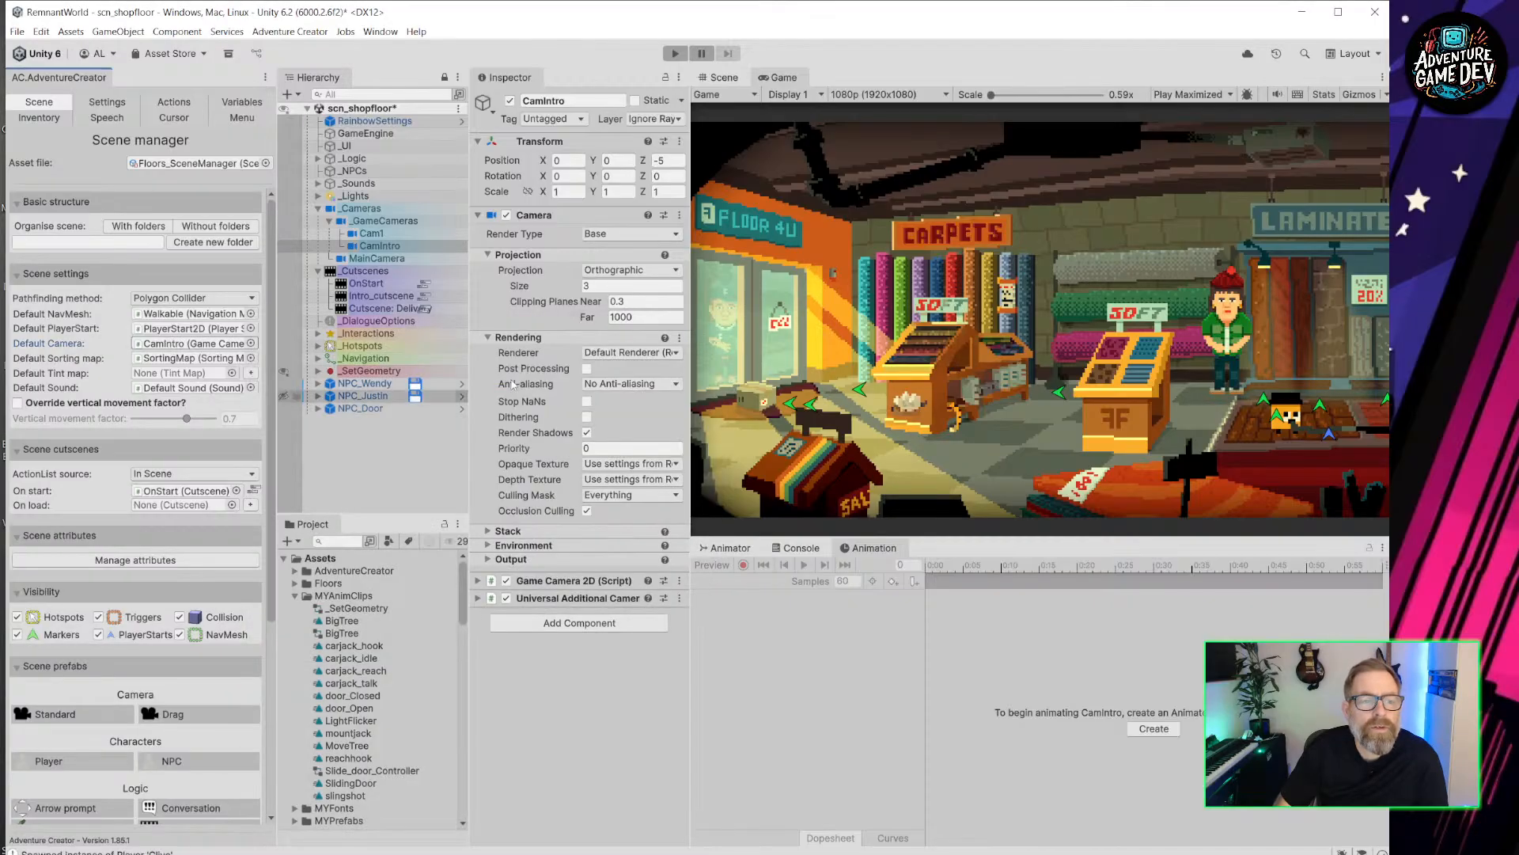
pyautogui.click(675, 53)
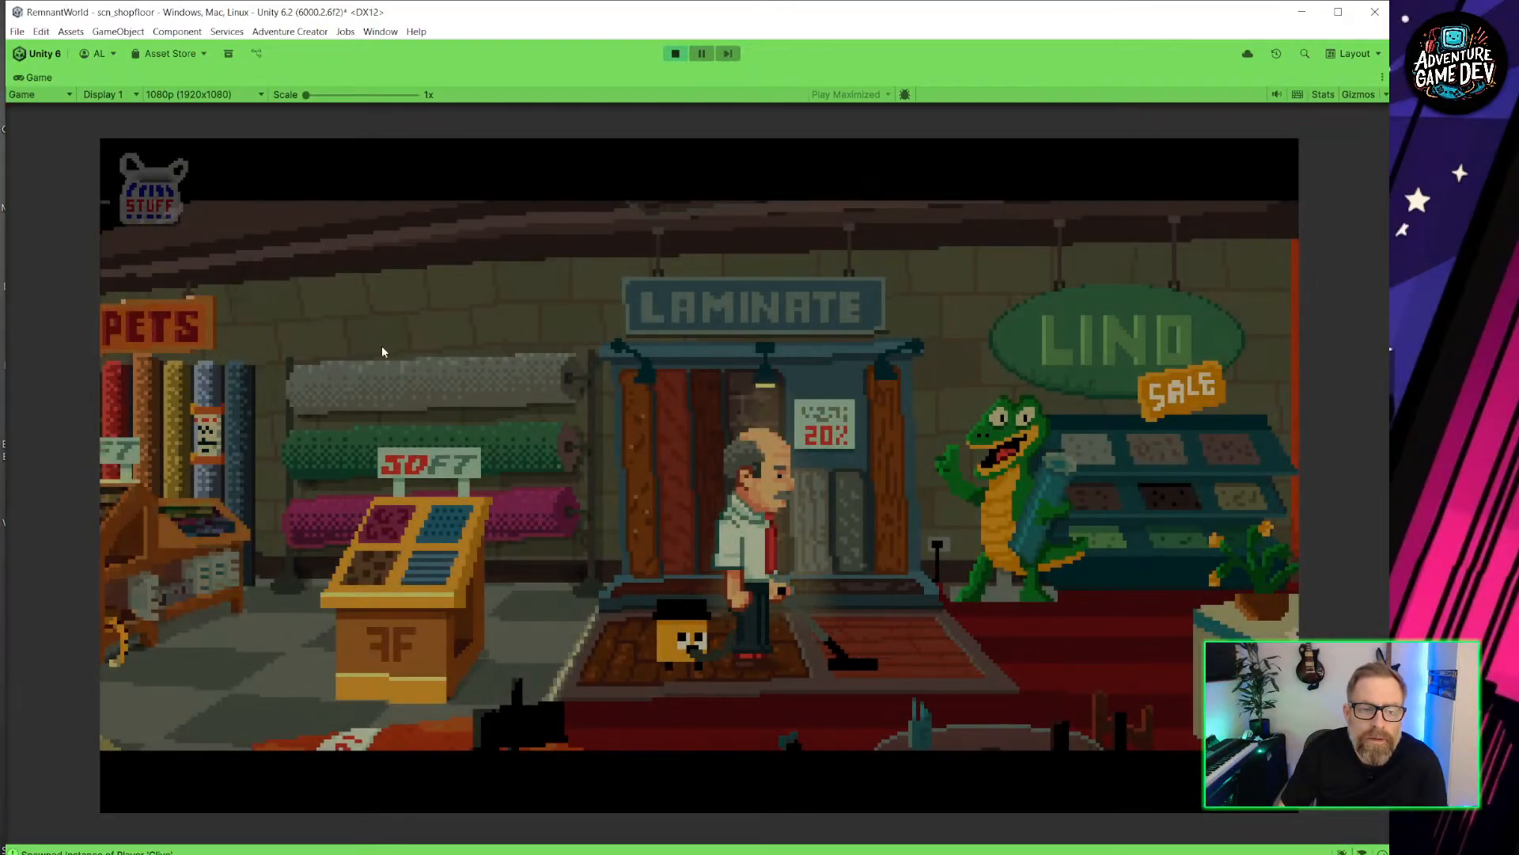
pyautogui.click(675, 53)
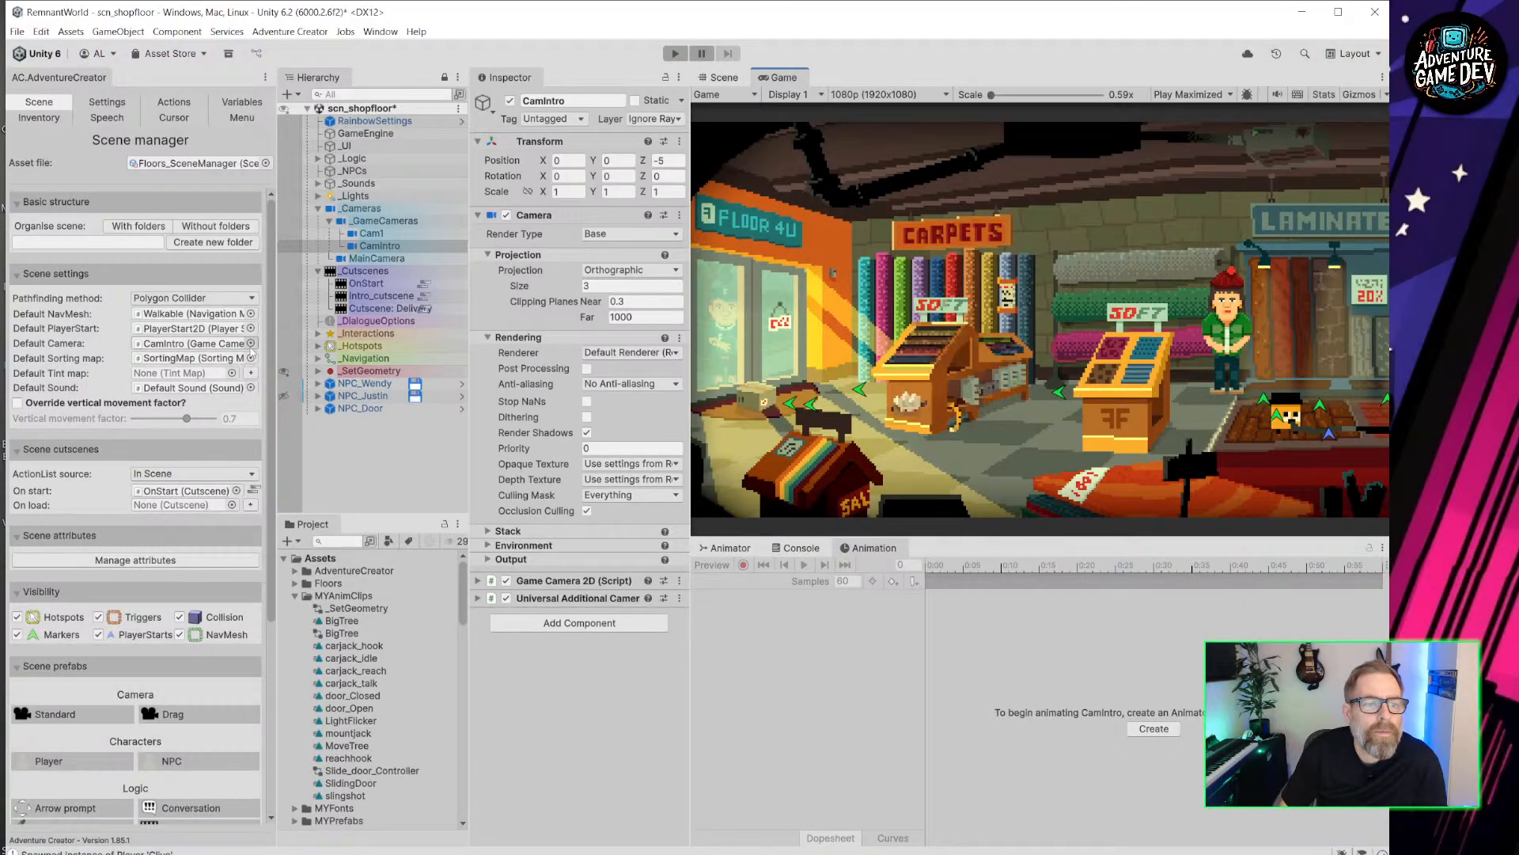
pyautogui.click(251, 344)
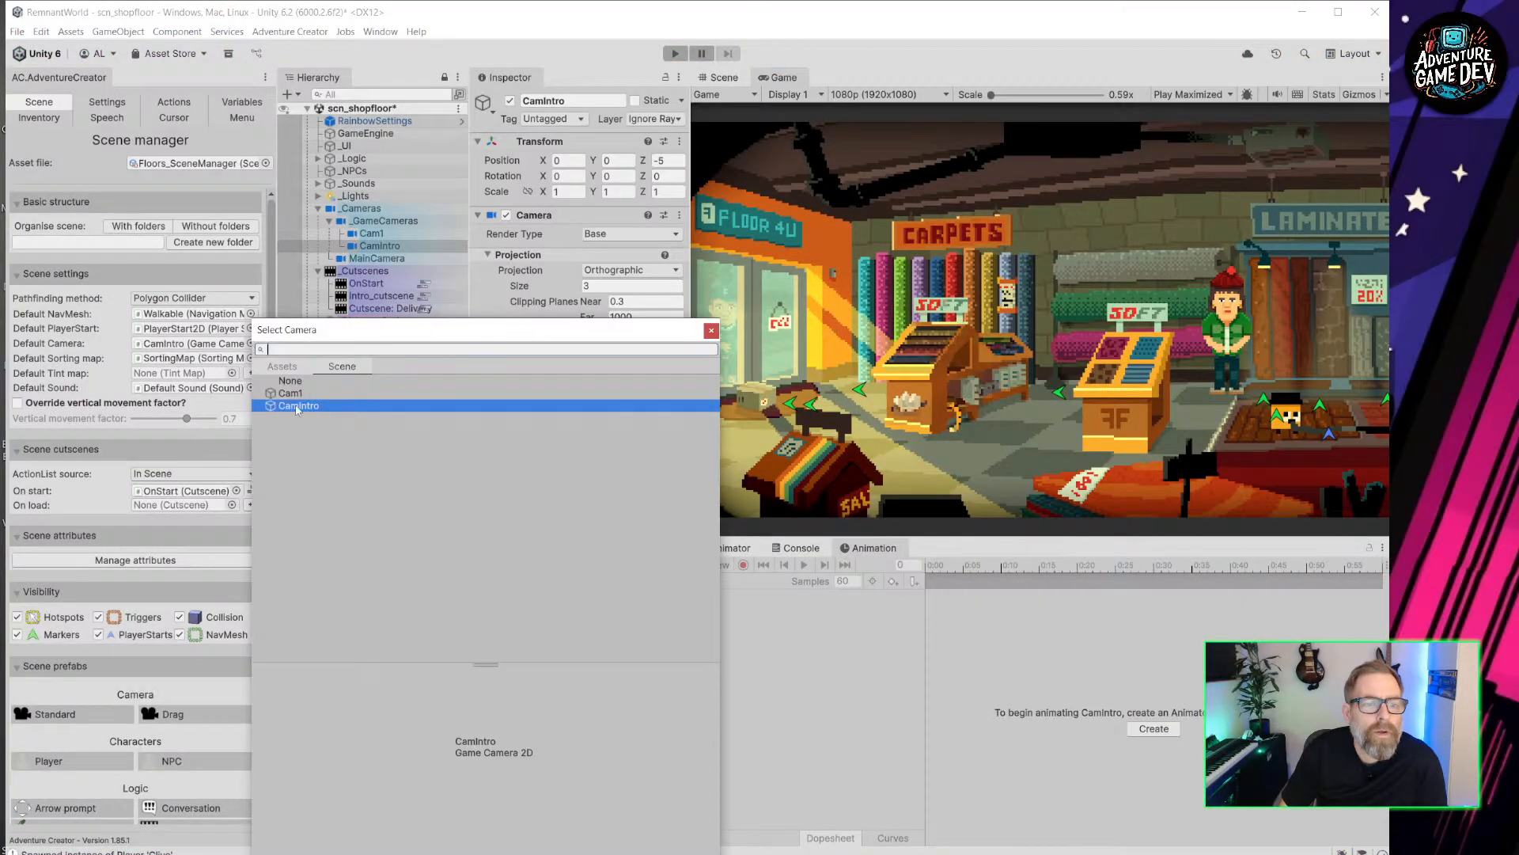
pyautogui.doubleClick(291, 393)
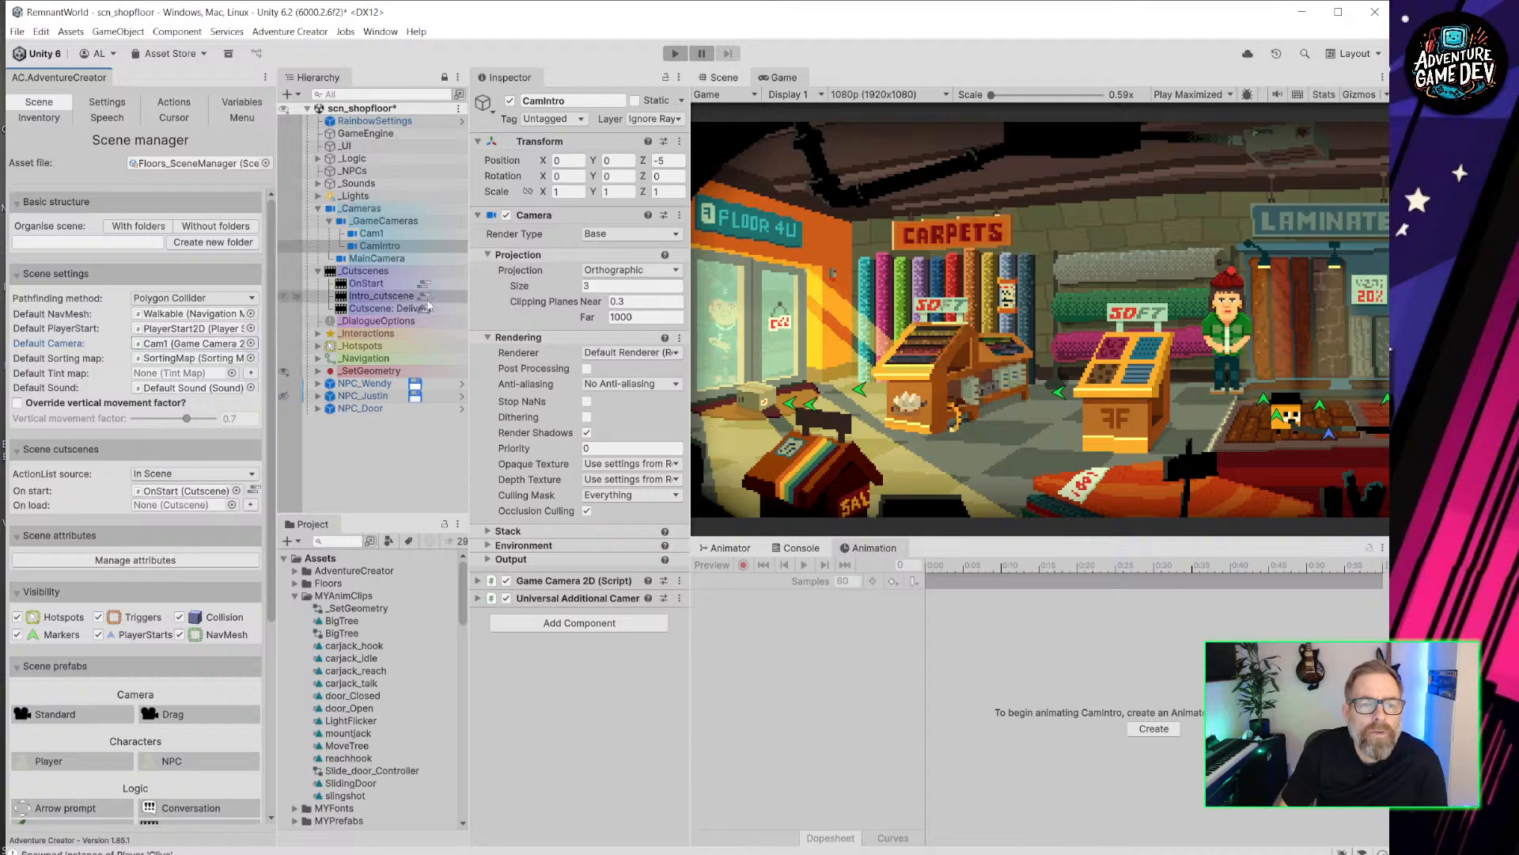
# Open Intro_cutscene for editing and make the Camera: Fade (Fade Out) action the first in the list.
pyautogui.click(424, 297)
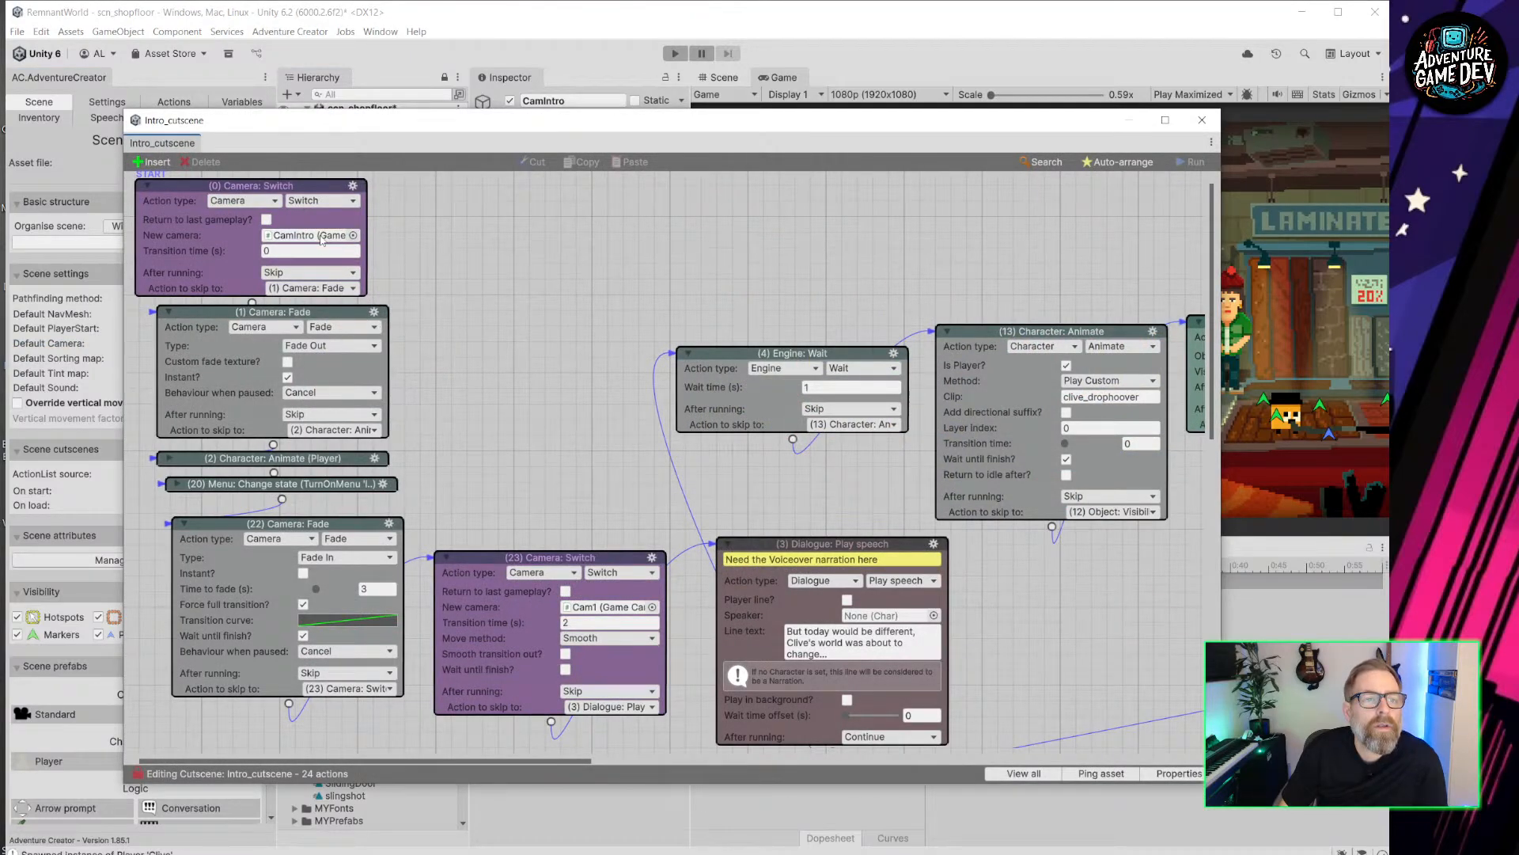
pyautogui.moveTo(283, 314); pyautogui.dragTo(311, 322)
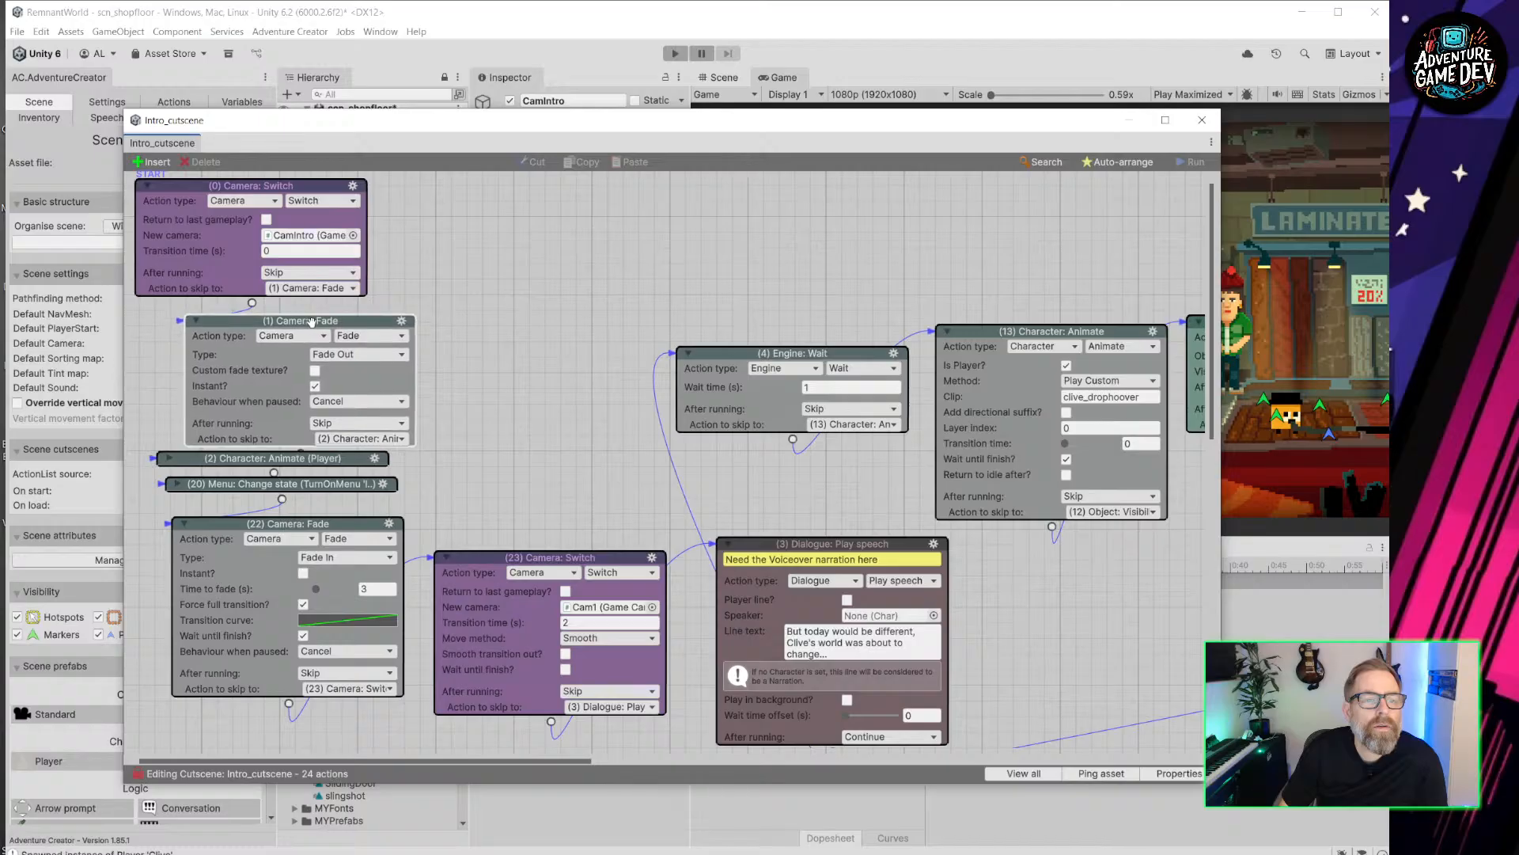
pyautogui.click(196, 321)
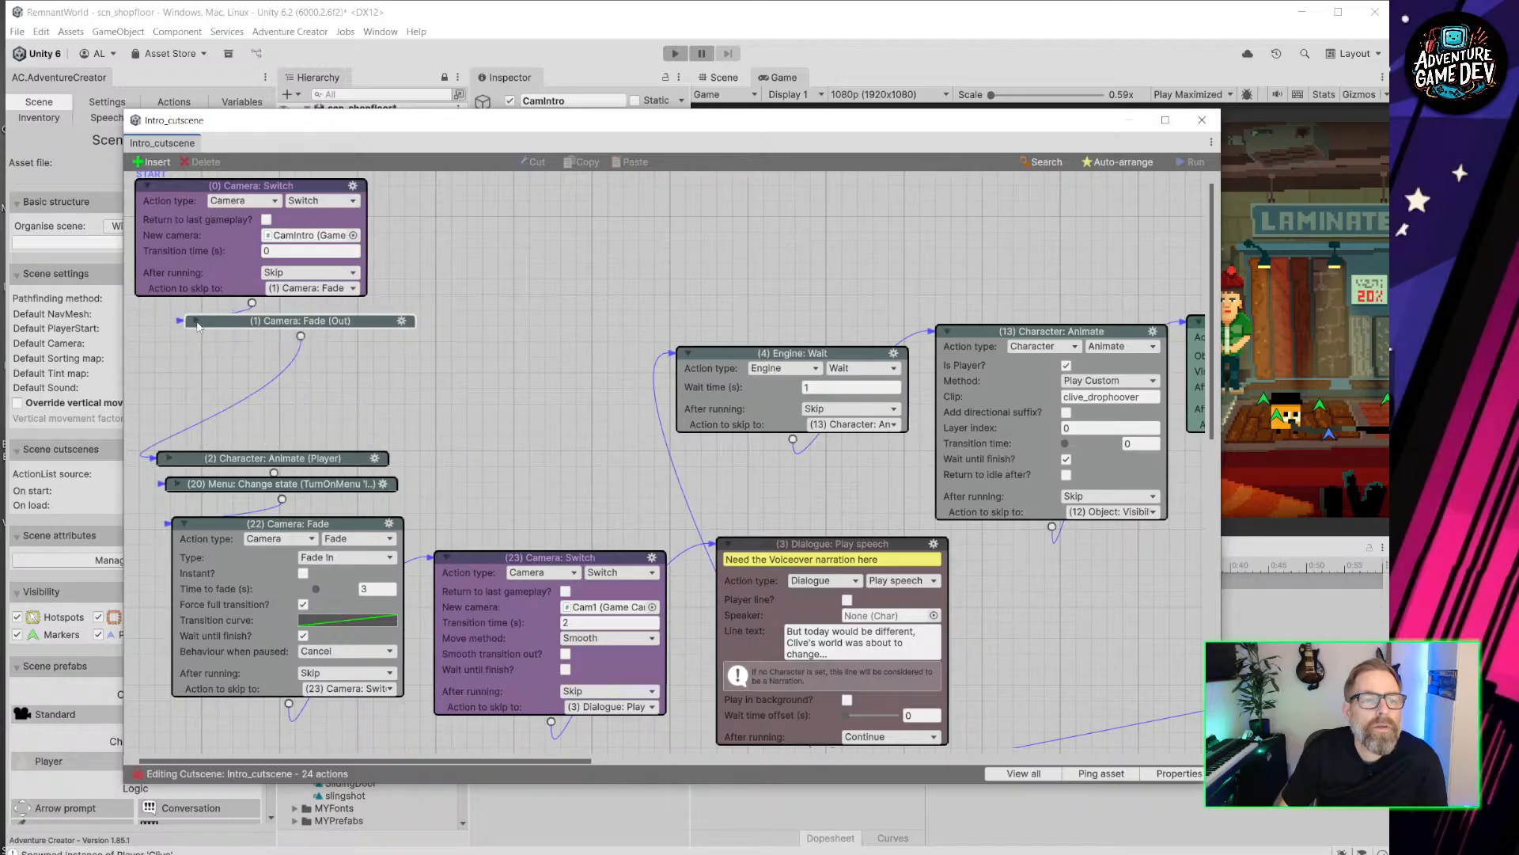
pyautogui.click(196, 321)
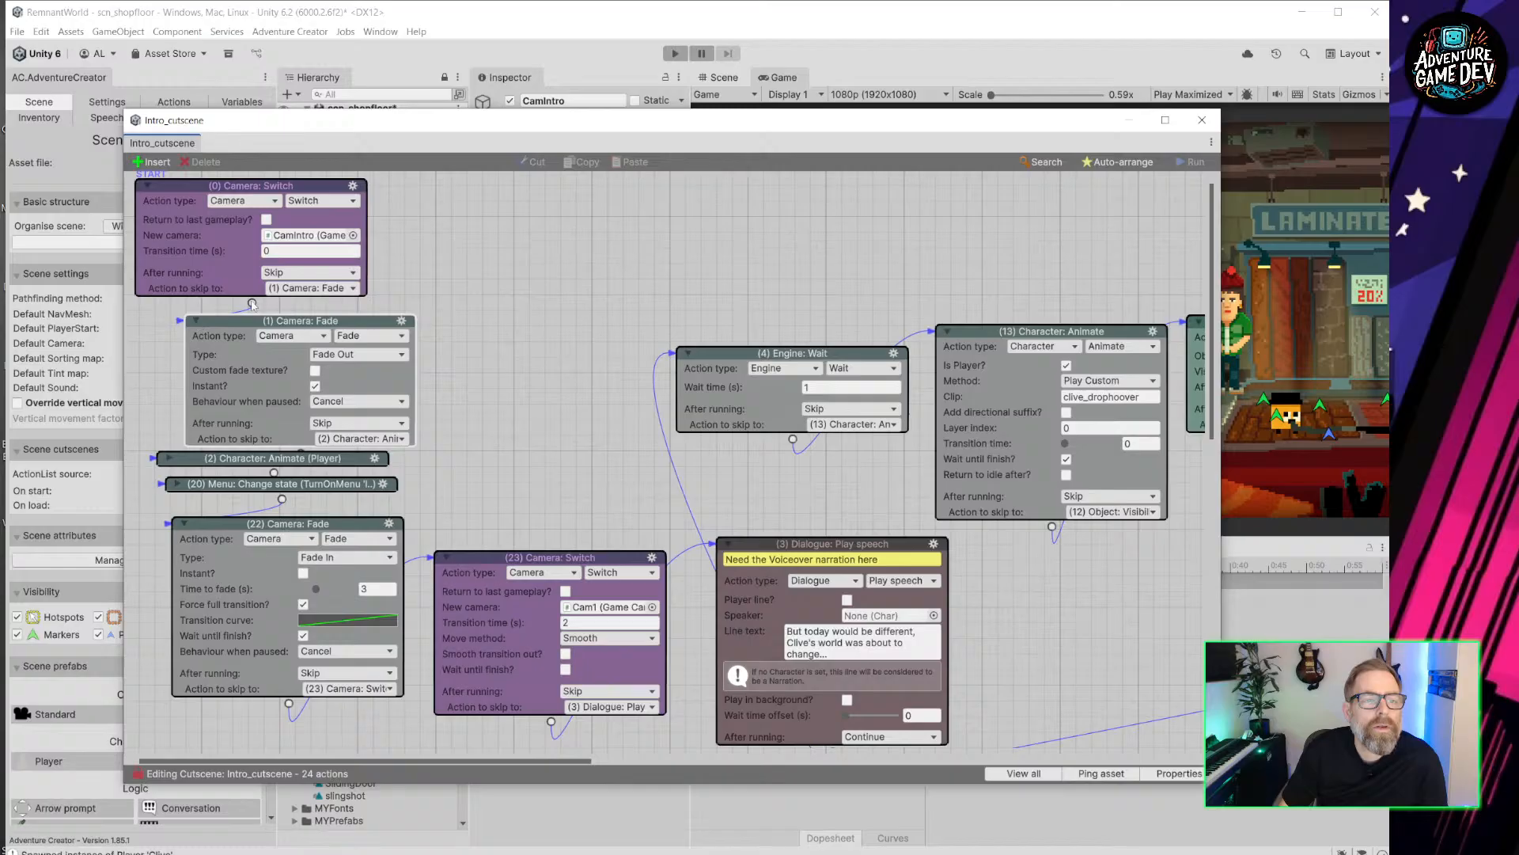
pyautogui.click(401, 320)
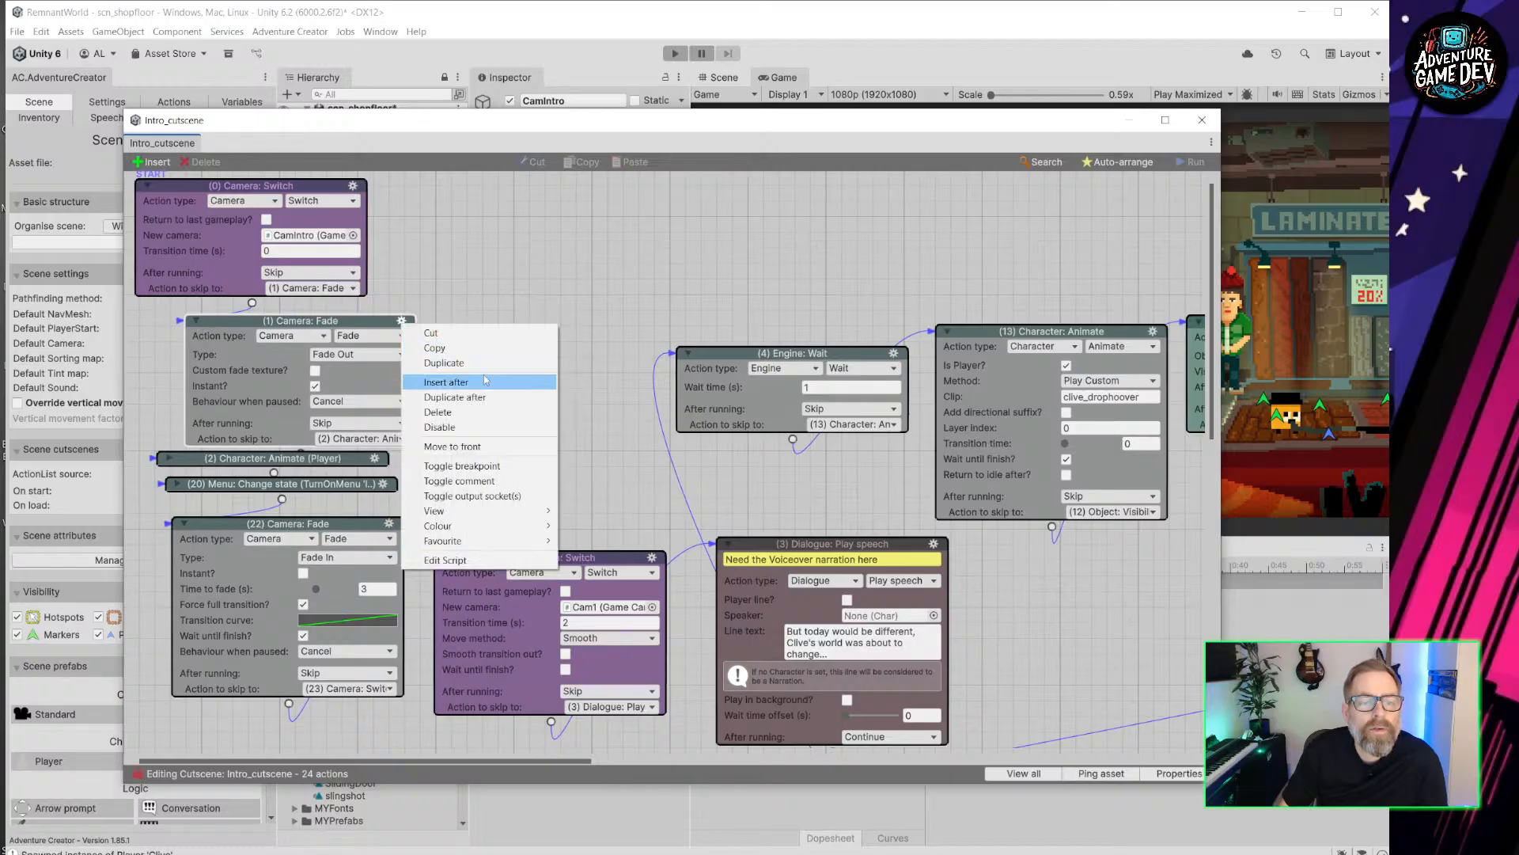
pyautogui.click(452, 446)
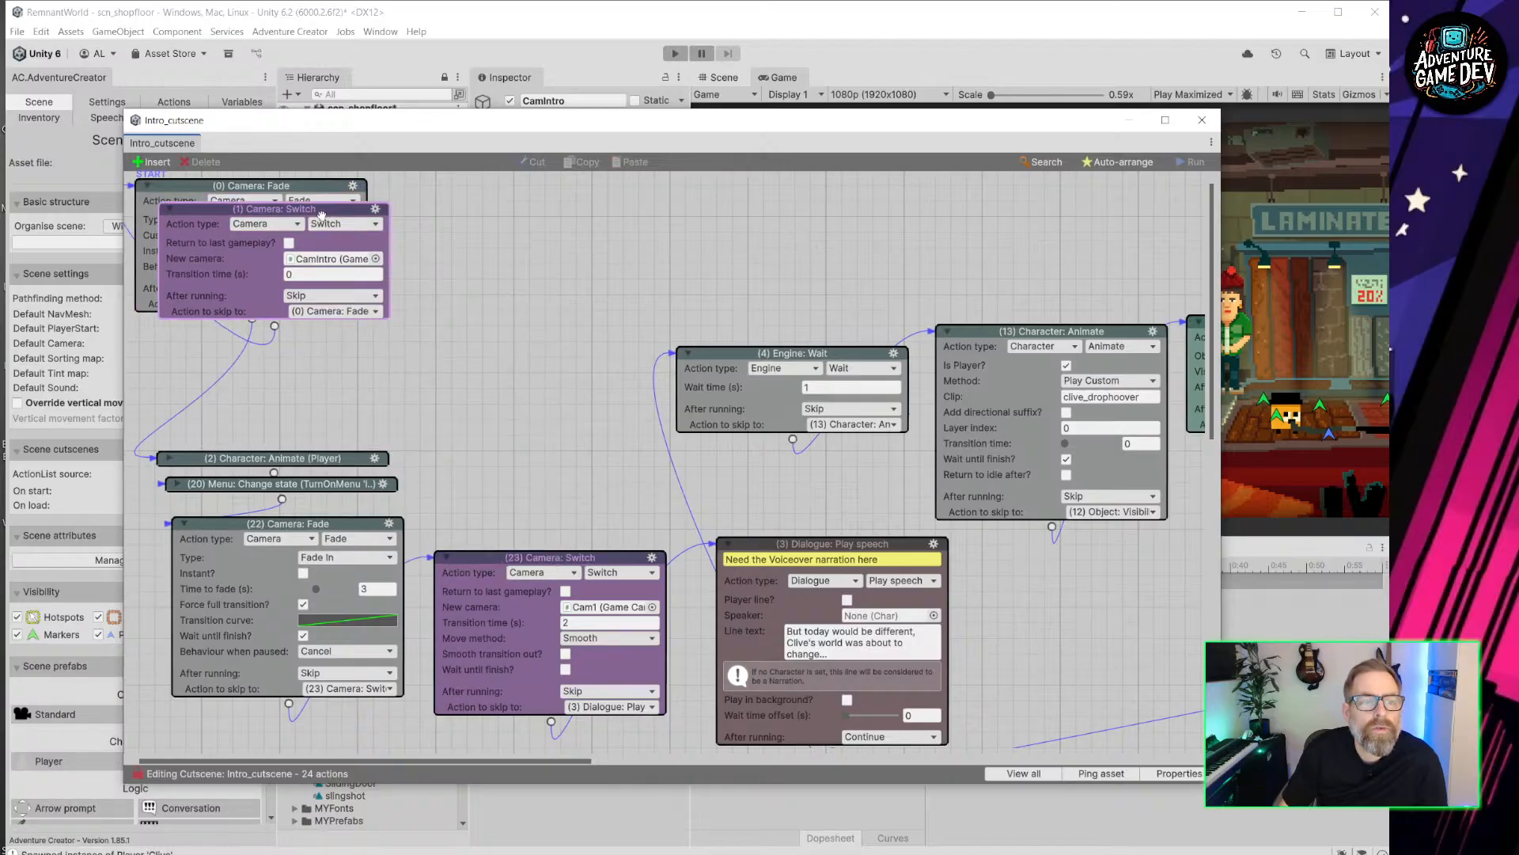
# Place the CamIntro Camera: Switch node beneath Camera: Fade (Fade Out), clear both old output links, and link the fade to the switch.
pyautogui.moveTo(282, 185); pyautogui.dragTo(466, 336)
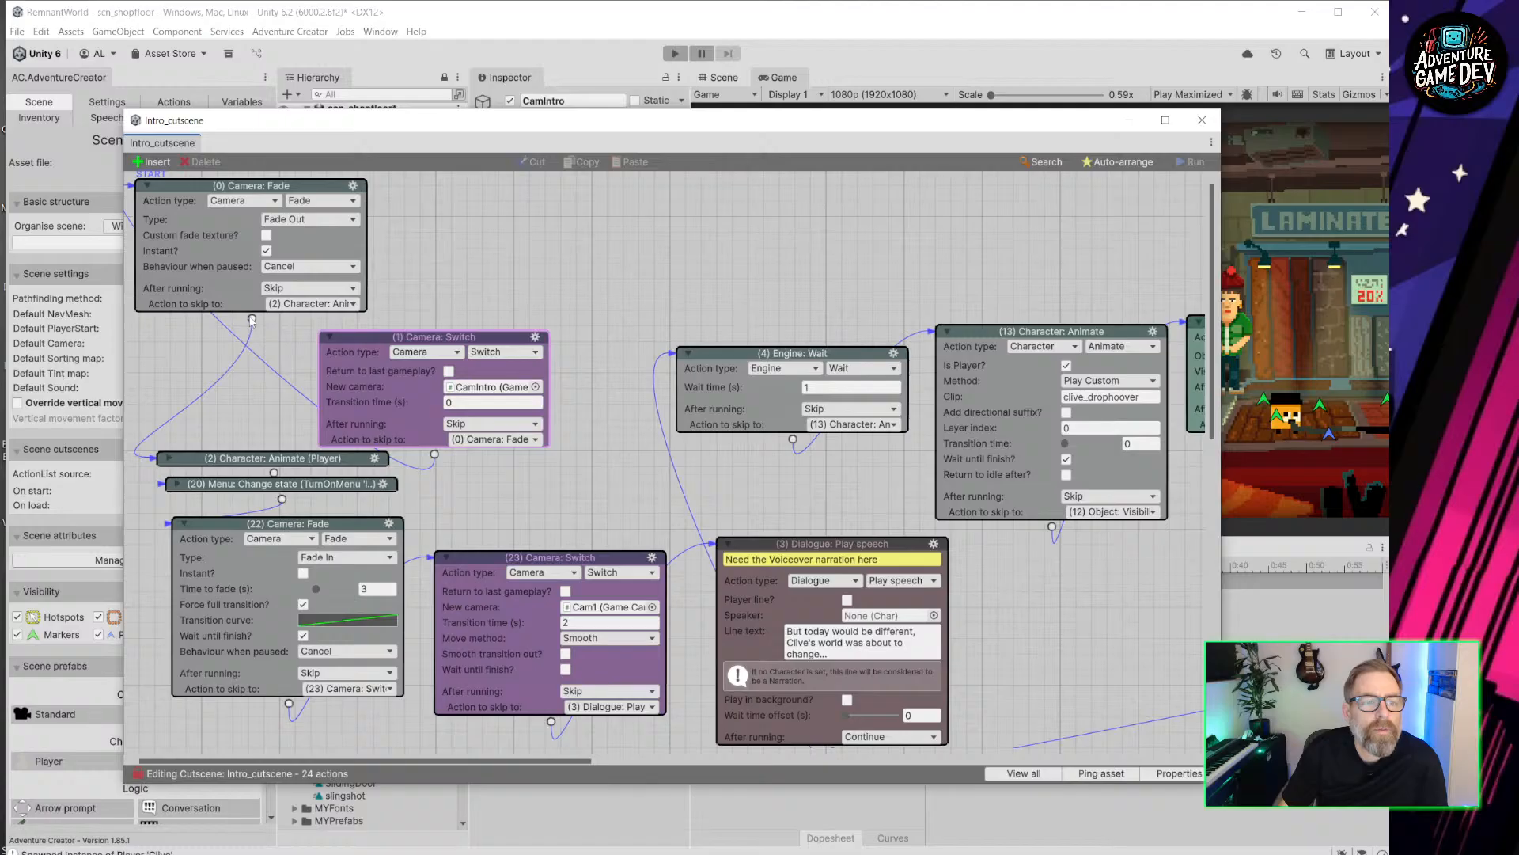
pyautogui.moveTo(252, 319); pyautogui.dragTo(306, 354)
pyautogui.moveTo(434, 455); pyautogui.dragTo(311, 327)
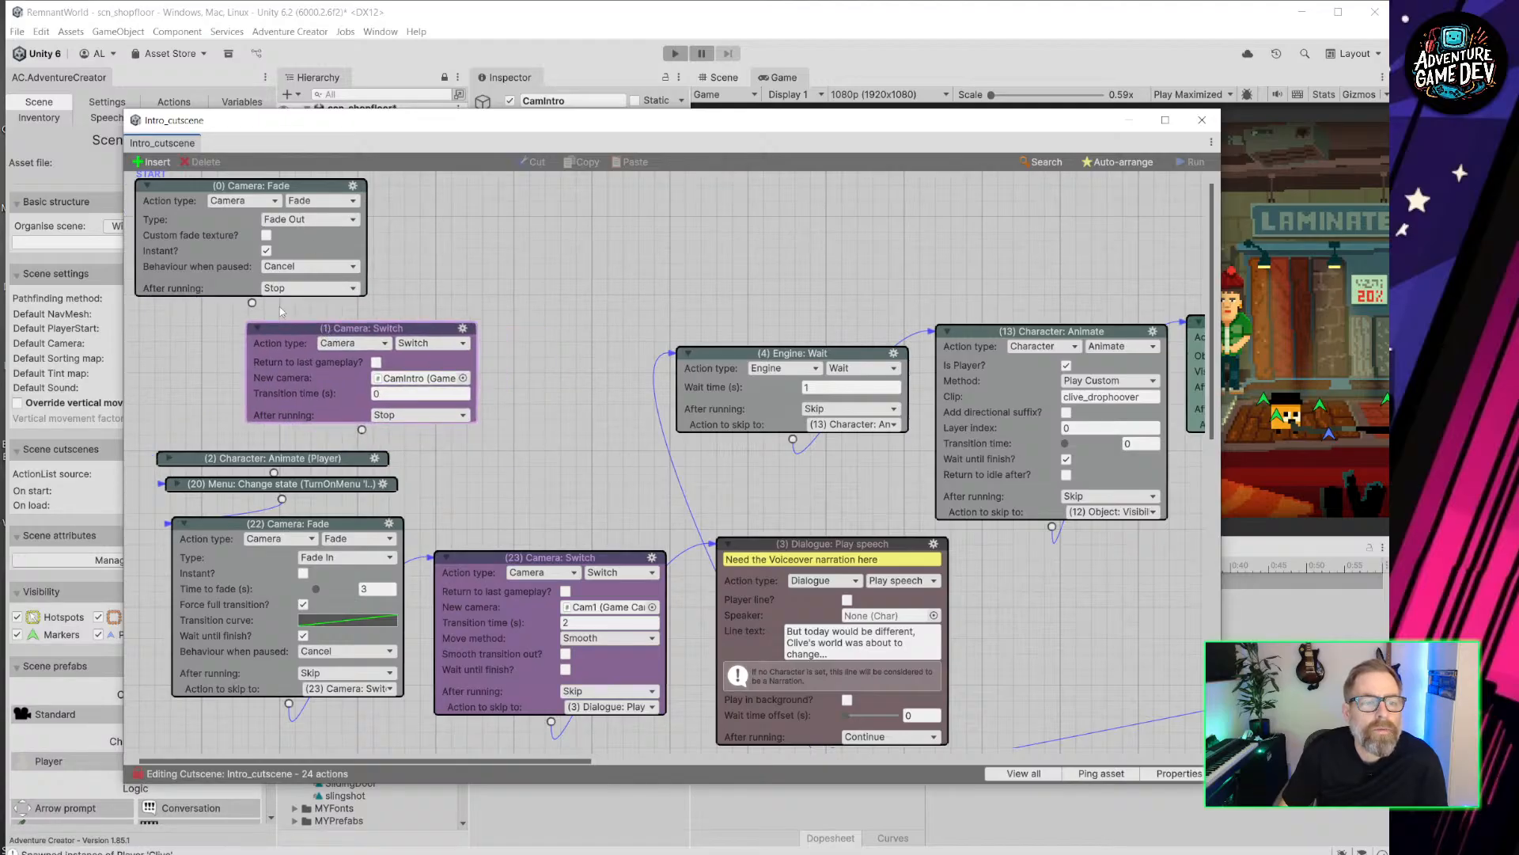
pyautogui.moveTo(251, 304)
pyautogui.mouseDown()
pyautogui.moveTo(338, 326)
pyautogui.moveTo(262, 329)
pyautogui.mouseUp()
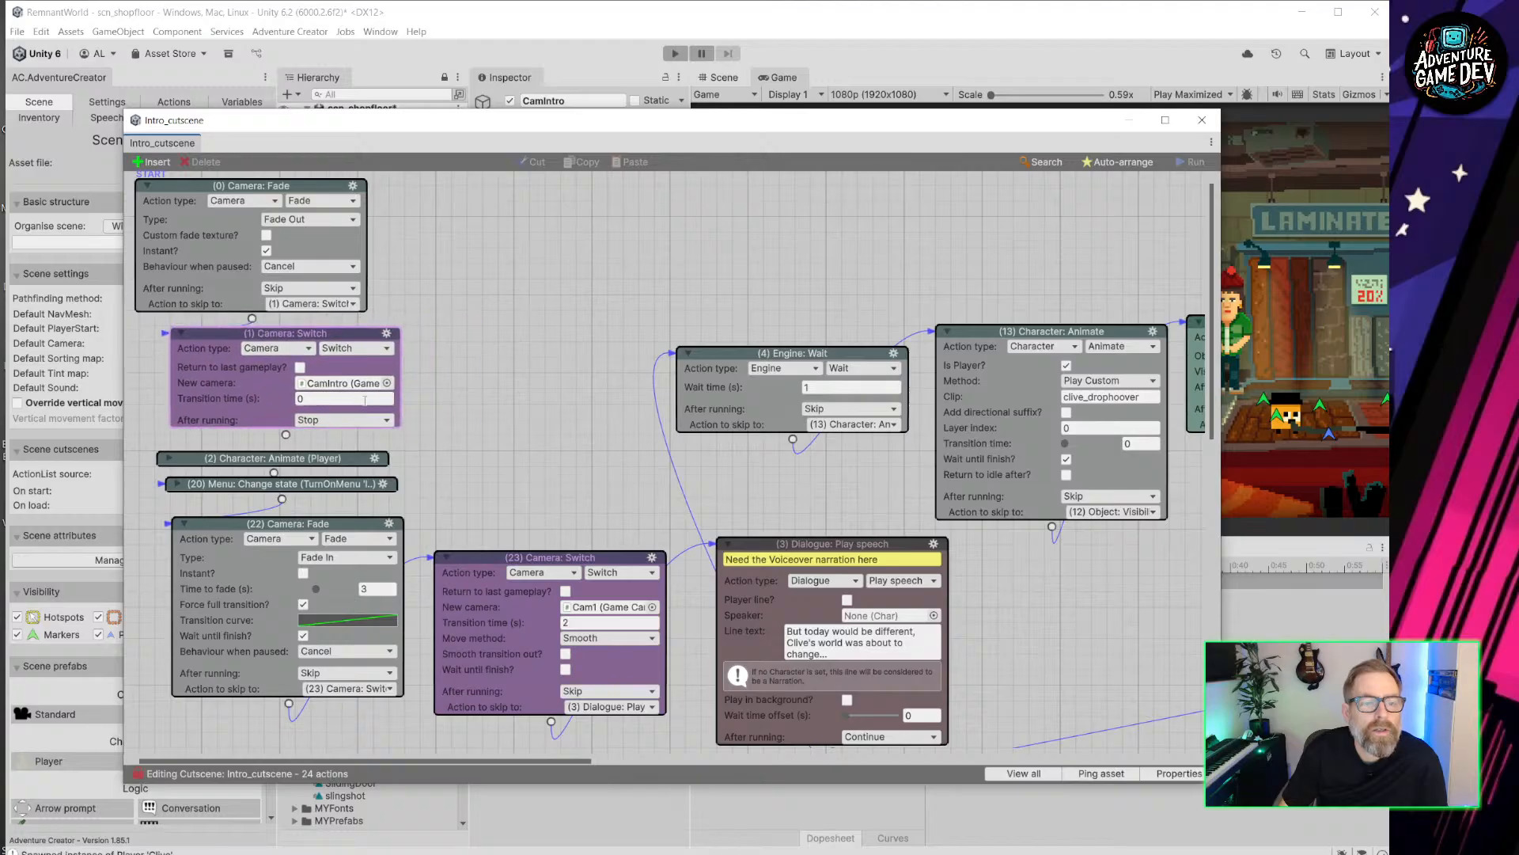
# Link the CamIntro Camera: Switch to Character: Animate (Player), shift the Fade In node slightly, and close the Intro_cutscene editor.
pyautogui.moveTo(346, 126); pyautogui.dragTo(340, 81)
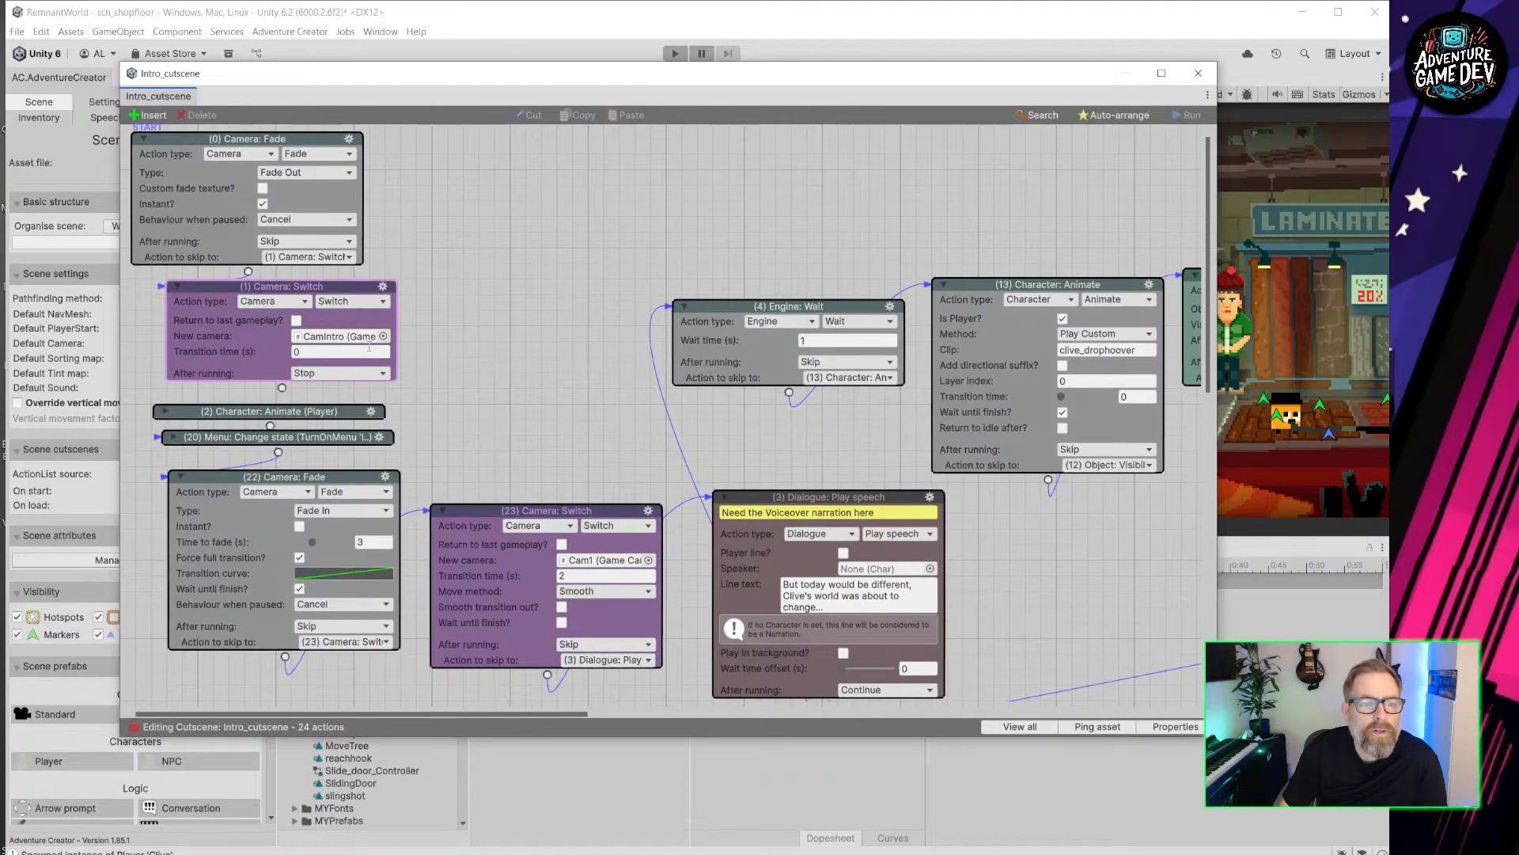
pyautogui.moveTo(283, 388); pyautogui.dragTo(273, 413)
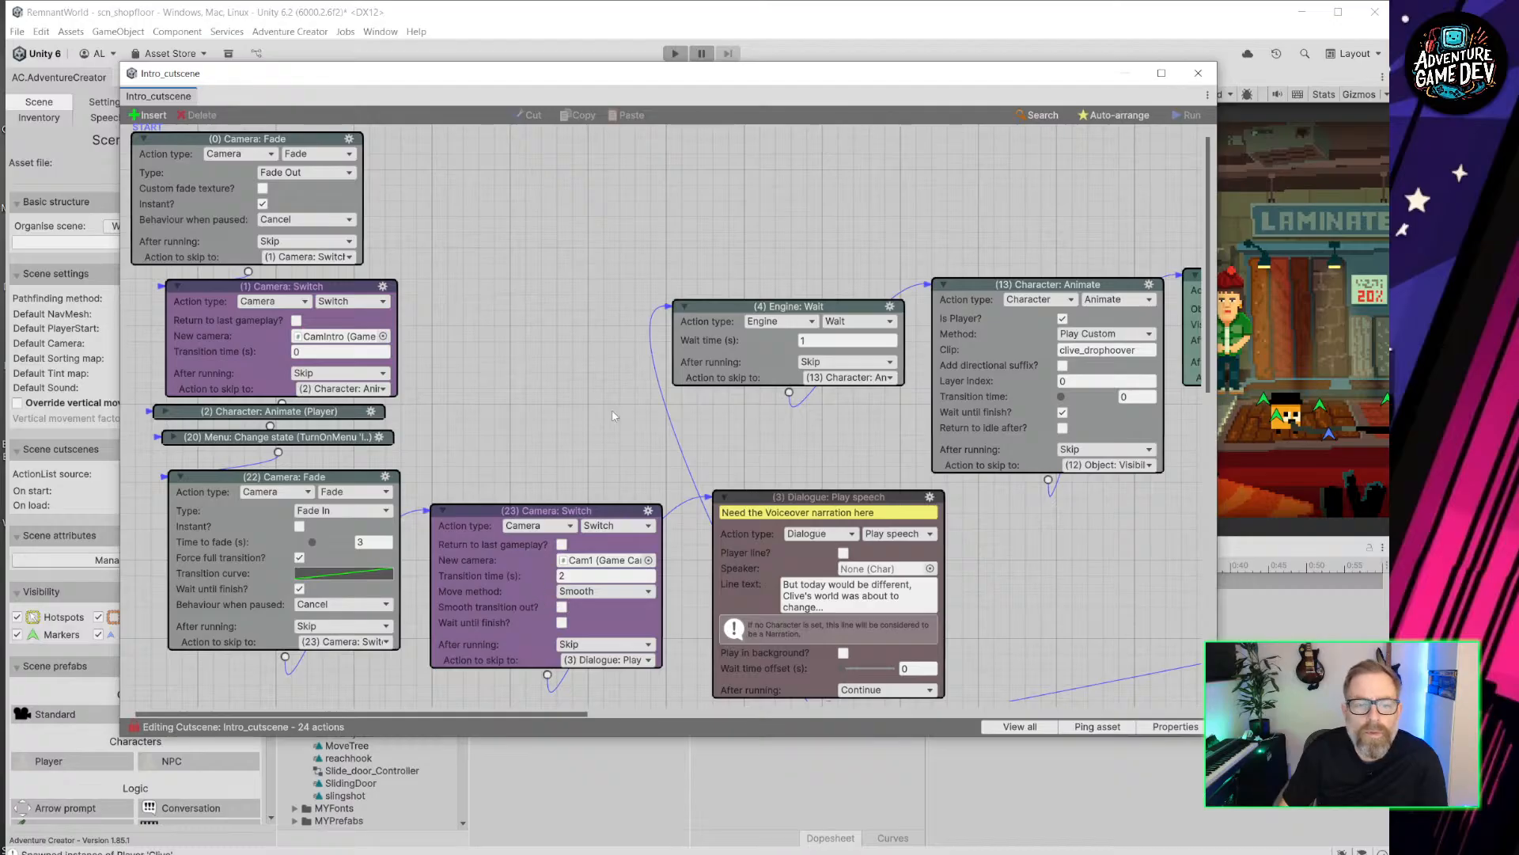
pyautogui.moveTo(326, 479); pyautogui.dragTo(305, 495)
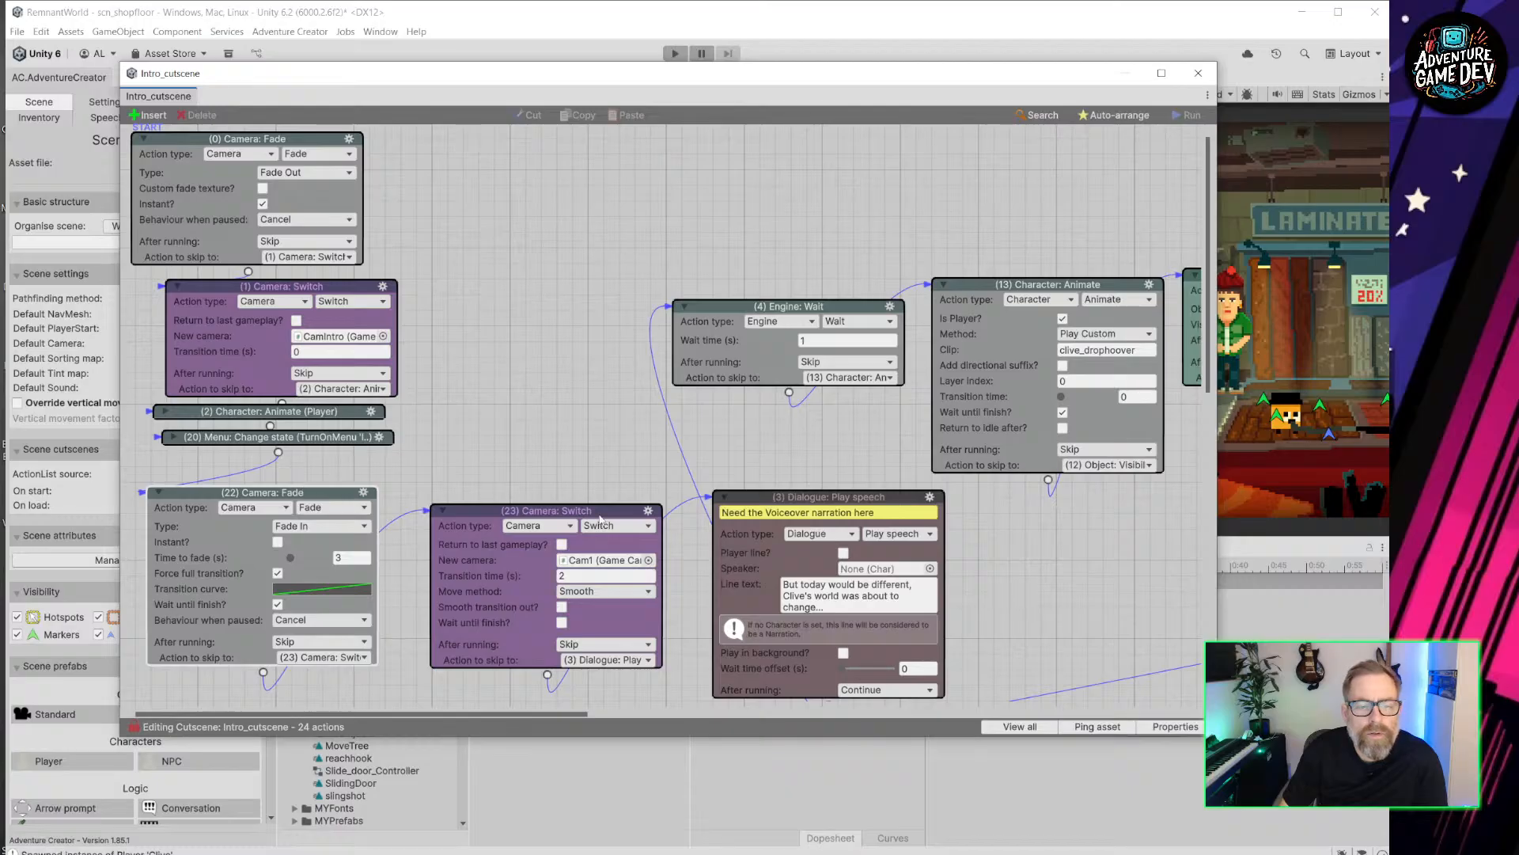
pyautogui.moveTo(679, 499); pyautogui.dragTo(491, 235, button='middle')
pyautogui.scroll(-8, 492, 235)
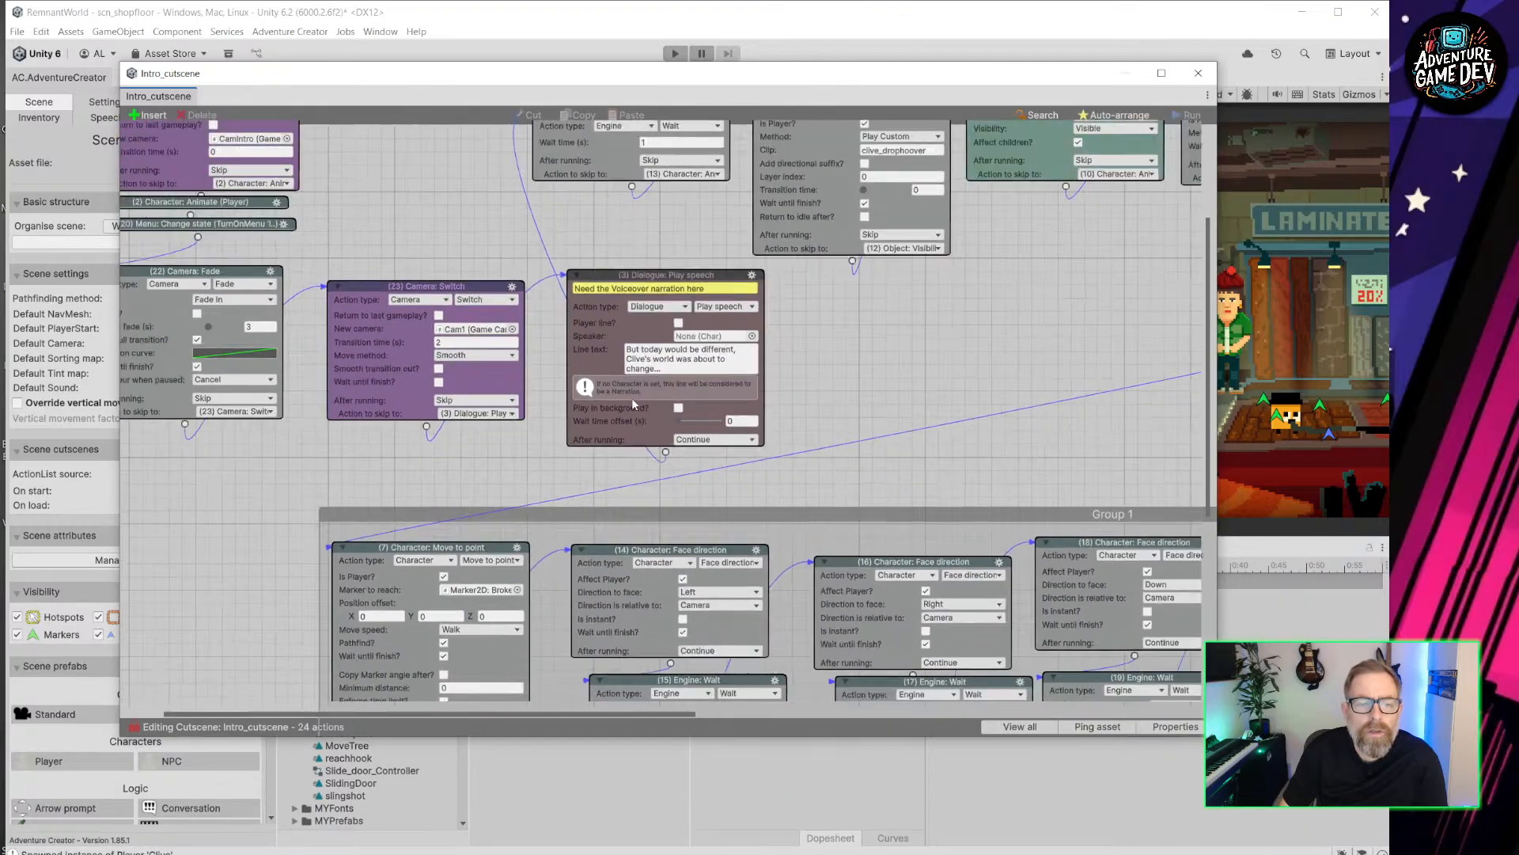
pyautogui.scroll(5, 562, 194)
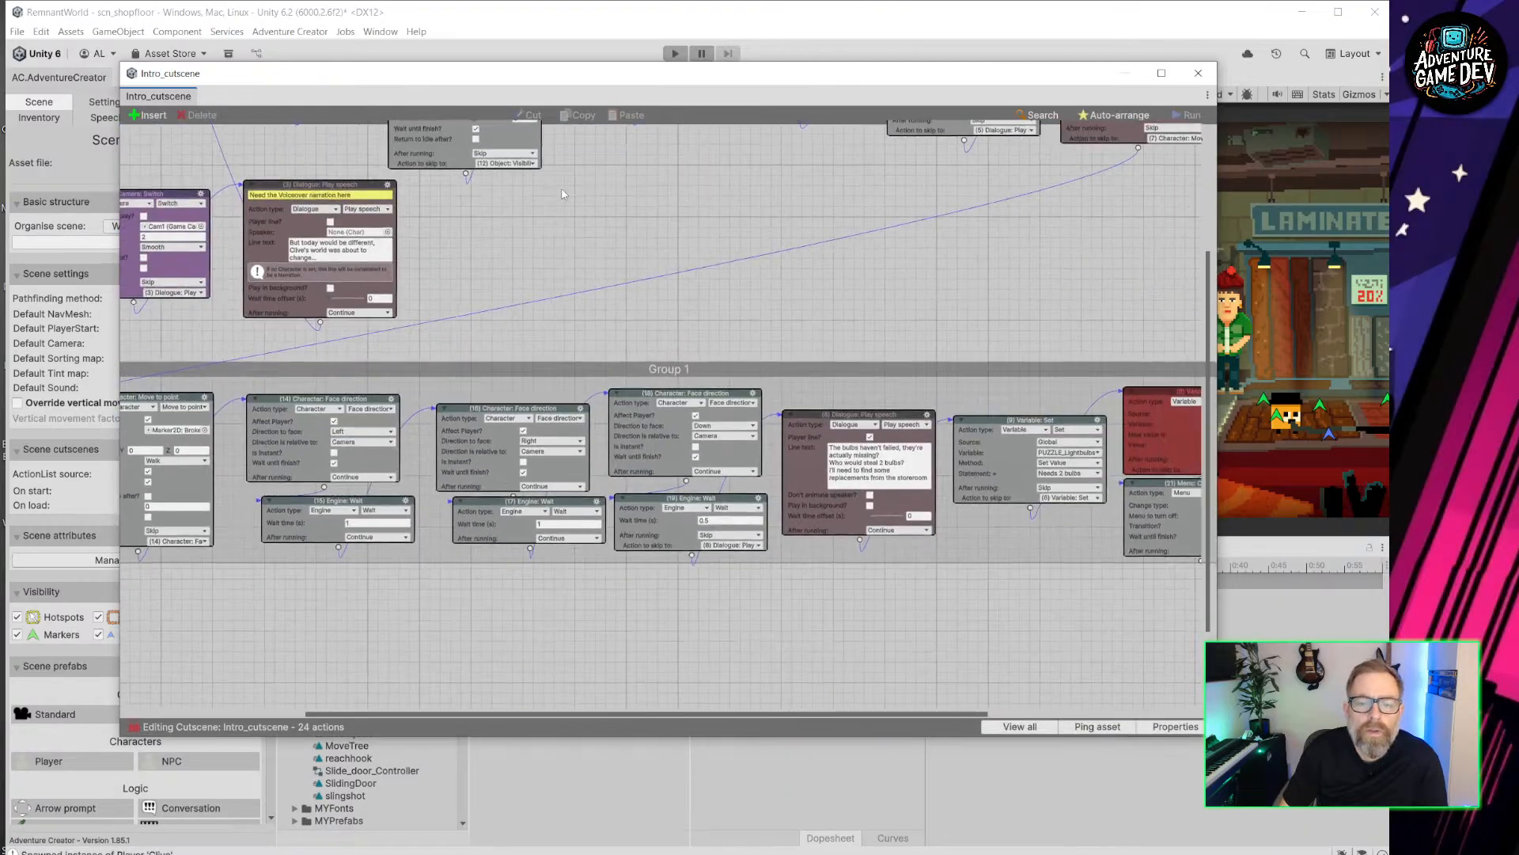
pyautogui.moveTo(562, 193); pyautogui.dragTo(519, 326, button='middle')
pyautogui.click(1195, 80)
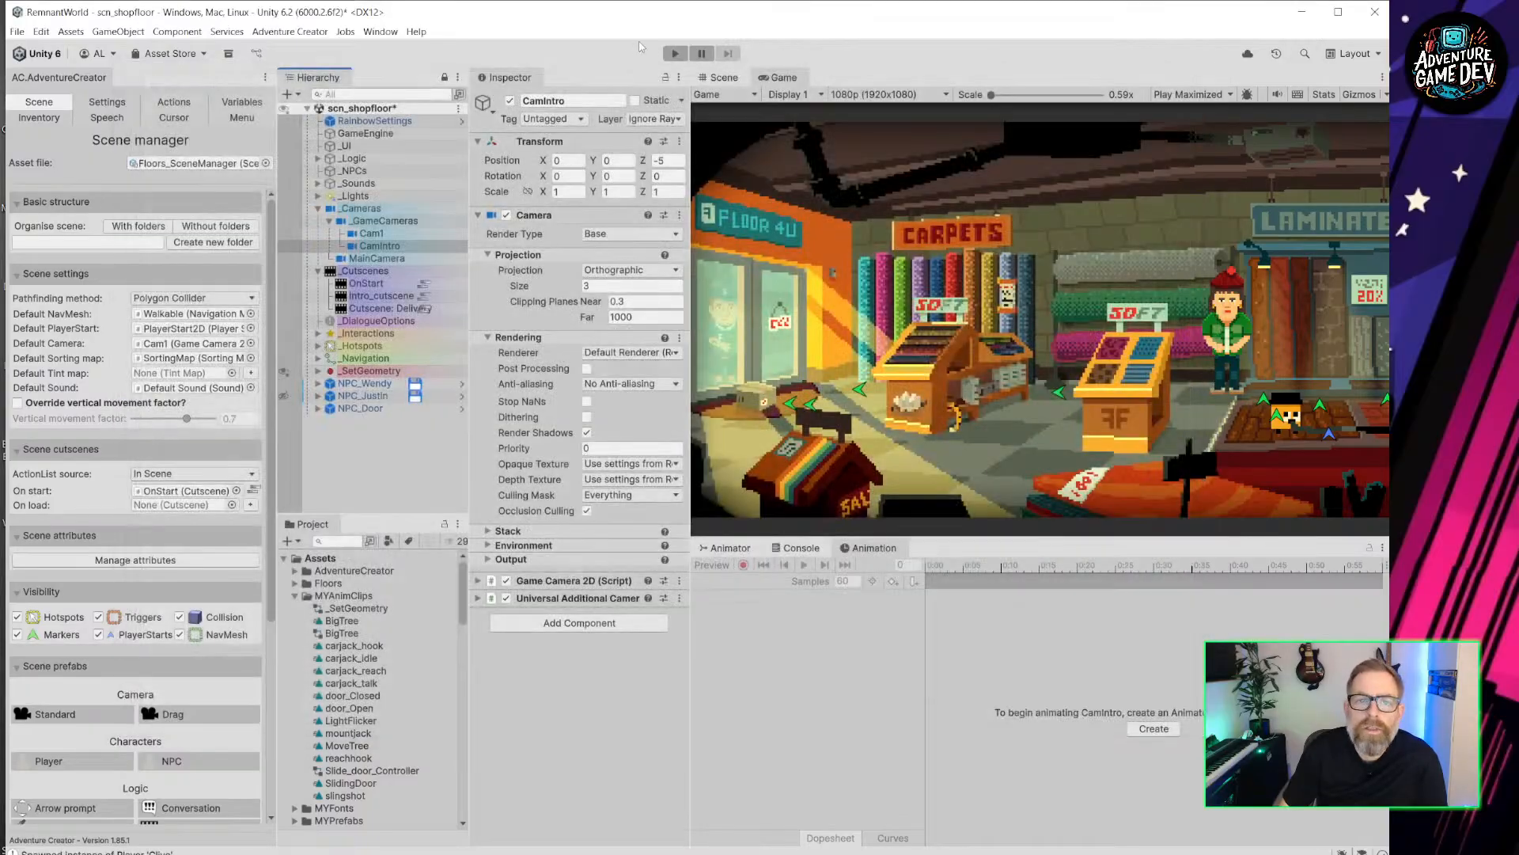
# Play-test the intro, inspect the Camera settings of Cam1, CamIntro and MainCamera, and run the scene again.
pyautogui.click(675, 54)
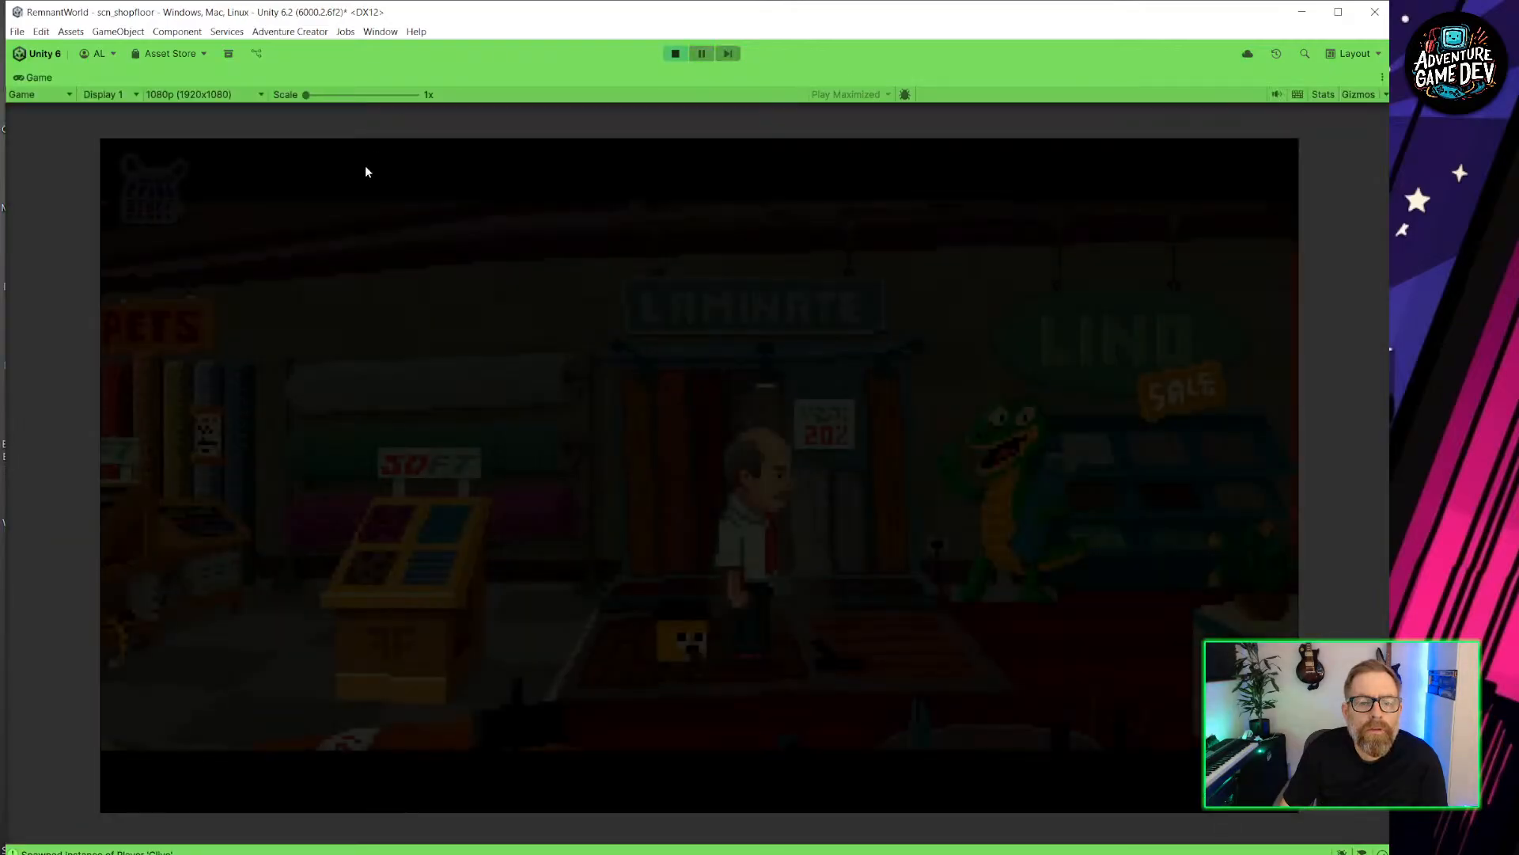
pyautogui.click(675, 53)
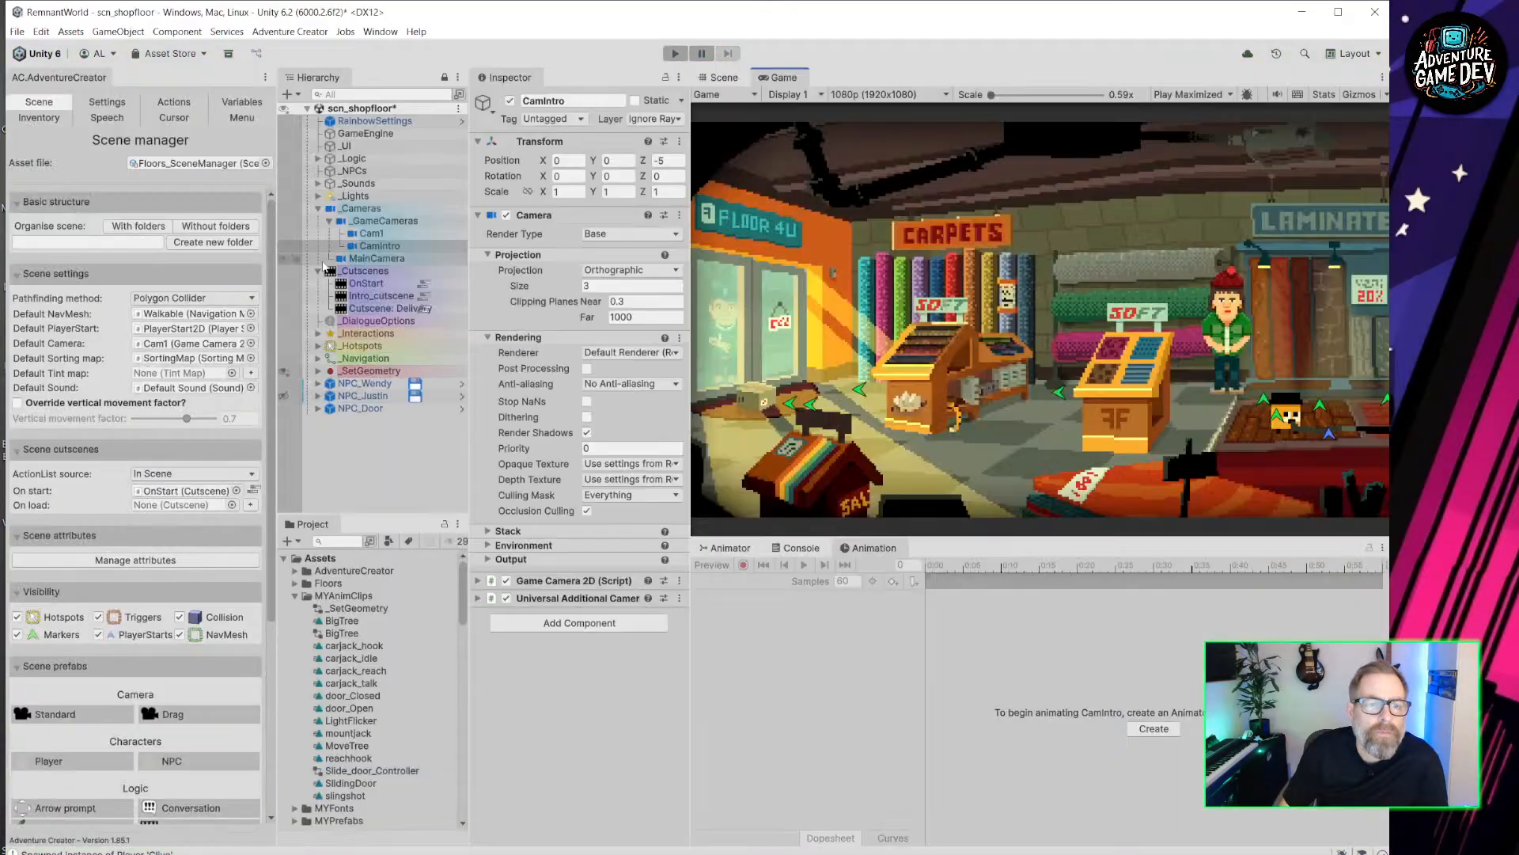
pyautogui.click(368, 234)
pyautogui.click(378, 245)
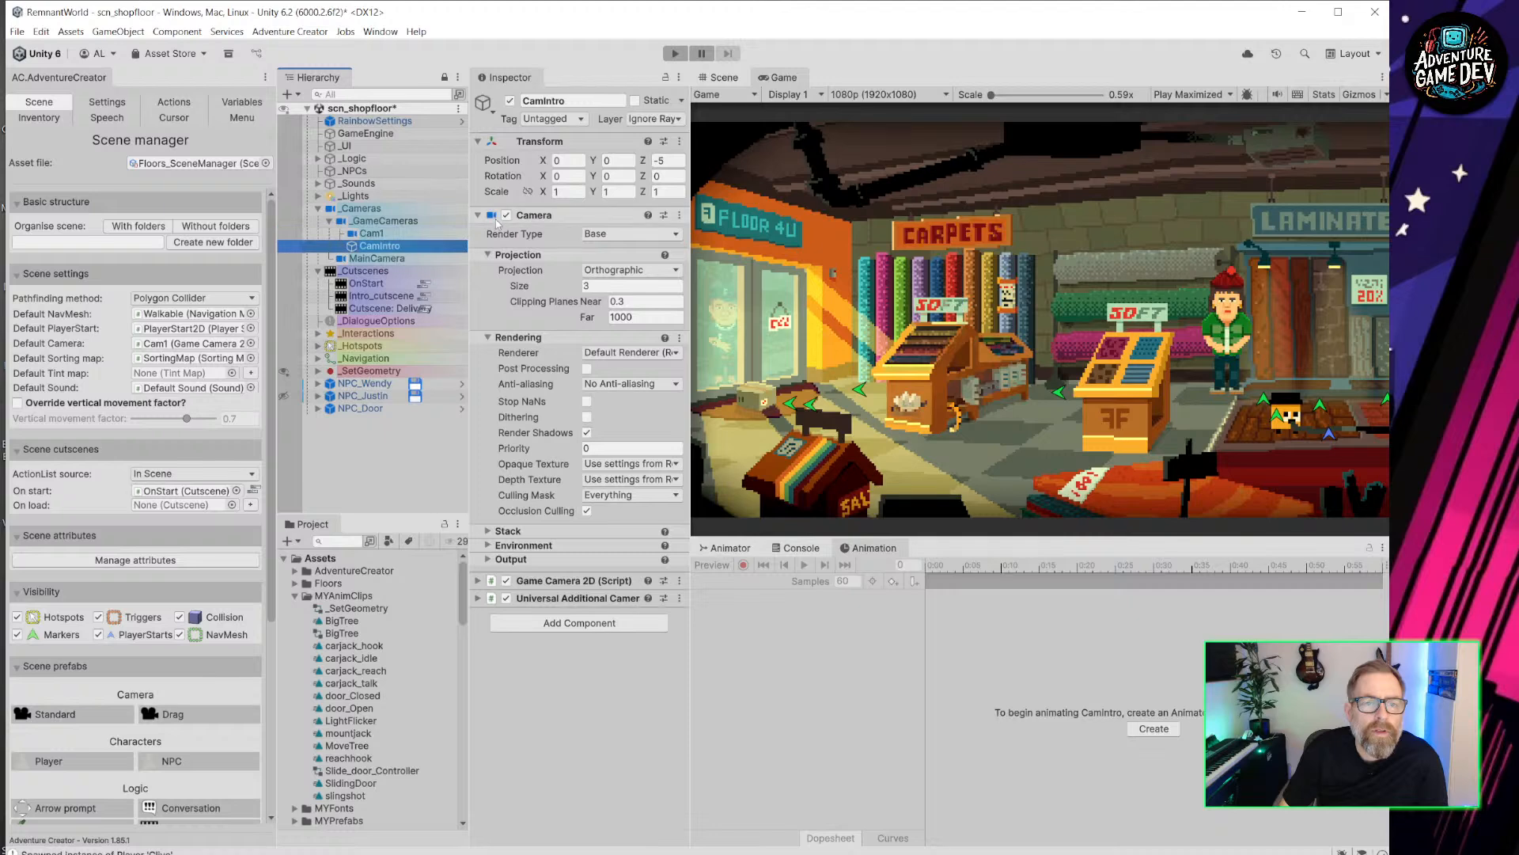
pyautogui.click(506, 216)
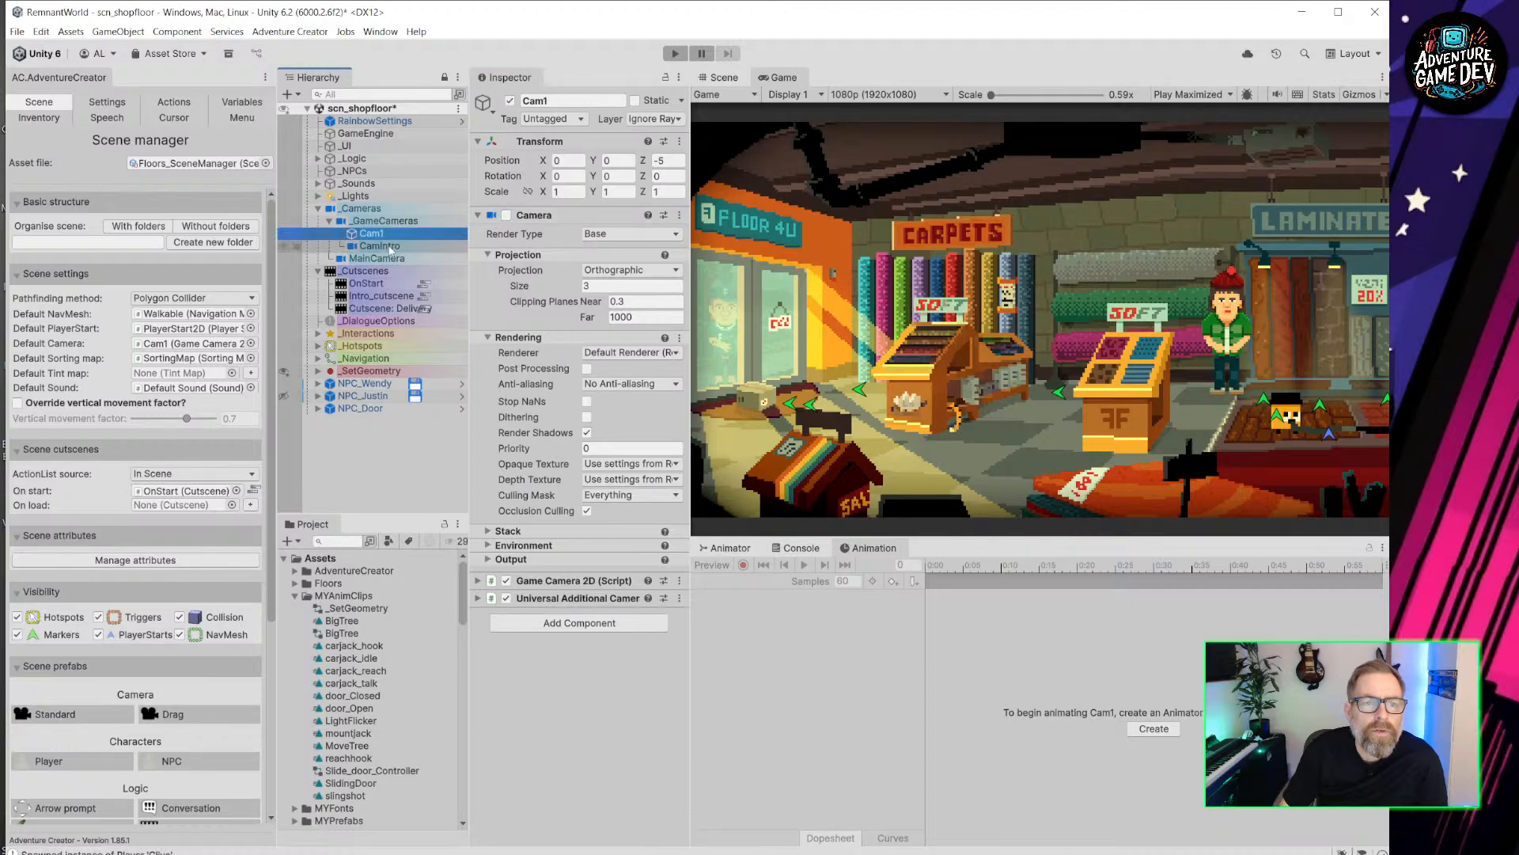
pyautogui.click(378, 258)
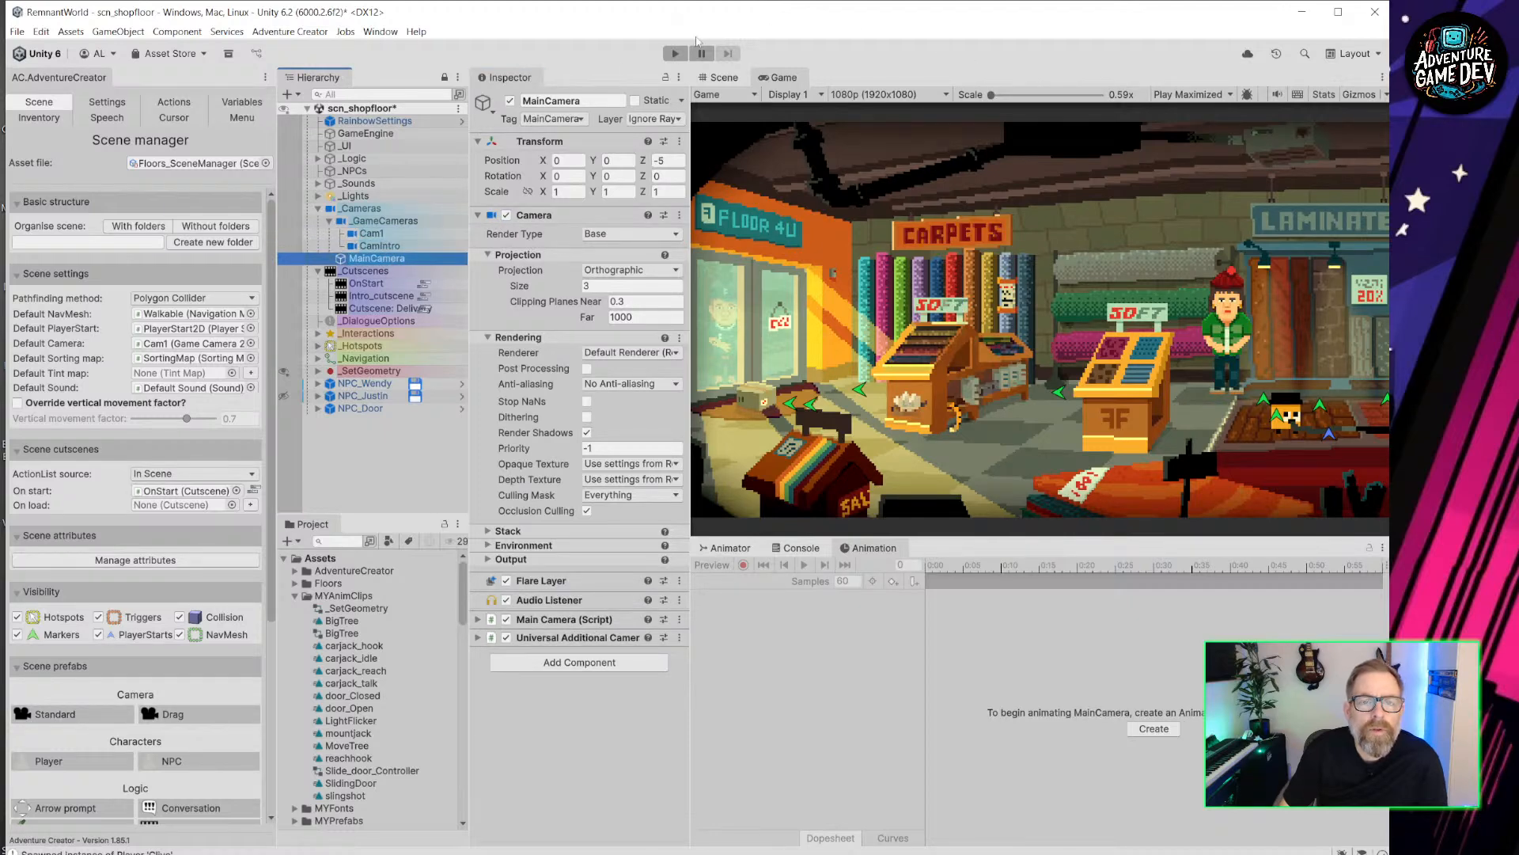
pyautogui.click(674, 54)
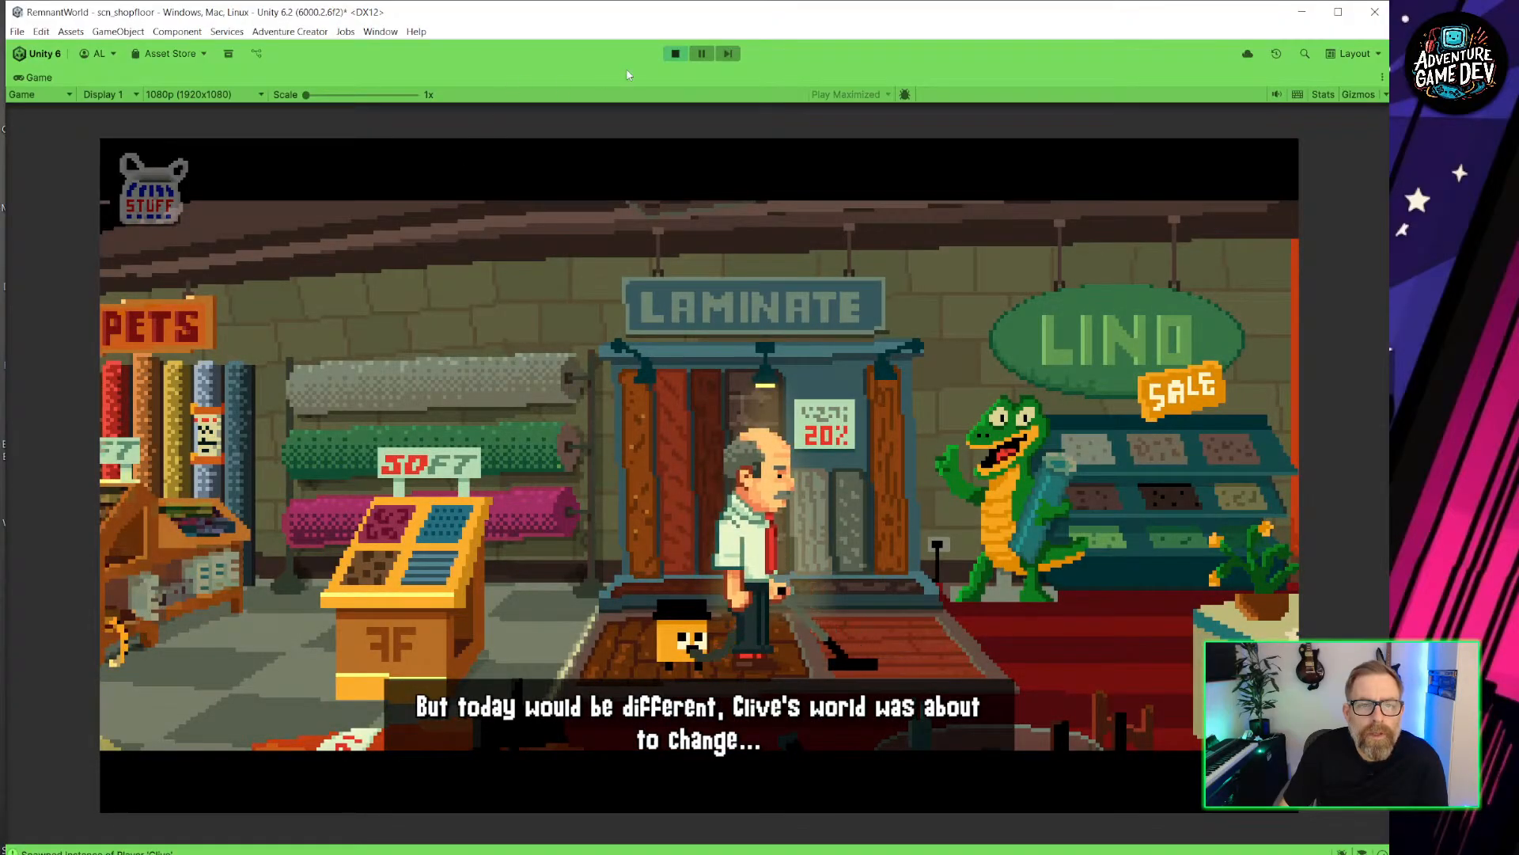
pyautogui.click(676, 53)
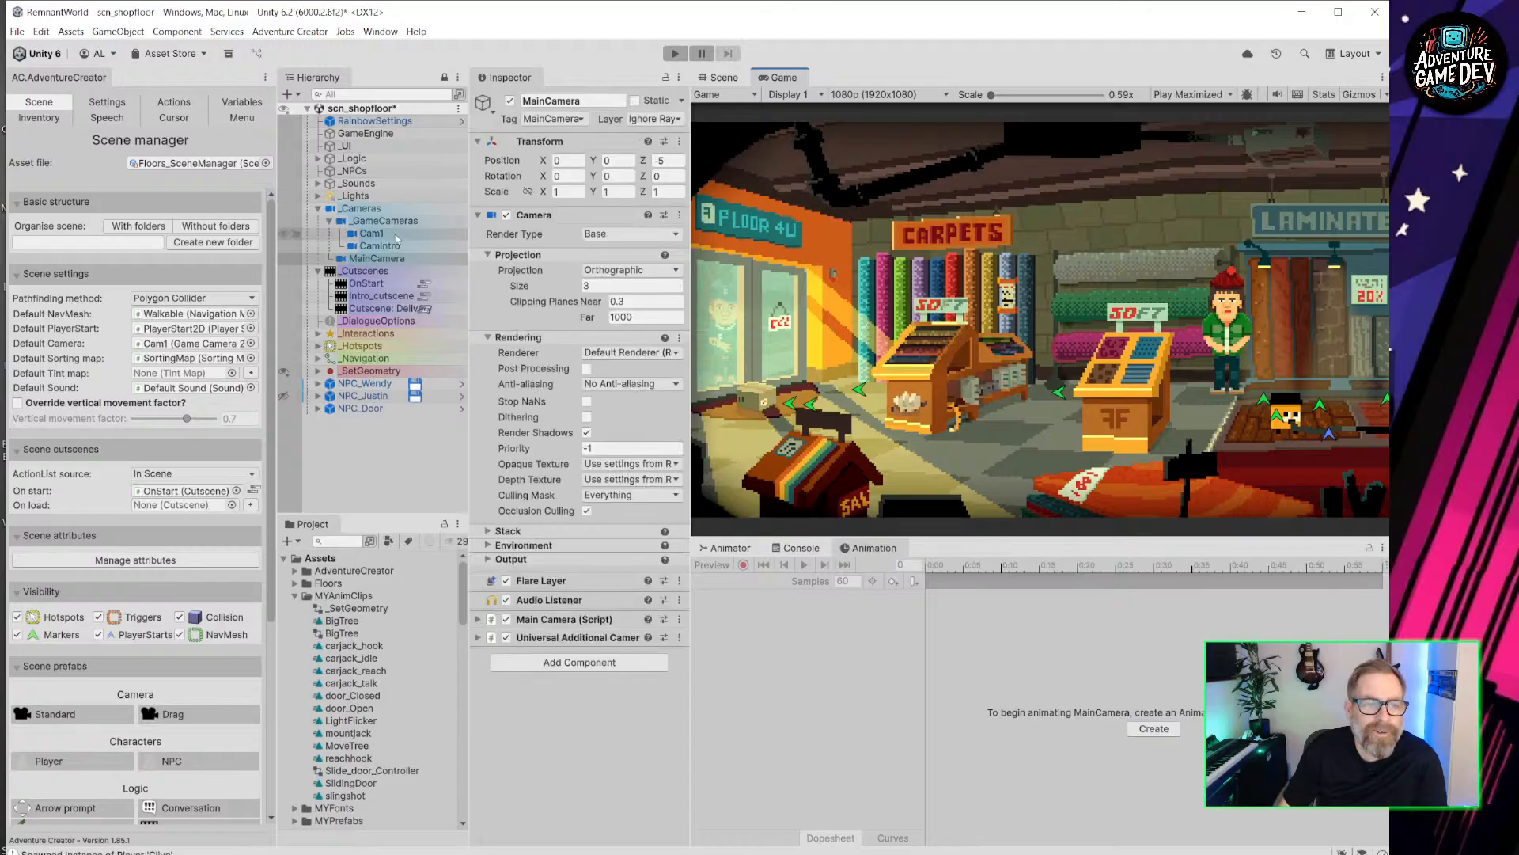
# Open the OnStart cutscene and examine its fade, menu and IntroPlayed check actions down to the Engine: Wait that runs Intro_cutscene.
pyautogui.click(254, 491)
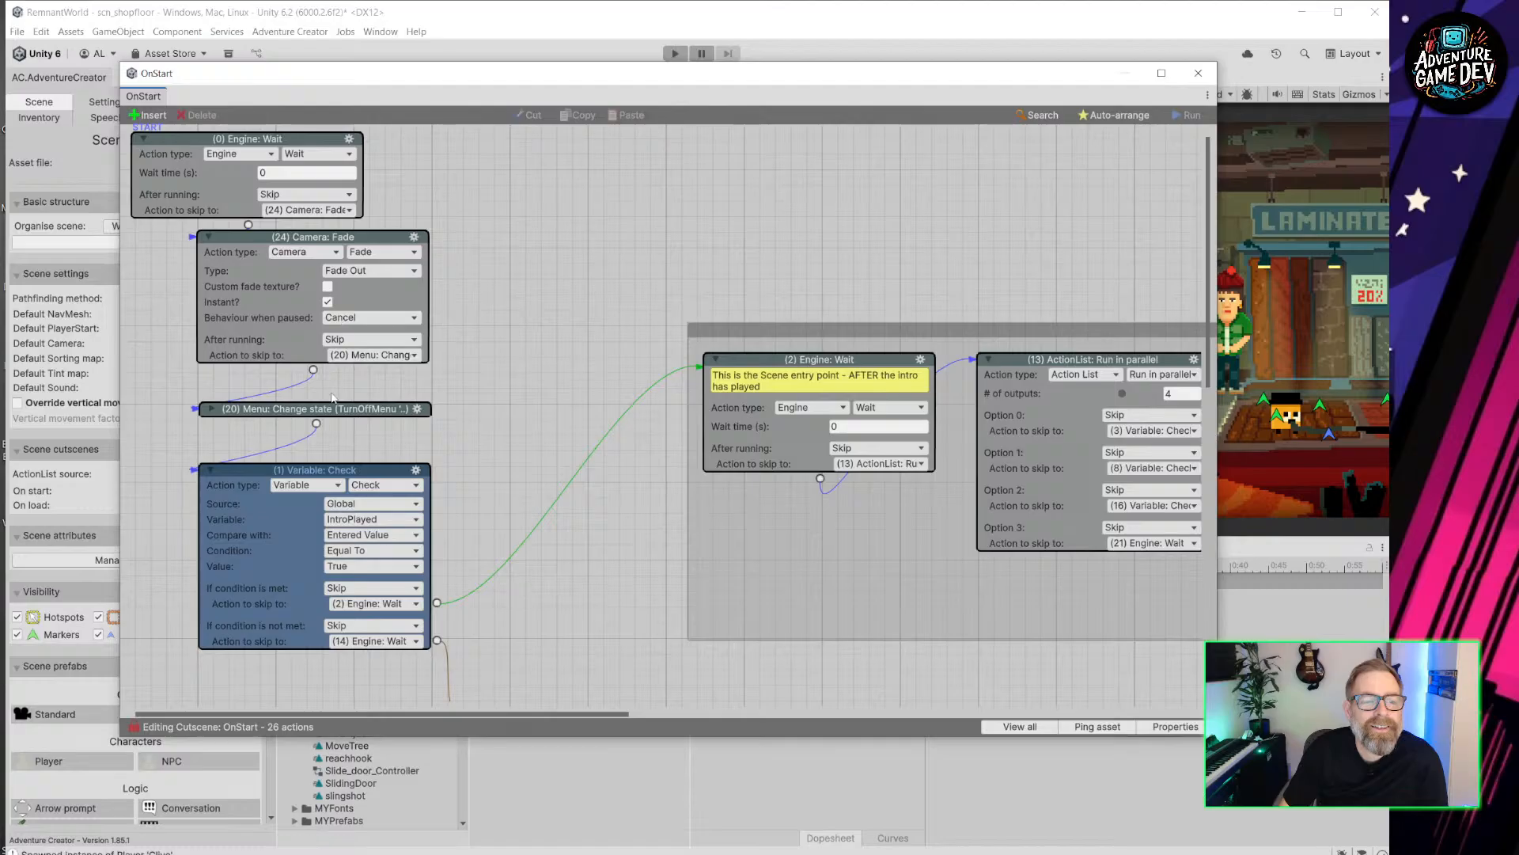
pyautogui.scroll(-5, 473, 311)
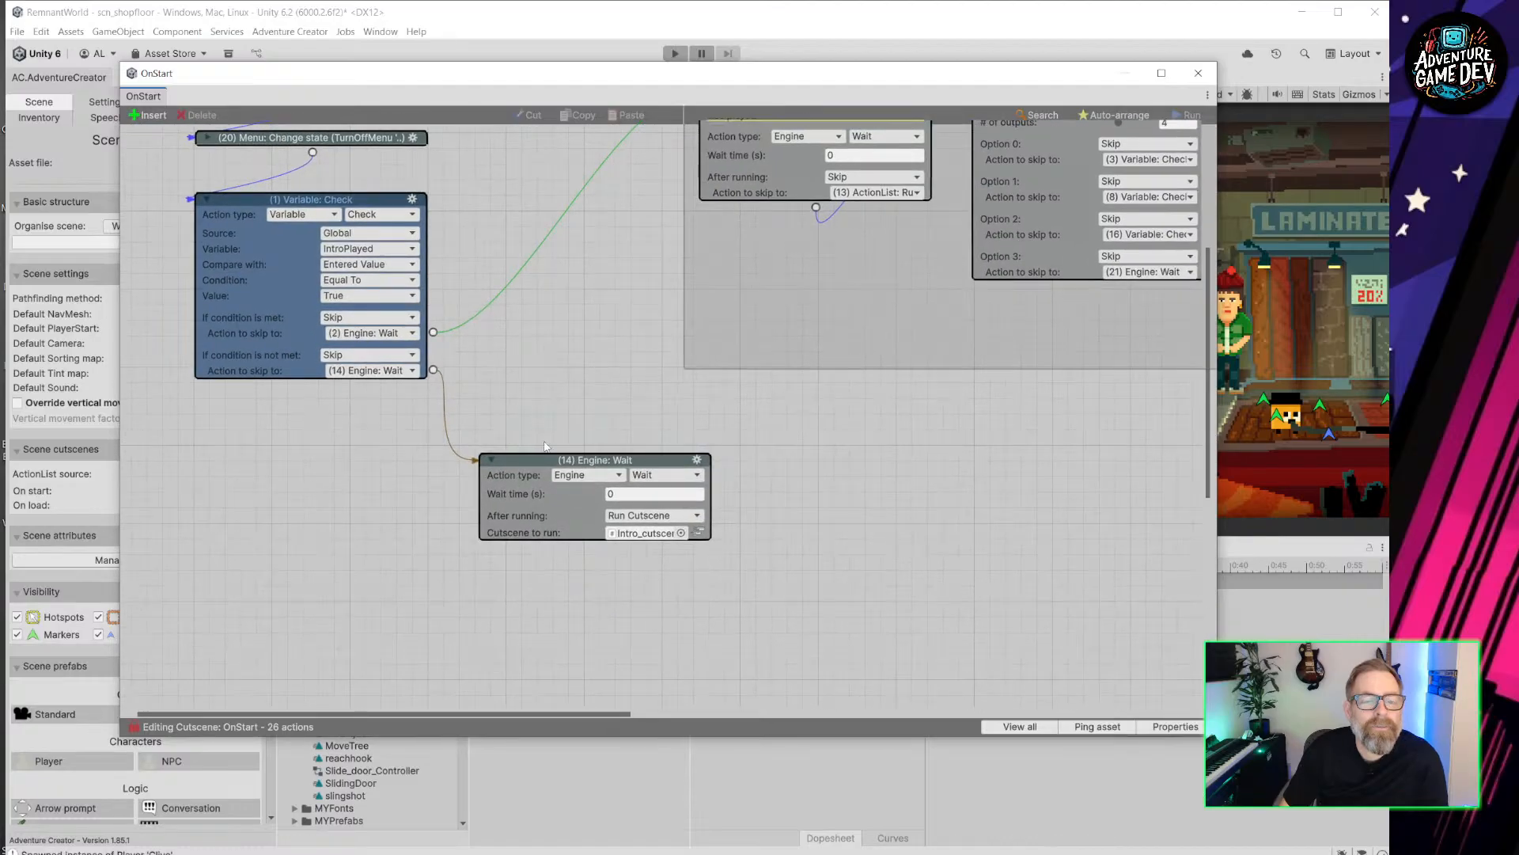
pyautogui.click(559, 460)
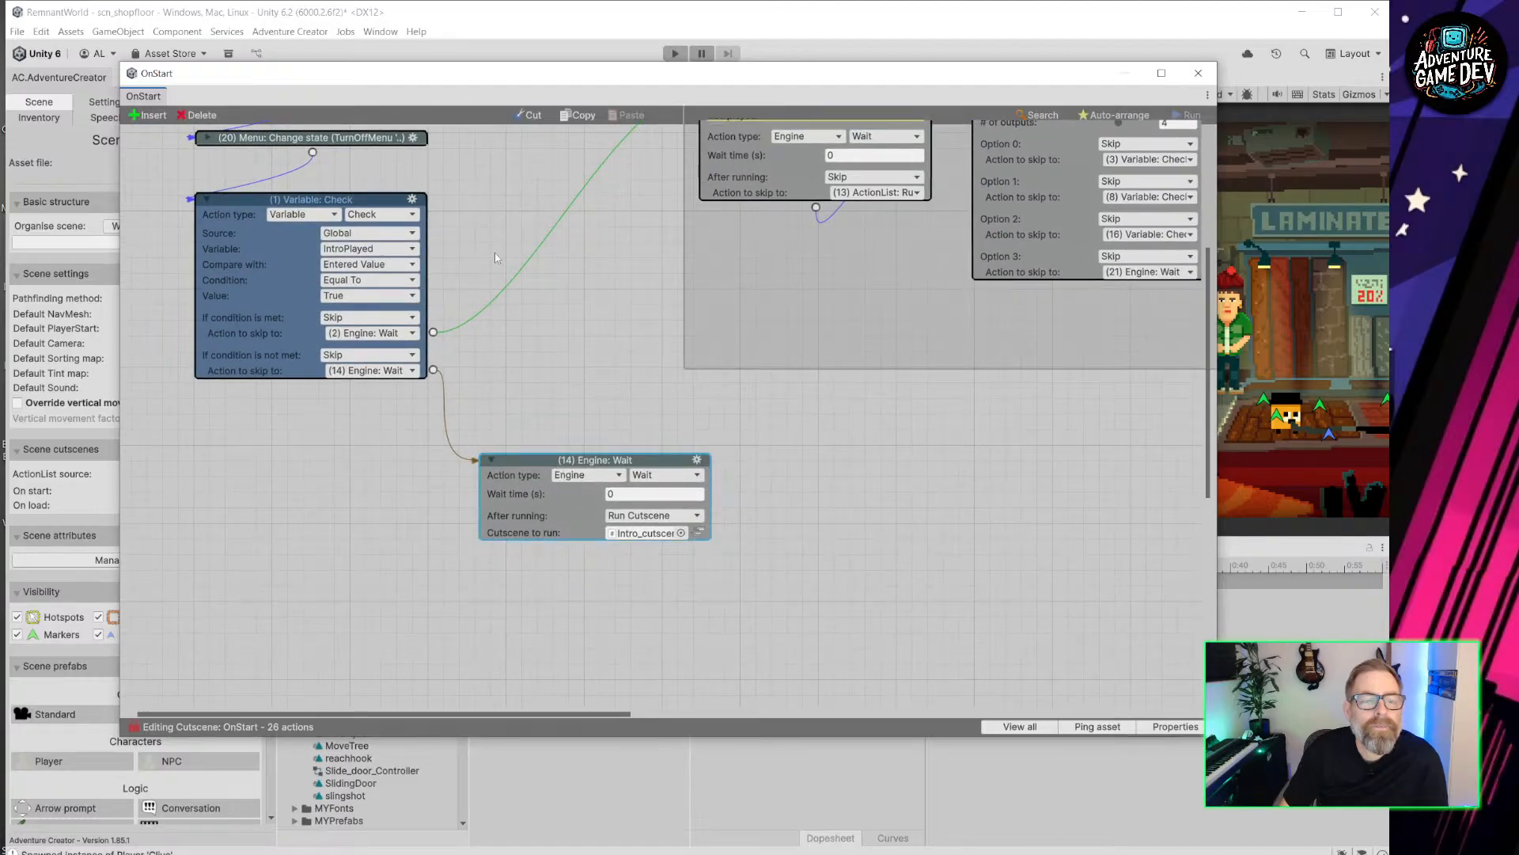
pyautogui.scroll(5, 496, 257)
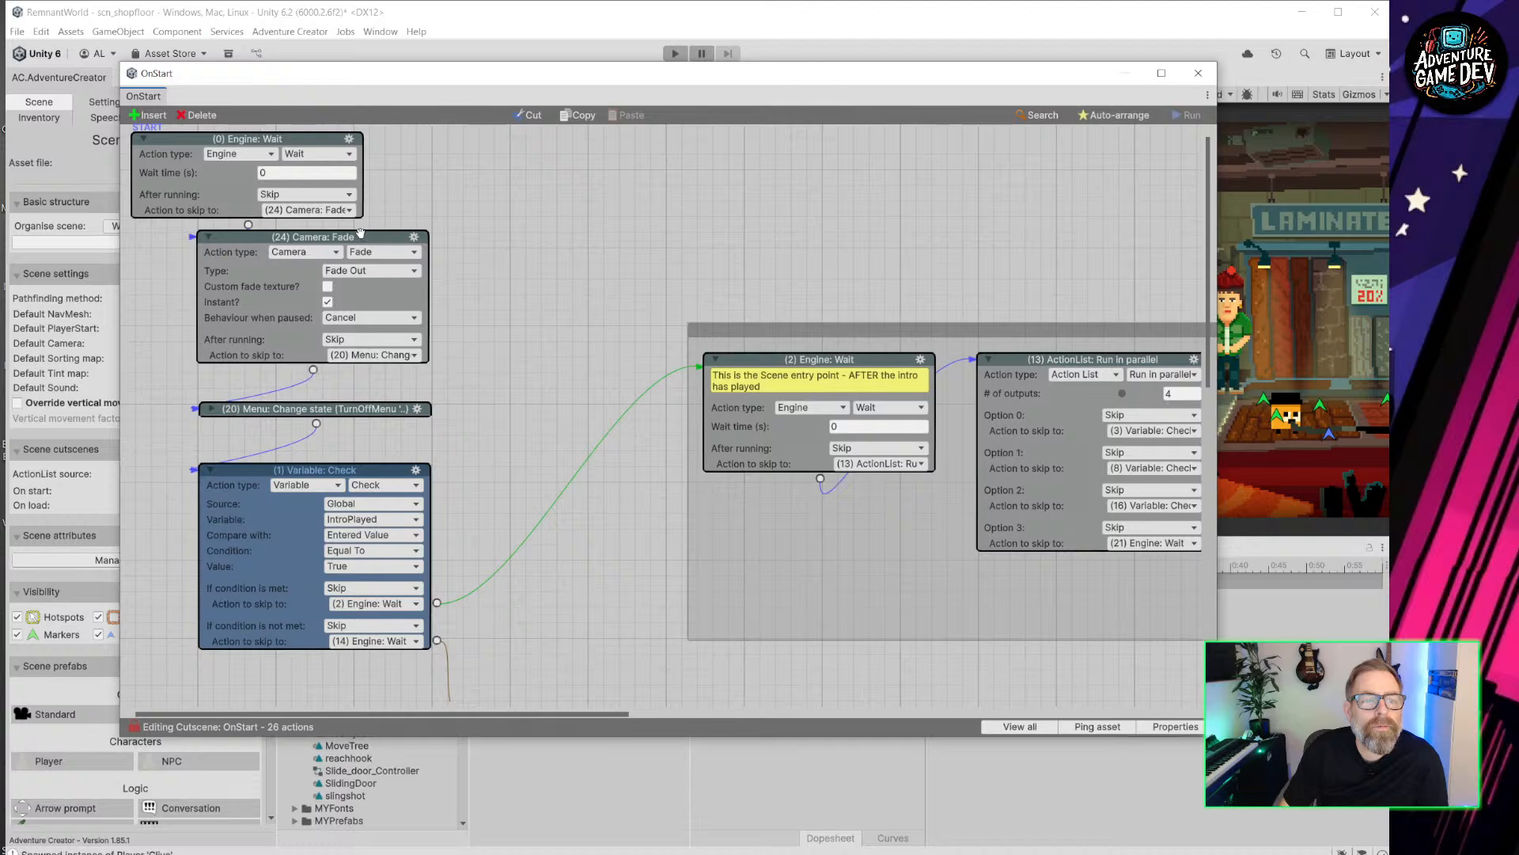
pyautogui.scroll(-1, 411, 242)
pyautogui.moveTo(360, 234)
pyautogui.mouseDown()
pyautogui.moveTo(459, 251)
pyautogui.moveTo(370, 242)
pyautogui.mouseUp()
pyautogui.click(565, 262)
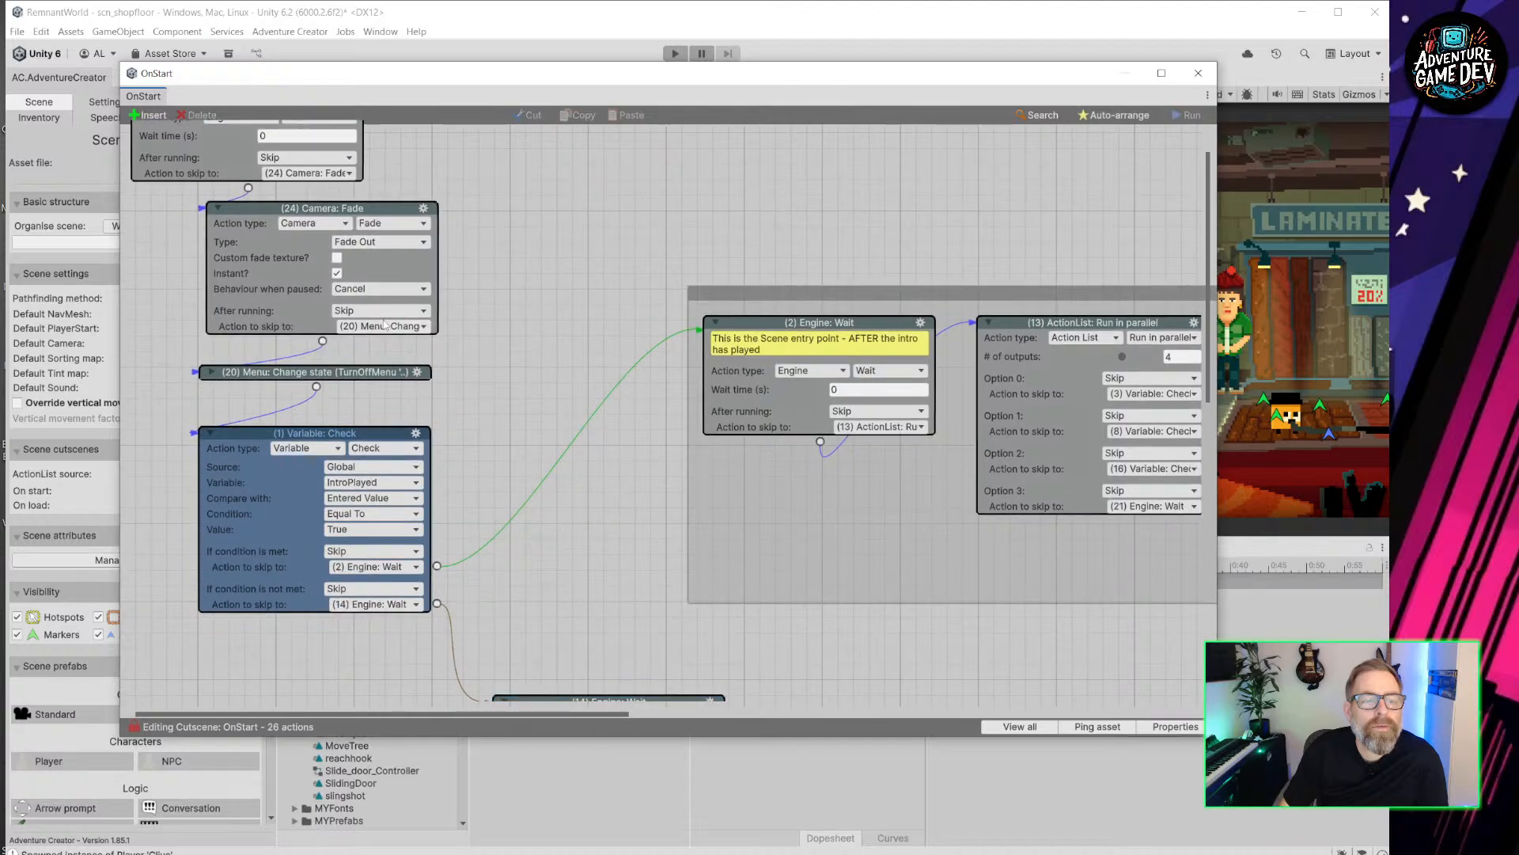
pyautogui.scroll(1, 497, 278)
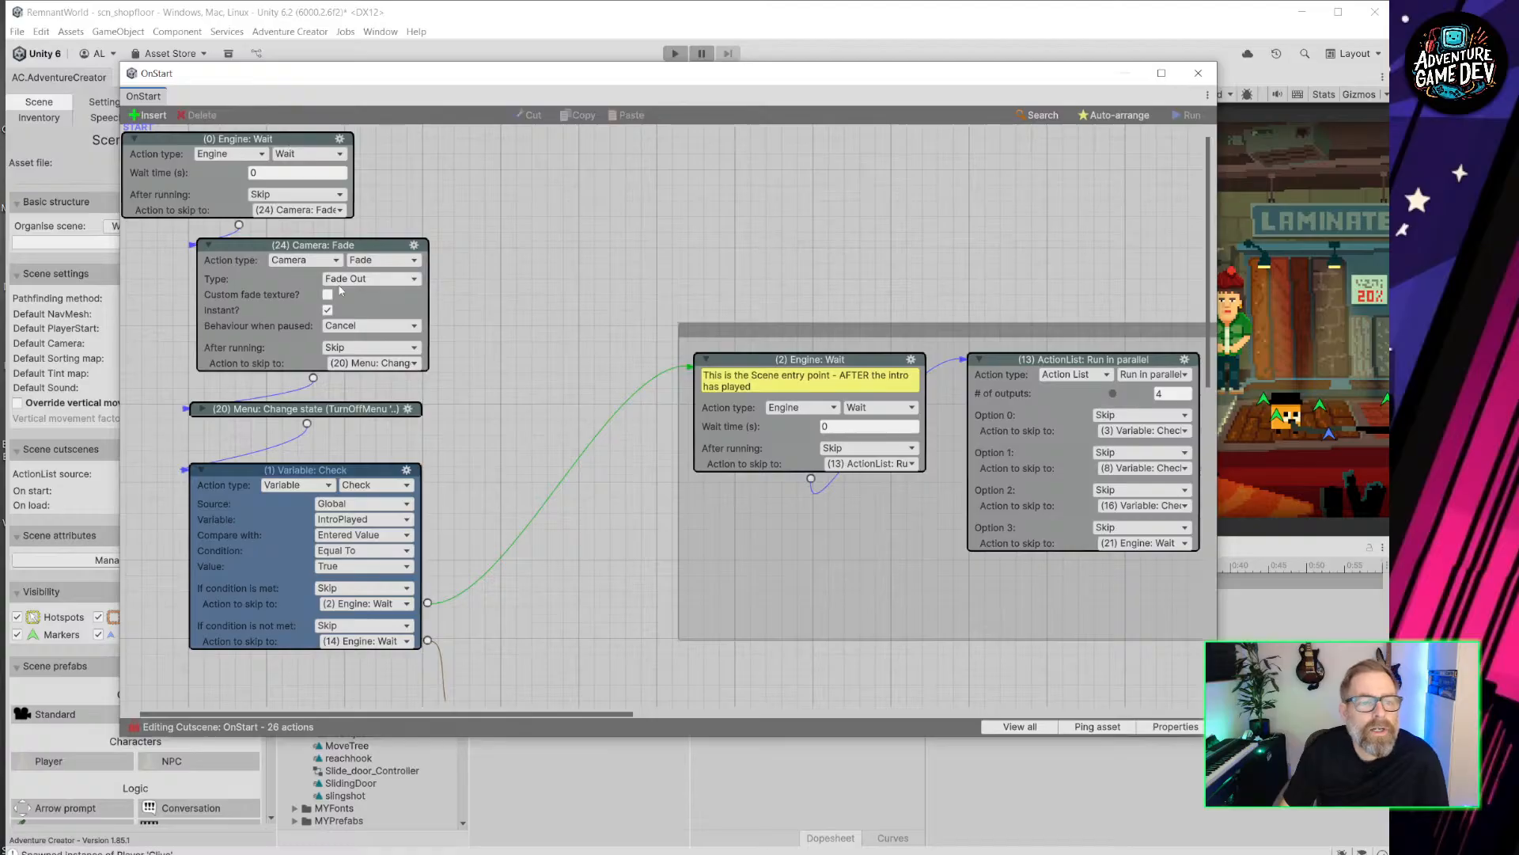
pyautogui.click(200, 409)
pyautogui.click(201, 409)
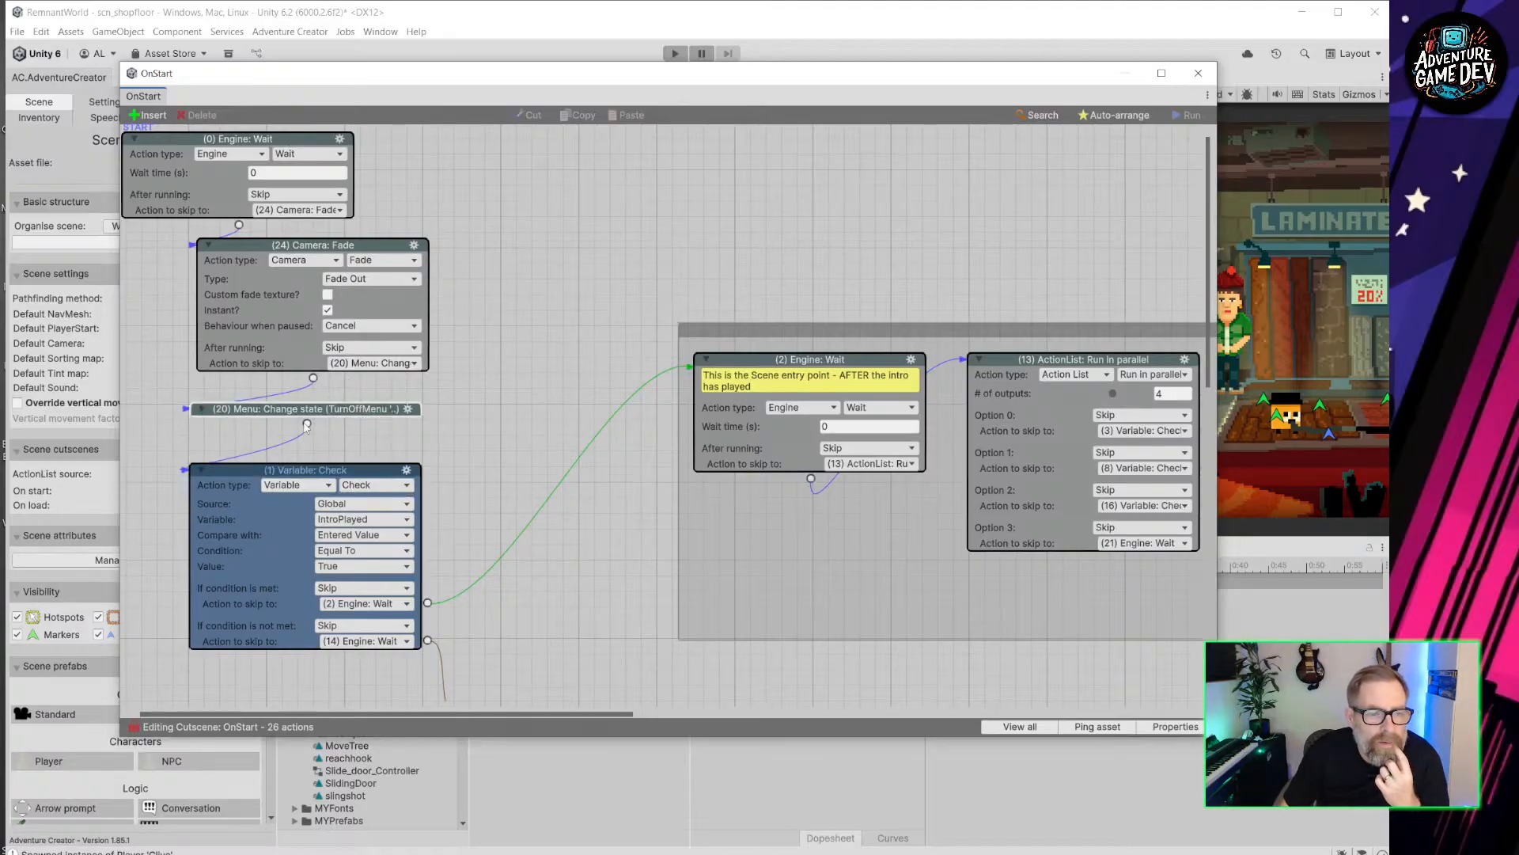
pyautogui.moveTo(470, 591); pyautogui.dragTo(396, 248, button='middle')
# Open Intro_cutscene from OnStart and delete its initial Camera: Fade (Fade Out) action.
pyautogui.click(630, 468)
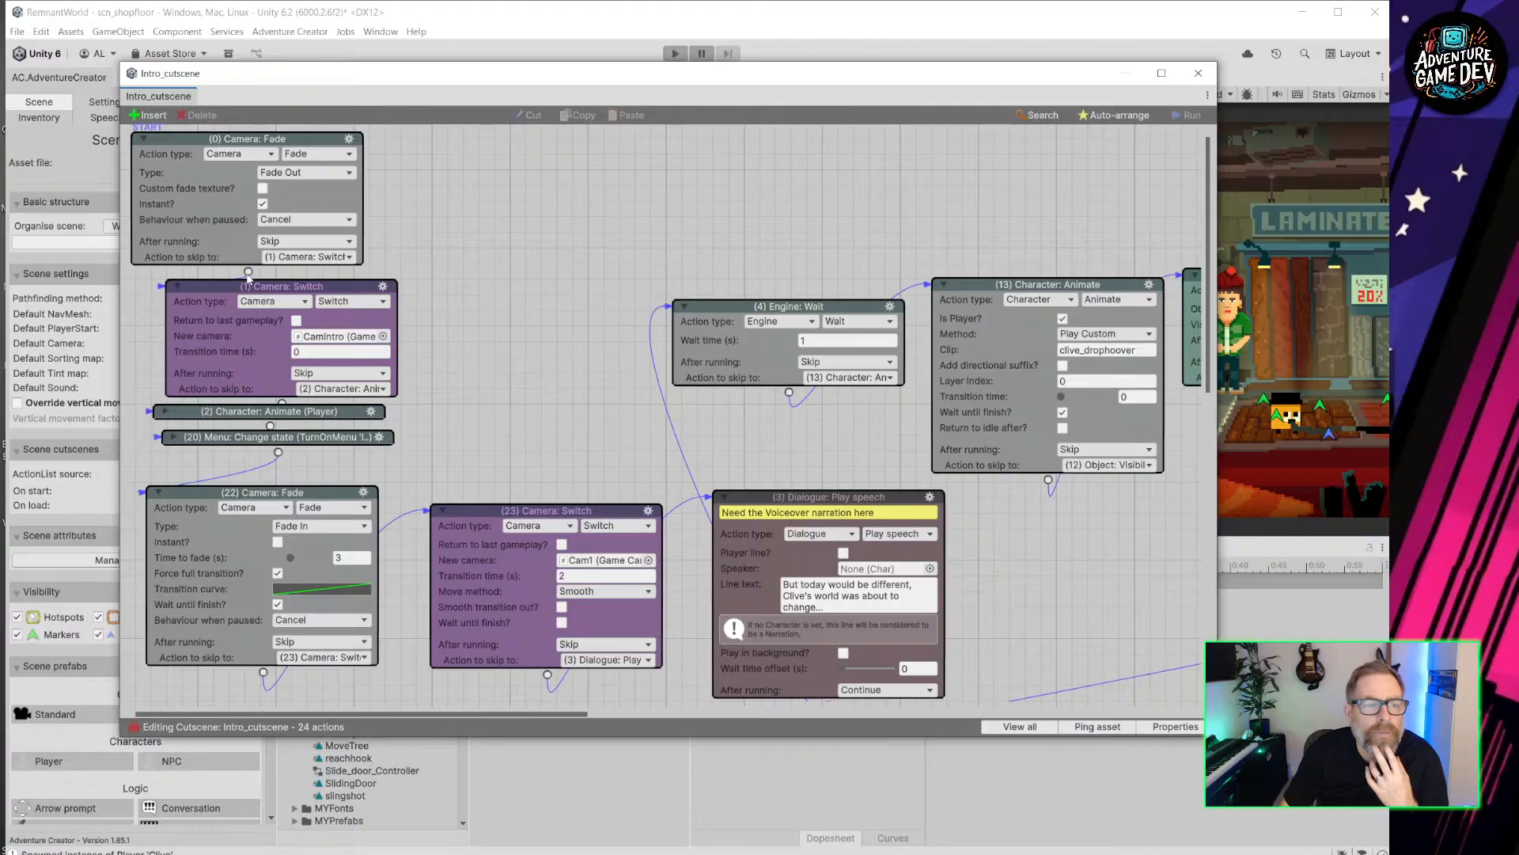
pyautogui.click(248, 273)
pyautogui.click(349, 138)
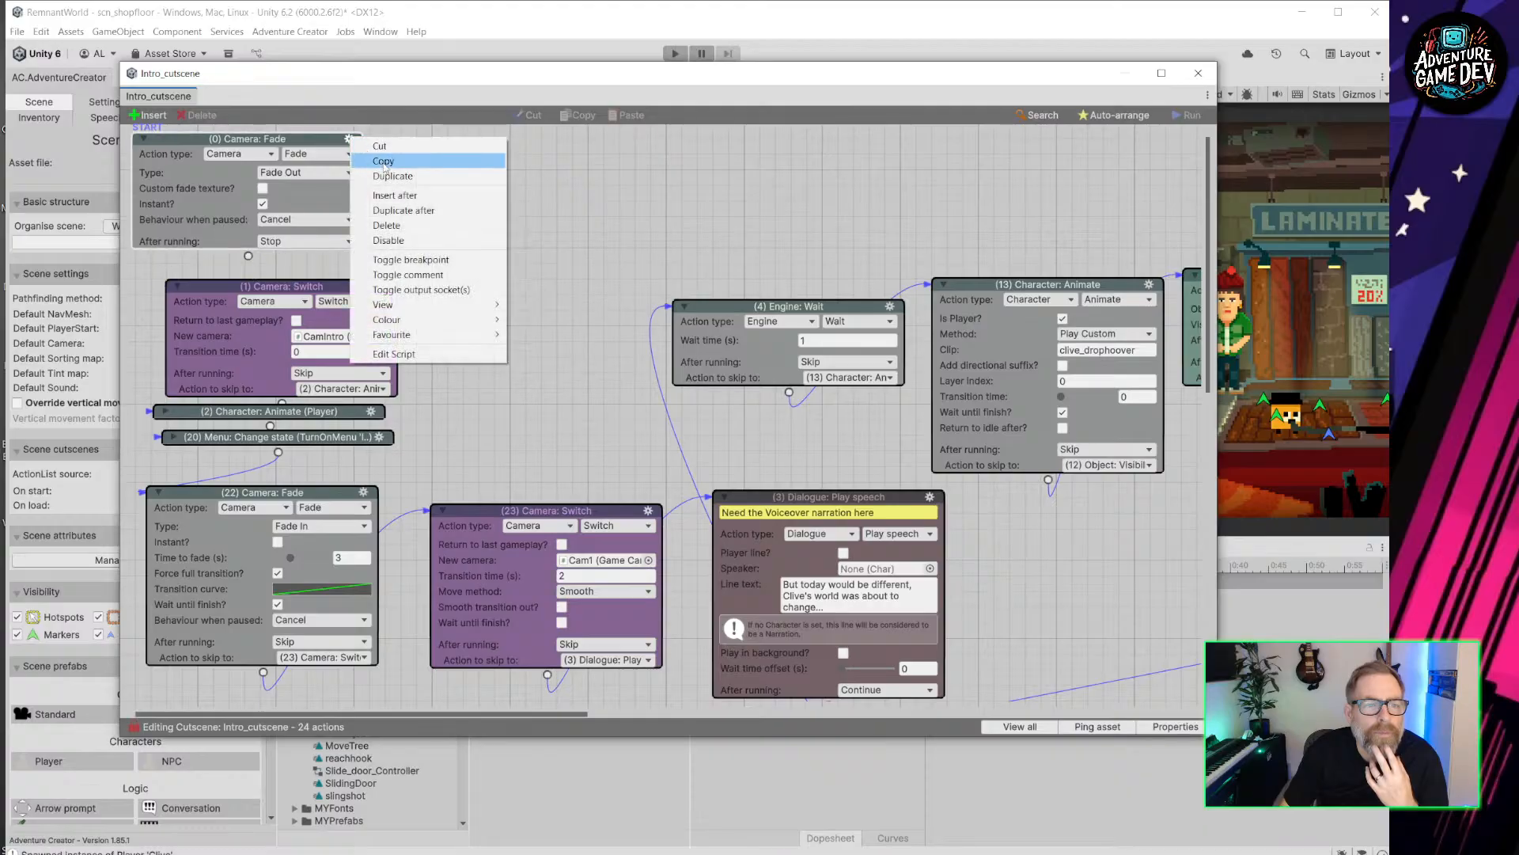
pyautogui.click(413, 226)
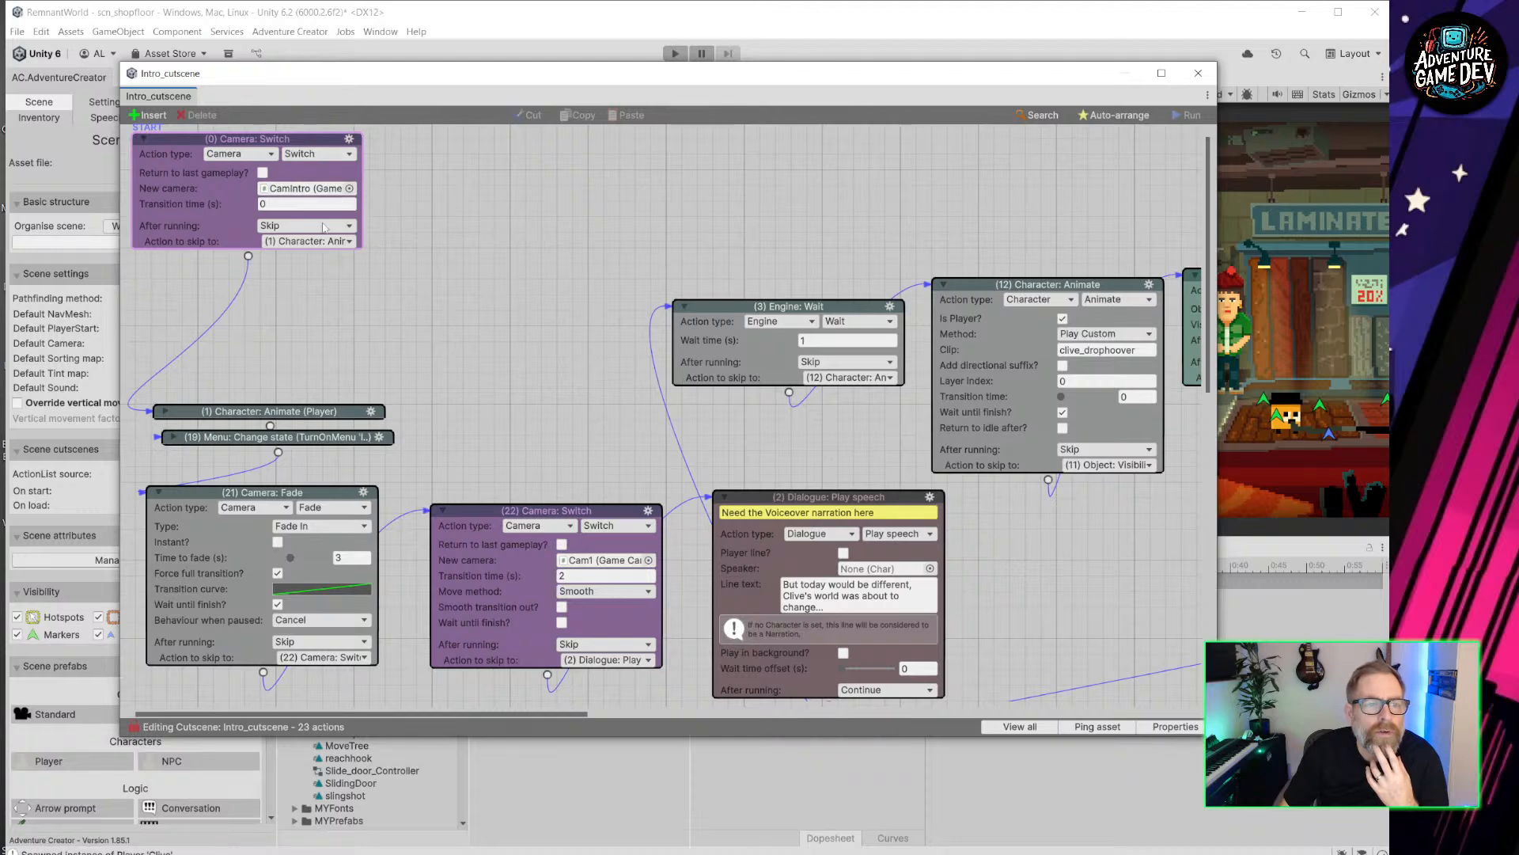
# Stack the Character: Animate, Menu: Change state and Fade In nodes beneath the CamIntro switch, and move the Cam1 switch closer.
pyautogui.moveTo(296, 417); pyautogui.dragTo(296, 296)
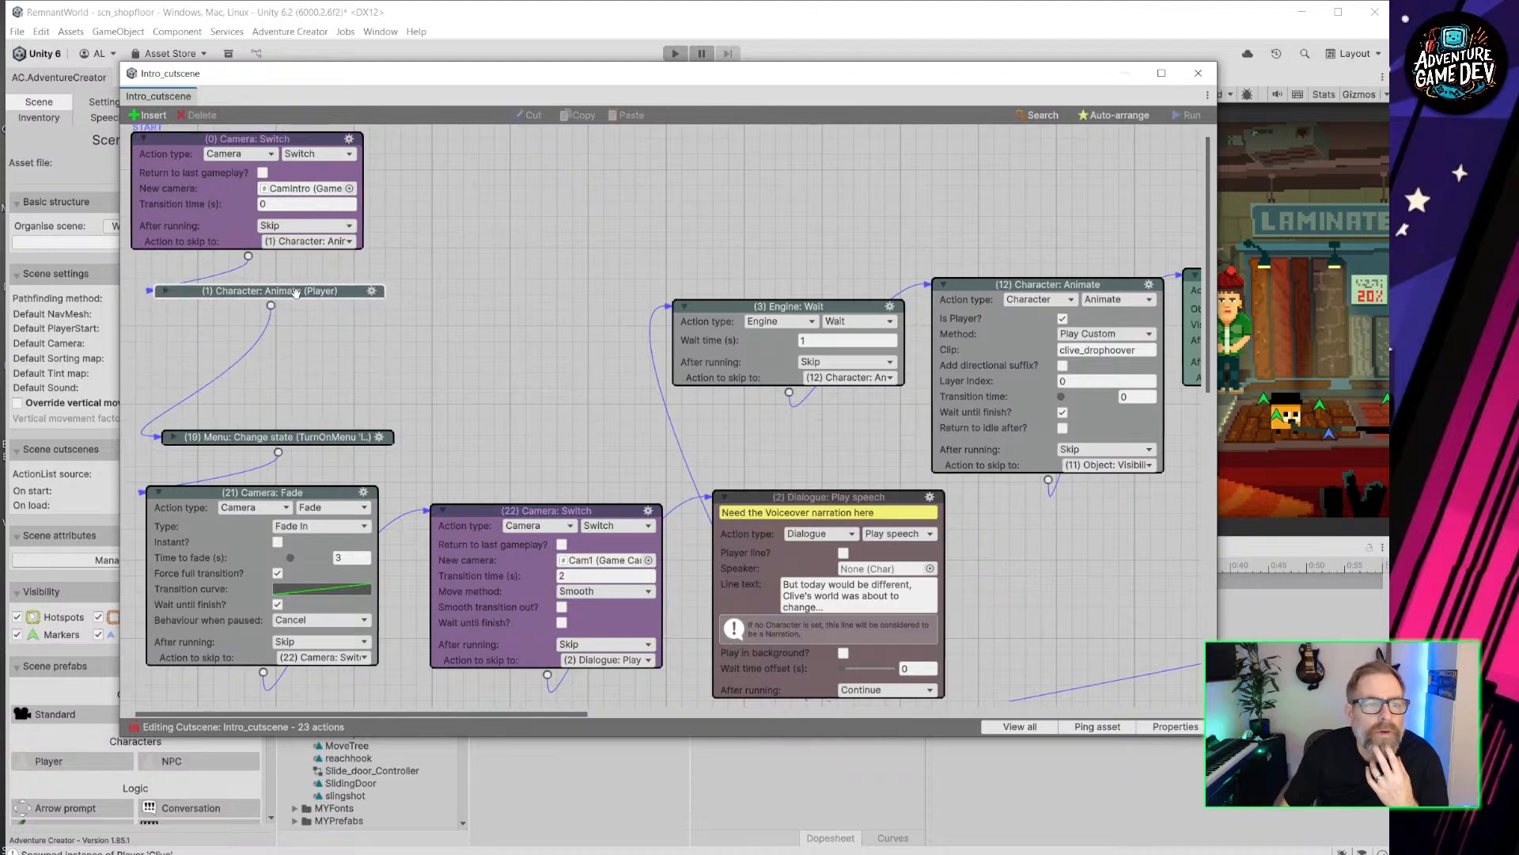
pyautogui.moveTo(318, 441); pyautogui.dragTo(318, 328)
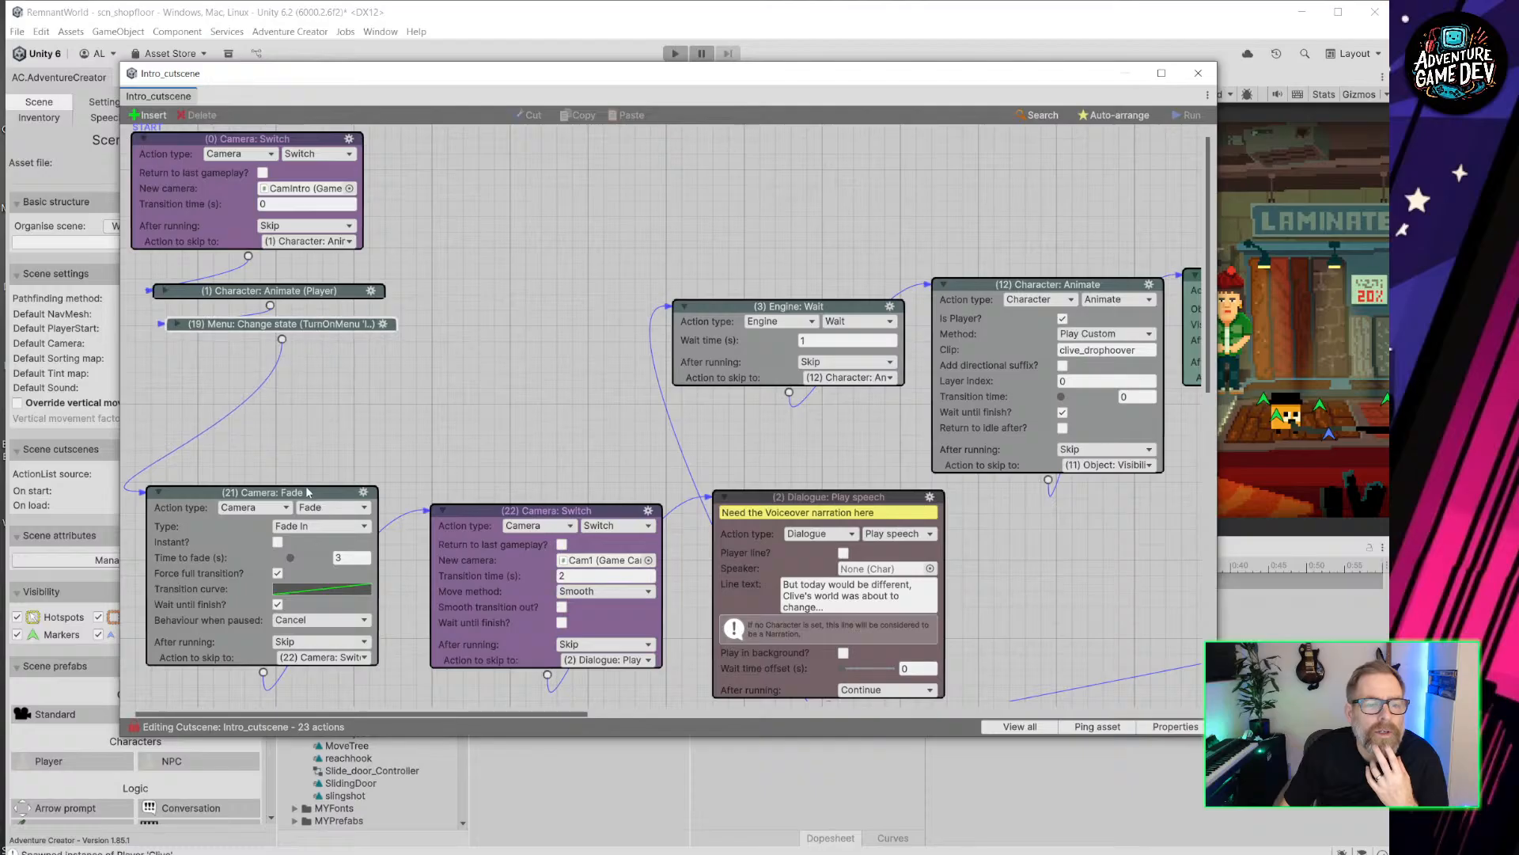
pyautogui.moveTo(306, 494); pyautogui.dragTo(319, 361)
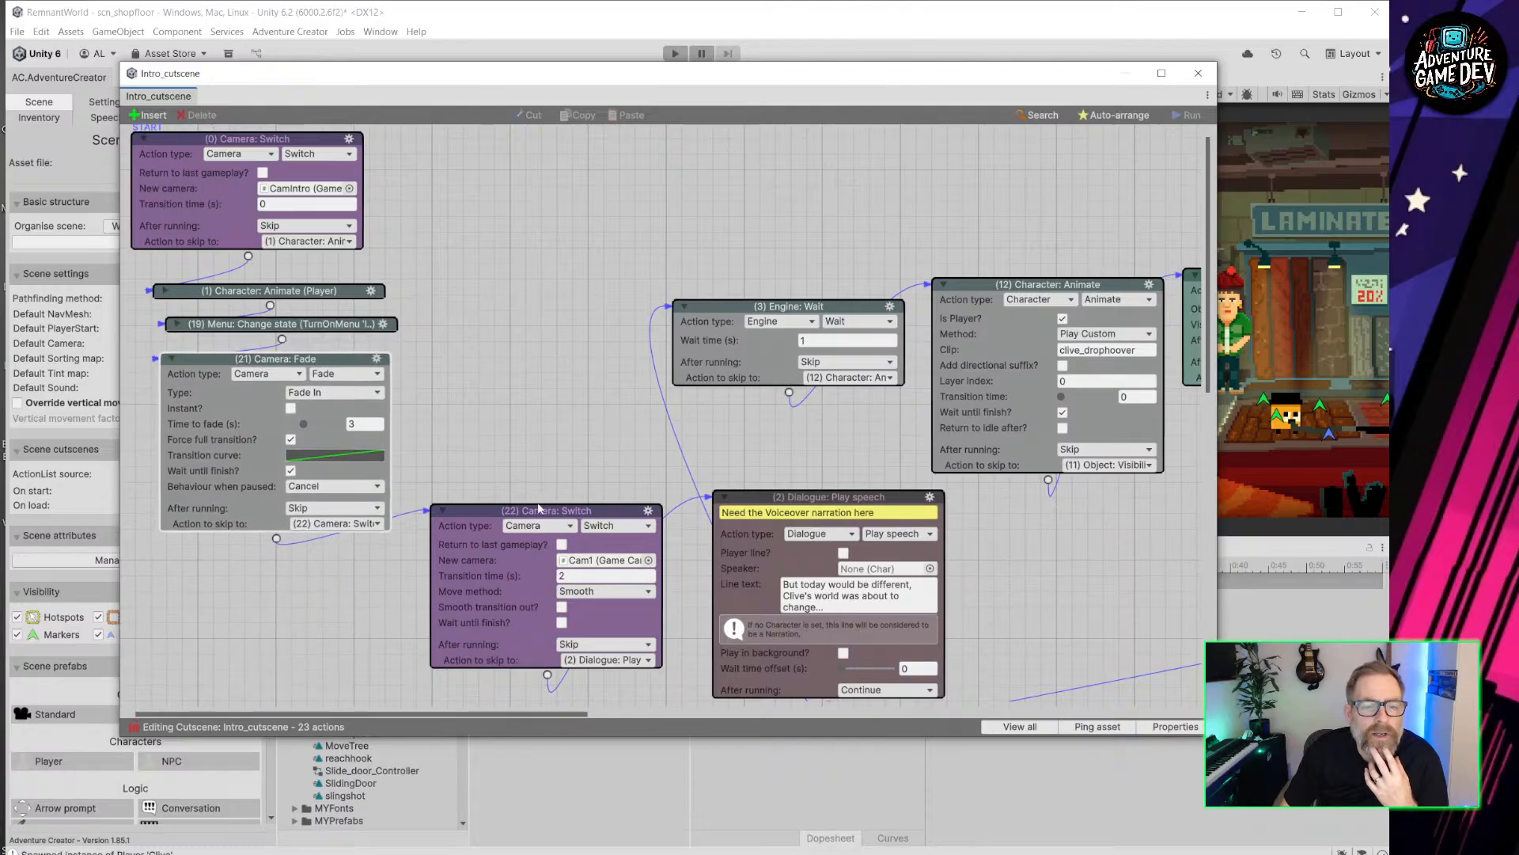
pyautogui.moveTo(534, 514); pyautogui.dragTo(515, 504)
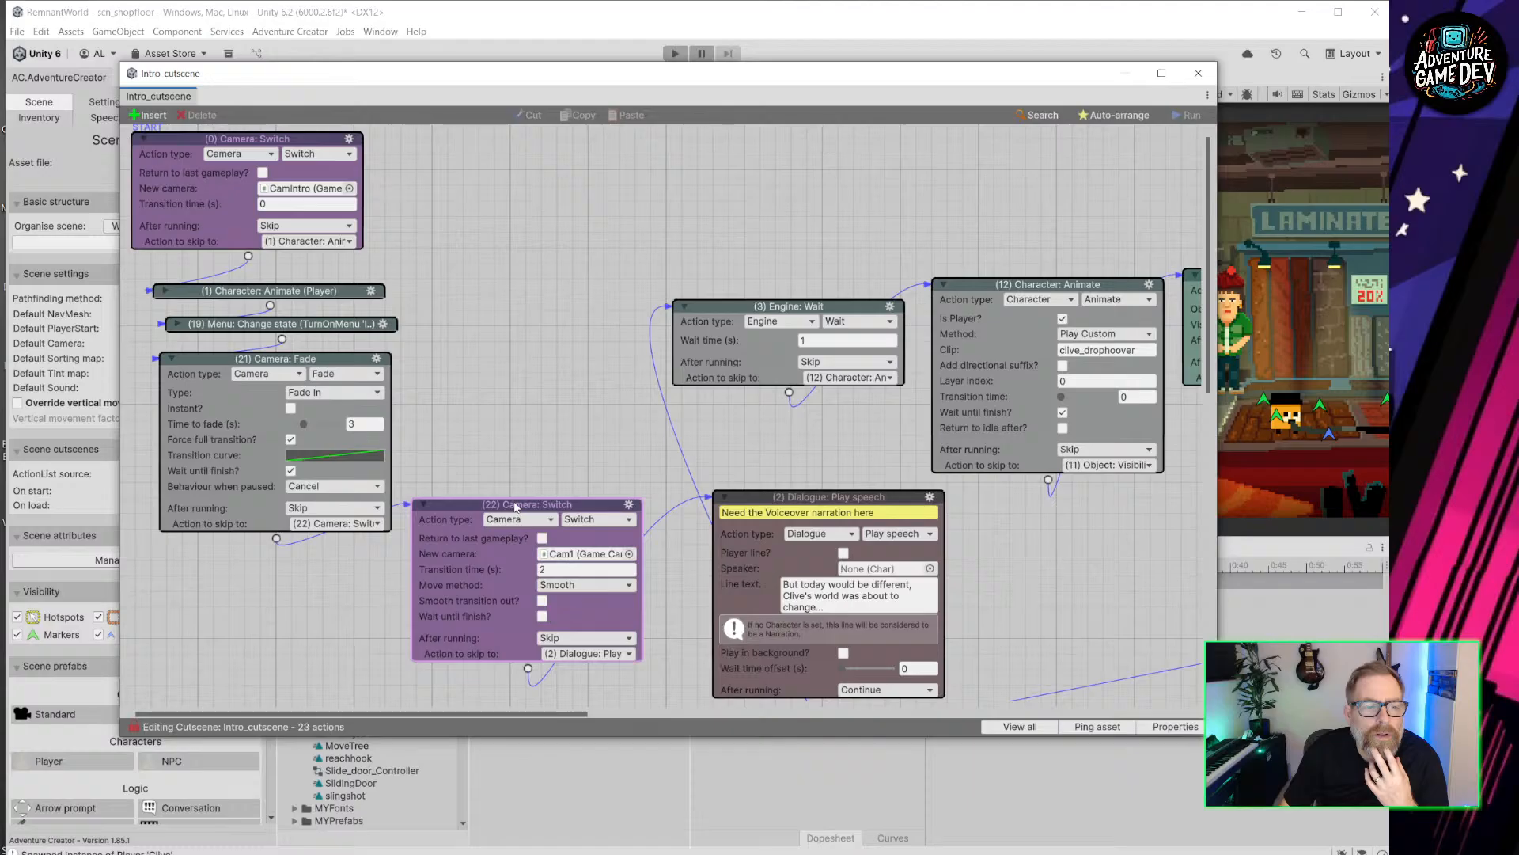
# Turn off Wait until finish for the Camera: Fade (Fade In) action, close the cutscene editor and play-test the intro.
pyautogui.click(291, 472)
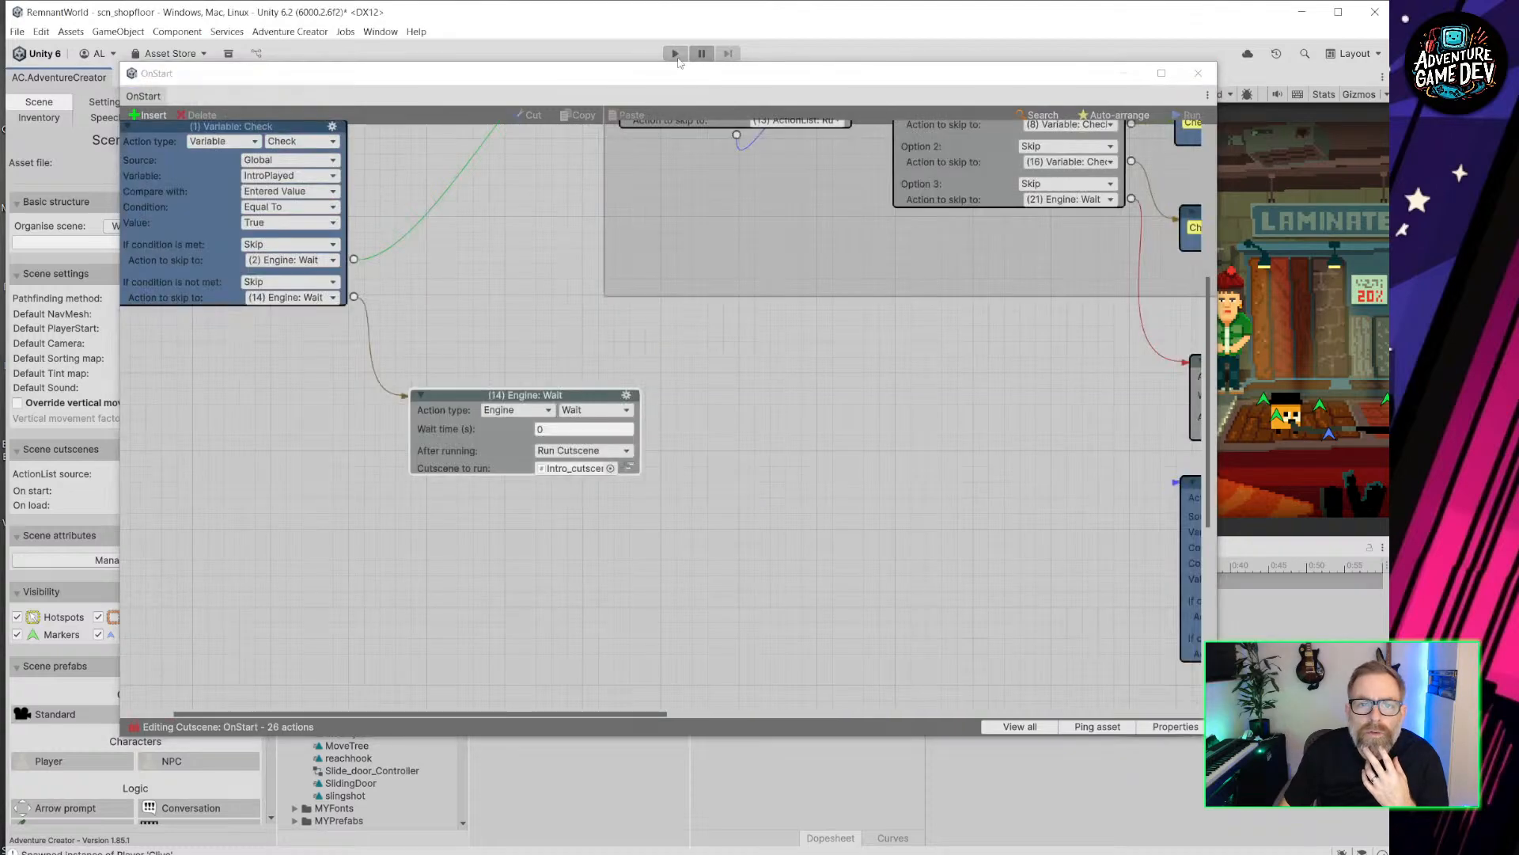
pyautogui.click(1198, 73)
pyautogui.click(675, 53)
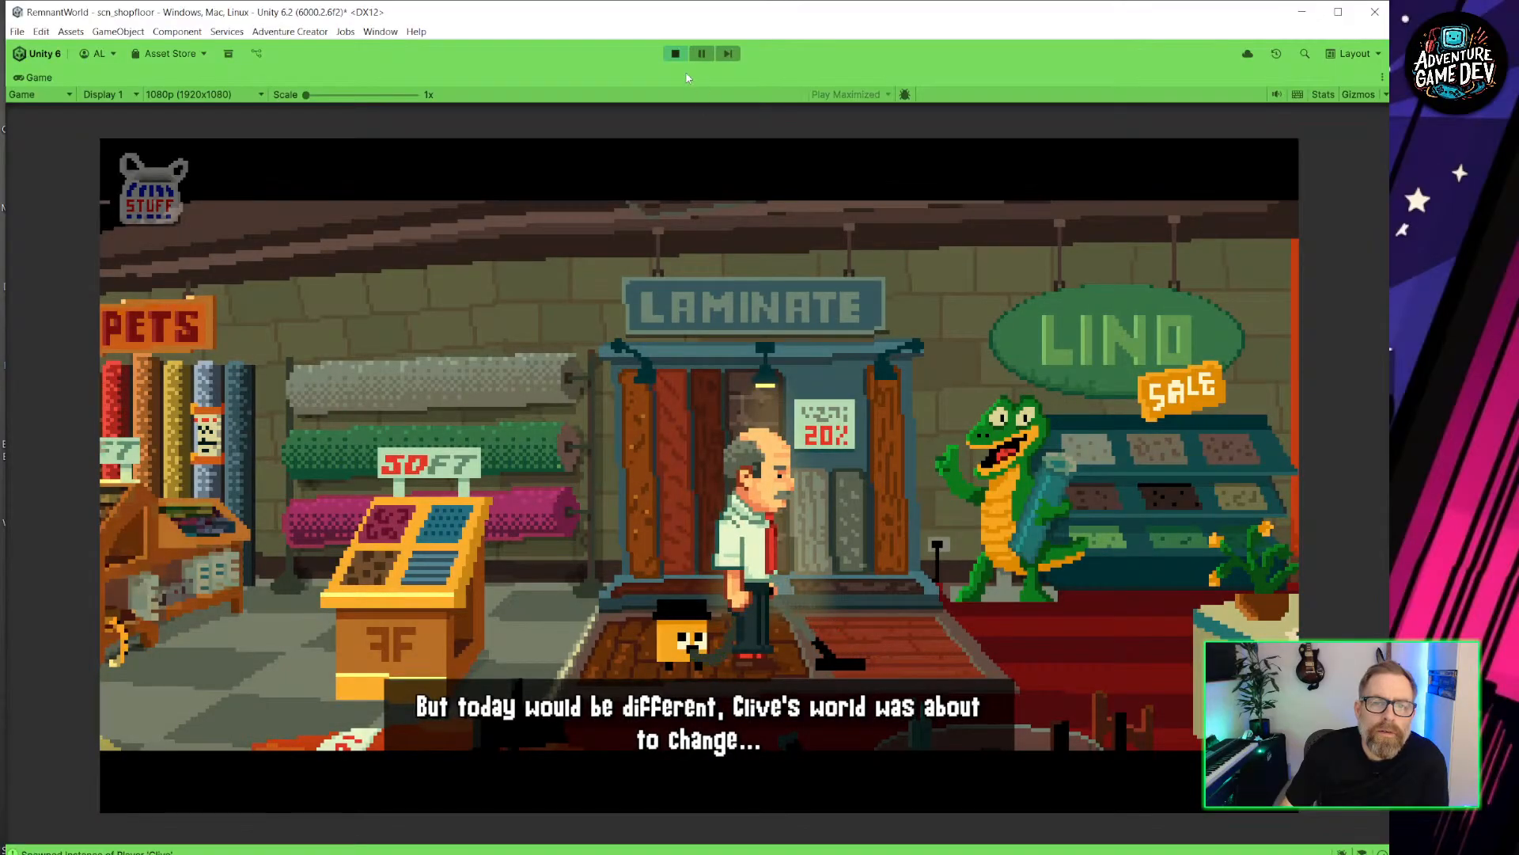
pyautogui.hotkey('ctrl', 'p')
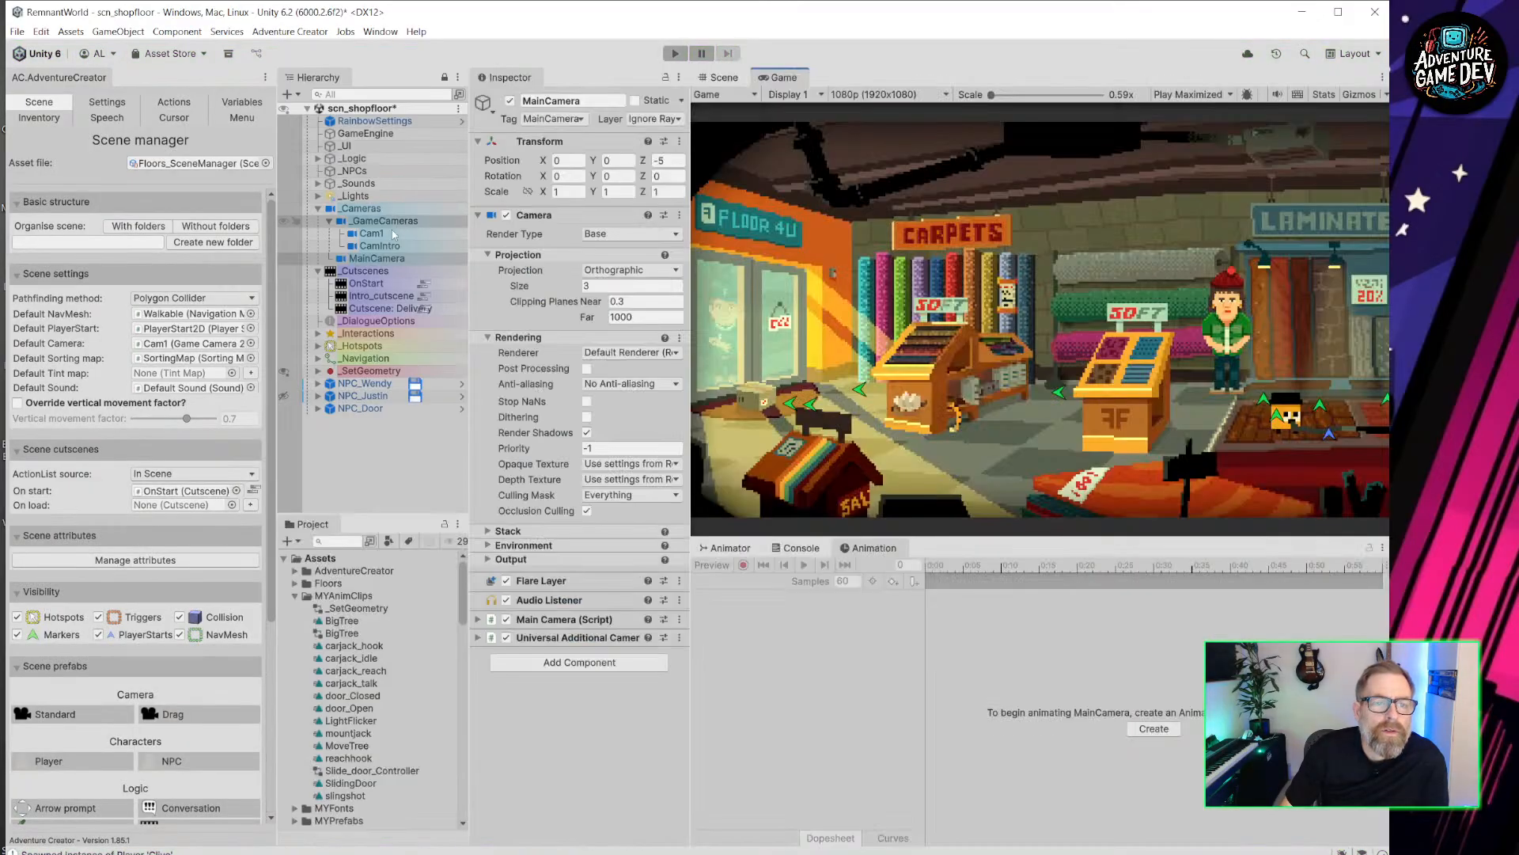
# Try disabling CamIntro's Camera component, restore it, and compare its settings with those of Cam1.
pyautogui.click(379, 246)
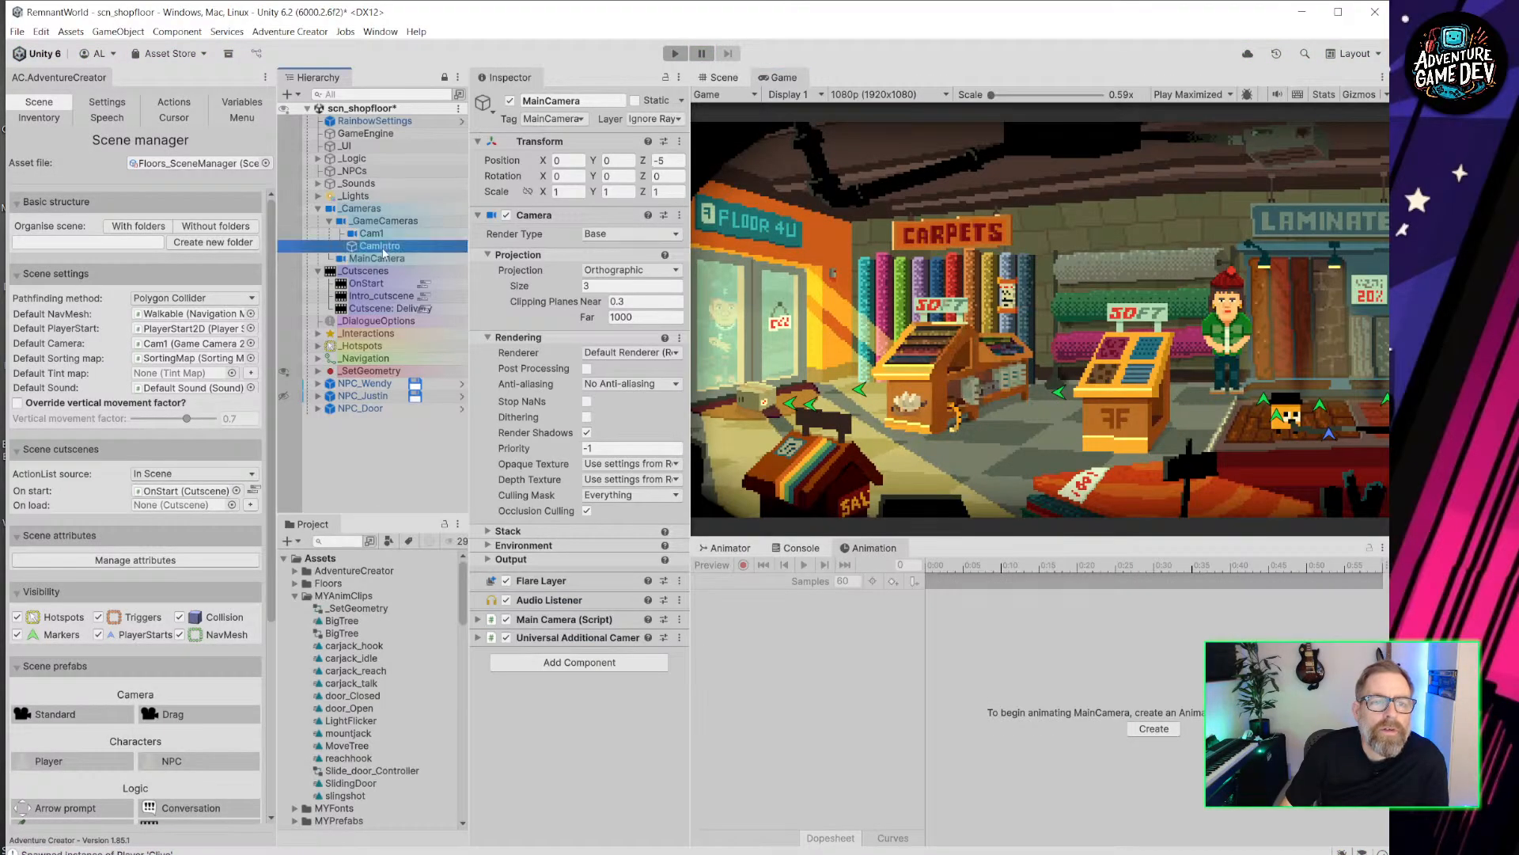
pyautogui.click(507, 214)
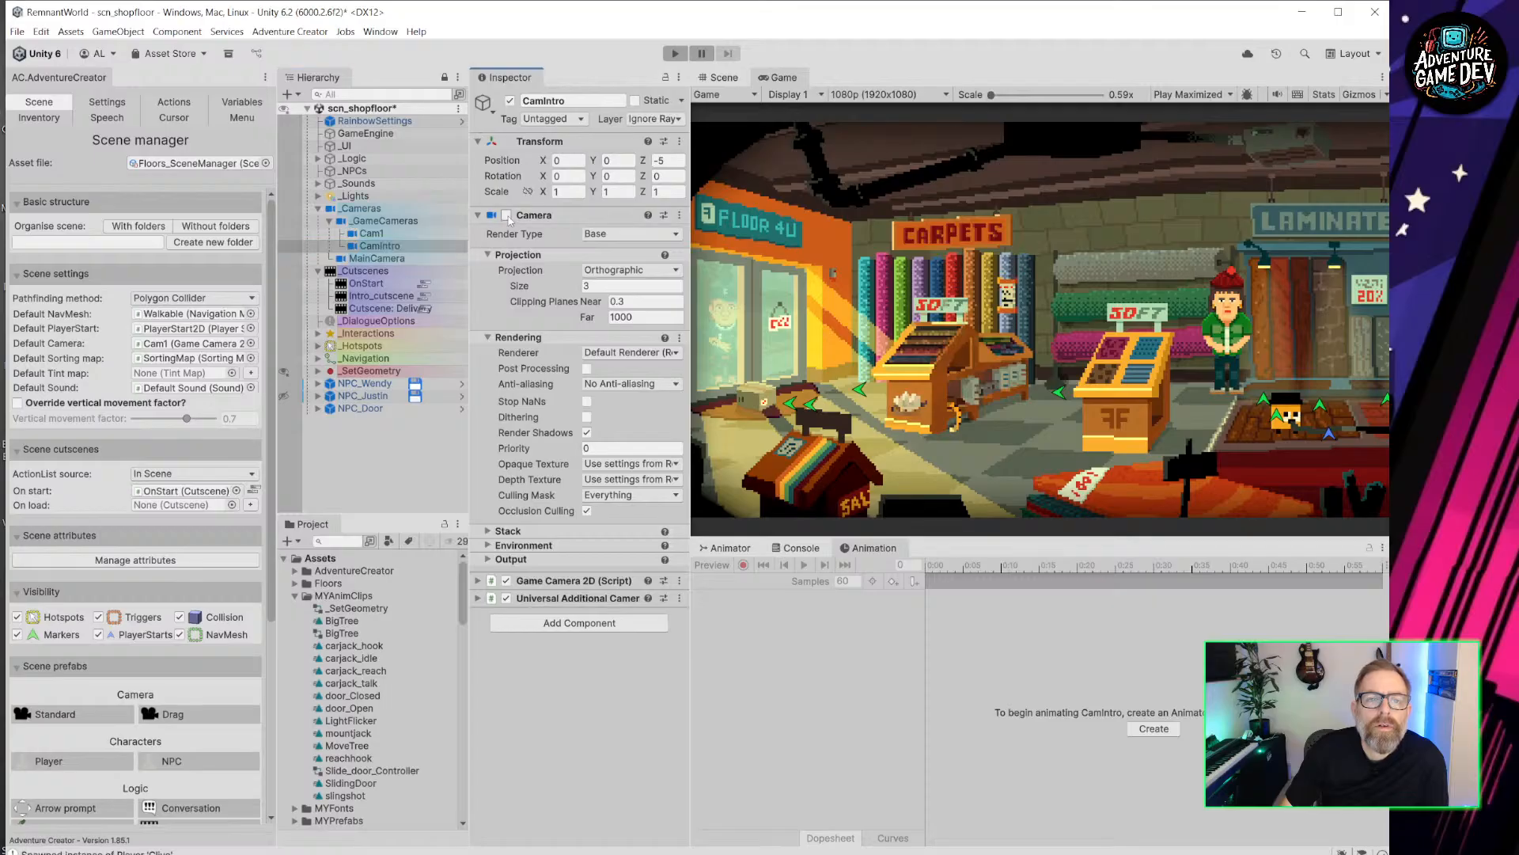
pyautogui.click(794, 76)
pyautogui.click(380, 233)
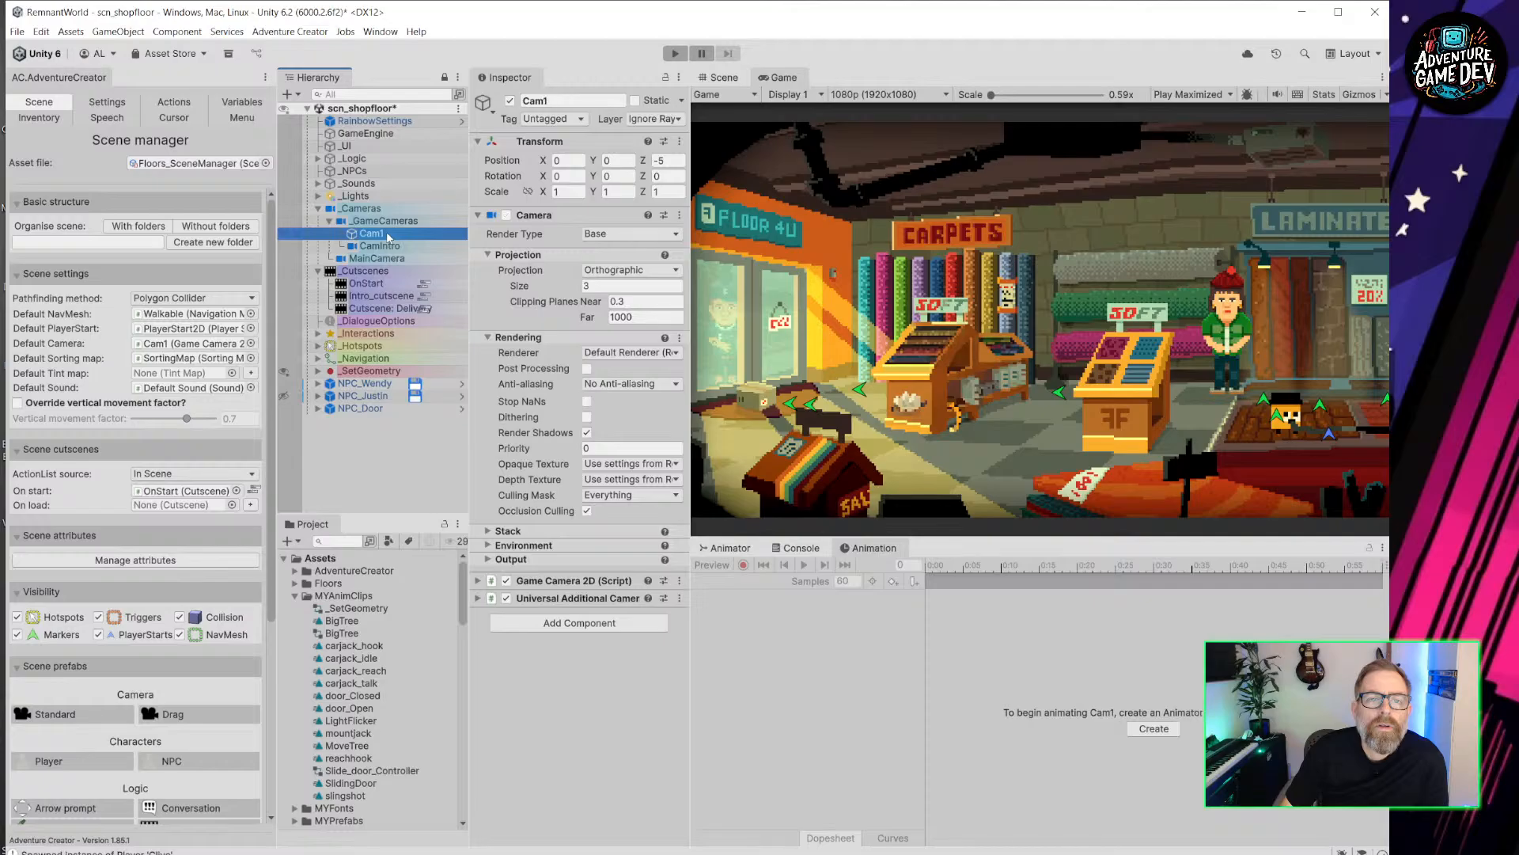
pyautogui.click(394, 248)
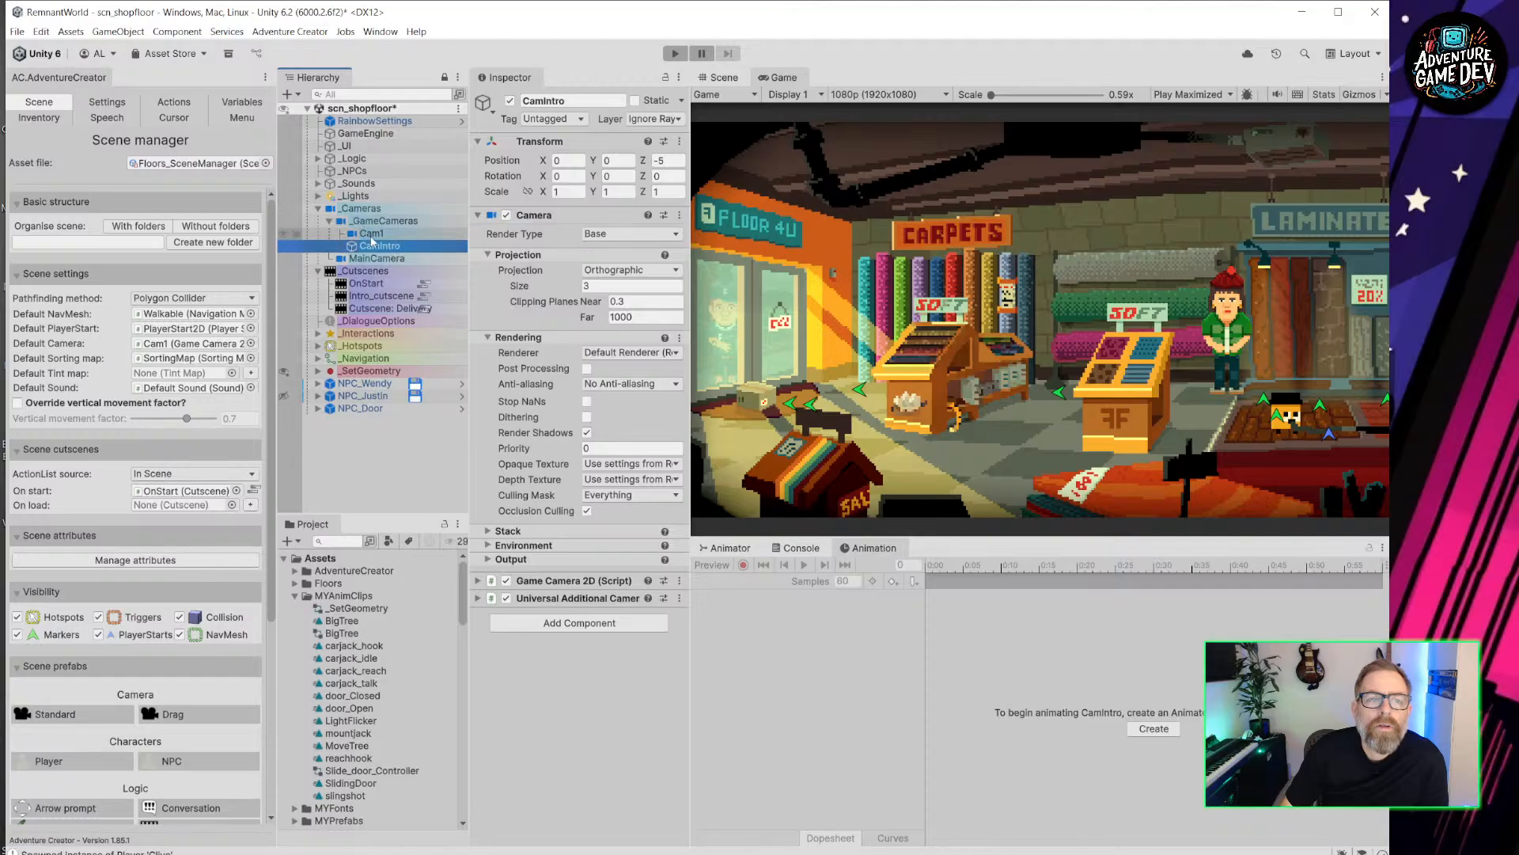
pyautogui.click(372, 234)
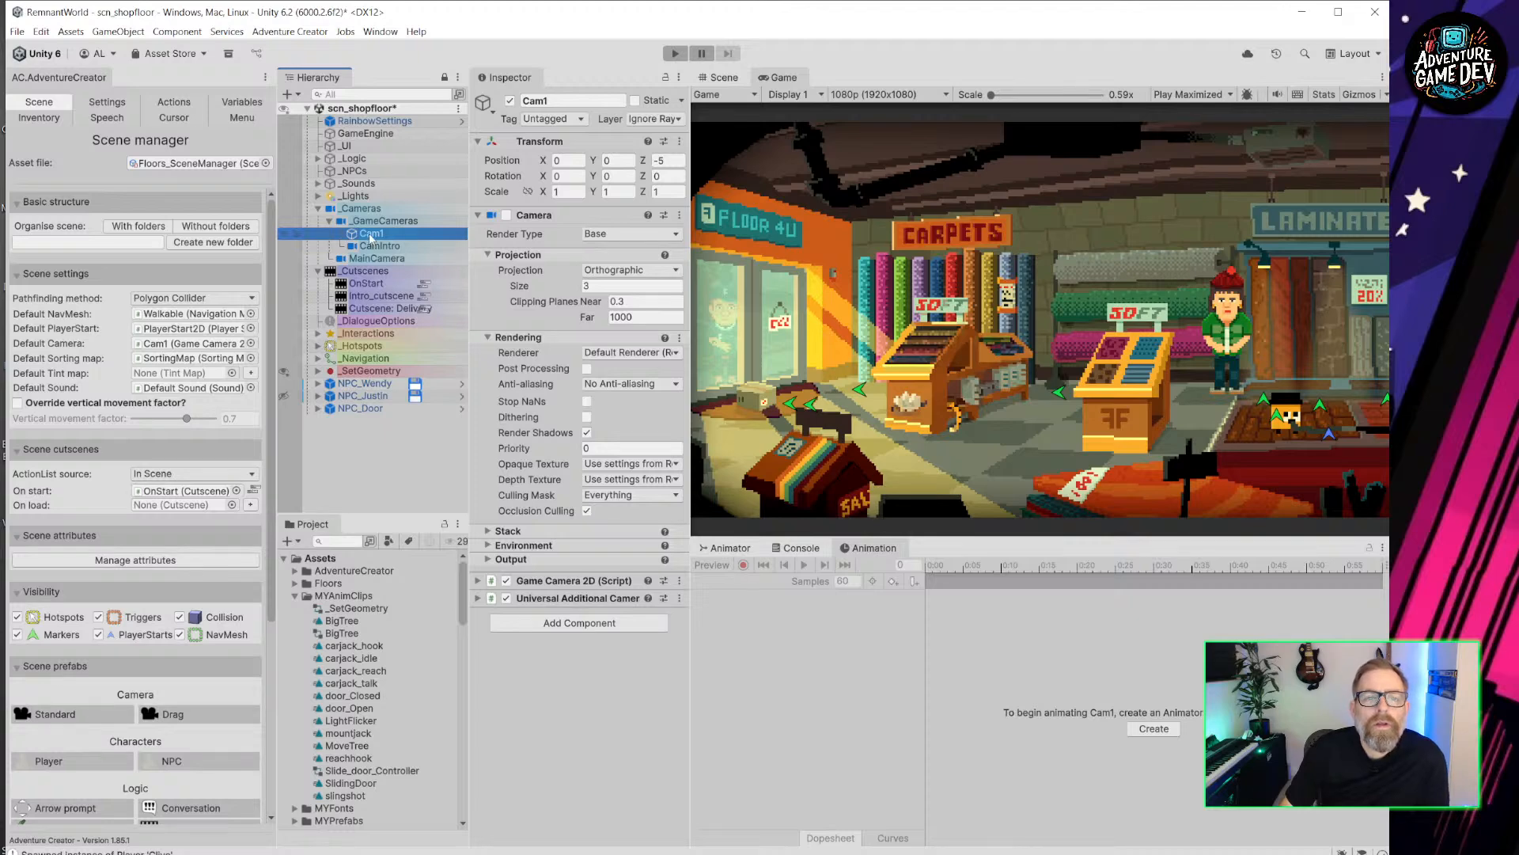
# Compare the settings and Scene view framing of the Cam1 and CamIntro cameras.
pyautogui.click(386, 248)
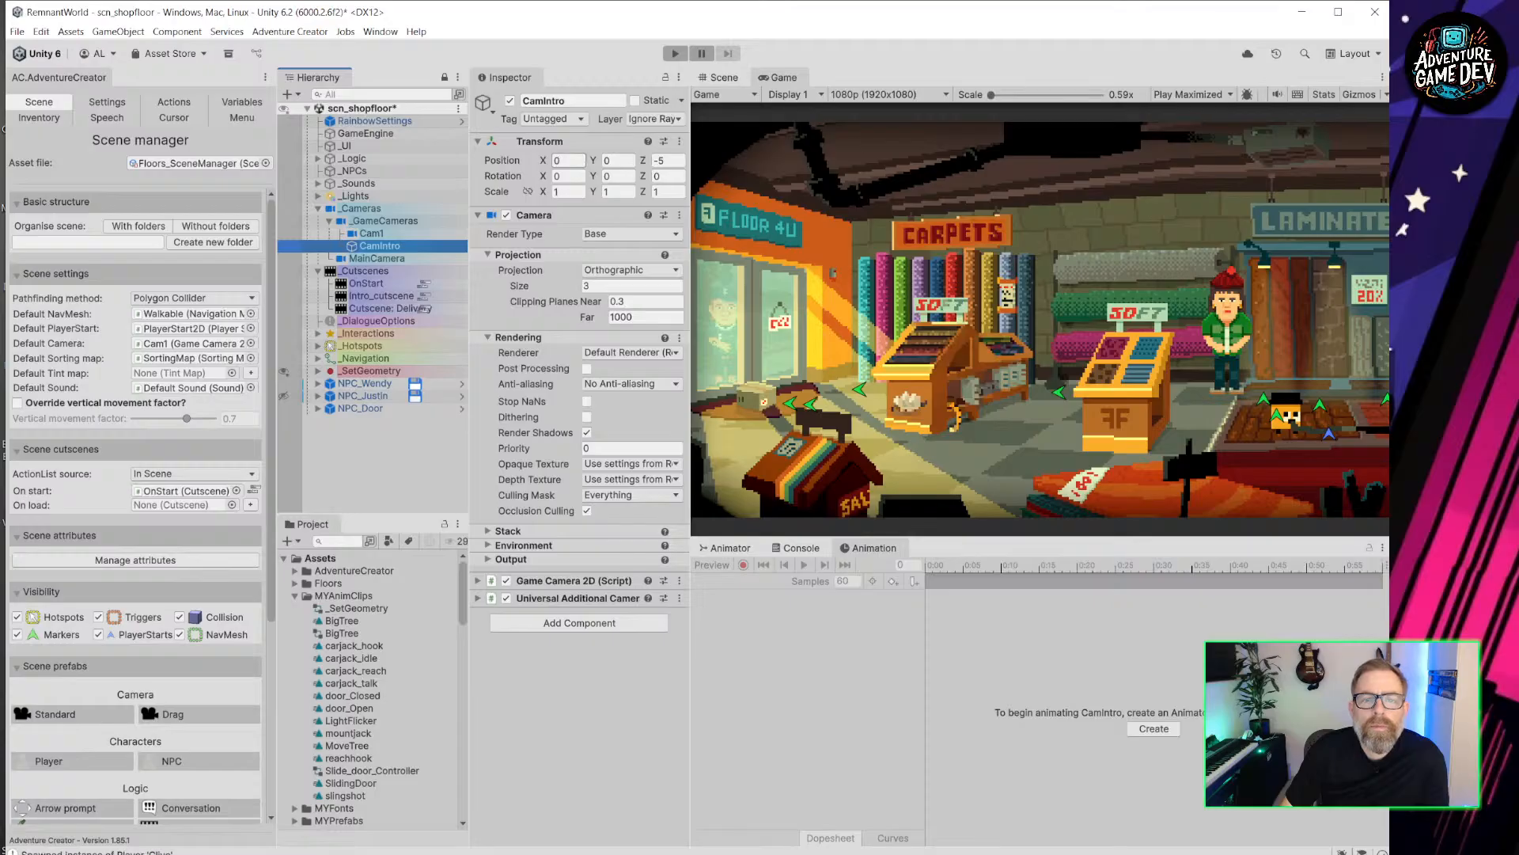
pyautogui.click(721, 77)
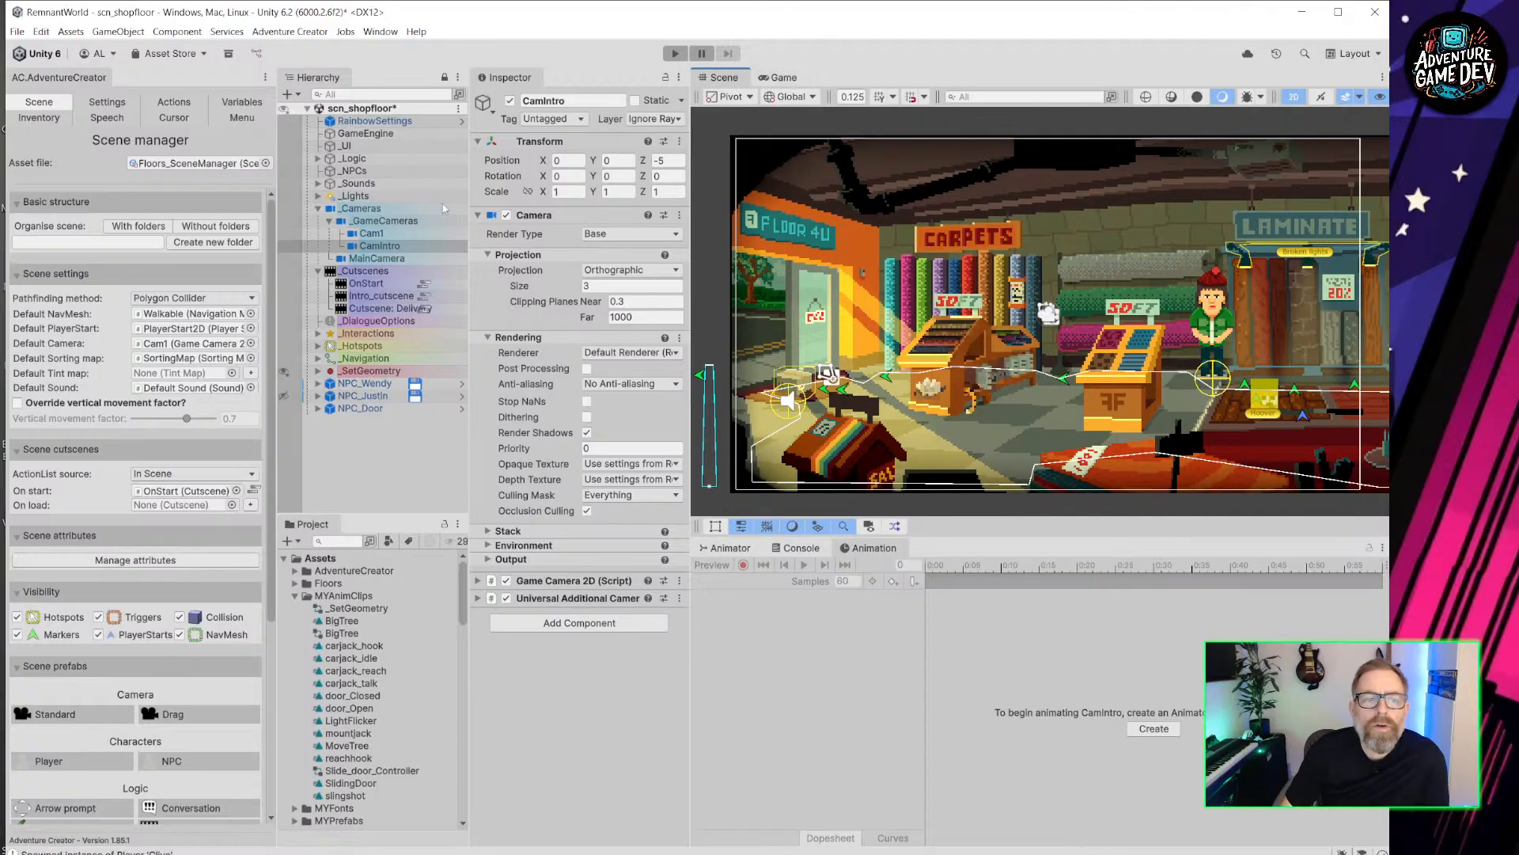
pyautogui.click(394, 235)
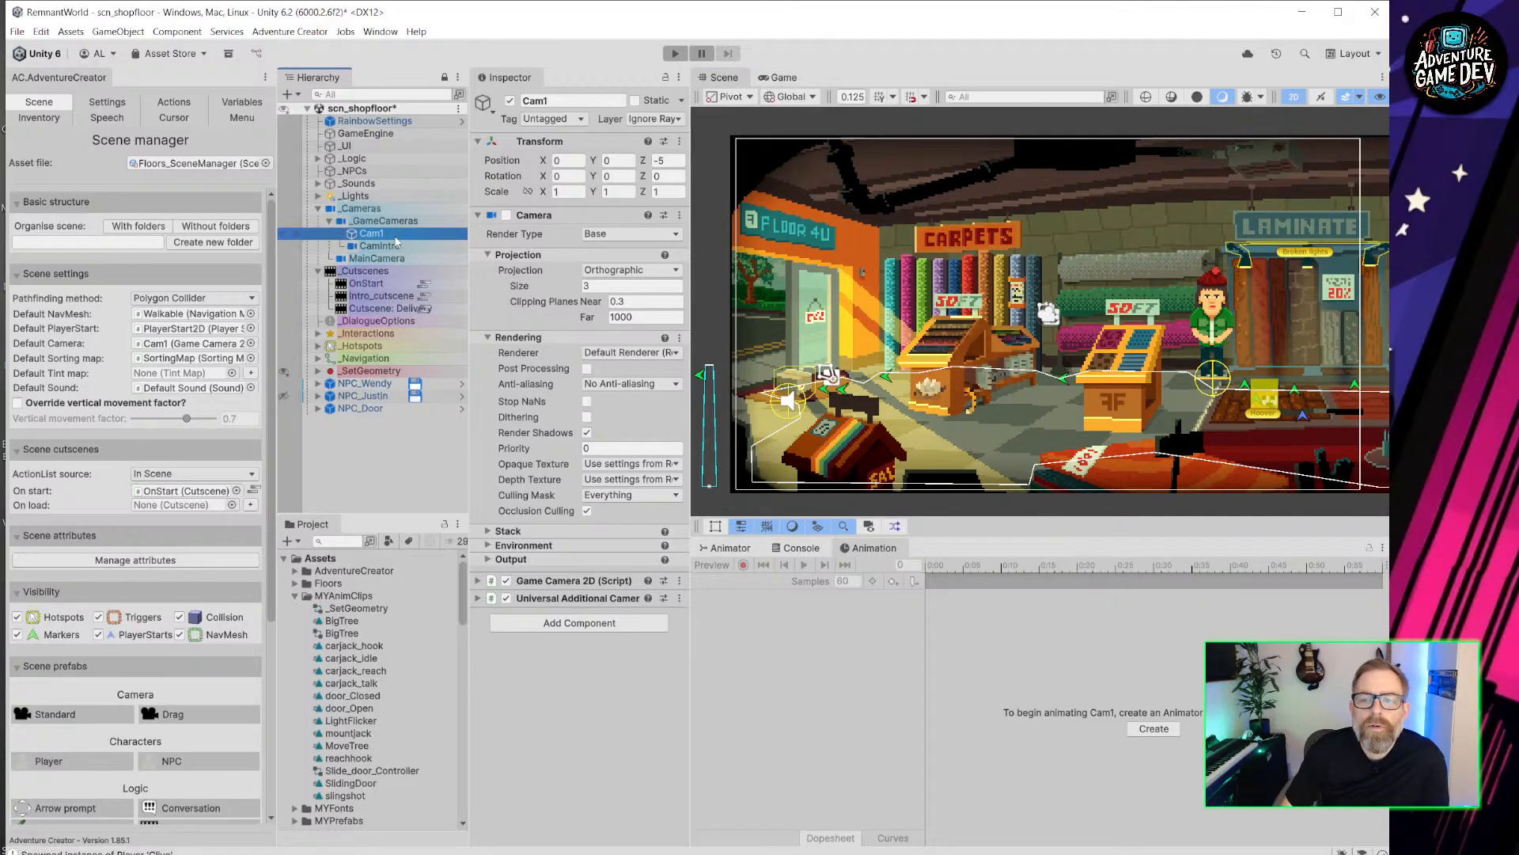
pyautogui.click(401, 250)
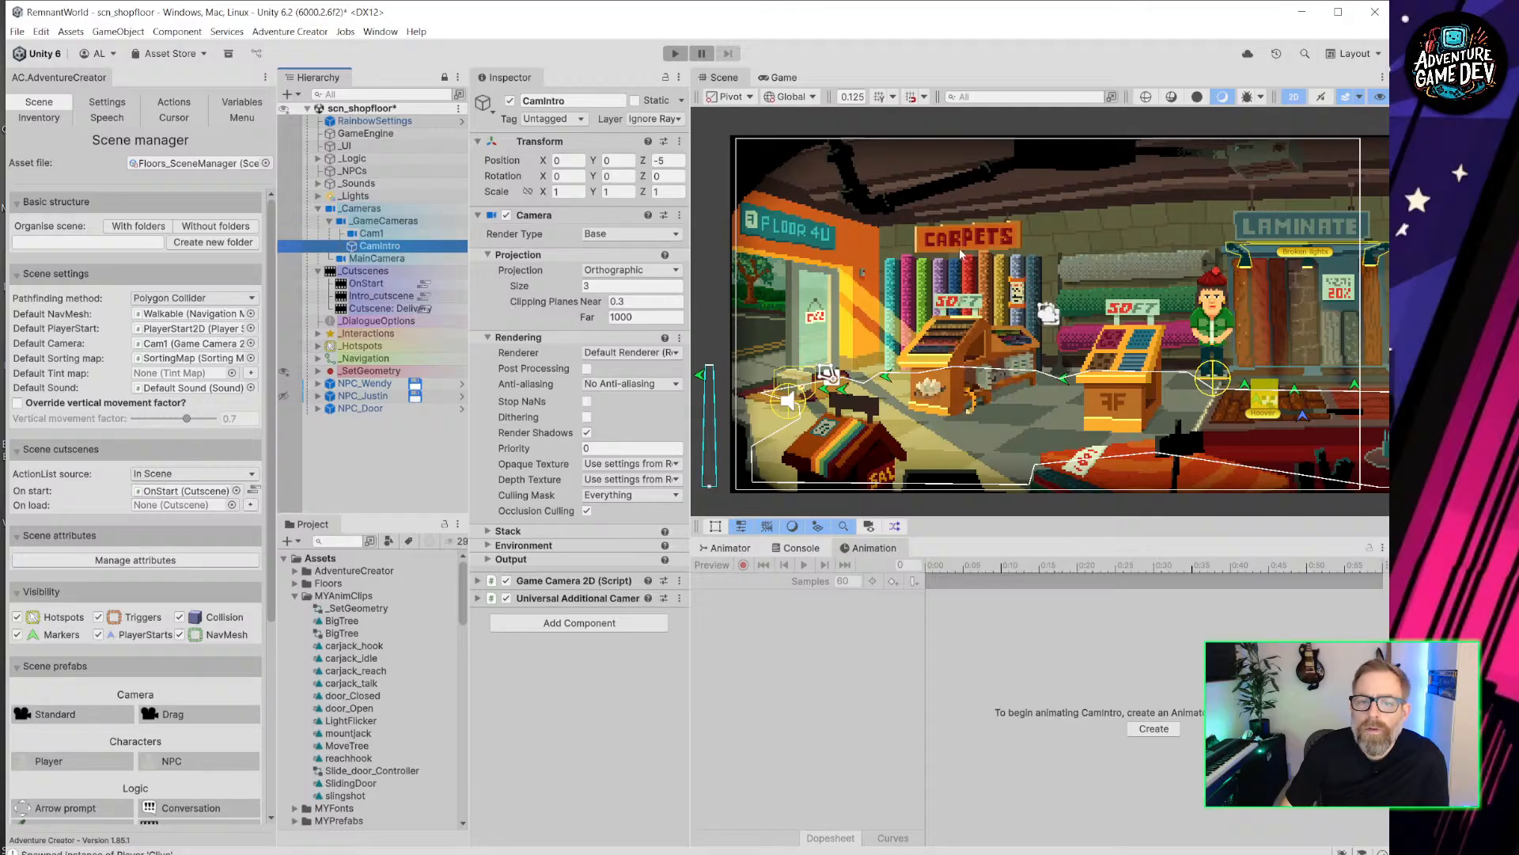
pyautogui.click(402, 233)
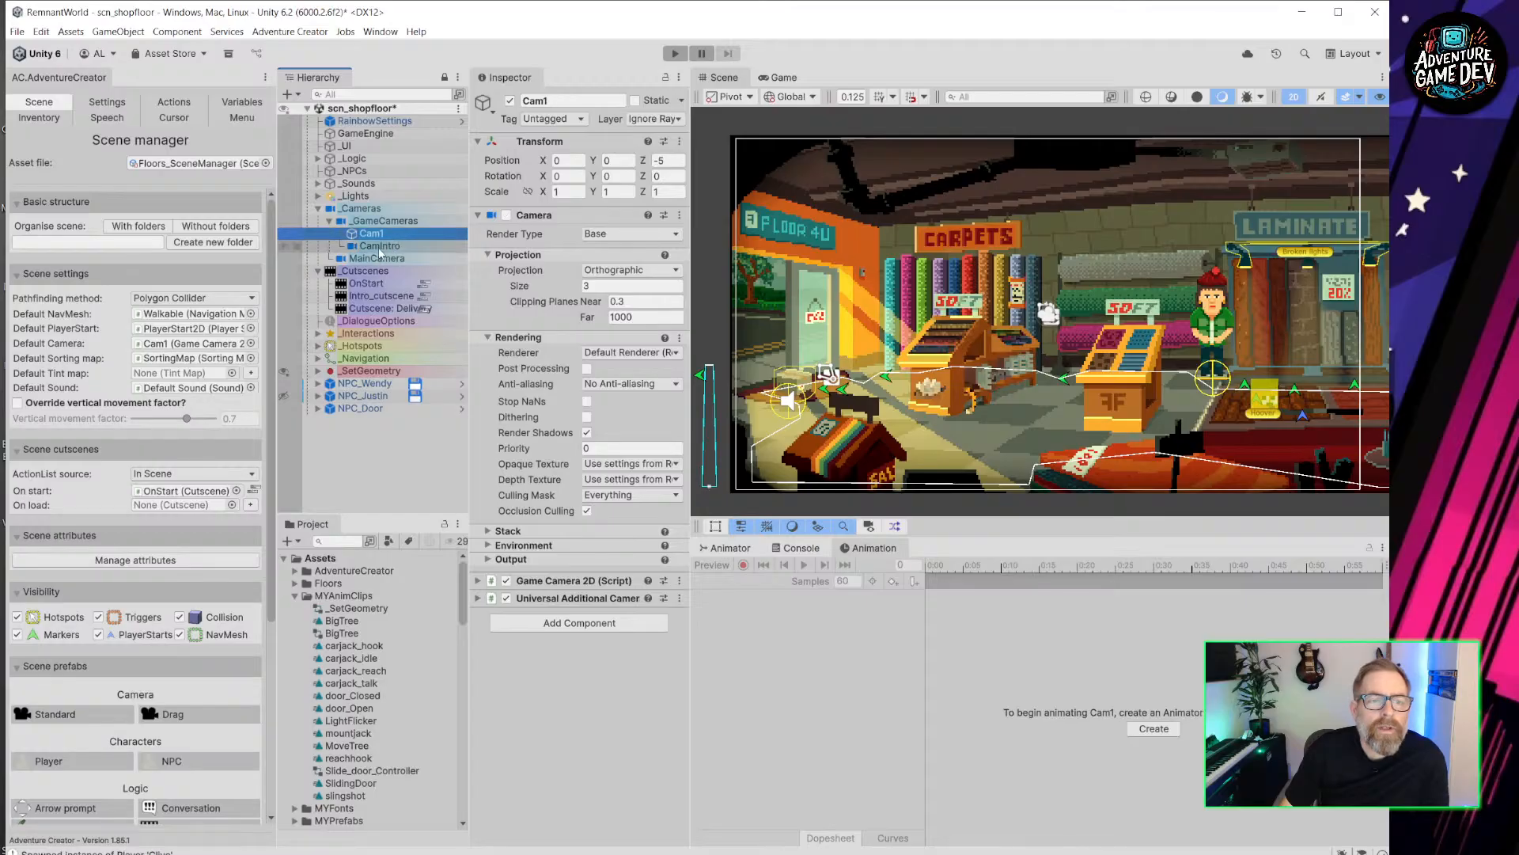
pyautogui.click(383, 248)
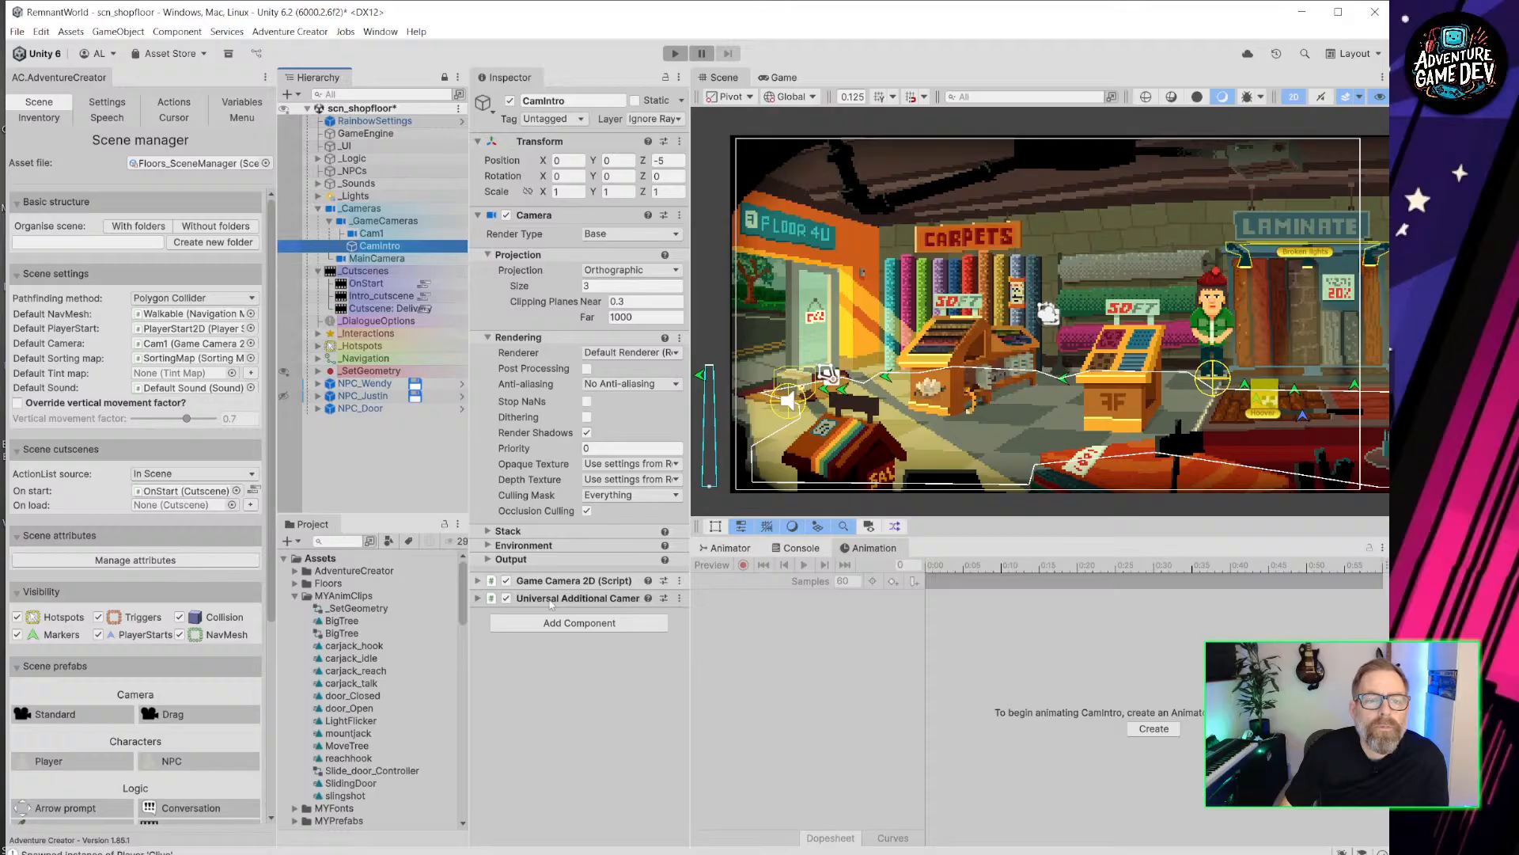
# Turn off Target is Player? in CamIntro's Game Camera 2D component and play-test the intro.
pyautogui.click(479, 582)
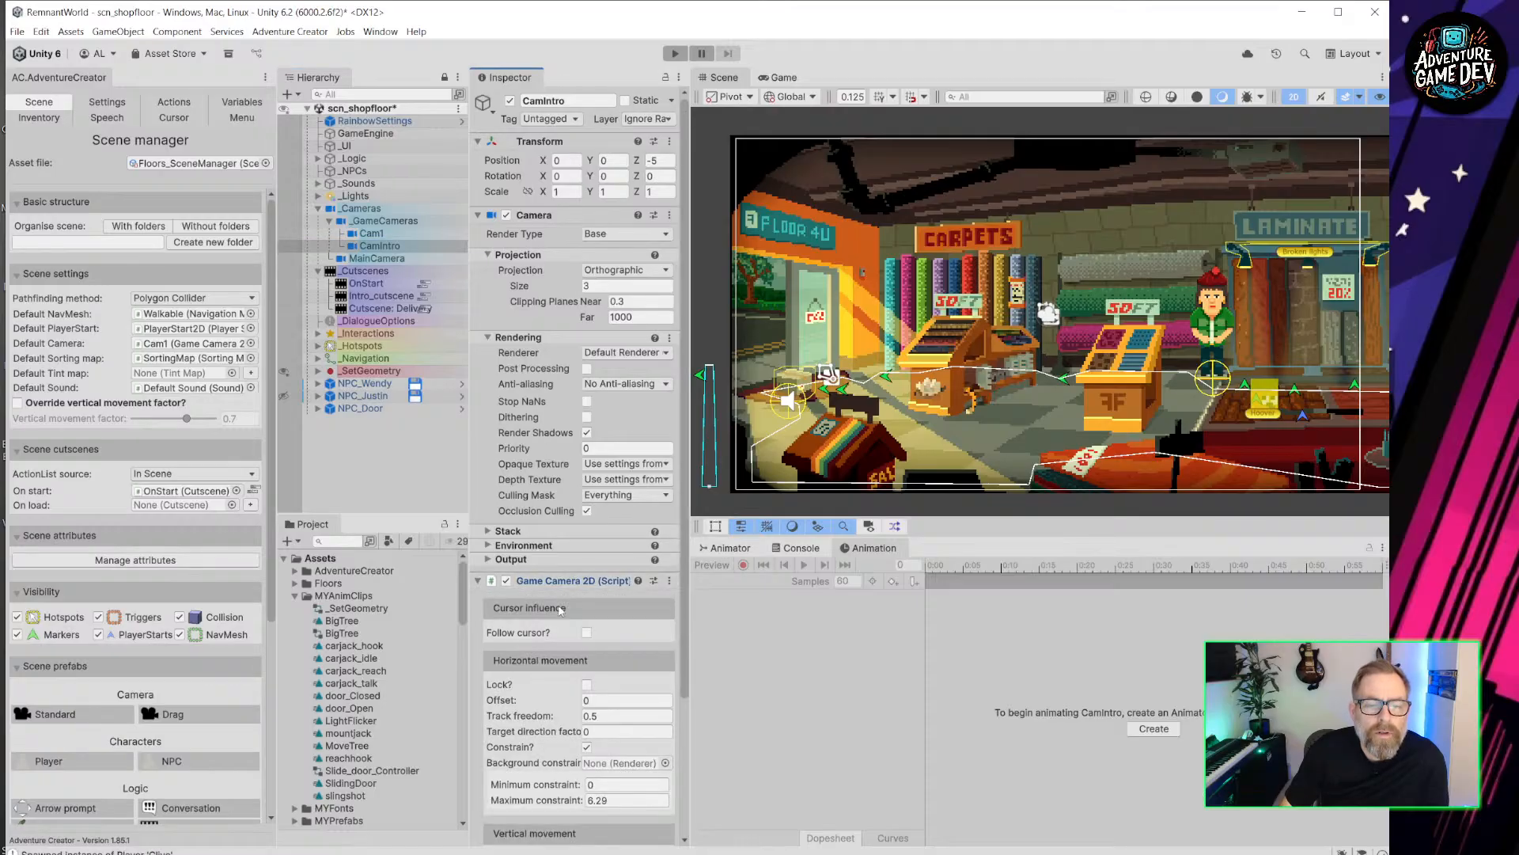
pyautogui.scroll(-4, 515, 657)
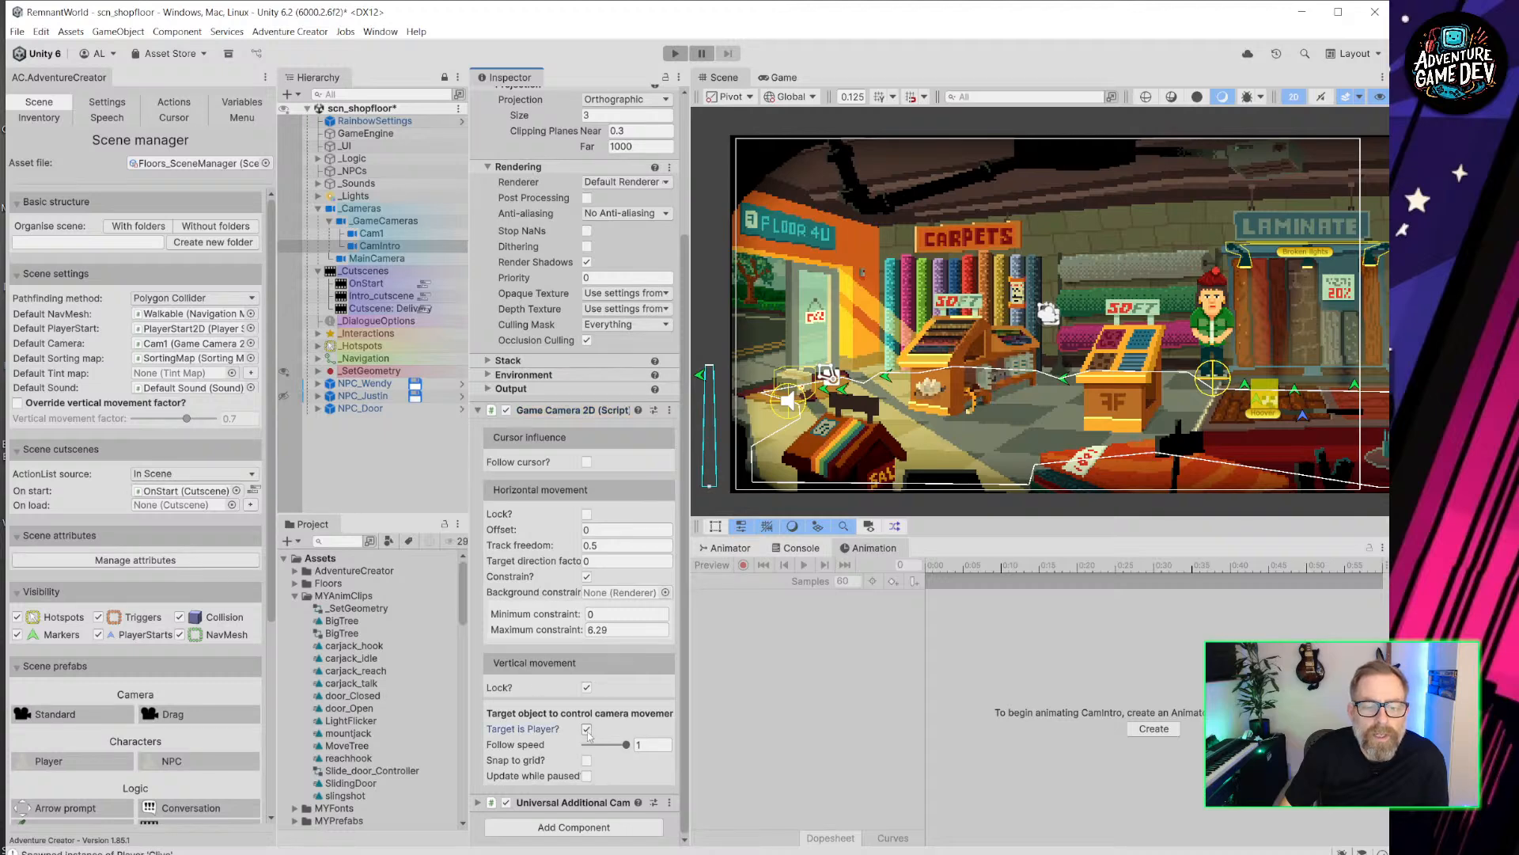
pyautogui.click(586, 728)
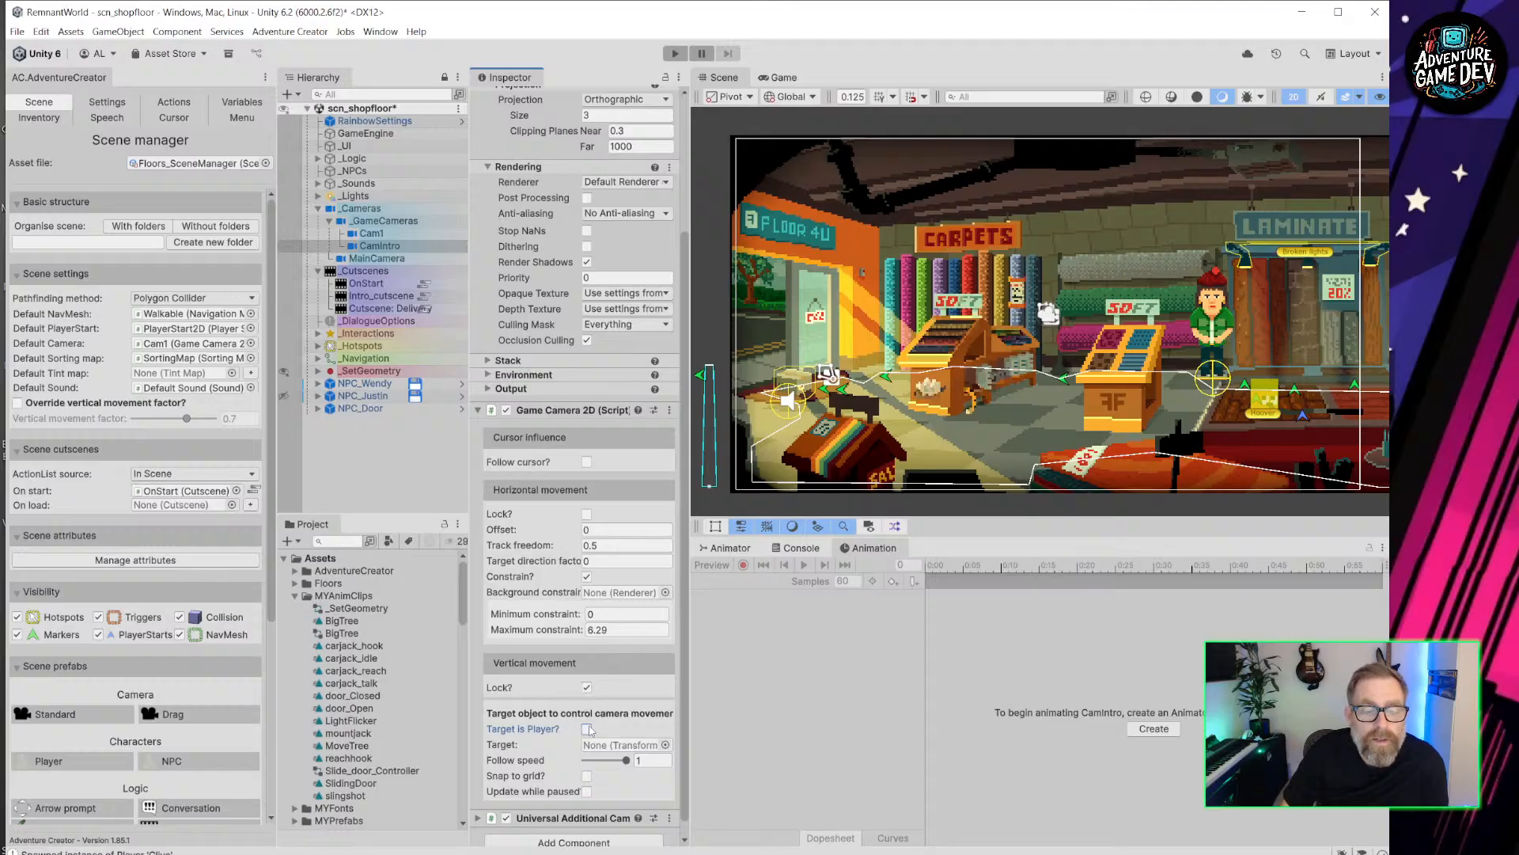
pyautogui.scroll(-1, 539, 740)
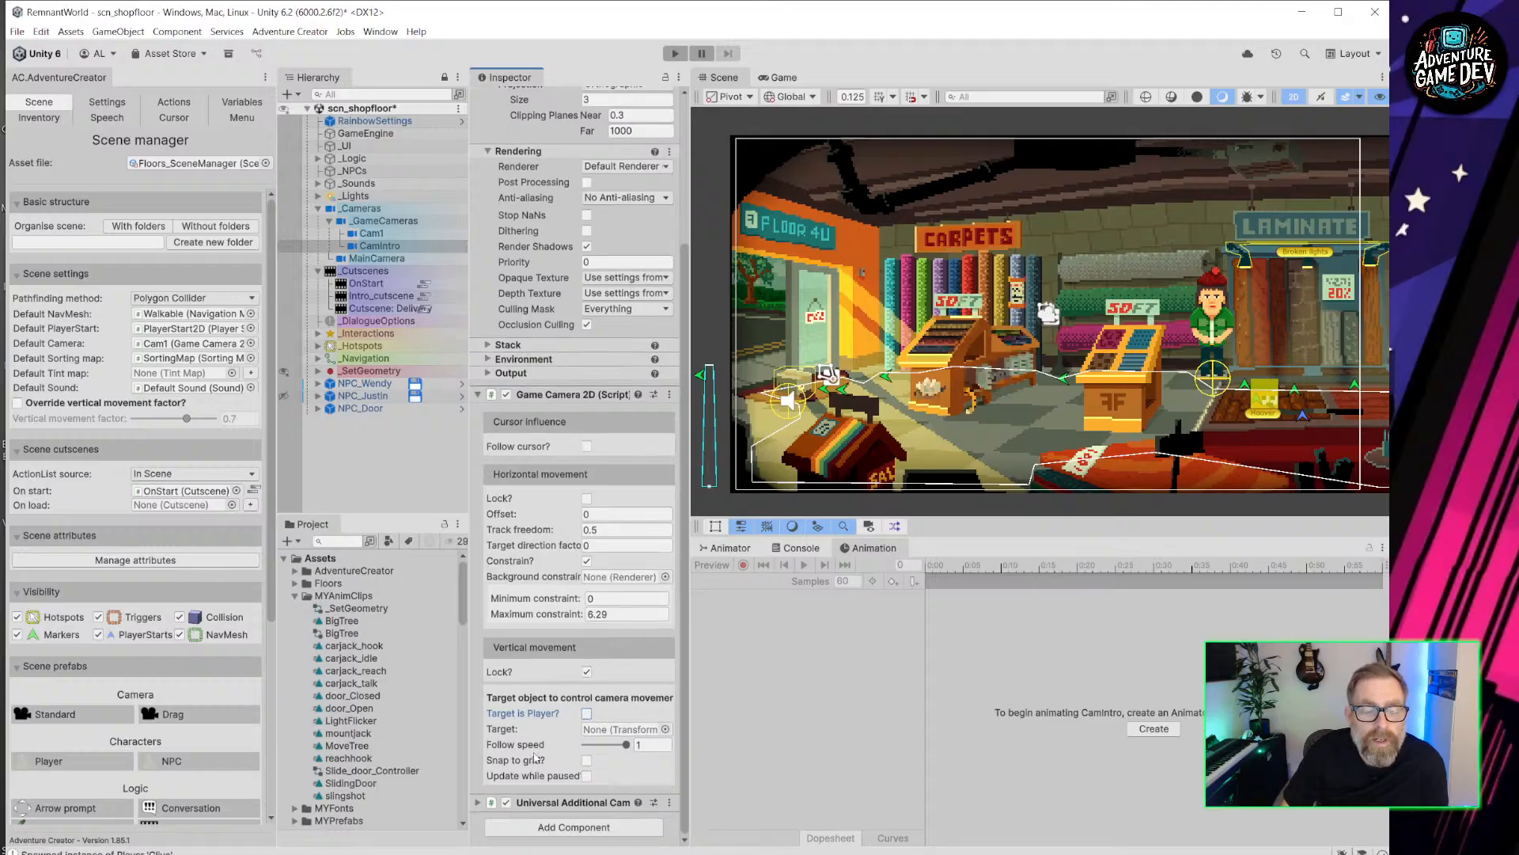
pyautogui.click(675, 53)
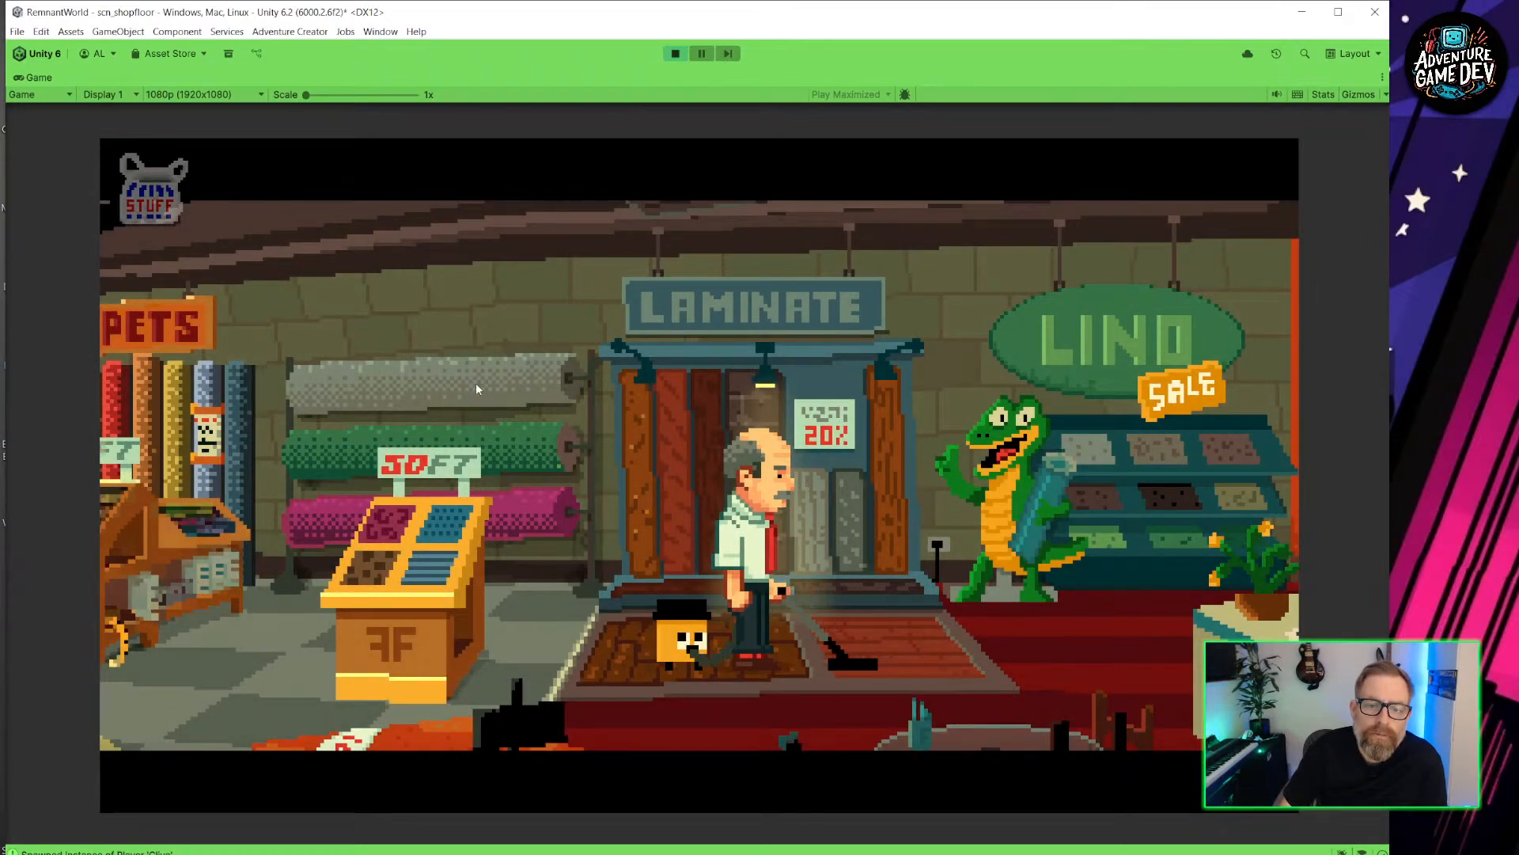
pyautogui.click(673, 54)
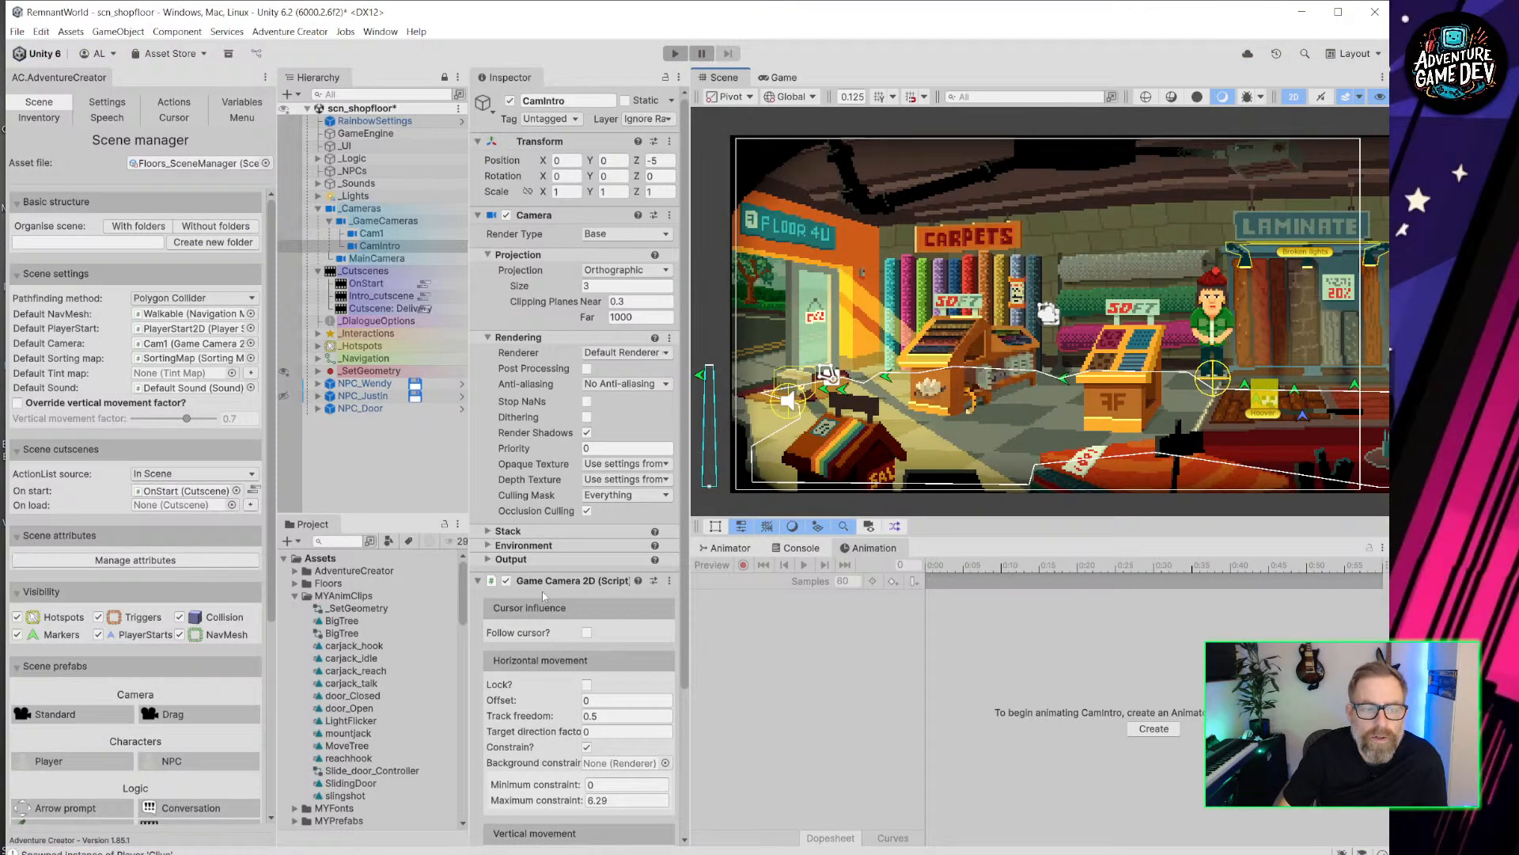
# In Intro_cutscene, turn on Wait until finish for the Fade In action and set the Cam1 switch's transition time to 4 seconds.
pyautogui.click(254, 491)
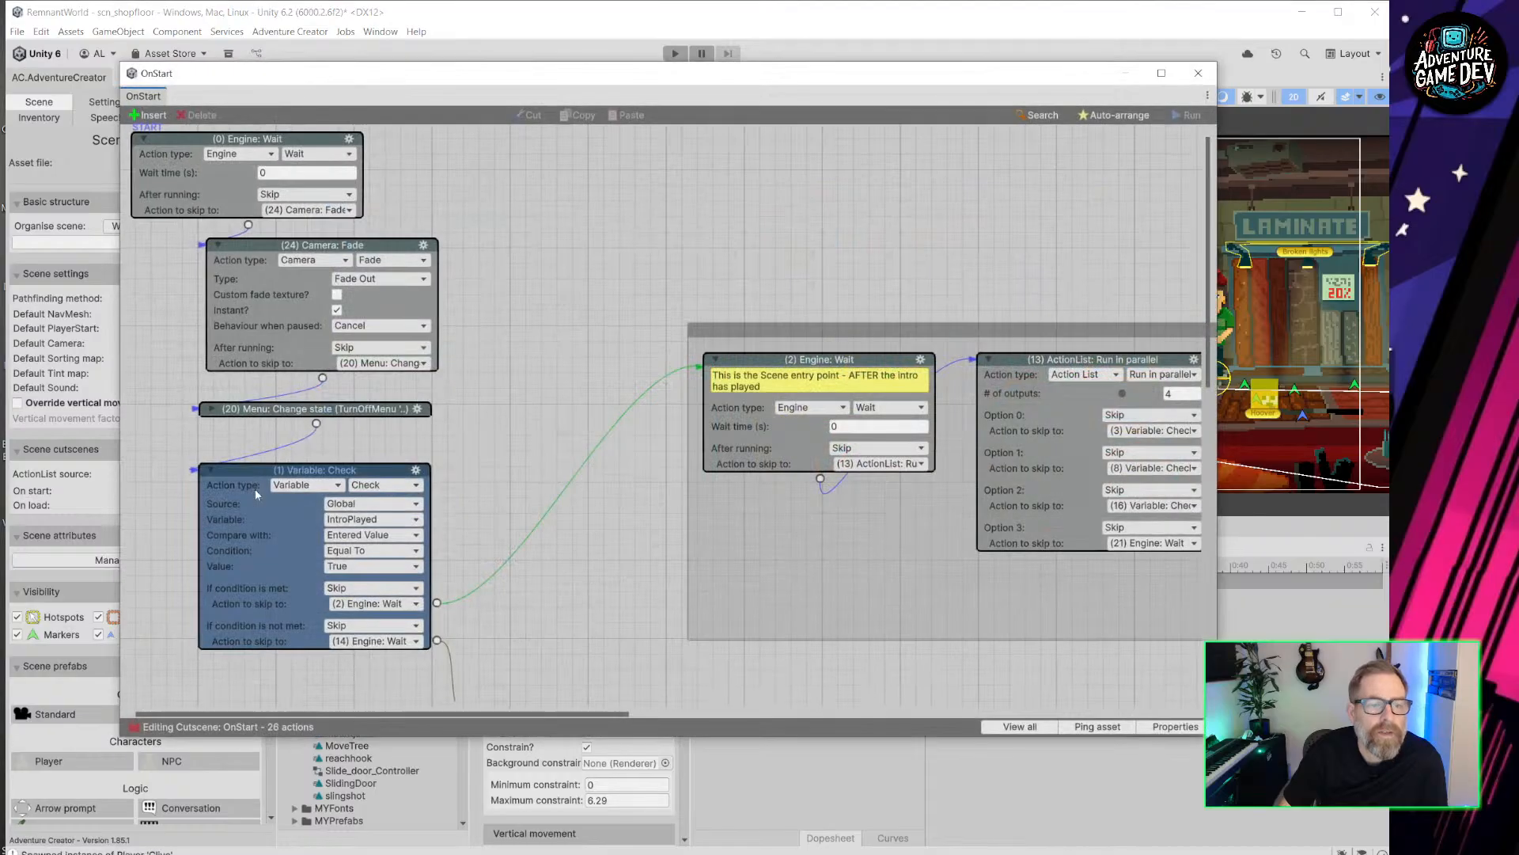
pyautogui.click(1198, 73)
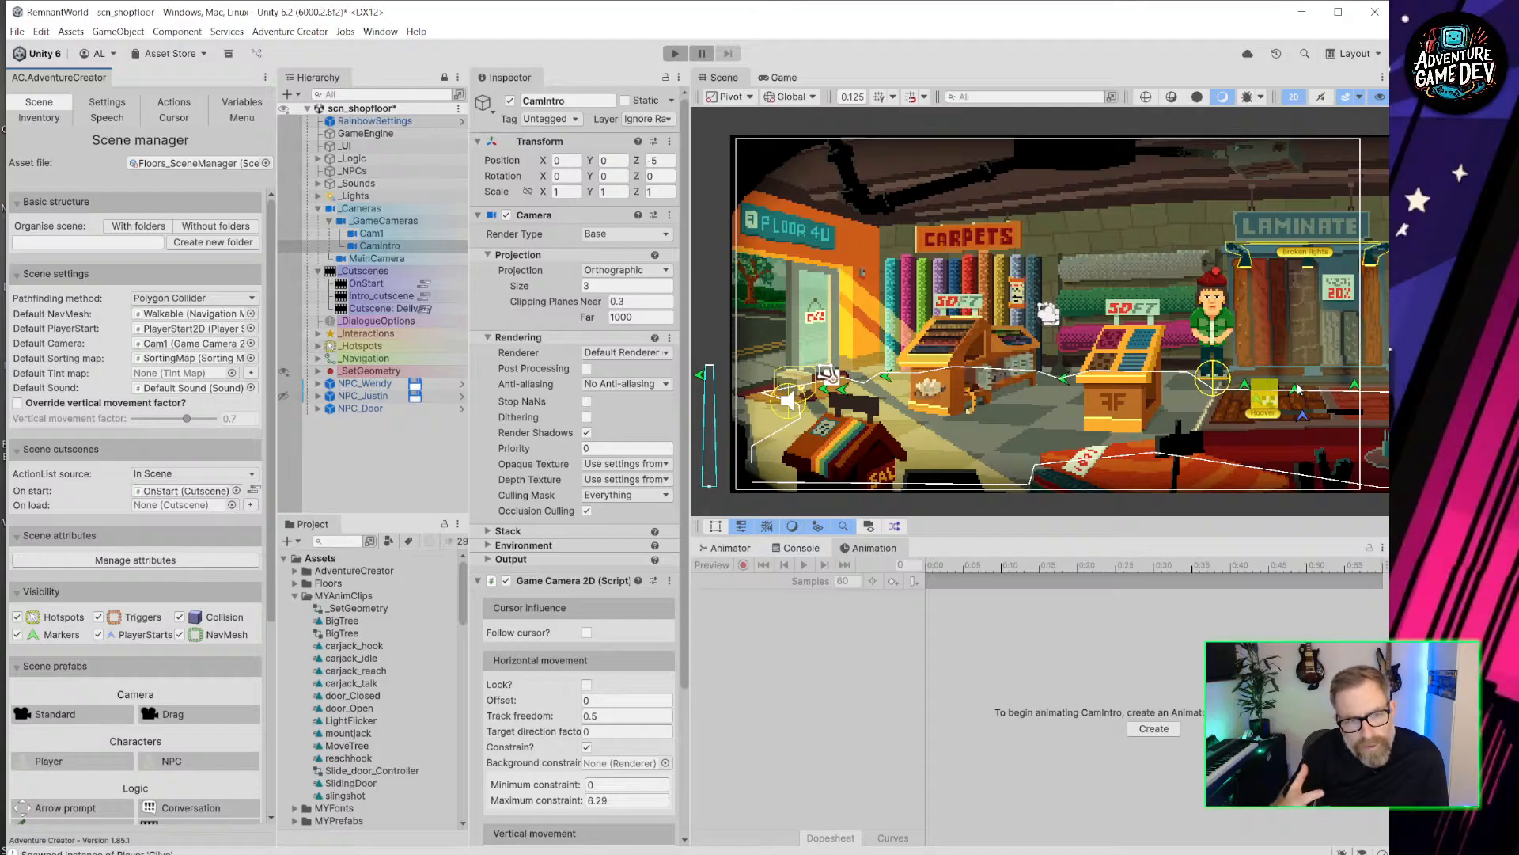
pyautogui.click(424, 295)
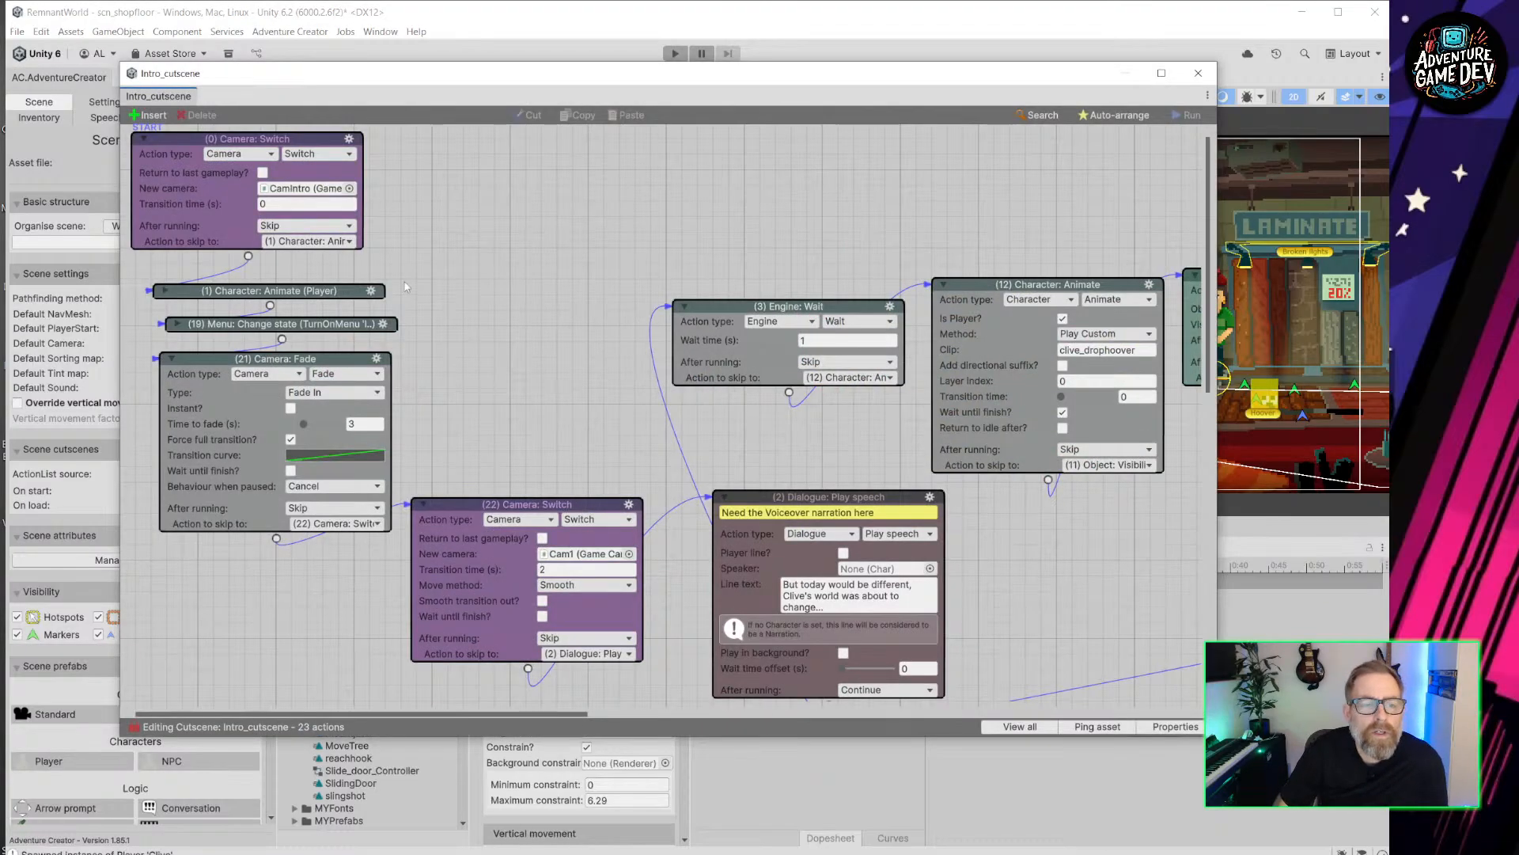
pyautogui.click(291, 472)
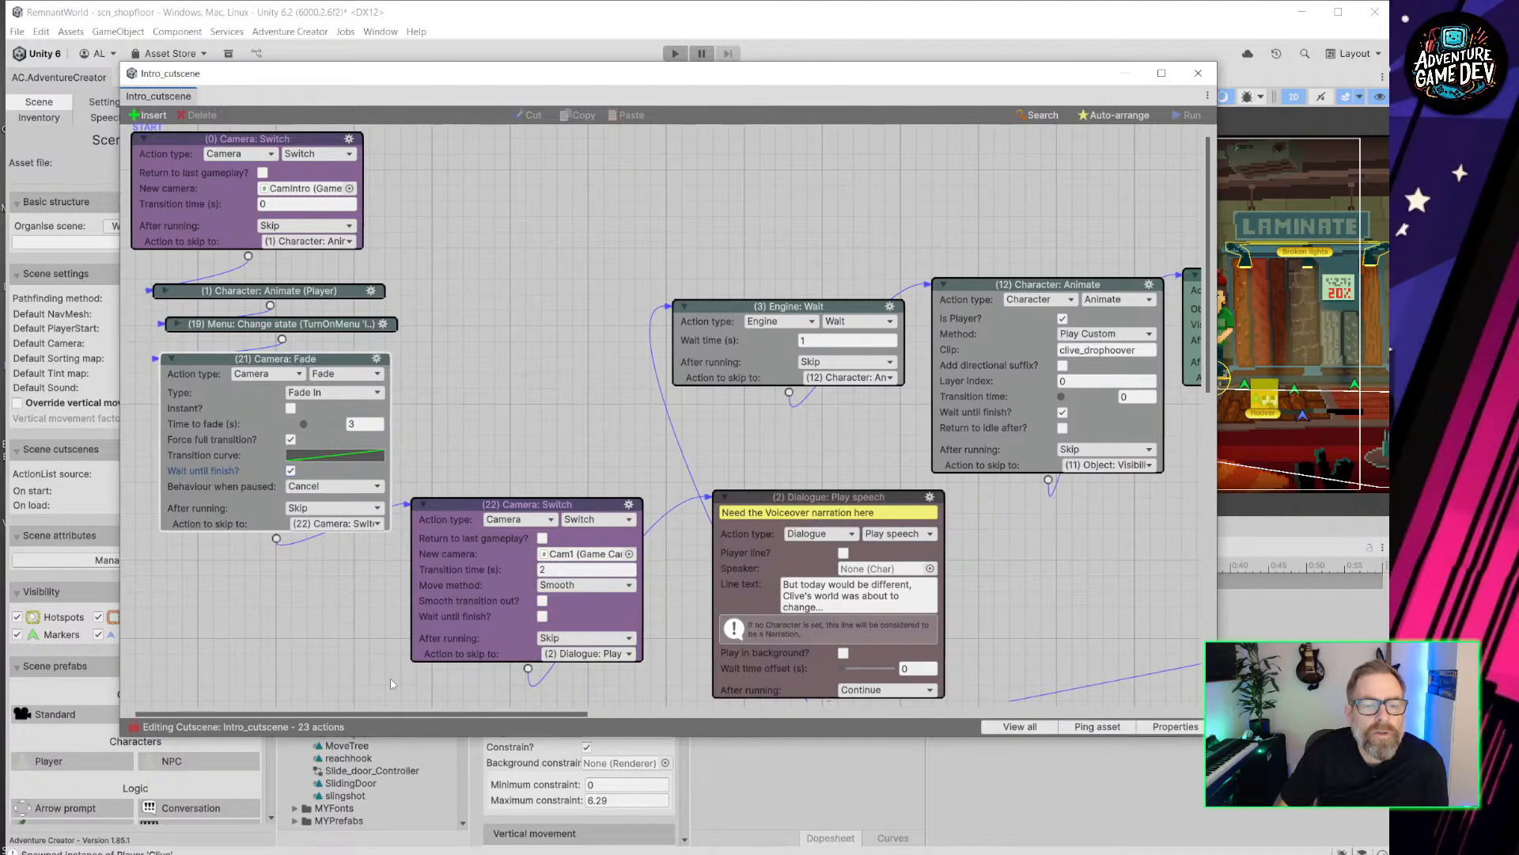
pyautogui.click(560, 570)
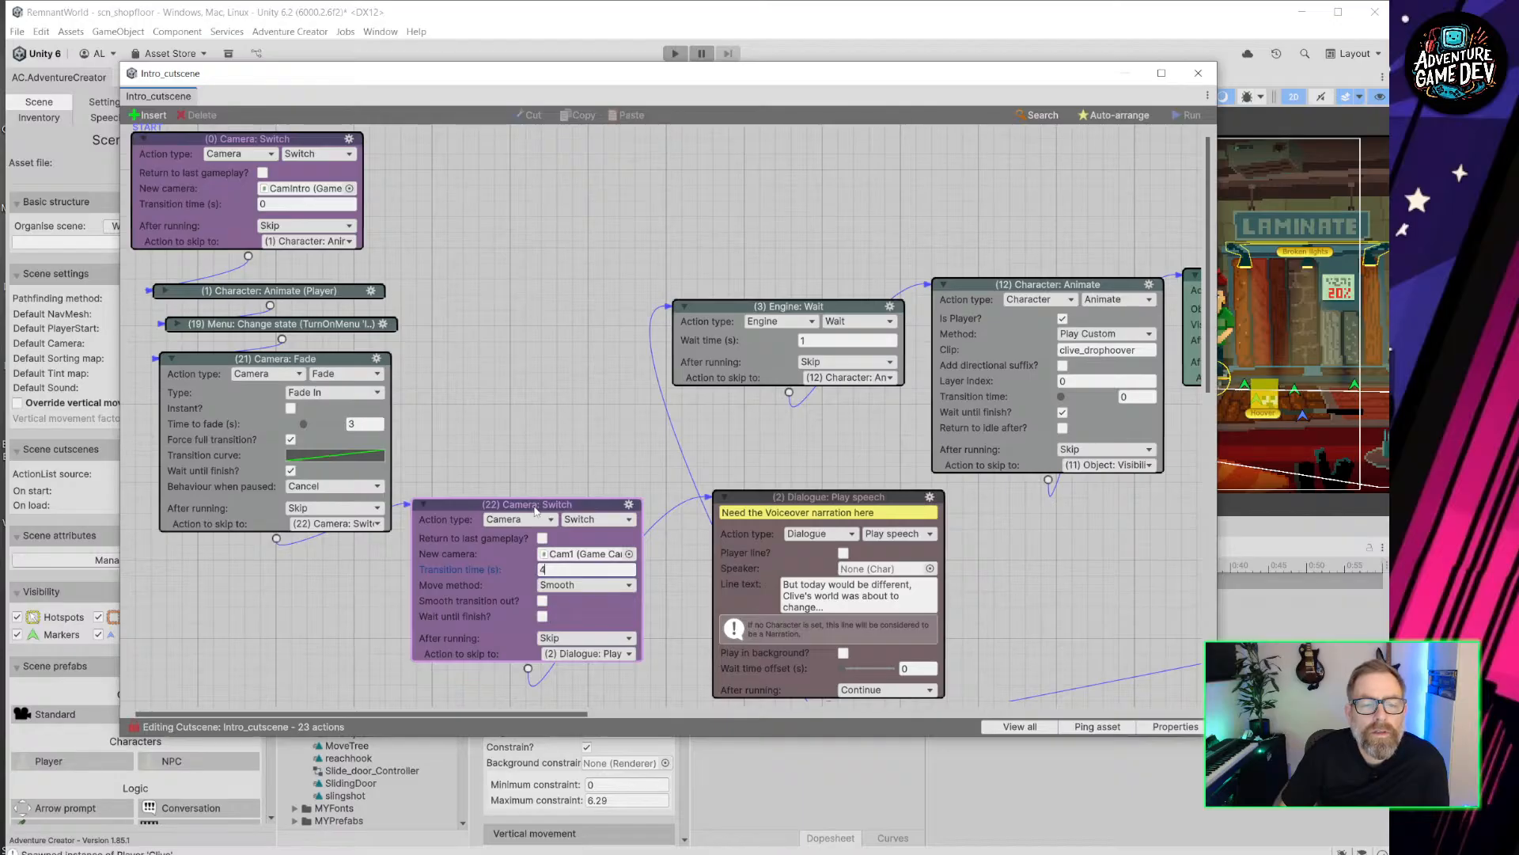
# Place the Dialogue: Play speech node beneath Camera: Fade and rewire the sequence as Fade, Play speech, Cam1 switch, Engine: Wait.
pyautogui.moveTo(535, 510); pyautogui.dragTo(558, 519)
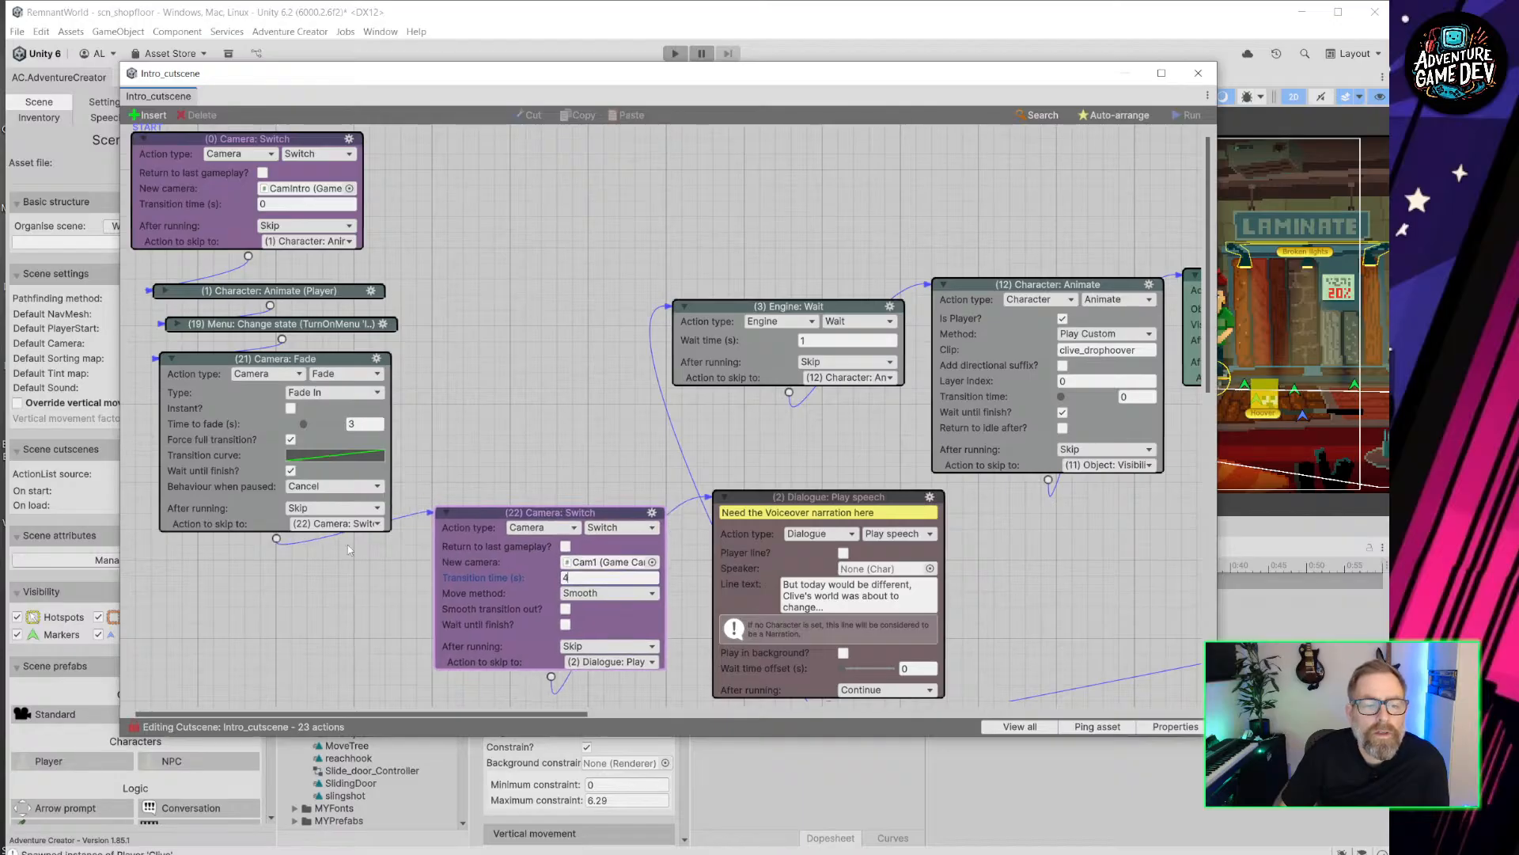
pyautogui.click(551, 679)
pyautogui.moveTo(786, 499); pyautogui.dragTo(300, 551)
pyautogui.click(841, 683)
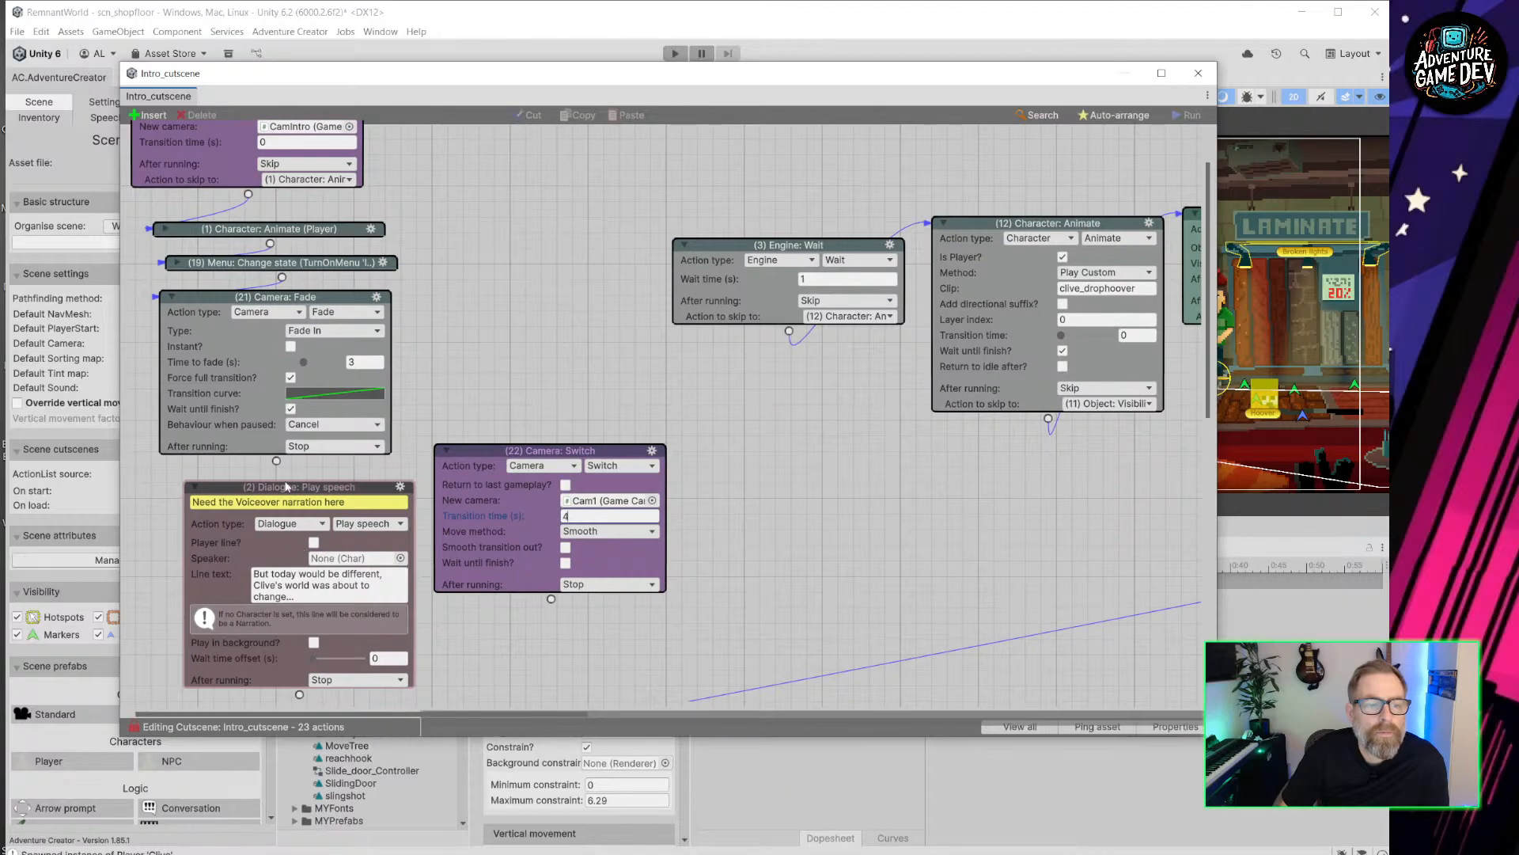
pyautogui.moveTo(276, 461); pyautogui.dragTo(278, 494)
pyautogui.moveTo(299, 694); pyautogui.dragTo(509, 464)
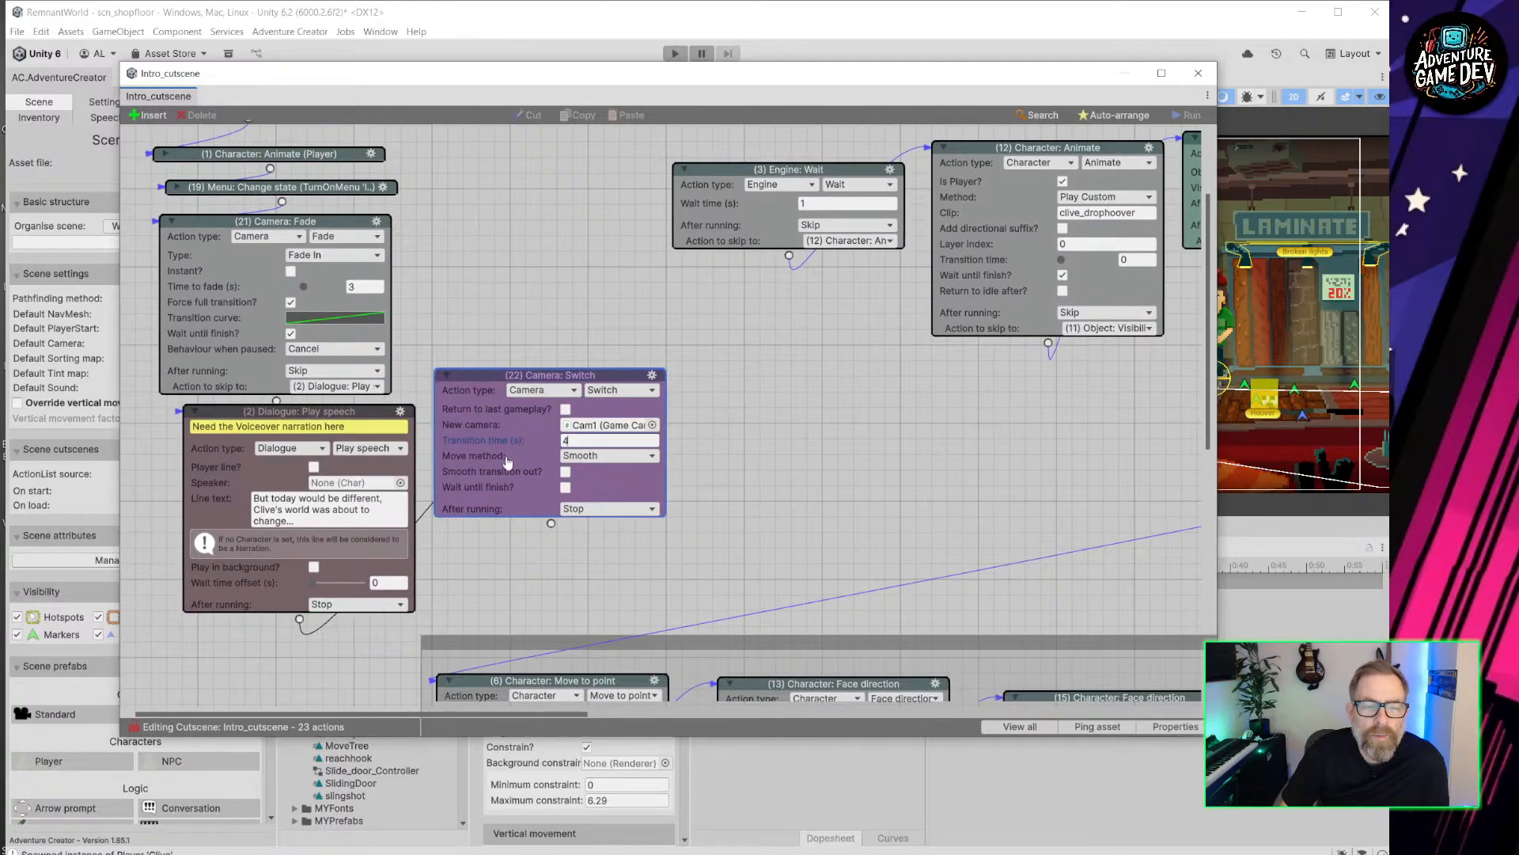
pyautogui.moveTo(610, 375); pyautogui.dragTo(663, 331)
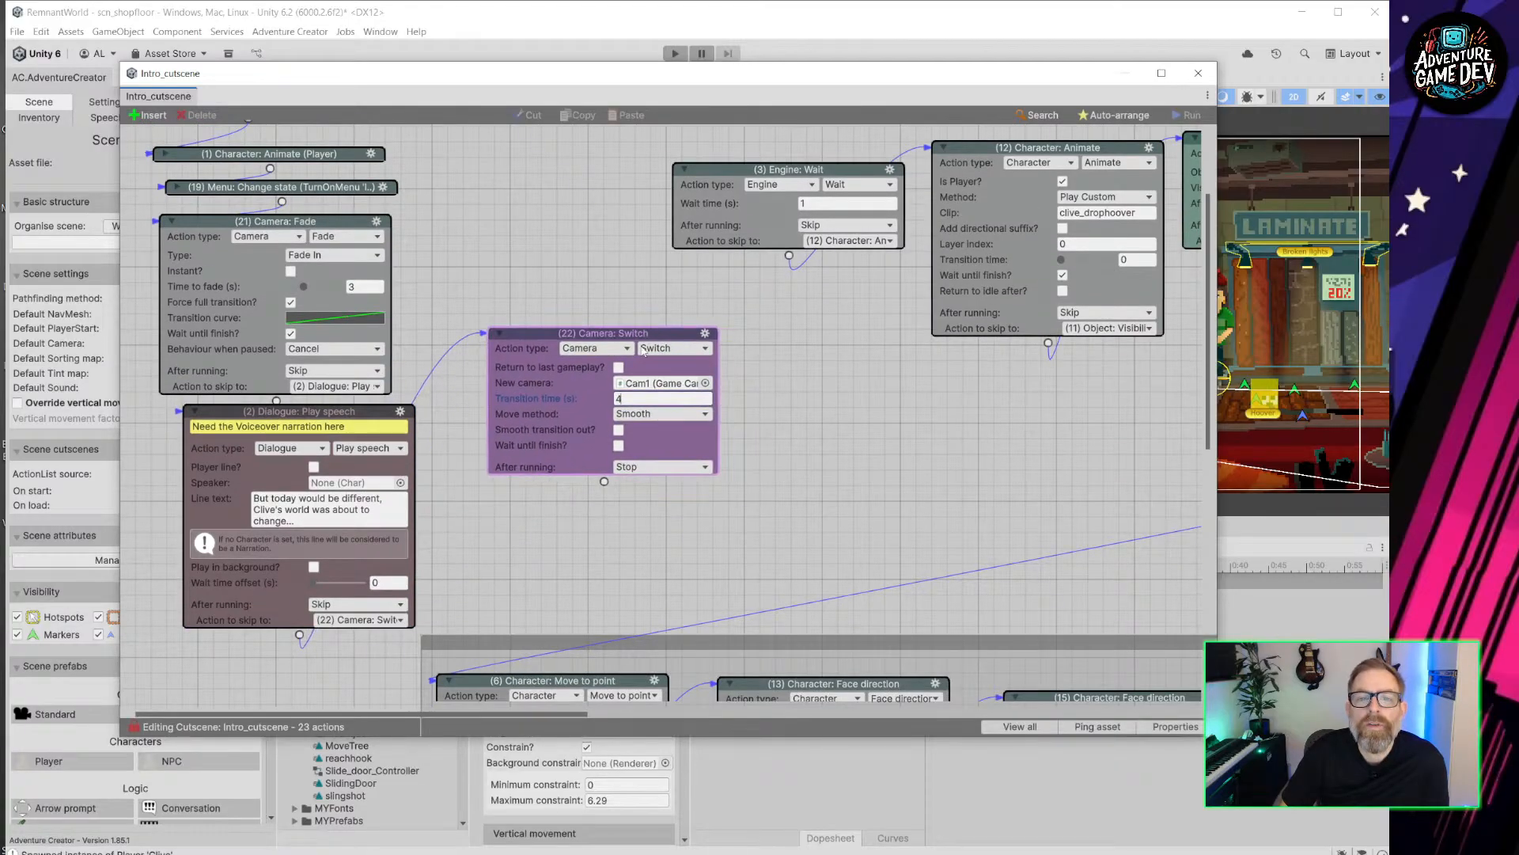
pyautogui.moveTo(603, 483); pyautogui.dragTo(712, 243)
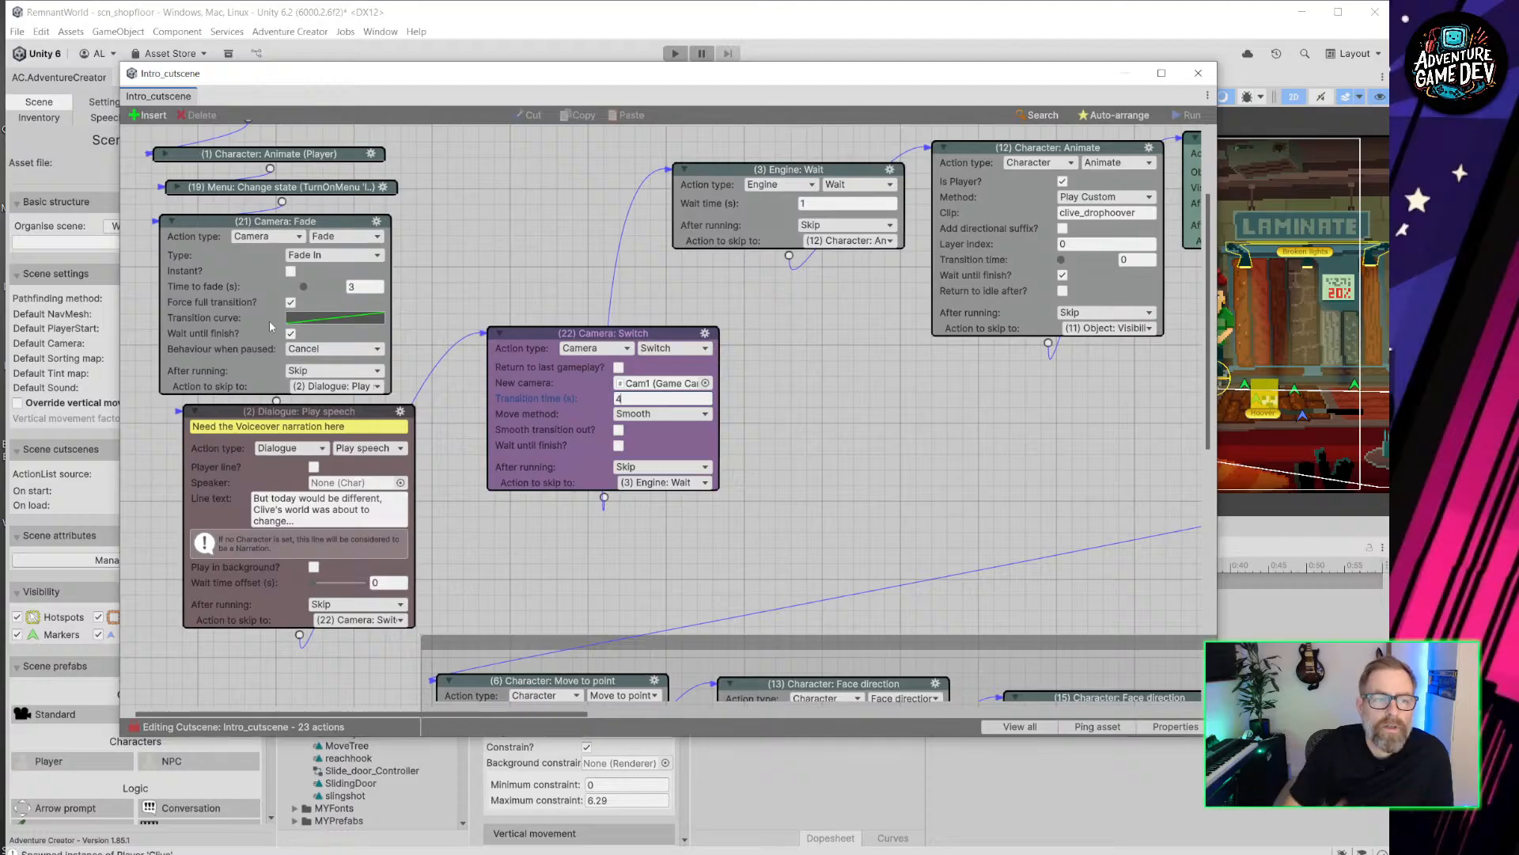
# Enable Play in background for the Dialogue: Play speech action, close the cutscene editor and play-test the intro.
pyautogui.click(314, 567)
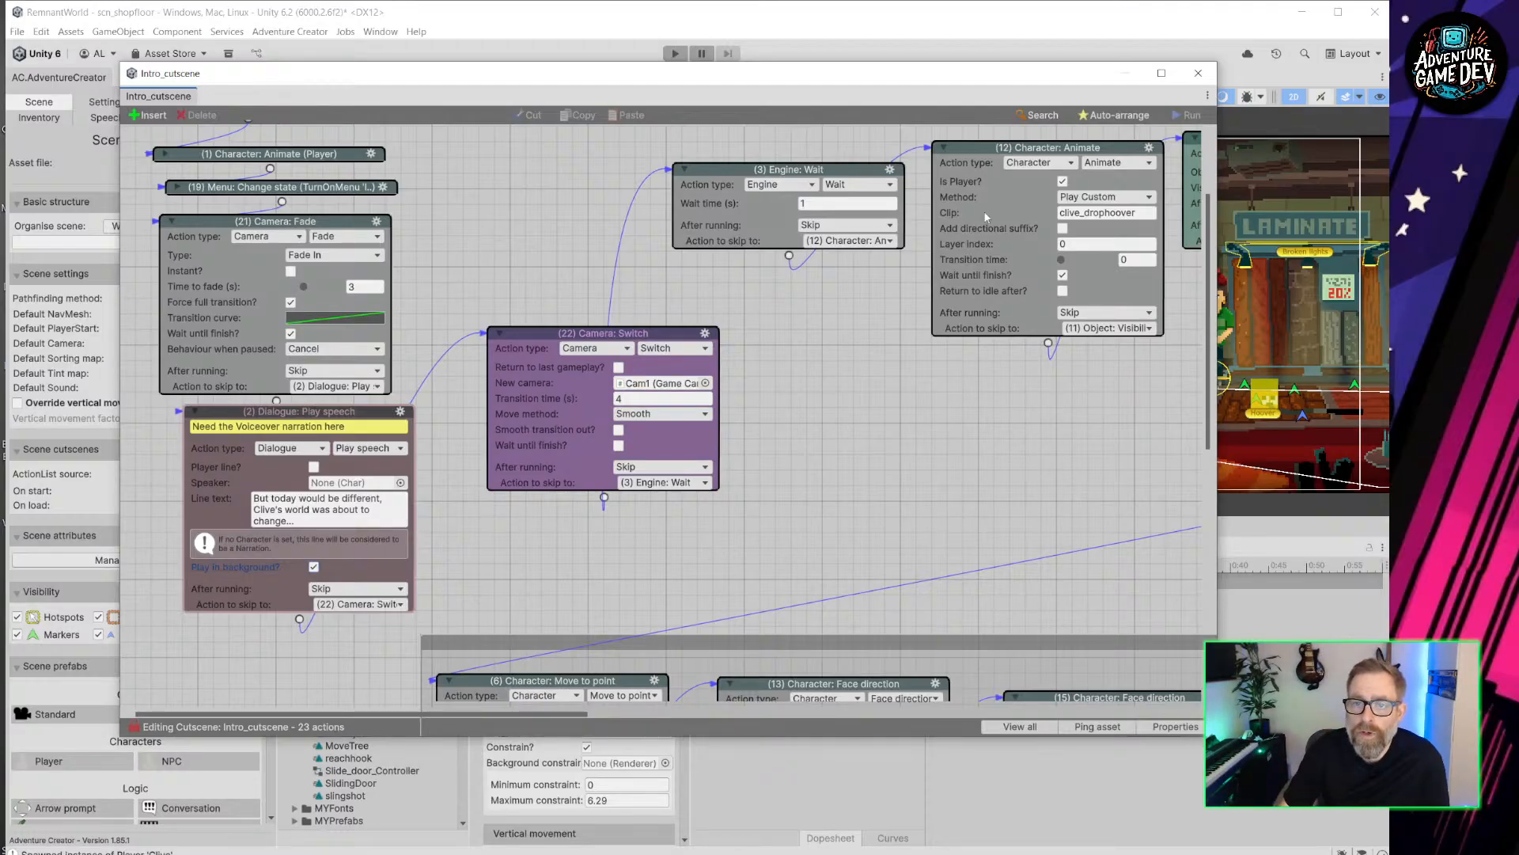
pyautogui.click(1198, 73)
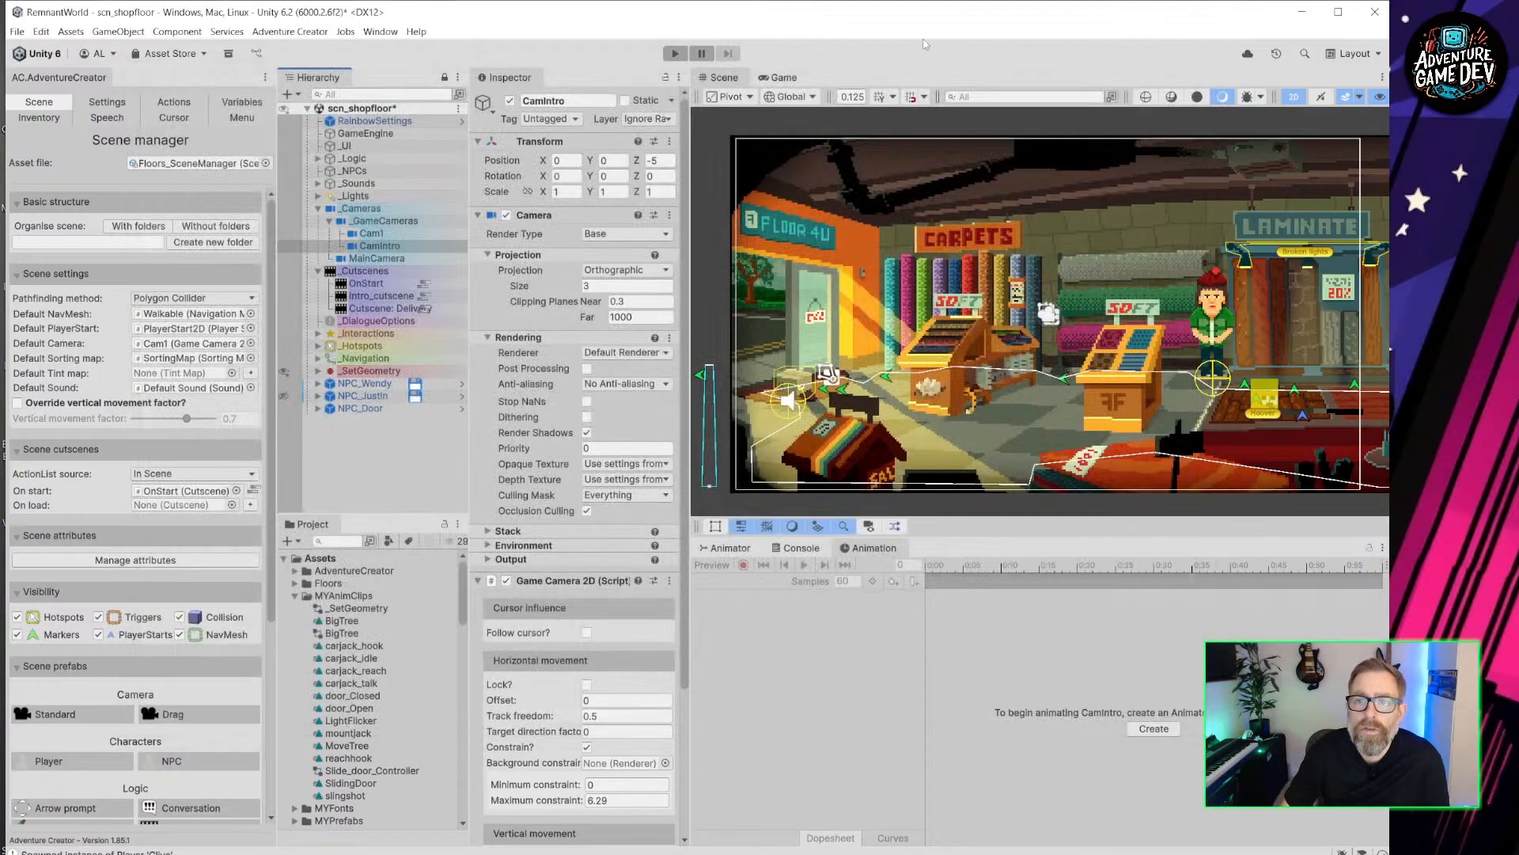
pyautogui.click(675, 53)
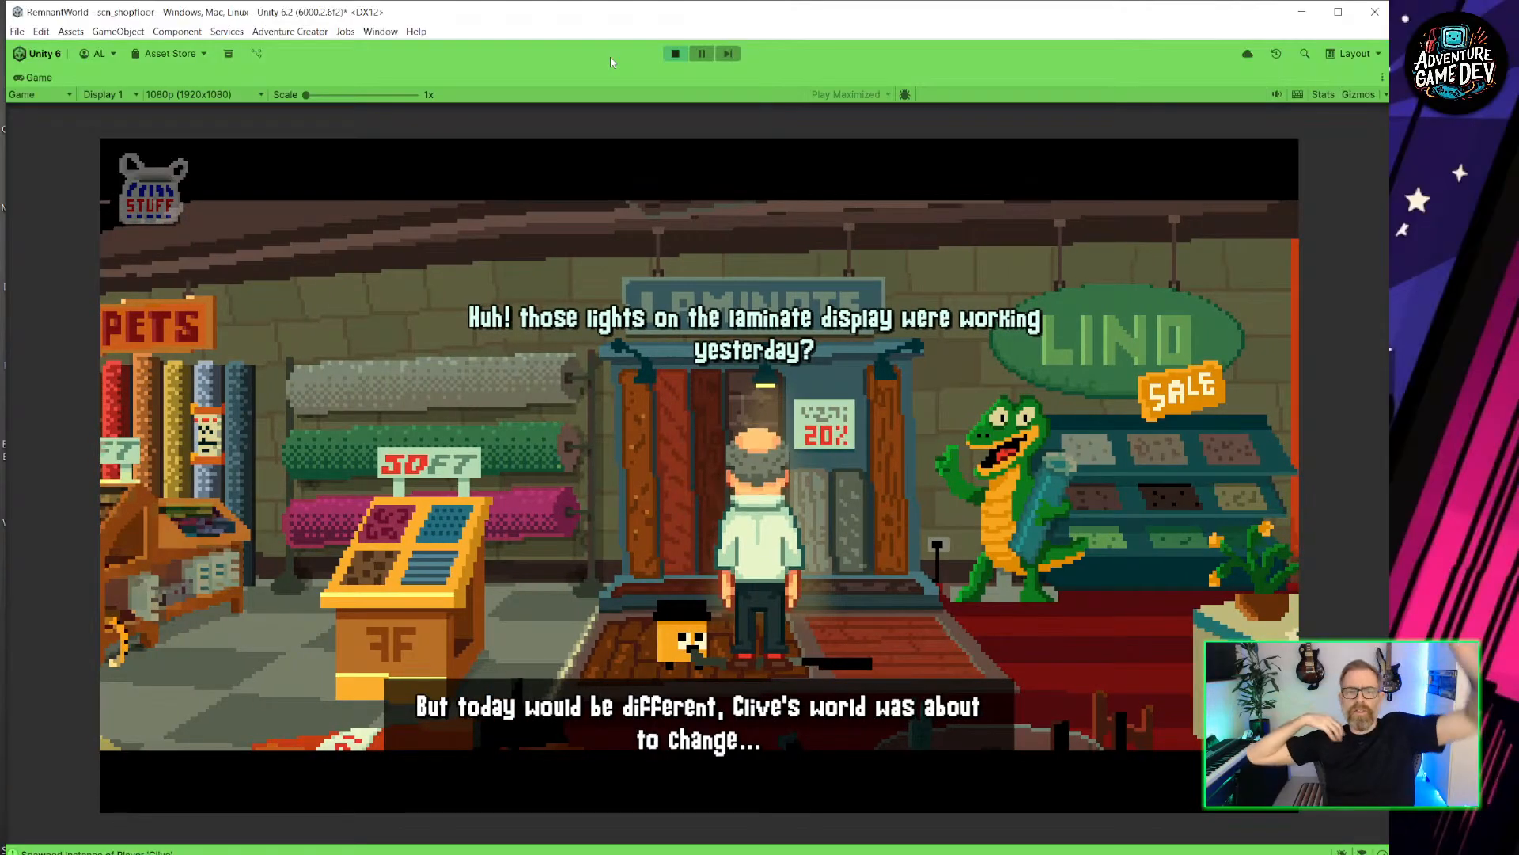
pyautogui.click(675, 55)
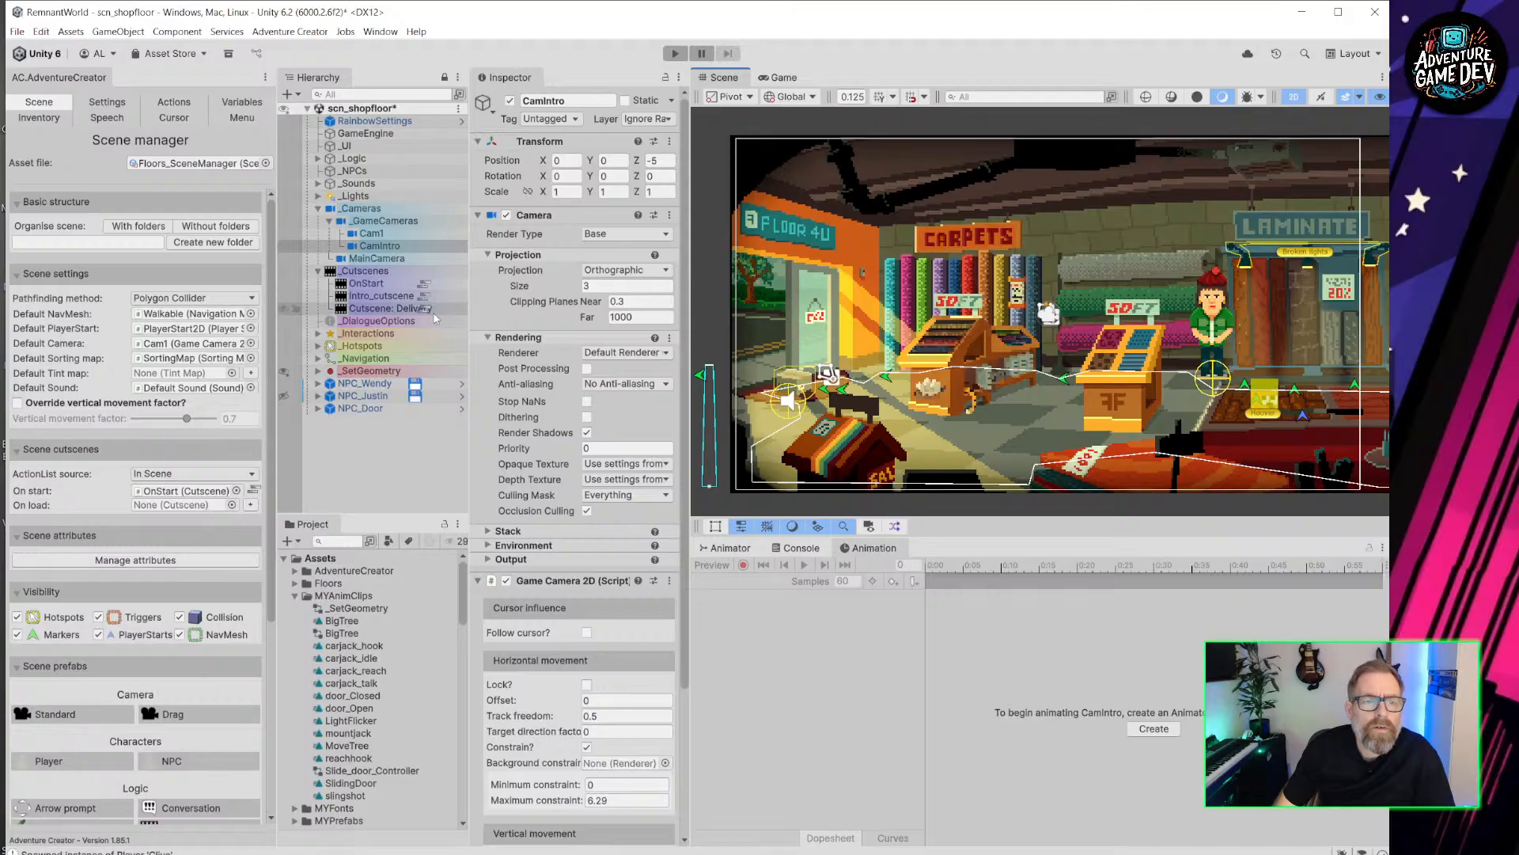
# In Intro_cutscene, turn on Wait until finish for the Cam1 switch and set the following Engine: Wait time to 2 seconds.
pyautogui.click(424, 296)
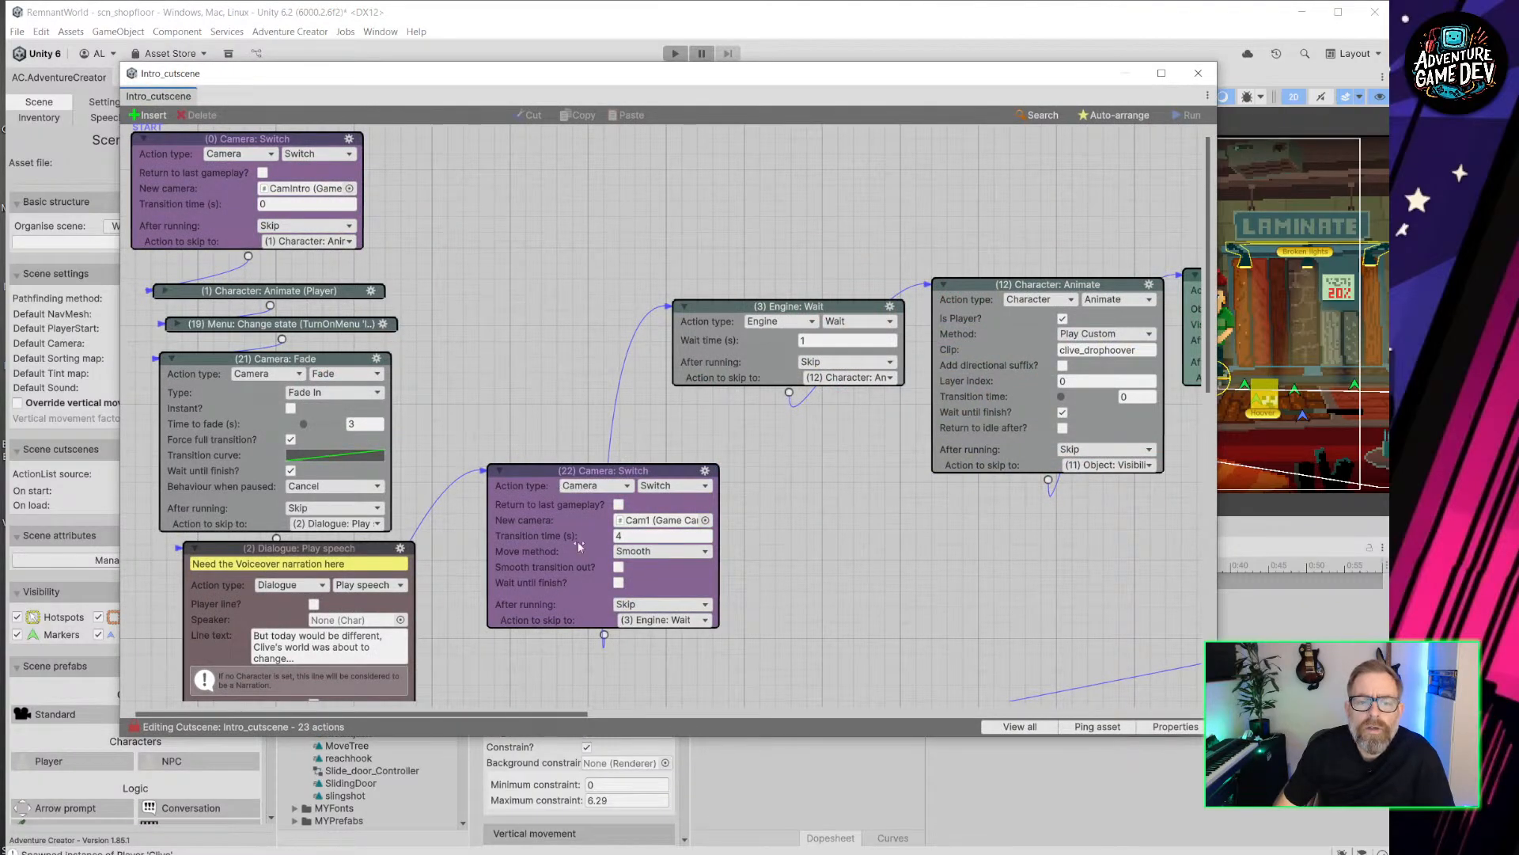
pyautogui.click(618, 584)
pyautogui.scroll(-5, 731, 533)
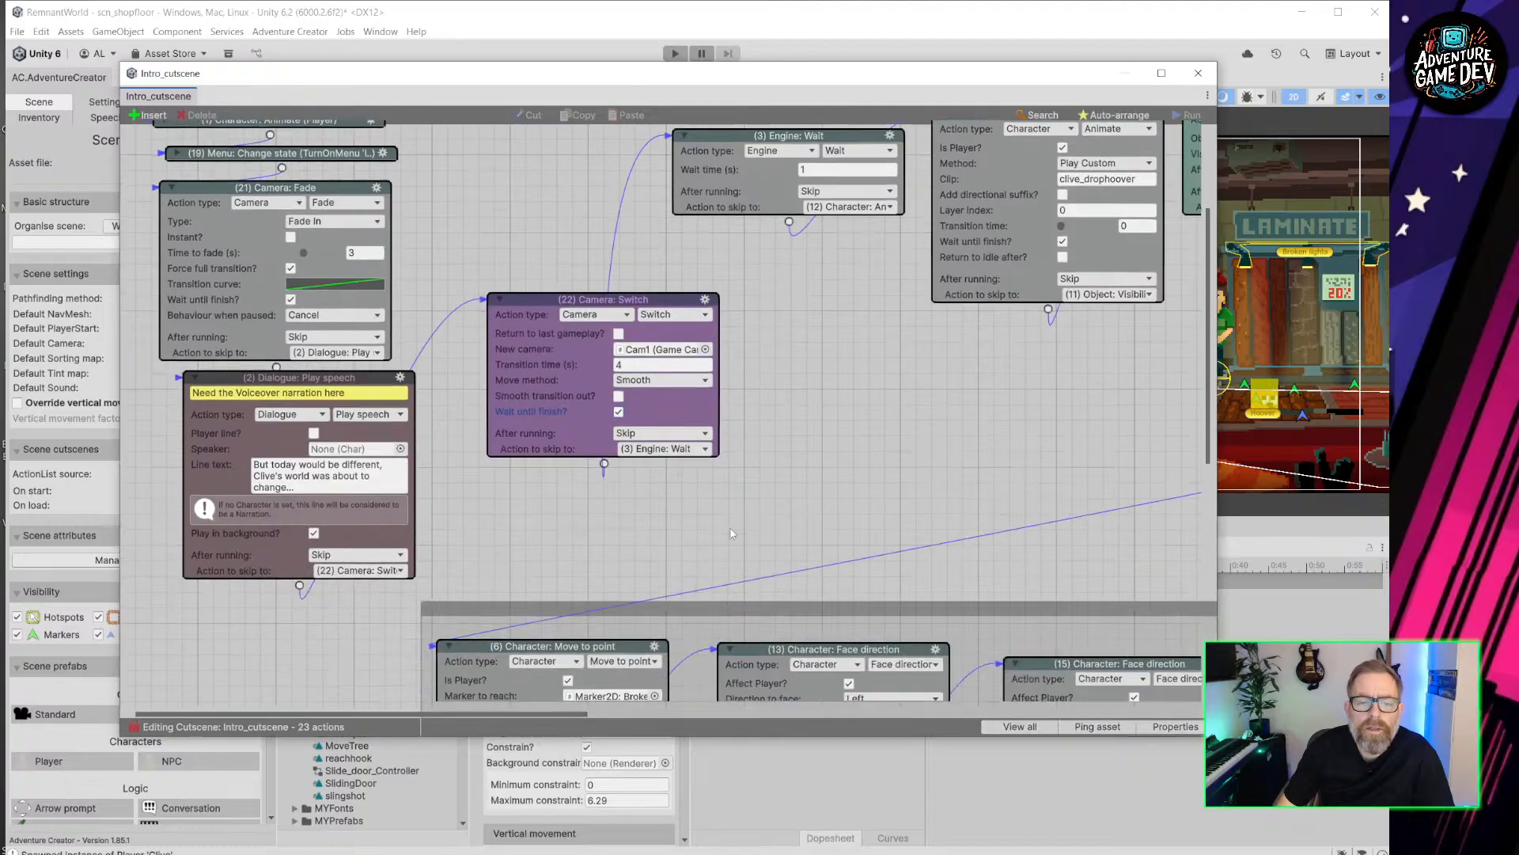
pyautogui.moveTo(803, 267); pyautogui.dragTo(685, 379, button='middle')
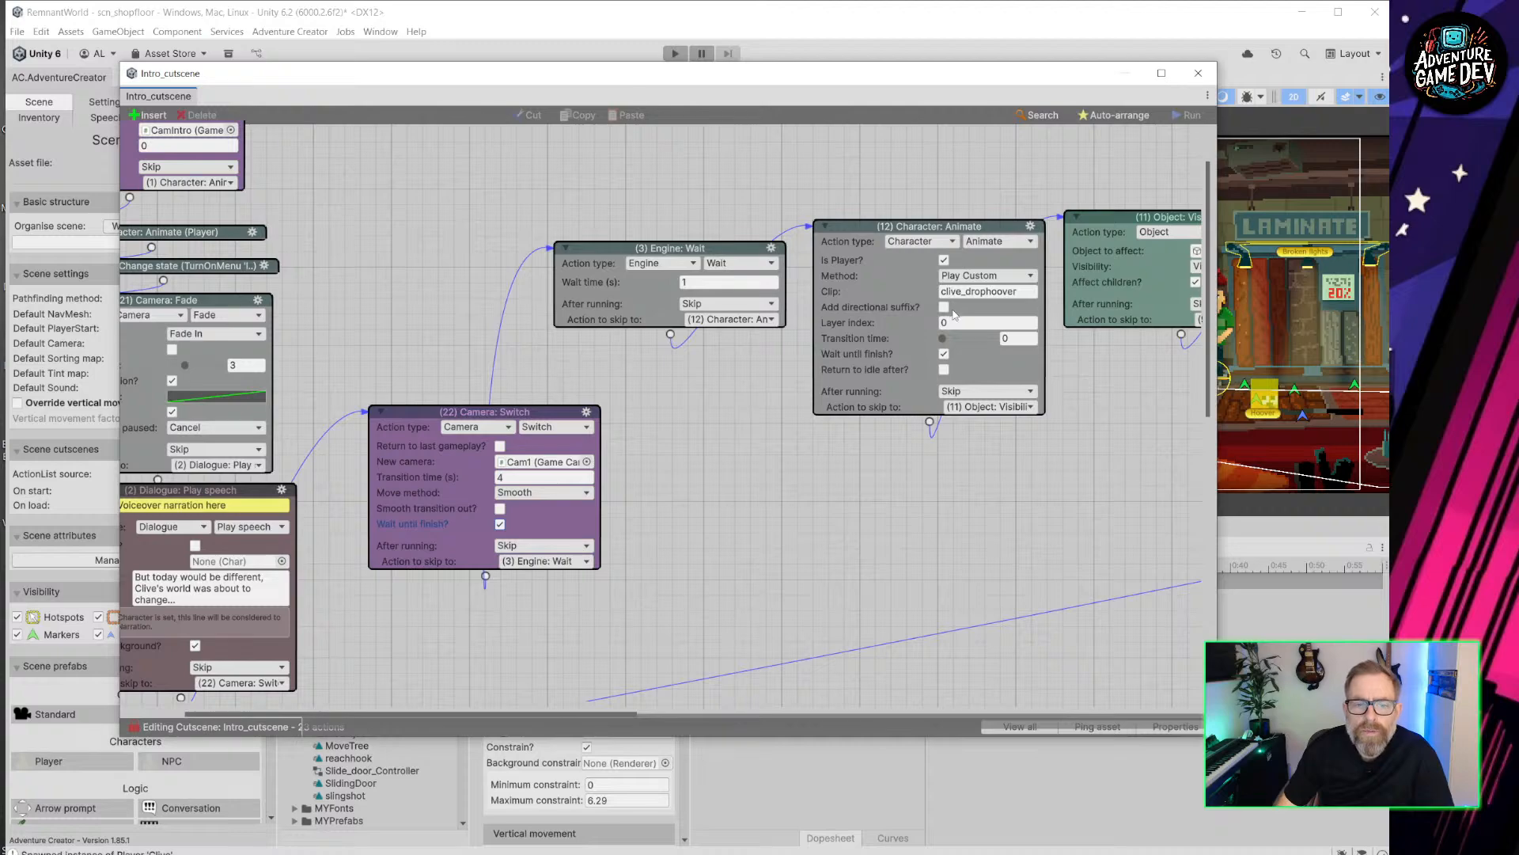
pyautogui.click(687, 282)
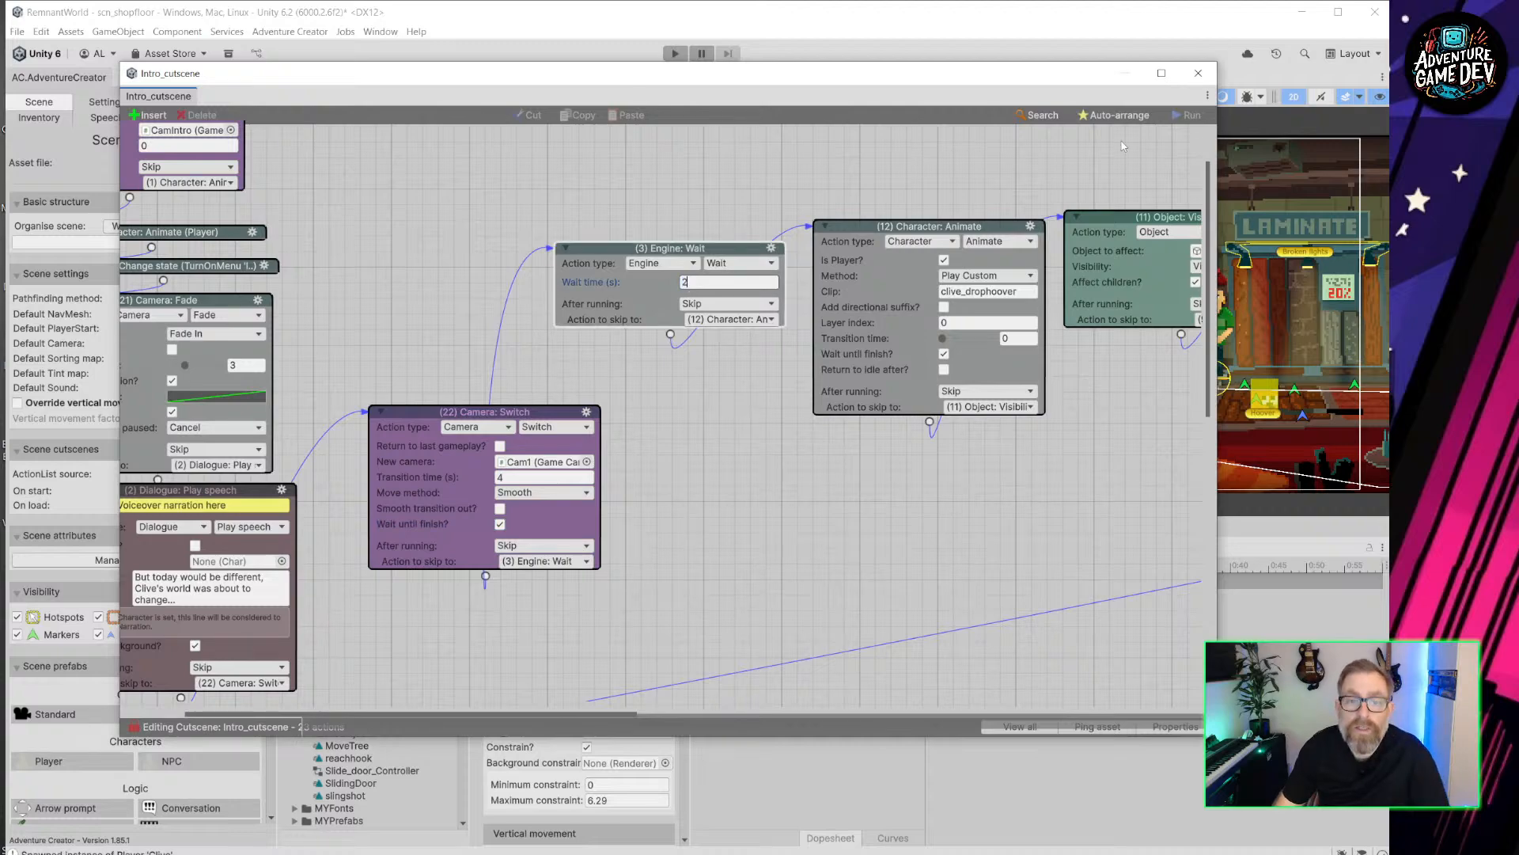
pyautogui.write('2')
# Close the cutscene editor and play-test the shop-floor intro with the new timing.
pyautogui.click(1199, 74)
pyautogui.click(675, 53)
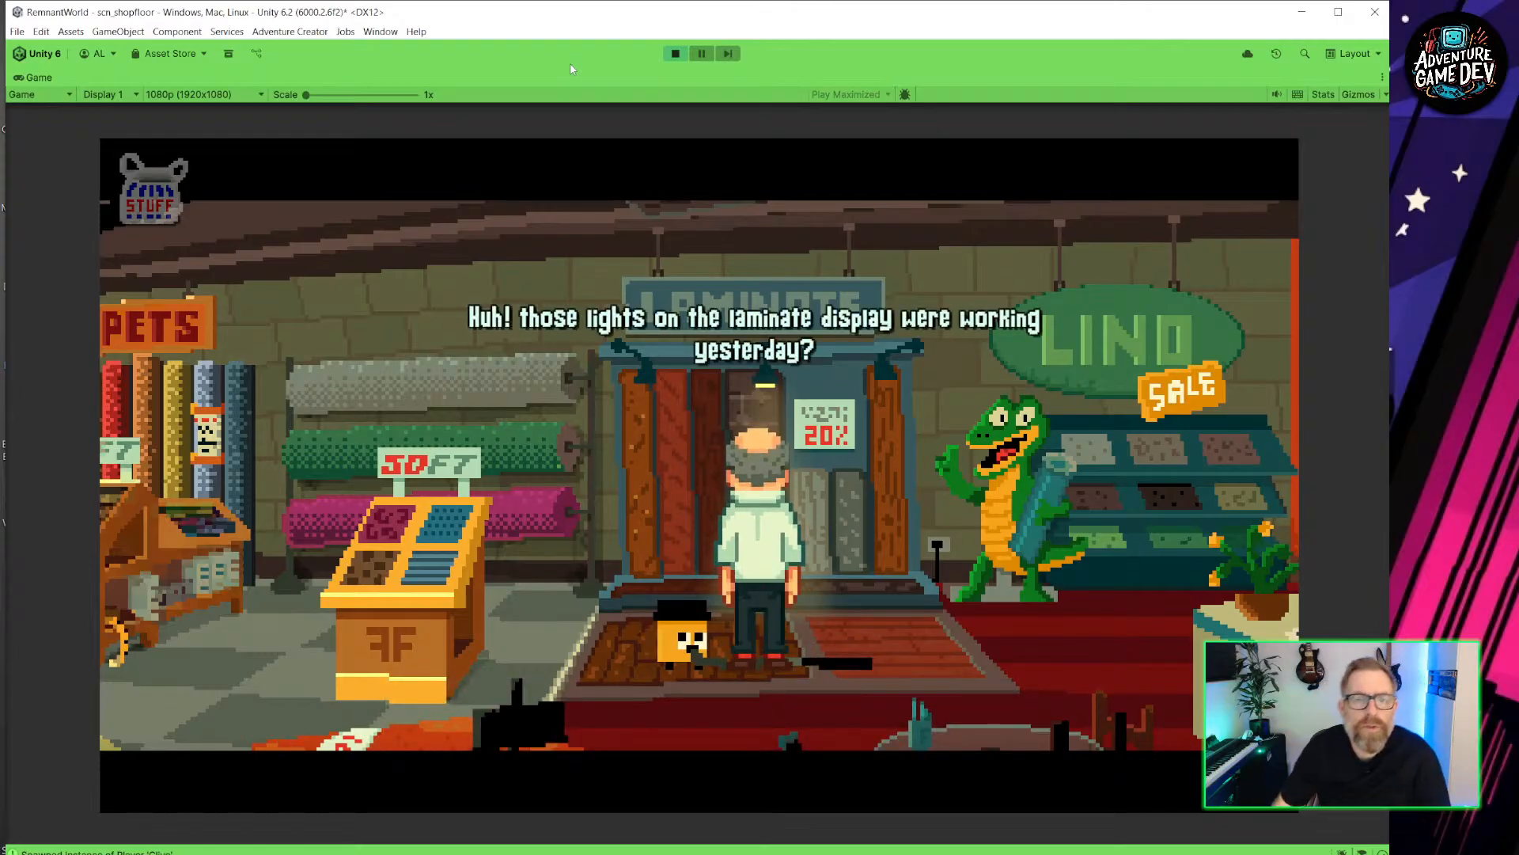
pyautogui.click(675, 53)
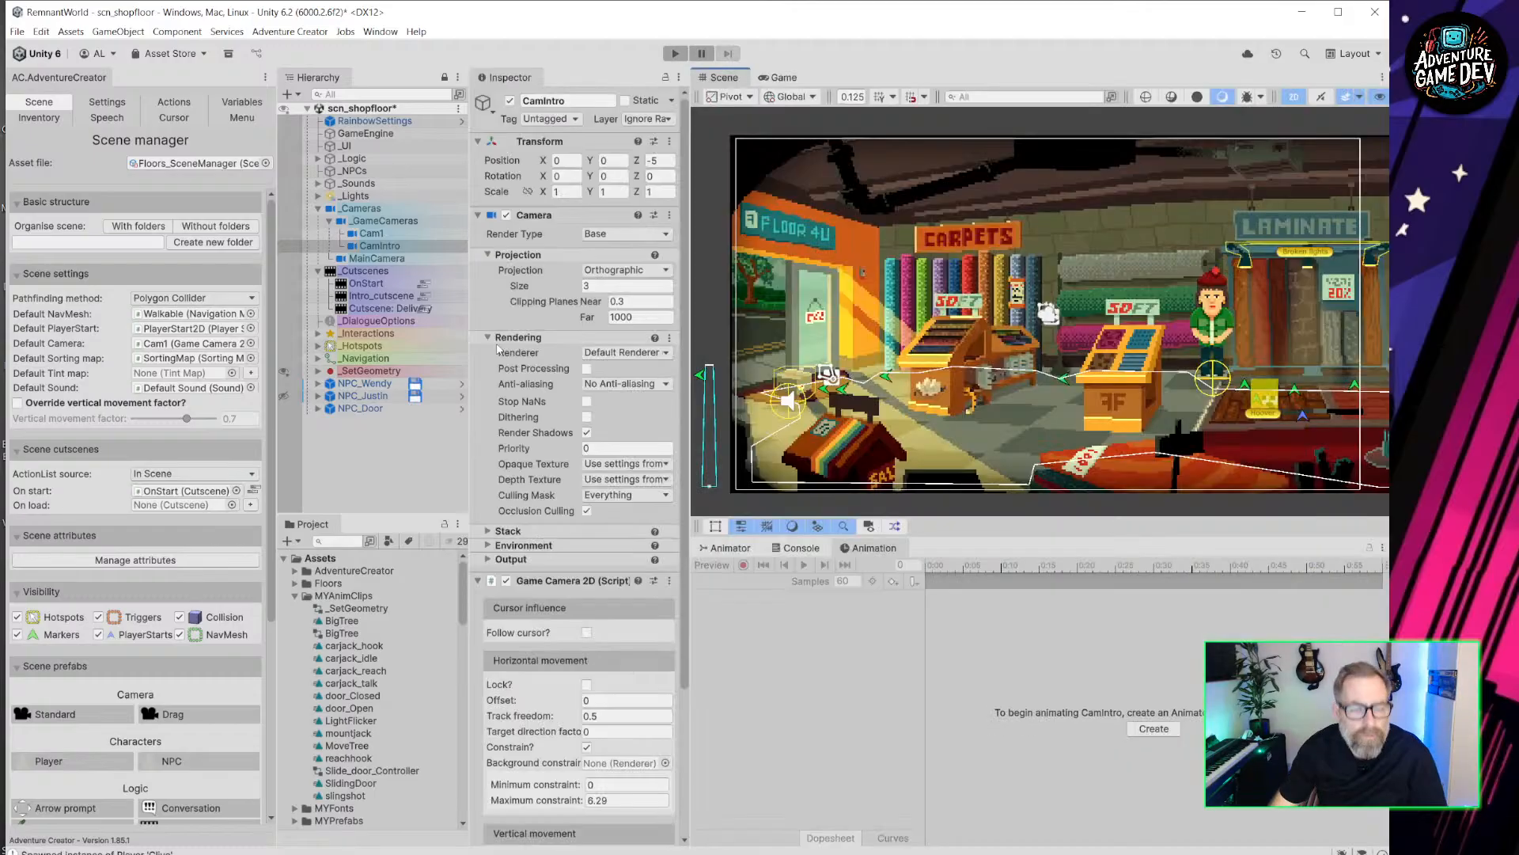
# Save the shop-floor scene and open the recent scene scn_introExterior.
pyautogui.hotkey('ctrl', 's')
pyautogui.click(17, 31)
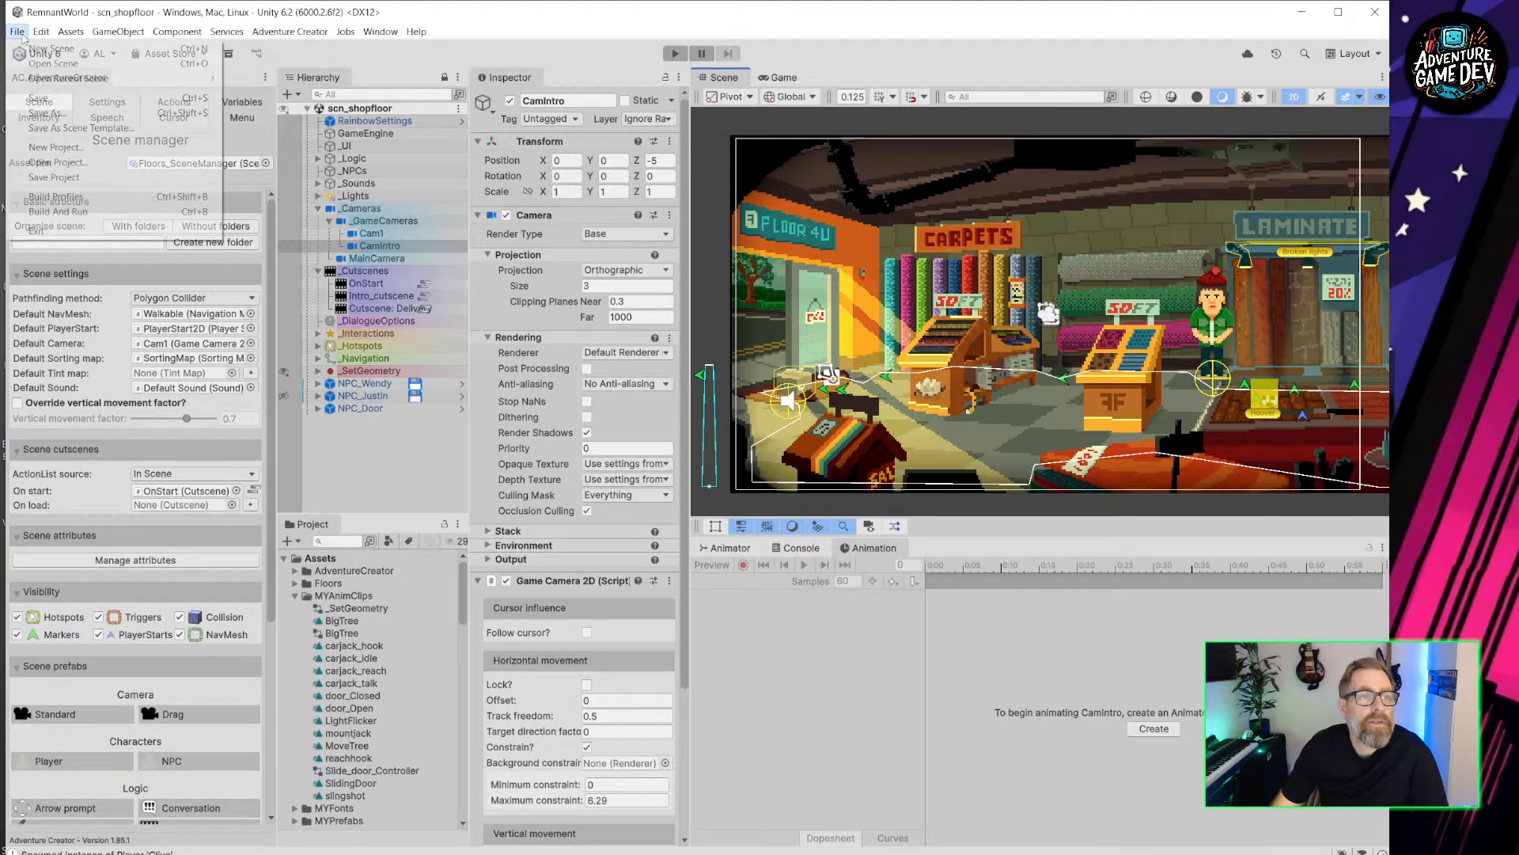
pyautogui.moveTo(118, 79)
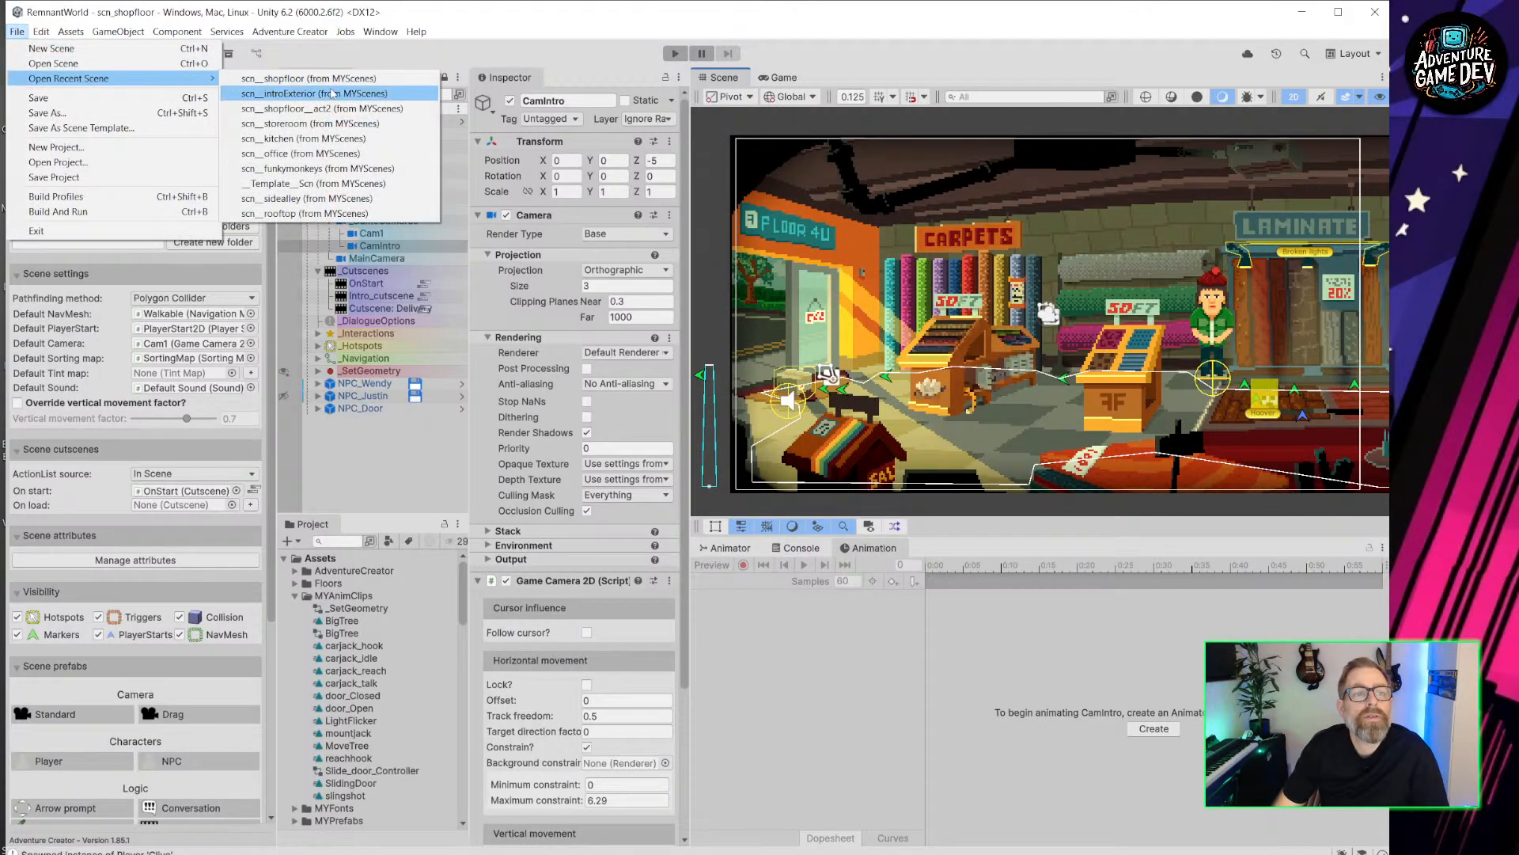
pyautogui.click(332, 93)
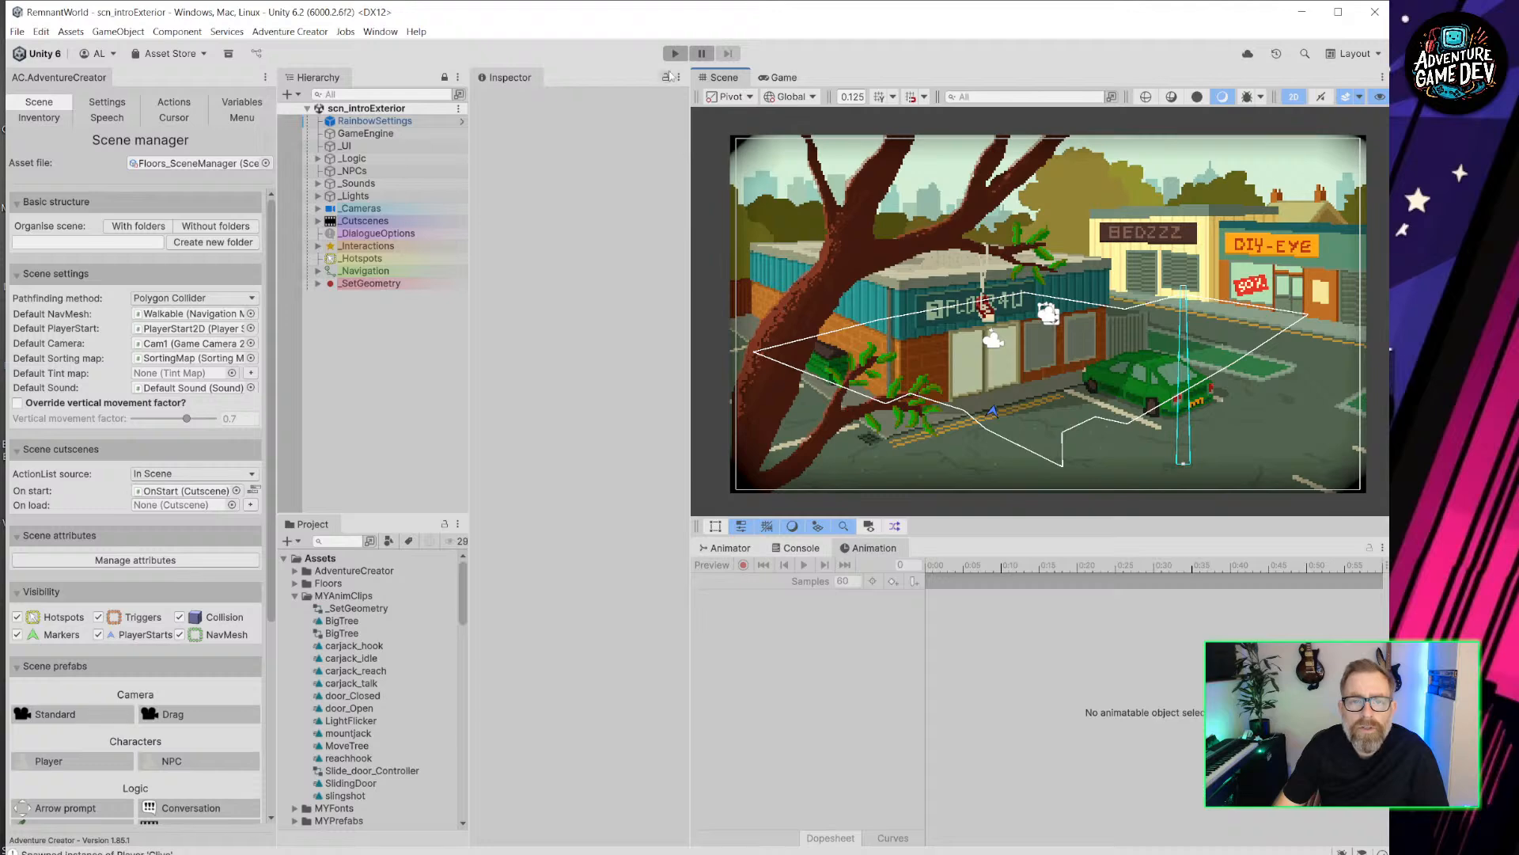
# Play-test the intro from the exterior scene through to the shop-floor narration.
pyautogui.click(675, 53)
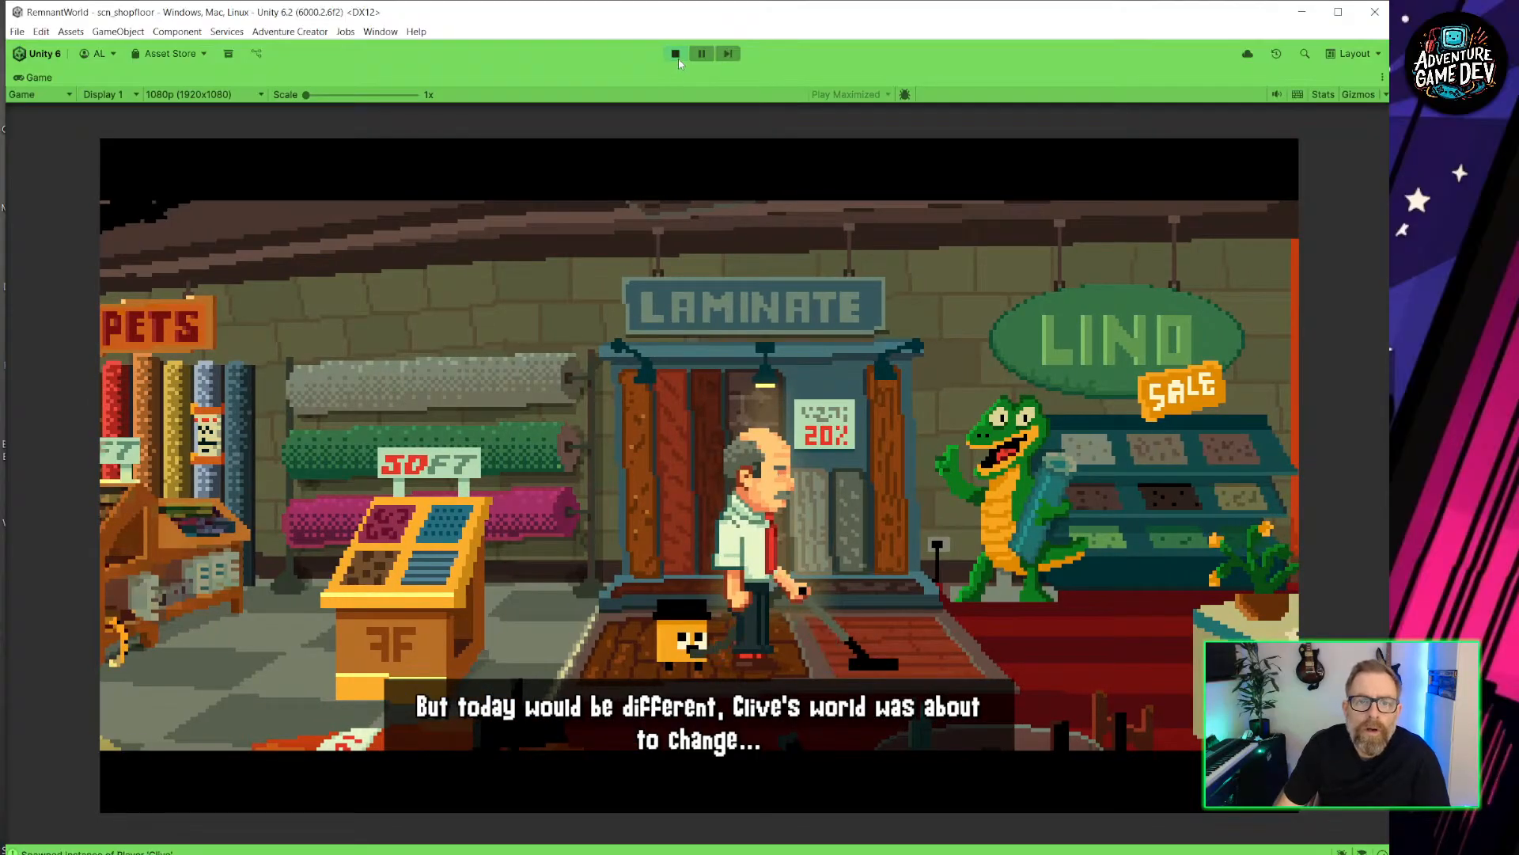
pyautogui.click(677, 56)
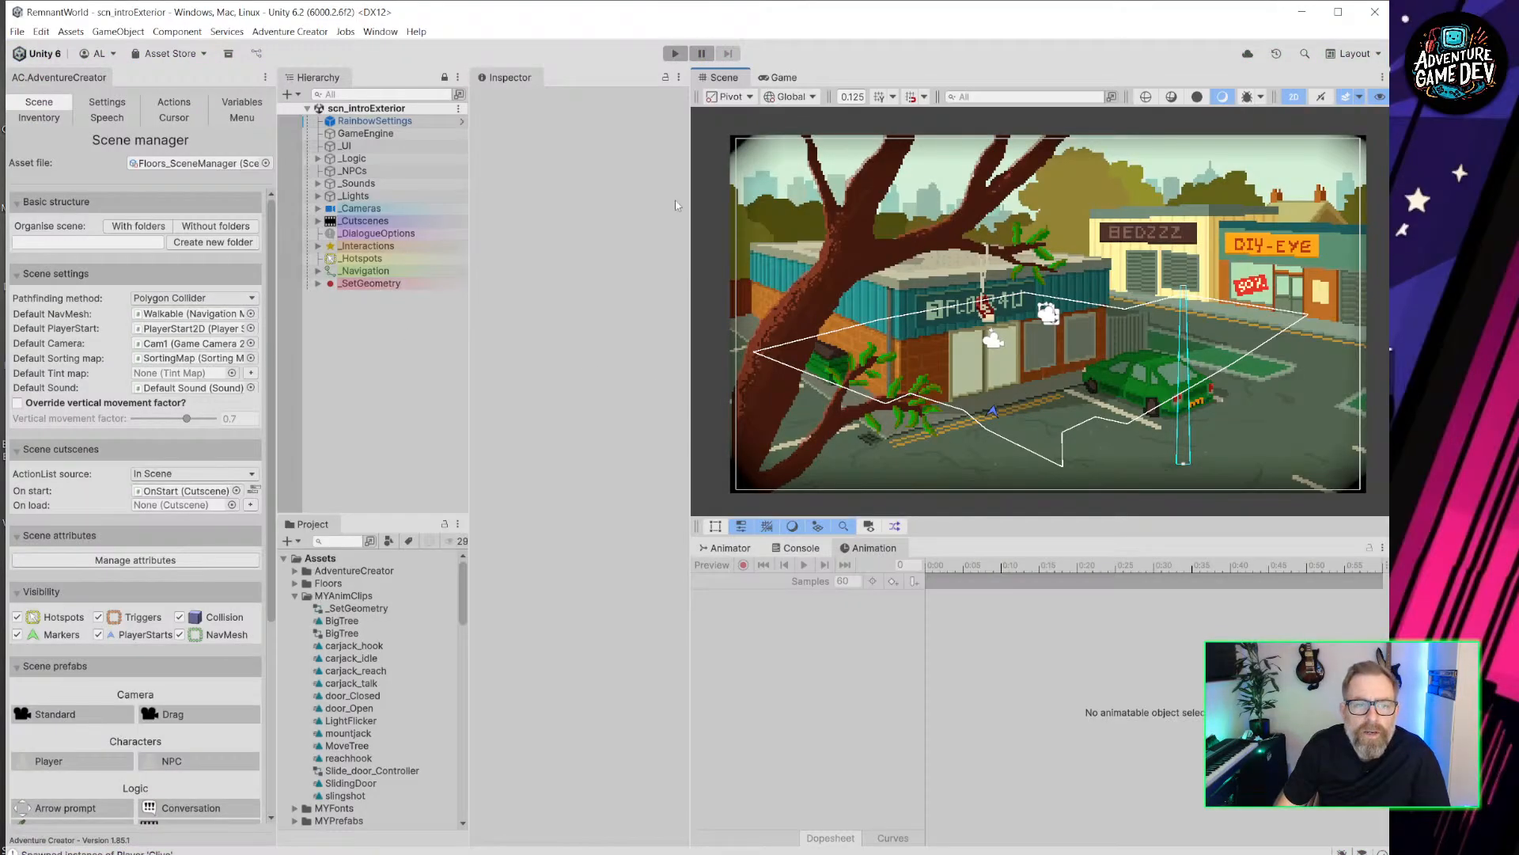
# Open the OnStart cutscene, move the Scene: Switch action further down and unlink it from the Engine: Wait action.
pyautogui.click(253, 491)
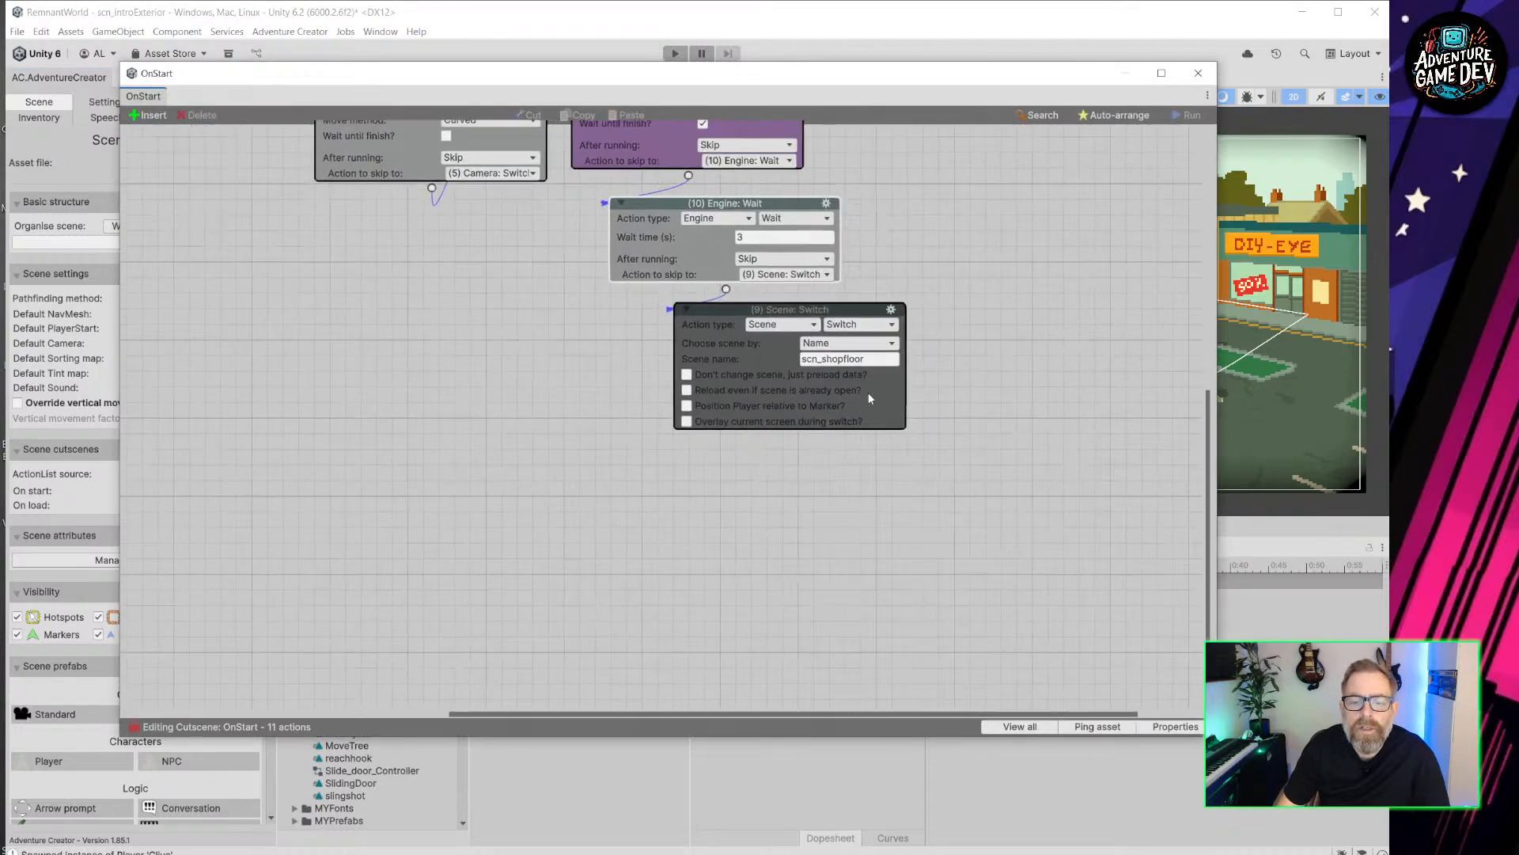
pyautogui.moveTo(810, 311); pyautogui.dragTo(846, 436)
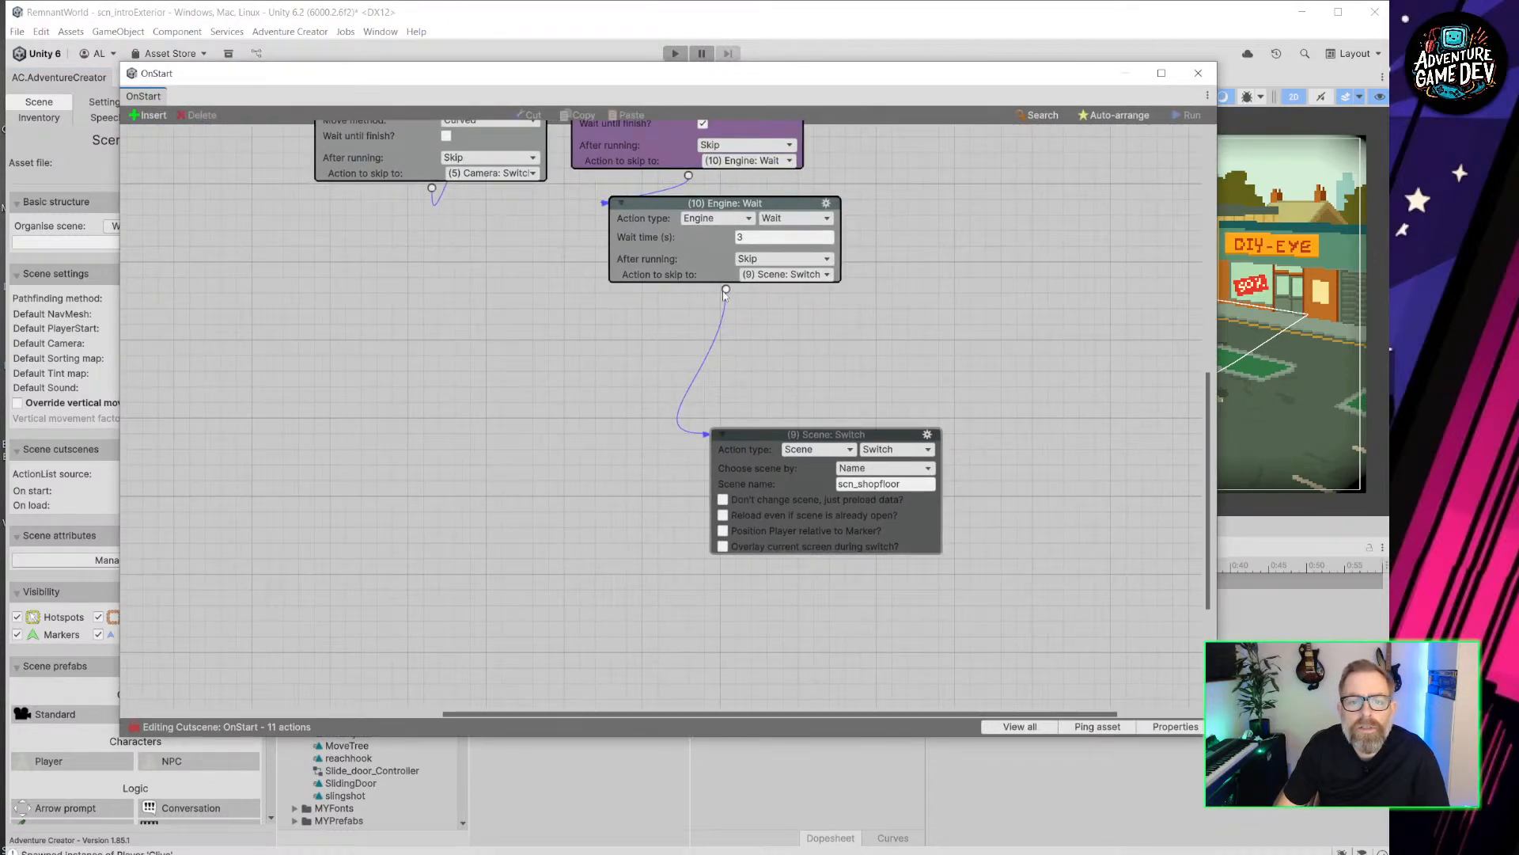
pyautogui.click(726, 290)
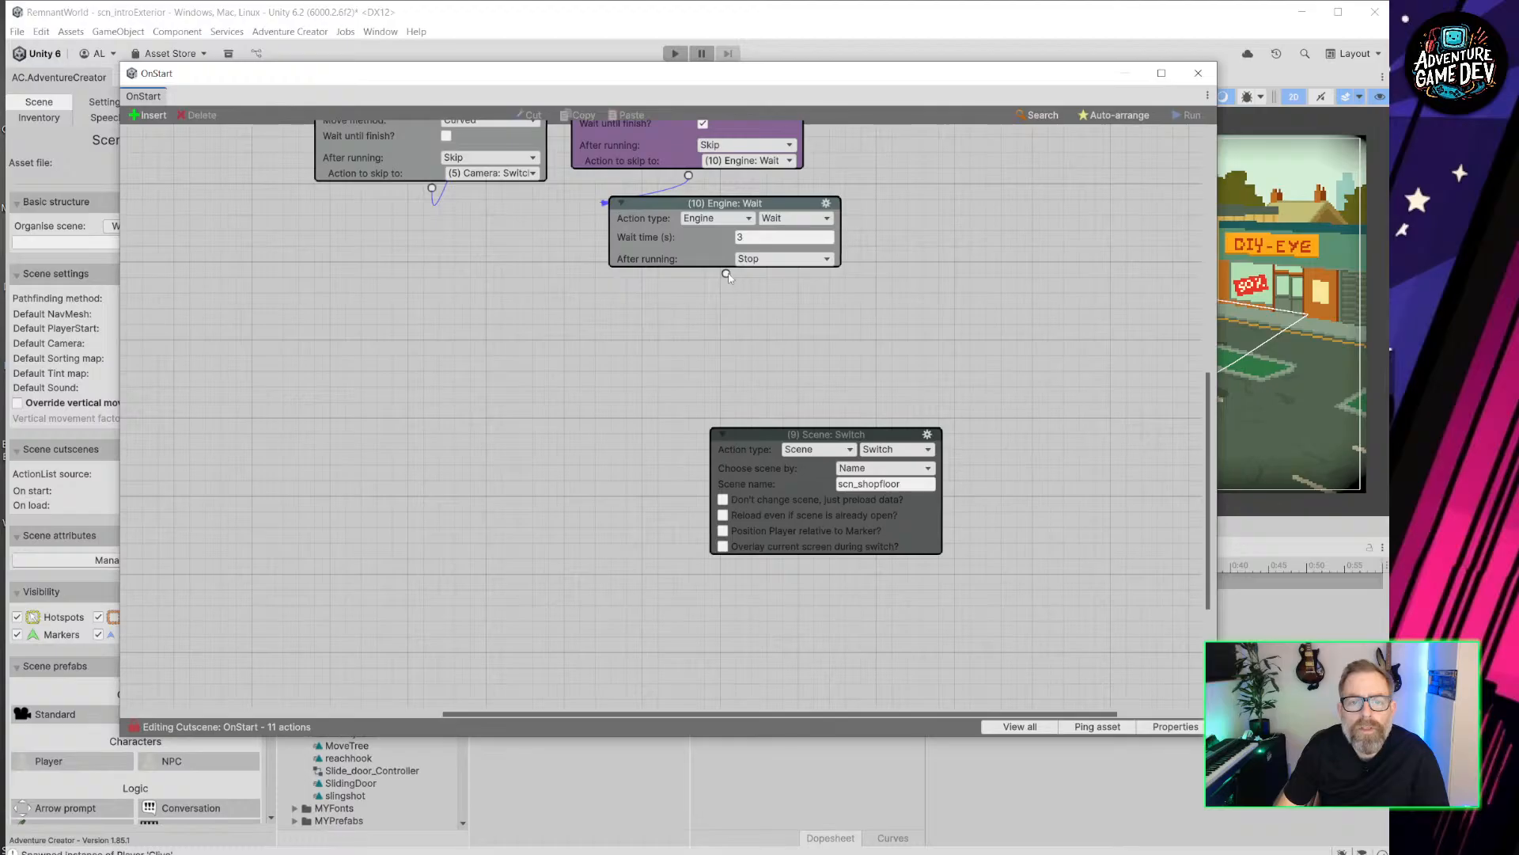
# Add a Camera: Fade action after the 3-second Engine: Wait and set its type to Fade Out.
pyautogui.moveTo(727, 274); pyautogui.dragTo(597, 311)
pyautogui.click(715, 328)
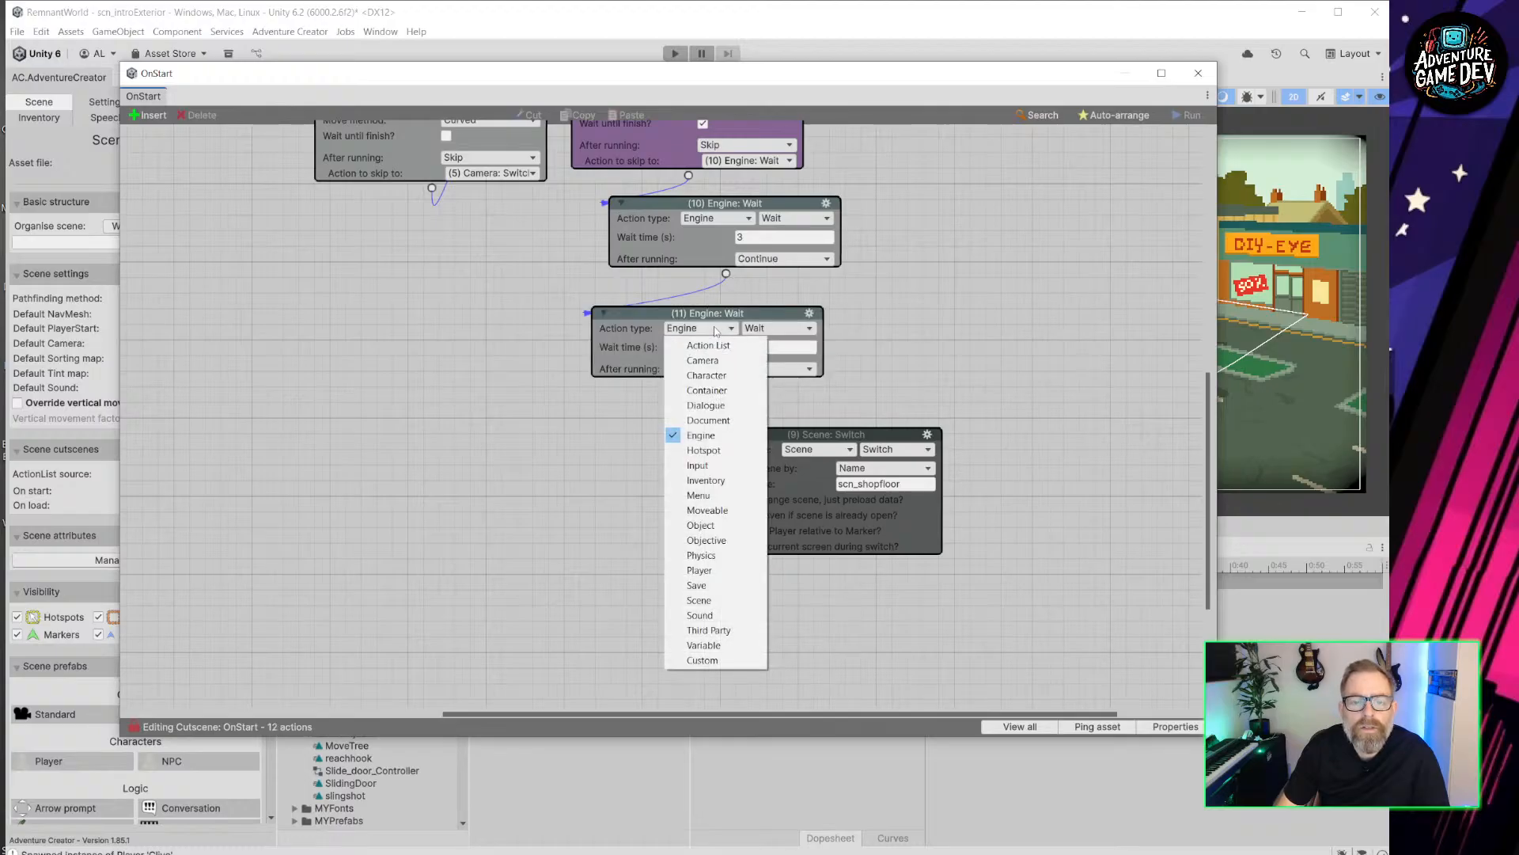
pyautogui.click(703, 360)
pyautogui.click(796, 331)
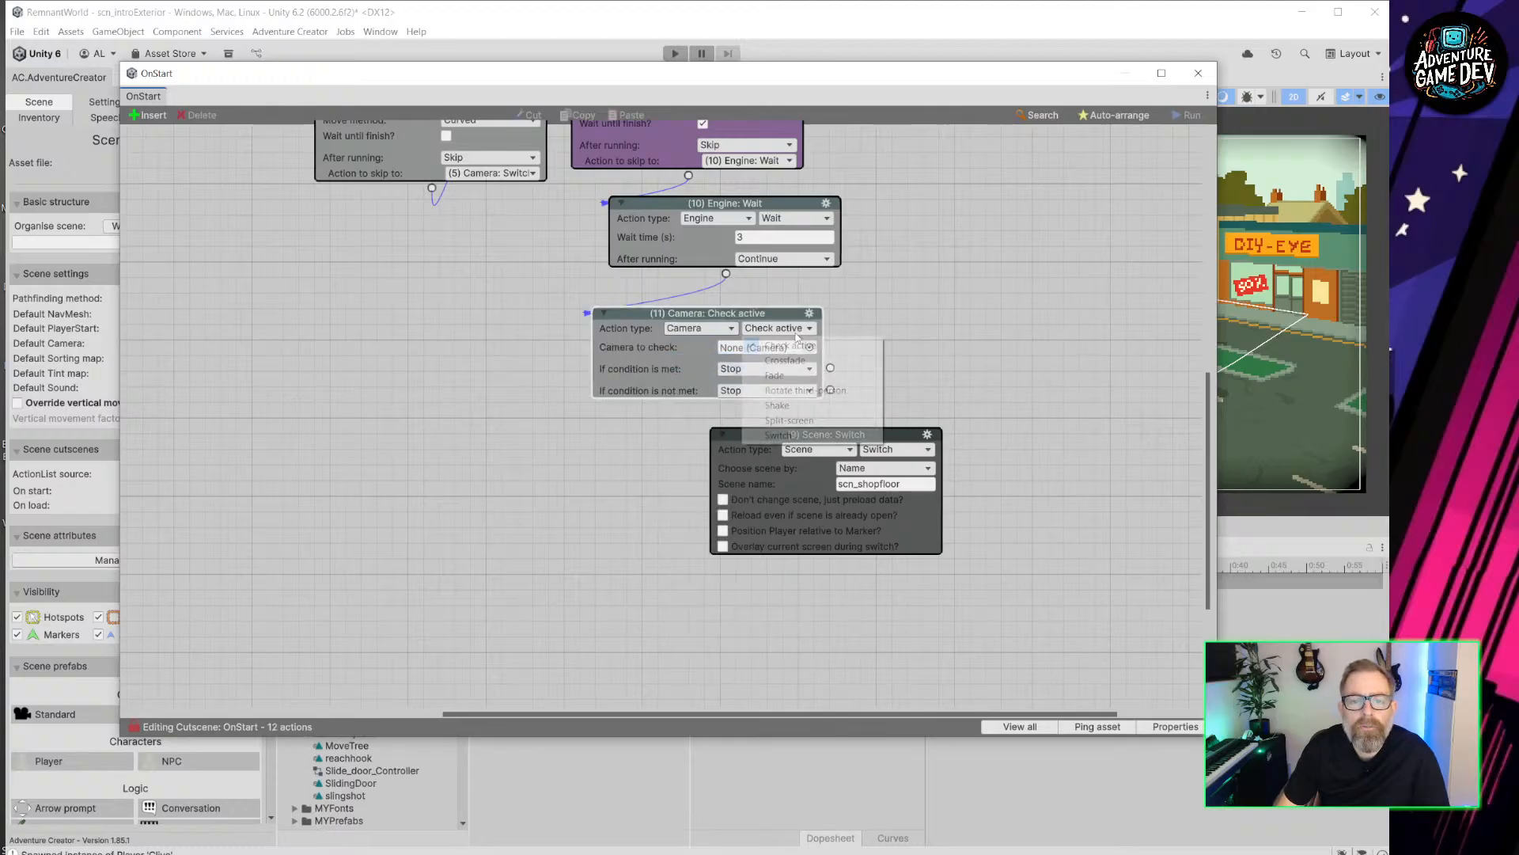
pyautogui.click(798, 375)
pyautogui.click(766, 346)
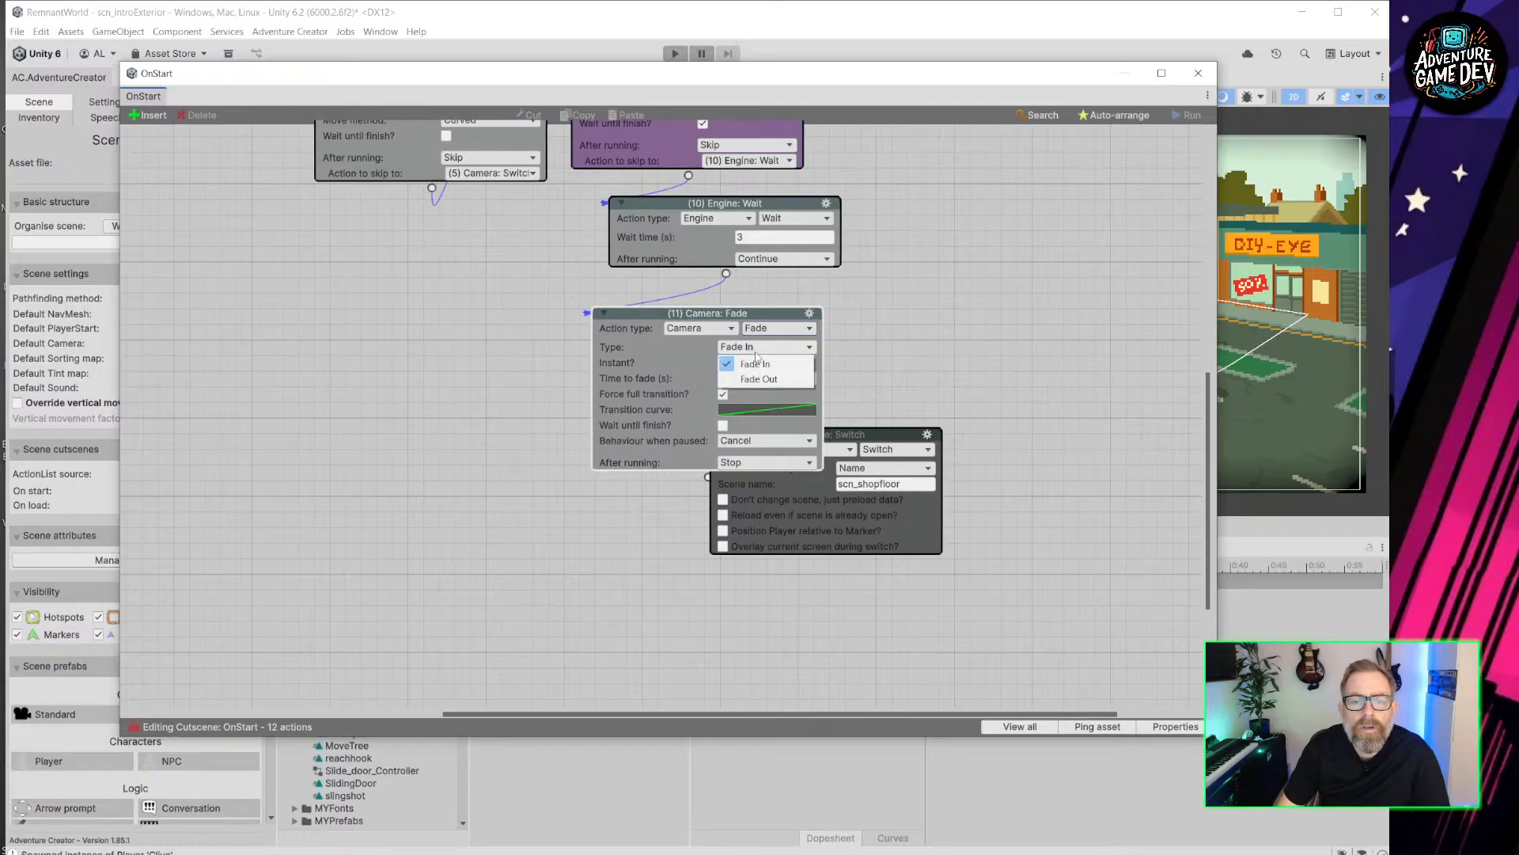
pyautogui.click(740, 362)
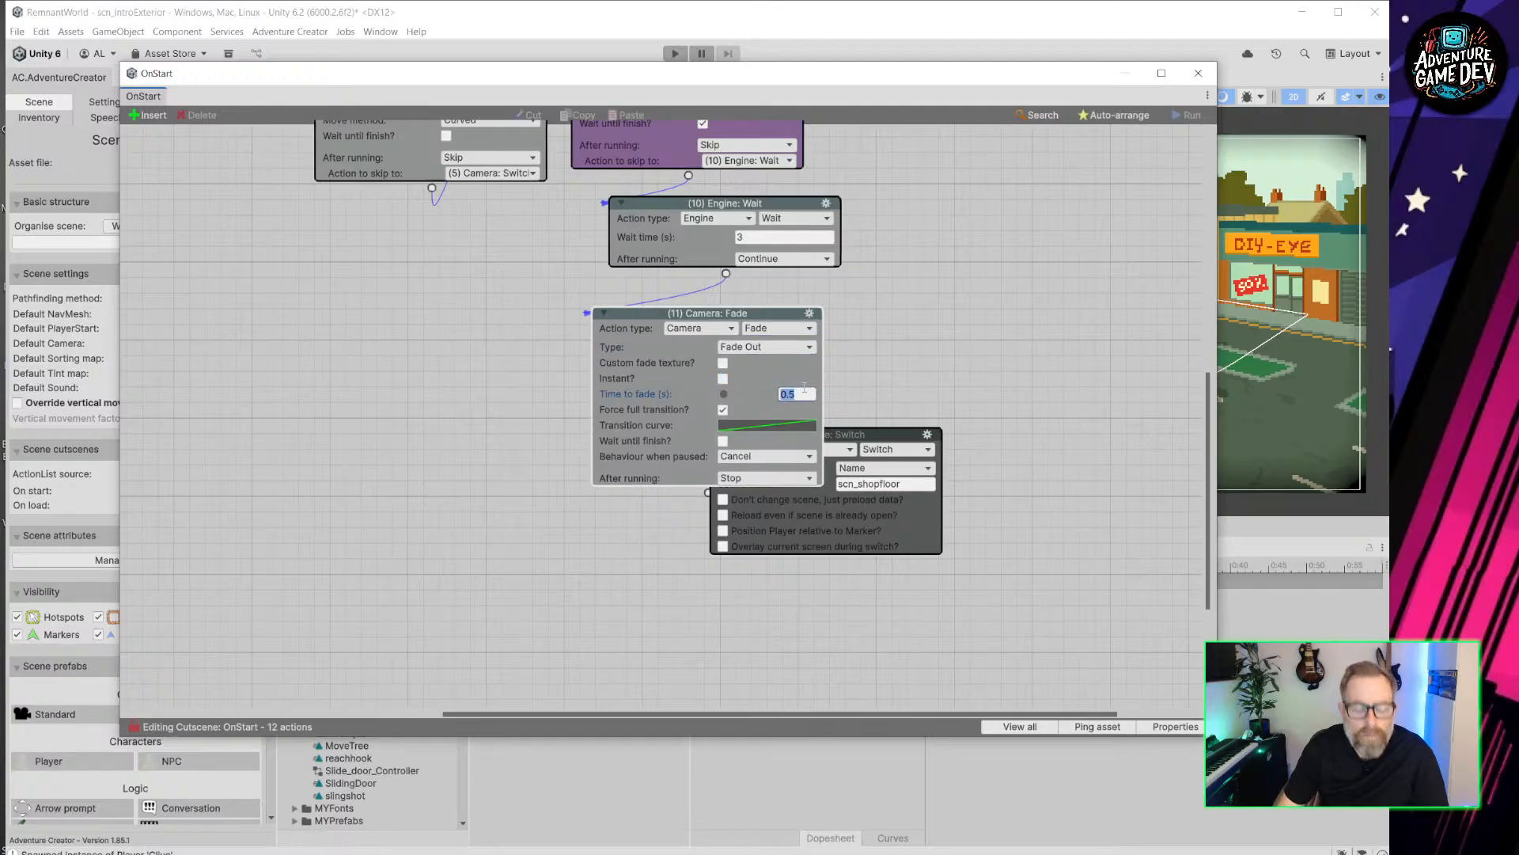
# Set the fade time to 1 second, turn on Wait until finish and link the fade to the scn_shopfloor Scene: Switch action.
pyautogui.moveTo(881, 435); pyautogui.dragTo(949, 547)
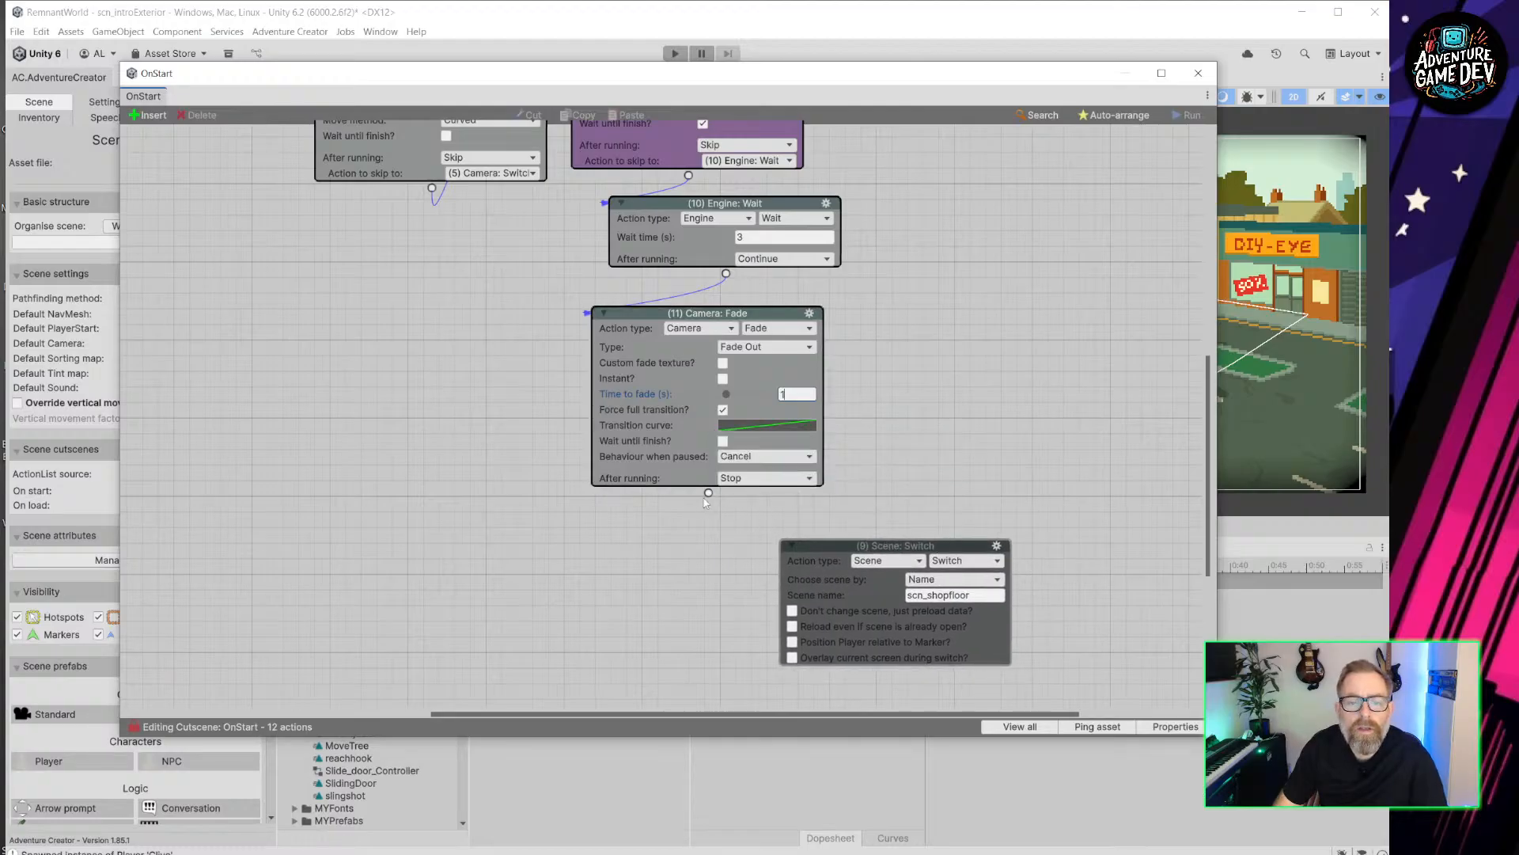
pyautogui.click(722, 440)
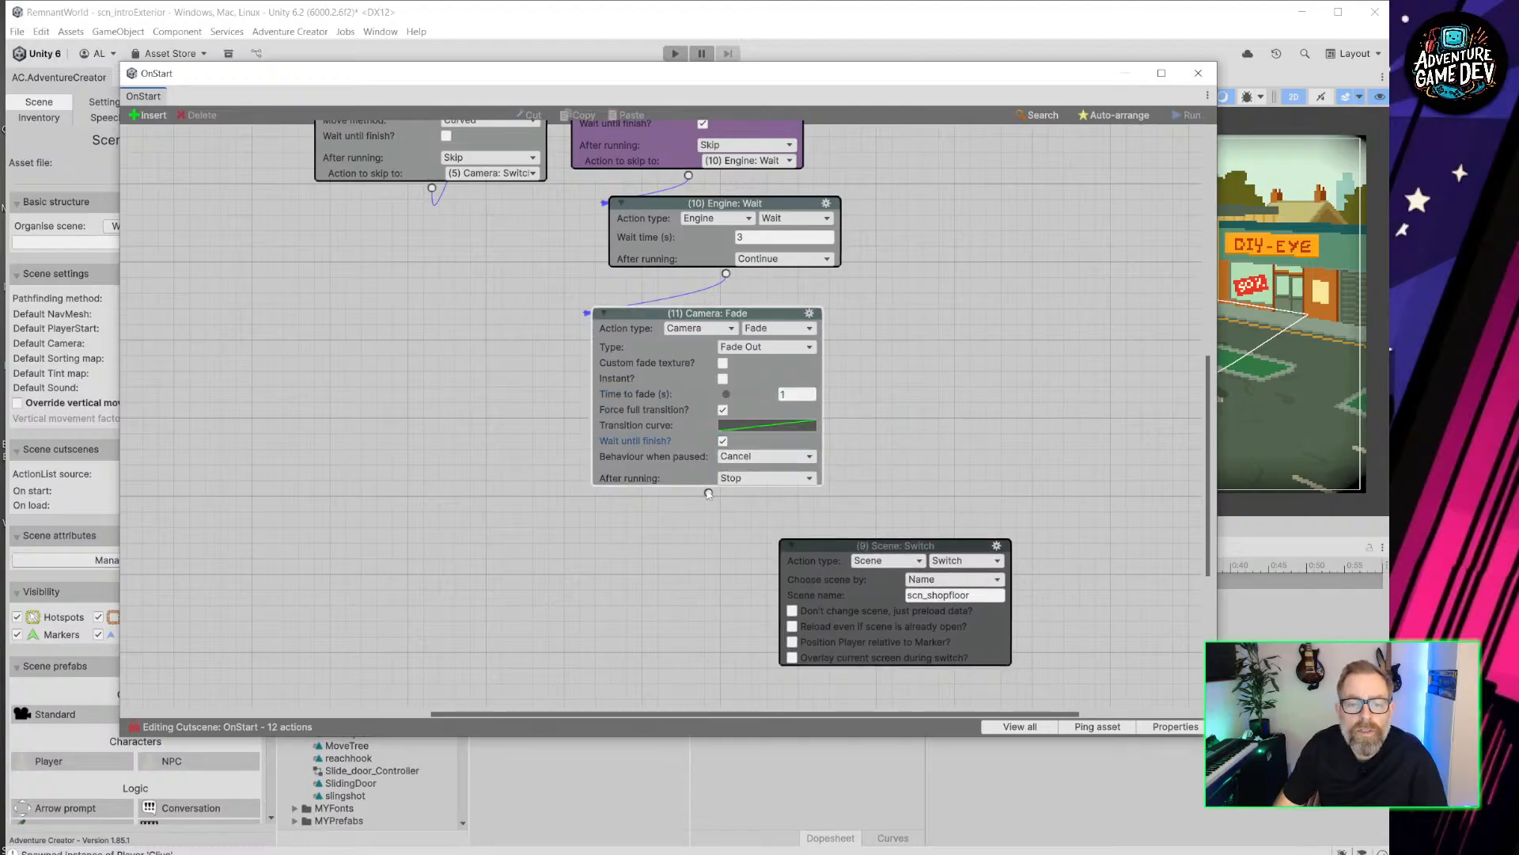
pyautogui.moveTo(708, 494); pyautogui.dragTo(878, 590)
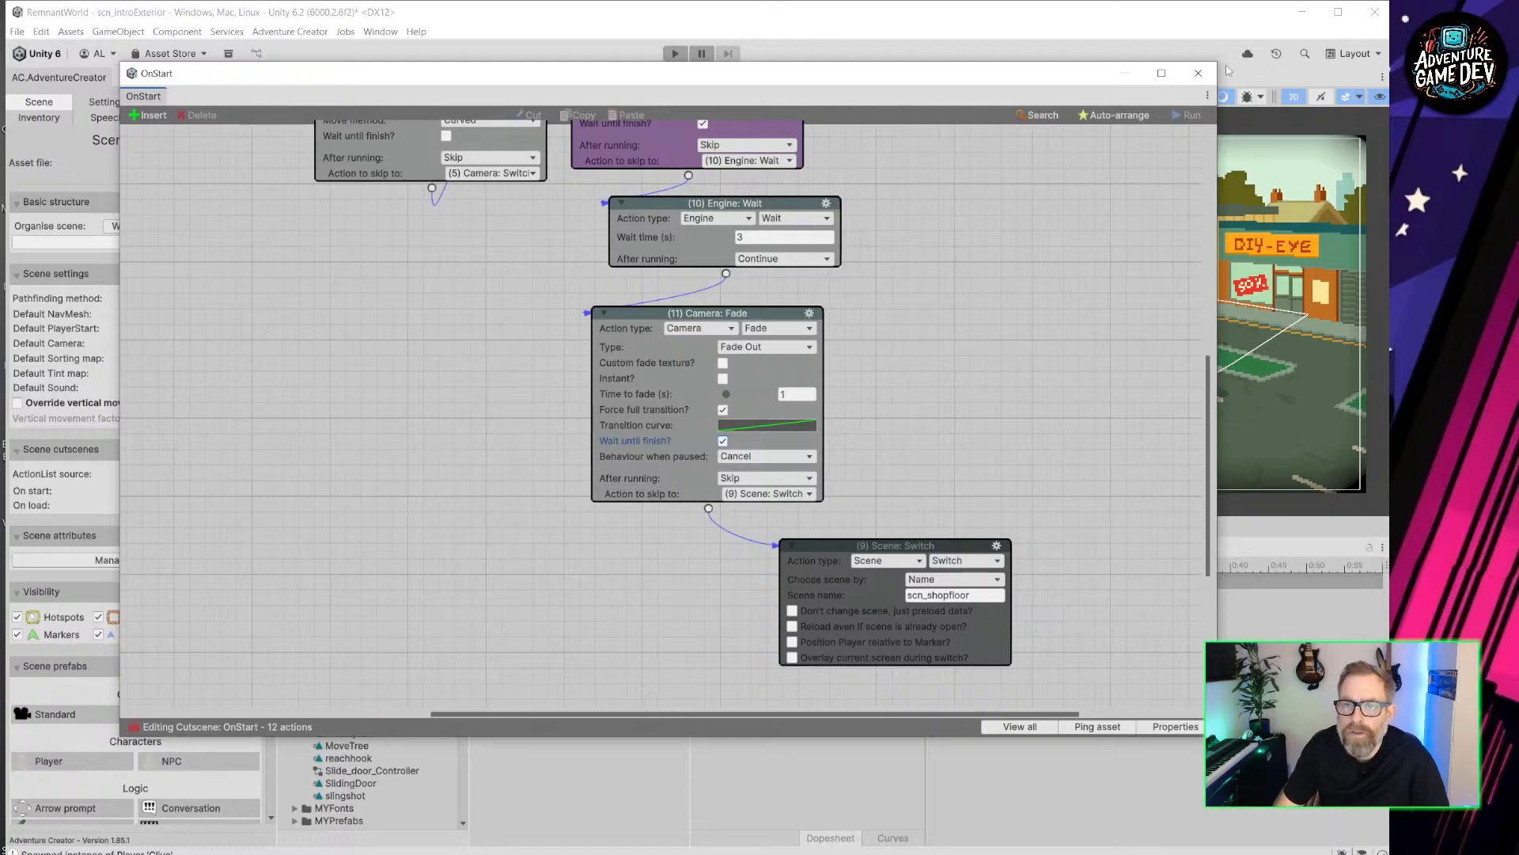
# Close the cutscene editor and play-test the exterior intro with the fade-out into the shop floor.
pyautogui.click(1198, 72)
pyautogui.click(675, 53)
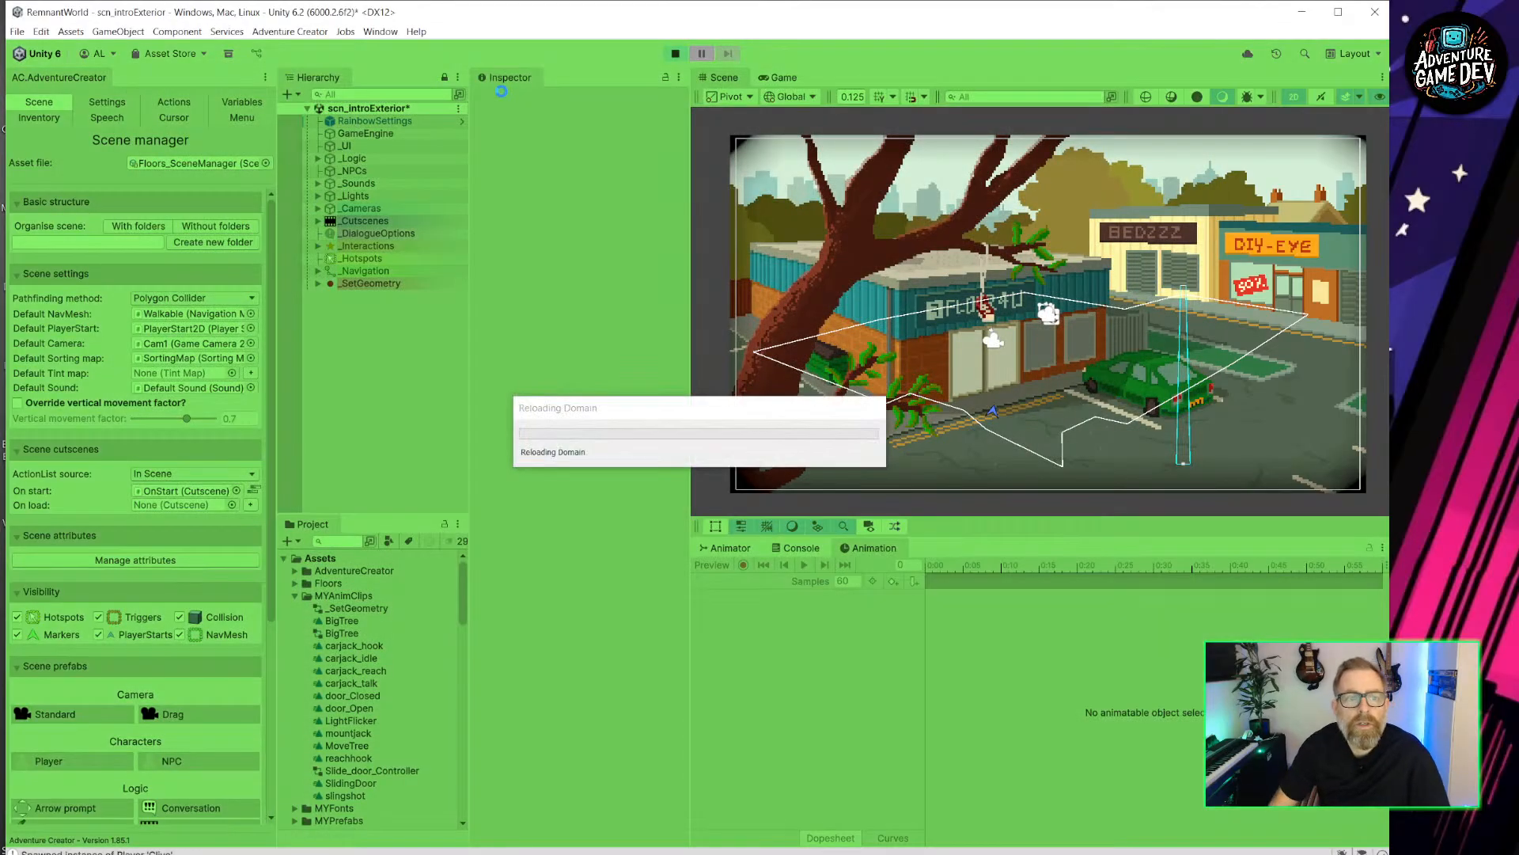
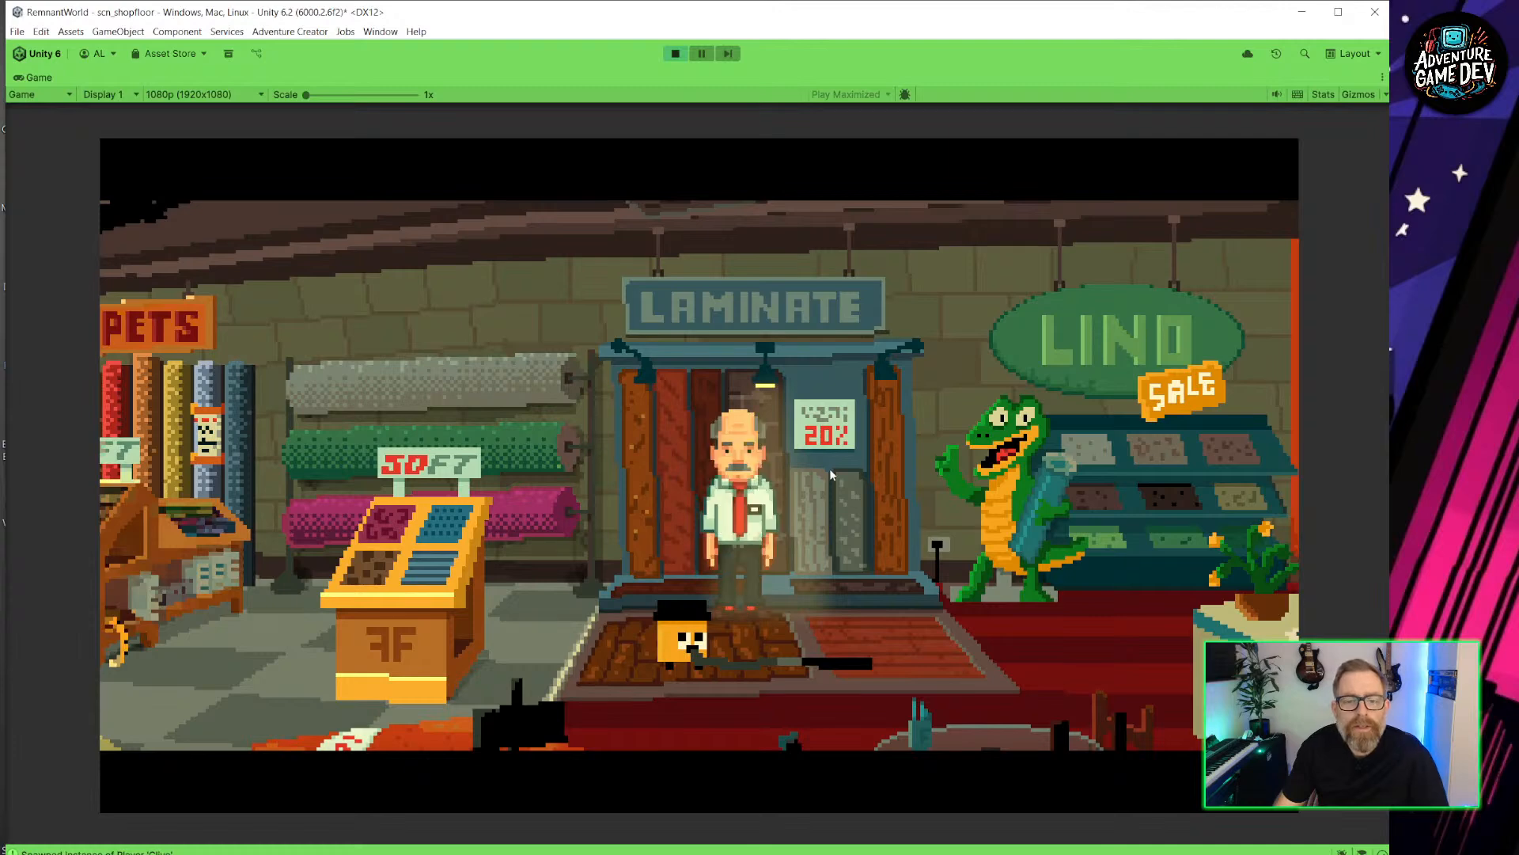
pyautogui.click(675, 53)
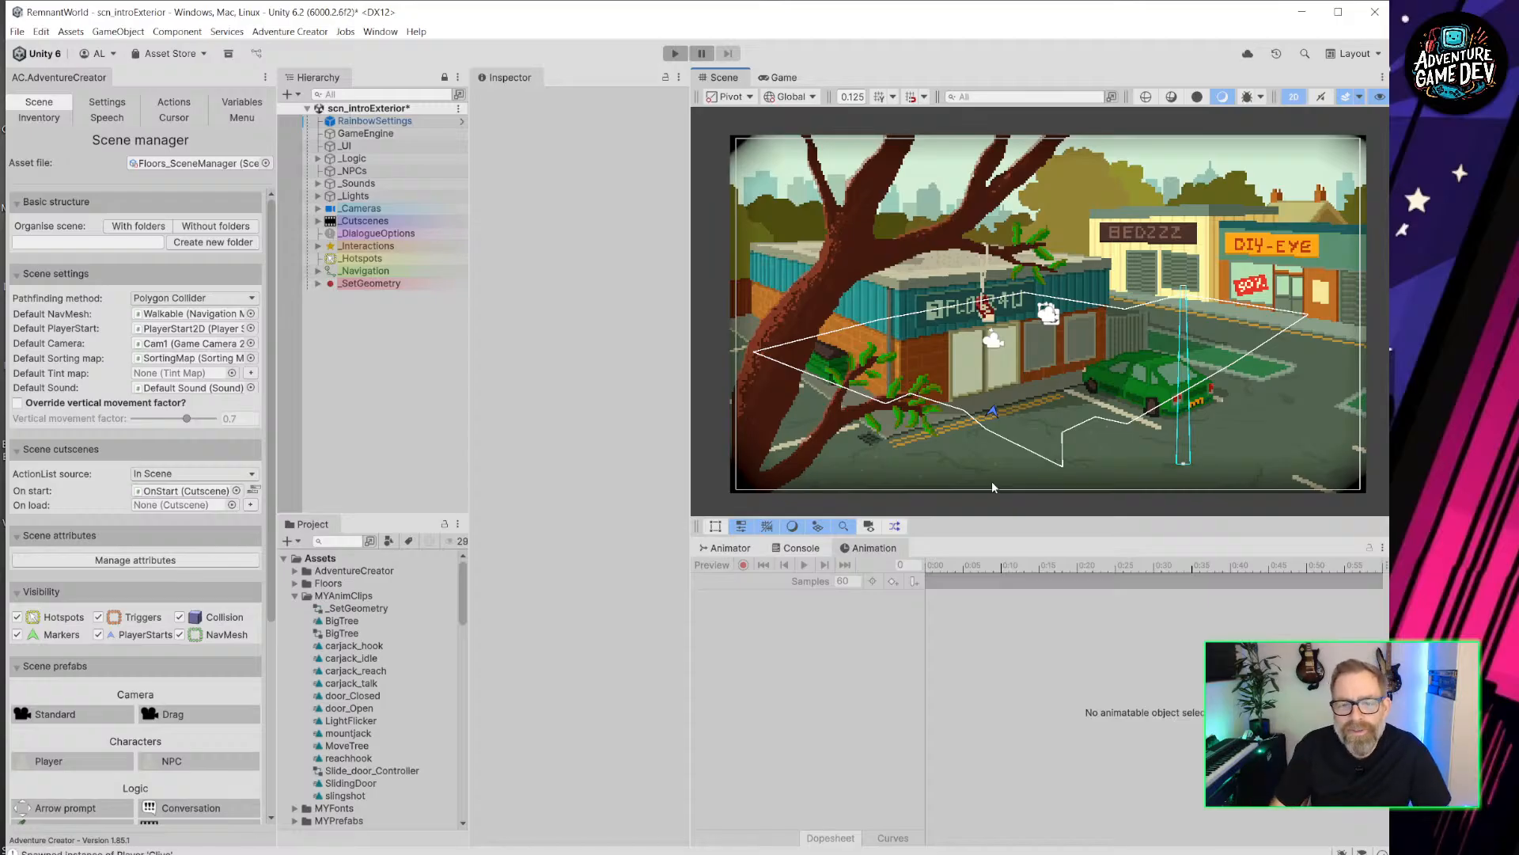
pyautogui.scroll(5, 932, 418)
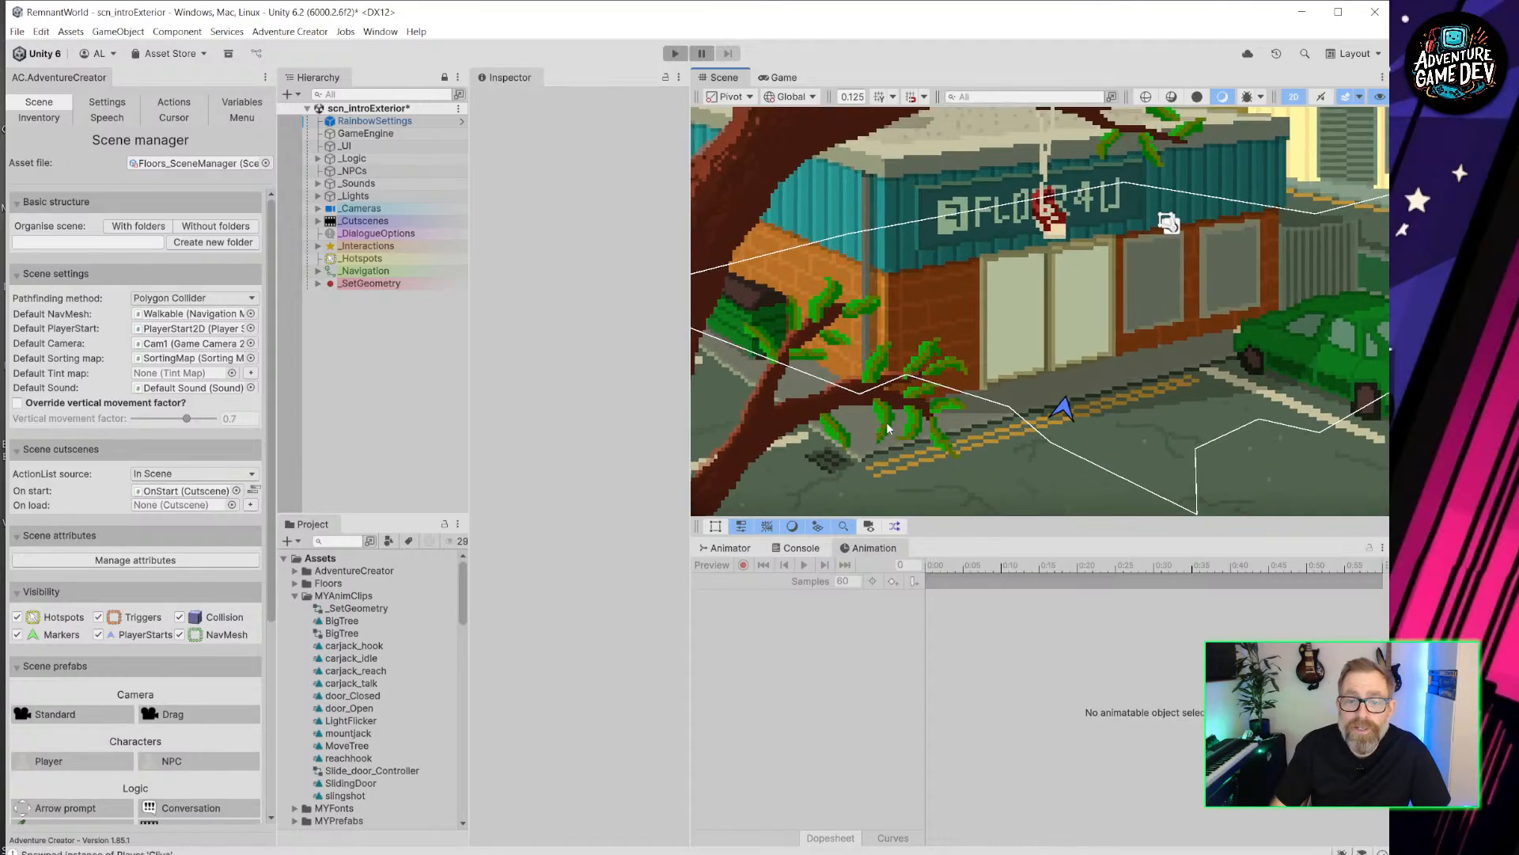
pyautogui.moveTo(868, 404); pyautogui.dragTo(898, 294, button='middle')
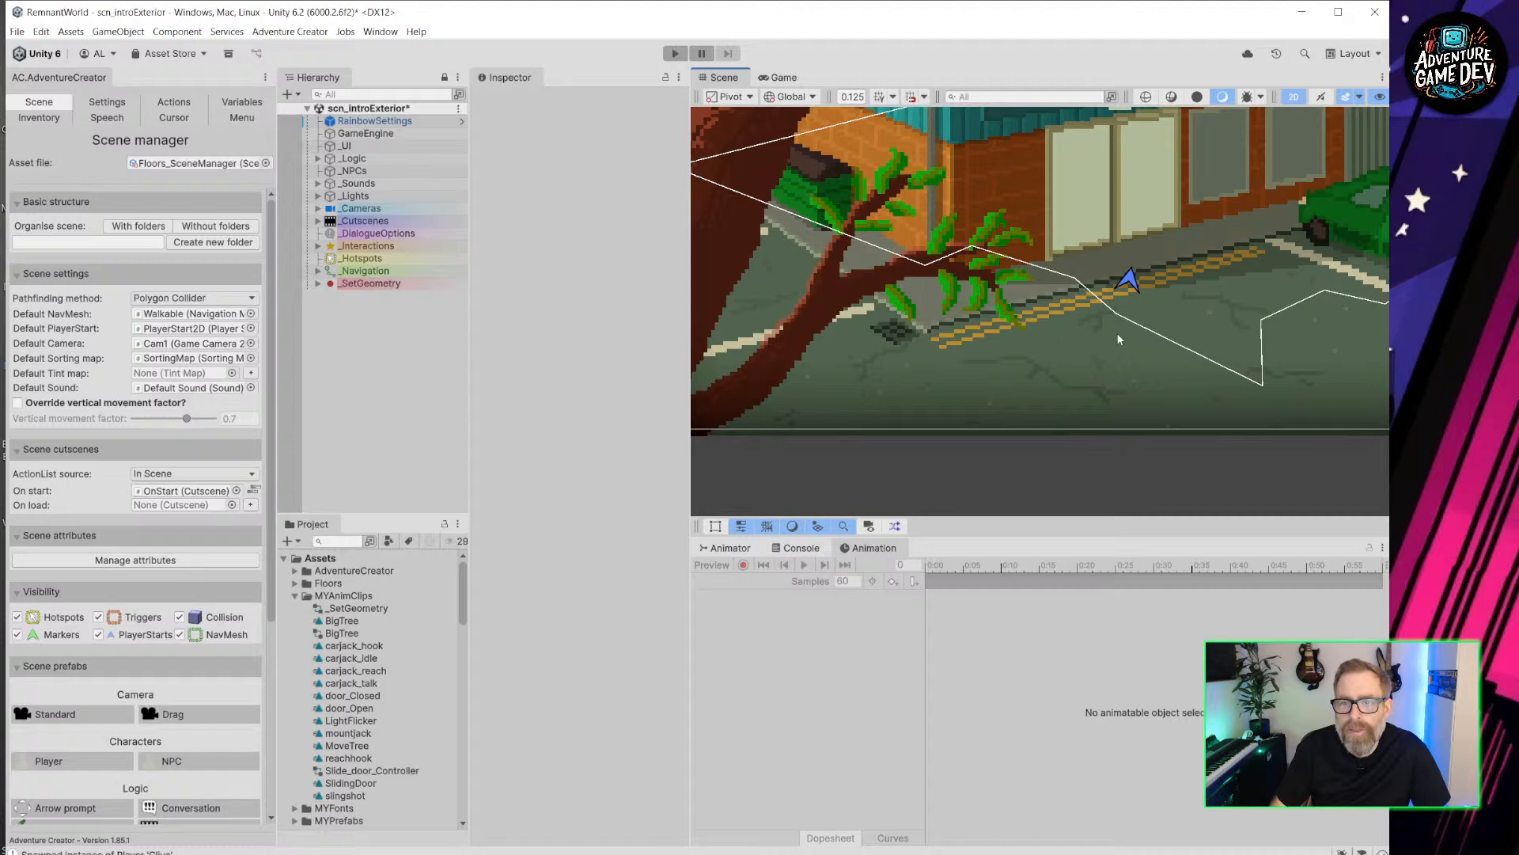
pyautogui.moveTo(1117, 339); pyautogui.dragTo(849, 348, button='middle')
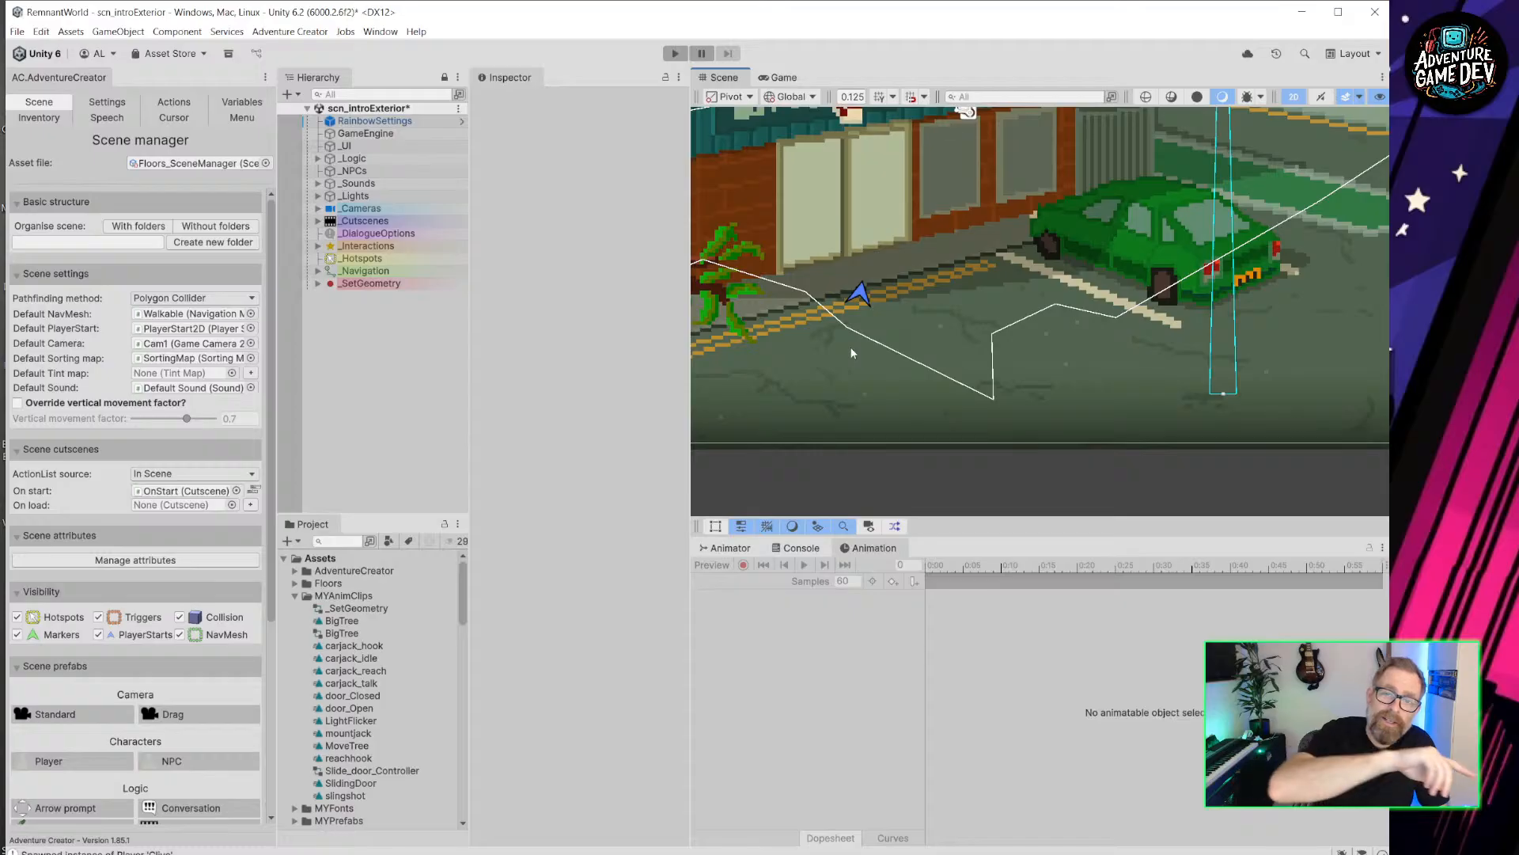
pyautogui.moveTo(778, 340); pyautogui.dragTo(1106, 371, button='middle')
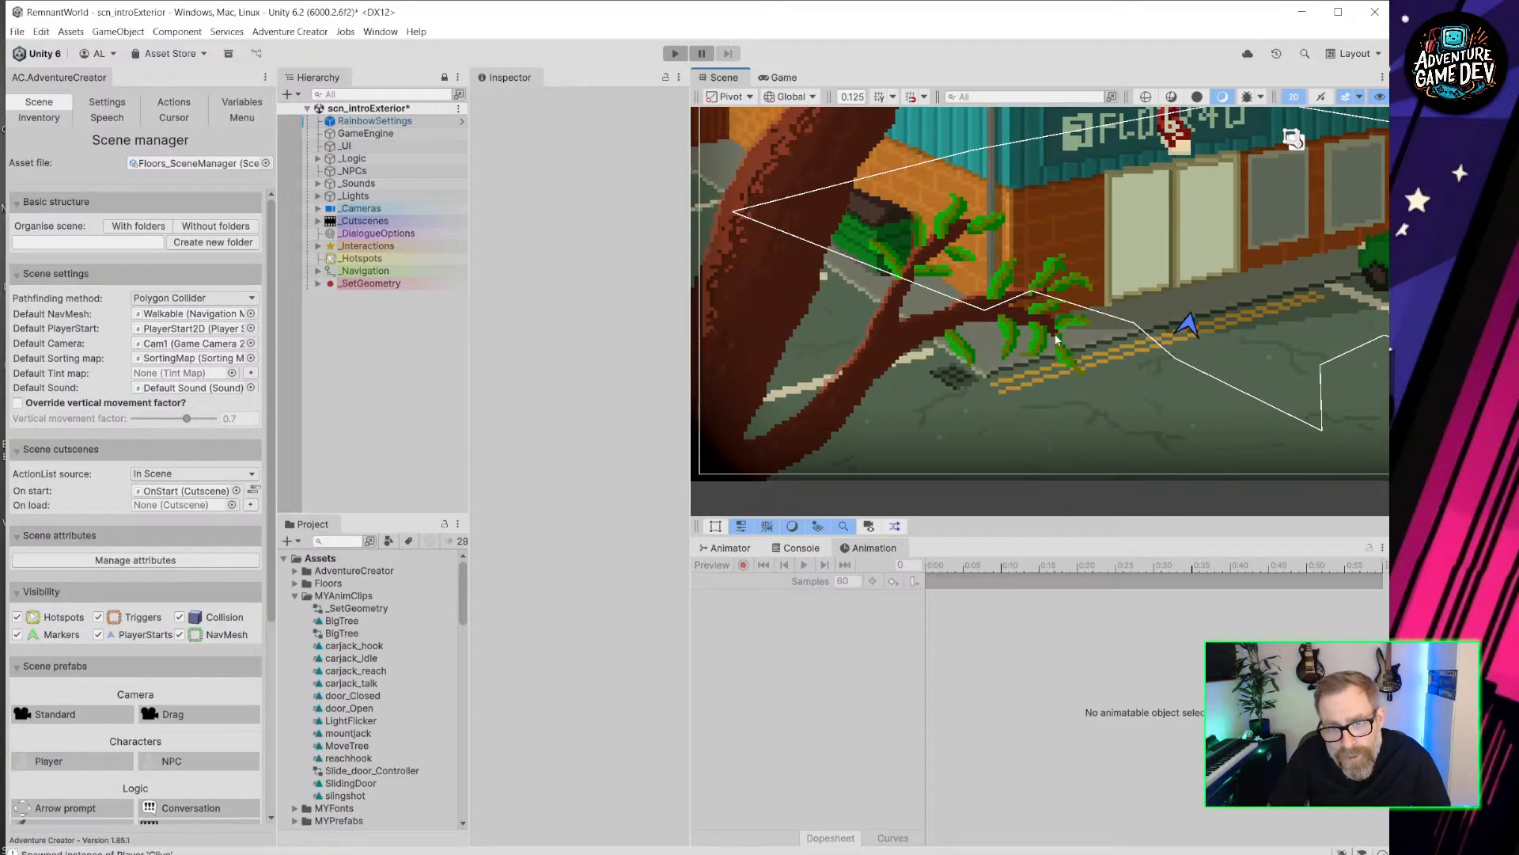
pyautogui.moveTo(1091, 222); pyautogui.dragTo(976, 341, button='middle')
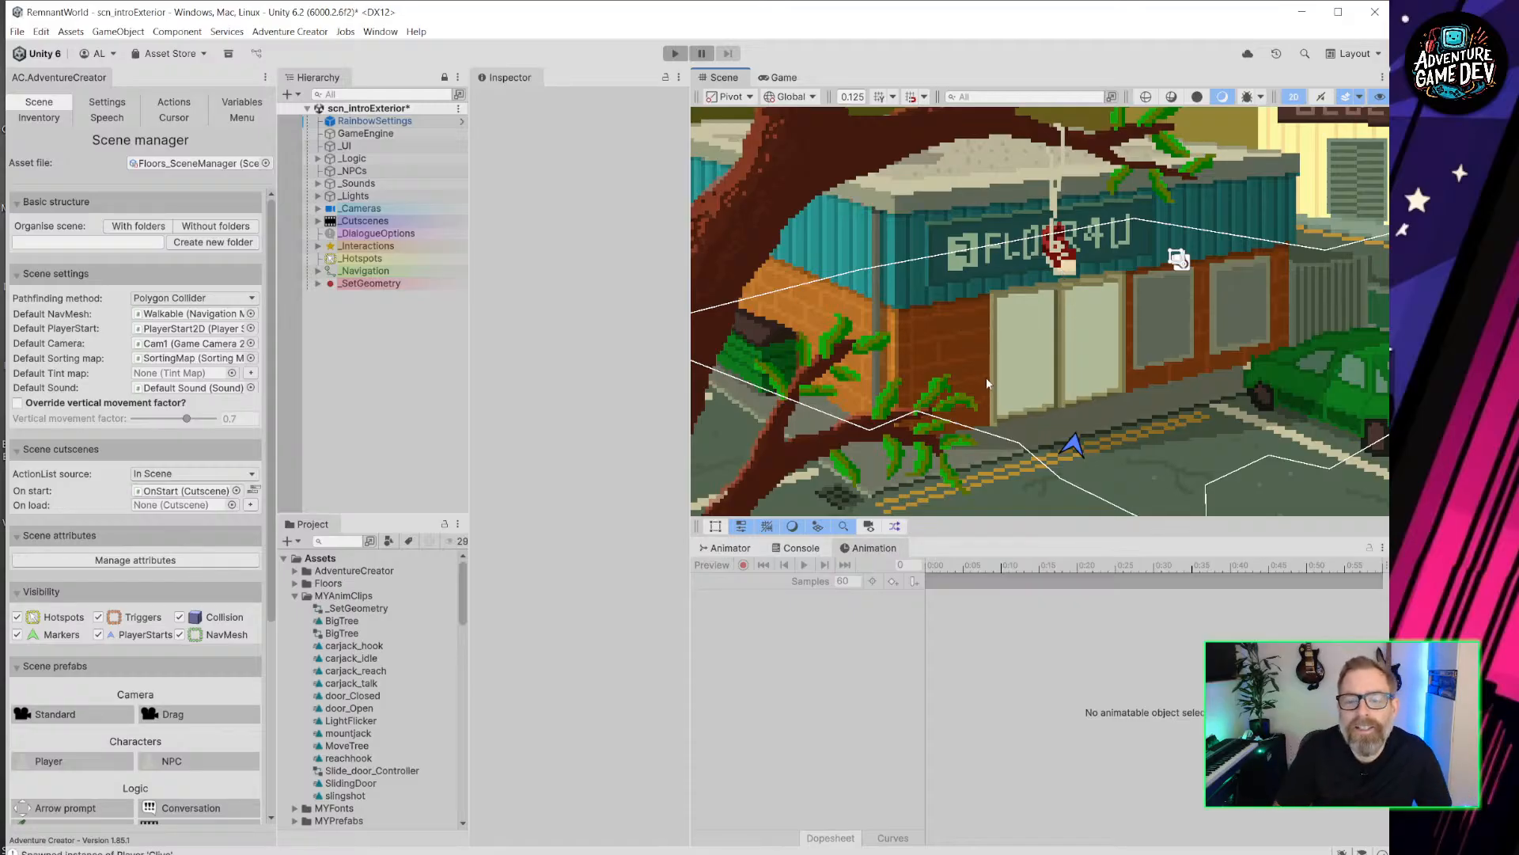
pyautogui.moveTo(985, 383); pyautogui.dragTo(1003, 280, button='middle')
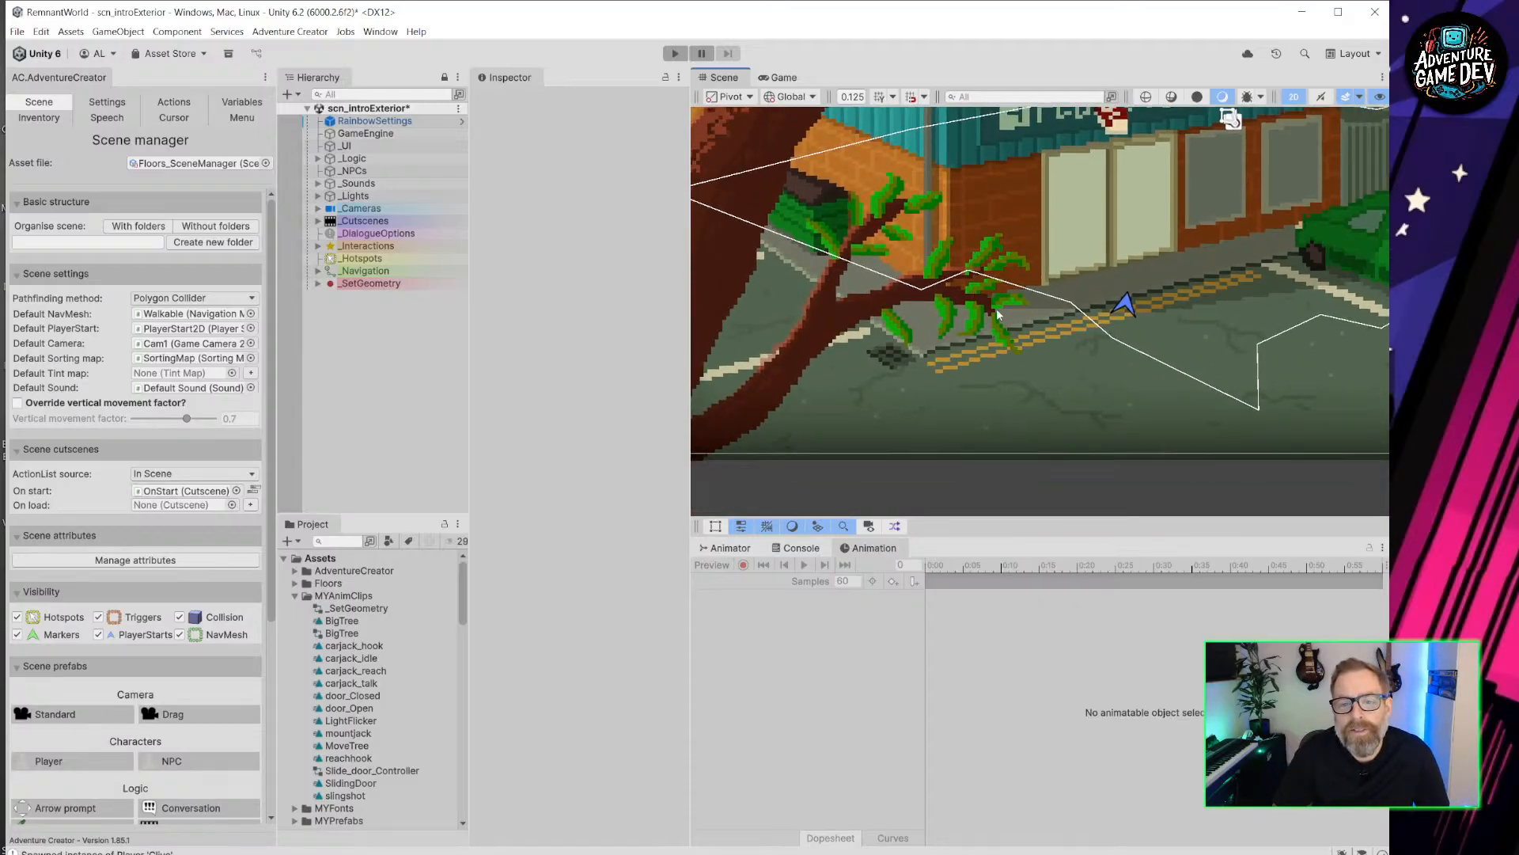
# Play-test the full intro sequence once more and save the scn_introExterior scene.
pyautogui.click(675, 54)
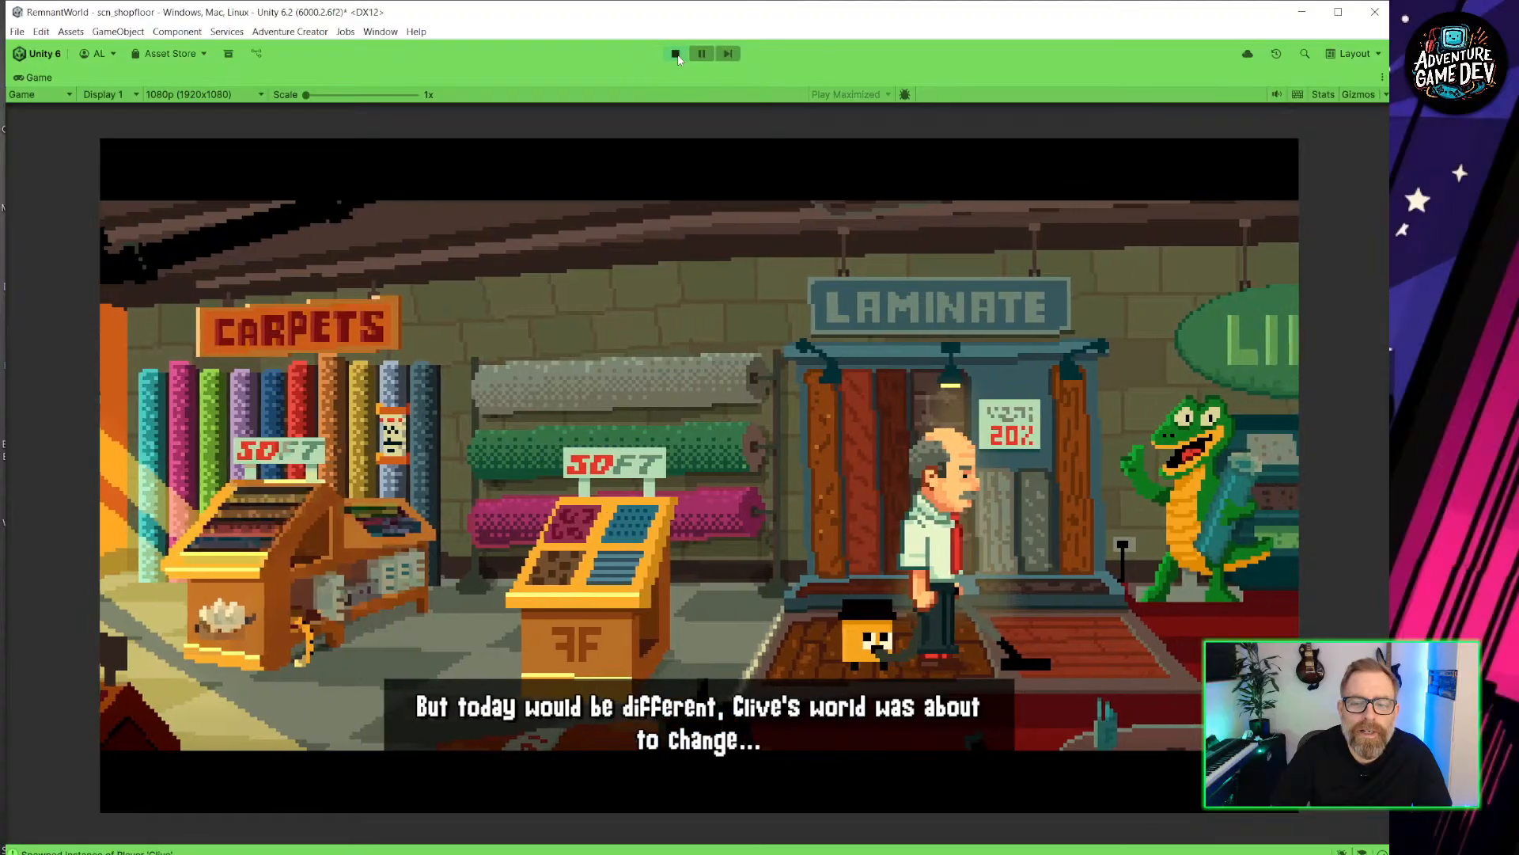
pyautogui.click(677, 55)
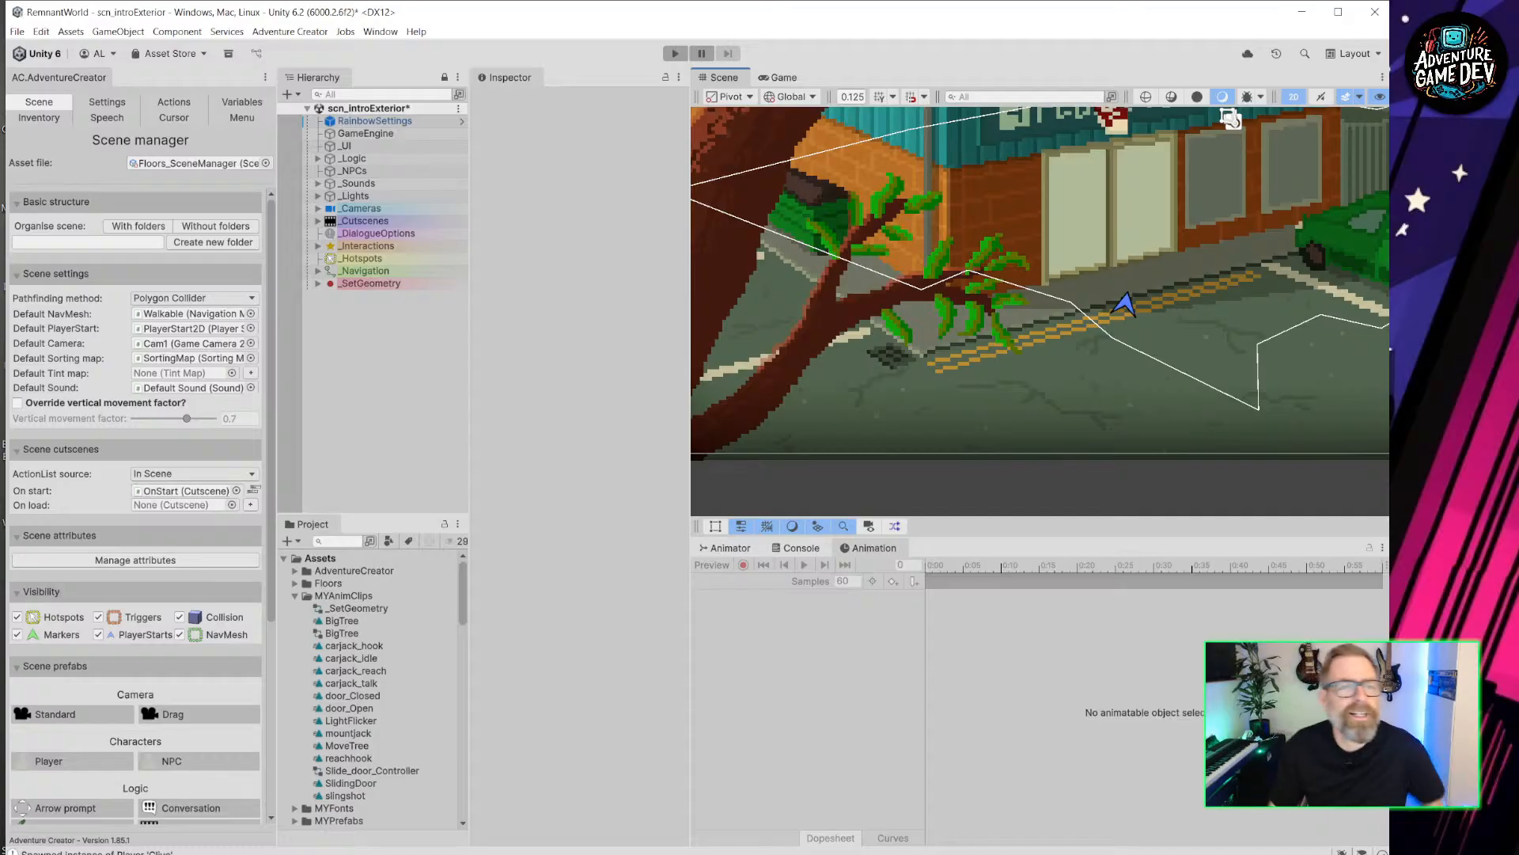
pyautogui.hotkey('ctrl', 's')
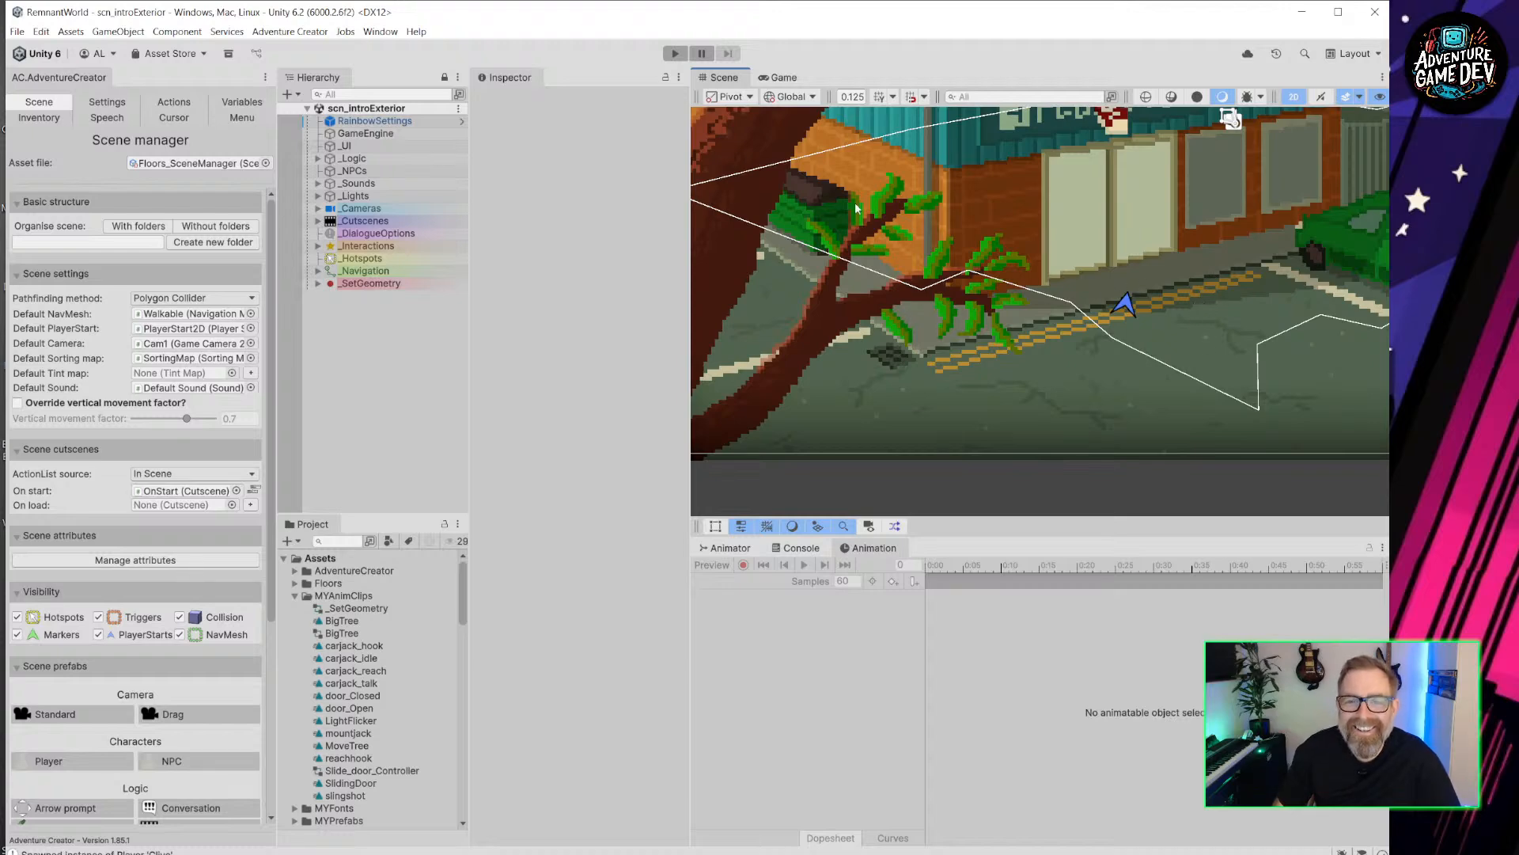
# Switch to Aseprite, save intro_Exterior.aseprite and view the ShopFloor_wider and Office artwork.
pyautogui.hotkey('alt', 'Tab')
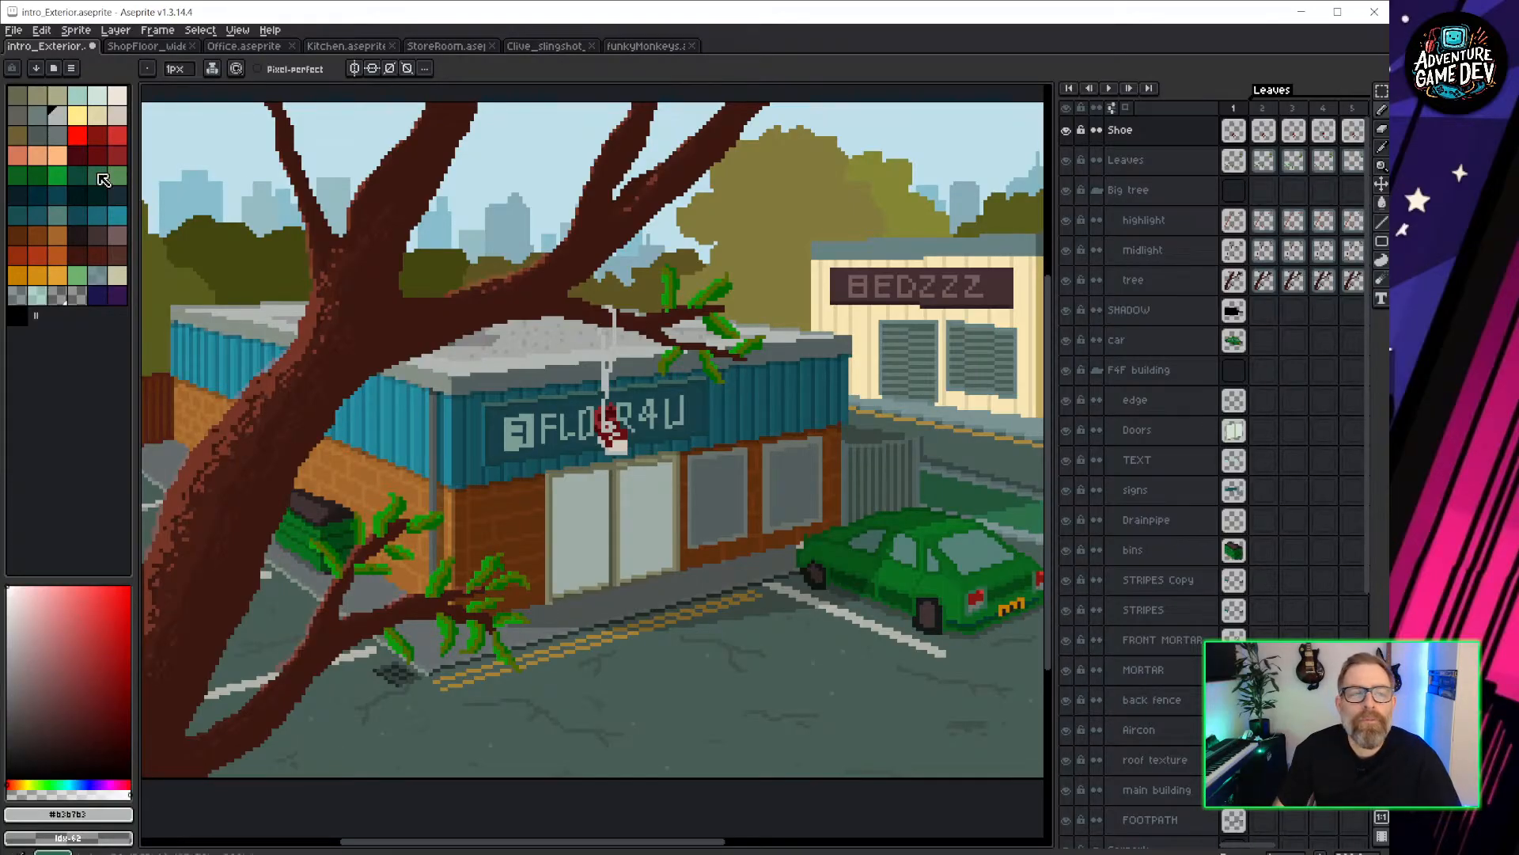
pyautogui.hotkey('ctrl', 's')
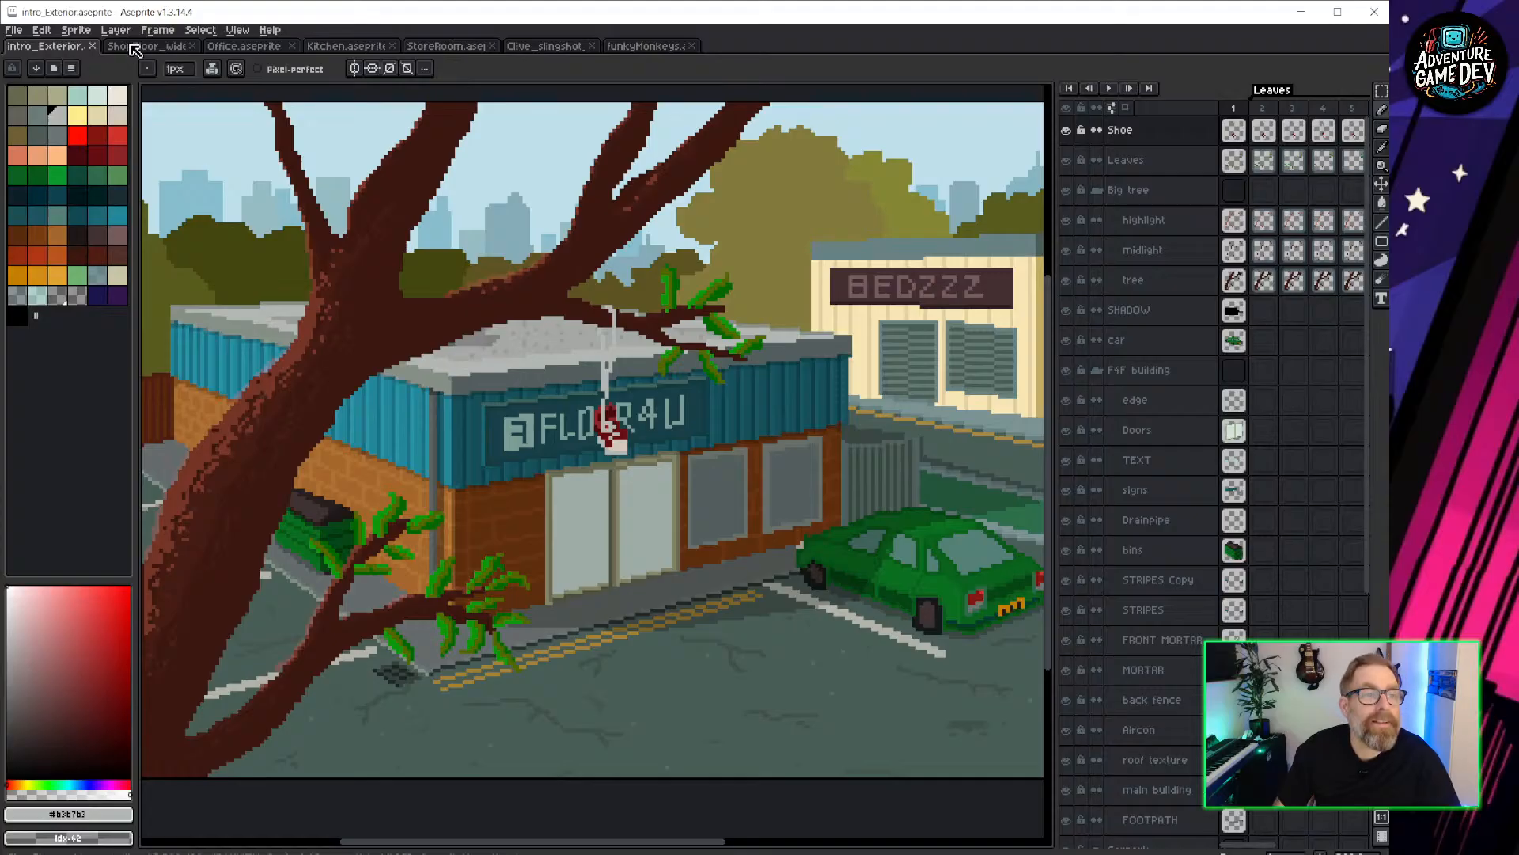
pyautogui.click(138, 47)
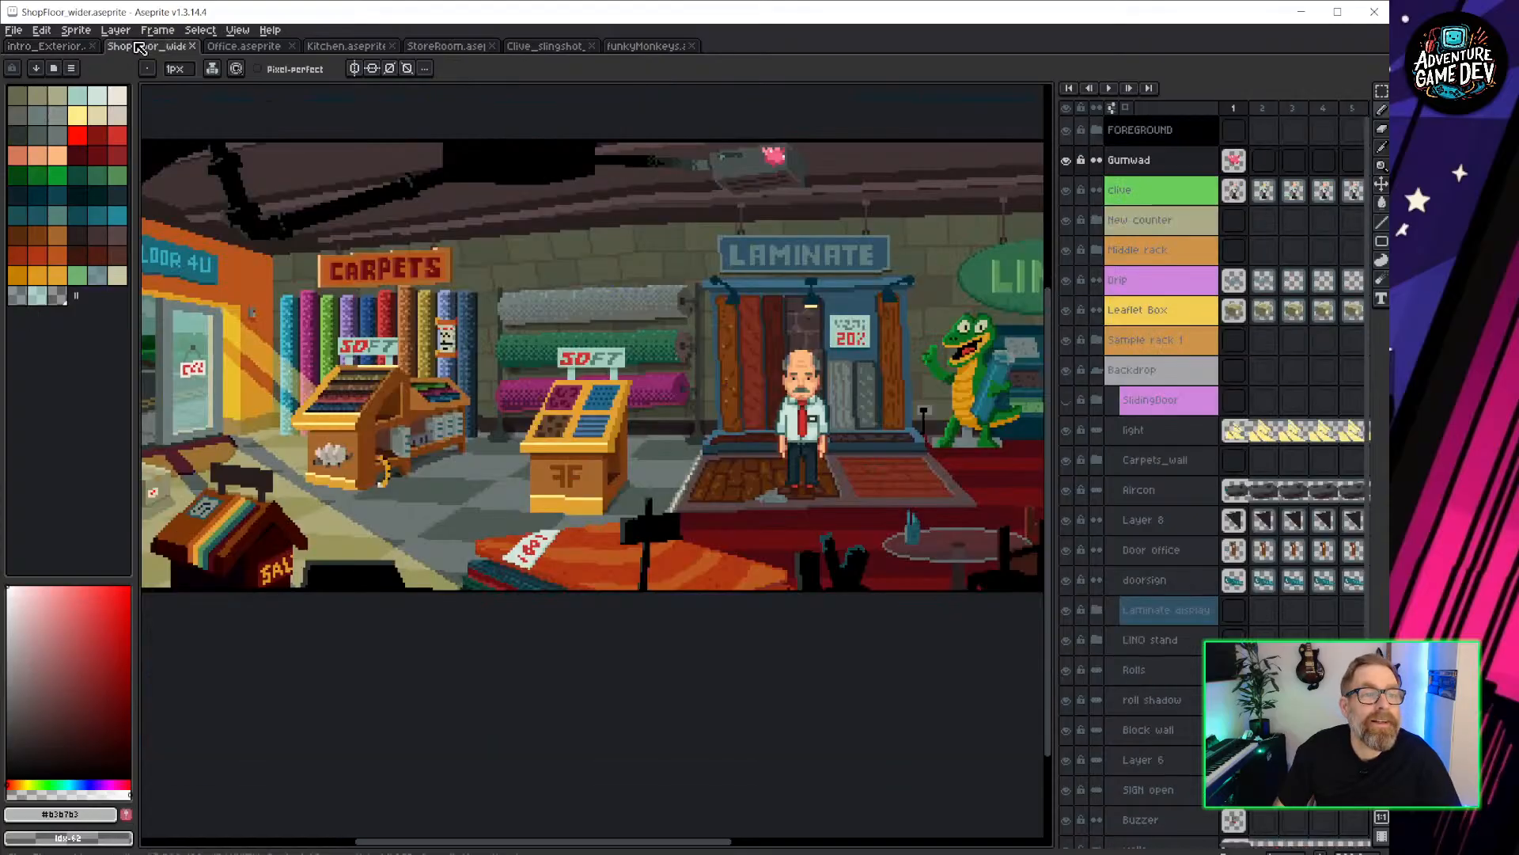
pyautogui.click(244, 47)
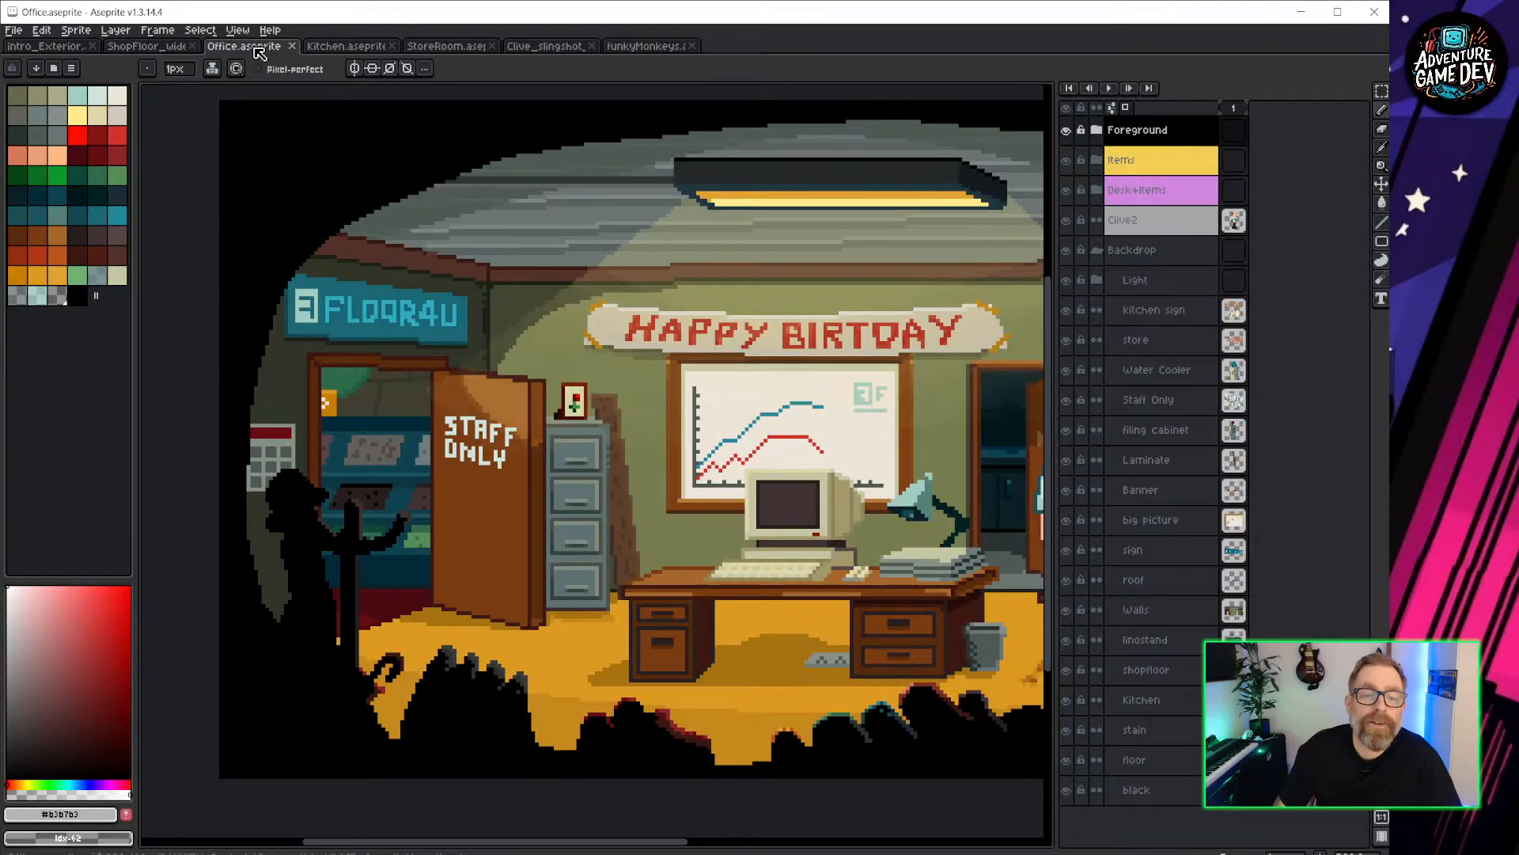
pyautogui.click(140, 49)
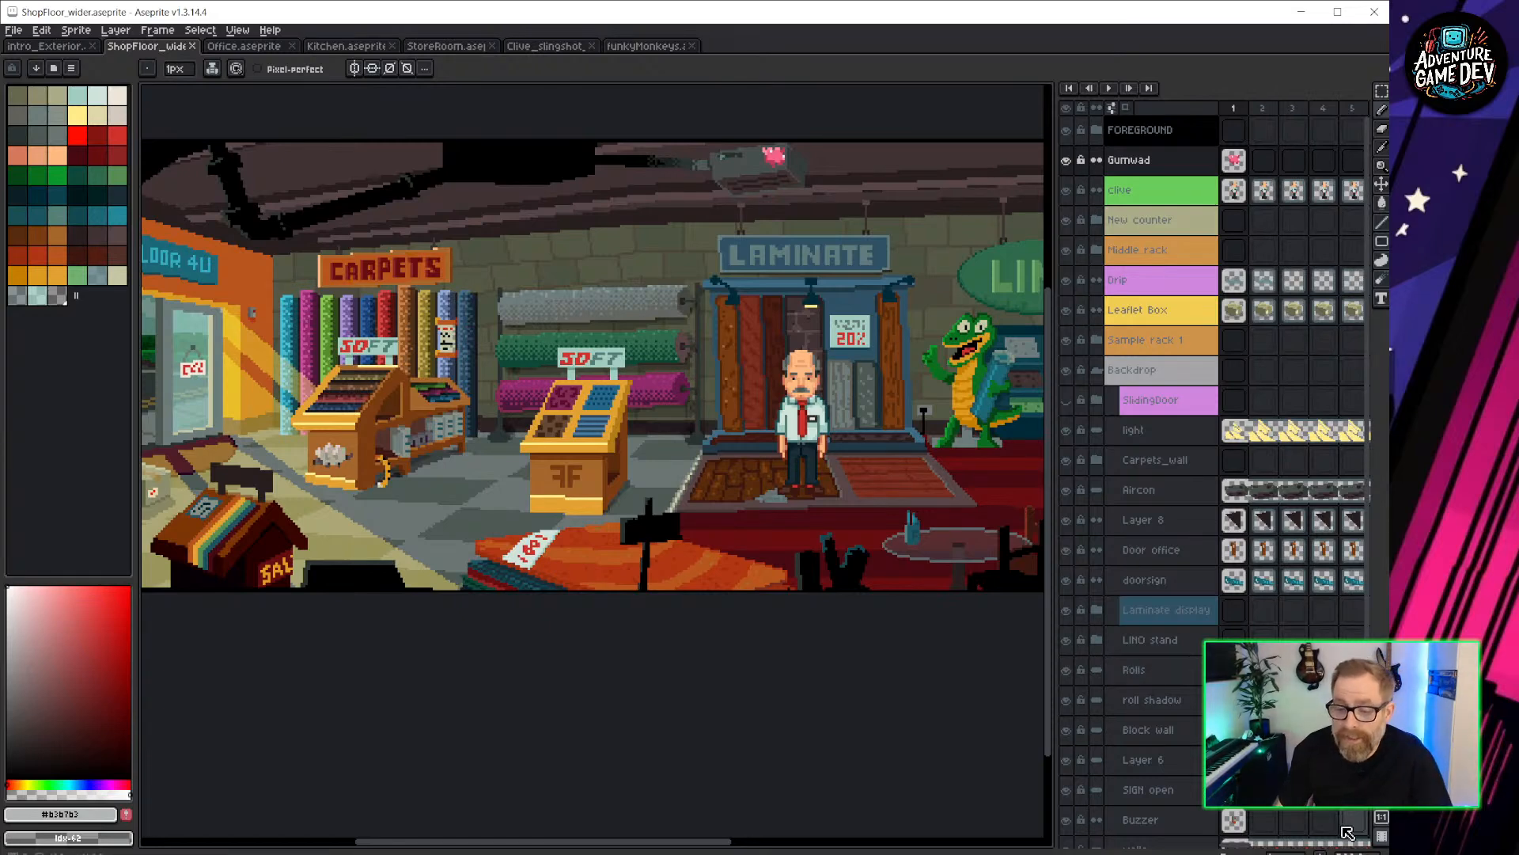
# Switch back to Unity and open the recent scene scn_shopfloor_act2.
pyautogui.click(1210, 854)
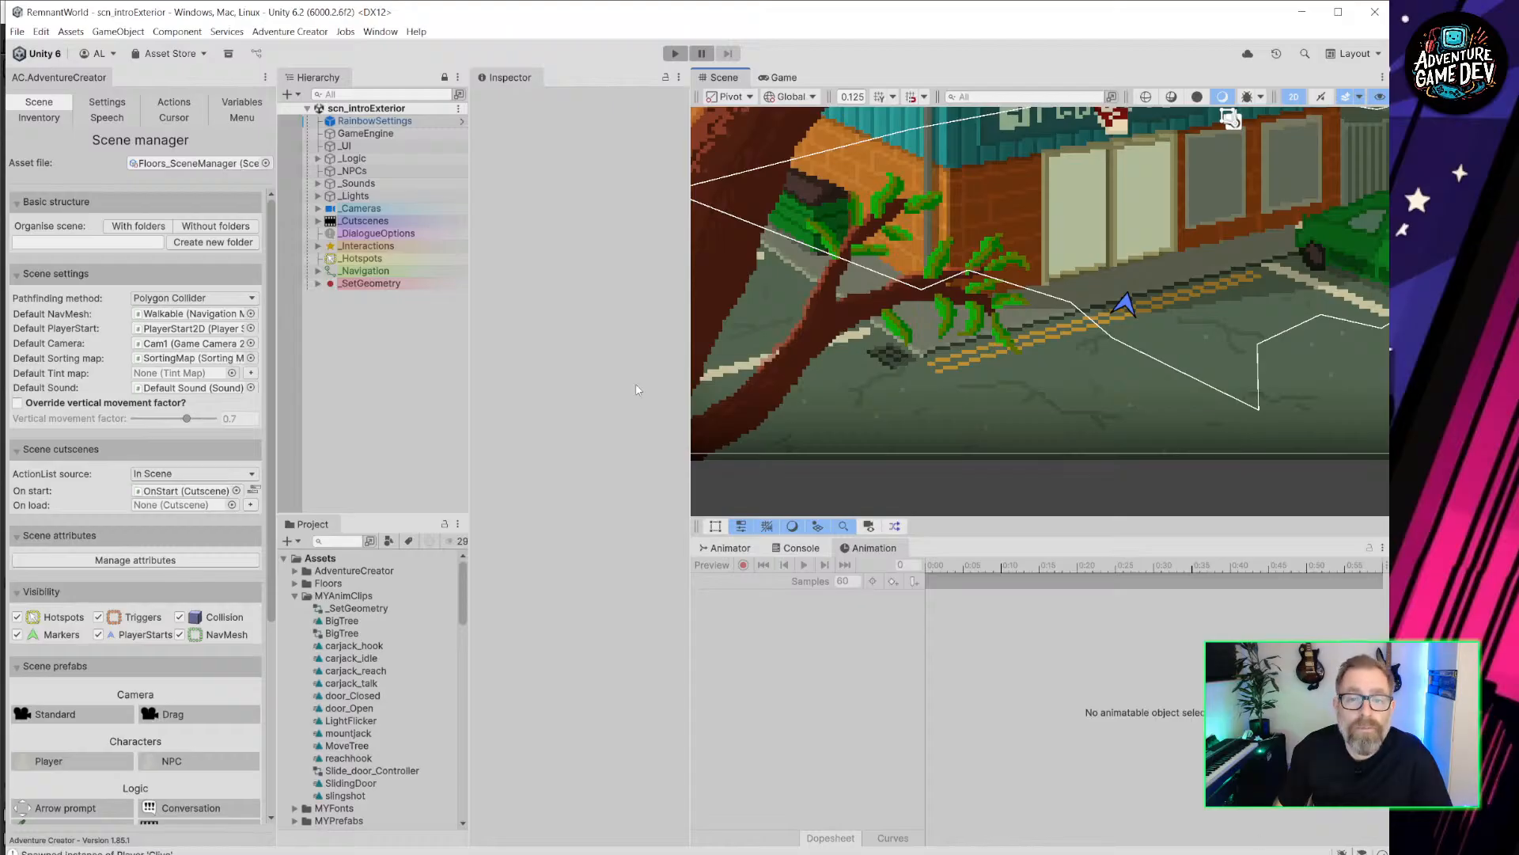
pyautogui.click(17, 32)
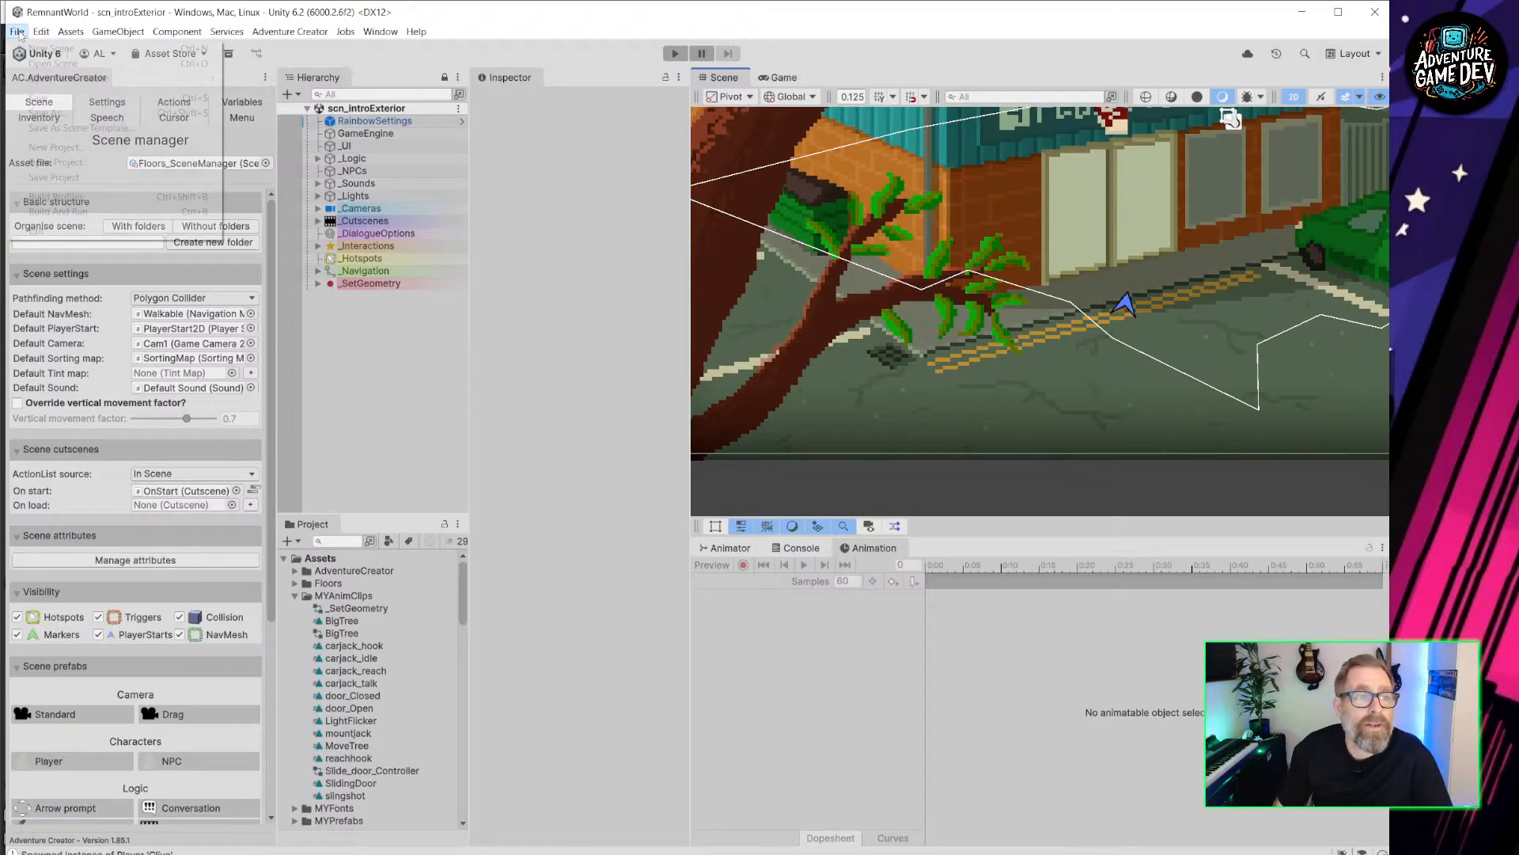
pyautogui.moveTo(116, 82)
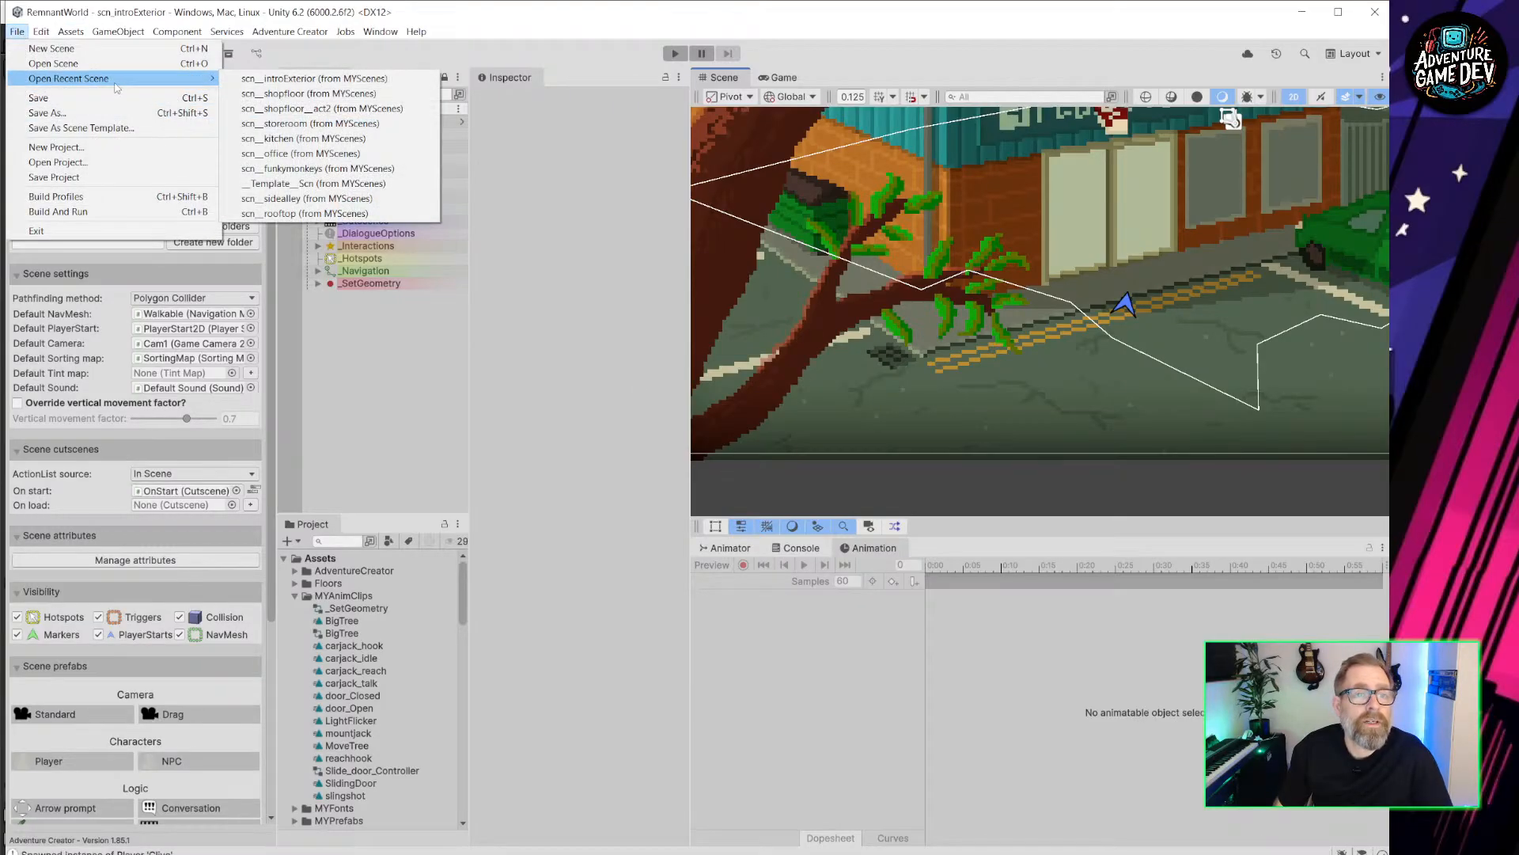
pyautogui.click(407, 109)
# Play-test scn_shopfloor_act2, move the character around near the laminate display and open the inventory.
pyautogui.click(675, 53)
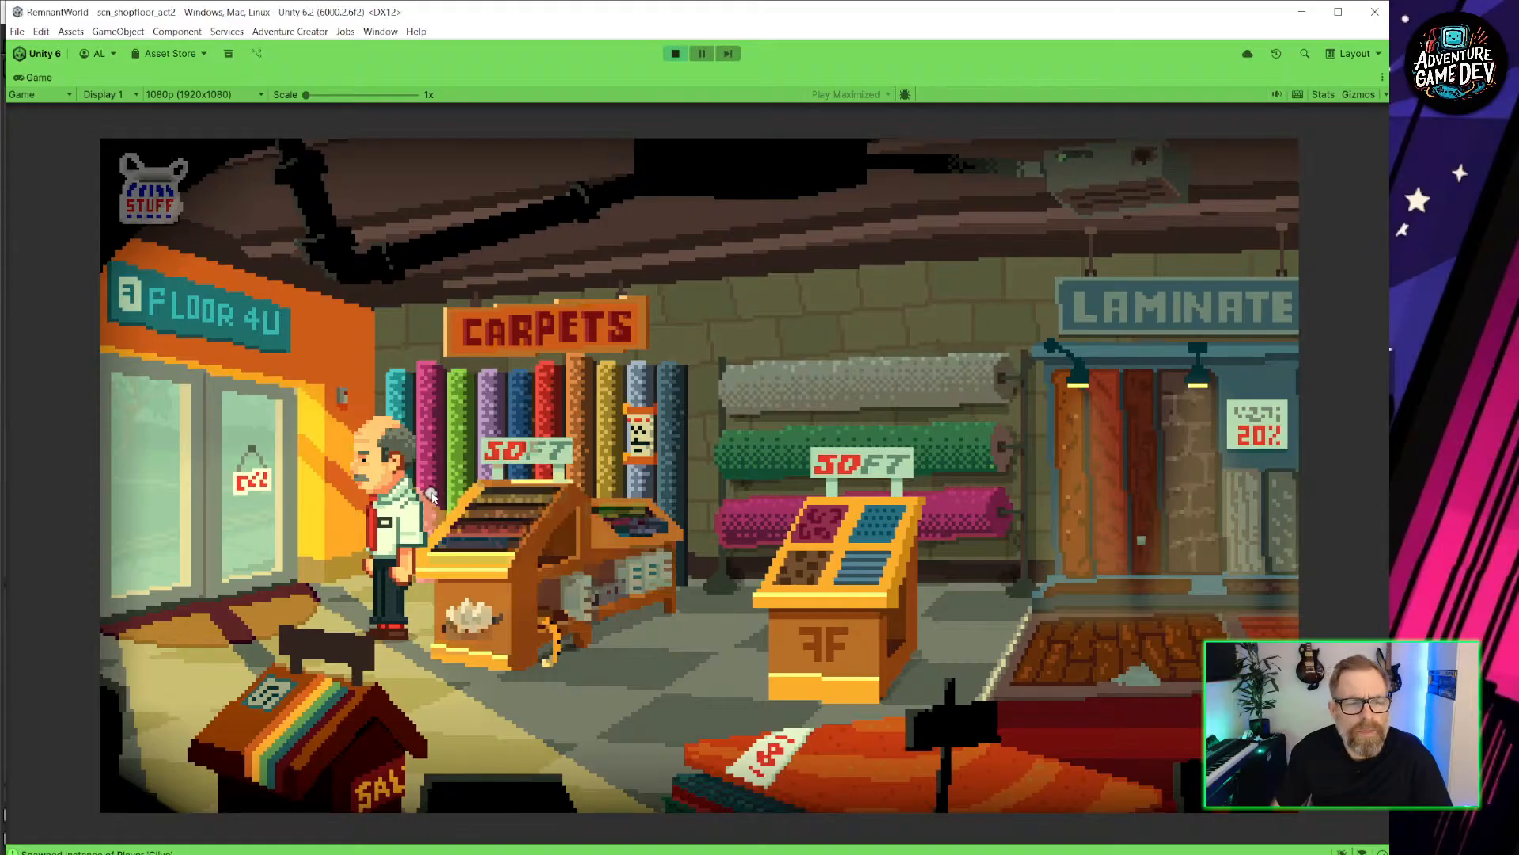
pyautogui.click(1108, 193)
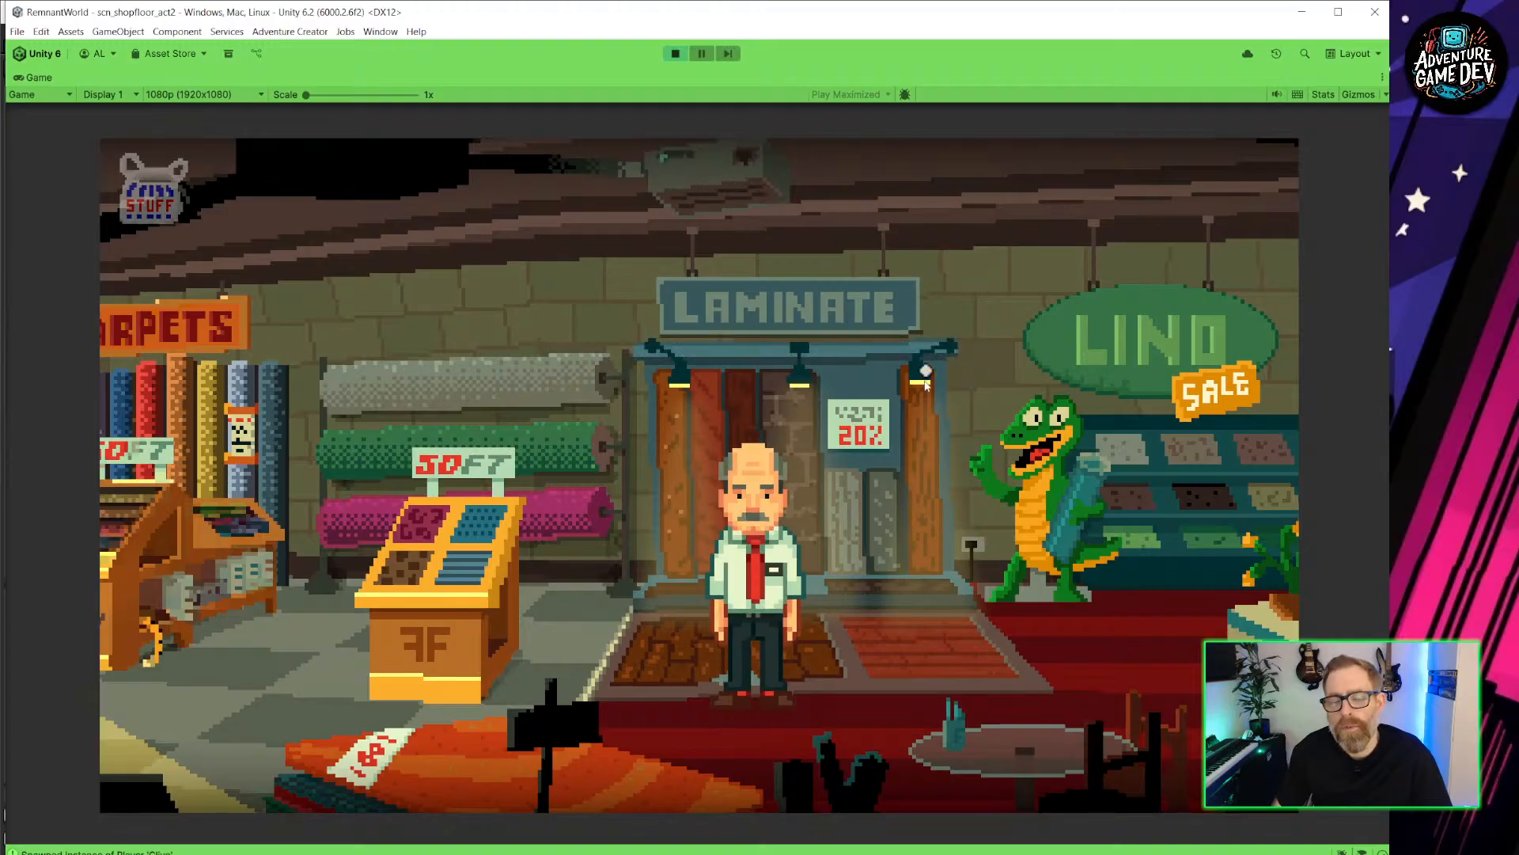
pyautogui.click(621, 726)
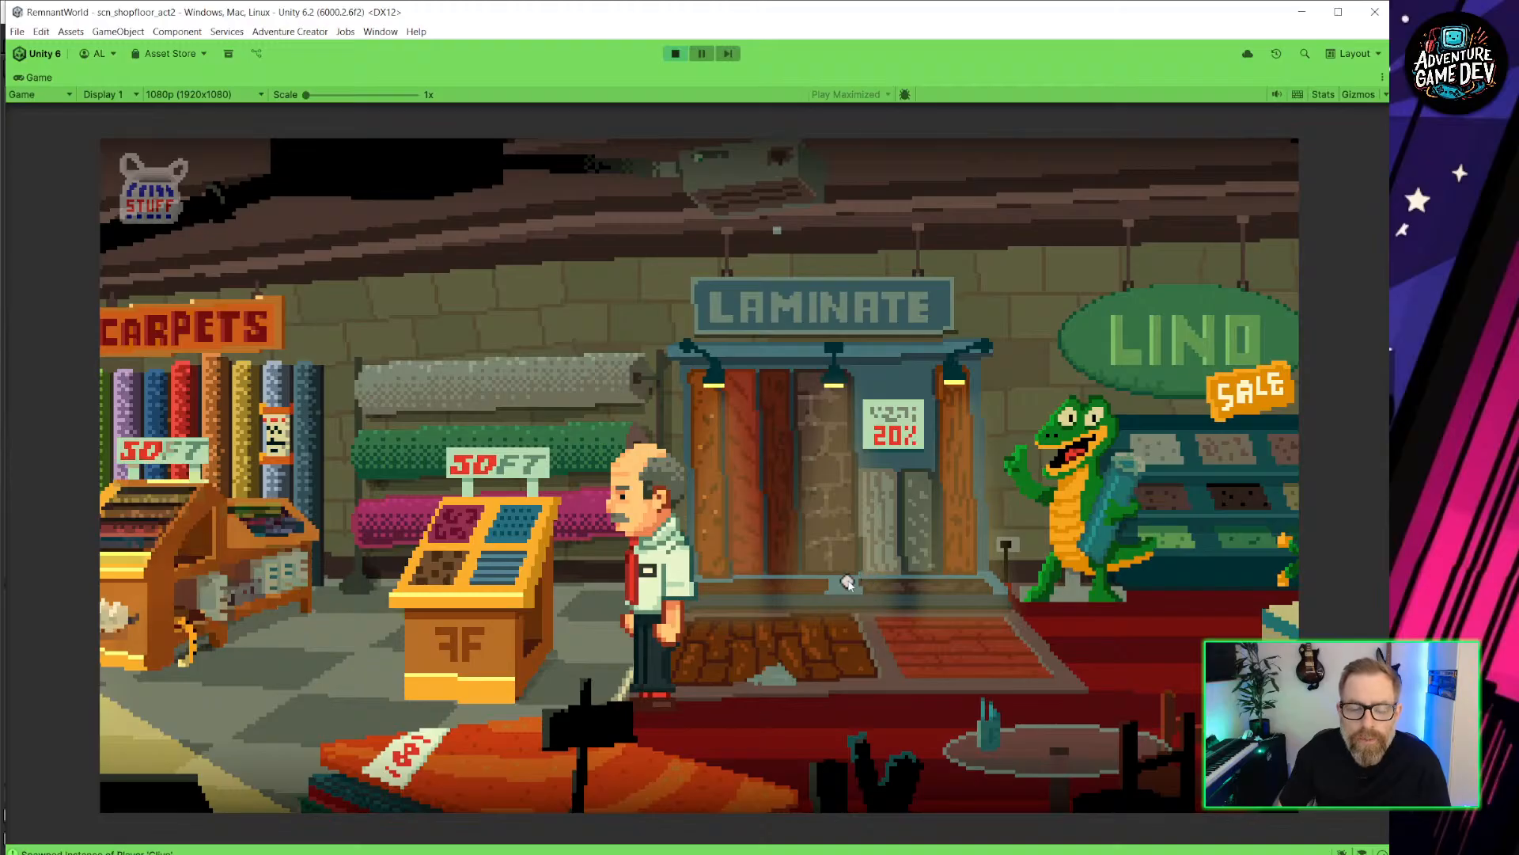
pyautogui.click(155, 189)
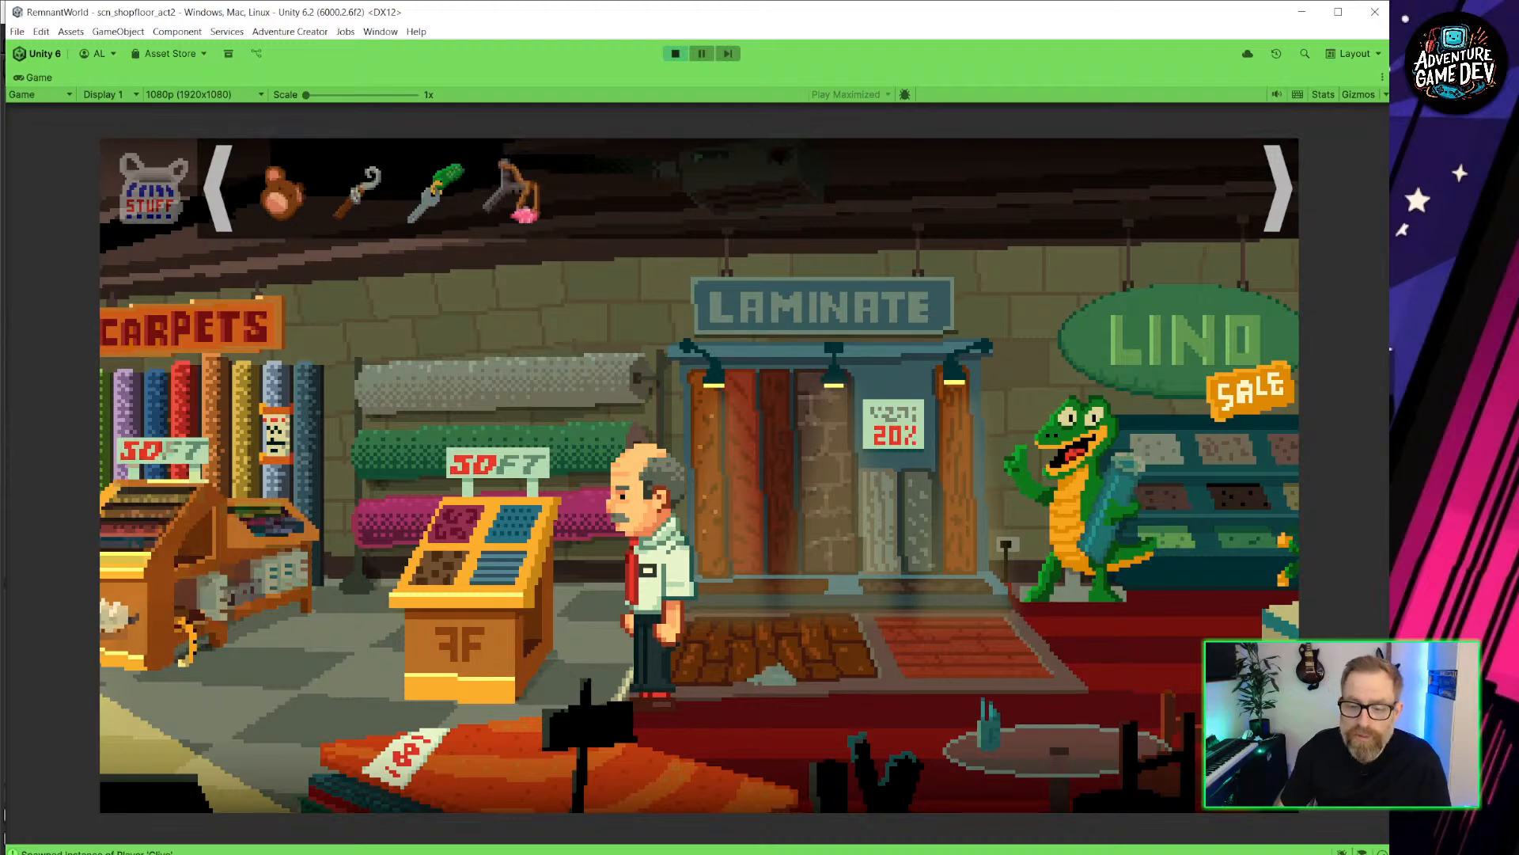
# Switch to Aseprite, open the Clive_slingshot sprite, widen its timeline and review the slingshot animation frames, ending on frame 1.
pyautogui.hotkey('alt', 'Tab')
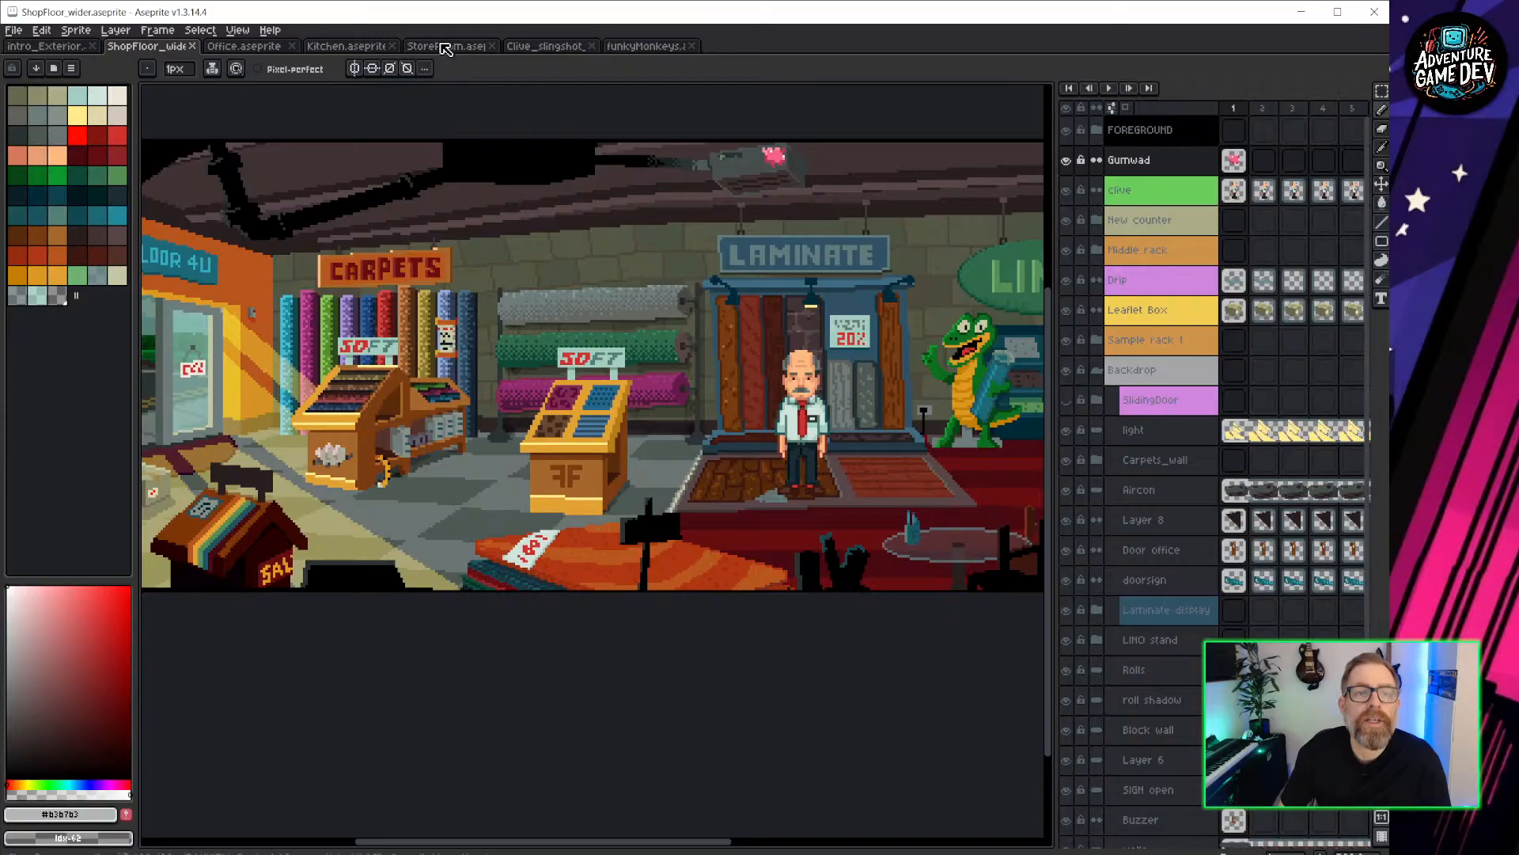
pyautogui.click(546, 46)
pyautogui.scroll(1, 654, 519)
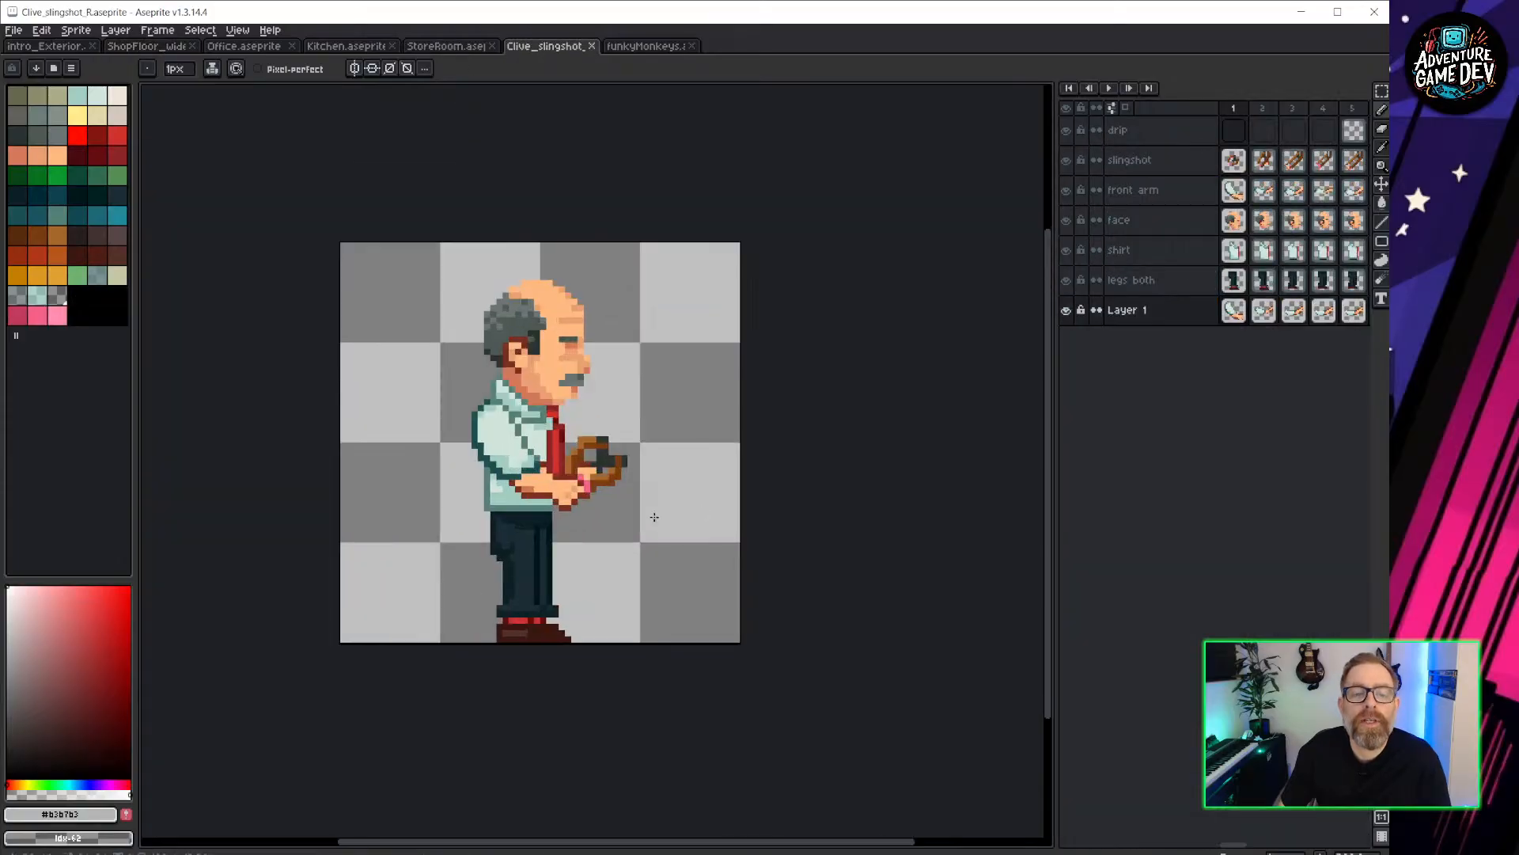
pyautogui.moveTo(1052, 376); pyautogui.dragTo(782, 376)
pyautogui.moveTo(962, 108); pyautogui.dragTo(1181, 93)
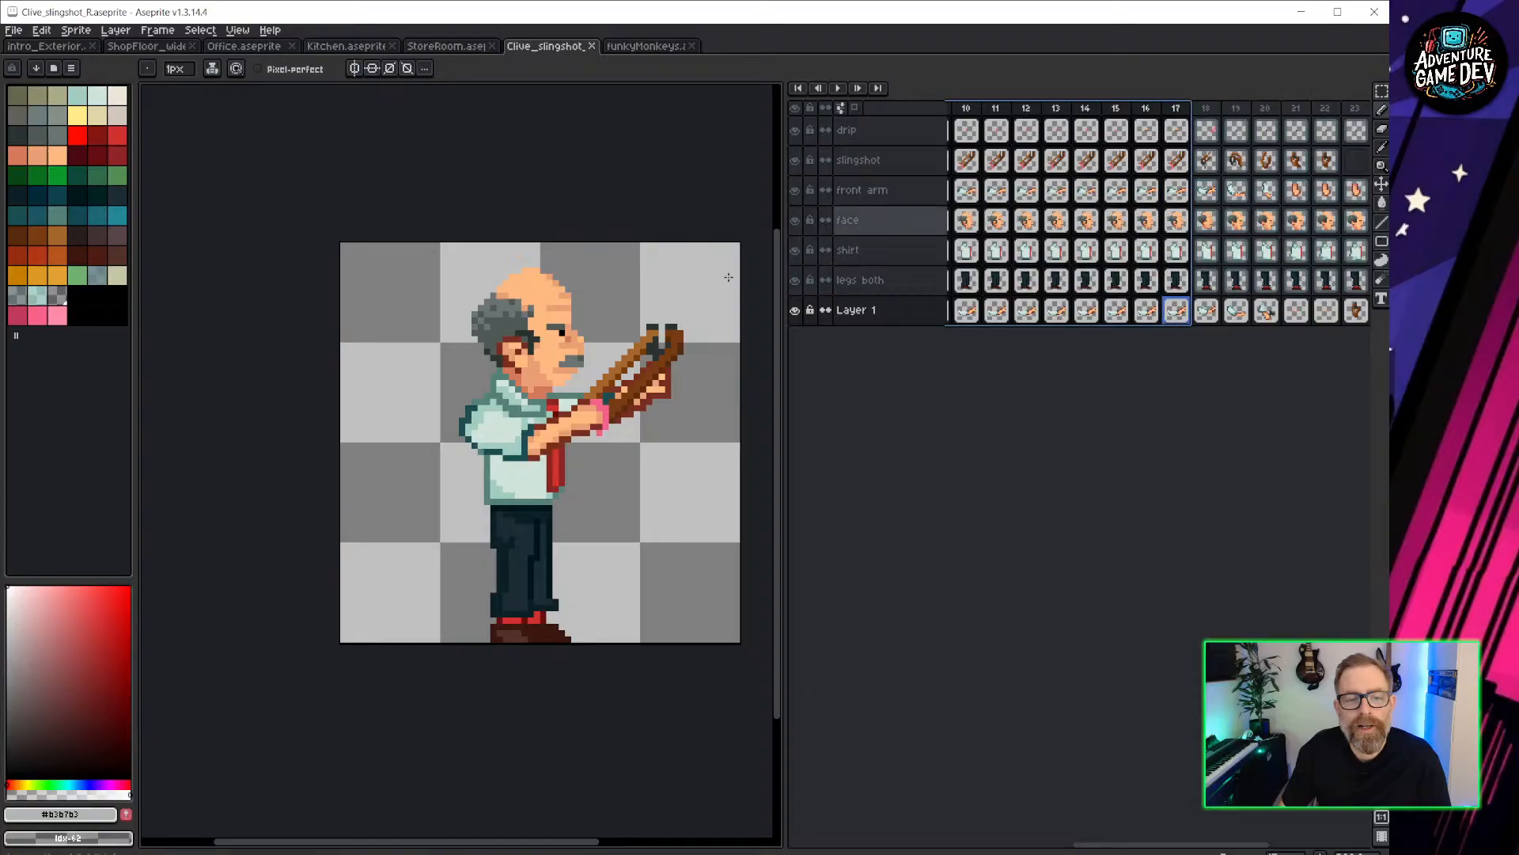
pyautogui.click(1203, 109)
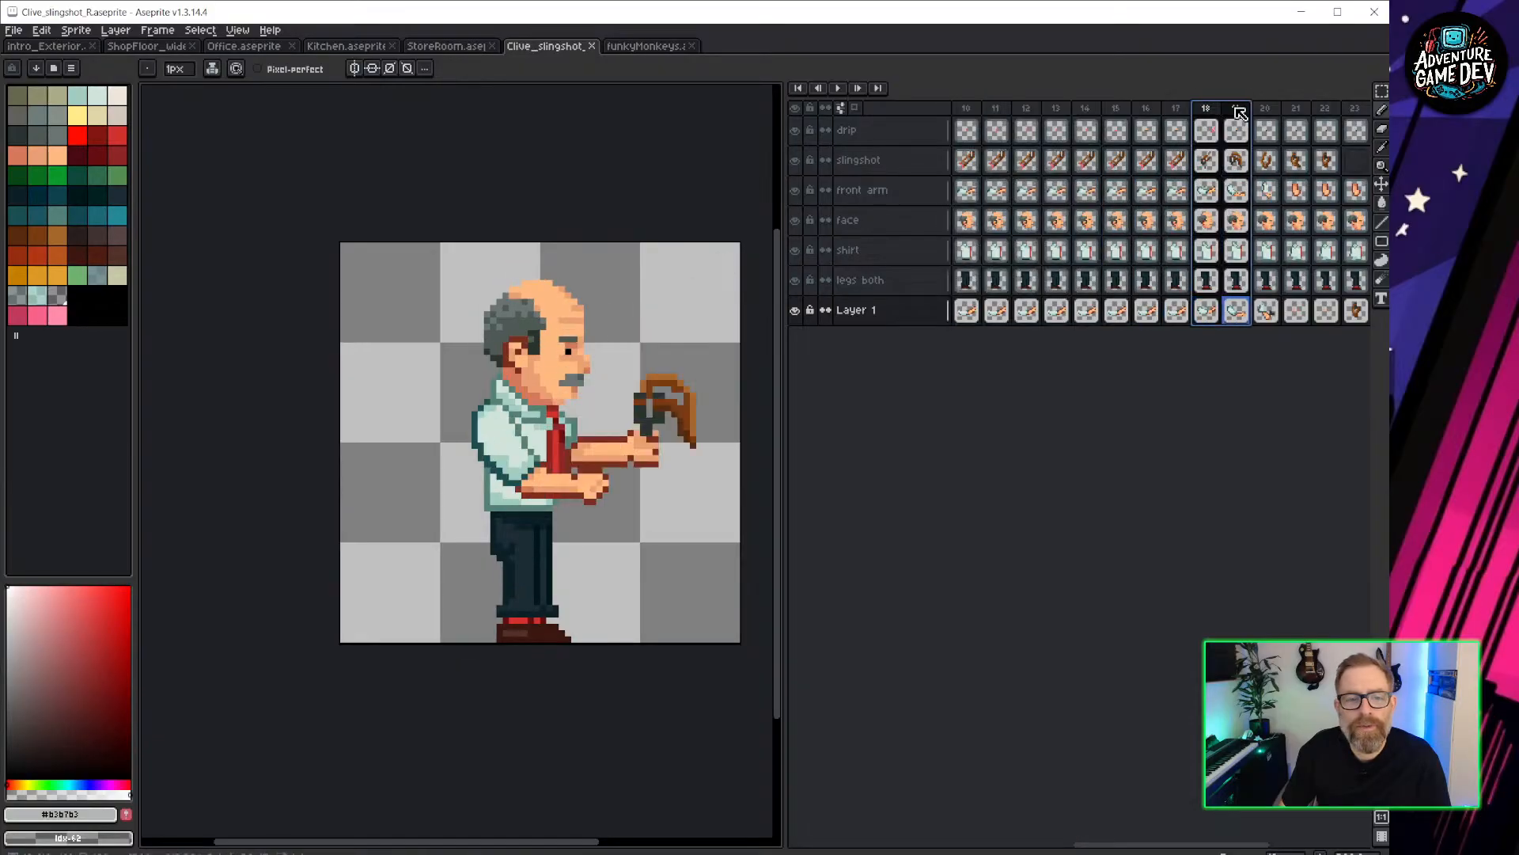
pyautogui.moveTo(1199, 113); pyautogui.dragTo(484, 203)
pyautogui.click(968, 113)
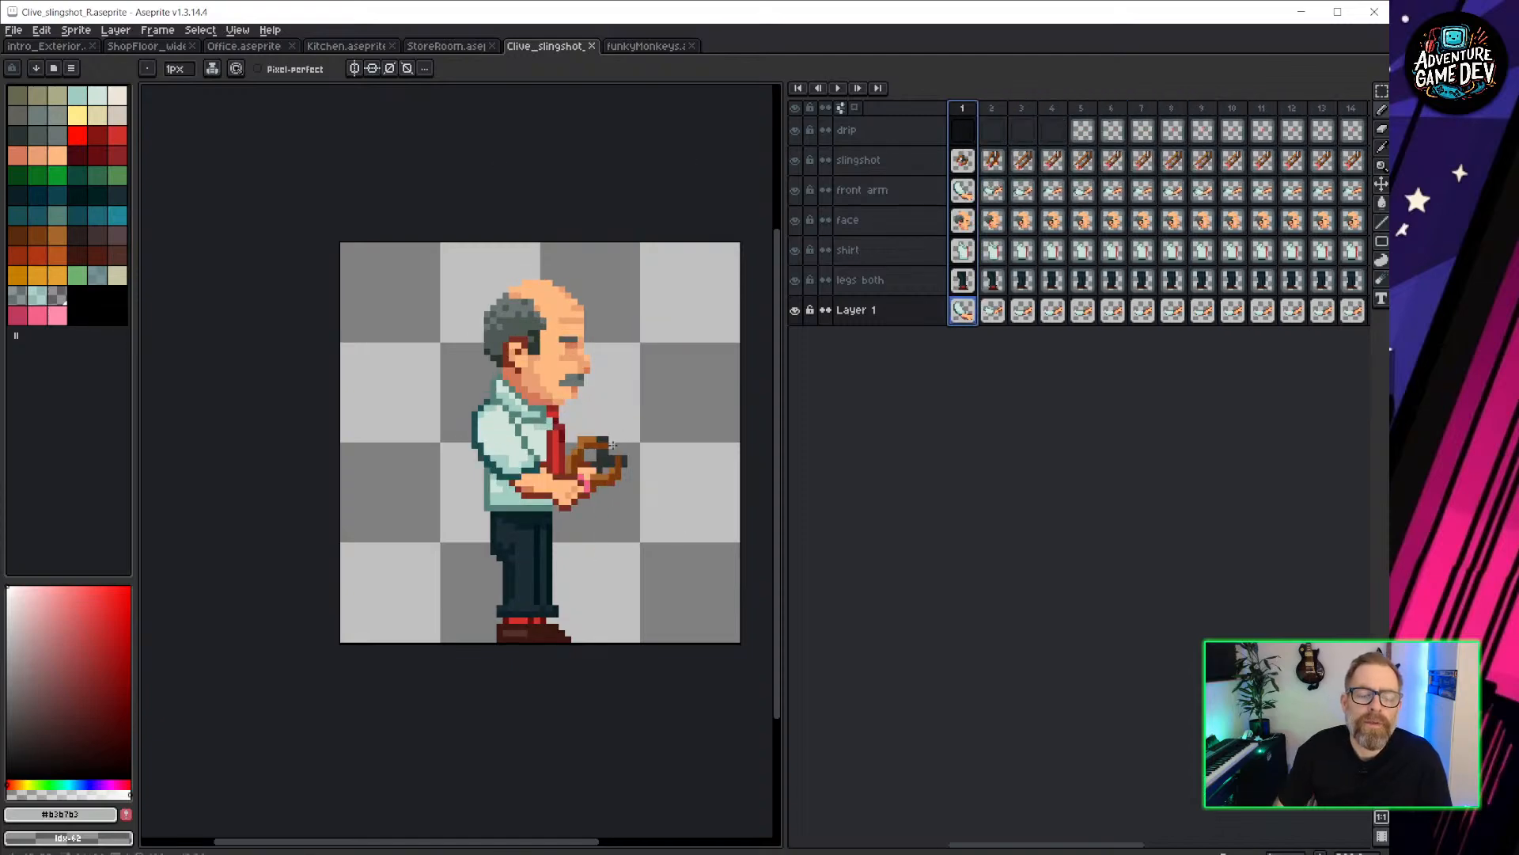
# Examine the character's shoes and the bottom edge of the canvas in the first slingshot frame.
pyautogui.scroll(-3, 560, 331)
pyautogui.moveTo(625, 356); pyautogui.dragTo(385, 474, button='middle')
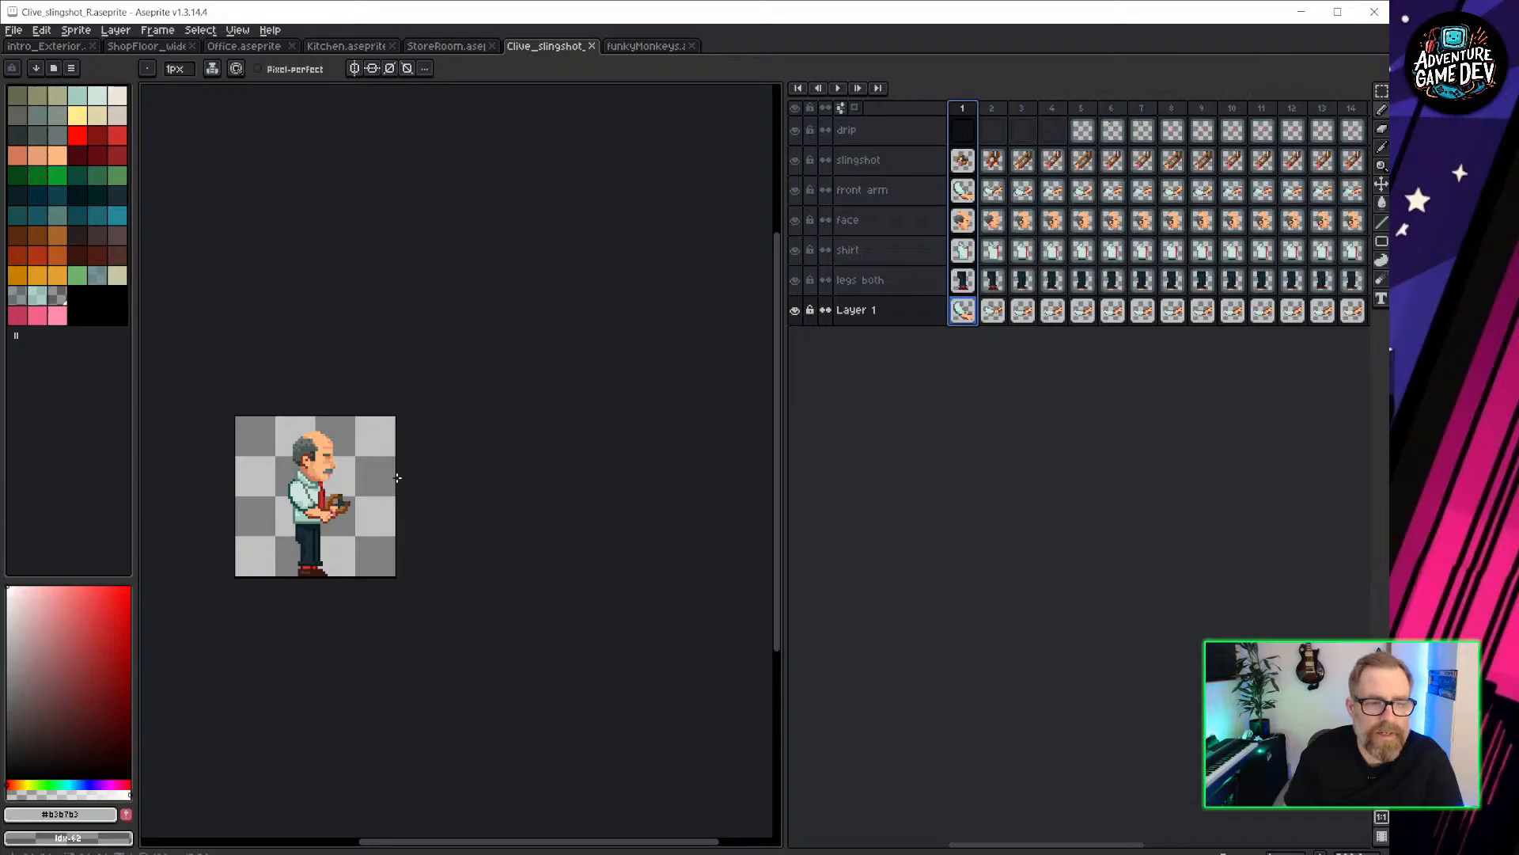
pyautogui.scroll(6, 307, 572)
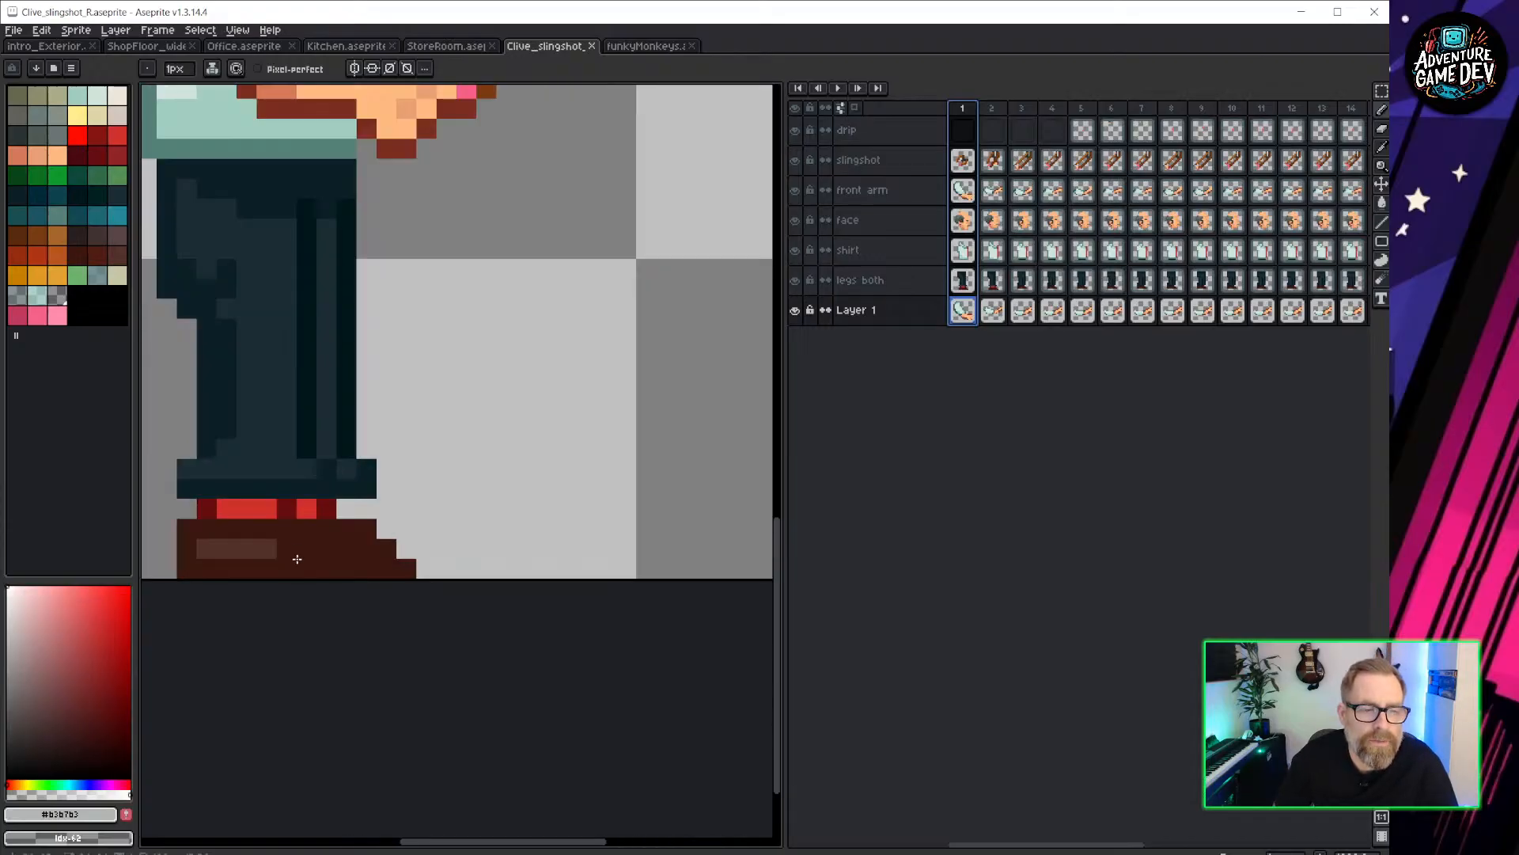
pyautogui.scroll(-5, 298, 533)
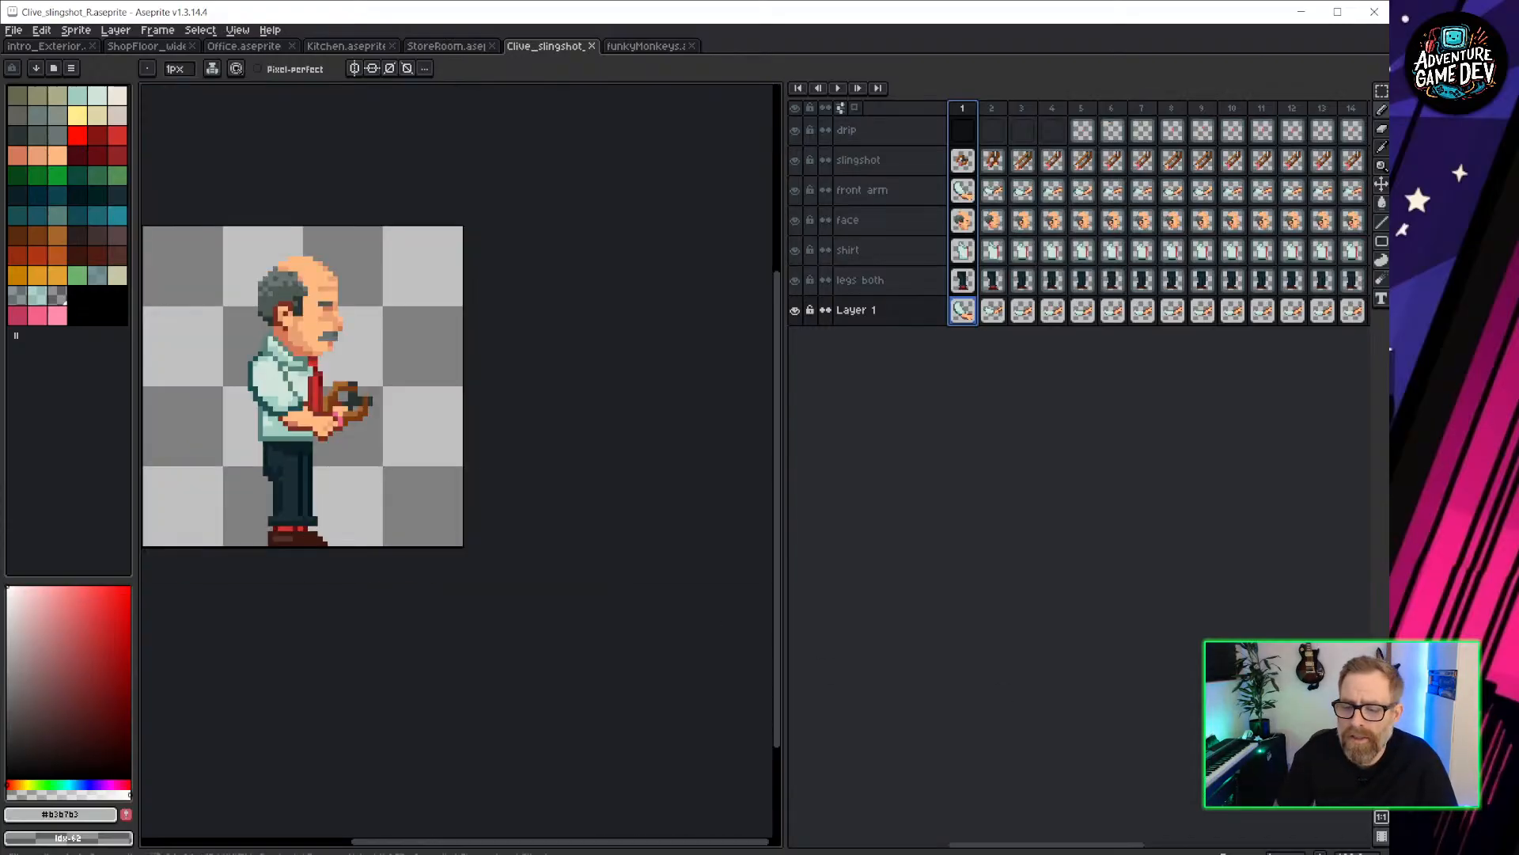
# Switch back to the running game in Unity and walk the character back and forth across the shop floor.
pyautogui.hotkey('alt', 'Tab')
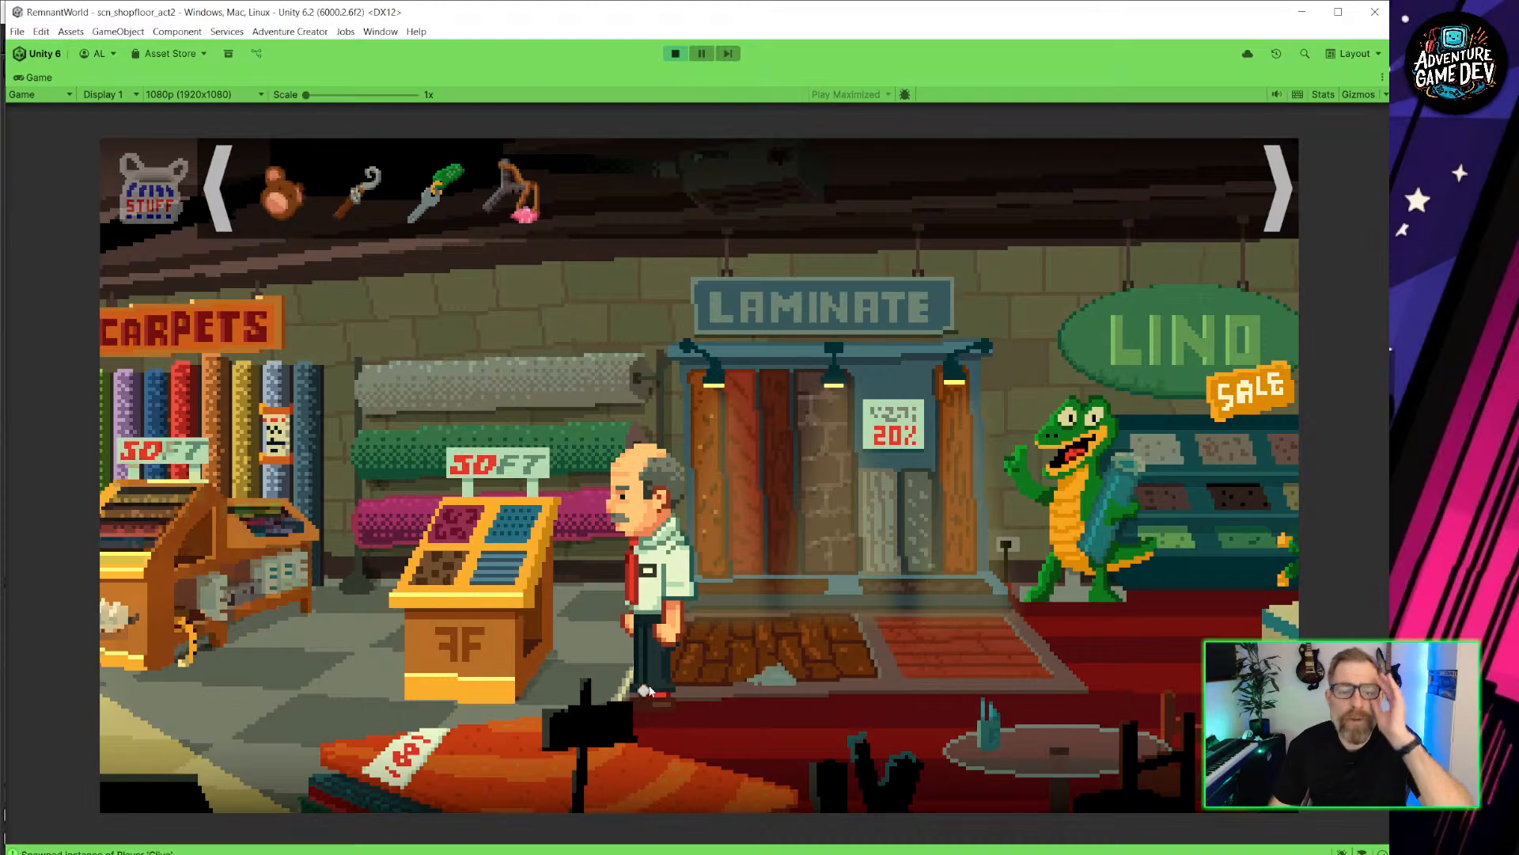
pyautogui.click(544, 690)
pyautogui.click(341, 706)
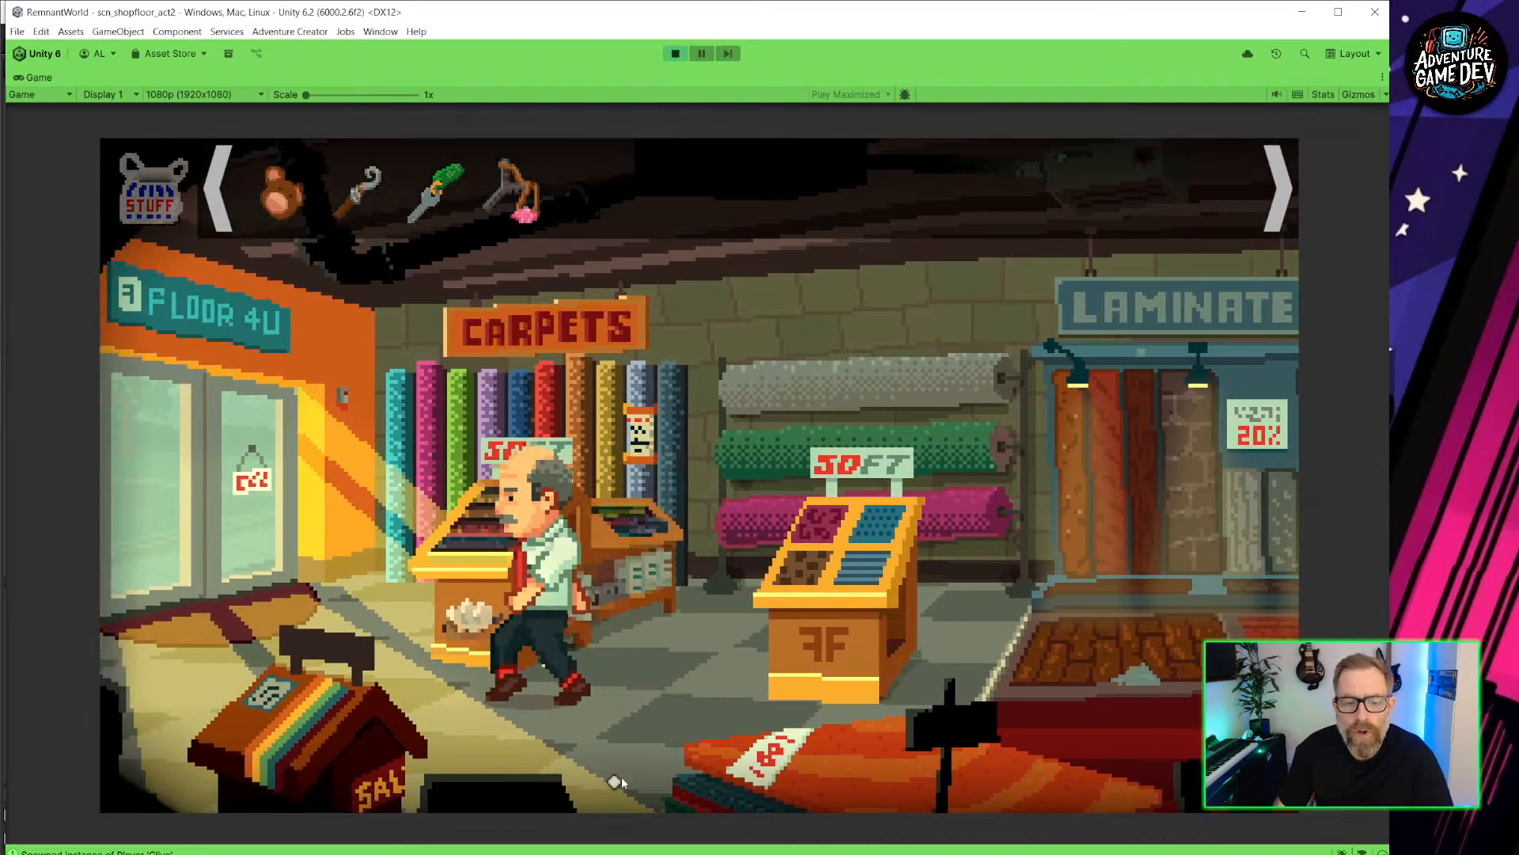
pyautogui.click(847, 777)
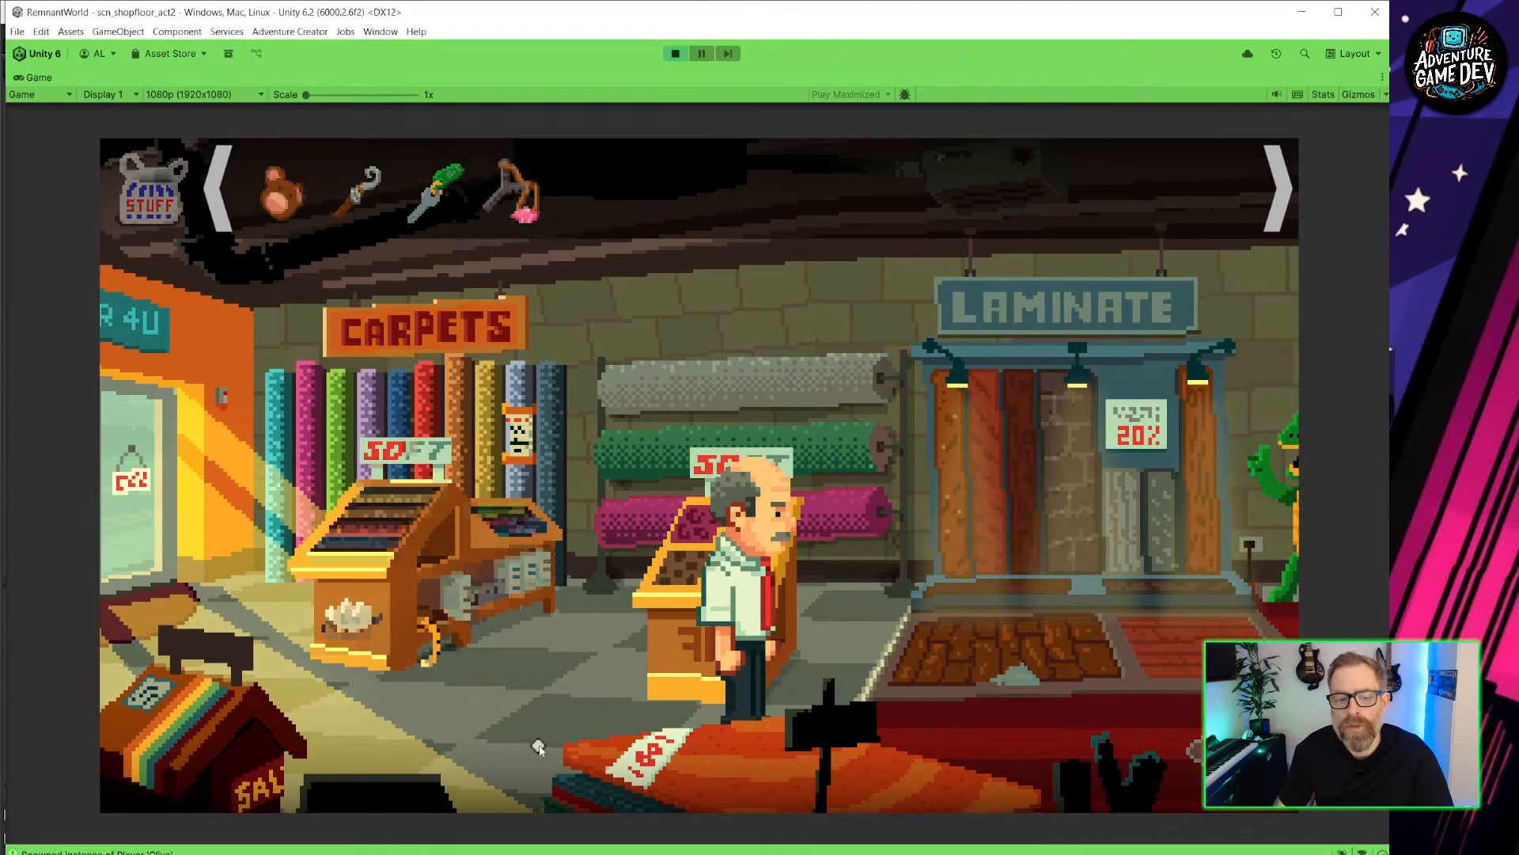
pyautogui.click(478, 750)
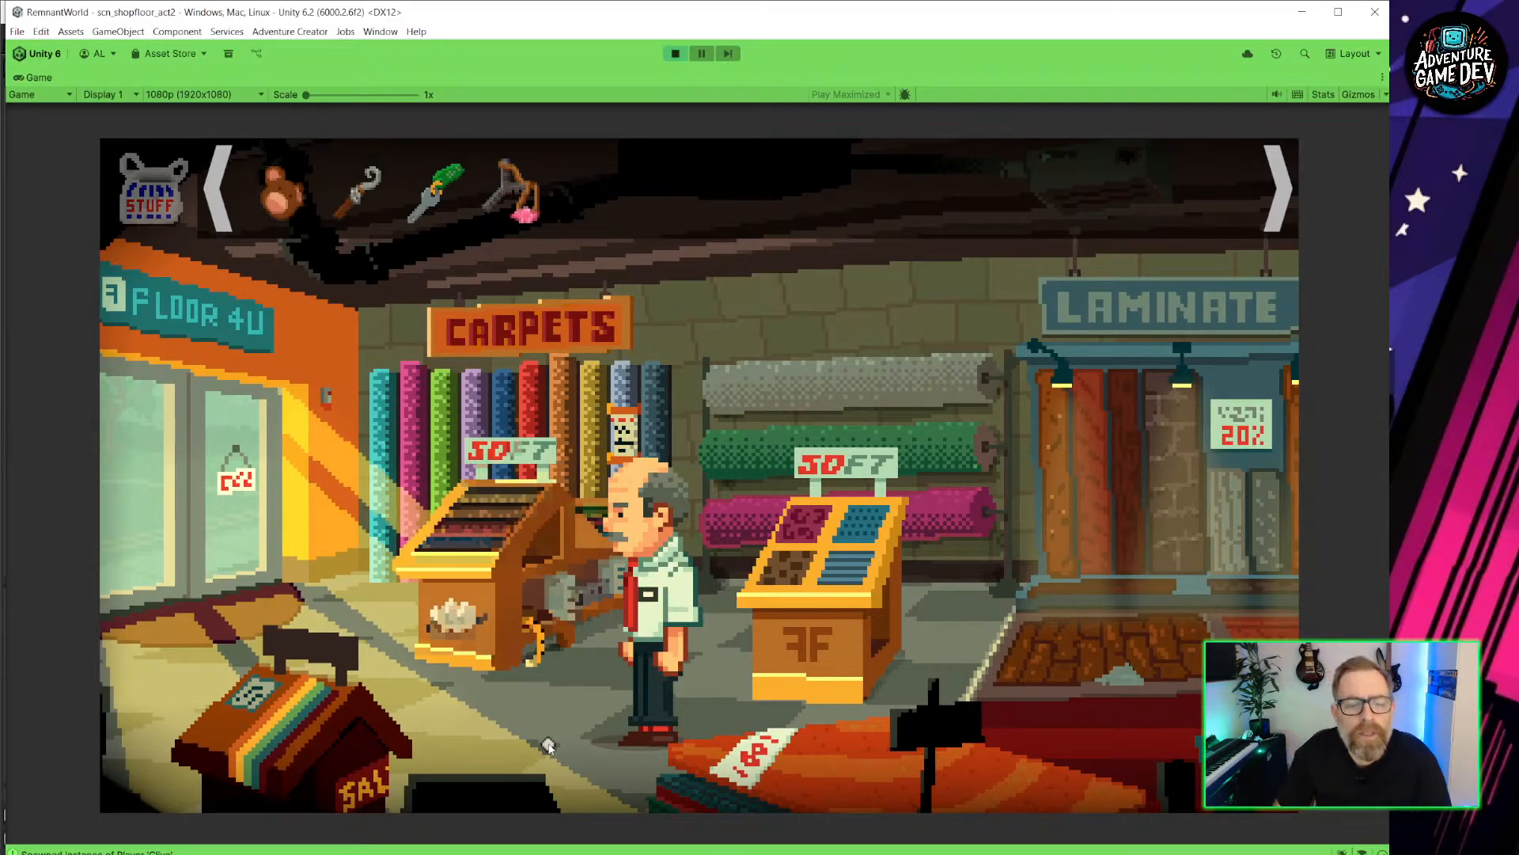
pyautogui.click(549, 745)
pyautogui.click(827, 558)
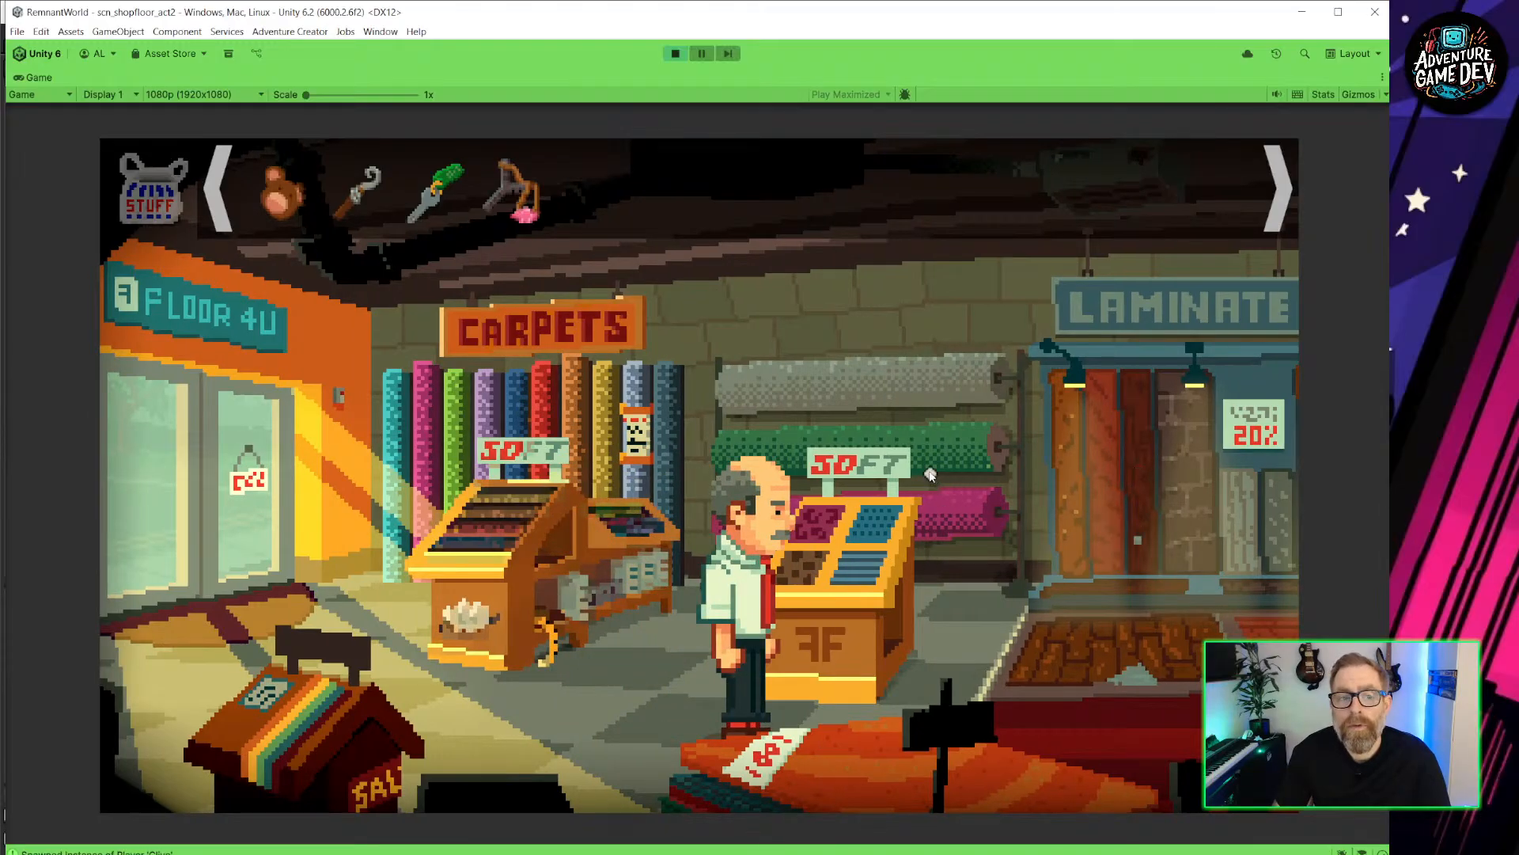
# Try the loaded slingshot from the inventory on the aircon unit.
pyautogui.click(516, 190)
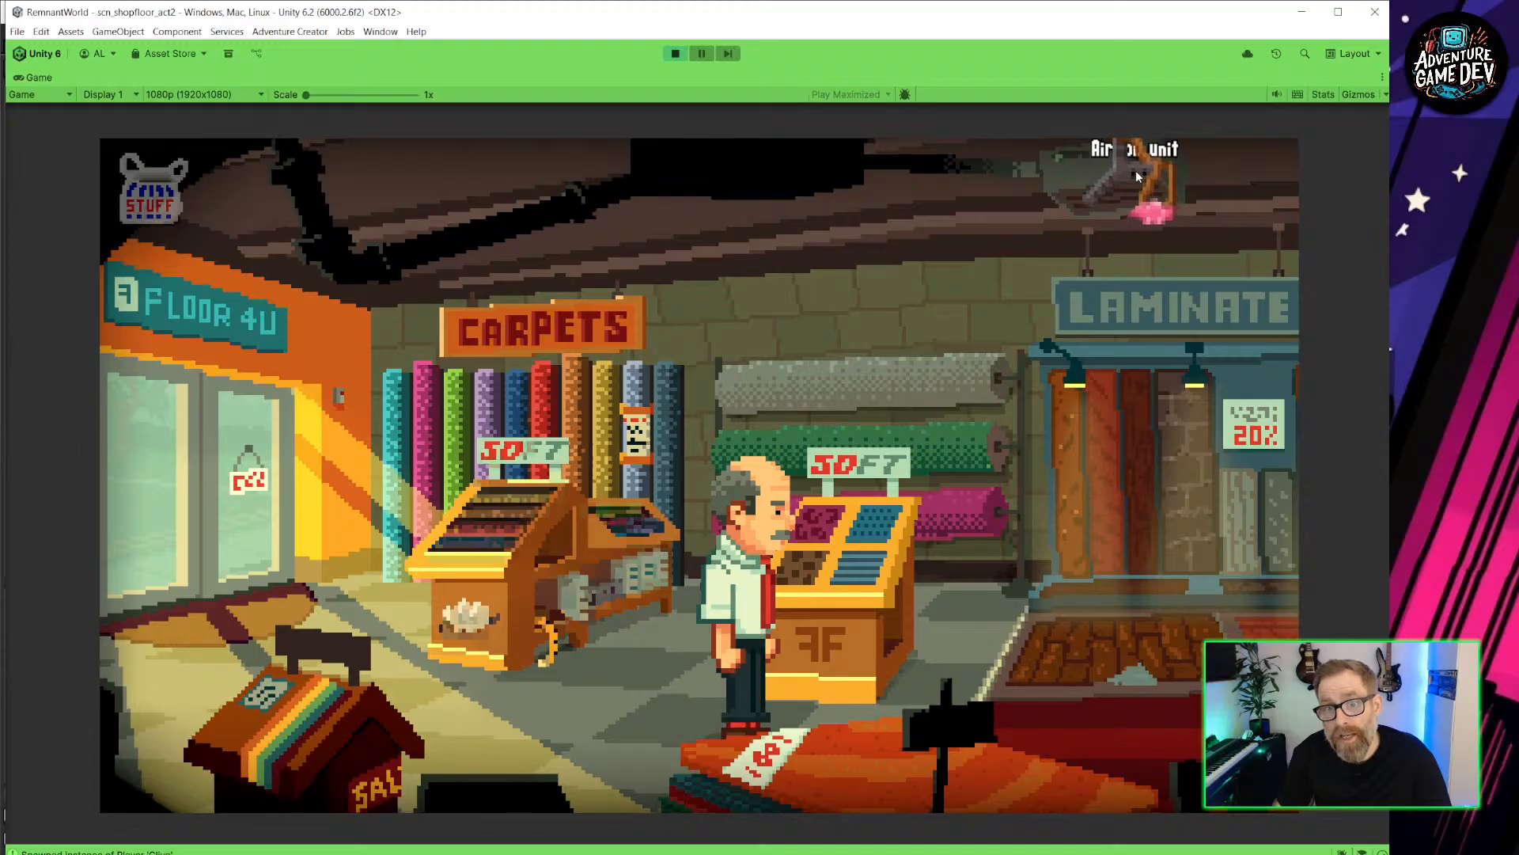
pyautogui.click(1137, 176)
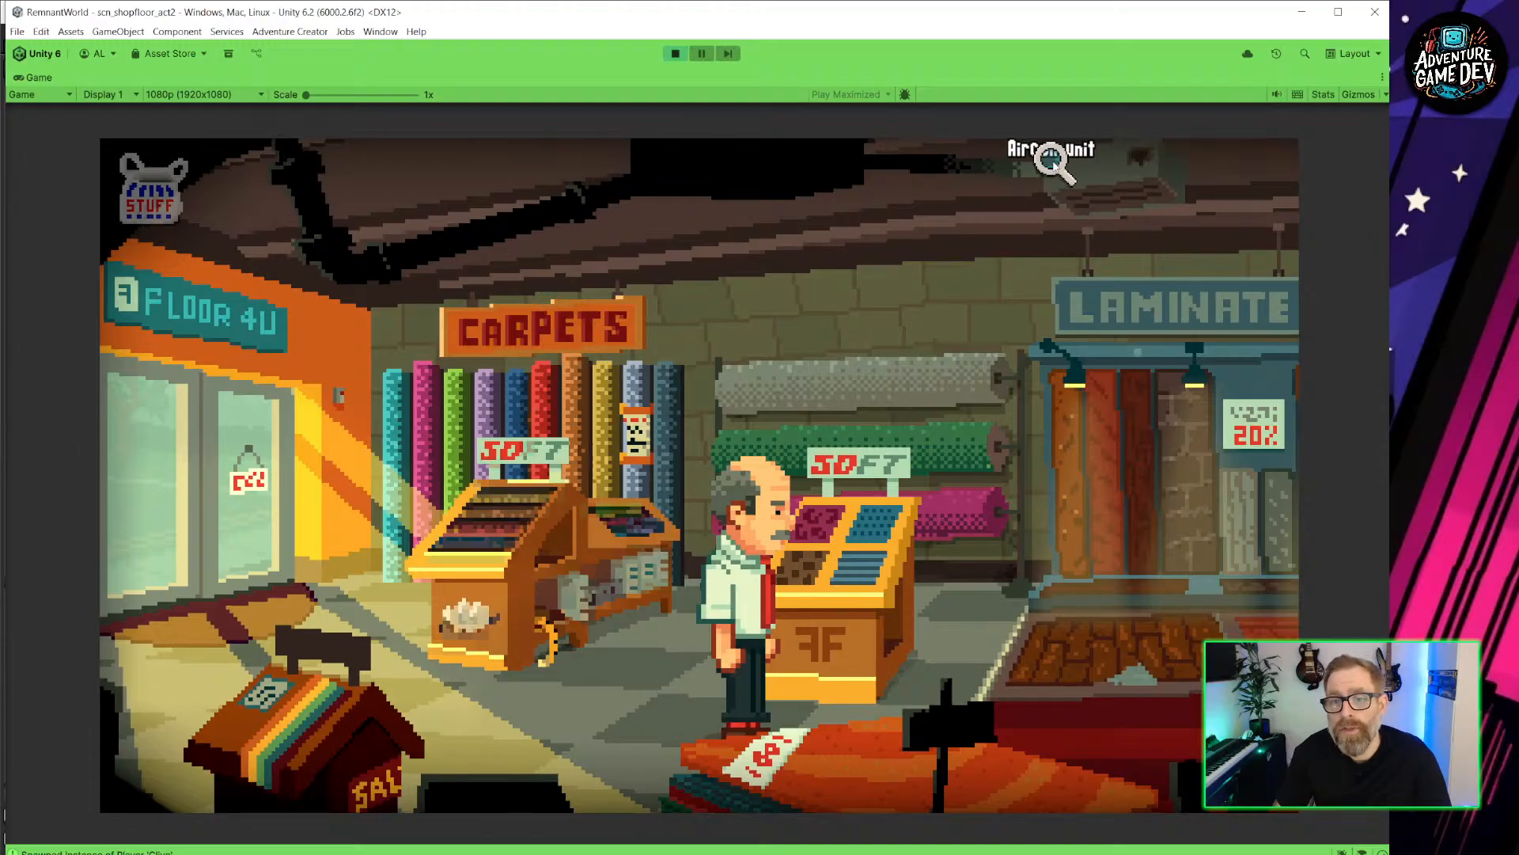
pyautogui.moveTo(1088, 174)
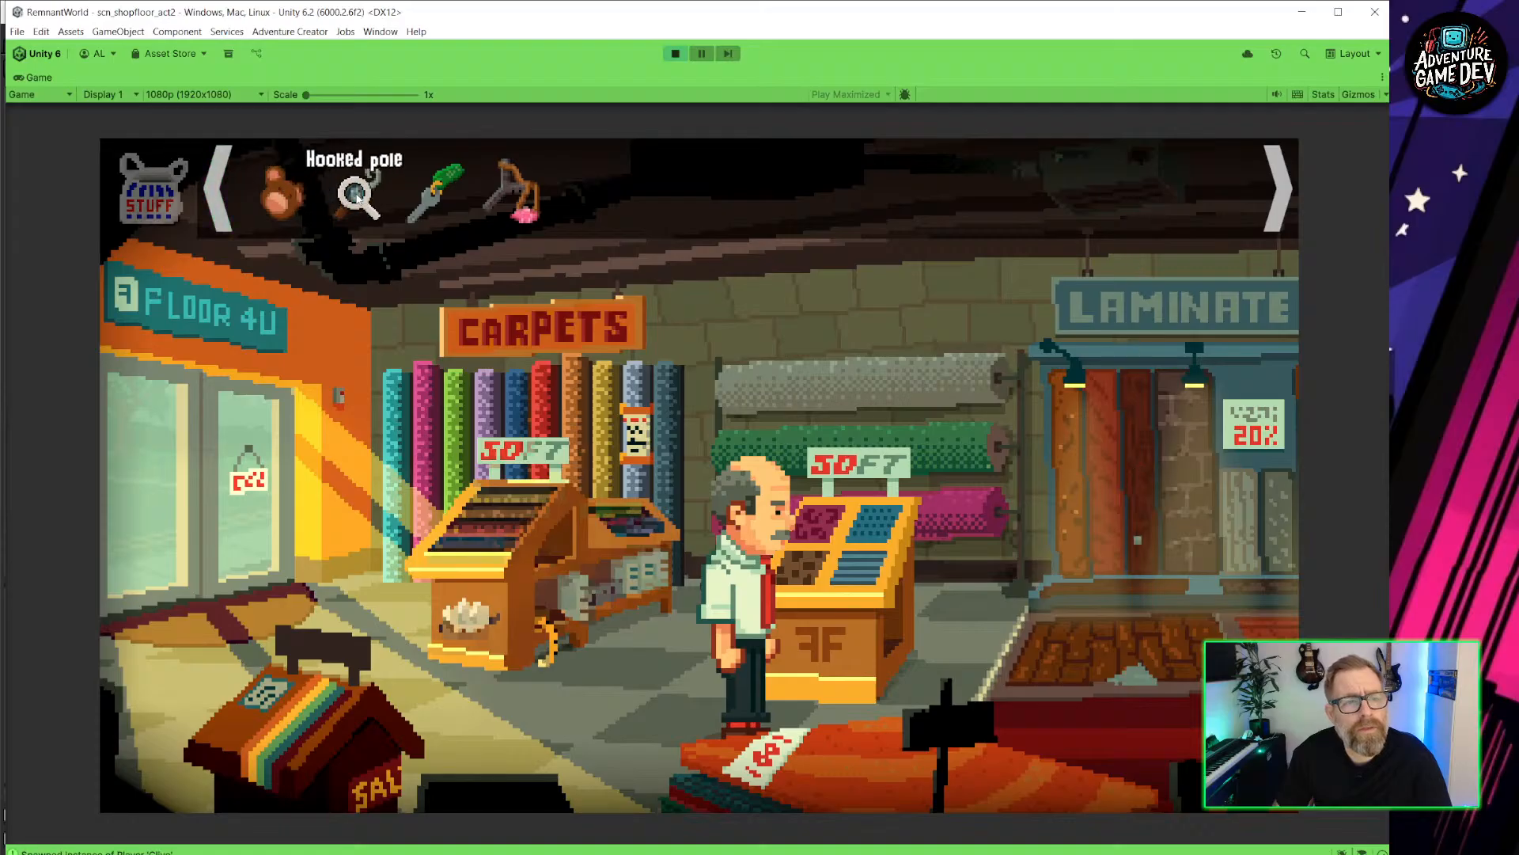
# Test the teddy, hooked pole and green-handled inventory items, deselecting the green-handled one at the end.
pyautogui.click(289, 196)
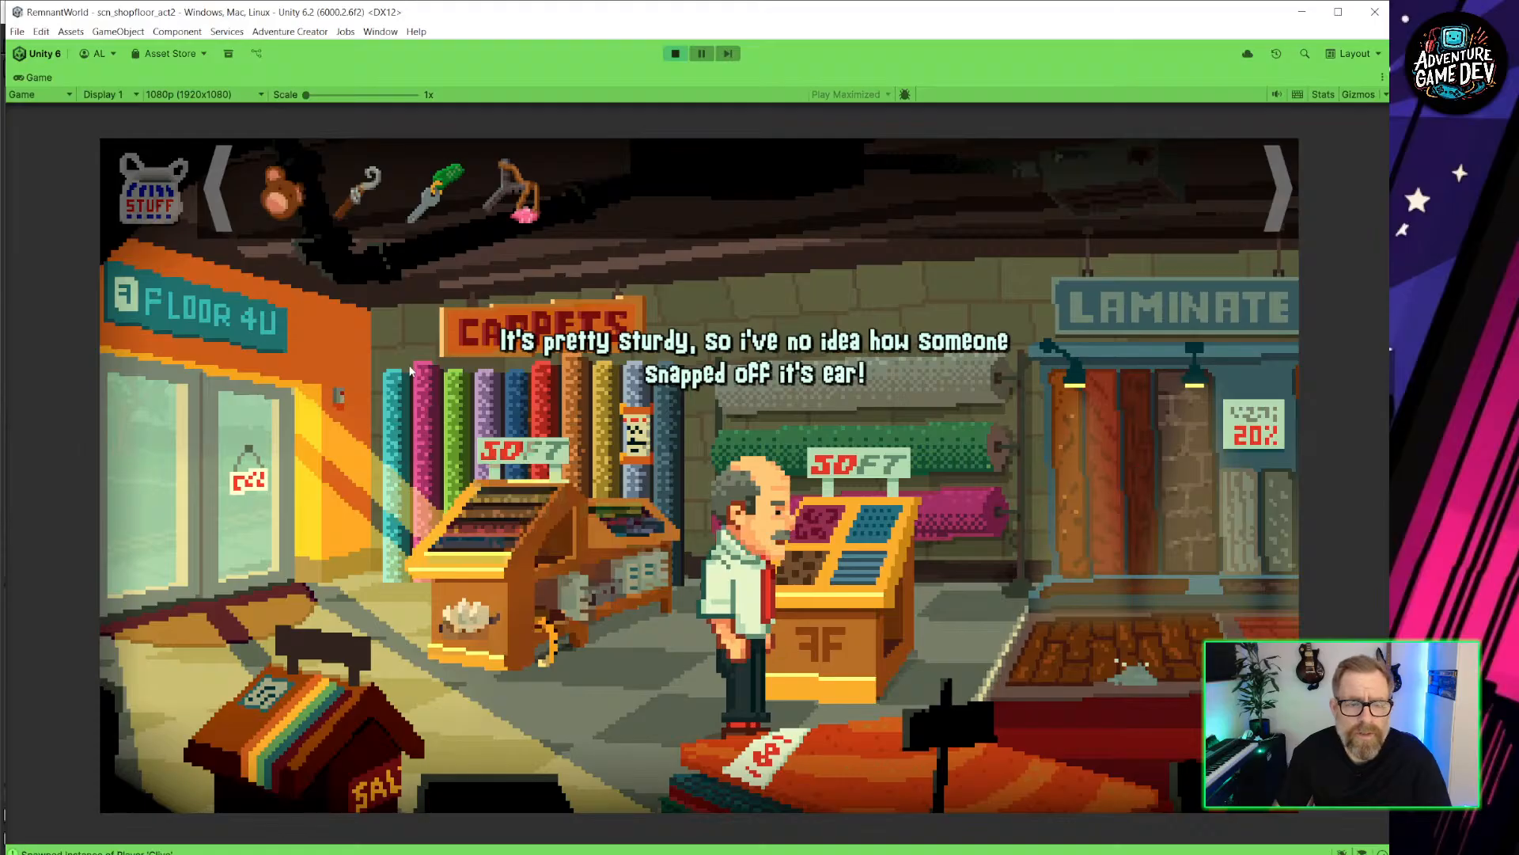
pyautogui.click(361, 199)
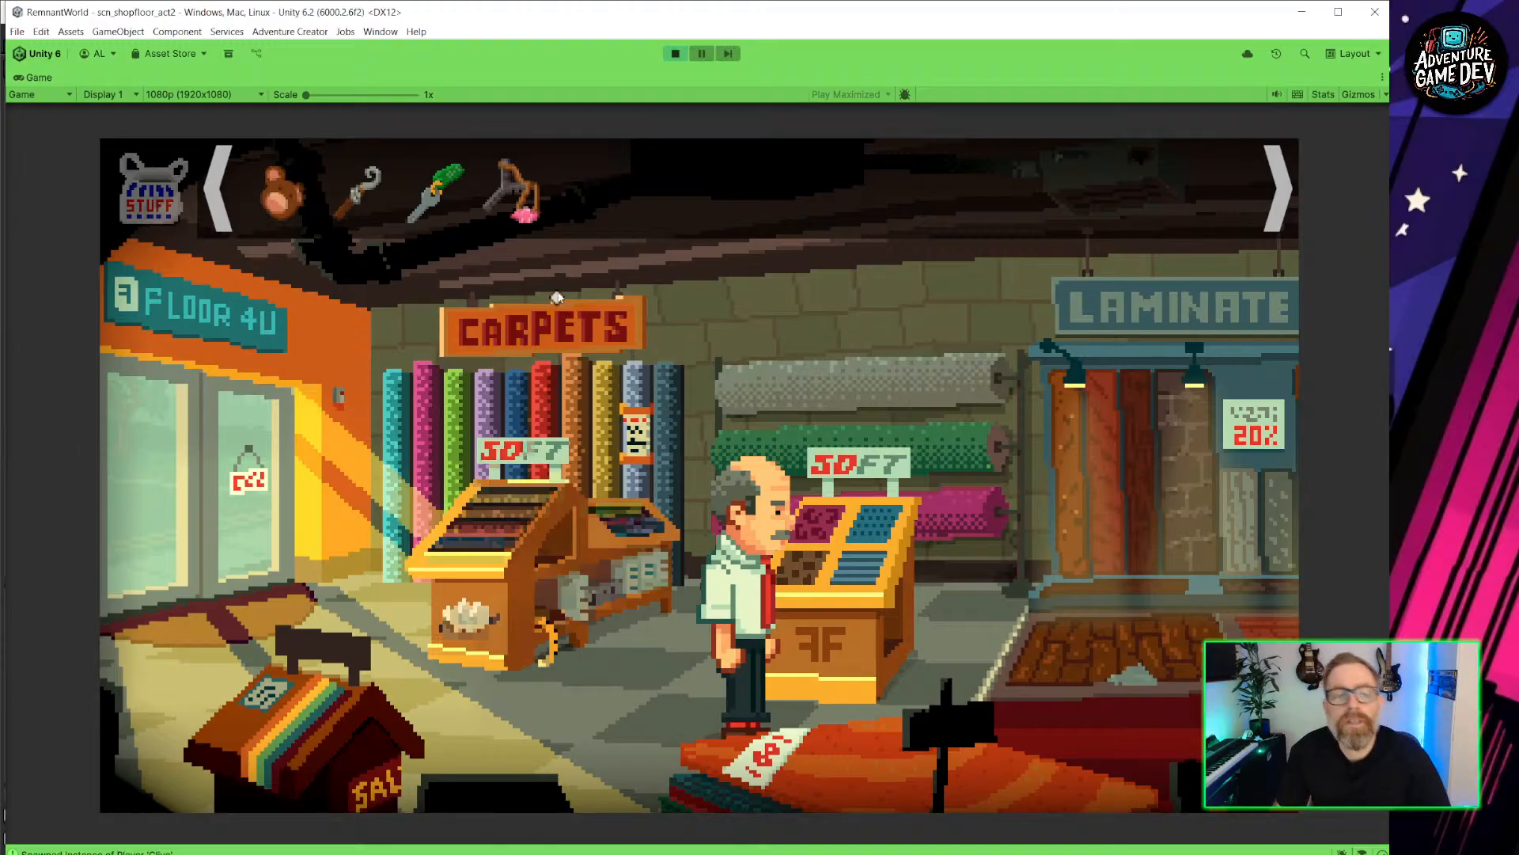
pyautogui.click(435, 196)
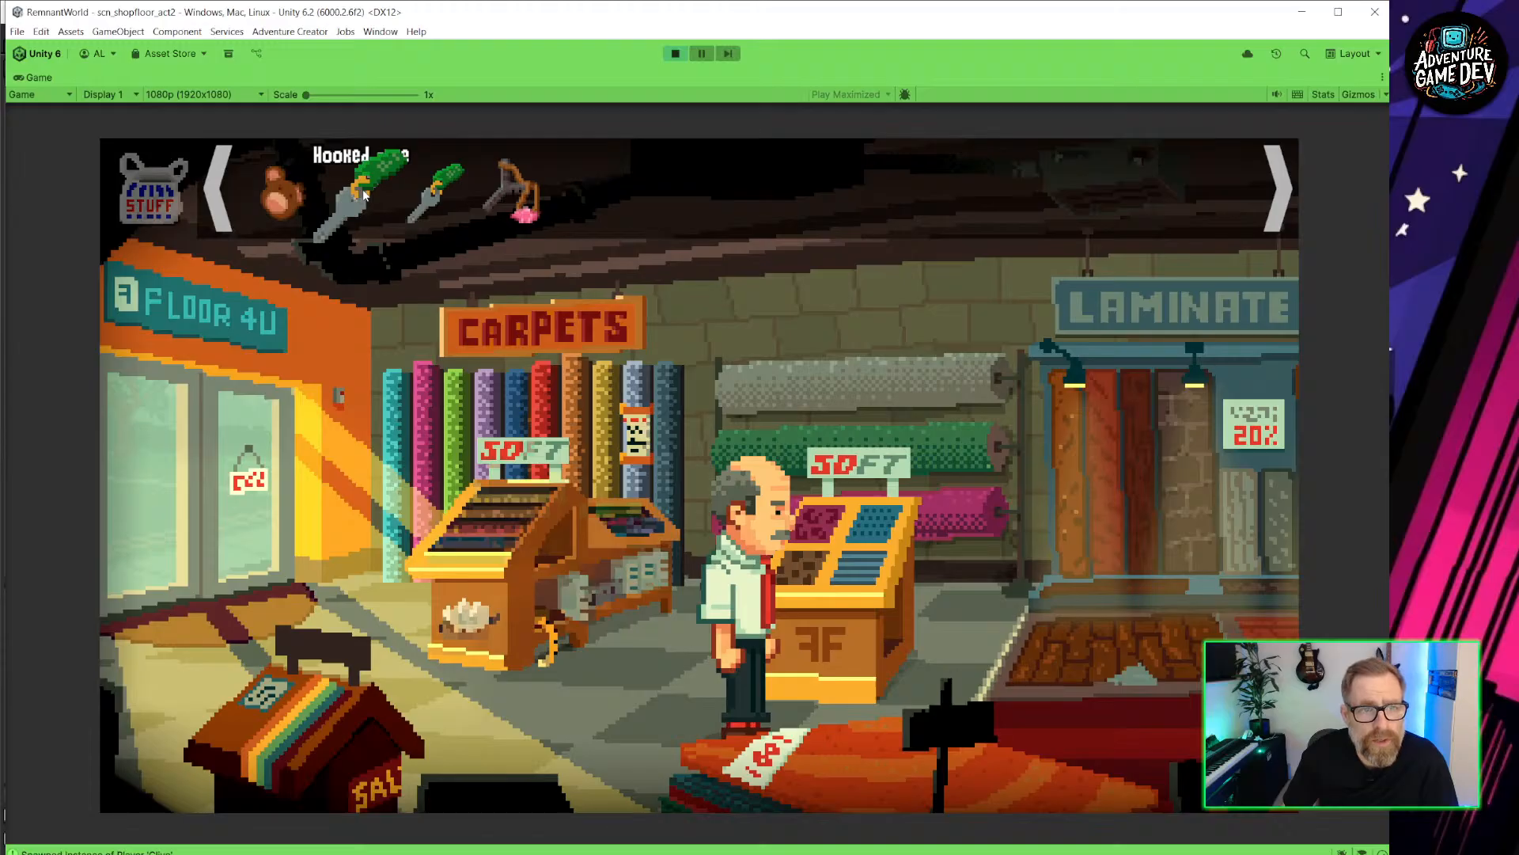
pyautogui.rightClick(538, 337)
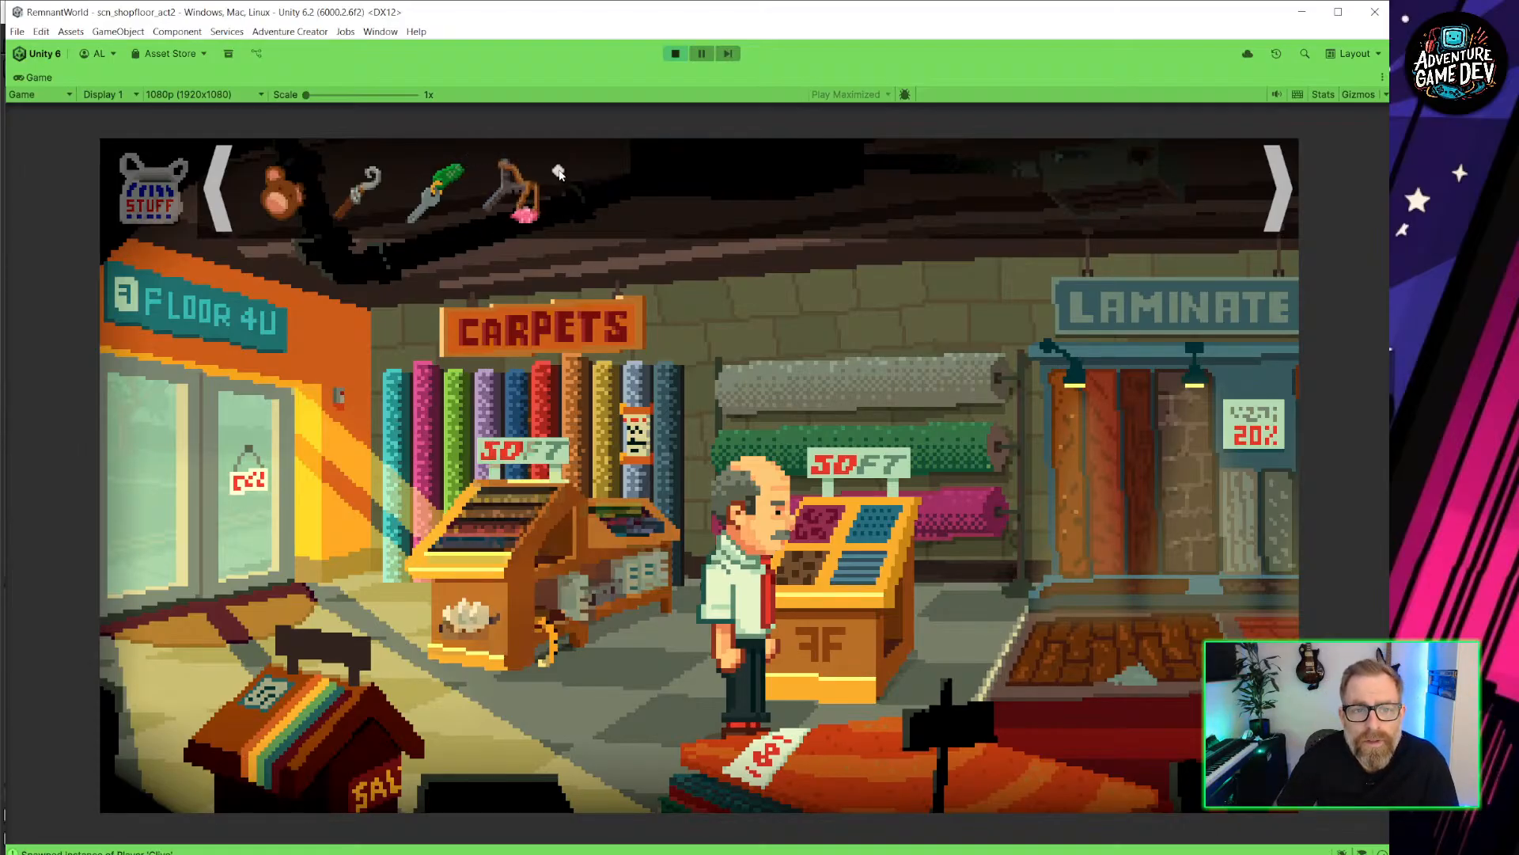
# Use the loaded slingshot on the aircon unit to watch the shot sequence and end the play test.
pyautogui.click(515, 190)
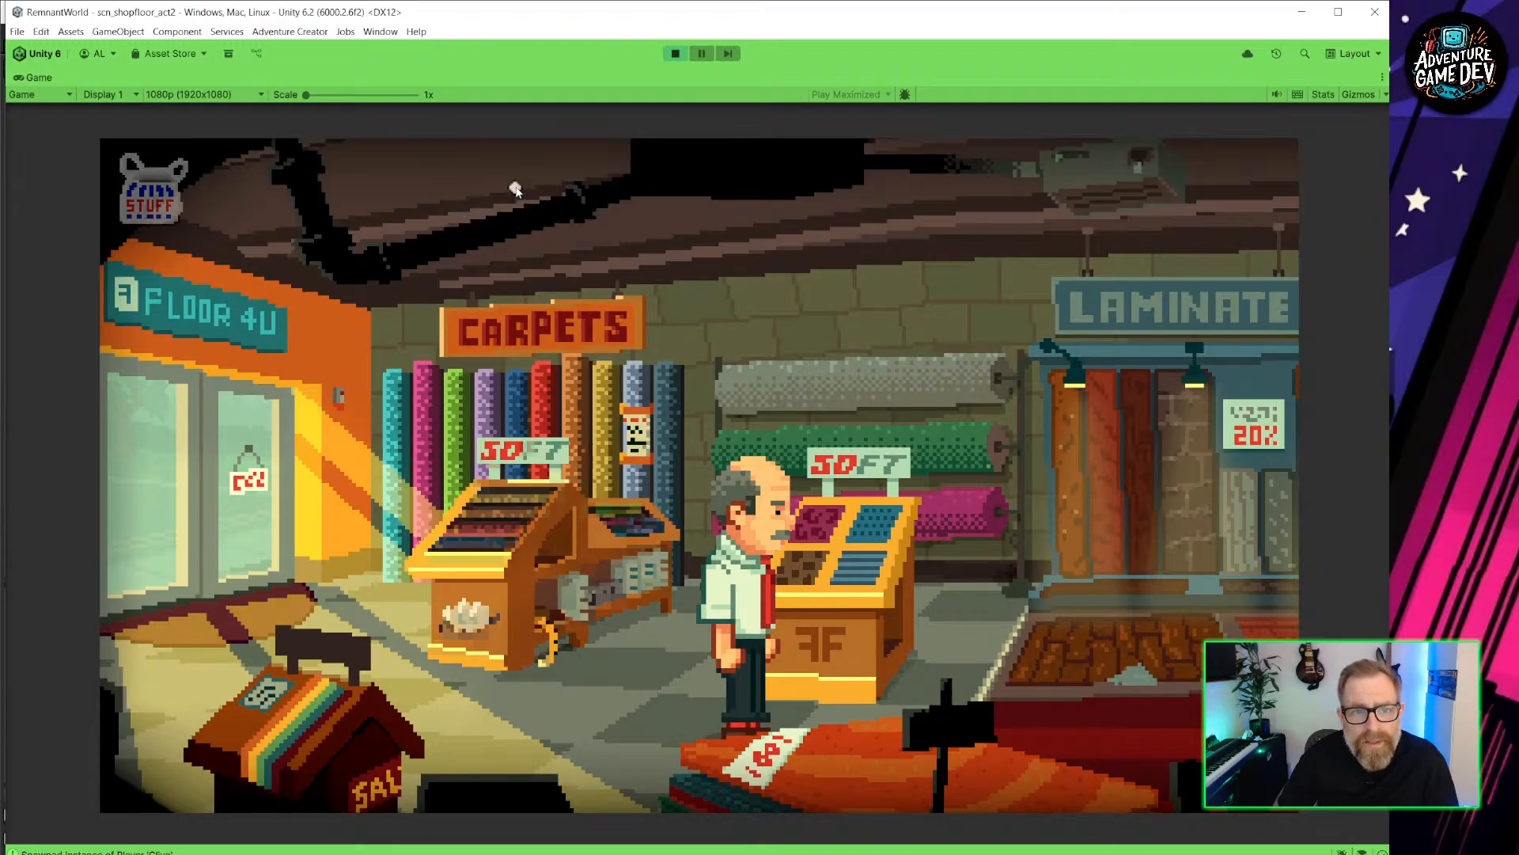
pyautogui.click(155, 192)
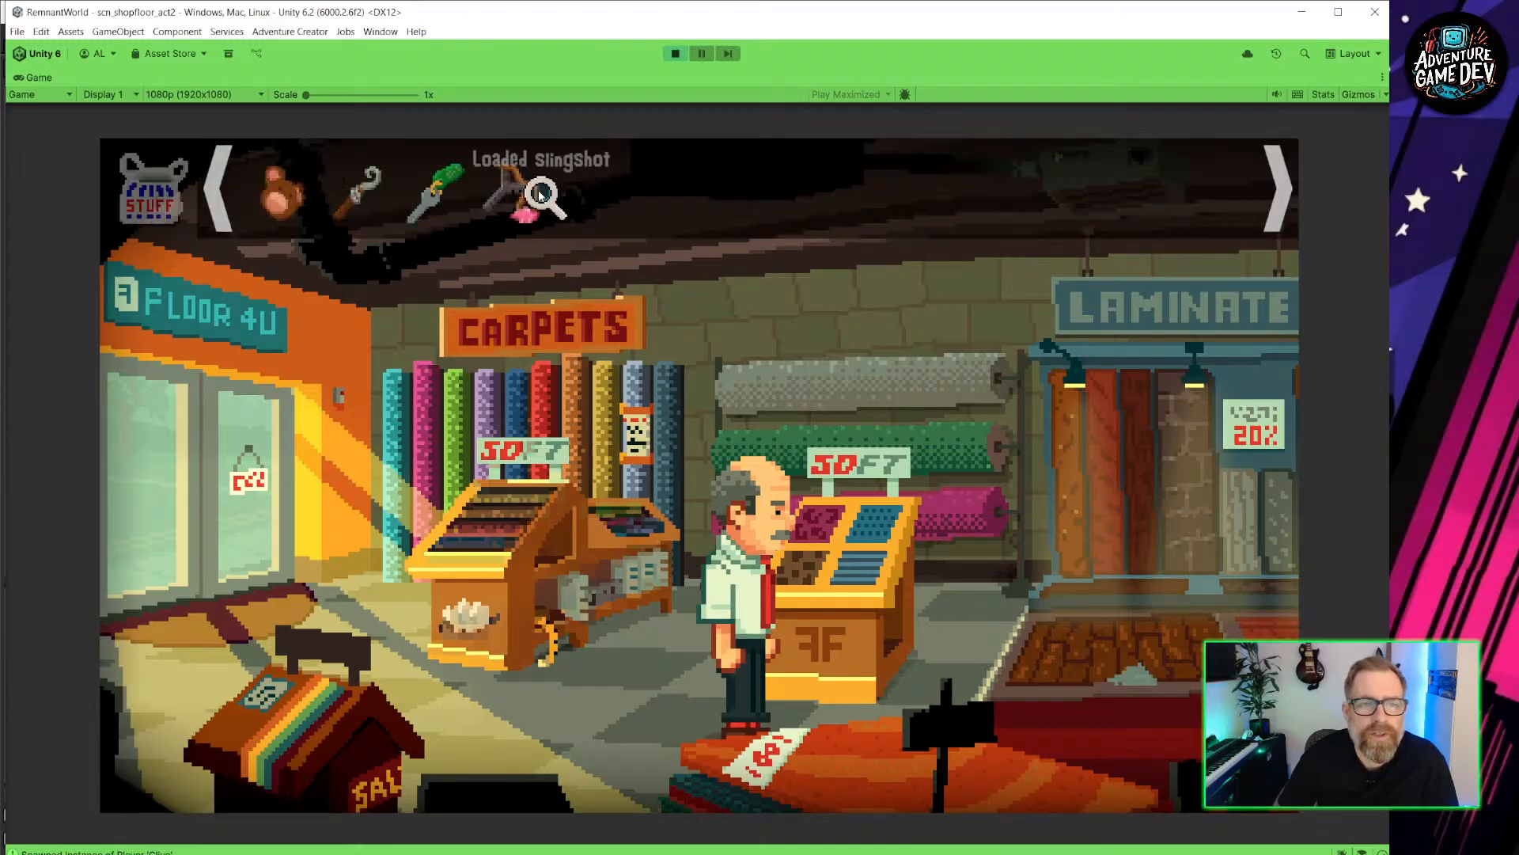
pyautogui.click(513, 187)
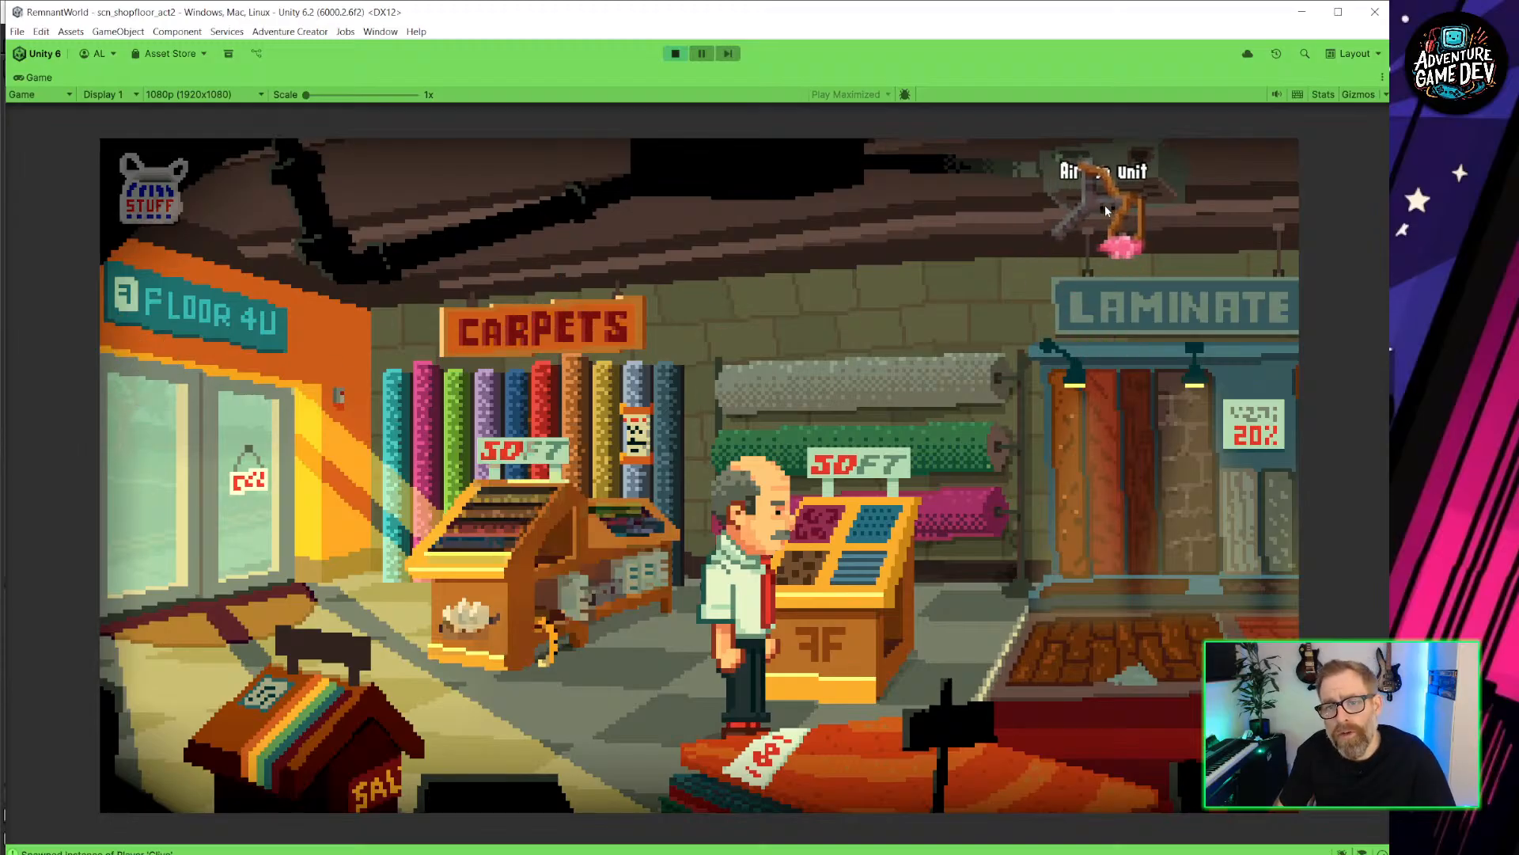
pyautogui.click(1104, 206)
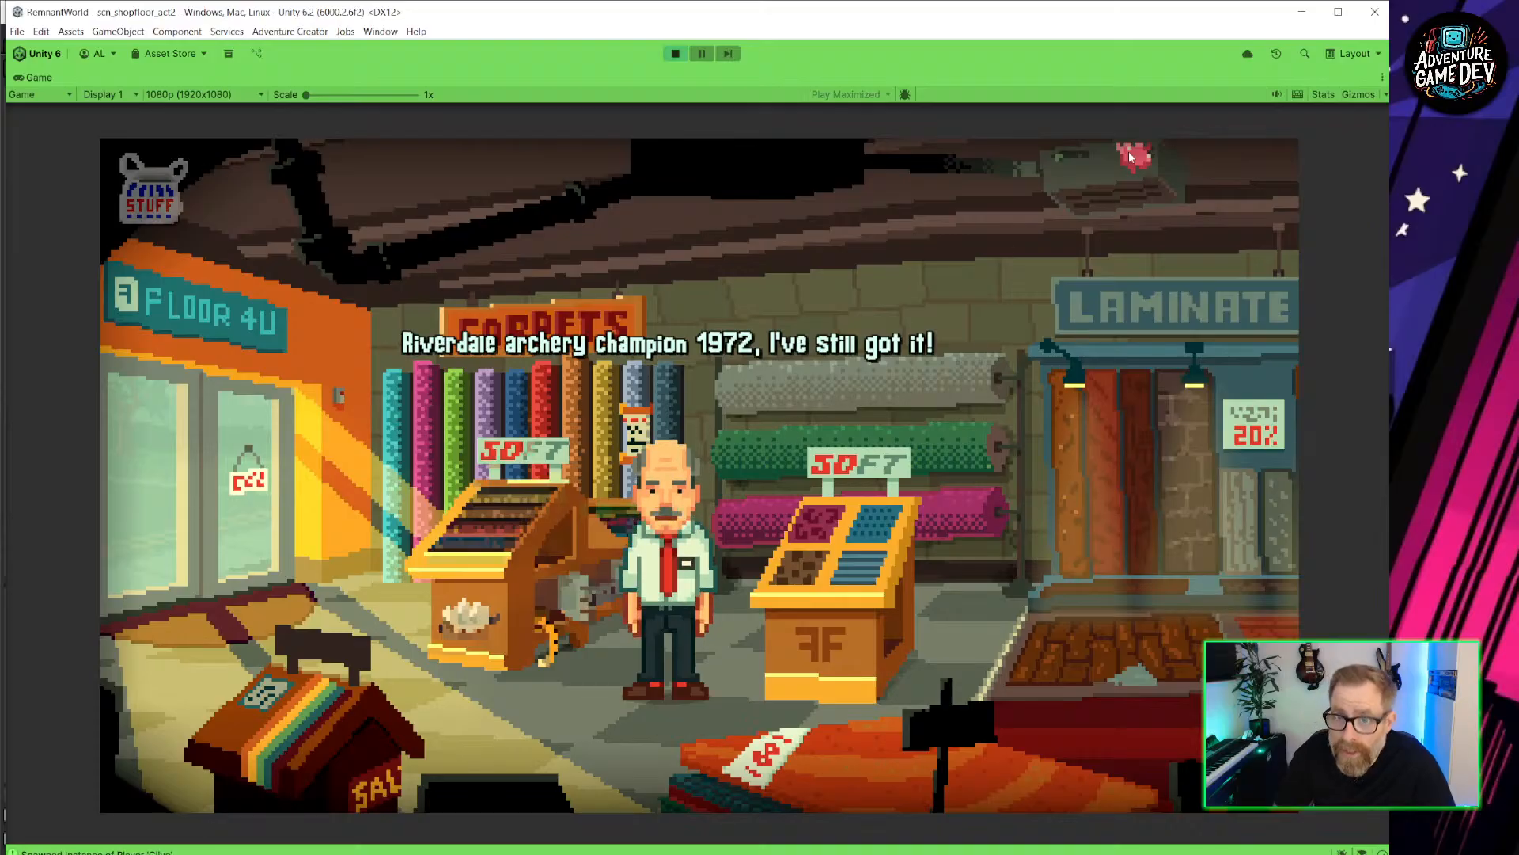
pyautogui.click(674, 54)
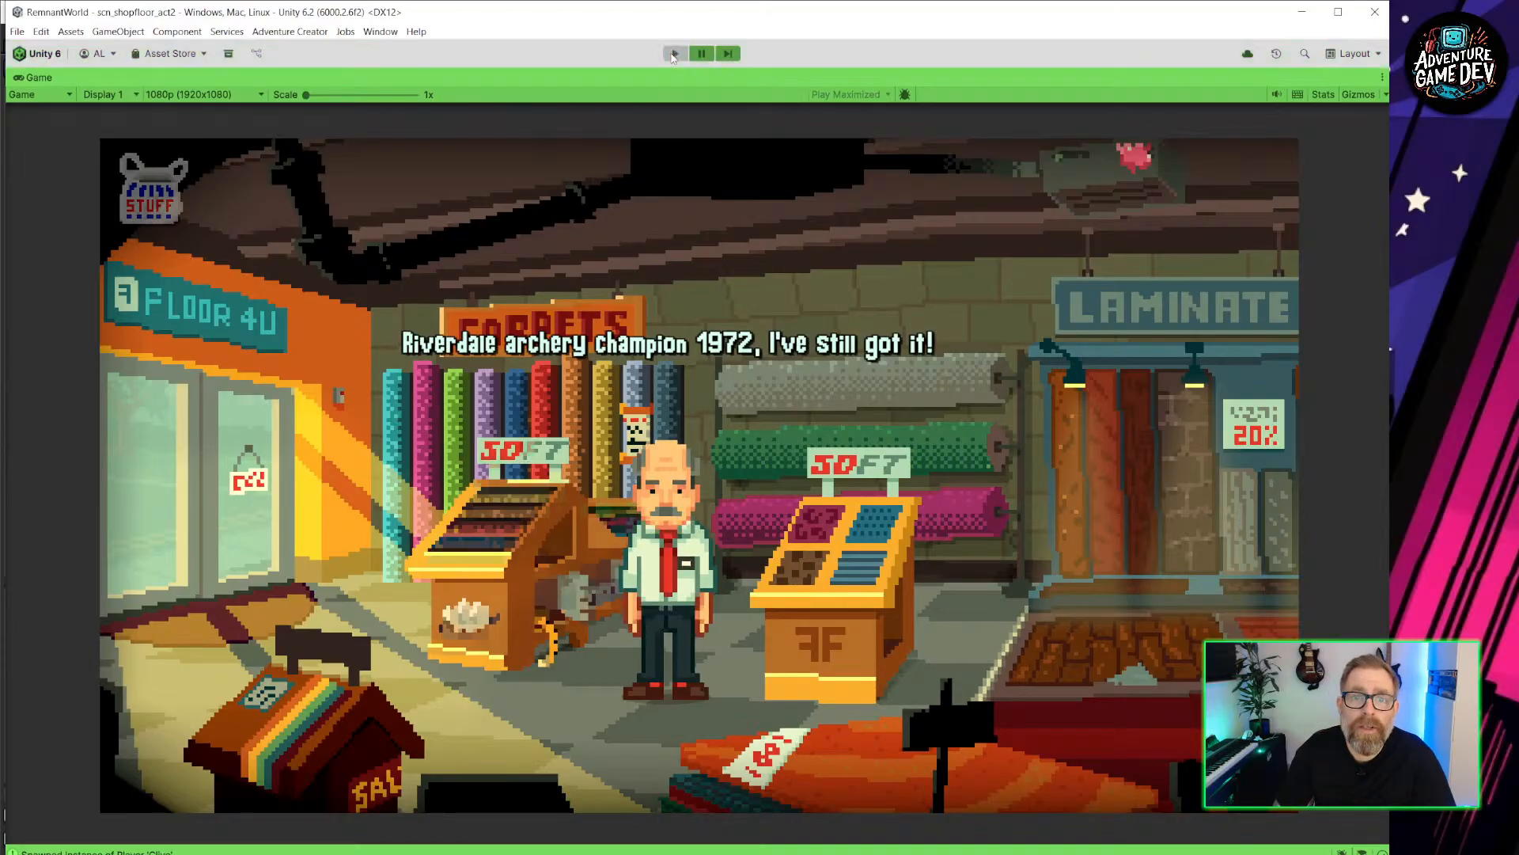
# Select the Flying gumwad object inside _SetGeometry and preview the first frame of its gumwadClip animation in the scene.
pyautogui.scroll(-6, 1119, 221)
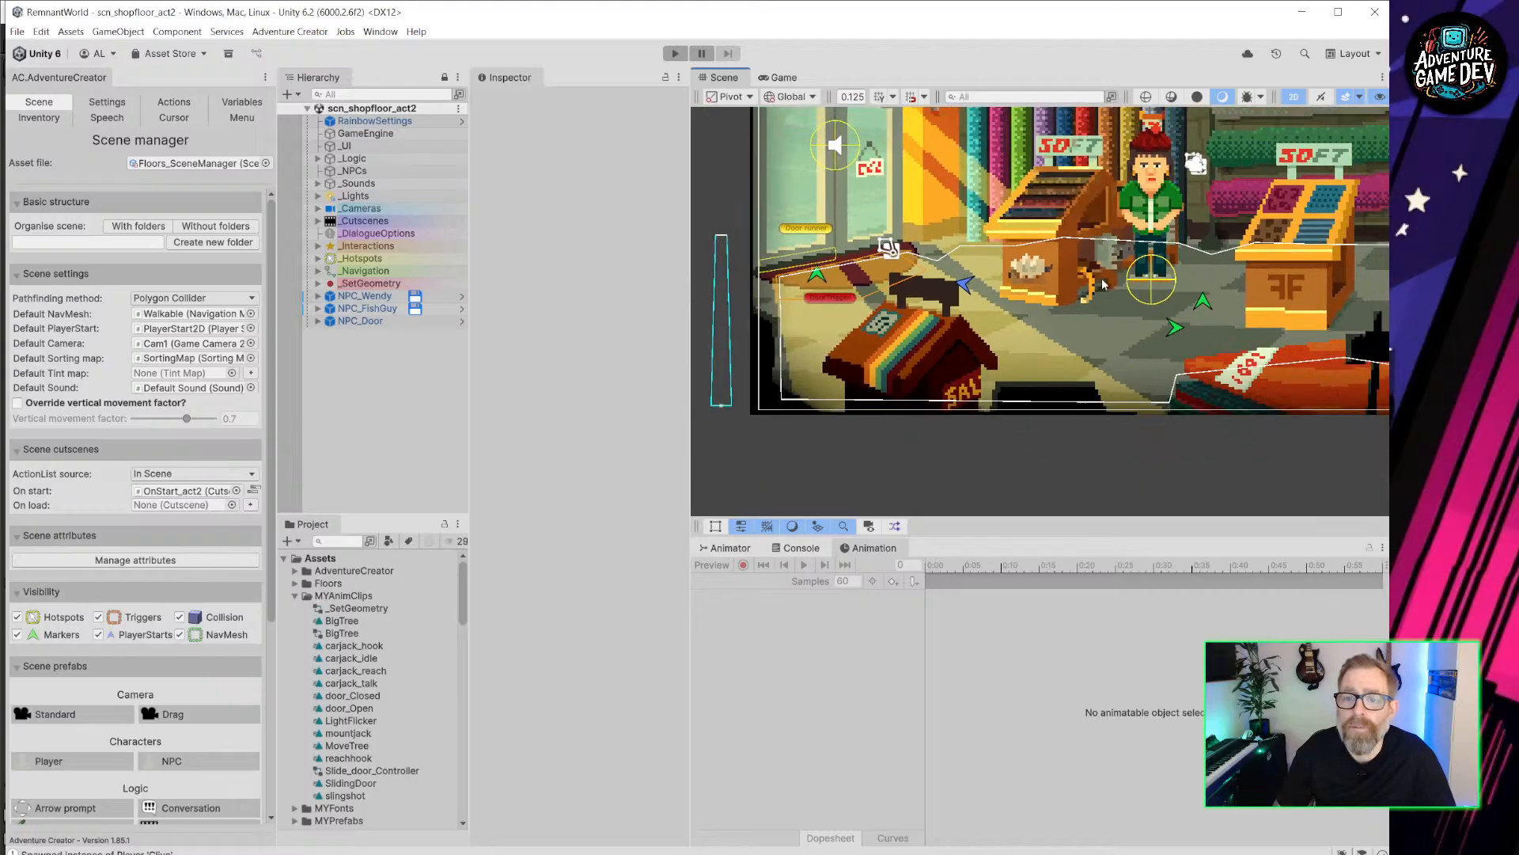
pyautogui.moveTo(1110, 208); pyautogui.dragTo(837, 356, button='middle')
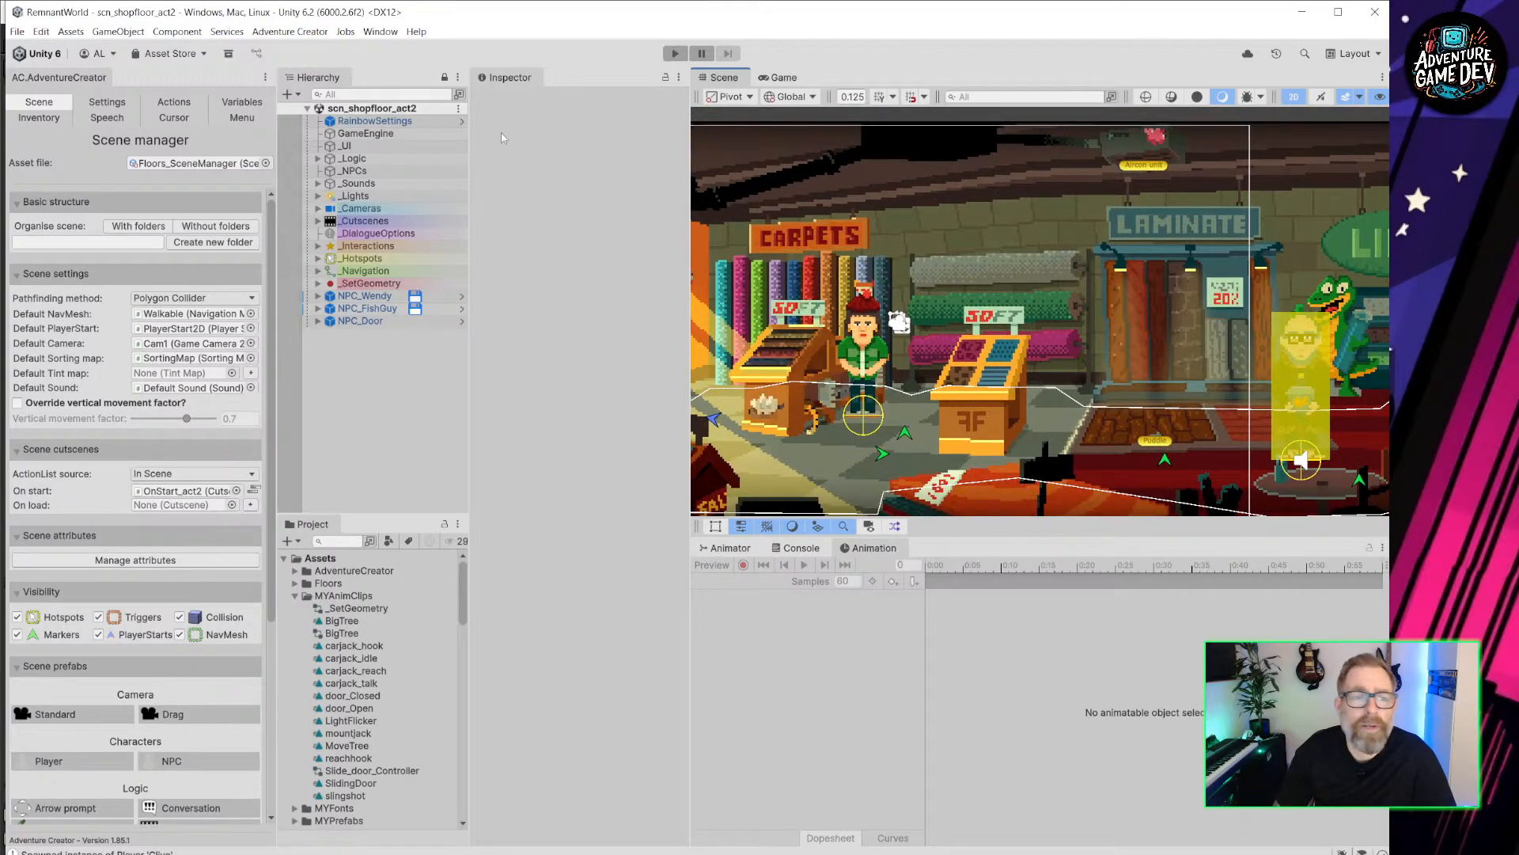
pyautogui.click(318, 283)
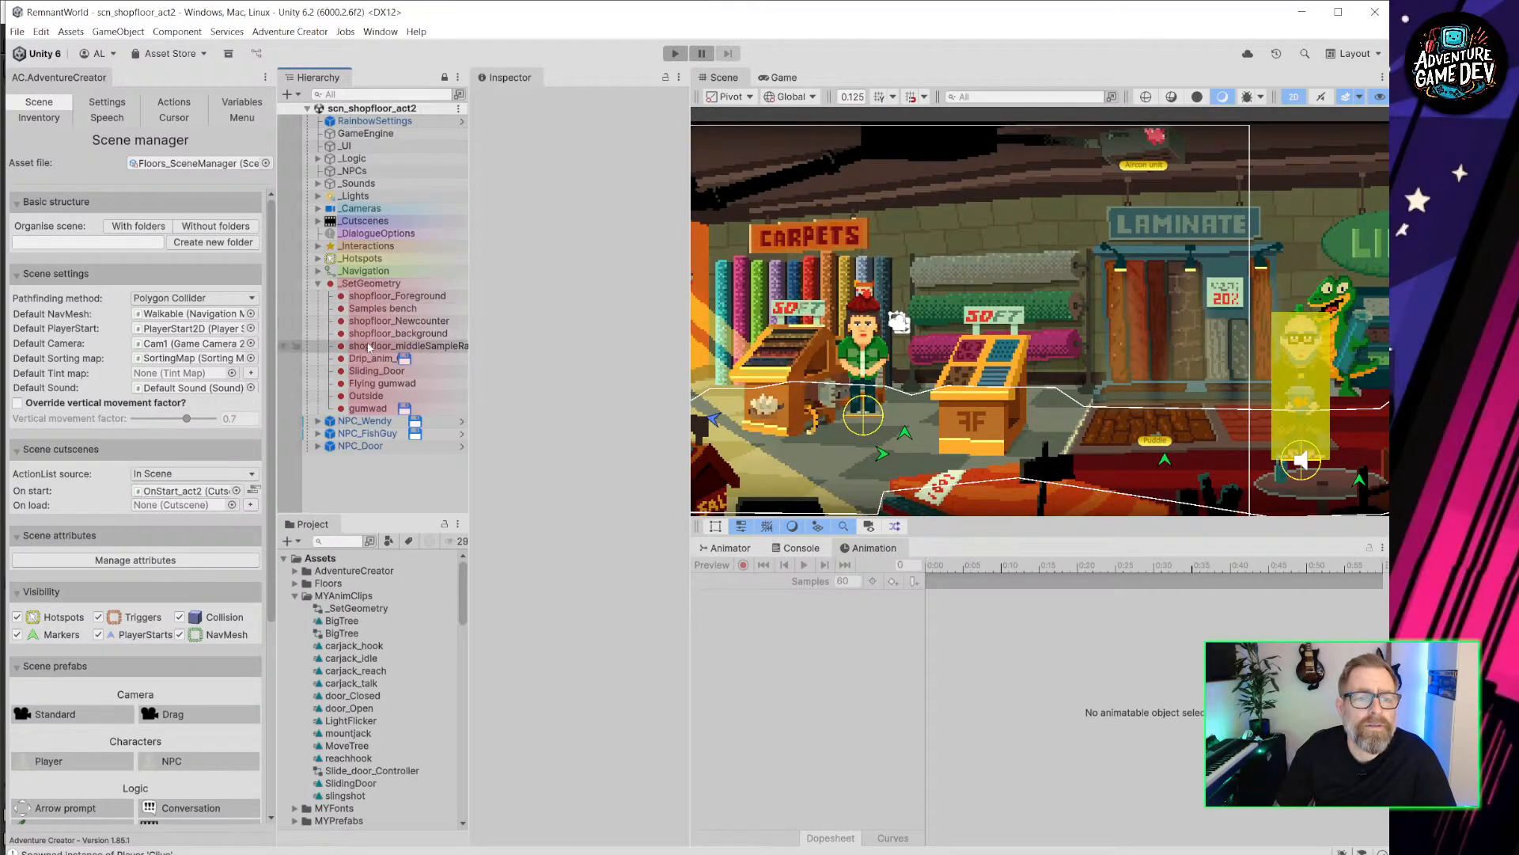
pyautogui.click(380, 383)
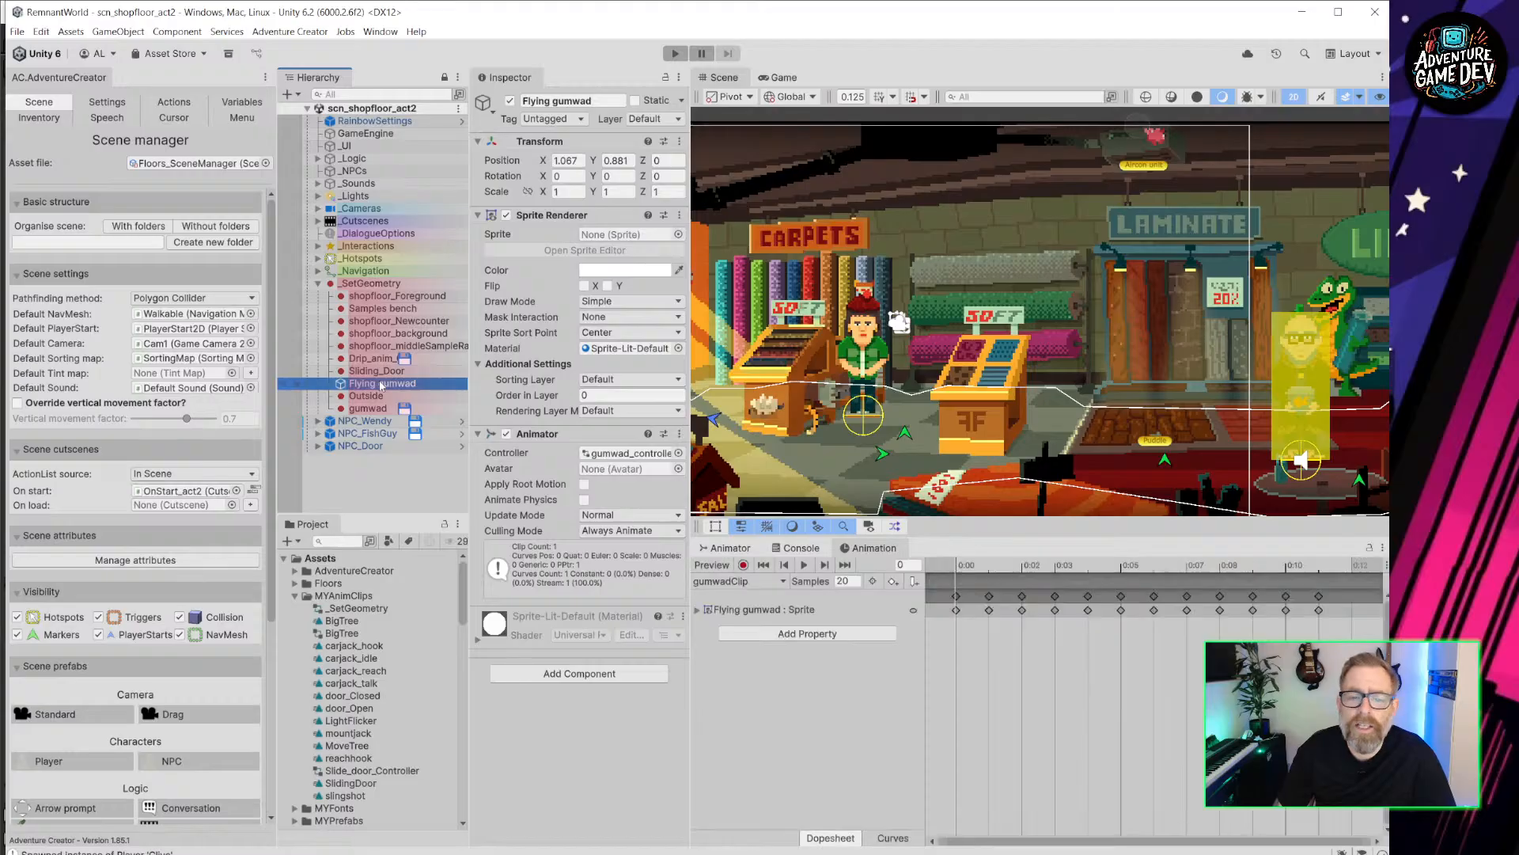
pyautogui.moveTo(963, 566)
pyautogui.mouseDown()
pyautogui.moveTo(1090, 560)
pyautogui.moveTo(959, 552)
pyautogui.moveTo(1055, 564)
pyautogui.moveTo(959, 574)
pyautogui.mouseUp()
pyautogui.scroll(4, 904, 345)
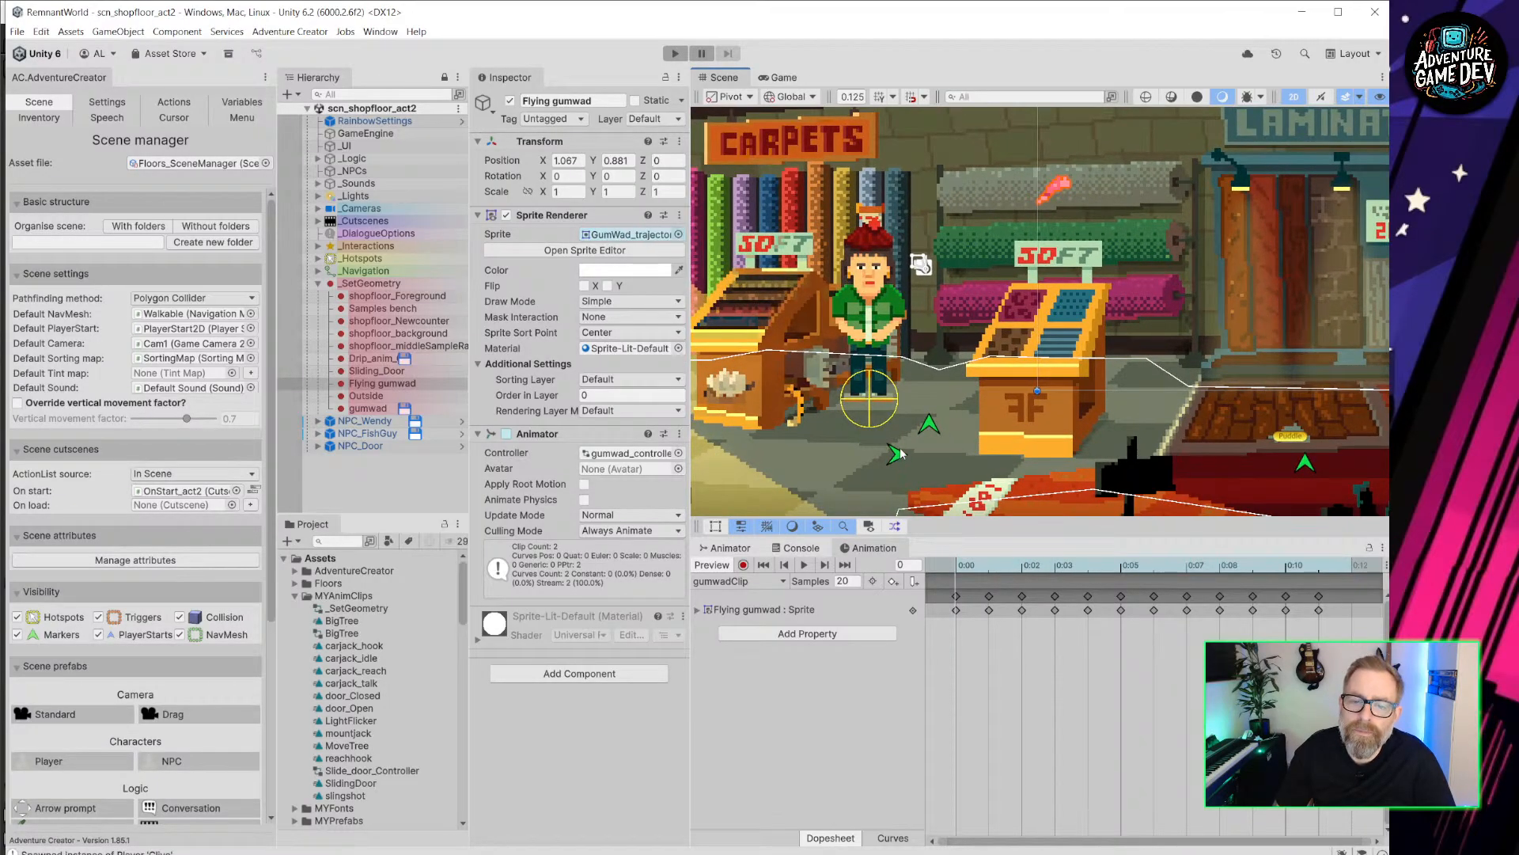
pyautogui.moveTo(925, 354); pyautogui.dragTo(900, 400, button='middle')
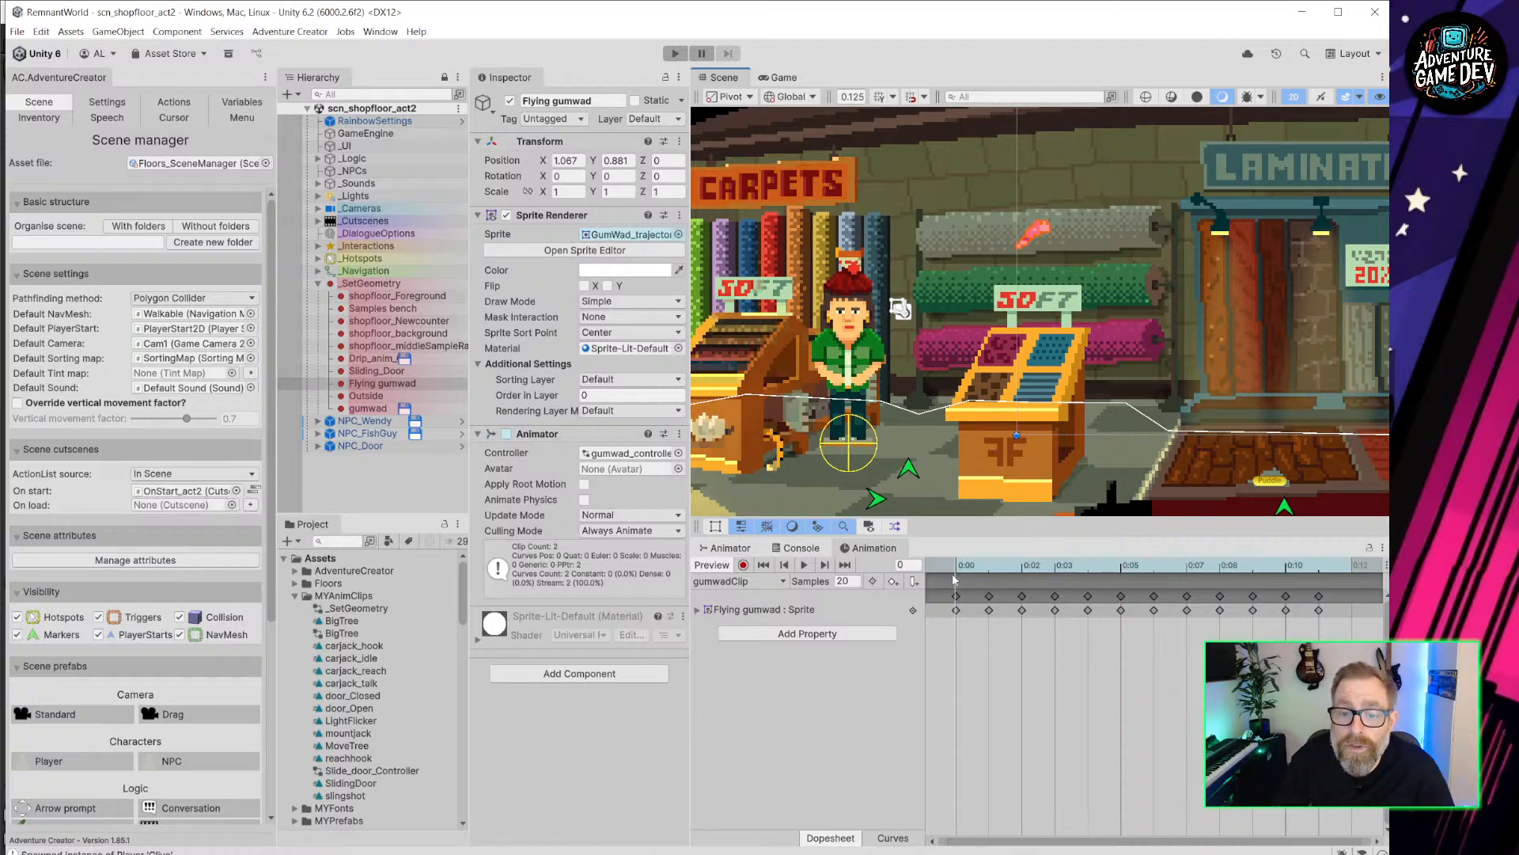
# Scrub the Flying gumwad animation through to frame 11 and examine the gum's flight path to the ceiling unit.
pyautogui.moveTo(963, 568); pyautogui.dragTo(1009, 570)
pyautogui.moveTo(1137, 369); pyautogui.dragTo(974, 484, button='middle')
pyautogui.moveTo(1008, 568); pyautogui.dragTo(1320, 570)
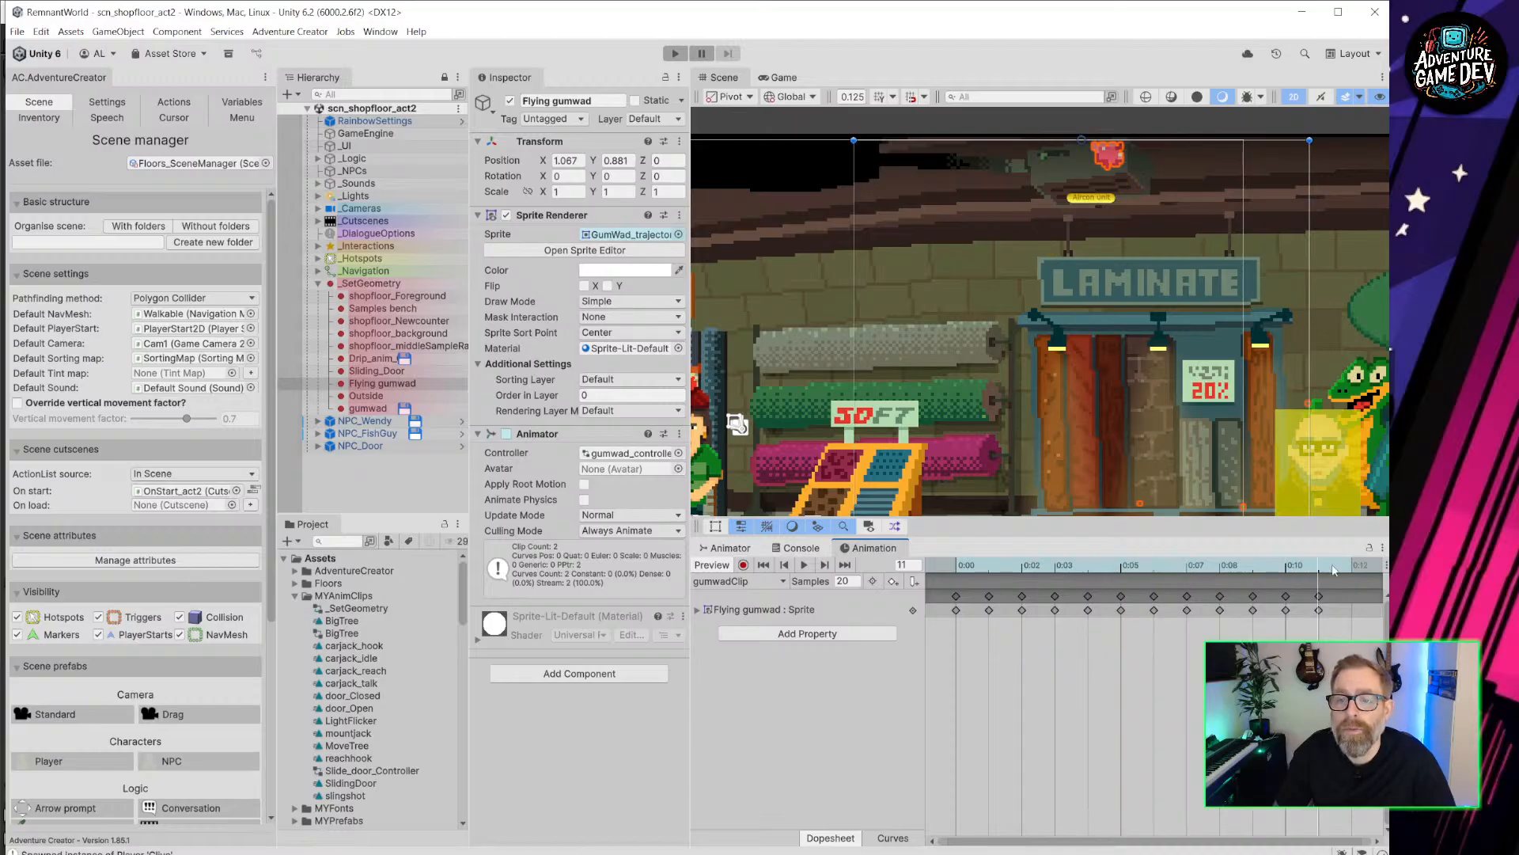
pyautogui.scroll(-1, 1160, 390)
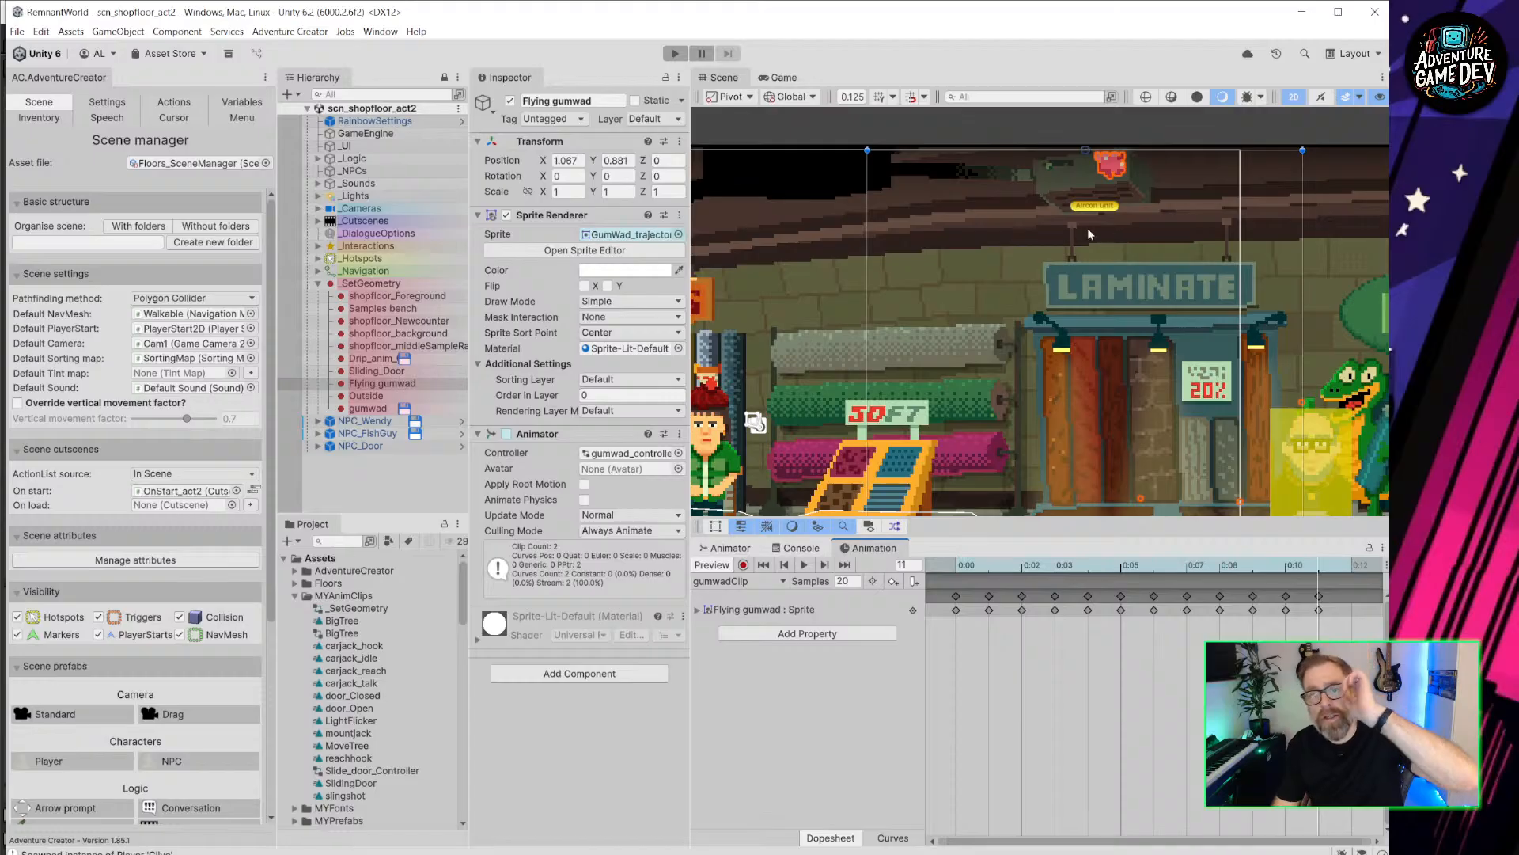
pyautogui.scroll(-10, 1024, 302)
pyautogui.moveTo(1066, 407); pyautogui.dragTo(1028, 298, button='middle')
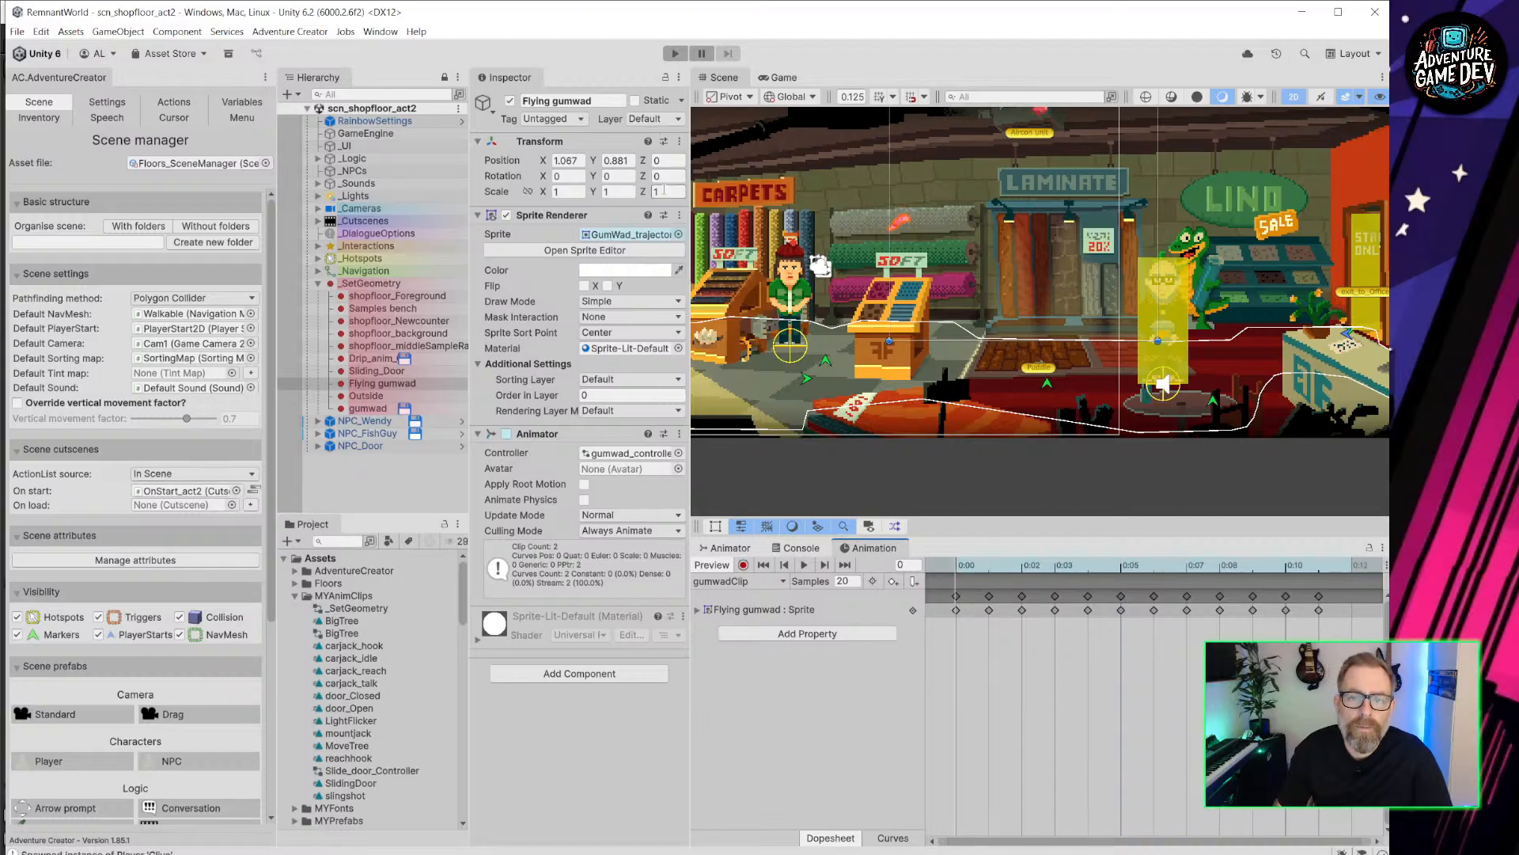
# Playtest the act 2 shop floor scene and walk the character past the laminate display into the staff office.
pyautogui.click(675, 53)
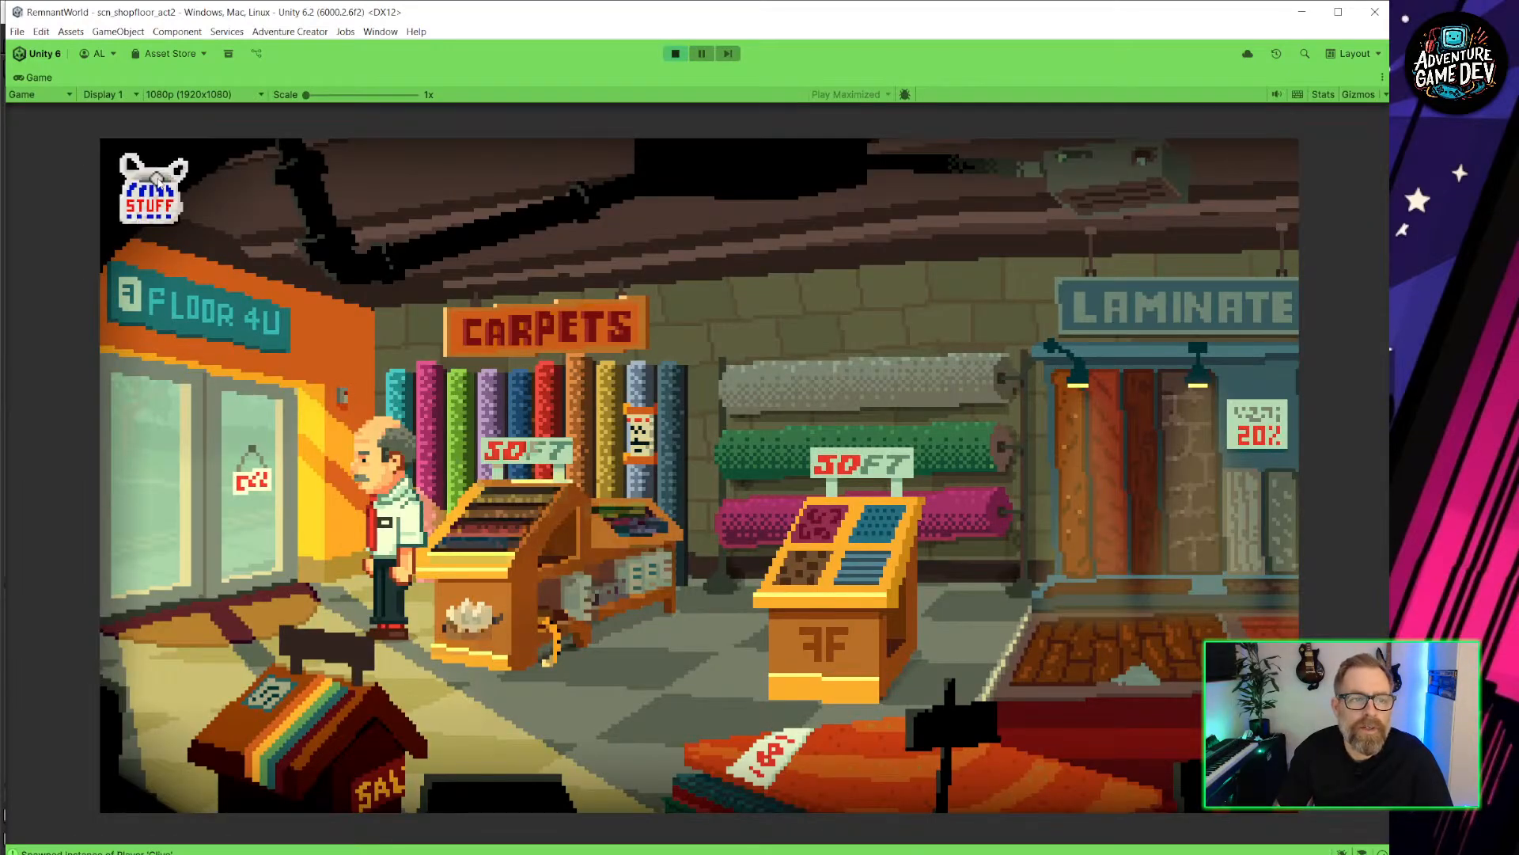
pyautogui.click(937, 412)
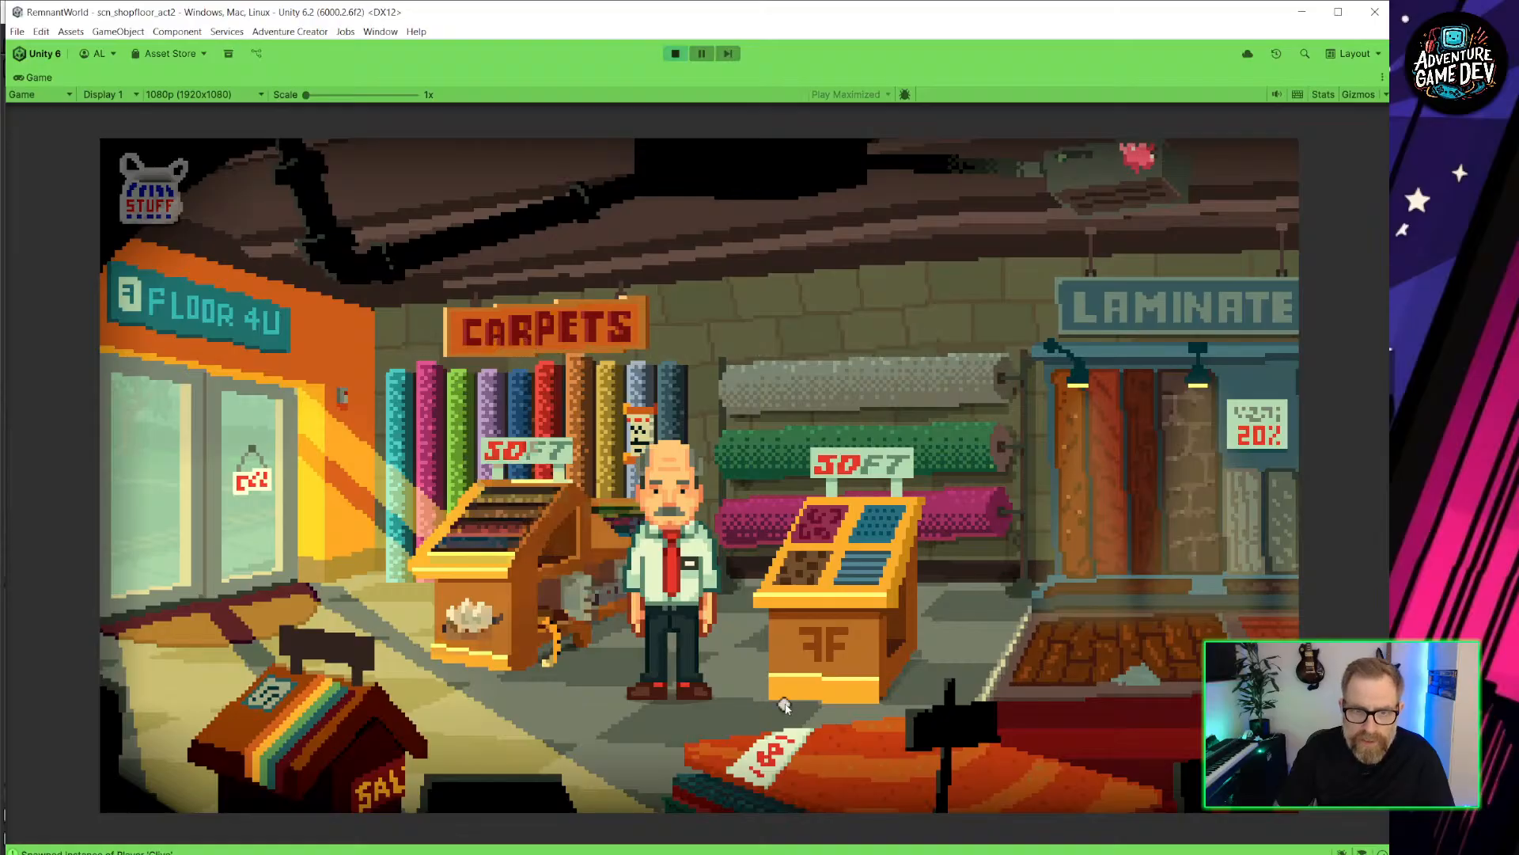
pyautogui.click(836, 700)
pyautogui.click(1059, 688)
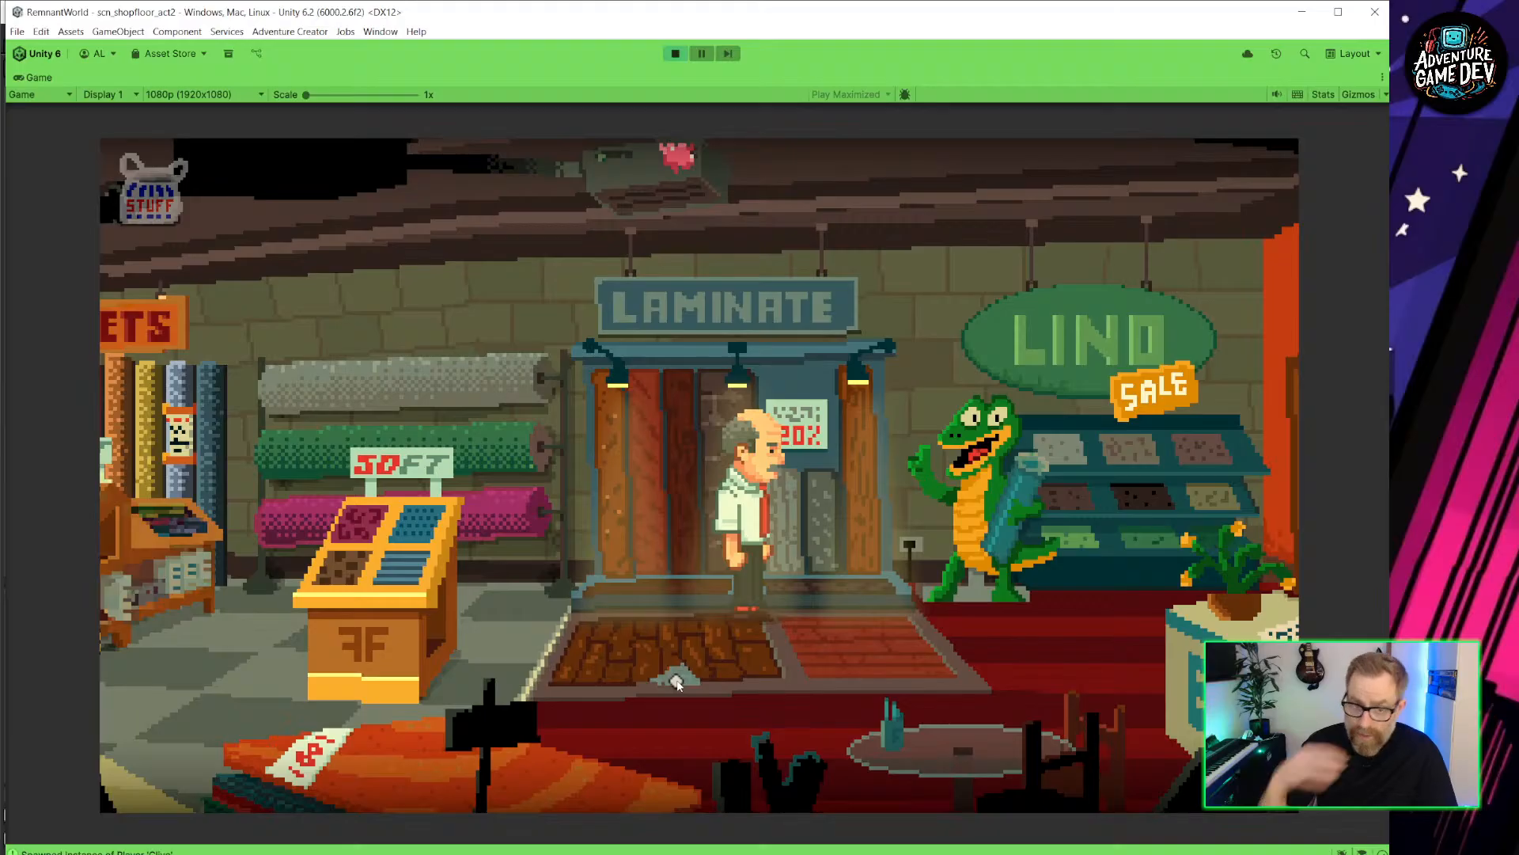
pyautogui.click(1112, 657)
pyautogui.click(1068, 595)
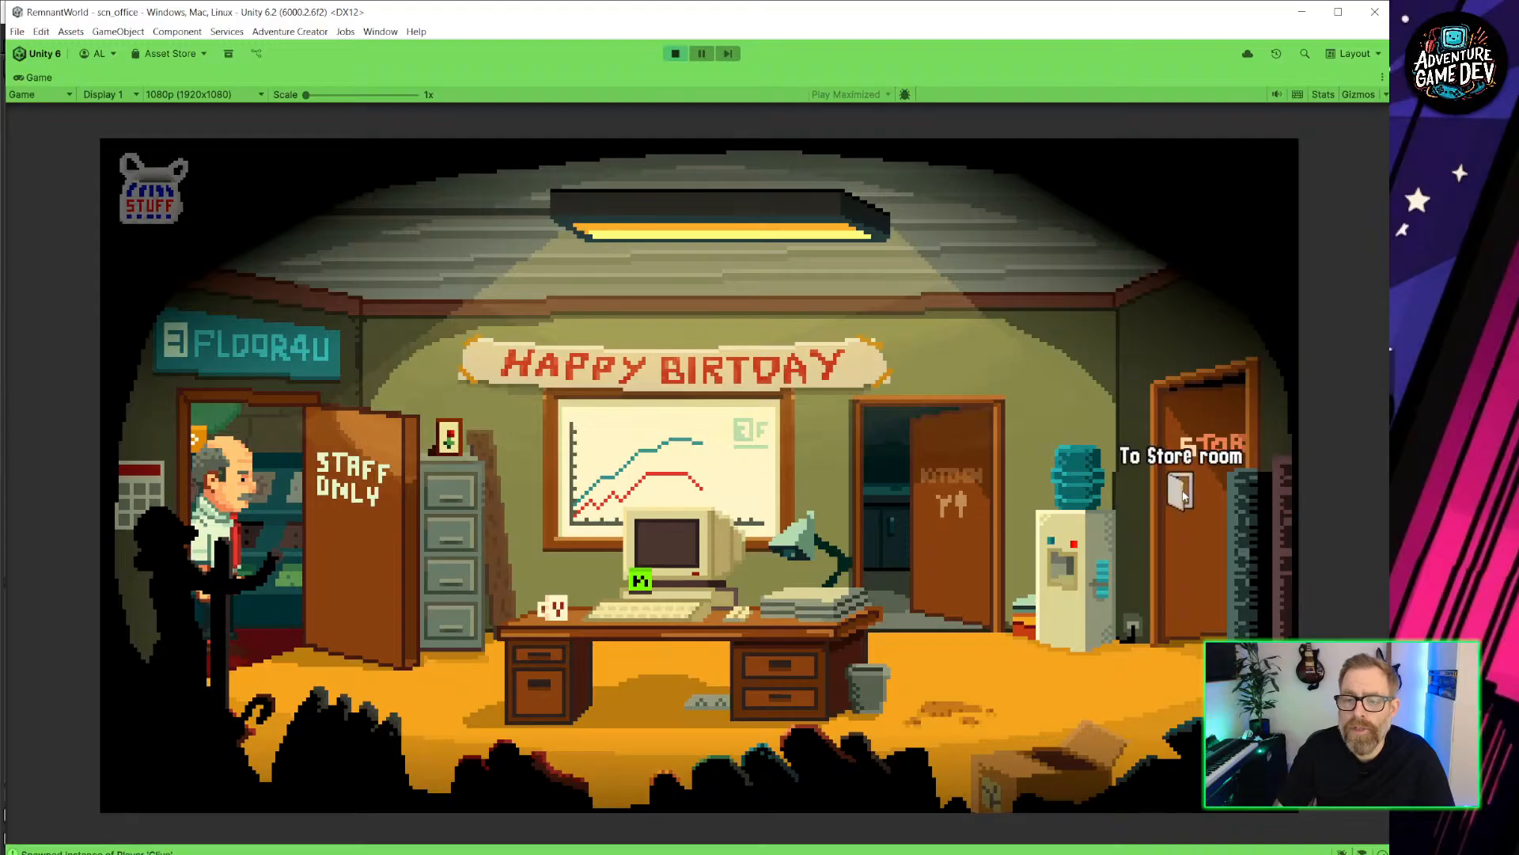
# Enter the kitchen from the office, walk towards the rug, and return to the office.
pyautogui.click(878, 494)
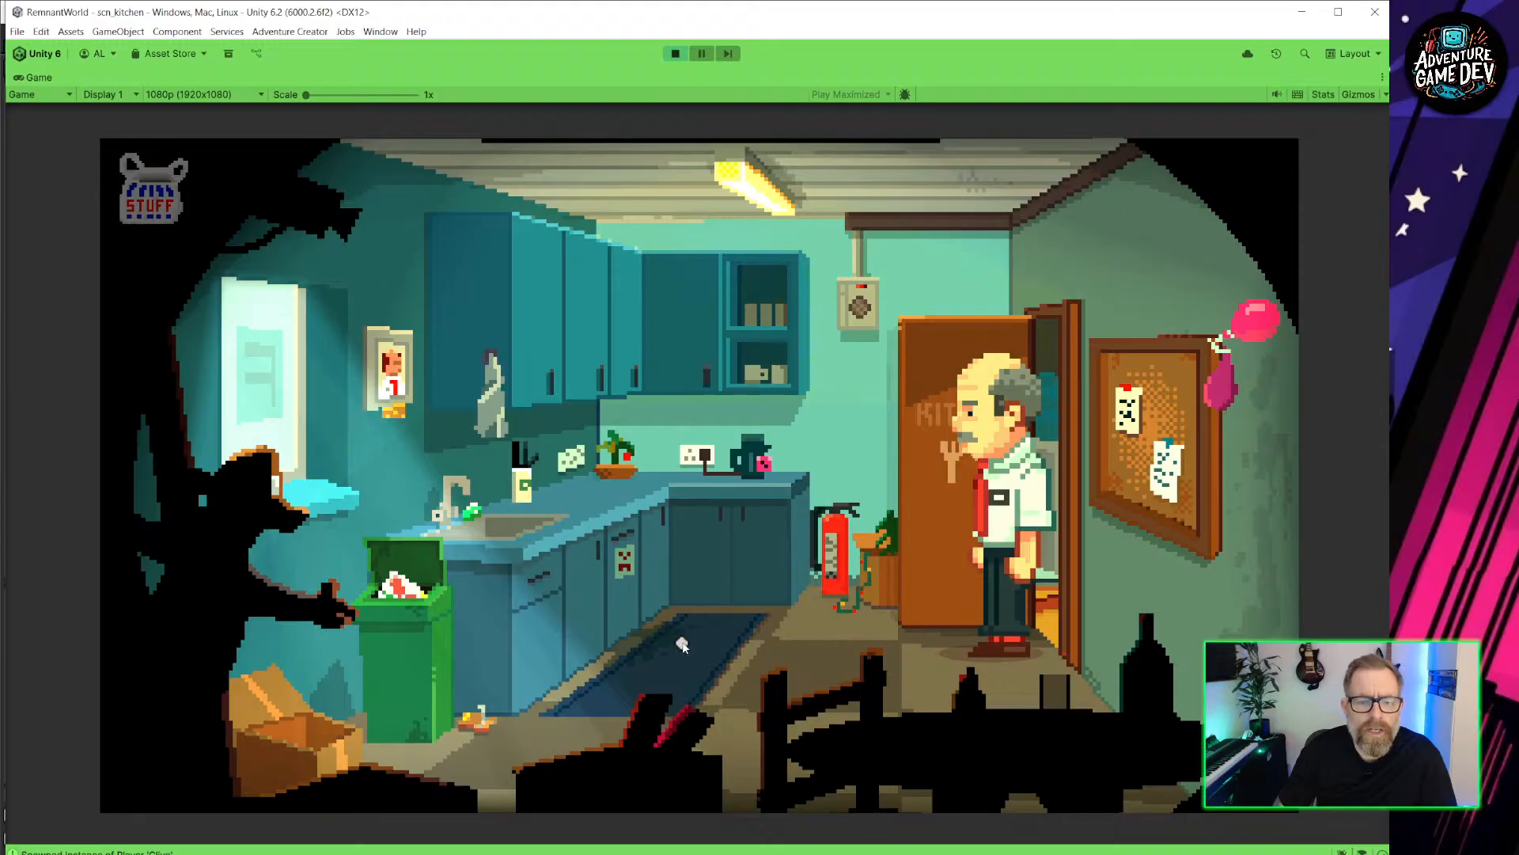
pyautogui.click(682, 645)
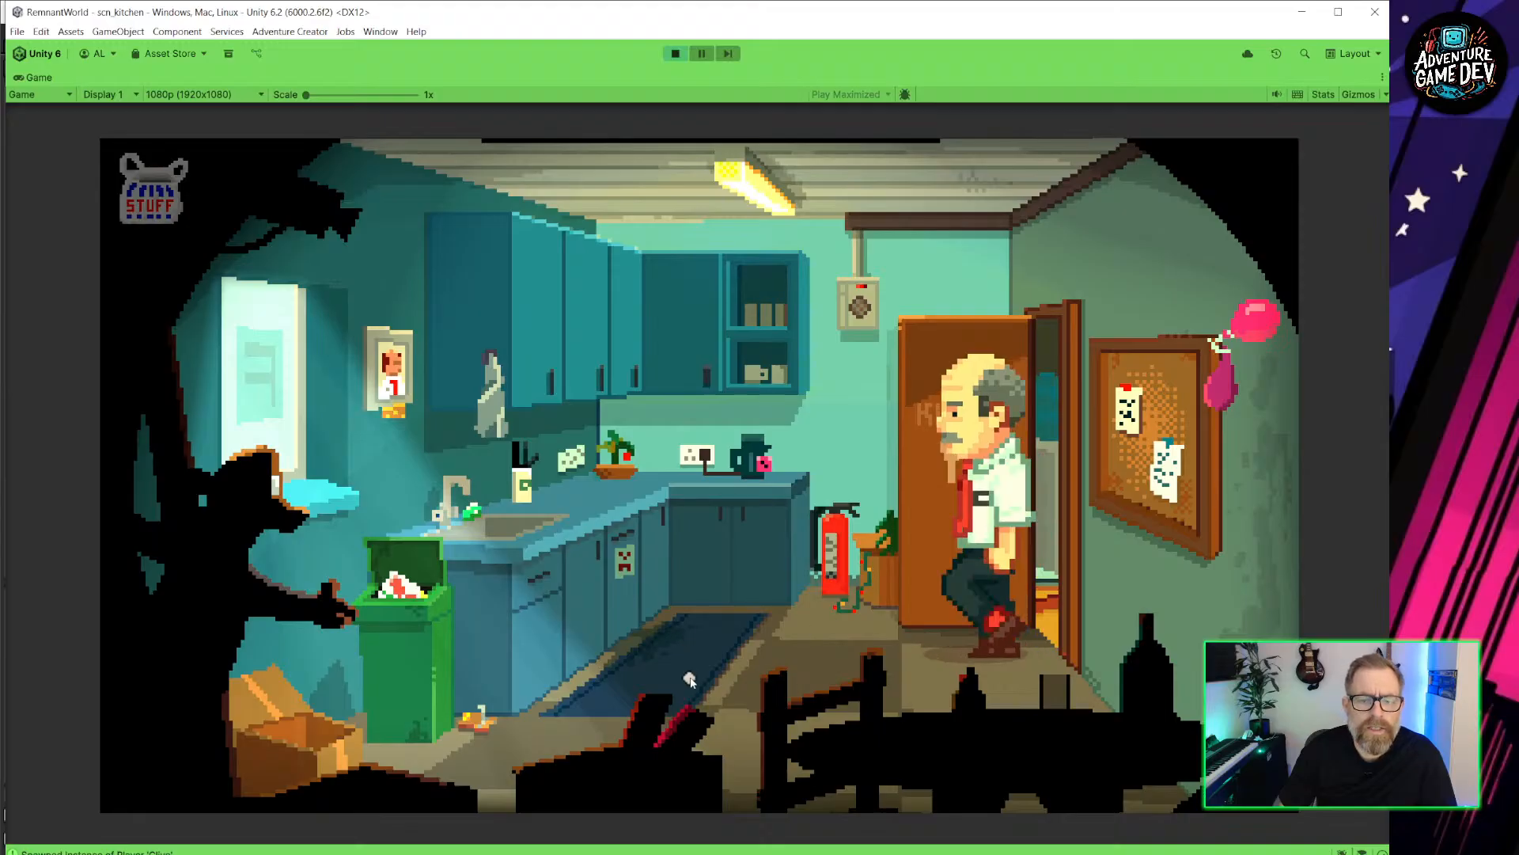
pyautogui.click(1056, 594)
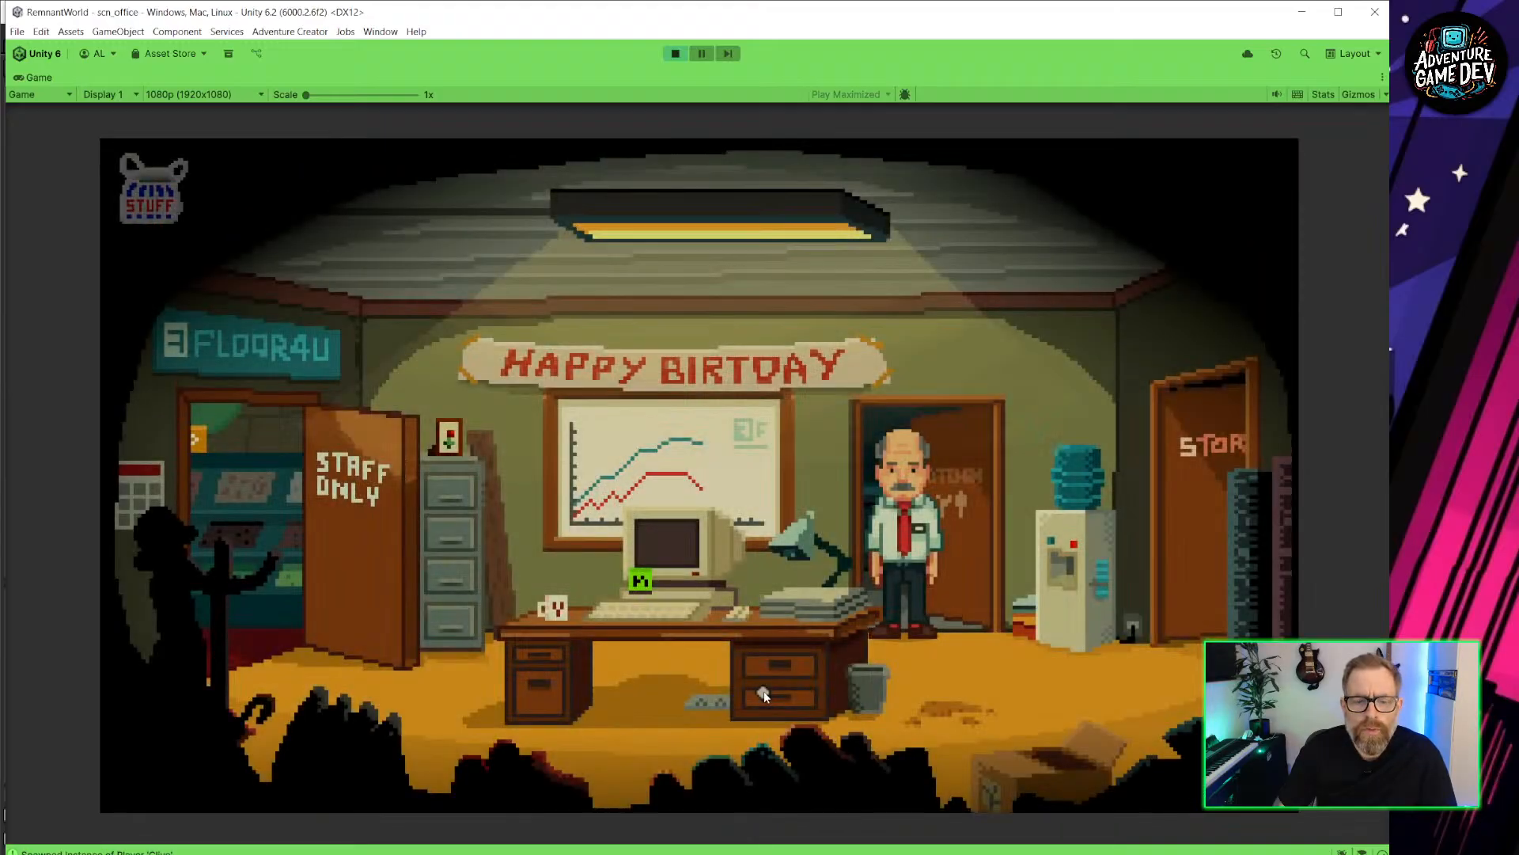
# Examine the damaged patch of office floor, walk around the desk, and exit to the shop floor.
pyautogui.click(959, 711)
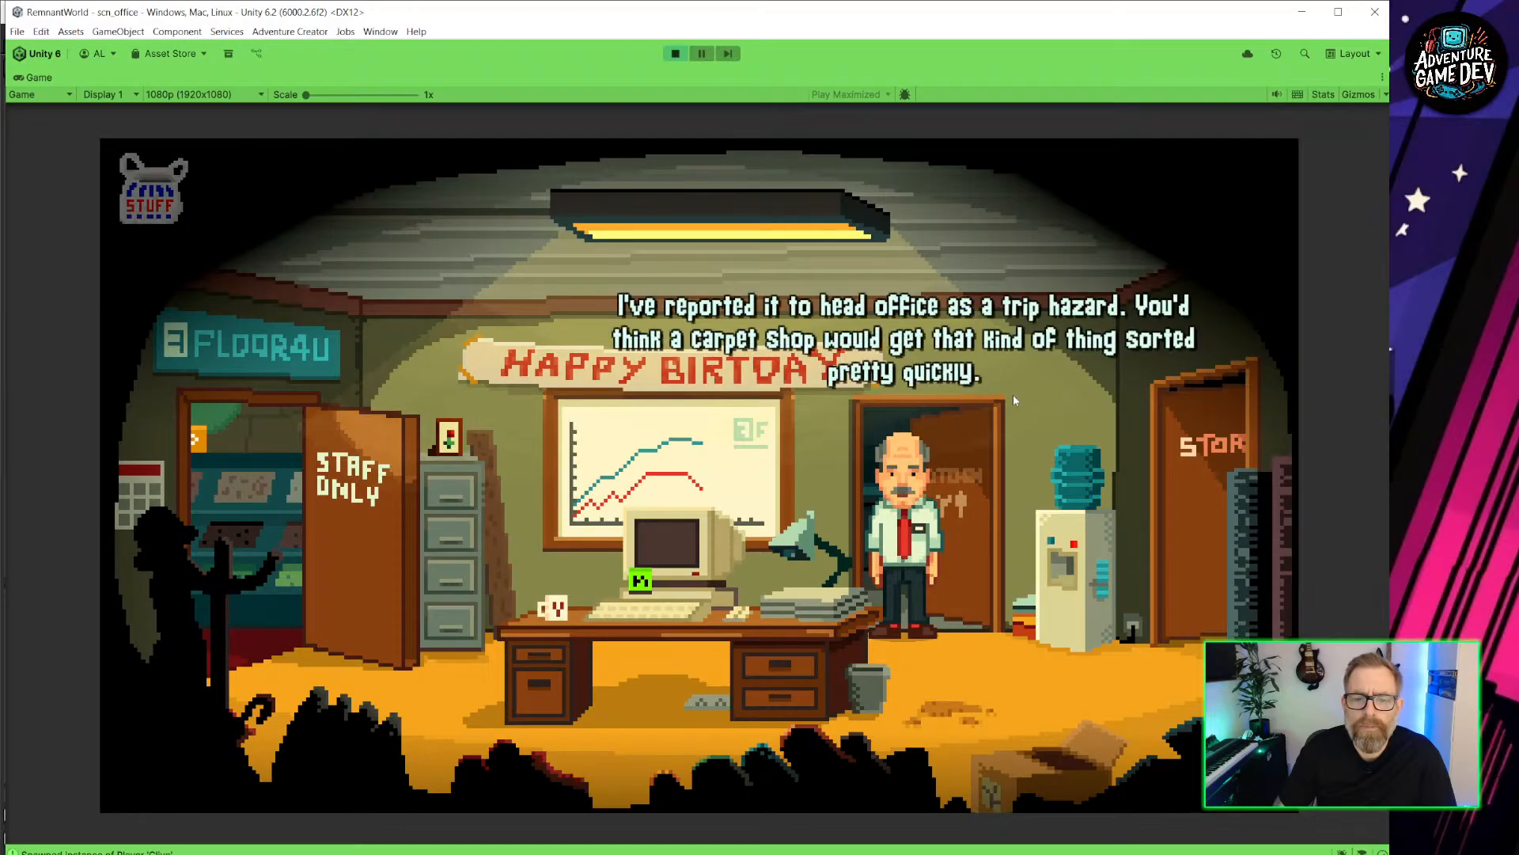
pyautogui.click(1031, 664)
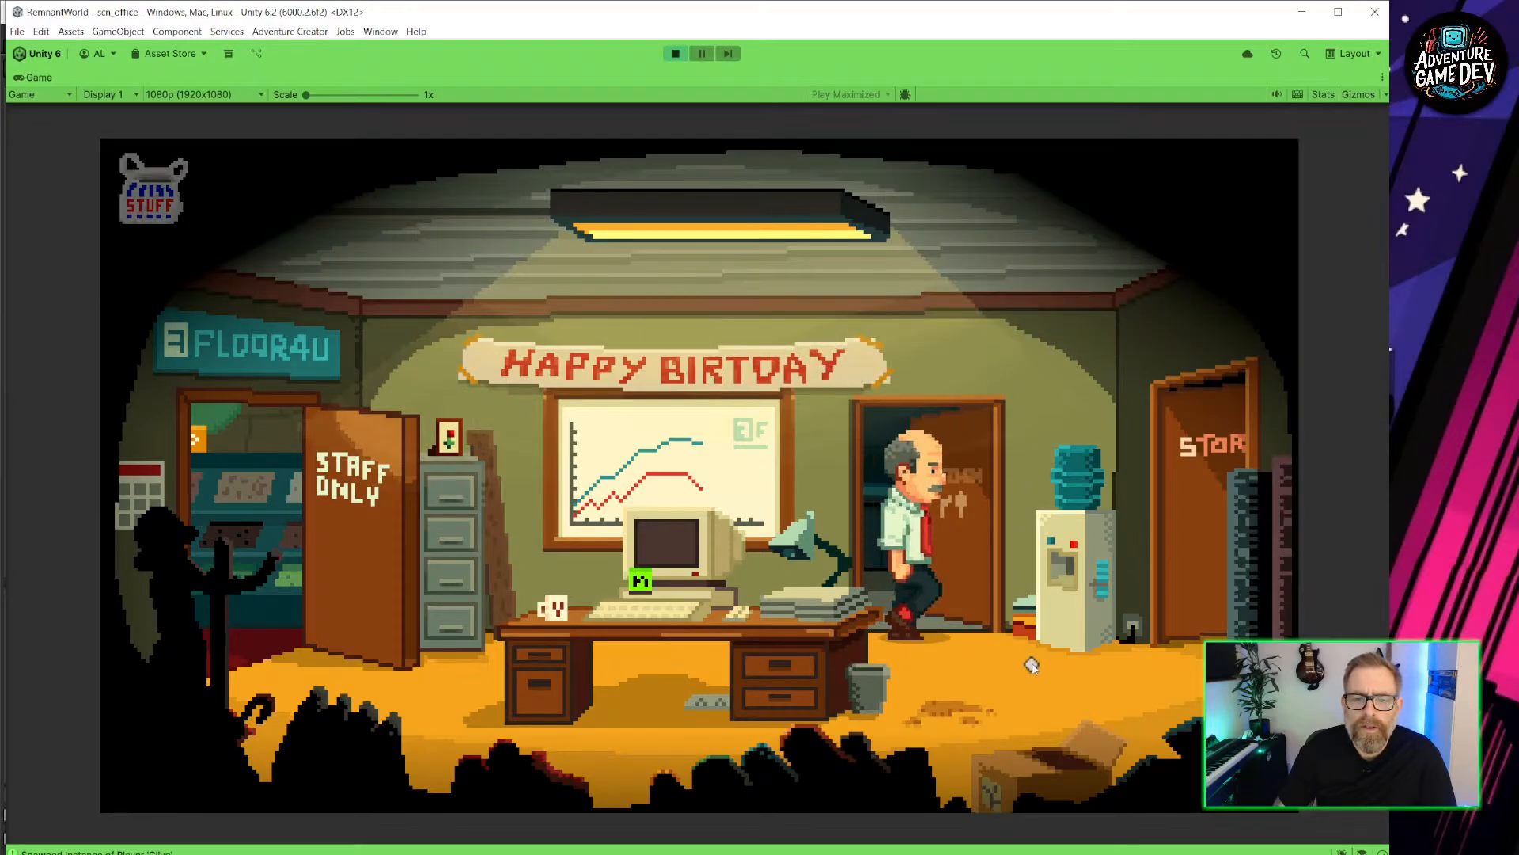
pyautogui.click(1029, 714)
pyautogui.click(641, 749)
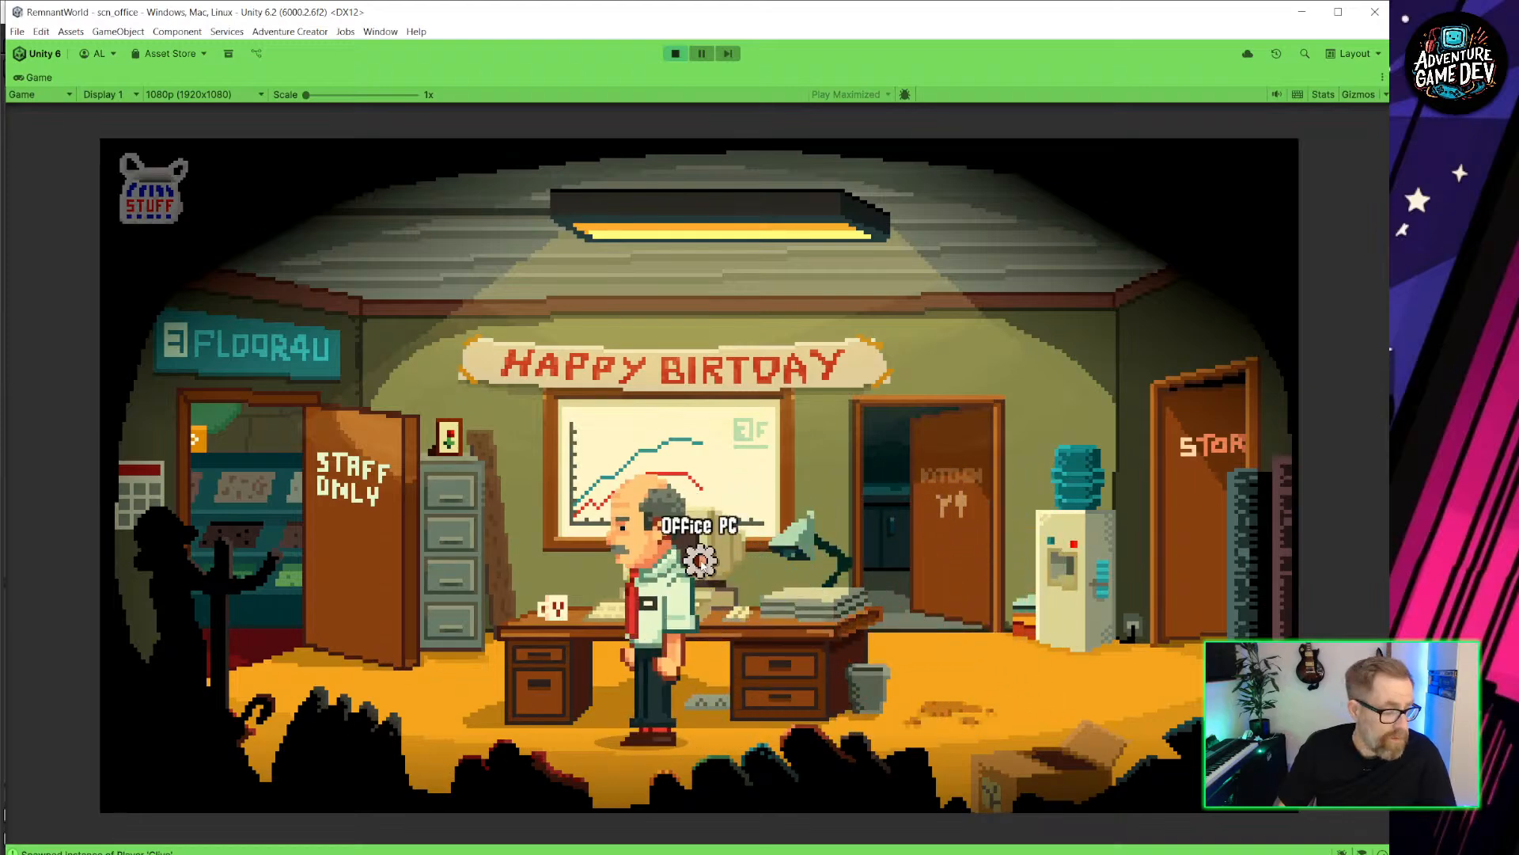
pyautogui.click(447, 717)
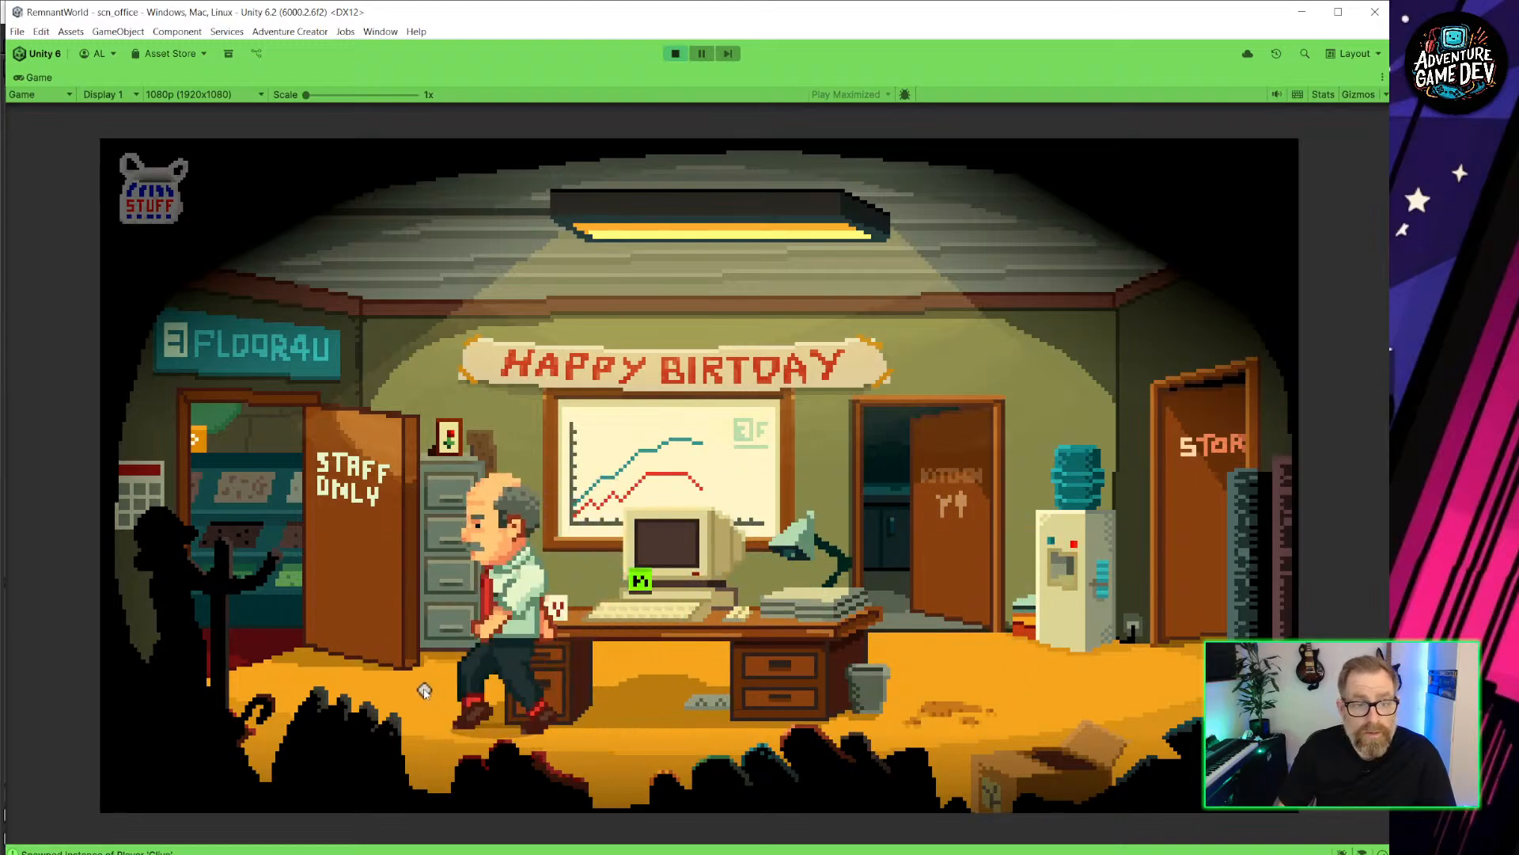
pyautogui.click(247, 566)
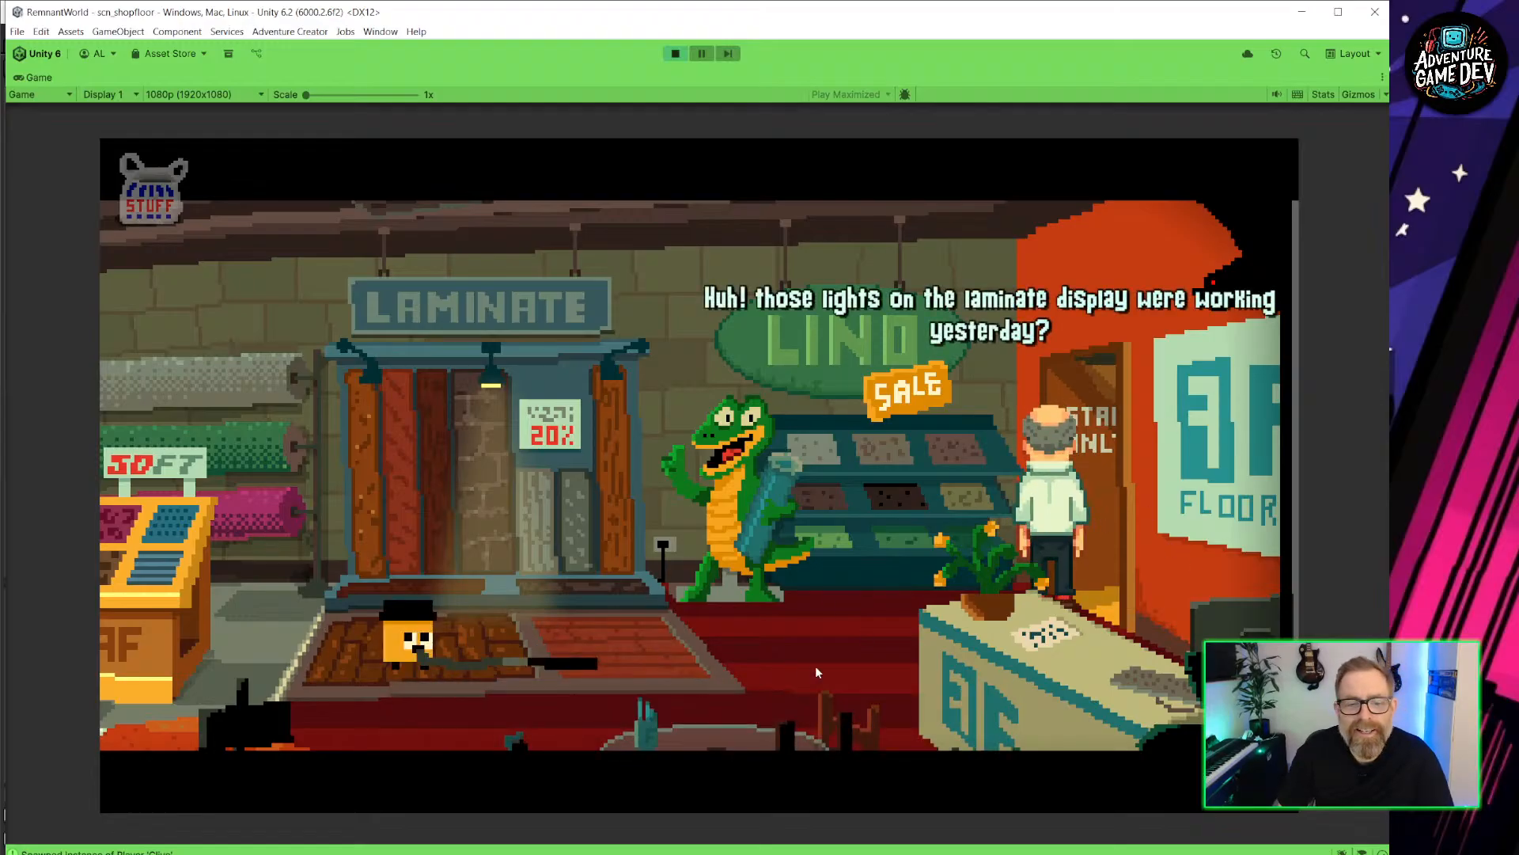
# Stop the playtest and display the properties of the IntroPlayed global variable.
pyautogui.click(673, 53)
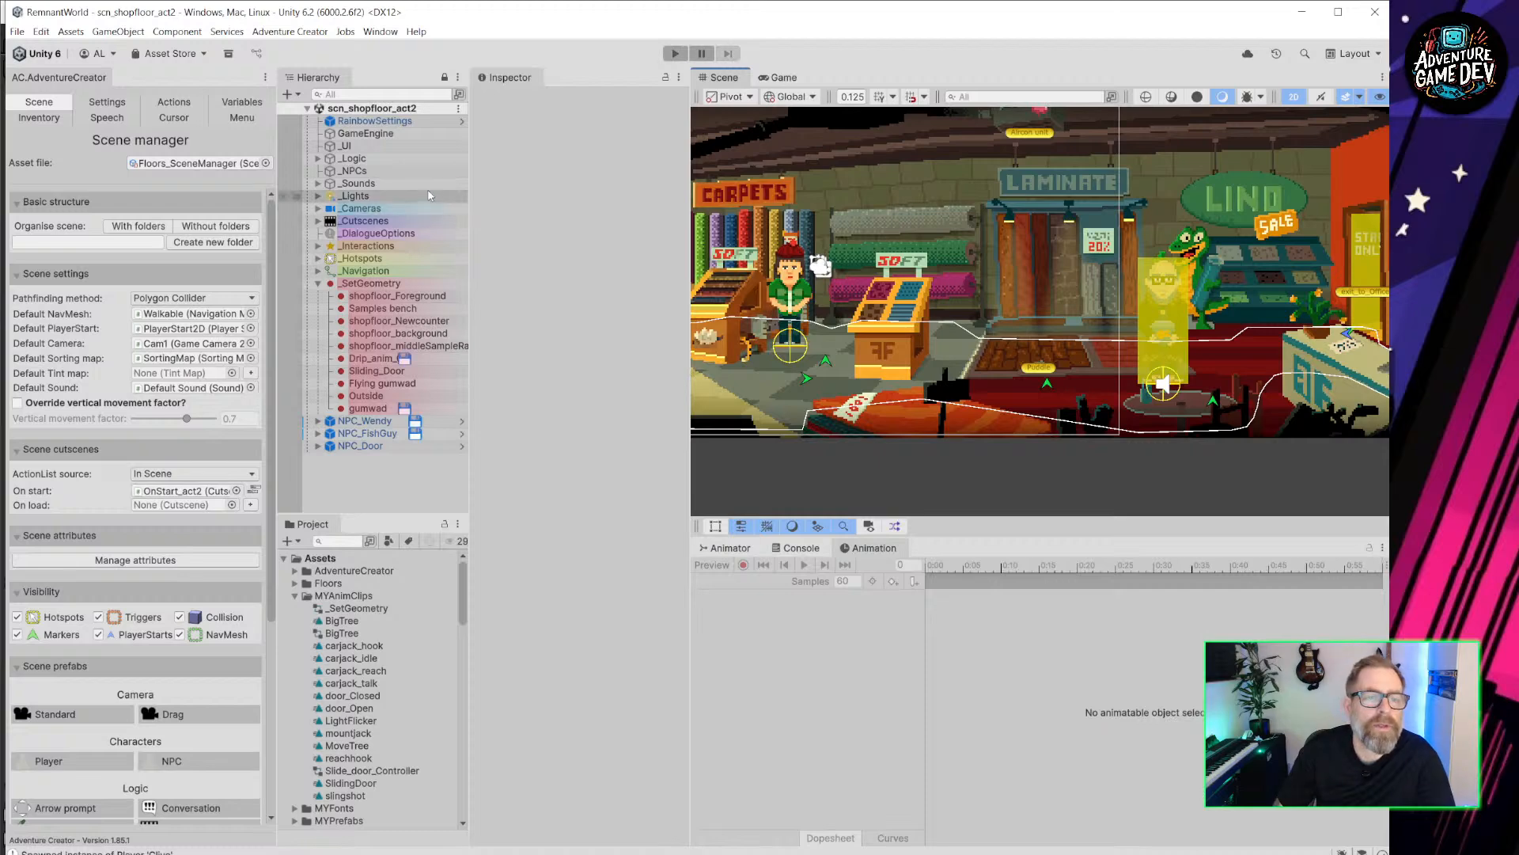
pyautogui.click(17, 32)
pyautogui.moveTo(158, 78)
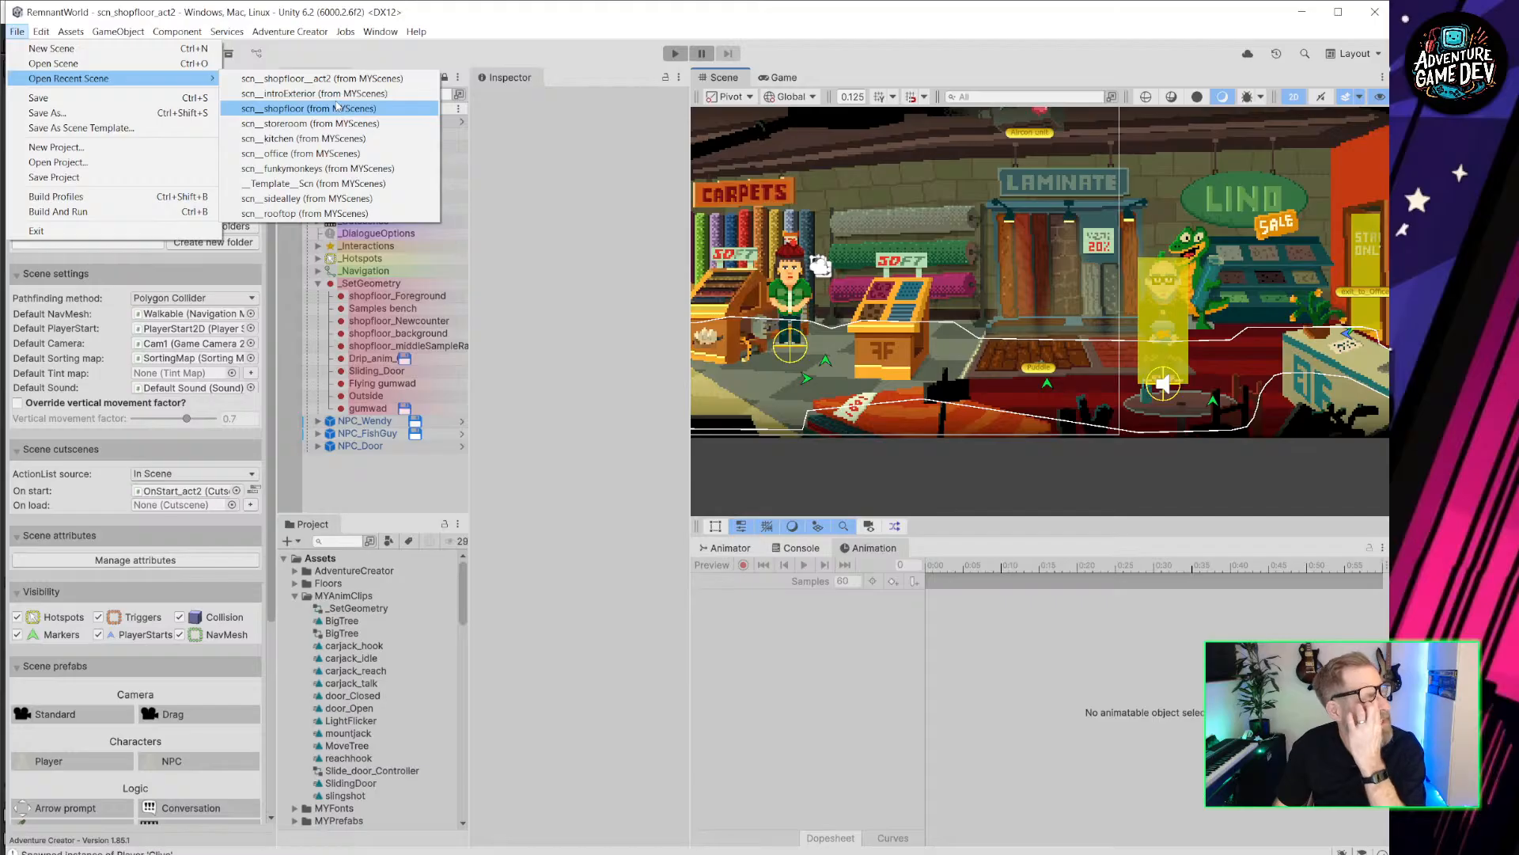
pyautogui.click(362, 50)
pyautogui.click(245, 105)
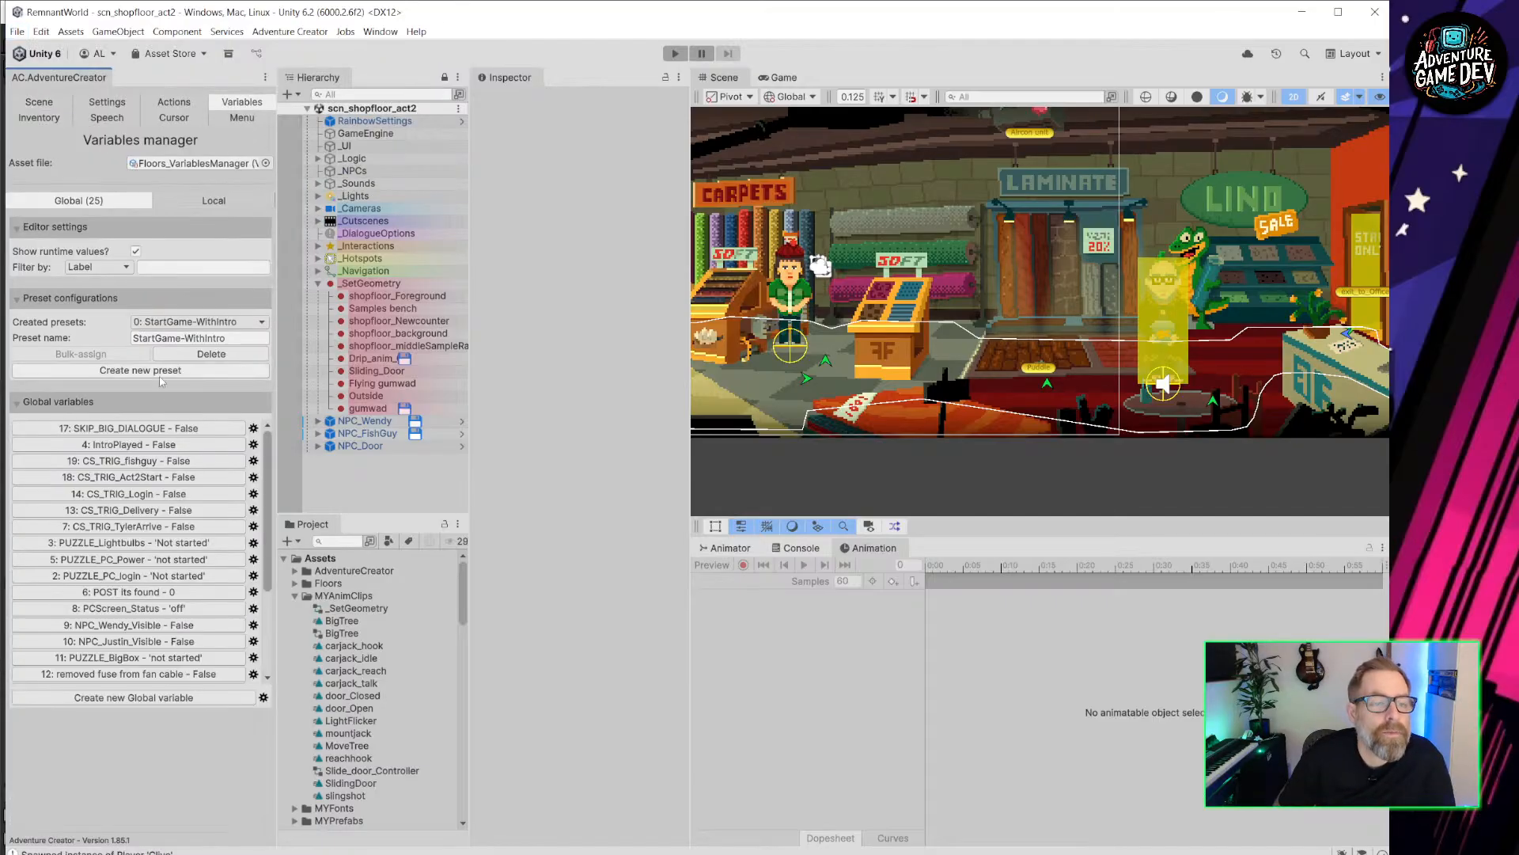
pyautogui.click(145, 446)
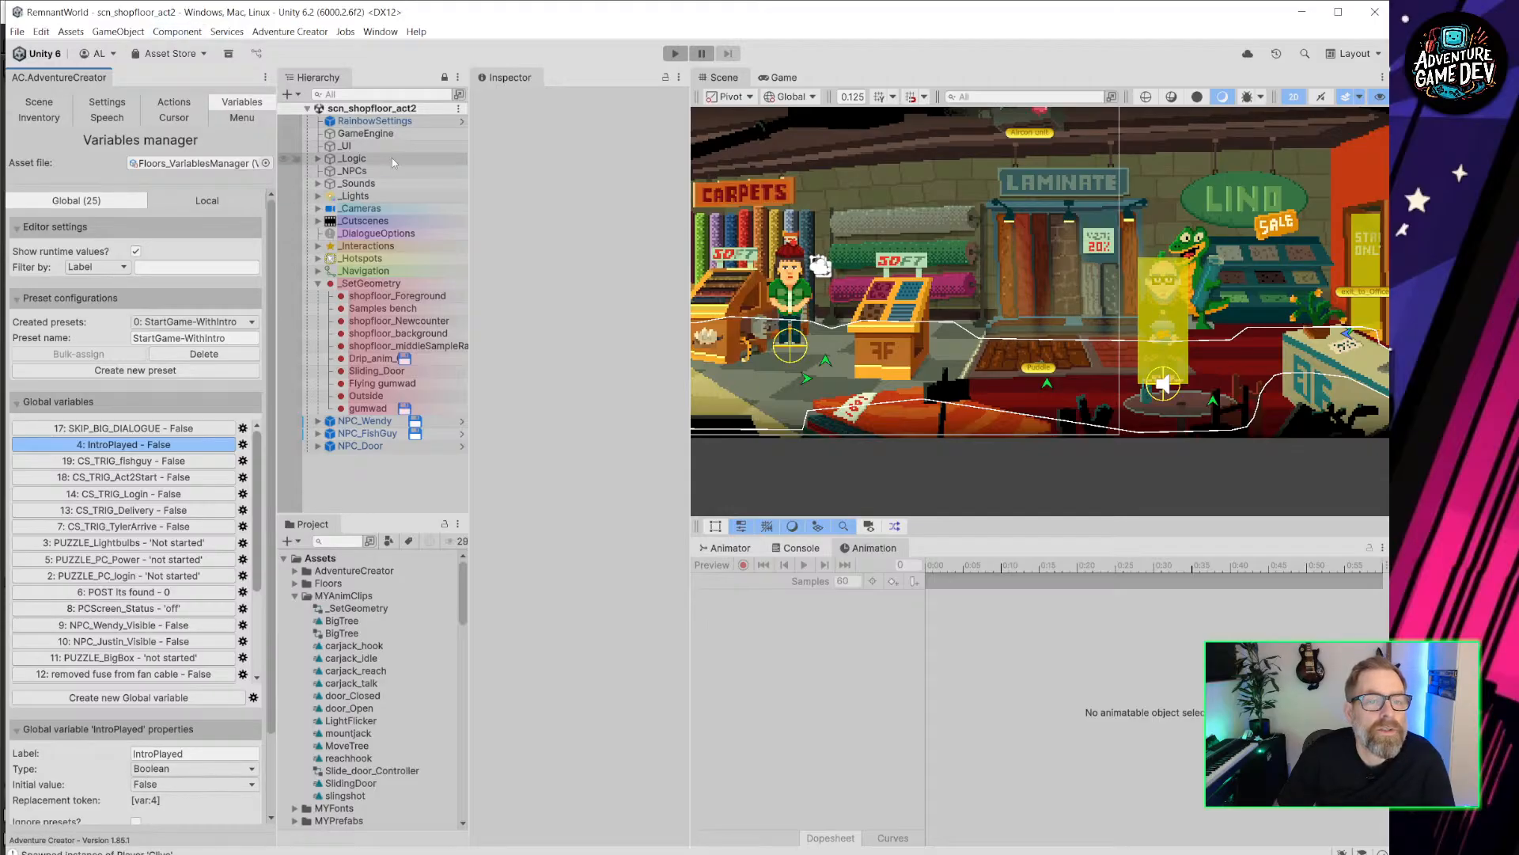
# Open the recent scene scn_shopfloor and look over its laminate display area.
pyautogui.click(18, 31)
pyautogui.moveTo(68, 79)
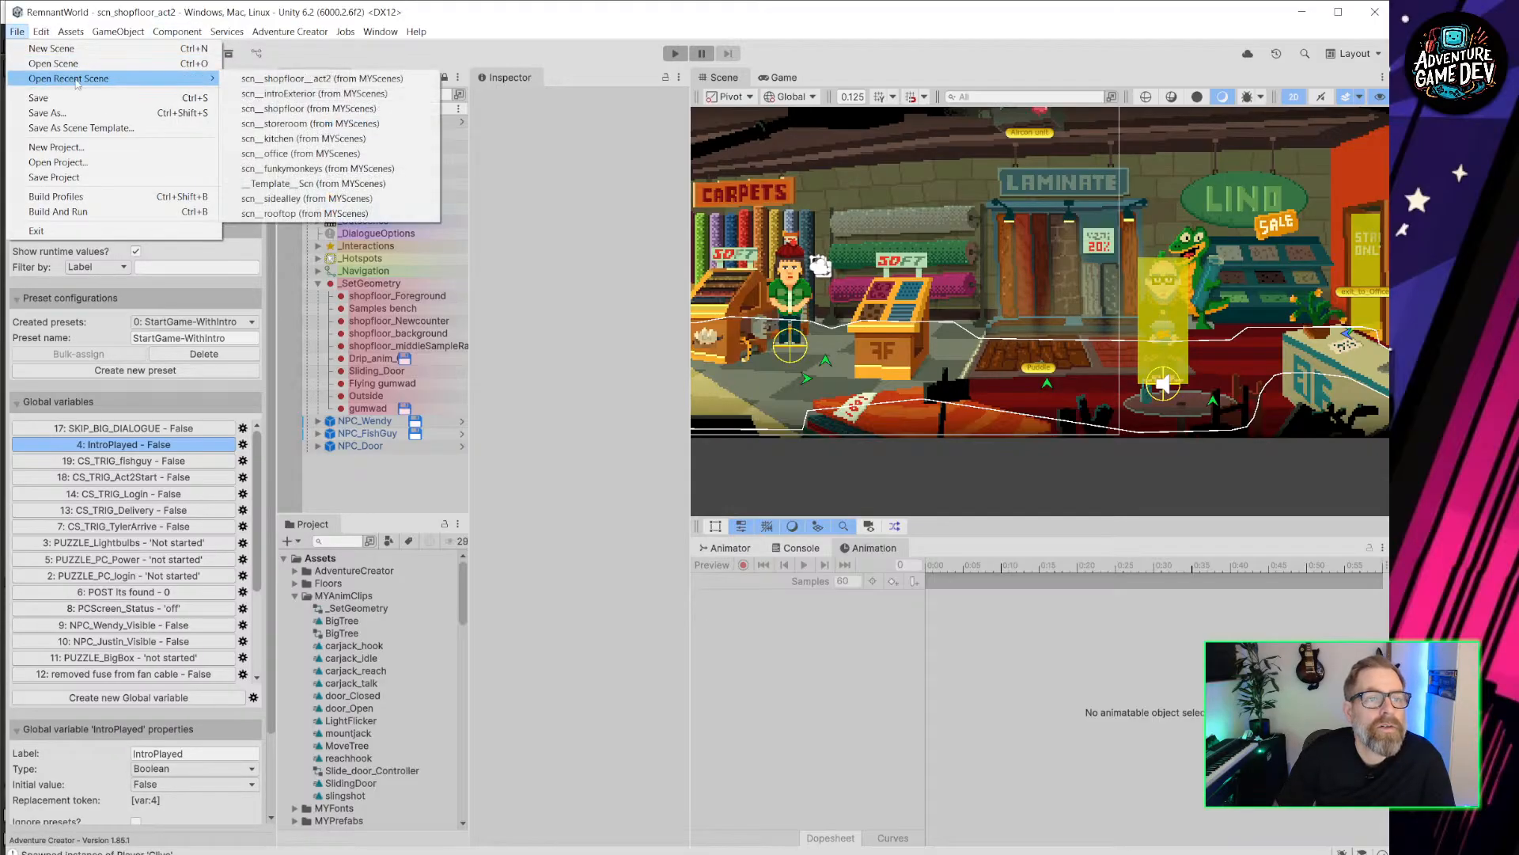
pyautogui.click(309, 110)
pyautogui.scroll(10, 1021, 307)
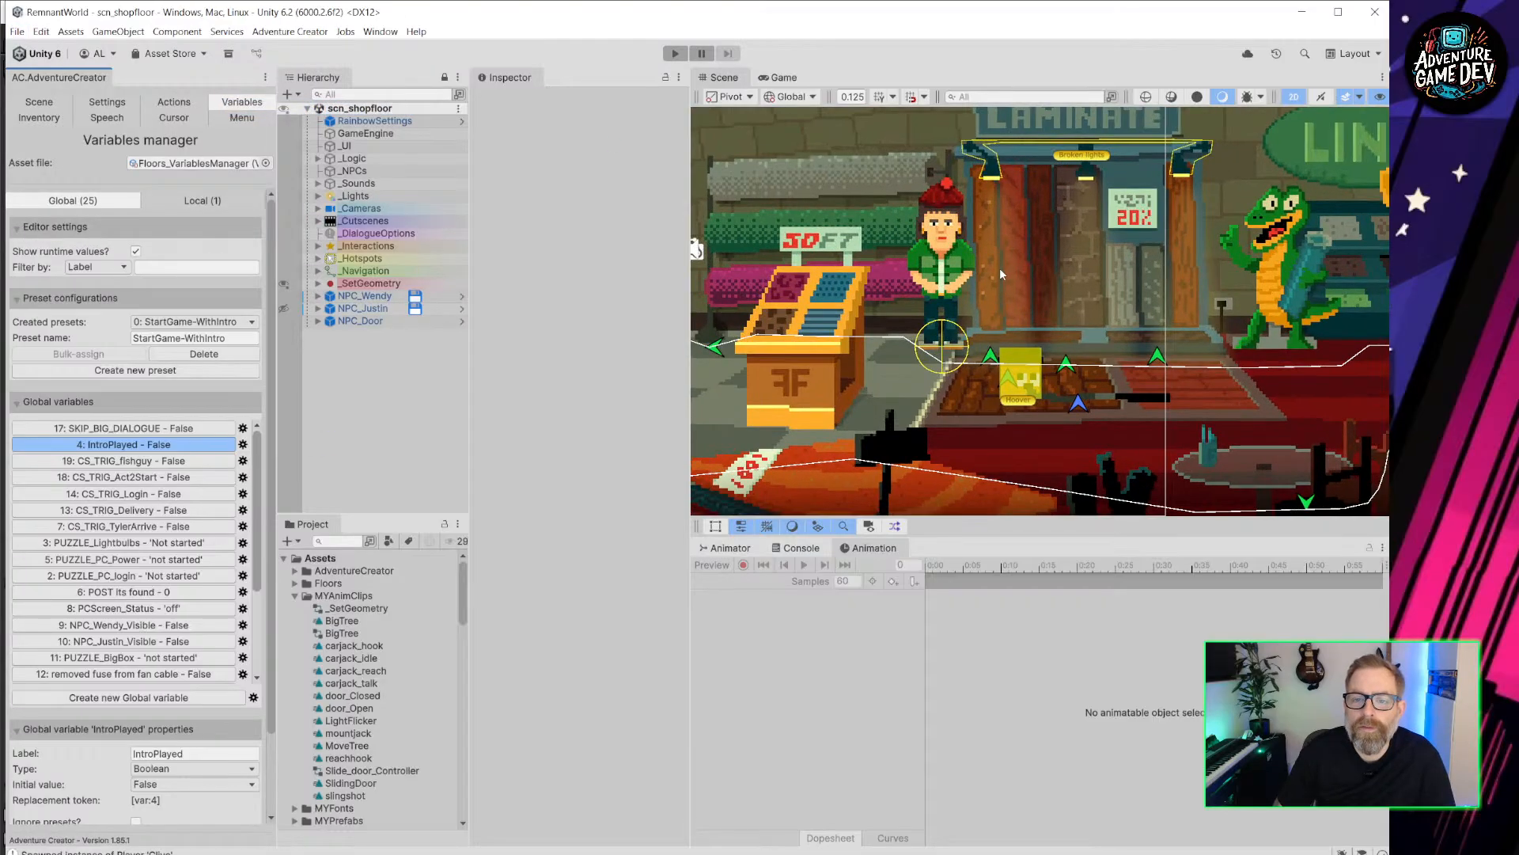
pyautogui.scroll(-10, 998, 268)
pyautogui.moveTo(899, 234); pyautogui.dragTo(974, 317, button='middle')
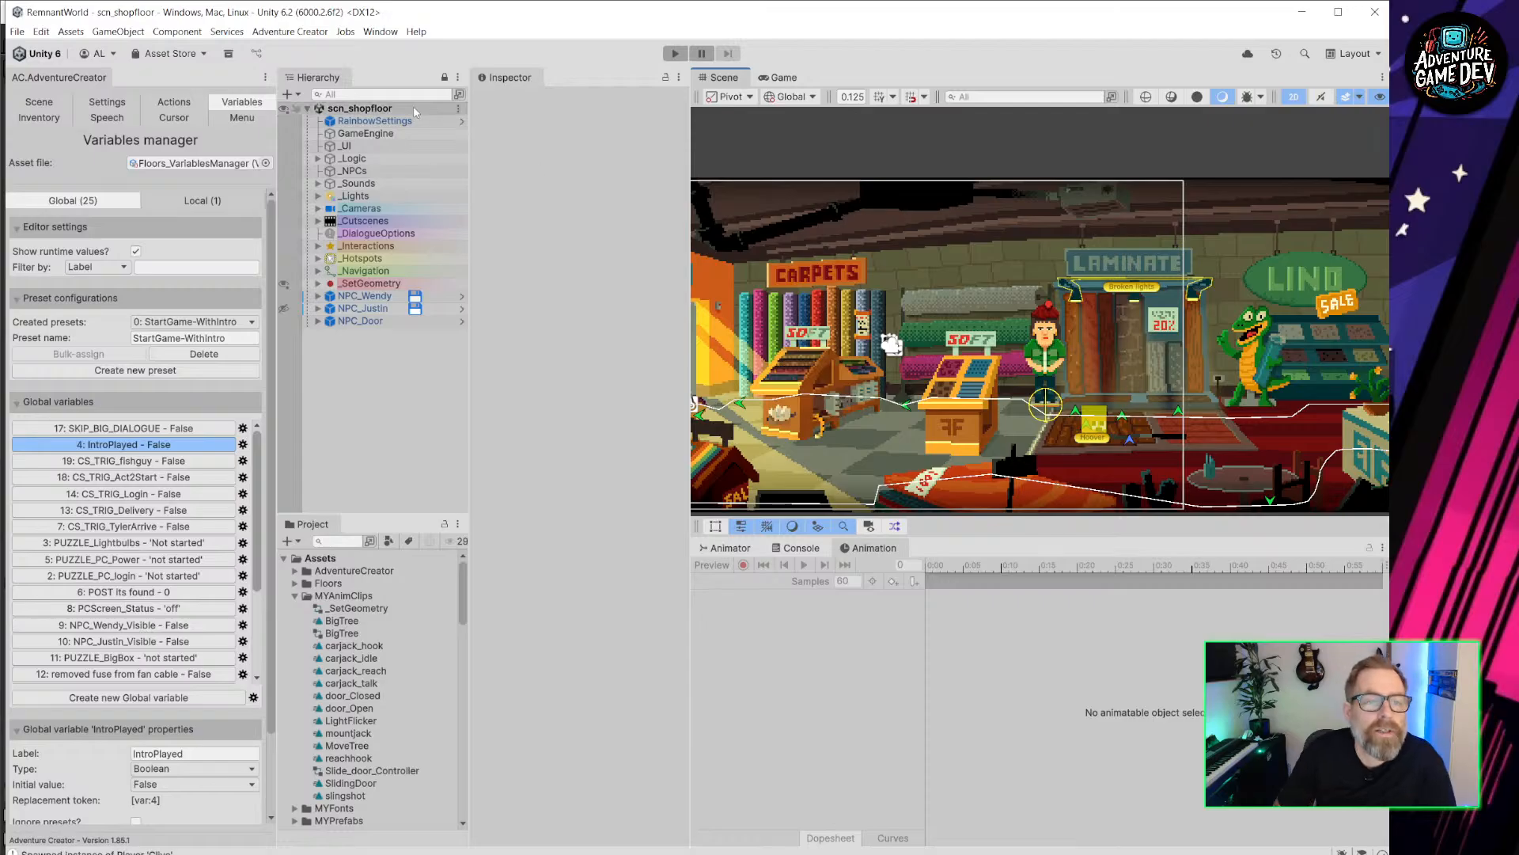
pyautogui.scroll(10, 1117, 438)
pyautogui.scroll(-10, 1108, 439)
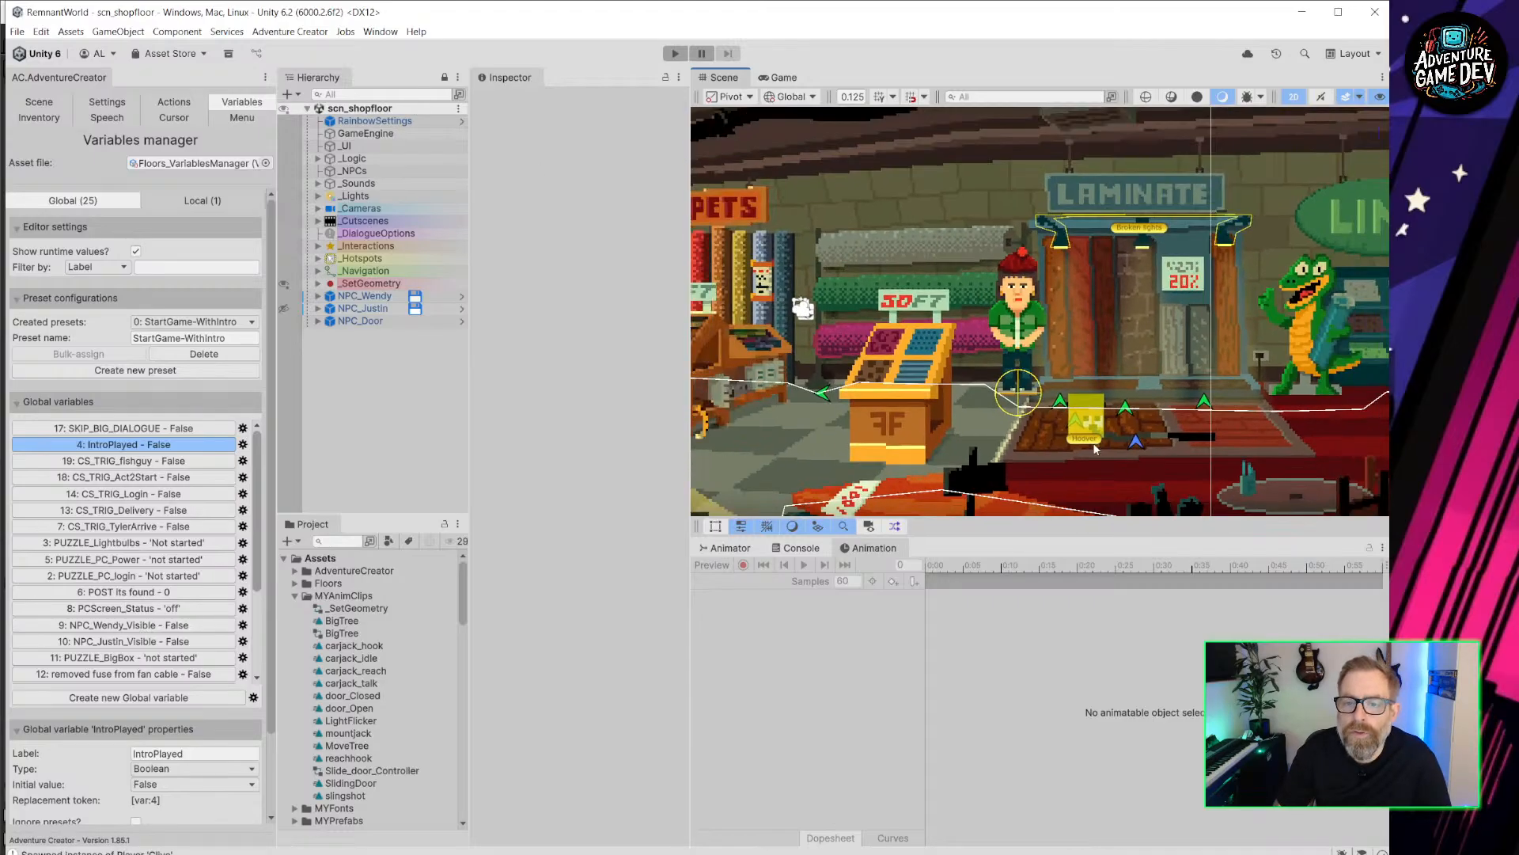
# Select and locate NPC_Wendy in the scene, and expand the _SetGeometry group.
pyautogui.click(372, 298)
pyautogui.press('f')
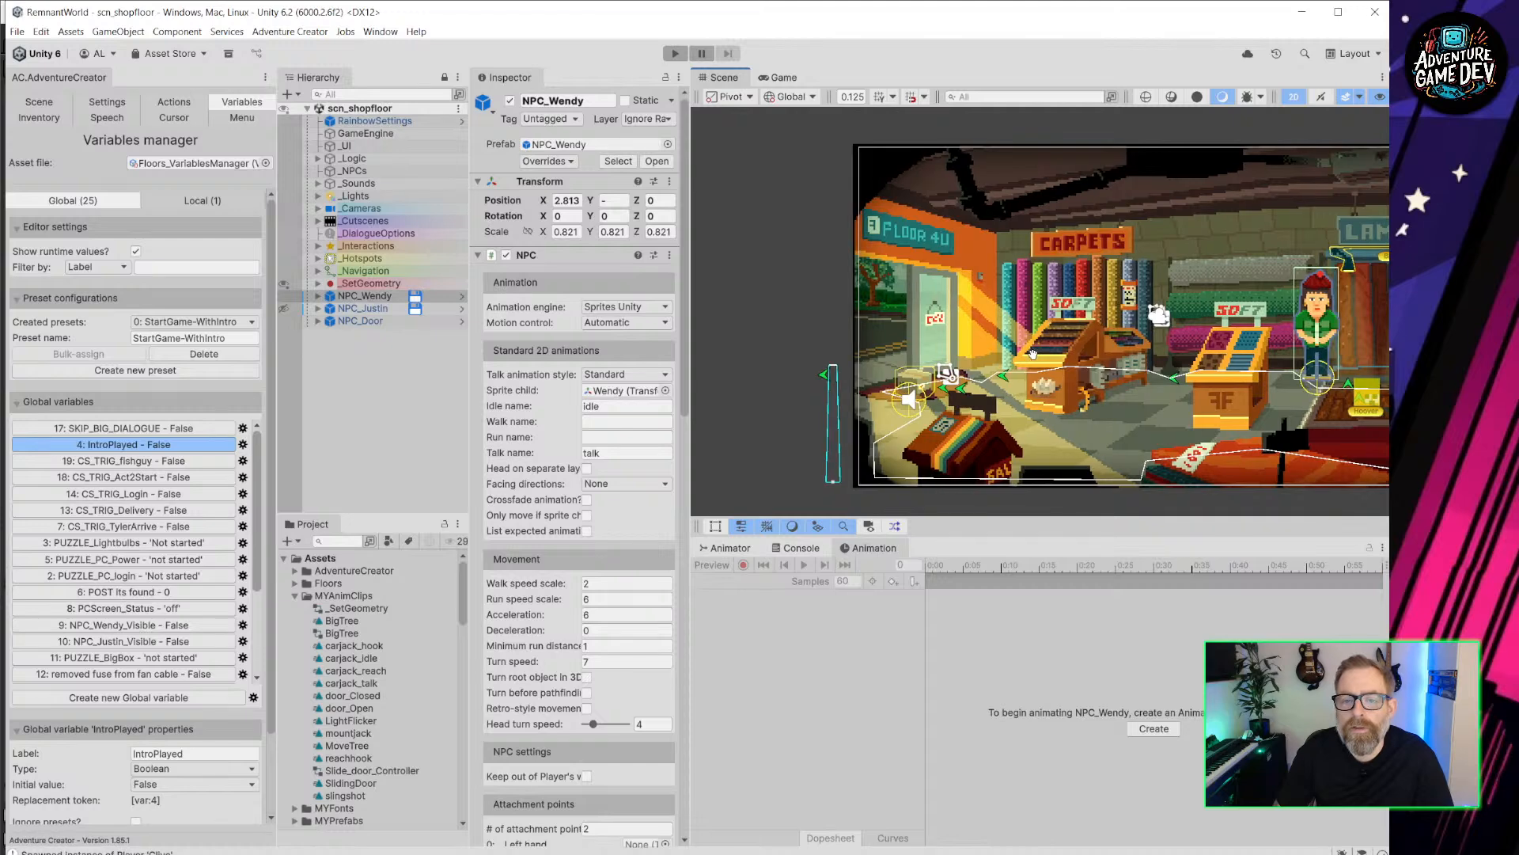
pyautogui.click(318, 284)
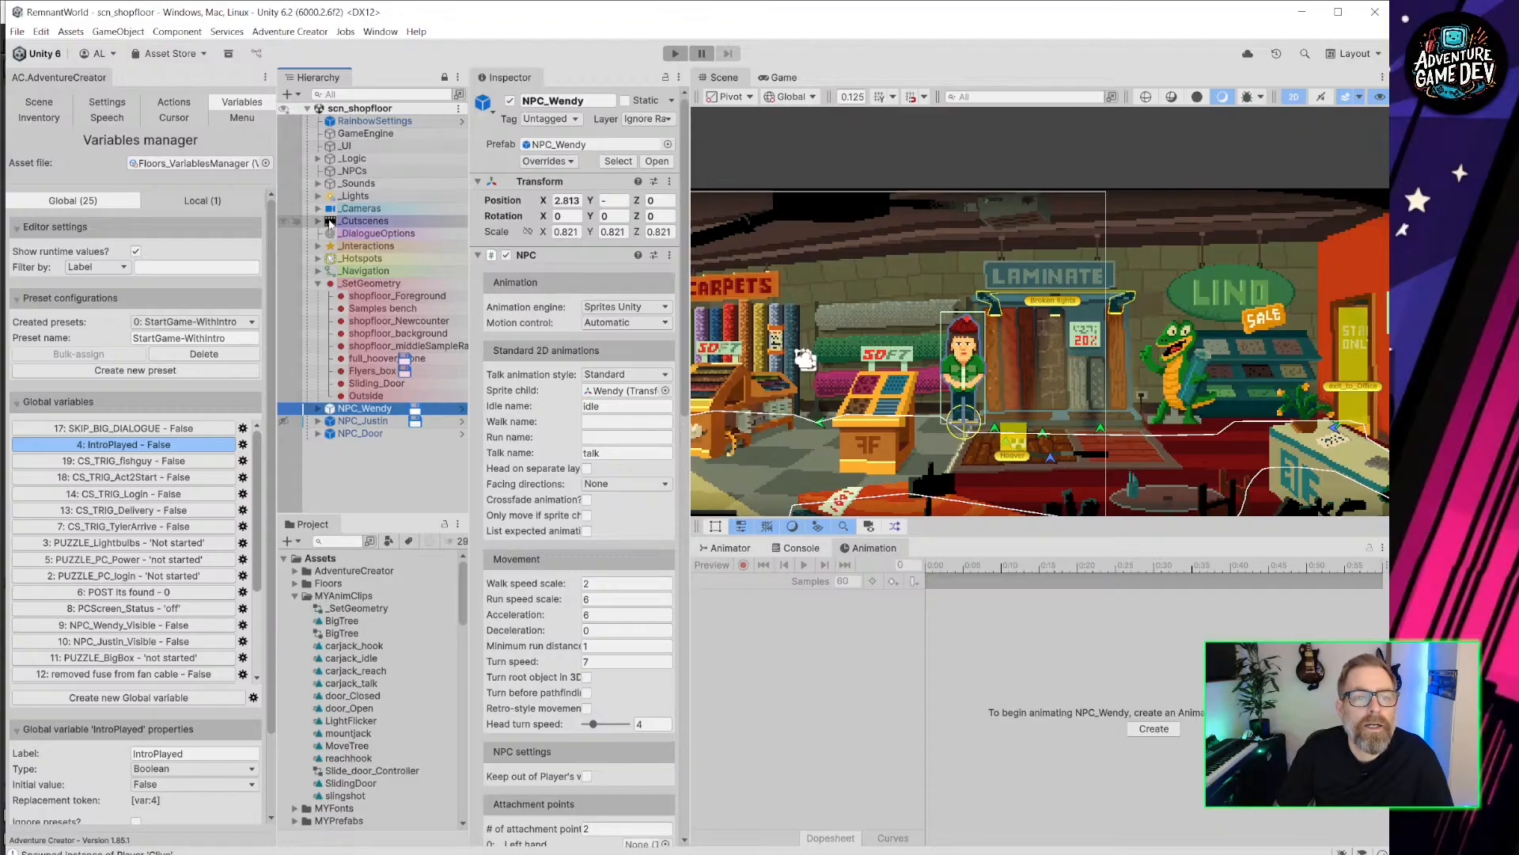
# Open the Intro_cutscene action list and review its actions through to the variable and letterbox menu changes, then close it.
pyautogui.click(319, 221)
pyautogui.click(426, 247)
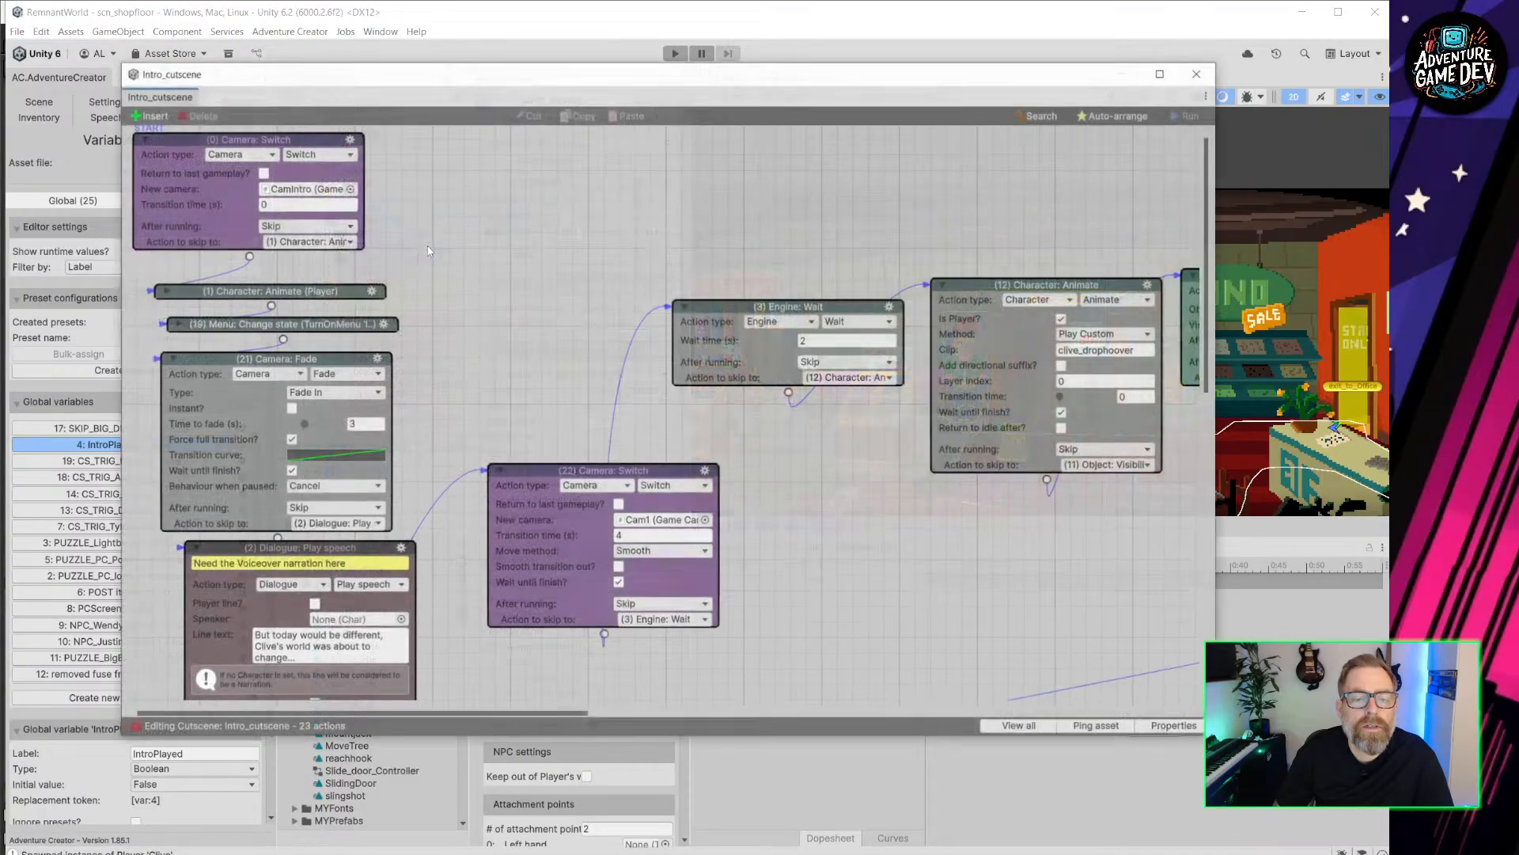
pyautogui.scroll(3, 964, 421)
pyautogui.moveTo(964, 421); pyautogui.dragTo(393, 511, button='middle')
pyautogui.moveTo(382, 678); pyautogui.dragTo(951, 378, button='middle')
pyautogui.moveTo(799, 440); pyautogui.dragTo(901, 170, button='middle')
pyautogui.moveTo(1105, 619); pyautogui.dragTo(326, 594, button='middle')
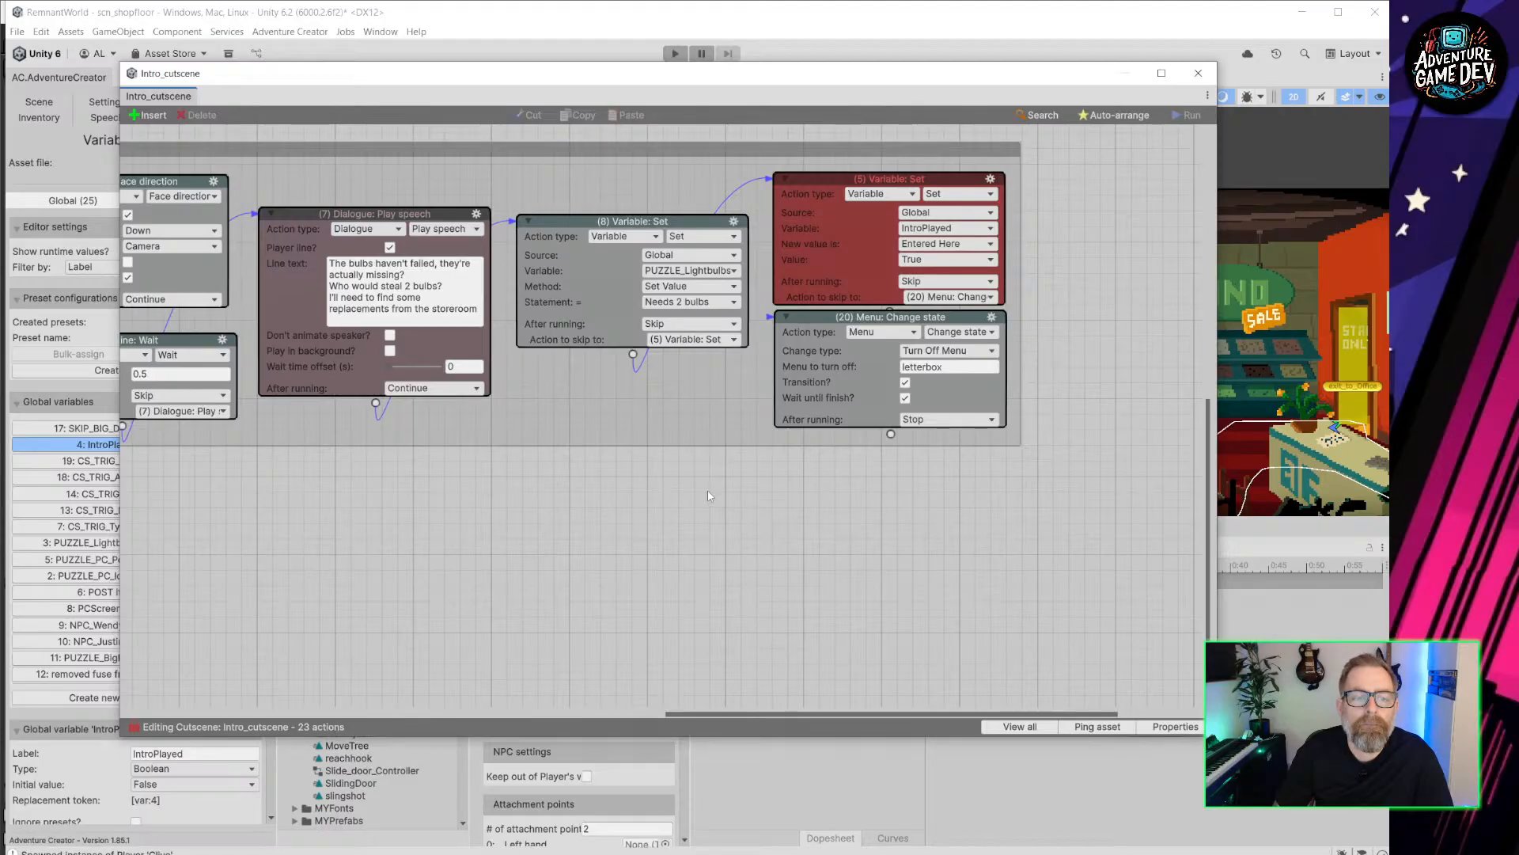
pyautogui.moveTo(339, 505); pyautogui.dragTo(1257, 472, button='middle')
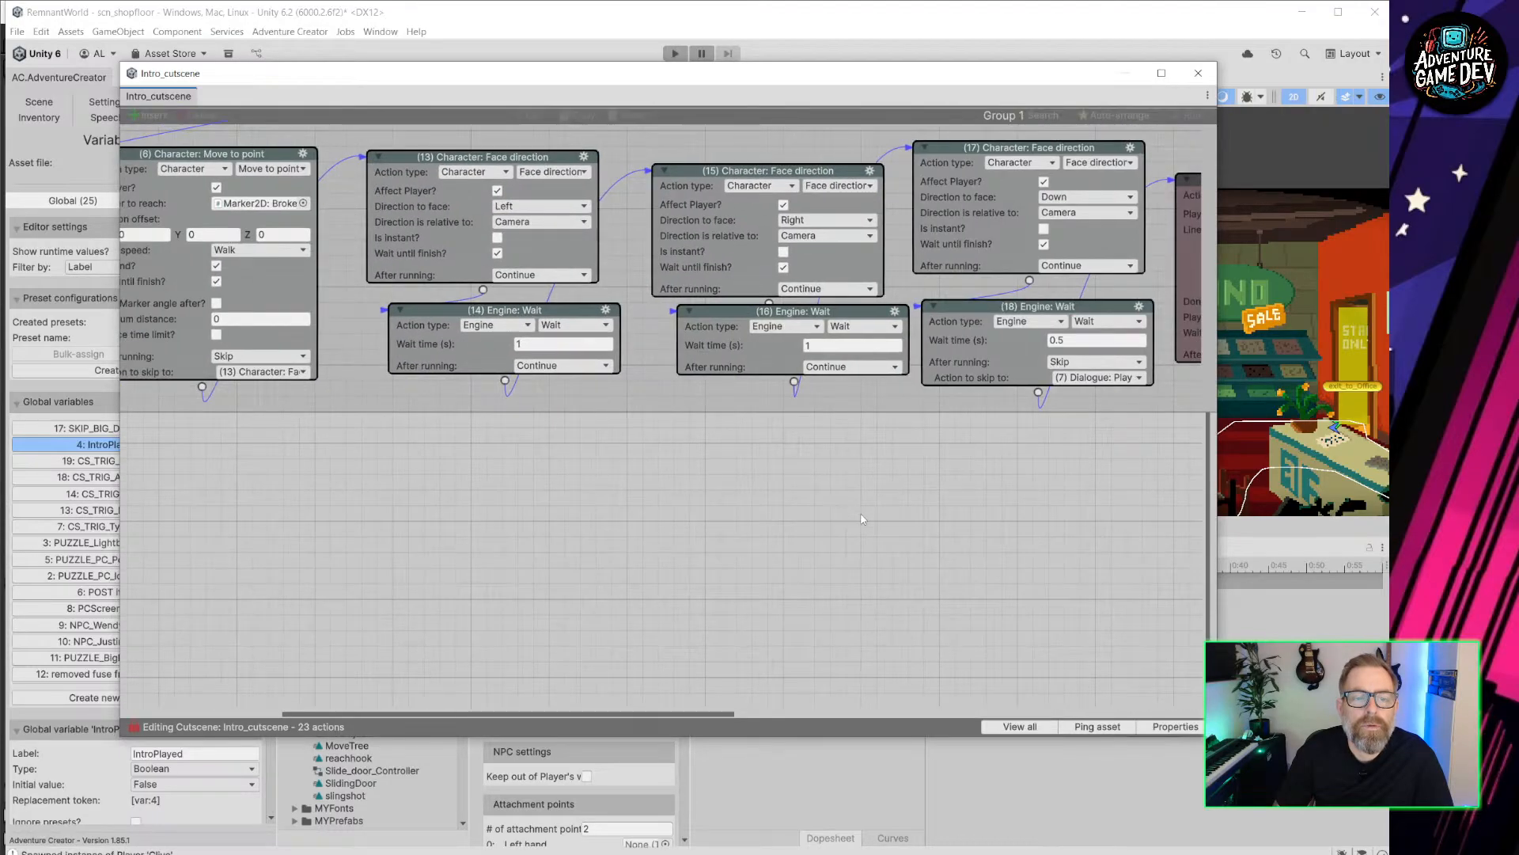
pyautogui.moveTo(861, 518); pyautogui.dragTo(435, 526, button='middle')
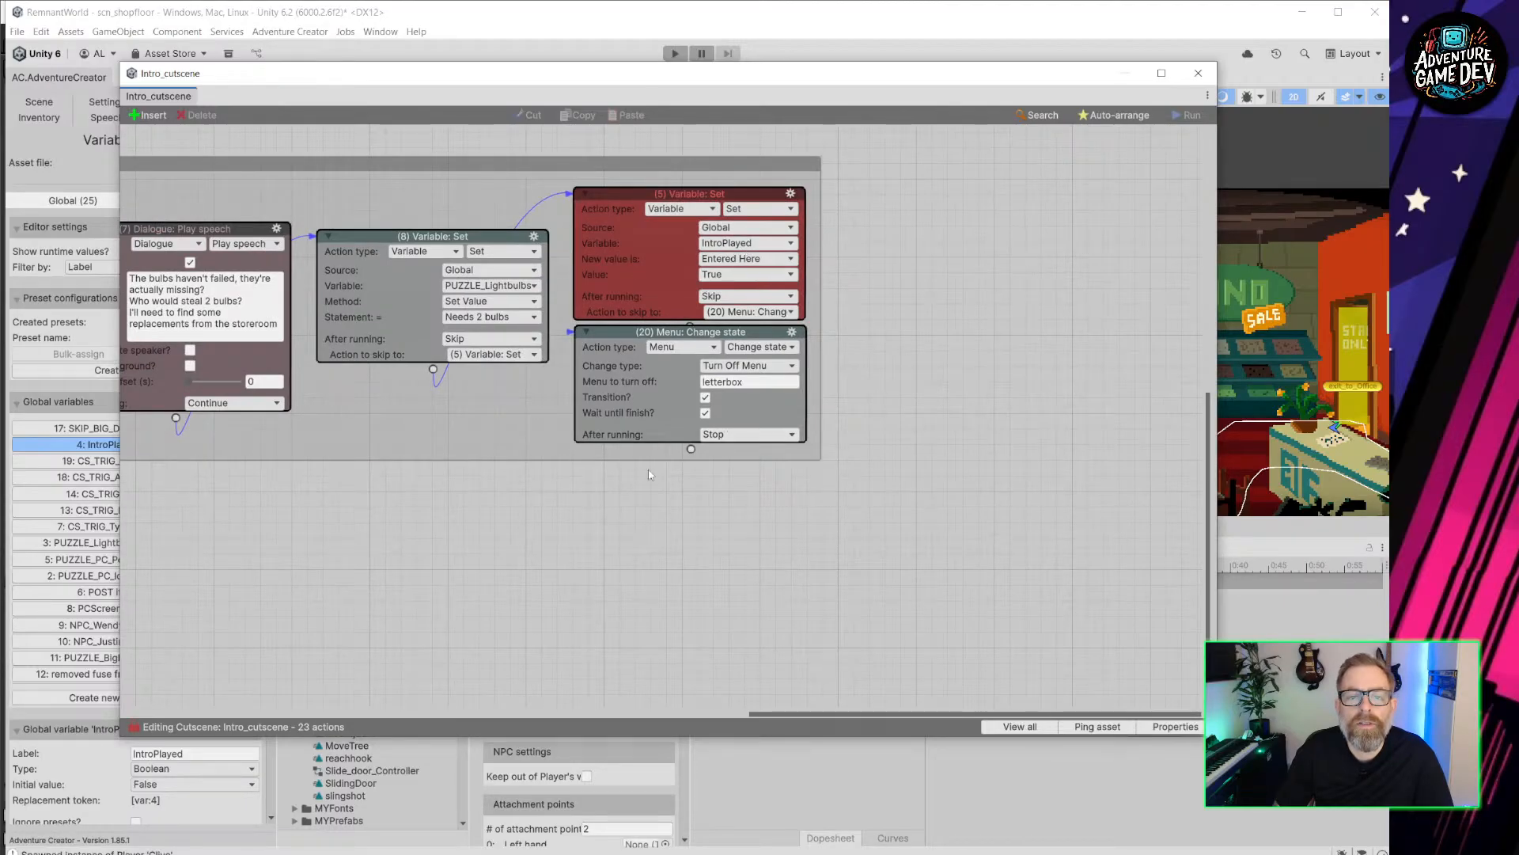
pyautogui.moveTo(650, 475); pyautogui.dragTo(888, 580, button='middle')
pyautogui.scroll(-5, 888, 580)
pyautogui.moveTo(765, 376); pyautogui.dragTo(1118, 473, button='middle')
pyautogui.moveTo(906, 392); pyautogui.dragTo(937, 403, button='middle')
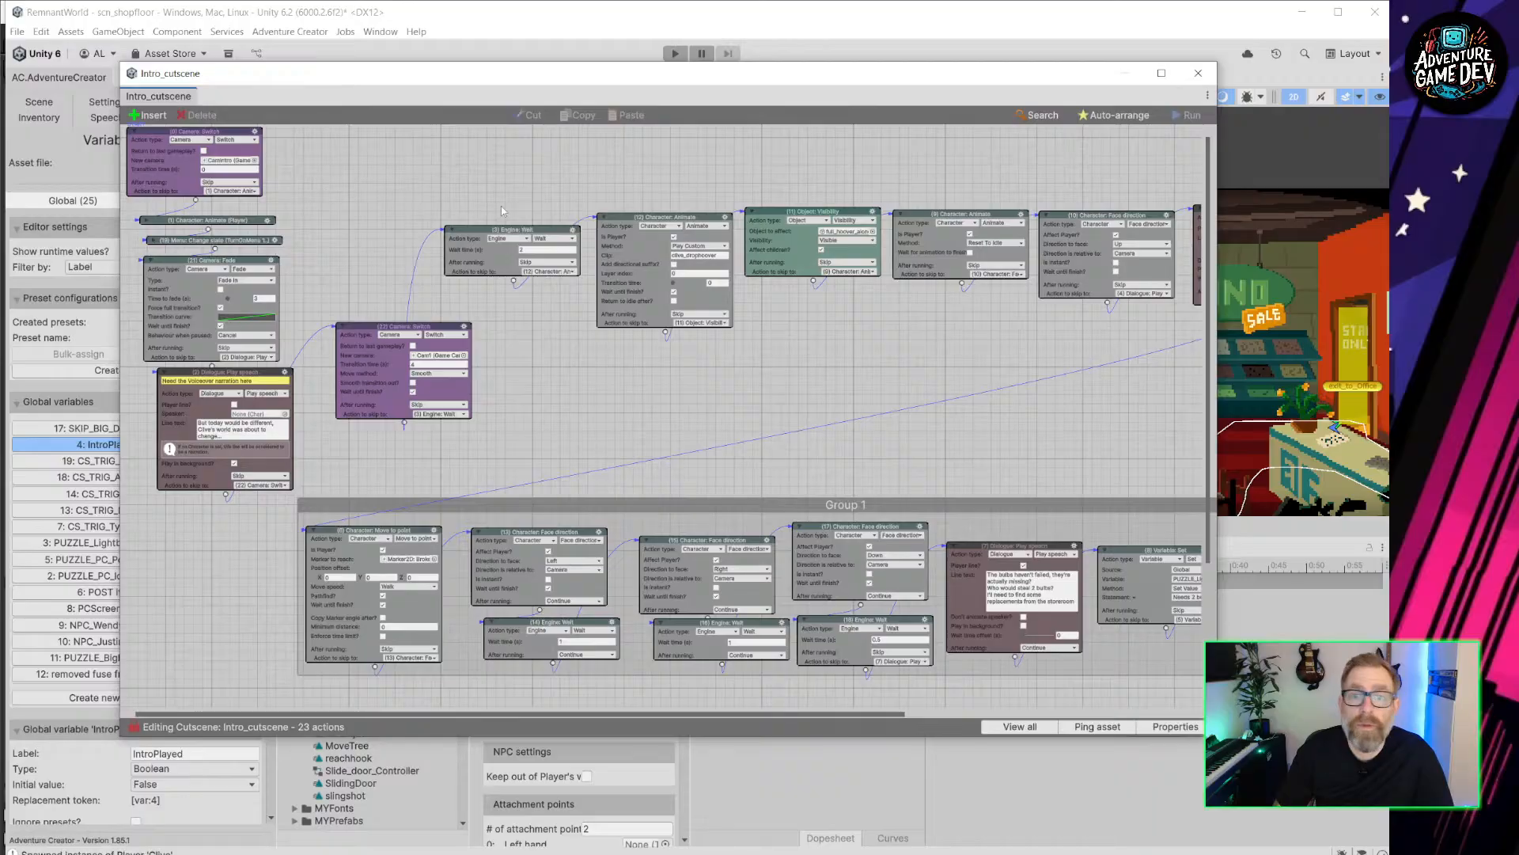
pyautogui.click(1198, 73)
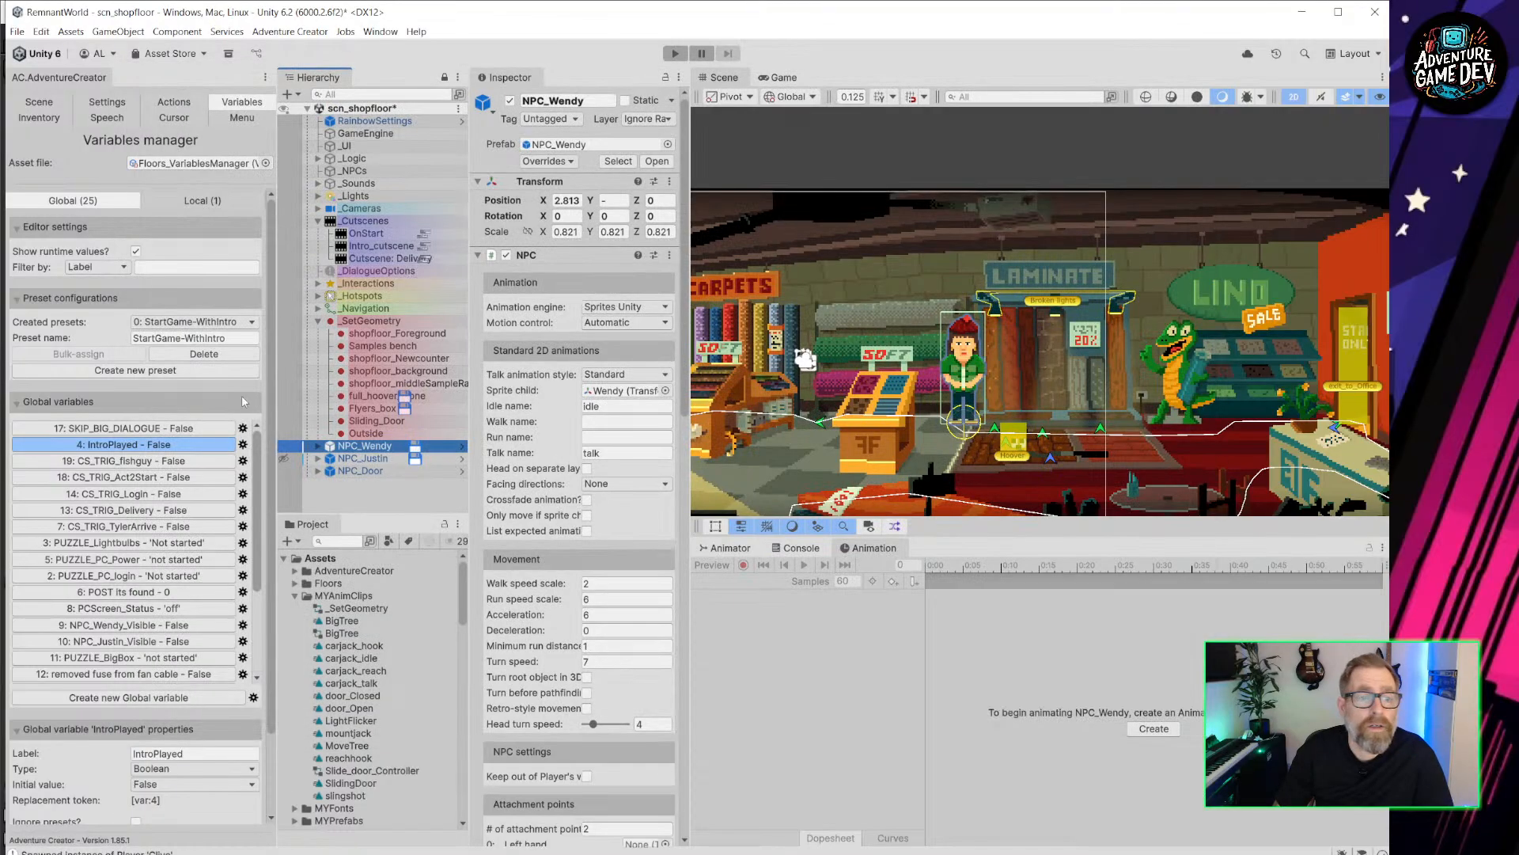
# Check the scene's local variables, return to the global variables, and look through the _Interactions group.
pyautogui.click(195, 200)
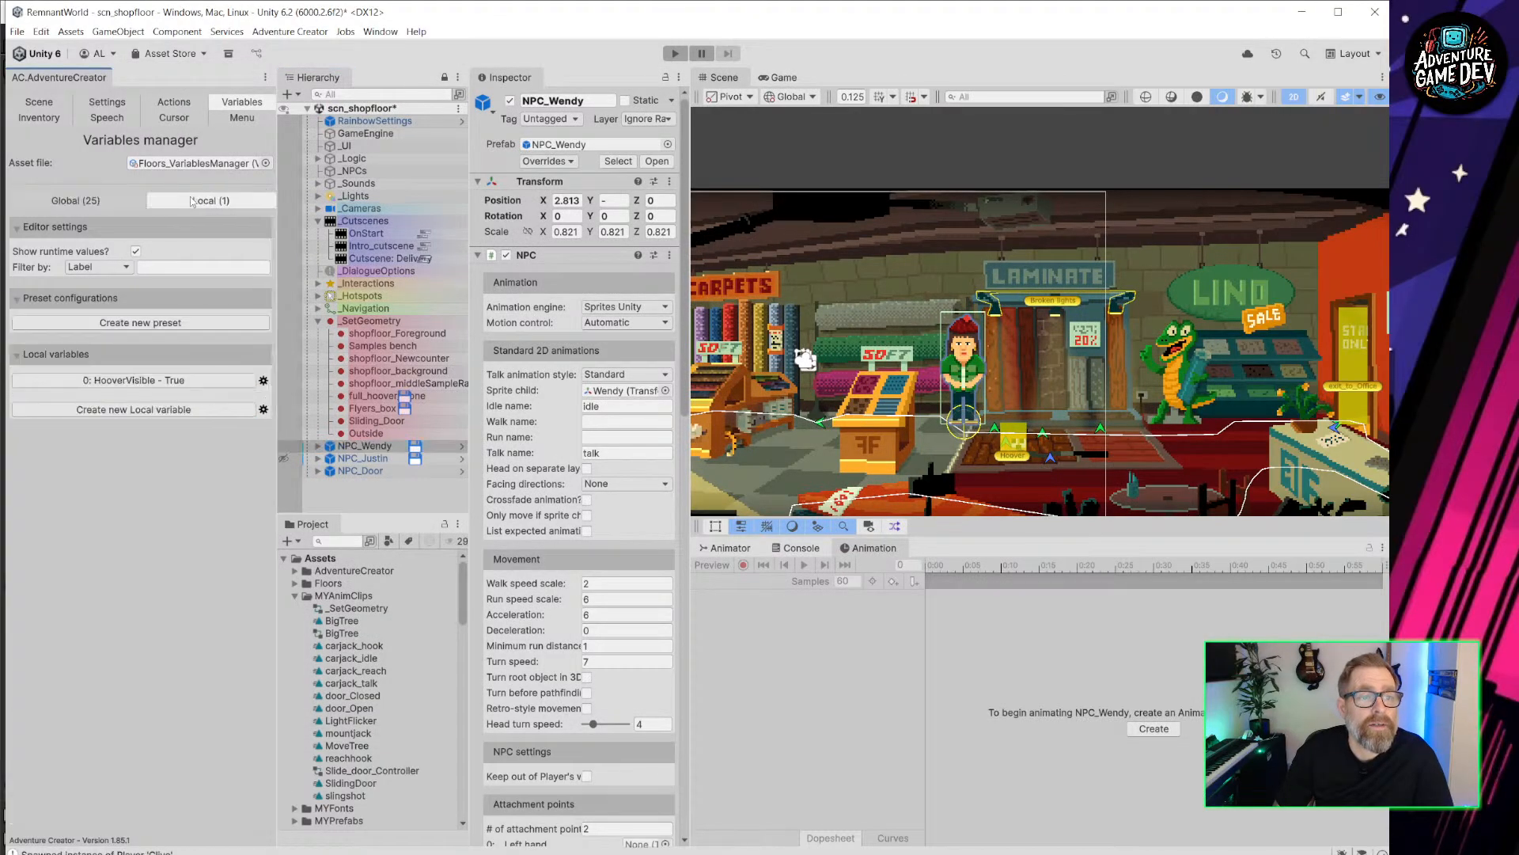
pyautogui.click(99, 202)
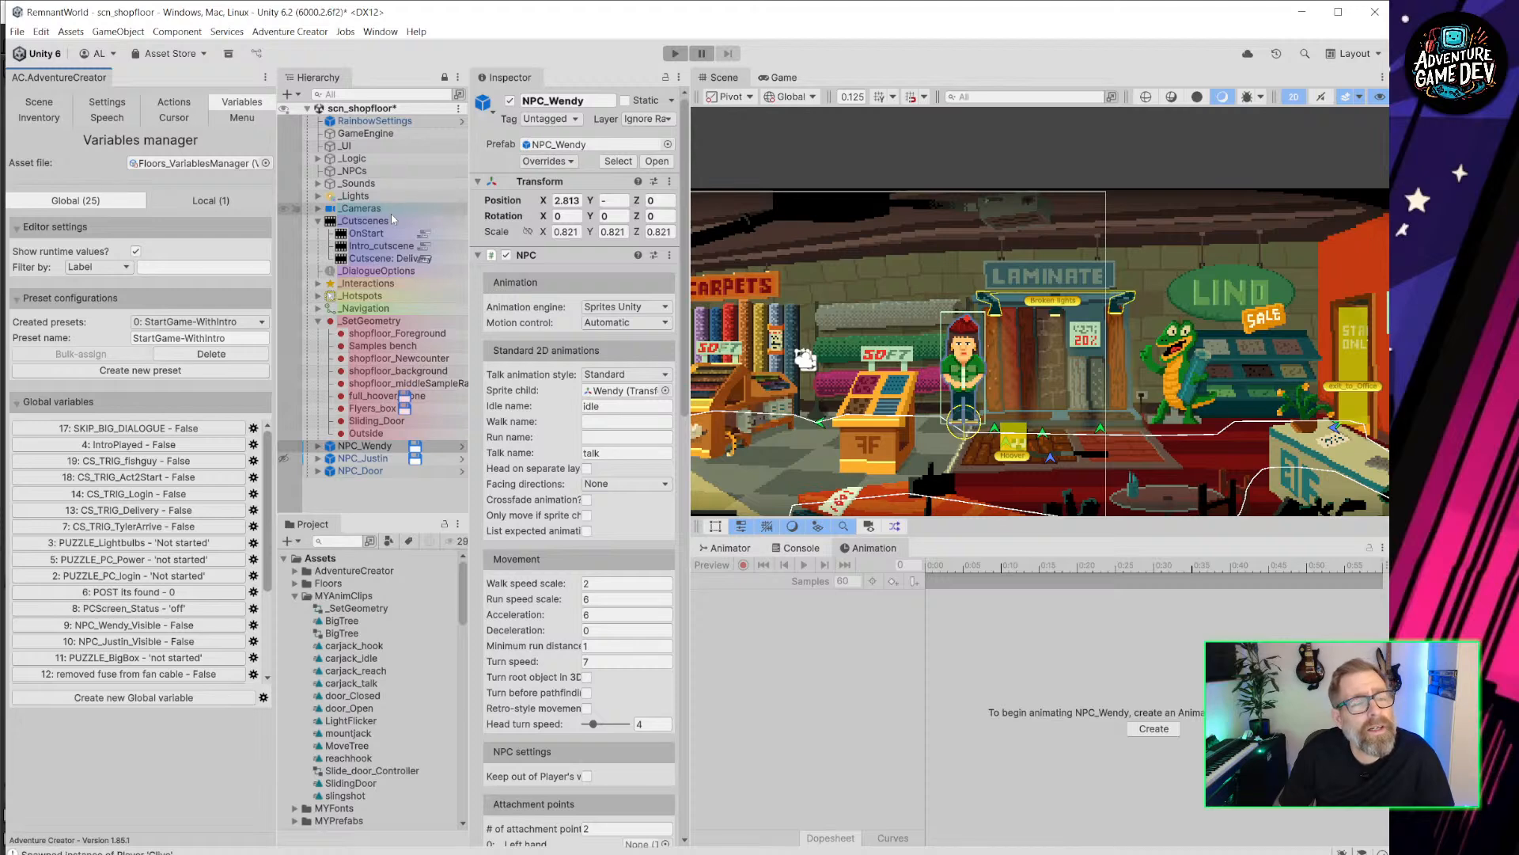
pyautogui.click(319, 284)
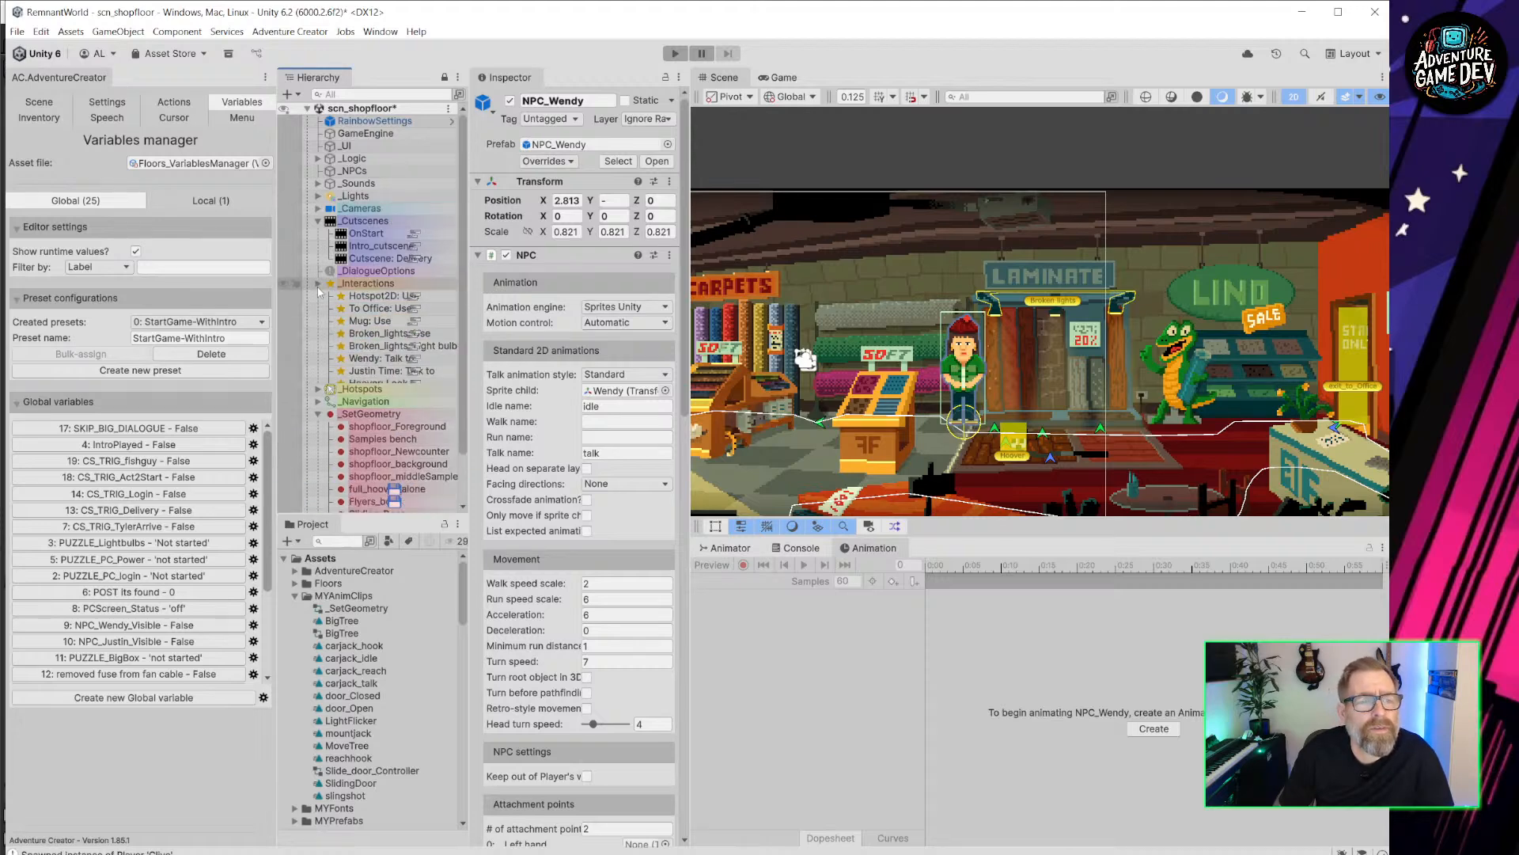
pyautogui.click(319, 284)
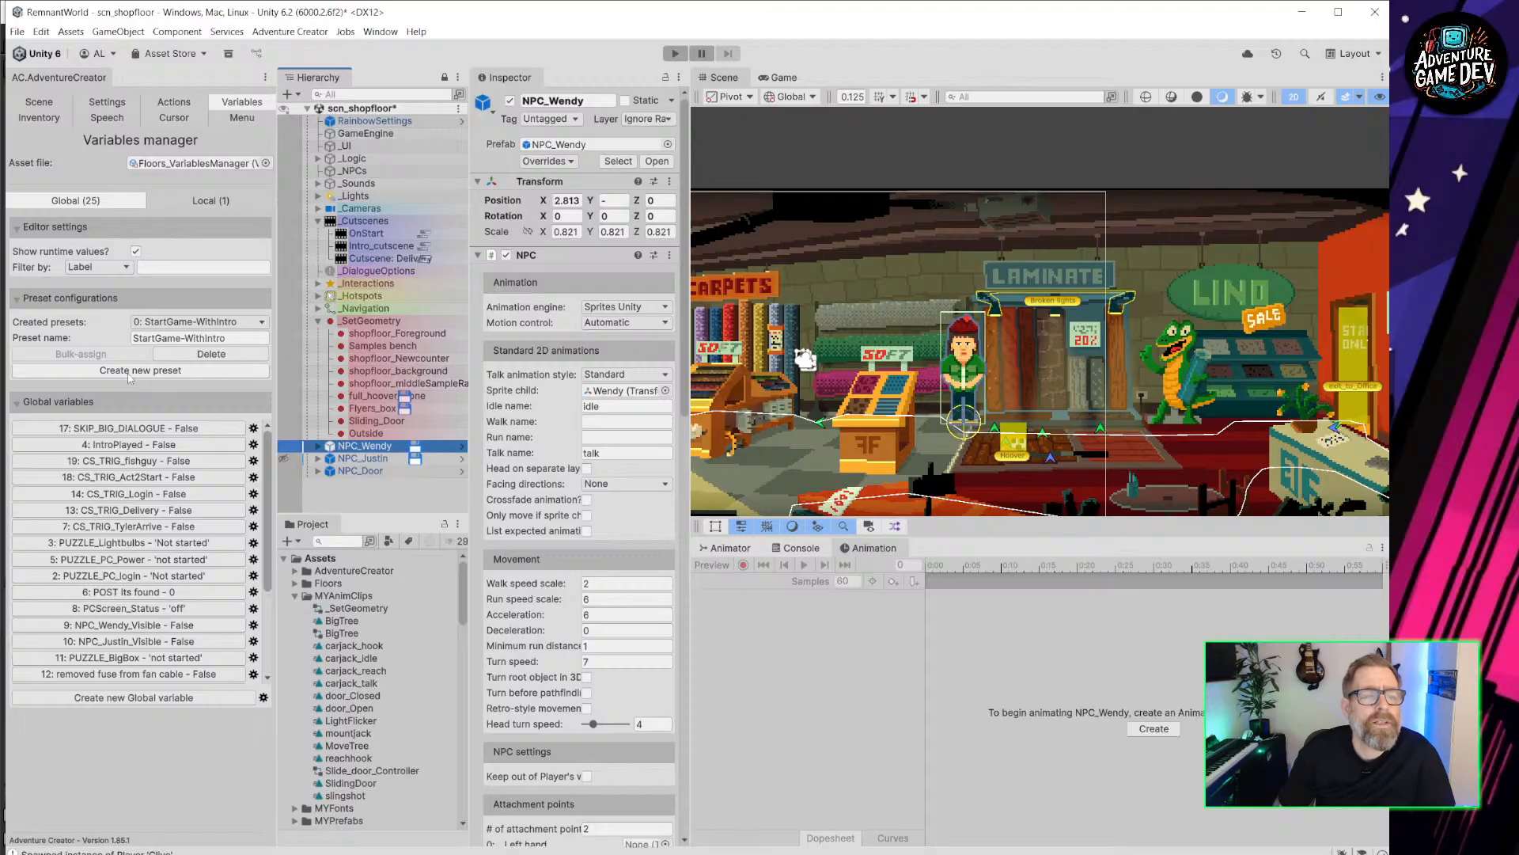
# Review the scene's OnStart cutscene from the IntroPlayed check through to the action that runs Intro_cutscene, and close it.
pyautogui.click(38, 101)
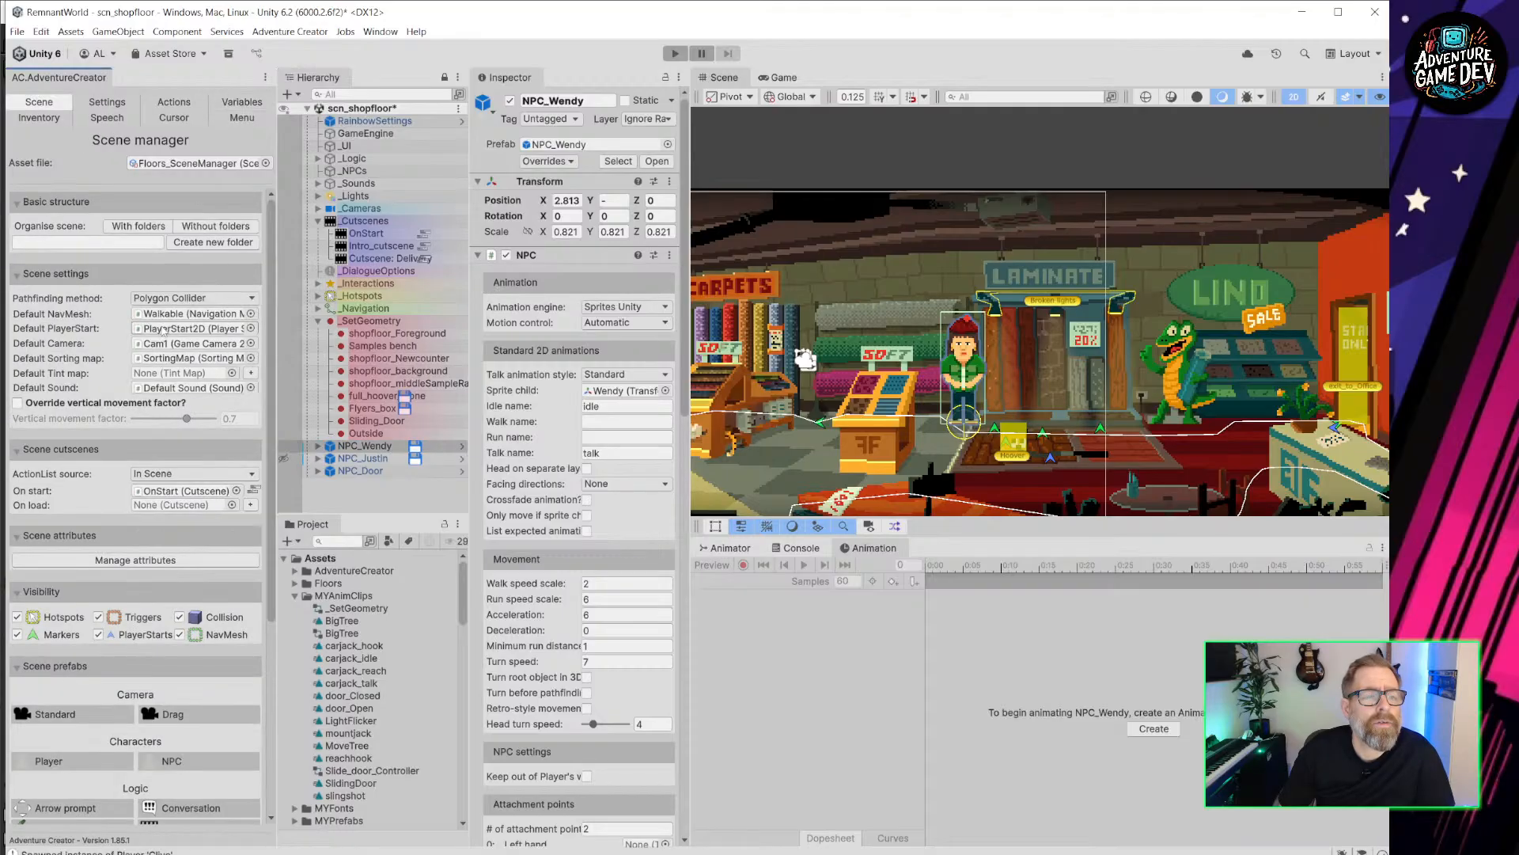
pyautogui.click(253, 492)
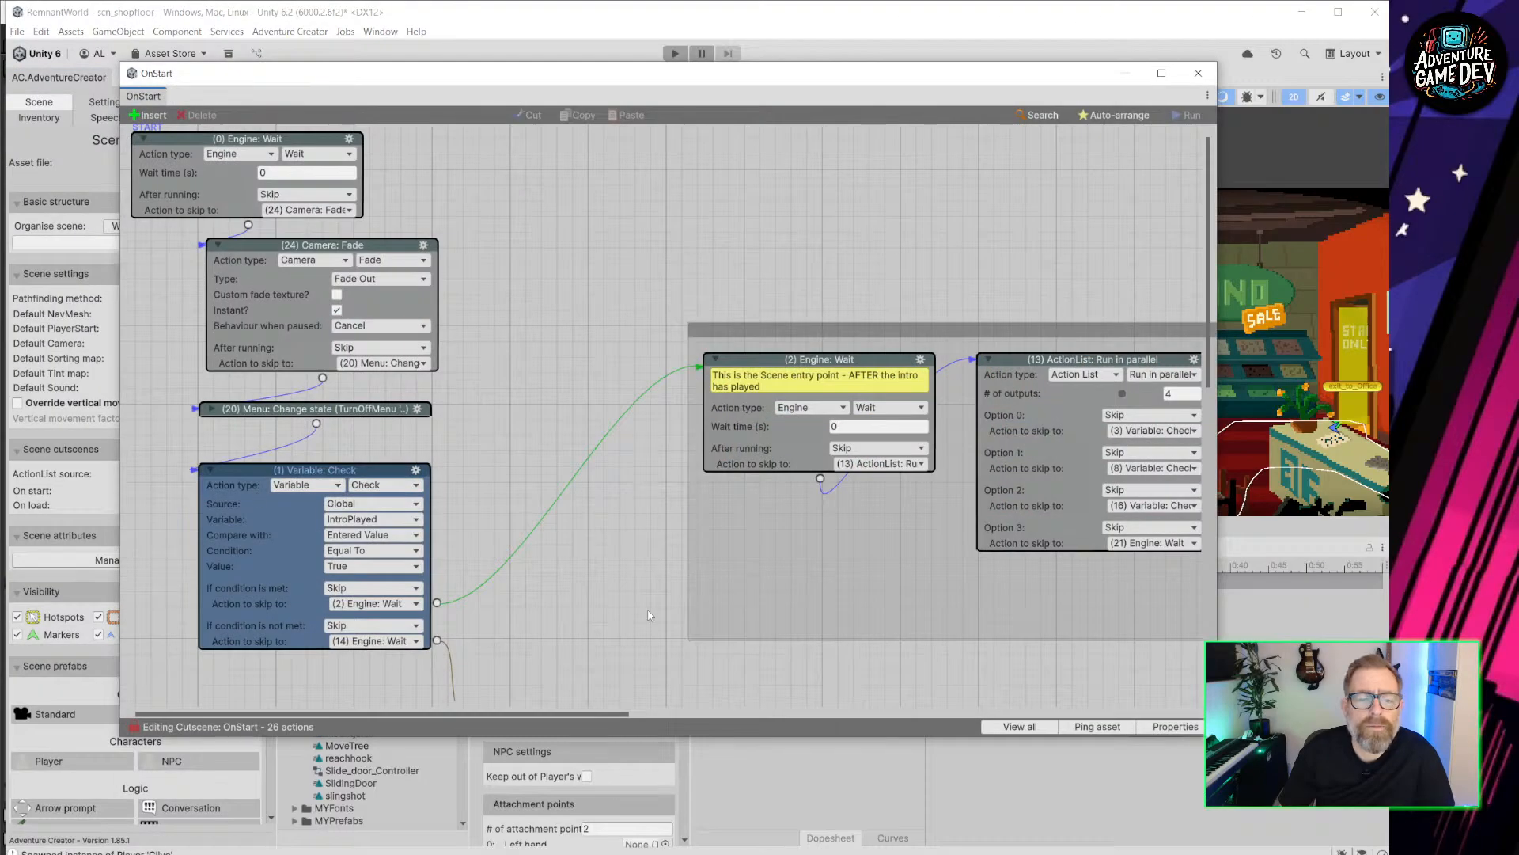
pyautogui.scroll(-5, 554, 289)
pyautogui.moveTo(716, 383); pyautogui.dragTo(802, 476, button='middle')
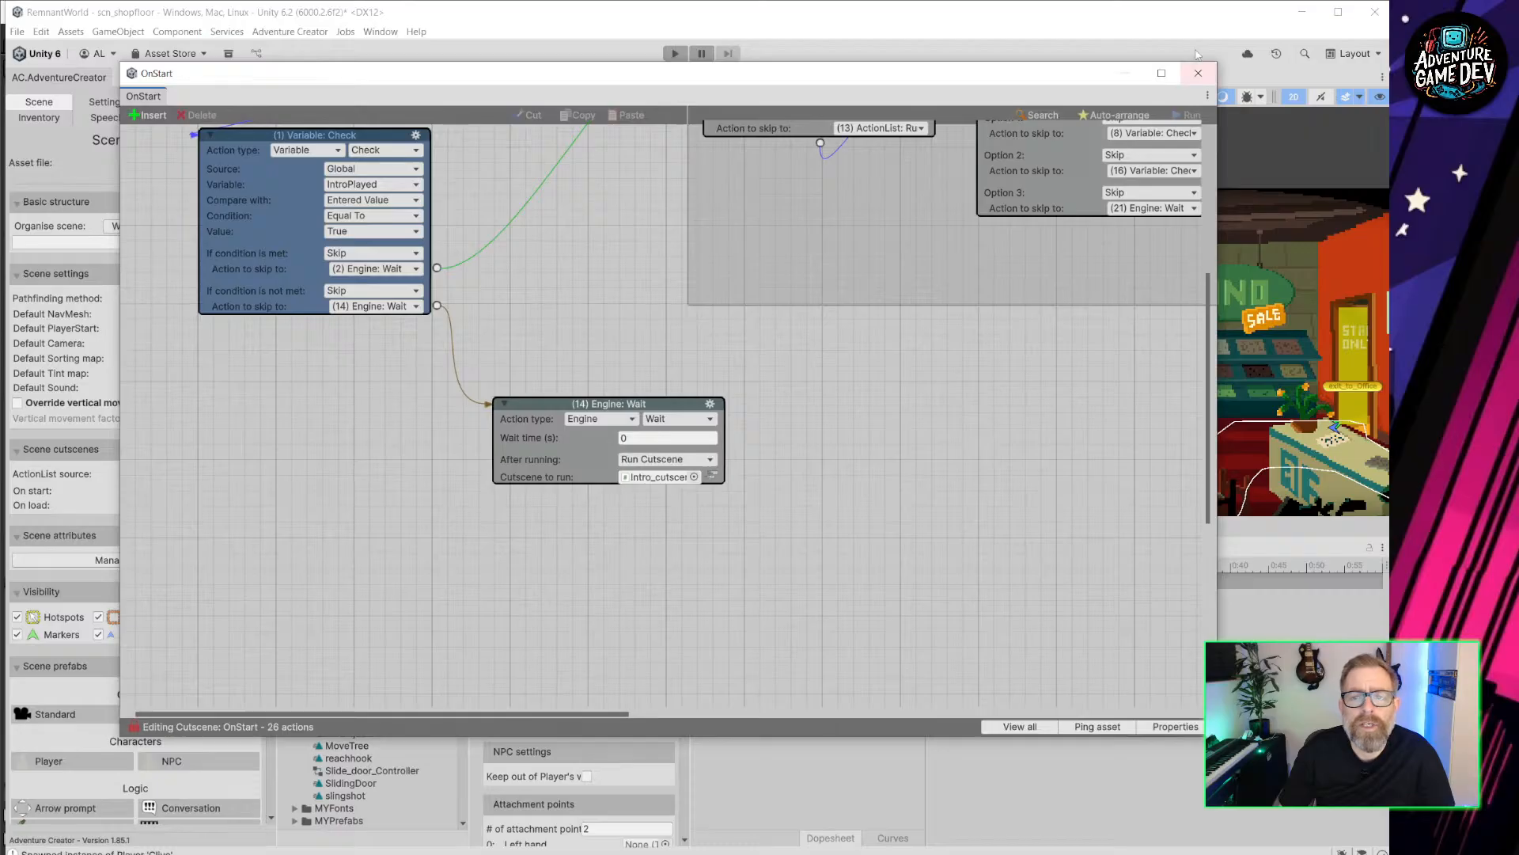
pyautogui.click(1195, 73)
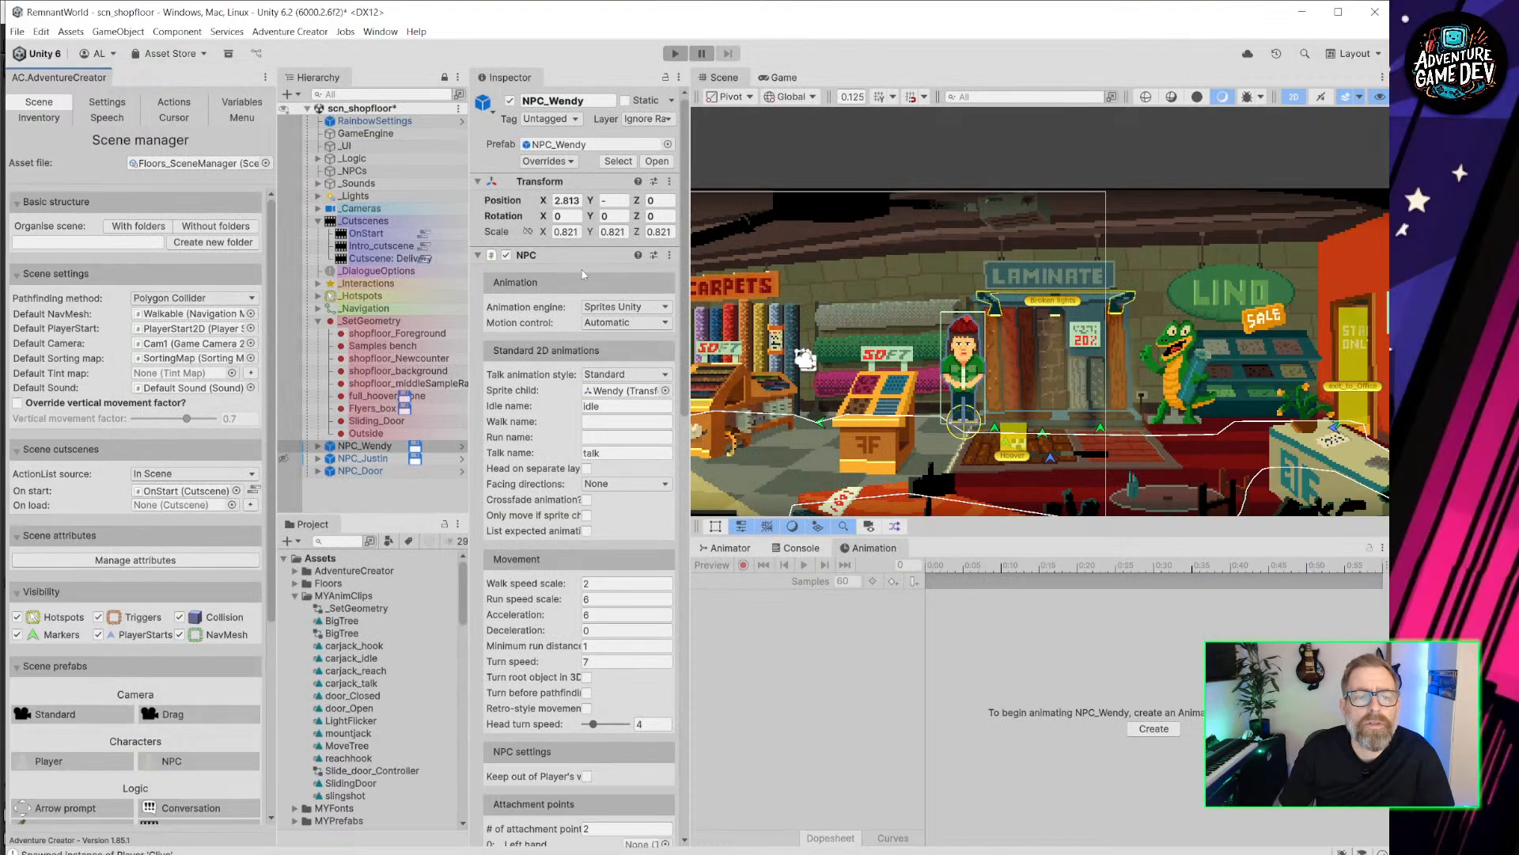
# Make Intro_cutscene non-skippable and open its action list at the first camera switch.
pyautogui.click(383, 246)
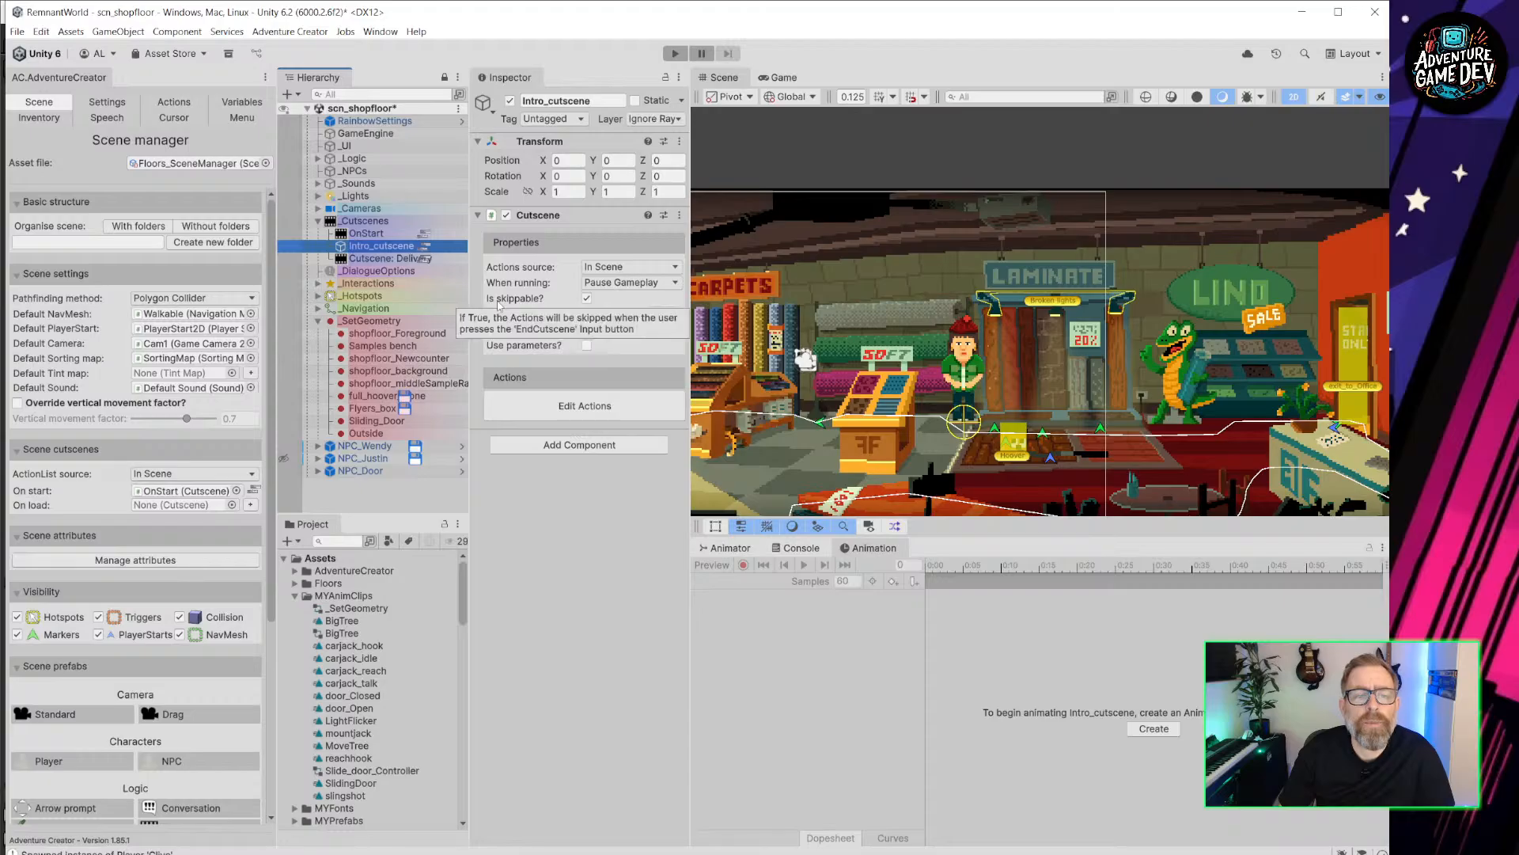
pyautogui.click(586, 298)
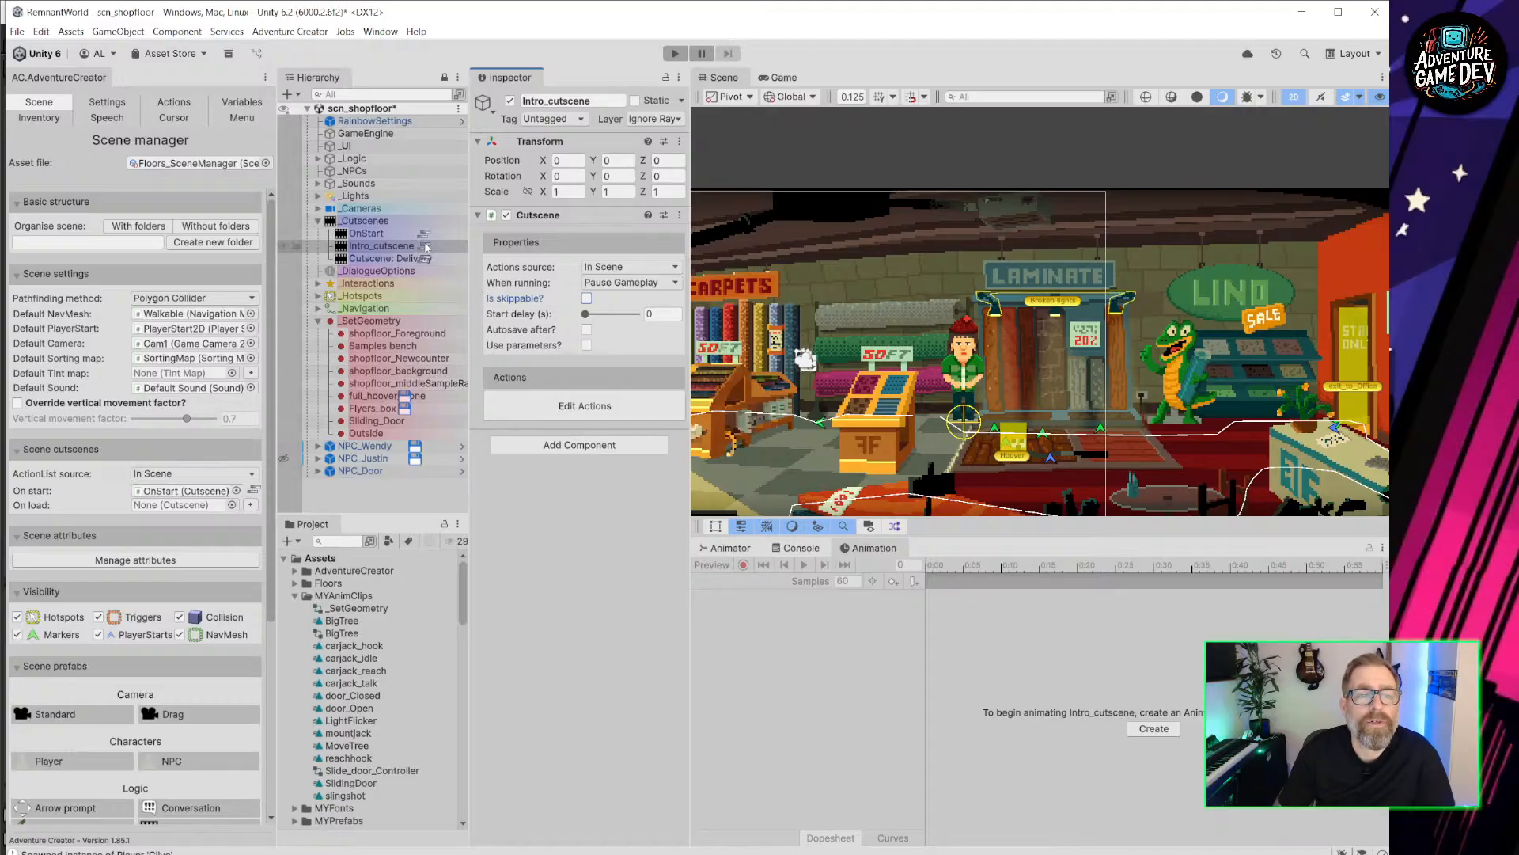
pyautogui.doubleClick(381, 247)
pyautogui.scroll(-1, 364, 247)
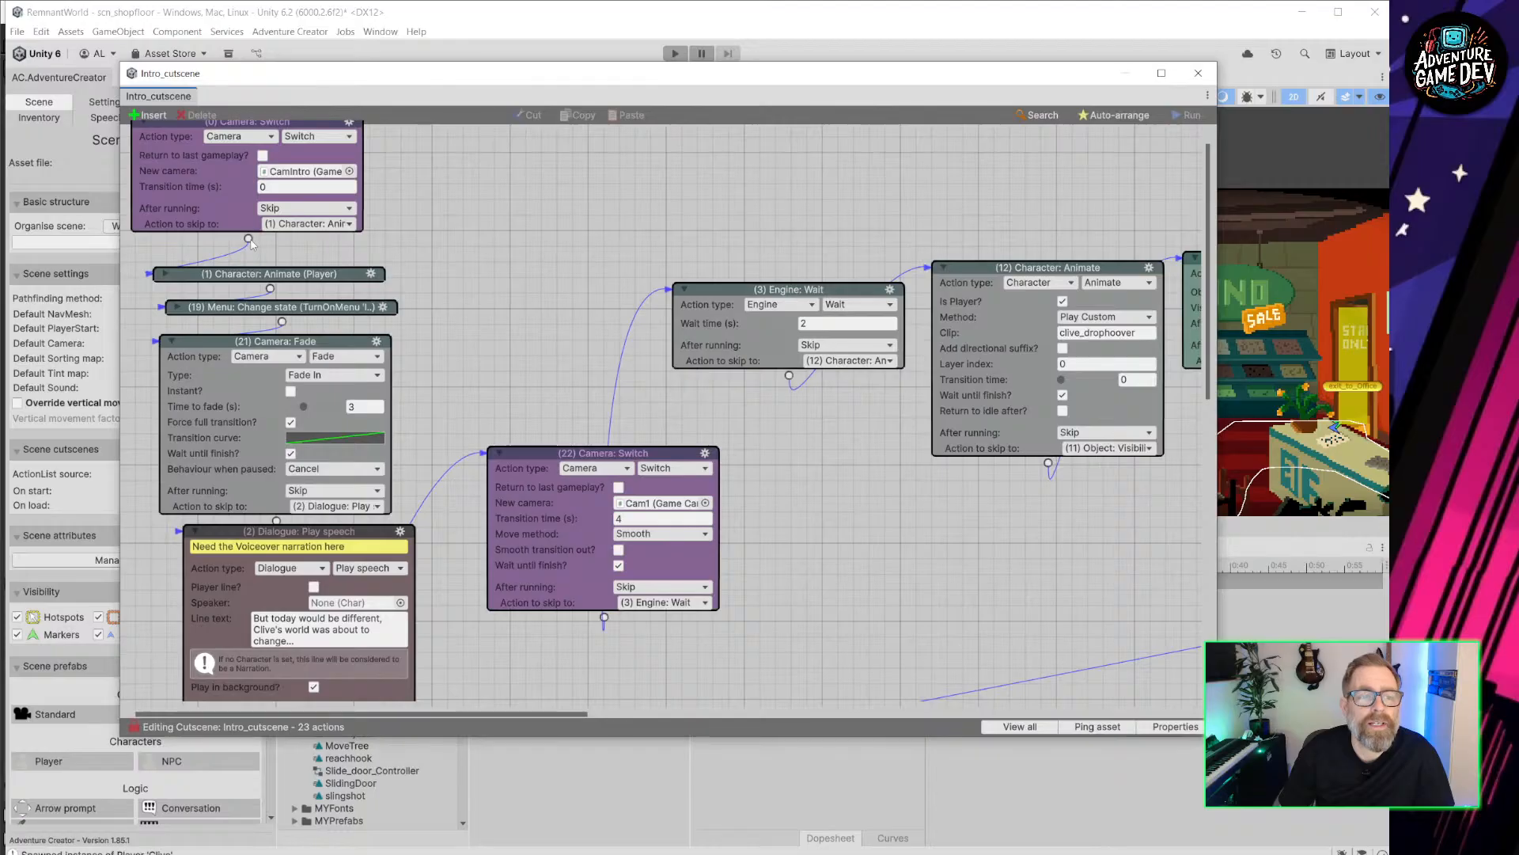
# Insert a new action after the opening Camera: Switch action and make it a Variable: Set action.
pyautogui.moveTo(250, 239); pyautogui.dragTo(396, 209)
pyautogui.click(501, 224)
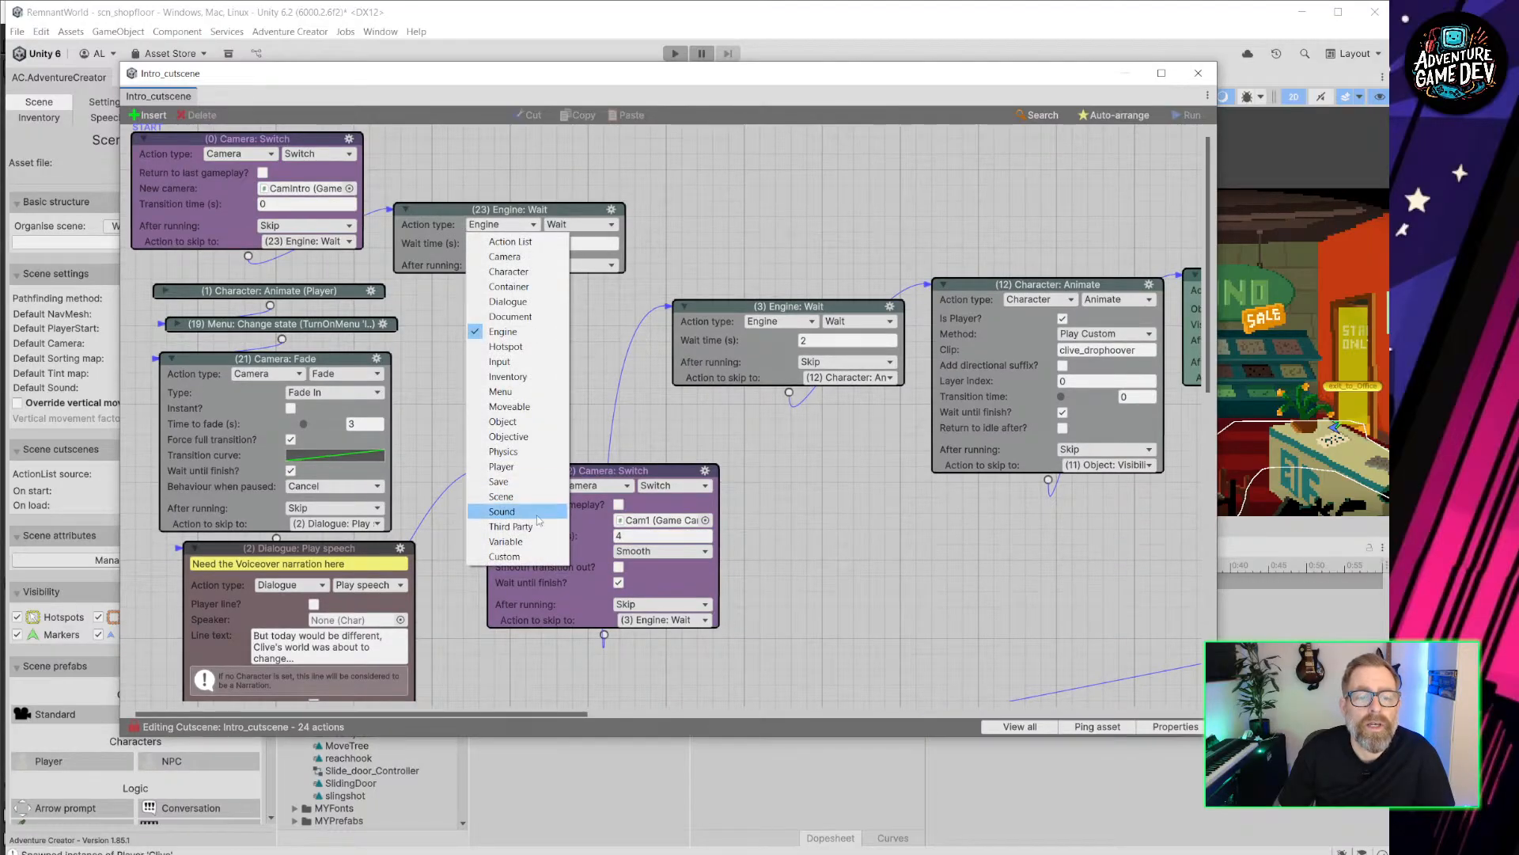
pyautogui.click(510, 541)
pyautogui.click(580, 224)
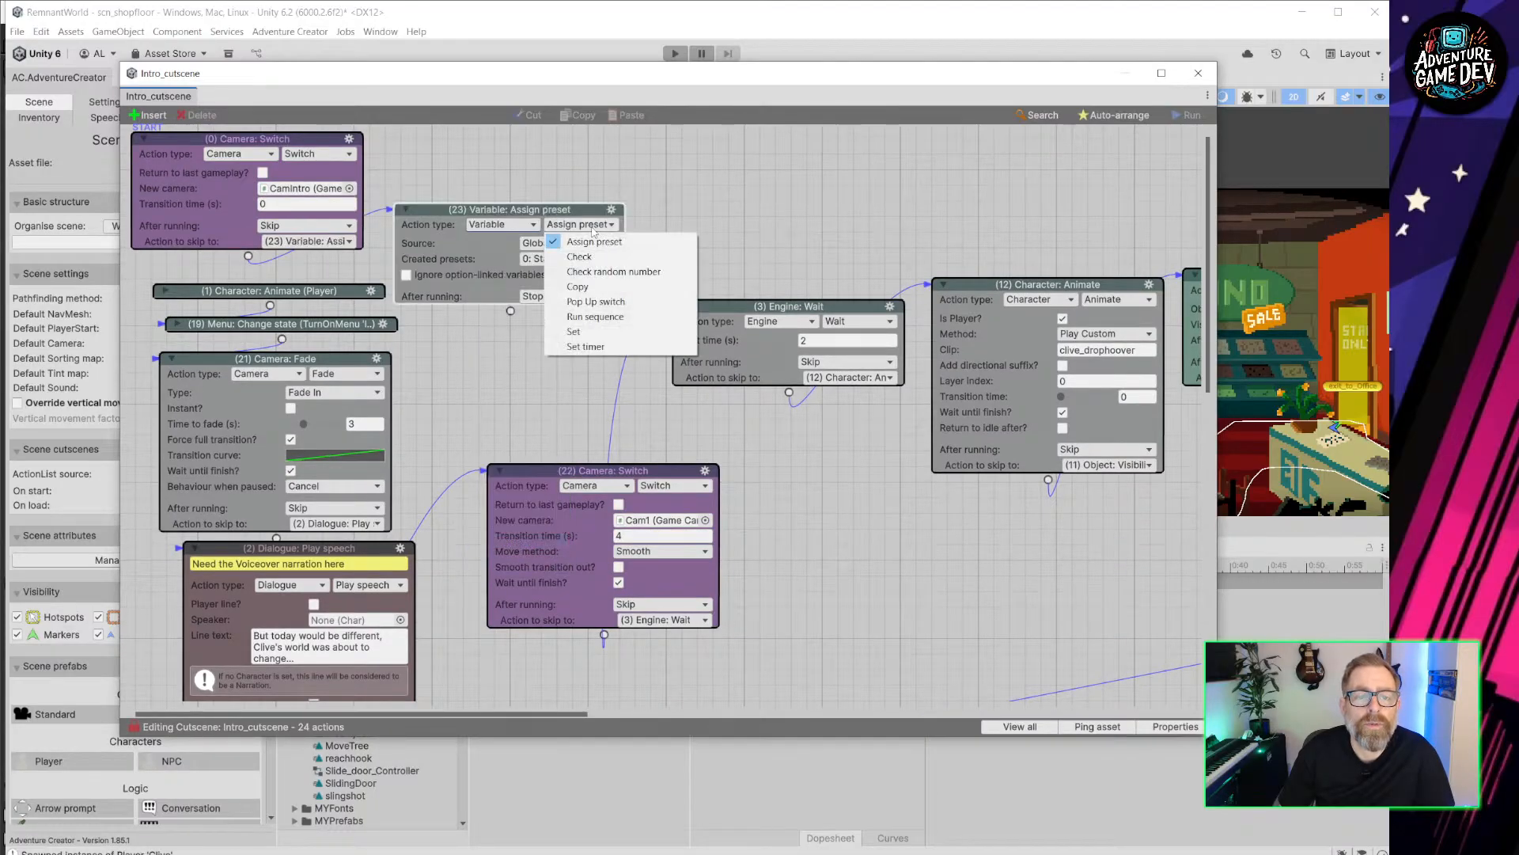
pyautogui.click(586, 332)
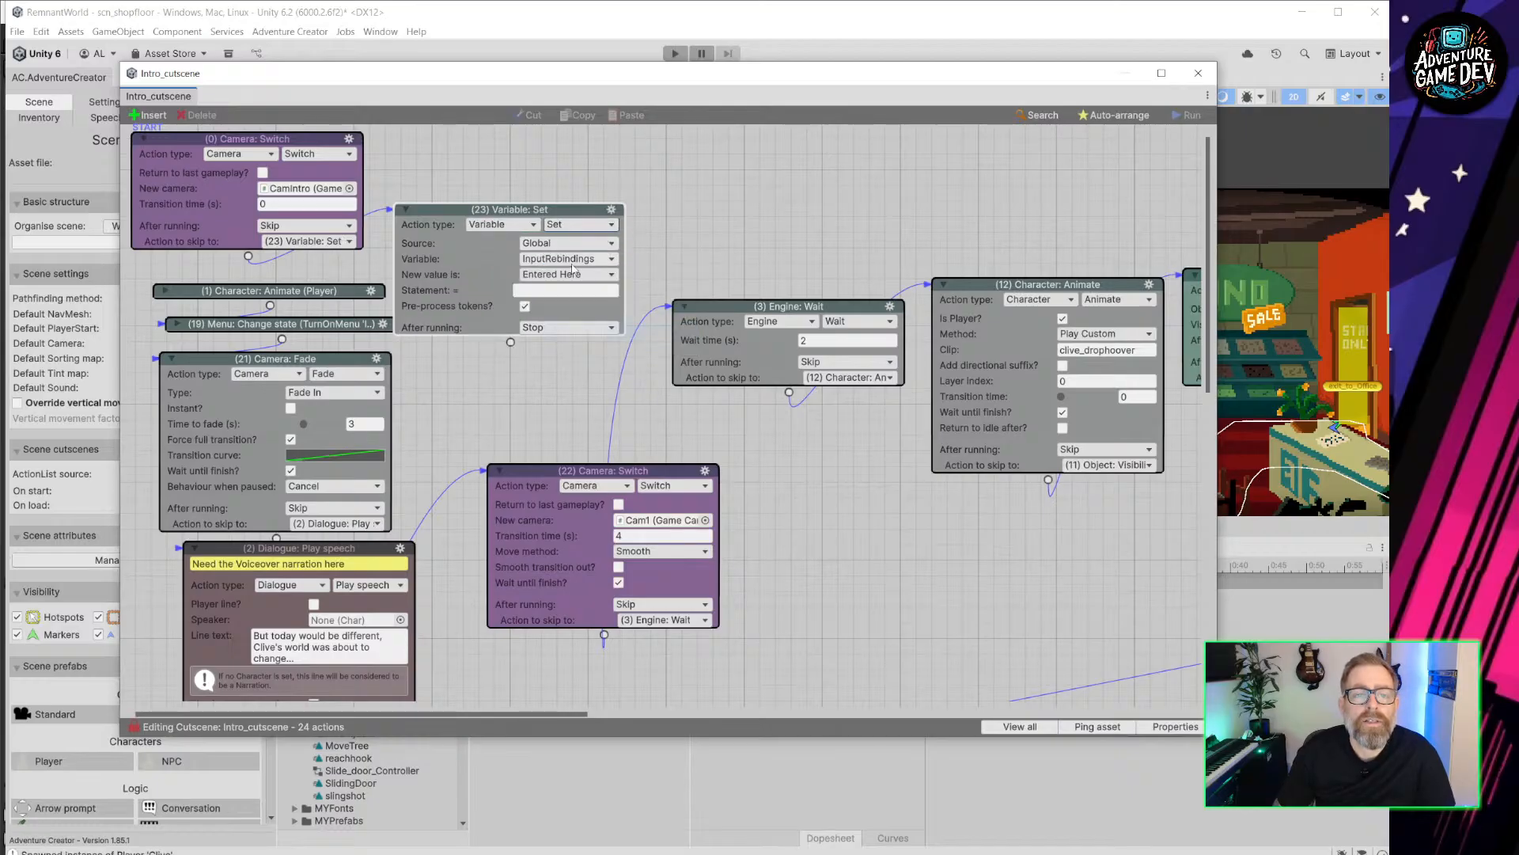
# Have the new Variable: Set action set the global variable IntroPlayed to True.
pyautogui.click(588, 259)
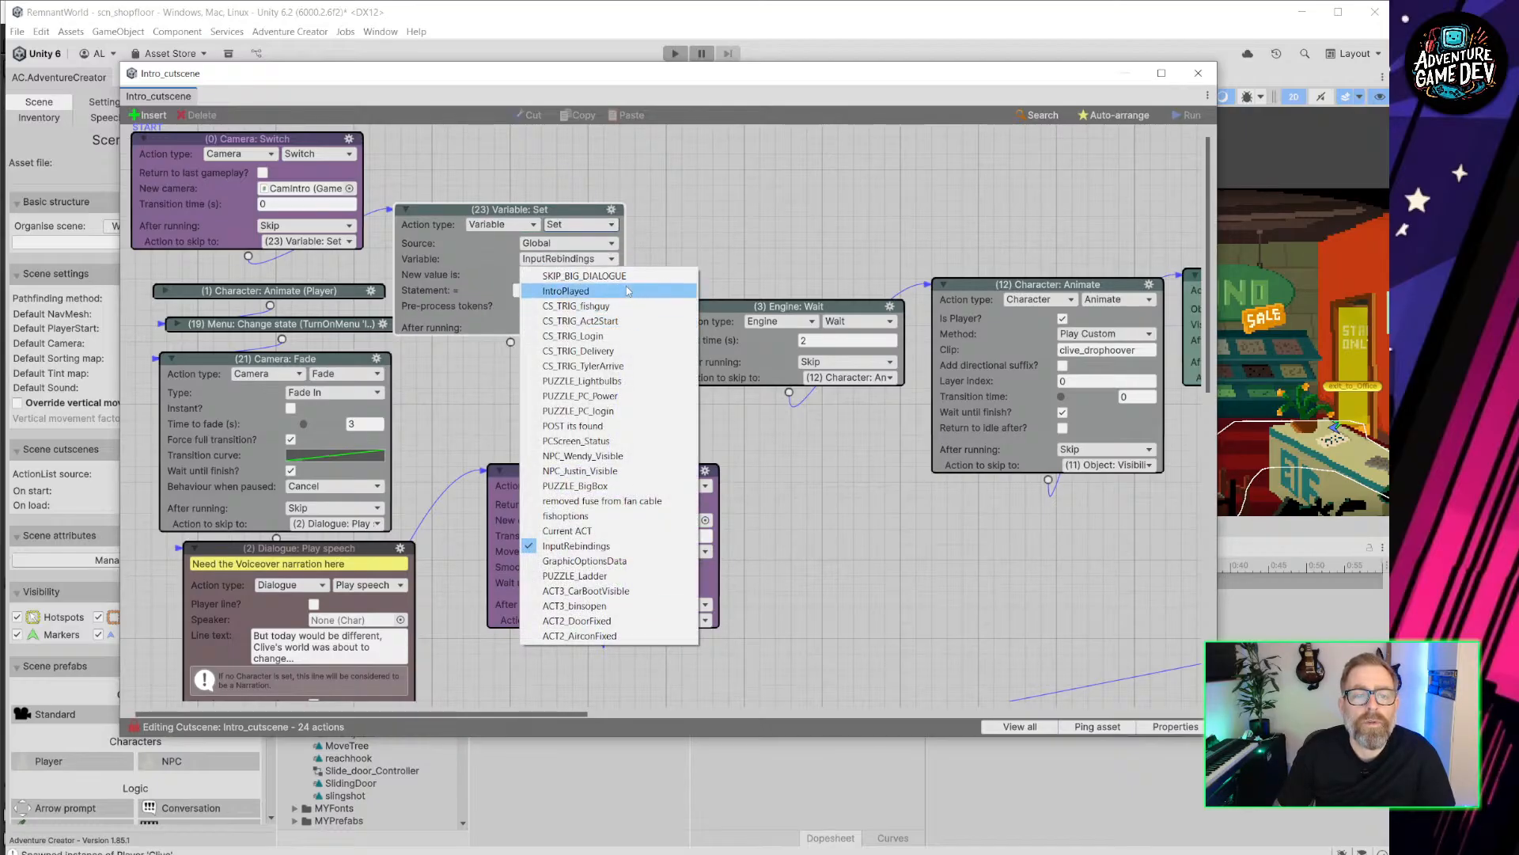
pyautogui.click(558, 291)
pyautogui.click(556, 291)
pyautogui.click(540, 310)
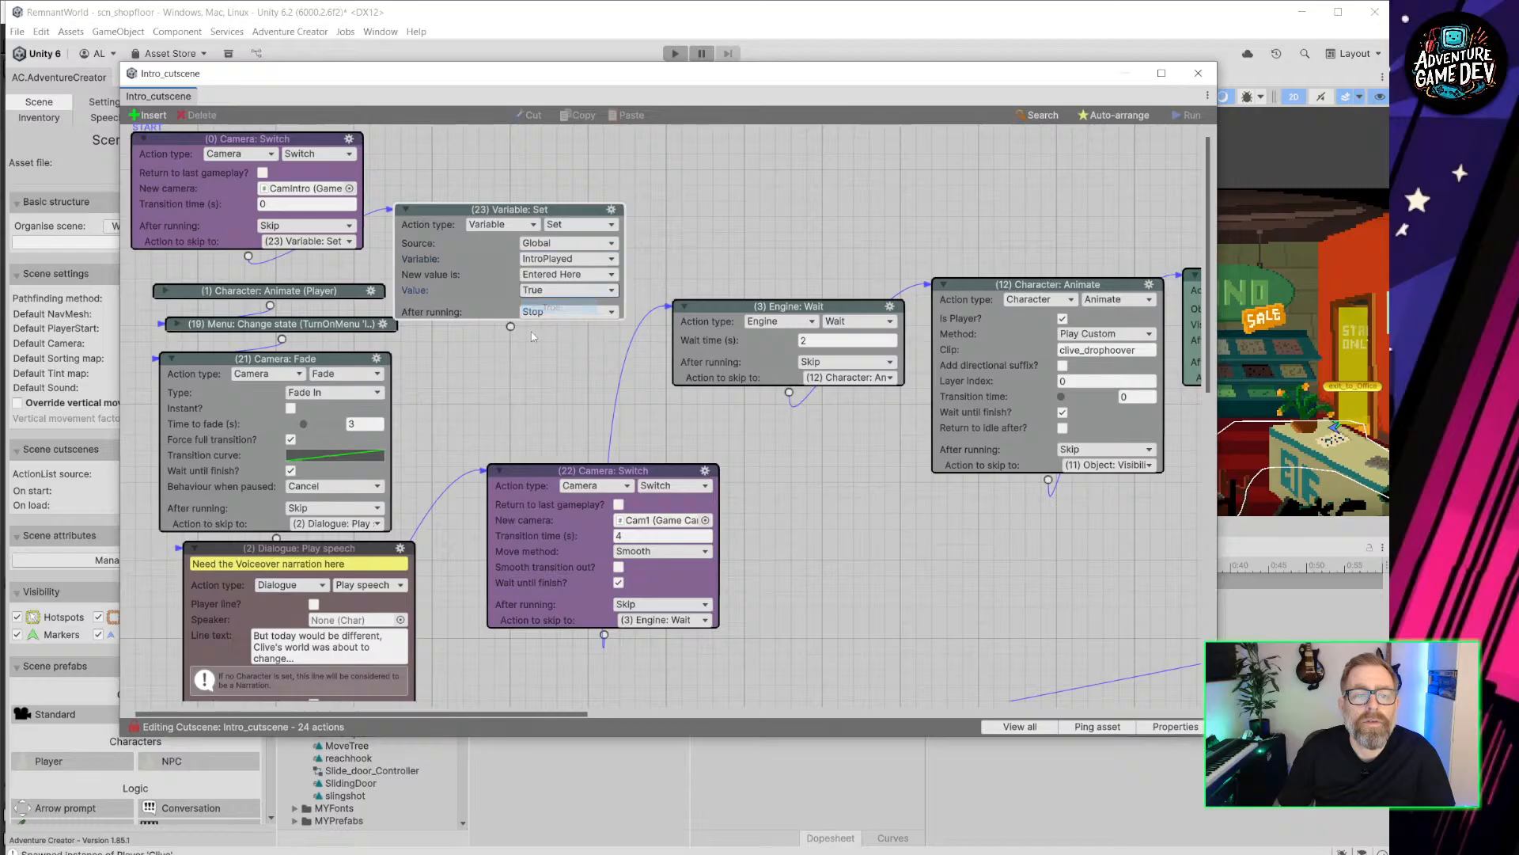
# Link the new variable action to the Character: Animate (Player) action, reposition its node beside the first camera switch, and close the action list.
pyautogui.moveTo(510, 327); pyautogui.dragTo(332, 292)
pyautogui.moveTo(512, 207); pyautogui.dragTo(538, 151)
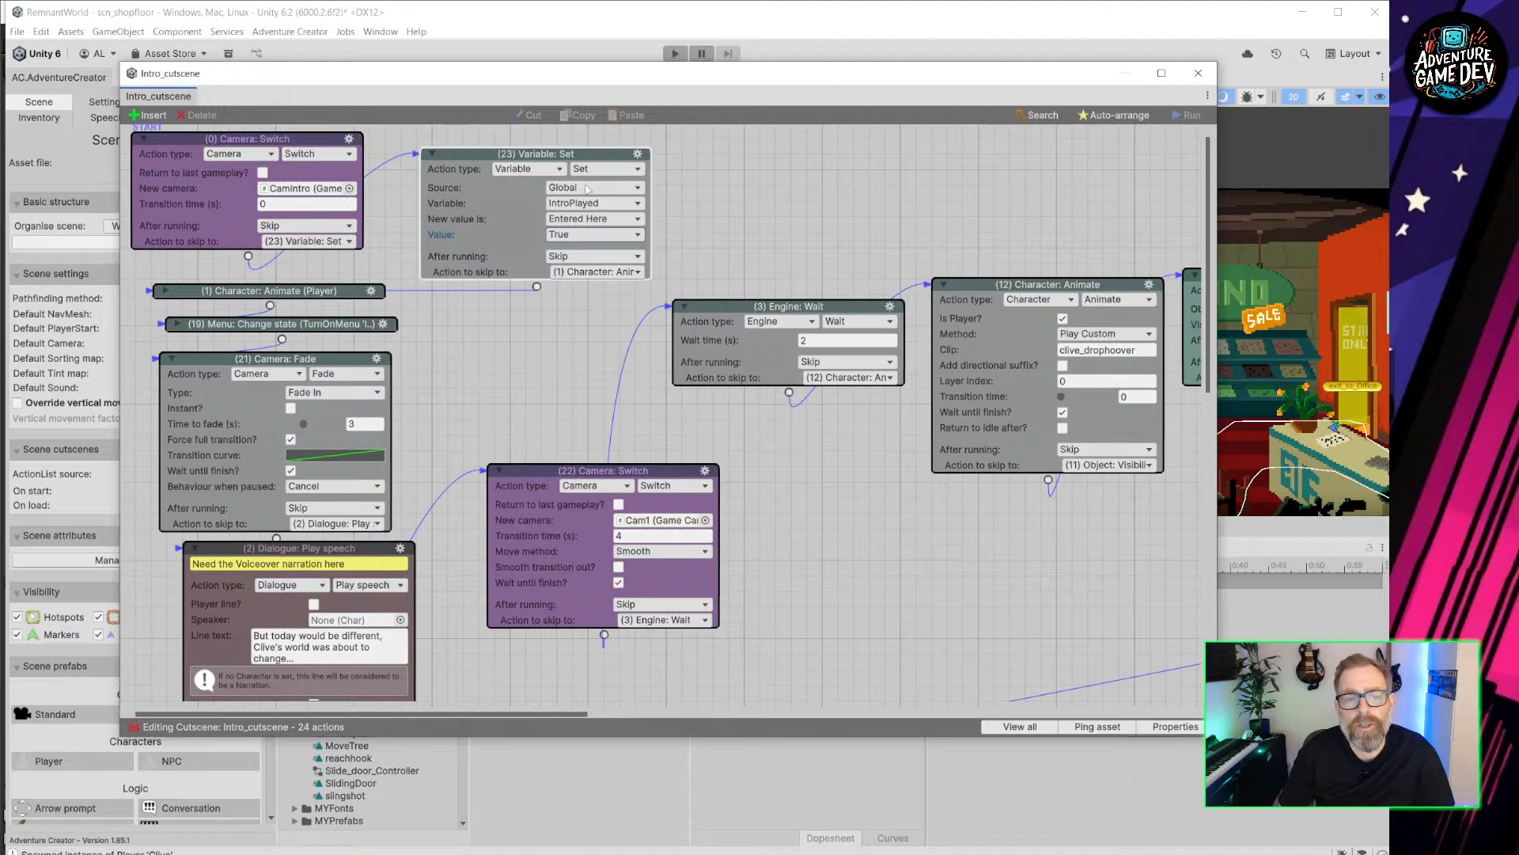
pyautogui.click(1198, 74)
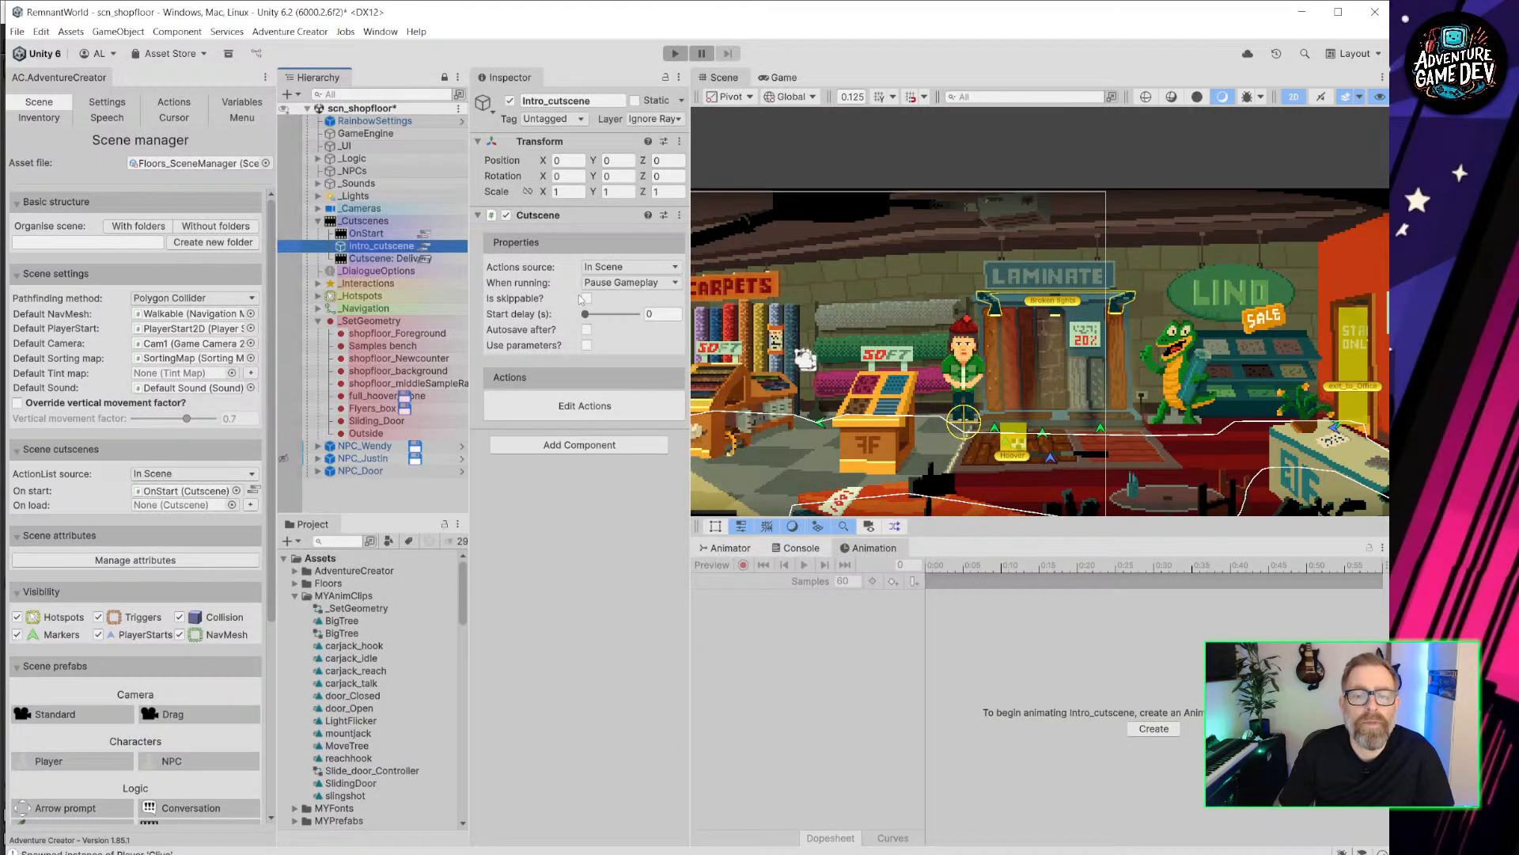
# Set the initial value of the global variable IntroPlayed to True.
pyautogui.moveTo(574, 294)
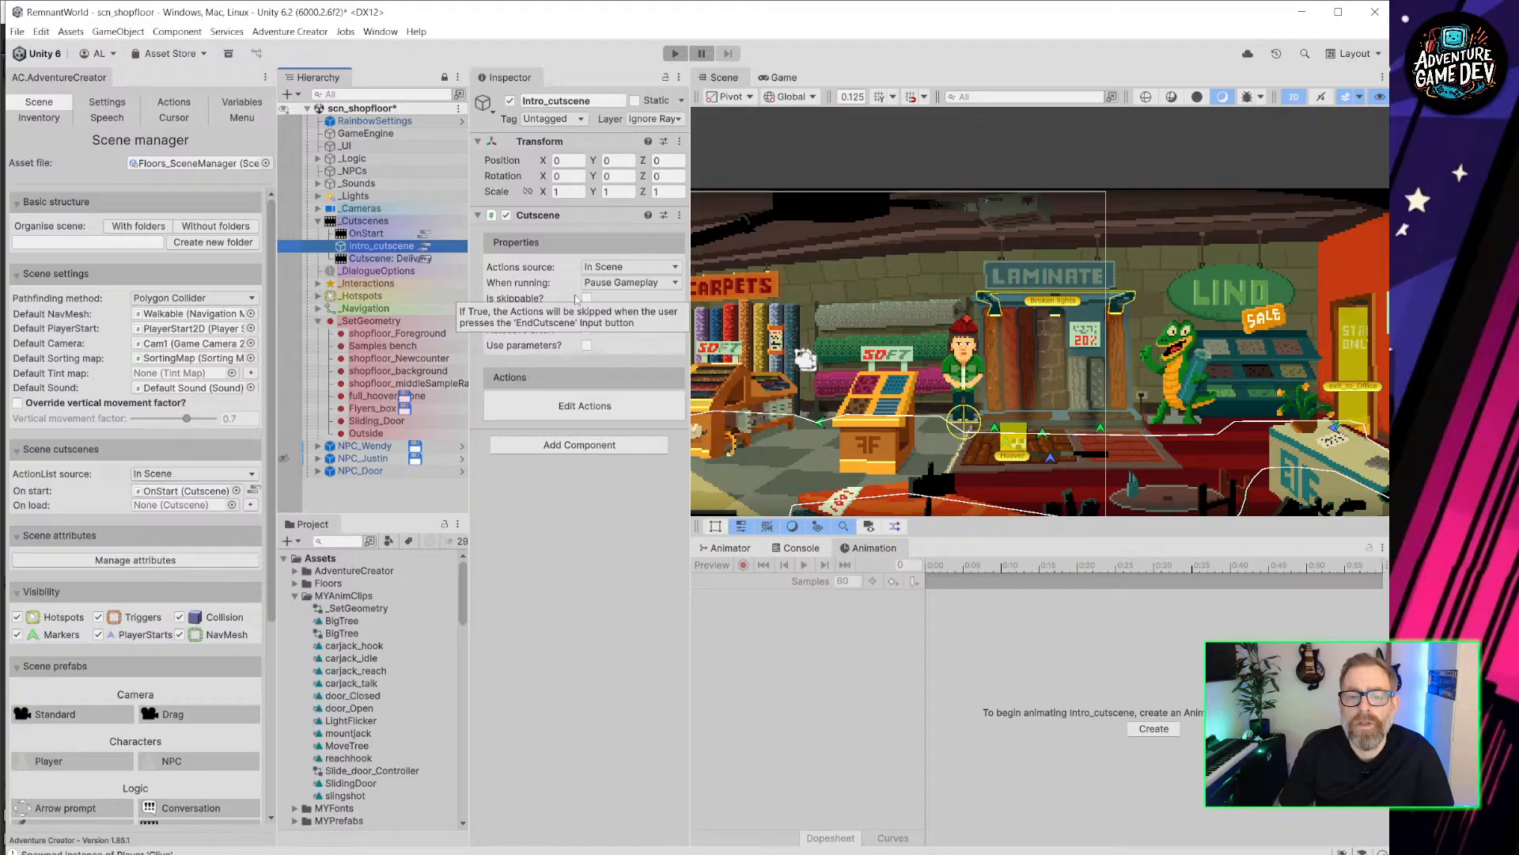
pyautogui.click(214, 104)
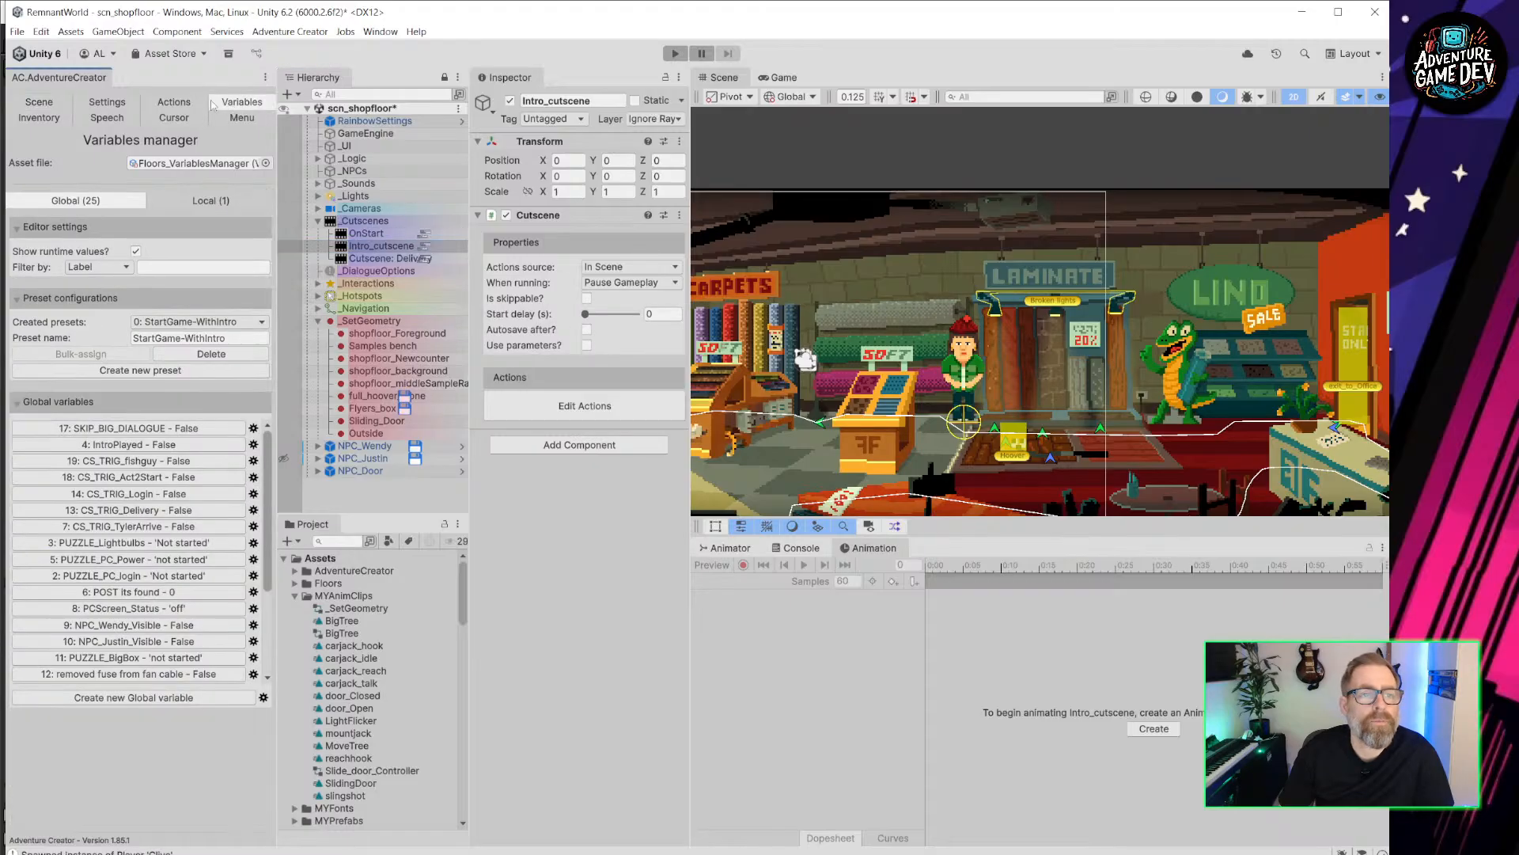
pyautogui.click(127, 445)
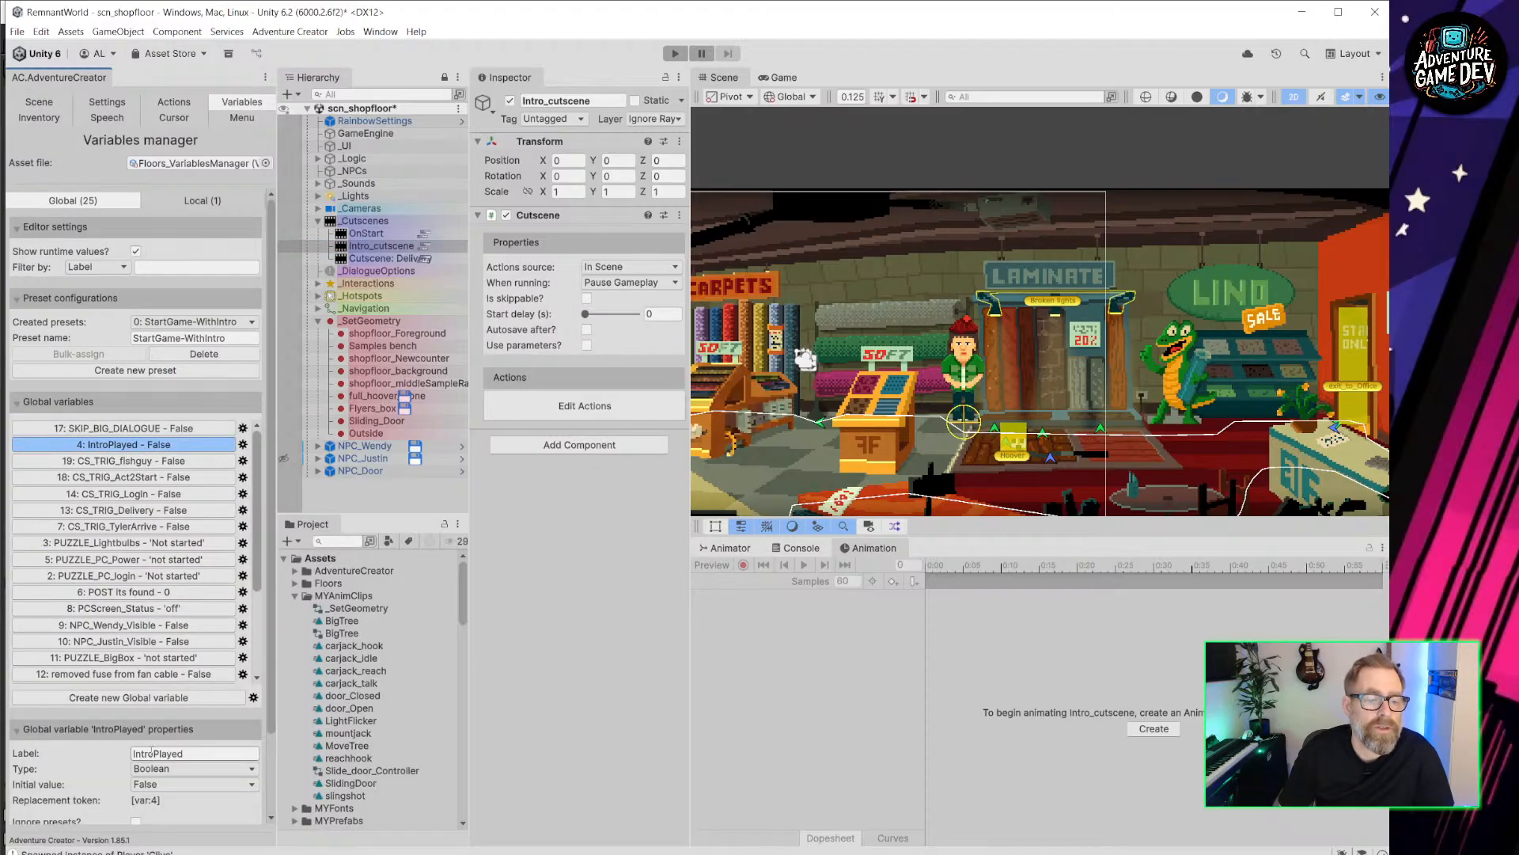
pyautogui.click(158, 784)
pyautogui.click(162, 815)
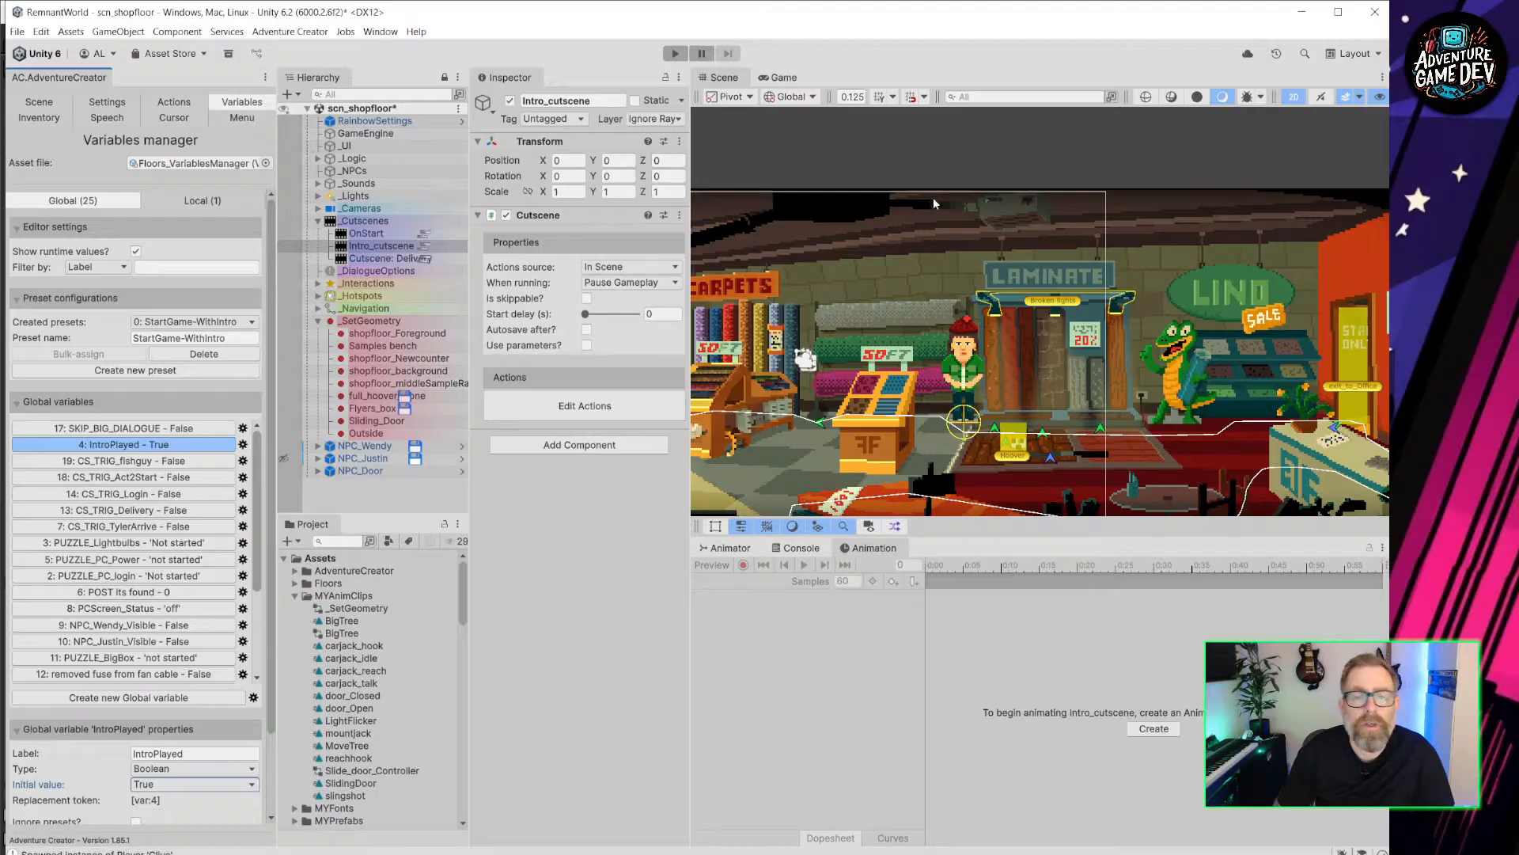
# Playtest the shop floor scene by walking the character over to the carpets display, and stop the game.
pyautogui.click(674, 54)
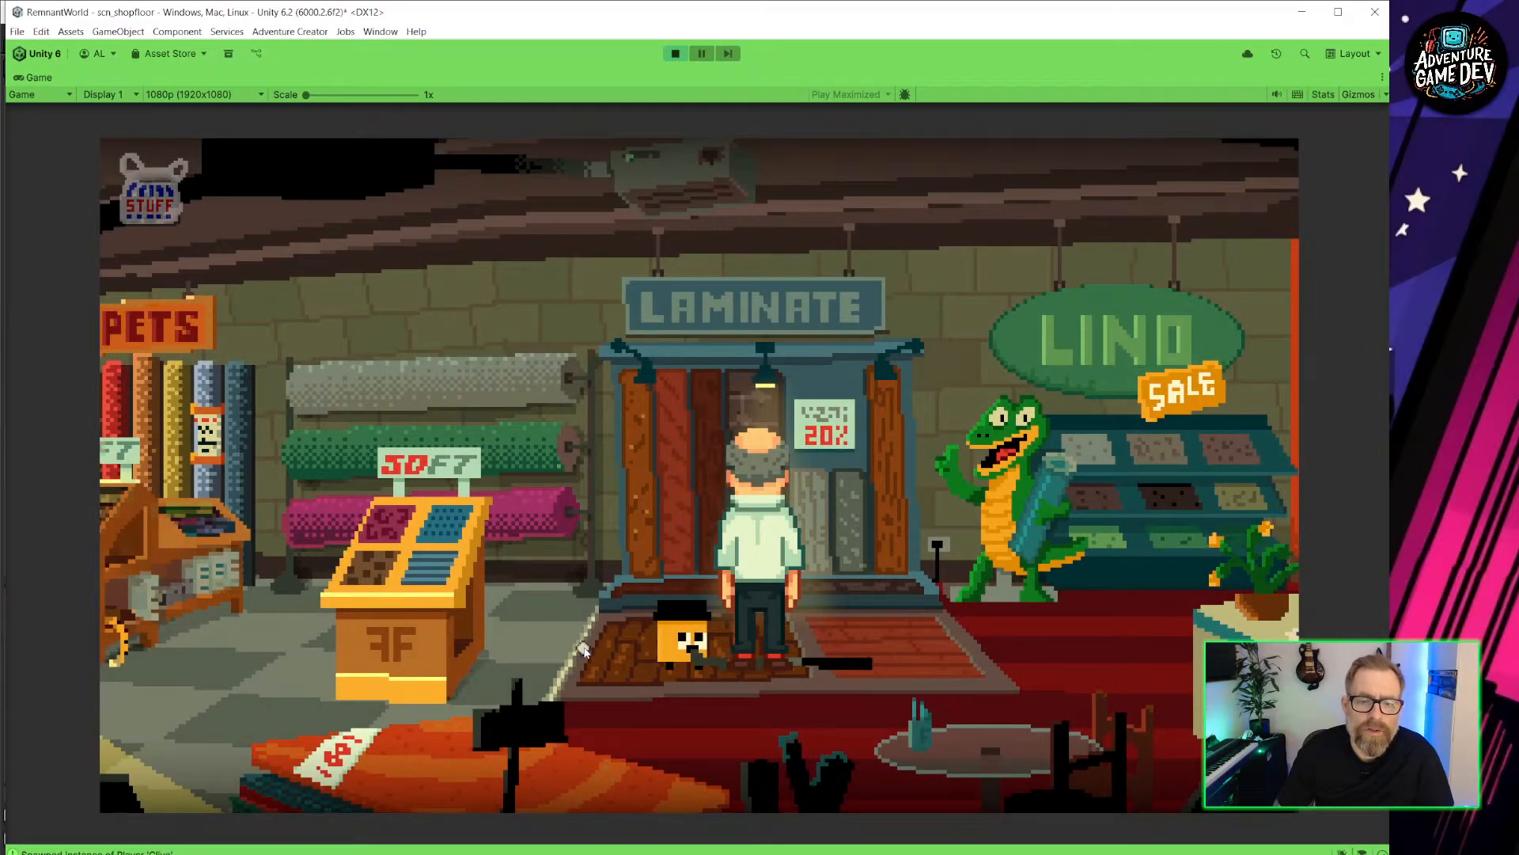
pyautogui.click(584, 651)
pyautogui.click(519, 704)
pyautogui.click(323, 675)
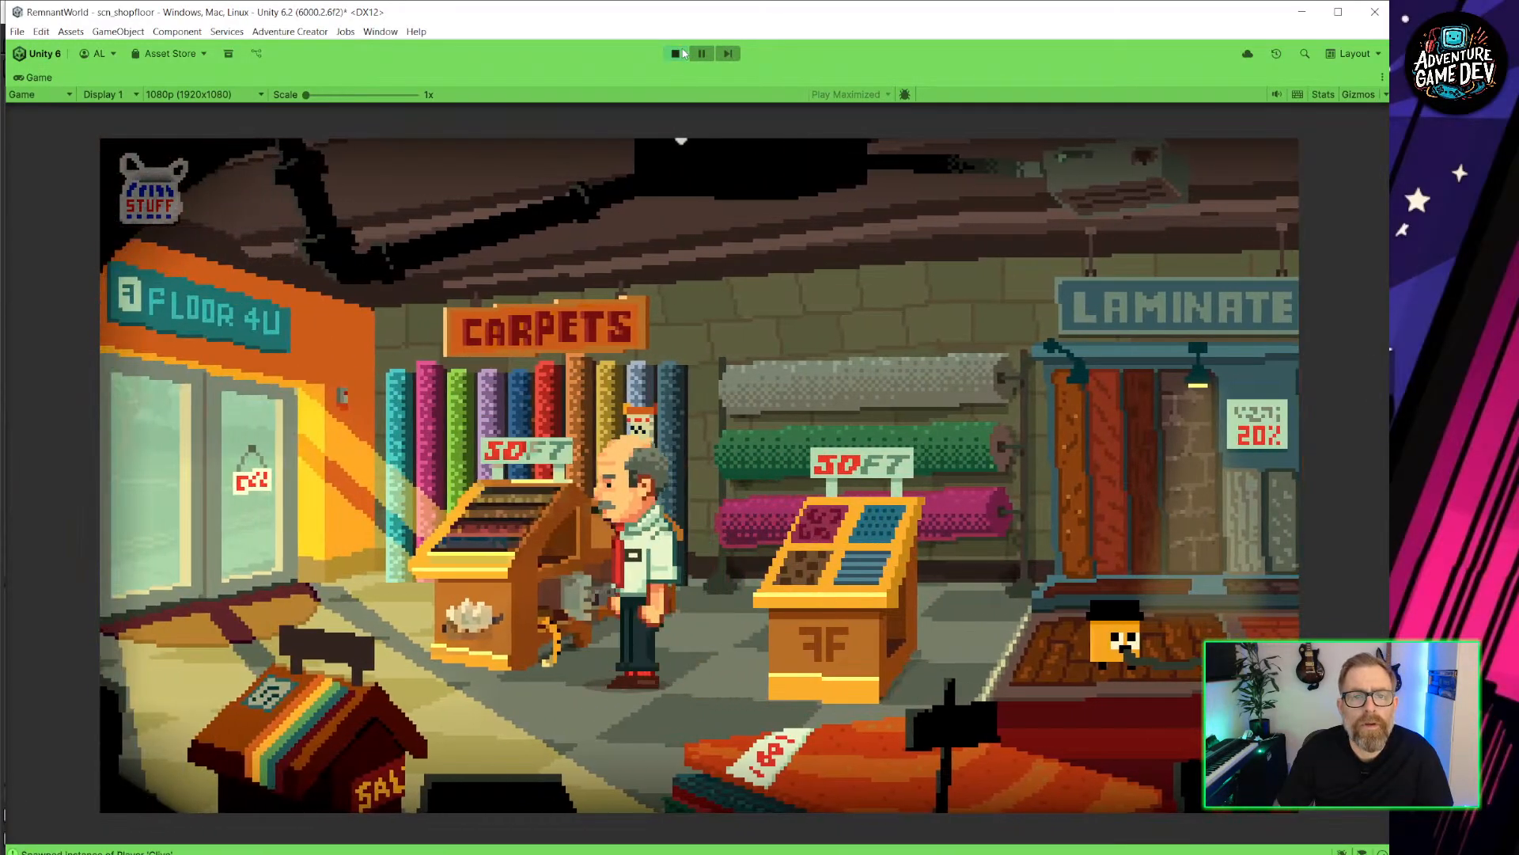
pyautogui.click(675, 53)
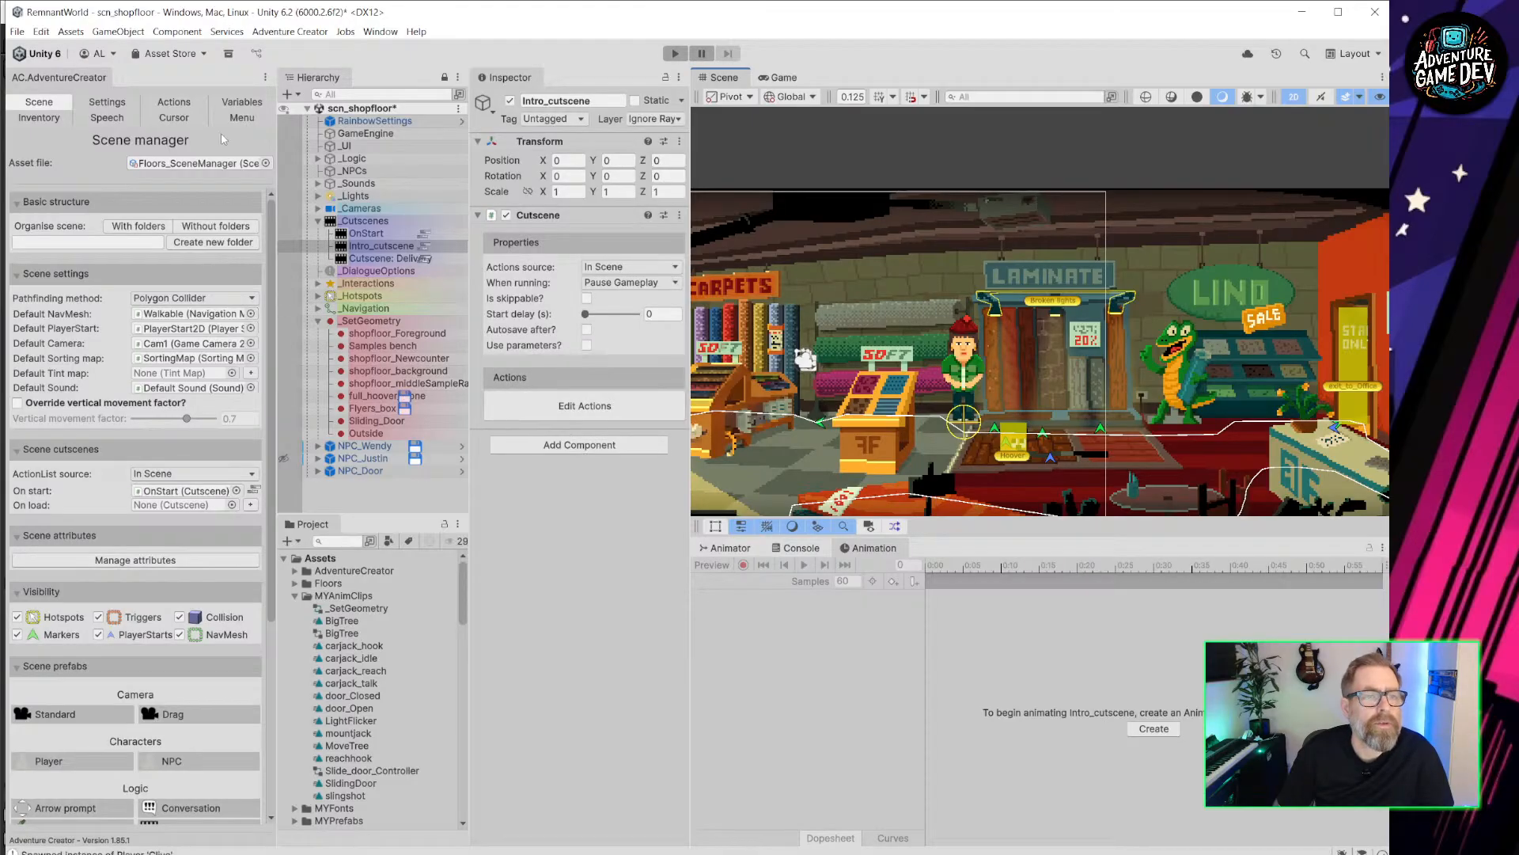
# Set the initial value of the global variable Current ACT to 2.
pyautogui.click(242, 102)
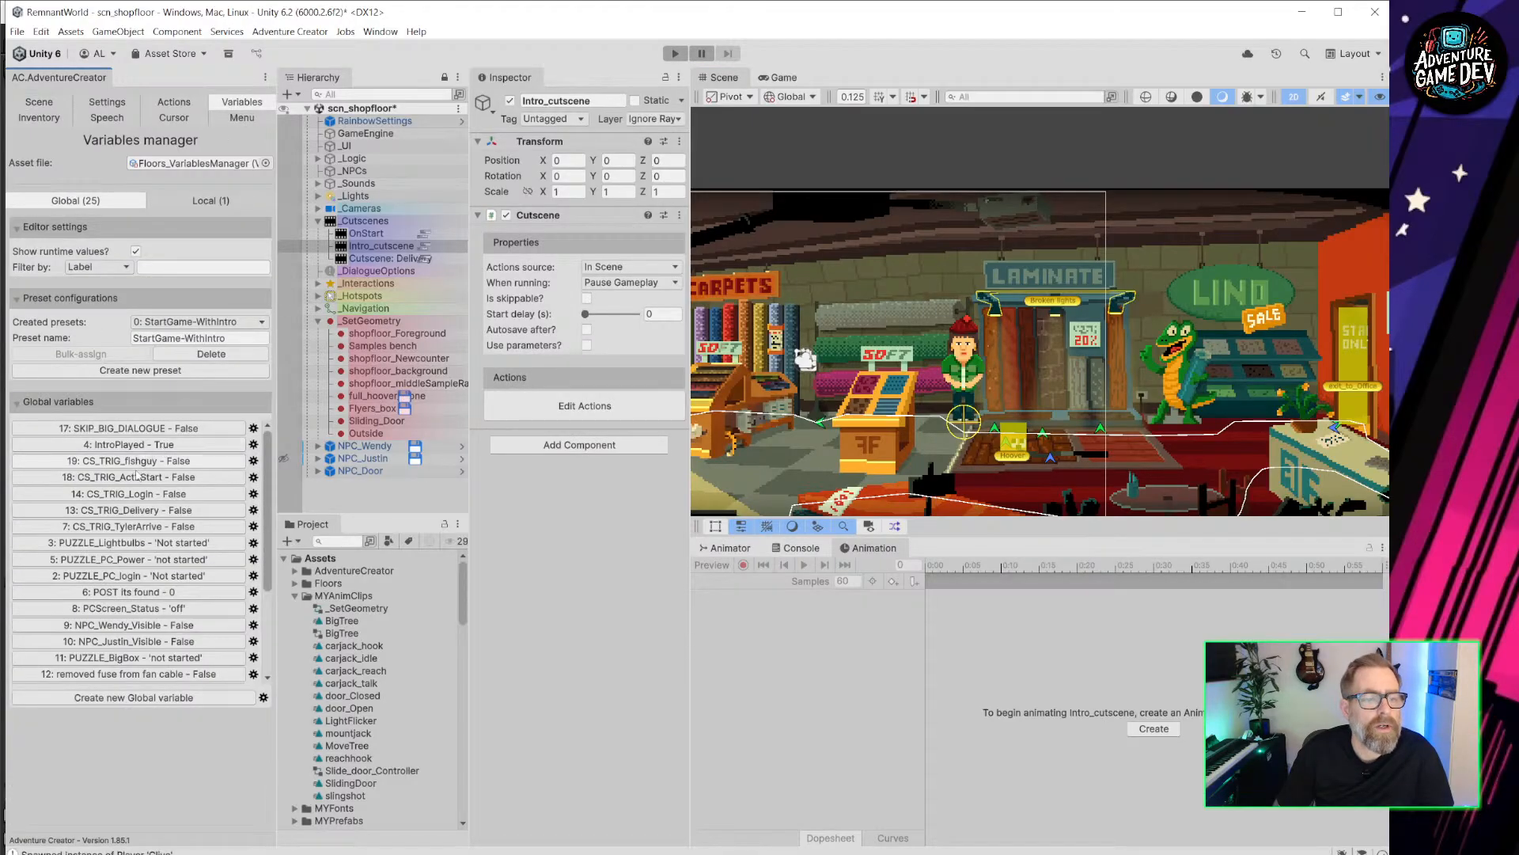
pyautogui.scroll(-3, 175, 605)
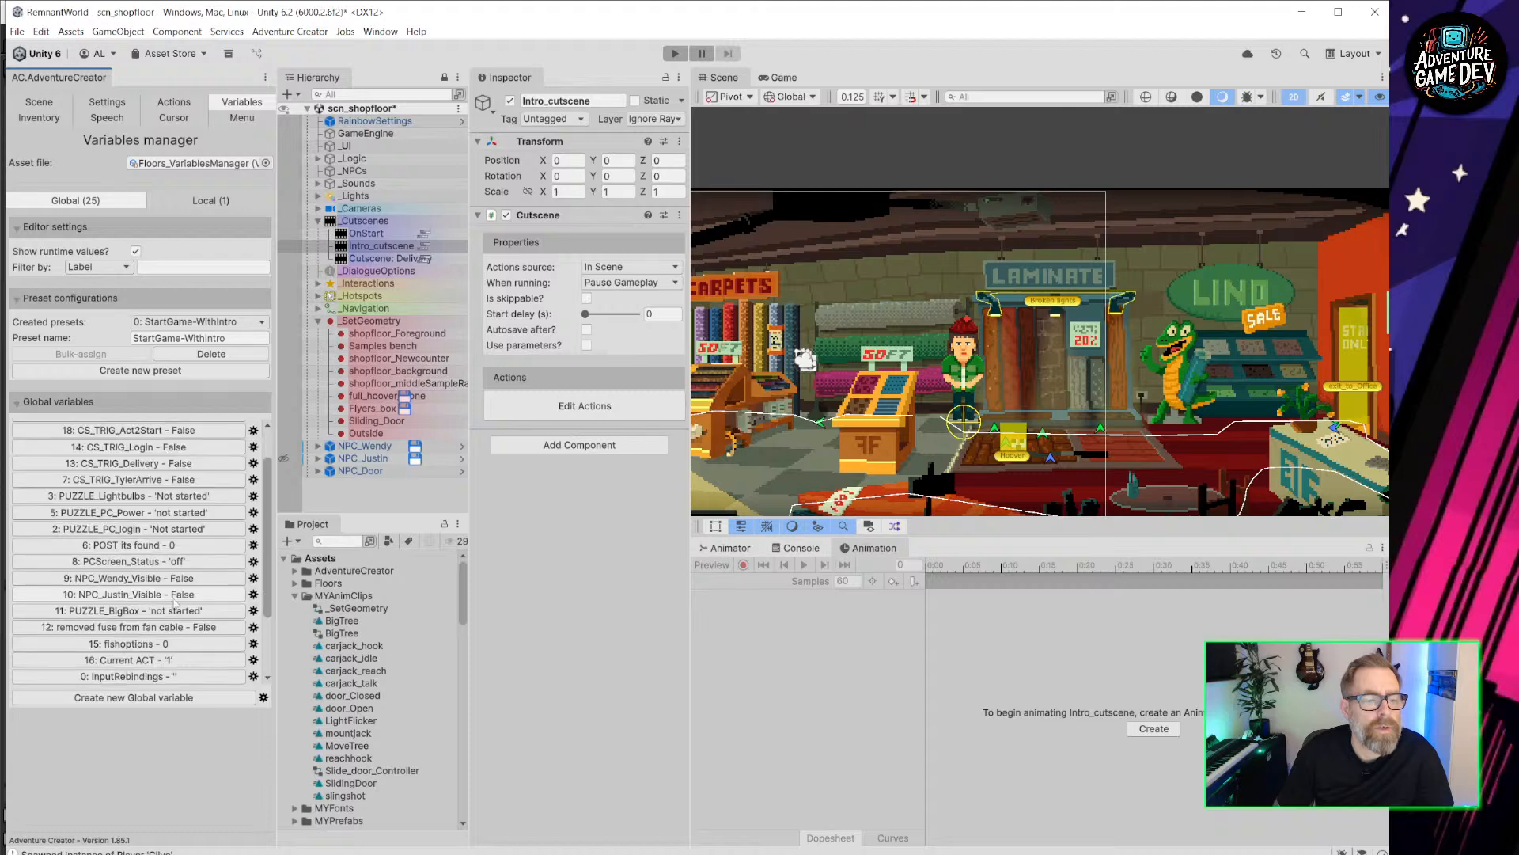
pyautogui.click(190, 660)
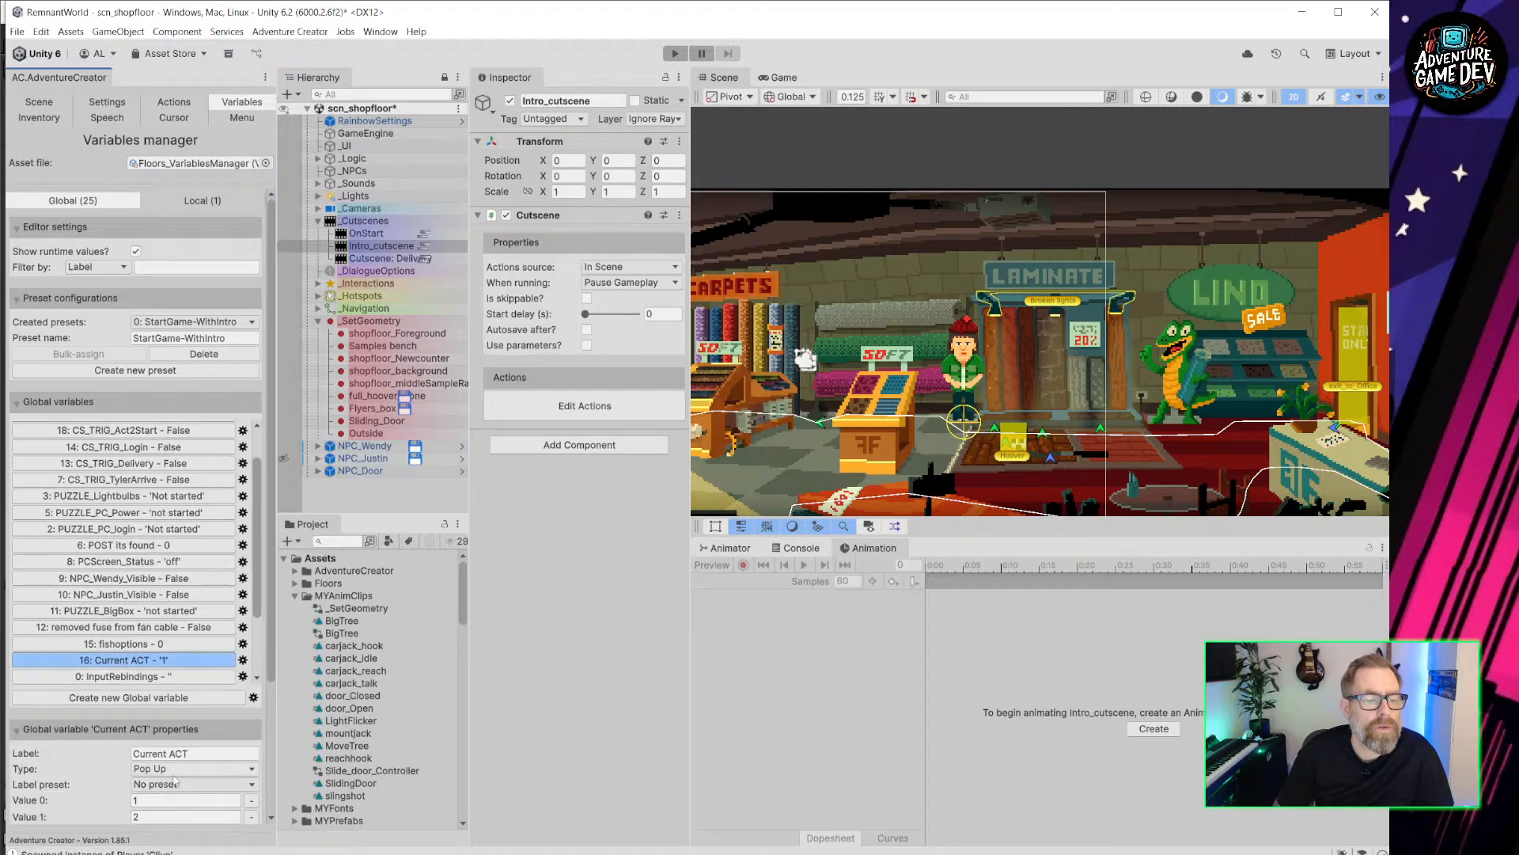
pyautogui.scroll(-1, 194, 792)
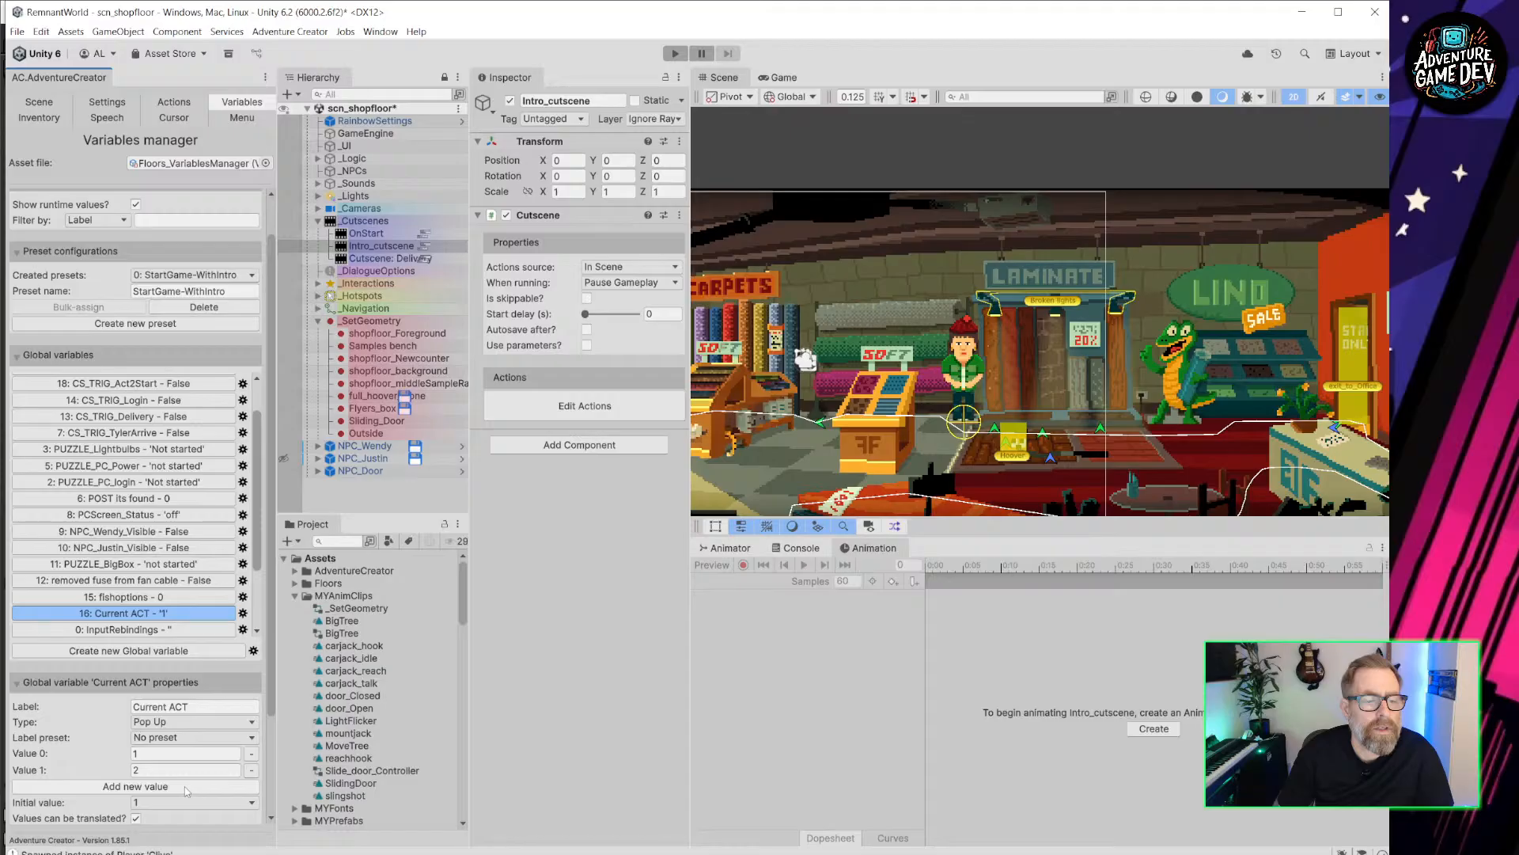
pyautogui.scroll(-2, 158, 758)
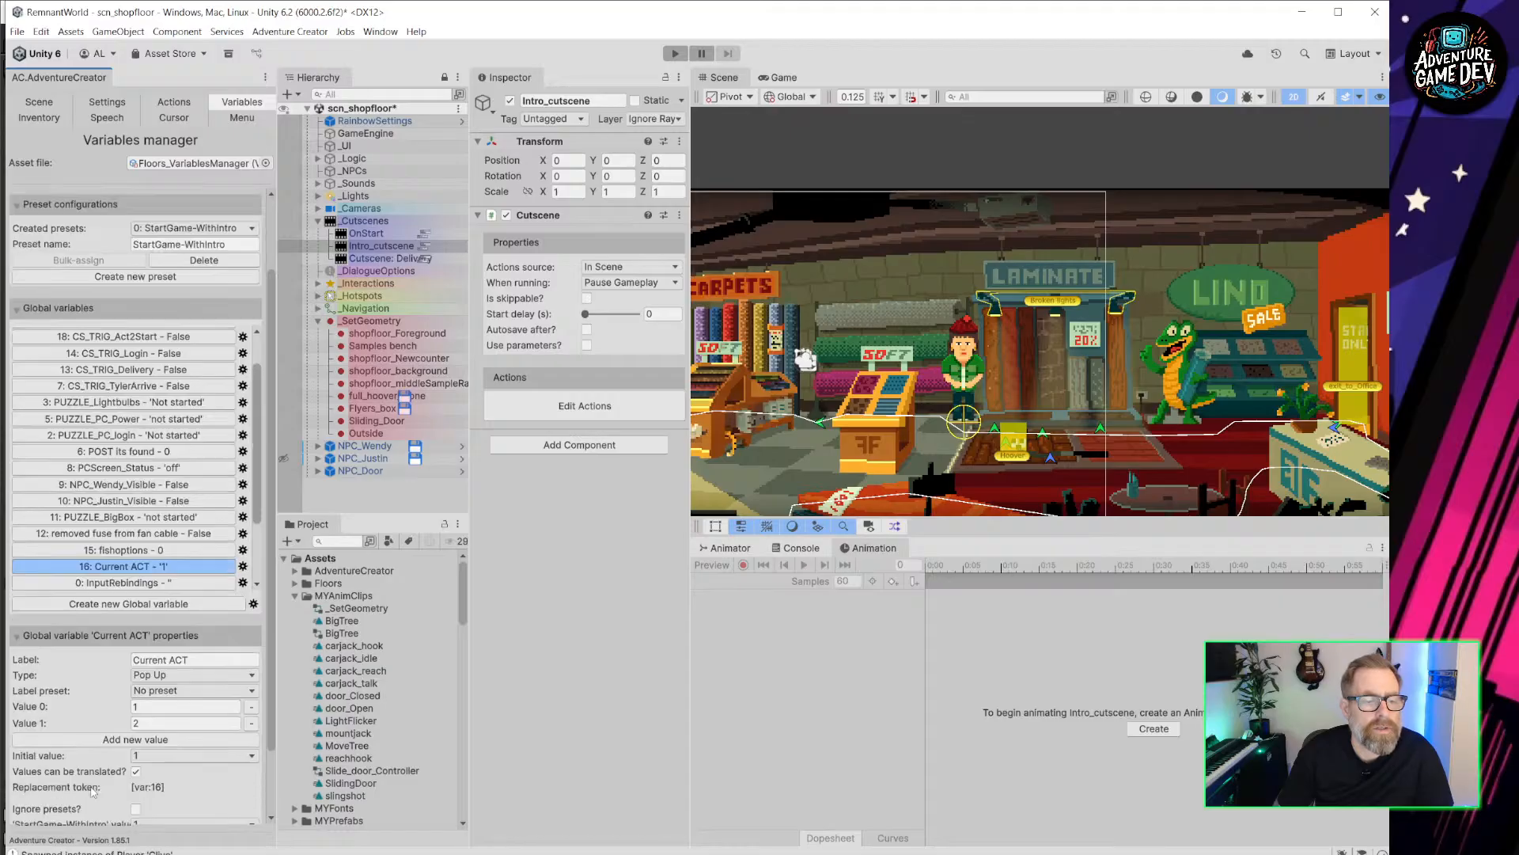
pyautogui.click(162, 708)
pyautogui.click(165, 742)
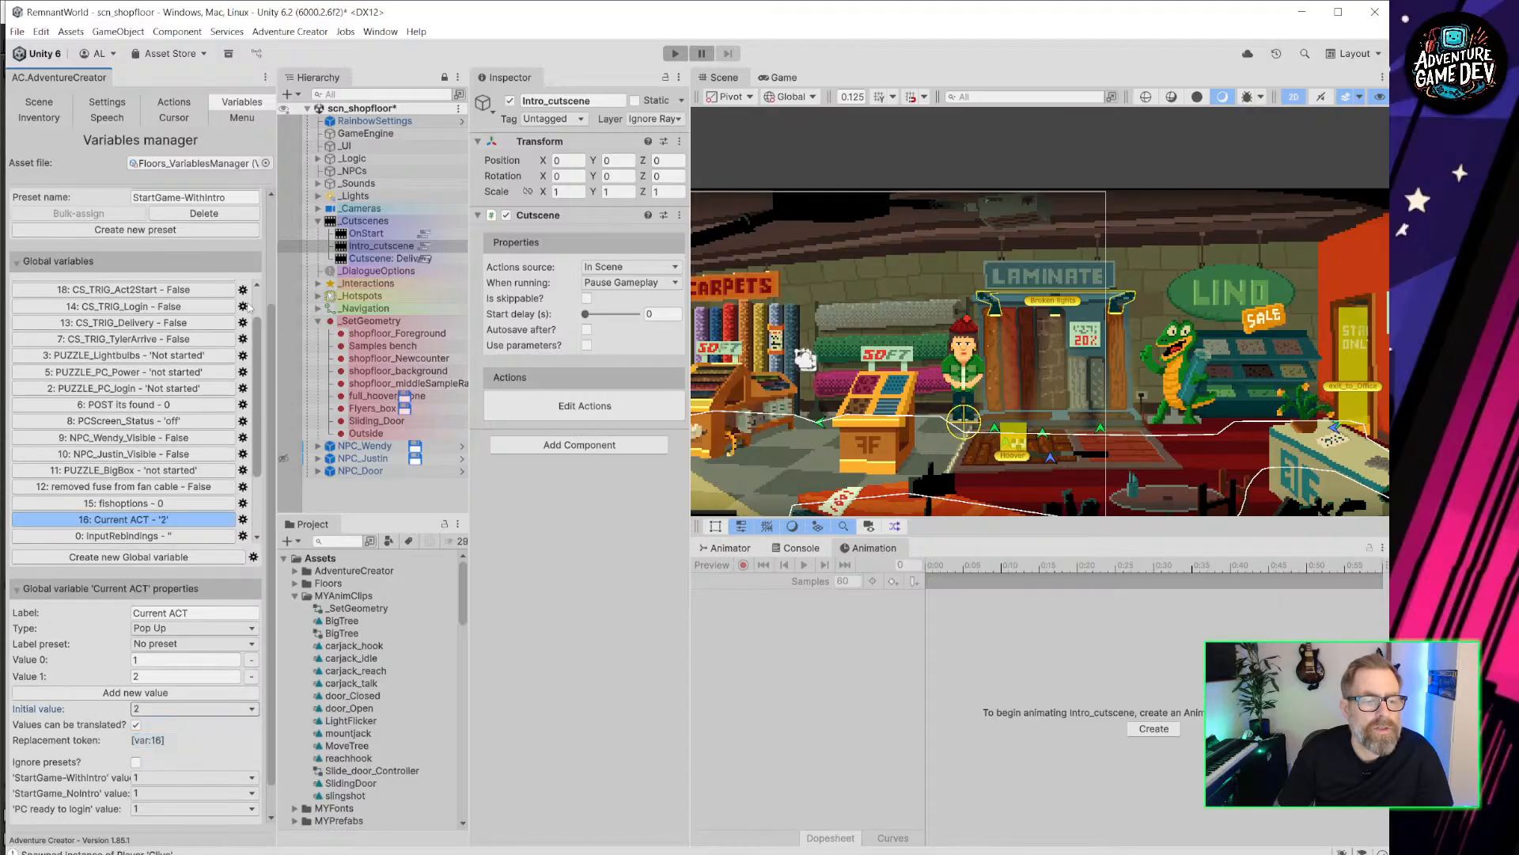
pyautogui.scroll(4, 155, 404)
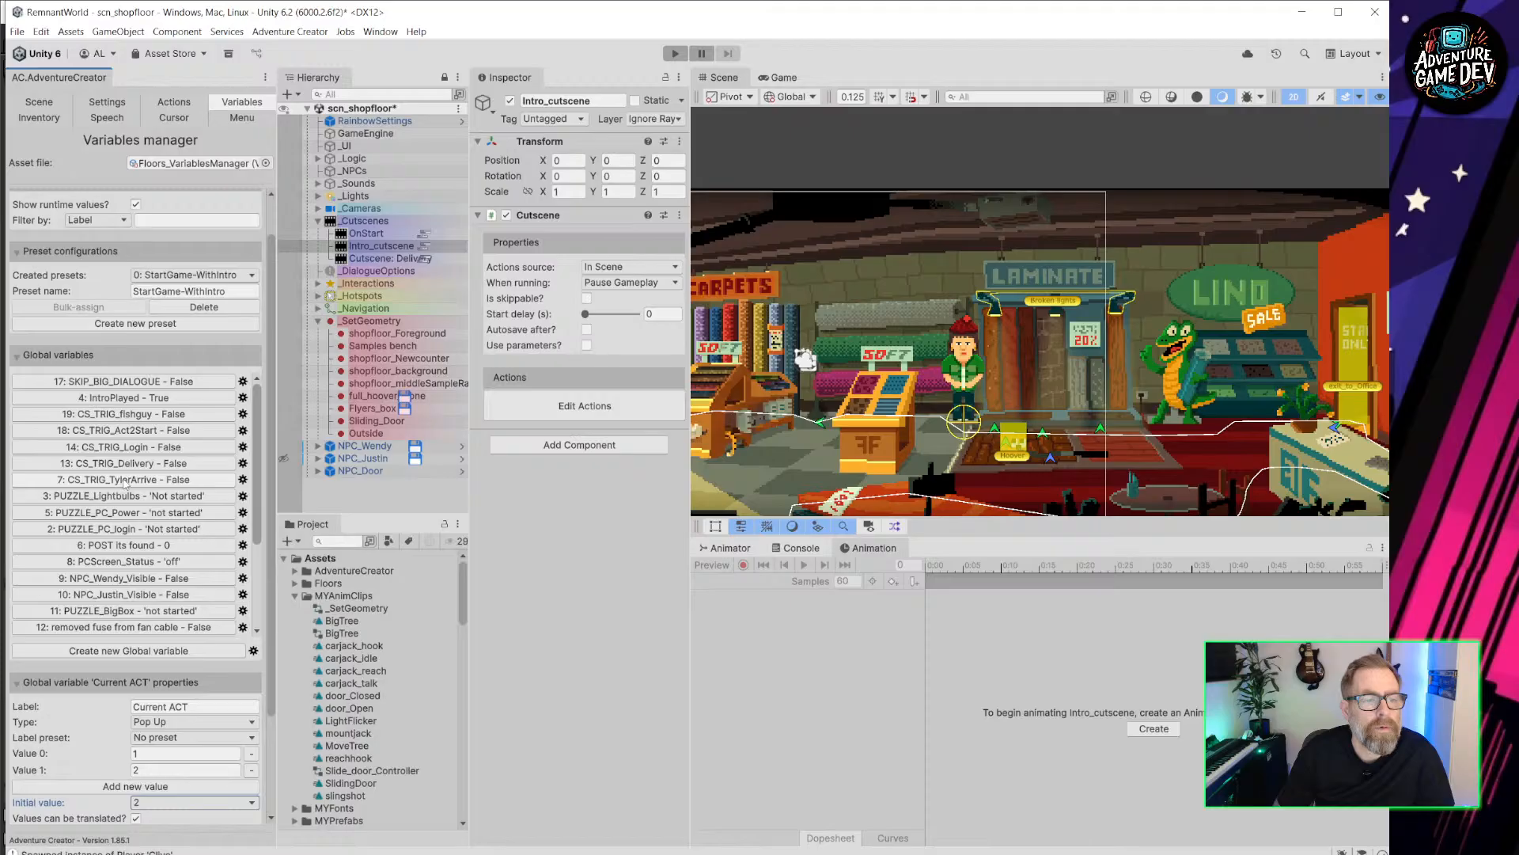
# Start a playtest of the shop floor scene, walk the character into the office through the staff door, and return to the shop floor.
pyautogui.hotkey('ctrl', 'p')
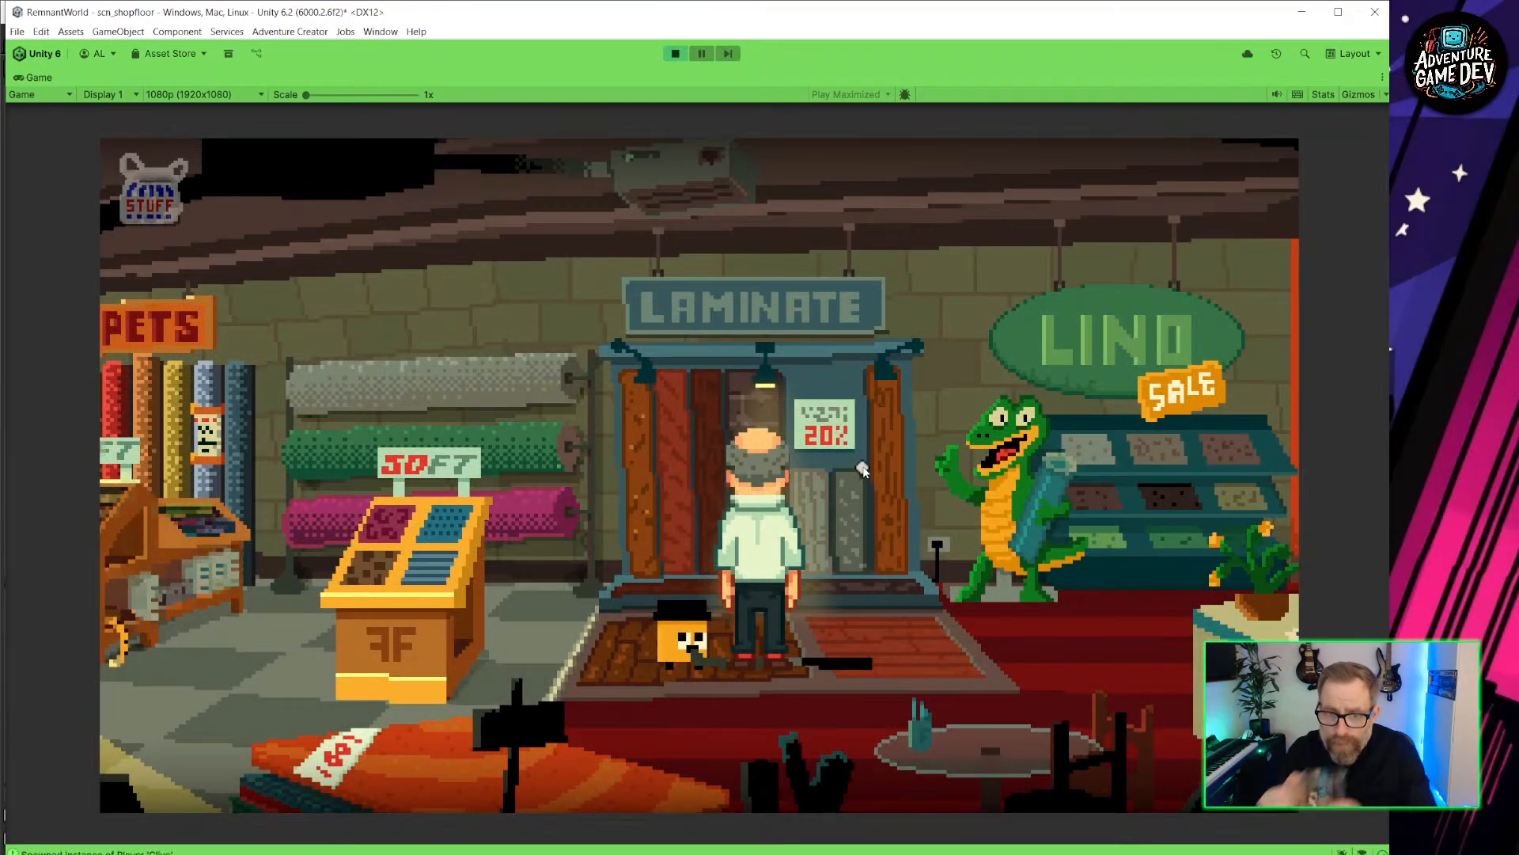
pyautogui.click(1043, 598)
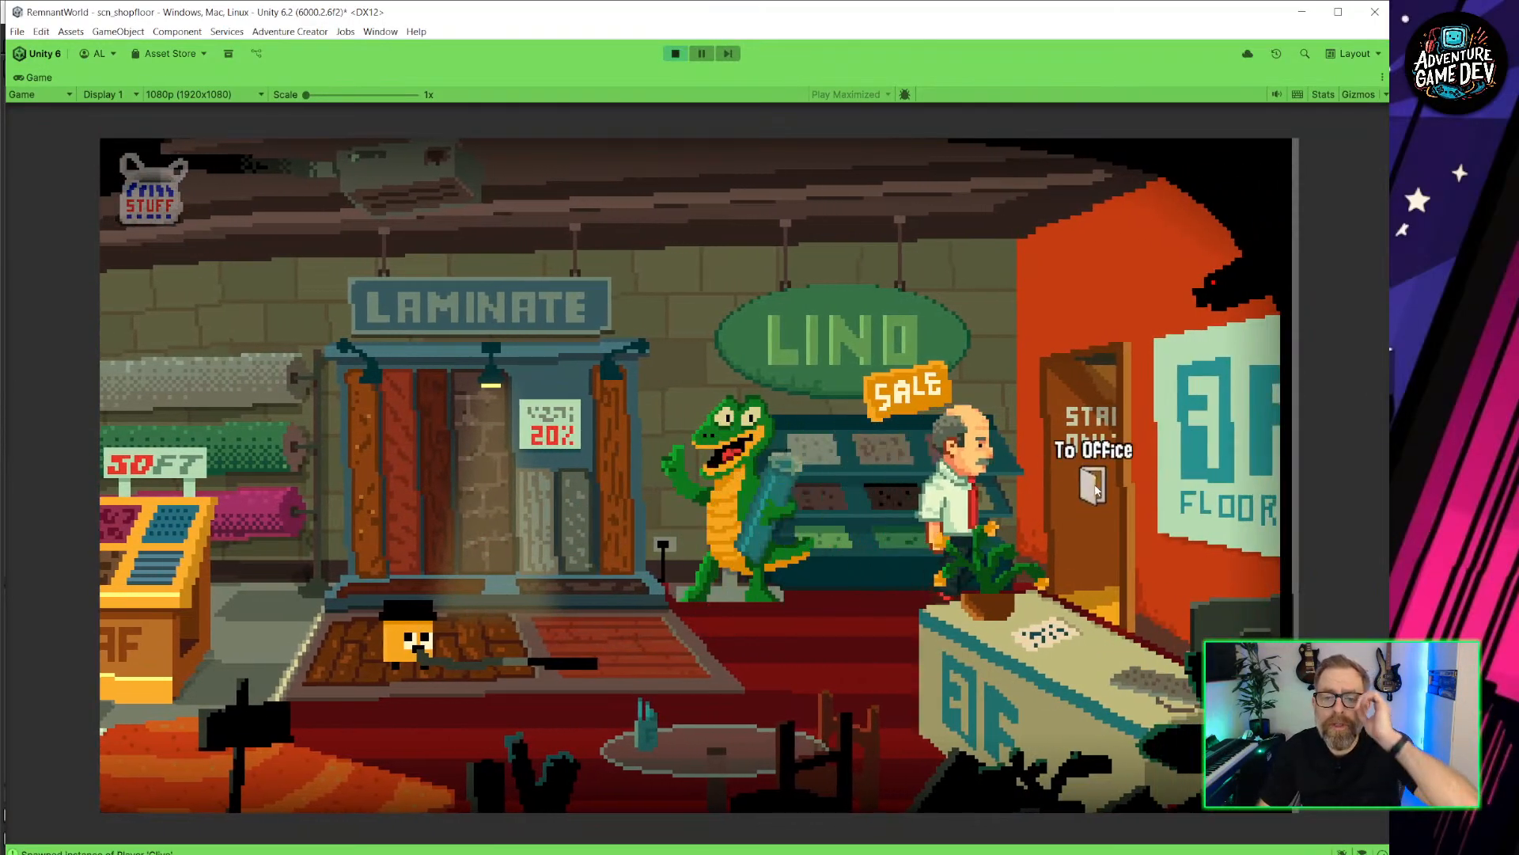
pyautogui.click(1094, 491)
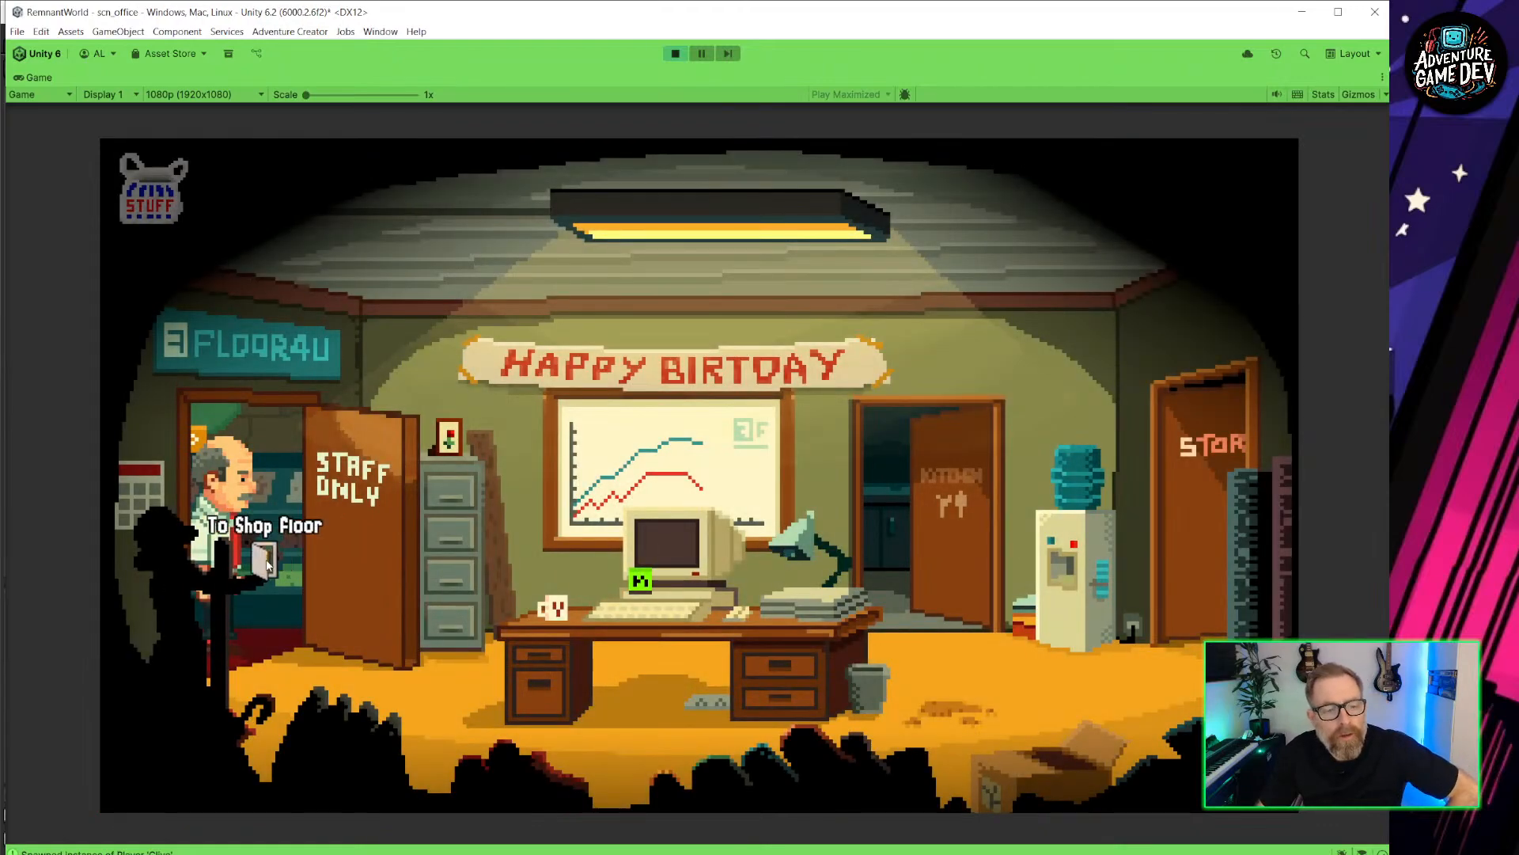
pyautogui.click(268, 564)
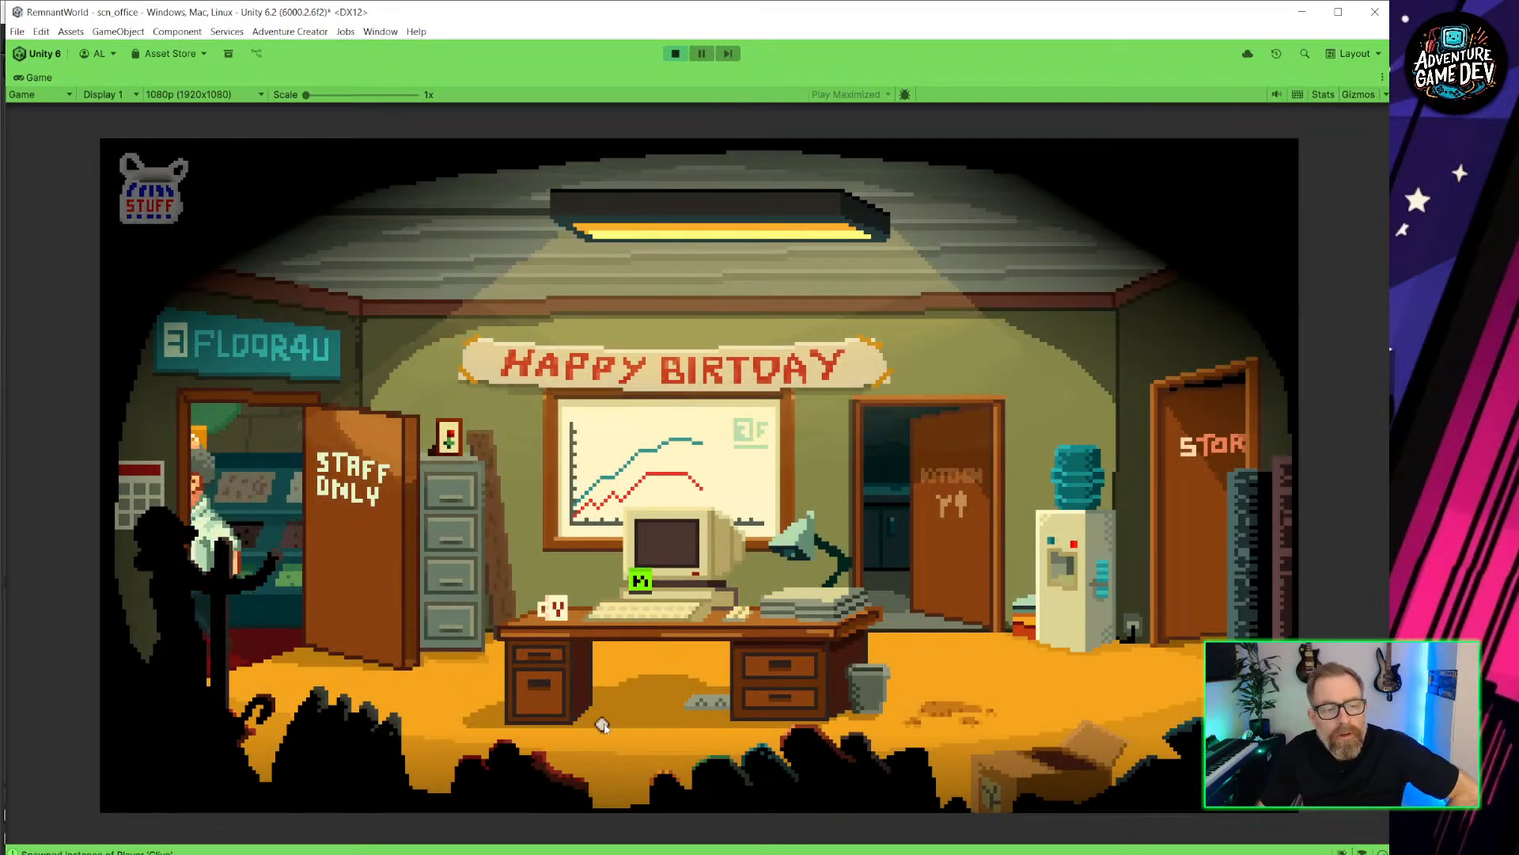
pyautogui.click(676, 698)
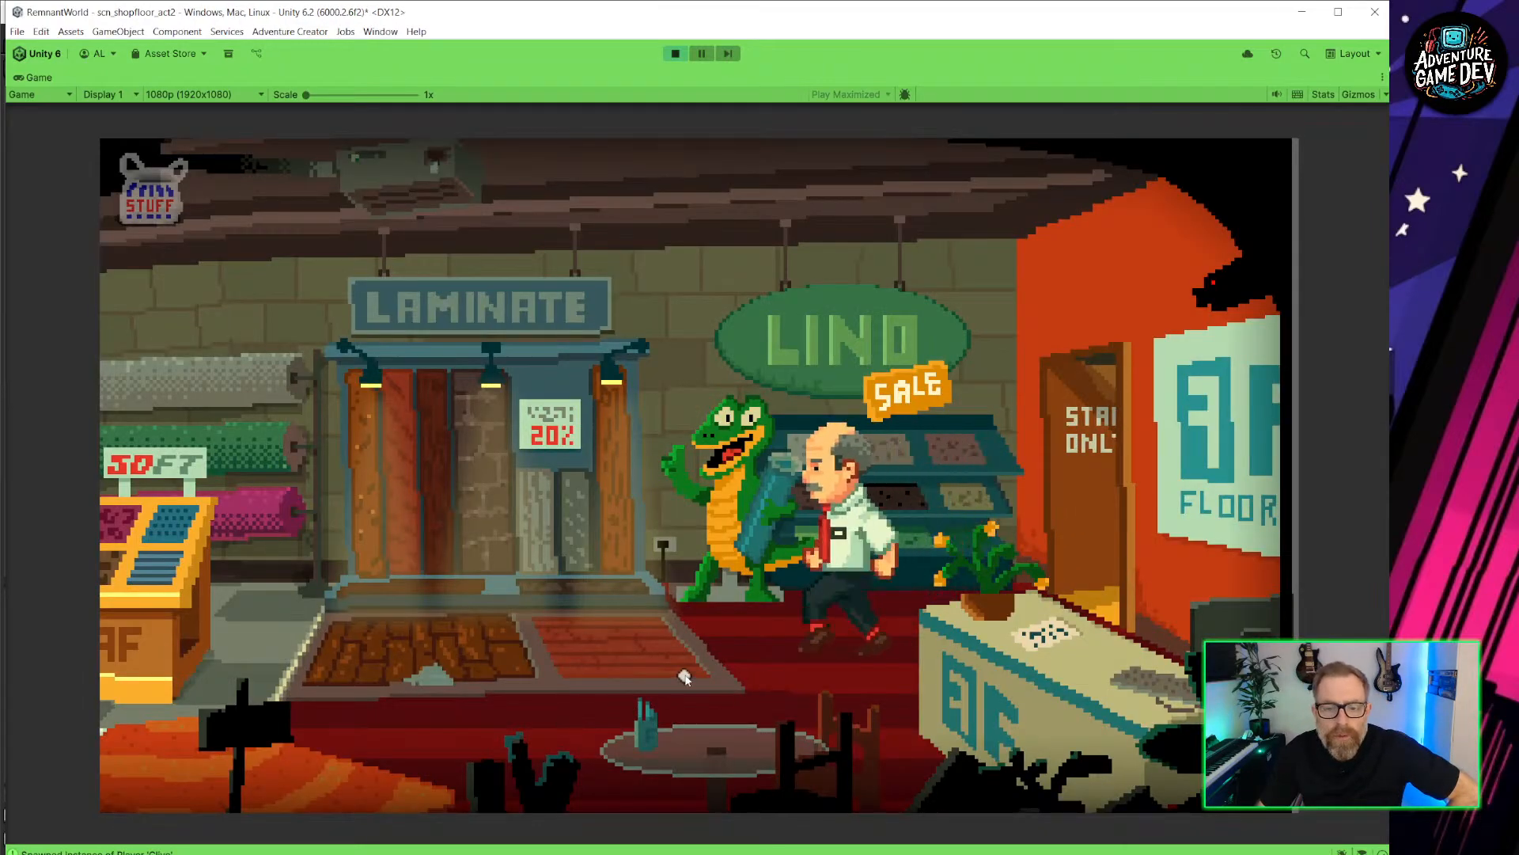
# Playtest the Act 2 shop floor by walking the character around the laminate and lino displays, and exit through the staff door to the office.
pyautogui.click(487, 694)
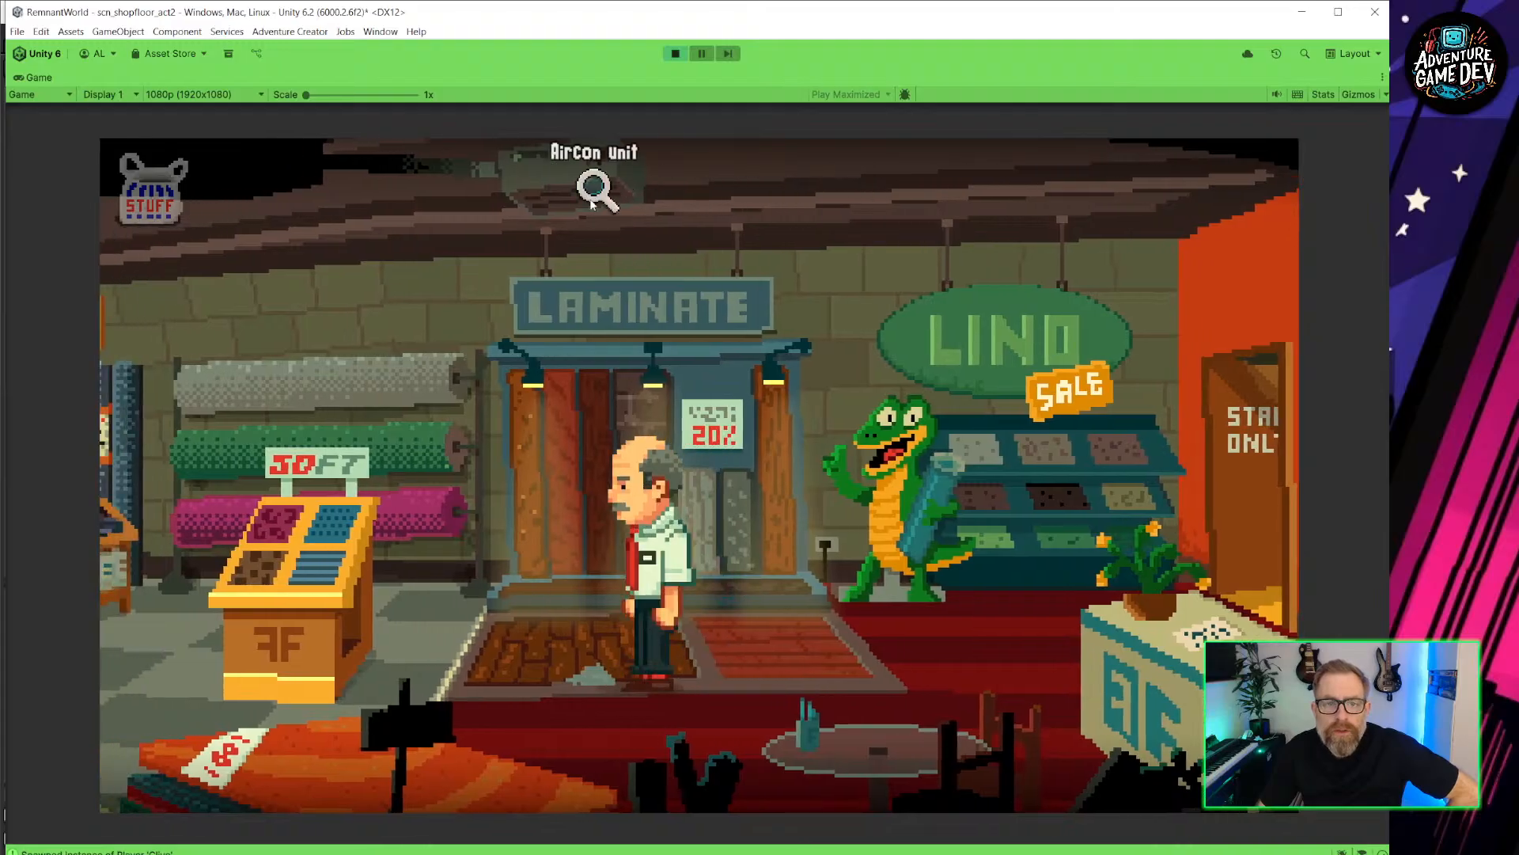
pyautogui.click(465, 655)
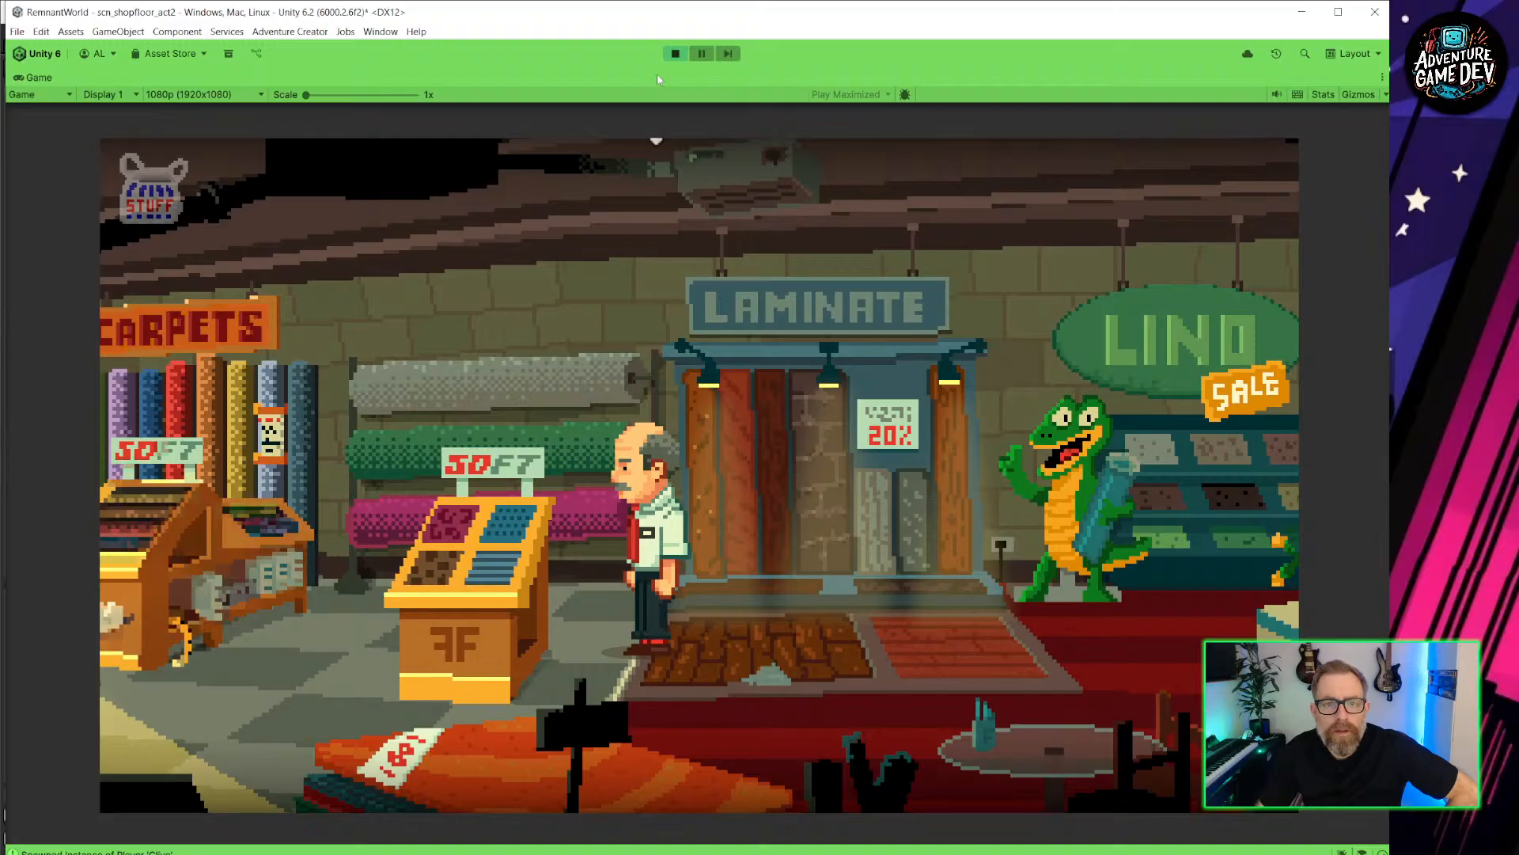
pyautogui.click(893, 671)
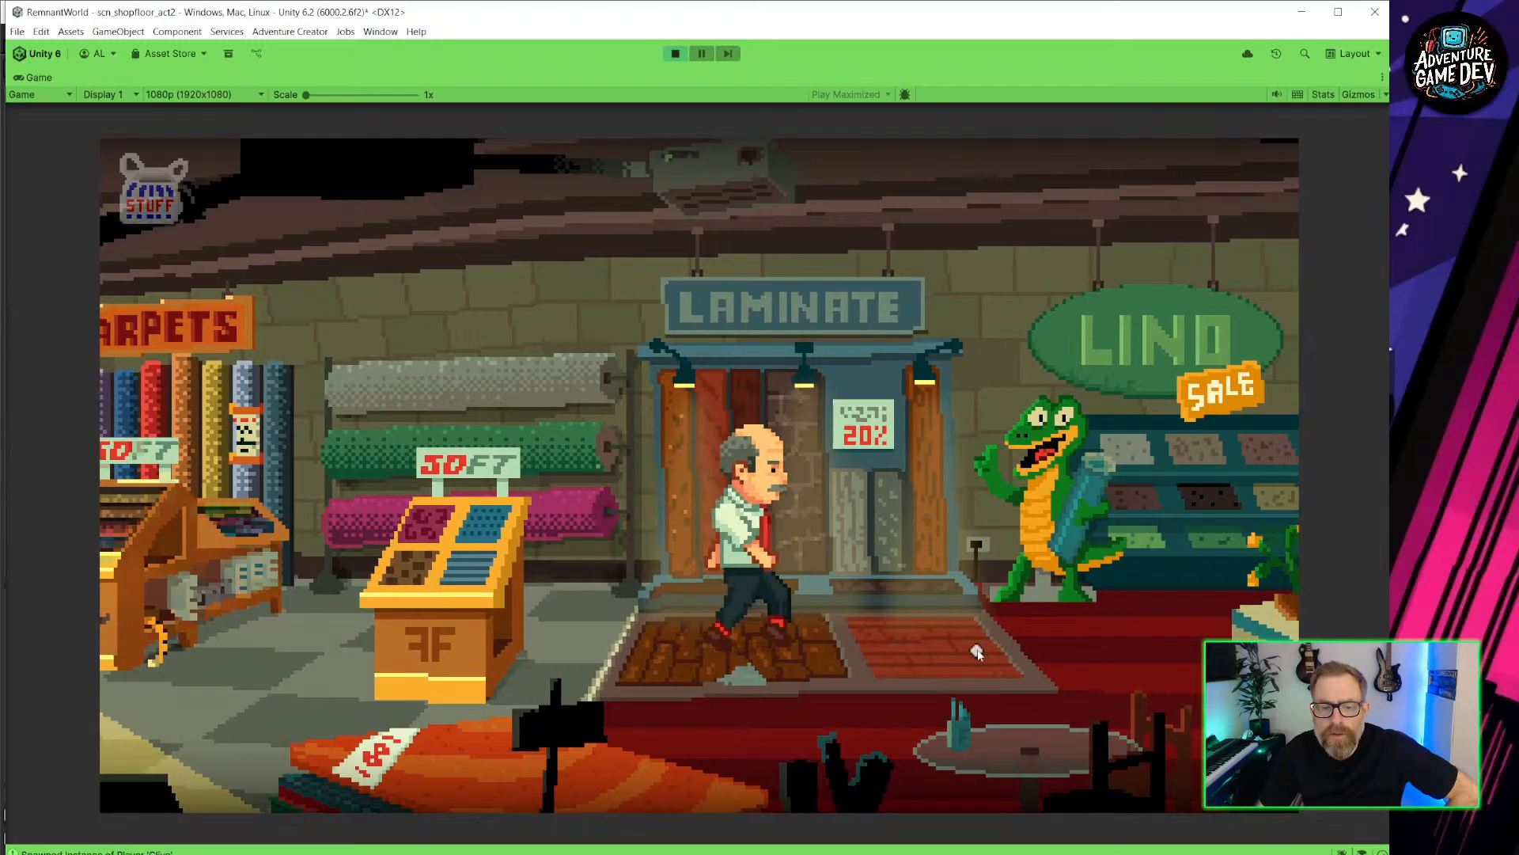
pyautogui.click(979, 652)
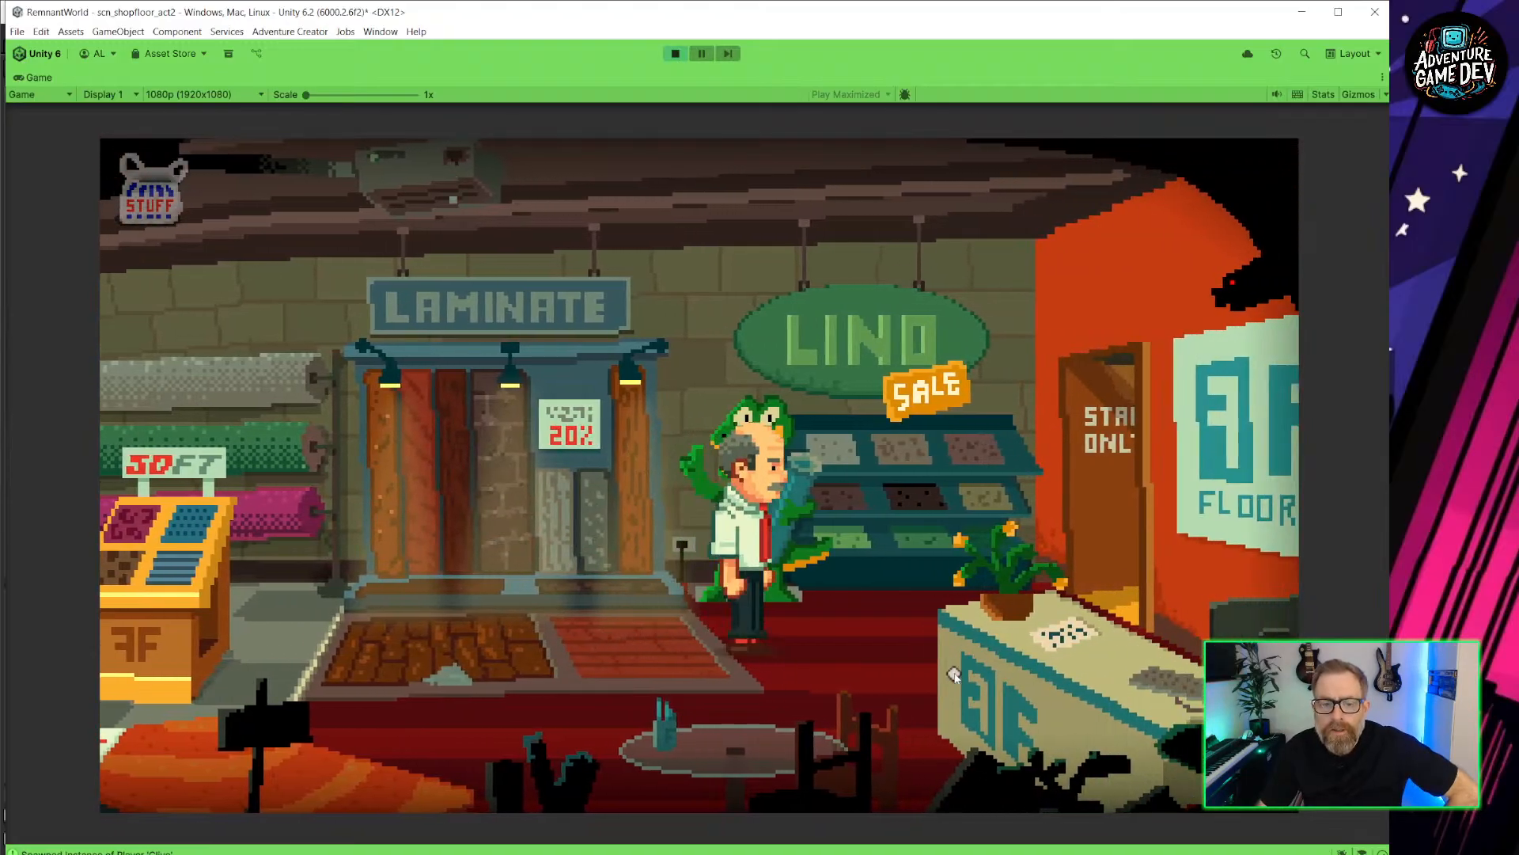
pyautogui.click(1103, 506)
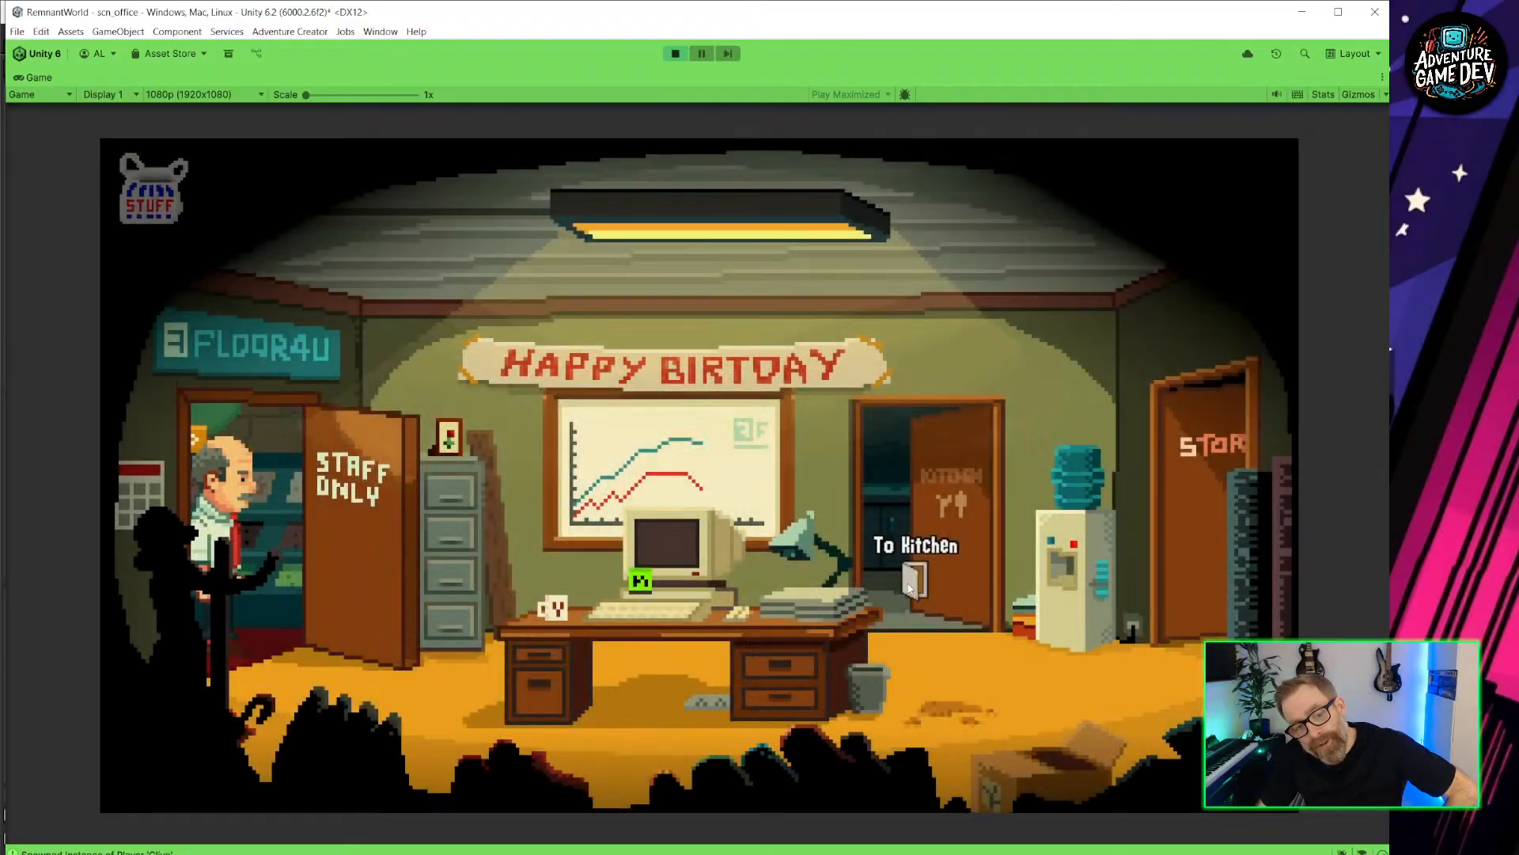
# Walk the character across the office, test the storeroom door in both directions, and return to the Act 2 shop floor.
pyautogui.click(692, 771)
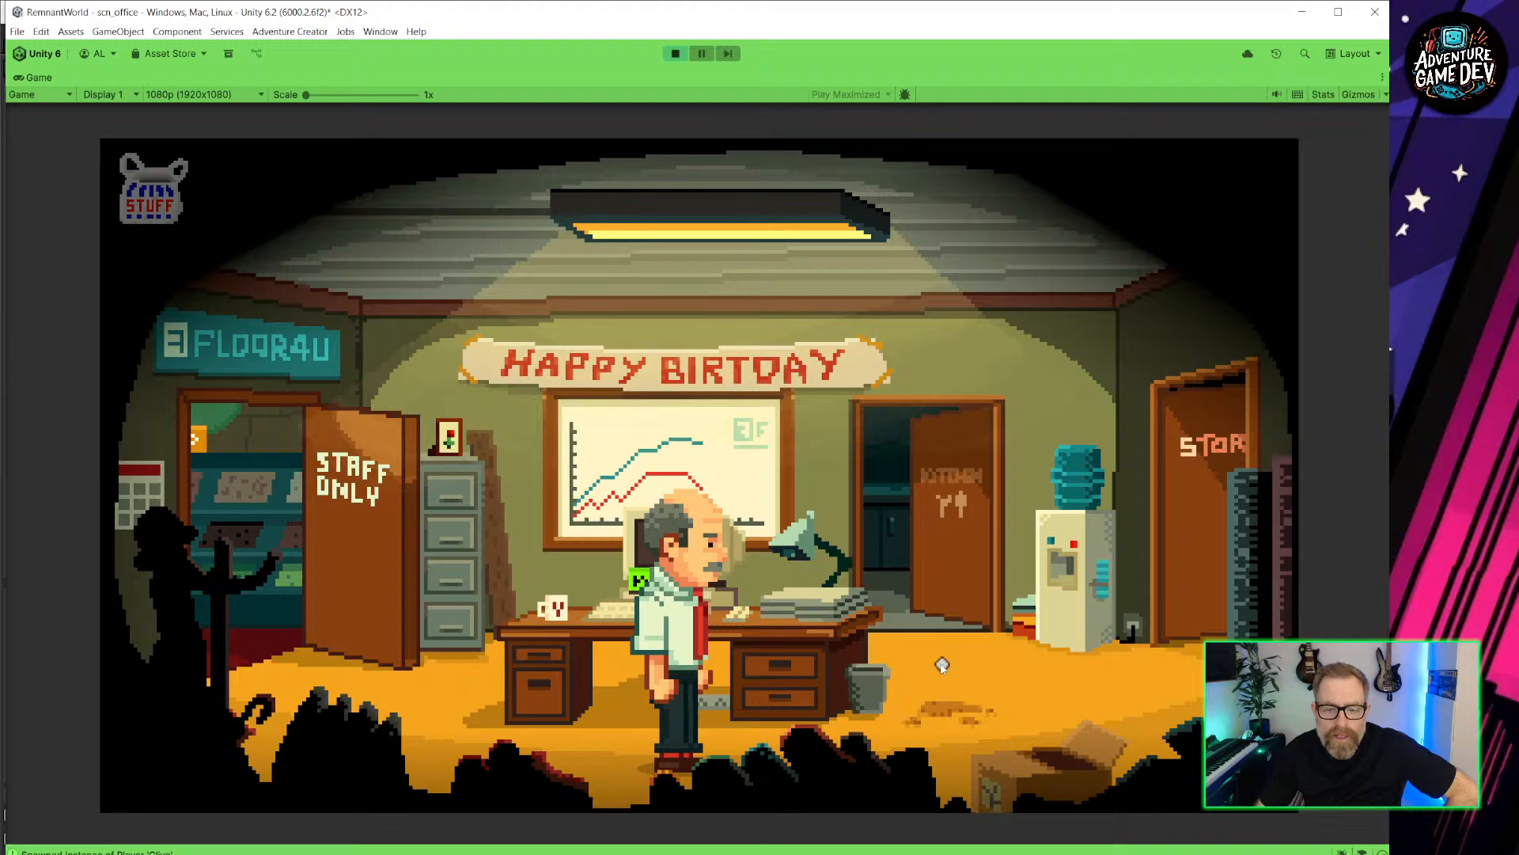
pyautogui.click(1007, 667)
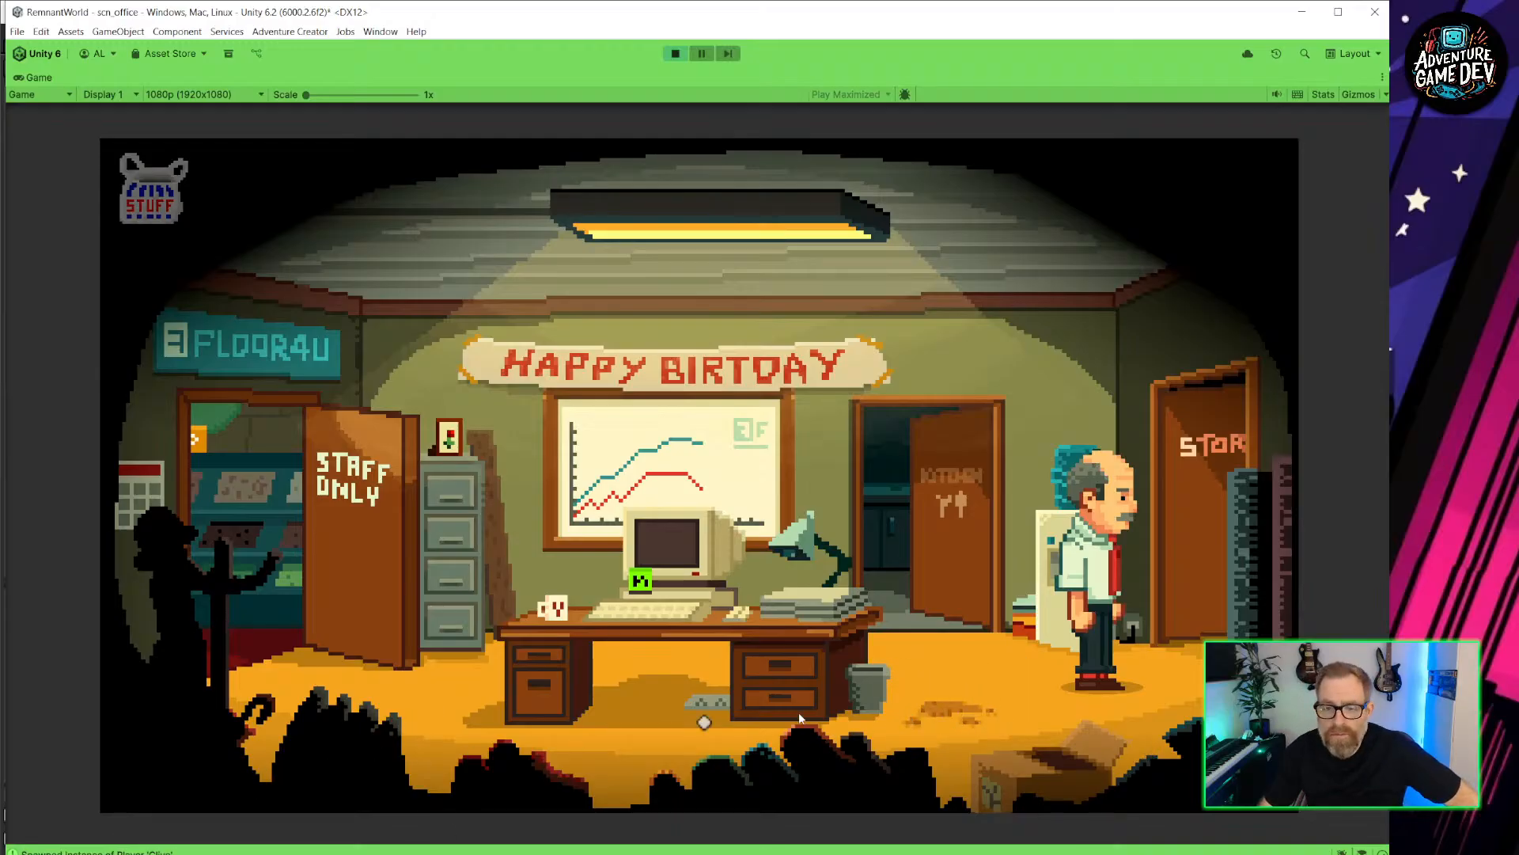
pyautogui.click(1204, 576)
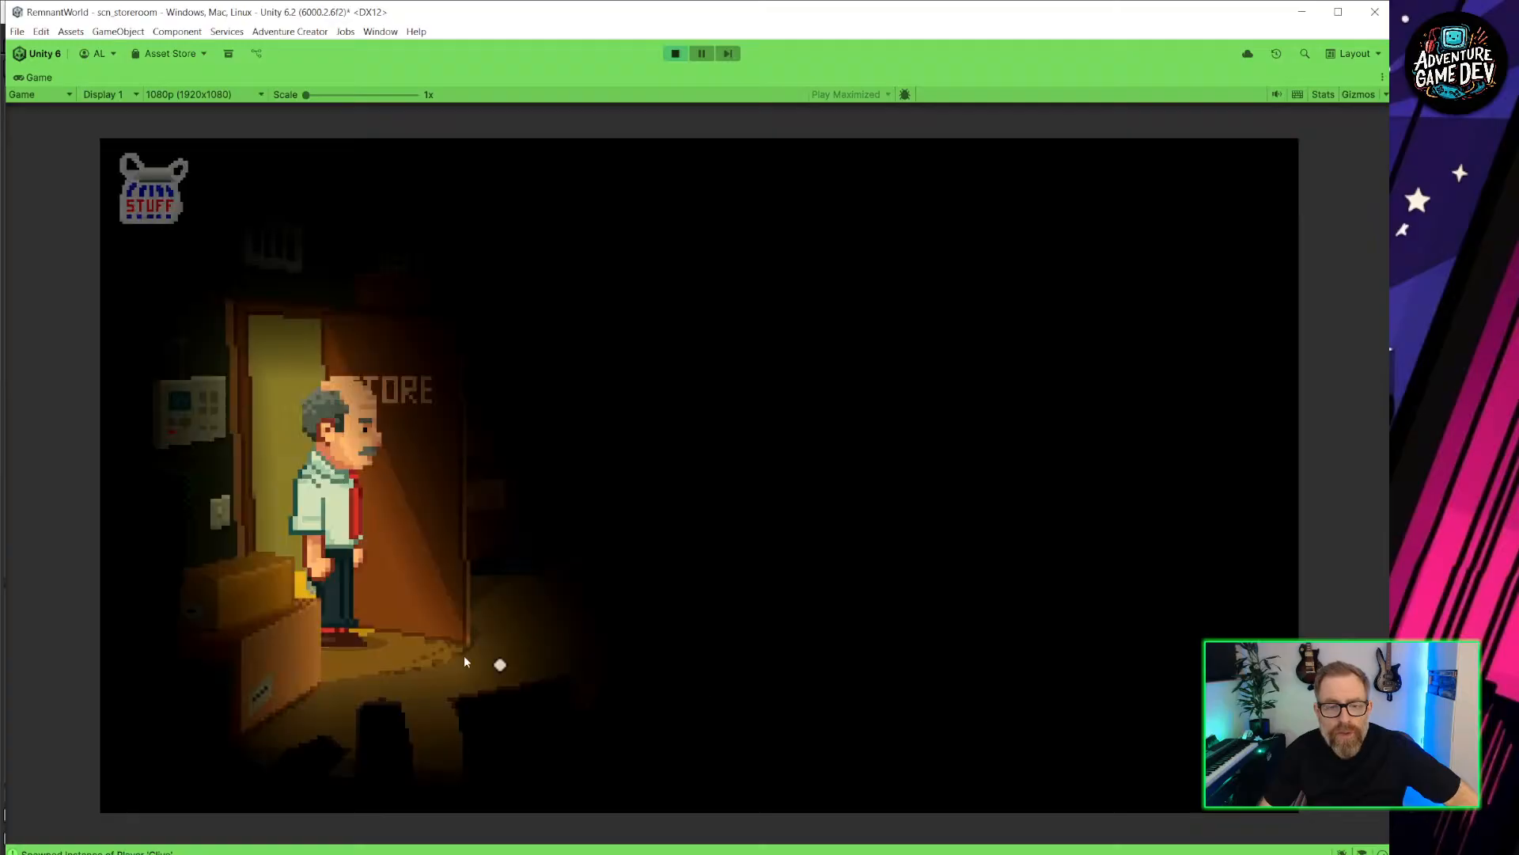
pyautogui.click(291, 543)
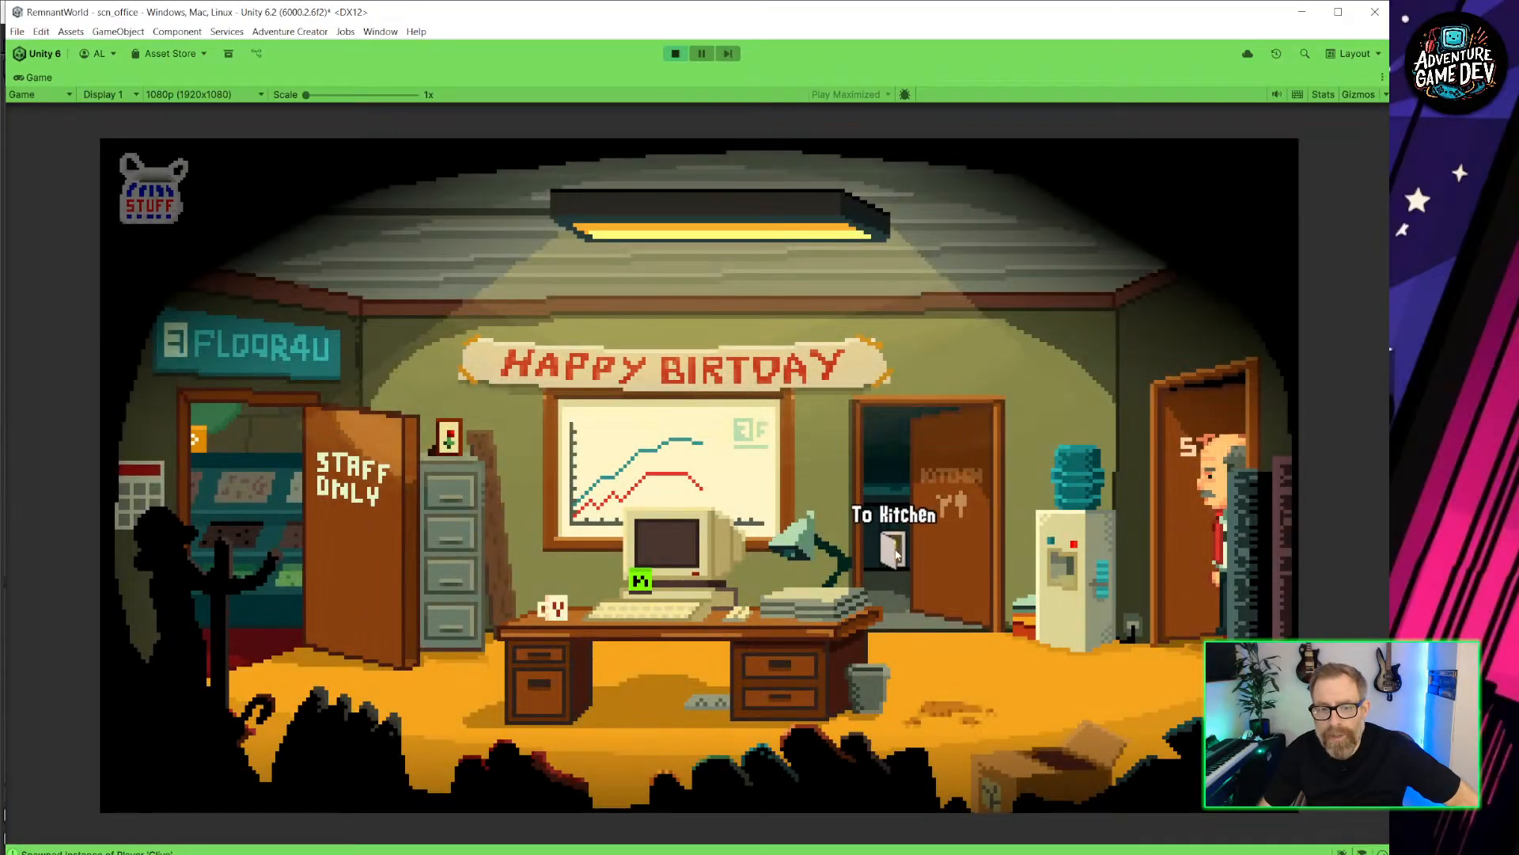
pyautogui.click(607, 651)
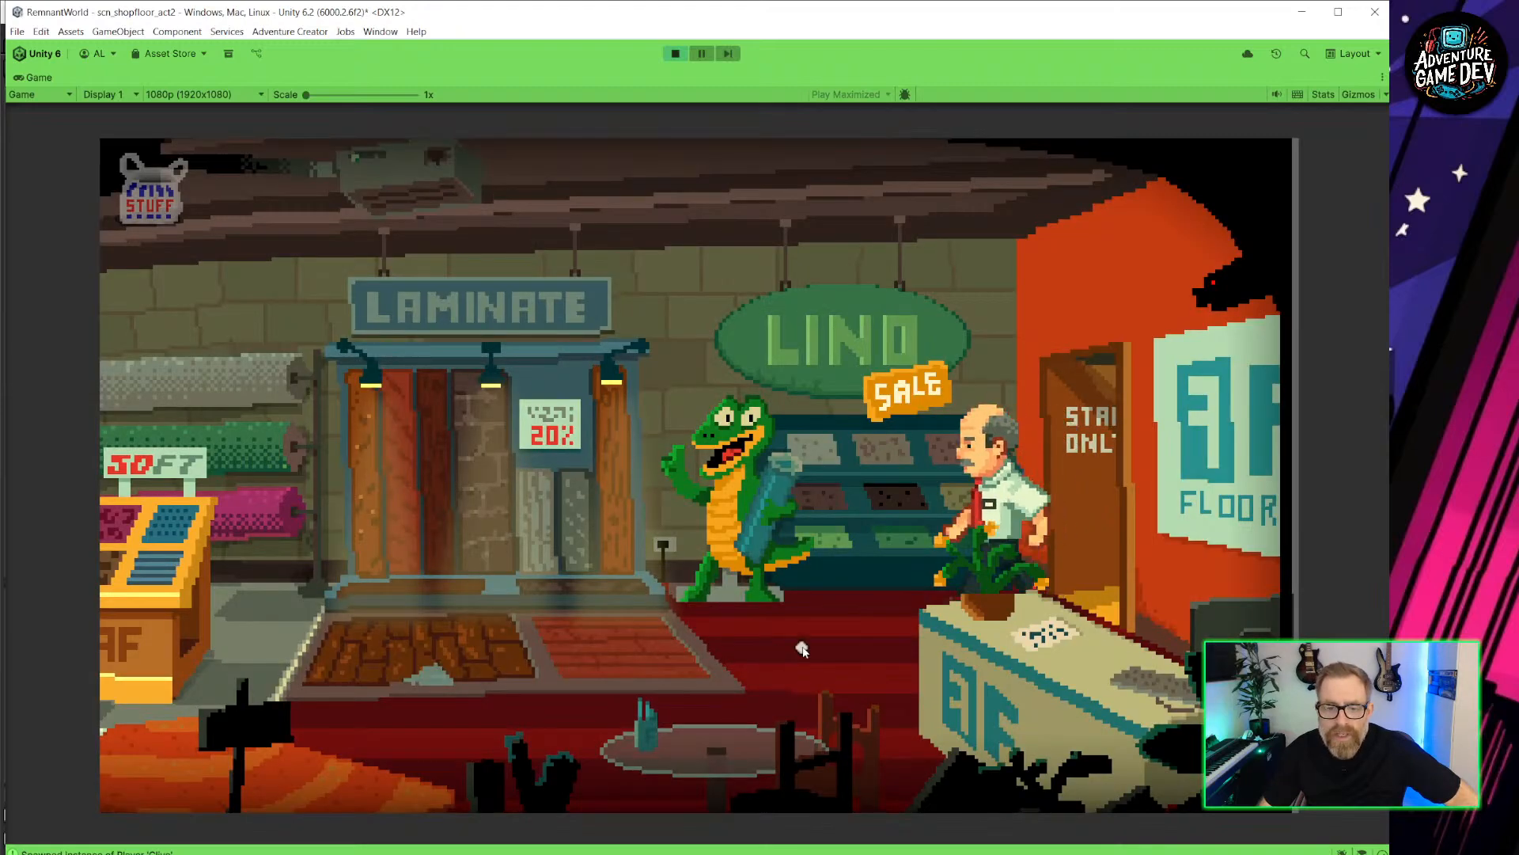
# Walk the character from the counter to the carpets display and back across the Act 2 shop floor, and enter the office again.
pyautogui.click(458, 718)
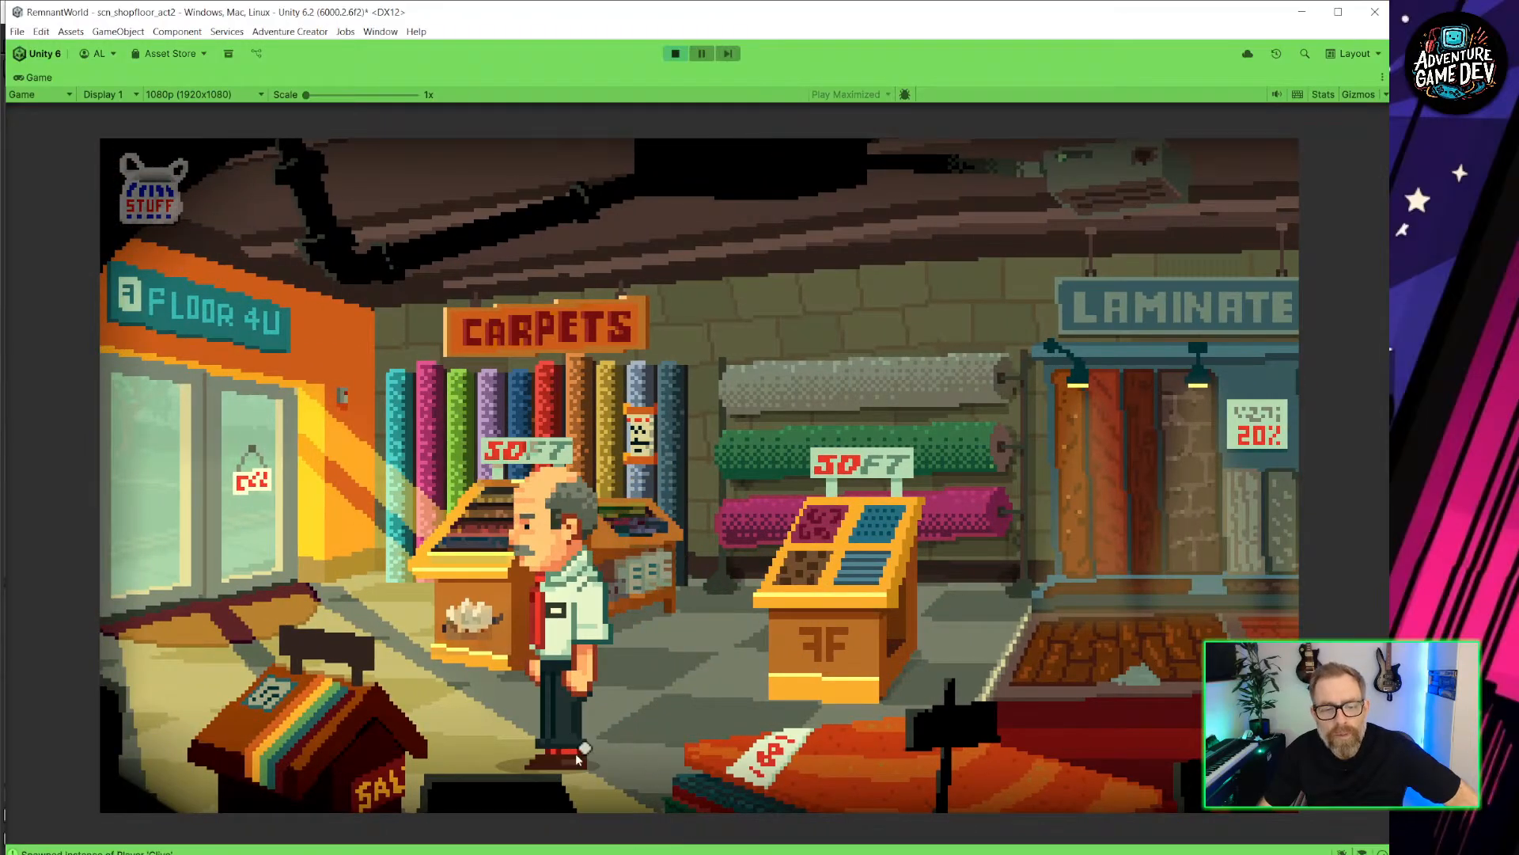
pyautogui.click(822, 731)
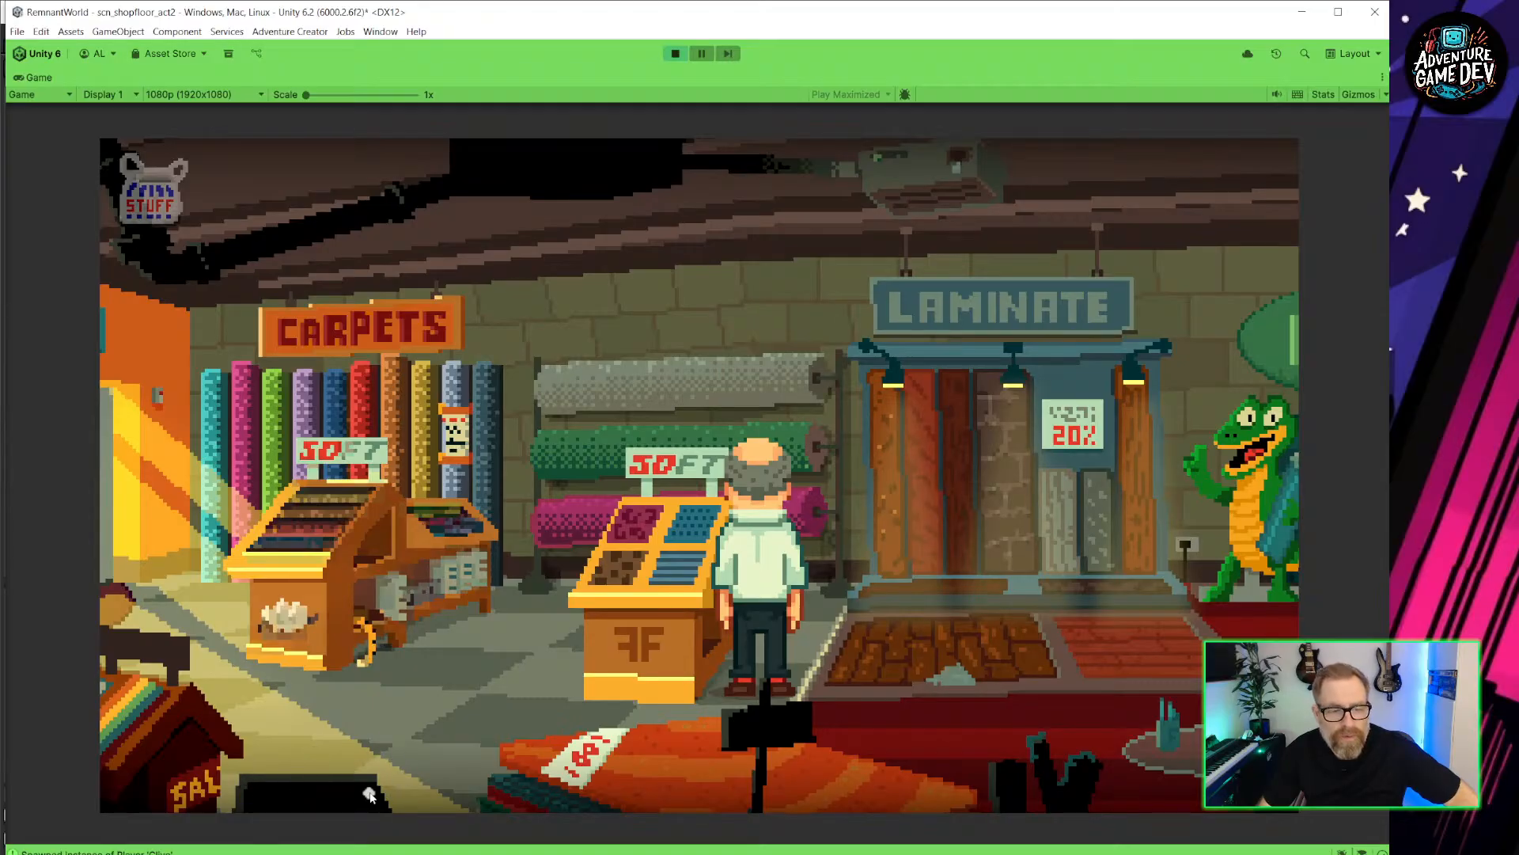
pyautogui.click(944, 719)
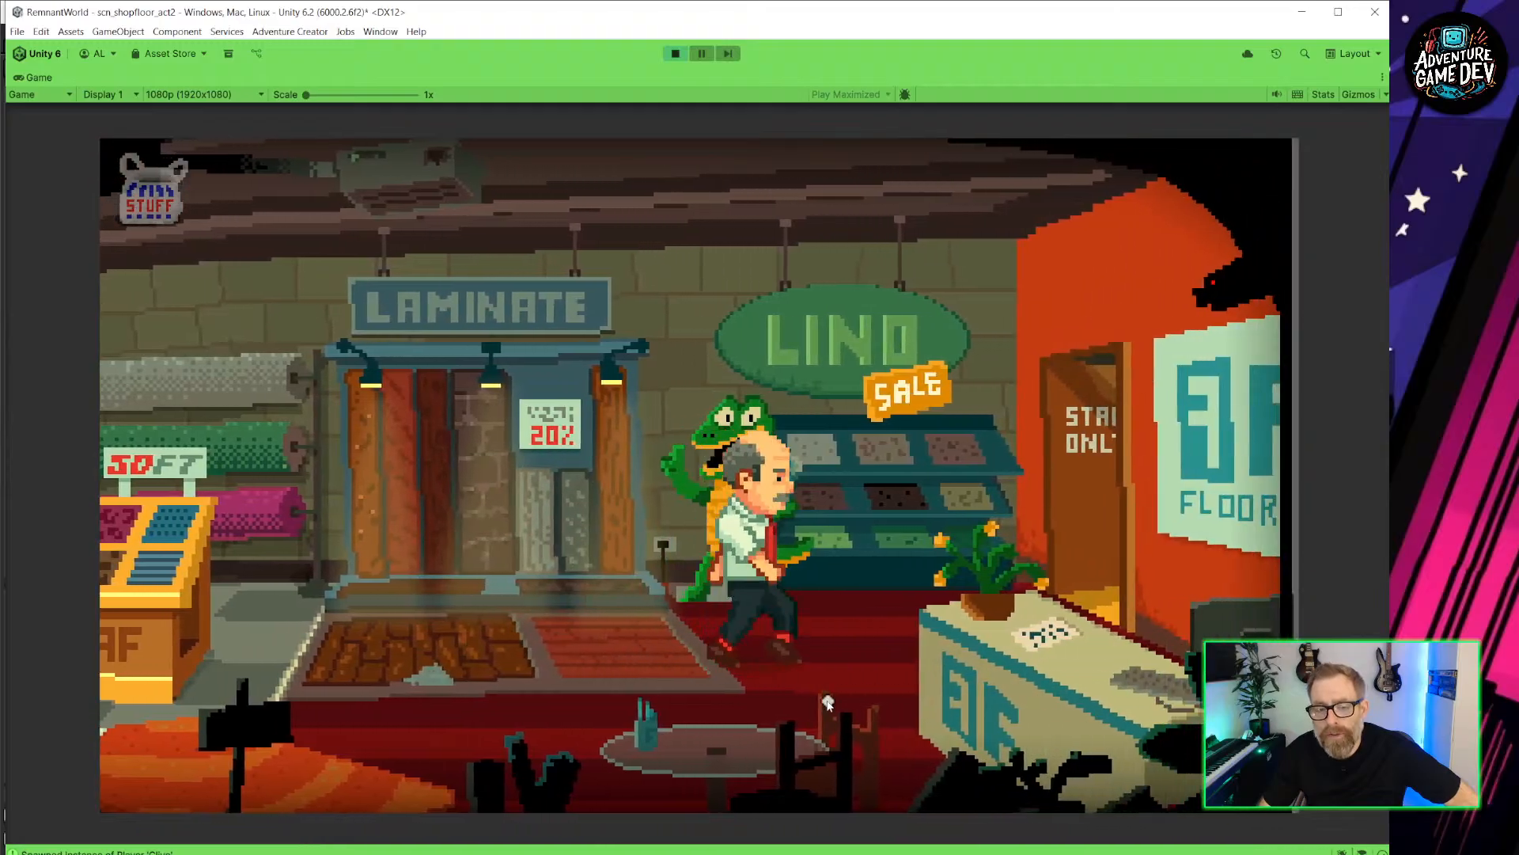
pyautogui.click(1105, 565)
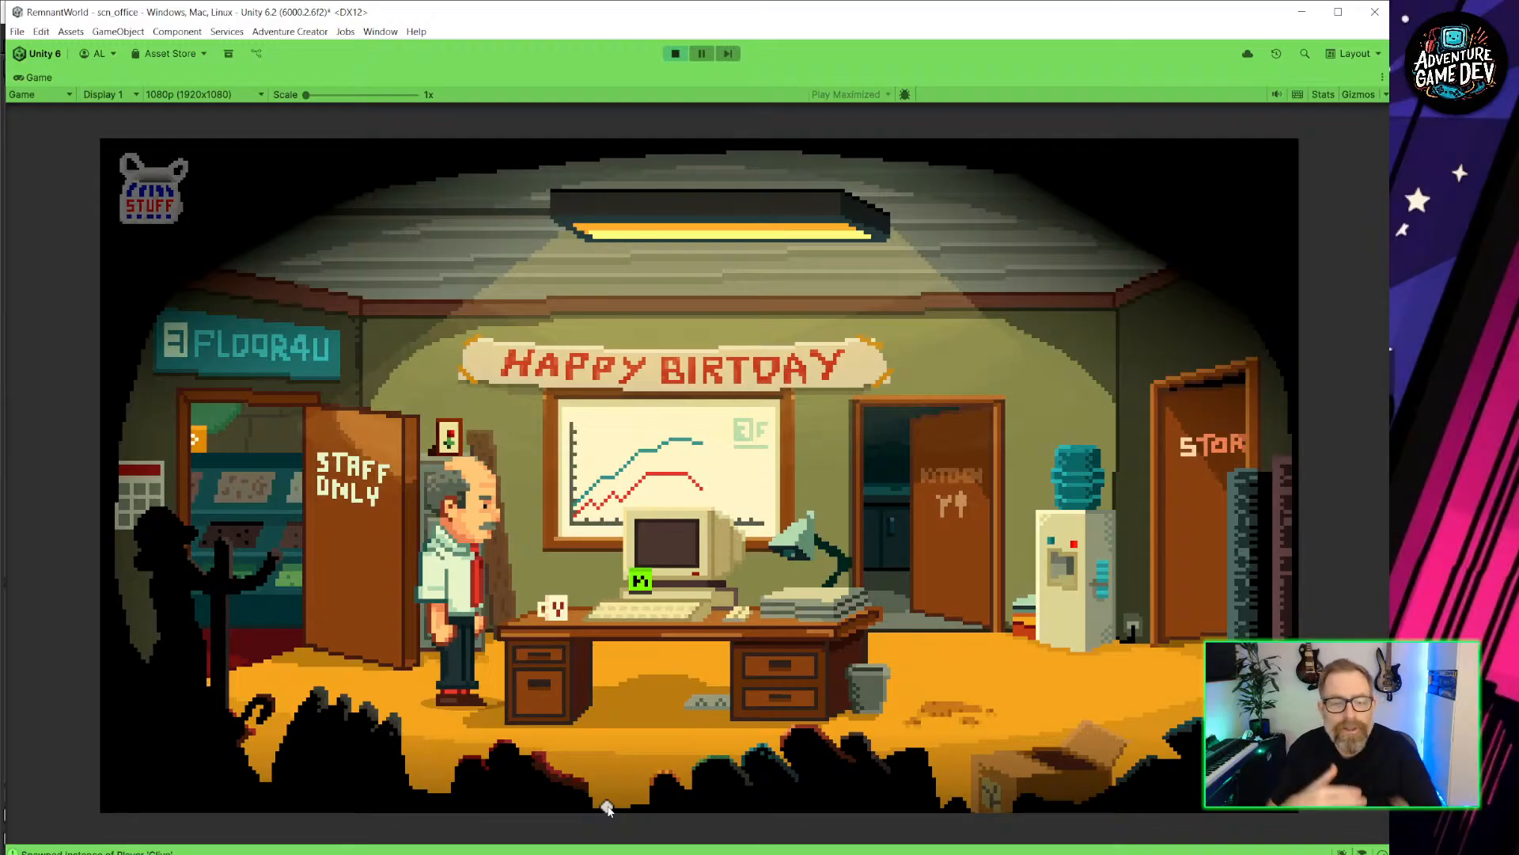
# Repeat the office and storeroom round trip with the character, and go back out to the Act 2 shop floor.
pyautogui.click(980, 654)
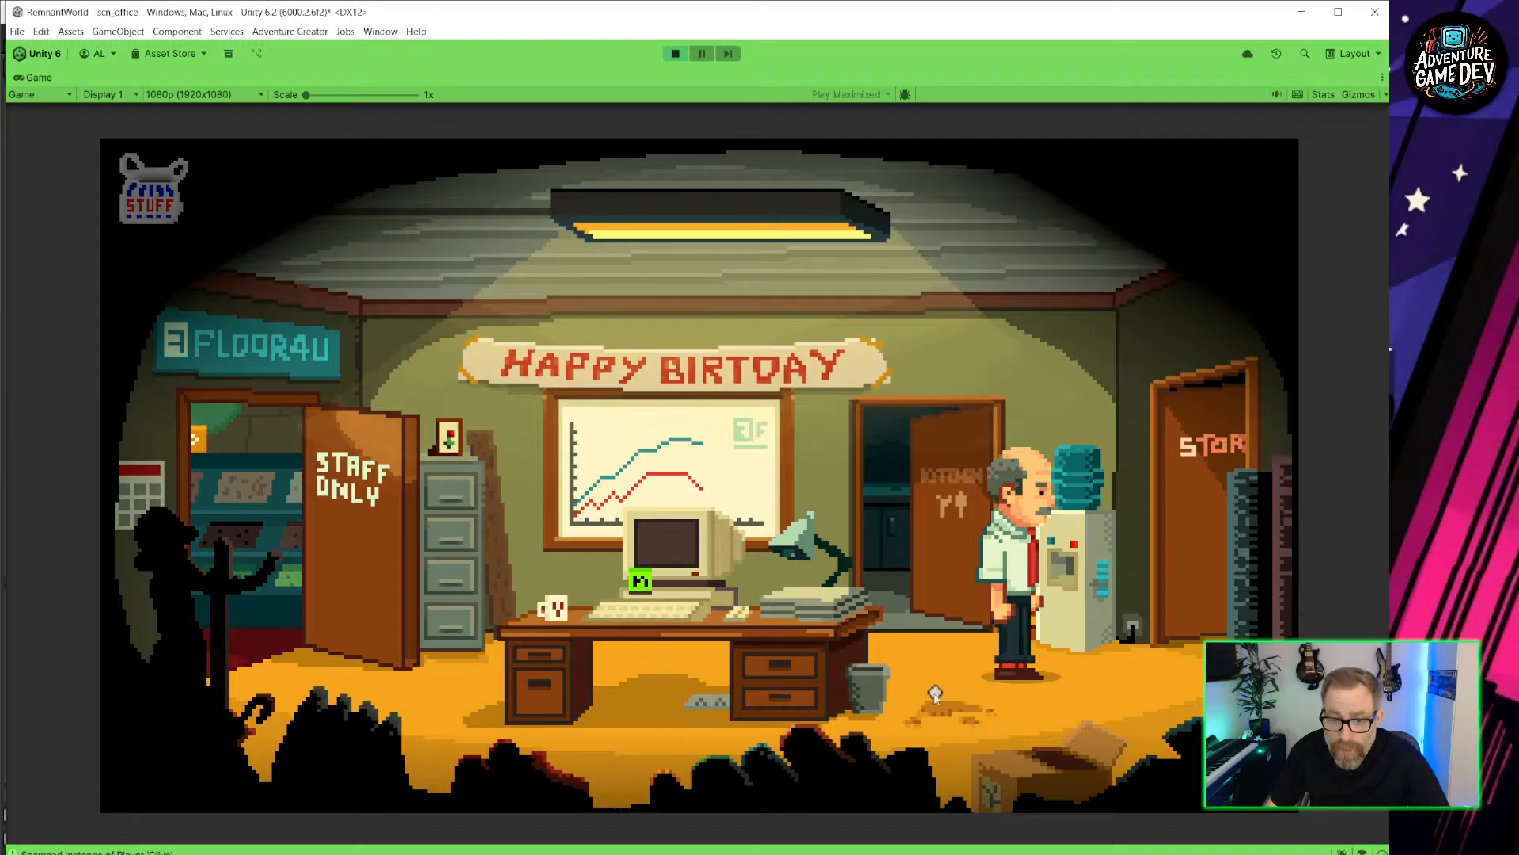
pyautogui.click(1206, 625)
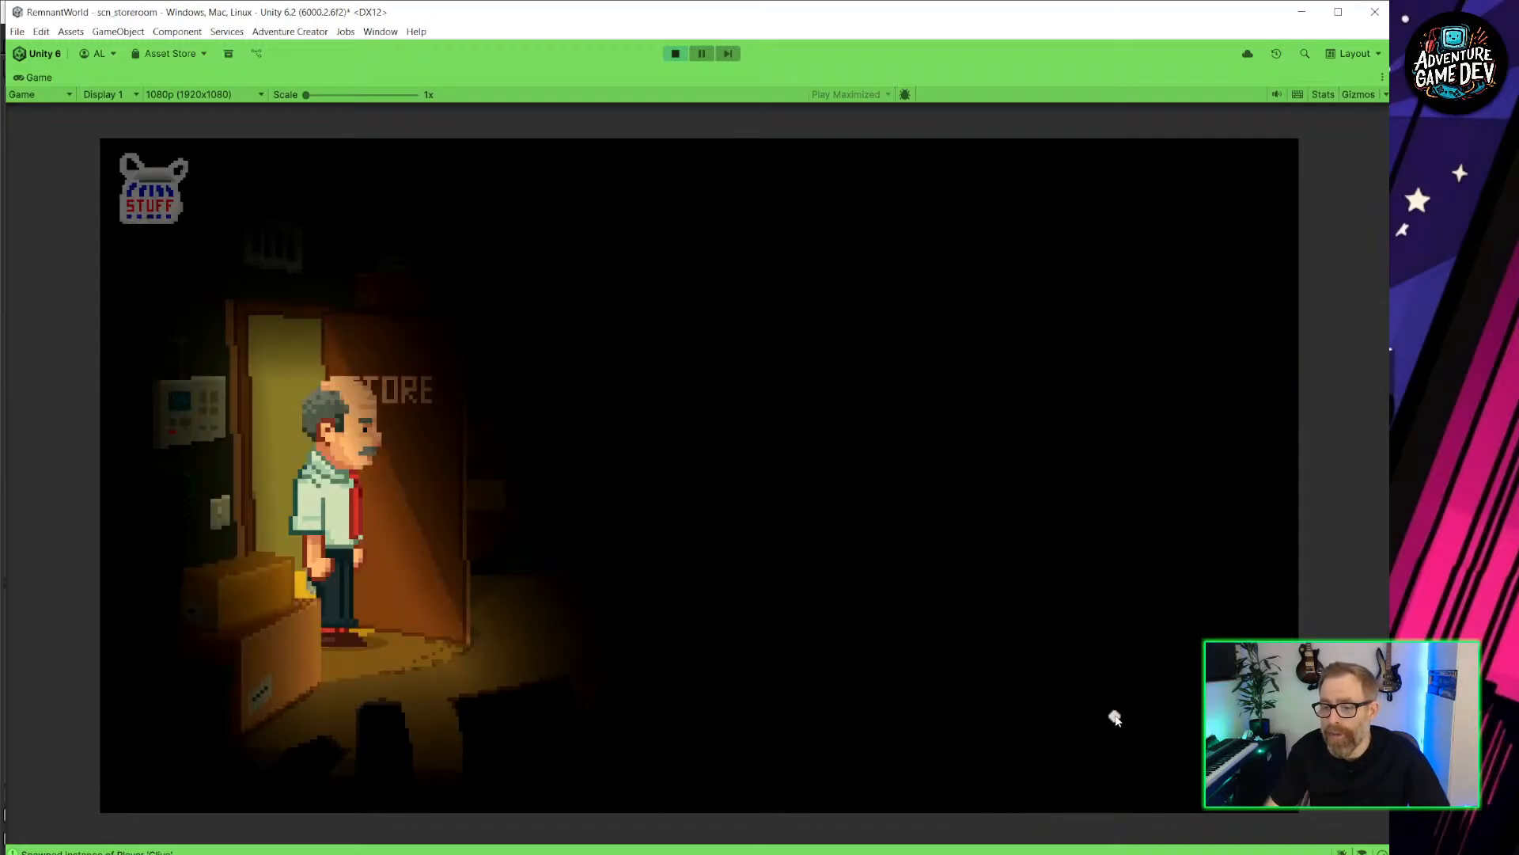
pyautogui.click(390, 665)
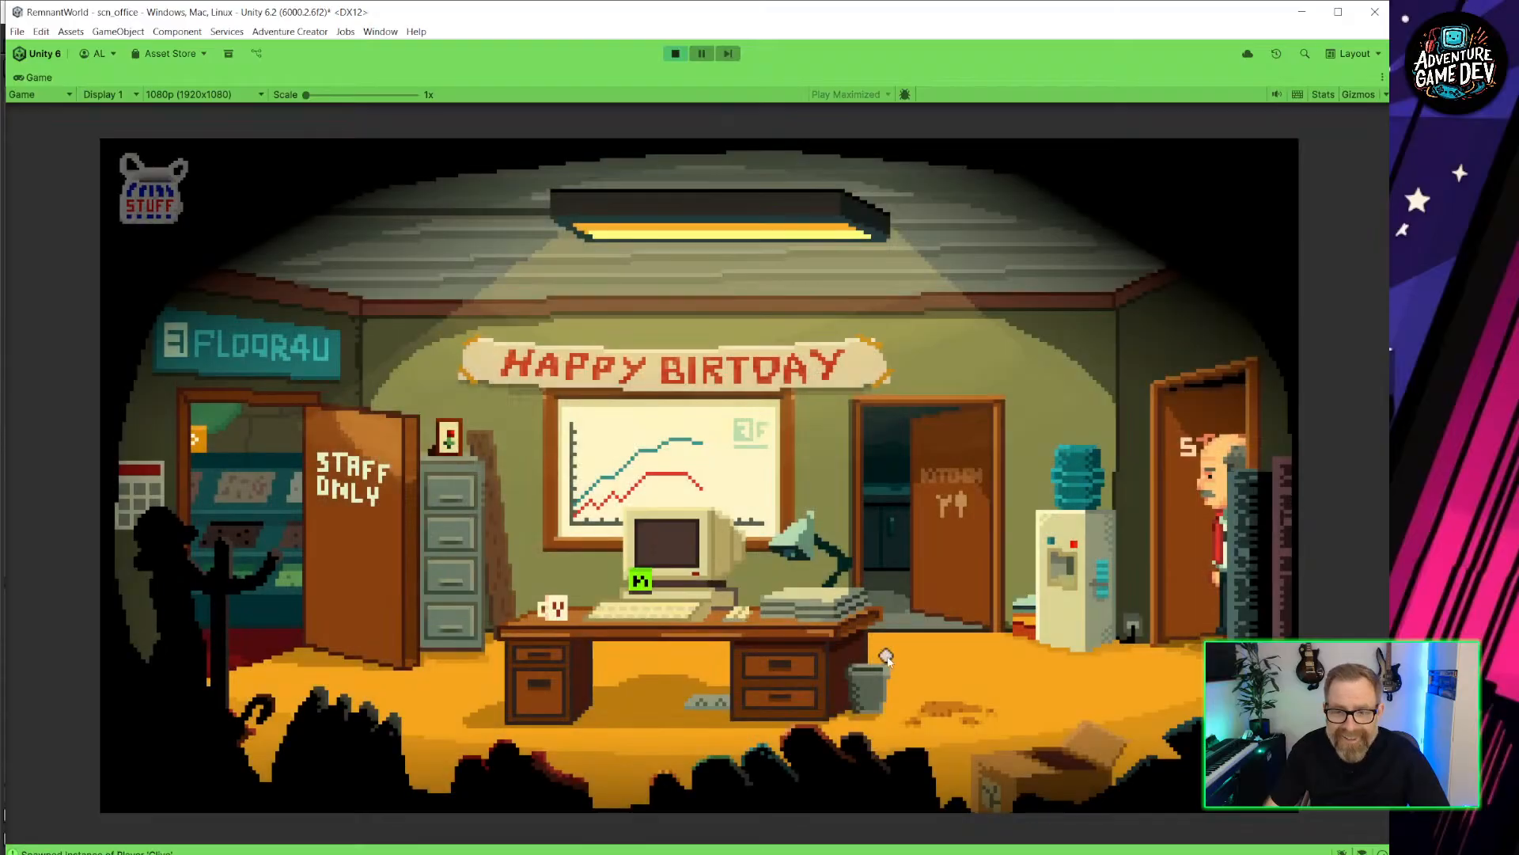
pyautogui.click(583, 723)
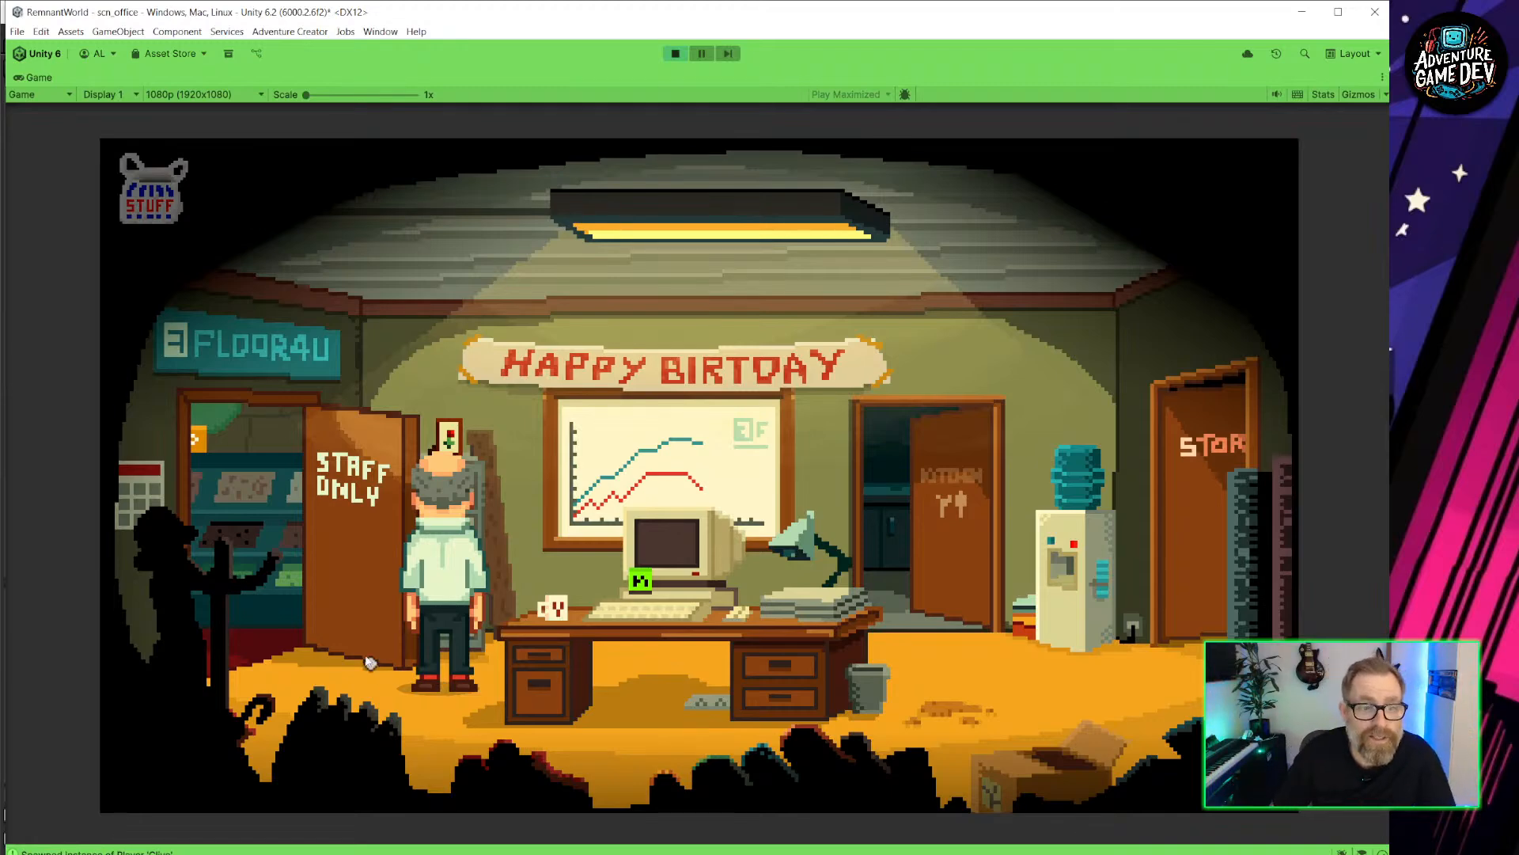
pyautogui.click(249, 564)
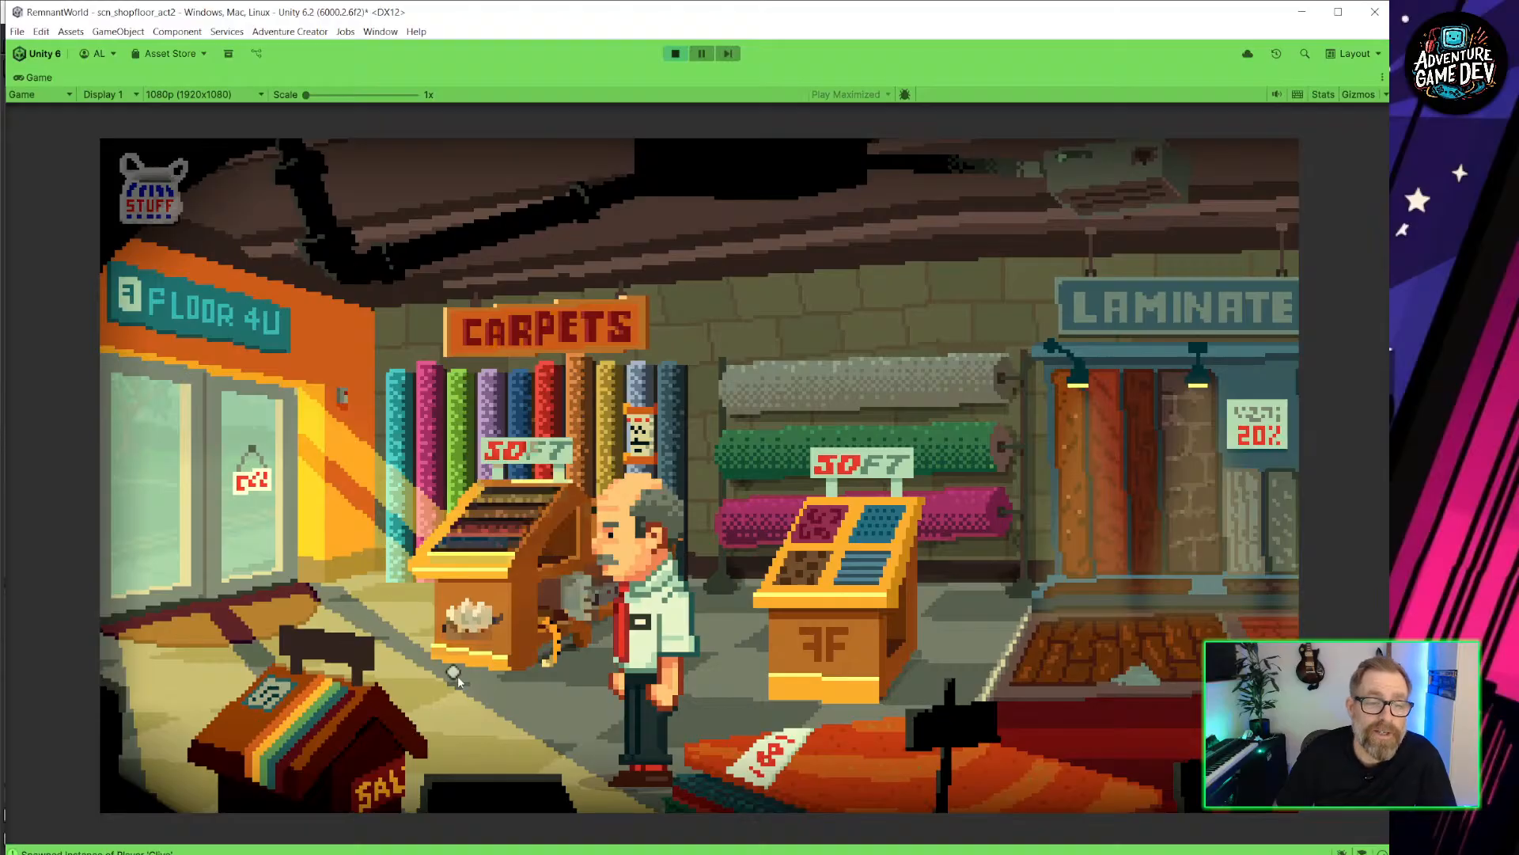
# Take the character through the office into the kitchen and back to the office, and stop the playtest.
pyautogui.click(1172, 720)
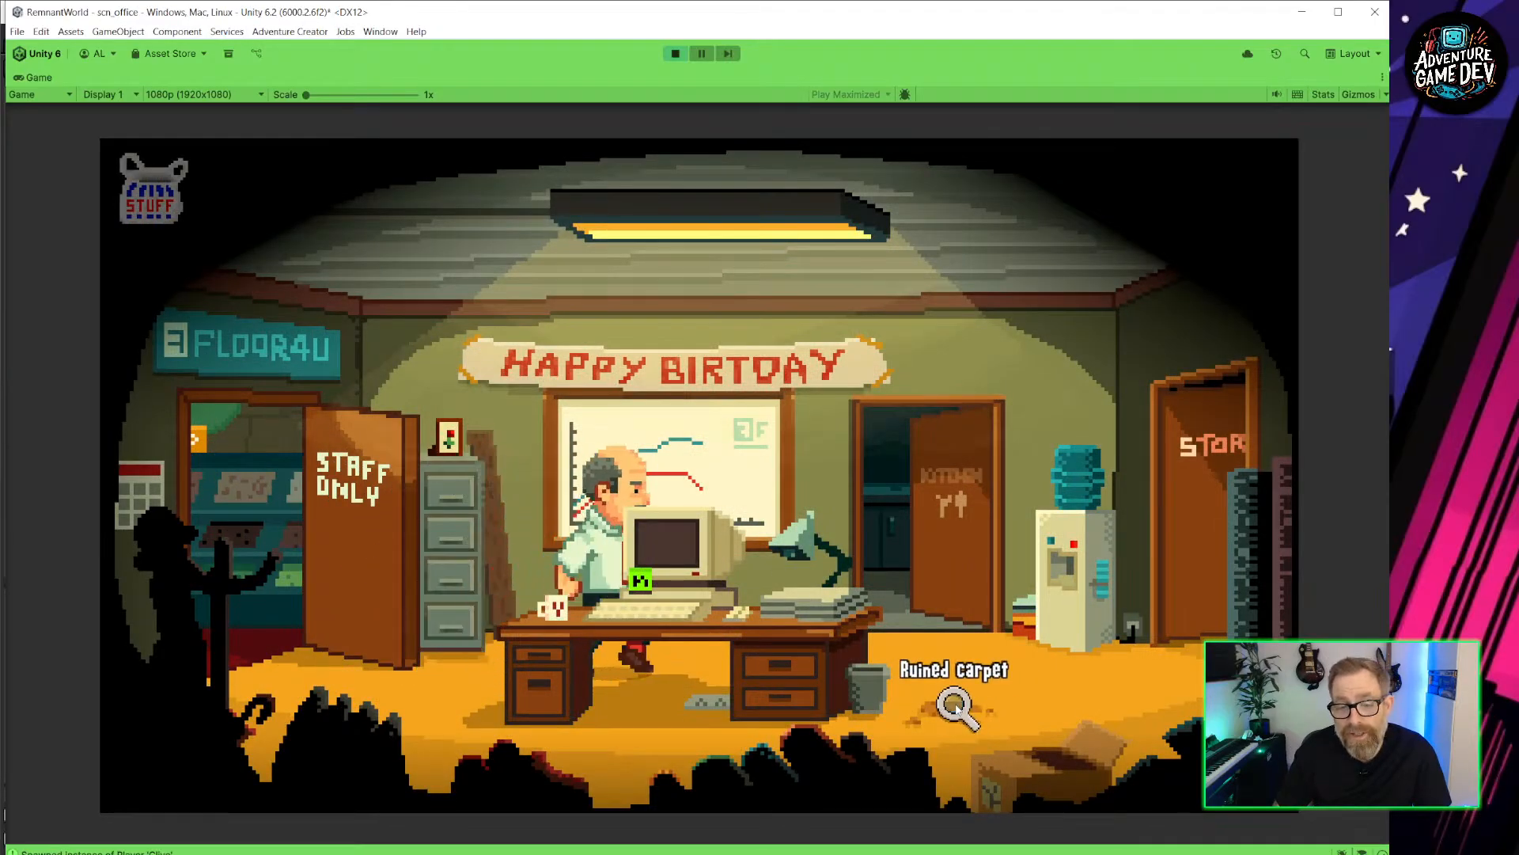
pyautogui.click(871, 554)
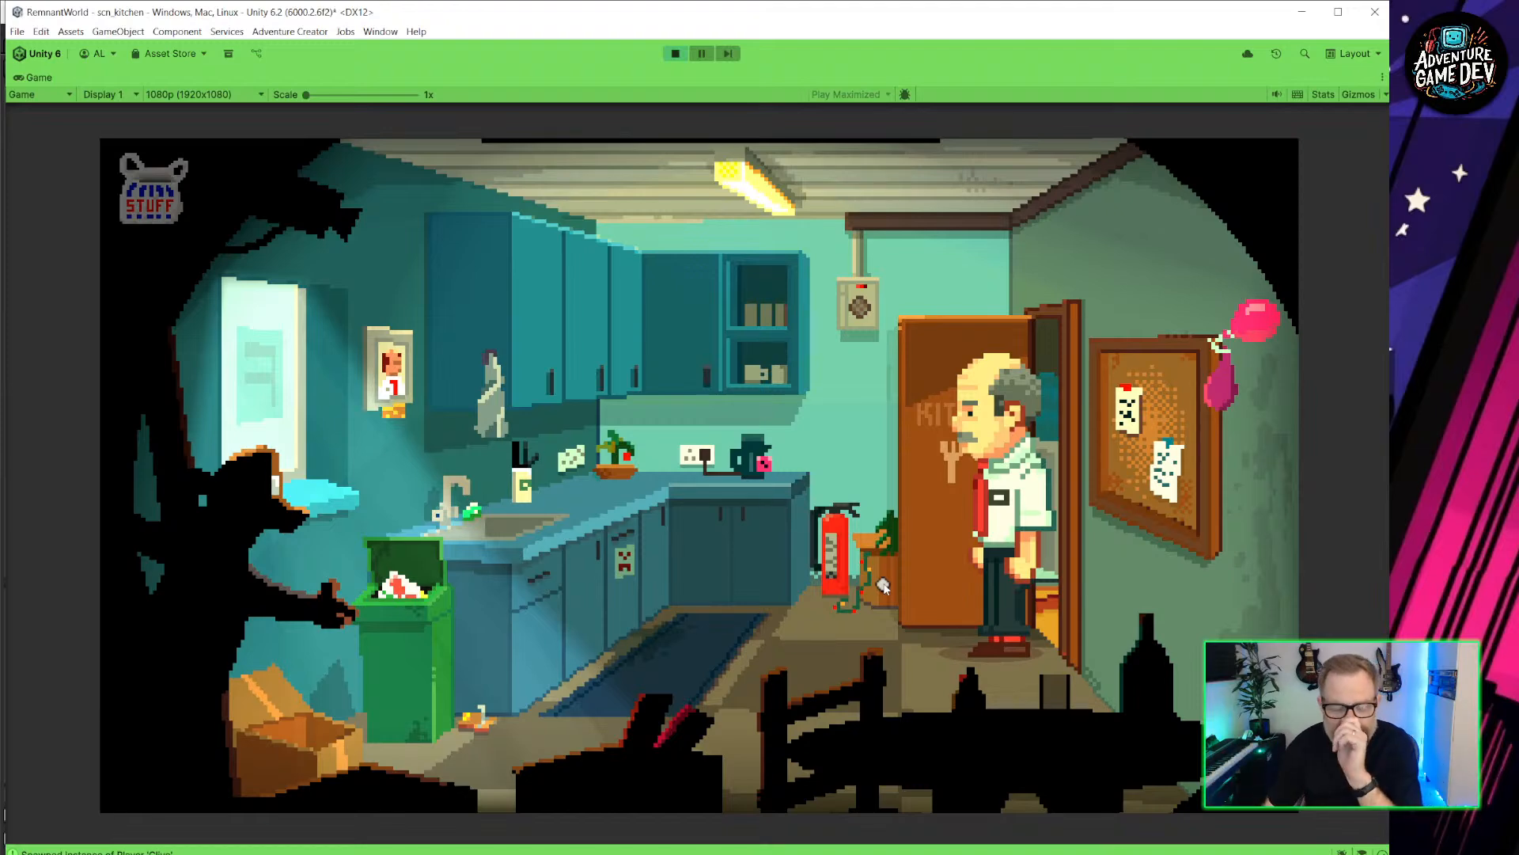
pyautogui.click(1043, 581)
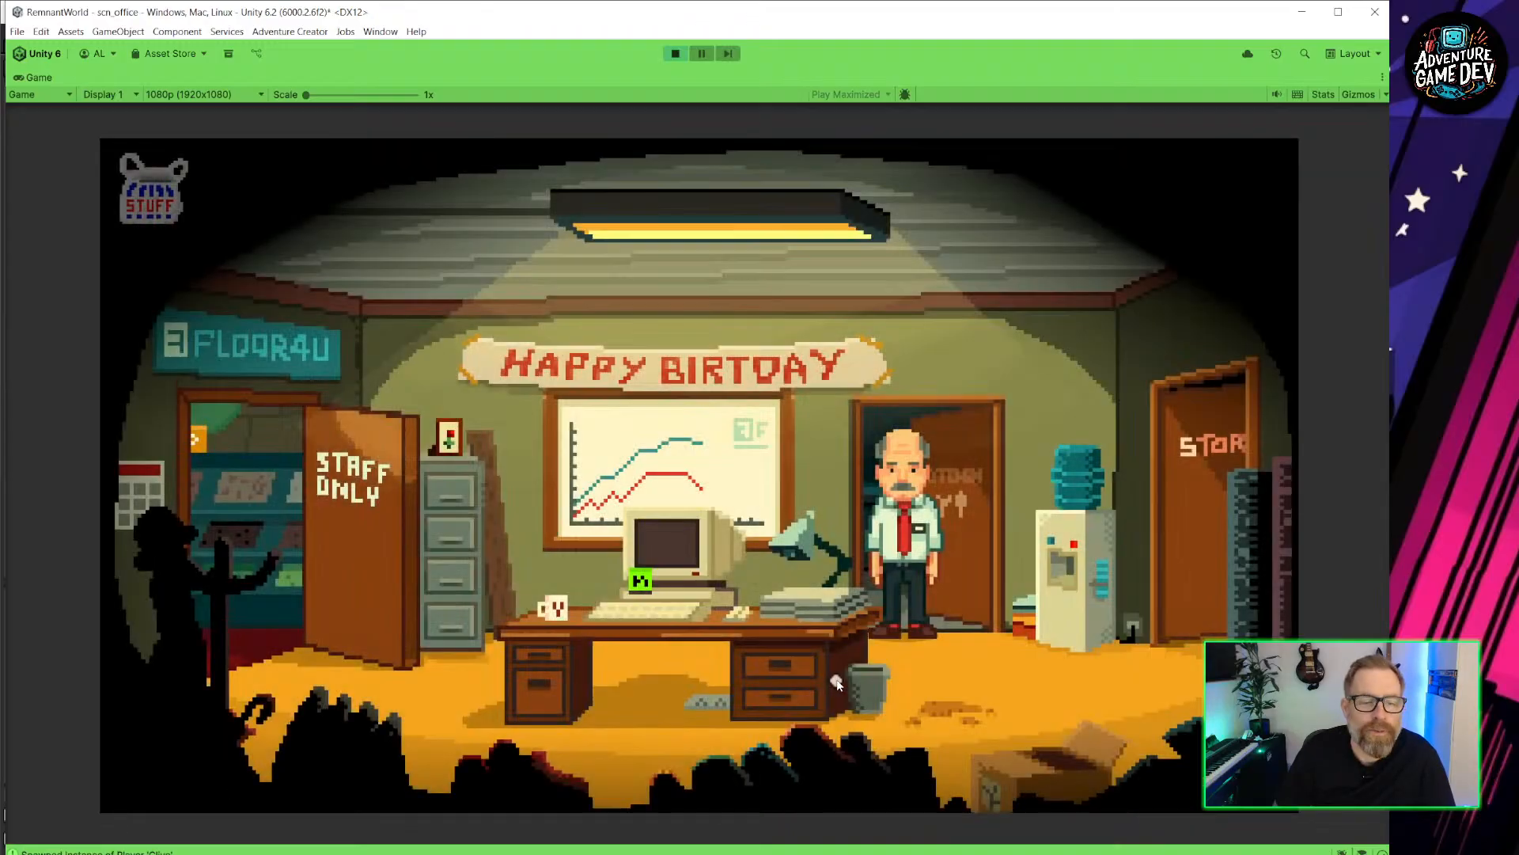
pyautogui.click(955, 718)
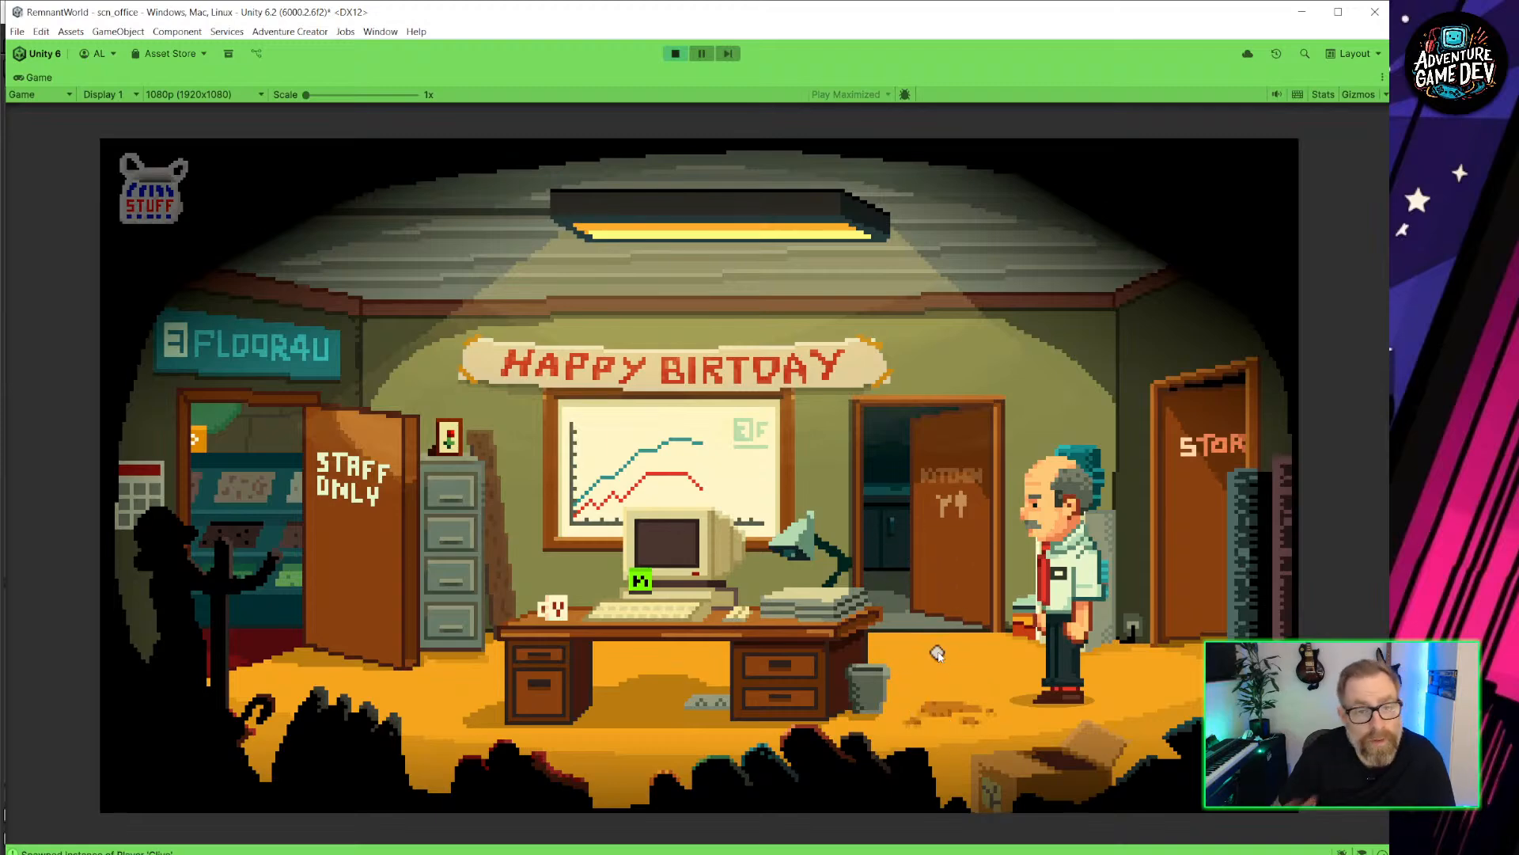
pyautogui.click(675, 53)
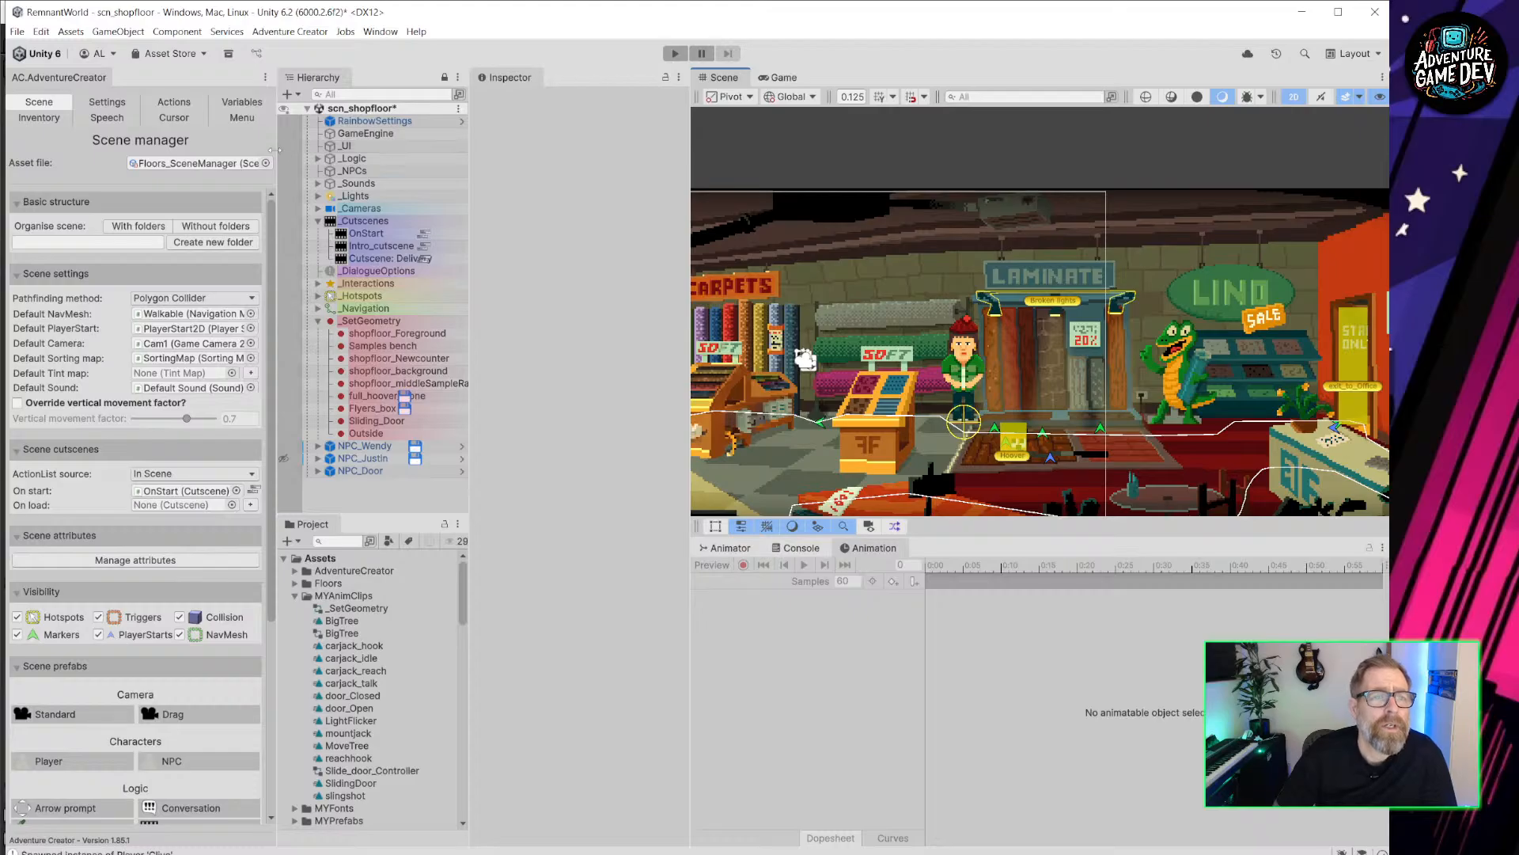
# Widen the Adventure Creator window and review the global variables and the objectives in the Inventory manager.
pyautogui.moveTo(273, 156); pyautogui.dragTo(322, 157)
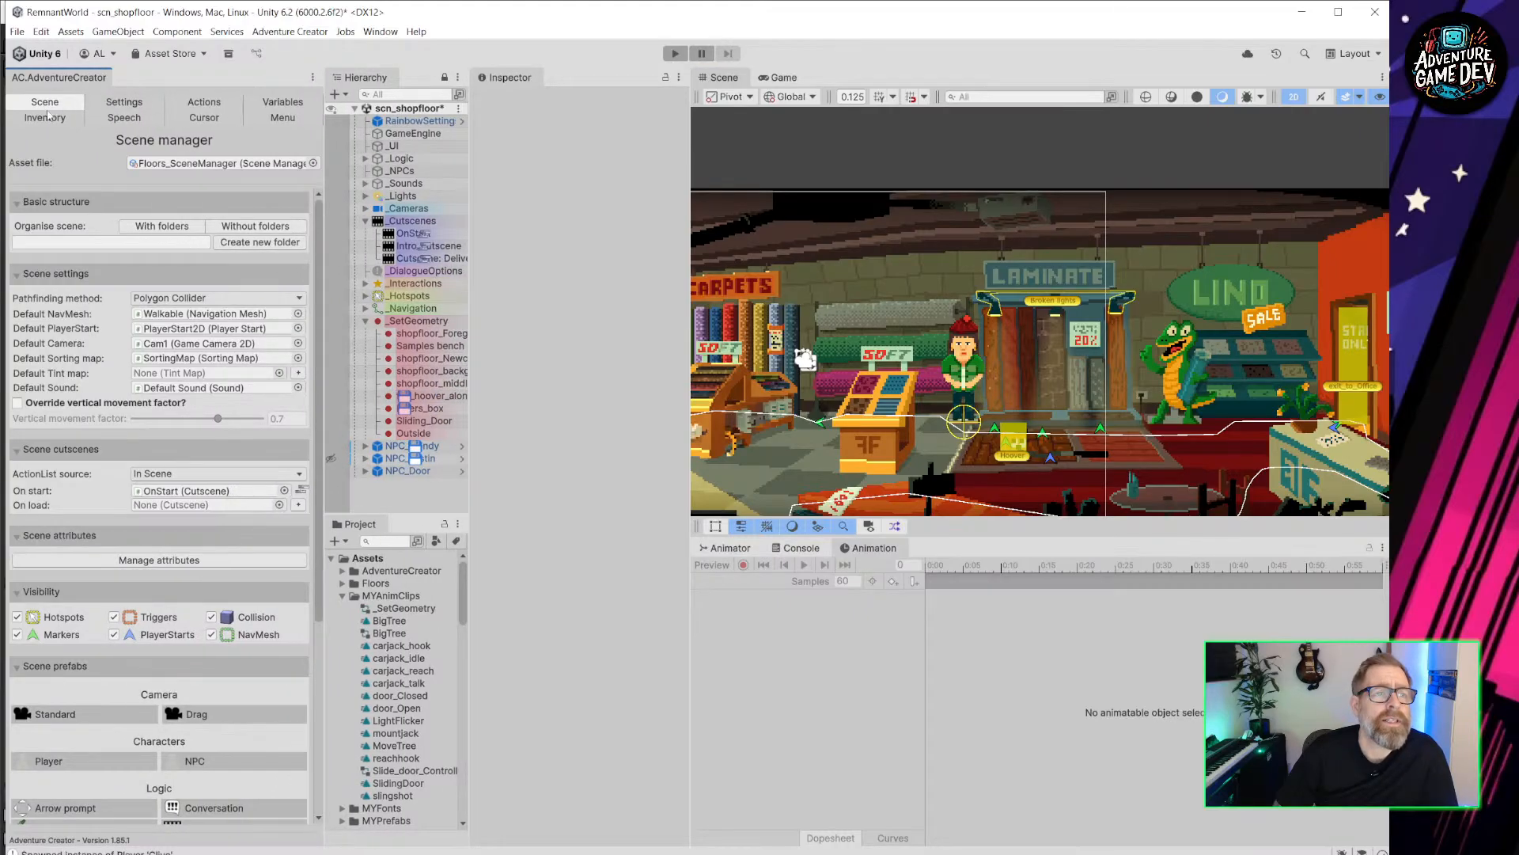
pyautogui.click(290, 103)
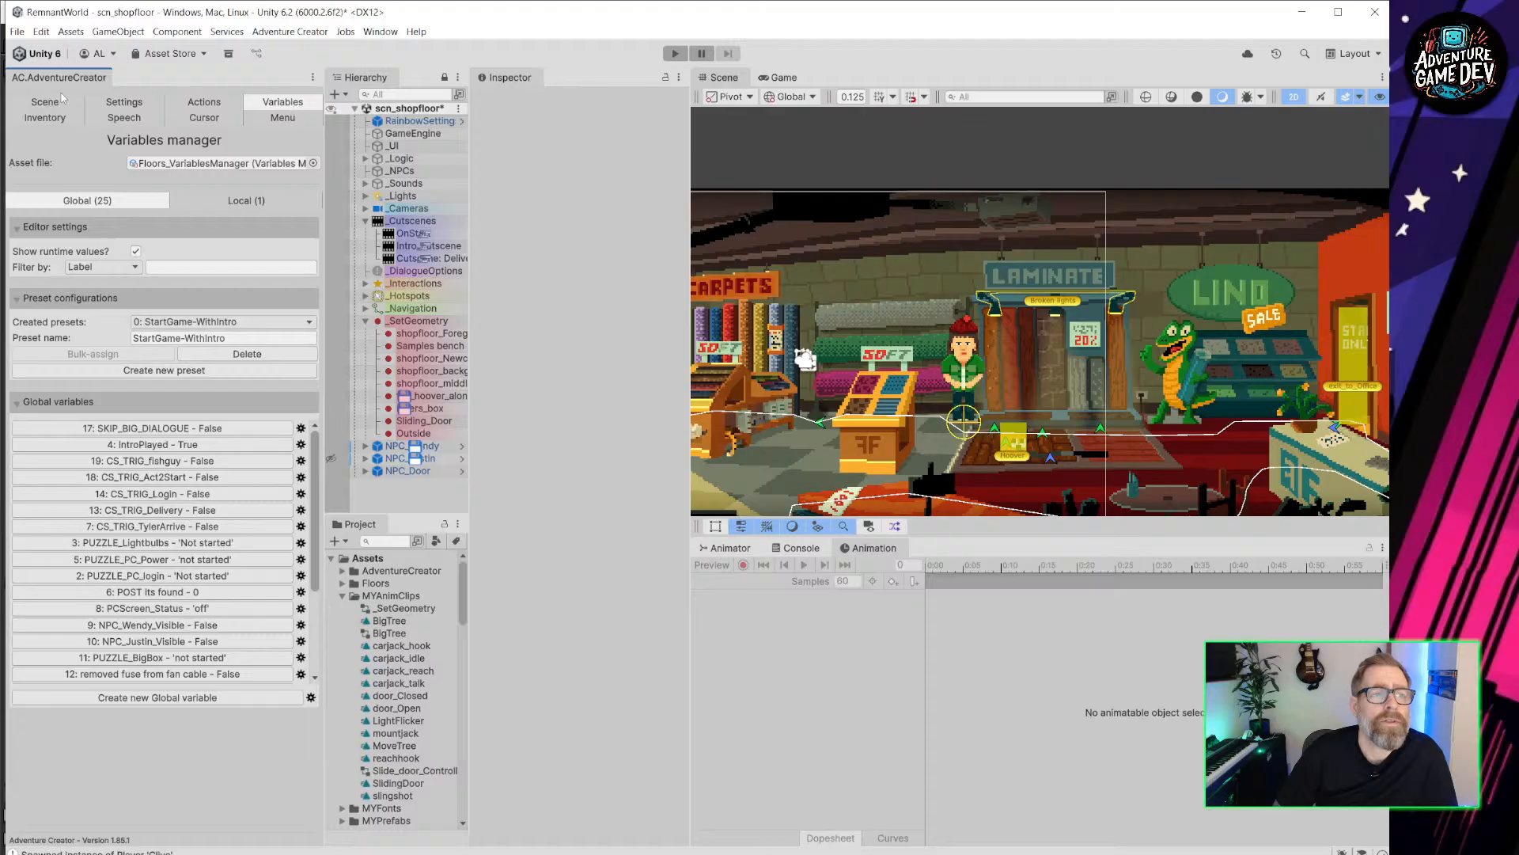
pyautogui.click(45, 117)
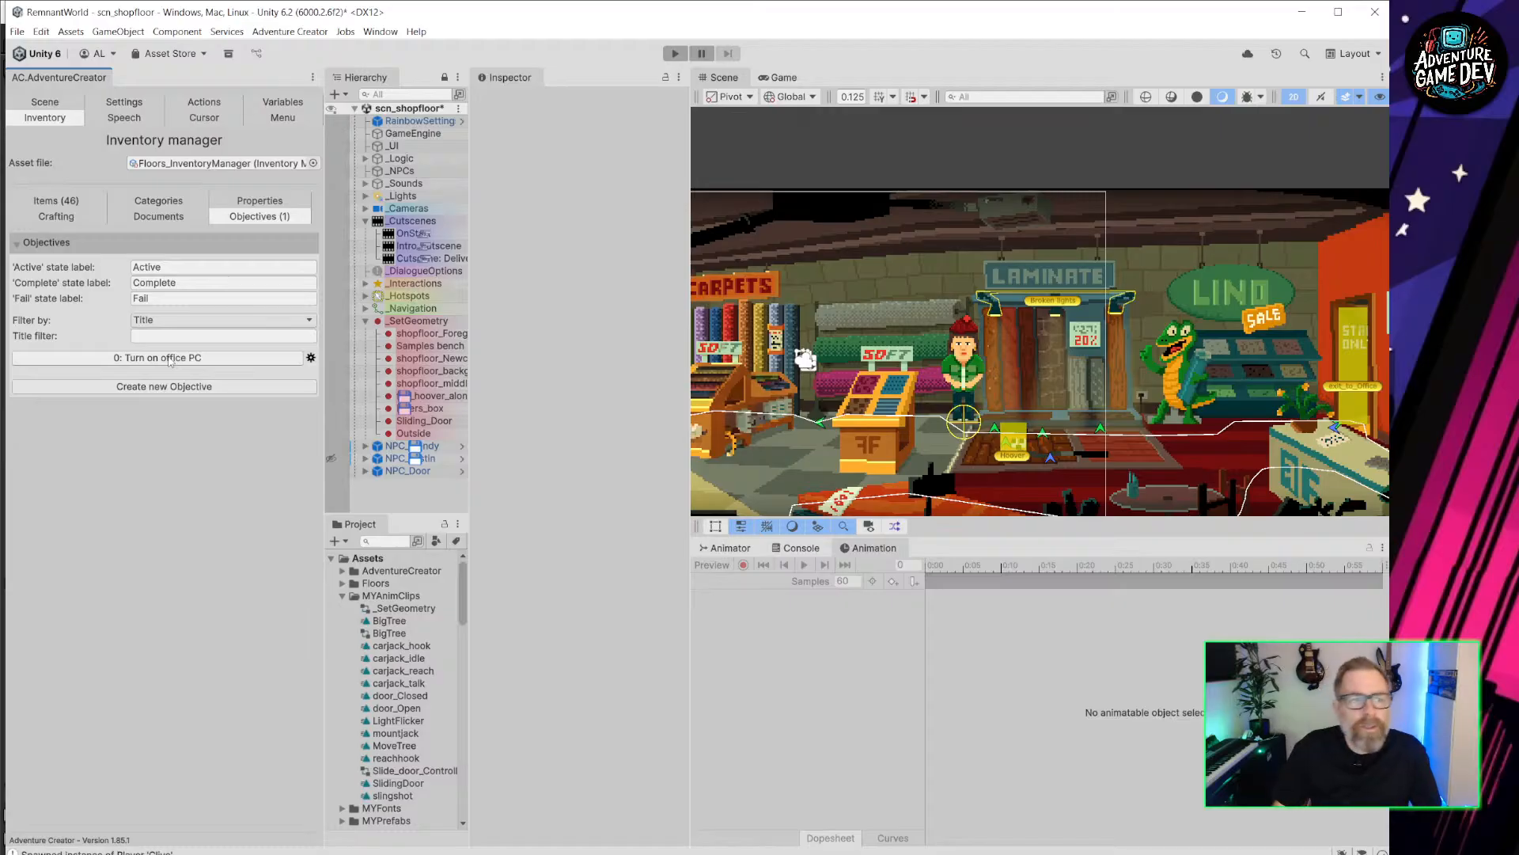
# Find the Objectives menu in the Menu manager and show its properties.
pyautogui.click(283, 117)
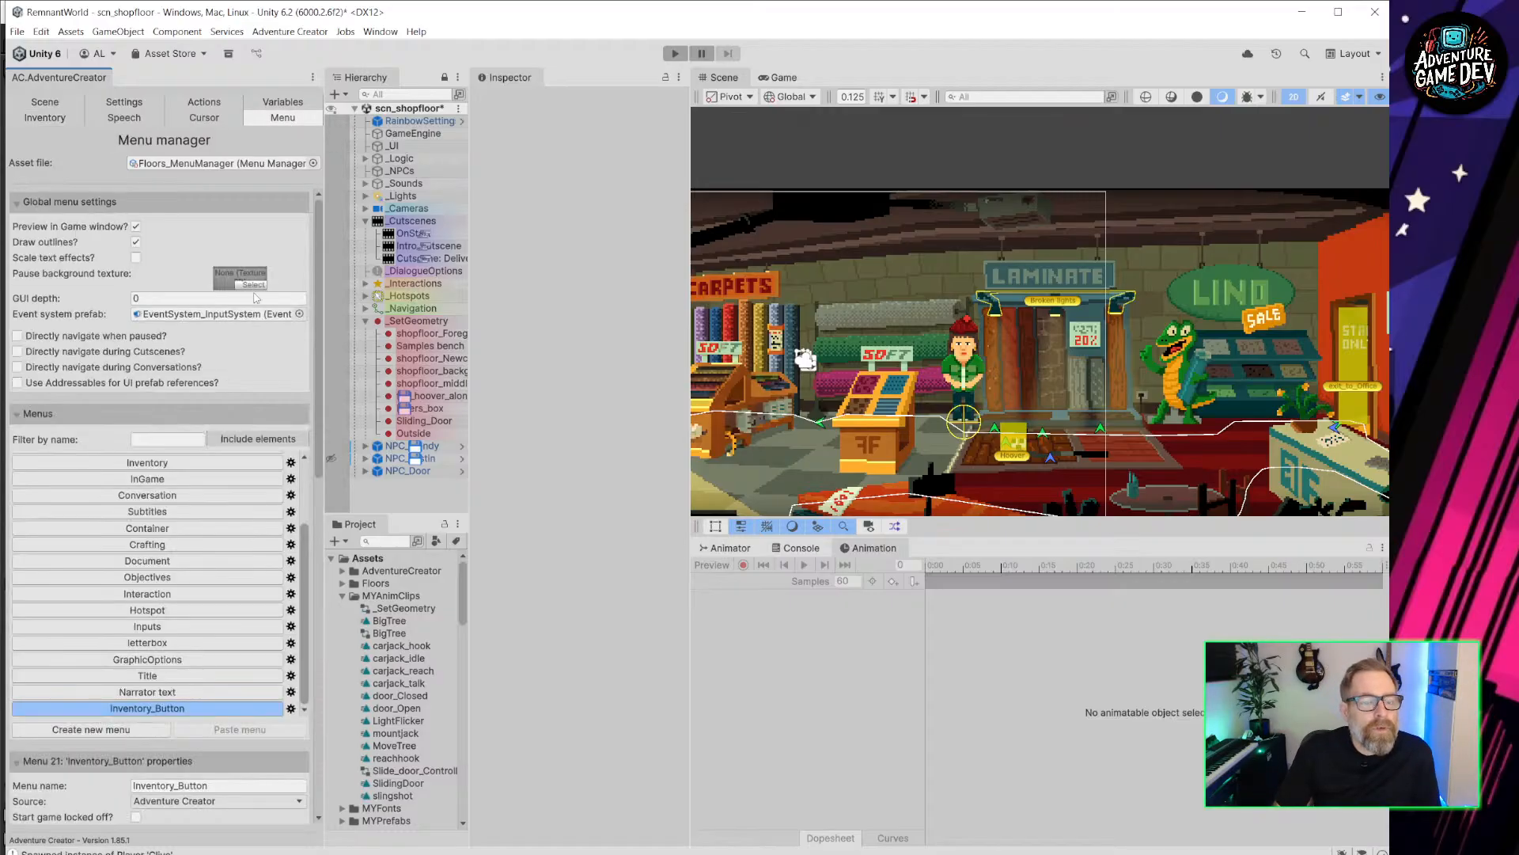
pyautogui.scroll(3, 173, 530)
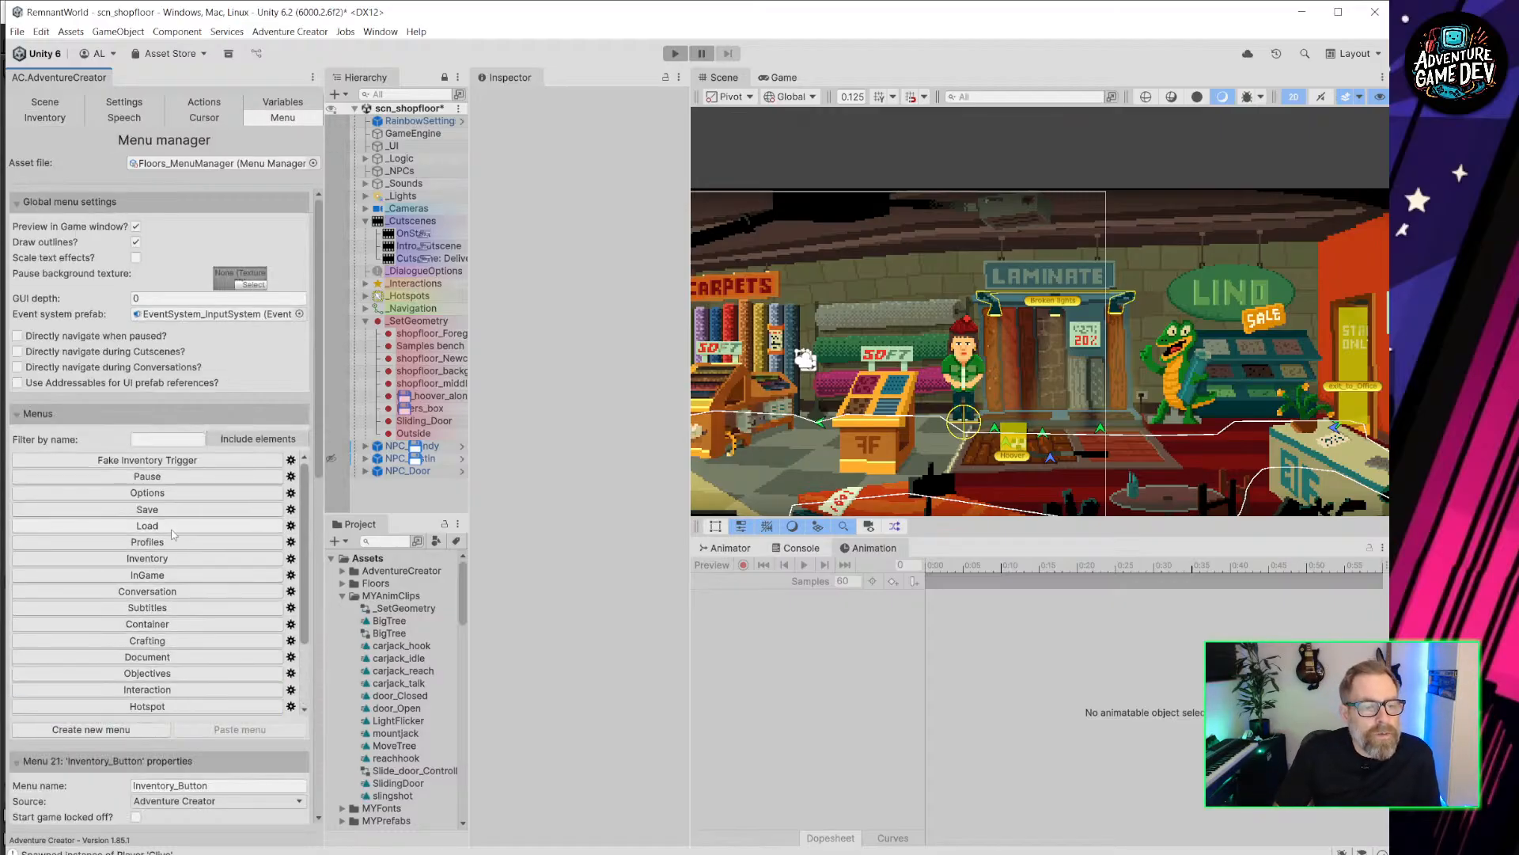
pyautogui.scroll(-3, 174, 601)
pyautogui.click(147, 579)
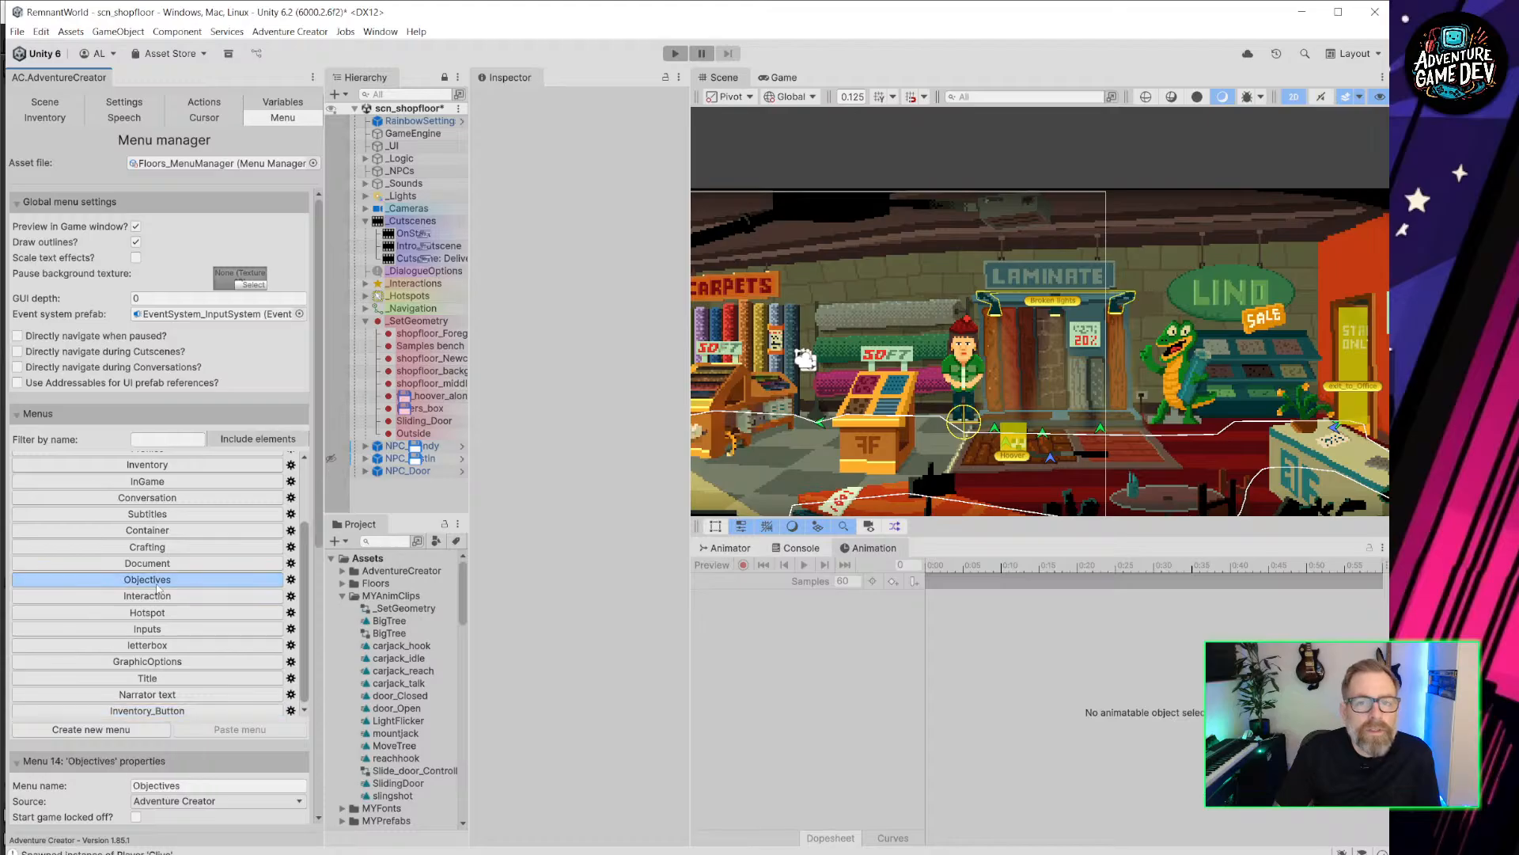
# Preview the Objectives menu in the Game view with the view widened, and look through the menu's properties.
pyautogui.click(782, 77)
pyautogui.scroll(3, 961, 245)
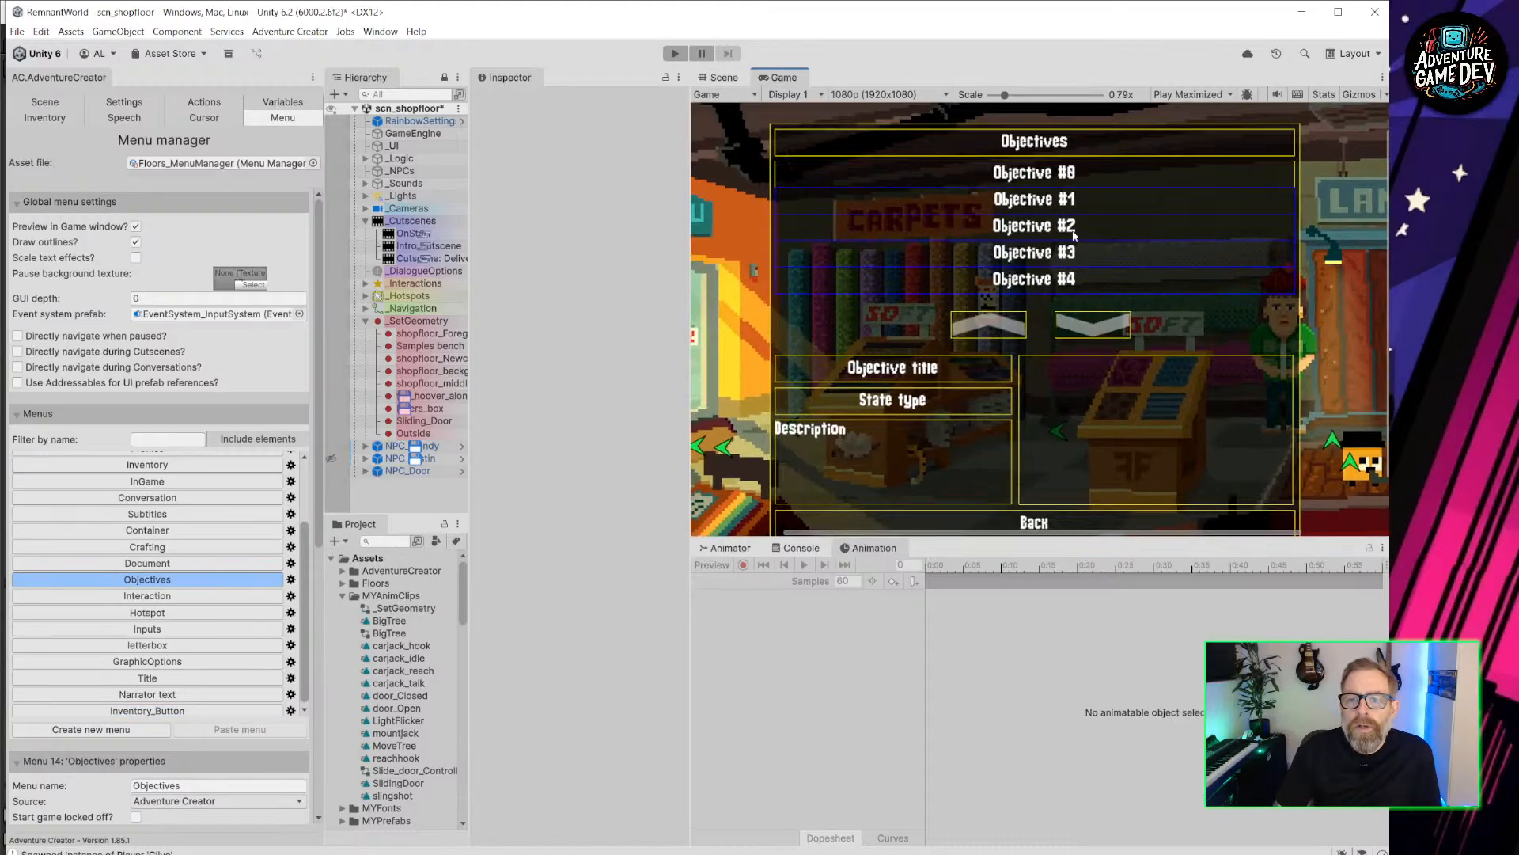
pyautogui.moveTo(690, 400); pyautogui.dragTo(631, 400)
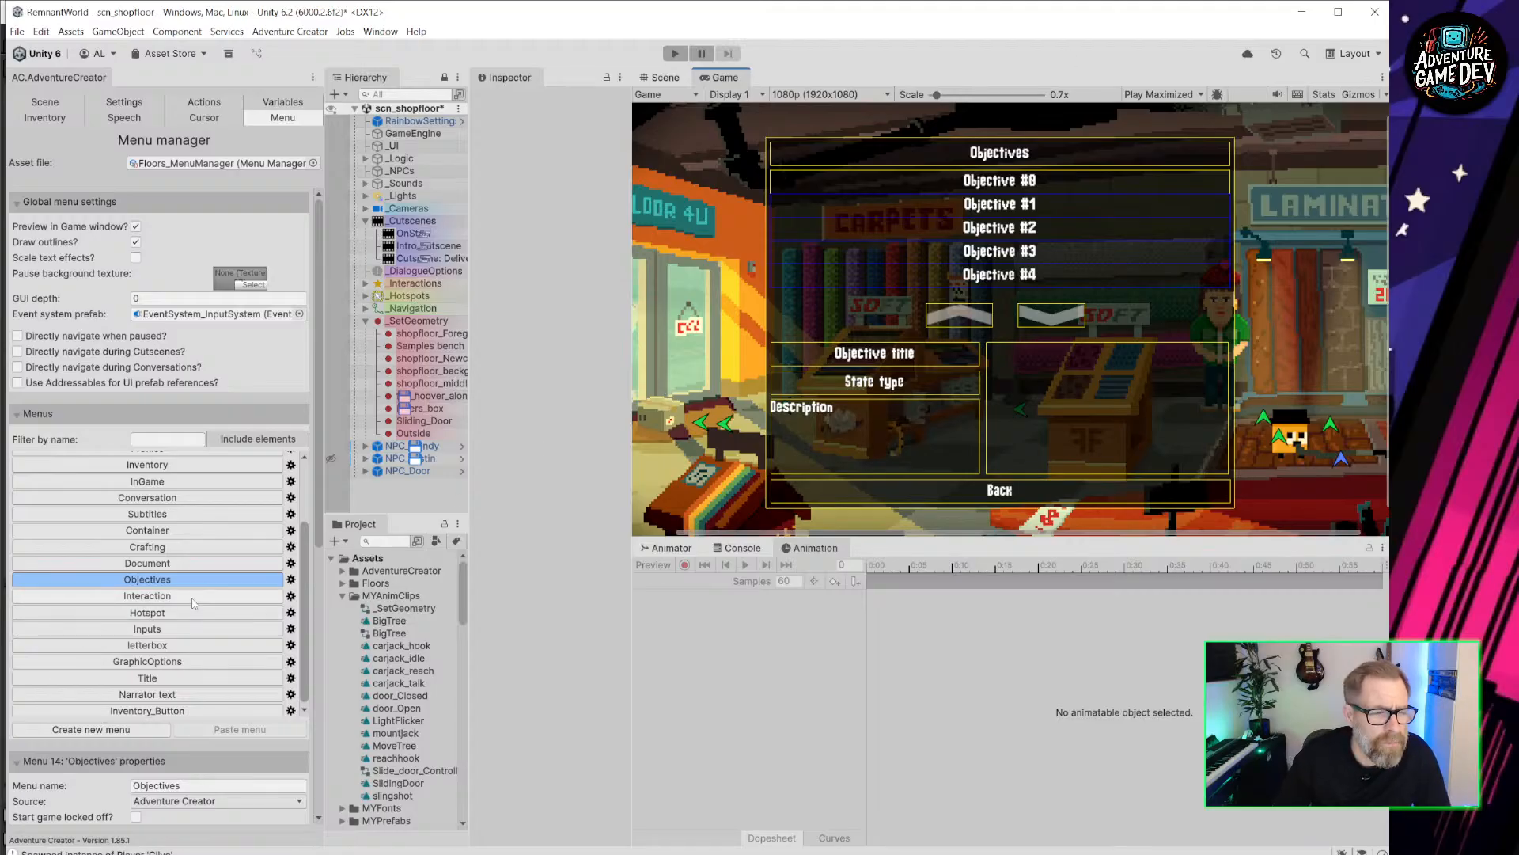
pyautogui.scroll(-5, 193, 603)
pyautogui.scroll(5, 187, 413)
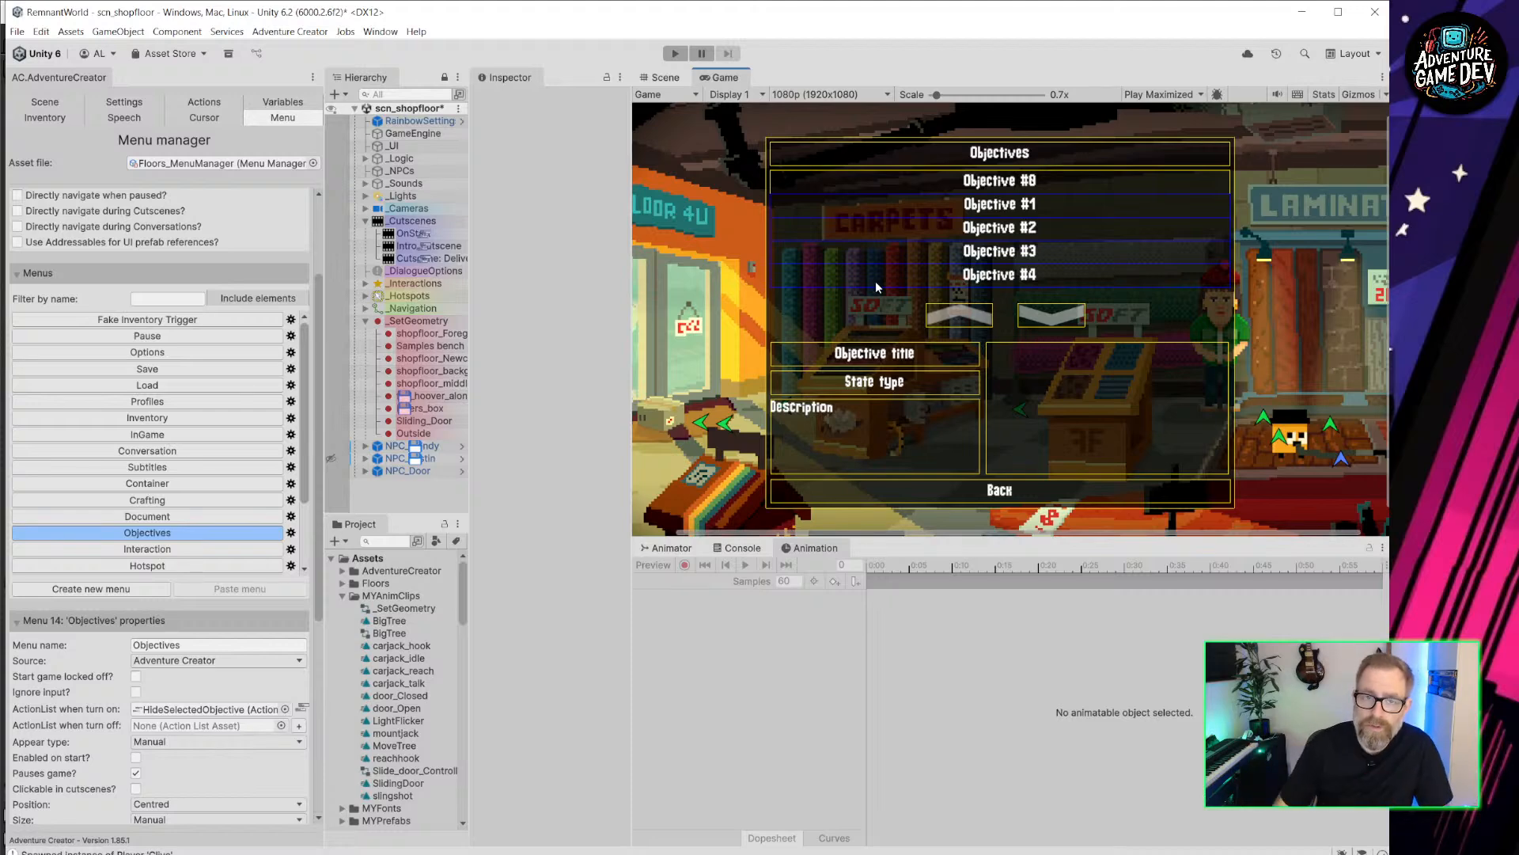
# Return to the Scene view, save the shop floor scene, and open the recent scene scn_shopfloor_act2.
pyautogui.click(661, 76)
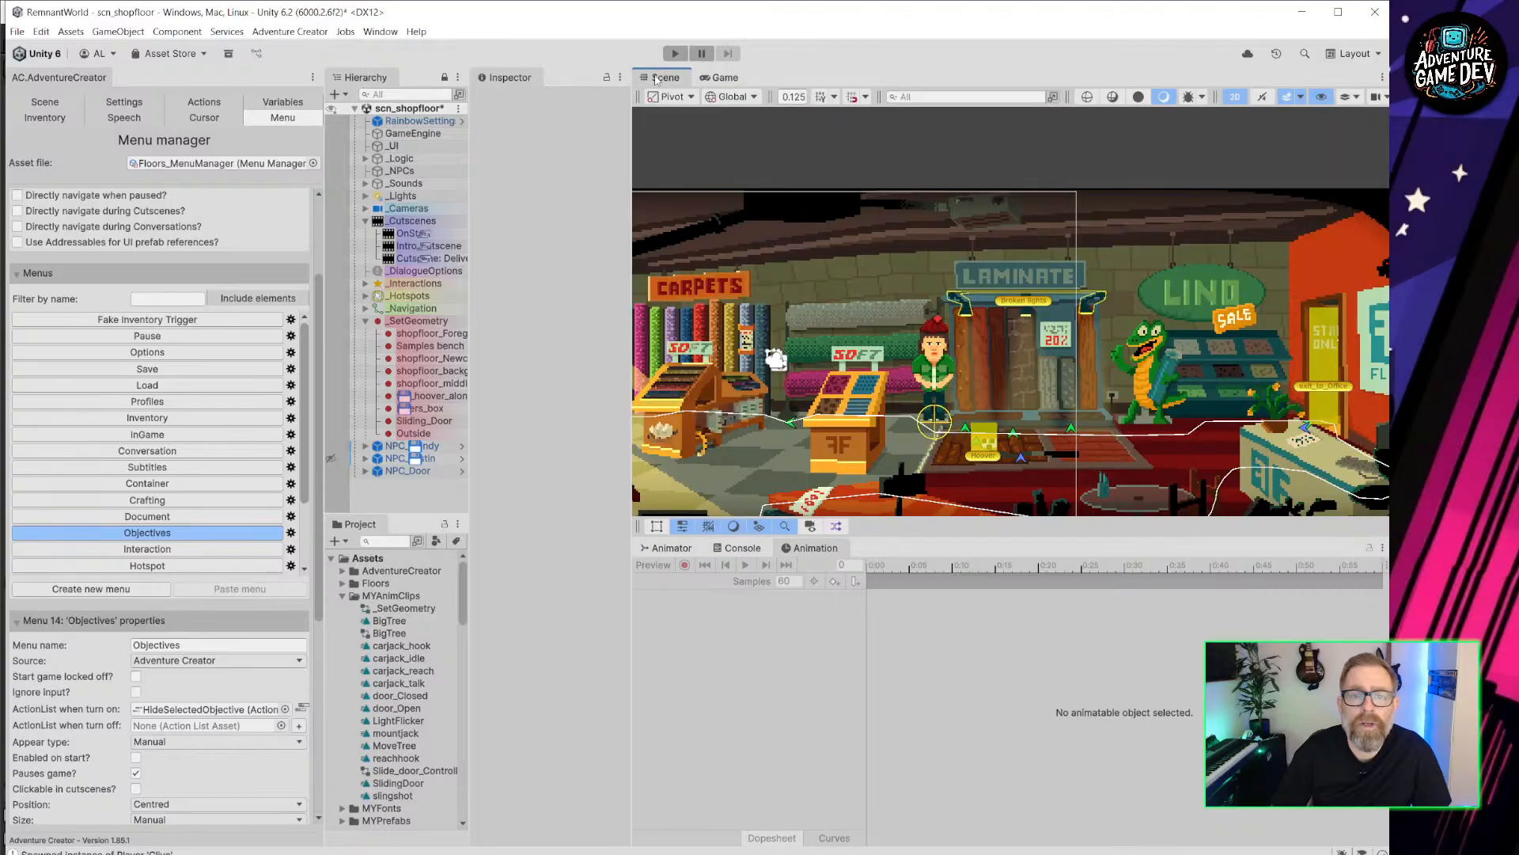
pyautogui.scroll(5, 981, 450)
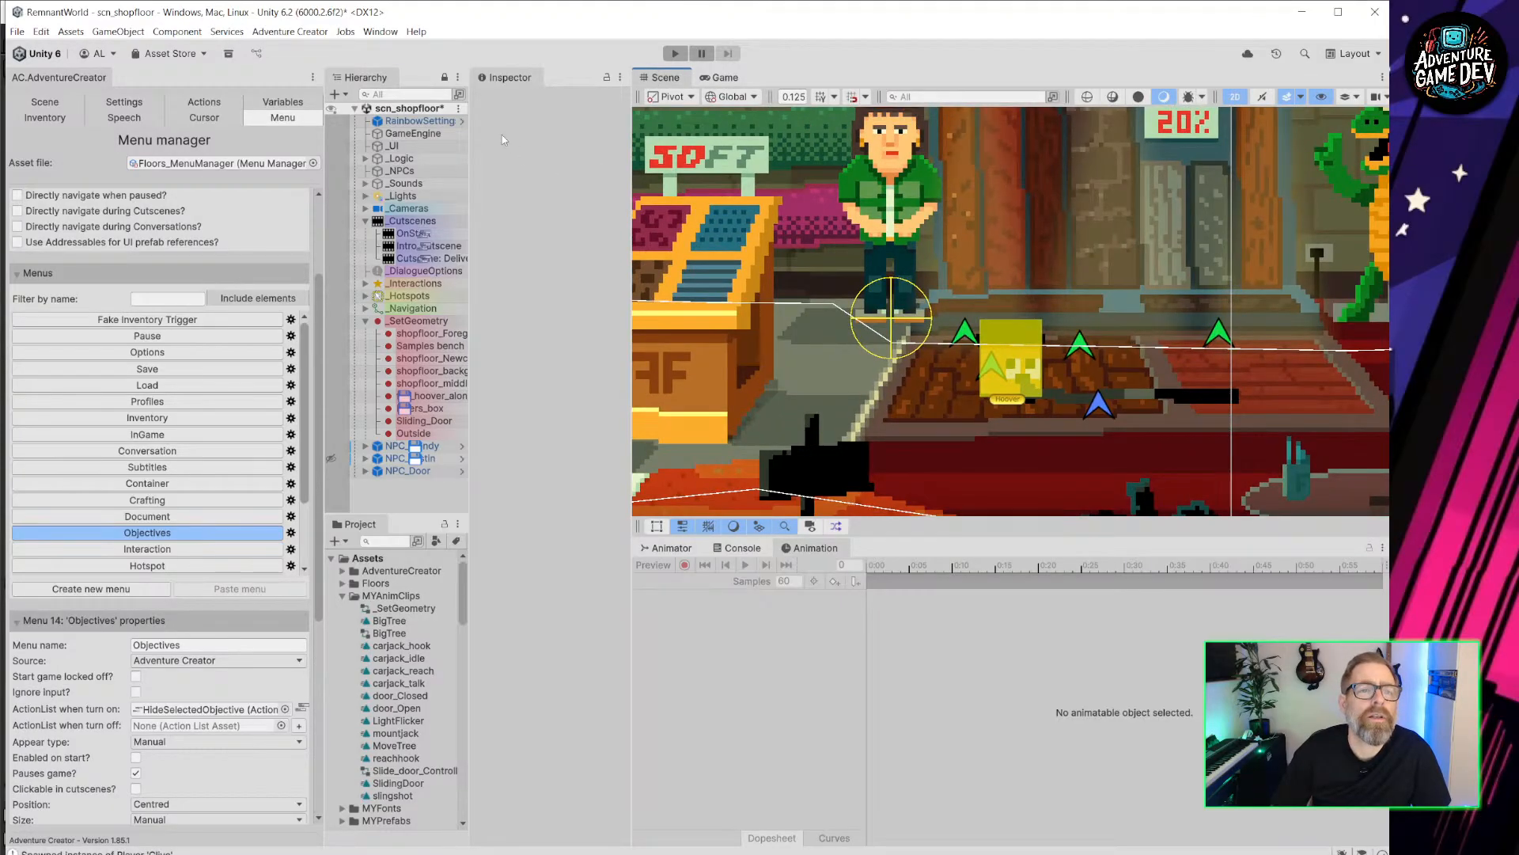
pyautogui.hotkey('ctrl', 's')
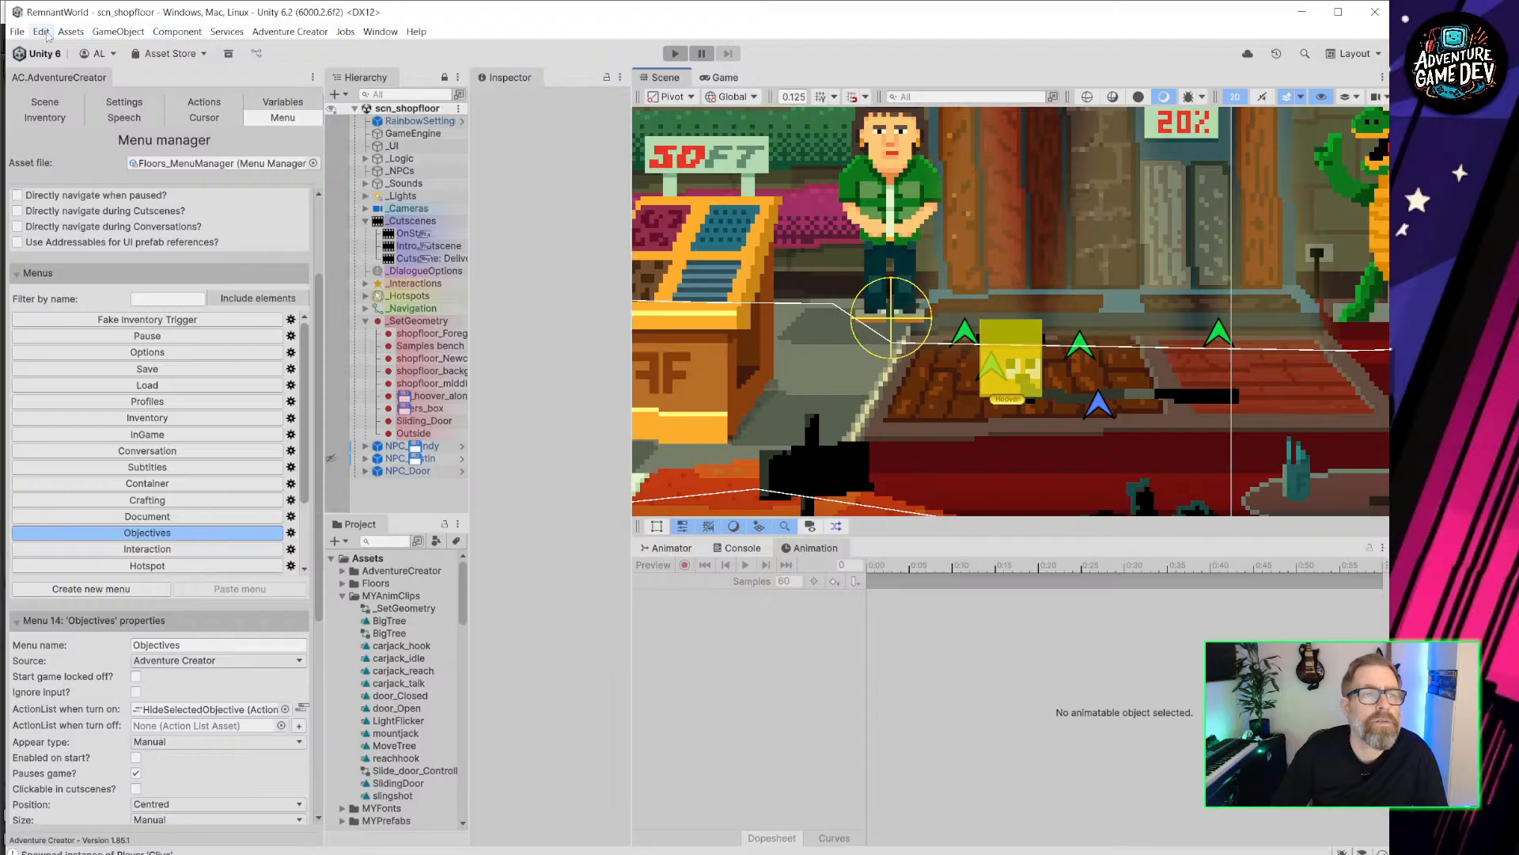
pyautogui.click(16, 31)
pyautogui.moveTo(75, 79)
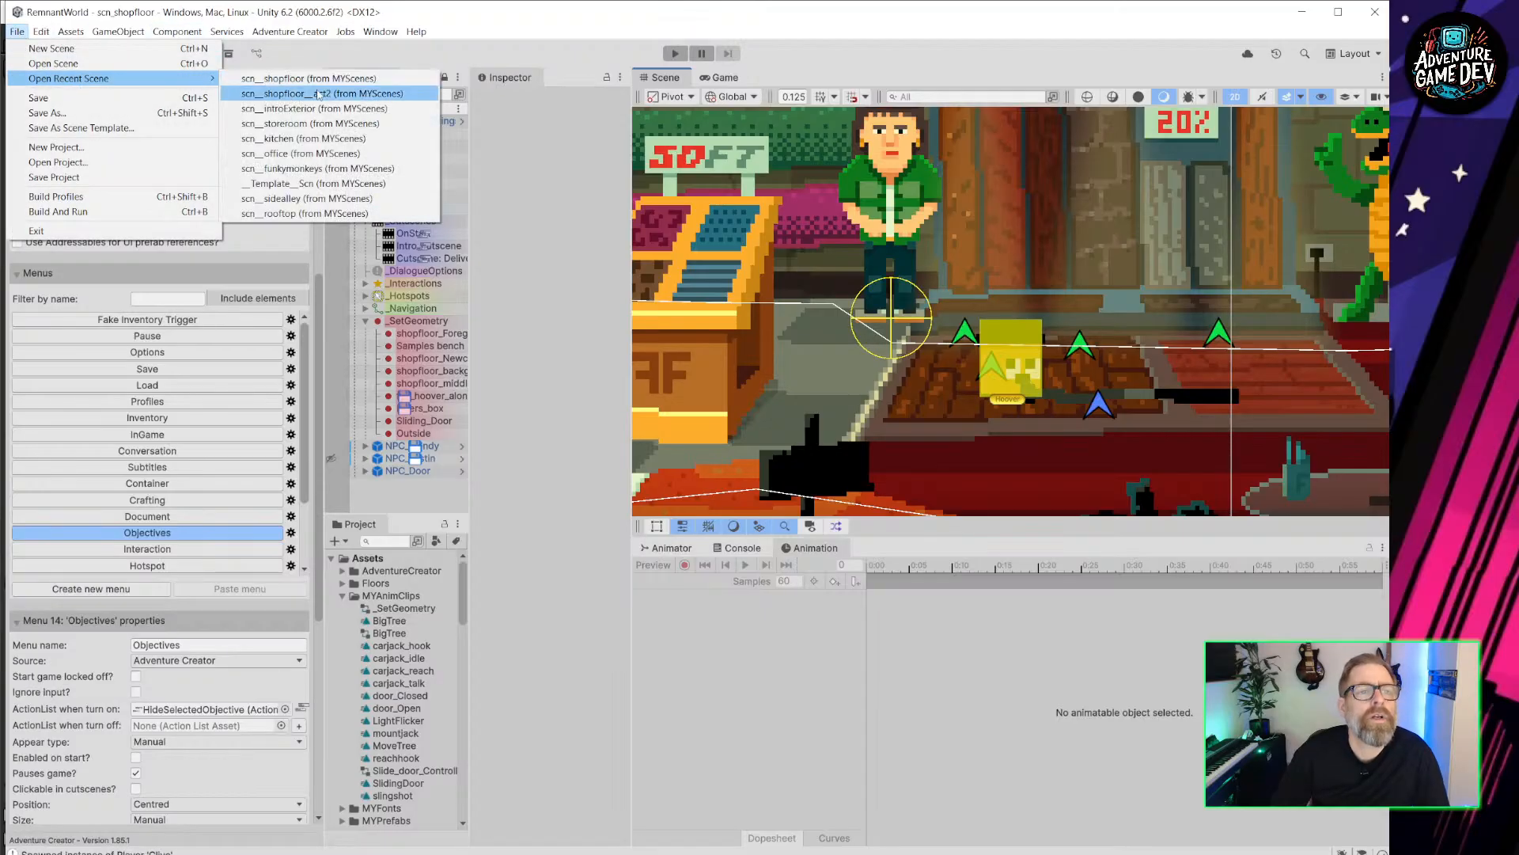
pyautogui.click(342, 96)
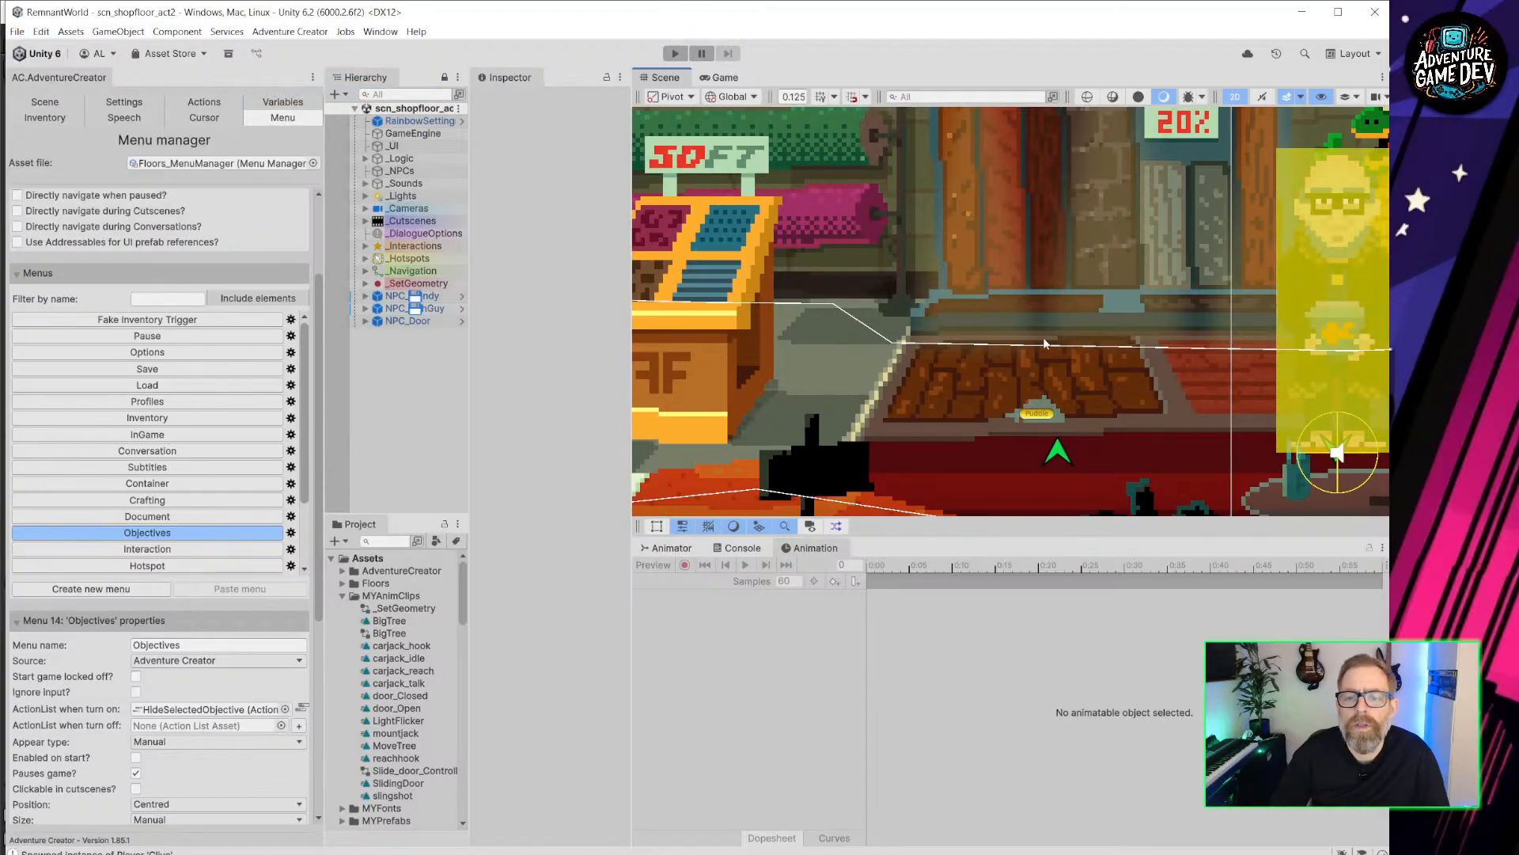
# Widen the Hierarchy, find airconTrigger among the triggers in _Logic, enable it, and frame it in the scene.
pyautogui.moveTo(474, 224); pyautogui.dragTo(539, 225)
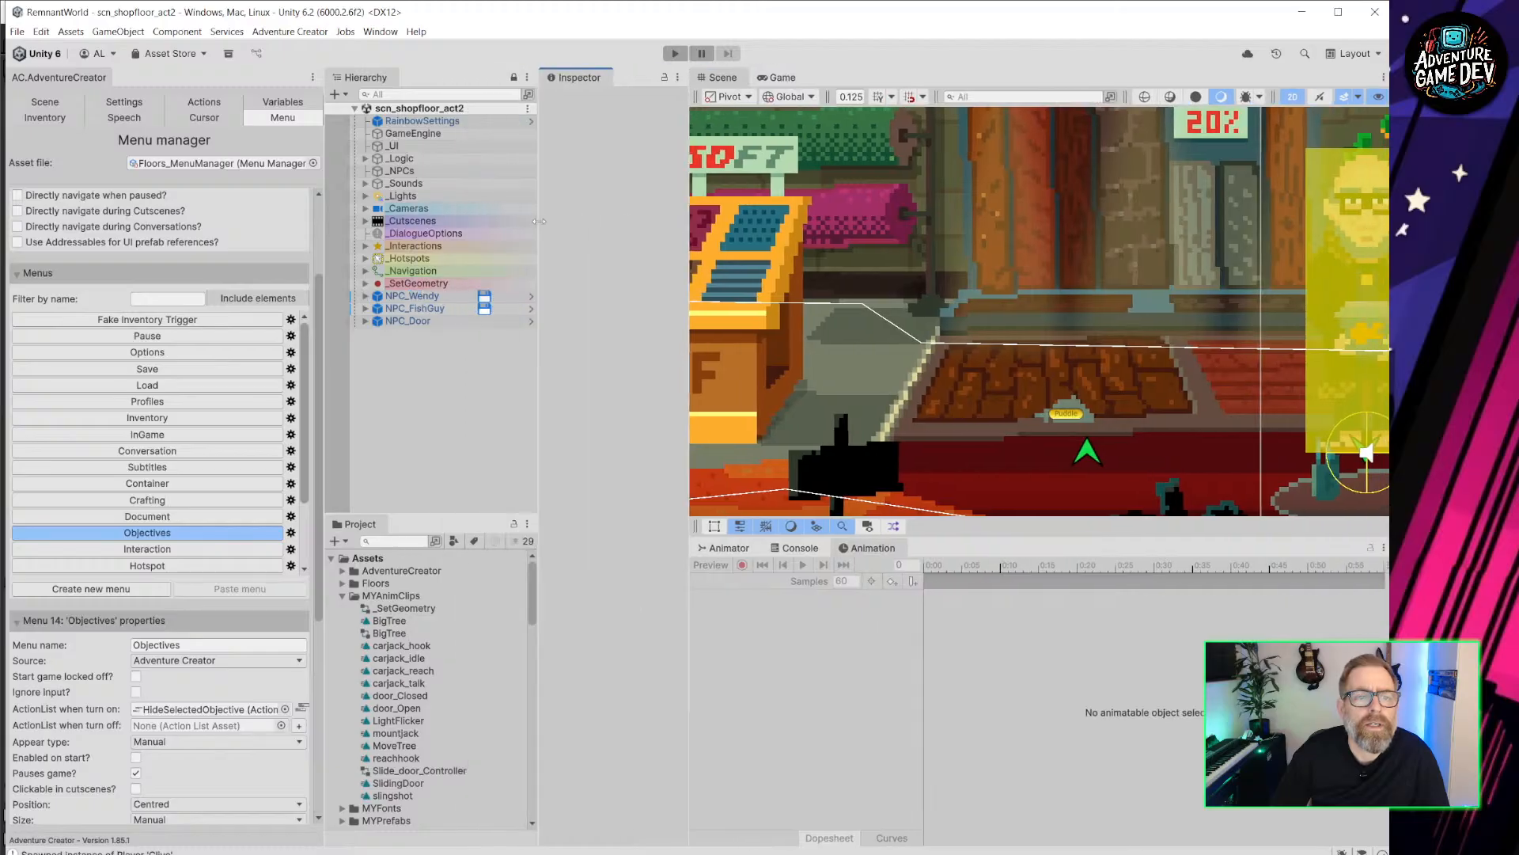
pyautogui.click(365, 159)
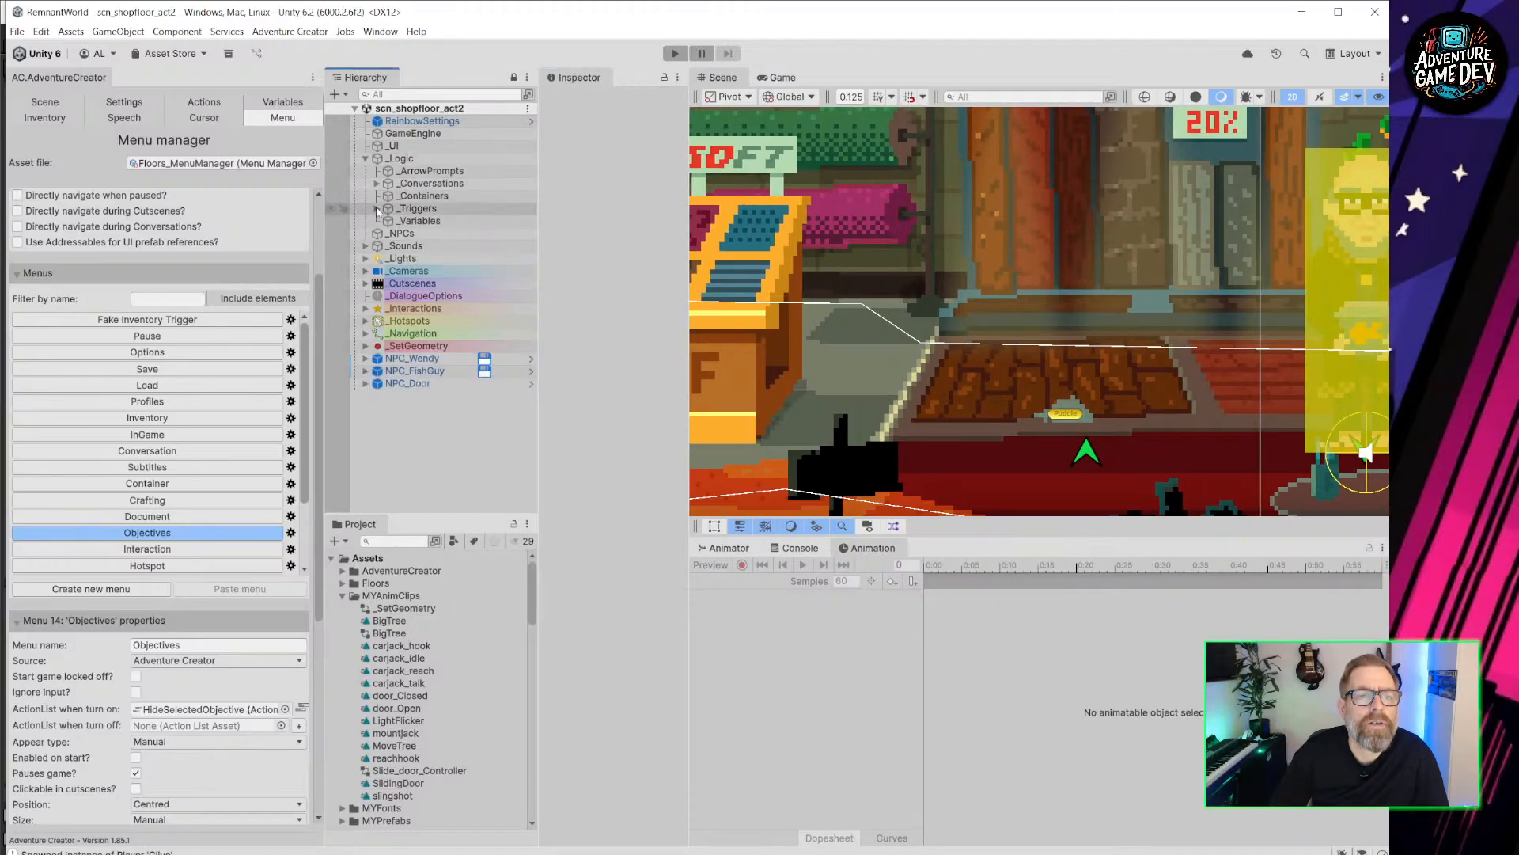
pyautogui.click(377, 209)
pyautogui.click(436, 233)
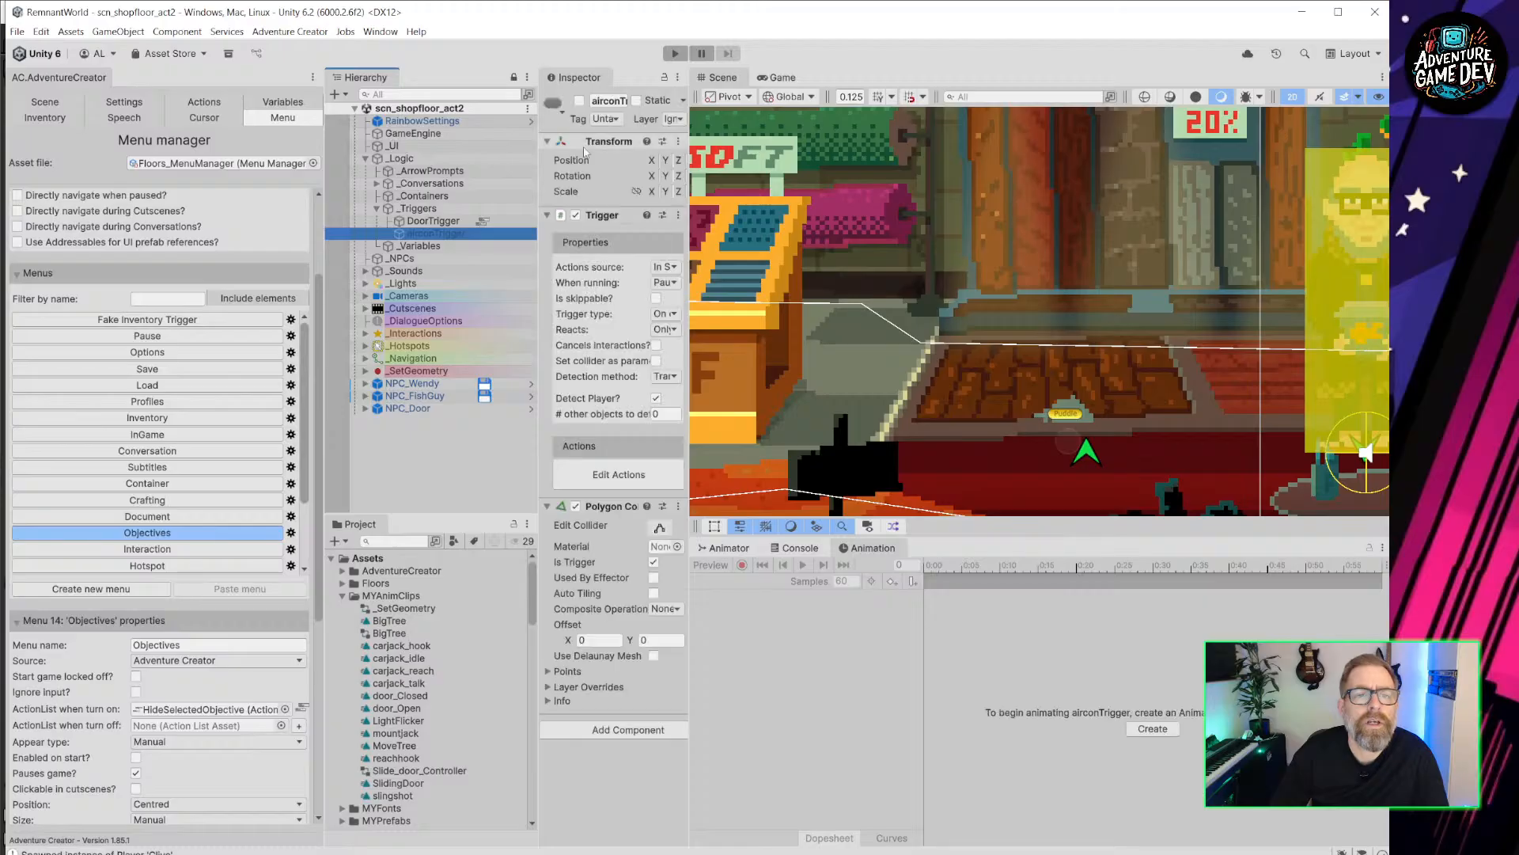
pyautogui.click(579, 100)
pyautogui.press('f')
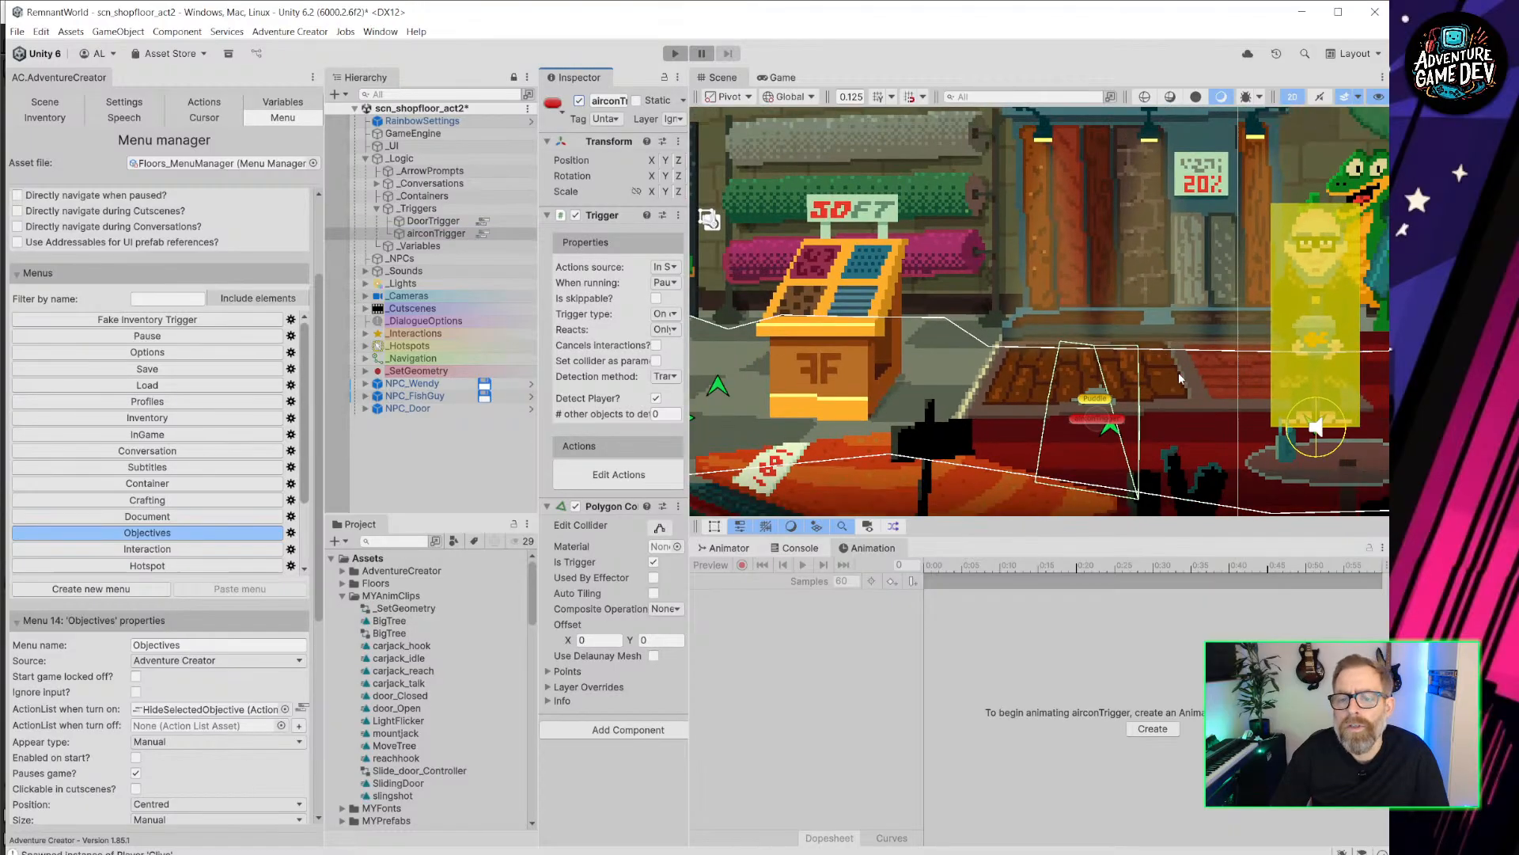
pyautogui.scroll(5, 1028, 300)
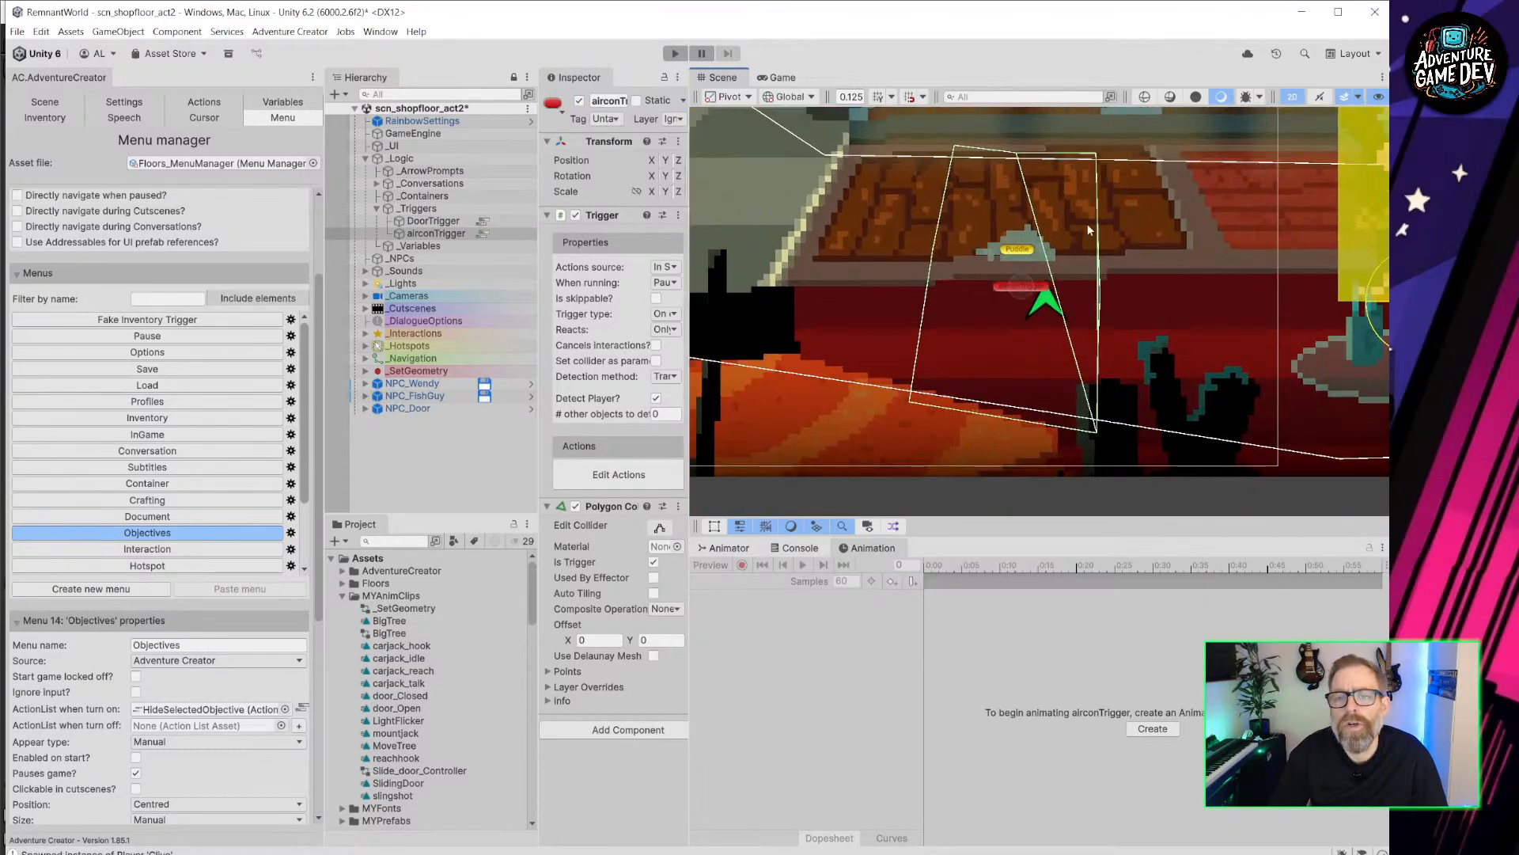
# Playtest the Act 2 shop floor by walking the character between the entrance and the laminate display, and stop the playtest.
pyautogui.click(675, 53)
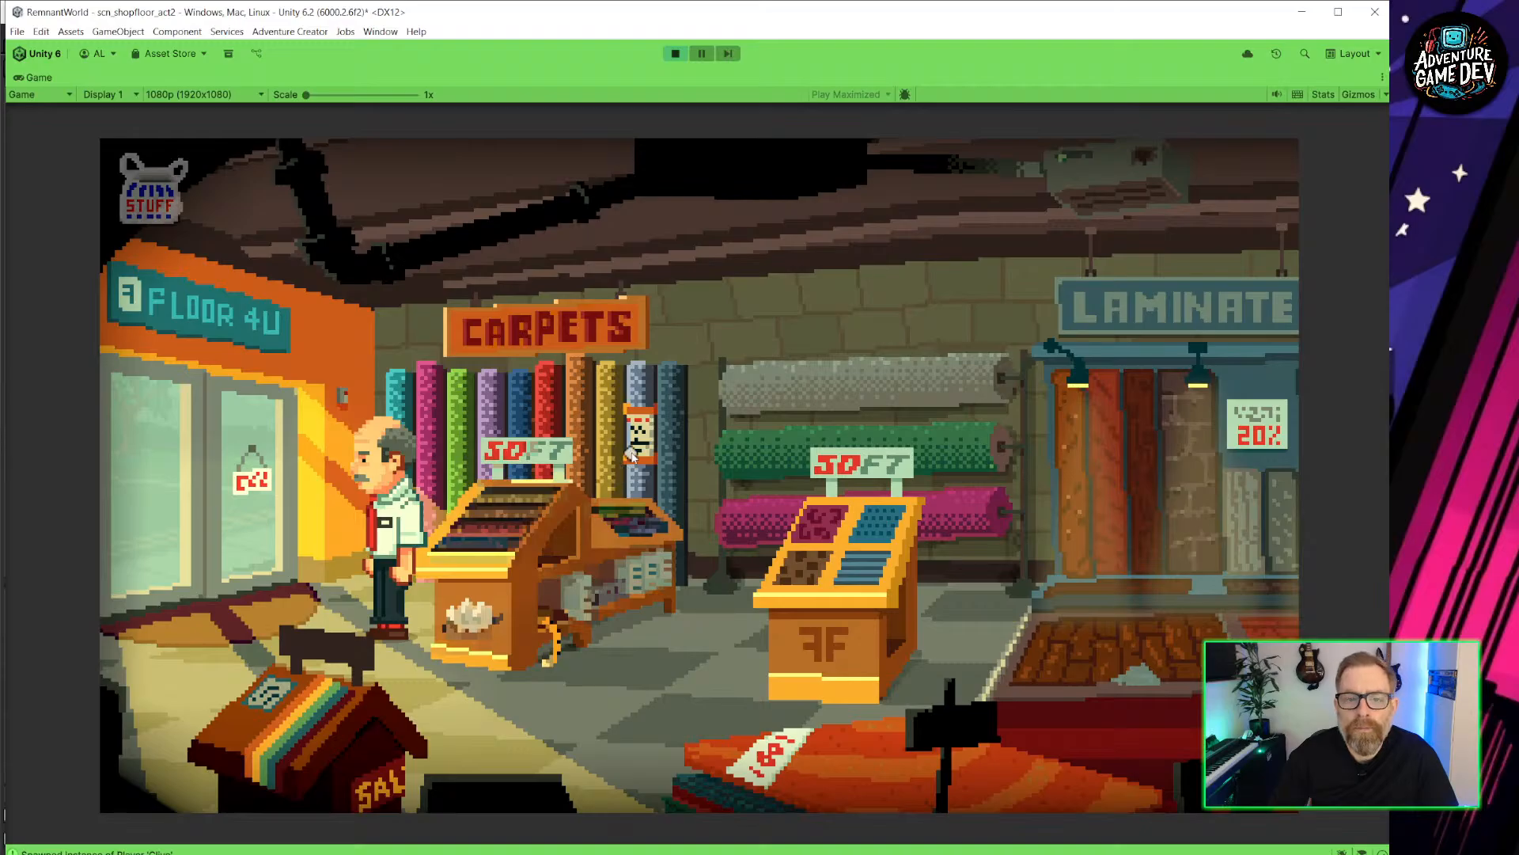
pyautogui.click(670, 718)
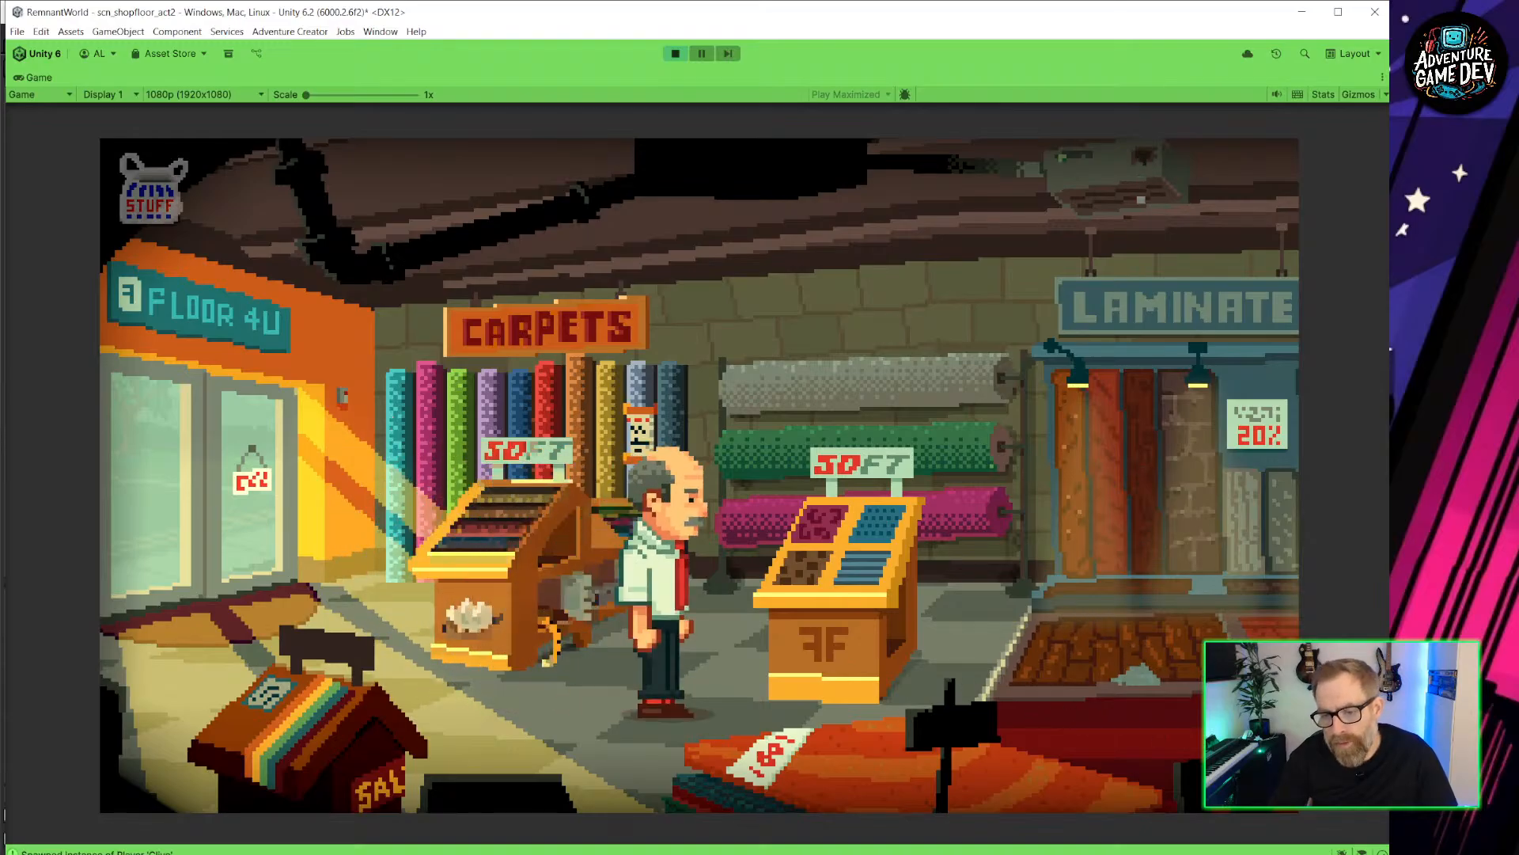
pyautogui.click(1142, 648)
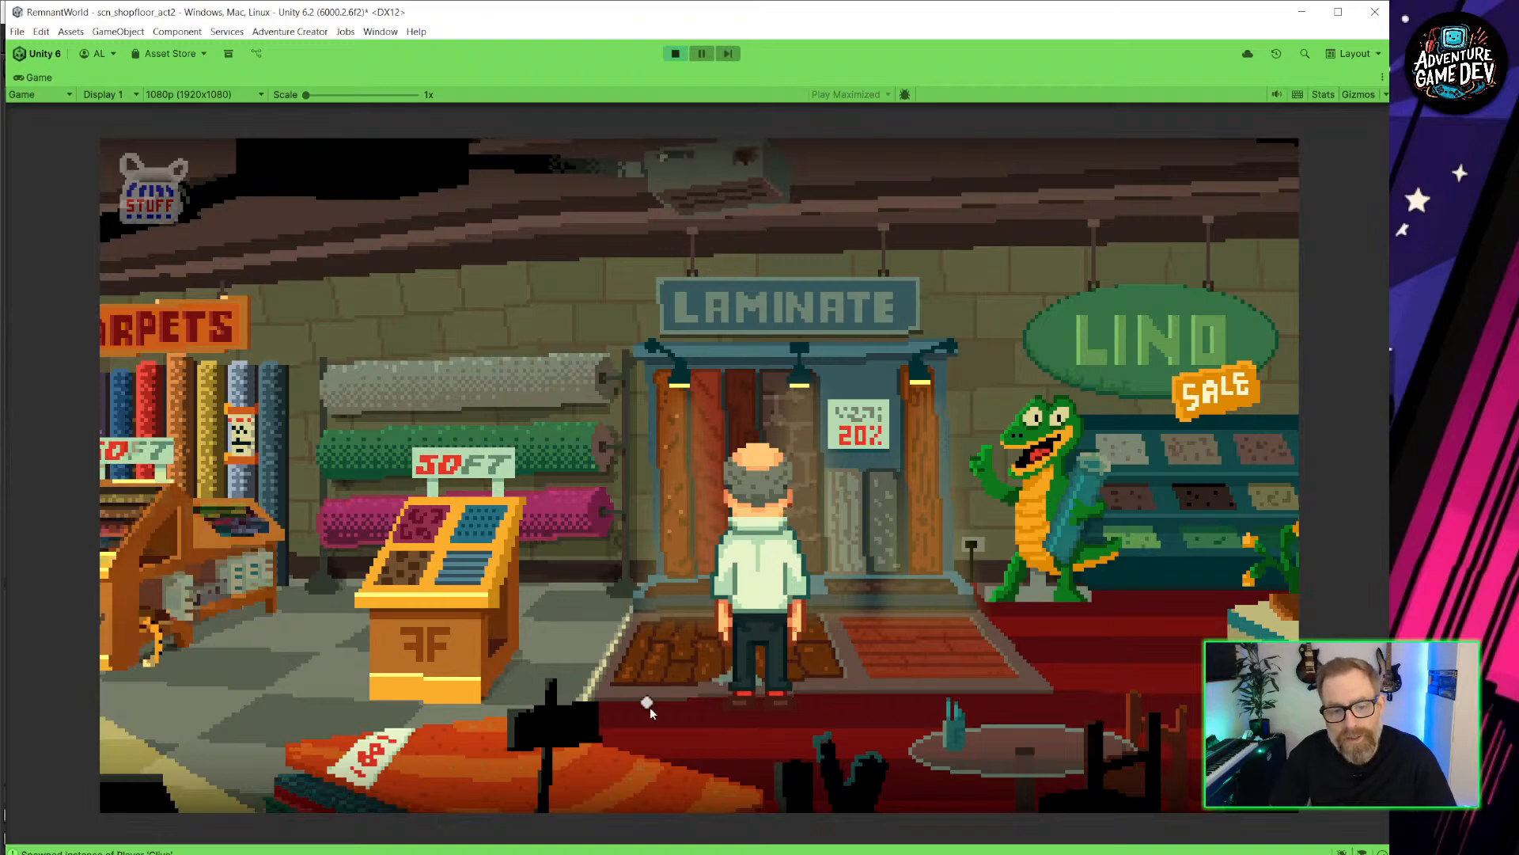
pyautogui.click(207, 681)
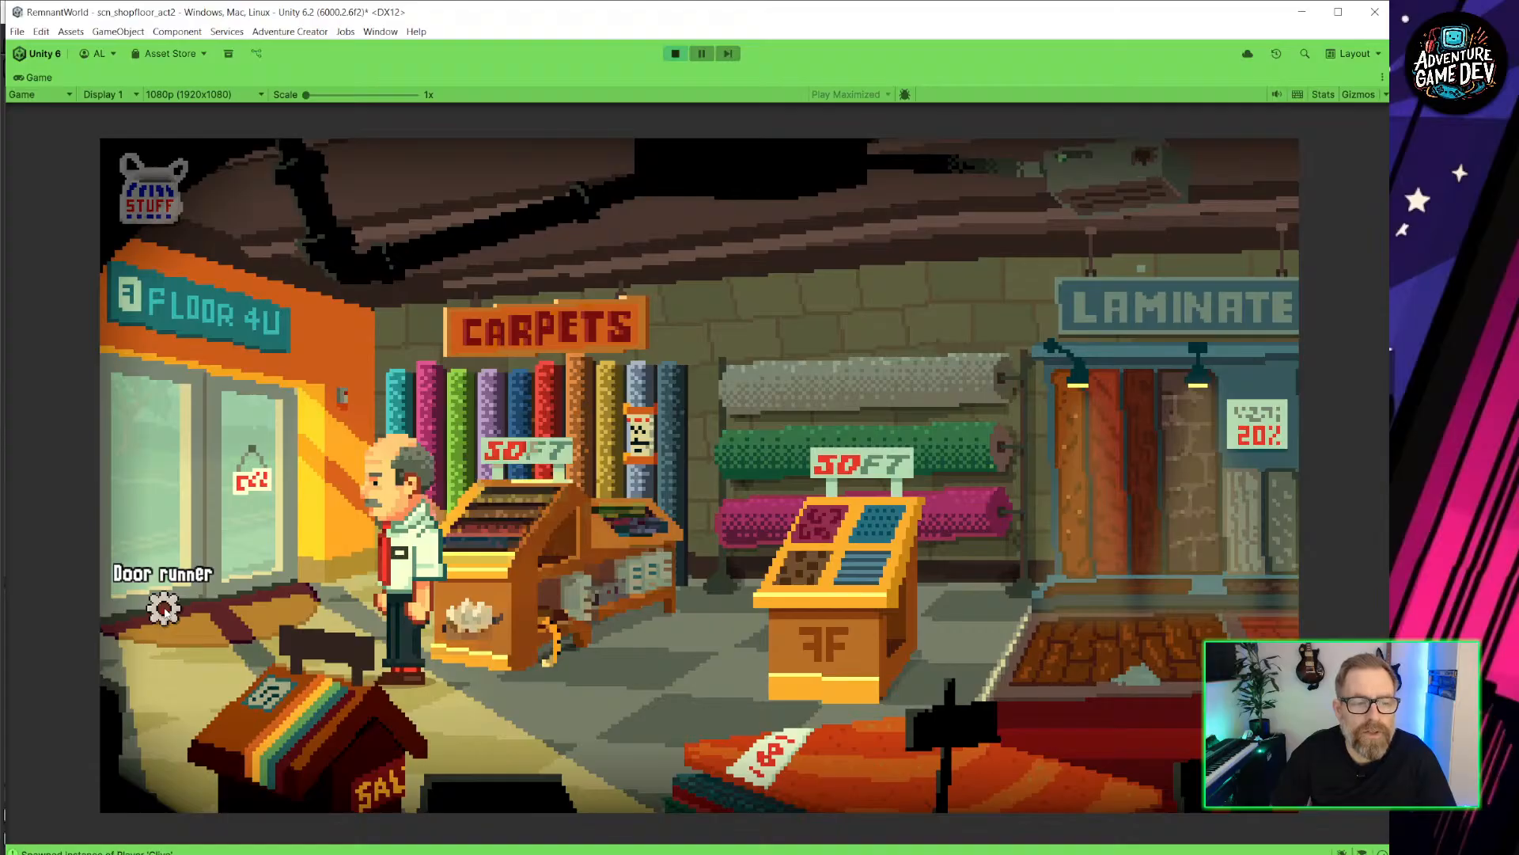
pyautogui.click(1138, 623)
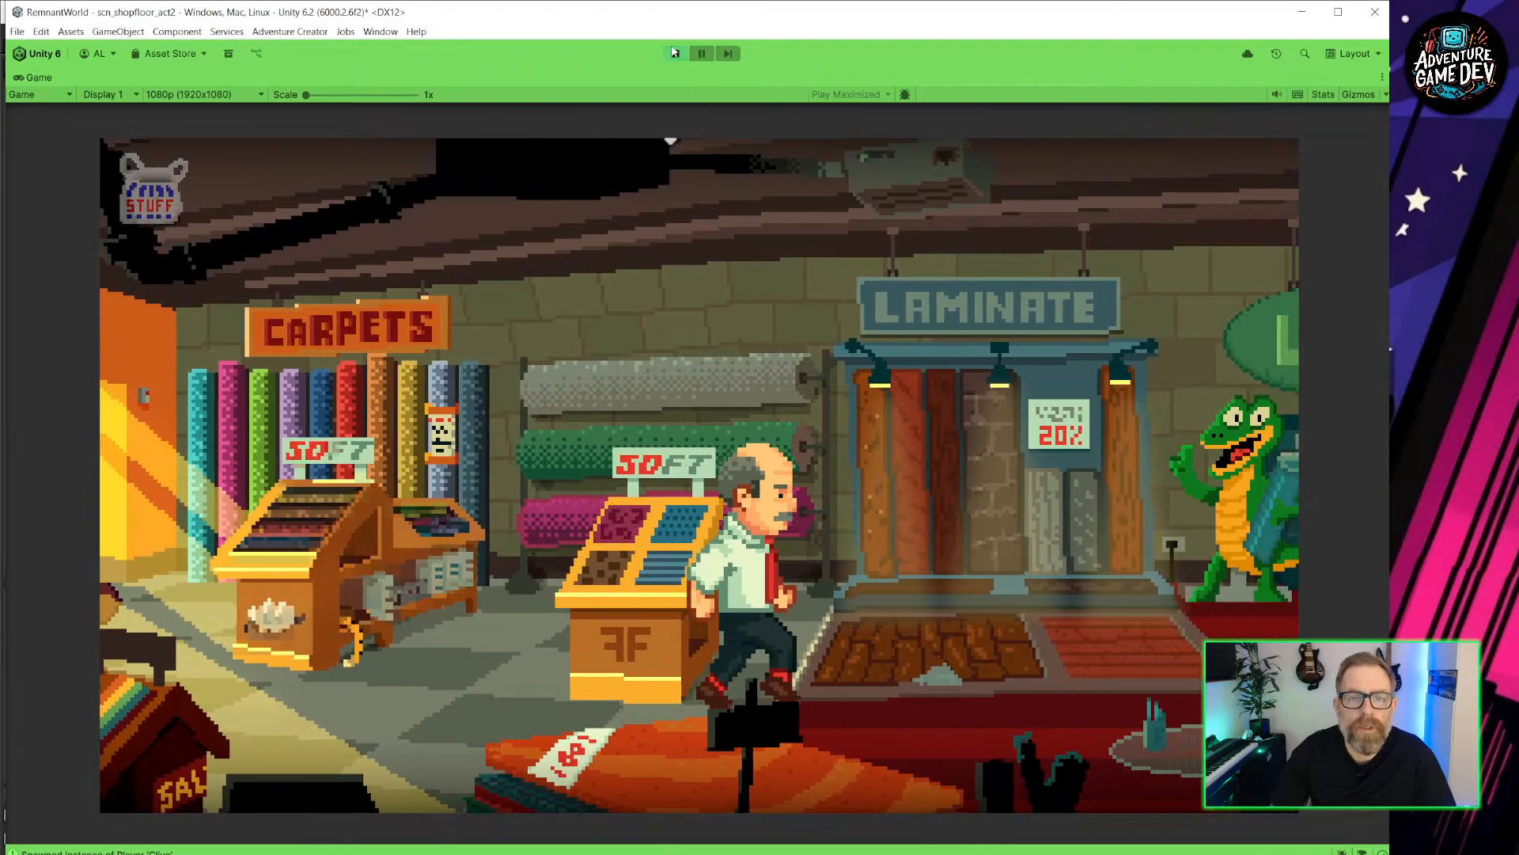
pyautogui.click(673, 53)
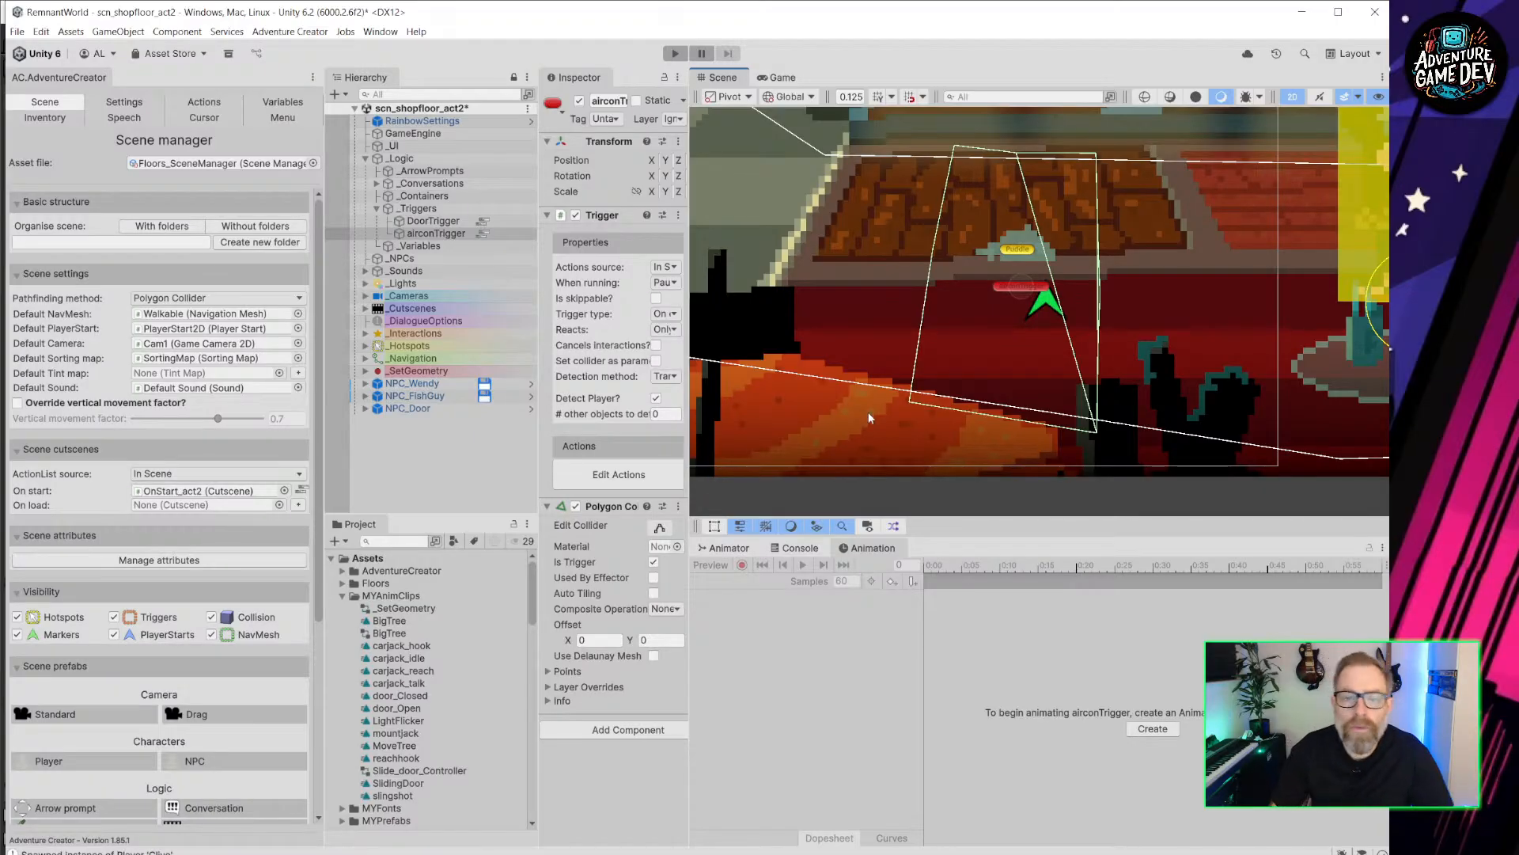
# Look over the Act 2 shop floor from the sales counter past the aircon trigger to the carpet displays.
pyautogui.scroll(-5, 1032, 387)
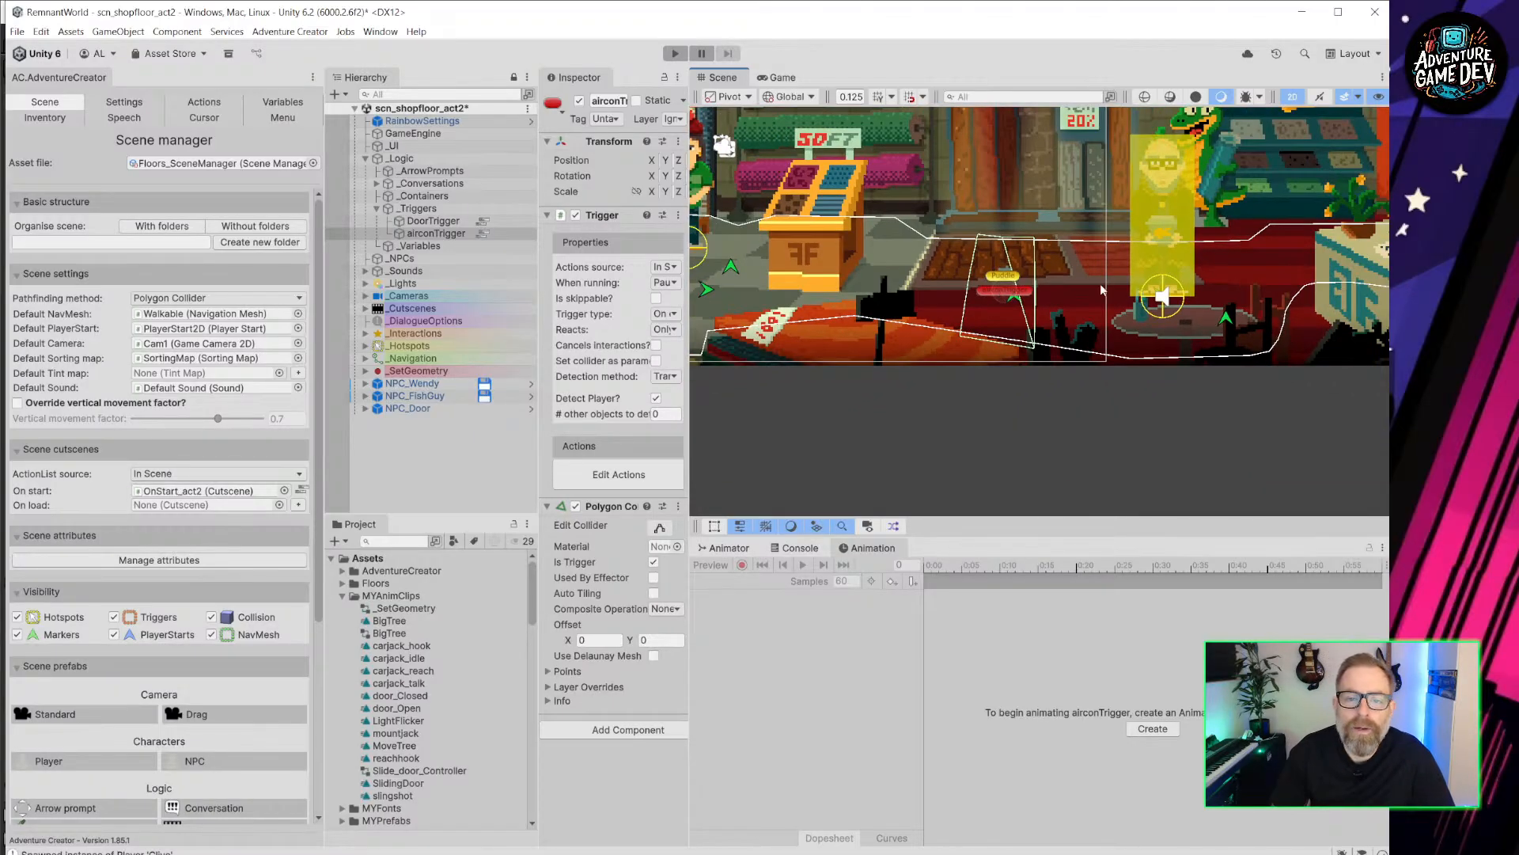
pyautogui.moveTo(1100, 284); pyautogui.dragTo(914, 367, button='middle')
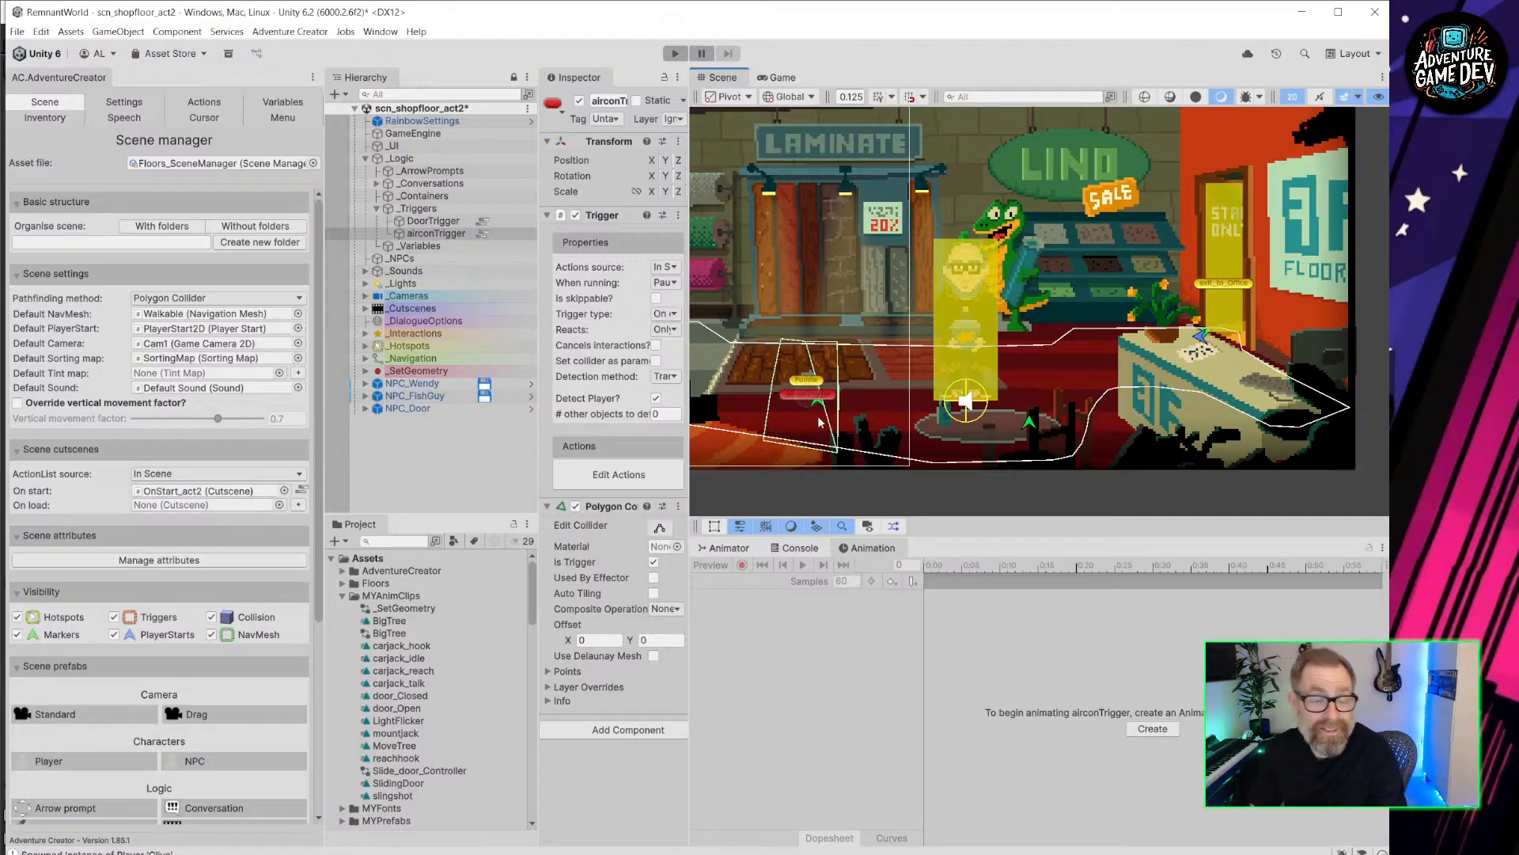
pyautogui.scroll(2, 967, 368)
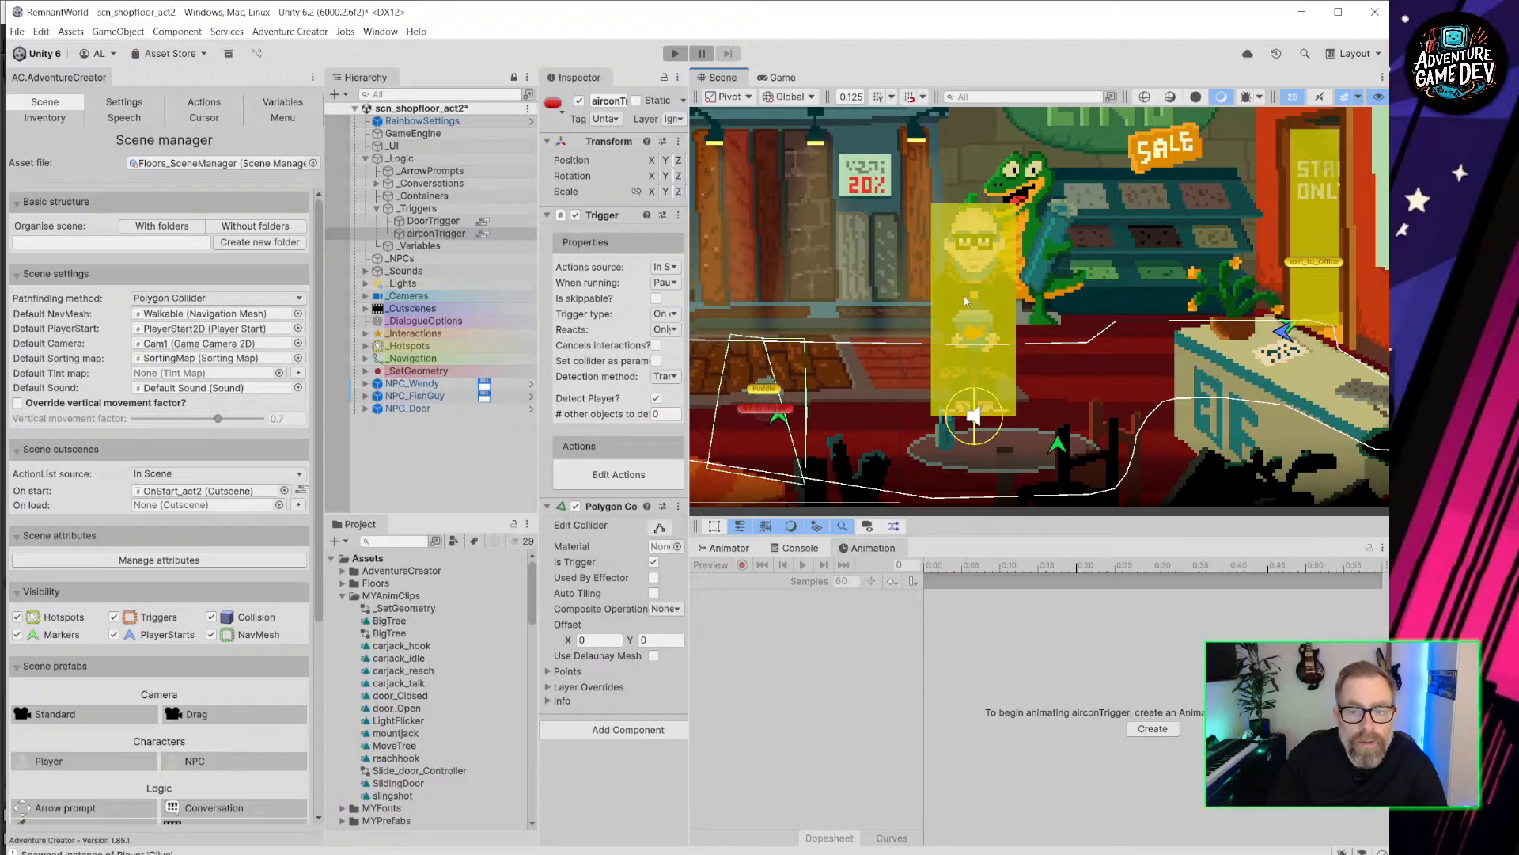
pyautogui.moveTo(769, 376); pyautogui.dragTo(1094, 326, button='middle')
pyautogui.moveTo(844, 370); pyautogui.dragTo(1025, 389, button='middle')
pyautogui.moveTo(773, 422); pyautogui.dragTo(902, 430, button='middle')
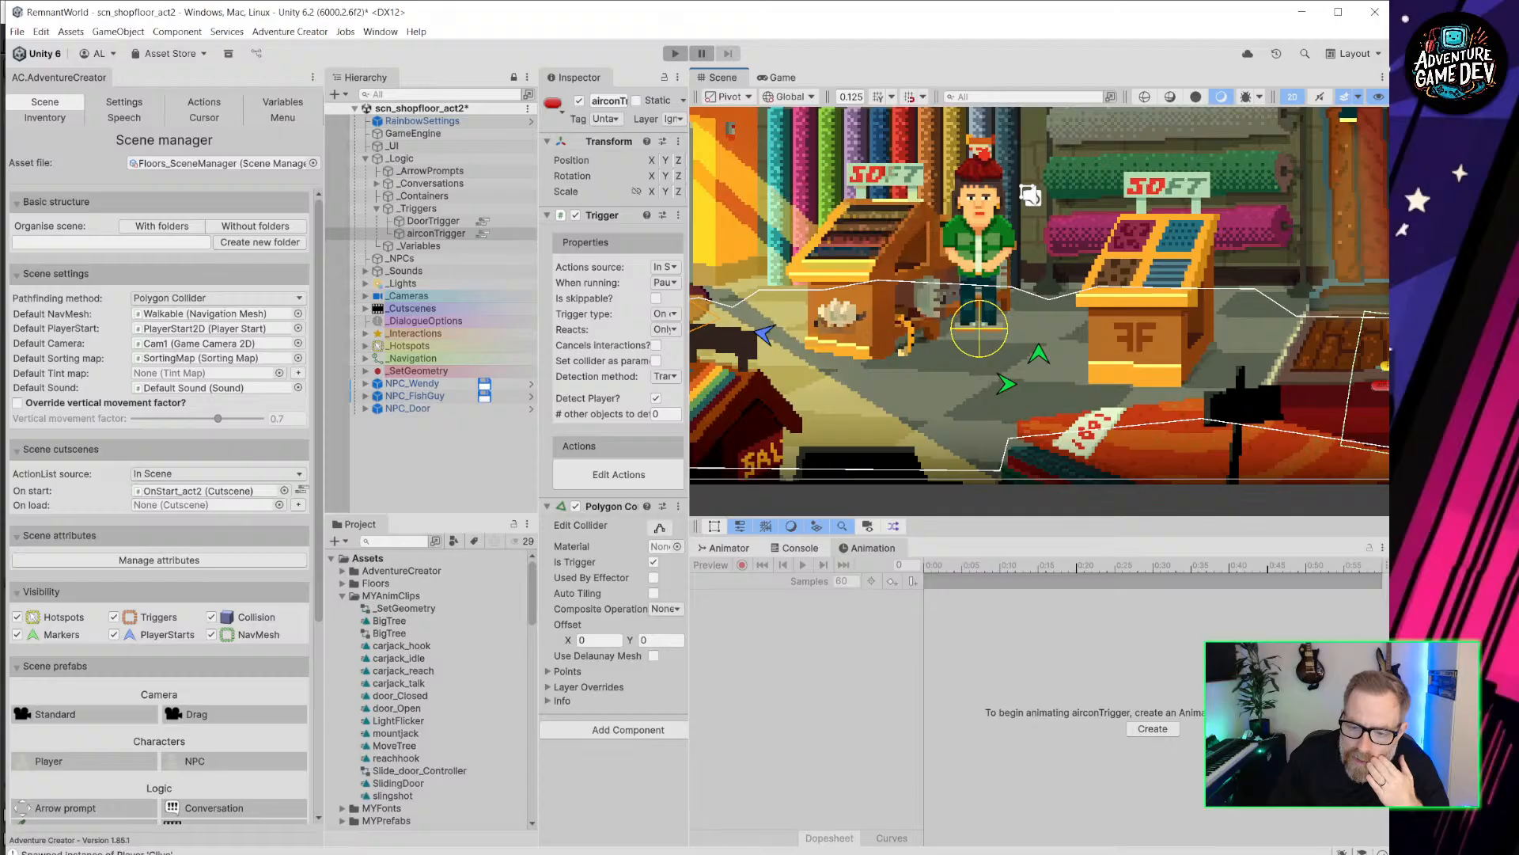
# Switch to Aseprite, bring up the ShopFloor_wider sprite with a wider canvas, and examine the FOREGROUND group and the black foreground shape.
pyautogui.hotkey('alt', 'Tab')
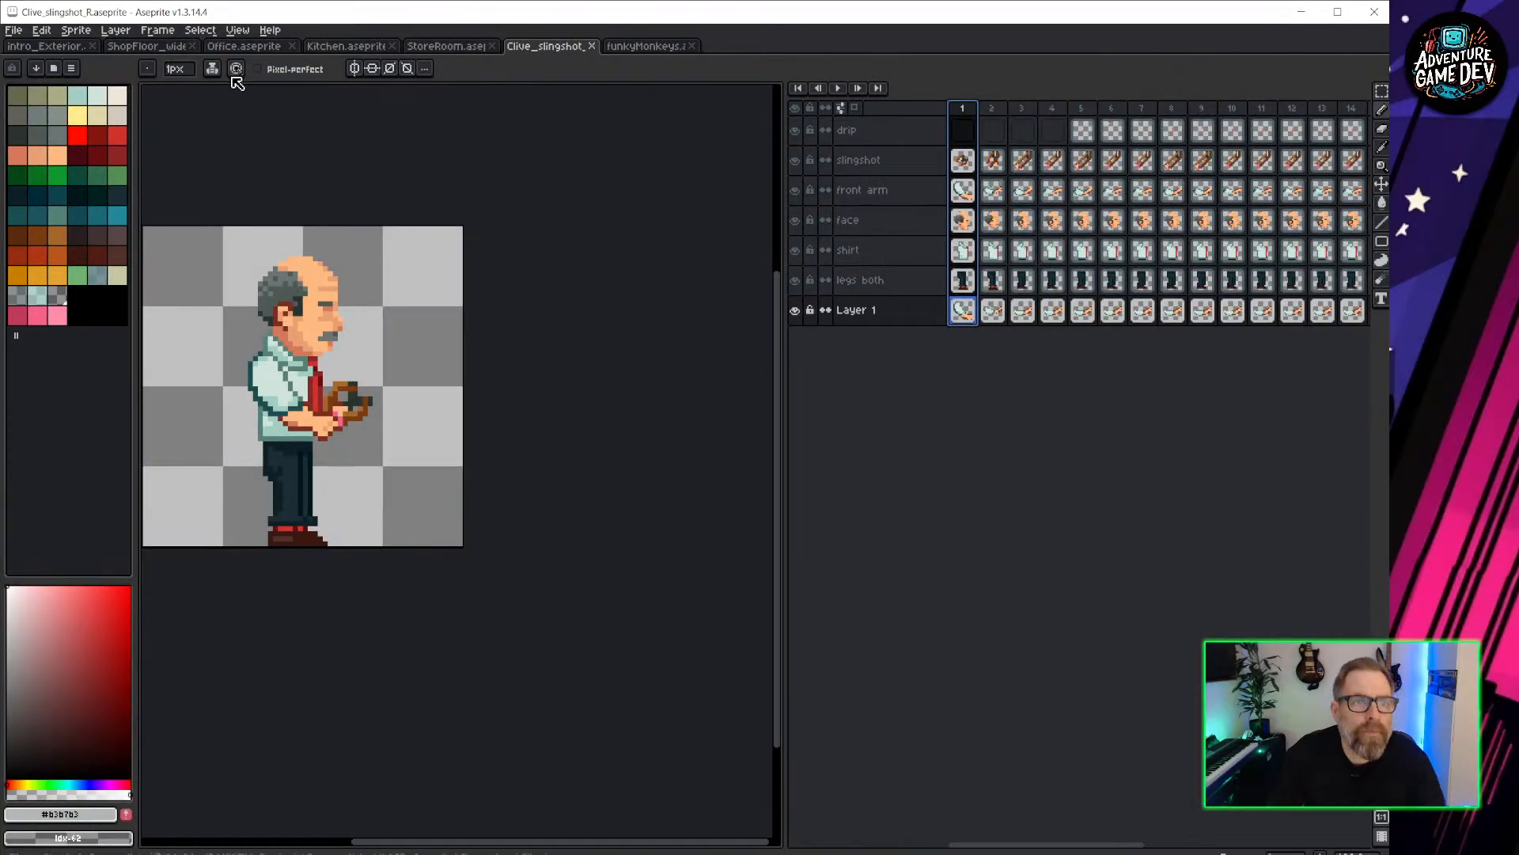
pyautogui.click(163, 49)
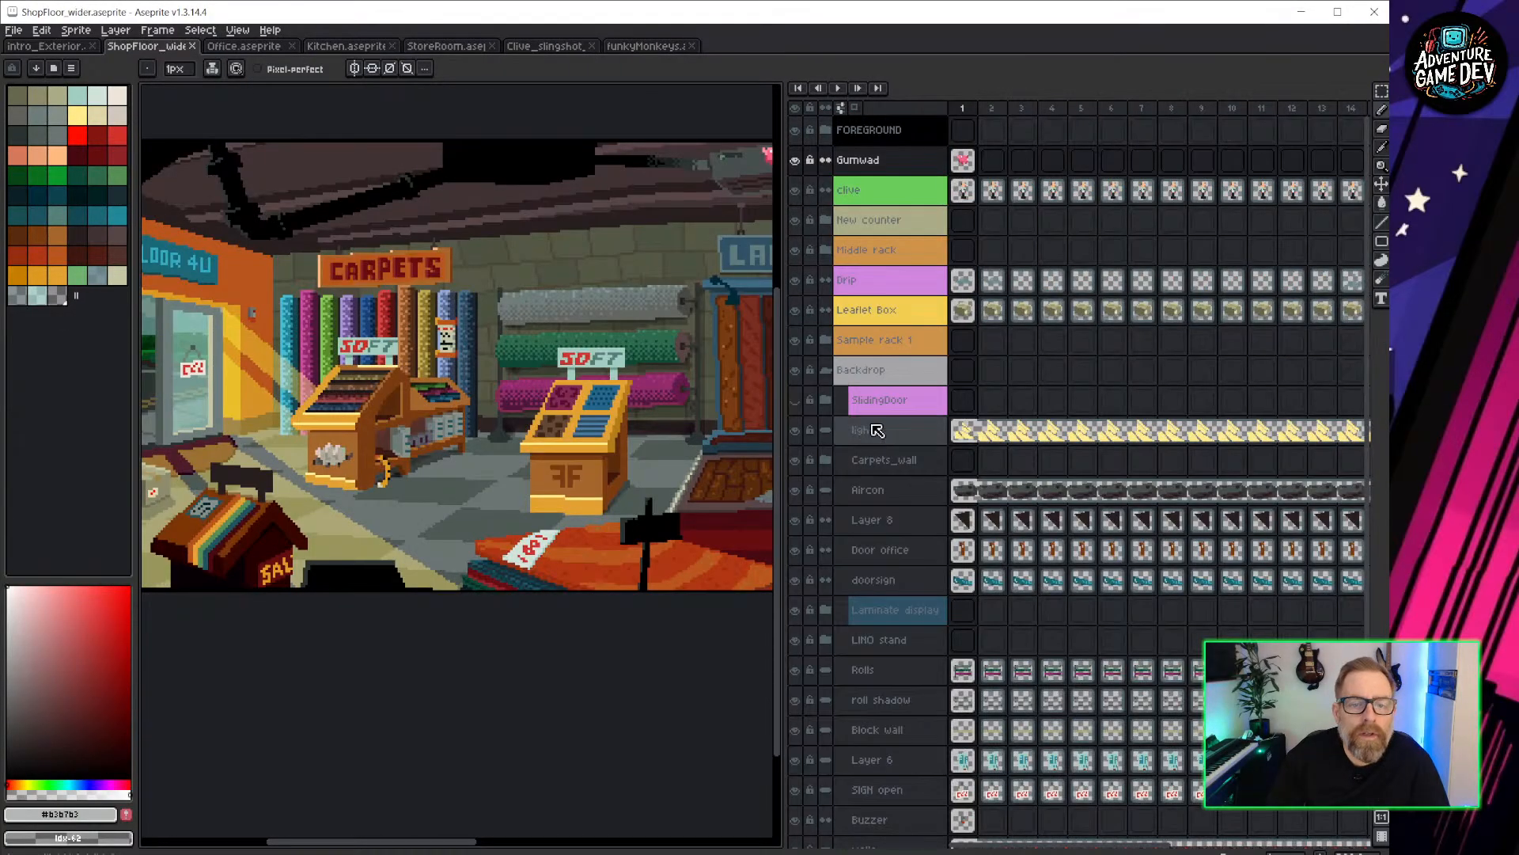
pyautogui.moveTo(782, 407); pyautogui.dragTo(850, 409)
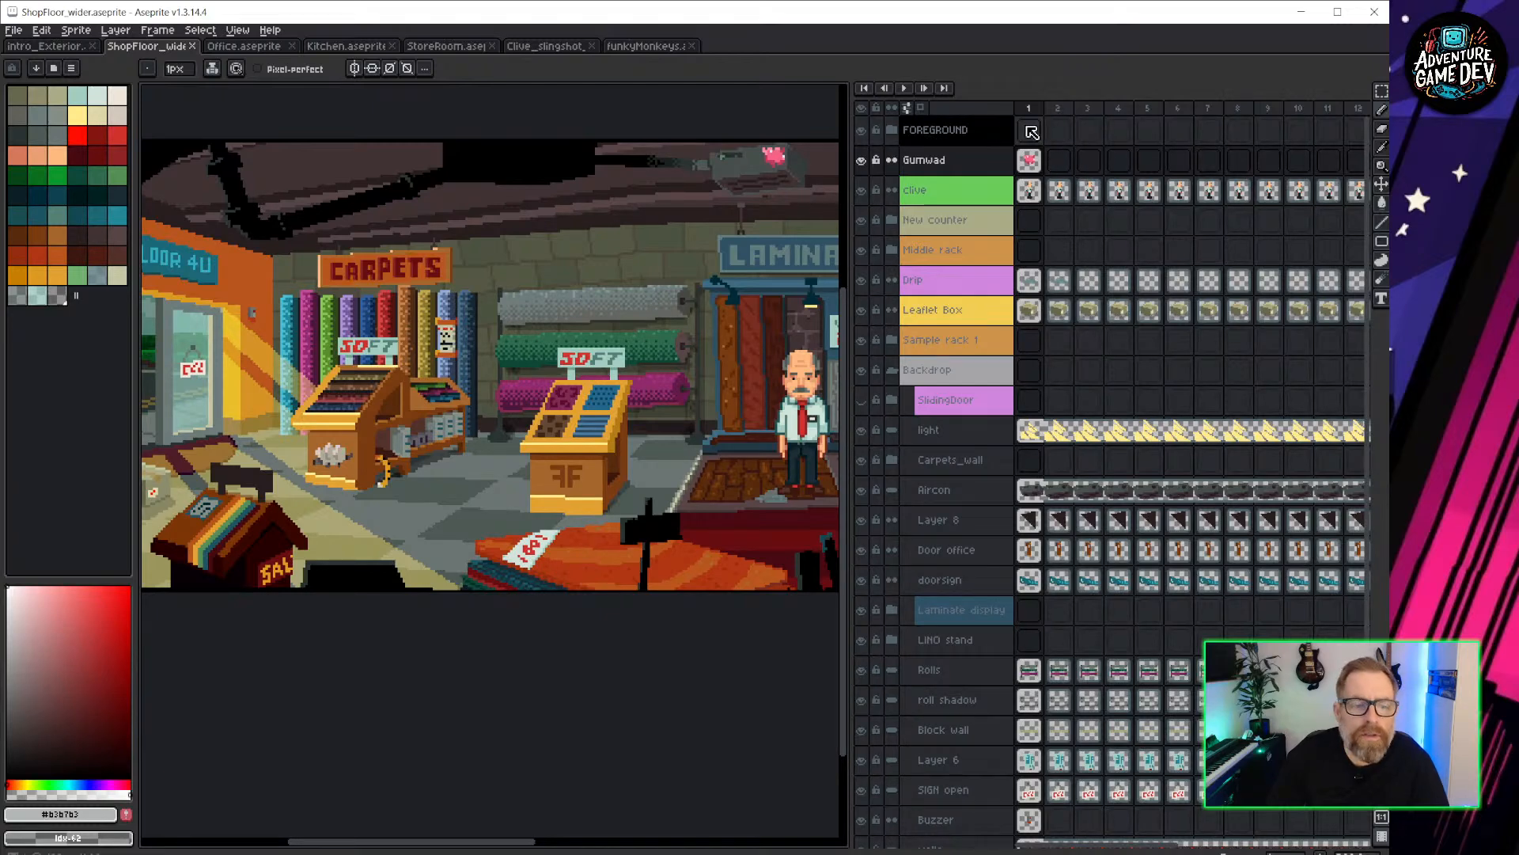
pyautogui.click(864, 132)
pyautogui.click(865, 133)
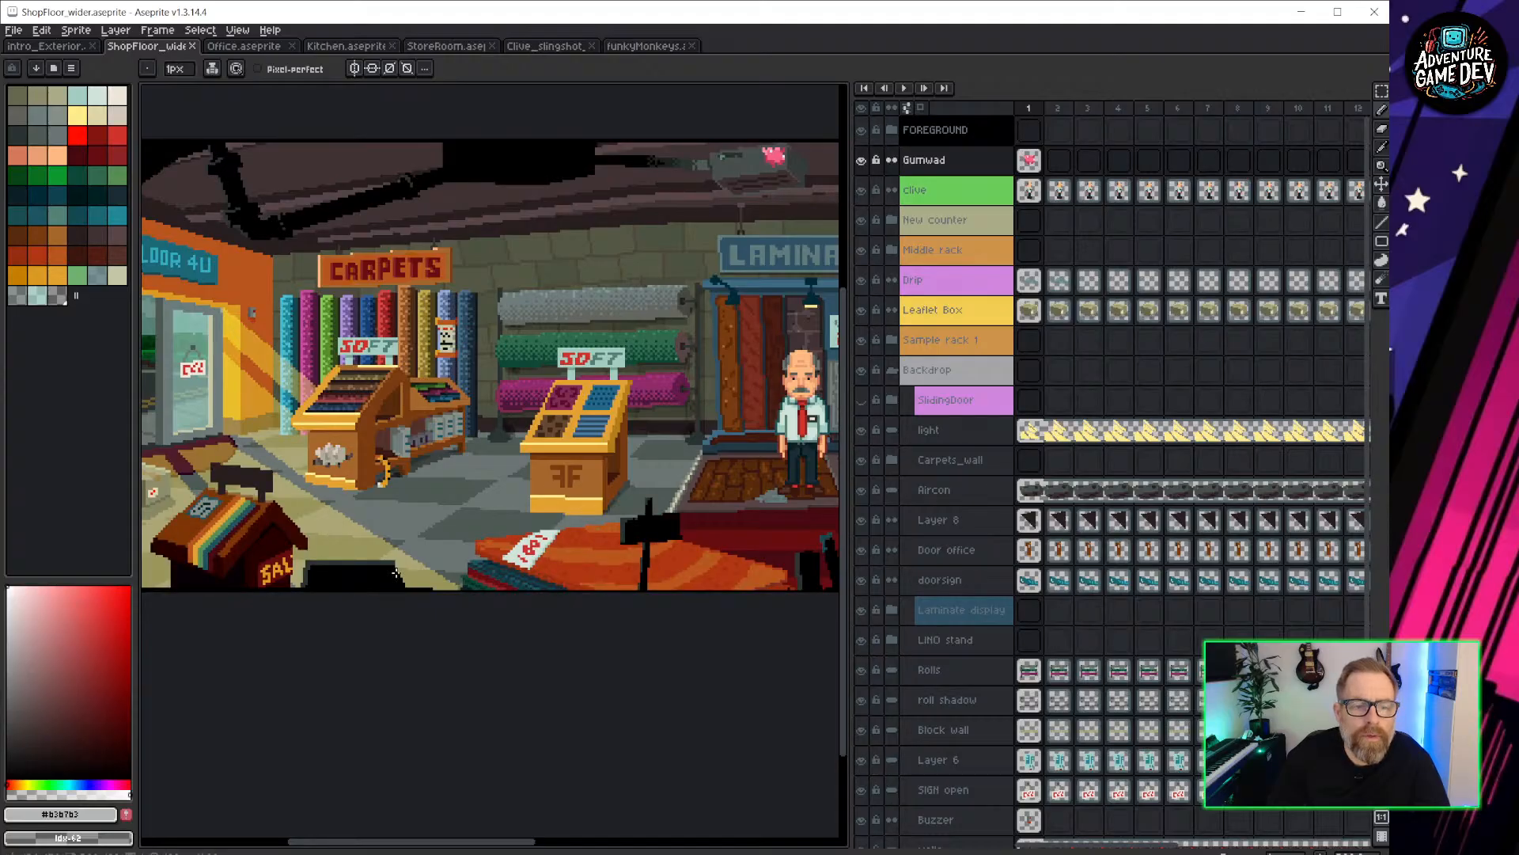
pyautogui.scroll(5, 401, 566)
pyautogui.scroll(-3, 441, 528)
pyautogui.moveTo(464, 507); pyautogui.dragTo(661, 459, button='middle')
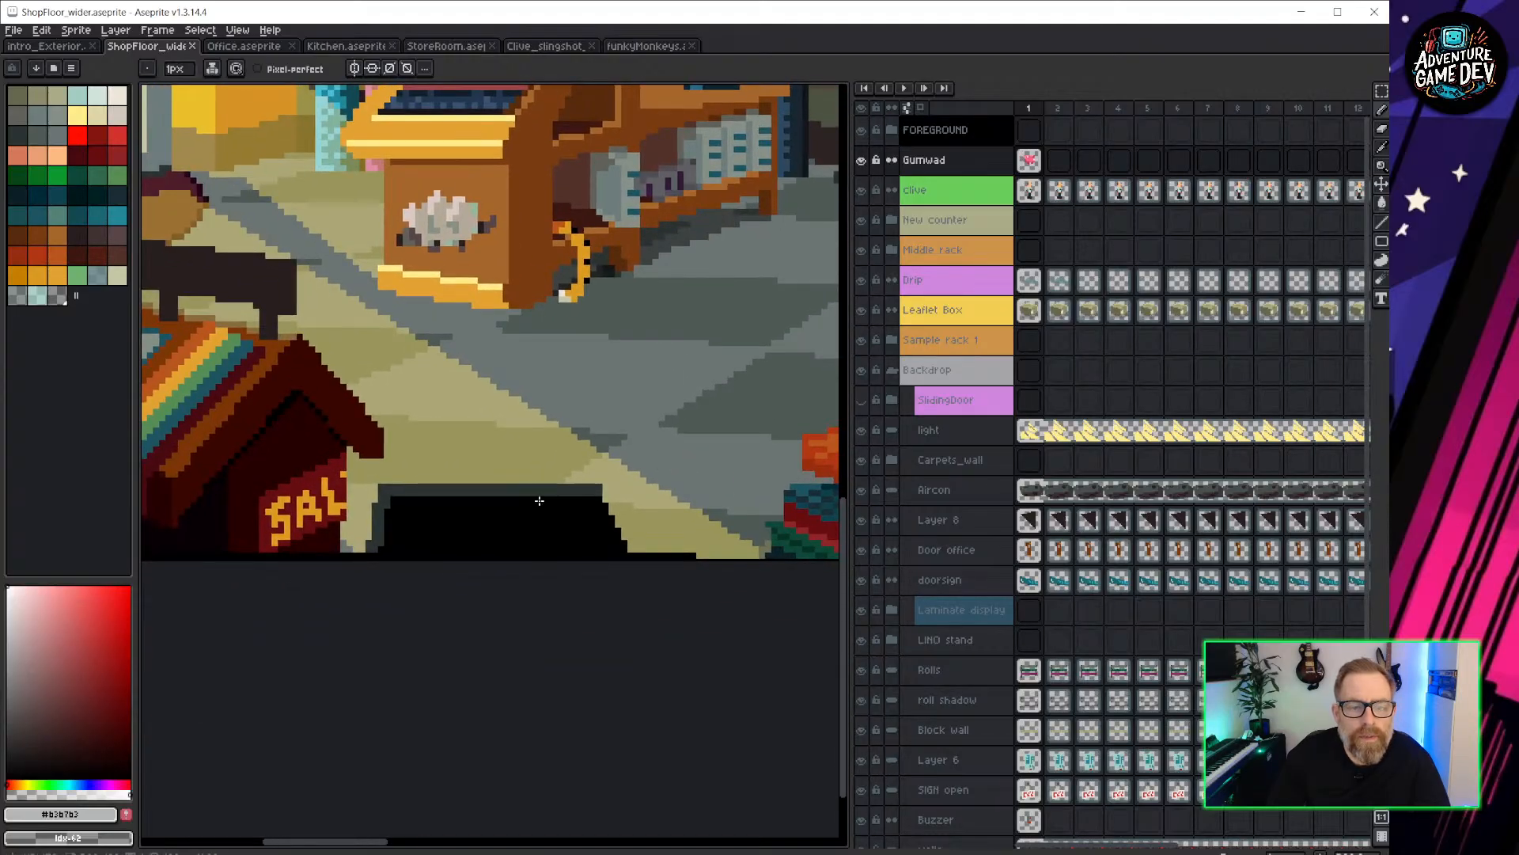
pyautogui.moveTo(539, 501); pyautogui.dragTo(456, 580, button='middle')
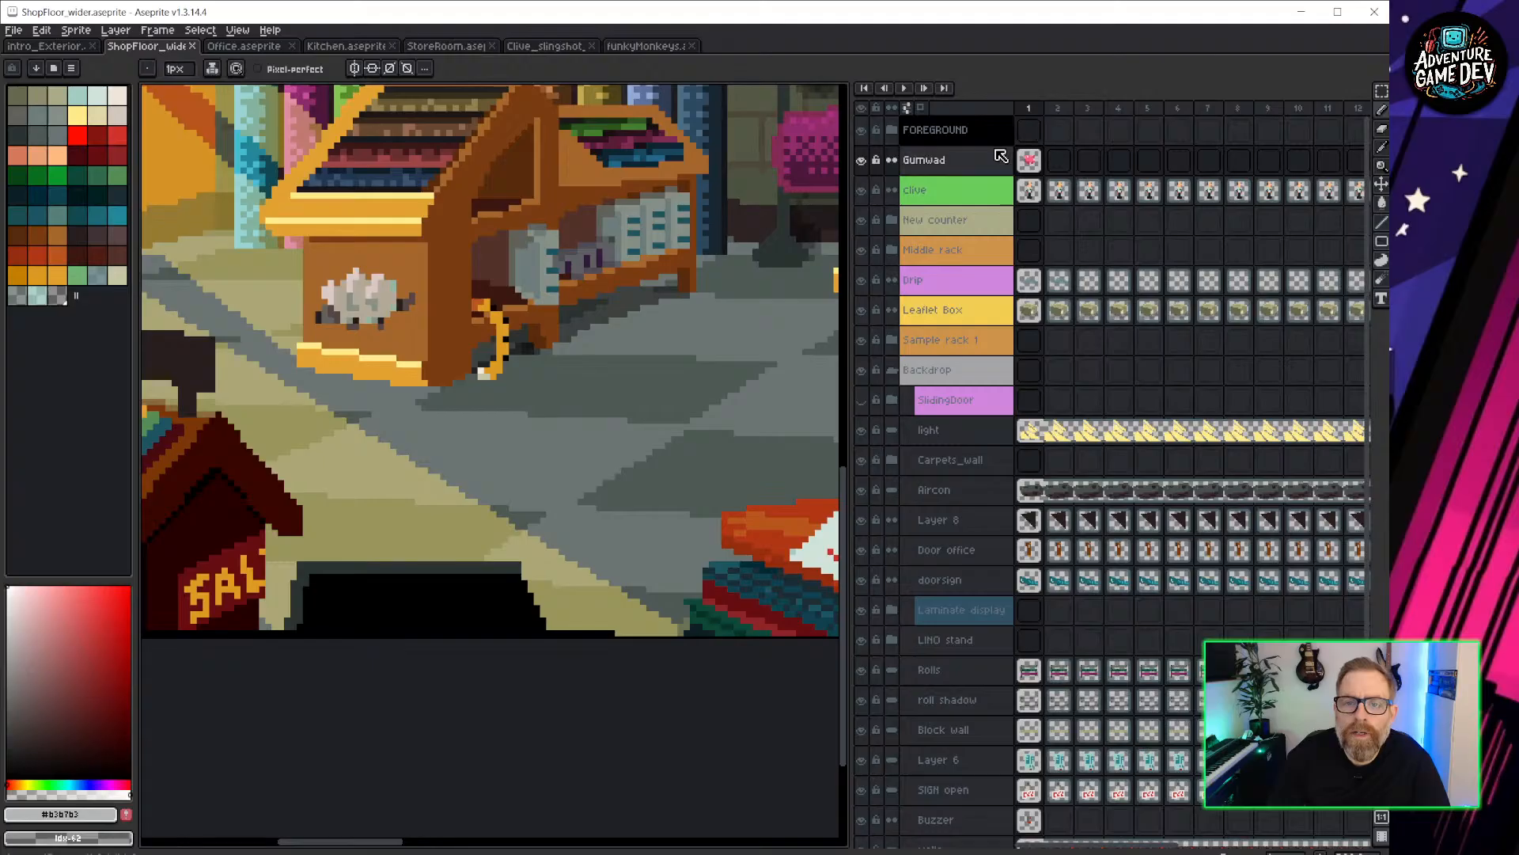
# Add a new layer directly above the Gumwad layer and name it PLANT.
pyautogui.click(964, 171)
pyautogui.hotkey('shift', 'n')
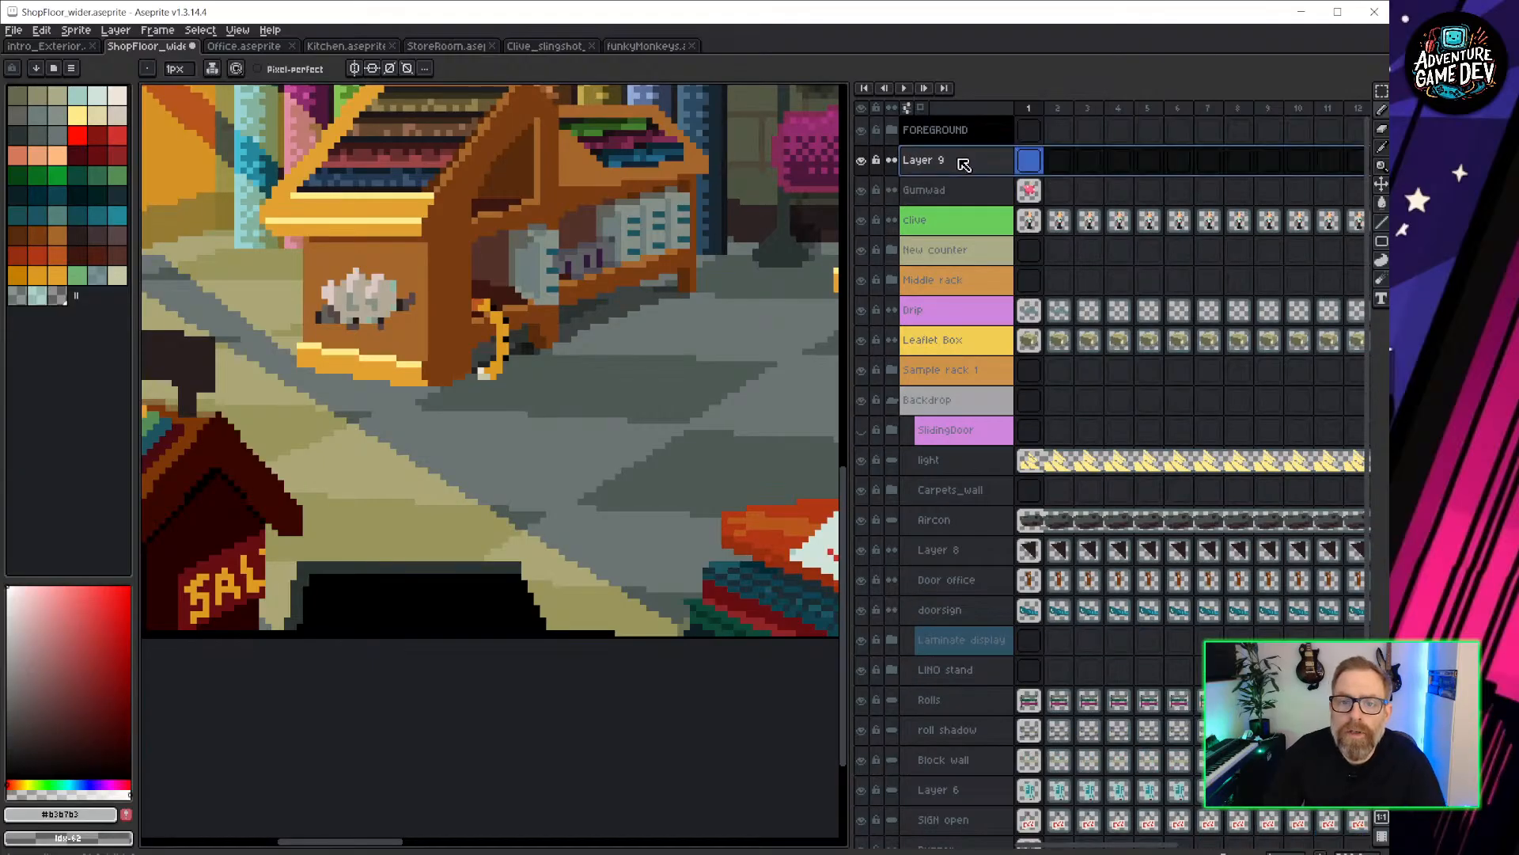
pyautogui.doubleClick(942, 164)
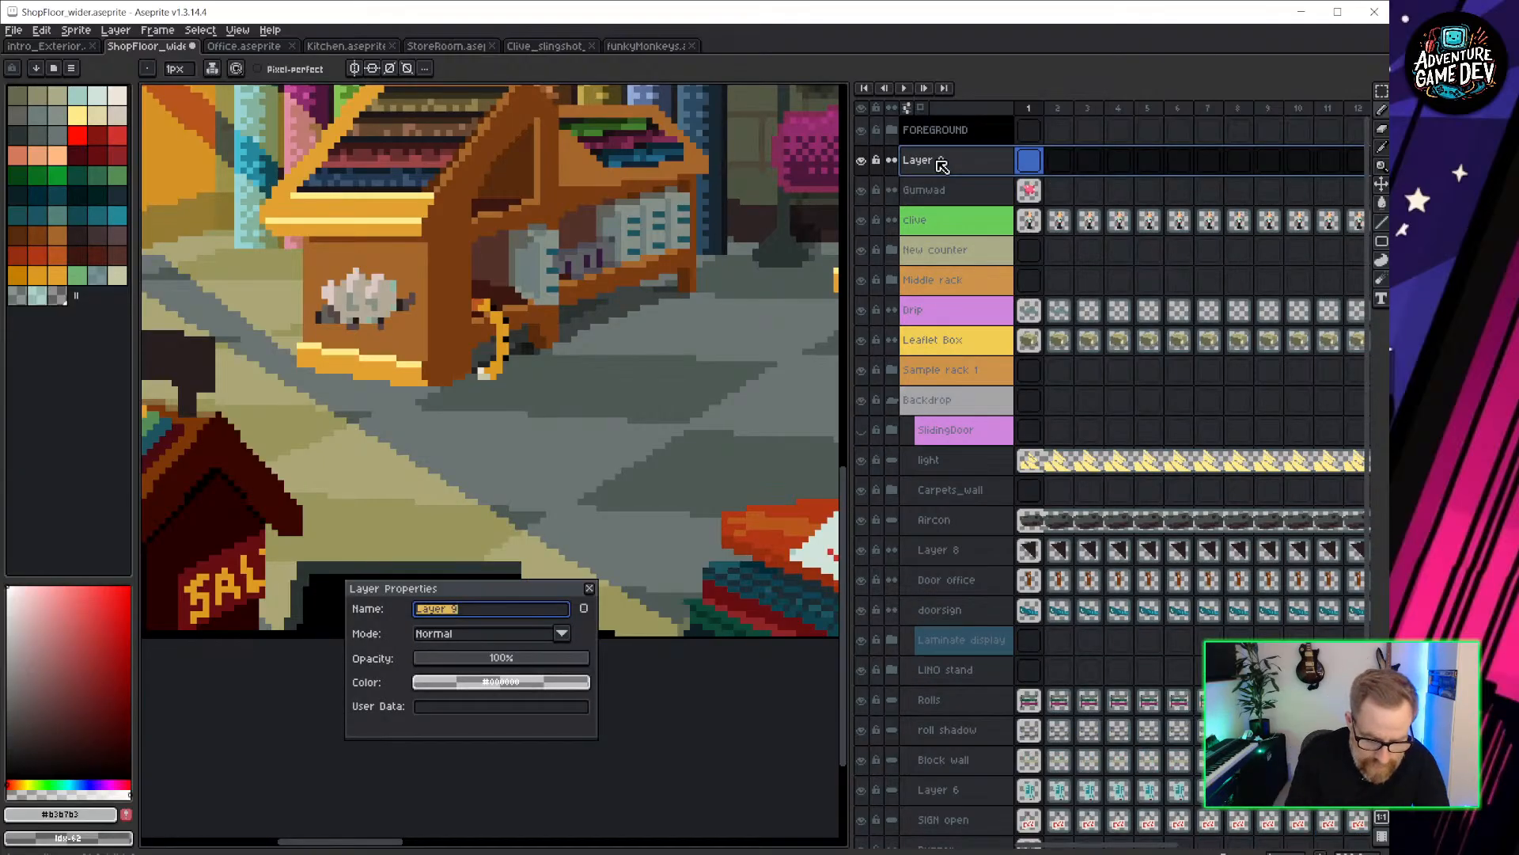
pyautogui.write('PLANT')
pyautogui.press('Return')
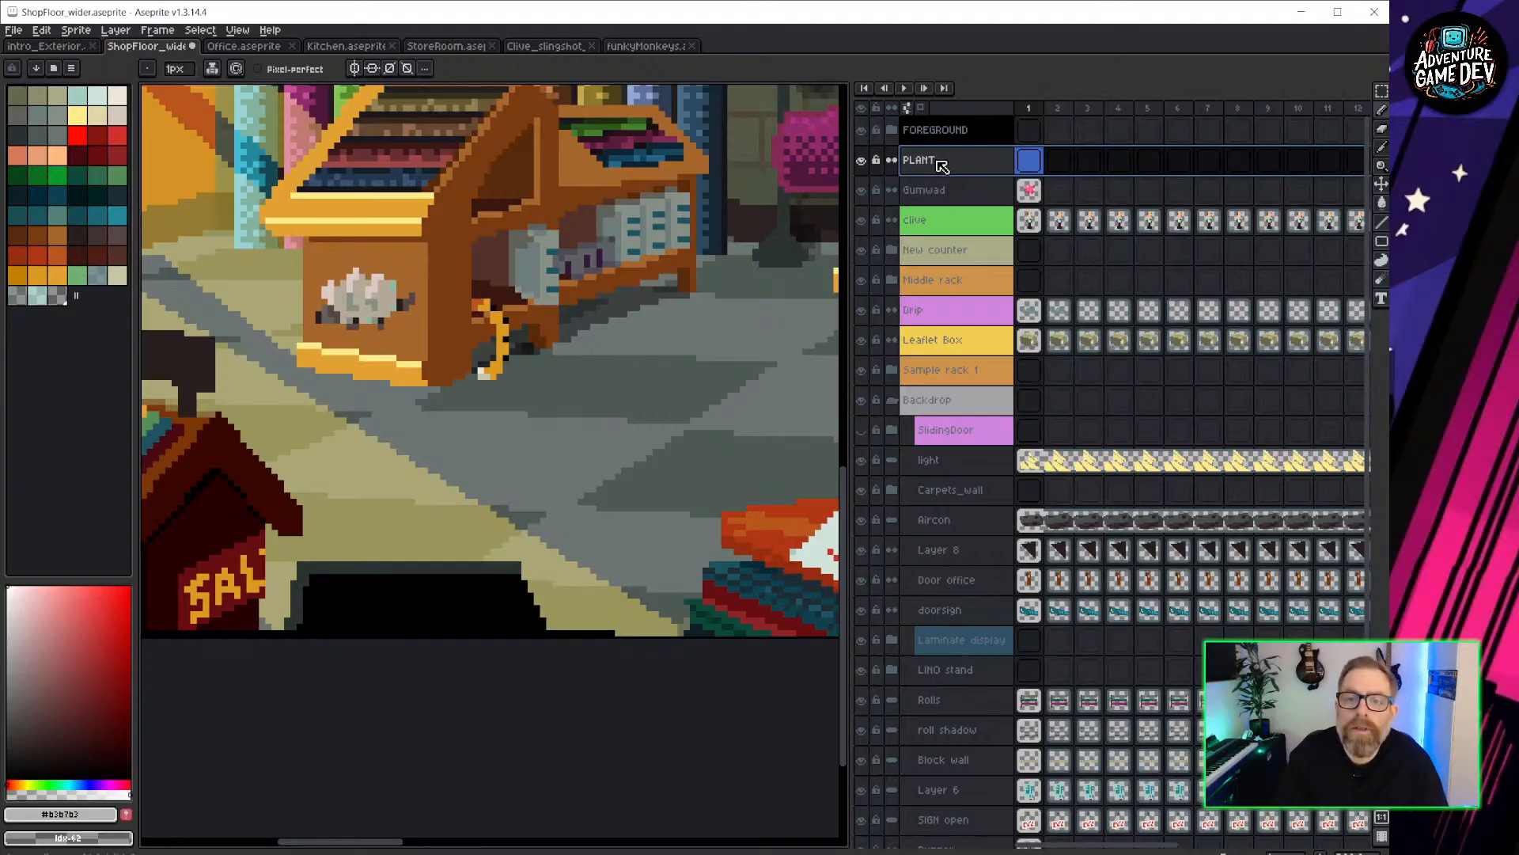
# Set the drawing colour to the dark teal sampled from the FLOOR 4U sign.
pyautogui.scroll(1, 448, 539)
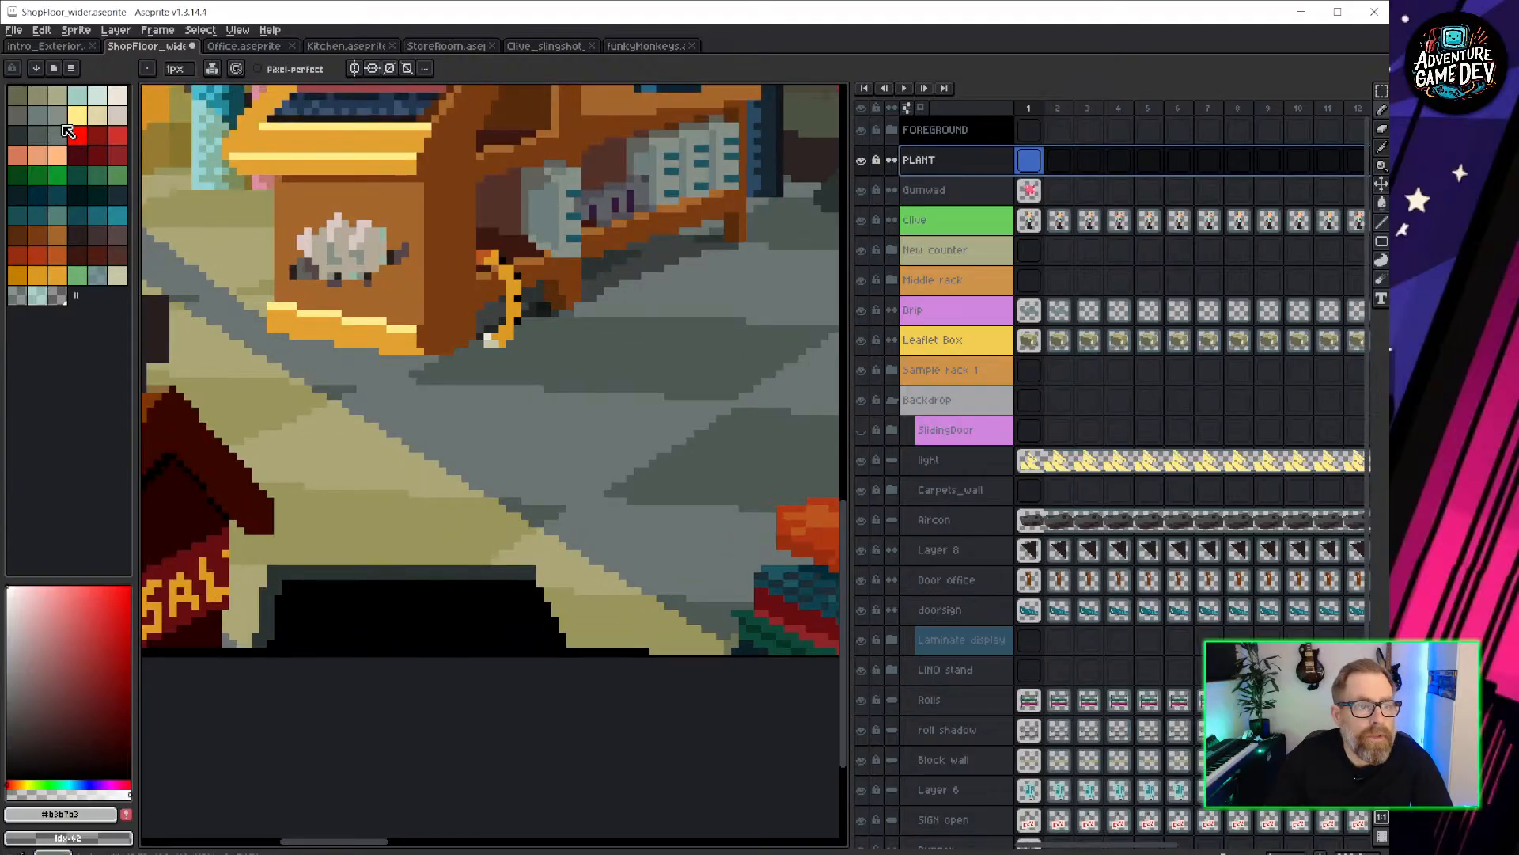
pyautogui.click(94, 214)
pyautogui.scroll(-3, 388, 214)
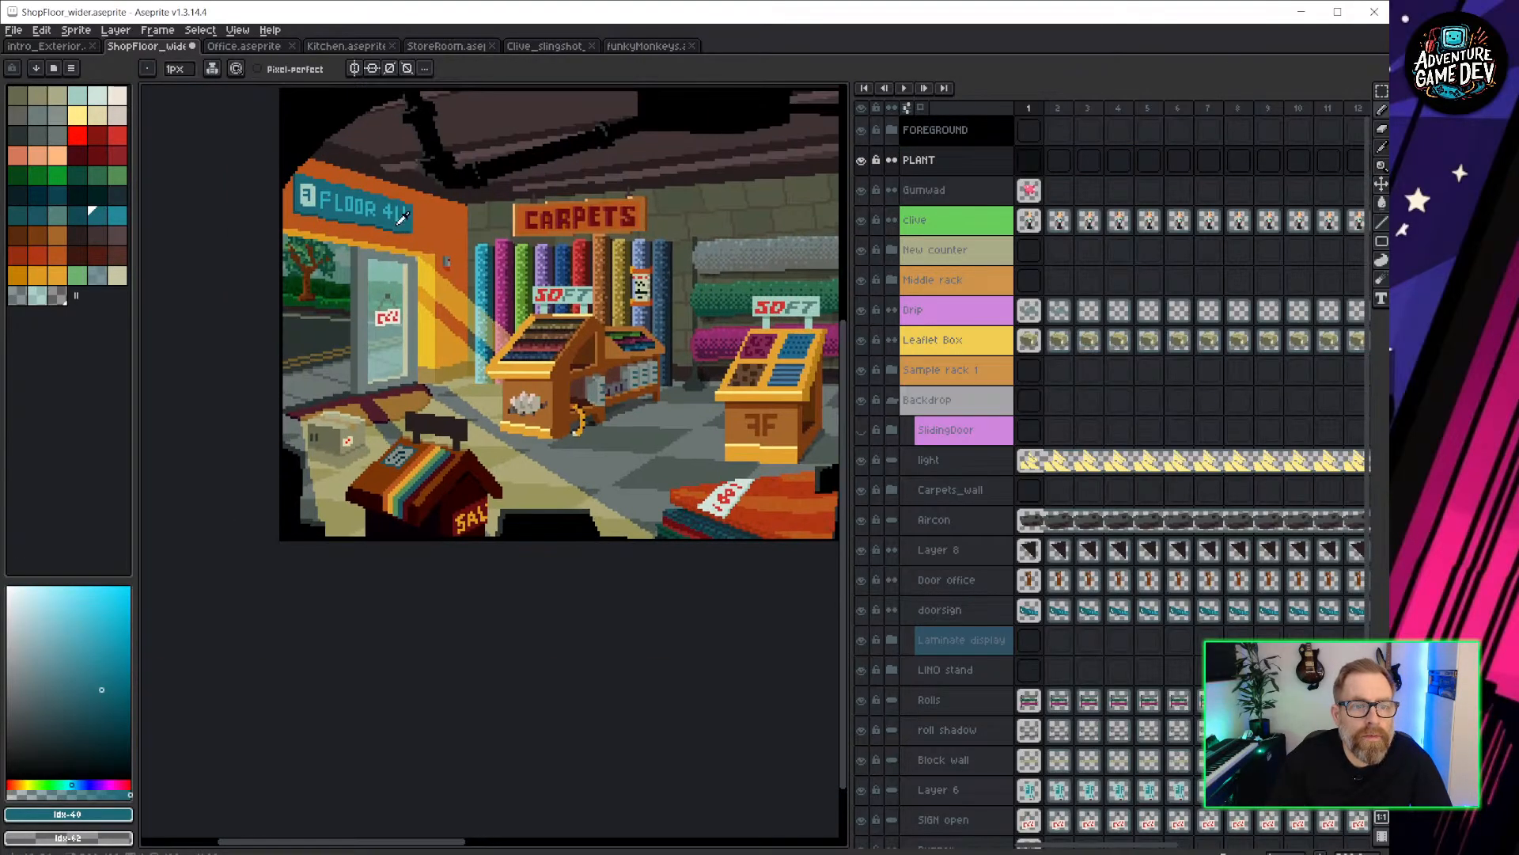
pyautogui.press('alt')
pyautogui.scroll(3, 585, 490)
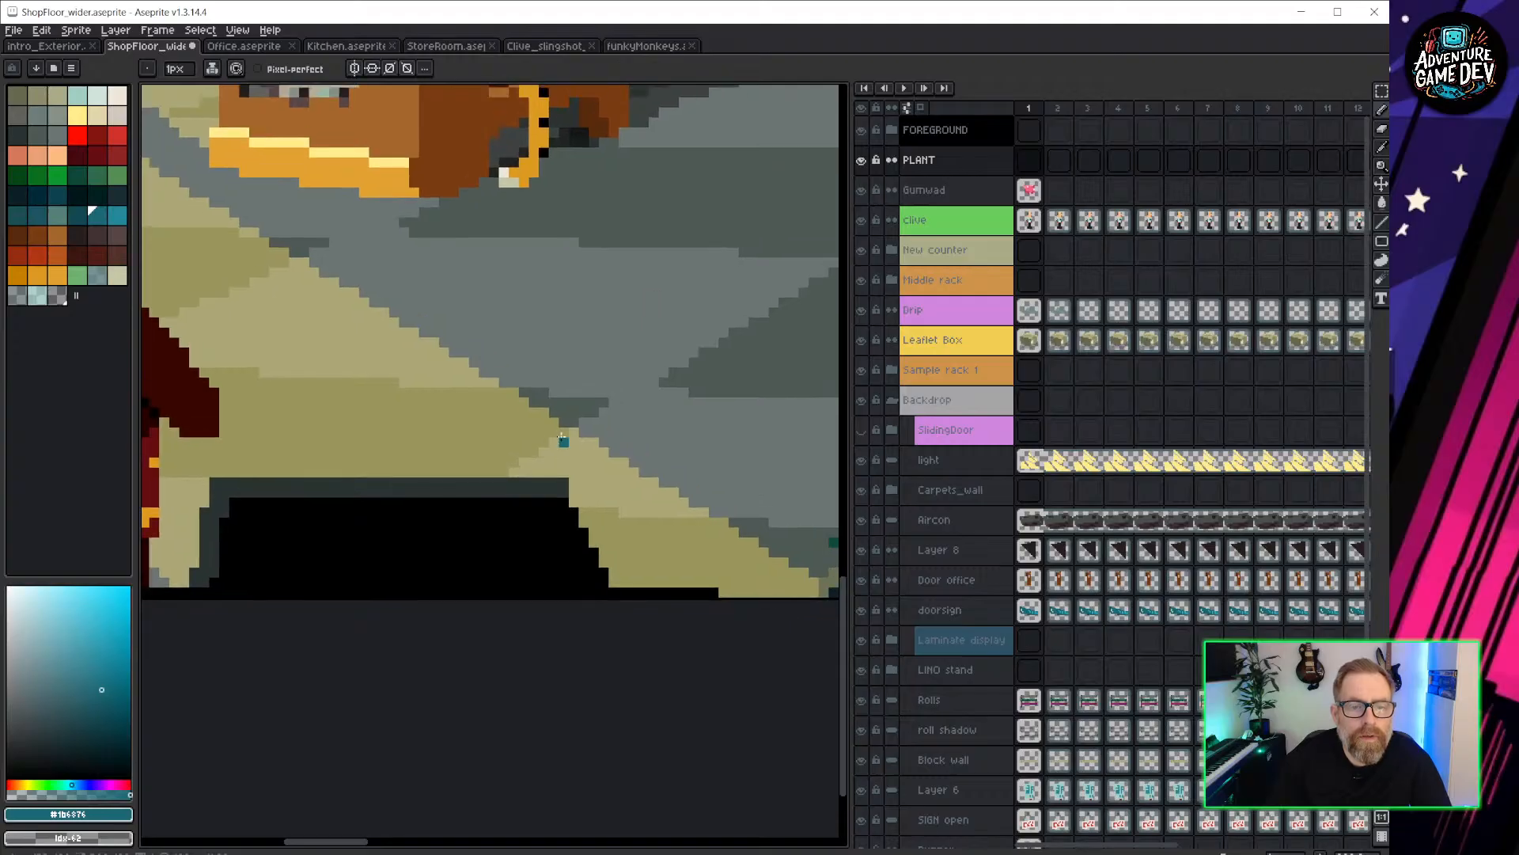
# Outline a squarish plant pot on the floor between the black foreground shape and the rug stack, and fill it with dark teal.
pyautogui.moveTo(595, 430); pyautogui.dragTo(428, 424, button='middle')
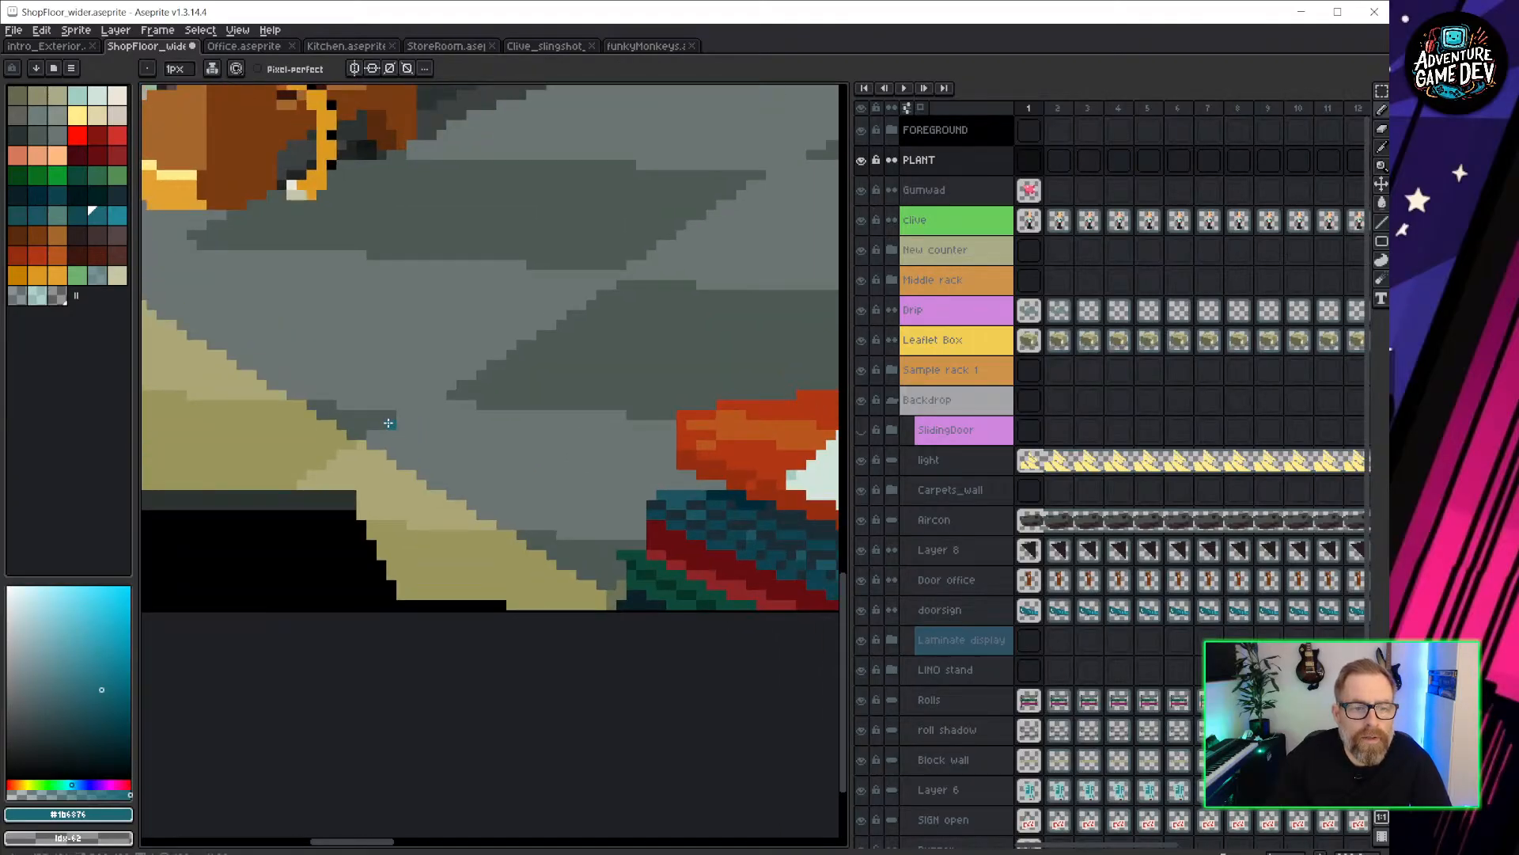
pyautogui.moveTo(389, 424)
pyautogui.mouseDown()
pyautogui.moveTo(393, 511)
pyautogui.moveTo(453, 538)
pyautogui.moveTo(511, 525)
pyautogui.moveTo(520, 417)
pyautogui.moveTo(484, 411)
pyautogui.mouseUp()
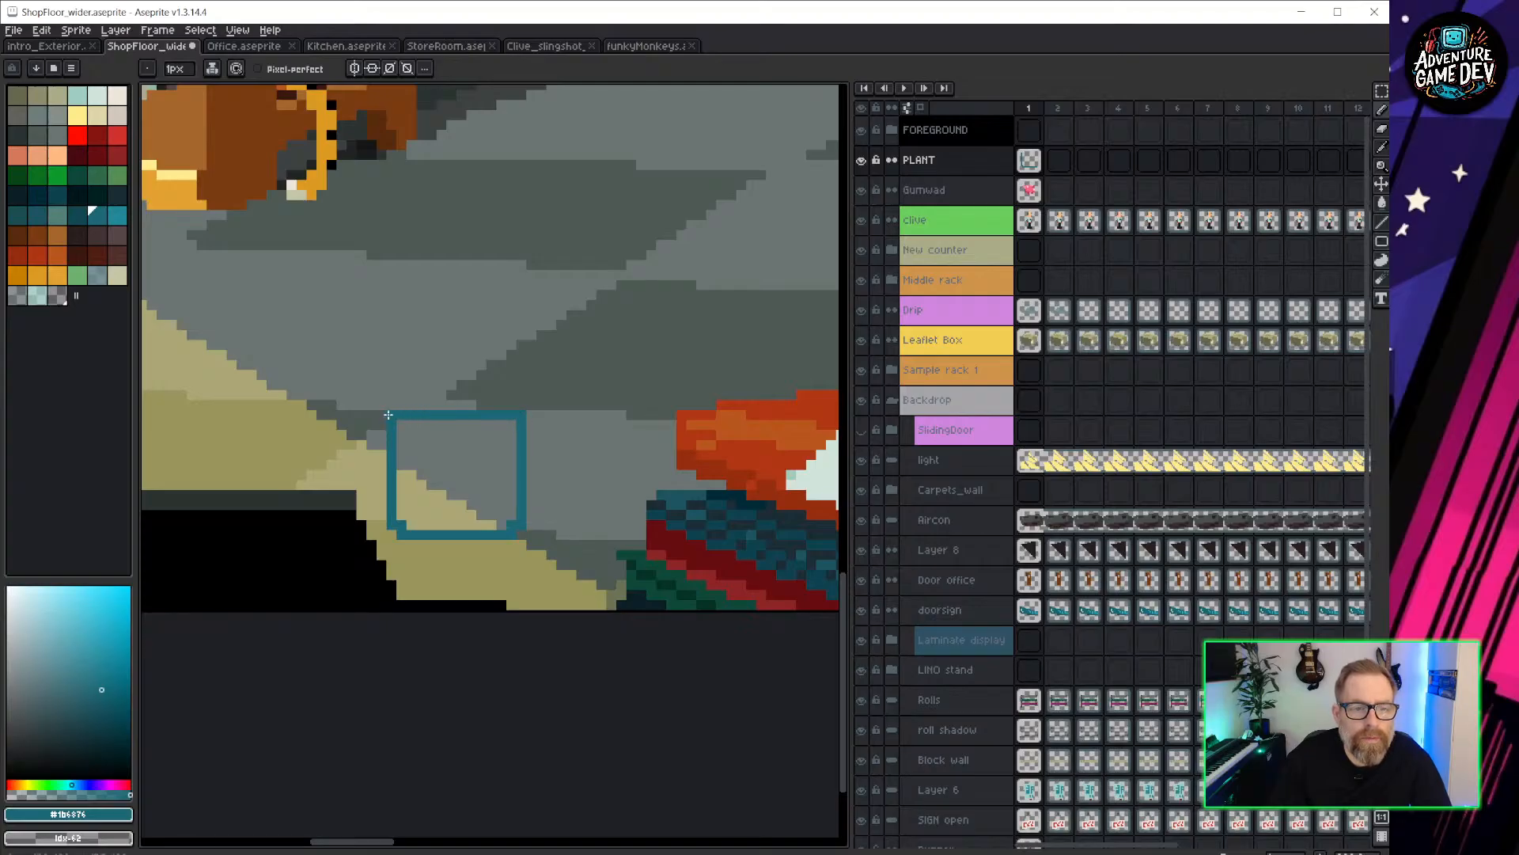
pyautogui.press('g')
pyautogui.click(453, 435)
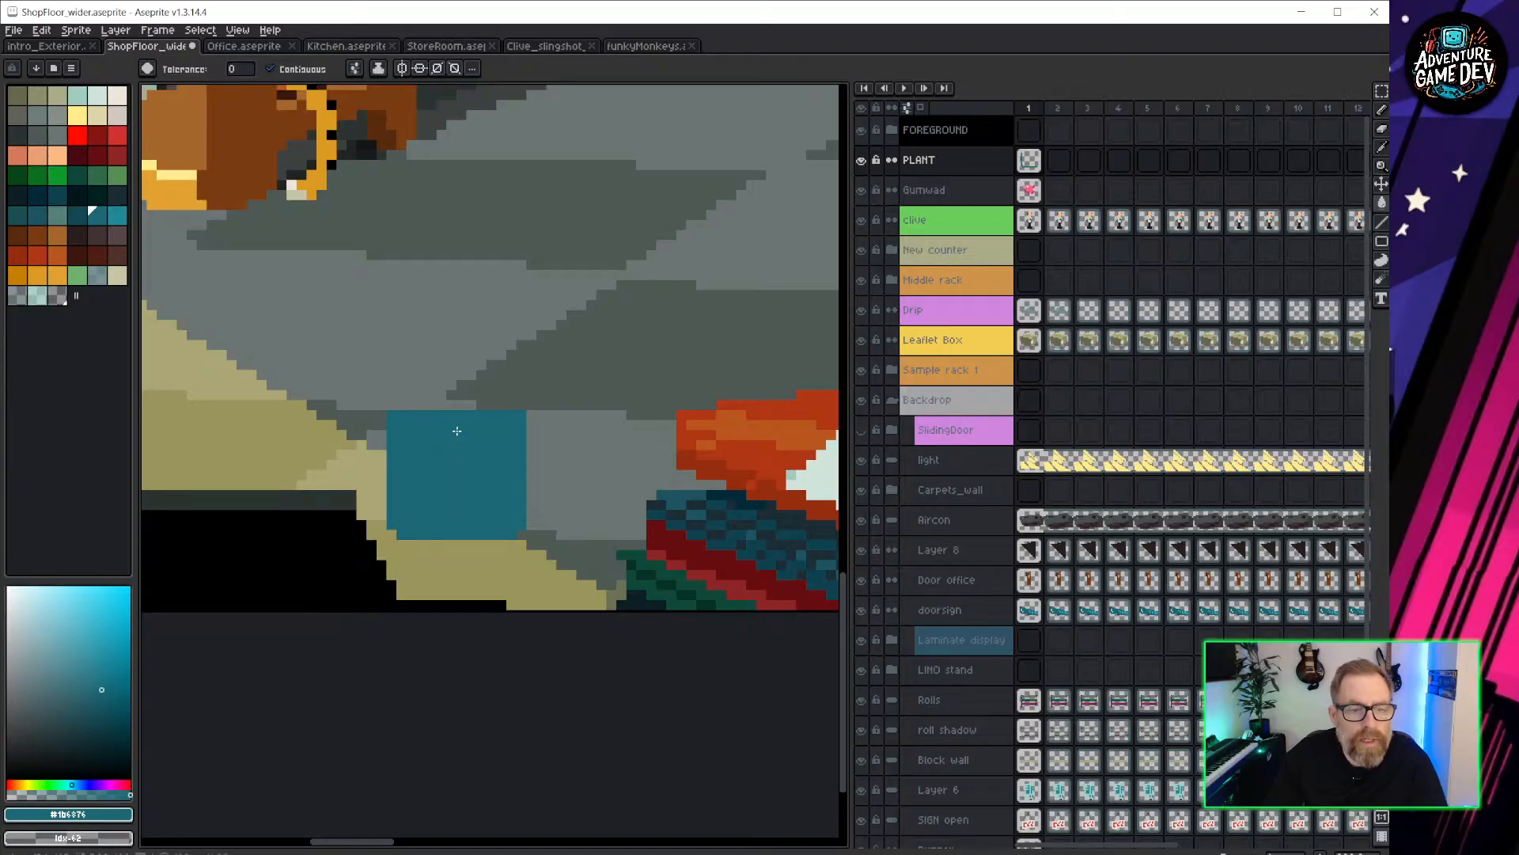
# Add a three-pixel-wide highlight strip in the lighter teal (index 41) along the pot's left edge.
pyautogui.moveTo(353, 399); pyautogui.dragTo(527, 417, button='middle')
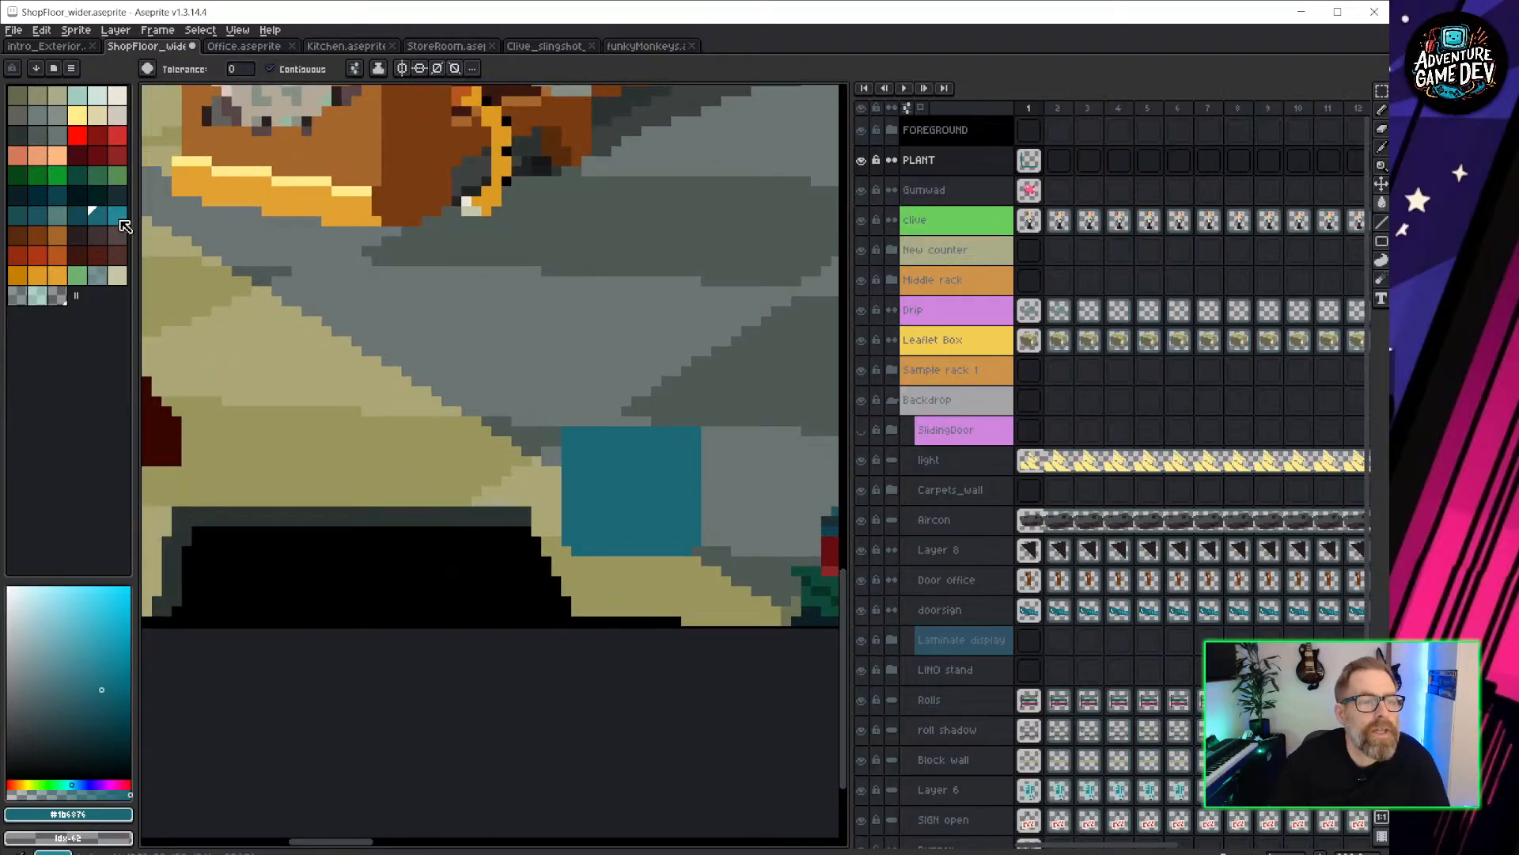
pyautogui.click(117, 215)
pyautogui.scroll(1, 459, 445)
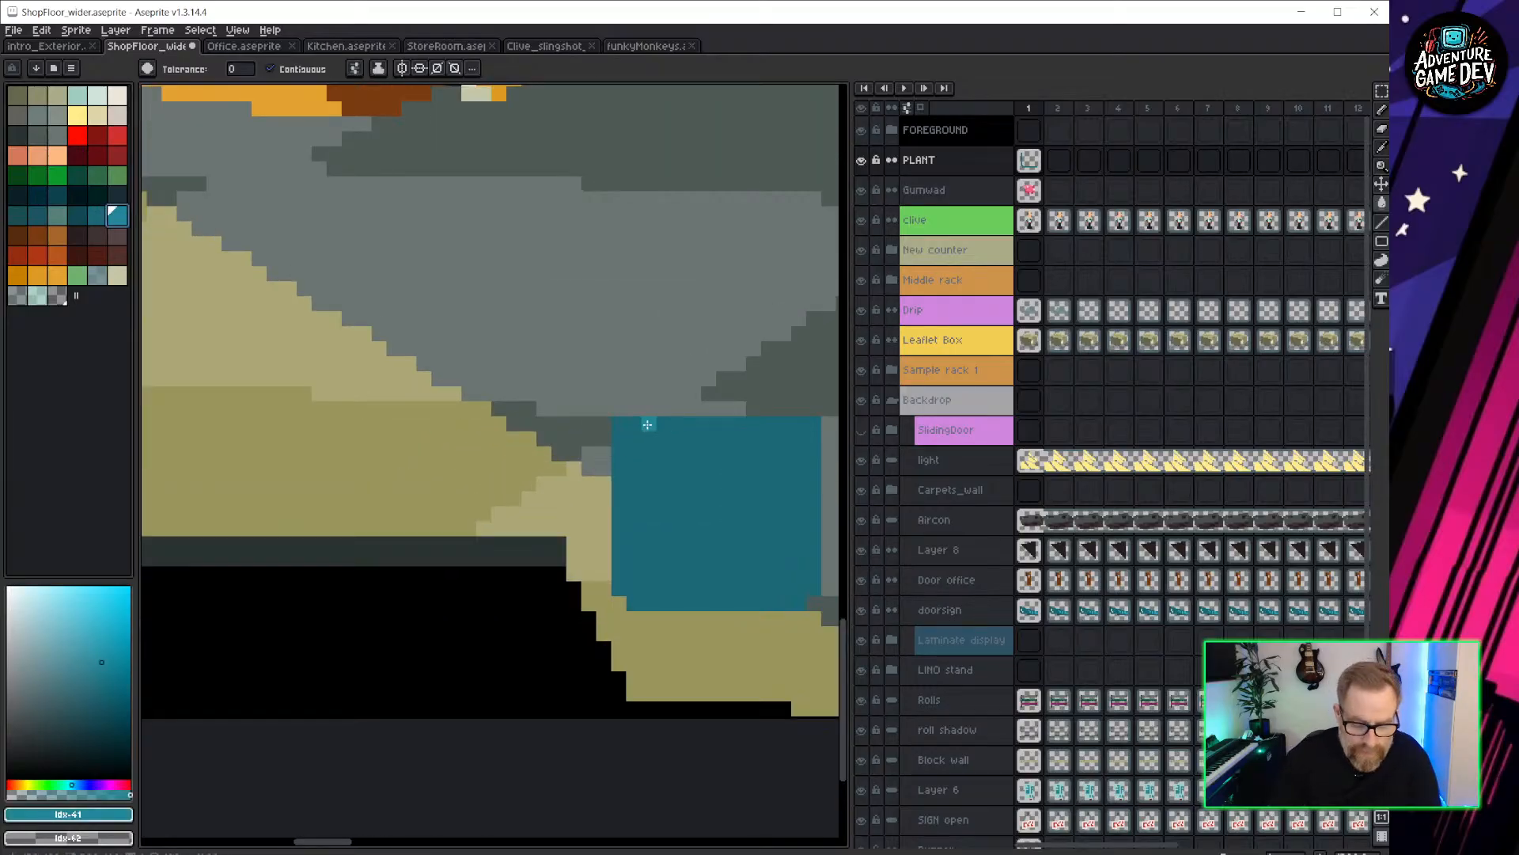
pyautogui.press('b')
pyautogui.moveTo(648, 425); pyautogui.dragTo(647, 568)
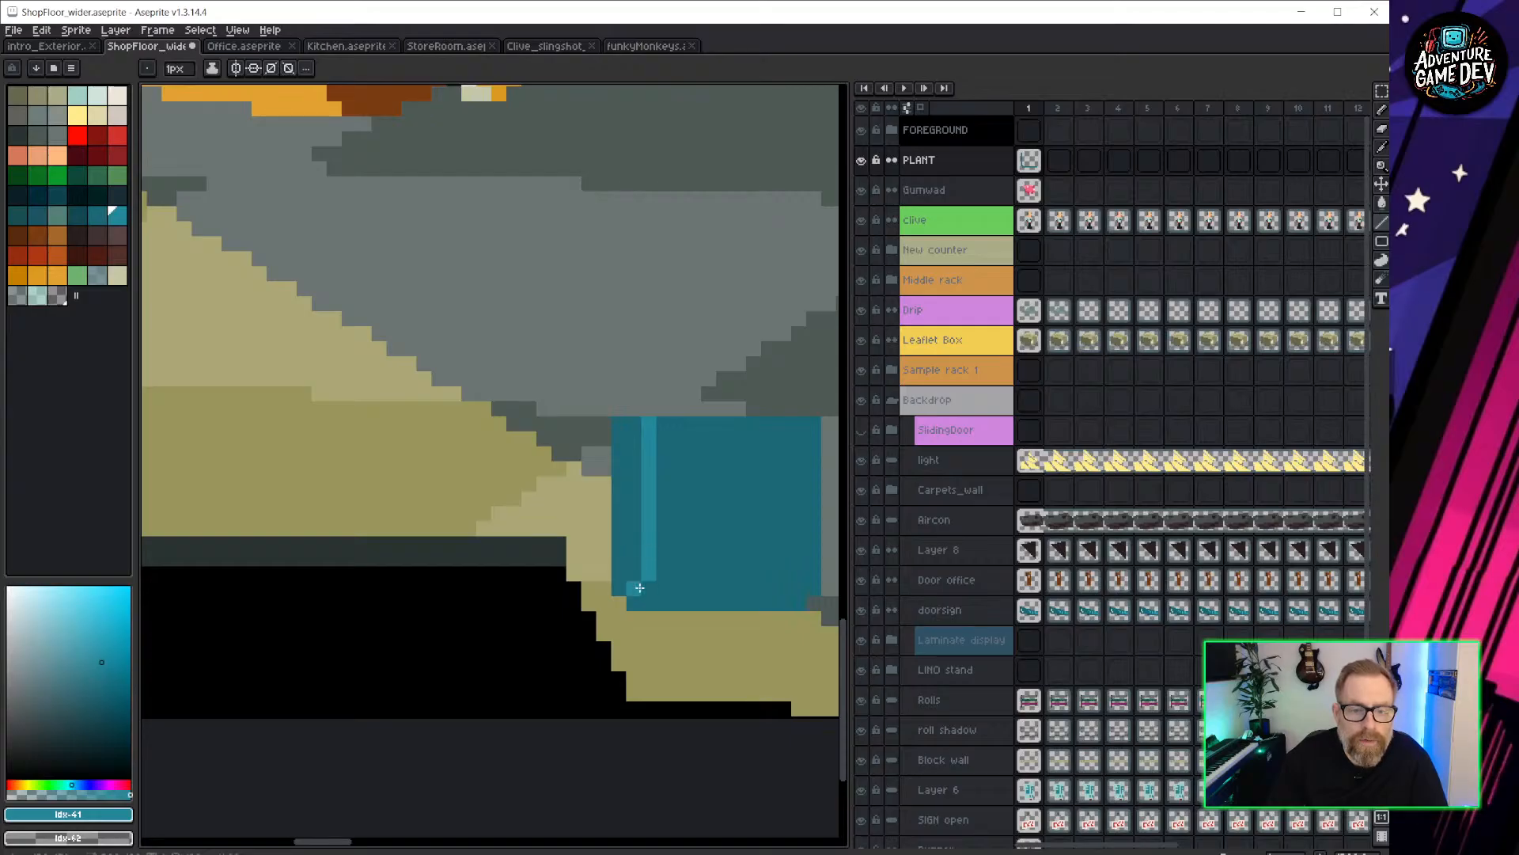
pyautogui.press('g')
pyautogui.click(625, 546)
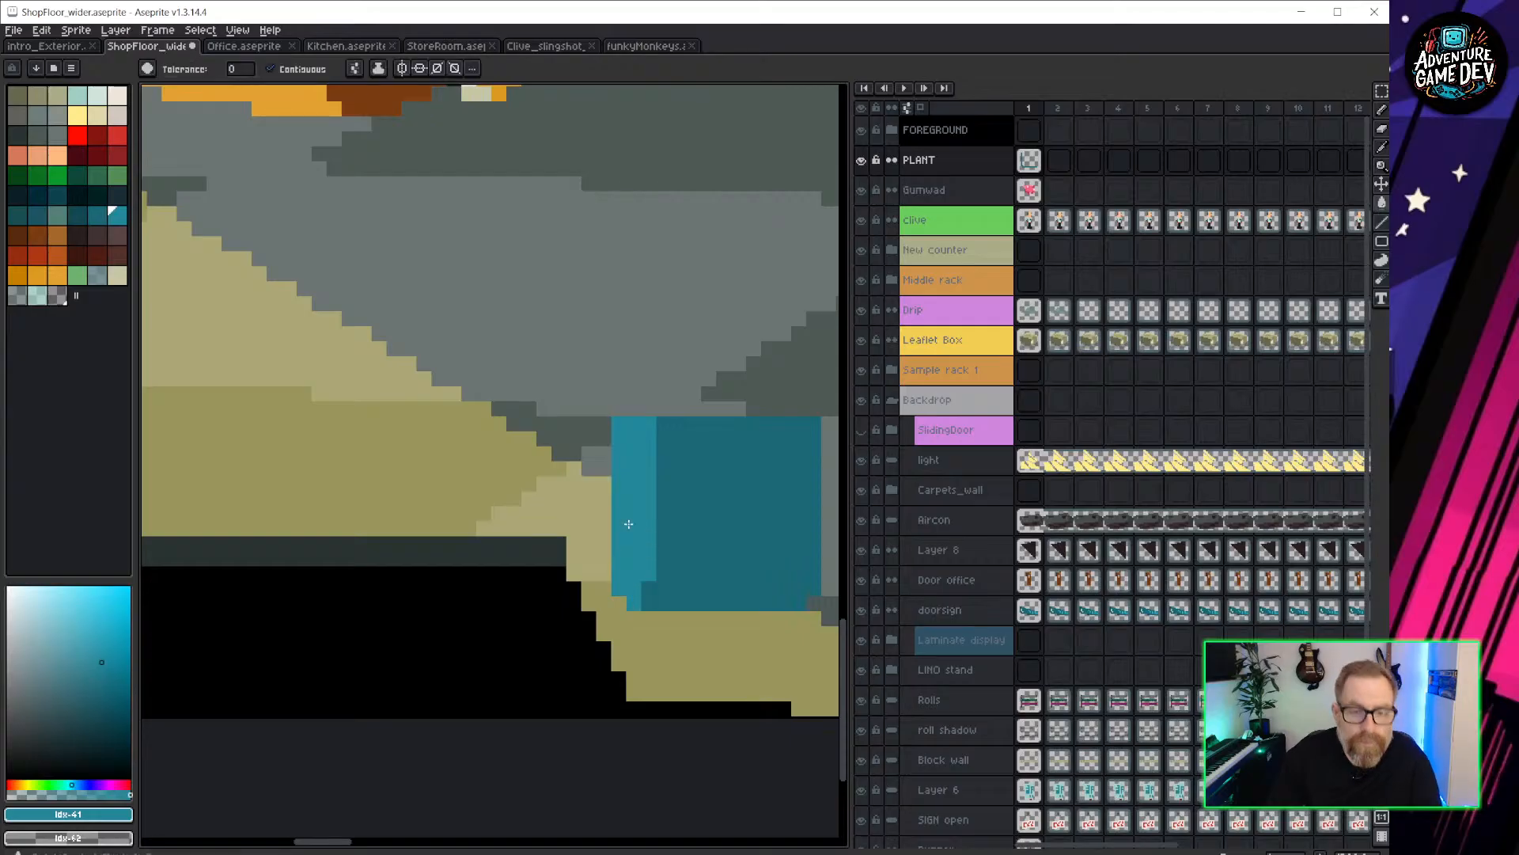
# Add a three-pixel-wide shadow strip in the darker teal (index 37) along the pot's right edge.
pyautogui.hscroll(3, 625, 490)
pyautogui.click(79, 215)
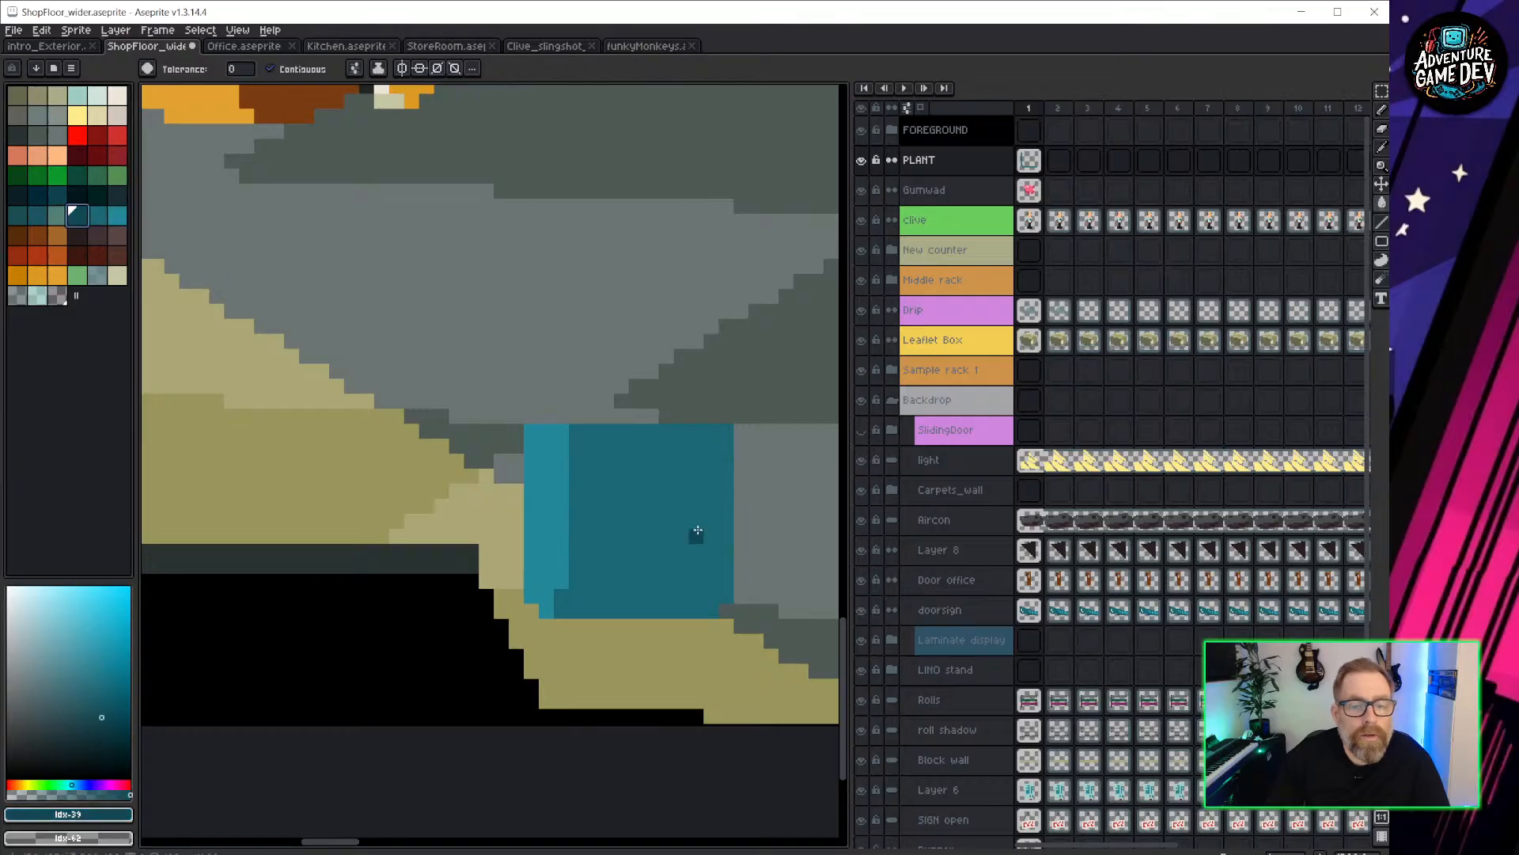
pyautogui.click(97, 215)
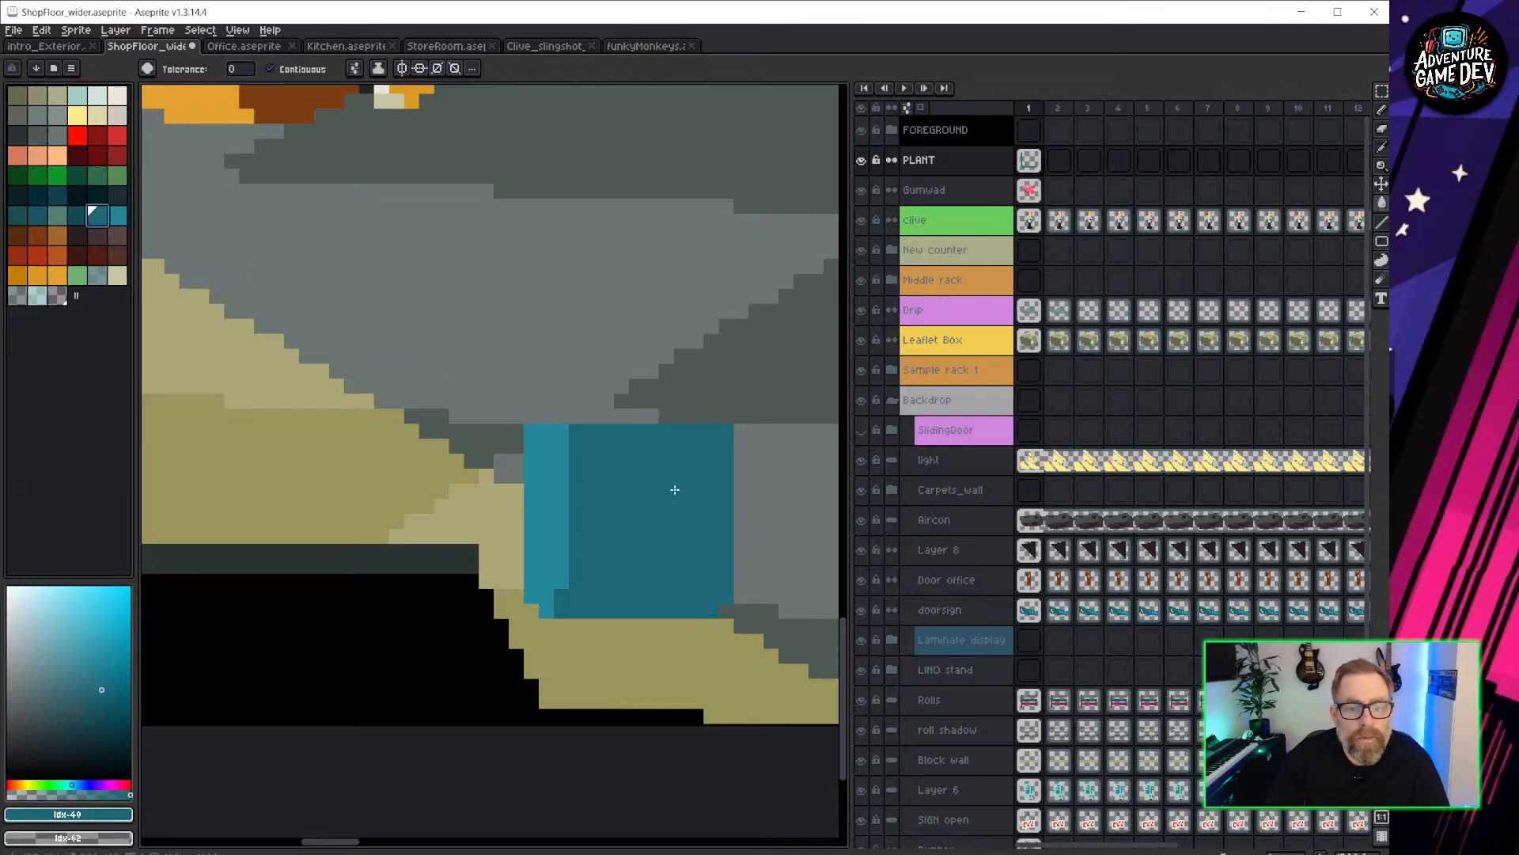
pyautogui.click(37, 215)
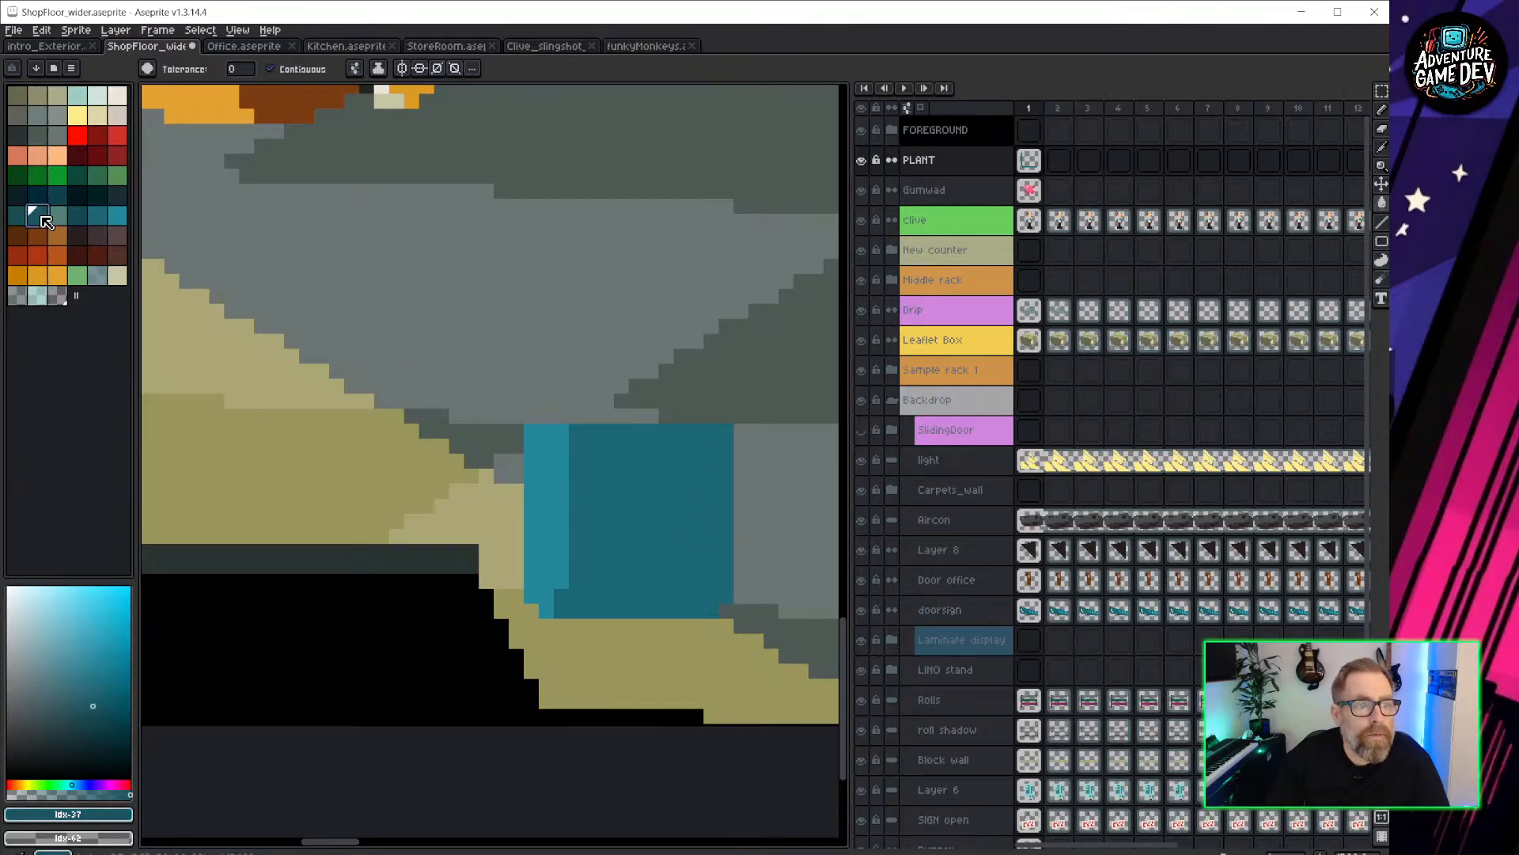
pyautogui.click(710, 437)
pyautogui.hotkey('ctrl', 'z')
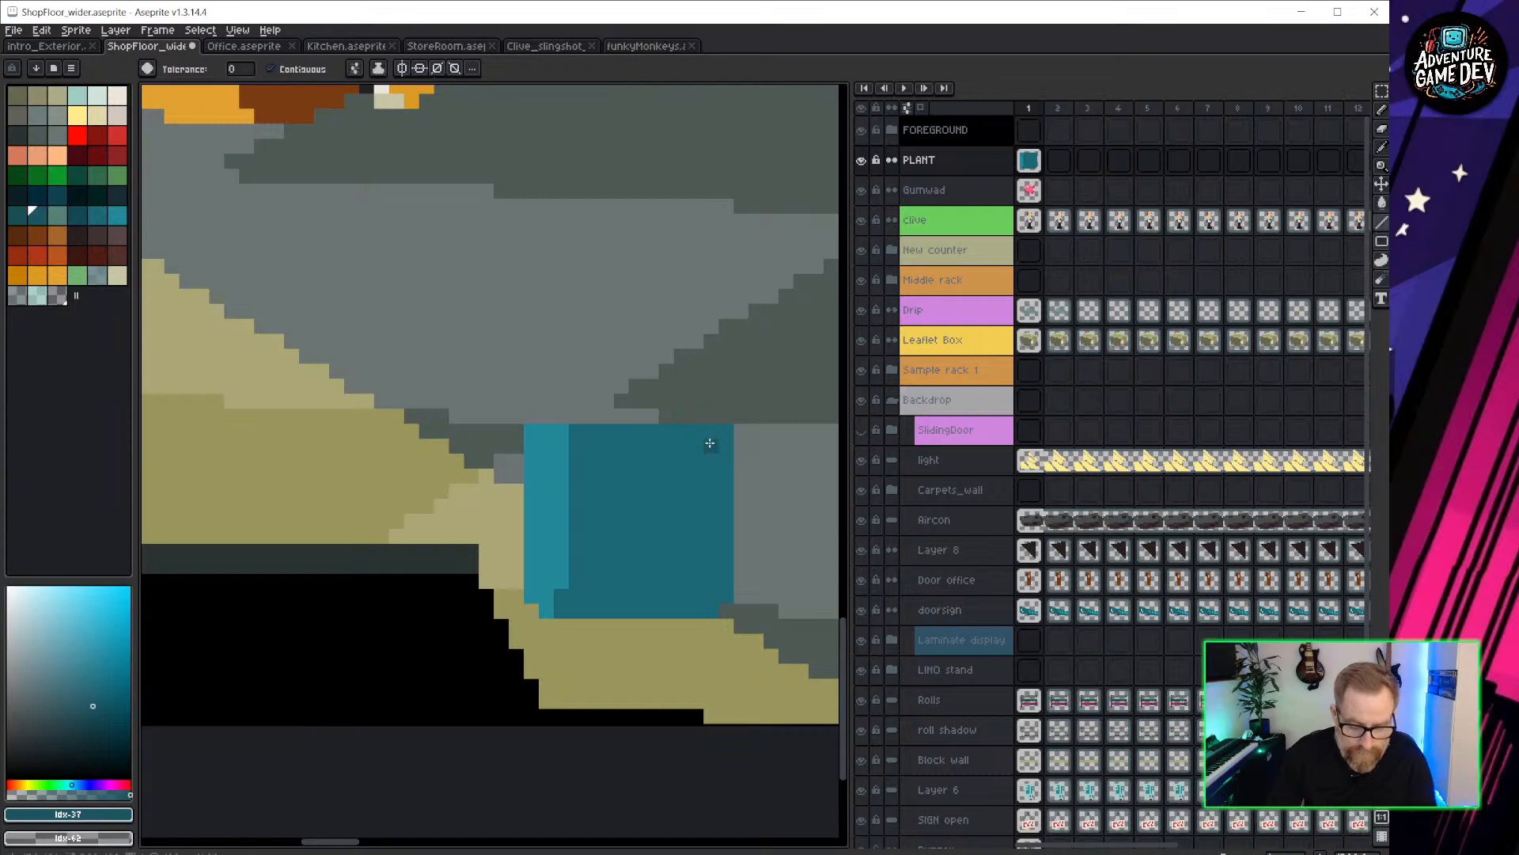
pyautogui.press('l')
pyautogui.moveTo(696, 452); pyautogui.dragTo(698, 614)
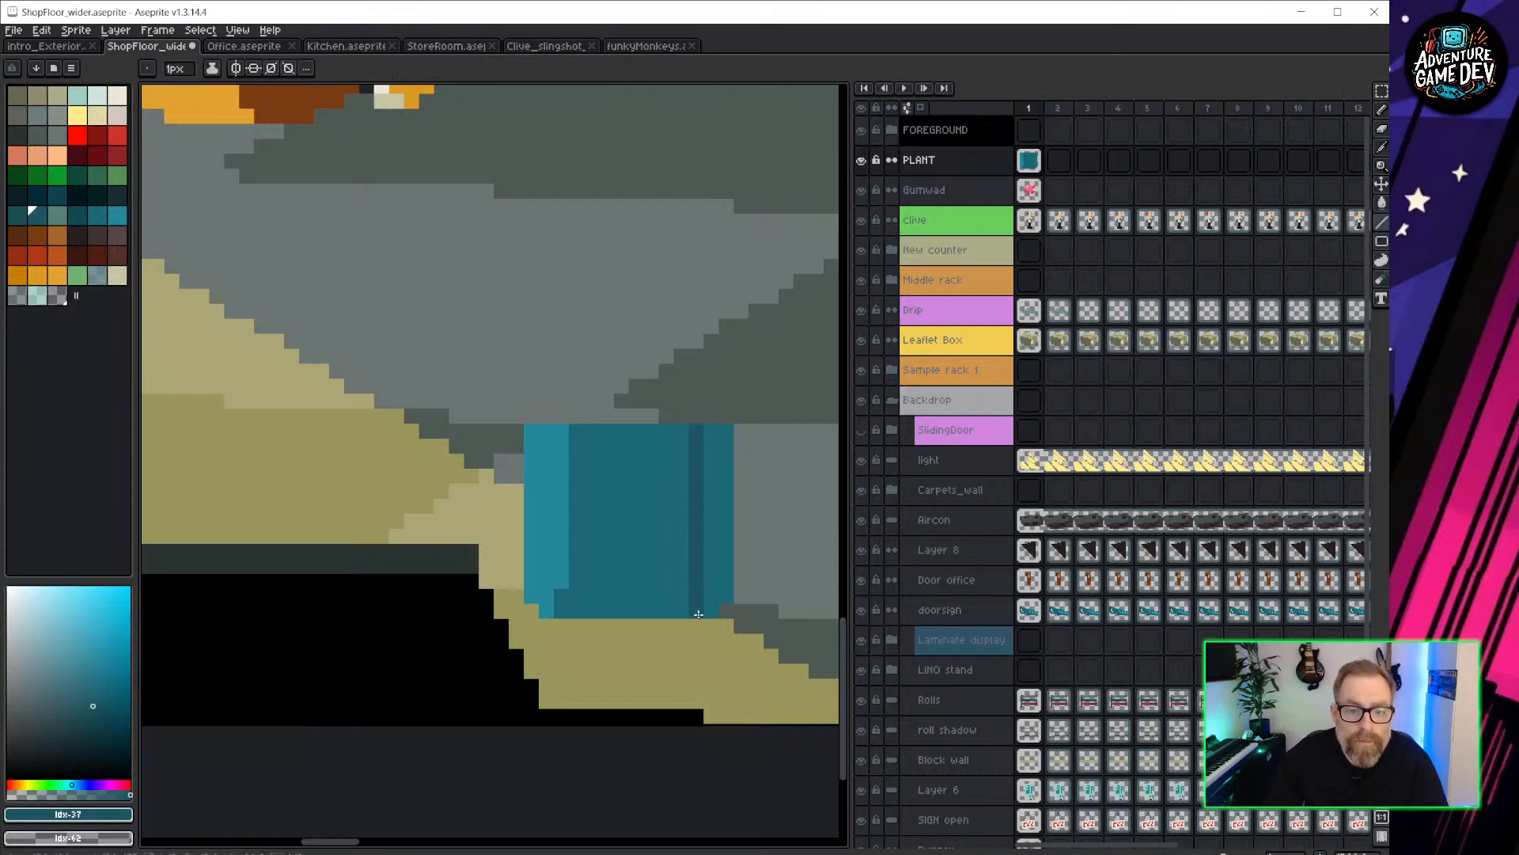
pyautogui.press('g')
pyautogui.click(709, 546)
pyautogui.scroll(2, 593, 535)
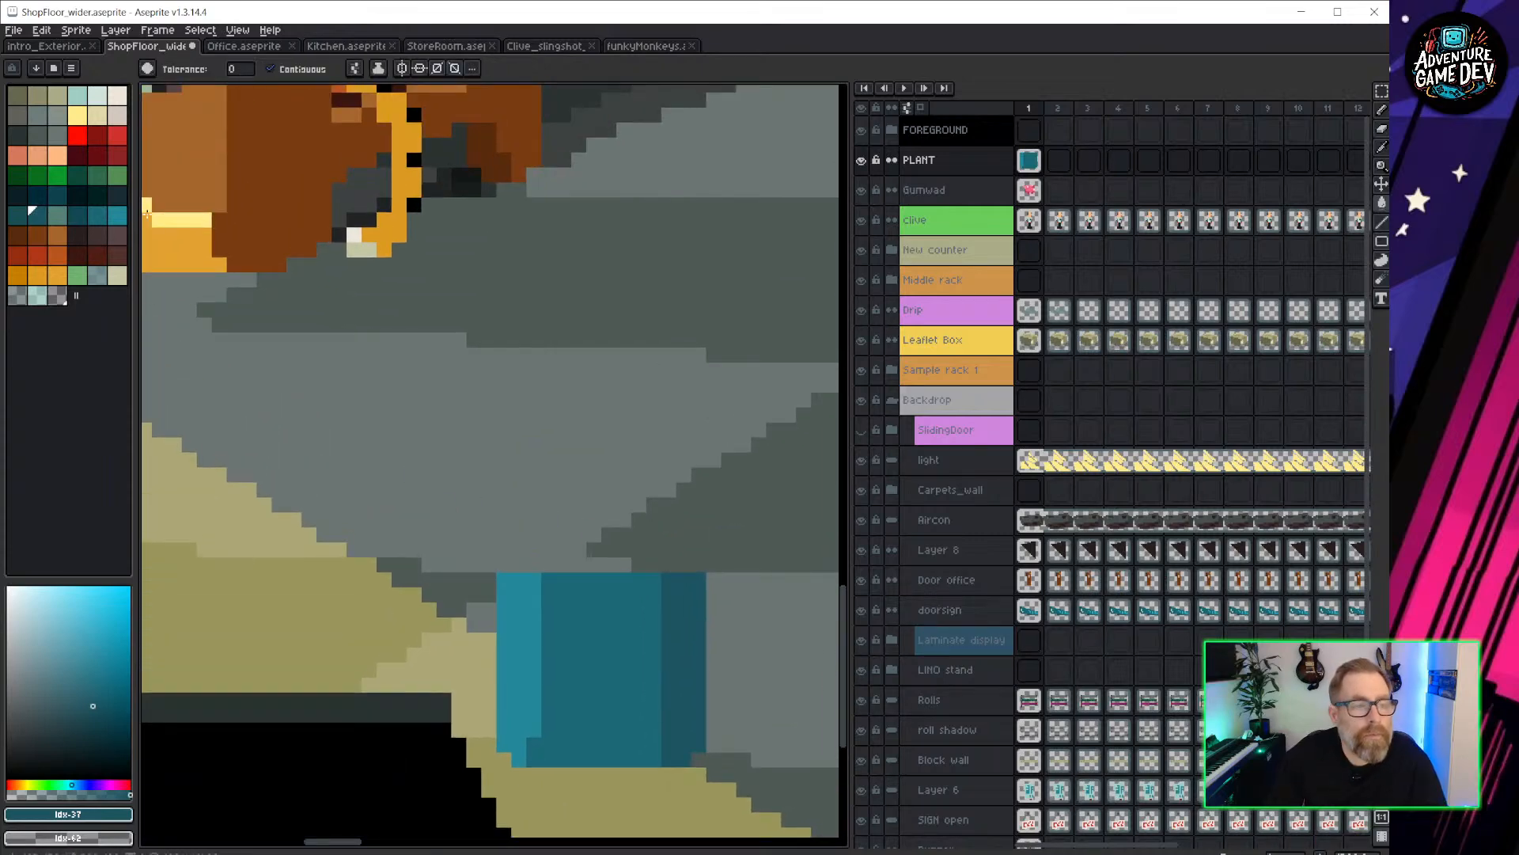
# Set the drawing colour to the dark brown at palette index 52.
pyautogui.click(98, 251)
pyautogui.scroll(-4, 643, 567)
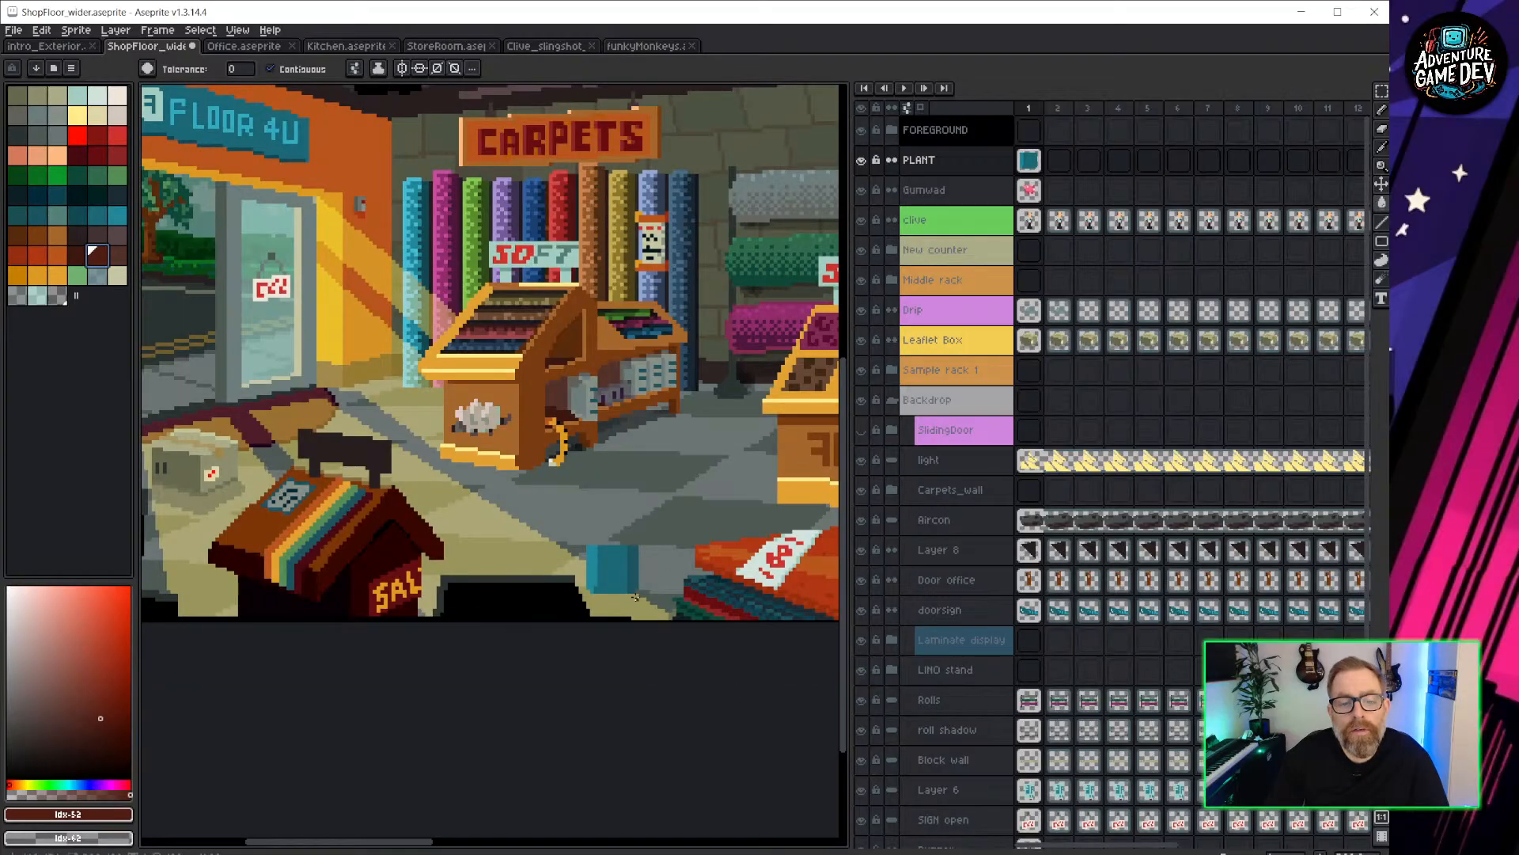
pyautogui.scroll(3, 635, 597)
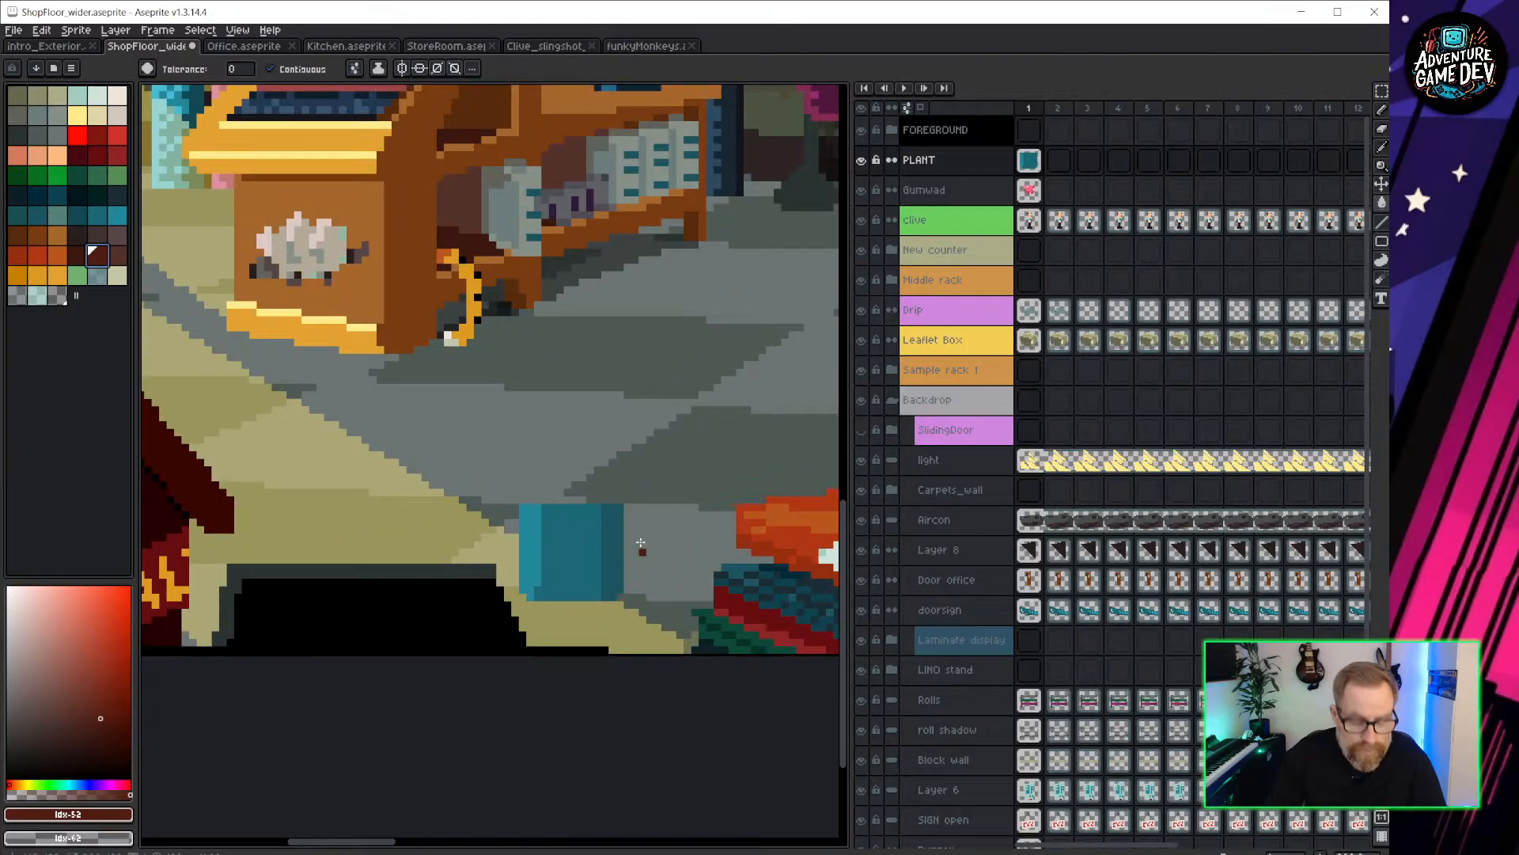
# Move the pot closer to the left end of the rug stack and check its placement.
pyautogui.press('v')
pyautogui.moveTo(594, 553)
pyautogui.mouseDown()
pyautogui.moveTo(634, 597)
pyautogui.moveTo(637, 582)
pyautogui.moveTo(621, 583)
pyautogui.mouseUp()
pyautogui.moveTo(492, 535); pyautogui.dragTo(373, 600, button='middle')
pyautogui.moveTo(502, 633); pyautogui.dragTo(546, 610)
pyautogui.scroll(-6, 569, 576)
pyautogui.scroll(6, 568, 576)
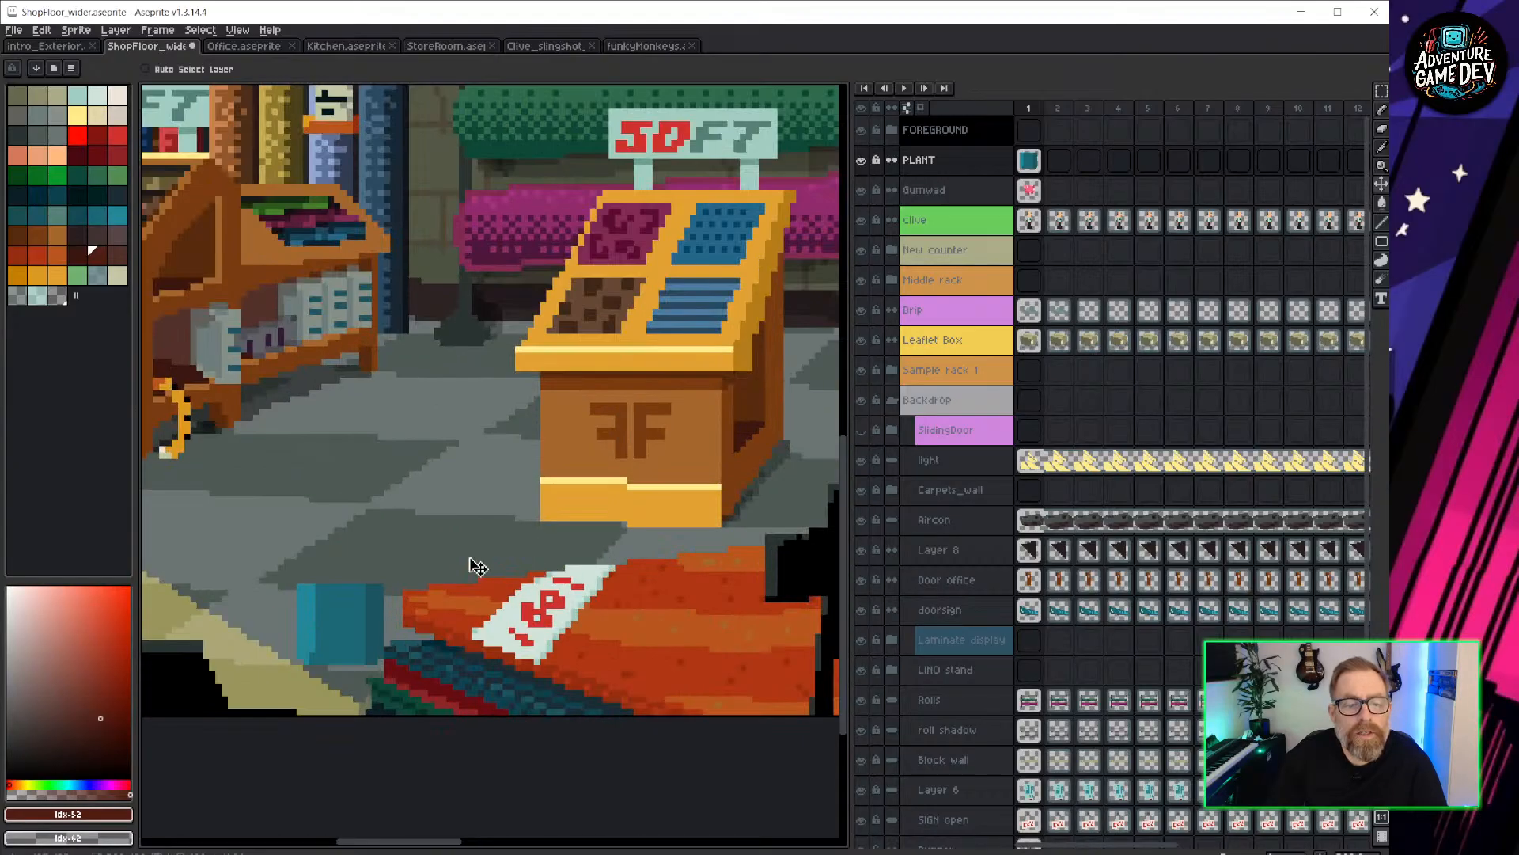
# Move the pot across the shop to the red carpet, behind the black silhouettes beside the glass table.
pyautogui.moveTo(468, 567); pyautogui.dragTo(696, 485, button='middle')
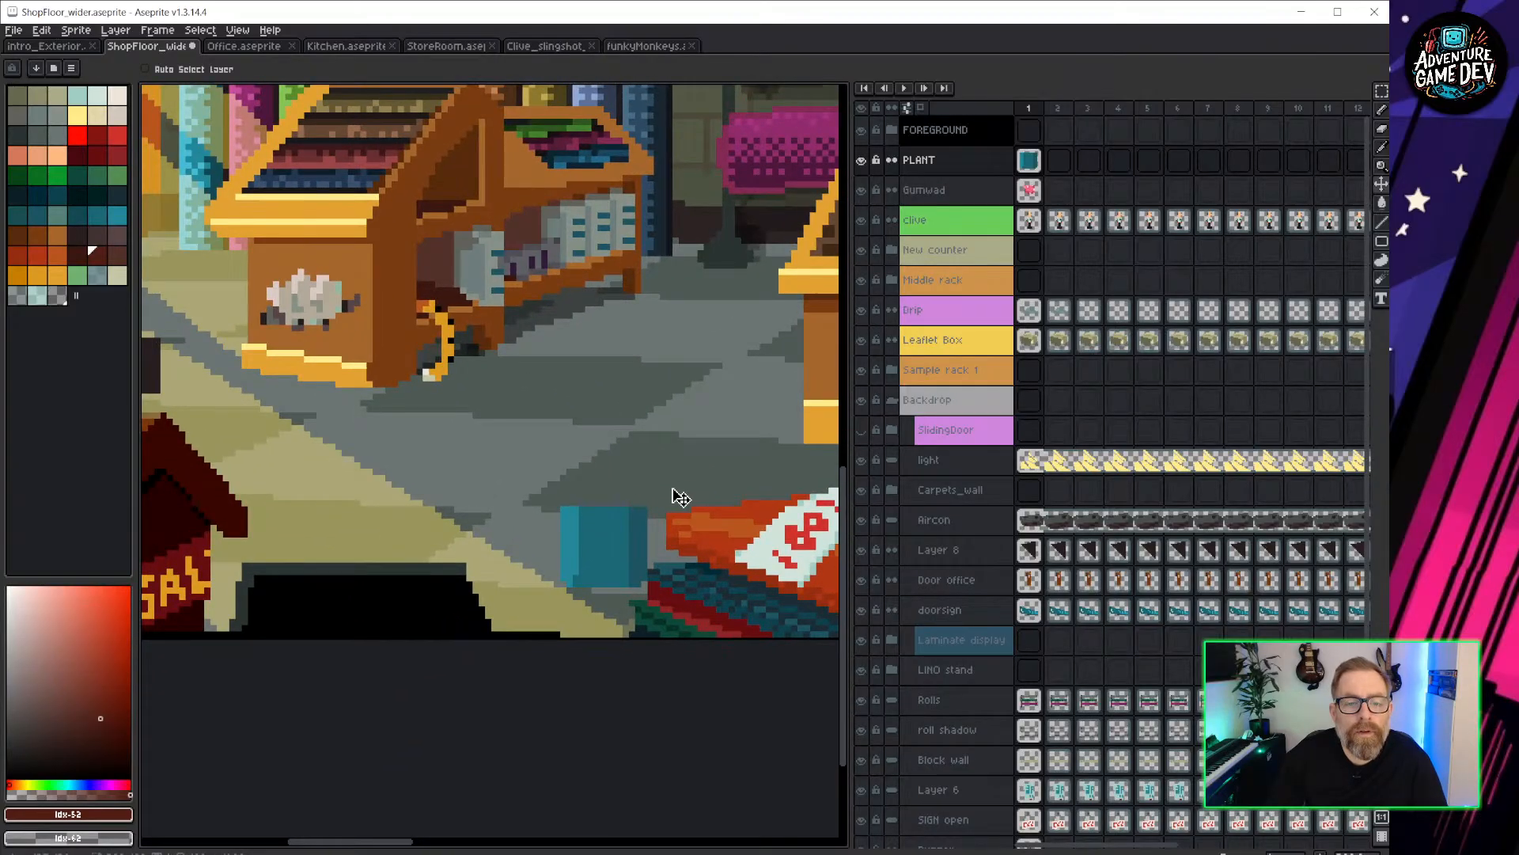
pyautogui.scroll(2, 586, 509)
pyautogui.scroll(-4, 591, 512)
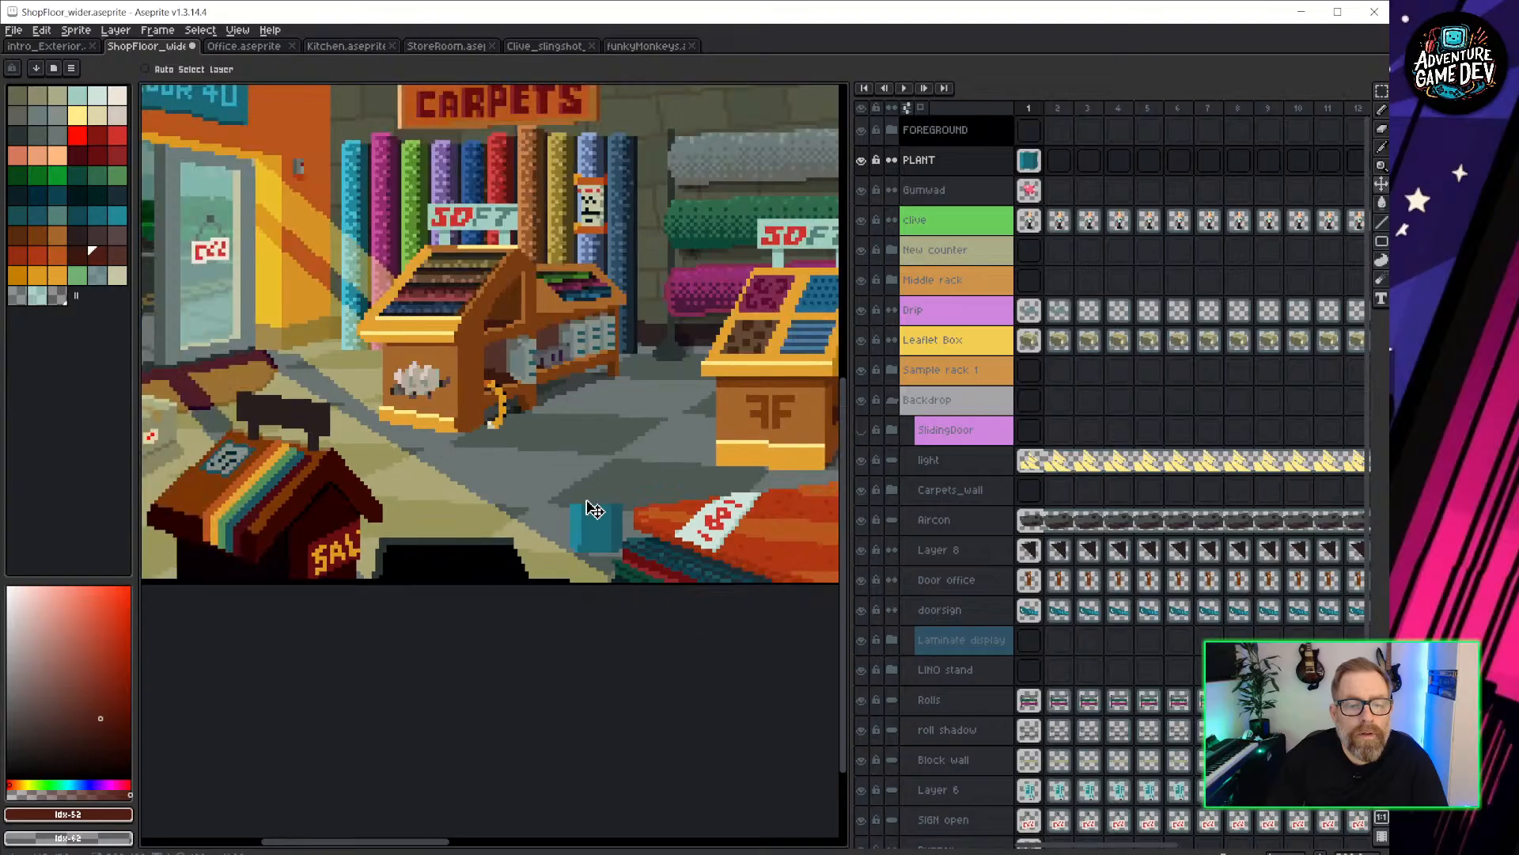
pyautogui.moveTo(577, 461); pyautogui.dragTo(658, 383, button='middle')
pyautogui.moveTo(623, 528); pyautogui.dragTo(211, 406, button='middle')
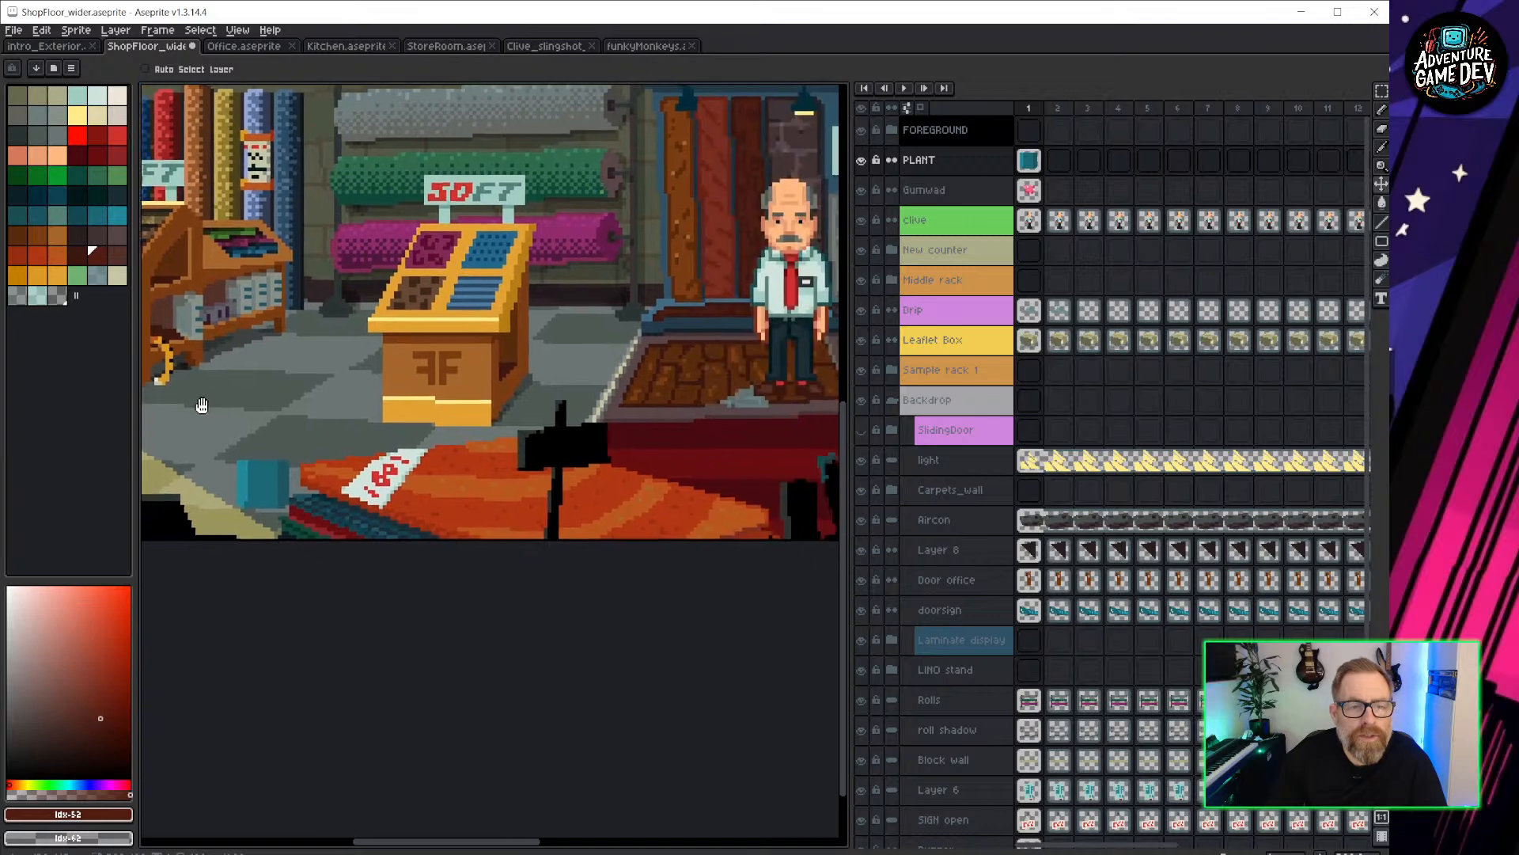
pyautogui.moveTo(820, 372); pyautogui.dragTo(694, 323, button='middle')
pyautogui.moveTo(452, 348); pyautogui.dragTo(385, 343, button='middle')
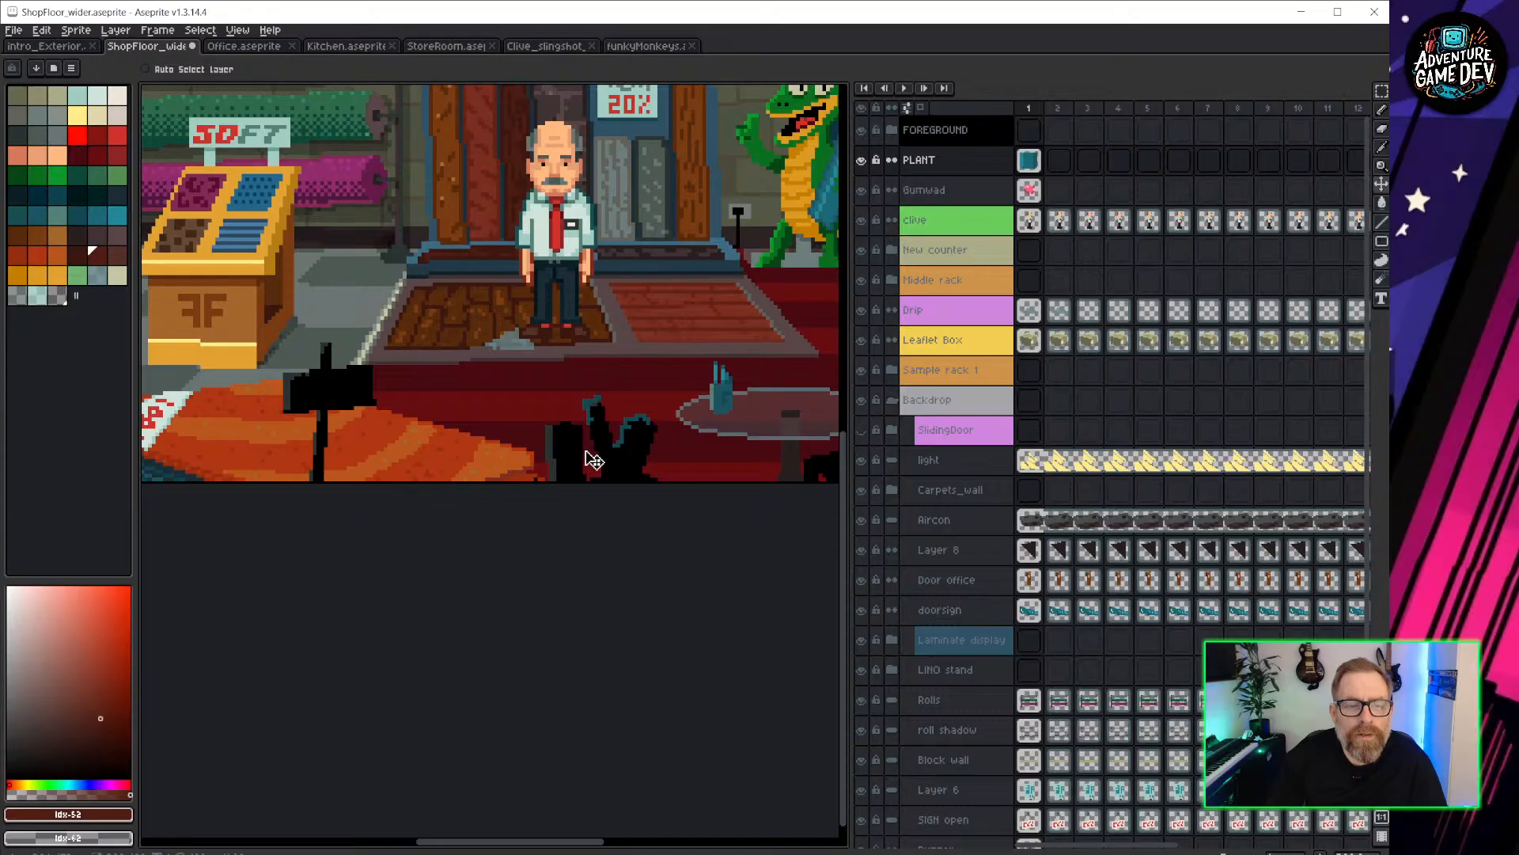
pyautogui.hscroll(-5, 593, 460)
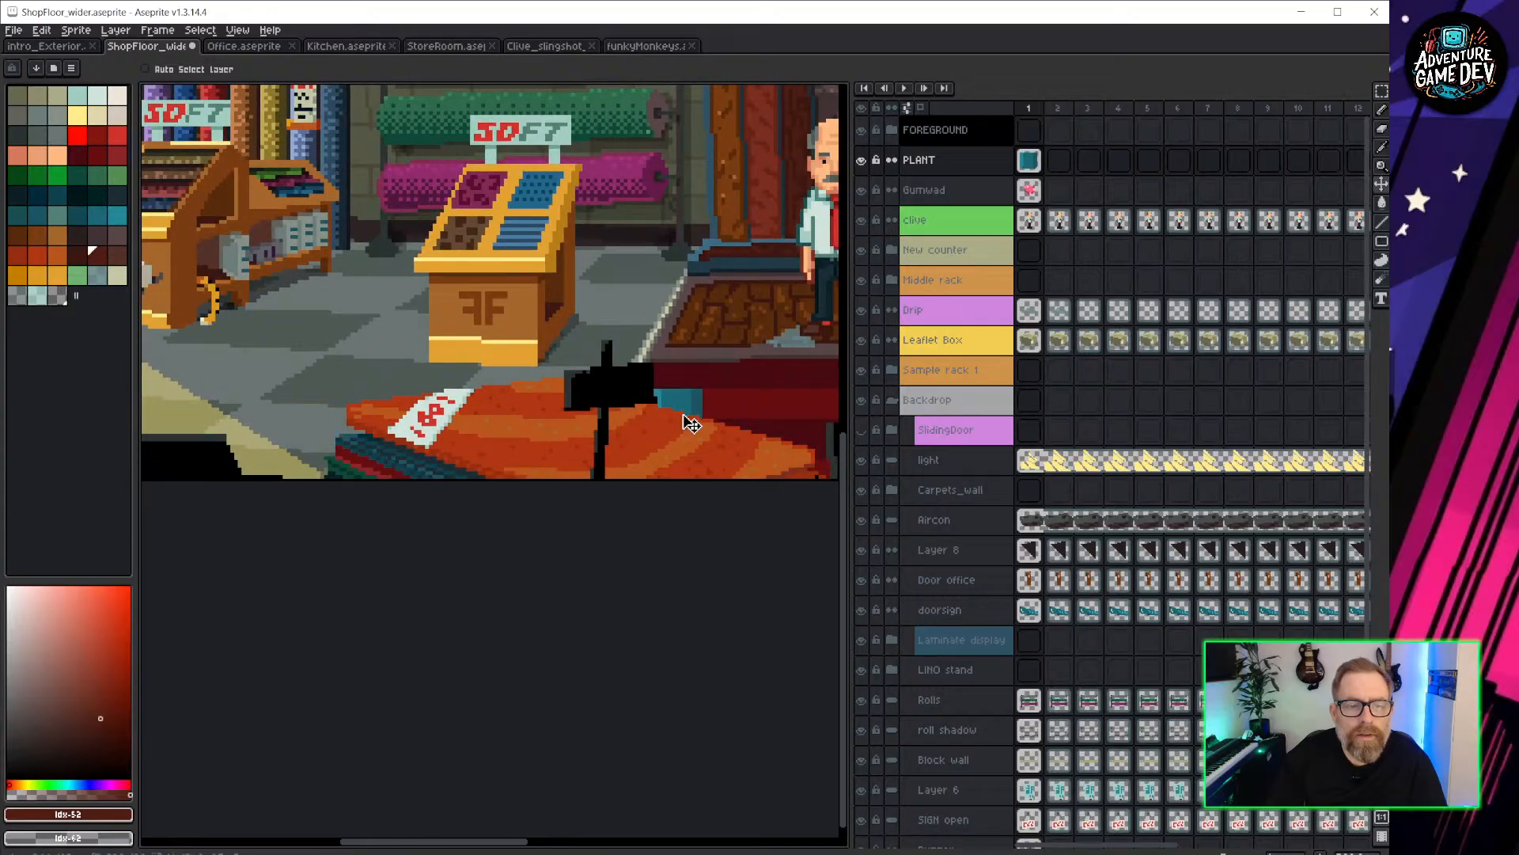
pyautogui.hscroll(8, 760, 412)
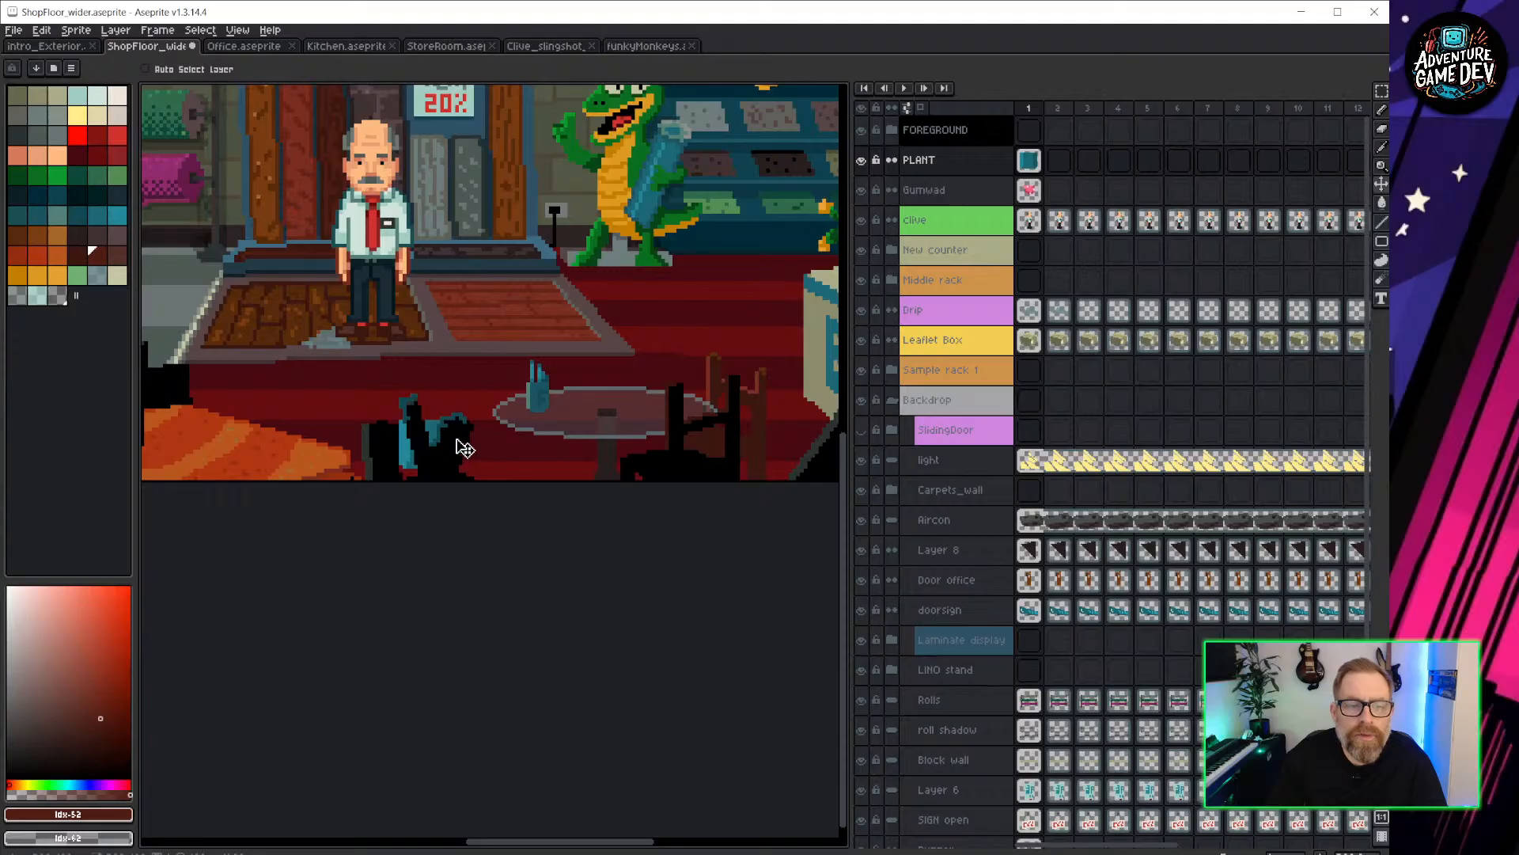
# Expand the FOREGROUND group, enable Auto Select Layer, and pick the vignette layer from the black silhouettes beside the glass table.
pyautogui.click(892, 129)
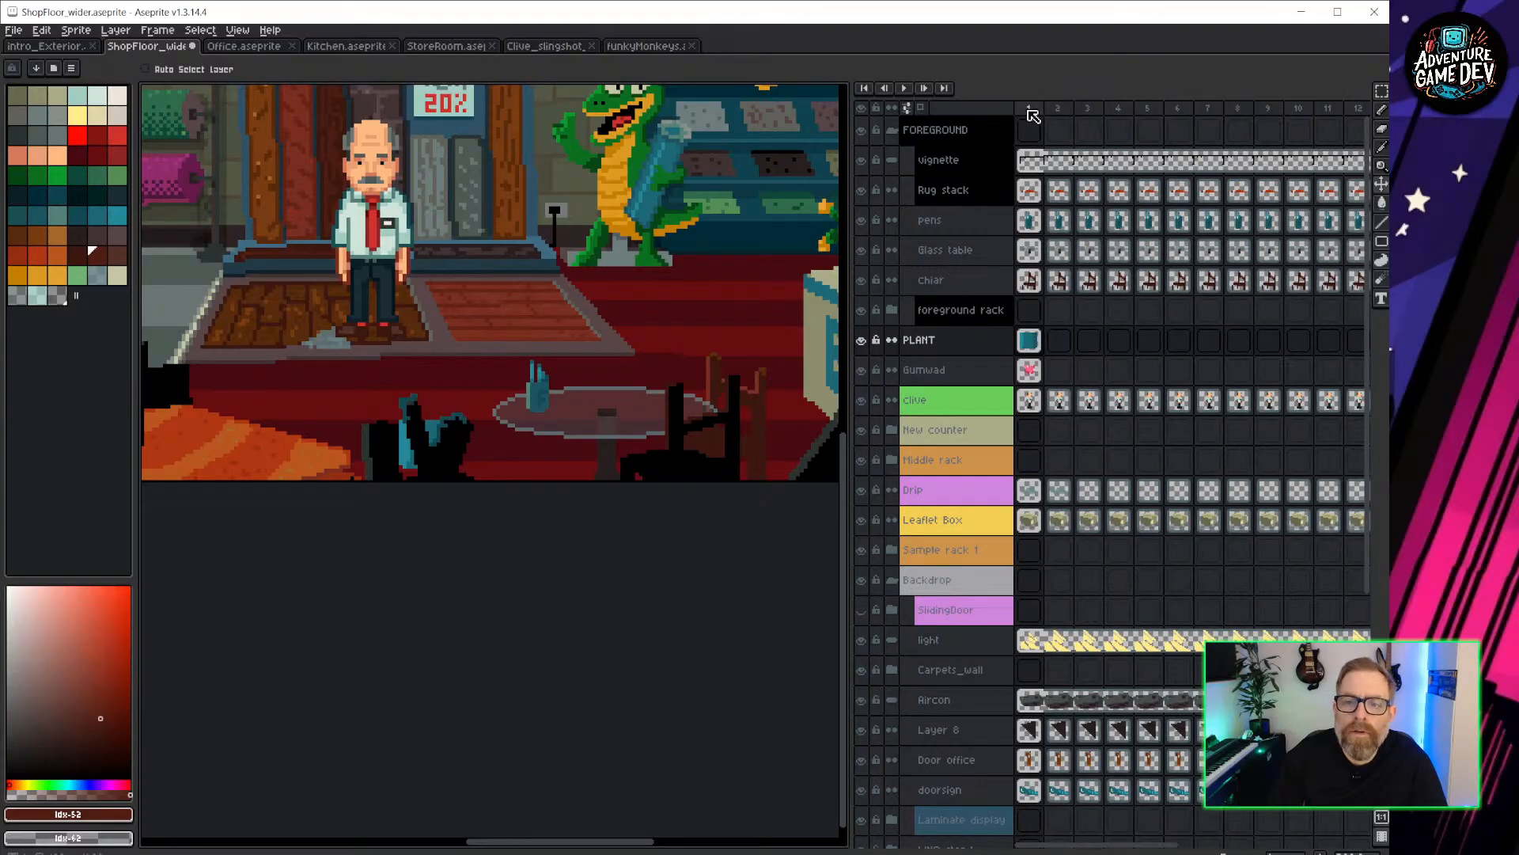
pyautogui.moveTo(1033, 115)
pyautogui.mouseDown()
pyautogui.moveTo(1130, 120)
pyautogui.moveTo(1024, 121)
pyautogui.mouseUp()
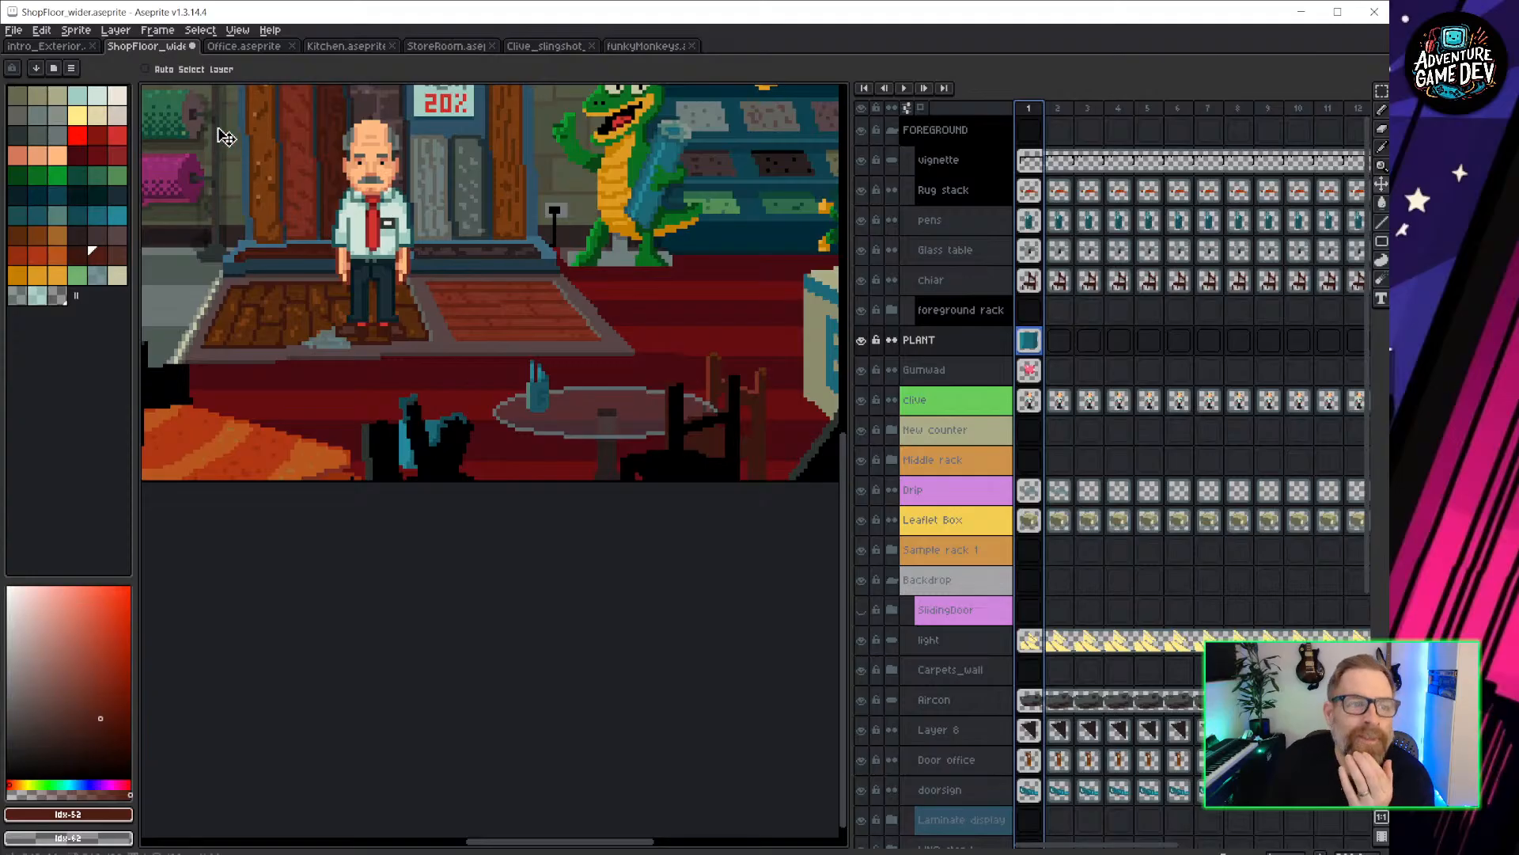
pyautogui.click(144, 69)
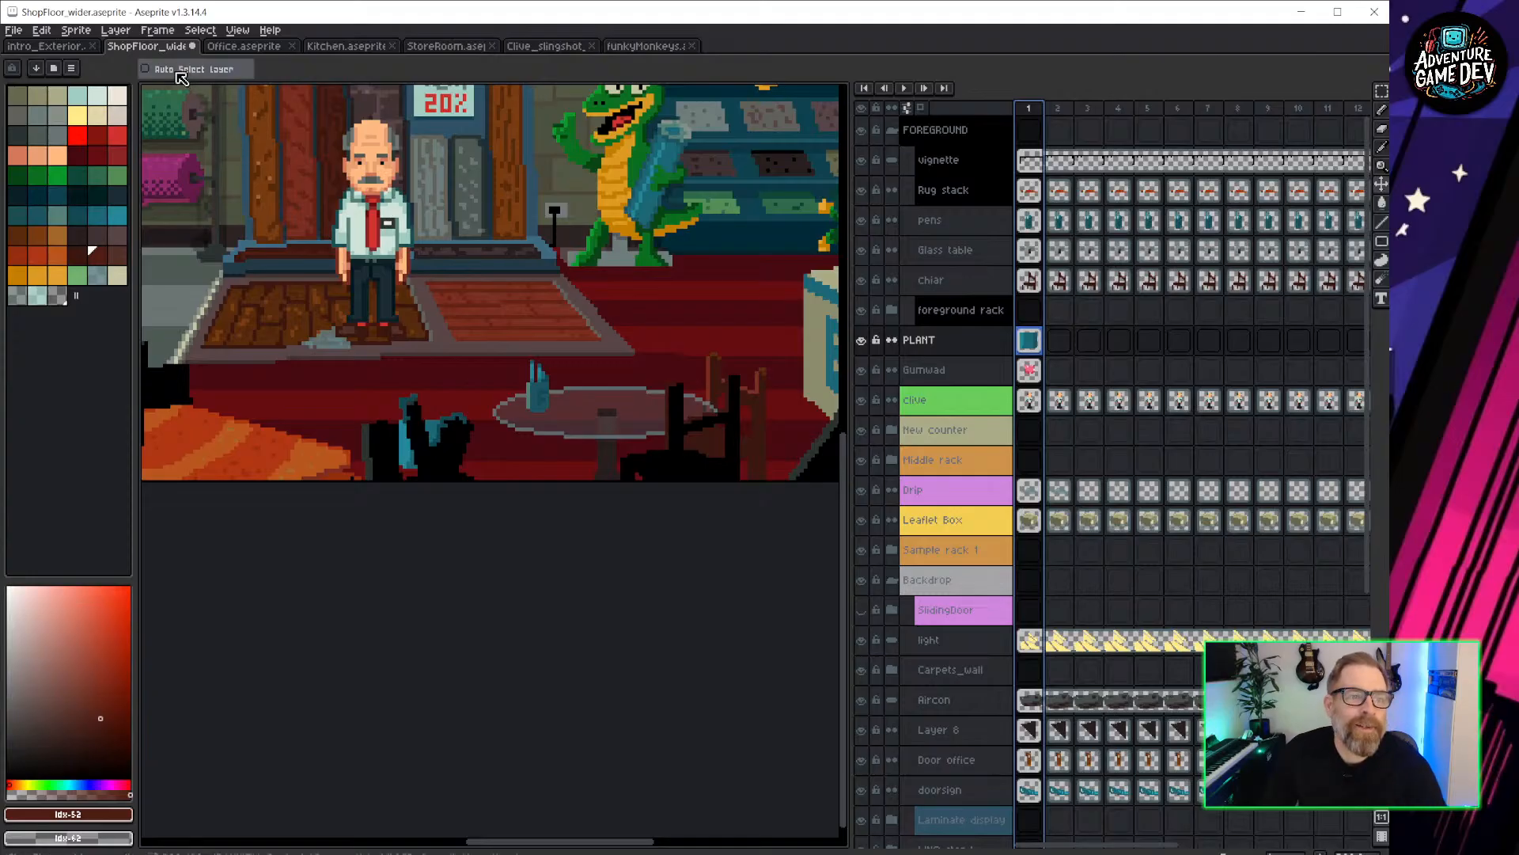
pyautogui.click(440, 467)
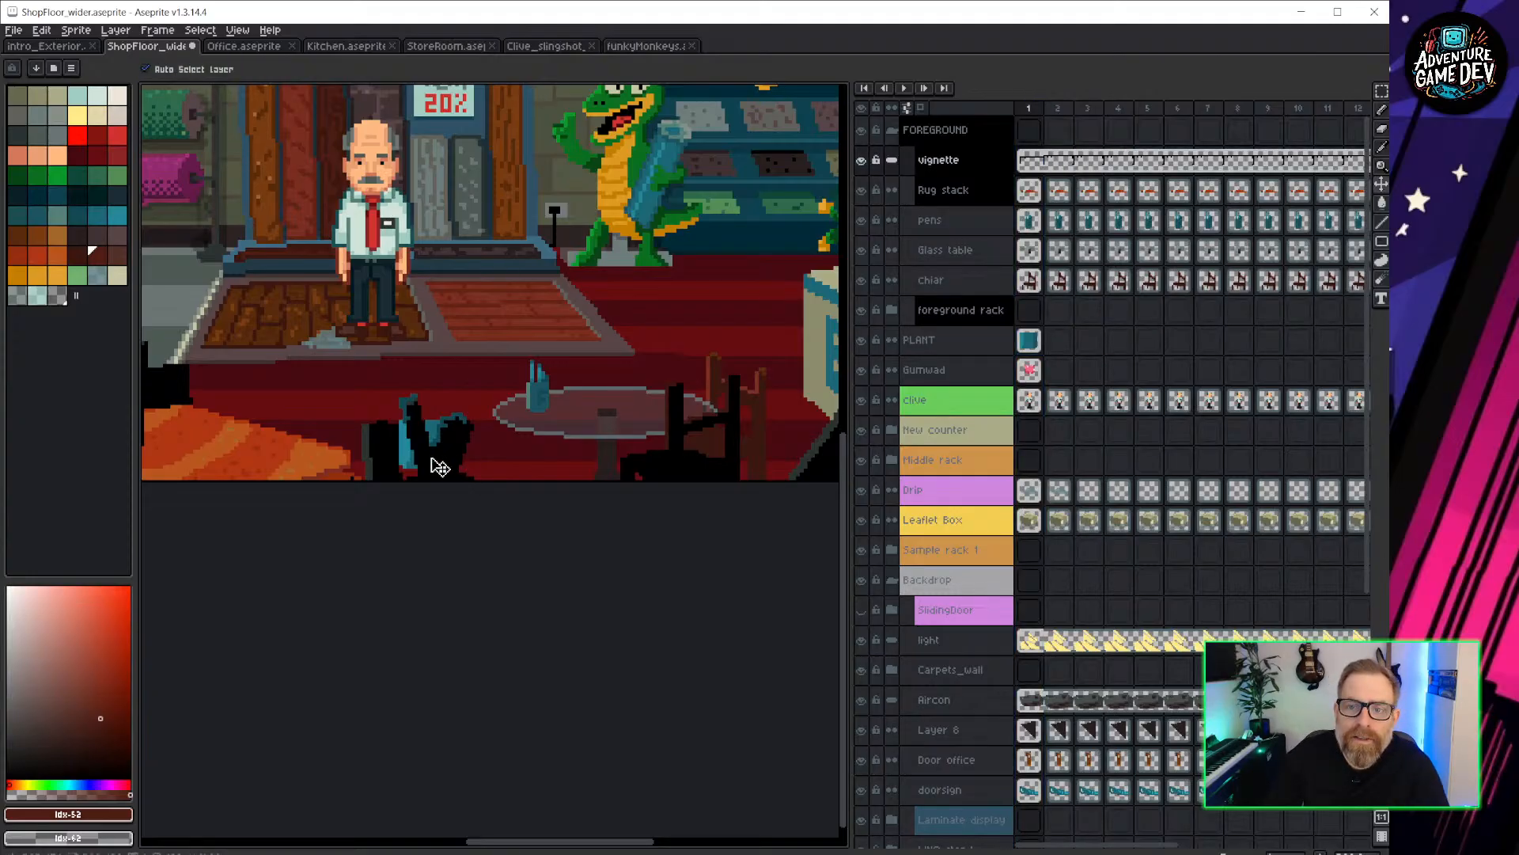
pyautogui.moveTo(440, 467); pyautogui.dragTo(477, 382, button='middle')
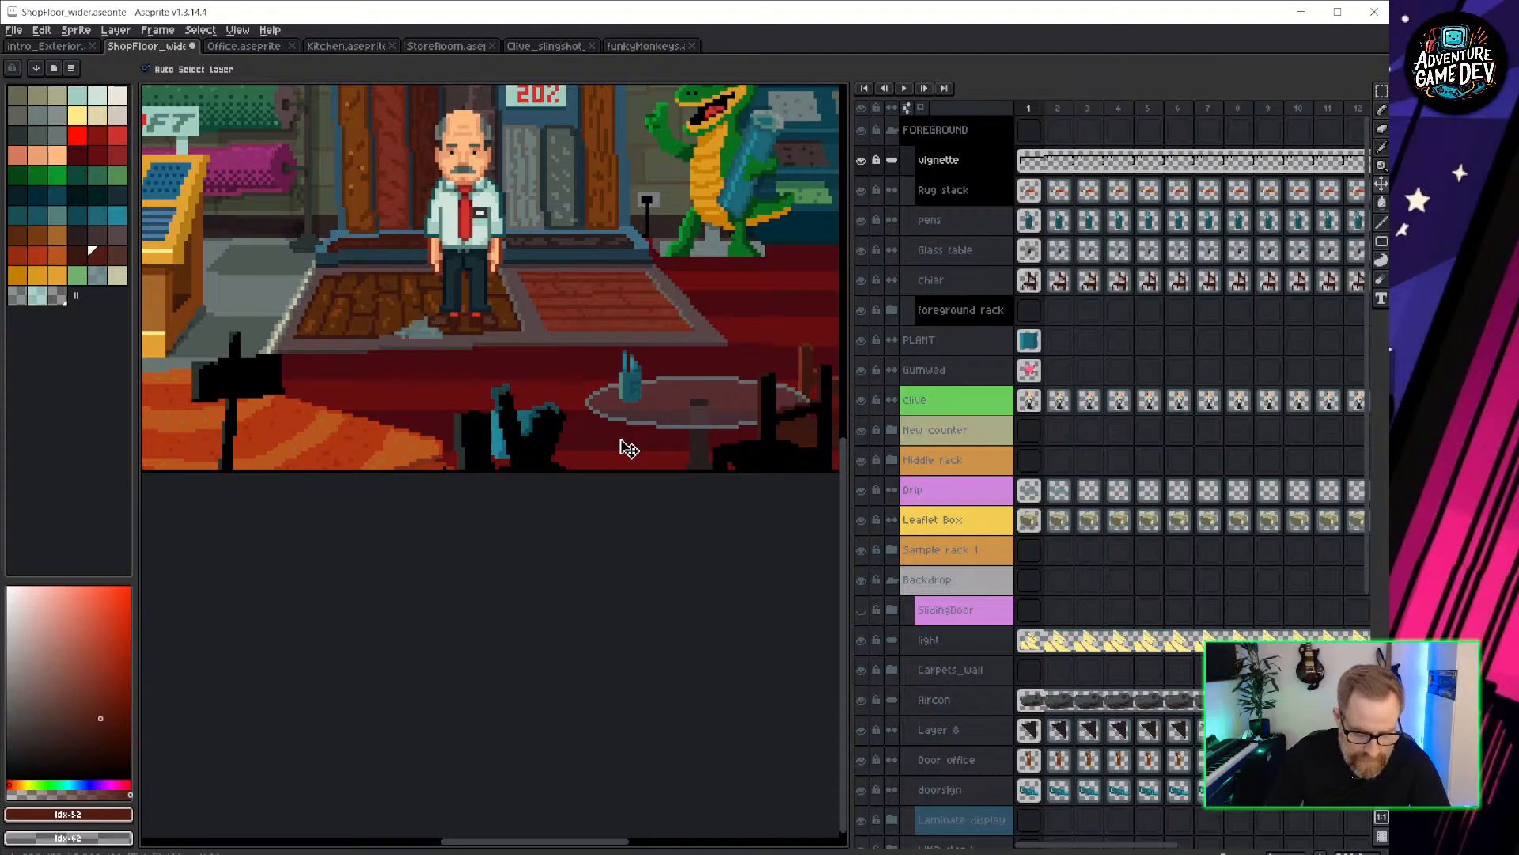
# Select the black silhouettes beside the glass table and move them to position 121, 153, between the black foreground shape and the rug stack.
pyautogui.press('m')
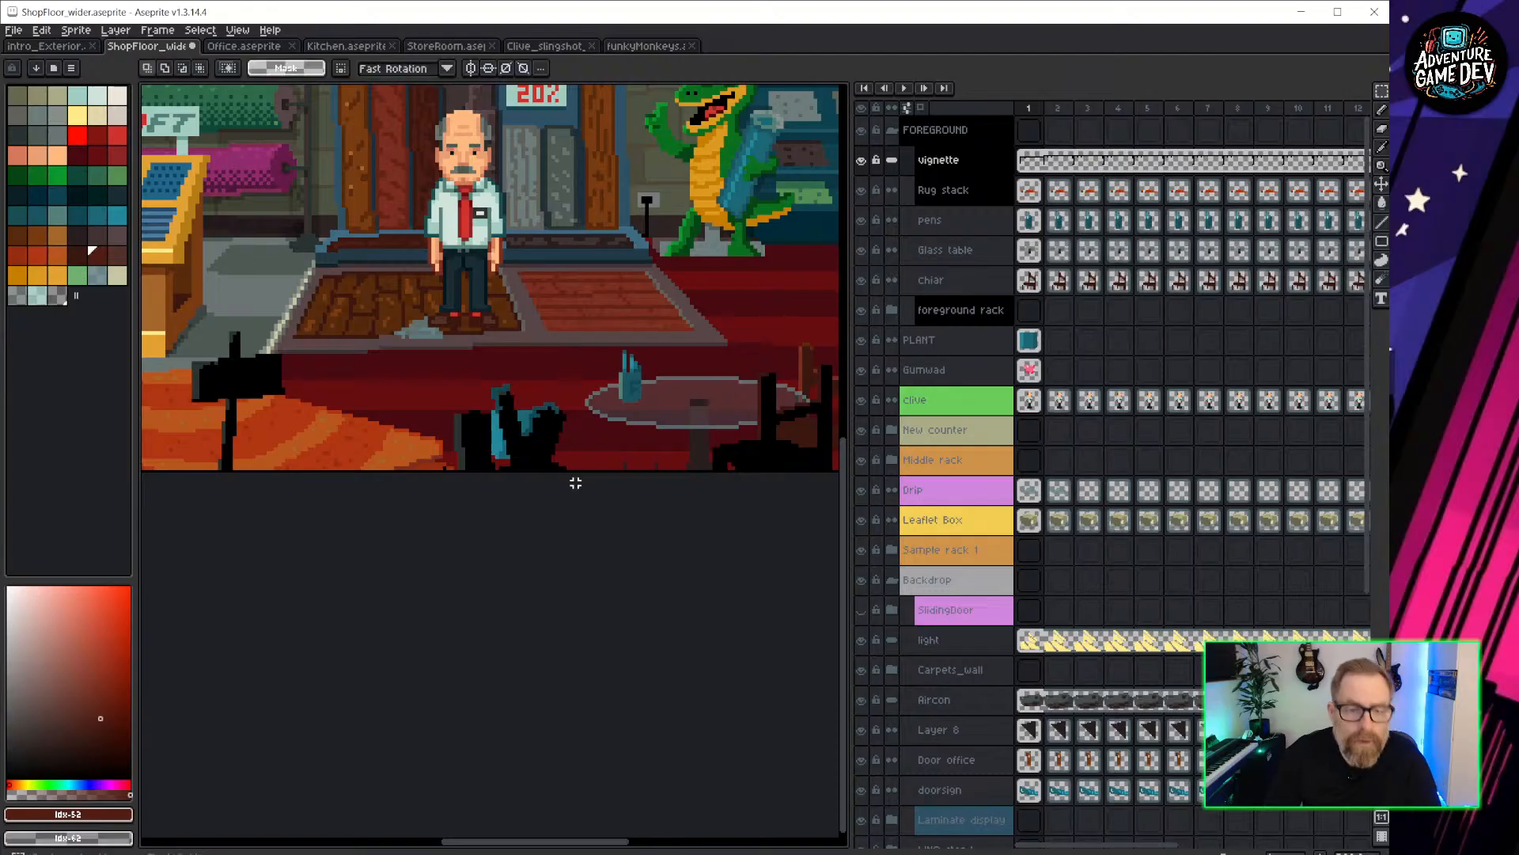
pyautogui.moveTo(587, 495); pyautogui.dragTo(440, 367)
pyautogui.moveTo(574, 468); pyautogui.dragTo(359, 449)
pyautogui.moveTo(420, 432); pyautogui.dragTo(835, 458, button='middle')
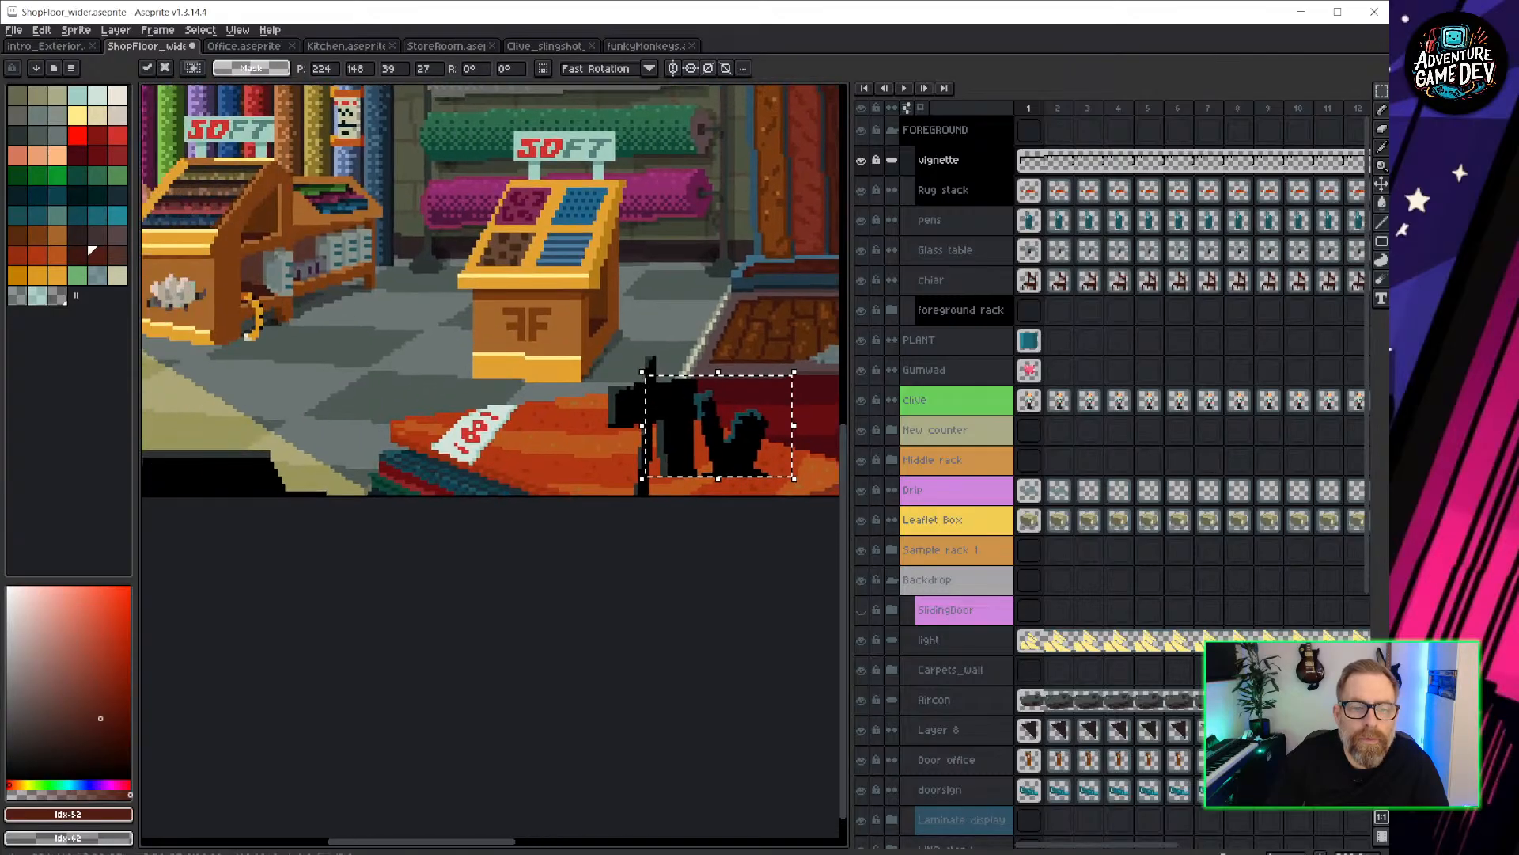
pyautogui.moveTo(743, 466); pyautogui.dragTo(353, 488)
pyautogui.moveTo(353, 488); pyautogui.dragTo(589, 485, button='middle')
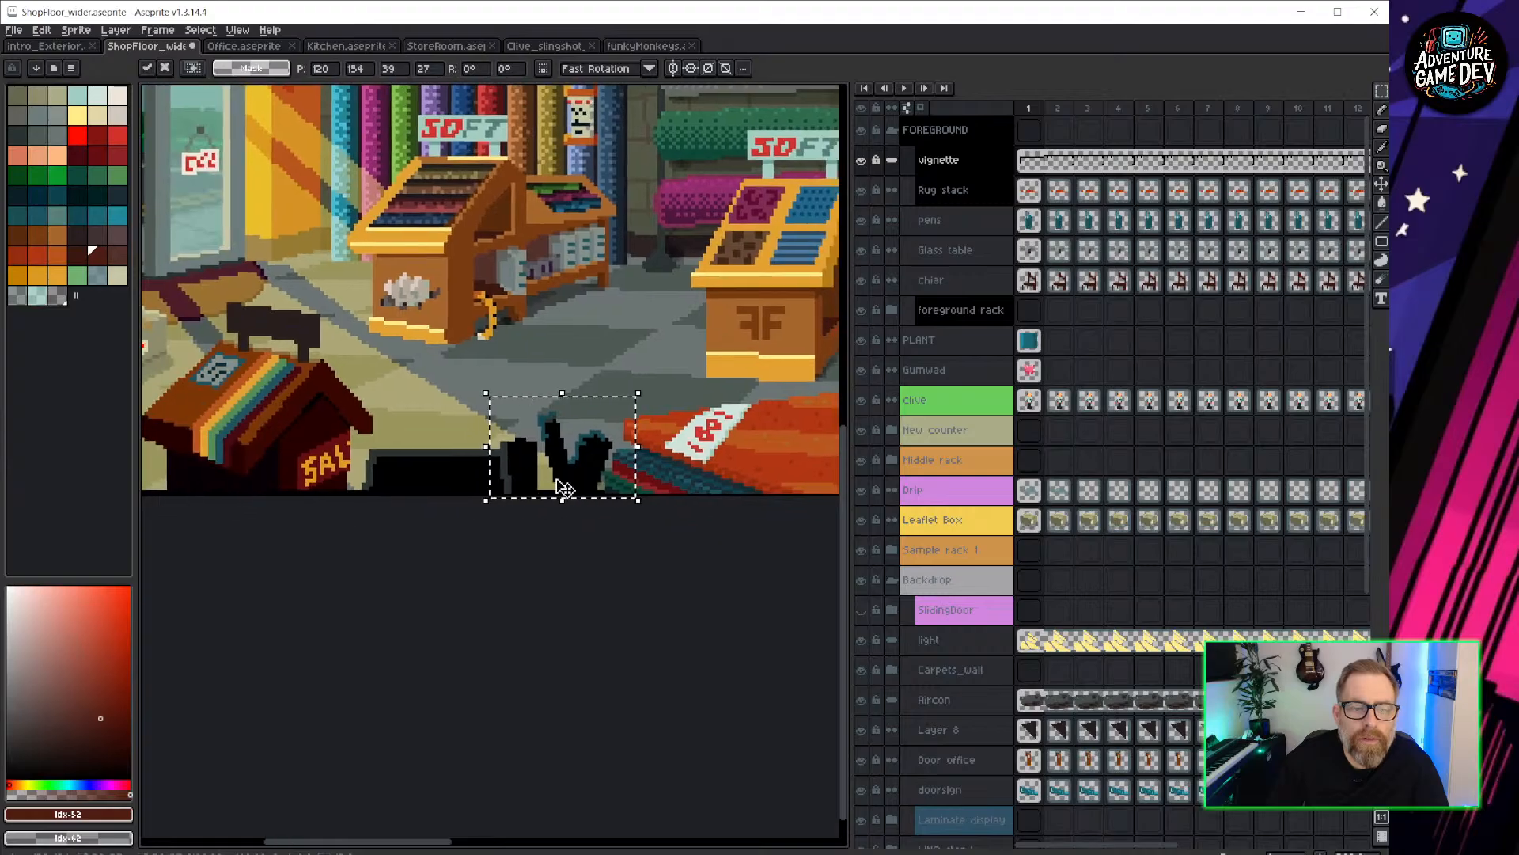
pyautogui.moveTo(597, 481)
pyautogui.mouseDown()
pyautogui.moveTo(493, 461)
pyautogui.moveTo(484, 438)
pyautogui.moveTo(595, 480)
pyautogui.mouseUp()
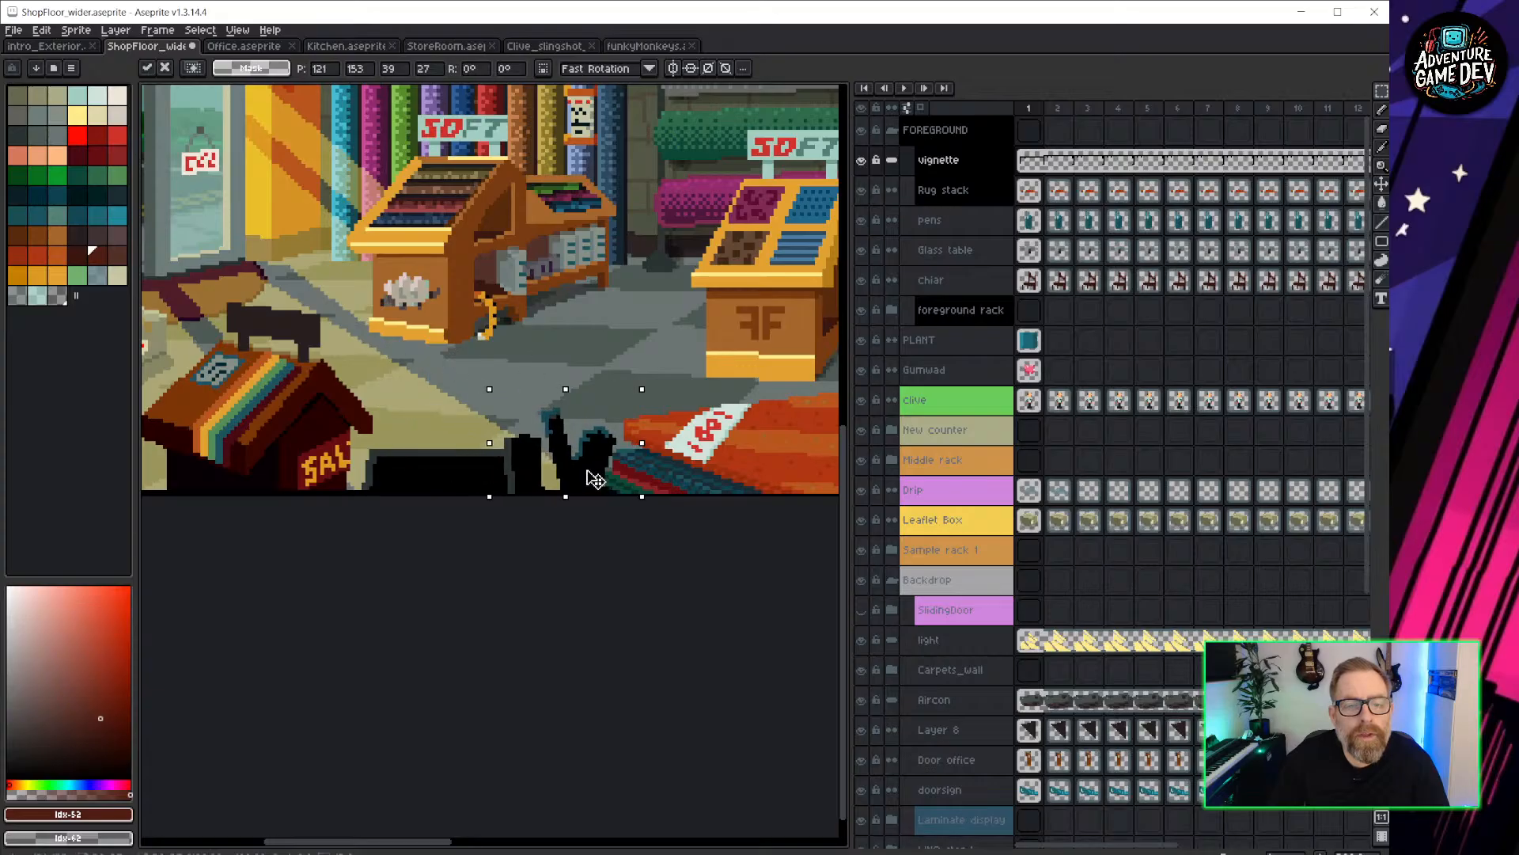
pyautogui.moveTo(660, 376); pyautogui.dragTo(514, 421, button='middle')
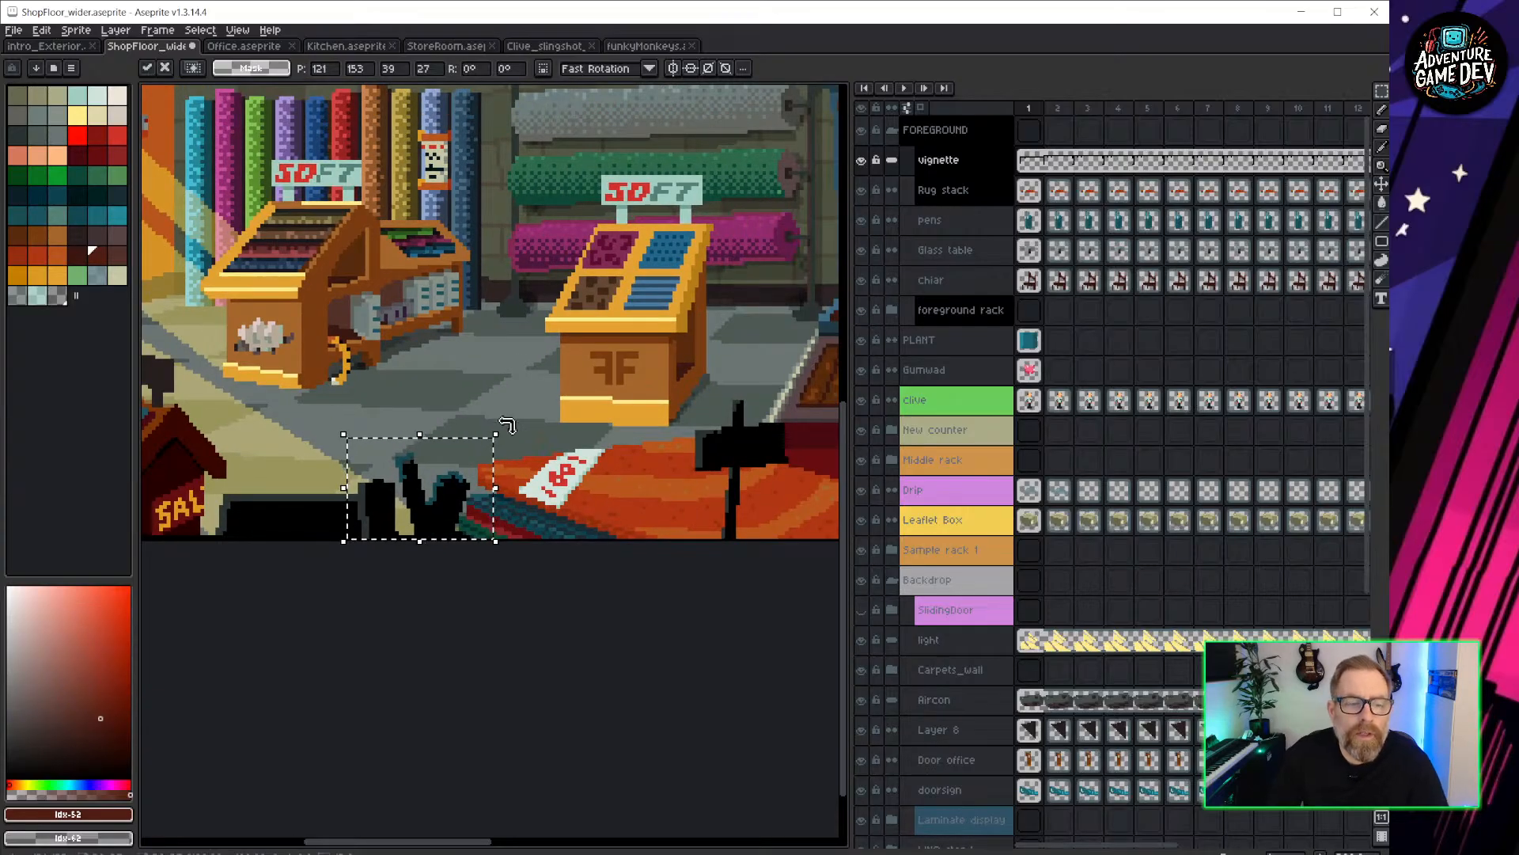
pyautogui.press('Return')
# Nudge the teal pot slightly right and down on the red carpet between the rug stack and the glass table.
pyautogui.scroll(-4, 507, 425)
pyautogui.scroll(1, 508, 431)
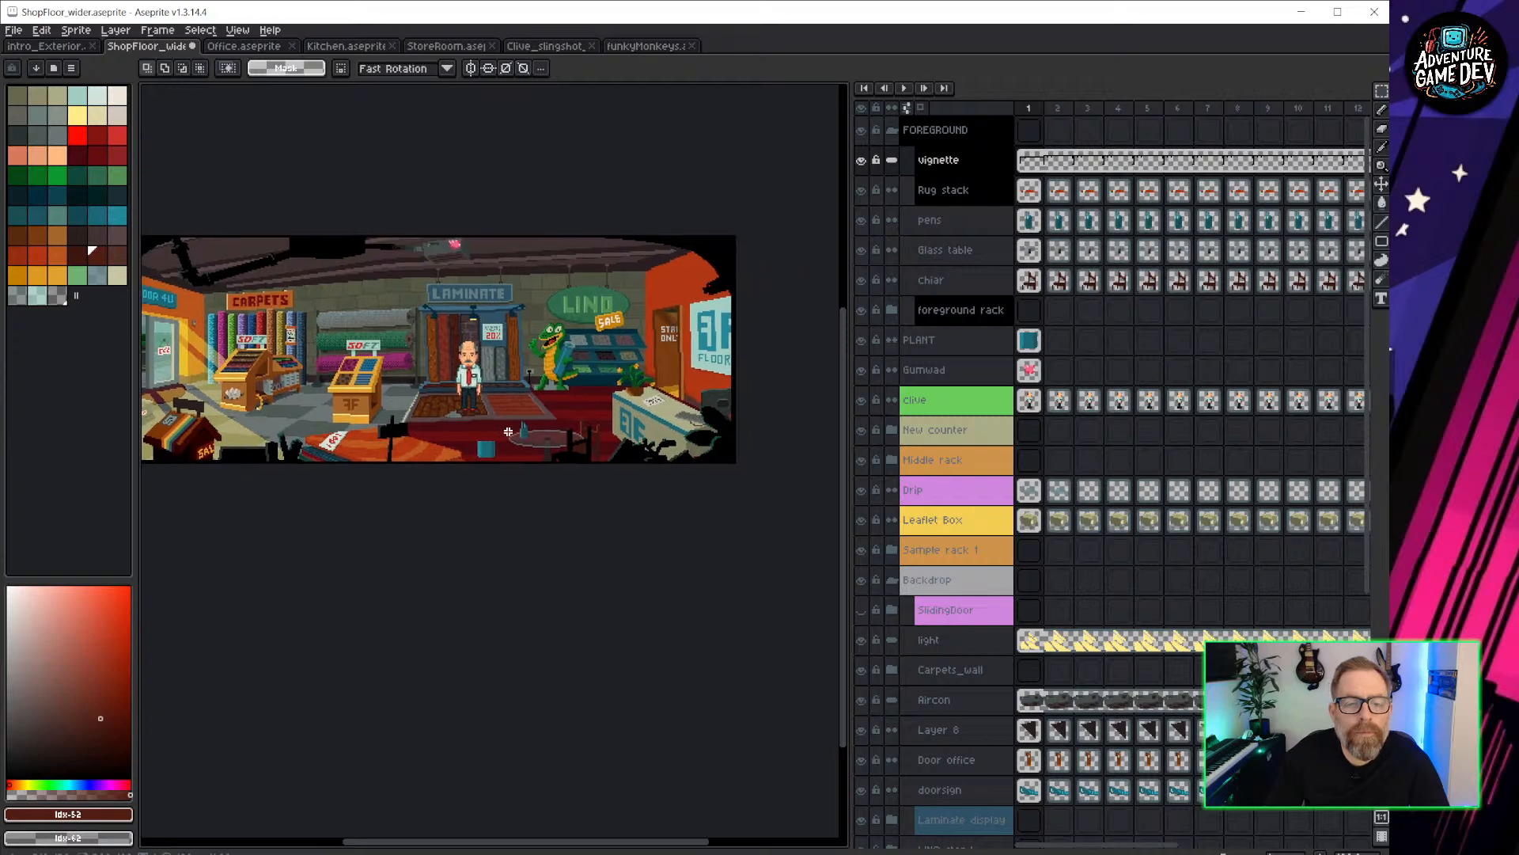
pyautogui.scroll(4, 508, 431)
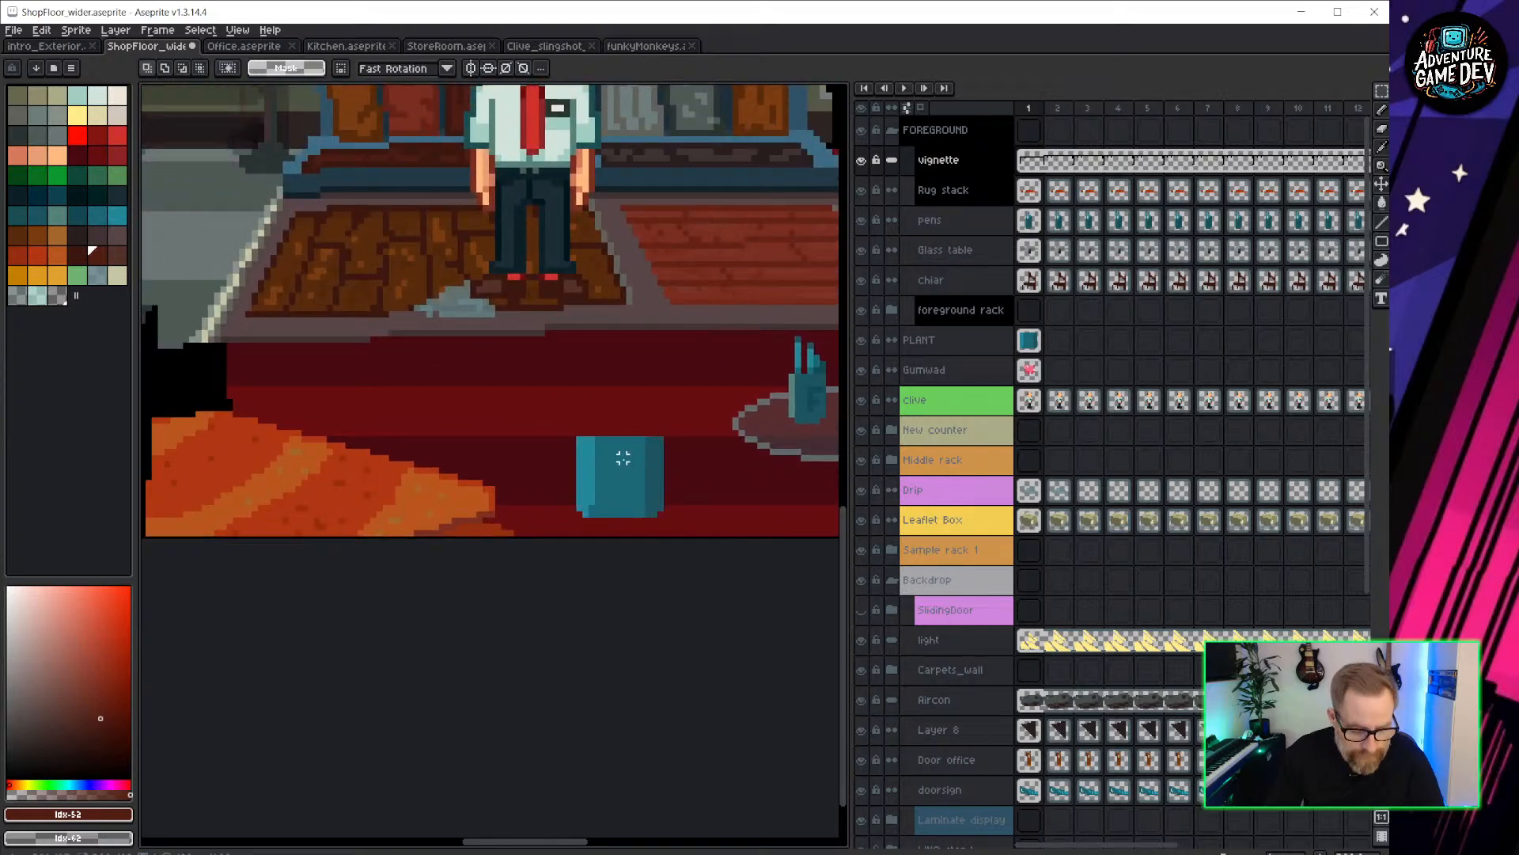
pyautogui.press('v')
pyautogui.moveTo(617, 495)
pyautogui.mouseDown()
pyautogui.moveTo(641, 498)
pyautogui.moveTo(631, 485)
pyautogui.mouseUp()
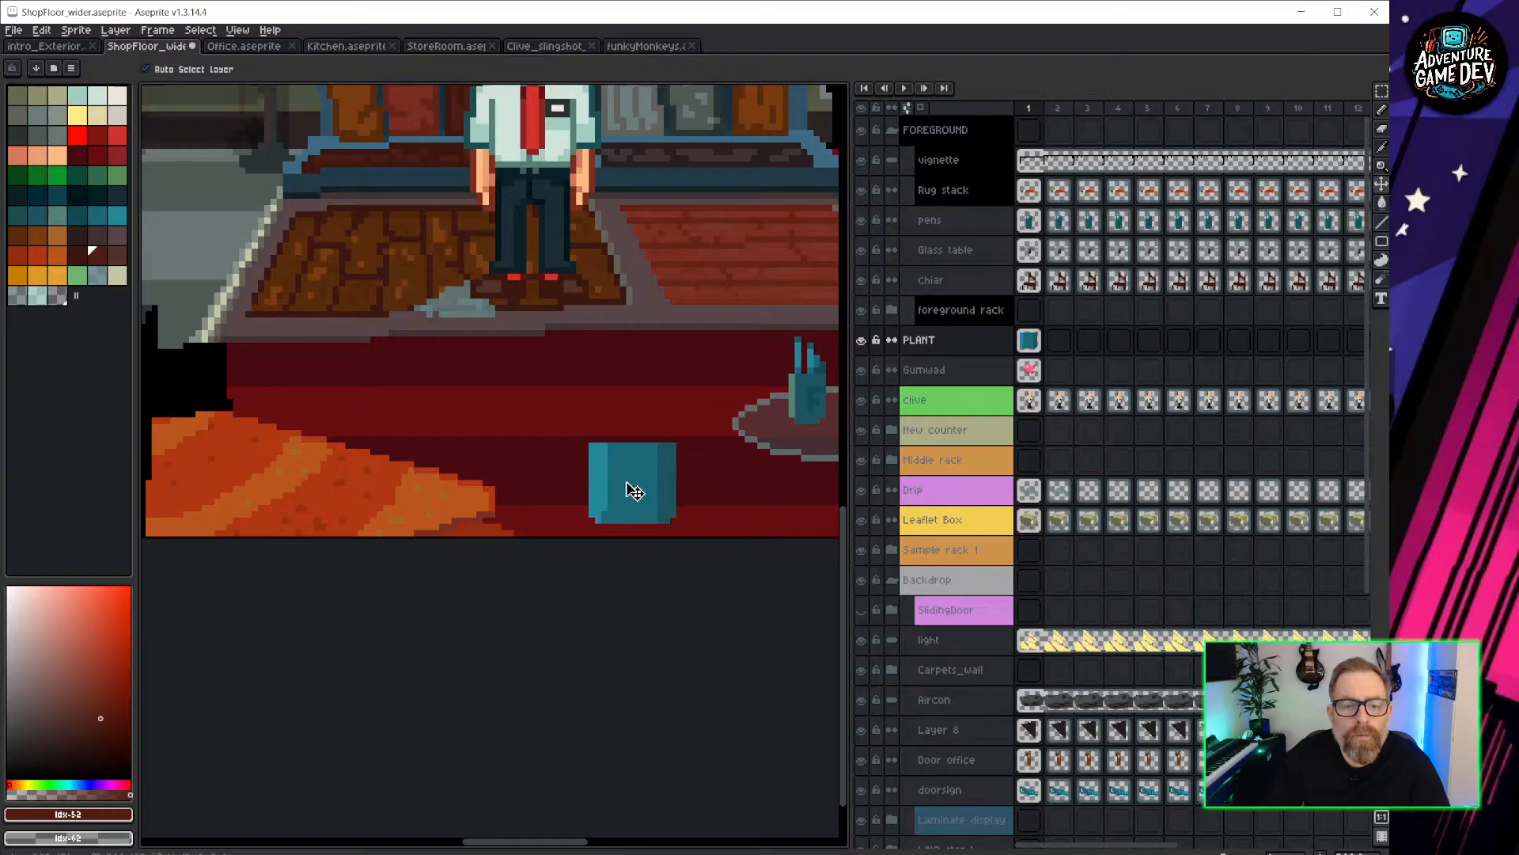
# Widen the teal pot's top edge into a rim, one light teal pixel out on the lit side and one dark teal pixel on the shaded side.
pyautogui.scroll(3, 676, 446)
pyautogui.moveTo(668, 448); pyautogui.dragTo(672, 448, button='middle')
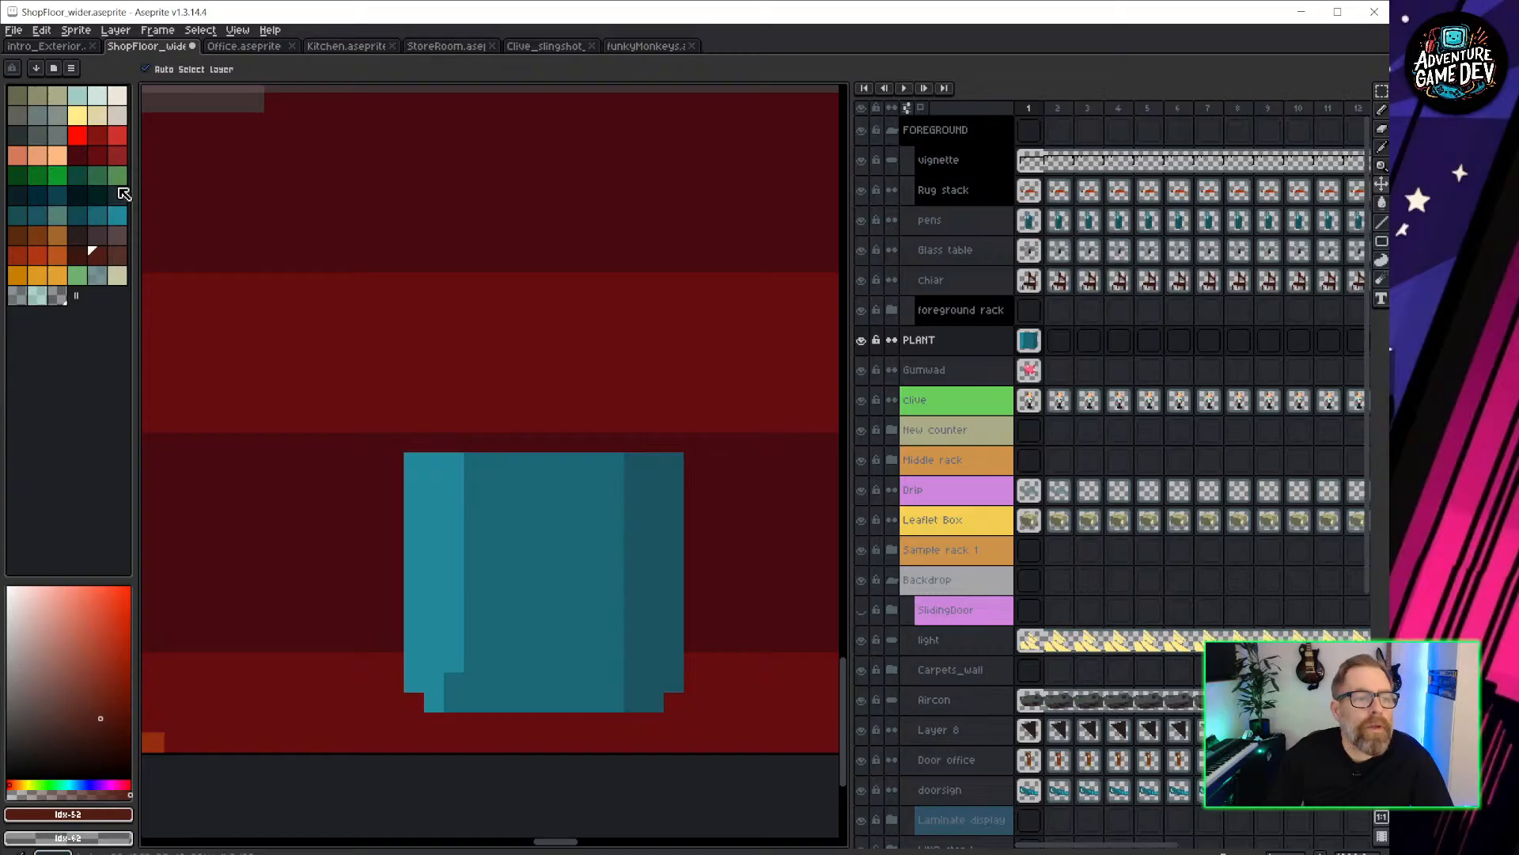
pyautogui.click(95, 254)
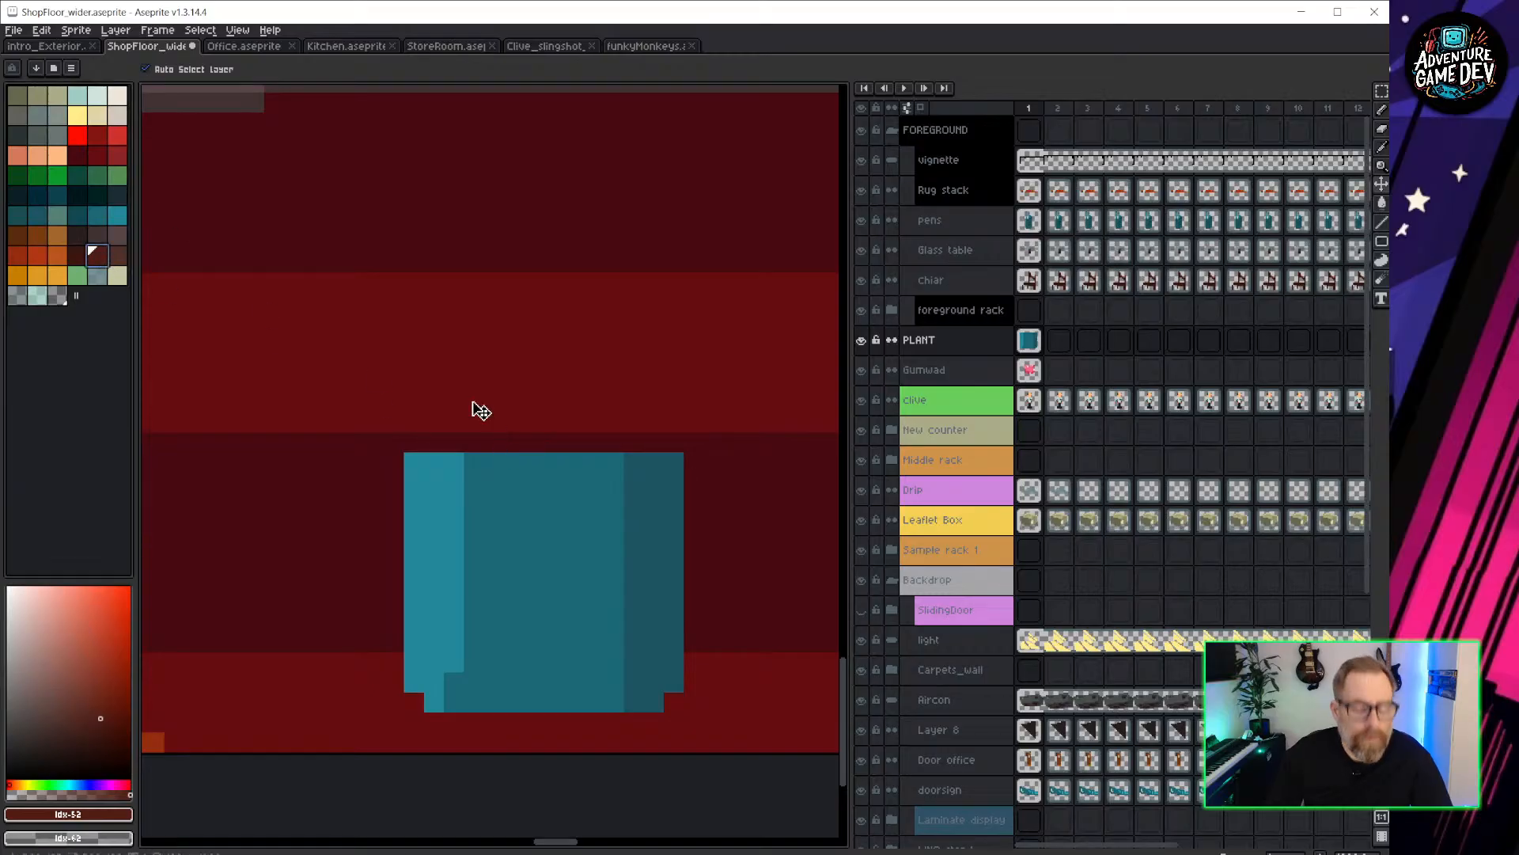
pyautogui.press('b')
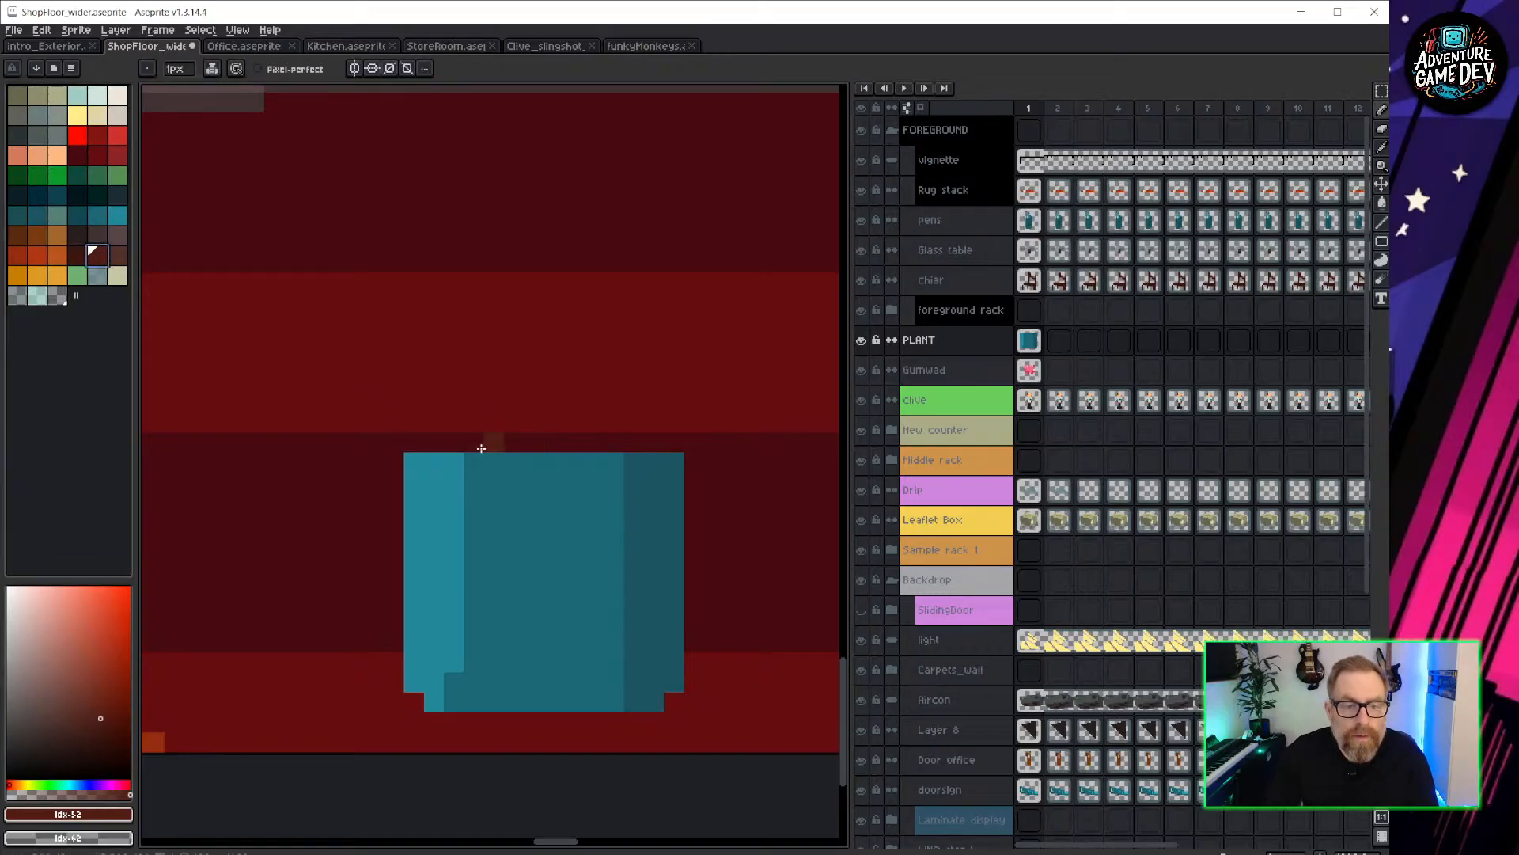
pyautogui.click(453, 462)
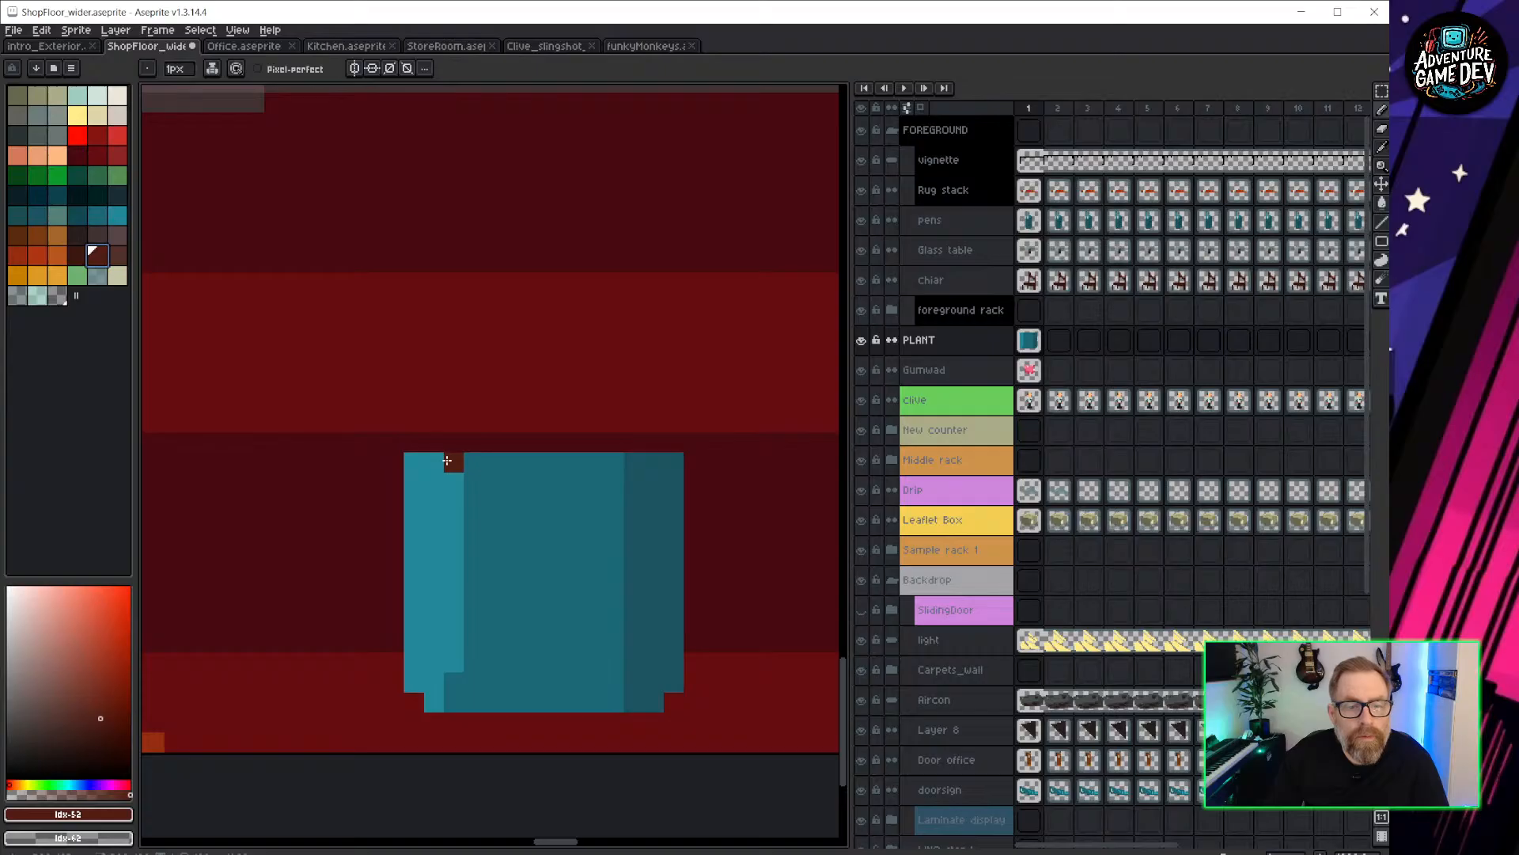
pyautogui.keyDown('alt'); pyautogui.click(427, 469); pyautogui.keyUp('alt')
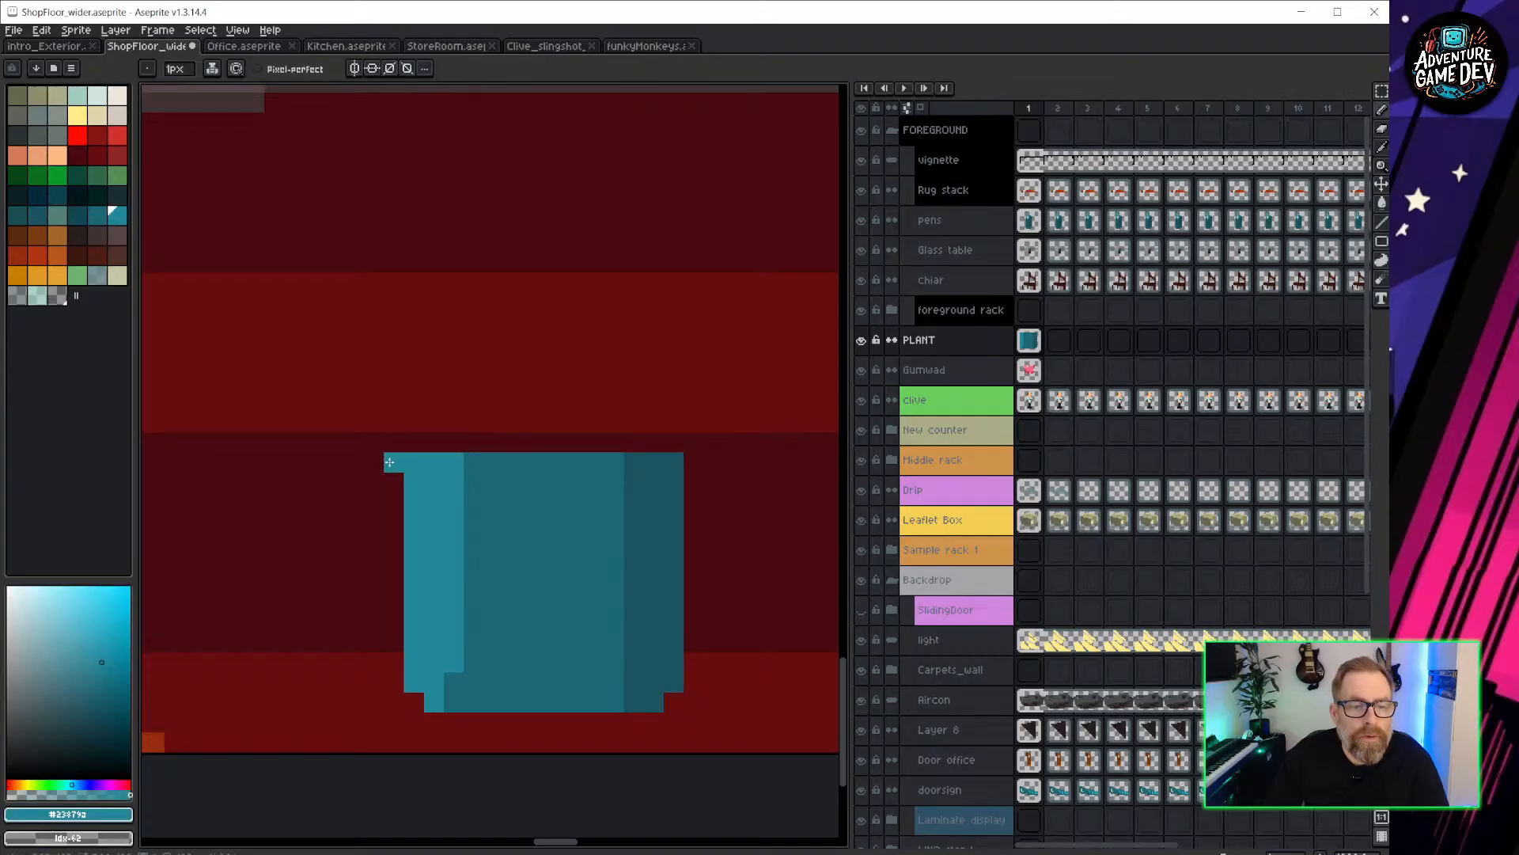
pyautogui.keyDown('alt'); pyautogui.click(656, 463); pyautogui.keyUp('alt')
pyautogui.scroll(-3, 617, 554)
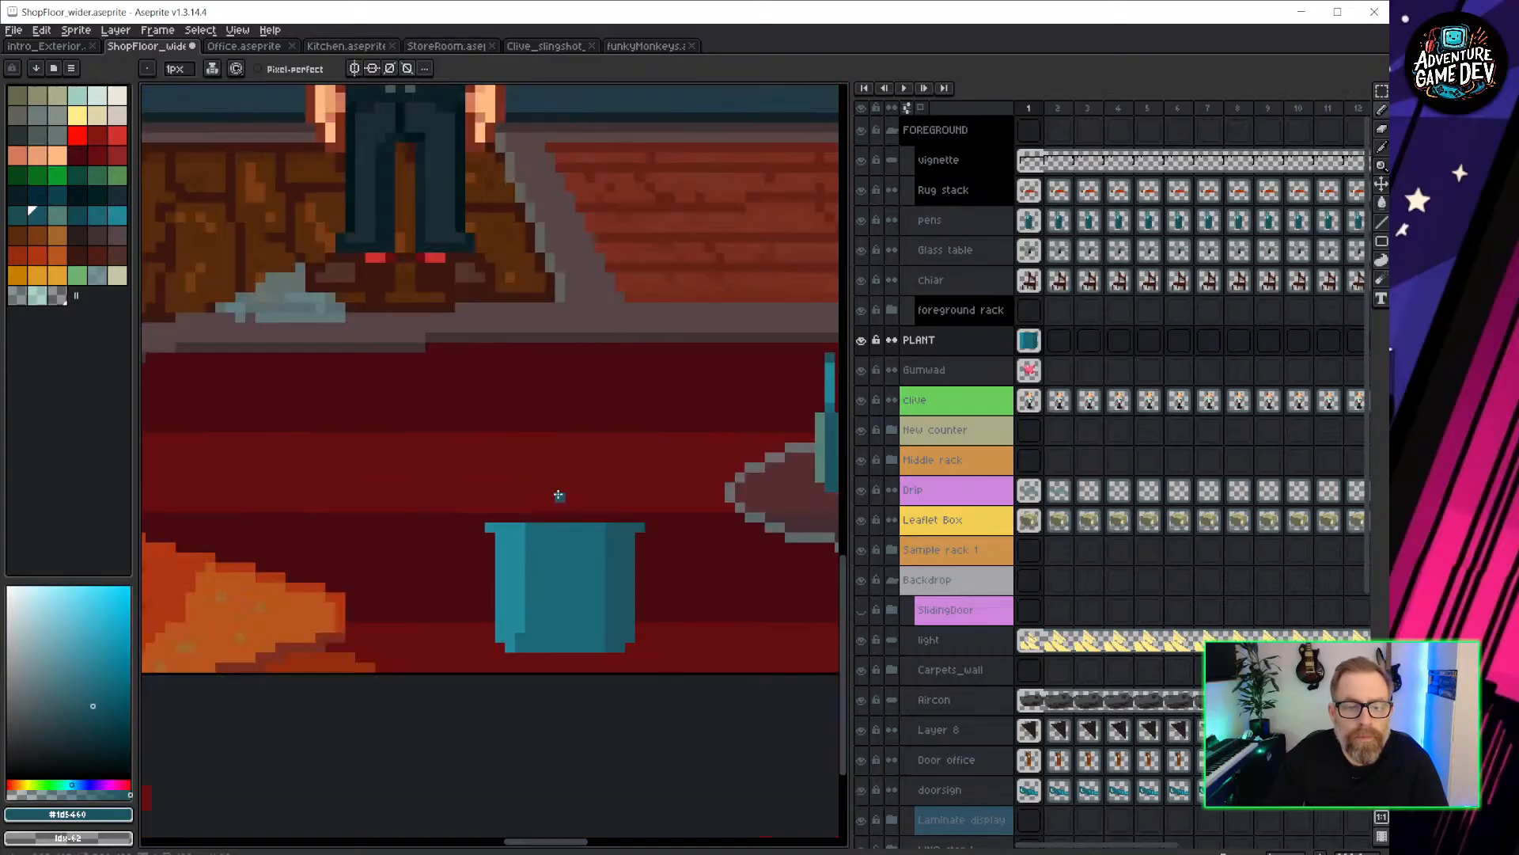
pyautogui.scroll(-1, 648, 582)
# Draw a stem rising from the pot and arching right into a broad drooping leaf in dark green, palette index 27.
pyautogui.scroll(3, 603, 553)
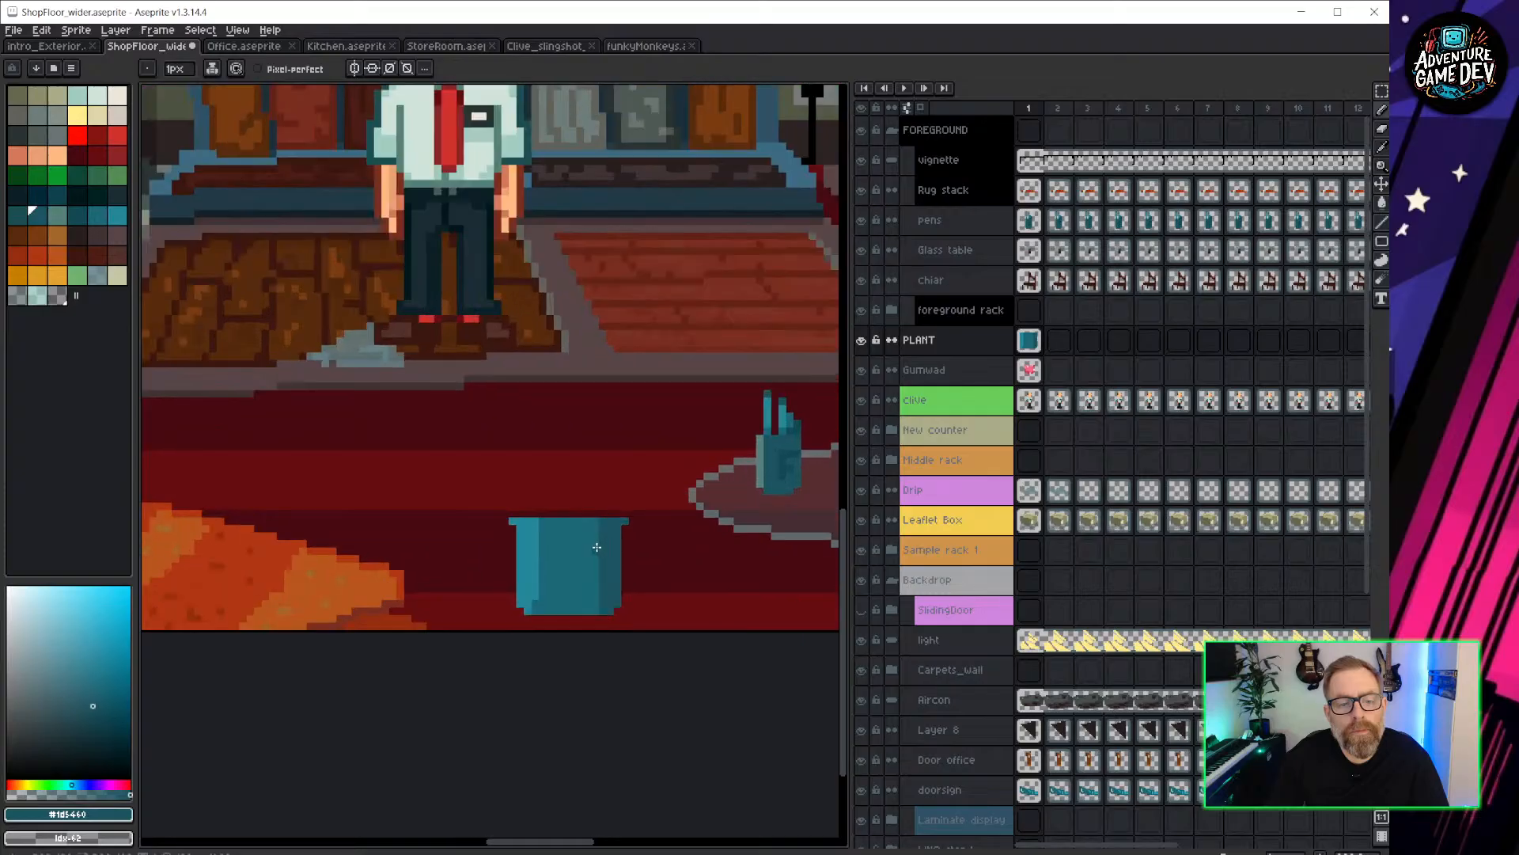
pyautogui.click(37, 176)
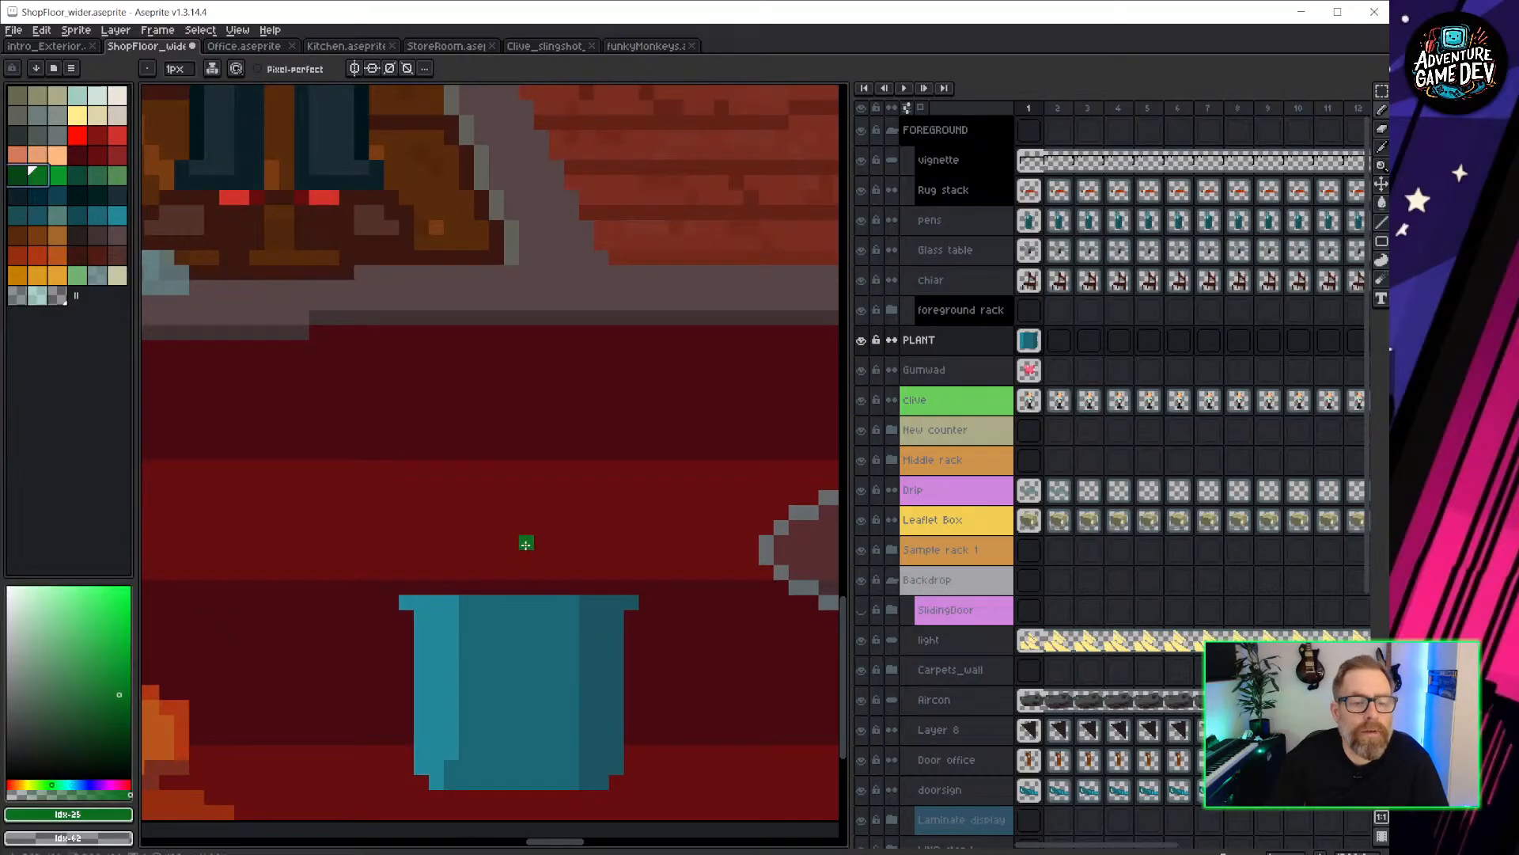
pyautogui.click(84, 177)
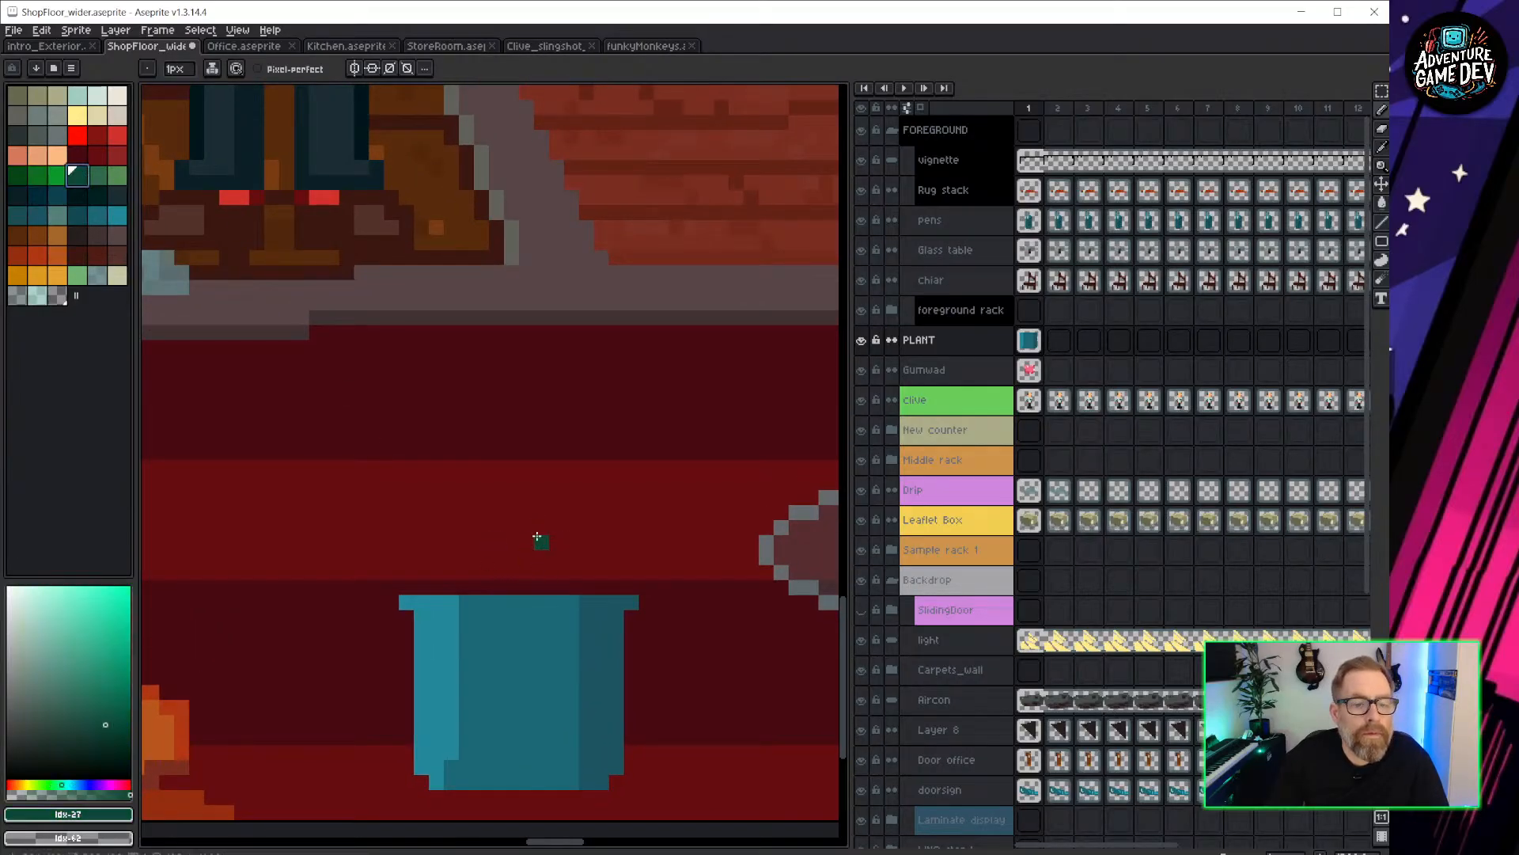
pyautogui.click(521, 582)
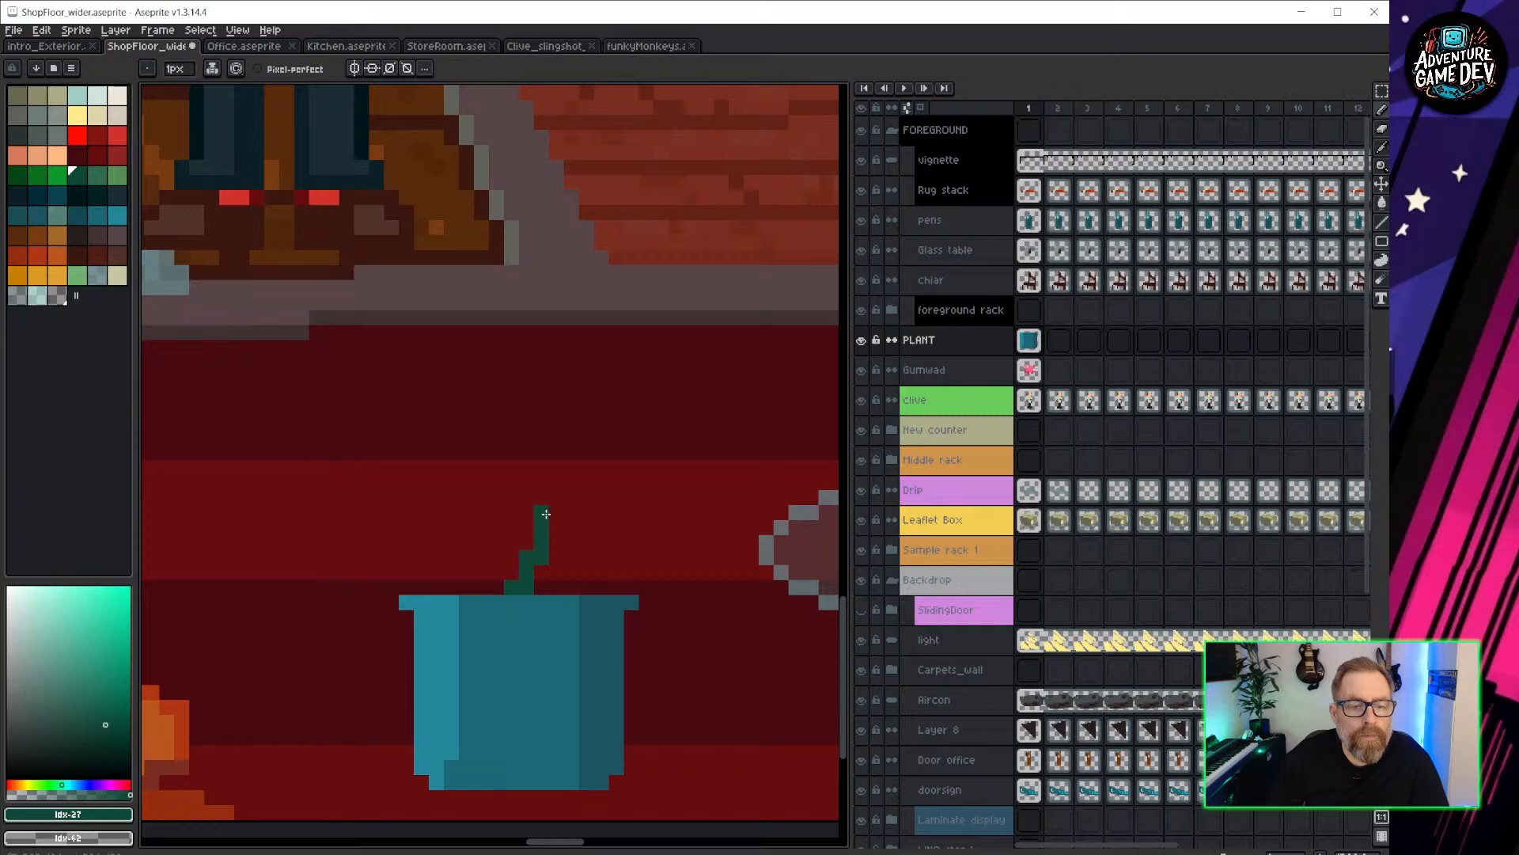
pyautogui.moveTo(546, 515)
pyautogui.mouseDown()
pyautogui.moveTo(604, 420)
pyautogui.moveTo(706, 374)
pyautogui.moveTo(738, 435)
pyautogui.moveTo(629, 425)
pyautogui.moveTo(689, 395)
pyautogui.moveTo(701, 431)
pyautogui.moveTo(726, 425)
pyautogui.mouseUp()
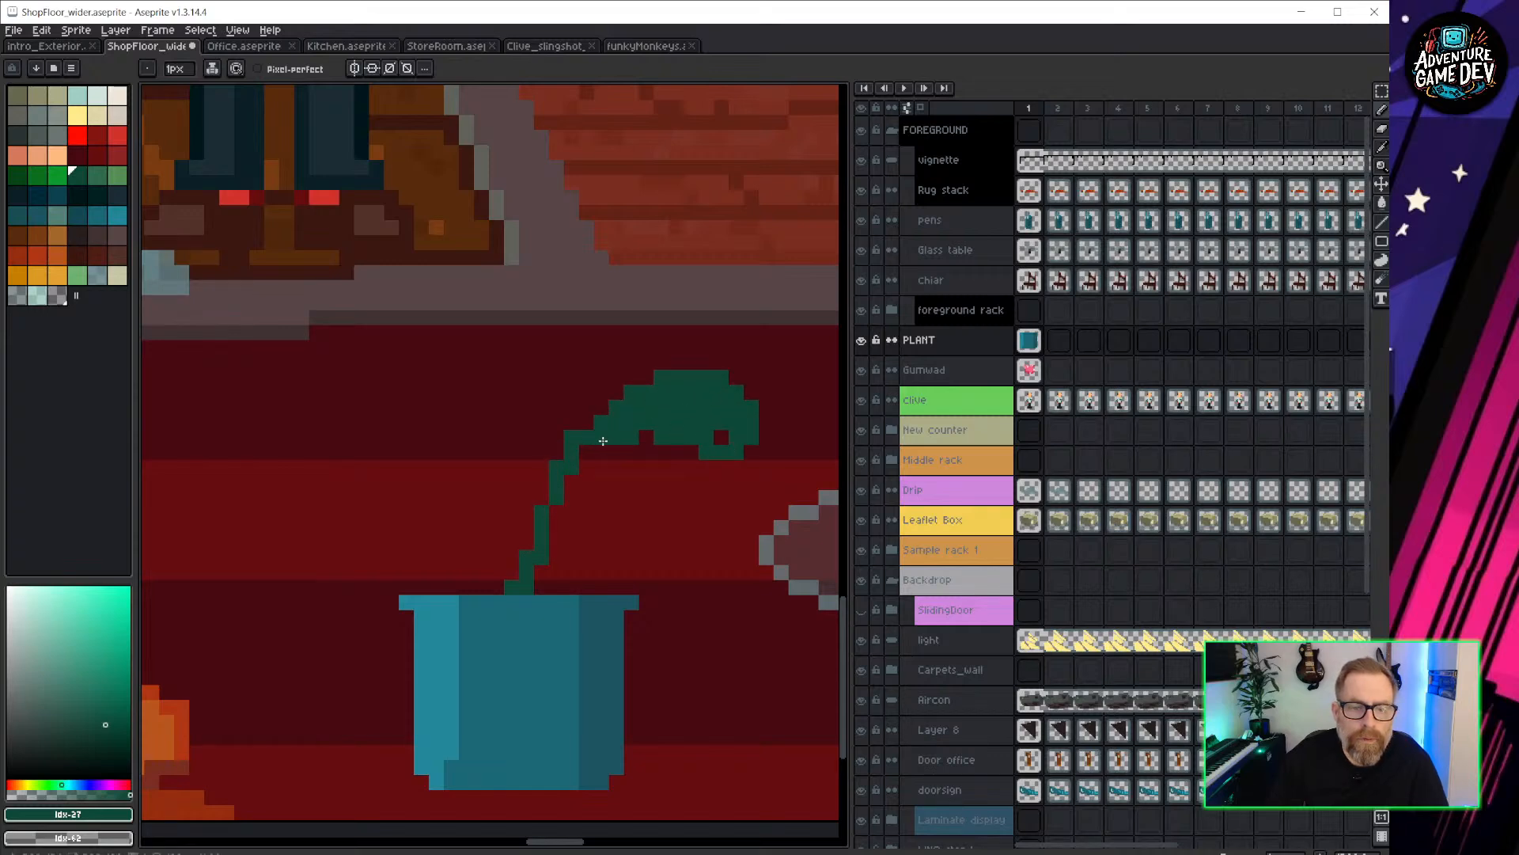
pyautogui.moveTo(573, 457); pyautogui.dragTo(542, 538)
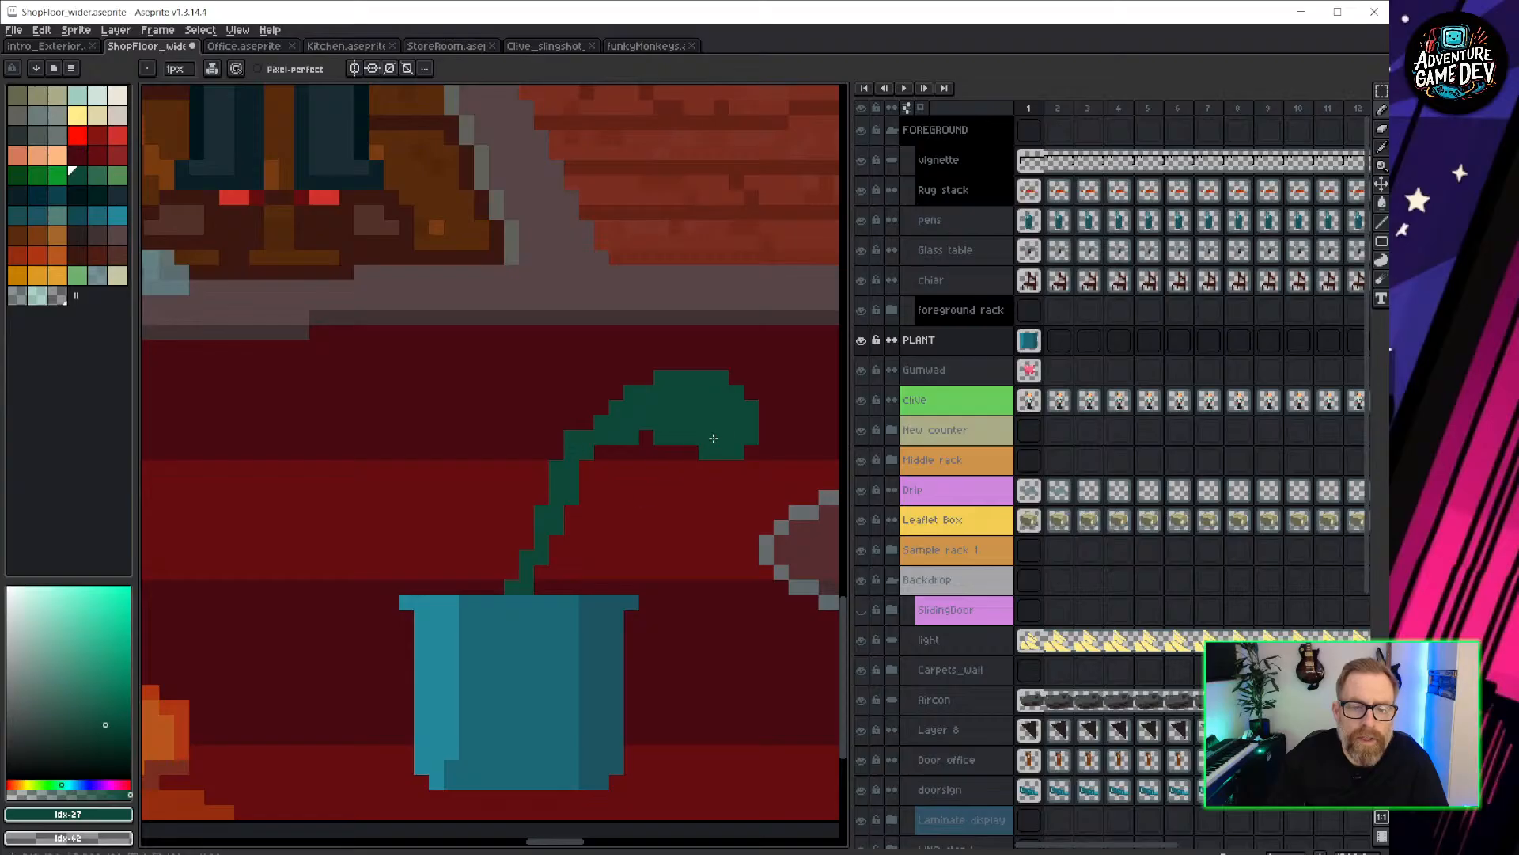
# Highlight the right leaf's upper edge in lighter green, and shade its underside and upper stem in a deeper green.
pyautogui.press(']')
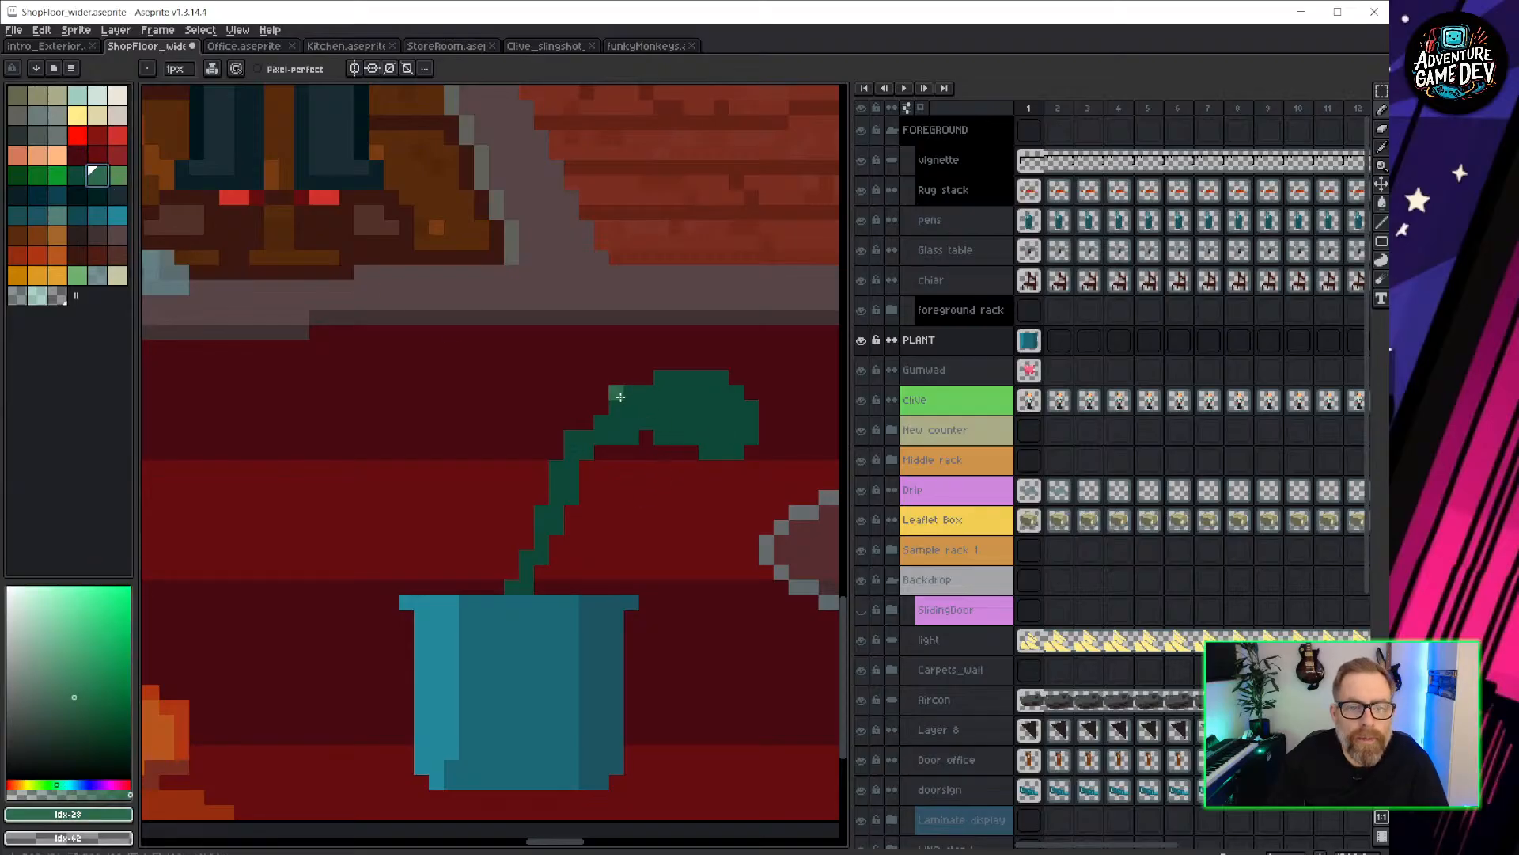
pyautogui.moveTo(635, 391)
pyautogui.mouseDown()
pyautogui.moveTo(693, 369)
pyautogui.moveTo(721, 383)
pyautogui.mouseUp()
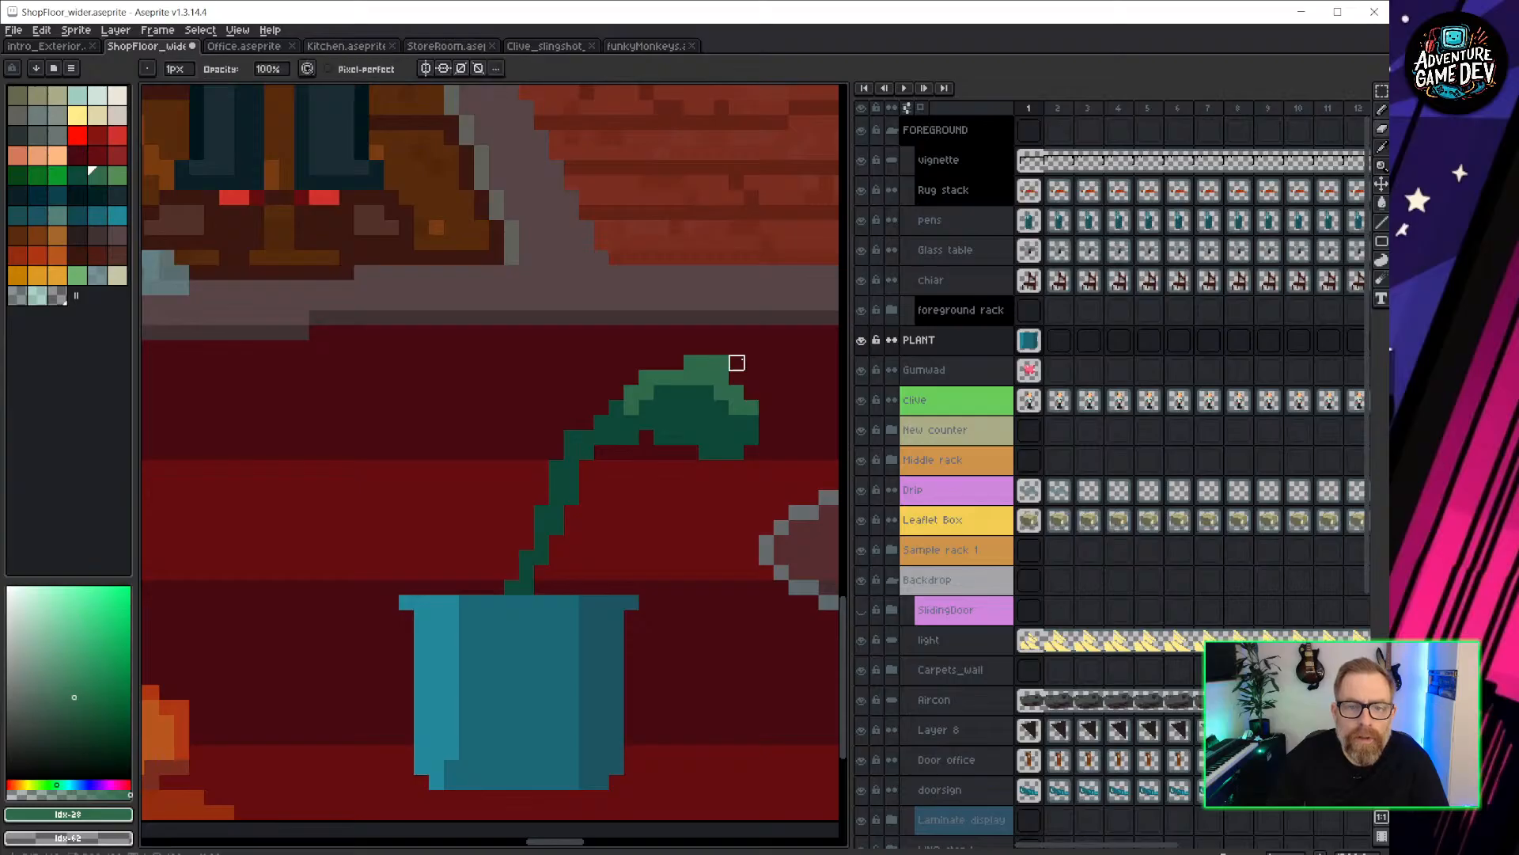
pyautogui.moveTo(736, 360); pyautogui.dragTo(667, 361, button='right')
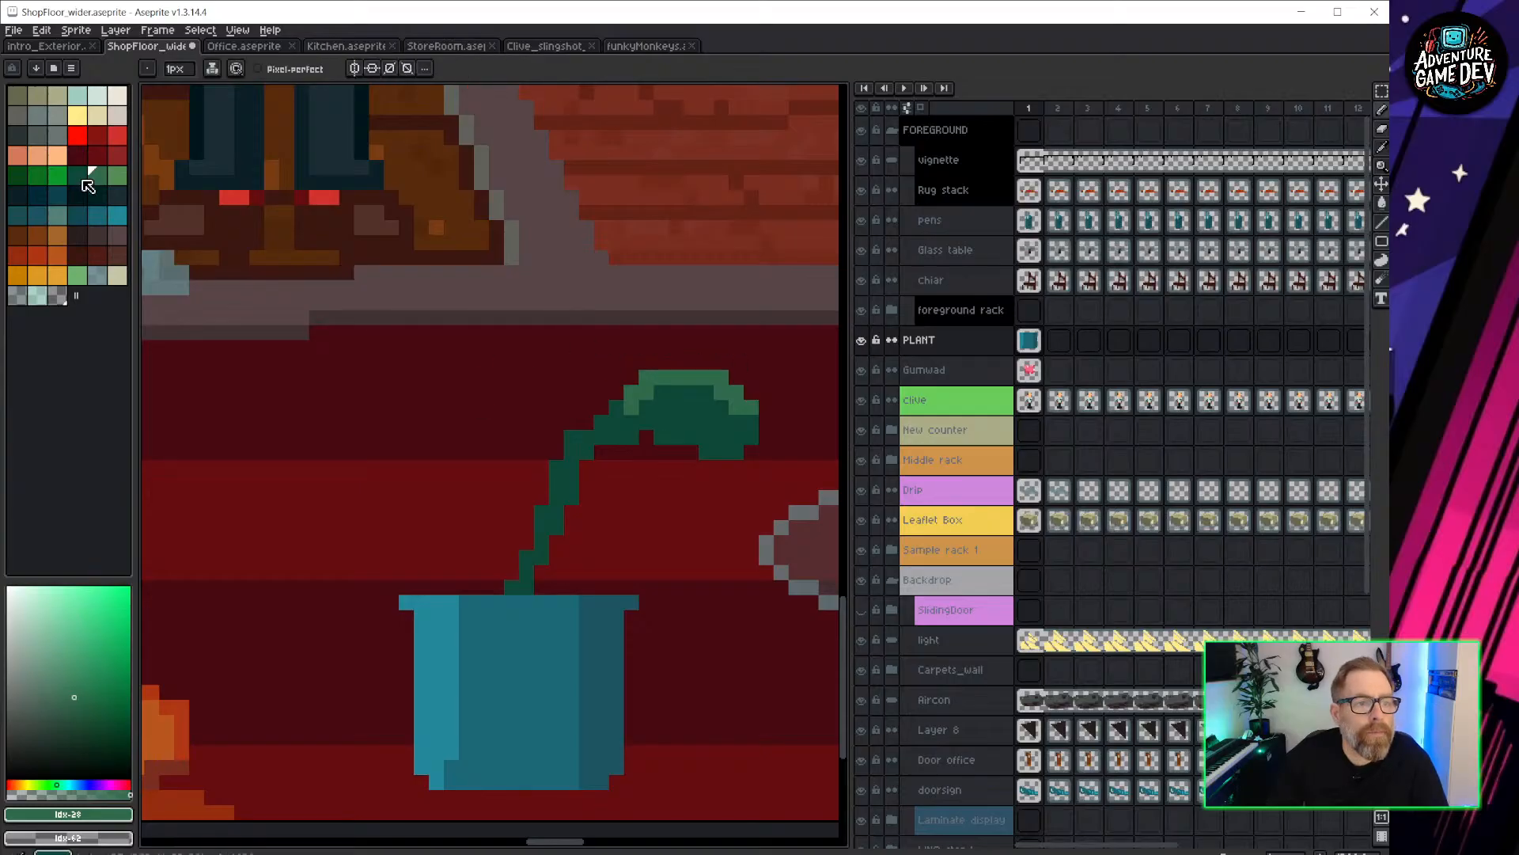
pyautogui.click(113, 732)
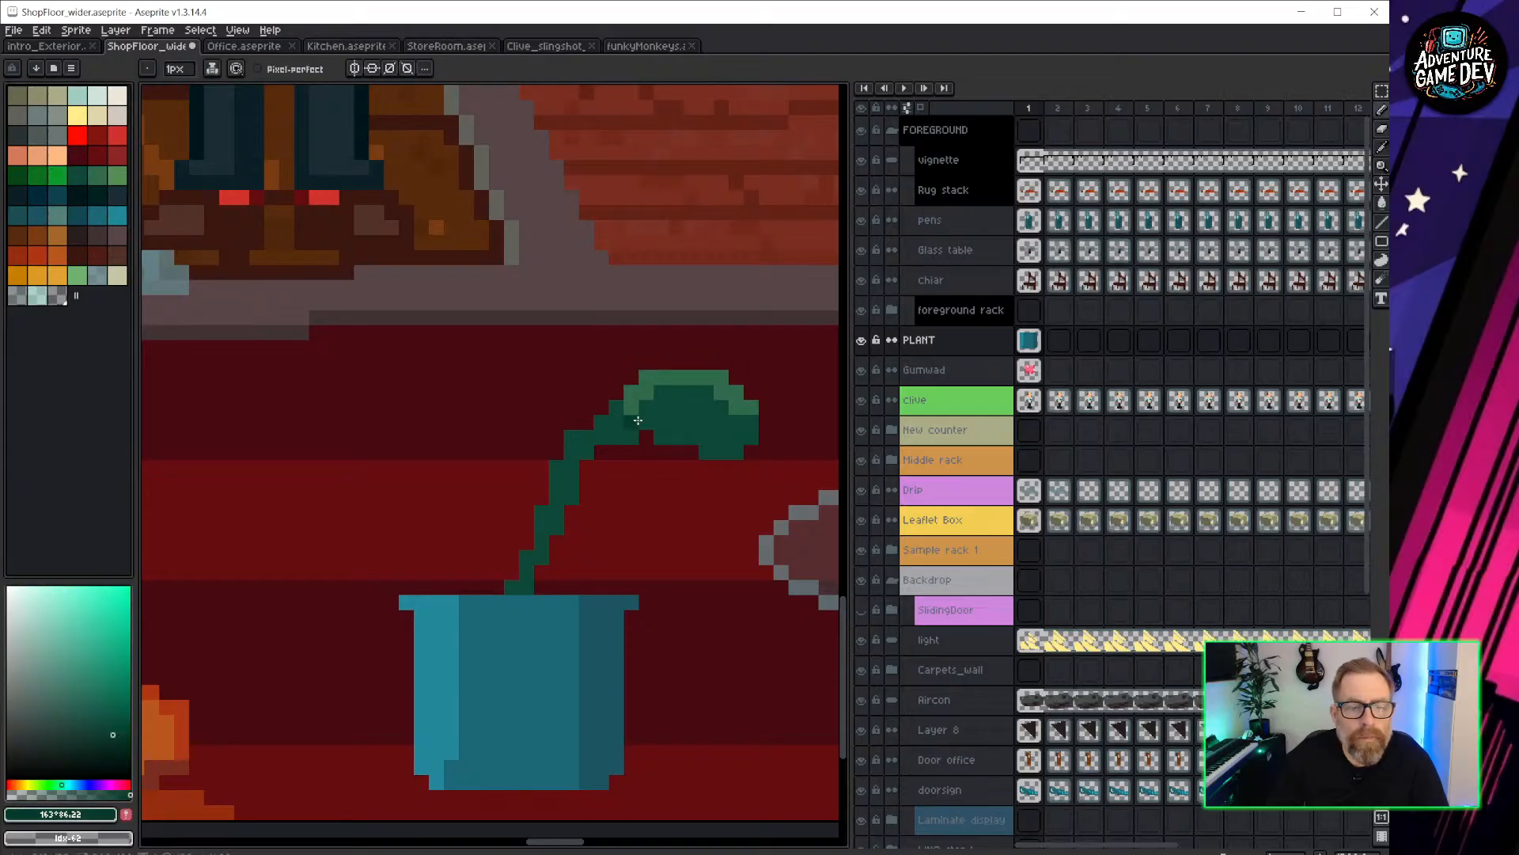
pyautogui.moveTo(641, 434); pyautogui.dragTo(701, 447)
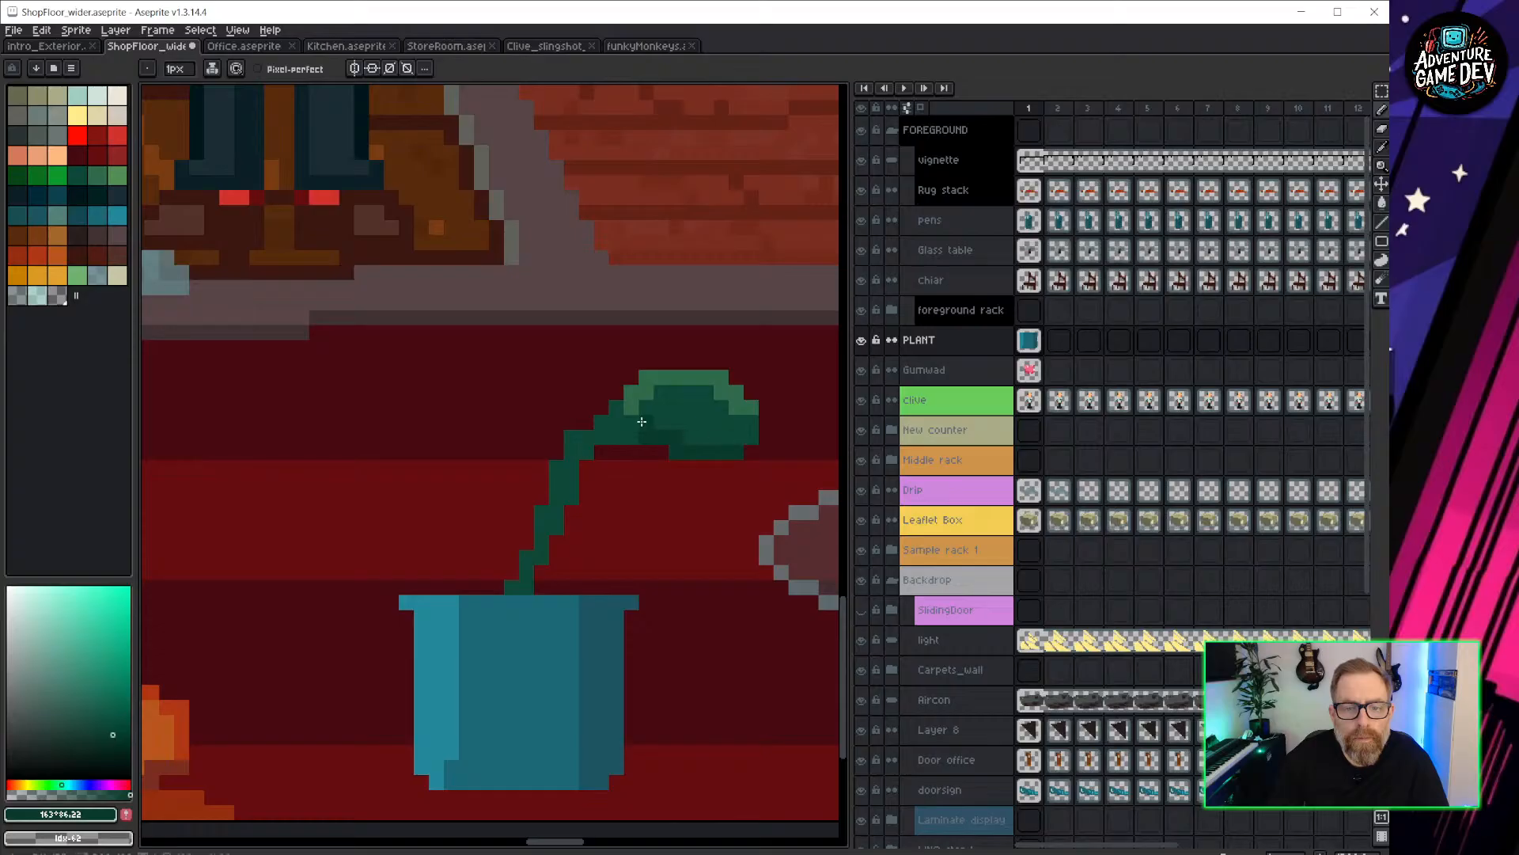
pyautogui.moveTo(602, 439); pyautogui.dragTo(585, 464)
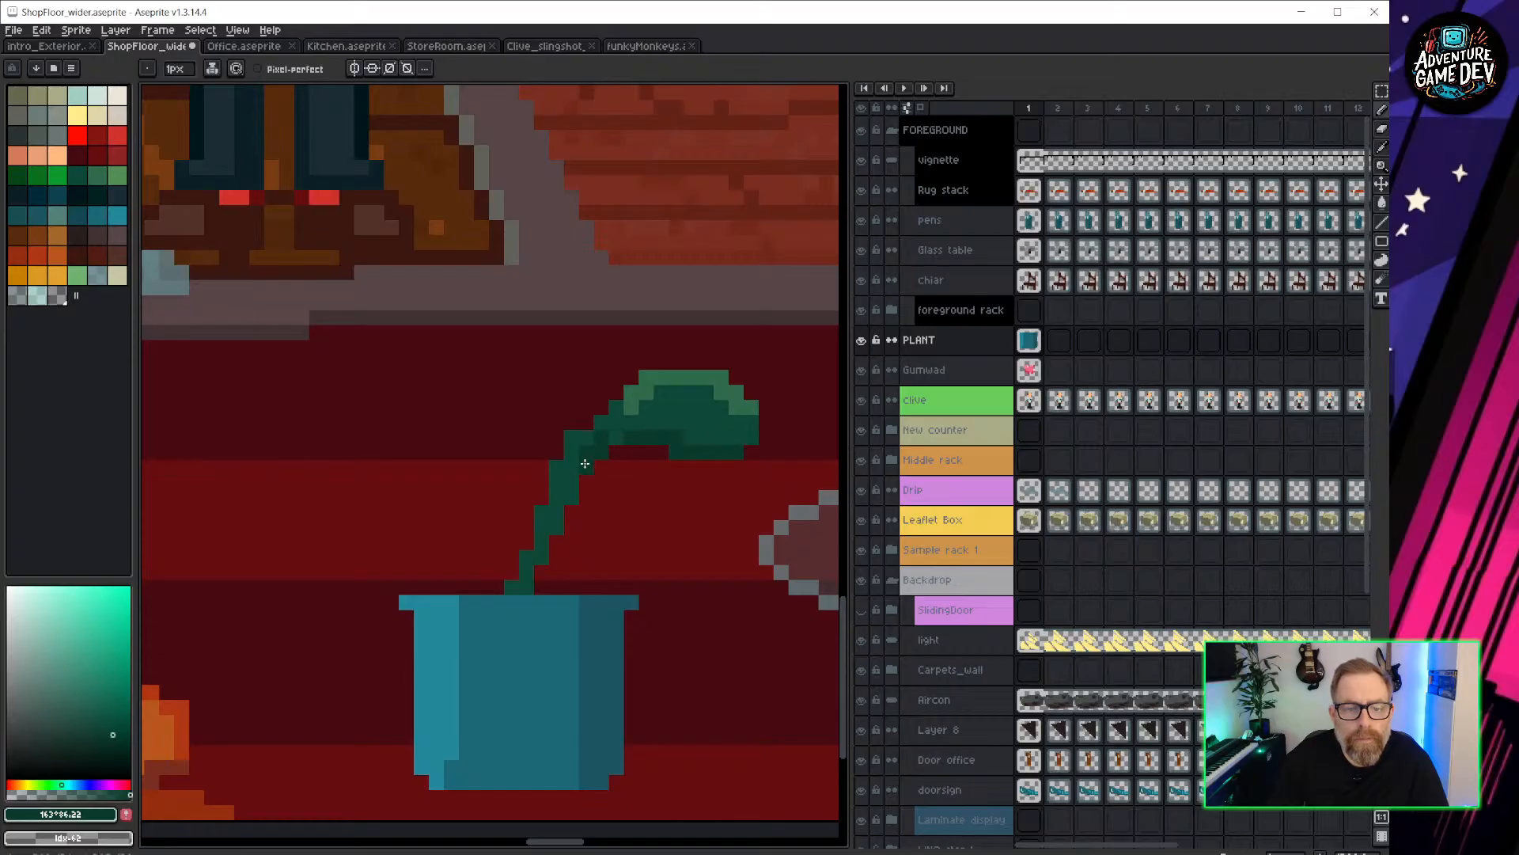
# Draw a low leaf reaching left from the stem base in the dark green, with a lighter green highlight along its upper edge.
pyautogui.keyDown('alt'); pyautogui.click(559, 504); pyautogui.keyUp('alt')
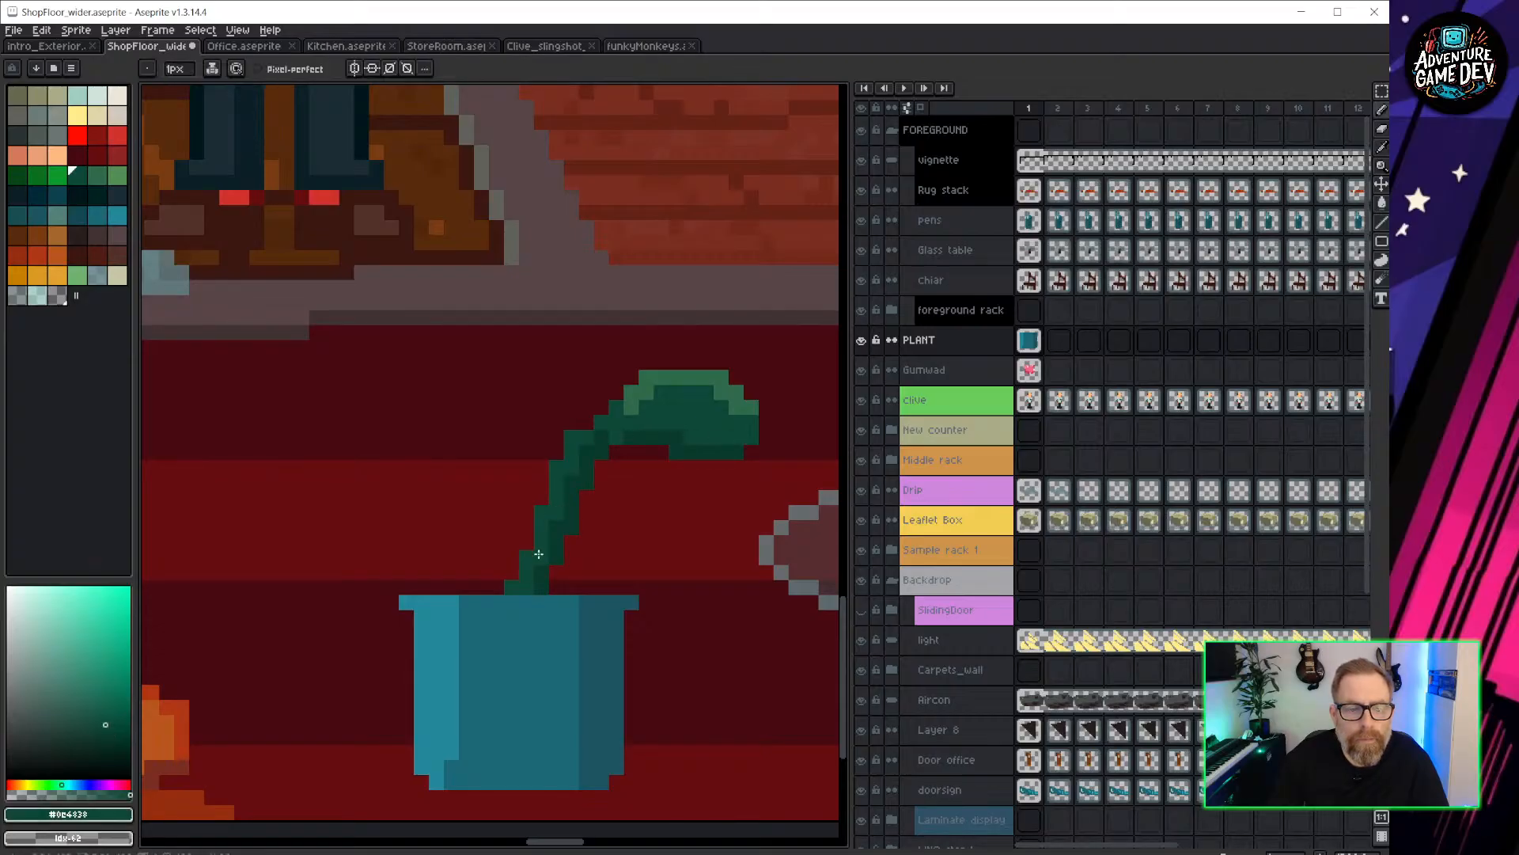
pyautogui.moveTo(509, 586)
pyautogui.mouseDown()
pyautogui.moveTo(478, 371)
pyautogui.moveTo(475, 538)
pyautogui.moveTo(400, 509)
pyautogui.moveTo(372, 559)
pyautogui.moveTo(449, 523)
pyautogui.moveTo(365, 527)
pyautogui.mouseUp()
pyautogui.click(481, 571)
pyautogui.keyDown('alt'); pyautogui.click(652, 375); pyautogui.keyUp('alt')
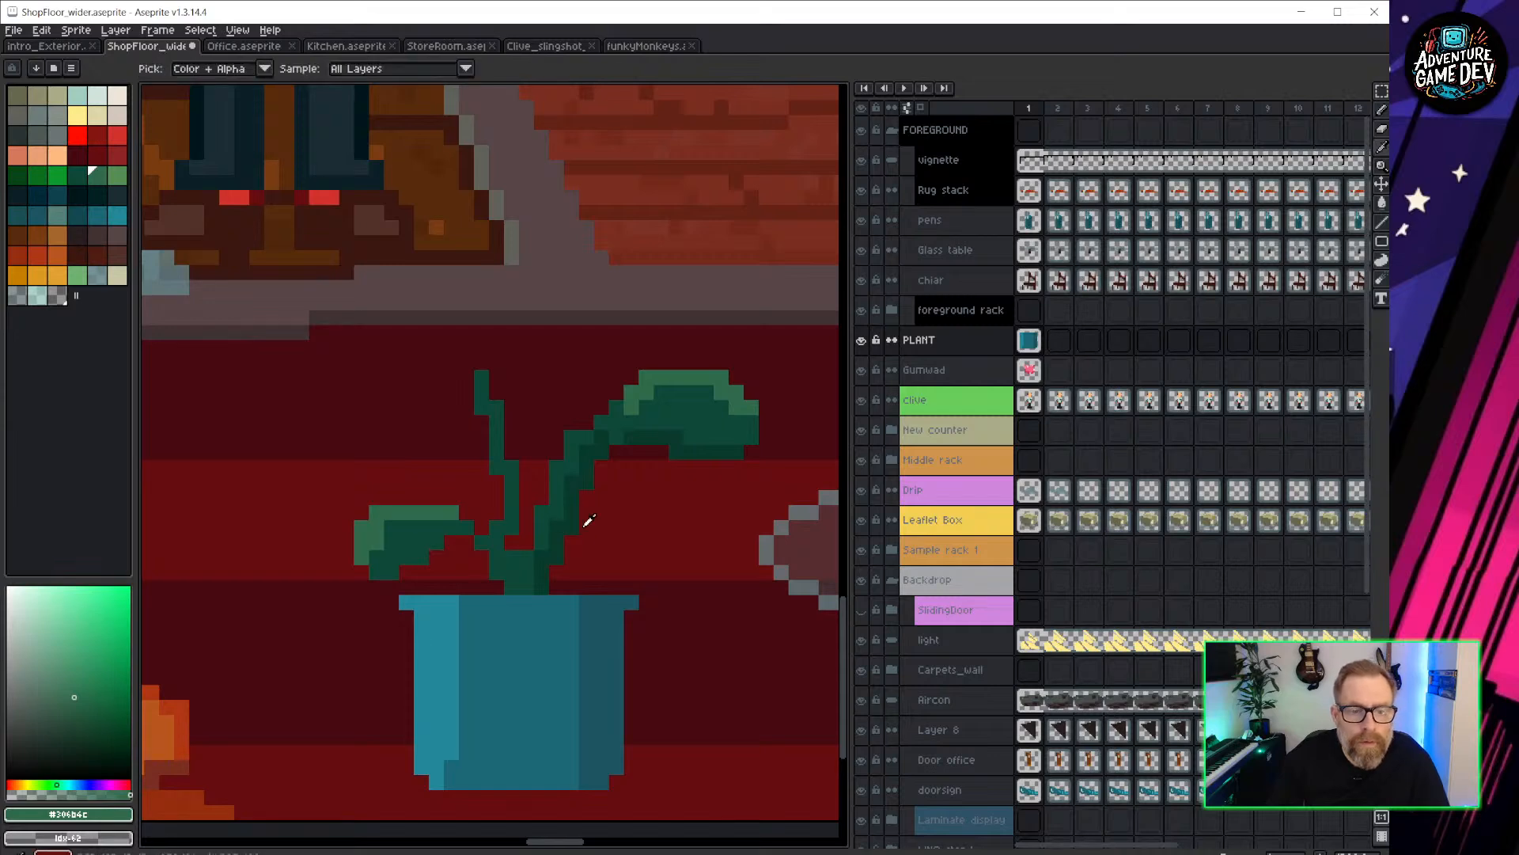
# Draw a taller stem curving left into a second drooping dark green leaf, with a lighter green highlight on its upper and outer edges.
pyautogui.keyDown('alt'); pyautogui.click(542, 556); pyautogui.keyUp('alt')
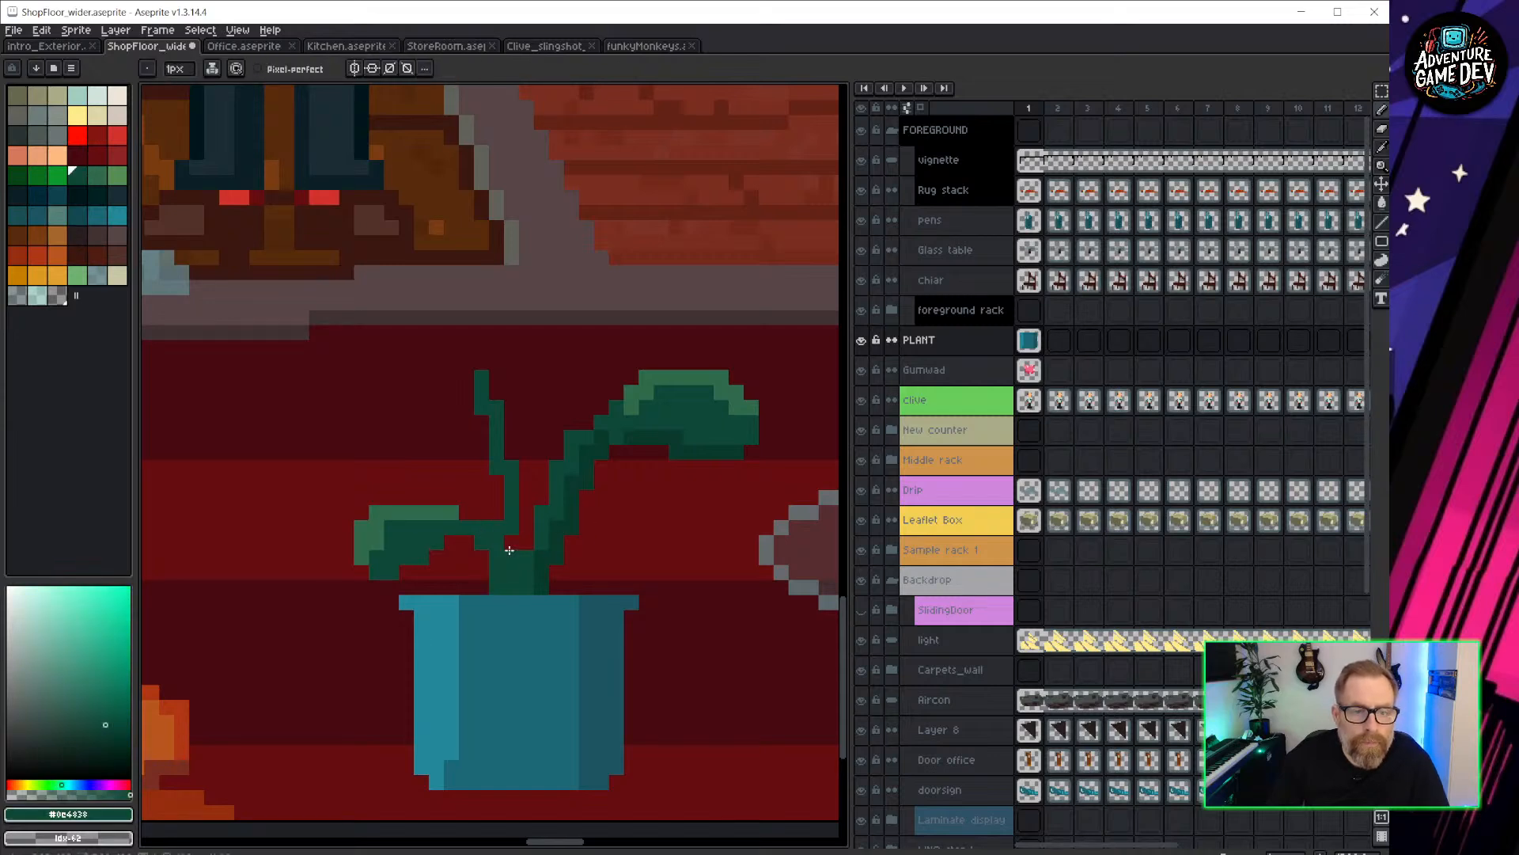
pyautogui.moveTo(497, 492)
pyautogui.mouseDown()
pyautogui.moveTo(478, 393)
pyautogui.moveTo(444, 358)
pyautogui.moveTo(372, 394)
pyautogui.moveTo(471, 376)
pyautogui.moveTo(379, 411)
pyautogui.mouseUp()
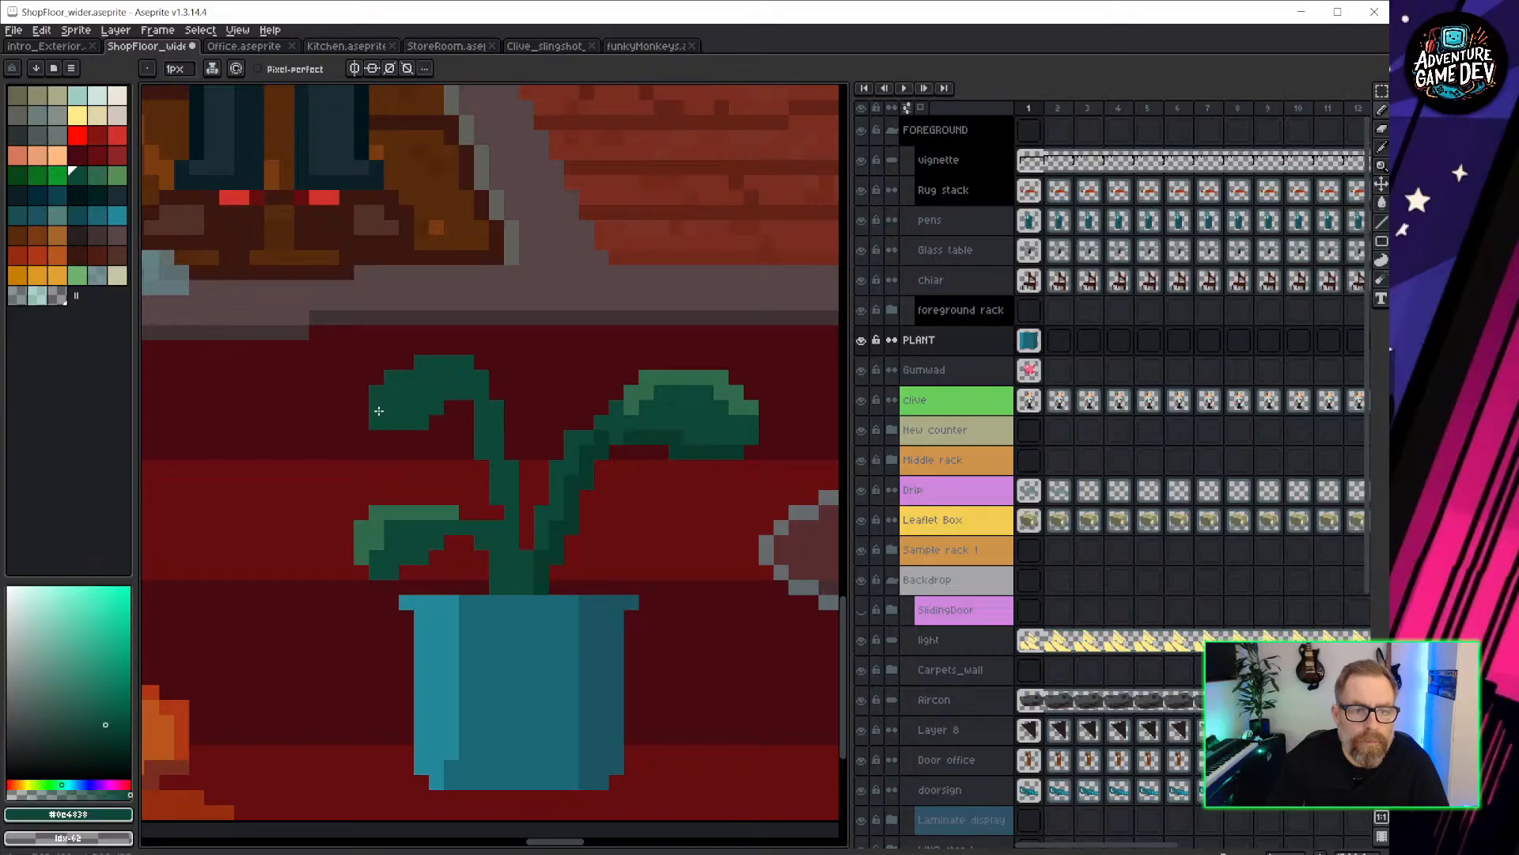
pyautogui.keyDown('alt'); pyautogui.click(635, 380); pyautogui.keyUp('alt')
pyautogui.moveTo(471, 361); pyautogui.dragTo(436, 362)
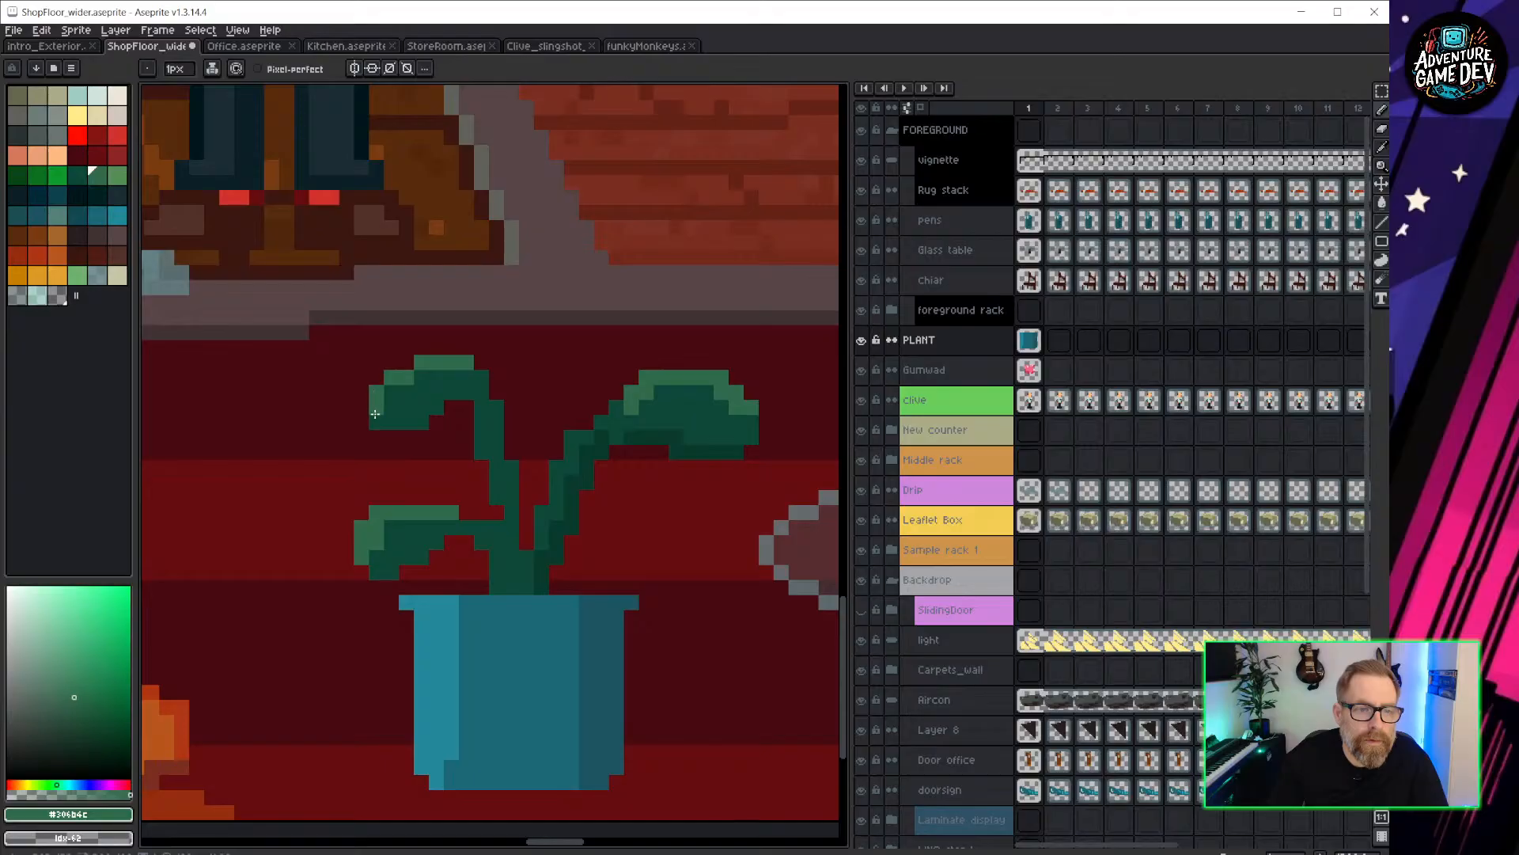
pyautogui.moveTo(375, 413); pyautogui.dragTo(376, 426)
# Shade the undersides of both left leaves and the tall left stem with the deepest green.
pyautogui.keyDown('alt'); pyautogui.click(651, 441); pyautogui.keyUp('alt')
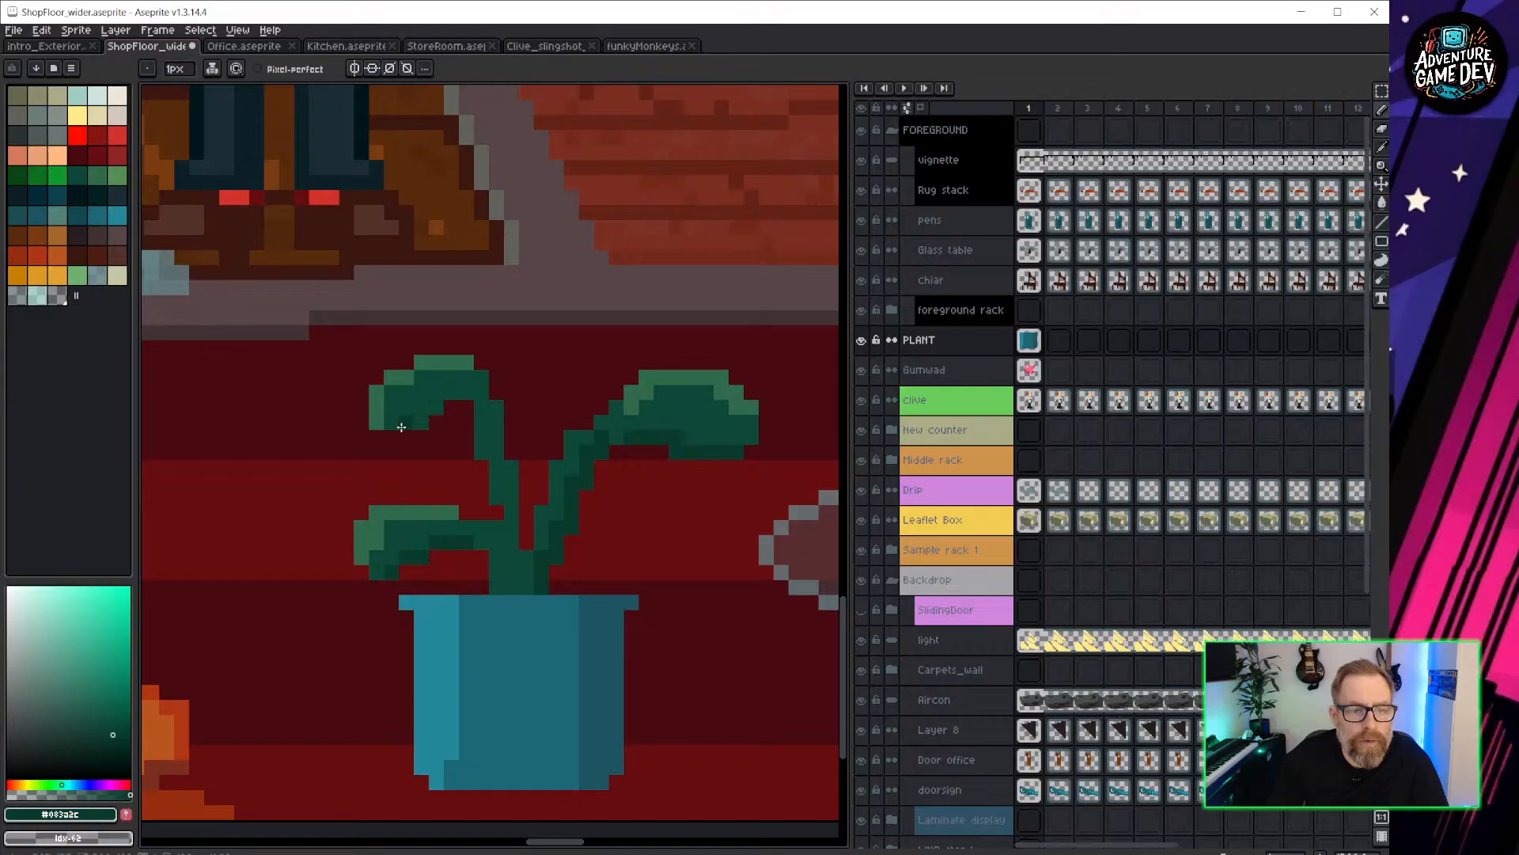
pyautogui.moveTo(401, 427)
pyautogui.mouseDown()
pyautogui.moveTo(473, 400)
pyautogui.moveTo(495, 496)
pyautogui.mouseUp()
pyautogui.scroll(-5, 501, 525)
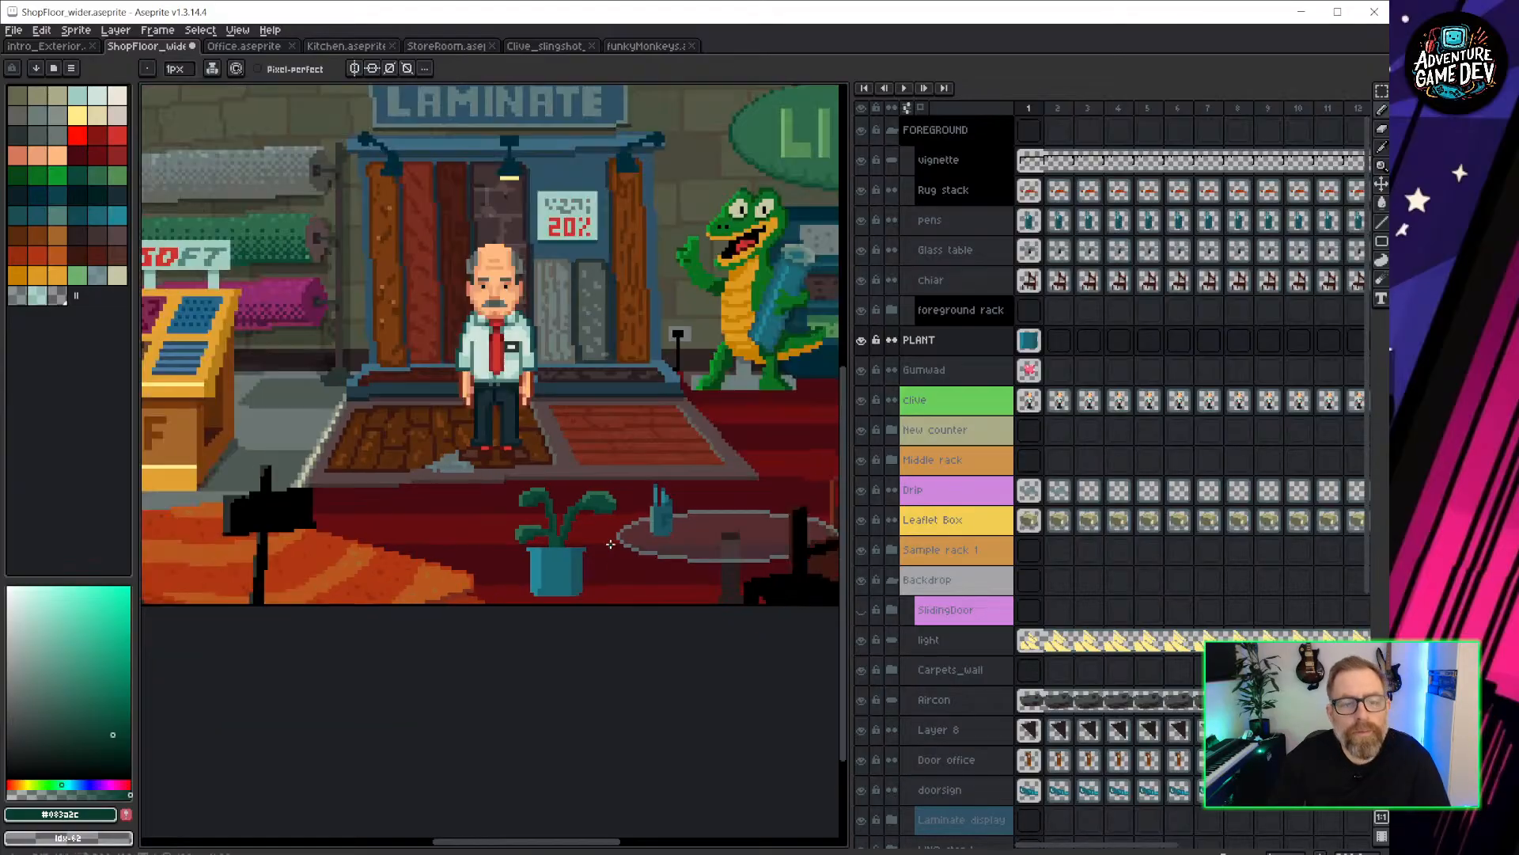
# Draw a small upright leaf on a stem between the two tall ones, highlighted in lighter green and shaded in the deepest green.
pyautogui.scroll(3, 589, 547)
pyautogui.scroll(3, 590, 547)
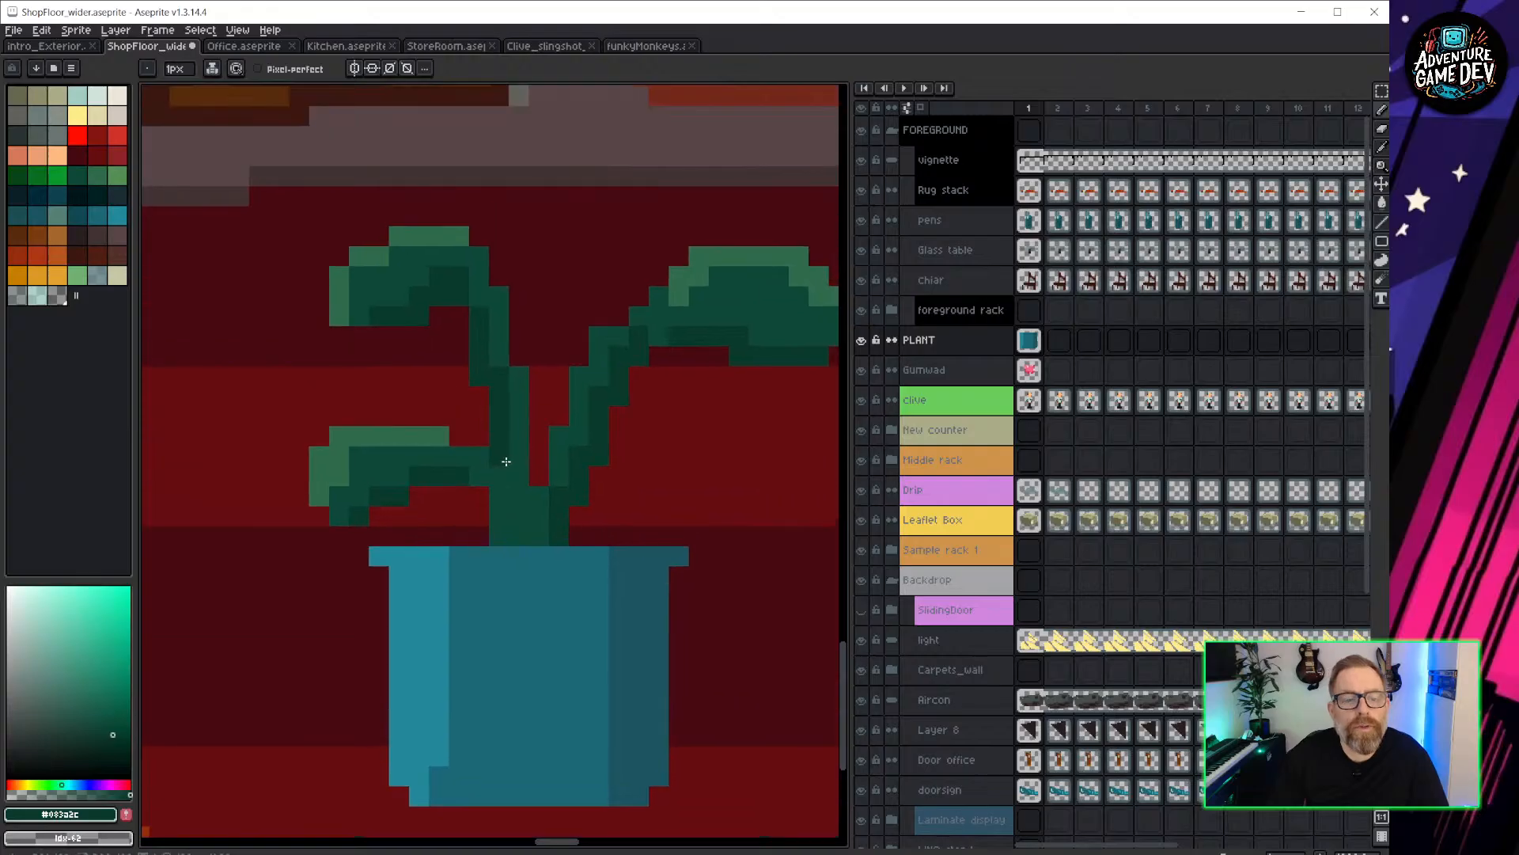
pyautogui.moveTo(597, 375); pyautogui.dragTo(558, 508, button='middle')
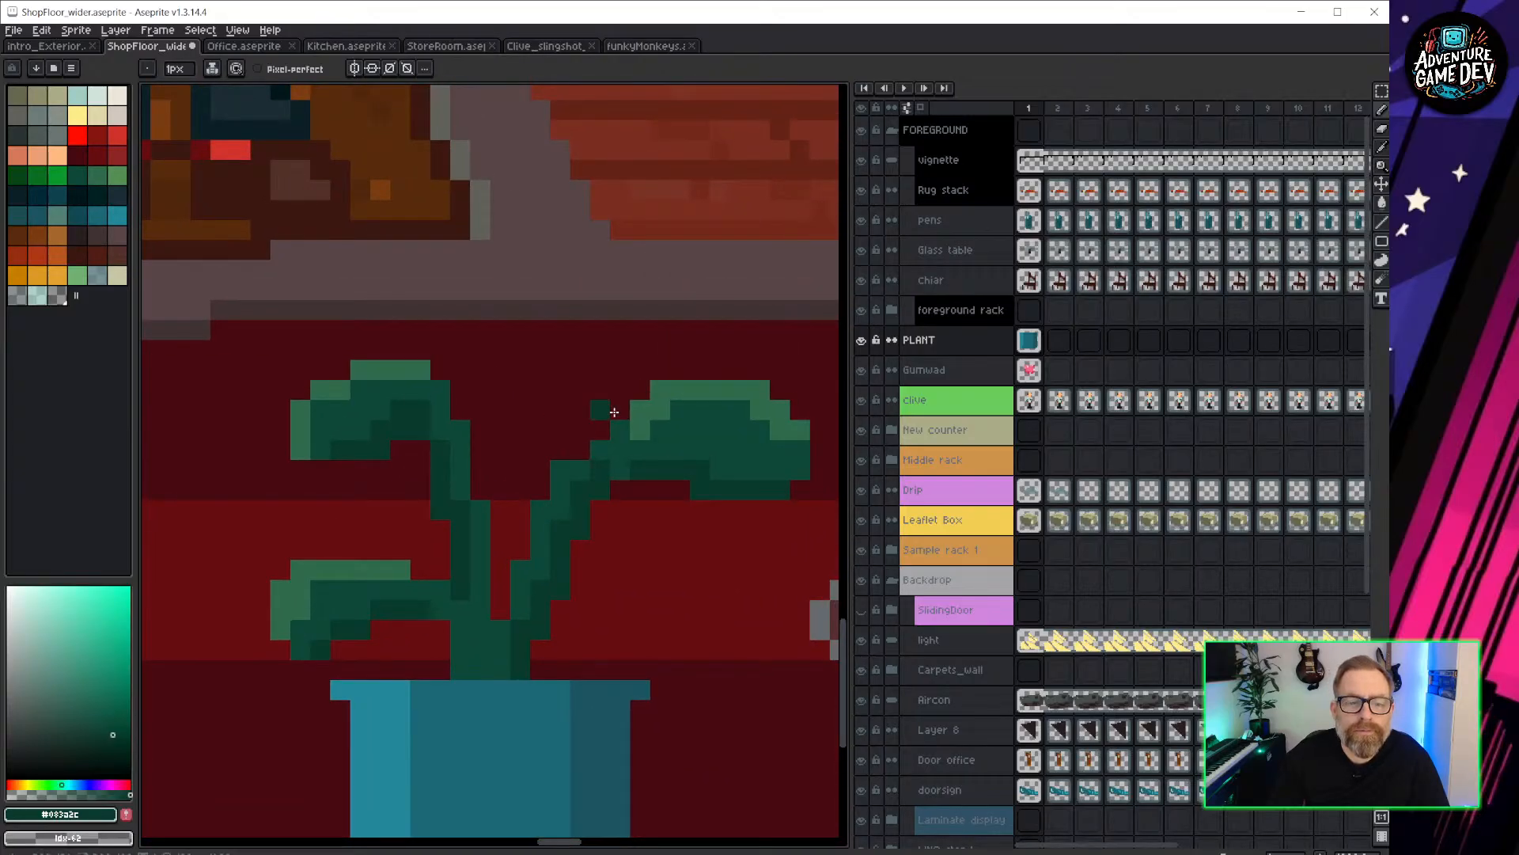
pyautogui.keyDown('alt'); pyautogui.click(515, 535); pyautogui.keyUp('alt')
pyautogui.moveTo(497, 601)
pyautogui.mouseDown()
pyautogui.moveTo(522, 413)
pyautogui.moveTo(557, 351)
pyautogui.moveTo(526, 371)
pyautogui.moveTo(581, 380)
pyautogui.moveTo(529, 435)
pyautogui.mouseUp()
pyautogui.keyDown('alt'); pyautogui.click(682, 387); pyautogui.keyUp('alt')
pyautogui.keyDown('alt'); pyautogui.click(627, 430); pyautogui.keyUp('alt')
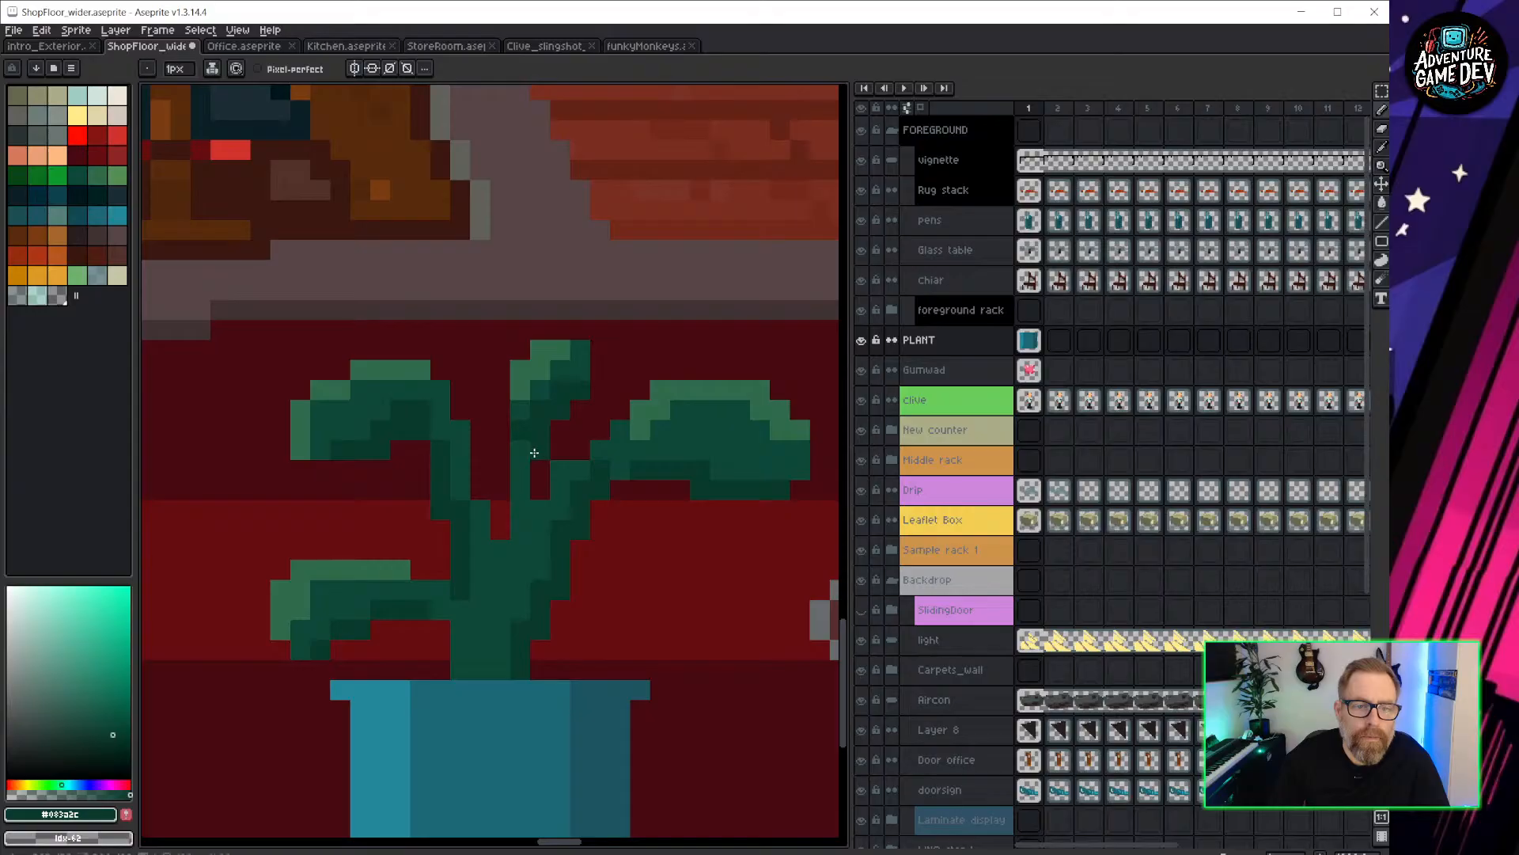
# Carve a narrow gap between the left and middle stems, and clean up the pixels beside the right stem.
pyautogui.scroll(-4, 534, 453)
pyautogui.scroll(5, 583, 483)
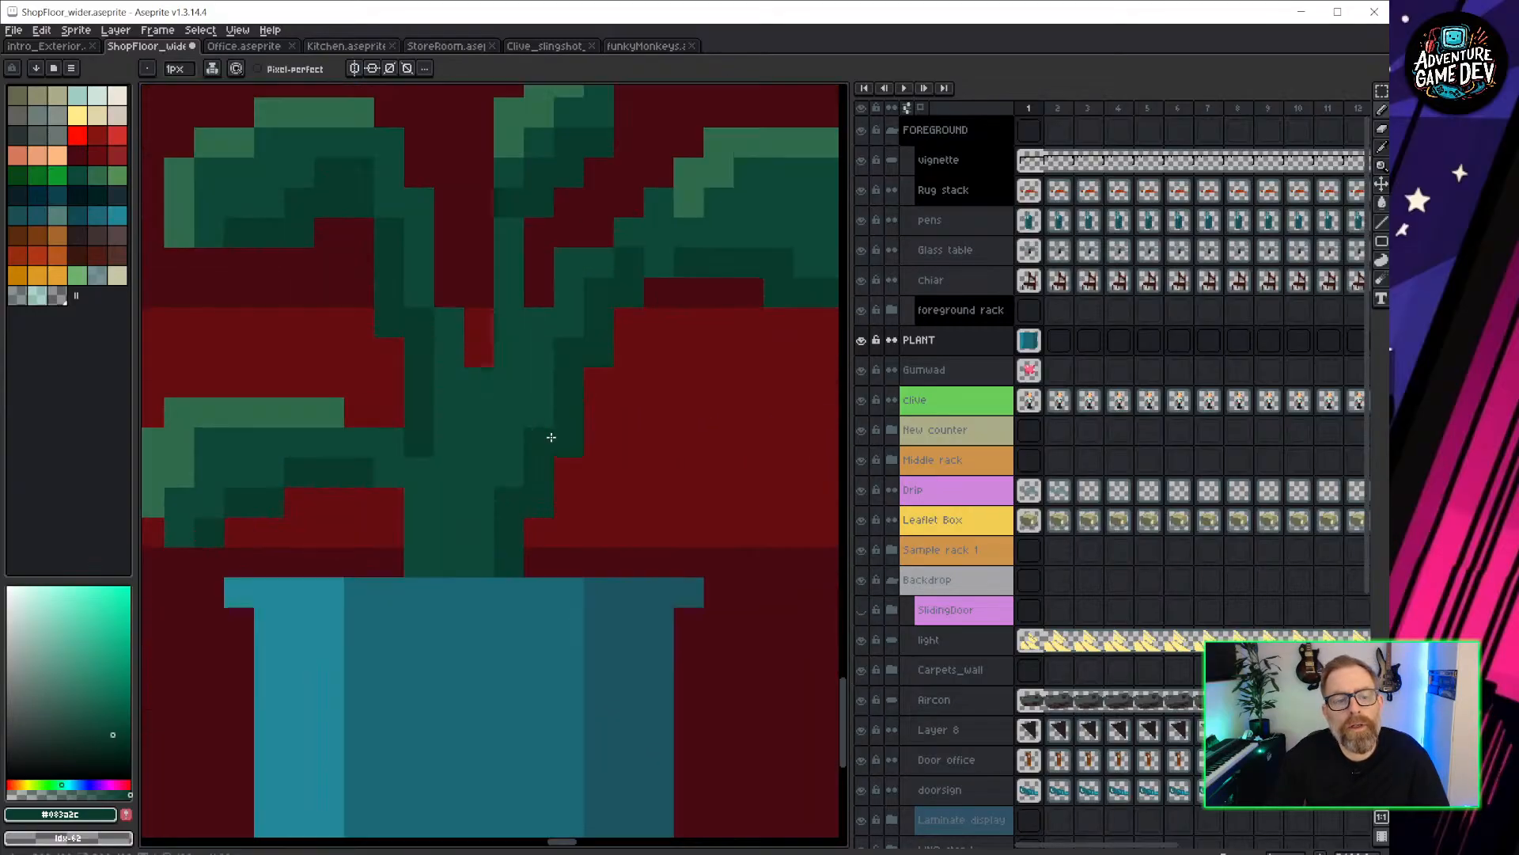
pyautogui.moveTo(454, 444); pyautogui.dragTo(455, 442)
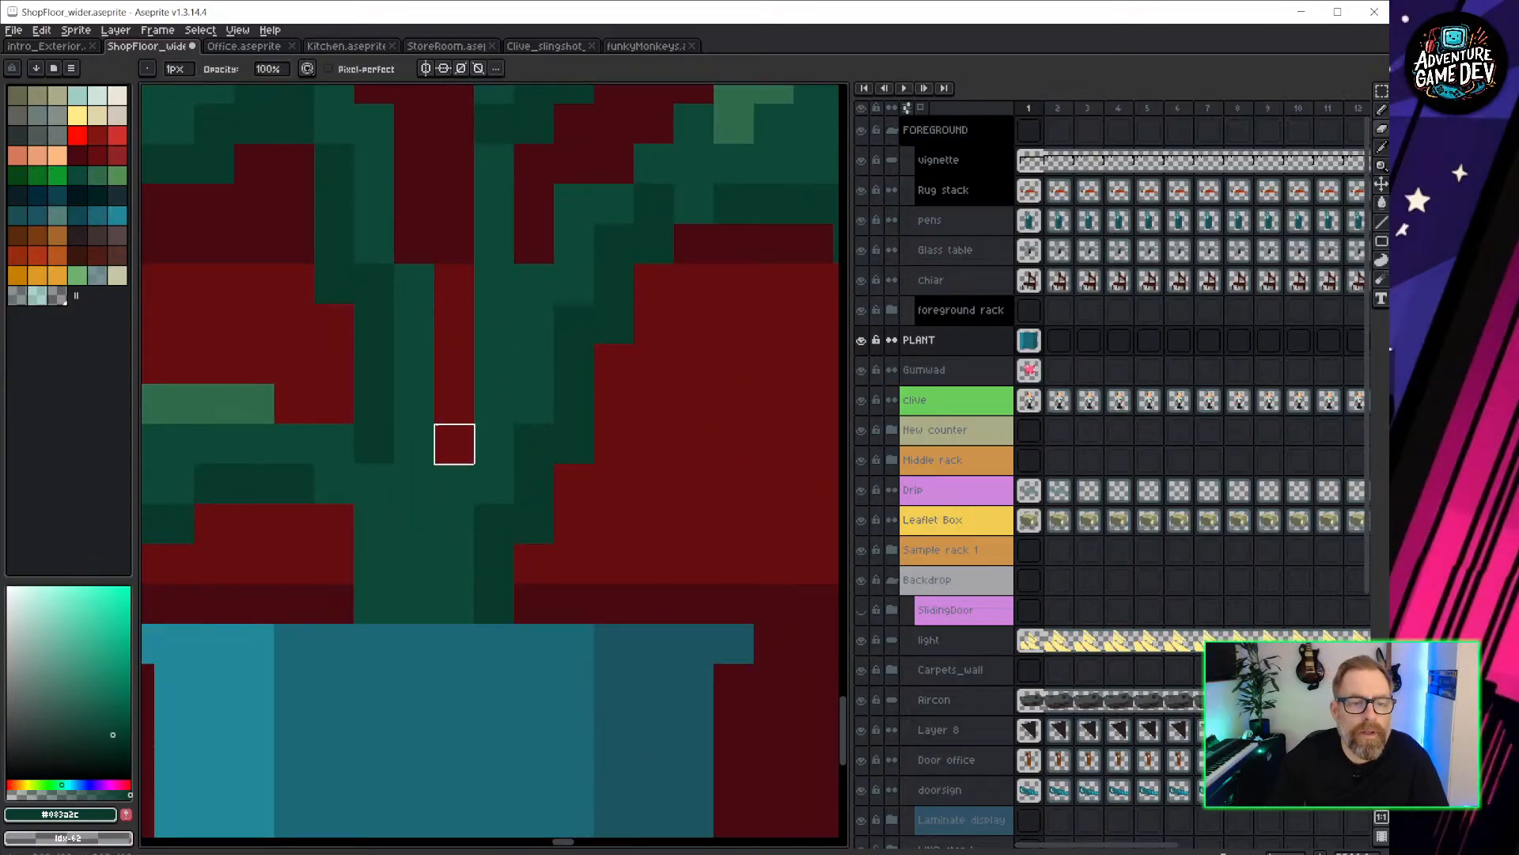
pyautogui.moveTo(532, 282); pyautogui.dragTo(534, 323)
pyautogui.scroll(-5, 634, 435)
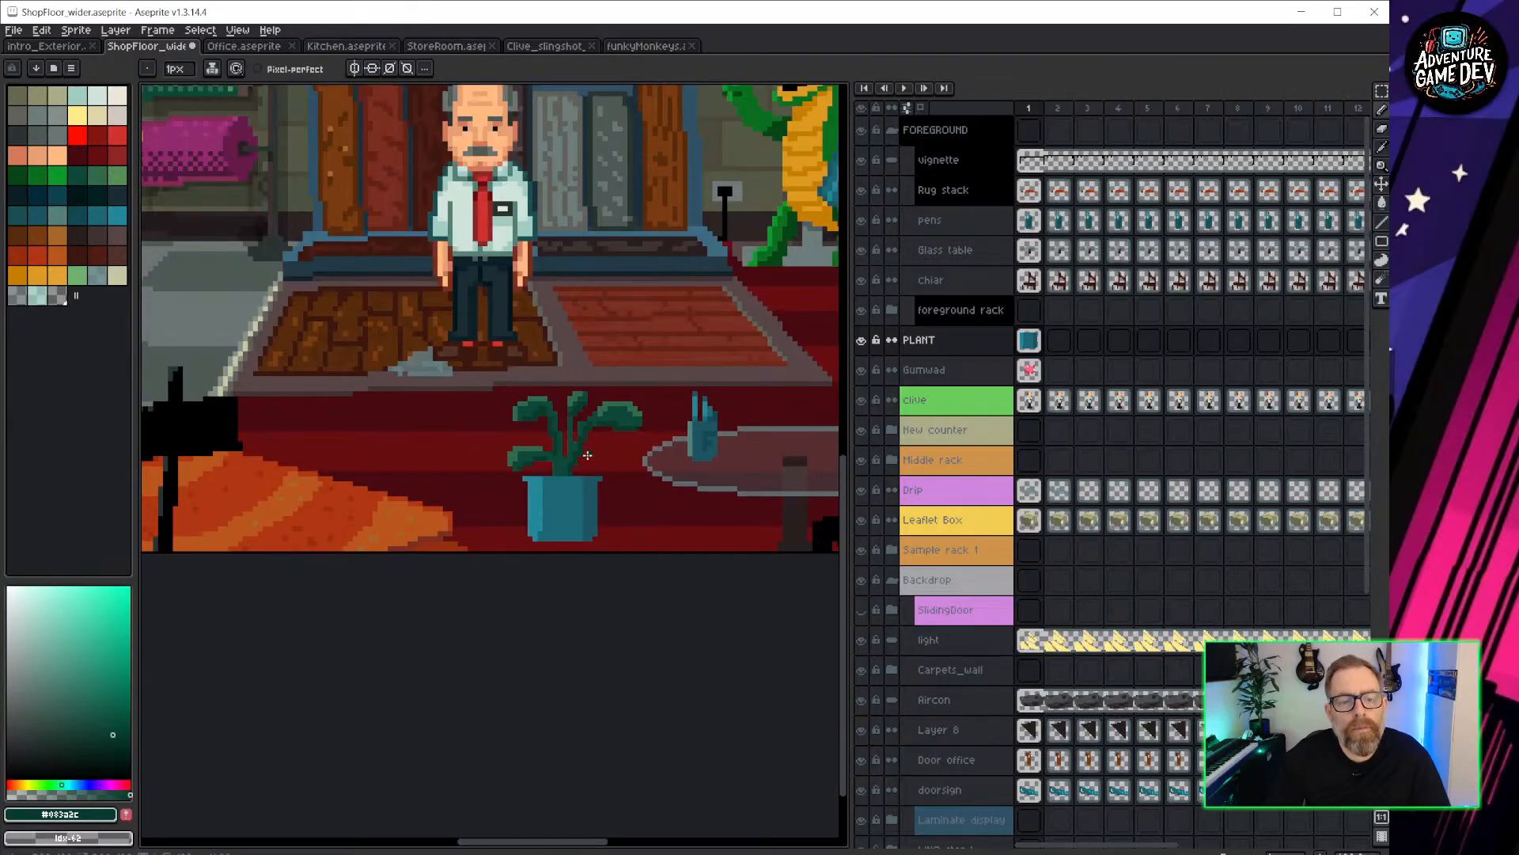
# Erase the merged stem bases above the pot and redraw the middle and right stems as separate dark green strands.
pyautogui.scroll(5, 587, 455)
pyautogui.press('e')
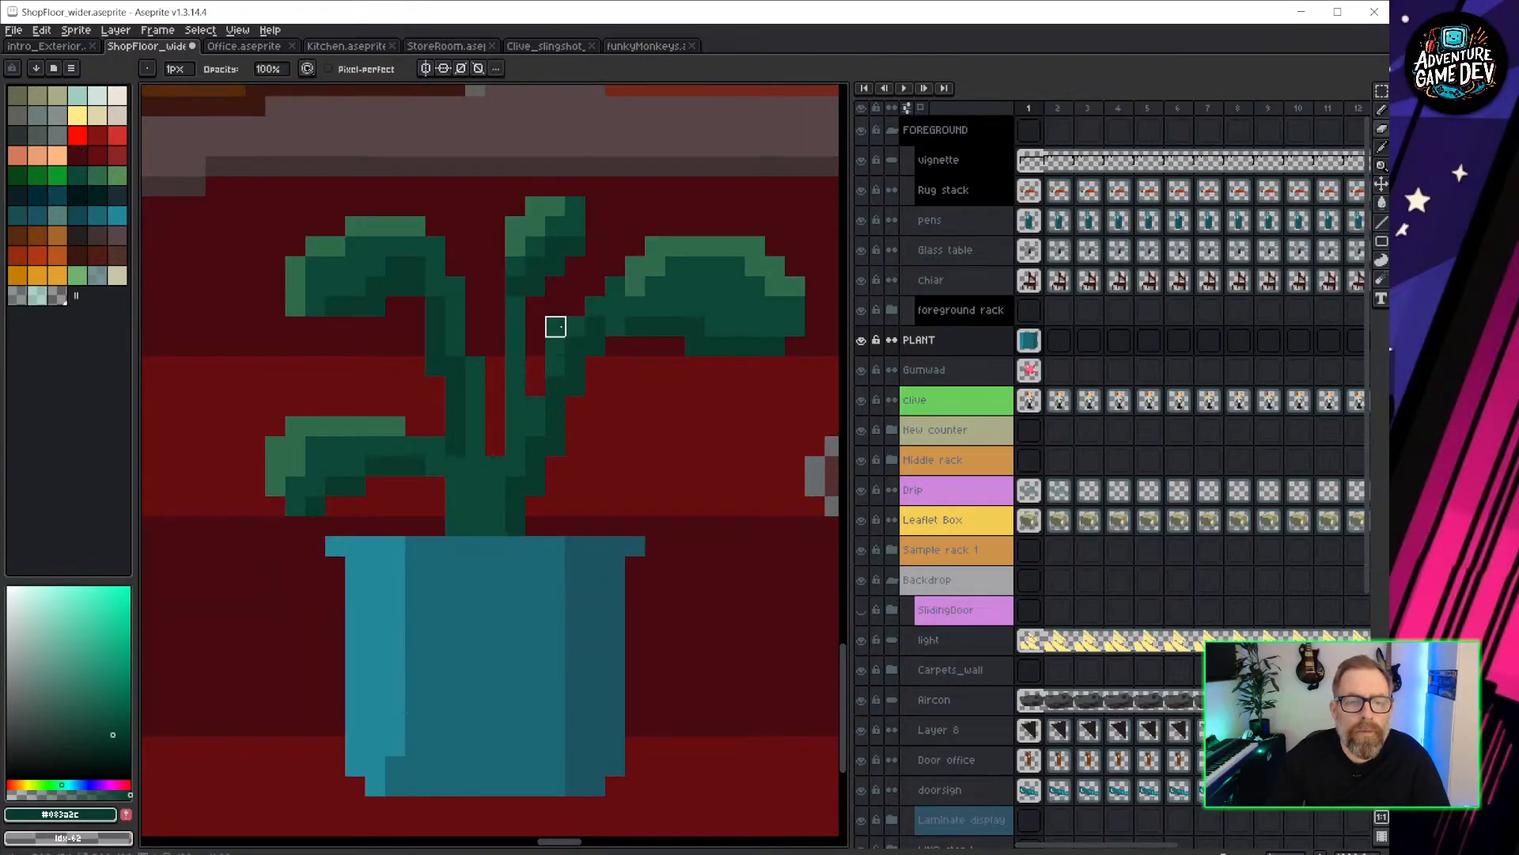
pyautogui.moveTo(556, 326)
pyautogui.mouseDown()
pyautogui.moveTo(535, 485)
pyautogui.moveTo(523, 506)
pyautogui.moveTo(495, 441)
pyautogui.moveTo(475, 526)
pyautogui.mouseUp()
pyautogui.press('b')
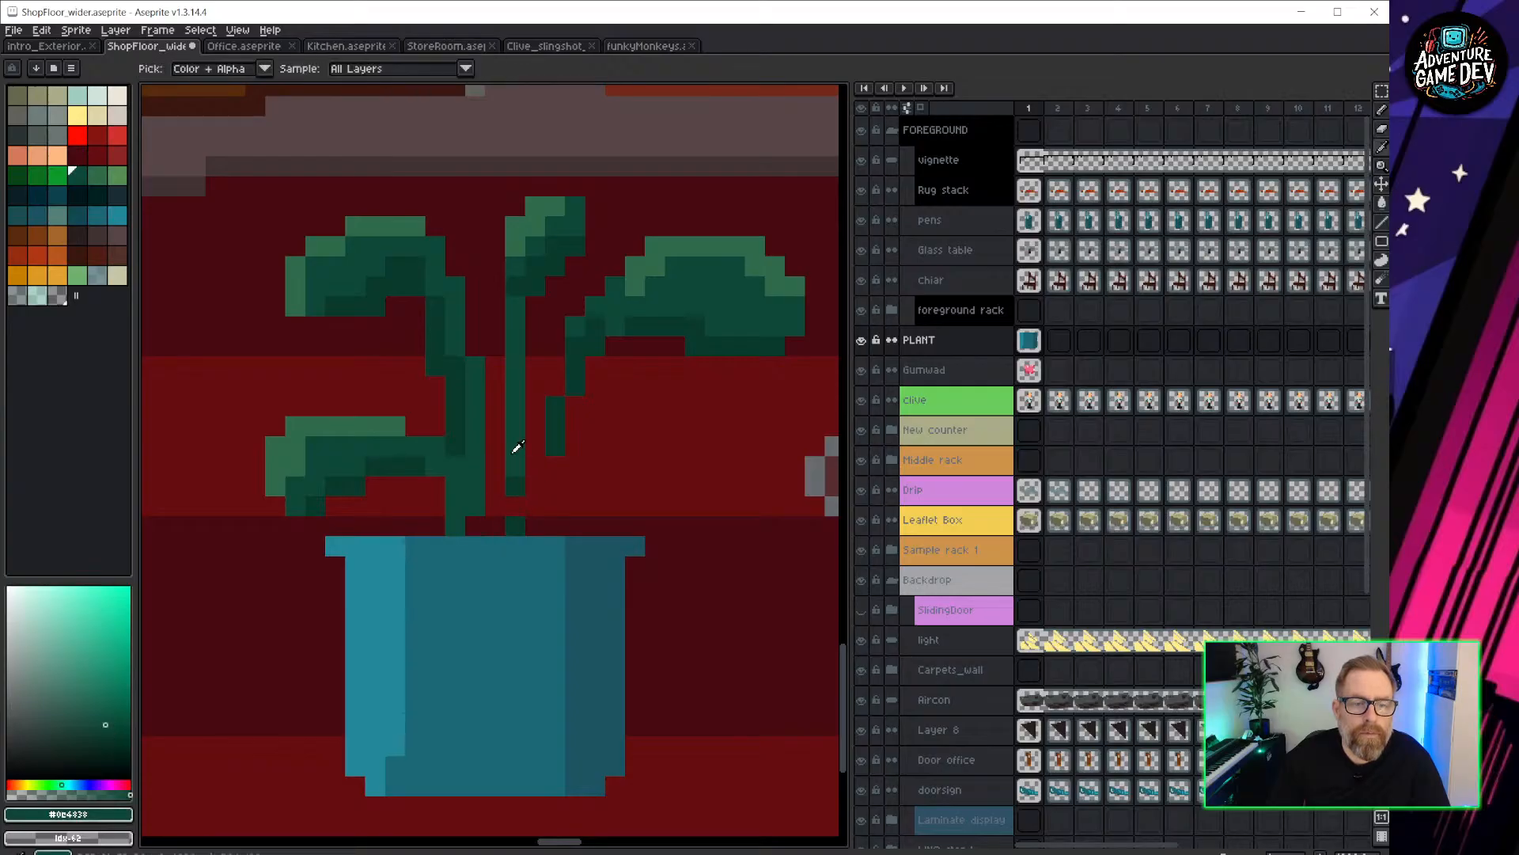
pyautogui.keyDown('alt'); pyautogui.click(520, 509); pyautogui.keyUp('alt')
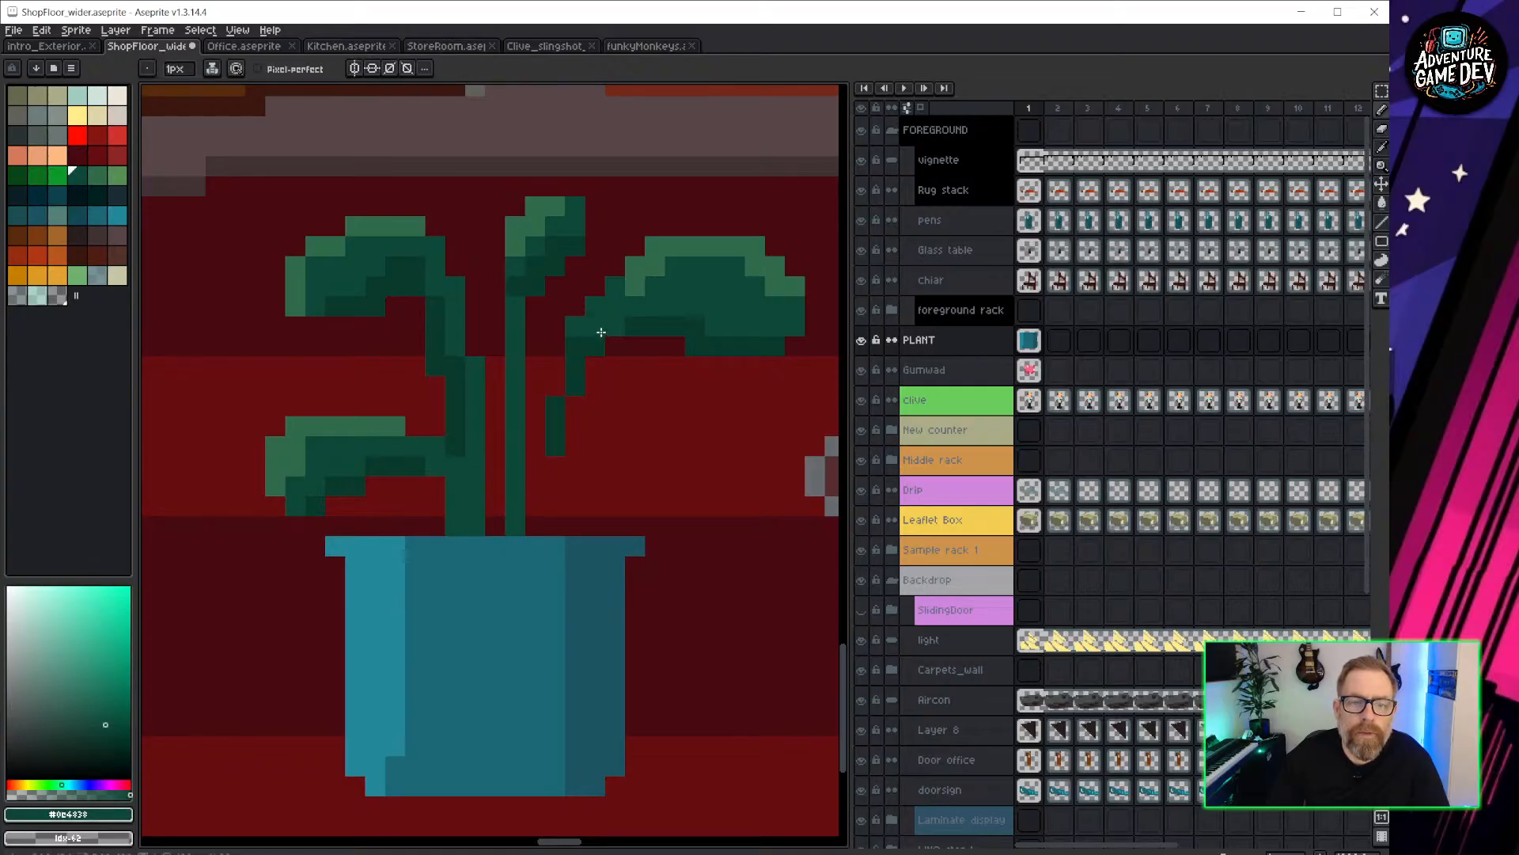
pyautogui.moveTo(595, 339)
pyautogui.mouseDown()
pyautogui.moveTo(559, 390)
pyautogui.moveTo(533, 485)
pyautogui.mouseUp()
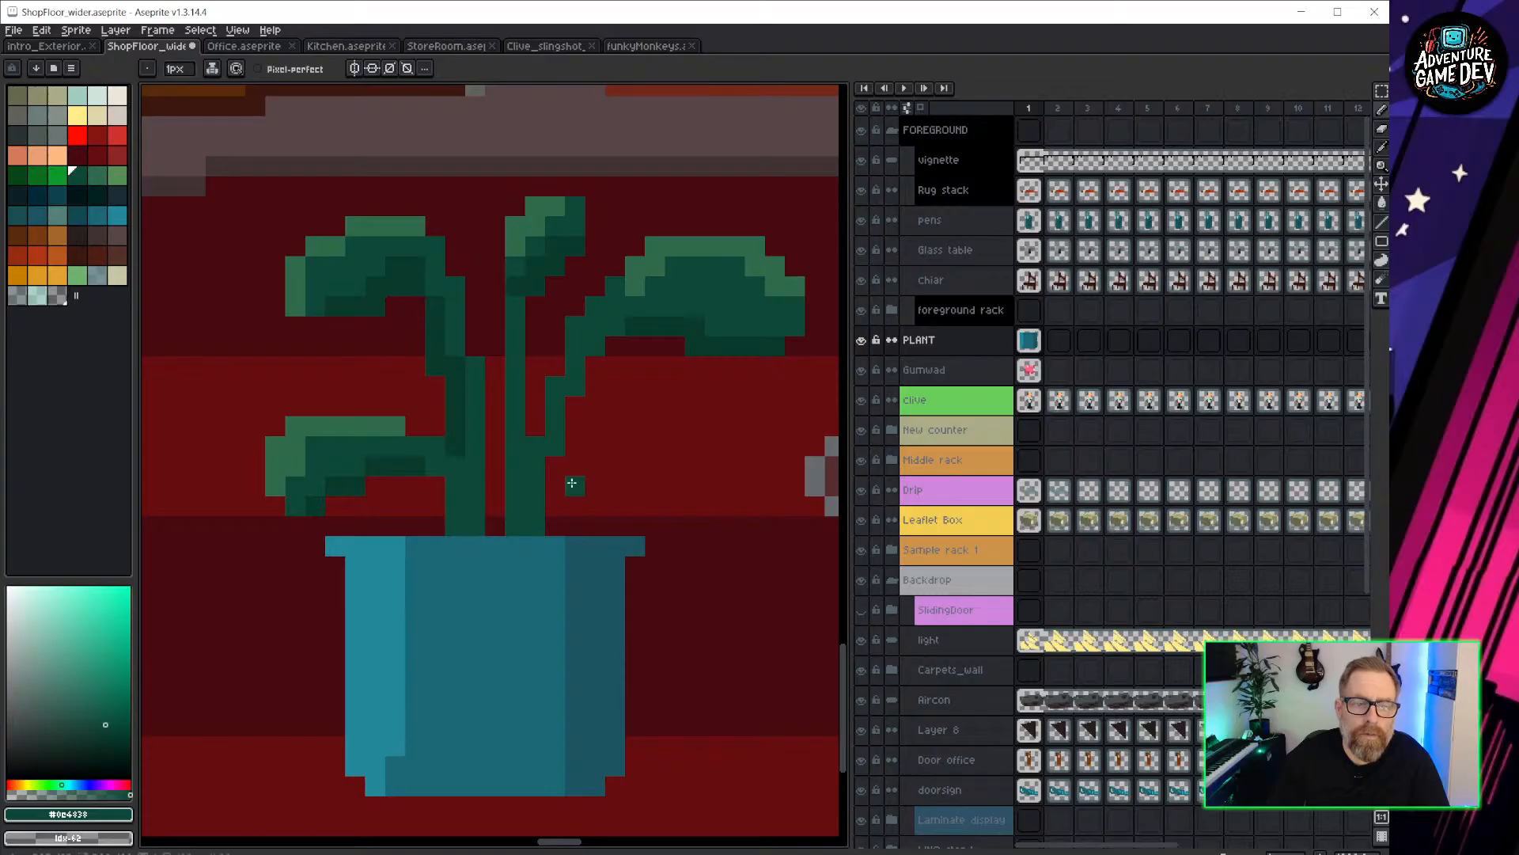
# Shade the outer edge of the right stem with the deepest green, from the large leaf down to the pot.
pyautogui.scroll(-4, 633, 432)
pyautogui.scroll(5, 610, 422)
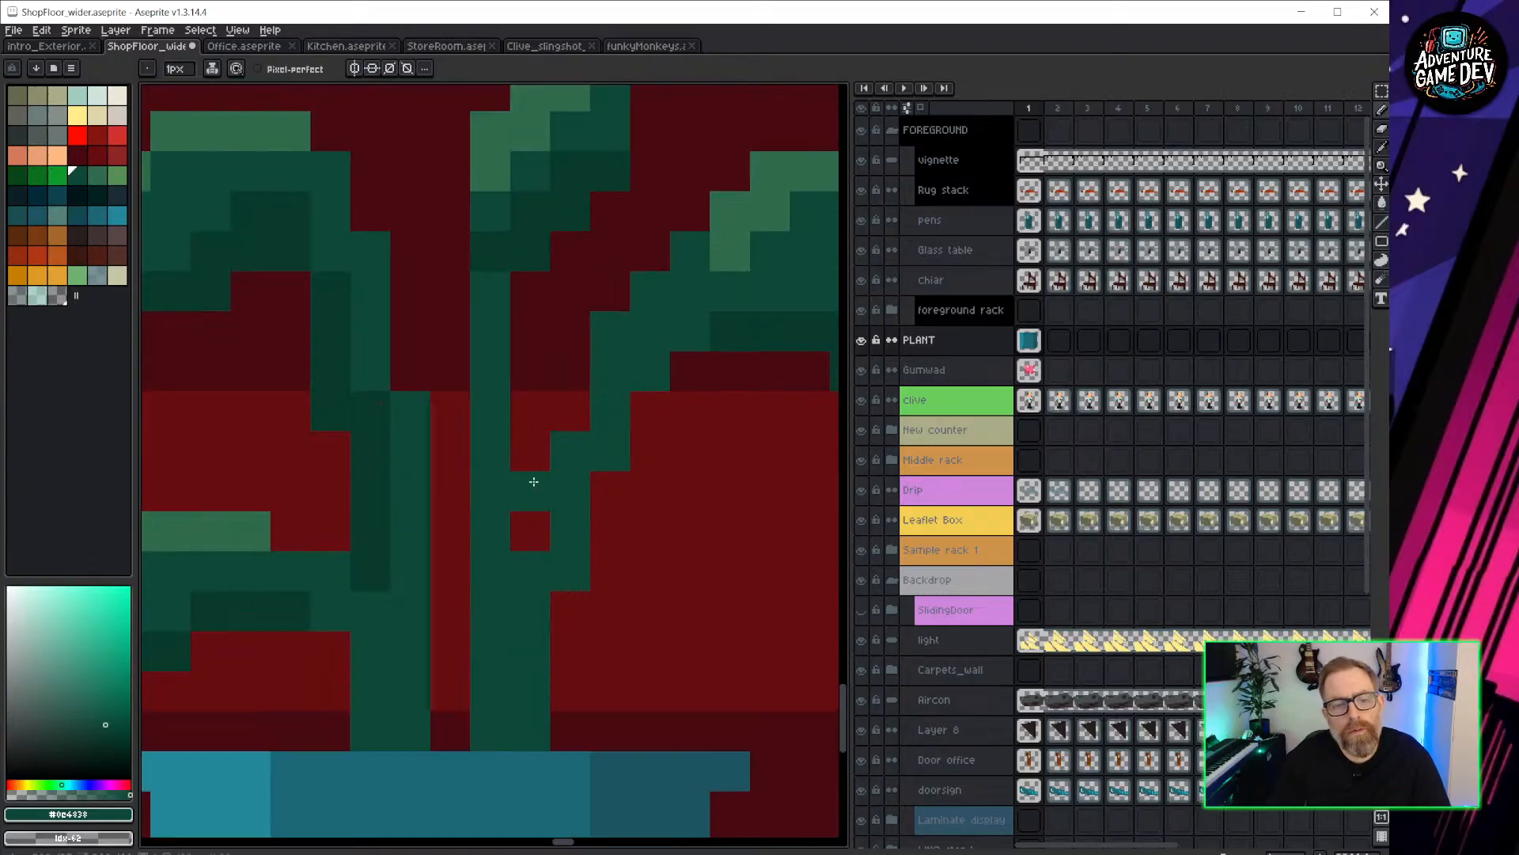
pyautogui.keyDown('alt'); pyautogui.click(744, 321); pyautogui.keyUp('alt')
pyautogui.moveTo(574, 586); pyautogui.dragTo(543, 725)
pyautogui.moveTo(728, 364); pyautogui.dragTo(580, 467, button='middle')
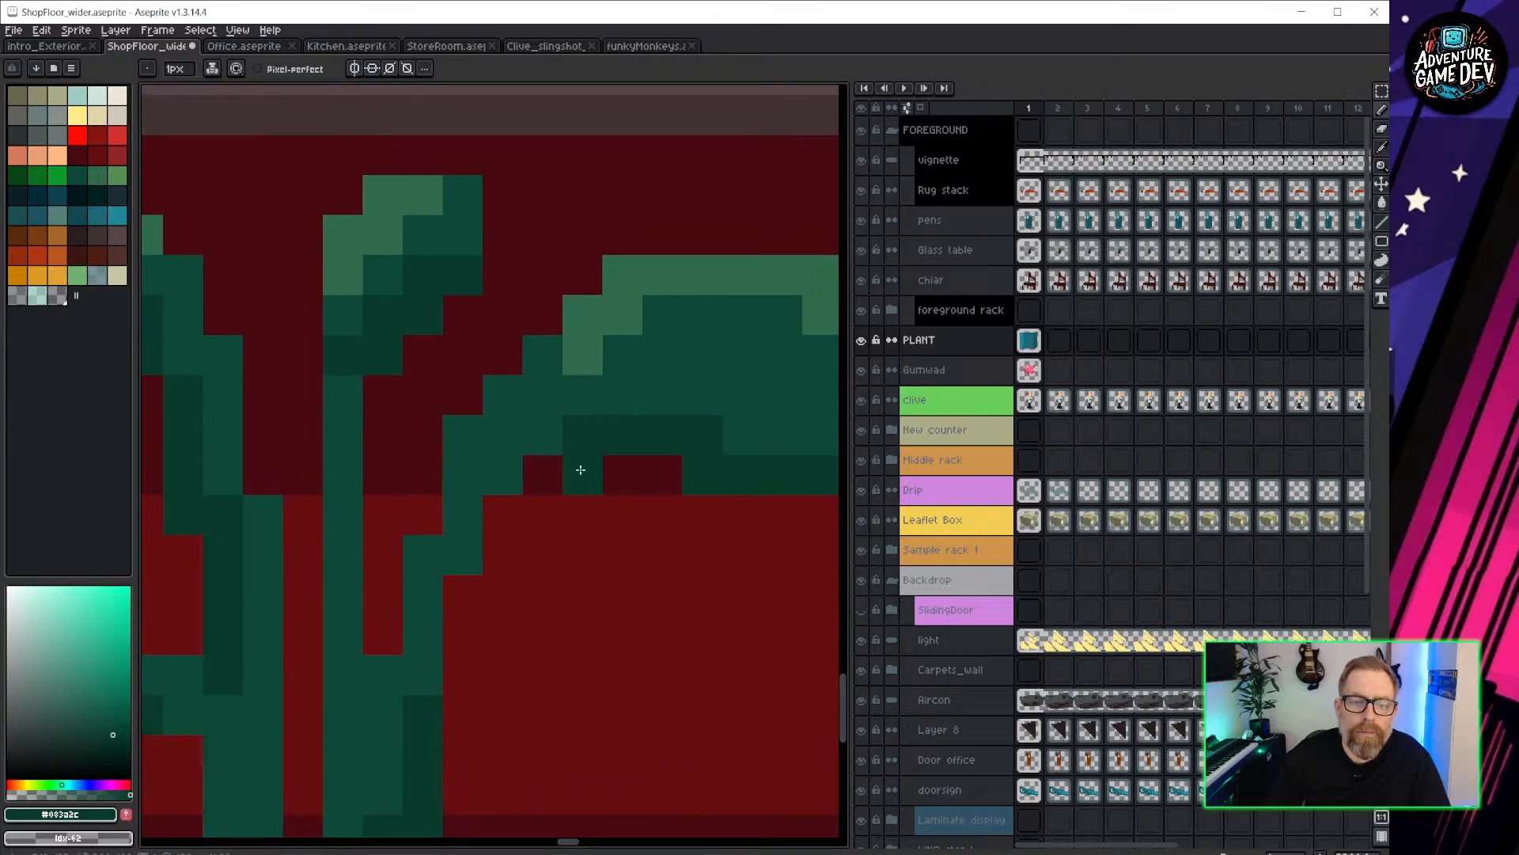
pyautogui.click(530, 475)
pyautogui.click(498, 517)
pyautogui.click(488, 562)
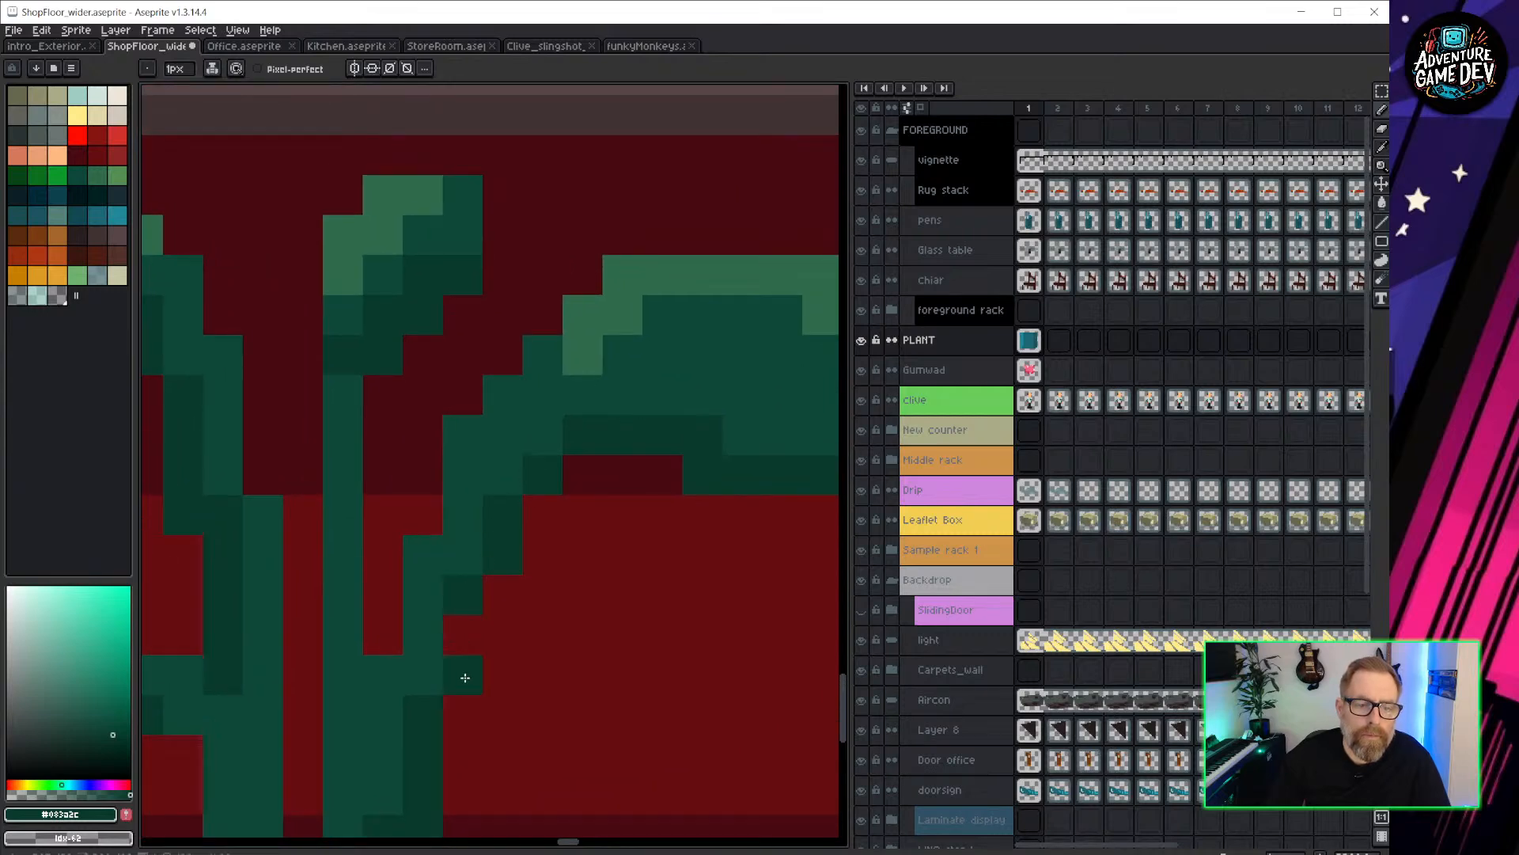
pyautogui.scroll(-10, 576, 563)
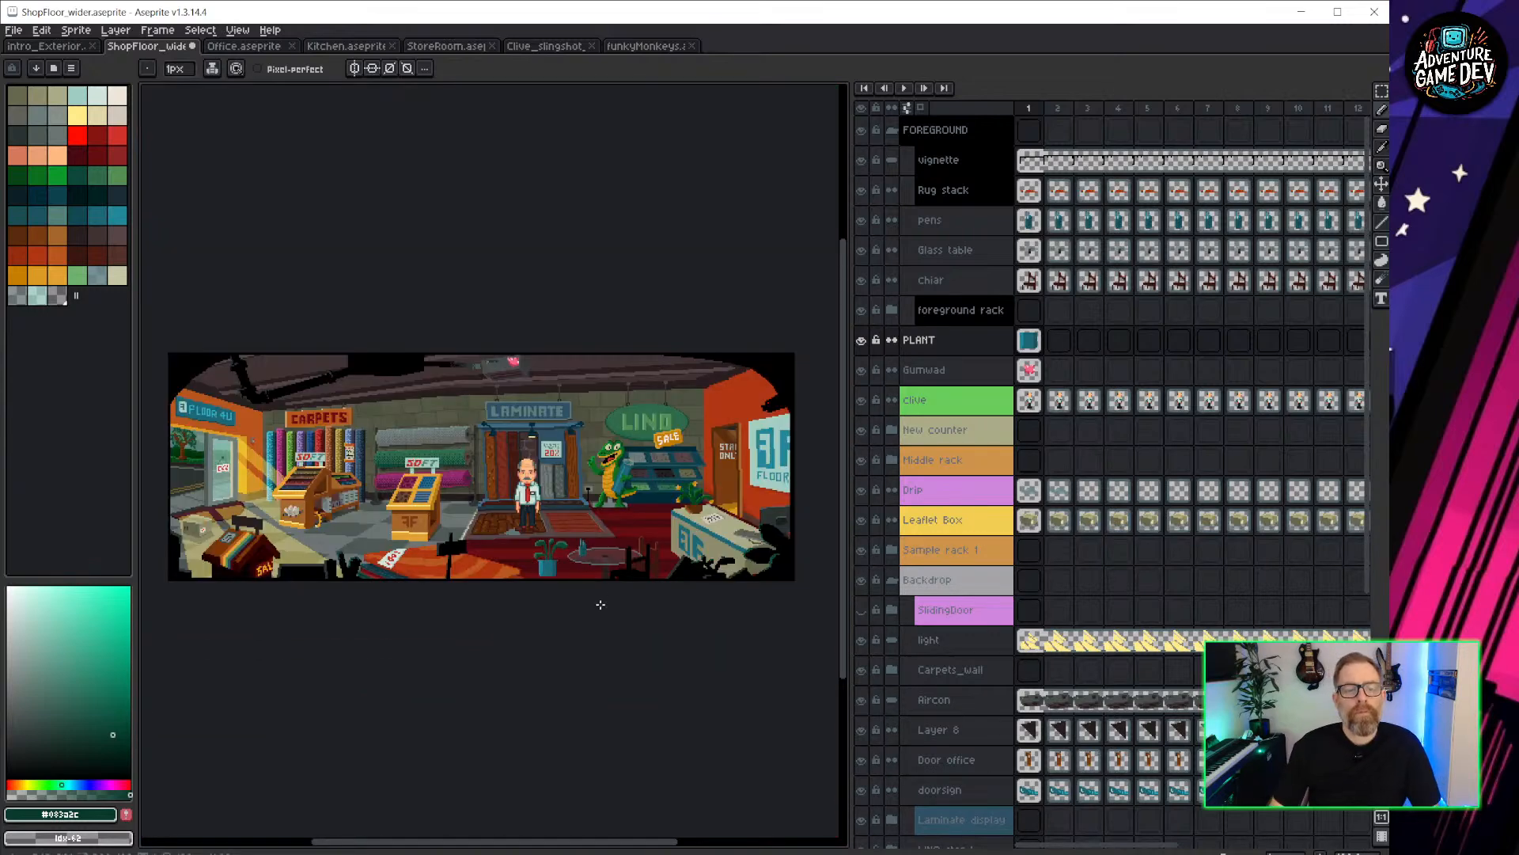
# Examine the plant within the shop scene, and check the shop sign and the FF logo on the wooden display stand.
pyautogui.scroll(5, 583, 571)
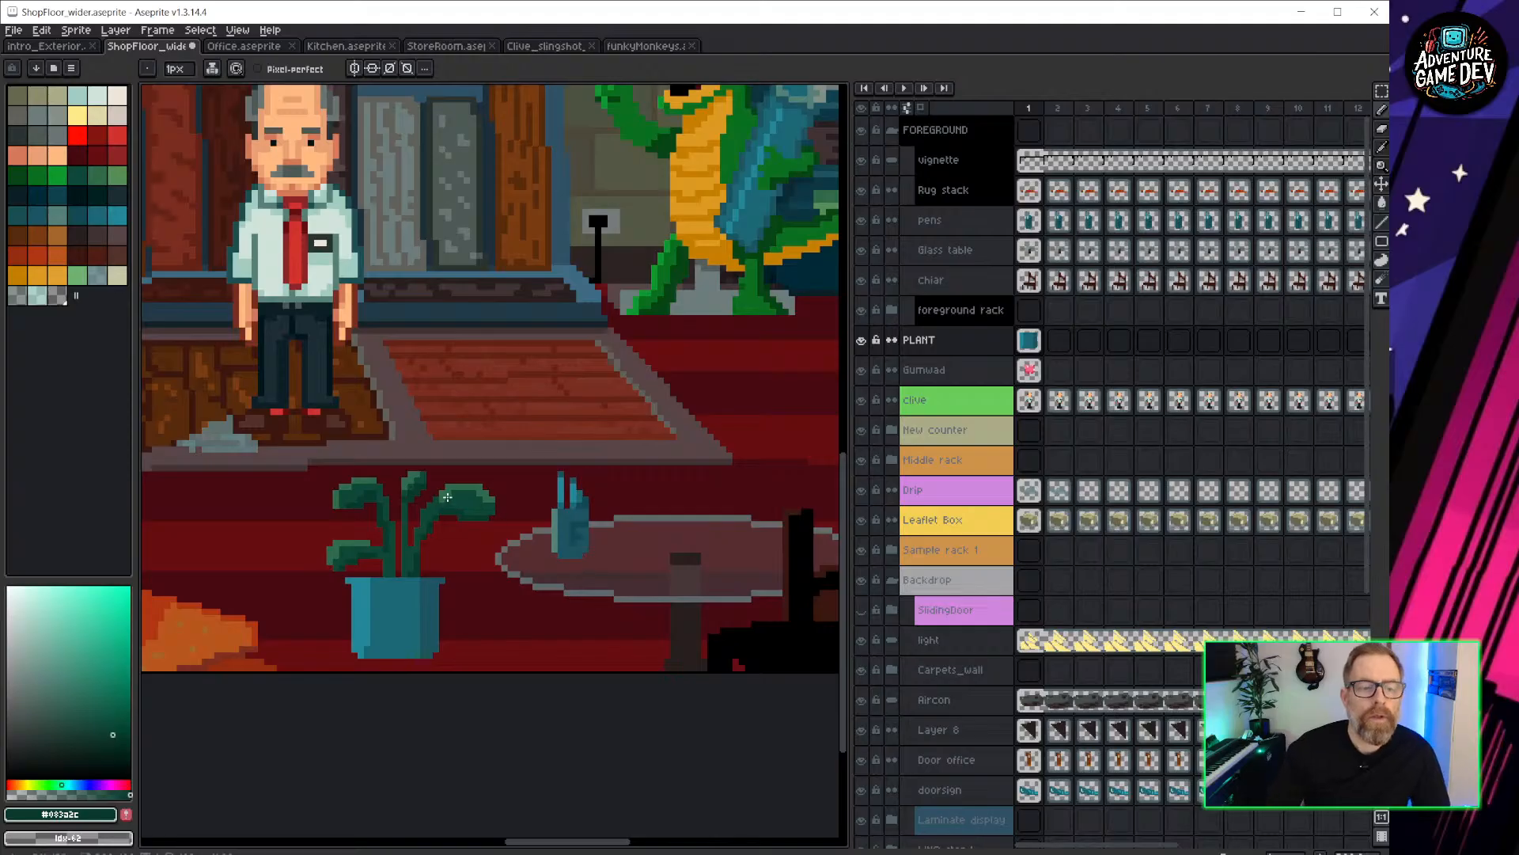
pyautogui.scroll(3, 447, 497)
pyautogui.moveTo(637, 409); pyautogui.dragTo(534, 298, button='middle')
pyautogui.moveTo(308, 399); pyautogui.dragTo(547, 394, button='middle')
pyautogui.scroll(-5, 548, 394)
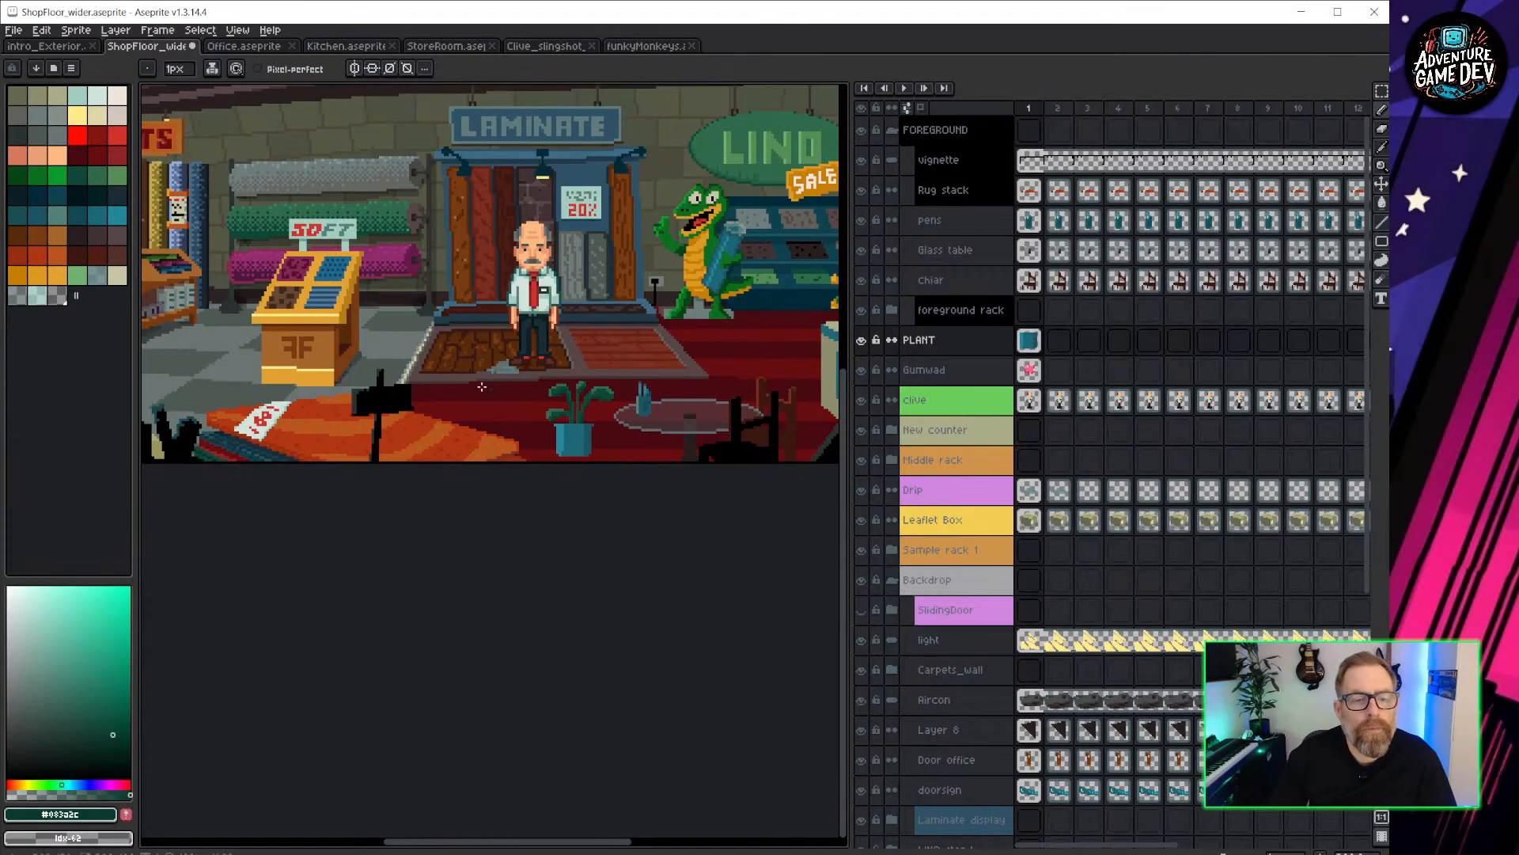
pyautogui.moveTo(427, 368); pyautogui.dragTo(768, 473, button='middle')
pyautogui.scroll(4, 273, 232)
pyautogui.moveTo(266, 233); pyautogui.dragTo(464, 261, button='middle')
pyautogui.scroll(-1, 463, 263)
pyautogui.press('alt')
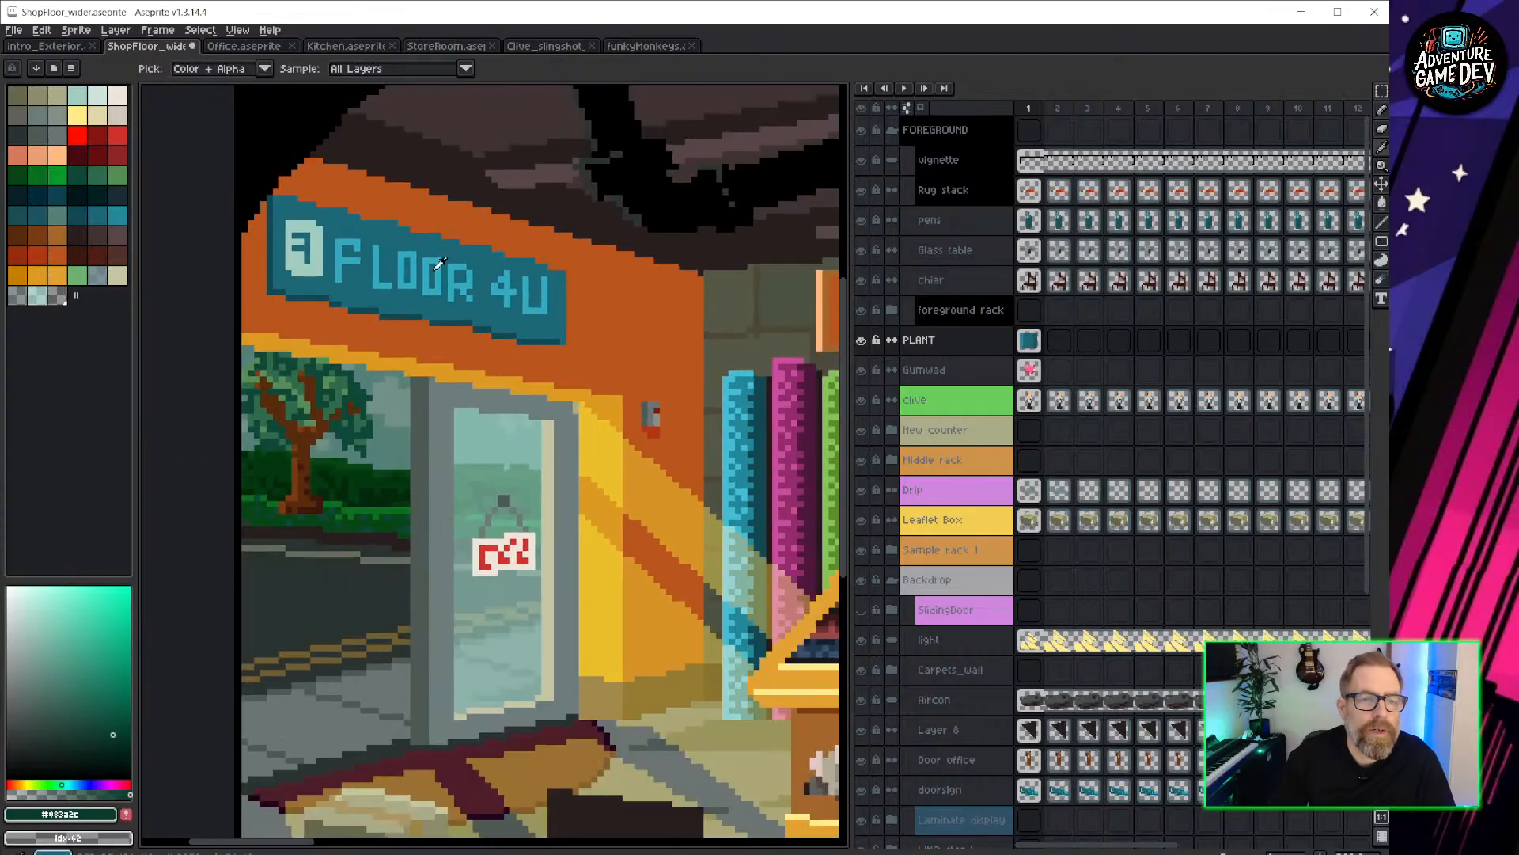
pyautogui.keyDown('alt'); pyautogui.click(349, 265); pyautogui.keyUp('alt')
pyautogui.moveTo(697, 637); pyautogui.dragTo(341, 266, button='middle')
pyautogui.moveTo(815, 601)
pyautogui.mouseDown(button='middle')
pyautogui.moveTo(580, 454)
pyautogui.moveTo(190, 297)
pyautogui.mouseUp(button='middle')
pyautogui.scroll(1, 809, 461)
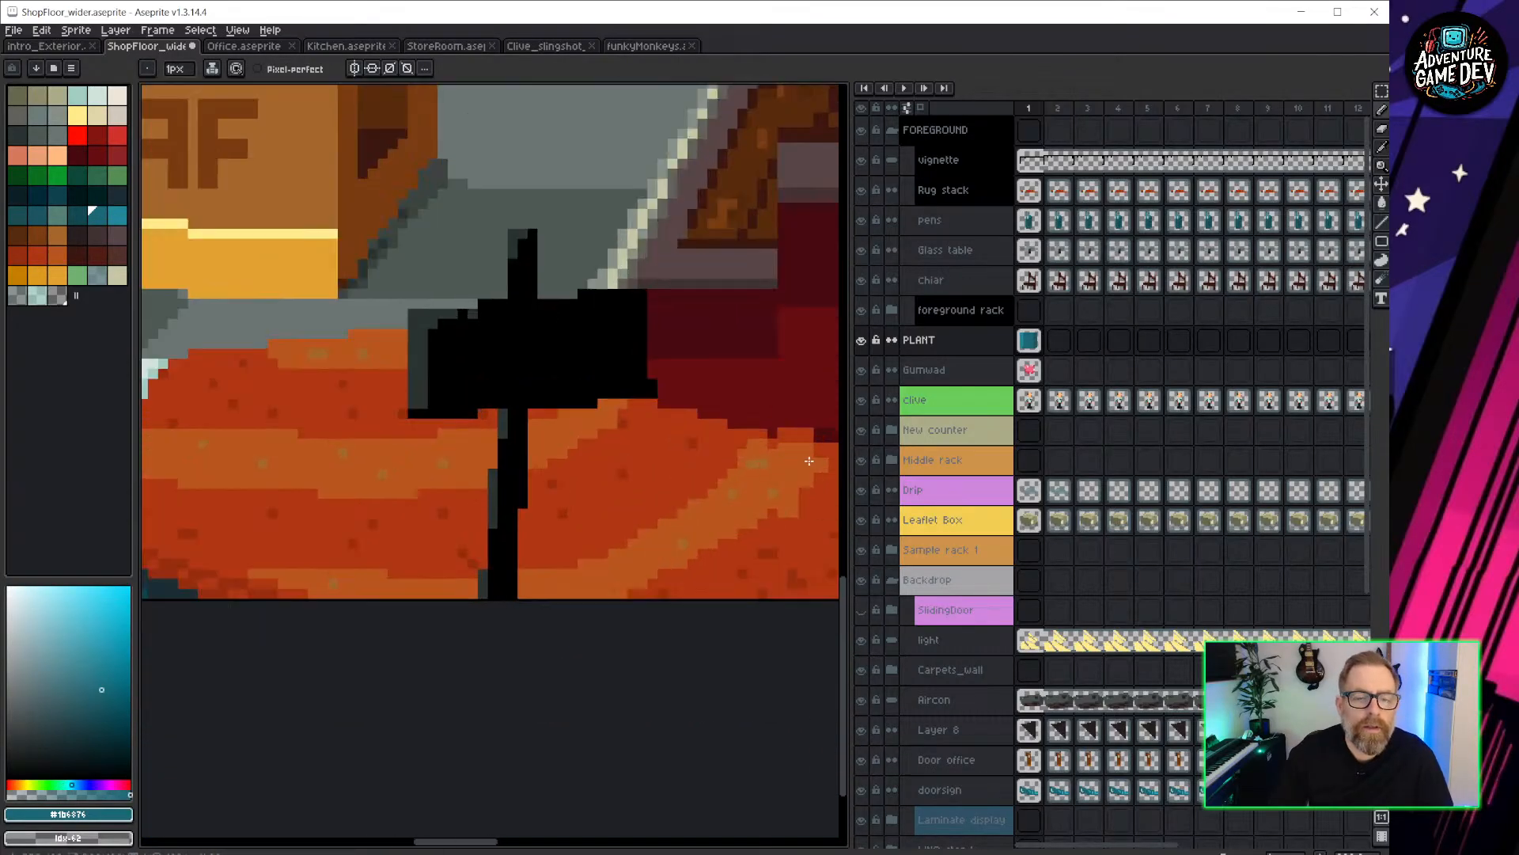
# Draw the F on the pot with a light teal upright and medium teal arms over the shaded side.
pyautogui.scroll(-6, 809, 461)
pyautogui.moveTo(708, 459); pyautogui.dragTo(400, 463, button='middle')
pyautogui.scroll(6, 400, 464)
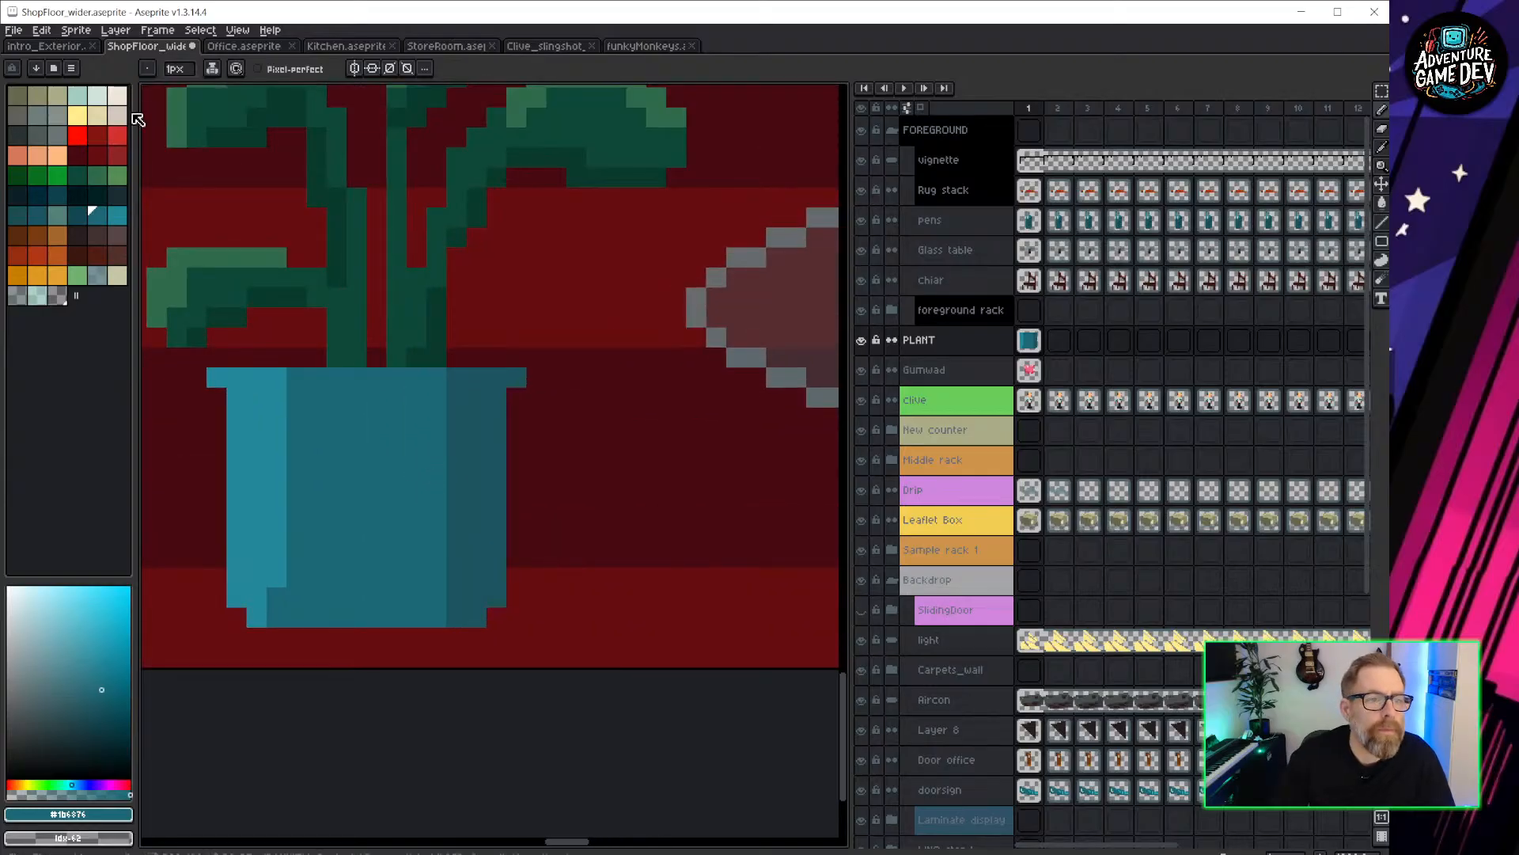
pyautogui.press('alt')
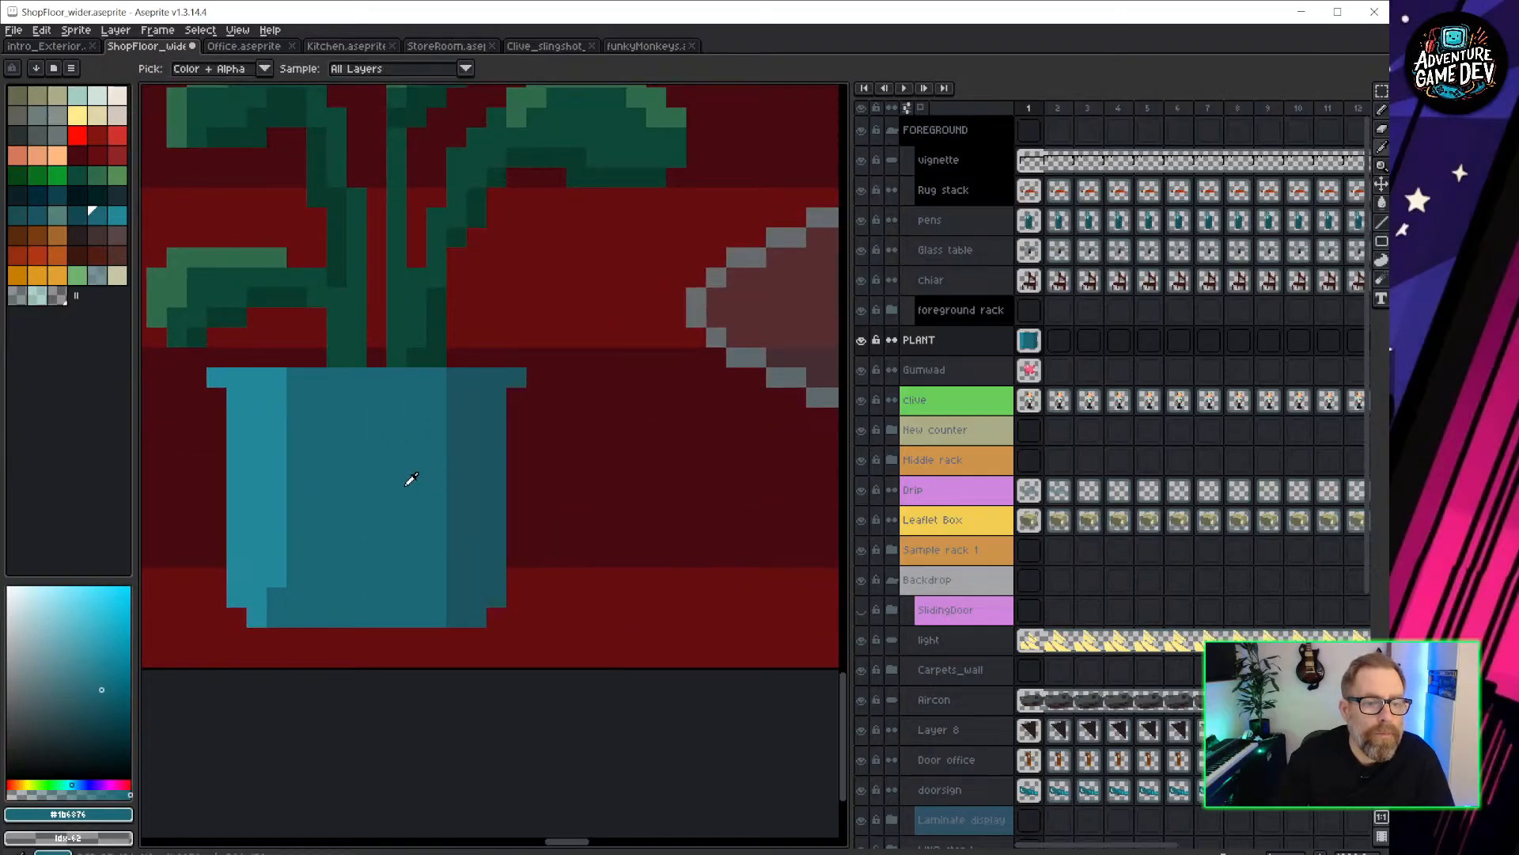
pyautogui.keyDown('alt'); pyautogui.click(281, 455); pyautogui.keyUp('alt')
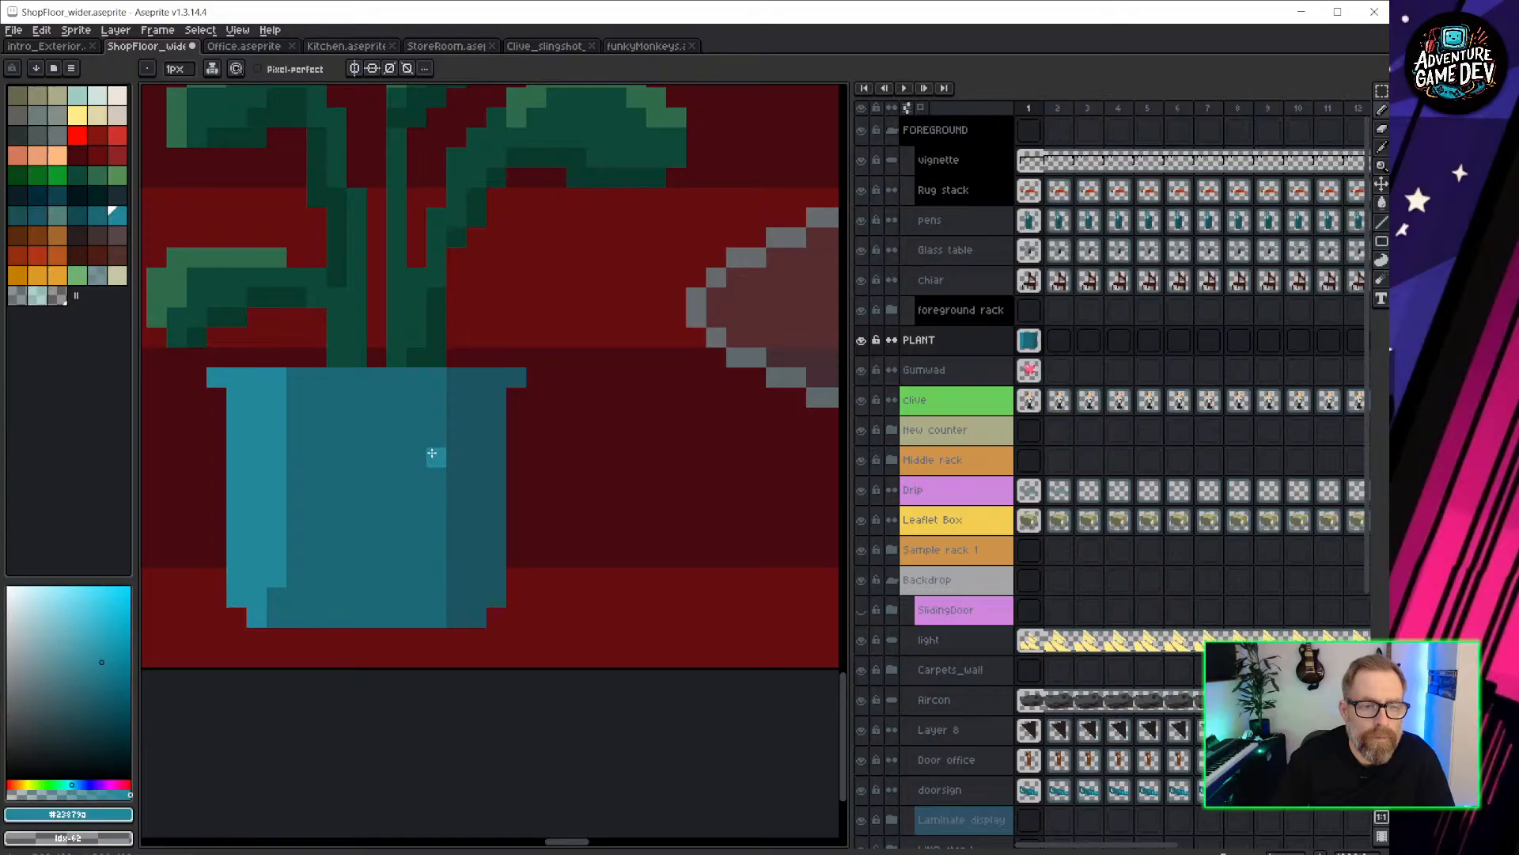
pyautogui.moveTo(433, 508); pyautogui.dragTo(441, 545)
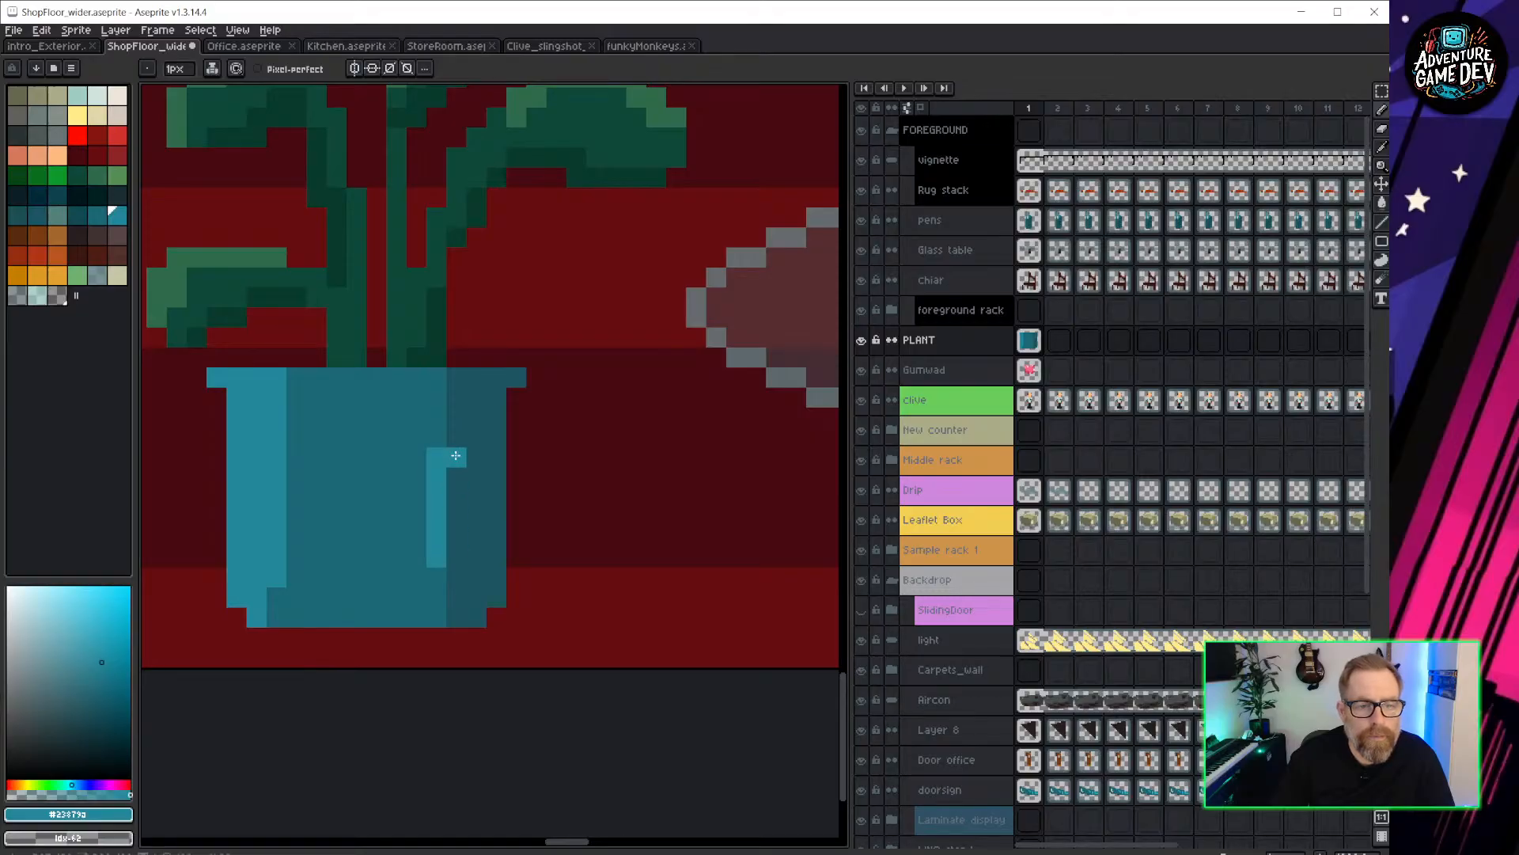
pyautogui.keyDown('alt'); pyautogui.click(412, 448); pyautogui.keyUp('alt')
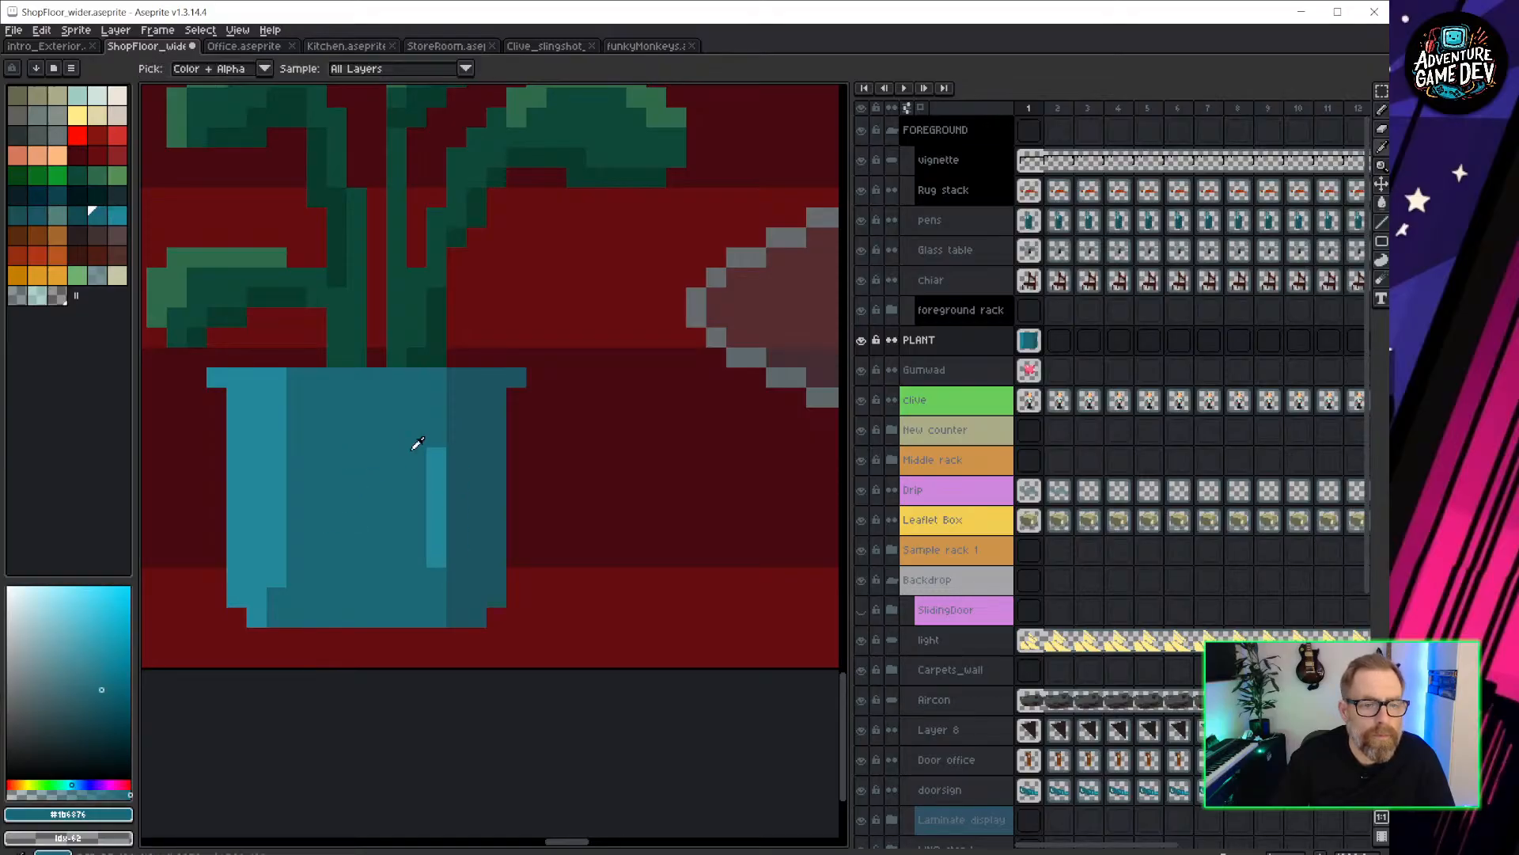
pyautogui.moveTo(457, 457); pyautogui.dragTo(477, 458)
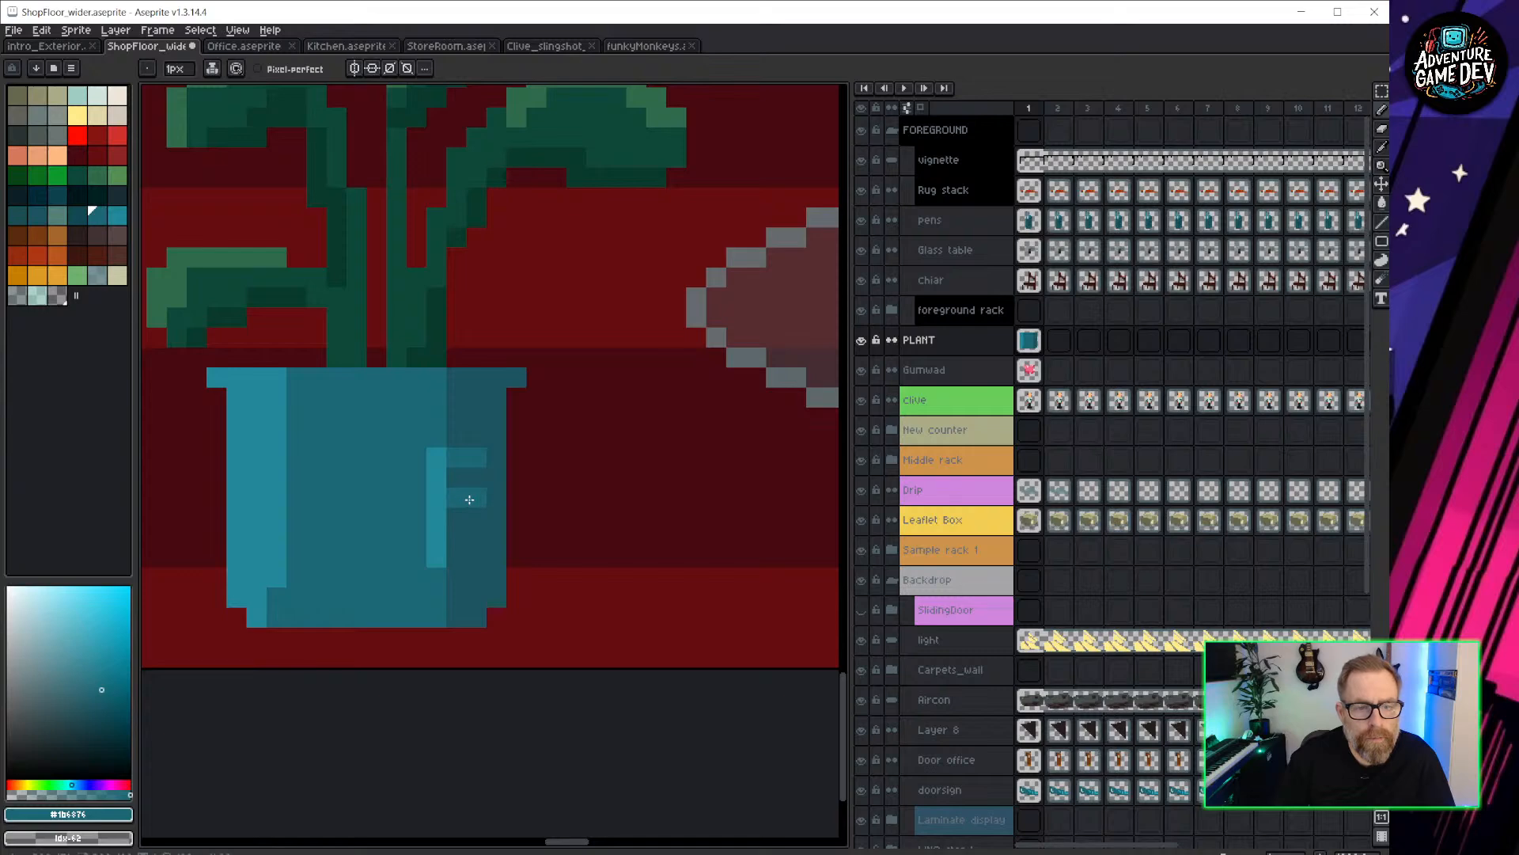
# Draw a mirrored F in light teal beside the first one, and trim the end of its upper arm with the pot's medium teal.
pyautogui.keyDown('alt'); pyautogui.click(277, 461); pyautogui.keyUp('alt')
pyautogui.click(393, 455)
pyautogui.moveTo(403, 454)
pyautogui.mouseDown()
pyautogui.moveTo(398, 558)
pyautogui.moveTo(377, 458)
pyautogui.moveTo(344, 461)
pyautogui.mouseUp()
pyautogui.click(375, 496)
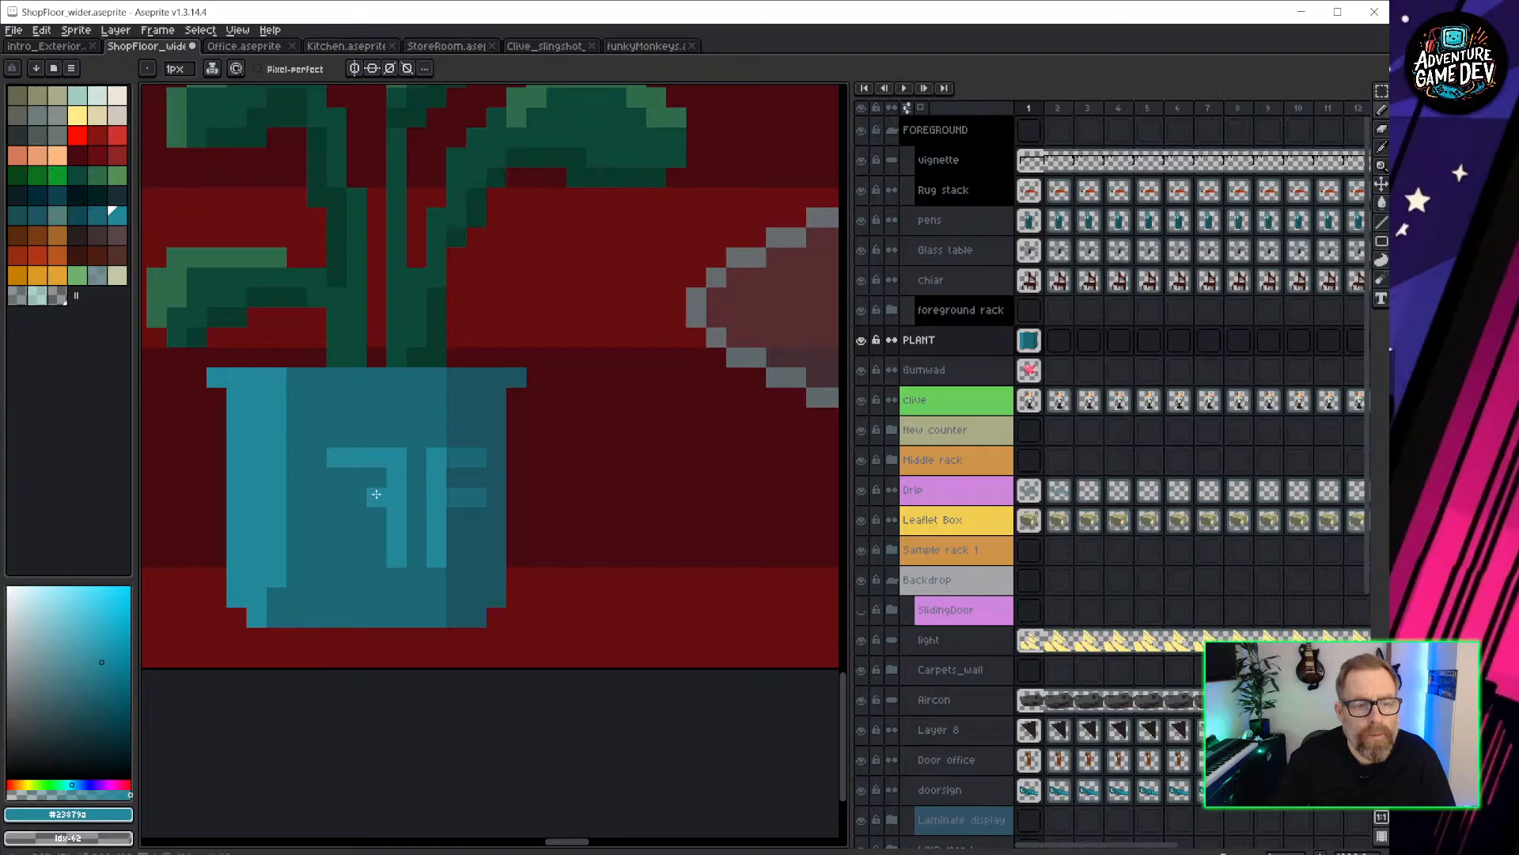
pyautogui.click(357, 497)
pyautogui.keyDown('alt'); pyautogui.click(353, 411); pyautogui.keyUp('alt')
pyautogui.click(332, 455)
pyautogui.scroll(-5, 333, 455)
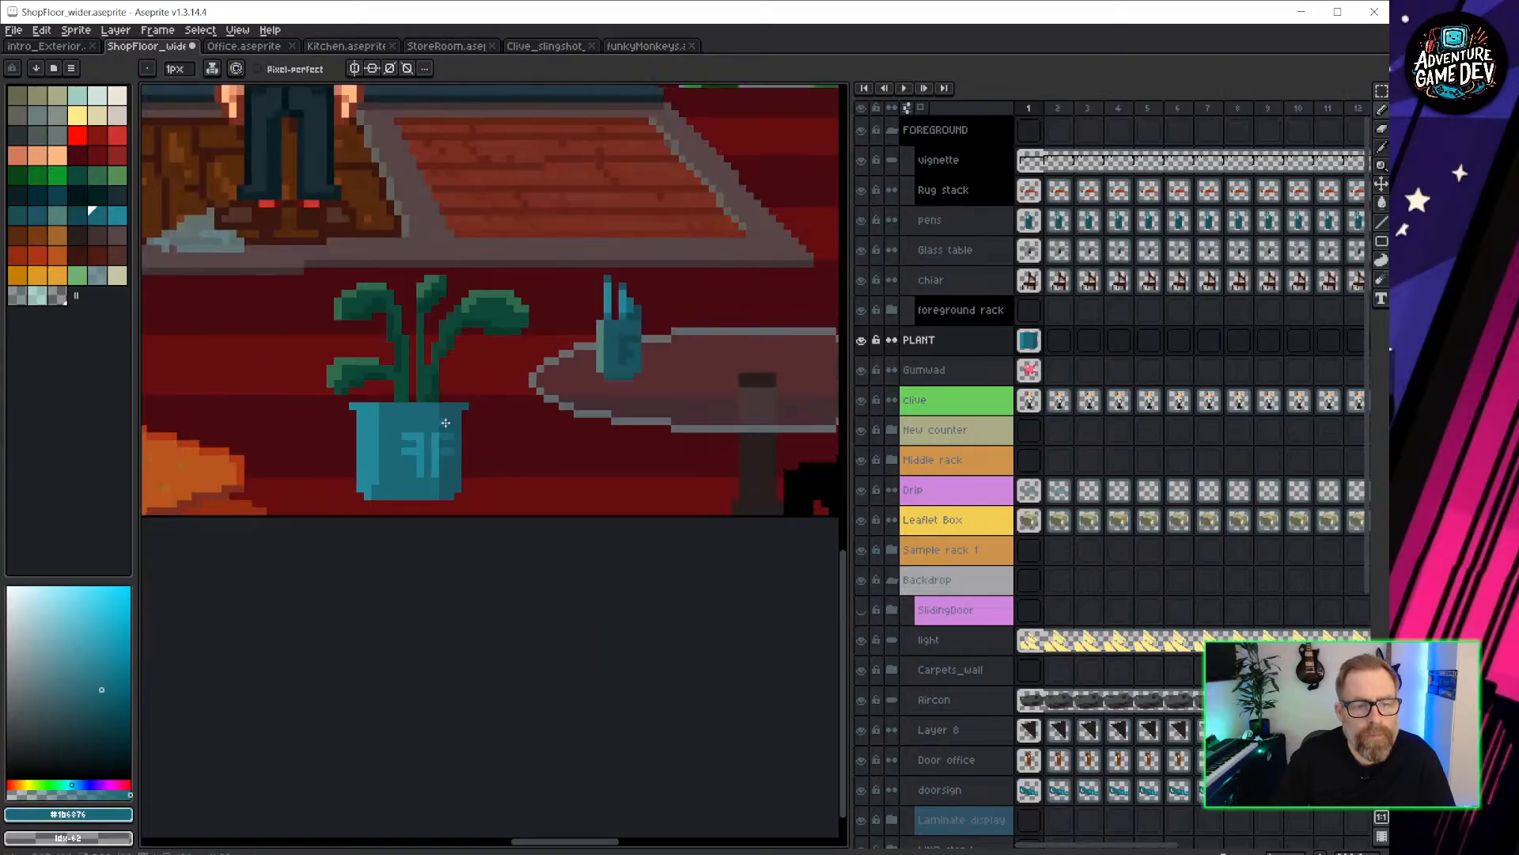
# Paint the lowest pixel row of the pot in a darker teal to form a shaded base.
pyautogui.scroll(2, 461, 463)
pyautogui.scroll(4, 461, 463)
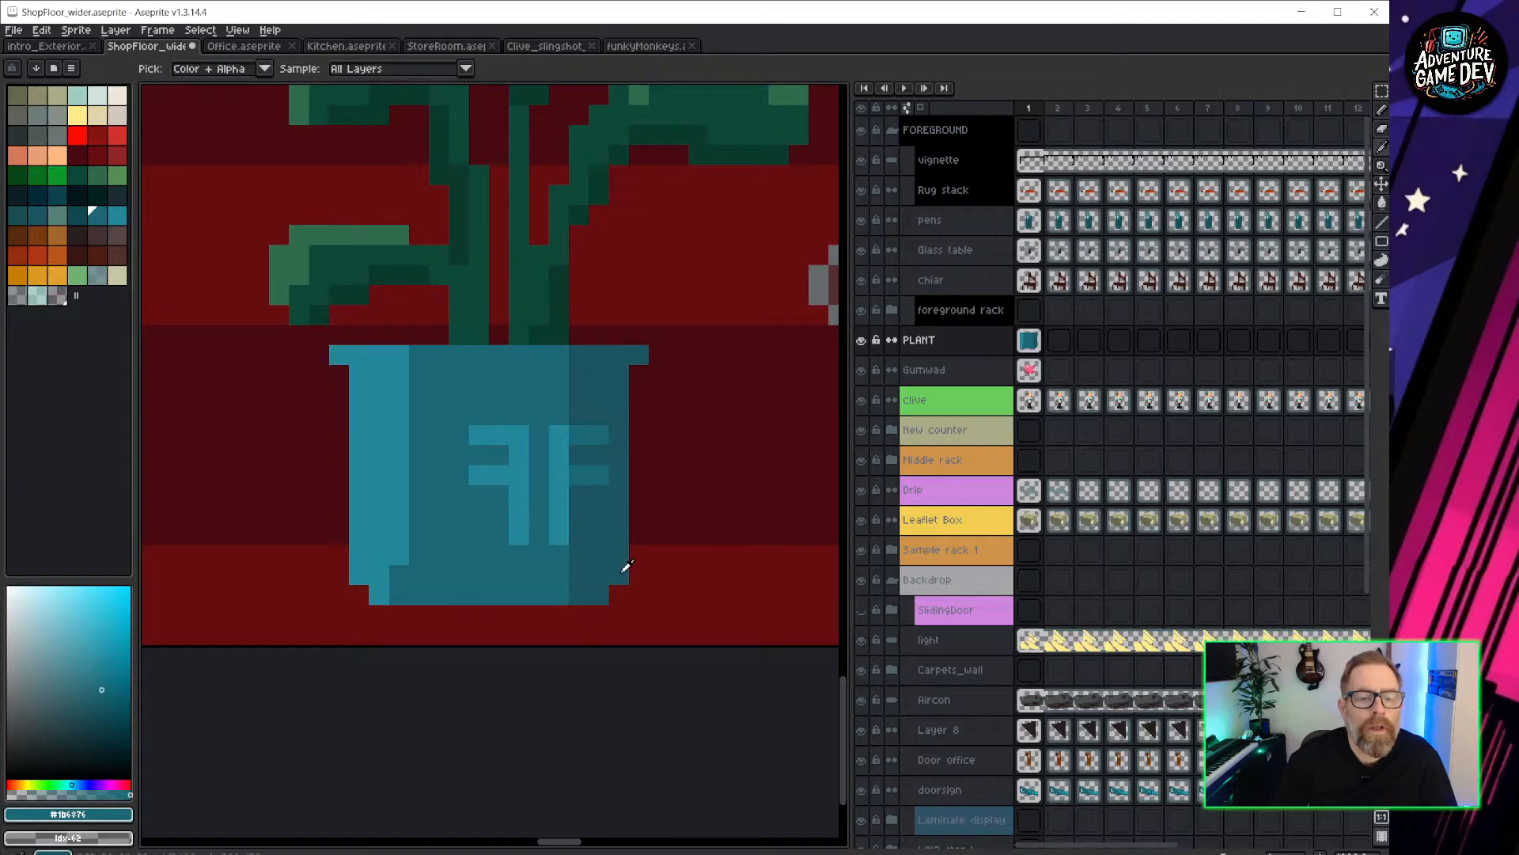
pyautogui.keyDown('alt'); pyautogui.click(608, 581); pyautogui.keyUp('alt')
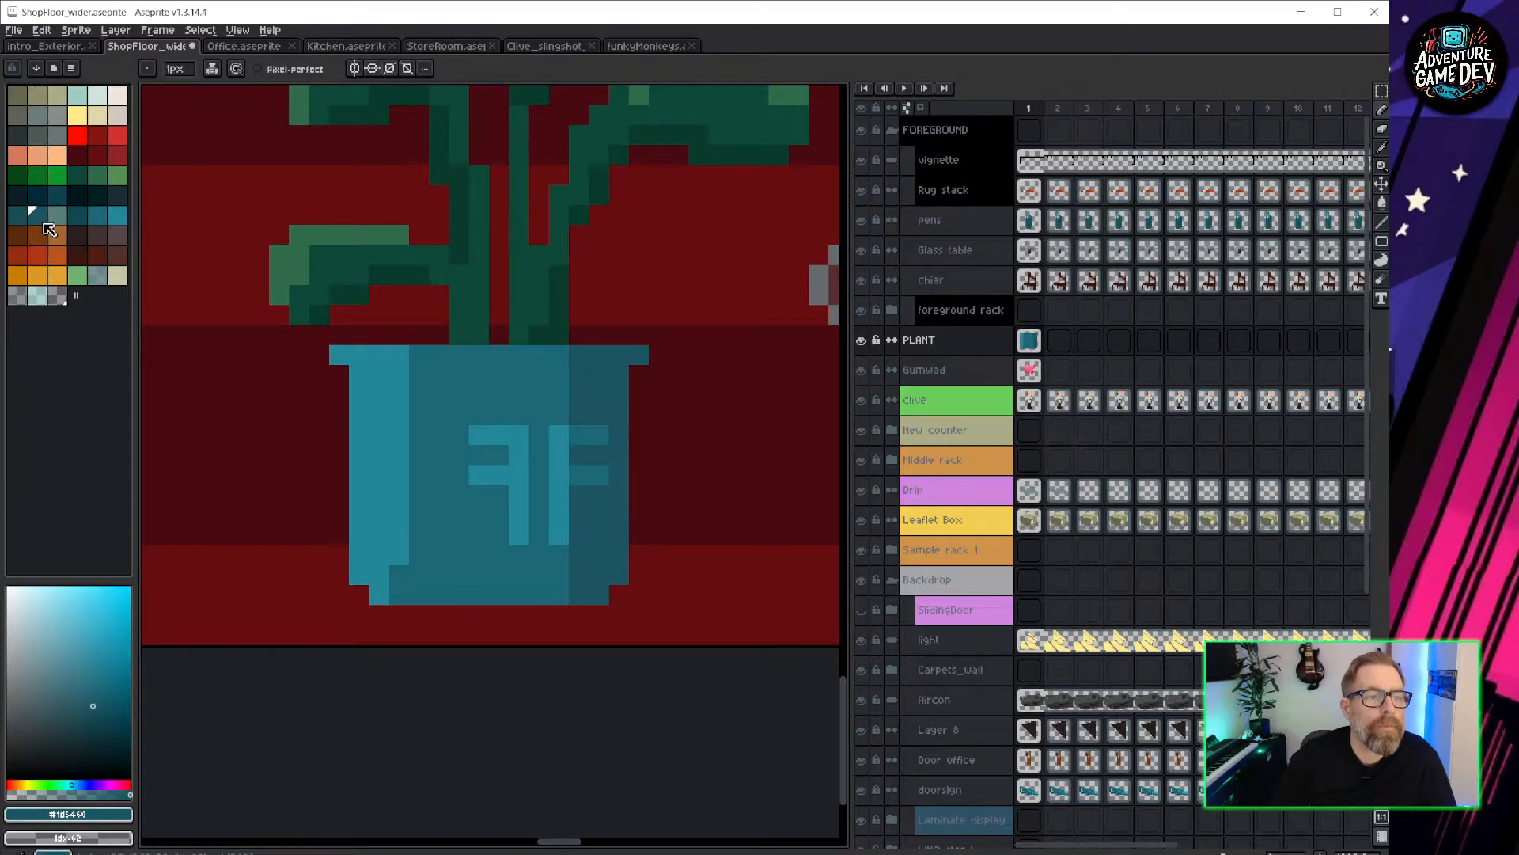
pyautogui.click(78, 216)
pyautogui.moveTo(399, 595)
pyautogui.mouseDown()
pyautogui.moveTo(383, 599)
pyautogui.moveTo(580, 598)
pyautogui.mouseUp()
# Add a one-pixel shadow row beneath the pot's rim, graded from darker teal on the shaded side to medium teal on the lit side.
pyautogui.click(626, 380)
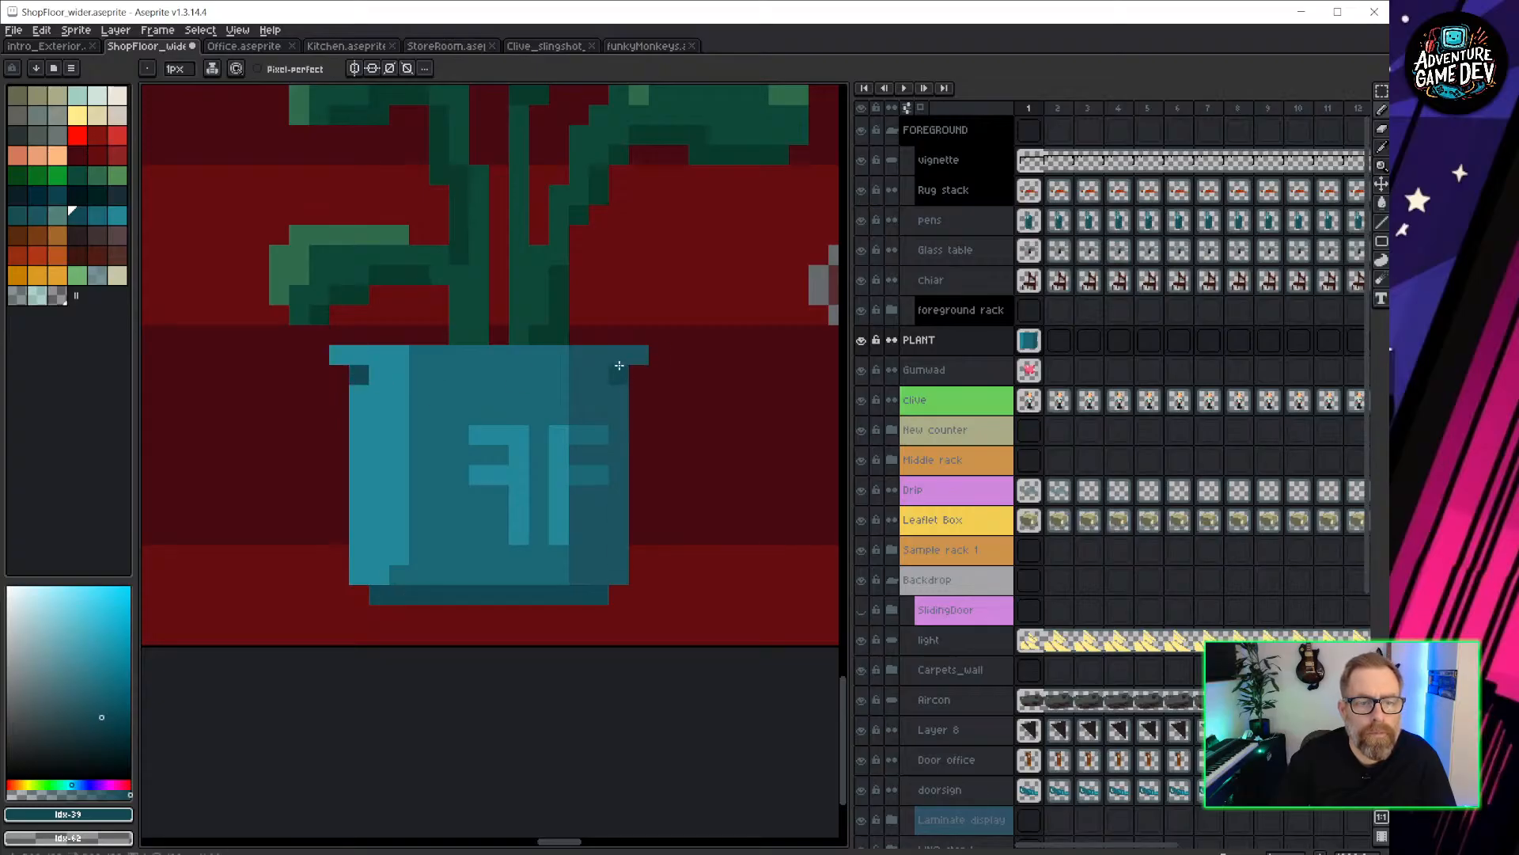
pyautogui.keyDown('alt'); pyautogui.click(617, 372); pyautogui.keyUp('alt')
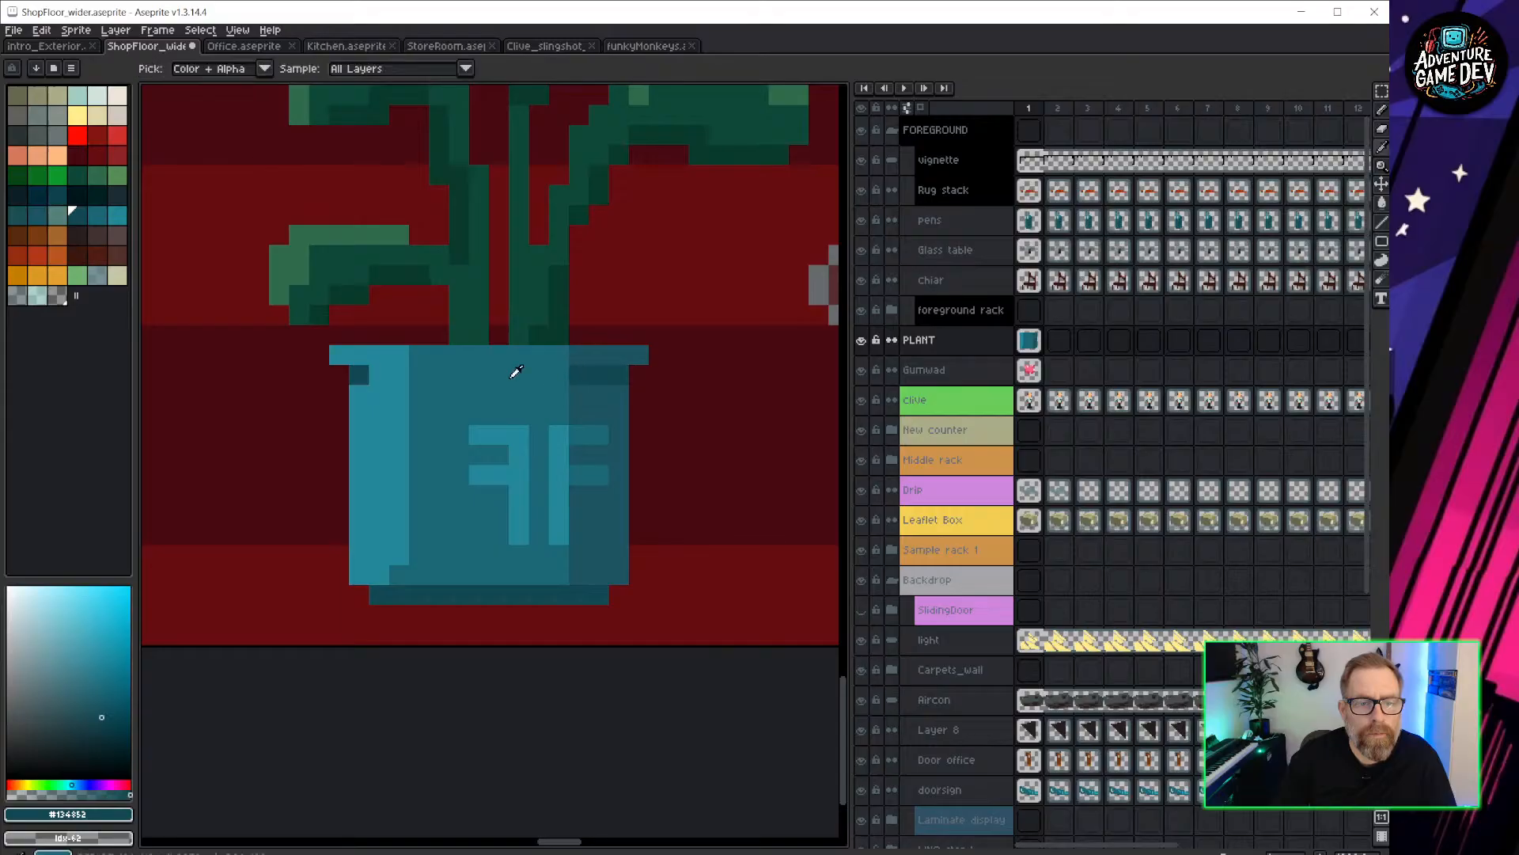
pyautogui.moveTo(553, 377); pyautogui.dragTo(412, 376)
pyautogui.keyDown('alt'); pyautogui.click(592, 383); pyautogui.keyUp('alt')
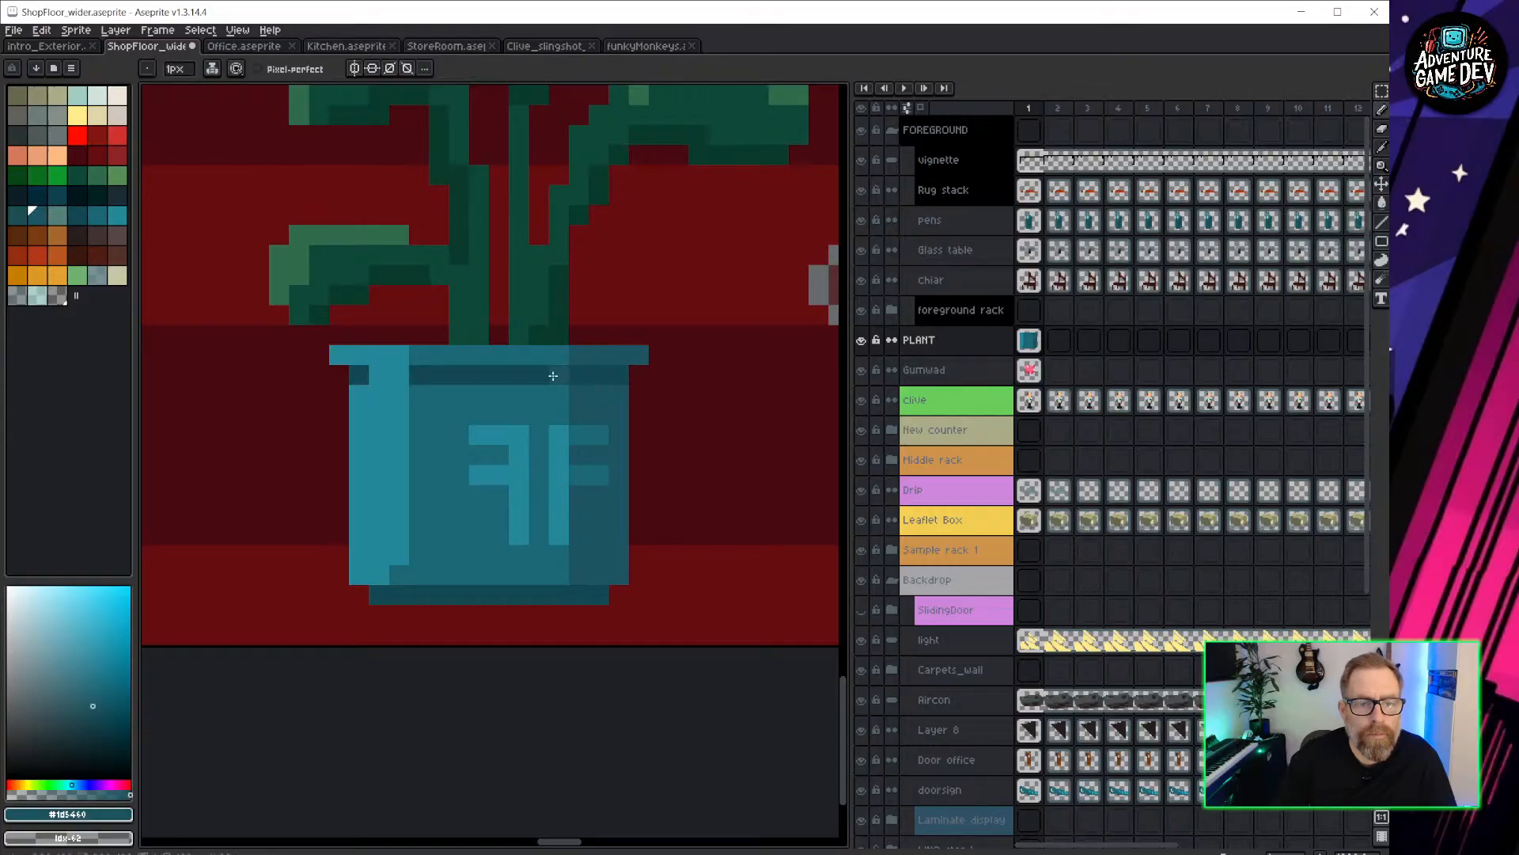
pyautogui.keyDown('alt'); pyautogui.click(438, 401); pyautogui.keyUp('alt')
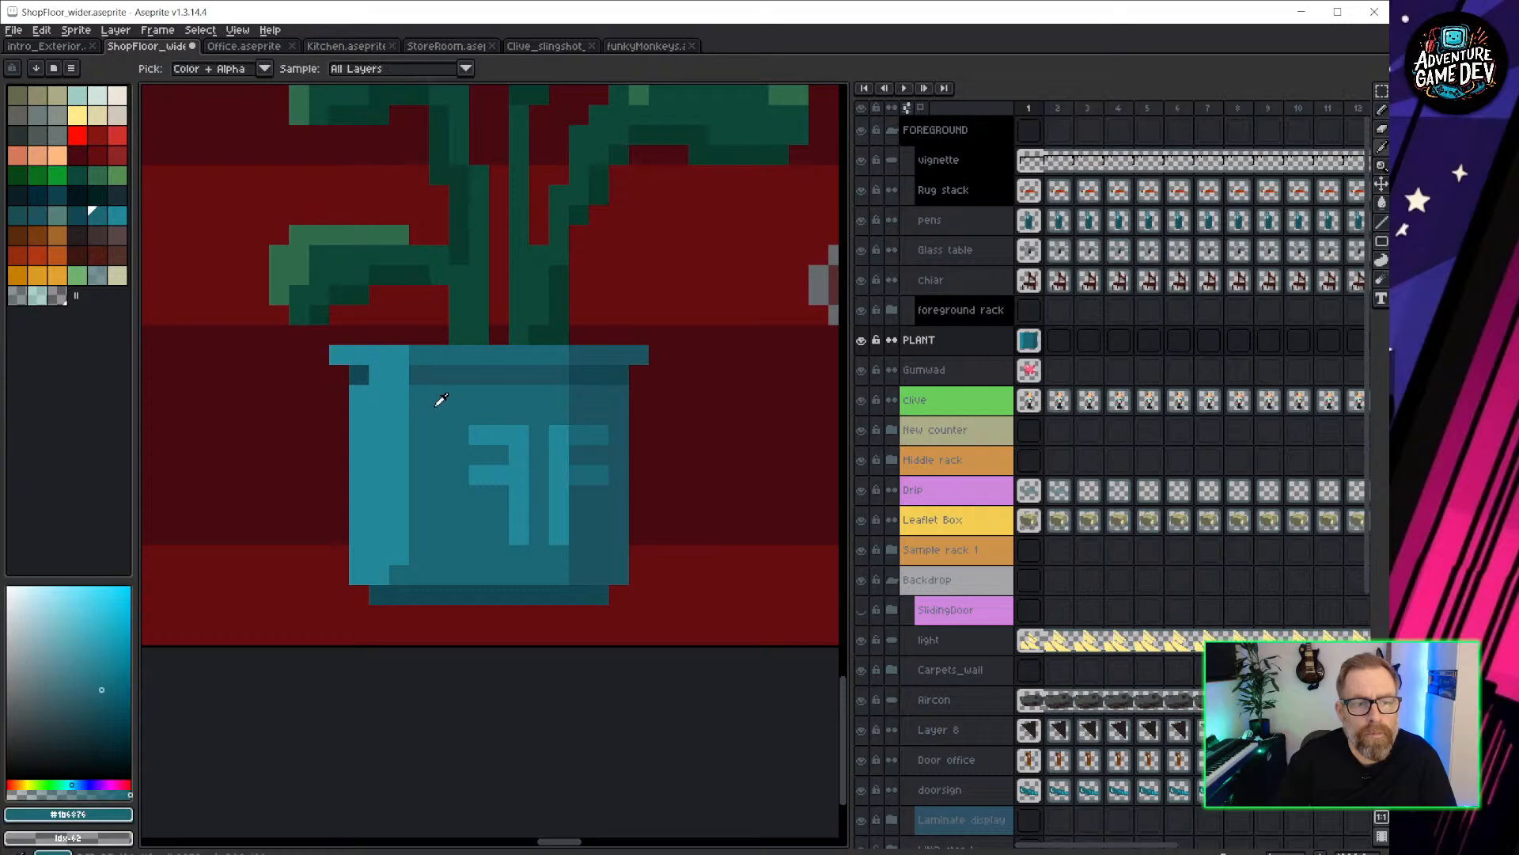
pyautogui.click(359, 374)
pyautogui.scroll(-1, 494, 451)
pyautogui.scroll(-3, 495, 451)
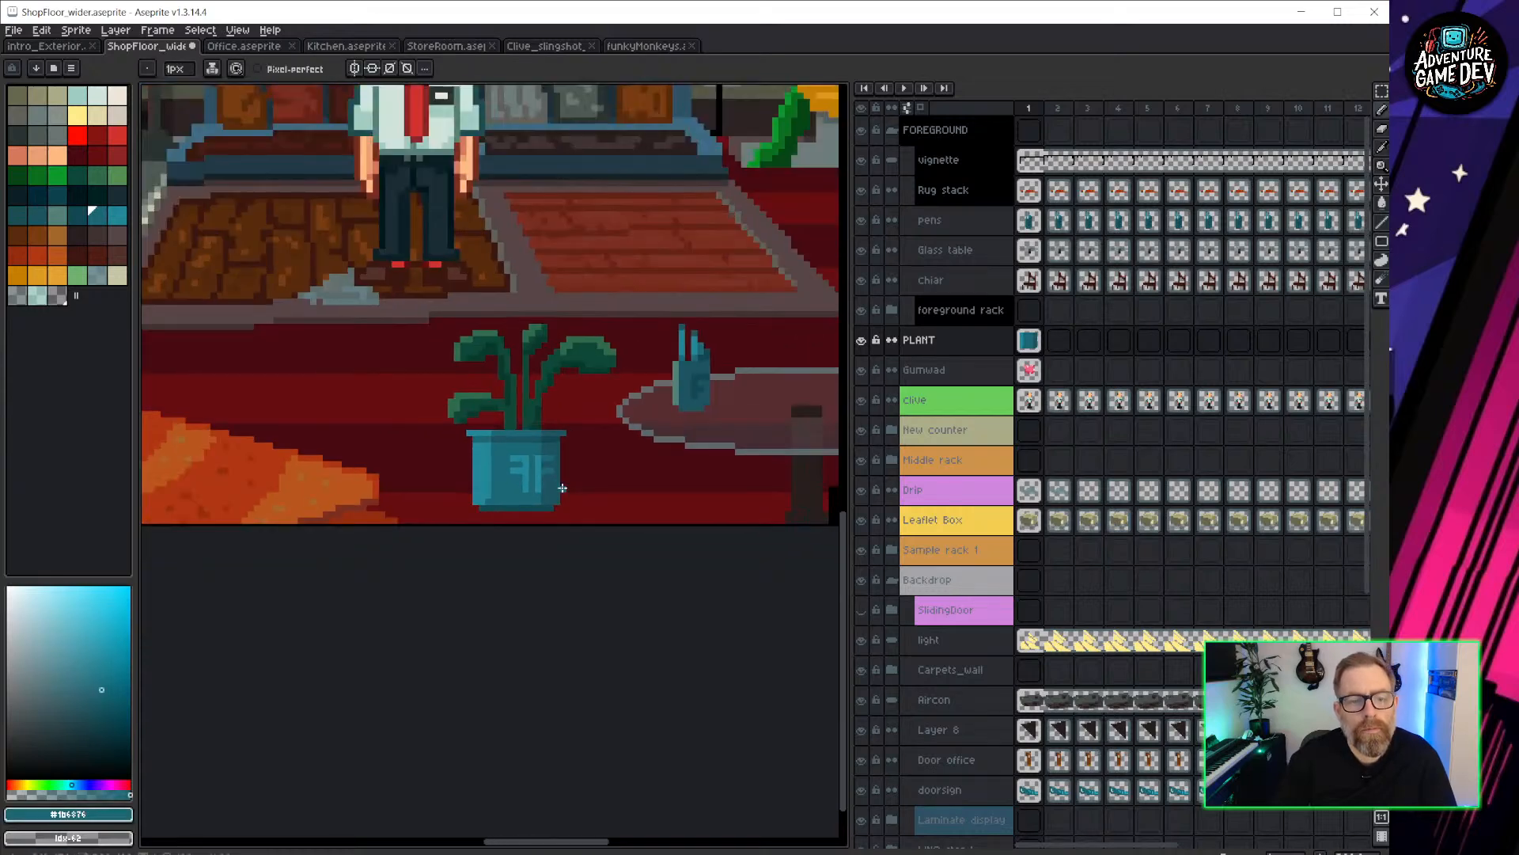
pyautogui.scroll(-1, 605, 506)
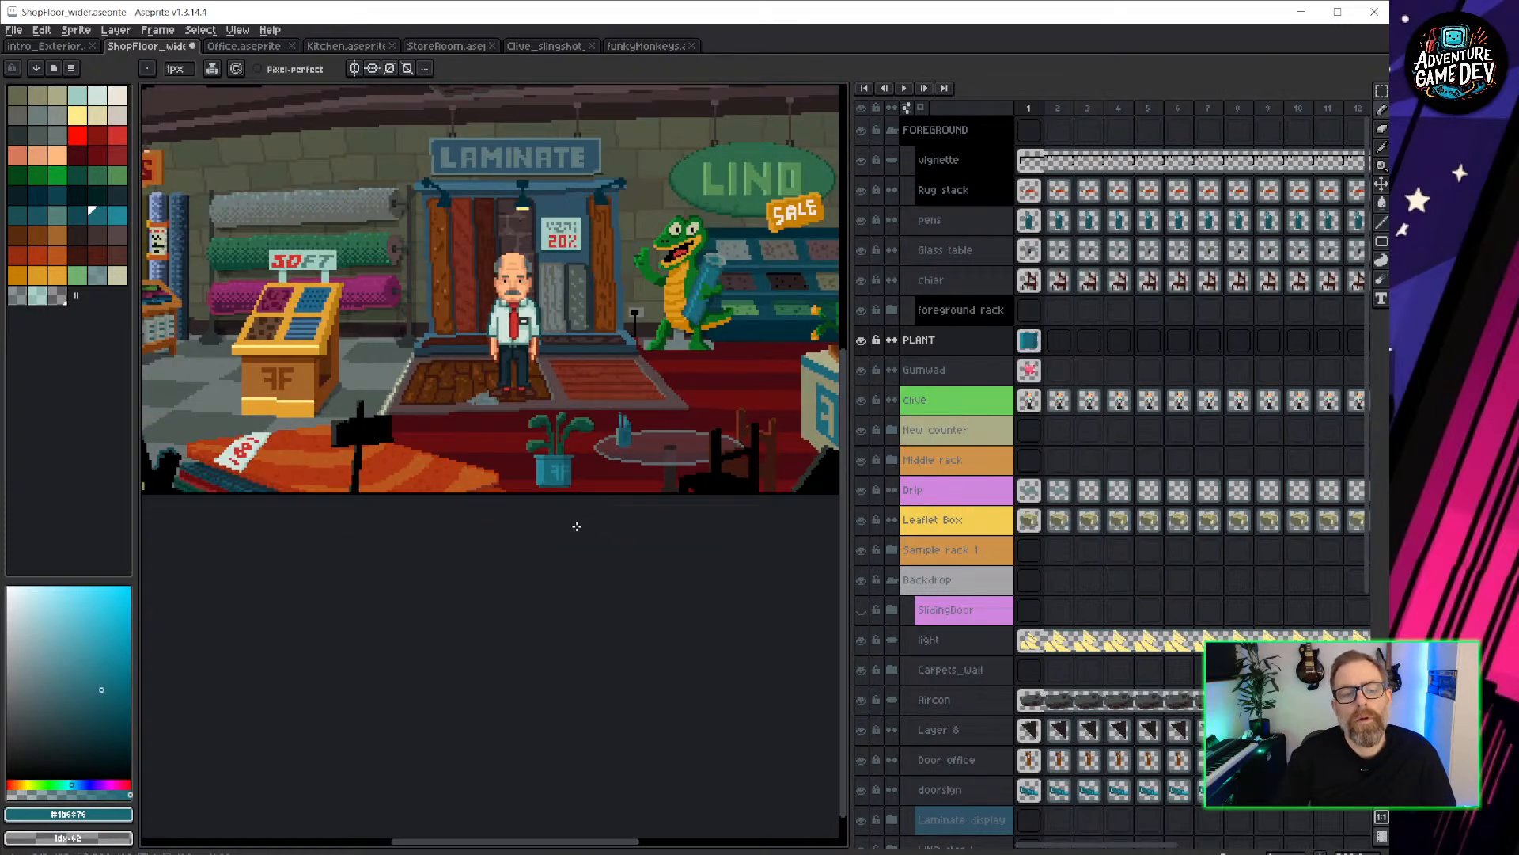
# Draw a small low leaf in dark green to the right of the stems, with a lighter green stem rising from the pot's rim.
pyautogui.scroll(4, 537, 434)
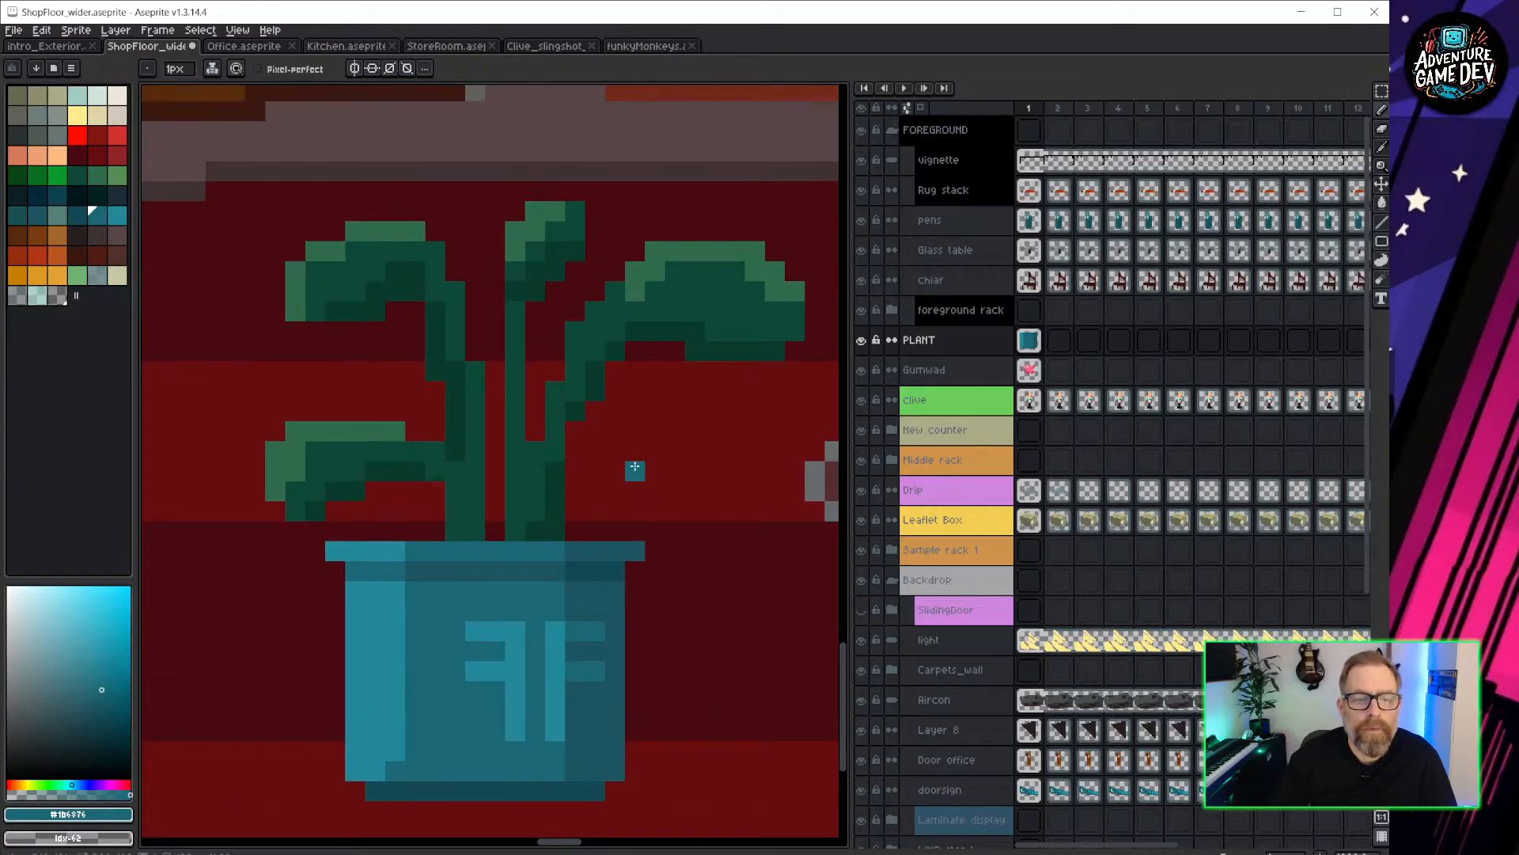
pyautogui.keyDown('alt'); pyautogui.click(530, 364); pyautogui.keyUp('alt')
pyautogui.click(595, 530)
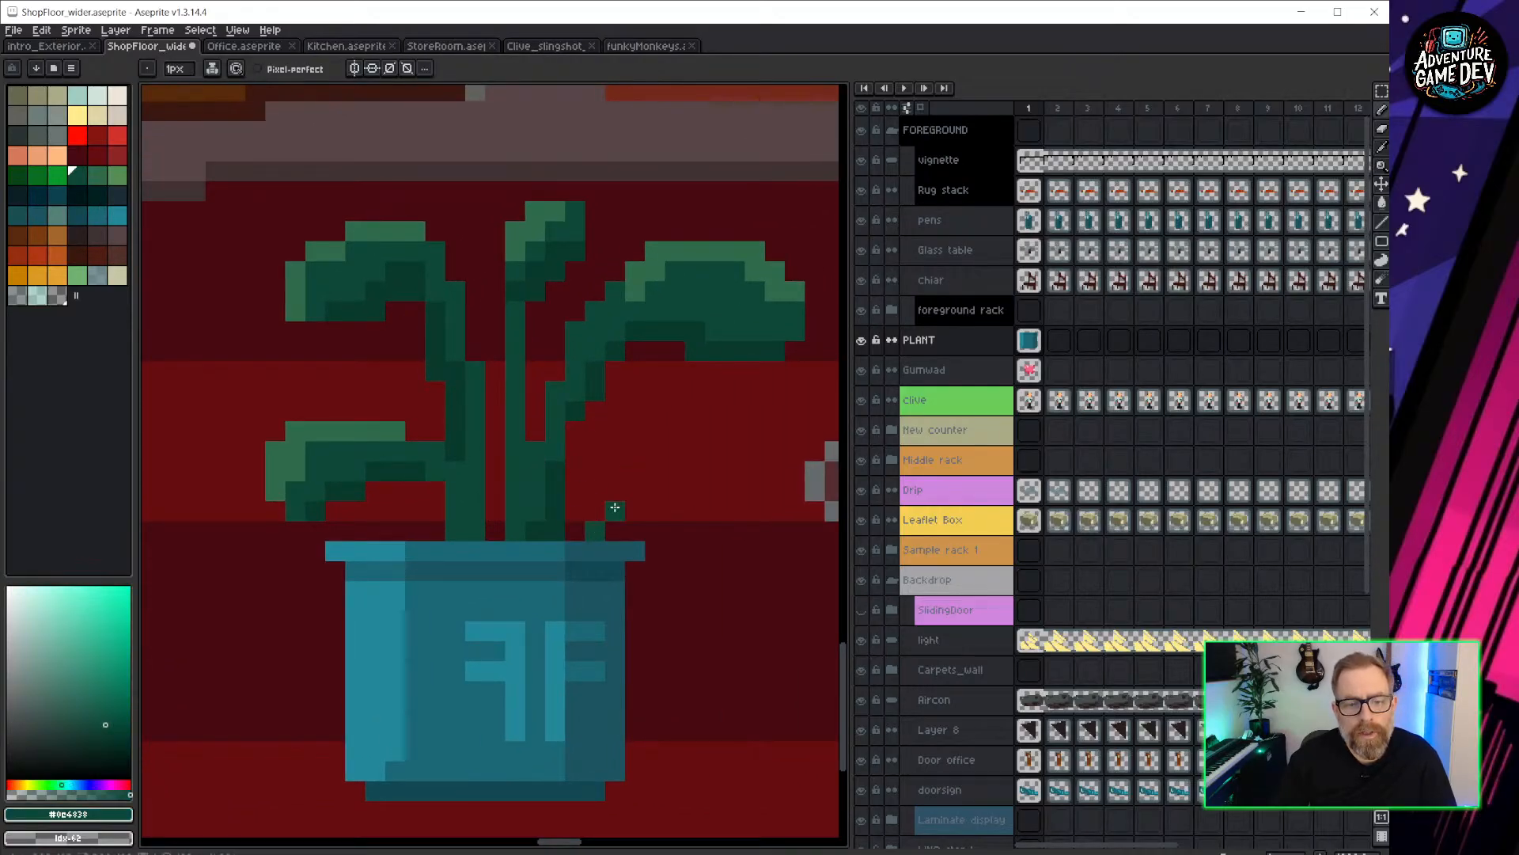
pyautogui.moveTo(613, 511)
pyautogui.mouseDown()
pyautogui.moveTo(689, 468)
pyautogui.moveTo(692, 514)
pyautogui.moveTo(645, 492)
pyautogui.moveTo(686, 495)
pyautogui.moveTo(595, 511)
pyautogui.moveTo(583, 533)
pyautogui.mouseUp()
pyautogui.keyDown('alt'); pyautogui.click(651, 261); pyautogui.keyUp('alt')
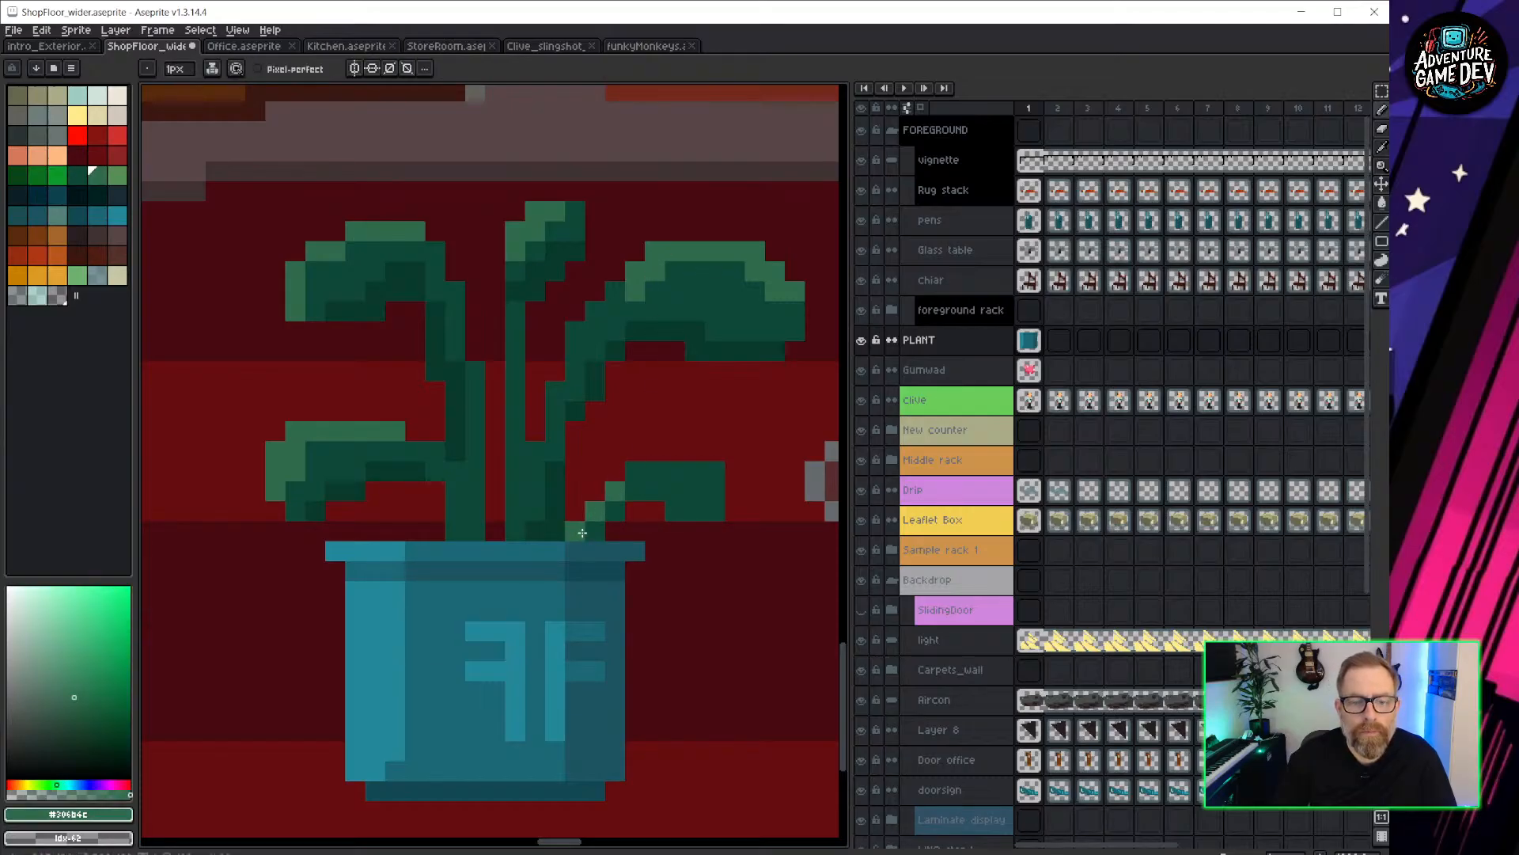
pyautogui.scroll(-3, 582, 532)
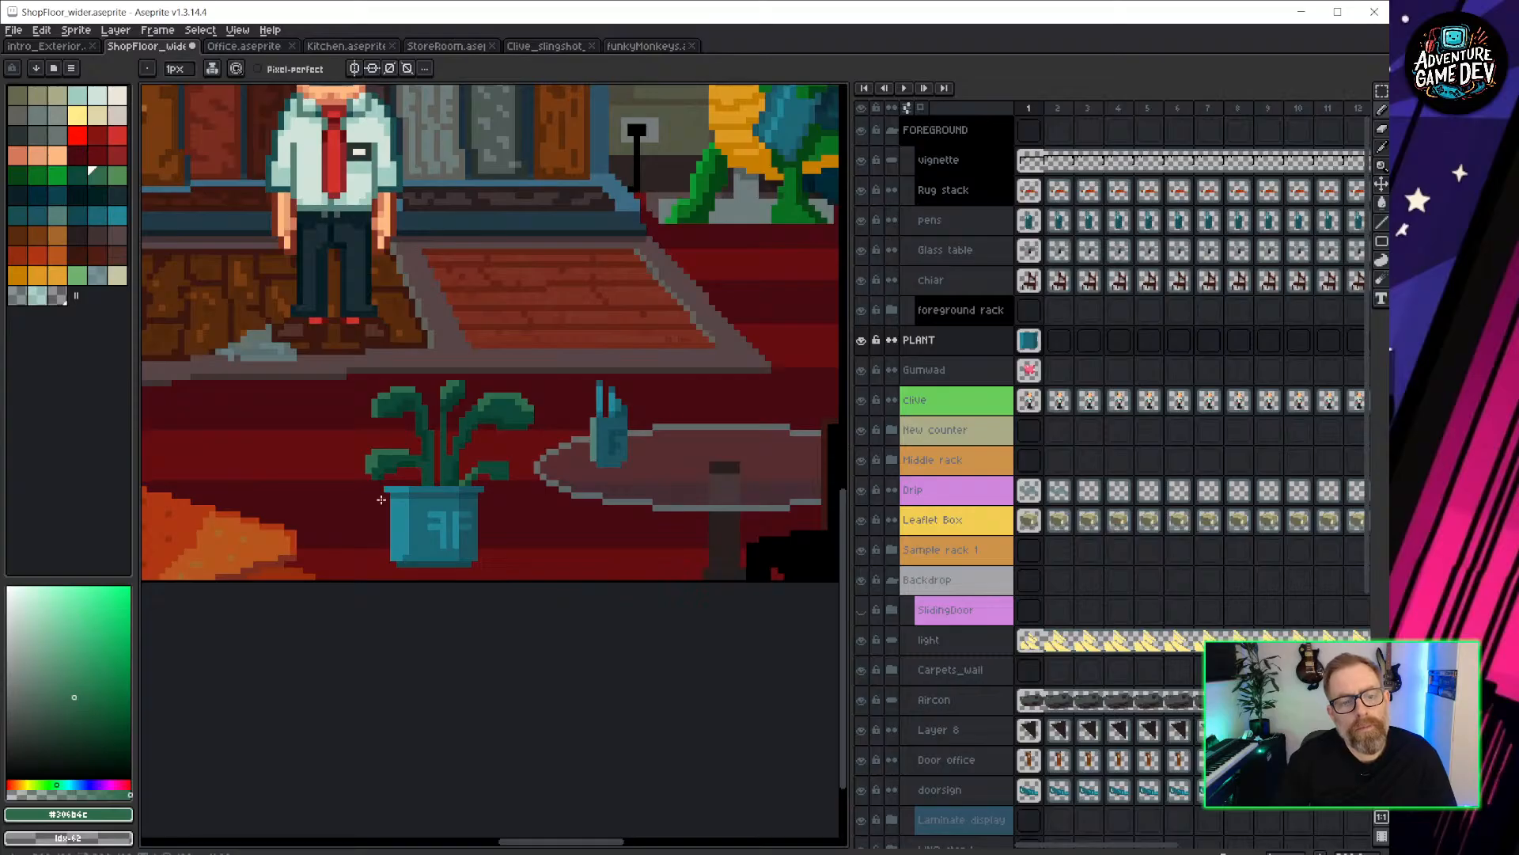
# Trim the lighter green highlight at the stem end of the large right leaf with the dark green.
pyautogui.scroll(4, 382, 499)
pyautogui.scroll(-1, 475, 443)
pyautogui.scroll(-3, 509, 411)
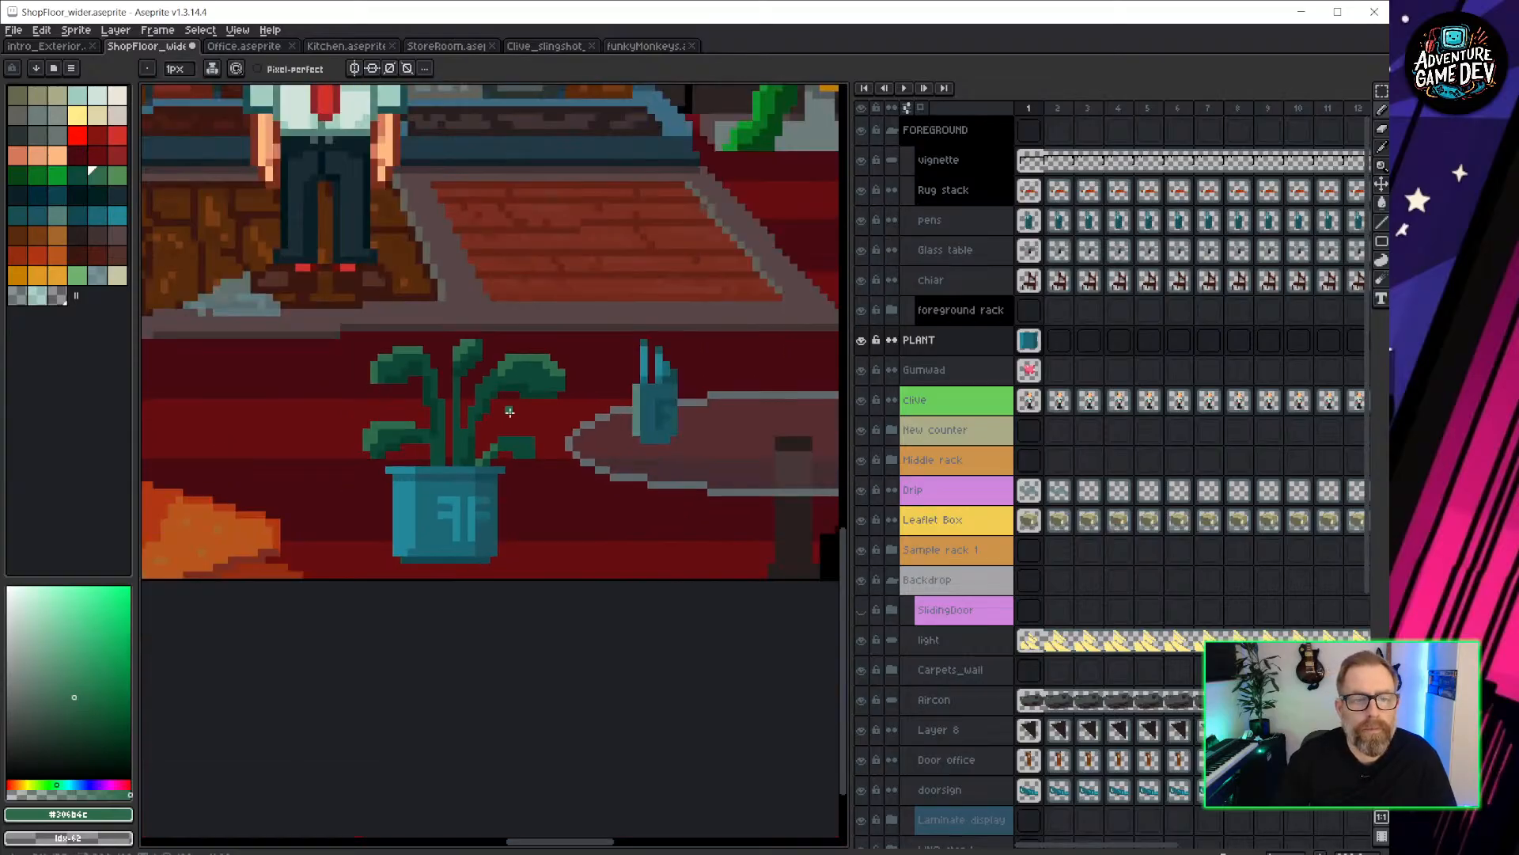
pyautogui.scroll(3, 521, 381)
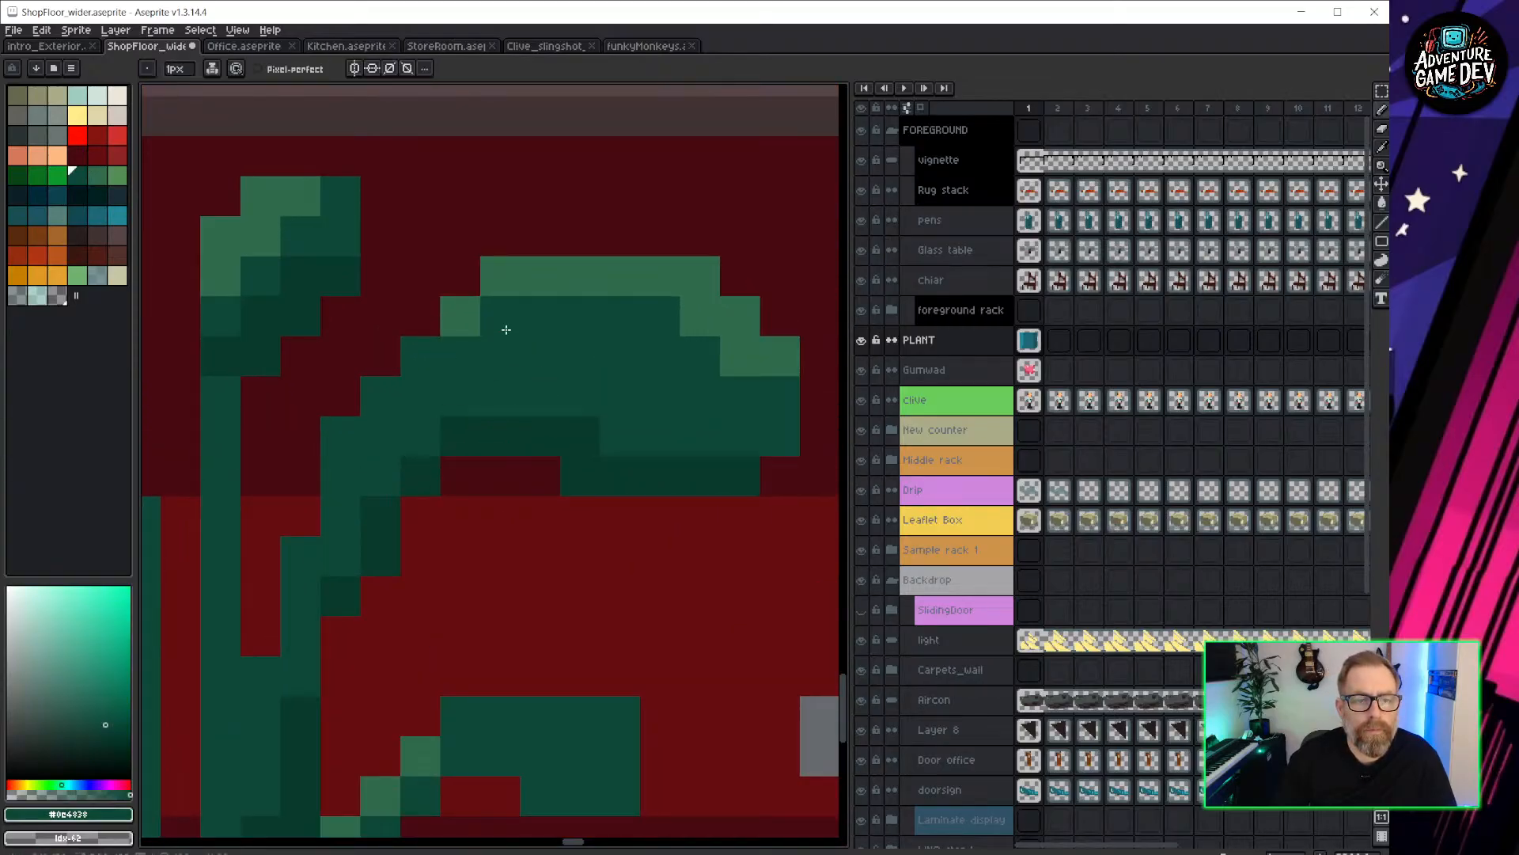
pyautogui.scroll(-3, 590, 372)
pyautogui.scroll(3, 552, 492)
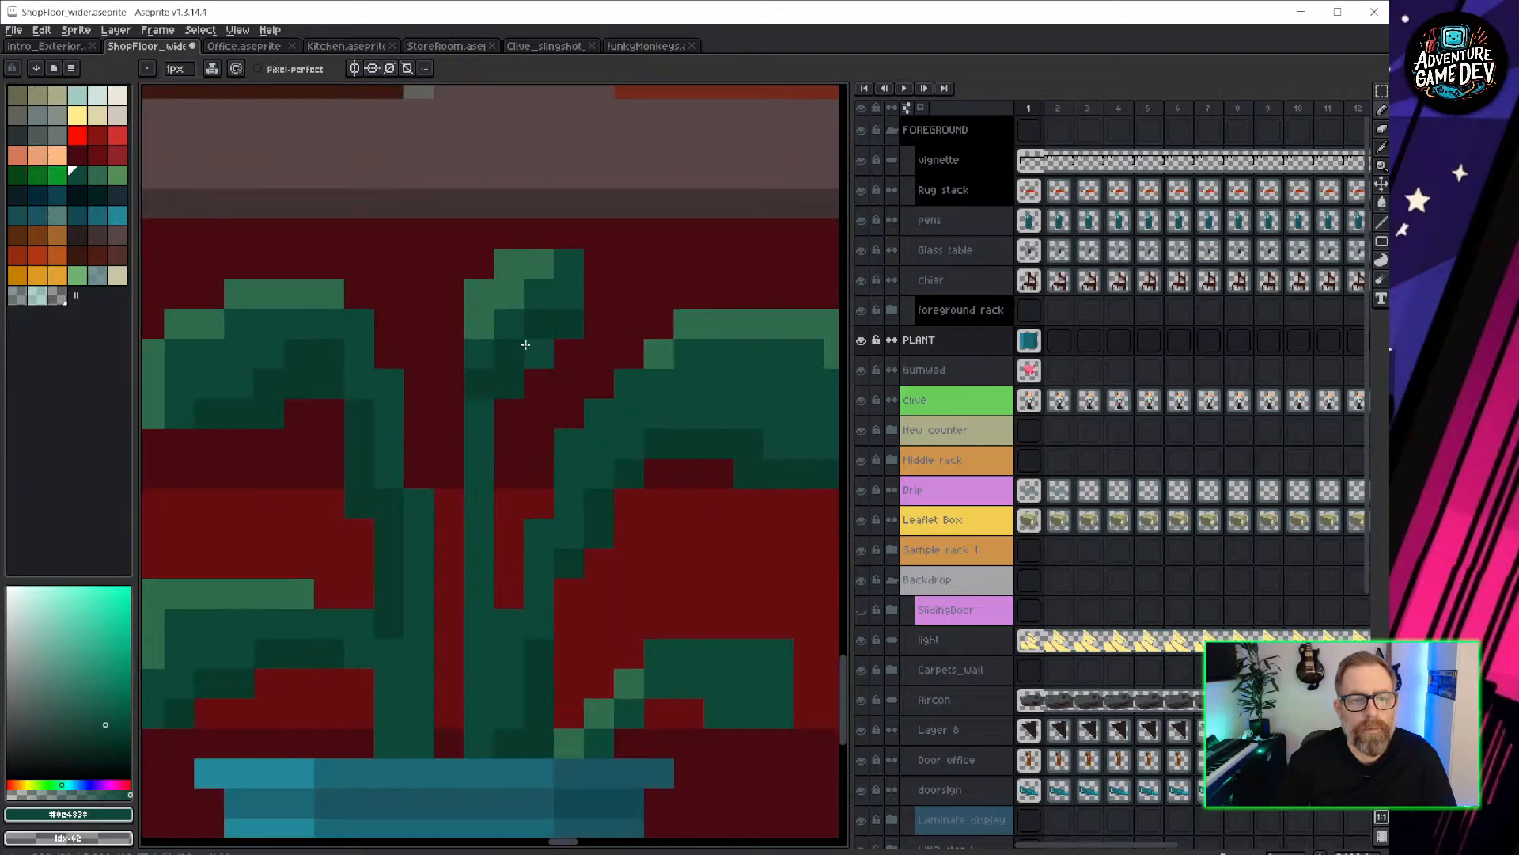
pyautogui.scroll(-3, 515, 299)
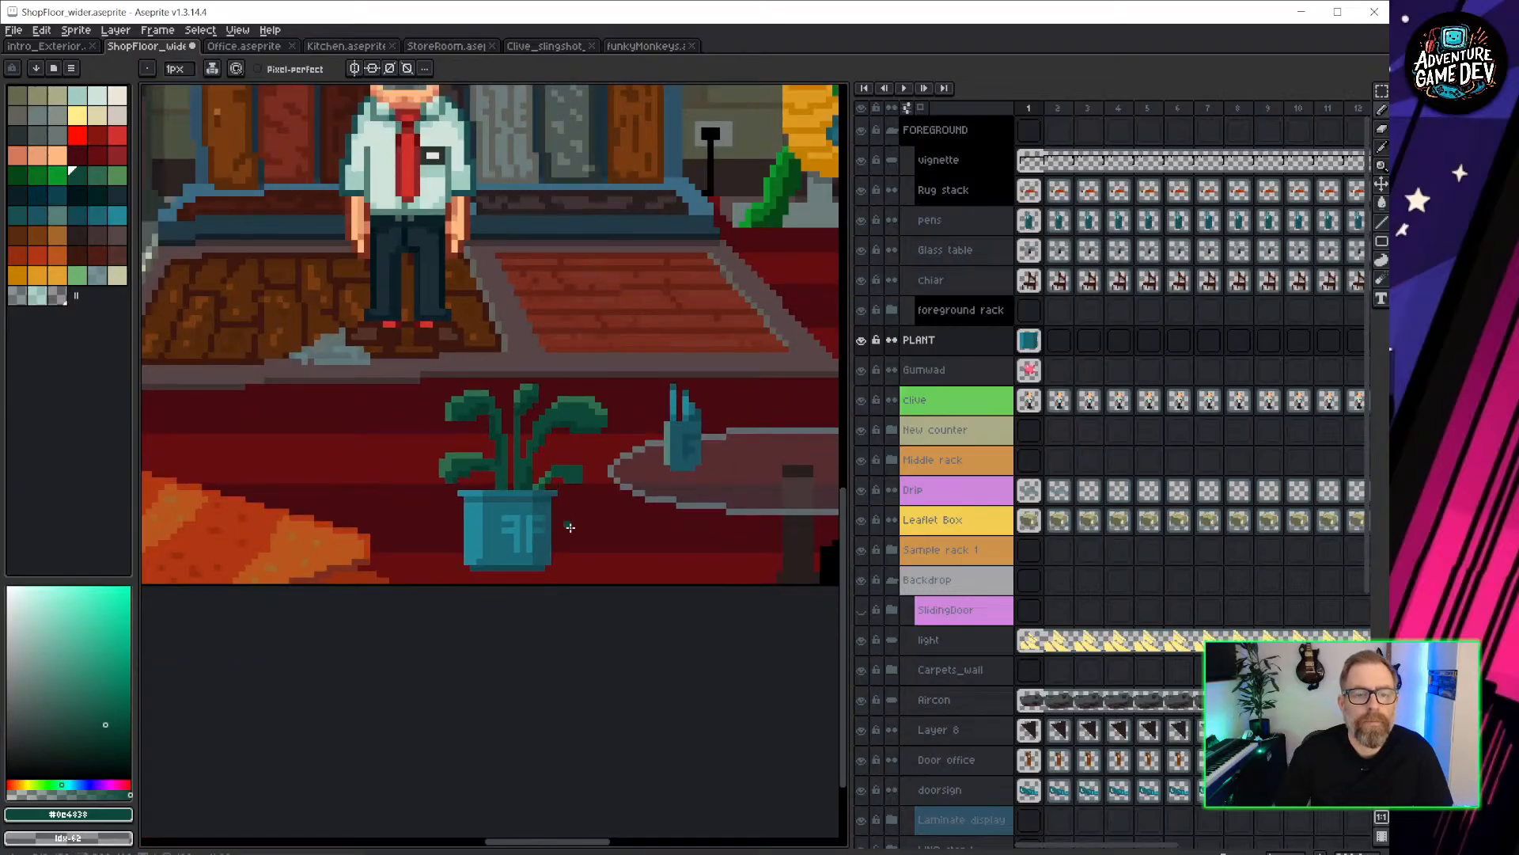
# Select the plant's cel on frame 1 in the timeline.
pyautogui.scroll(-3, 570, 527)
pyautogui.scroll(1, 640, 535)
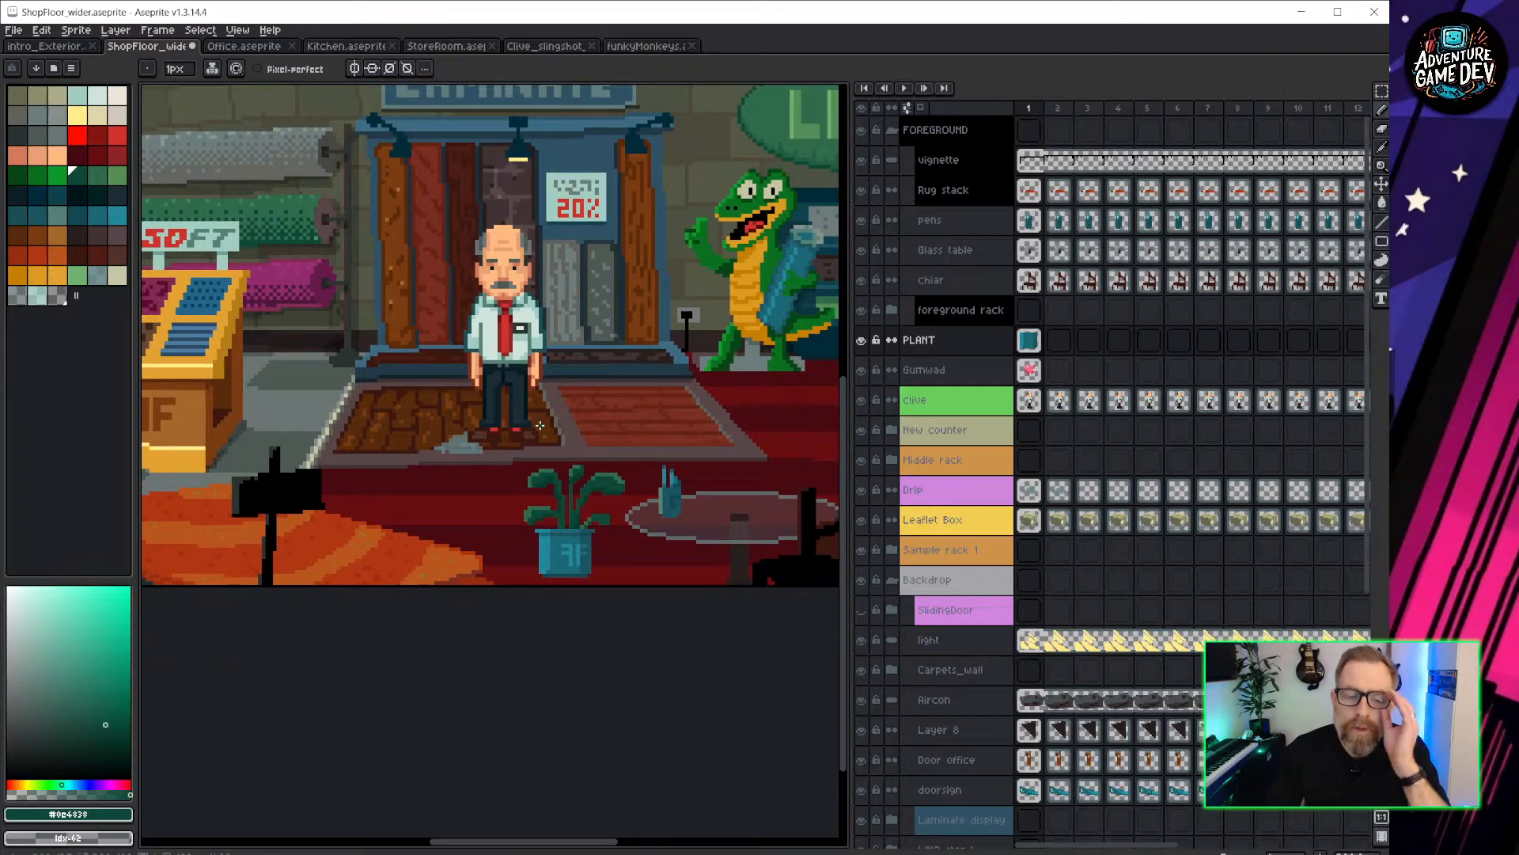
pyautogui.click(1029, 341)
pyautogui.scroll(2, 566, 503)
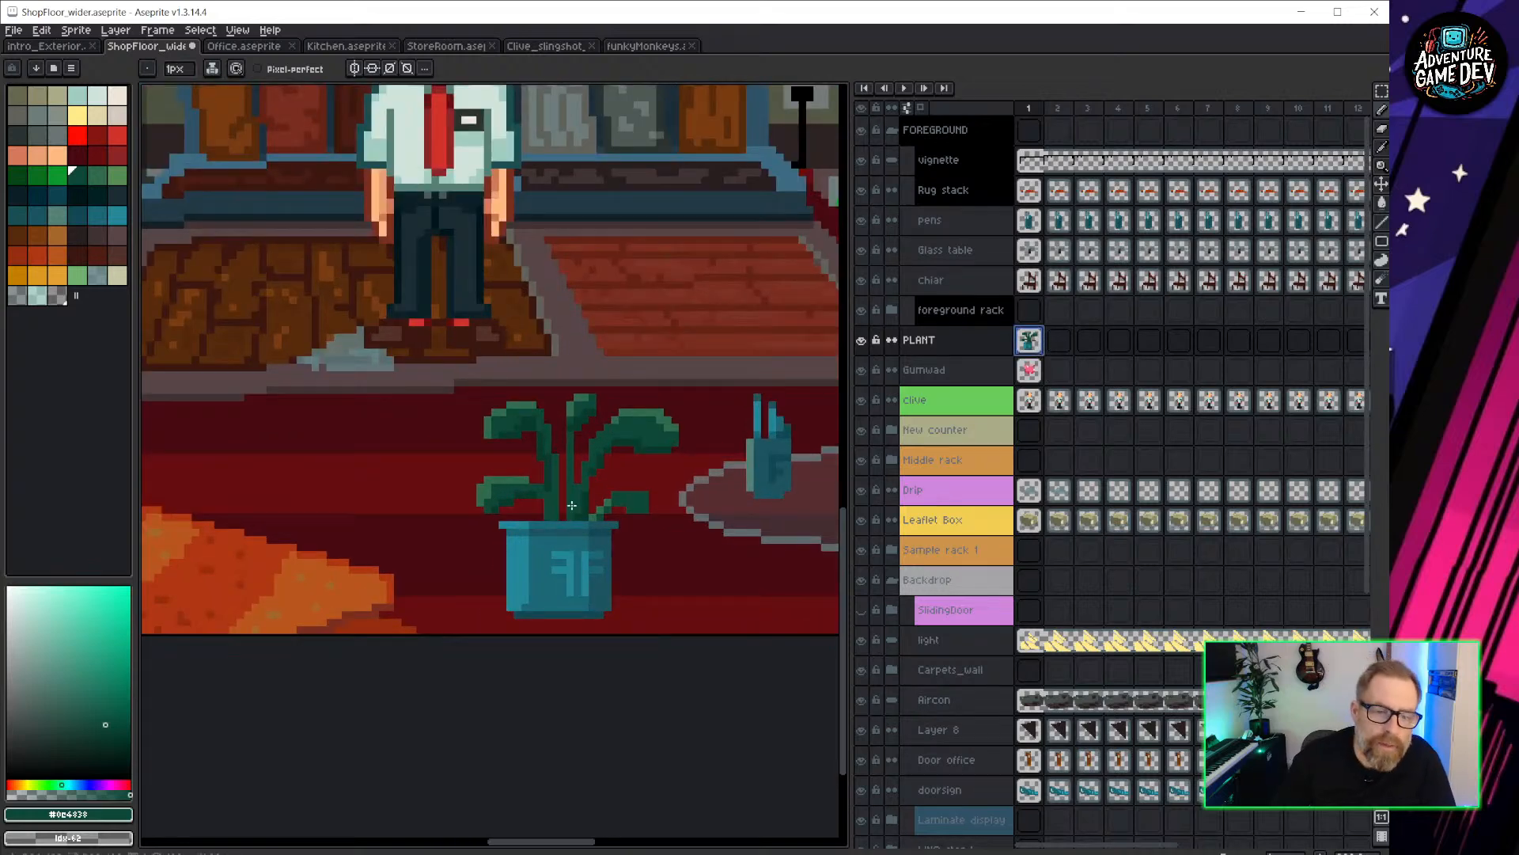
pyautogui.moveTo(602, 537); pyautogui.dragTo(550, 560, button='middle')
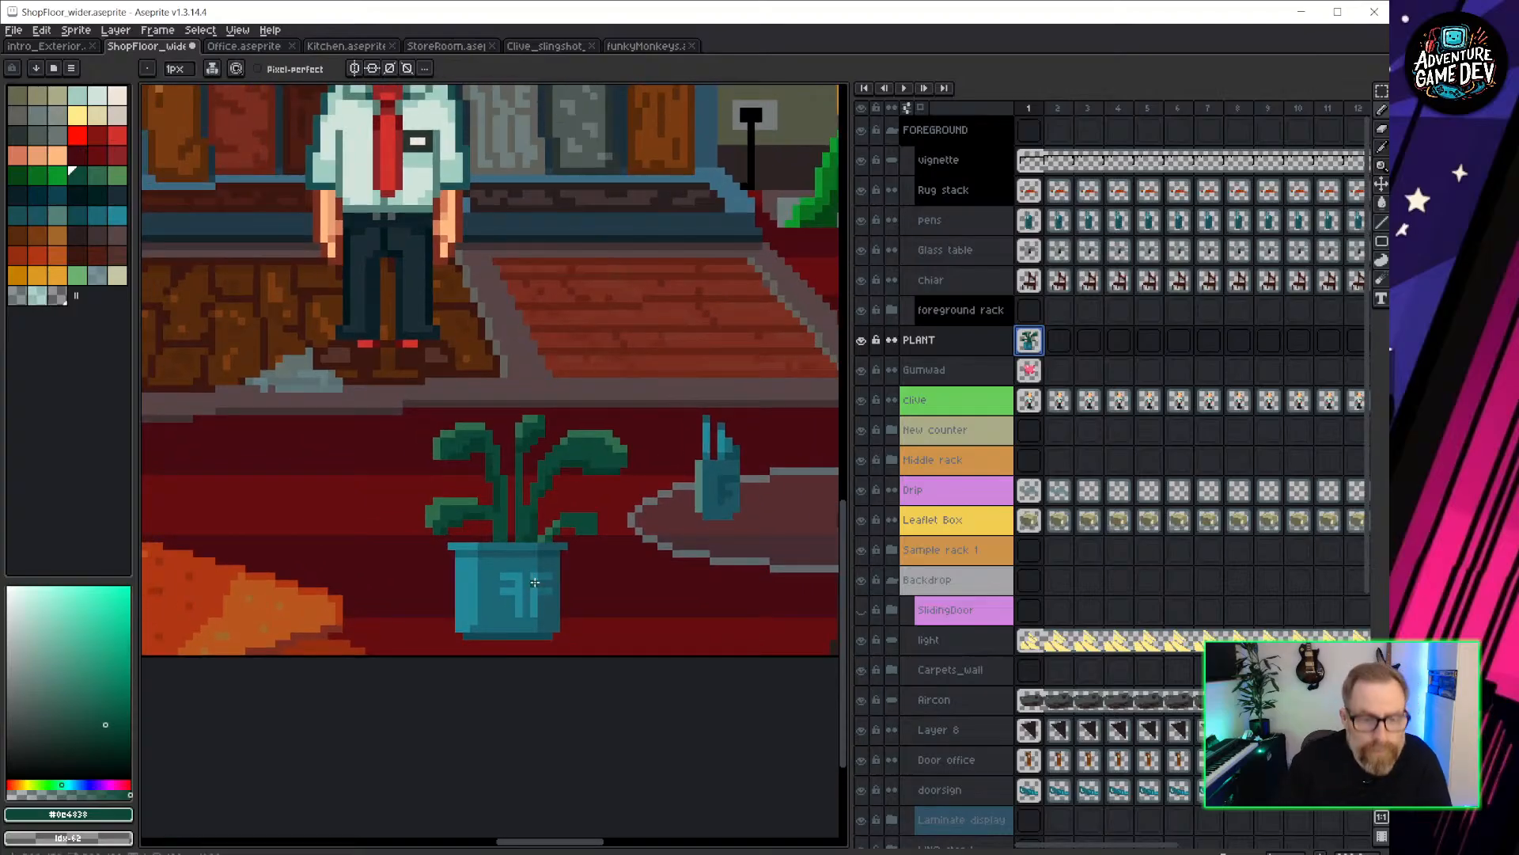
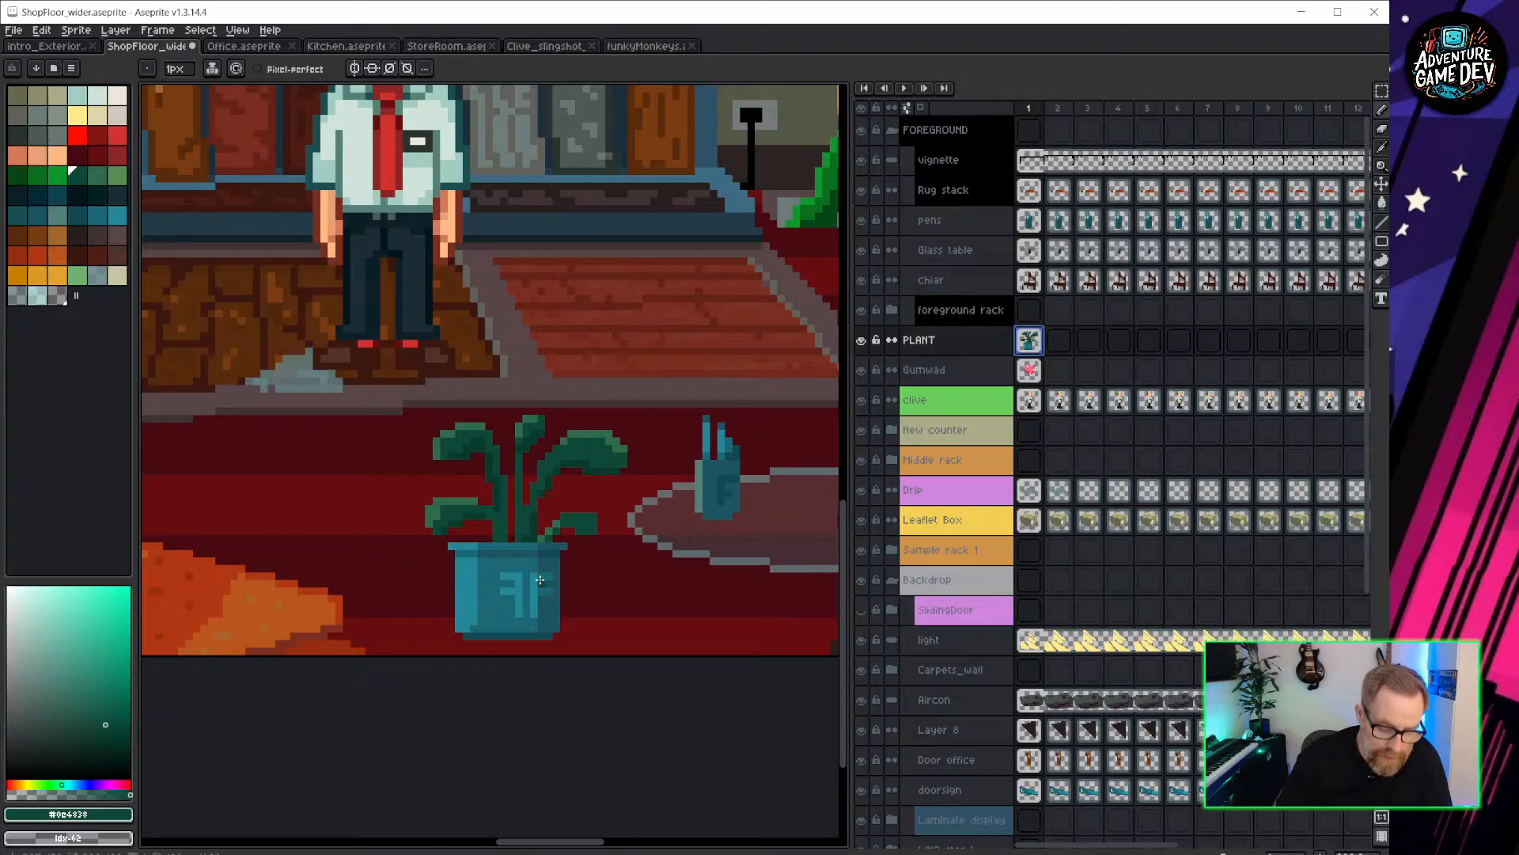
# Shift the potted plant slightly upward and test its placement against the orange rug stack and near the glass table.
pyautogui.press('v')
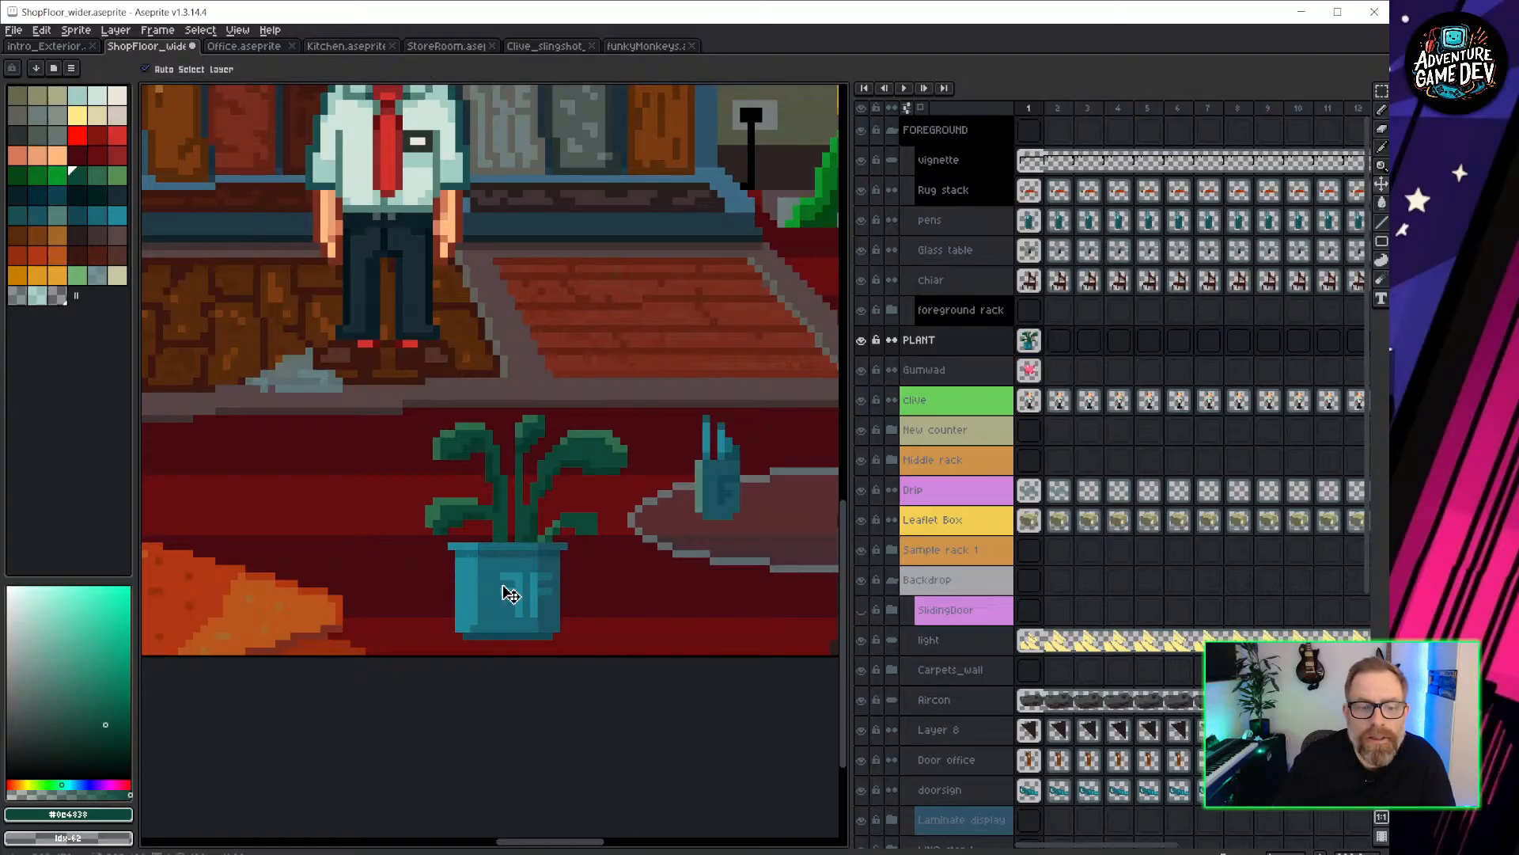
pyautogui.moveTo(506, 595)
pyautogui.mouseDown()
pyautogui.moveTo(532, 501)
pyautogui.moveTo(503, 596)
pyautogui.mouseUp()
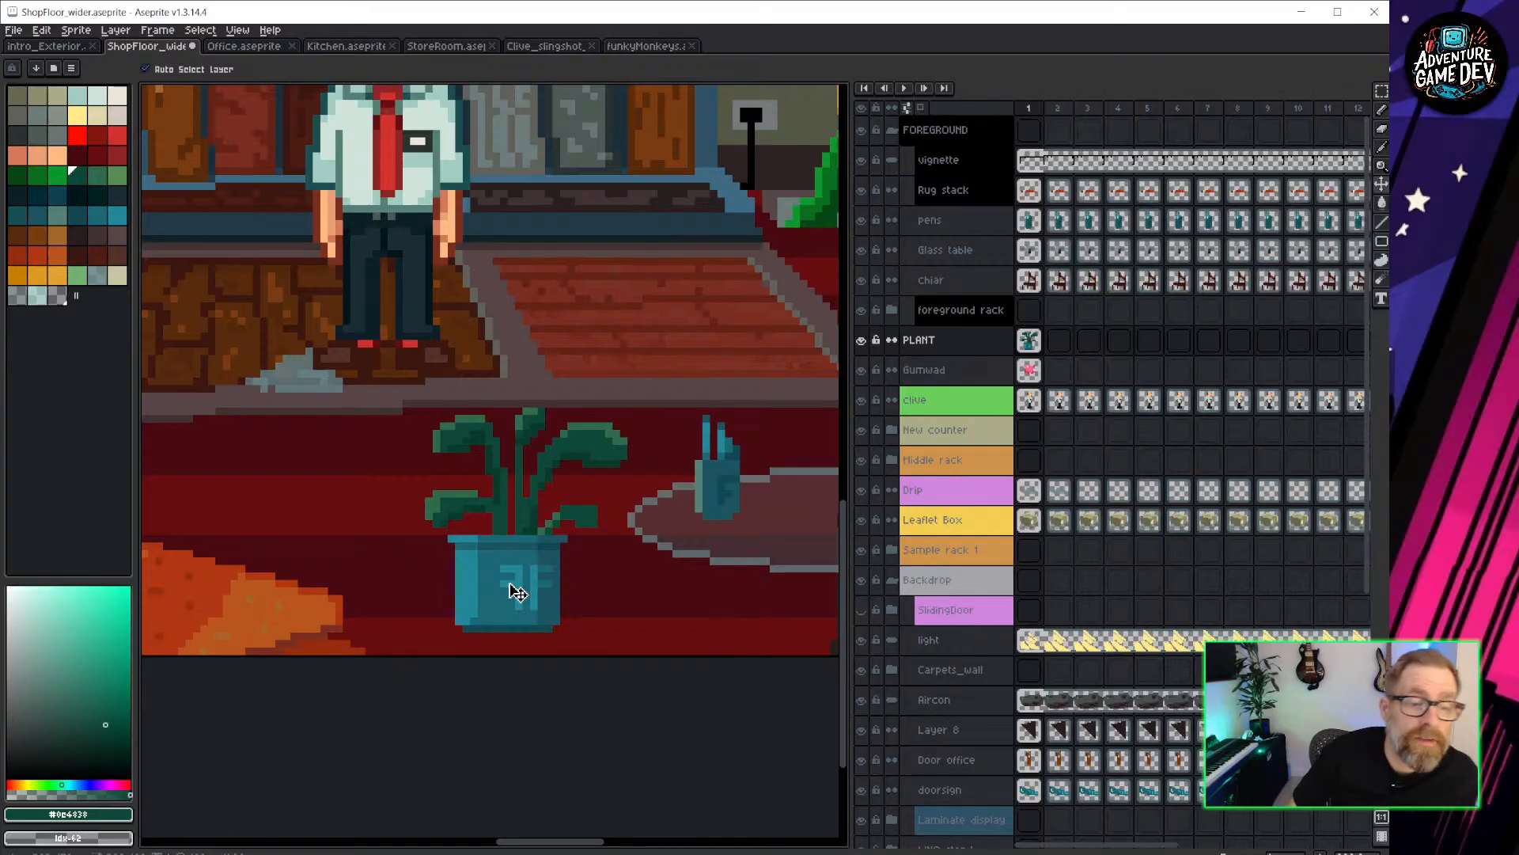
pyautogui.moveTo(519, 592)
pyautogui.mouseDown()
pyautogui.moveTo(520, 619)
pyautogui.moveTo(501, 567)
pyautogui.moveTo(507, 588)
pyautogui.mouseUp()
pyautogui.scroll(-2, 590, 545)
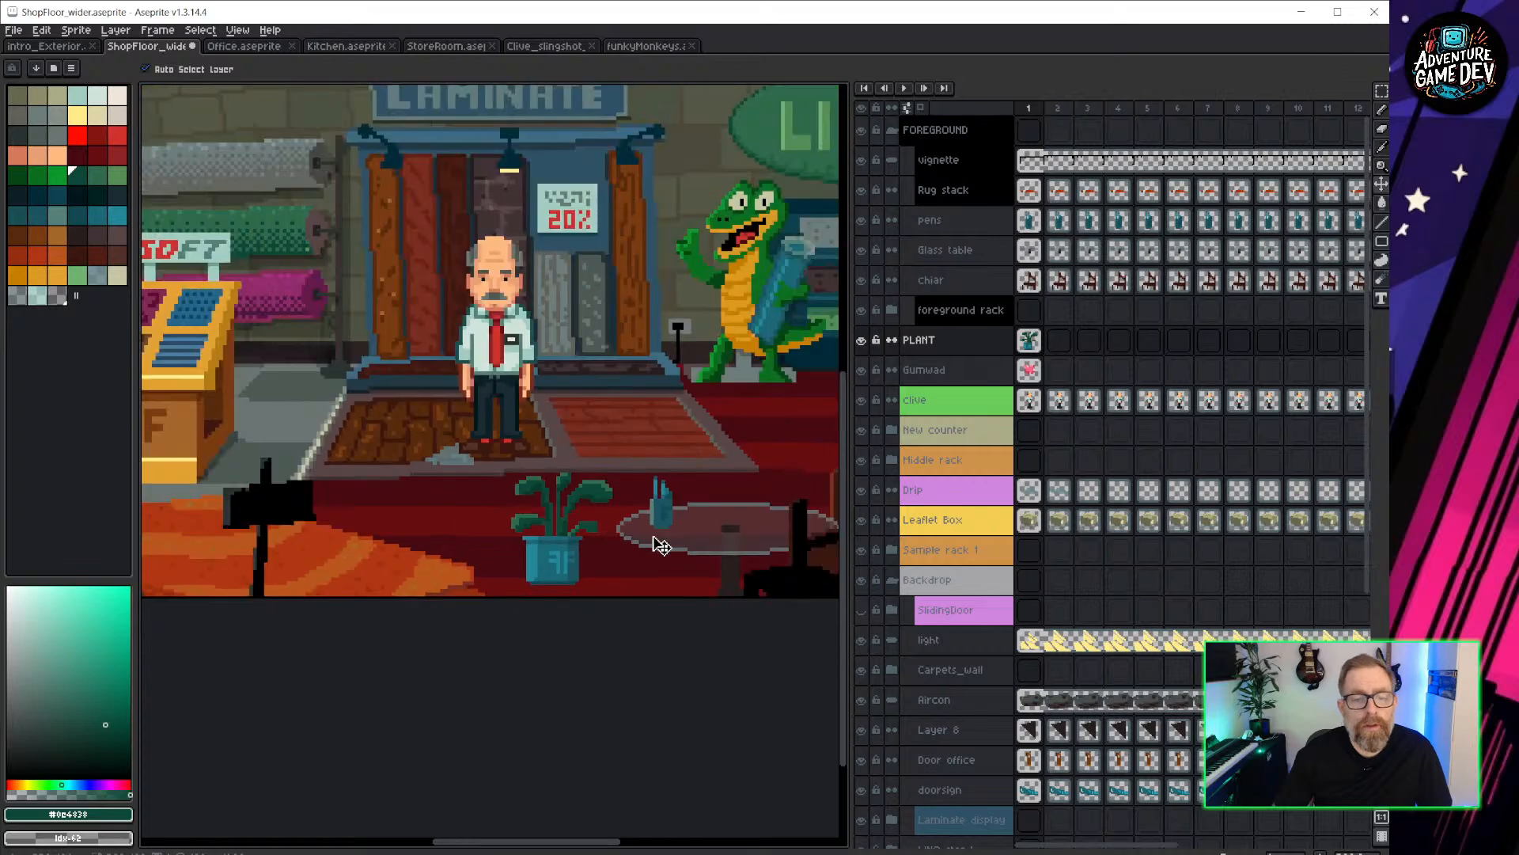
pyautogui.moveTo(656, 539); pyautogui.dragTo(670, 508, button='middle')
pyautogui.moveTo(587, 546); pyautogui.dragTo(528, 549)
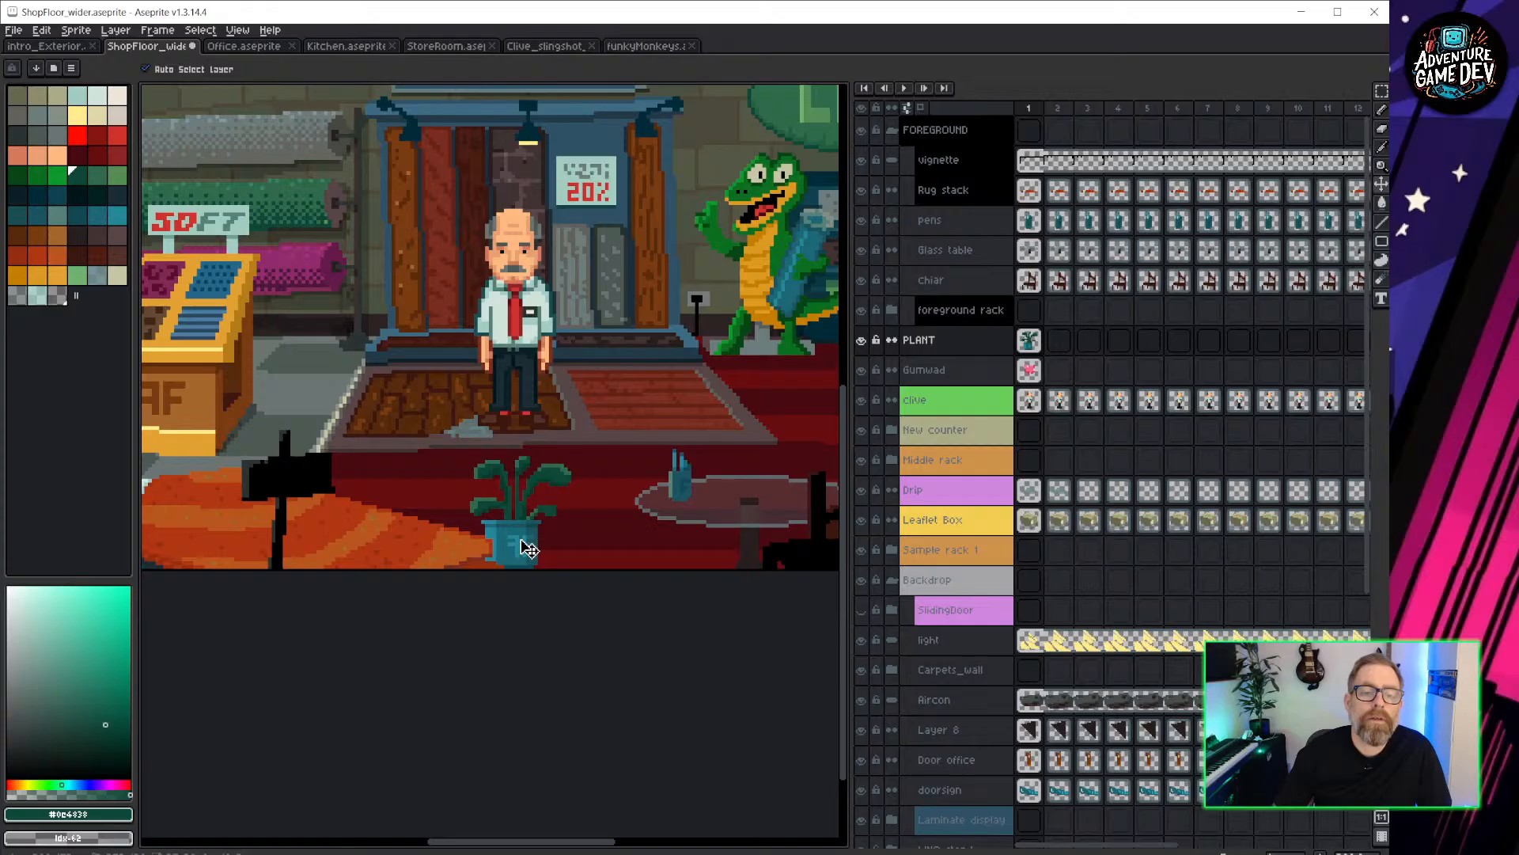
pyautogui.moveTo(529, 549); pyautogui.dragTo(576, 533)
# Try the plant on the grey tiles behind the SOFT sample stand and in front of the stand's base.
pyautogui.scroll(-4, 625, 539)
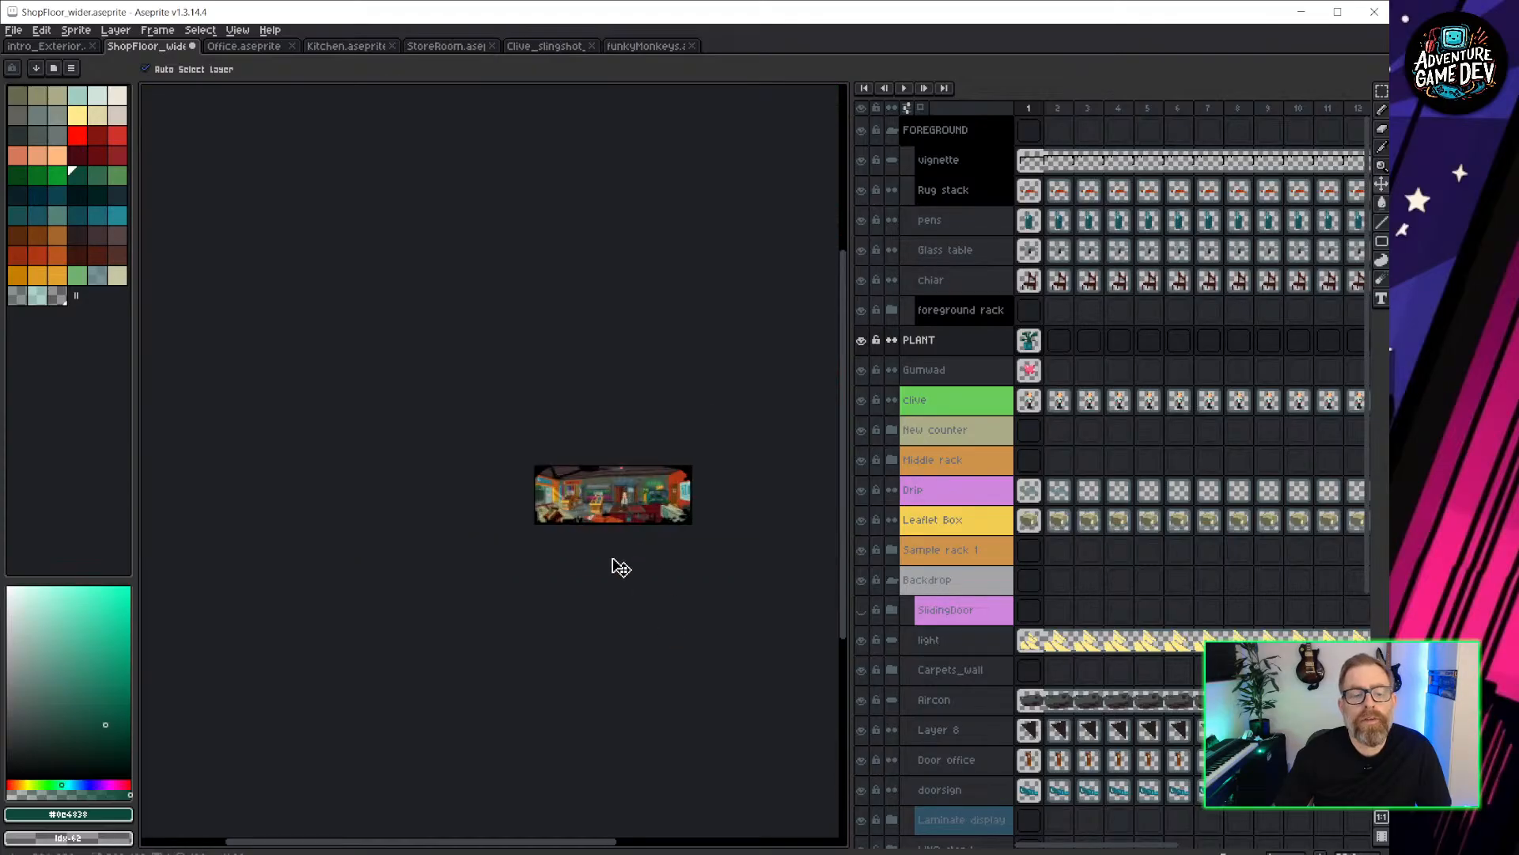
pyautogui.scroll(4, 661, 509)
pyautogui.moveTo(686, 487); pyautogui.dragTo(306, 430, button='middle')
pyautogui.moveTo(649, 452); pyautogui.dragTo(704, 542, button='middle')
pyautogui.moveTo(633, 550); pyautogui.dragTo(393, 368)
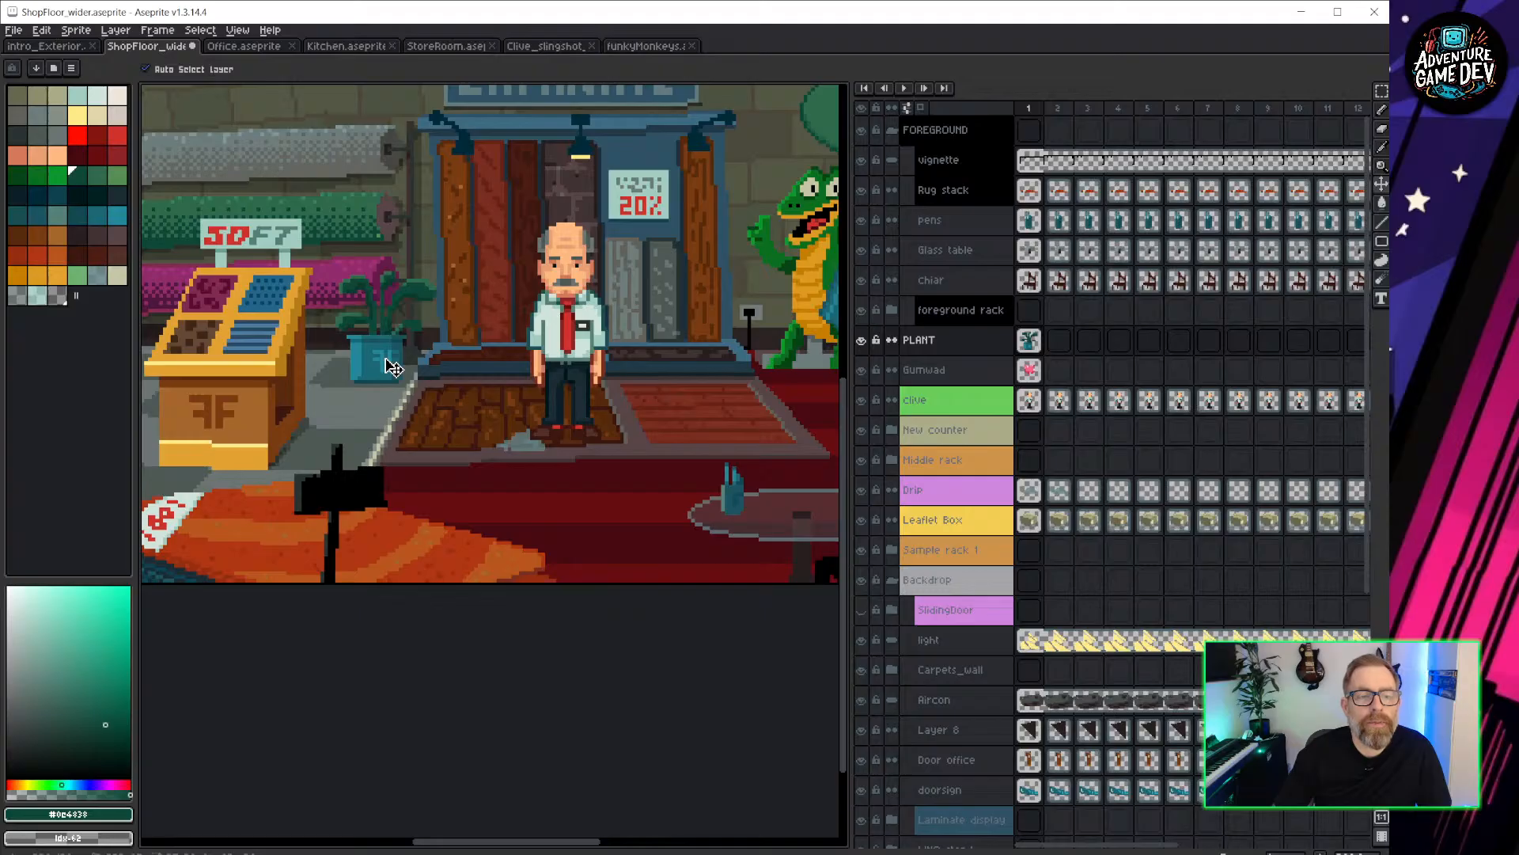
pyautogui.moveTo(342, 470); pyautogui.dragTo(562, 456, button='middle')
pyautogui.moveTo(632, 372); pyautogui.dragTo(406, 460)
pyautogui.moveTo(274, 486); pyautogui.dragTo(481, 435, button='middle')
# Try the plant beside the crocodile at the LINO display and return it to the foreground between the rug stack and the glass table.
pyautogui.scroll(-5, 482, 436)
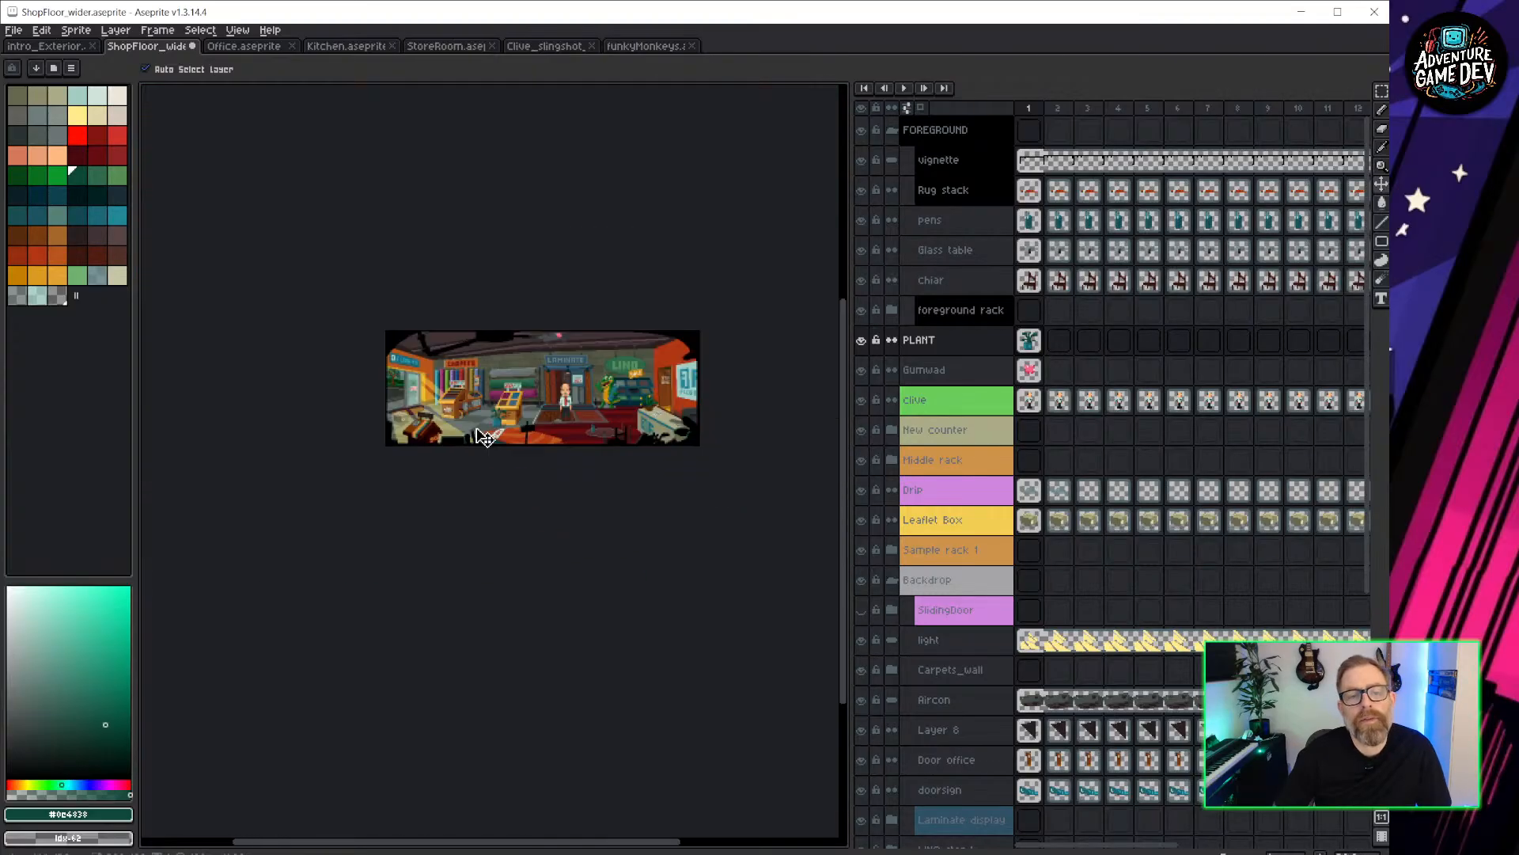
pyautogui.scroll(3, 481, 436)
pyautogui.moveTo(687, 446); pyautogui.dragTo(339, 460, button='middle')
pyautogui.moveTo(216, 424); pyautogui.dragTo(714, 367)
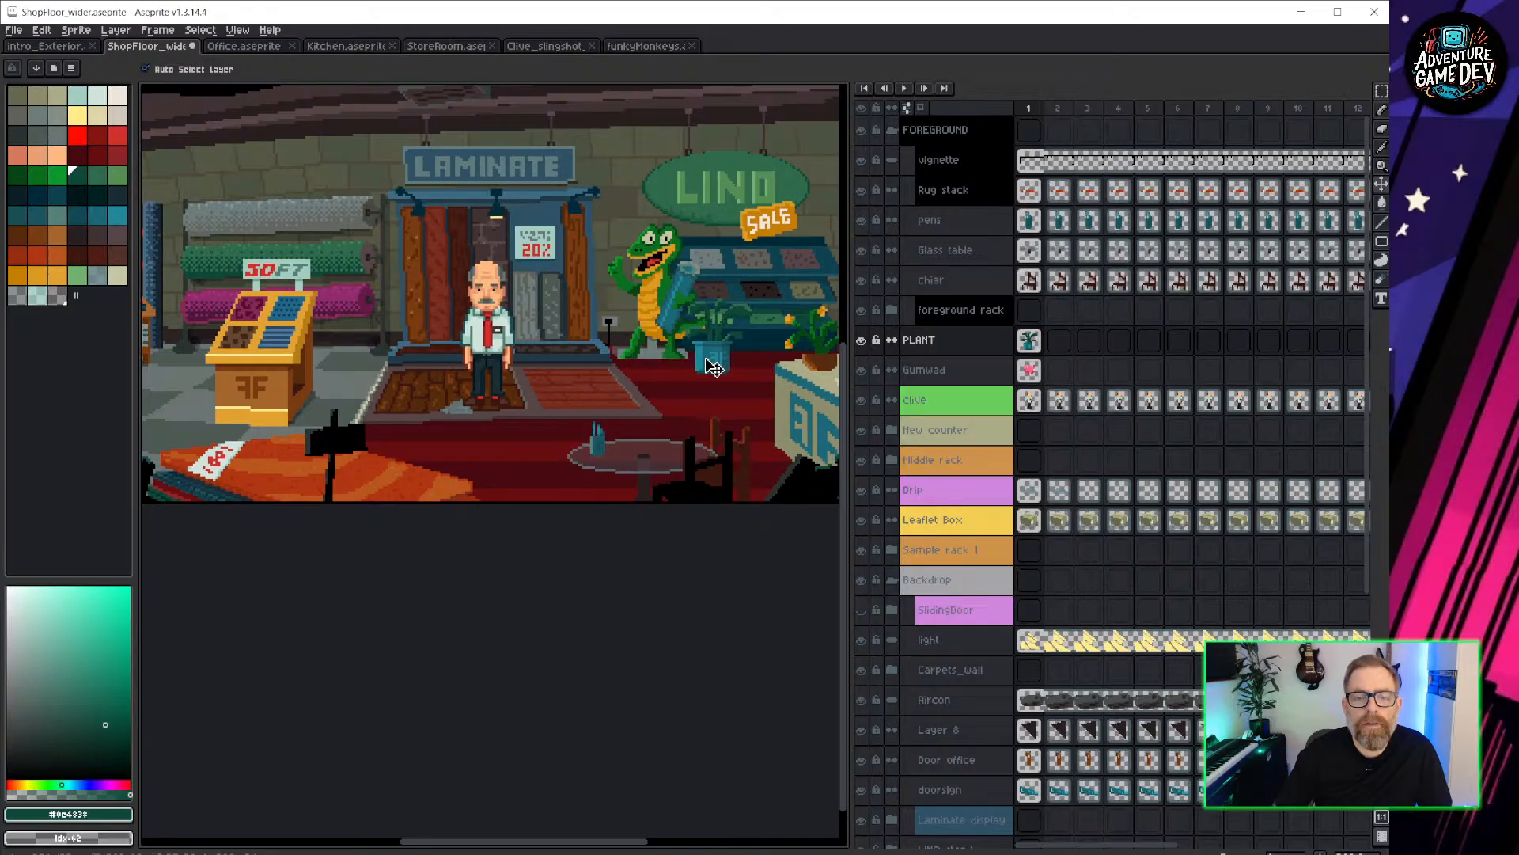
pyautogui.scroll(1, 714, 367)
pyautogui.moveTo(715, 372); pyautogui.dragTo(434, 553)
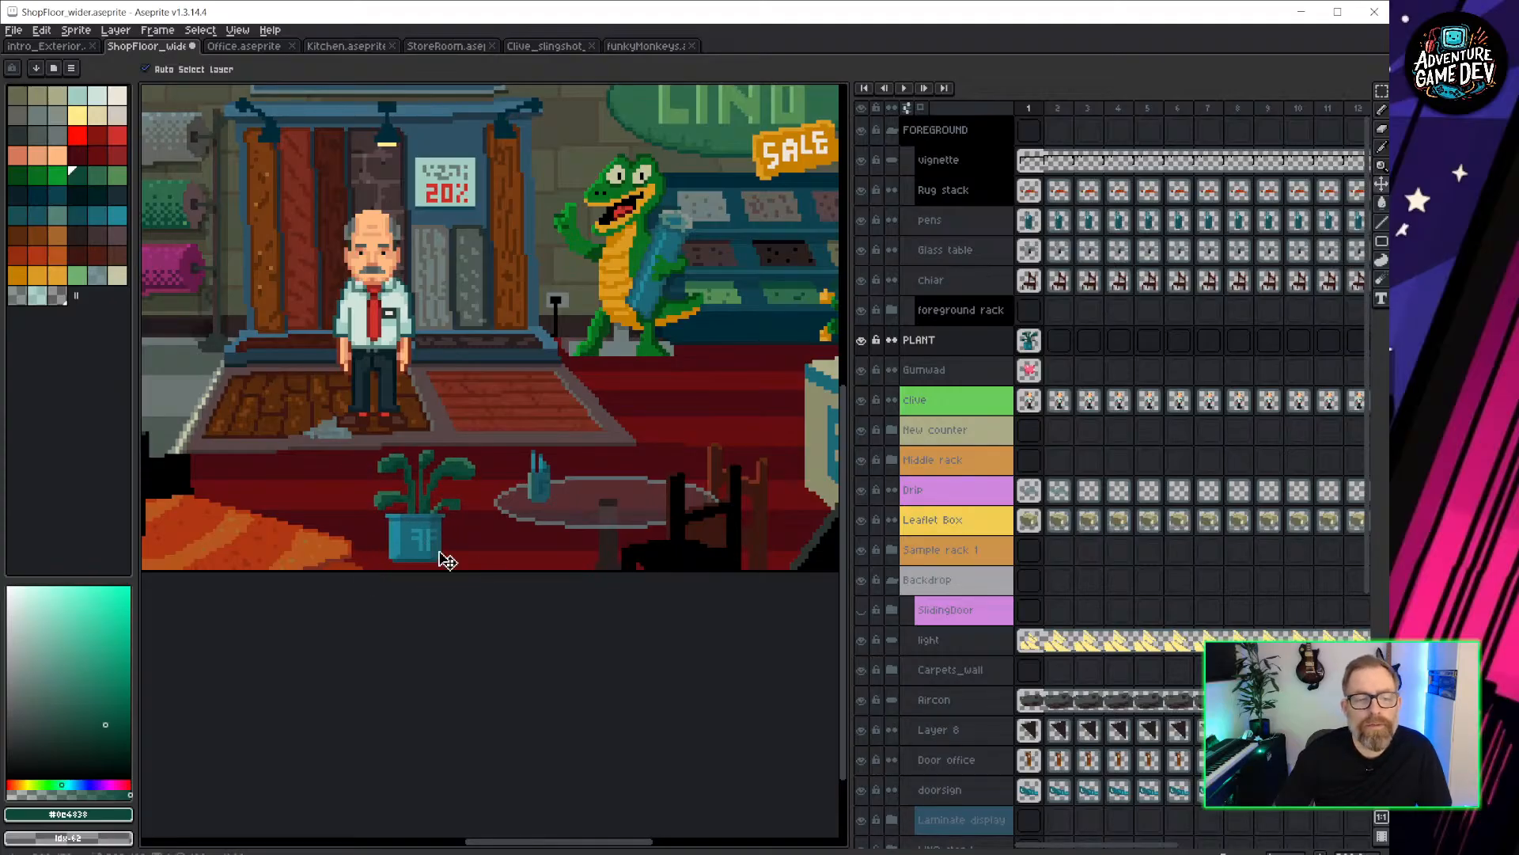
pyautogui.moveTo(427, 552); pyautogui.dragTo(413, 533)
# Paint a semi-transparent black shadow beneath the pot on the PLANT layer's frame 1, extending right into a small leaf-shaped shadow.
pyautogui.scroll(4, 413, 536)
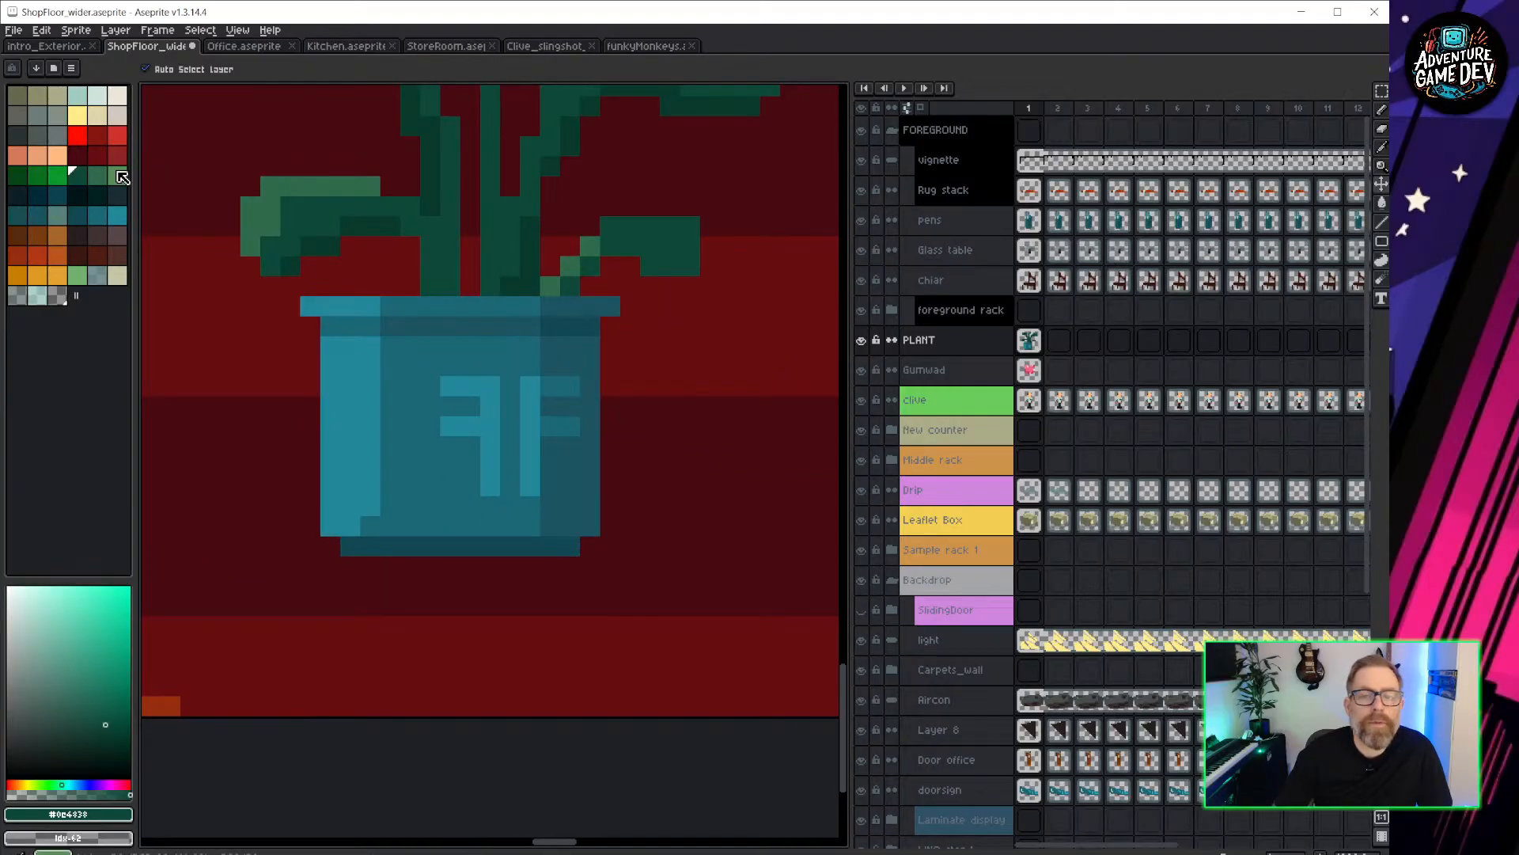
pyautogui.click(1029, 340)
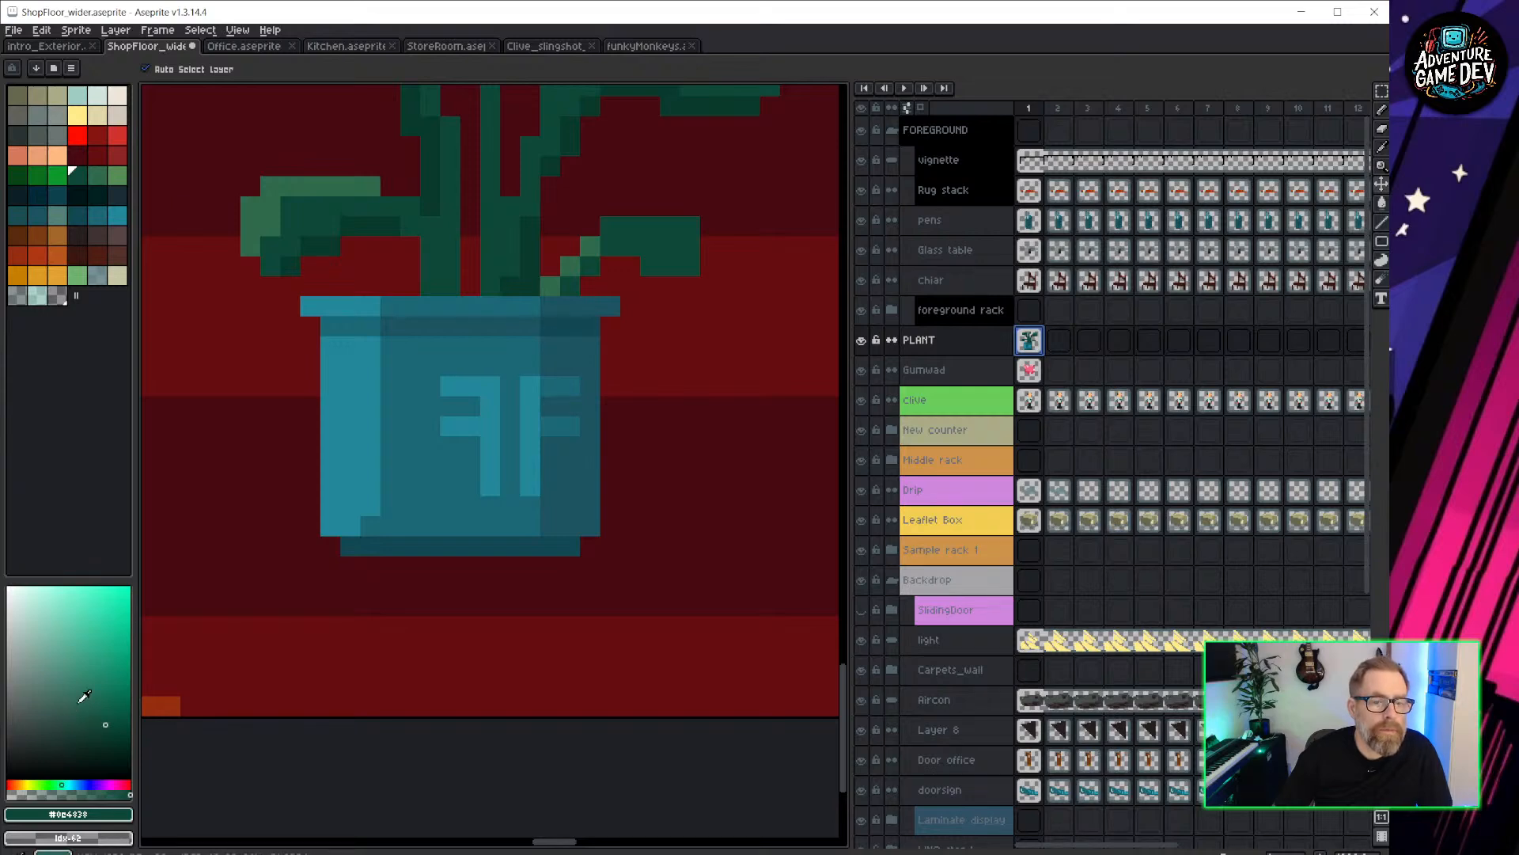
pyautogui.moveTo(79, 703); pyautogui.dragTo(3, 814)
pyautogui.moveTo(95, 795); pyautogui.dragTo(56, 794)
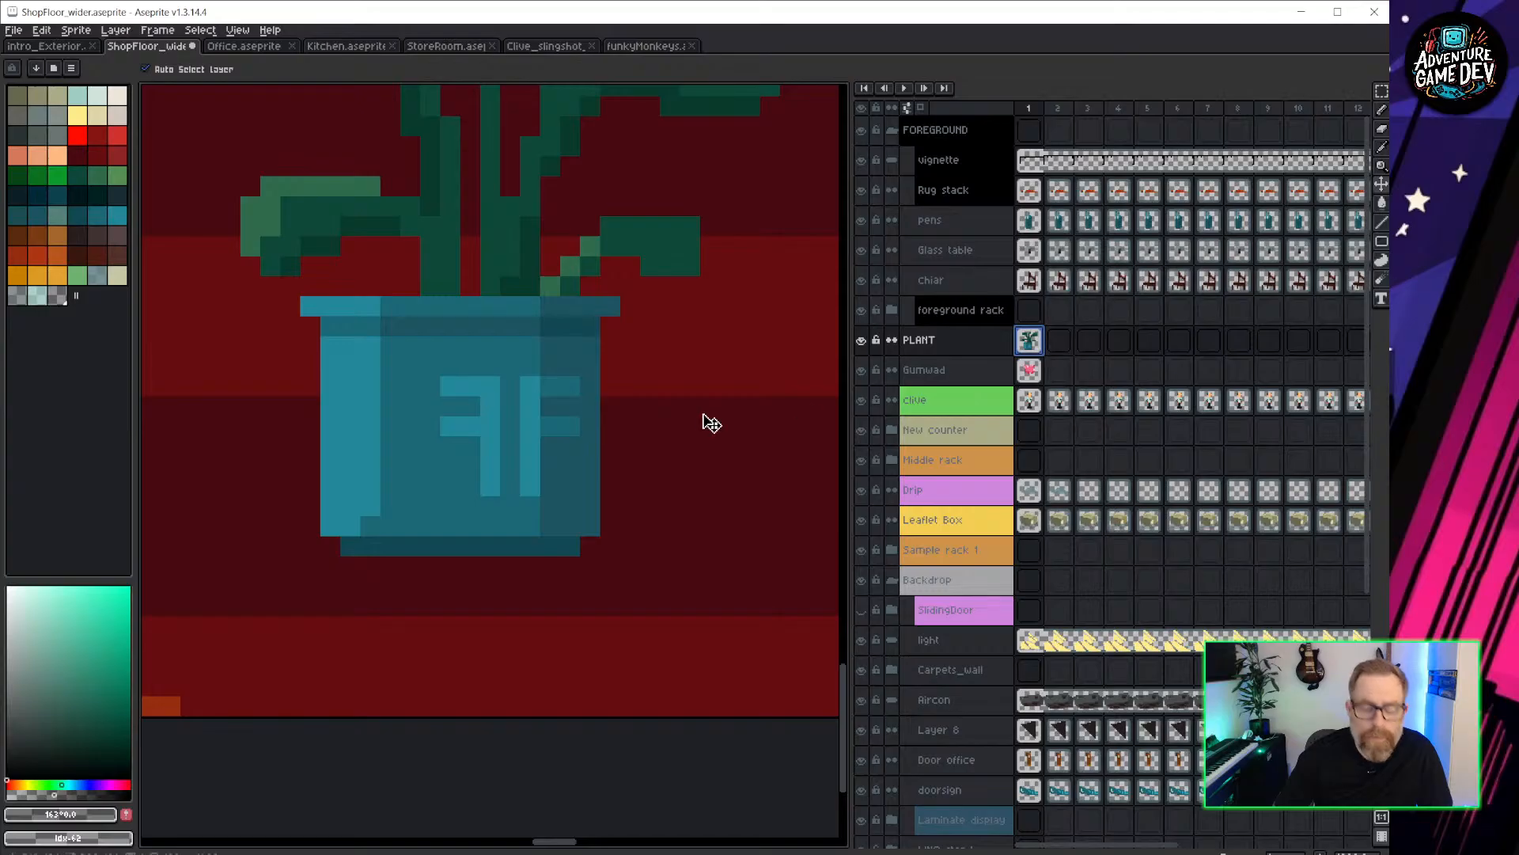
pyautogui.press('b')
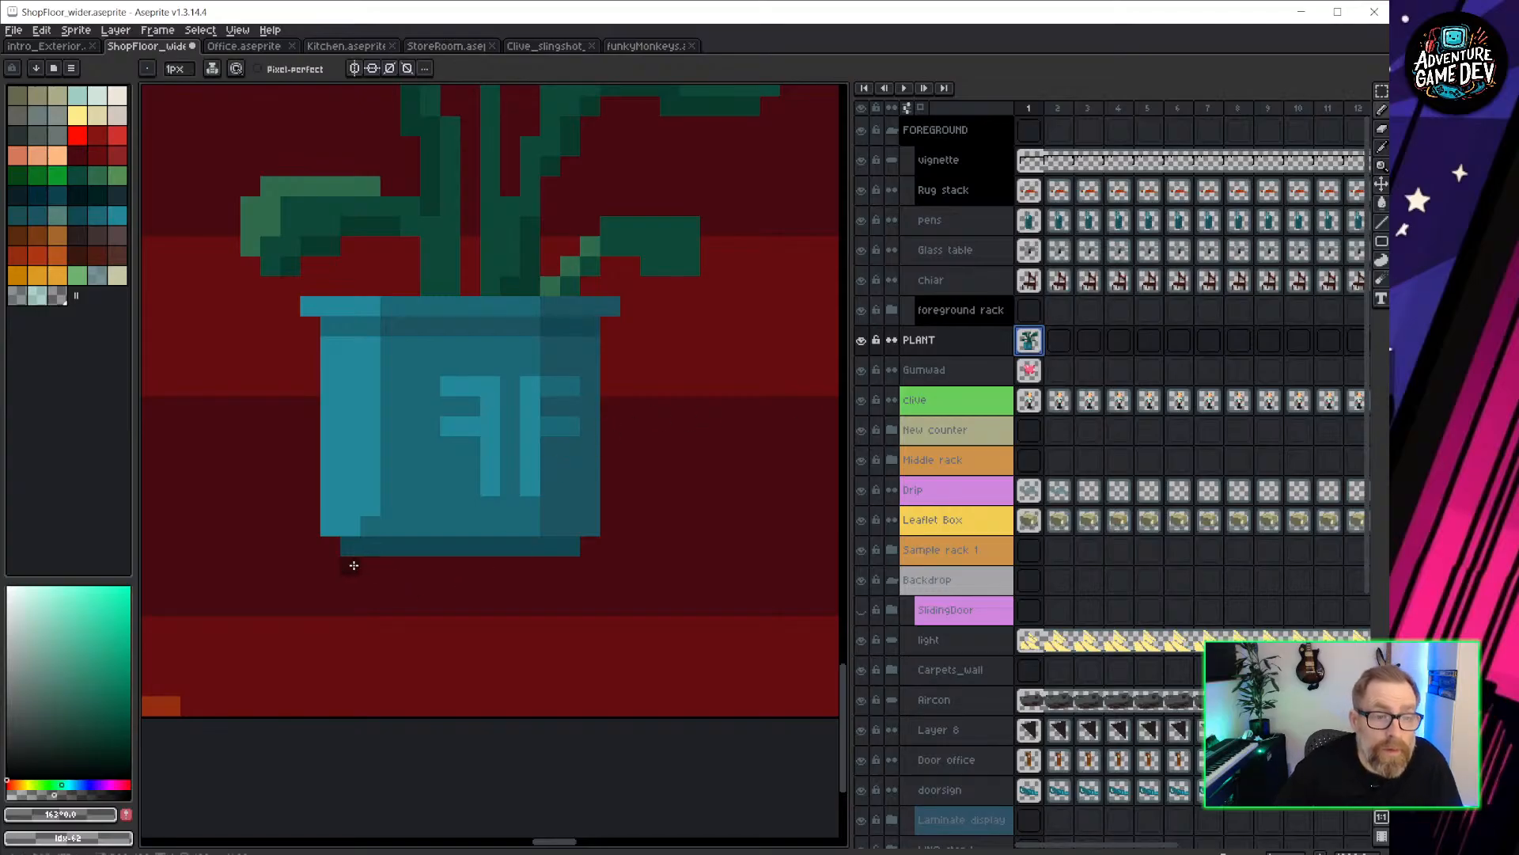
pyautogui.moveTo(353, 566); pyautogui.dragTo(563, 563)
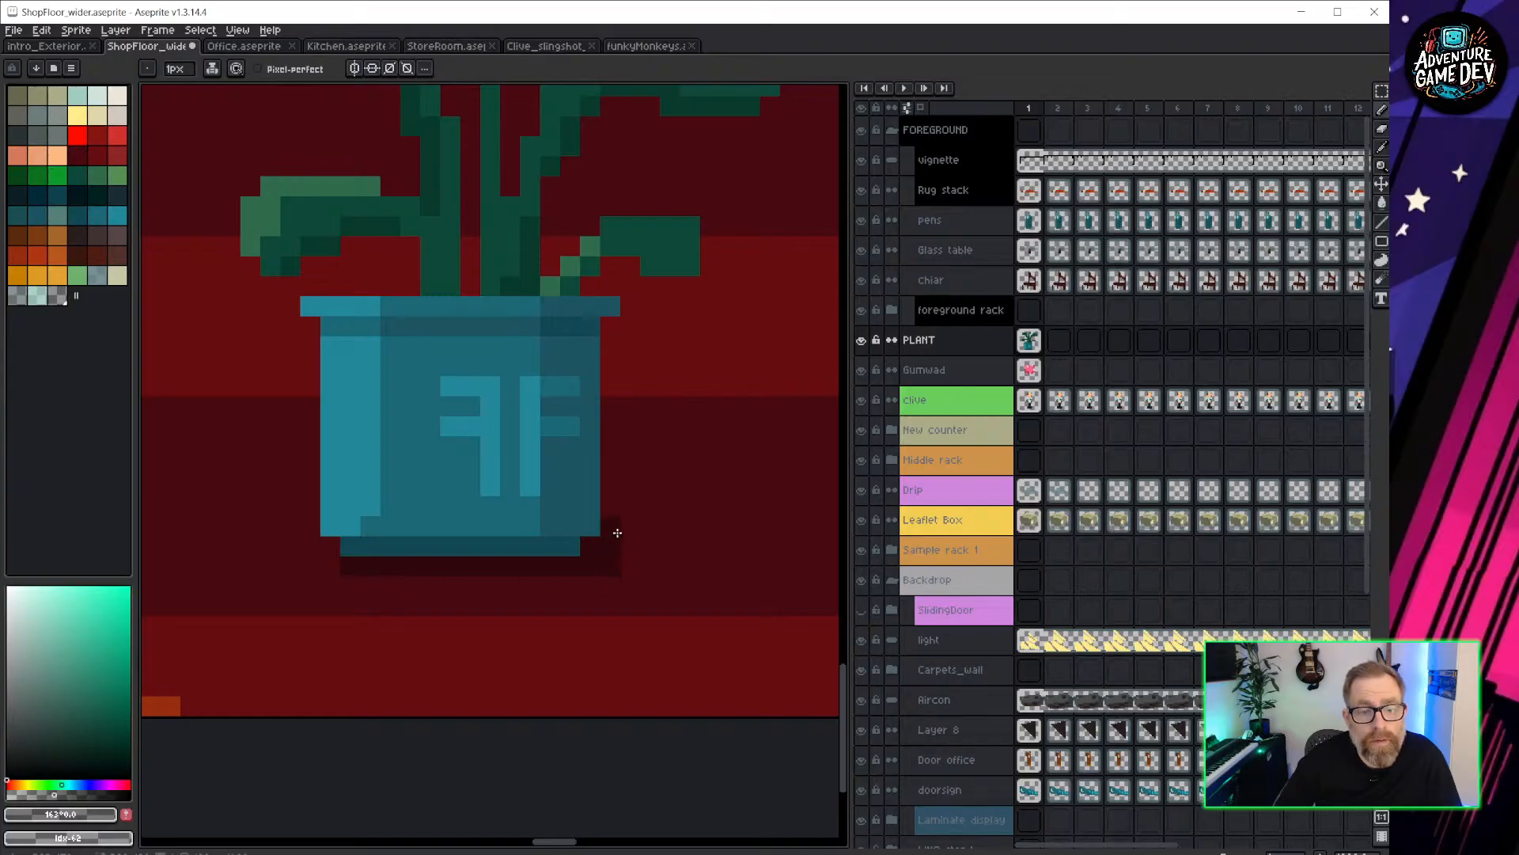
pyautogui.moveTo(615, 531); pyautogui.dragTo(643, 536)
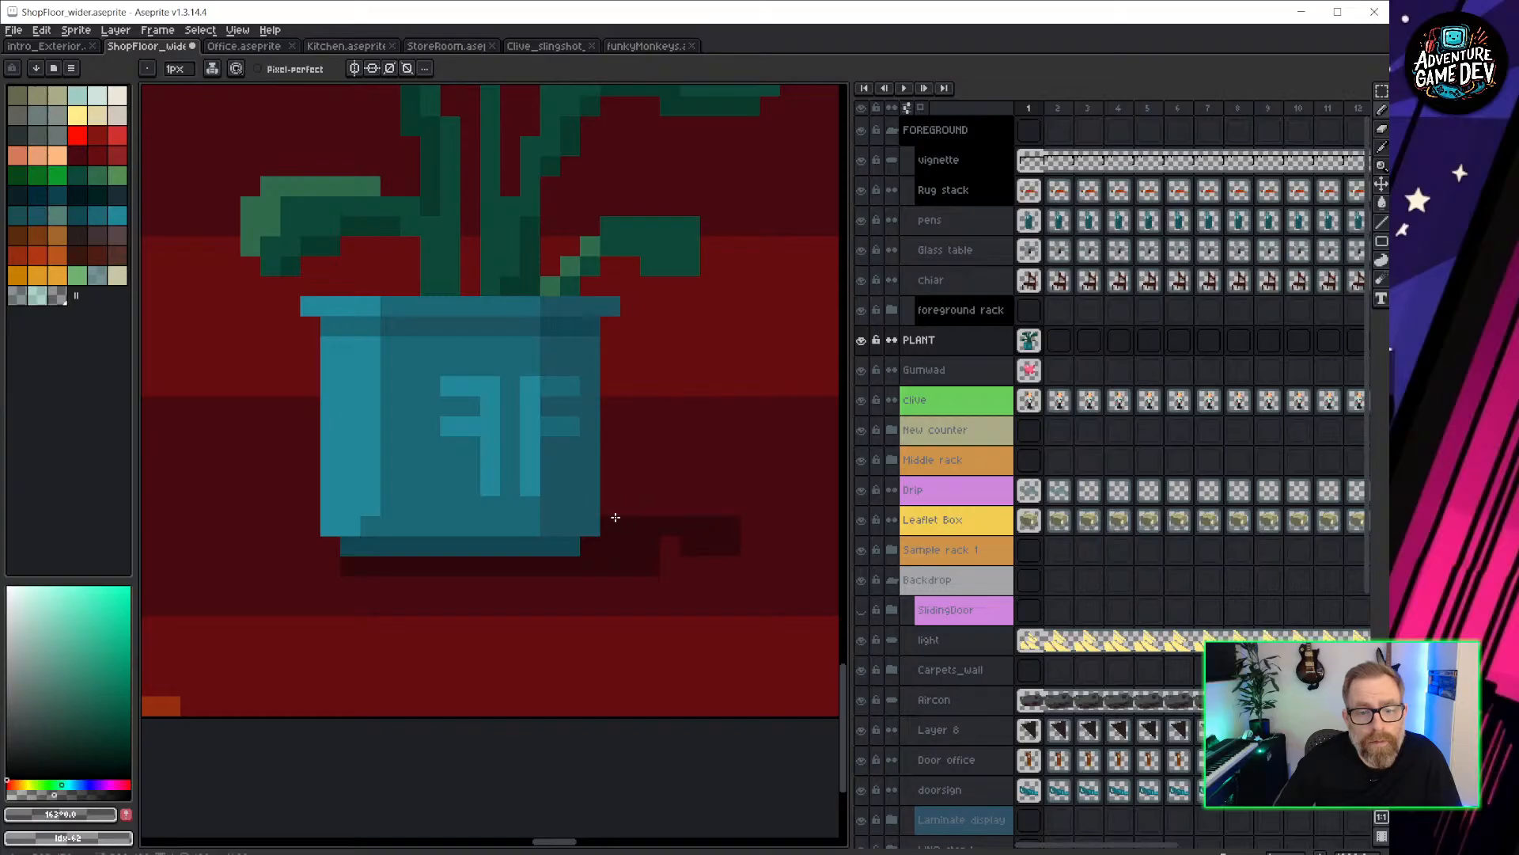
# Thicken the shadow under the pot with a second pixel row along its full width.
pyautogui.scroll(-3, 632, 559)
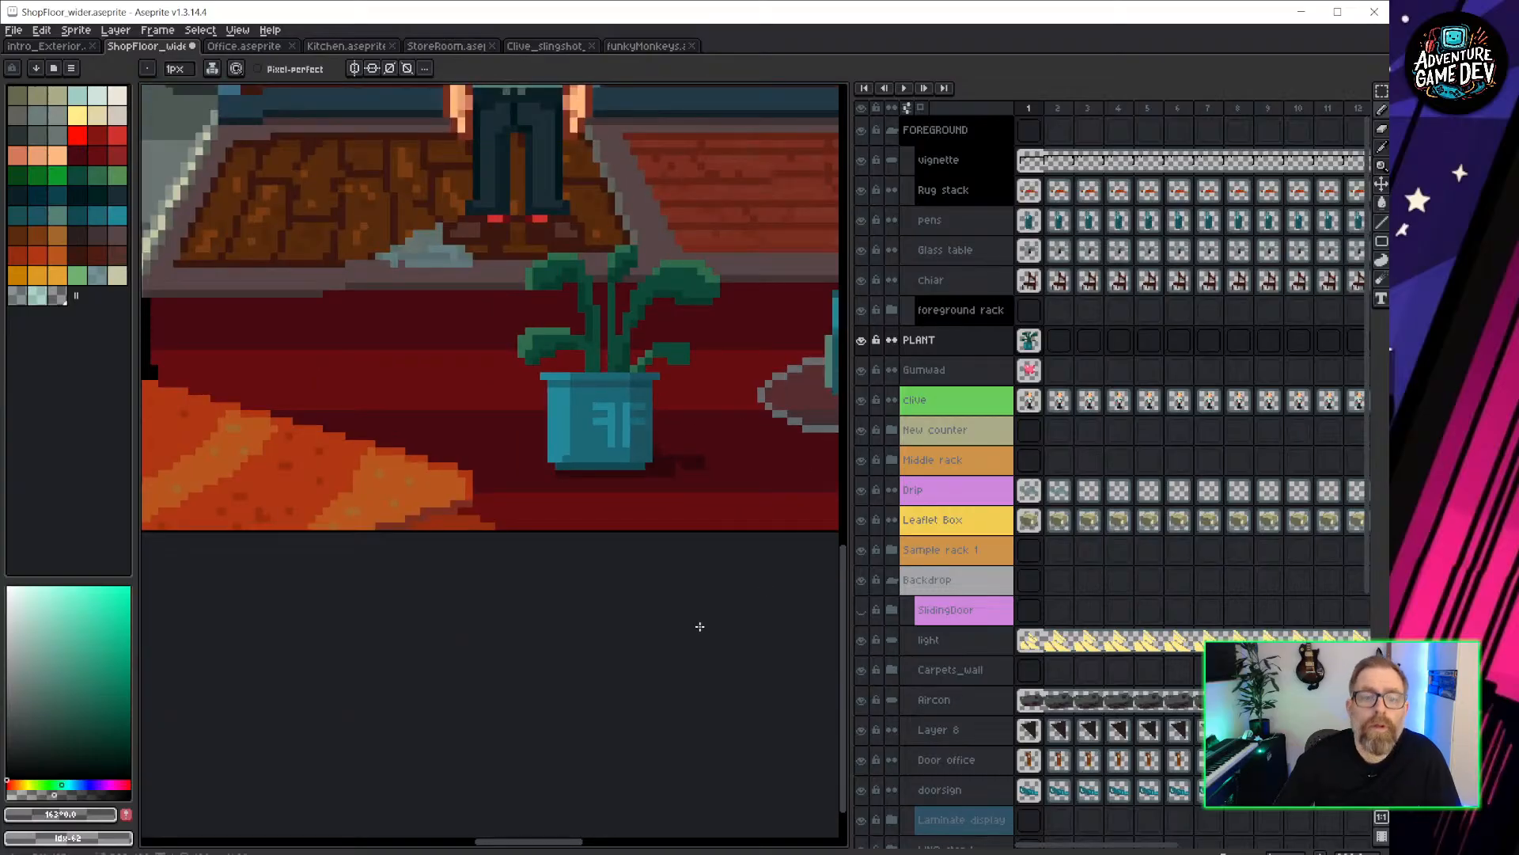
pyautogui.scroll(3, 453, 483)
pyautogui.click(372, 458)
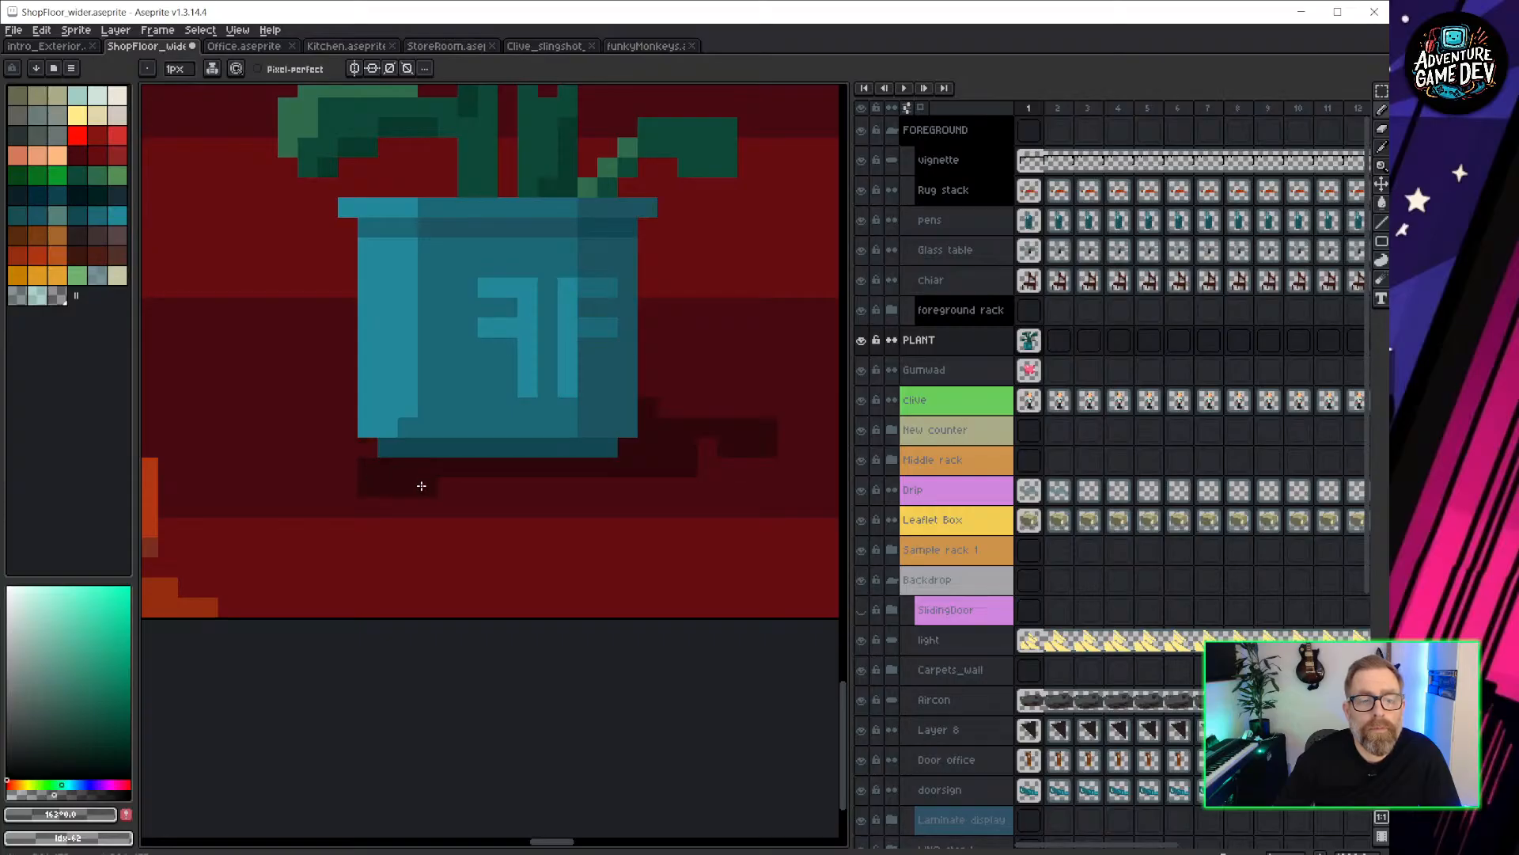
pyautogui.moveTo(421, 486); pyautogui.dragTo(601, 480)
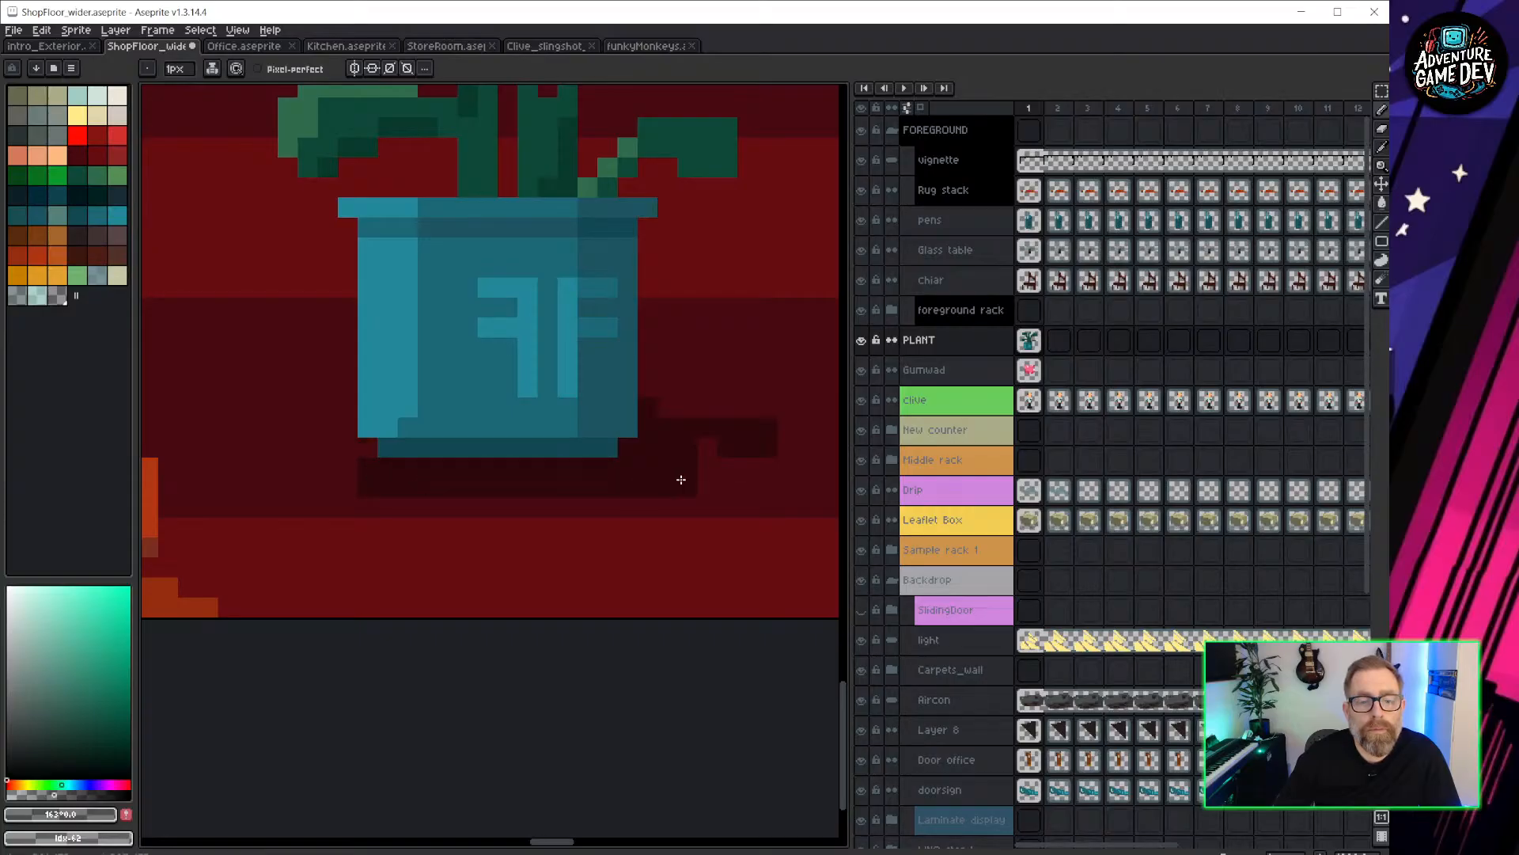
# Move the plant with its shadow slightly down toward the scene's lower edge.
pyautogui.scroll(-3, 681, 479)
pyautogui.scroll(1, 584, 508)
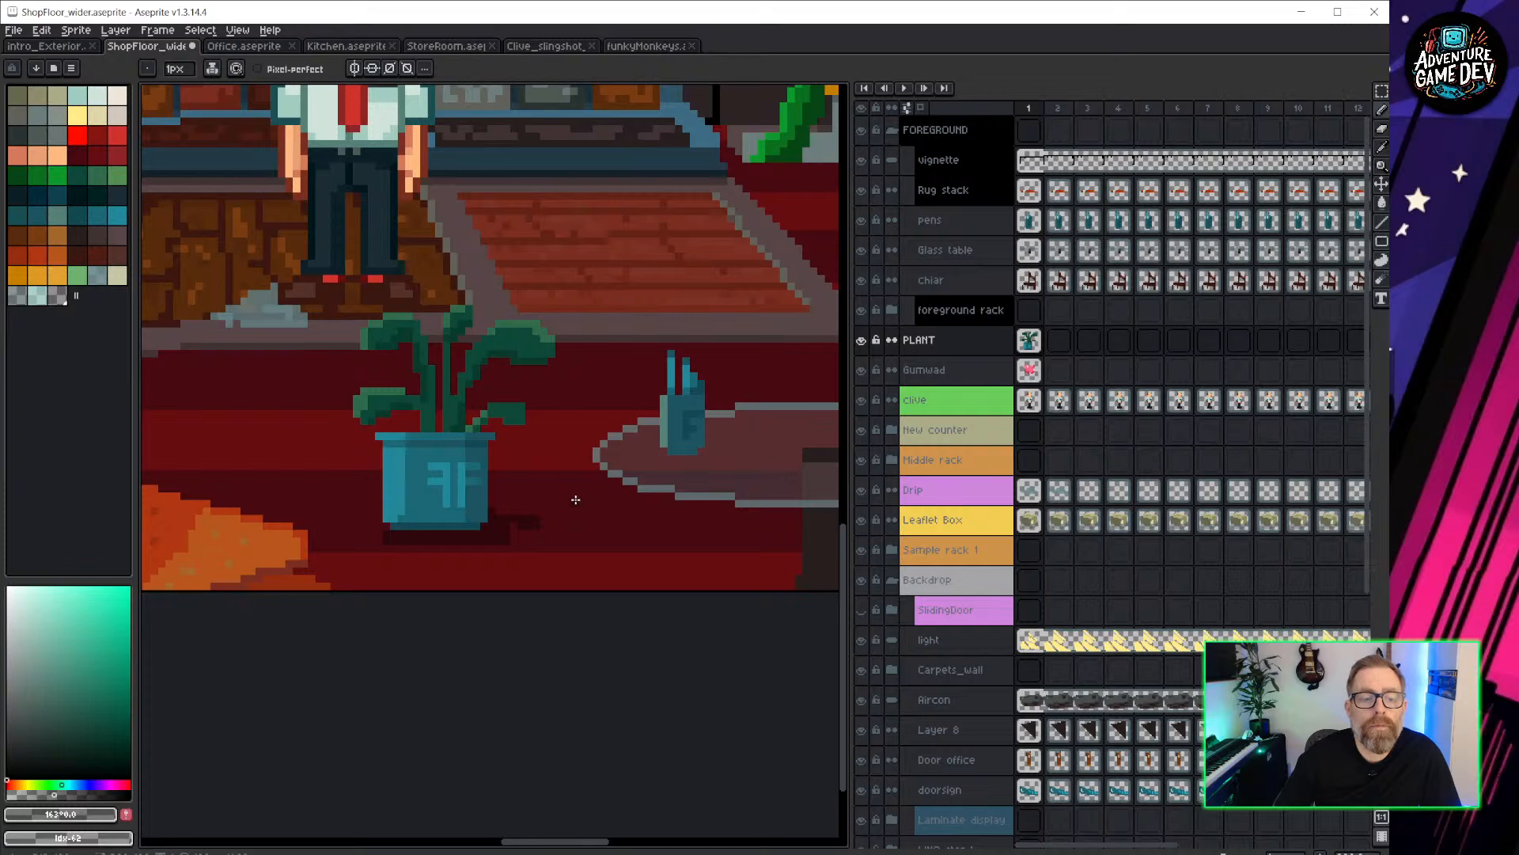
pyautogui.press('v')
pyautogui.moveTo(461, 487); pyautogui.dragTo(463, 511)
pyautogui.scroll(-3, 602, 522)
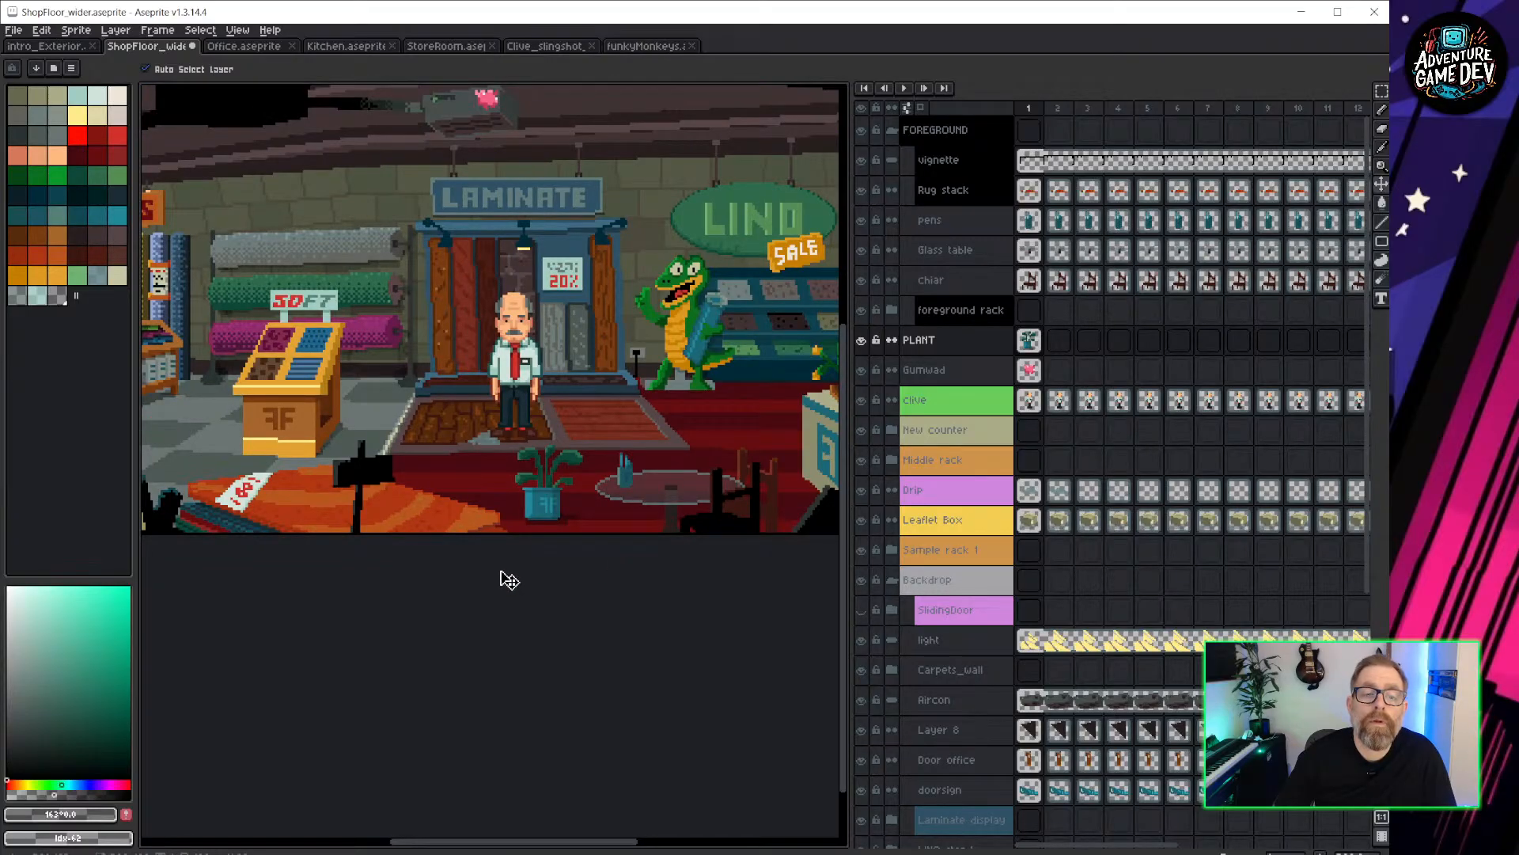
# Try the plant overlapping the orange rug stack and in front of the glass table's near edge.
pyautogui.scroll(3, 545, 511)
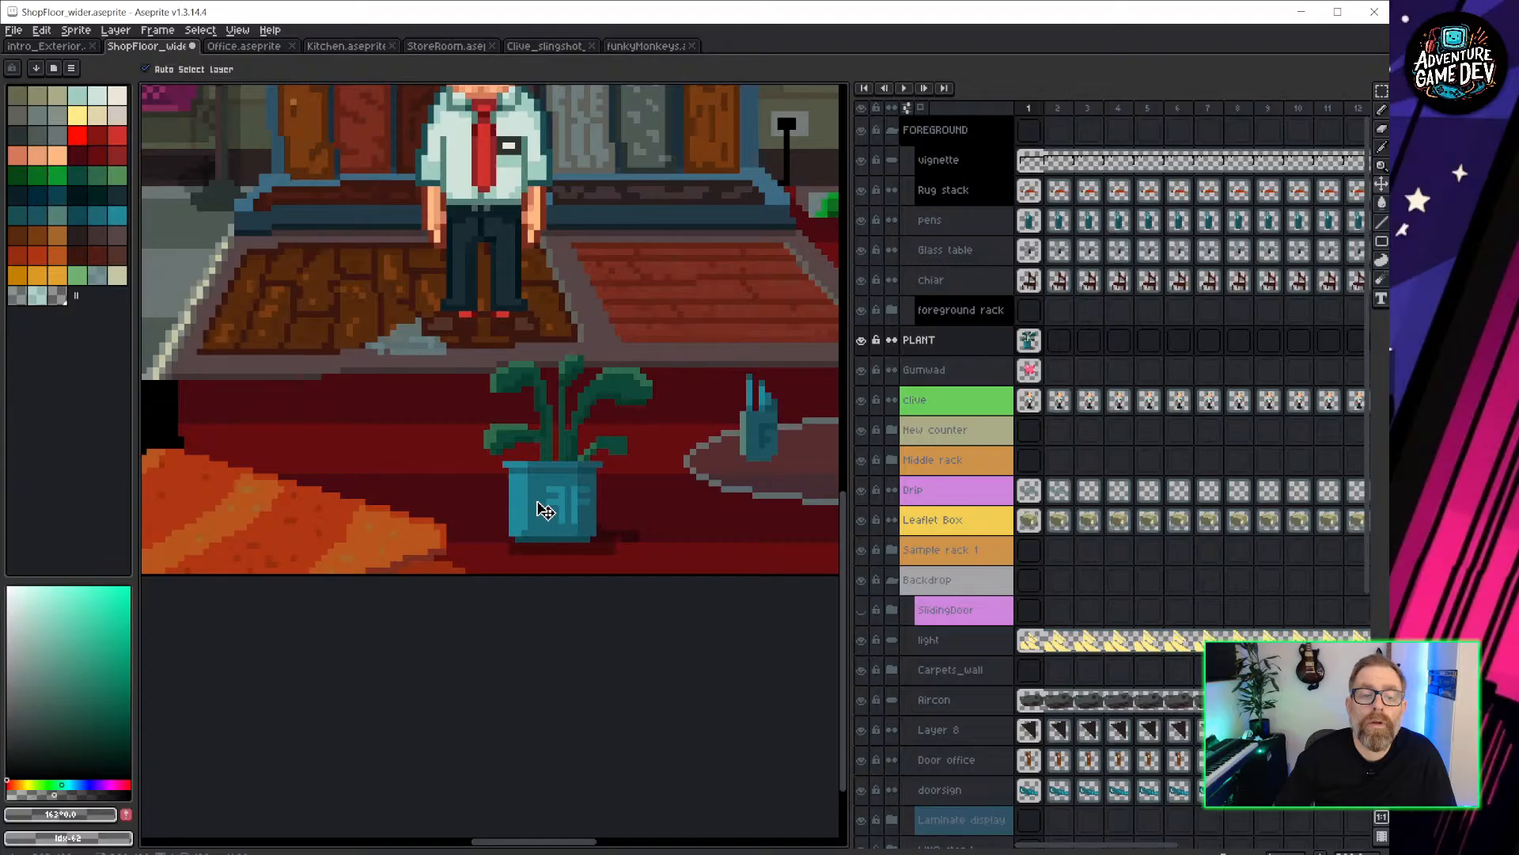
pyautogui.moveTo(543, 508); pyautogui.dragTo(435, 496)
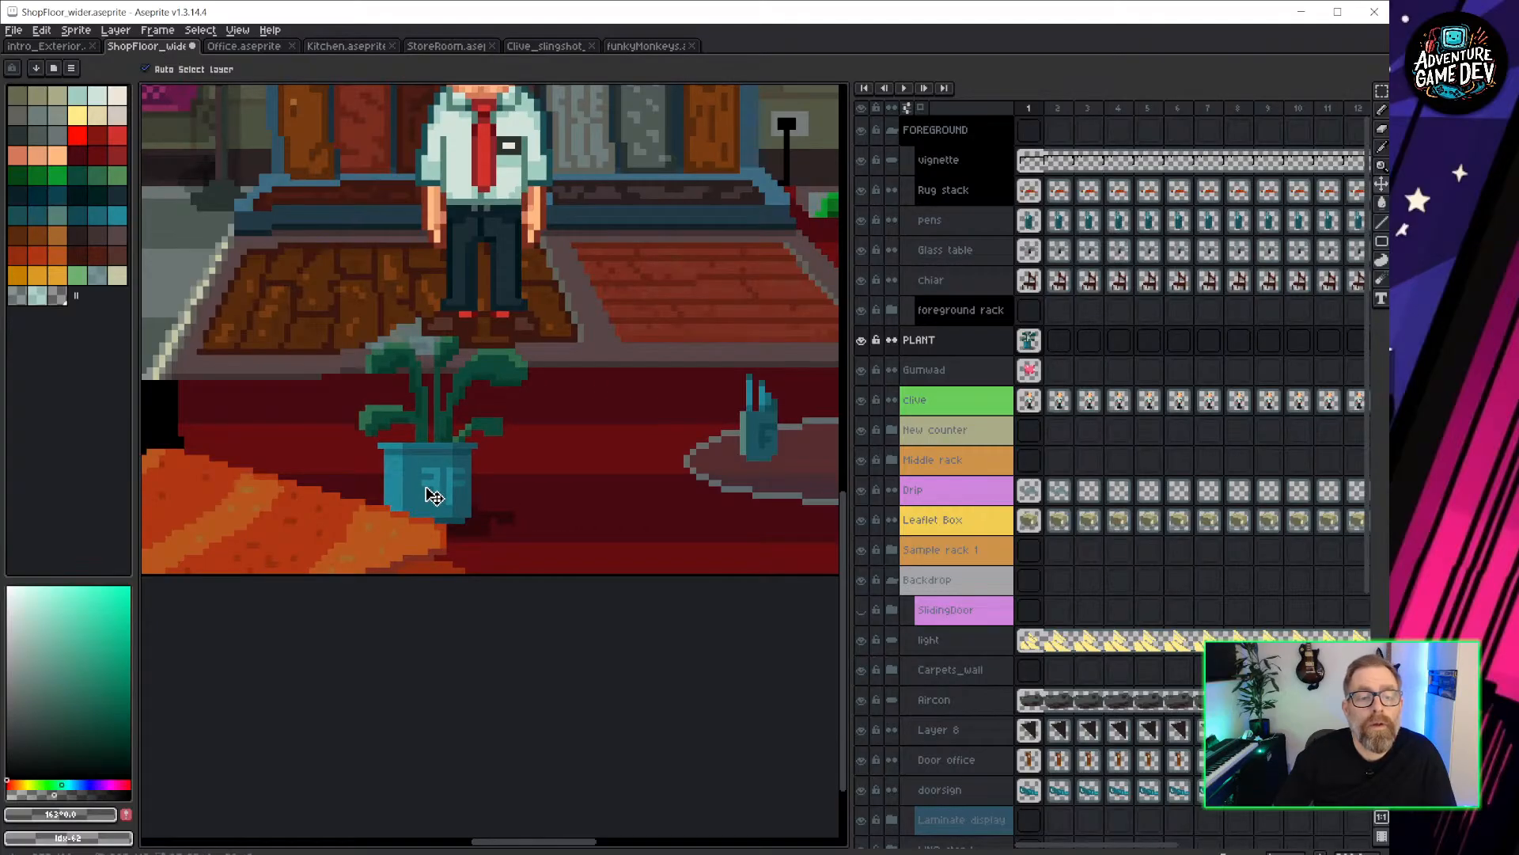
pyautogui.moveTo(429, 468); pyautogui.dragTo(695, 525)
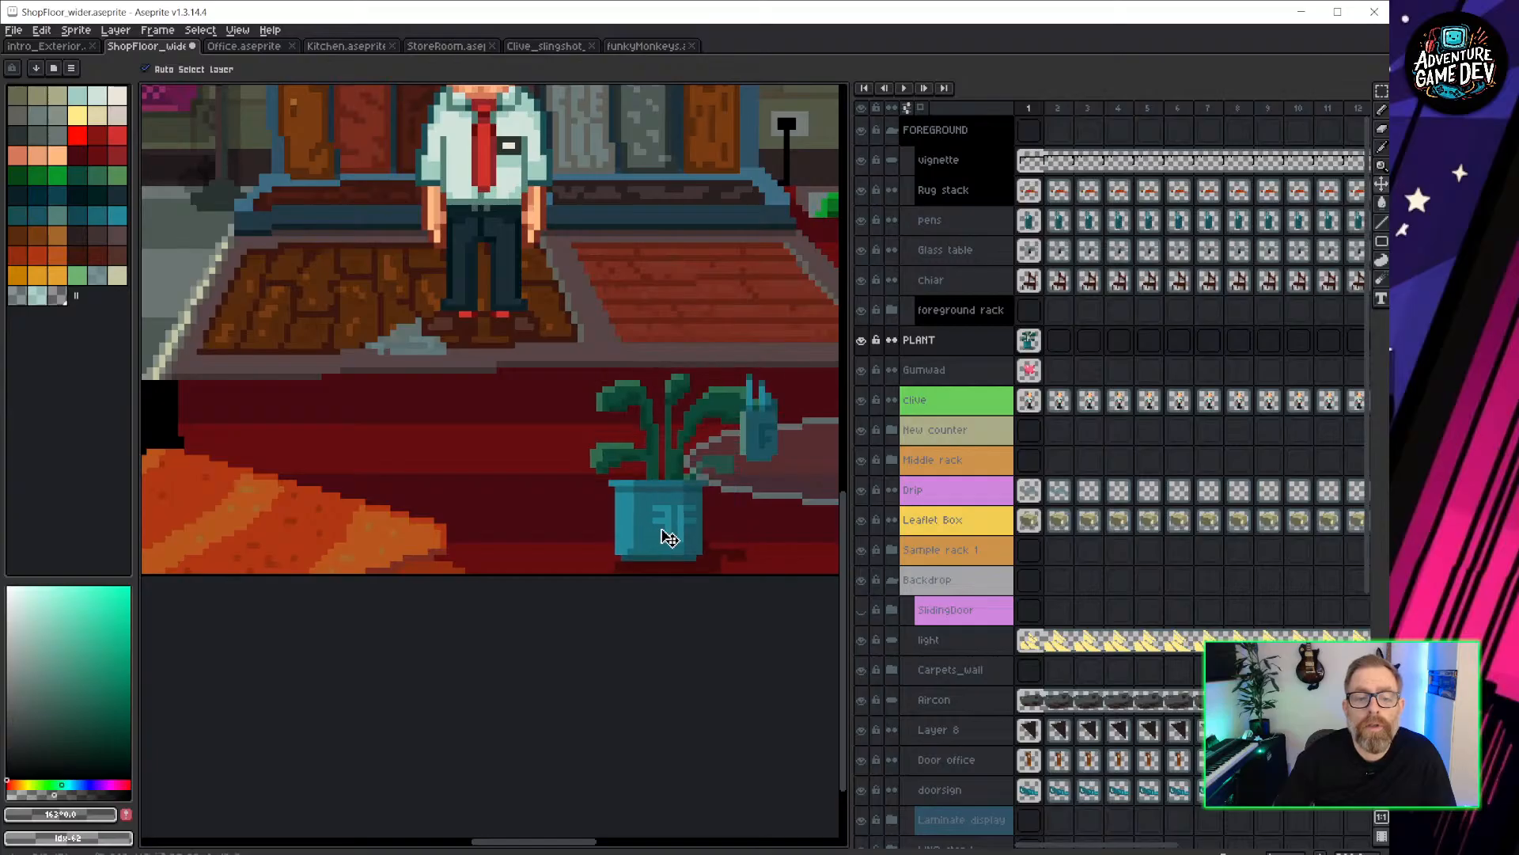
# Try the plant behind the chair, on the red carpet beside the FF-branded counter.
pyautogui.moveTo(633, 491); pyautogui.dragTo(238, 500, button='middle')
pyautogui.moveTo(277, 543); pyautogui.dragTo(702, 372)
pyautogui.moveTo(703, 372); pyautogui.dragTo(395, 565, button='middle')
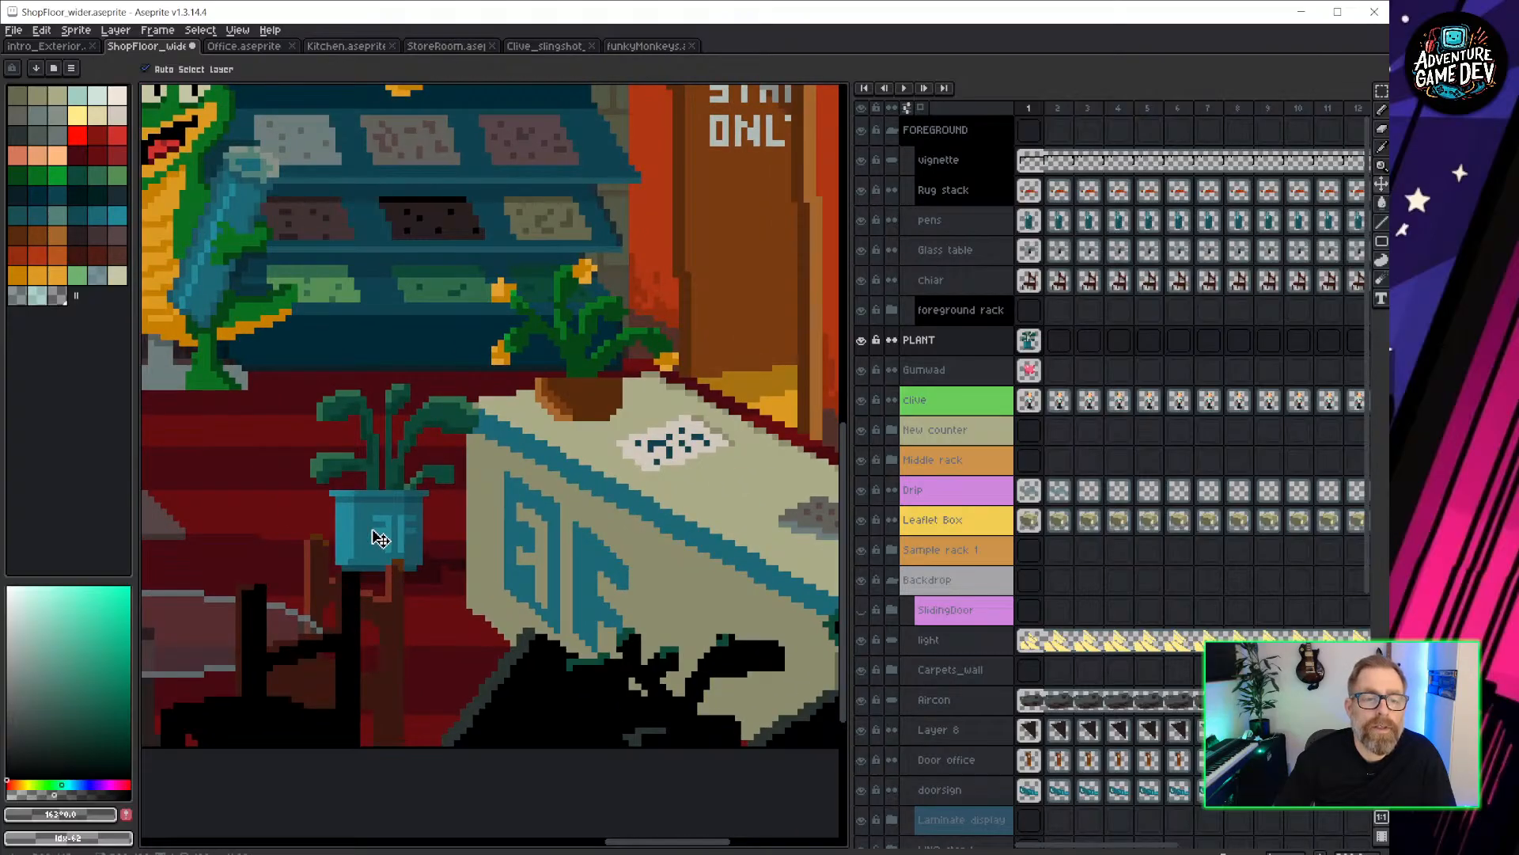
pyautogui.moveTo(382, 545)
pyautogui.mouseDown()
pyautogui.moveTo(431, 518)
pyautogui.moveTo(401, 537)
pyautogui.moveTo(419, 576)
pyautogui.moveTo(403, 592)
pyautogui.moveTo(373, 519)
pyautogui.moveTo(356, 535)
pyautogui.mouseUp()
# Place the plant back in the foreground between the orange rug stack and the glass table and check it against the whole scene.
pyautogui.moveTo(356, 535); pyautogui.dragTo(705, 404, button='middle')
pyautogui.moveTo(704, 405); pyautogui.dragTo(187, 549)
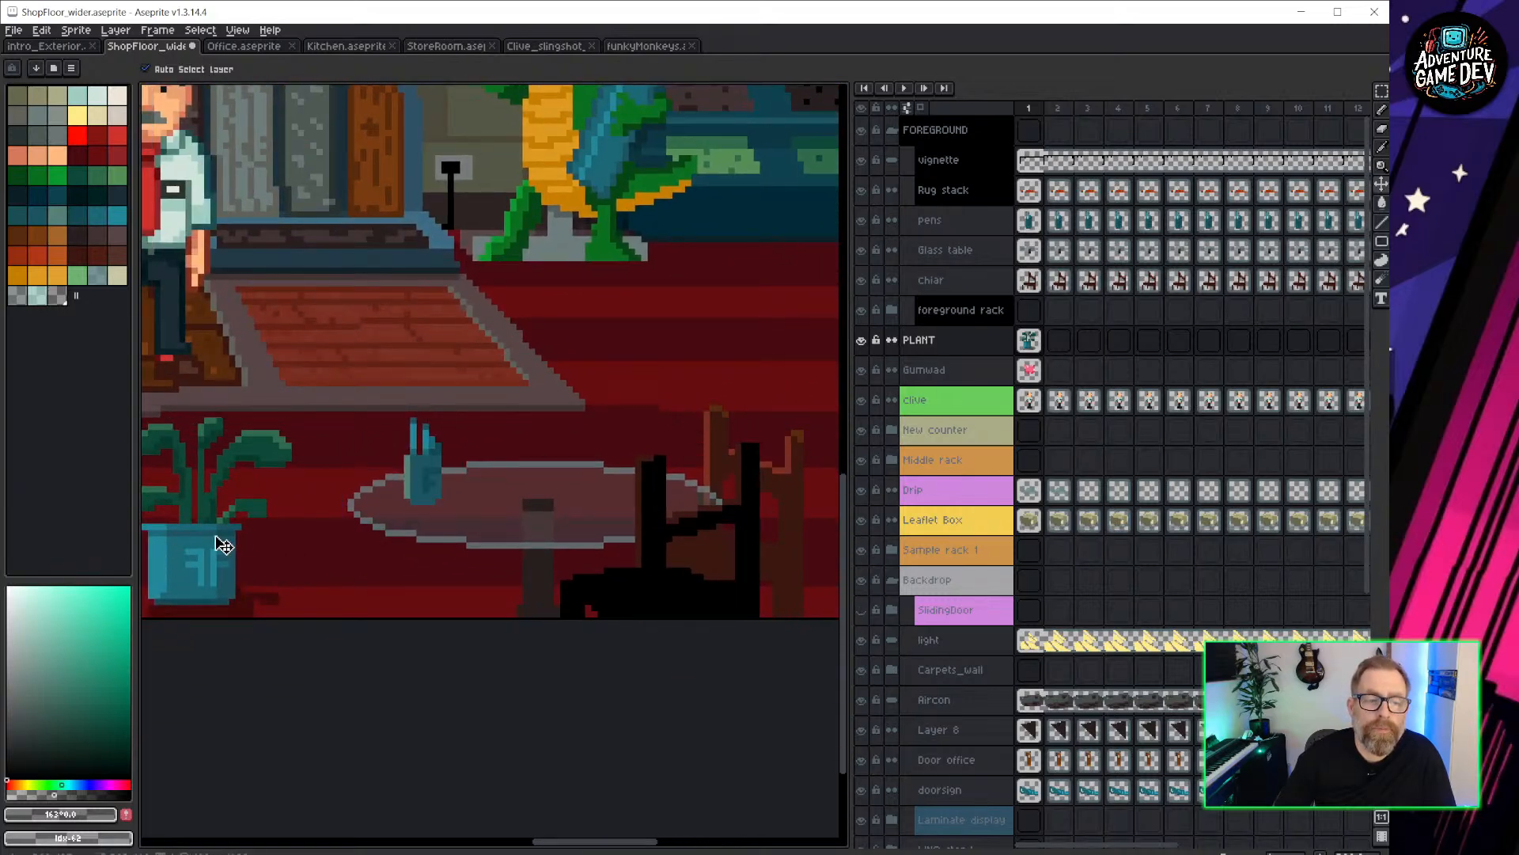
pyautogui.moveTo(215, 538); pyautogui.dragTo(525, 485, button='middle')
pyautogui.moveTo(475, 532); pyautogui.dragTo(458, 540)
pyautogui.scroll(-3, 458, 540)
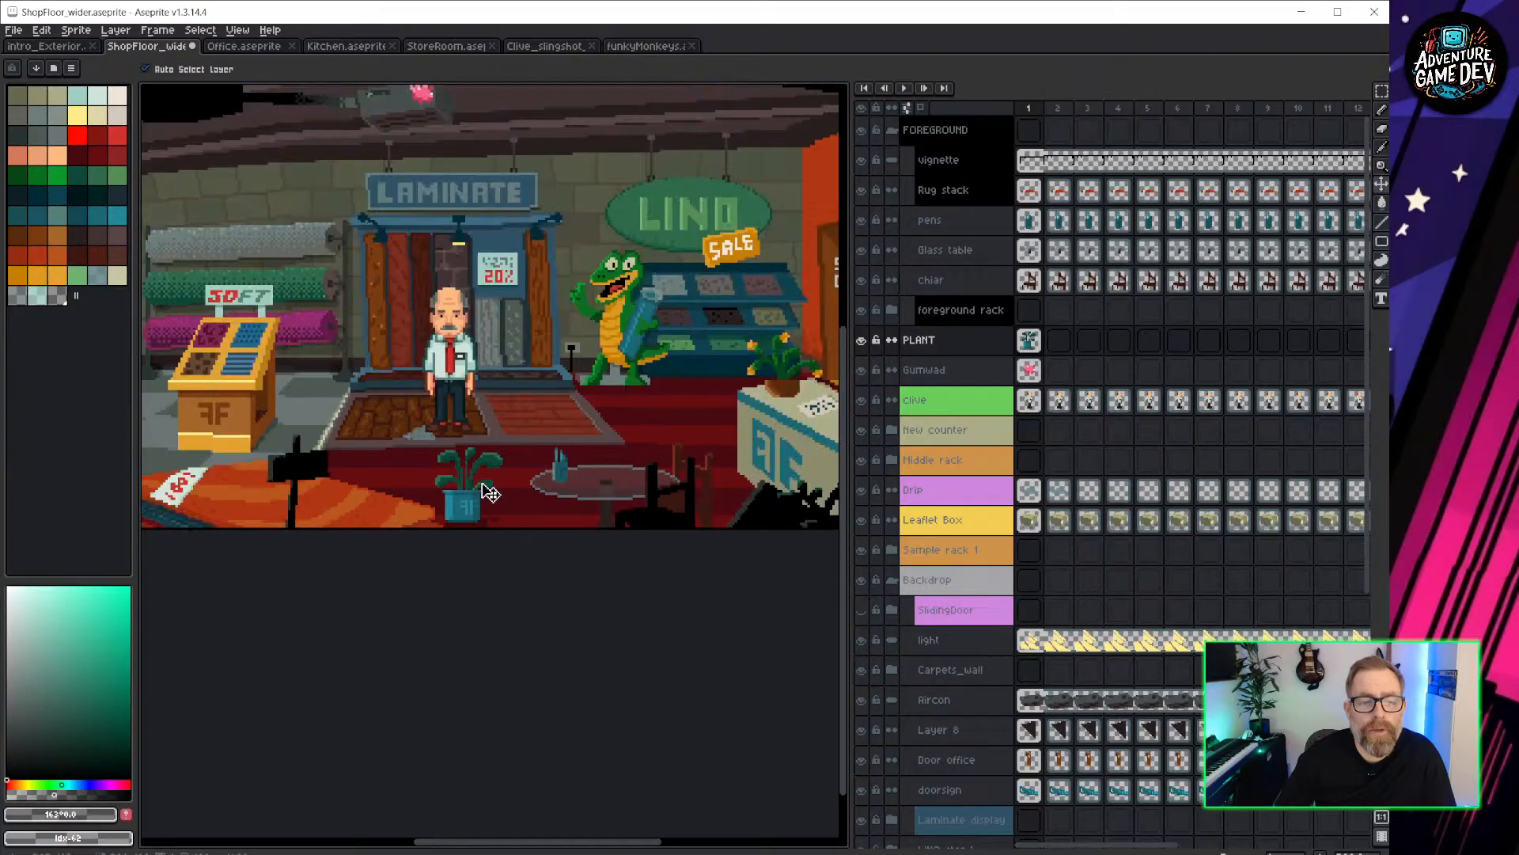
pyautogui.scroll(3, 439, 508)
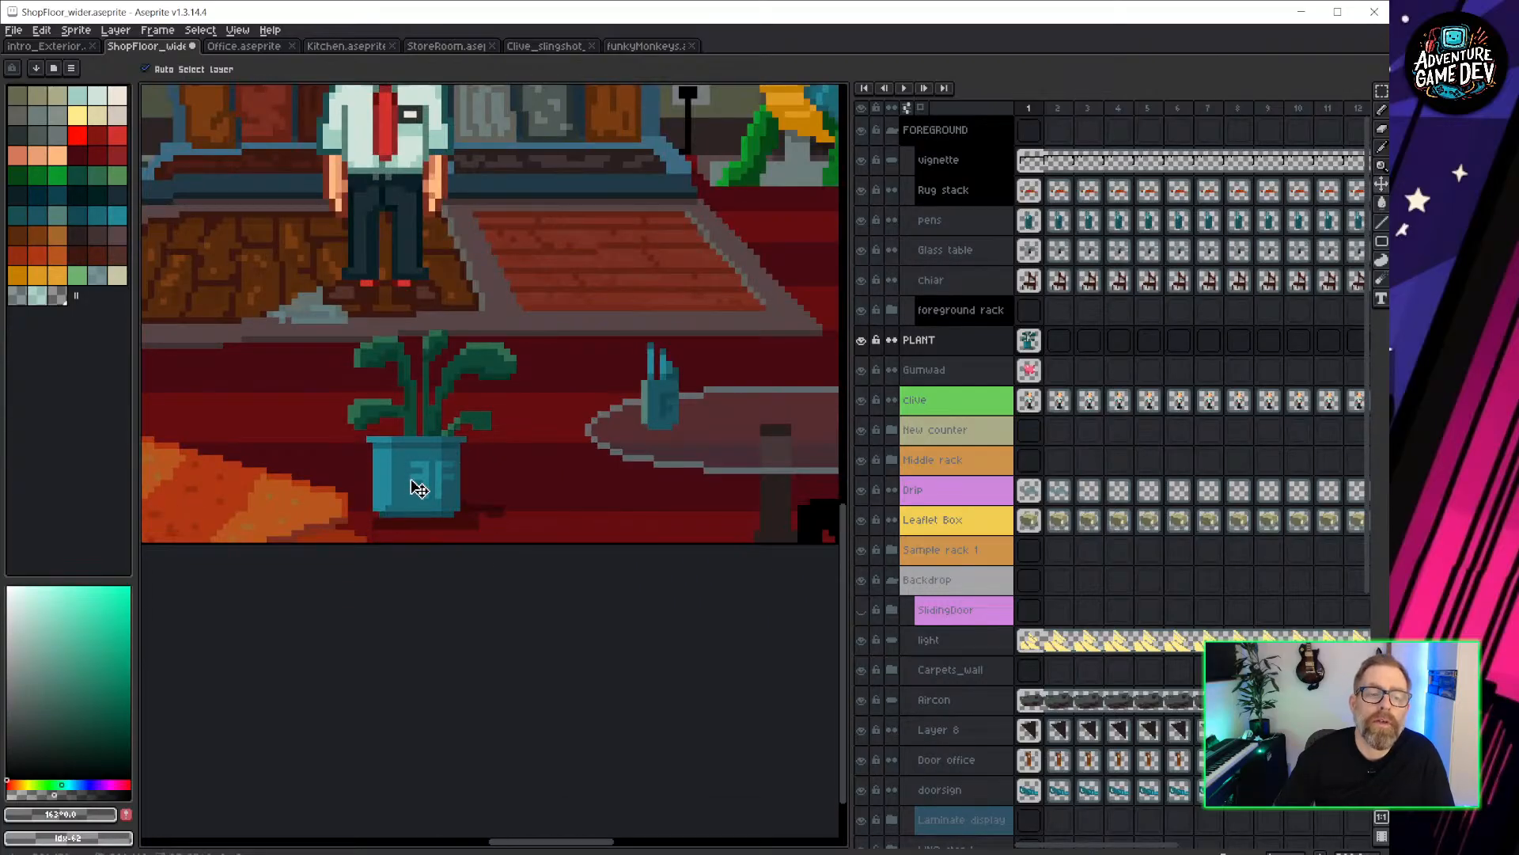
pyautogui.scroll(2, 467, 448)
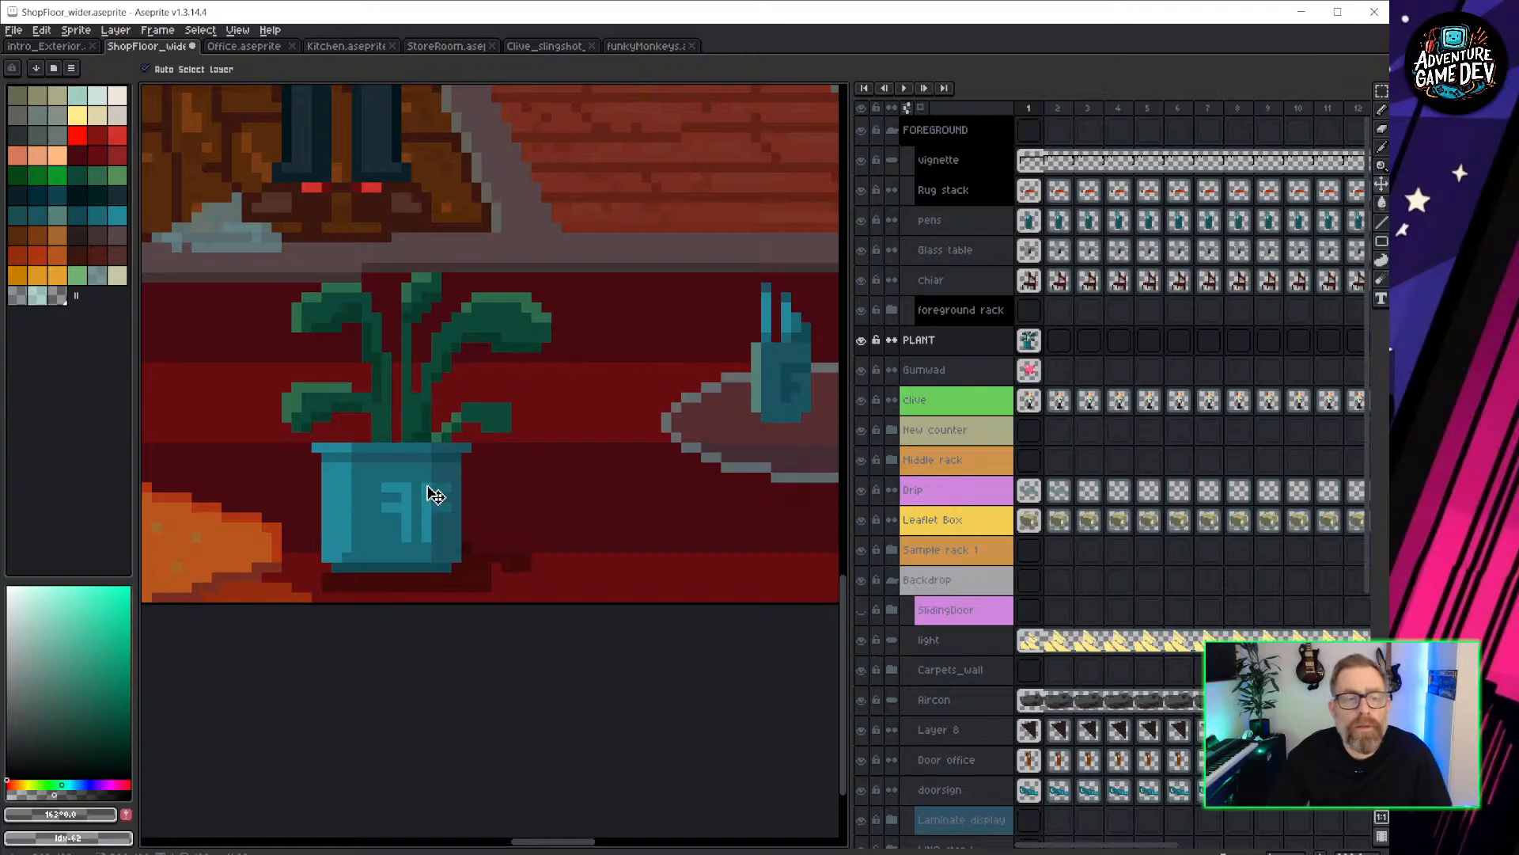
pyautogui.scroll(-1, 483, 455)
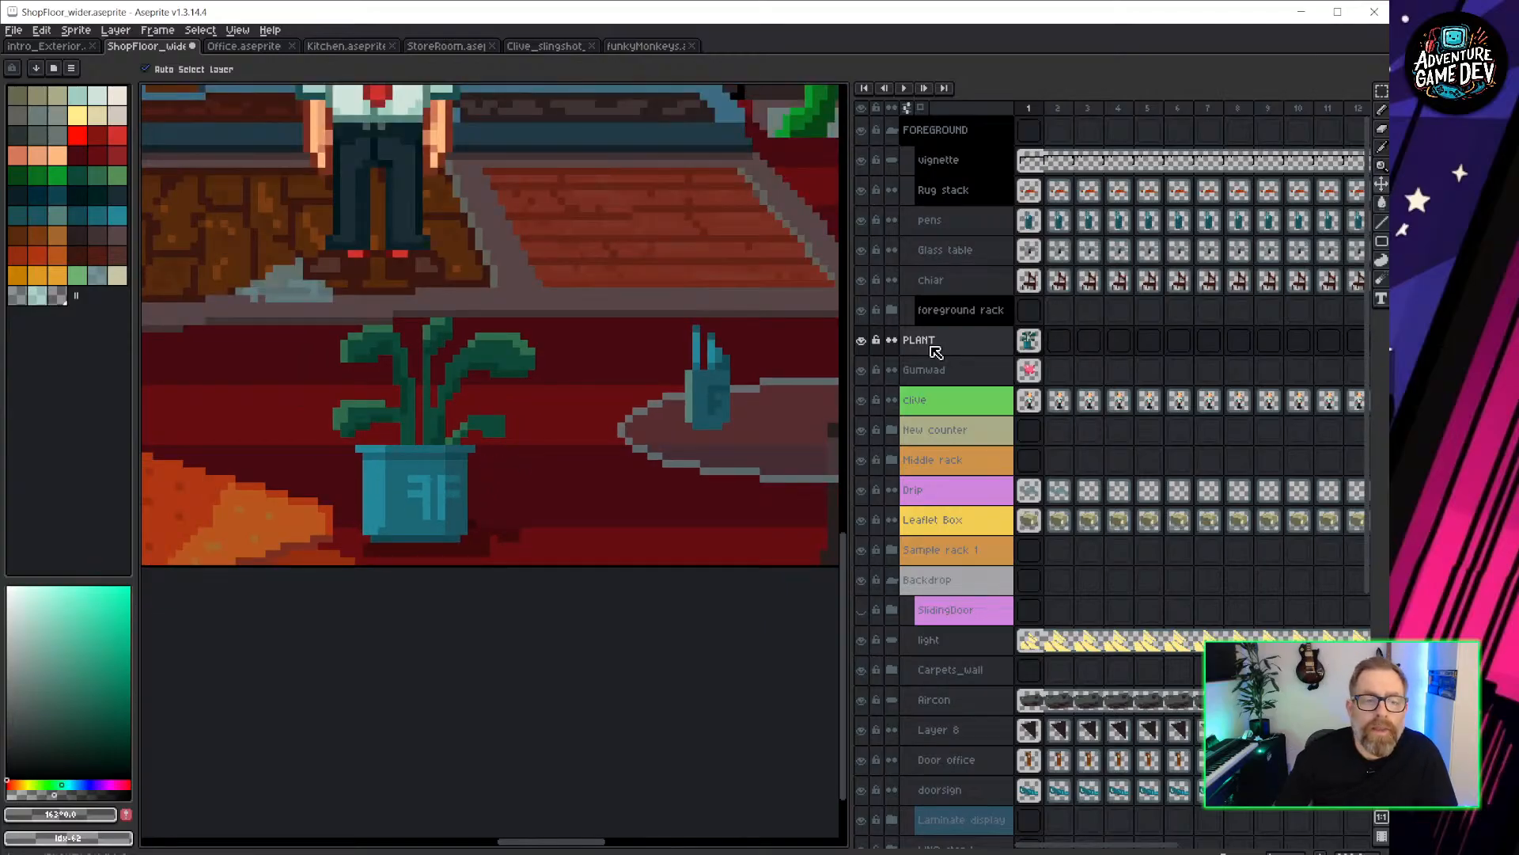
# Begin exporting the PLANT layer, naming the output file Plant1 in the ShopFloor sprites folder.
pyautogui.click(973, 341)
pyautogui.click(13, 30)
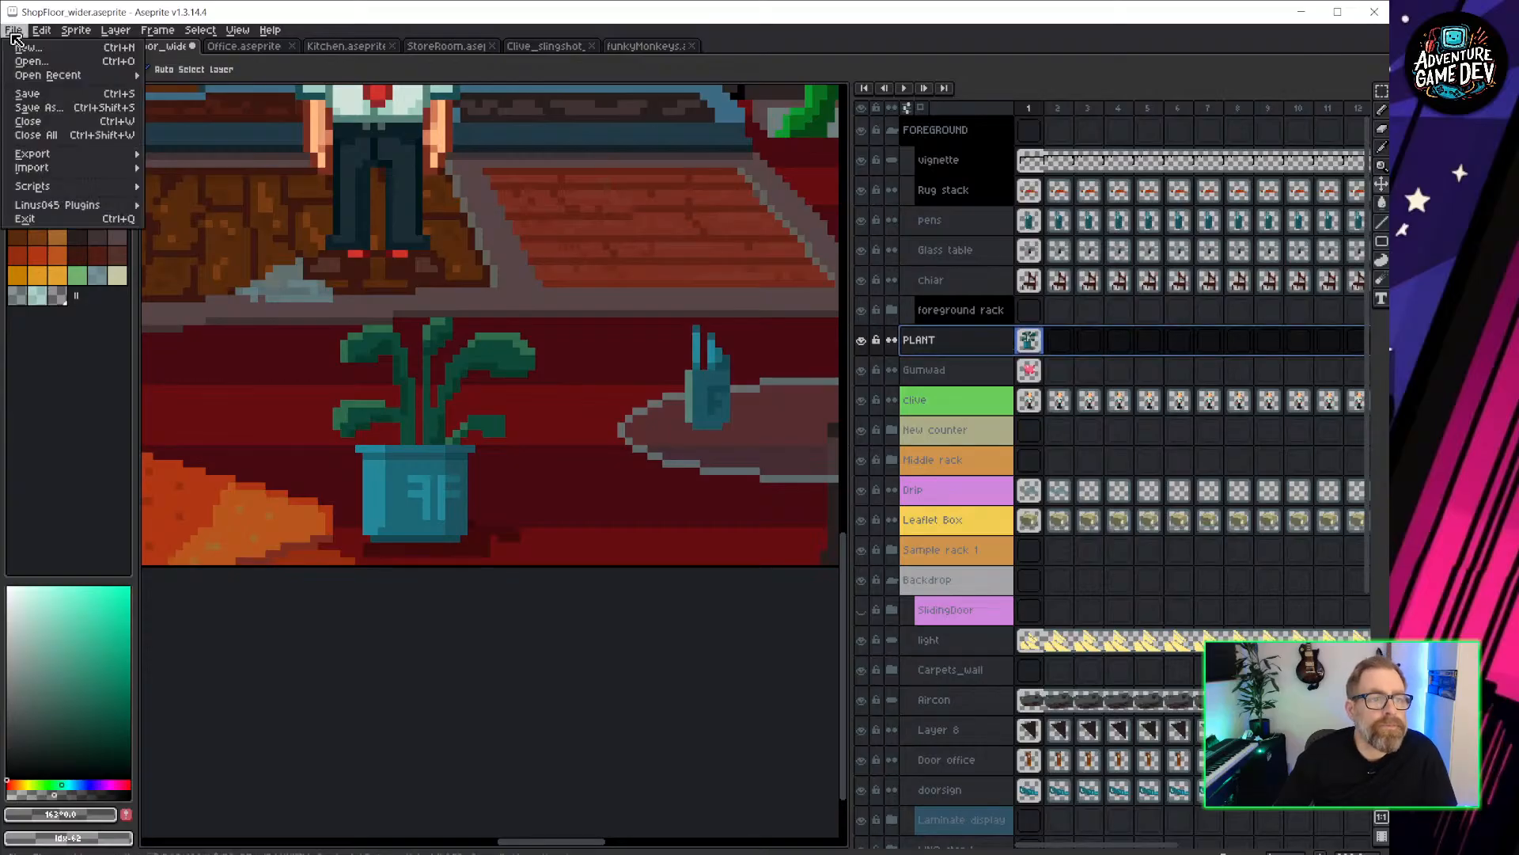
pyautogui.moveTo(70, 162)
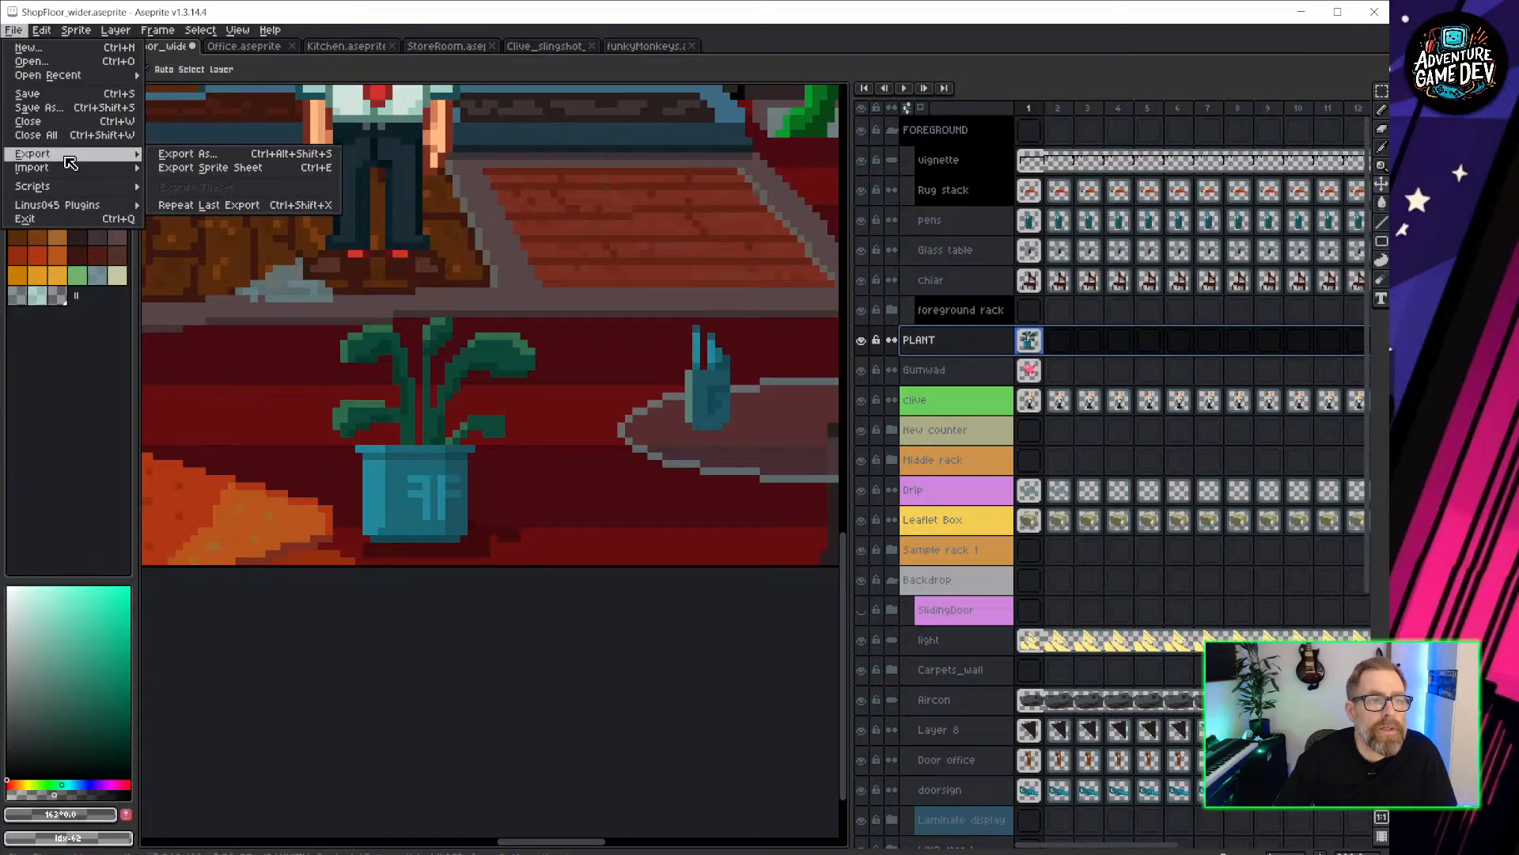
pyautogui.click(230, 155)
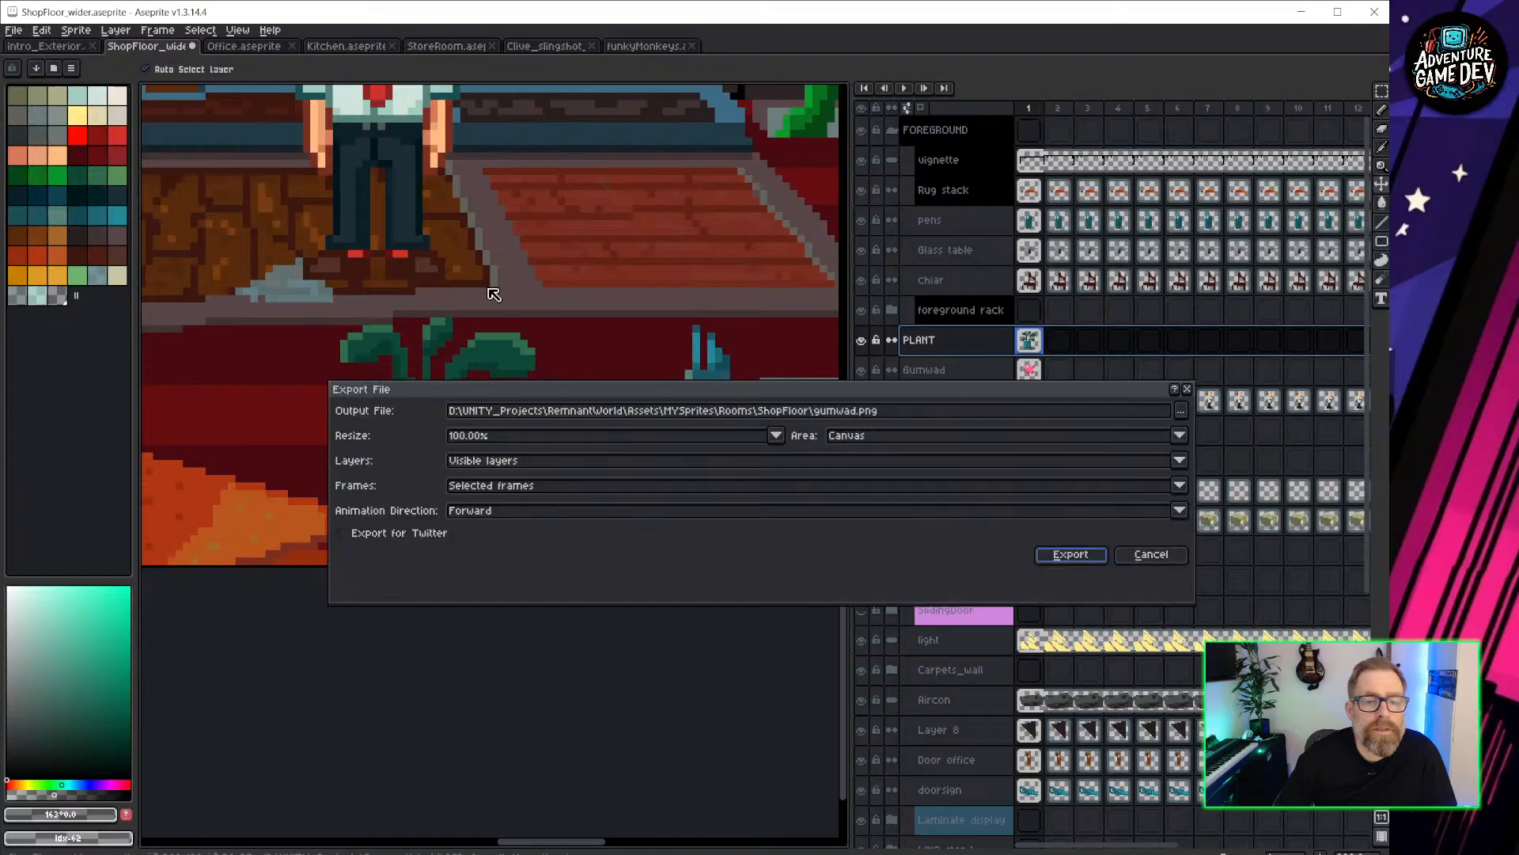
pyautogui.click(1180, 410)
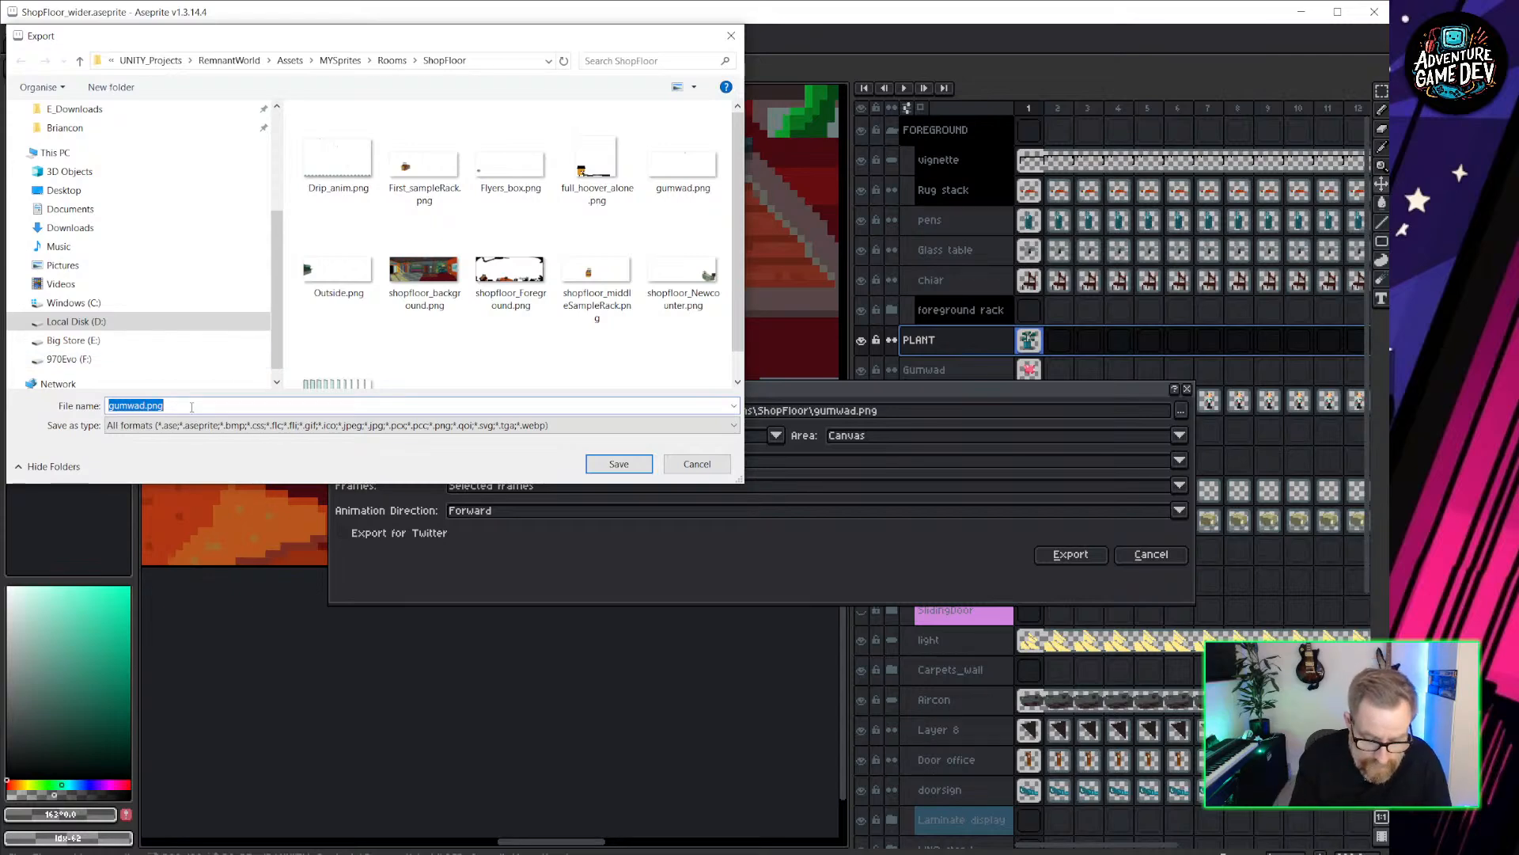
pyautogui.write('PLan')
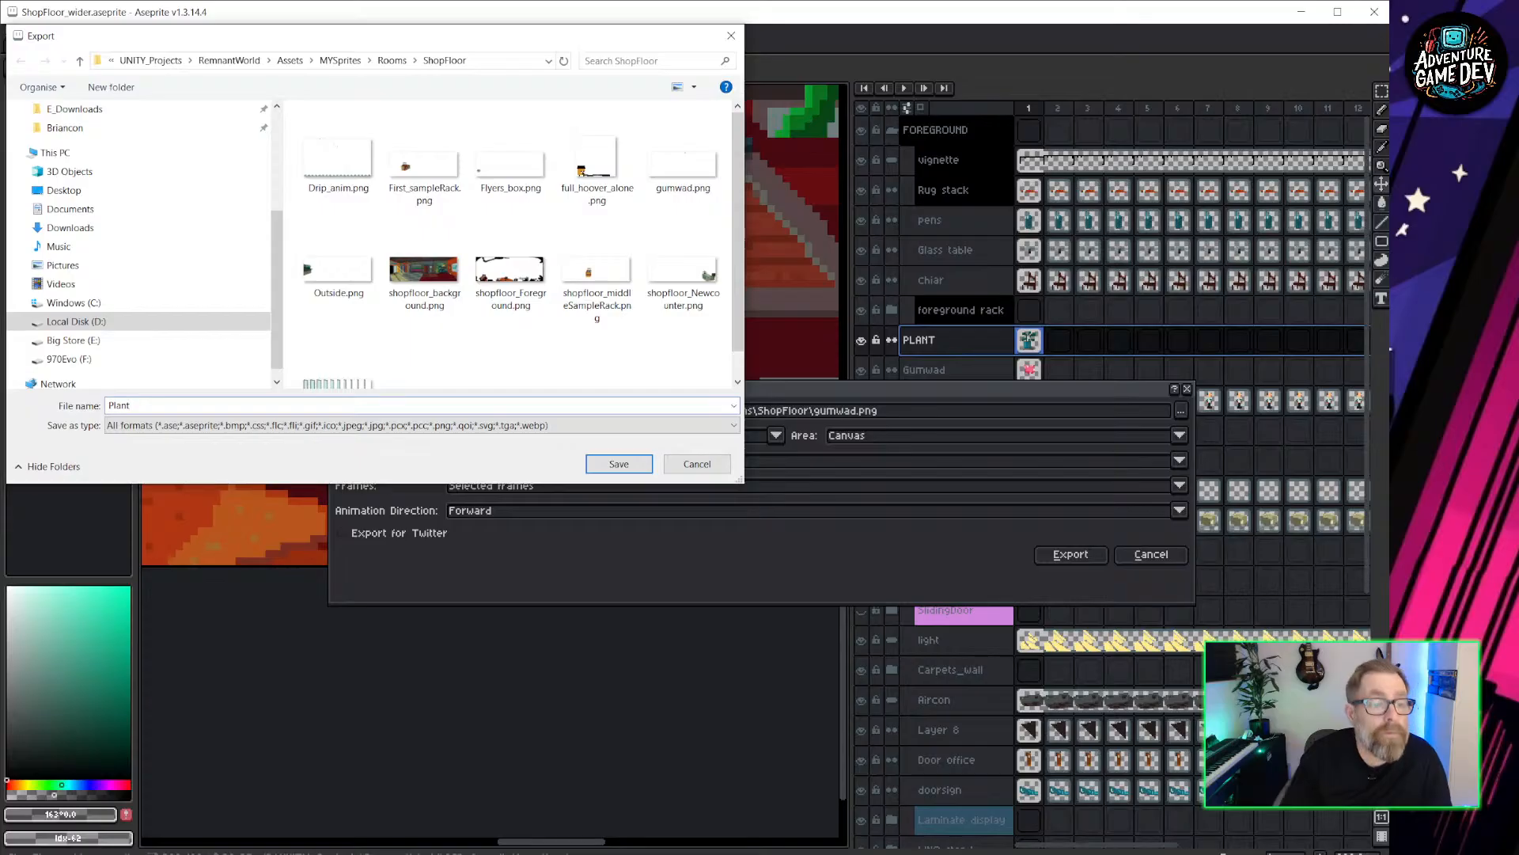
pyautogui.write('1')
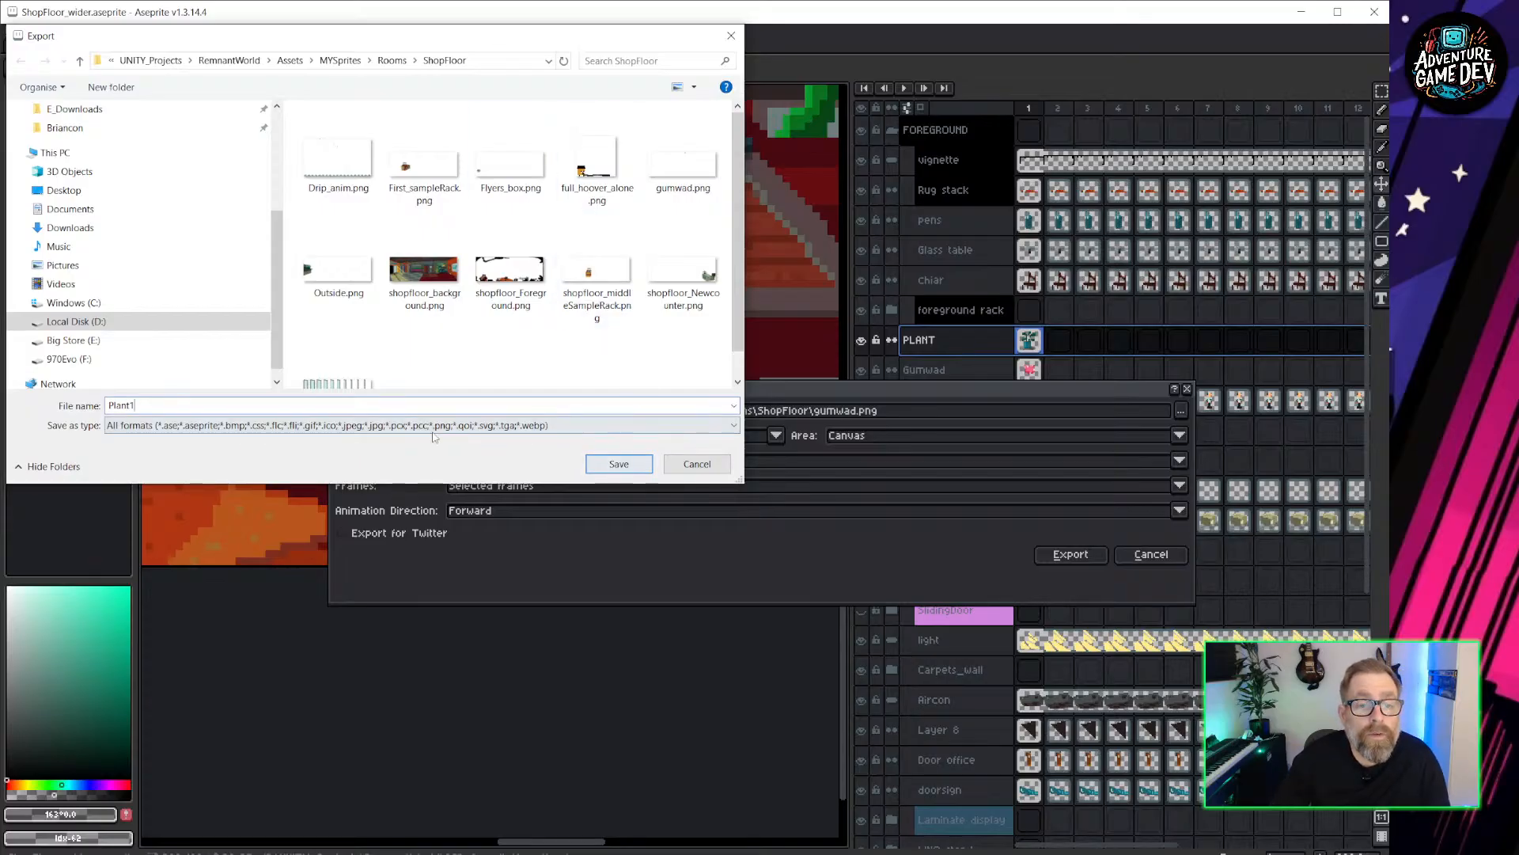
pyautogui.click(618, 464)
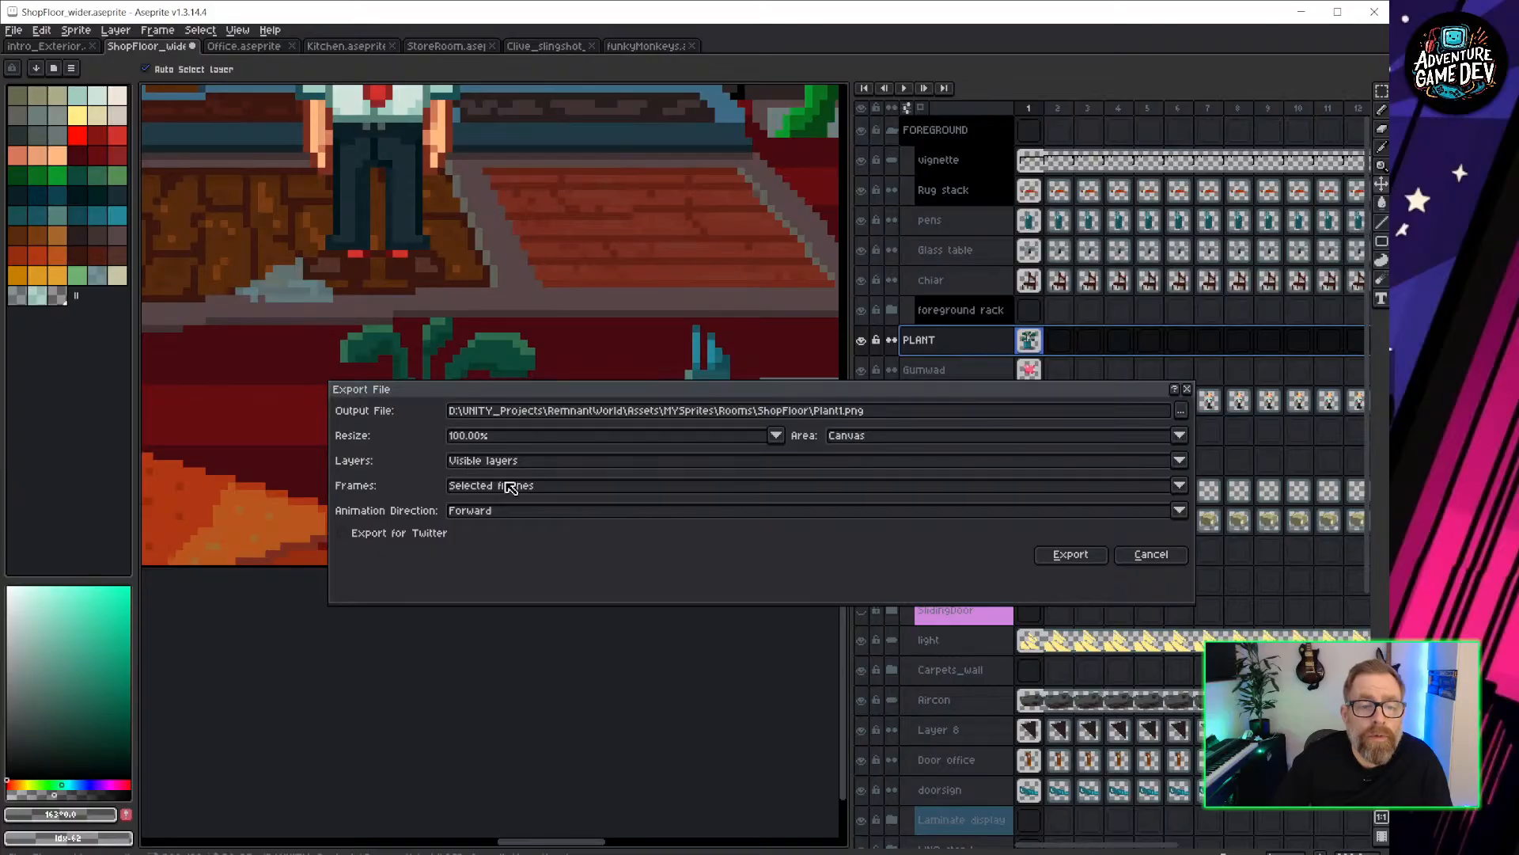
# Limit the export to the selected layers, keep the area as the full canvas, and export the plant image.
pyautogui.click(519, 461)
pyautogui.click(526, 460)
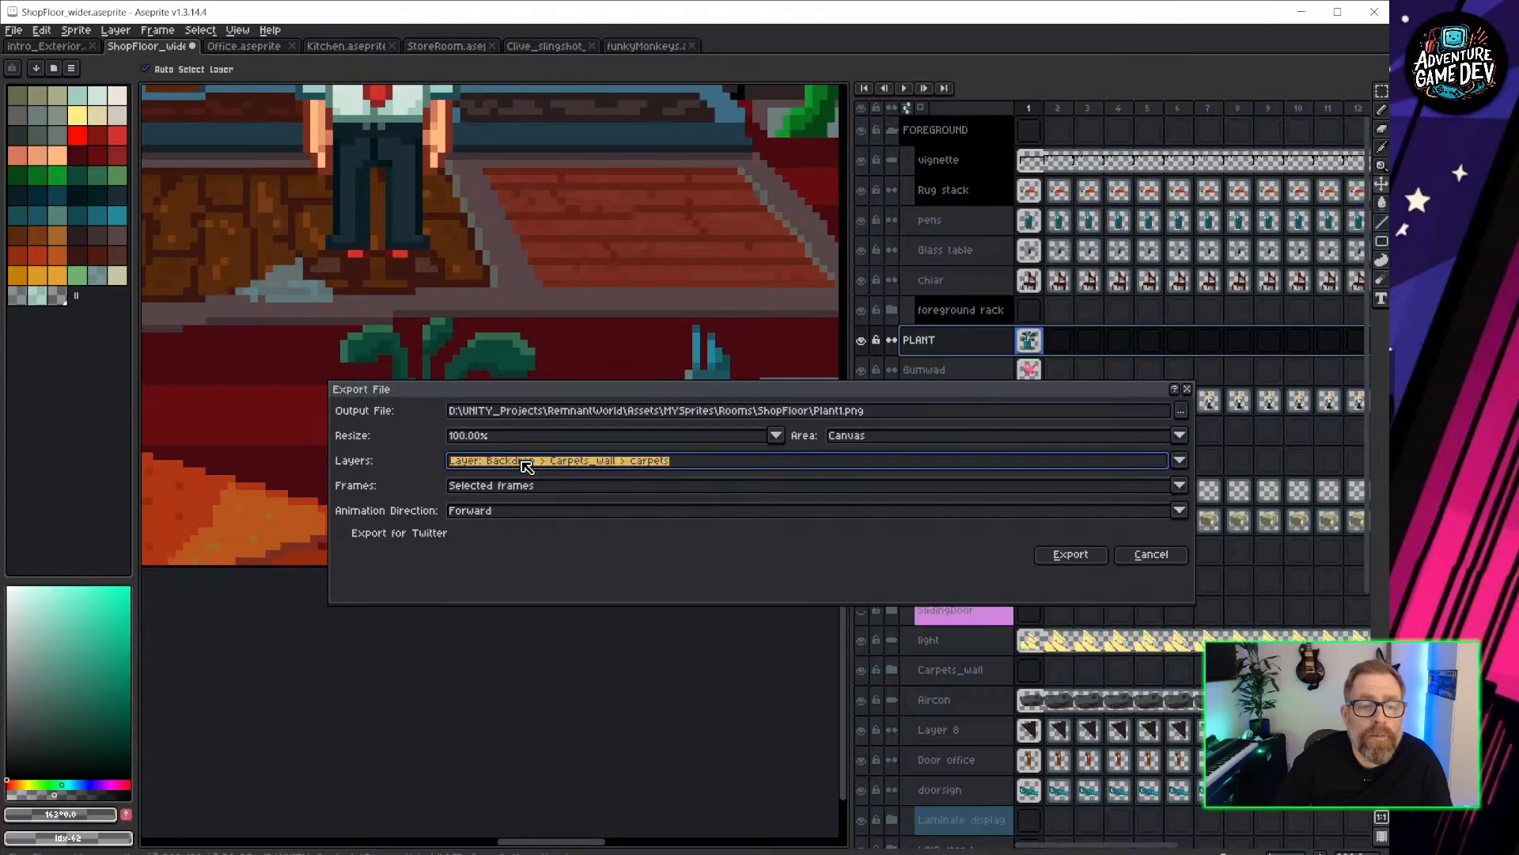
pyautogui.click(1179, 460)
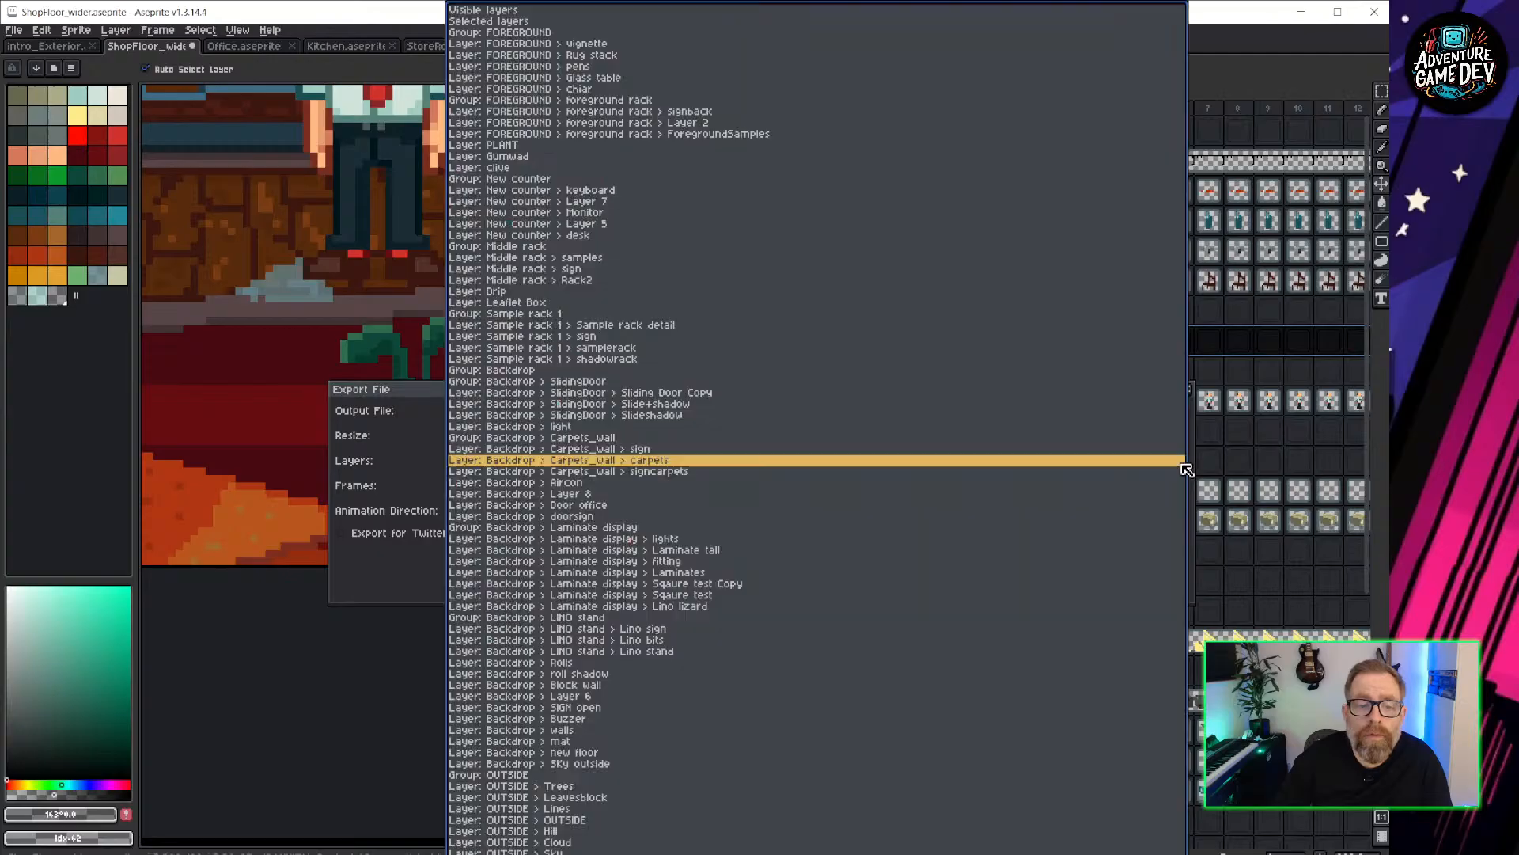
pyautogui.click(514, 21)
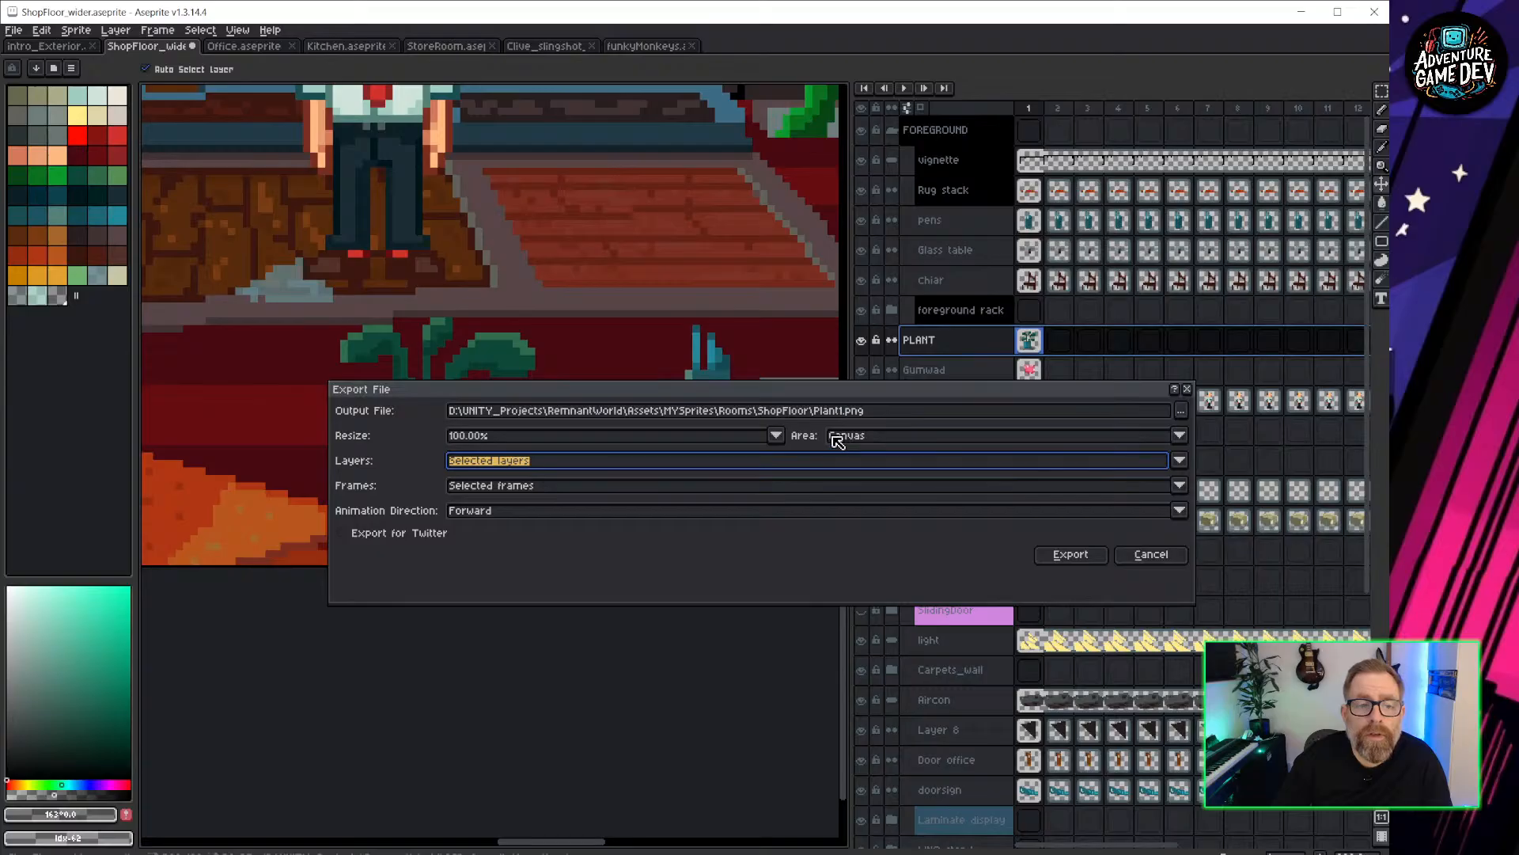
pyautogui.click(885, 436)
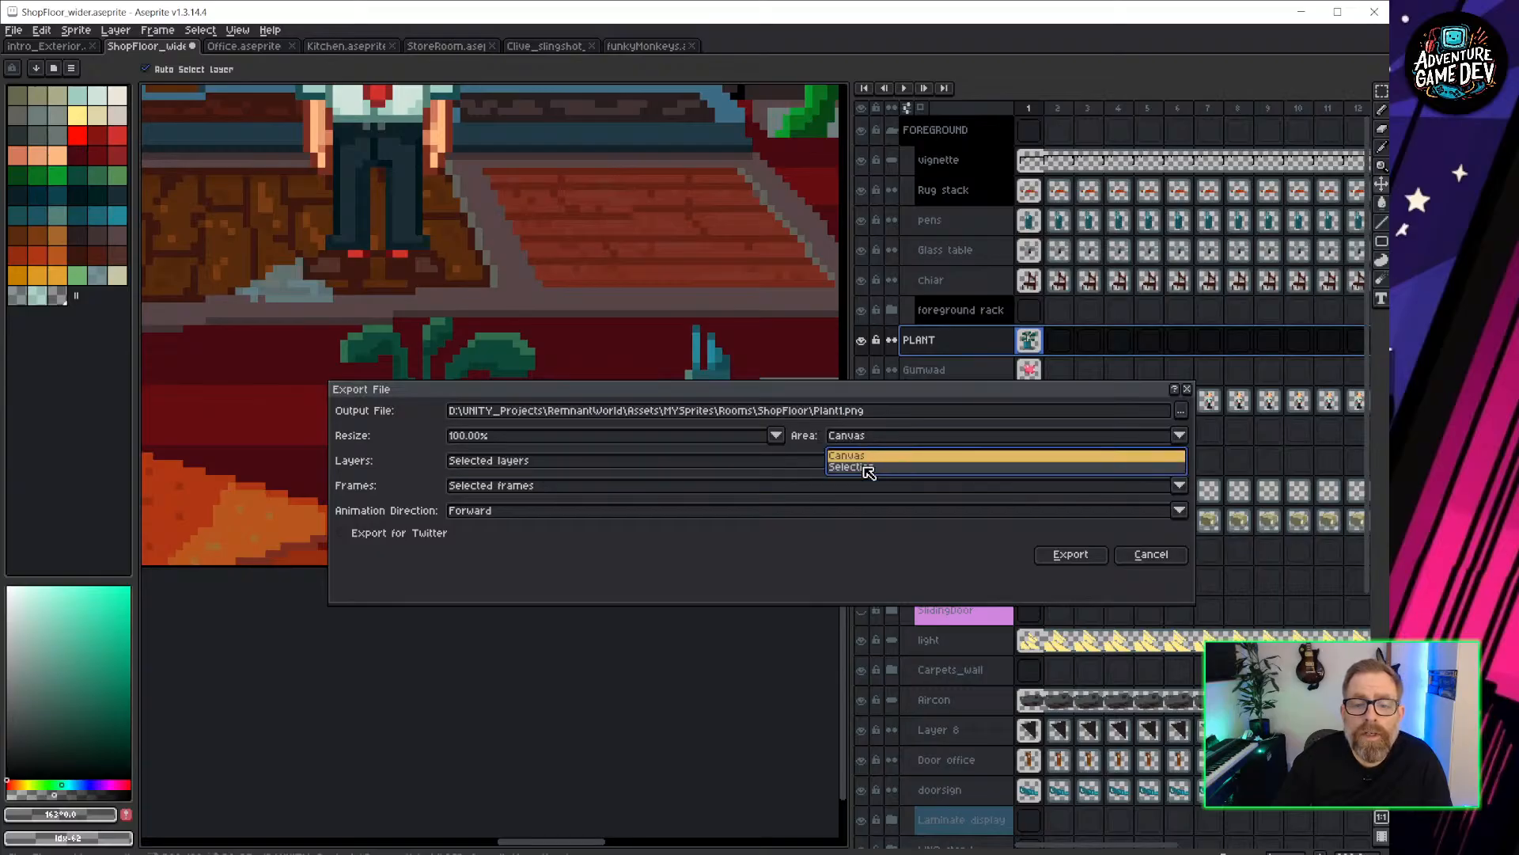
pyautogui.click(870, 468)
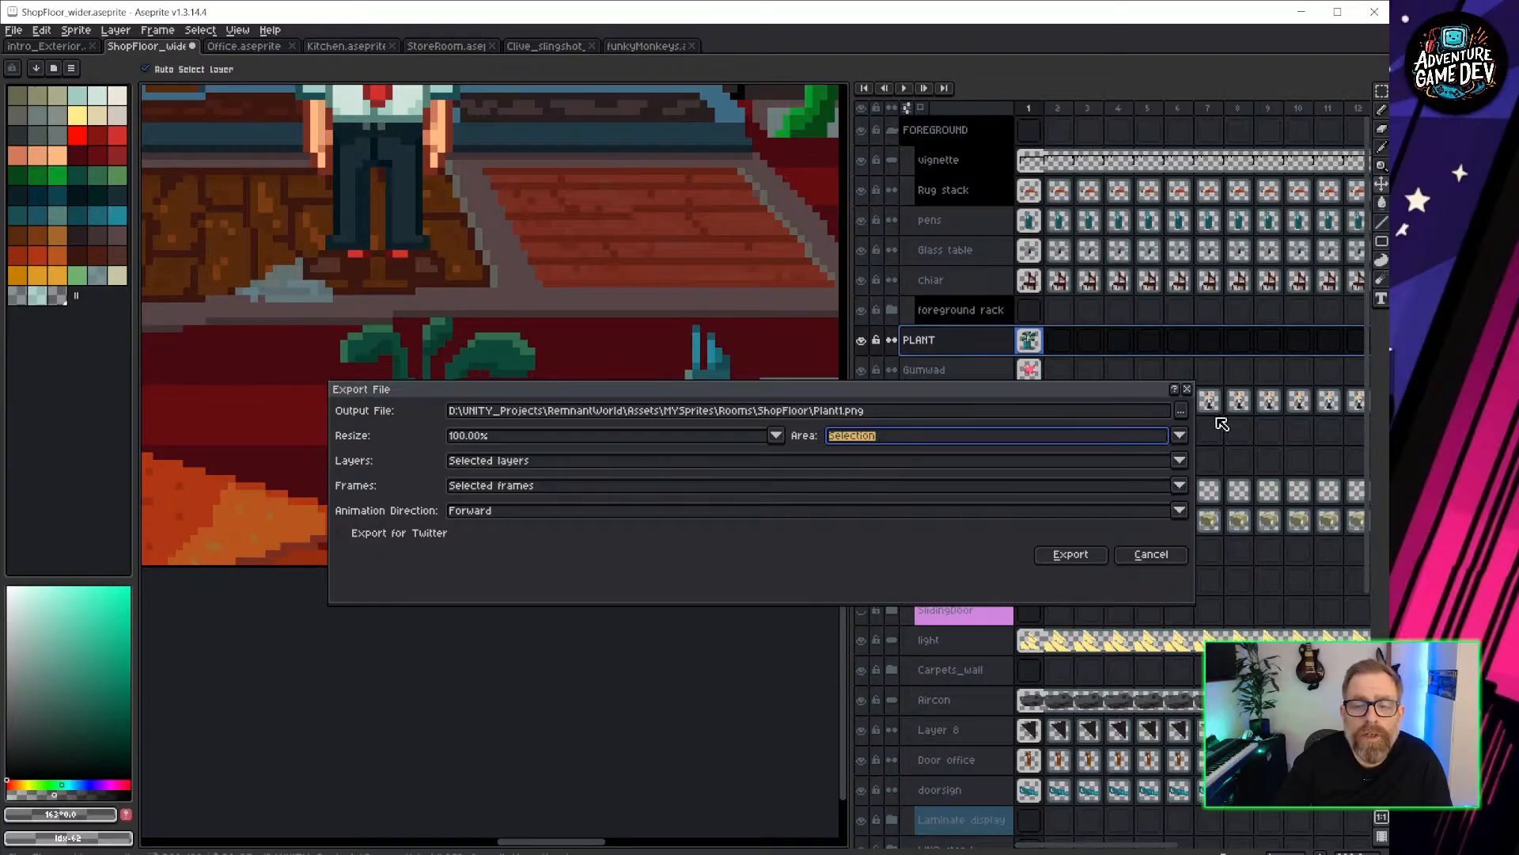
pyautogui.click(1184, 441)
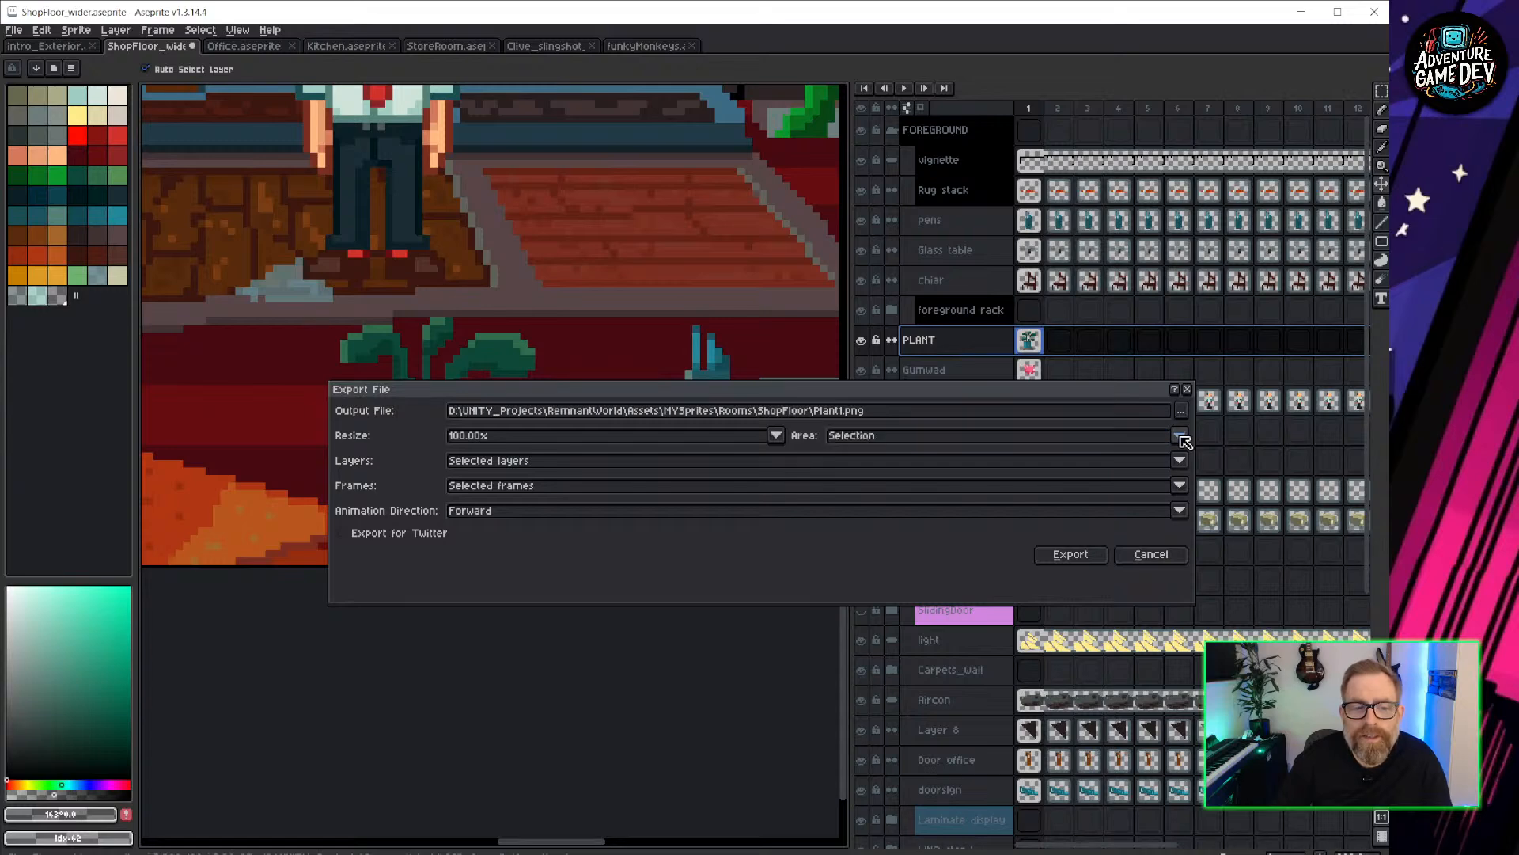
pyautogui.click(915, 451)
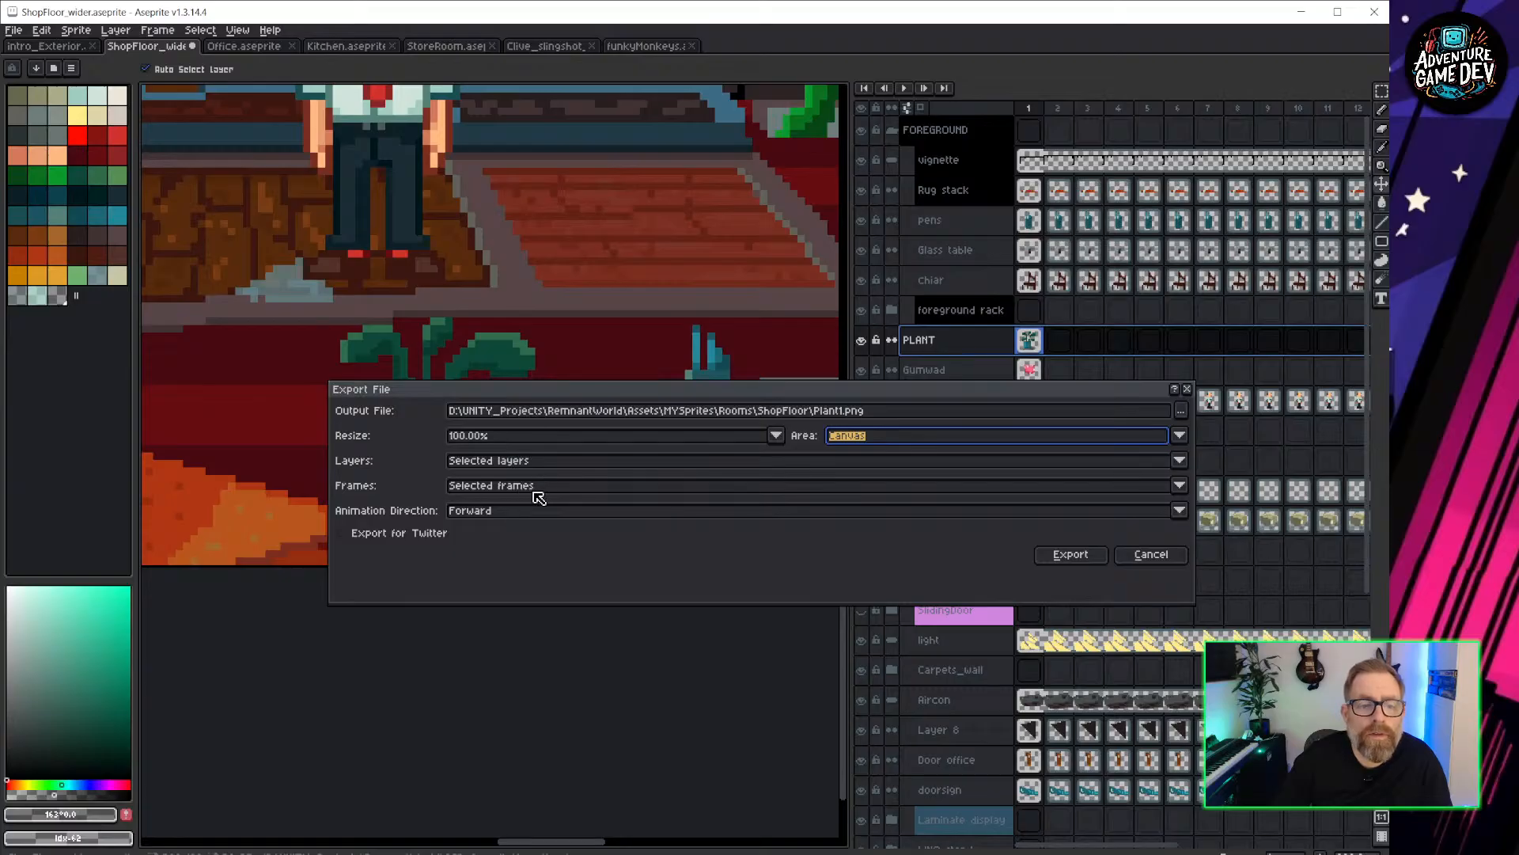
pyautogui.click(1085, 557)
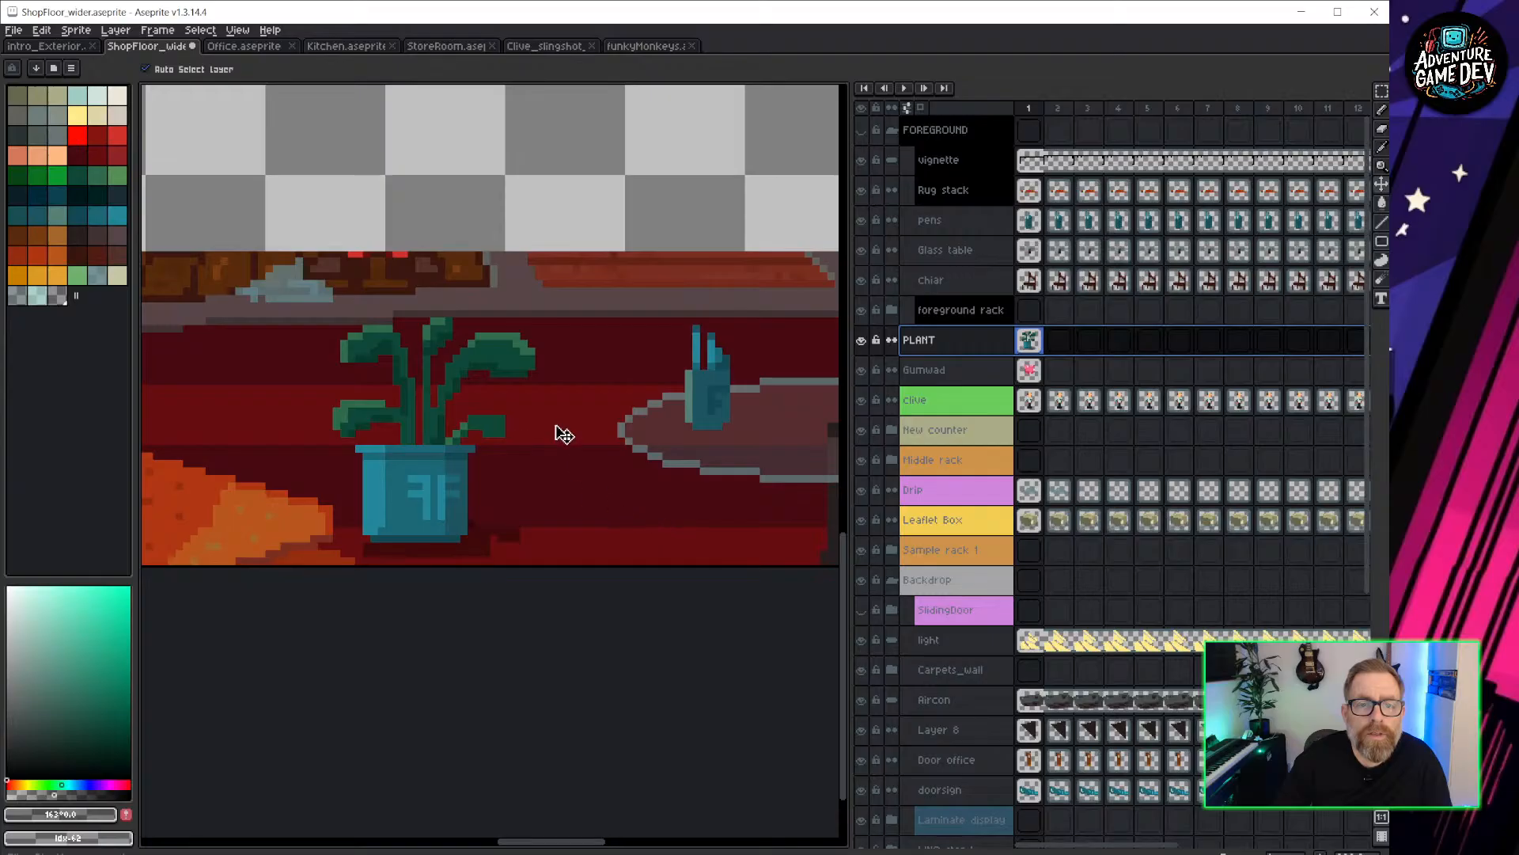
# Switch to Unity and inspect the shop floor scene's foreground between the orange rug stack and the glass table.
pyautogui.scroll(-3, 559, 430)
pyautogui.scroll(2, 449, 319)
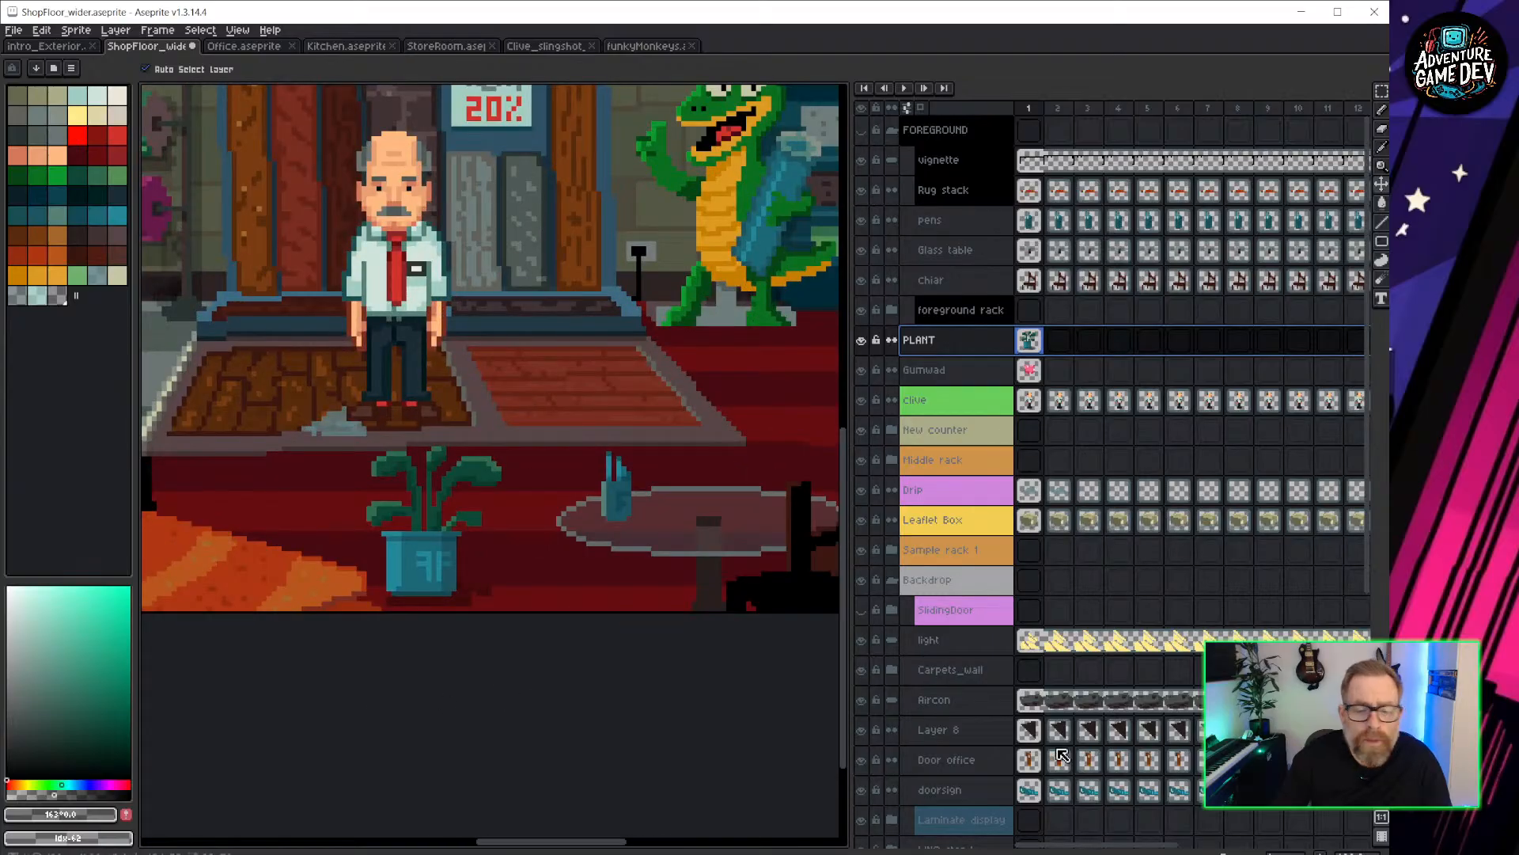
pyautogui.hotkey('alt', 'Tab')
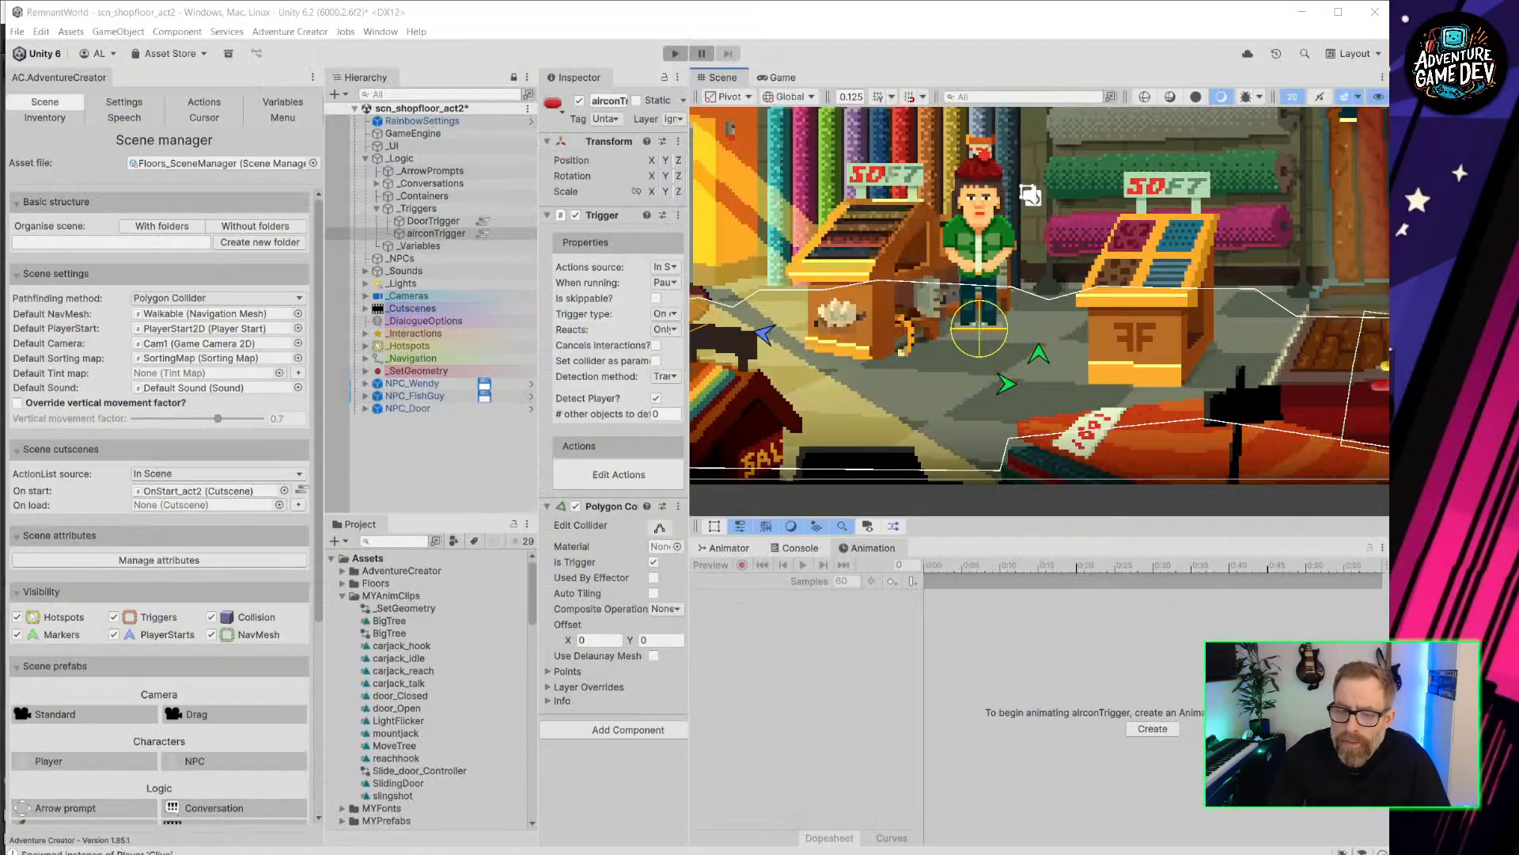
pyautogui.moveTo(1119, 405); pyautogui.dragTo(730, 401, button='middle')
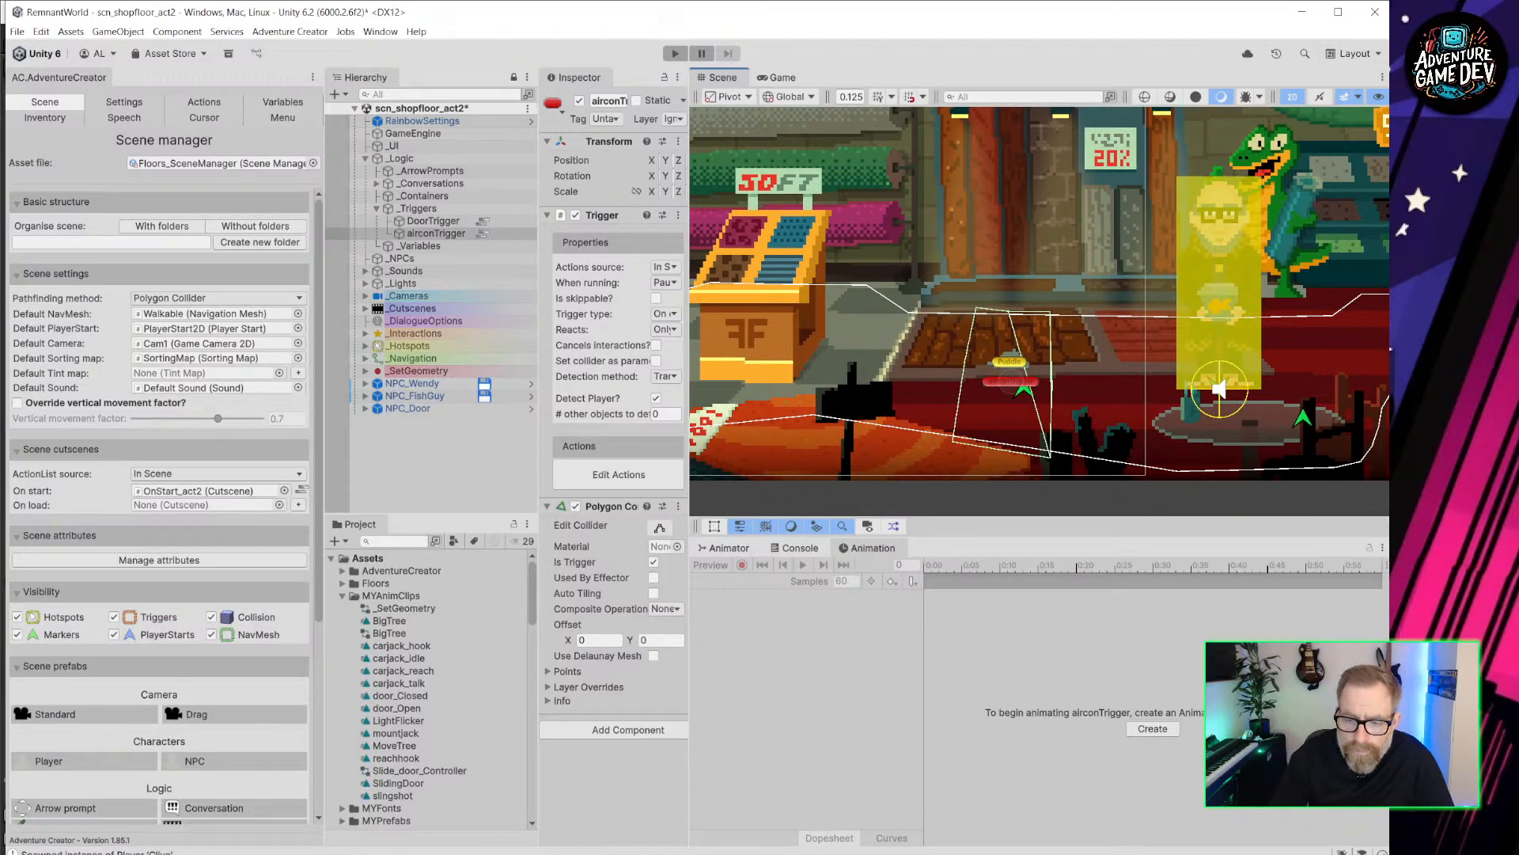
# Switch back to Aseprite, hide all layers except the FOREGROUND group and collapse that group.
pyautogui.hotkey('alt', 'Tab')
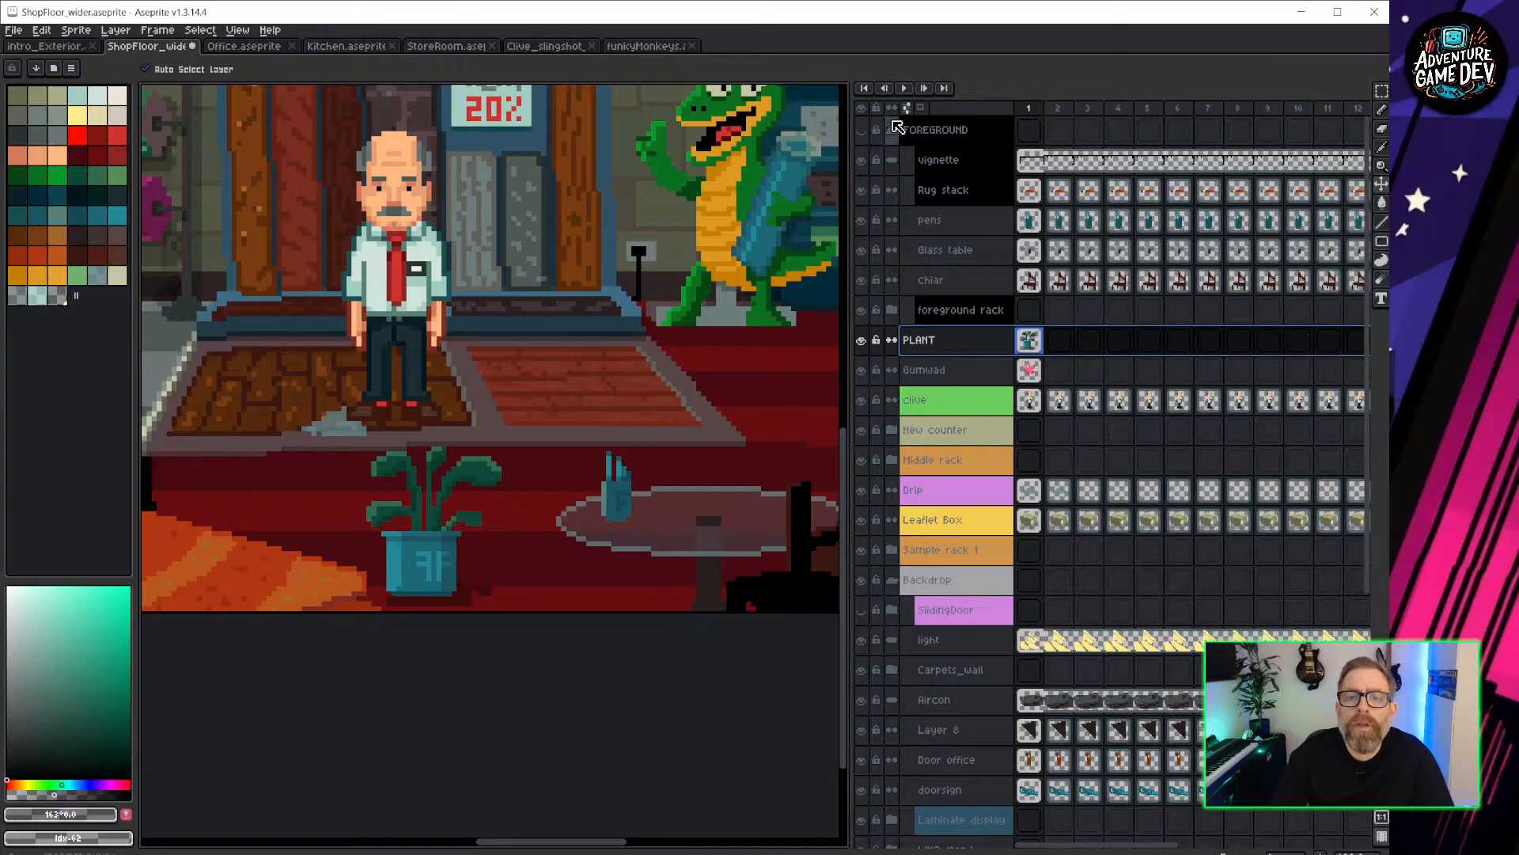
pyautogui.click(863, 108)
pyautogui.click(861, 130)
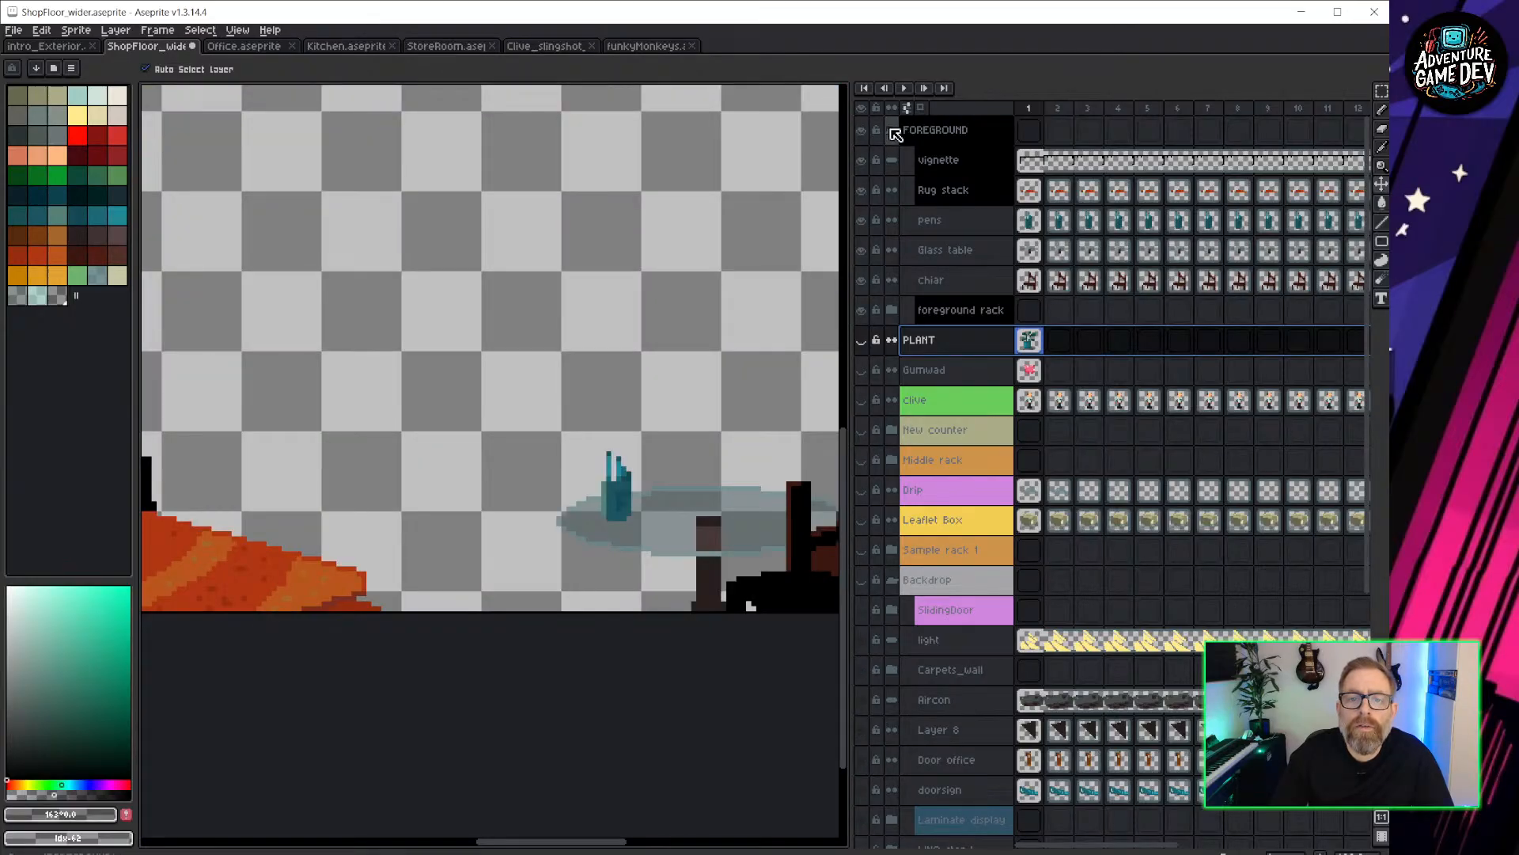
pyautogui.click(892, 131)
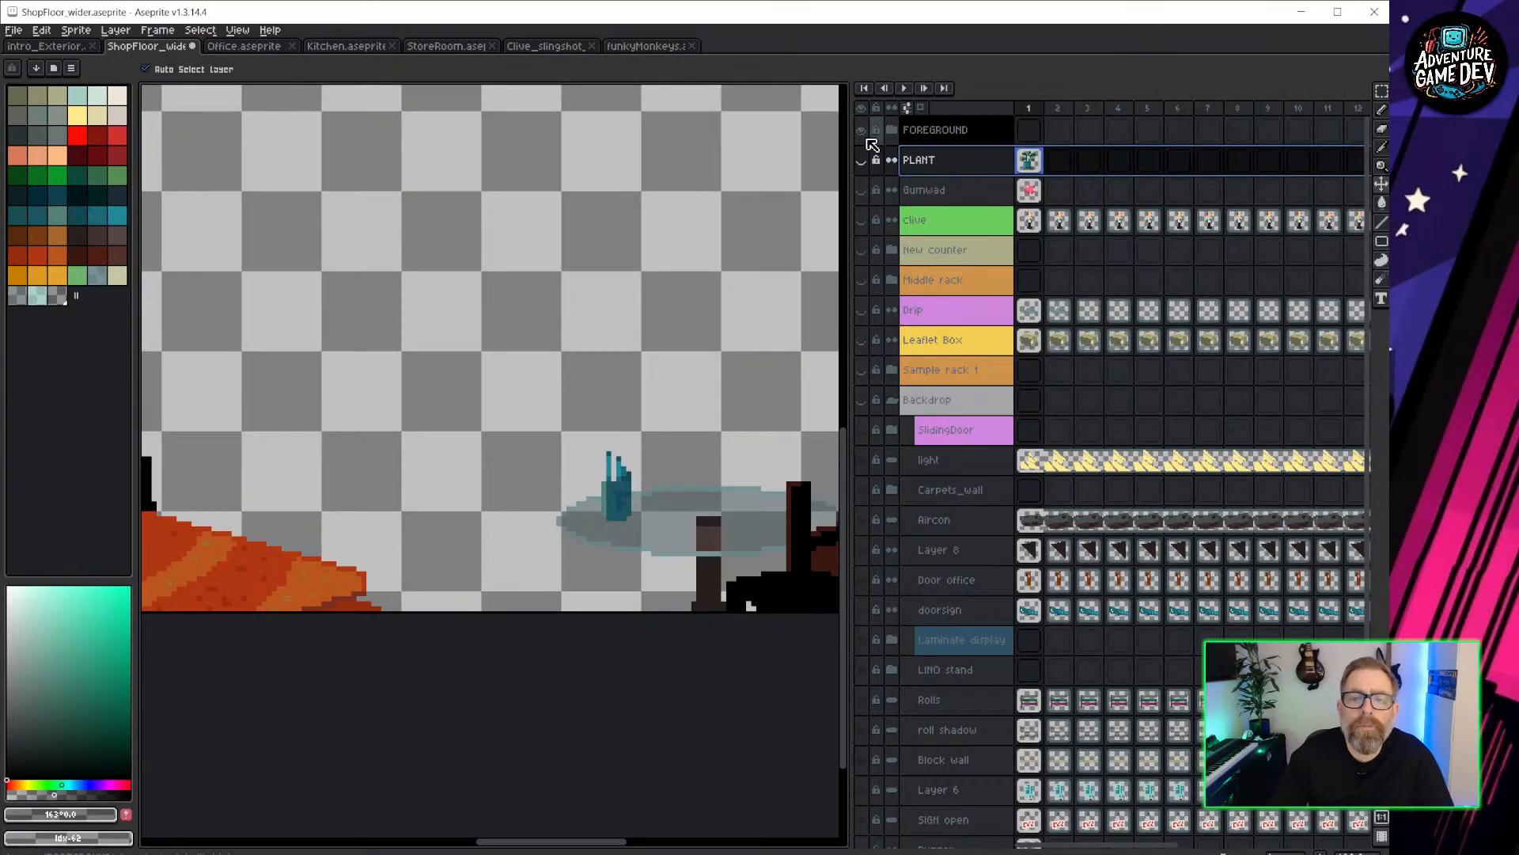
pyautogui.scroll(-3, 356, 364)
pyautogui.scroll(2, 529, 365)
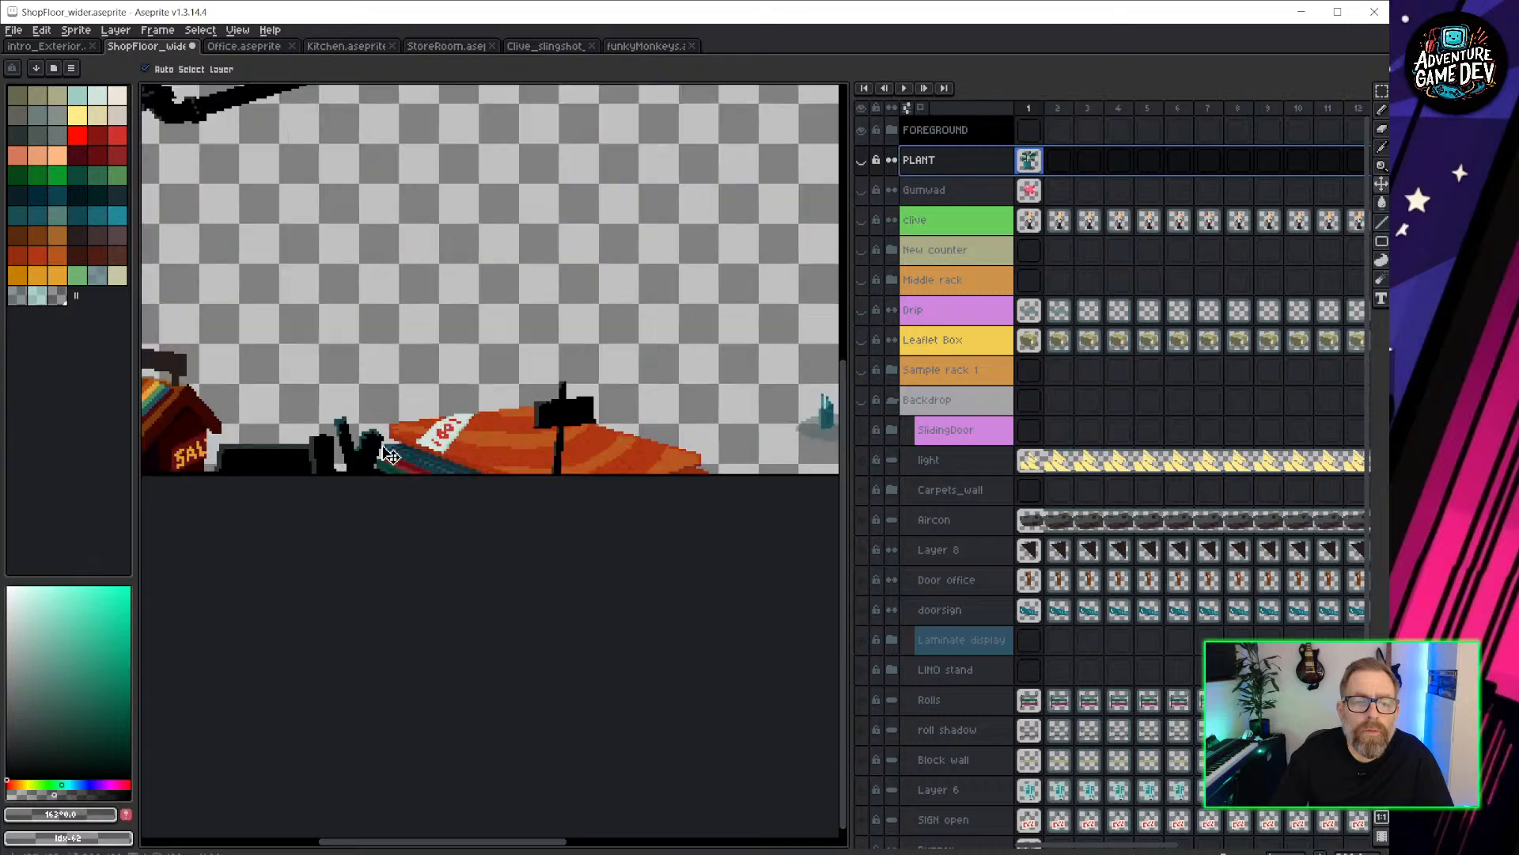
pyautogui.keyDown('shift'); pyautogui.hscroll(2, 349, 329); pyautogui.keyUp('shift')
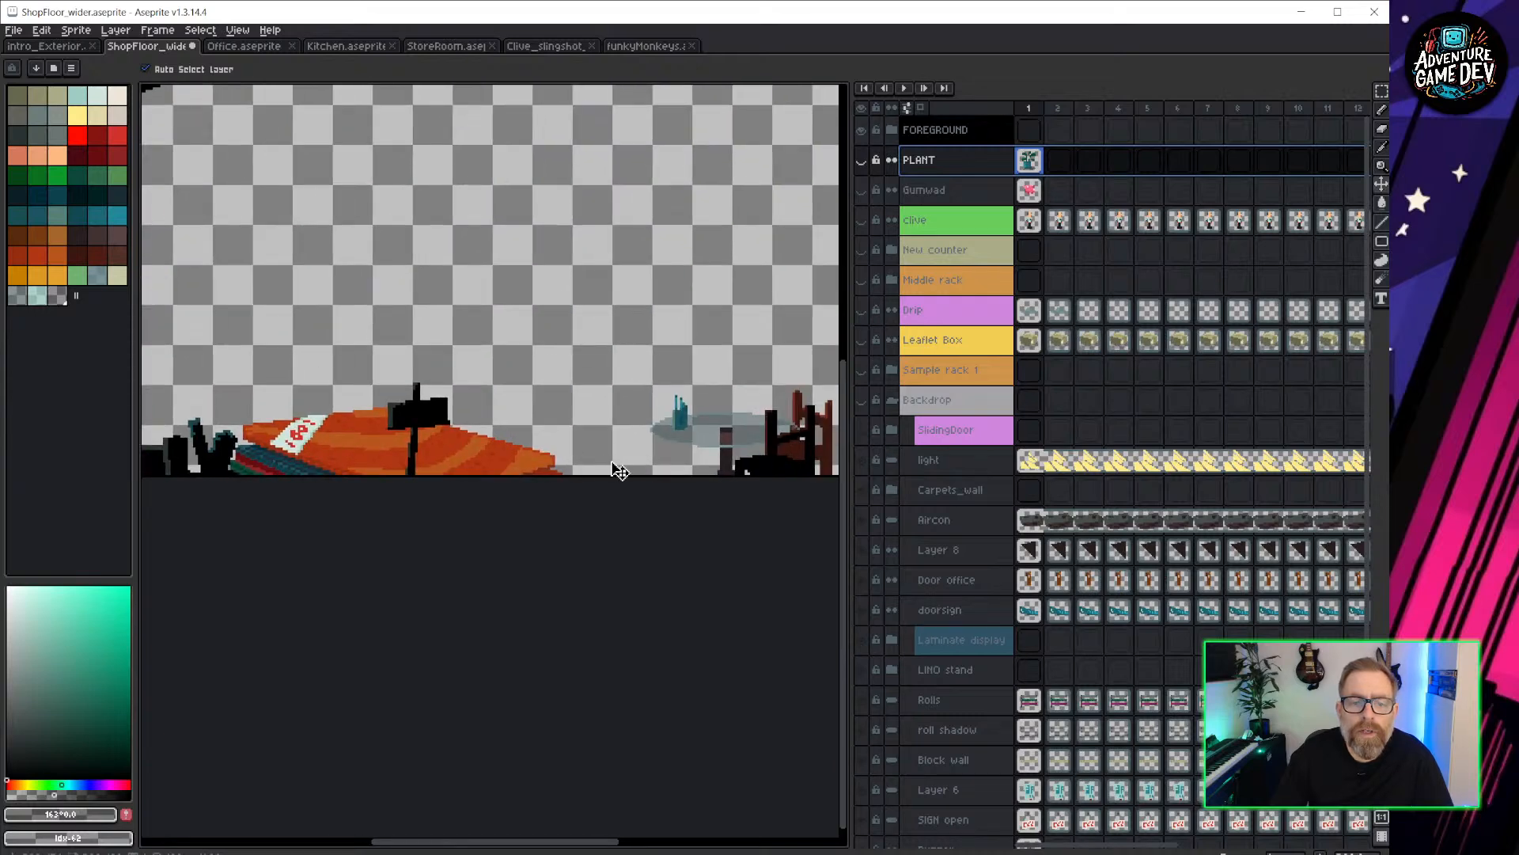
pyautogui.moveTo(491, 304); pyautogui.dragTo(525, 332, button='middle')
pyautogui.scroll(-1, 616, 366)
# Begin a new export, choosing the existing shopfloor_Foreground.png in the ShopFloor folder as output and allowing it to be replaced.
pyautogui.click(13, 30)
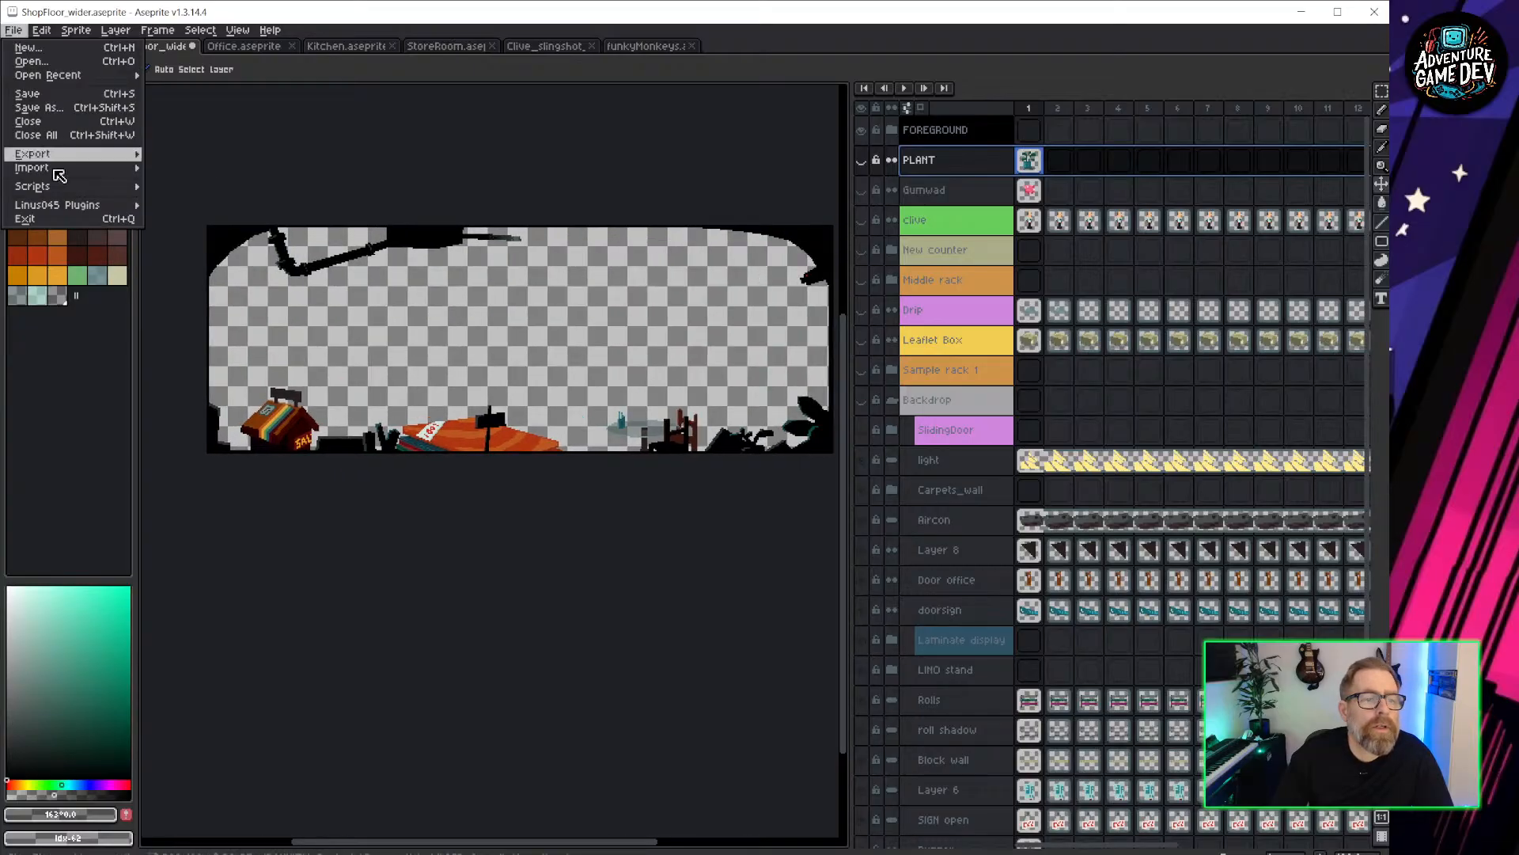
pyautogui.moveTo(91, 155)
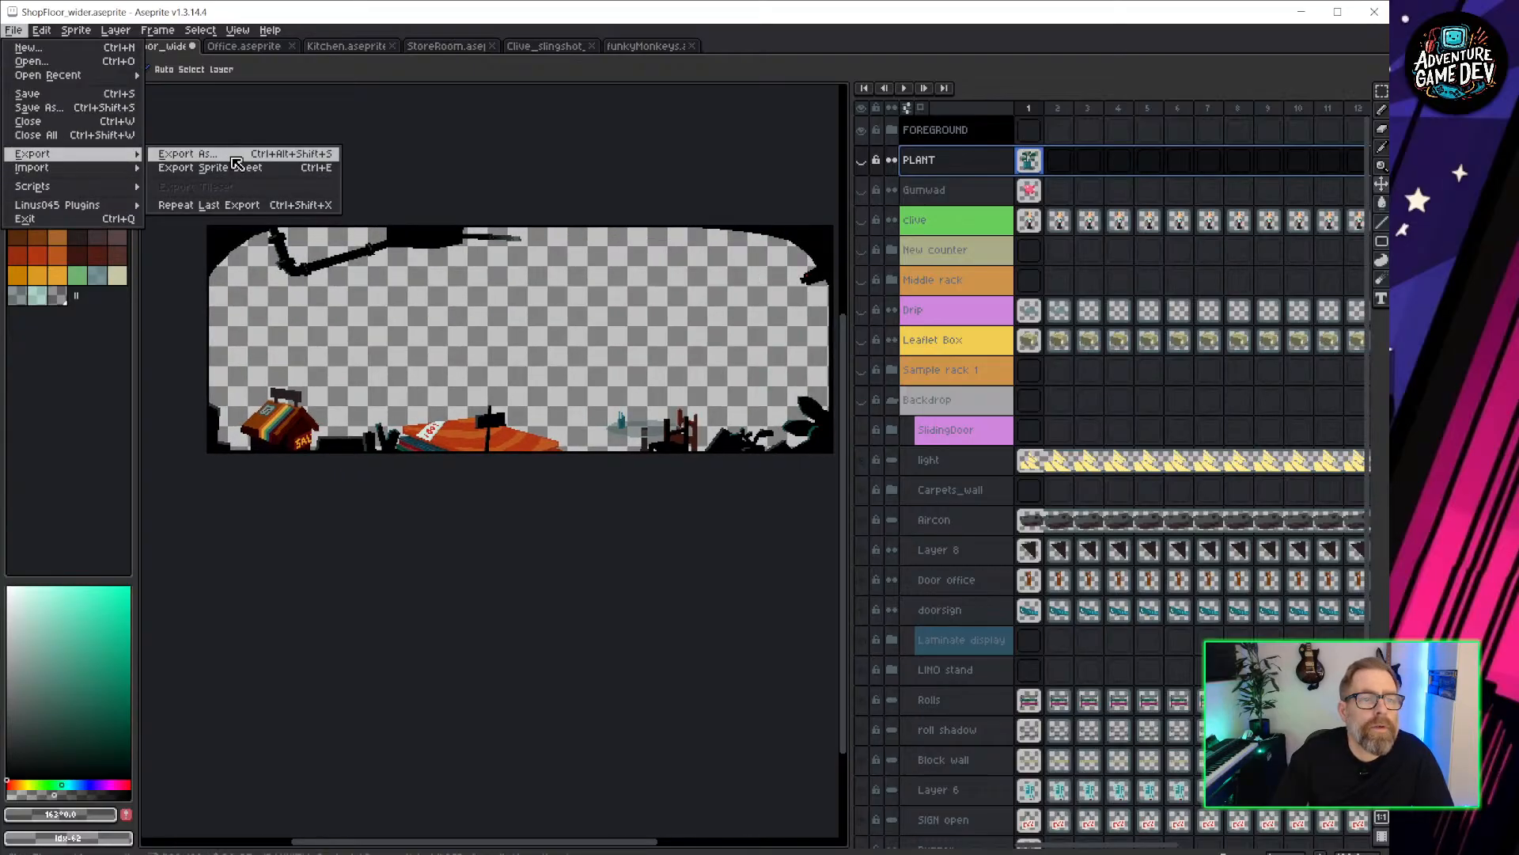
pyautogui.click(190, 154)
pyautogui.click(1183, 412)
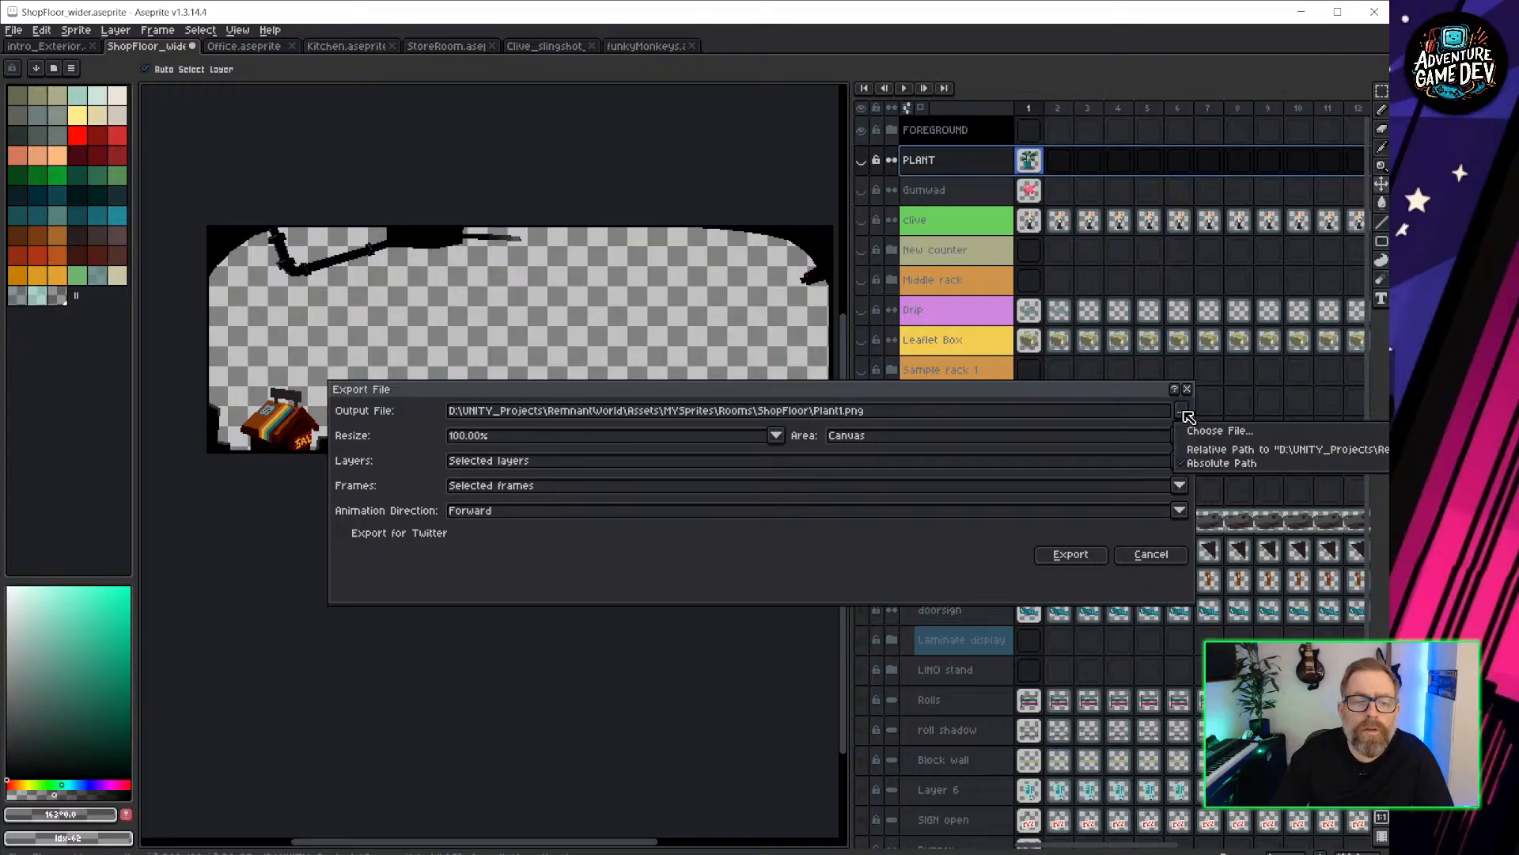
pyautogui.click(1270, 437)
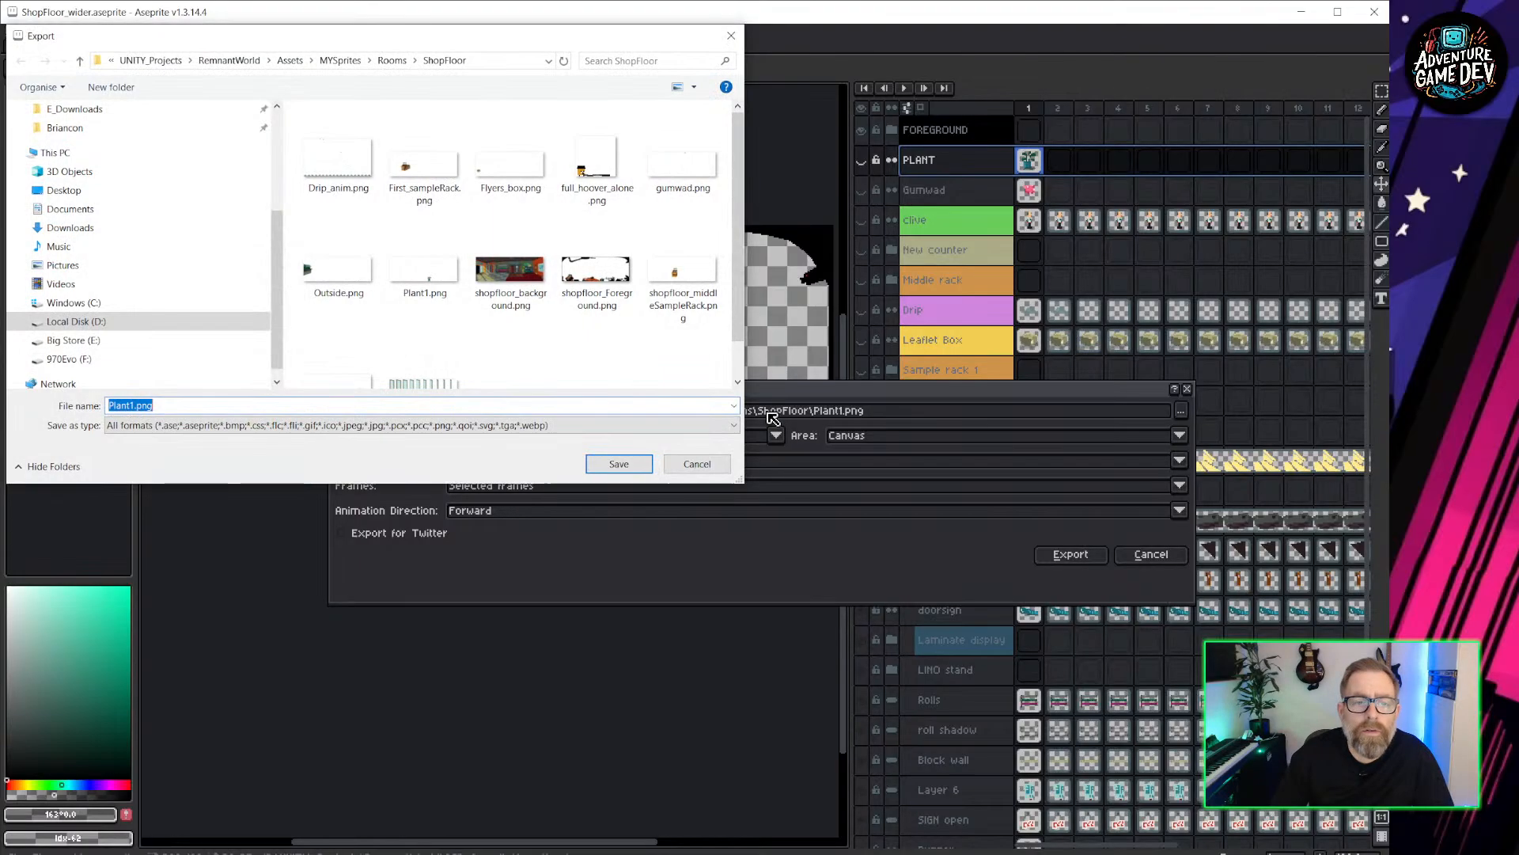
pyautogui.click(595, 285)
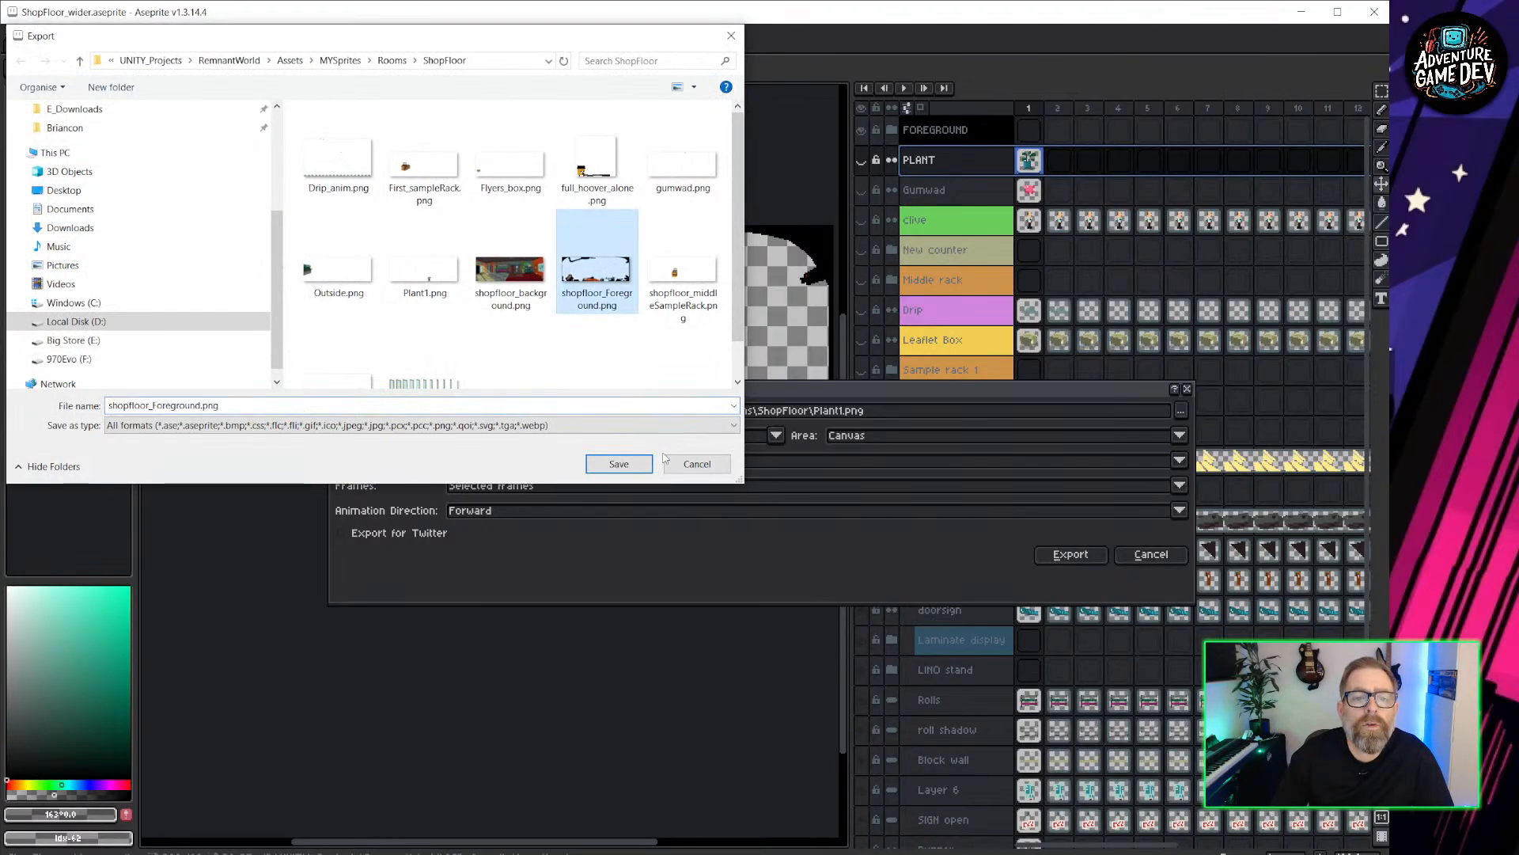
pyautogui.click(619, 464)
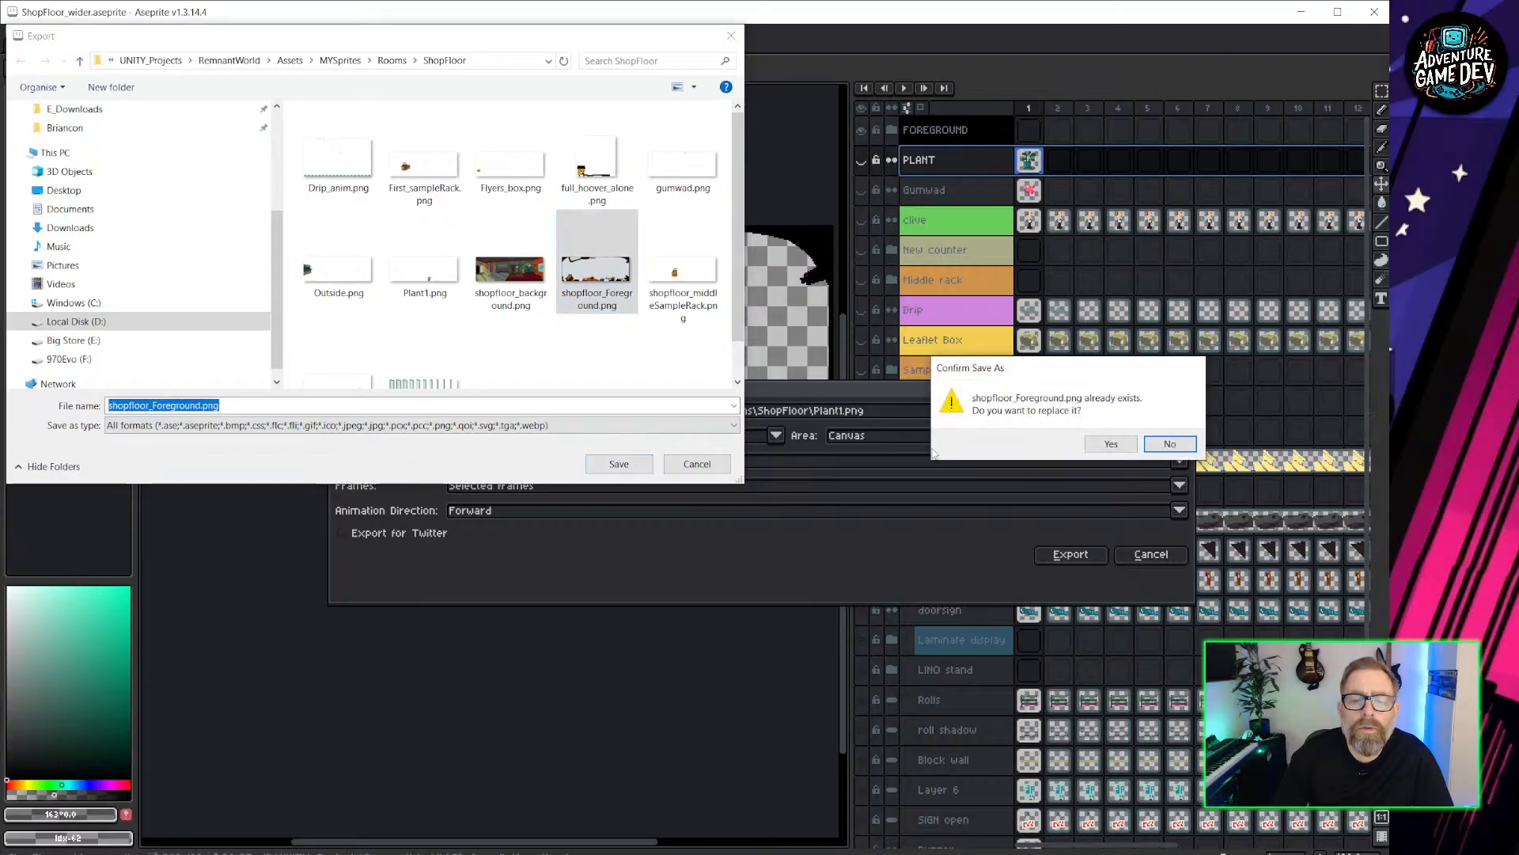
pyautogui.click(1111, 444)
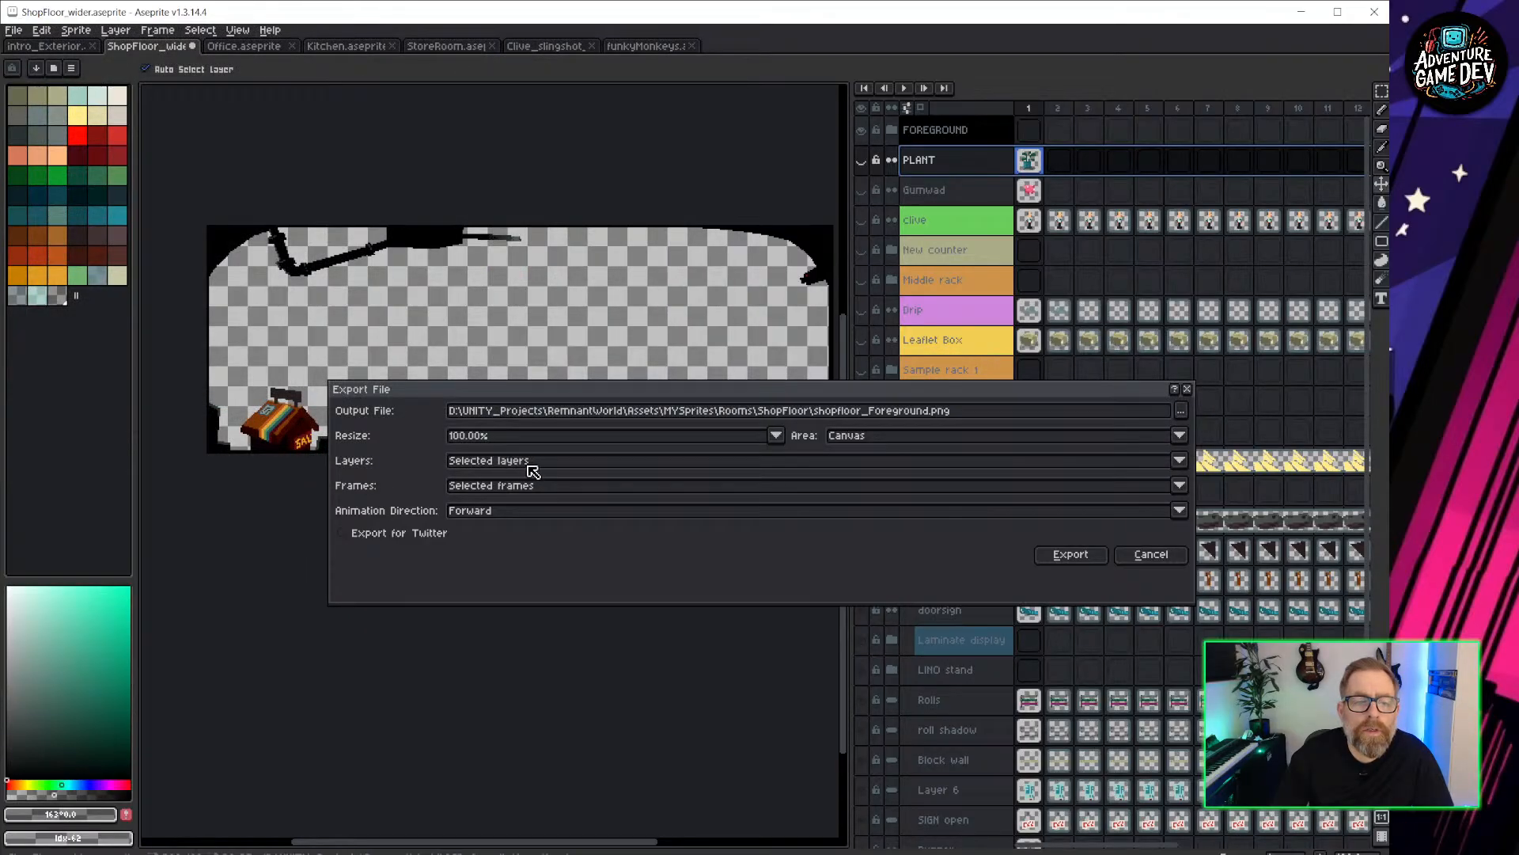
# Set the foreground export to use visible layers and export the image.
pyautogui.click(620, 464)
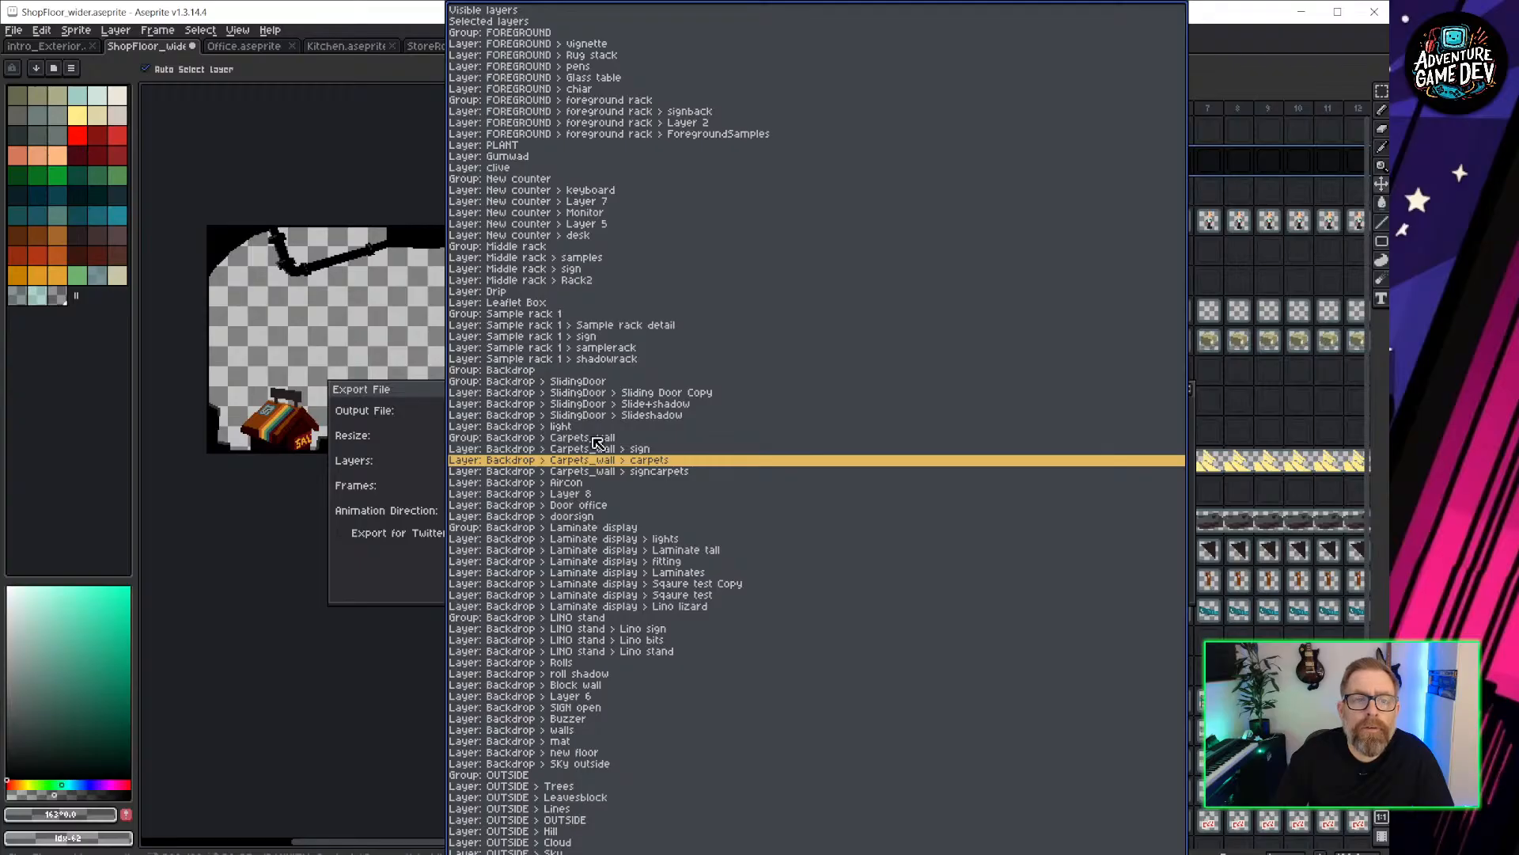
pyautogui.click(492, 11)
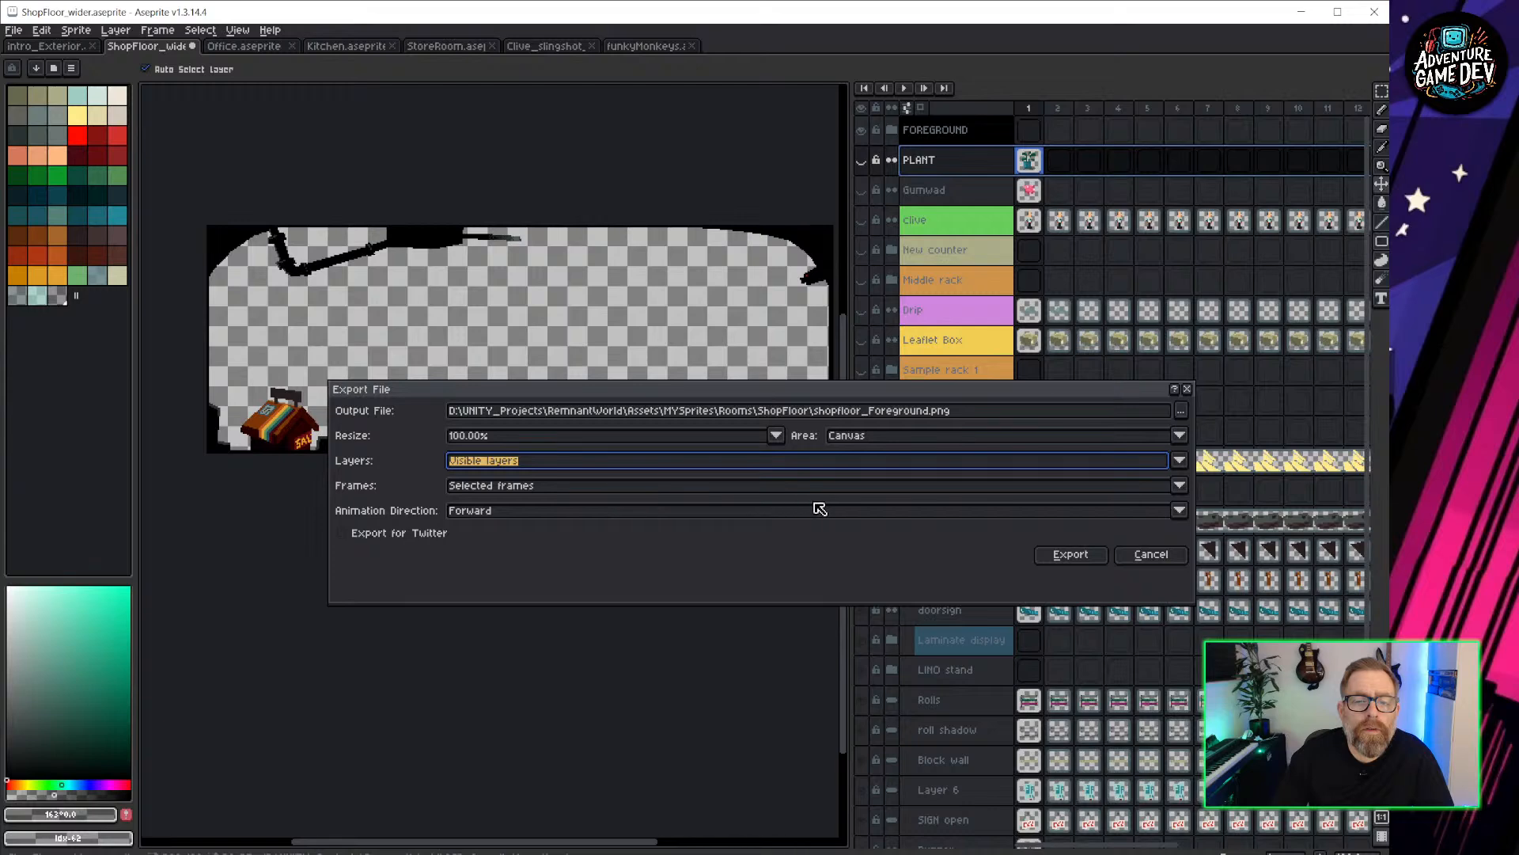
pyautogui.click(1083, 554)
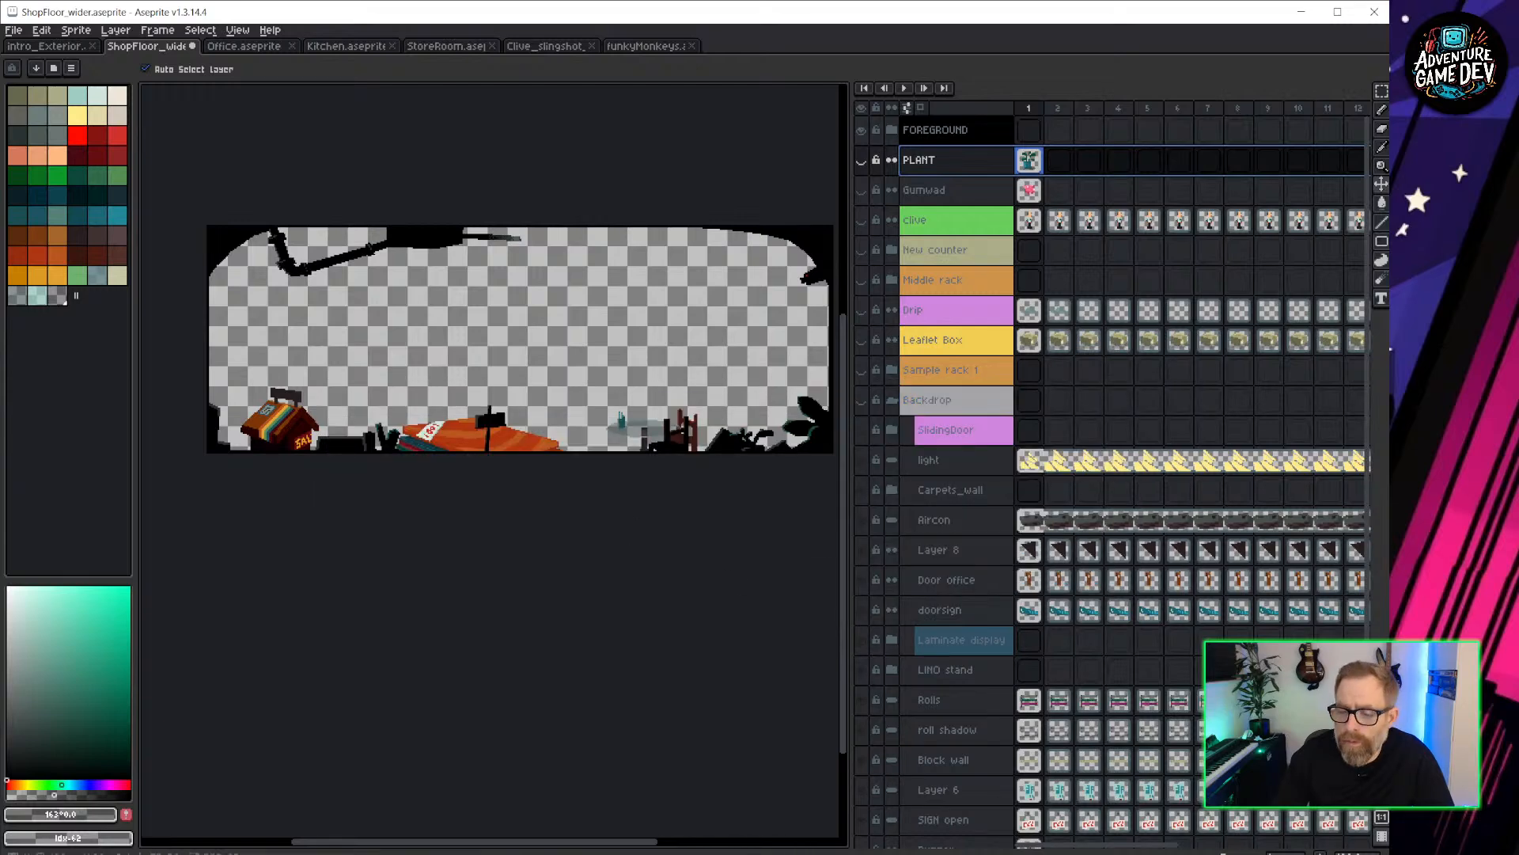
# Switch to Unity and check the re-exported foreground in the shop floor scene, from the glass table across to the sample racks.
pyautogui.hotkey('alt', 'Tab')
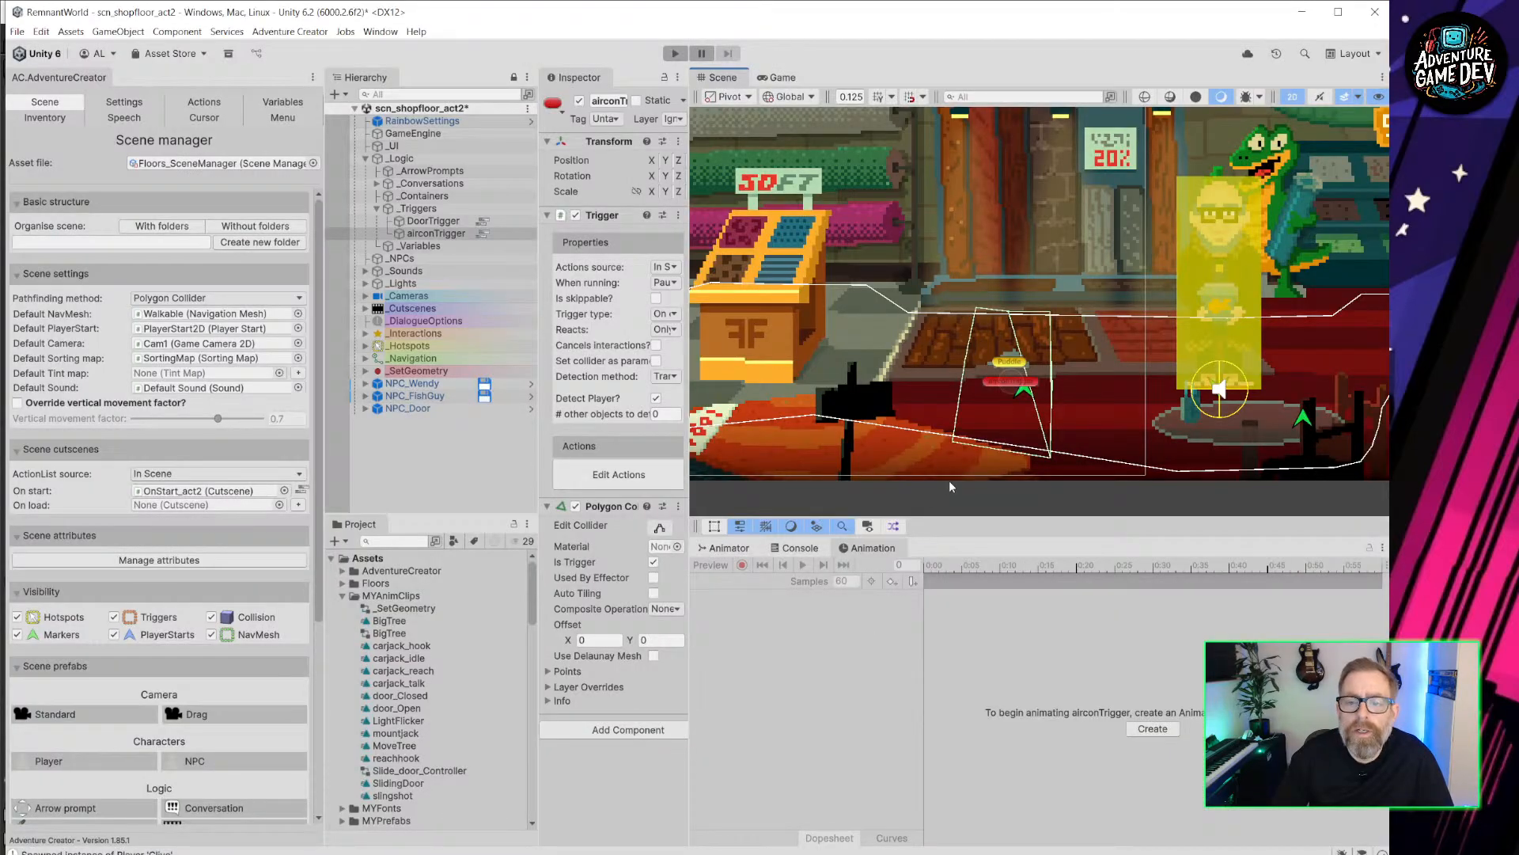
pyautogui.moveTo(1123, 413); pyautogui.dragTo(1058, 383, button='middle')
pyautogui.moveTo(1021, 444); pyautogui.dragTo(1341, 421, button='middle')
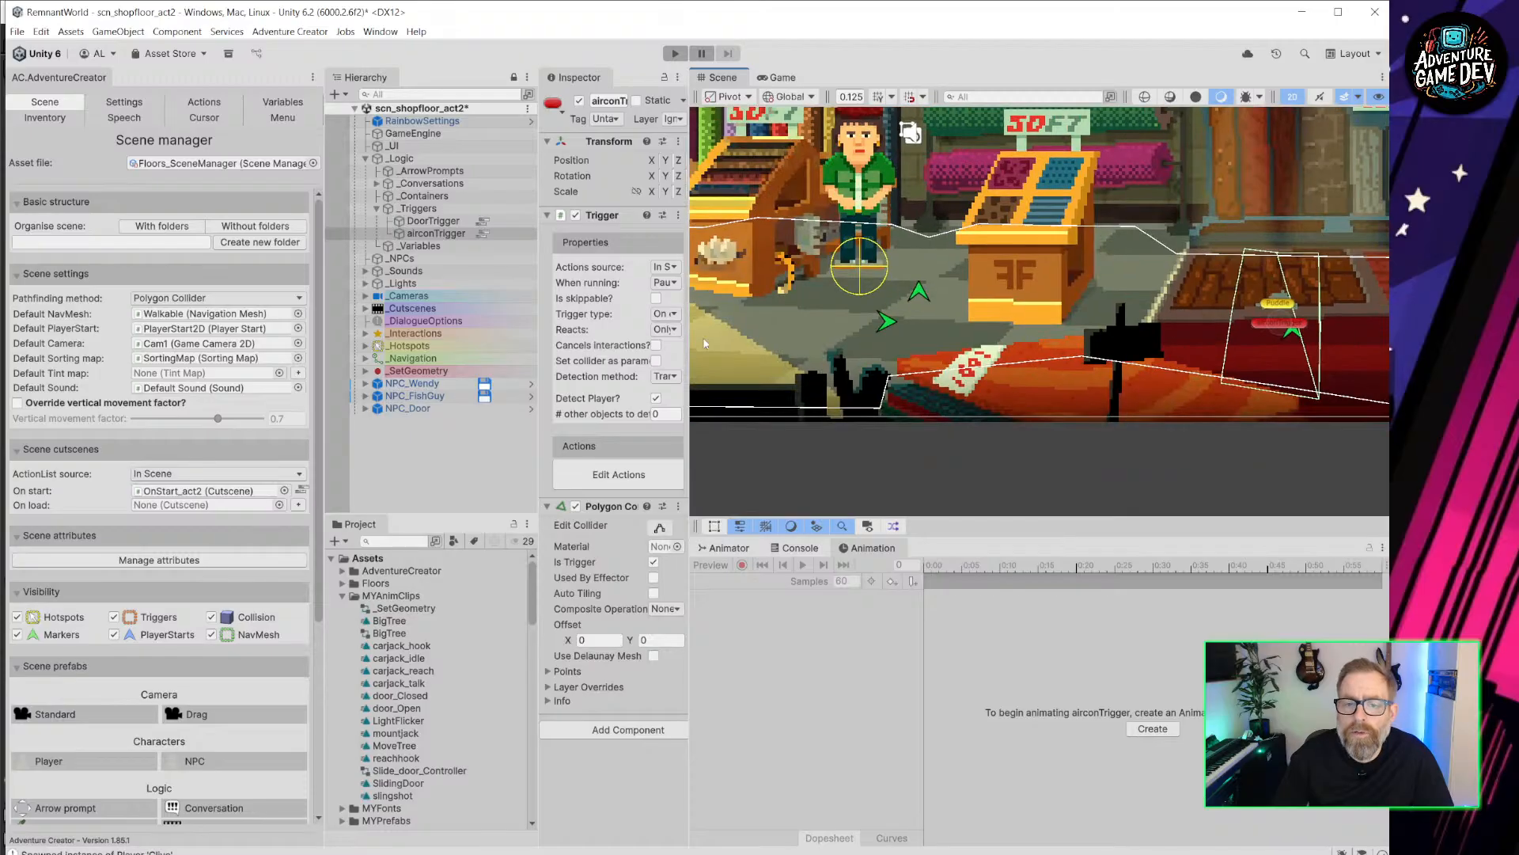
# Look over the shop floor scene towards the counter and collapse the MYAnimClips and MYSprites folders in the project assets.
pyautogui.moveTo(708, 350); pyautogui.dragTo(910, 328, button='middle')
pyautogui.moveTo(1037, 360); pyautogui.dragTo(716, 368, button='middle')
pyautogui.moveTo(1298, 373); pyautogui.dragTo(982, 386, button='middle')
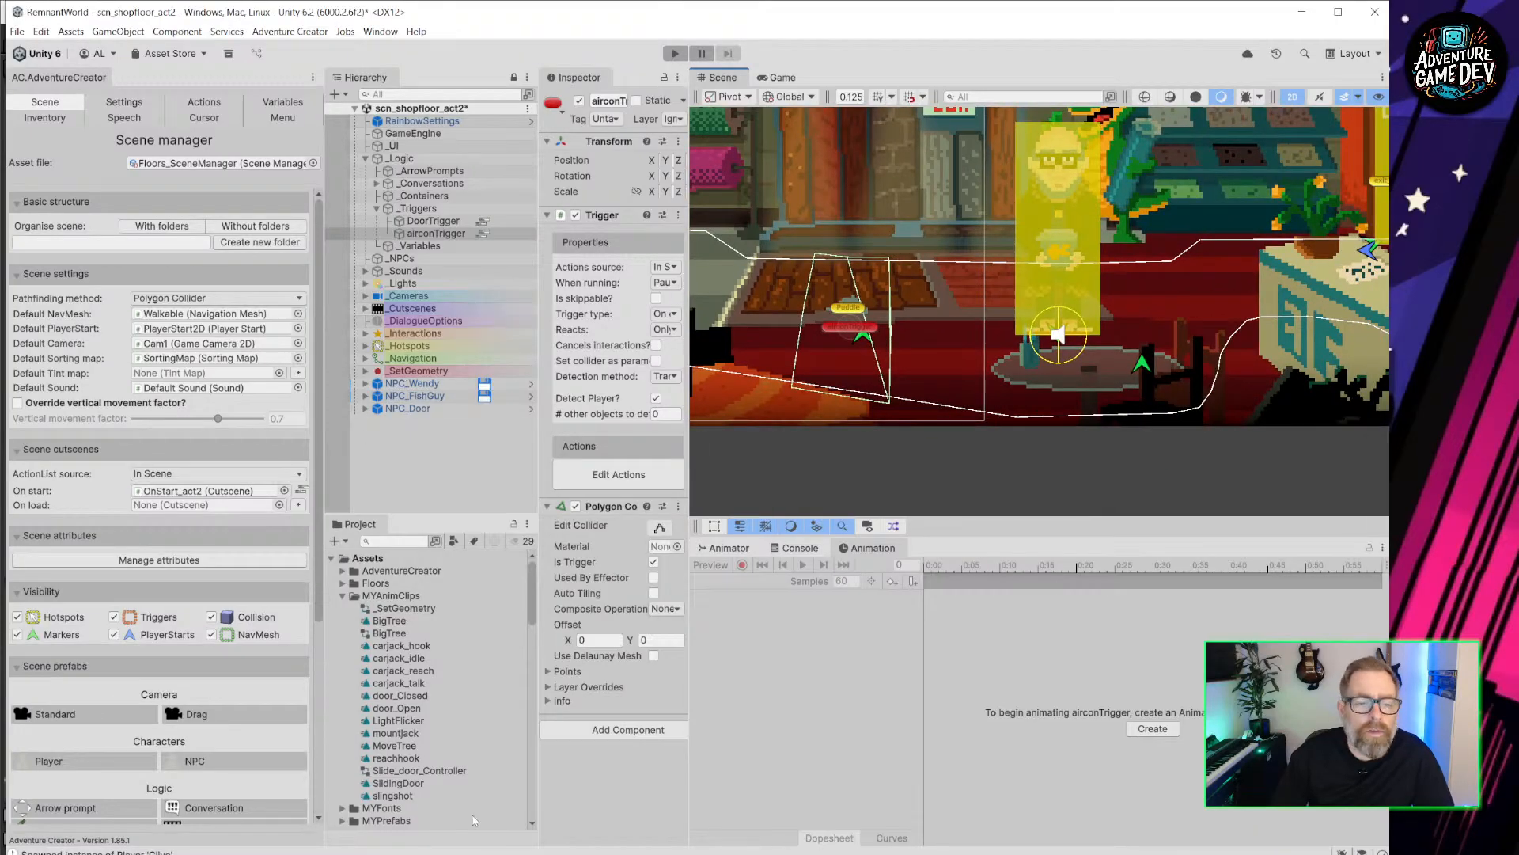
pyautogui.click(342, 597)
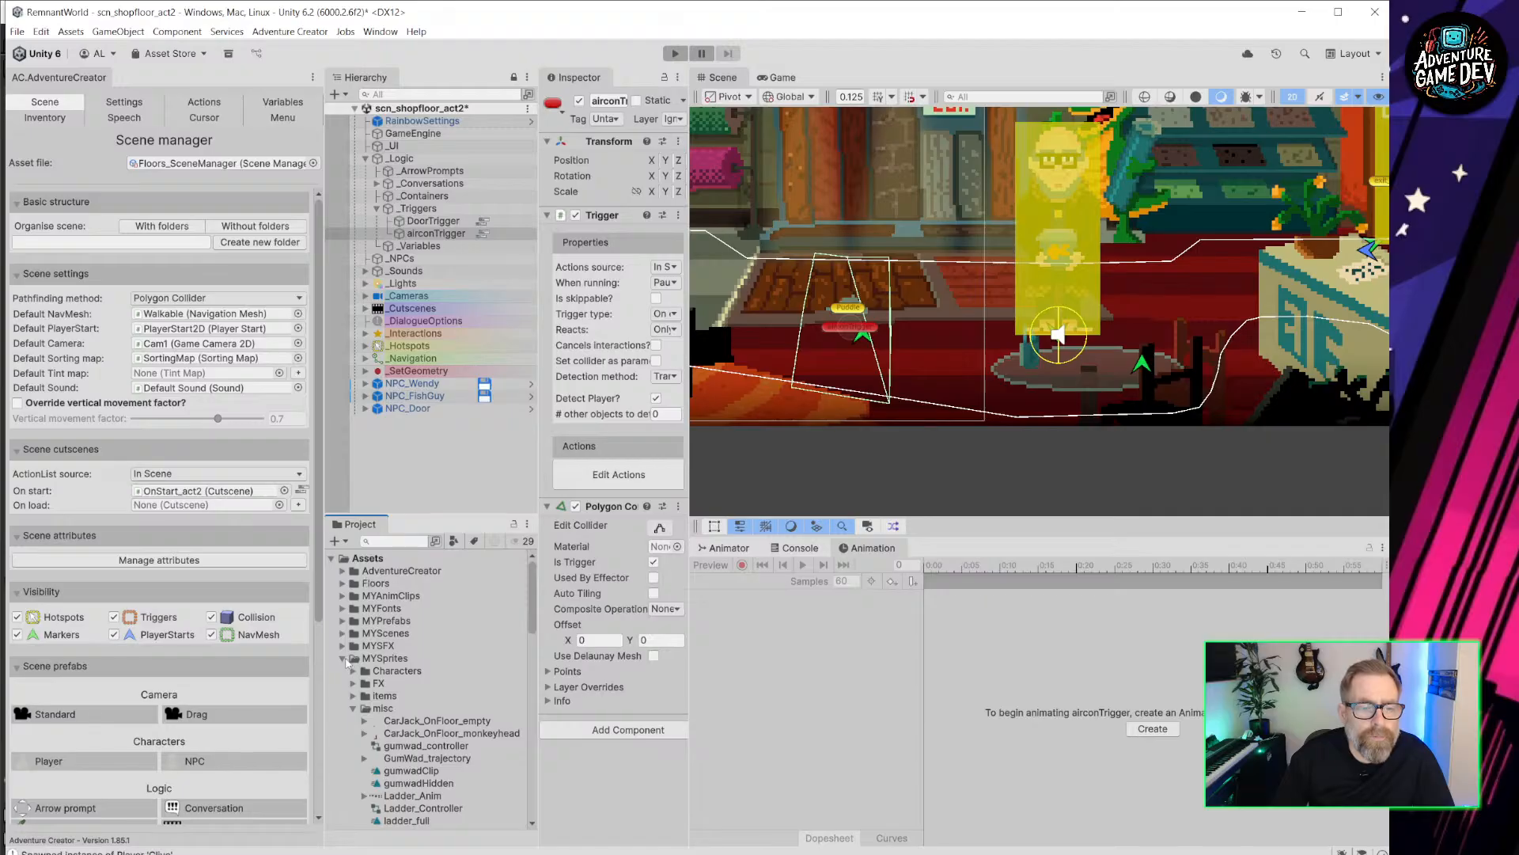
pyautogui.click(343, 659)
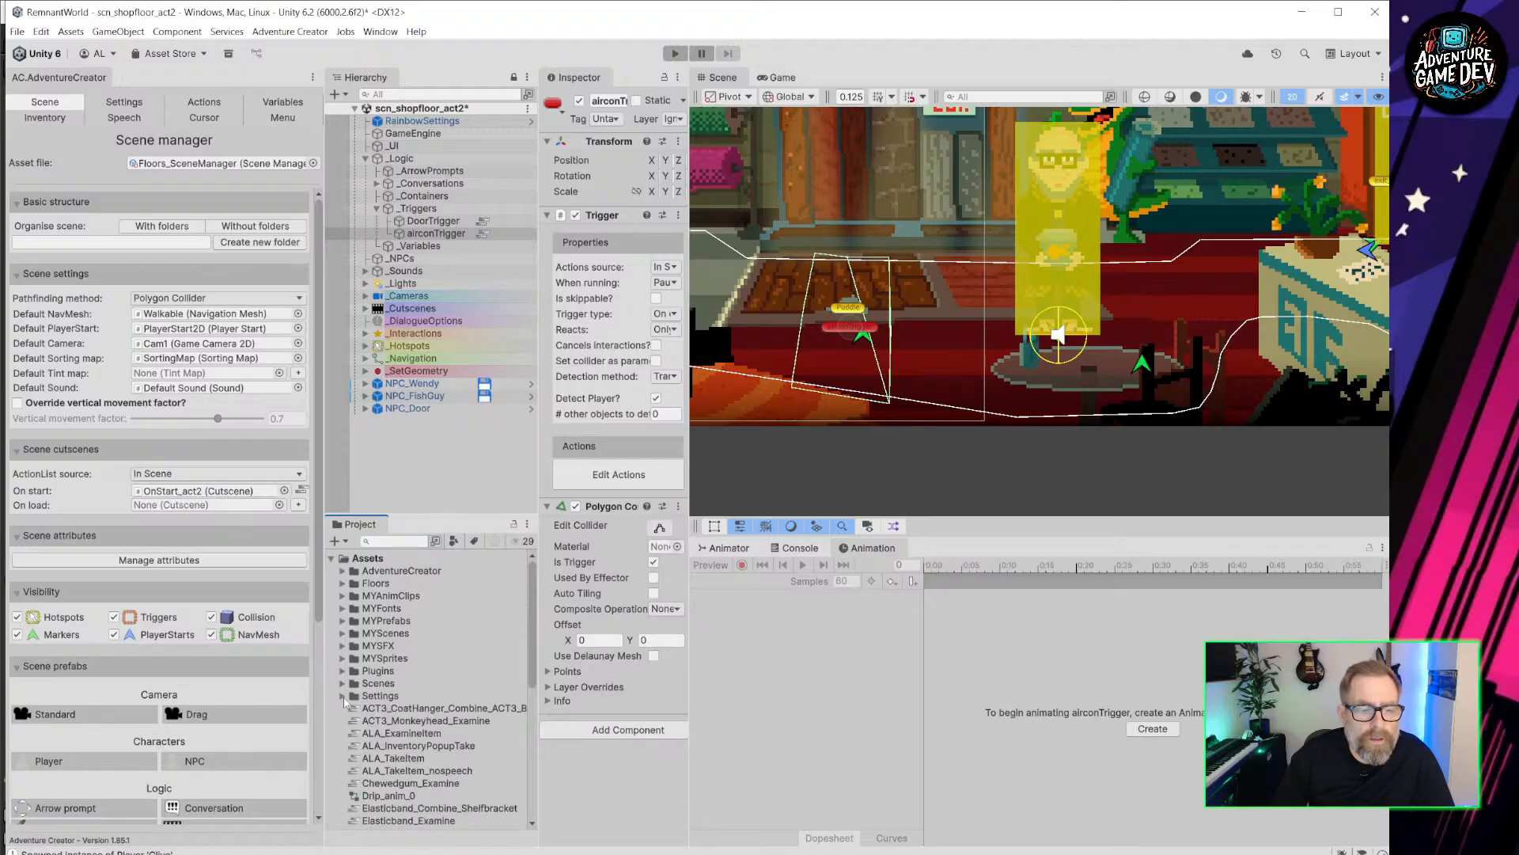
pyautogui.scroll(-10, 343, 696)
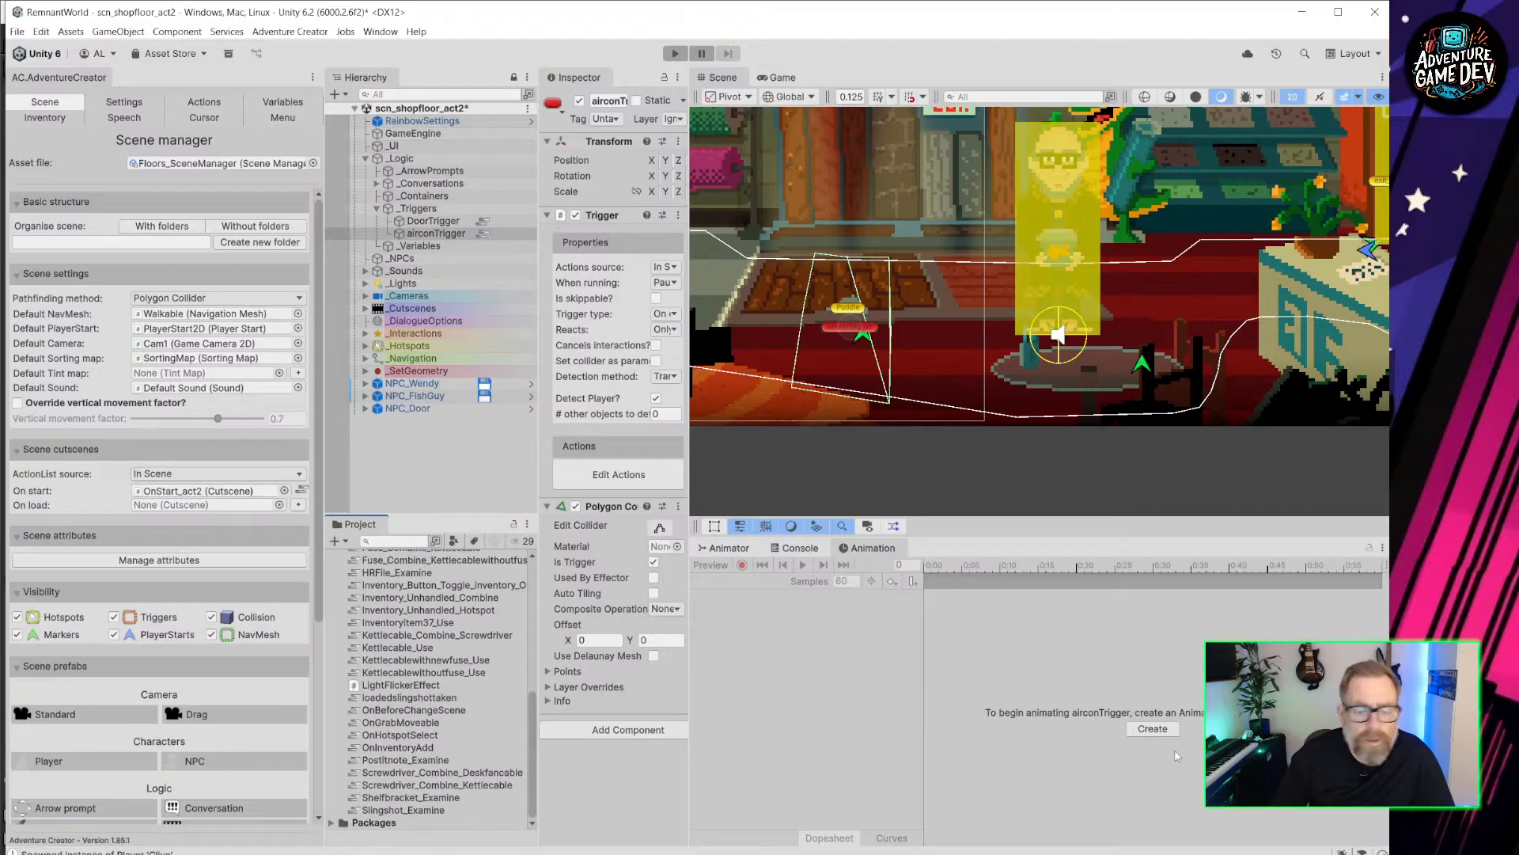
# Switch to Aseprite and make all the layers of the shop floor sprite visible again.
pyautogui.click(1102, 851)
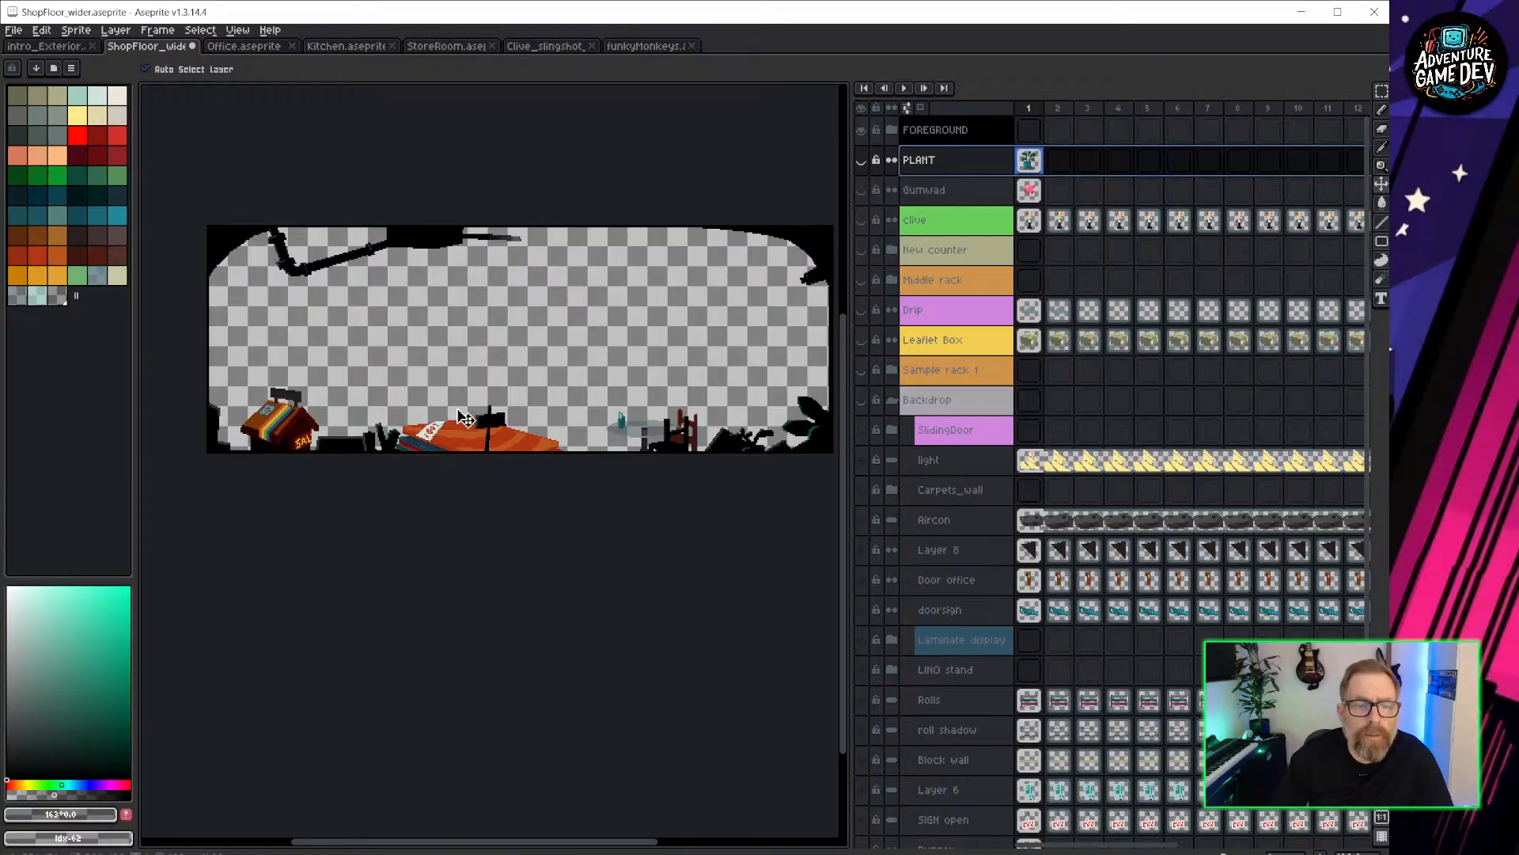
pyautogui.scroll(5, 432, 391)
pyautogui.click(861, 130)
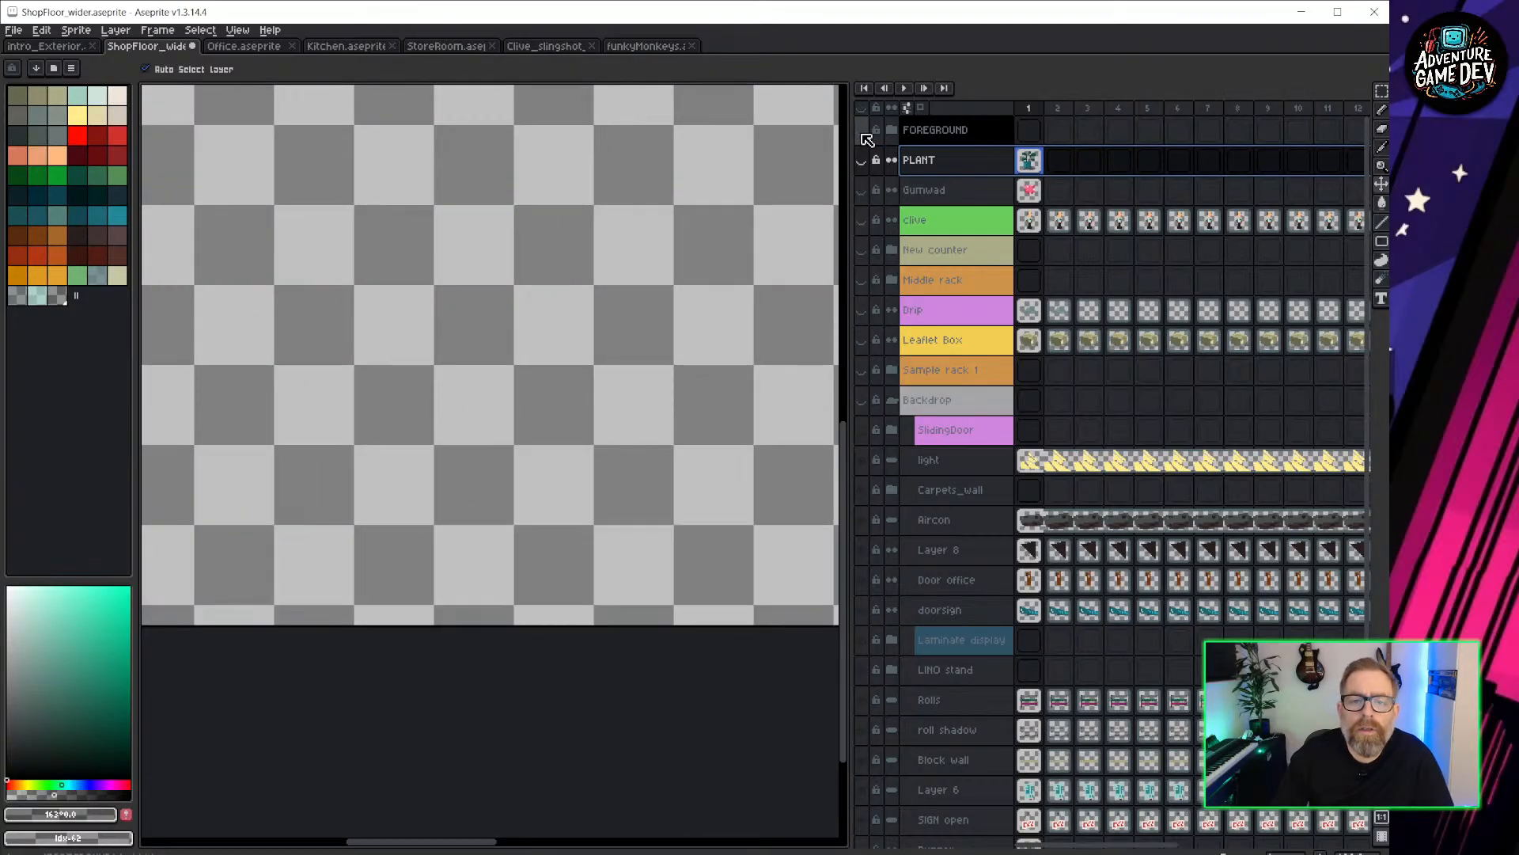
pyautogui.click(864, 110)
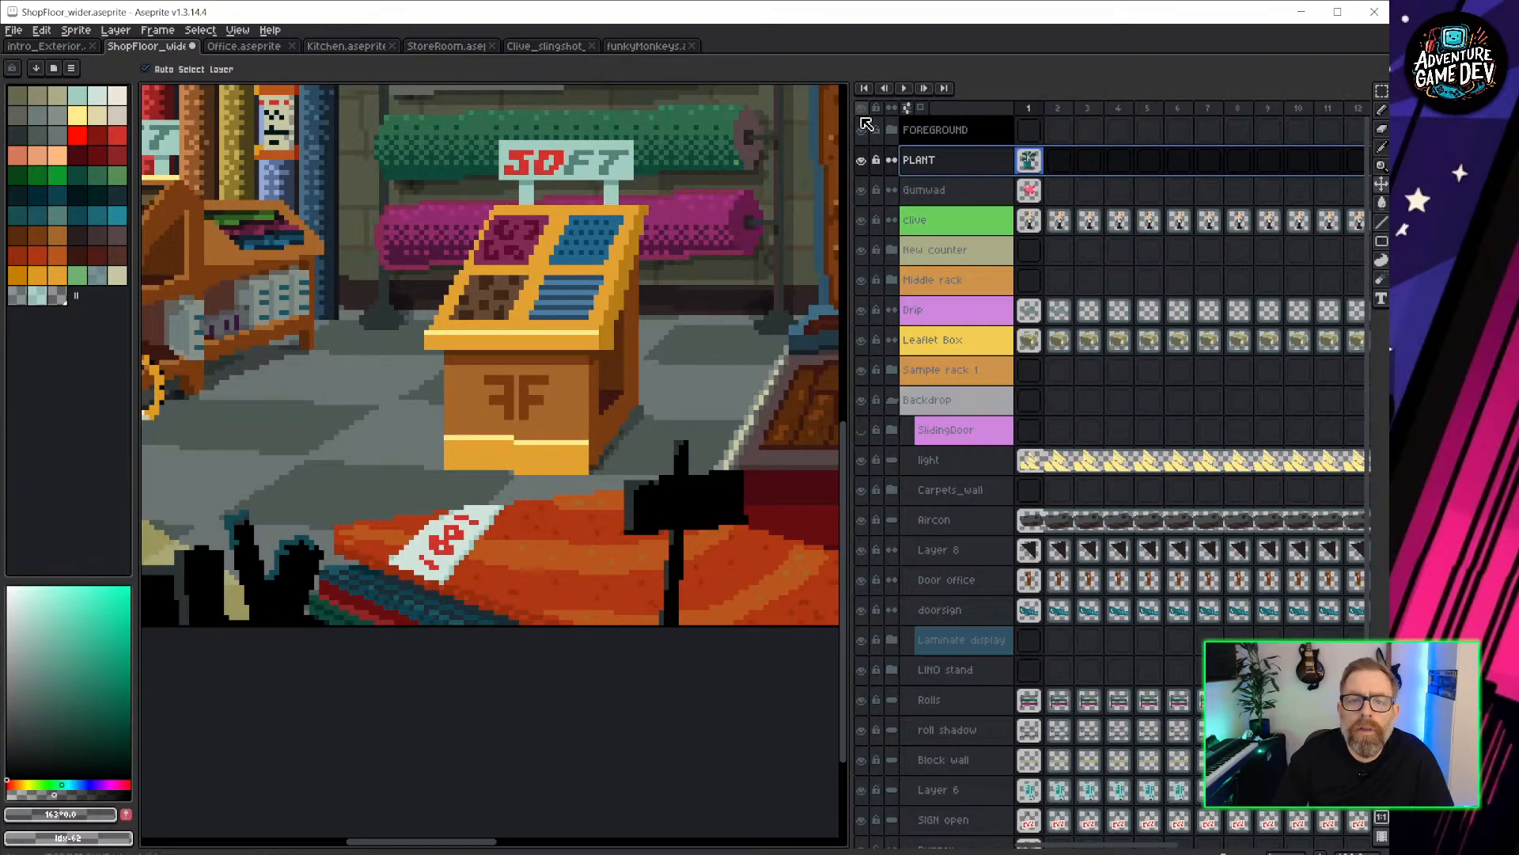
# Move the FF-branded plant slightly up and to the right on the red carpet.
pyautogui.moveTo(658, 523); pyautogui.dragTo(324, 484, button='middle')
pyautogui.moveTo(663, 462); pyautogui.dragTo(533, 411, button='middle')
pyautogui.scroll(4, 576, 501)
pyautogui.scroll(-2, 581, 504)
pyautogui.scroll(1, 577, 506)
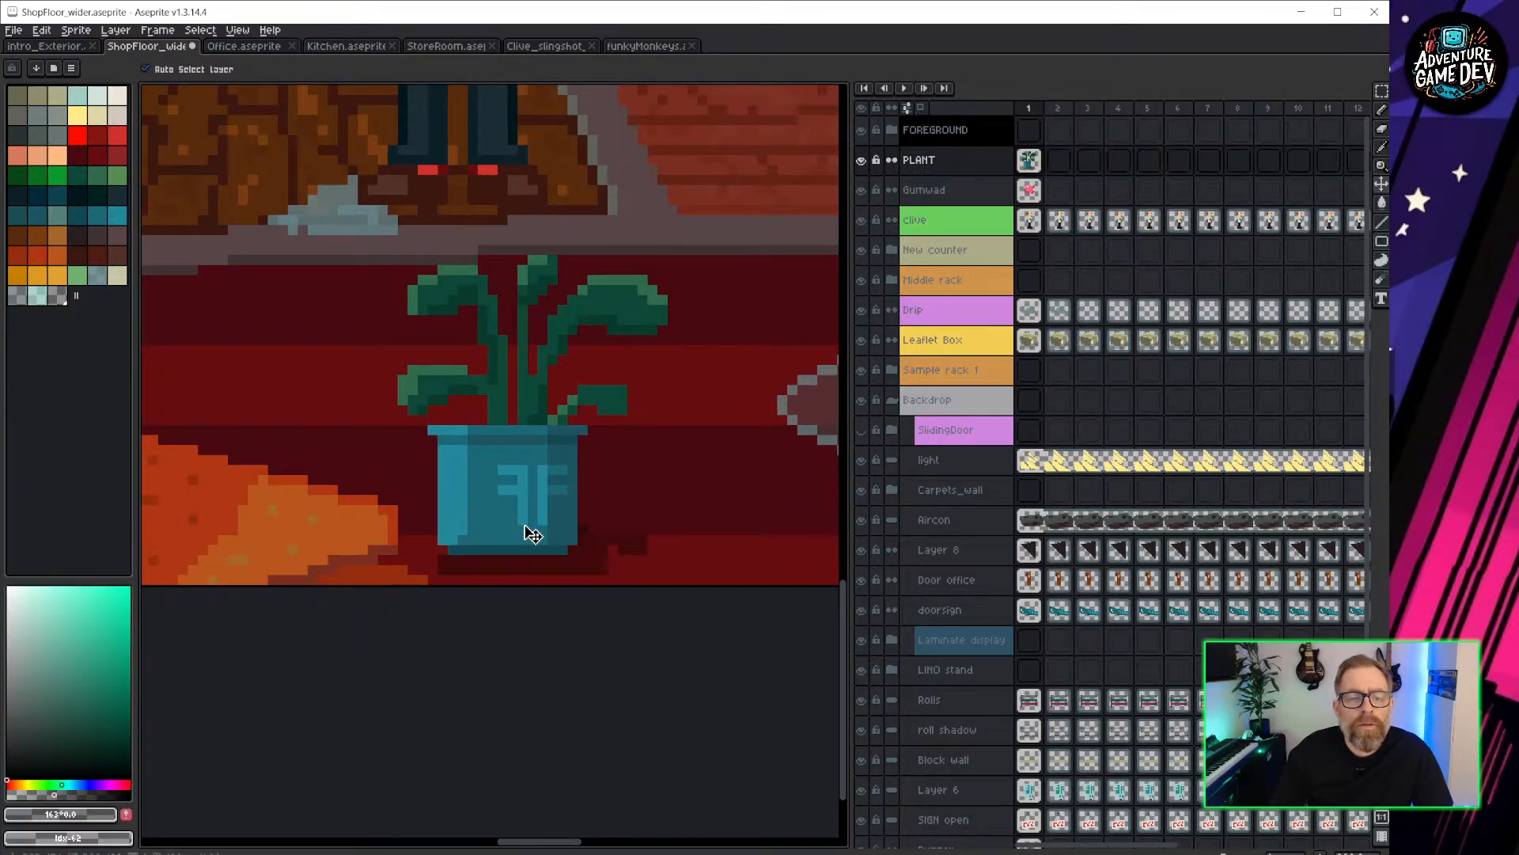
pyautogui.moveTo(522, 515)
pyautogui.mouseDown()
pyautogui.moveTo(529, 482)
pyautogui.moveTo(534, 495)
pyautogui.mouseUp()
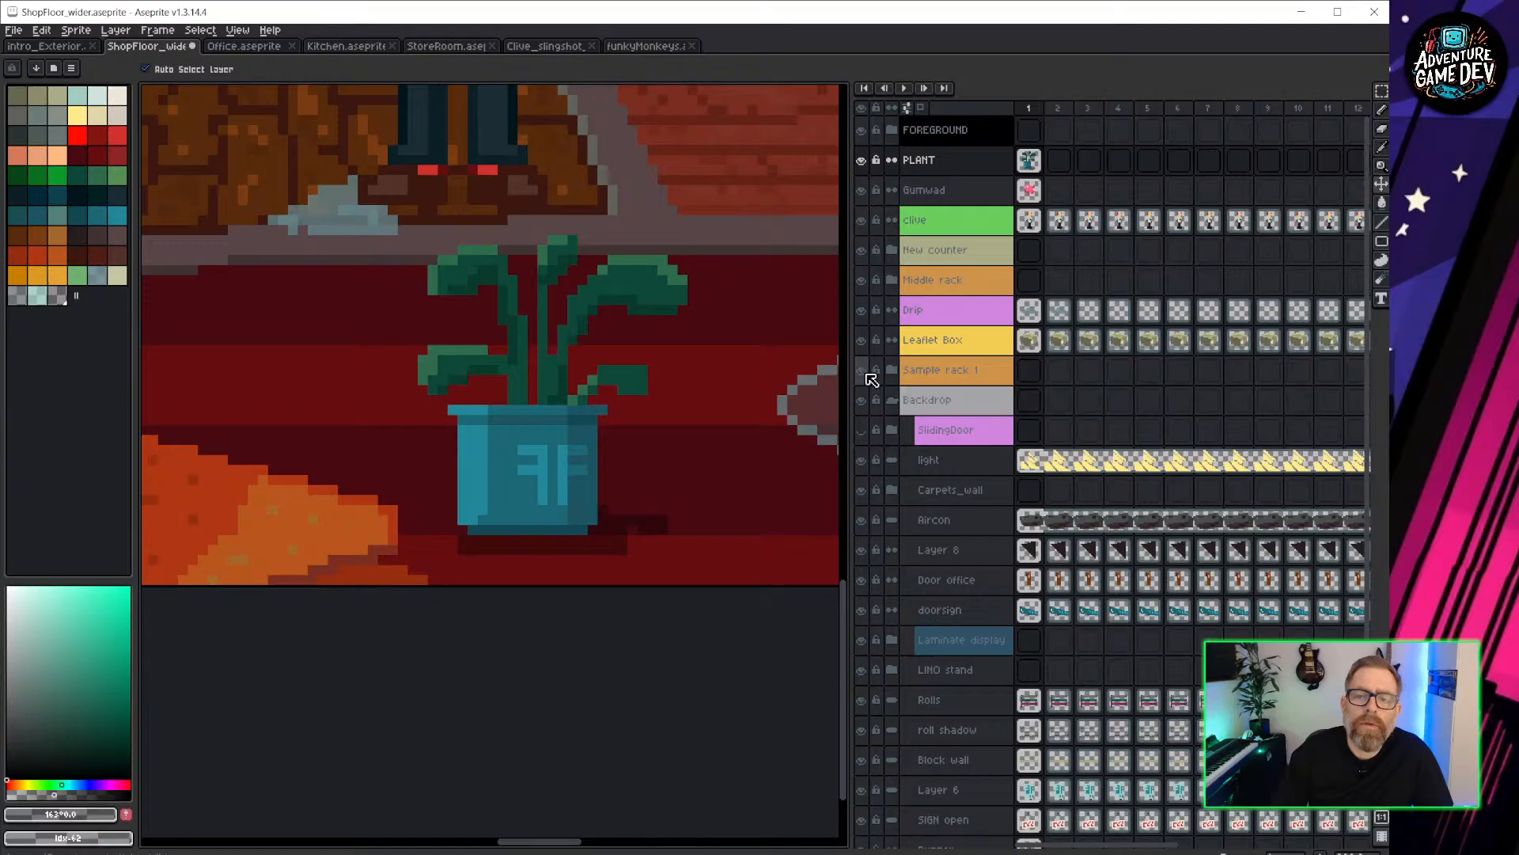
# Add a new layer between PLANT and Gumwad and name it Tear.
pyautogui.click(960, 192)
pyautogui.hotkey('shift', 'n')
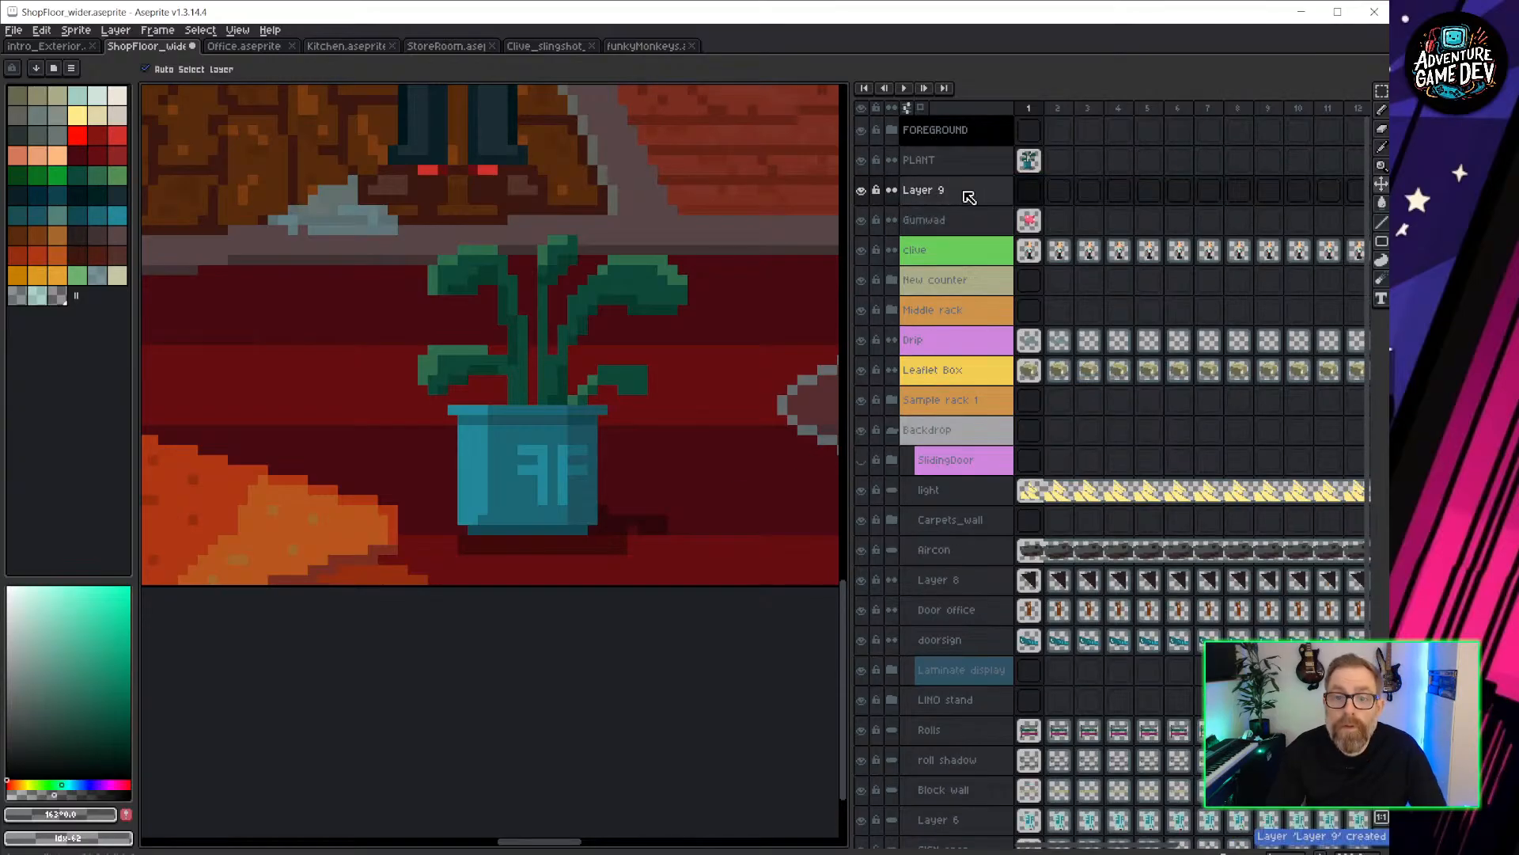
pyautogui.doubleClick(936, 193)
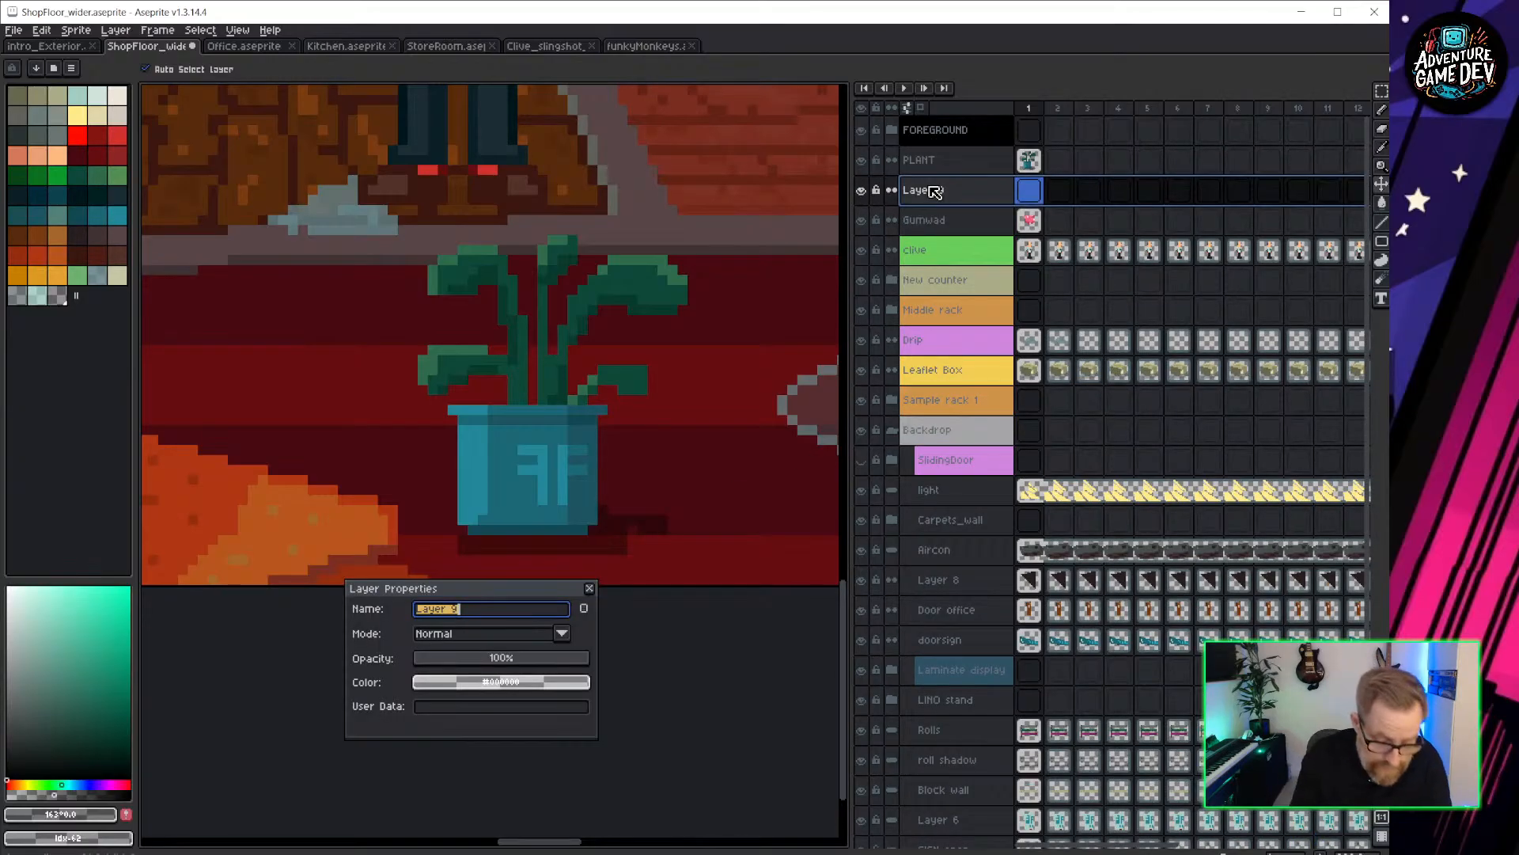
pyautogui.write('Tear')
pyautogui.press('Return')
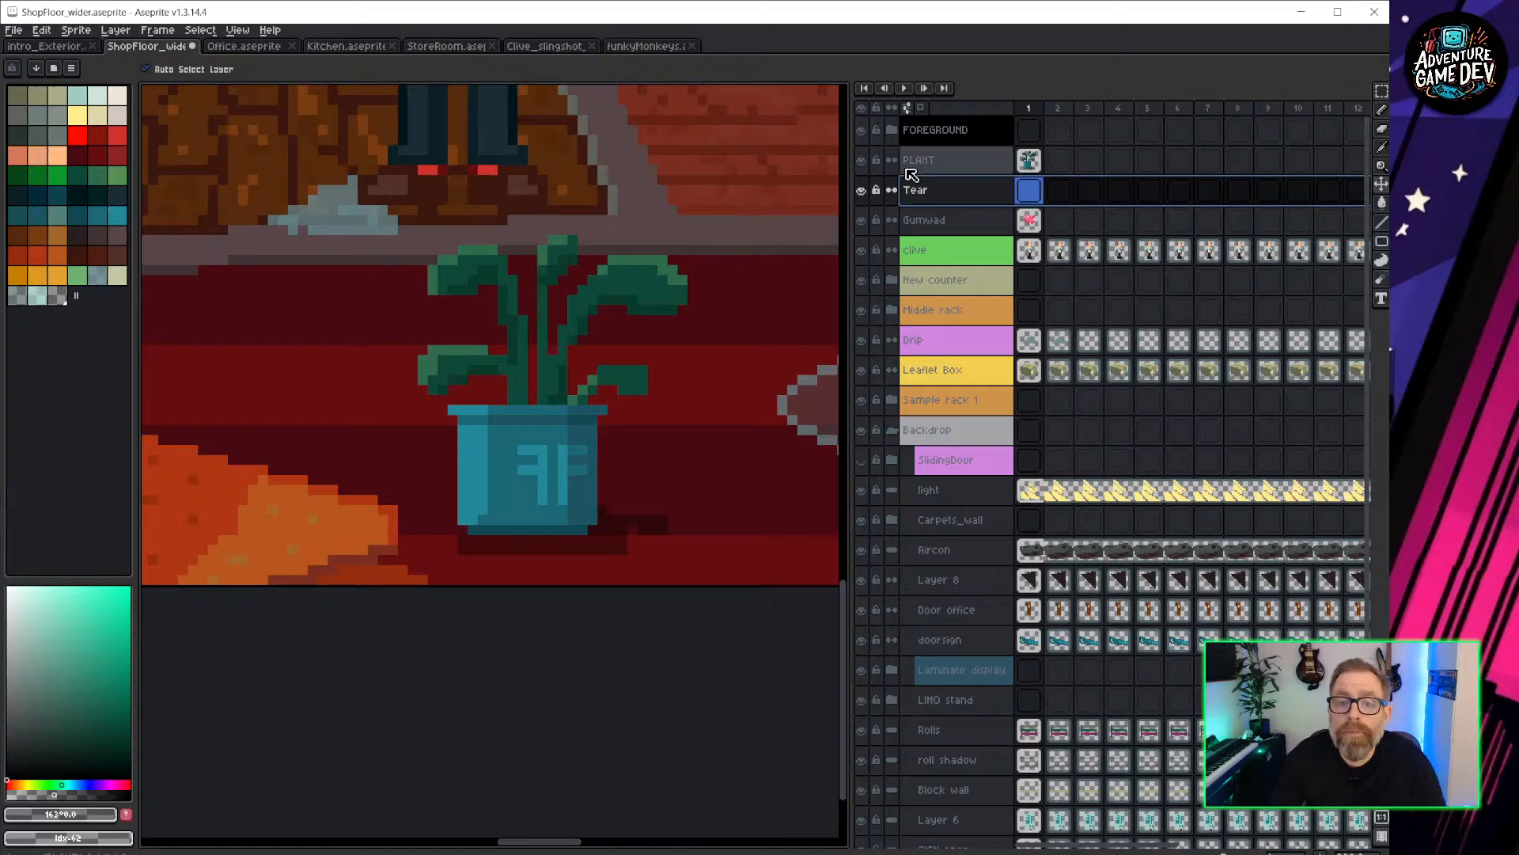
# Fade the PLANT layer to 25% opacity so the plant serves as a placement guide.
pyautogui.click(864, 166)
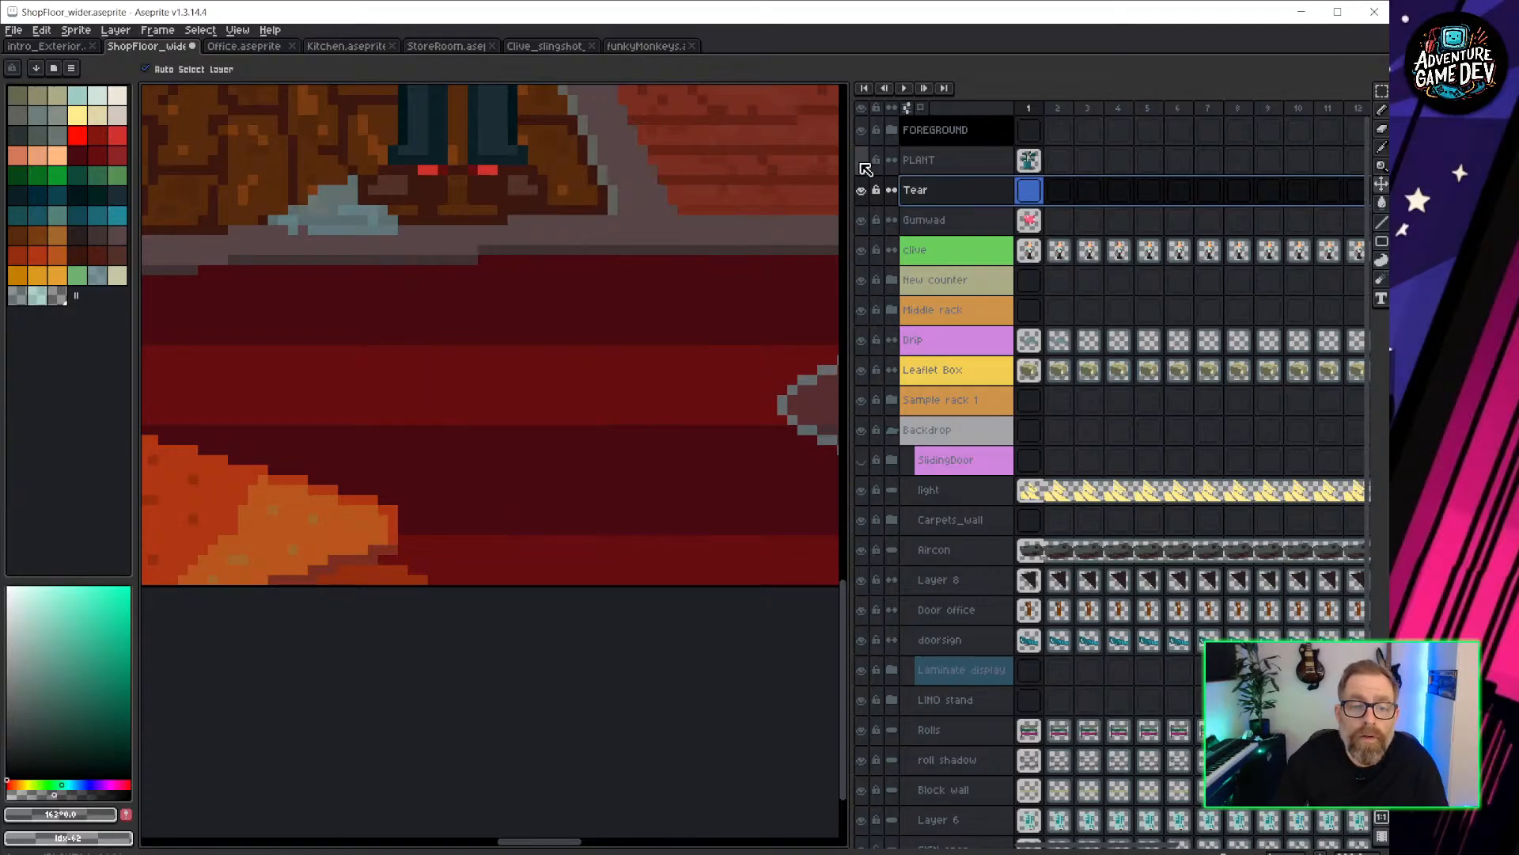
pyautogui.click(864, 166)
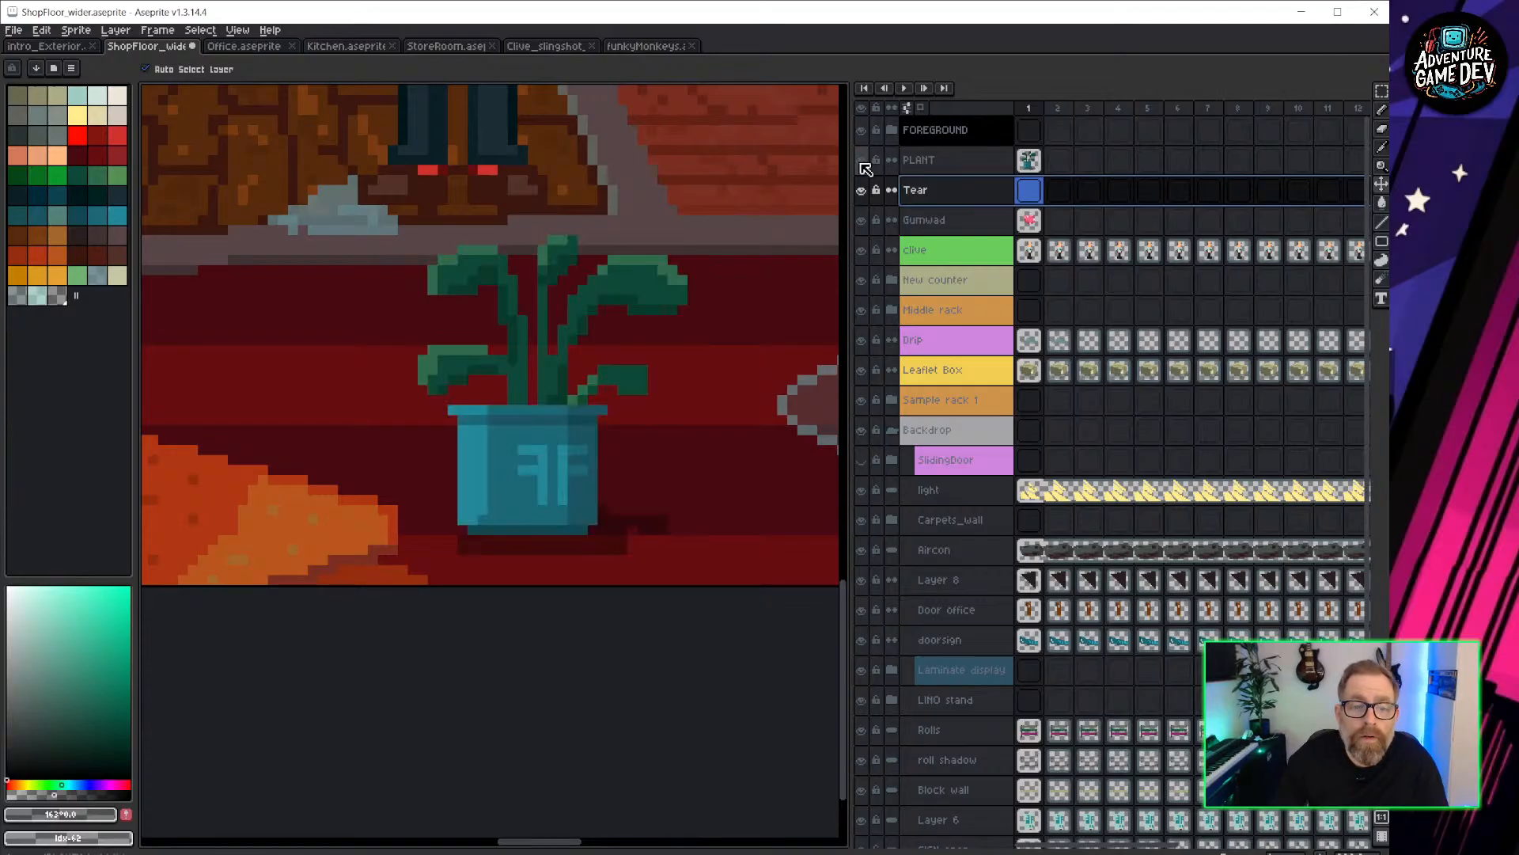
pyautogui.doubleClick(962, 163)
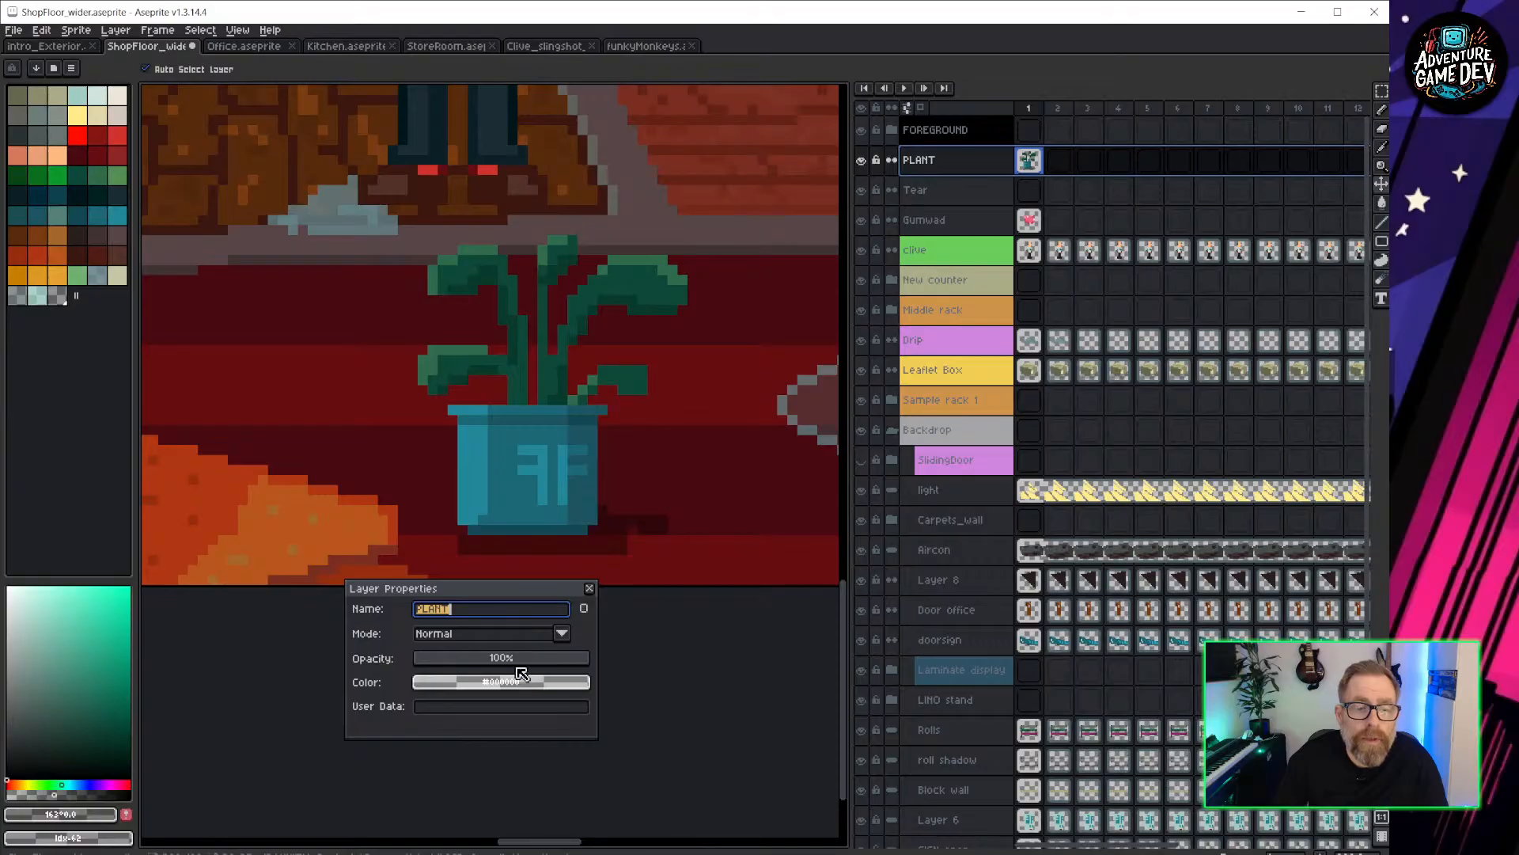
pyautogui.moveTo(521, 661); pyautogui.dragTo(468, 662)
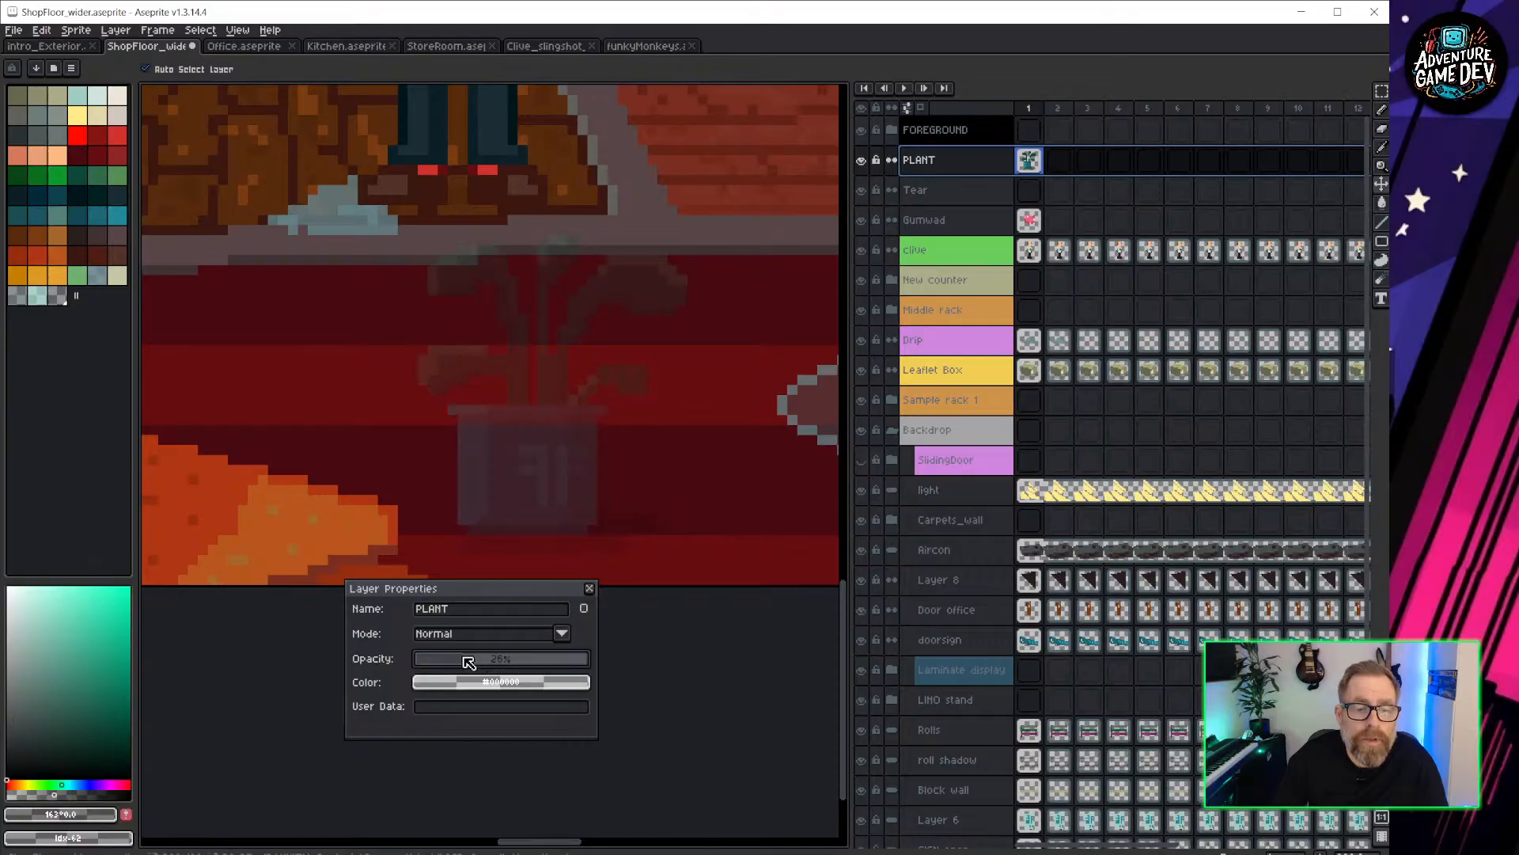
pyautogui.click(593, 591)
pyautogui.scroll(1, 543, 498)
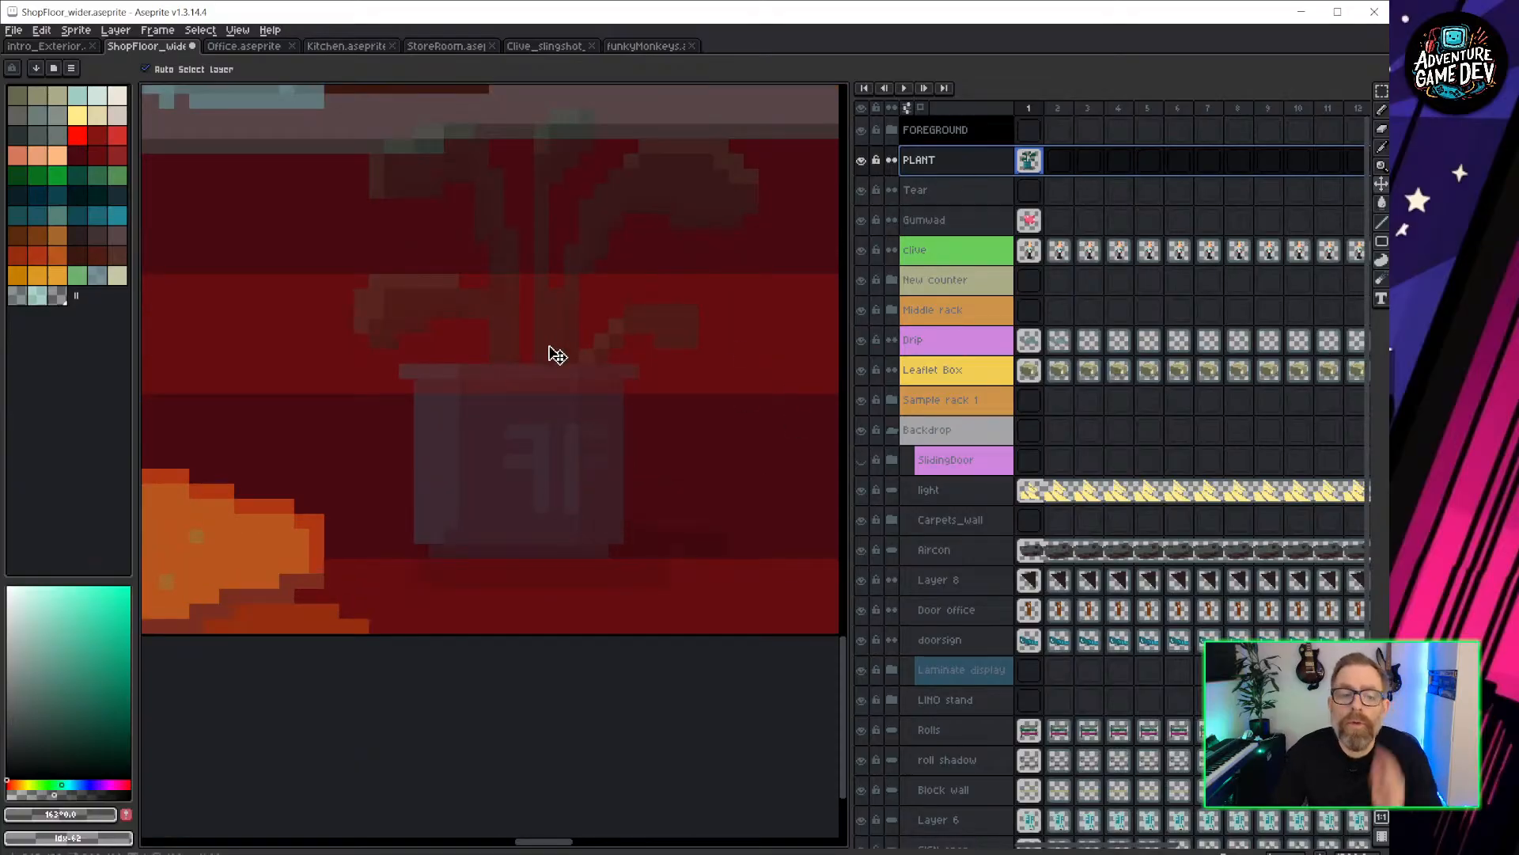
# On the Tear layer, place three light brown (Idx-44) single-pixel markers along the base of the plant pot.
pyautogui.click(62, 236)
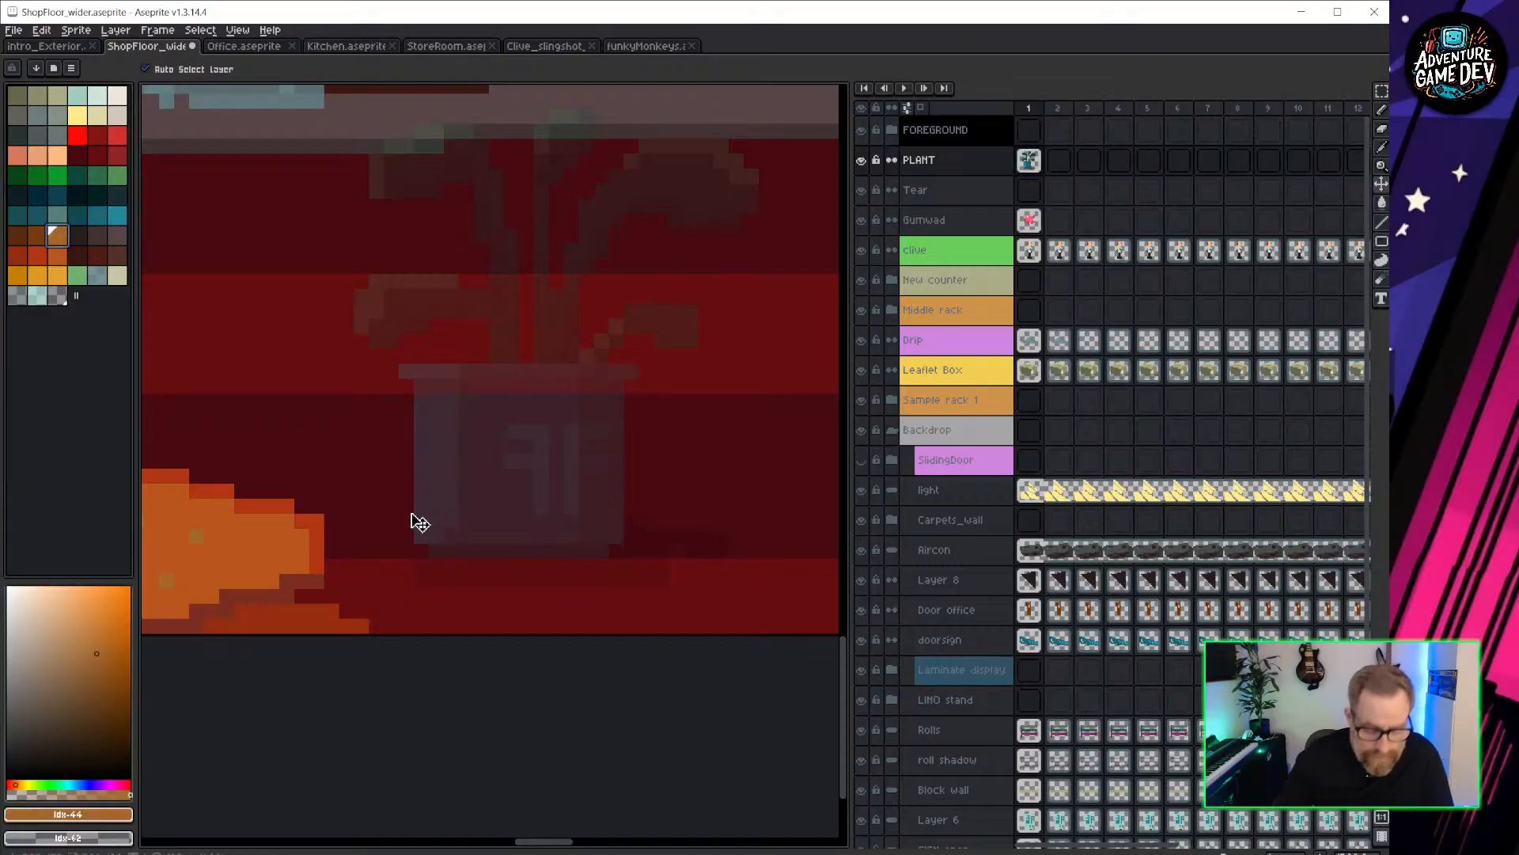
pyautogui.press('b')
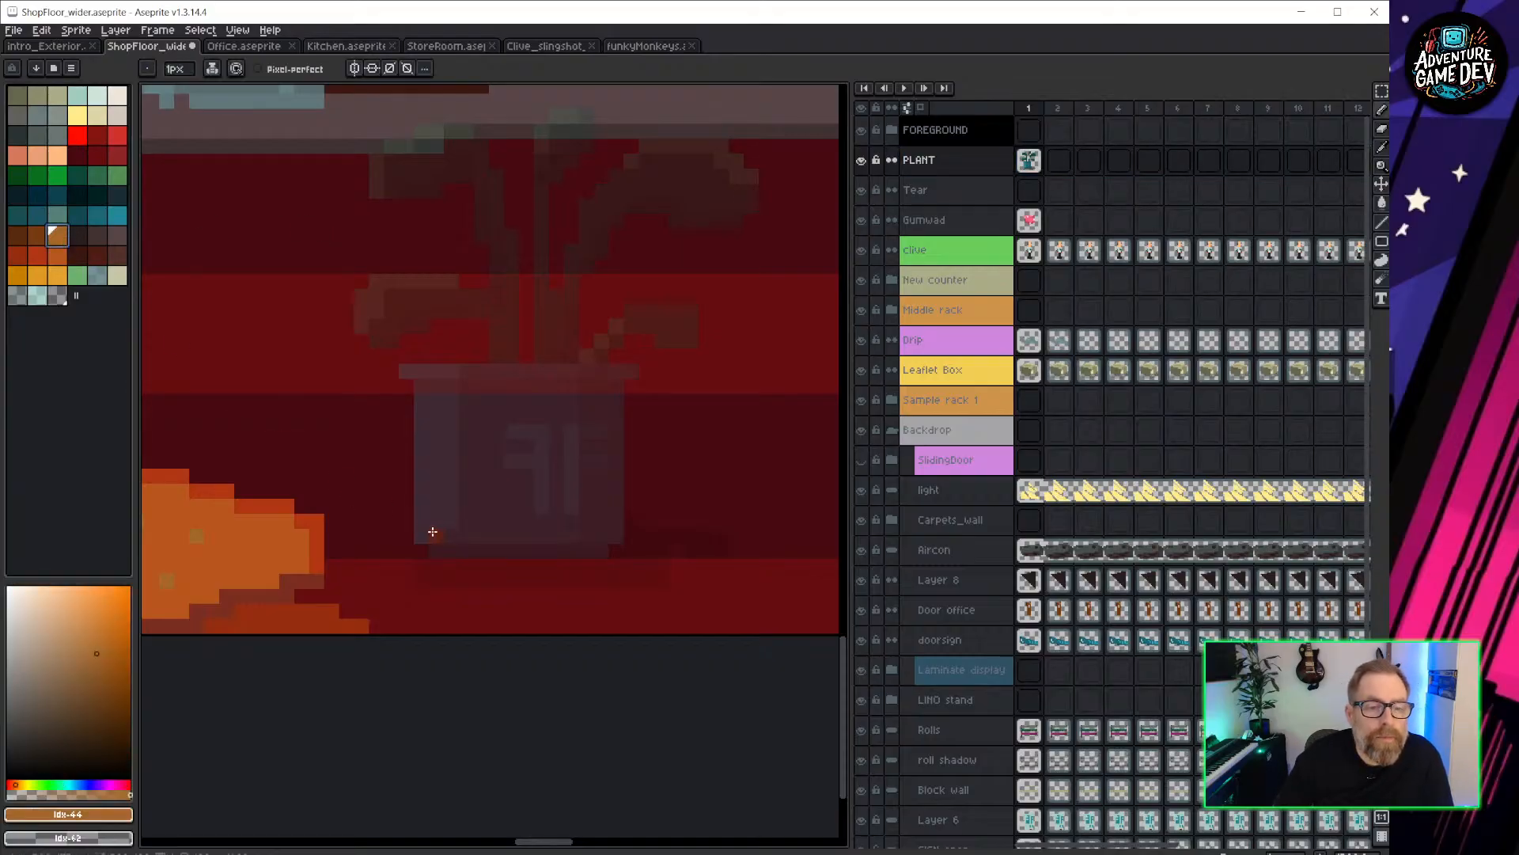
pyautogui.click(914, 190)
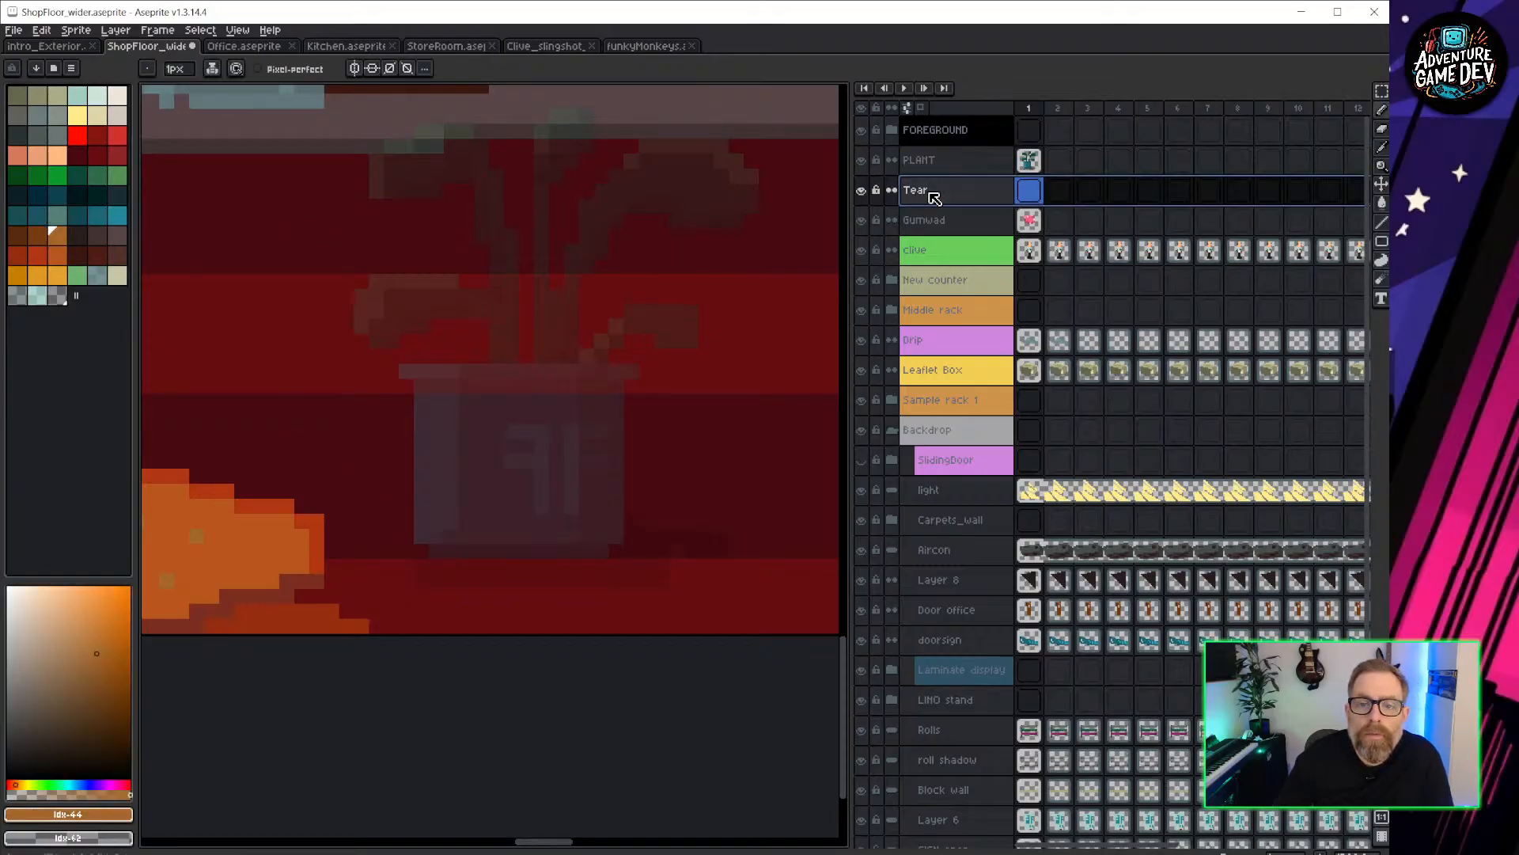
pyautogui.click(436, 536)
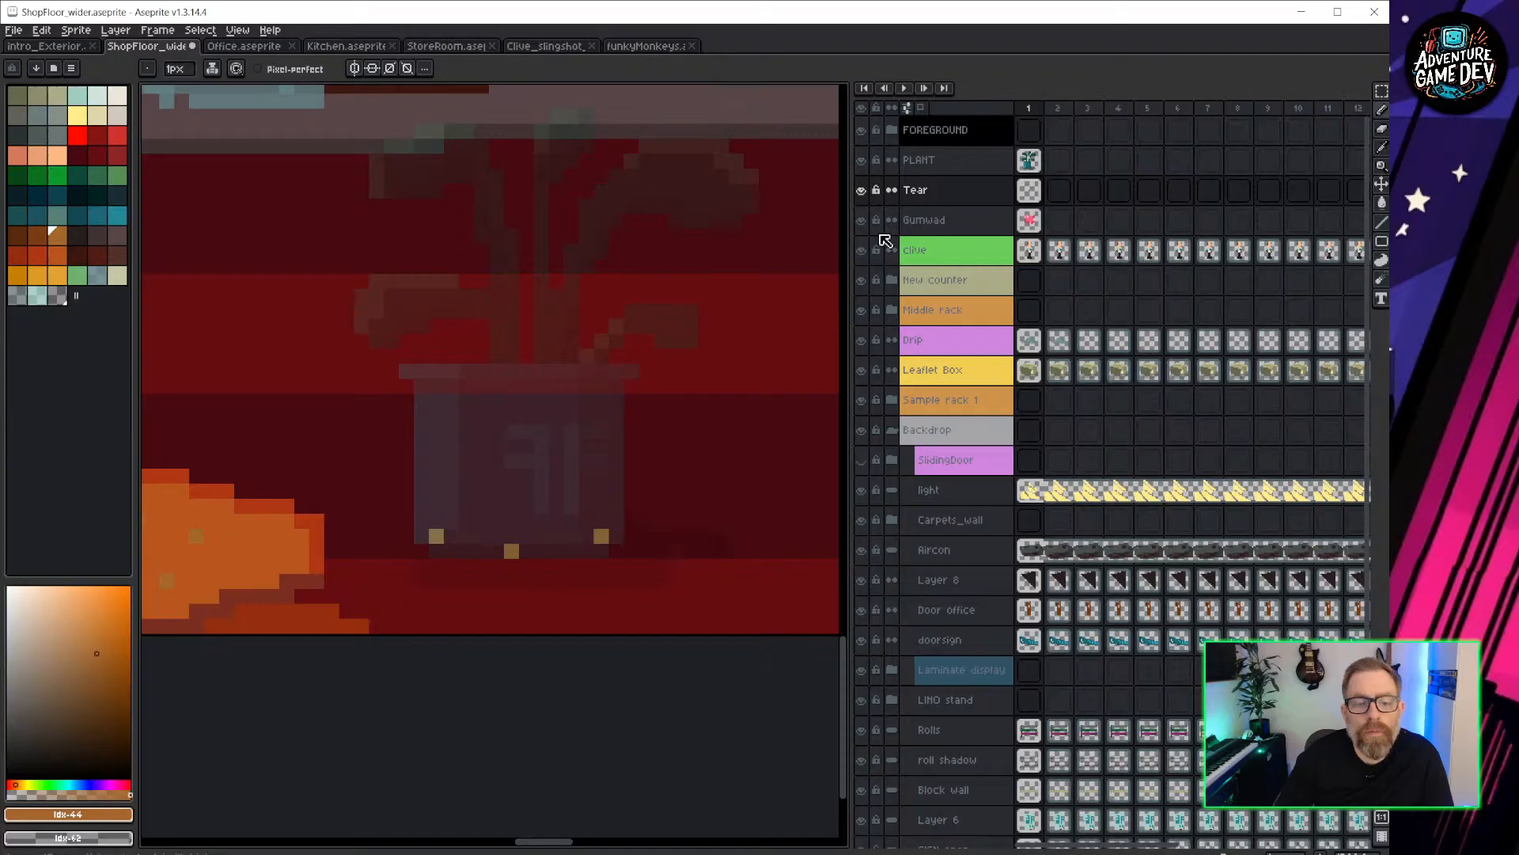
# Restore the PLANT layer to full opacity and hide it, leaving the Tear markers uncovered.
pyautogui.click(981, 168)
pyautogui.doubleClick(955, 162)
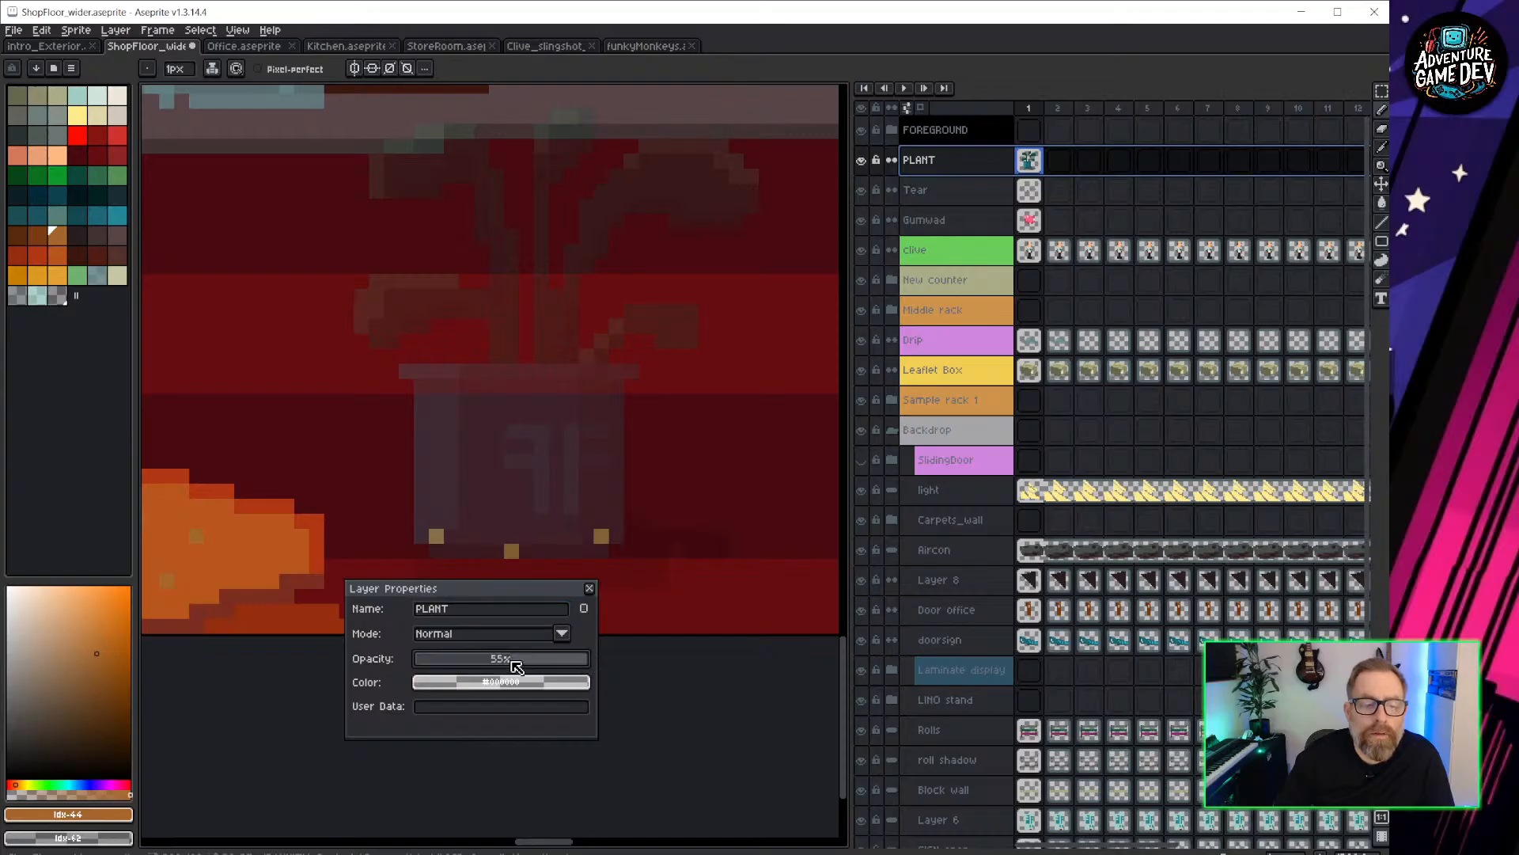
pyautogui.moveTo(521, 661); pyautogui.dragTo(607, 601)
pyautogui.click(591, 590)
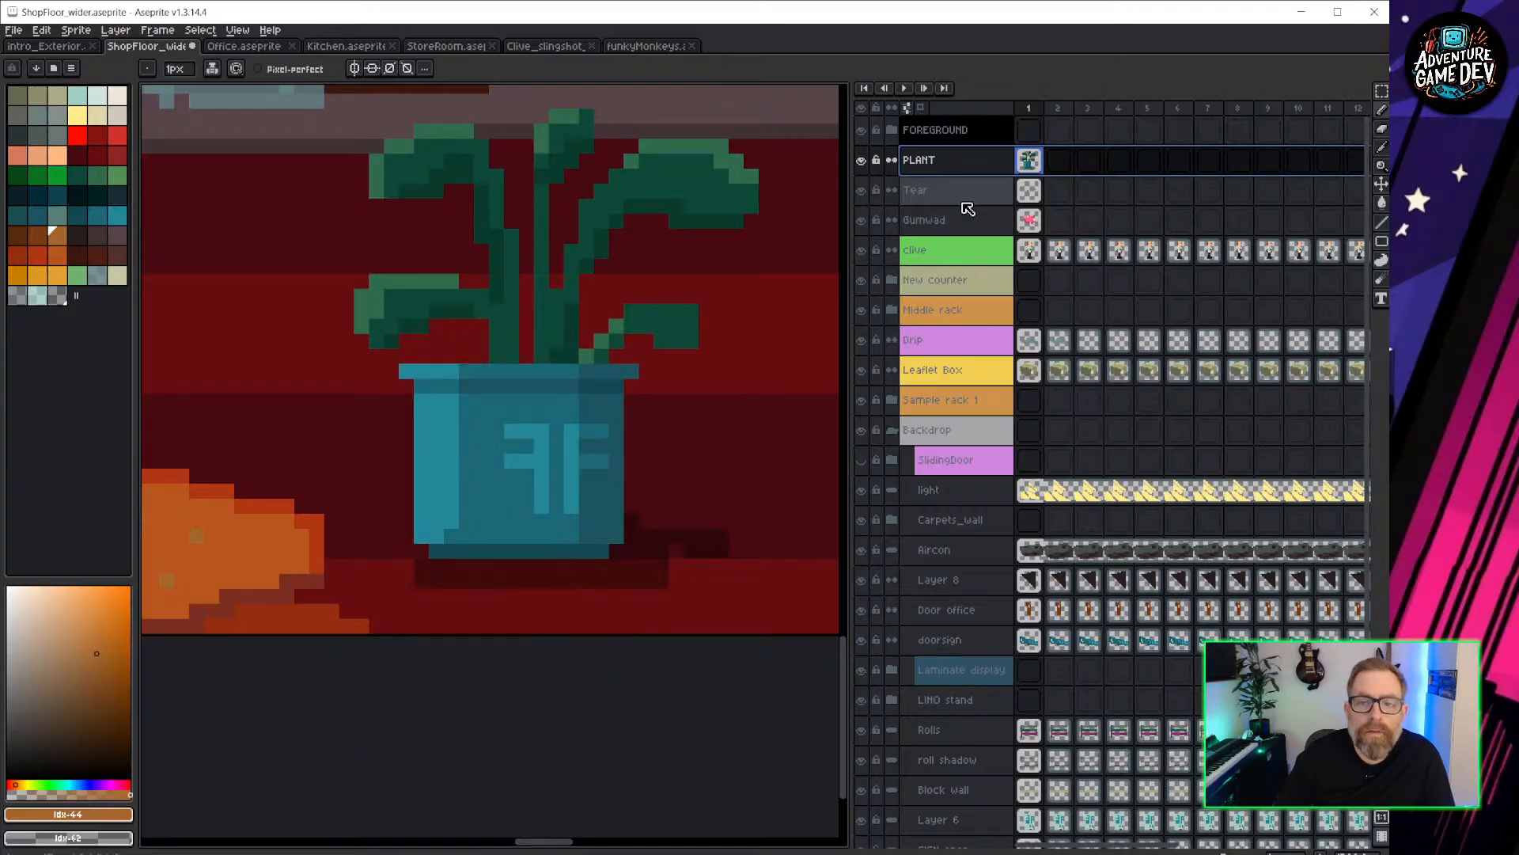
pyautogui.click(868, 163)
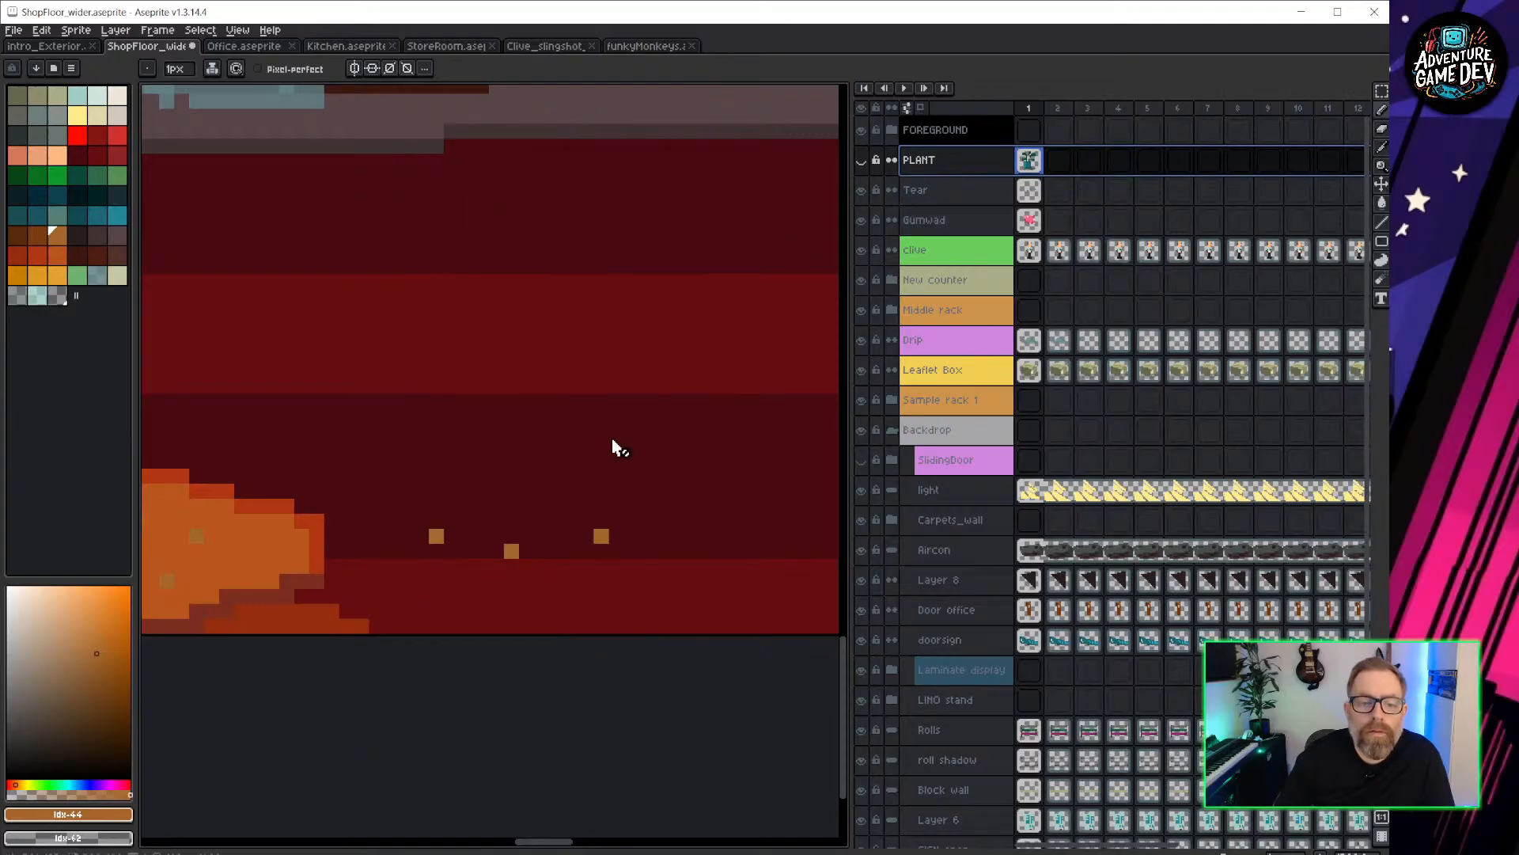
# Paint an irregular dark brown (Idx-42) patch between the three marker pixels on the Tear layer.
pyautogui.scroll(1, 427, 499)
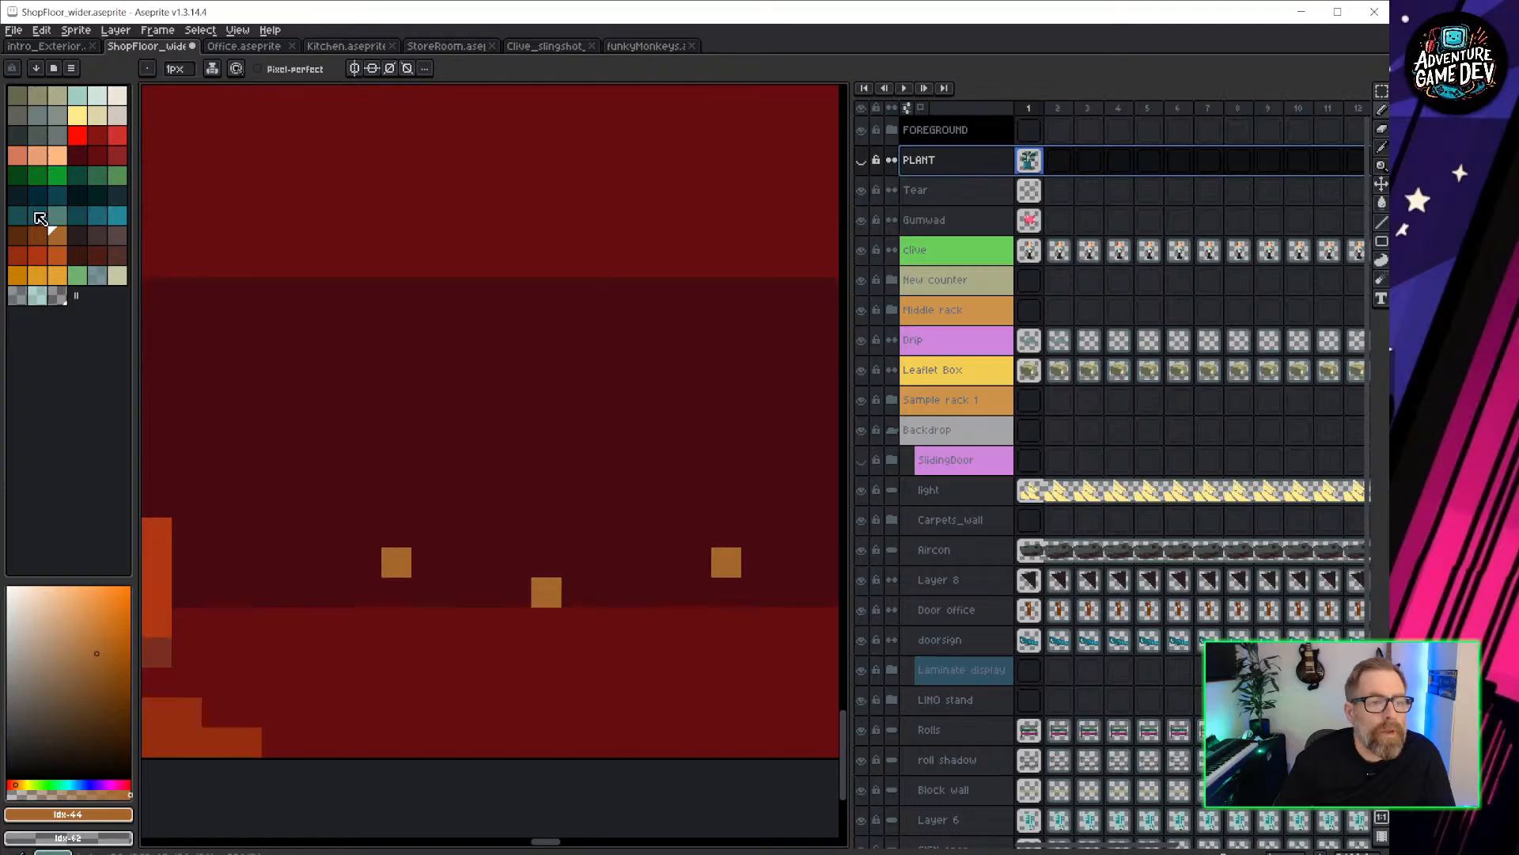
pyautogui.click(17, 235)
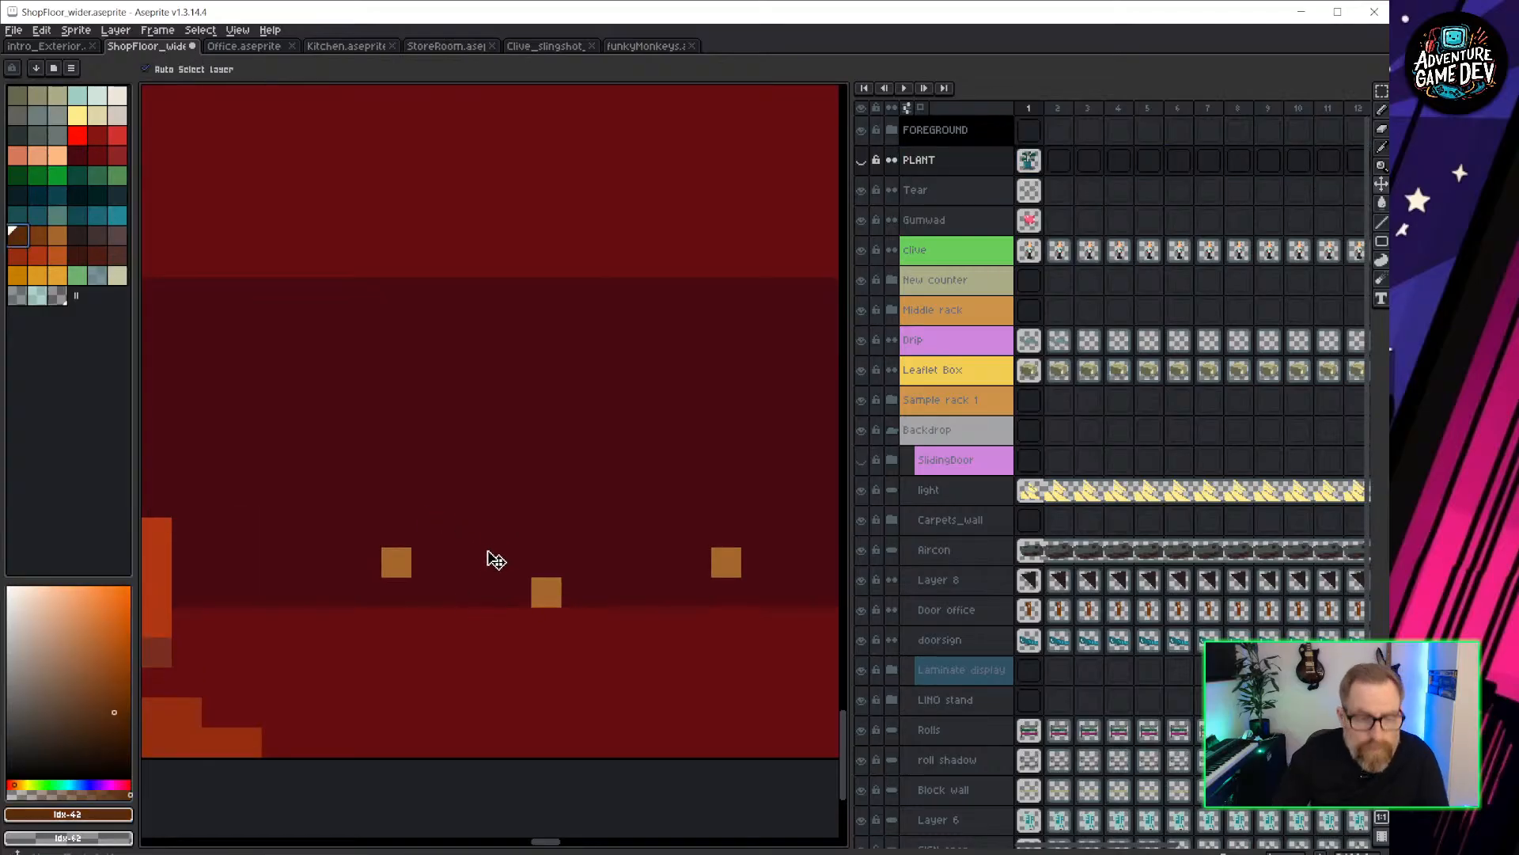
pyautogui.click(961, 192)
pyautogui.moveTo(427, 531)
pyautogui.mouseDown()
pyautogui.moveTo(505, 534)
pyautogui.moveTo(459, 560)
pyautogui.moveTo(577, 515)
pyautogui.moveTo(697, 554)
pyautogui.moveTo(648, 556)
pyautogui.moveTo(663, 558)
pyautogui.mouseUp()
pyautogui.click(571, 557)
pyautogui.click(510, 513)
pyautogui.click(485, 503)
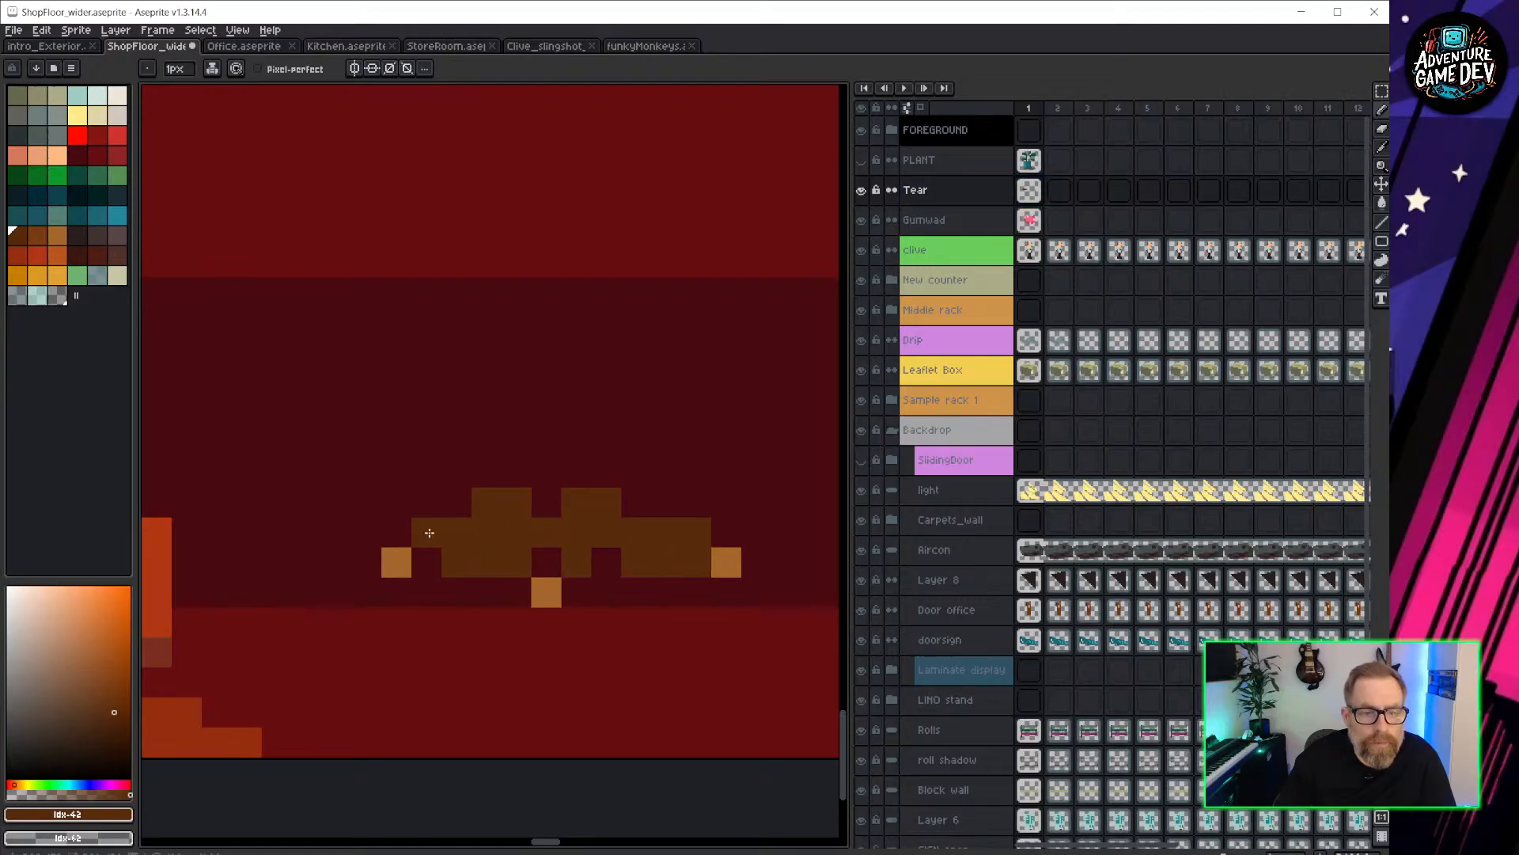
# Add two bright red (Idx-17) pixels along the upper edge of the brown patch.
pyautogui.scroll(-5, 573, 473)
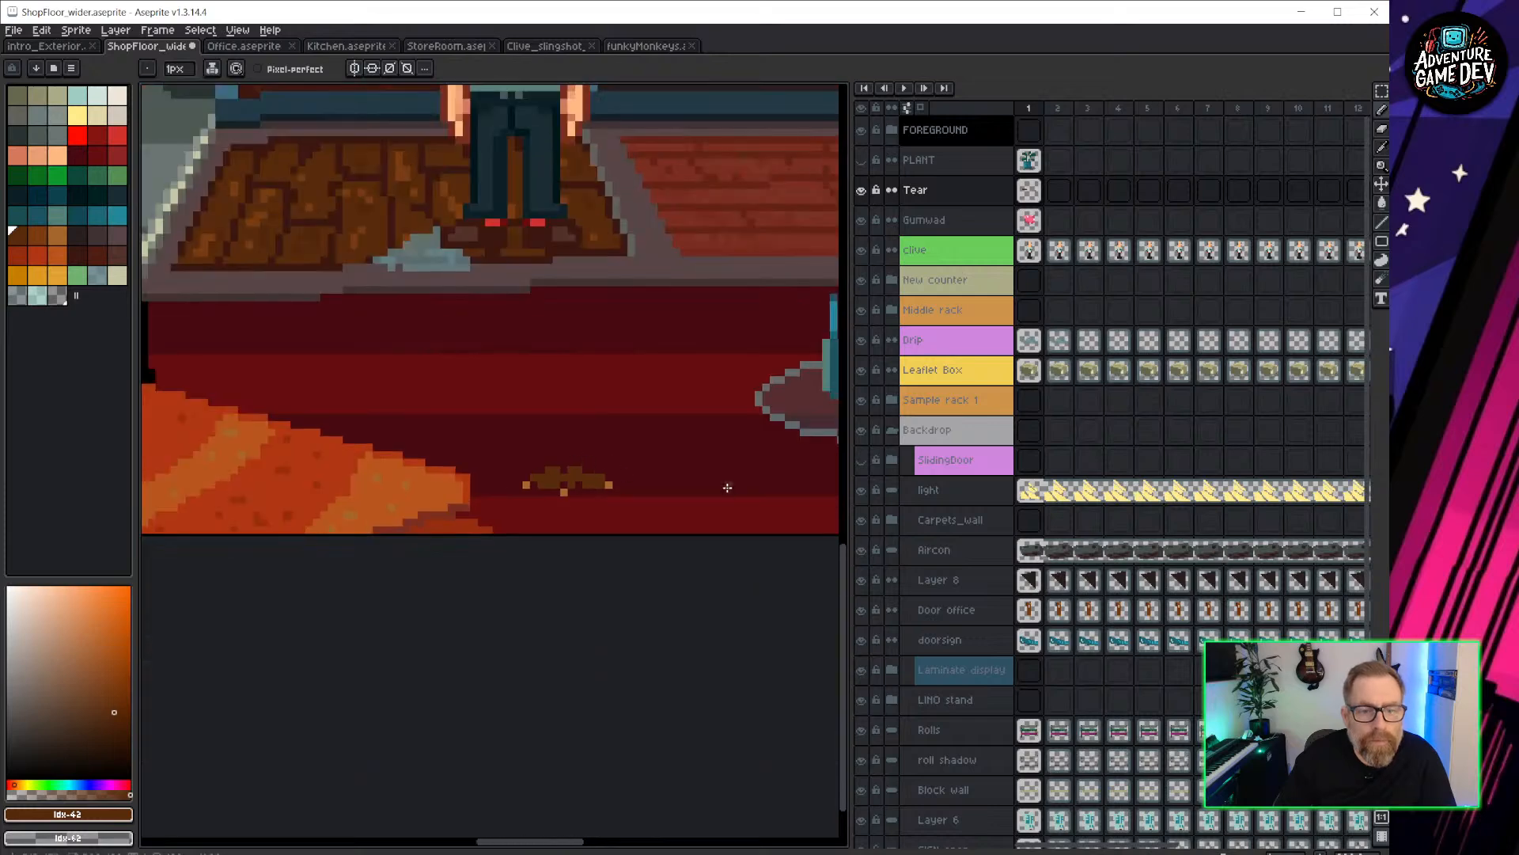
pyautogui.scroll(5, 608, 498)
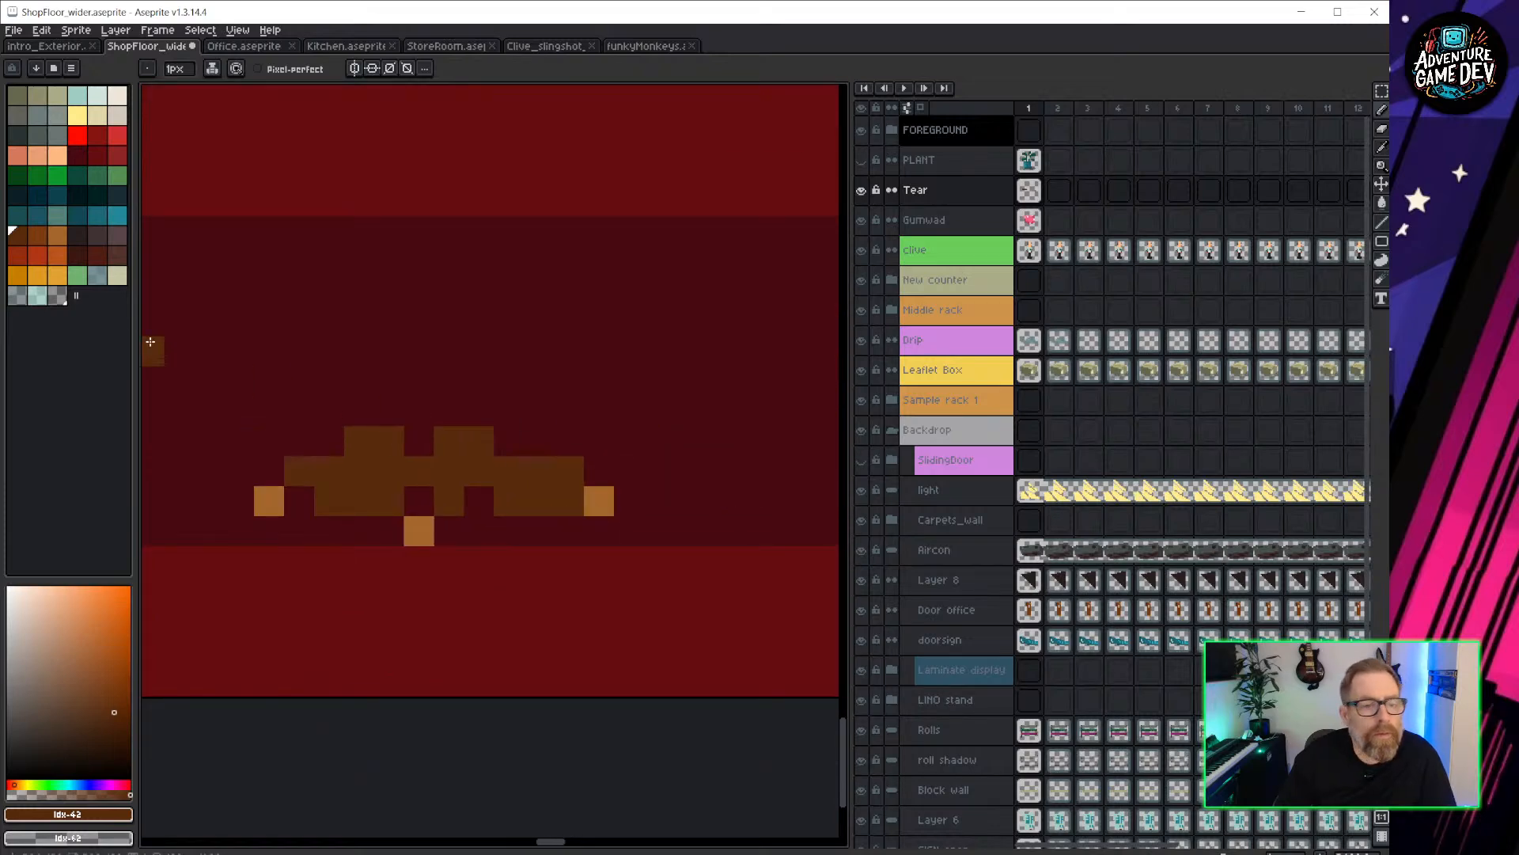
pyautogui.click(117, 136)
pyautogui.click(329, 441)
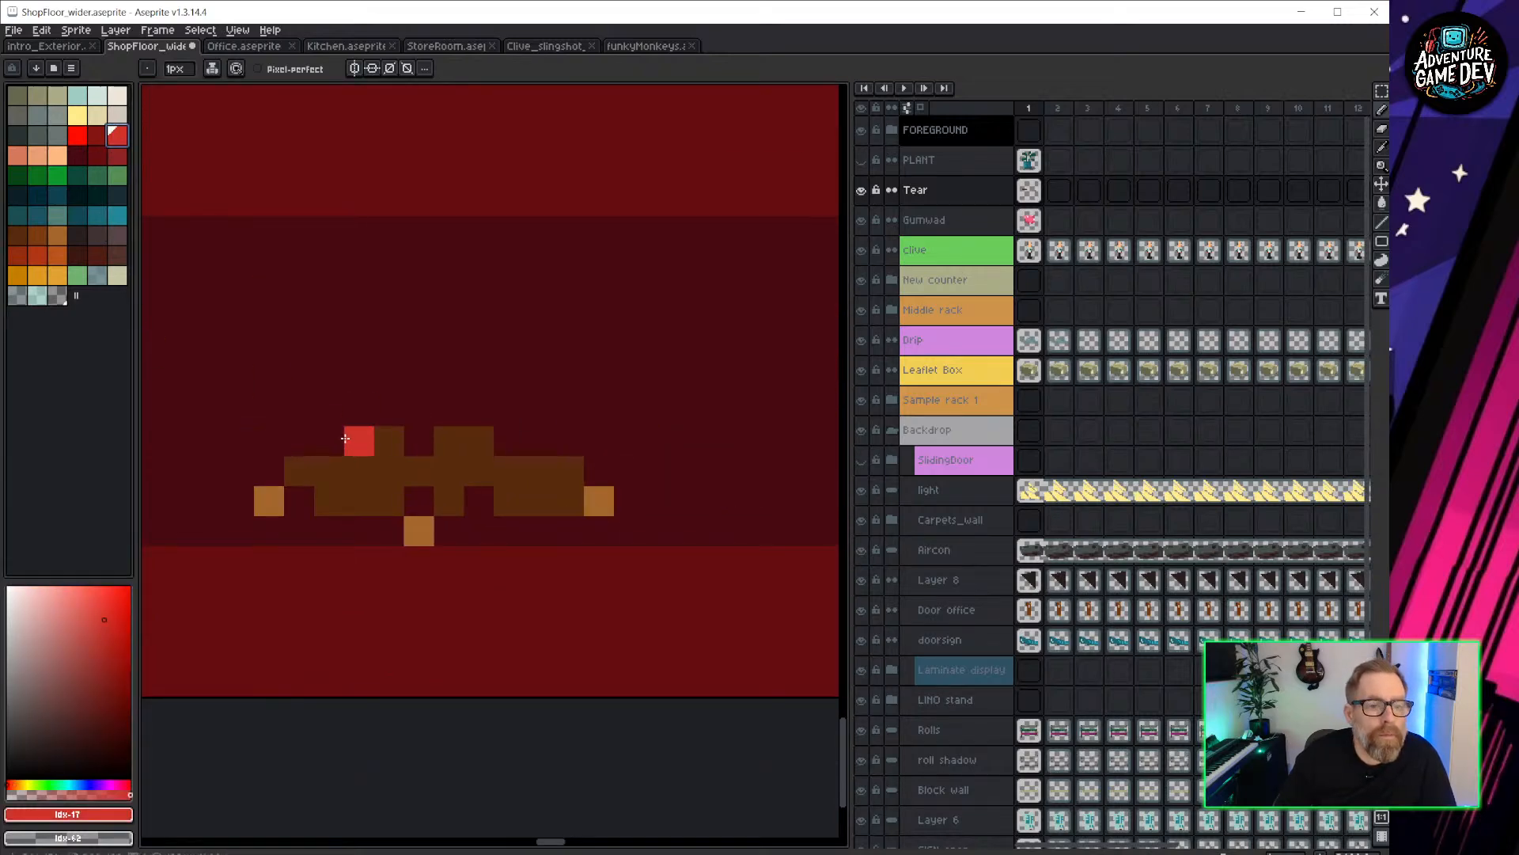
pyautogui.click(423, 469)
pyautogui.hotkey('ctrl', 'z')
pyautogui.click(419, 440)
# Add darker red (Idx-14) pixels around the upper, lower and outer edges of the tear as frayed carpet.
pyautogui.click(97, 137)
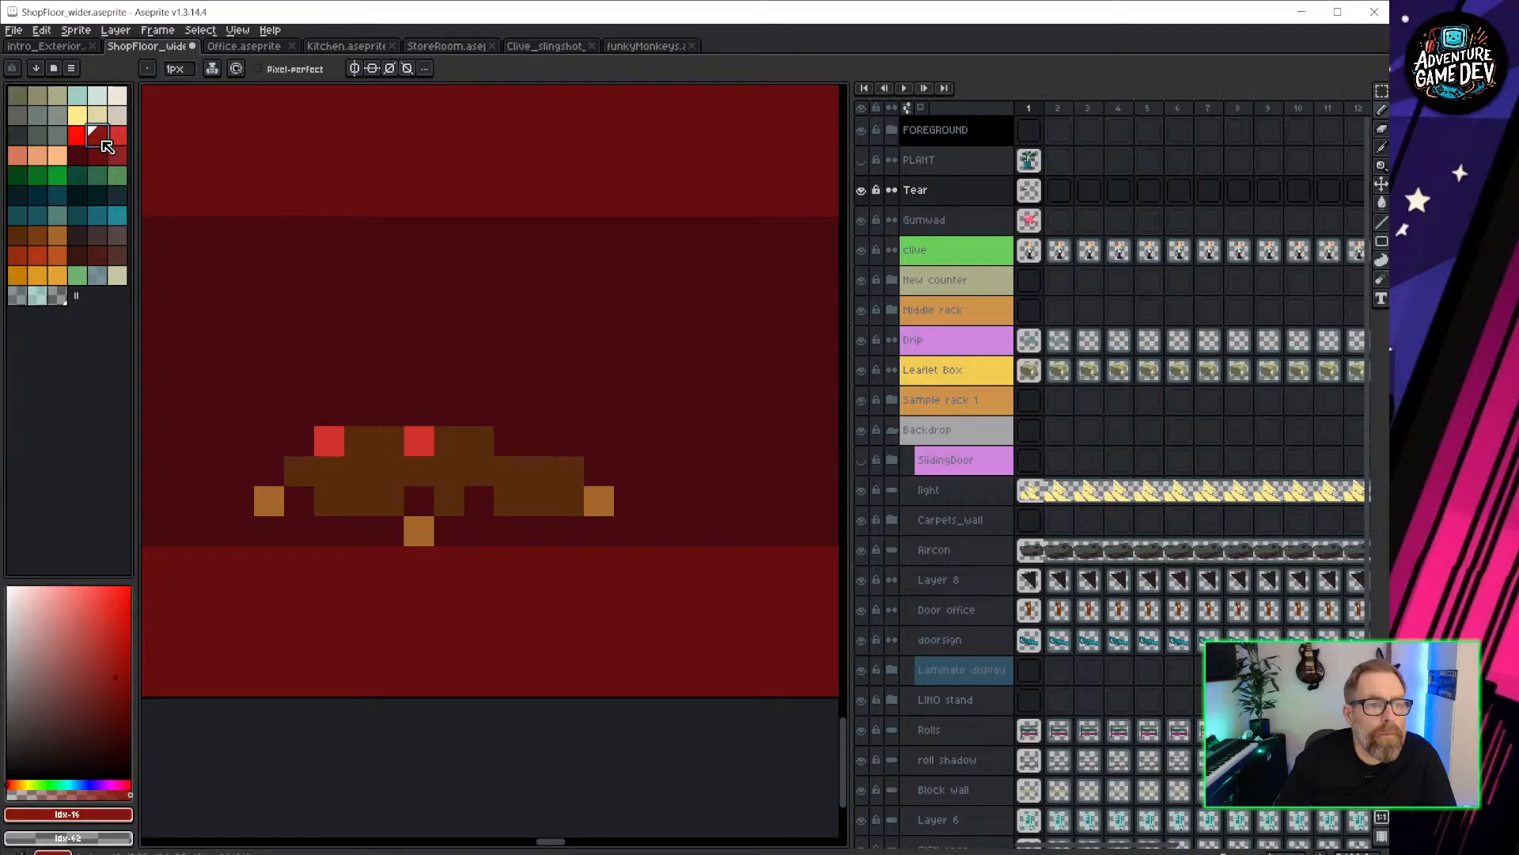
pyautogui.click(398, 448)
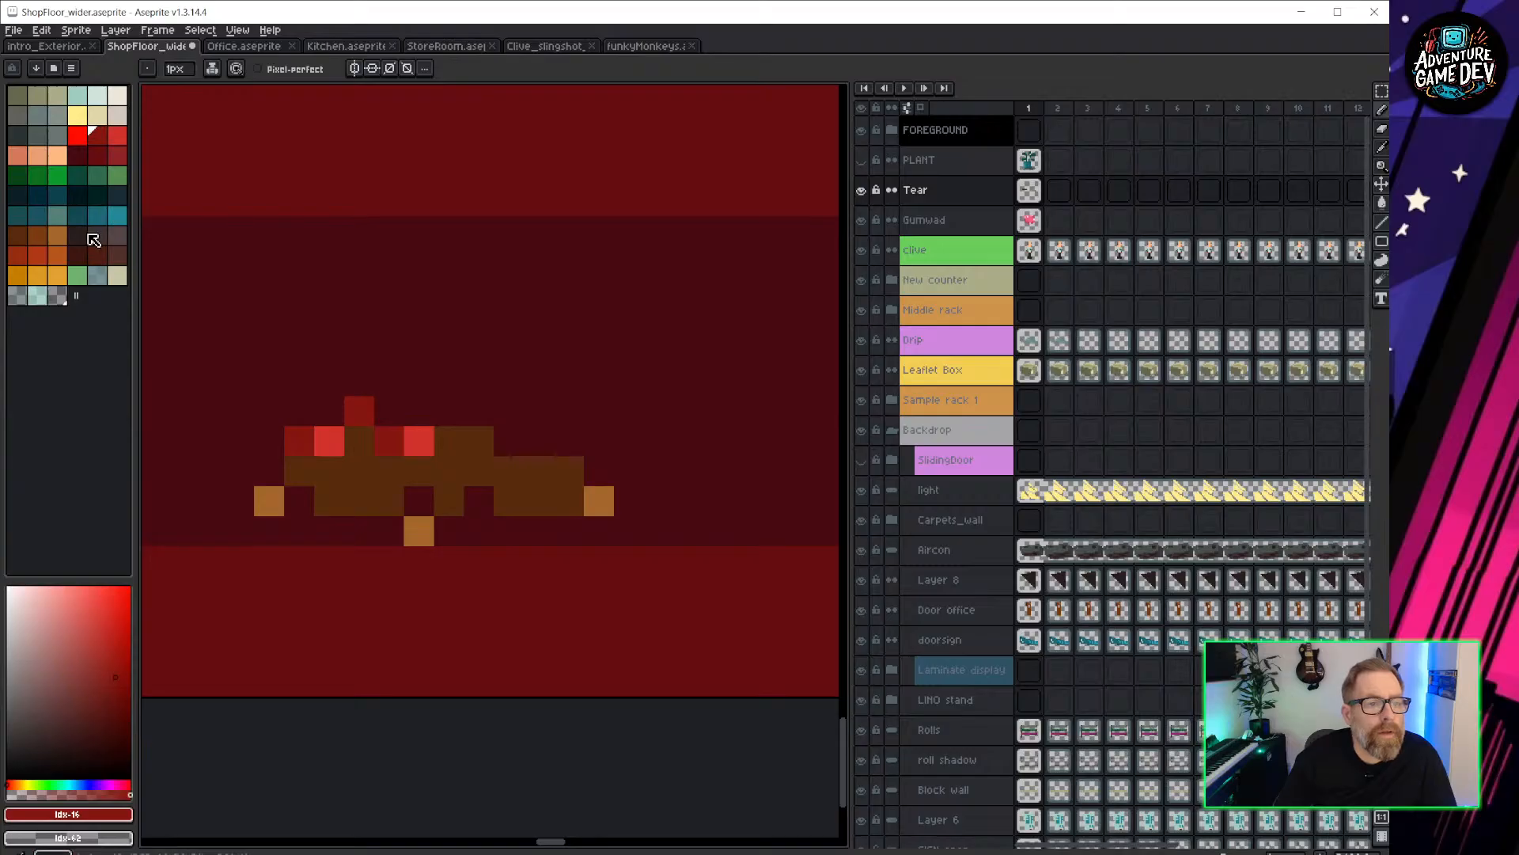
pyautogui.scroll(-3, 590, 451)
pyautogui.scroll(2, 602, 443)
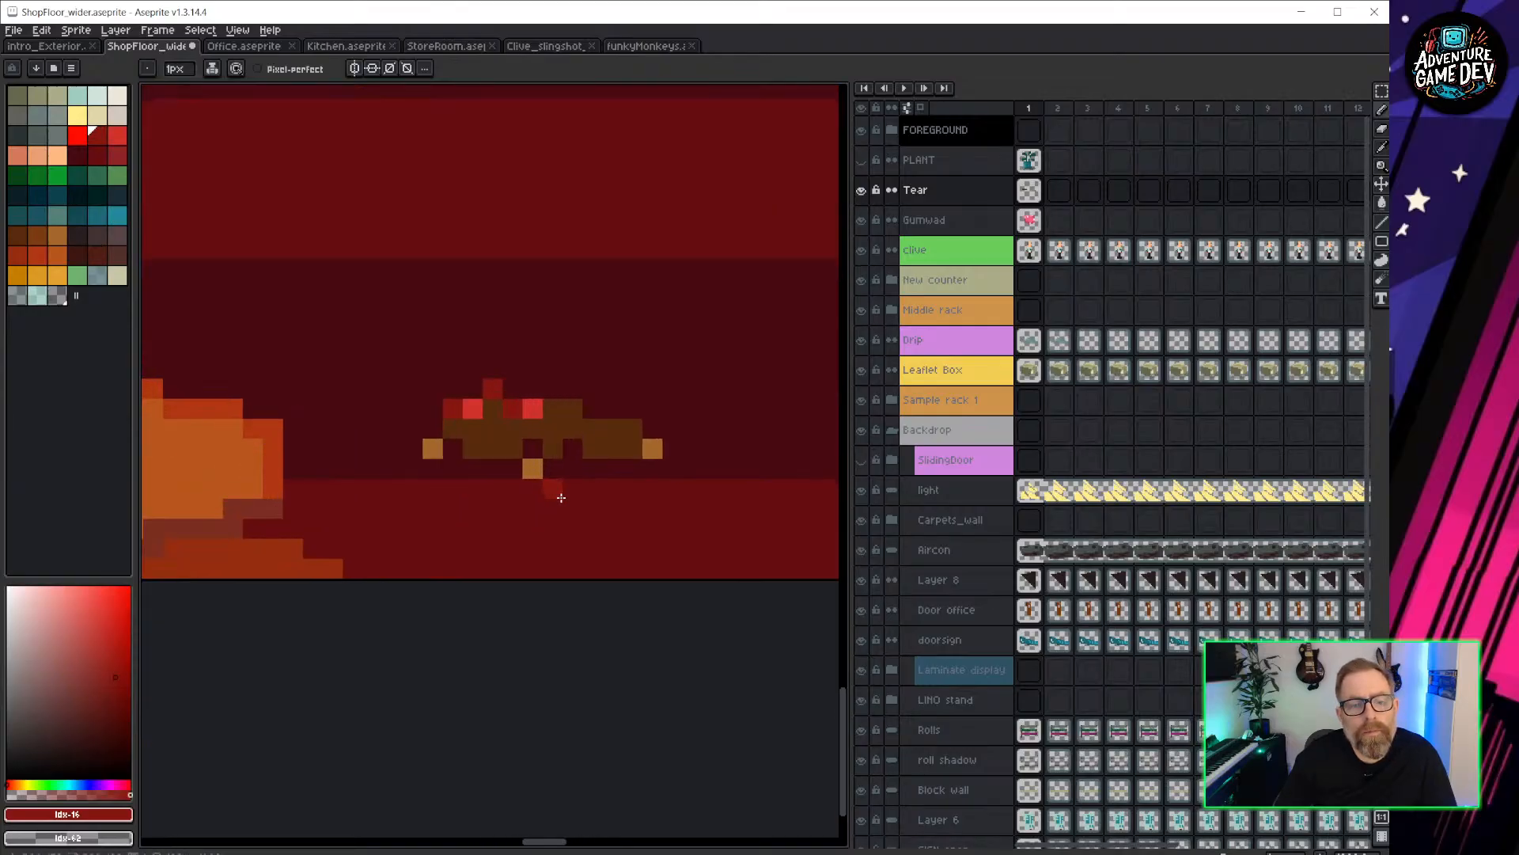
pyautogui.click(592, 409)
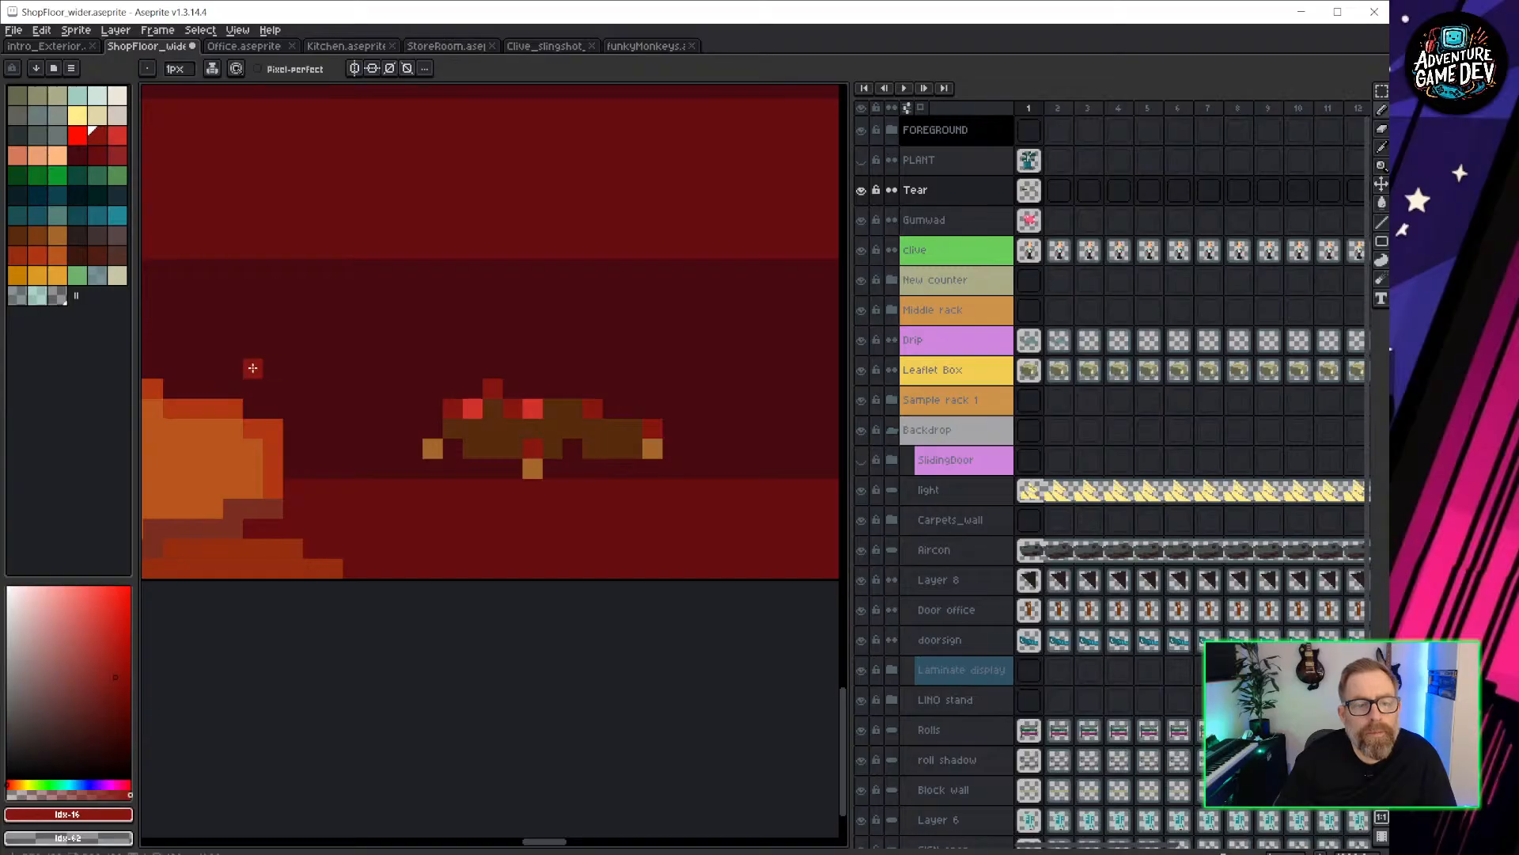
# Add two dark reddish-brown (Idx-52) shading pixels to the outer end of the brown patch on the Tear layer.
pyautogui.click(98, 256)
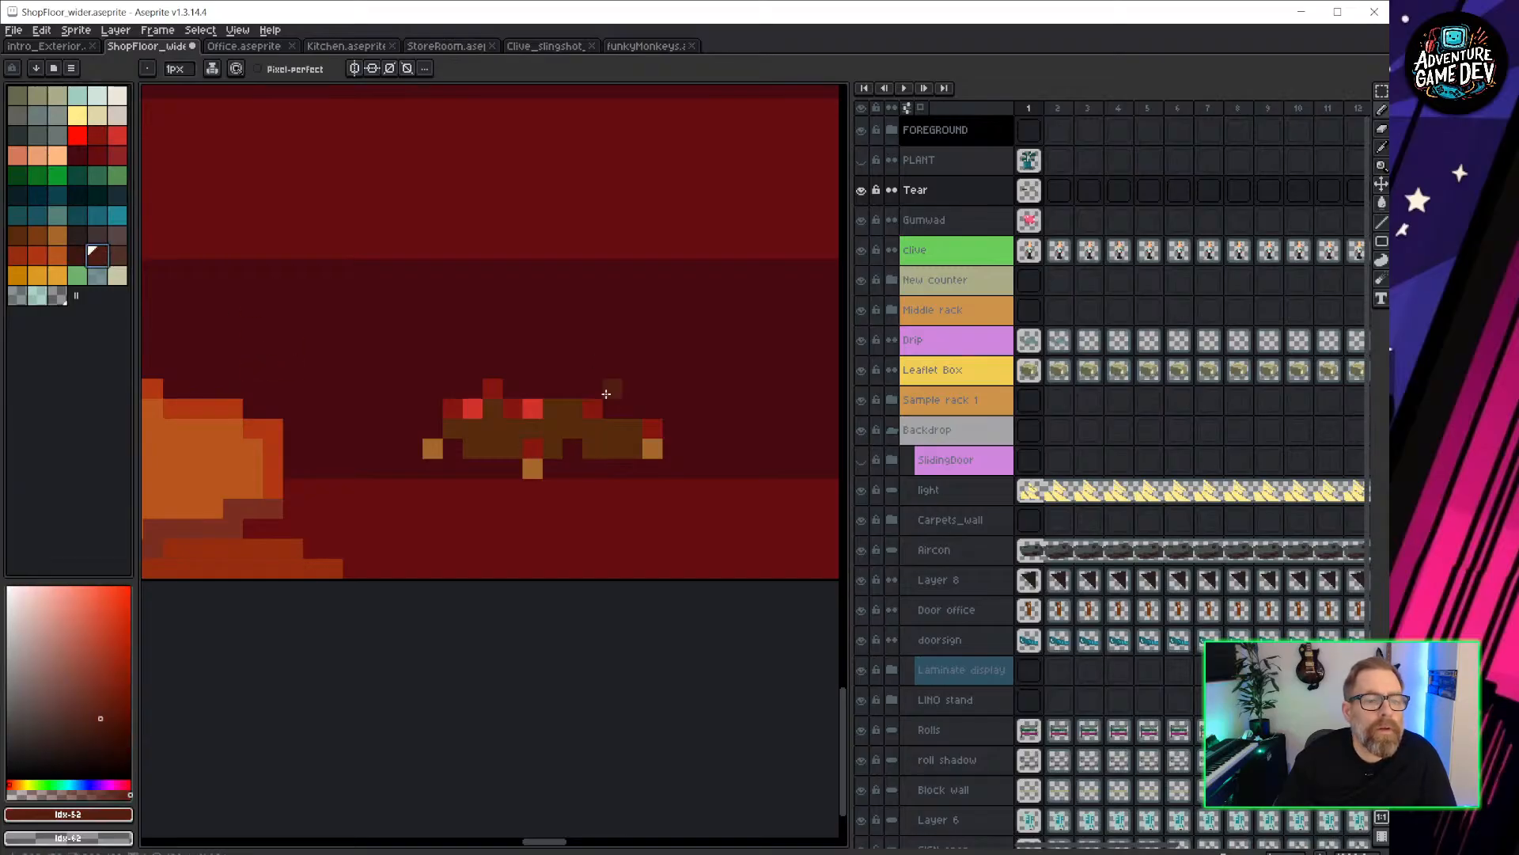
pyautogui.scroll(2, 609, 428)
pyautogui.click(658, 430)
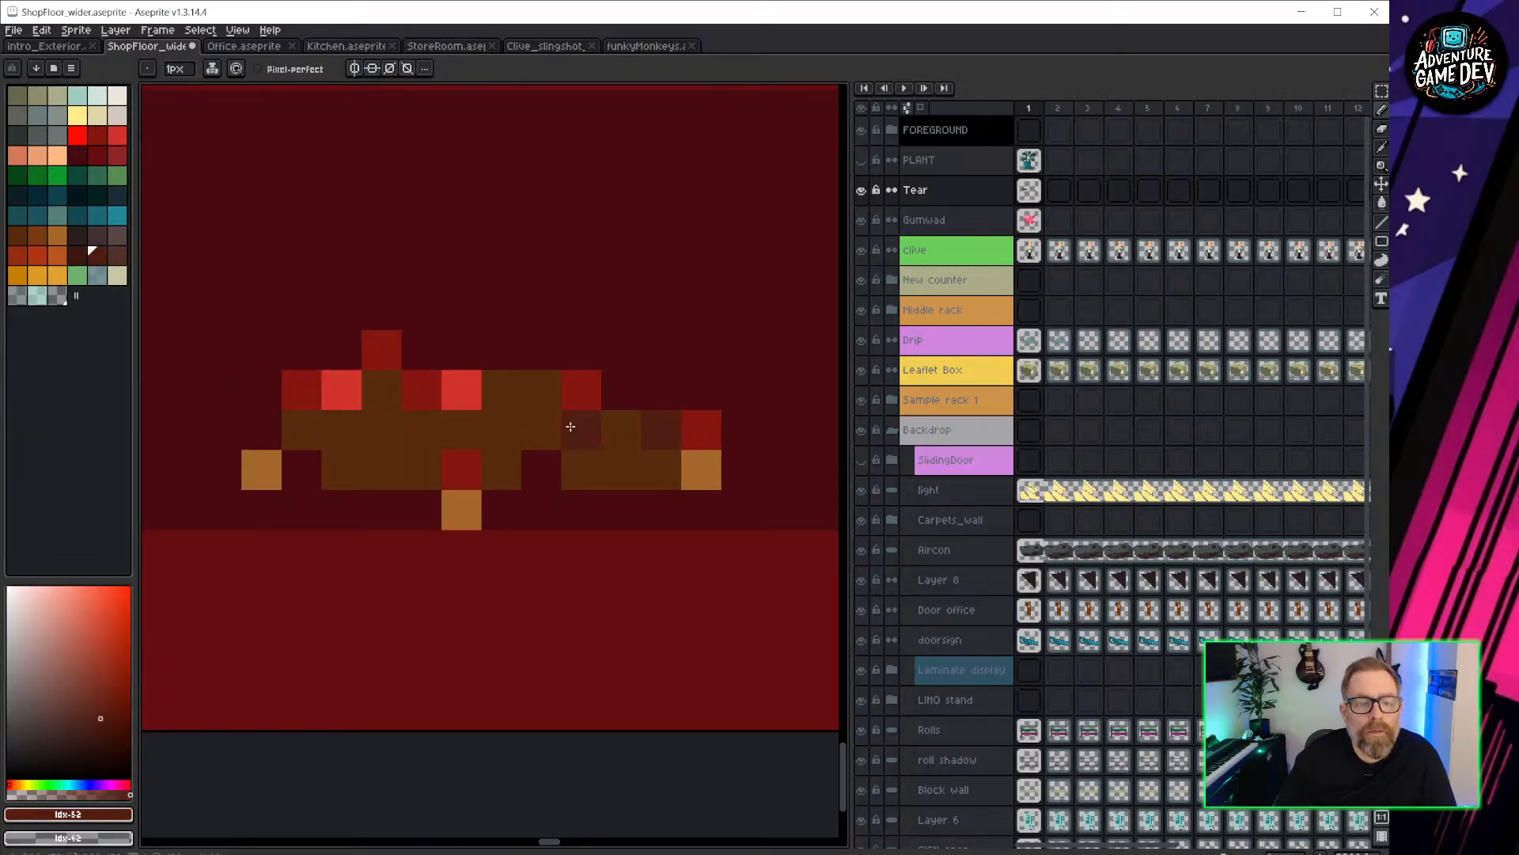
# Paint a lighter brown (Idx-43) jagged strand rising from the upper edge of the tear.
pyautogui.click(60, 236)
pyautogui.click(592, 351)
pyautogui.click(37, 235)
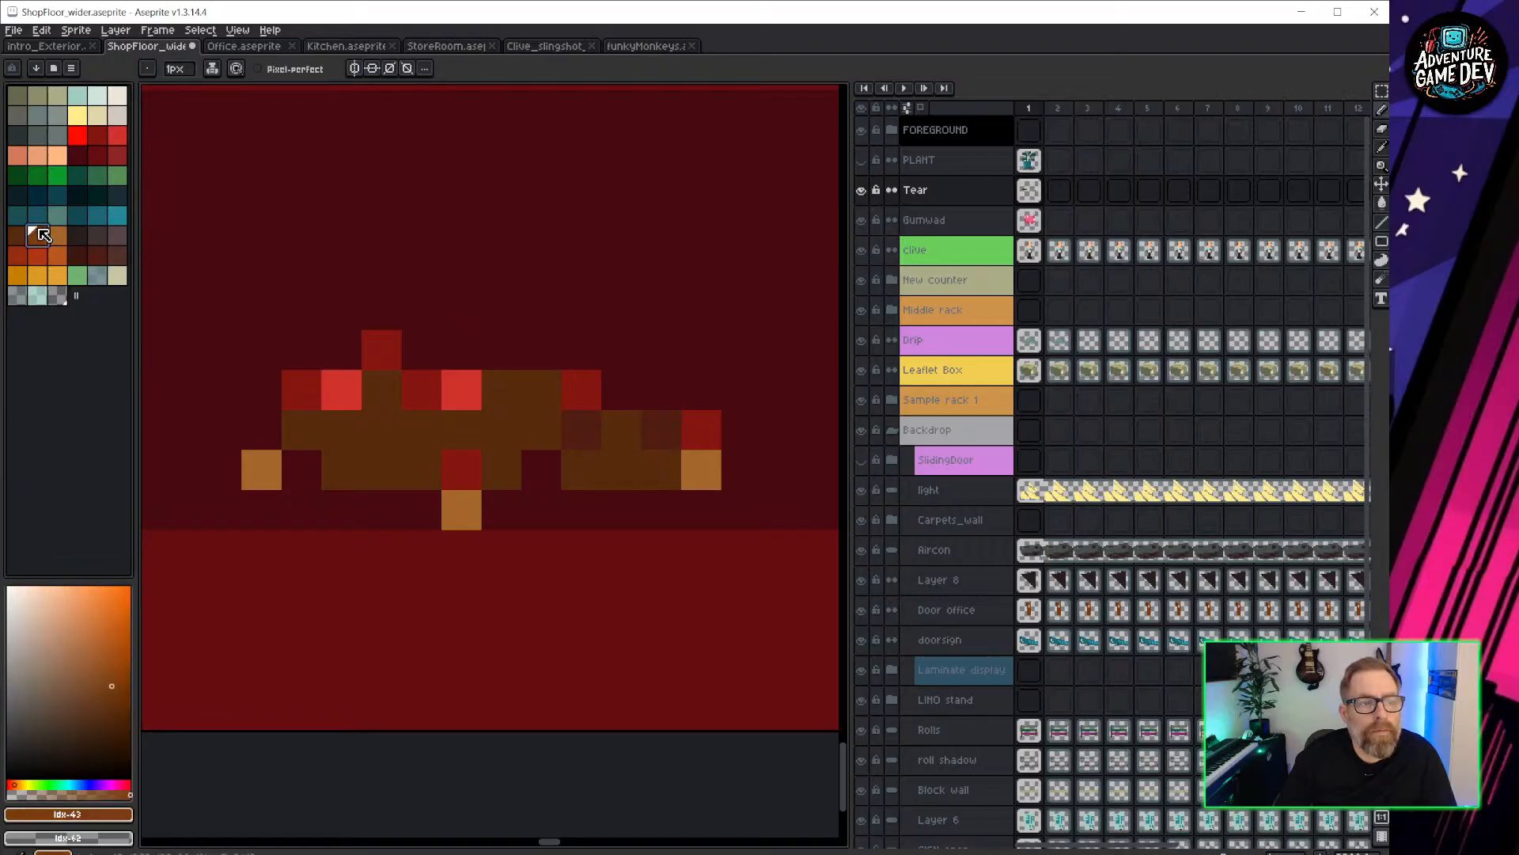
pyautogui.moveTo(521, 373)
pyautogui.mouseDown()
pyautogui.moveTo(500, 349)
pyautogui.moveTo(621, 269)
pyautogui.moveTo(560, 270)
pyautogui.mouseUp()
pyautogui.scroll(-5, 673, 515)
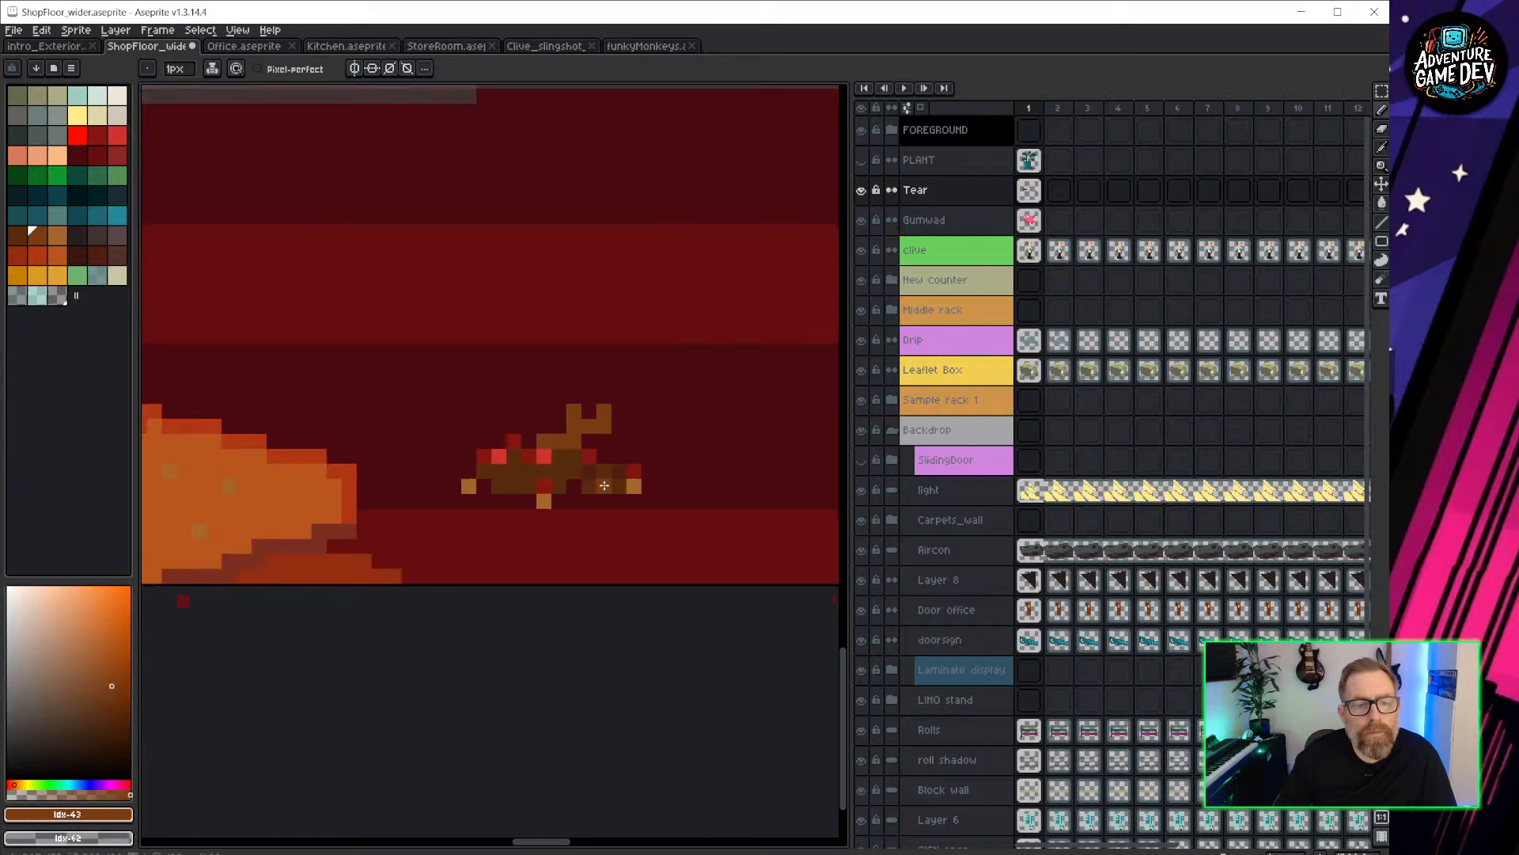
pyautogui.scroll(-1, 586, 523)
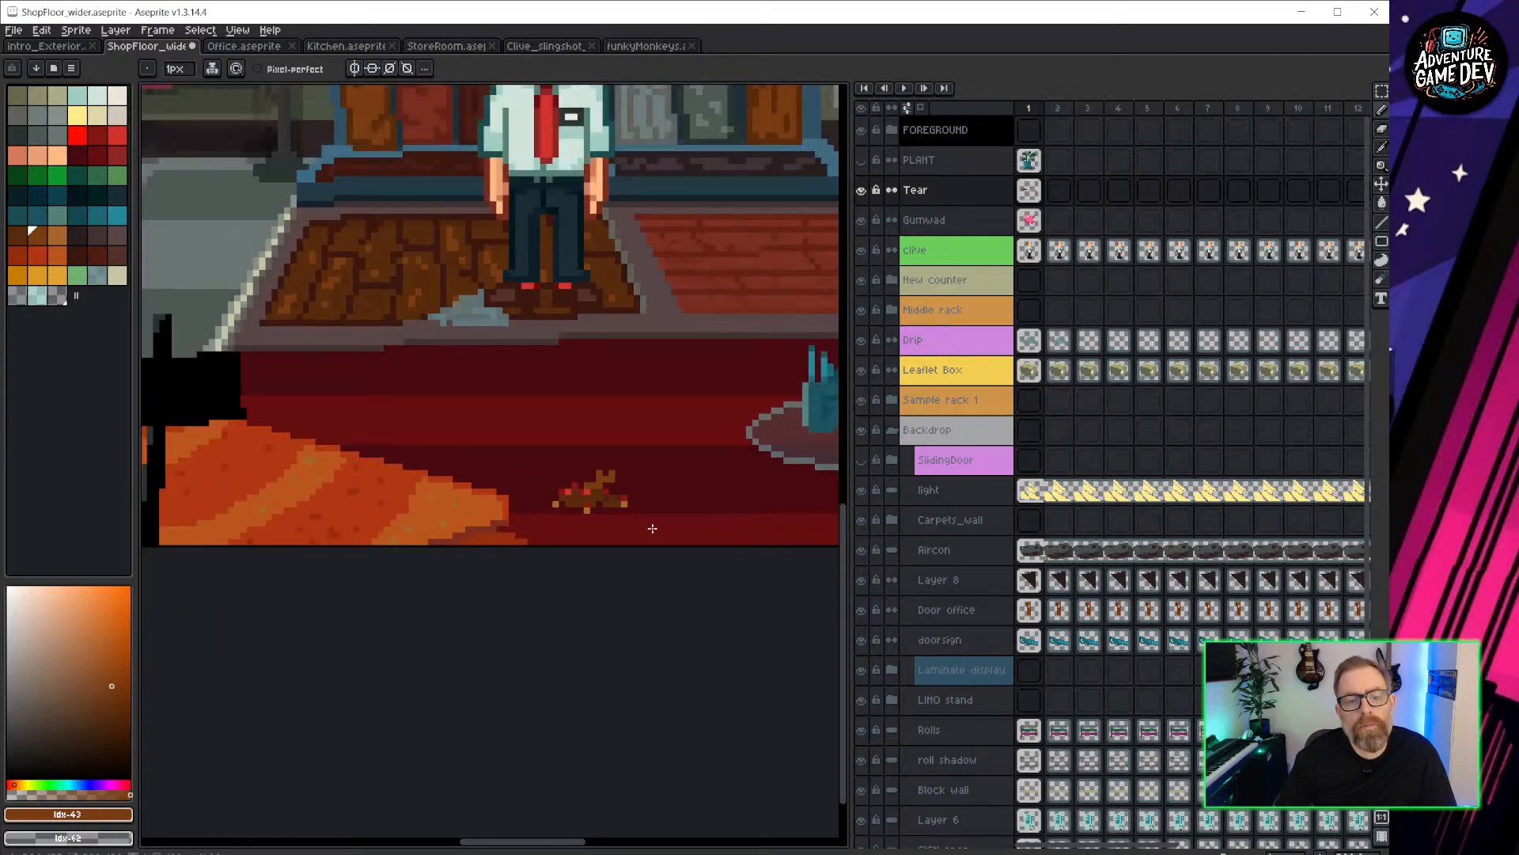
# Toggle the PLANT layer's visibility to compare the plant pot's coverage with the tear, leaving the plant hidden.
pyautogui.click(861, 162)
pyautogui.click(861, 162)
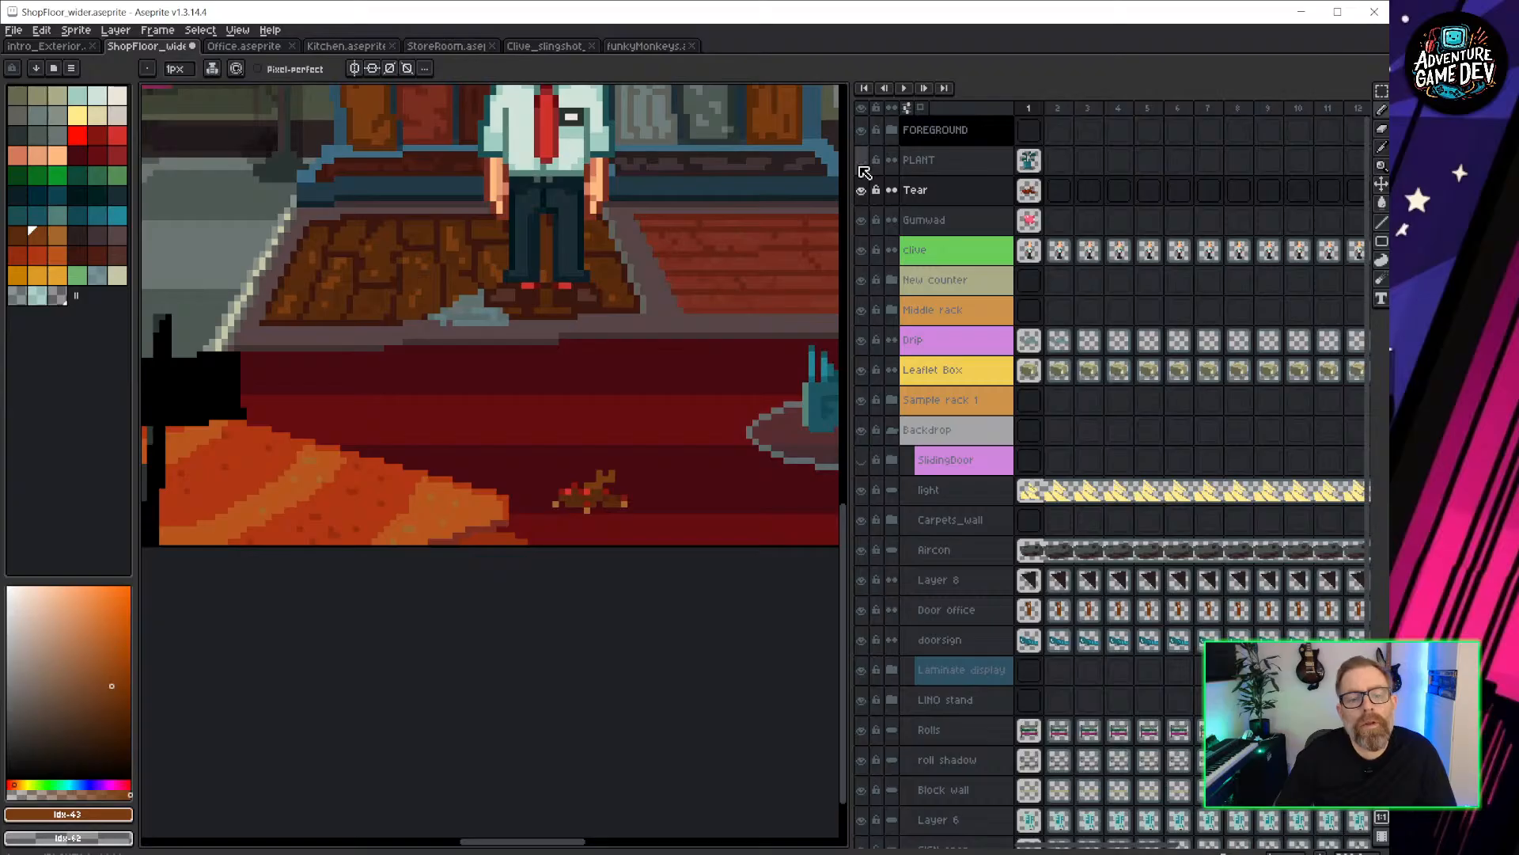
pyautogui.click(861, 162)
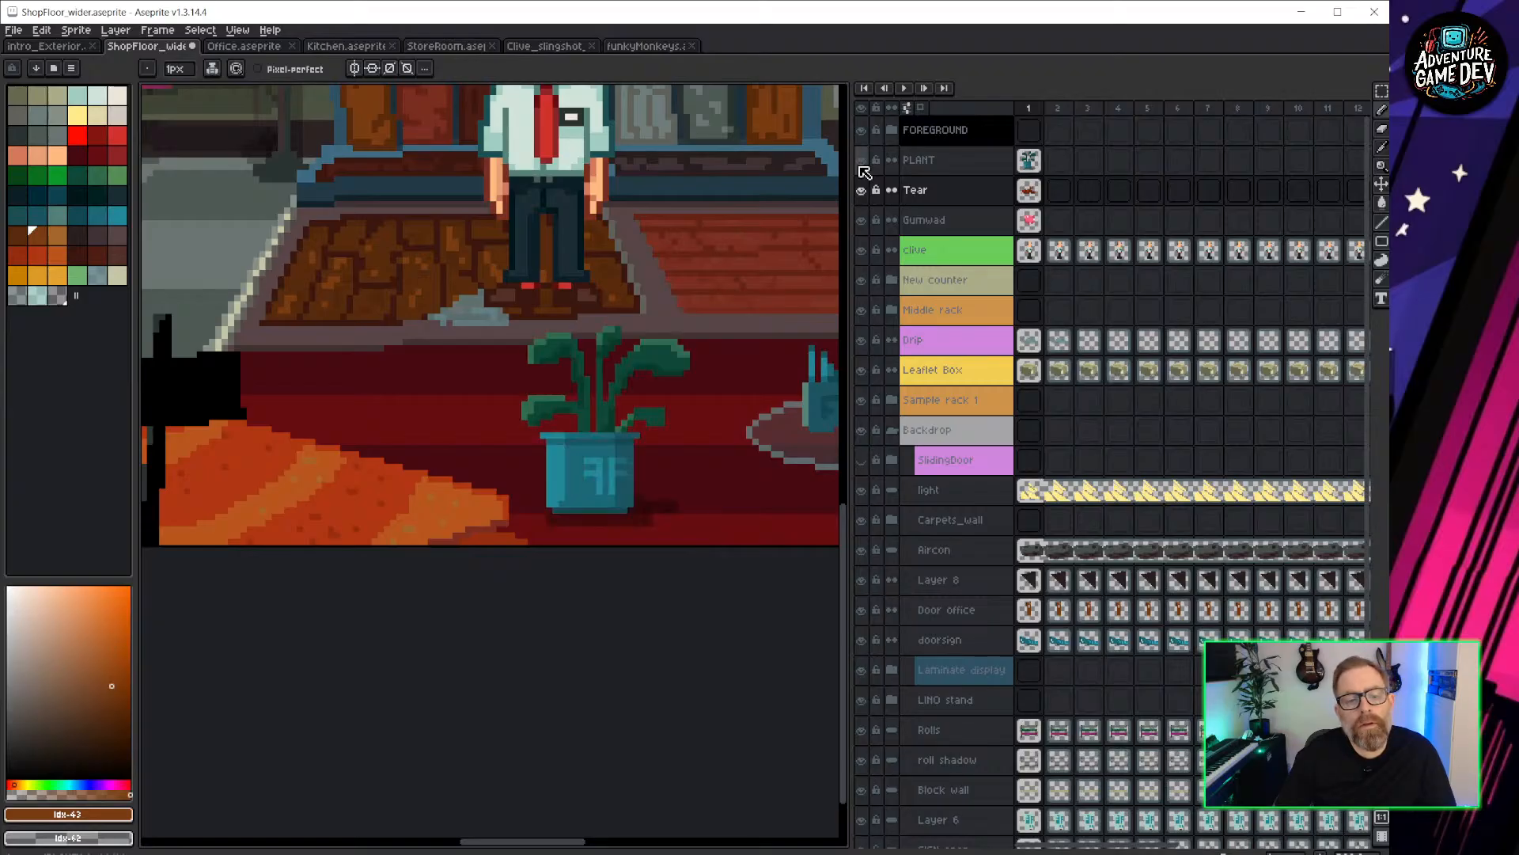
pyautogui.click(861, 162)
pyautogui.scroll(3, 601, 490)
pyautogui.moveTo(670, 489); pyautogui.dragTo(505, 475, button='middle')
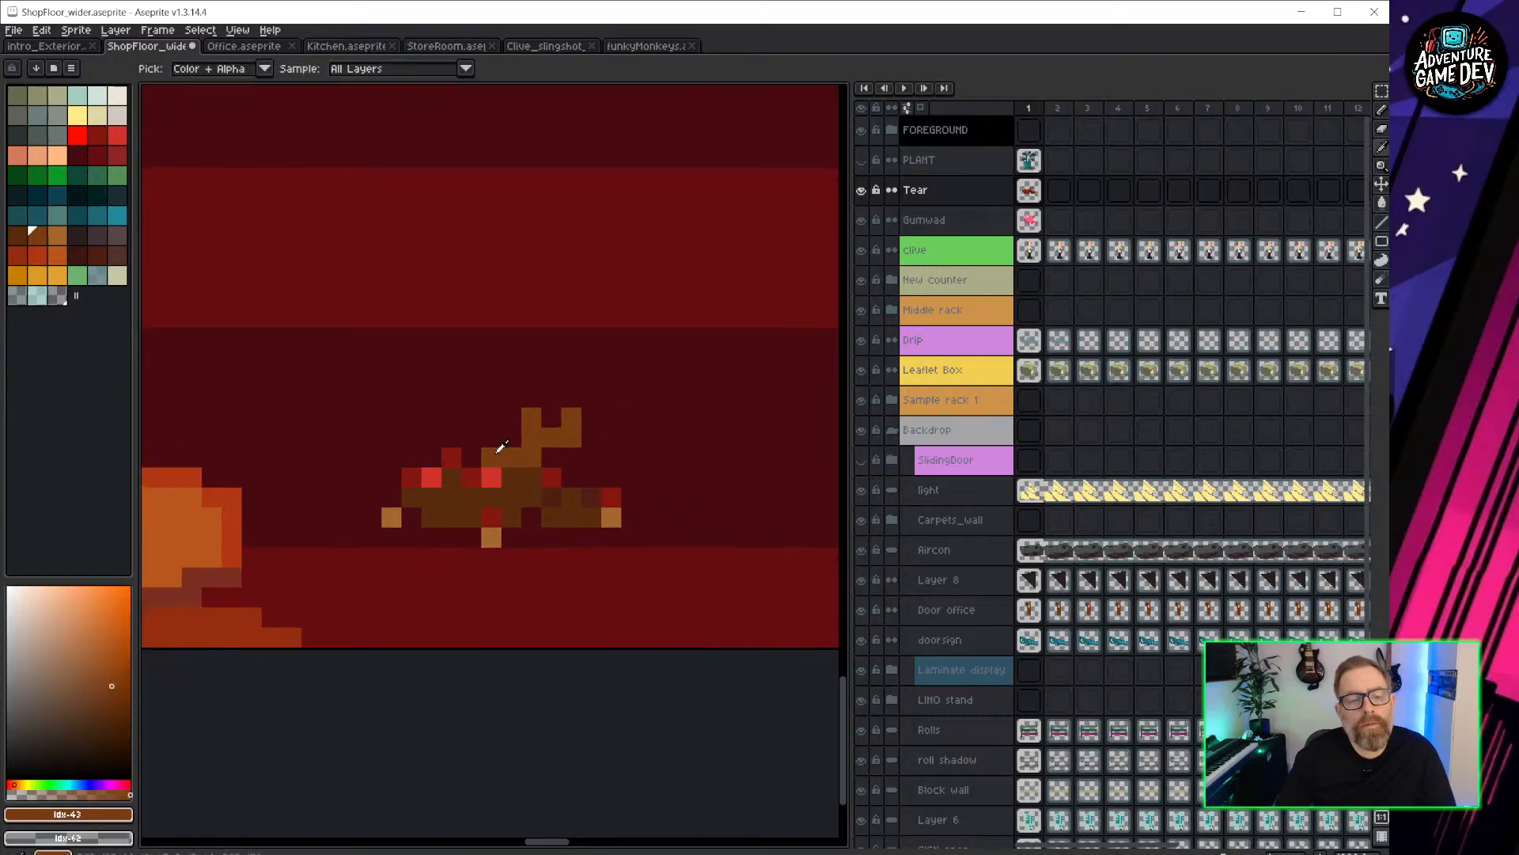
# Add dark red and bright red pixels sampled from the carpet tear around the tip of its raised brown flap.
pyautogui.keyDown('alt'); pyautogui.click(455, 457); pyautogui.keyUp('alt')
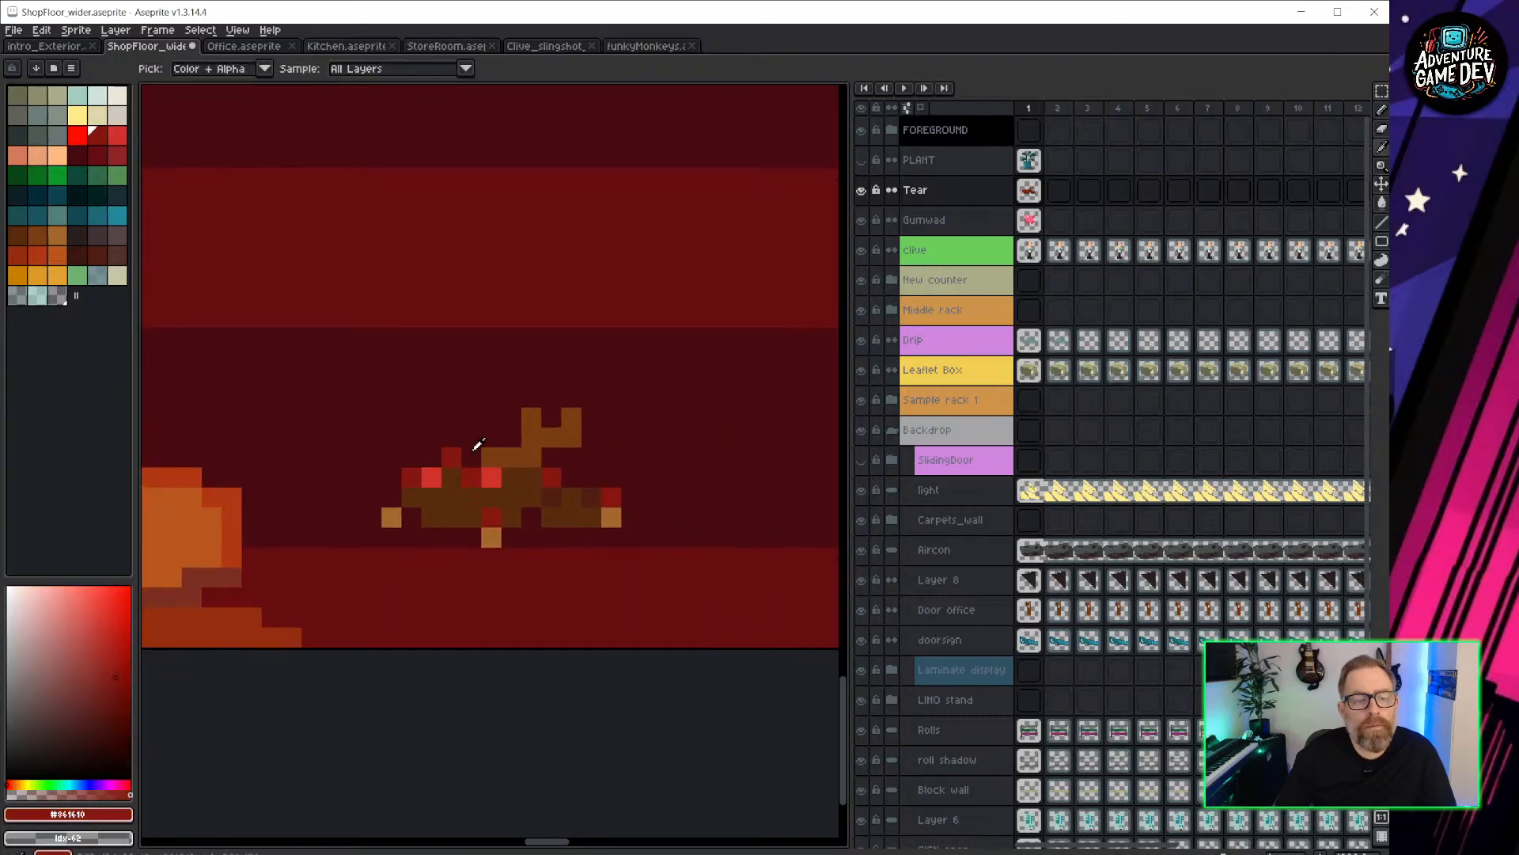
pyautogui.click(551, 417)
pyautogui.keyDown('alt'); pyautogui.click(508, 416); pyautogui.keyUp('alt')
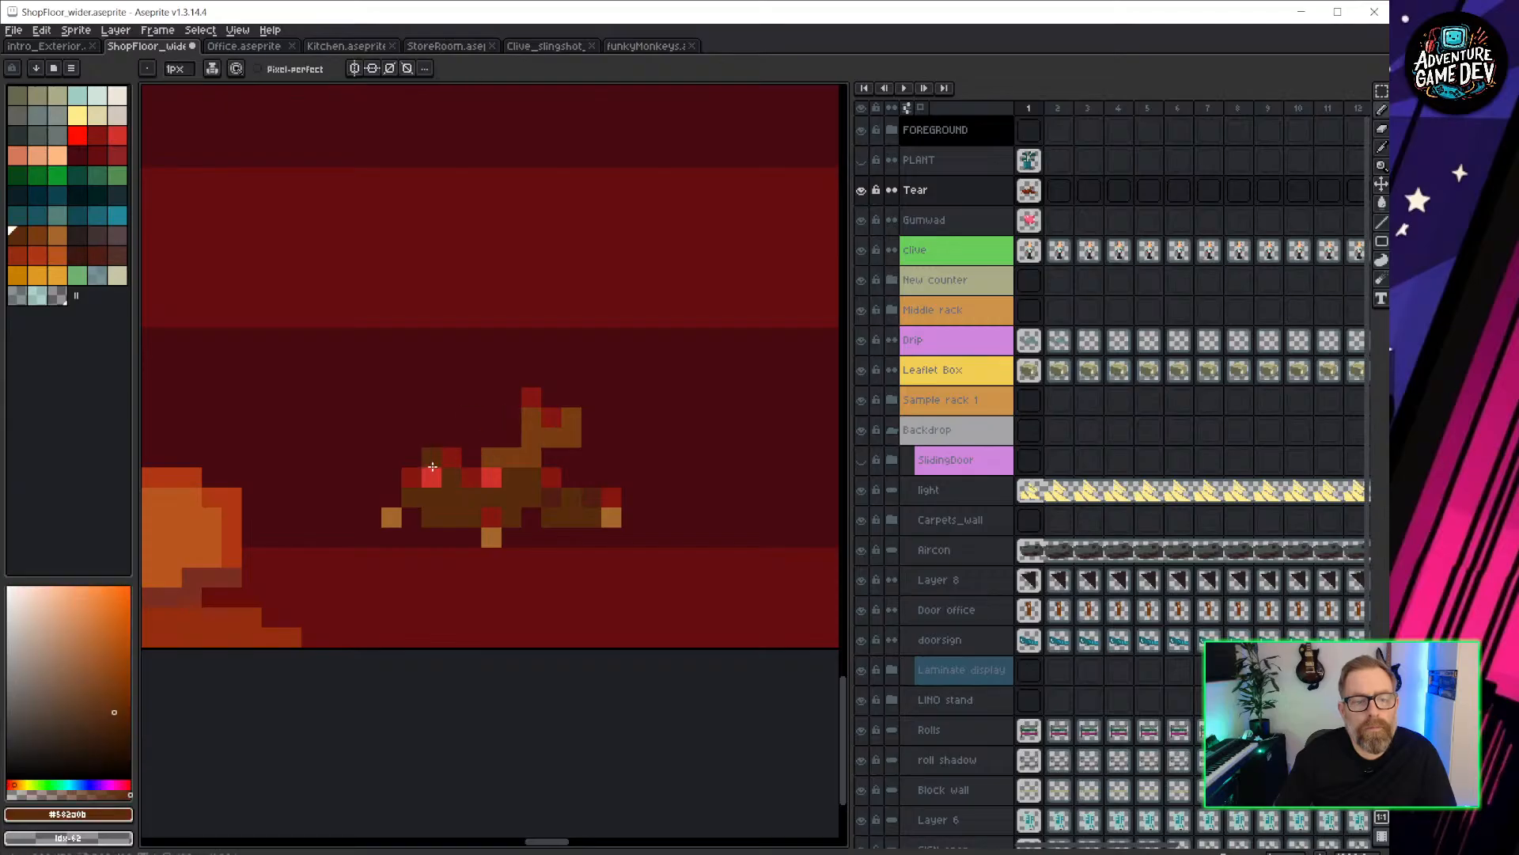
pyautogui.keyDown('alt'); pyautogui.click(431, 478); pyautogui.keyUp('alt')
pyautogui.click(572, 416)
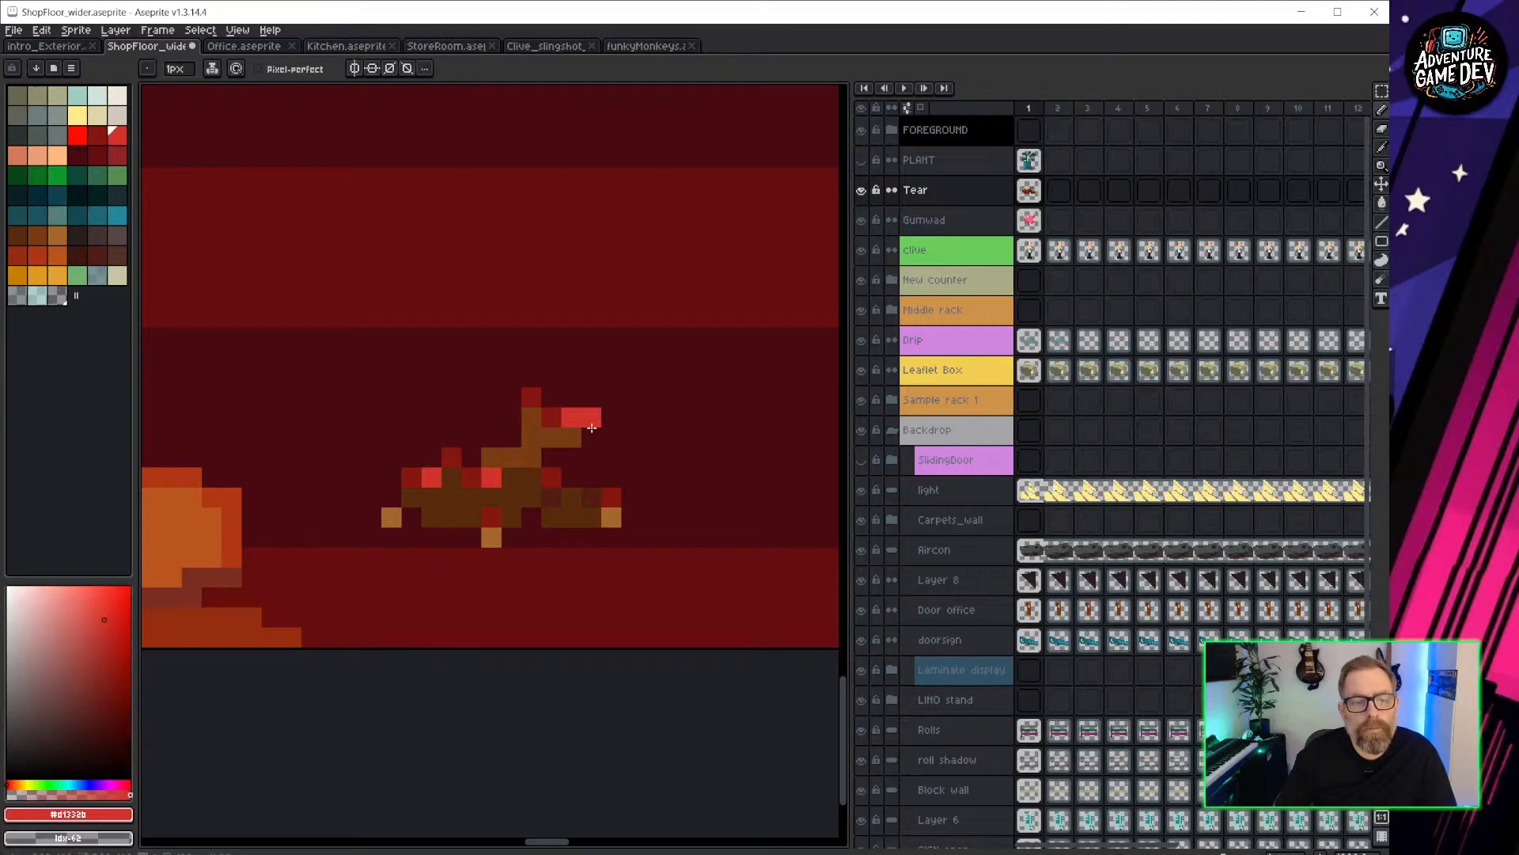
pyautogui.click(591, 398)
pyautogui.scroll(-4, 686, 474)
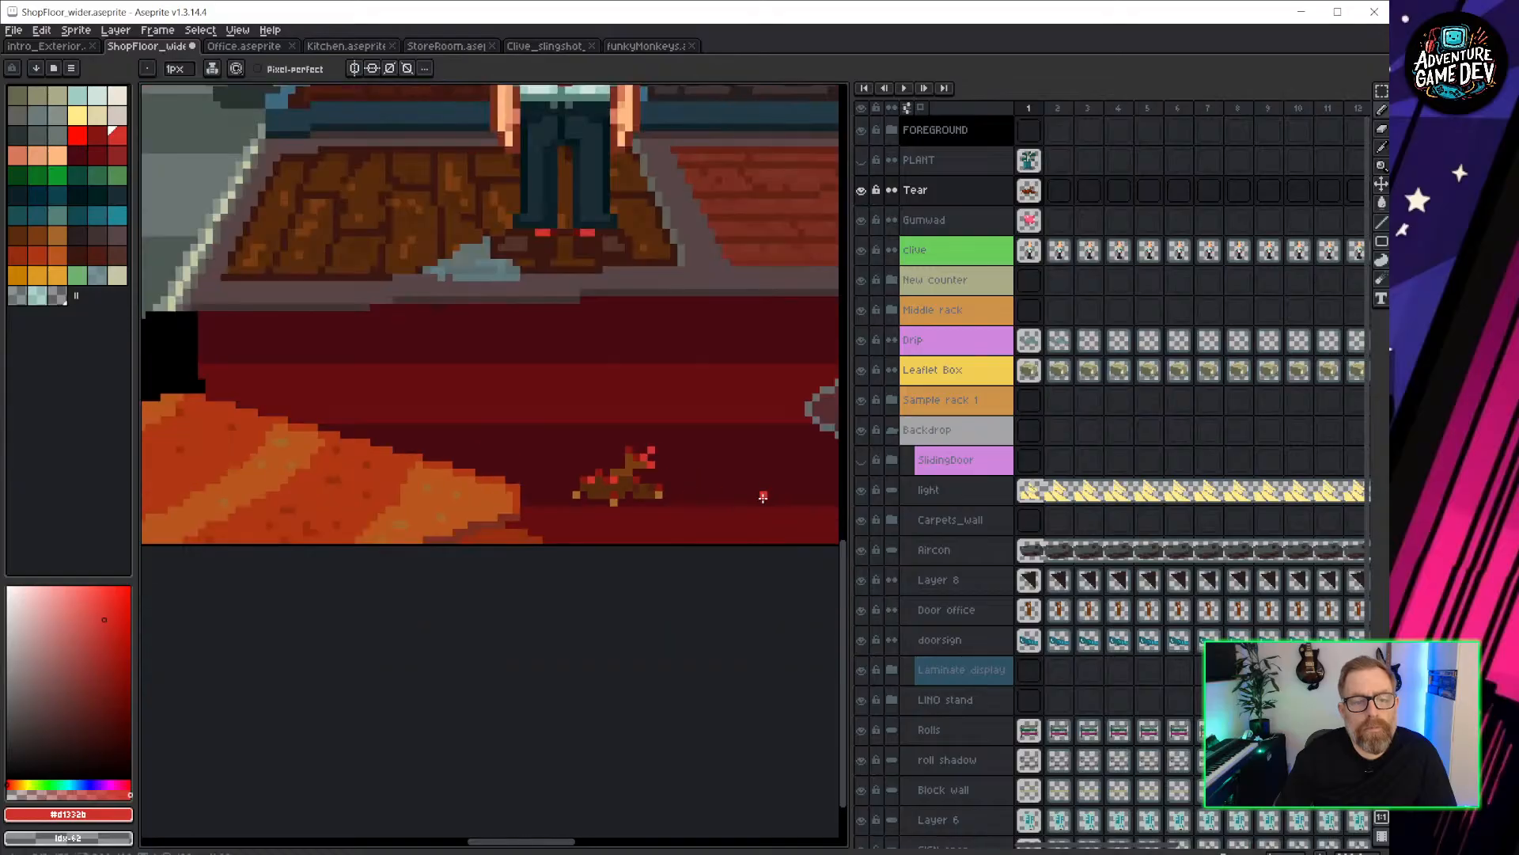
pyautogui.scroll(-1, 734, 500)
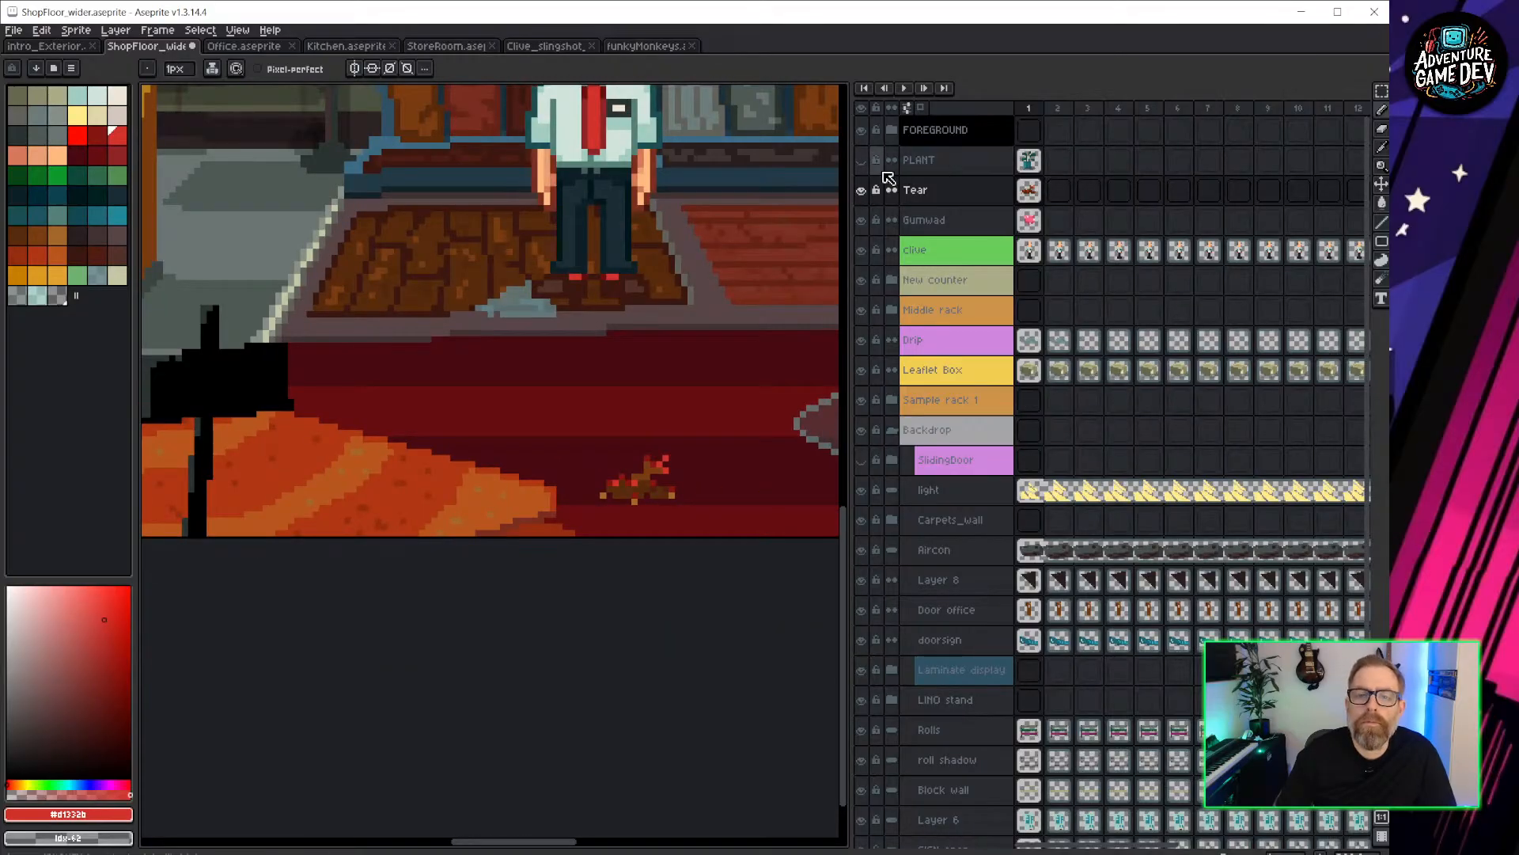
pyautogui.click(861, 161)
pyautogui.click(861, 160)
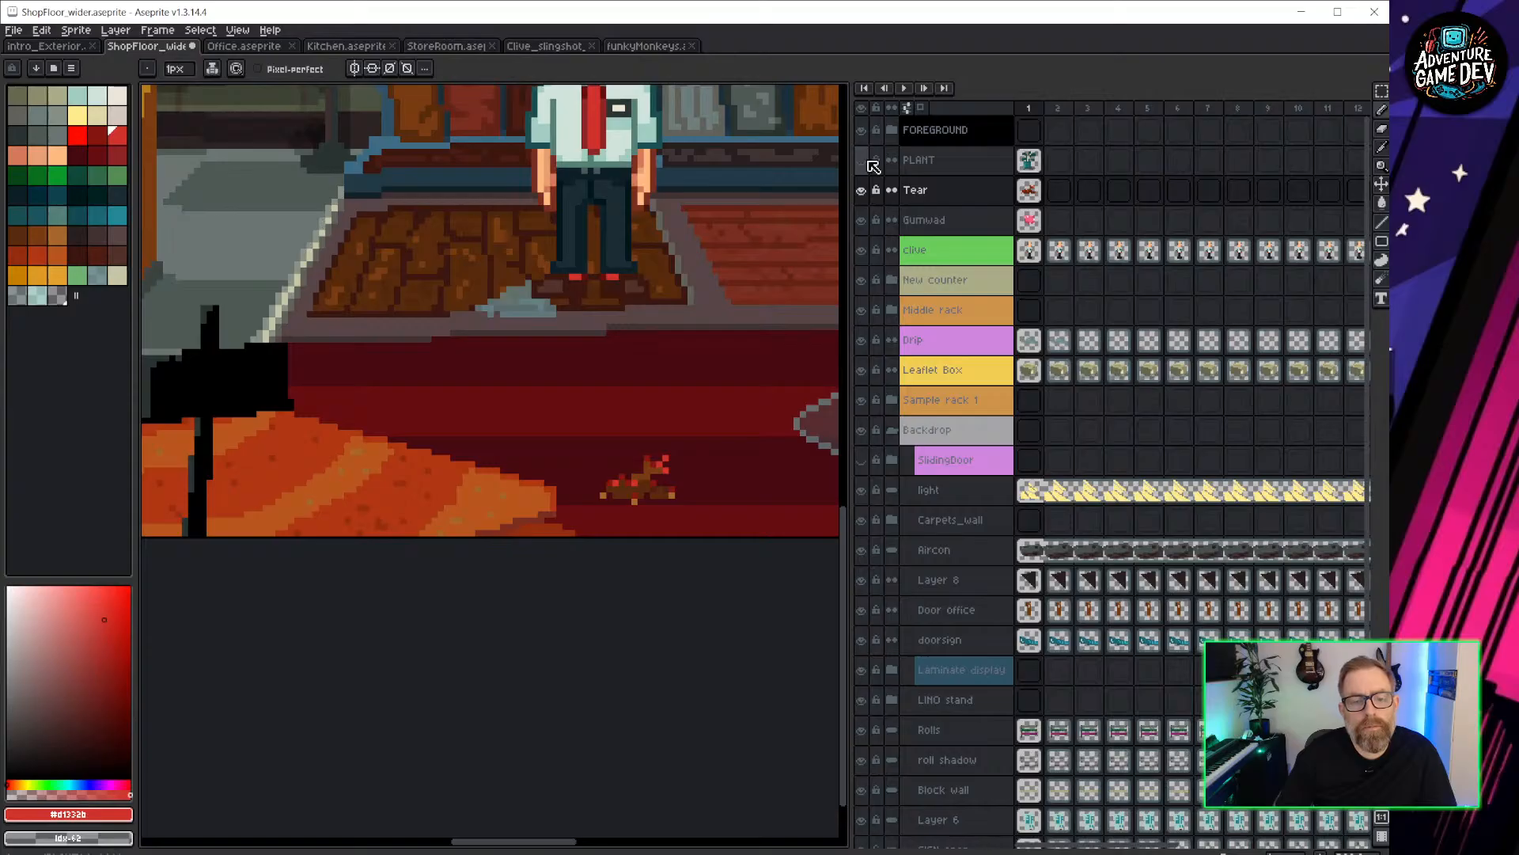
# Paint very dark maroon shadow pixels along the upper edges of the tear, under its raised flap and in its lower gap.
pyautogui.scroll(5, 612, 433)
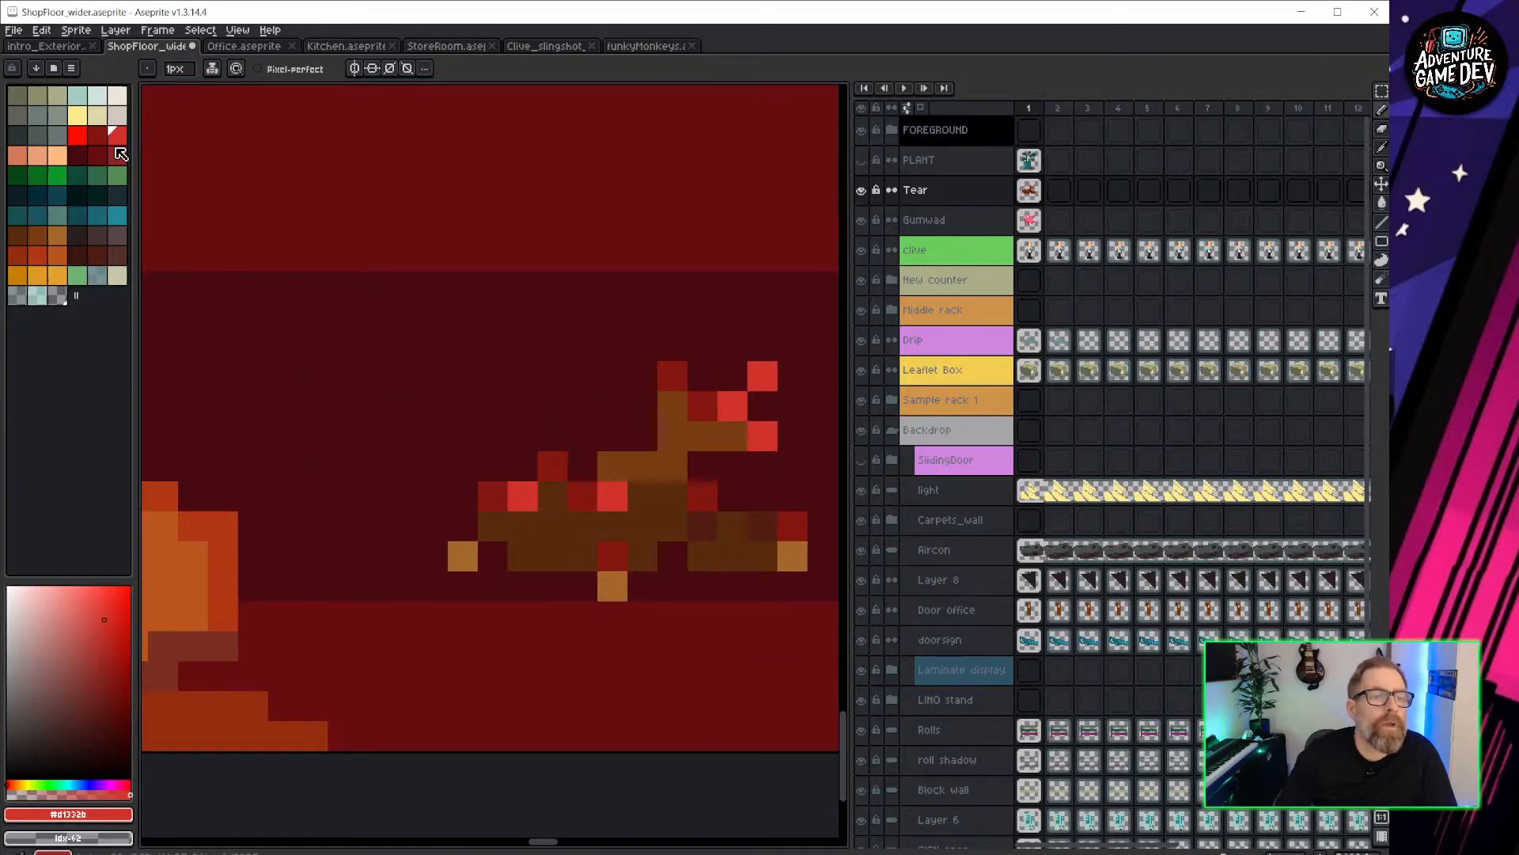
pyautogui.click(96, 156)
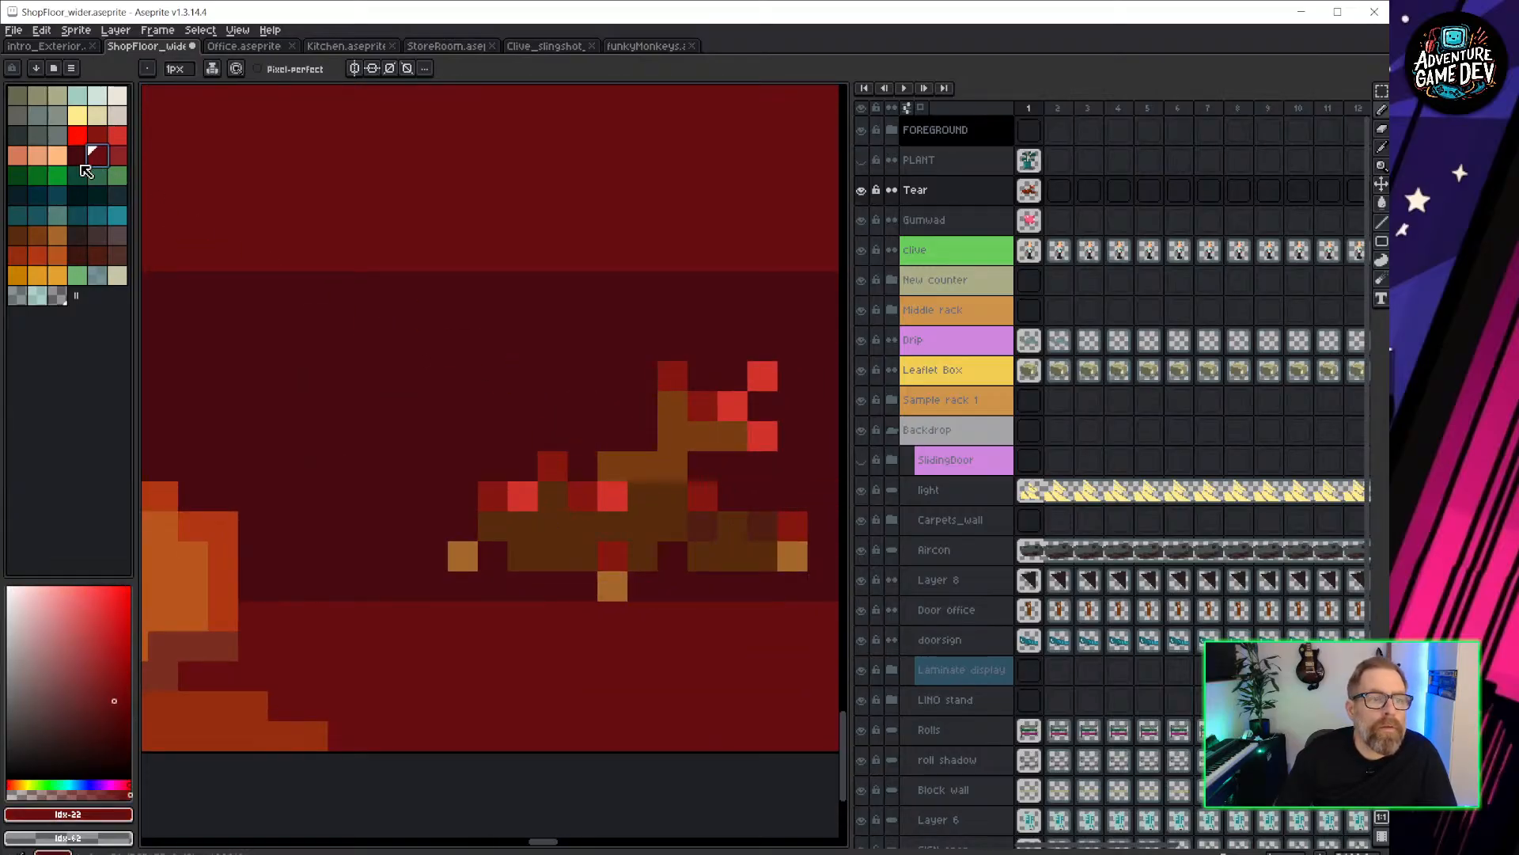
pyautogui.click(76, 156)
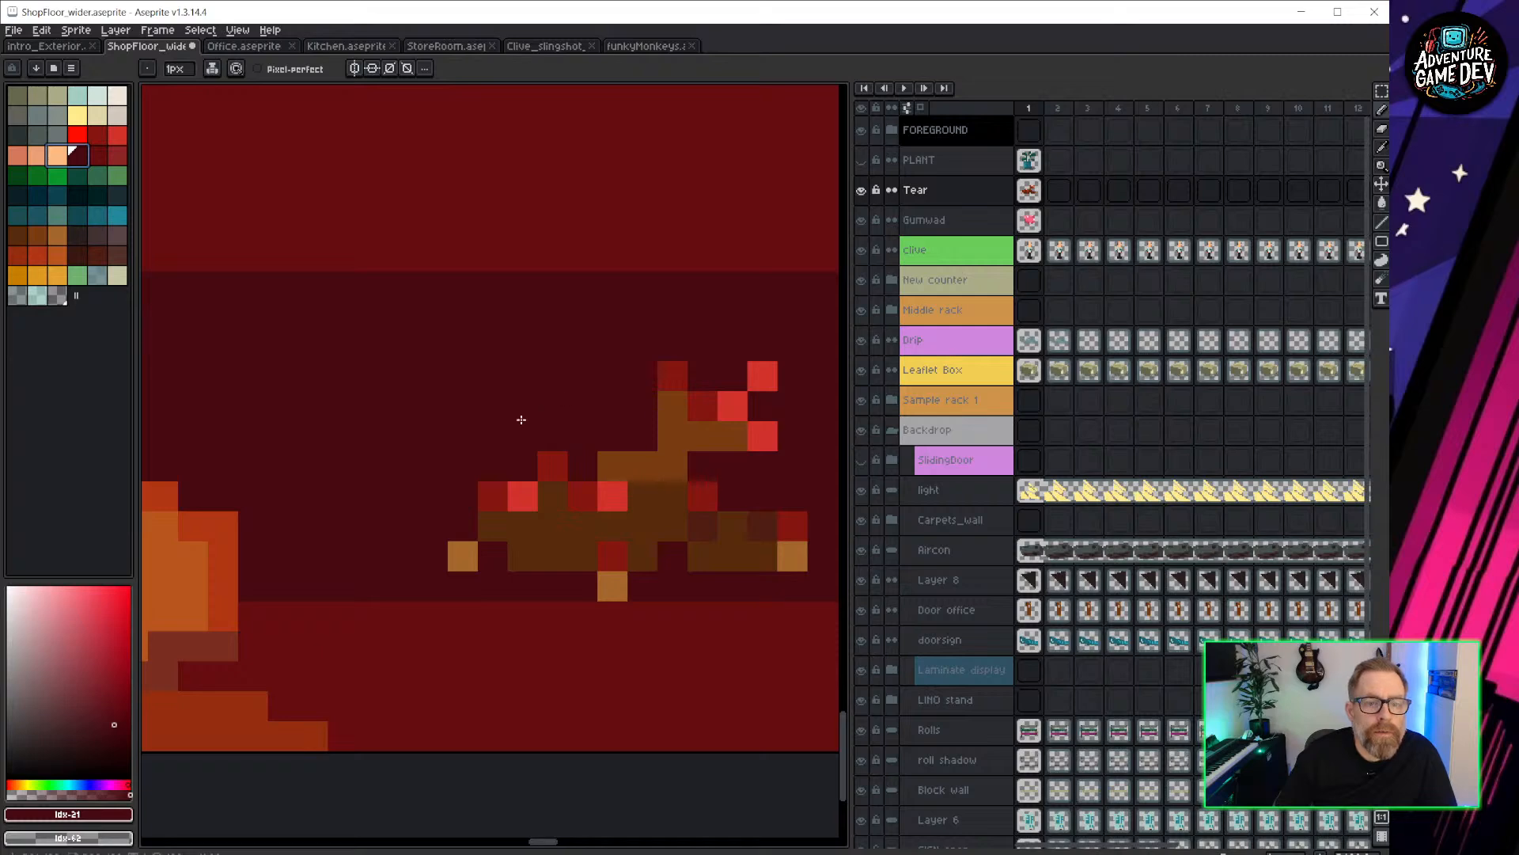
pyautogui.click(120, 747)
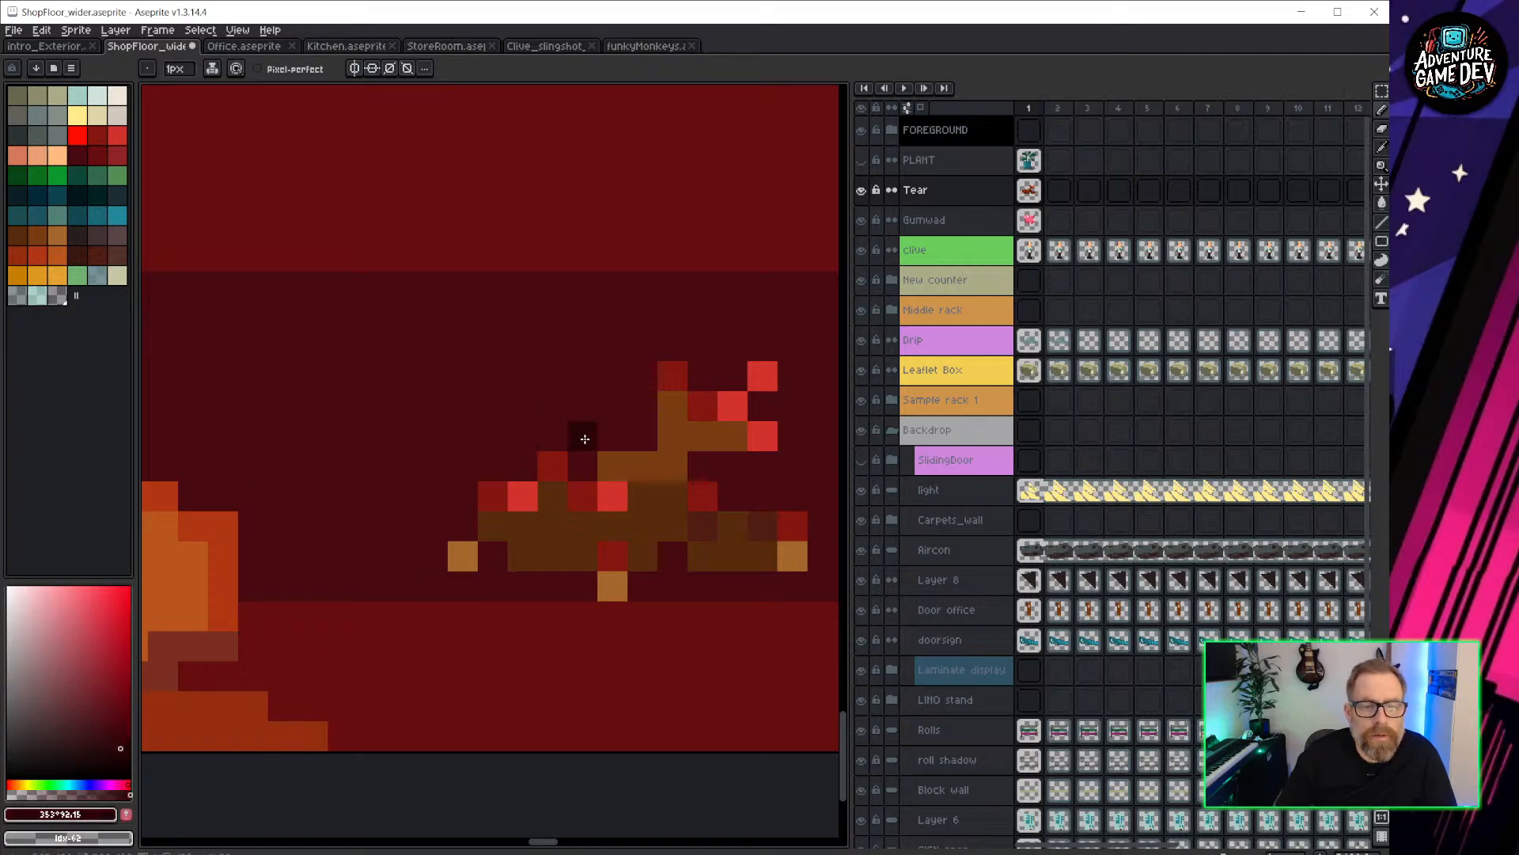
pyautogui.moveTo(585, 439); pyautogui.dragTo(463, 465)
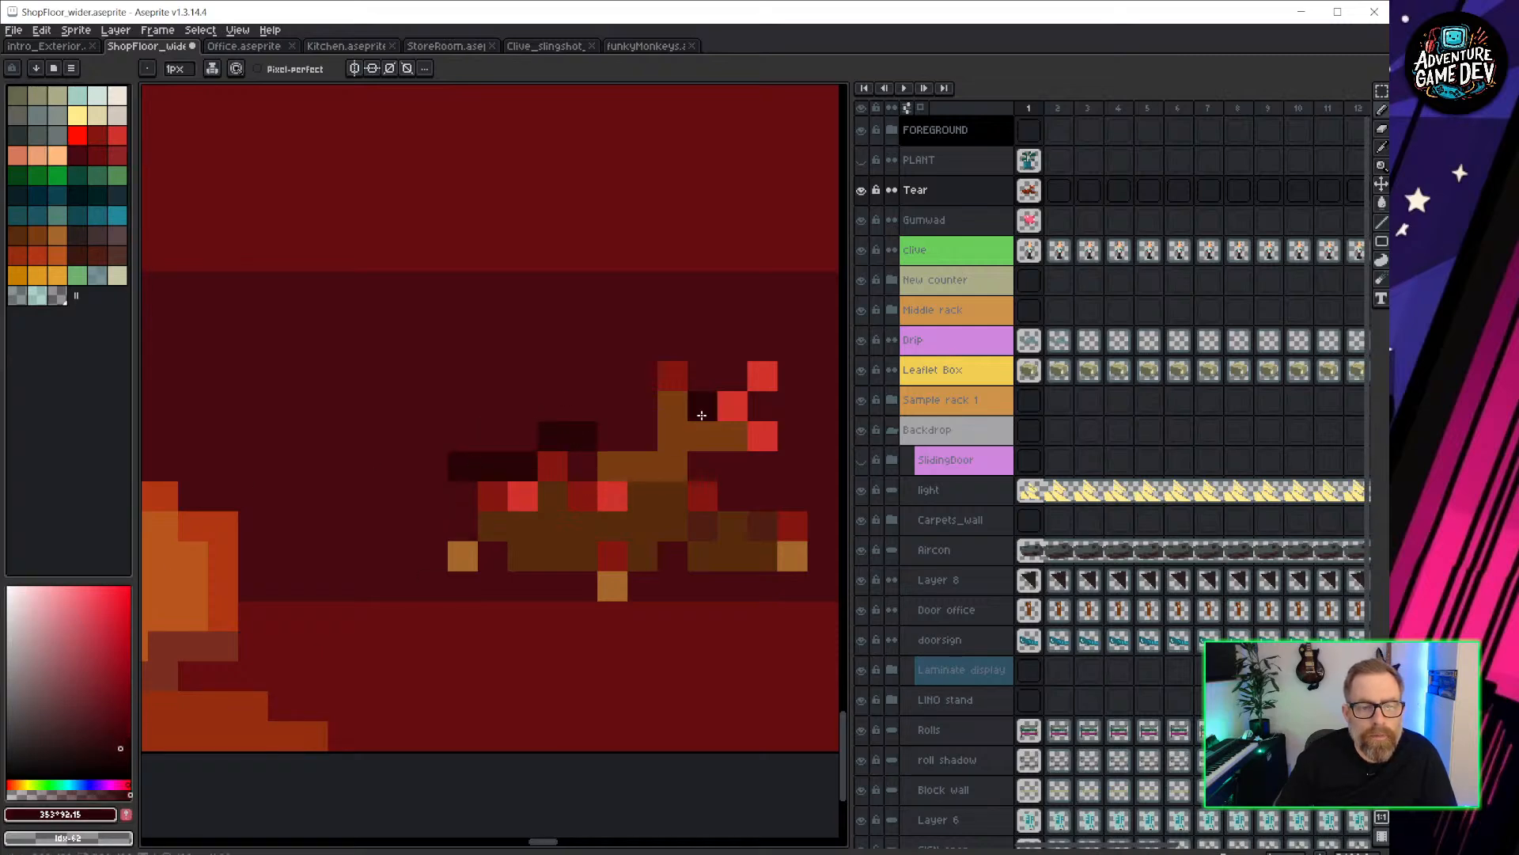
pyautogui.moveTo(646, 440)
pyautogui.mouseDown()
pyautogui.moveTo(695, 465)
pyautogui.moveTo(762, 467)
pyautogui.mouseUp()
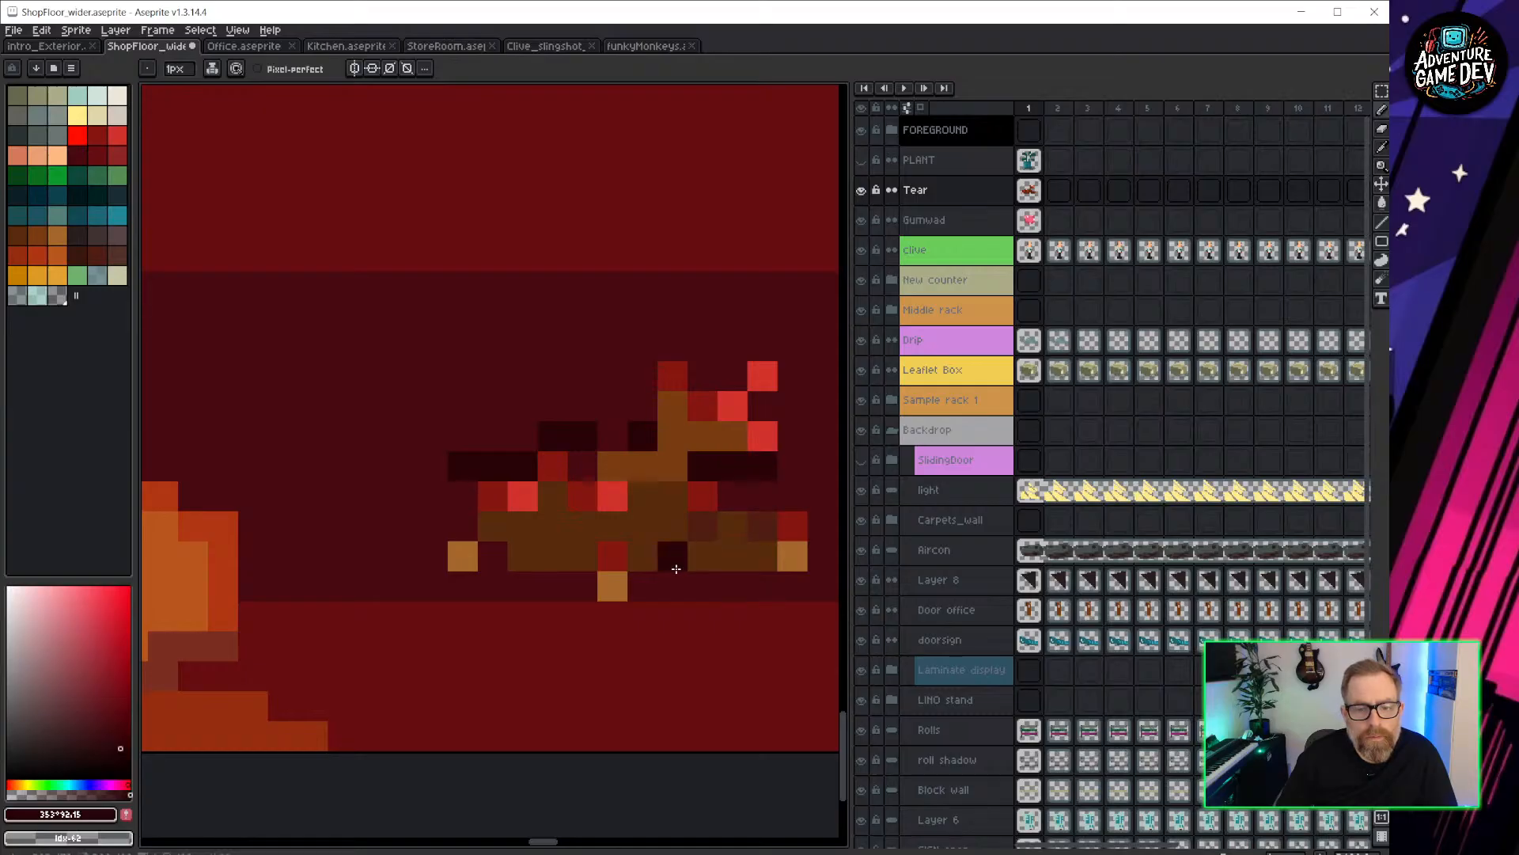
pyautogui.scroll(-3, 696, 568)
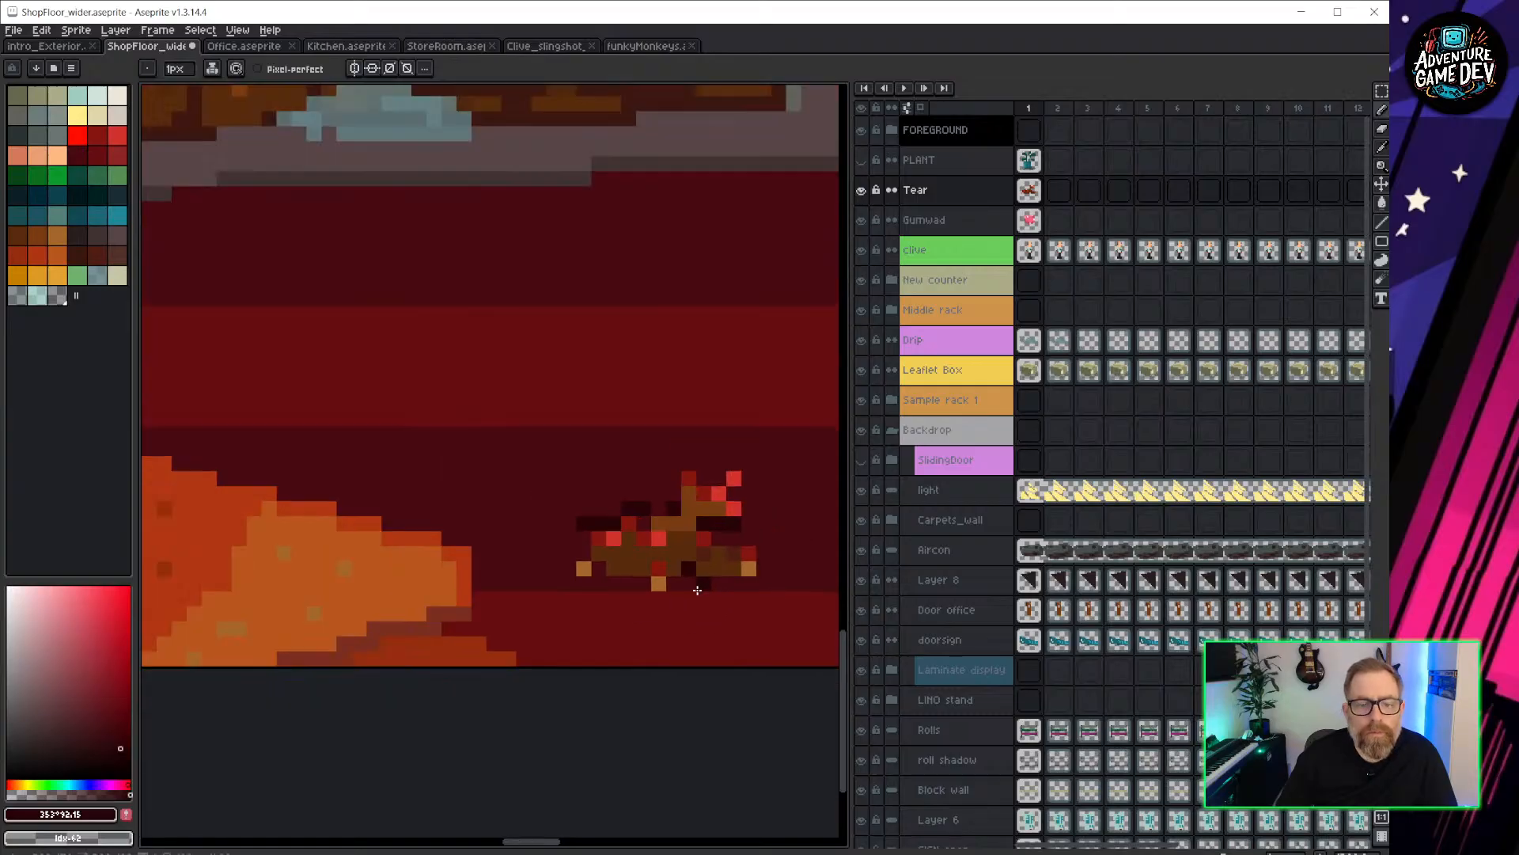
pyautogui.moveTo(762, 550); pyautogui.dragTo(587, 461, button='middle')
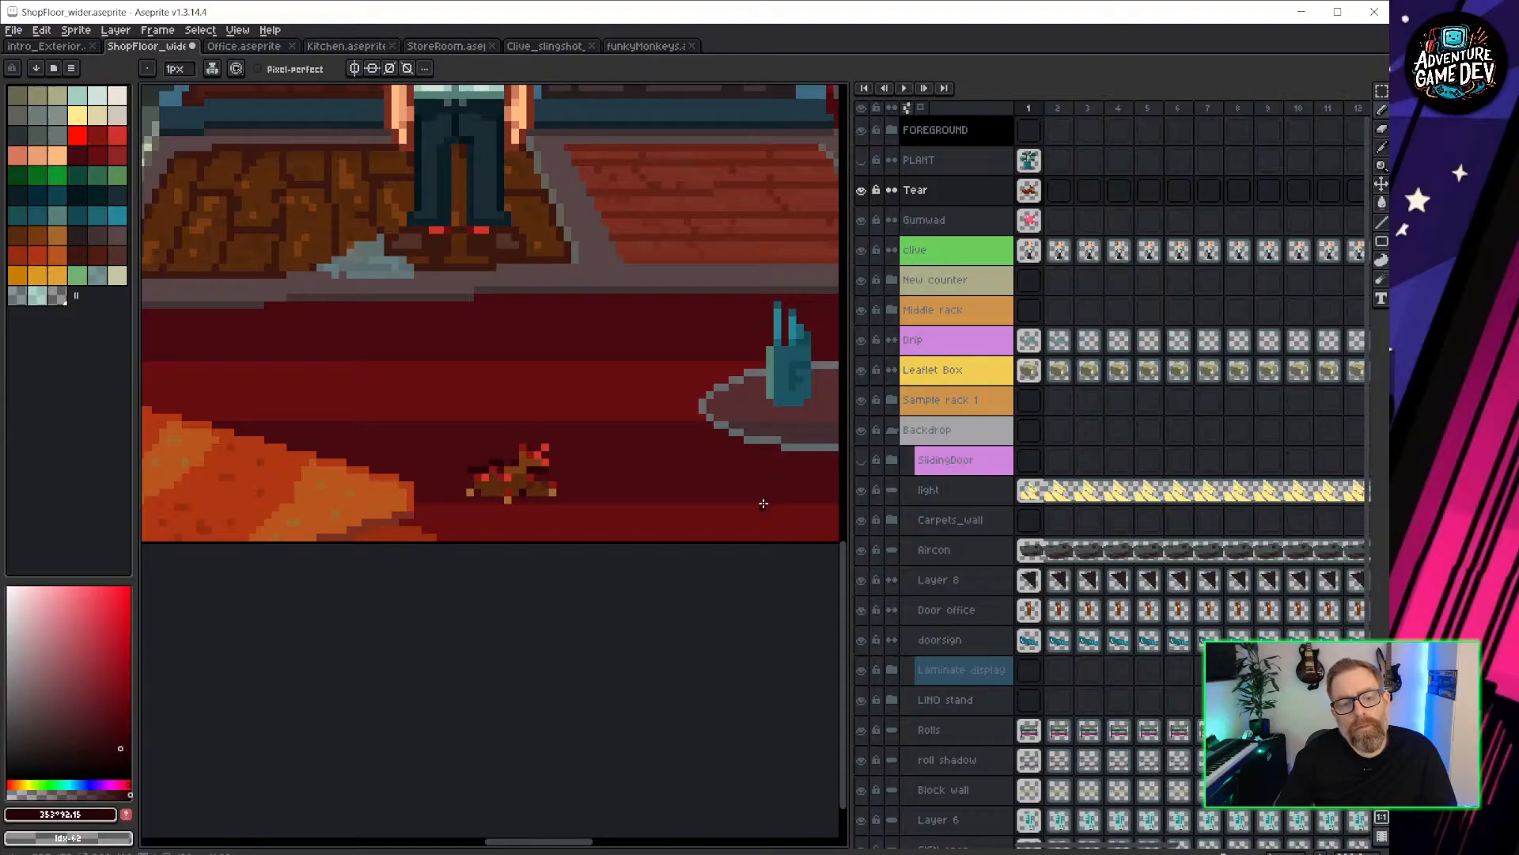
# Sample the raised flap's lighter brown and paint highlight pixels with it across the darker brown body of the tear.
pyautogui.scroll(3, 583, 474)
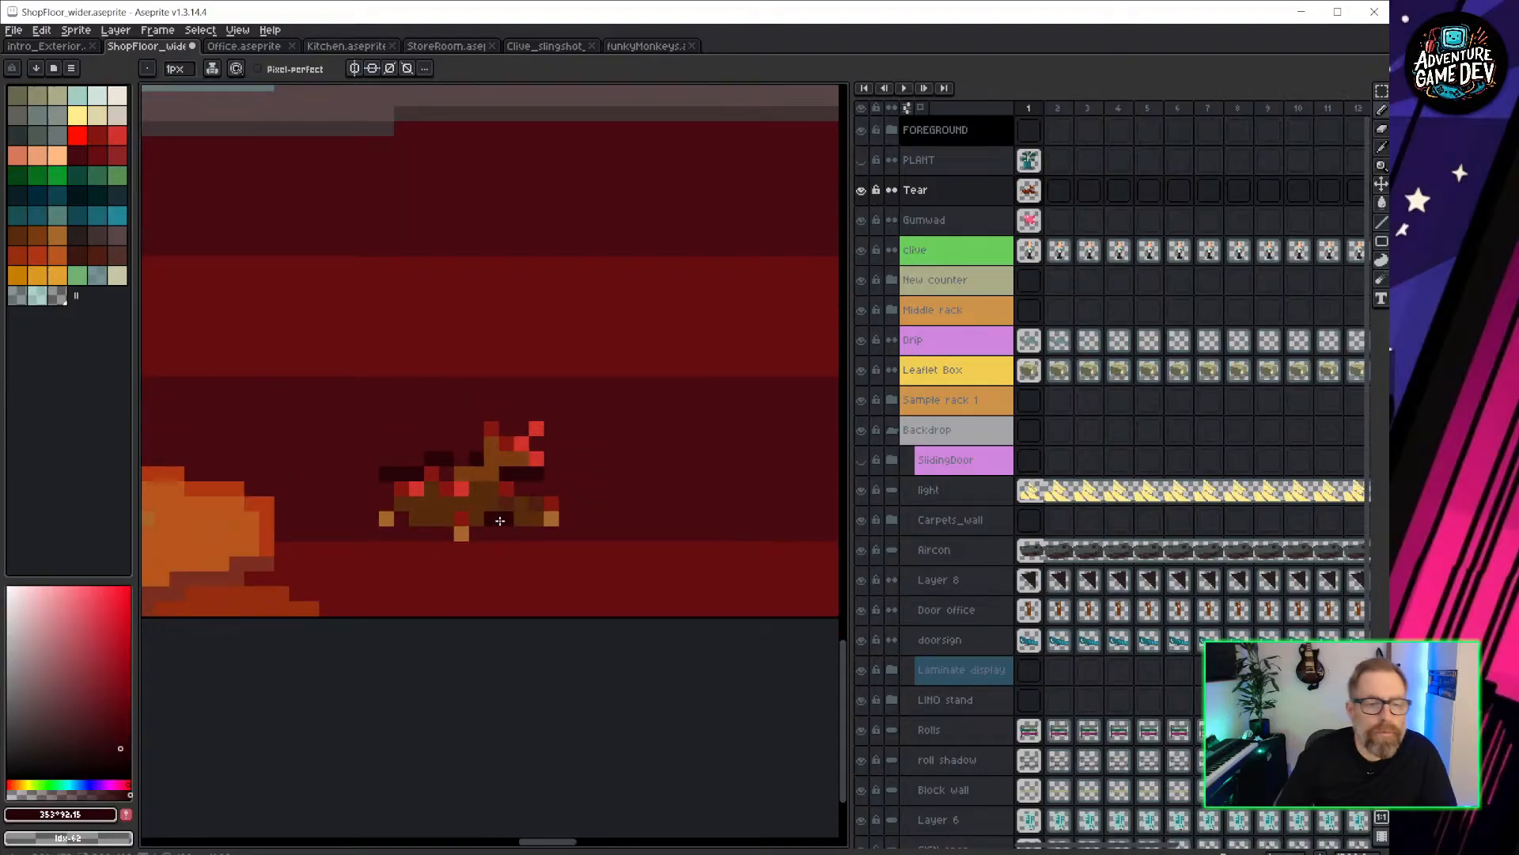
pyautogui.press('i')
pyautogui.click(487, 464)
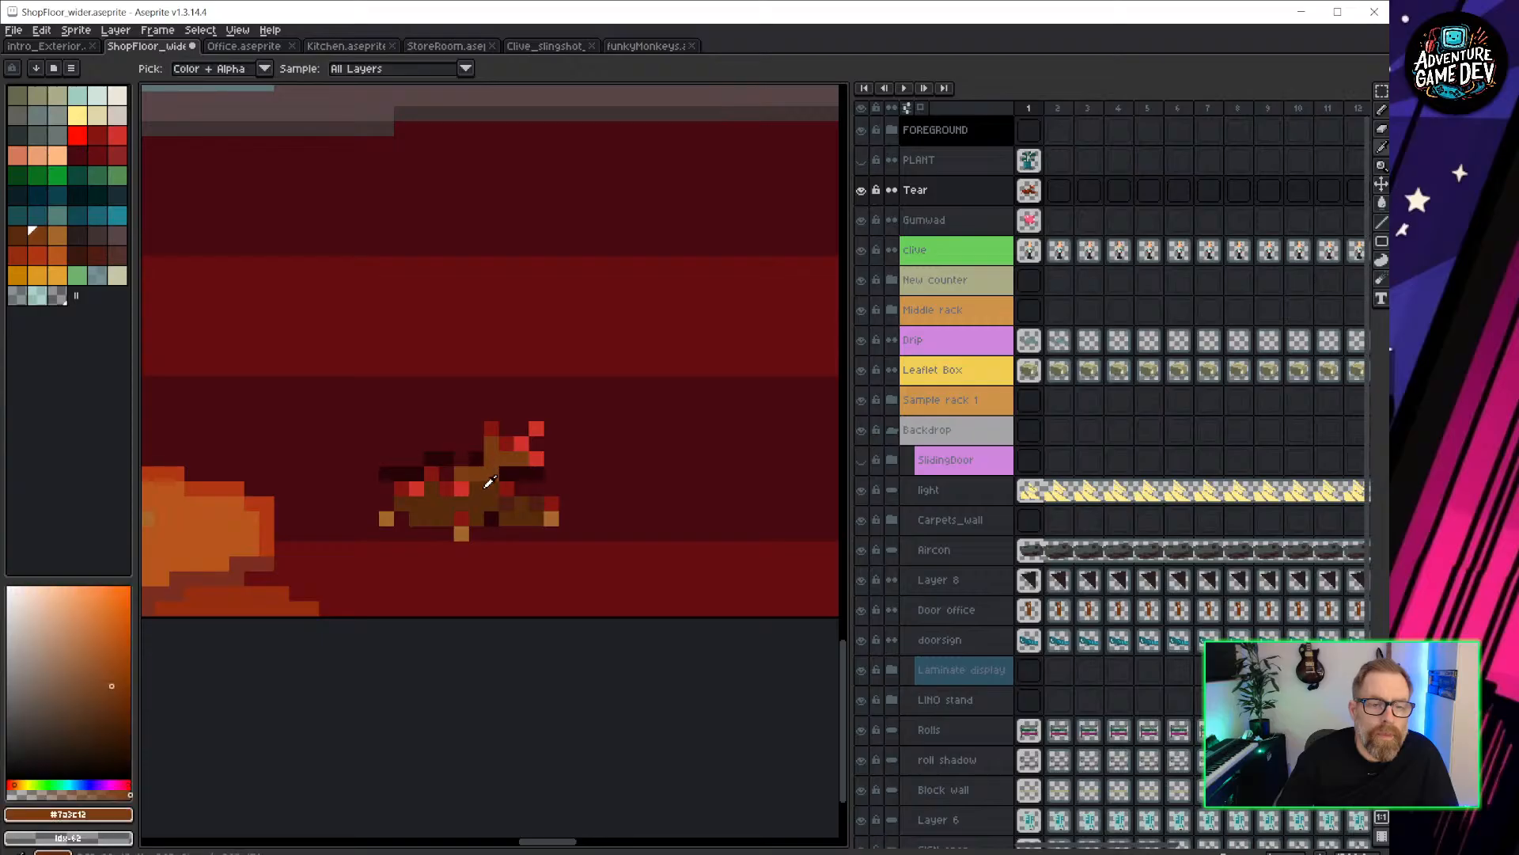
pyautogui.press('b')
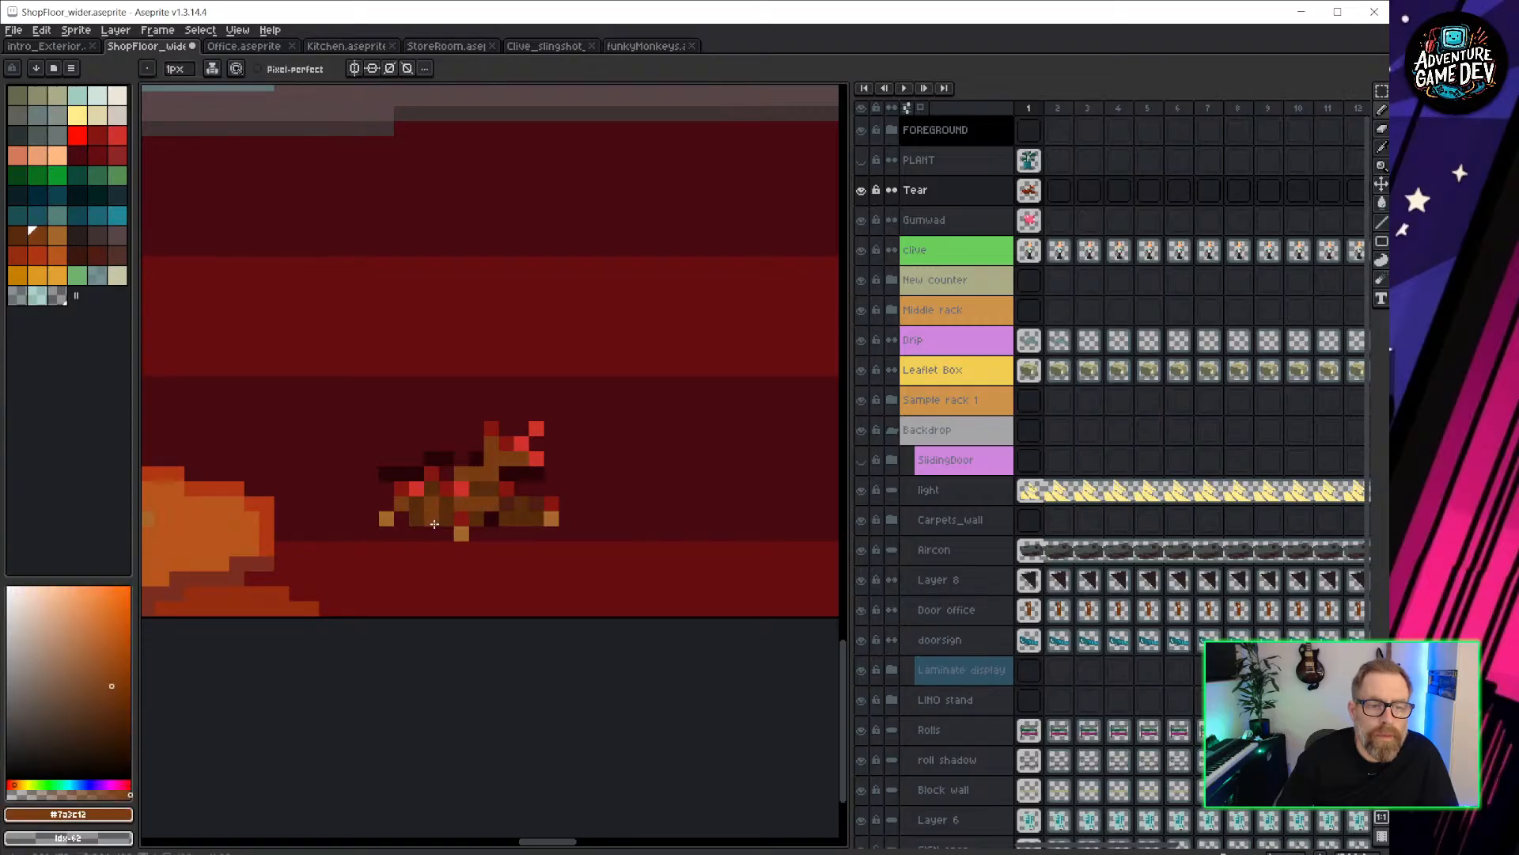
pyautogui.scroll(-2, 588, 479)
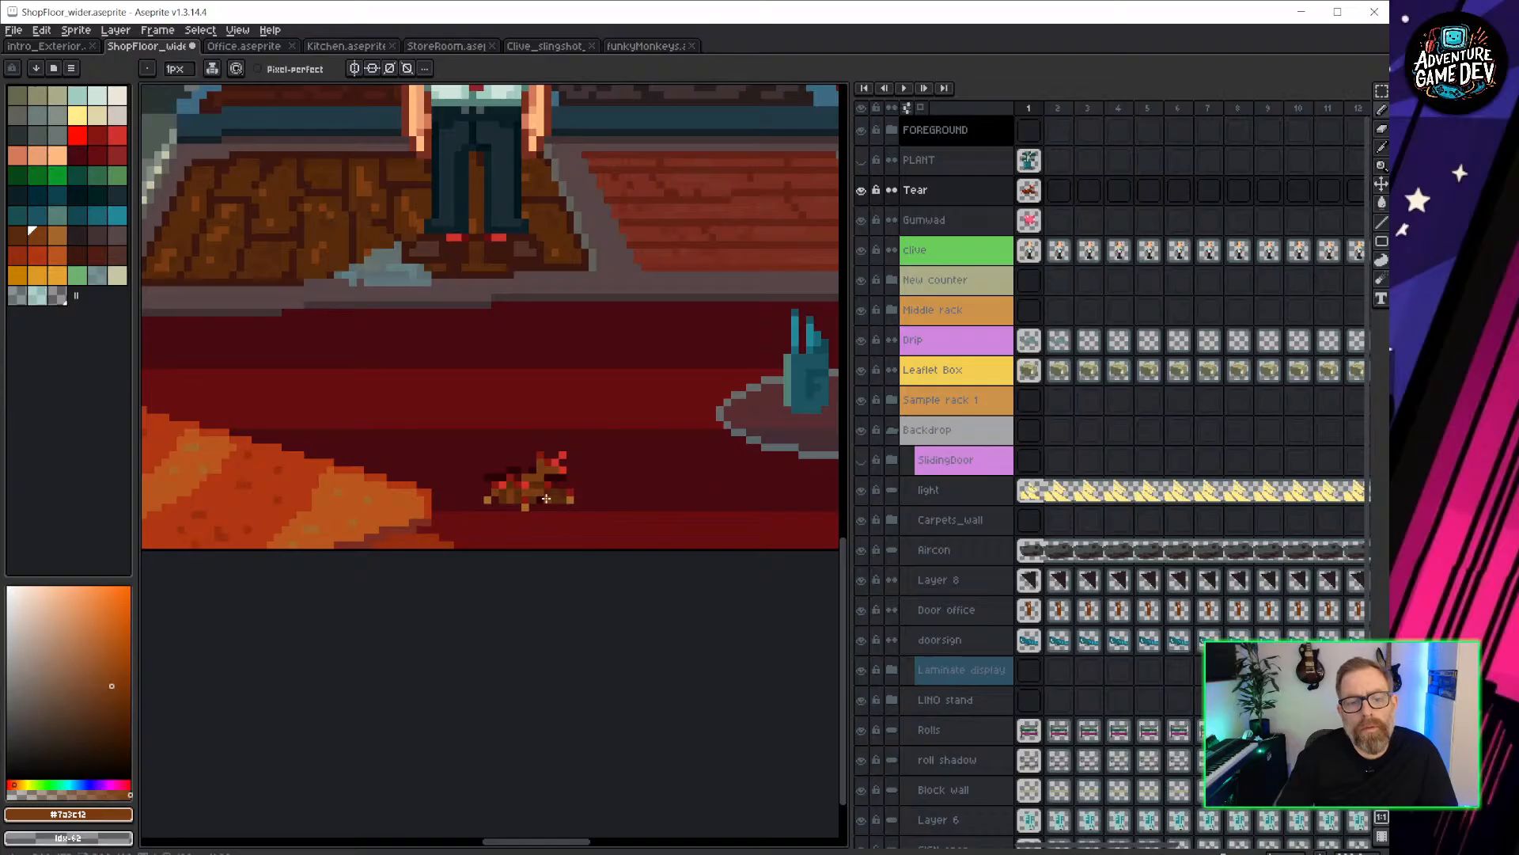
pyautogui.scroll(1, 614, 390)
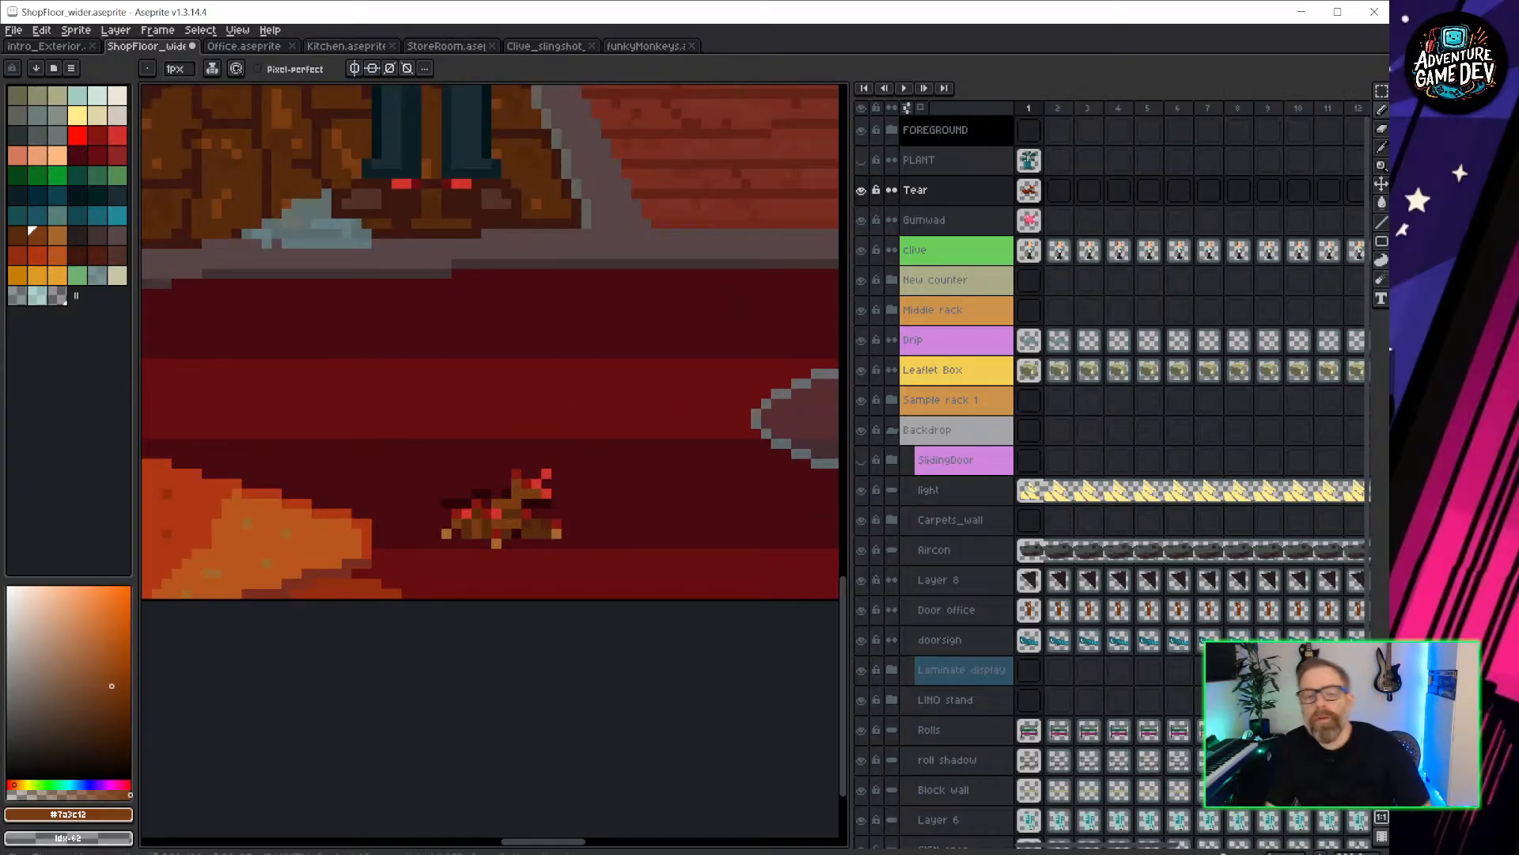
# Hide all layers except Tear so the carpet tear stands alone on transparency.
pyautogui.click(990, 191)
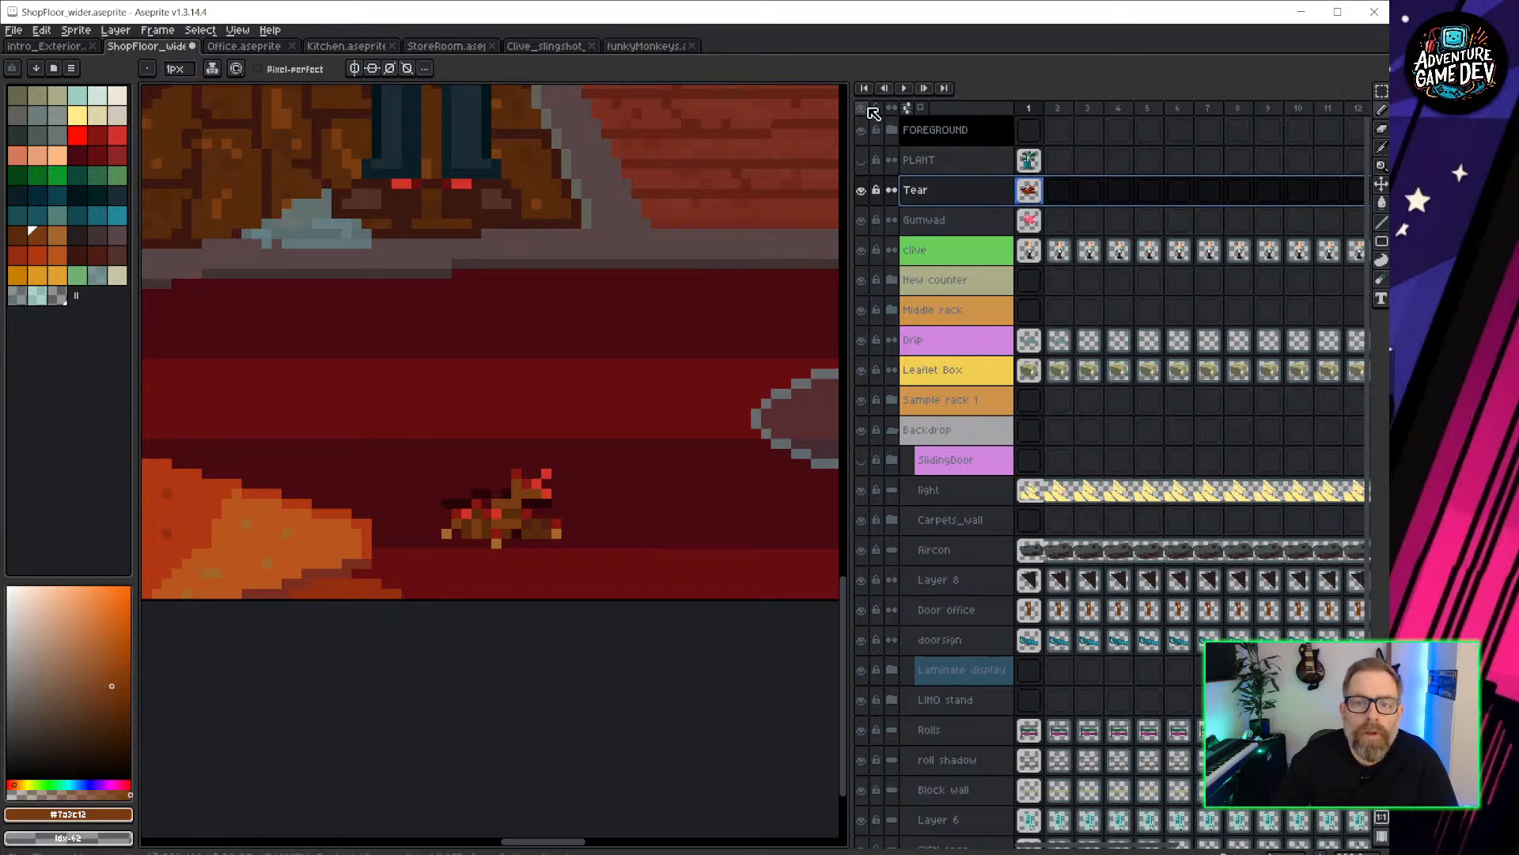
pyautogui.click(864, 109)
pyautogui.click(863, 108)
pyautogui.click(862, 191)
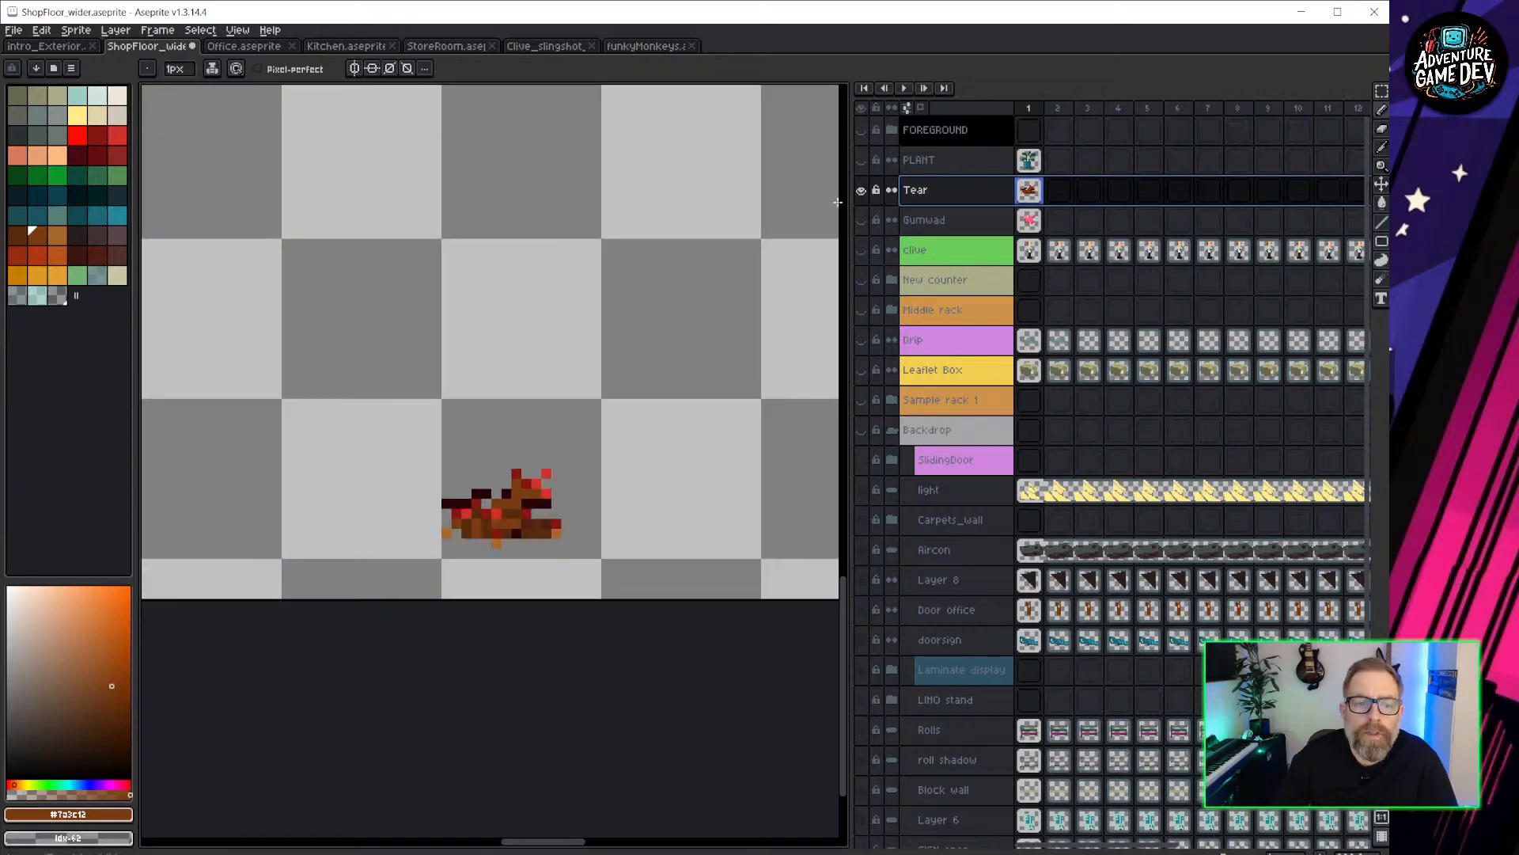
# Export the visible Tear layer as Tear_shop into the Rooms\ShopFloor folder and save the shop floor sprite.
pyautogui.click(14, 30)
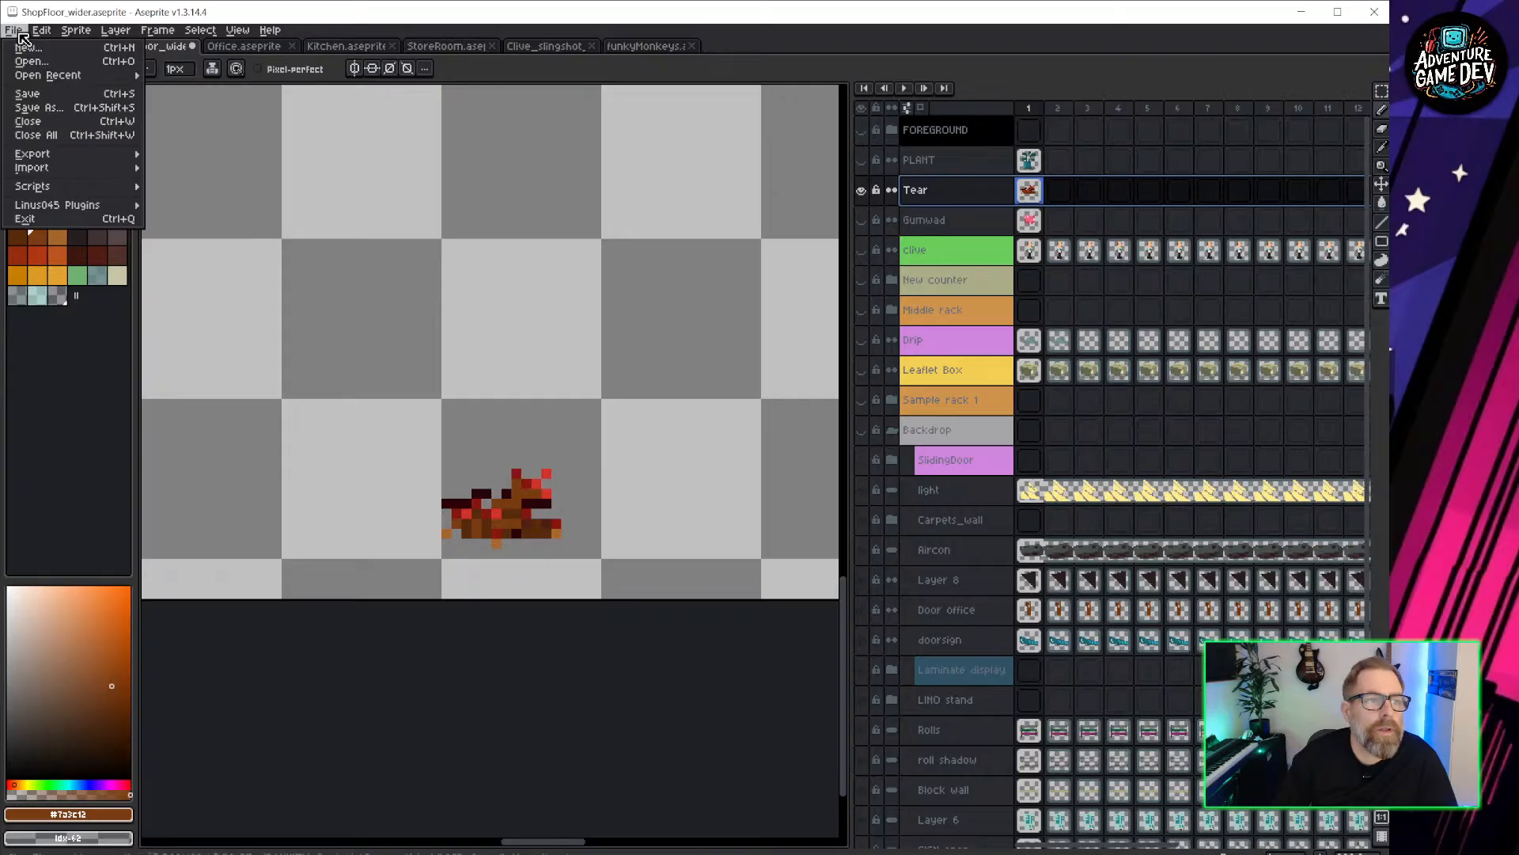
pyautogui.moveTo(64, 154)
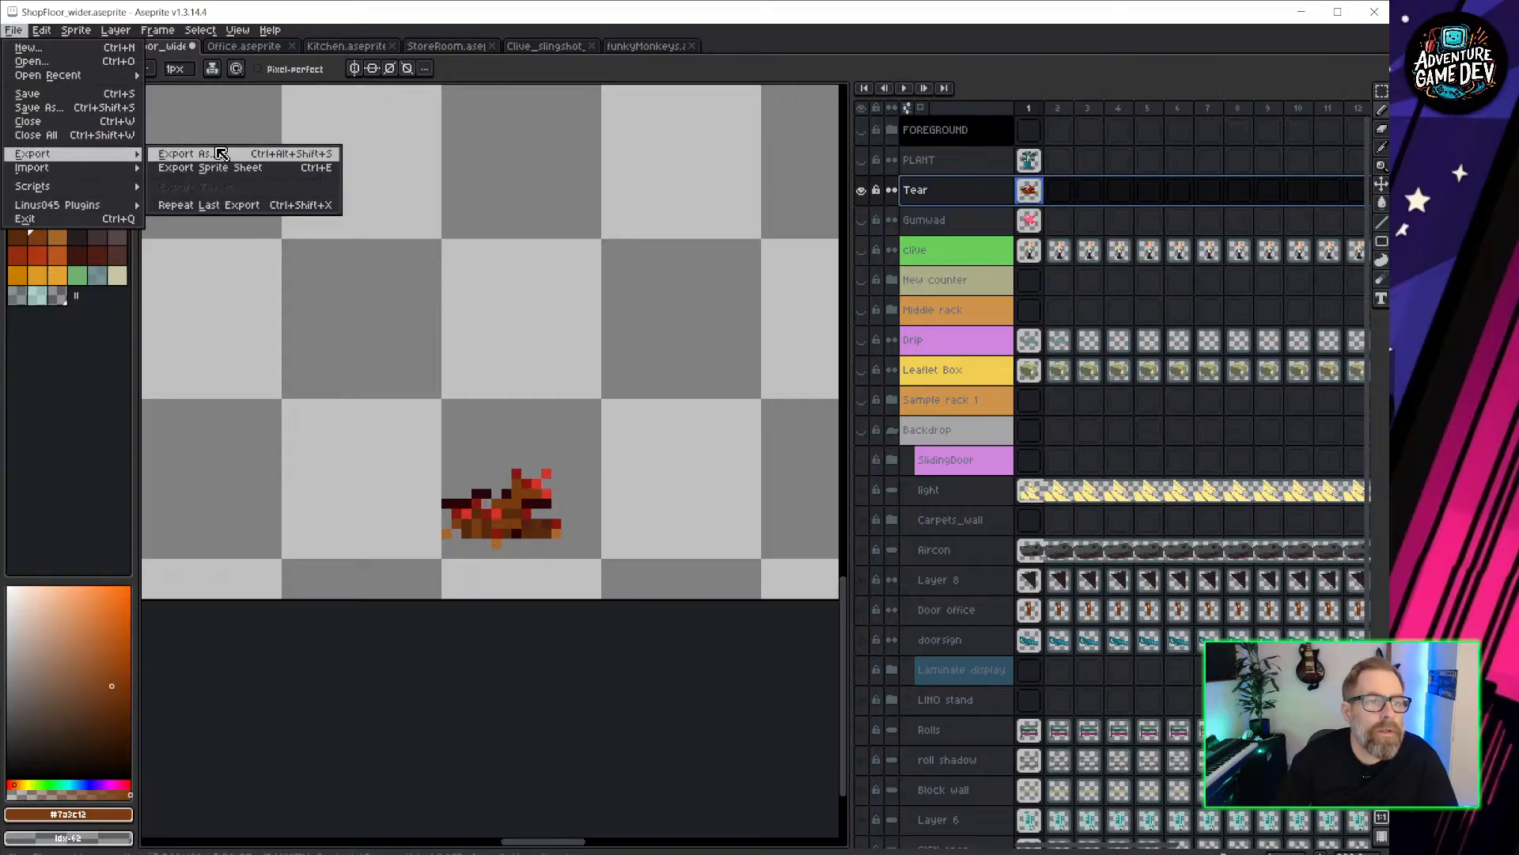
pyautogui.click(255, 156)
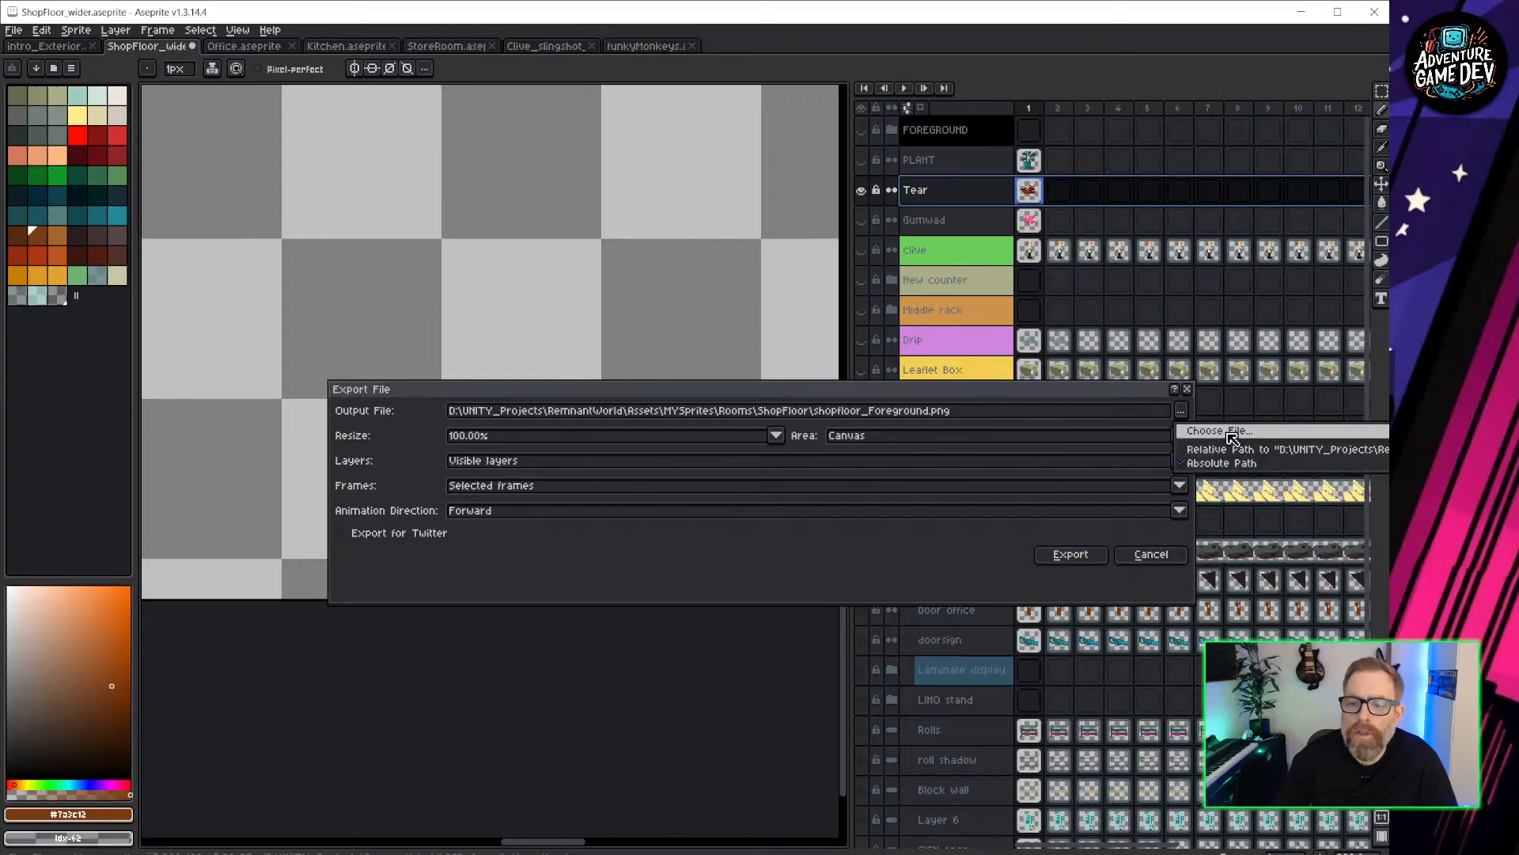
pyautogui.click(1181, 412)
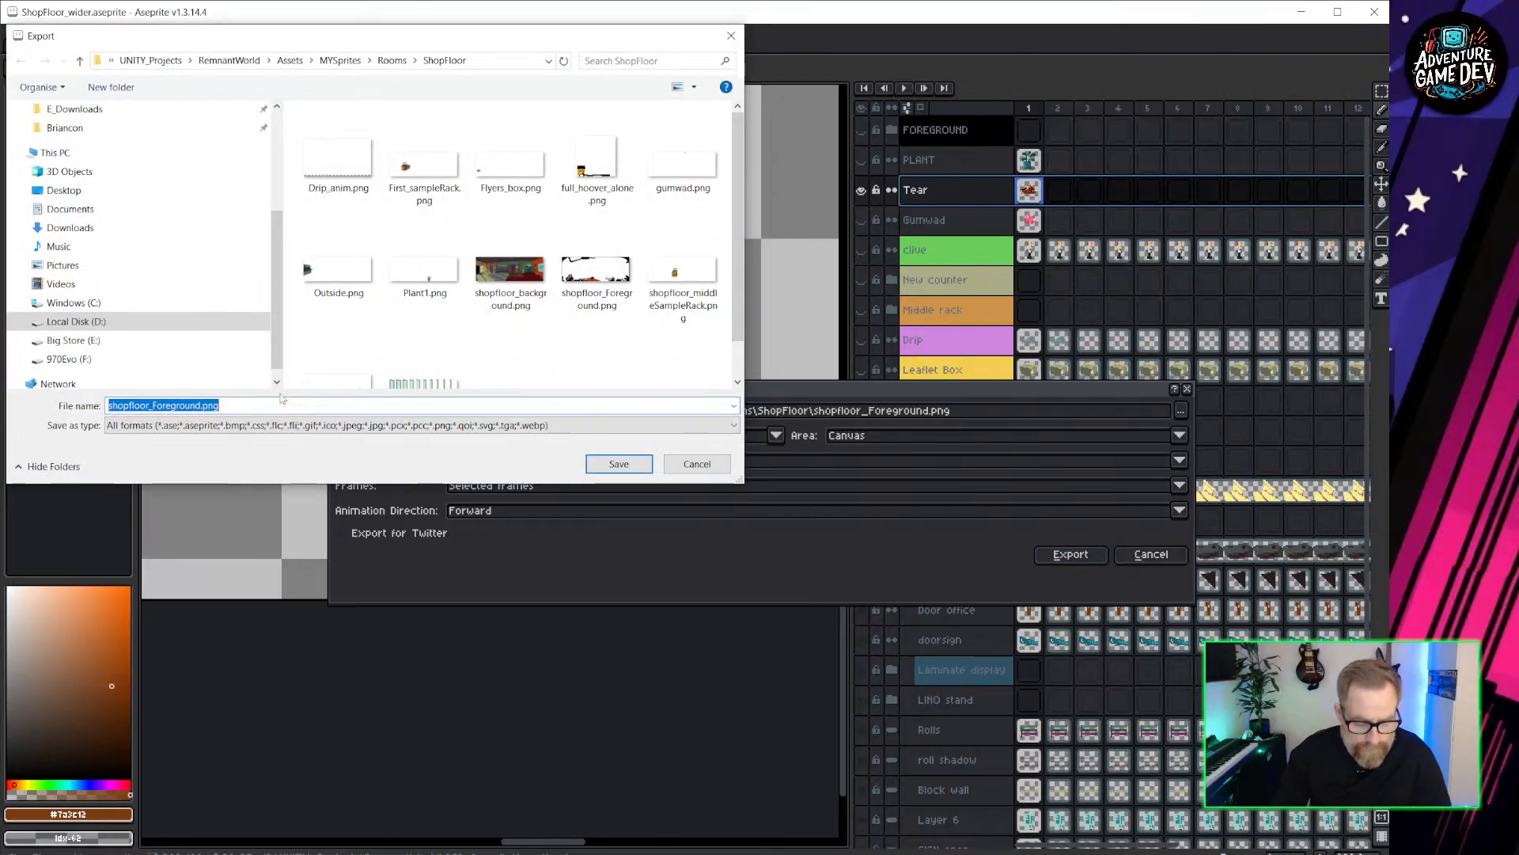
pyautogui.write('Tear')
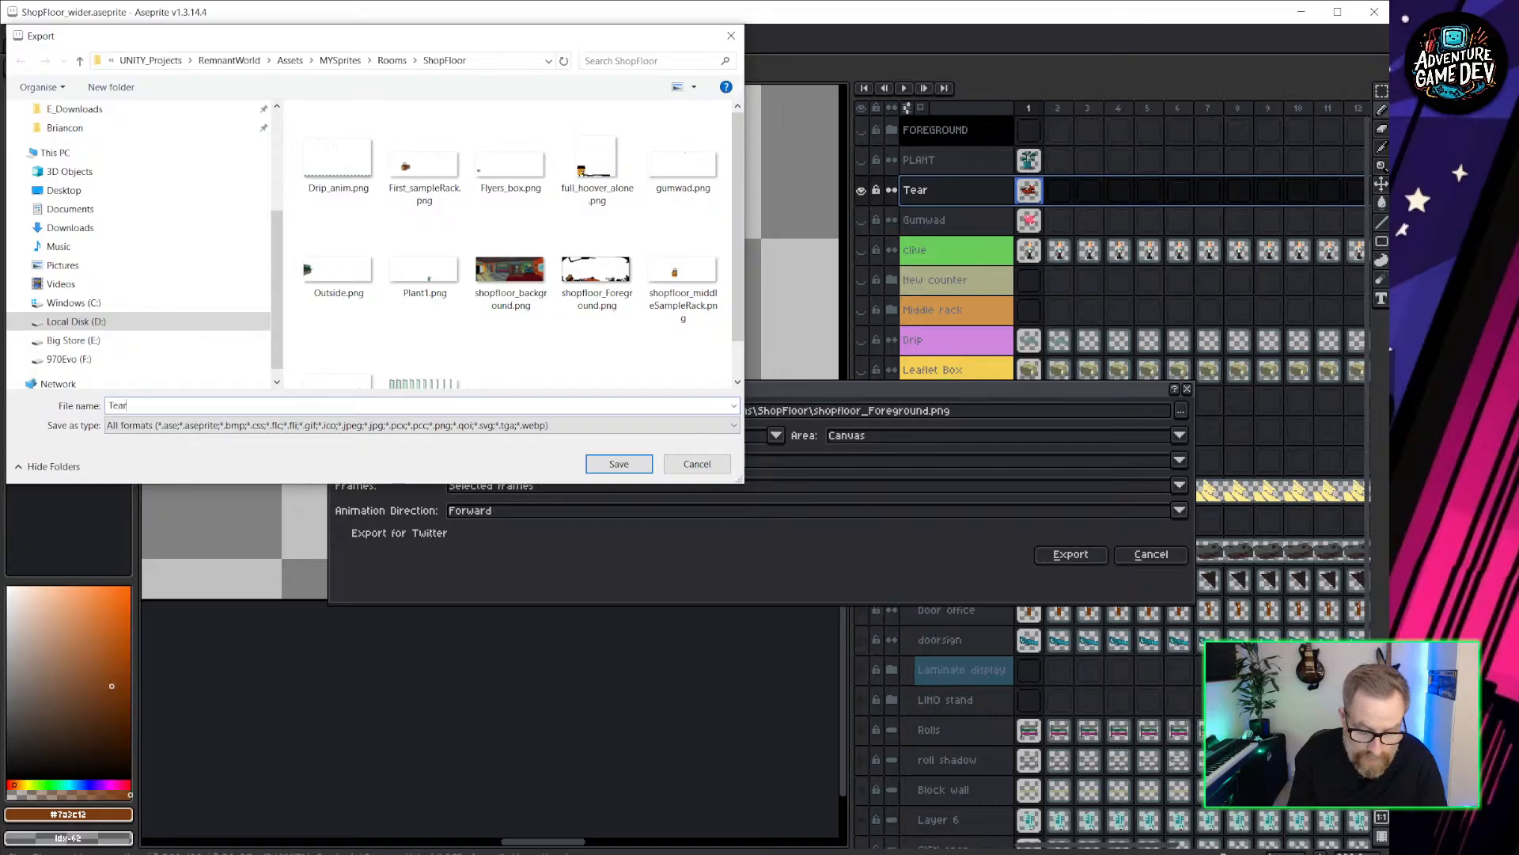
pyautogui.write('_shop')
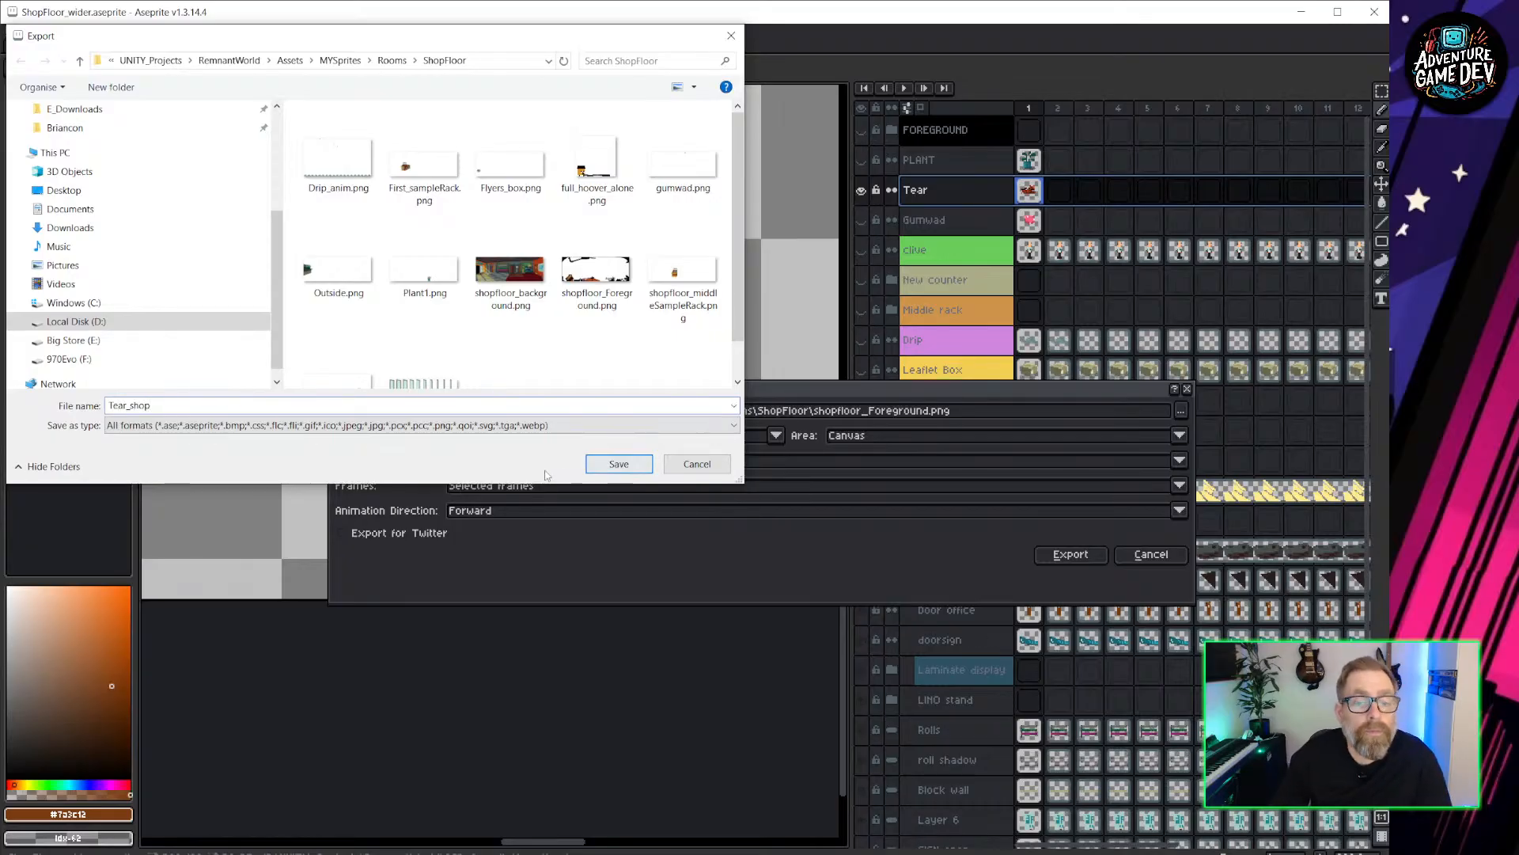
pyautogui.click(619, 464)
pyautogui.click(1070, 554)
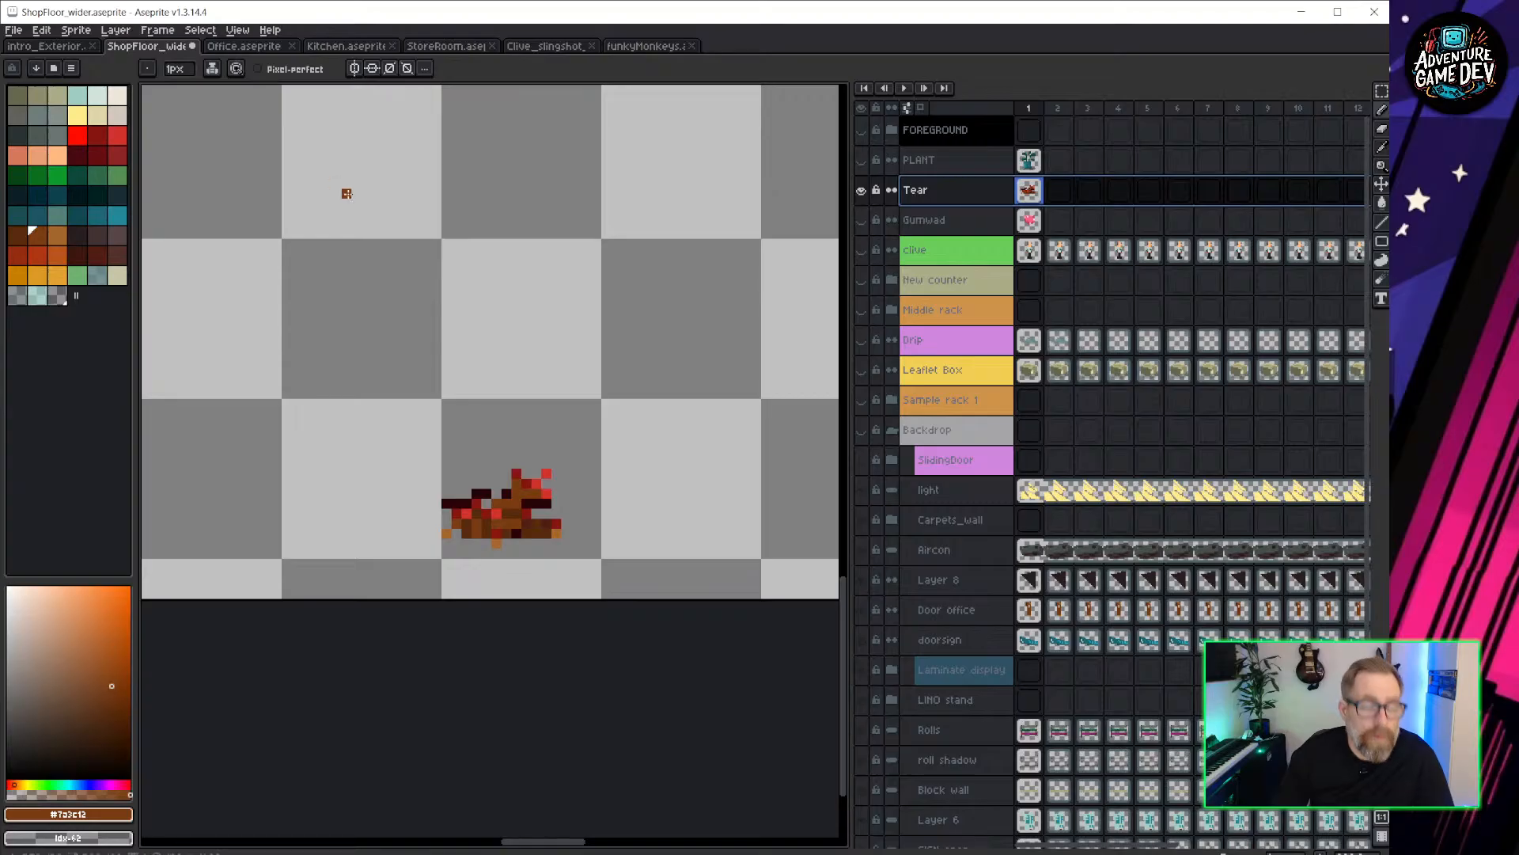
pyautogui.hotkey('ctrl', 's')
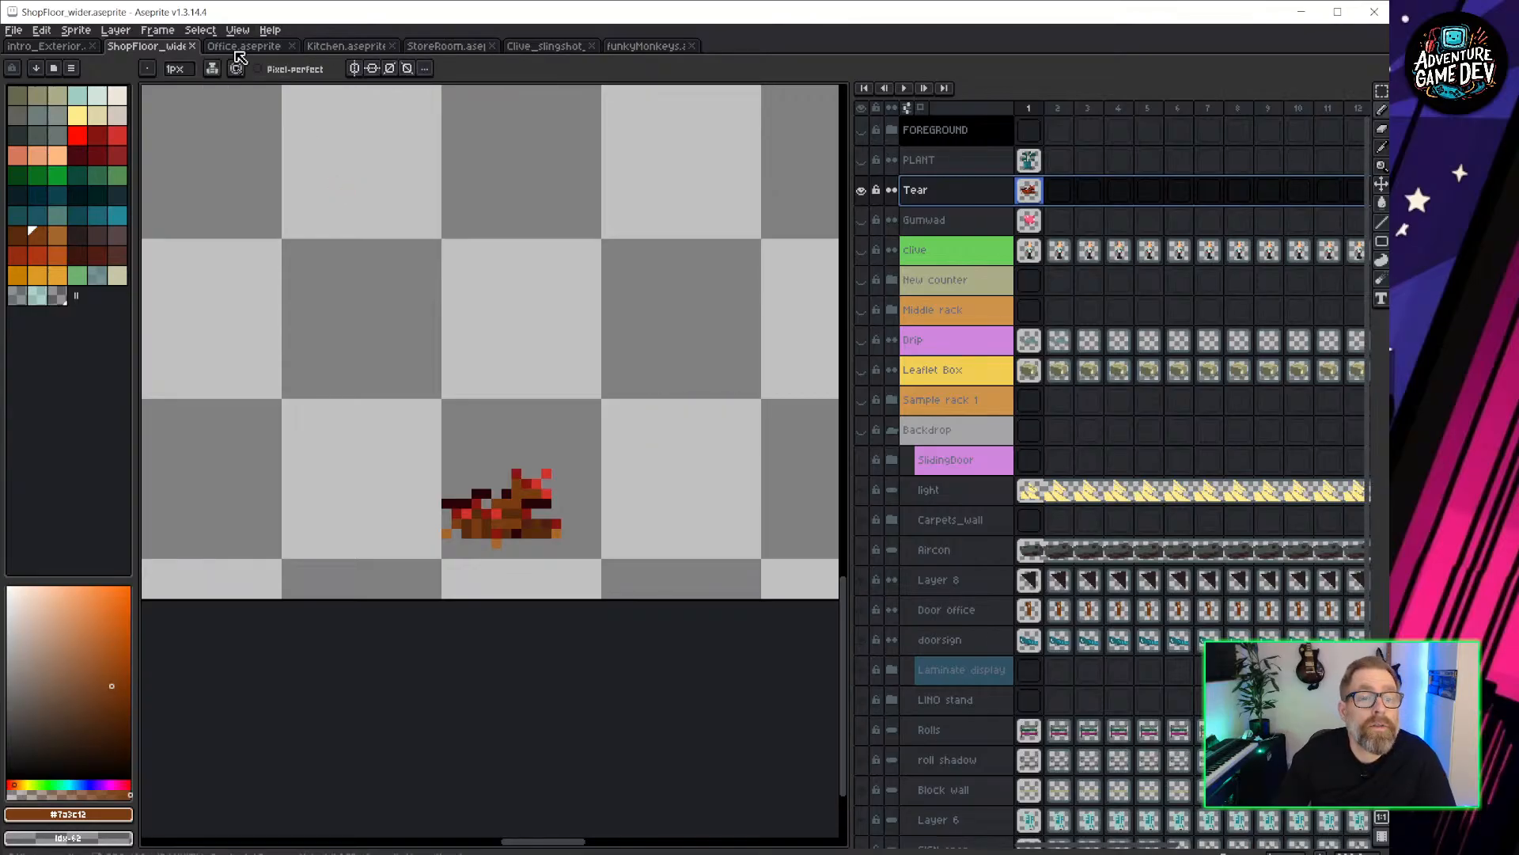
# Switch to the Office.aseprite sprite and make the stain layer with the brown floor marks active.
pyautogui.click(241, 49)
pyautogui.scroll(1, 624, 407)
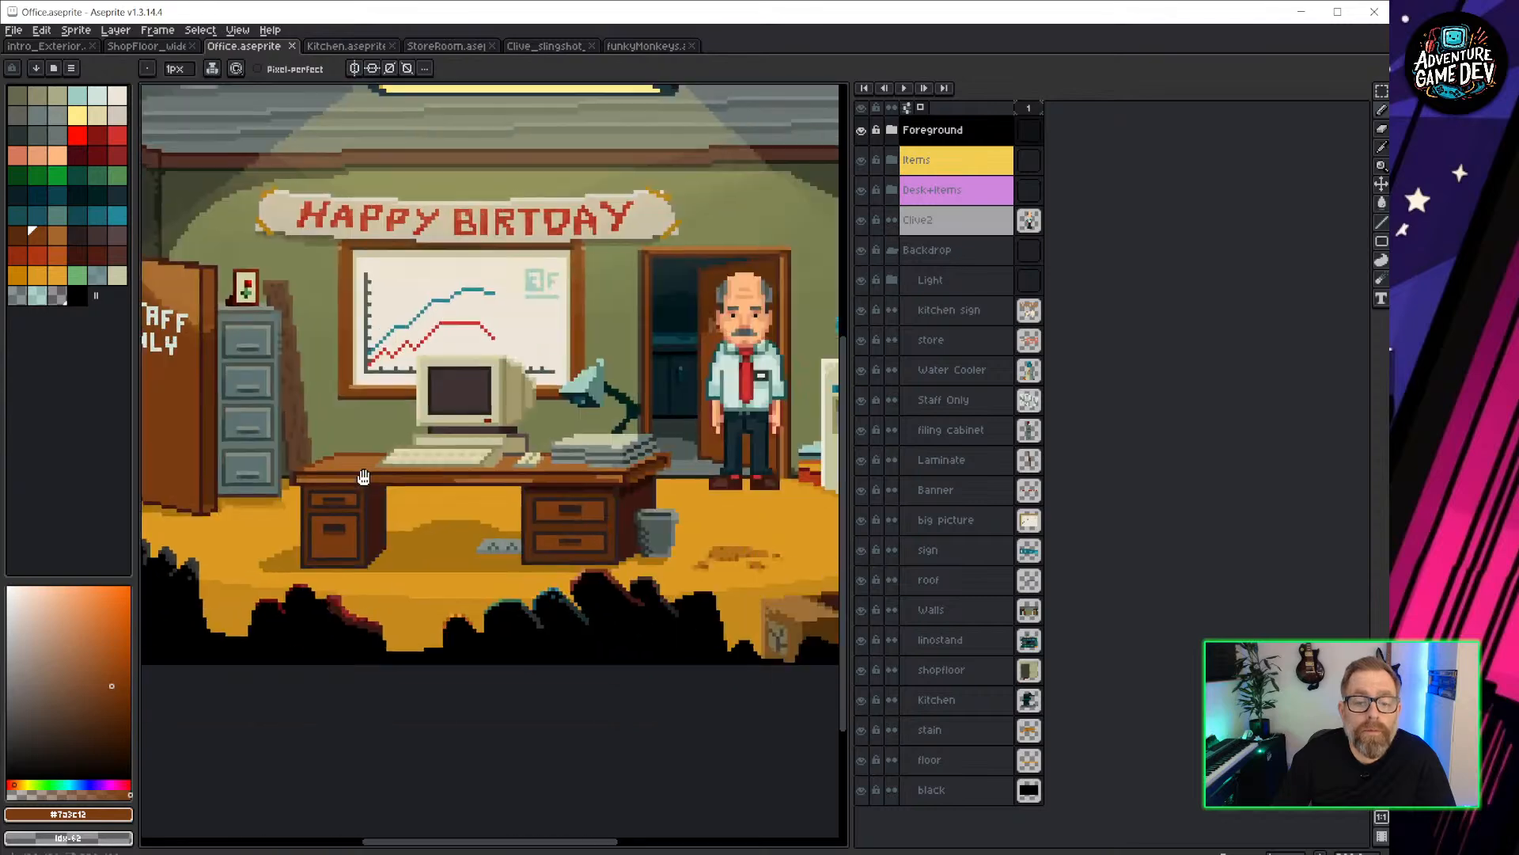
pyautogui.moveTo(618, 506); pyautogui.dragTo(472, 512, button='middle')
pyautogui.scroll(4, 575, 570)
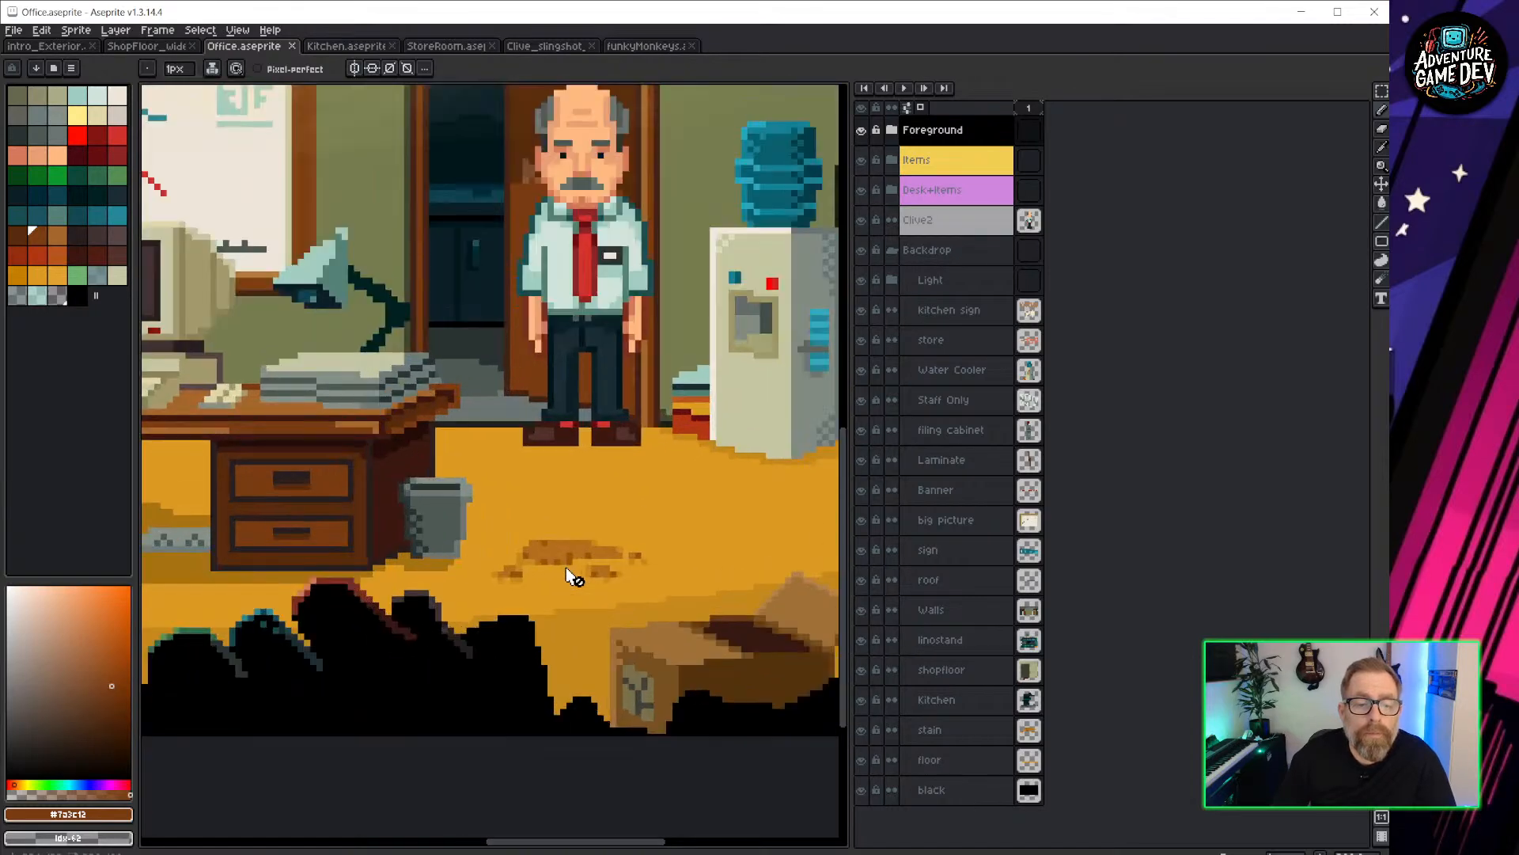
pyautogui.scroll(-1, 640, 506)
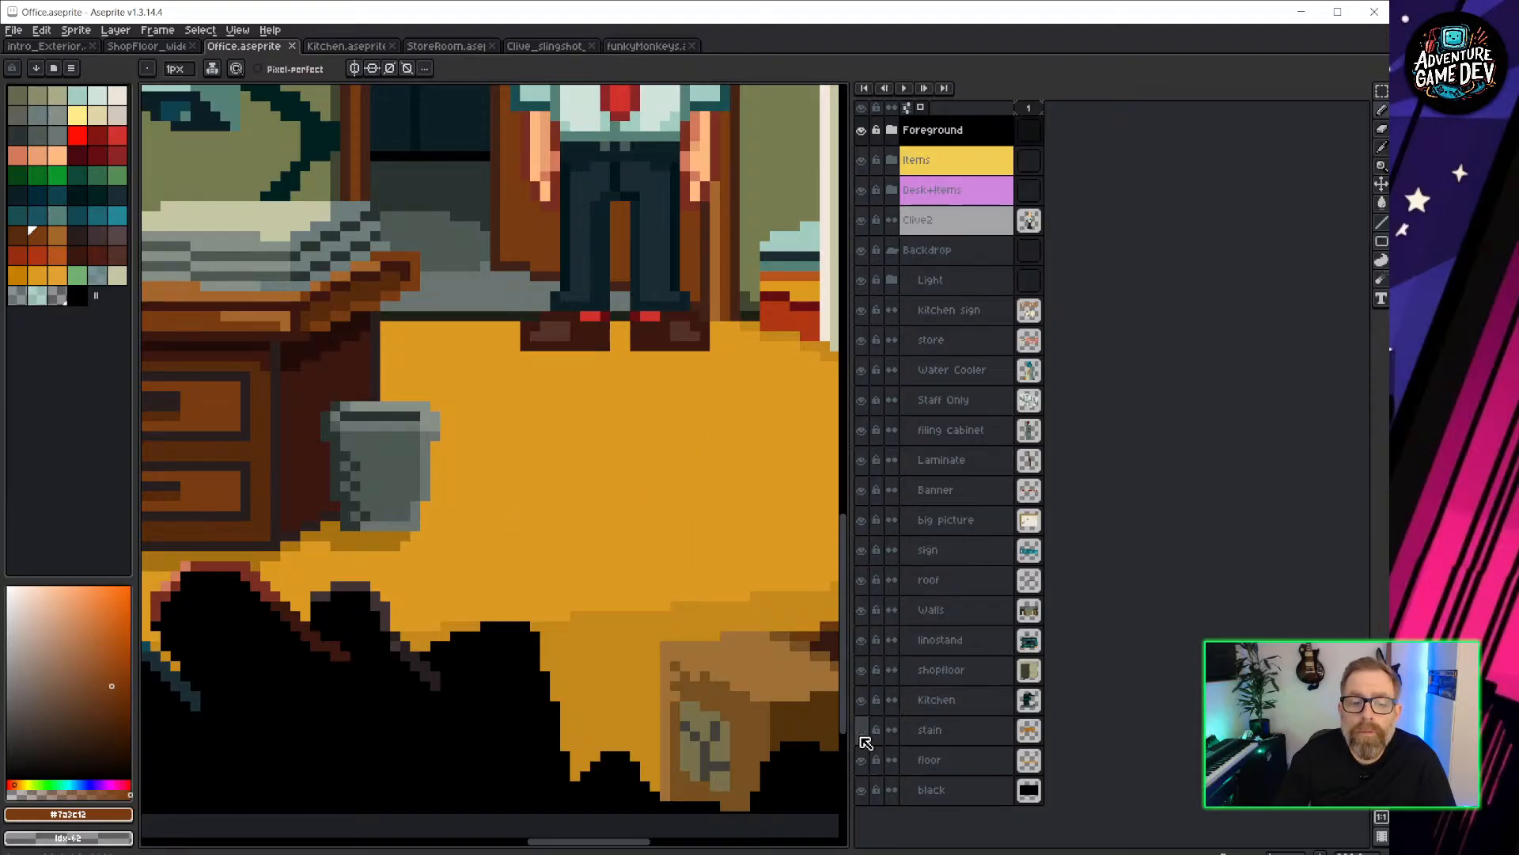
pyautogui.click(967, 735)
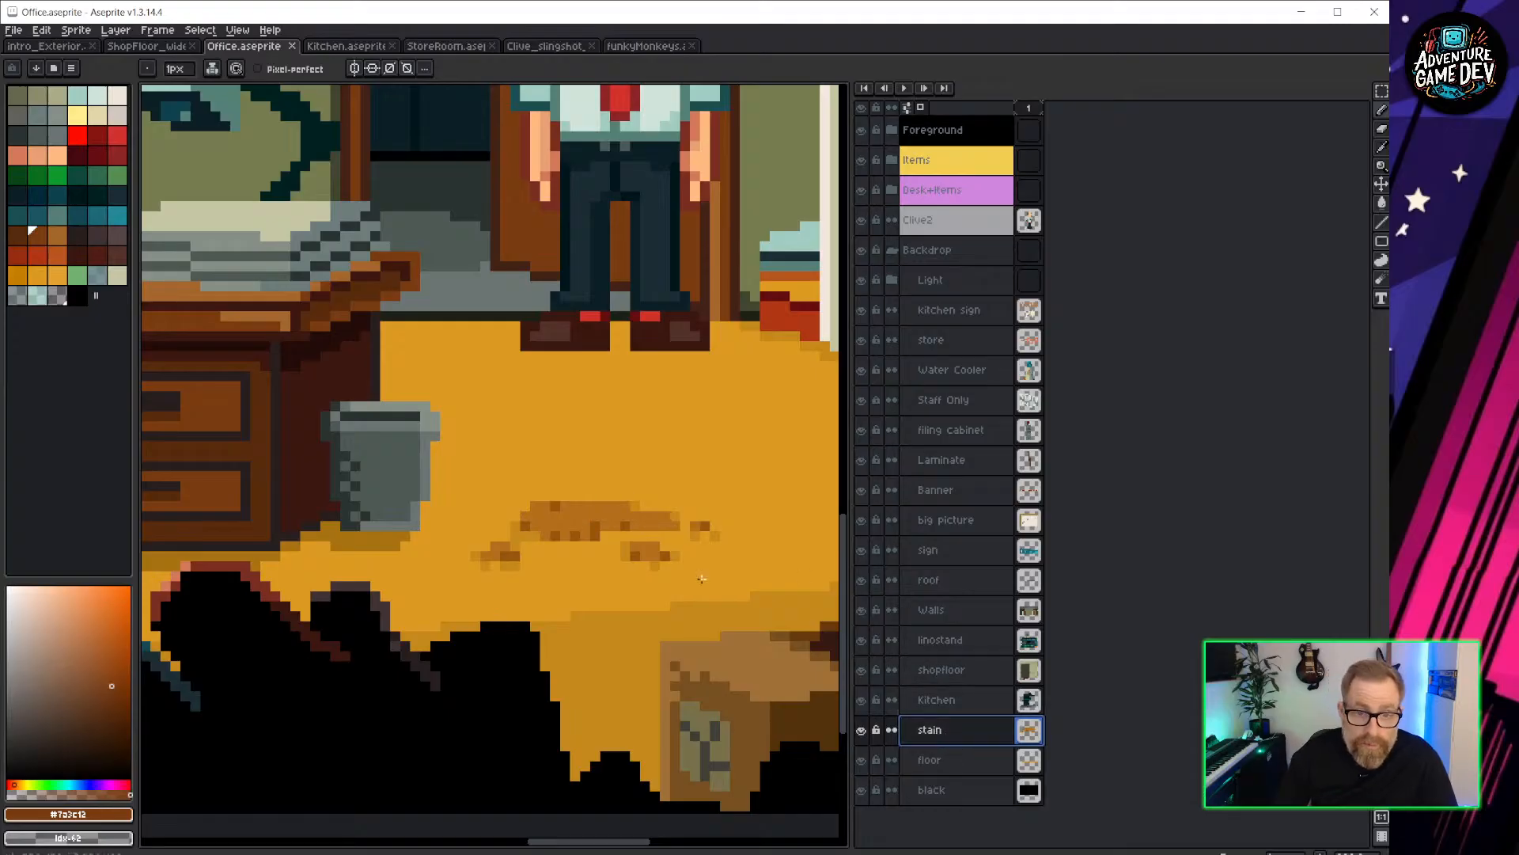
pyautogui.scroll(1, 567, 529)
pyautogui.scroll(-2, 567, 529)
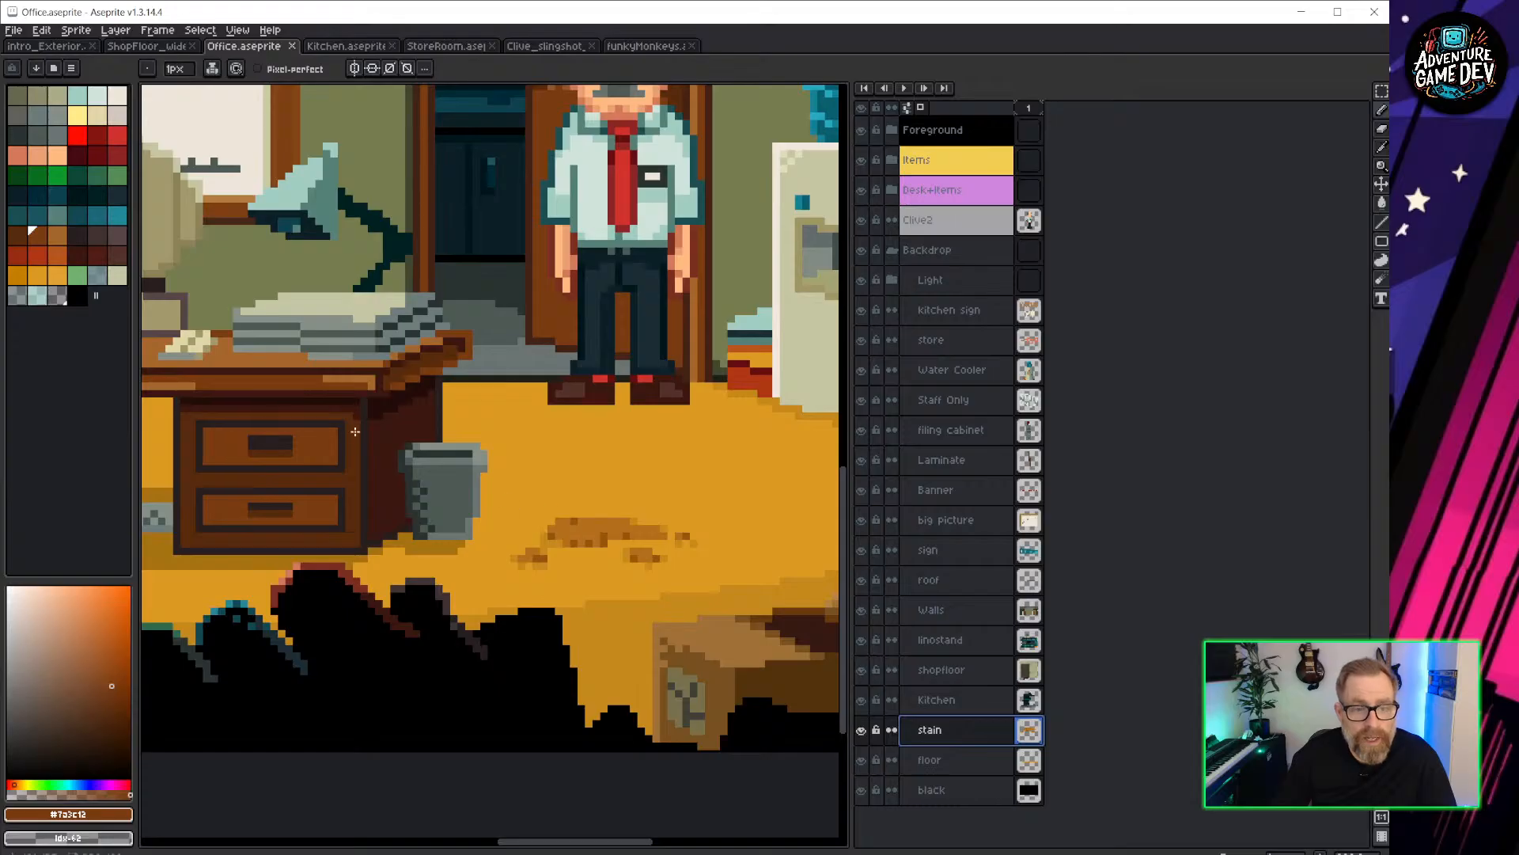
pyautogui.scroll(-1, 507, 486)
pyautogui.scroll(2, 542, 492)
pyautogui.scroll(-1, 542, 492)
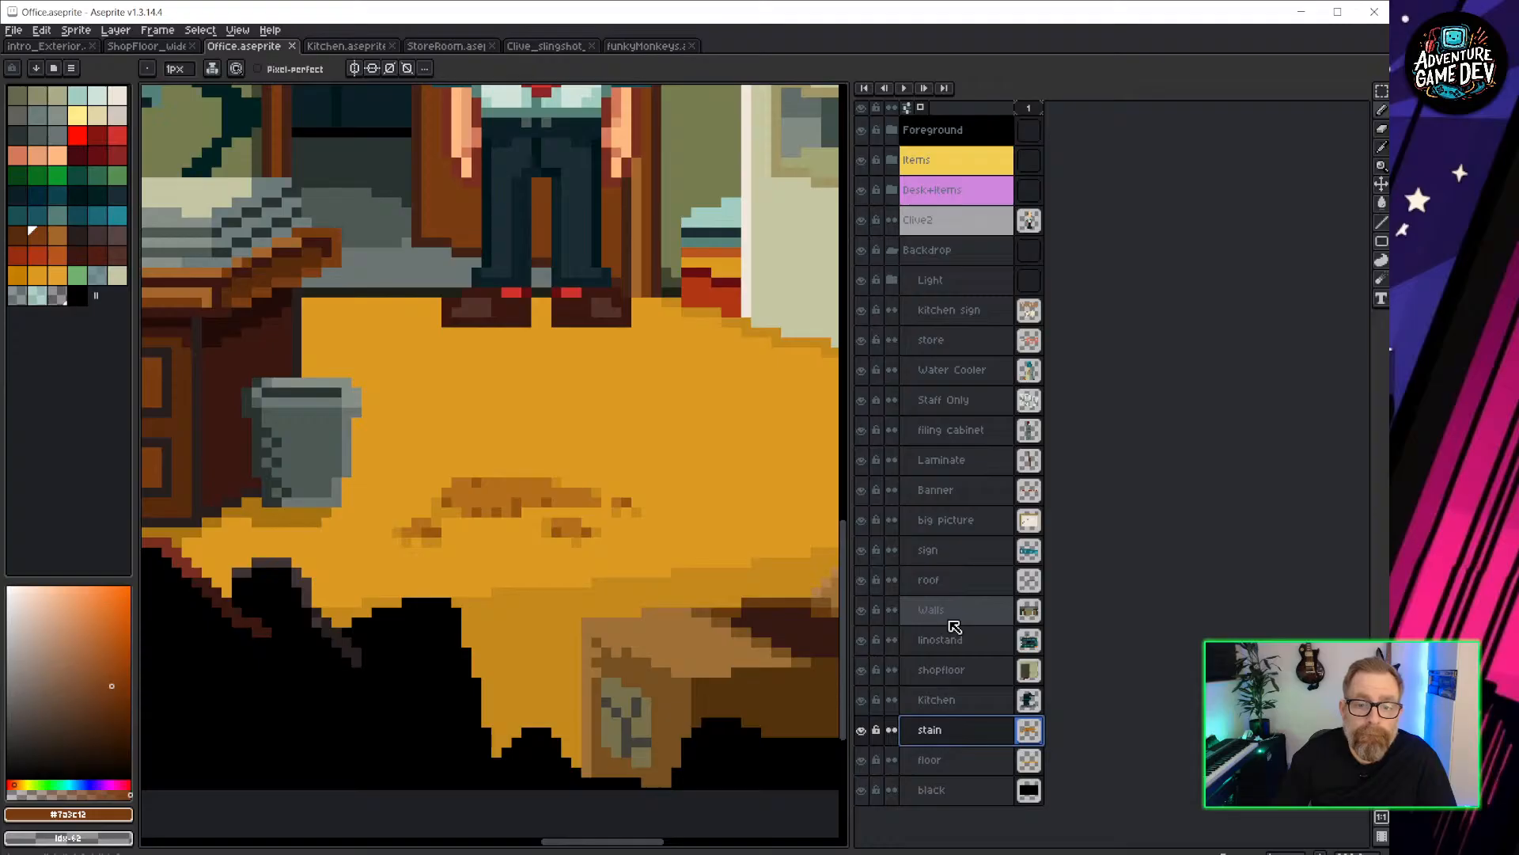
# Duplicate the stain layer and name the copy tear.
pyautogui.moveTo(652, 485); pyautogui.dragTo(373, 460, button='middle')
pyautogui.scroll(-3, 497, 453)
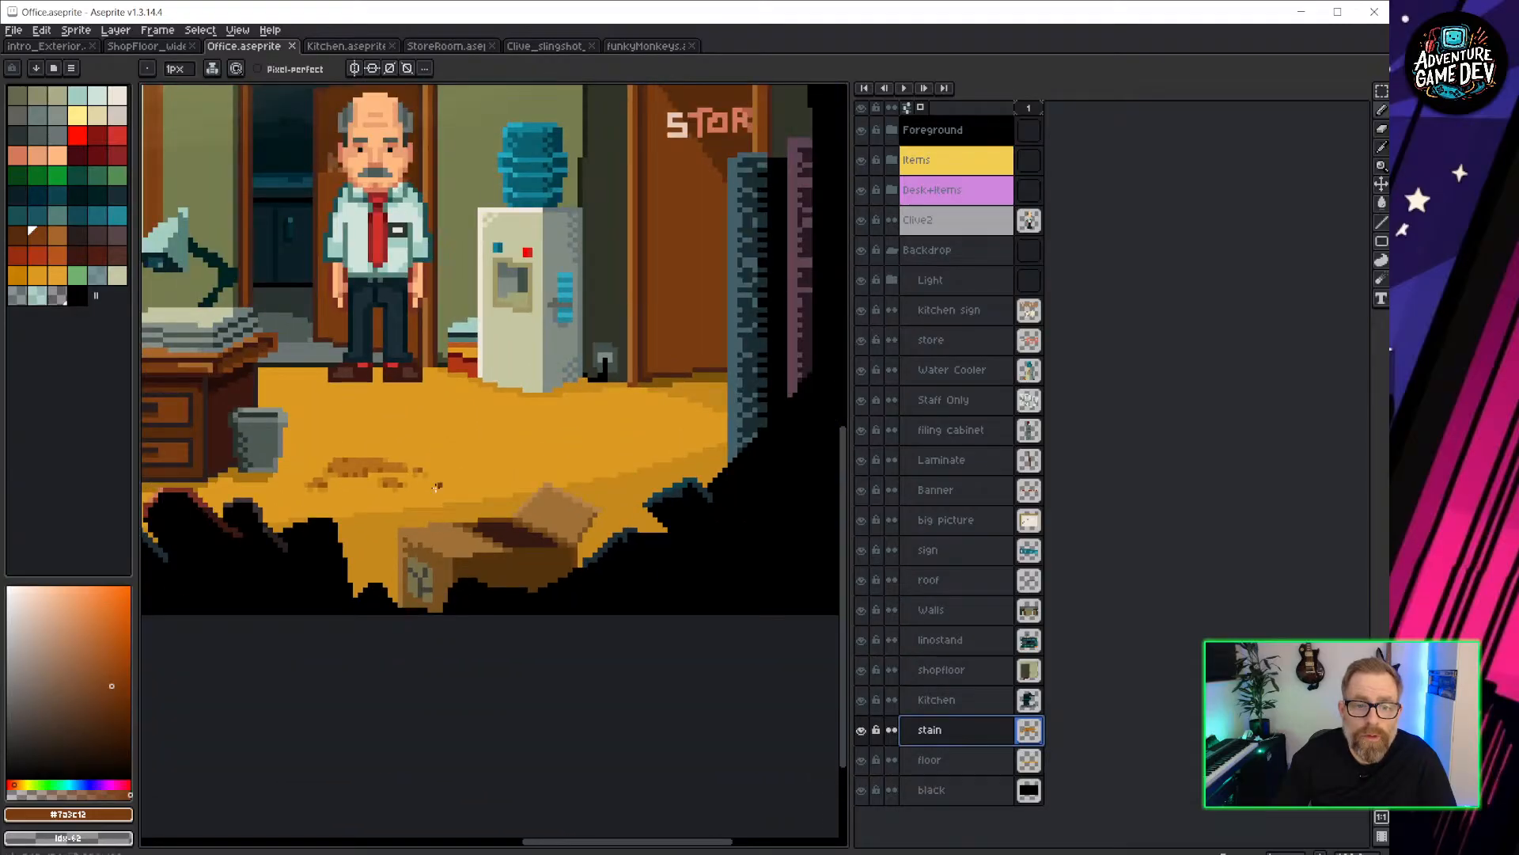
pyautogui.moveTo(402, 513); pyautogui.dragTo(593, 490, button='middle')
pyautogui.scroll(-1, 555, 472)
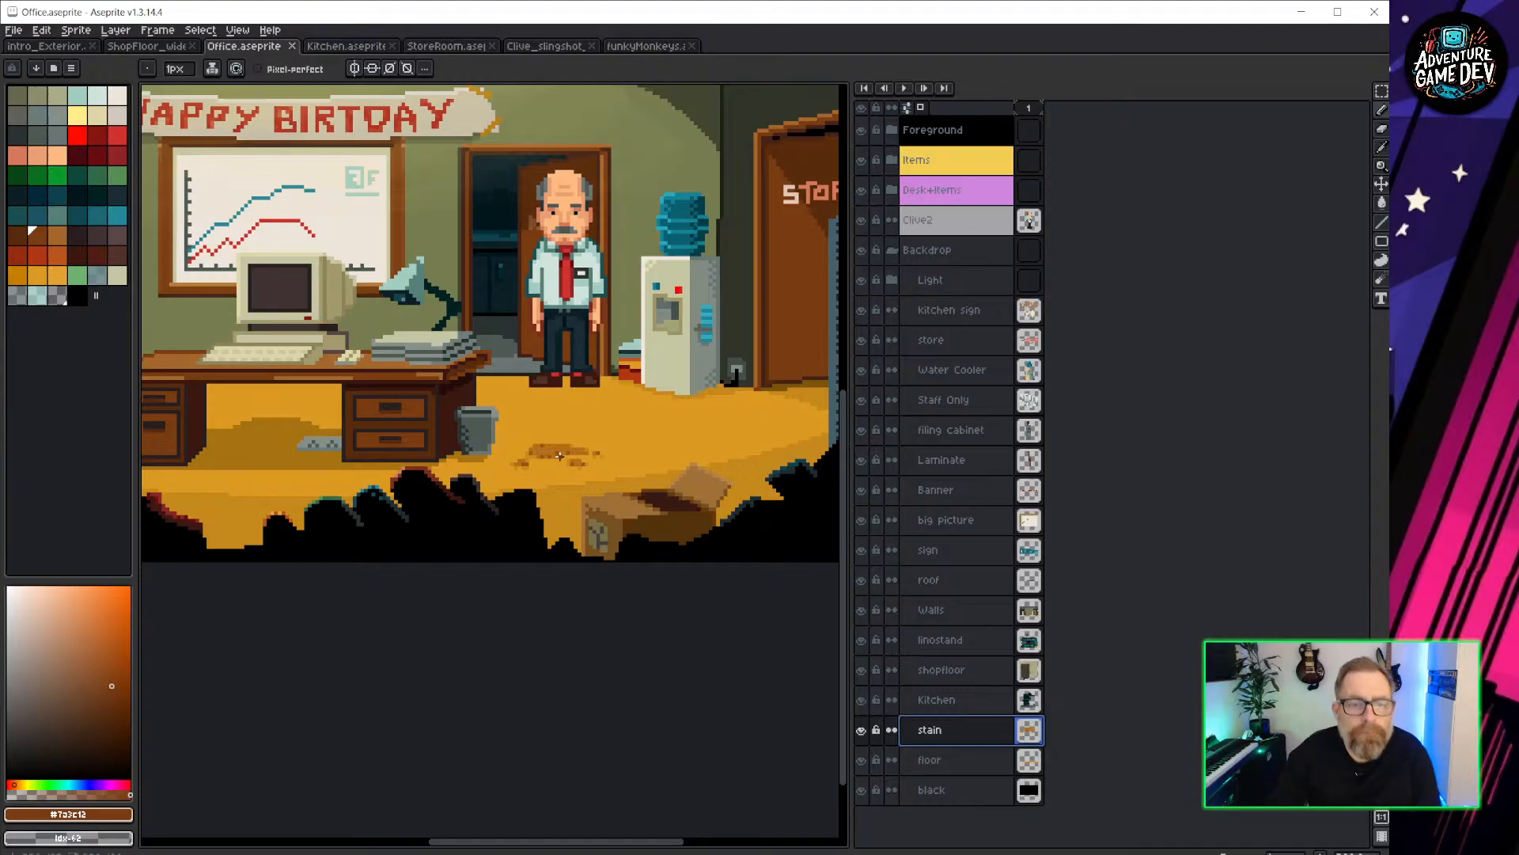
pyautogui.moveTo(296, 467); pyautogui.dragTo(180, 468, button='middle')
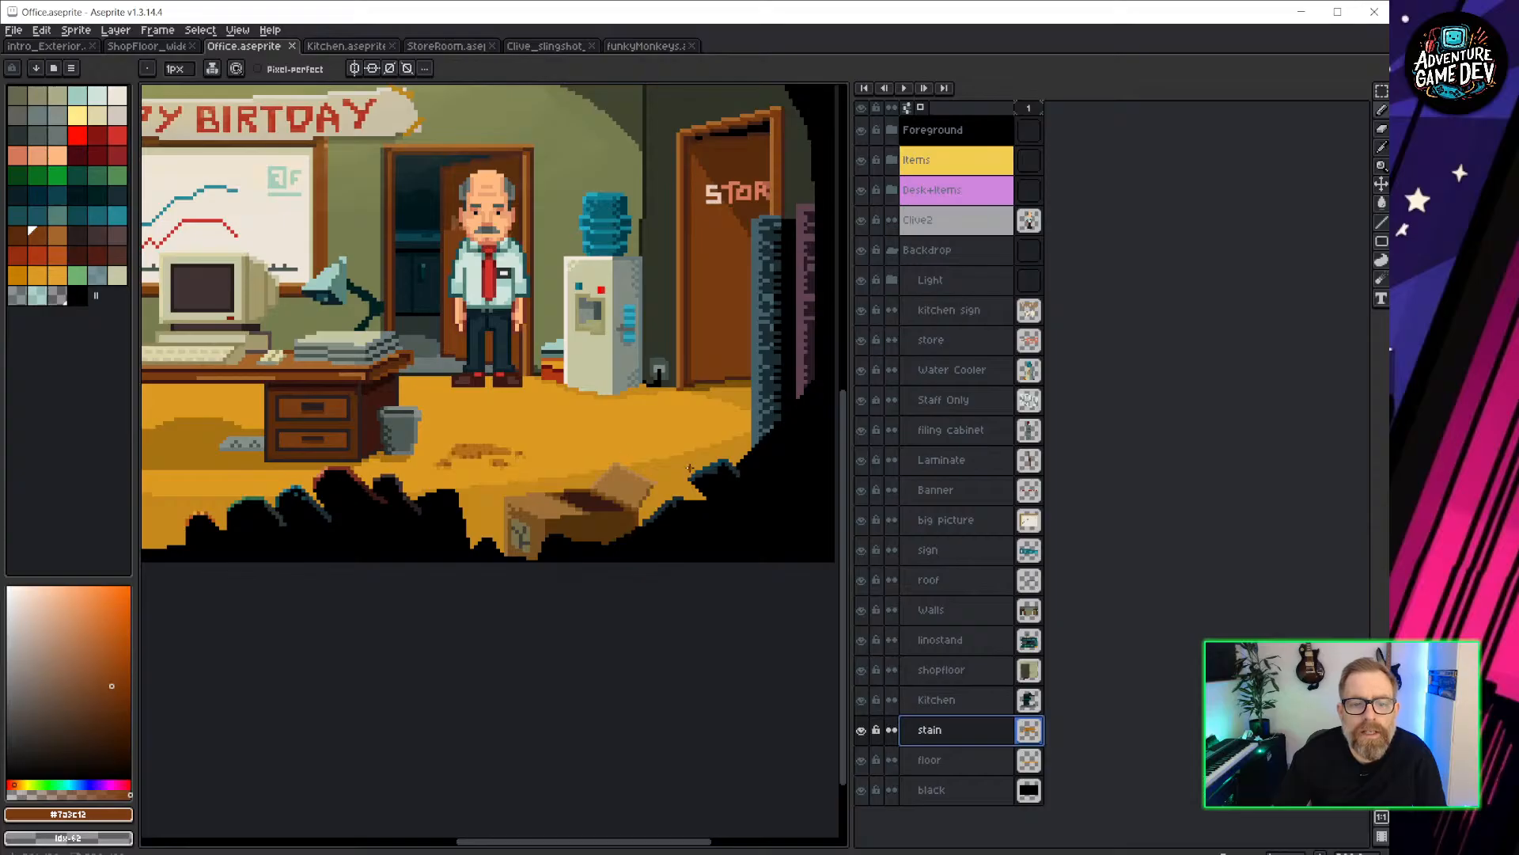
pyautogui.scroll(2, 688, 468)
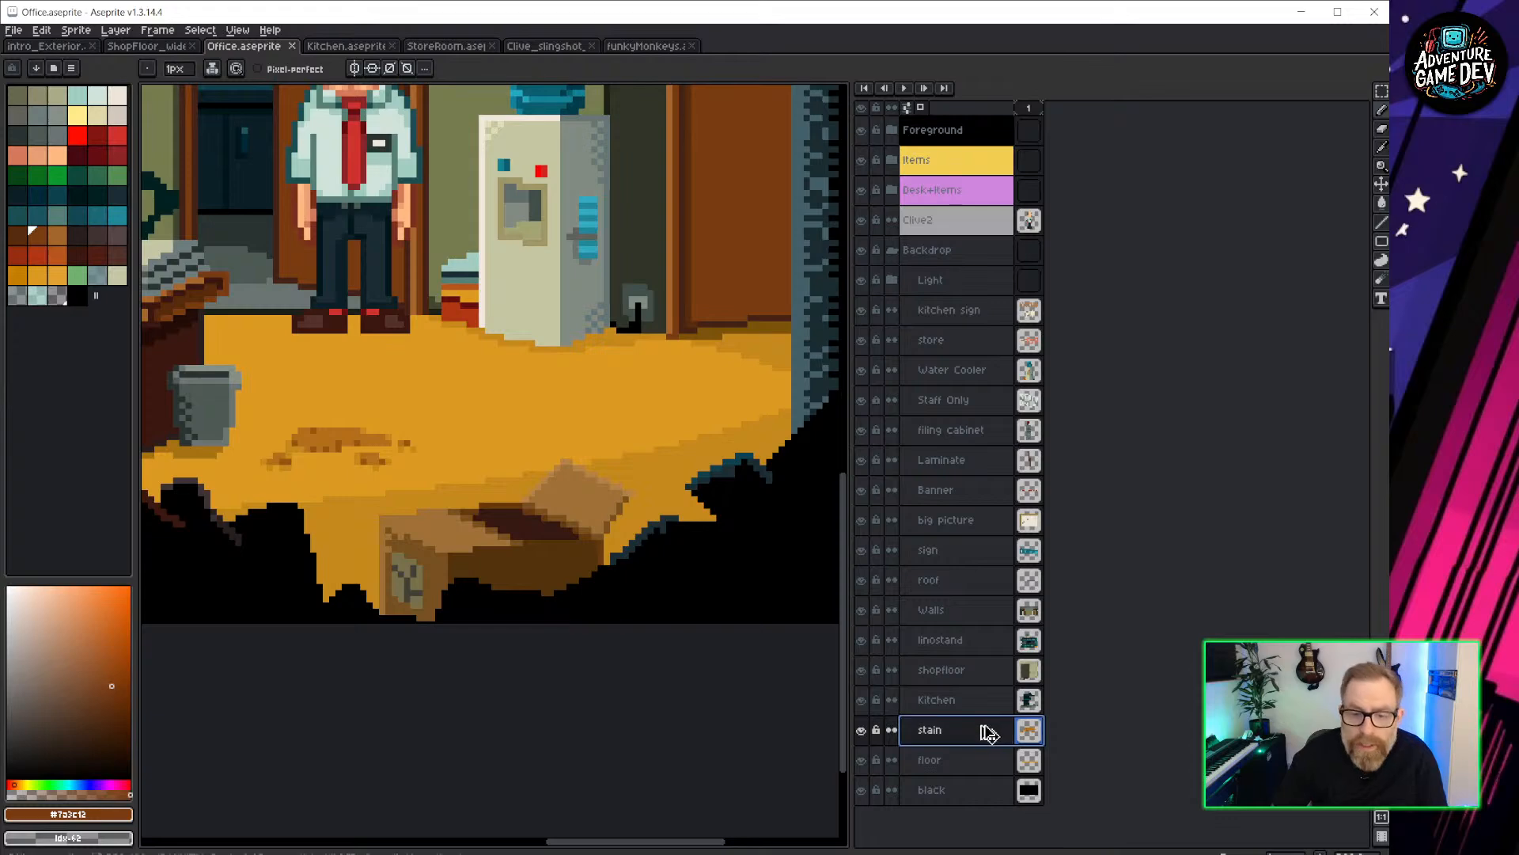
pyautogui.hotkey('ctrl', 'j')
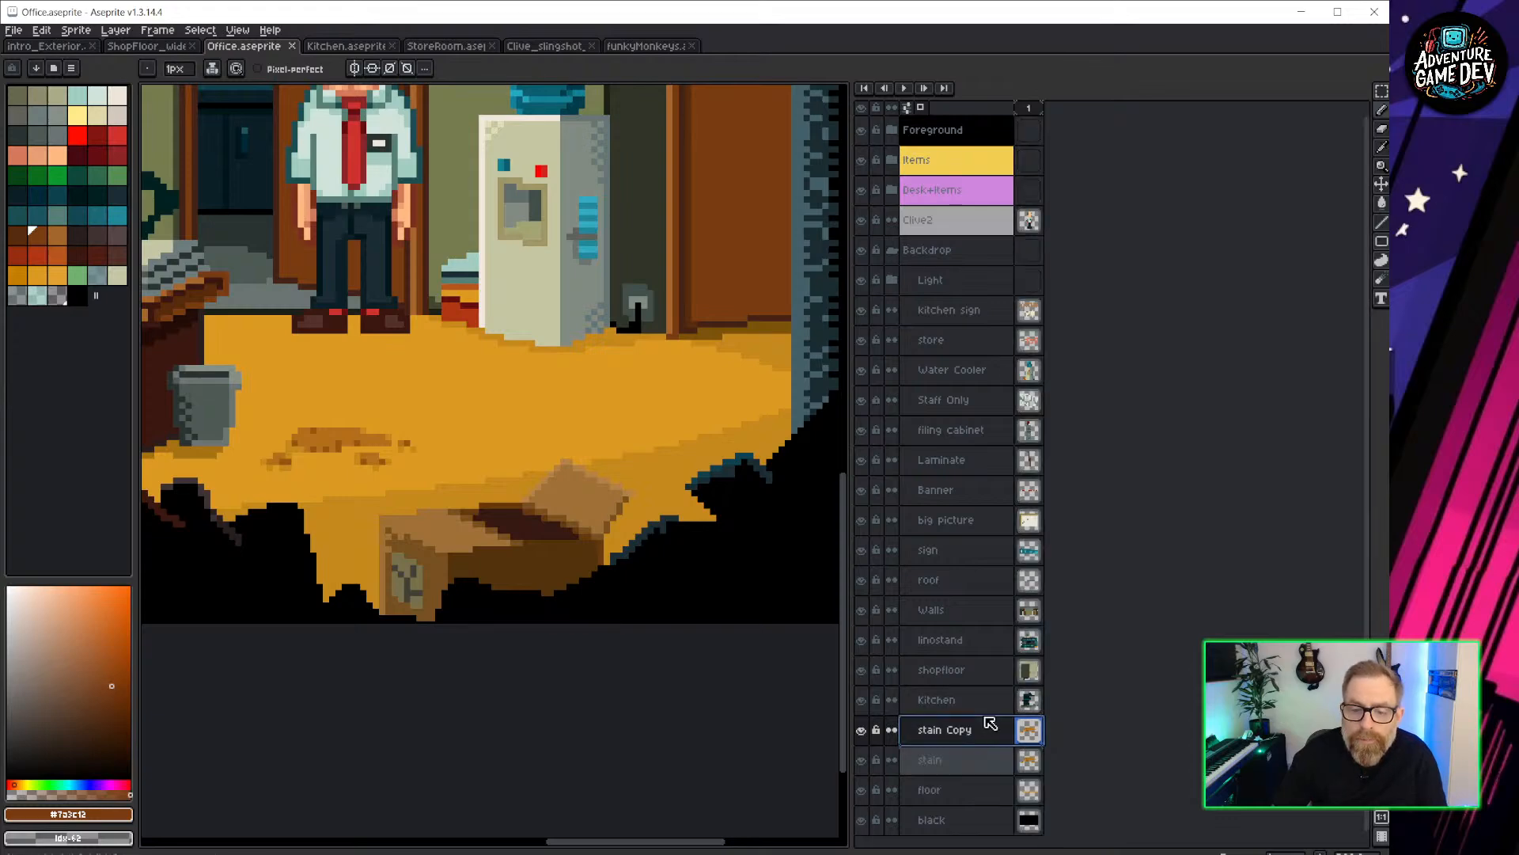
pyautogui.doubleClick(963, 730)
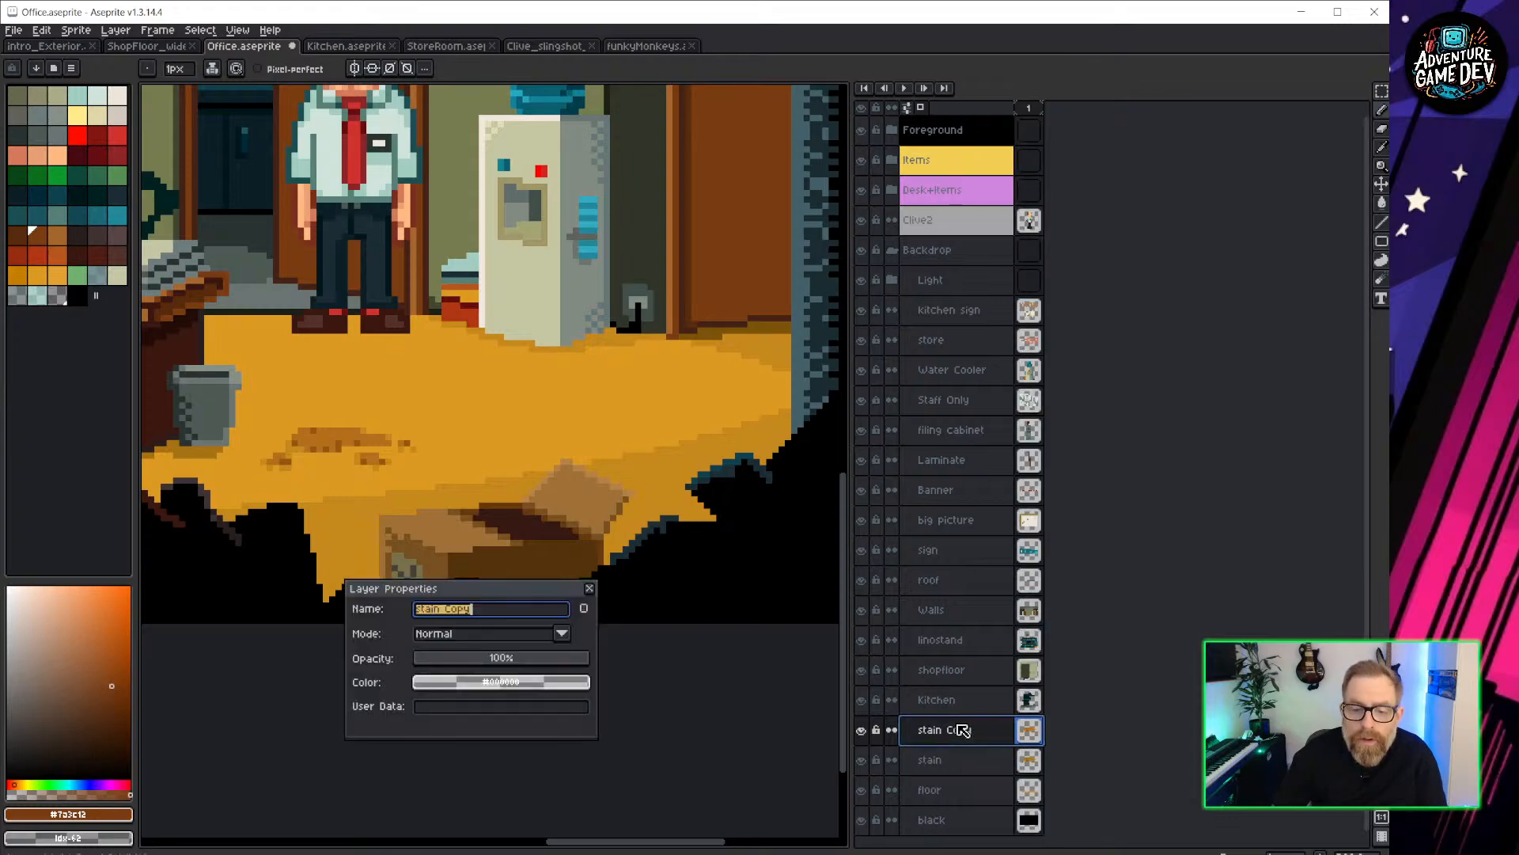
pyautogui.write('tear')
pyautogui.press('Return')
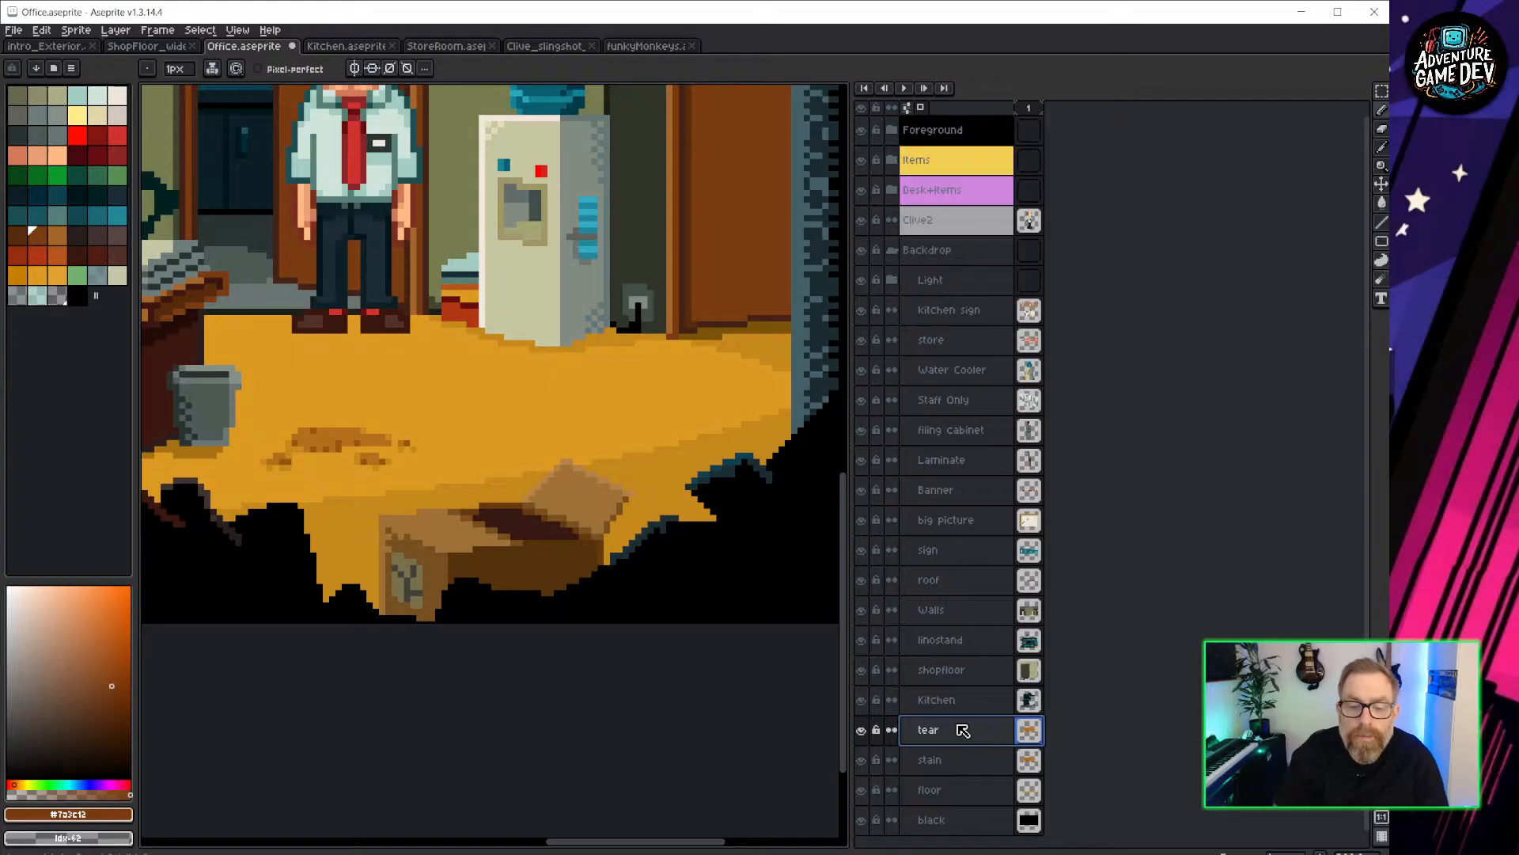
# Move the tear marks onto the carpet beside the cardboard box's open flap and shift the Box layer left to uncover them.
pyautogui.press('v')
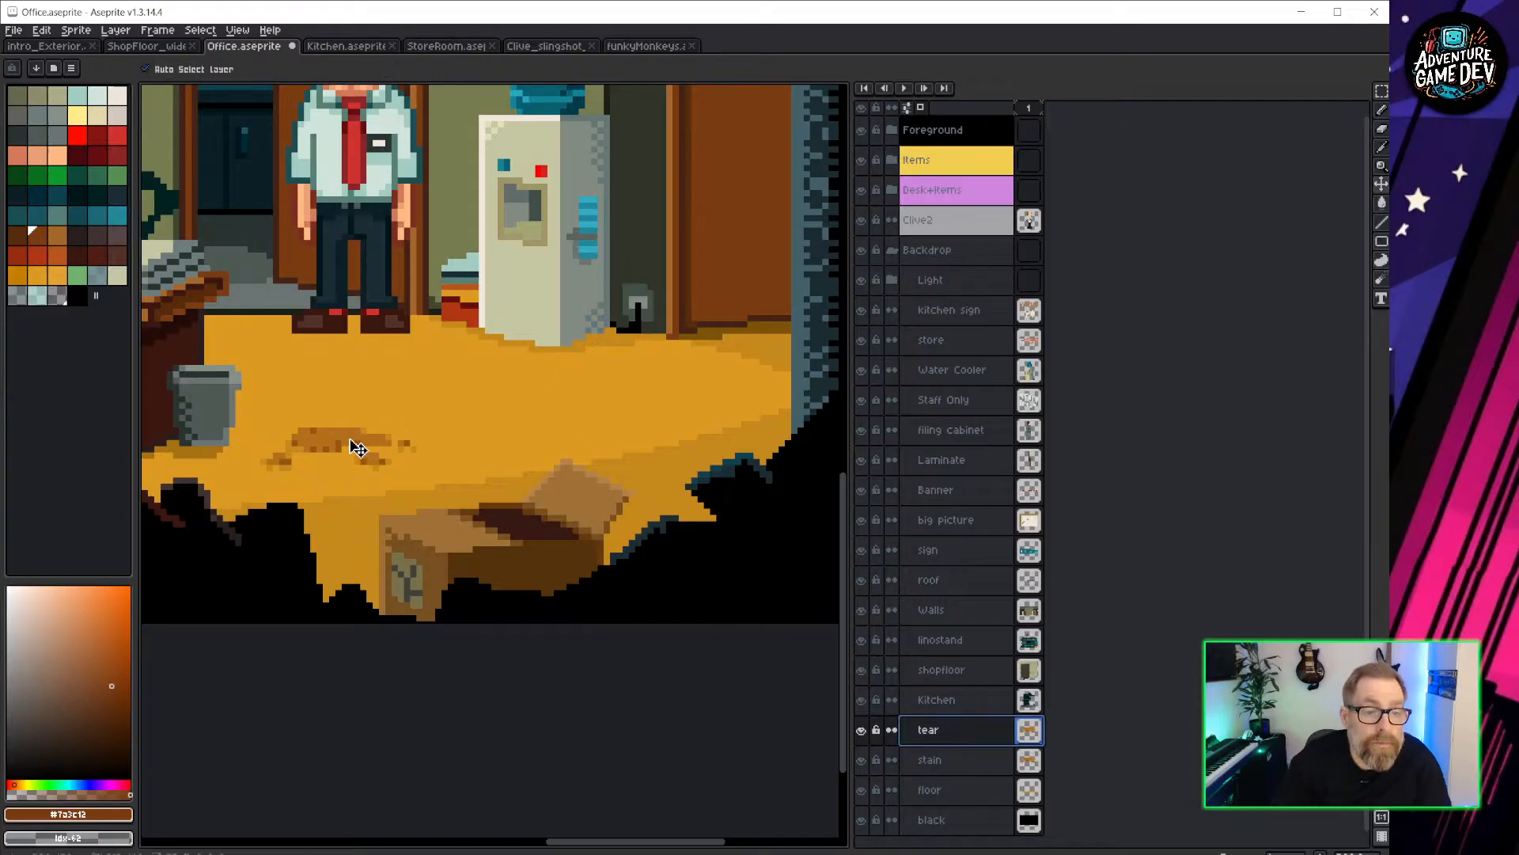
pyautogui.moveTo(355, 441)
pyautogui.mouseDown()
pyautogui.moveTo(583, 435)
pyautogui.moveTo(701, 478)
pyautogui.moveTo(657, 469)
pyautogui.moveTo(675, 490)
pyautogui.mouseUp()
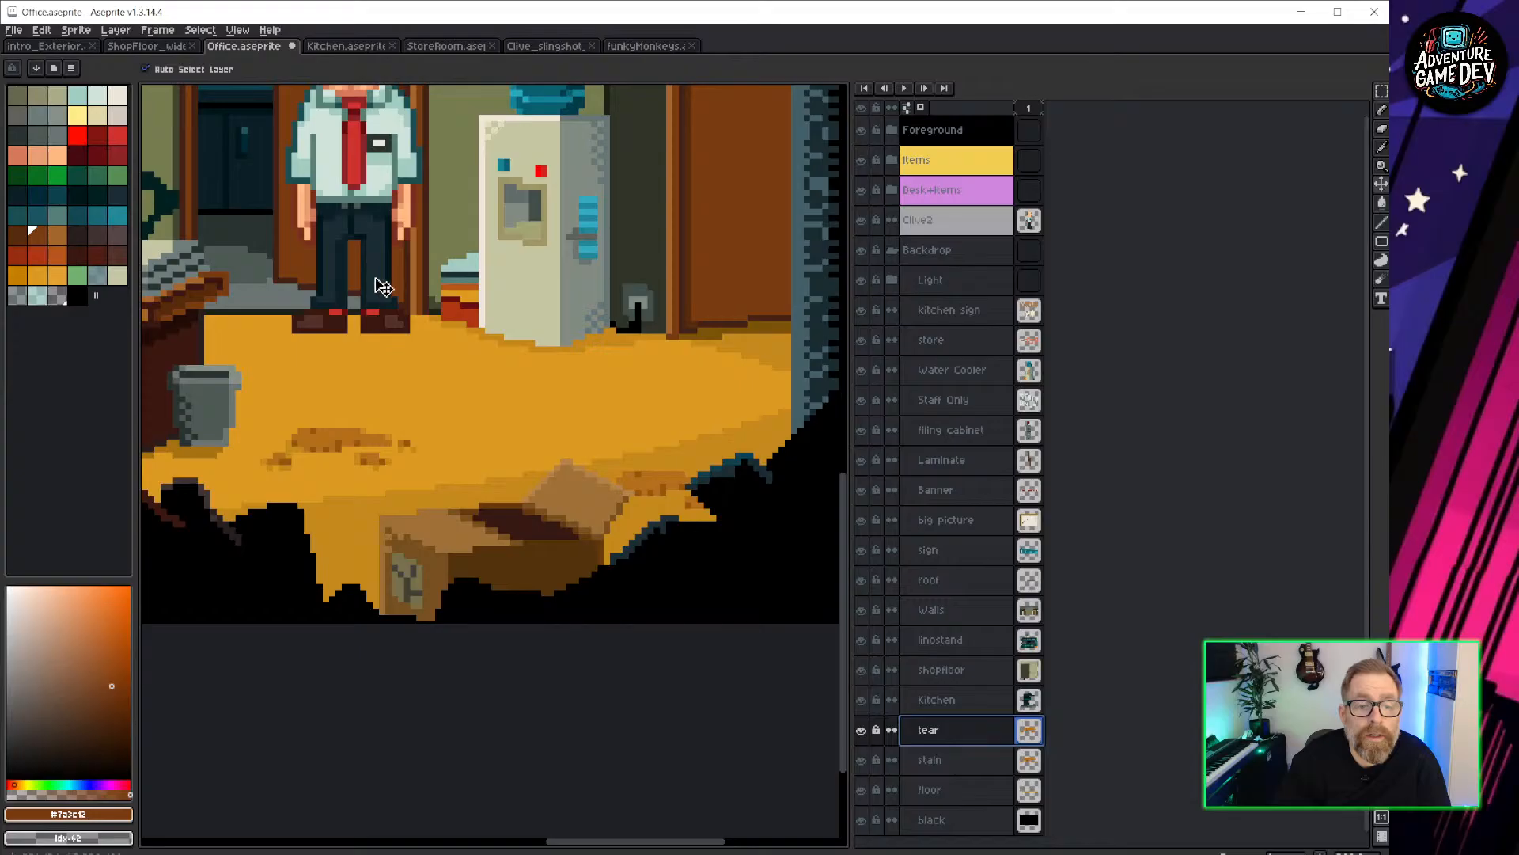
pyautogui.click(510, 554)
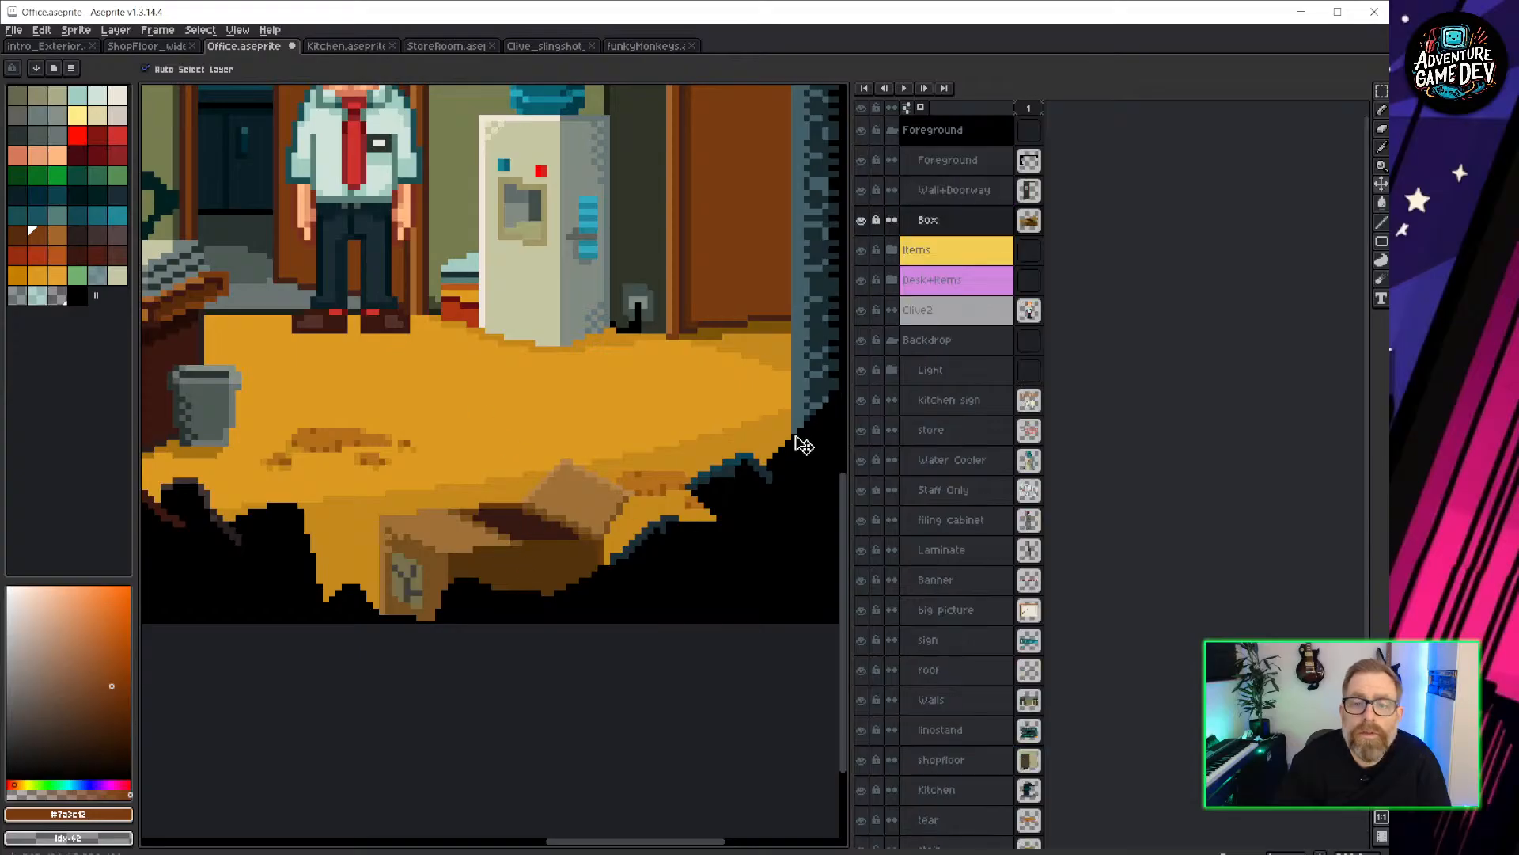
pyautogui.click(861, 220)
pyautogui.click(861, 220)
pyautogui.click(961, 229)
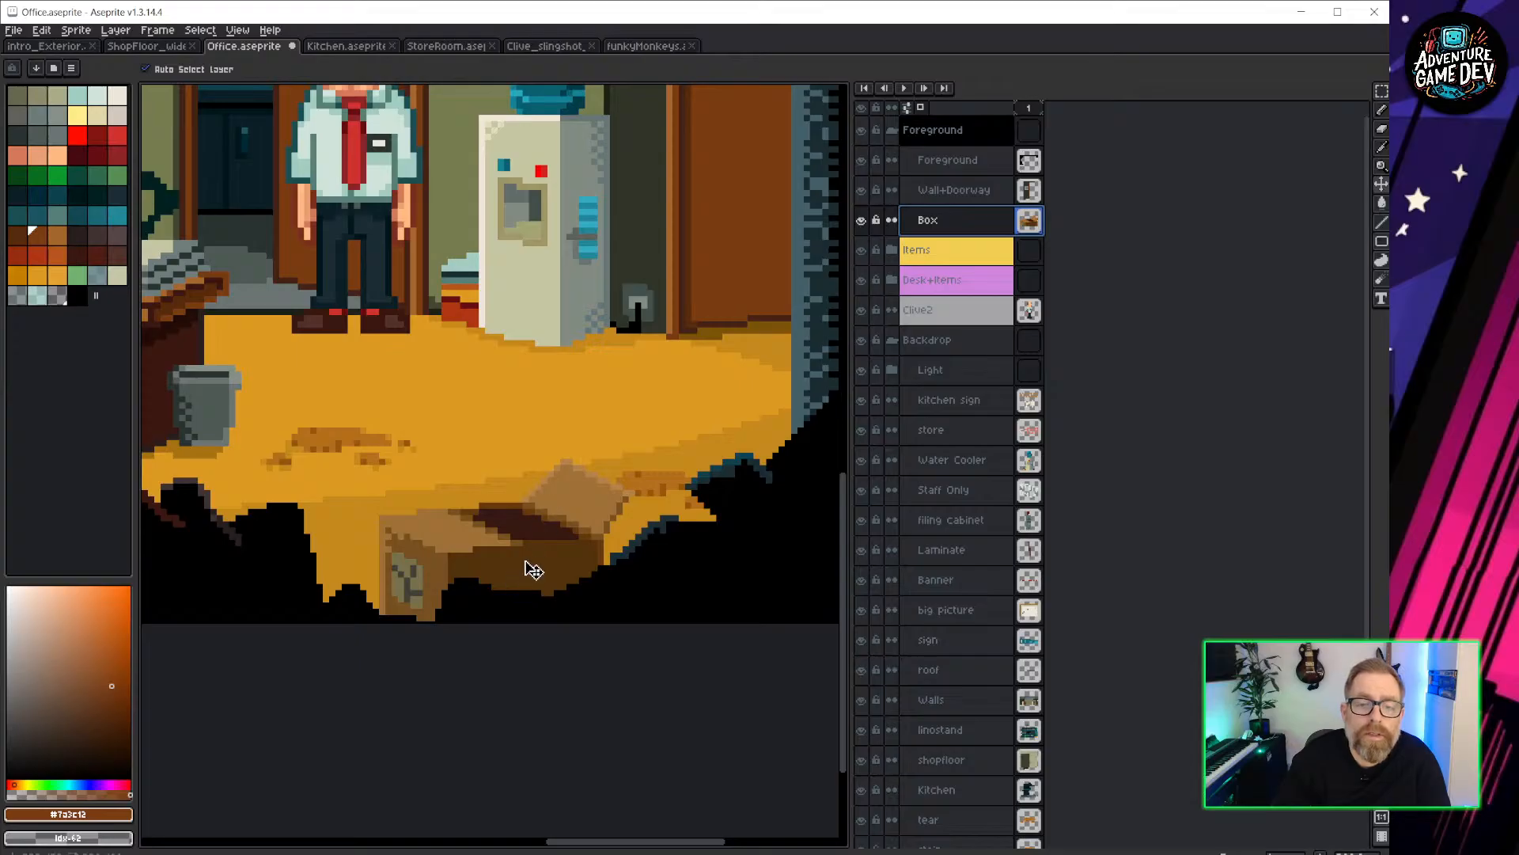
pyautogui.moveTo(536, 557); pyautogui.dragTo(489, 559)
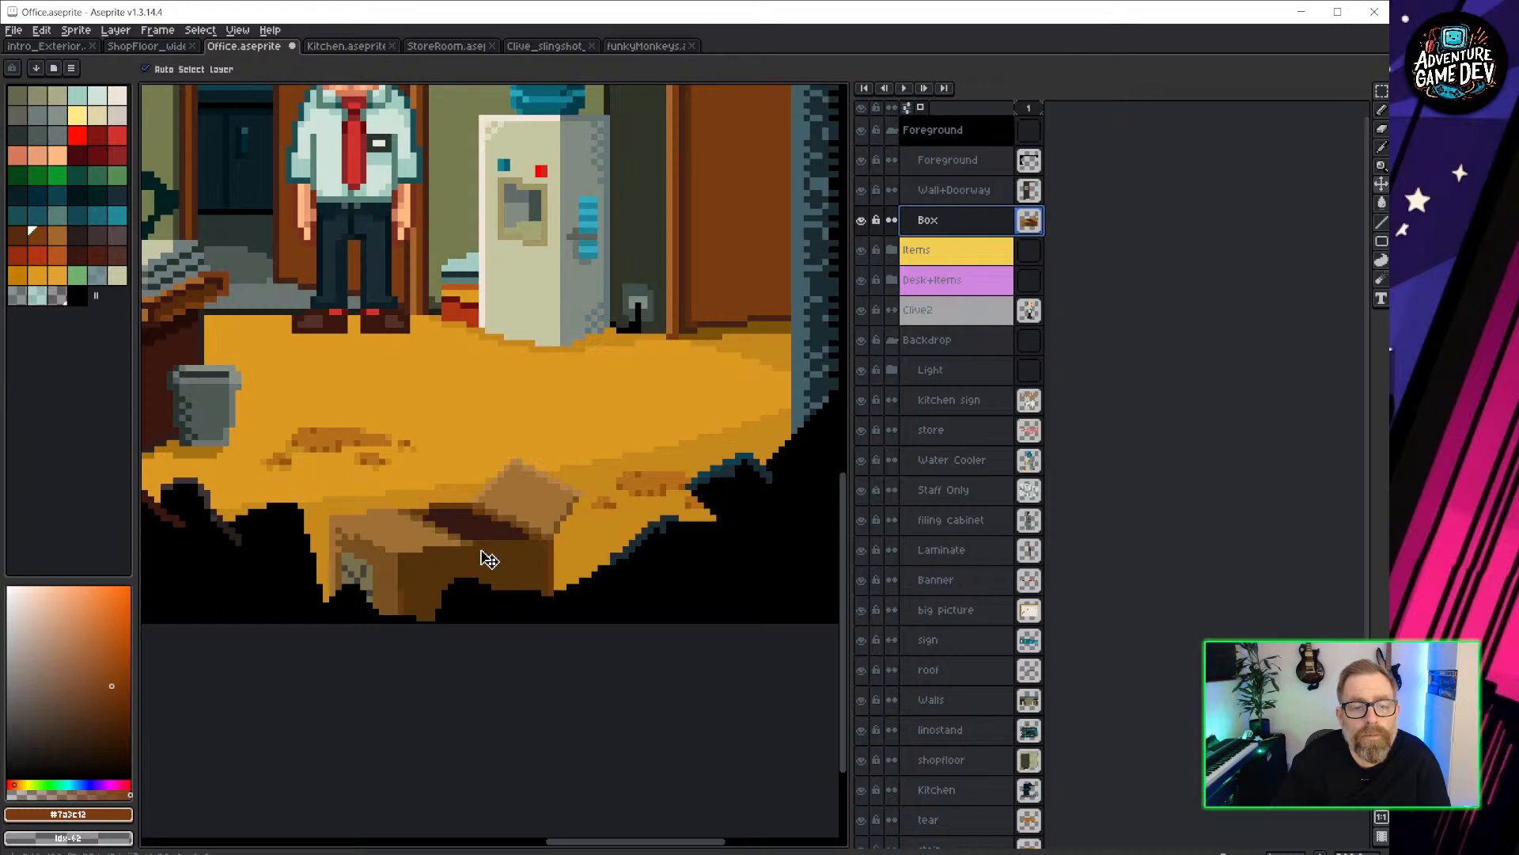
# Nudge the marks on the tear layer slightly down and left, closer to the cardboard box.
pyautogui.scroll(-3, 966, 604)
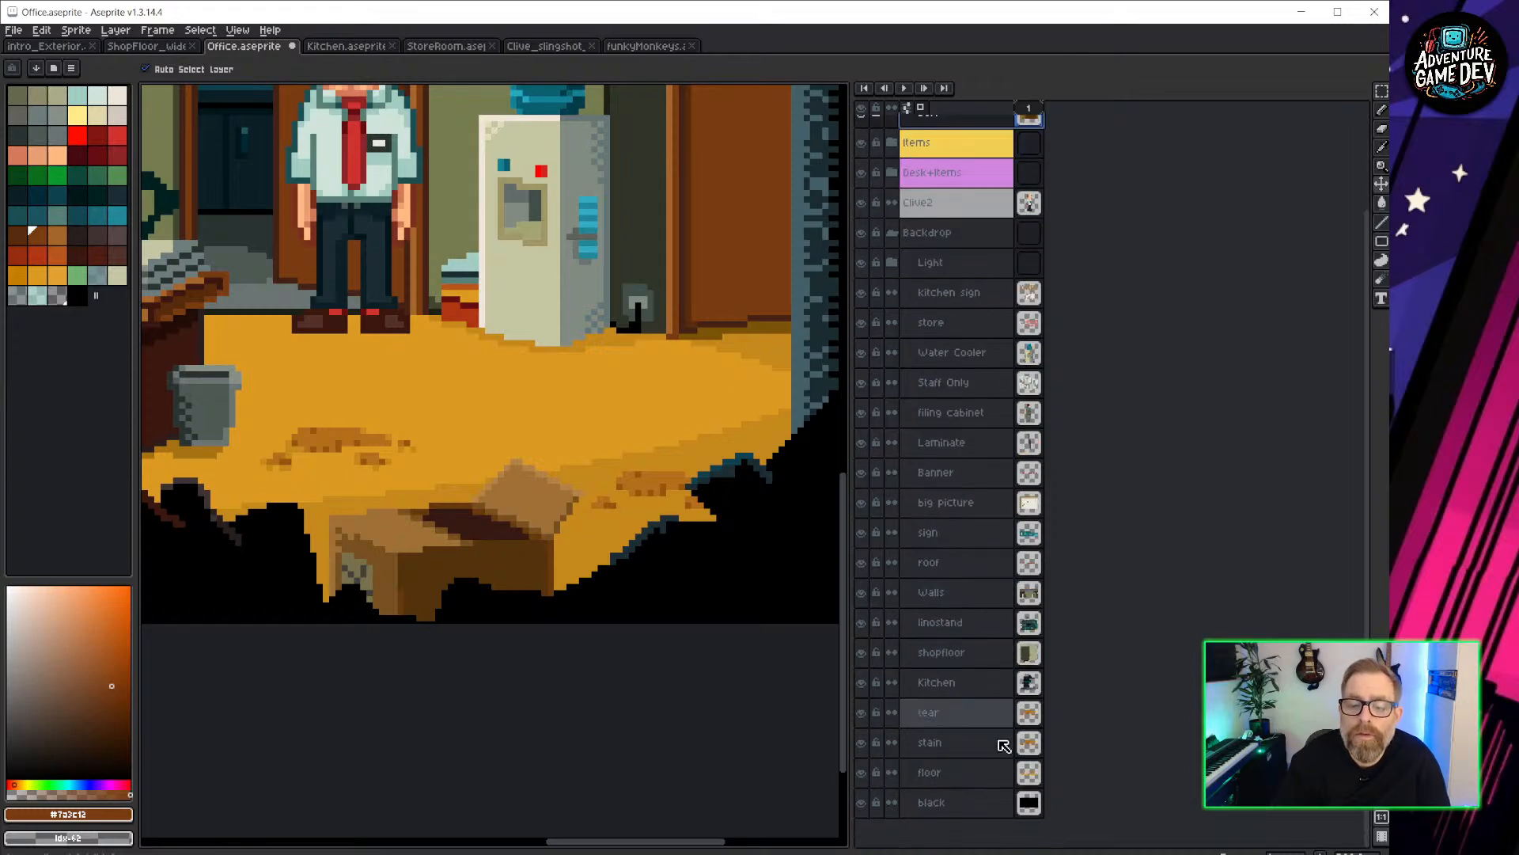
pyautogui.click(951, 715)
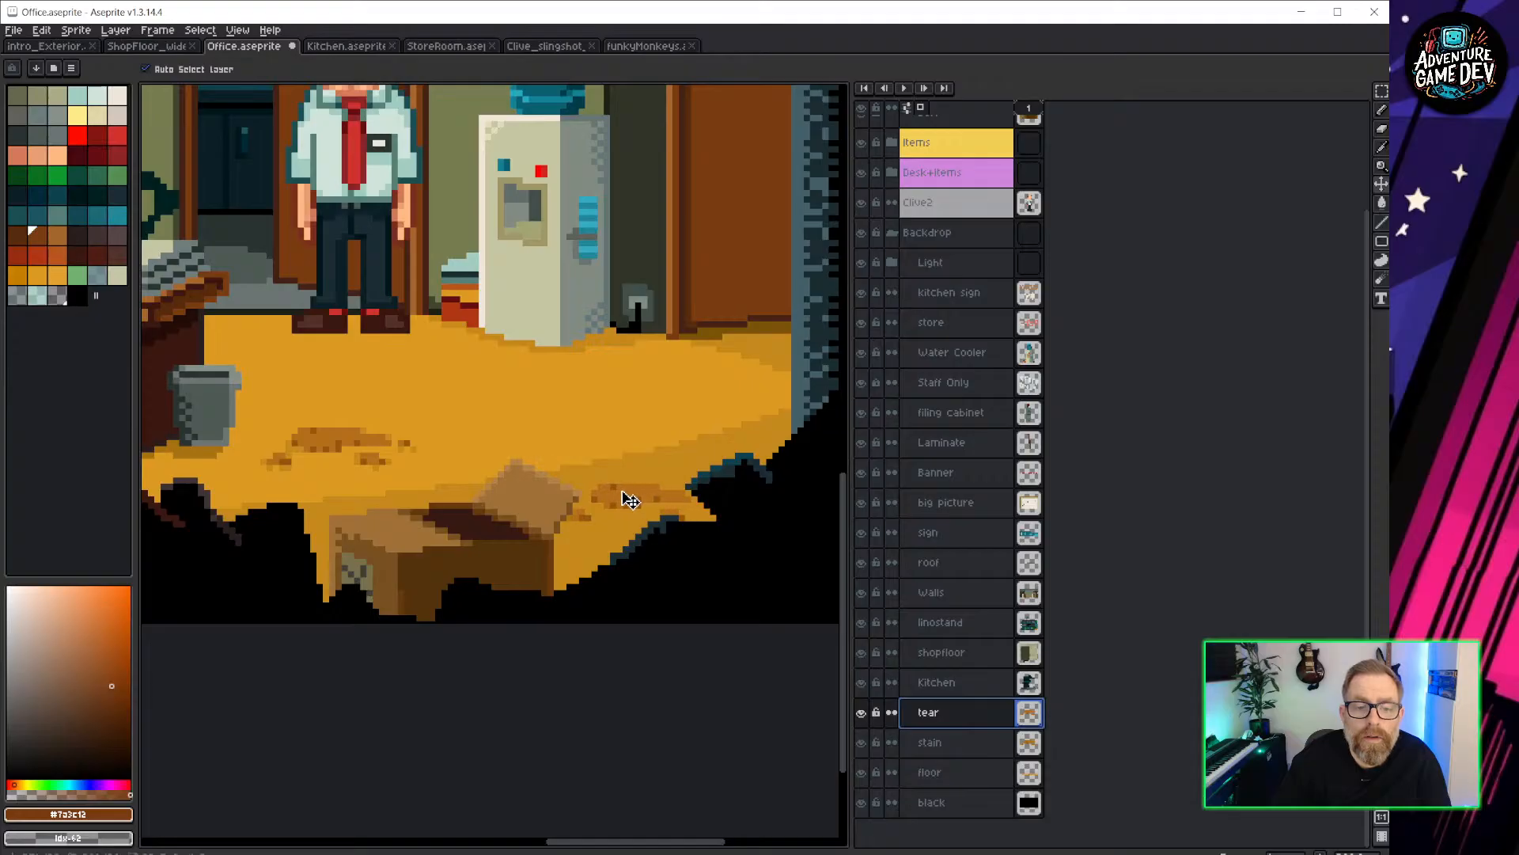
pyautogui.moveTo(631, 500); pyautogui.dragTo(620, 502)
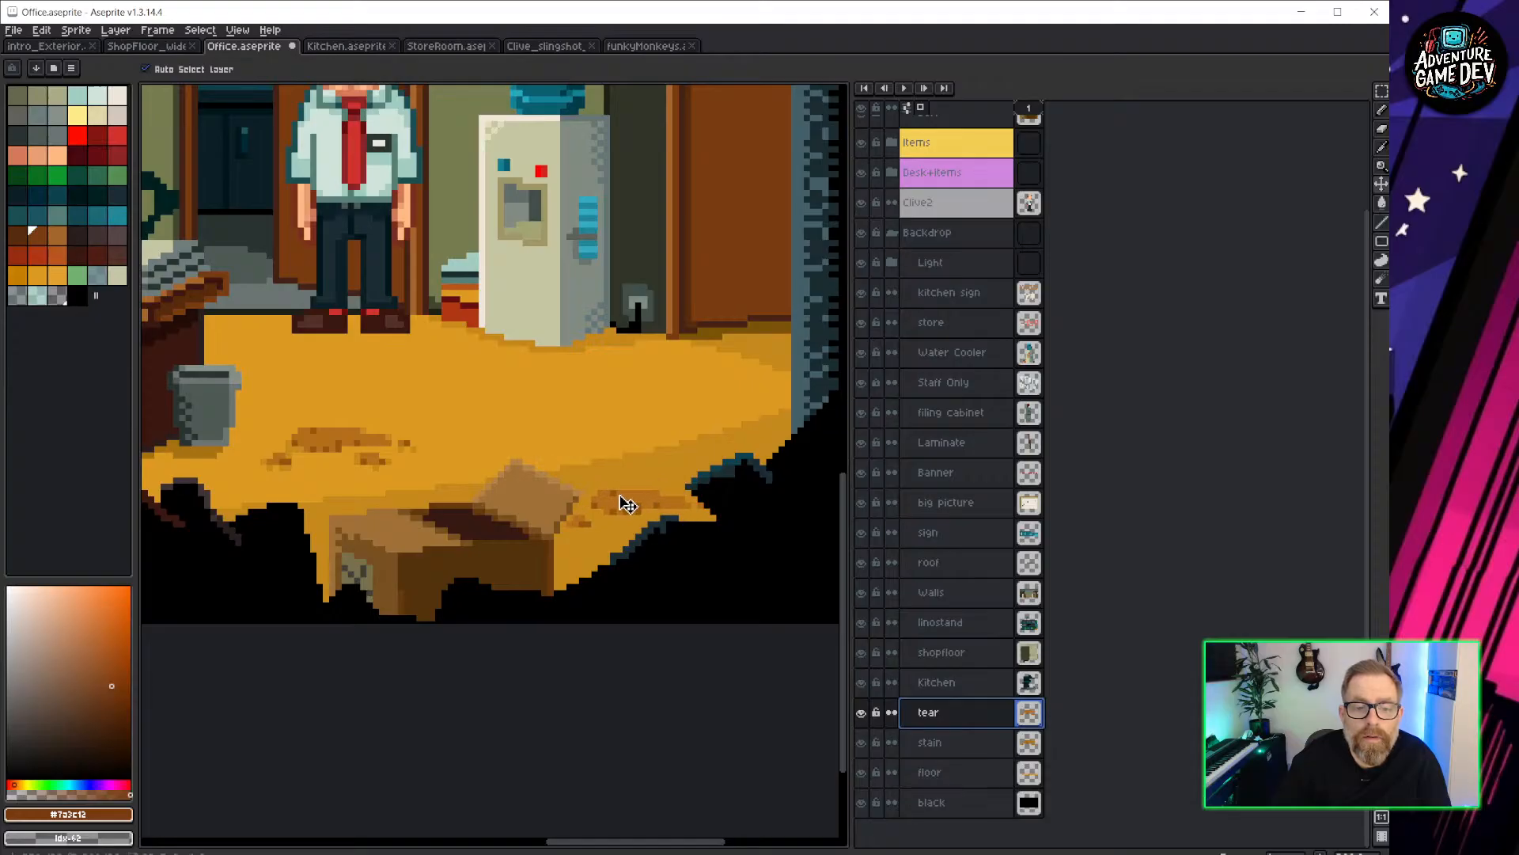
# Sample the darker brown of the tear marks and paint ragged pixels with it along their upper edge and across the middle.
pyautogui.scroll(2, 622, 503)
pyautogui.press('i')
pyautogui.click(646, 492)
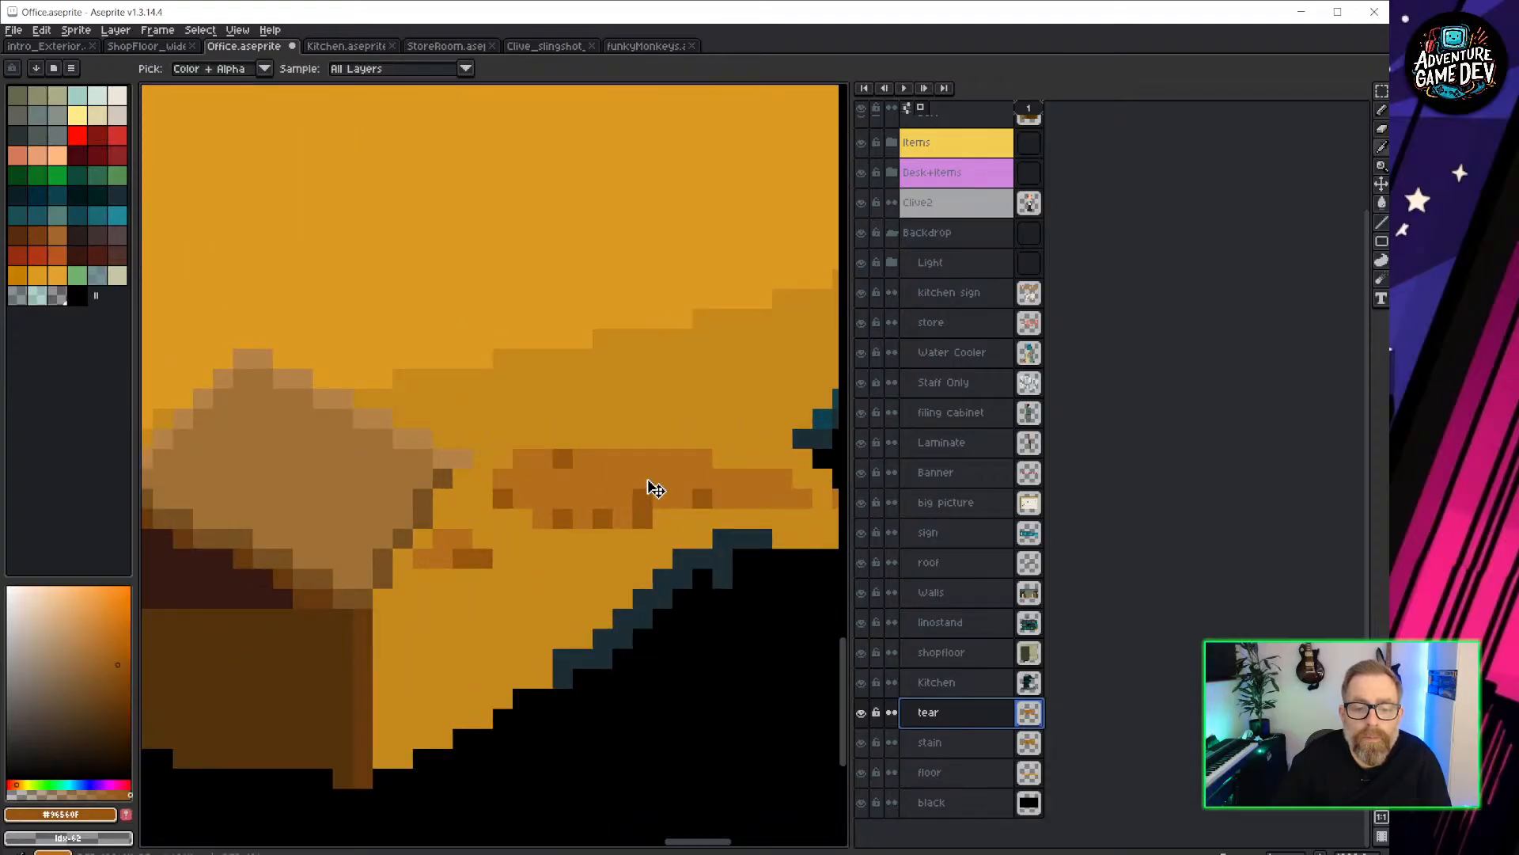
pyautogui.press('b')
pyautogui.click(605, 439)
pyautogui.click(643, 439)
pyautogui.moveTo(608, 440)
pyautogui.mouseDown()
pyautogui.moveTo(604, 459)
pyautogui.moveTo(642, 479)
pyautogui.moveTo(623, 518)
pyautogui.mouseUp()
pyautogui.click(683, 458)
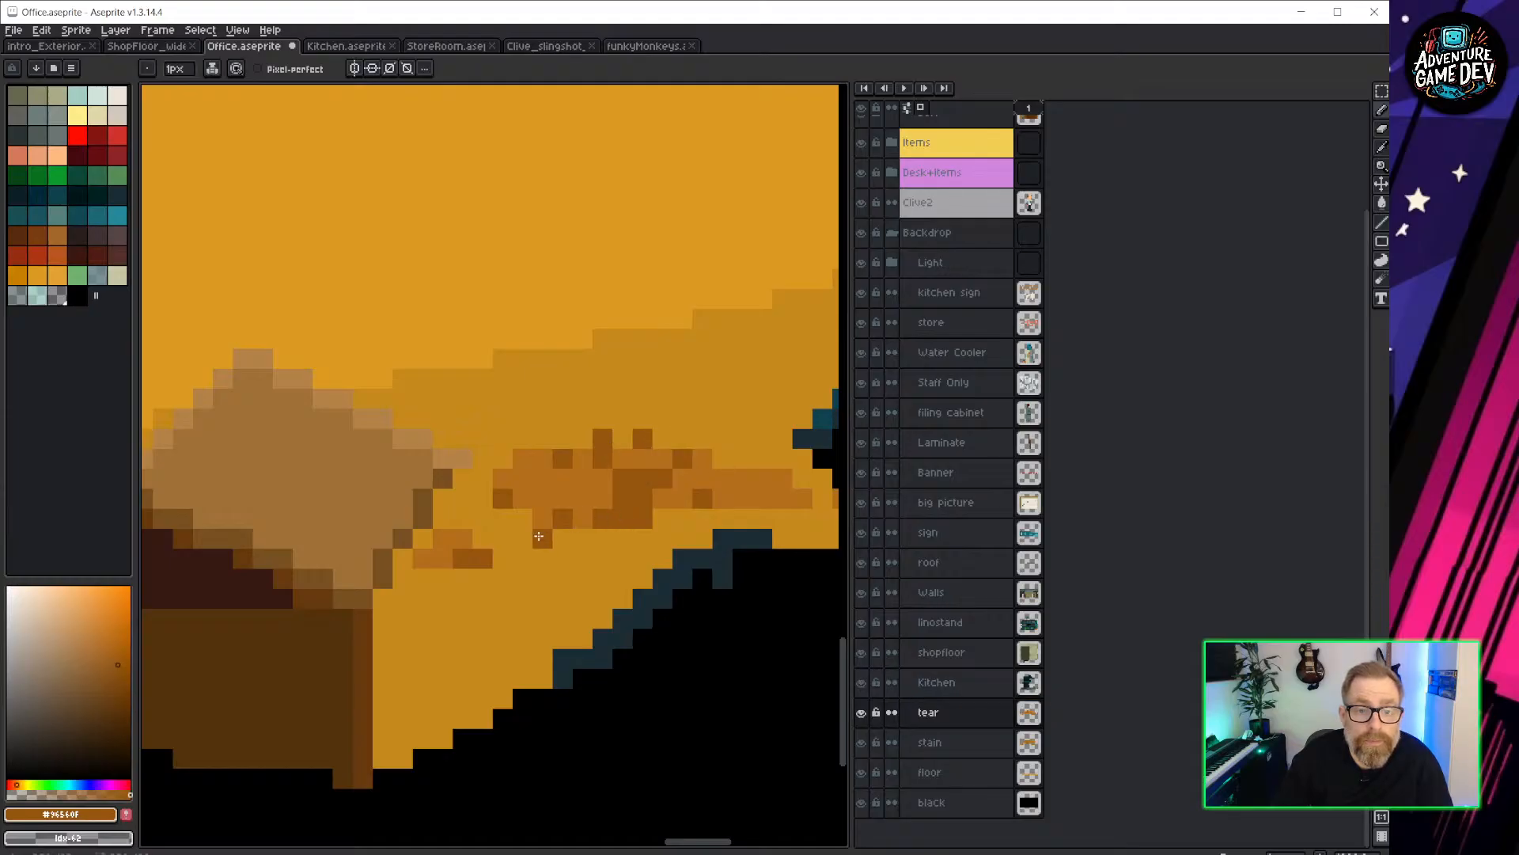
pyautogui.click(542, 498)
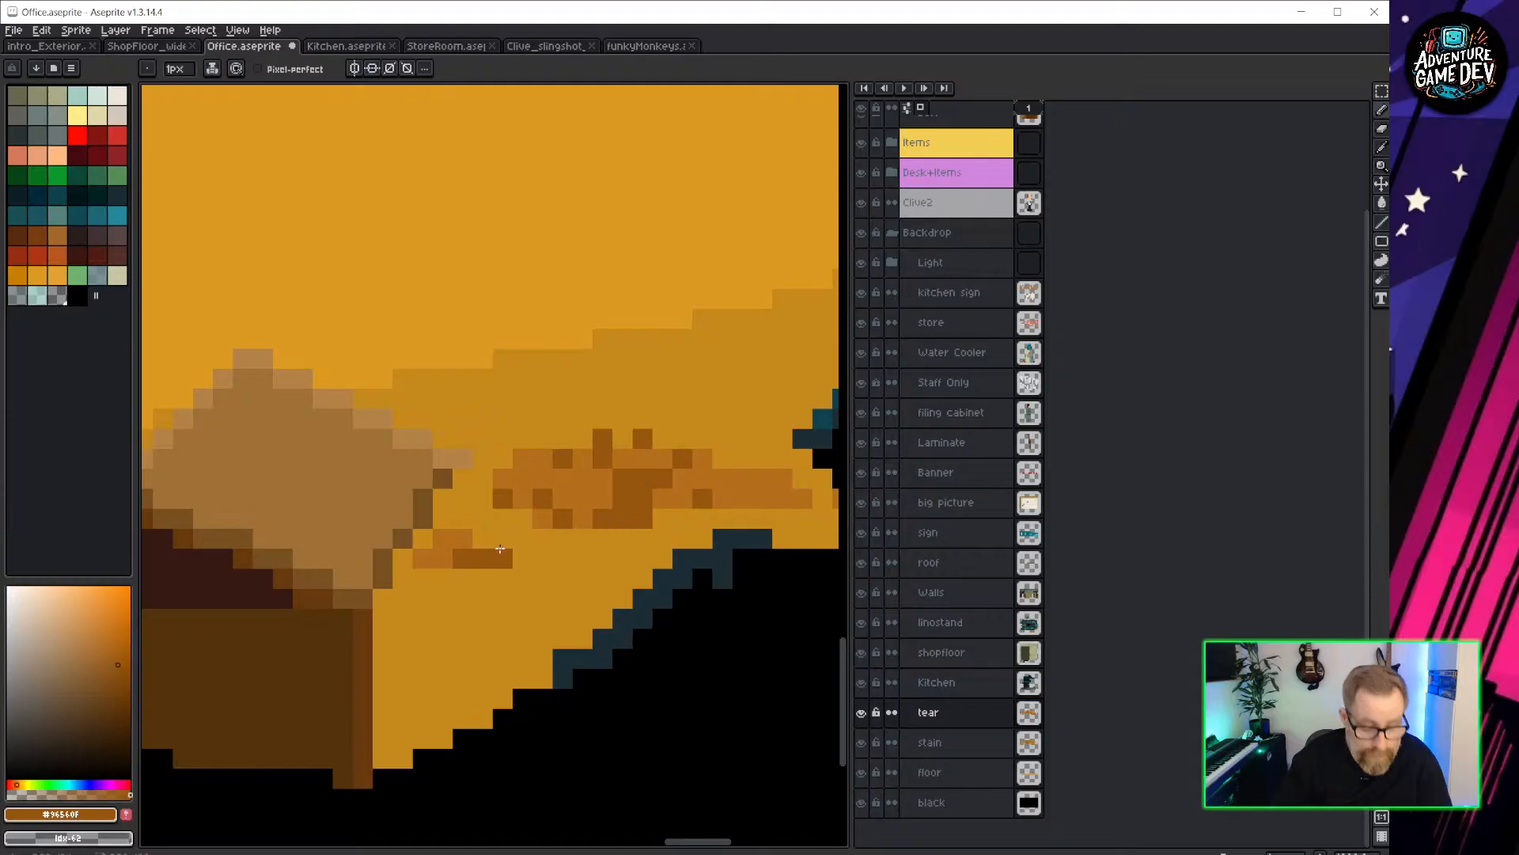
# Erase the small separate mark next to the box and trim the right end of the tear.
pyautogui.press('e')
pyautogui.moveTo(477, 562)
pyautogui.mouseDown()
pyautogui.moveTo(424, 553)
pyautogui.moveTo(443, 539)
pyautogui.mouseUp()
pyautogui.press('b')
pyautogui.press('e')
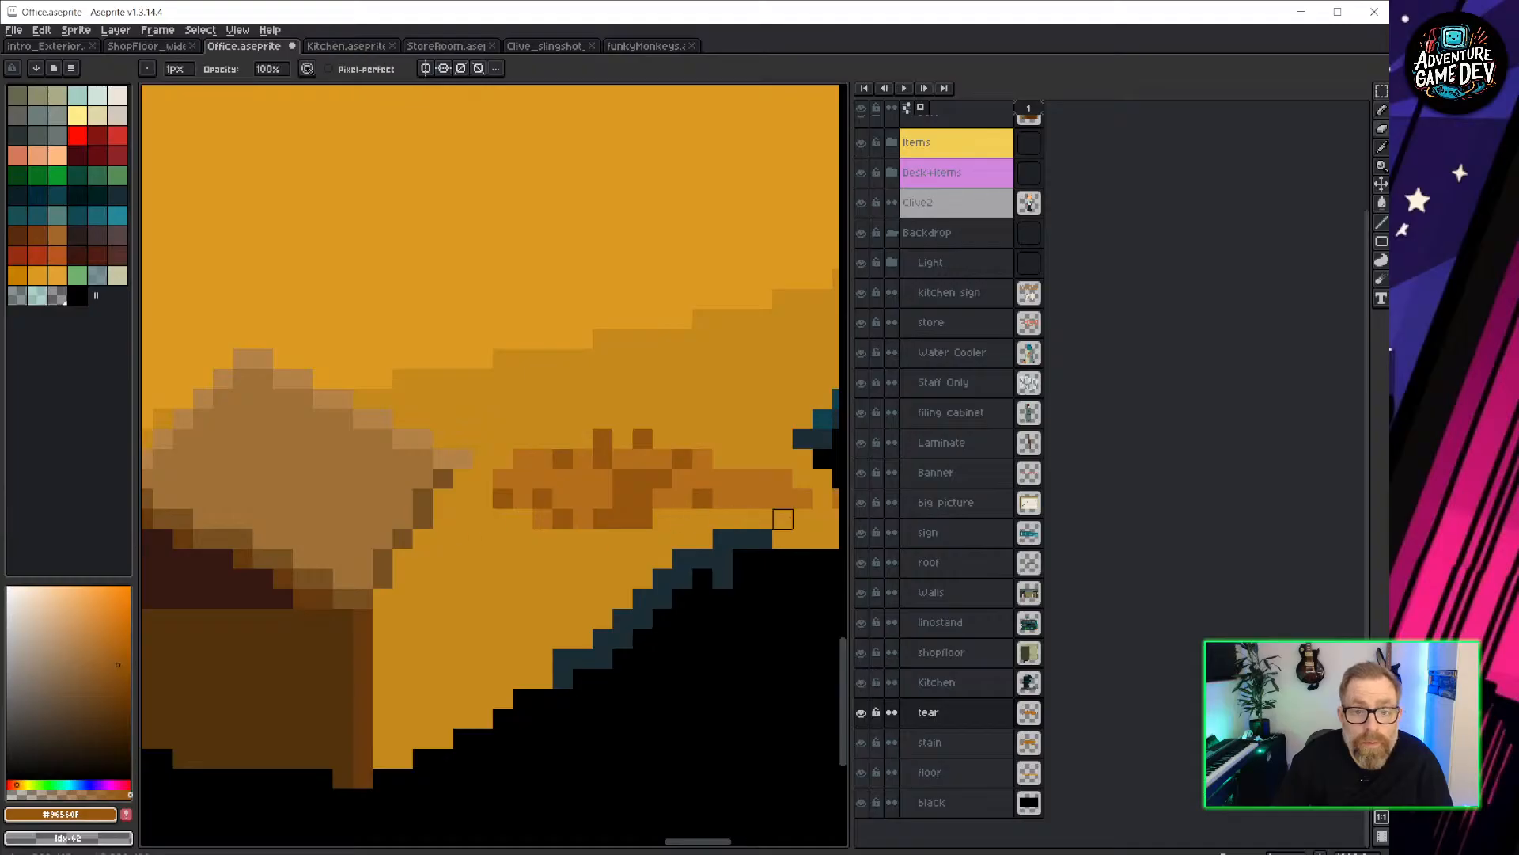
pyautogui.moveTo(802, 498); pyautogui.dragTo(784, 458)
pyautogui.click(783, 499)
pyautogui.press('b')
pyautogui.scroll(-3, 588, 372)
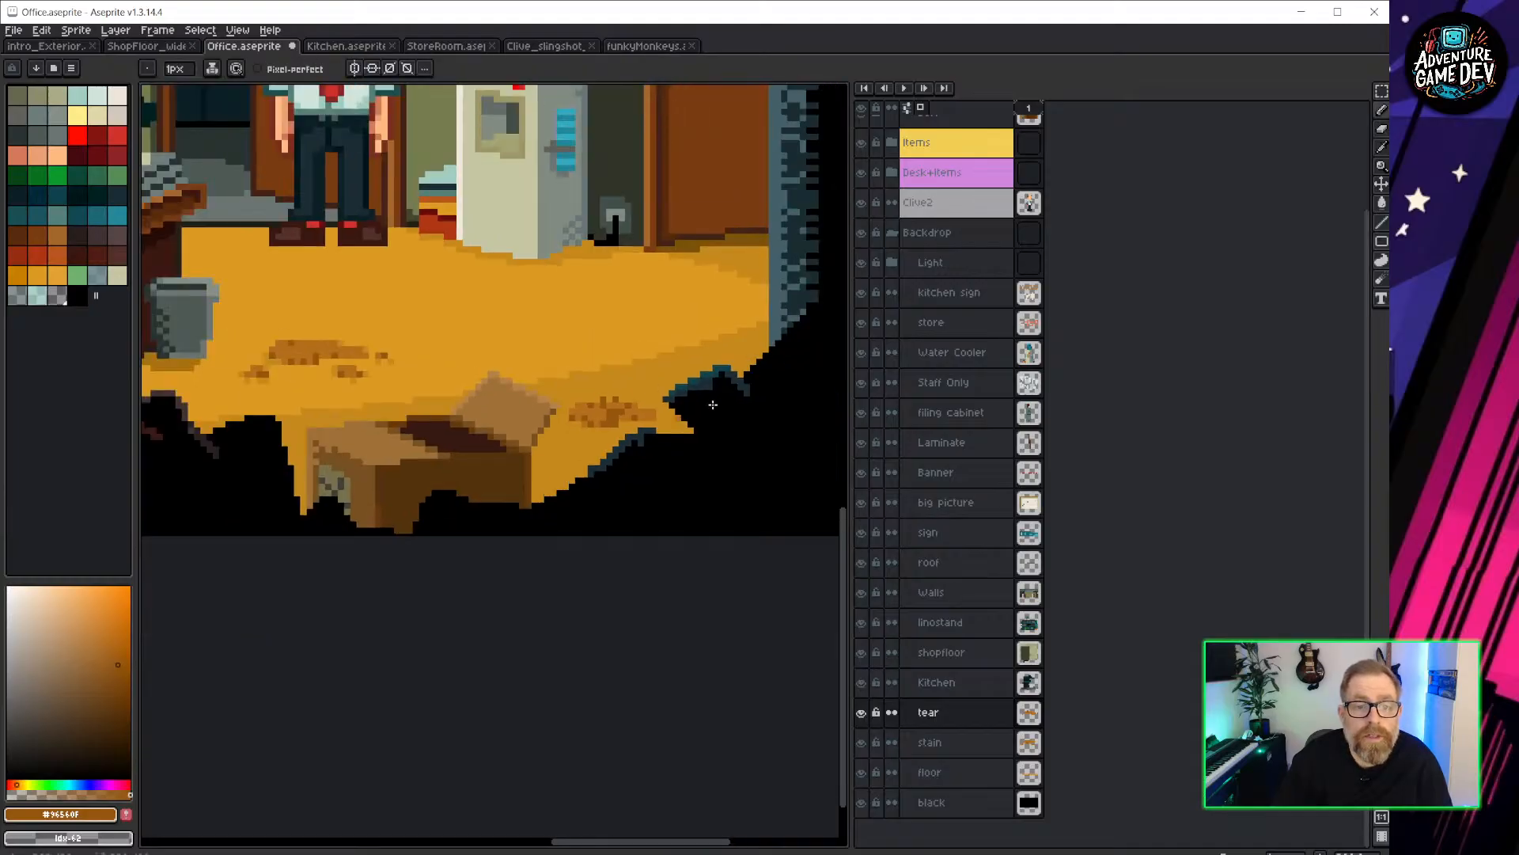
pyautogui.scroll(1, 663, 400)
pyautogui.moveTo(568, 352); pyautogui.dragTo(597, 382, button='middle')
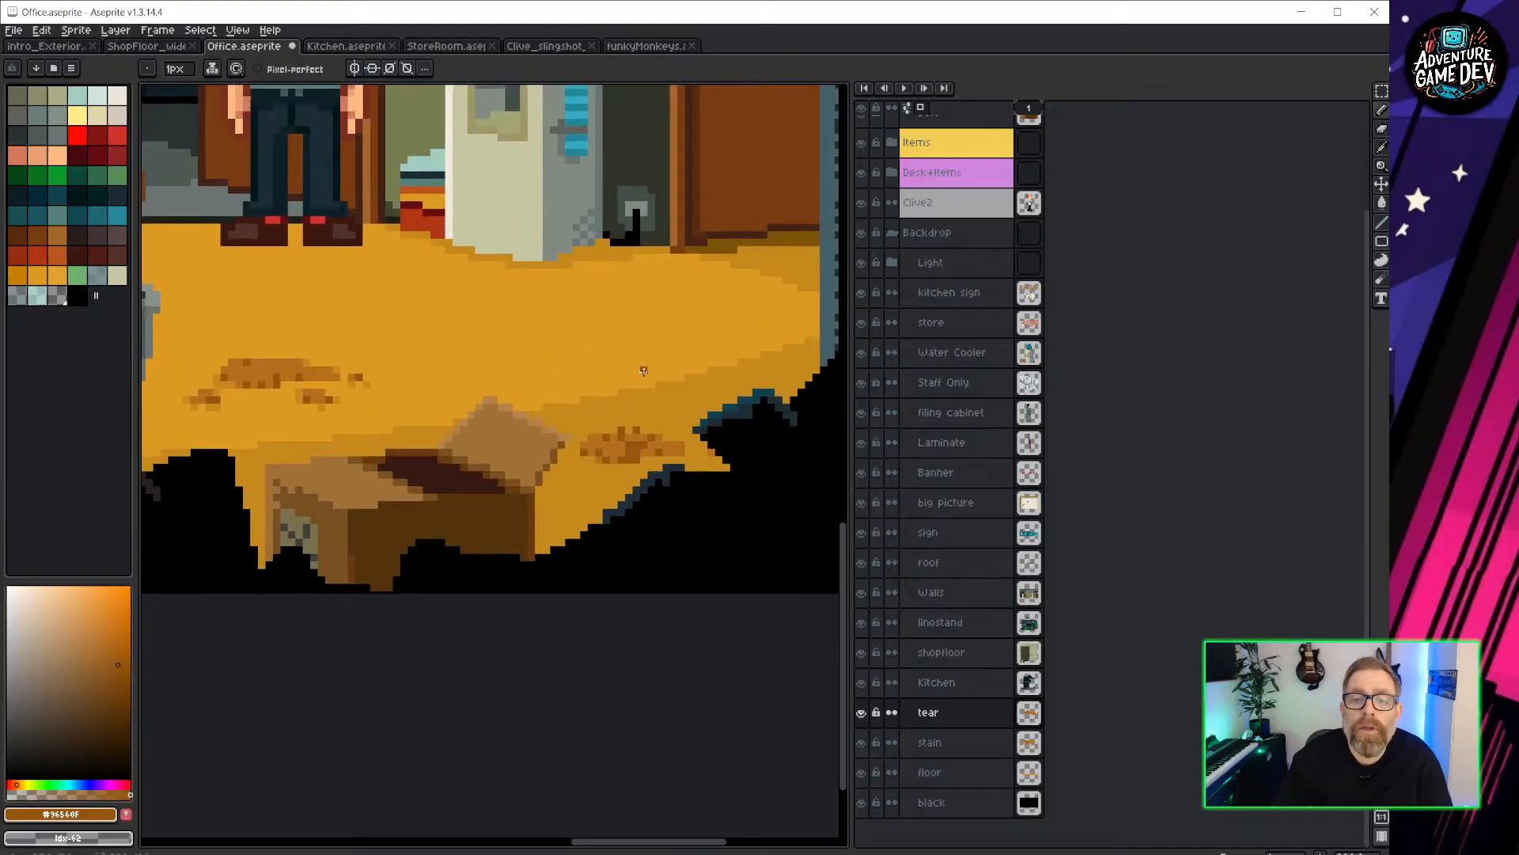
# Switch to the ShopFloor_wider sprite, show the PLANT layer and copy its frame 1 cel.
pyautogui.click(144, 47)
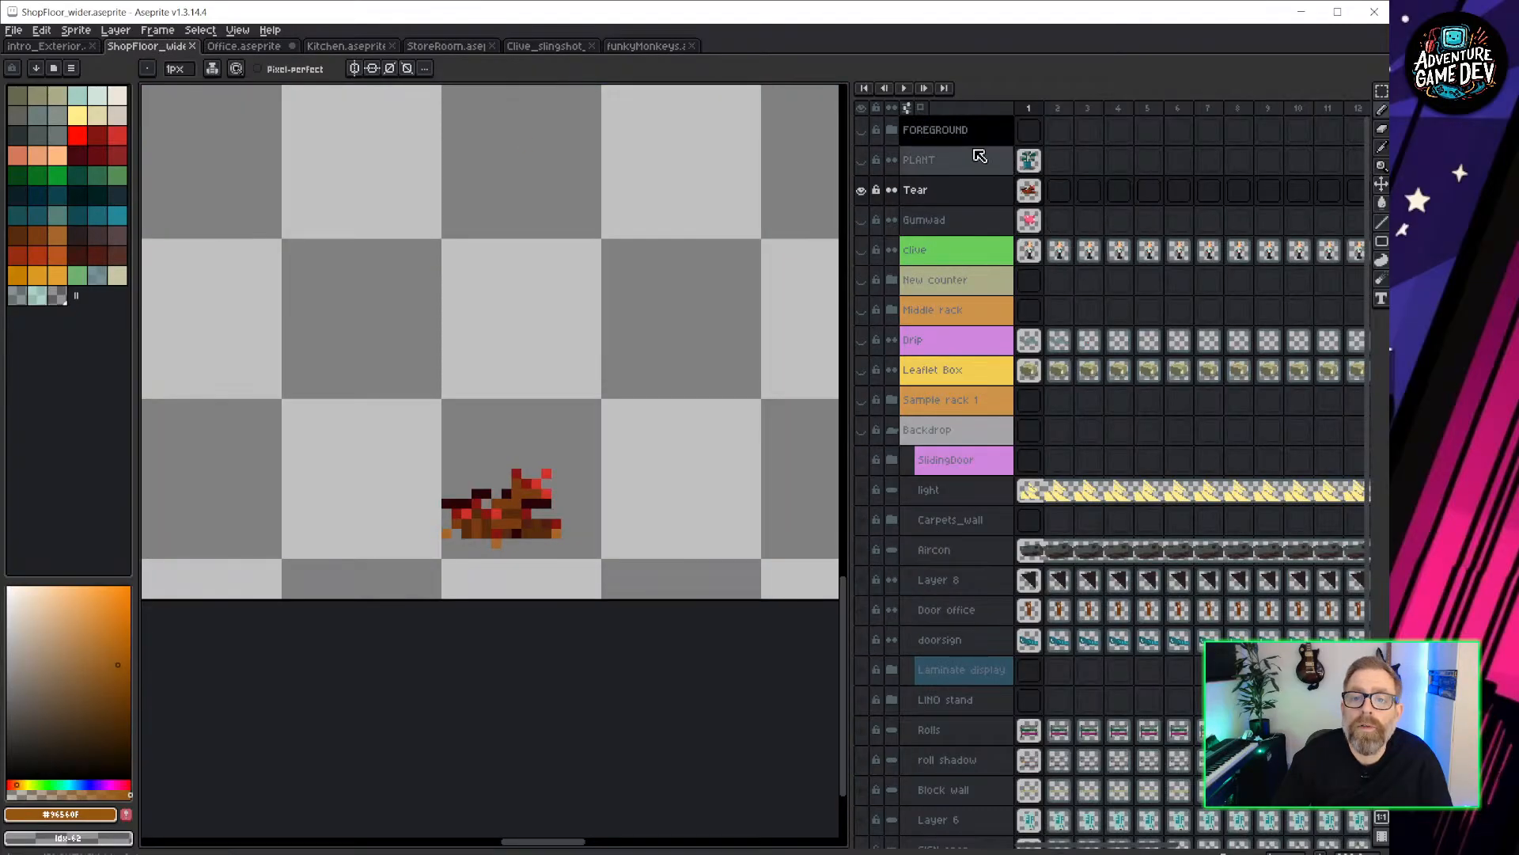
pyautogui.click(921, 159)
pyautogui.click(861, 159)
pyautogui.moveTo(1029, 162)
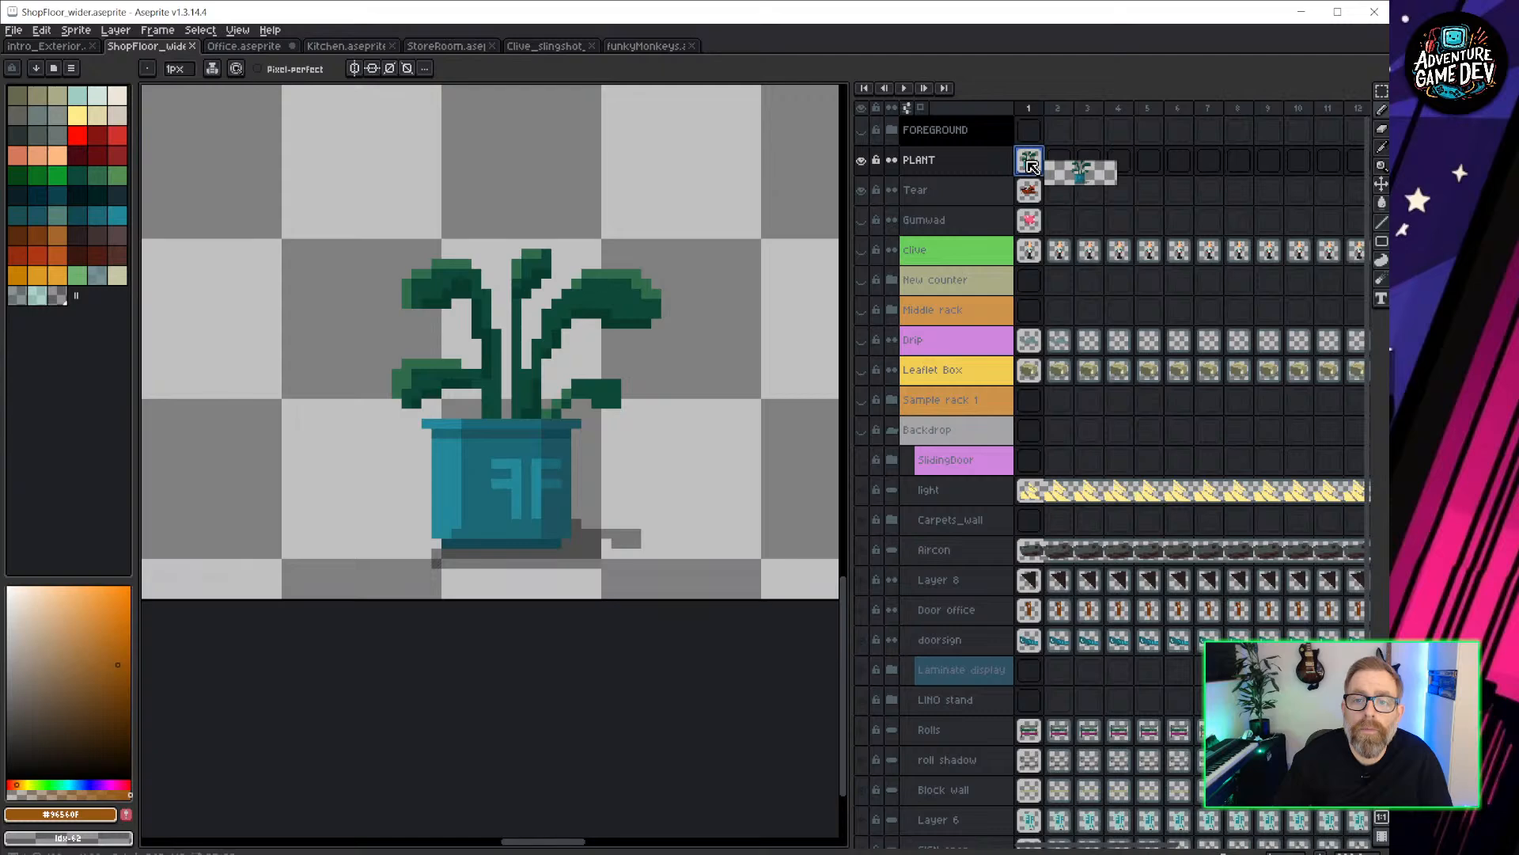
pyautogui.rightClick(1031, 164)
pyautogui.click(1030, 158)
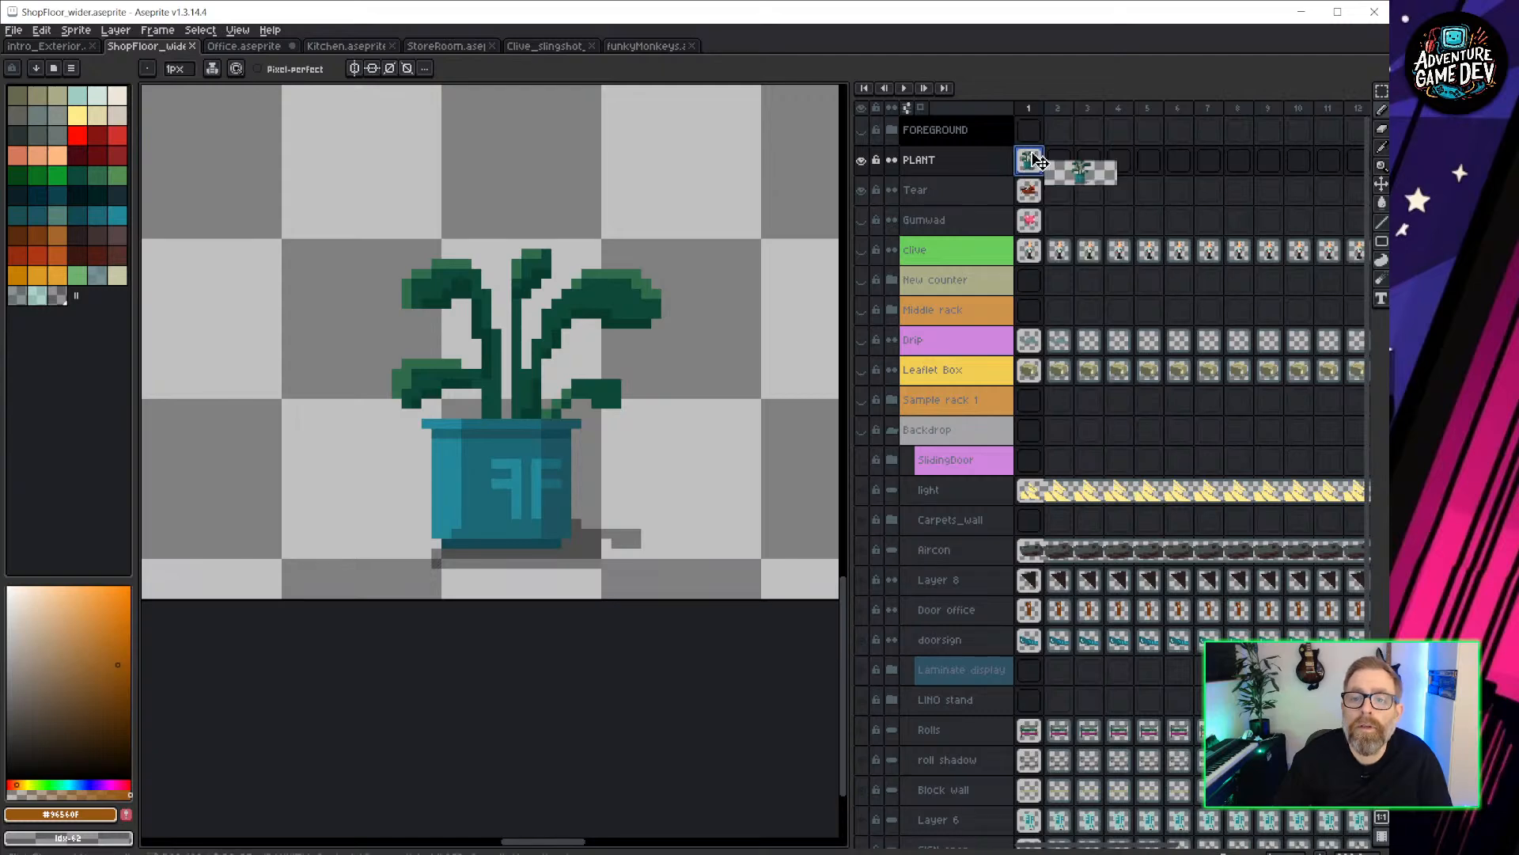
# Return to Office.aseprite, add a new layer above tear and paste the potted plant into it.
pyautogui.click(255, 47)
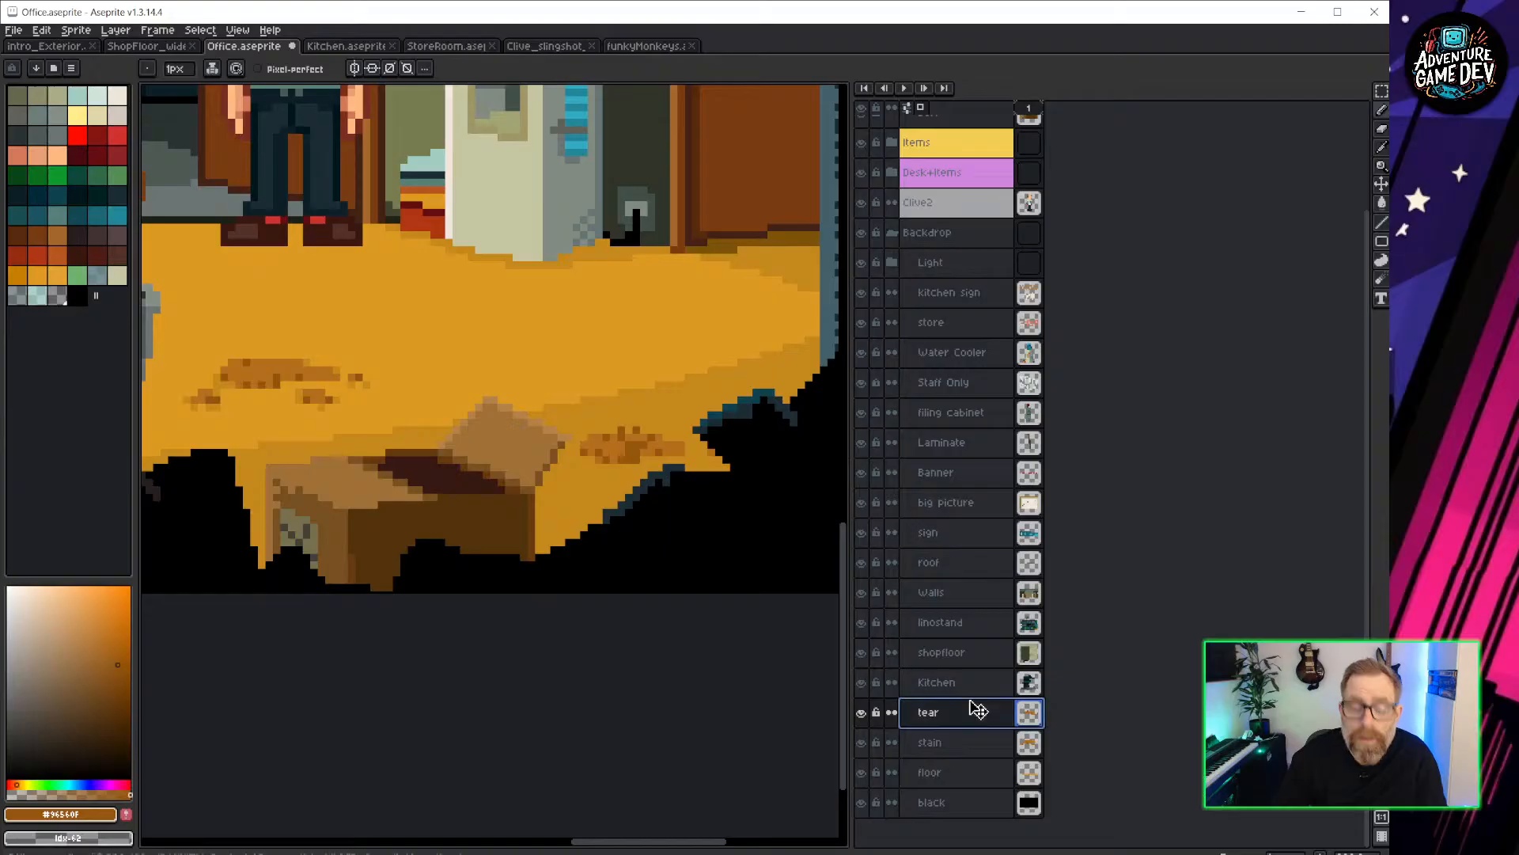
pyautogui.hotkey('shift', 'n')
pyautogui.click(1027, 712)
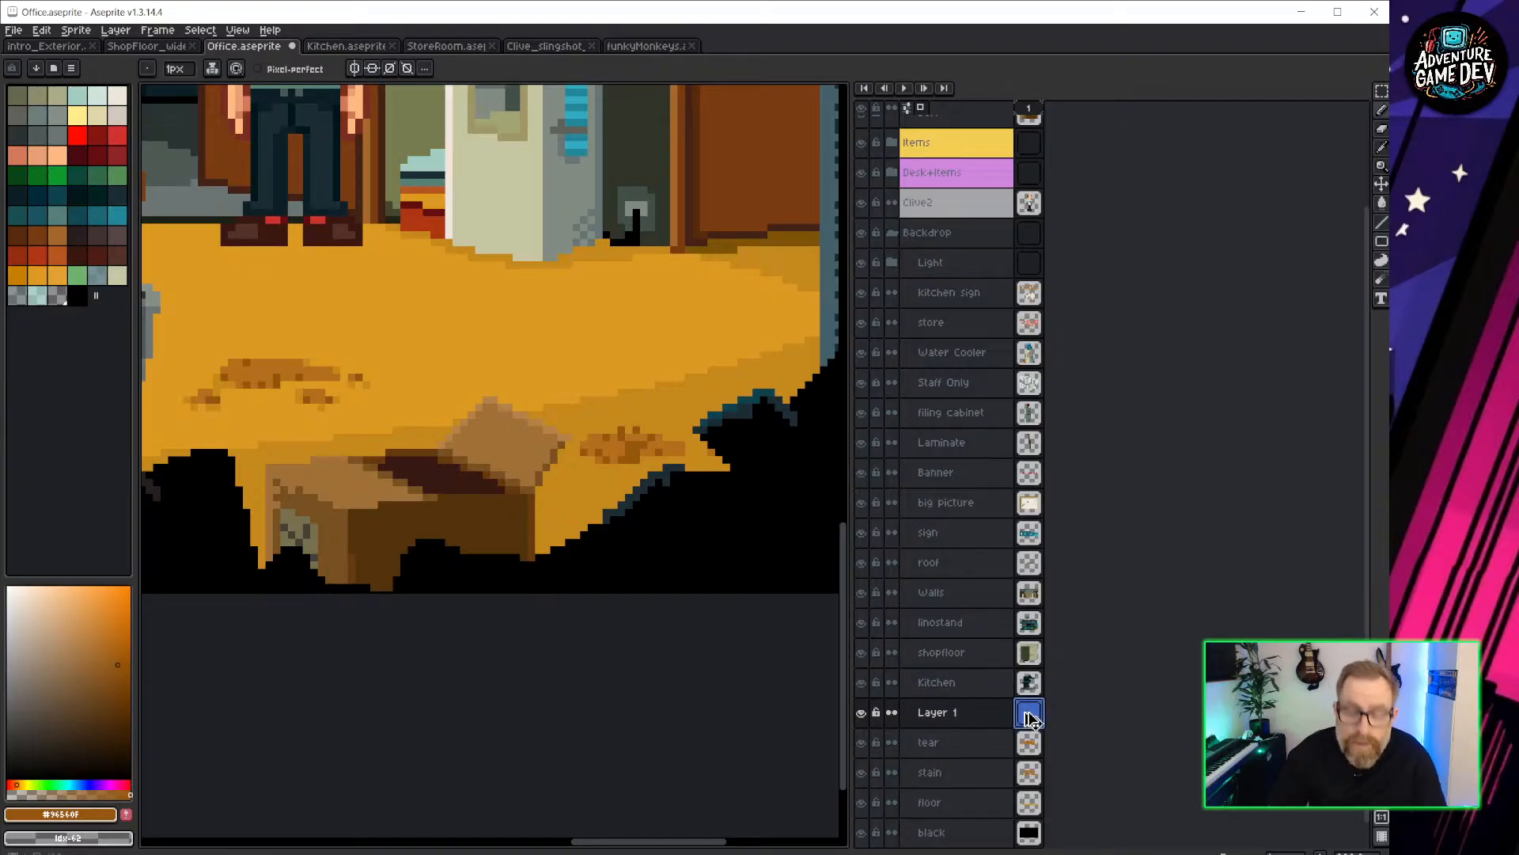
pyautogui.hotkey('ctrl', 'v')
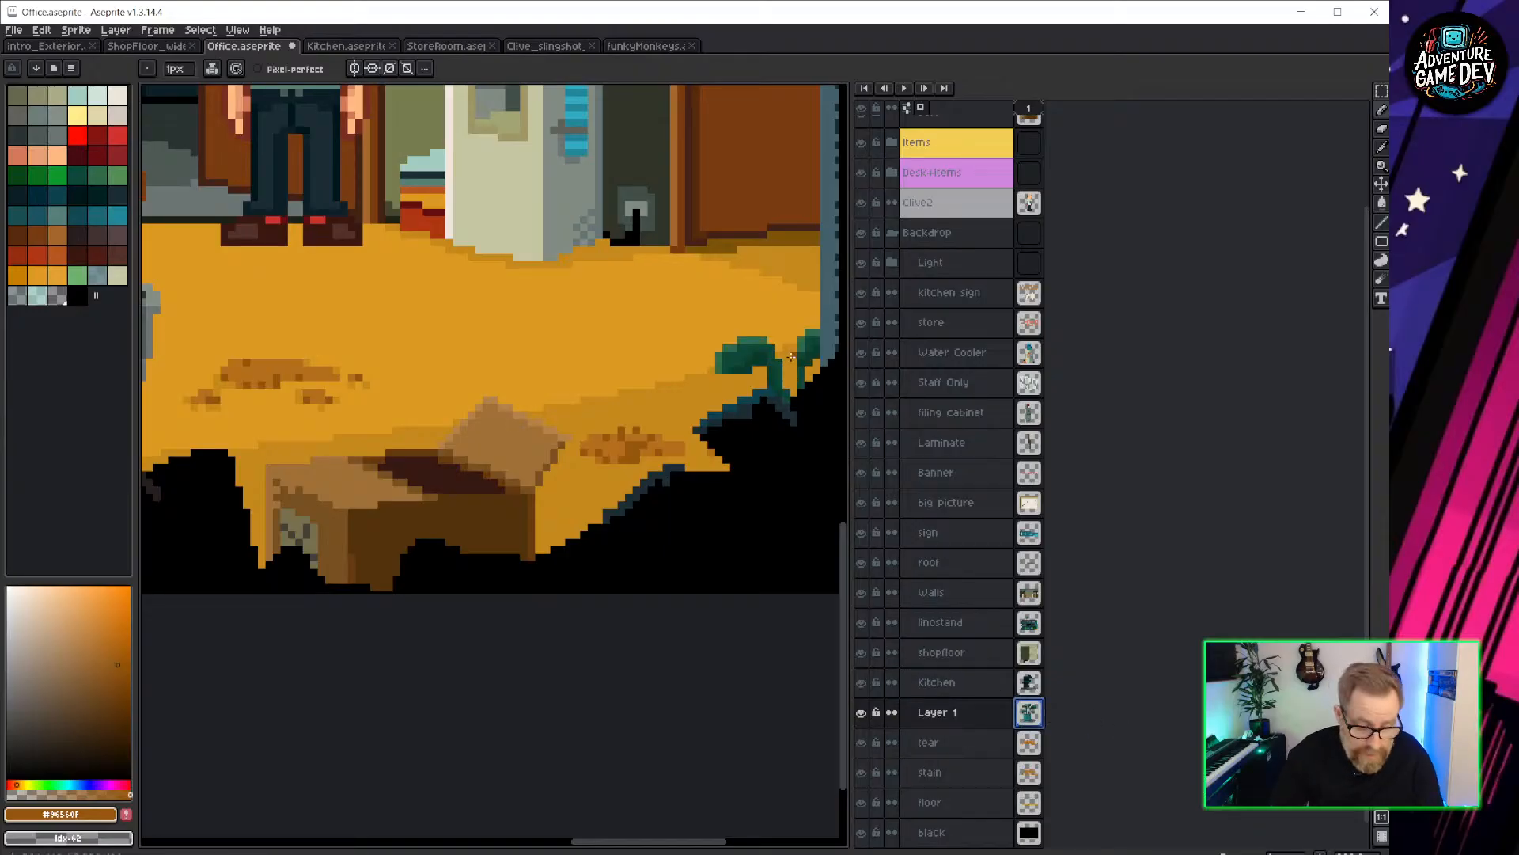
# Move the potted plant beside the cardboard box so that its pot covers the carpet tear.
pyautogui.keyDown('ctrl'); pyautogui.moveTo(779, 384); pyautogui.dragTo(608, 291); pyautogui.keyUp('ctrl')
pyautogui.scroll(-5, 608, 292)
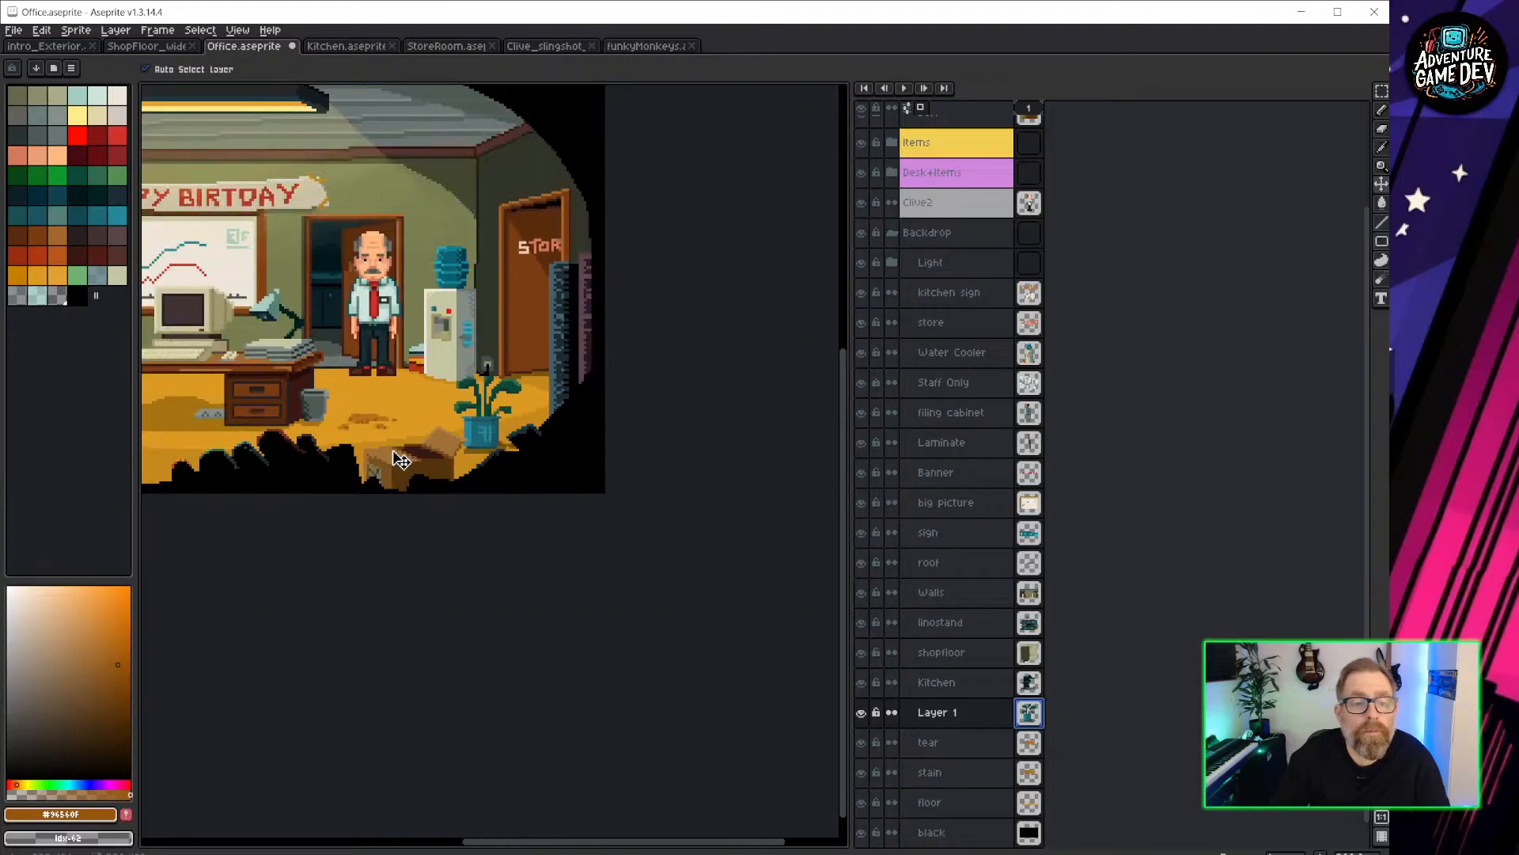
pyautogui.scroll(2, 403, 459)
pyautogui.scroll(3, 719, 467)
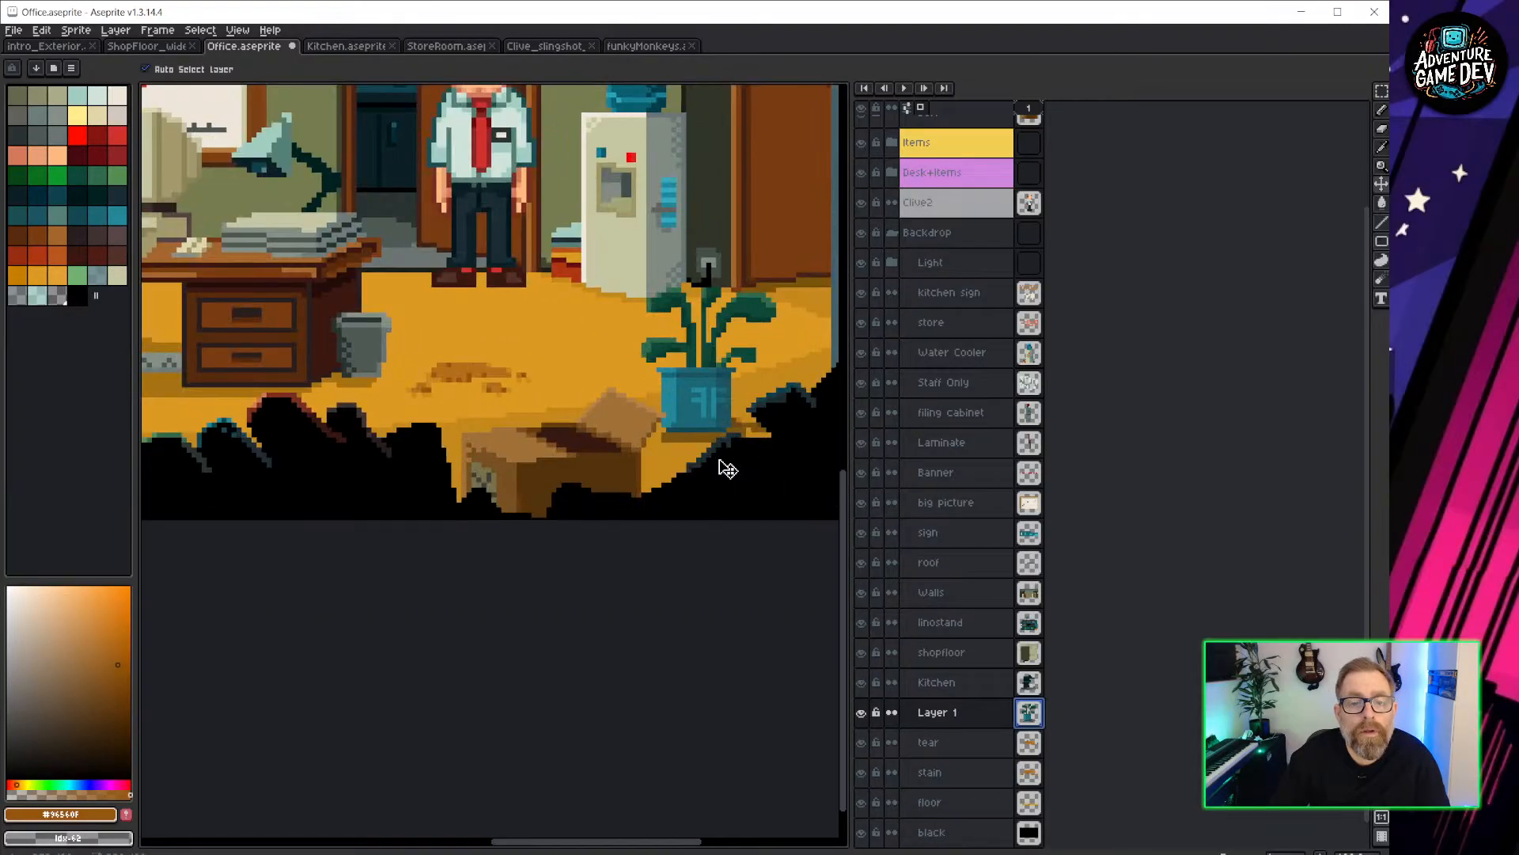
pyautogui.moveTo(687, 402); pyautogui.dragTo(678, 427)
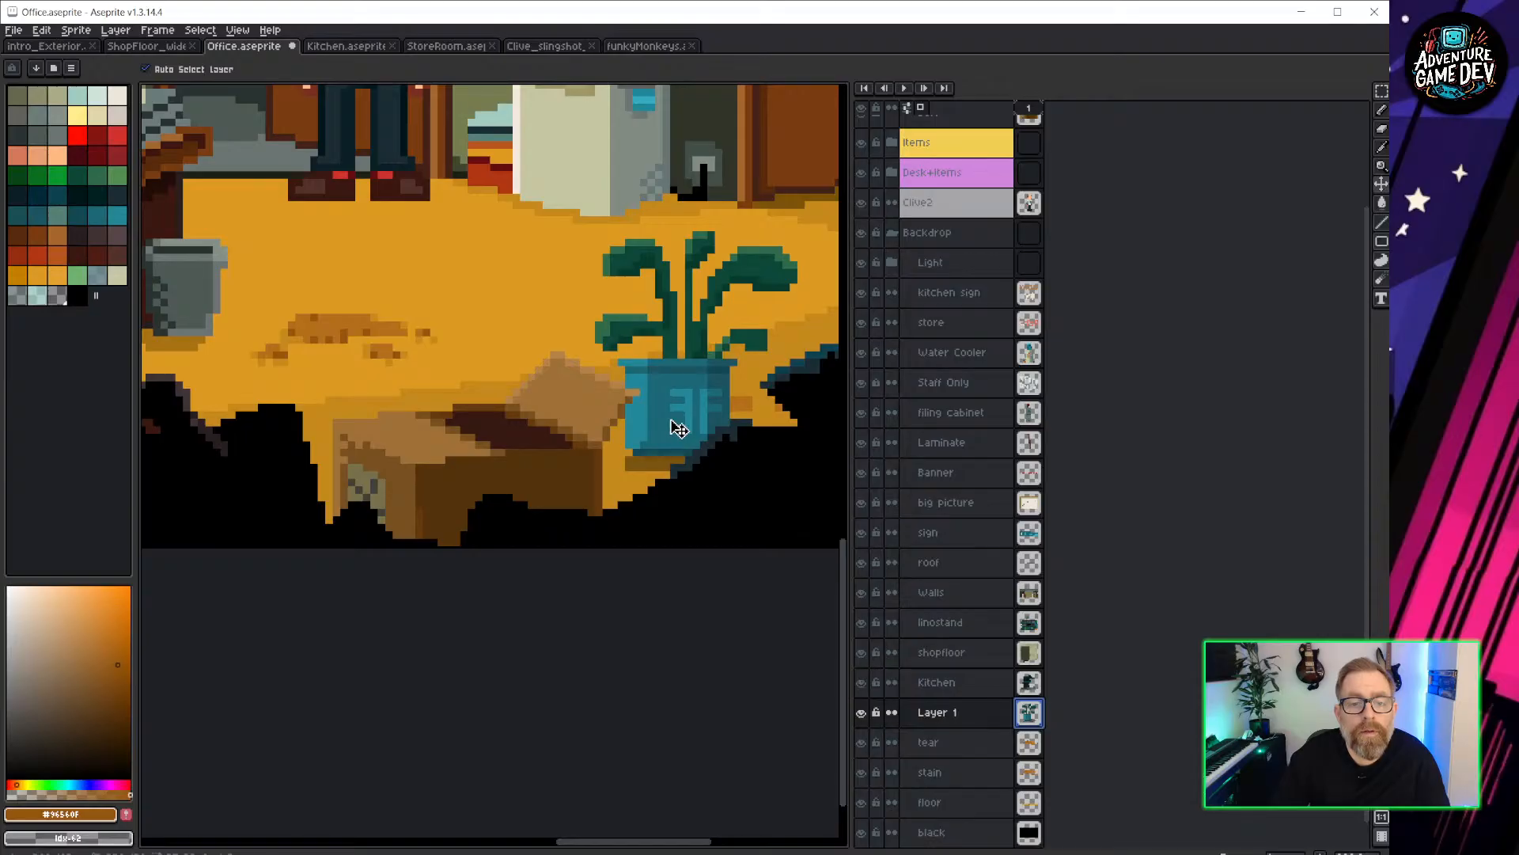
# Make the tear layer active and toggle the plant layer's visibility to compare the covered and uncovered tear, leaving the plant hidden.
pyautogui.click(969, 753)
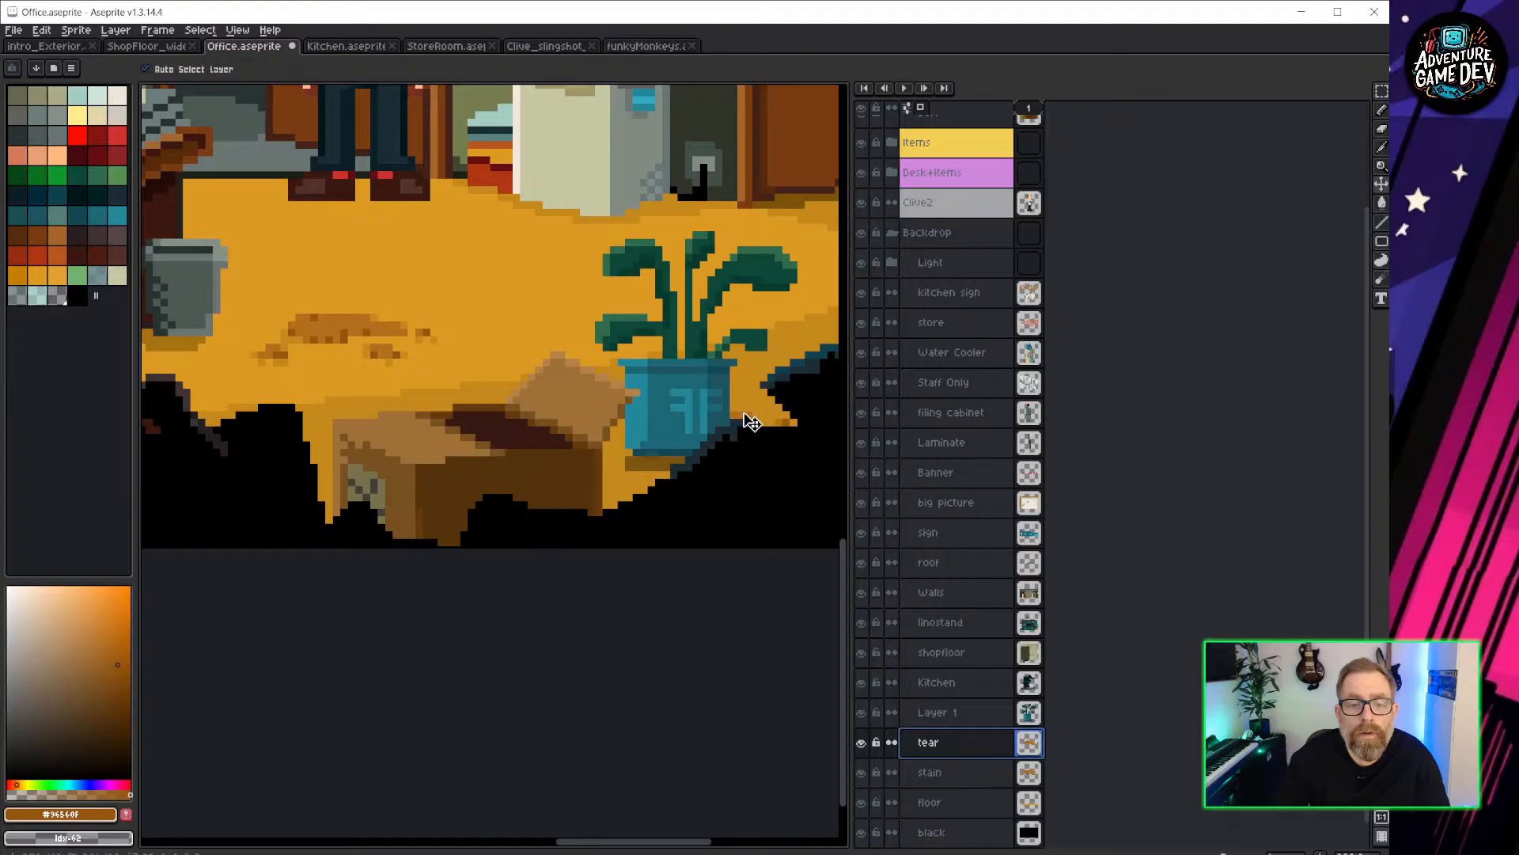
pyautogui.click(867, 718)
pyautogui.click(867, 719)
pyautogui.click(867, 719)
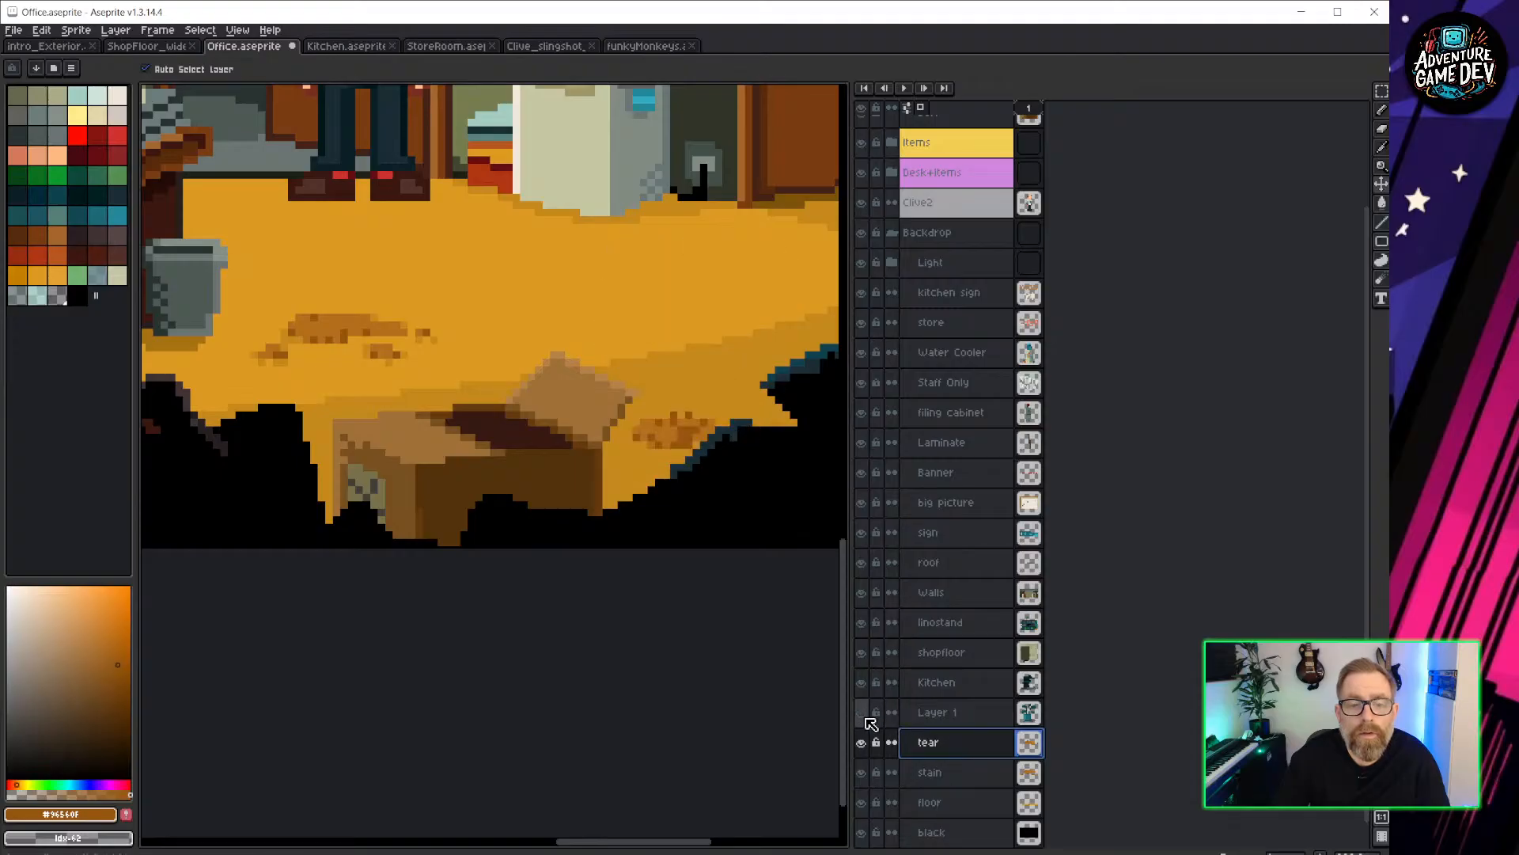
pyautogui.click(867, 719)
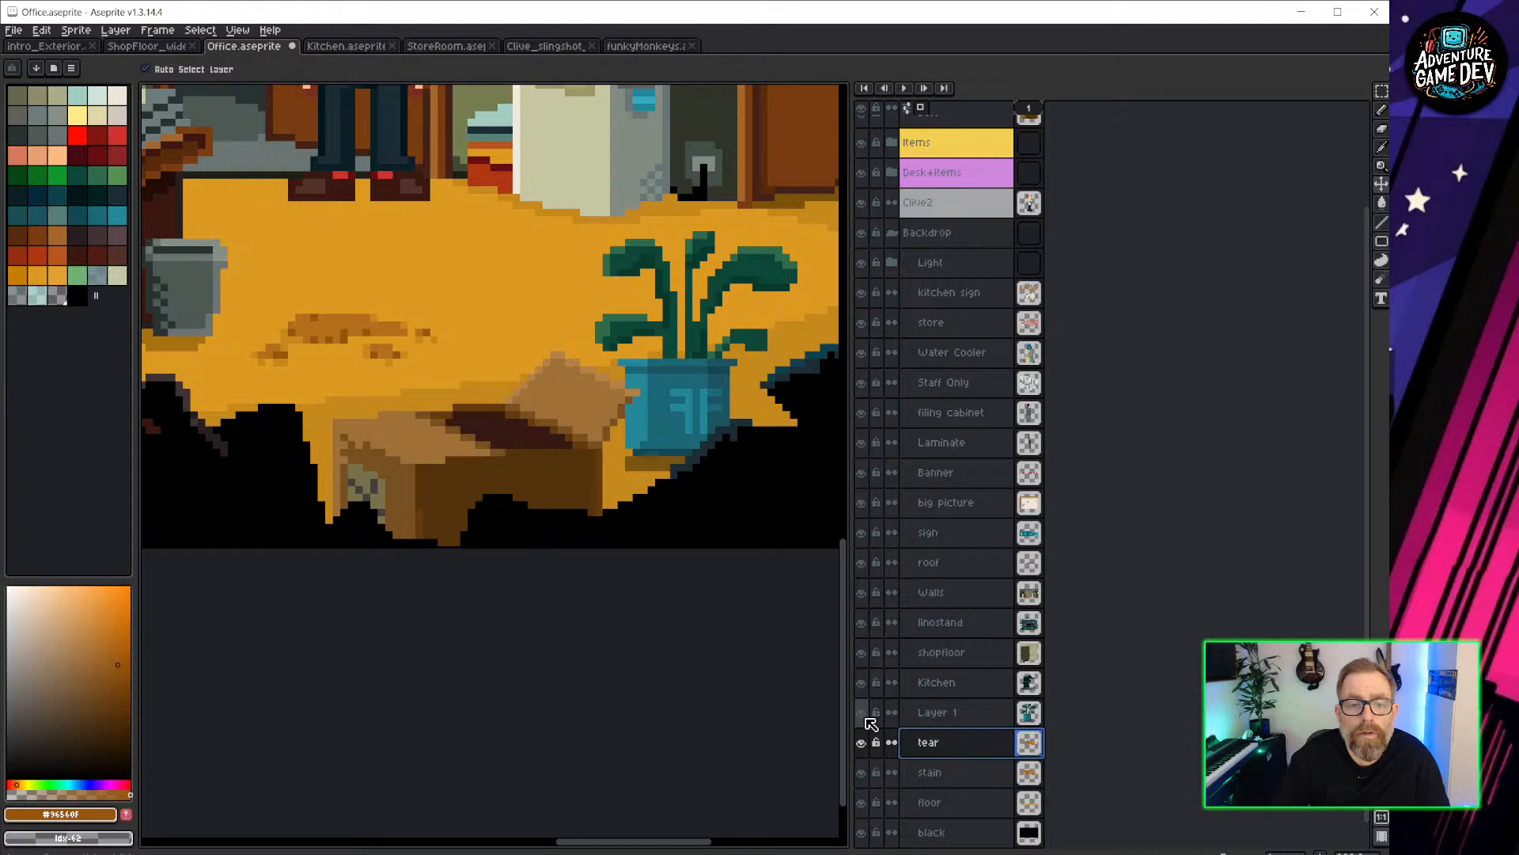
pyautogui.click(866, 719)
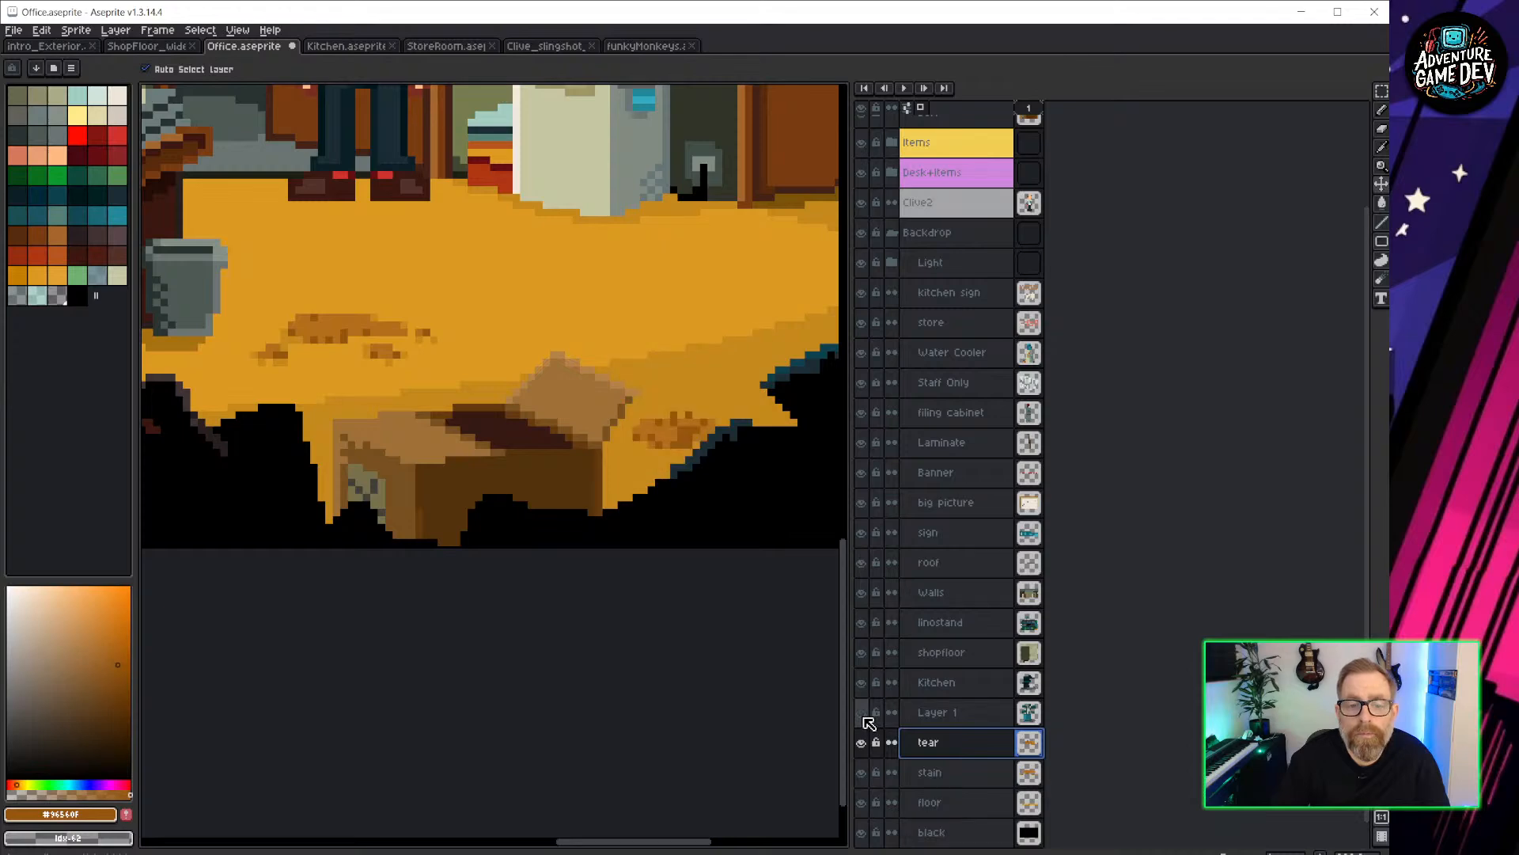
# Rename the new layer holding the potted plant as plant and make it visible again.
pyautogui.doubleClick(938, 715)
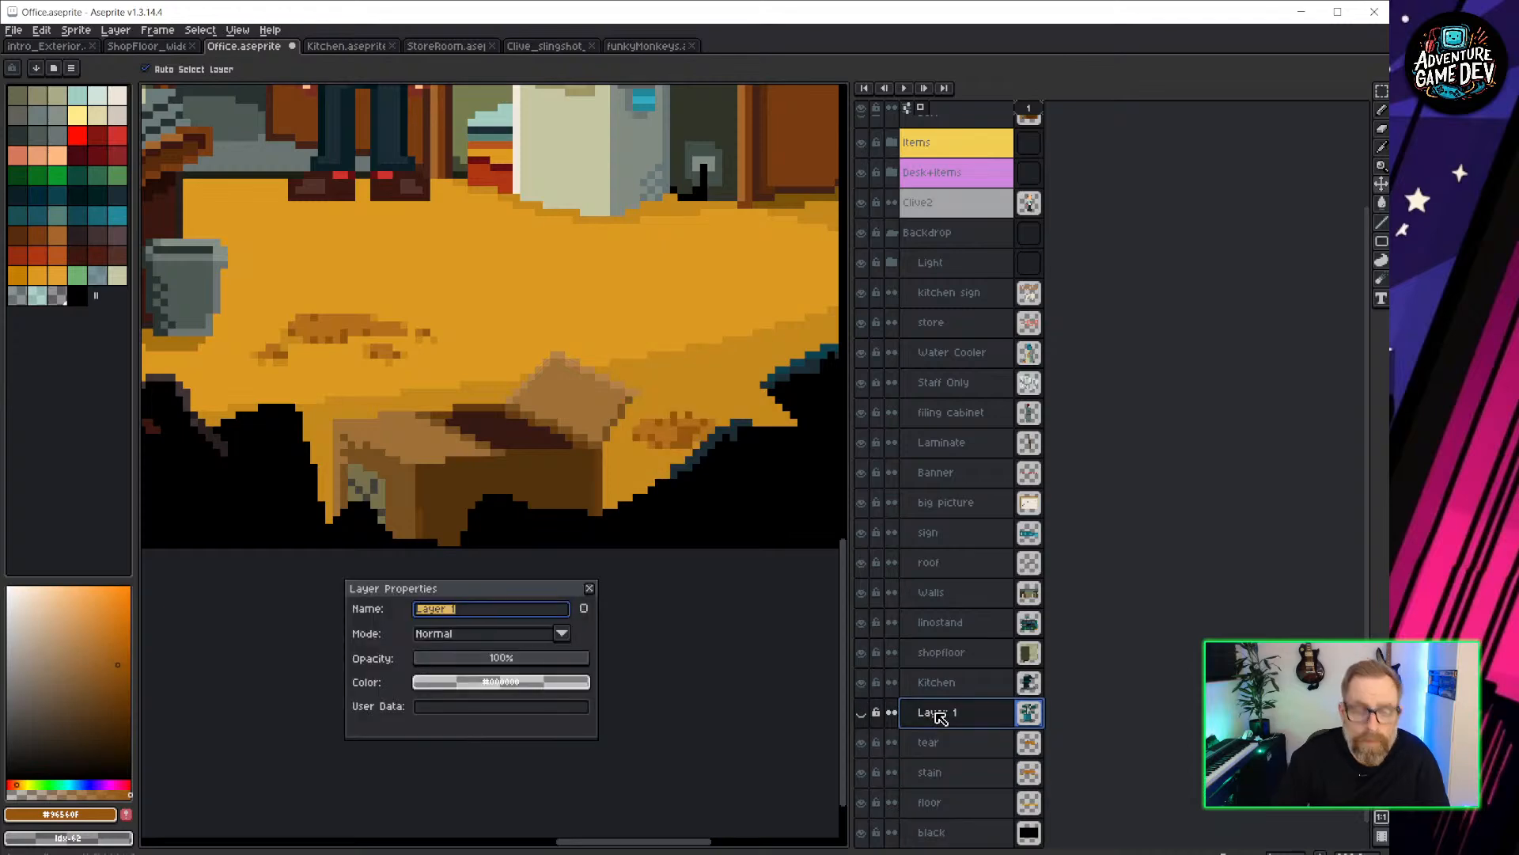
pyautogui.write('plant')
pyautogui.press('Return')
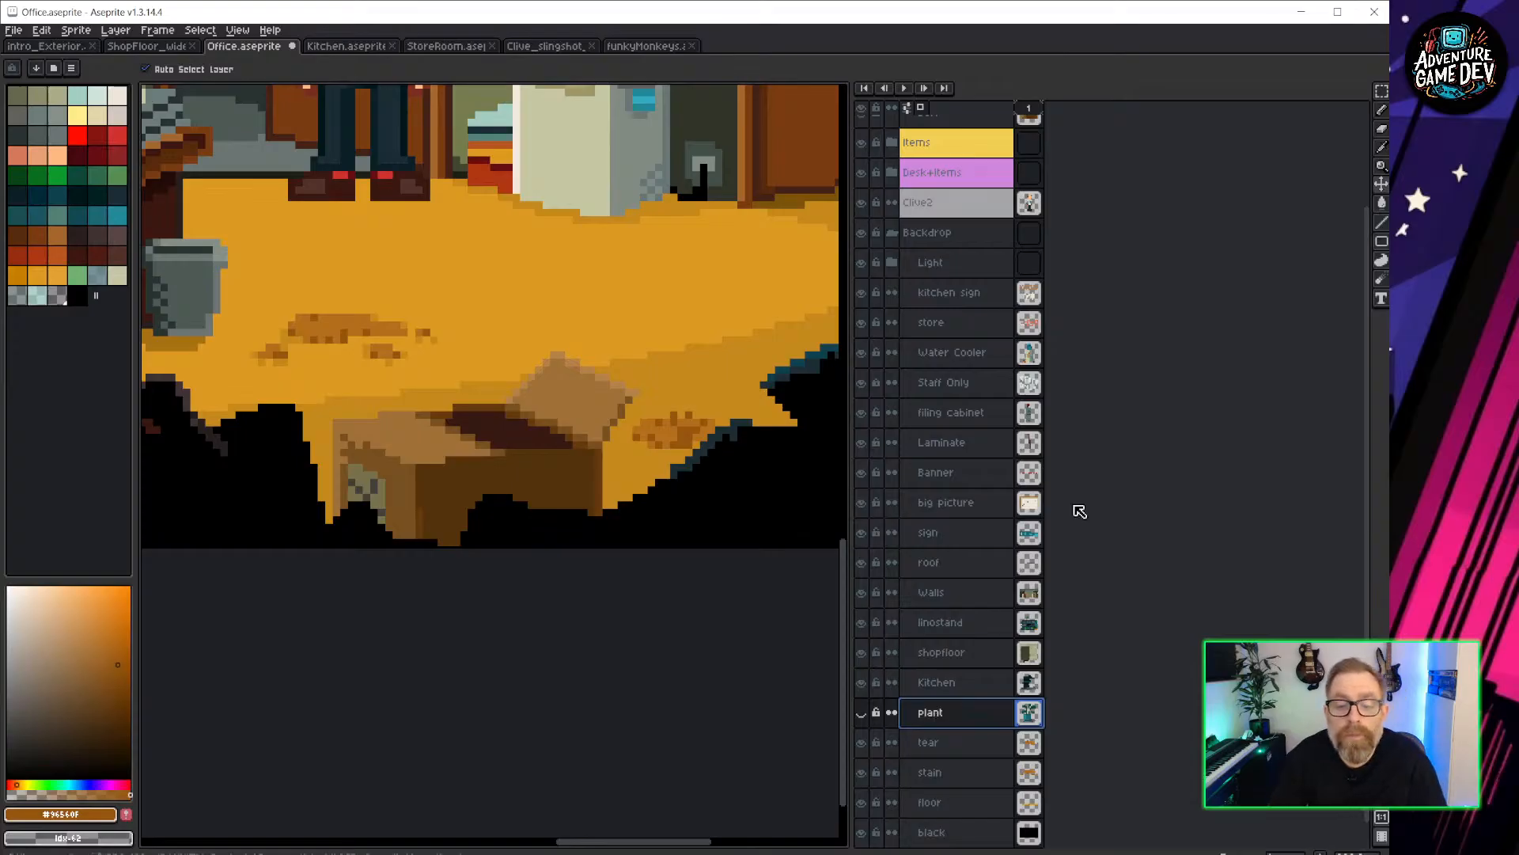
pyautogui.click(864, 714)
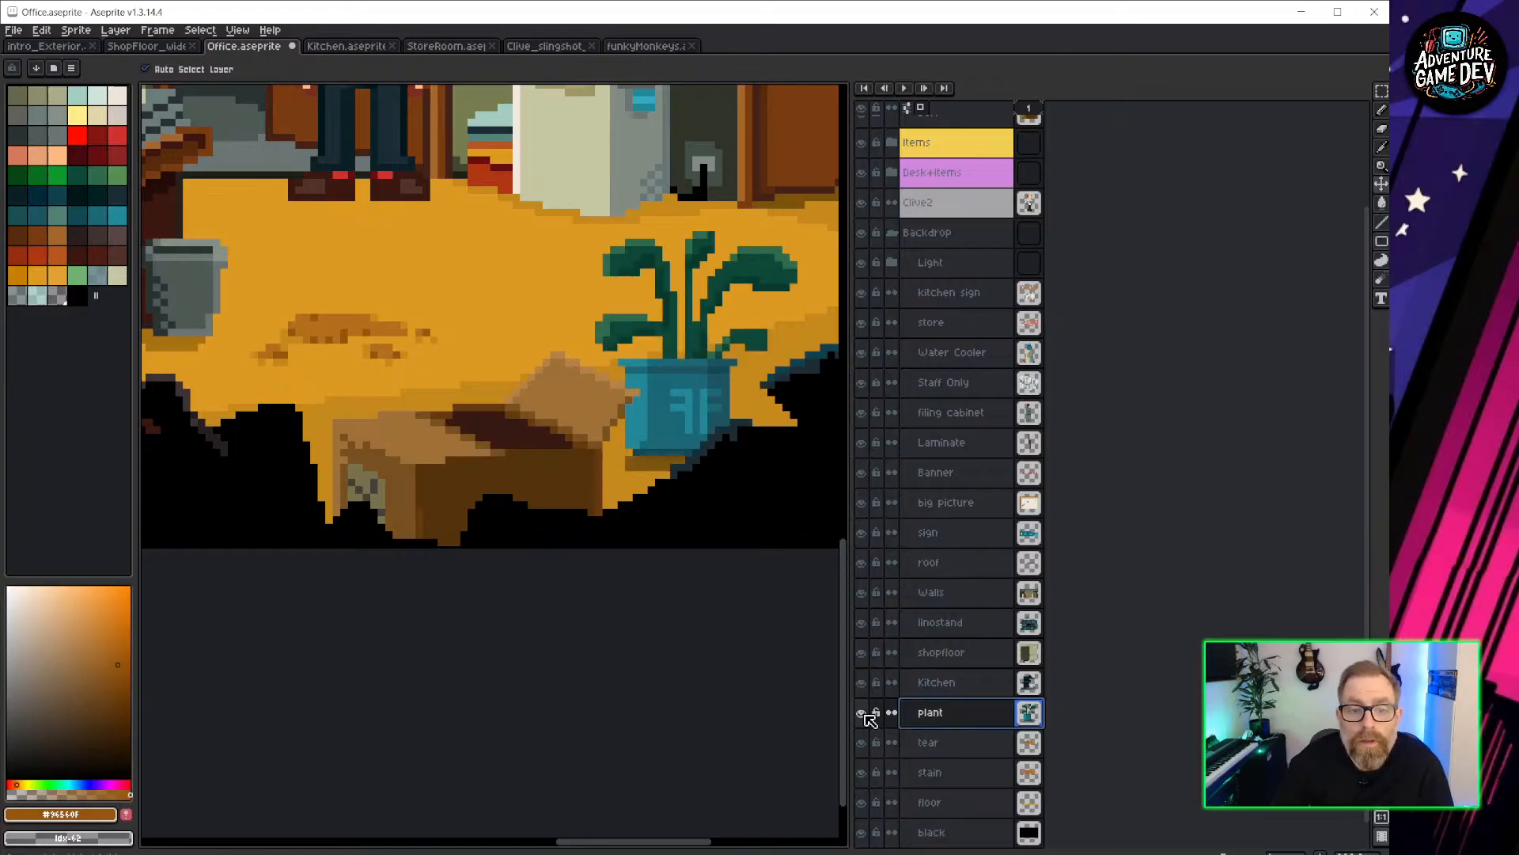
pyautogui.click(864, 714)
pyautogui.click(864, 714)
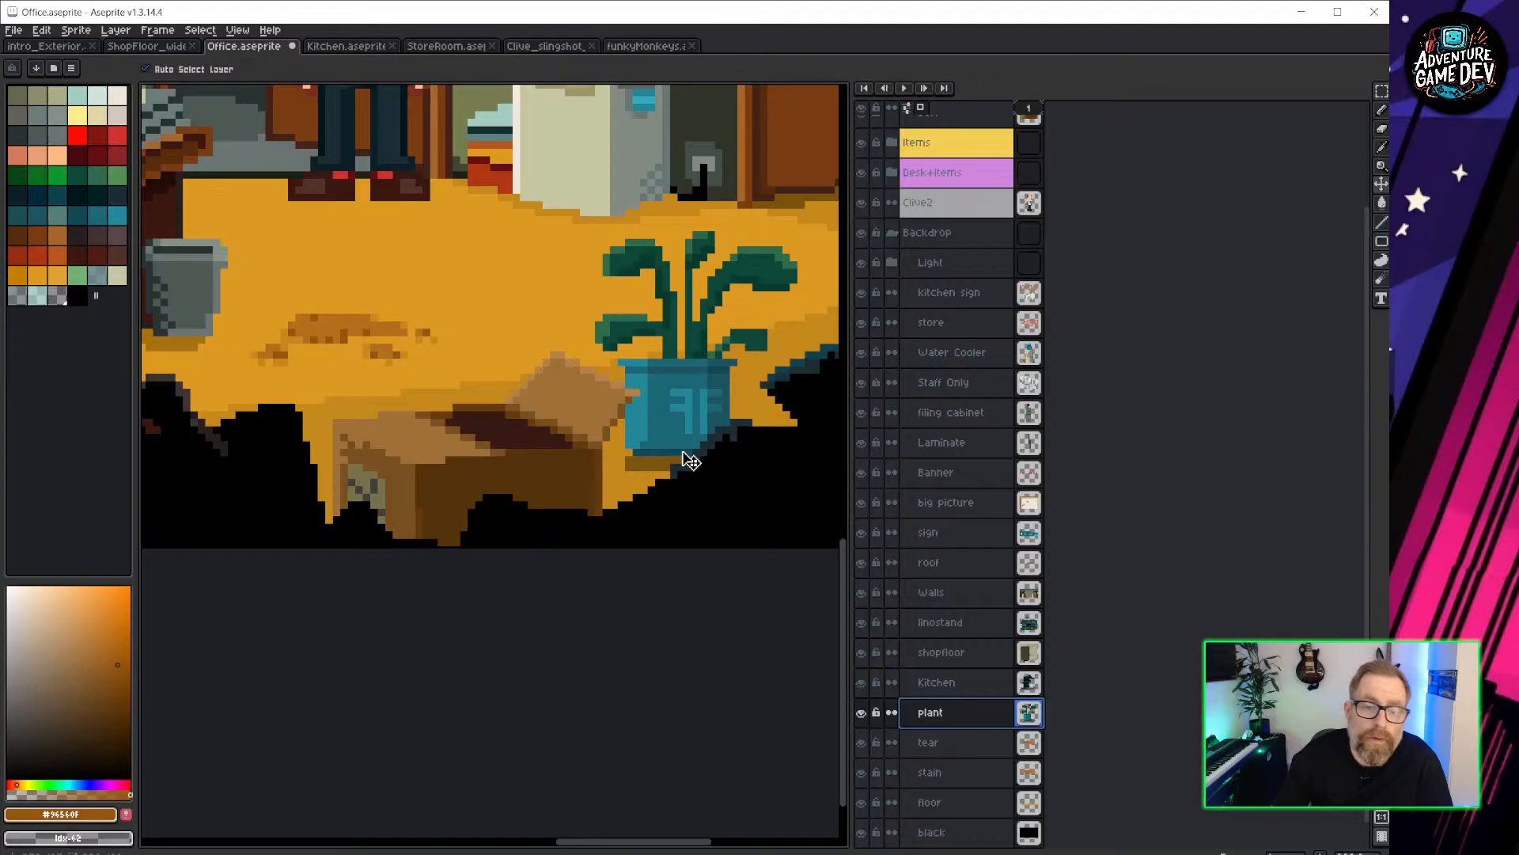
# Examine the office floor with the plant layer hidden and shown, leaving the plant visible.
pyautogui.scroll(-3, 436, 456)
pyautogui.moveTo(307, 454); pyautogui.dragTo(429, 424, button='middle')
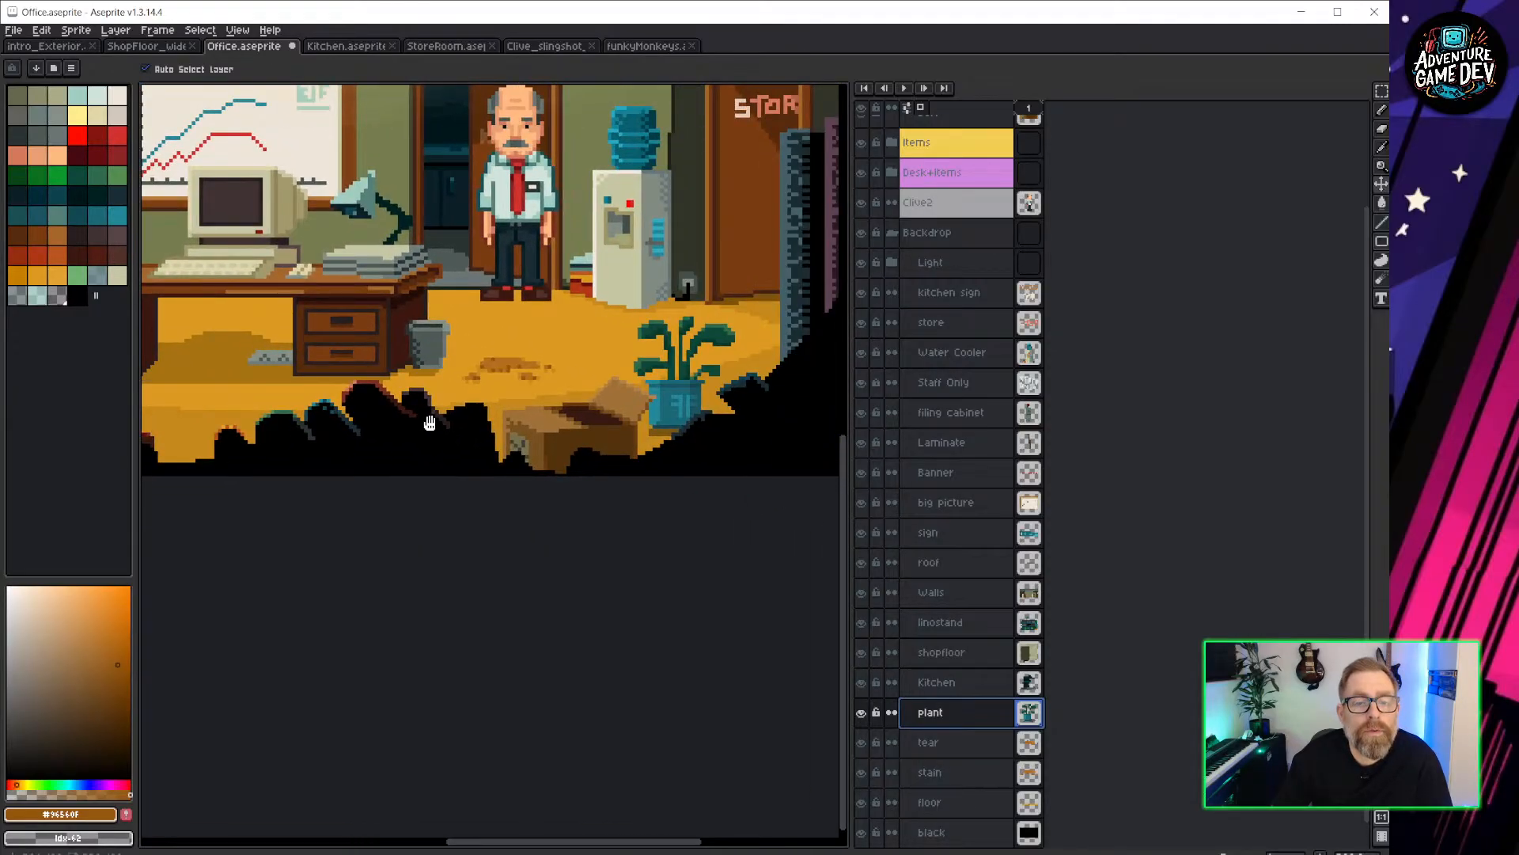
pyautogui.scroll(-3, 430, 424)
pyautogui.scroll(4, 475, 411)
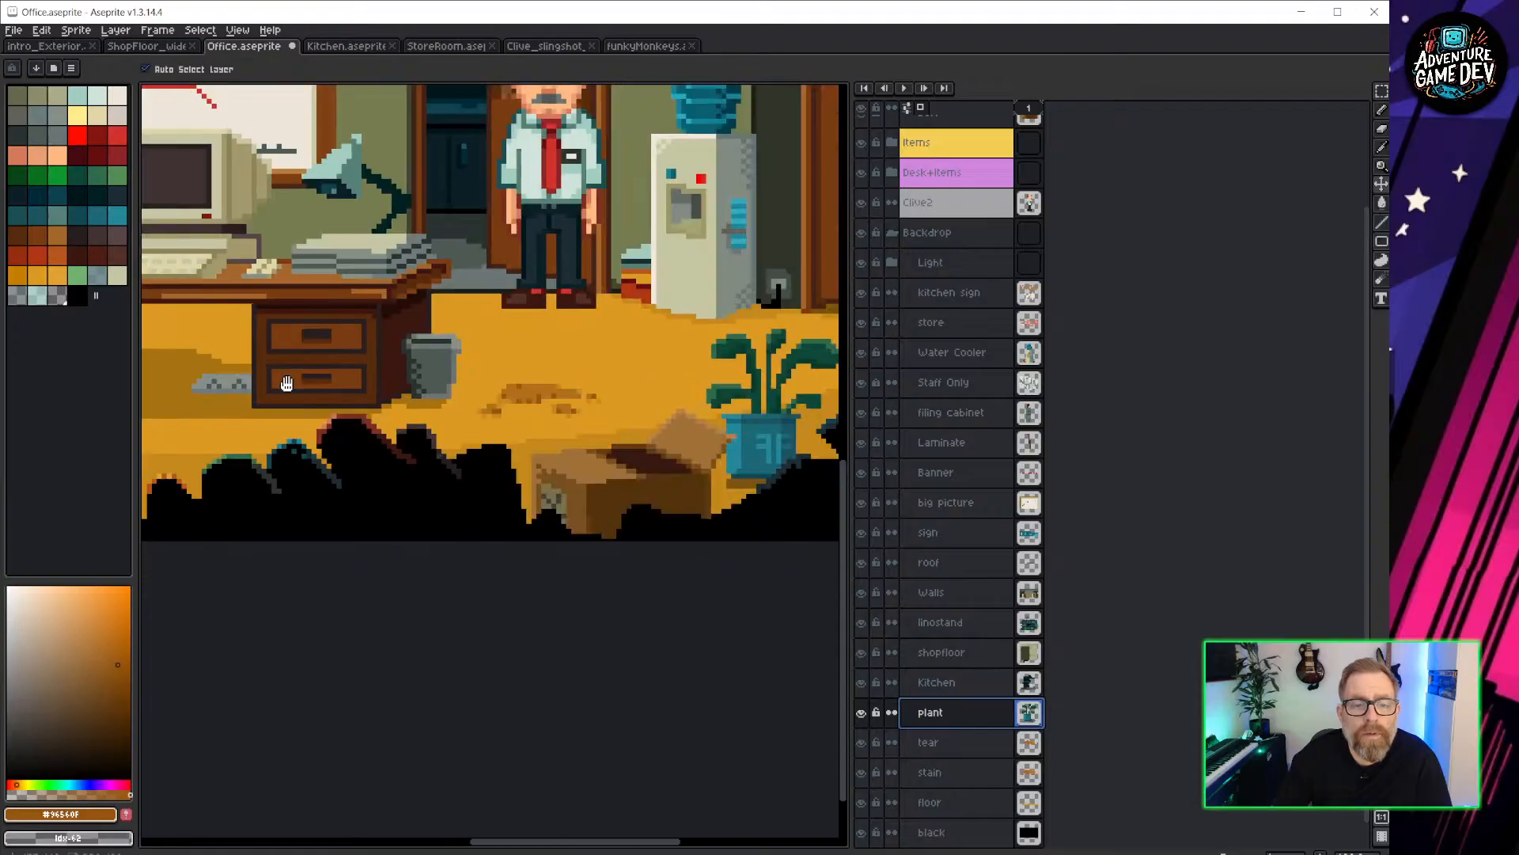
pyautogui.moveTo(287, 383); pyautogui.dragTo(255, 371, button='middle')
pyautogui.click(862, 713)
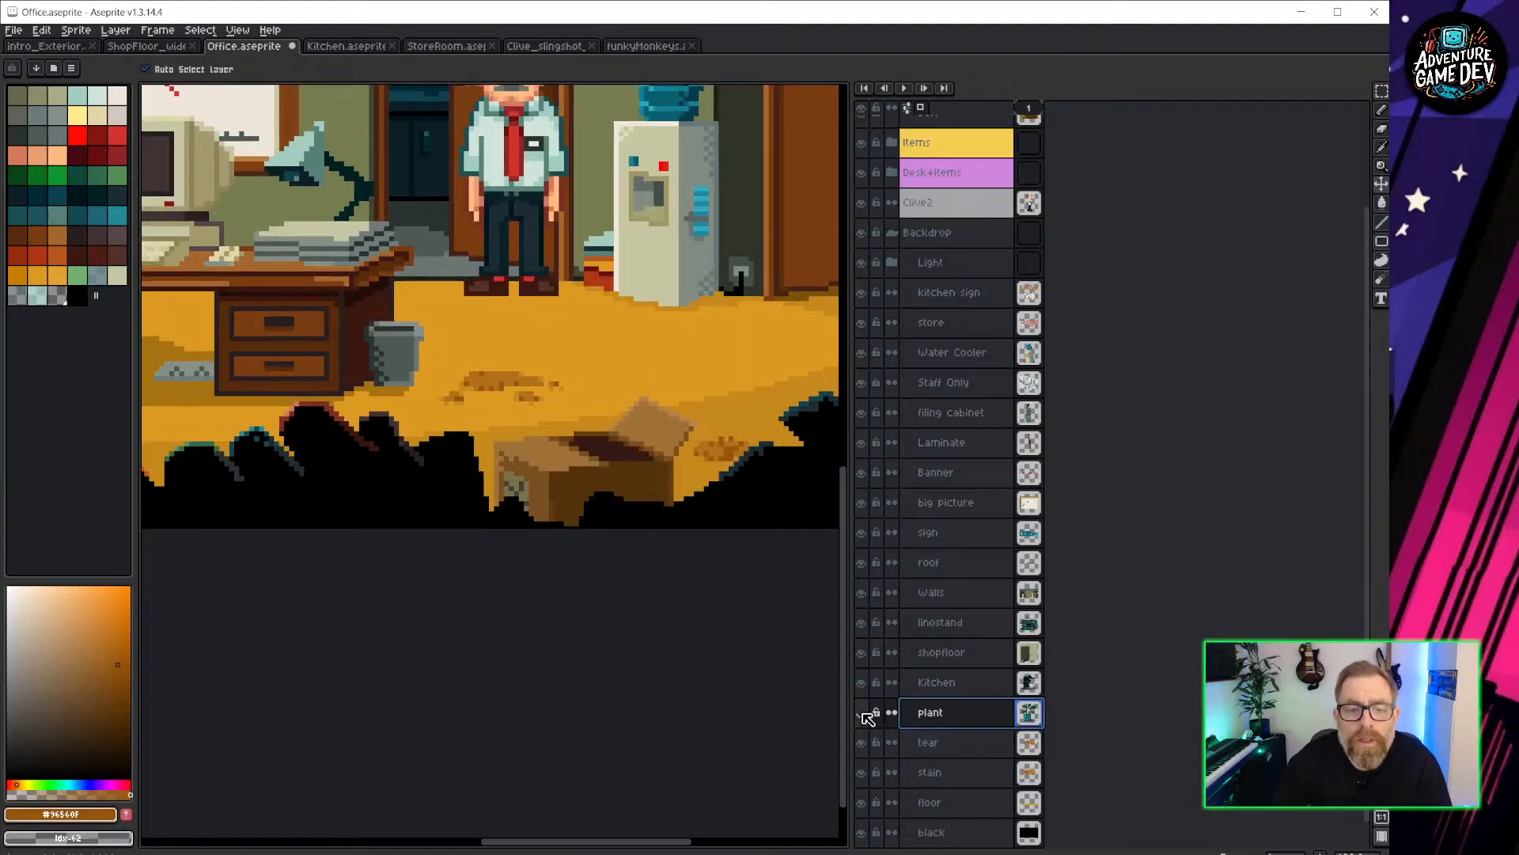
pyautogui.click(862, 713)
pyautogui.click(862, 713)
pyautogui.click(862, 713)
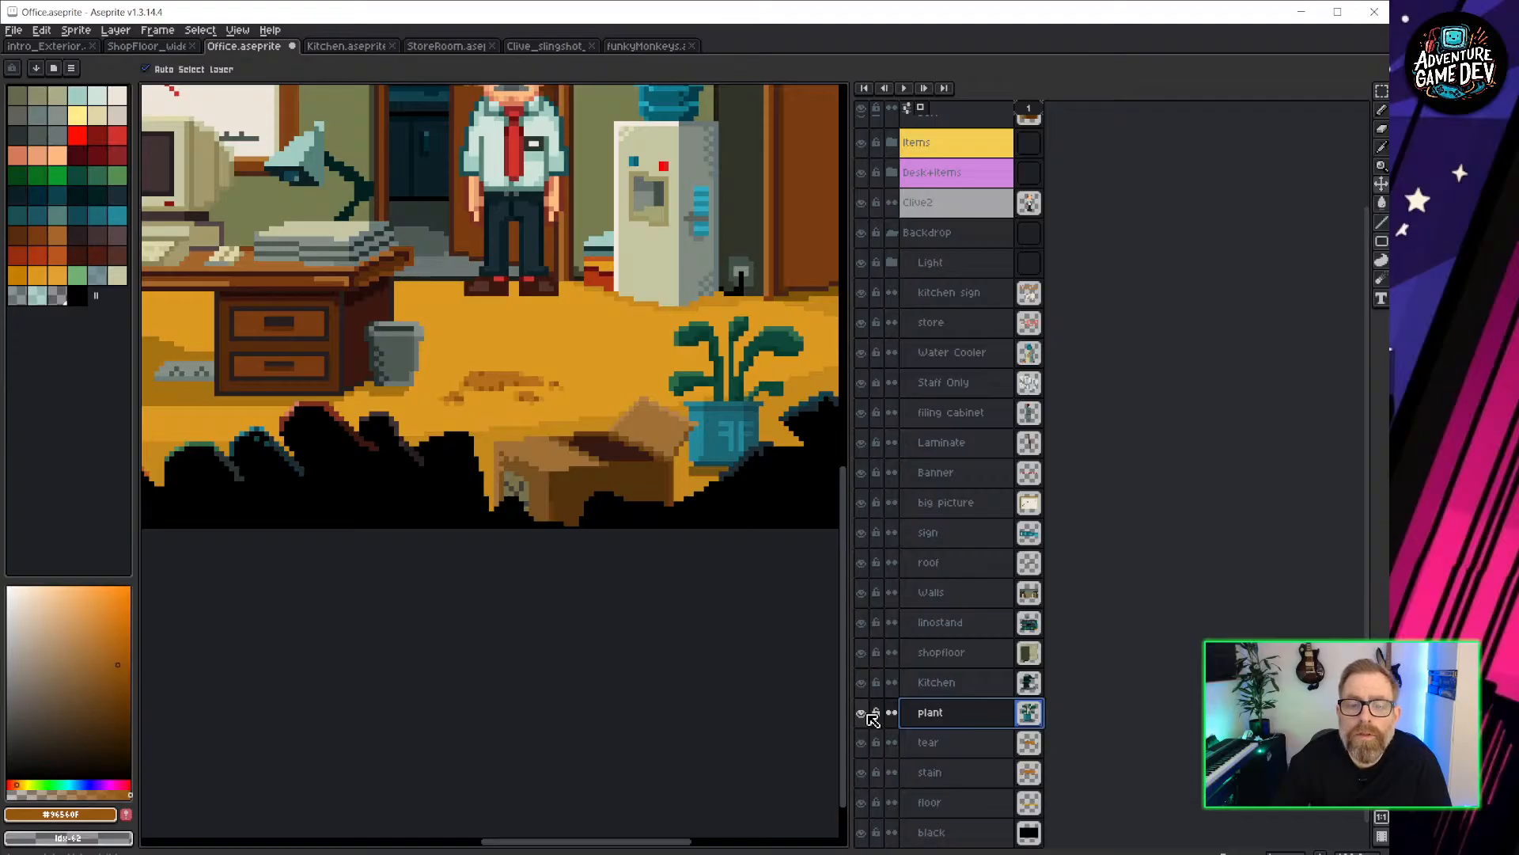
# Switch to Unity, save the current shop floor scene and open the recent scene scn_office.
pyautogui.hotkey('alt', 'Tab')
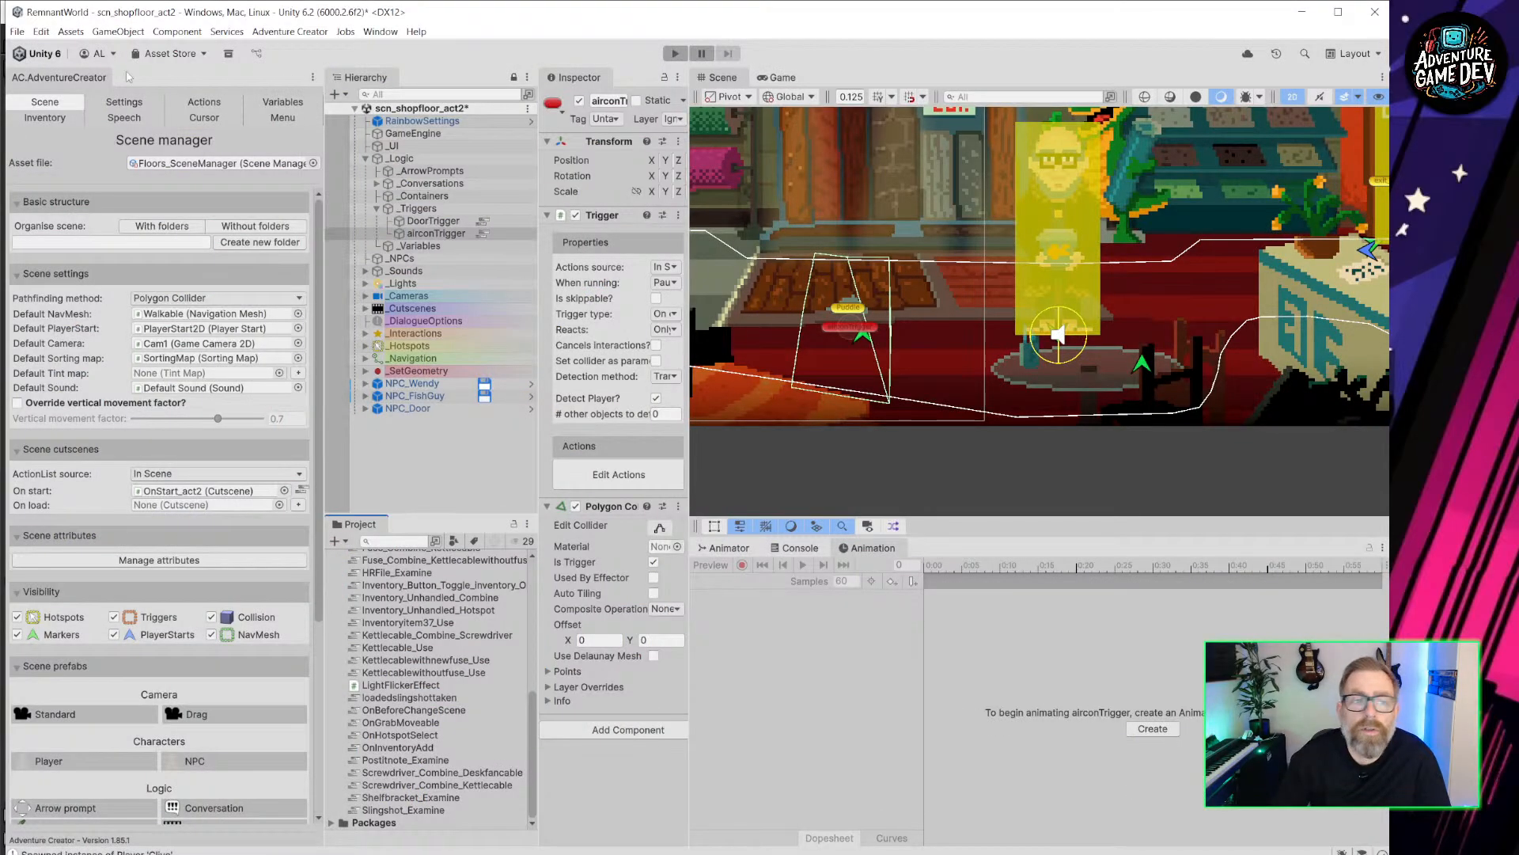
pyautogui.click(17, 31)
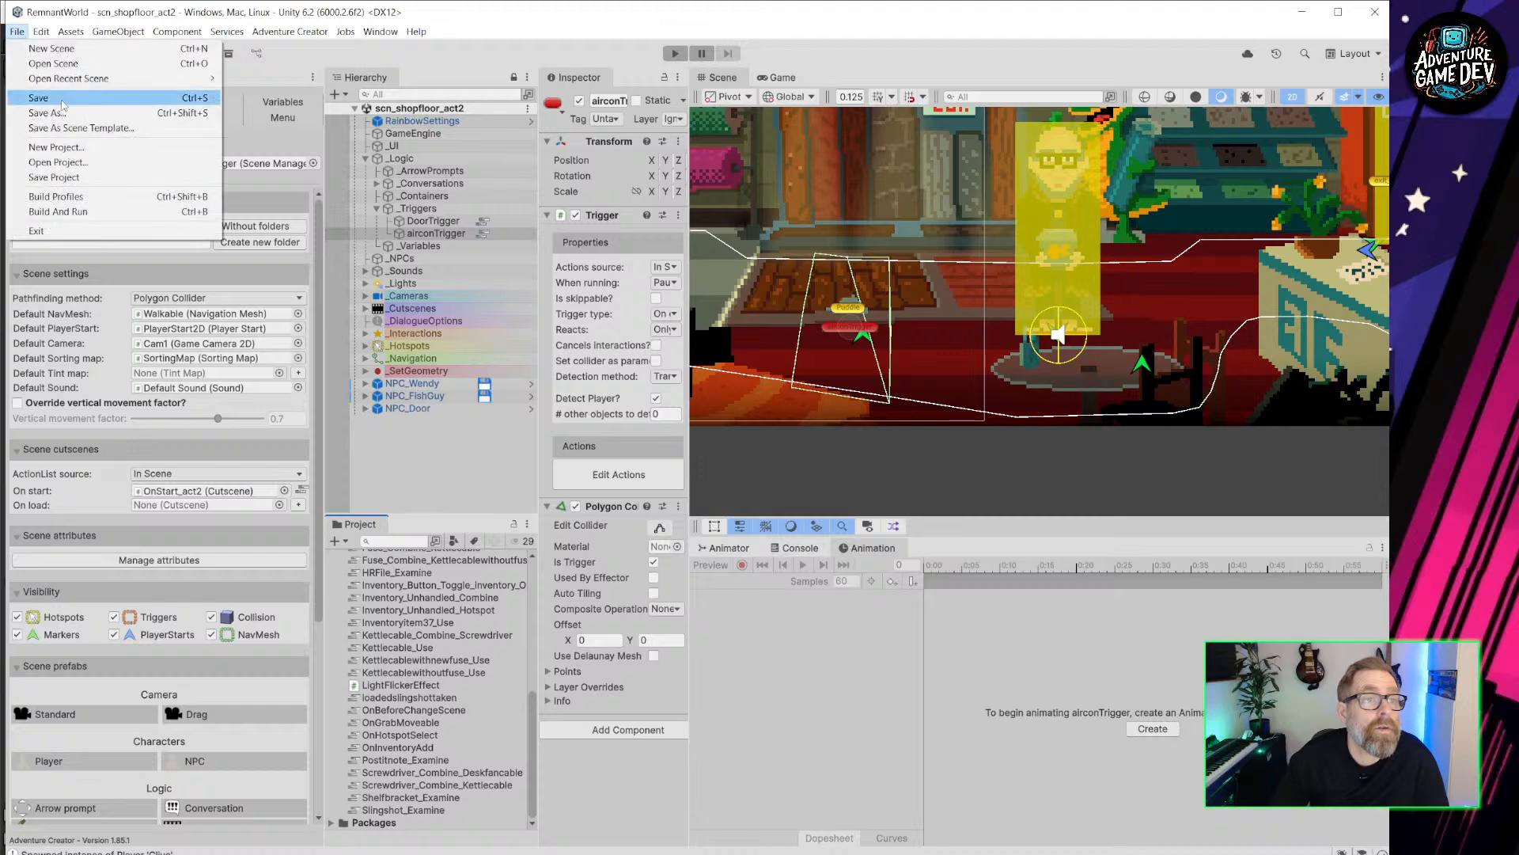
pyautogui.moveTo(74, 81)
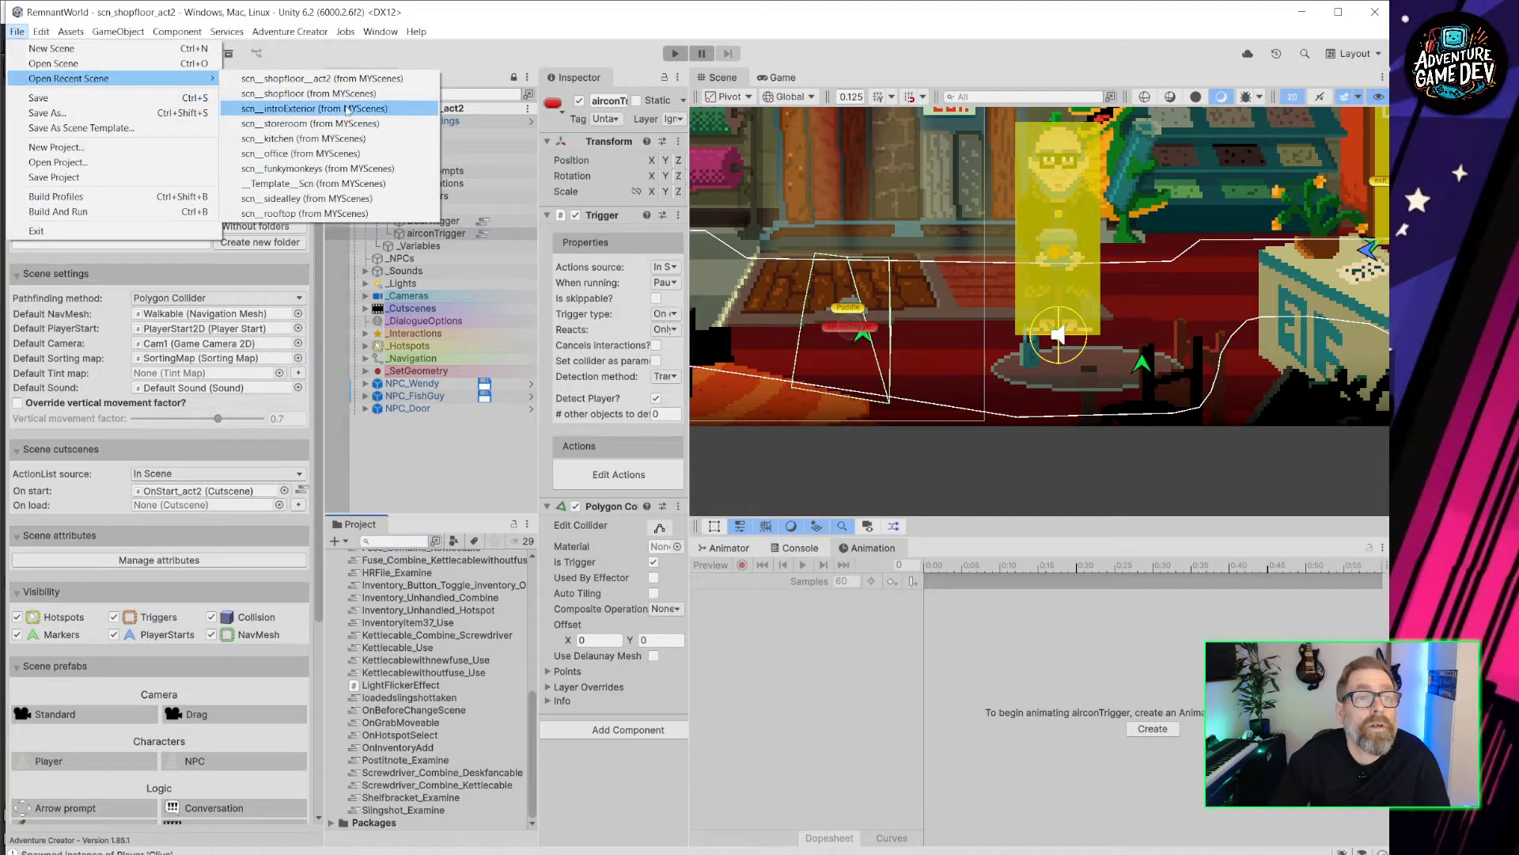
pyautogui.click(302, 153)
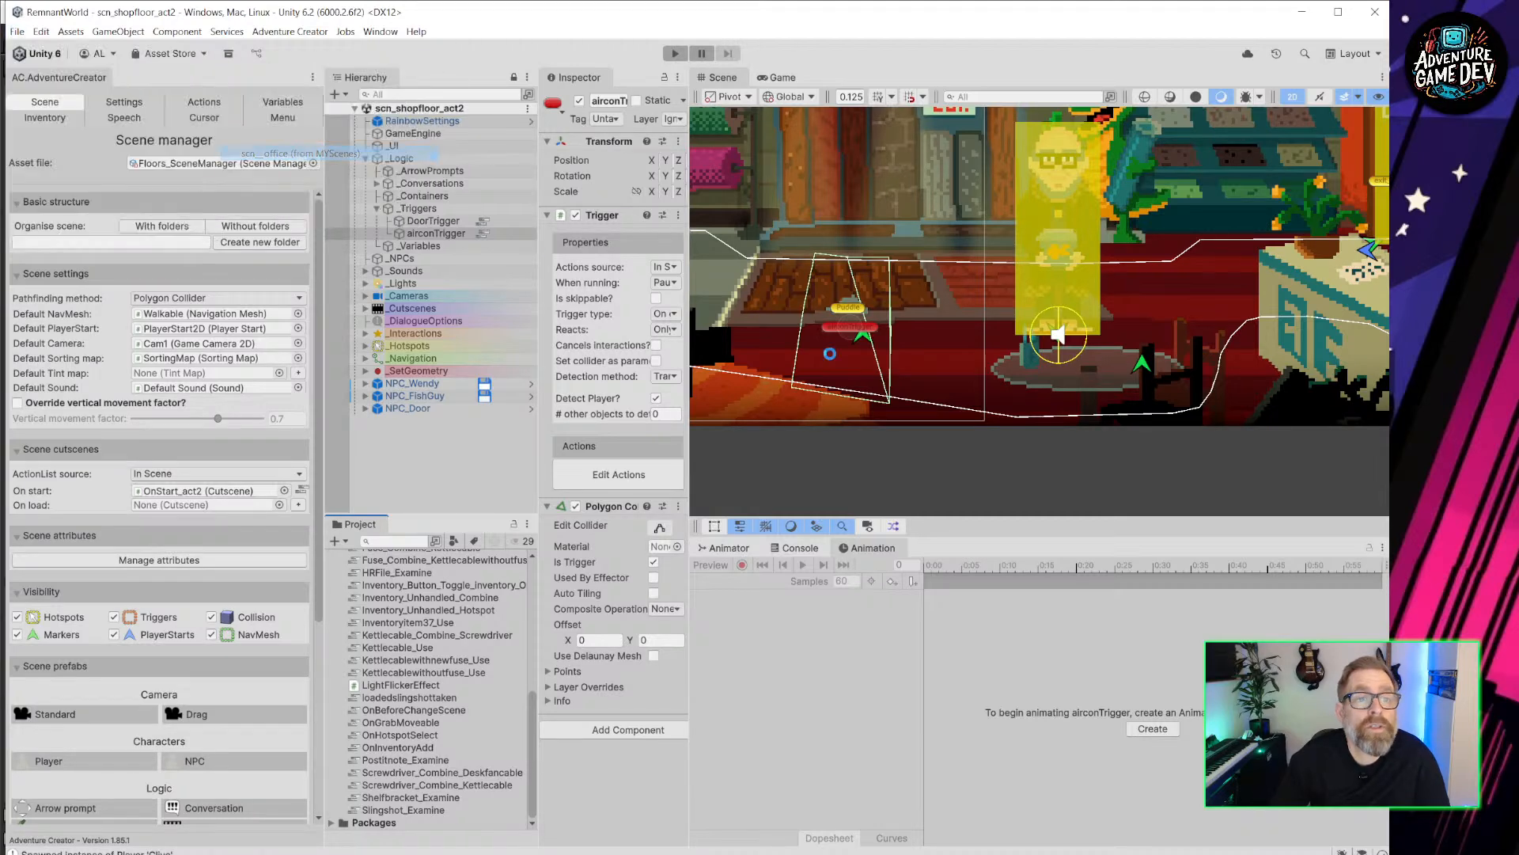
pyautogui.scroll(3, 842, 383)
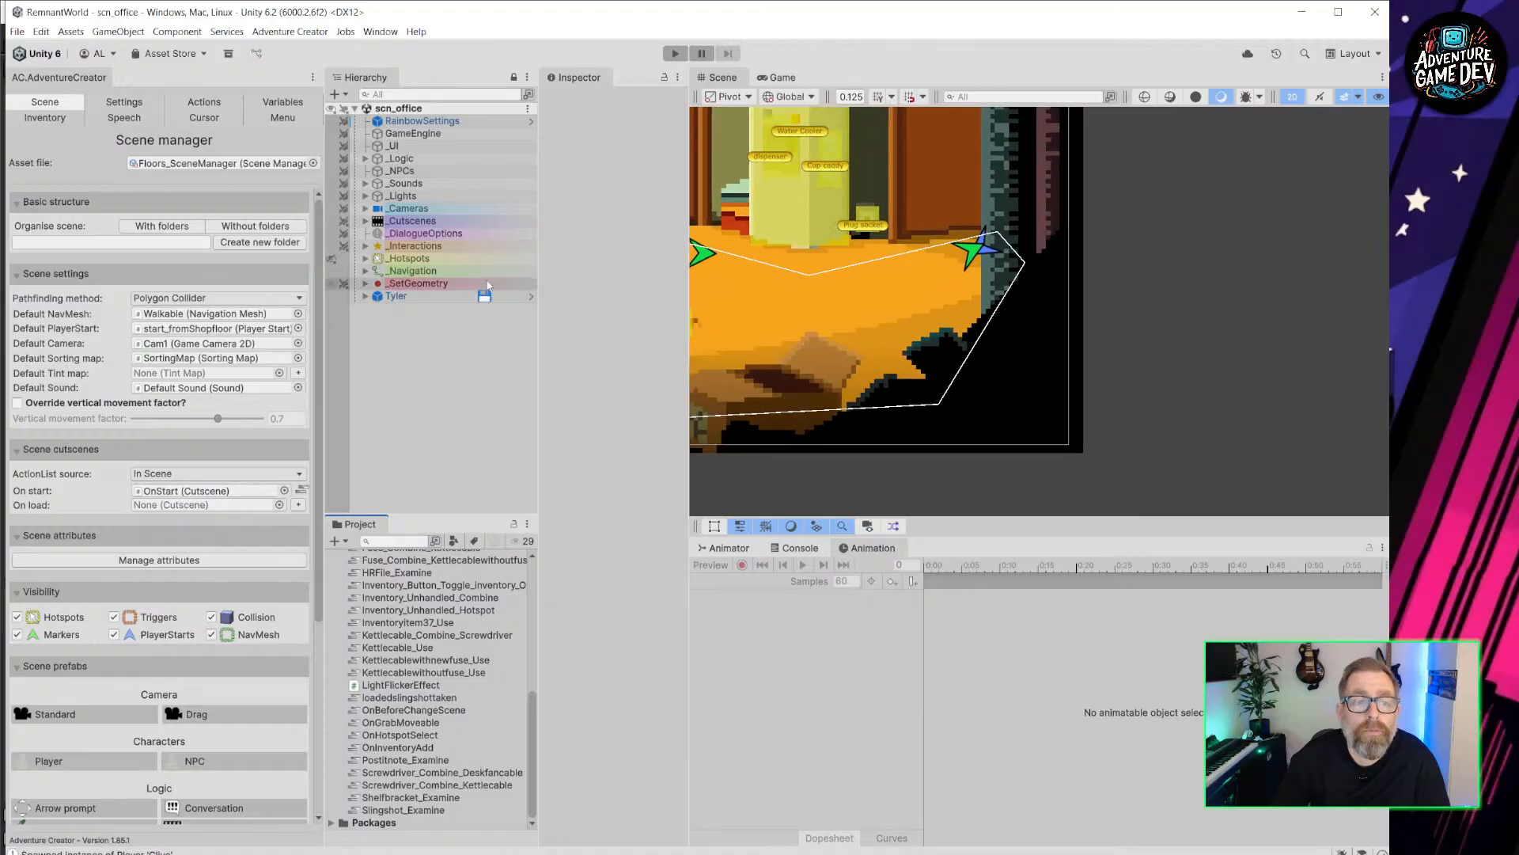
# Expand _SetGeometry and toggle the visibility of foreground, Backdrop (1) and Office_box to examine which artwork each contains.
pyautogui.click(365, 283)
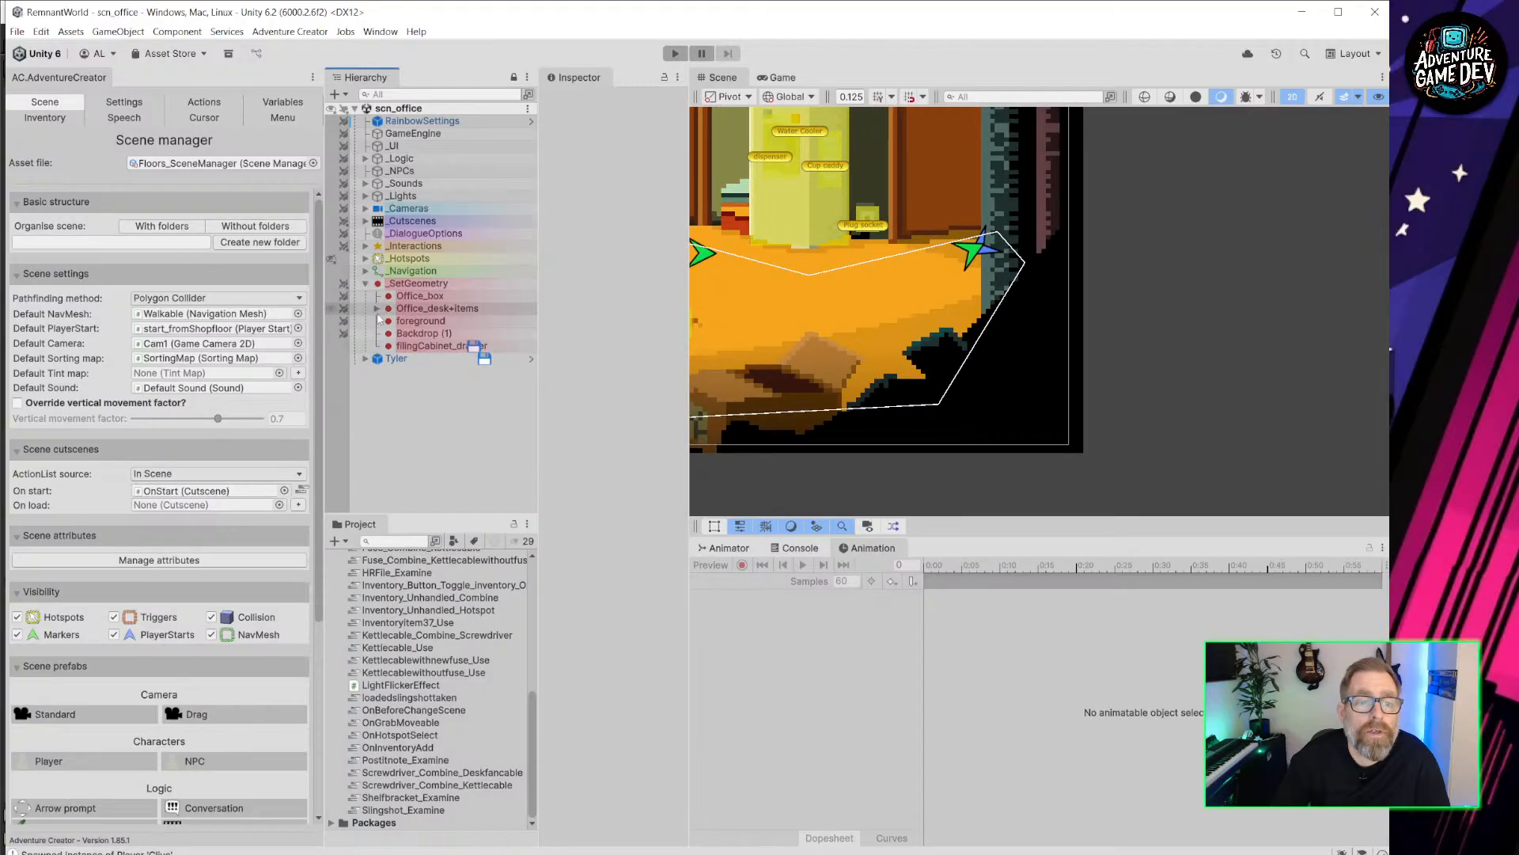
pyautogui.click(331, 321)
pyautogui.click(331, 321)
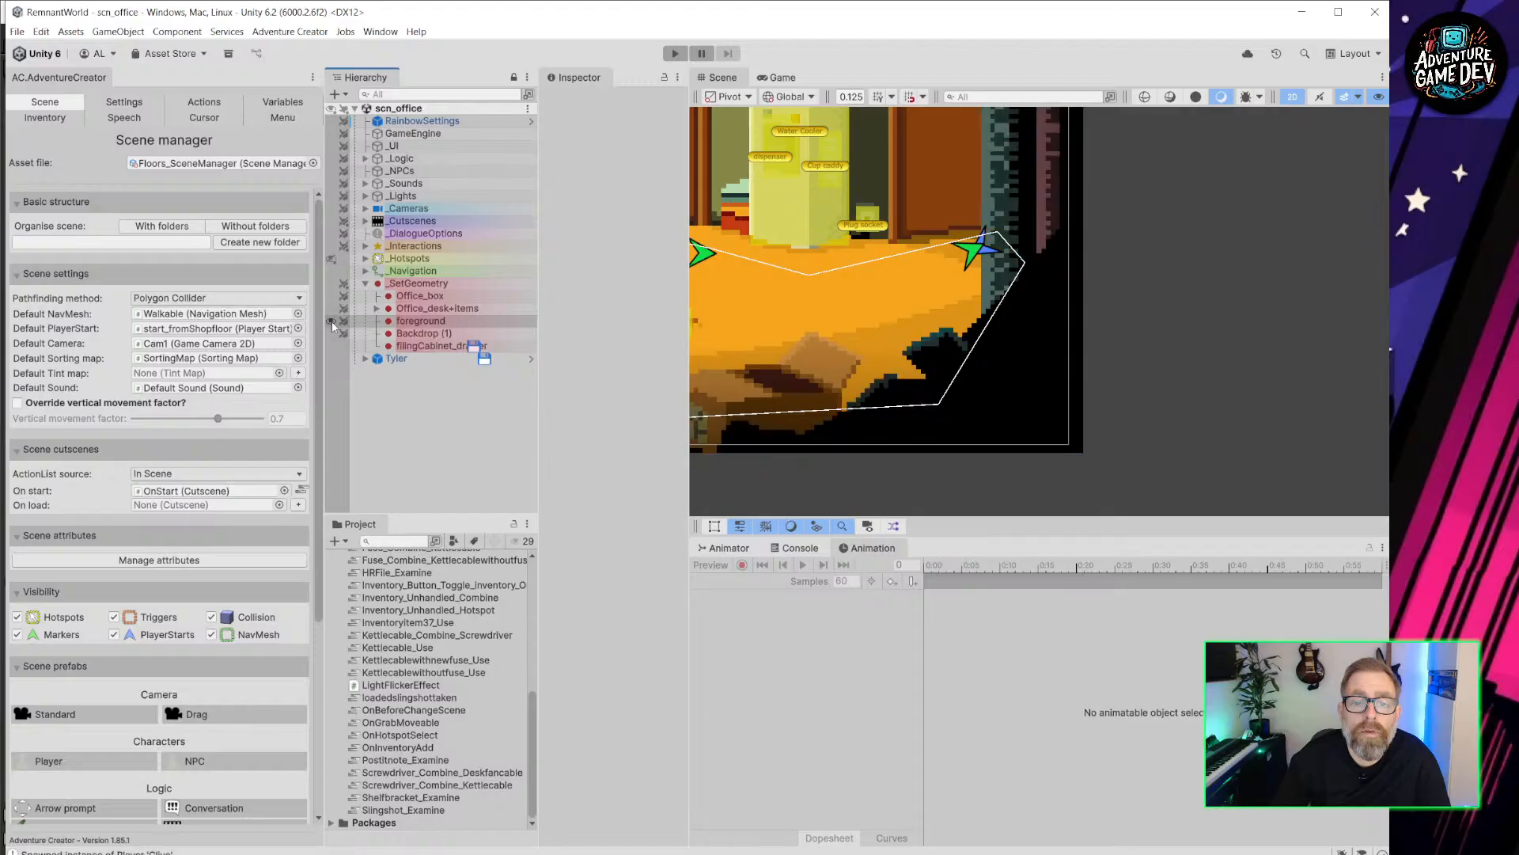
pyautogui.click(331, 322)
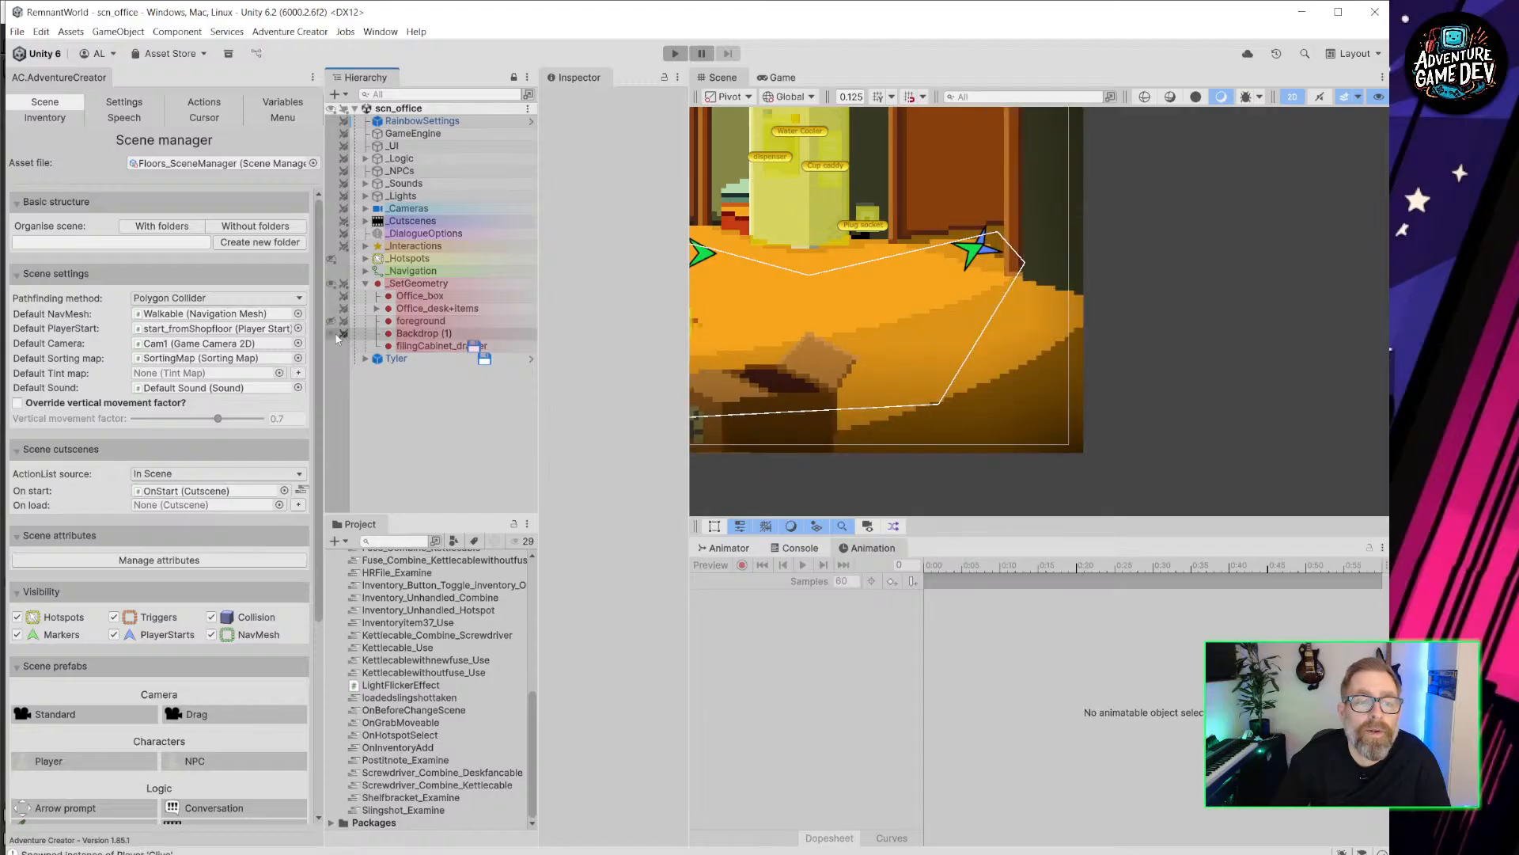
pyautogui.click(332, 333)
pyautogui.click(332, 333)
pyautogui.click(333, 296)
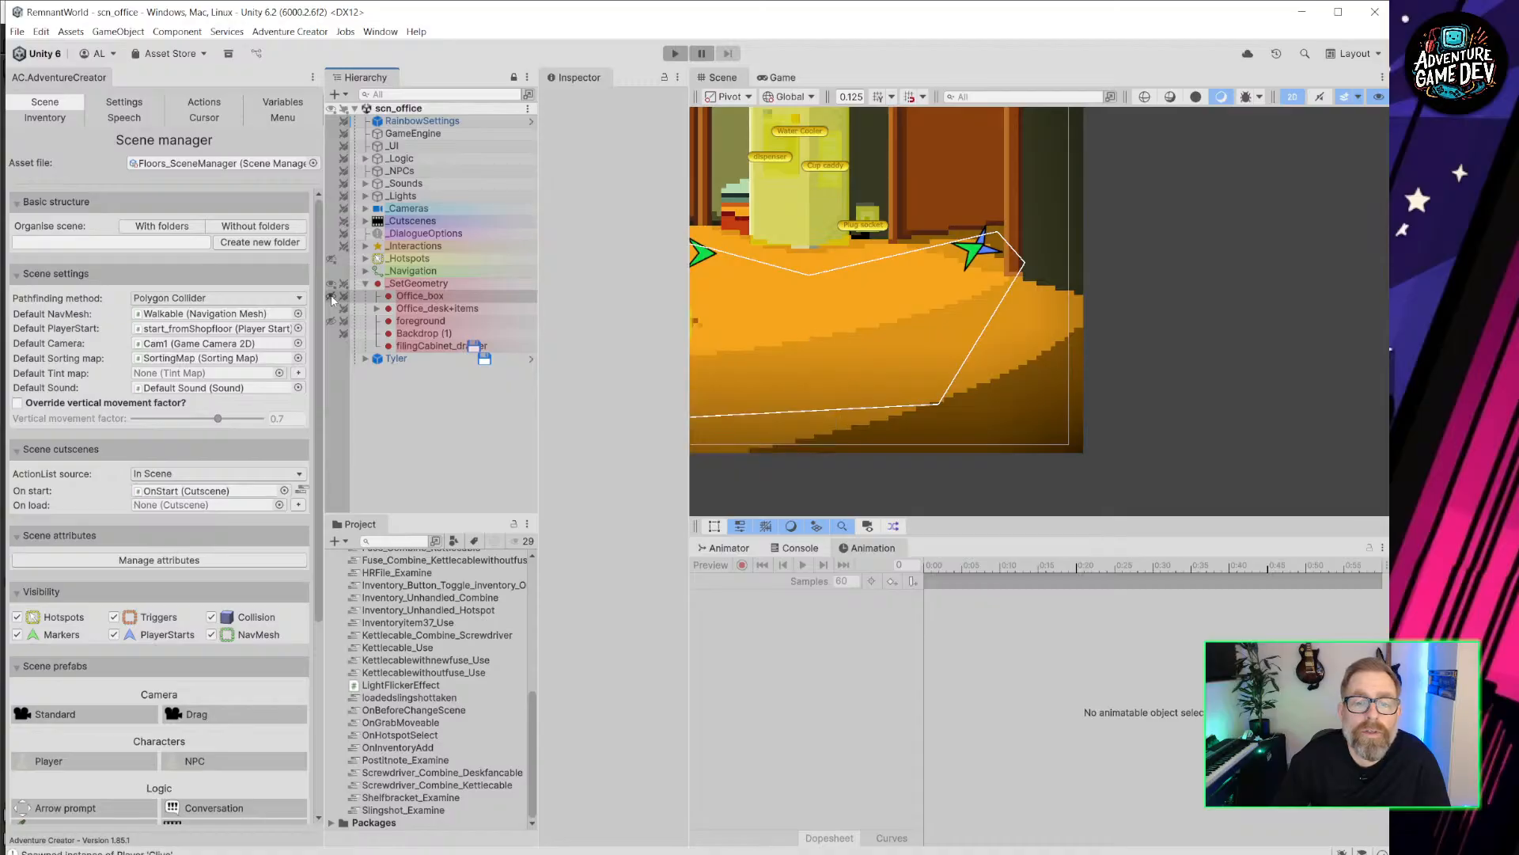
pyautogui.click(333, 296)
# Delete the Office_box object from _SetGeometry and make the foreground object visible again.
pyautogui.click(419, 296)
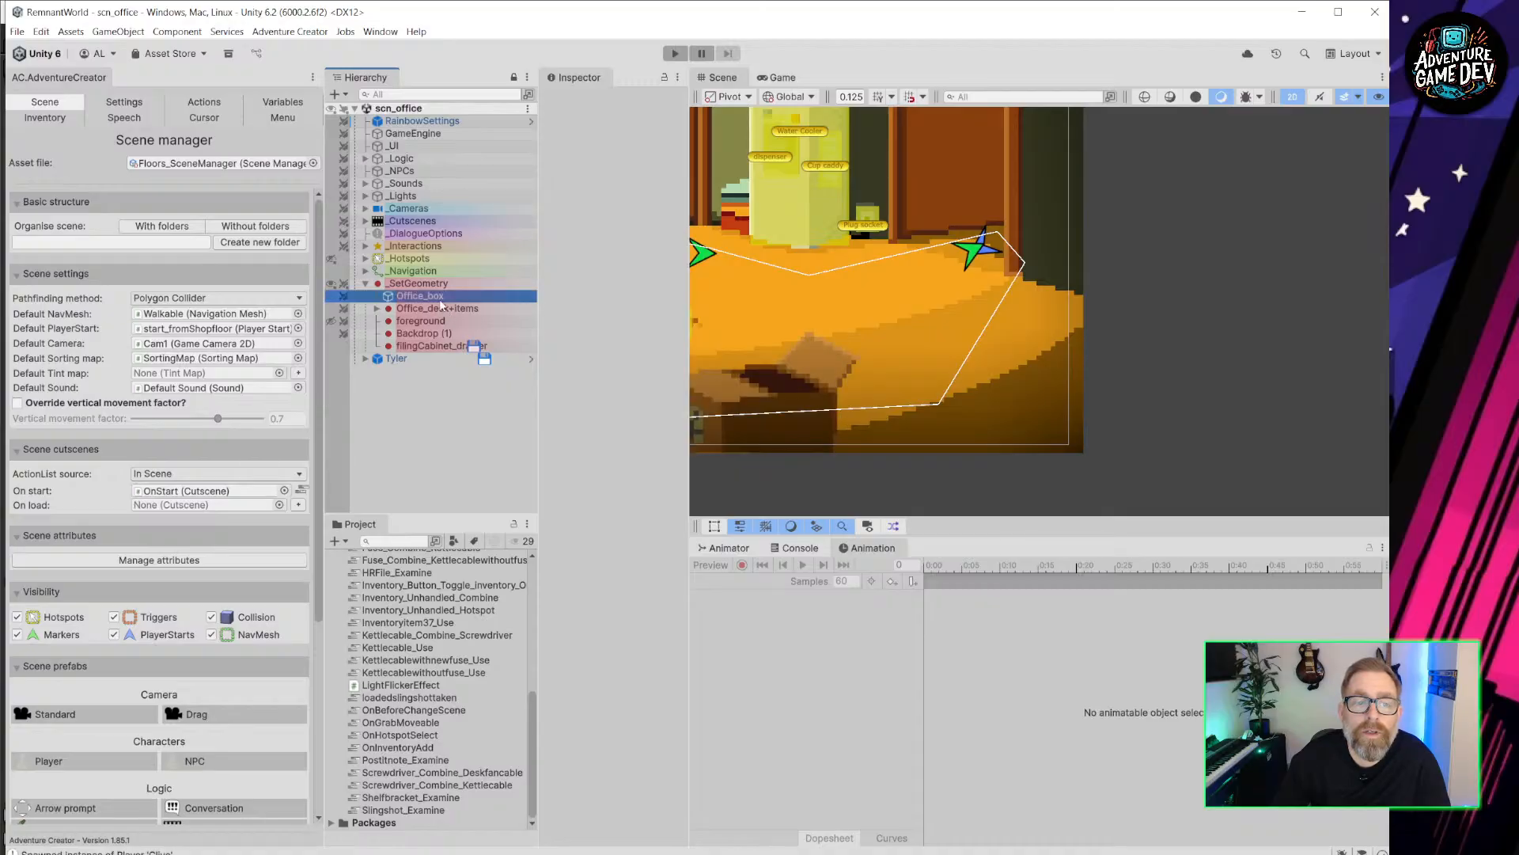
pyautogui.moveTo(848, 345); pyautogui.dragTo(1150, 286, button='middle')
pyautogui.scroll(-10, 1149, 286)
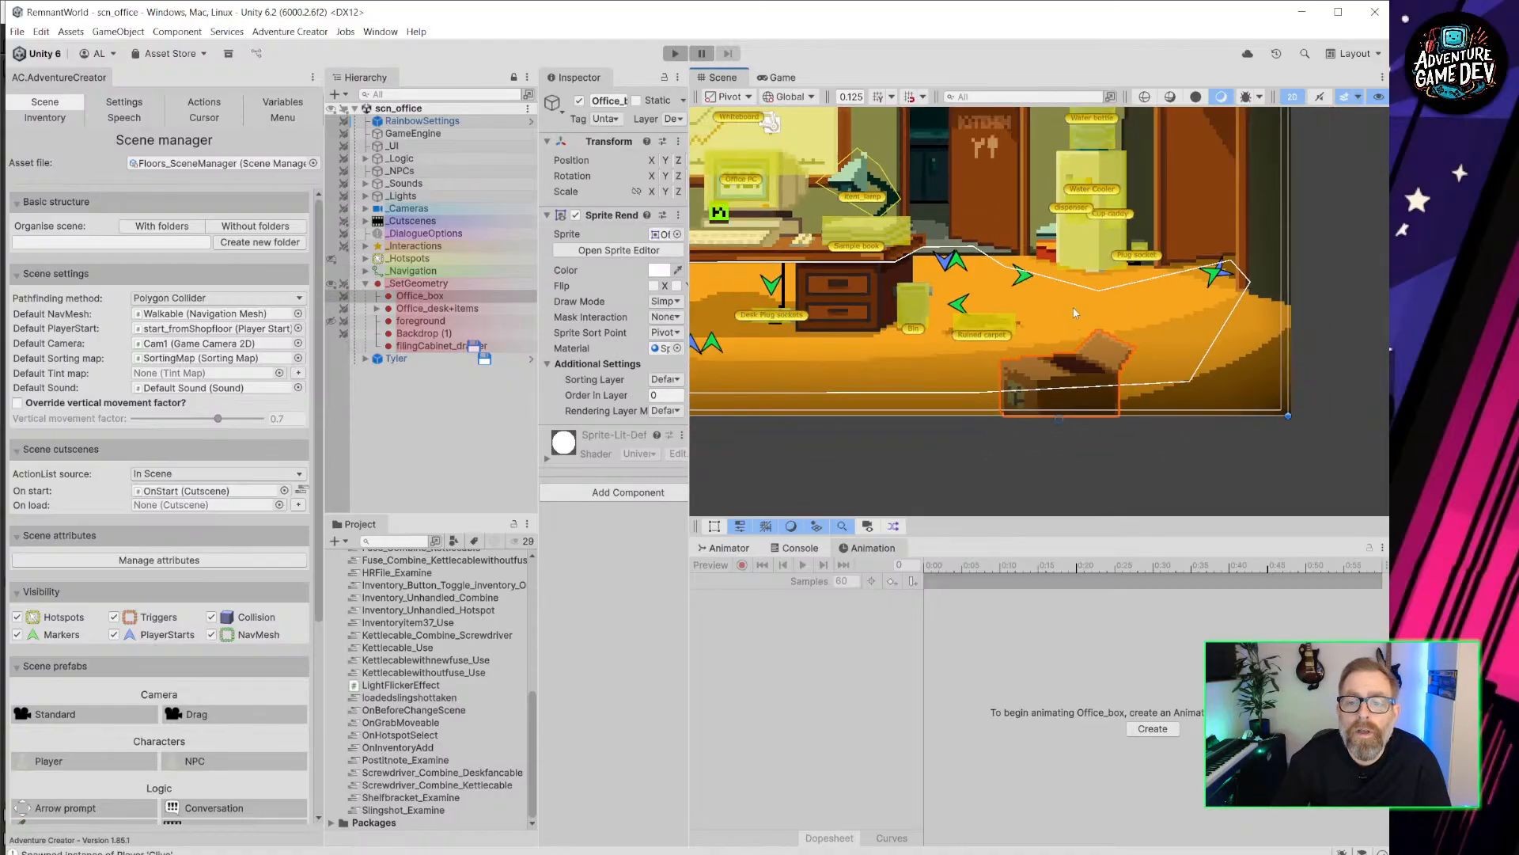
pyautogui.moveTo(1156, 383); pyautogui.dragTo(1025, 311, button='middle')
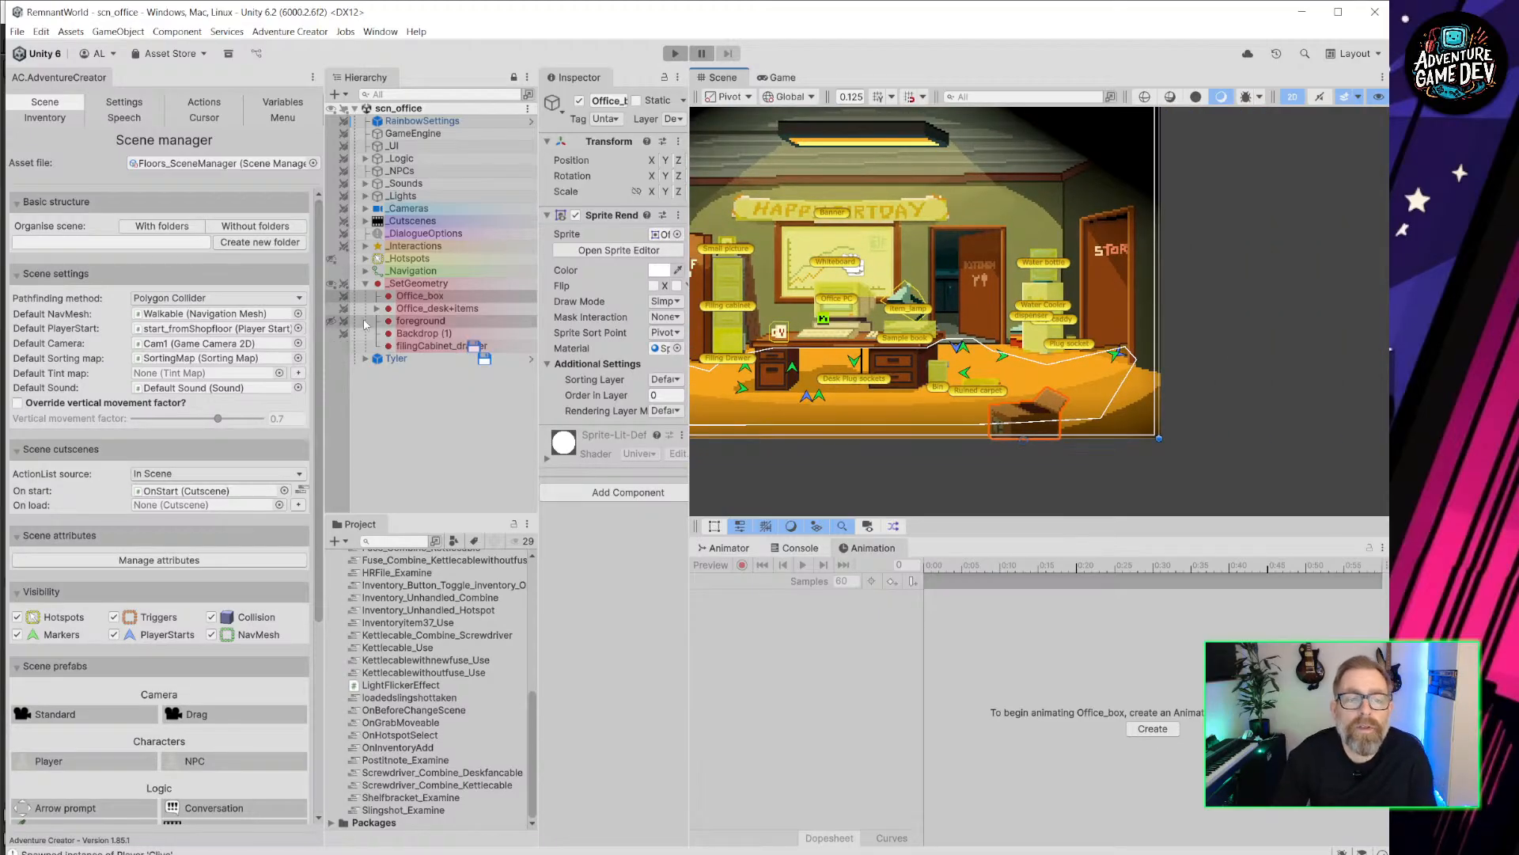
pyautogui.click(455, 298)
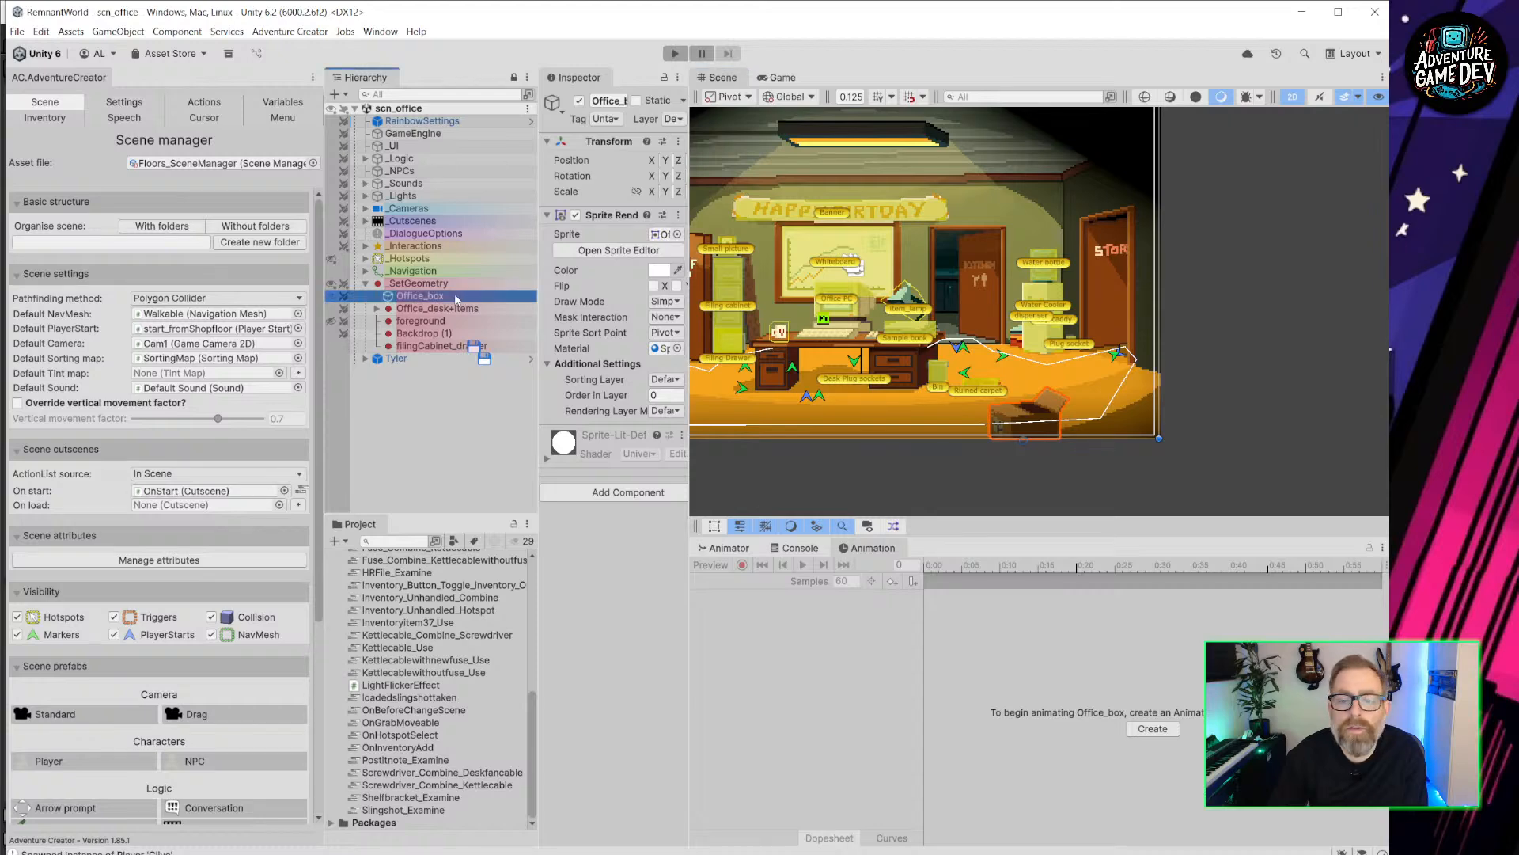
pyautogui.press('Delete')
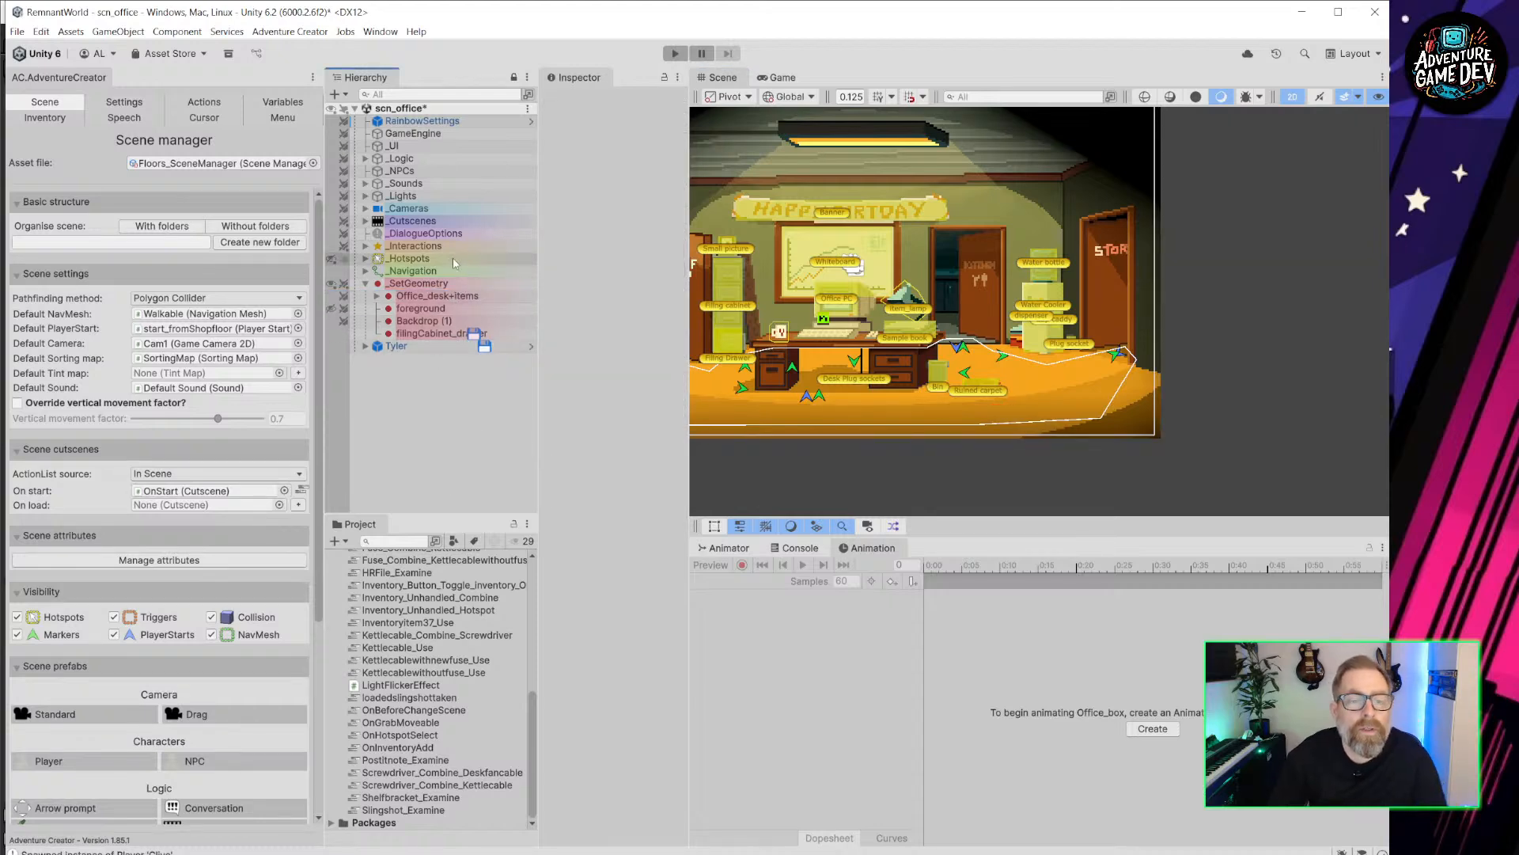
pyautogui.click(331, 308)
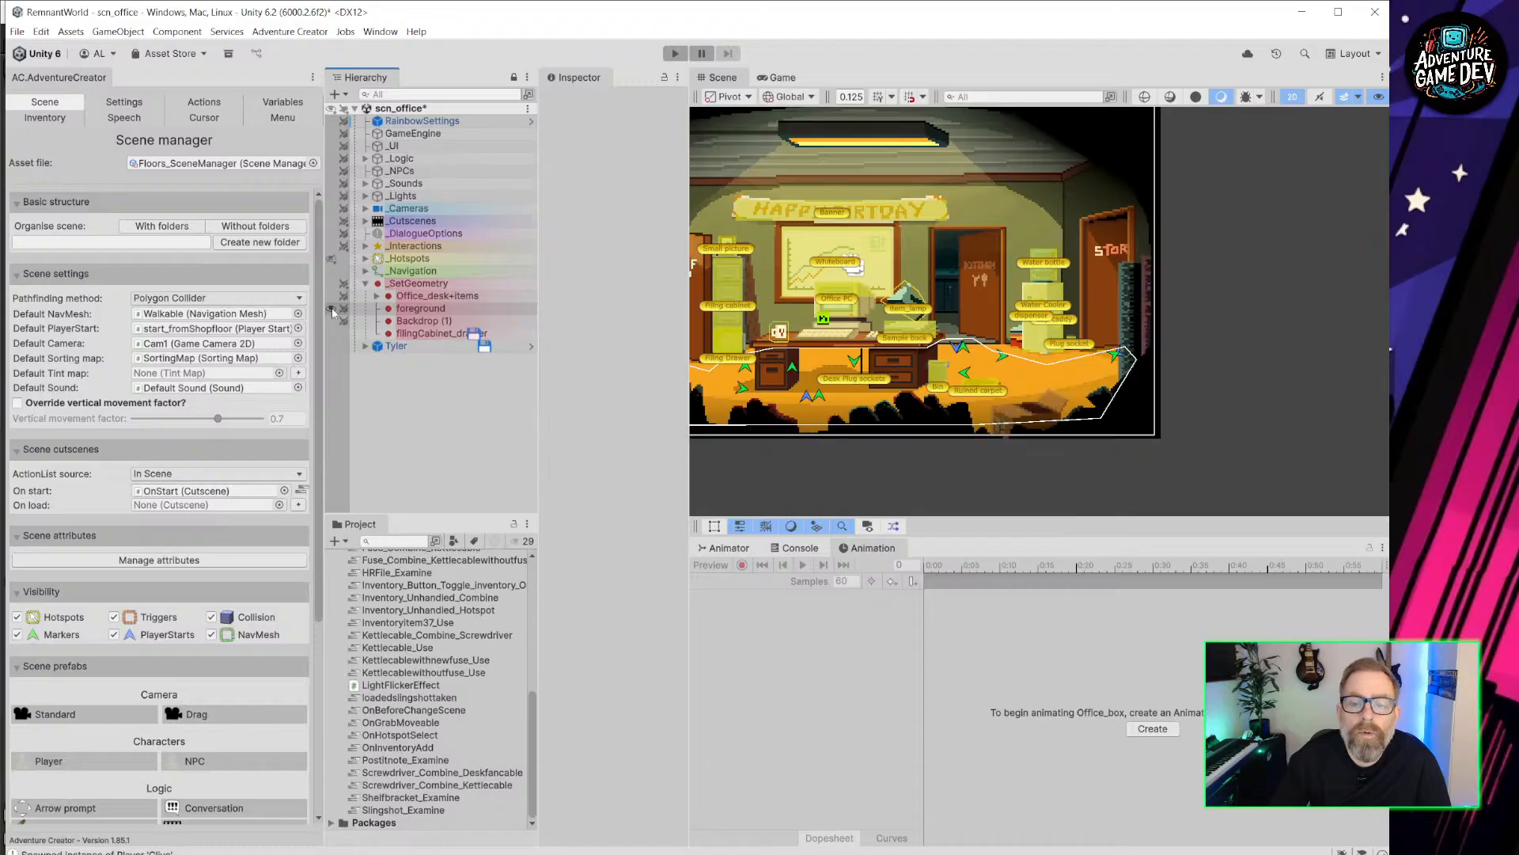
pyautogui.click(333, 310)
pyautogui.click(333, 309)
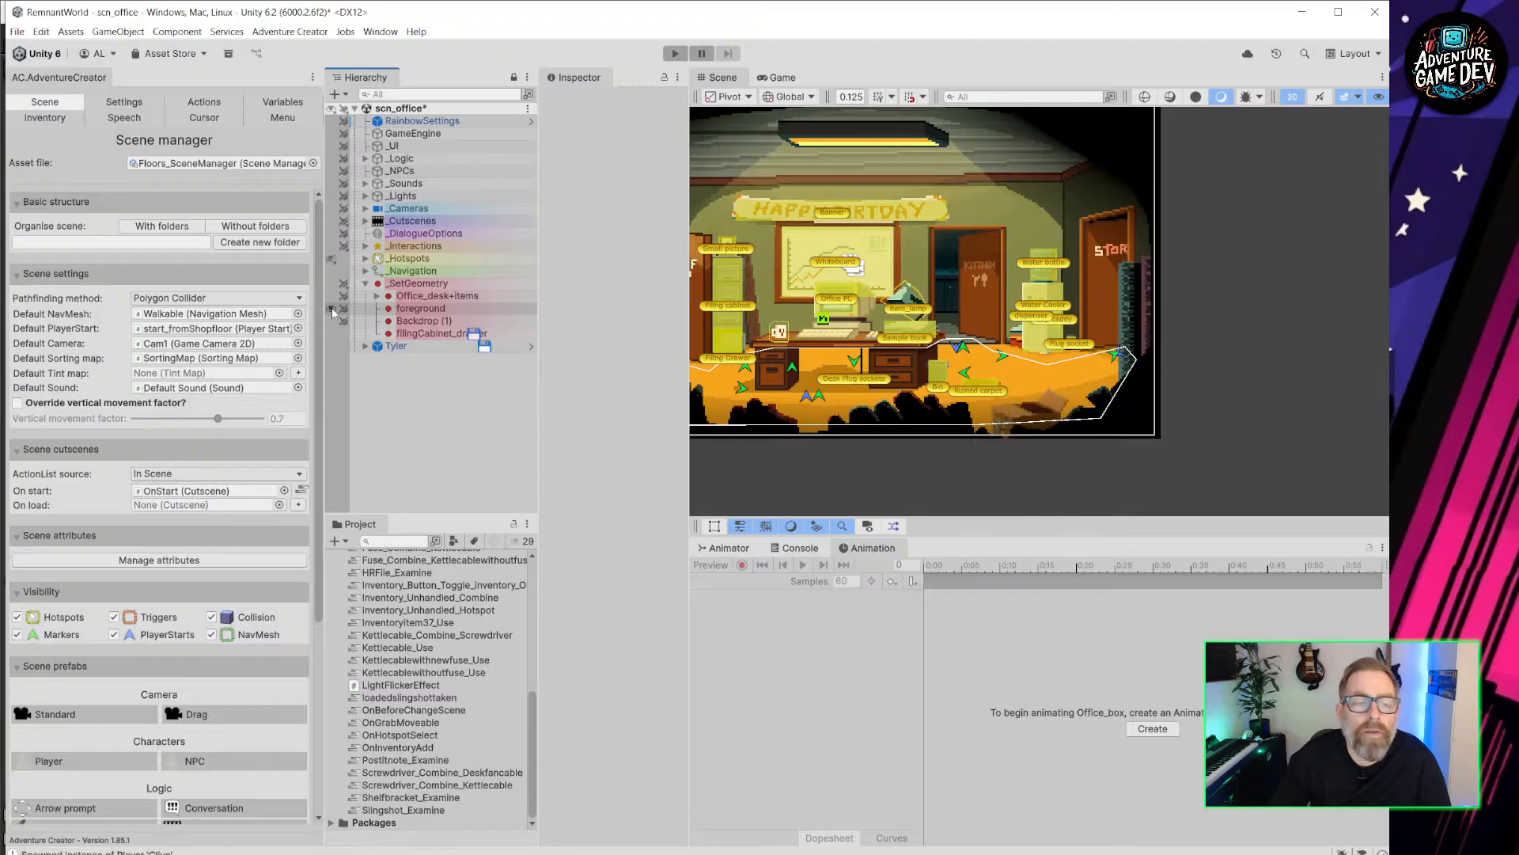
# Locate the foreground object's Office_foreground sprite in the project's Office folder and inspect its texture and sprite preview.
pyautogui.click(425, 308)
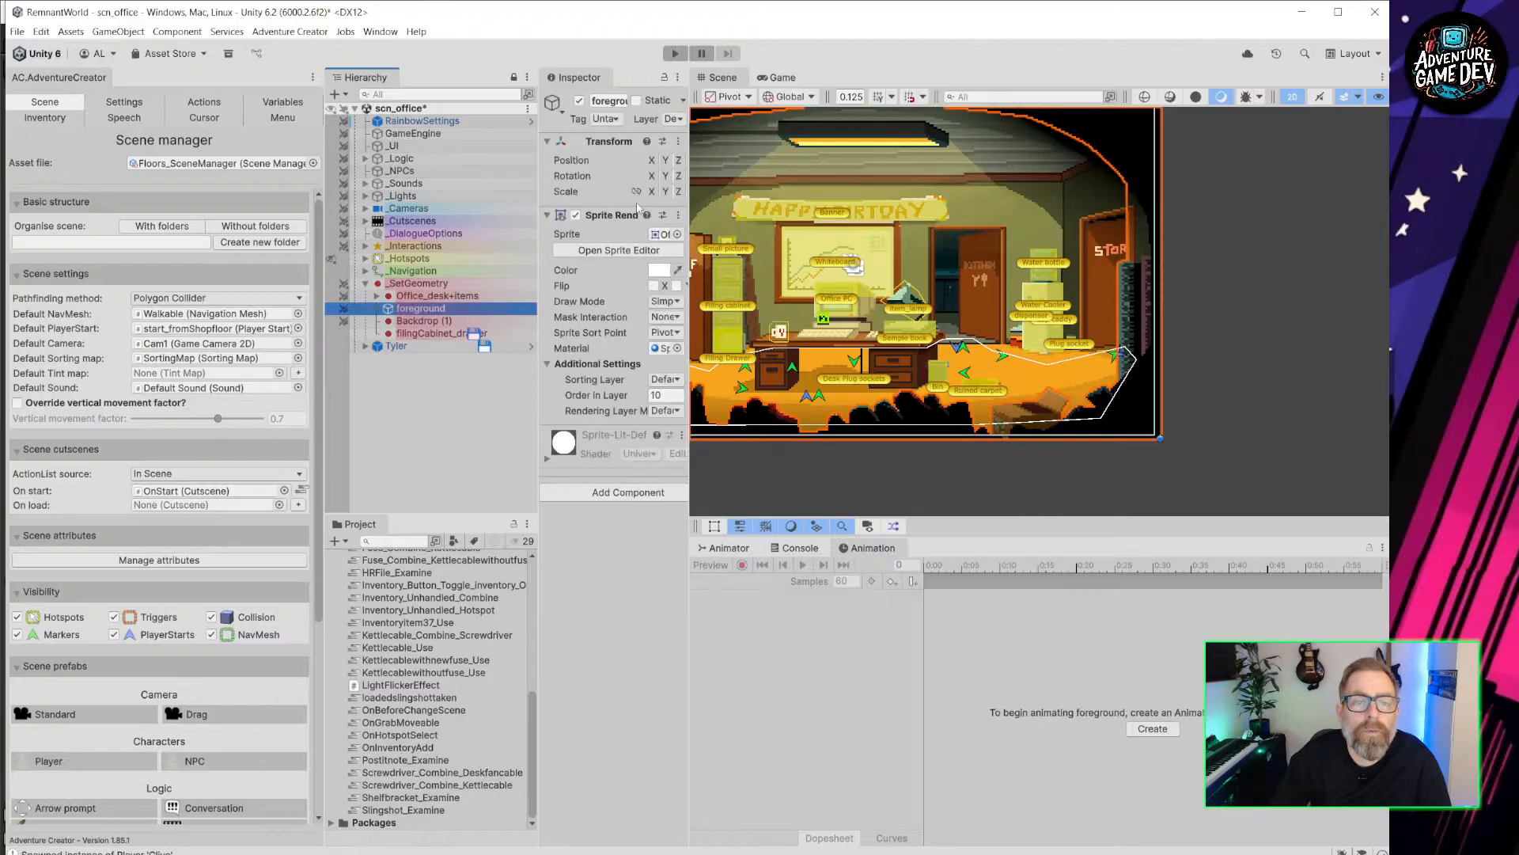
pyautogui.moveTo(694, 215); pyautogui.dragTo(798, 215)
pyautogui.click(712, 234)
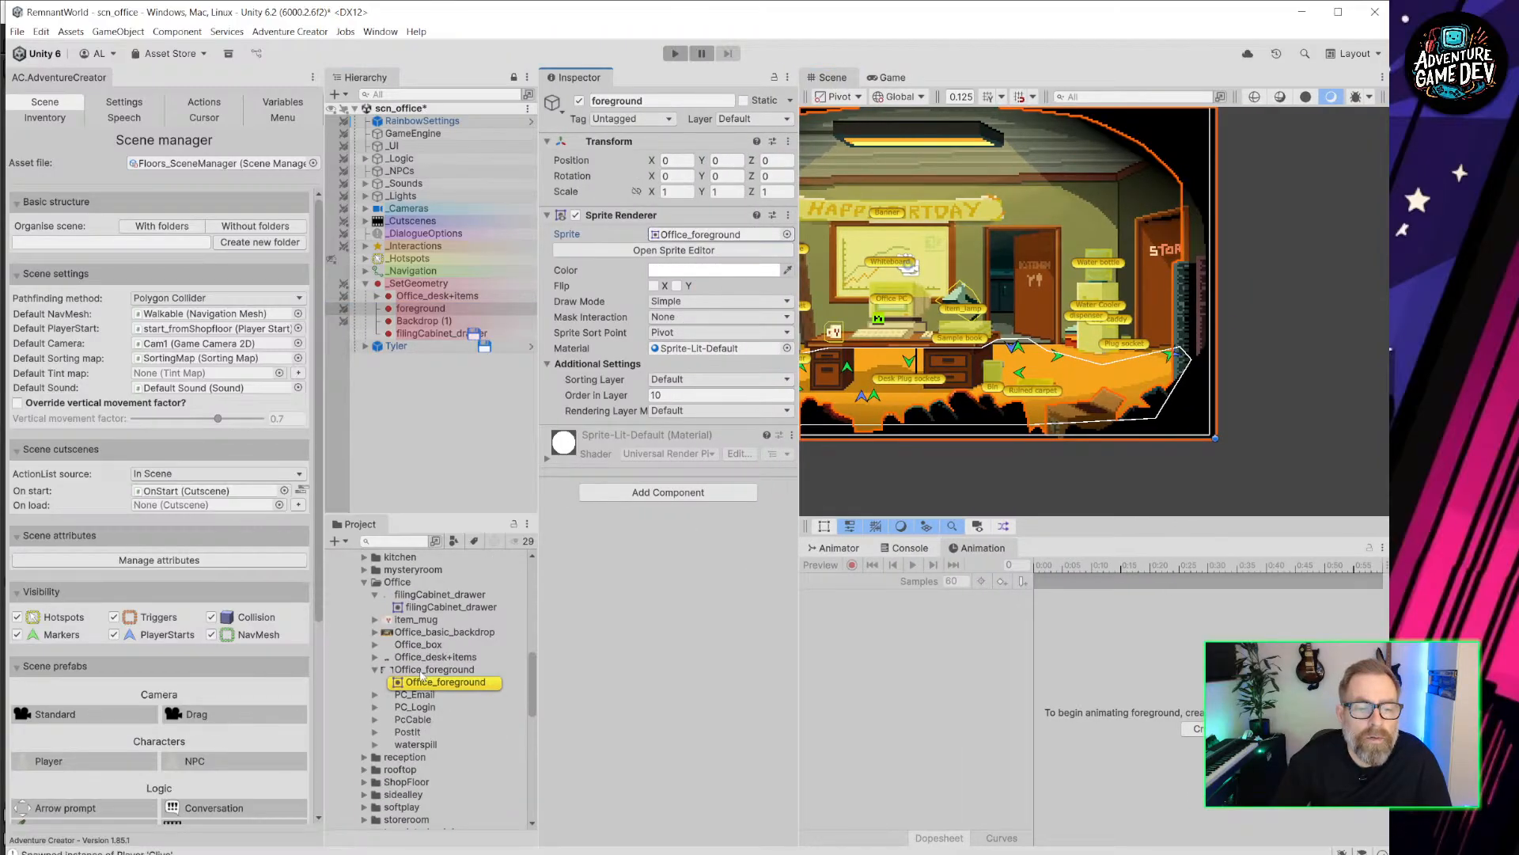
pyautogui.click(422, 671)
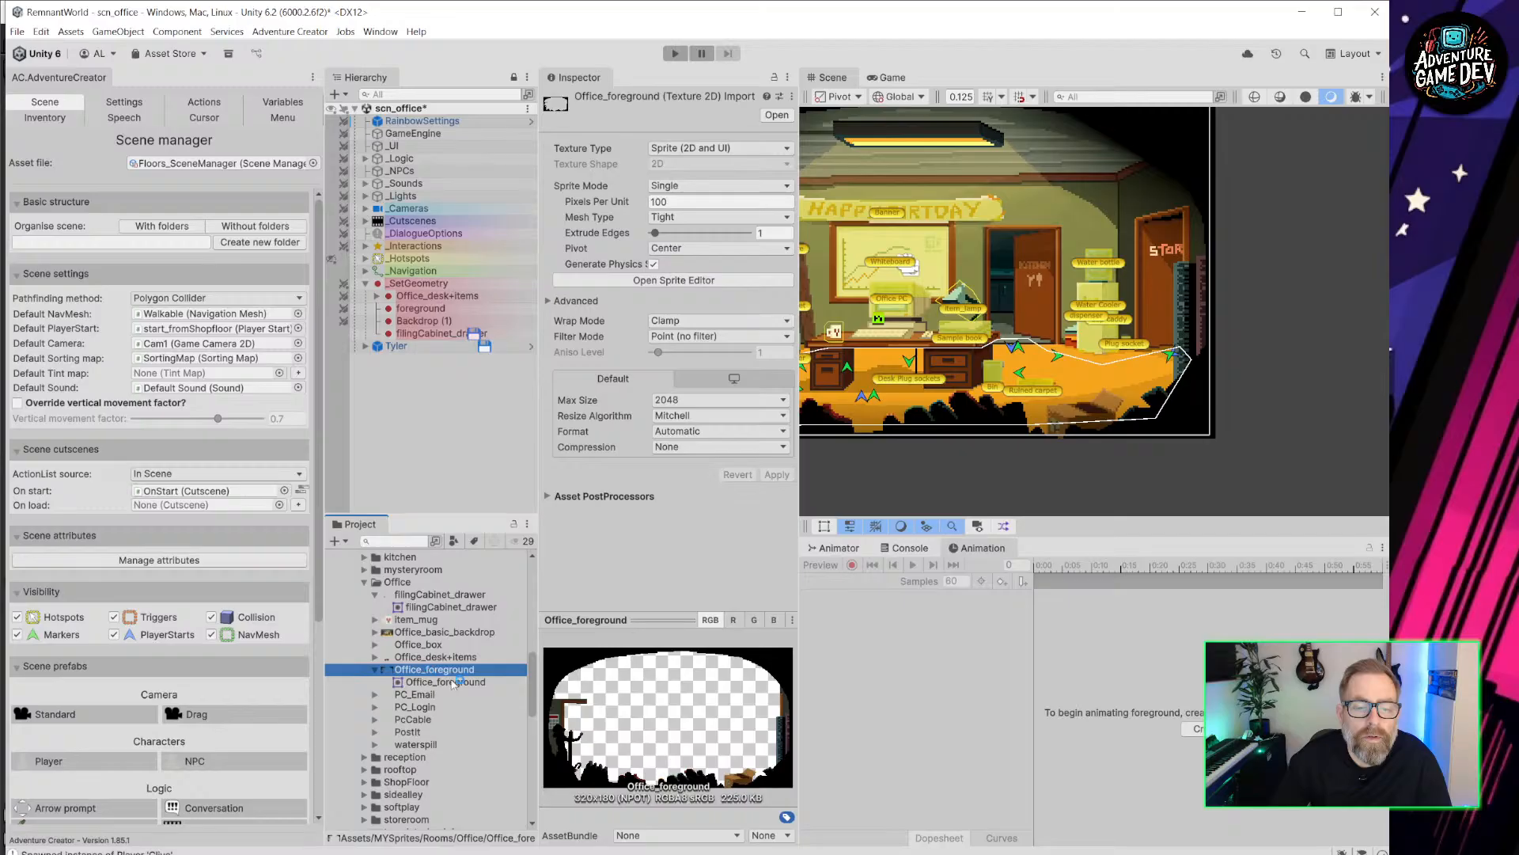
pyautogui.click(446, 682)
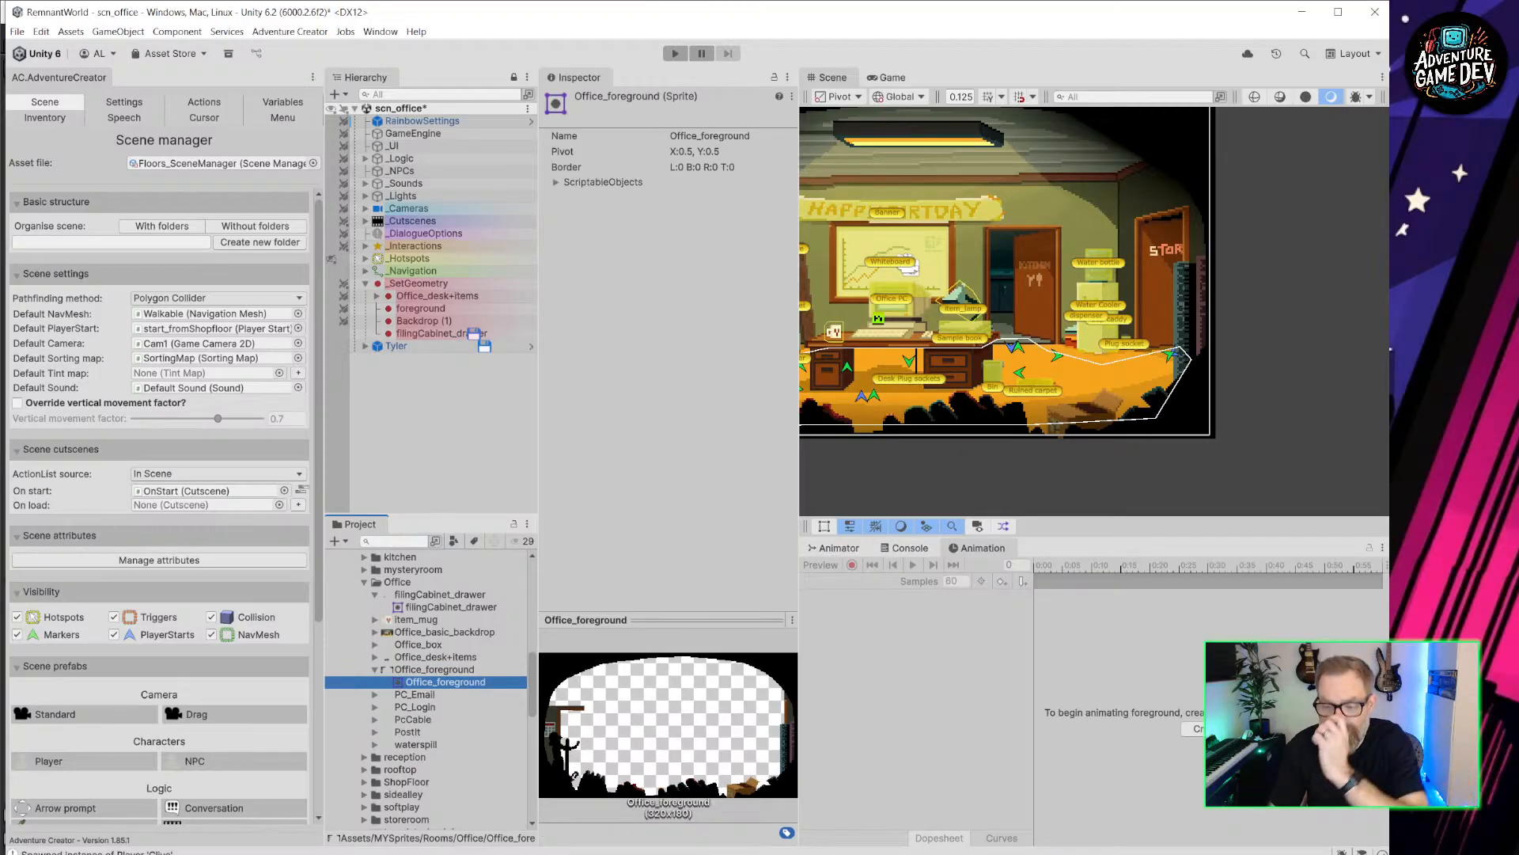
# Switch back to Office.aseprite in Aseprite, hide all layers and show only the Foreground group.
pyautogui.hotkey('alt', 'Tab')
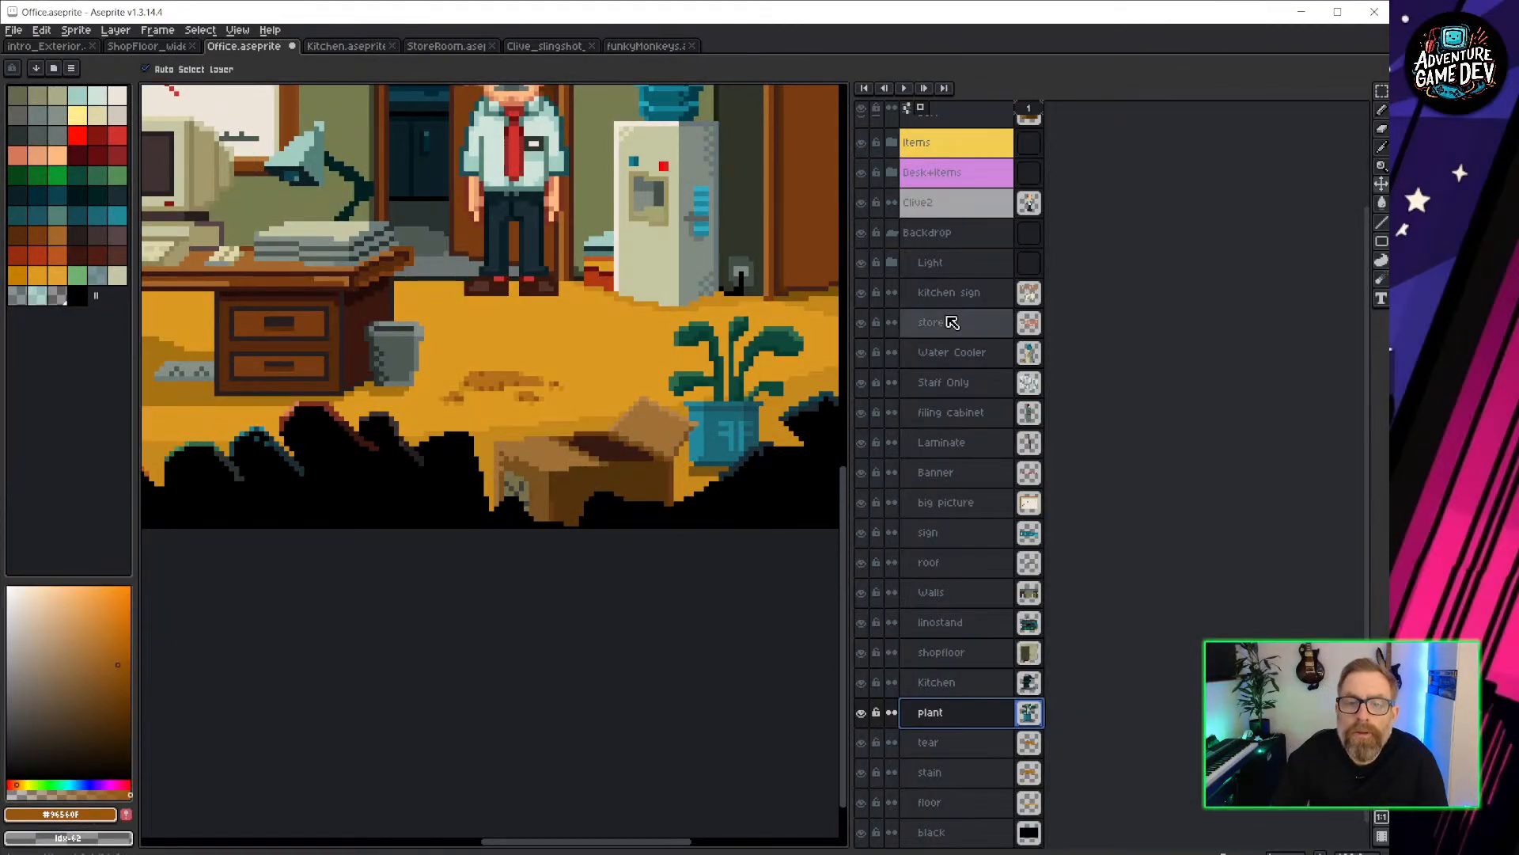
pyautogui.scroll(3, 952, 322)
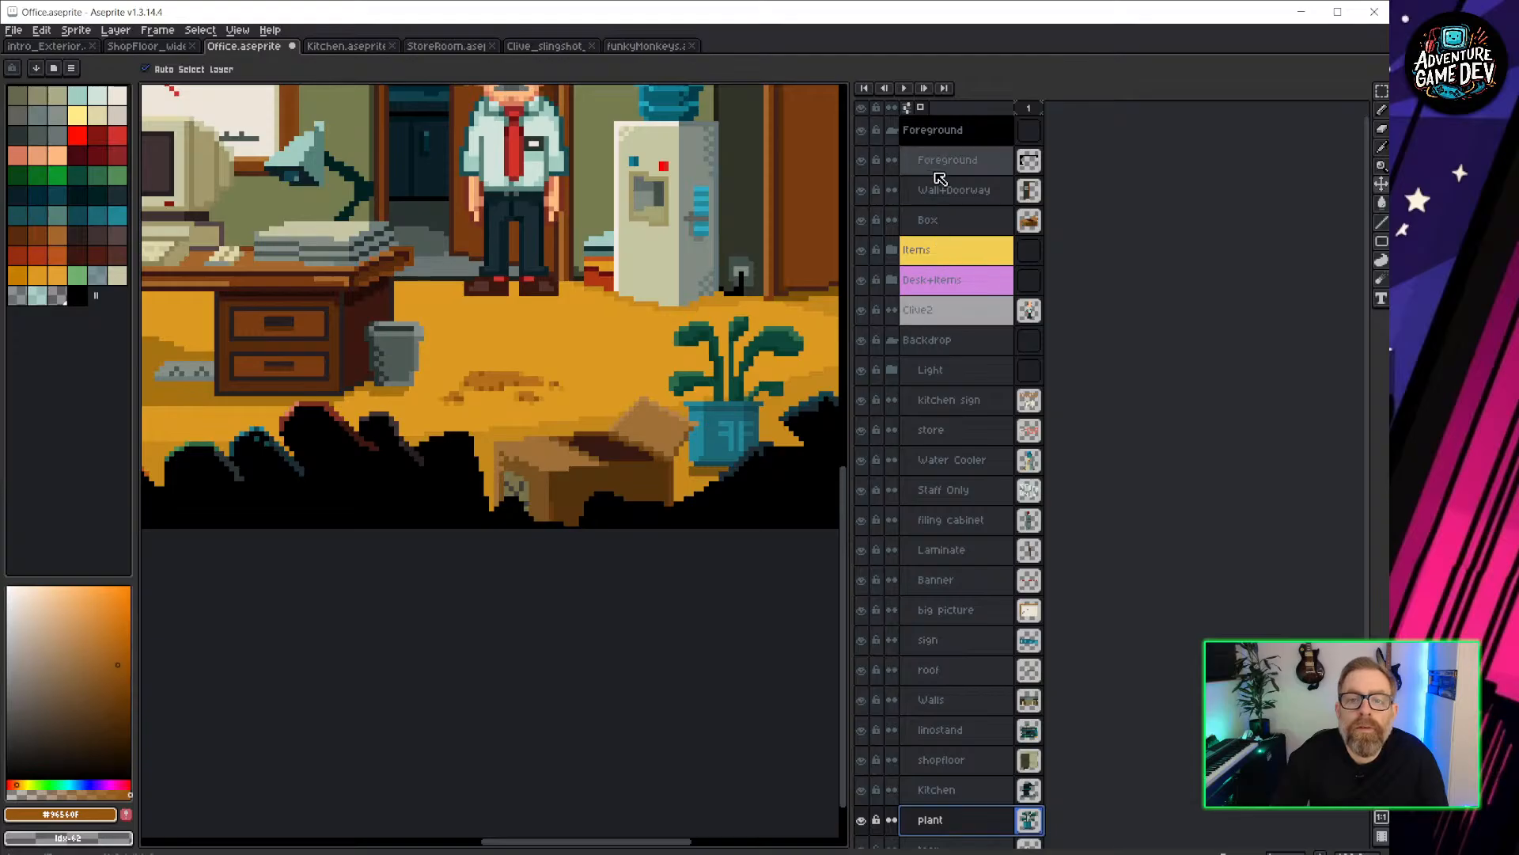
pyautogui.click(893, 136)
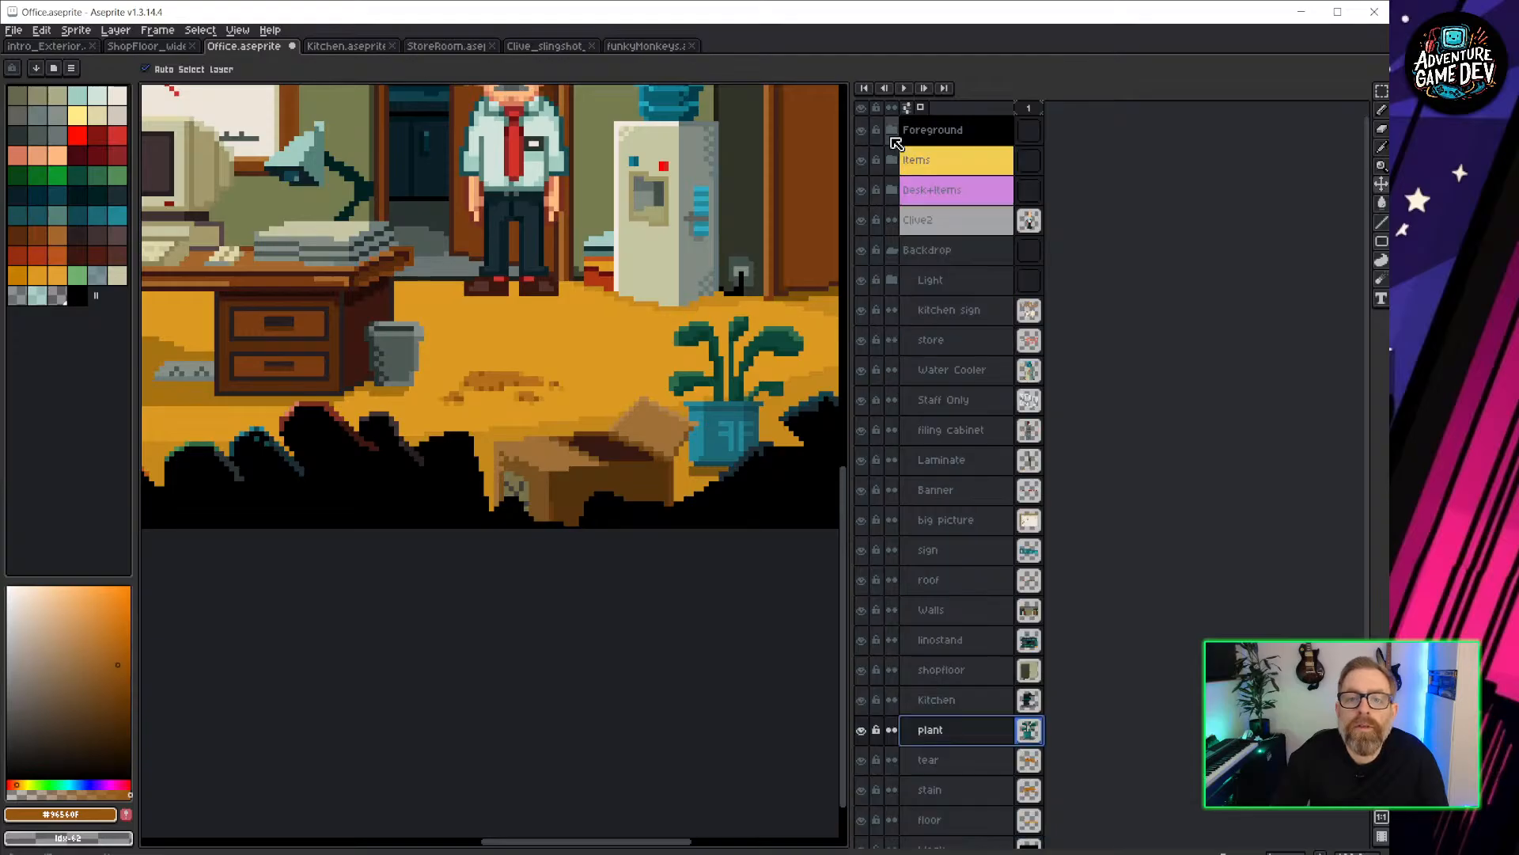
pyautogui.click(892, 136)
pyautogui.click(861, 106)
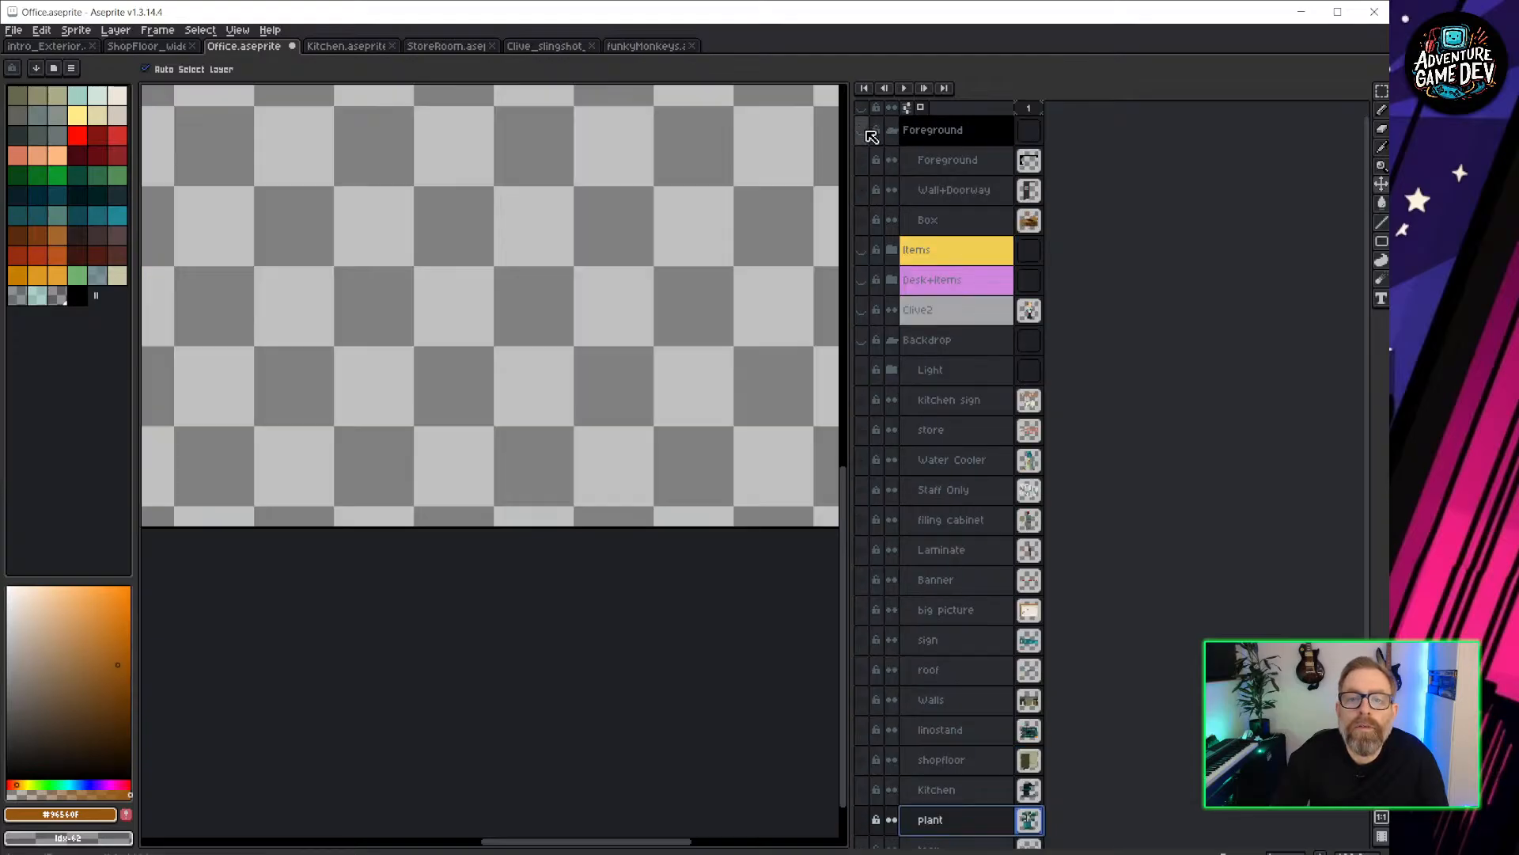
pyautogui.click(861, 130)
pyautogui.scroll(-3, 528, 306)
pyautogui.scroll(3, 528, 306)
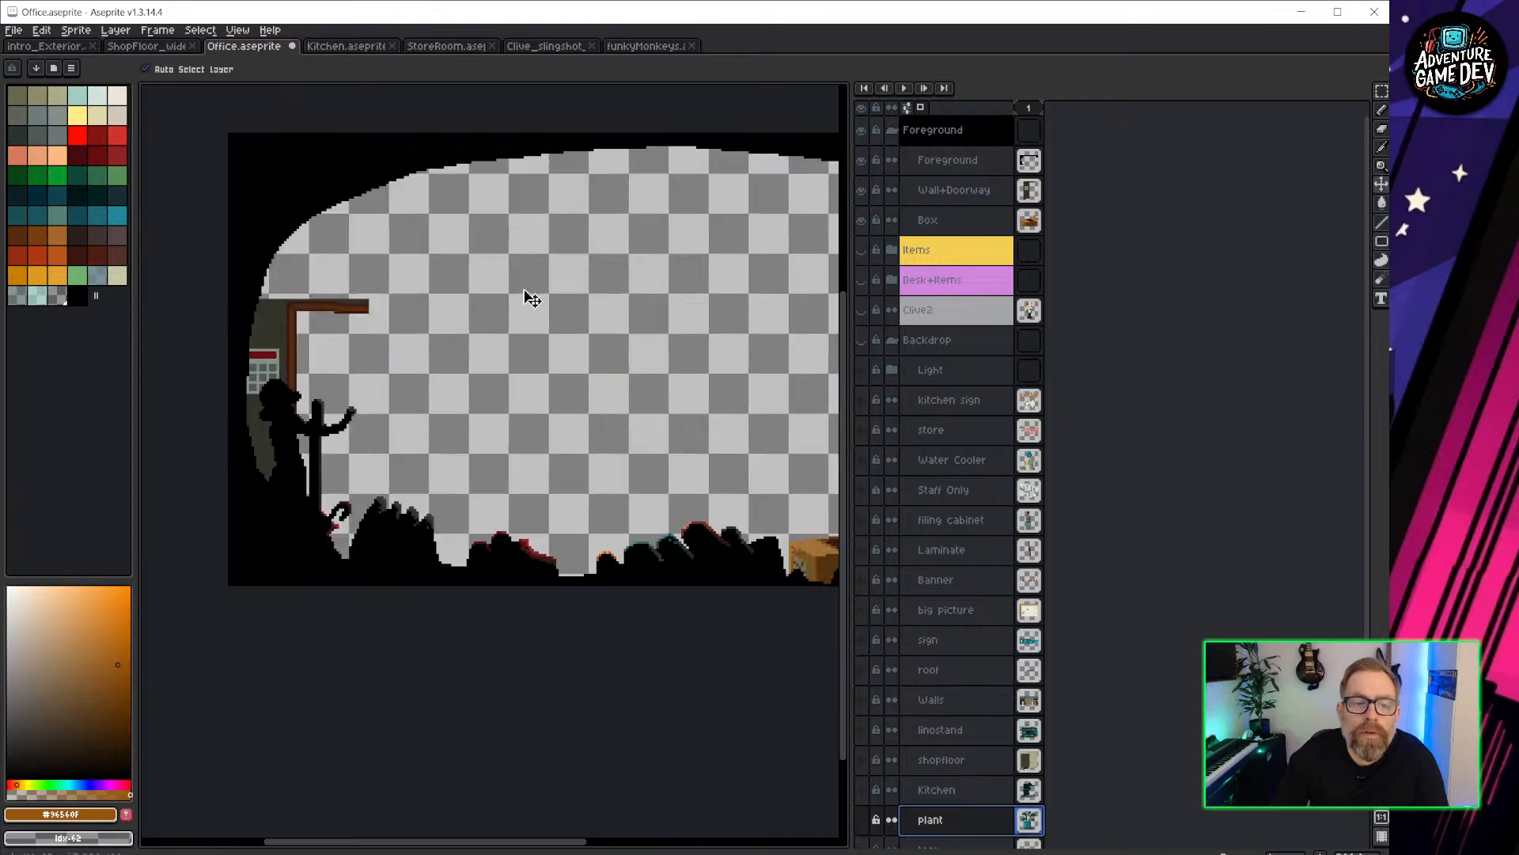
pyautogui.moveTo(633, 321); pyautogui.dragTo(689, 277, button='middle')
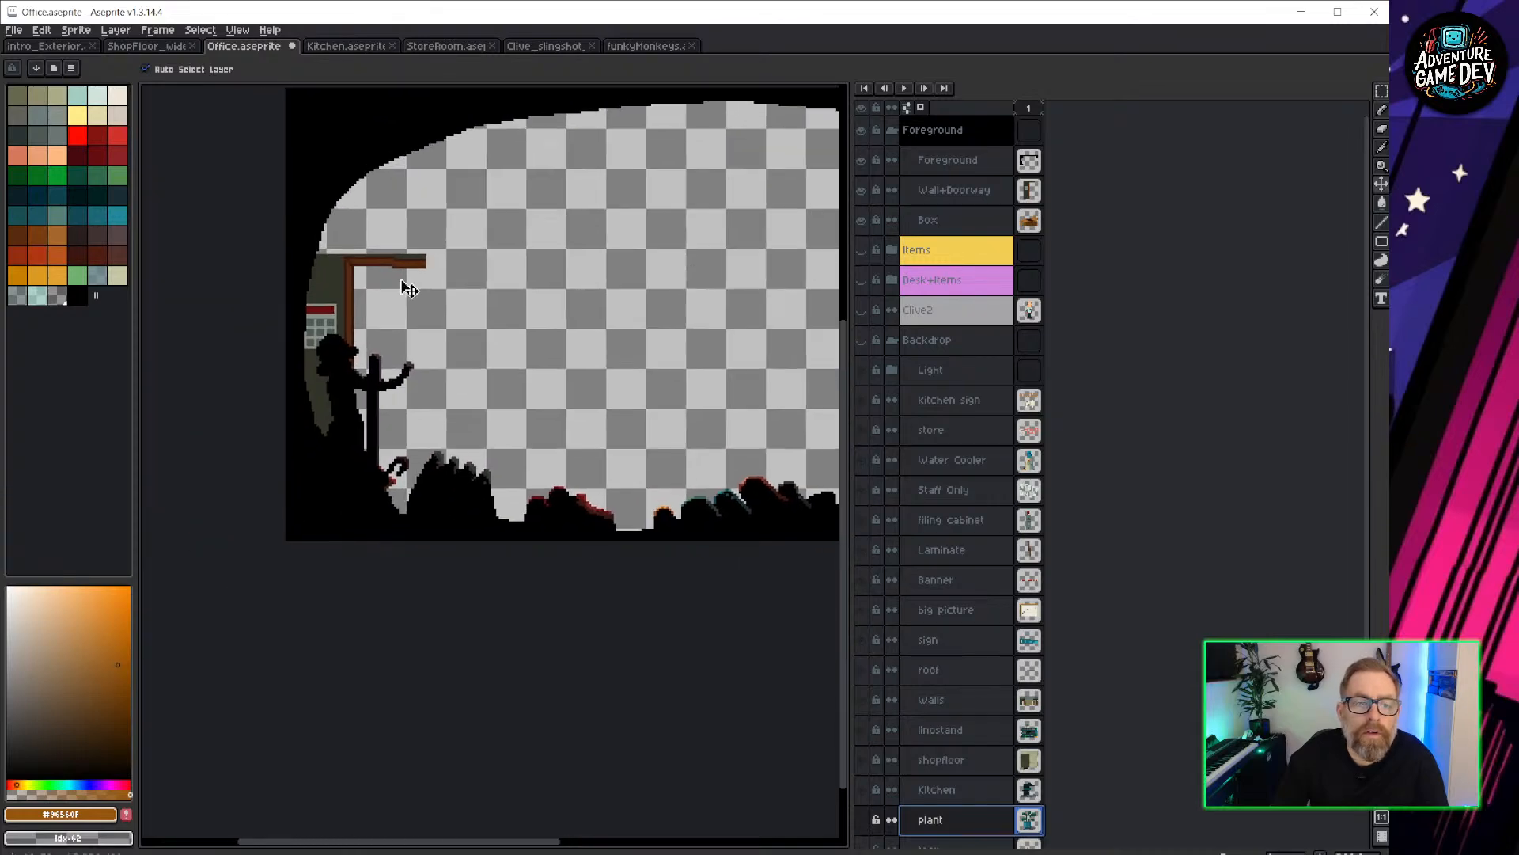
pyautogui.scroll(1, 391, 284)
pyautogui.scroll(-2, 421, 264)
pyautogui.moveTo(618, 330); pyautogui.dragTo(453, 366, button='middle')
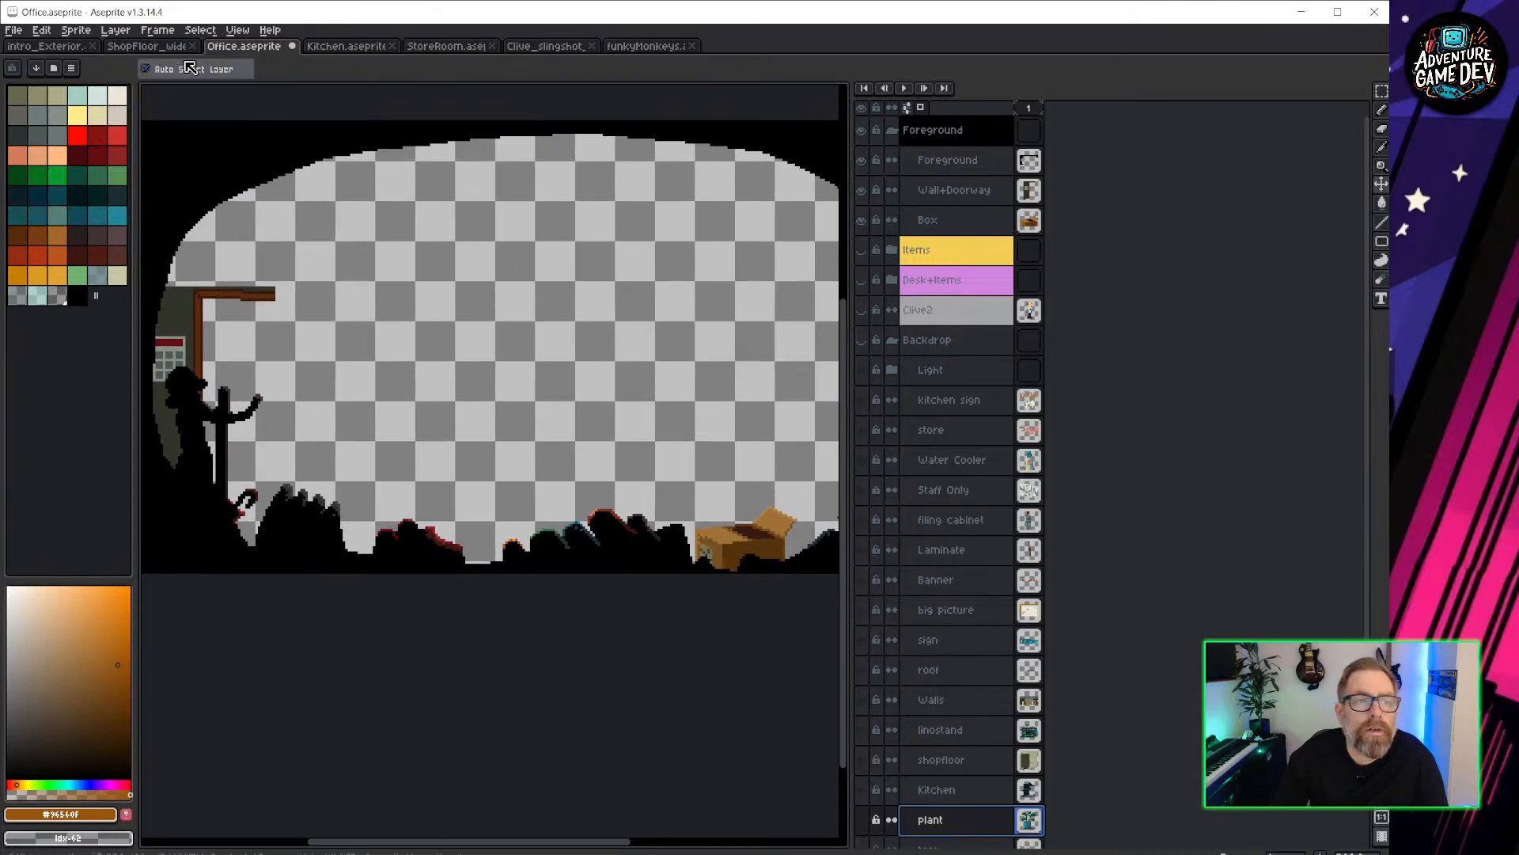
# Export the visible Foreground layers at 100% over the existing Office_foreground.png in the project's Office folder.
pyautogui.click(13, 30)
pyautogui.moveTo(48, 154)
pyautogui.click(217, 159)
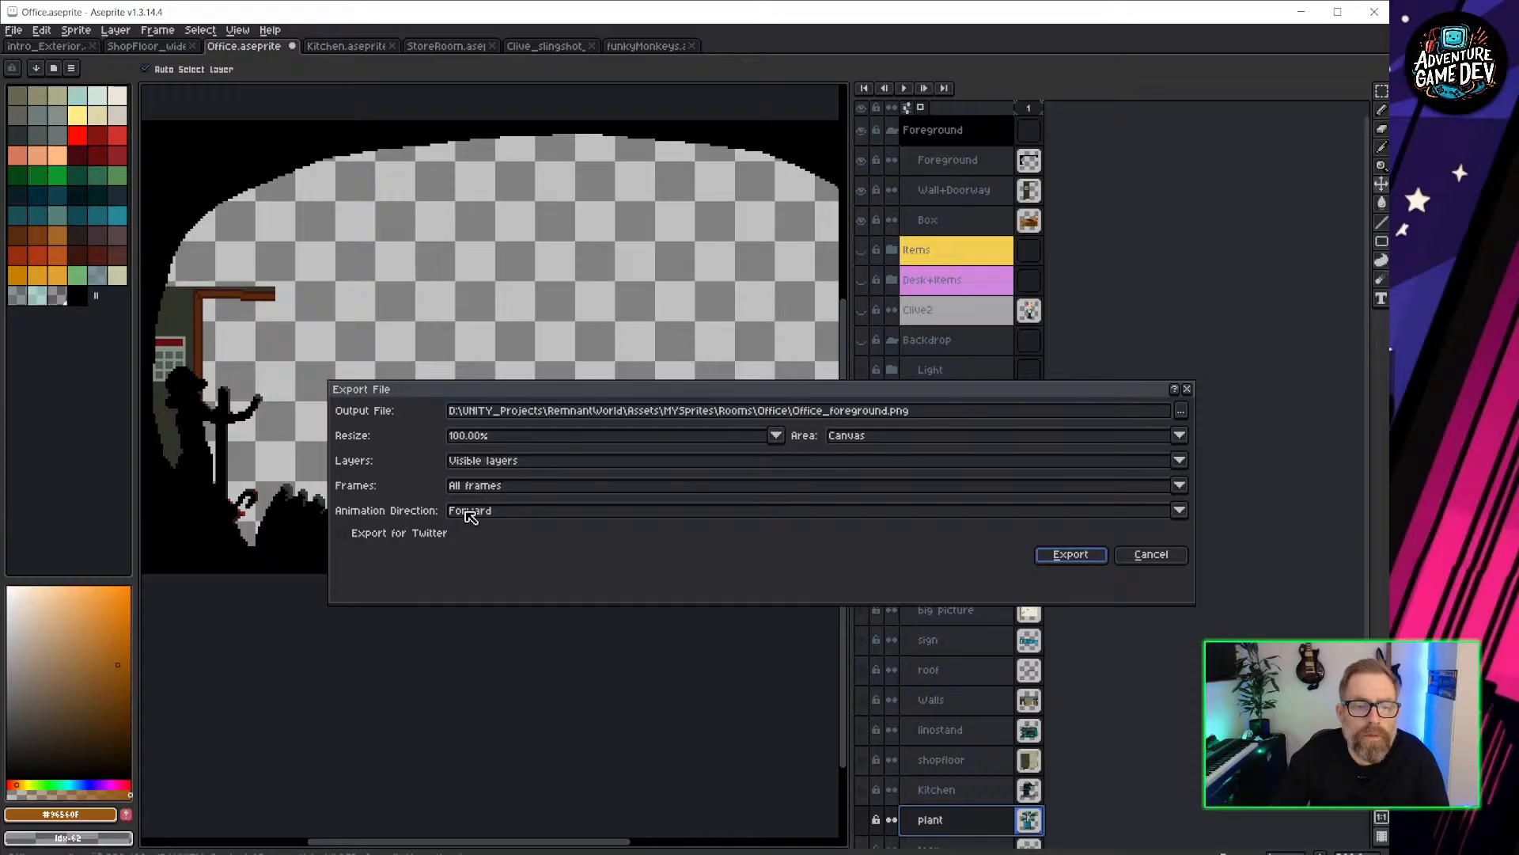
pyautogui.click(1071, 555)
pyautogui.click(683, 484)
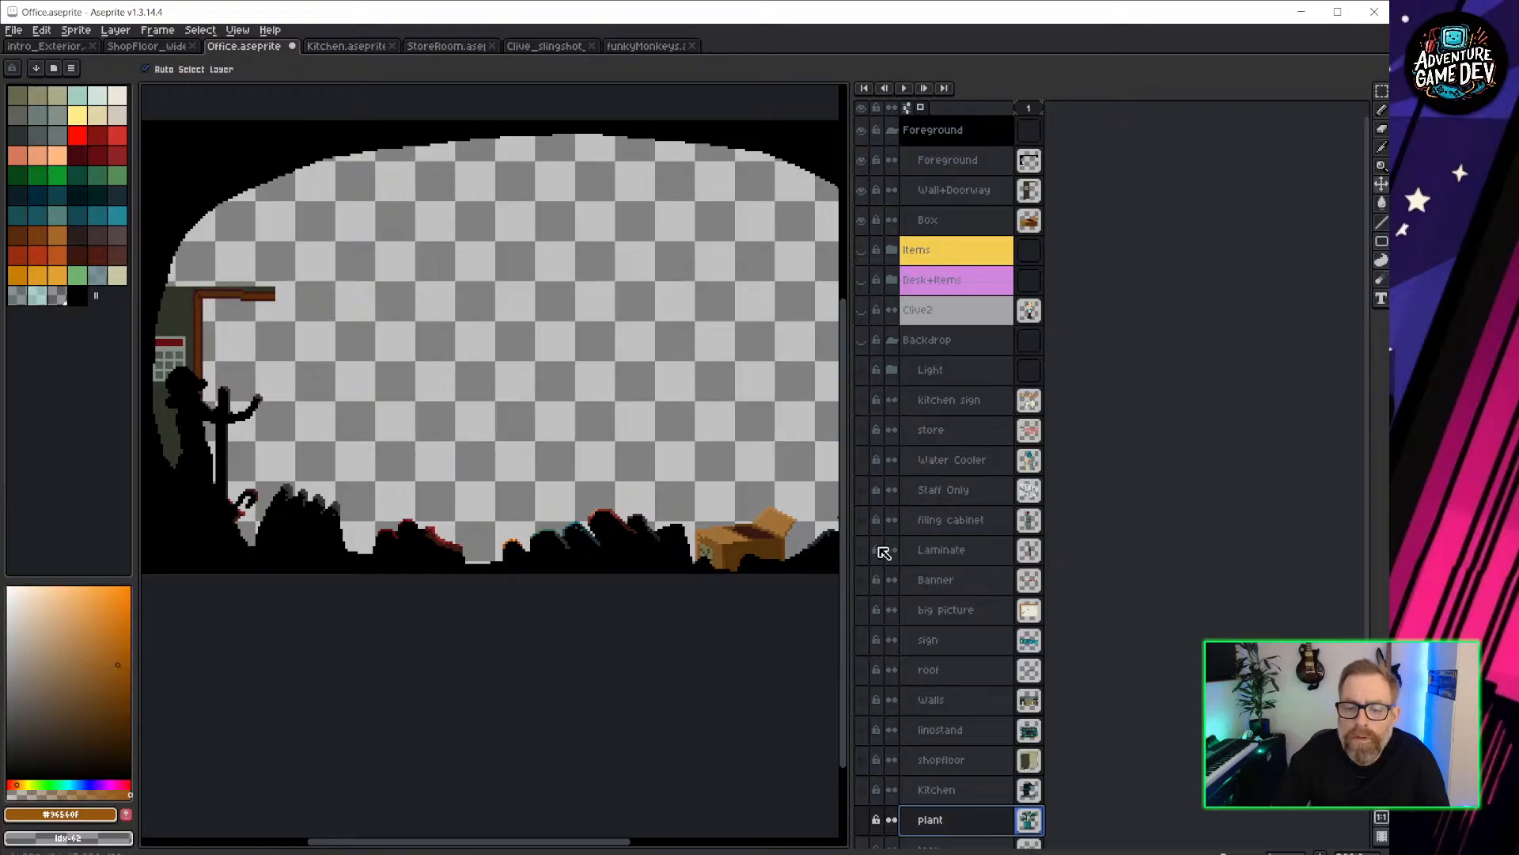
# Switch to Unity and examine the foreground box and black border in the office scene.
pyautogui.hotkey('alt', 'Tab')
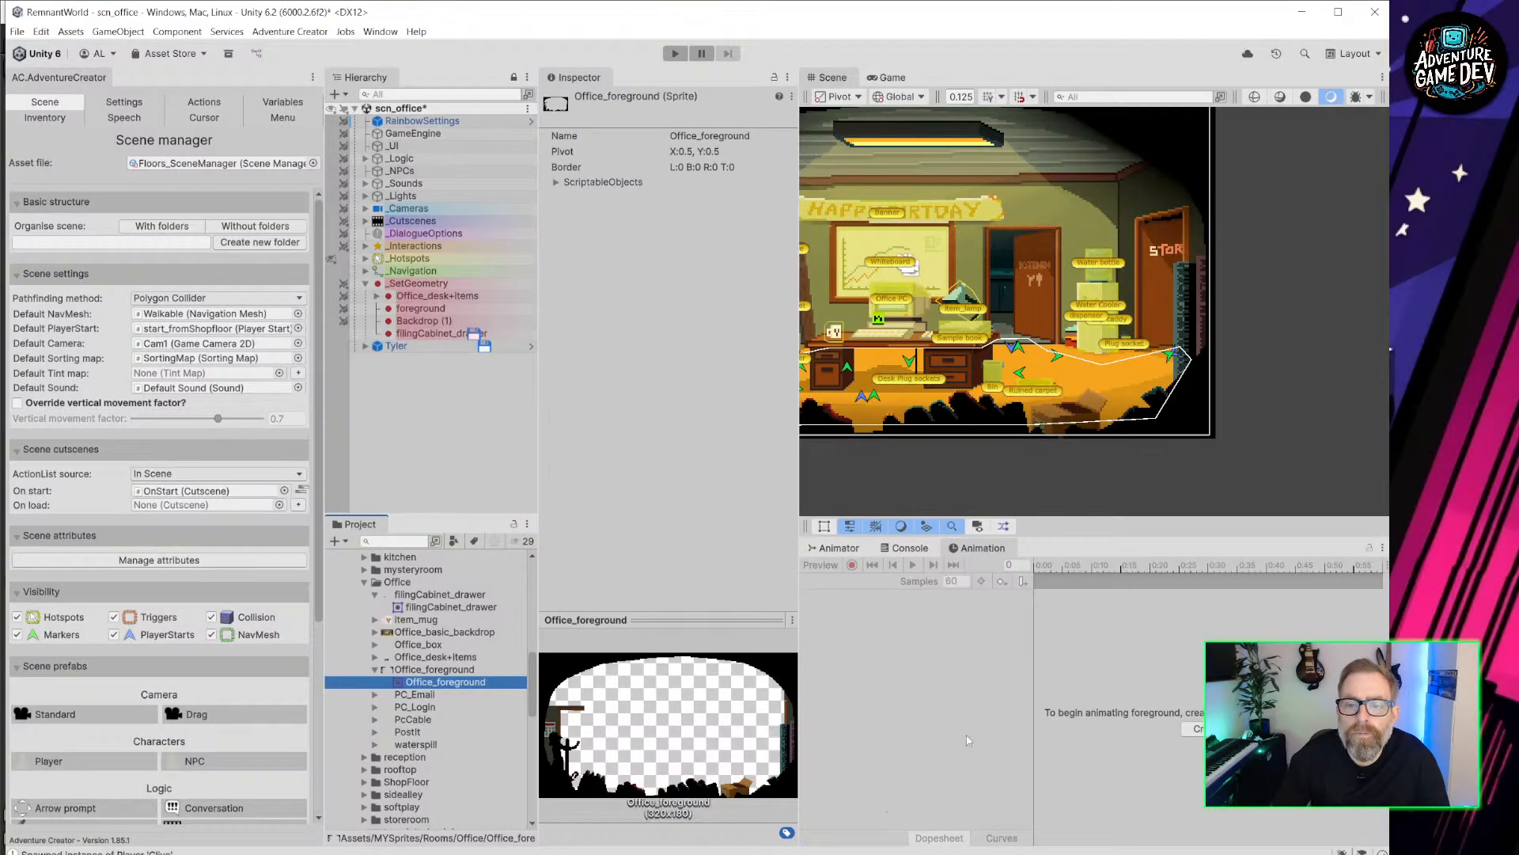
pyautogui.scroll(5, 1081, 431)
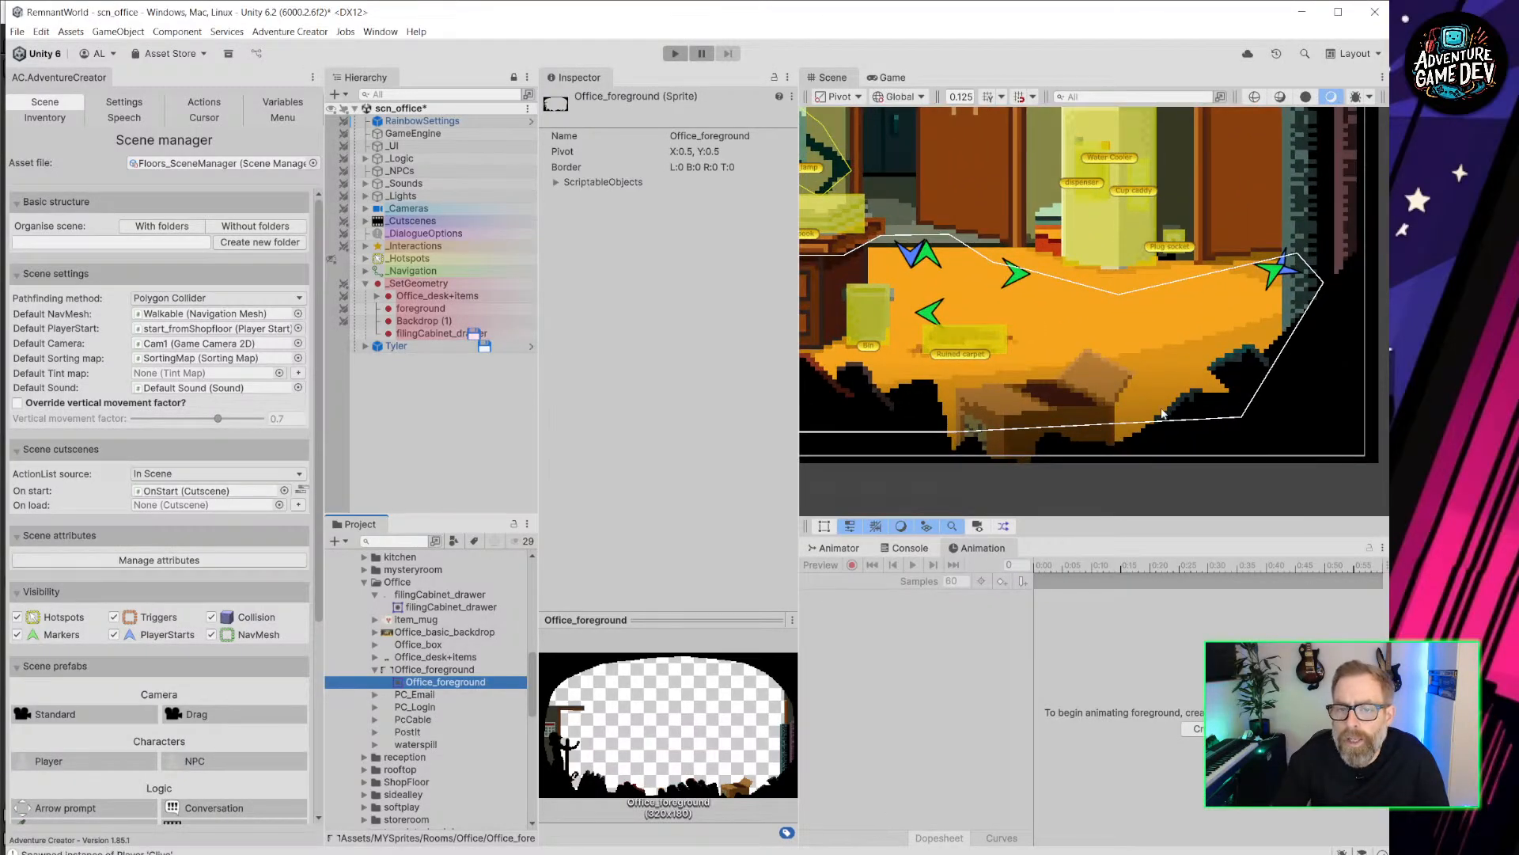
pyautogui.scroll(-3, 1162, 413)
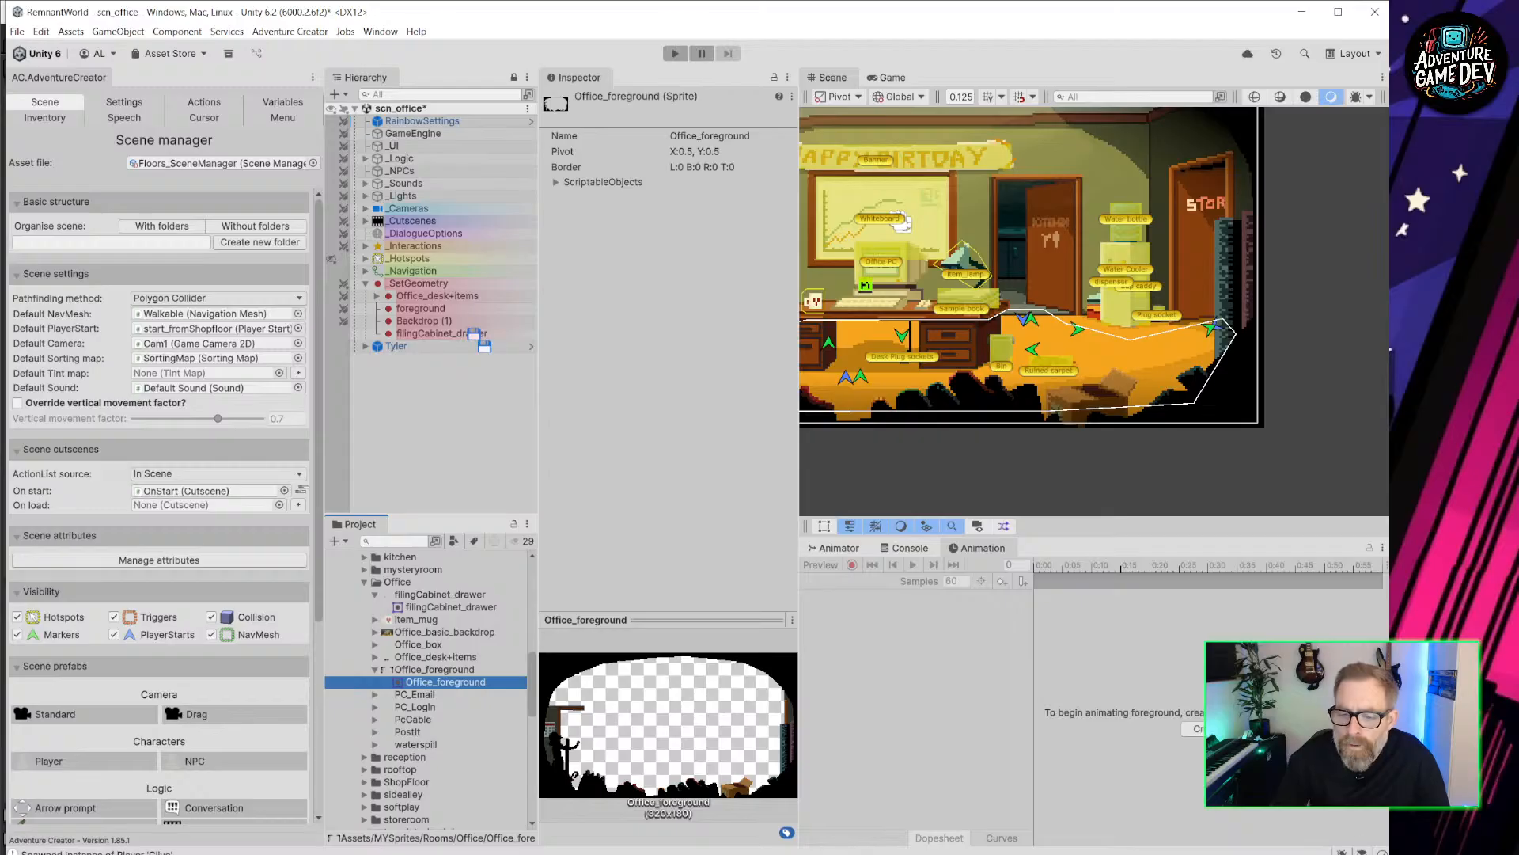
# Switch back to Aseprite, show all layers of Office.aseprite, and inspect the plant beside the cardboard box.
pyautogui.hotkey('alt', 'Tab')
pyautogui.moveTo(753, 472); pyautogui.dragTo(569, 417, button='middle')
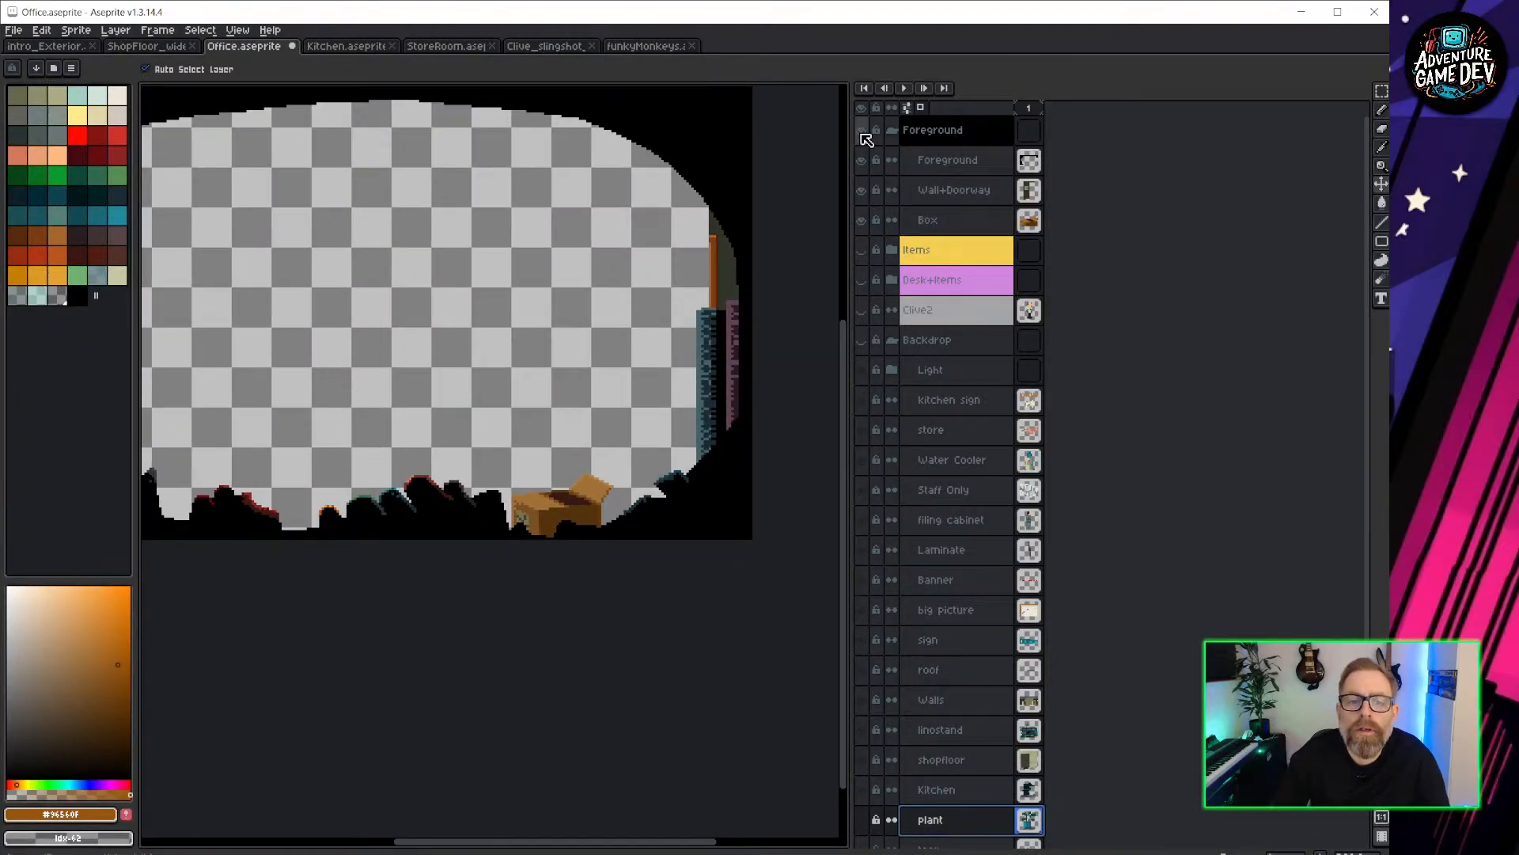
pyautogui.click(863, 133)
pyautogui.click(862, 133)
pyautogui.click(863, 110)
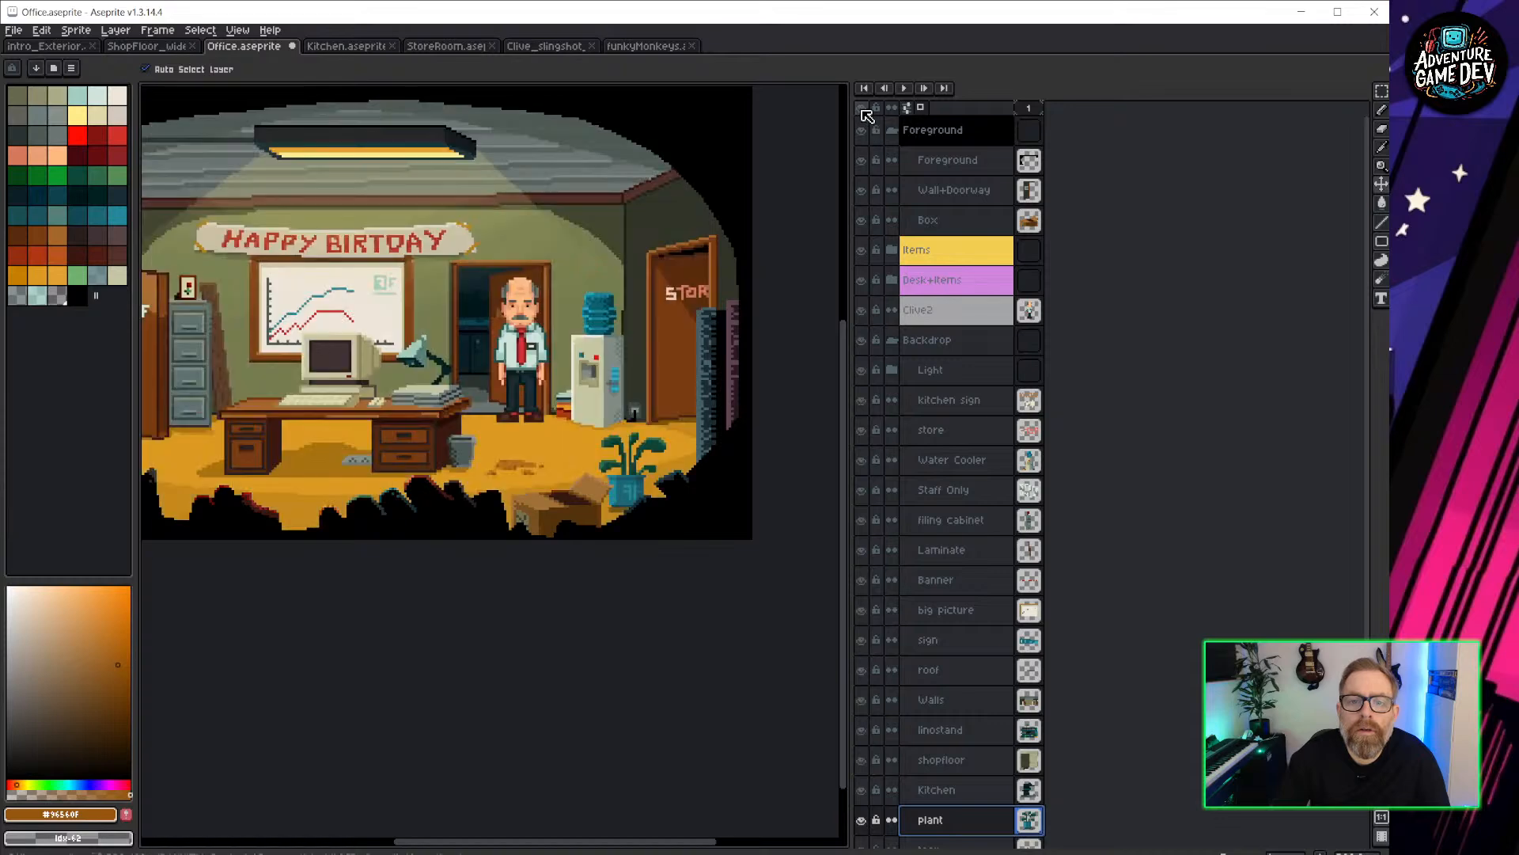
pyautogui.scroll(2, 599, 437)
pyautogui.scroll(1, 663, 548)
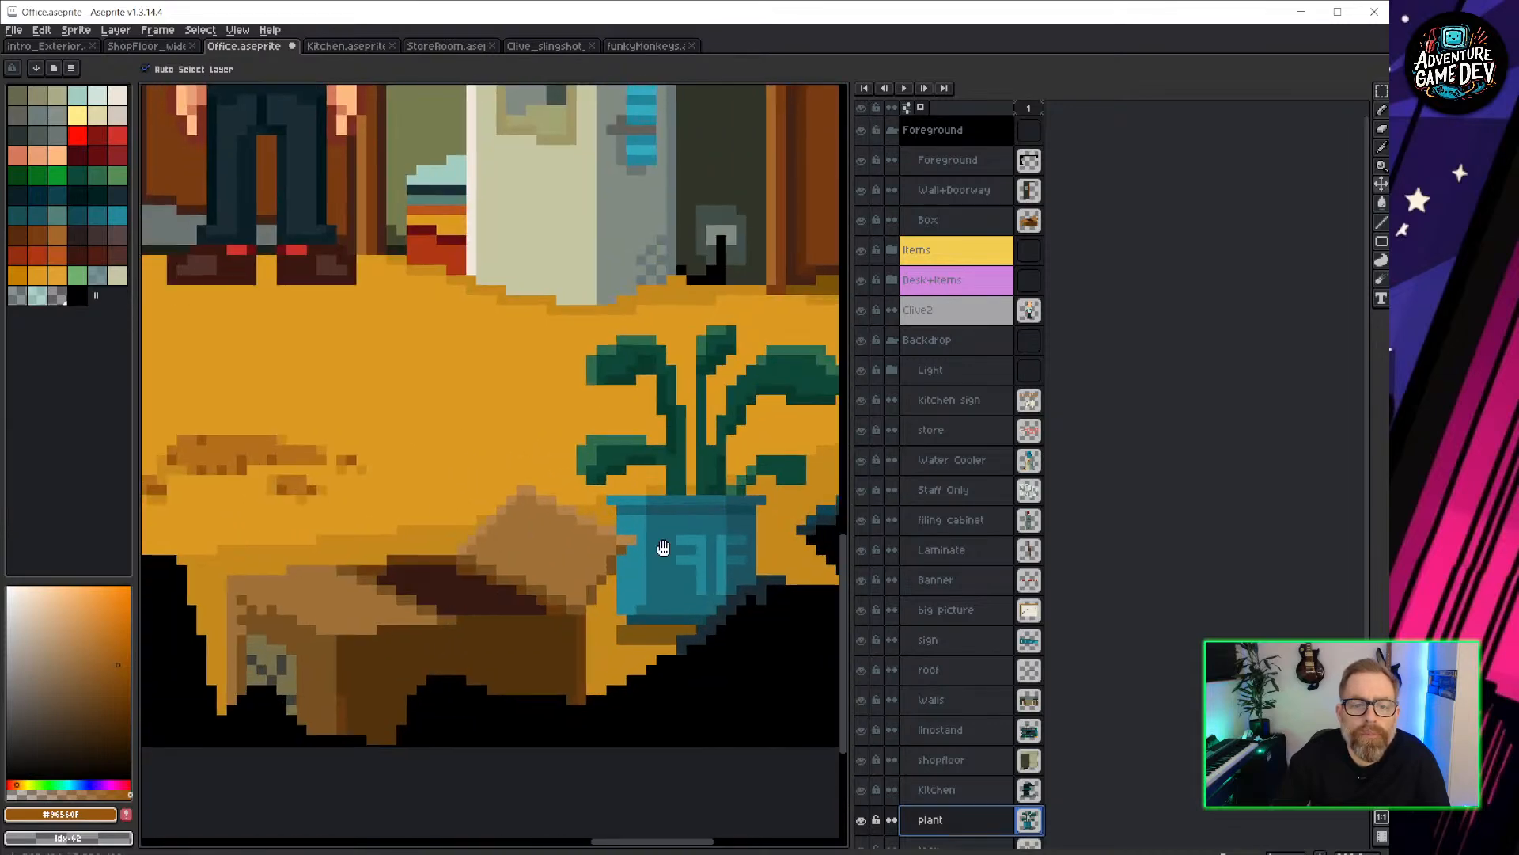
pyautogui.moveTo(663, 548); pyautogui.dragTo(592, 439)
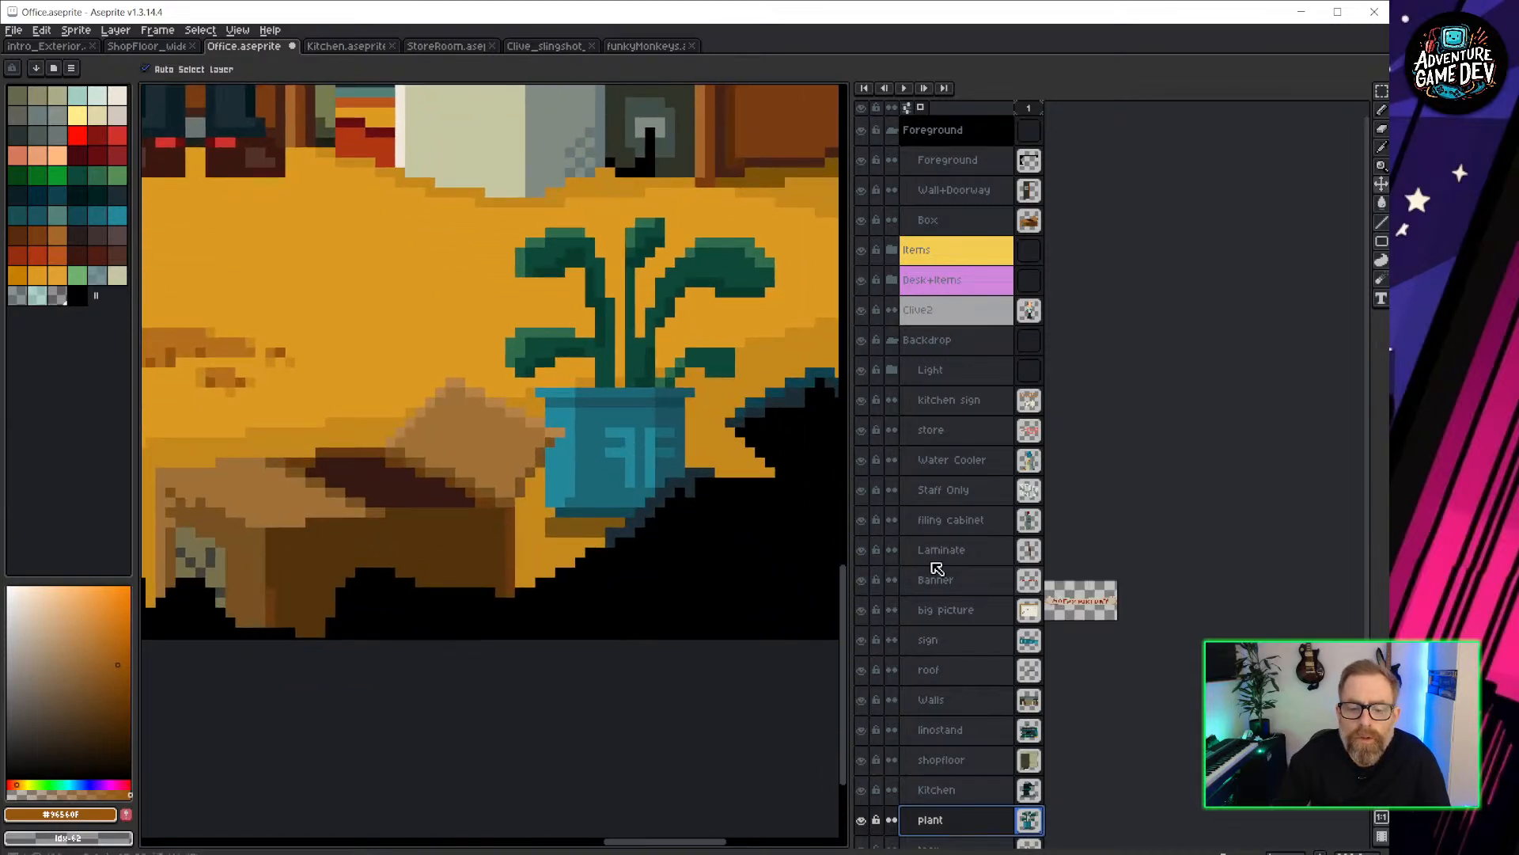
pyautogui.scroll(-4, 945, 674)
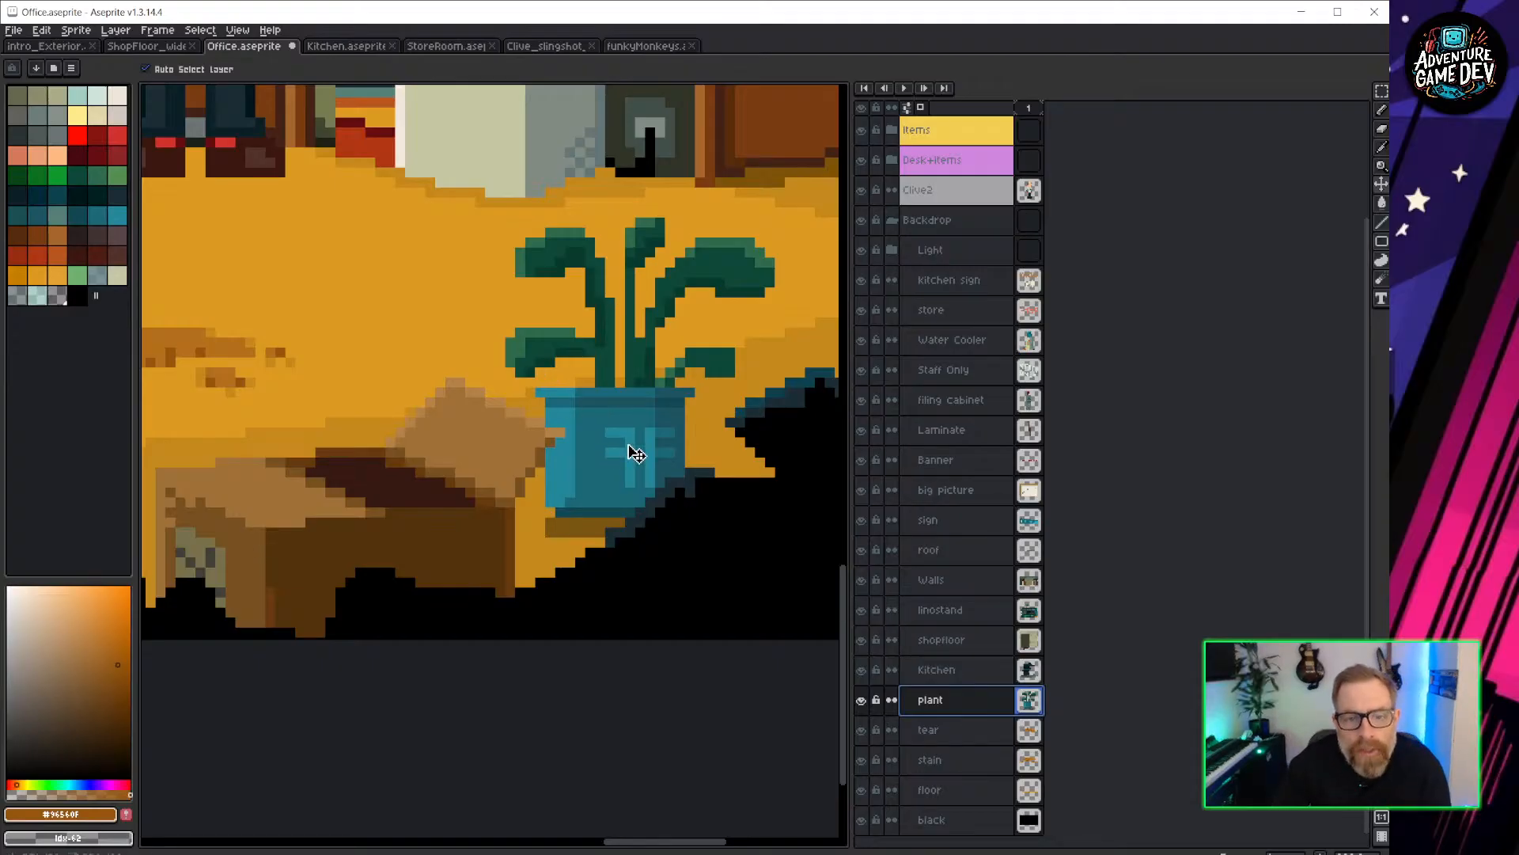
pyautogui.scroll(-4, 634, 451)
pyautogui.scroll(1, 656, 400)
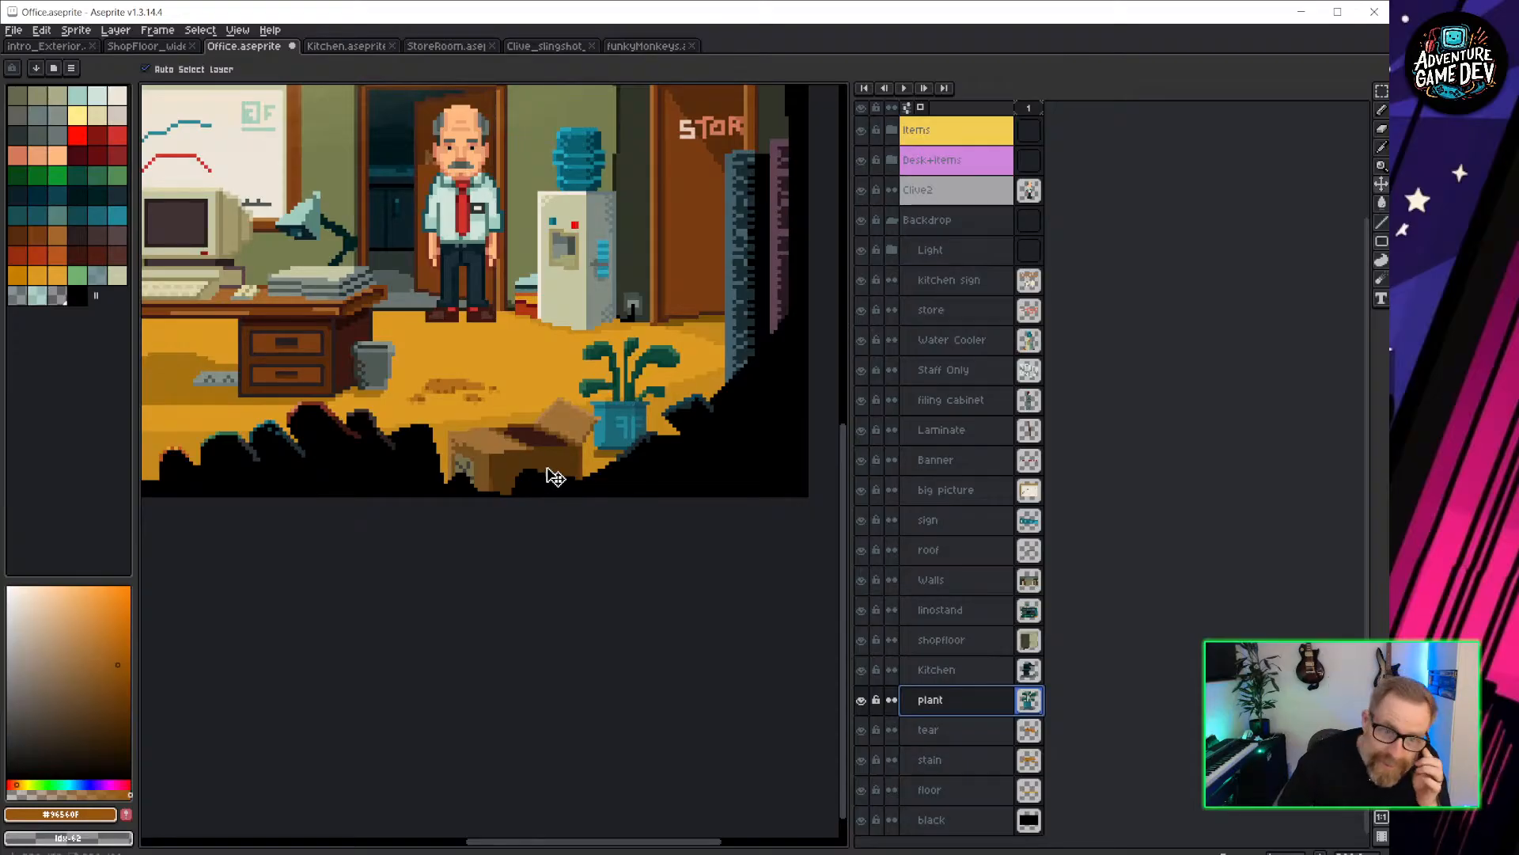
# Show only the Backdrop group and move the tear layer out of it to sit directly above the group.
pyautogui.click(970, 734)
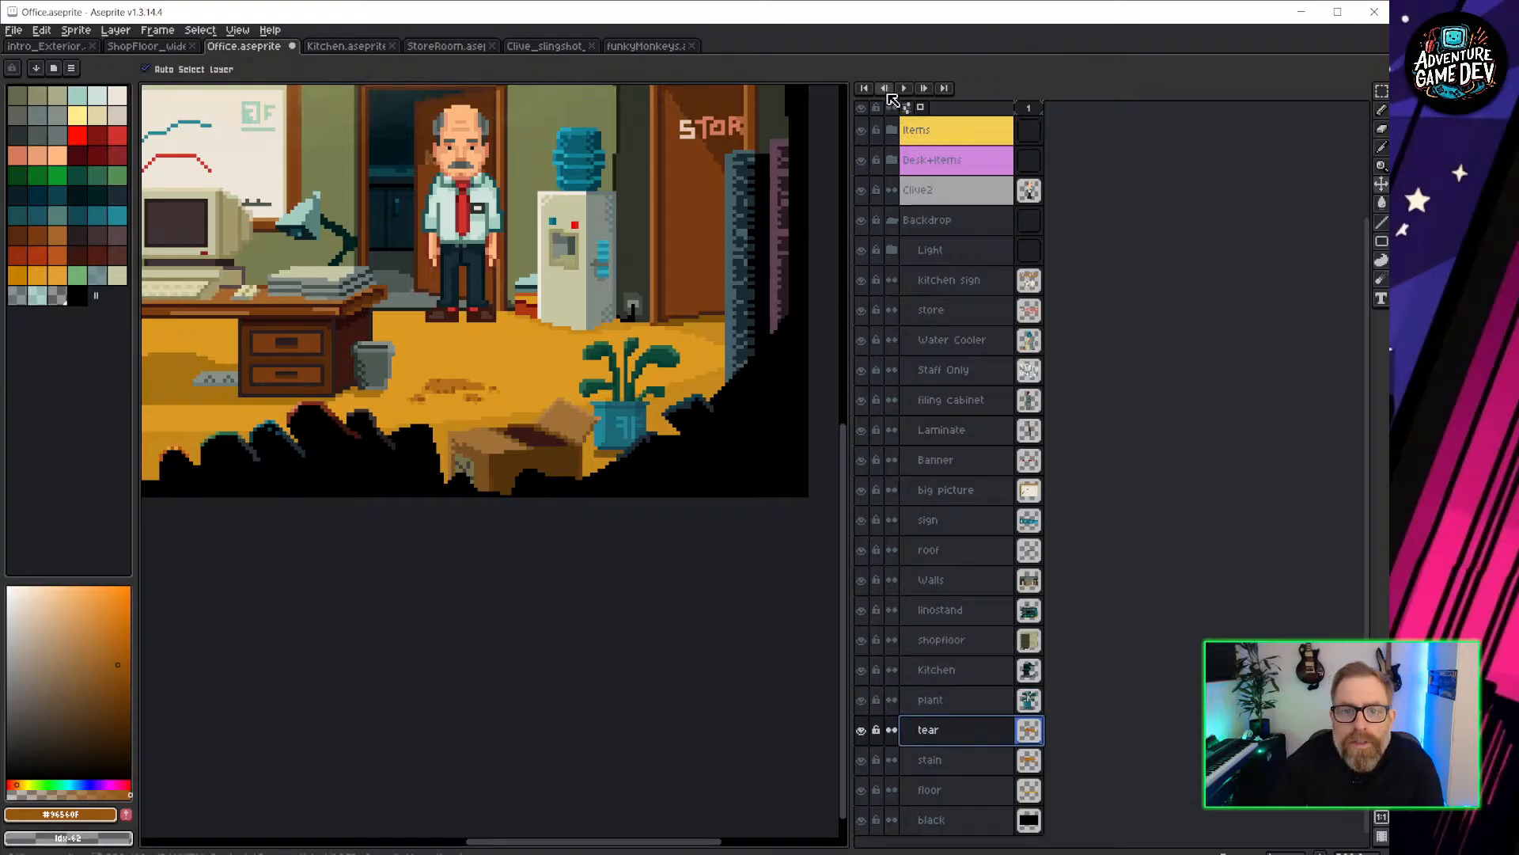
pyautogui.click(861, 107)
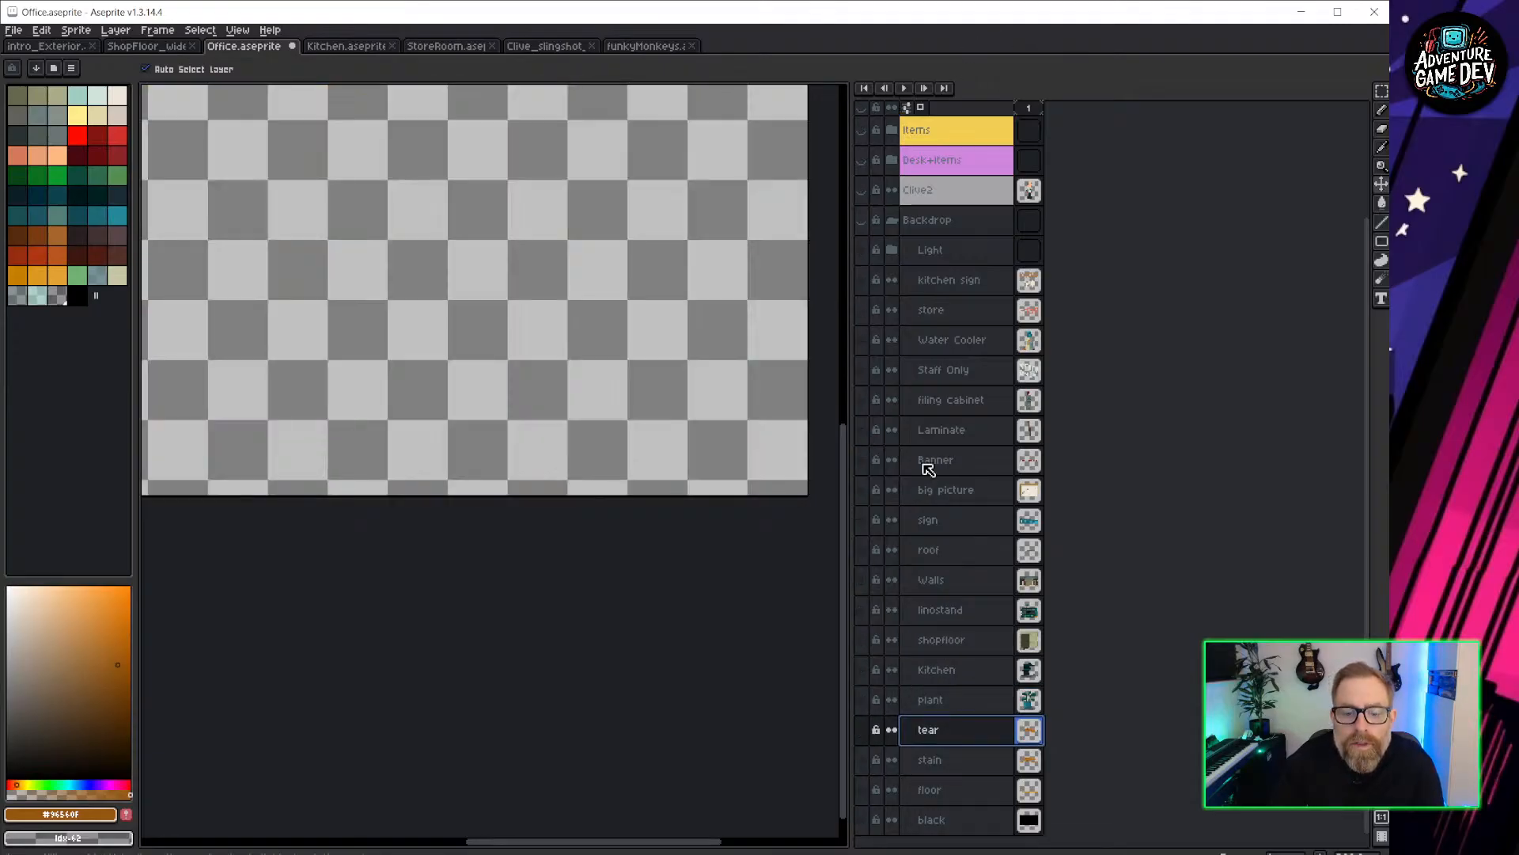
pyautogui.click(857, 742)
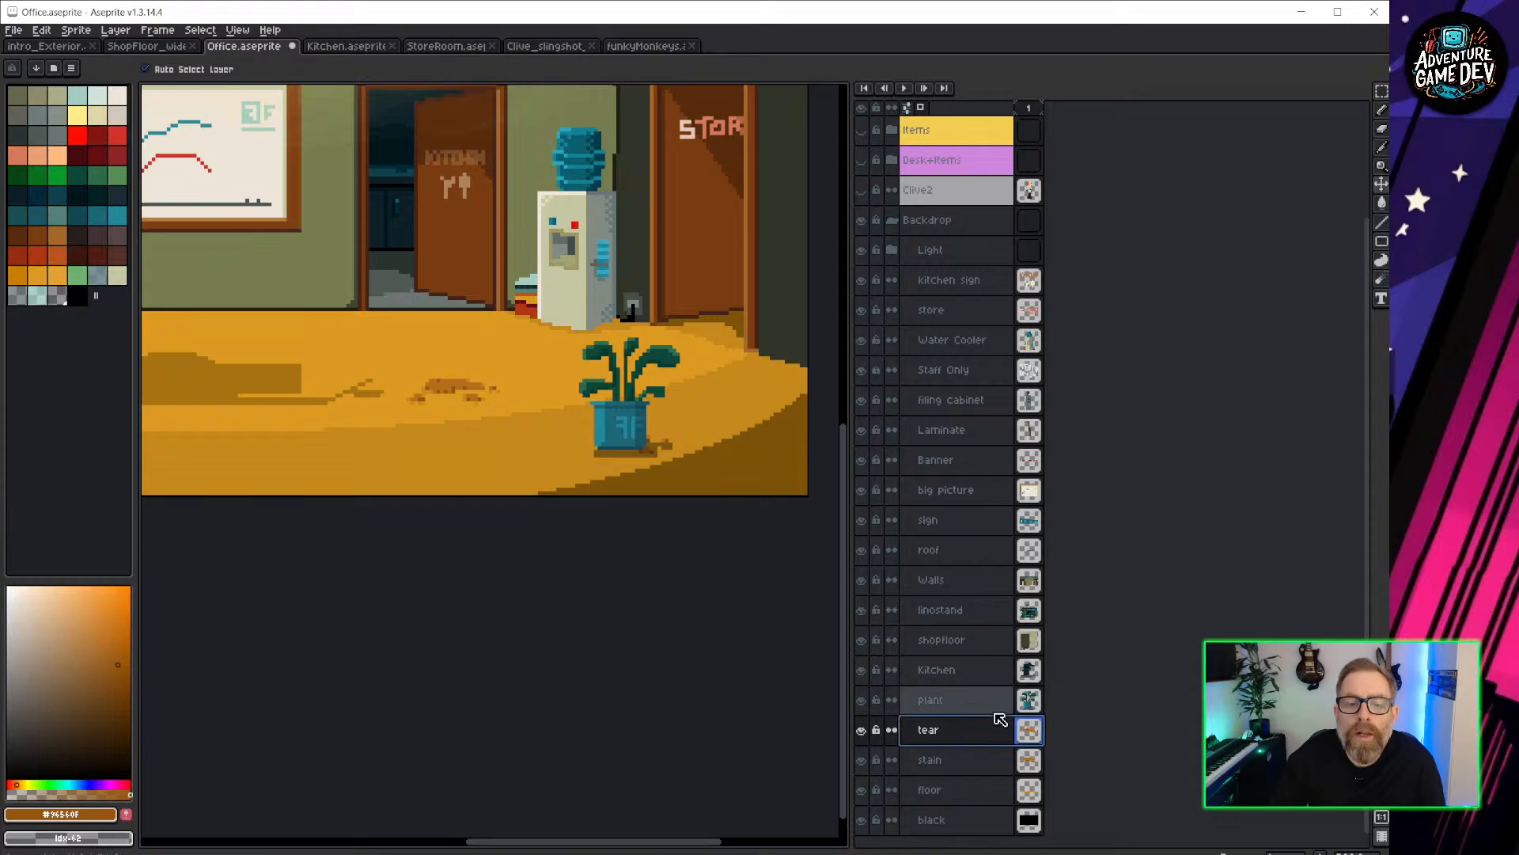
pyautogui.moveTo(1023, 510)
pyautogui.scroll(4, 980, 525)
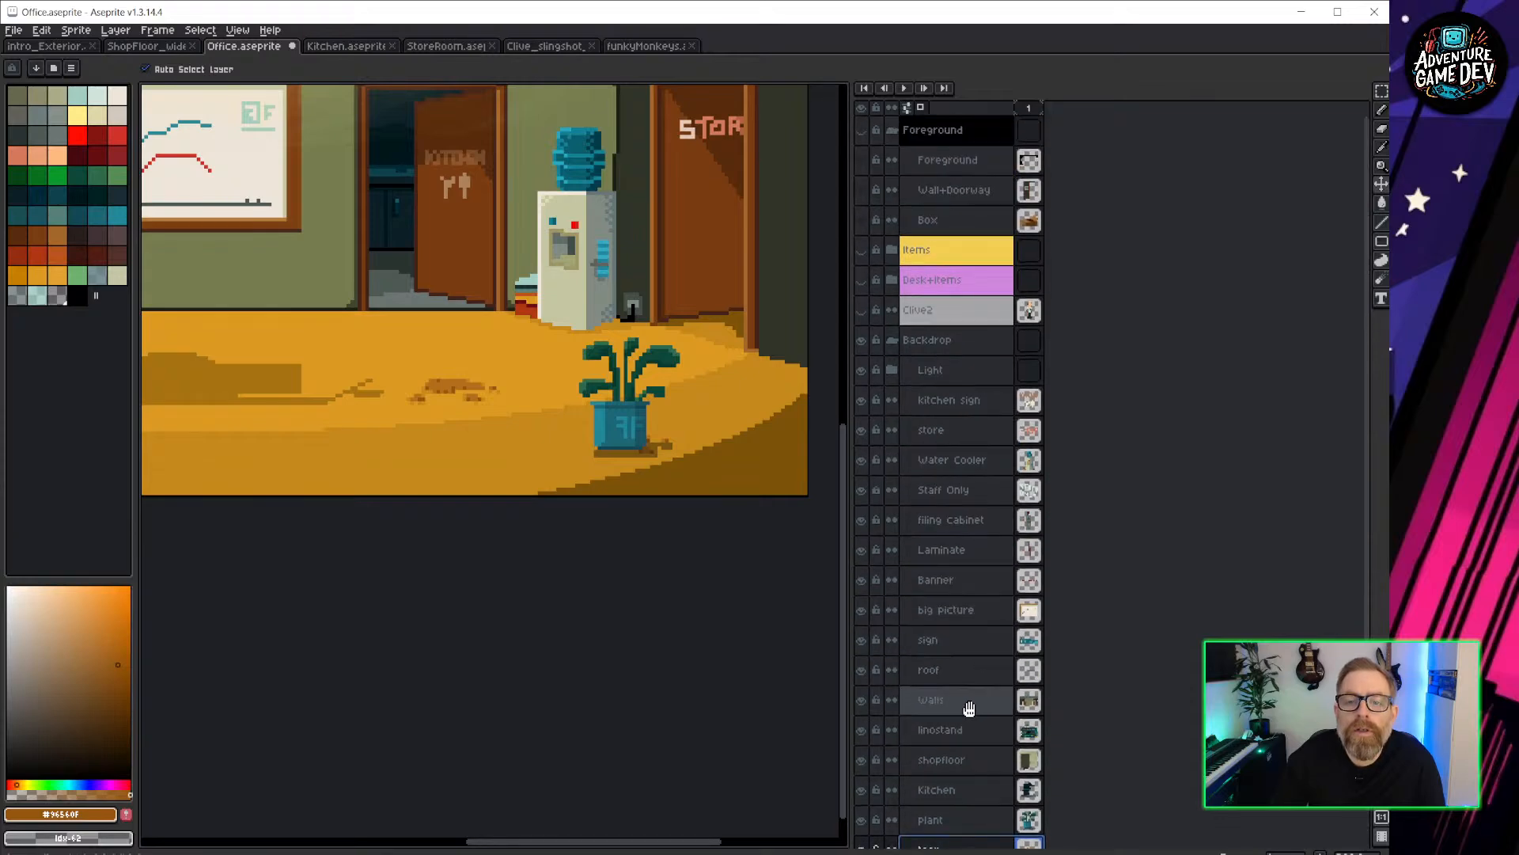
pyautogui.scroll(-1, 982, 667)
pyautogui.scroll(-1, 982, 667)
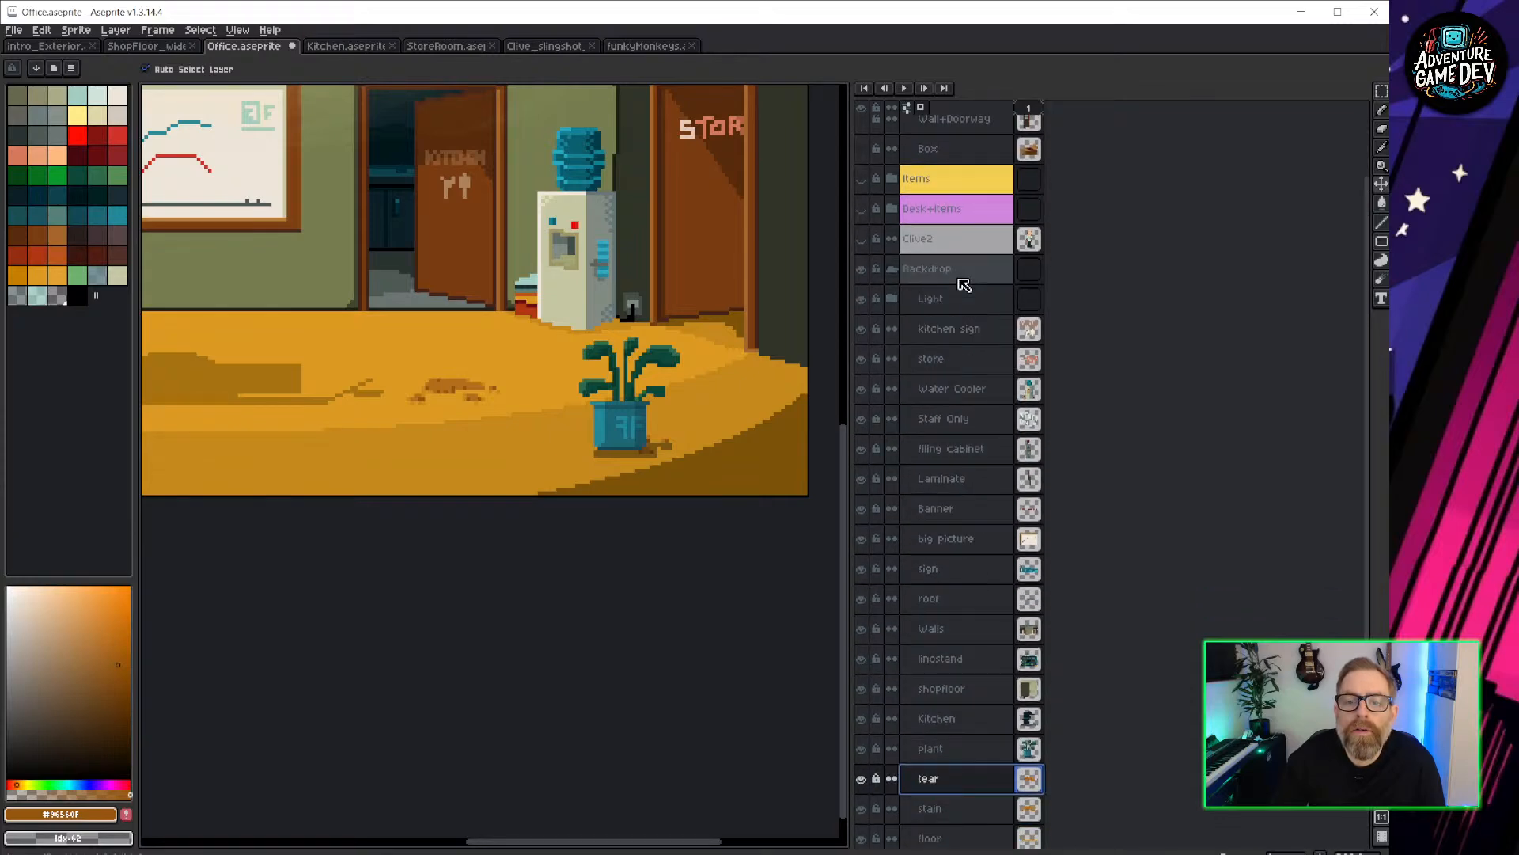
pyautogui.moveTo(960, 780)
pyautogui.mouseDown()
pyautogui.moveTo(960, 309)
pyautogui.moveTo(994, 739)
pyautogui.moveTo(966, 776)
pyautogui.mouseUp()
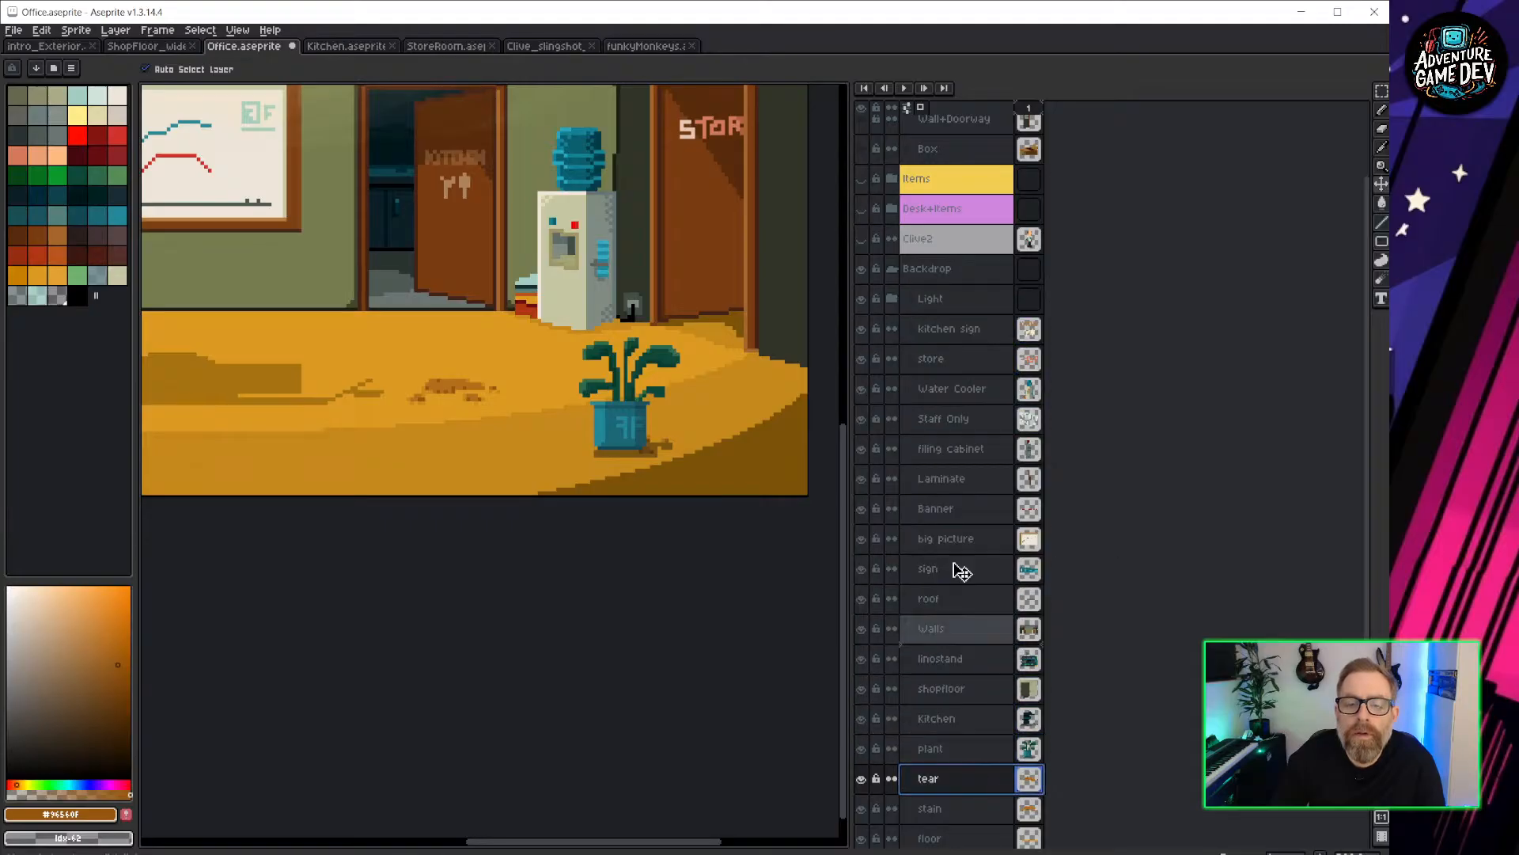
pyautogui.moveTo(957, 263); pyautogui.dragTo(958, 262)
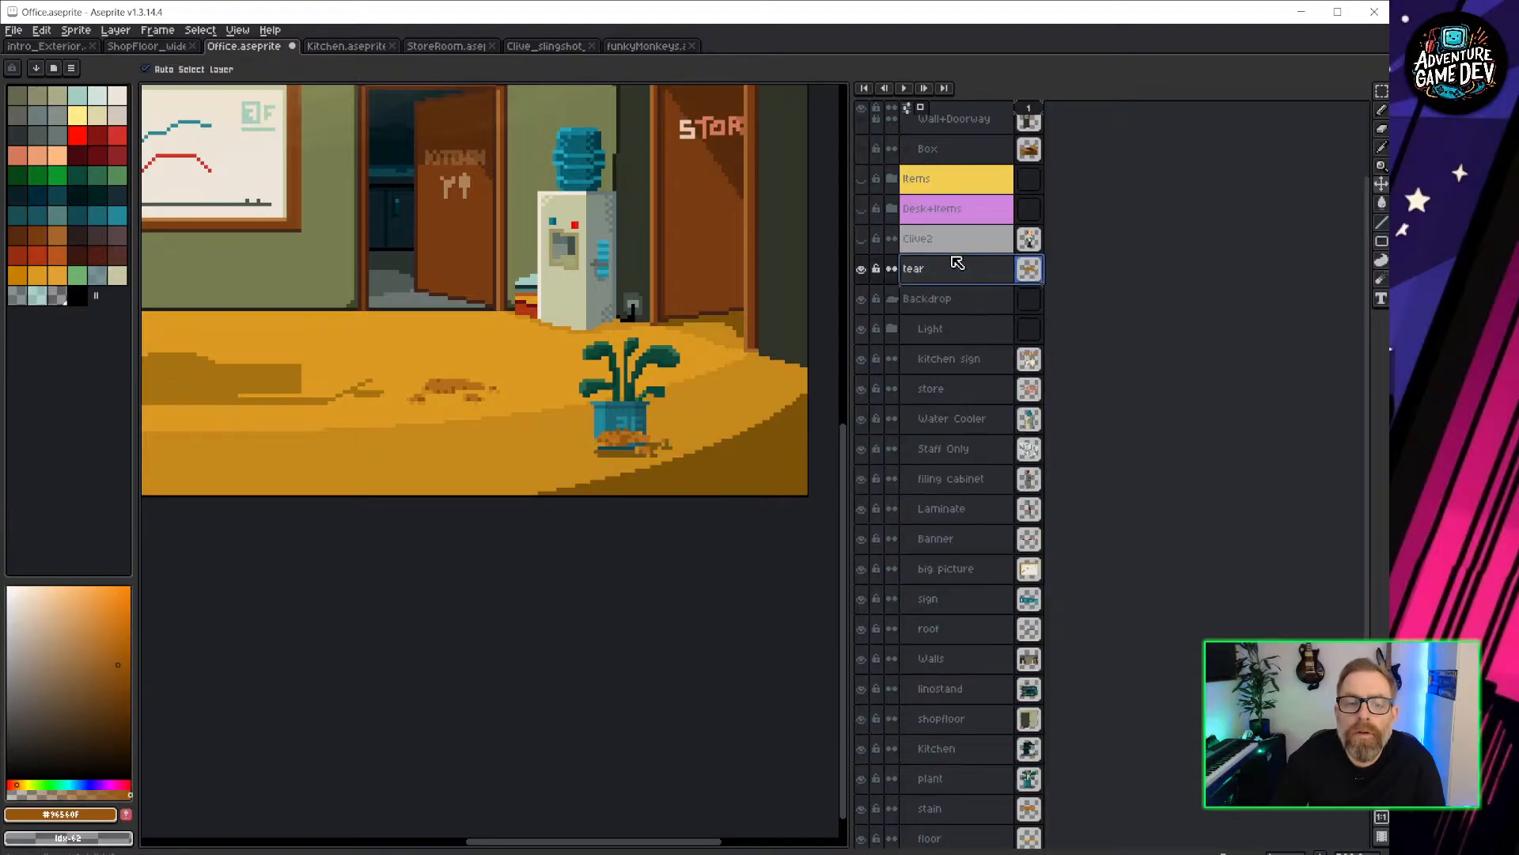
# Move the plant layer out of the Backdrop group to sit above the tear layer, and collapse the group.
pyautogui.scroll(-2, 977, 411)
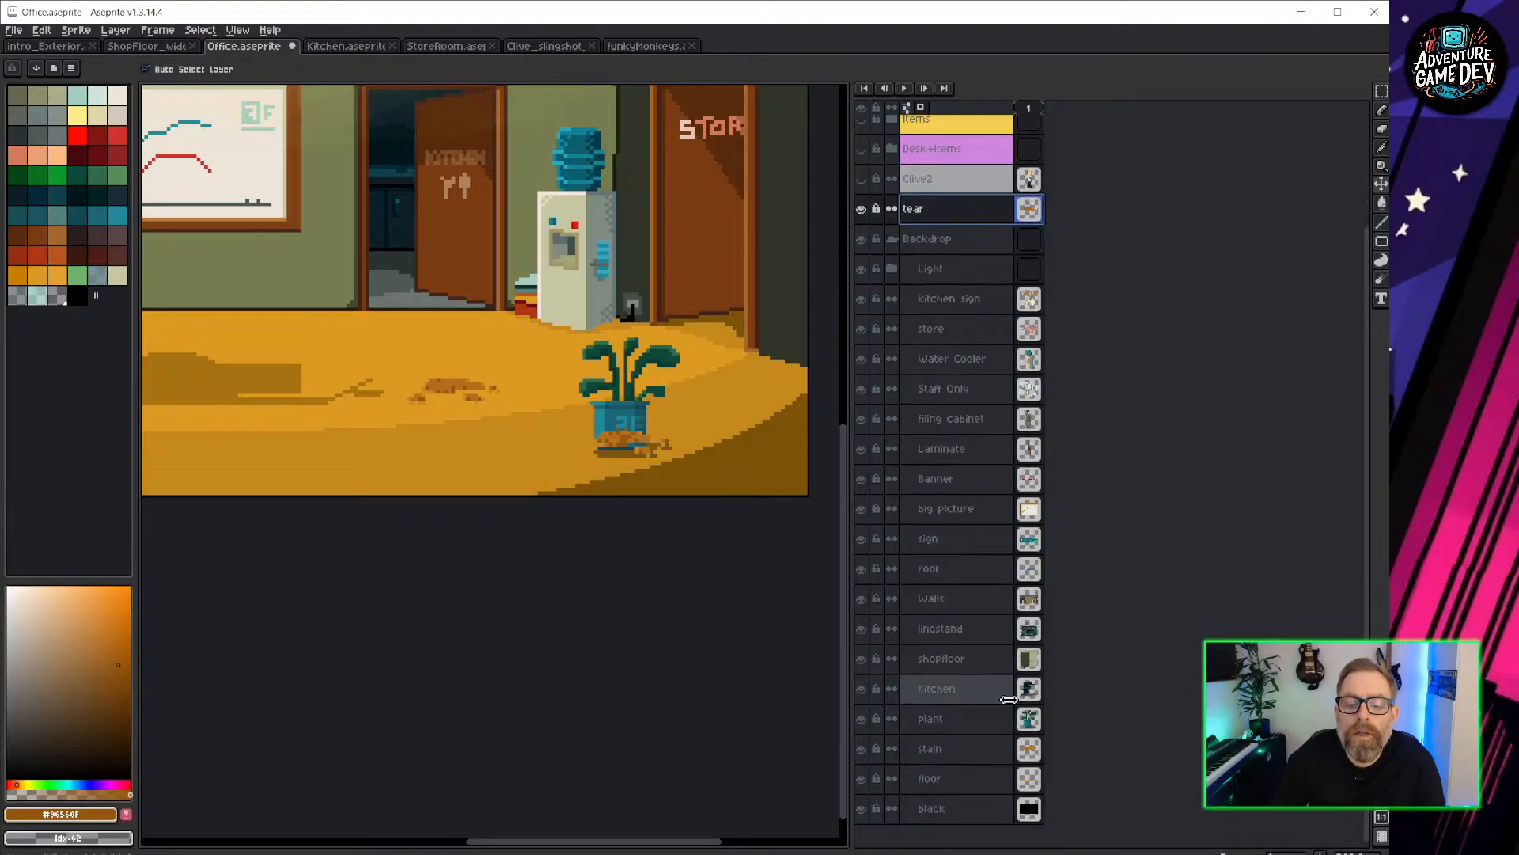
pyautogui.click(965, 748)
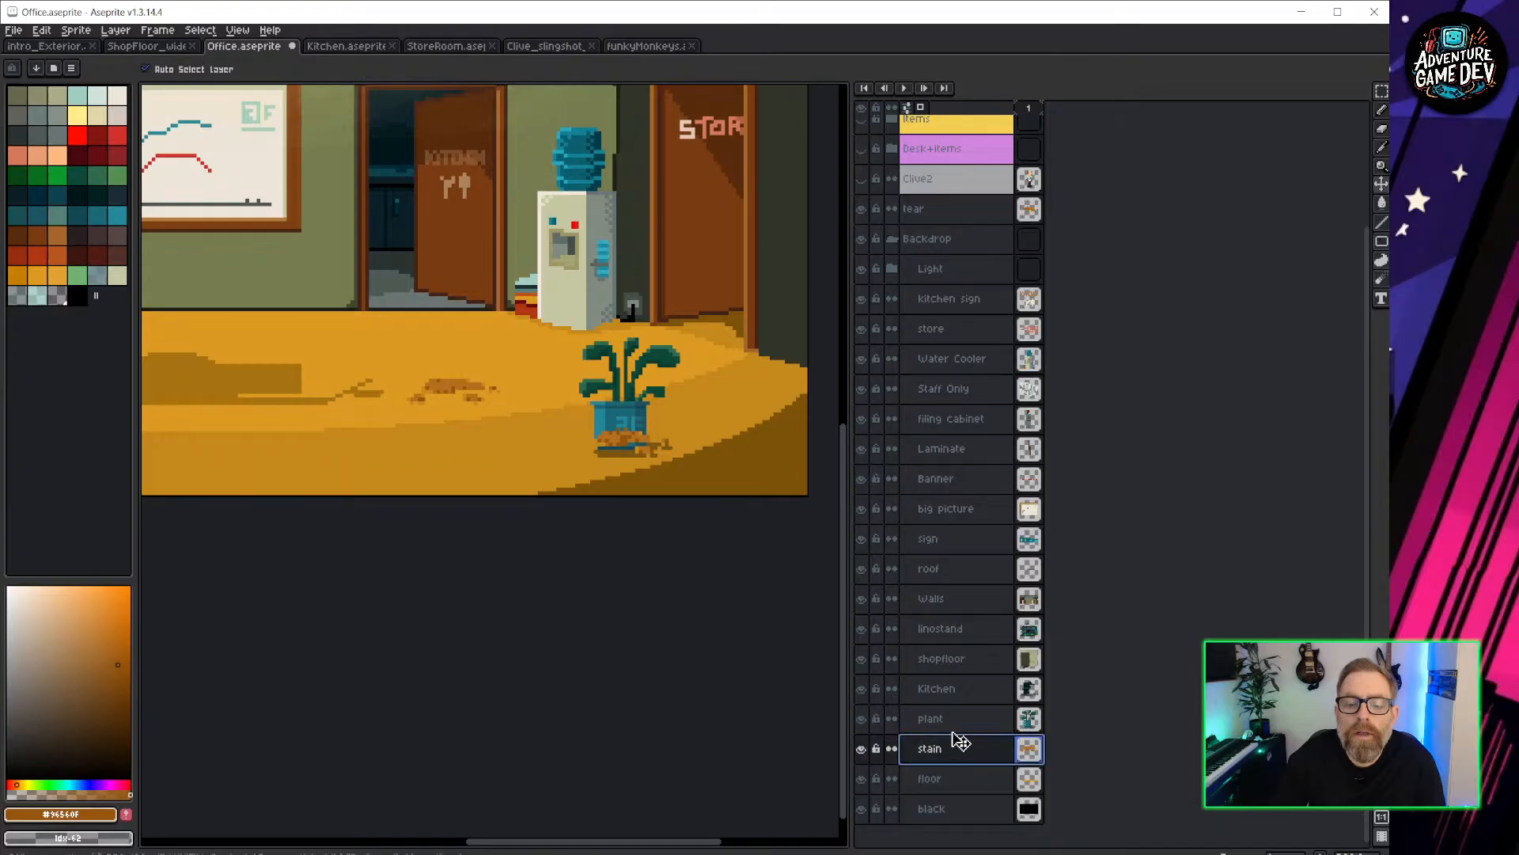
pyautogui.click(962, 722)
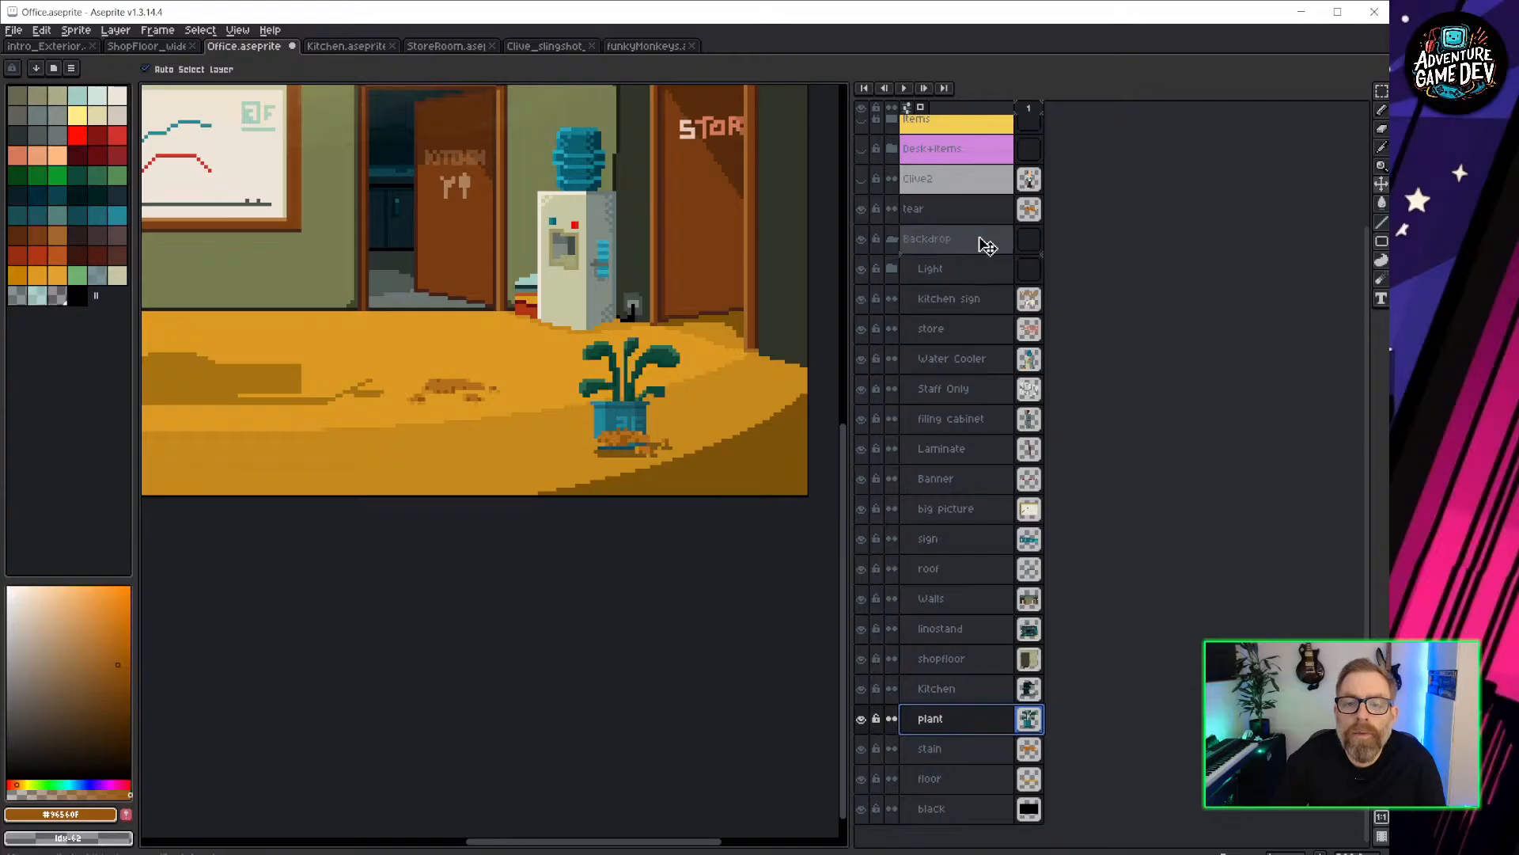
pyautogui.moveTo(988, 247); pyautogui.dragTo(967, 198)
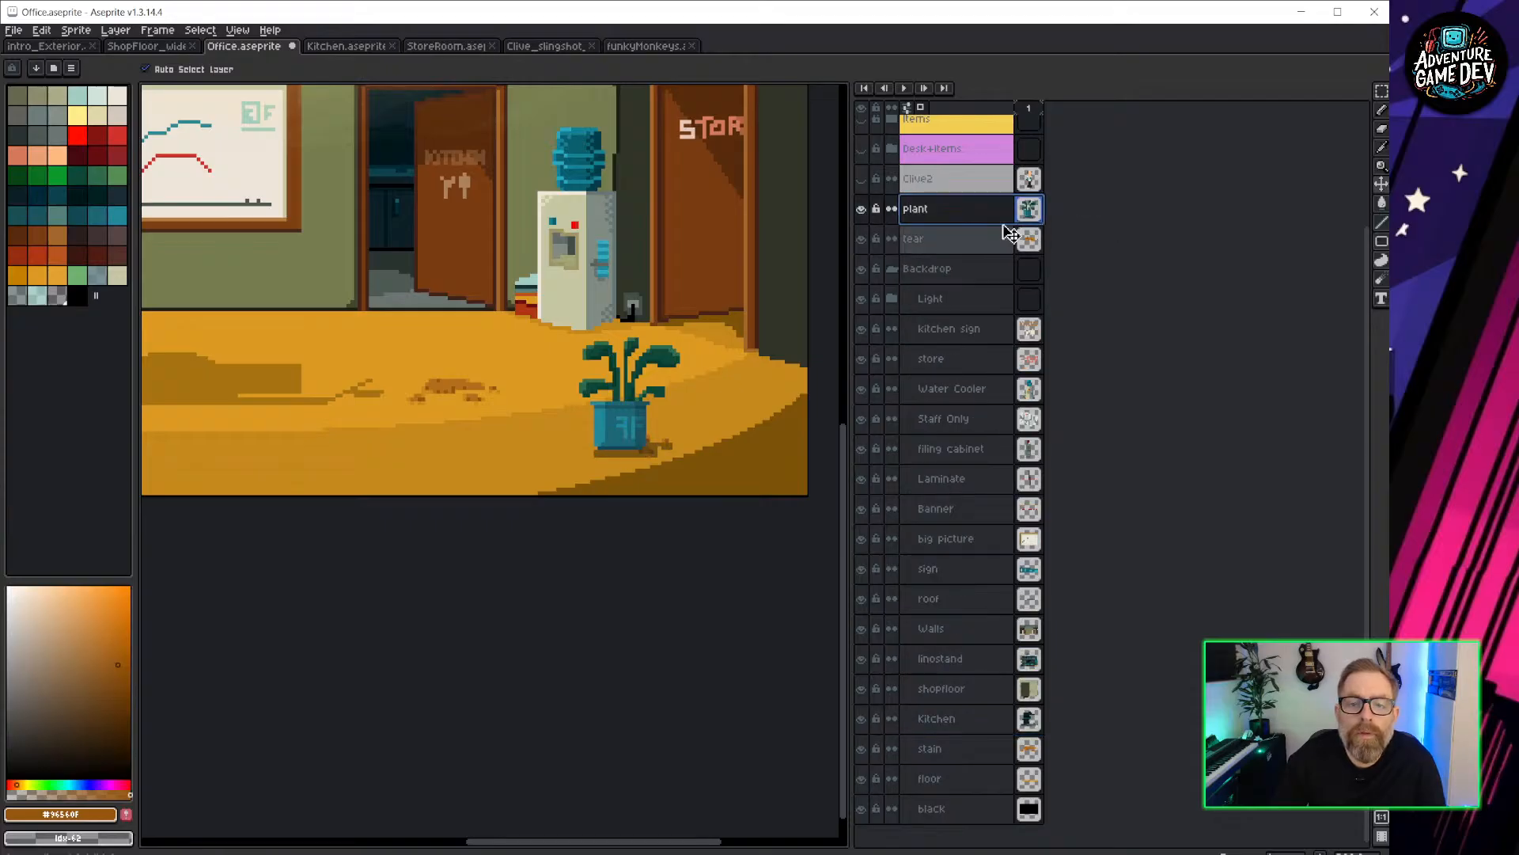
pyautogui.click(892, 268)
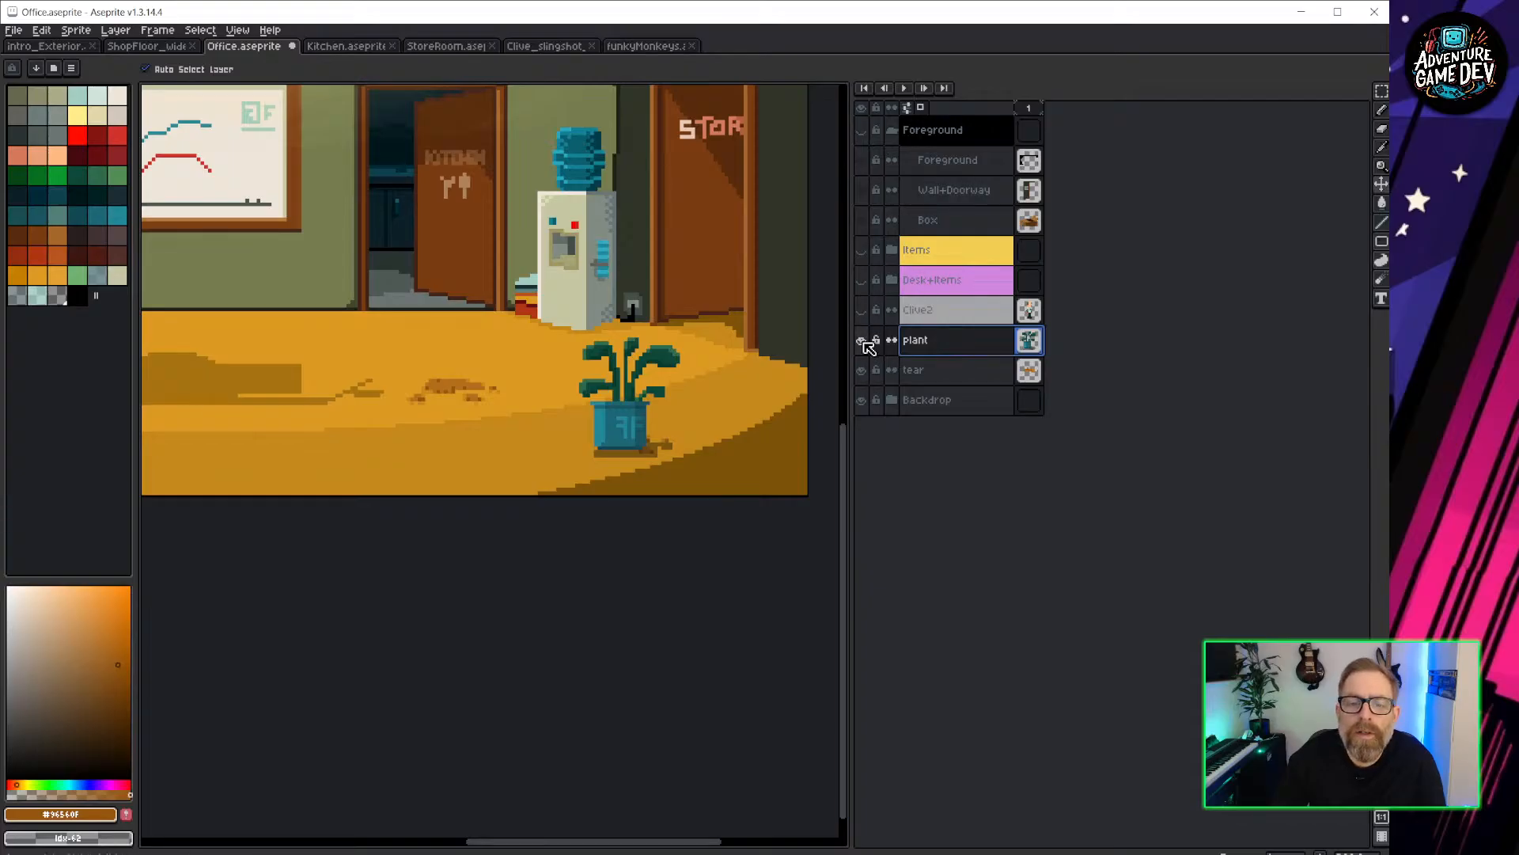
# Hide every layer except tear and make tear the active layer.
pyautogui.click(863, 341)
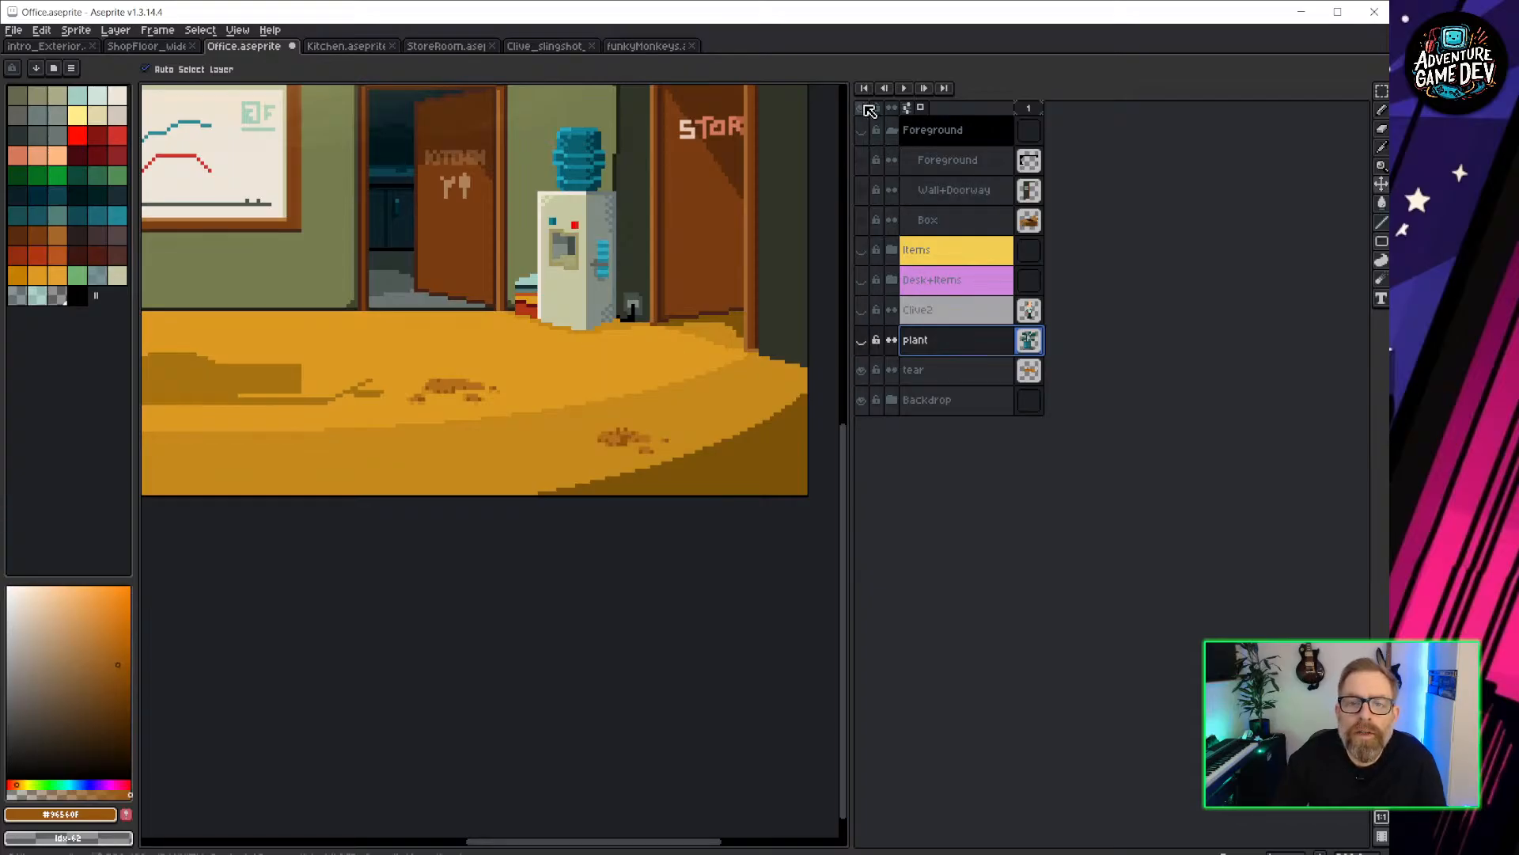
pyautogui.click(869, 111)
pyautogui.click(870, 111)
pyautogui.click(862, 370)
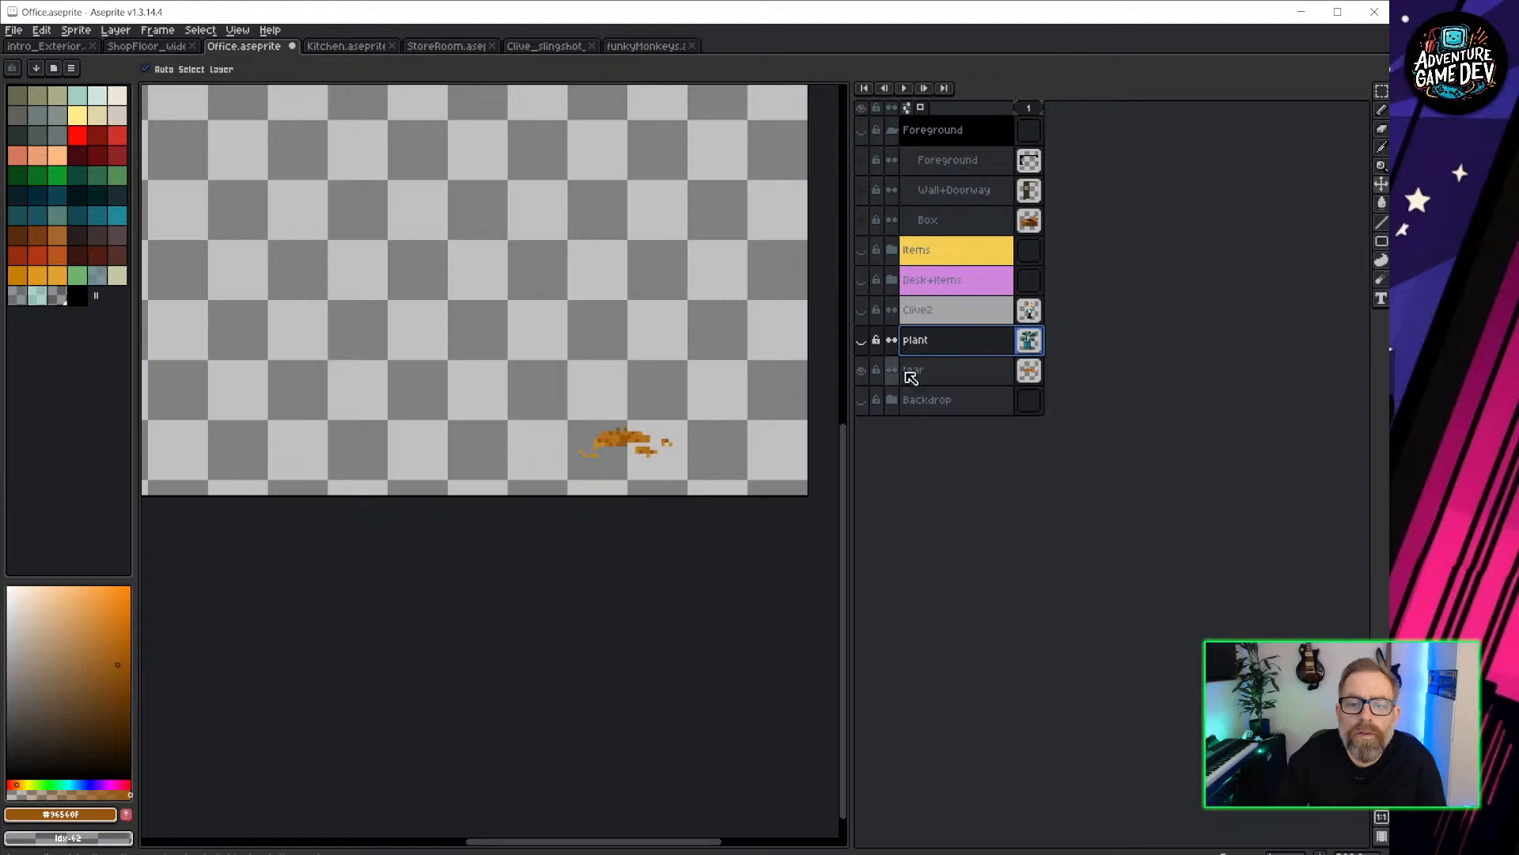
pyautogui.click(951, 372)
pyautogui.moveTo(450, 426); pyautogui.dragTo(582, 456, button='middle')
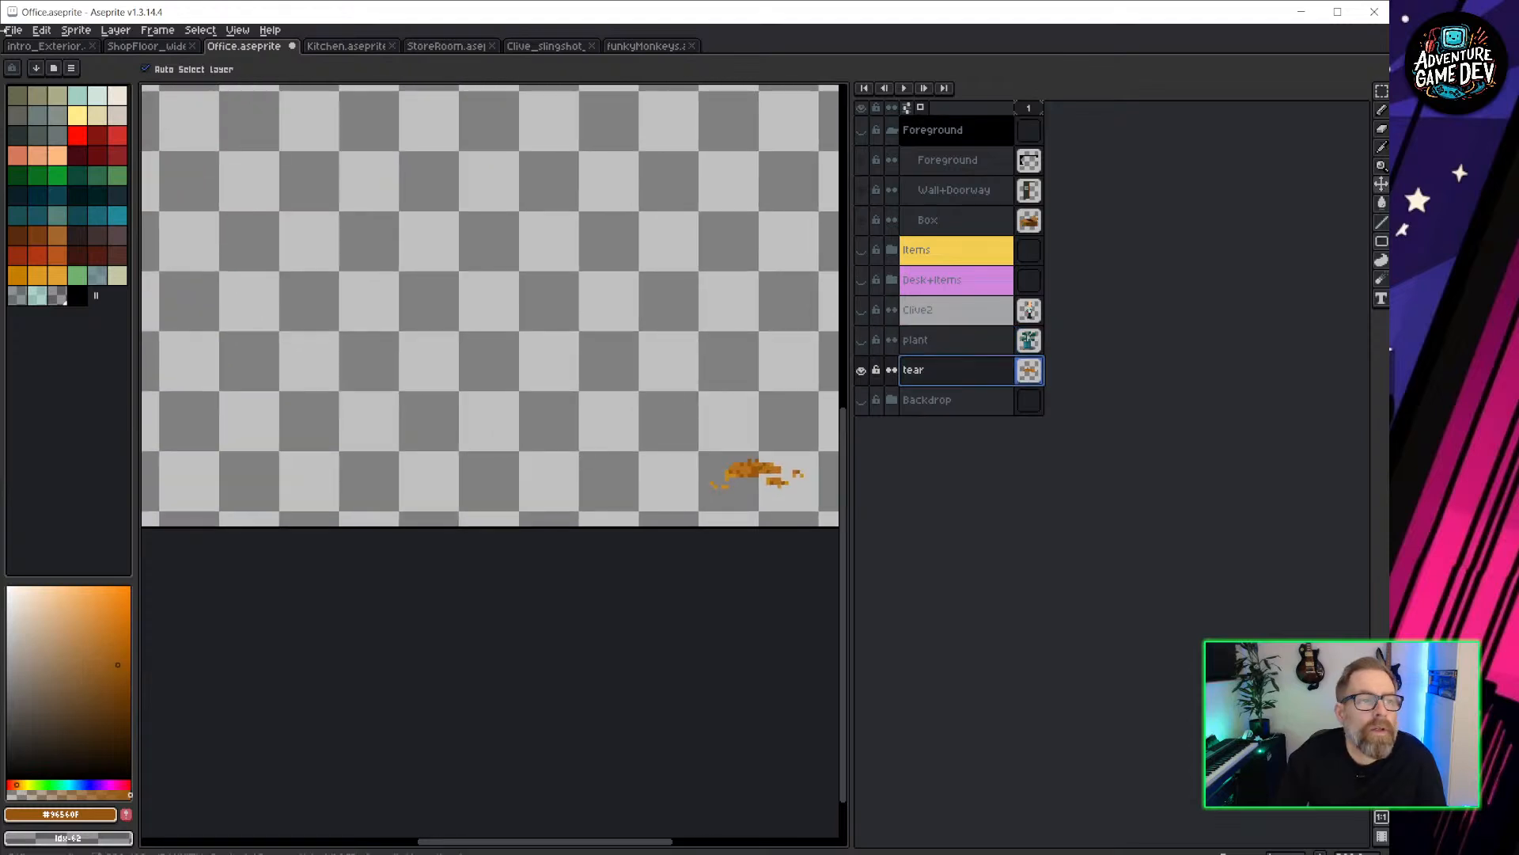
# Export the visible tear artwork as tear_office into the project's Rooms/Office folder.
pyautogui.click(13, 30)
pyautogui.moveTo(72, 155)
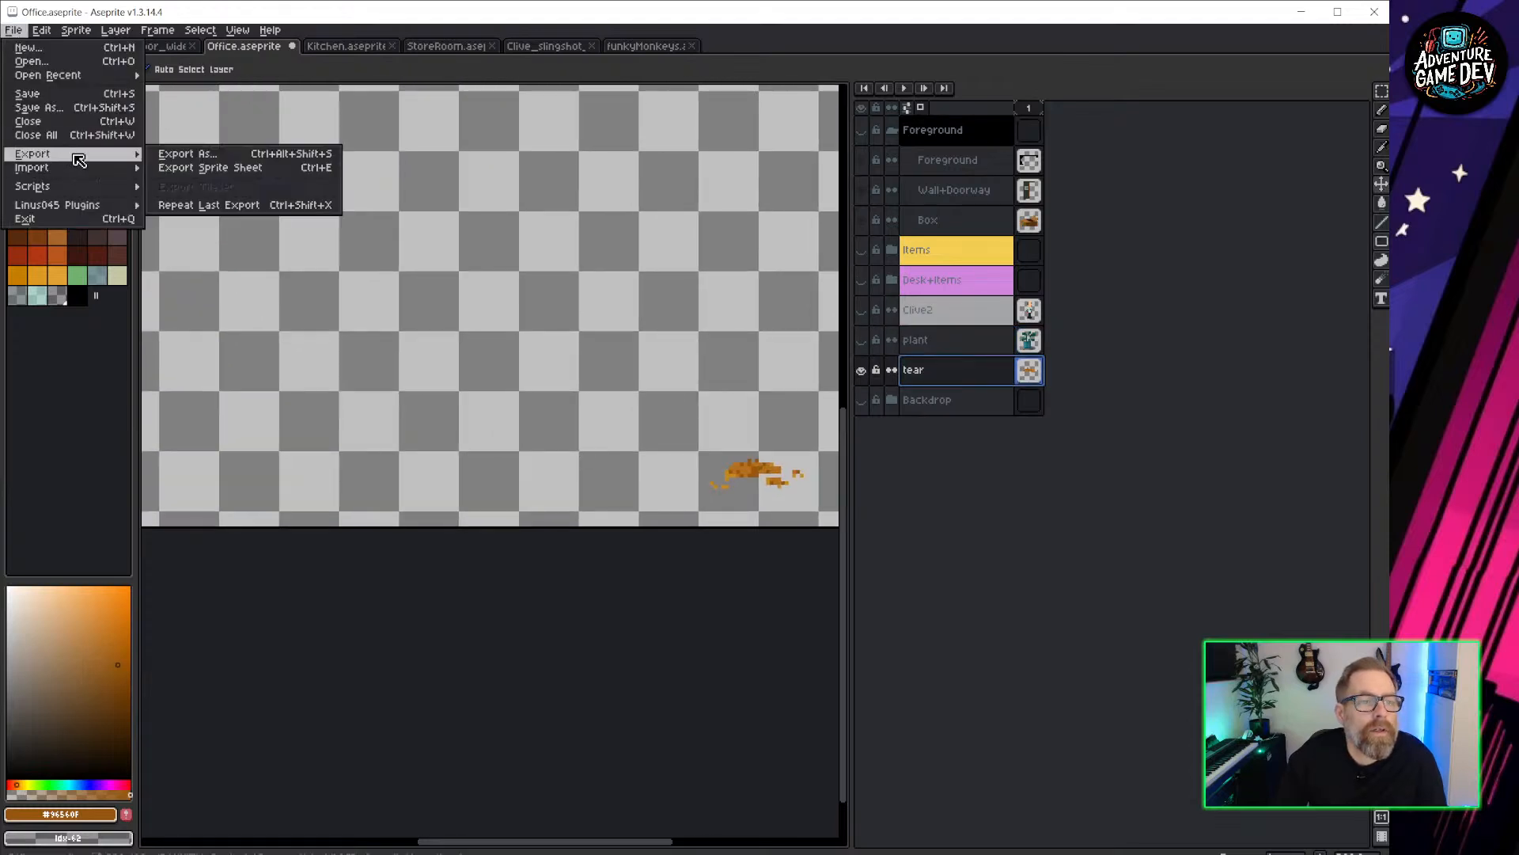
pyautogui.click(213, 156)
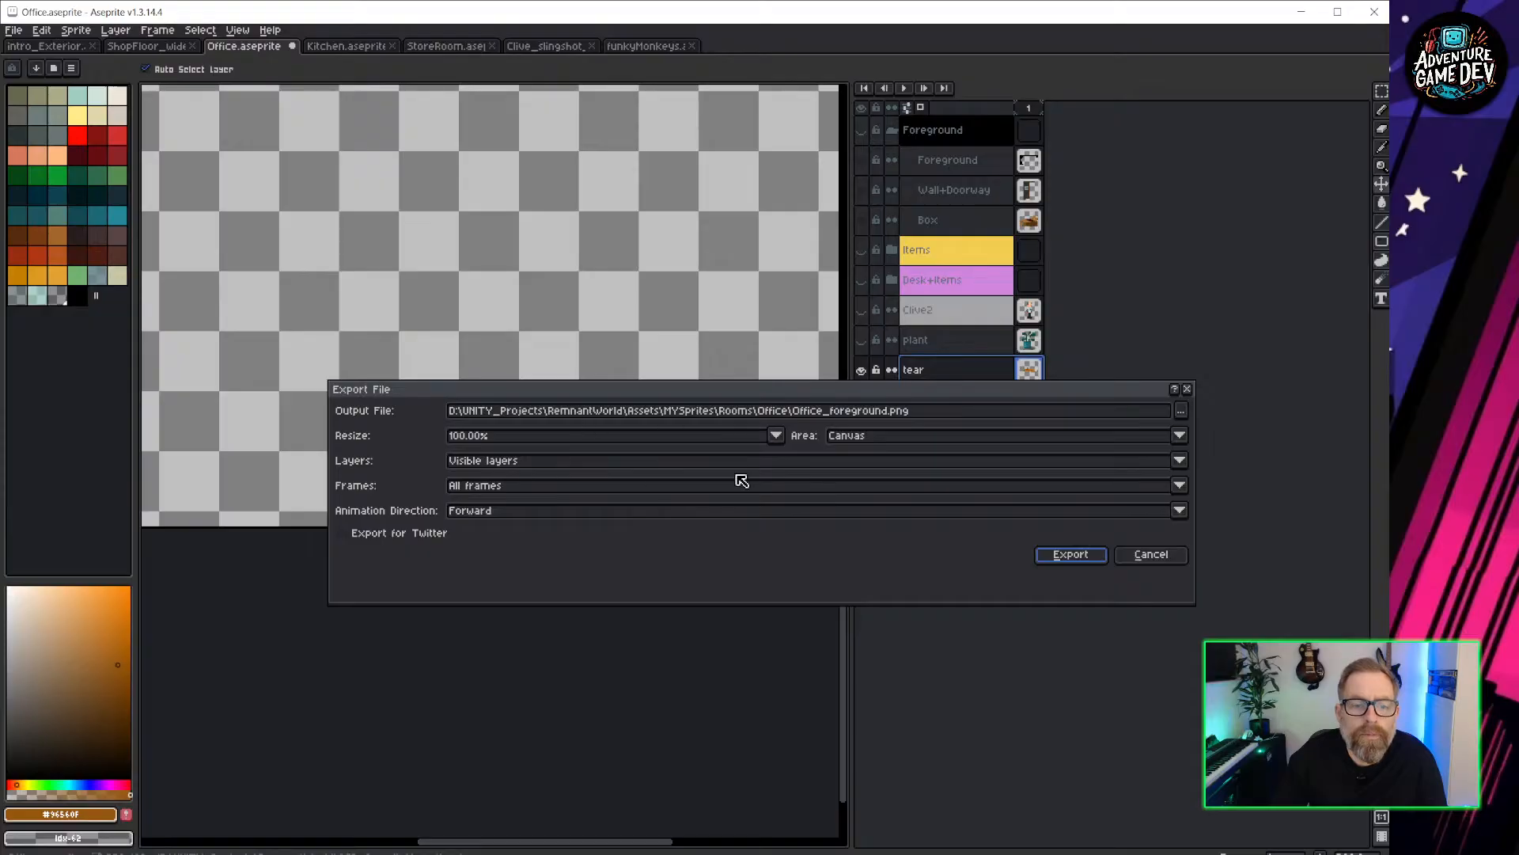
pyautogui.click(1179, 413)
pyautogui.click(1297, 430)
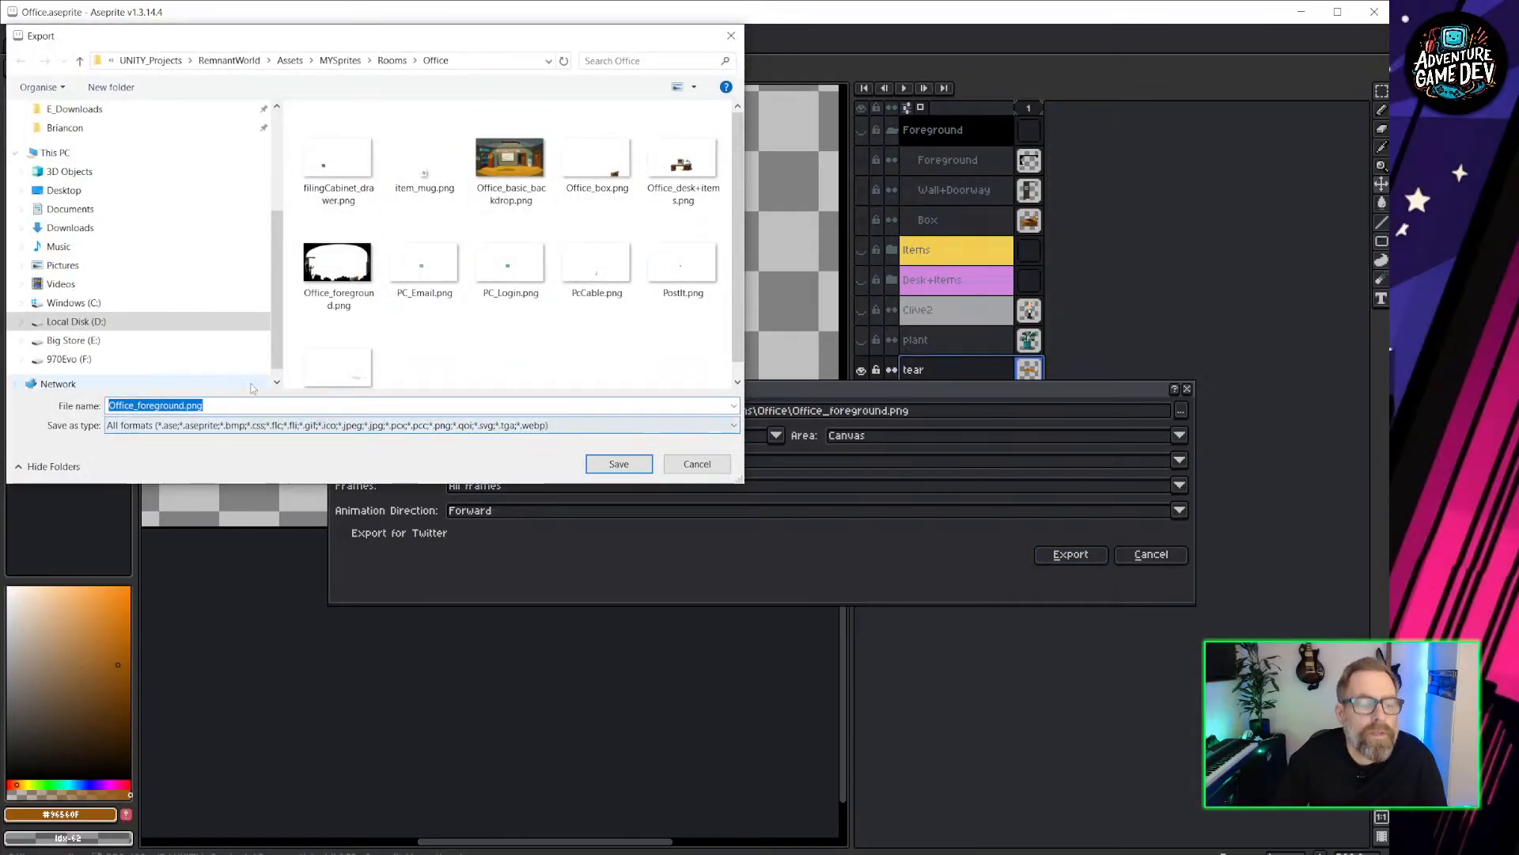
pyautogui.write('tear_office')
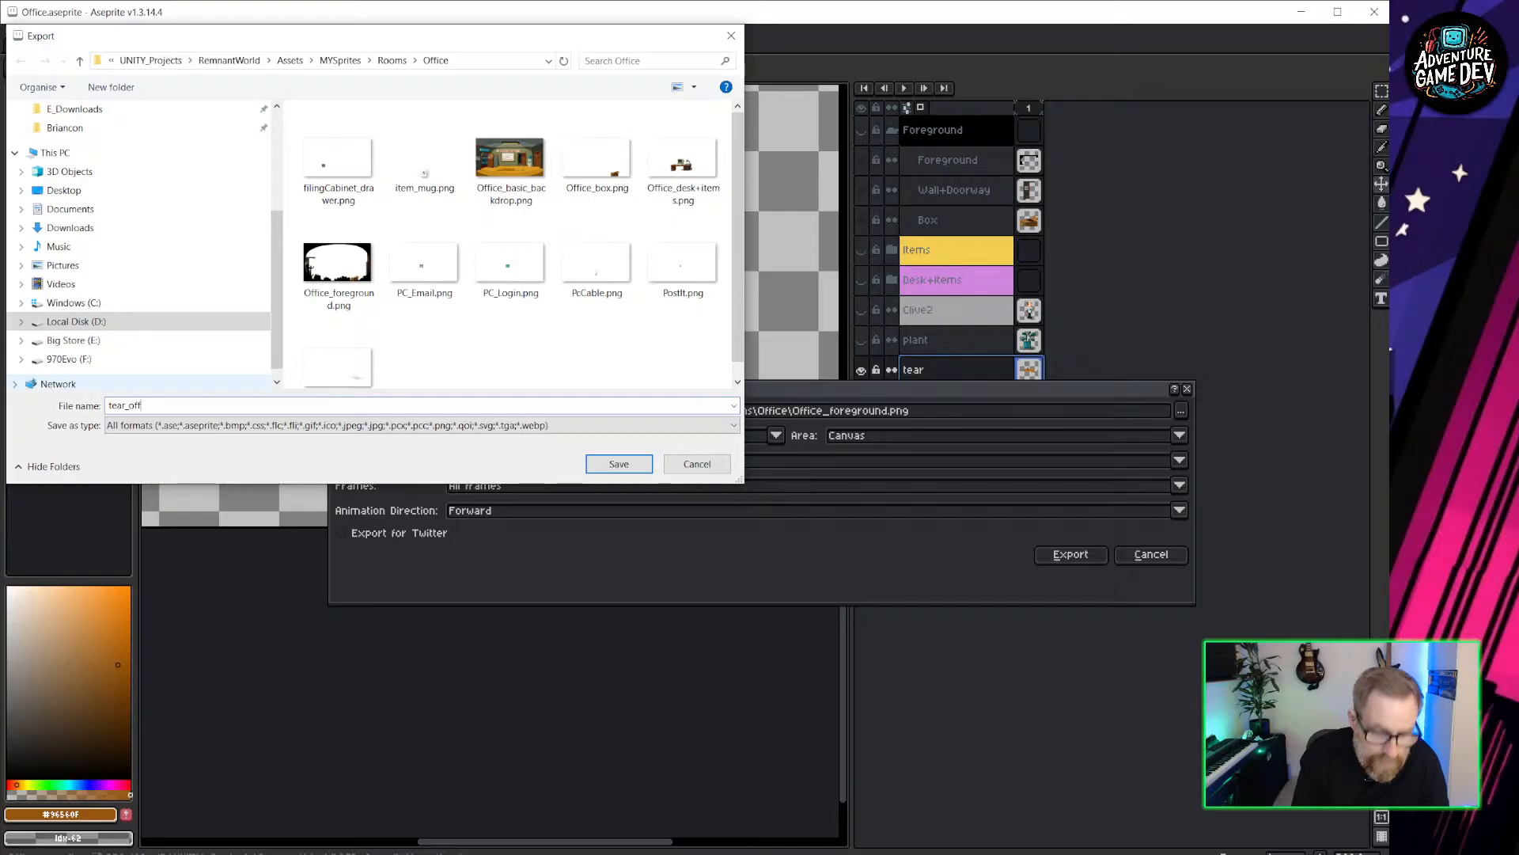
pyautogui.click(619, 464)
pyautogui.click(1070, 555)
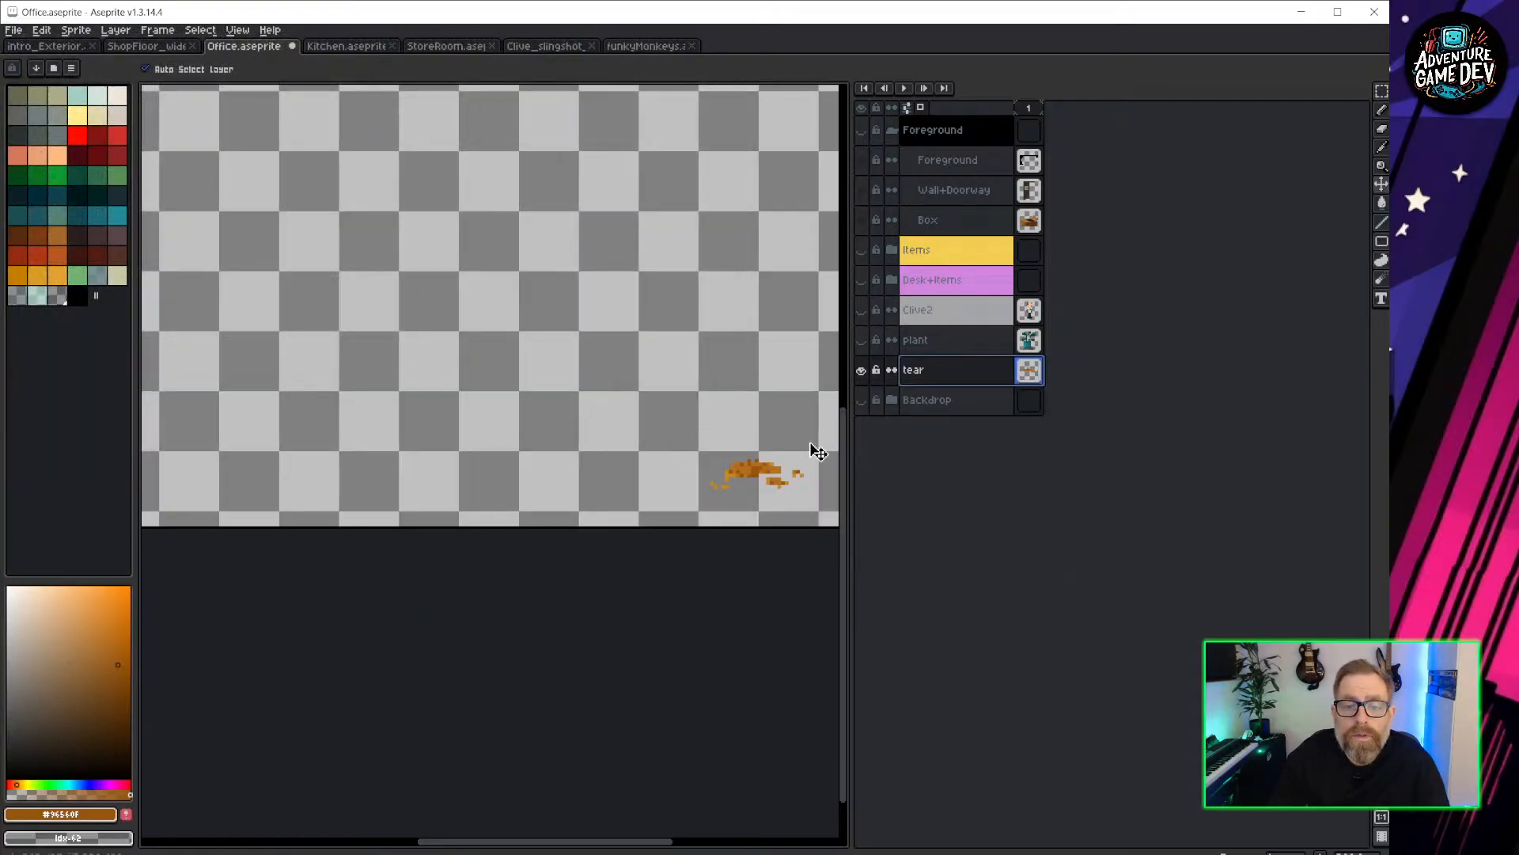
# Switch to the StoreRoom sprite and examine the room's floor area and layer list.
pyautogui.moveTo(679, 423); pyautogui.dragTo(551, 420, button='middle')
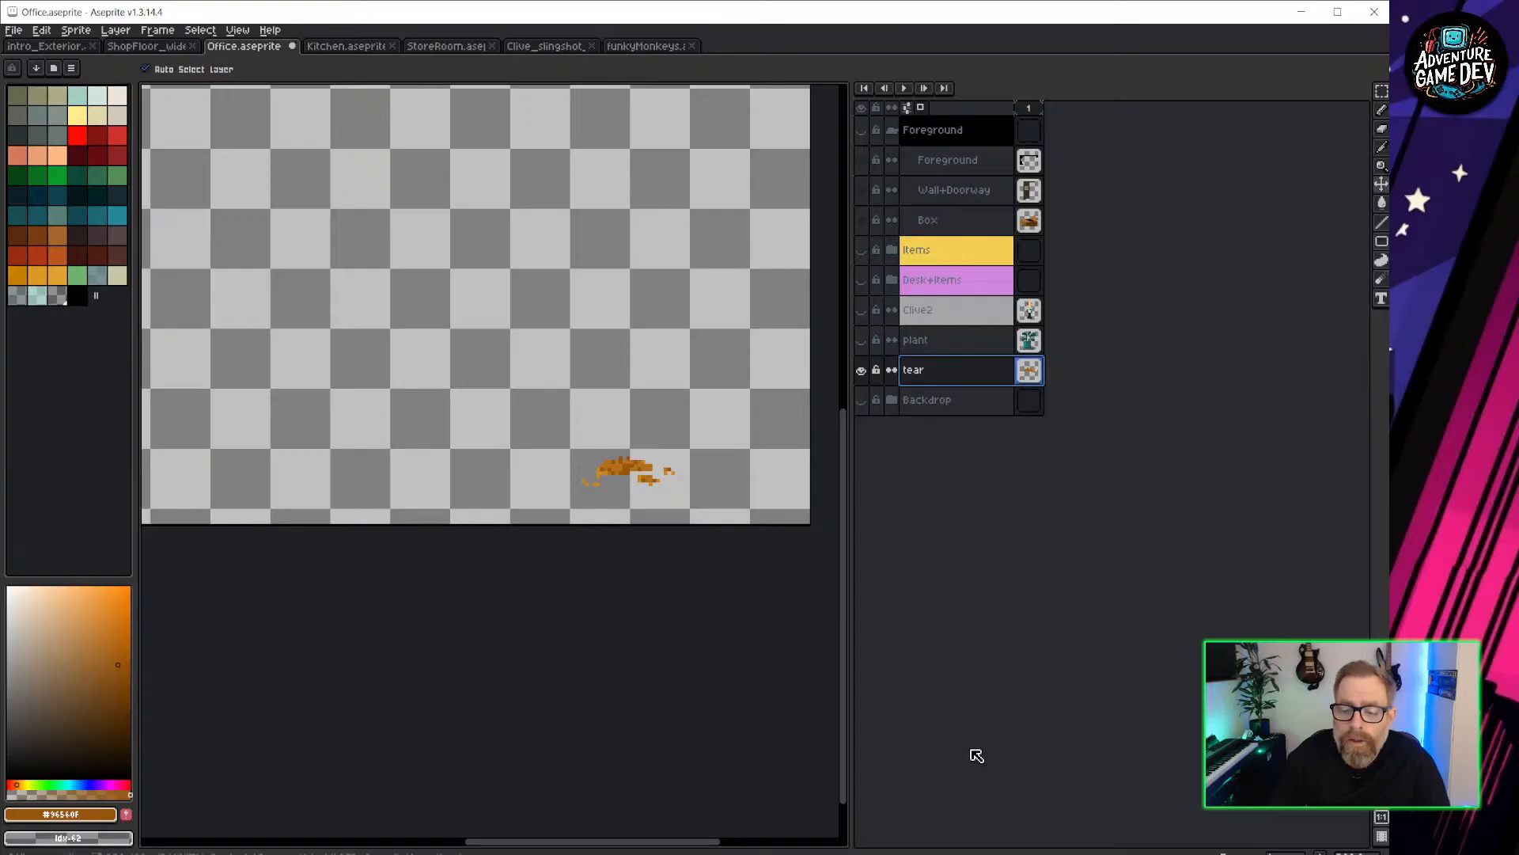
pyautogui.click(341, 47)
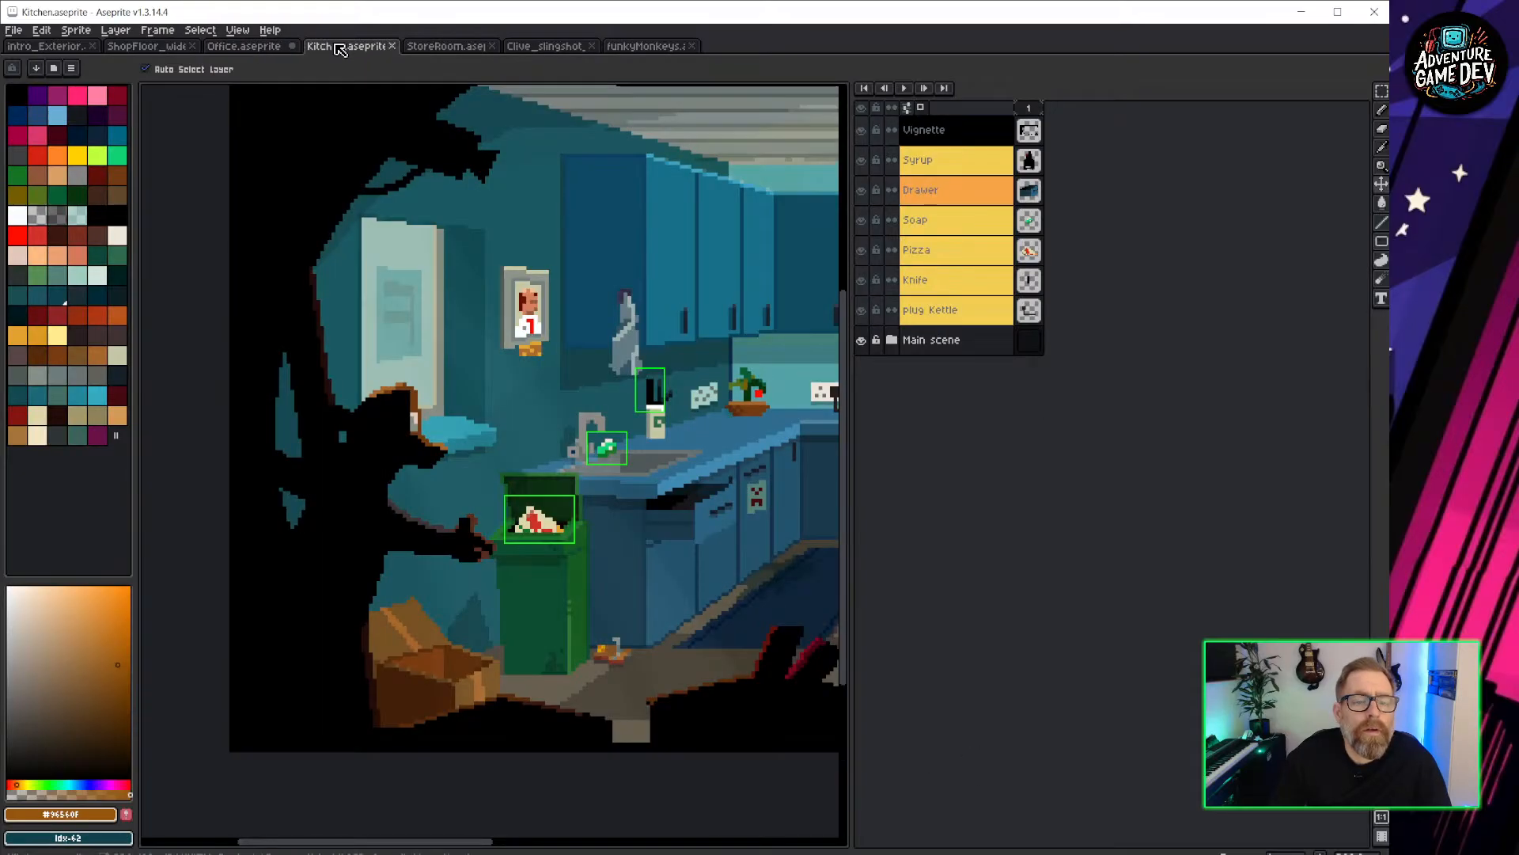
pyautogui.click(447, 46)
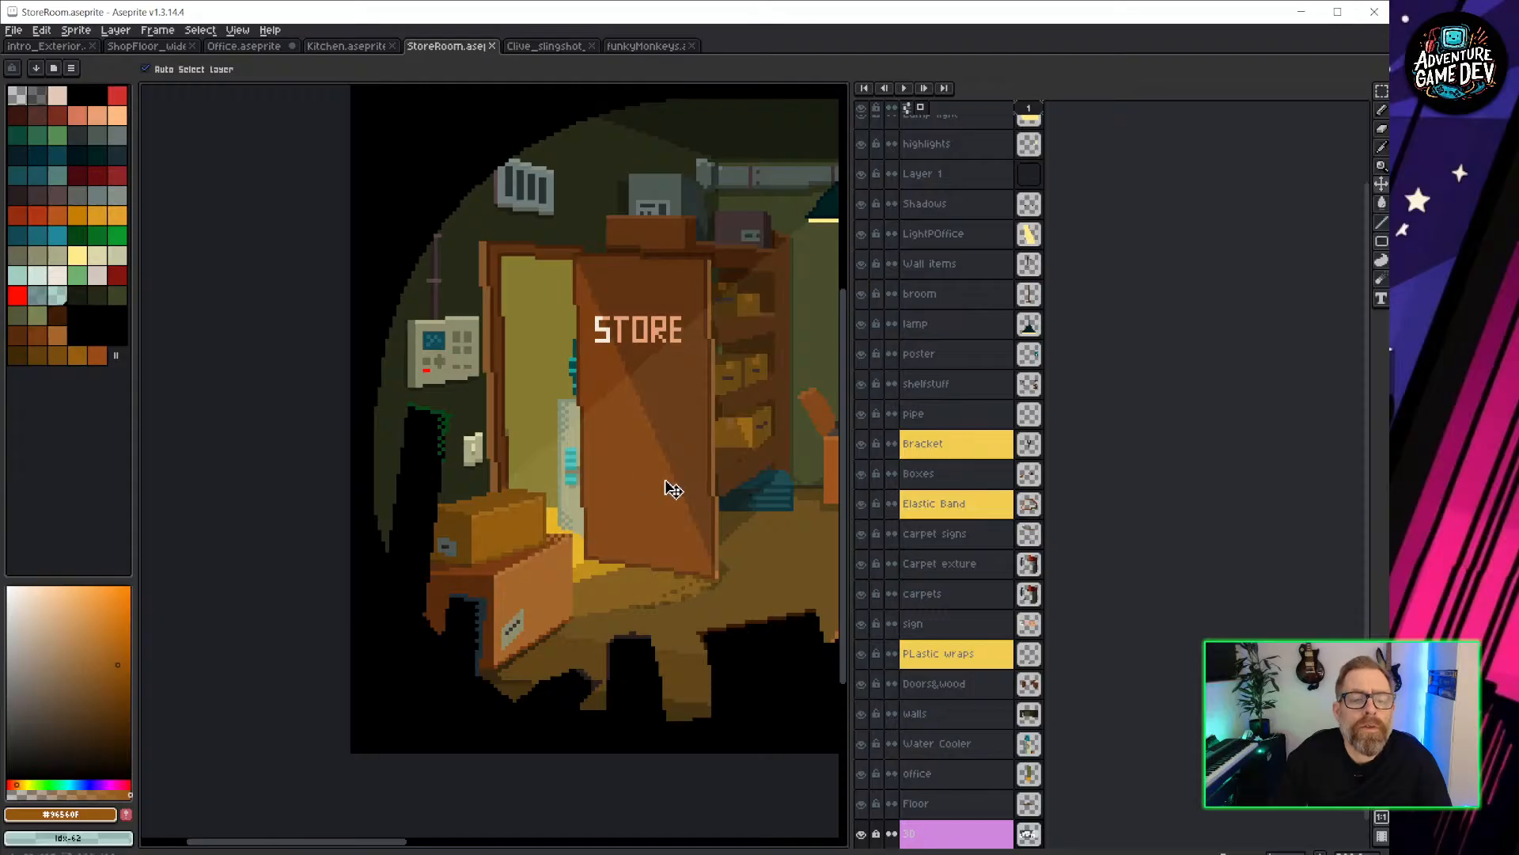
pyautogui.moveTo(668, 482); pyautogui.dragTo(353, 441, button='middle')
pyautogui.scroll(2, 437, 493)
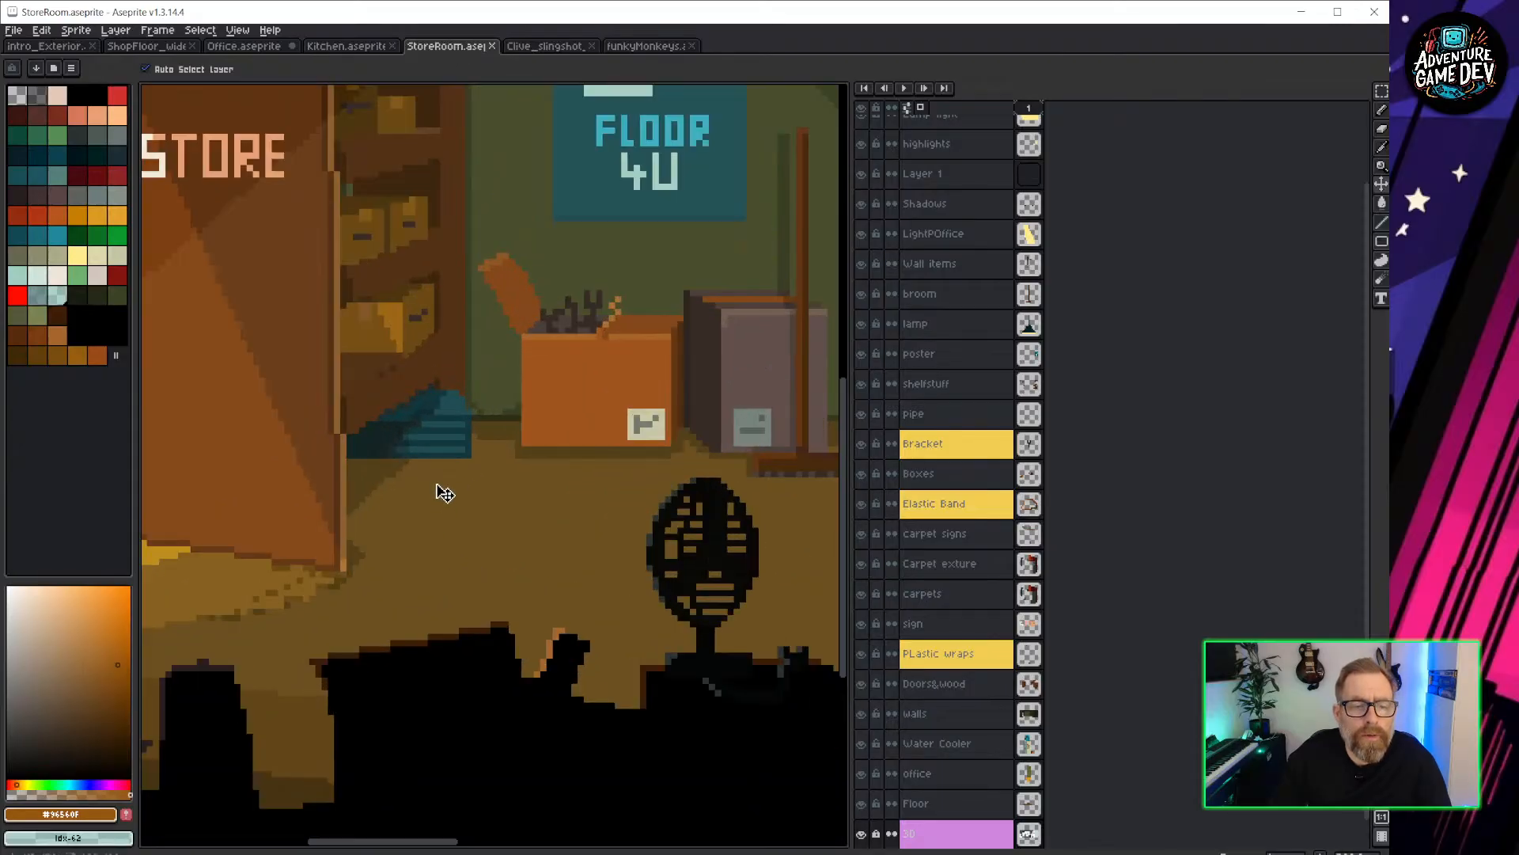
pyautogui.scroll(-3, 366, 499)
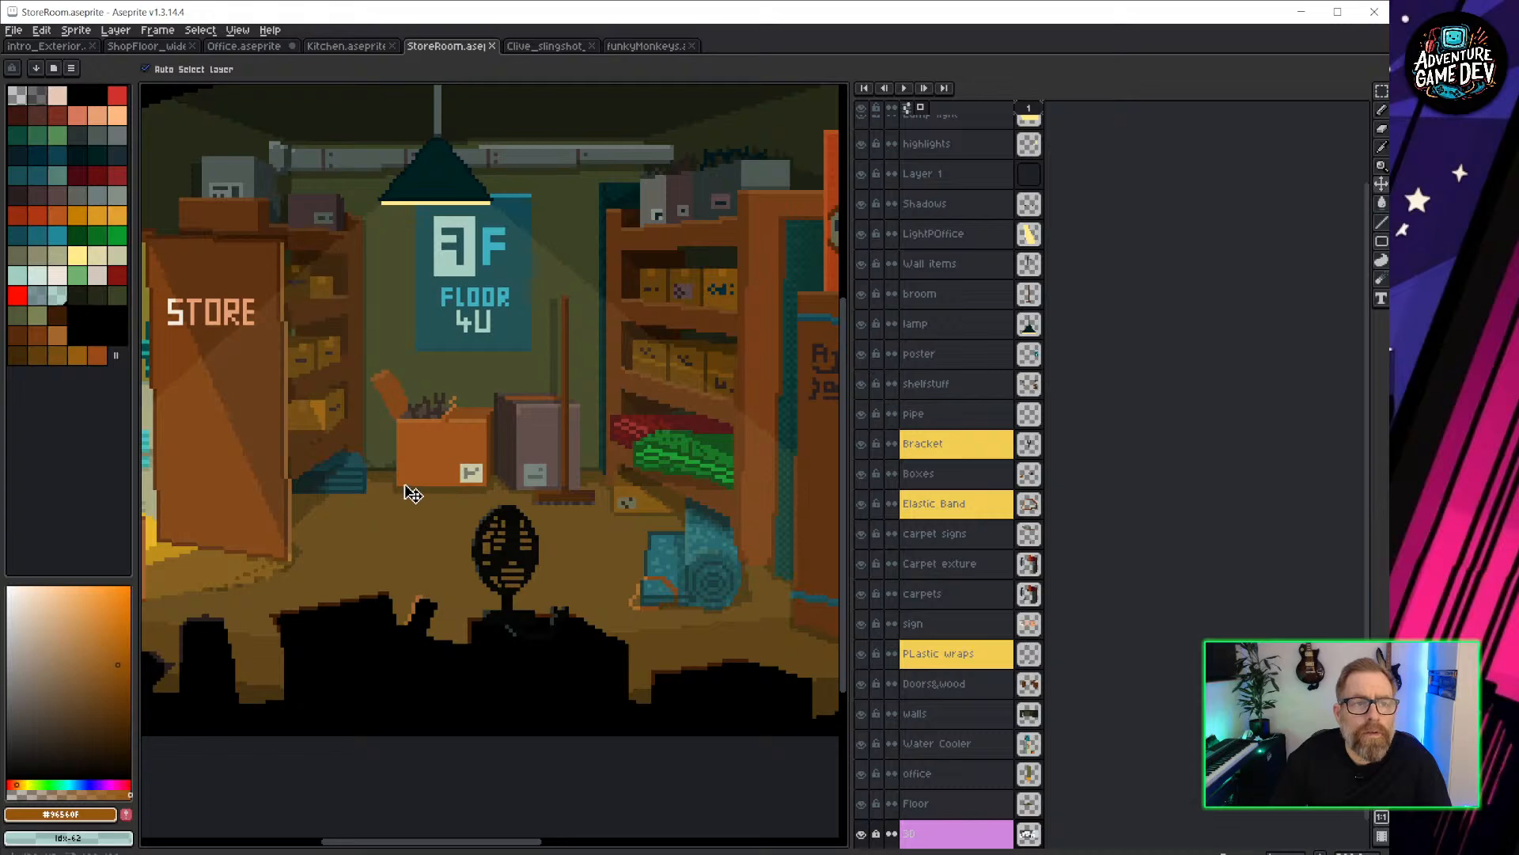
pyautogui.scroll(2, 944, 369)
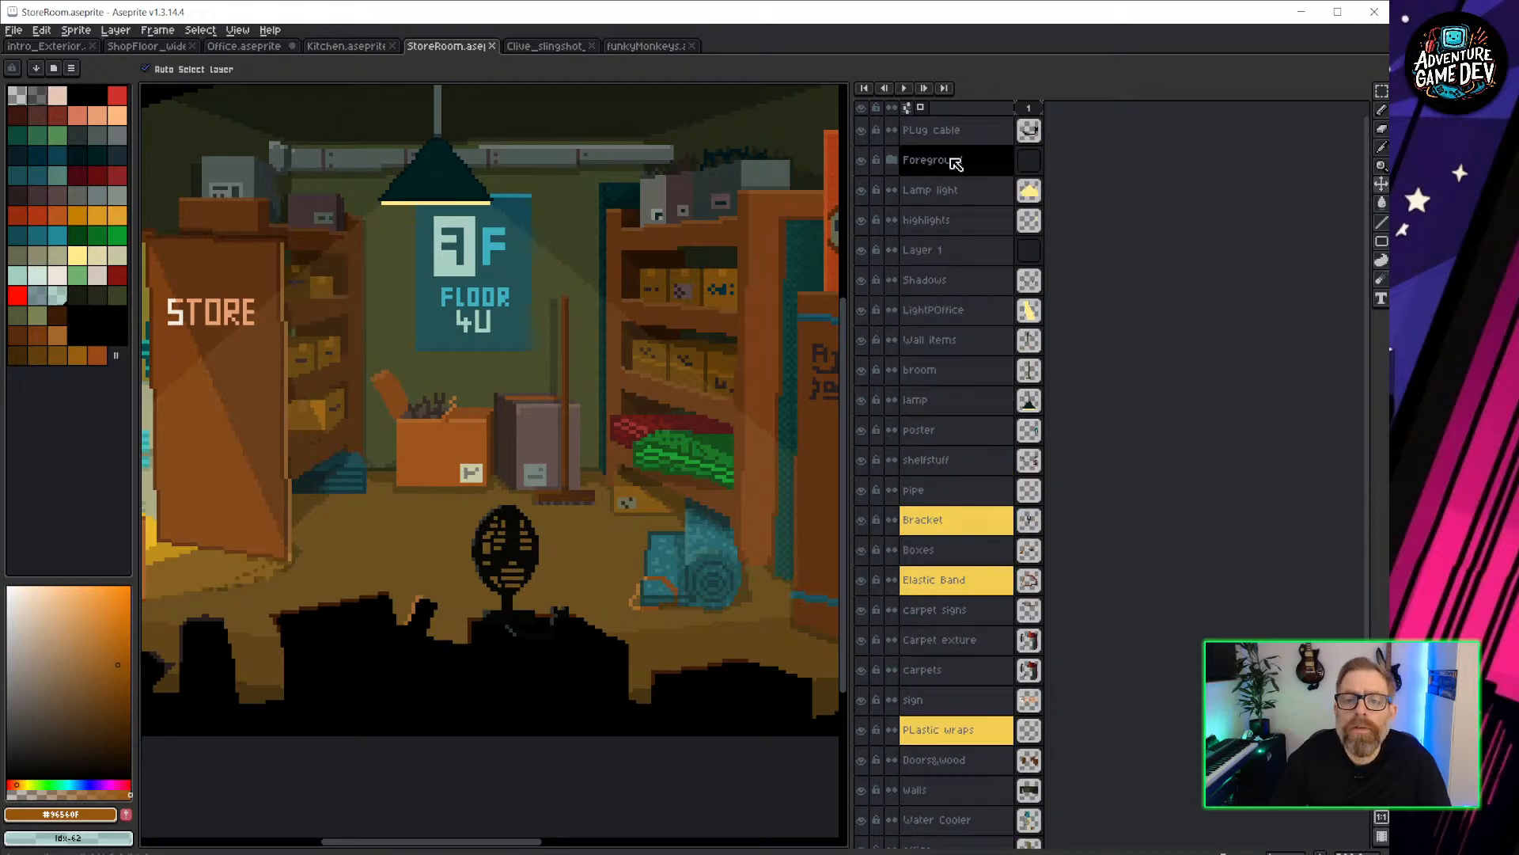
# Check the Foreground group by toggling its visibility, and add a new layer directly above the Lamp light layer.
pyautogui.click(867, 162)
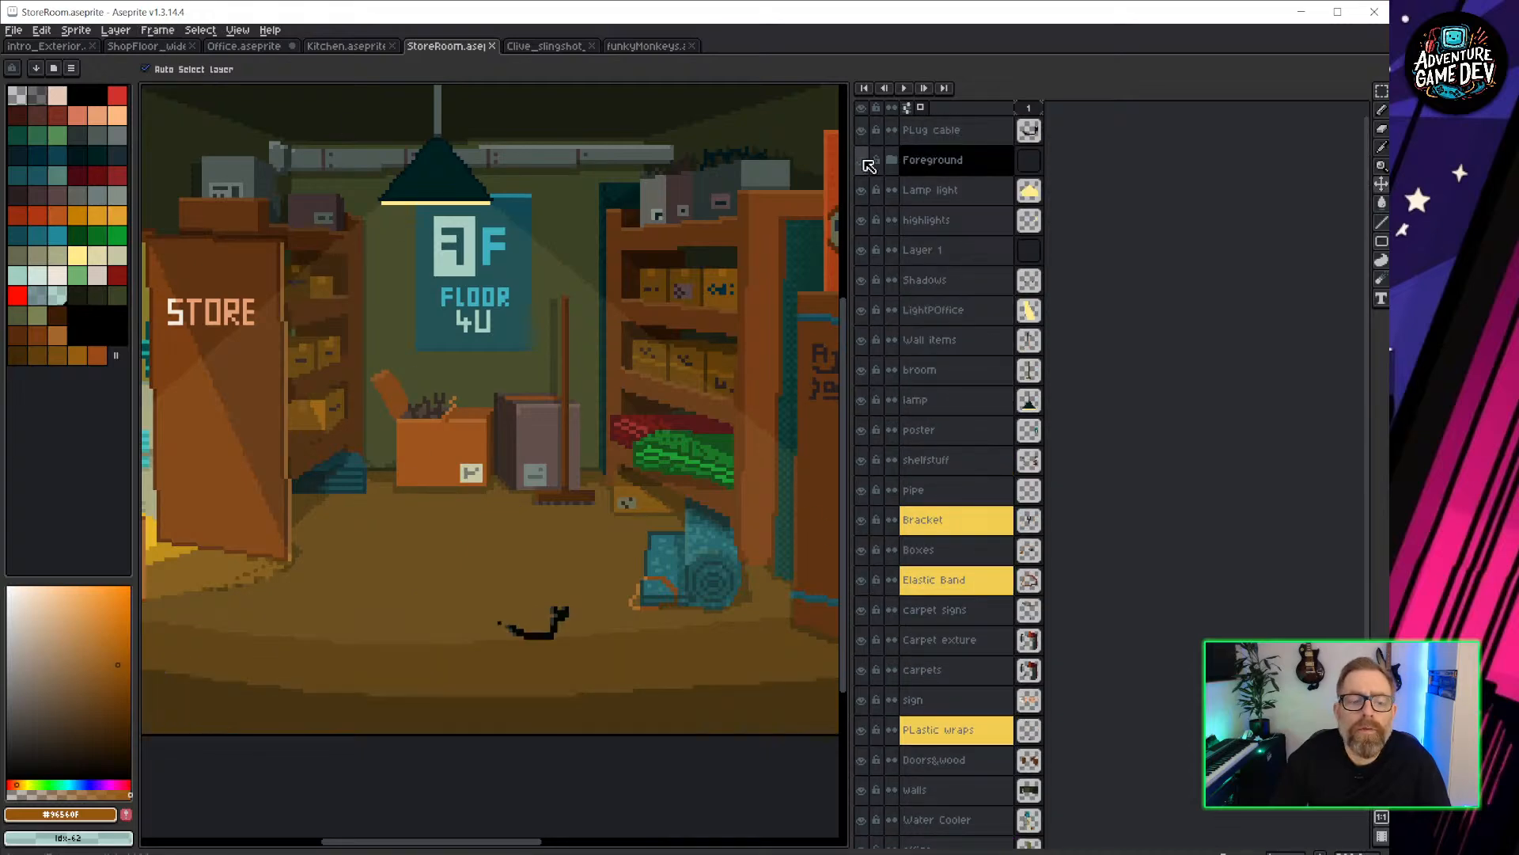
pyautogui.click(867, 162)
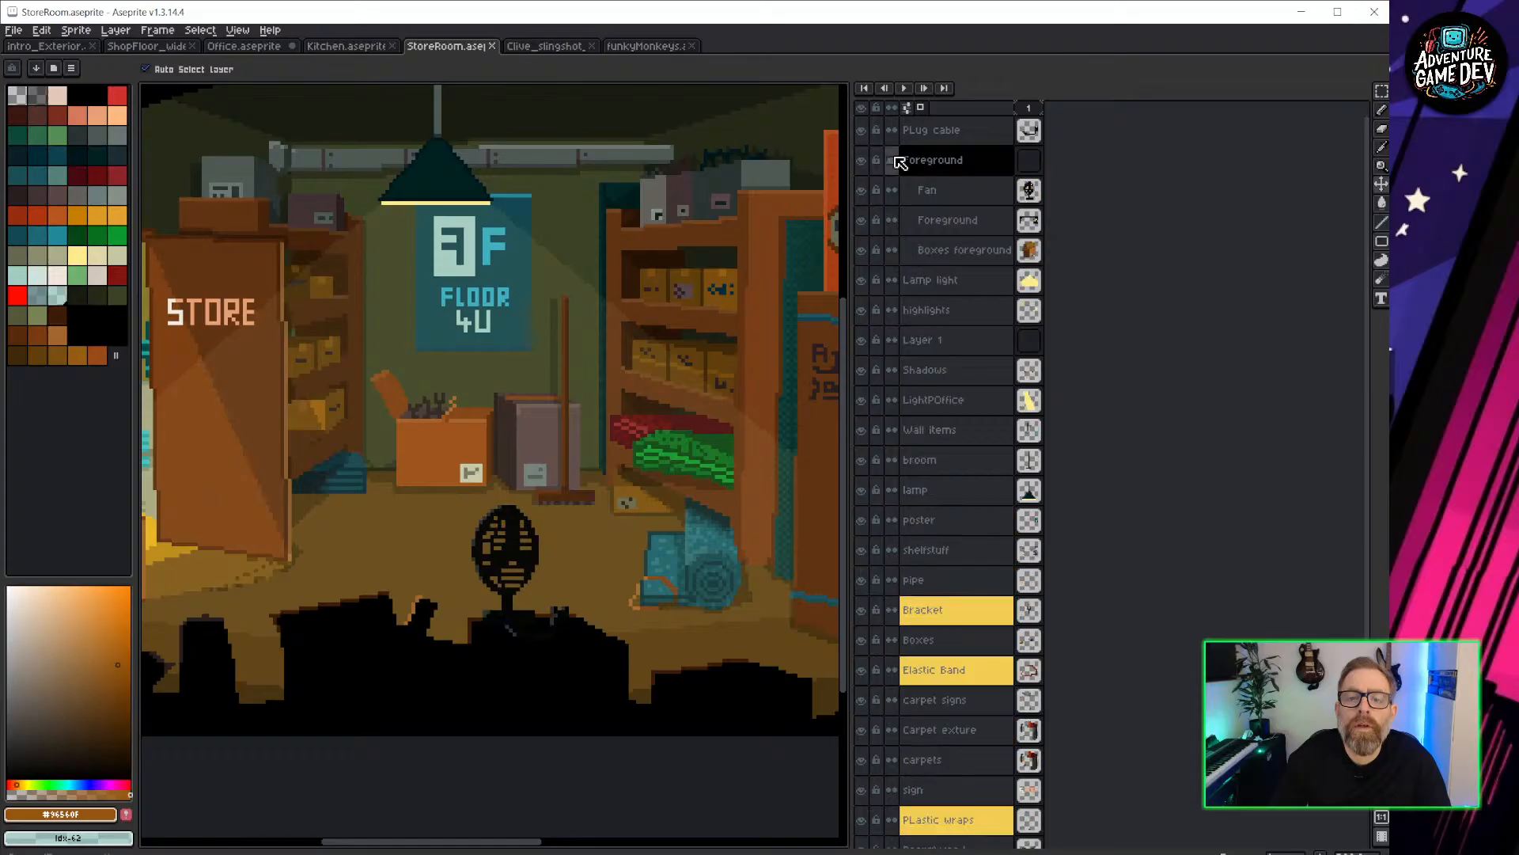
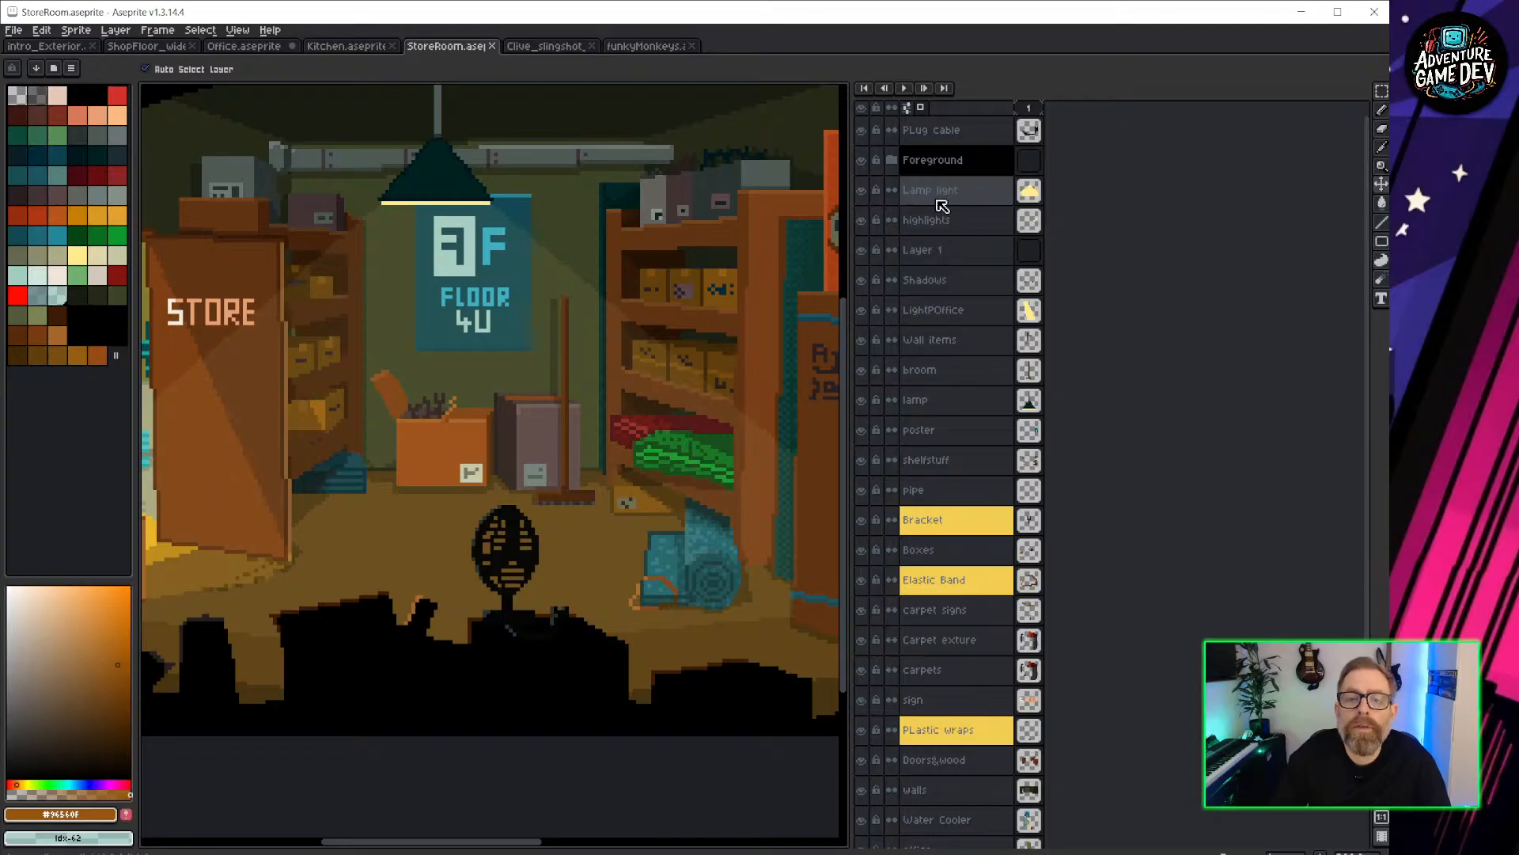
pyautogui.click(964, 192)
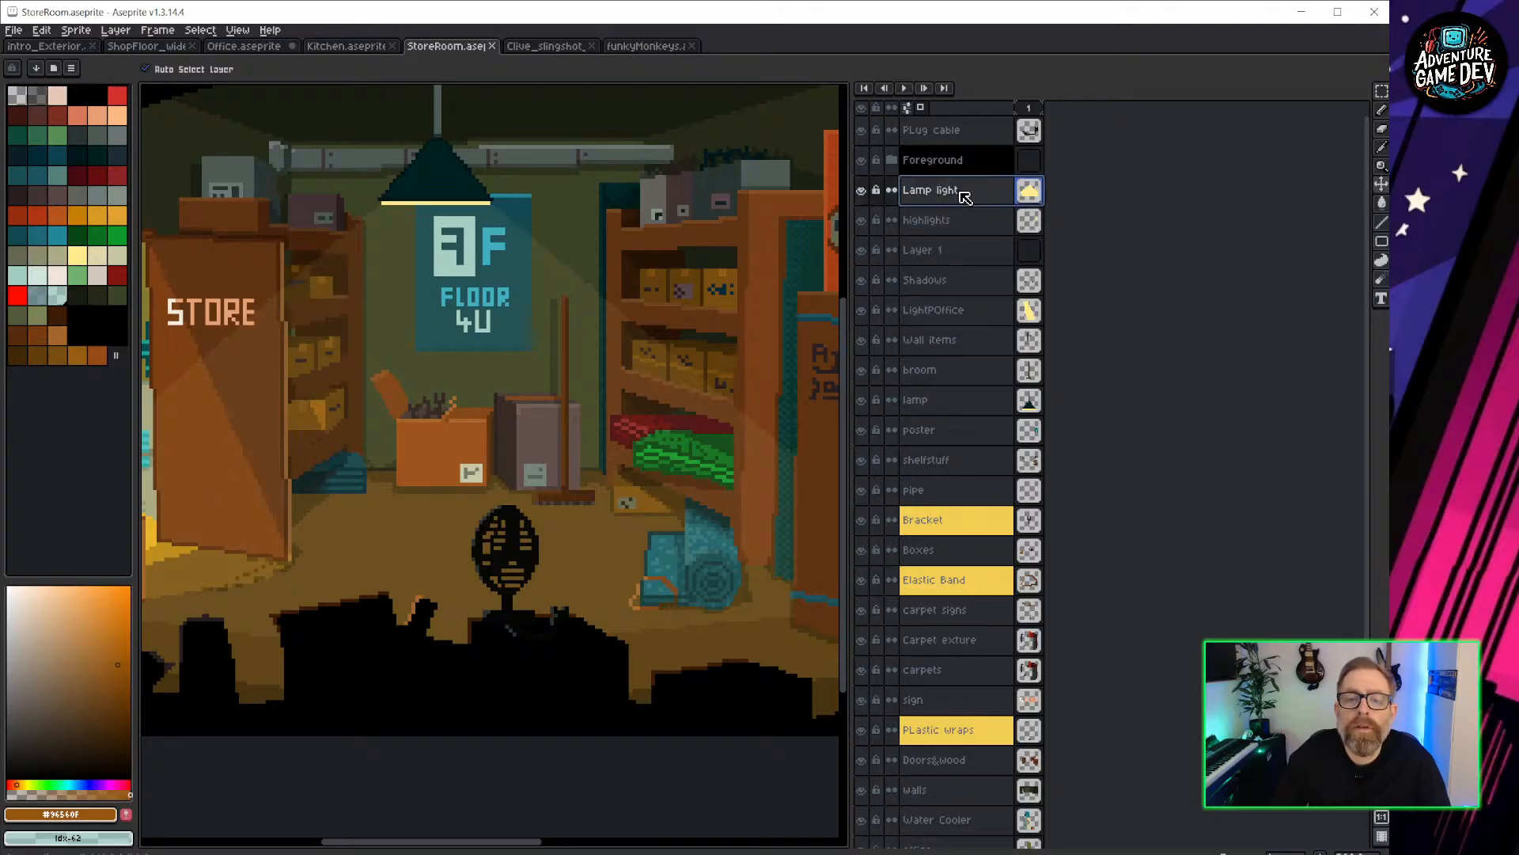
pyautogui.hotkey('shift', 'n')
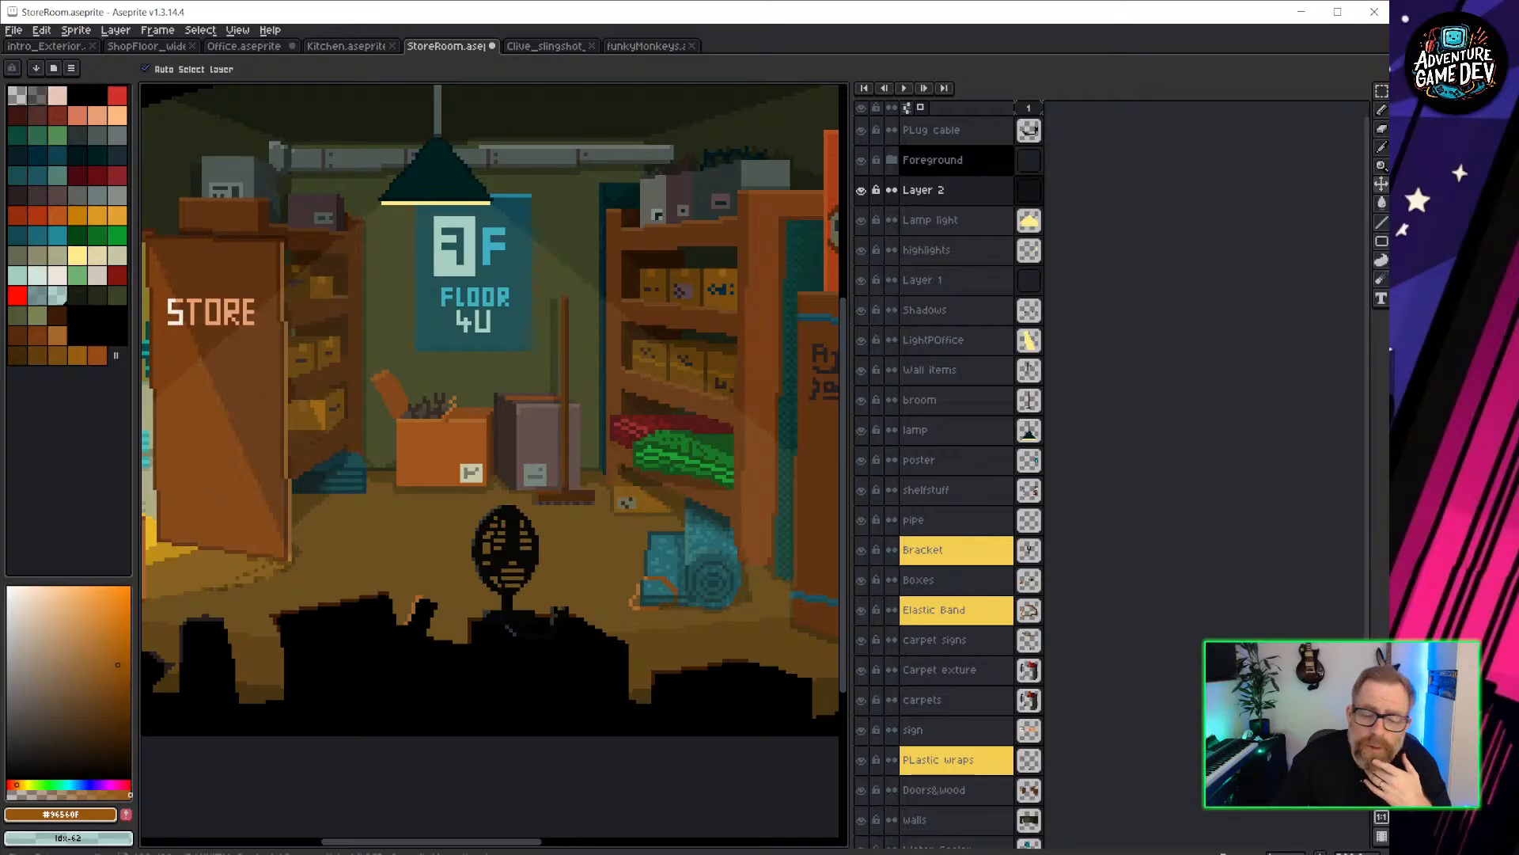
# Switch to Unity and open the recent scn_storeroom scene.
pyautogui.hotkey('alt', 'Tab')
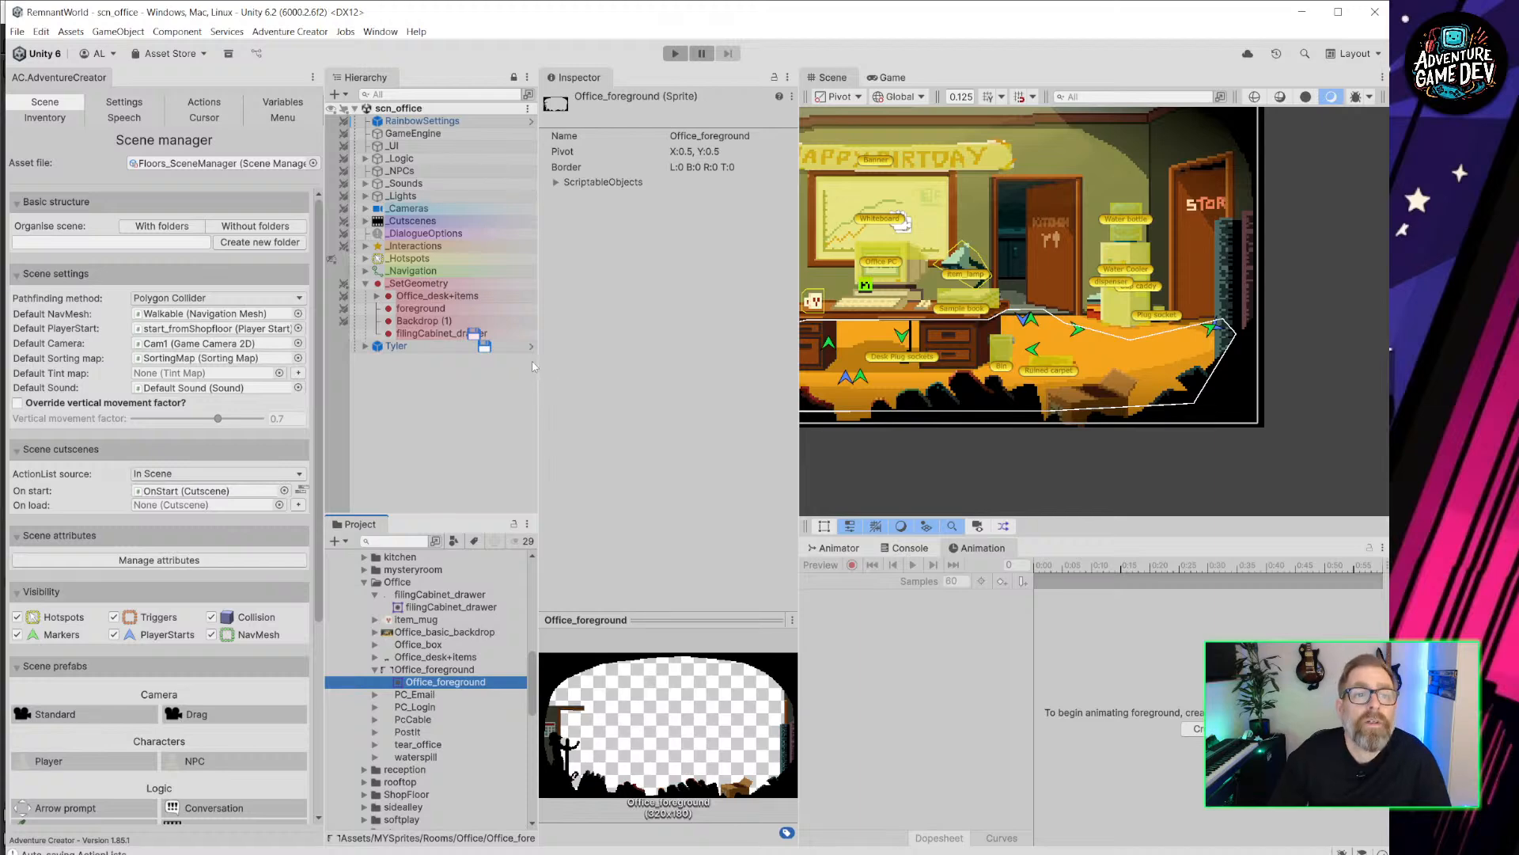
pyautogui.click(17, 31)
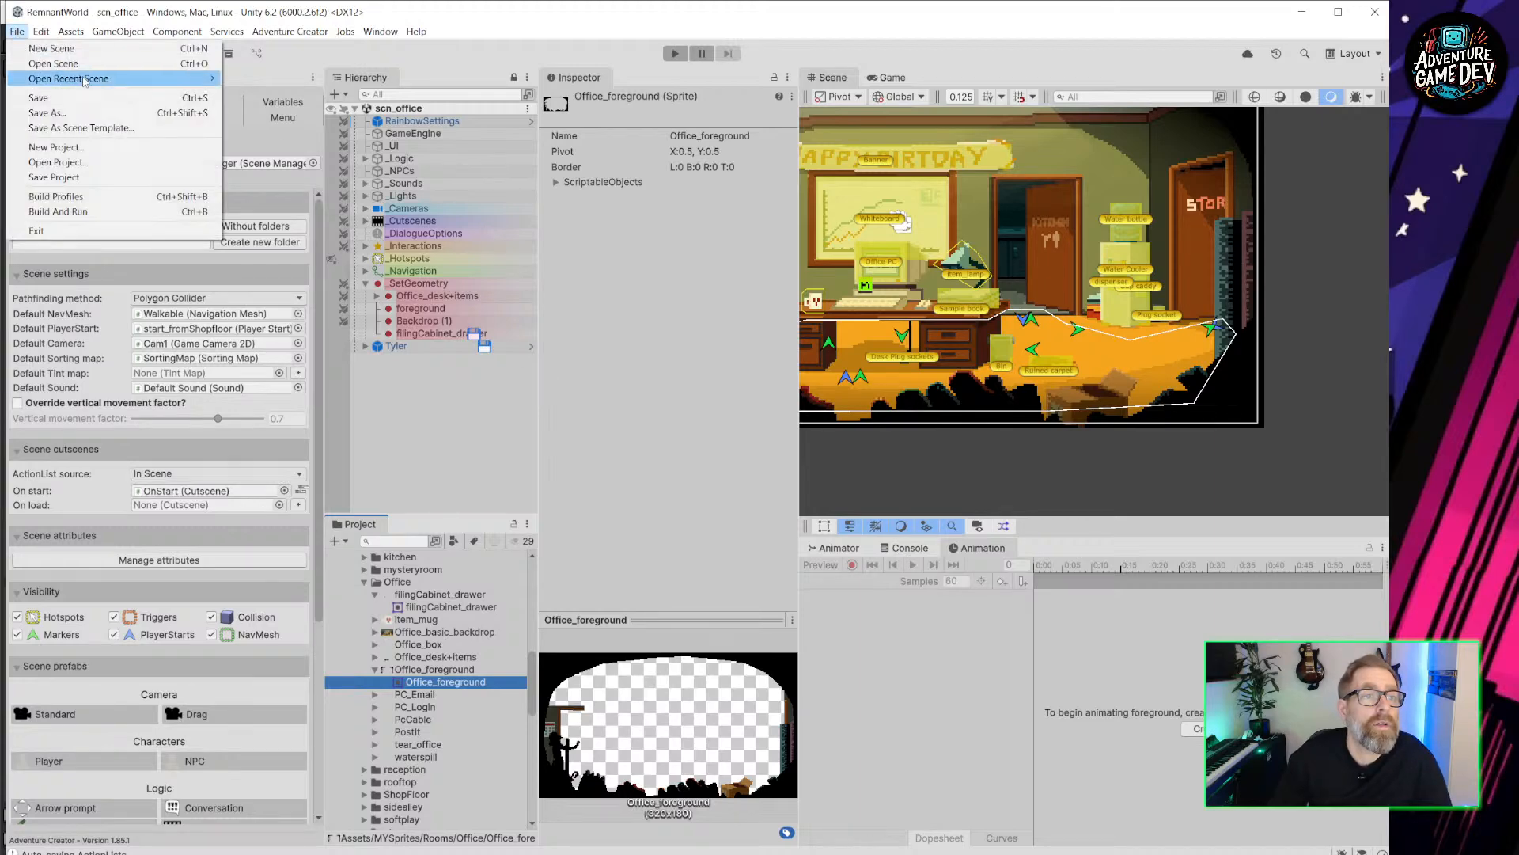
pyautogui.moveTo(87, 83)
pyautogui.click(312, 138)
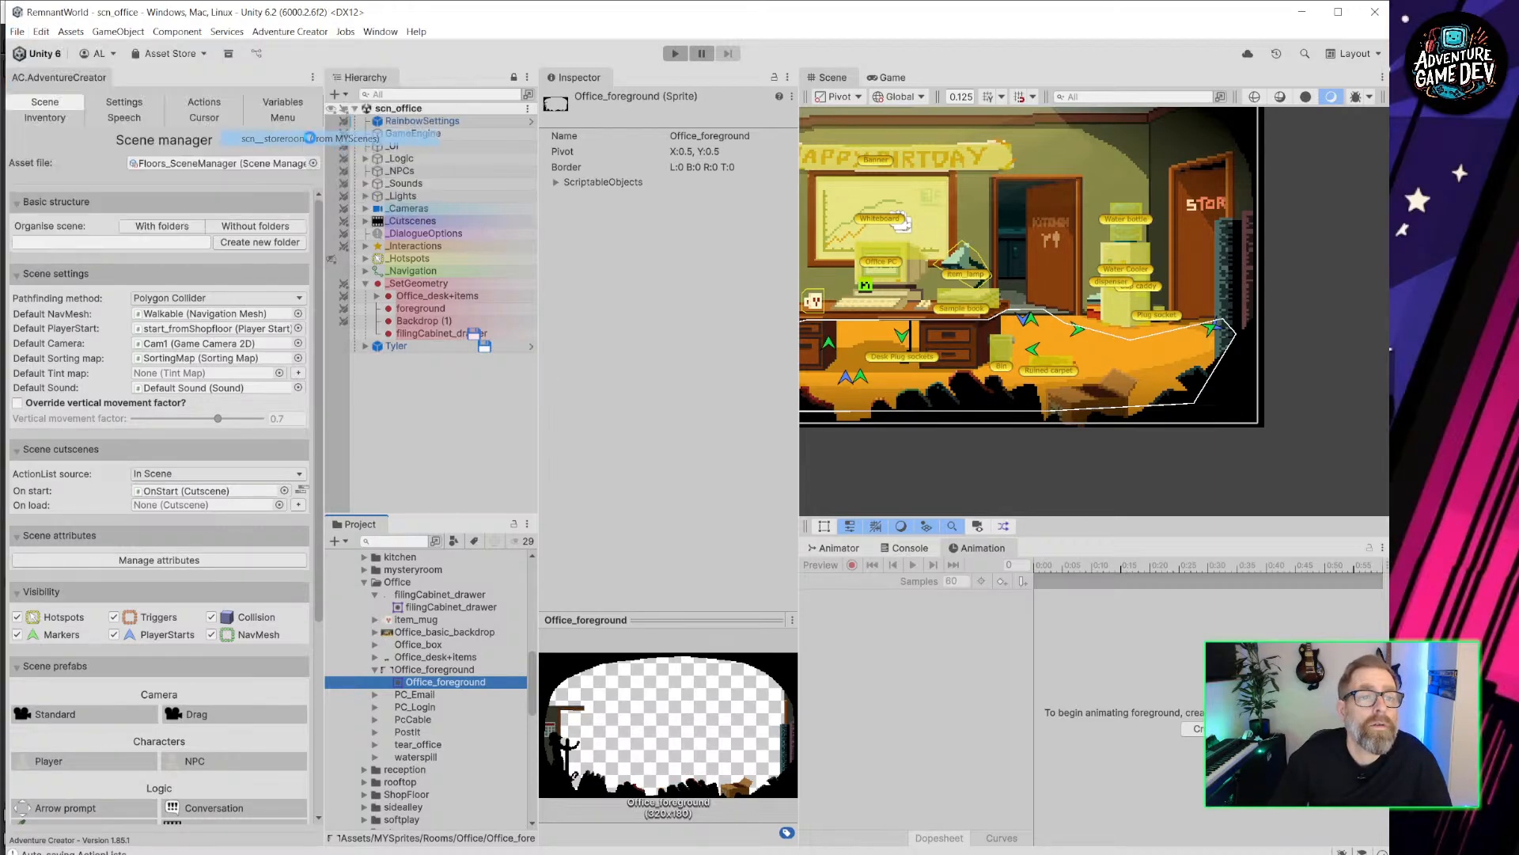
pyautogui.moveTo(898, 260); pyautogui.dragTo(1198, 371, button='middle')
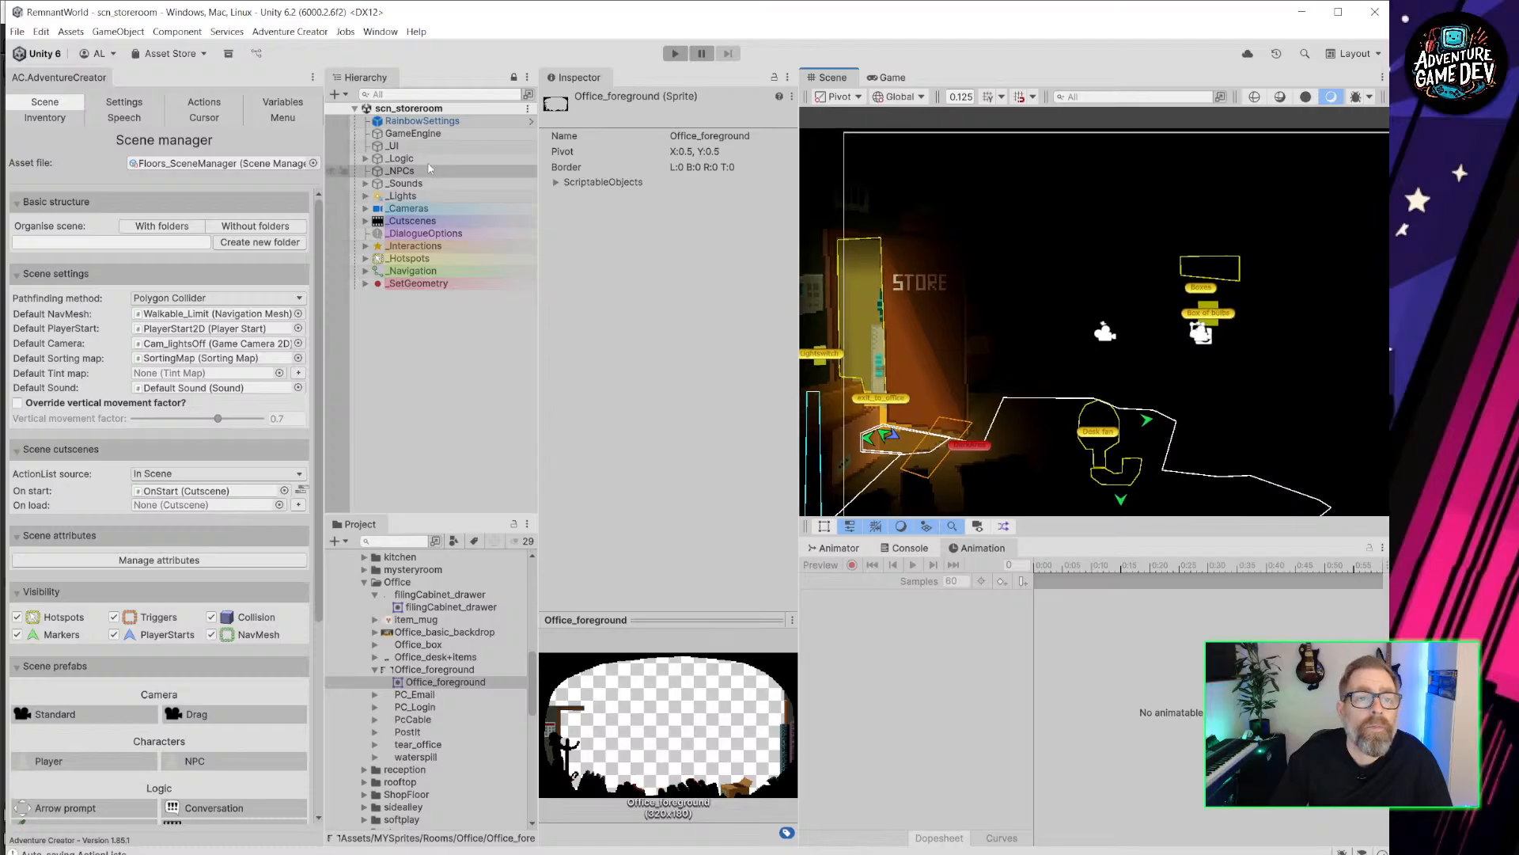
# Deactivate the _Lights object, play-test the storeroom scene without its lighting, and stop the game.
pyautogui.click(403, 195)
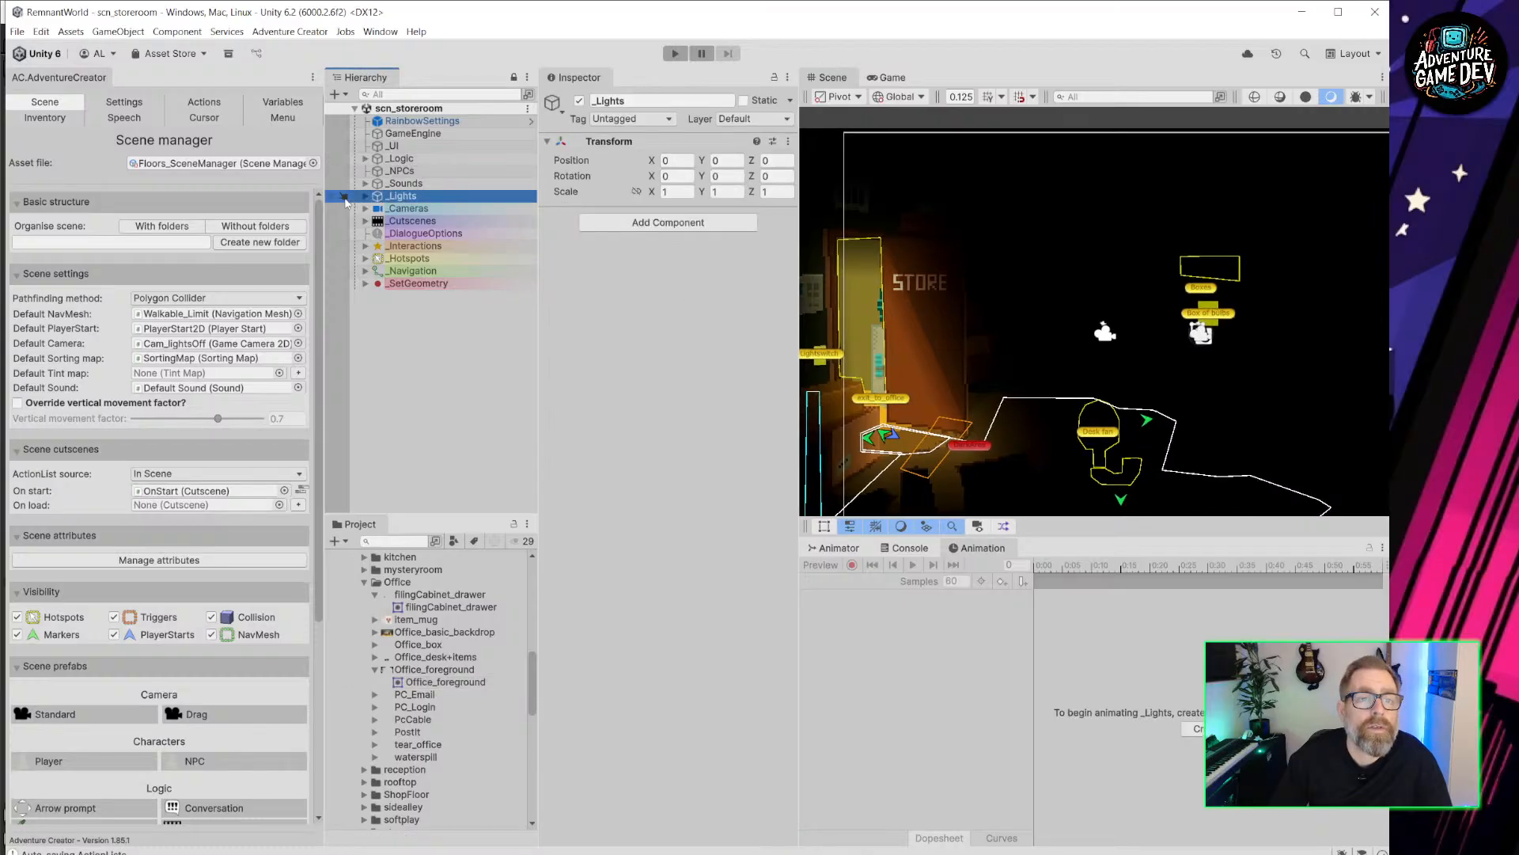
pyautogui.click(579, 100)
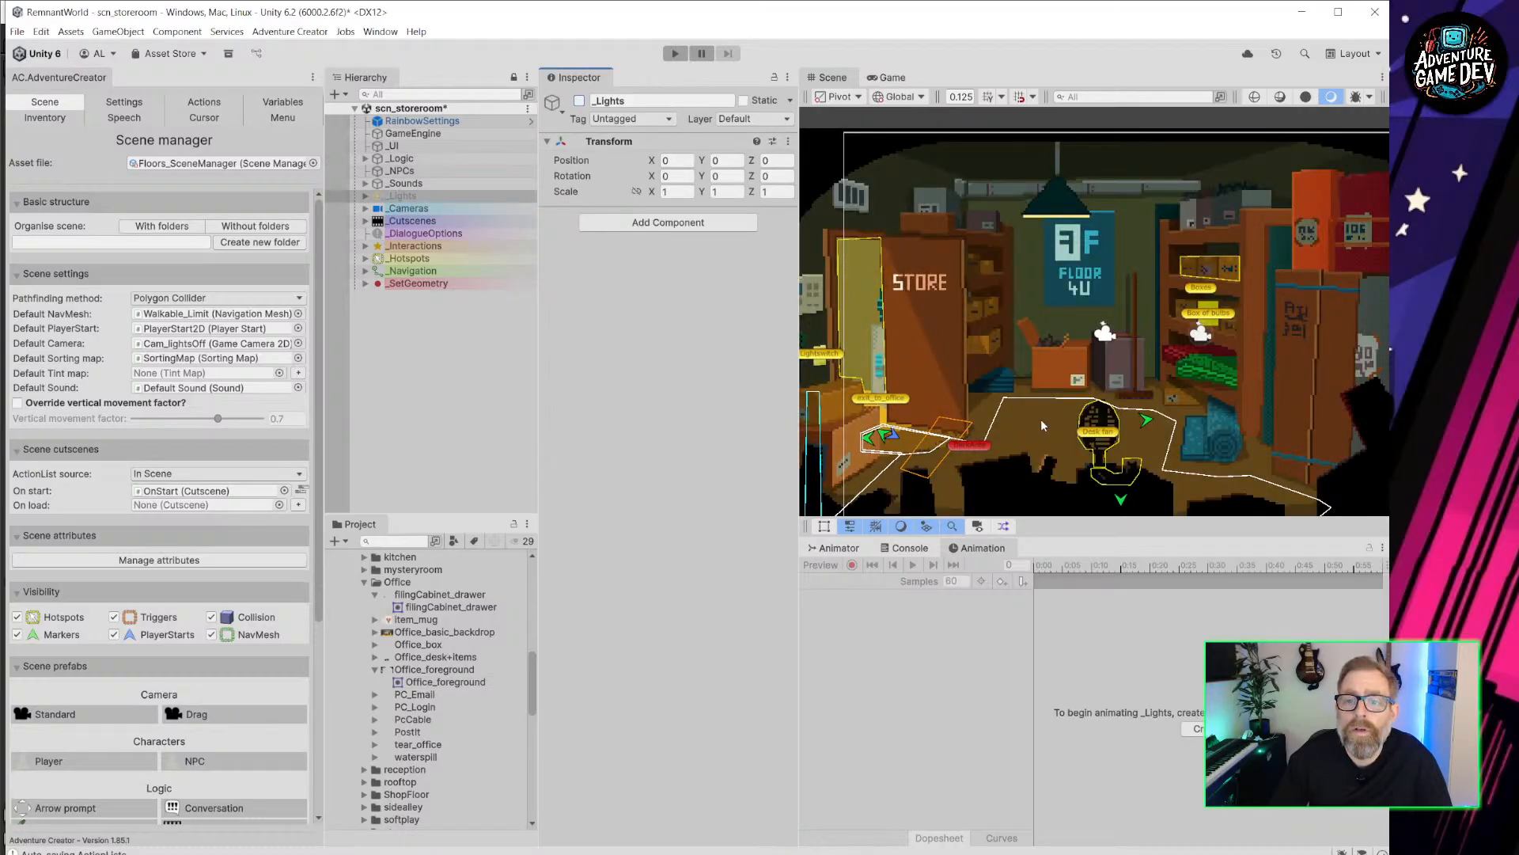
pyautogui.scroll(2, 1041, 420)
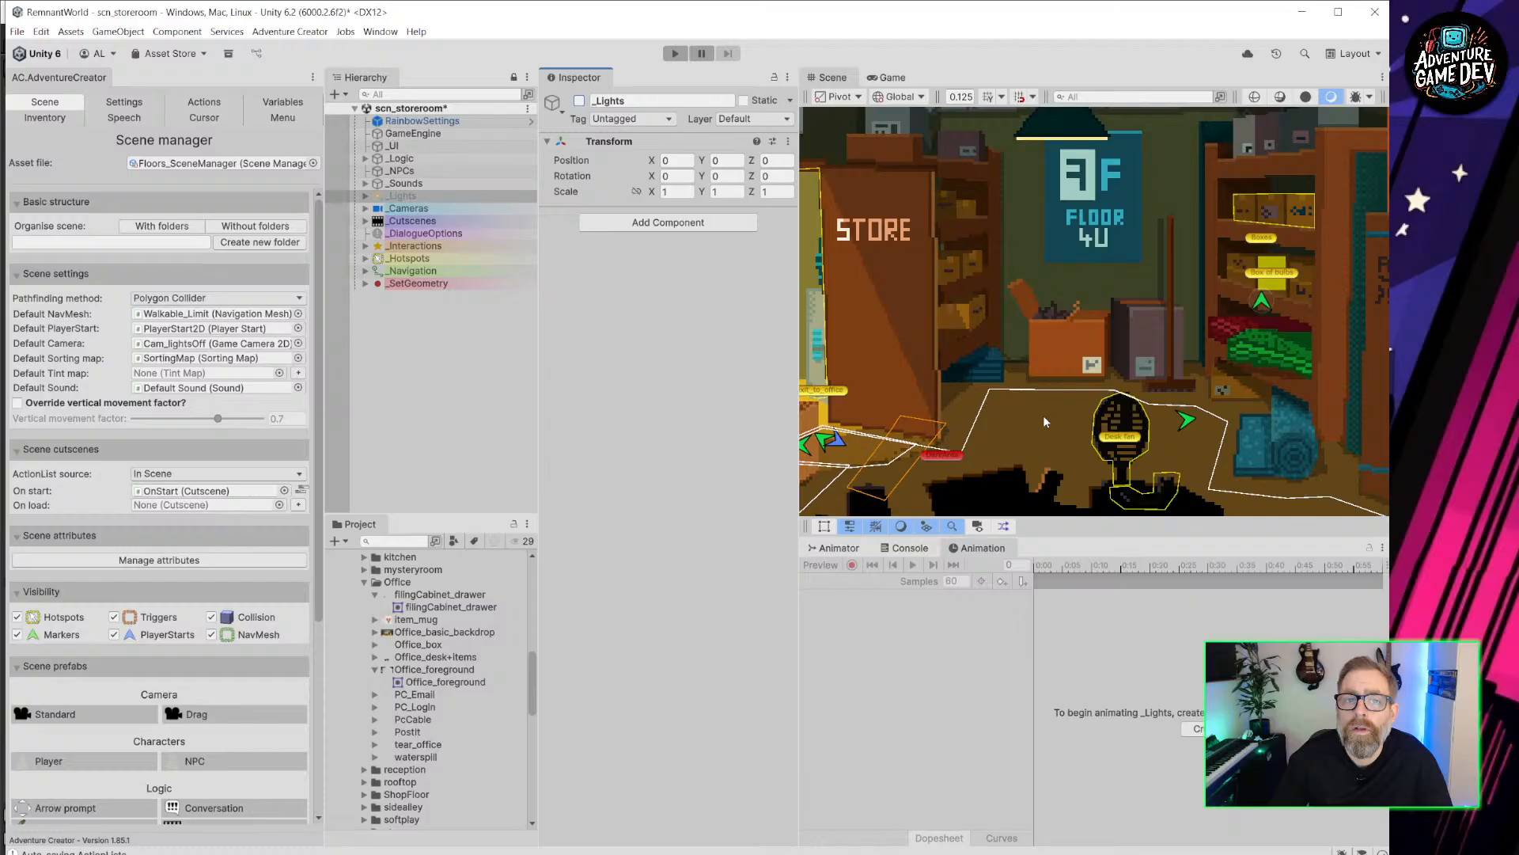
pyautogui.click(677, 54)
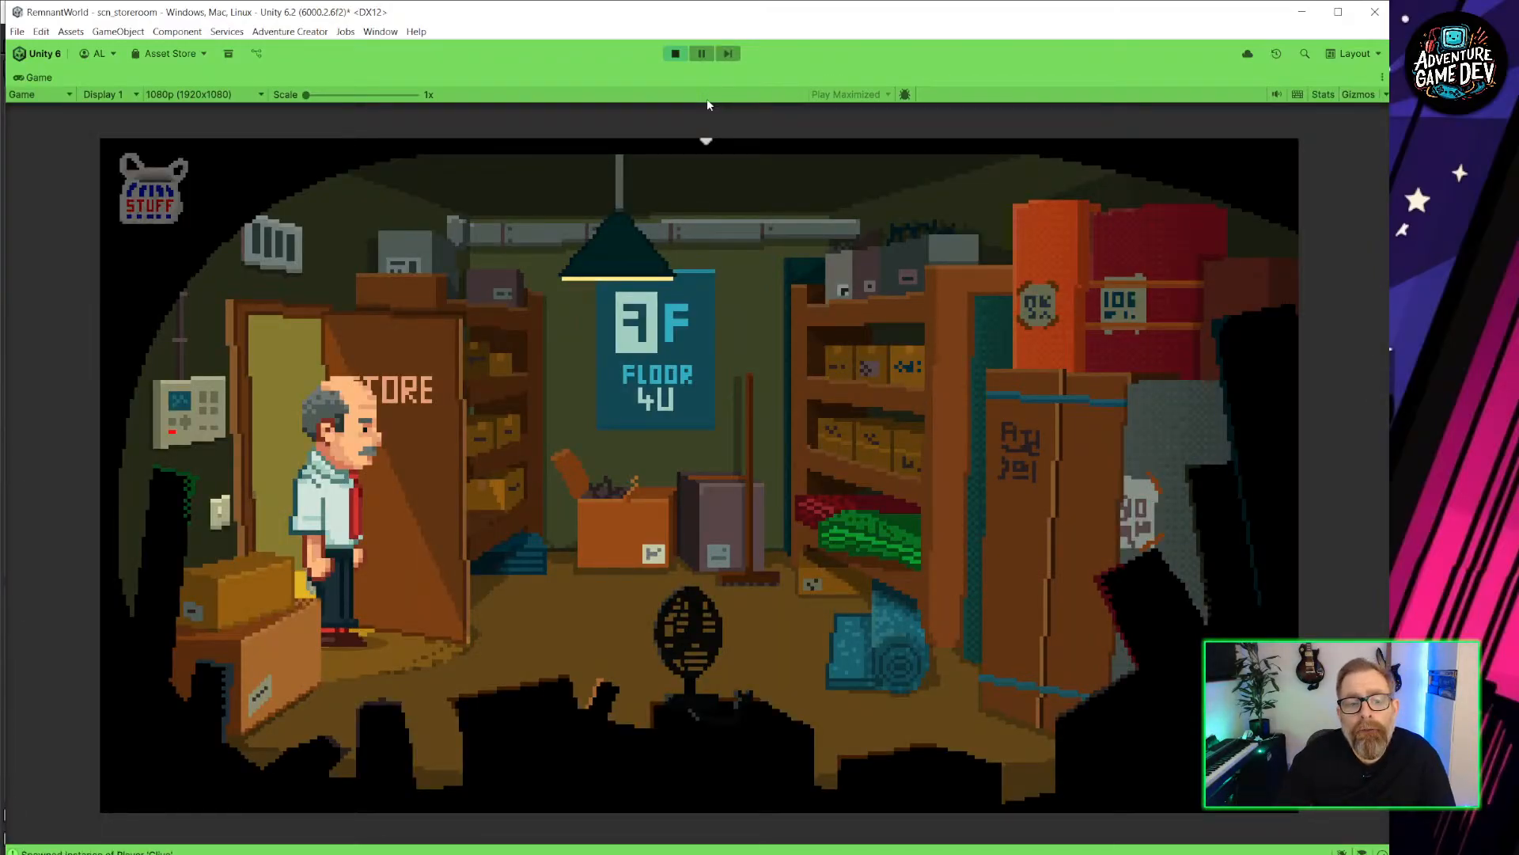
pyautogui.click(675, 54)
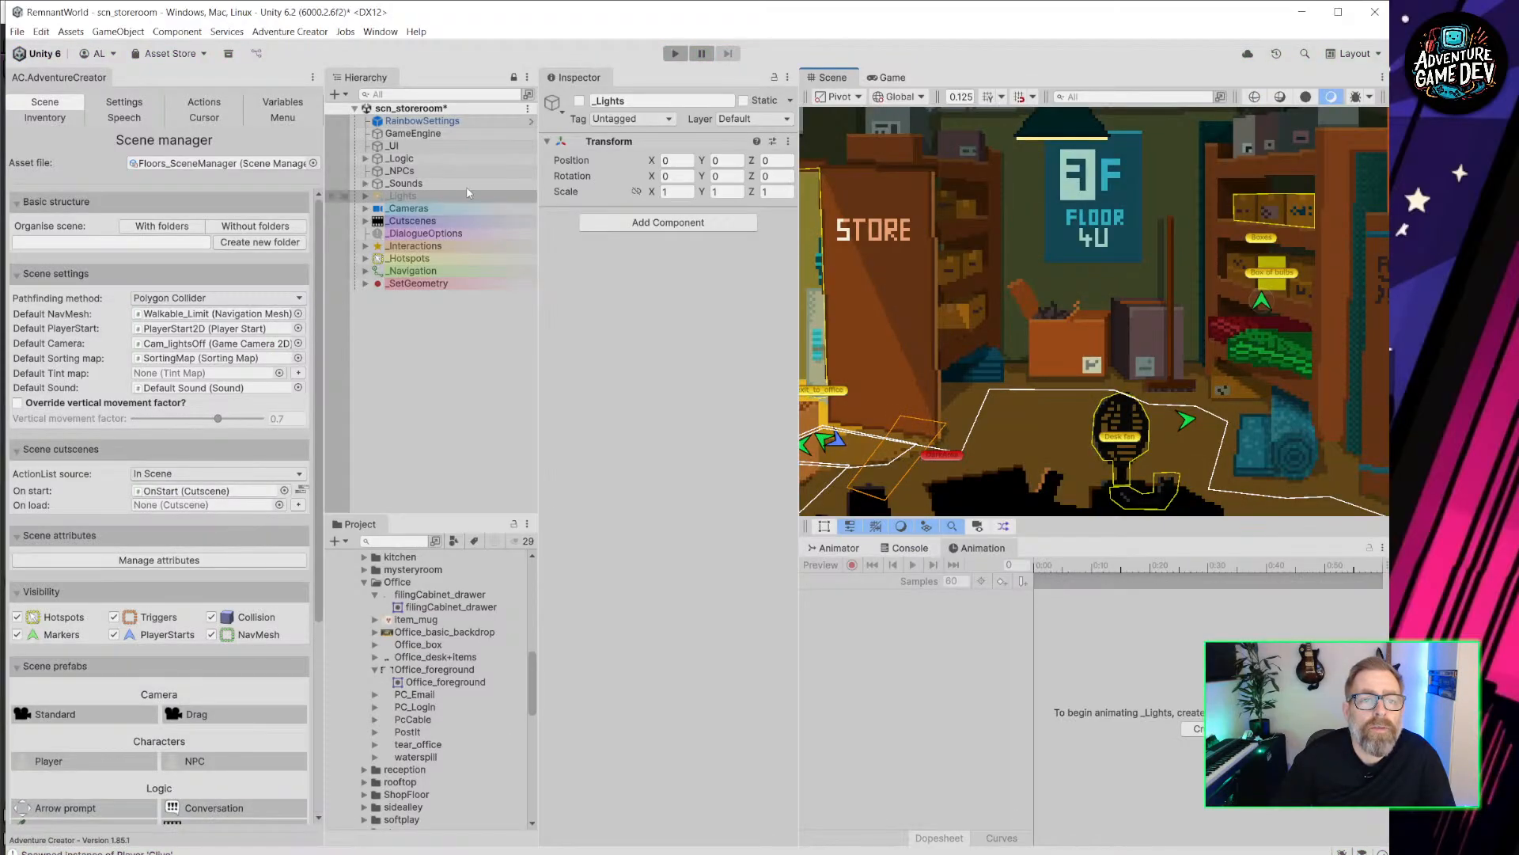
# Reactivate the _Lights object, play-test the storeroom with its light switch turned on, and stop the game.
pyautogui.click(579, 101)
pyautogui.hotkey('ctrl', 'p')
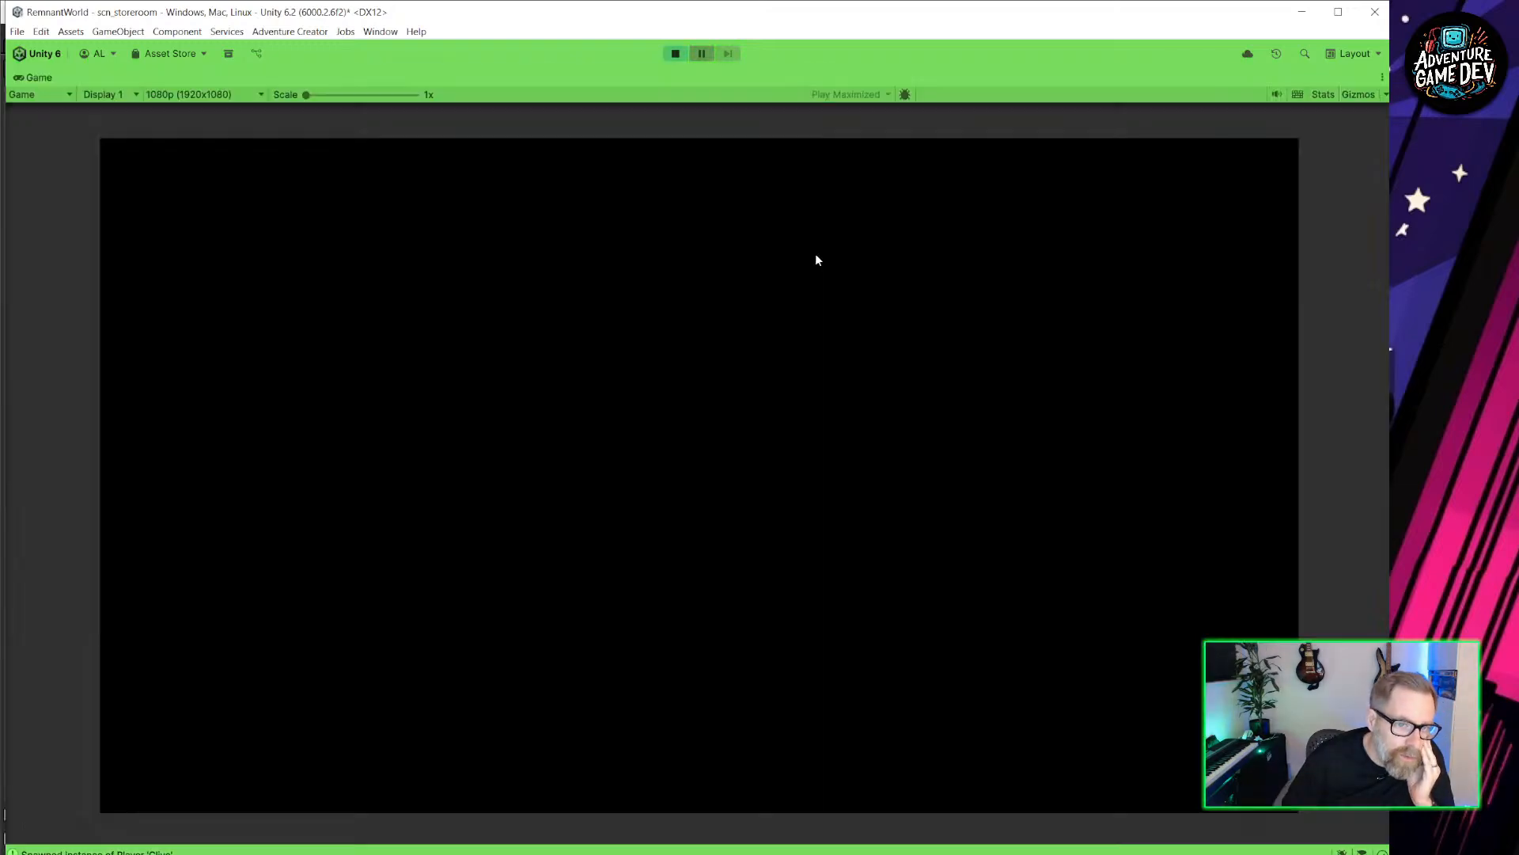
pyautogui.click(215, 511)
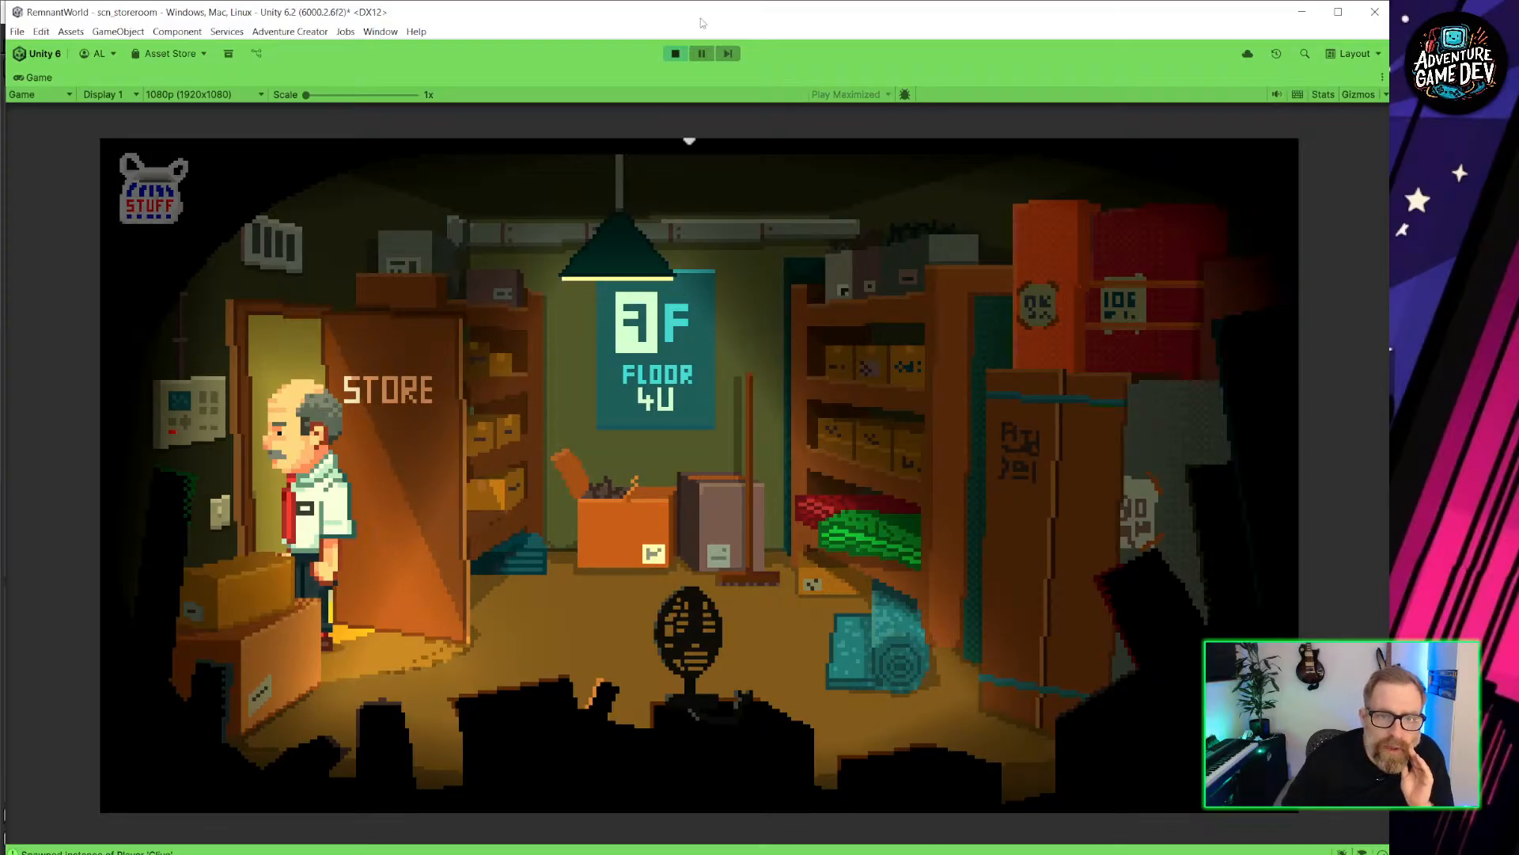
pyautogui.click(675, 53)
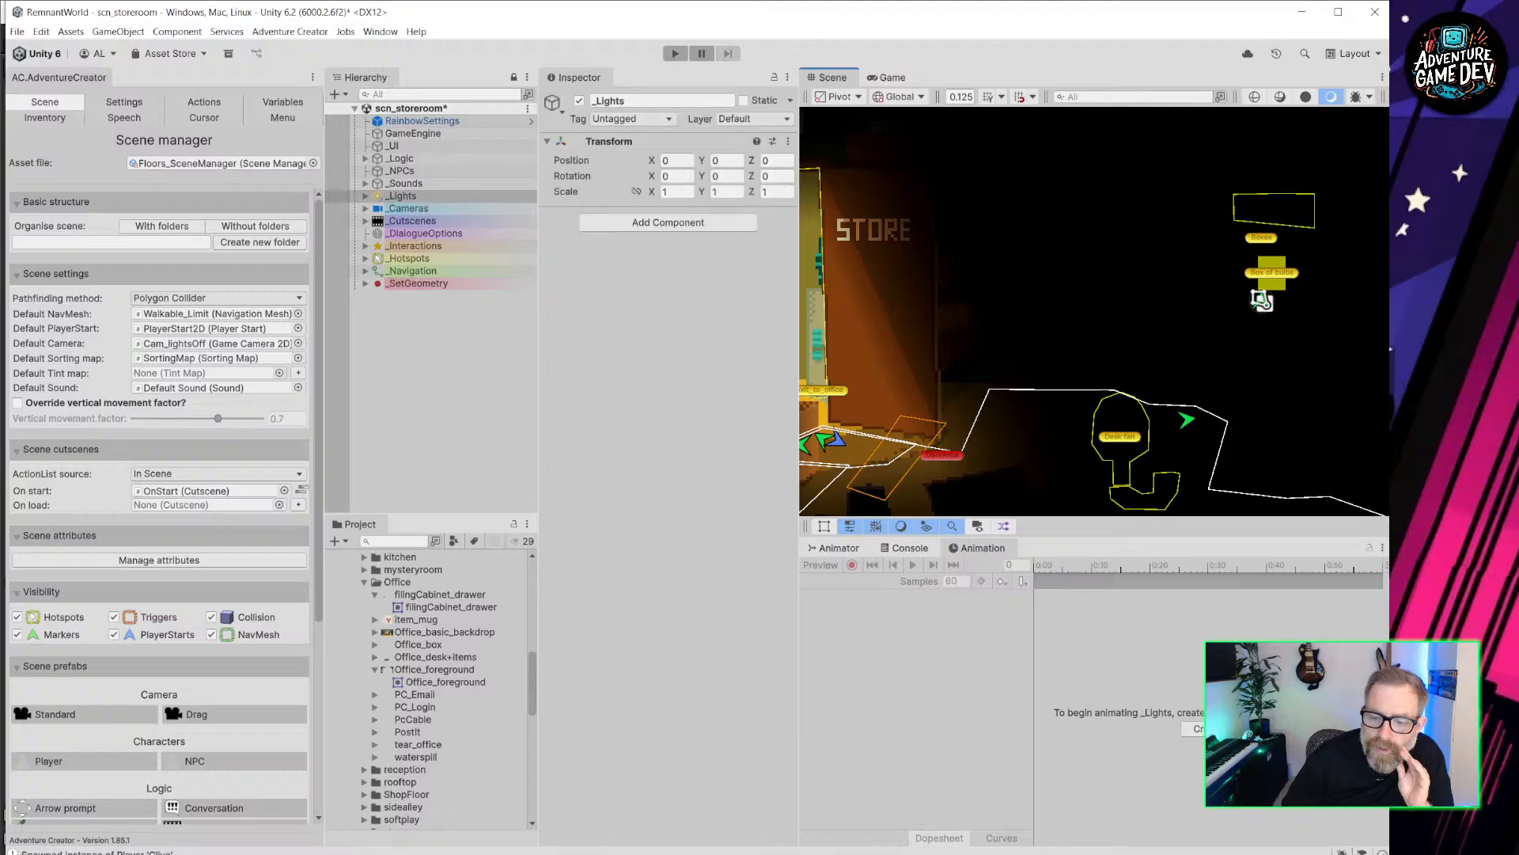
# Switch back to Aseprite and compare the storeroom with the Lamp light layer shown and hidden.
pyautogui.hotkey('alt', 'Tab')
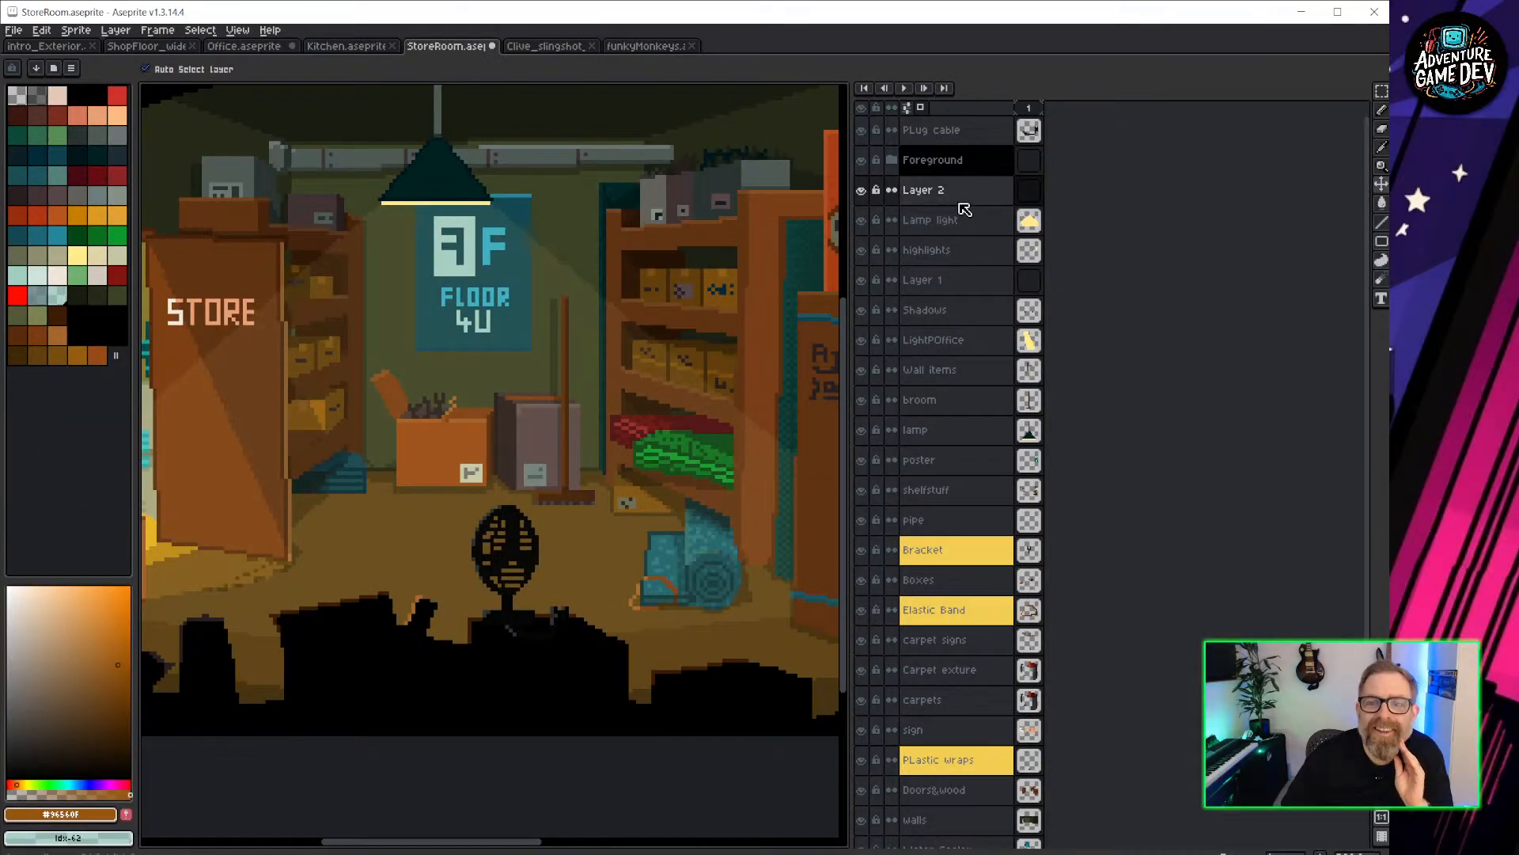
pyautogui.click(861, 220)
pyautogui.click(861, 220)
pyautogui.click(861, 220)
pyautogui.click(861, 220)
pyautogui.click(861, 220)
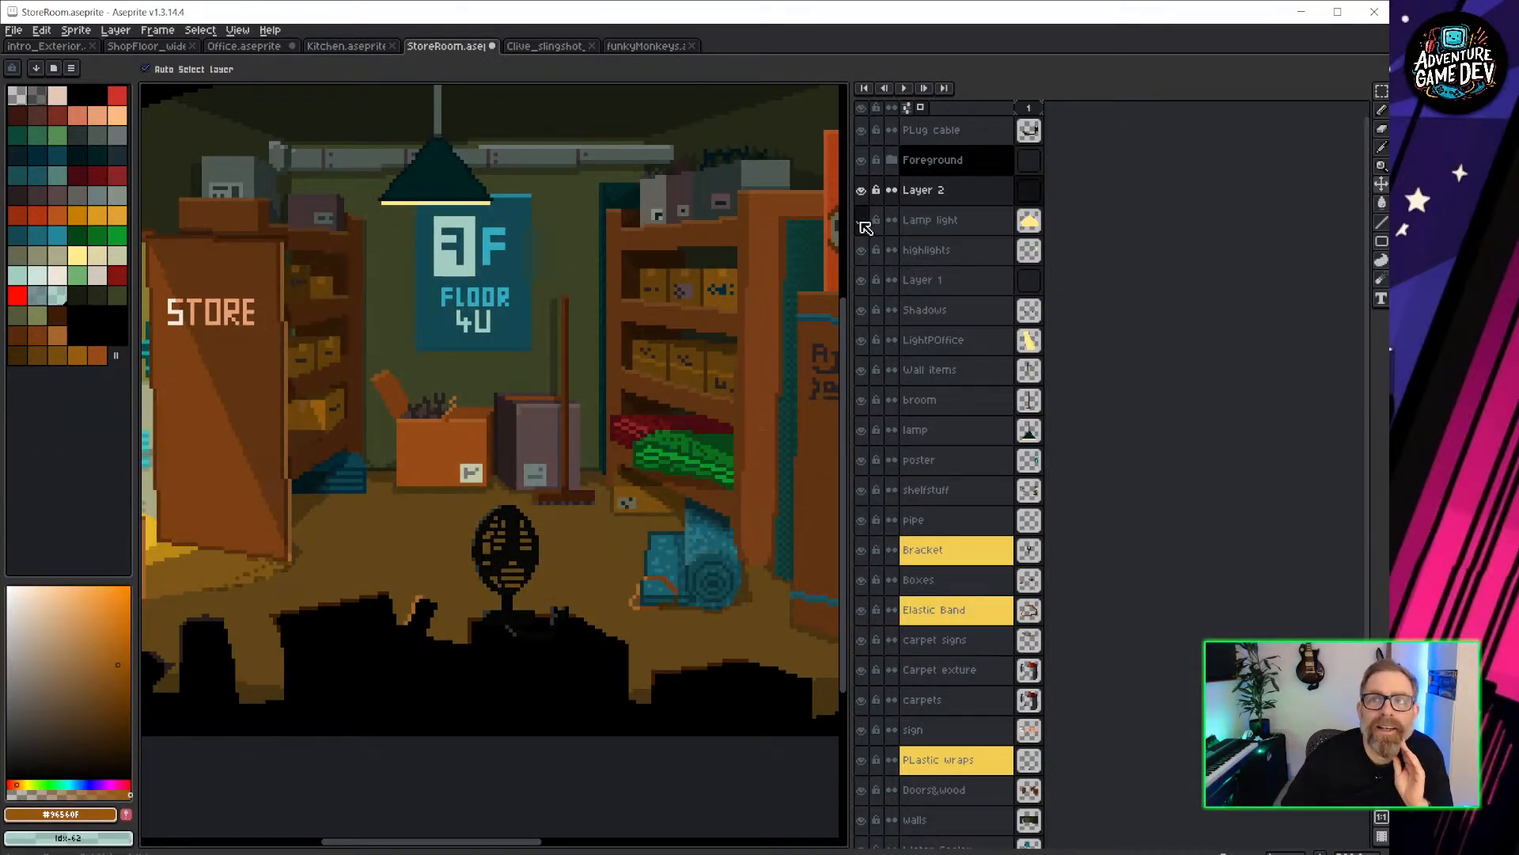
pyautogui.click(861, 220)
pyautogui.click(861, 220)
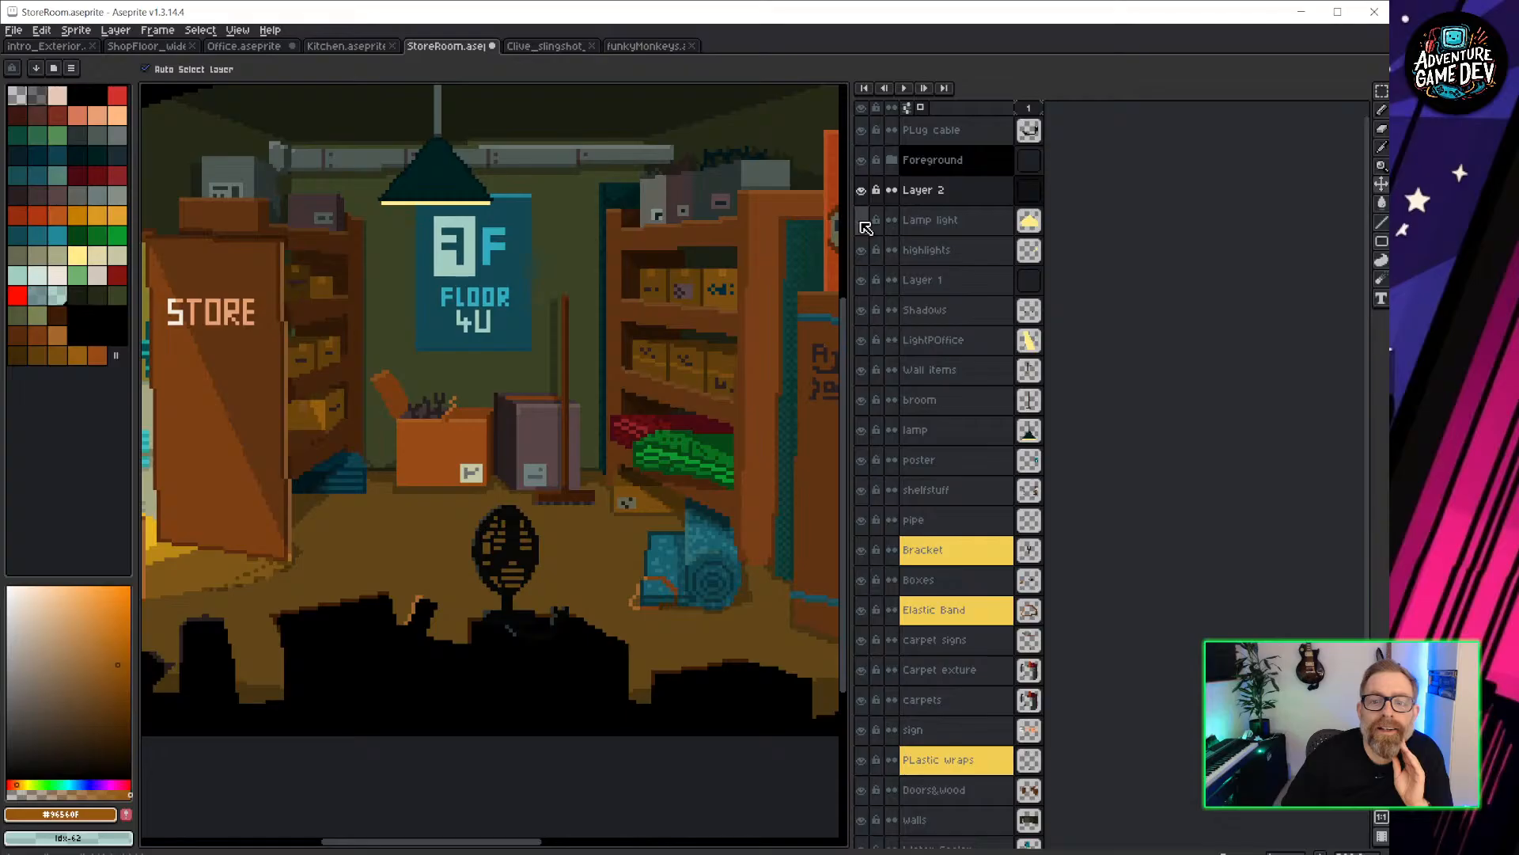
# Delete the Lamp light layer from the StoreRoom sprite.
pyautogui.click(974, 225)
pyautogui.rightClick(973, 228)
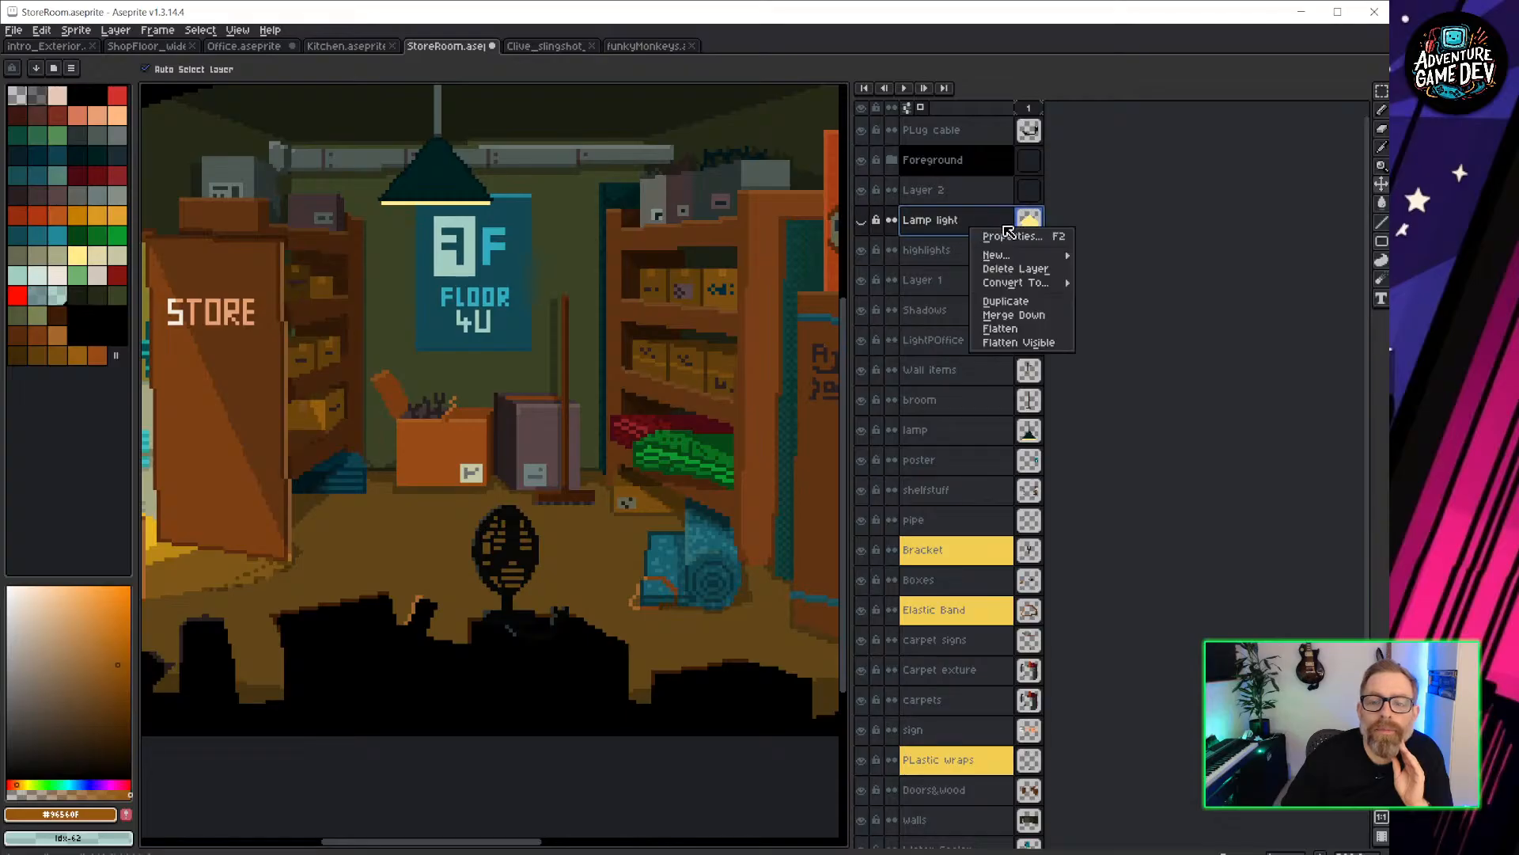
pyautogui.click(1033, 270)
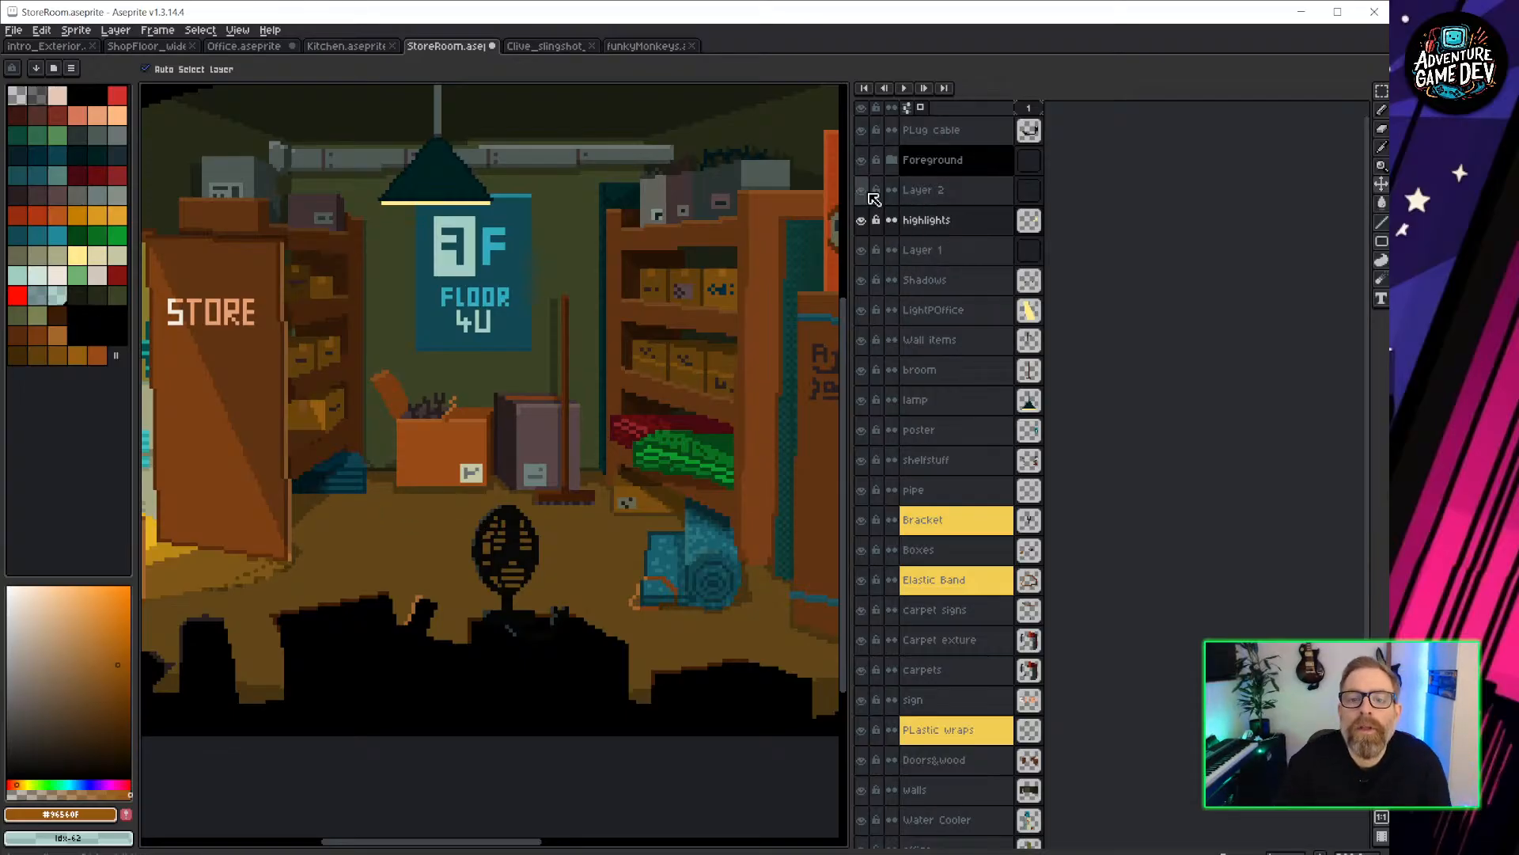
# Rename the new empty layer beneath the Foreground group as PLant.
pyautogui.doubleClick(919, 192)
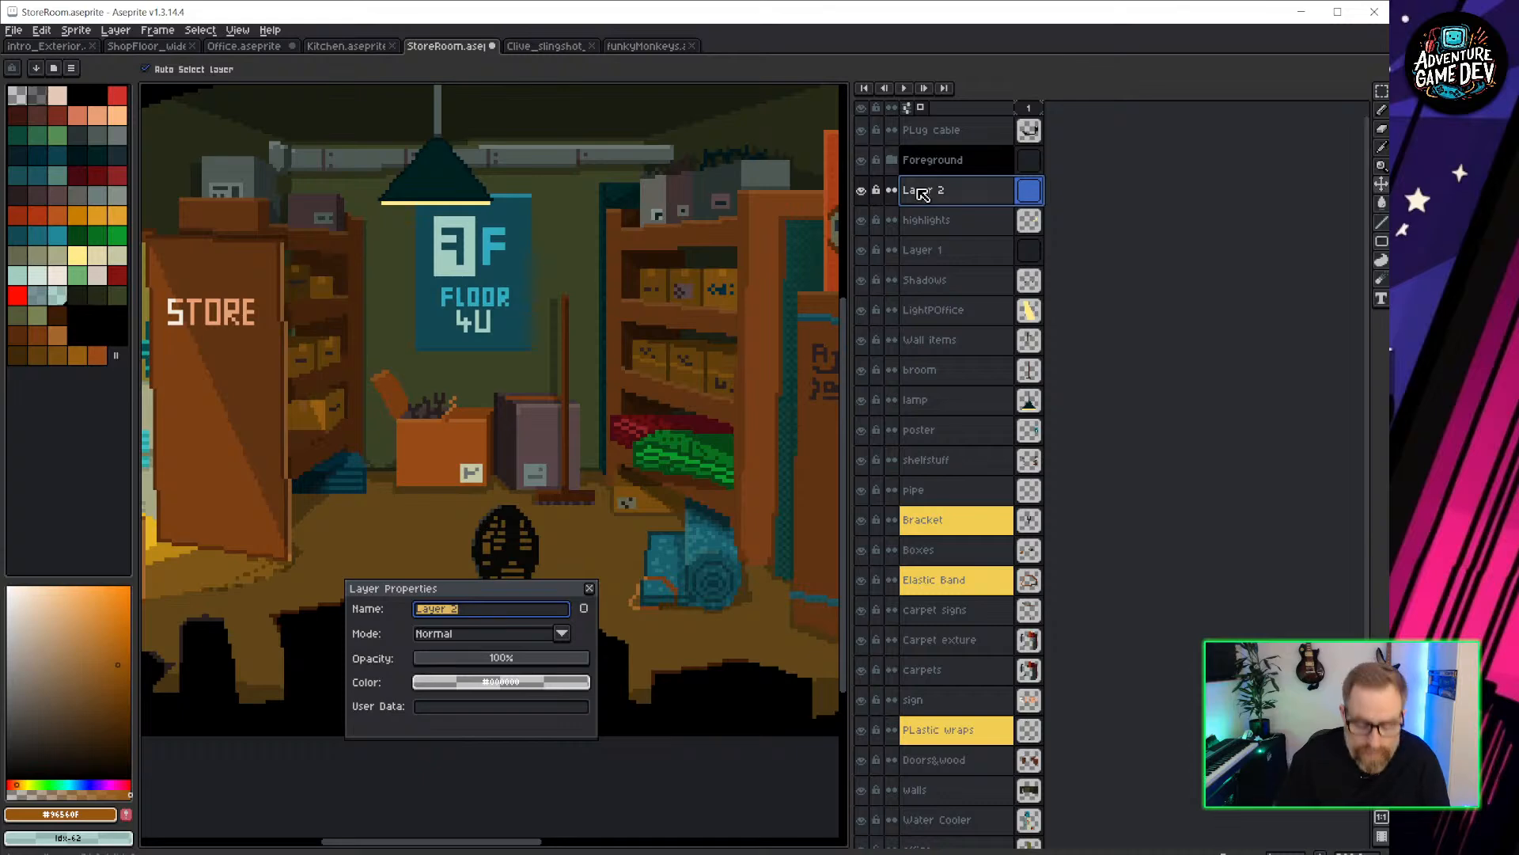
pyautogui.write('PLant')
pyautogui.press('Return')
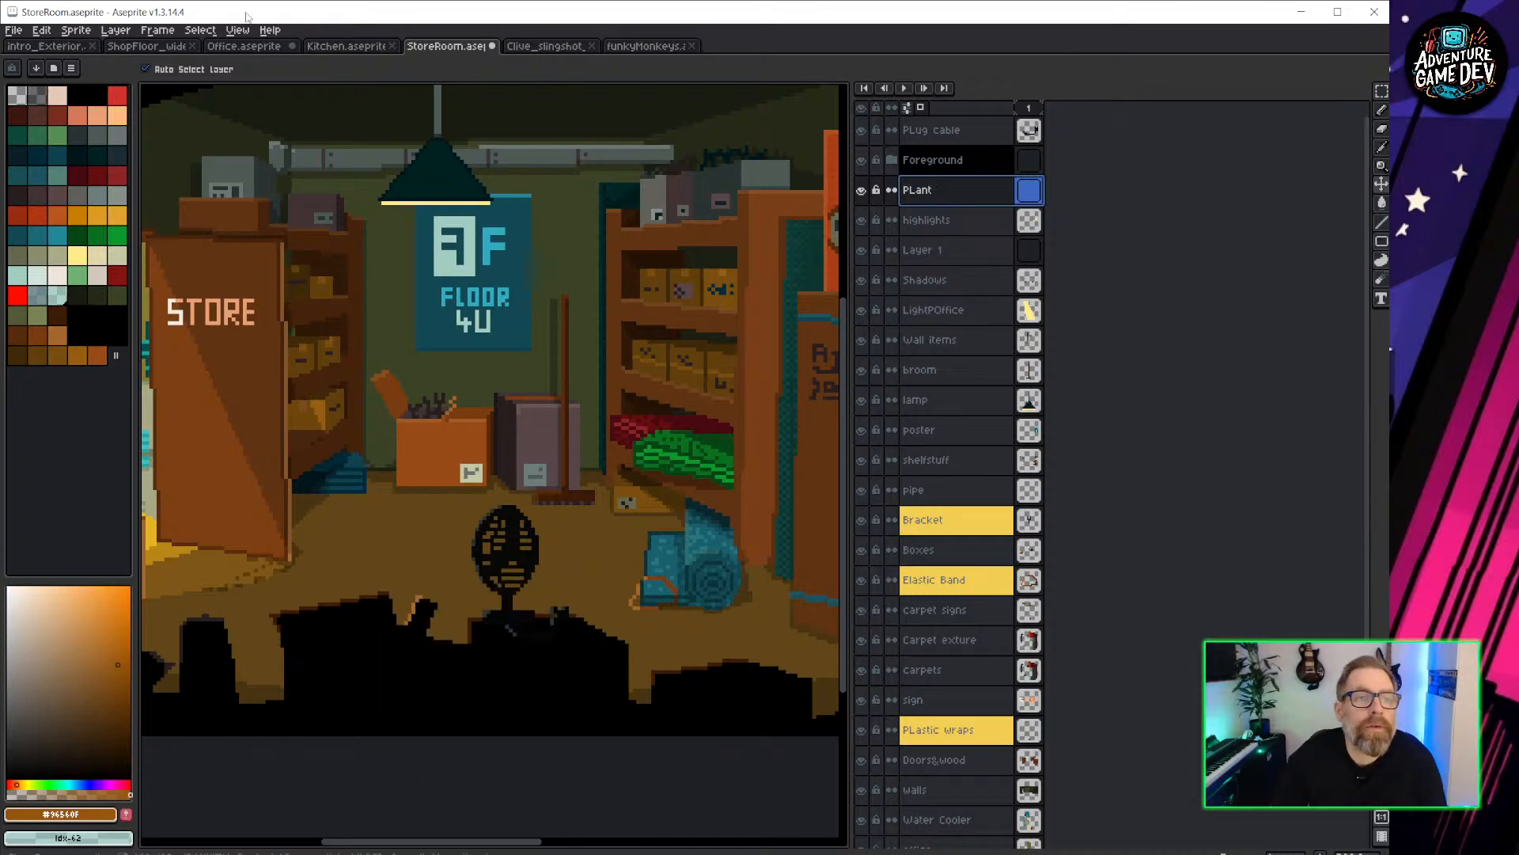
# Show the plant layer in the Office sprite and copy its cel into the PLant layer of the StoreRoom sprite.
pyautogui.click(246, 46)
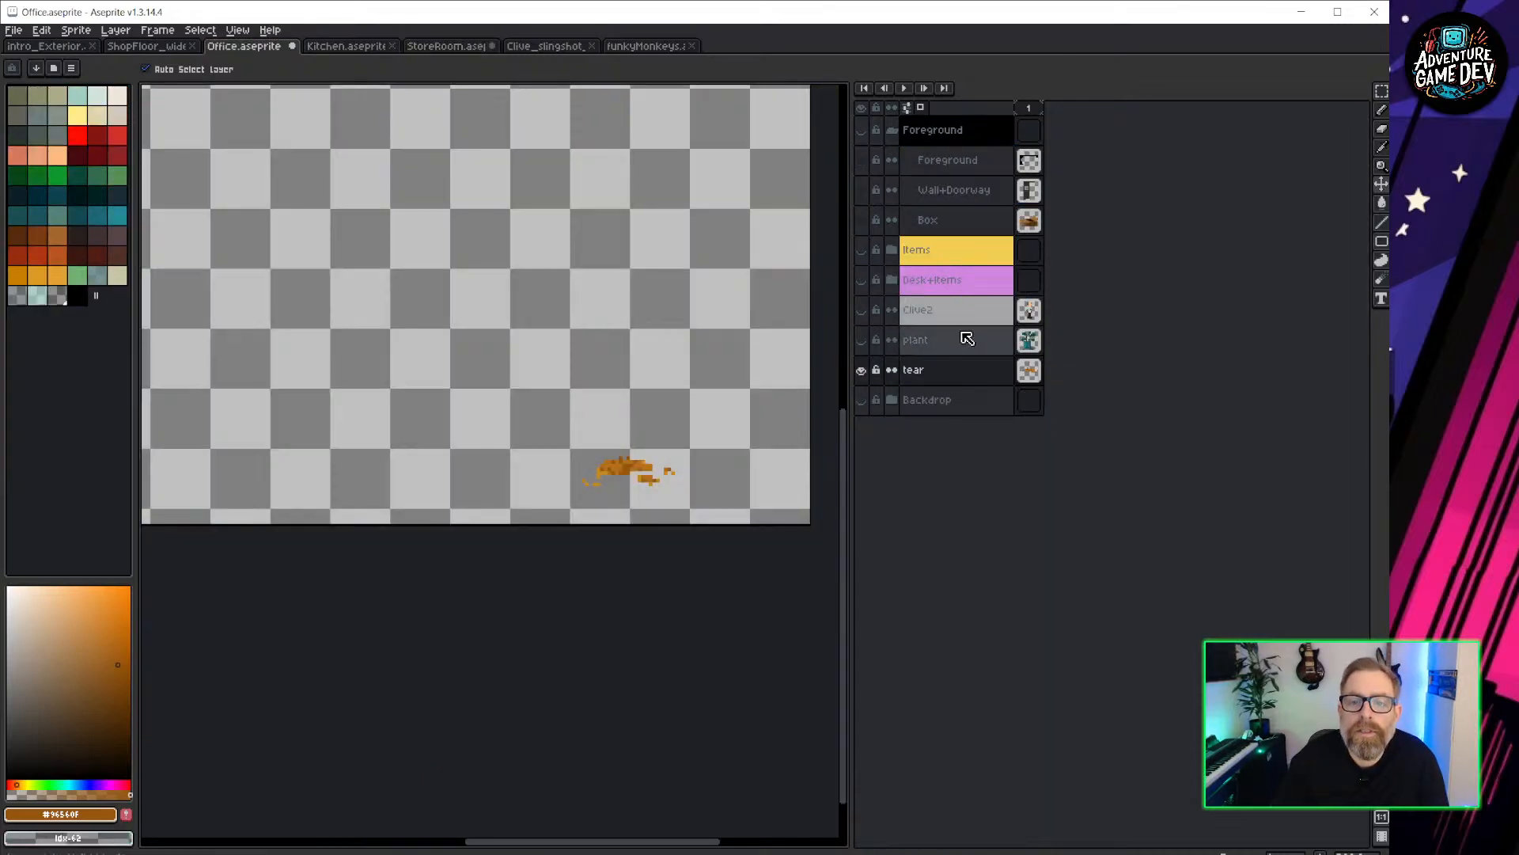
pyautogui.click(1029, 340)
pyautogui.click(861, 341)
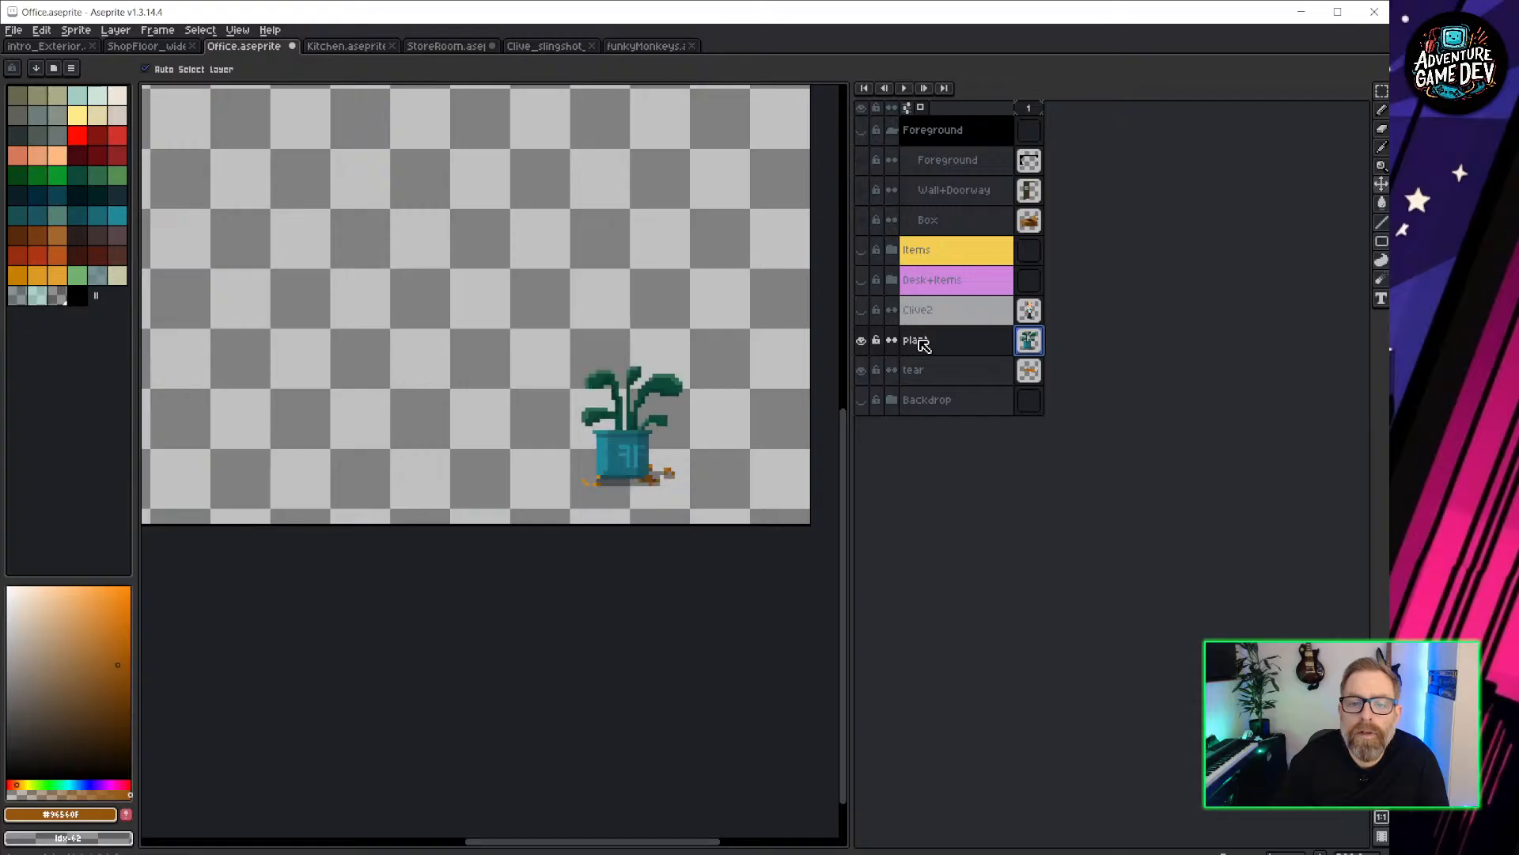
pyautogui.moveTo(1035, 340)
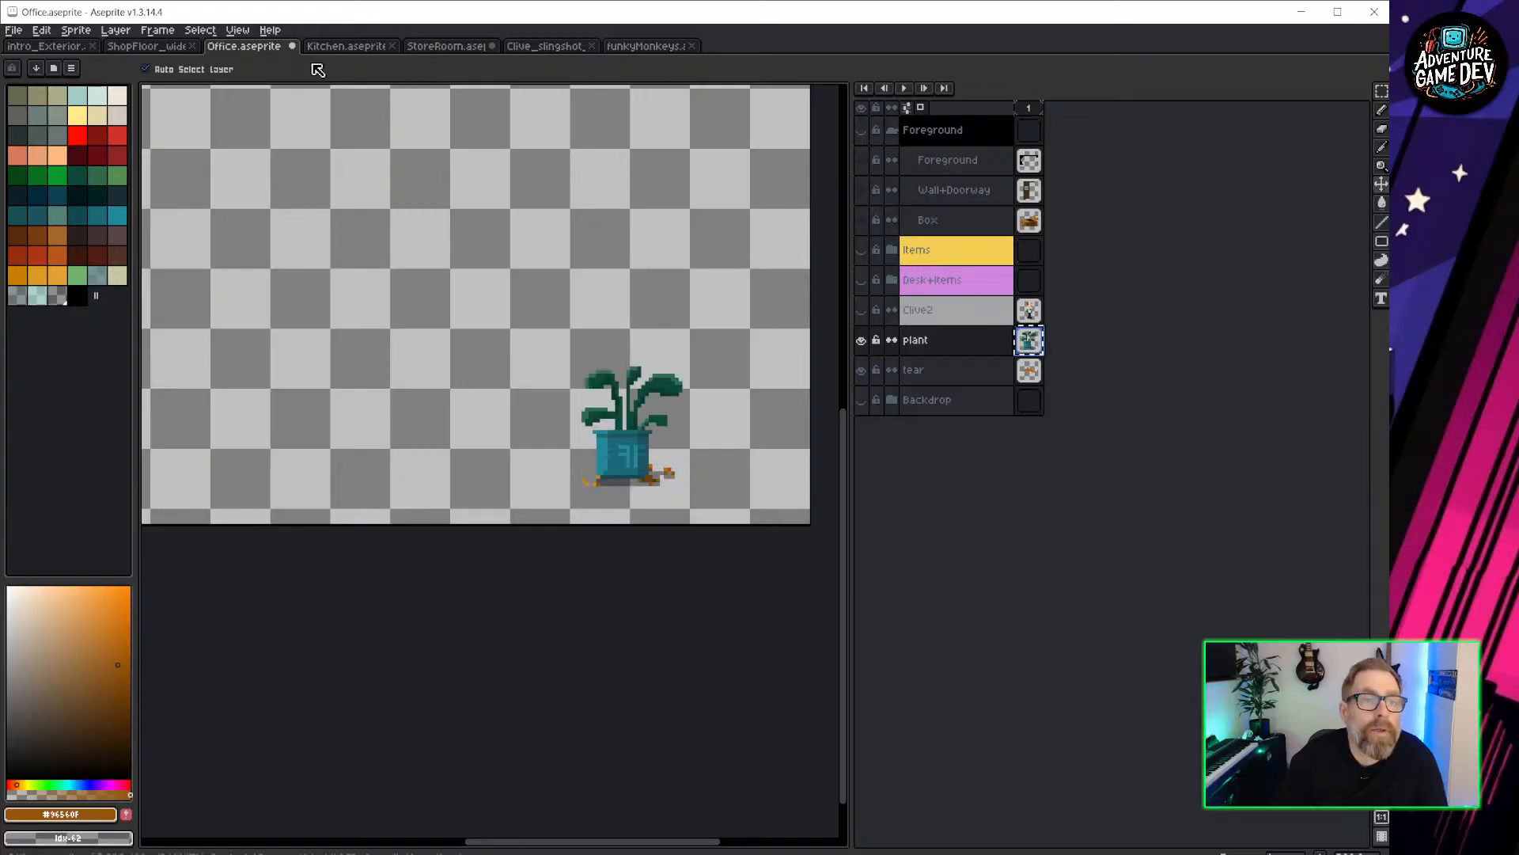
pyautogui.click(443, 47)
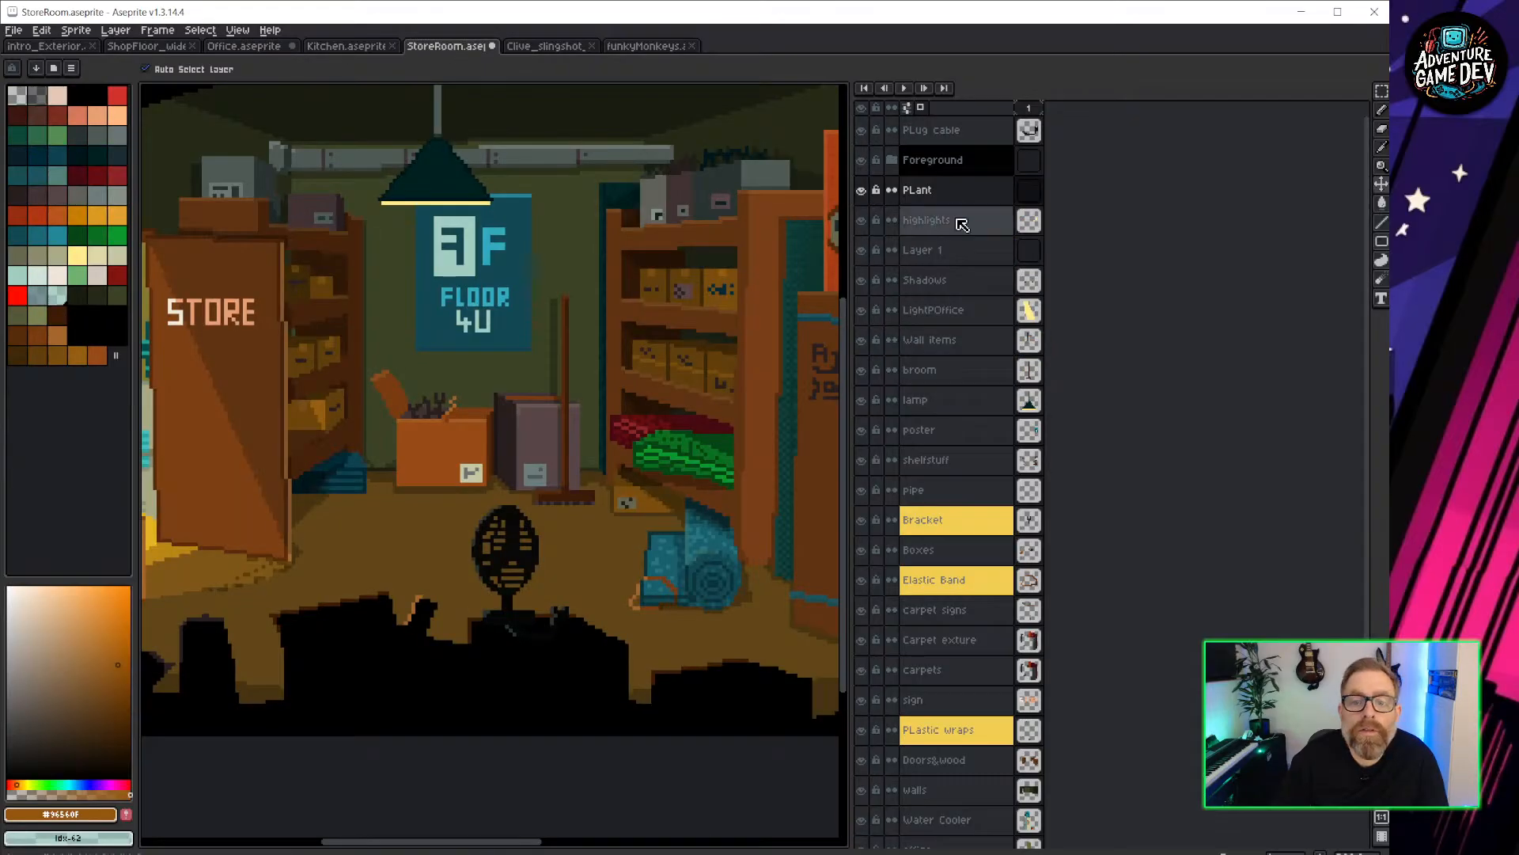
pyautogui.click(1029, 189)
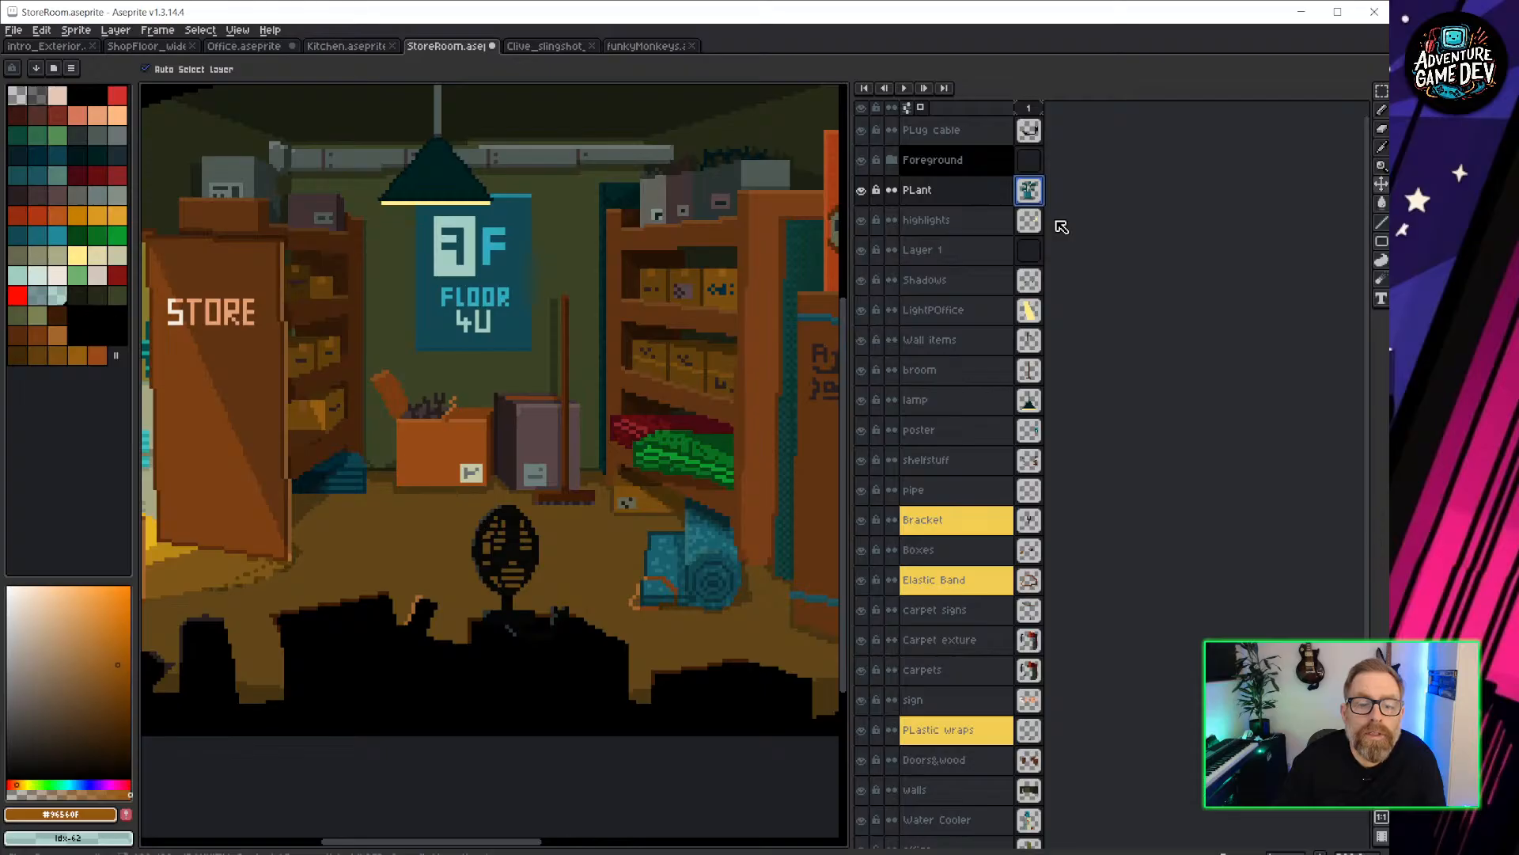
# Move the plant onto the floor between the STORE door and the open cardboard box.
pyautogui.moveTo(670, 398); pyautogui.dragTo(491, 332, button='middle')
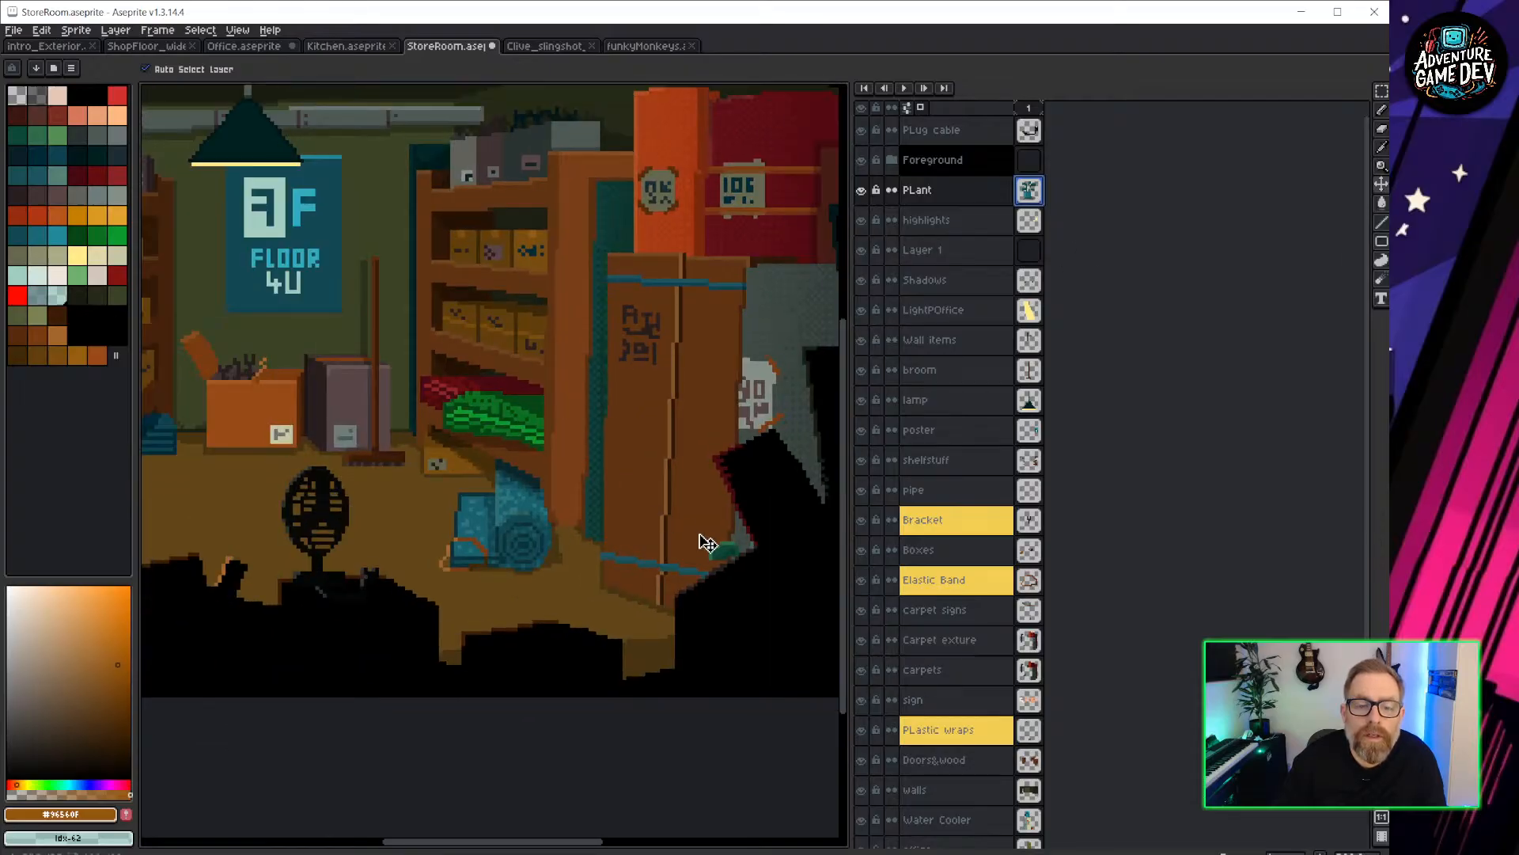
pyautogui.moveTo(734, 560); pyautogui.dragTo(273, 472)
pyautogui.moveTo(273, 471); pyautogui.dragTo(615, 469, button='middle')
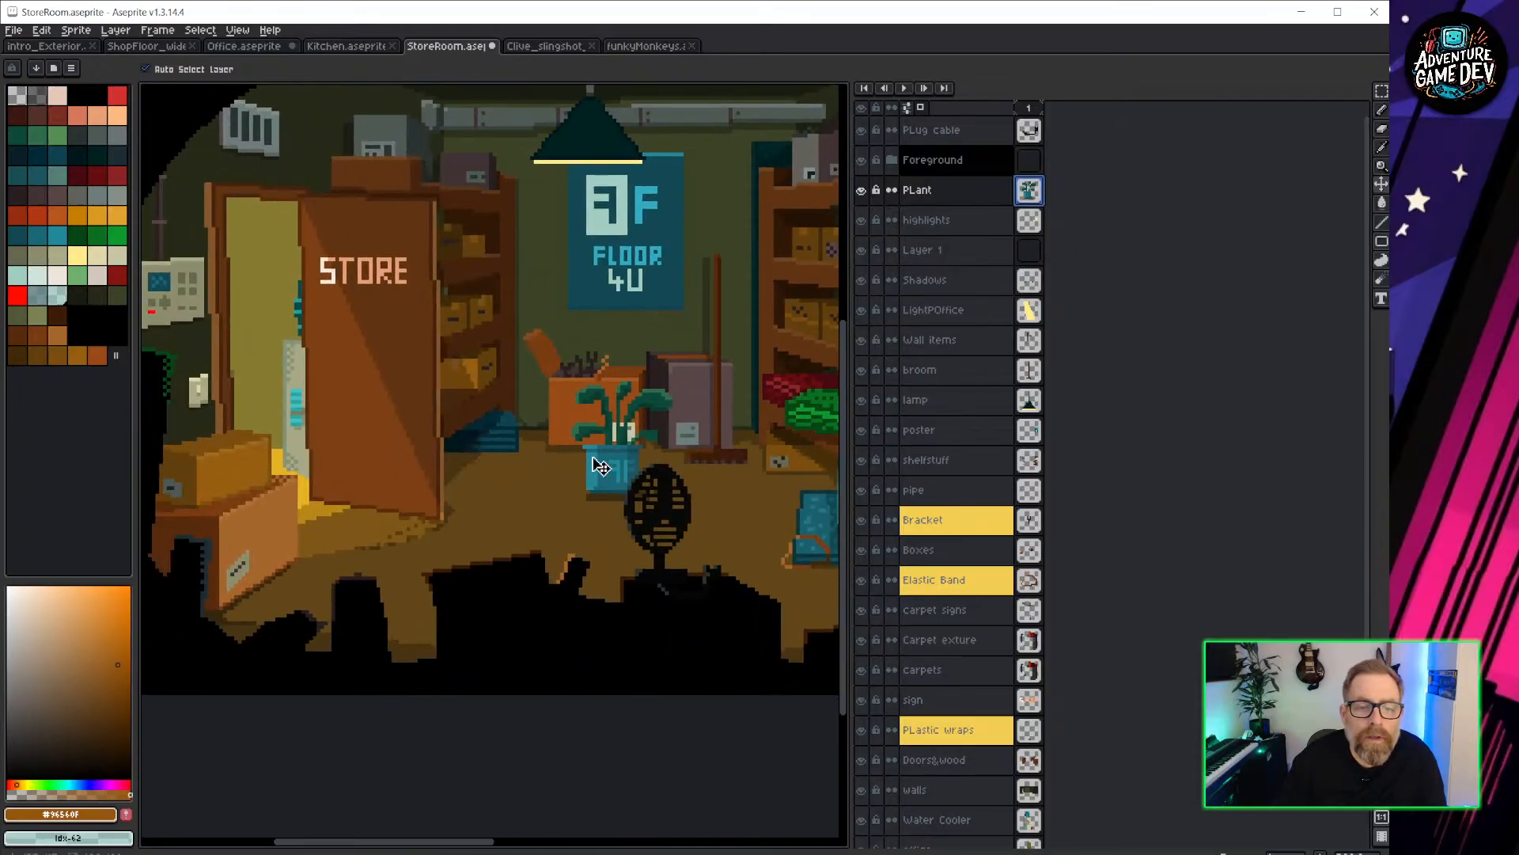
pyautogui.moveTo(615, 469); pyautogui.dragTo(504, 471)
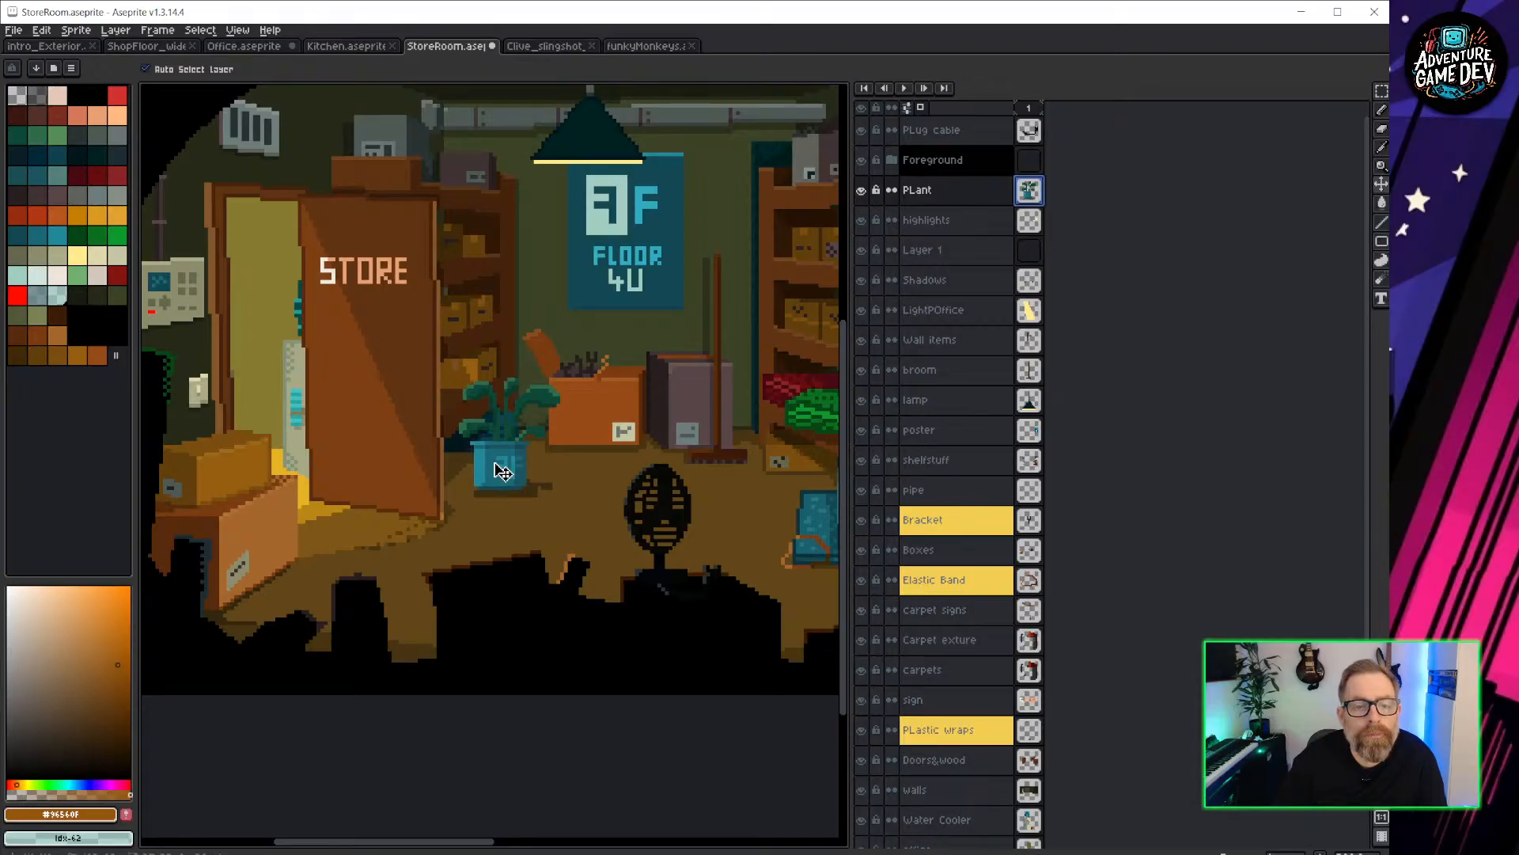
pyautogui.scroll(2, 585, 447)
pyautogui.scroll(-2, 584, 447)
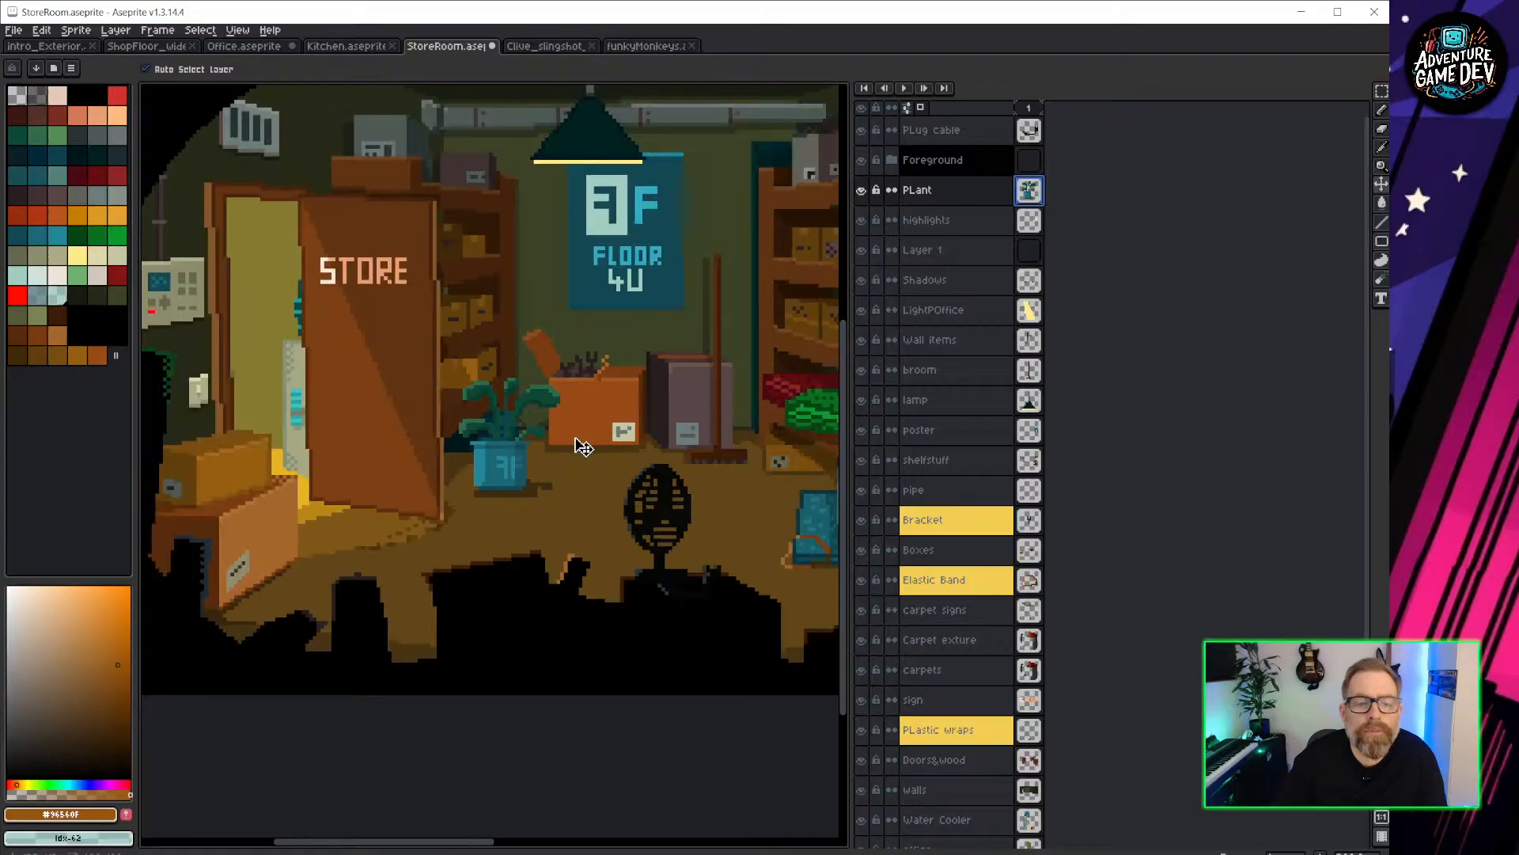
# Add a new layer beneath PLant and copy the Office sprite's tear cel into it.
pyautogui.click(954, 224)
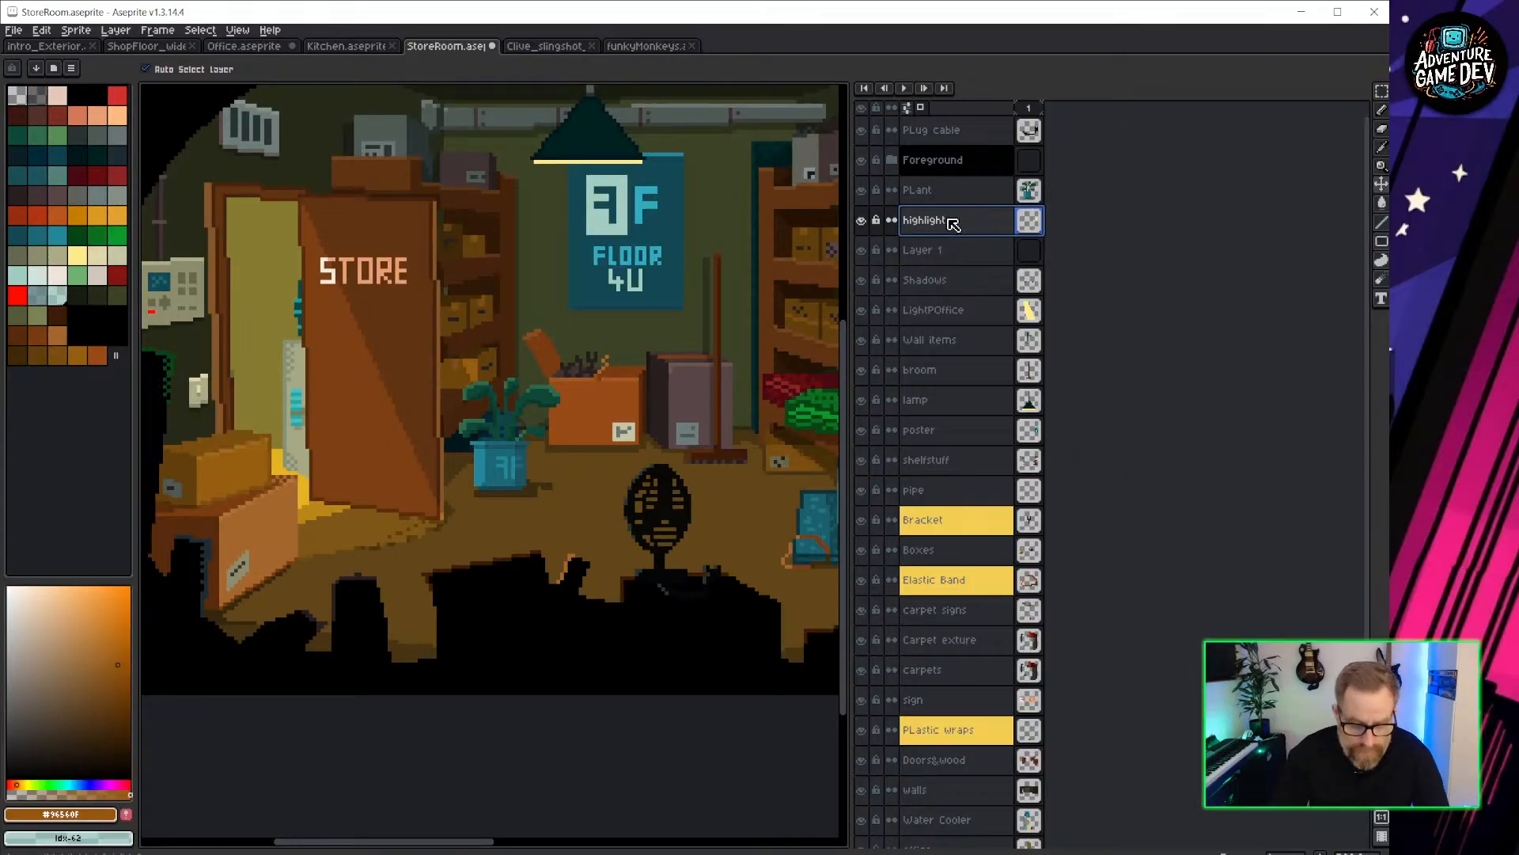
pyautogui.hotkey('shift', 'n')
pyautogui.click(961, 227)
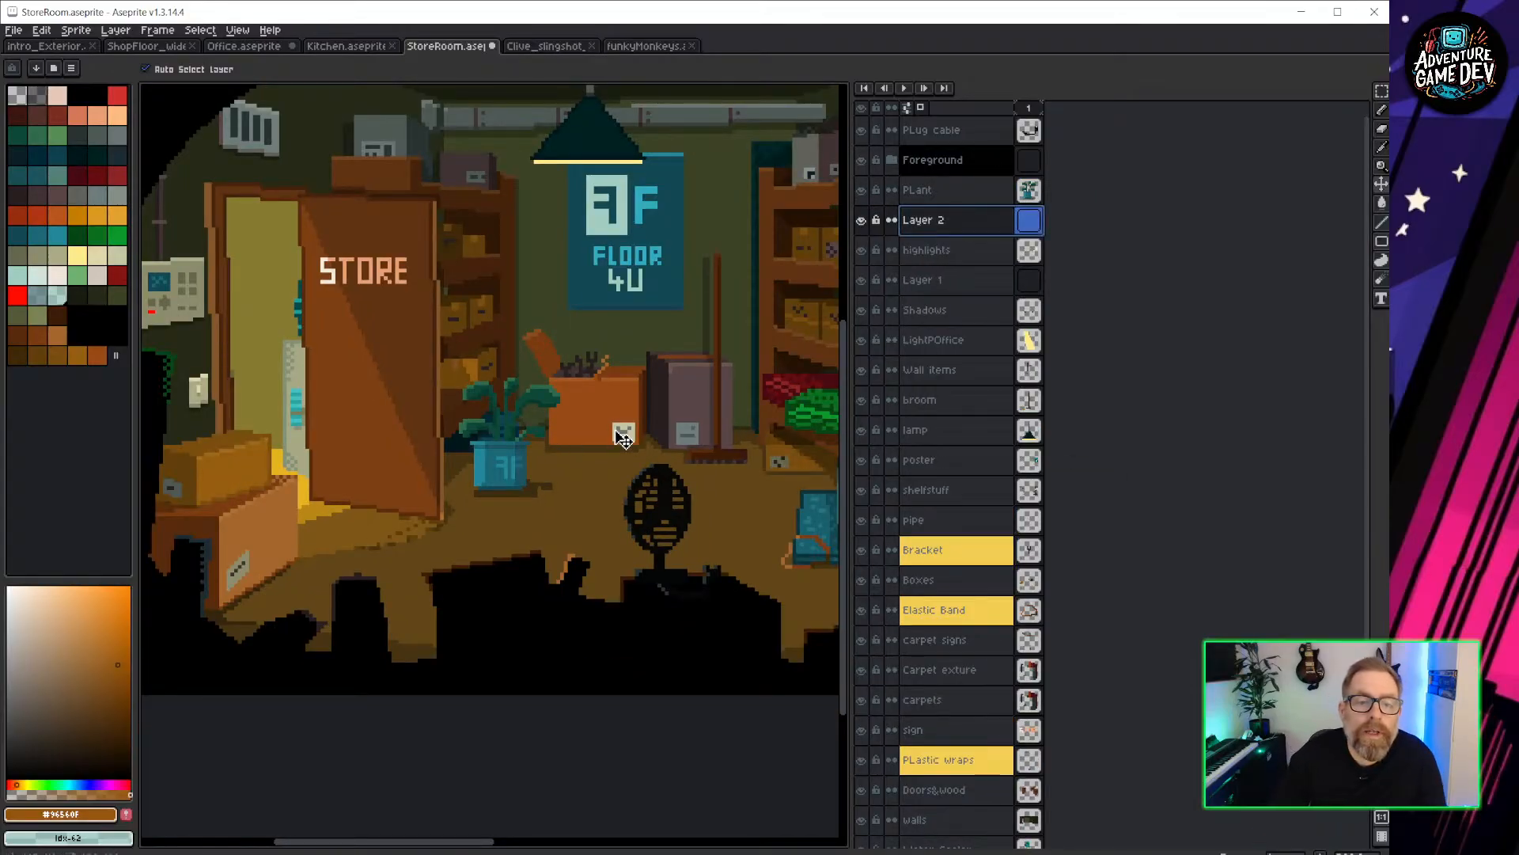
pyautogui.click(257, 46)
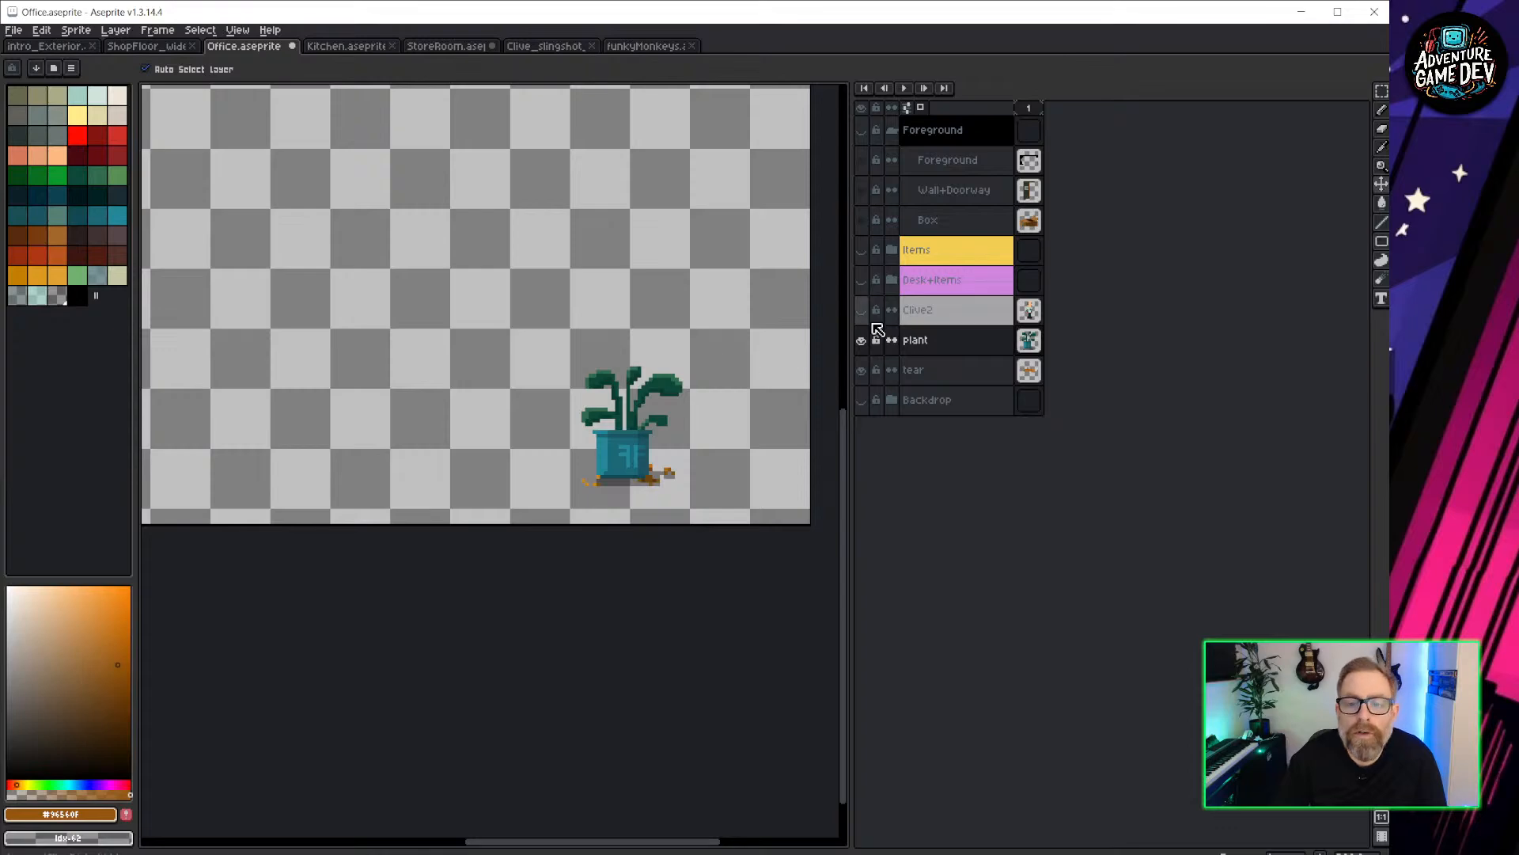
pyautogui.click(1029, 370)
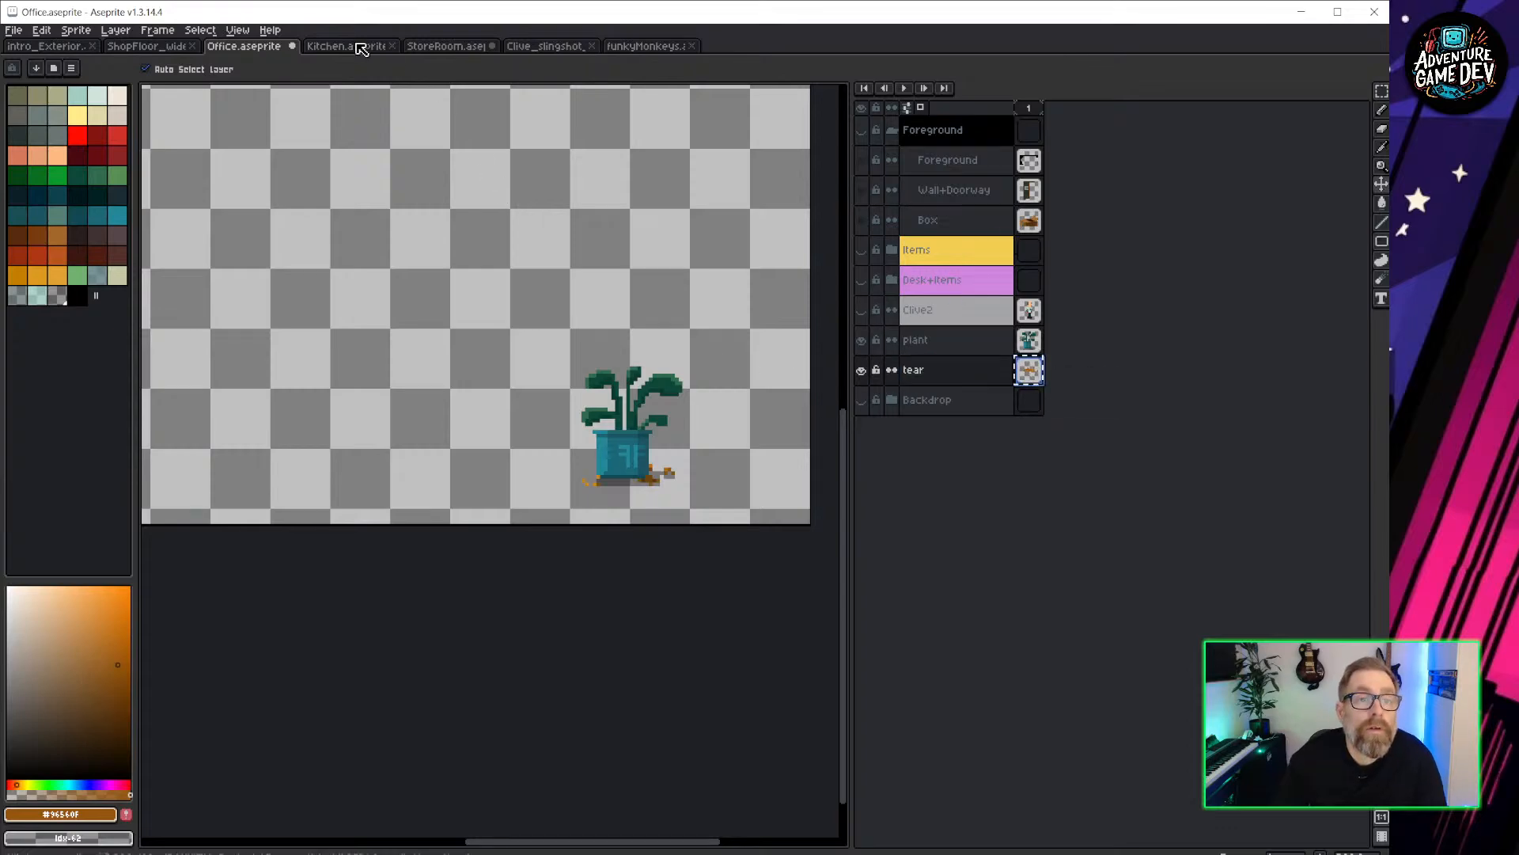
pyautogui.click(465, 46)
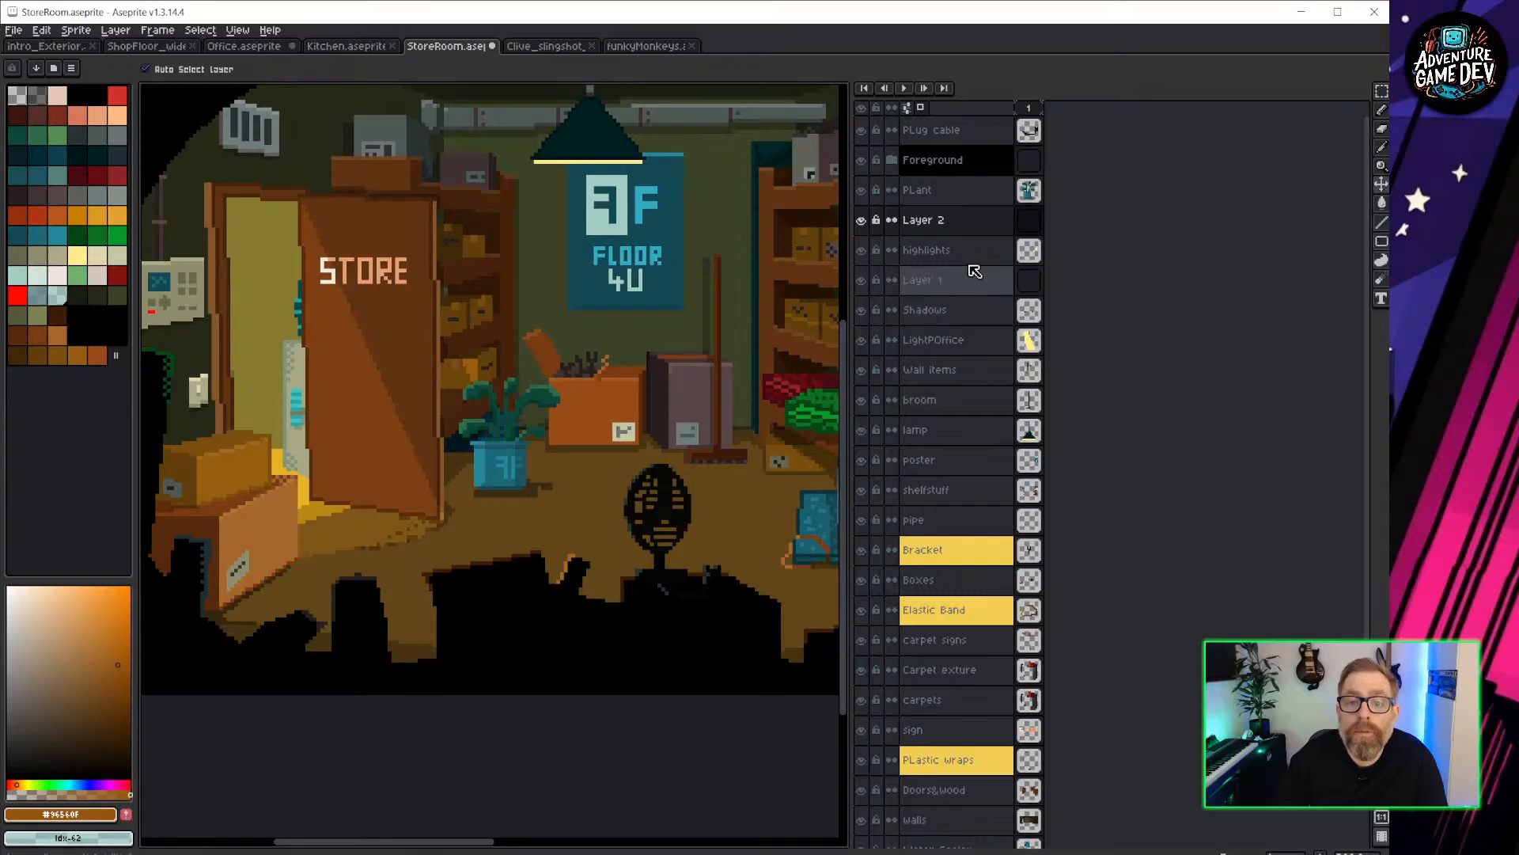
pyautogui.click(978, 225)
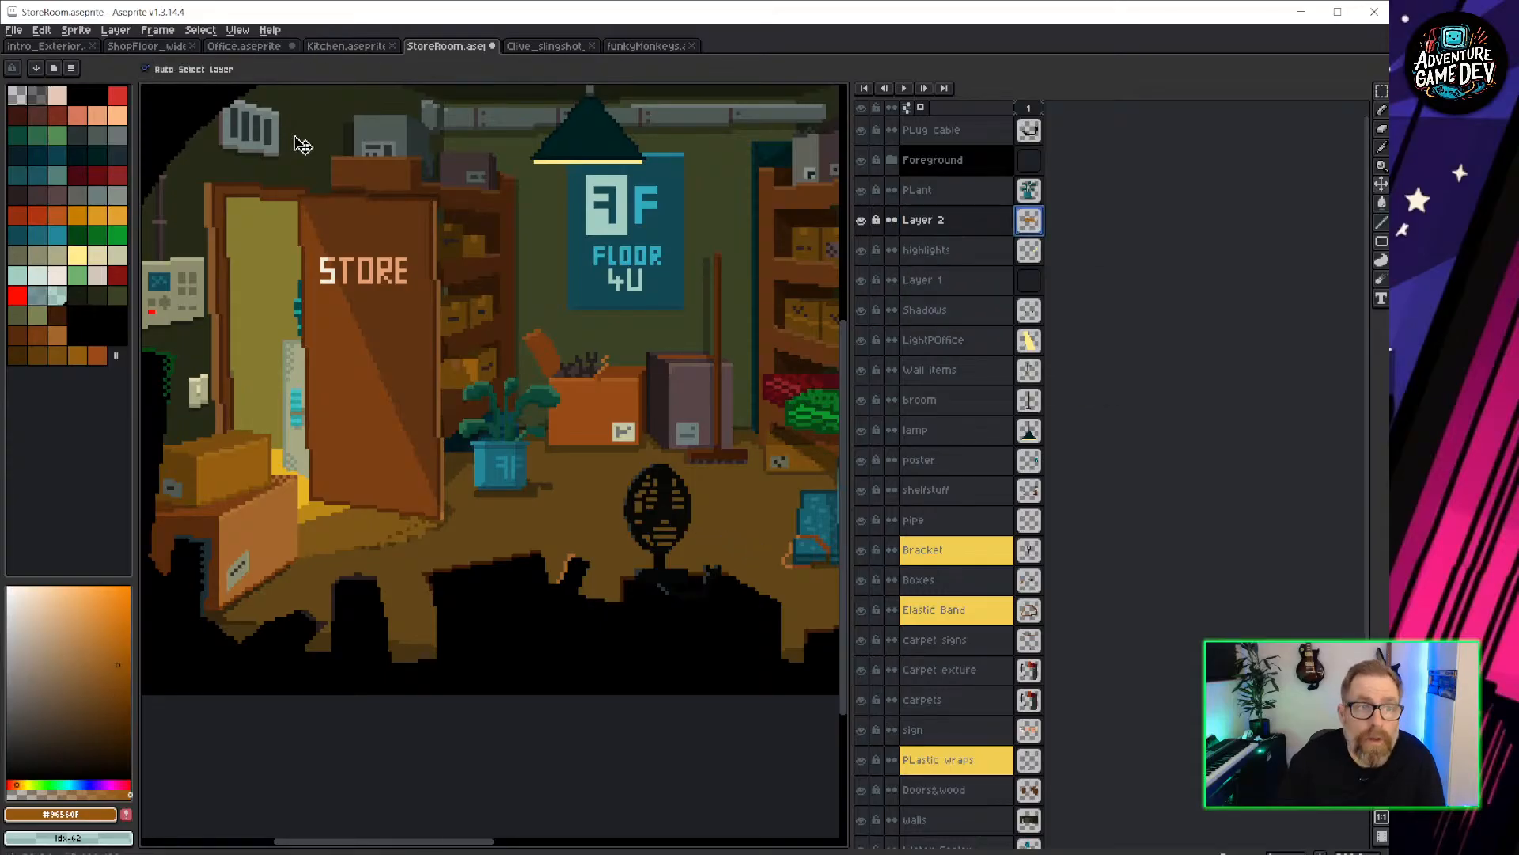
# Turn off Auto Select Layer and position the copied tear under the base of the plant pot.
pyautogui.click(190, 70)
pyautogui.moveTo(729, 558); pyautogui.dragTo(418, 485)
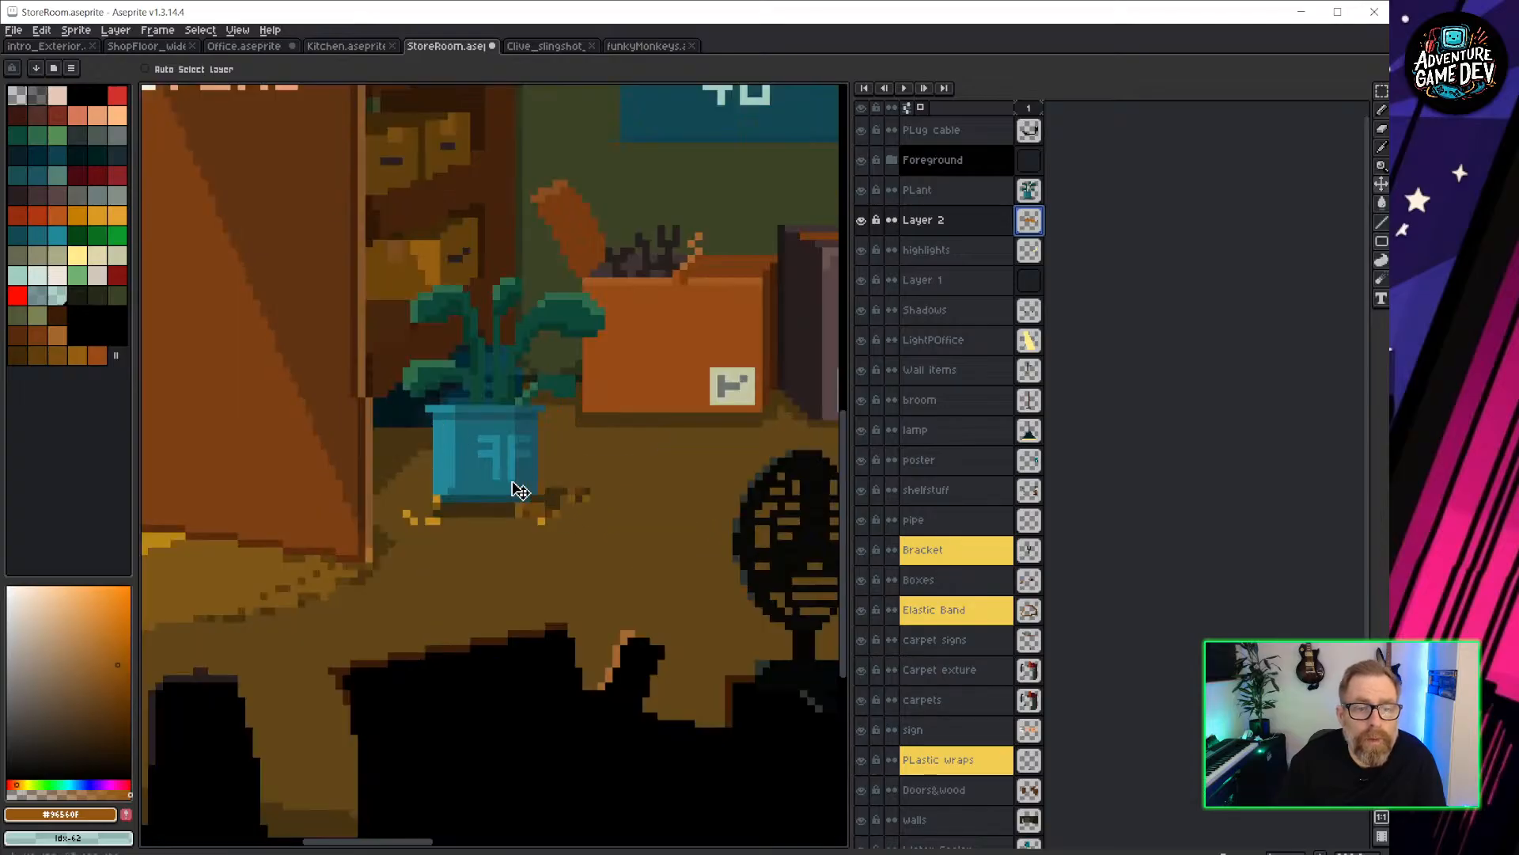
pyautogui.scroll(5, 520, 492)
pyautogui.moveTo(602, 625)
pyautogui.mouseDown()
pyautogui.moveTo(598, 602)
pyautogui.moveTo(594, 626)
pyautogui.mouseUp()
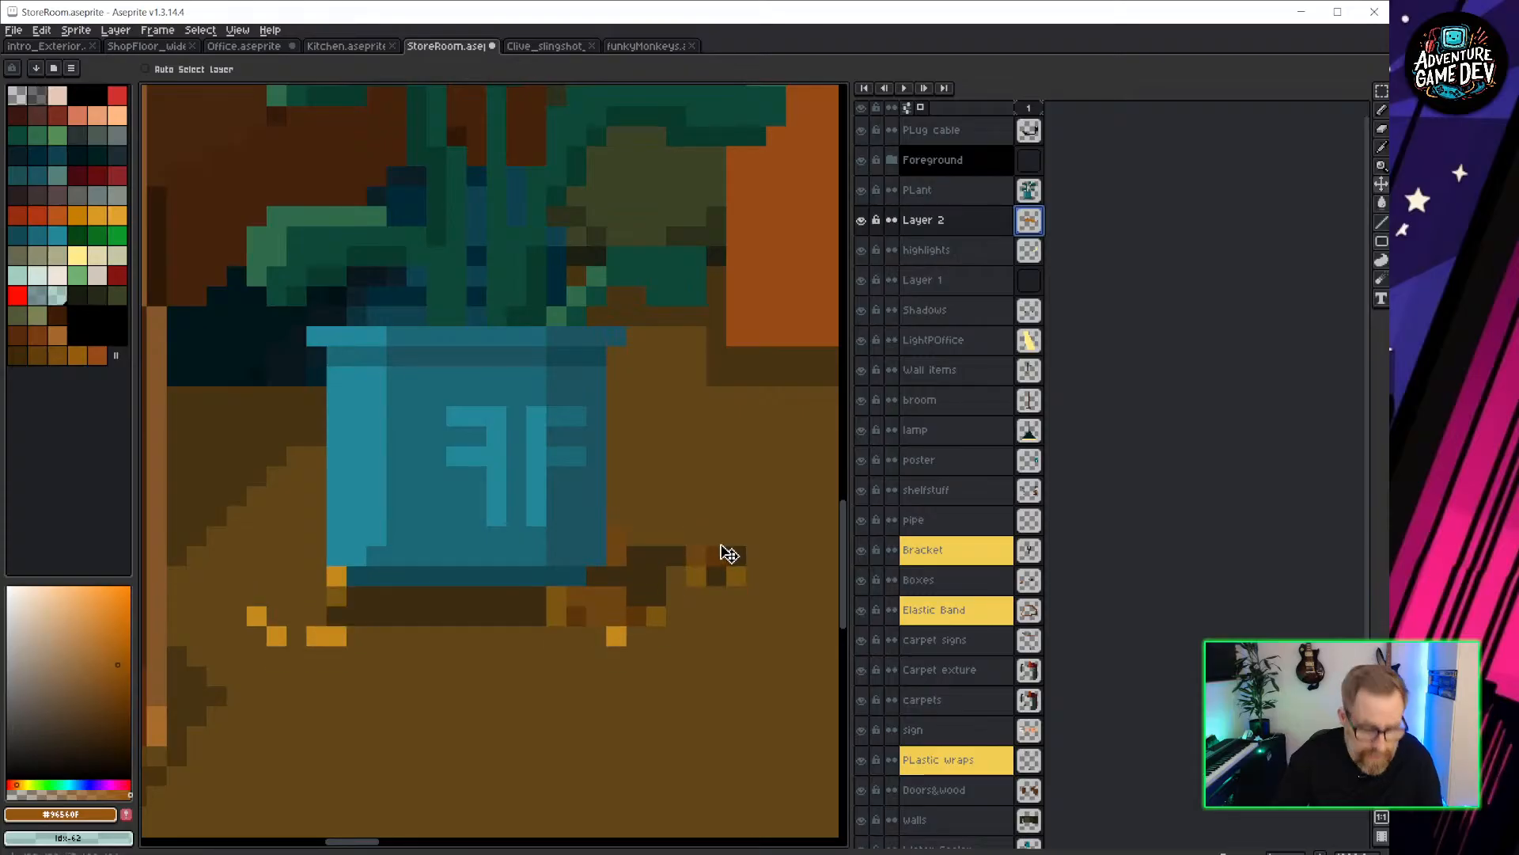
# Rename the layer holding the copied carpet tear as tear.
pyautogui.doubleClick(960, 221)
pyautogui.write('tear')
pyautogui.press('Return')
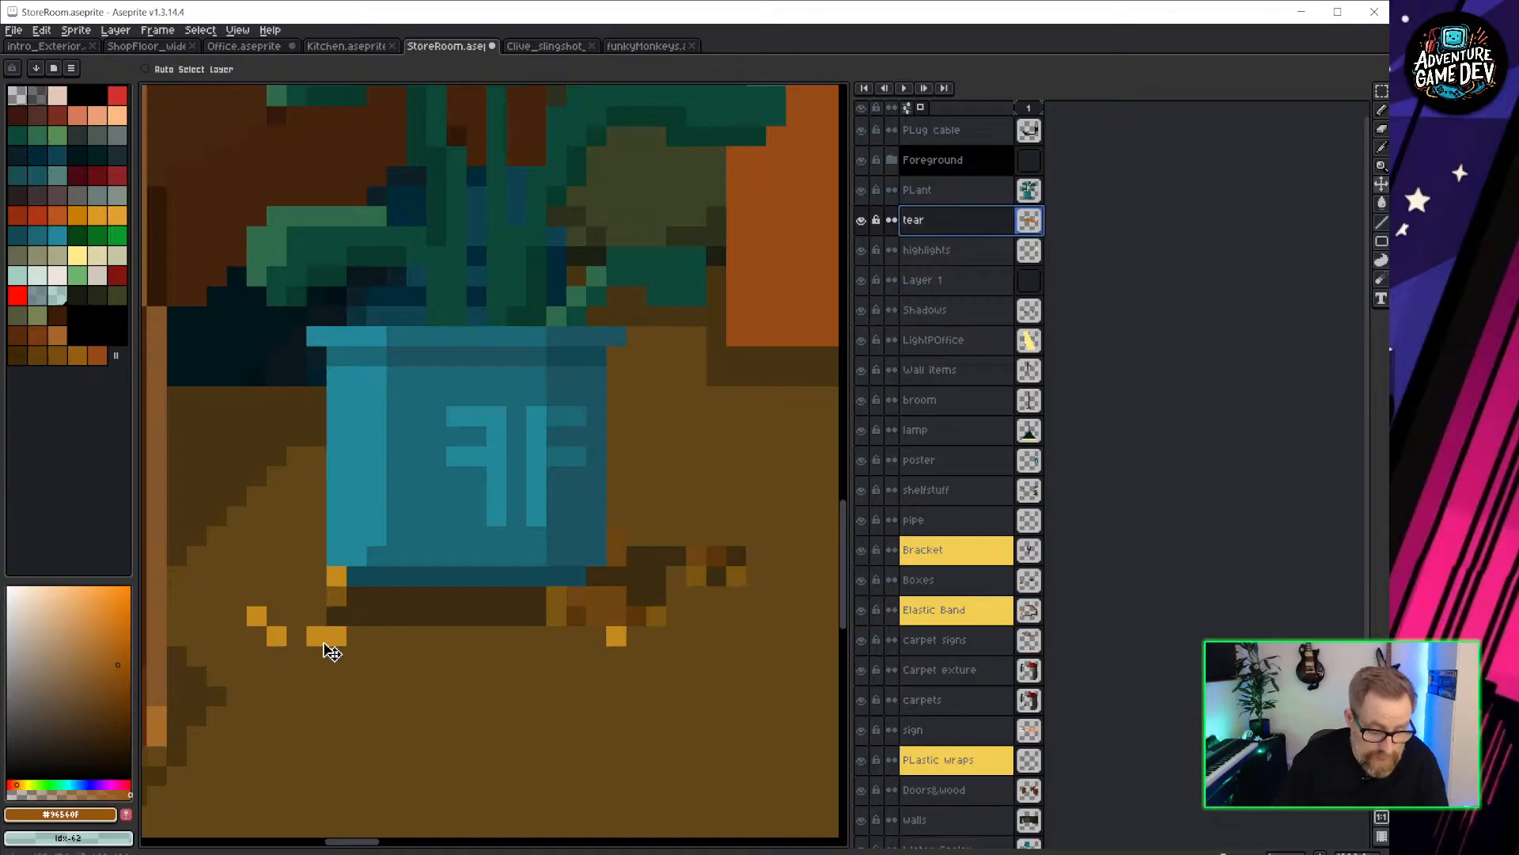
# Erase the tear pixels that stick out around the base of the plant pot.
pyautogui.press('e')
pyautogui.moveTo(276, 636)
pyautogui.mouseDown()
pyautogui.moveTo(276, 656)
pyautogui.moveTo(336, 636)
pyautogui.moveTo(336, 597)
pyautogui.mouseUp()
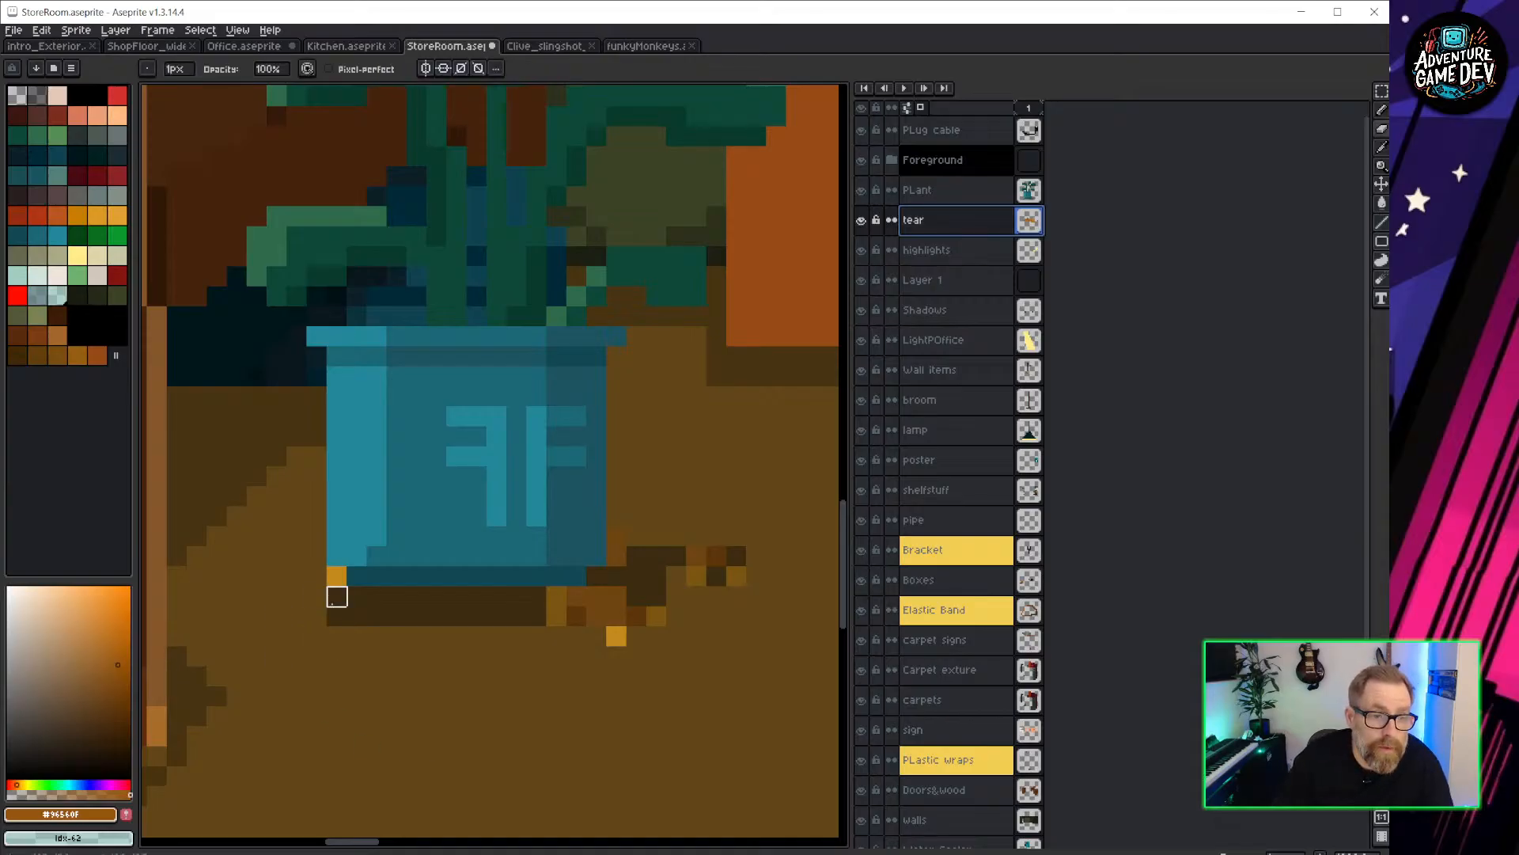
pyautogui.moveTo(556, 636)
pyautogui.mouseDown()
pyautogui.moveTo(716, 554)
pyautogui.moveTo(736, 576)
pyautogui.moveTo(357, 597)
pyautogui.mouseUp()
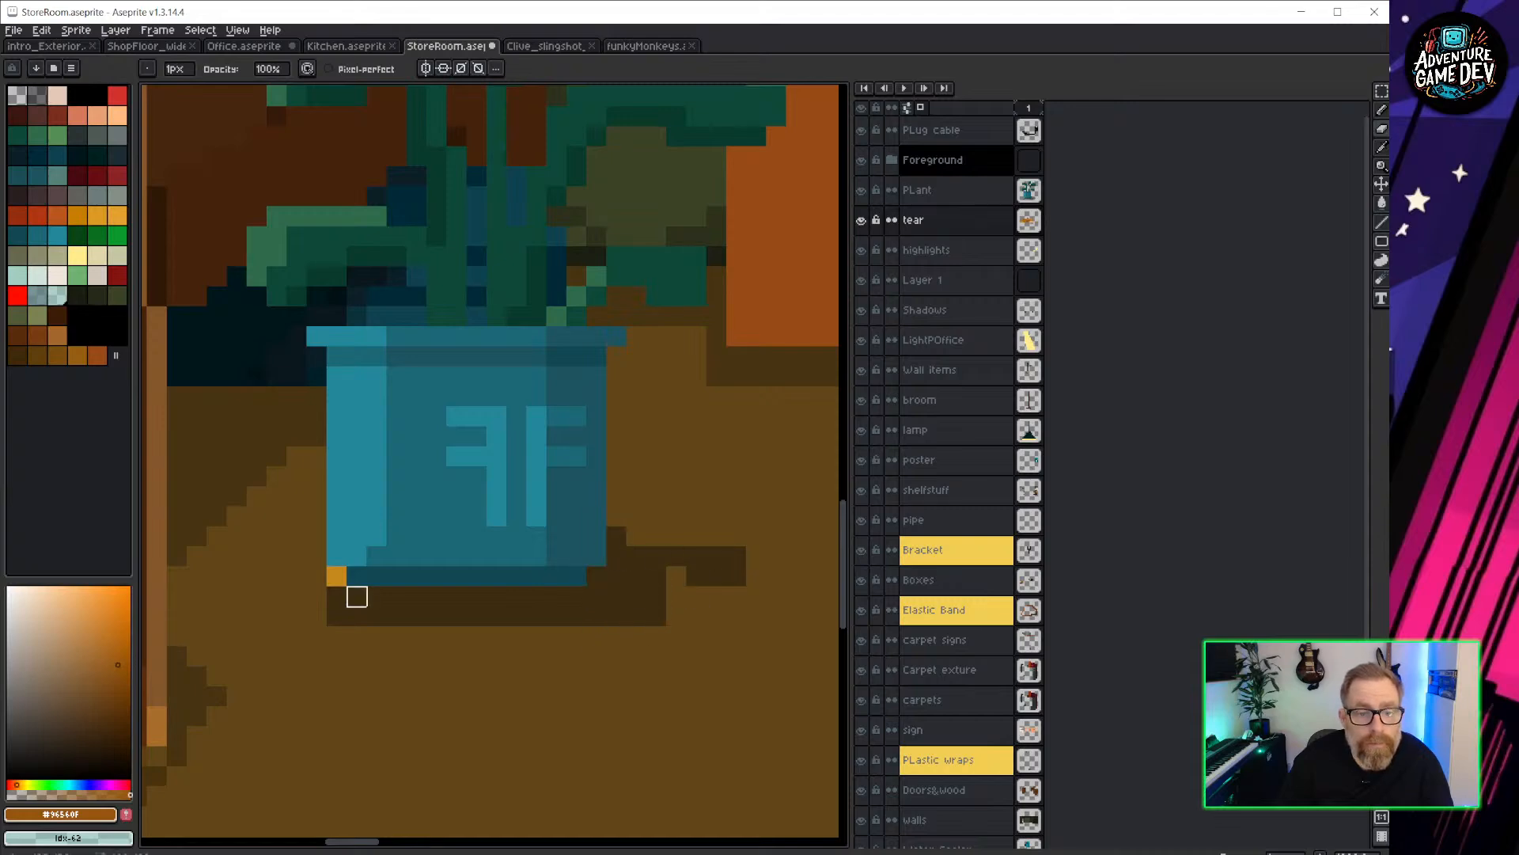
pyautogui.press('b')
pyautogui.scroll(-4, 678, 589)
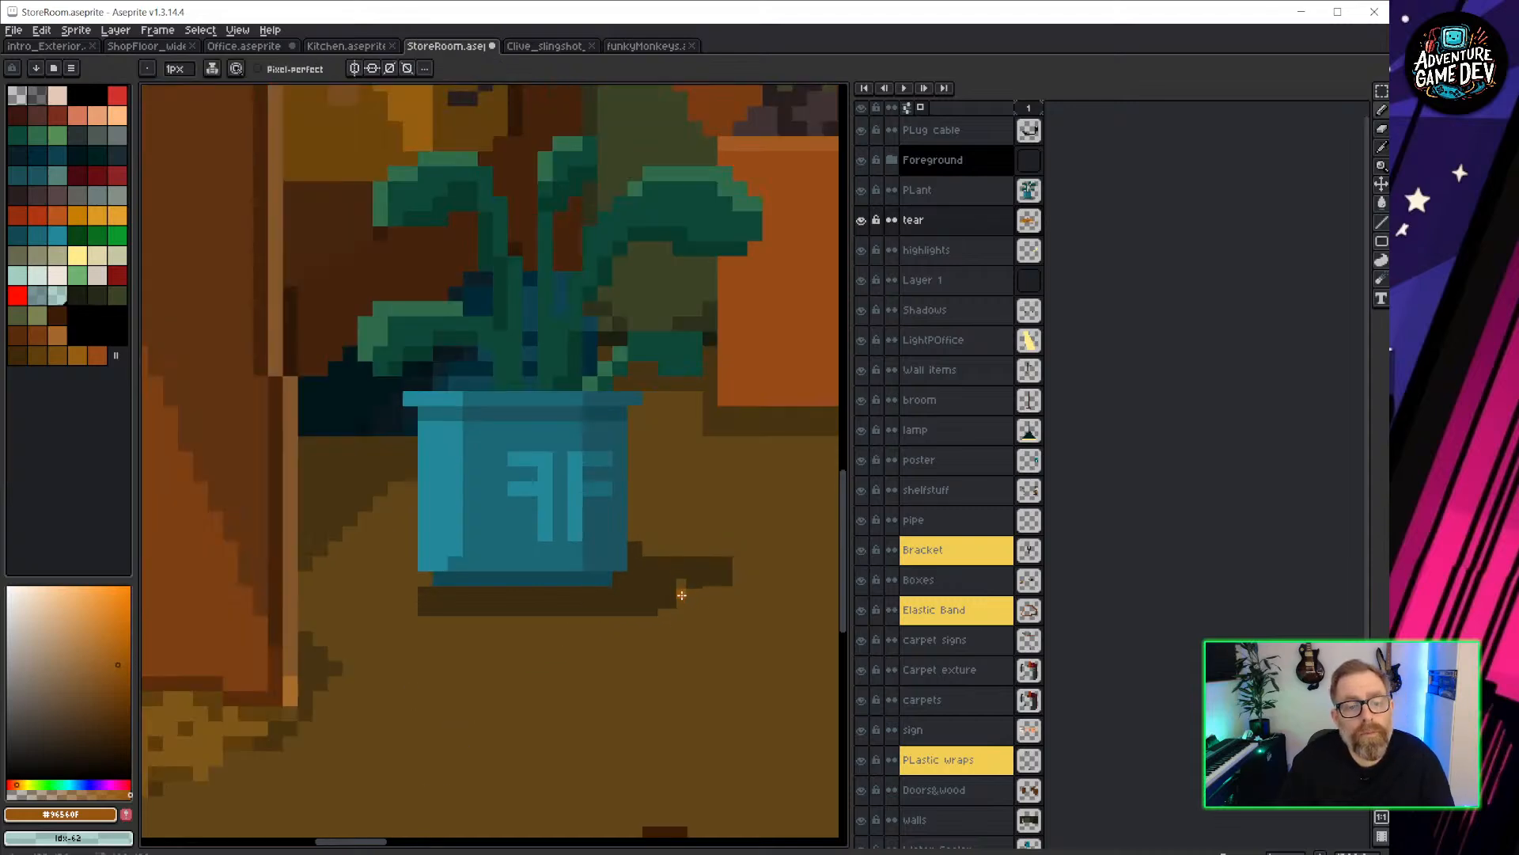
# Hide the PLant layer and erase gaps in the tear to split it into three ragged pieces.
pyautogui.click(862, 191)
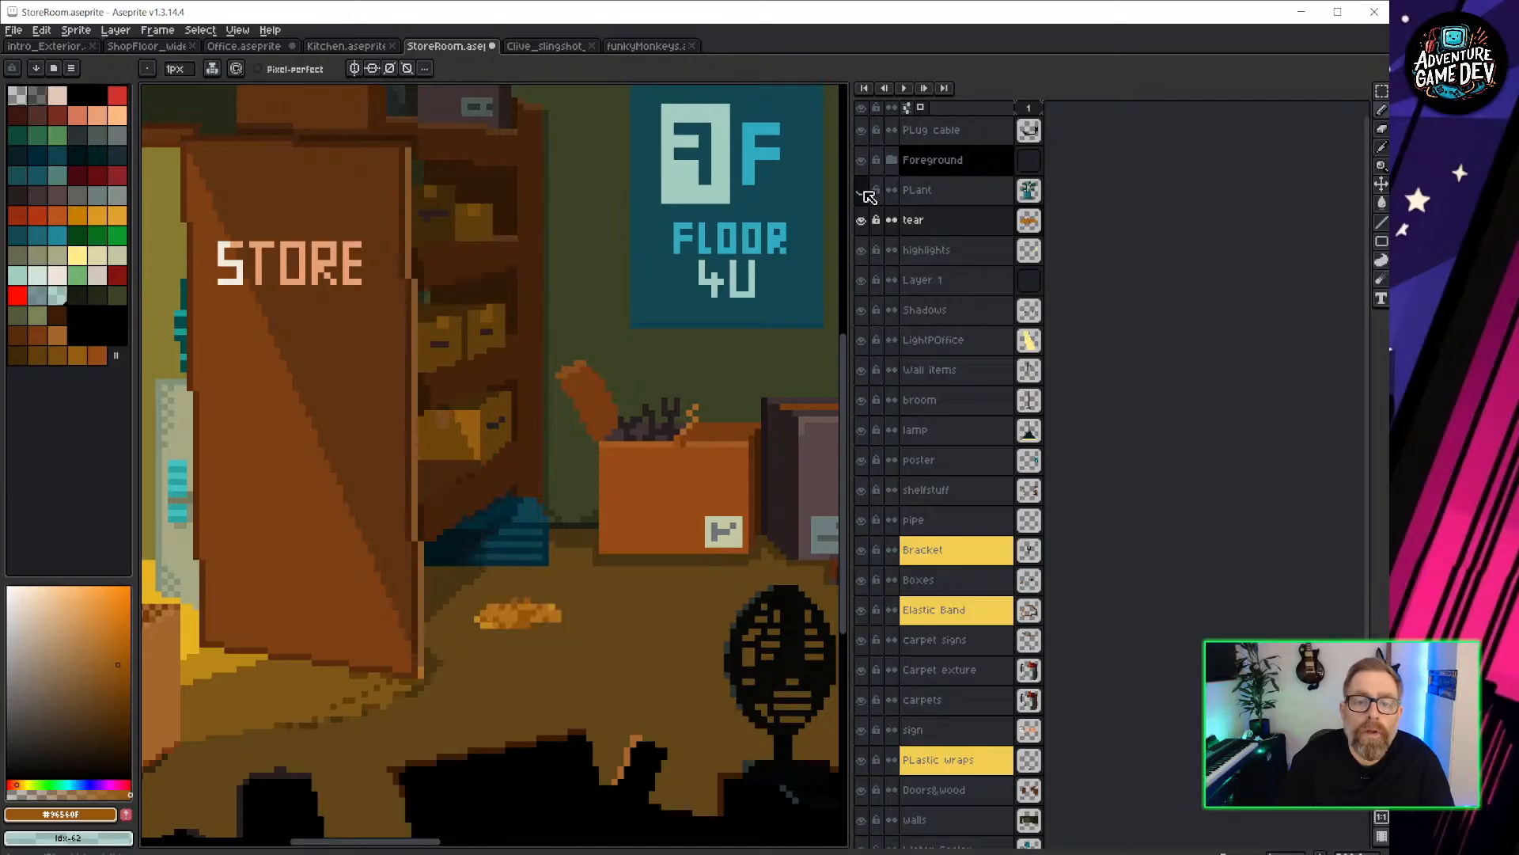
pyautogui.scroll(4, 526, 609)
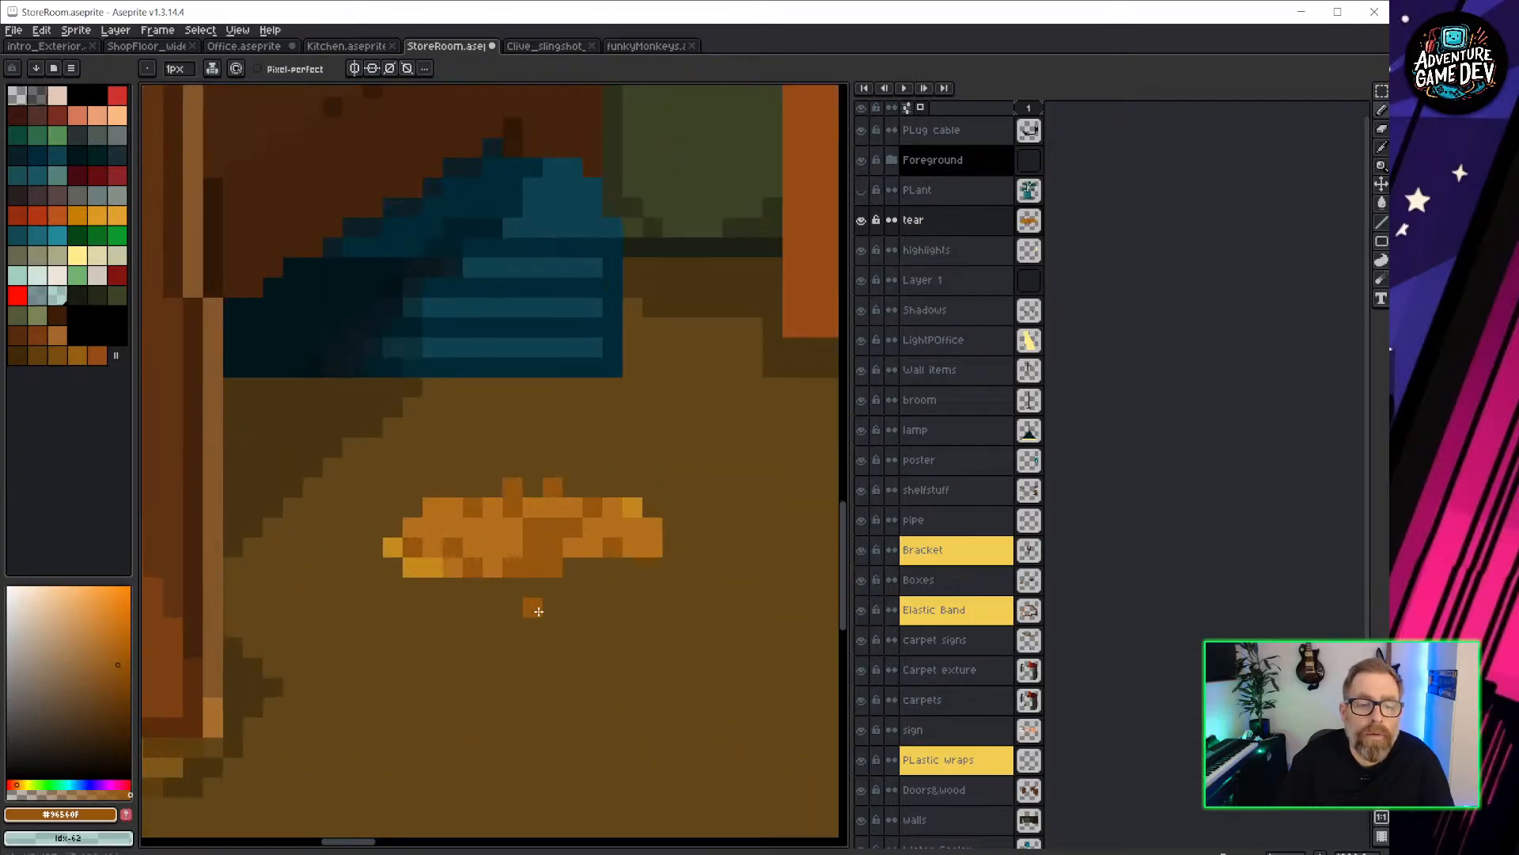
pyautogui.press('b')
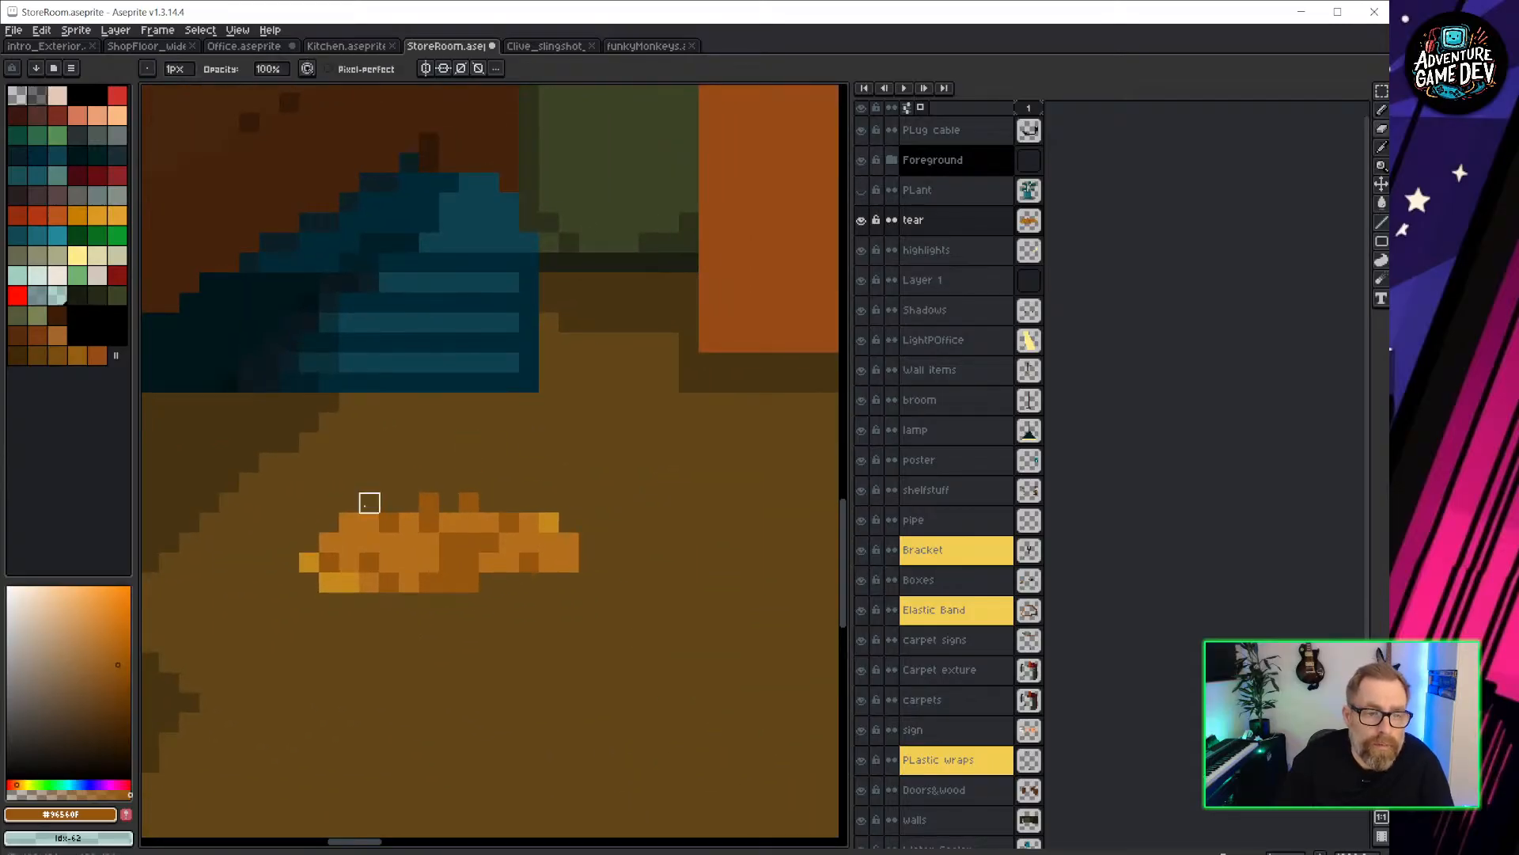
pyautogui.moveTo(369, 521)
pyautogui.mouseDown()
pyautogui.moveTo(387, 519)
pyautogui.moveTo(428, 580)
pyautogui.moveTo(468, 535)
pyautogui.moveTo(489, 562)
pyautogui.mouseUp()
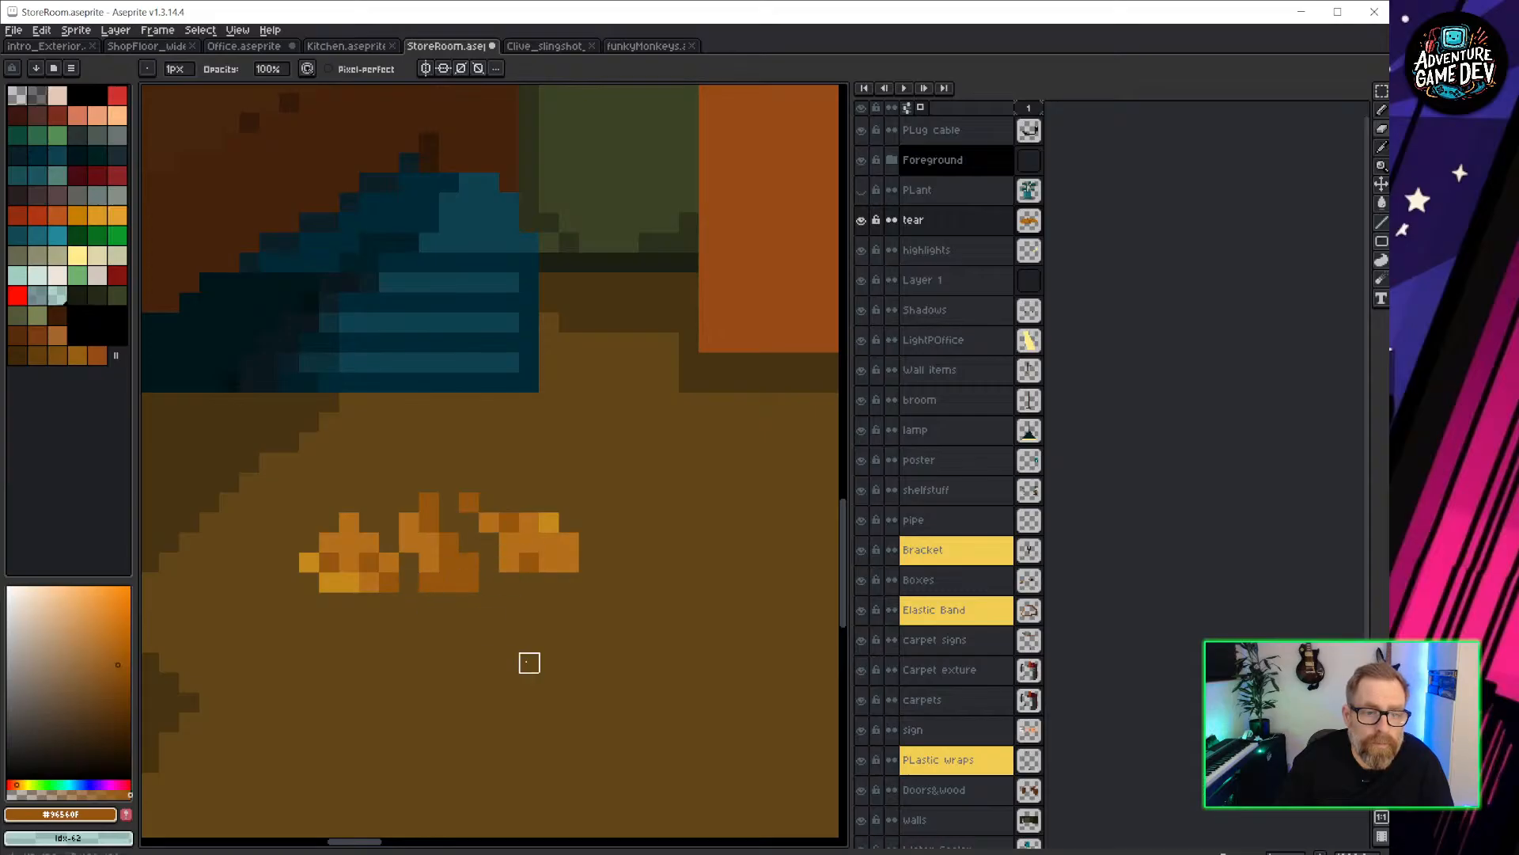
pyautogui.scroll(-4, 528, 662)
pyautogui.press('e')
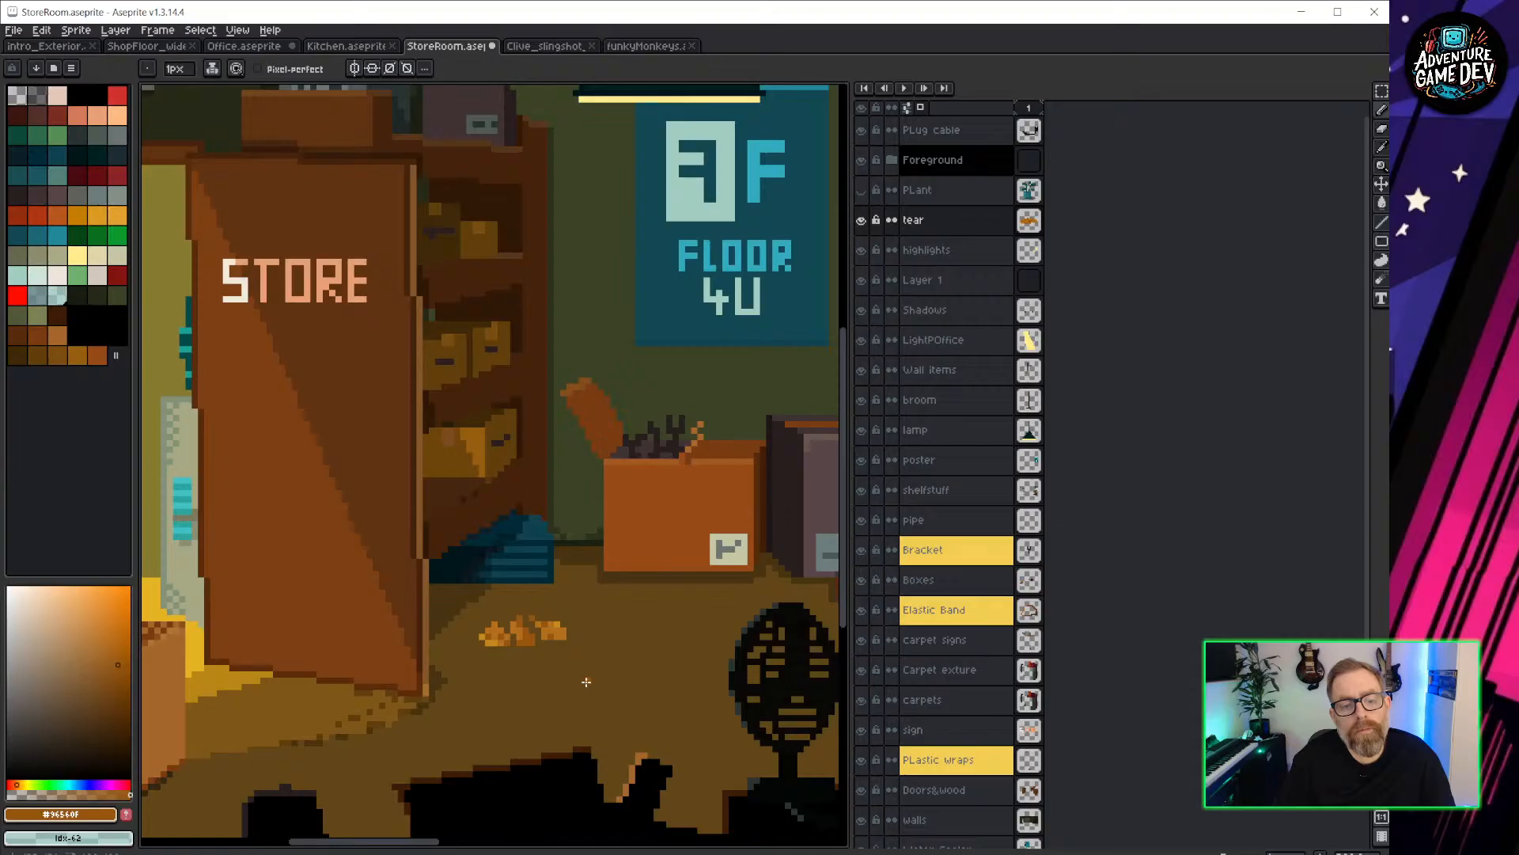
# Draw dark orange strands rising from the three tear pieces and check them with the PLant layer shown and hidden.
pyautogui.scroll(2, 561, 667)
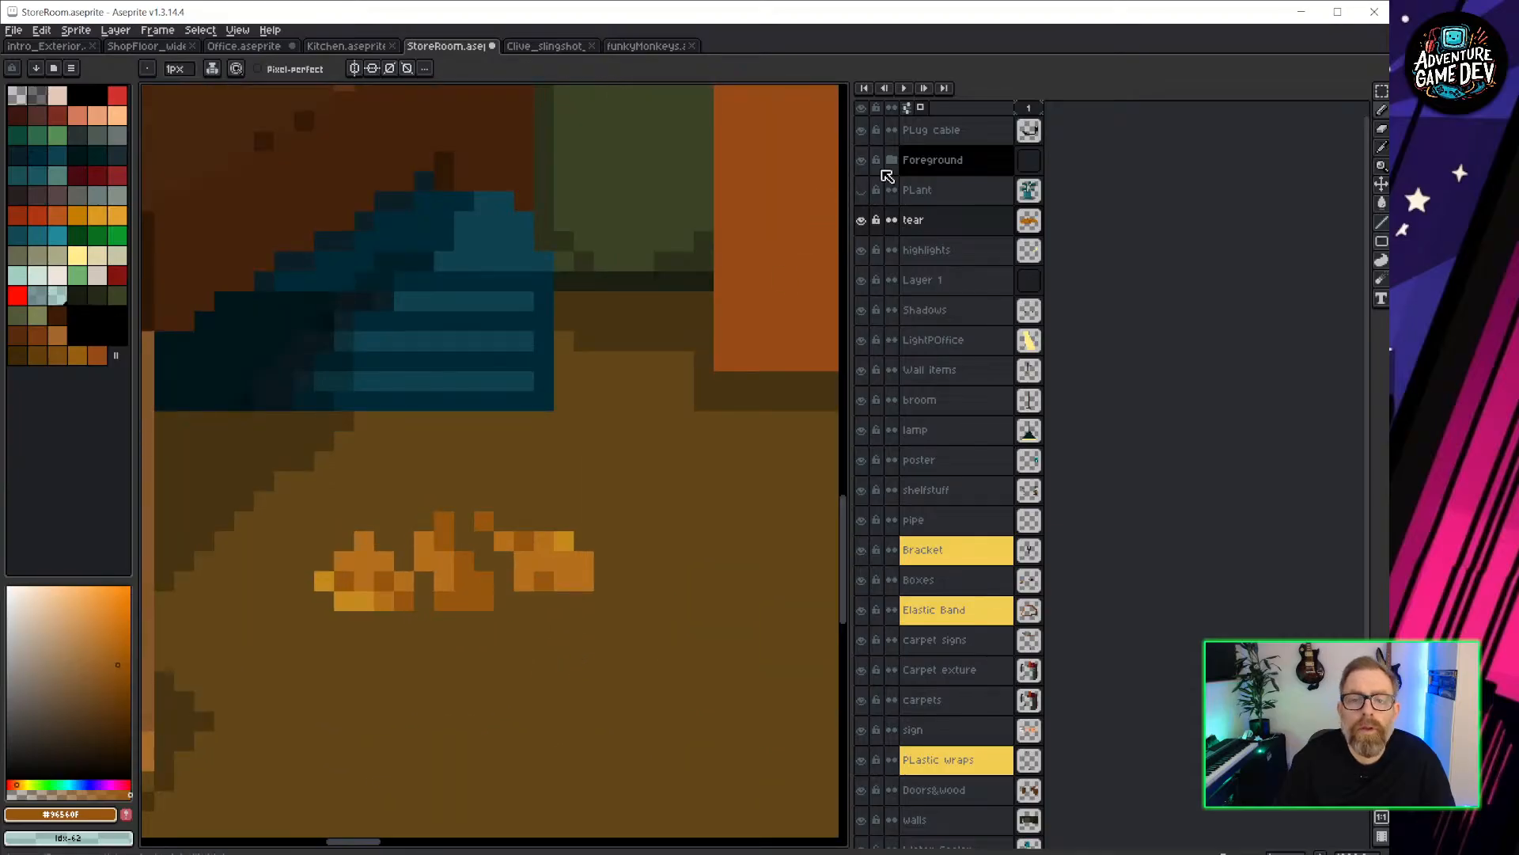
pyautogui.click(862, 190)
pyautogui.click(862, 190)
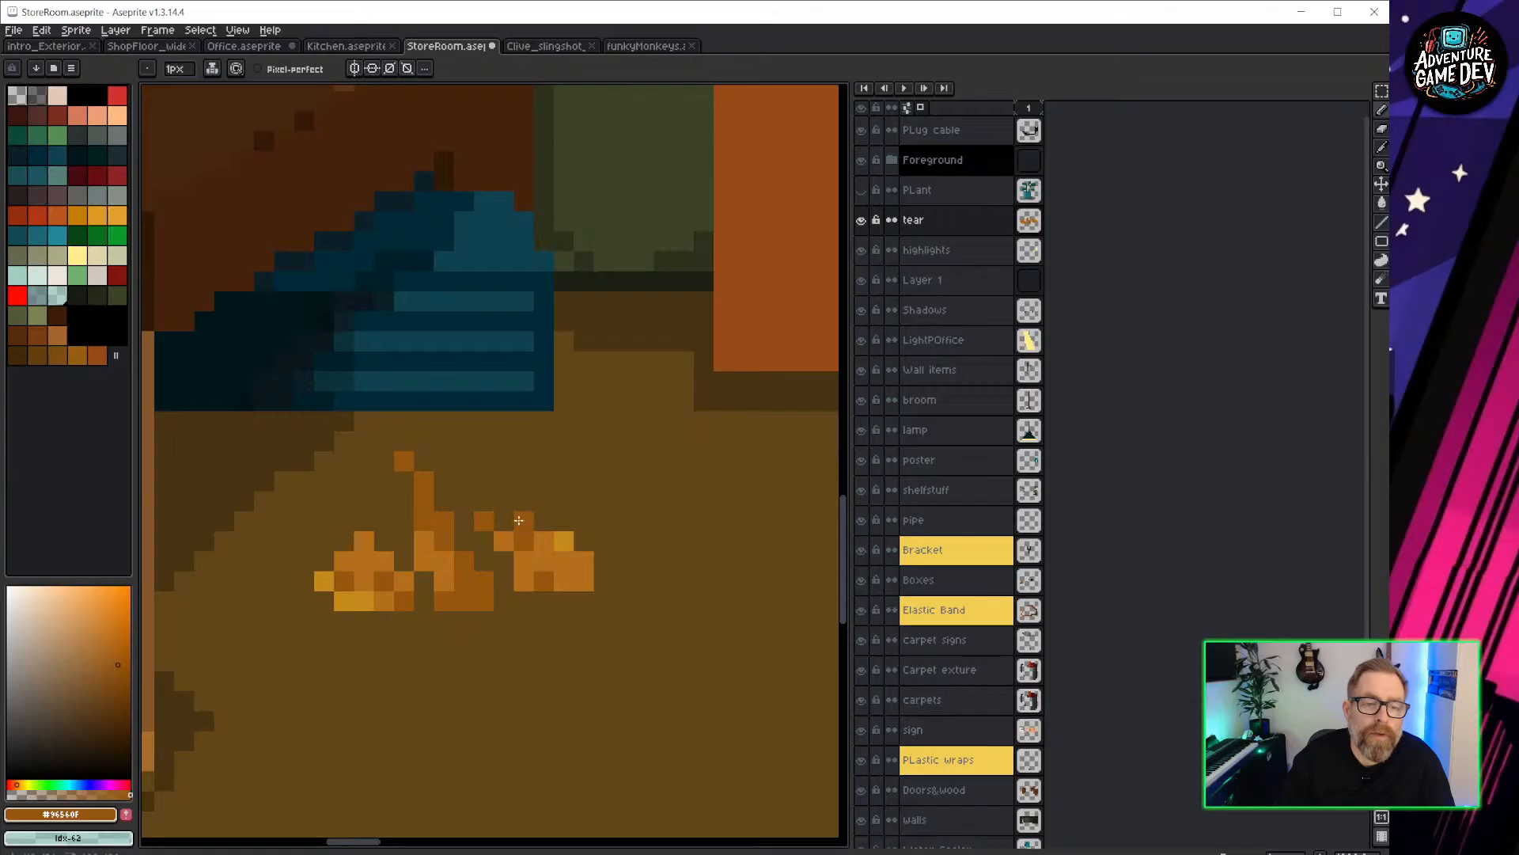
pyautogui.moveTo(523, 522); pyautogui.dragTo(465, 441)
pyautogui.moveTo(367, 539); pyautogui.dragTo(345, 499)
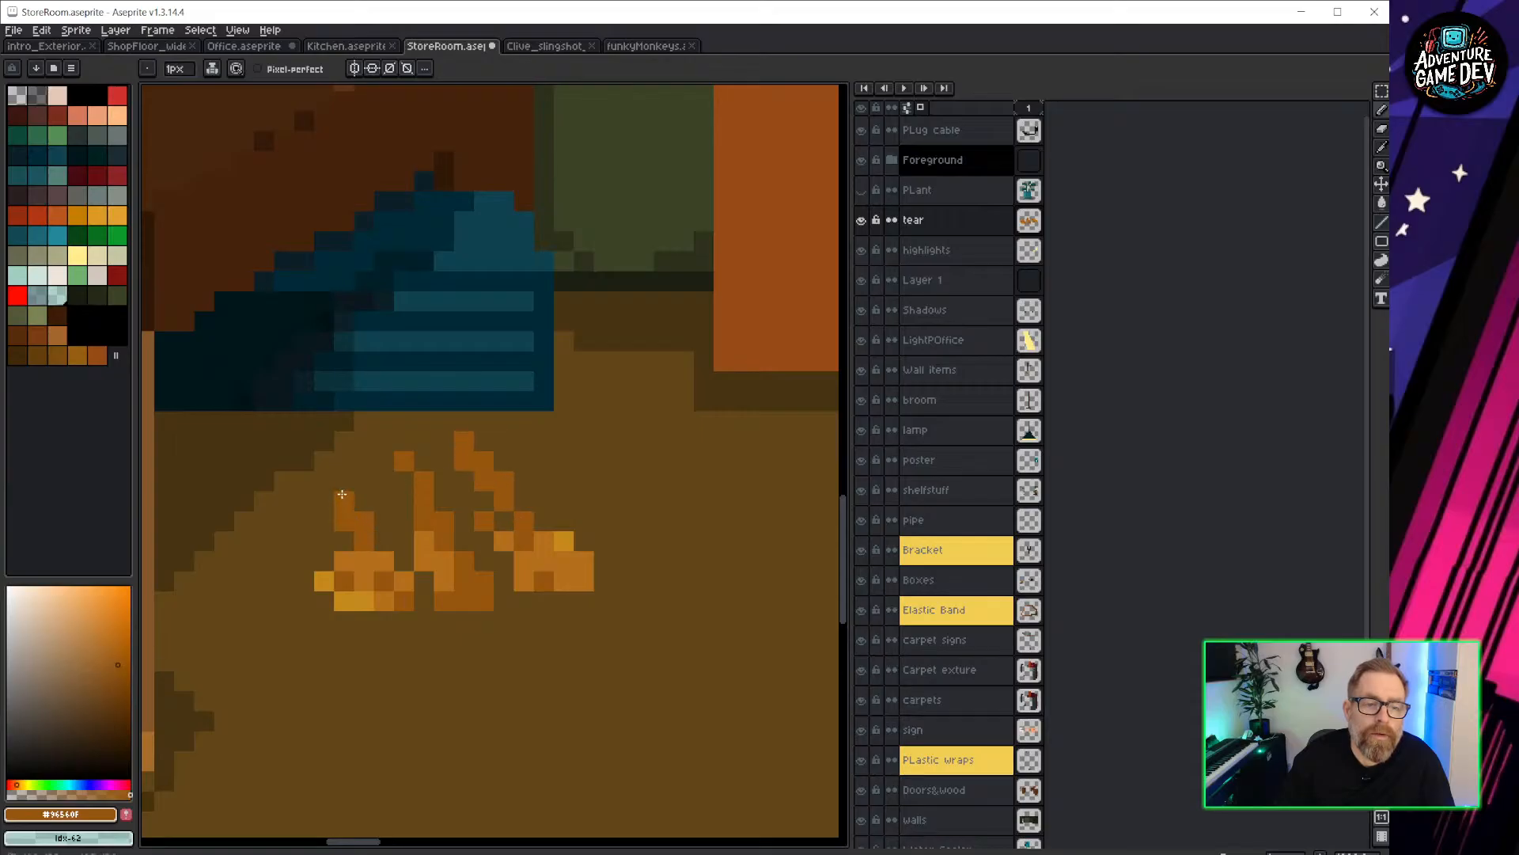
pyautogui.scroll(-2, 468, 488)
pyautogui.scroll(-1, 550, 510)
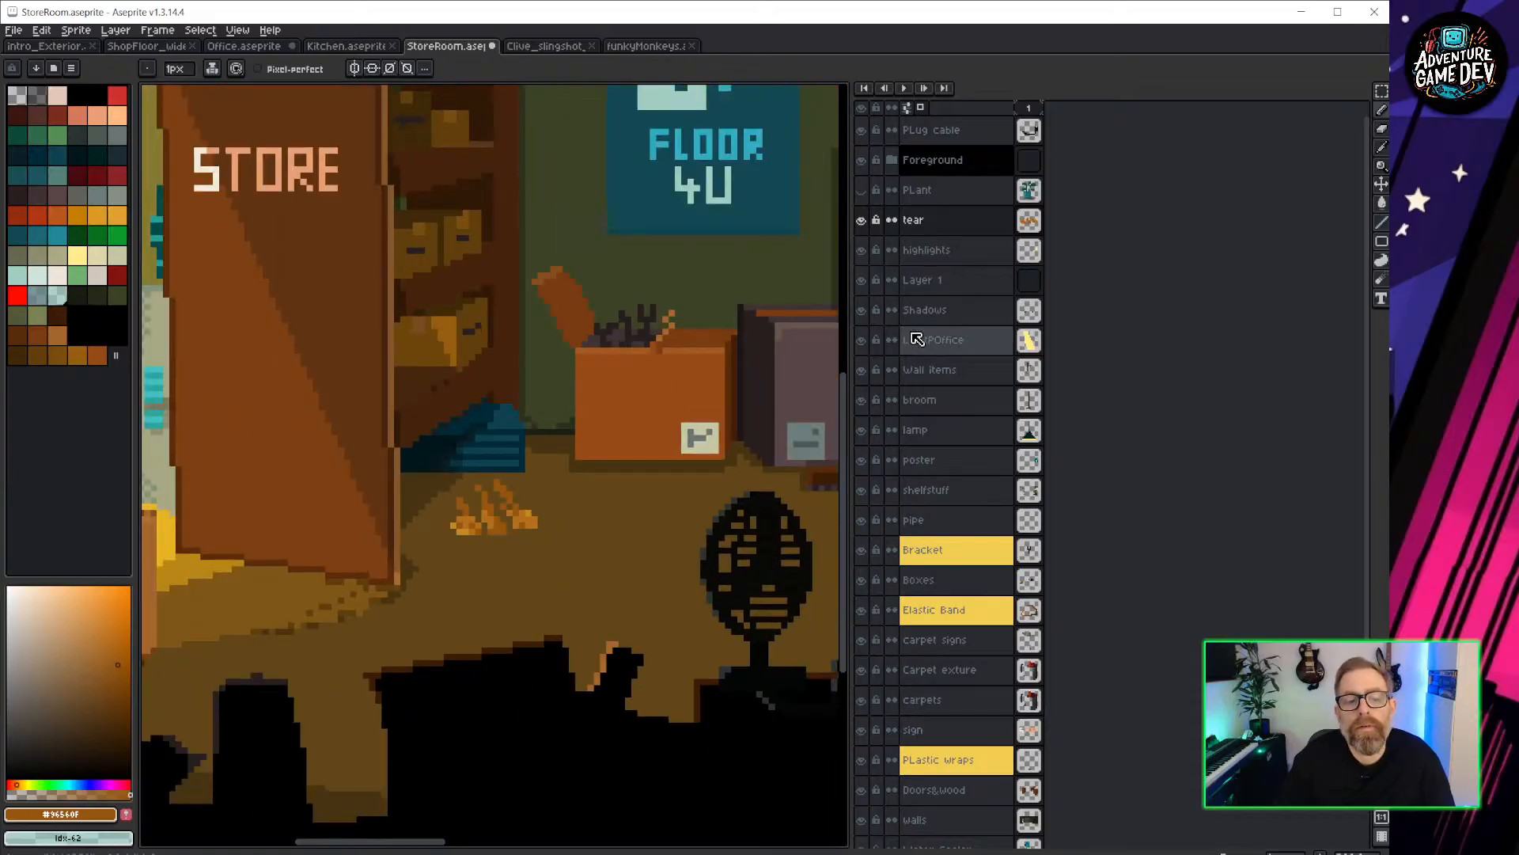
pyautogui.click(863, 190)
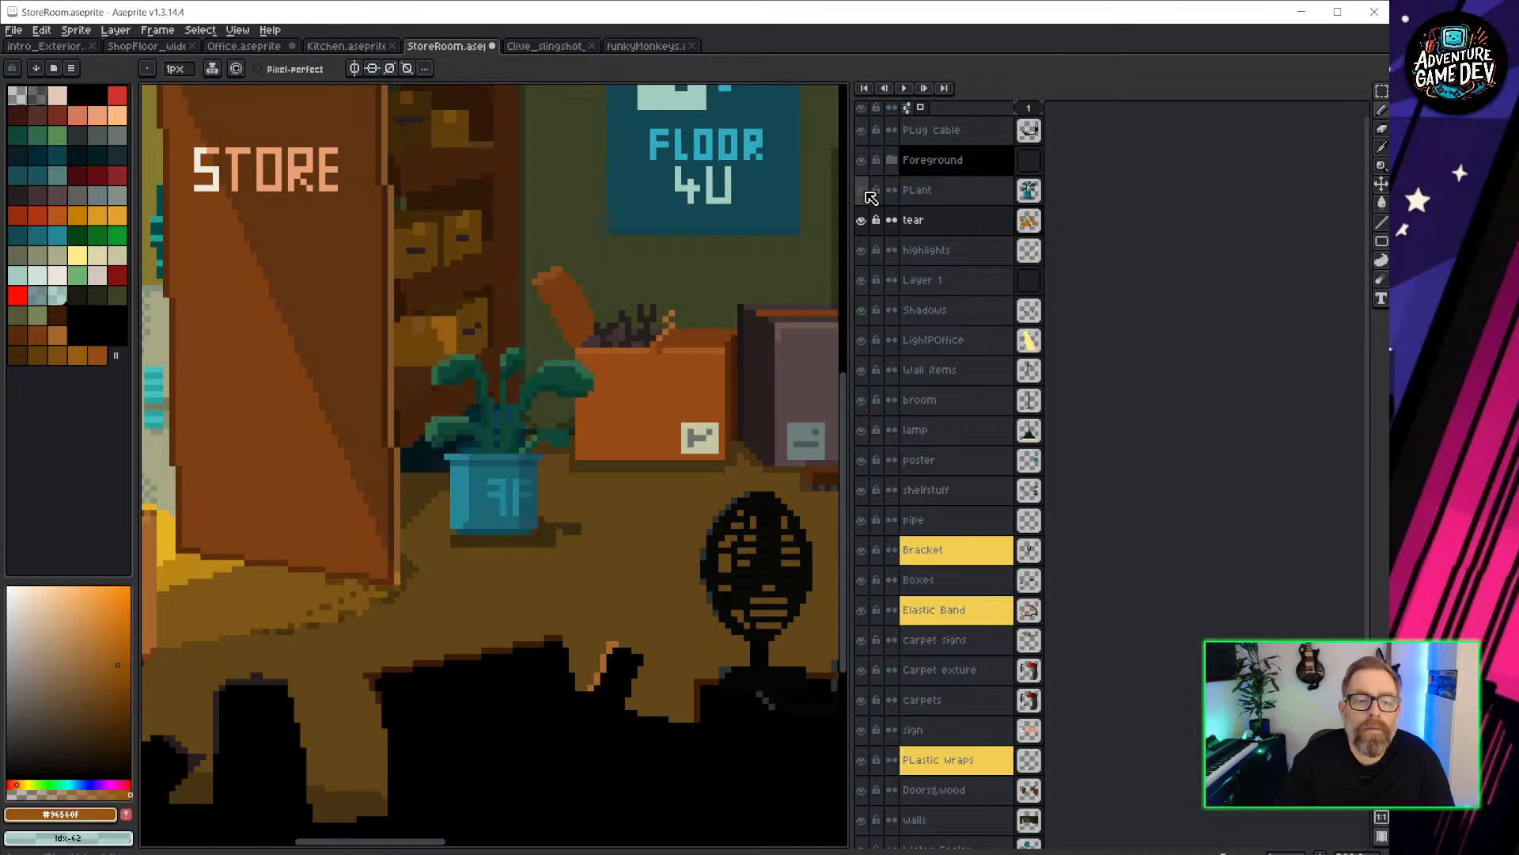
pyautogui.click(863, 190)
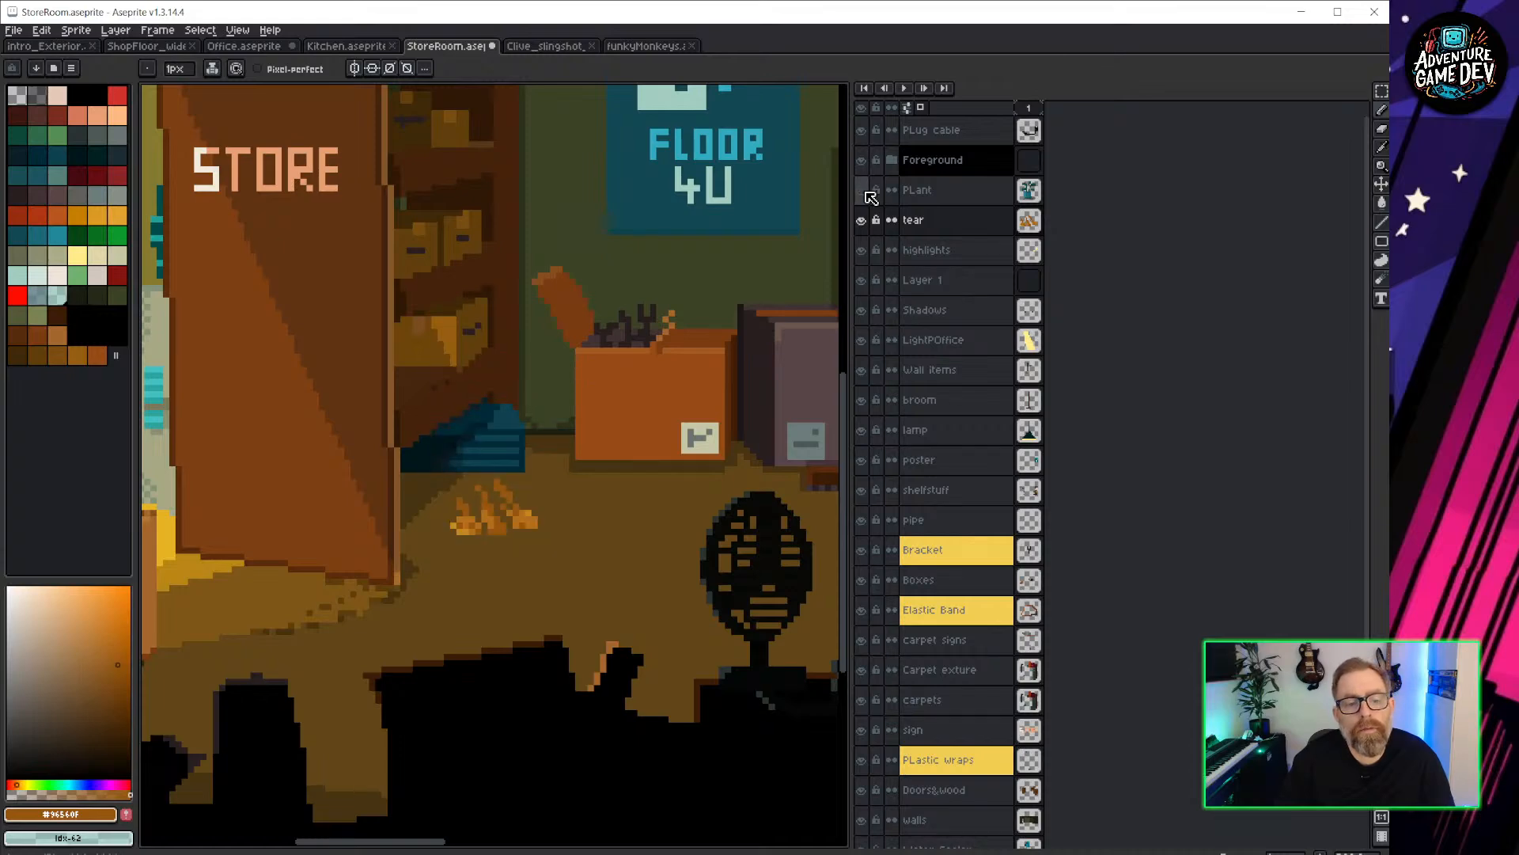
pyautogui.click(862, 190)
pyautogui.click(861, 190)
# Sample the floor shadow colour #473412 and dot single shadow pixels beside the strands and between the tear pieces.
pyautogui.scroll(4, 484, 544)
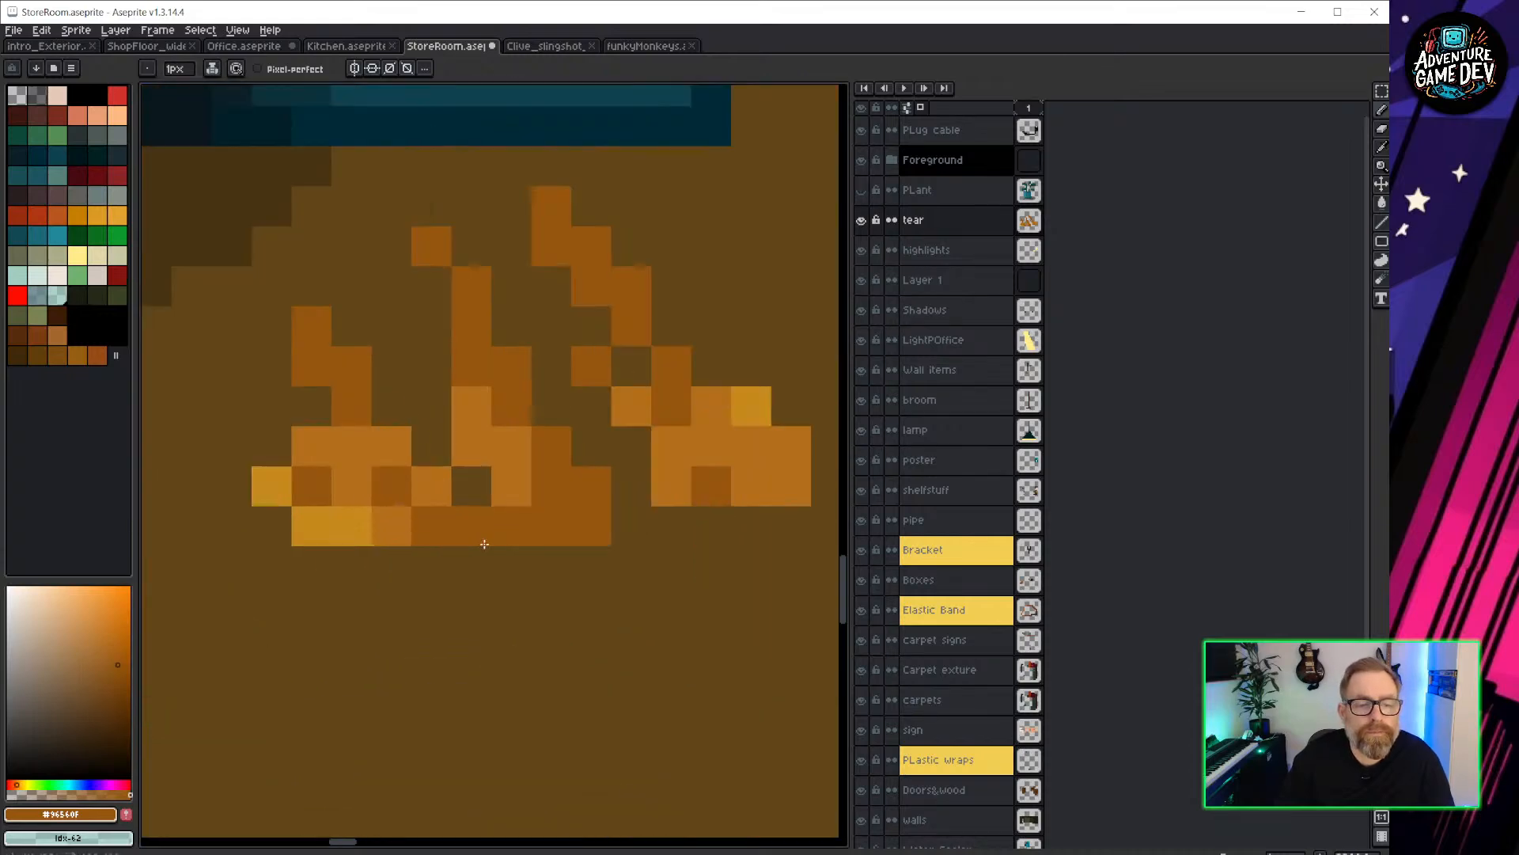
pyautogui.press('alt')
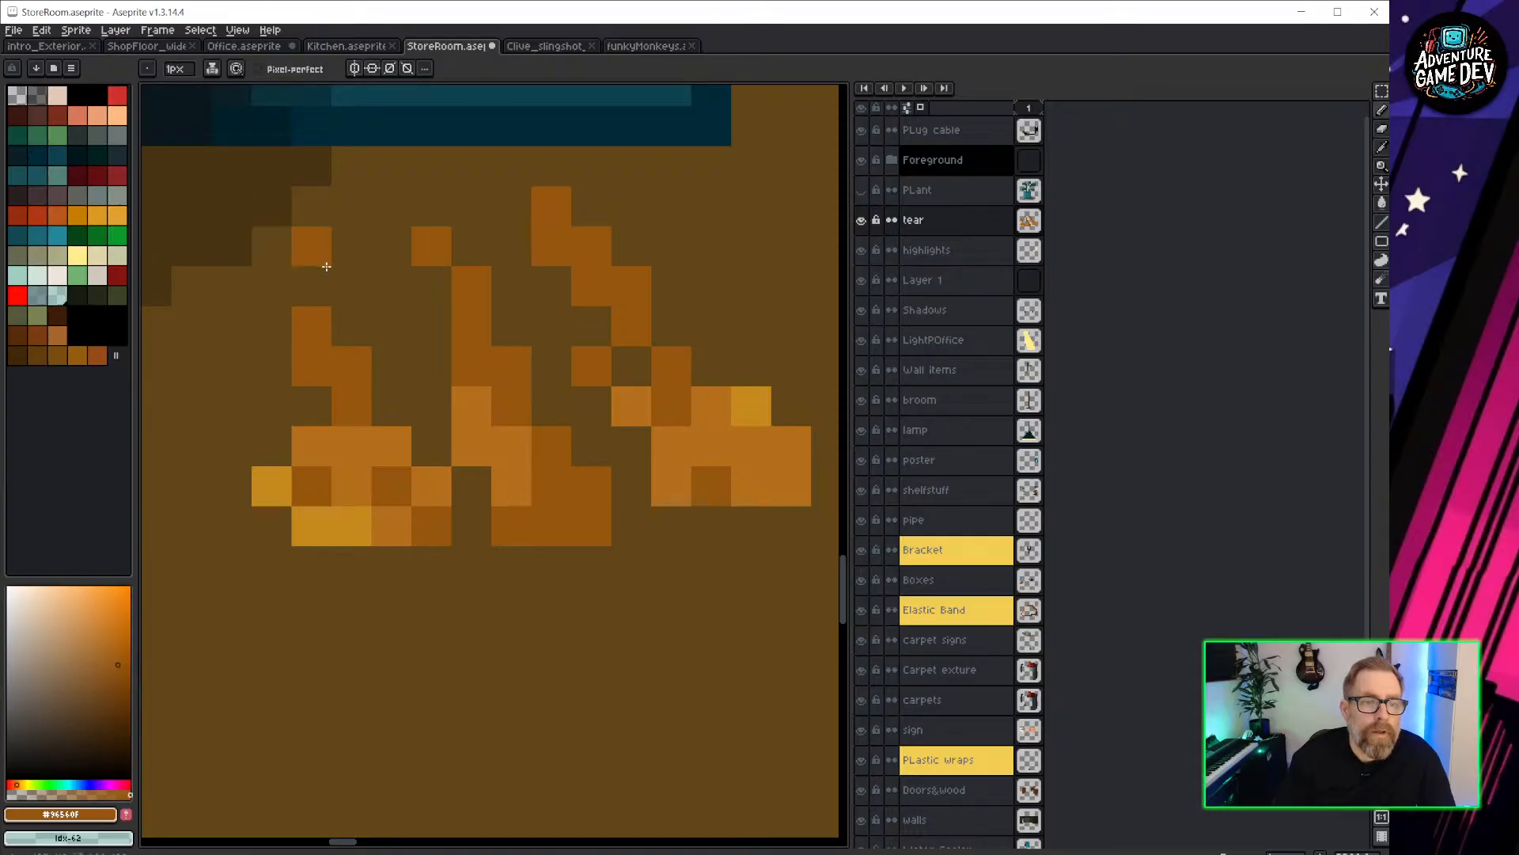
pyautogui.keyDown('alt'); pyautogui.click(240, 214); pyautogui.keyUp('alt')
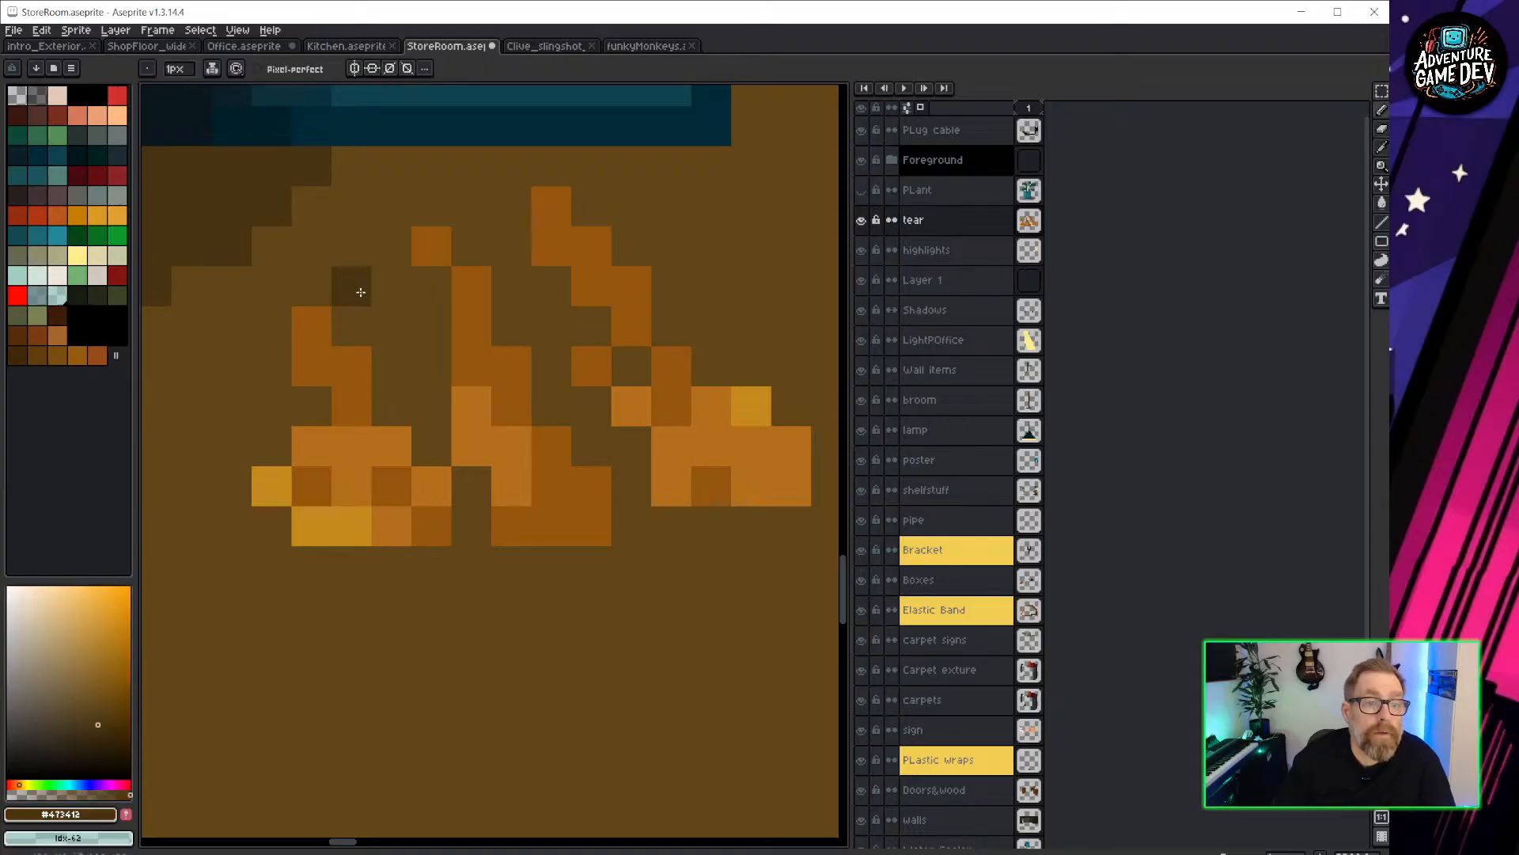
pyautogui.click(472, 245)
pyautogui.click(512, 326)
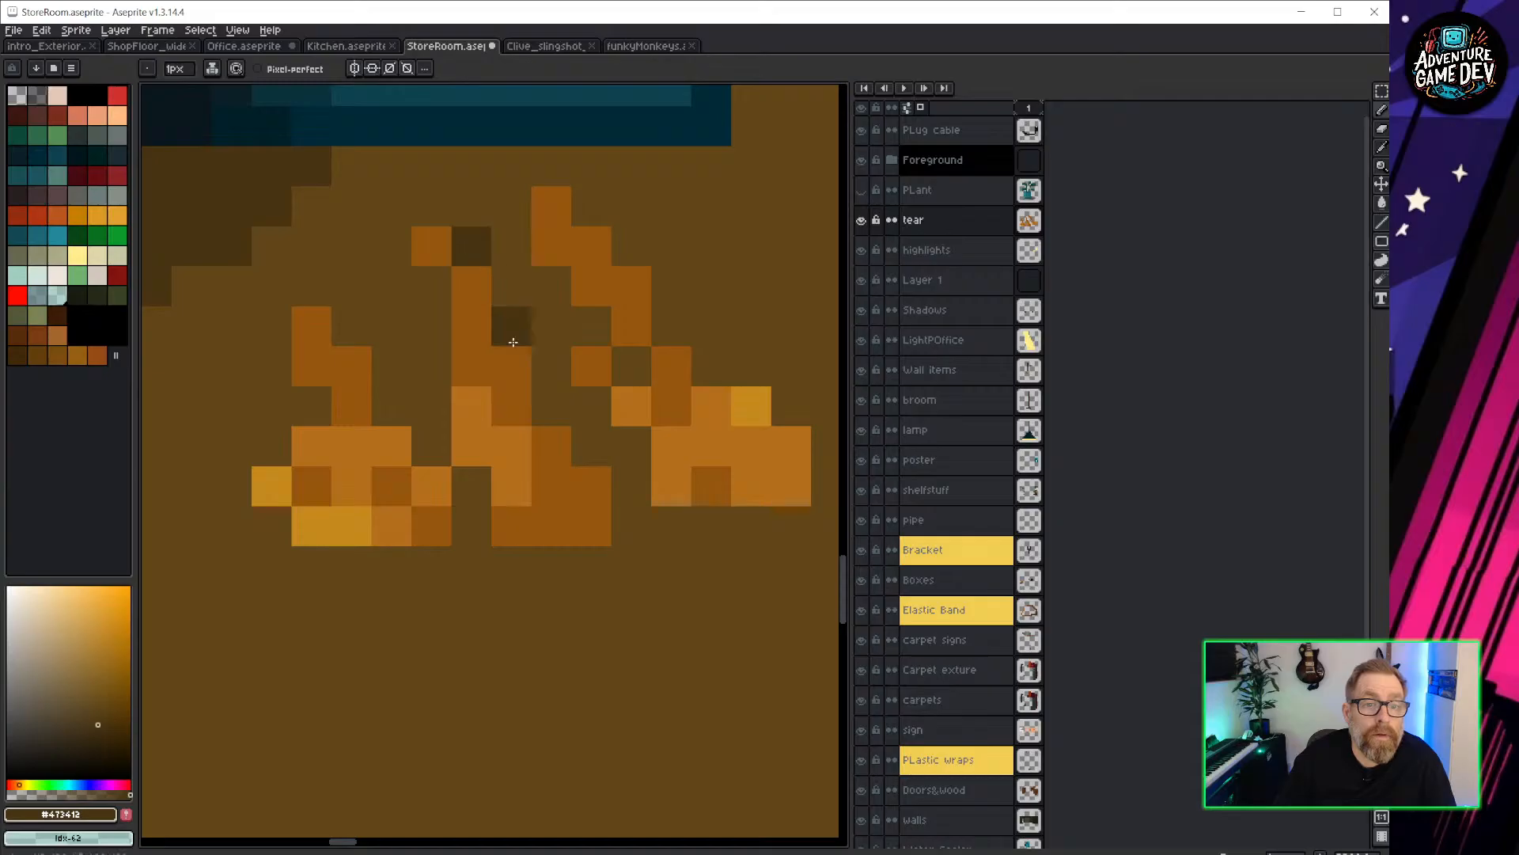
pyautogui.click(552, 405)
pyautogui.click(605, 339)
pyautogui.click(582, 356)
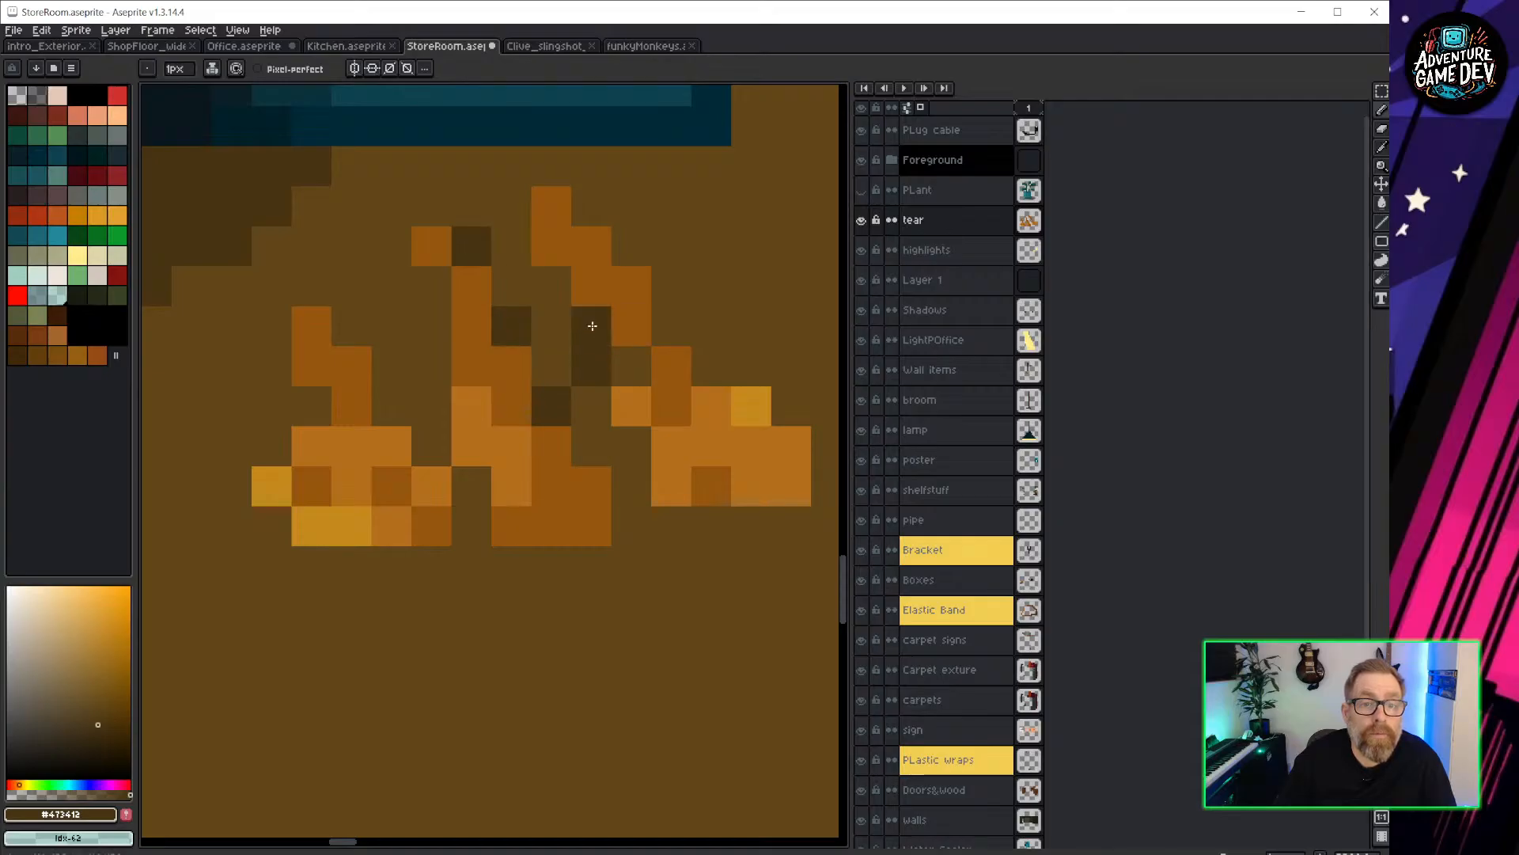
pyautogui.click(620, 357)
pyautogui.click(404, 414)
pyautogui.click(348, 325)
pyautogui.click(306, 403)
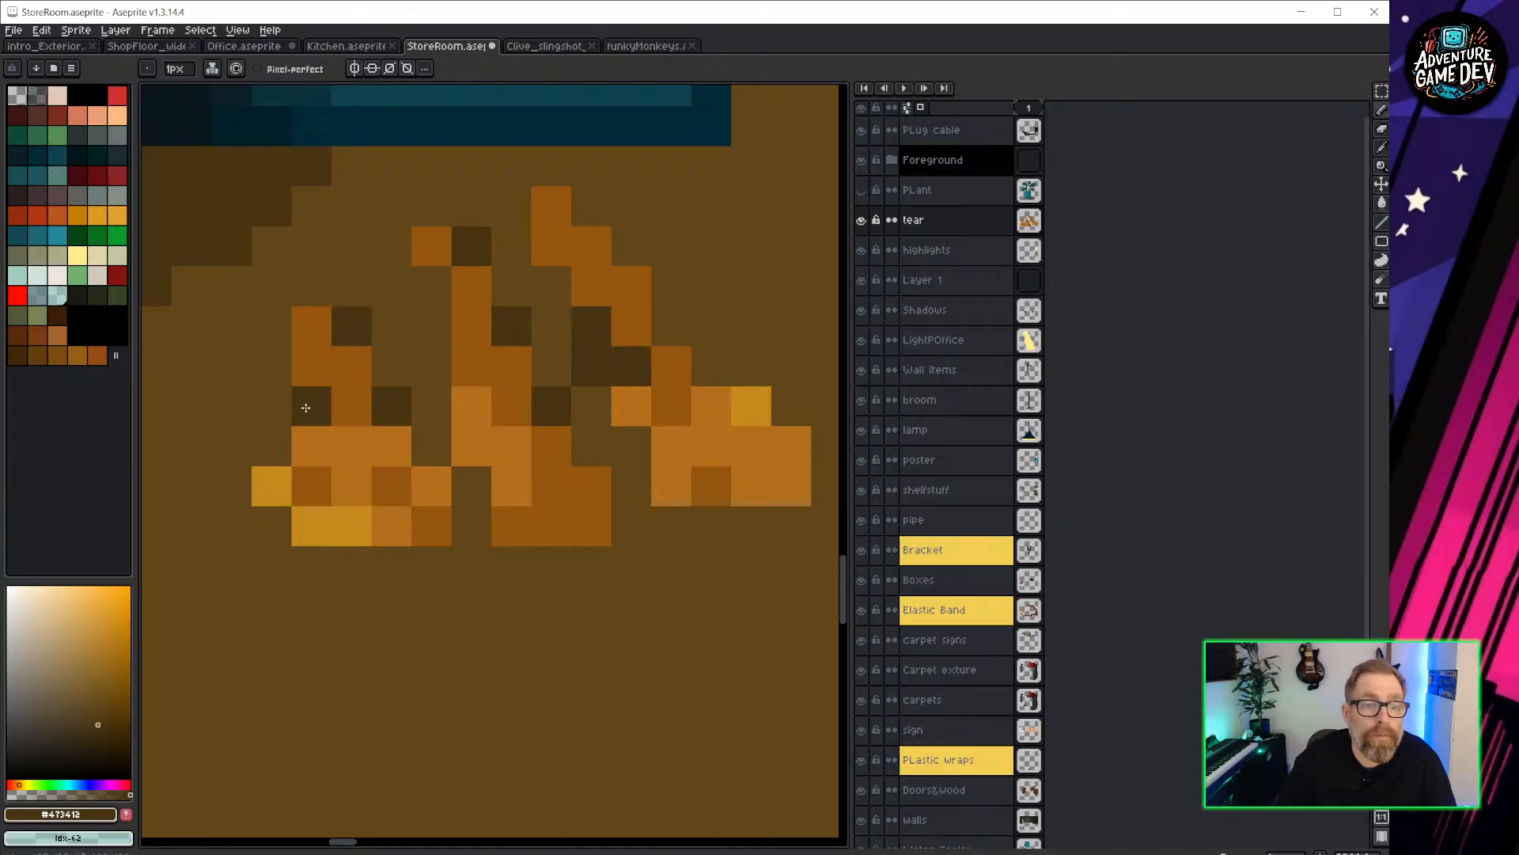
pyautogui.click(456, 529)
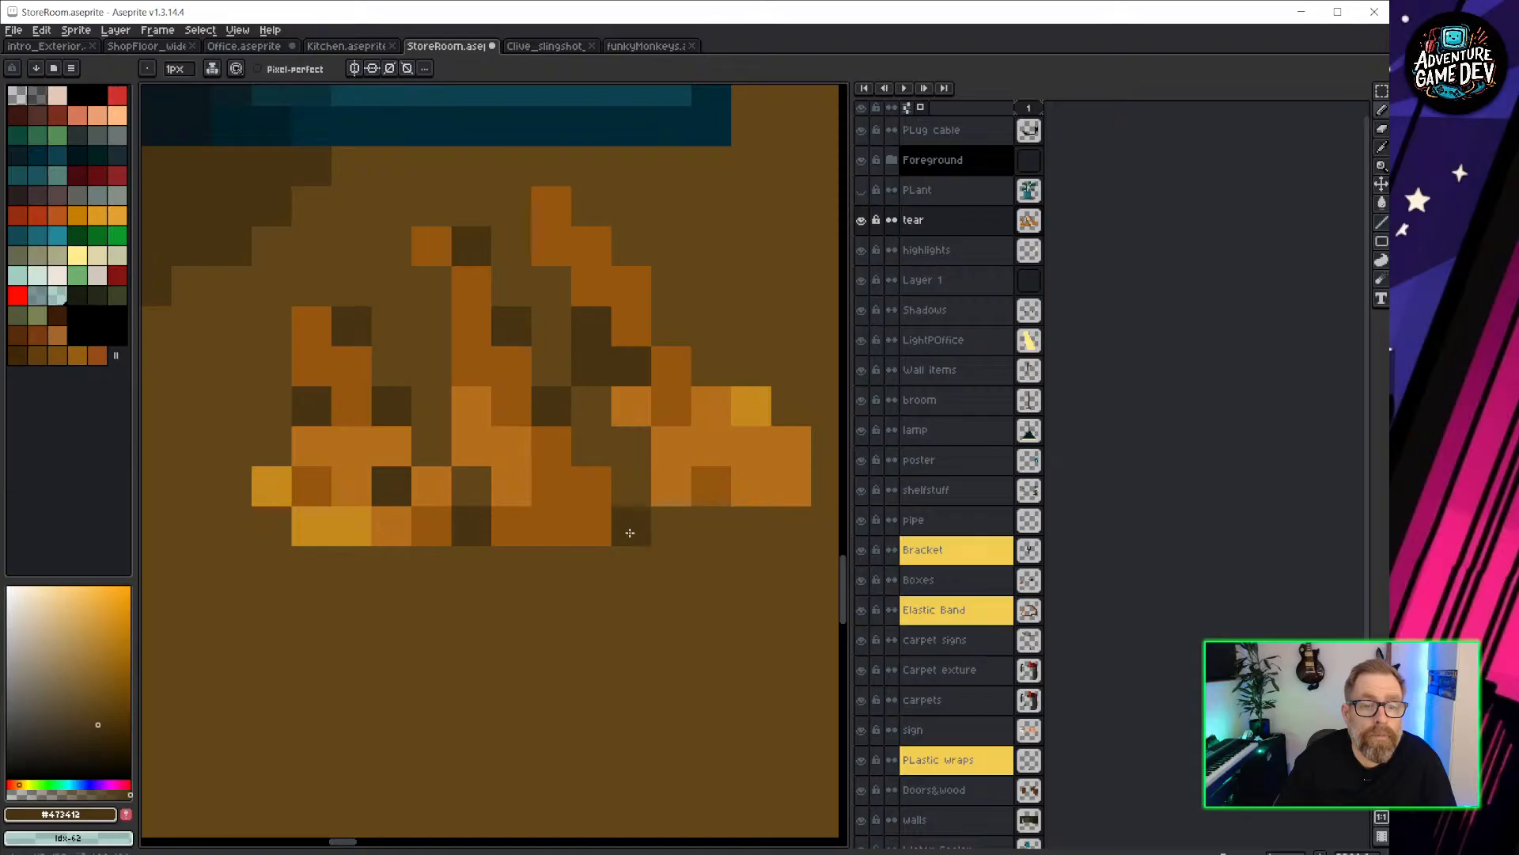
pyautogui.click(625, 487)
pyautogui.scroll(-3, 615, 610)
pyautogui.scroll(-2, 662, 639)
pyautogui.scroll(-1, 684, 619)
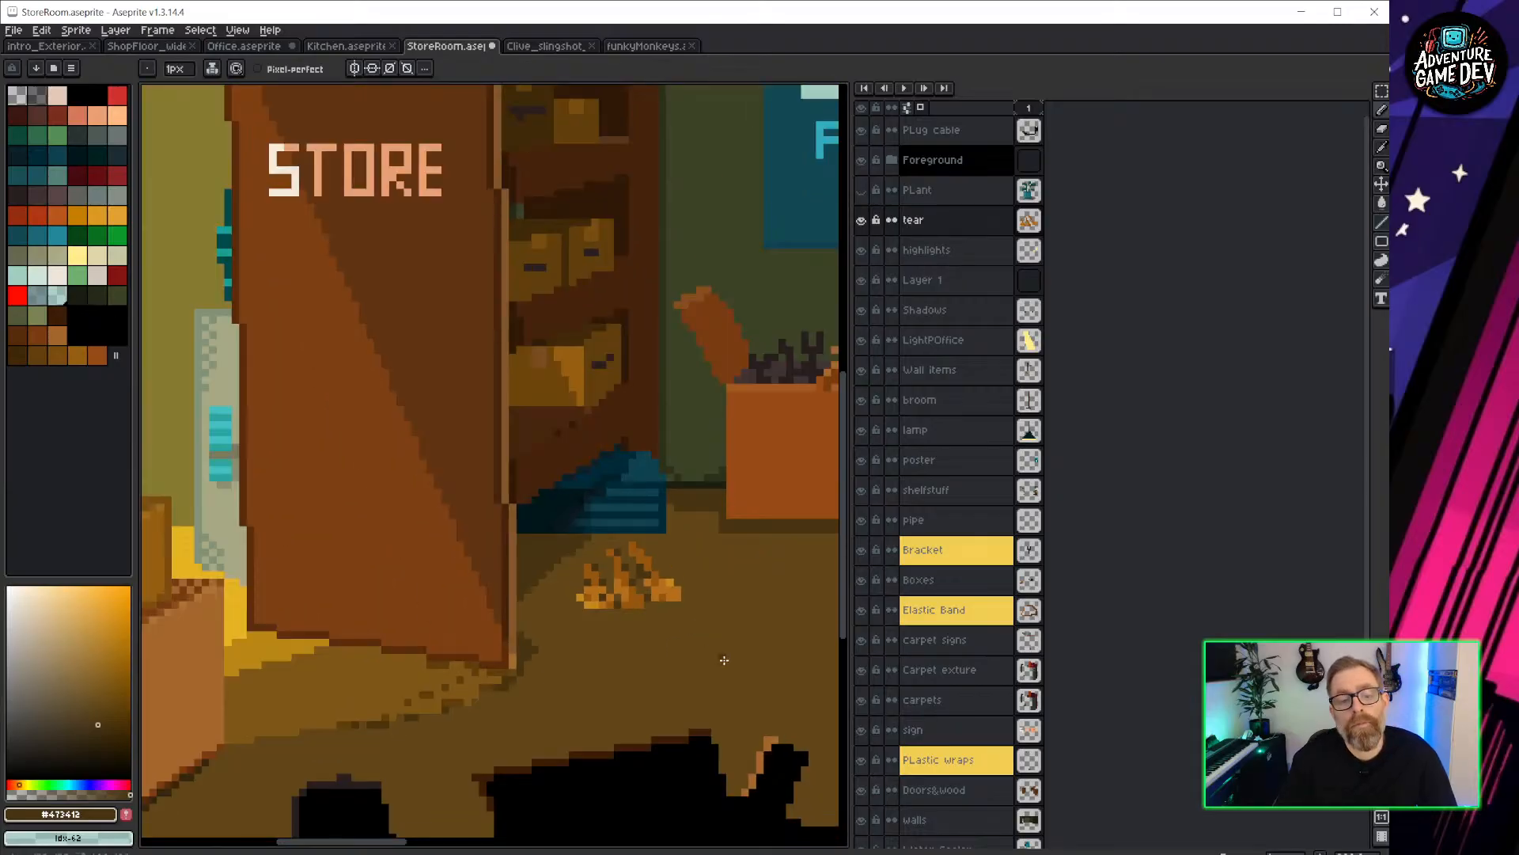
# Sample the floor brown #614618, lighten it slightly, and paint highlight pixels between the tear's strands and around its outer edges.
pyautogui.moveTo(724, 659); pyautogui.dragTo(443, 485, button='middle')
pyautogui.scroll(-2, 443, 418)
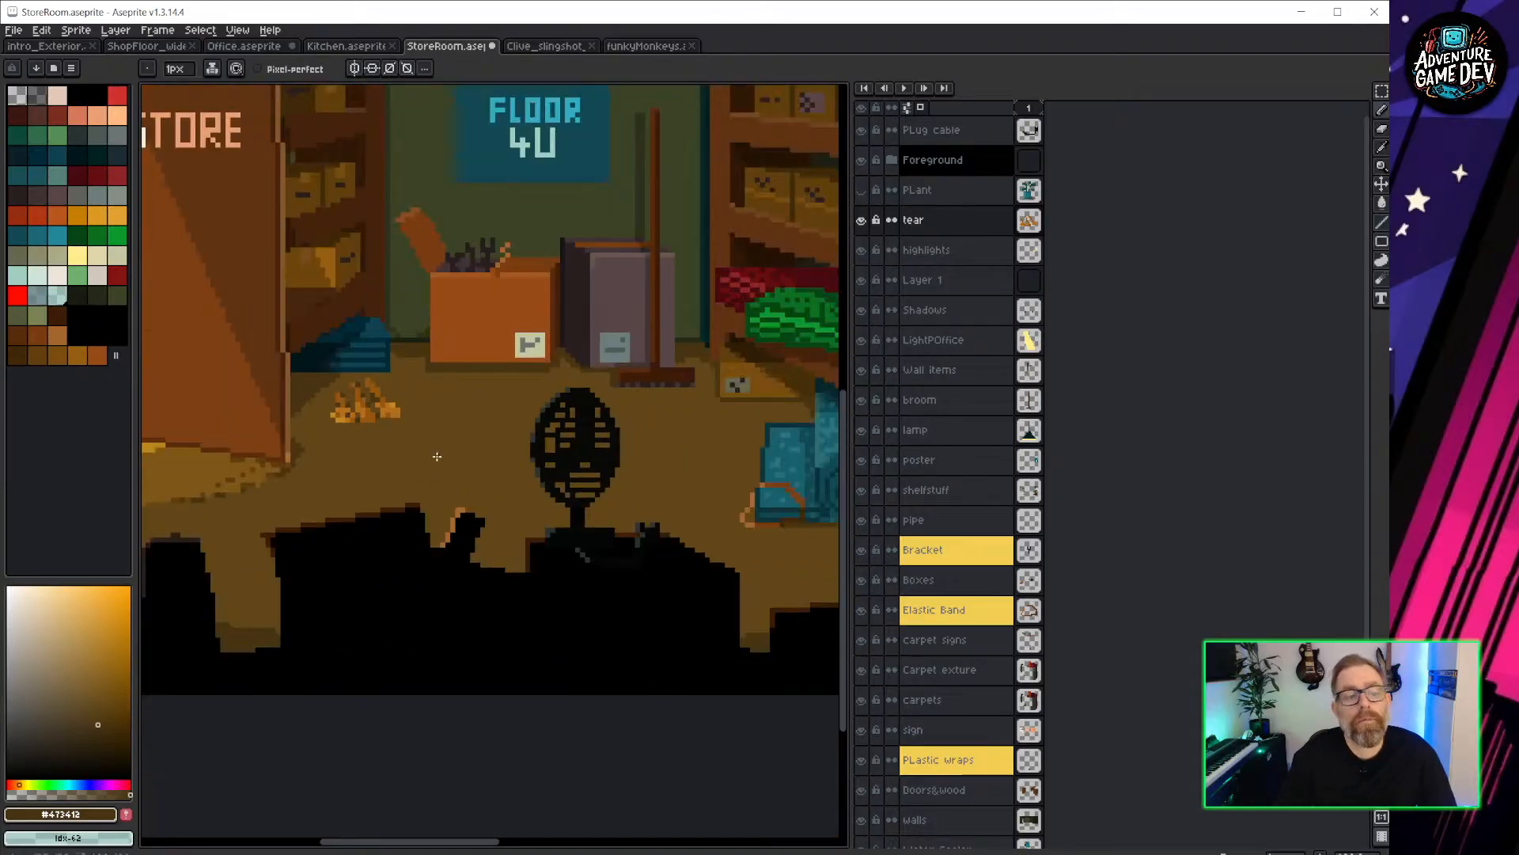
pyautogui.scroll(1, 670, 546)
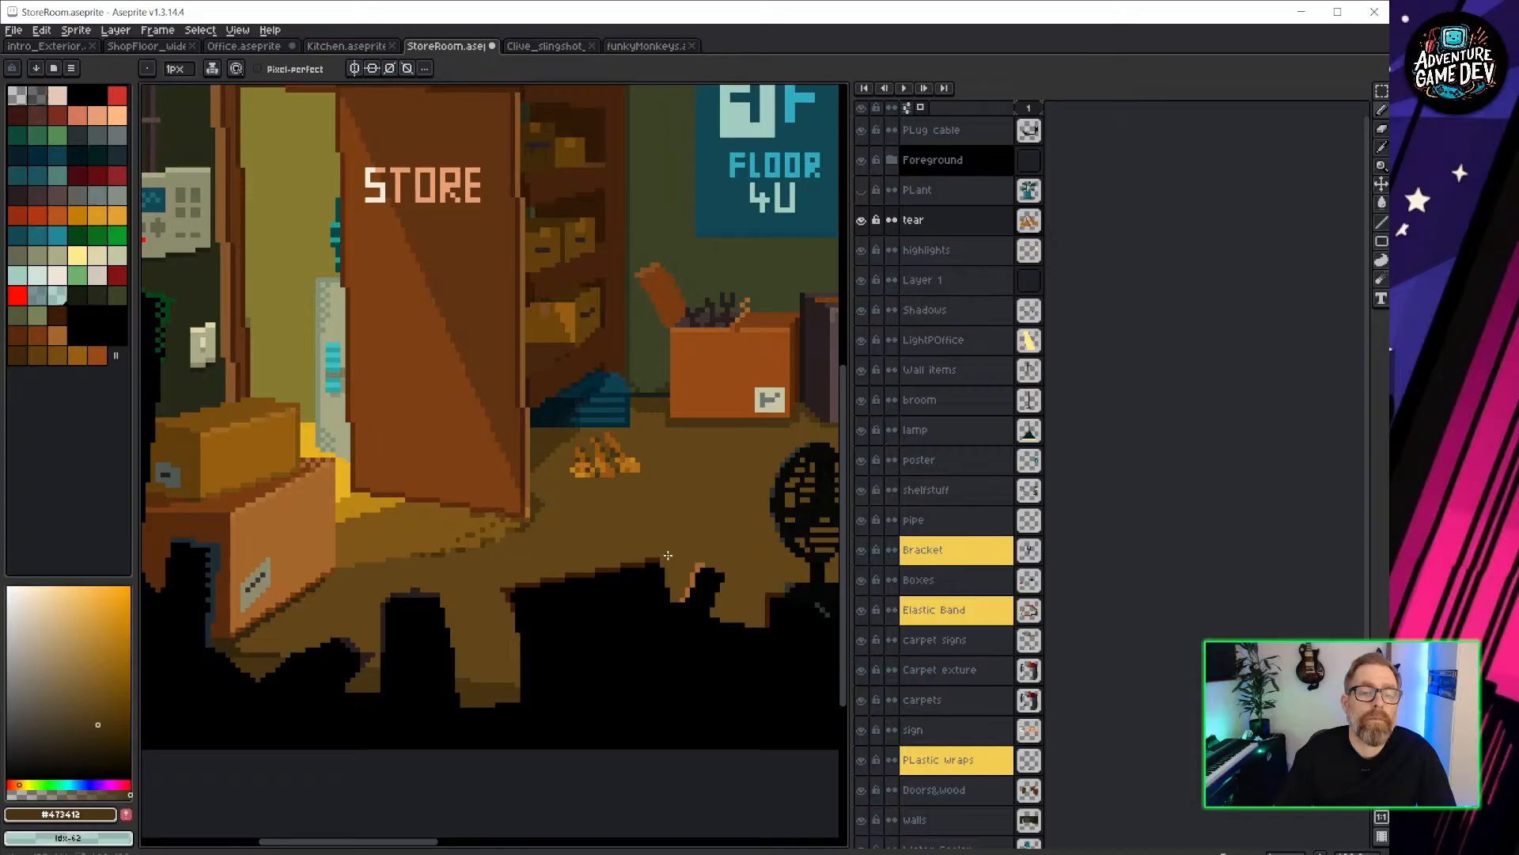
pyautogui.scroll(4, 630, 465)
pyautogui.keyDown('alt'); pyautogui.click(627, 355); pyautogui.keyUp('alt')
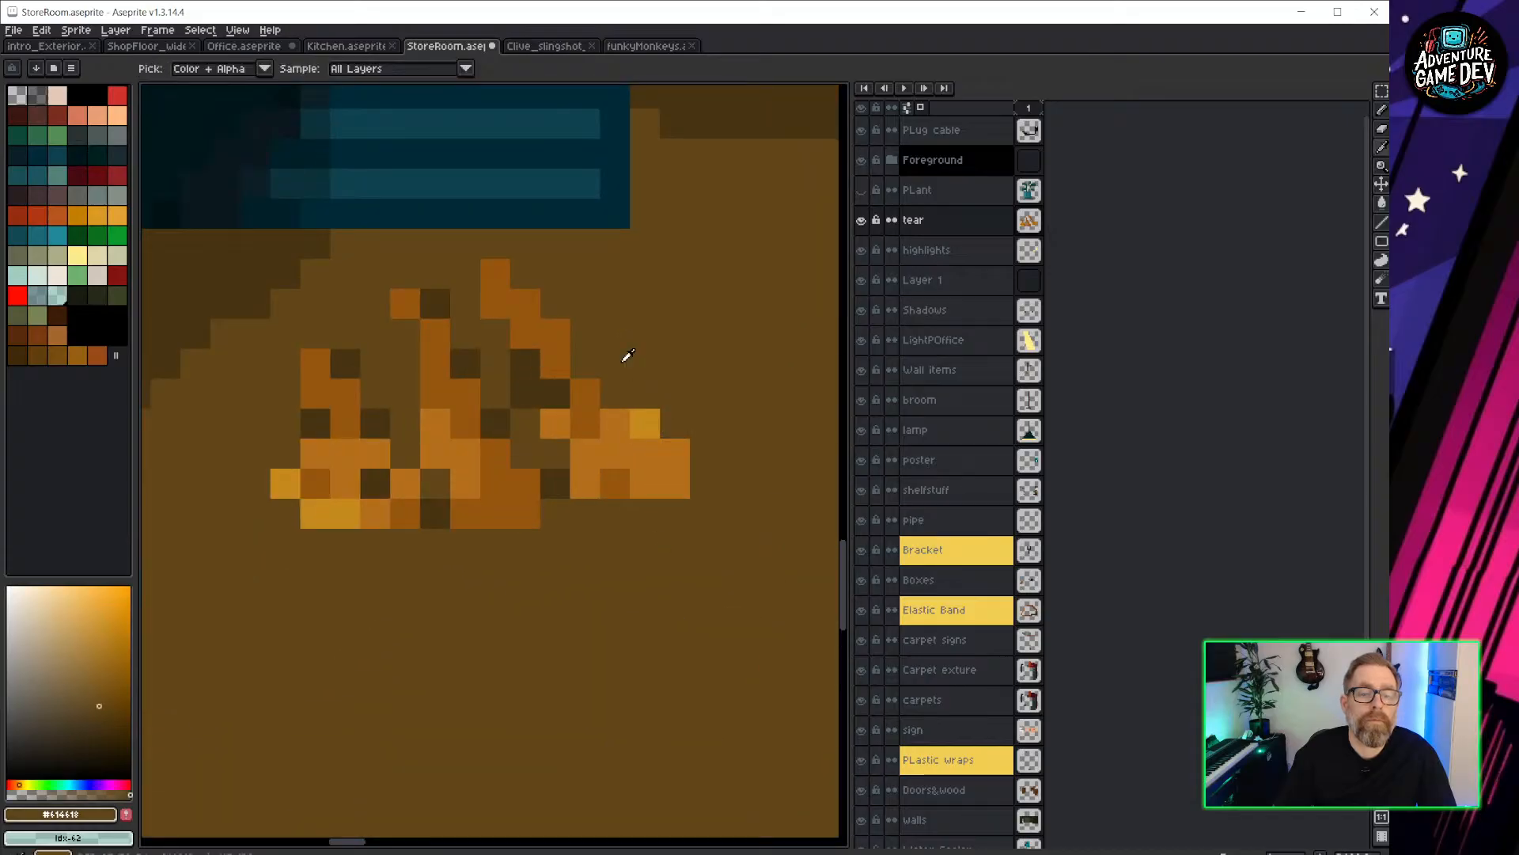
pyautogui.moveTo(94, 705); pyautogui.dragTo(93, 689)
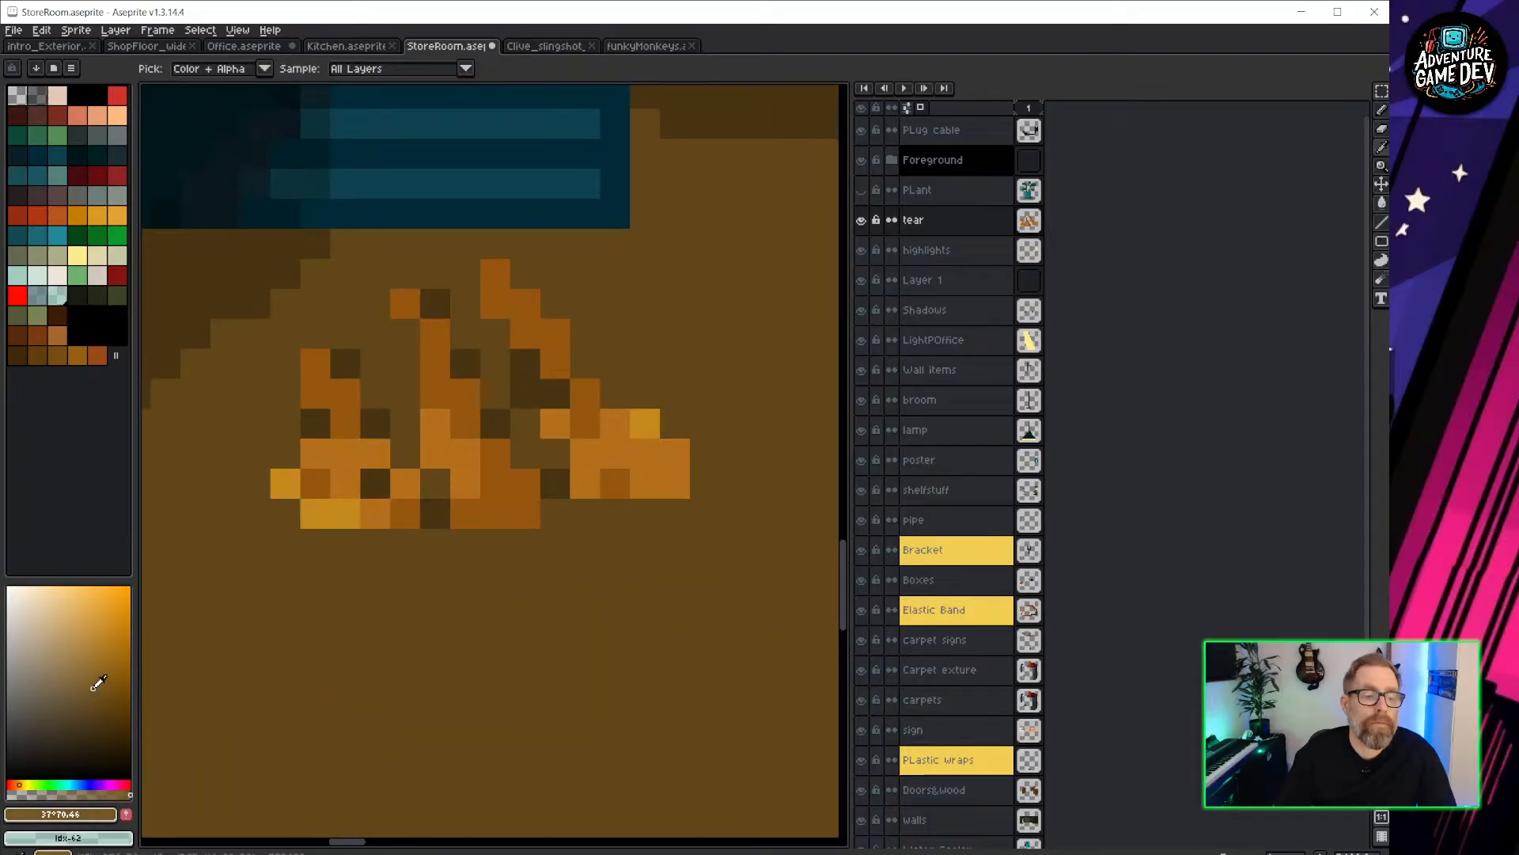
pyautogui.moveTo(587, 359); pyautogui.dragTo(638, 379)
pyautogui.click(634, 392)
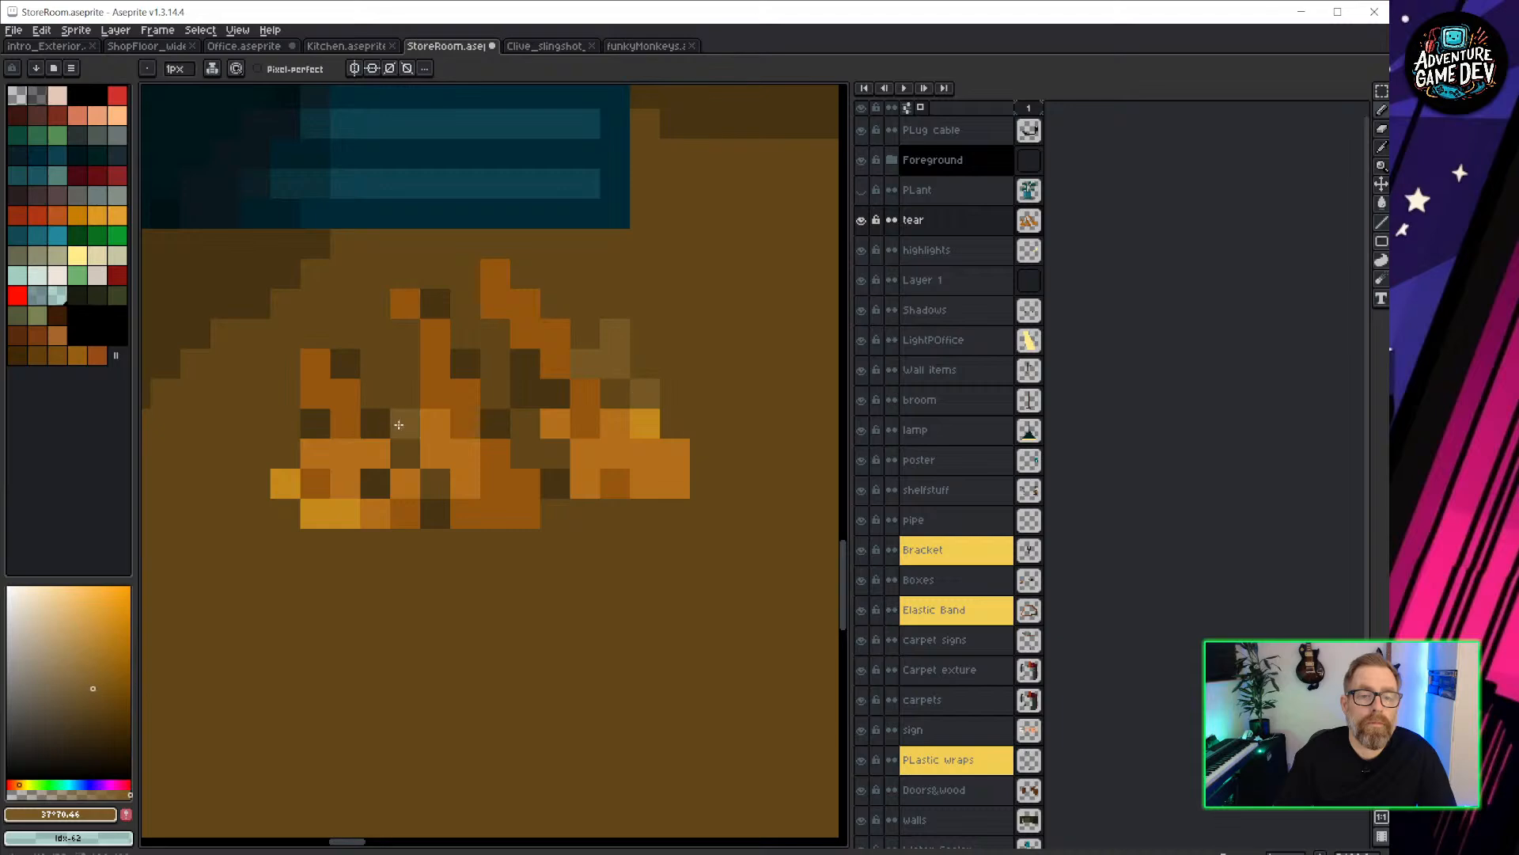
pyautogui.moveTo(412, 391); pyautogui.dragTo(378, 366)
pyautogui.click(283, 481)
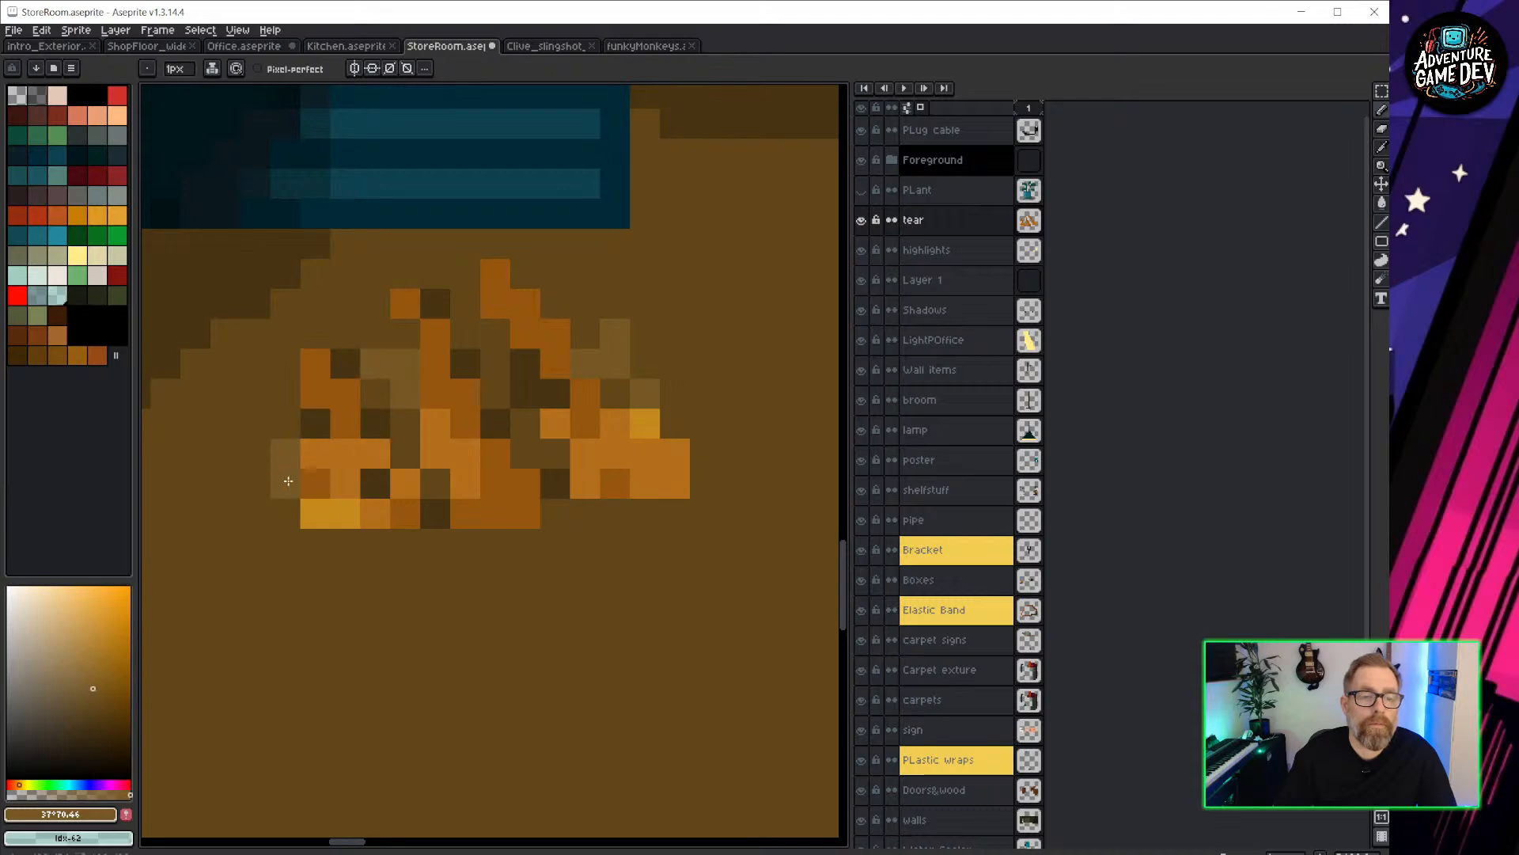
pyautogui.click(346, 515)
pyautogui.click(554, 452)
pyautogui.scroll(-4, 669, 493)
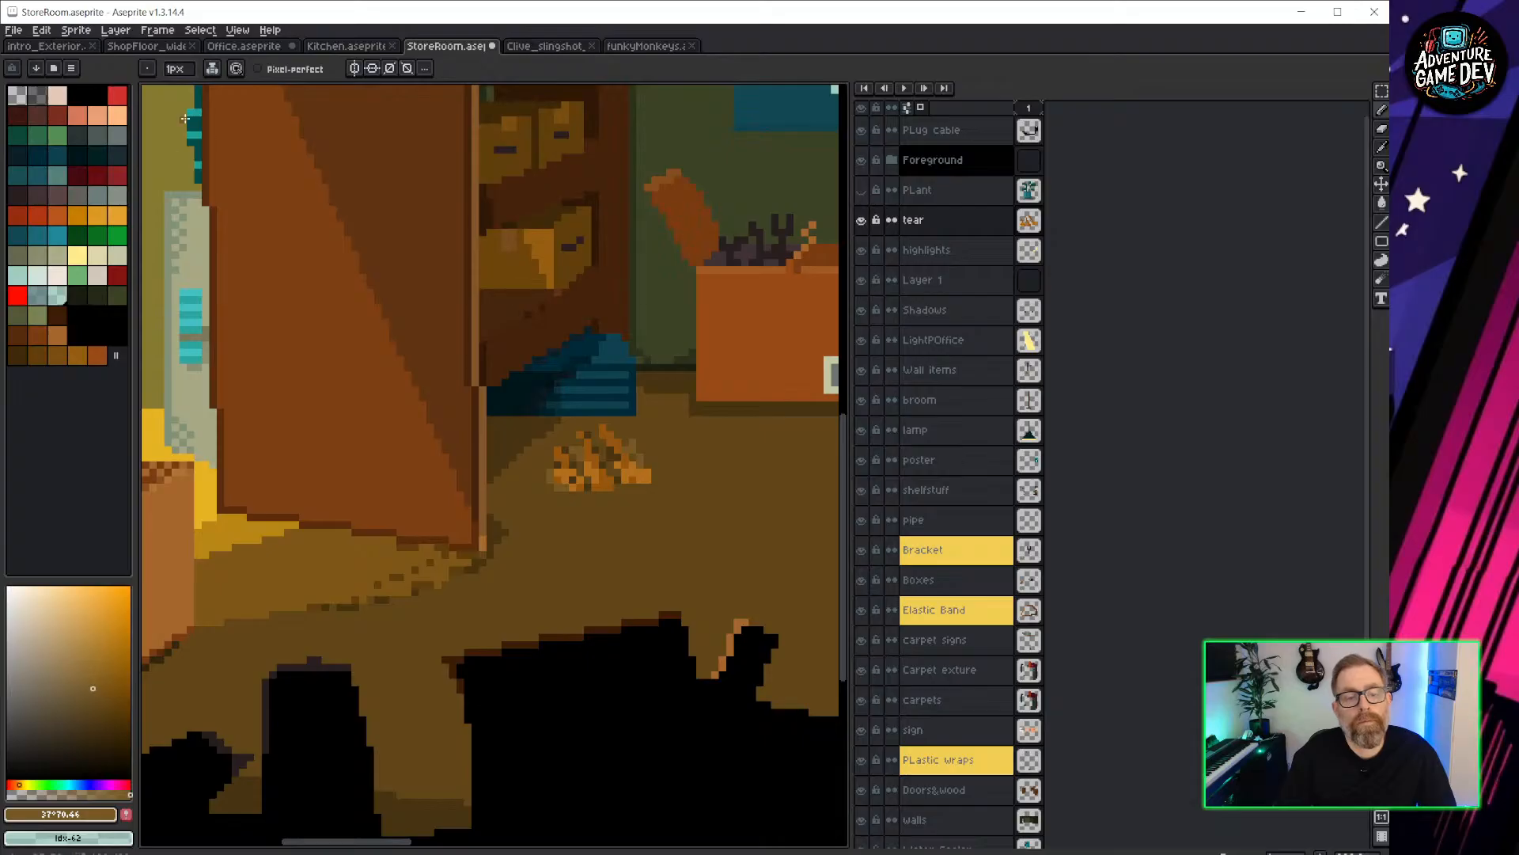
# Mute the tear's colours with Hue/Saturation, adjusting the affected colour channels and setting hue to -6 and saturation to -41.
pyautogui.click(42, 31)
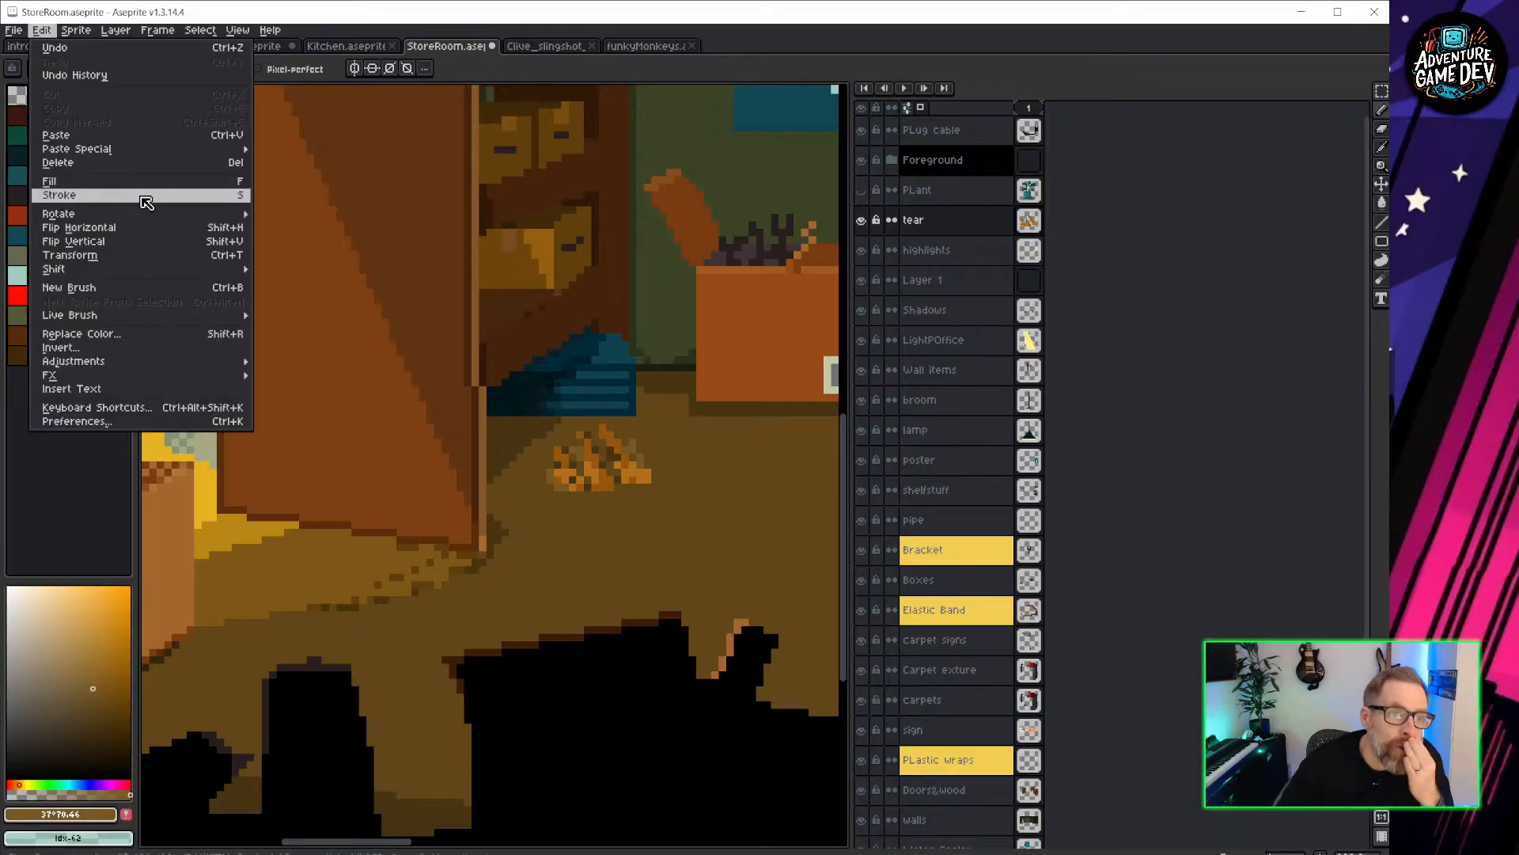
pyautogui.moveTo(199, 364)
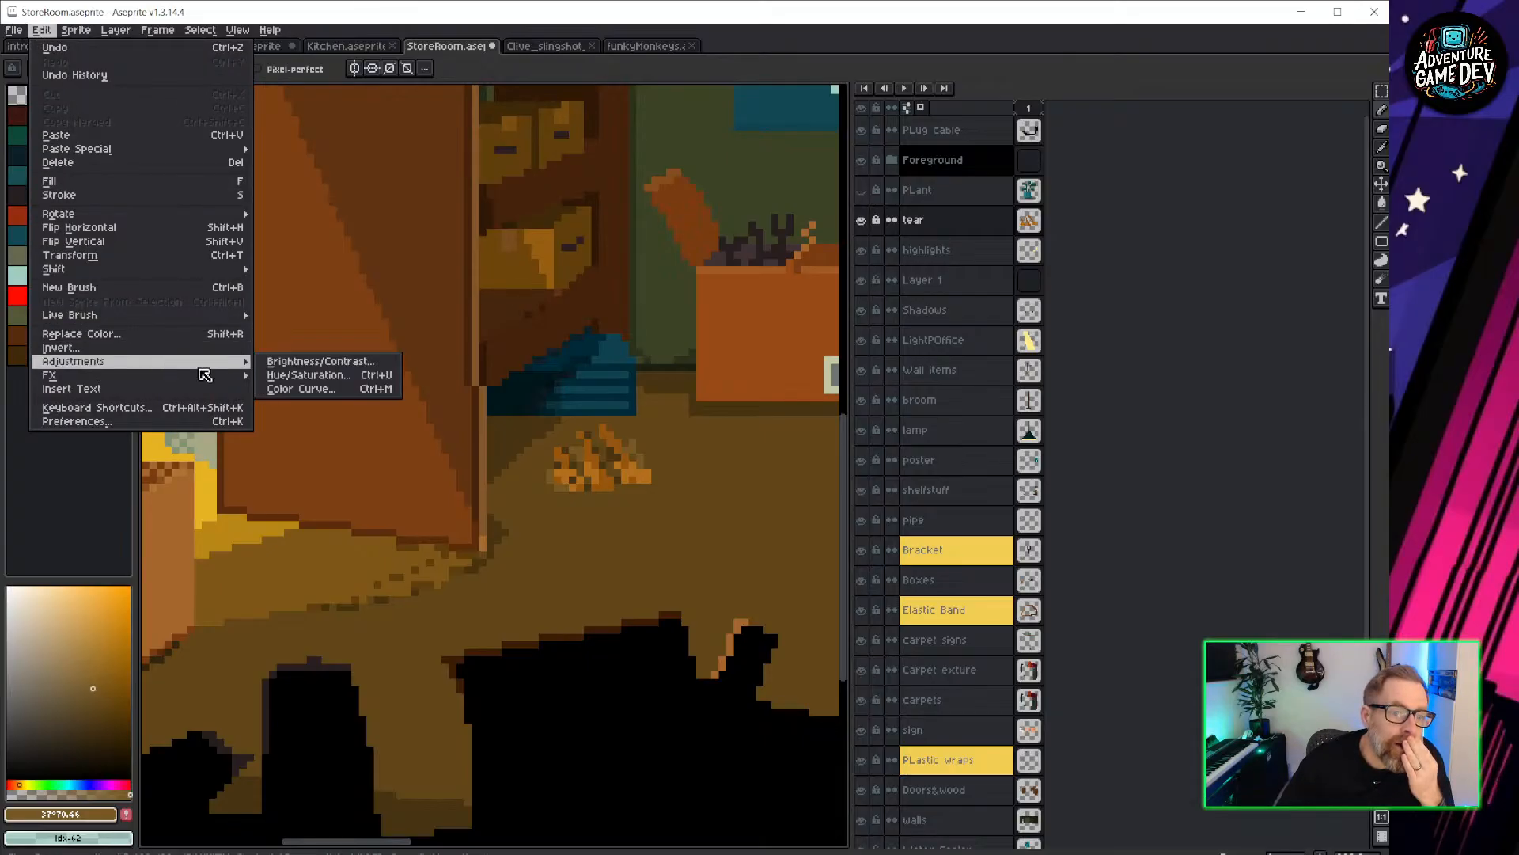
pyautogui.click(317, 374)
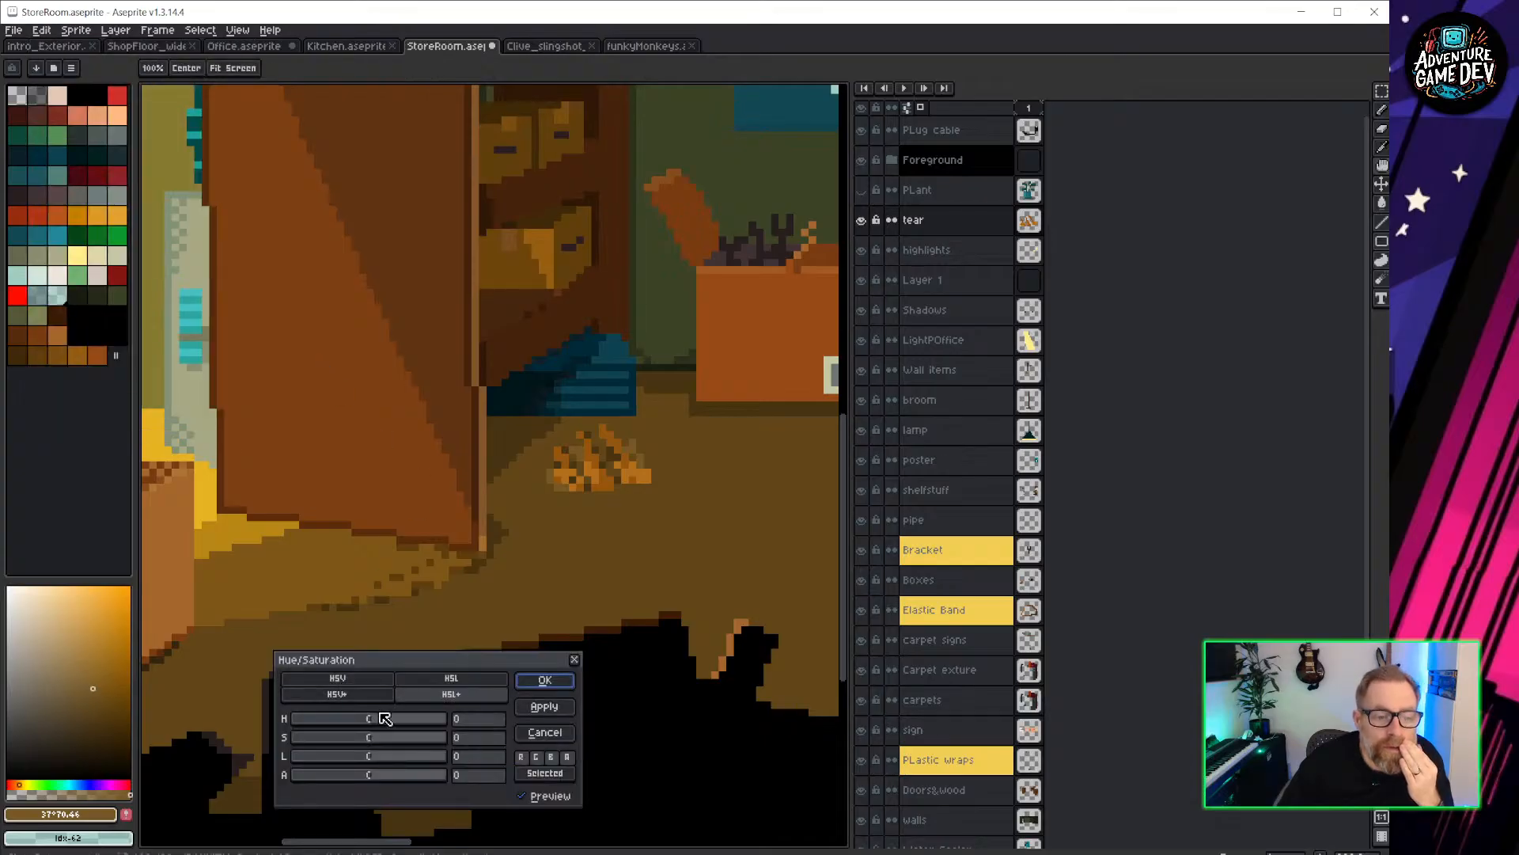
pyautogui.moveTo(371, 716); pyautogui.dragTo(370, 717)
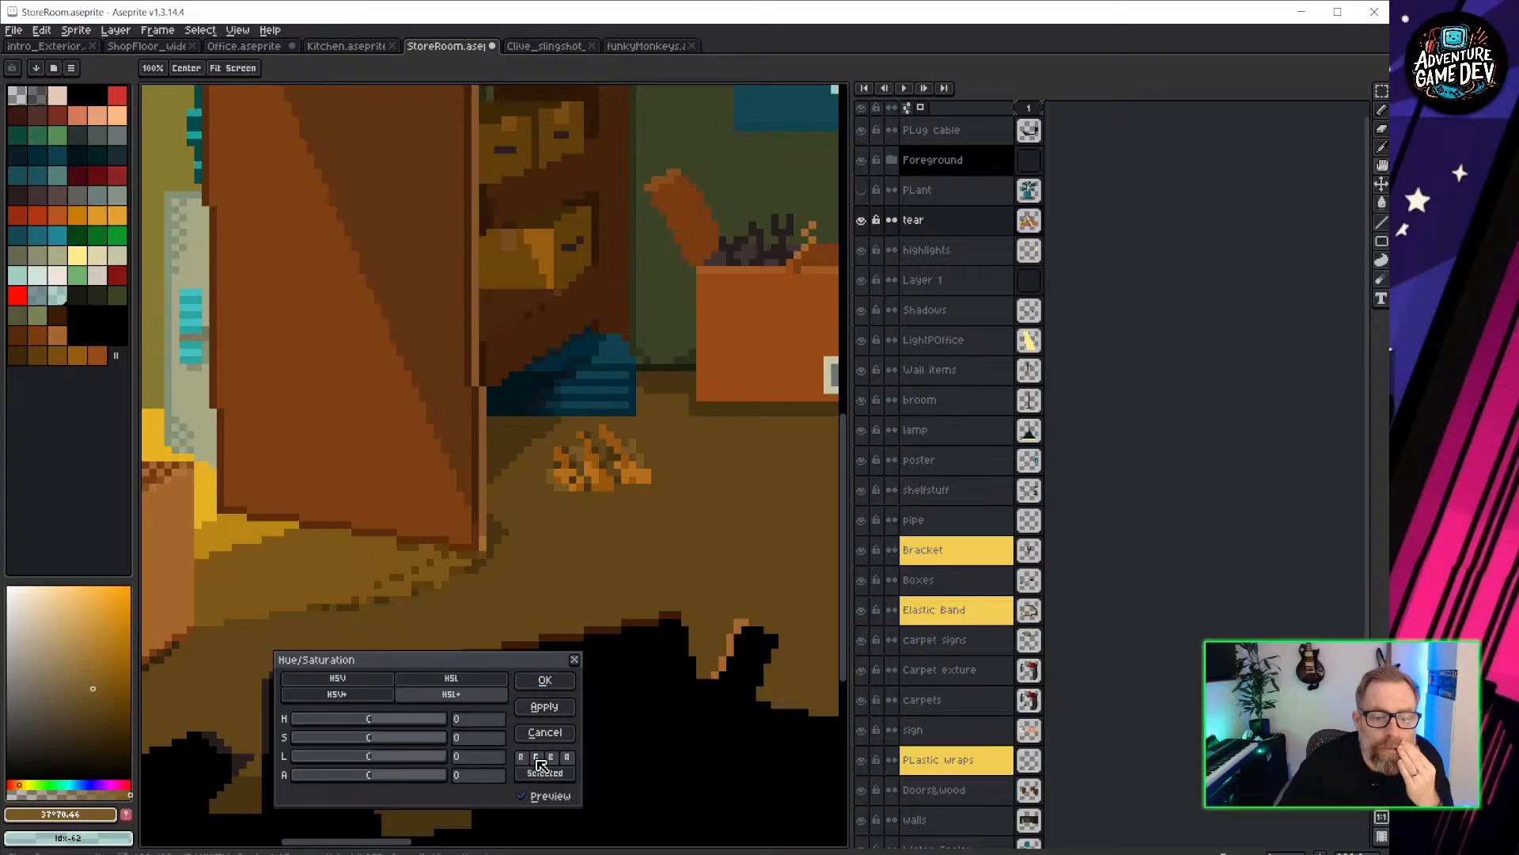
pyautogui.moveTo(358, 722); pyautogui.dragTo(371, 721)
pyautogui.click(553, 757)
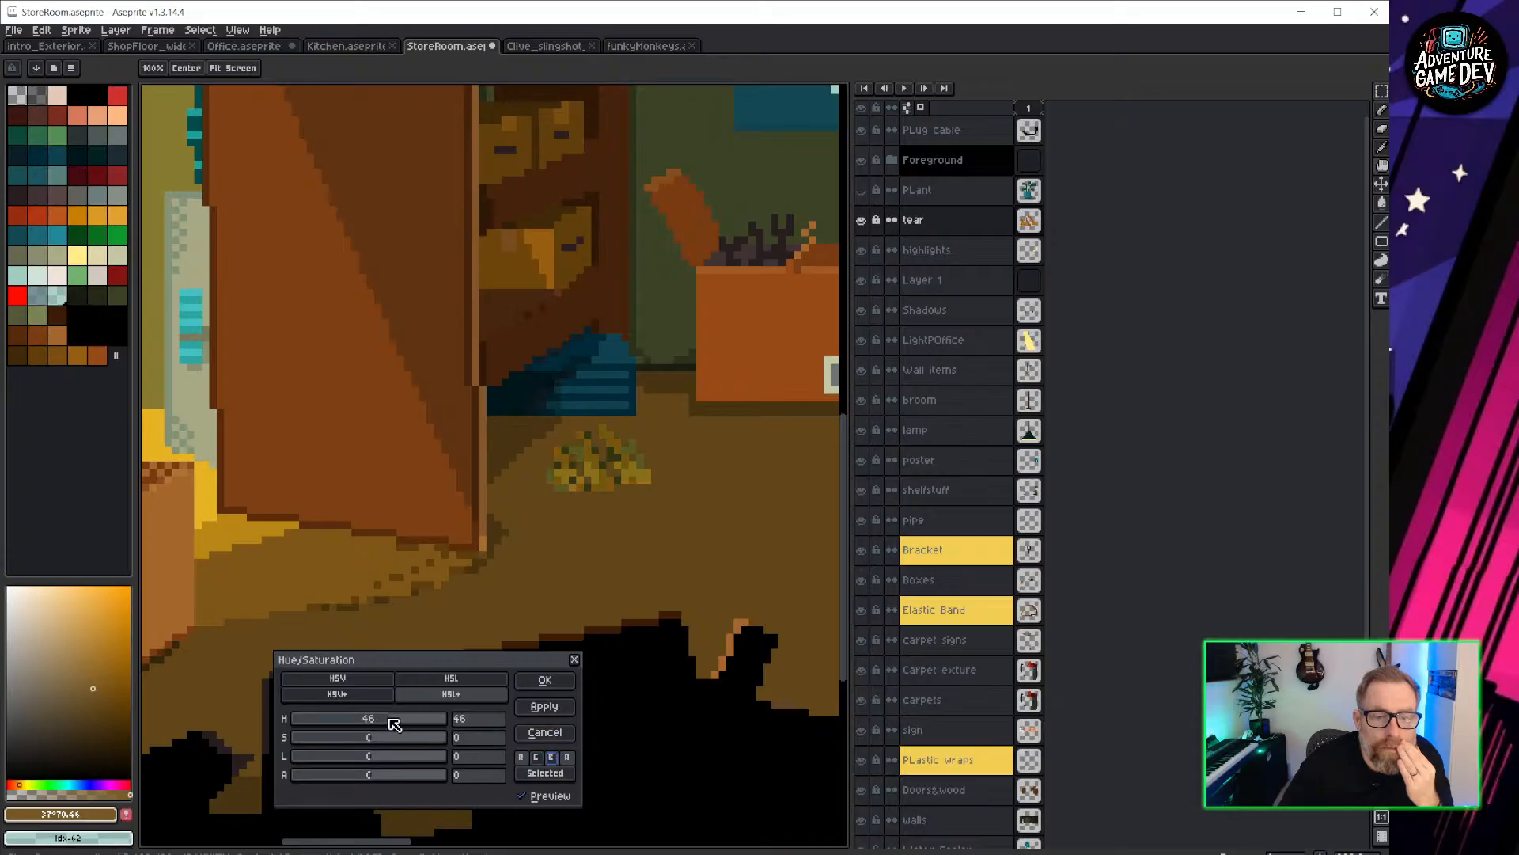
pyautogui.moveTo(369, 723)
pyautogui.mouseDown()
pyautogui.moveTo(331, 718)
pyautogui.moveTo(397, 724)
pyautogui.moveTo(351, 737)
pyautogui.mouseUp()
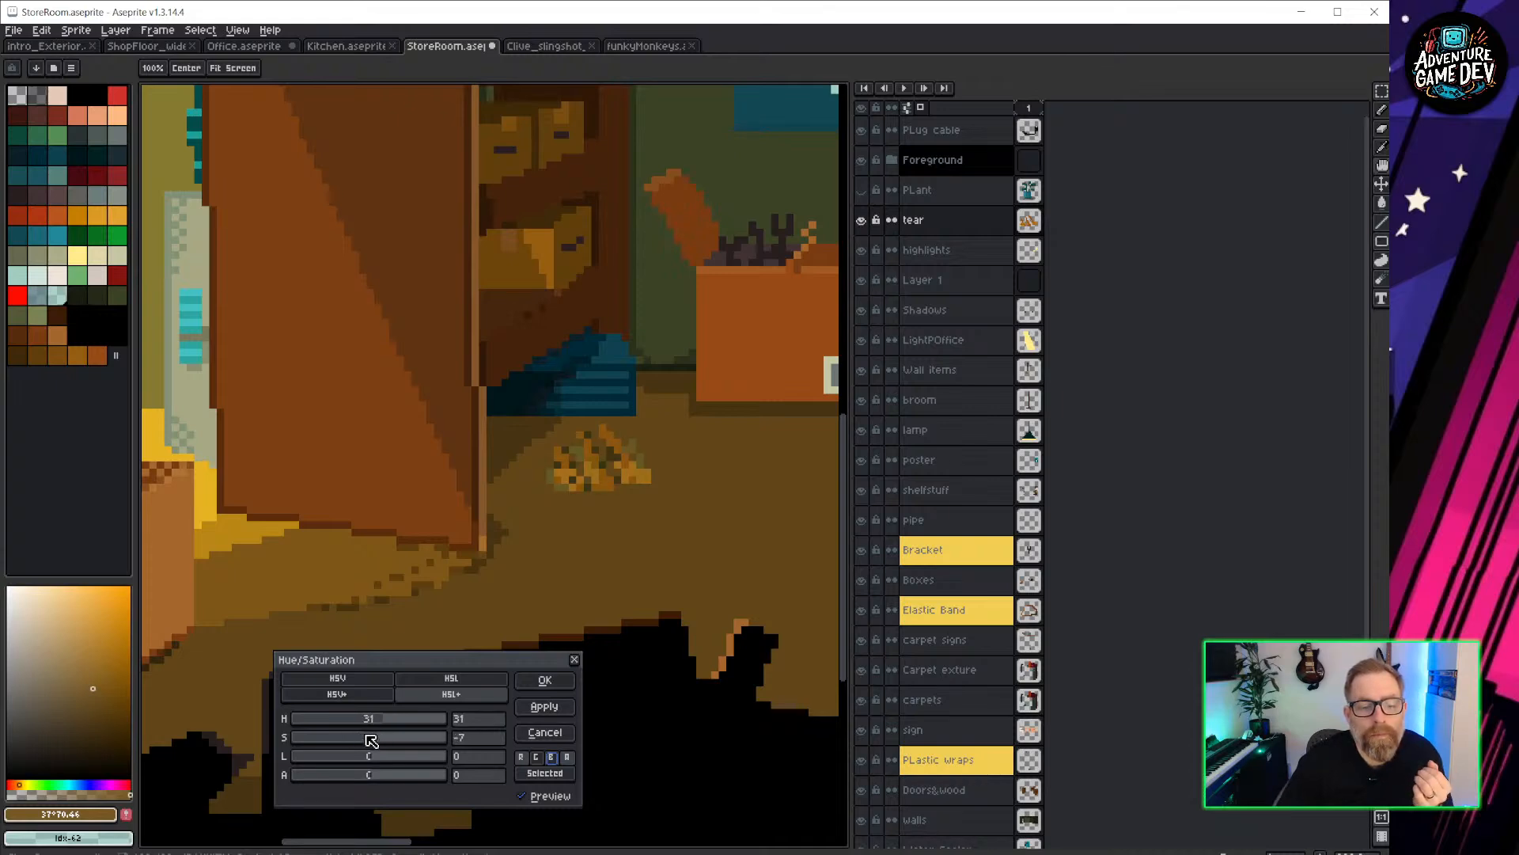
pyautogui.click(538, 759)
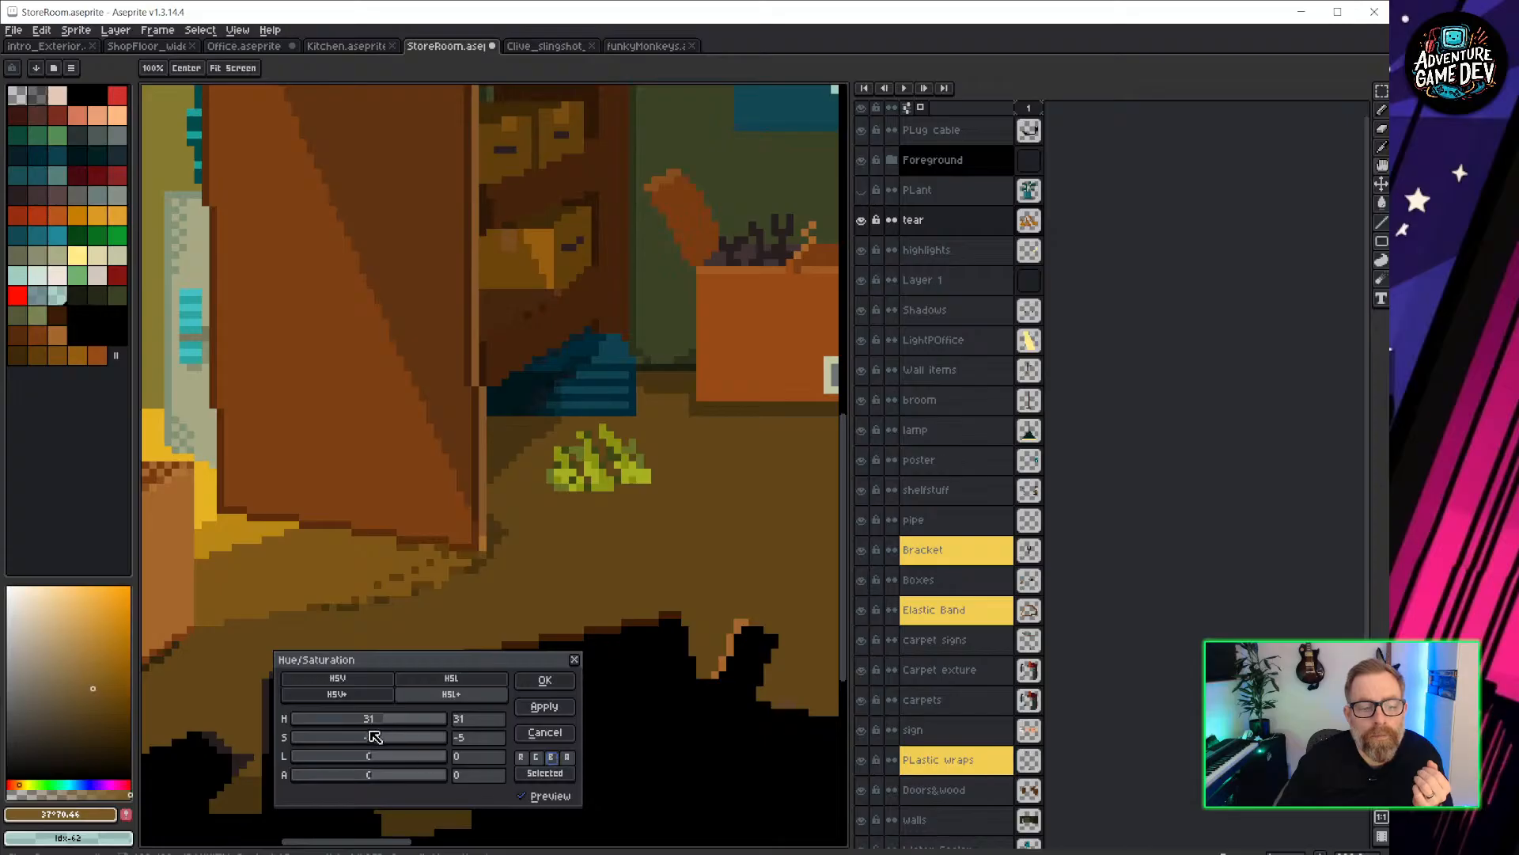
pyautogui.moveTo(350, 740)
pyautogui.mouseDown()
pyautogui.moveTo(400, 740)
pyautogui.moveTo(327, 745)
pyautogui.moveTo(362, 718)
pyautogui.moveTo(431, 718)
pyautogui.moveTo(317, 722)
pyautogui.moveTo(394, 719)
pyautogui.moveTo(373, 722)
pyautogui.mouseUp()
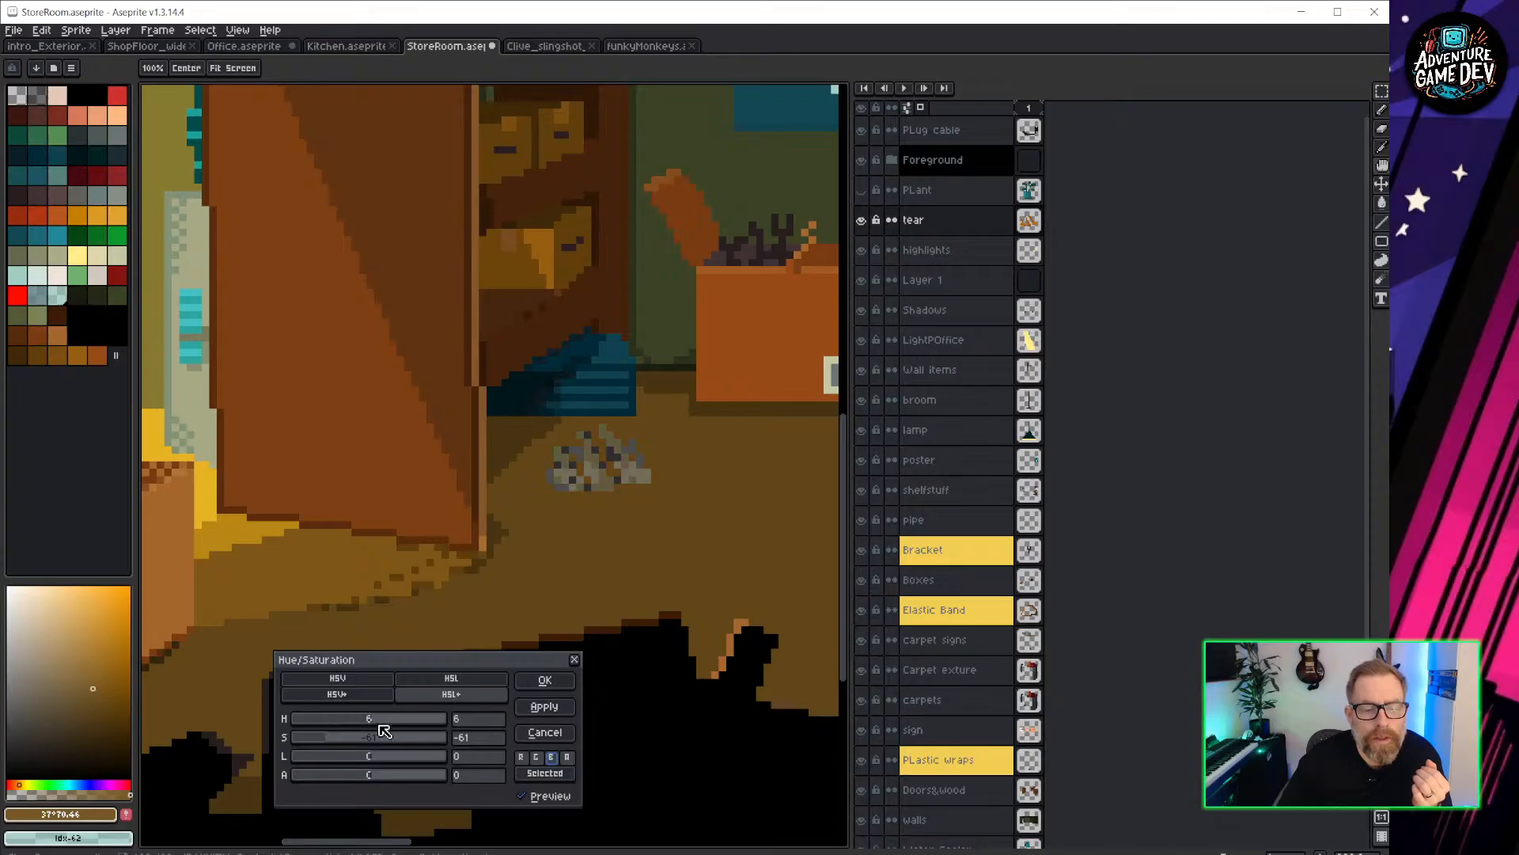
pyautogui.click(537, 759)
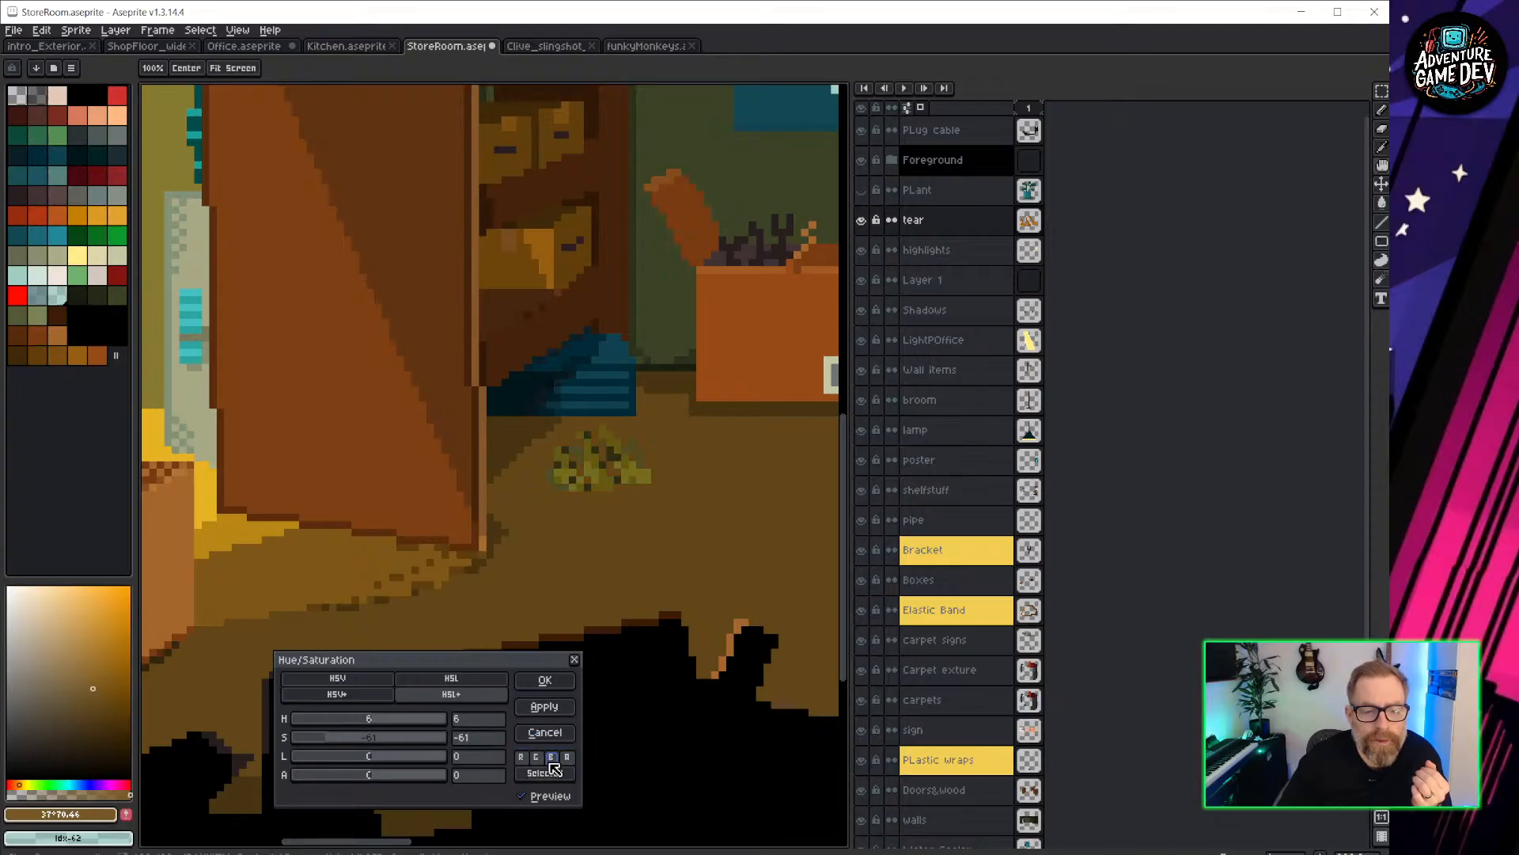
pyautogui.click(552, 773)
pyautogui.click(546, 773)
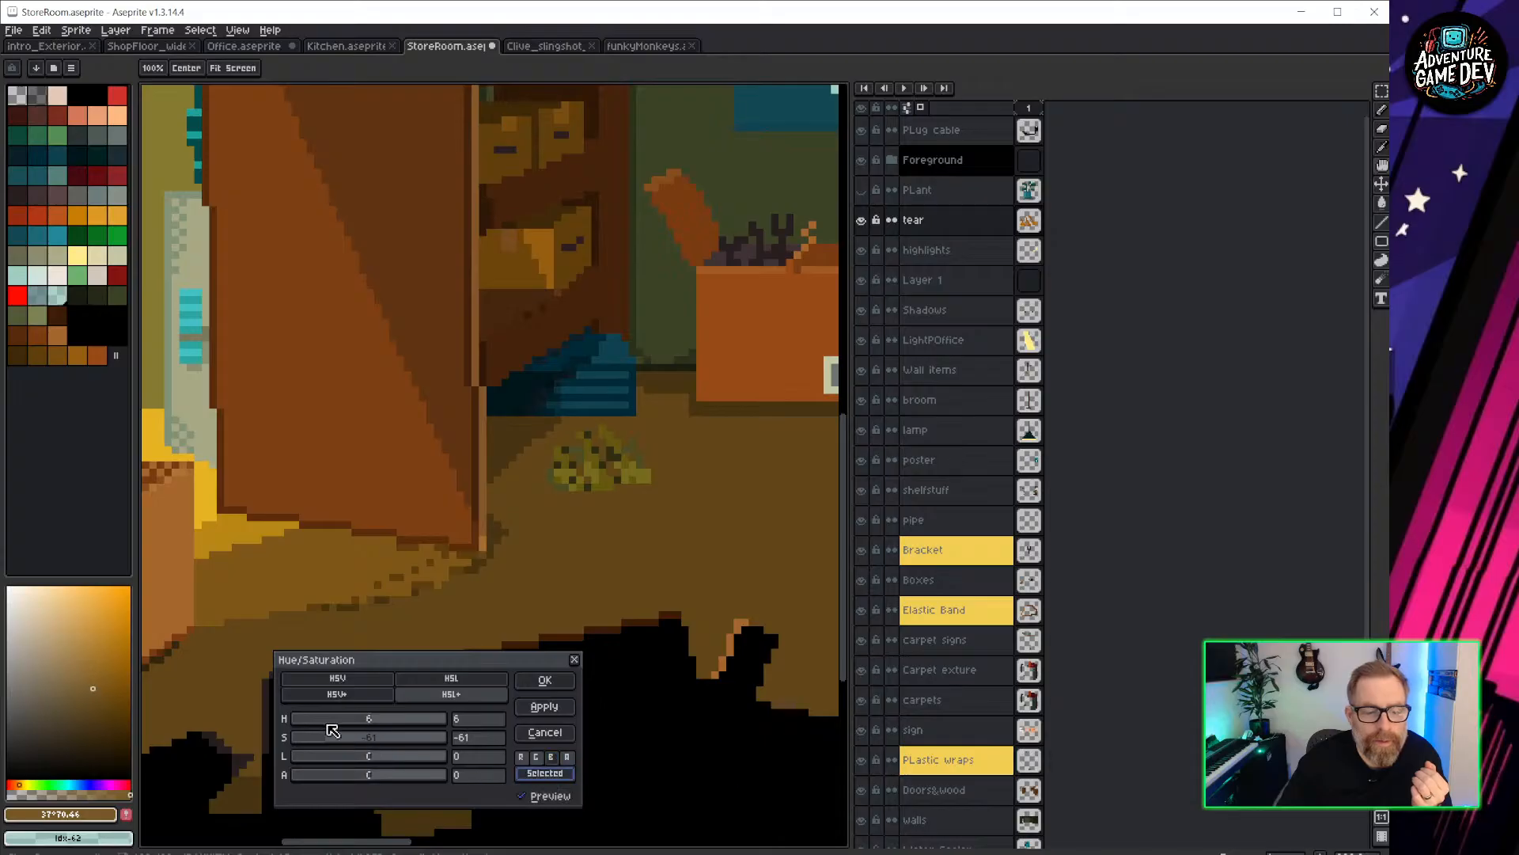
pyautogui.moveTo(341, 745); pyautogui.dragTo(374, 721)
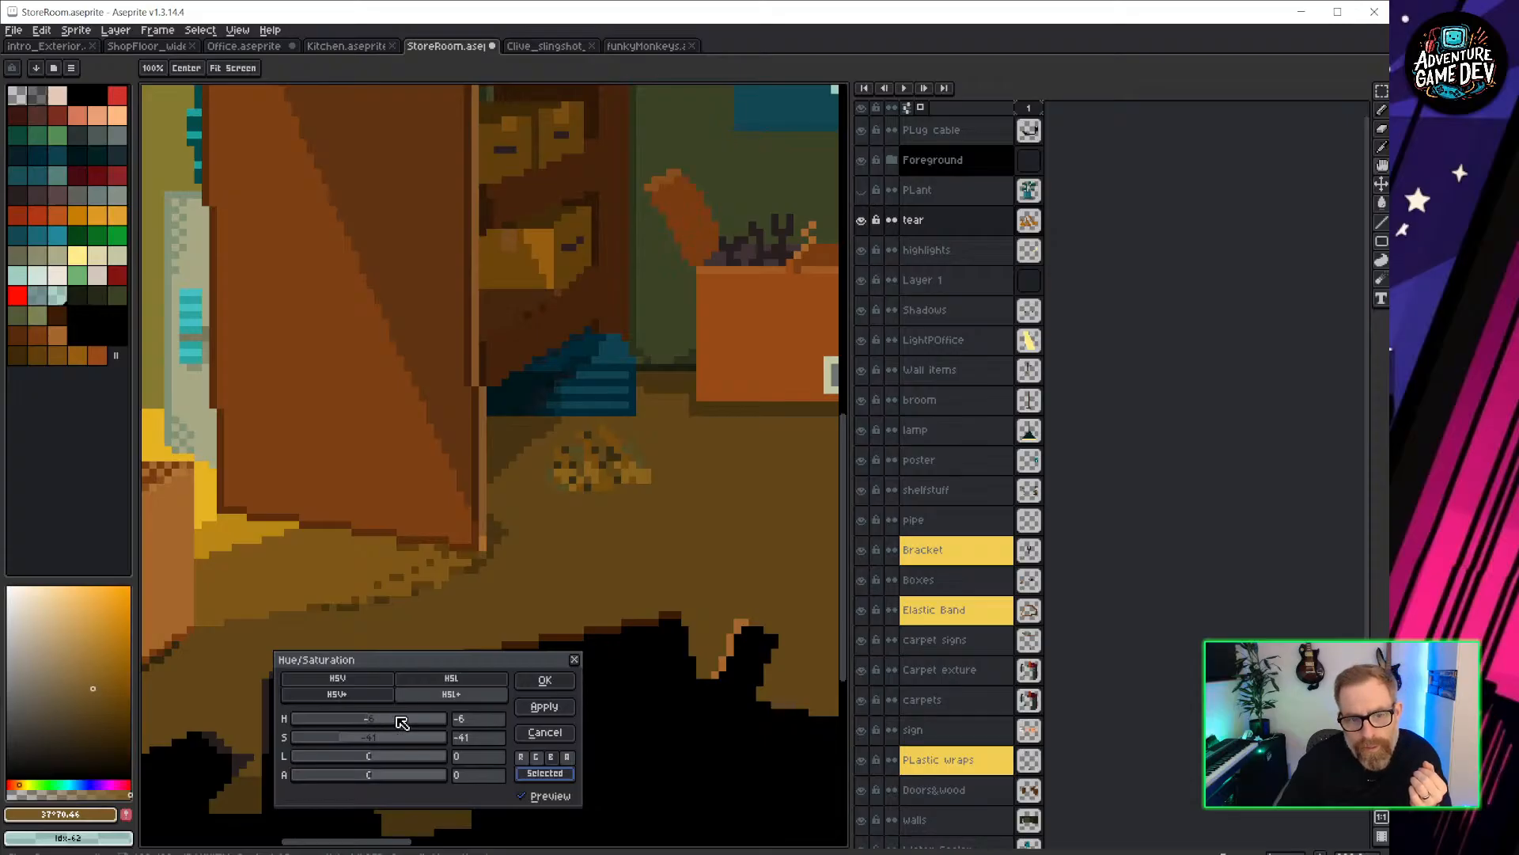
pyautogui.click(541, 681)
# Sample the floor brown #614618, darken it slightly, and paint over the dark shadow pixels scattered in the tear.
pyautogui.scroll(-2, 668, 569)
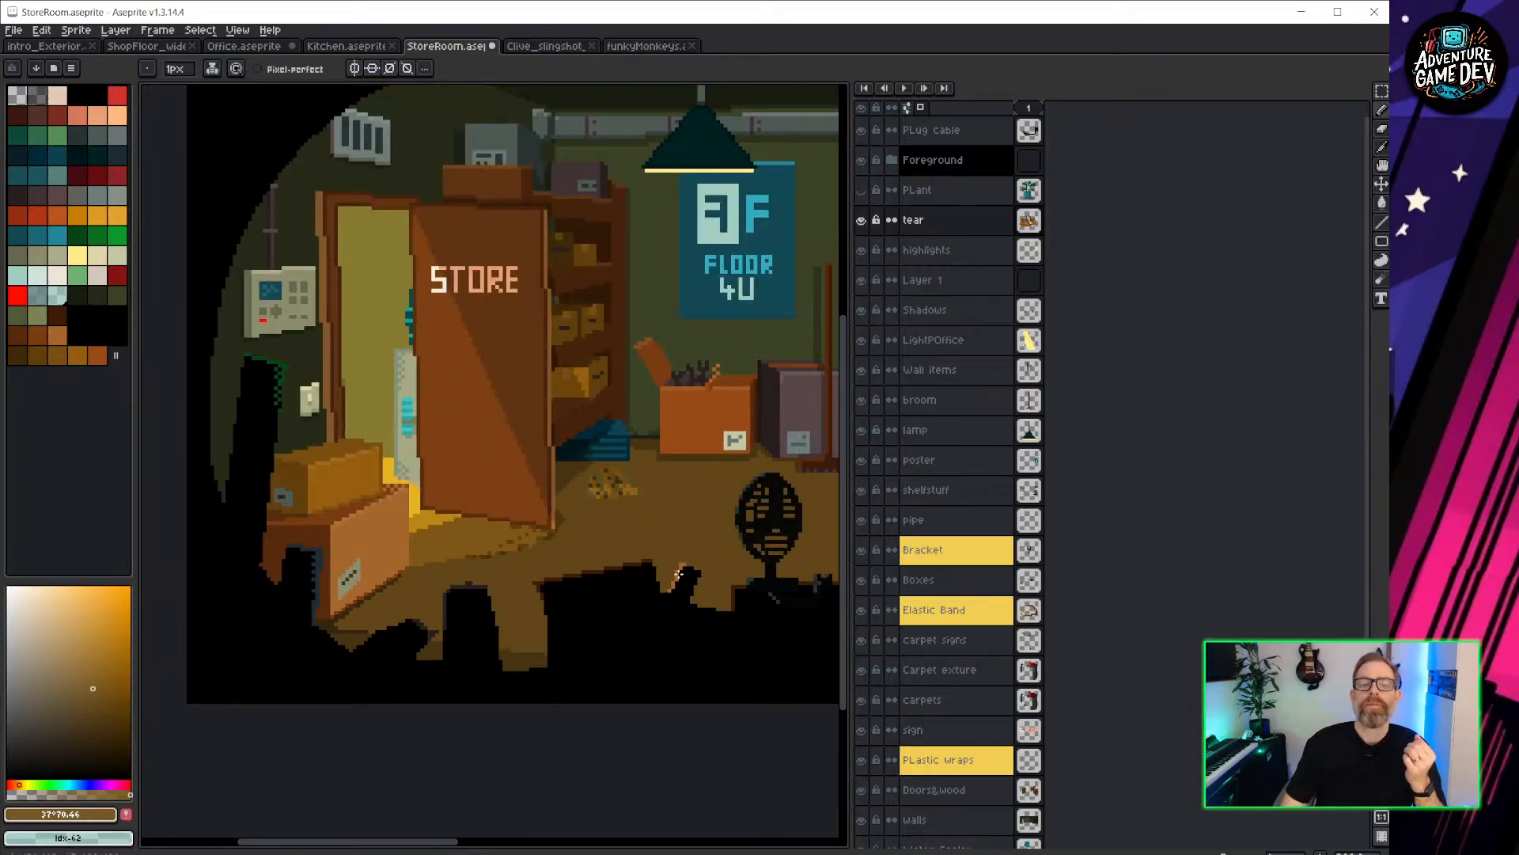
pyautogui.scroll(2, 651, 493)
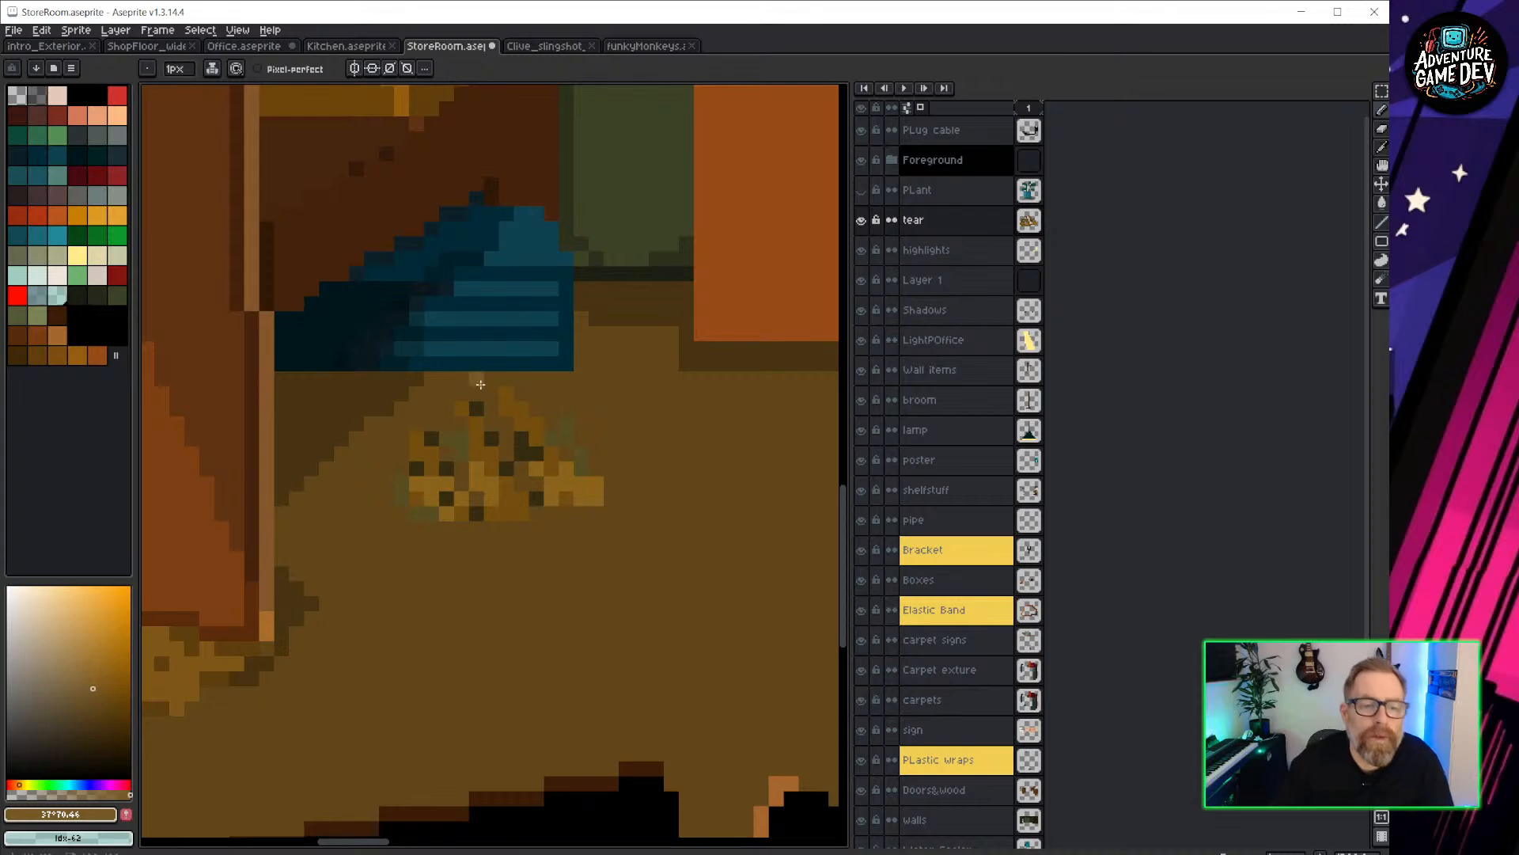
pyautogui.keyDown('alt'); pyautogui.click(494, 421); pyautogui.keyUp('alt')
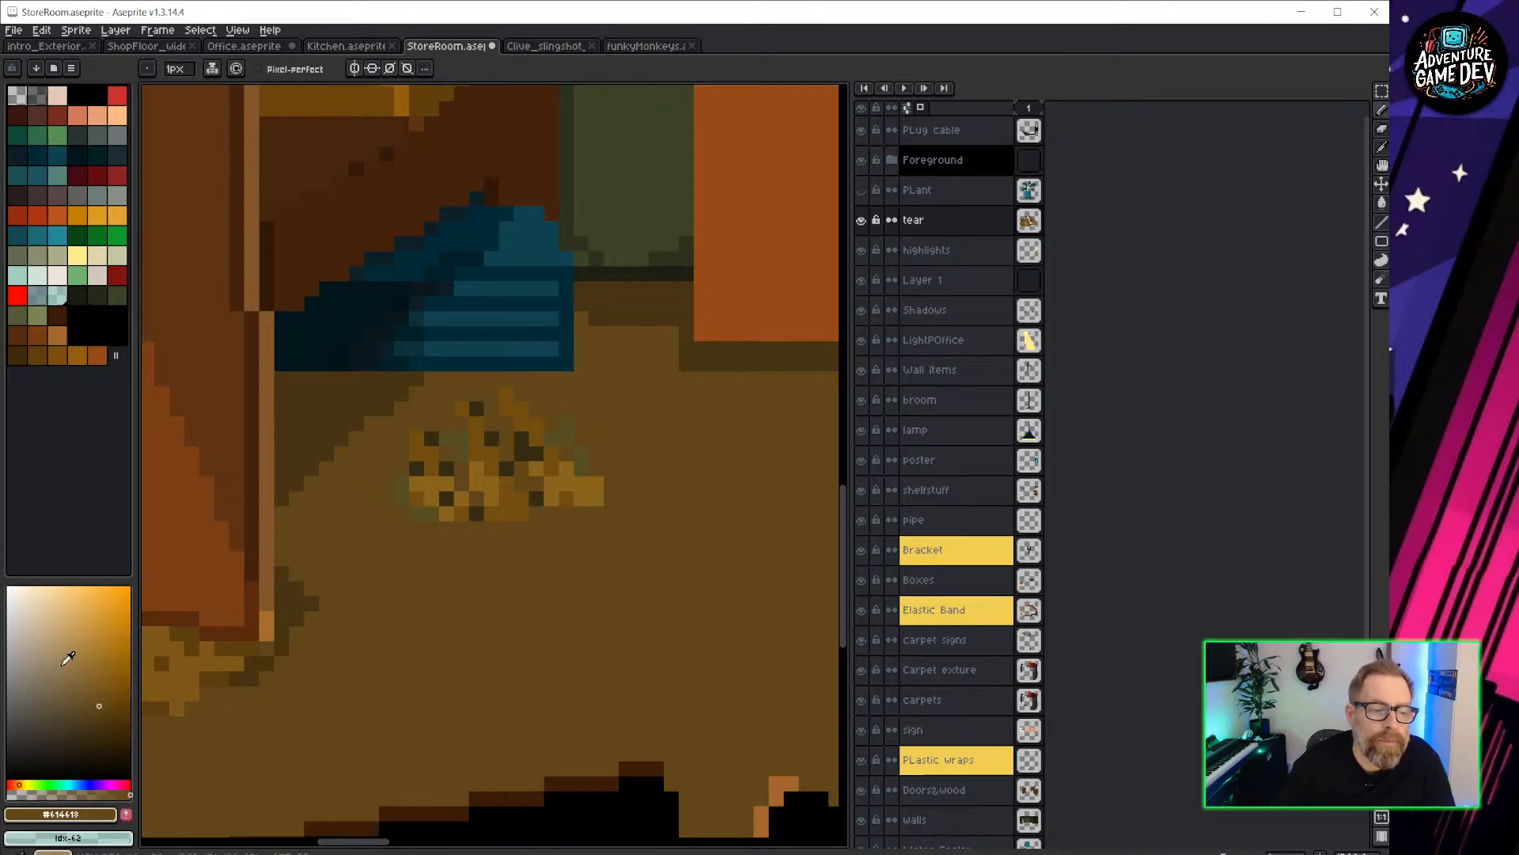
pyautogui.click(99, 711)
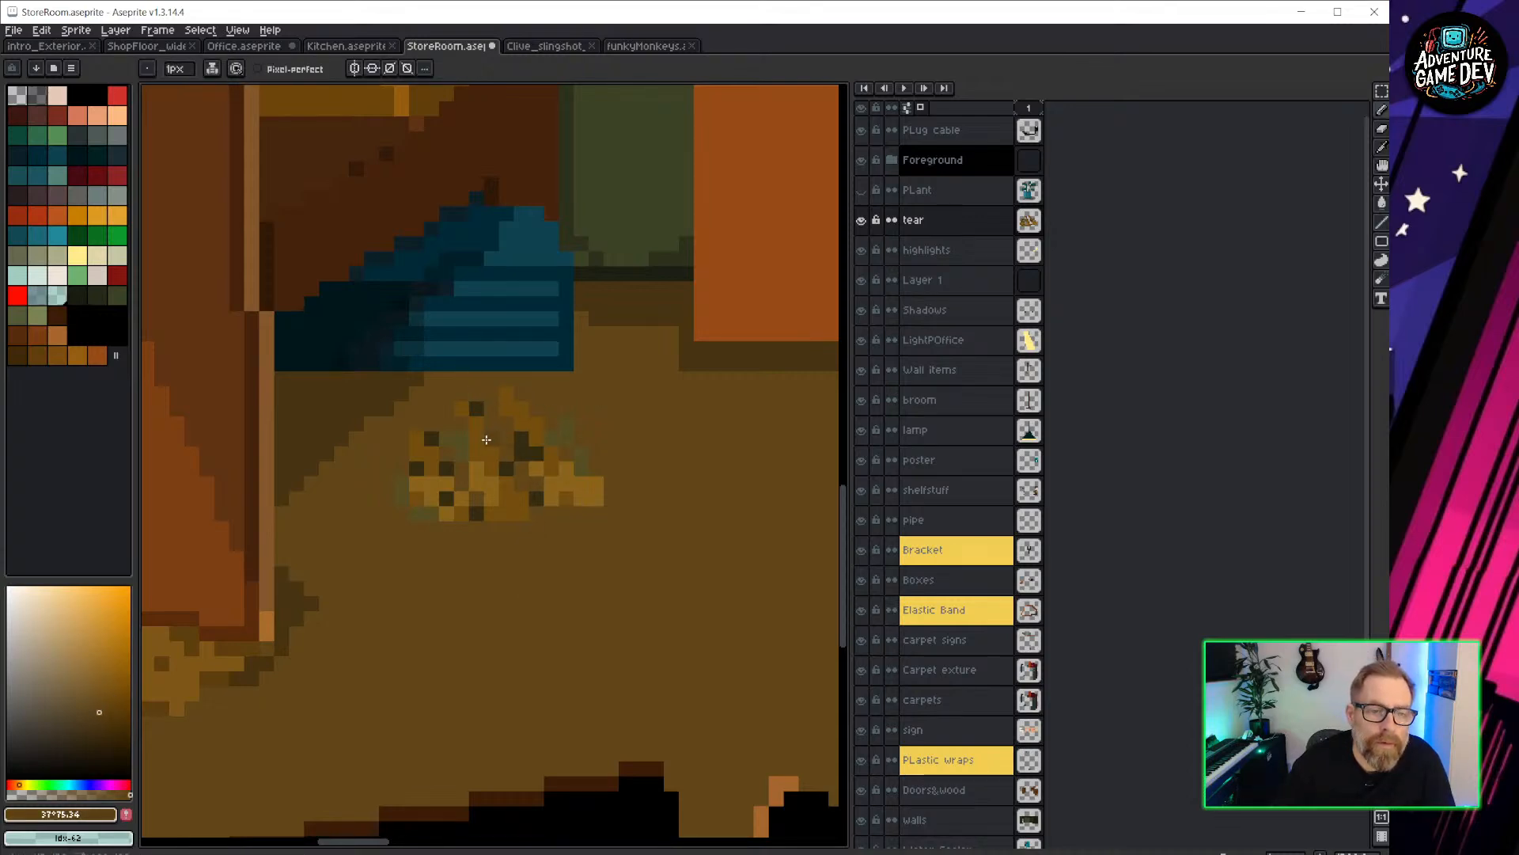
pyautogui.click(431, 440)
pyautogui.click(447, 469)
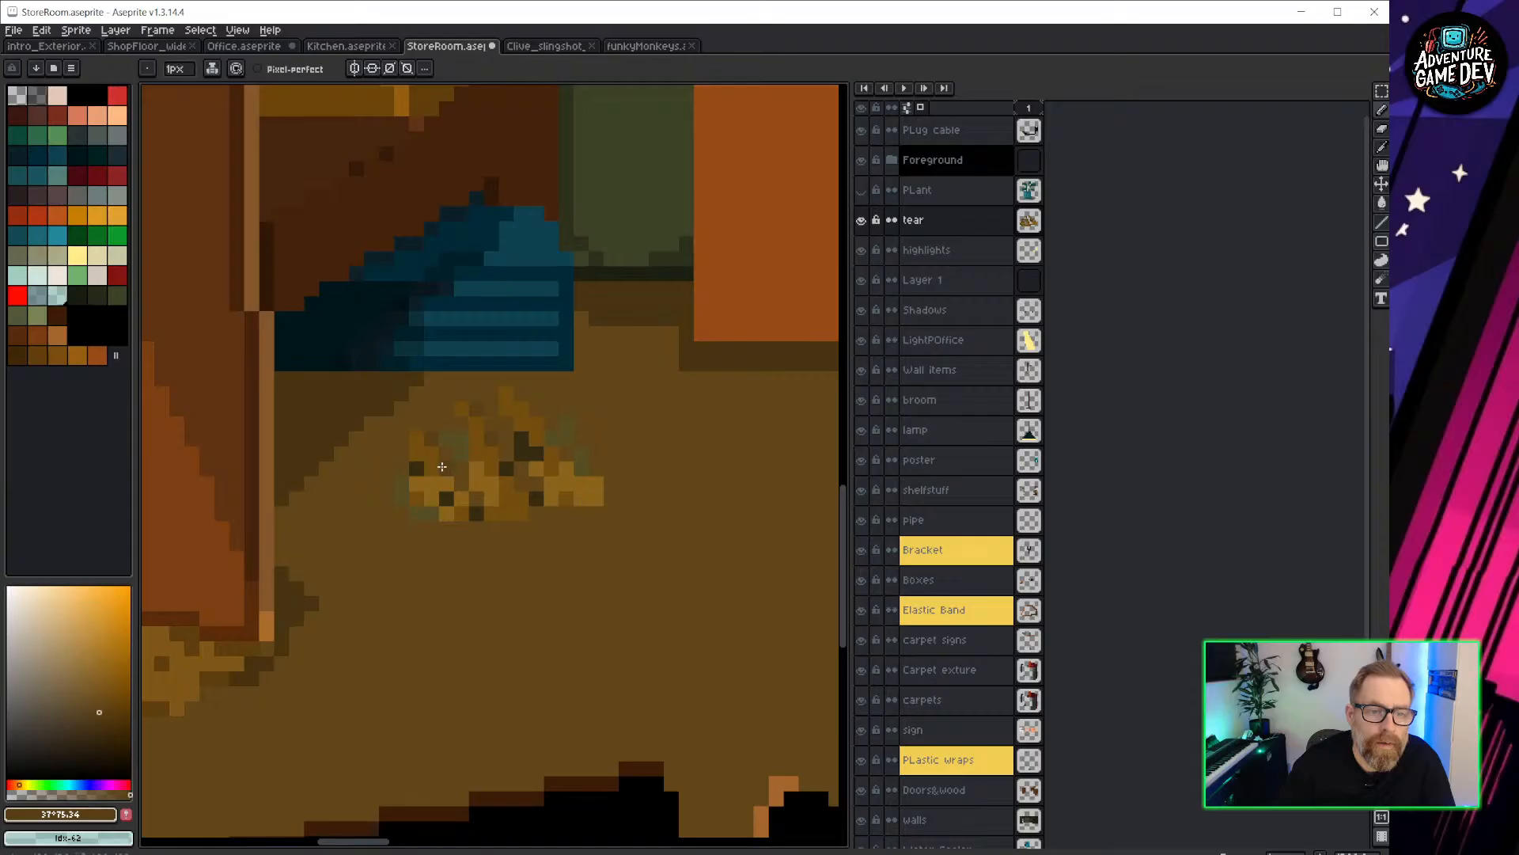
pyautogui.click(417, 468)
pyautogui.click(445, 497)
pyautogui.click(475, 513)
pyautogui.click(506, 469)
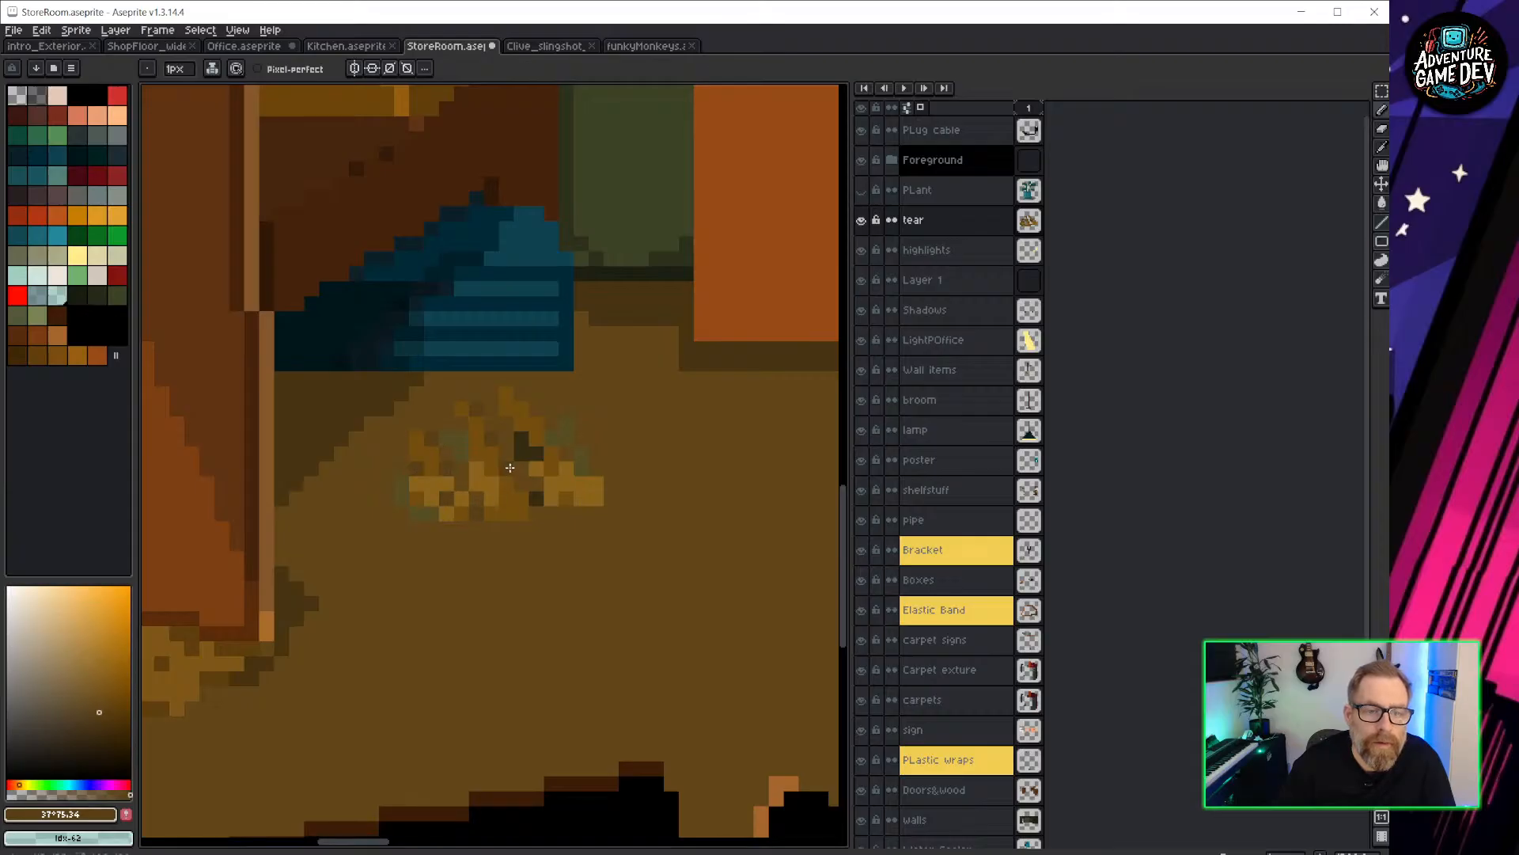
pyautogui.click(522, 453)
pyautogui.click(537, 454)
pyautogui.click(537, 498)
pyautogui.scroll(-3, 570, 490)
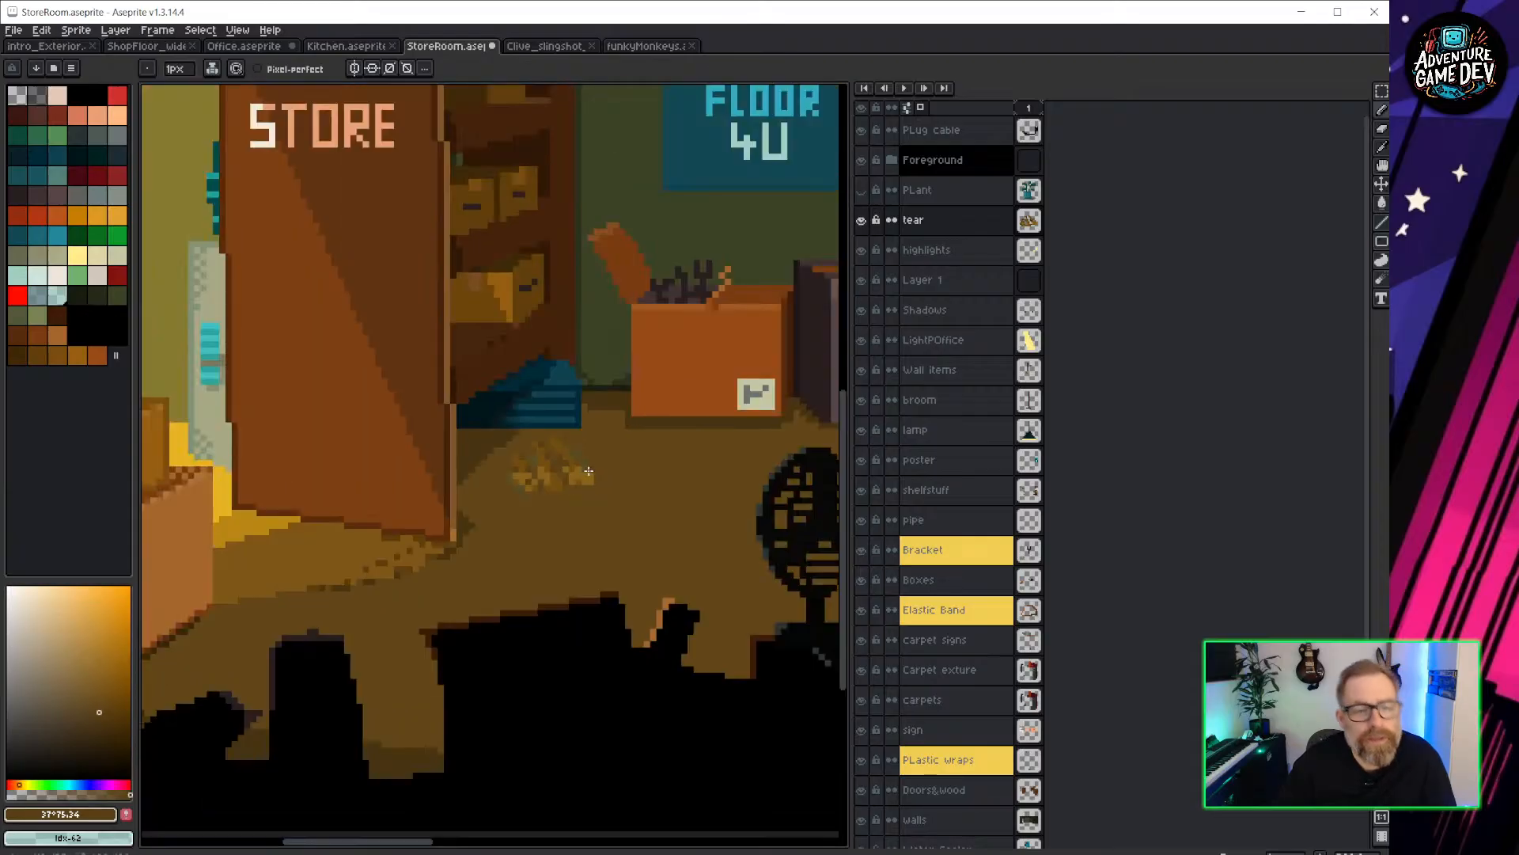
# Adjust the tear layer's Brightness/Contrast to brightness -10 and contrast 12.
pyautogui.scroll(3, 622, 531)
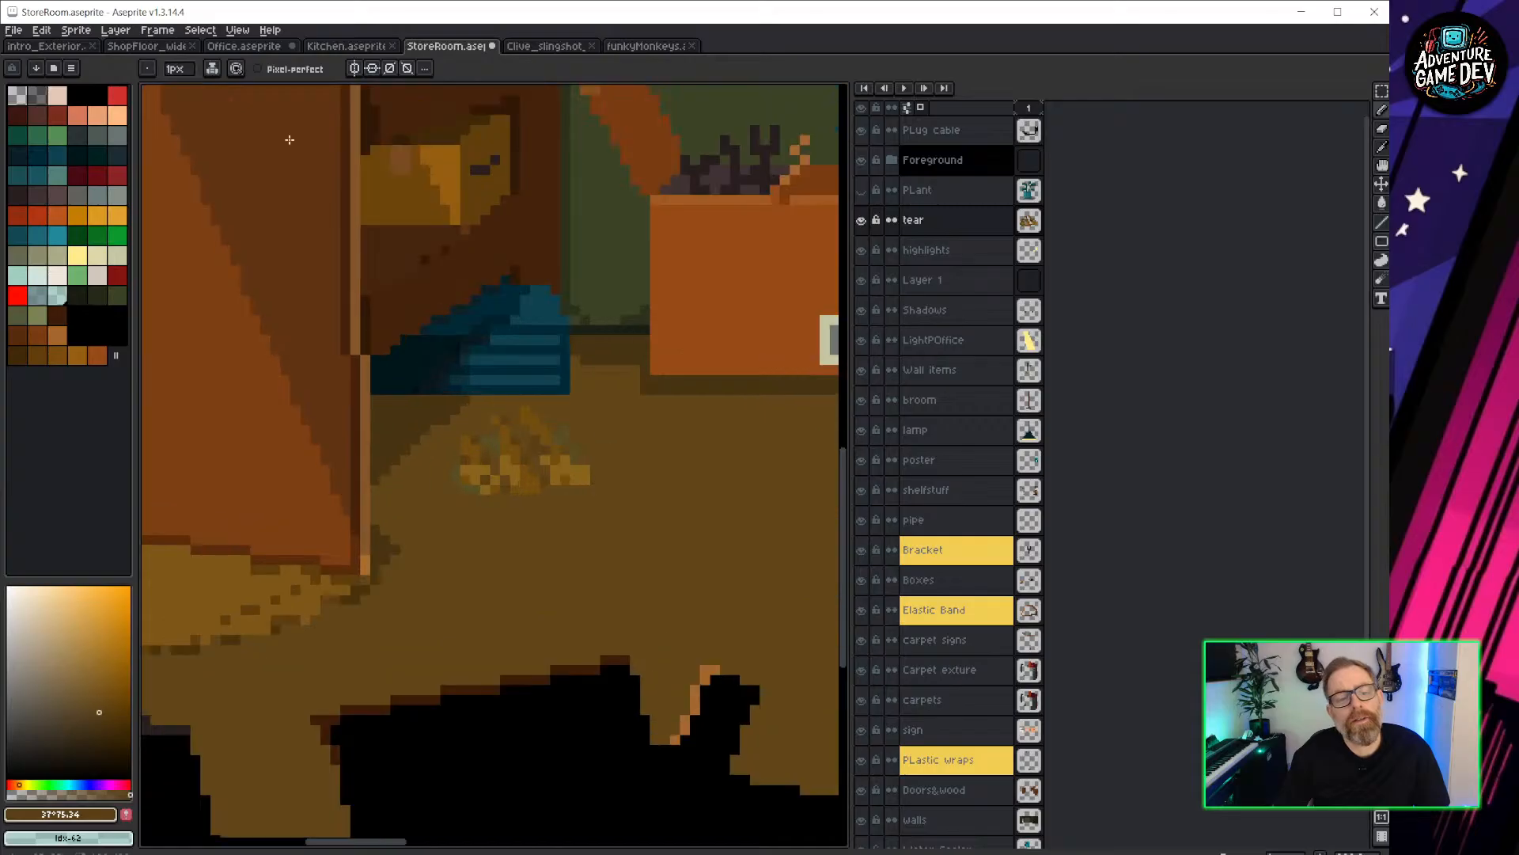
pyautogui.click(41, 30)
pyautogui.moveTo(126, 363)
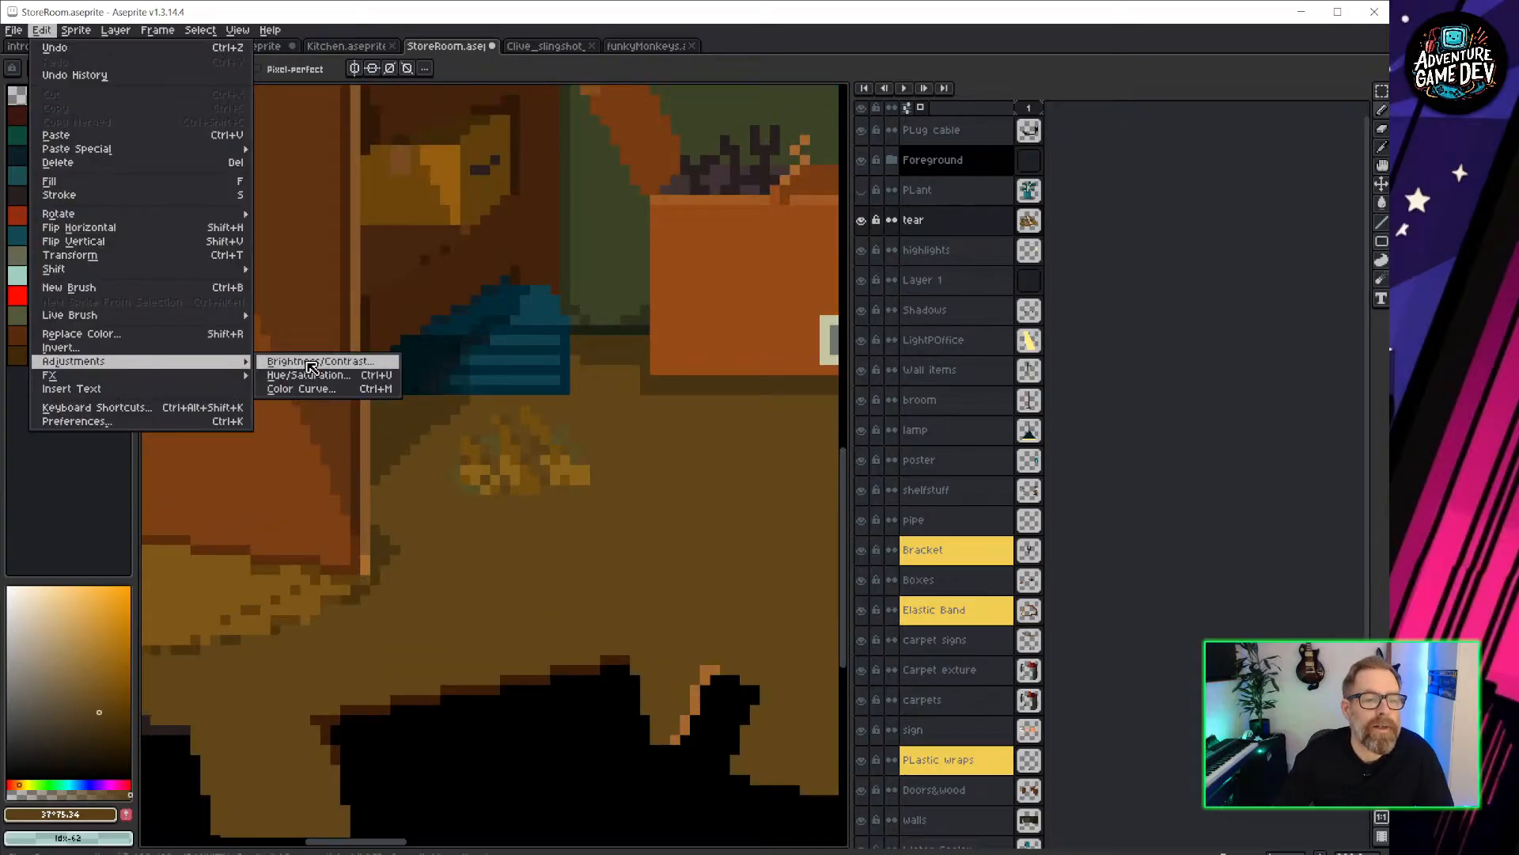
pyautogui.click(331, 362)
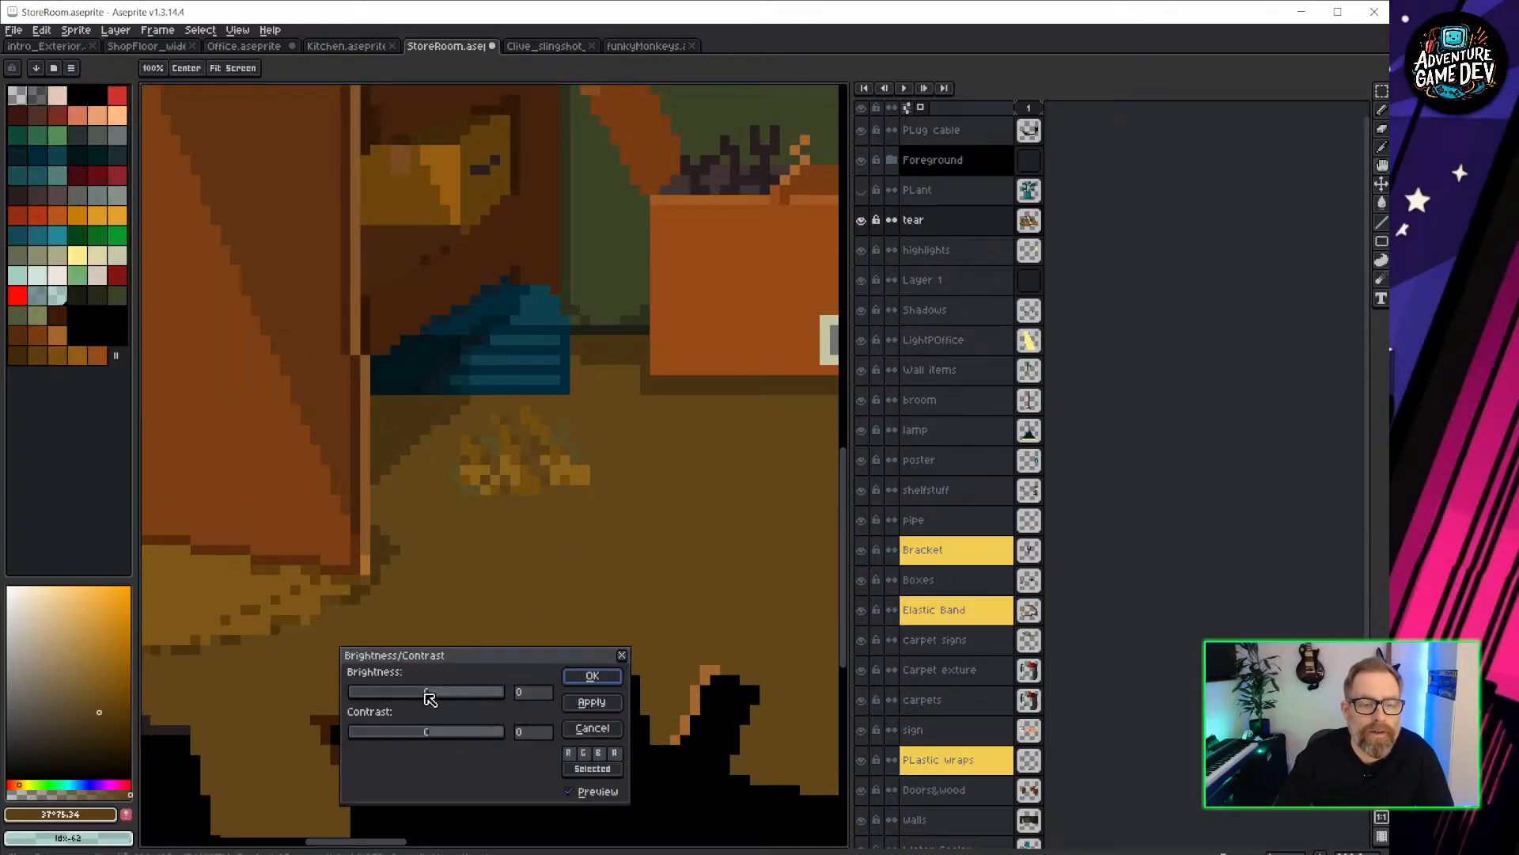
pyautogui.moveTo(432, 699); pyautogui.dragTo(443, 739)
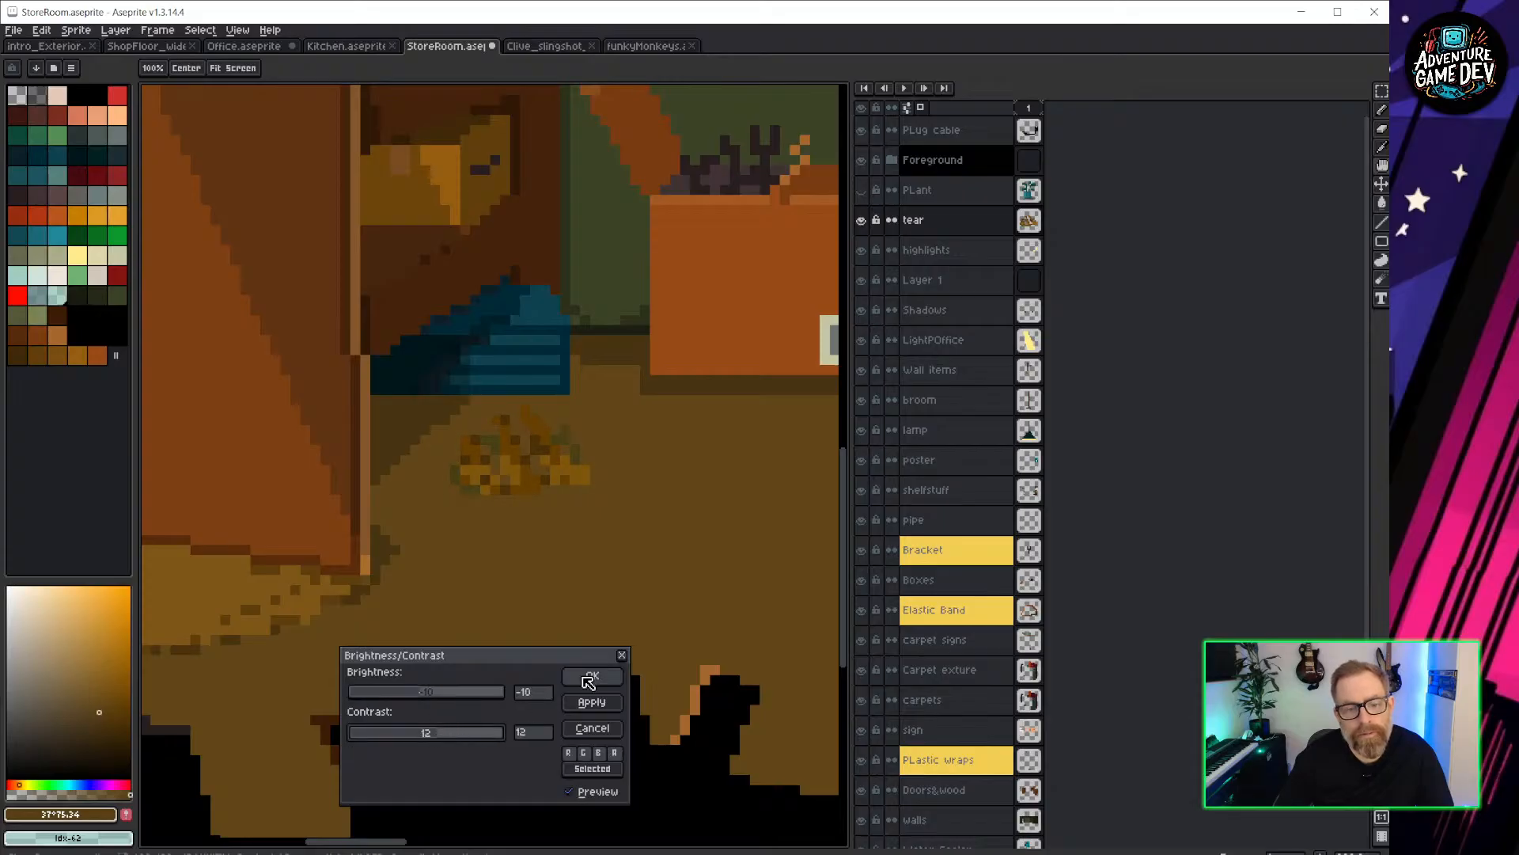
pyautogui.click(592, 676)
# Examine how the tear blends into the store room floor with the PLant layer shown and hidden.
pyautogui.scroll(-2, 673, 388)
pyautogui.scroll(1, 673, 388)
pyautogui.scroll(3, 625, 400)
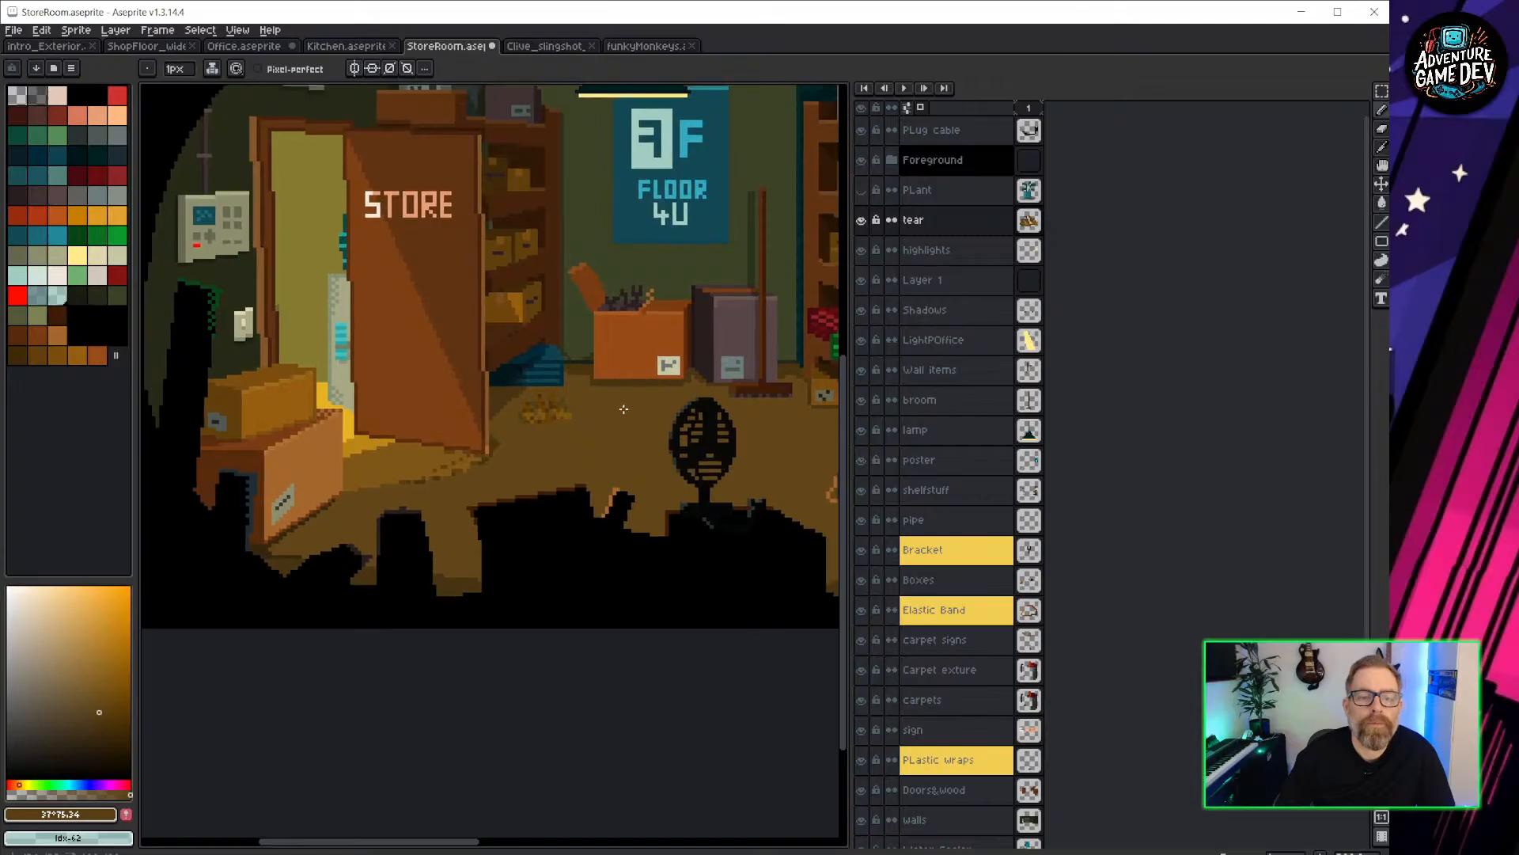
pyautogui.moveTo(602, 401); pyautogui.dragTo(562, 470, button='middle')
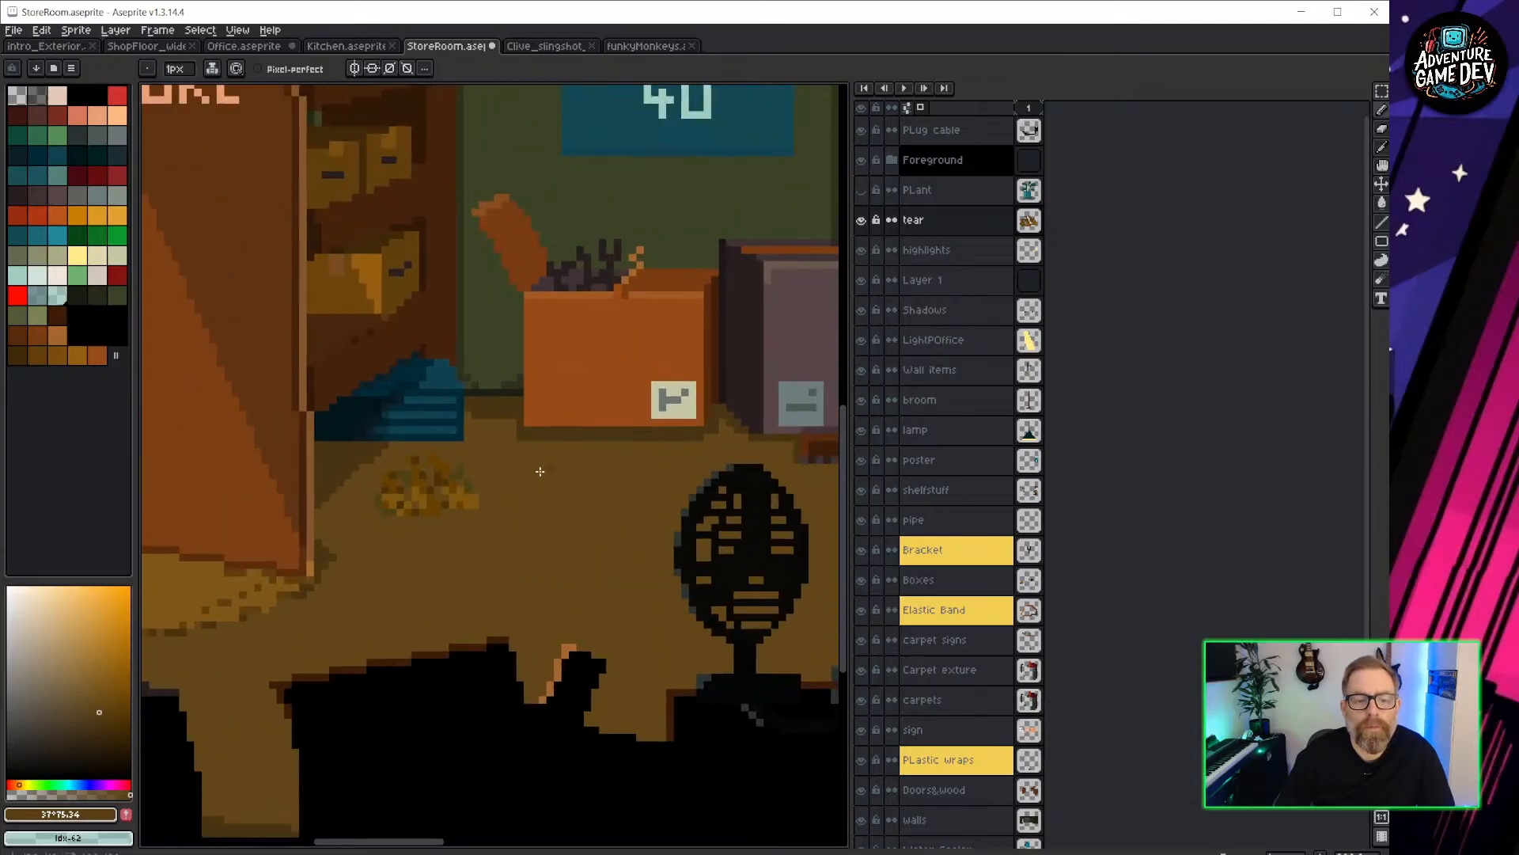
pyautogui.click(967, 226)
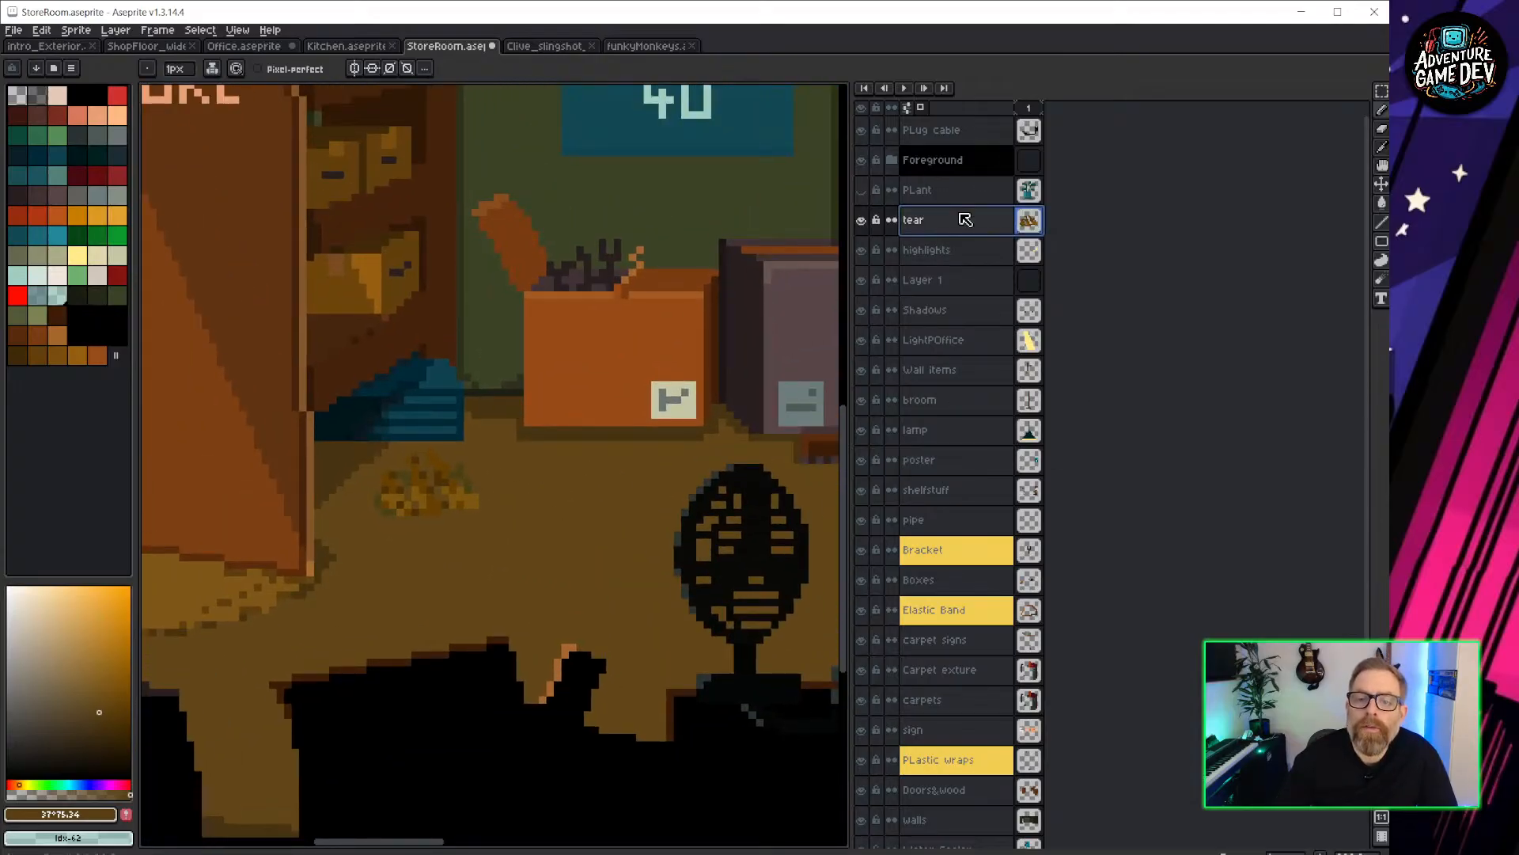
pyautogui.click(861, 190)
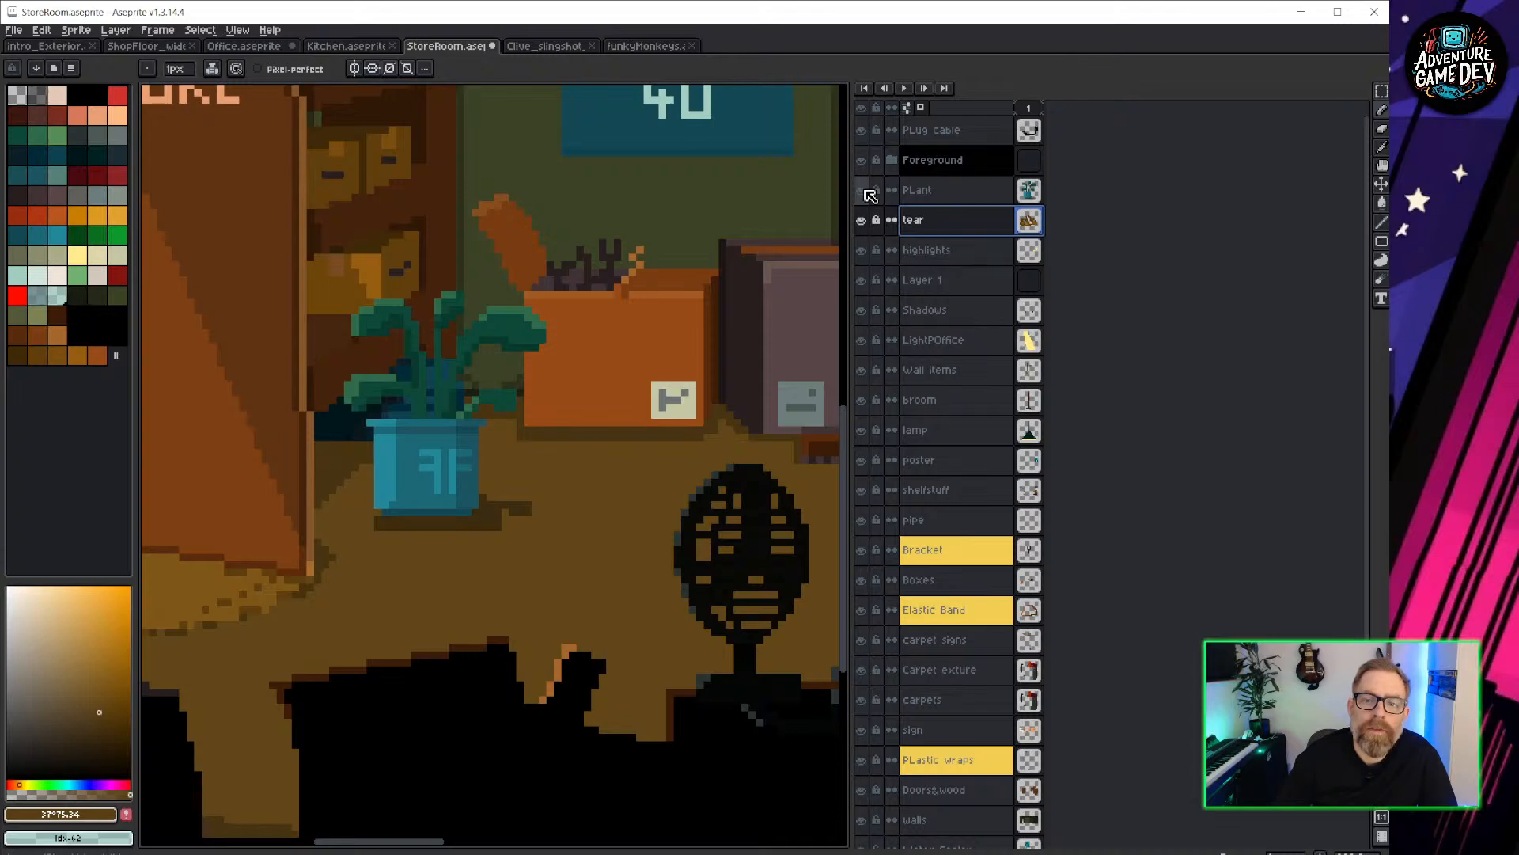
pyautogui.scroll(-2, 448, 397)
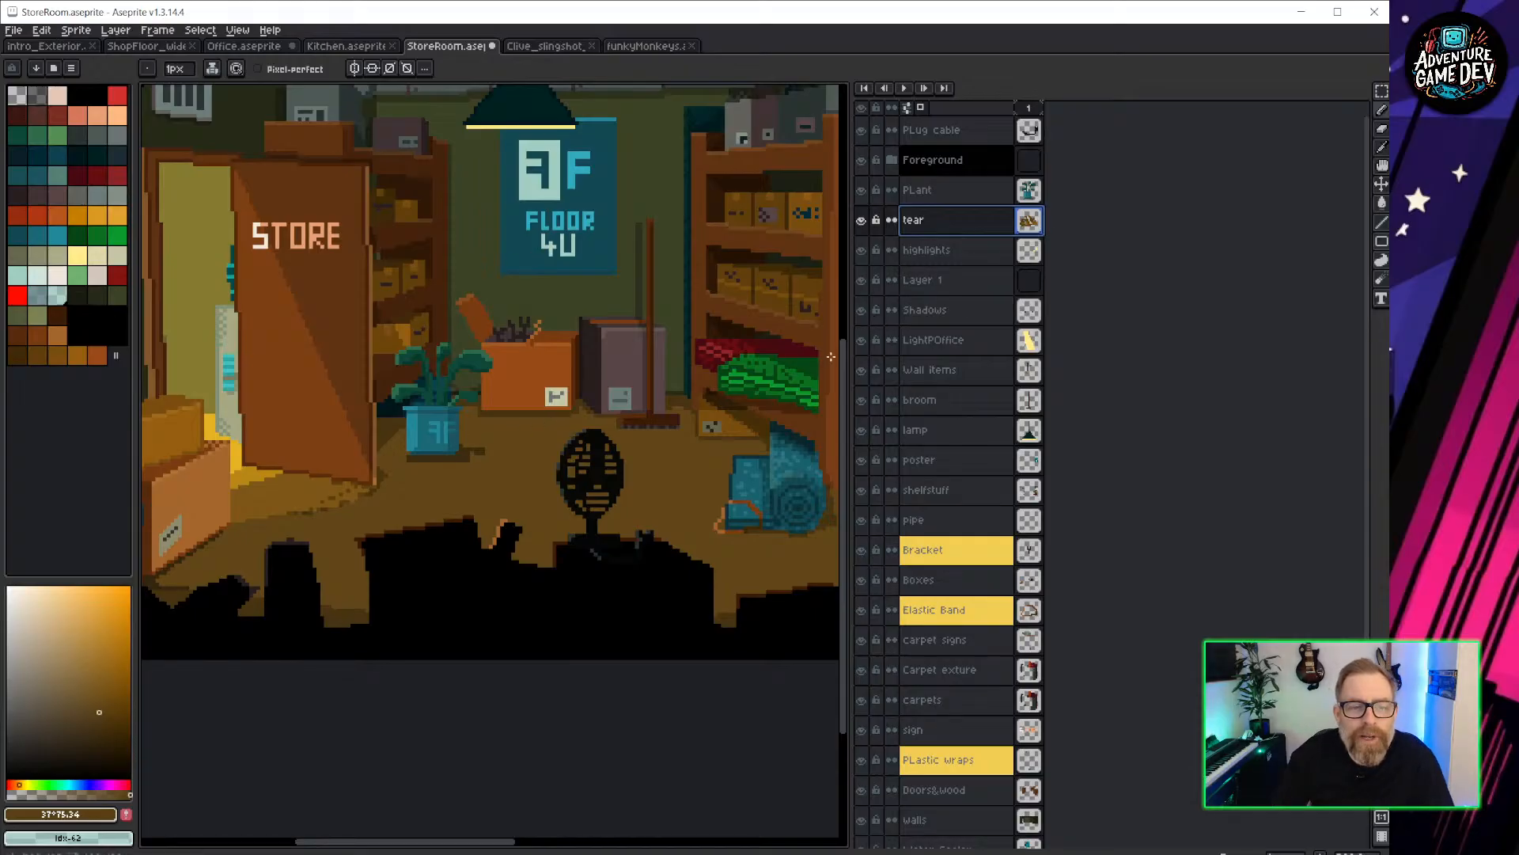
pyautogui.click(864, 191)
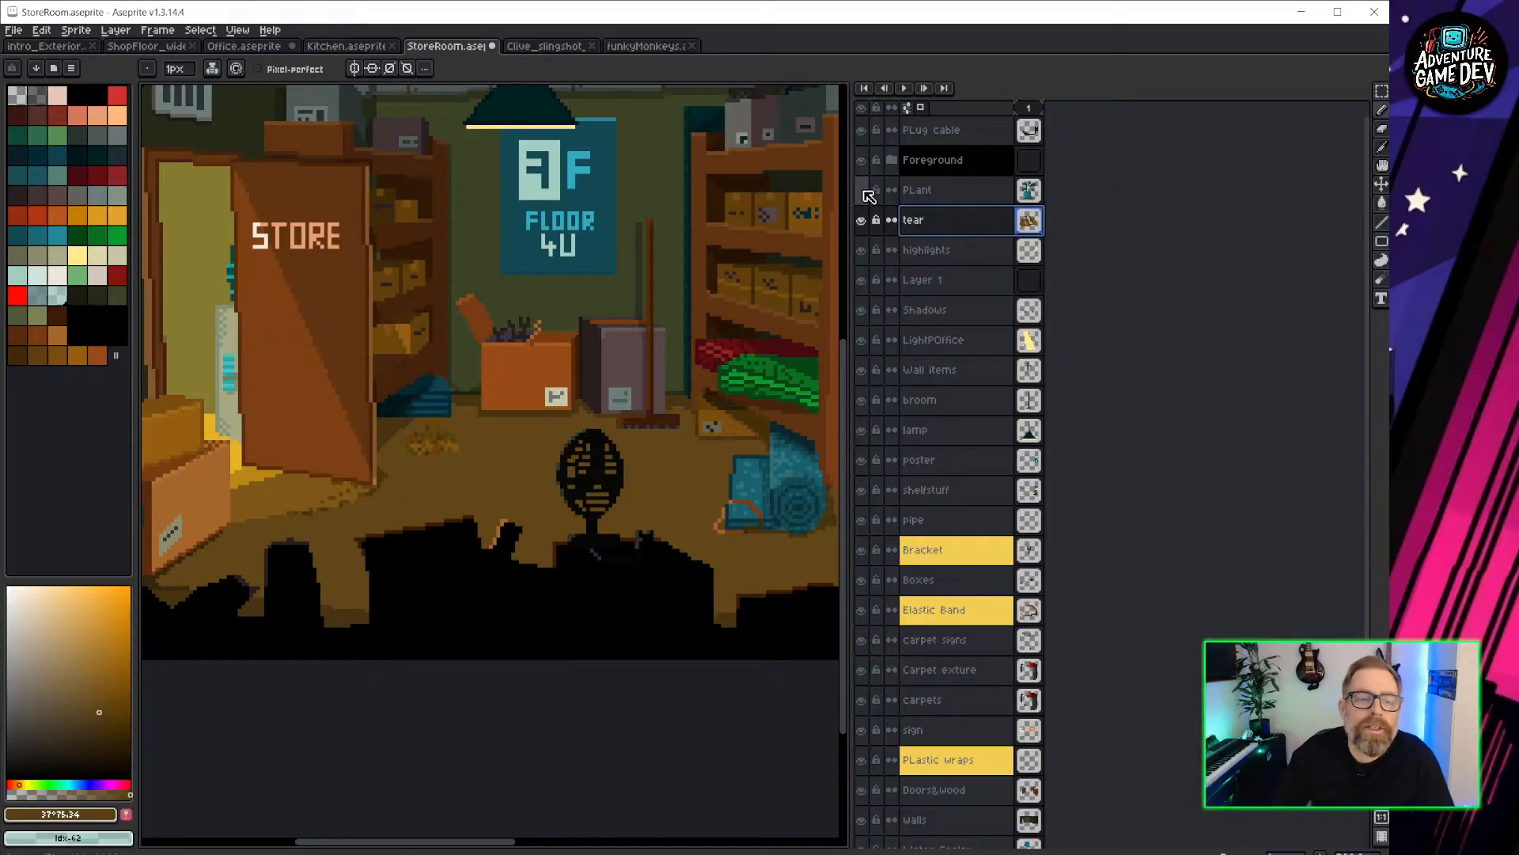
# Hide every layer of the store room sprite except the tear layer.
pyautogui.click(14, 30)
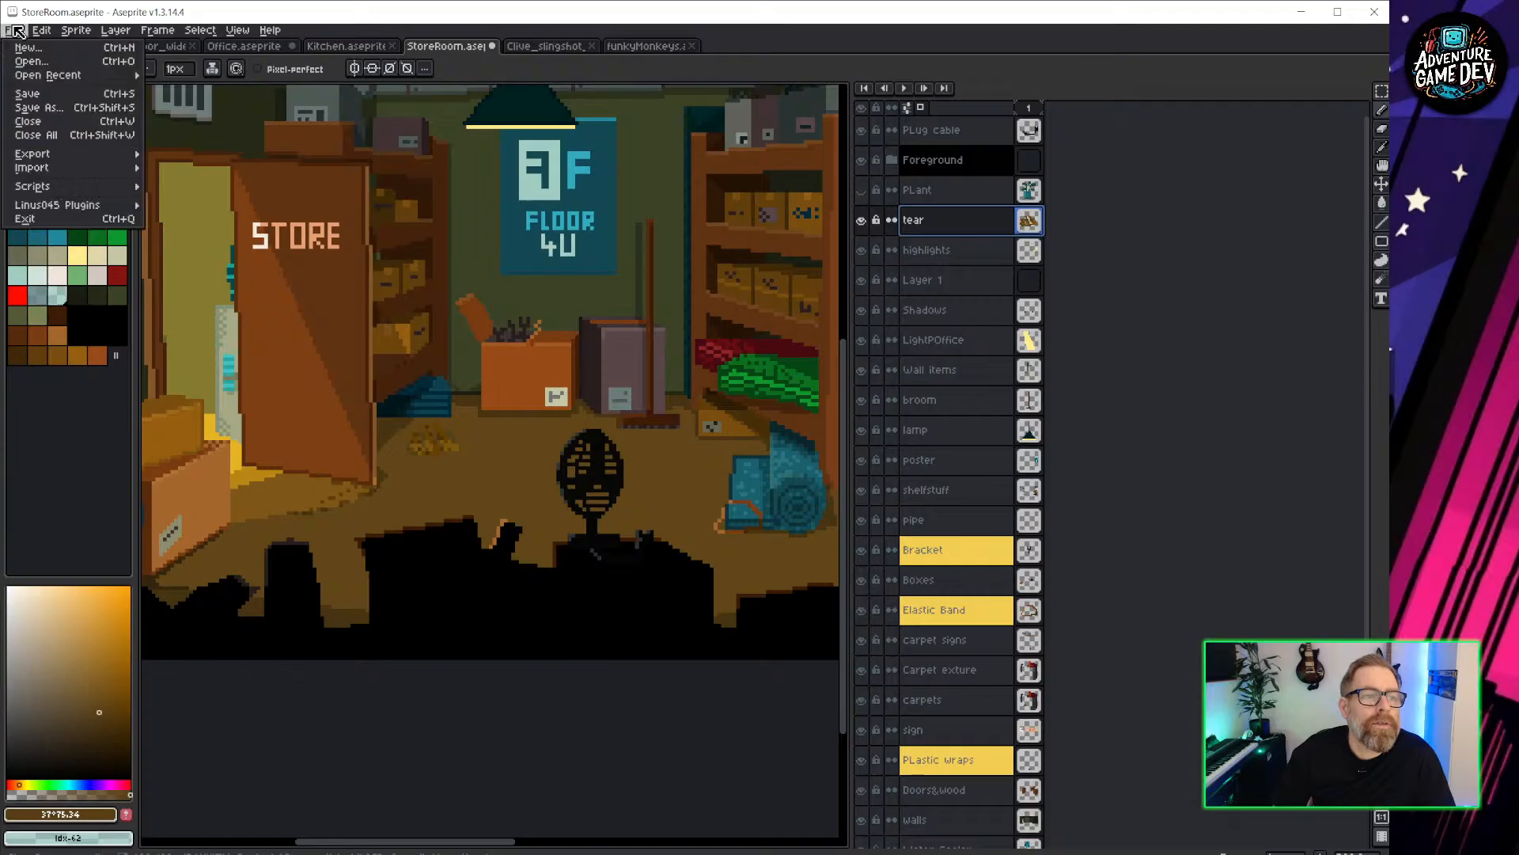
pyautogui.click(867, 109)
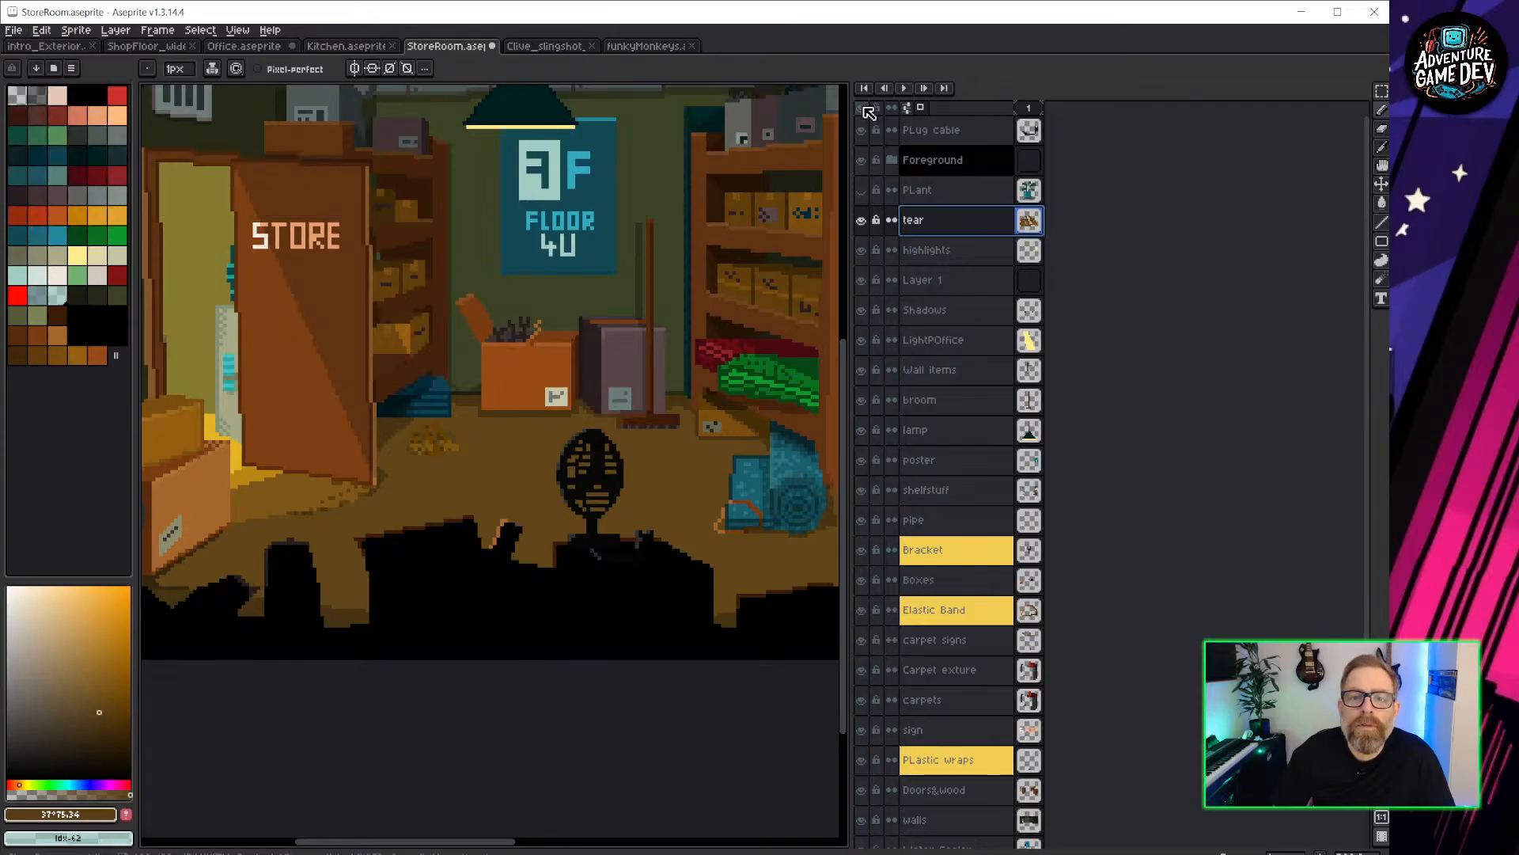
pyautogui.click(866, 109)
pyautogui.click(865, 110)
pyautogui.click(861, 220)
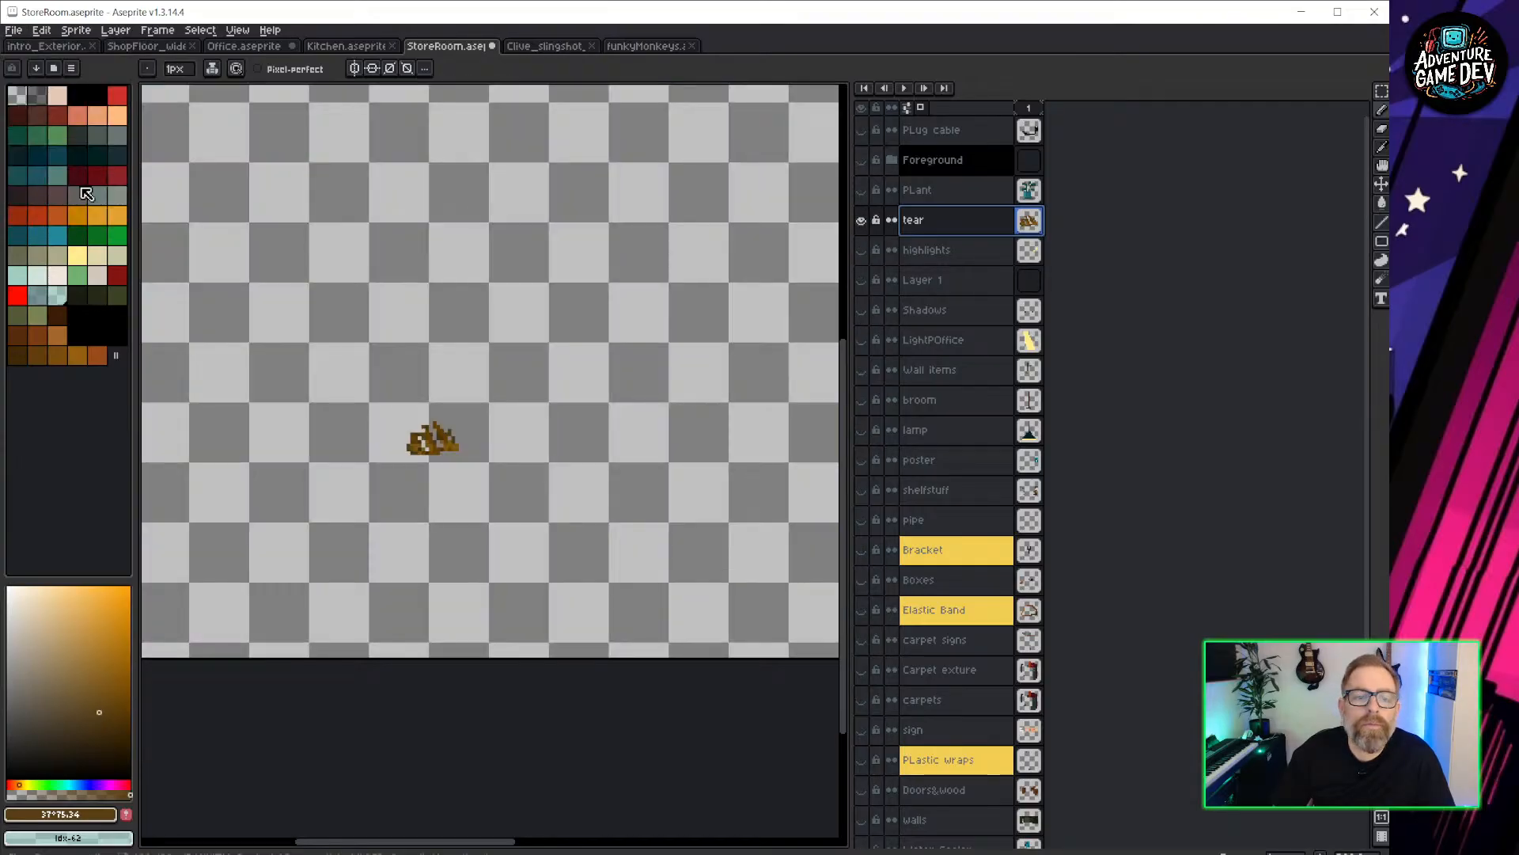
# Start exporting the visible tear layer and browse to the MYSprites\Rooms folder for the output file.
pyautogui.click(14, 30)
pyautogui.moveTo(44, 162)
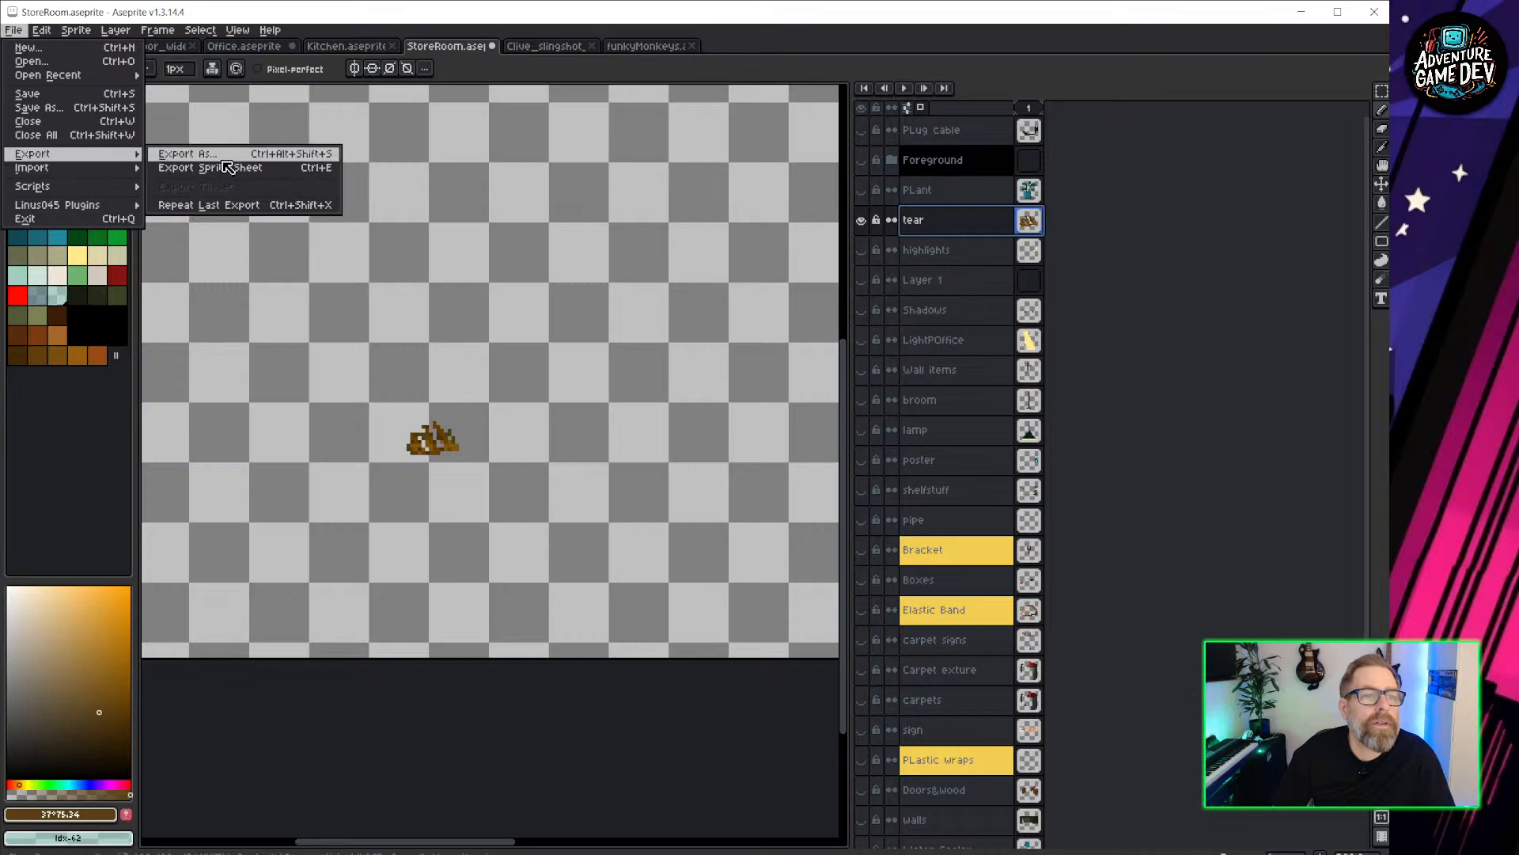
pyautogui.click(227, 164)
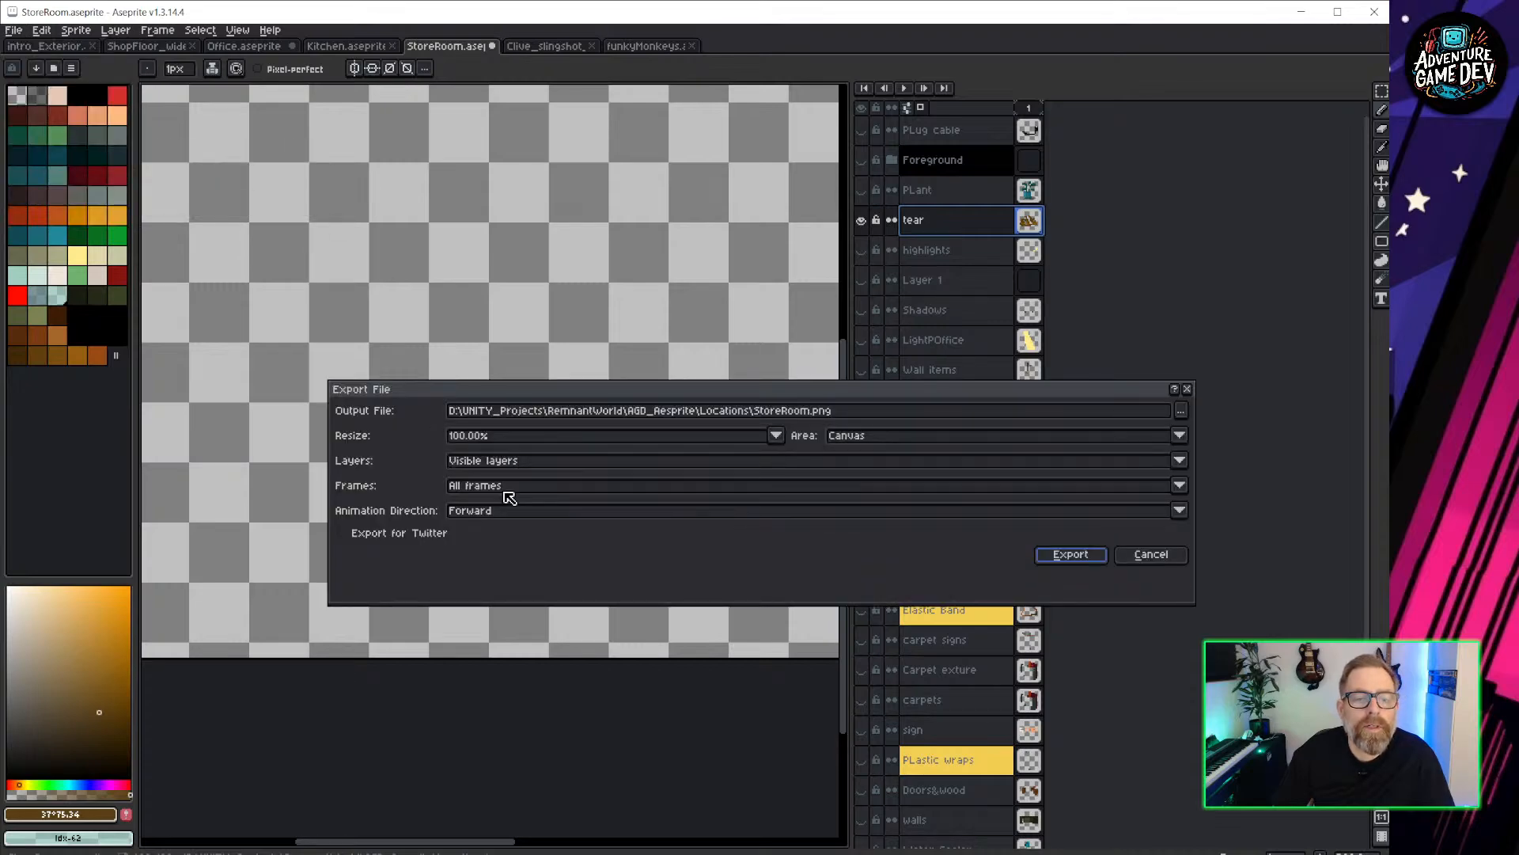
pyautogui.click(1180, 410)
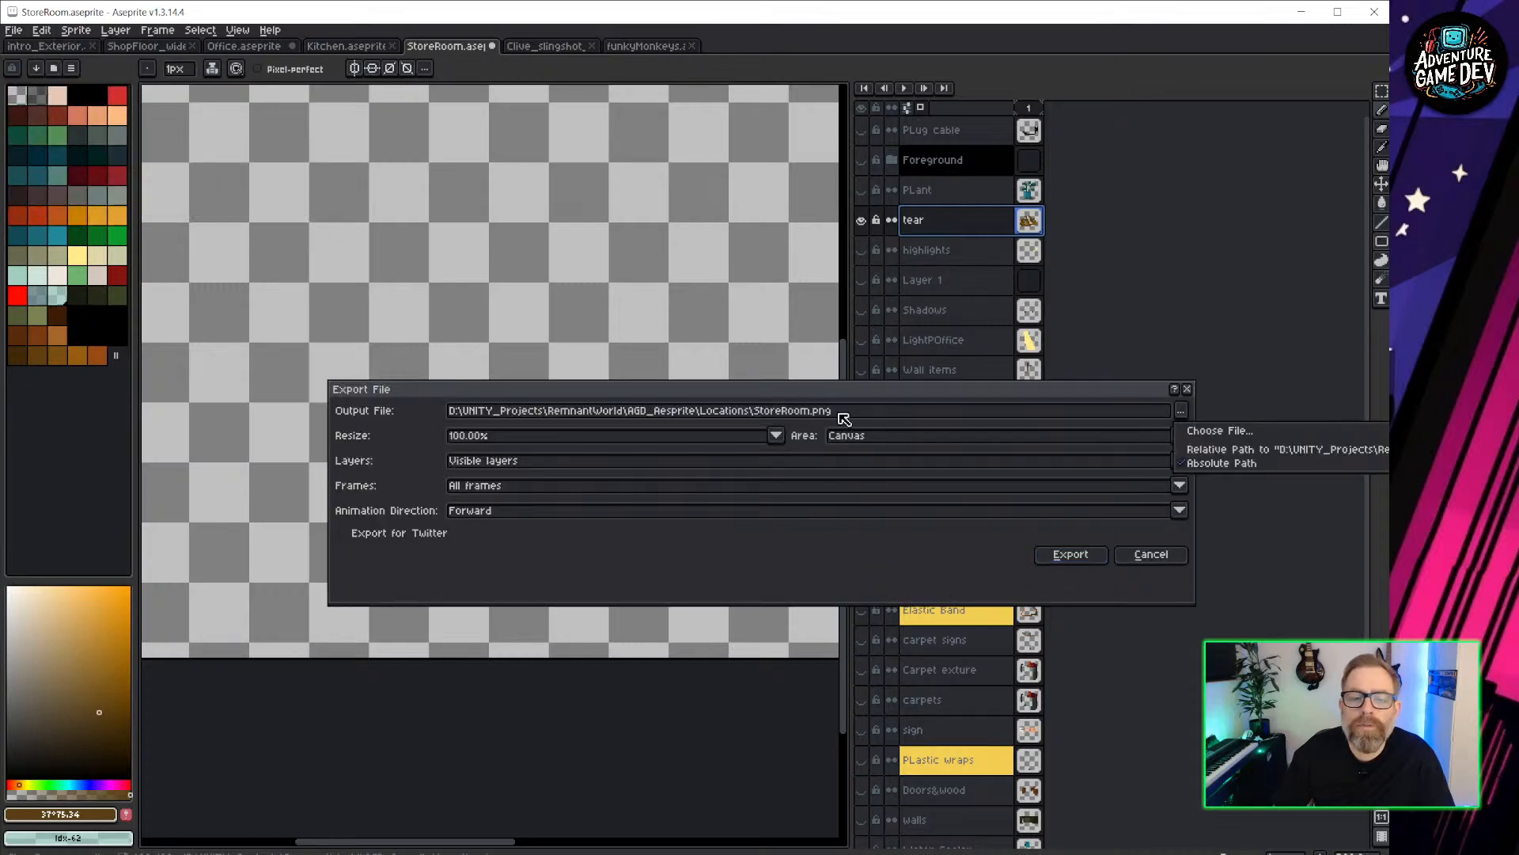
pyautogui.click(1220, 429)
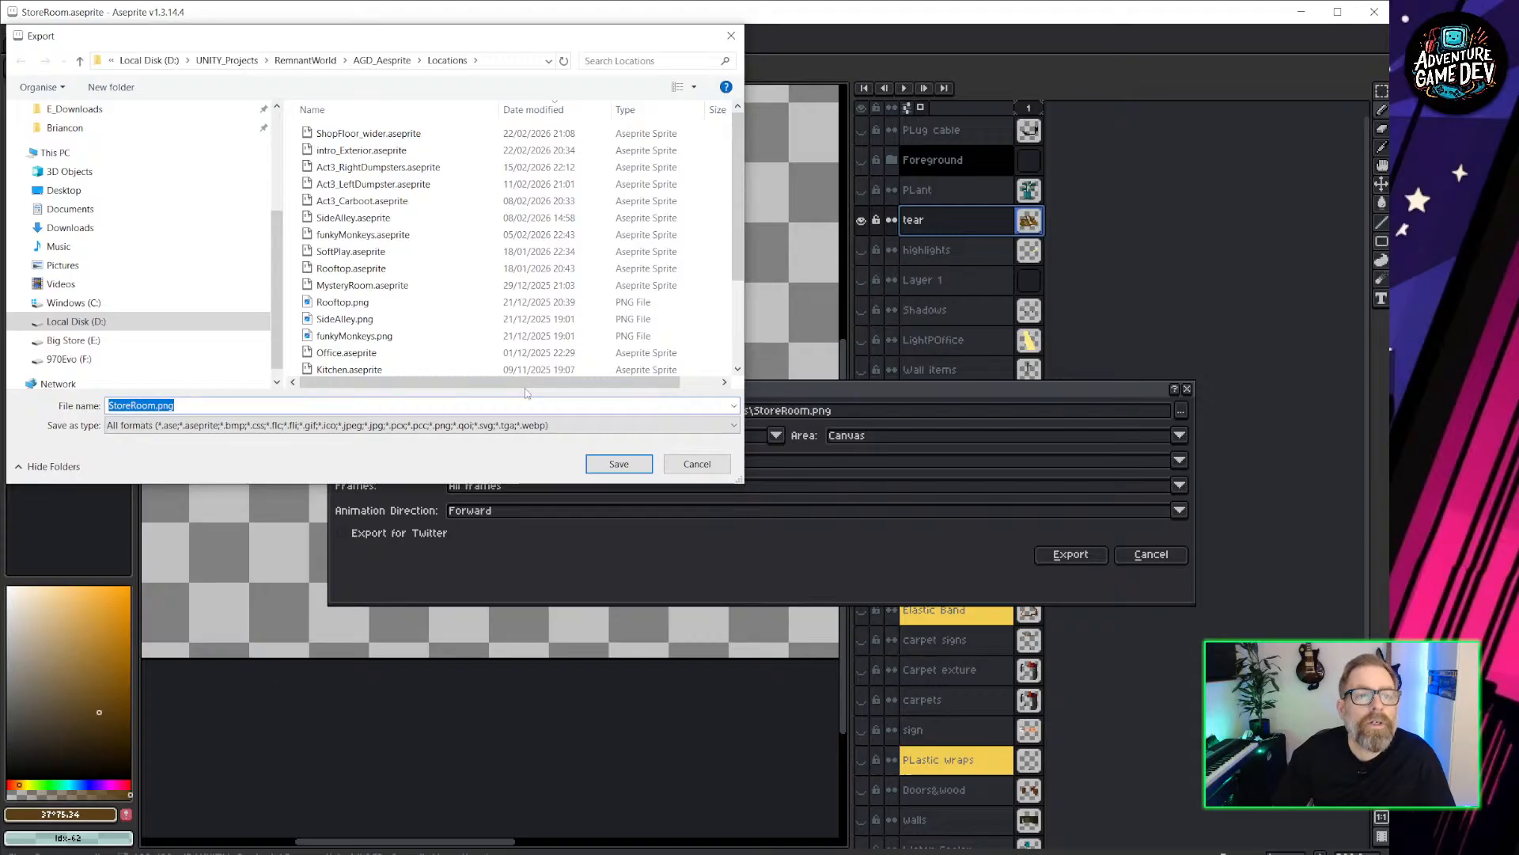
pyautogui.scroll(3, 121, 154)
pyautogui.click(67, 196)
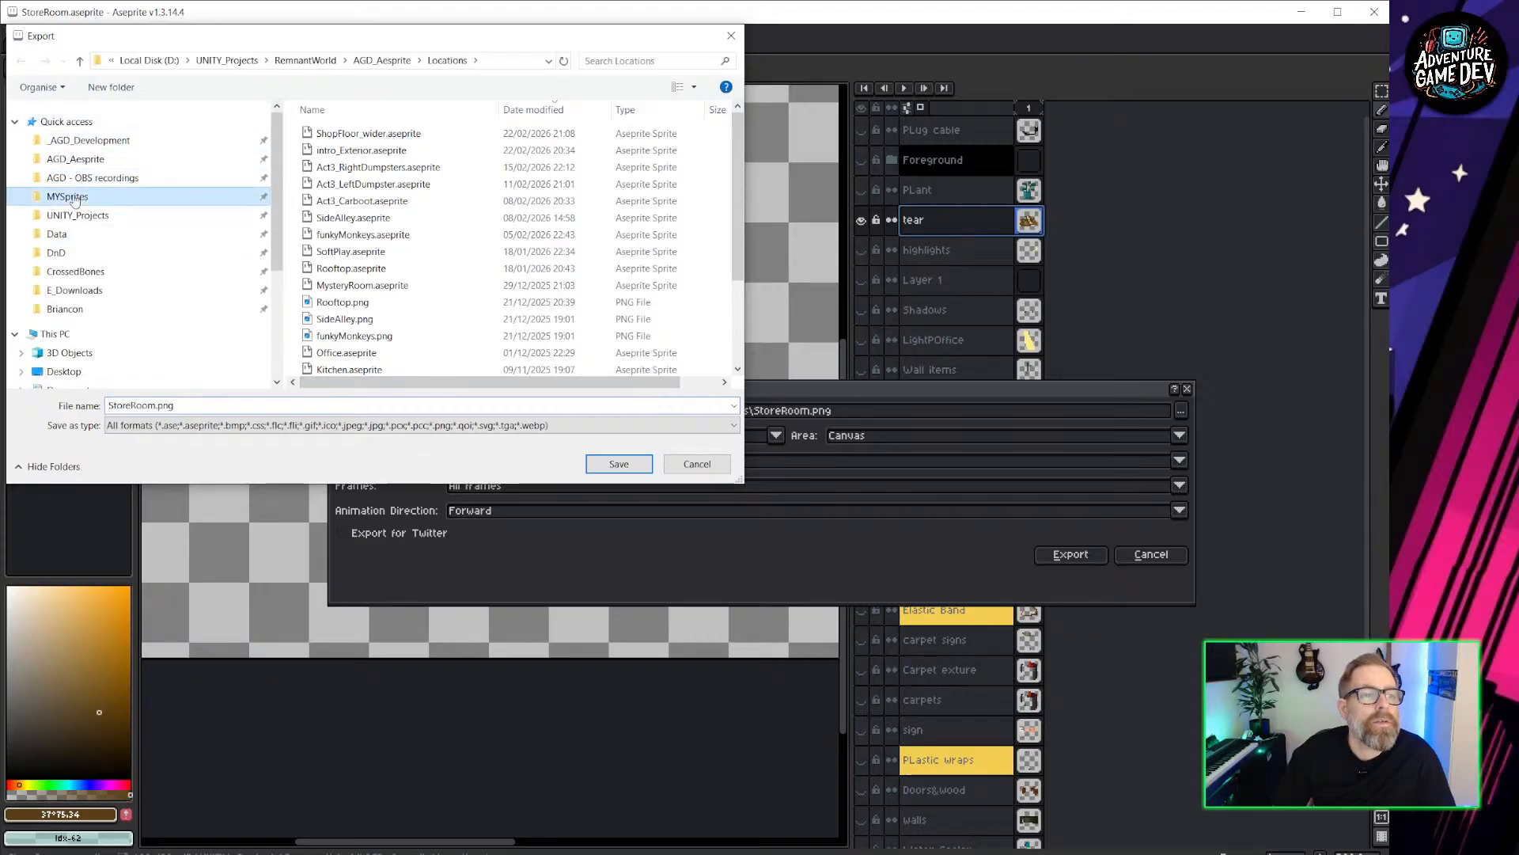
pyautogui.doubleClick(342, 238)
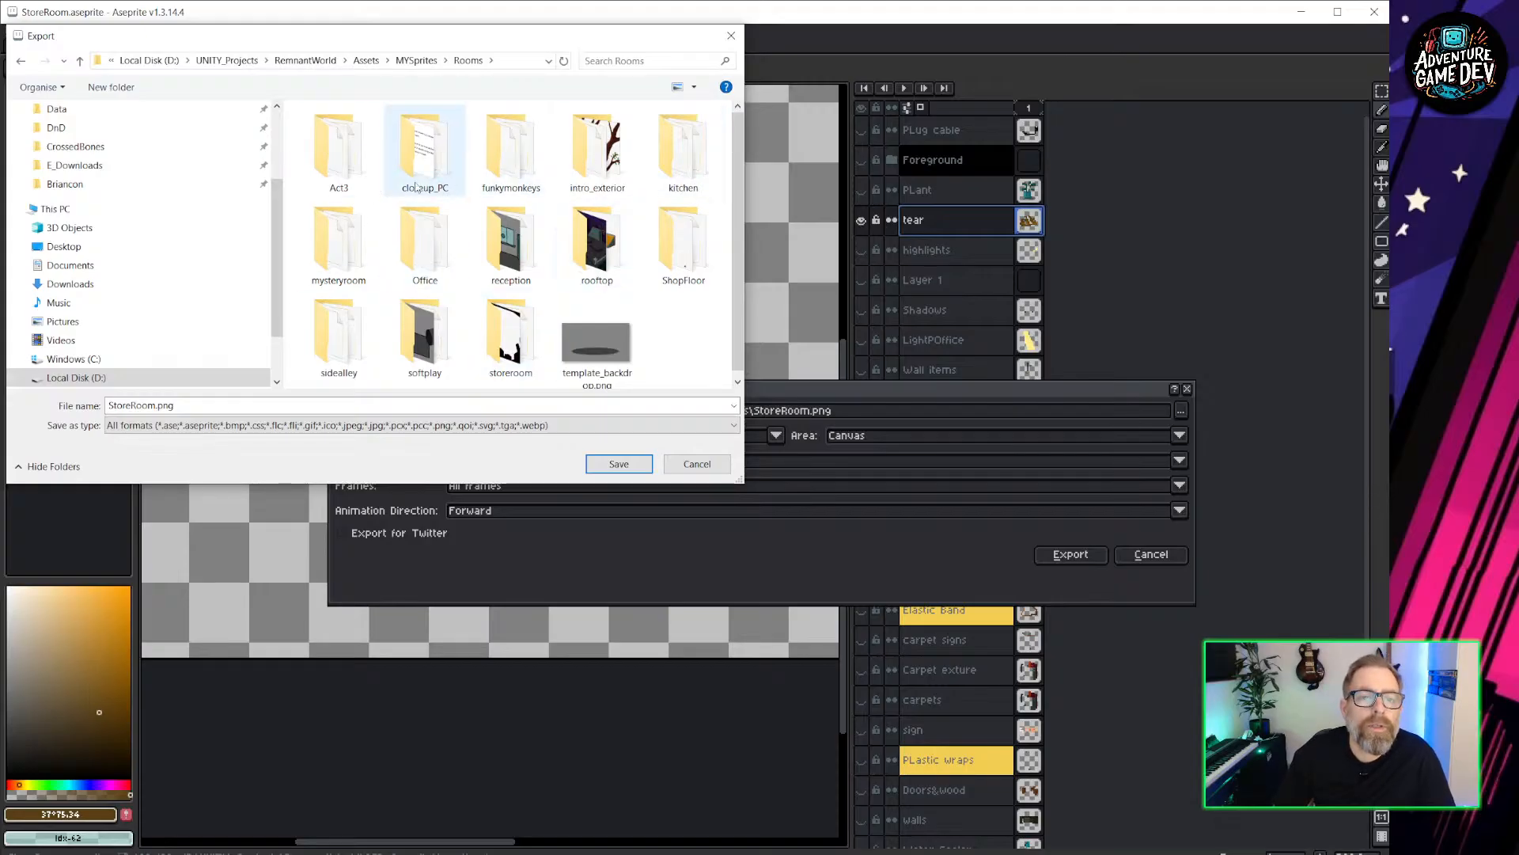
pyautogui.click(431, 234)
pyautogui.doubleClick(431, 234)
pyautogui.click(248, 405)
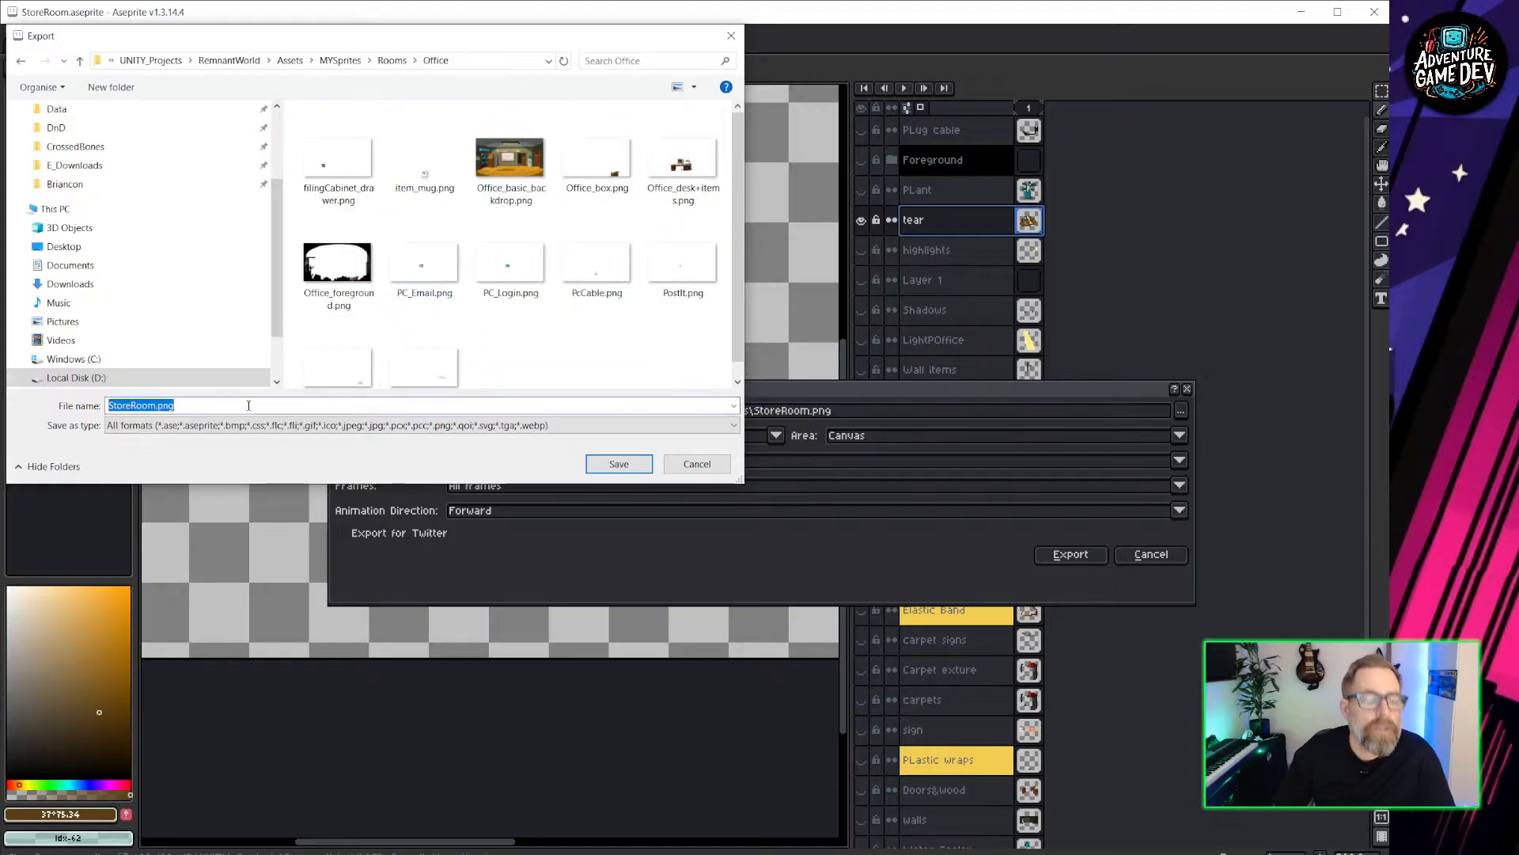
pyautogui.write('tear_office')
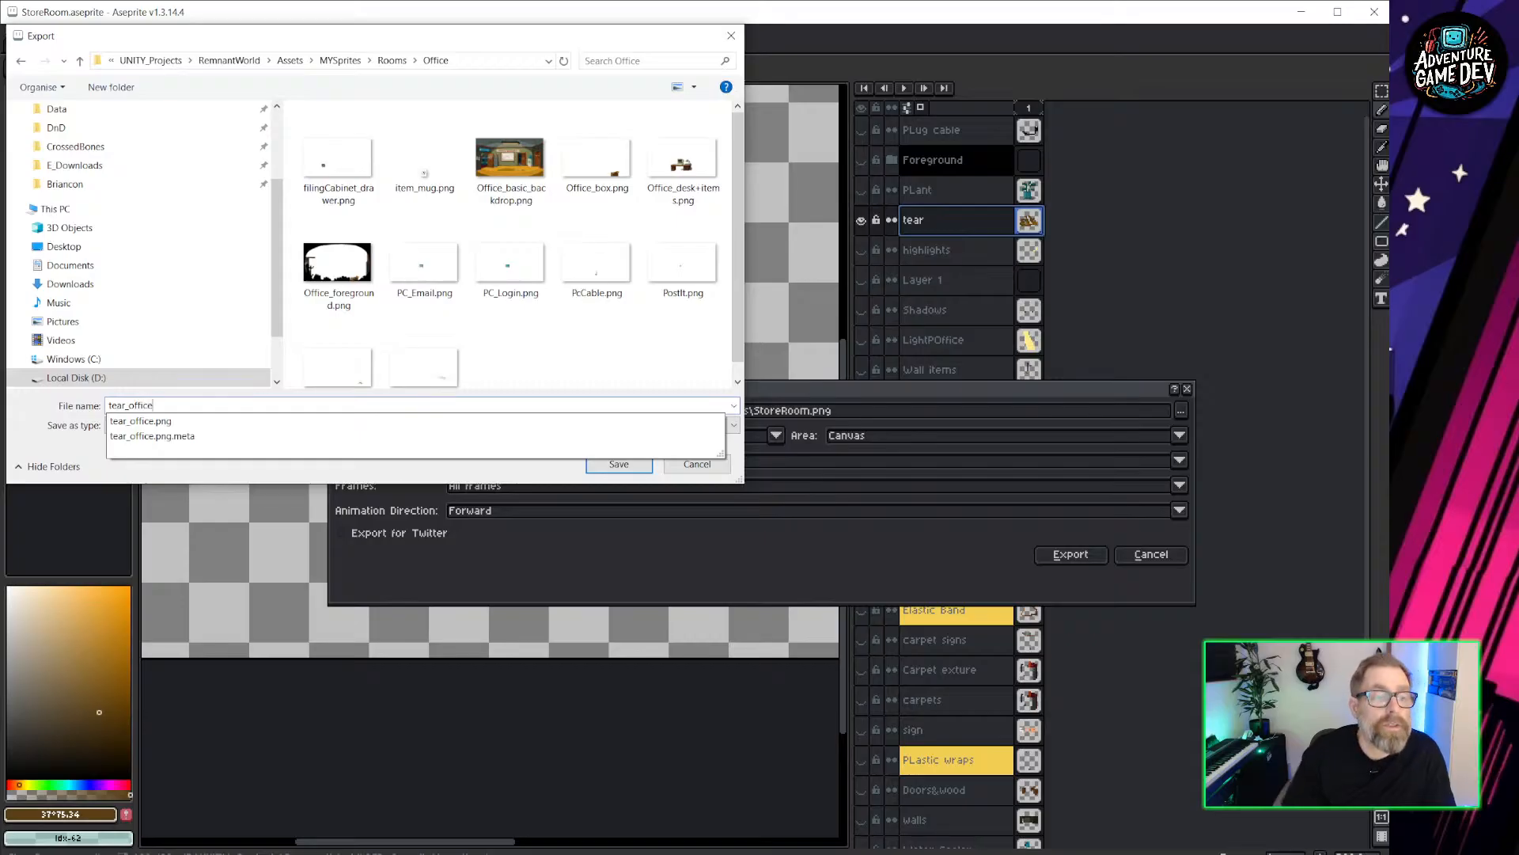
pyautogui.click(619, 464)
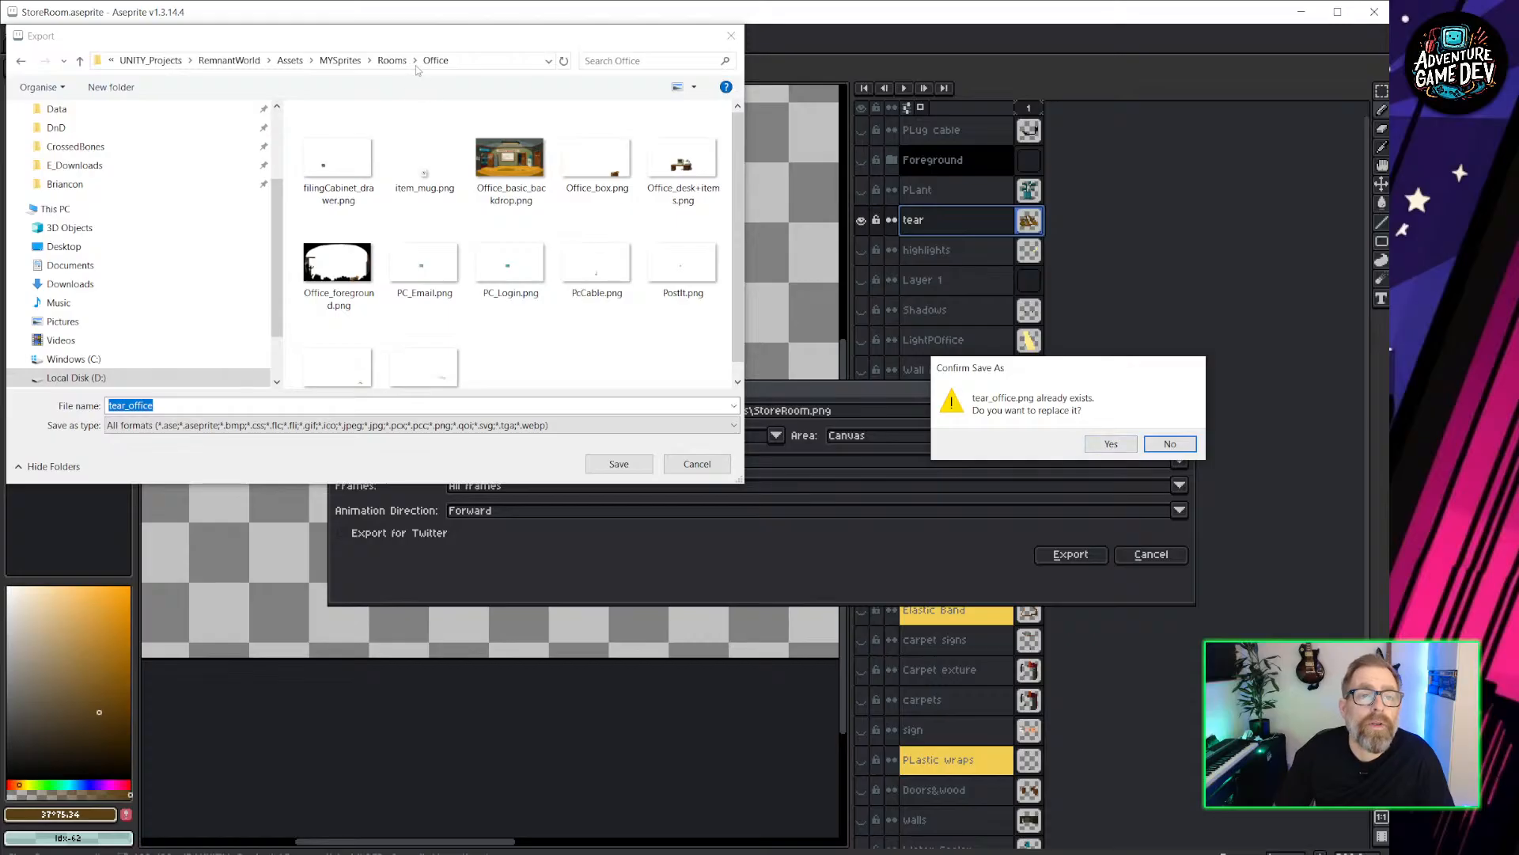
pyautogui.click(1169, 444)
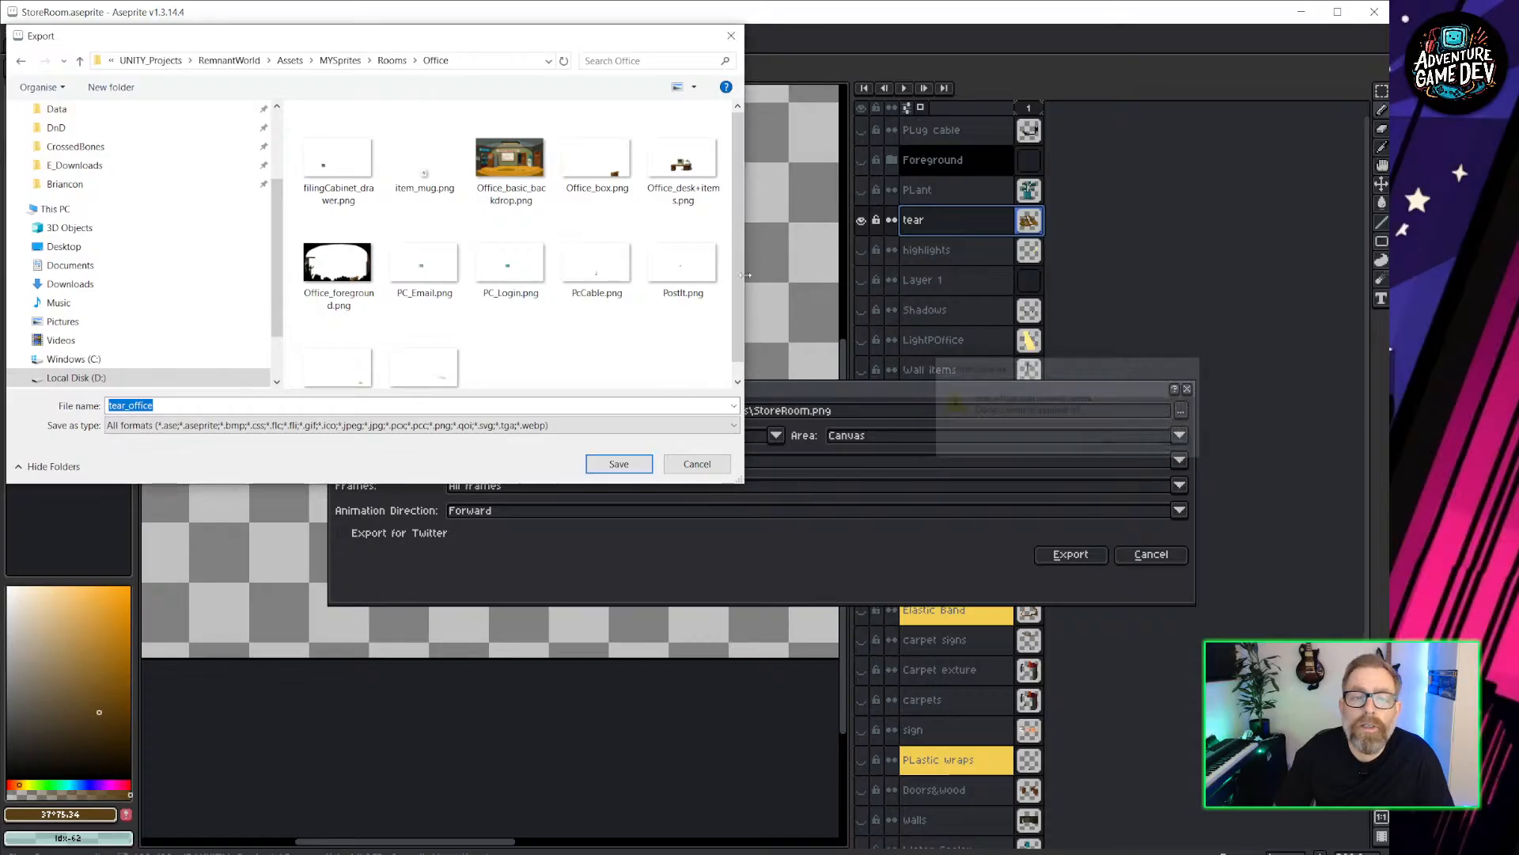
pyautogui.click(391, 60)
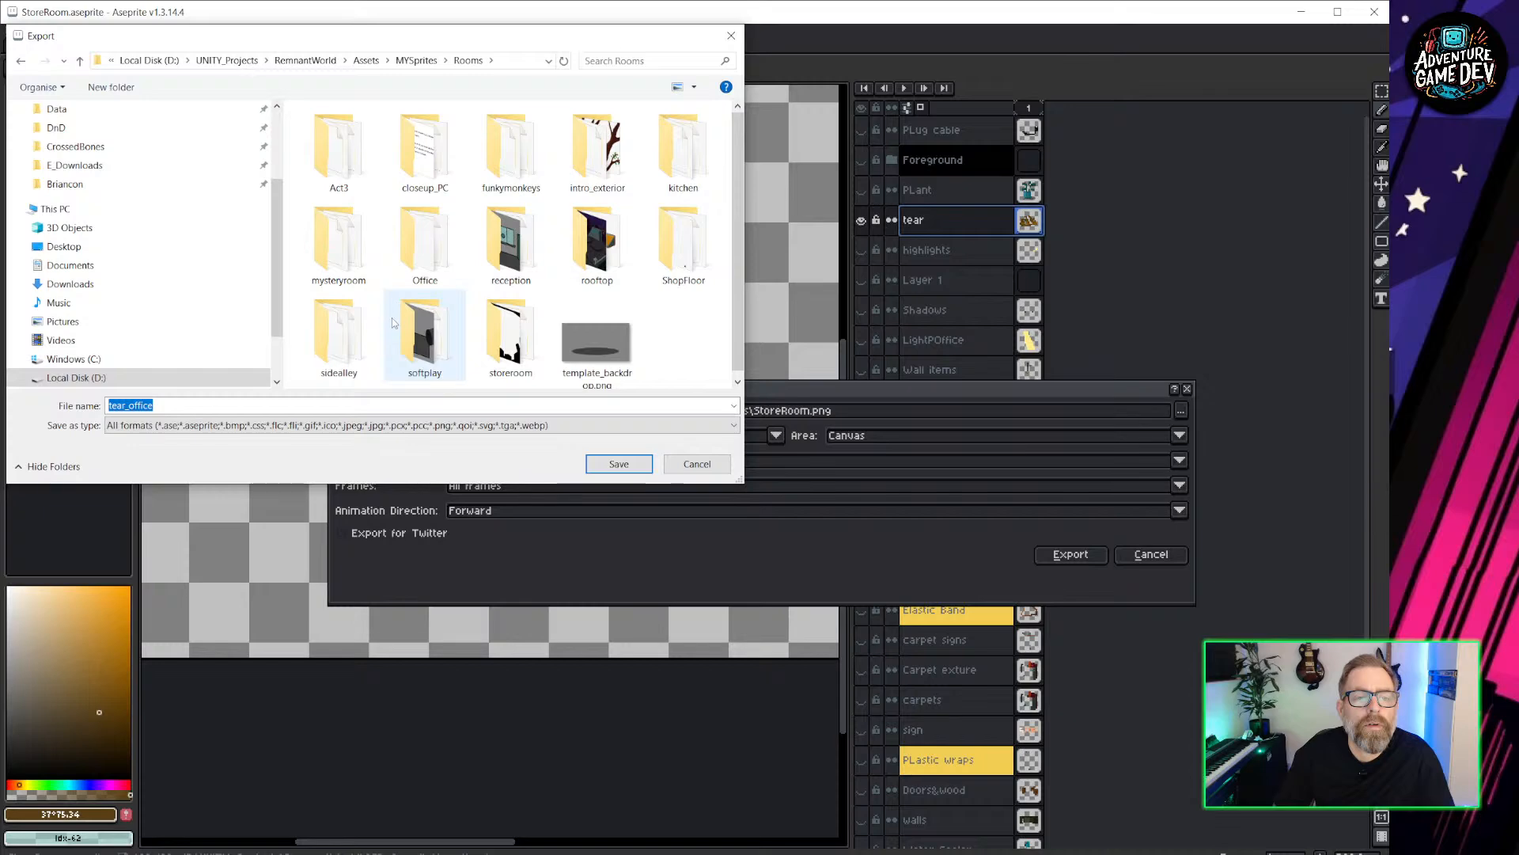
# Export the tear layer into the storeroom folder under the file name tear_storeroom.
pyautogui.doubleClick(493, 333)
pyautogui.doubleClick(228, 403)
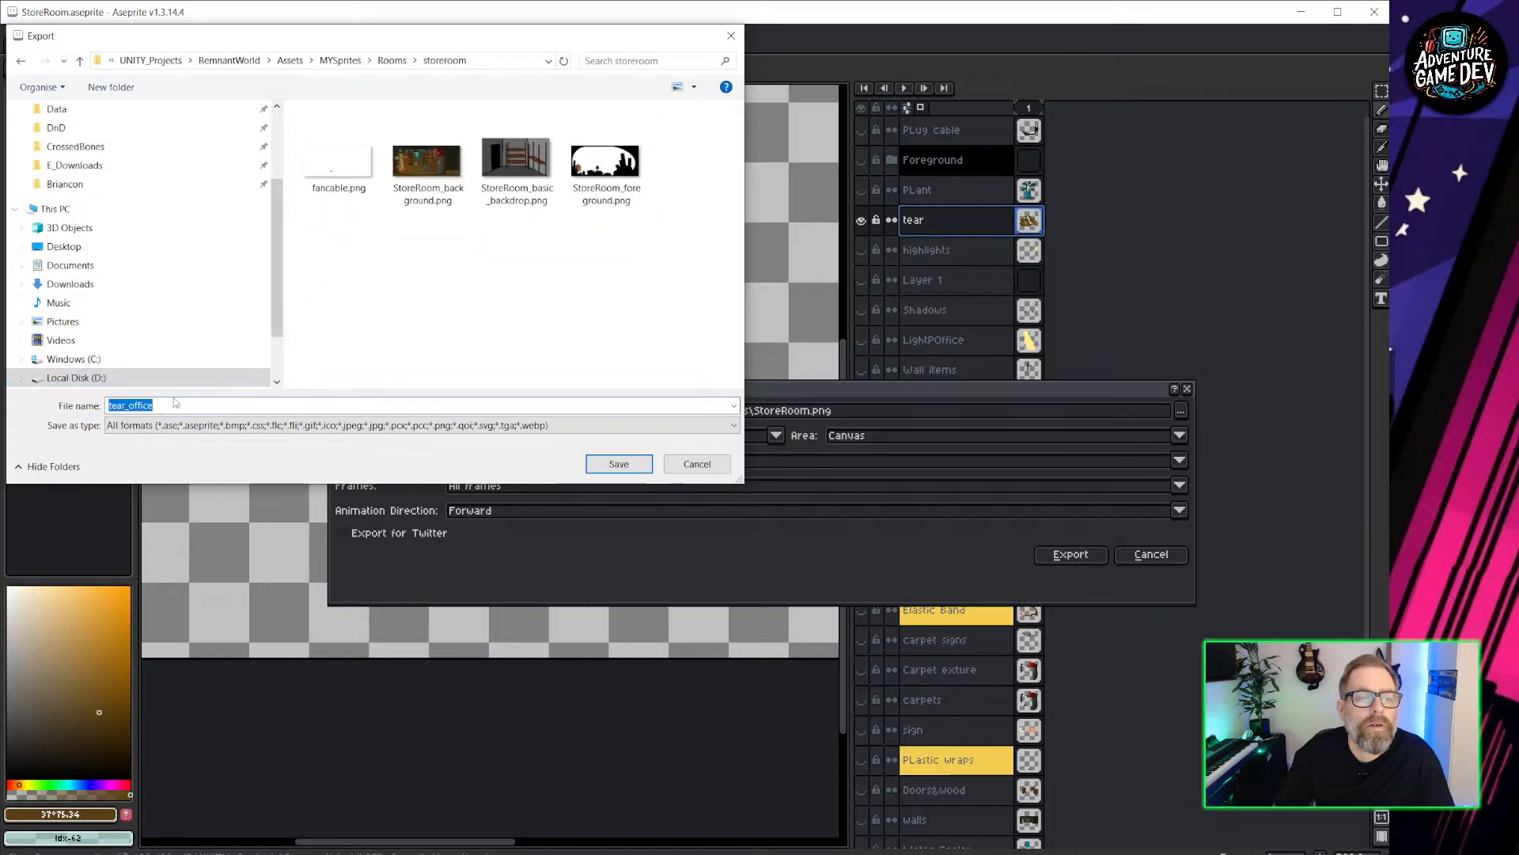
pyautogui.moveTo(172, 404); pyautogui.dragTo(131, 407)
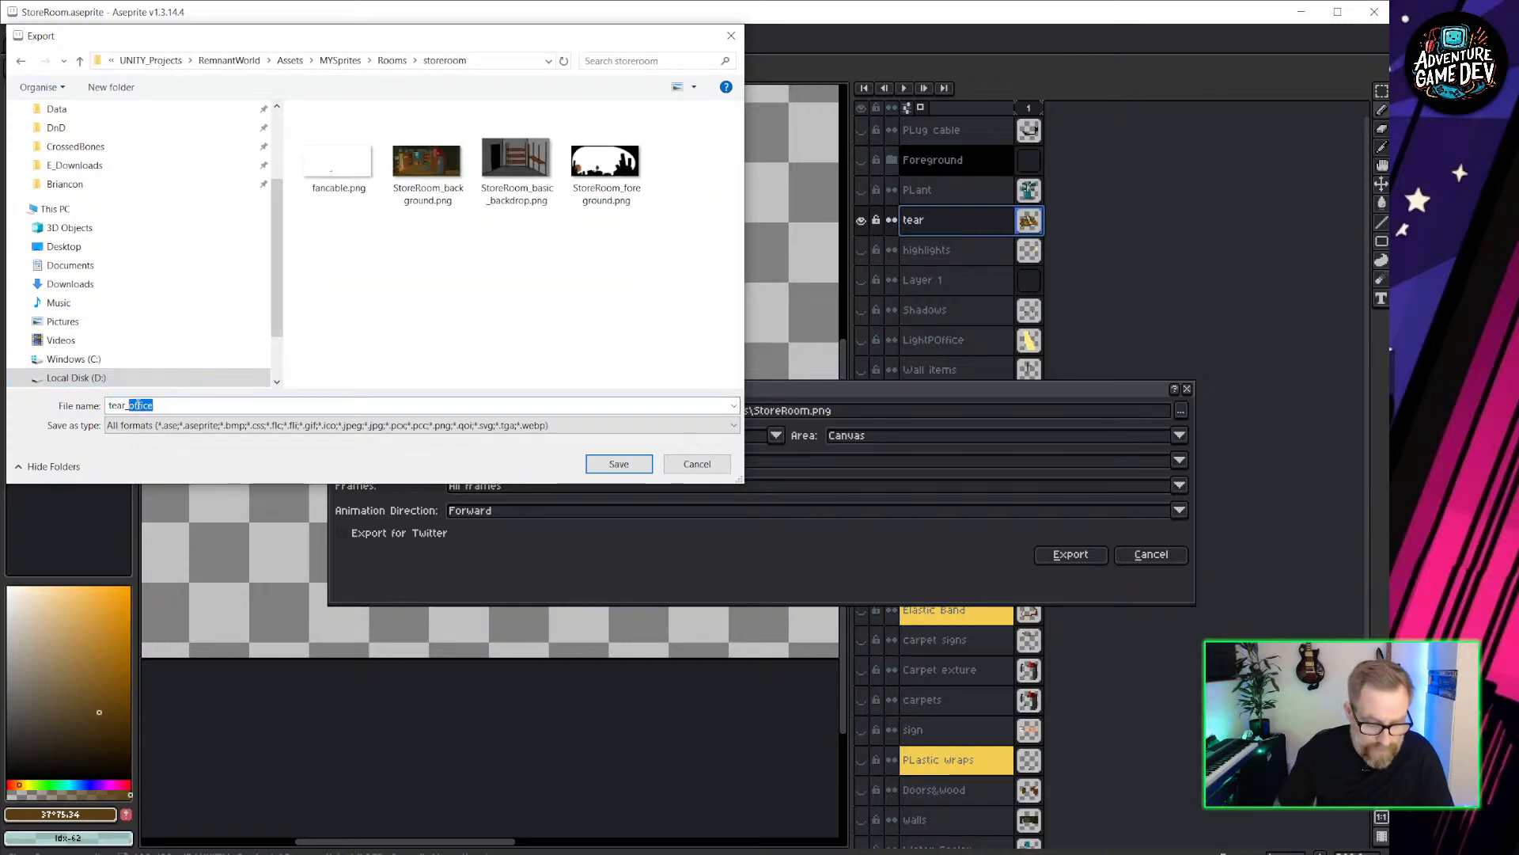
pyautogui.write('storeroom')
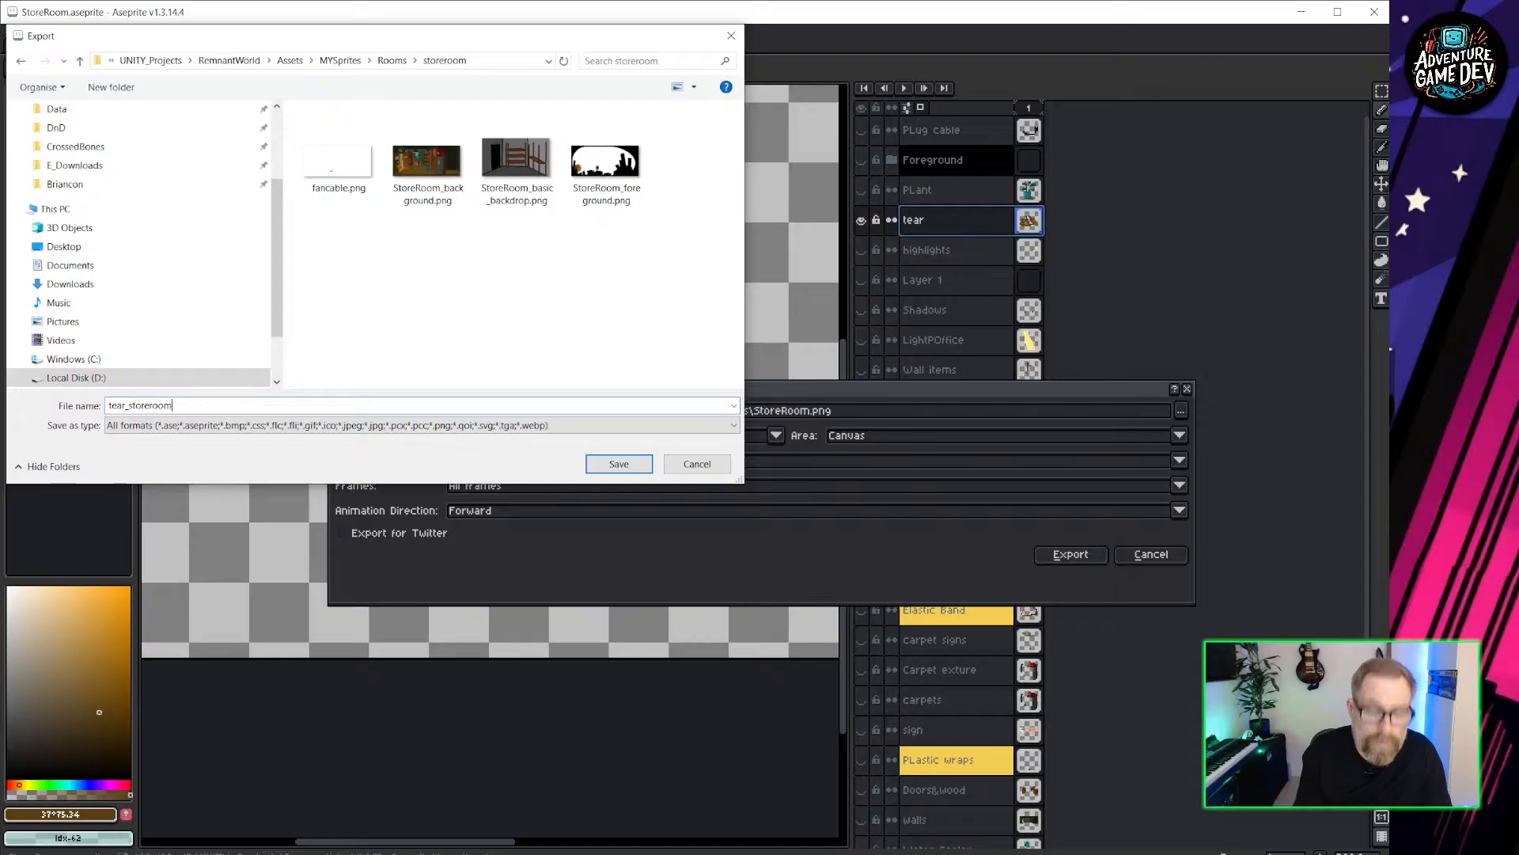
pyautogui.click(629, 465)
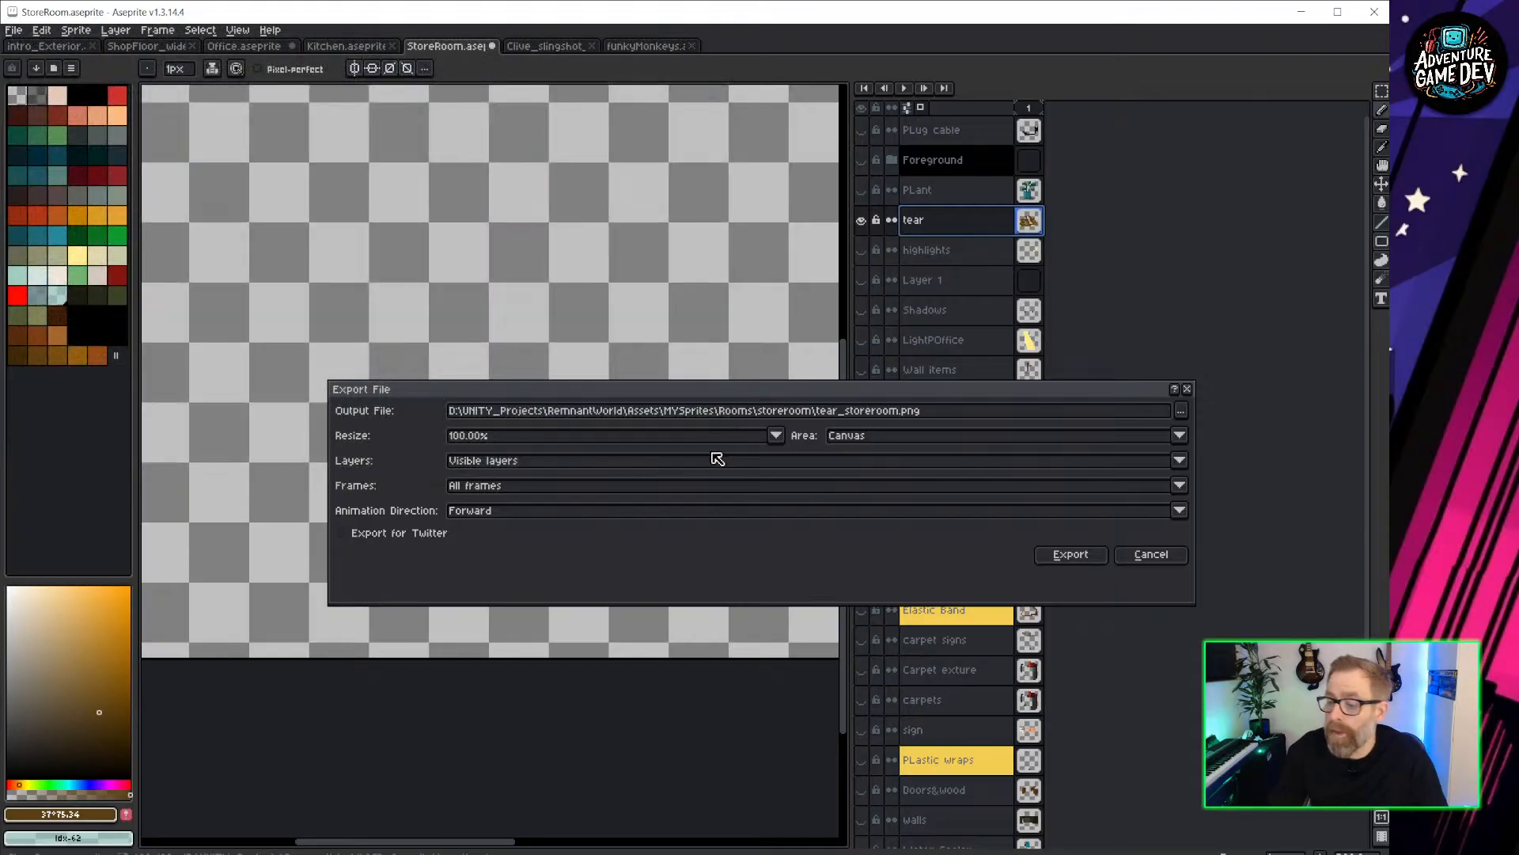
pyautogui.click(1086, 554)
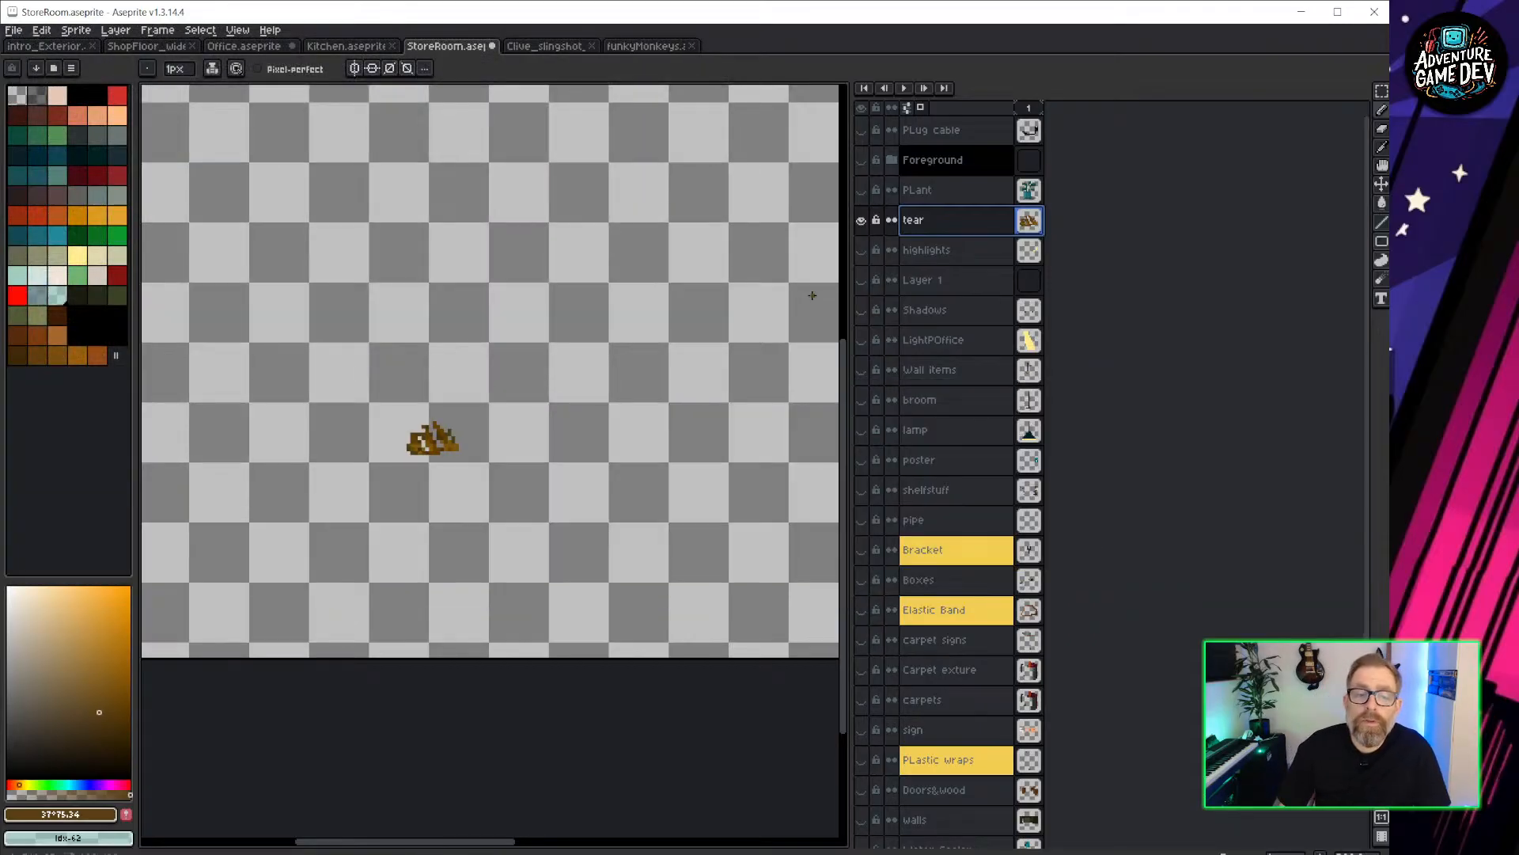
# Switch to Unity and deactivate the _Lights object so the store room scene shows fully lit.
pyautogui.click(1300, 12)
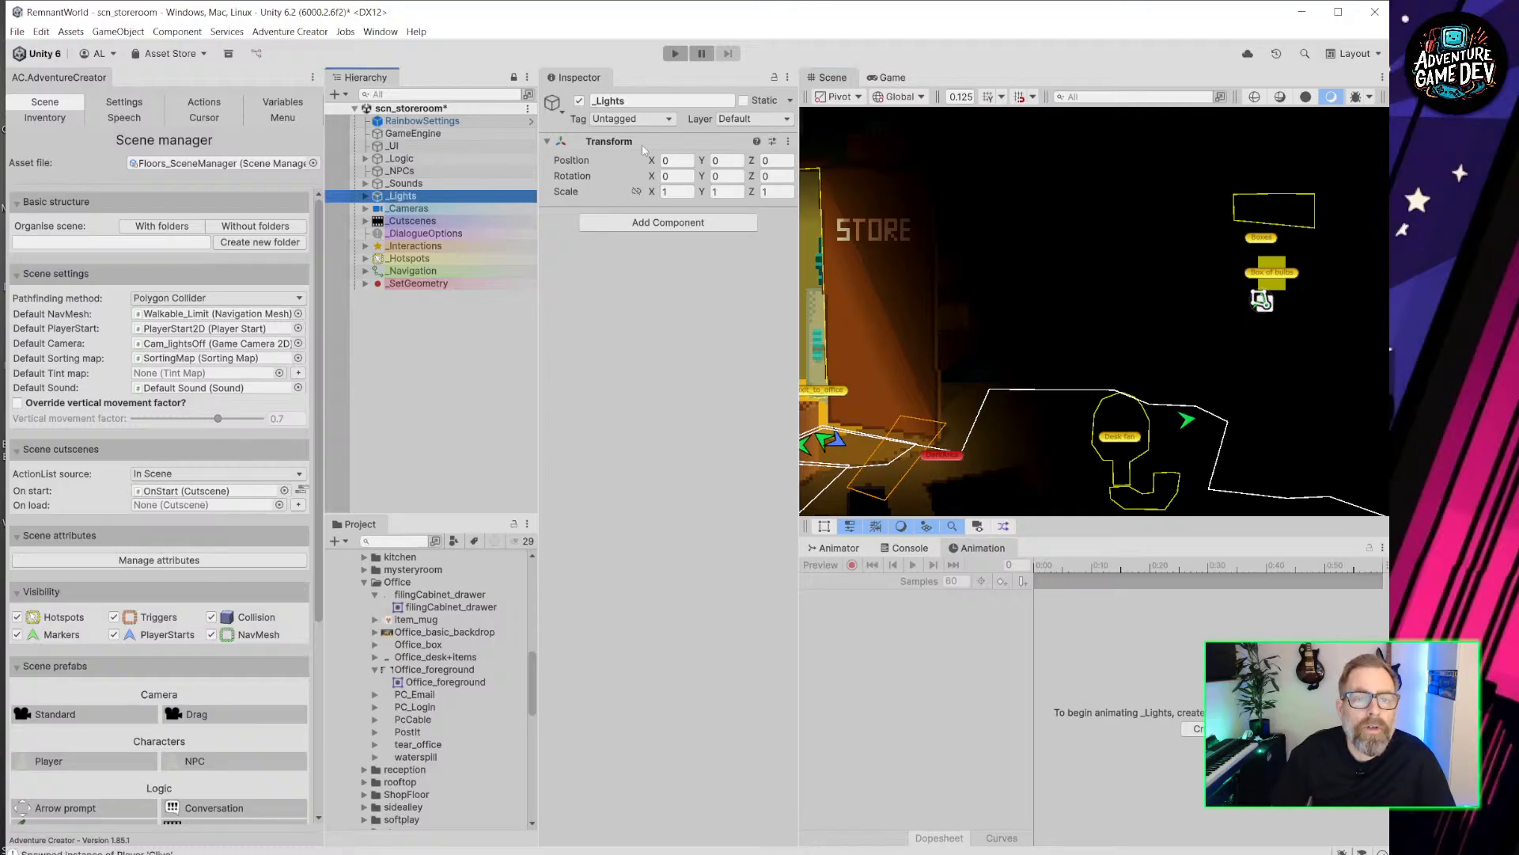
pyautogui.click(579, 100)
pyautogui.scroll(6, 992, 386)
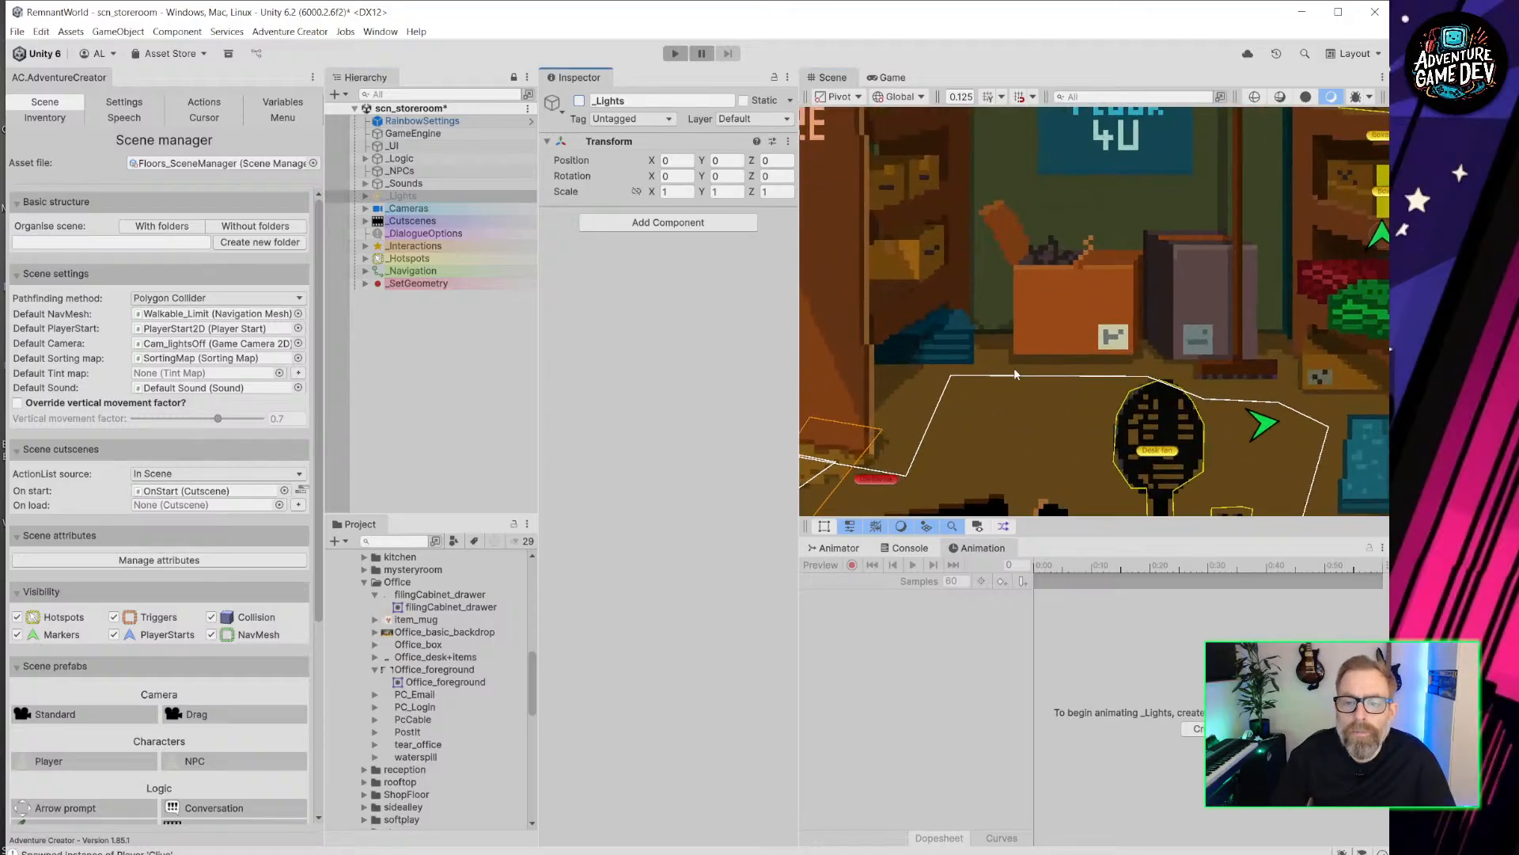
pyautogui.moveTo(1088, 301); pyautogui.dragTo(999, 330, button='middle')
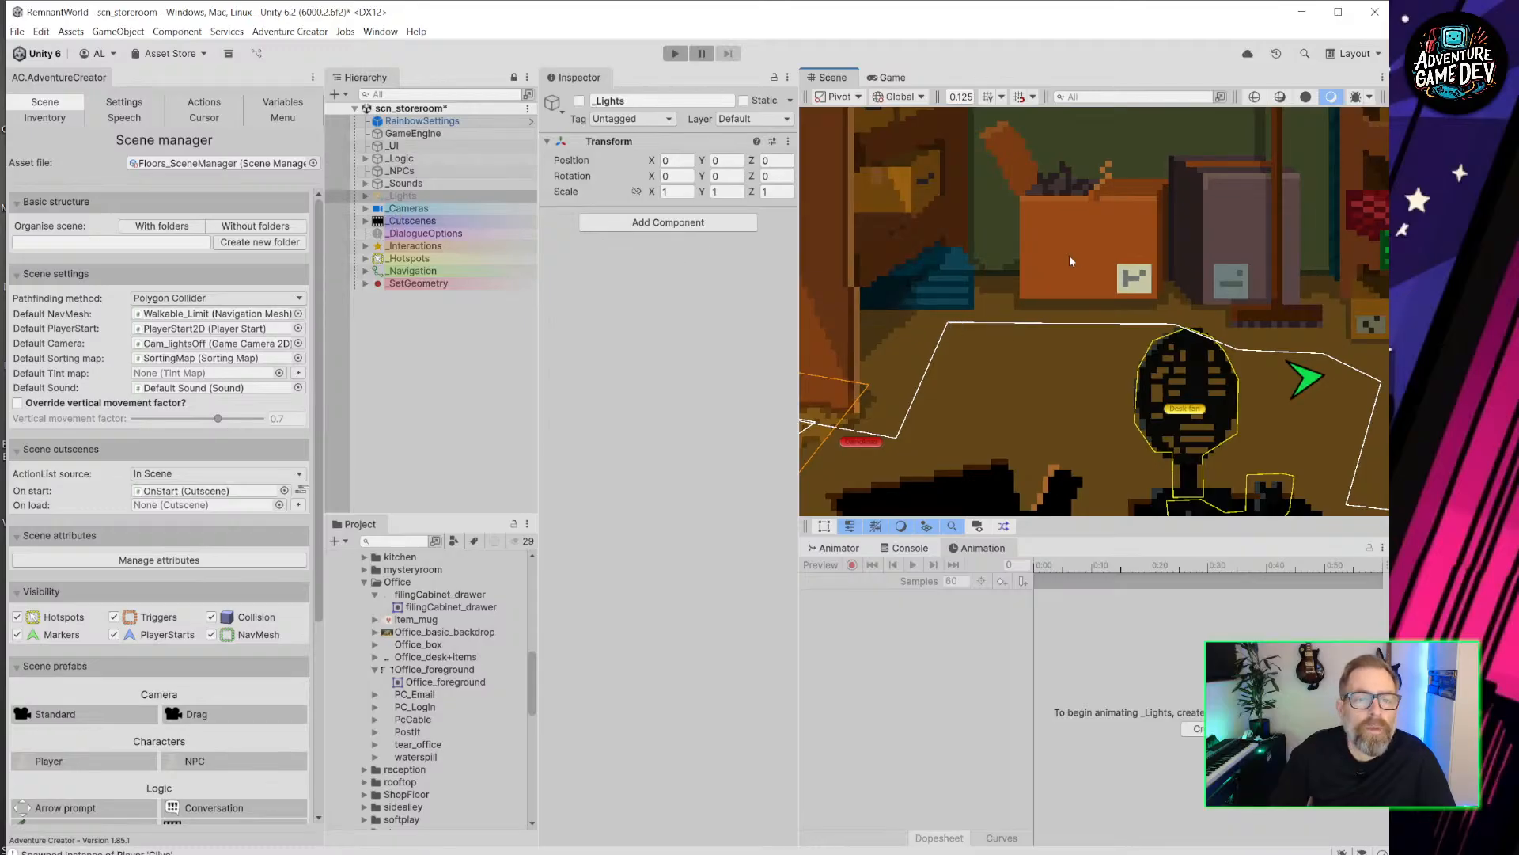
pyautogui.scroll(-4, 955, 299)
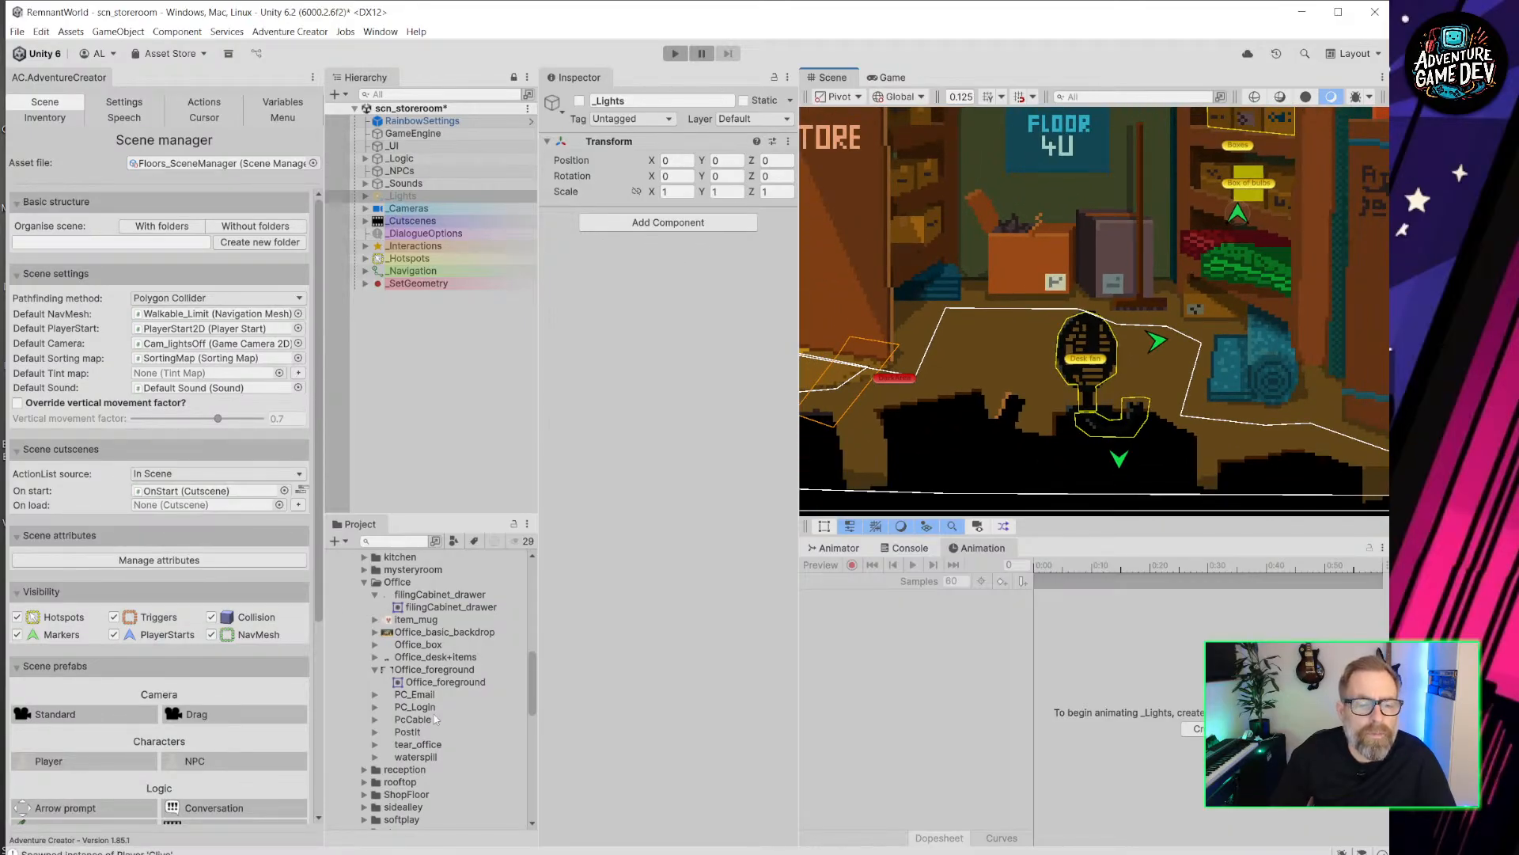
# Apply the PixelArt_Single_Preset import settings to the tear_storeroom texture in the storeroom folder.
pyautogui.click(365, 582)
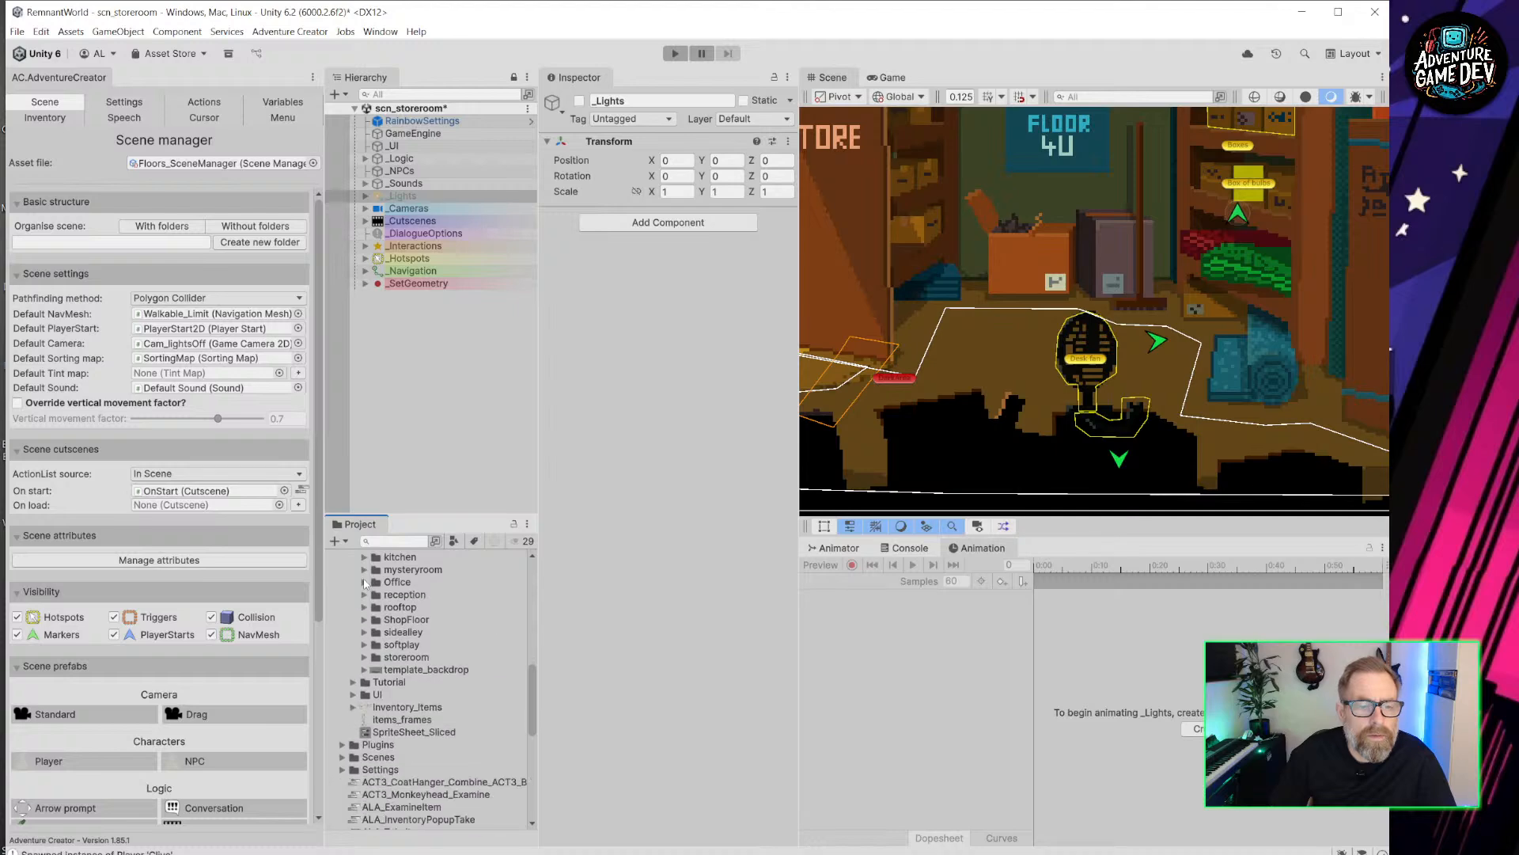
pyautogui.click(365, 658)
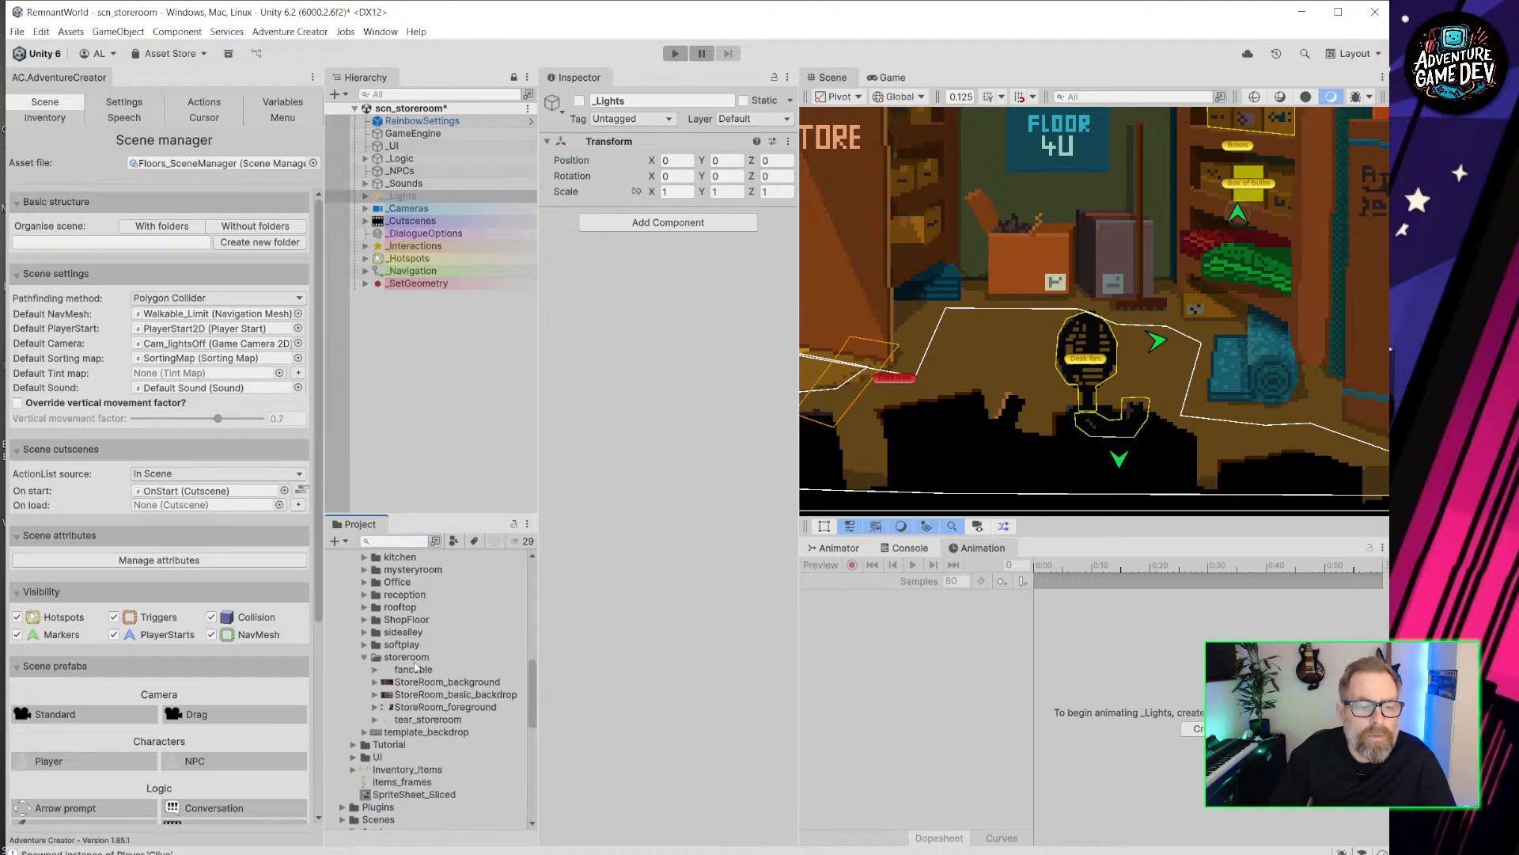
pyautogui.click(427, 719)
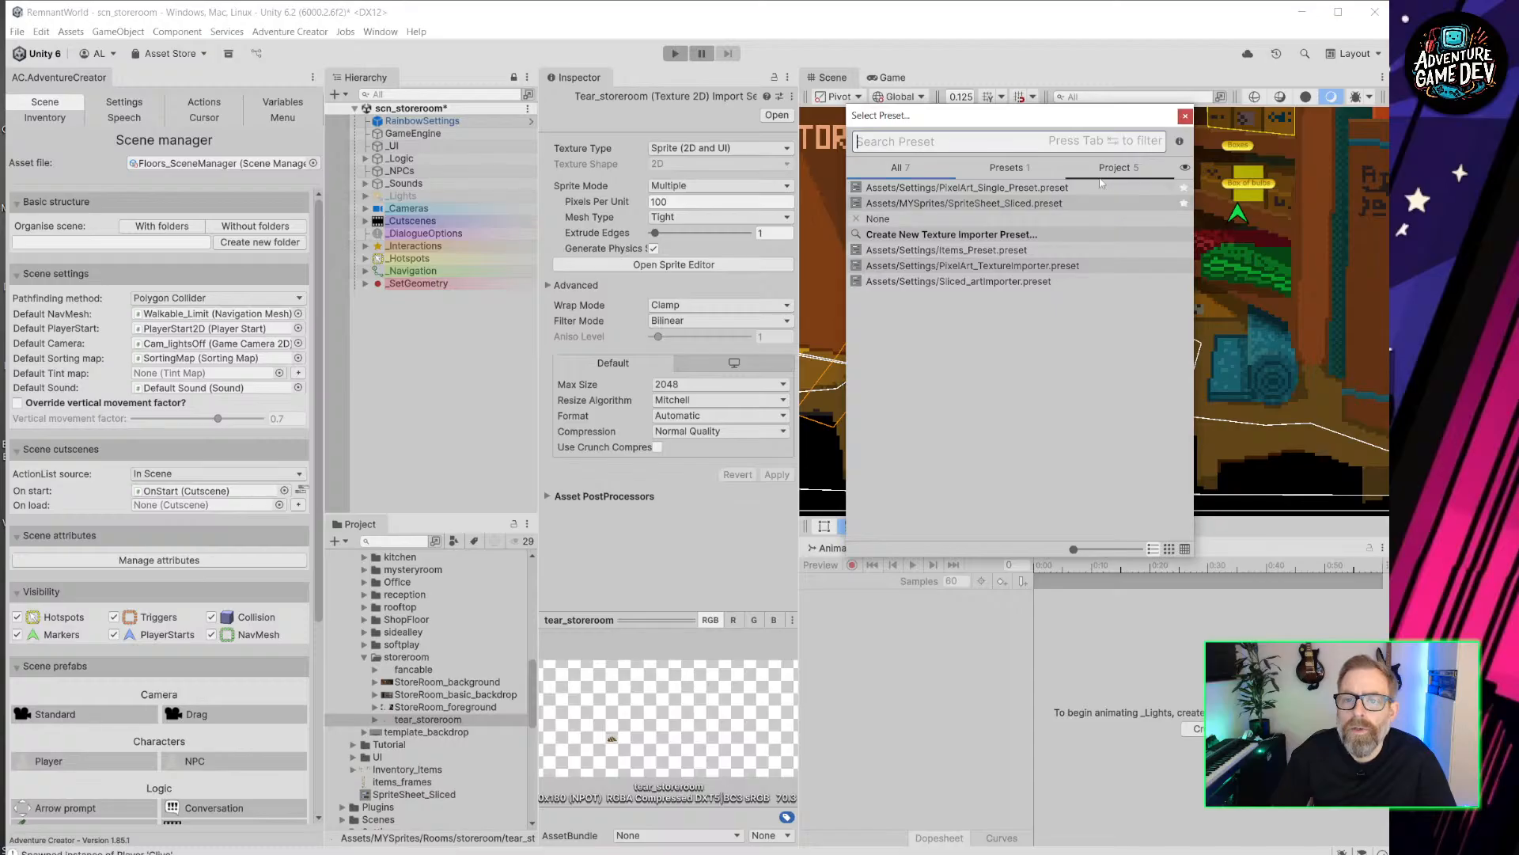
pyautogui.click(1068, 188)
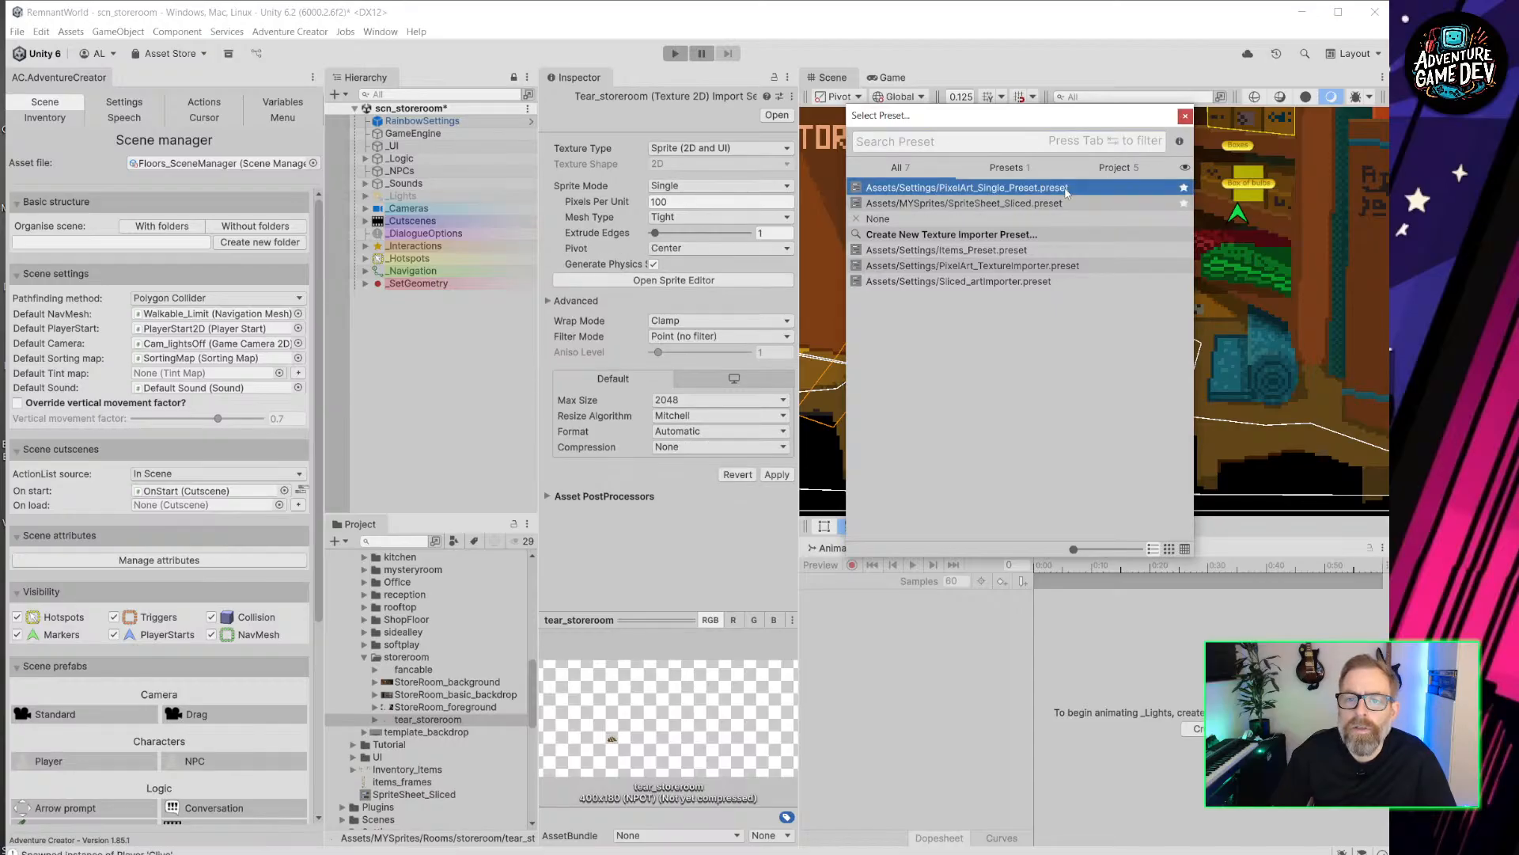
pyautogui.click(717, 567)
pyautogui.click(777, 475)
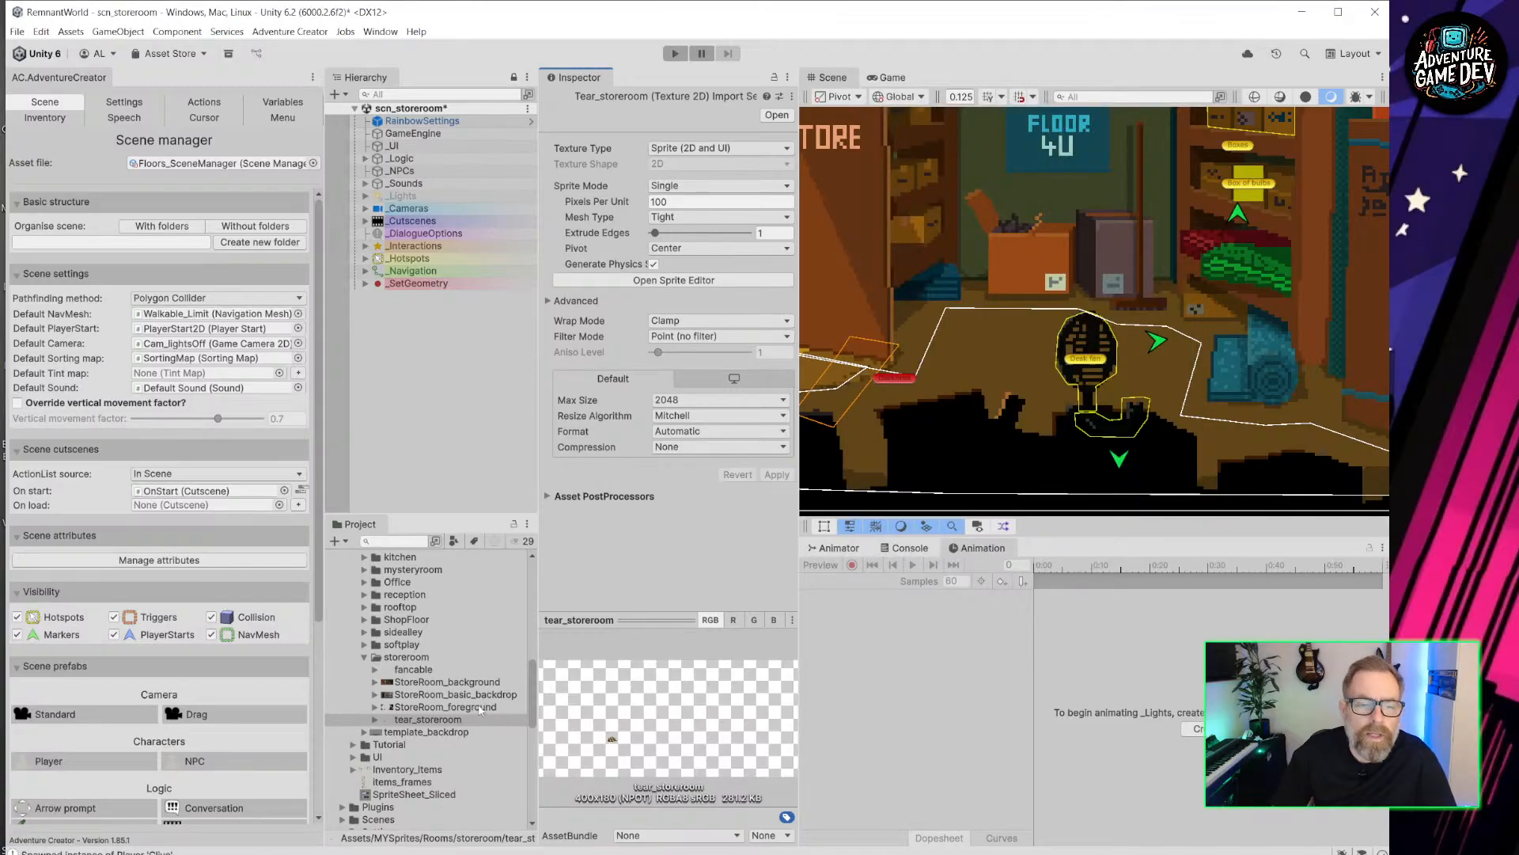
# Add the tear_storeroom sprite to the scene under _SetGeometry and reset its transform.
pyautogui.moveTo(439, 723); pyautogui.dragTo(419, 285)
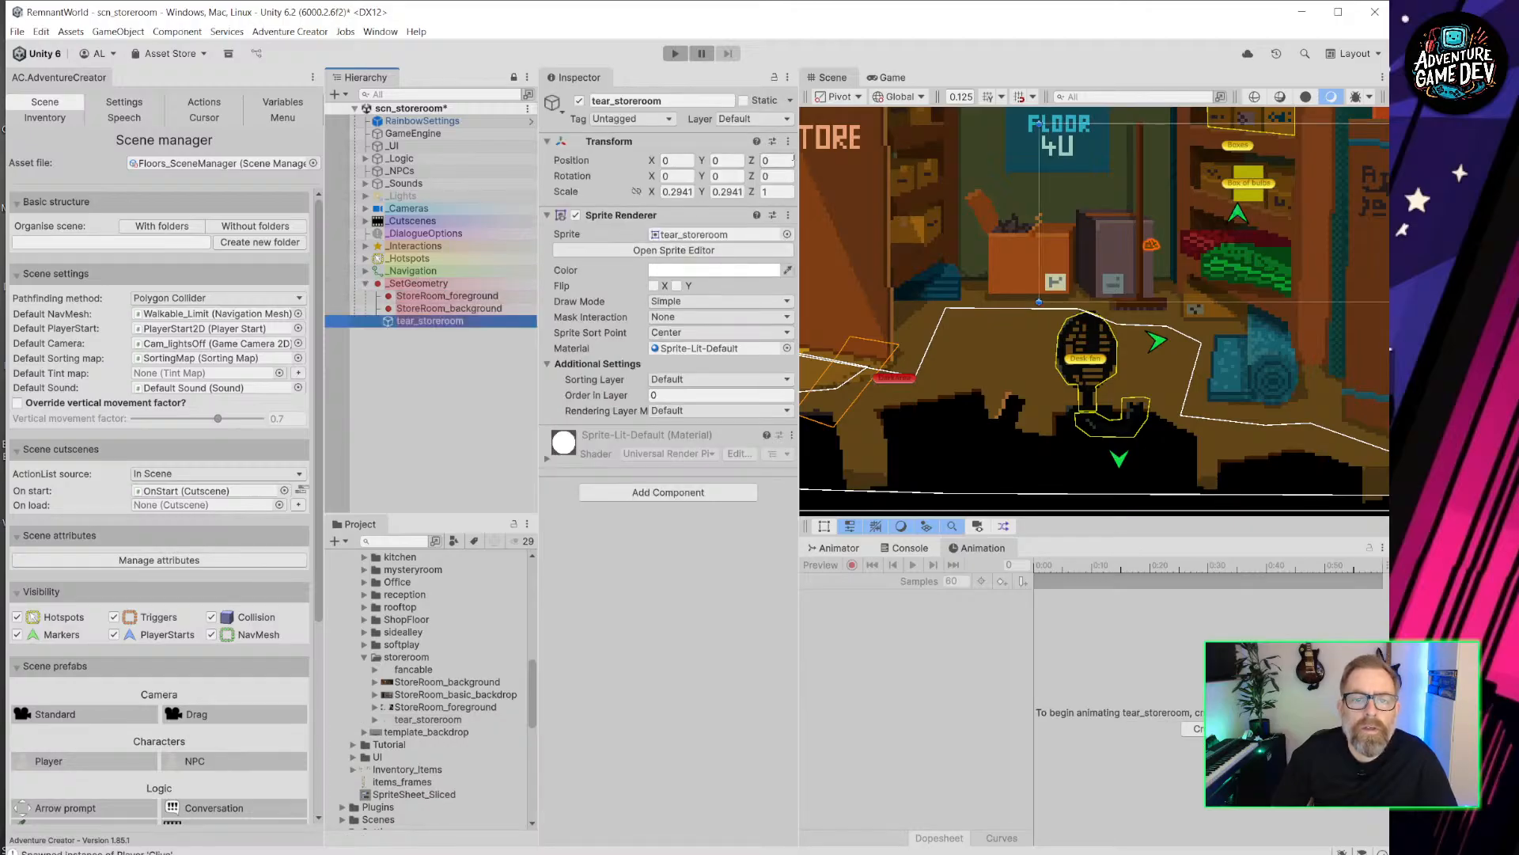
pyautogui.click(788, 140)
pyautogui.click(815, 158)
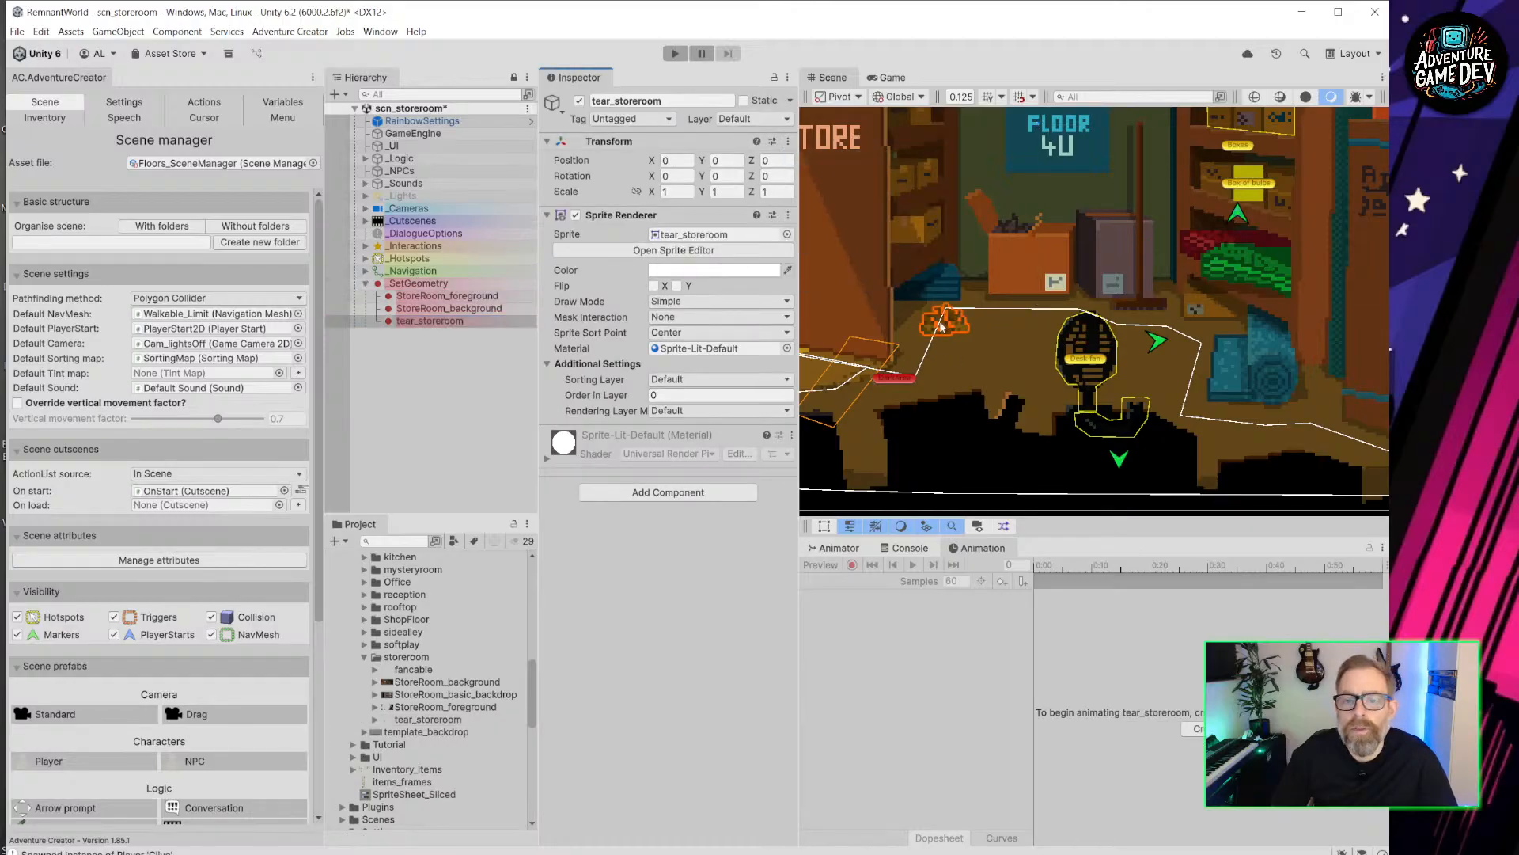
# Examine the tear's placement on the store room floor and compare it with its position on the full Aseprite canvas.
pyautogui.scroll(-2, 941, 325)
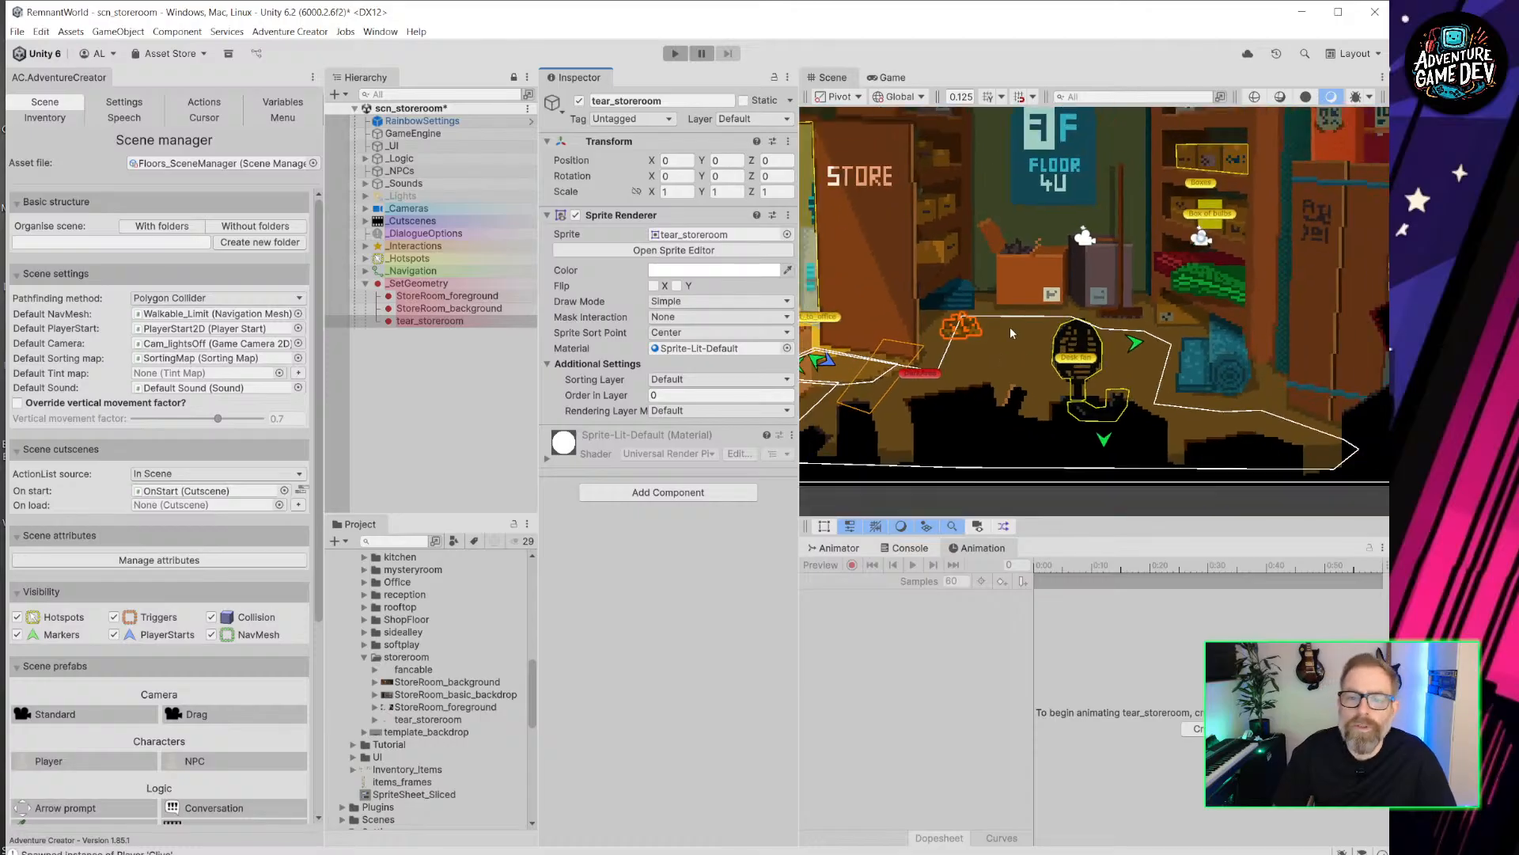
pyautogui.moveTo(1009, 326); pyautogui.dragTo(1065, 331, button='middle')
pyautogui.scroll(4, 1041, 342)
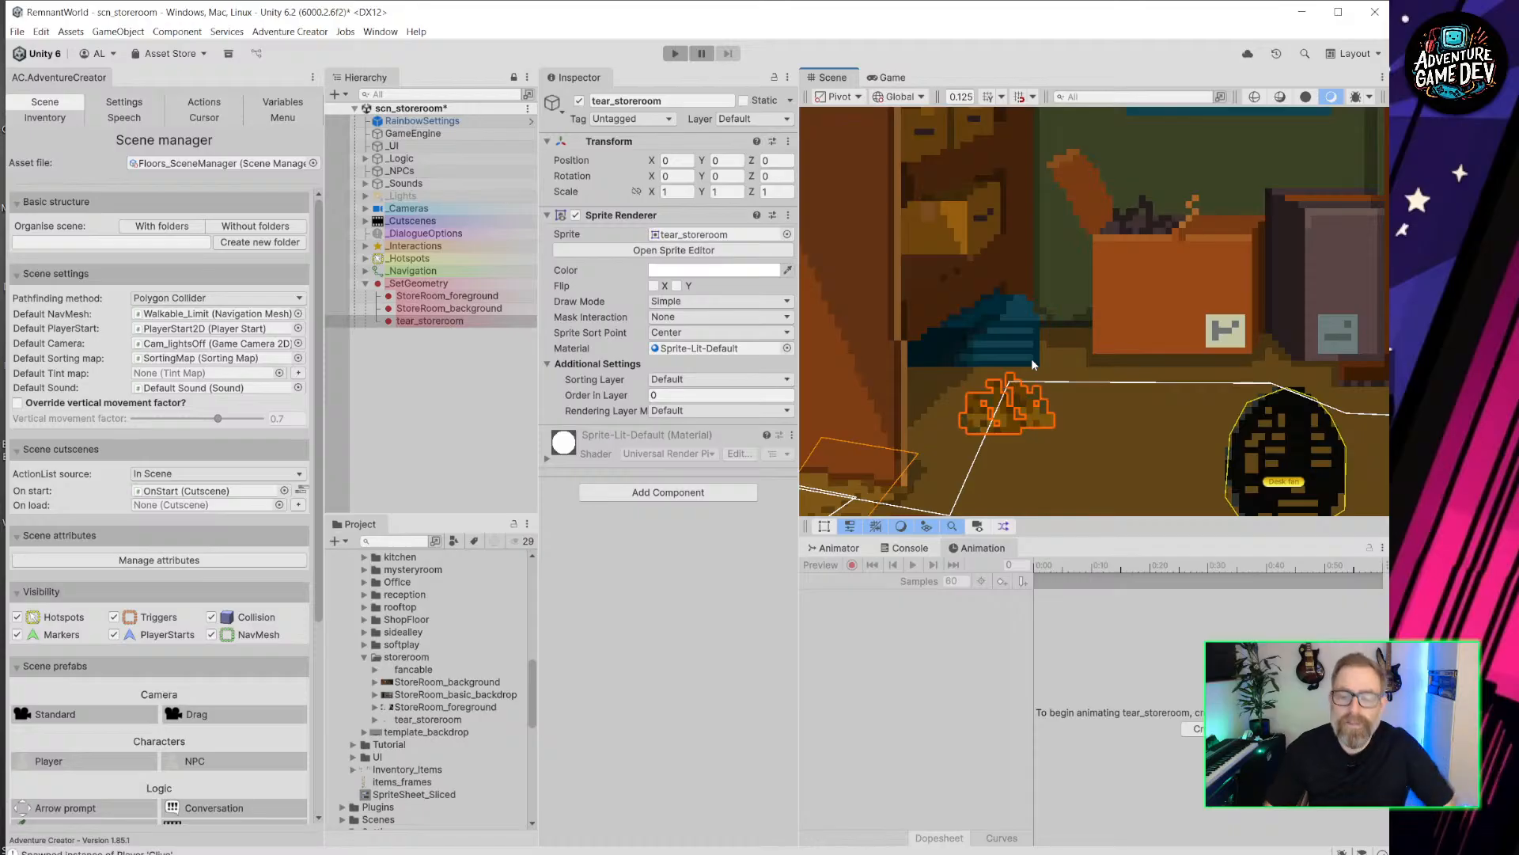
pyautogui.hotkey('alt', 'Tab')
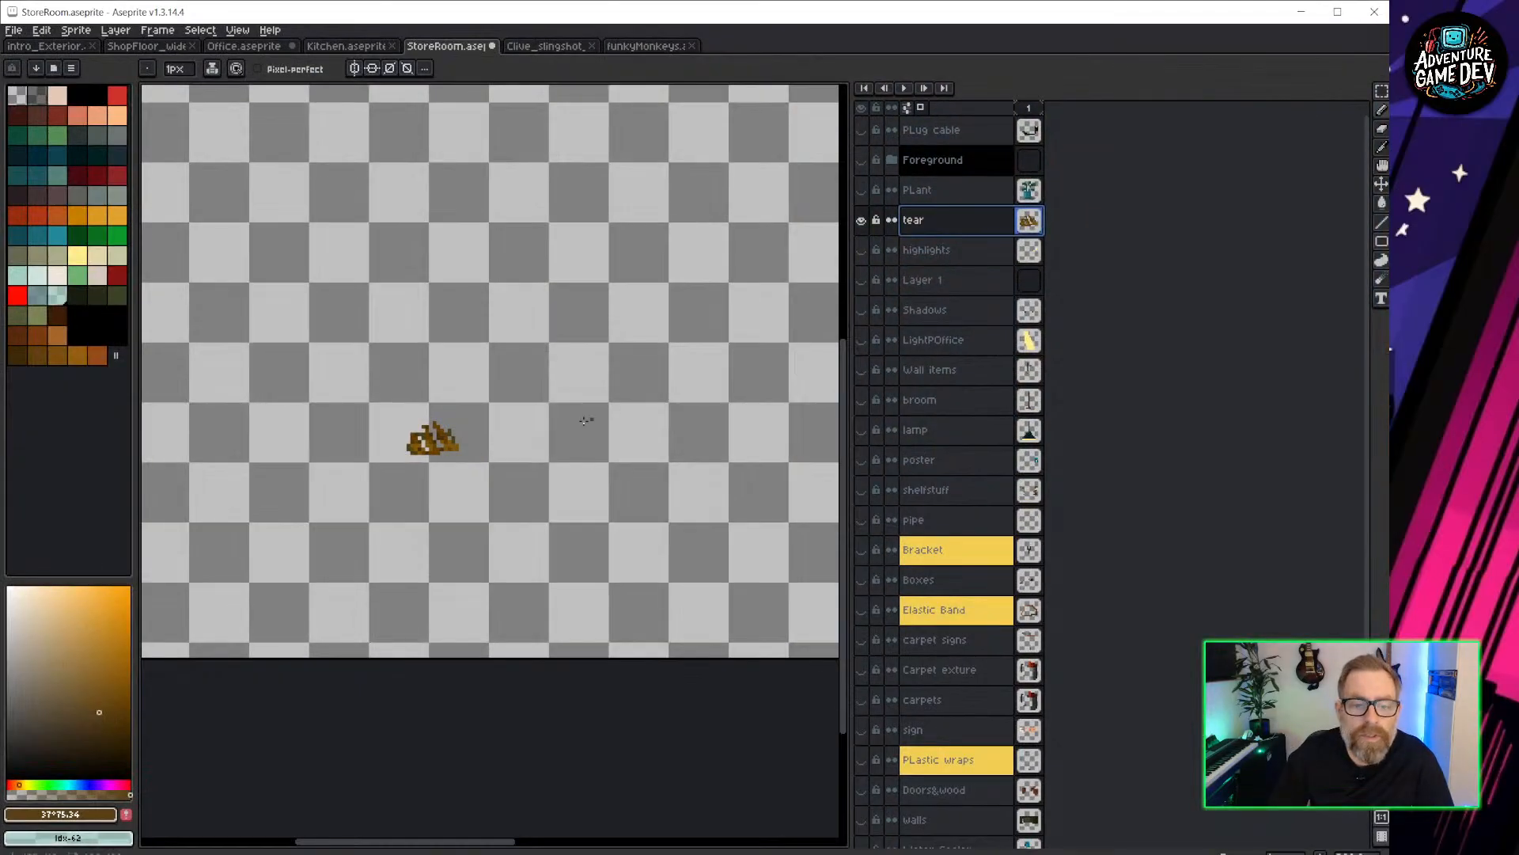
pyautogui.scroll(-4, 434, 383)
pyautogui.scroll(1, 452, 283)
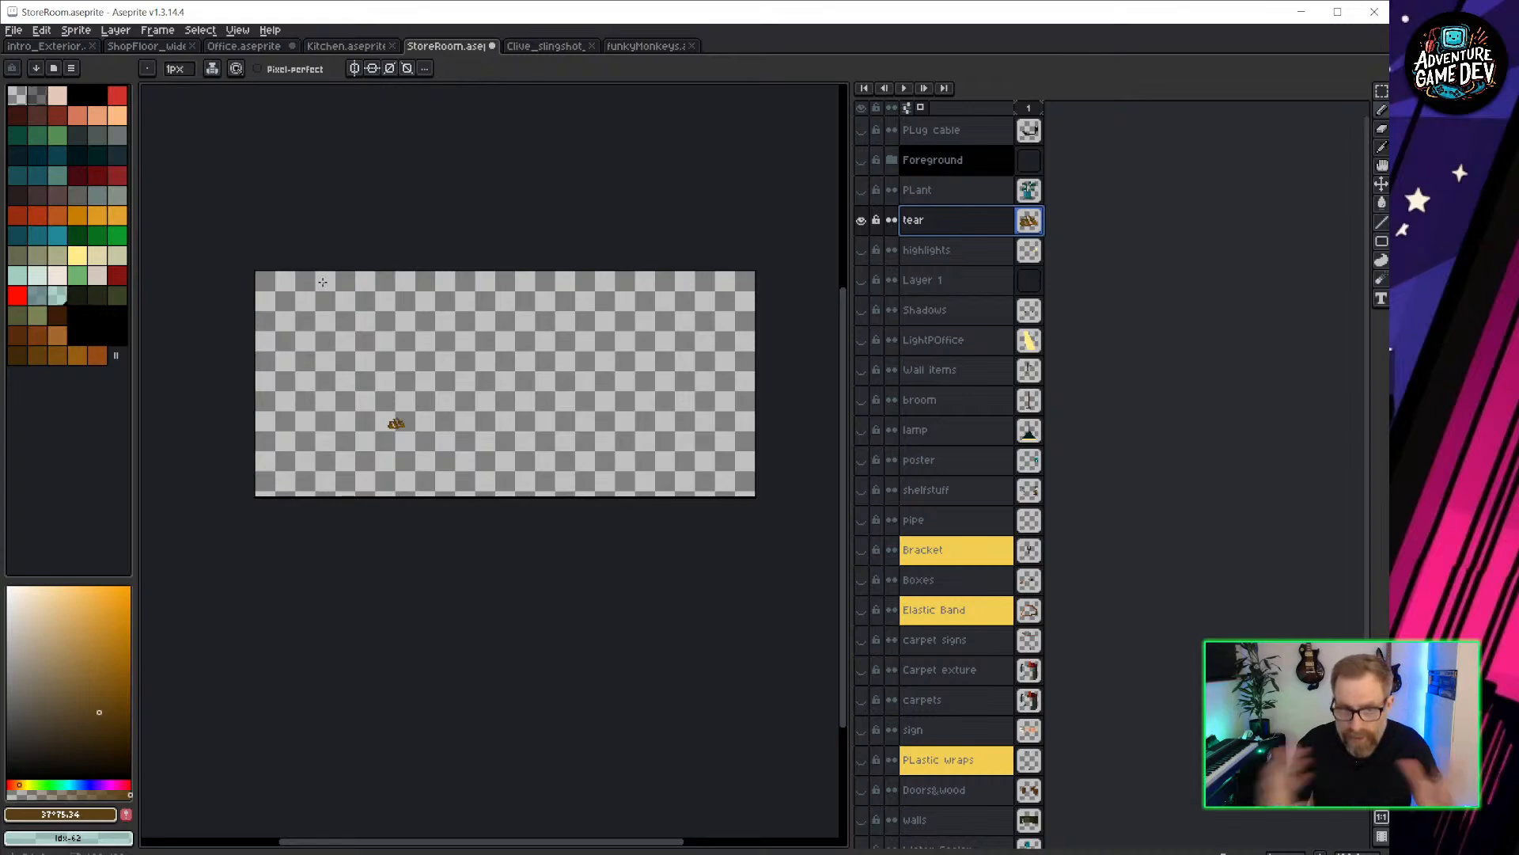
pyautogui.click(1301, 17)
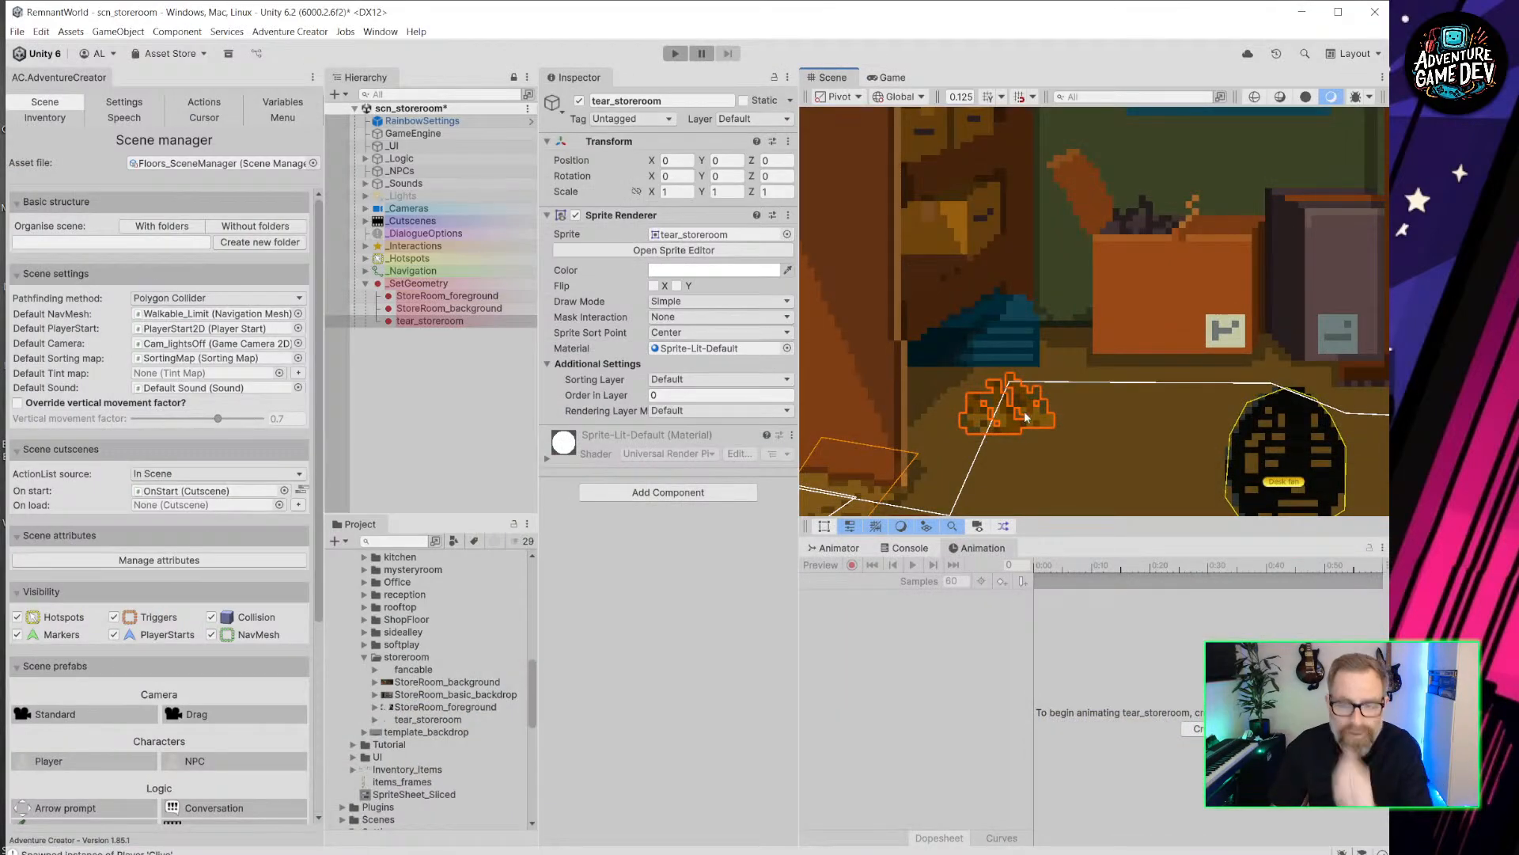
# Inspect the Plant1 texture in the ShopFloor sprites folder, collapsing the intro_exterior folder on the way.
pyautogui.scroll(2, 1028, 417)
pyautogui.moveTo(1050, 409); pyautogui.dragTo(1026, 281, button='middle')
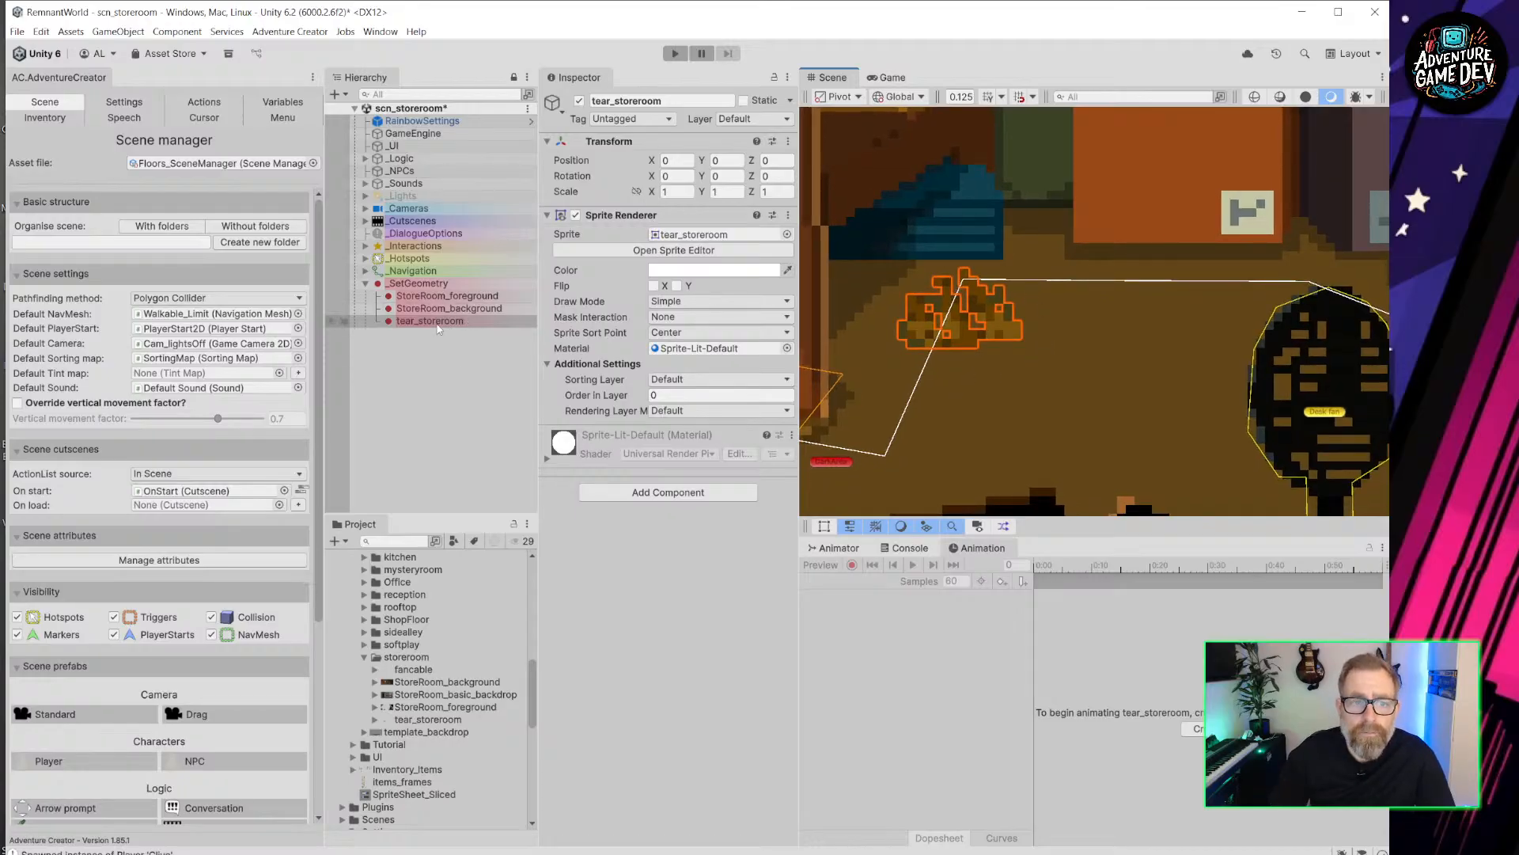
pyautogui.scroll(5, 443, 676)
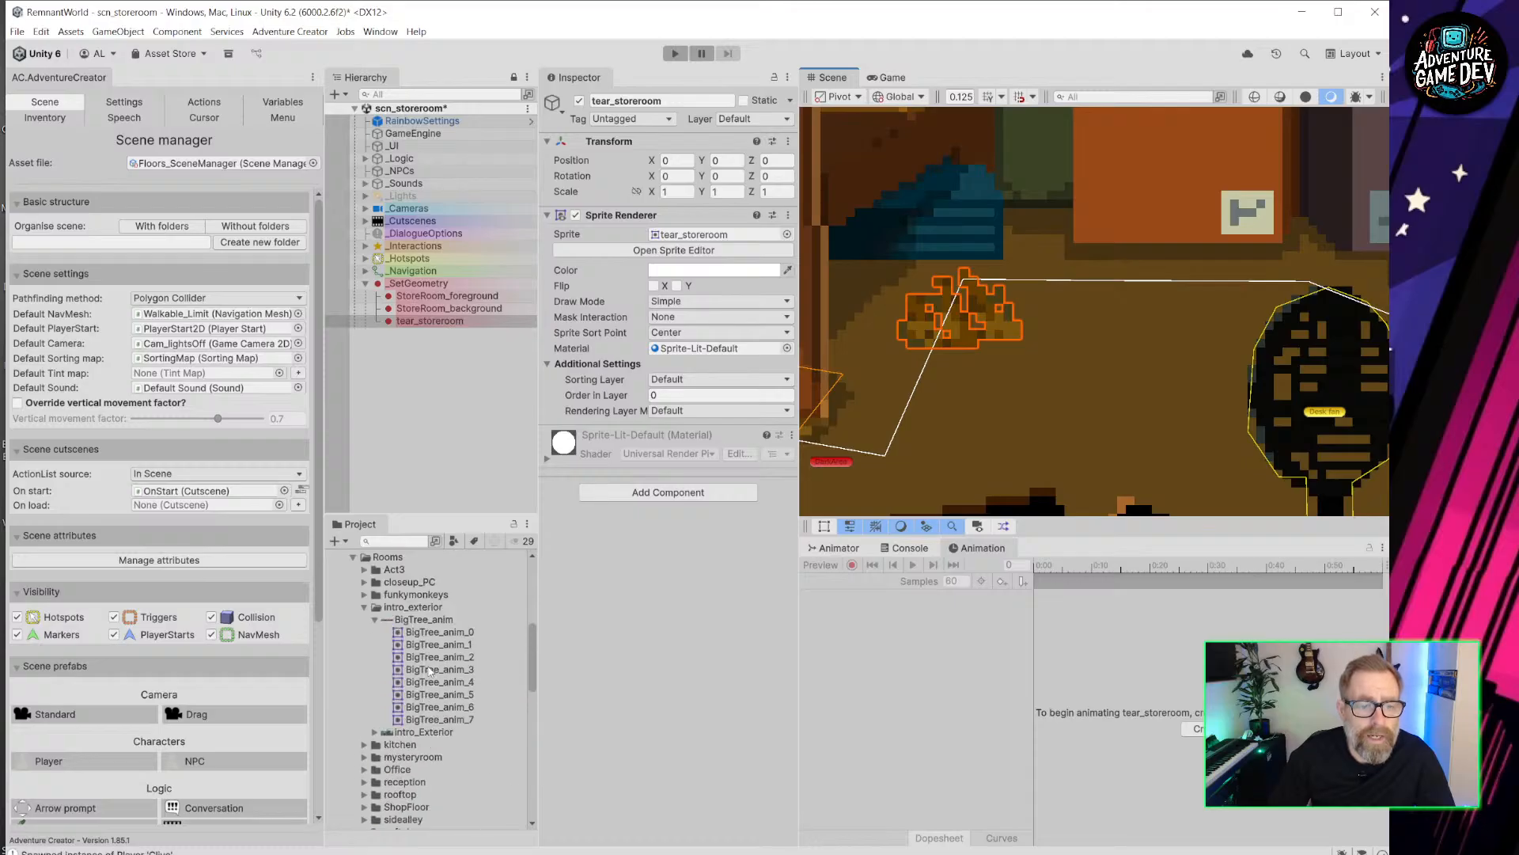
pyautogui.click(366, 607)
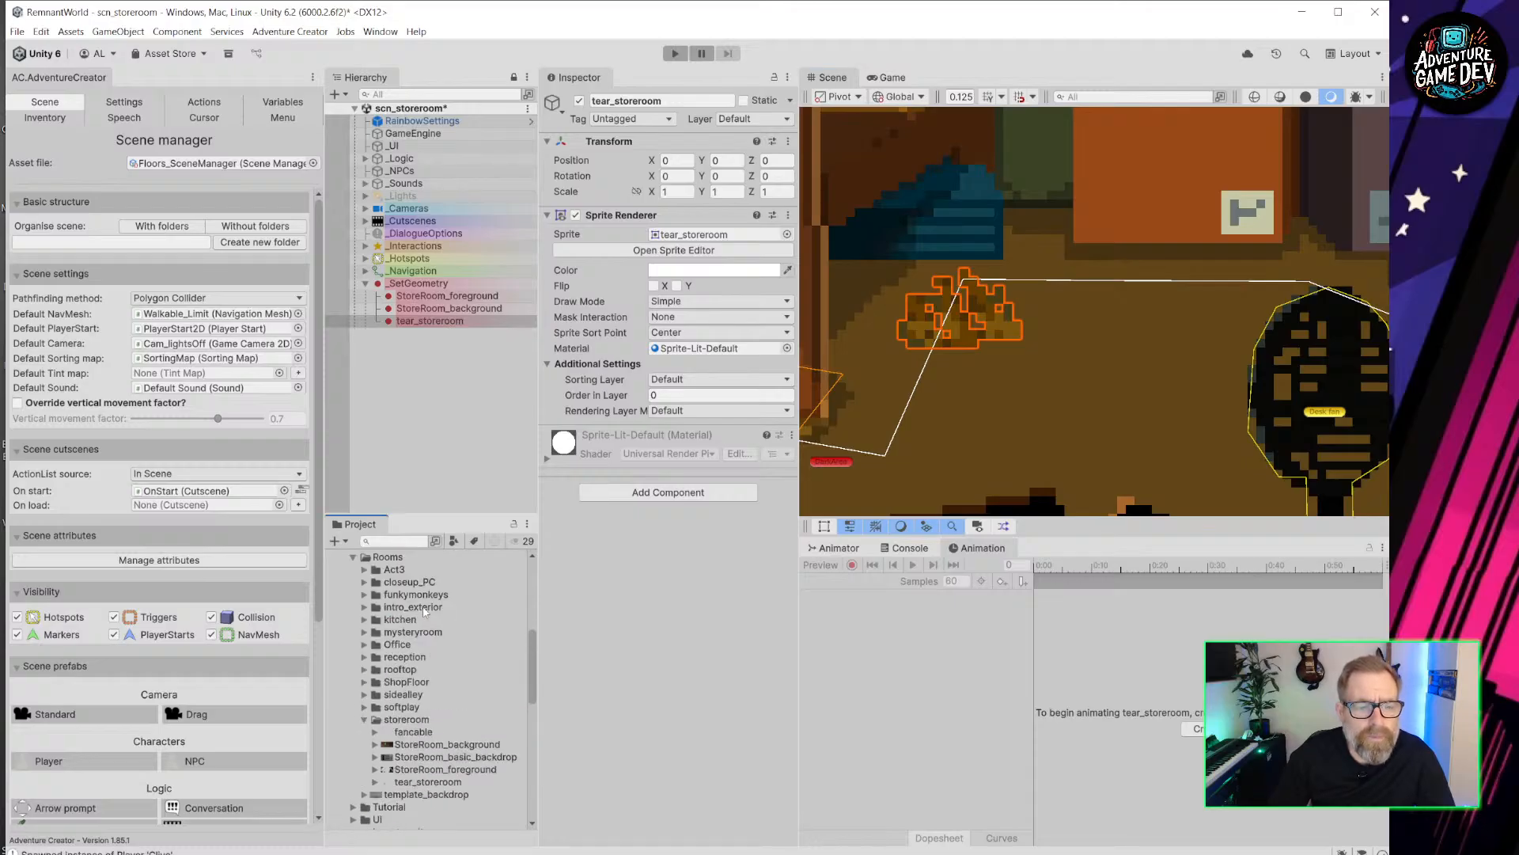
pyautogui.click(365, 683)
pyautogui.scroll(-2, 432, 660)
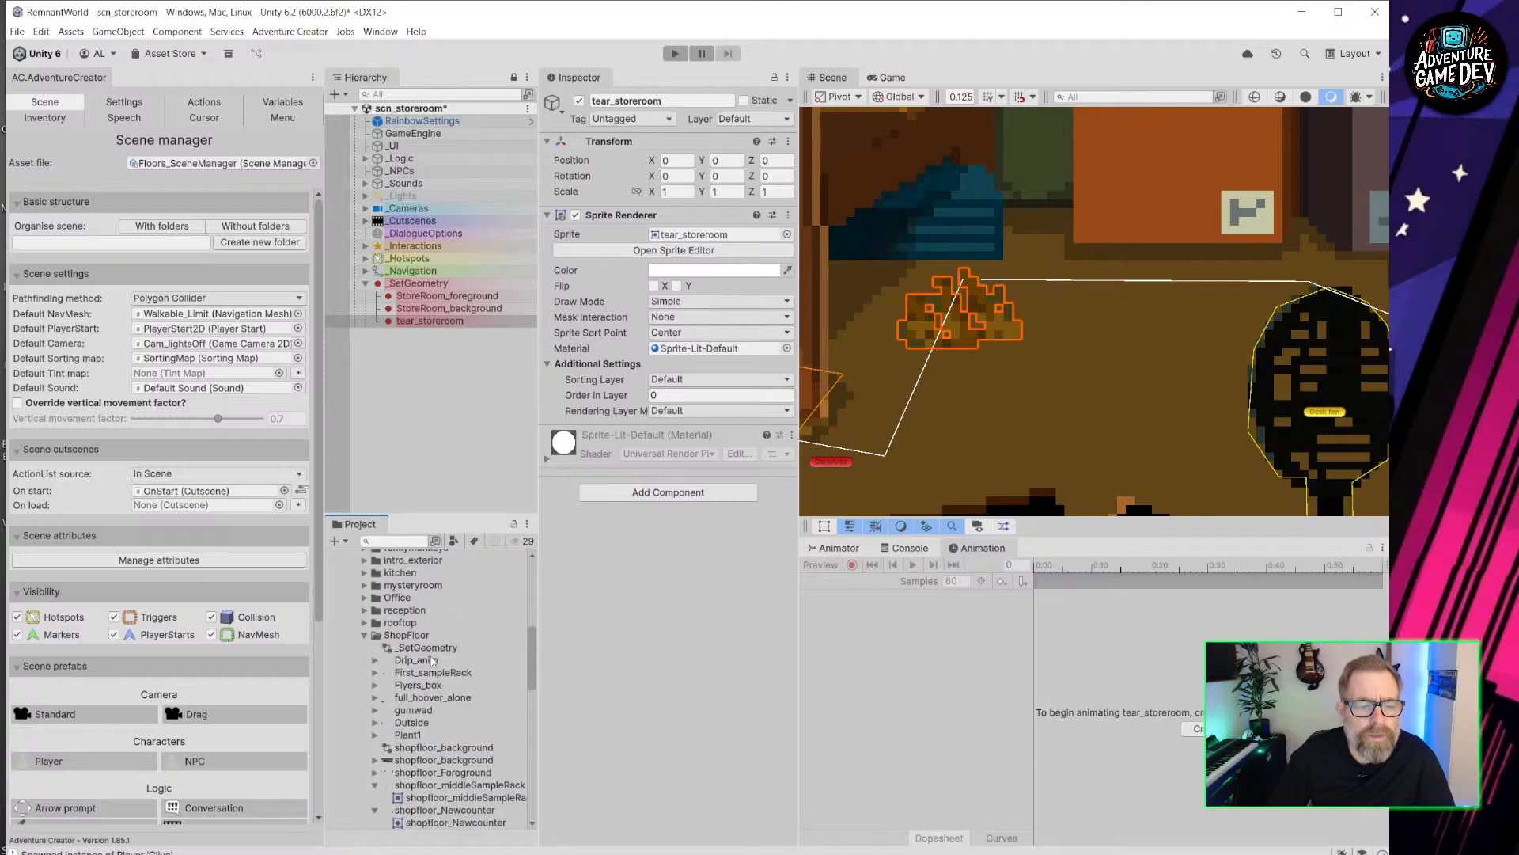
pyautogui.click(416, 736)
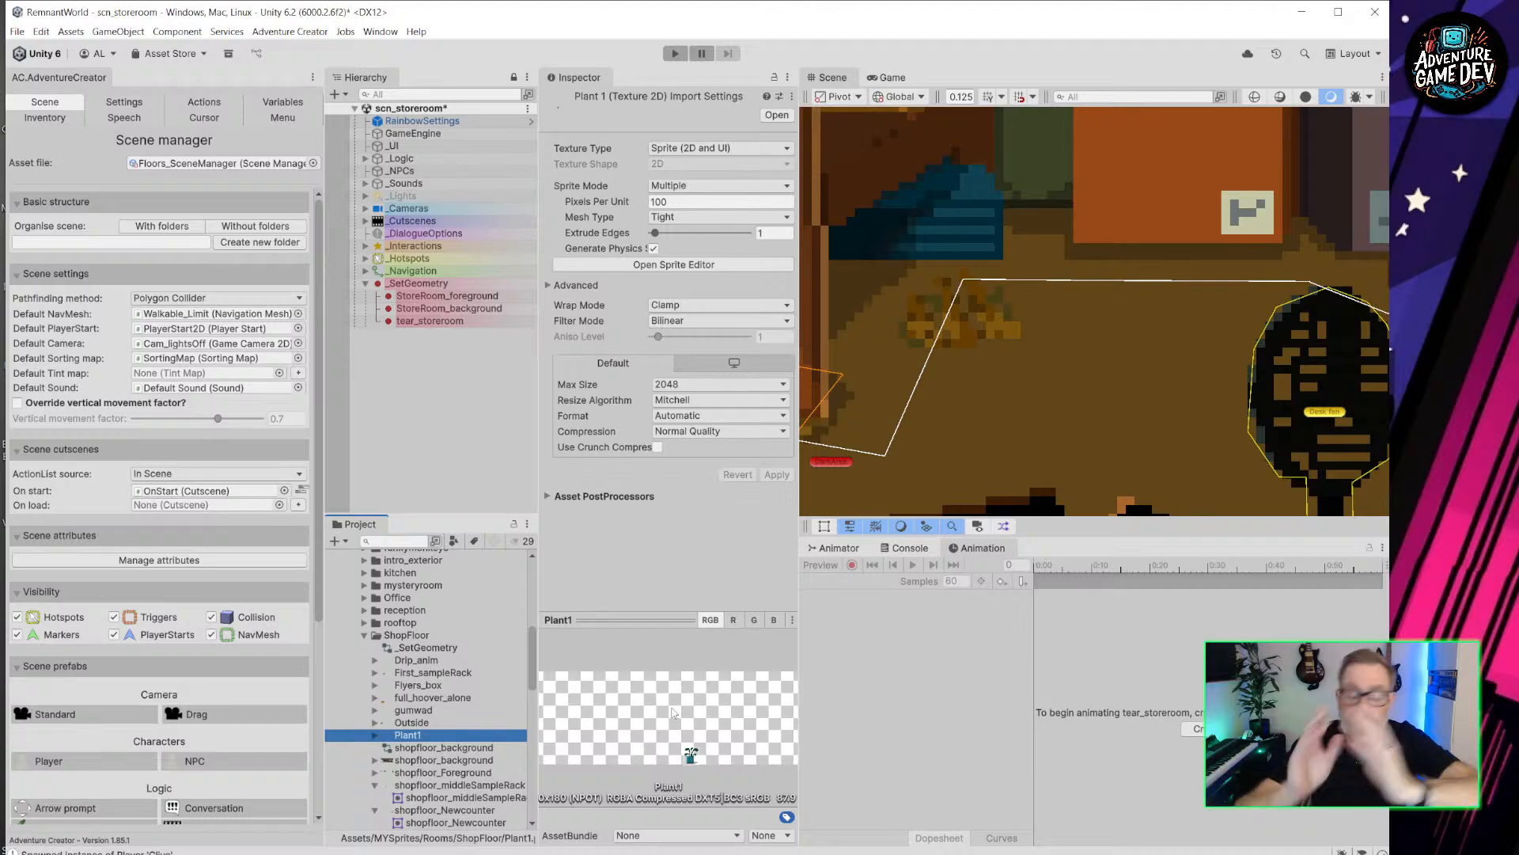
# Switch to Aseprite, select the PLant layer in StoreRoom.aseprite and show all layers around it.
pyautogui.hotkey('alt', 'Tab')
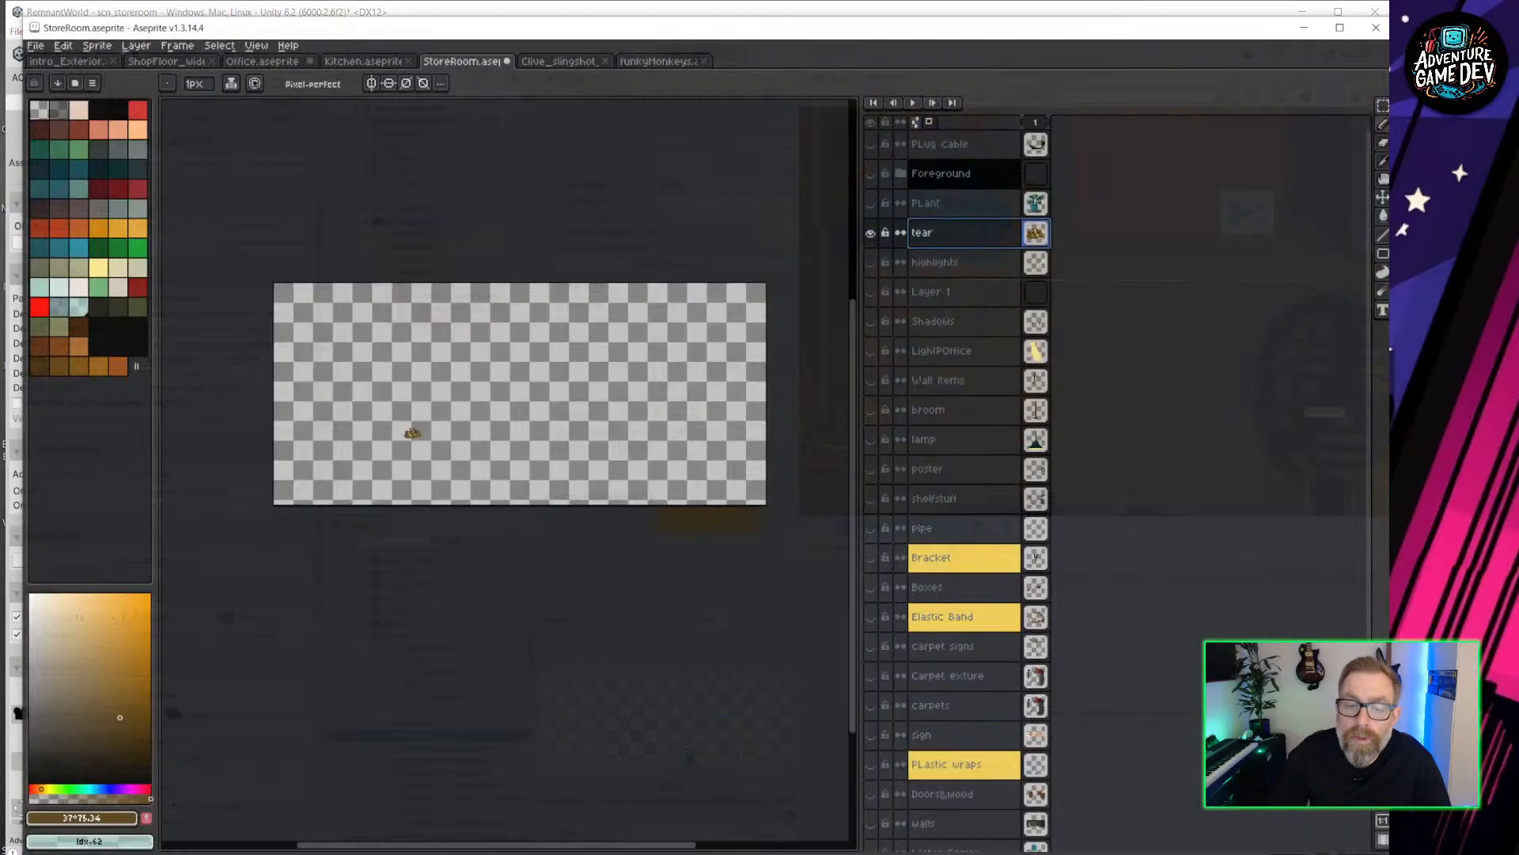
pyautogui.click(861, 190)
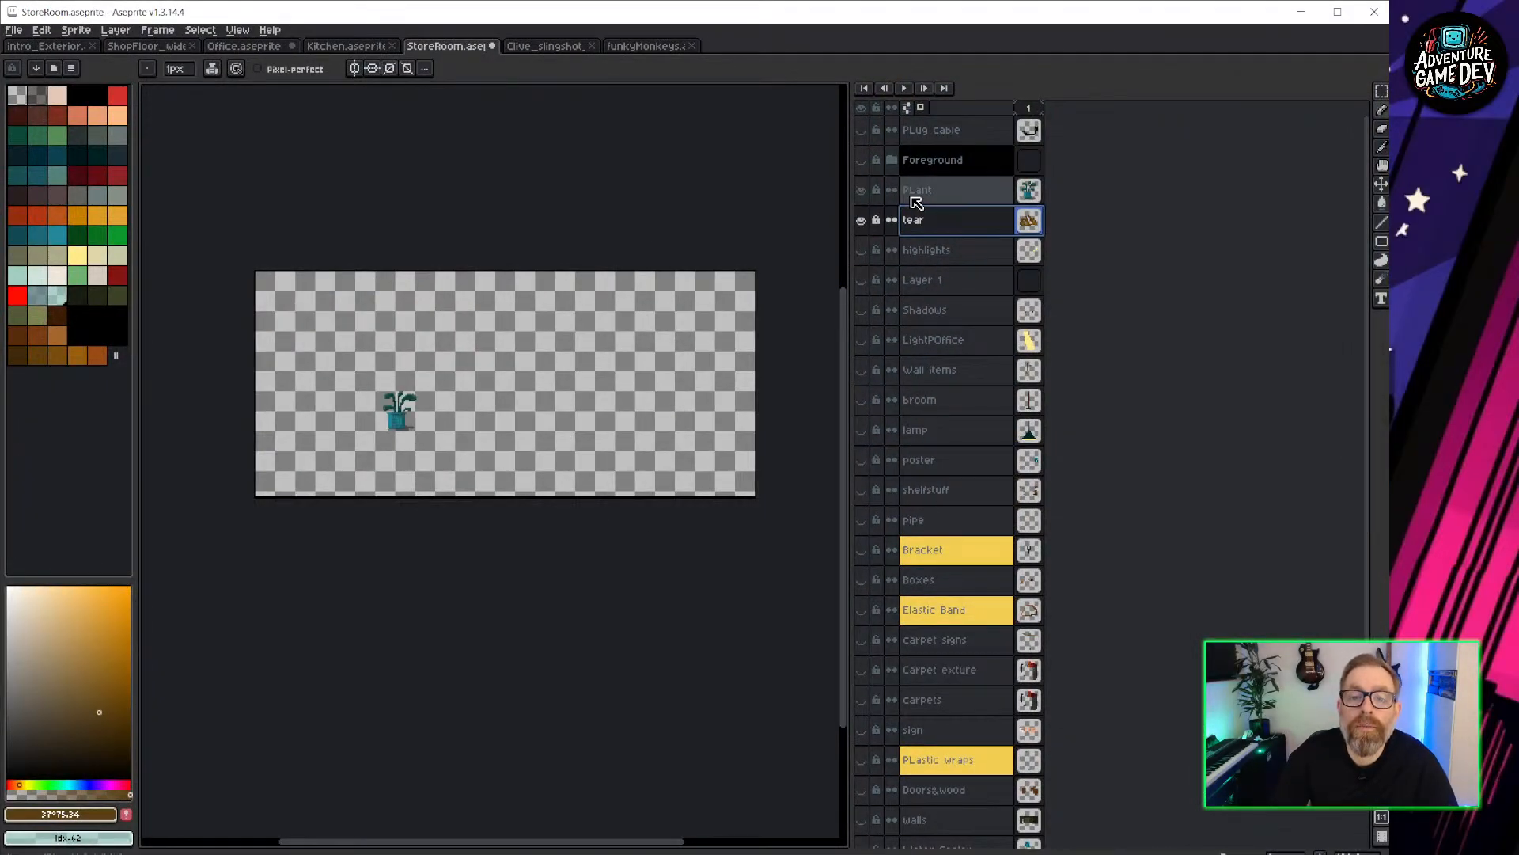
pyautogui.click(920, 191)
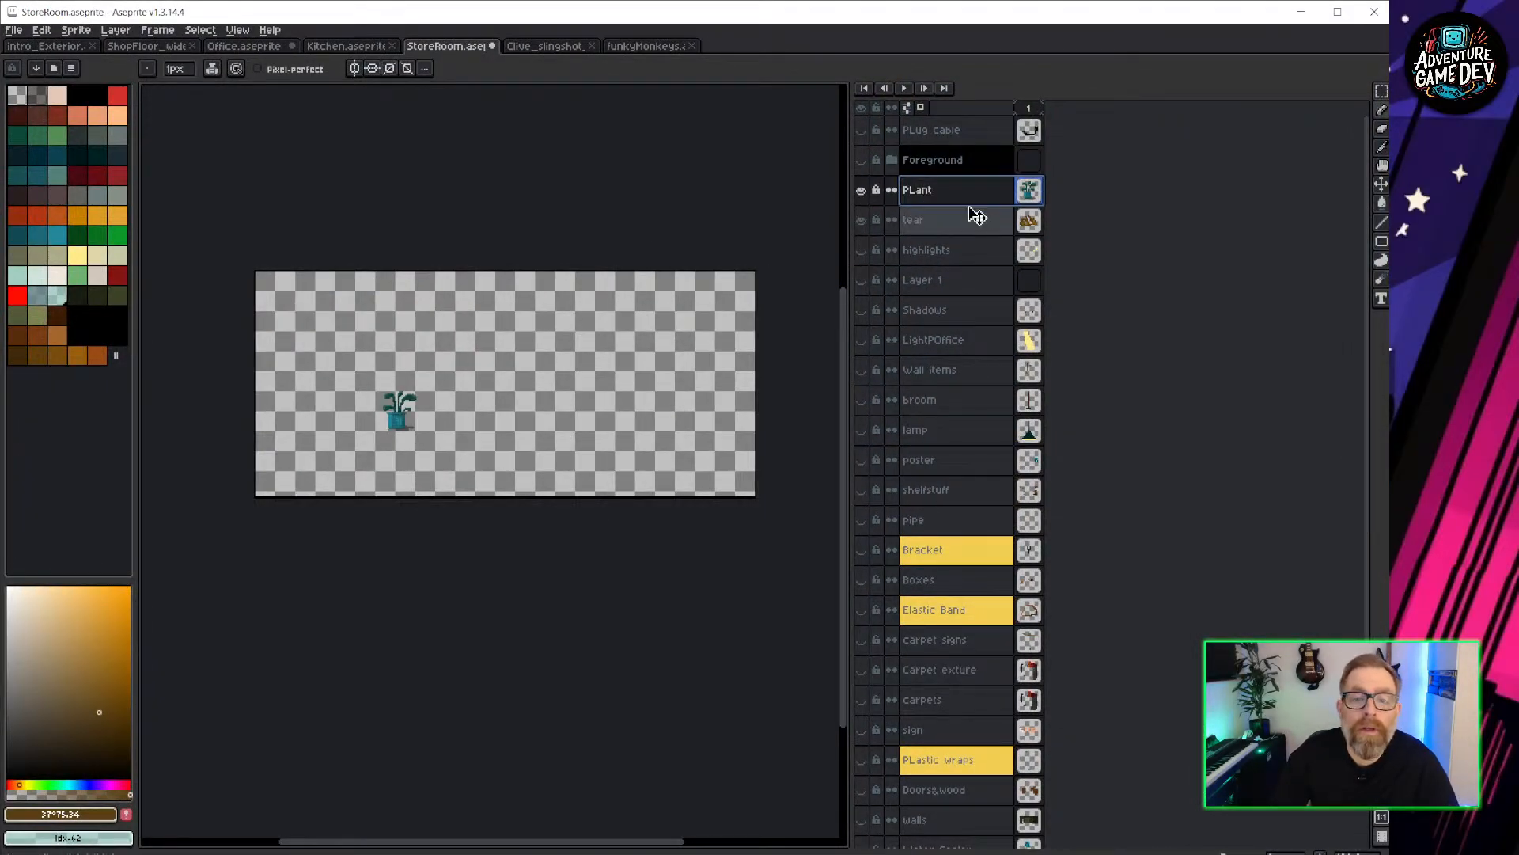
pyautogui.click(861, 108)
pyautogui.scroll(4, 424, 434)
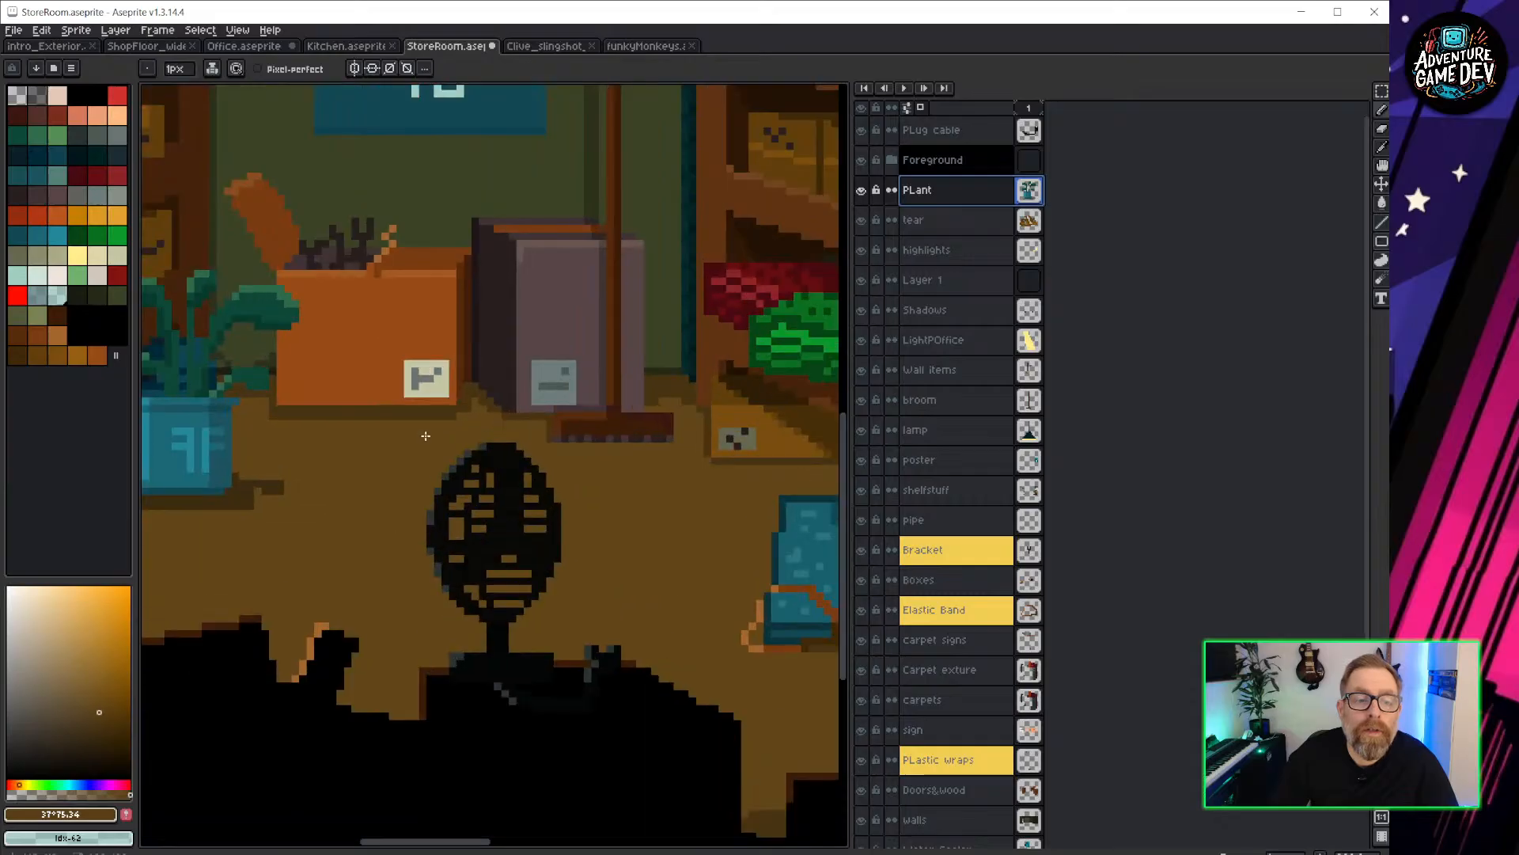
pyautogui.scroll(-2, 614, 420)
pyautogui.hscroll(3, 617, 420)
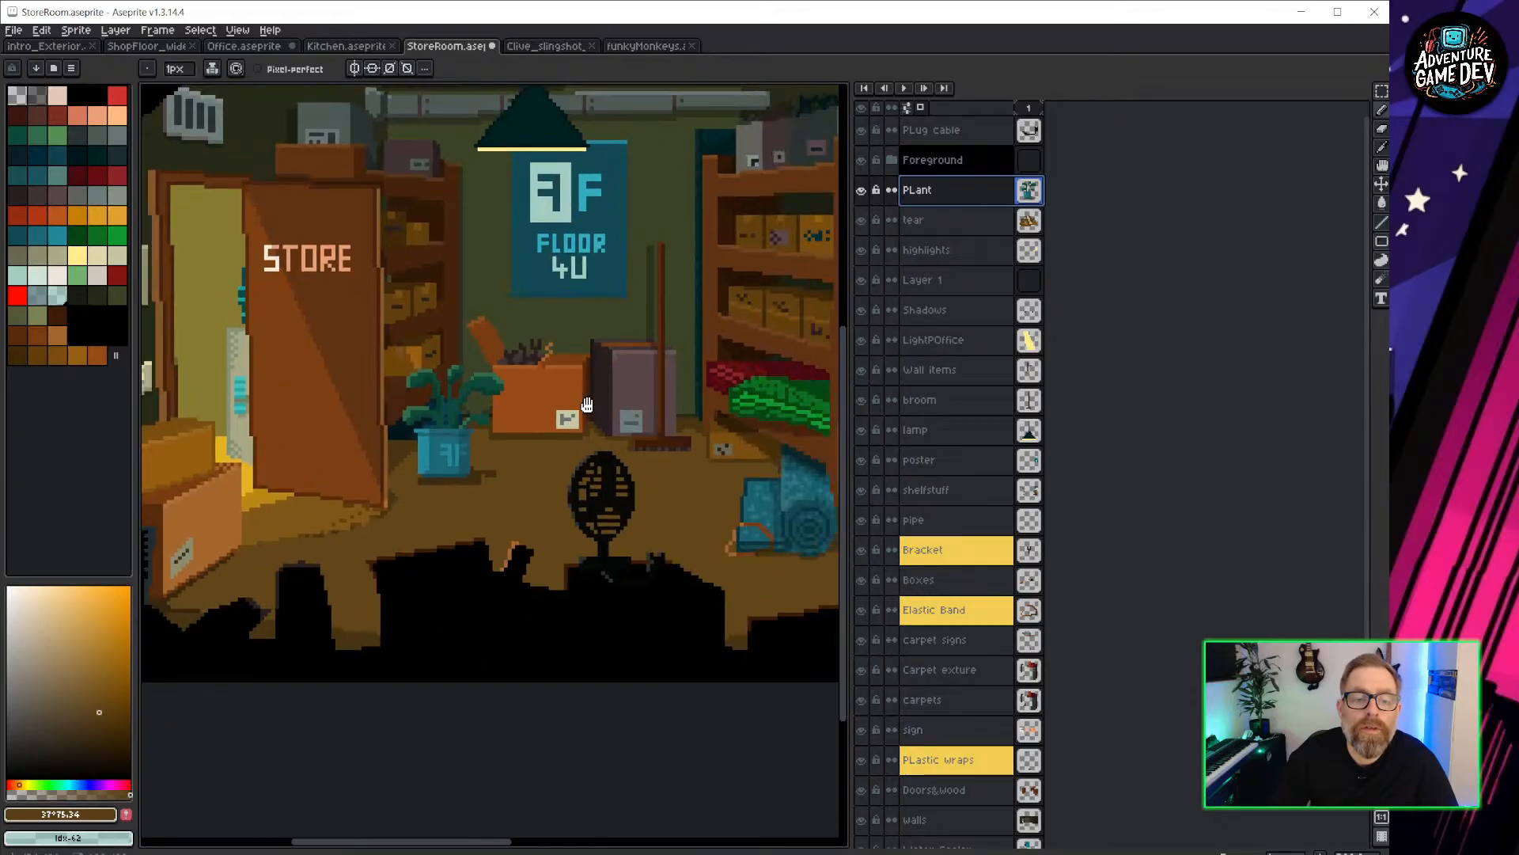
# Adjust the PLant layer's colours with Hue/Saturation, using hue 15, saturation -24 and lightness -2.
pyautogui.click(41, 30)
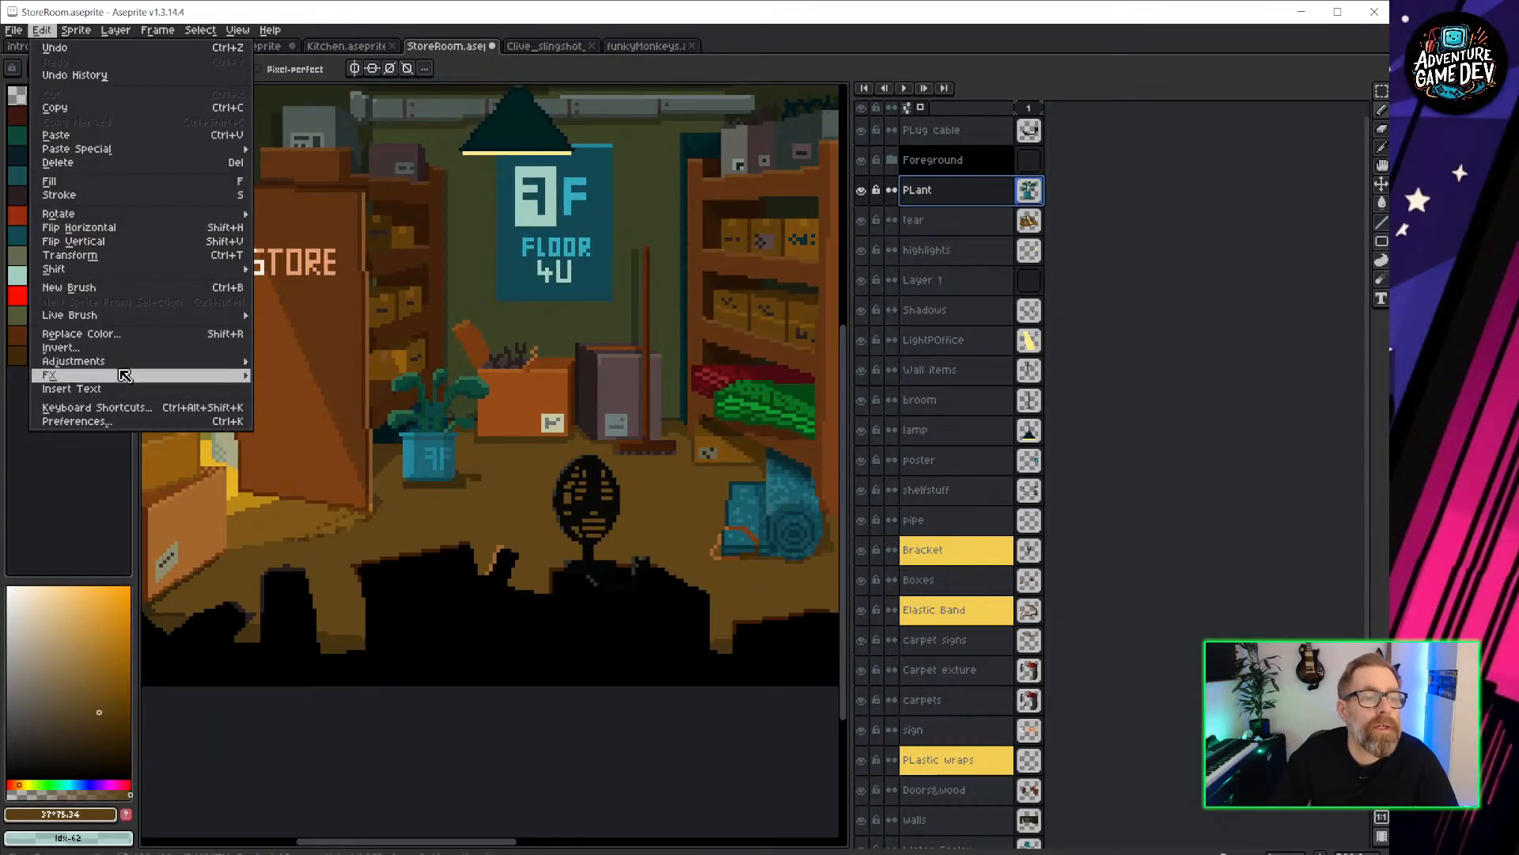
pyautogui.moveTo(136, 362)
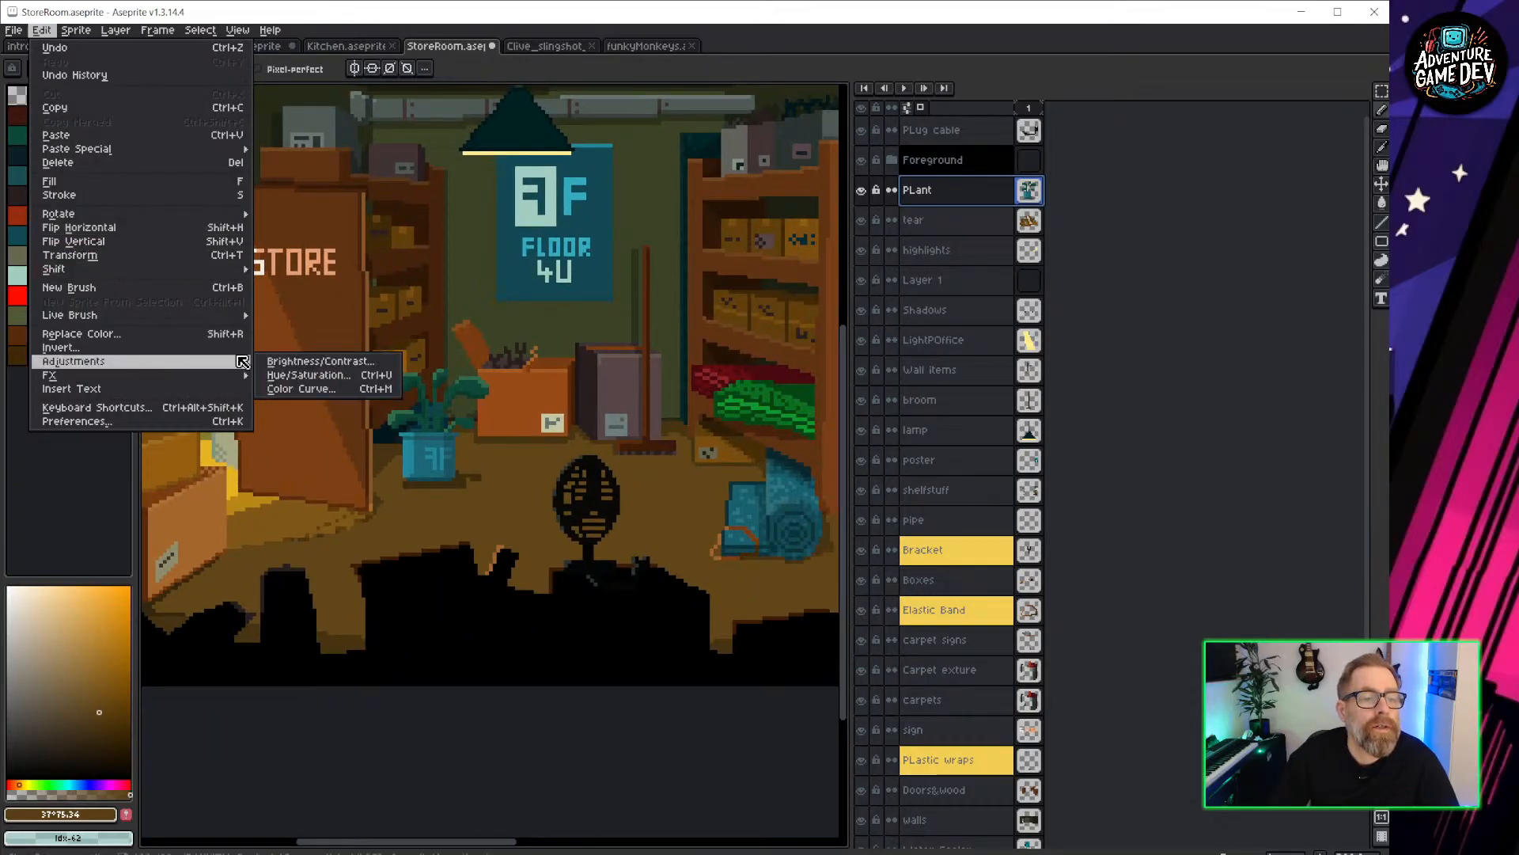
pyautogui.click(338, 375)
pyautogui.moveTo(372, 741)
pyautogui.mouseDown()
pyautogui.moveTo(353, 741)
pyautogui.moveTo(369, 755)
pyautogui.mouseUp()
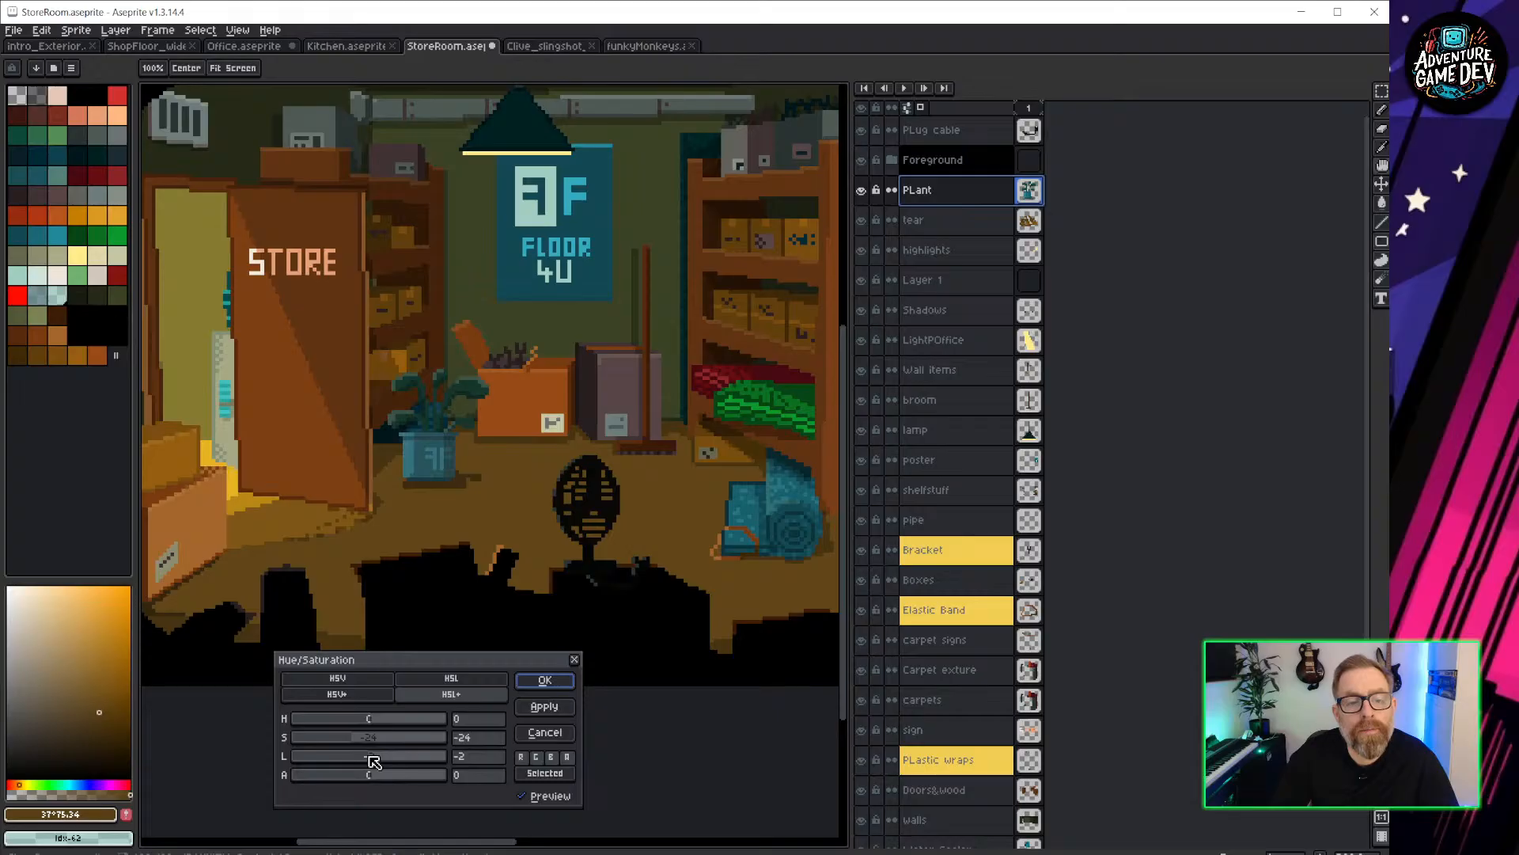
pyautogui.moveTo(369, 755); pyautogui.dragTo(380, 725)
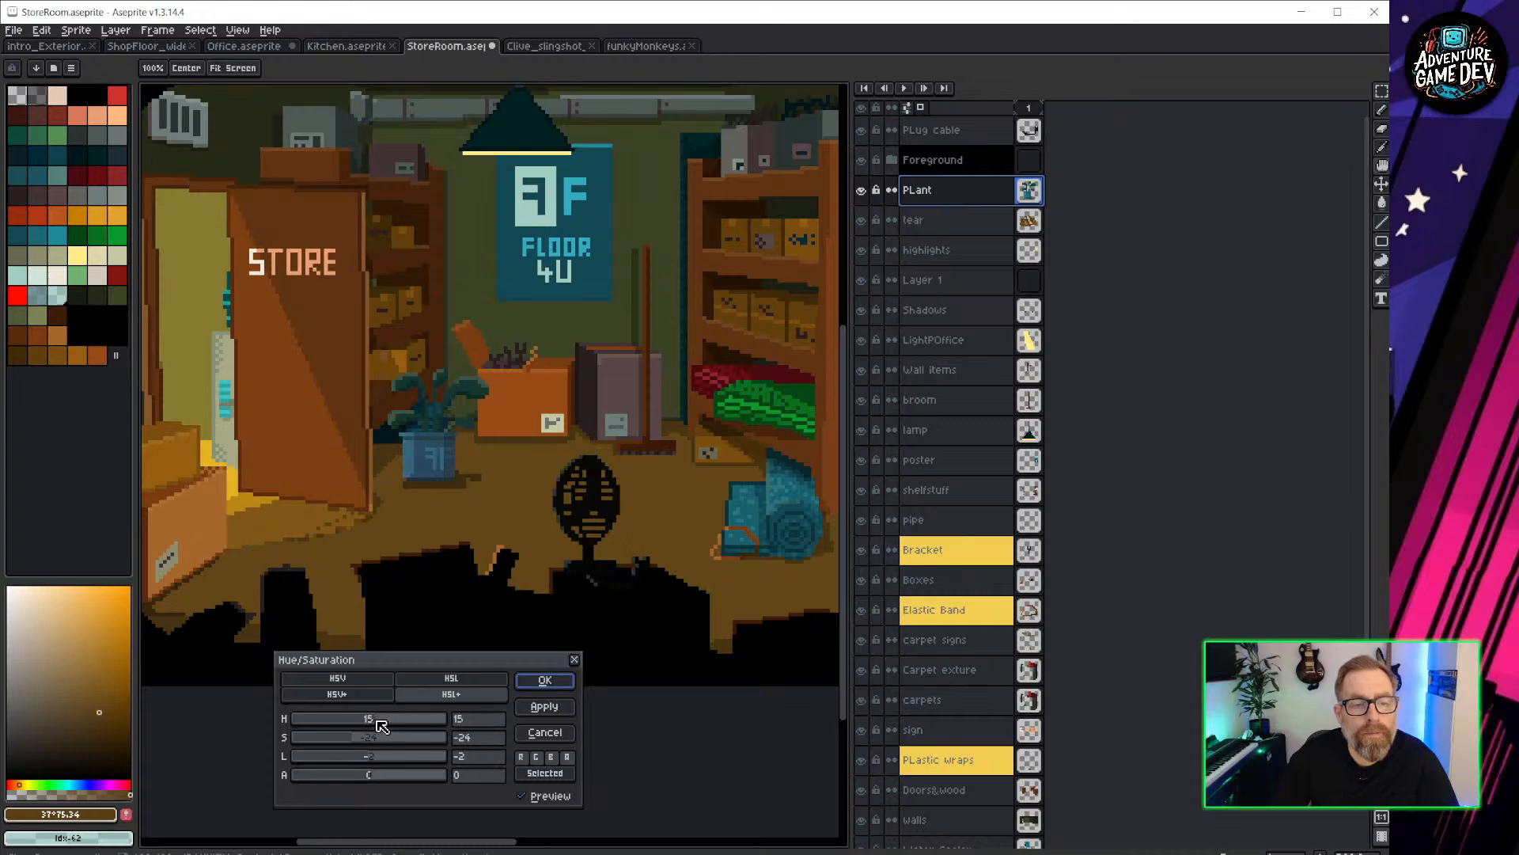
pyautogui.click(545, 680)
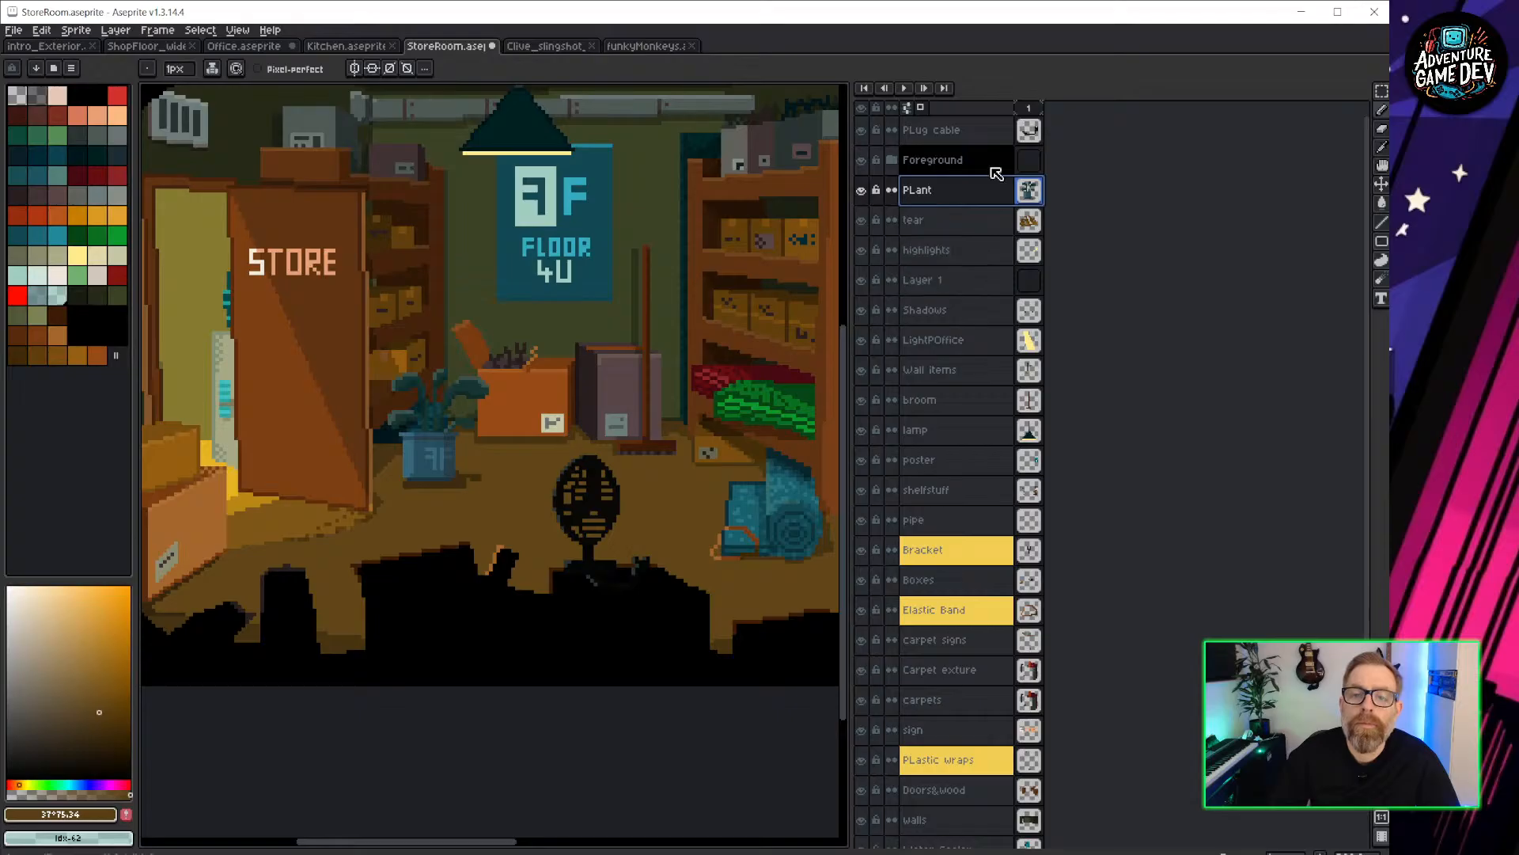
# Show only the PLant layer and export it at full canvas size as plant_storeroom in the storeroom folder.
pyautogui.click(861, 107)
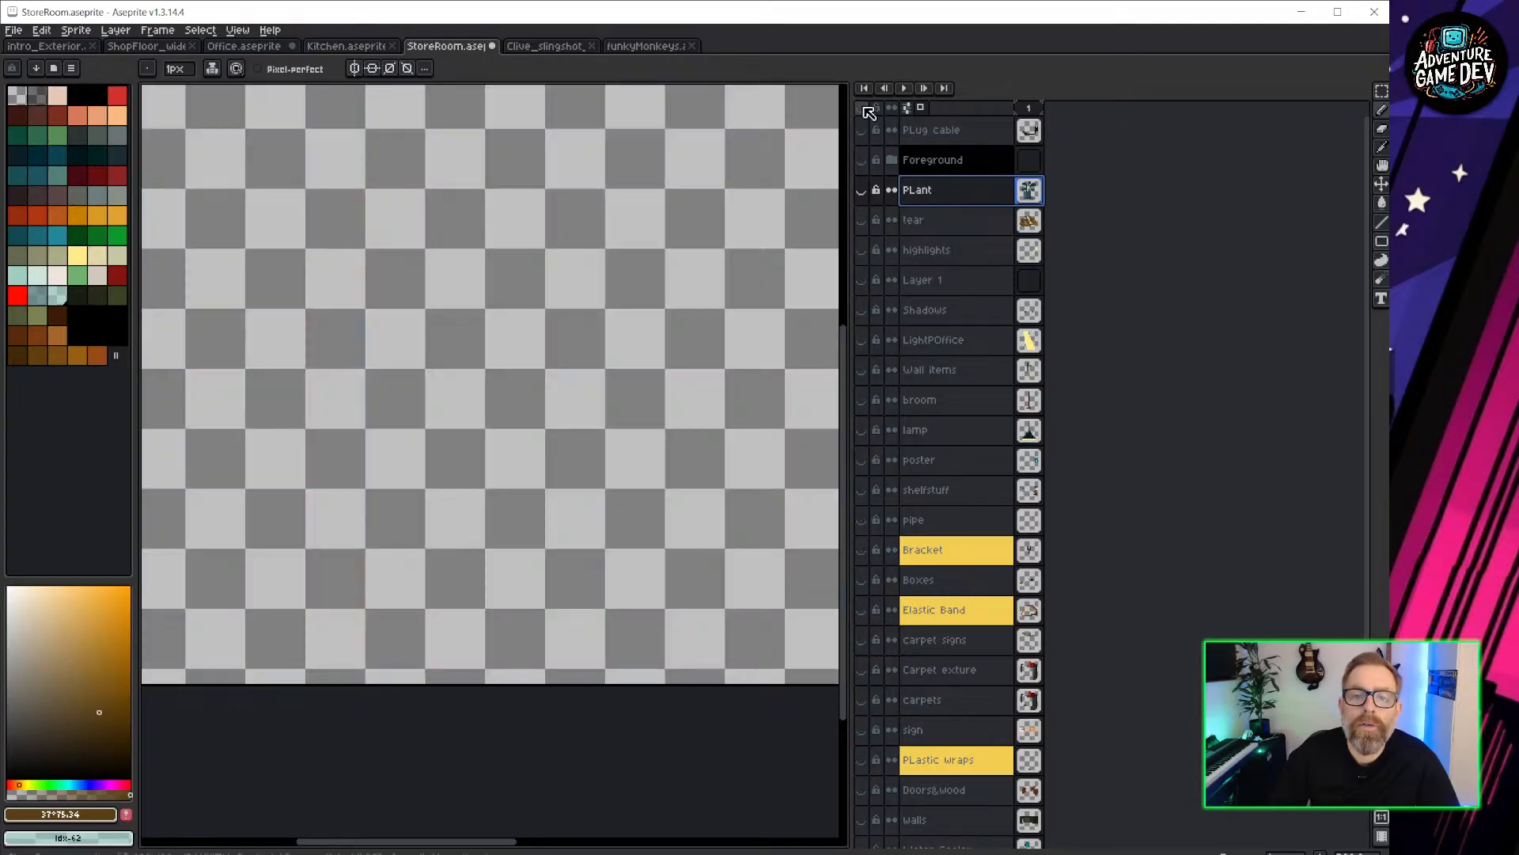
pyautogui.click(862, 192)
pyautogui.click(13, 30)
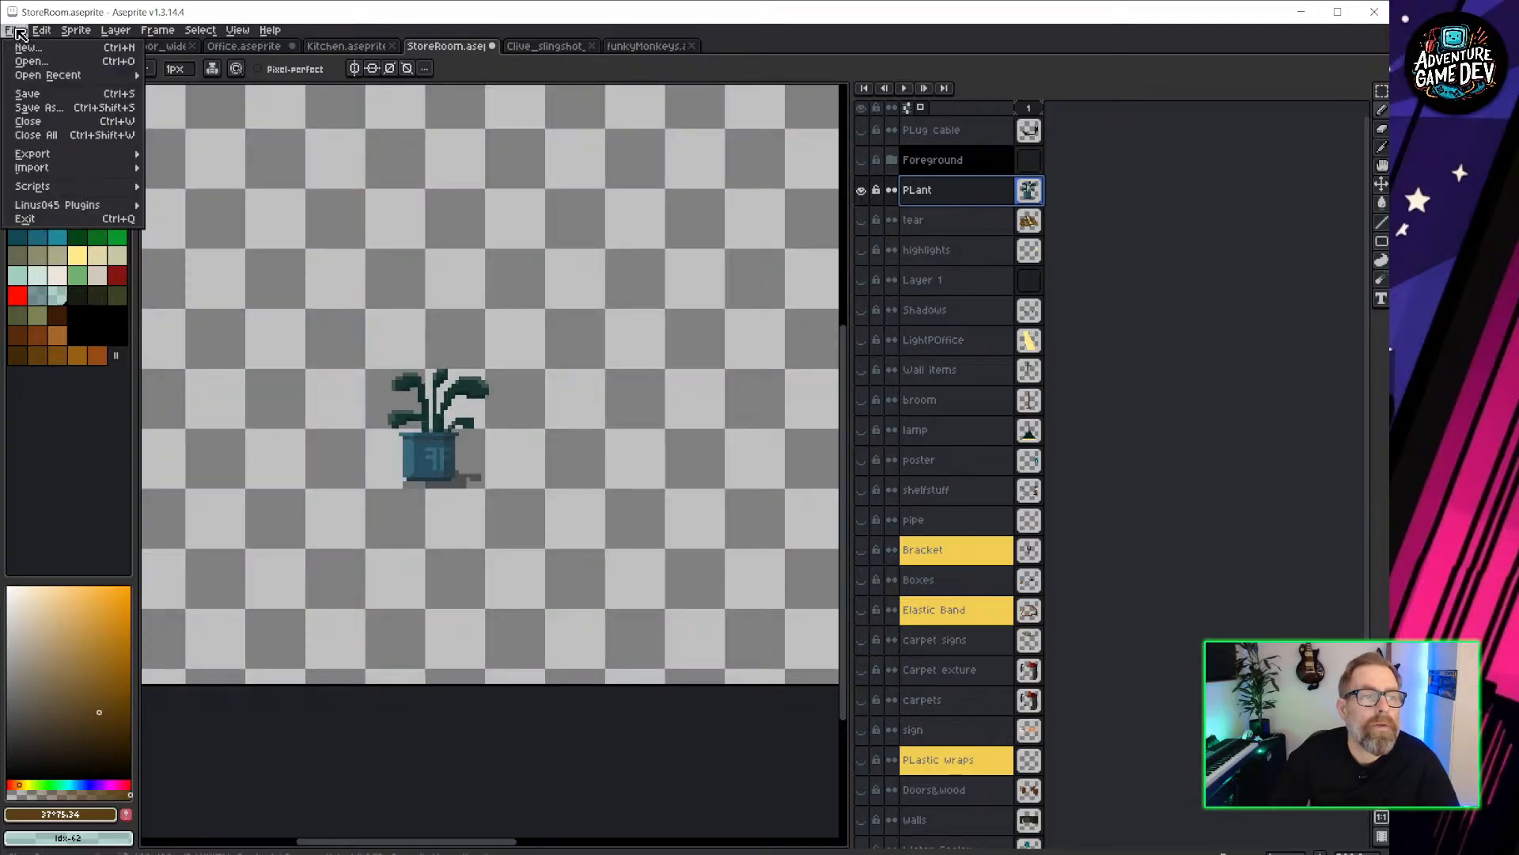
pyautogui.moveTo(60, 160)
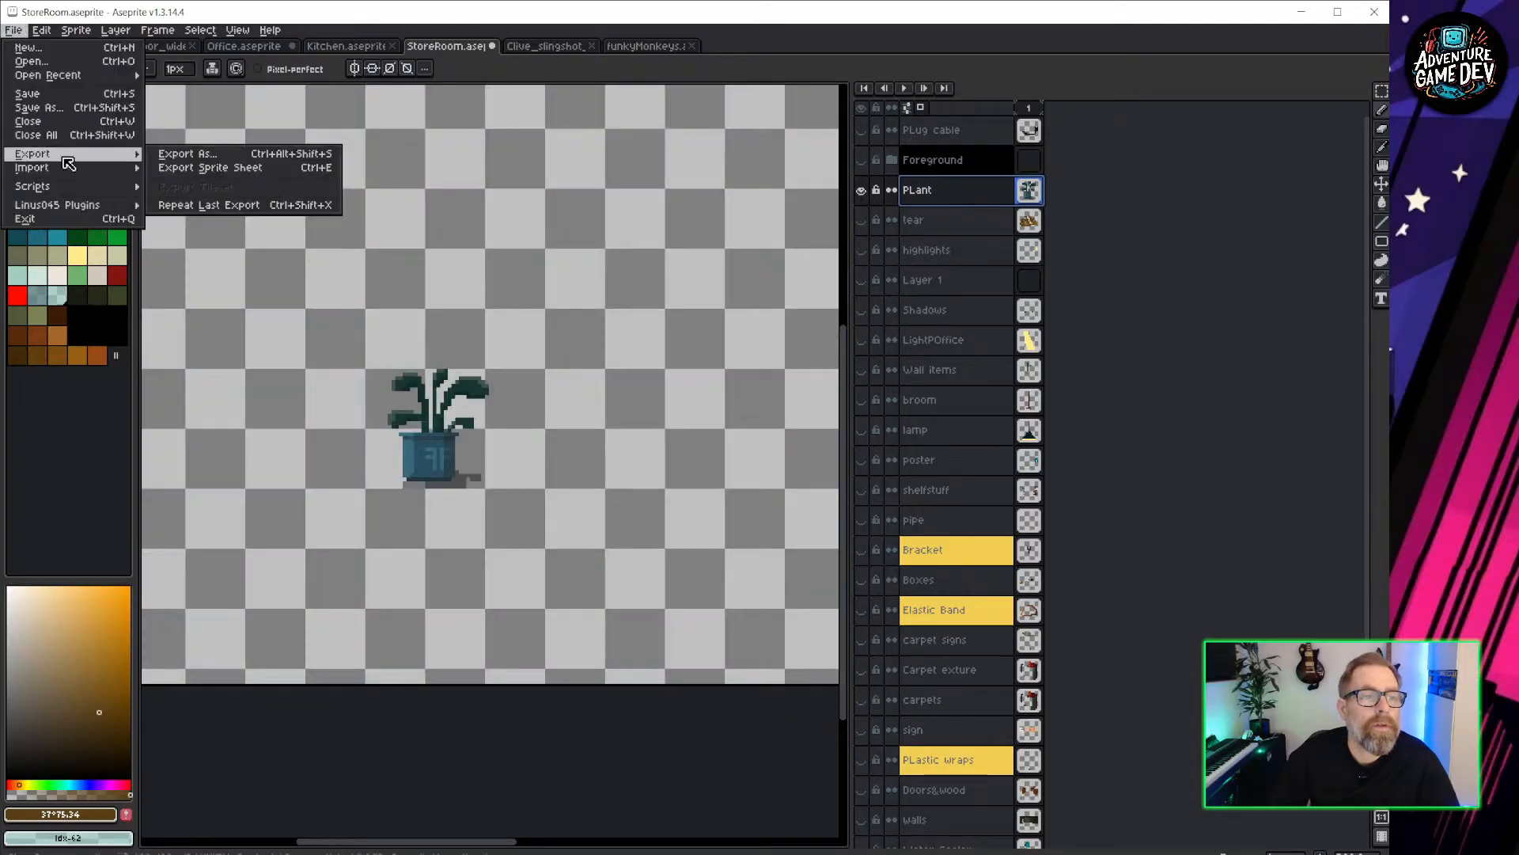
pyautogui.click(263, 155)
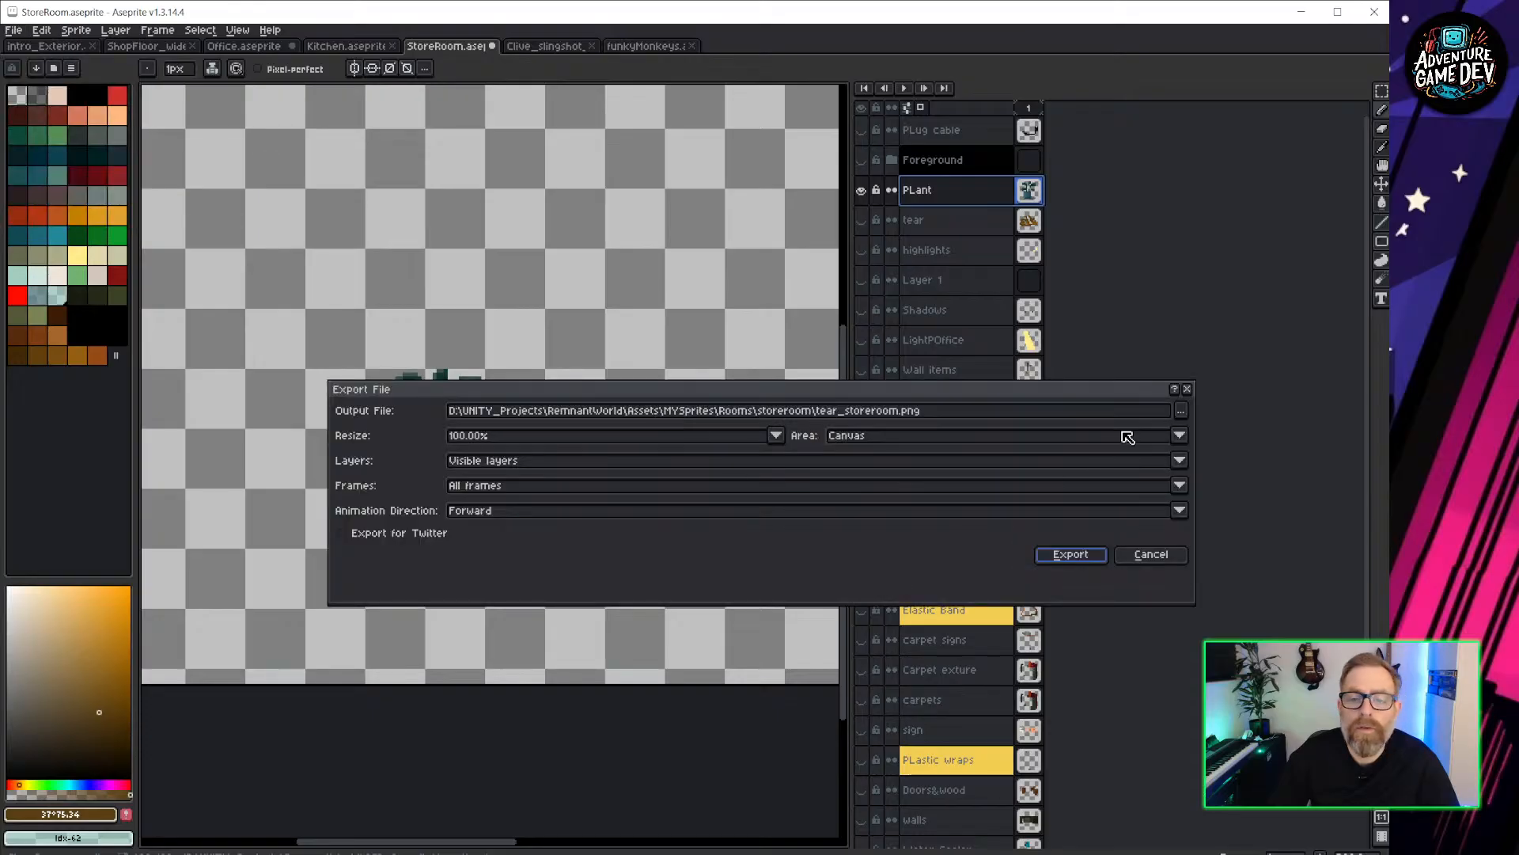
pyautogui.click(1182, 411)
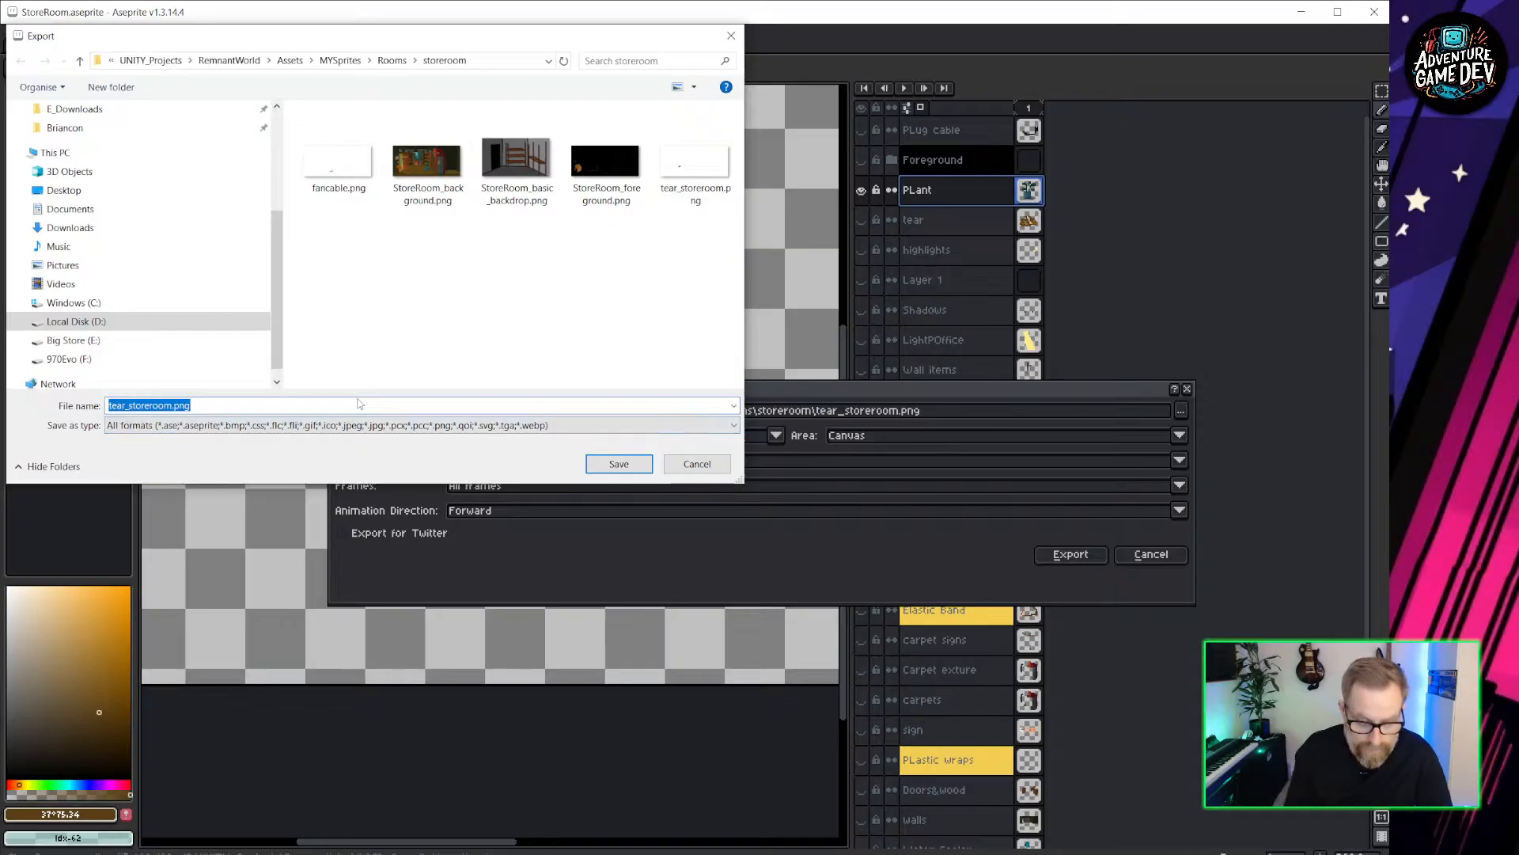
pyautogui.write('plant_store')
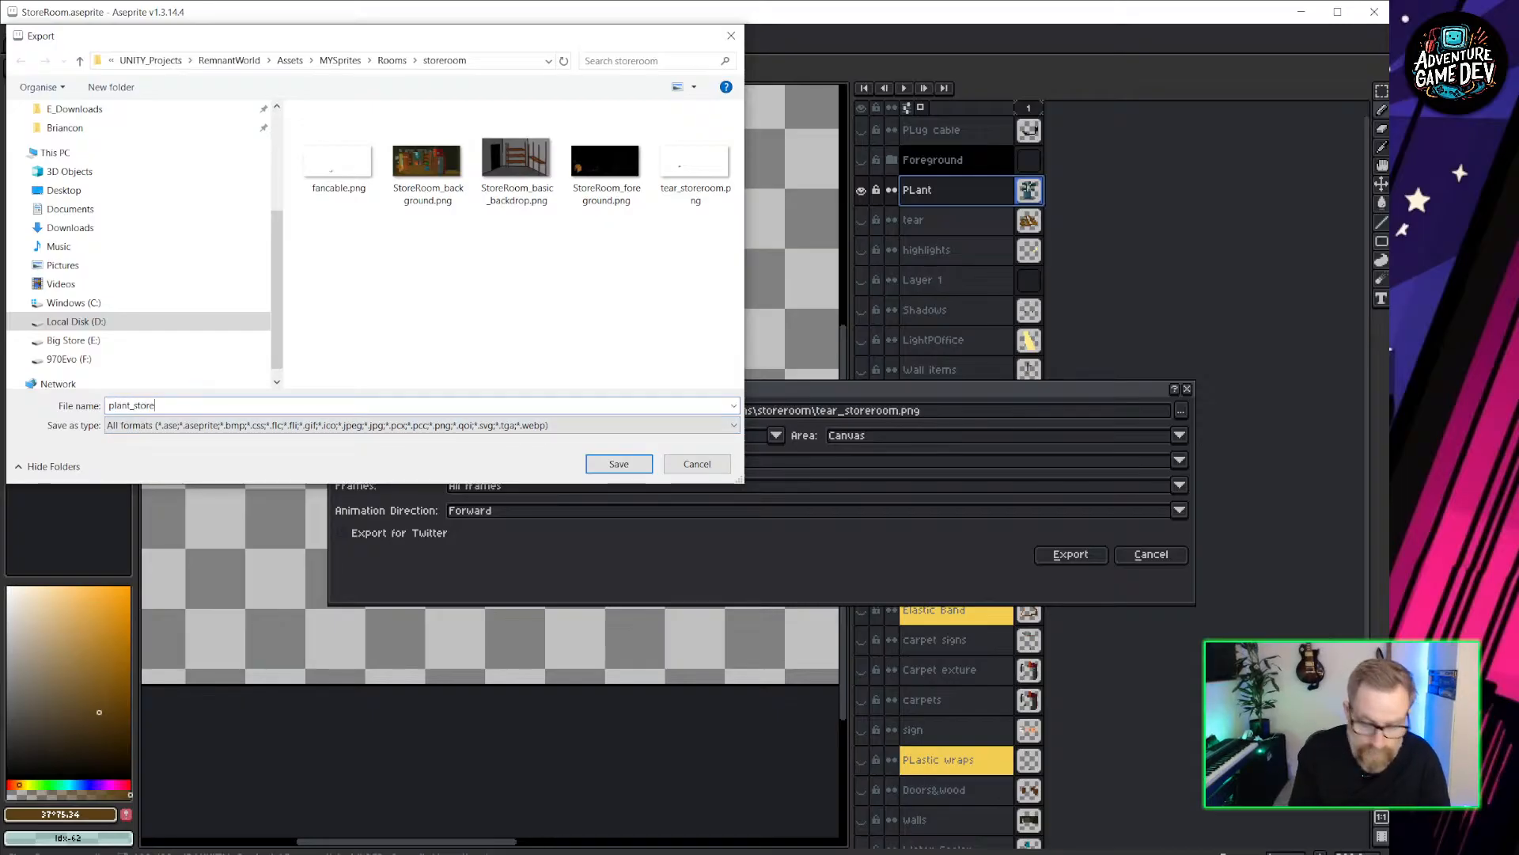
pyautogui.write('room')
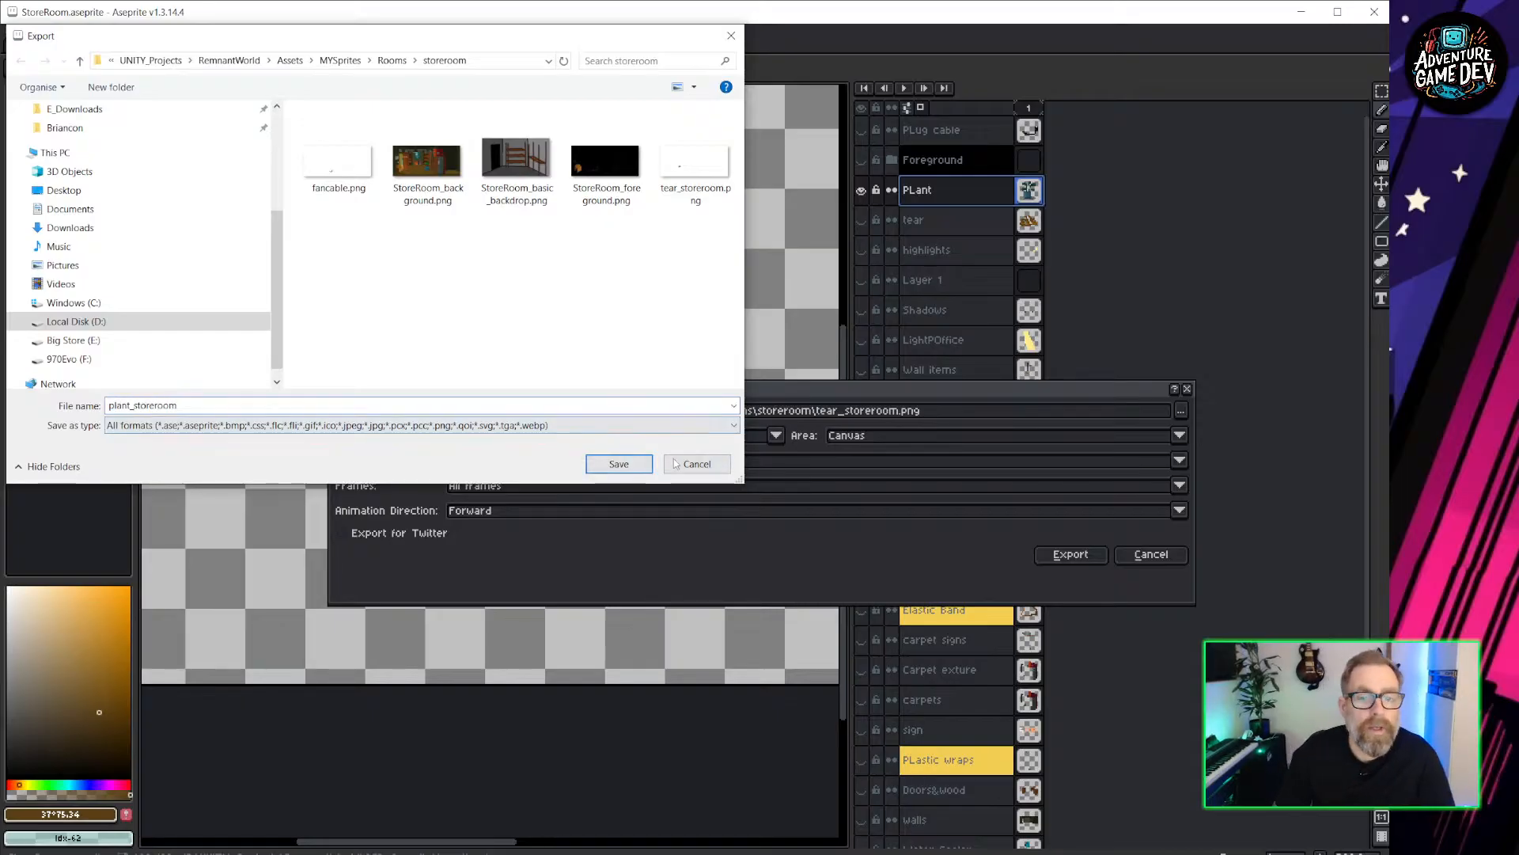
pyautogui.press('Return')
pyautogui.click(1071, 554)
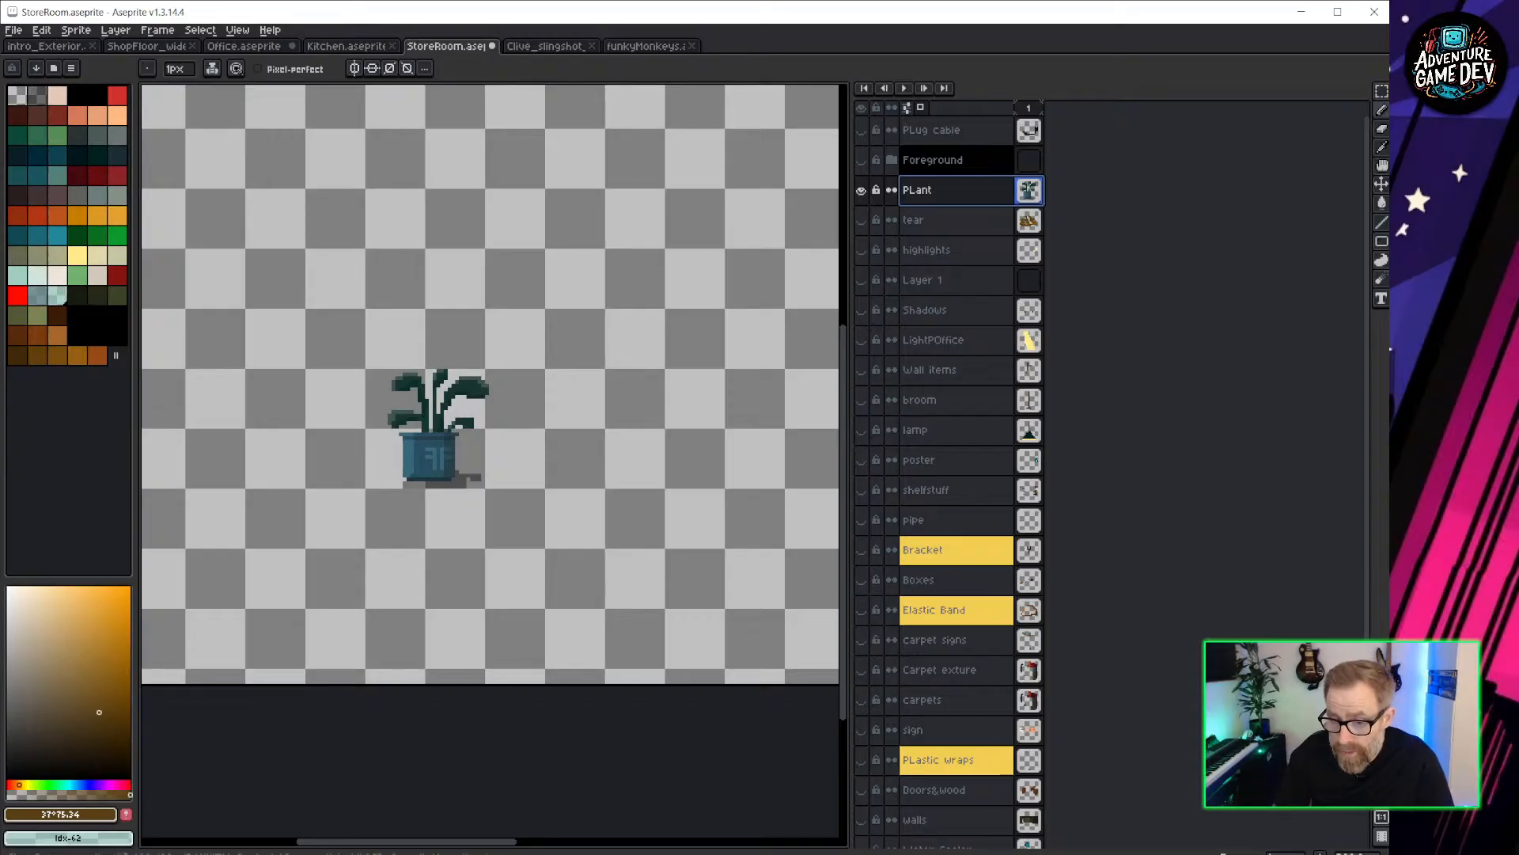
# Switch to Unity and try a pale pink Sprite Renderer tint (FFE7E7) on the tear_storeroom object.
pyautogui.hotkey('alt', 'Tab')
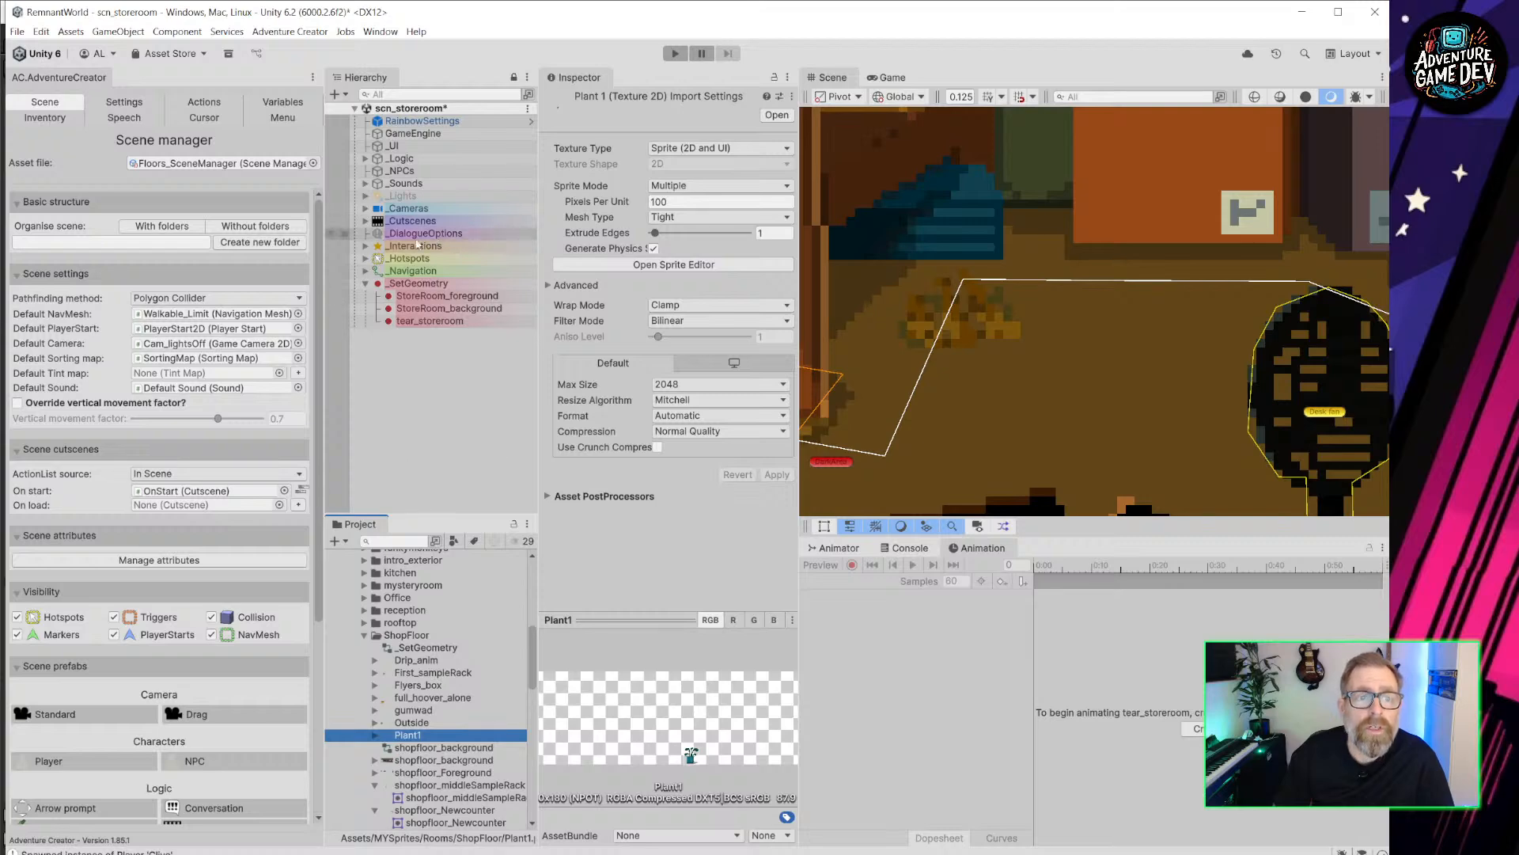
pyautogui.click(434, 320)
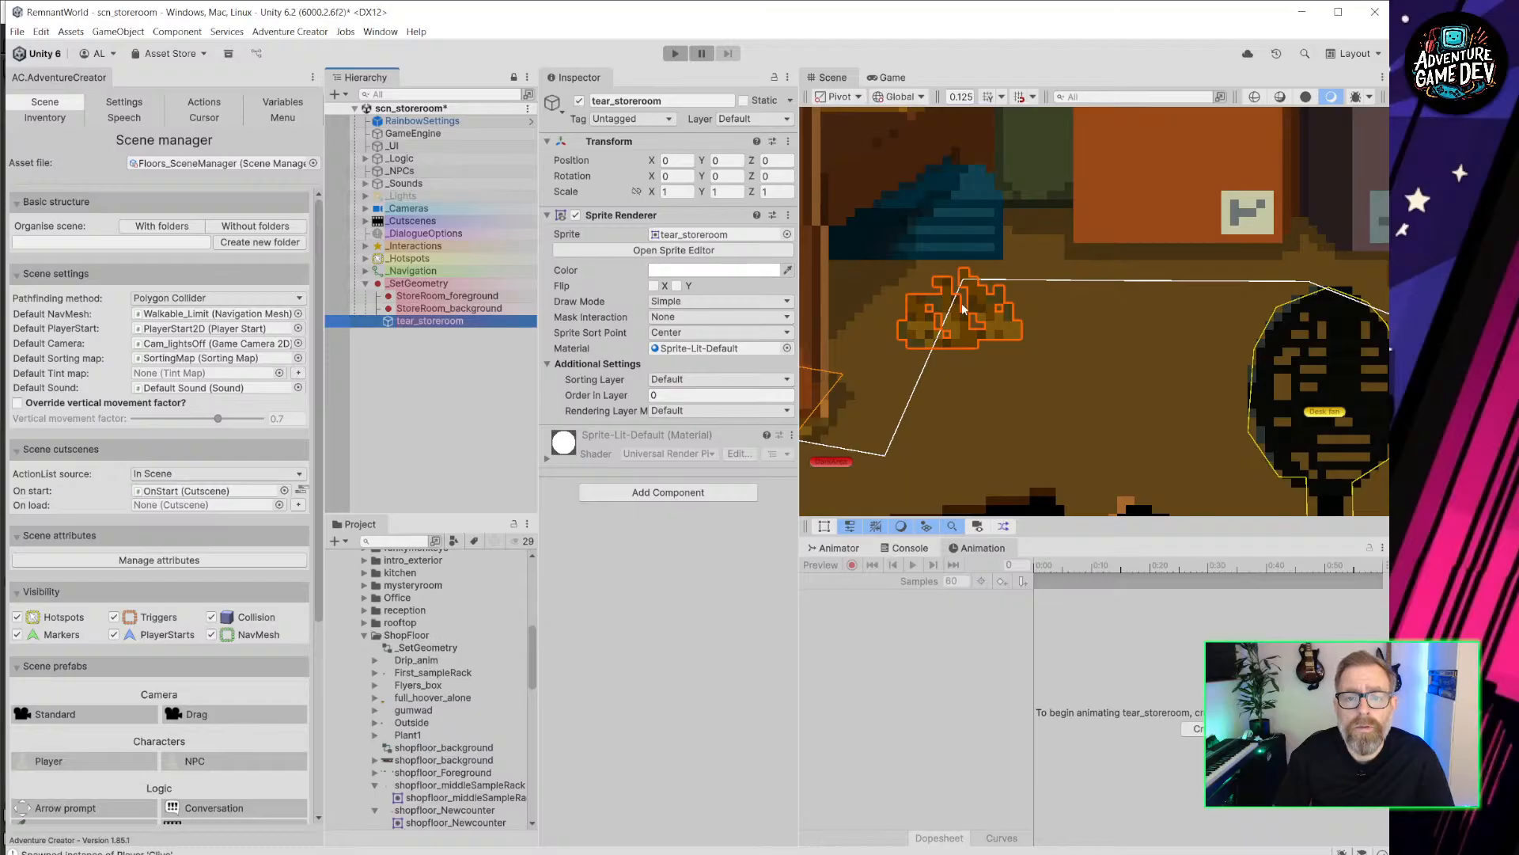
pyautogui.click(683, 270)
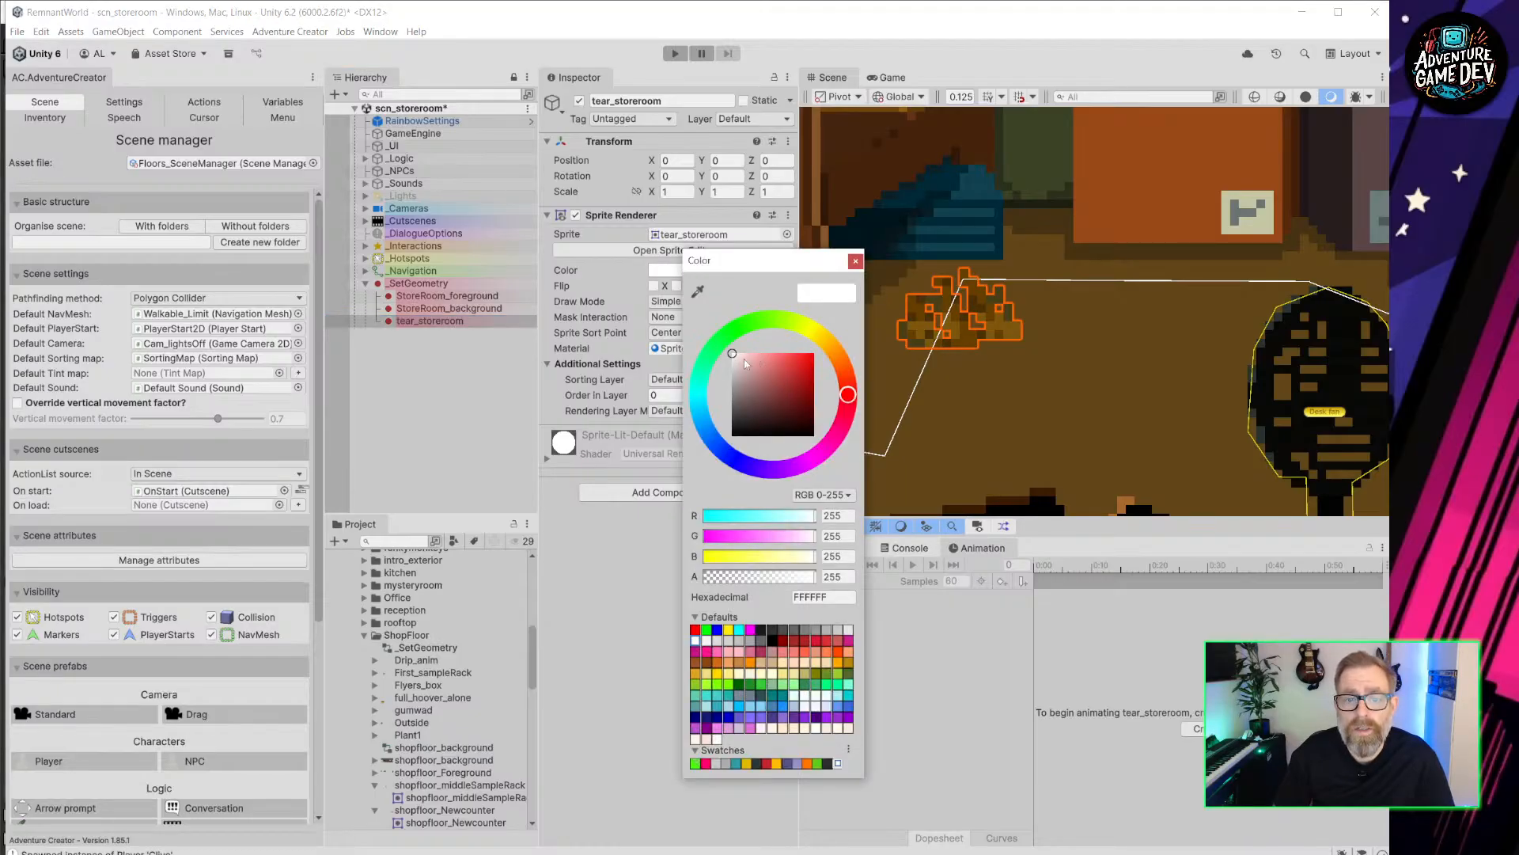
pyautogui.moveTo(744, 358)
pyautogui.mouseDown()
pyautogui.moveTo(776, 354)
pyautogui.moveTo(778, 370)
pyautogui.moveTo(740, 355)
pyautogui.mouseUp()
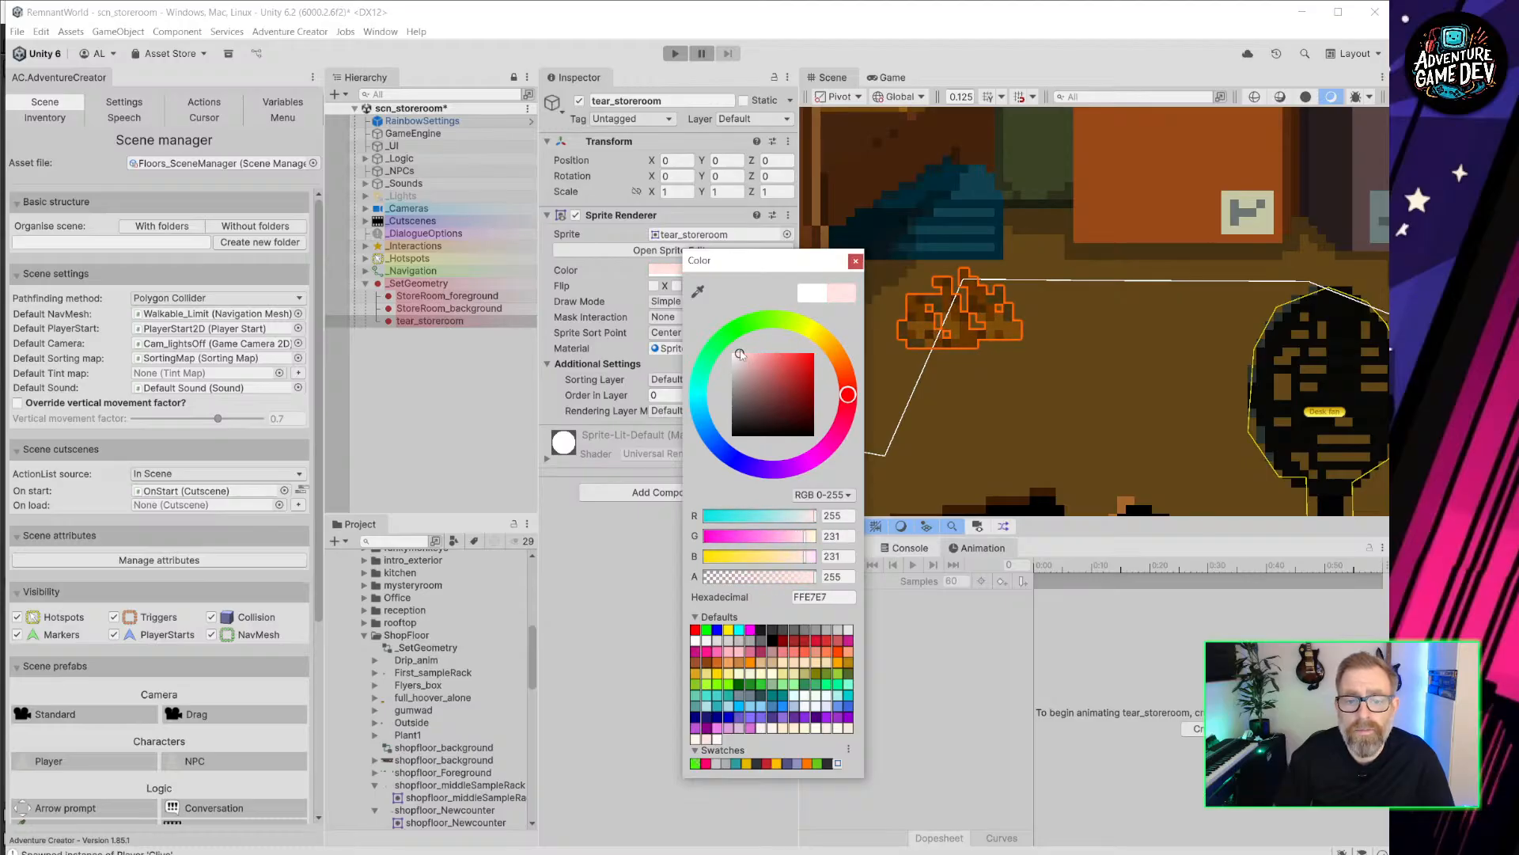
pyautogui.click(855, 261)
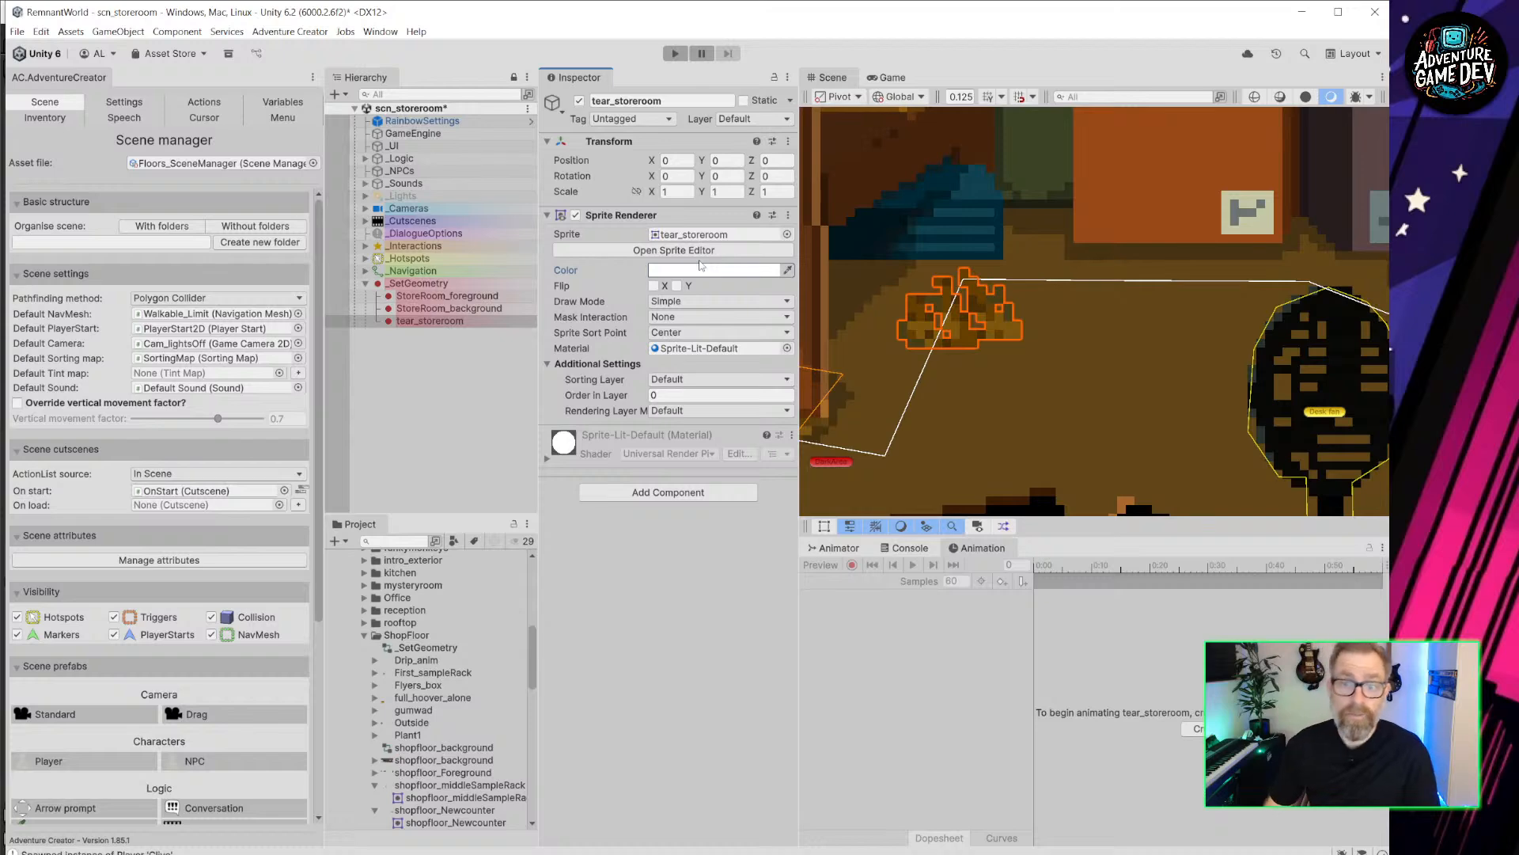
pyautogui.scroll(-5, 1059, 332)
pyautogui.scroll(4, 1046, 307)
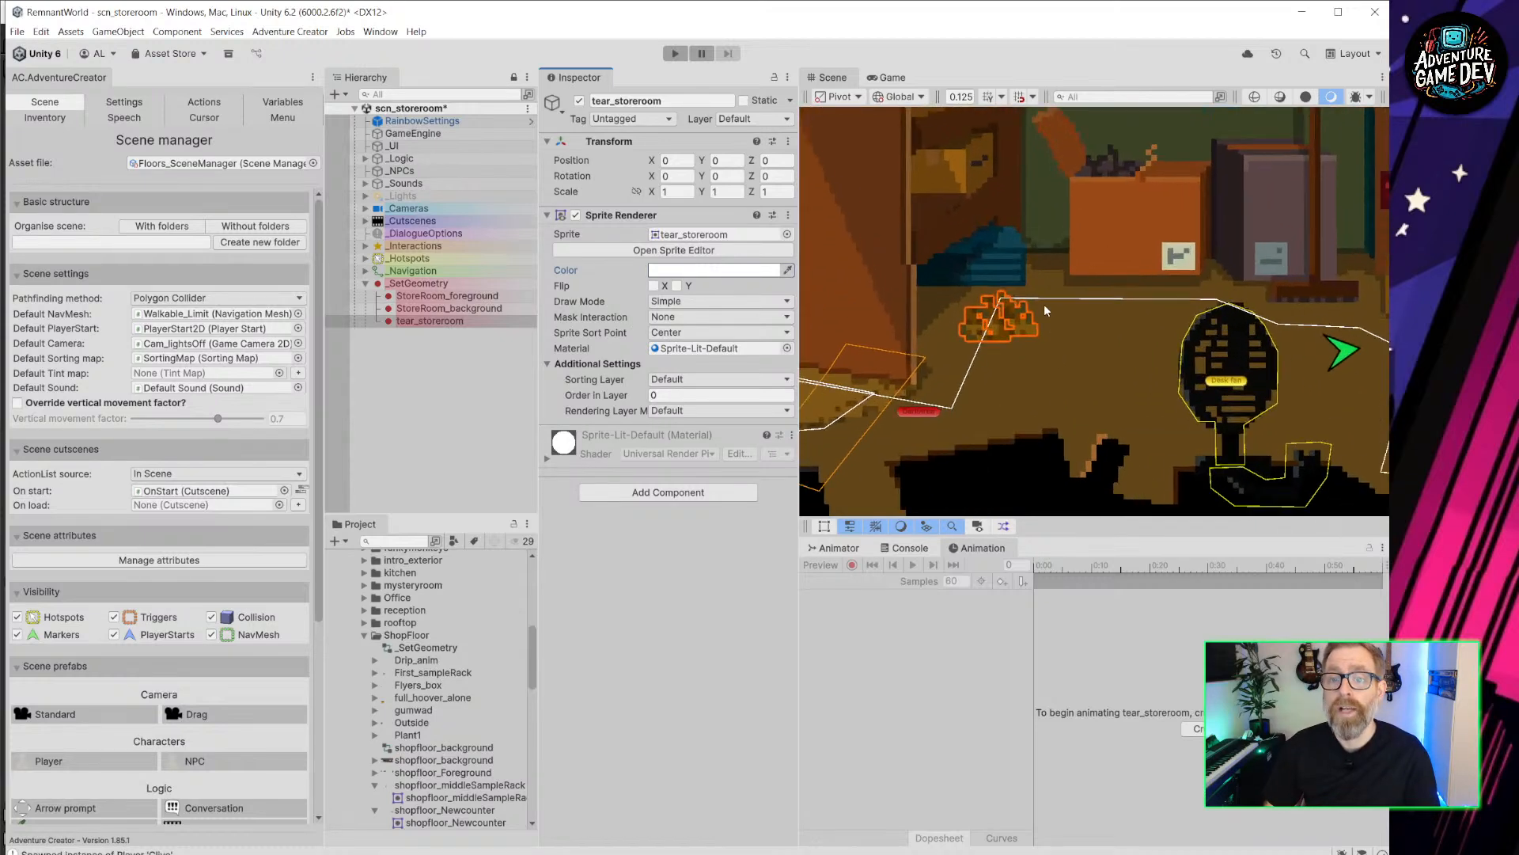
pyautogui.click(416, 425)
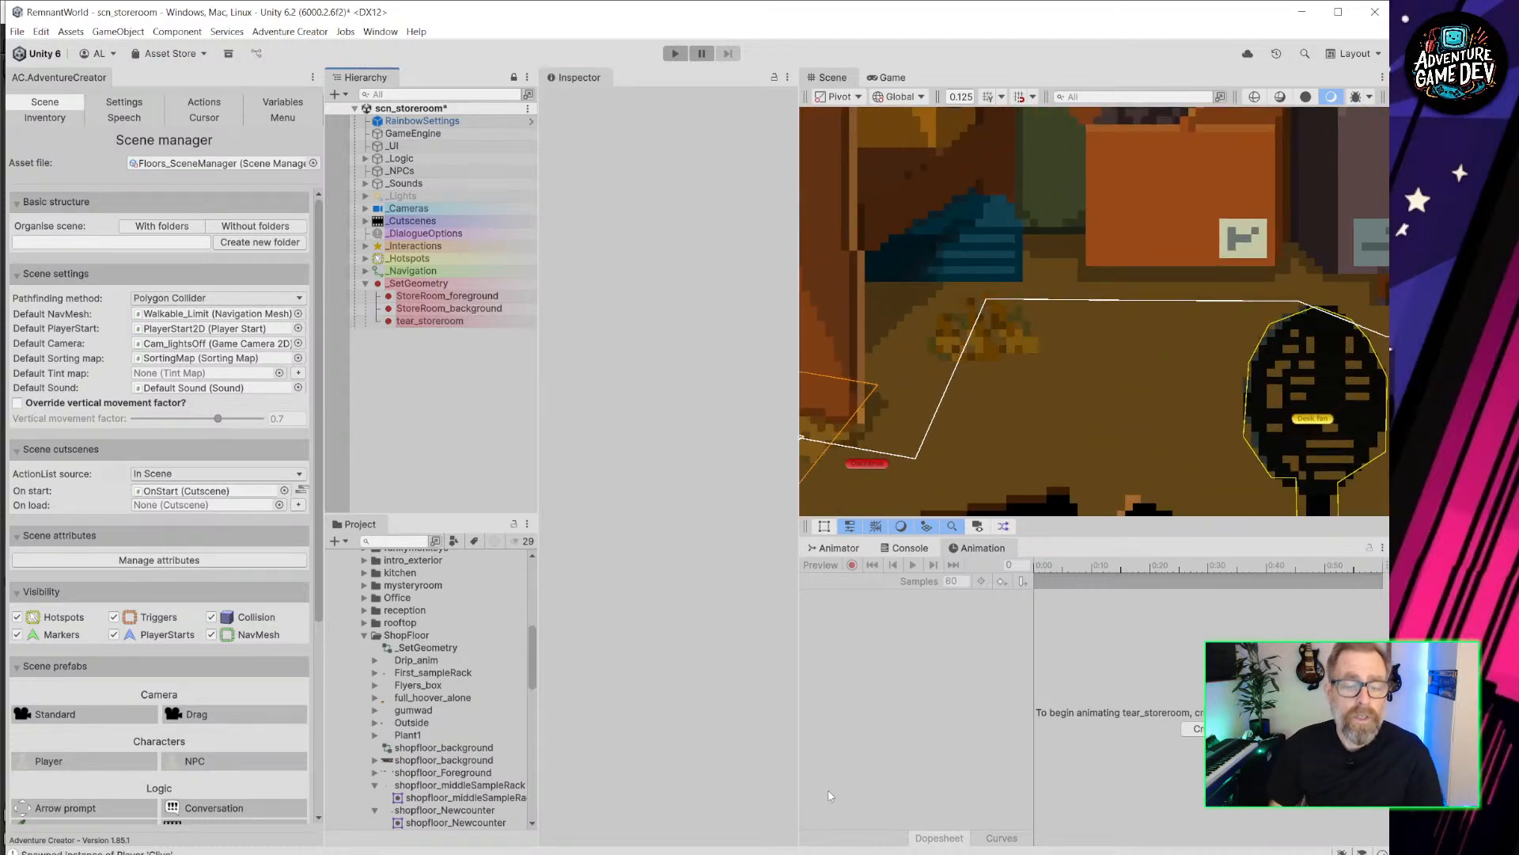
pyautogui.moveTo(1223, 853)
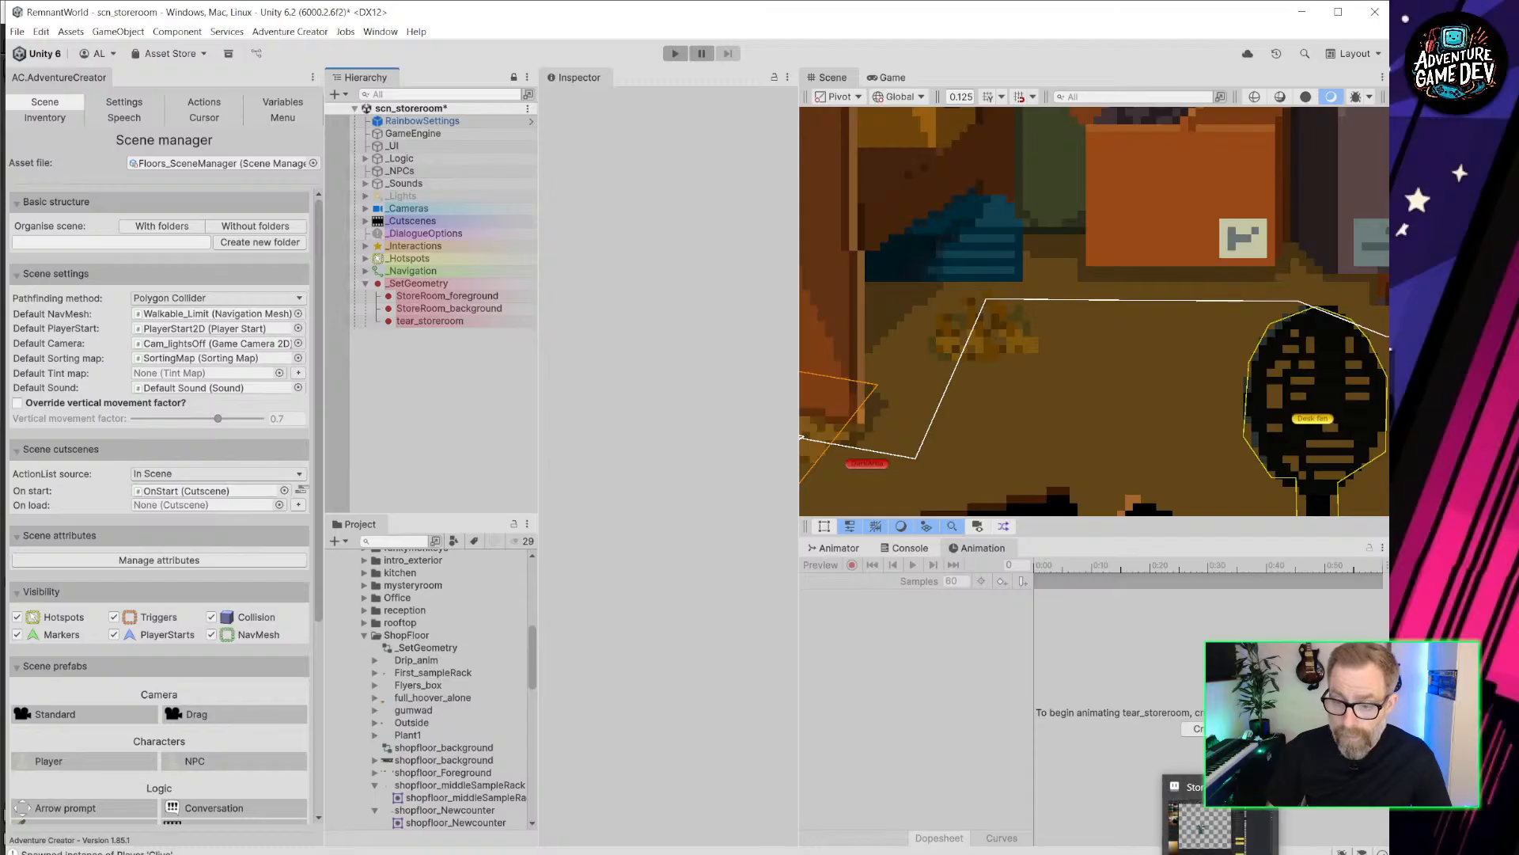
pyautogui.click(1219, 827)
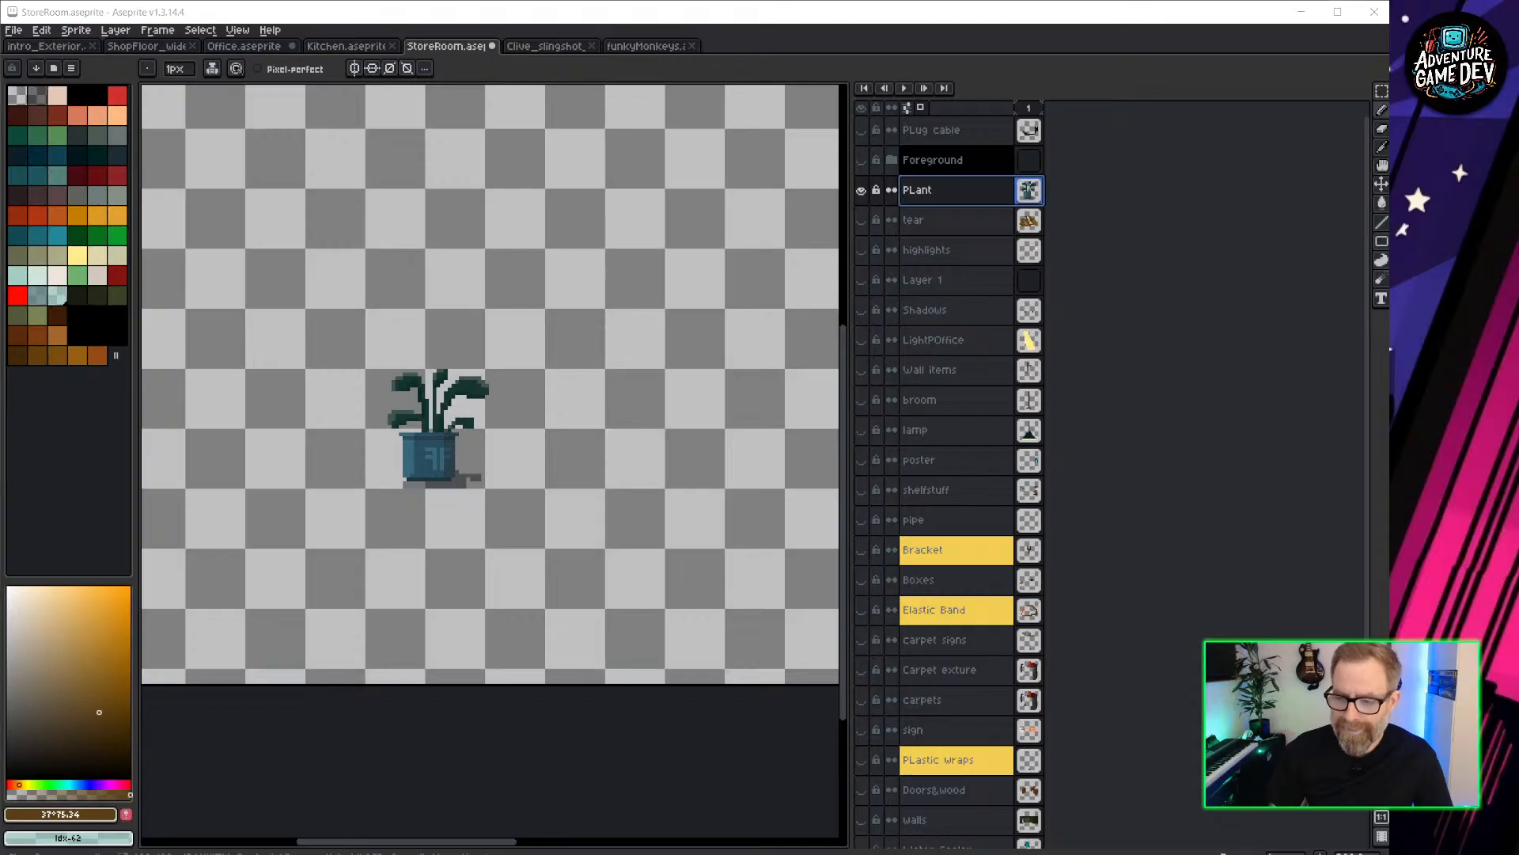
pyautogui.hotkey('alt', 'Tab')
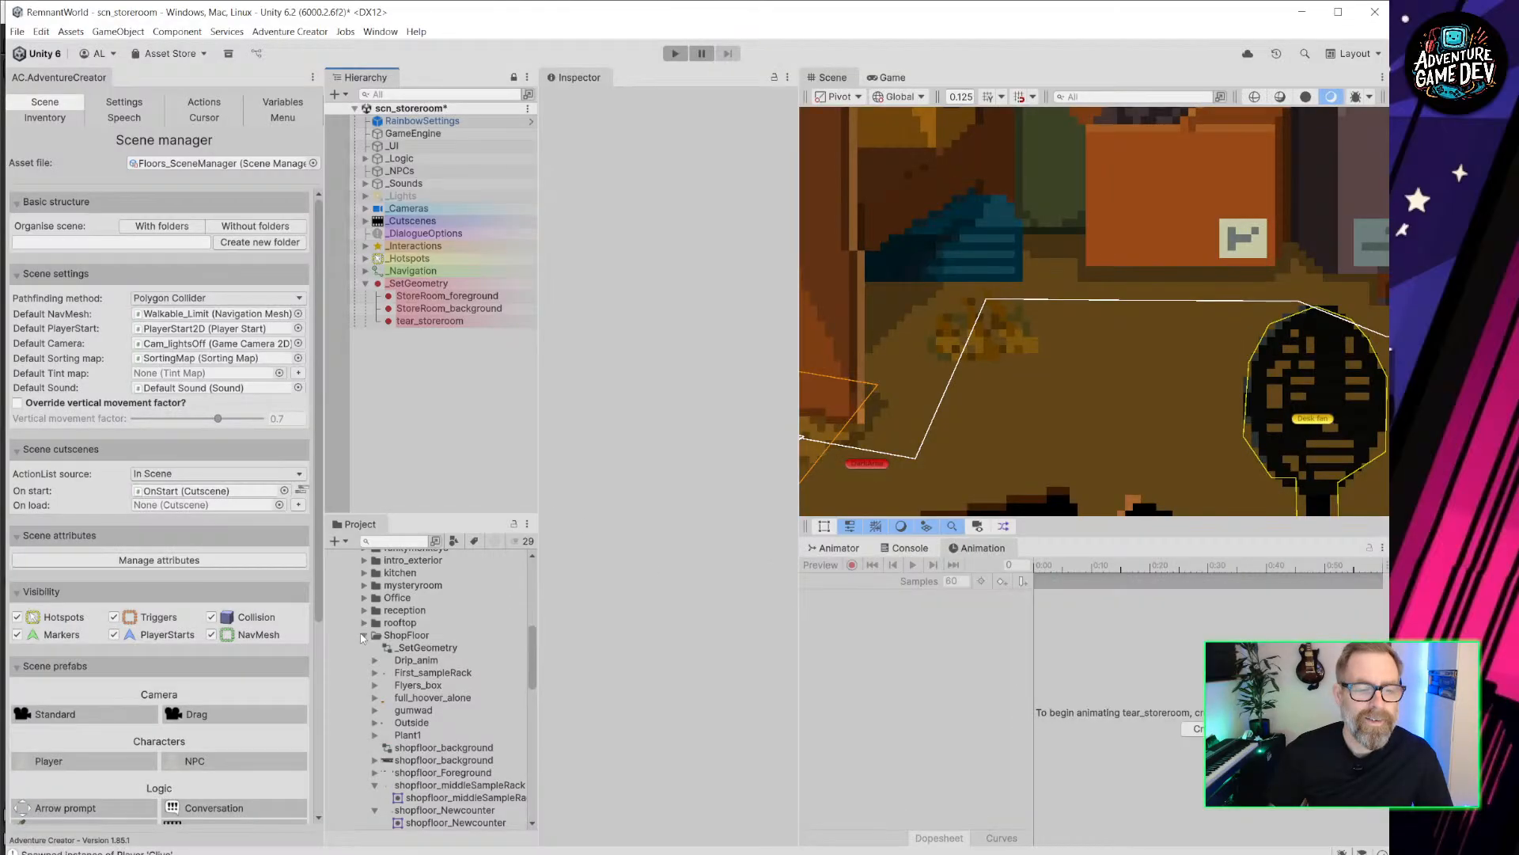
# Apply the PixelArt_Single_Preset import preset to the plant_storeroom texture in the storeroom folder.
pyautogui.click(363, 635)
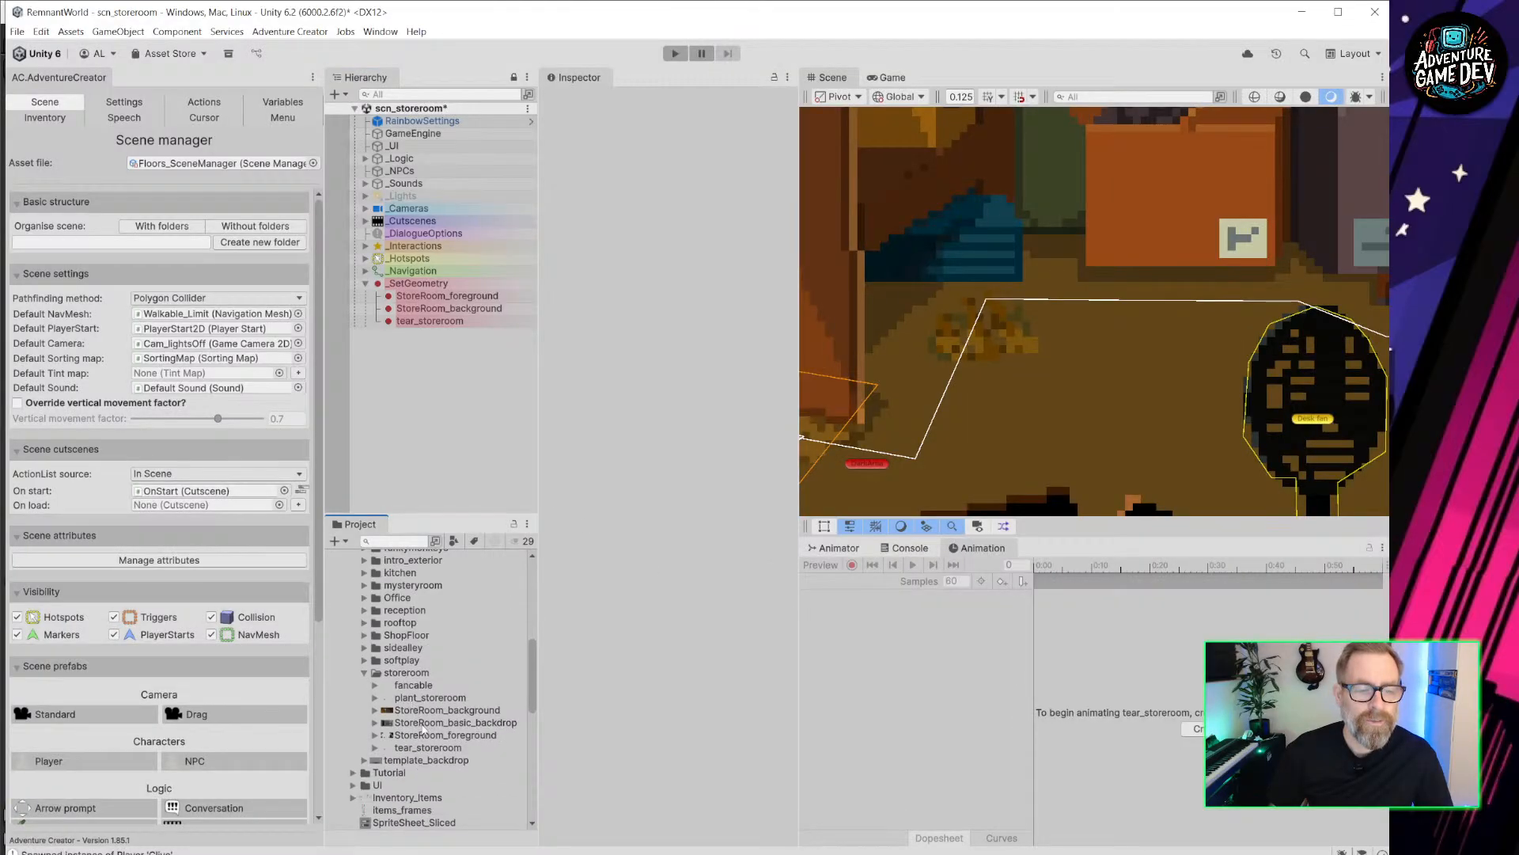
pyautogui.click(429, 697)
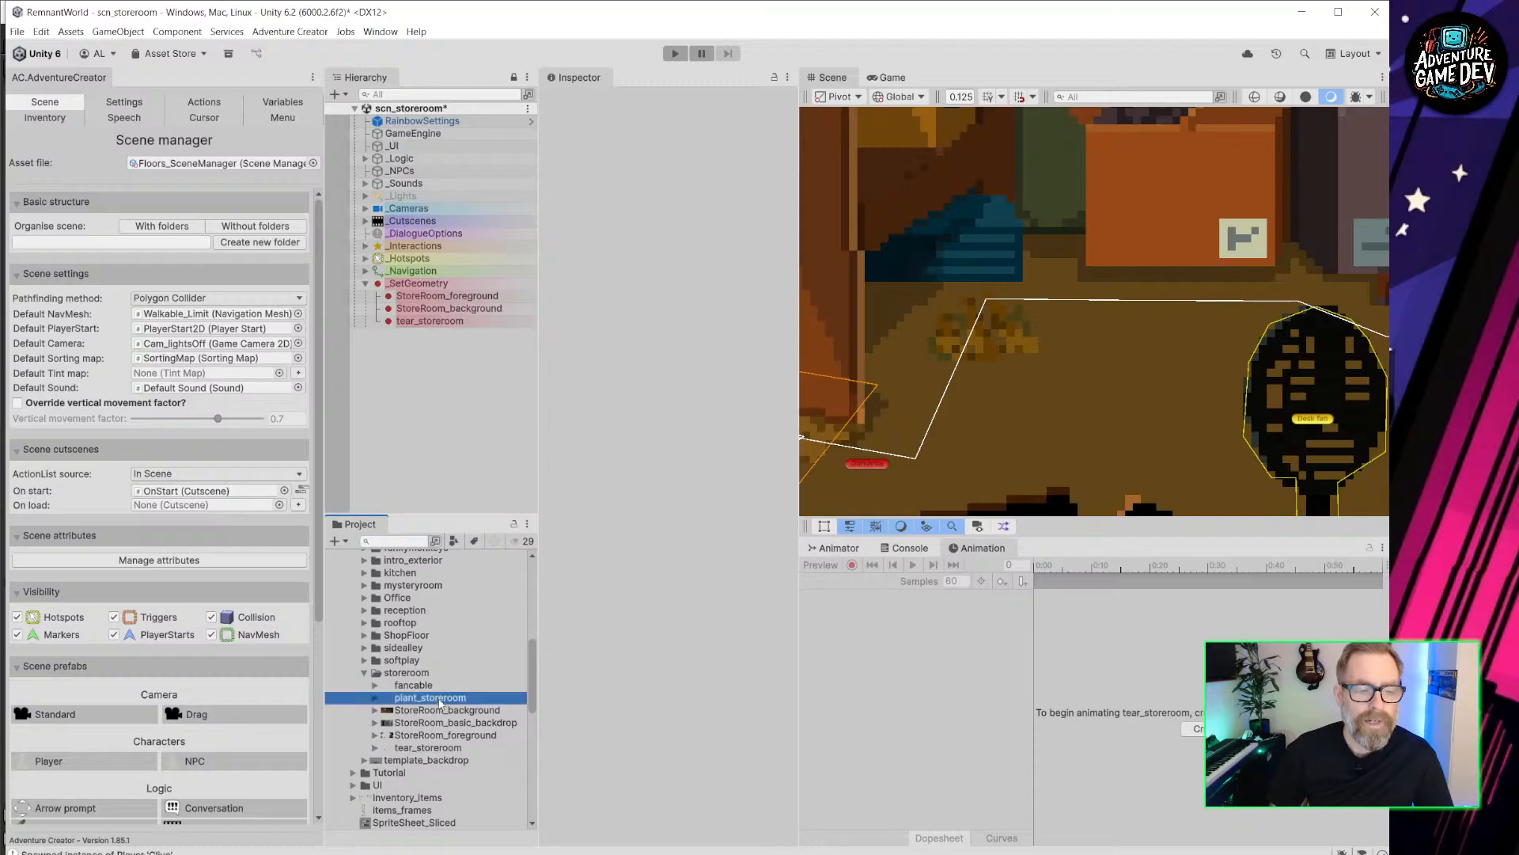
pyautogui.click(781, 97)
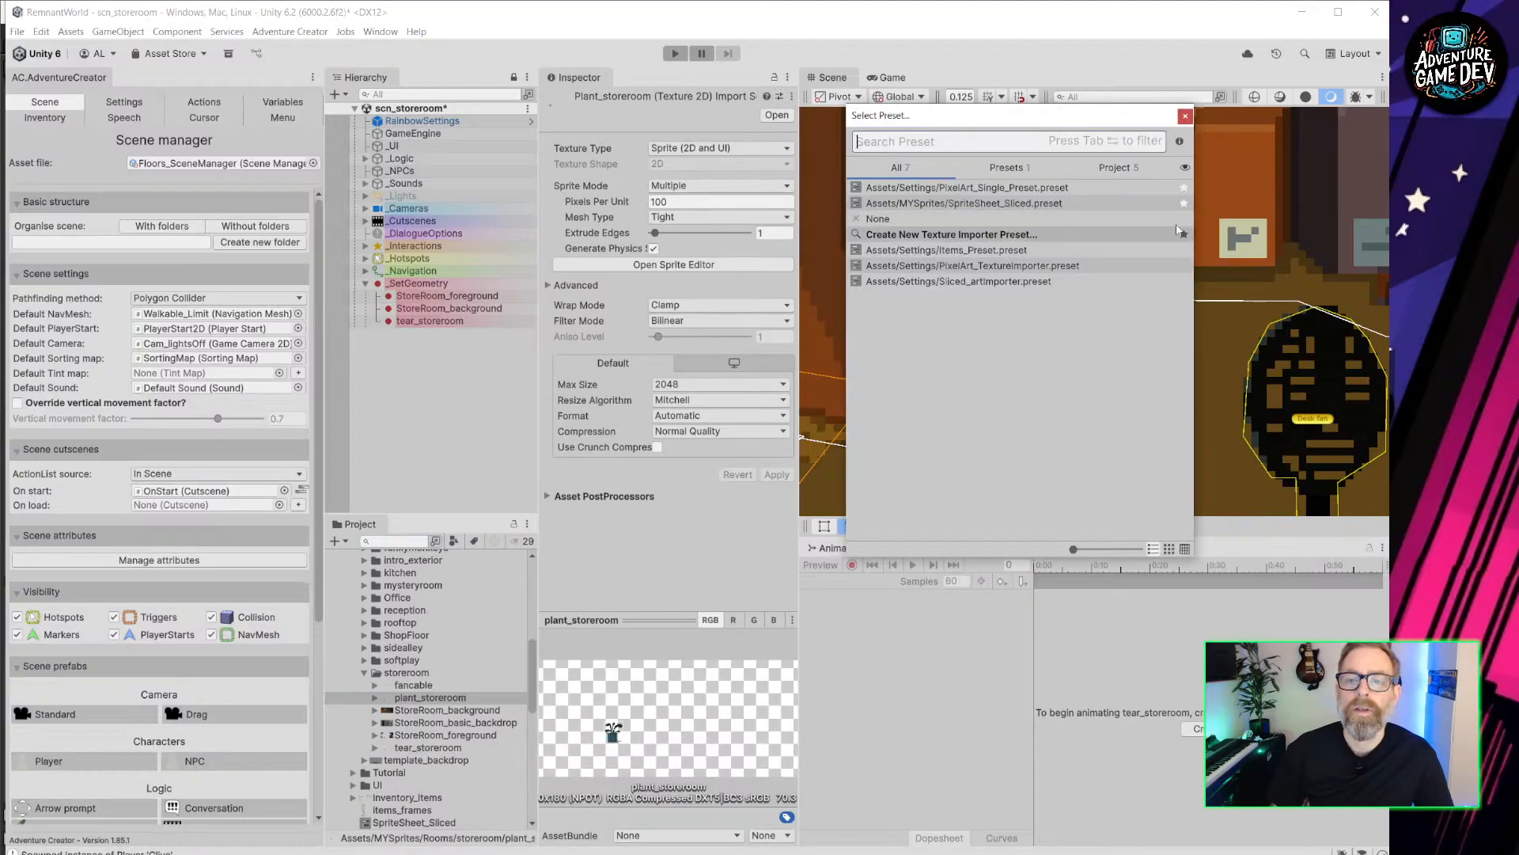
pyautogui.click(1140, 185)
pyautogui.doubleClick(1083, 190)
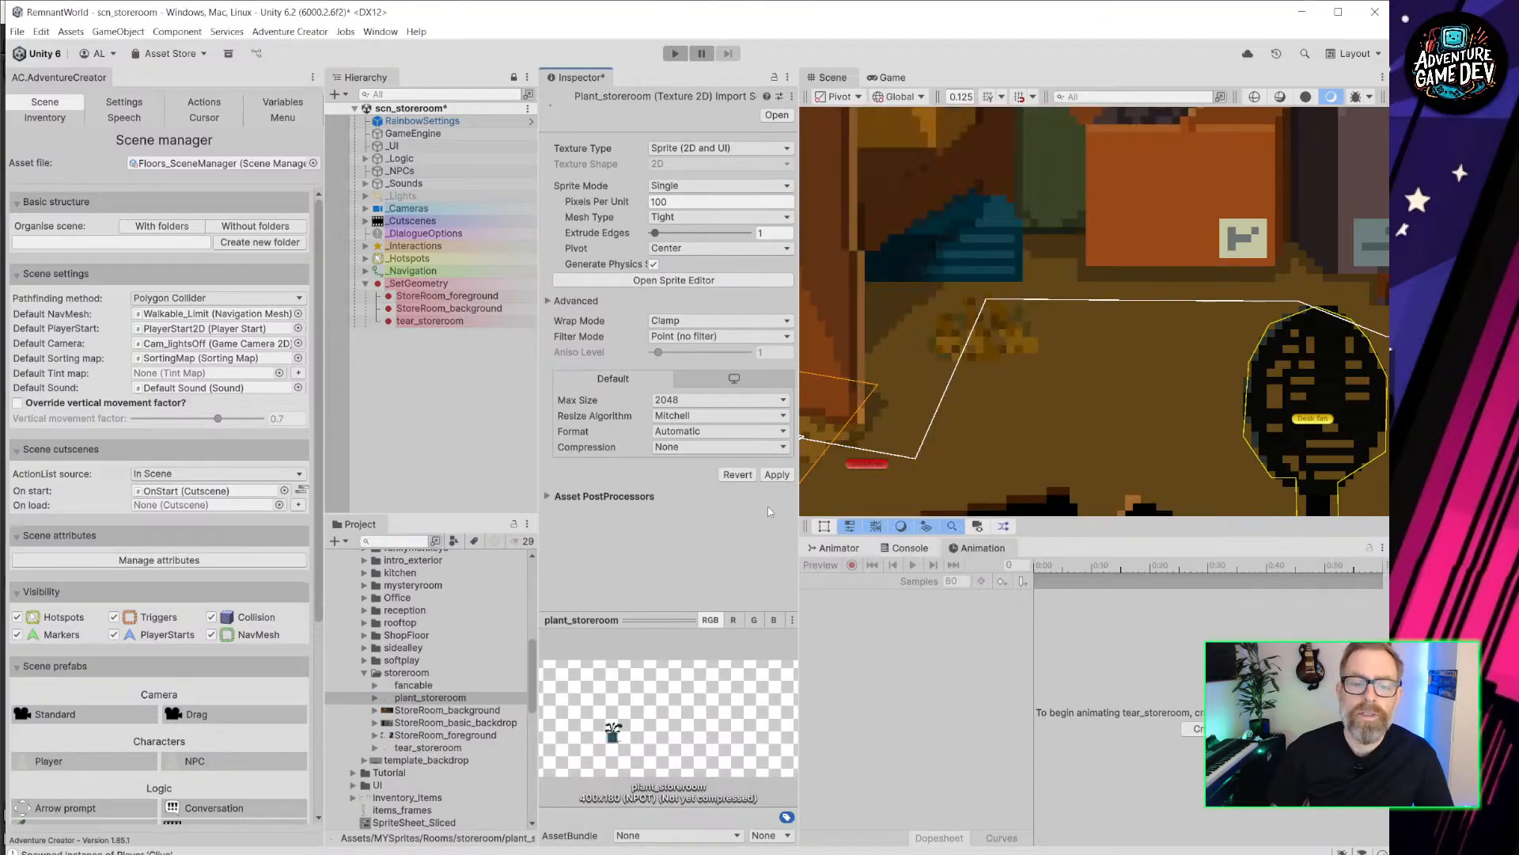
pyautogui.click(776, 474)
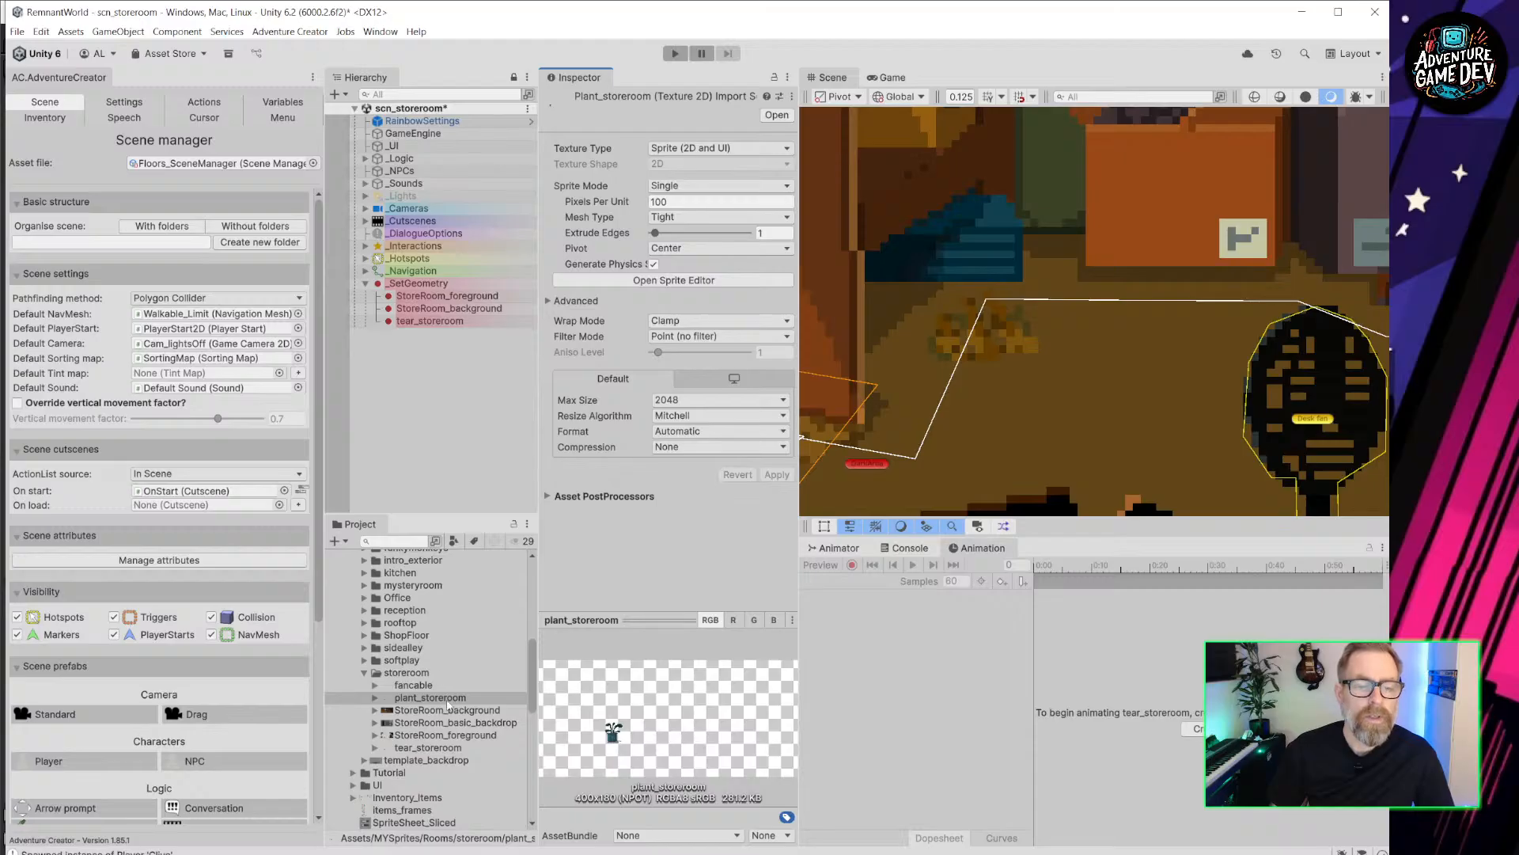
# Add the plant_storeroom sprite to the scene under _SetGeometry and reset its Transform.
pyautogui.moveTo(402, 269); pyautogui.dragTo(414, 285)
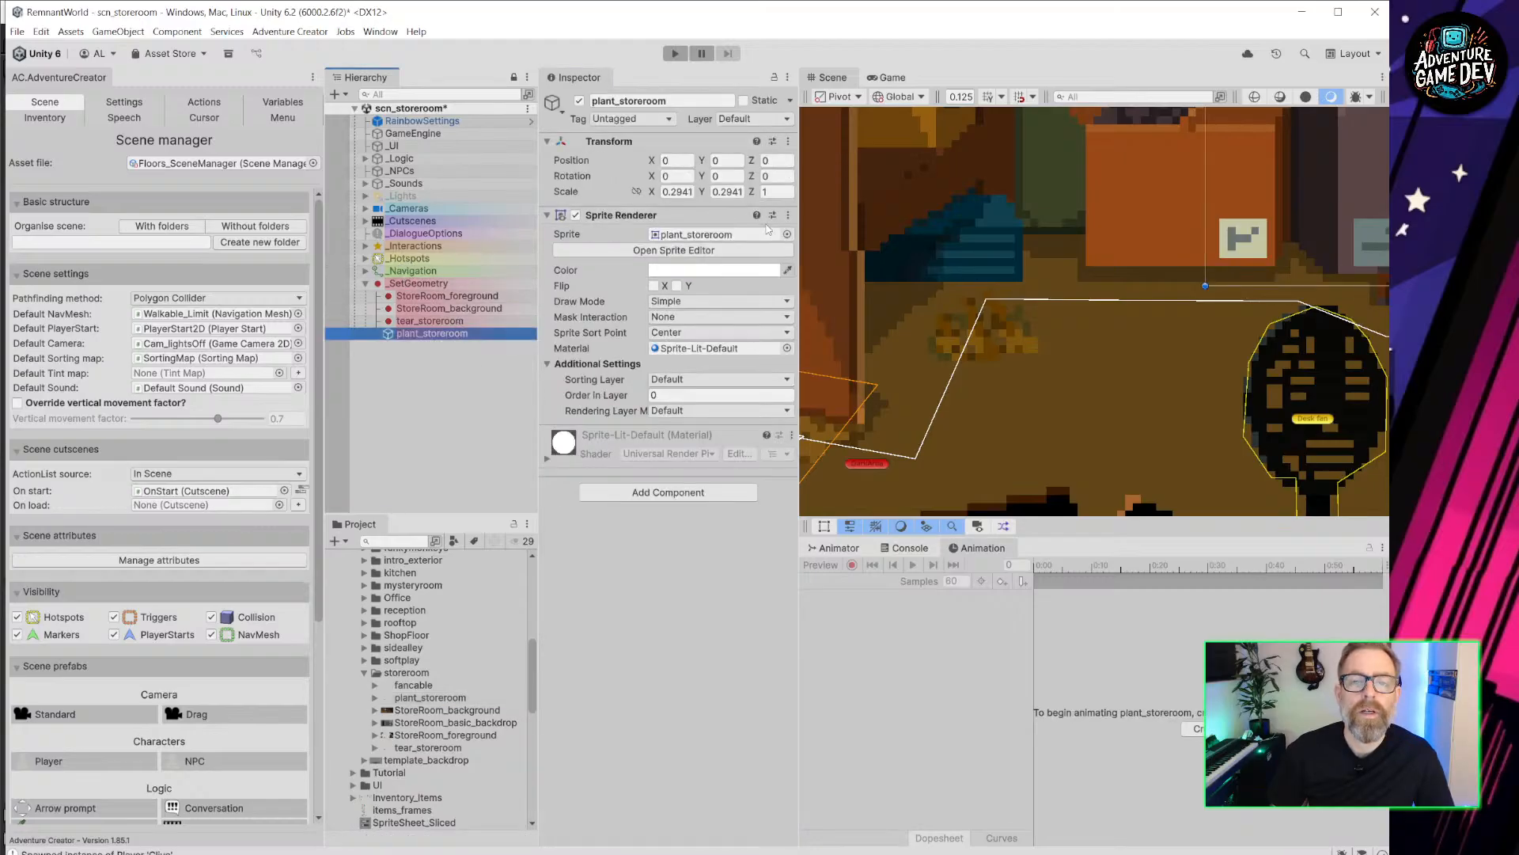
pyautogui.click(787, 140)
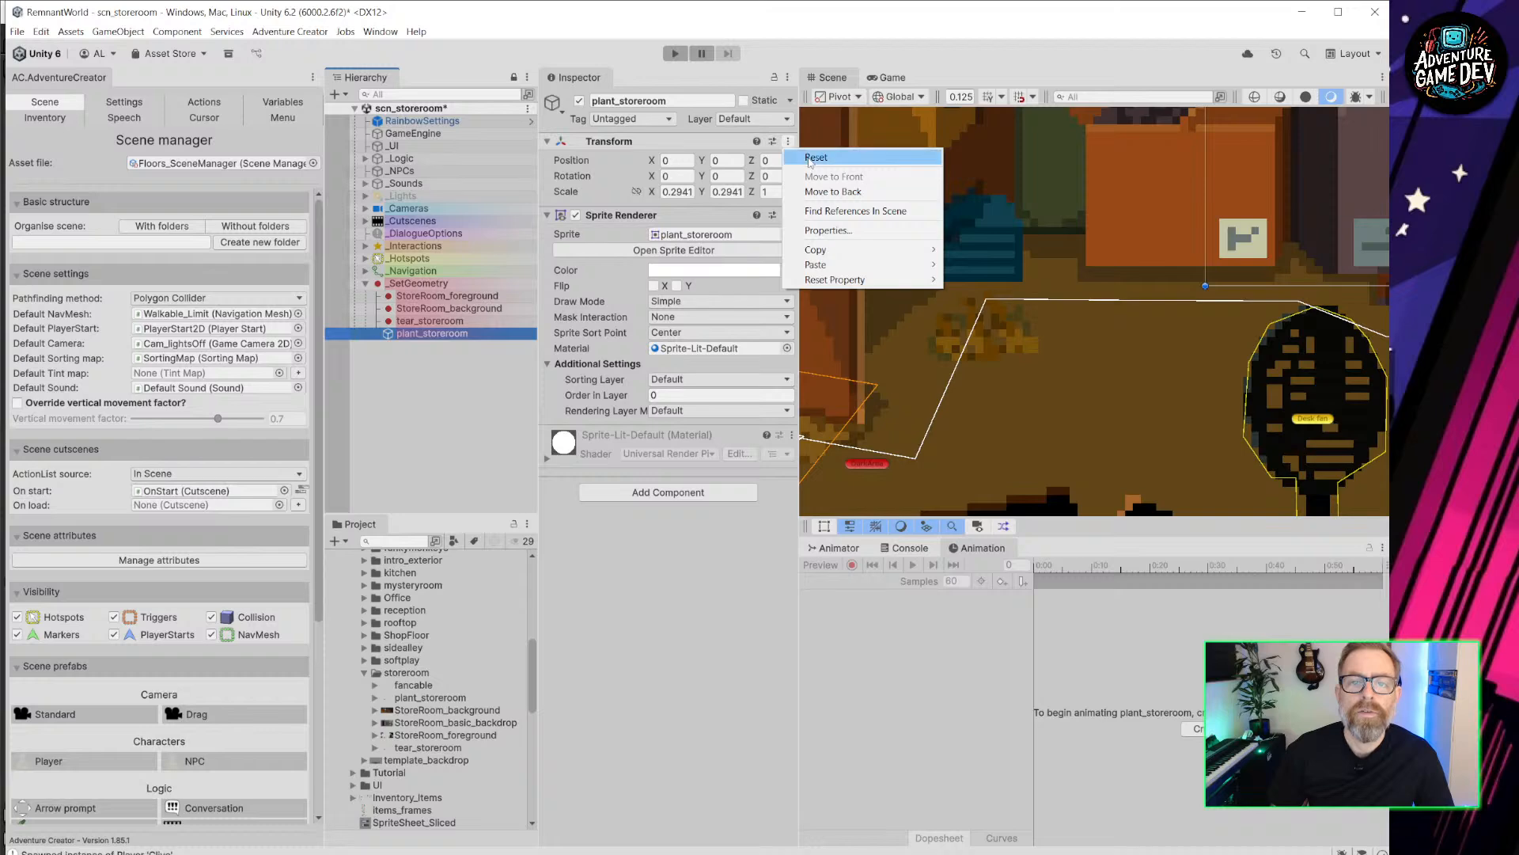
pyautogui.click(812, 160)
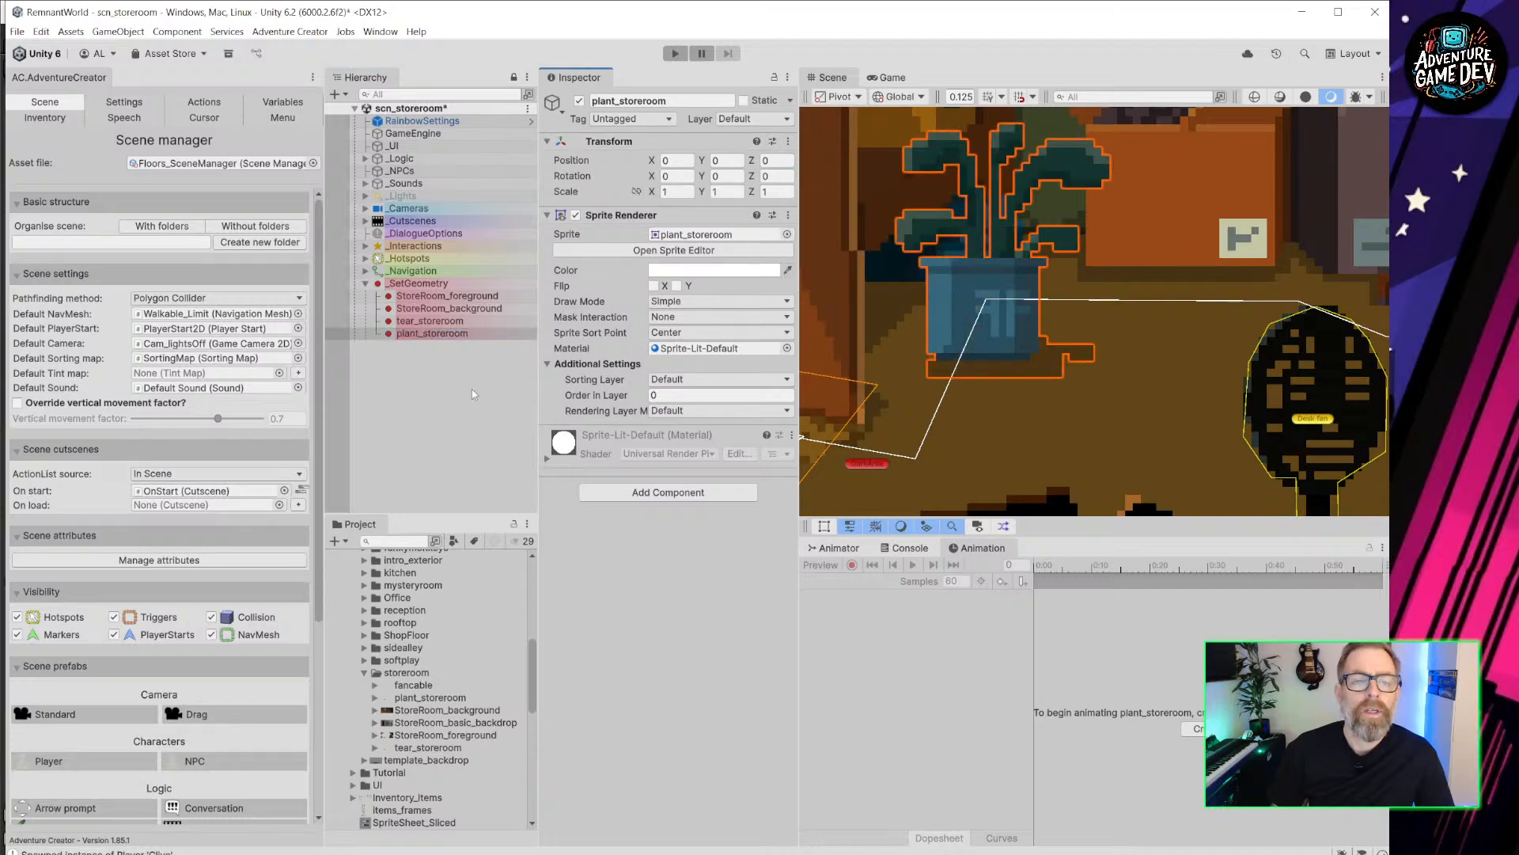
# Set Order in Layer to -19 for tear_storeroom and -18 for plant_storeroom.
pyautogui.click(427, 321)
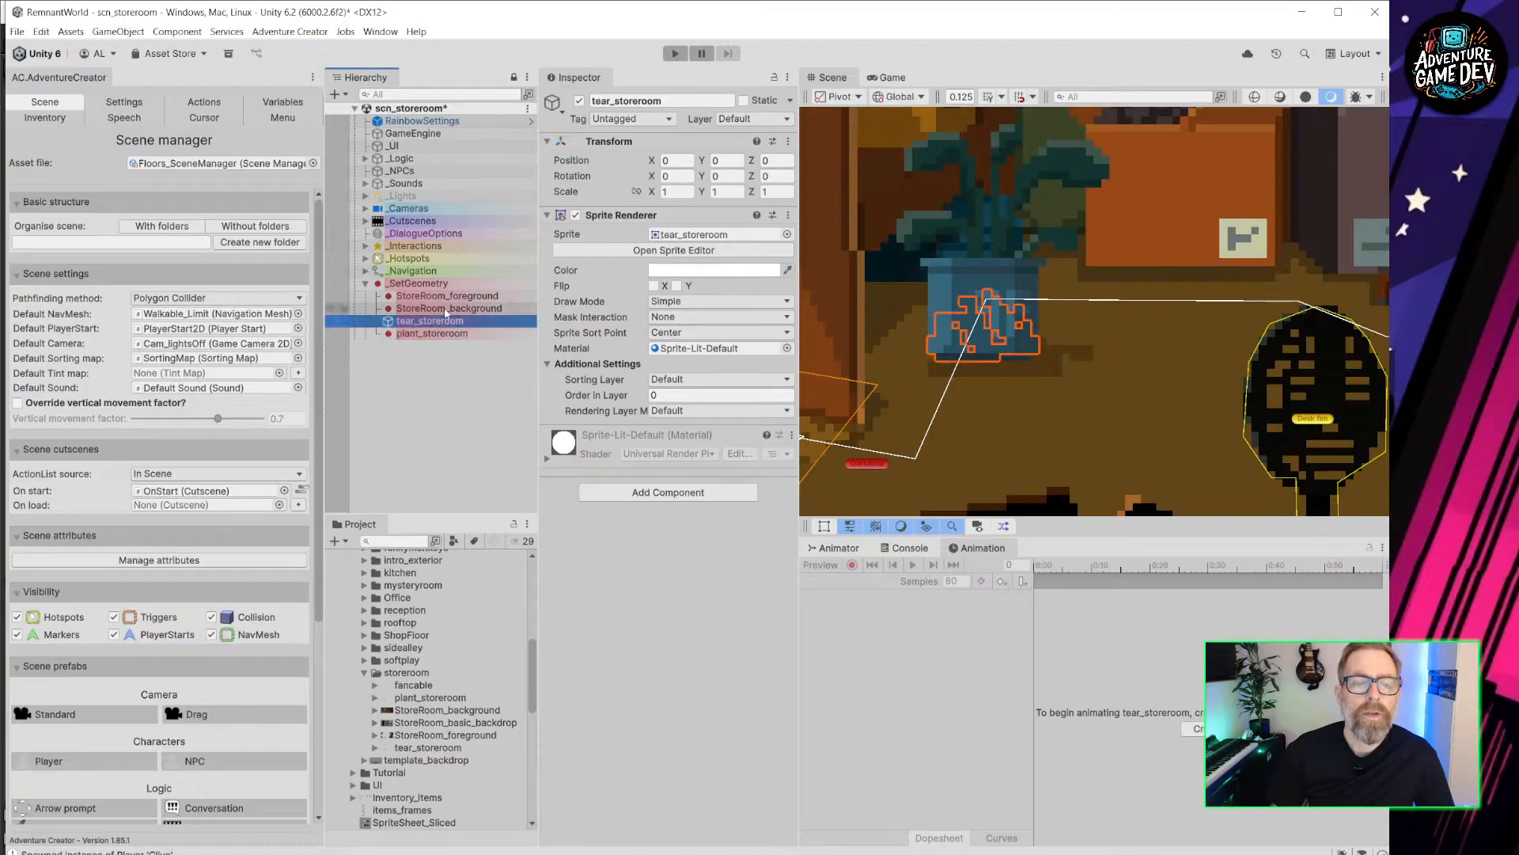
pyautogui.click(659, 396)
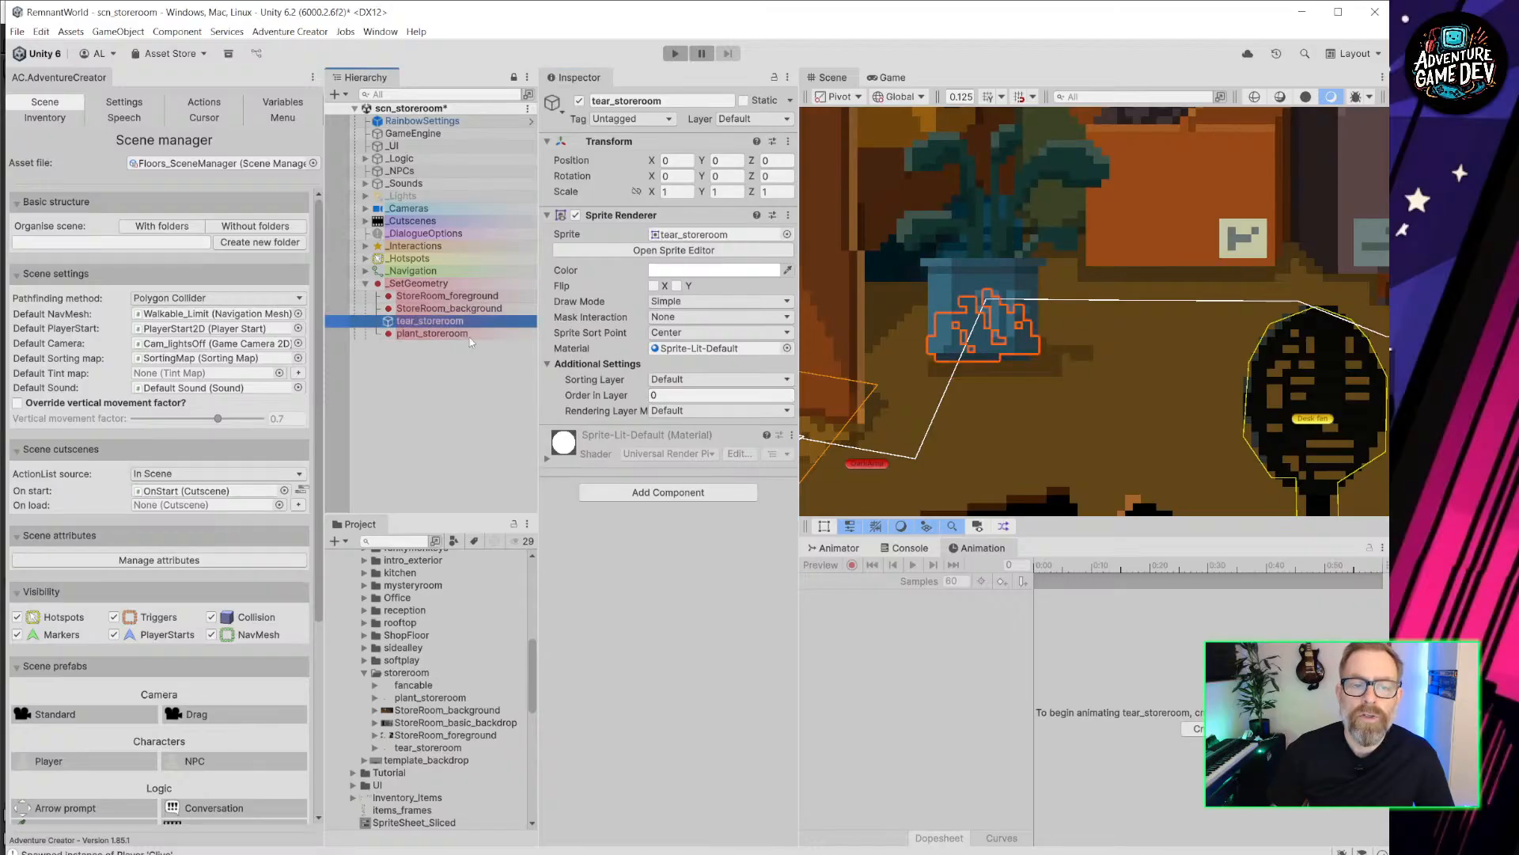
pyautogui.click(516, 332)
pyautogui.click(520, 321)
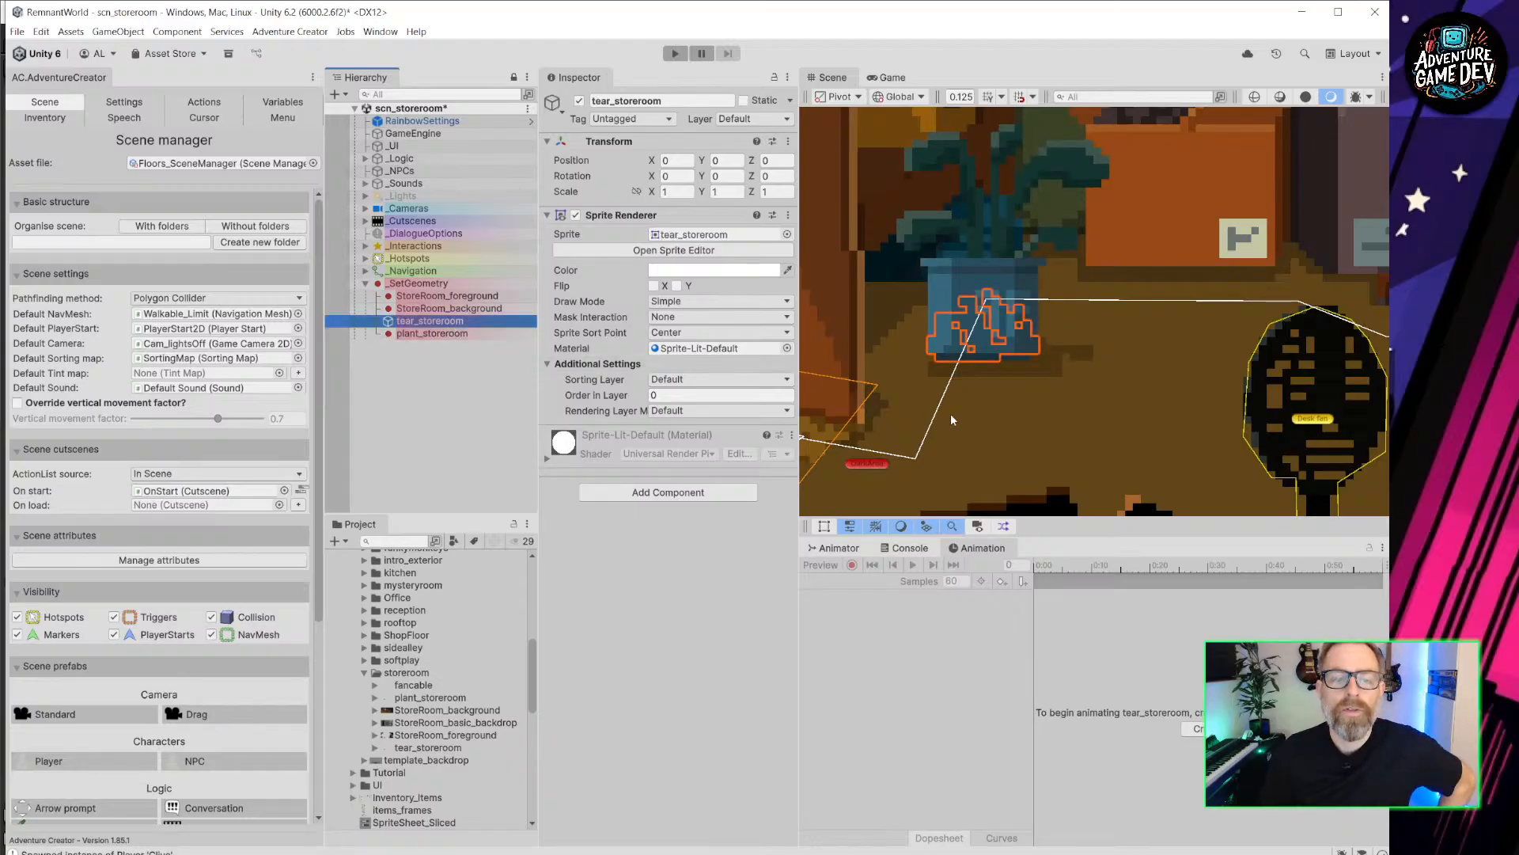
pyautogui.click(457, 309)
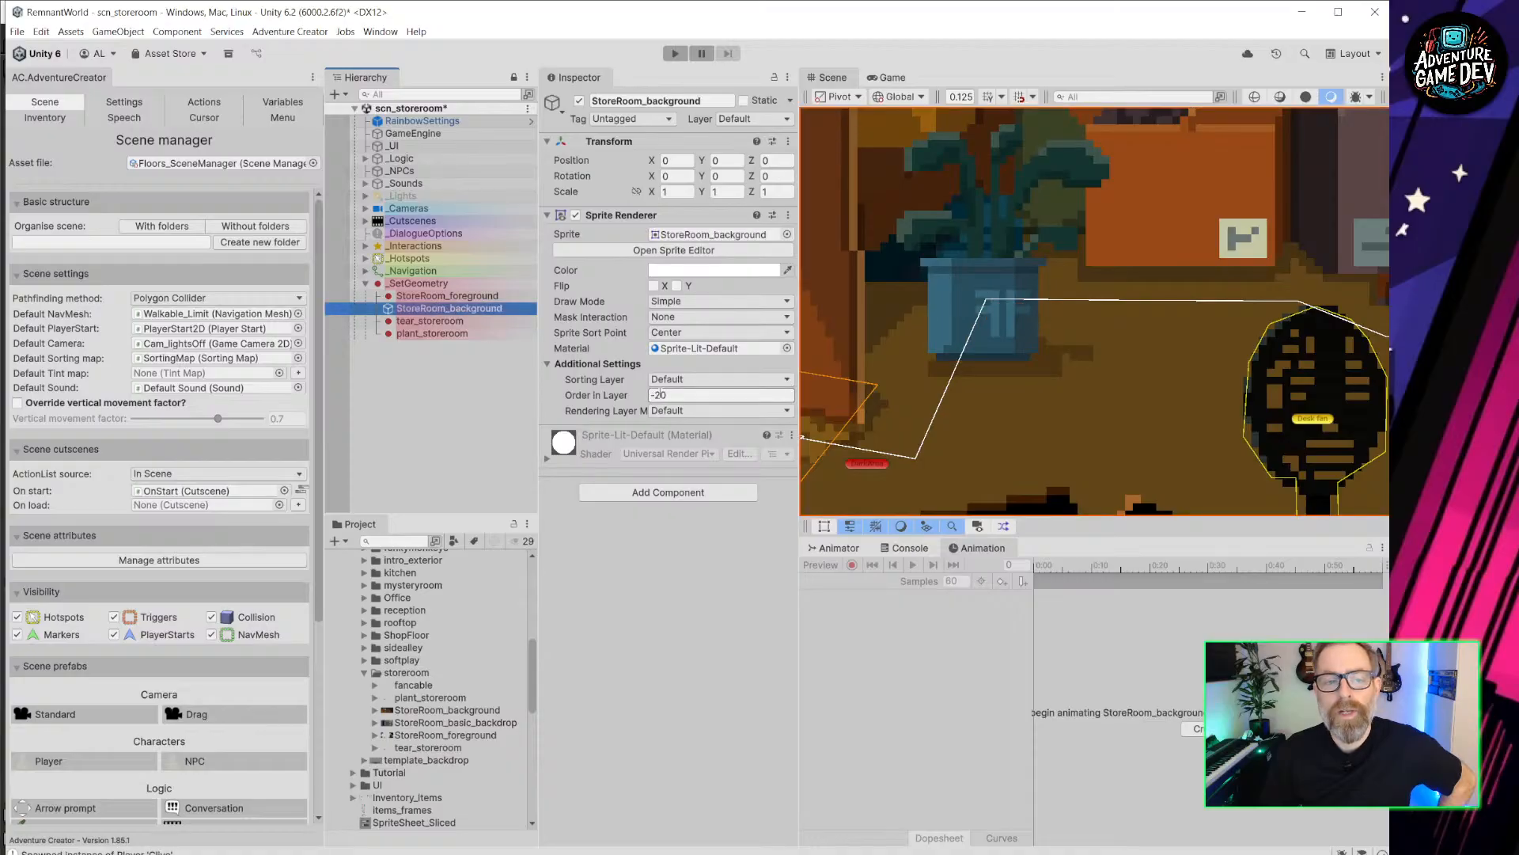
pyautogui.click(475, 321)
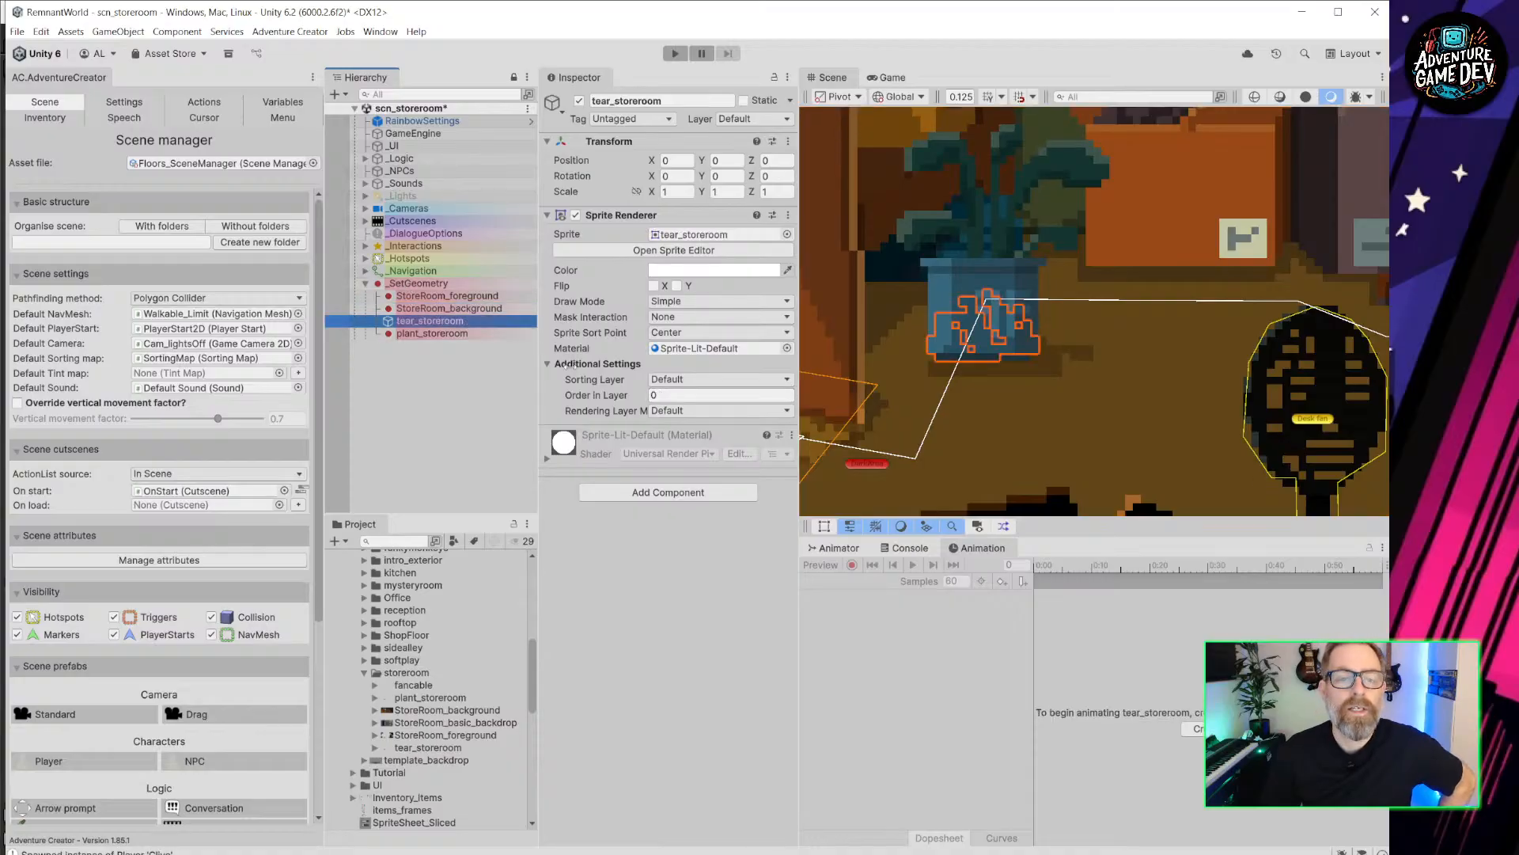
pyautogui.click(679, 395)
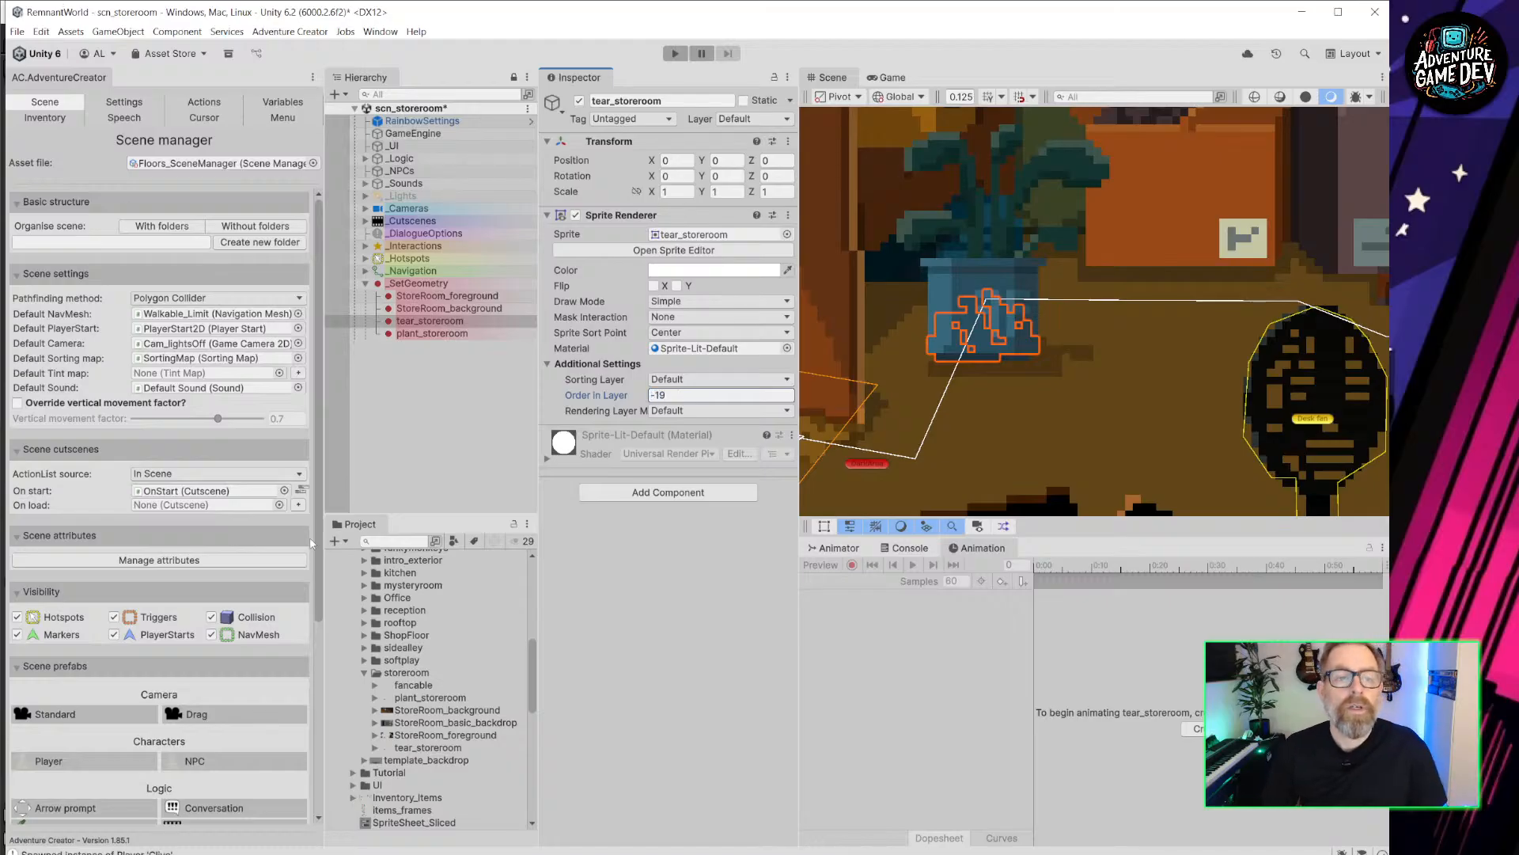
pyautogui.click(424, 332)
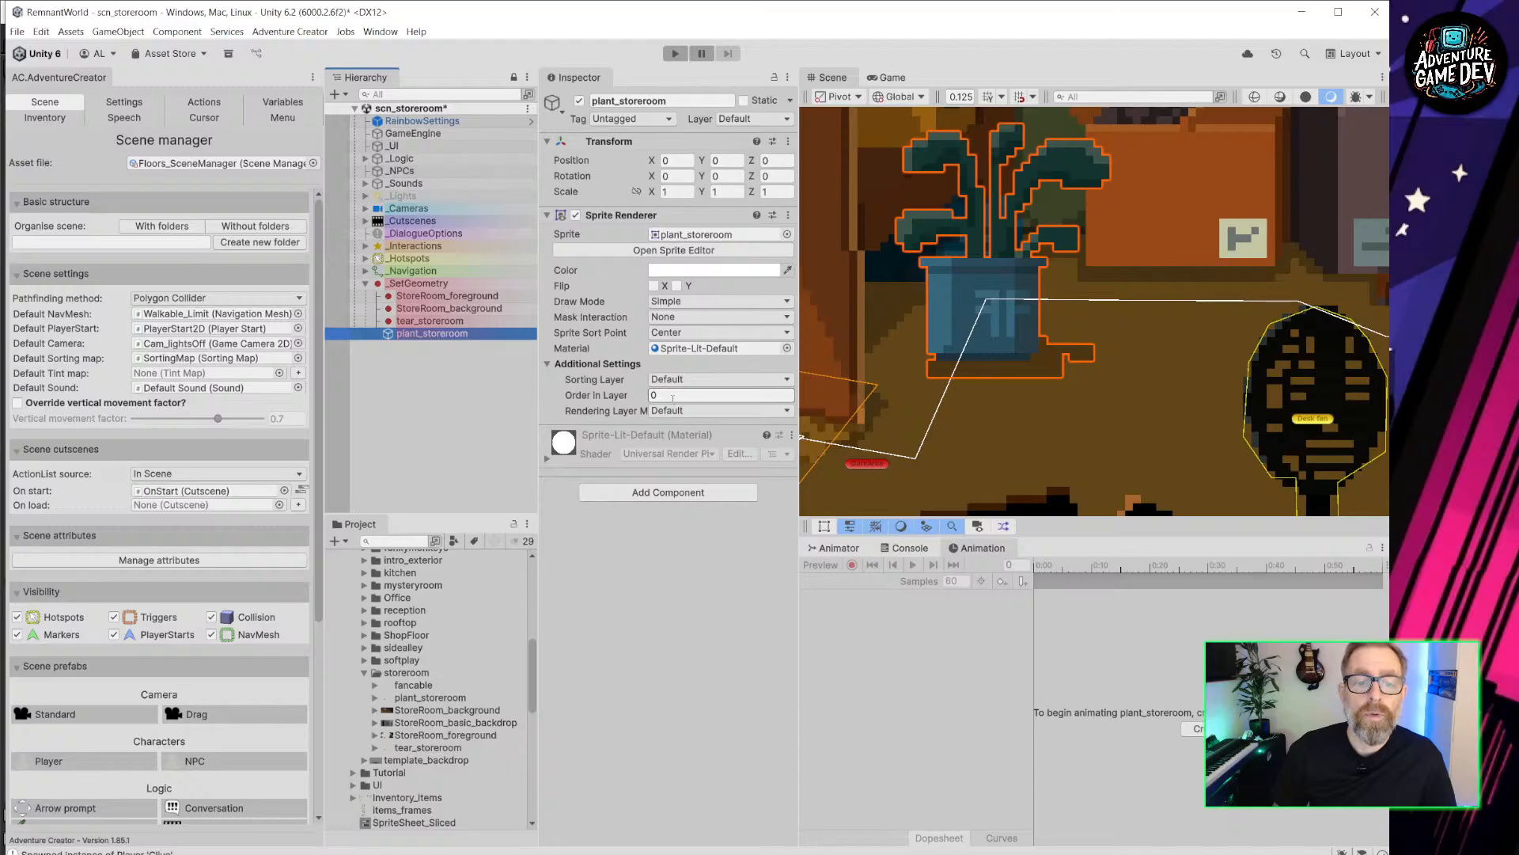
pyautogui.click(669, 394)
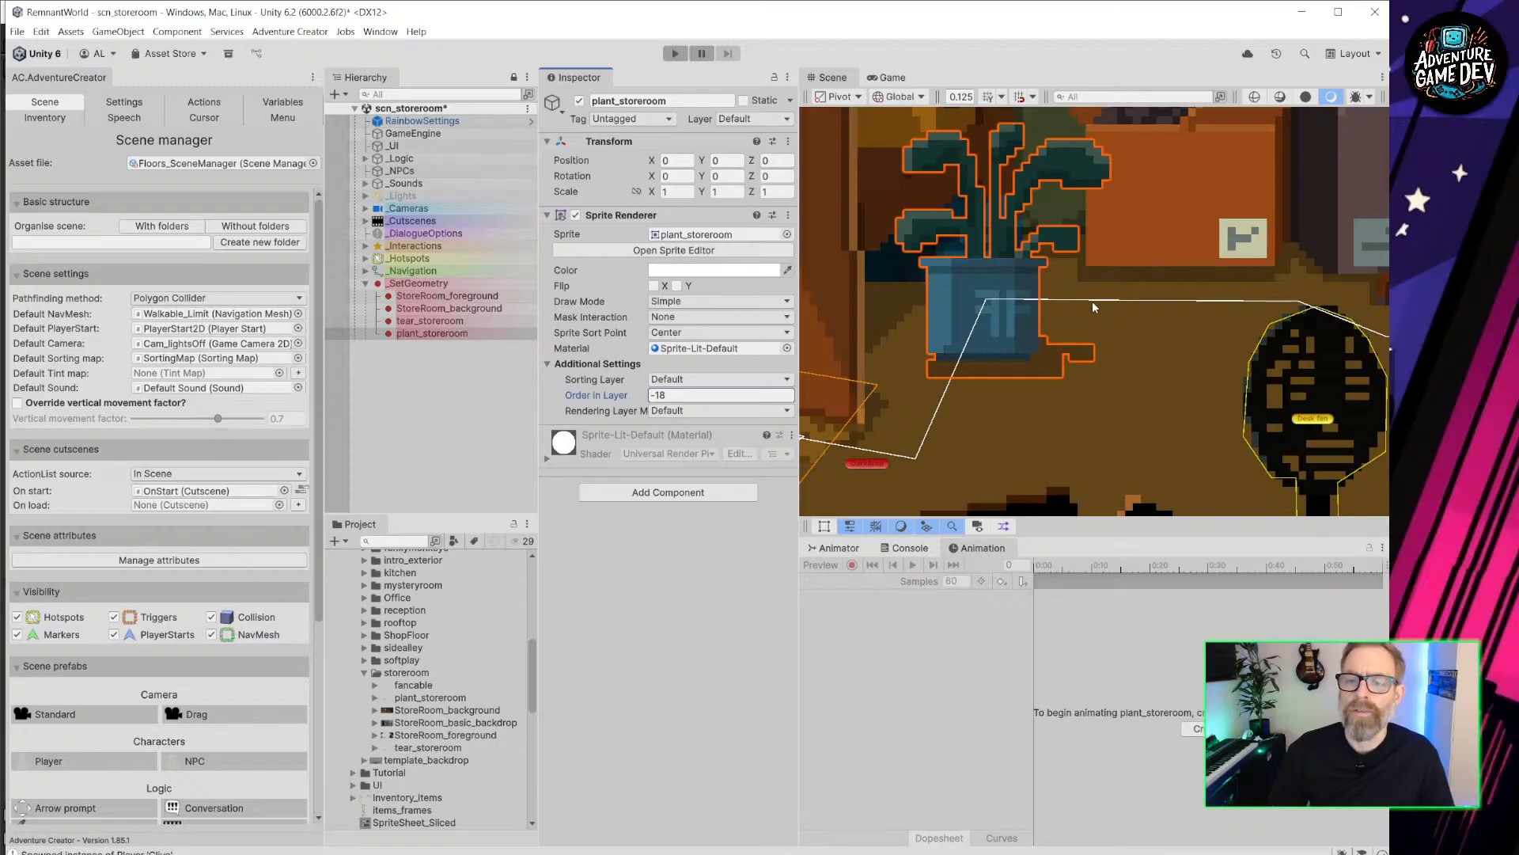
# Compare the outlines of the Walkable_Full and Walkable_Limit navigation meshes around the plant.
pyautogui.click(366, 271)
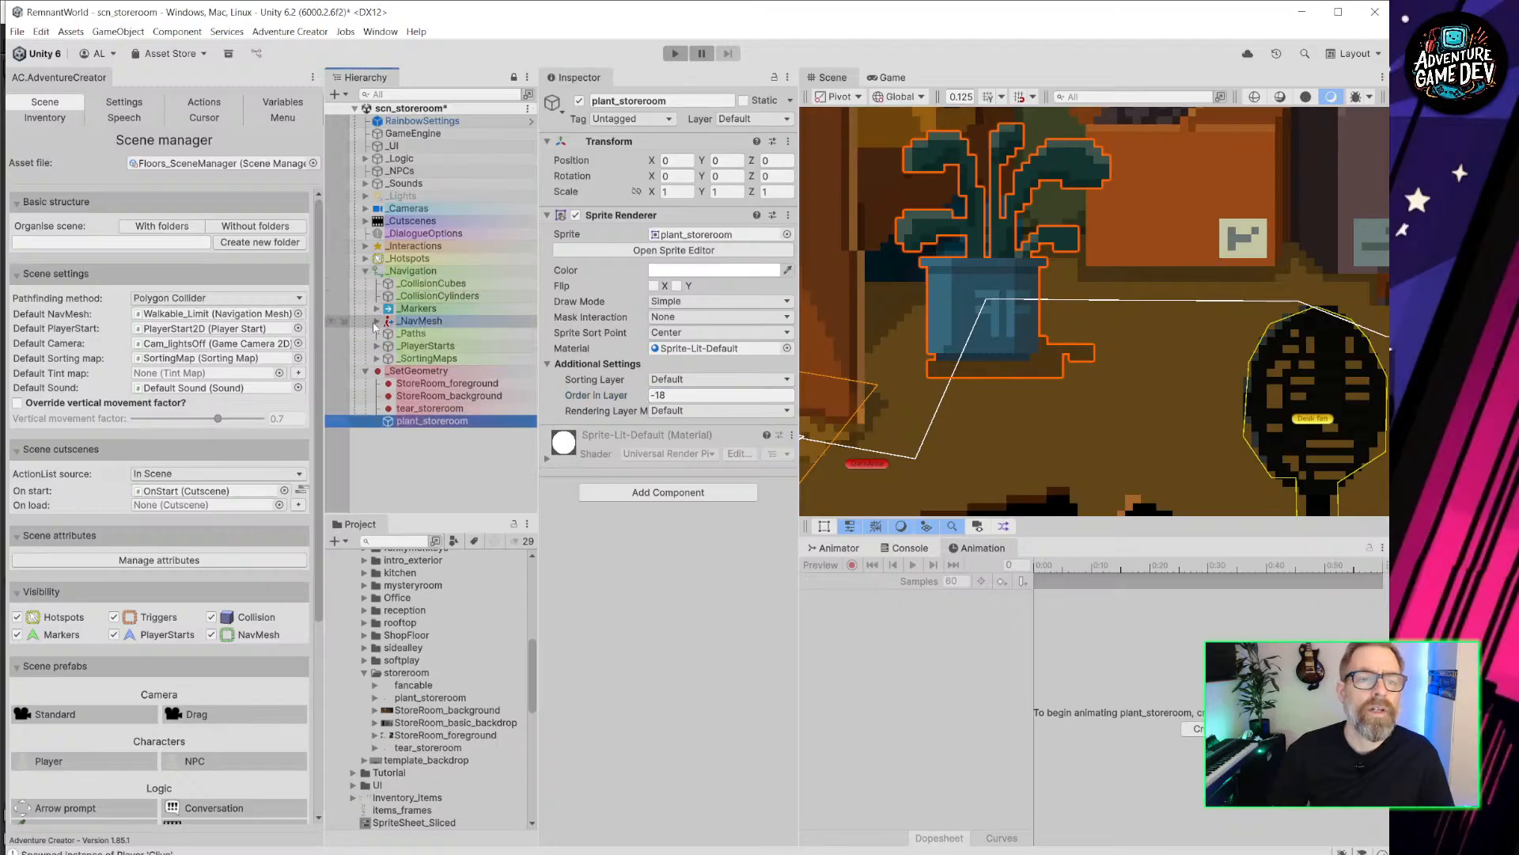
pyautogui.click(377, 321)
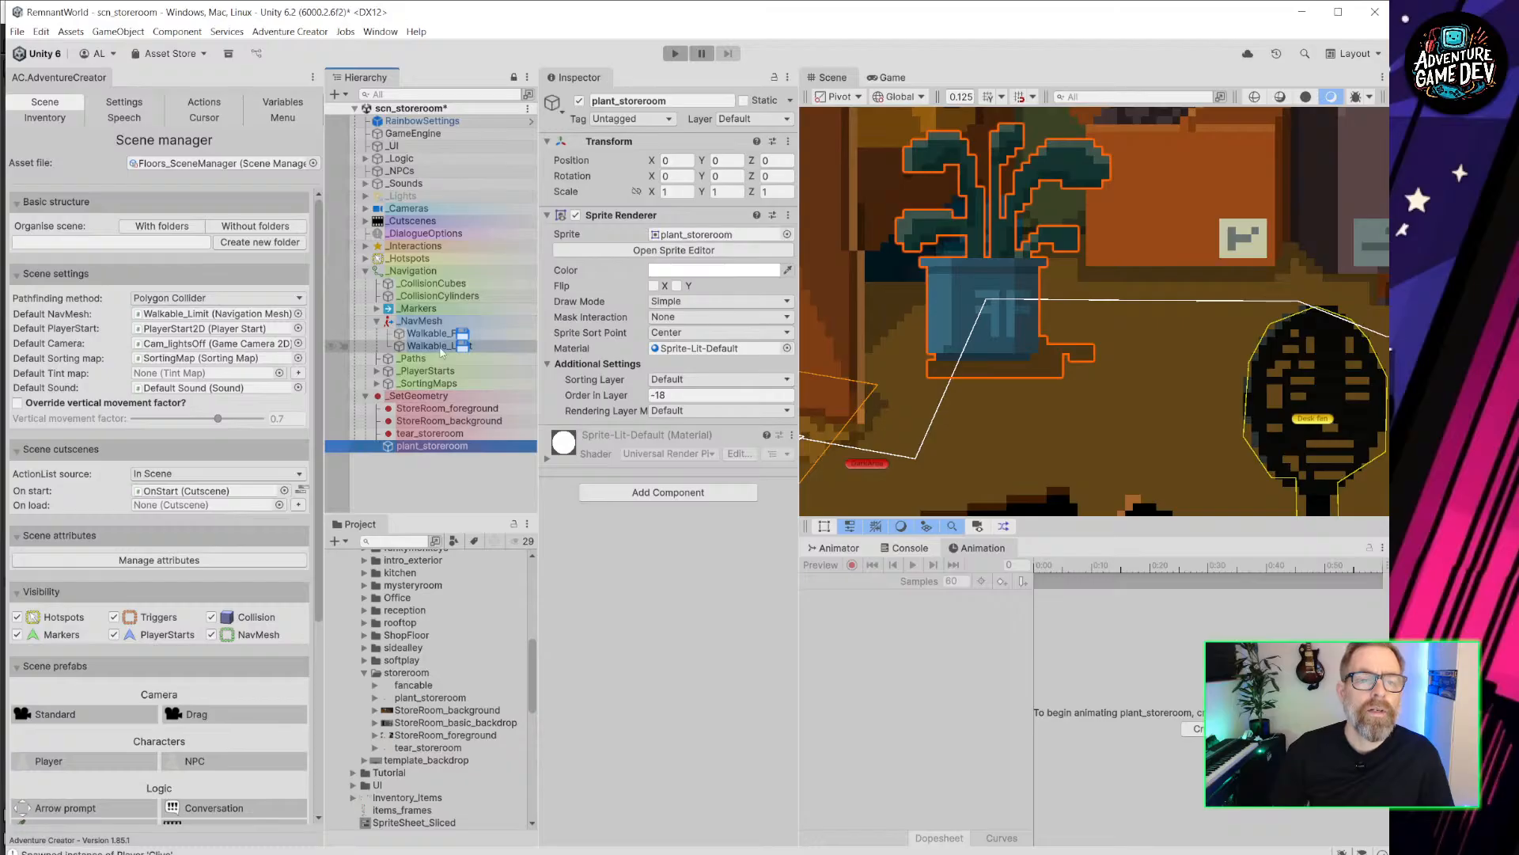
pyautogui.click(431, 334)
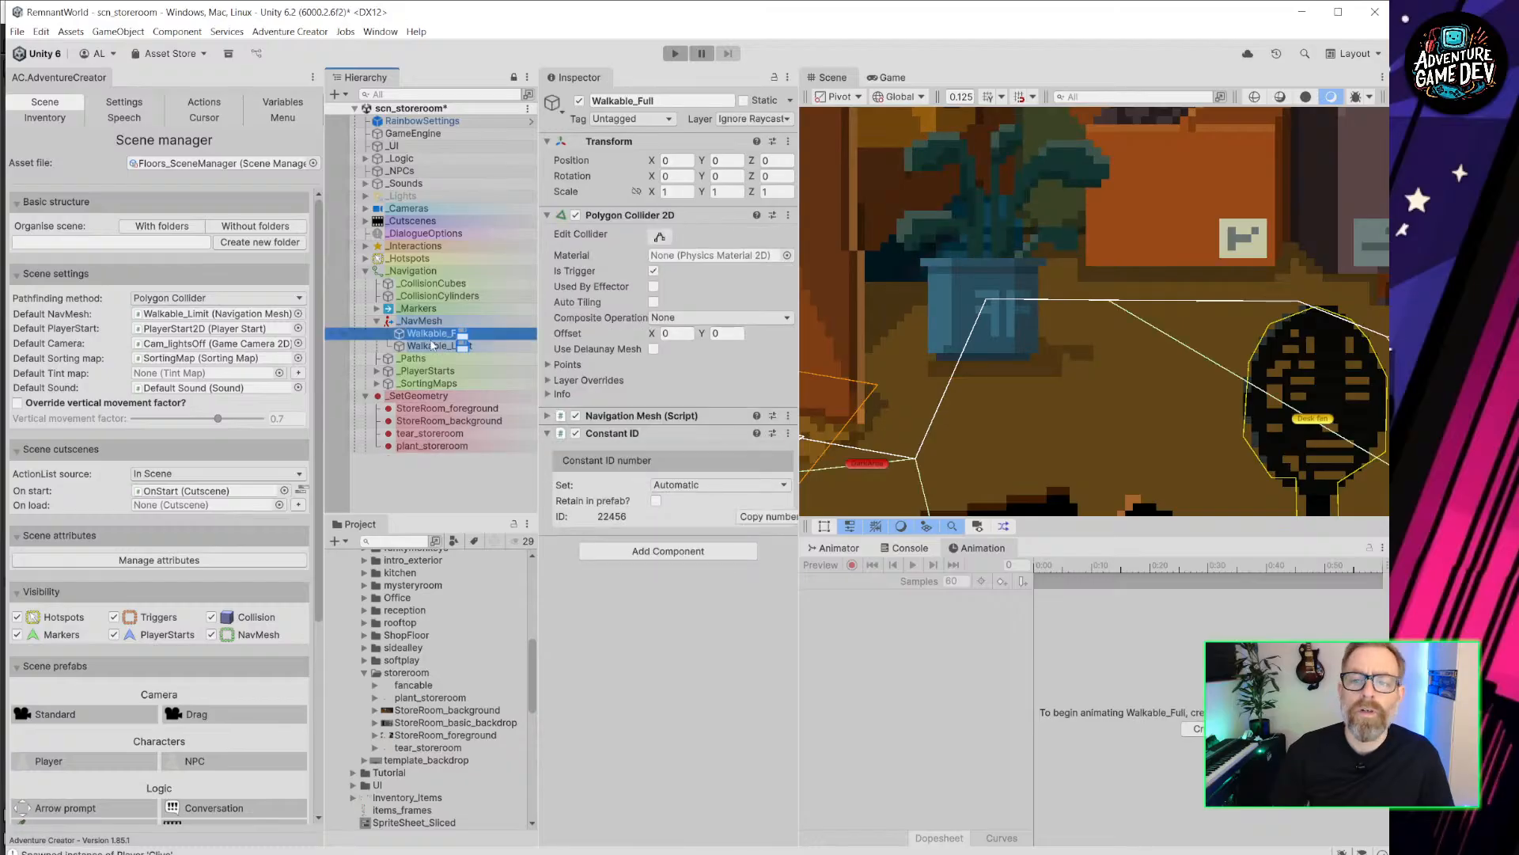
pyautogui.click(432, 345)
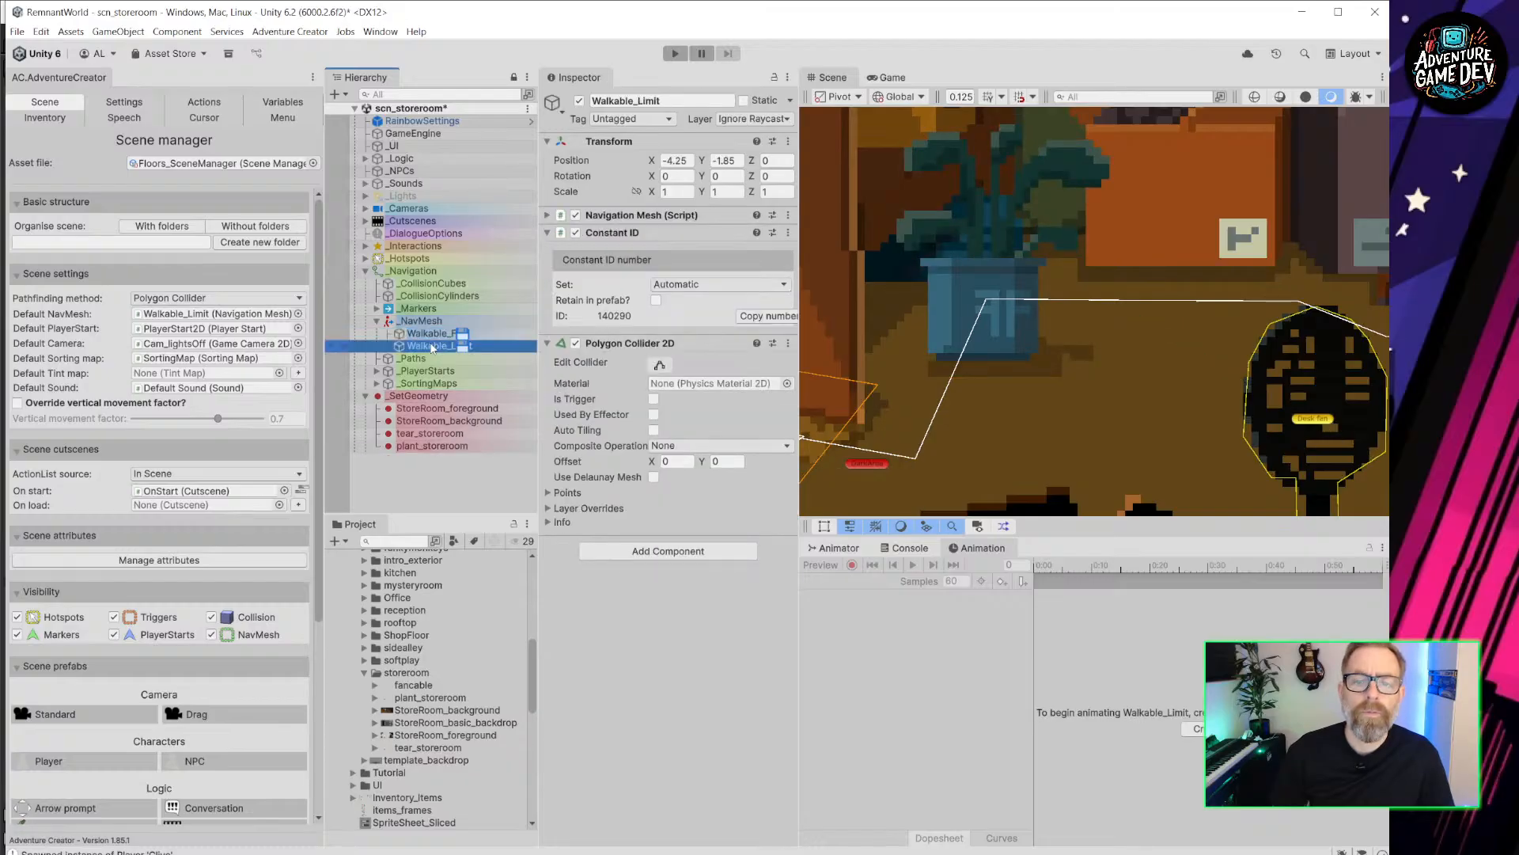
pyautogui.click(431, 334)
pyautogui.scroll(-3, 997, 352)
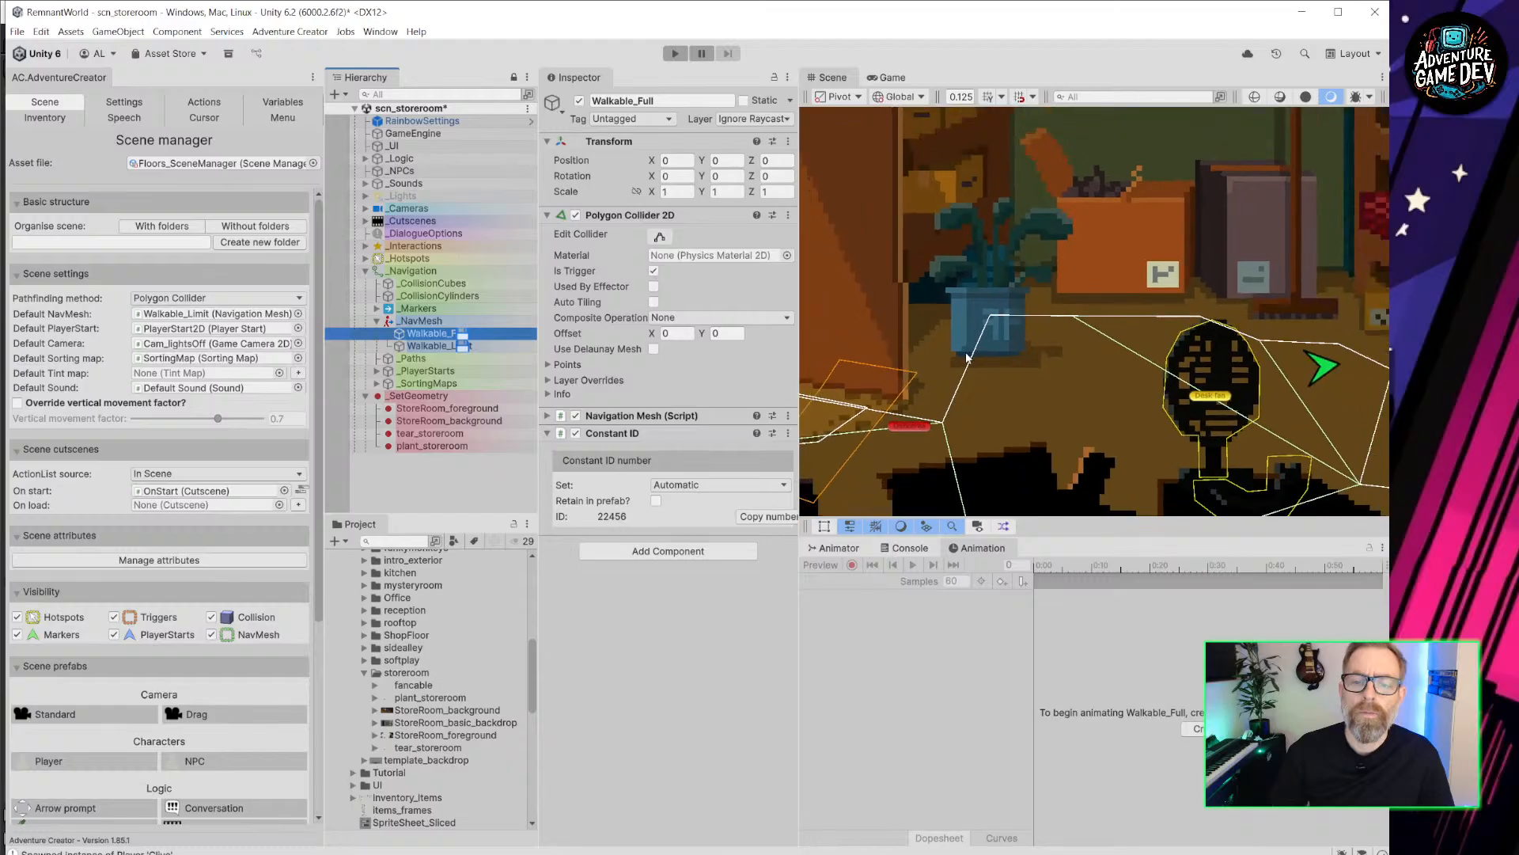
pyautogui.moveTo(883, 372); pyautogui.dragTo(857, 305, button='middle')
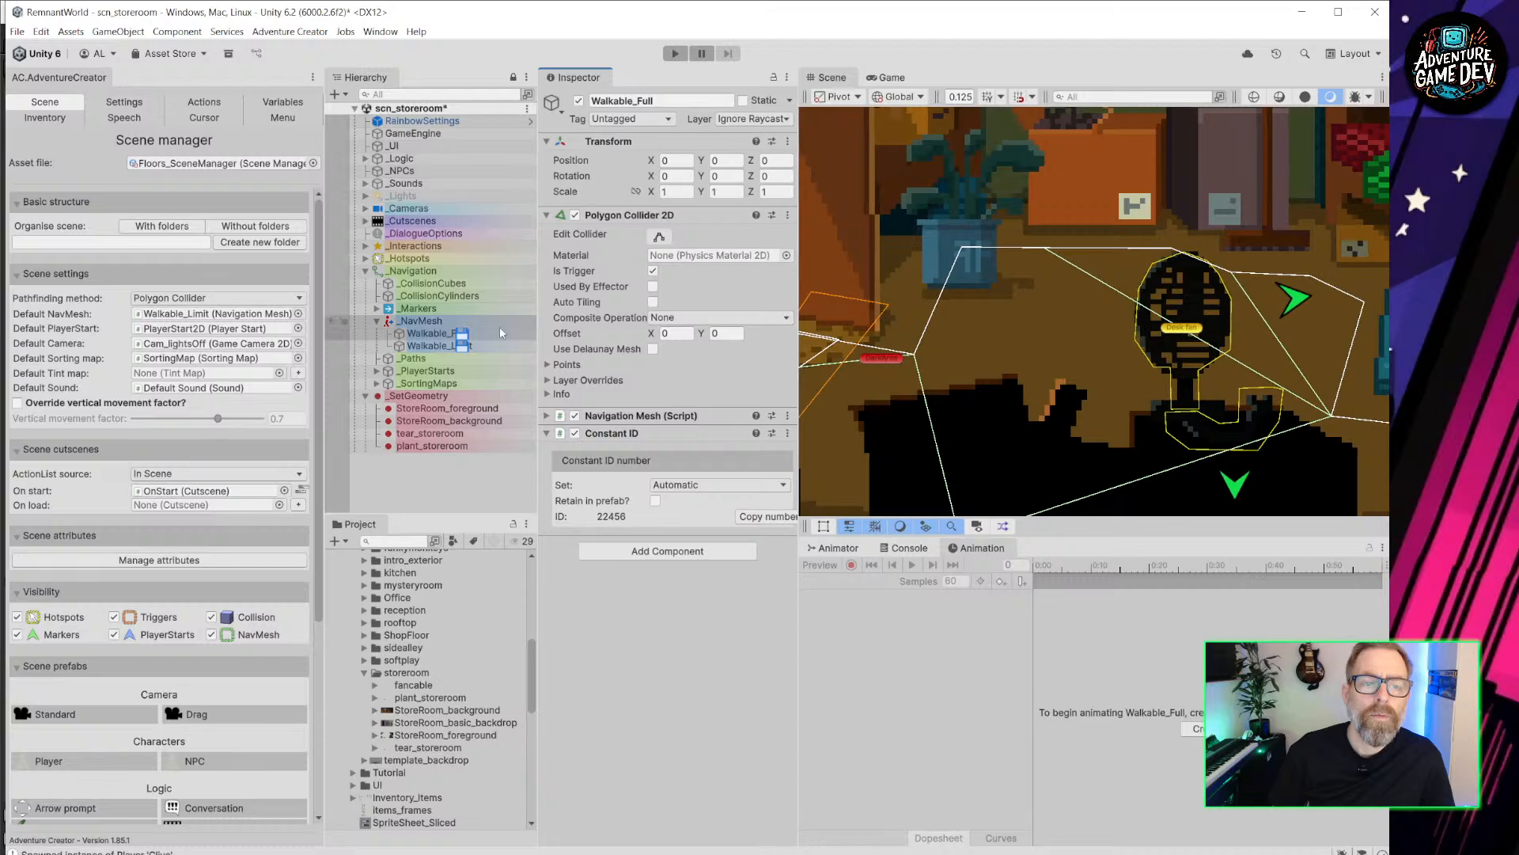
pyautogui.click(438, 347)
pyautogui.scroll(-5, 1082, 361)
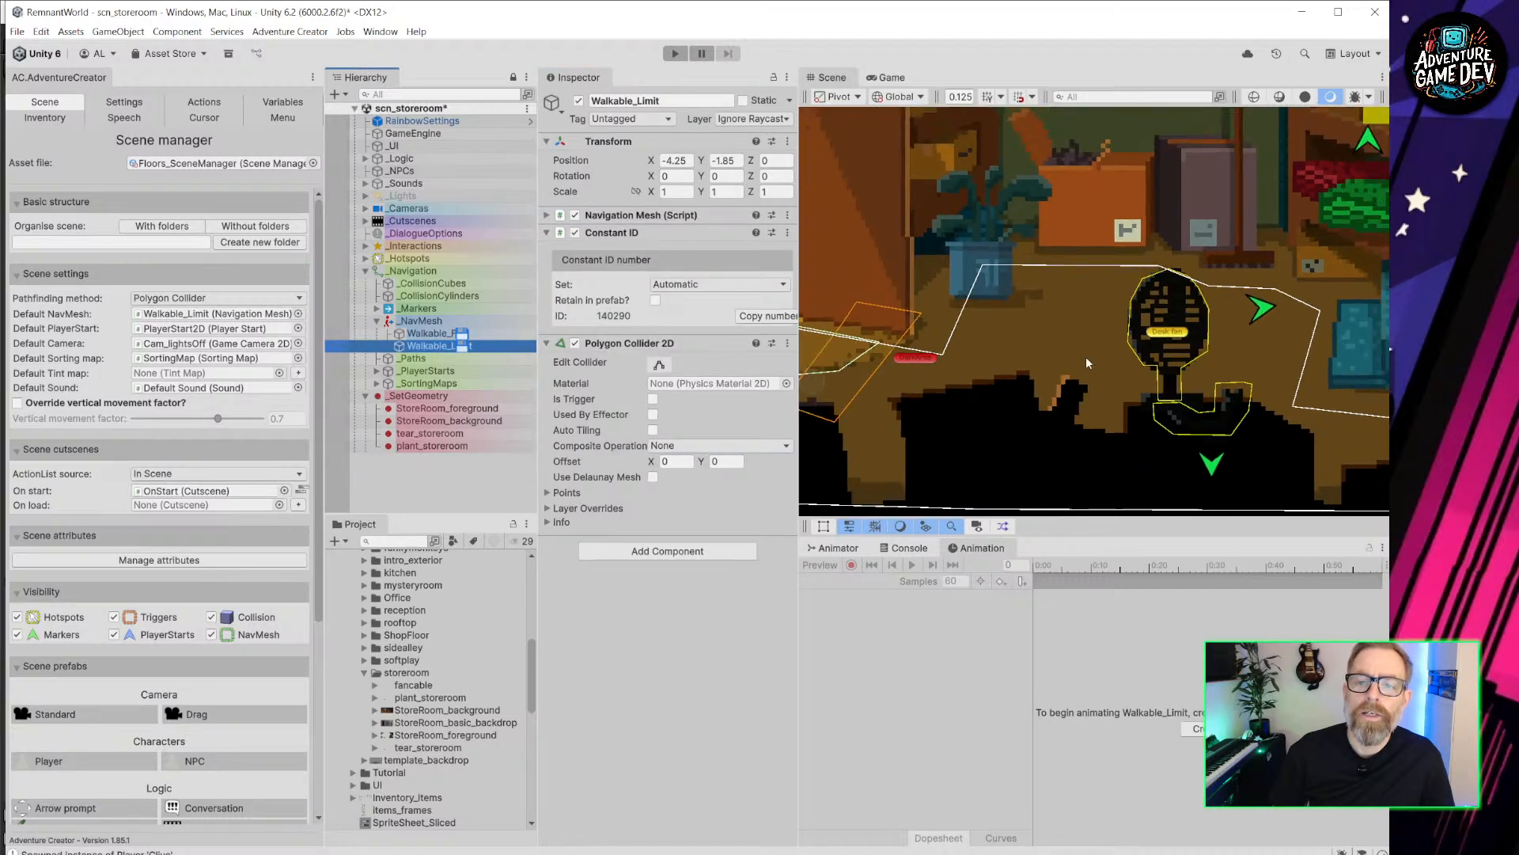
pyautogui.moveTo(867, 376); pyautogui.dragTo(1046, 337, button='middle')
# Reshape Walkable_Full's polygon collider by moving and adding points so its edge runs around the front and side of the plant pot.
pyautogui.click(427, 333)
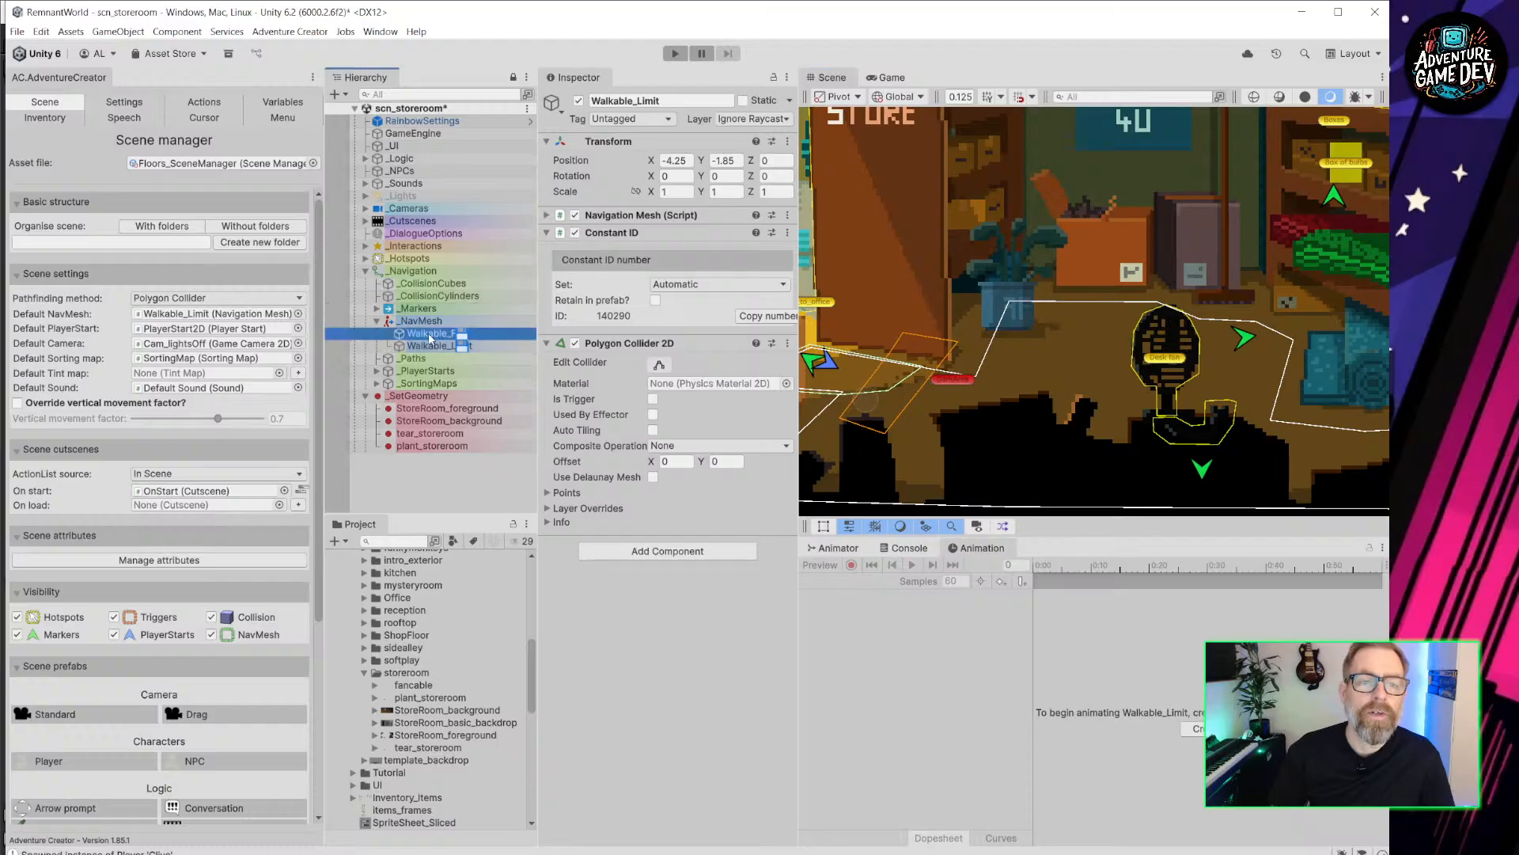
pyautogui.scroll(5, 1016, 296)
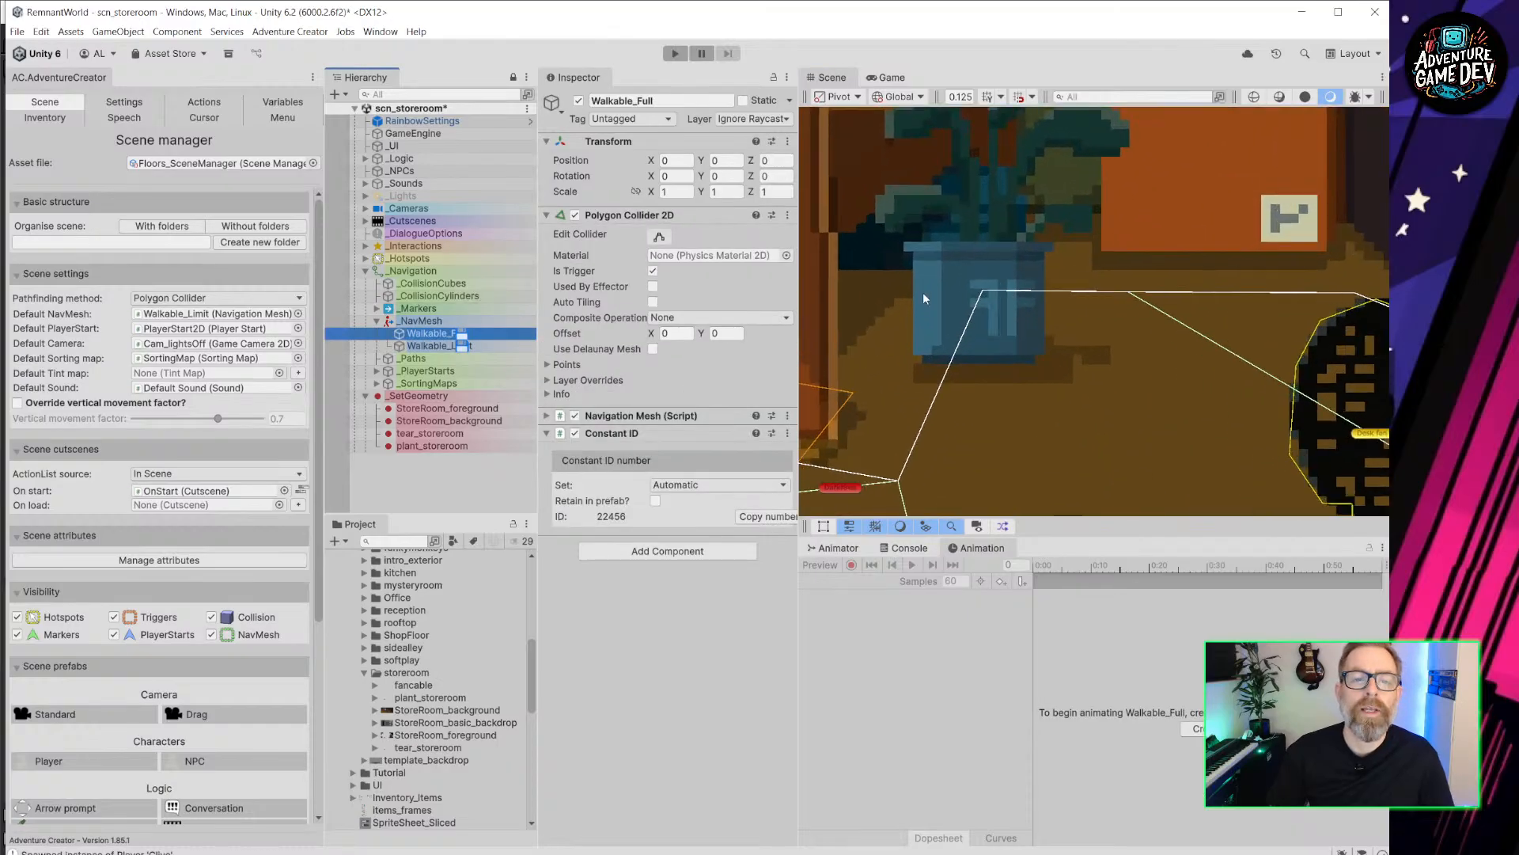
pyautogui.click(659, 237)
pyautogui.moveTo(954, 370); pyautogui.dragTo(992, 296)
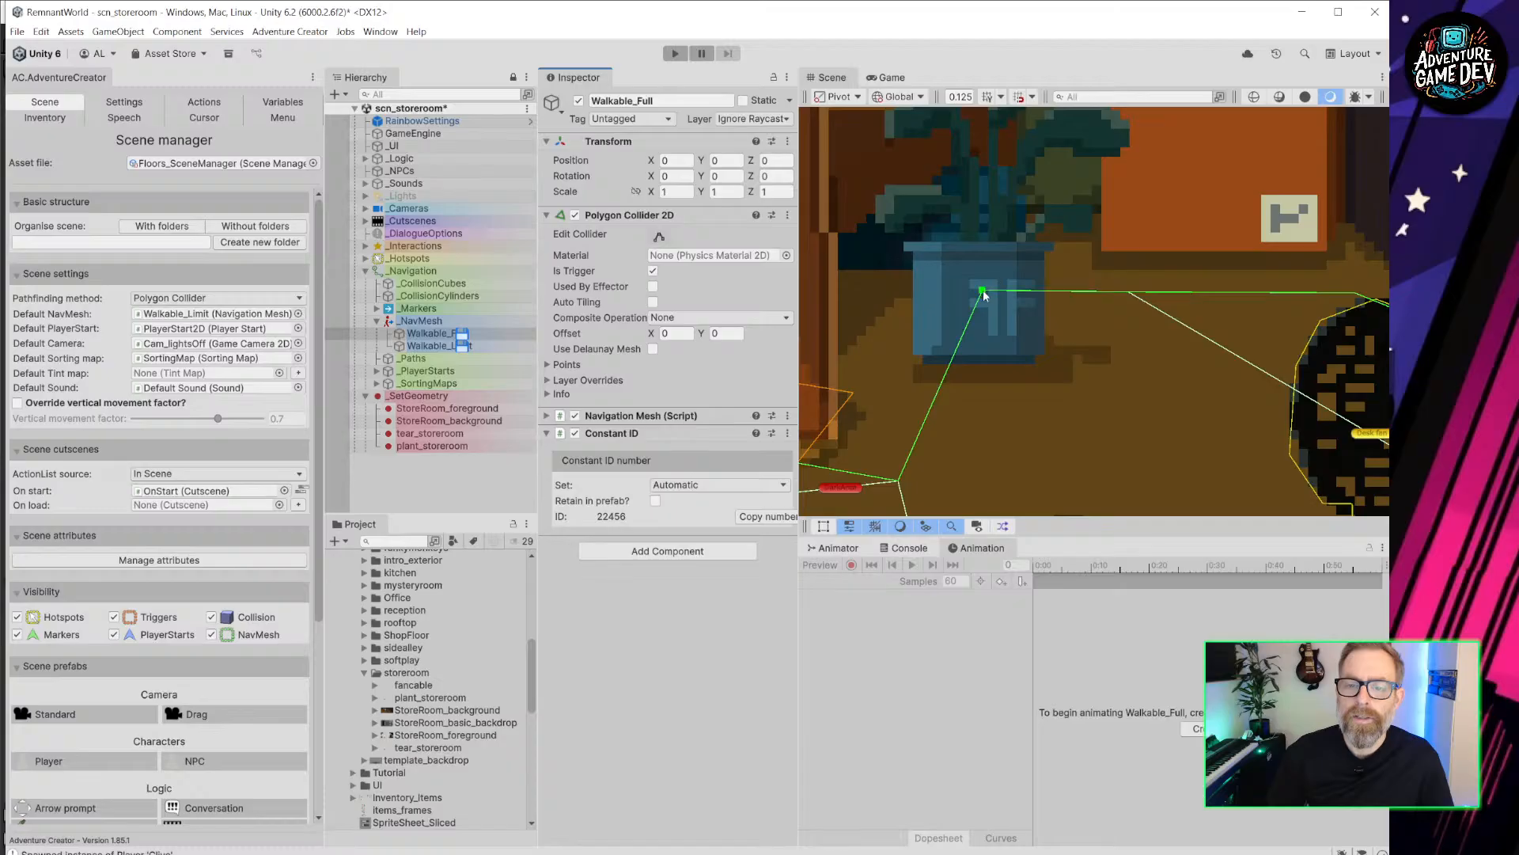
pyautogui.moveTo(983, 295); pyautogui.dragTo(1077, 387)
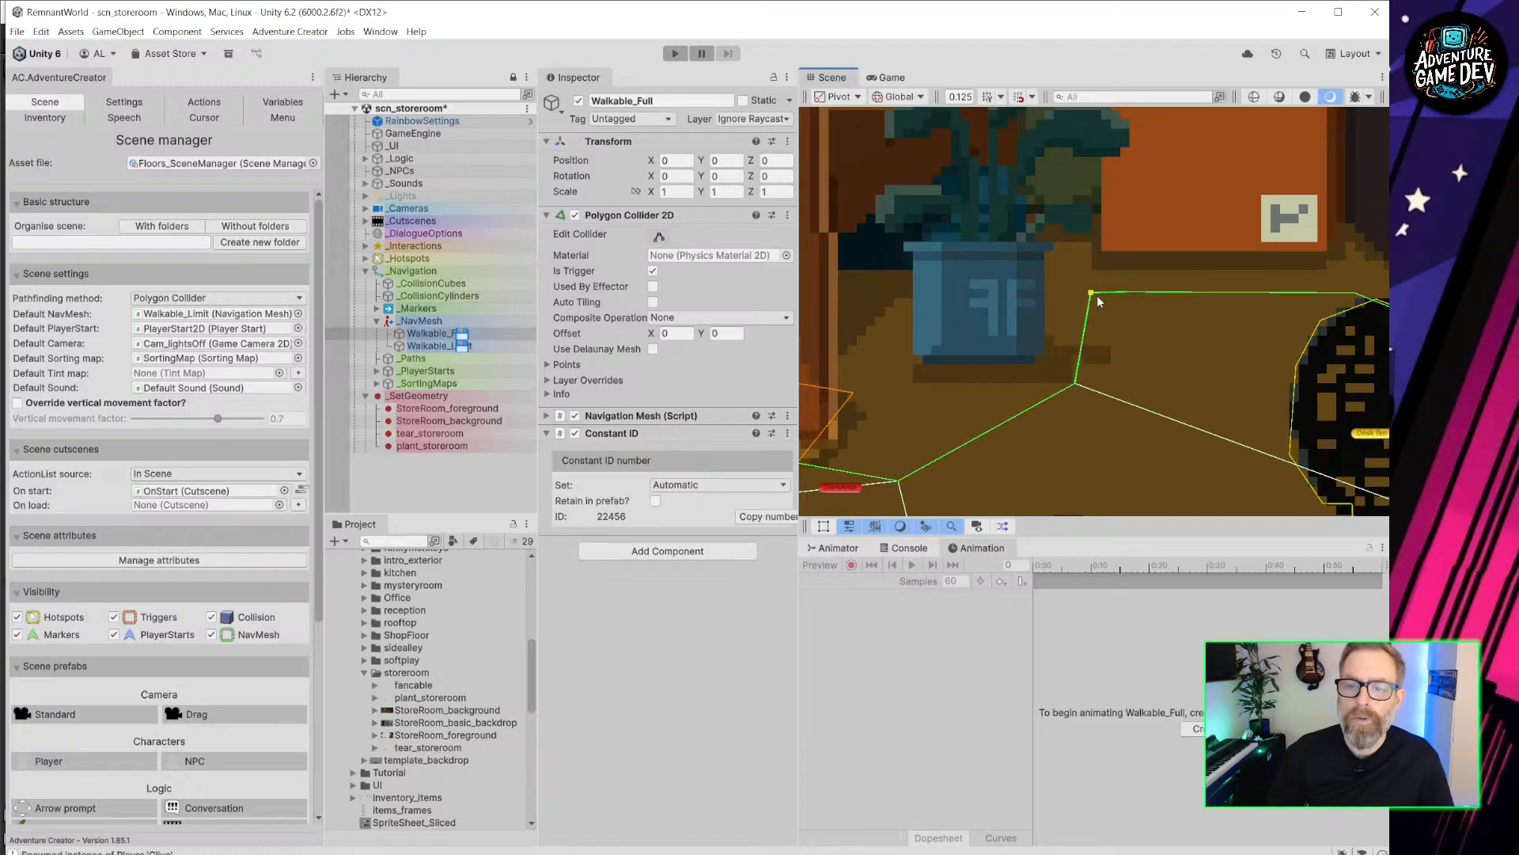
pyautogui.moveTo(1099, 298); pyautogui.dragTo(1091, 293)
pyautogui.moveTo(991, 431); pyautogui.dragTo(938, 415)
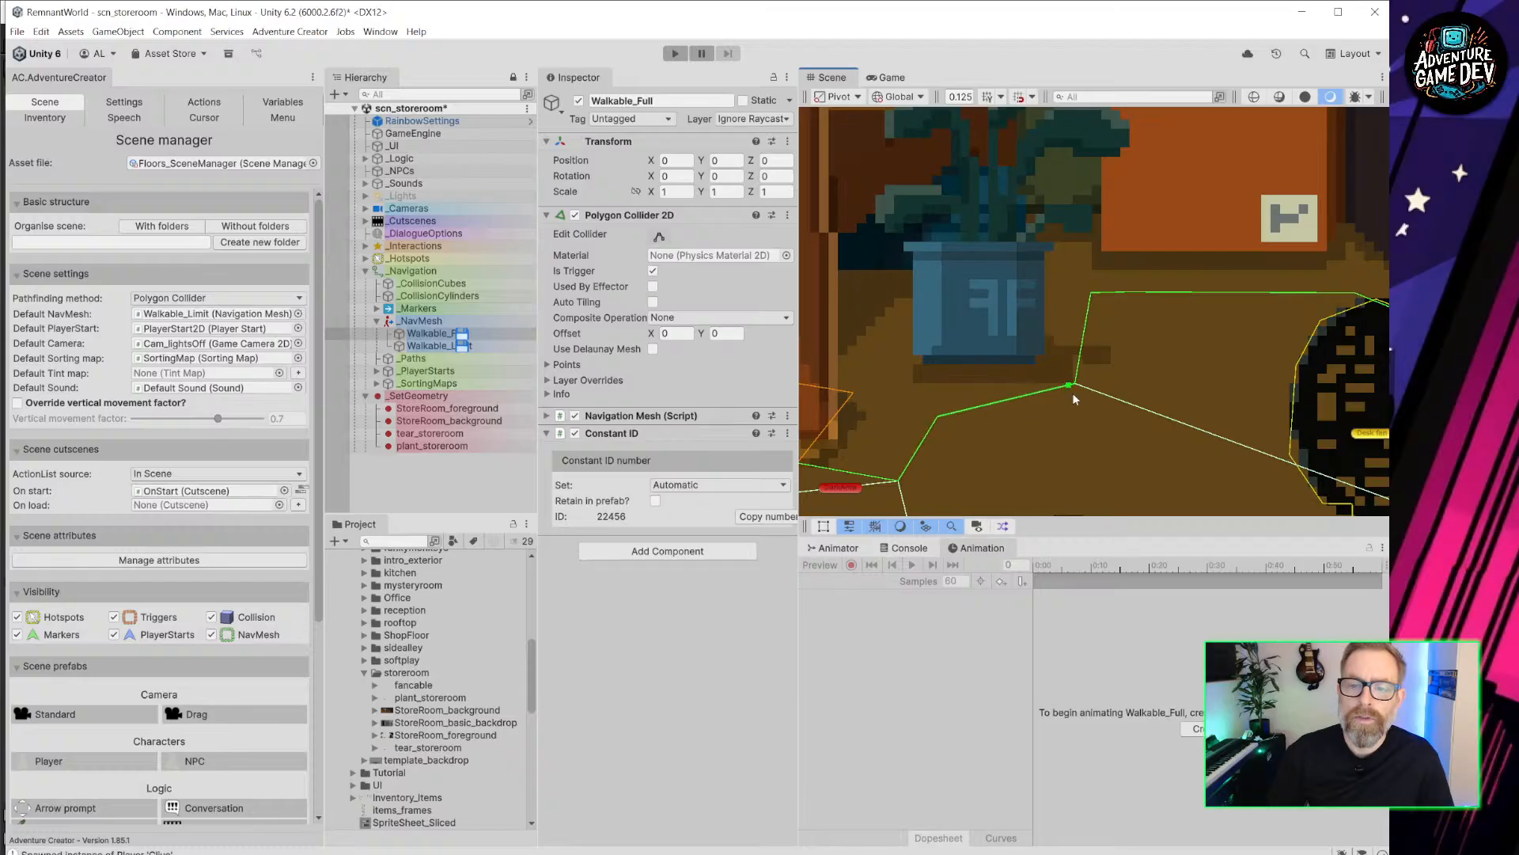
pyautogui.moveTo(1075, 385); pyautogui.dragTo(1084, 394)
# Fine-tune the Walkable_Full collider's back corner point beside the plant and check the outline across the rest of the room.
pyautogui.moveTo(1086, 400); pyautogui.dragTo(1133, 335, button='middle')
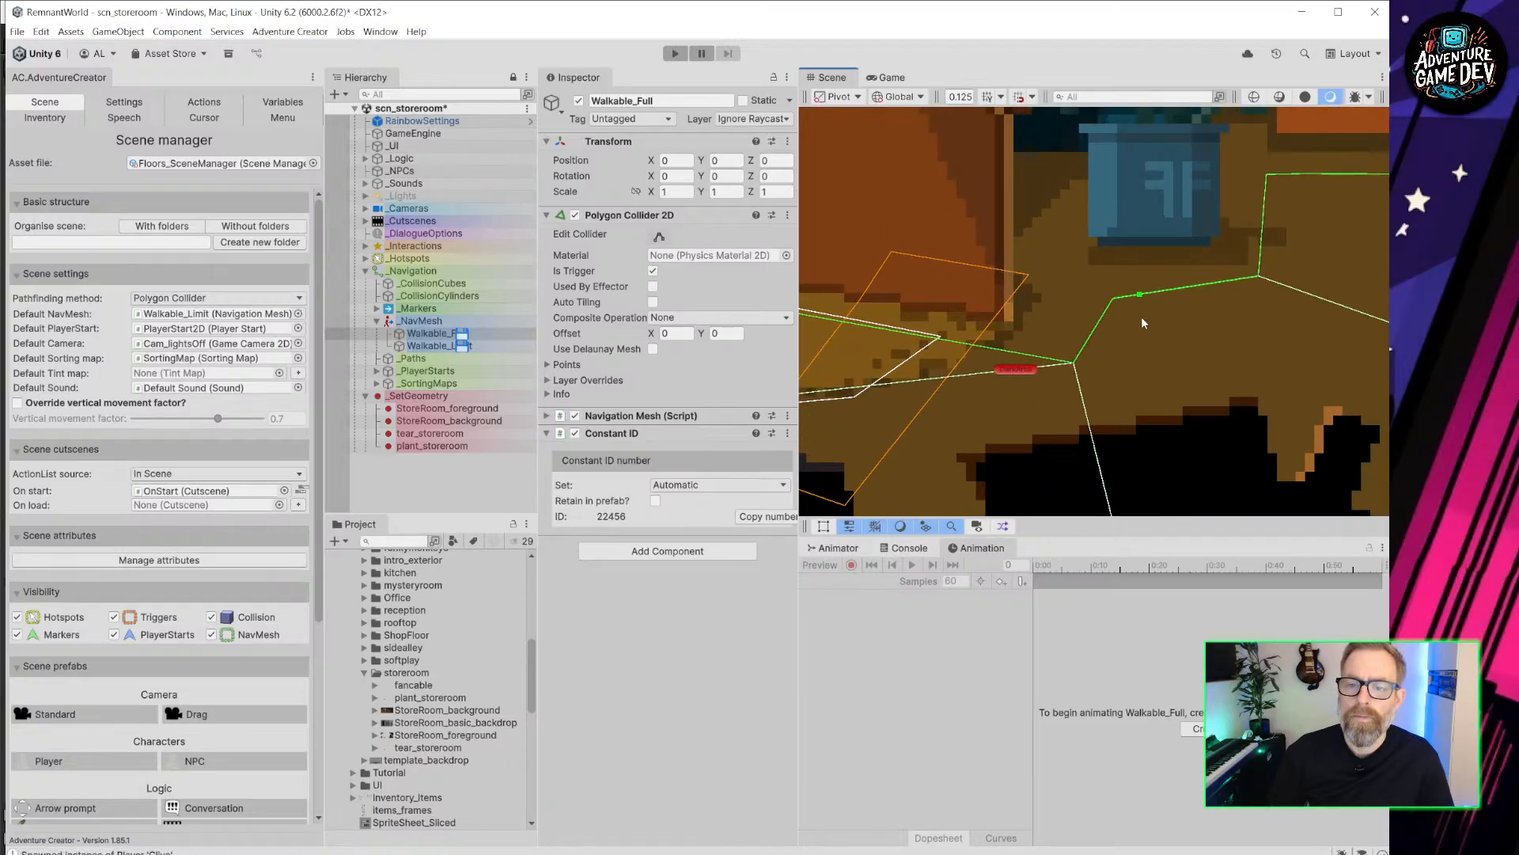
pyautogui.scroll(-4, 1239, 323)
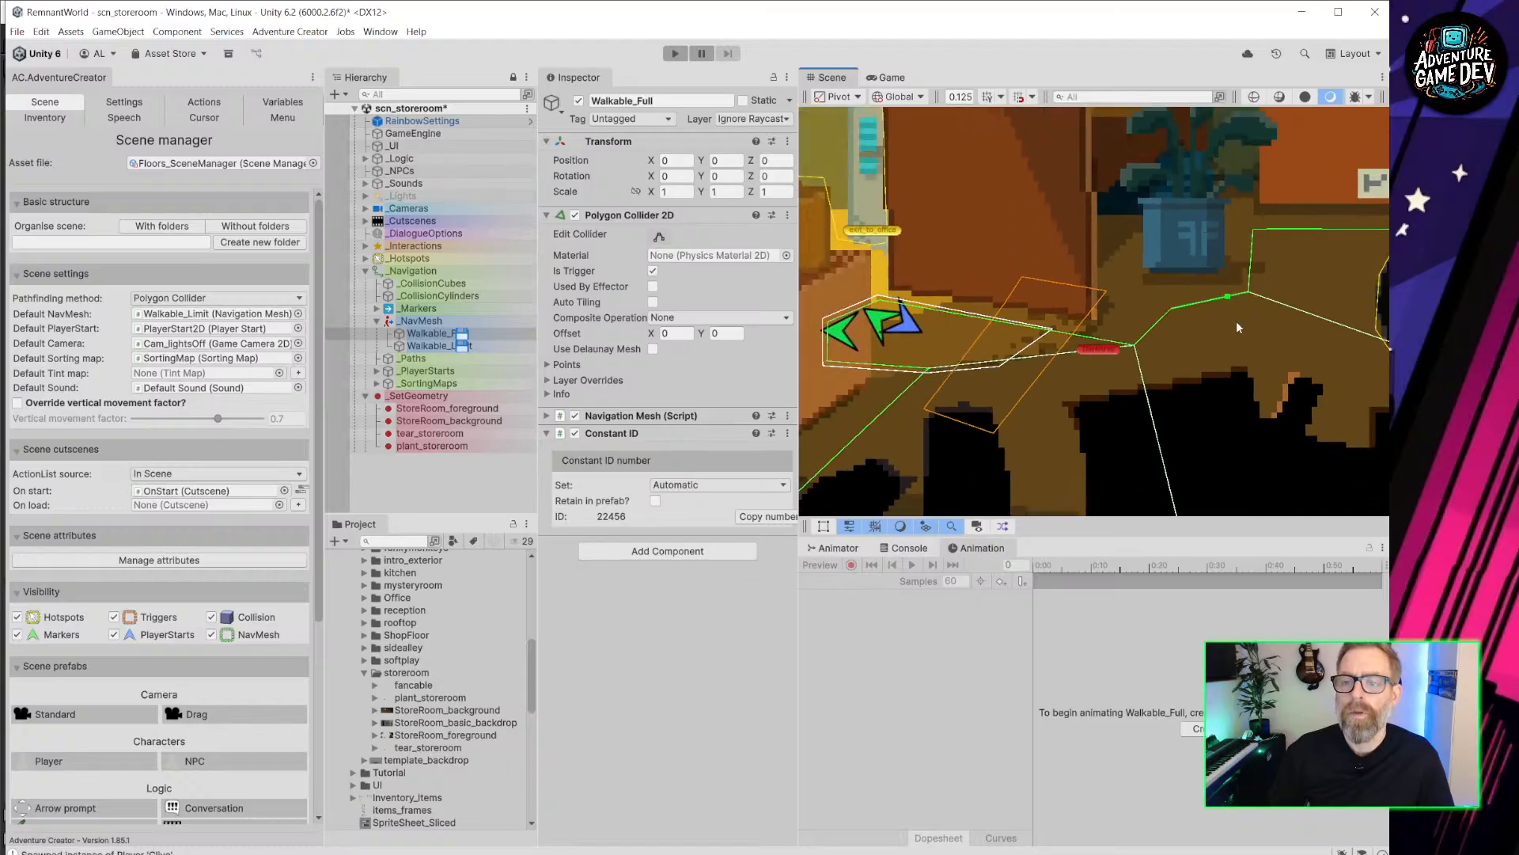
pyautogui.moveTo(1236, 320); pyautogui.dragTo(1165, 430, button='middle')
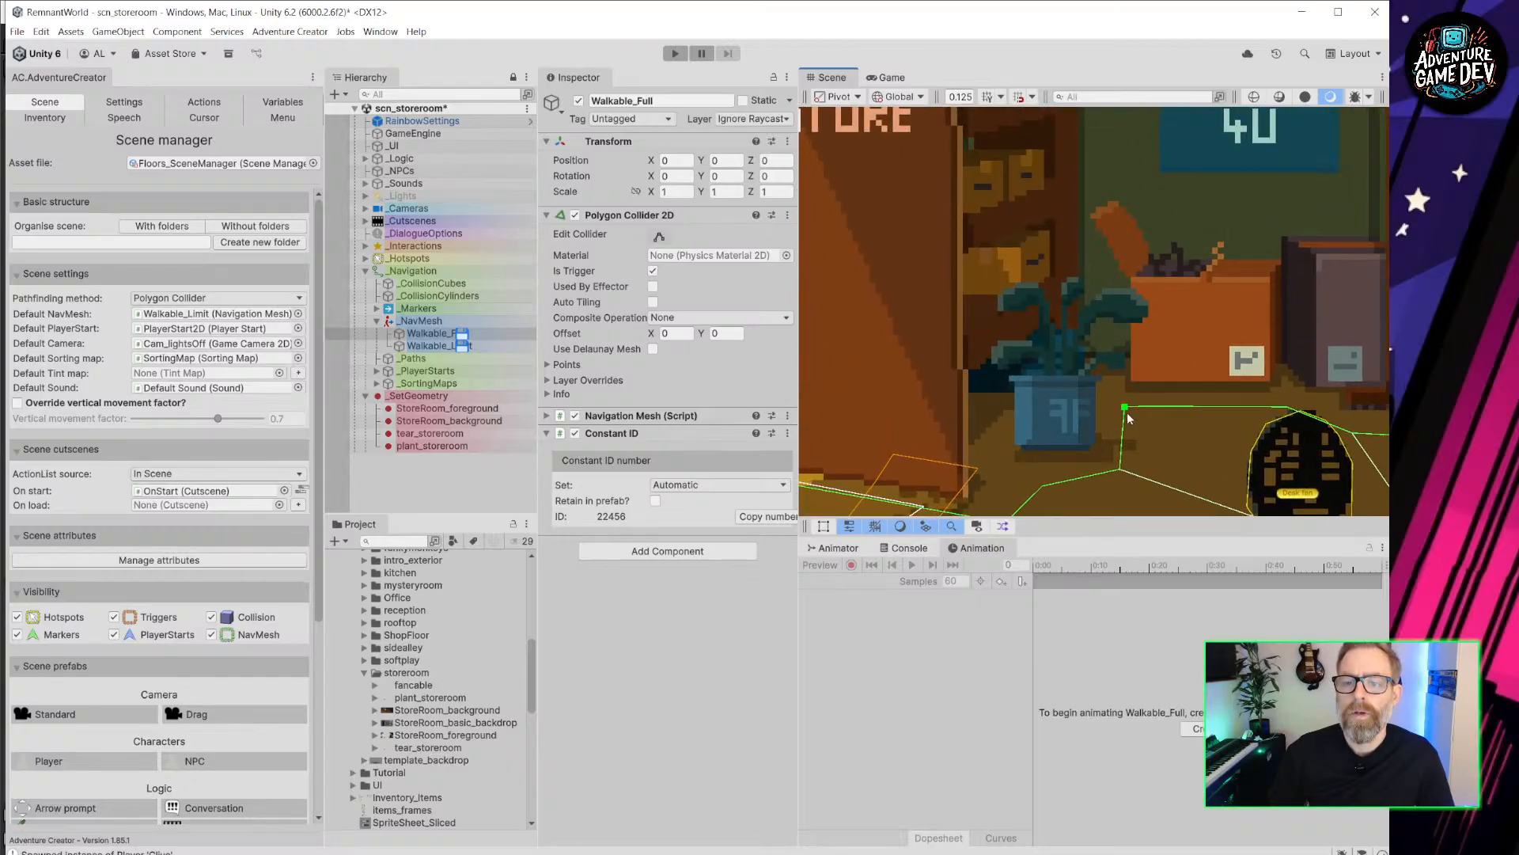
pyautogui.moveTo(1129, 418); pyautogui.dragTo(1121, 412)
pyautogui.scroll(-5, 1152, 372)
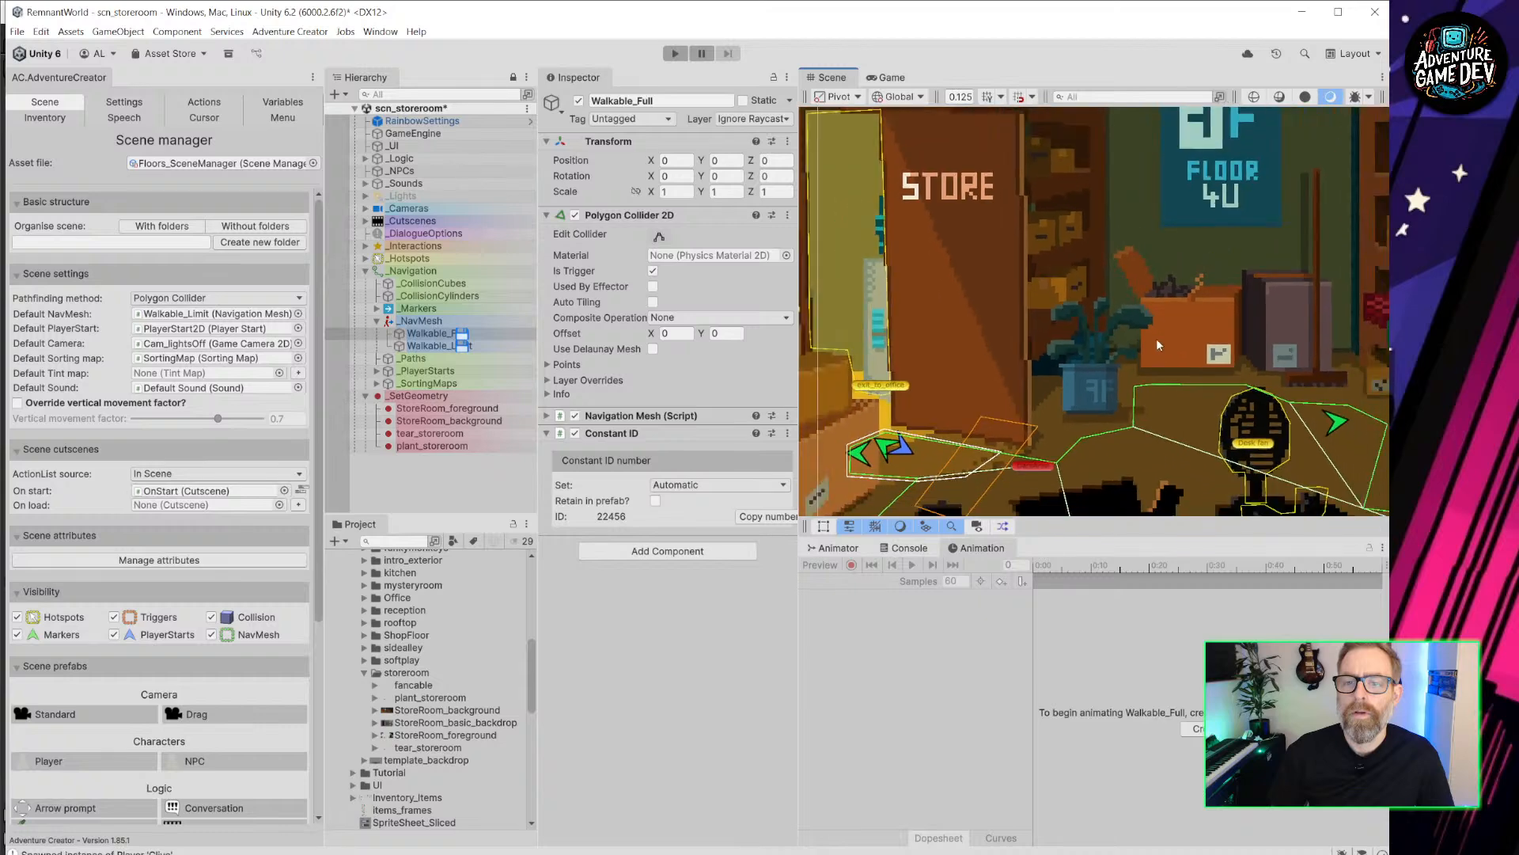
pyautogui.moveTo(1181, 305); pyautogui.dragTo(1015, 345, button='middle')
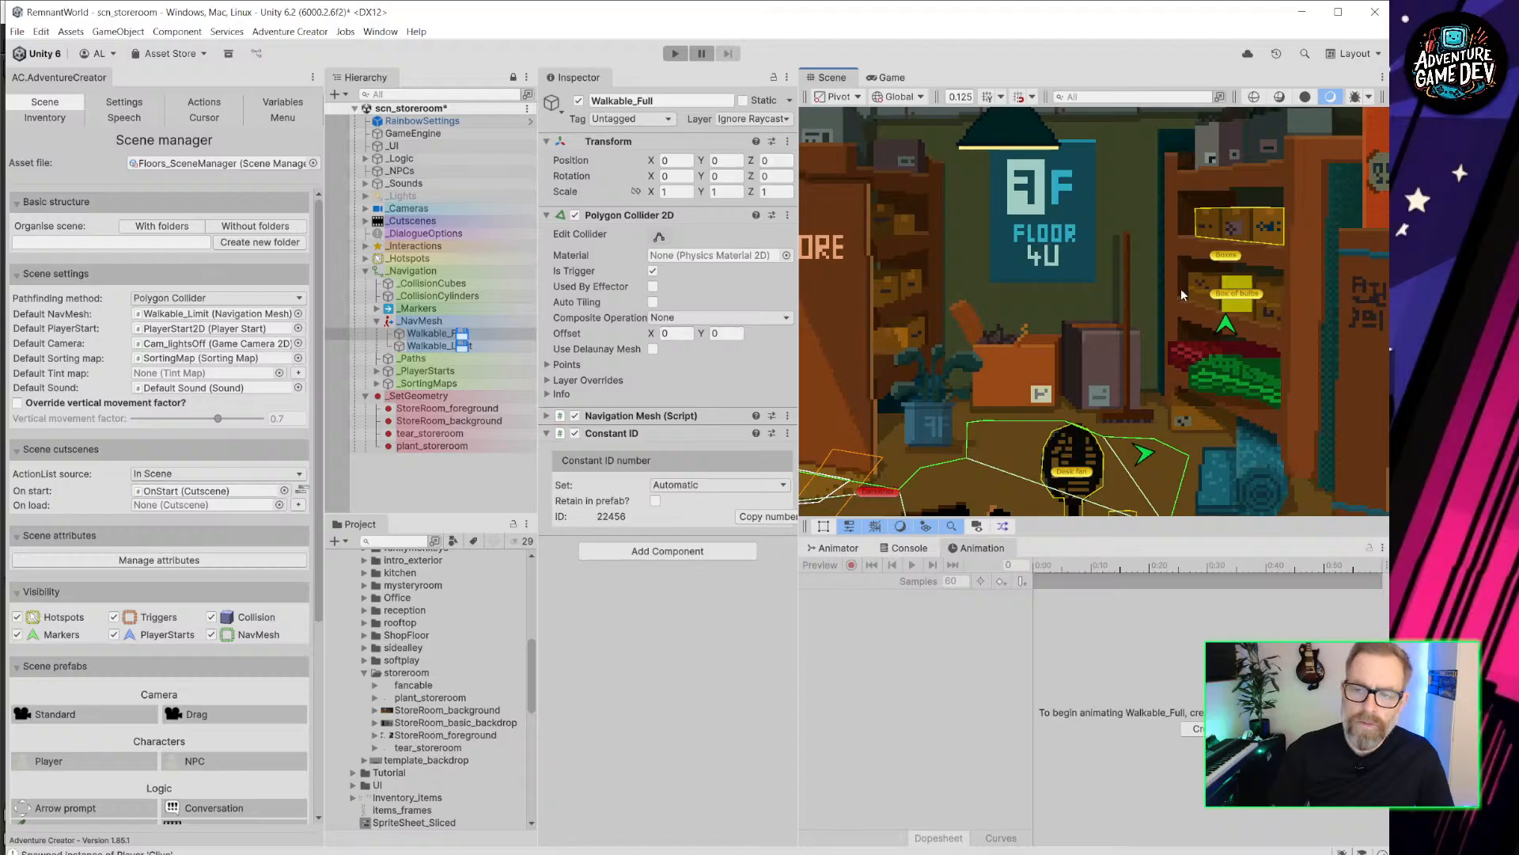
pyautogui.moveTo(1185, 465); pyautogui.dragTo(1152, 323, button='middle')
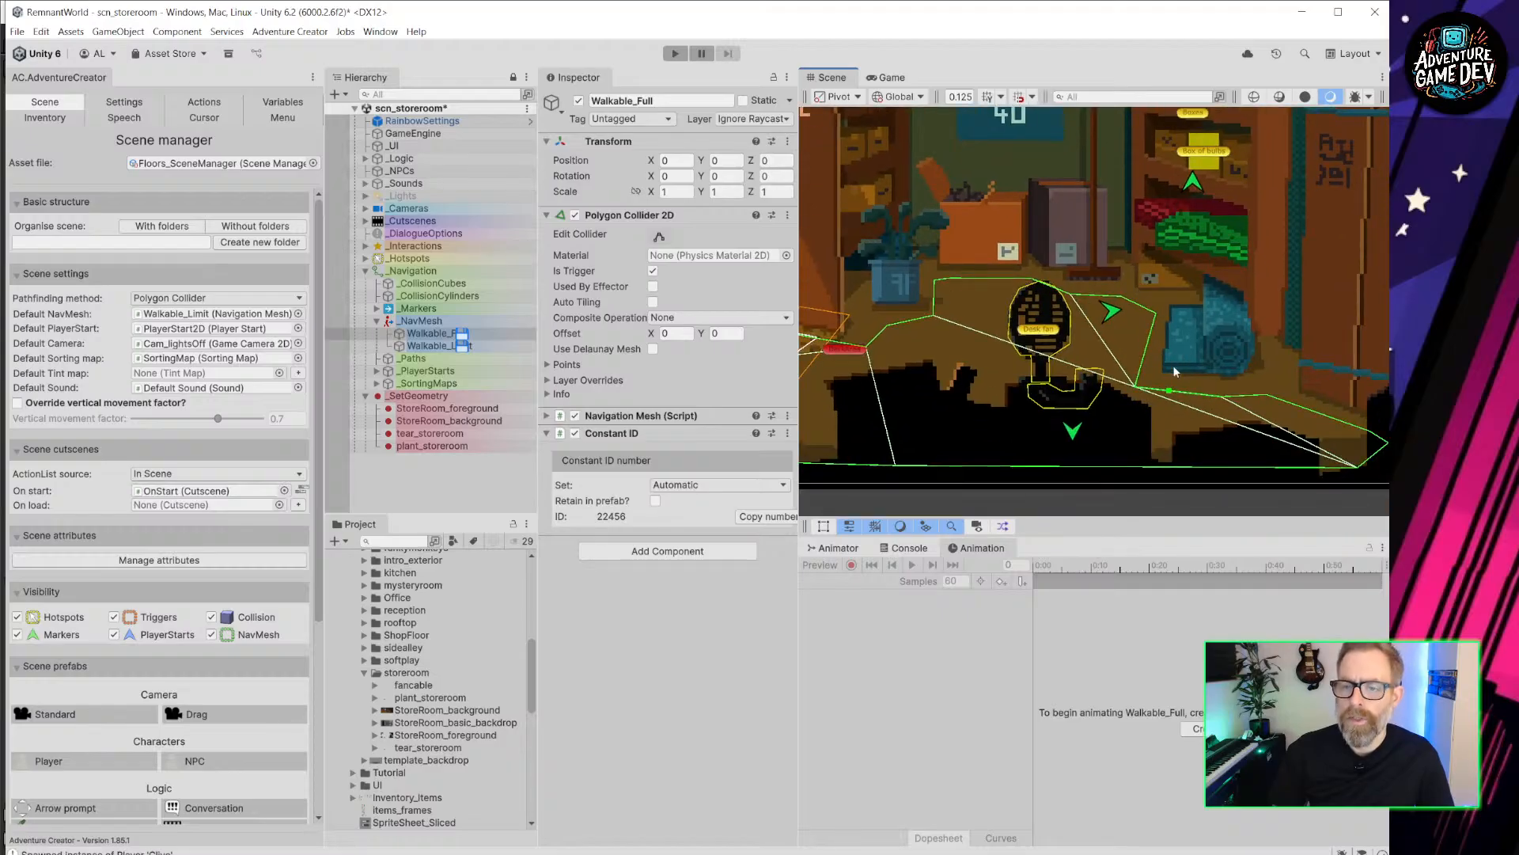
pyautogui.scroll(-1, 1193, 375)
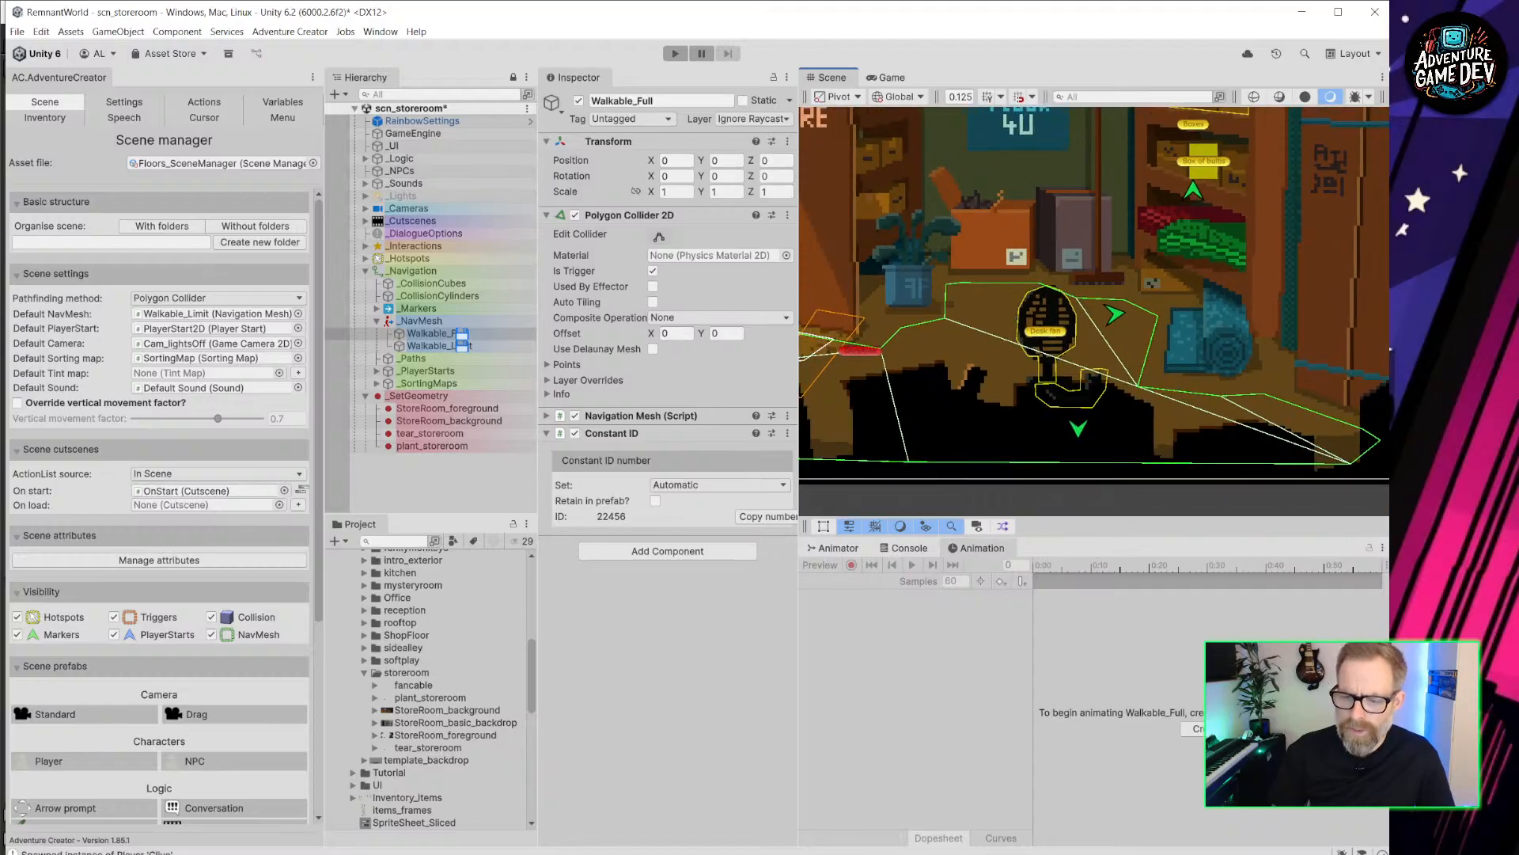
# Switch to Aseprite, show all layers of StoreRoom.aseprite and inspect the blue carpet roll with the elastic band.
pyautogui.hotkey('alt', 'Tab')
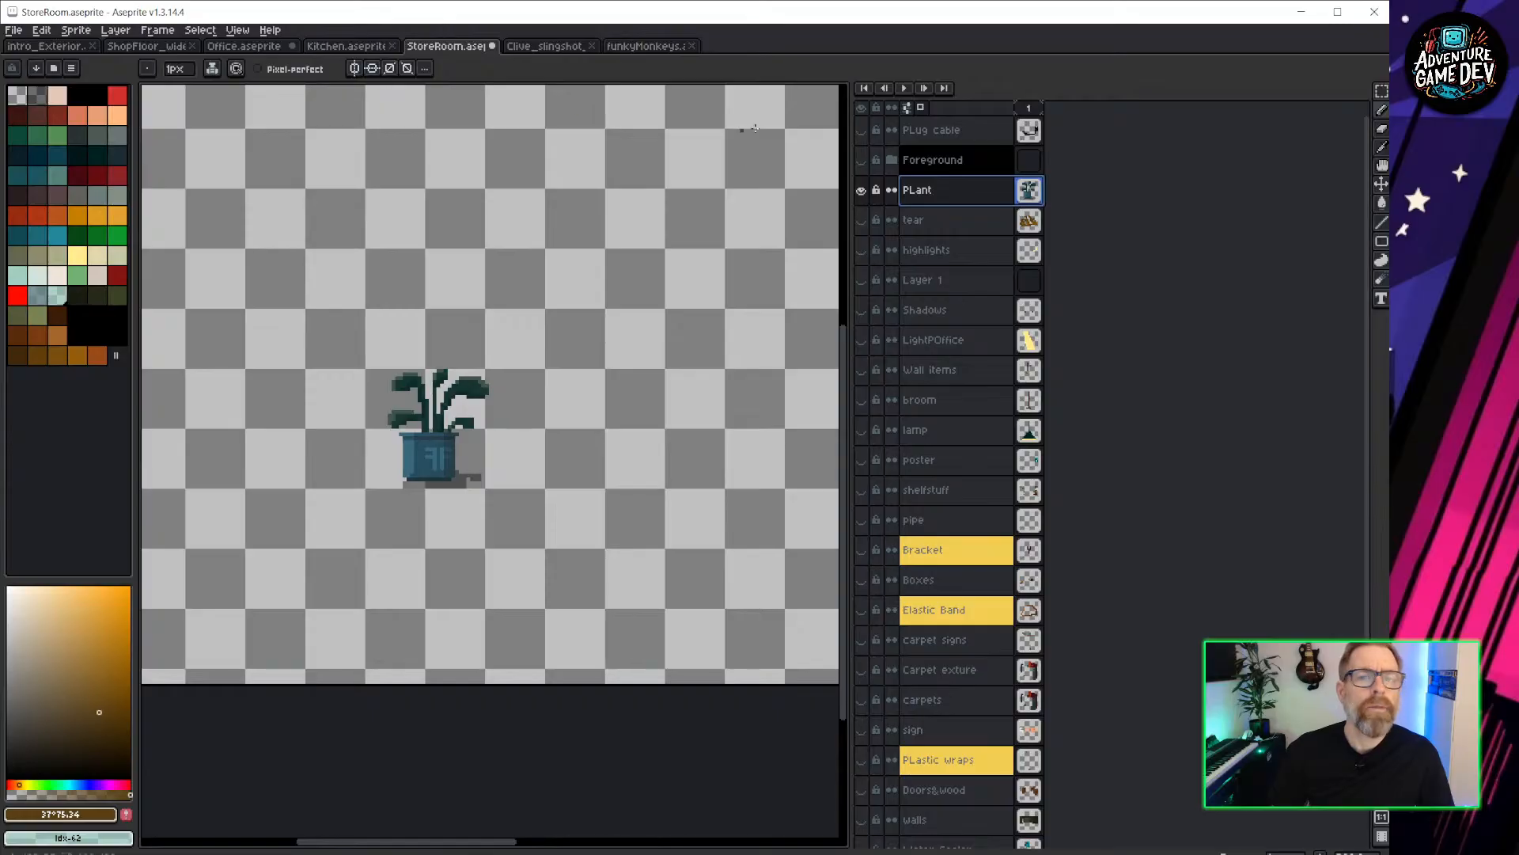
pyautogui.click(861, 107)
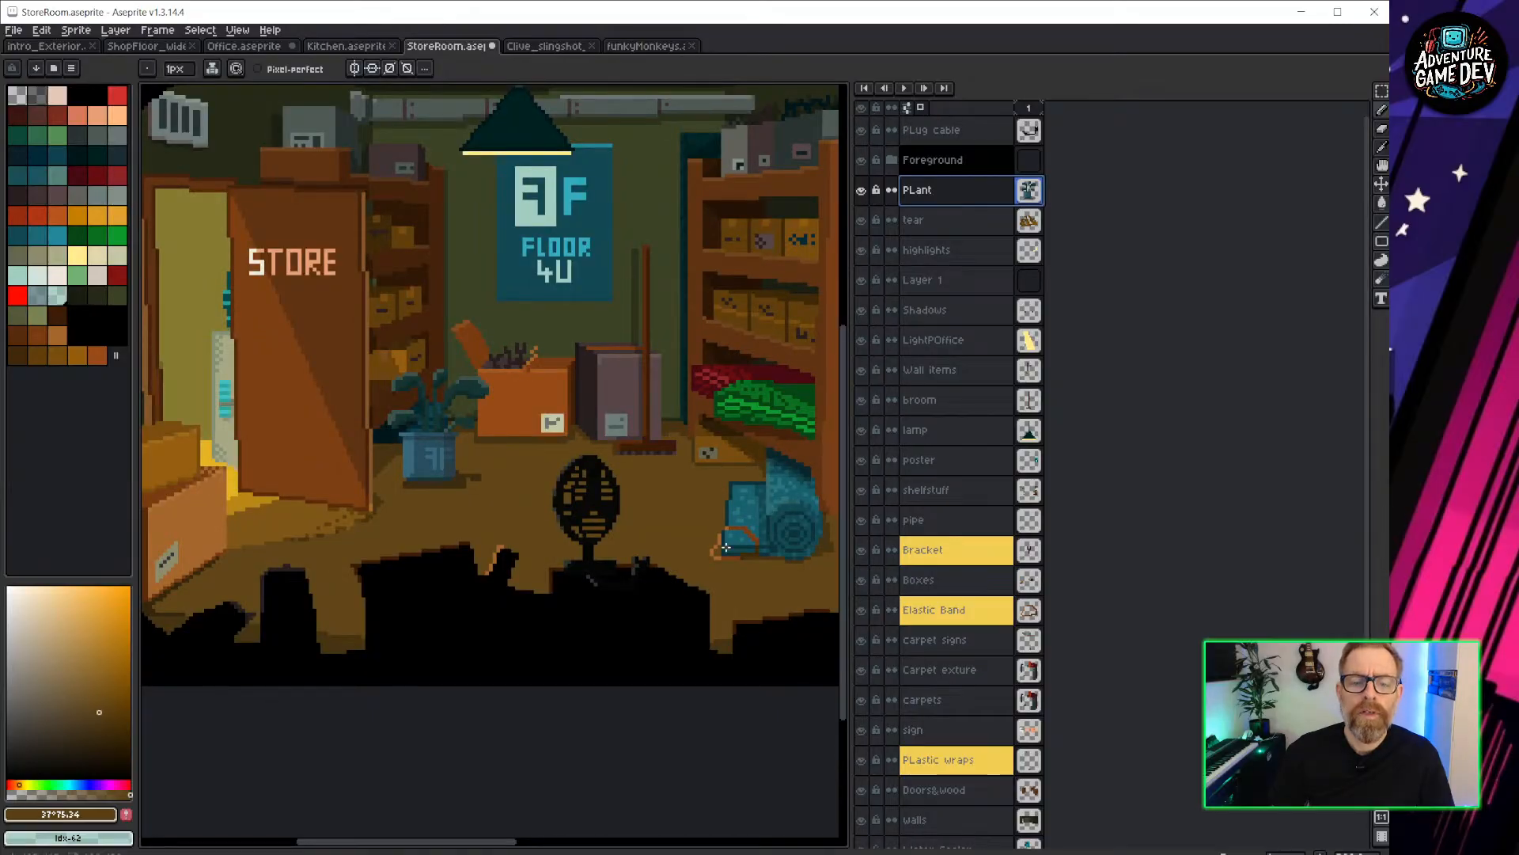
pyautogui.scroll(4, 725, 547)
pyautogui.scroll(-3, 723, 549)
pyautogui.scroll(2, 716, 455)
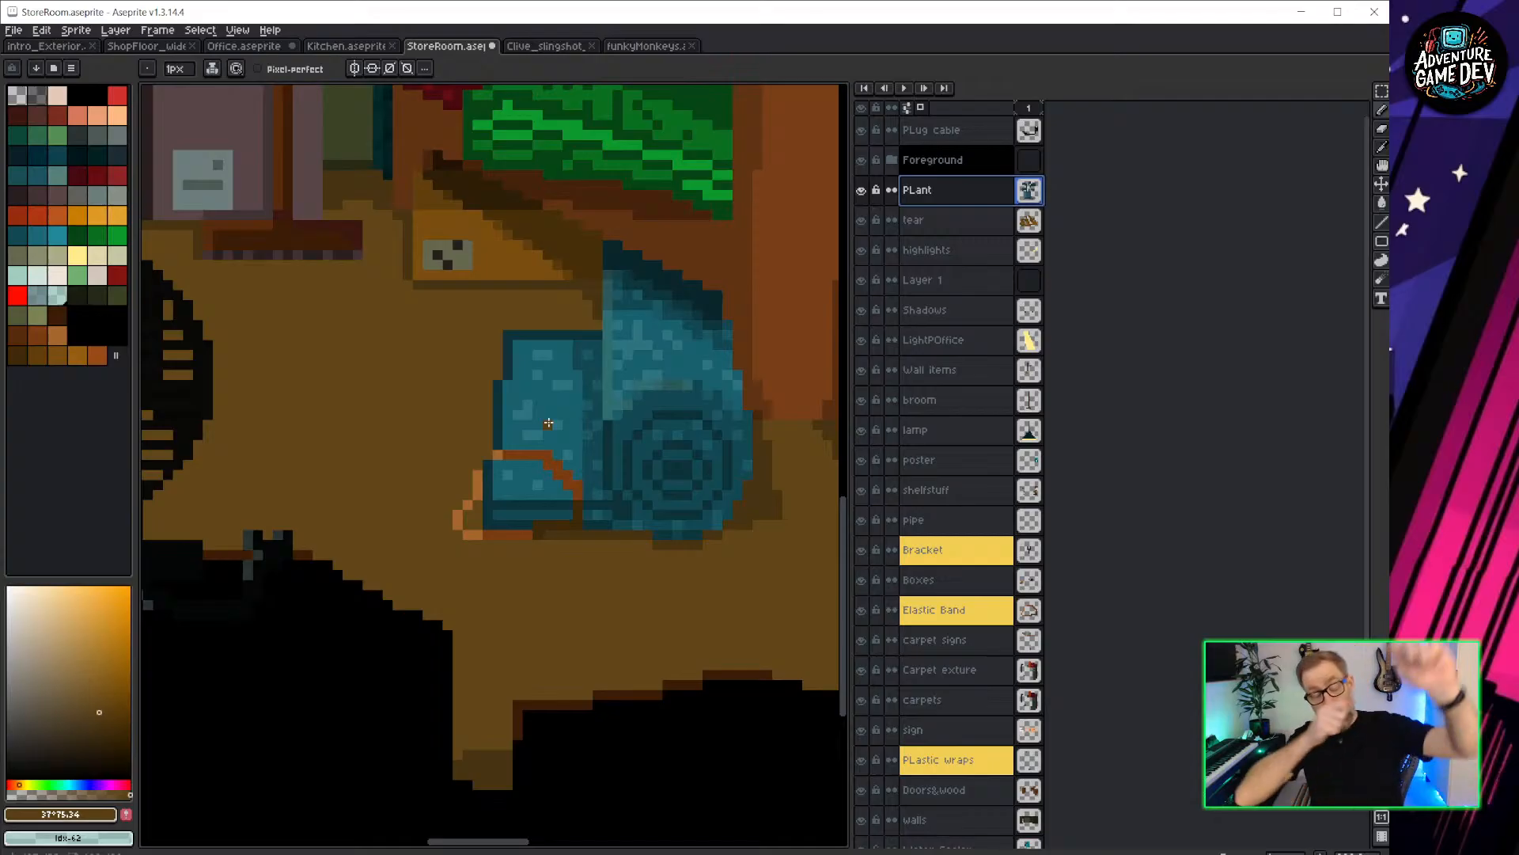
# Select the Elastic Band layer by picking the orange band around the blue carpet roll with layer auto-selection.
pyautogui.scroll(-3, 548, 423)
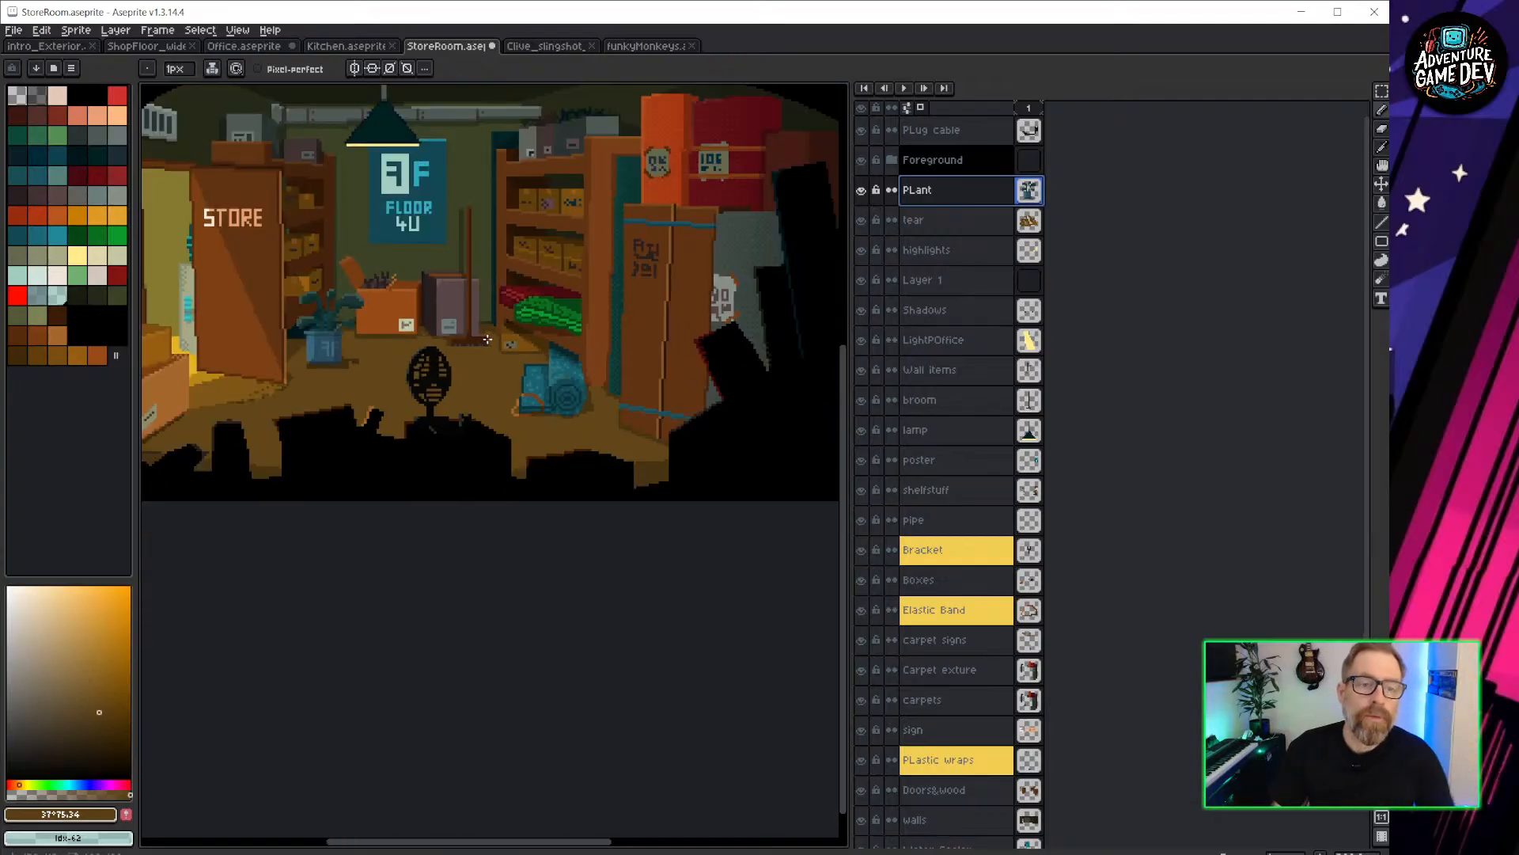
pyautogui.scroll(2, 521, 473)
pyautogui.moveTo(621, 421); pyautogui.dragTo(547, 445, button='middle')
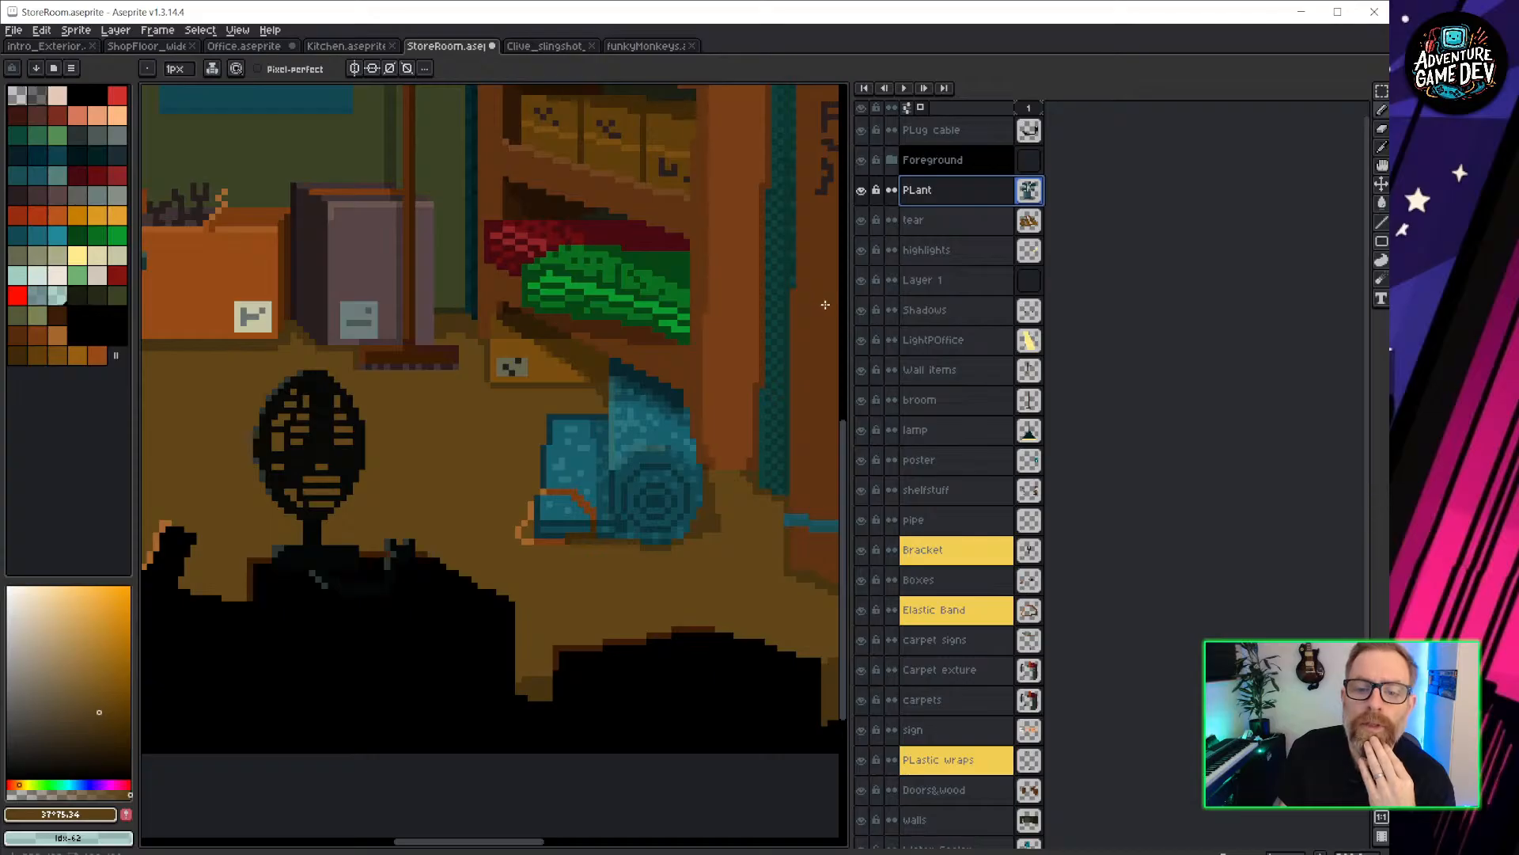
pyautogui.press('v')
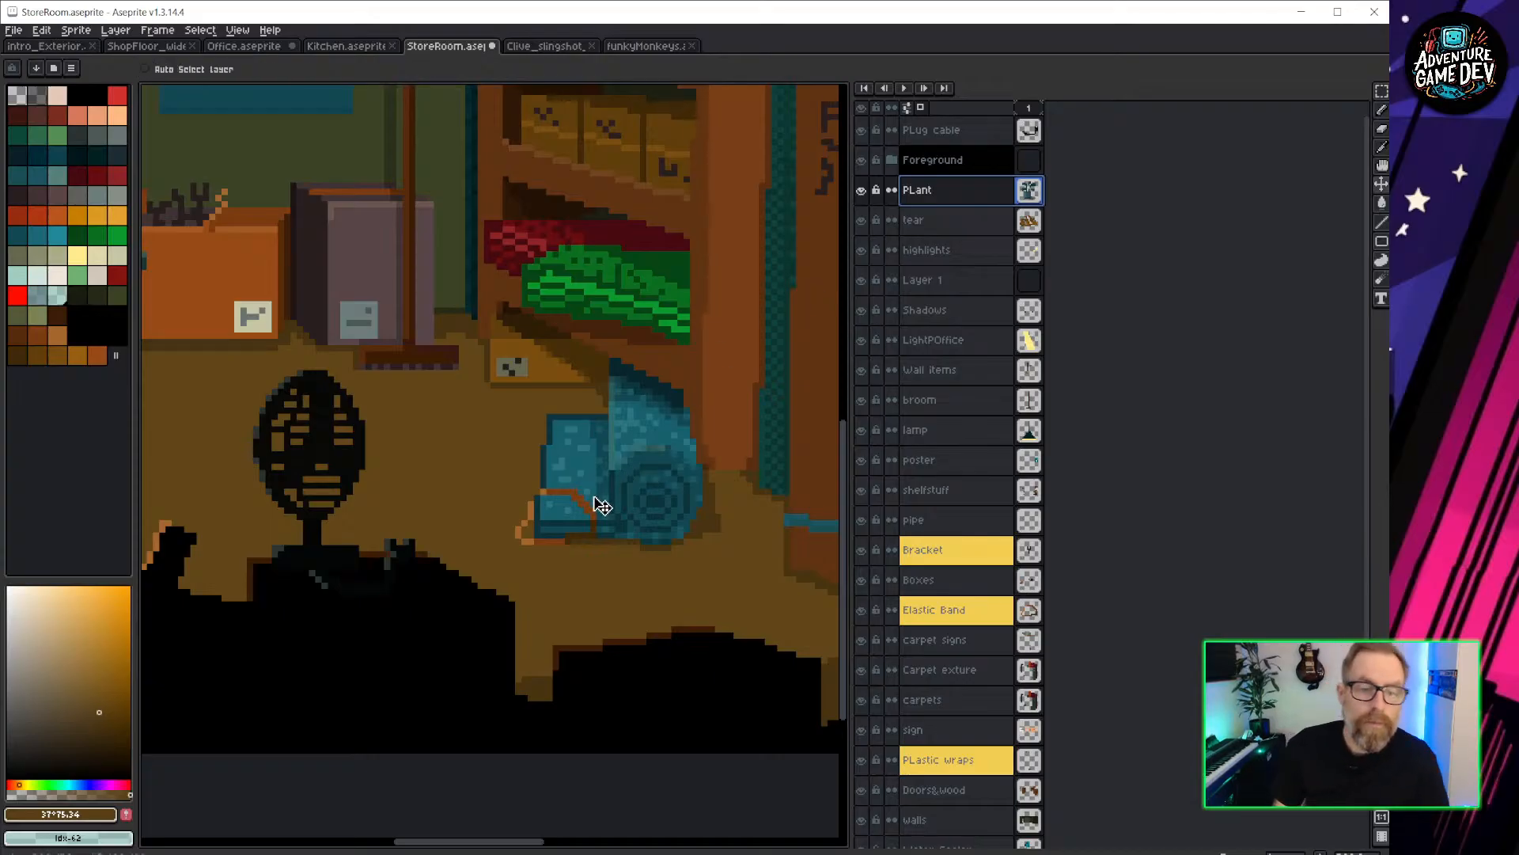
pyautogui.click(190, 69)
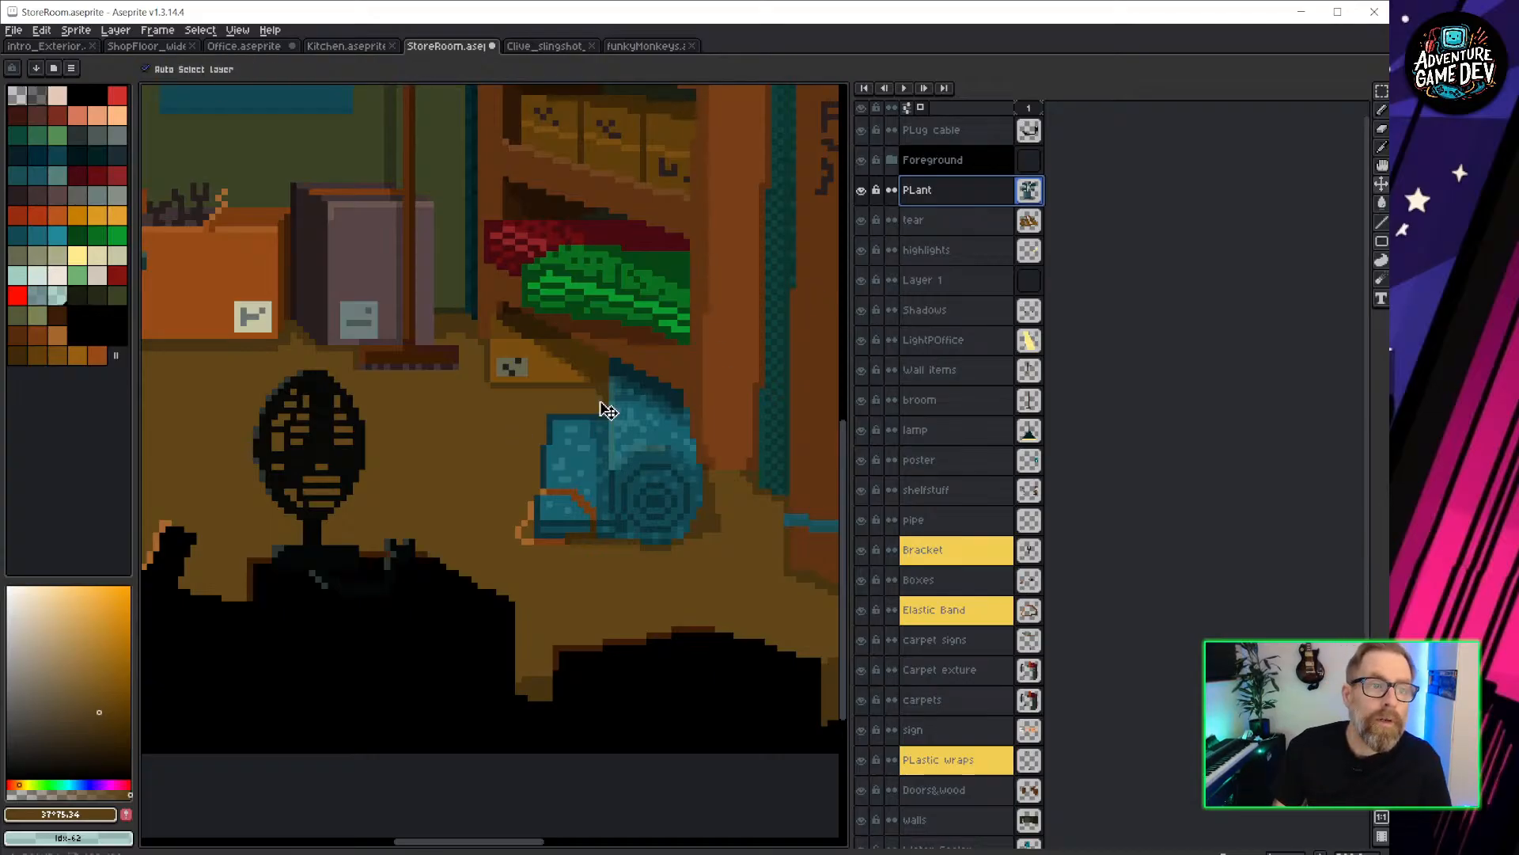
pyautogui.click(590, 513)
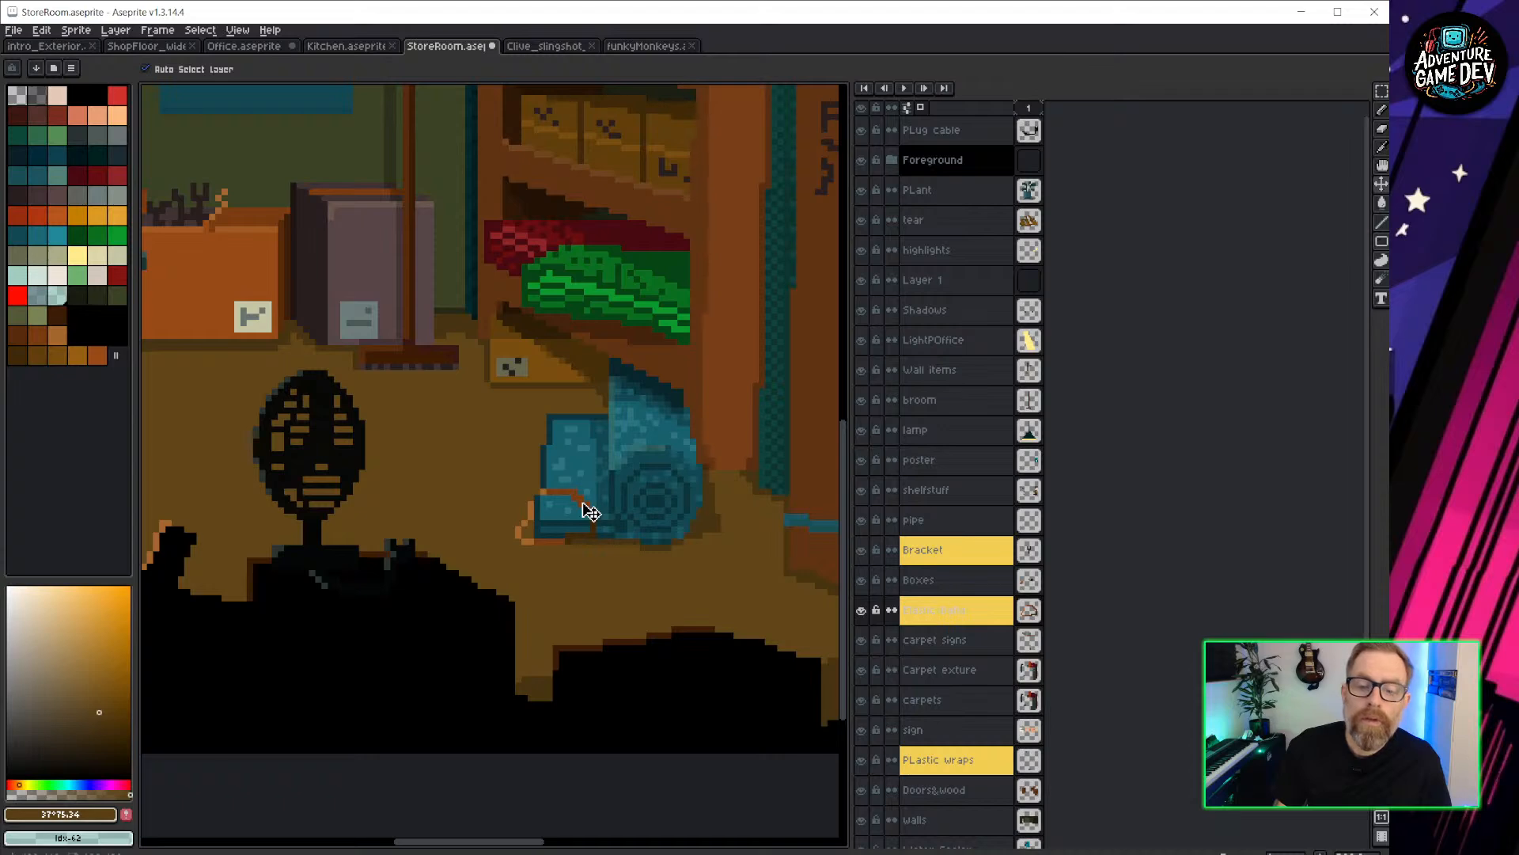
pyautogui.click(991, 615)
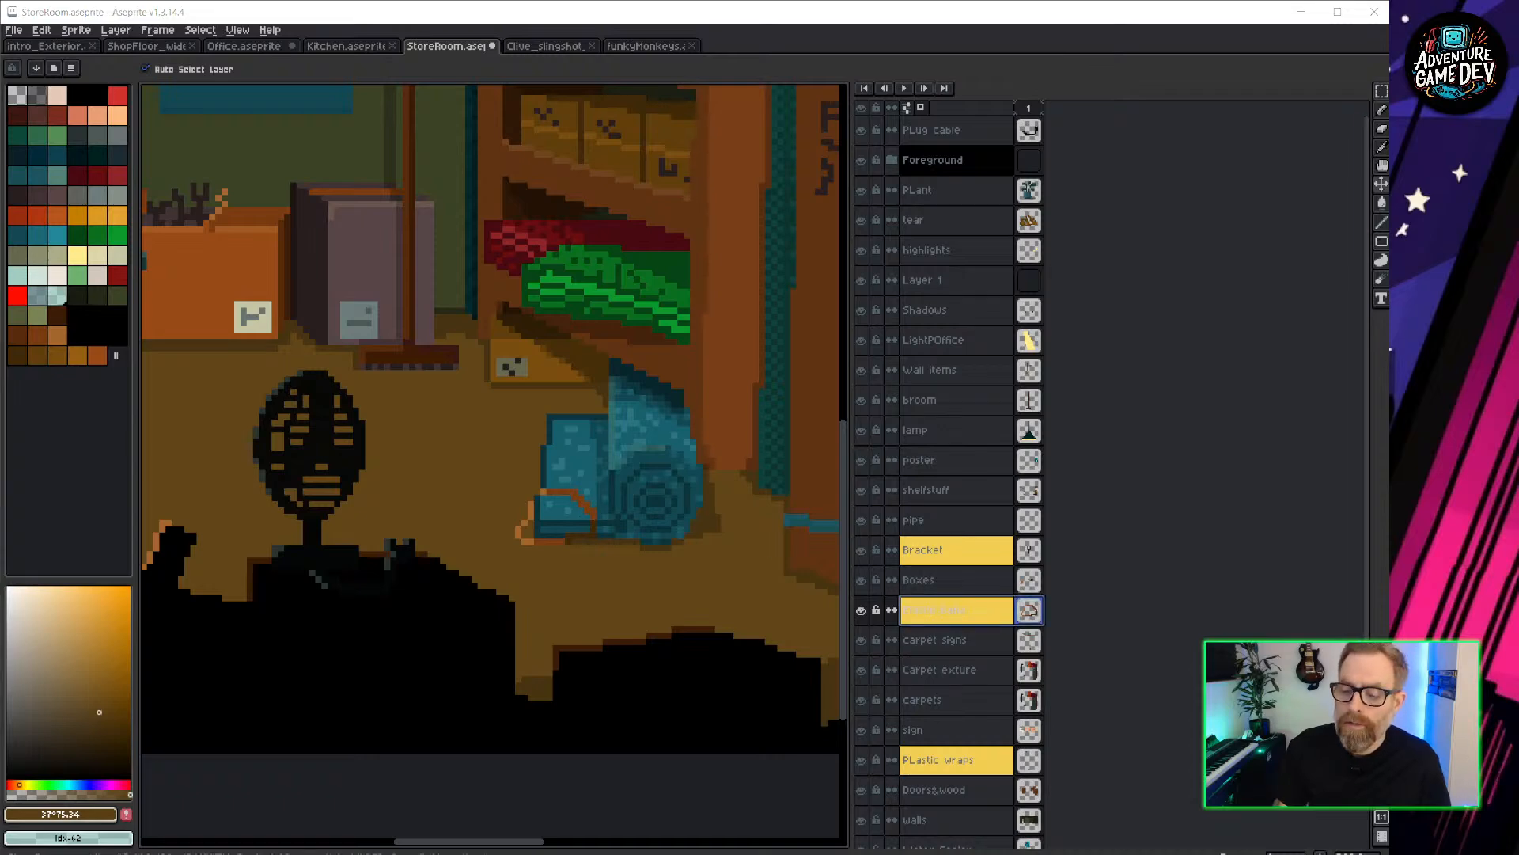
# Hide every layer except the Elastic Band layer.
pyautogui.hotkey('alt', 'Tab')
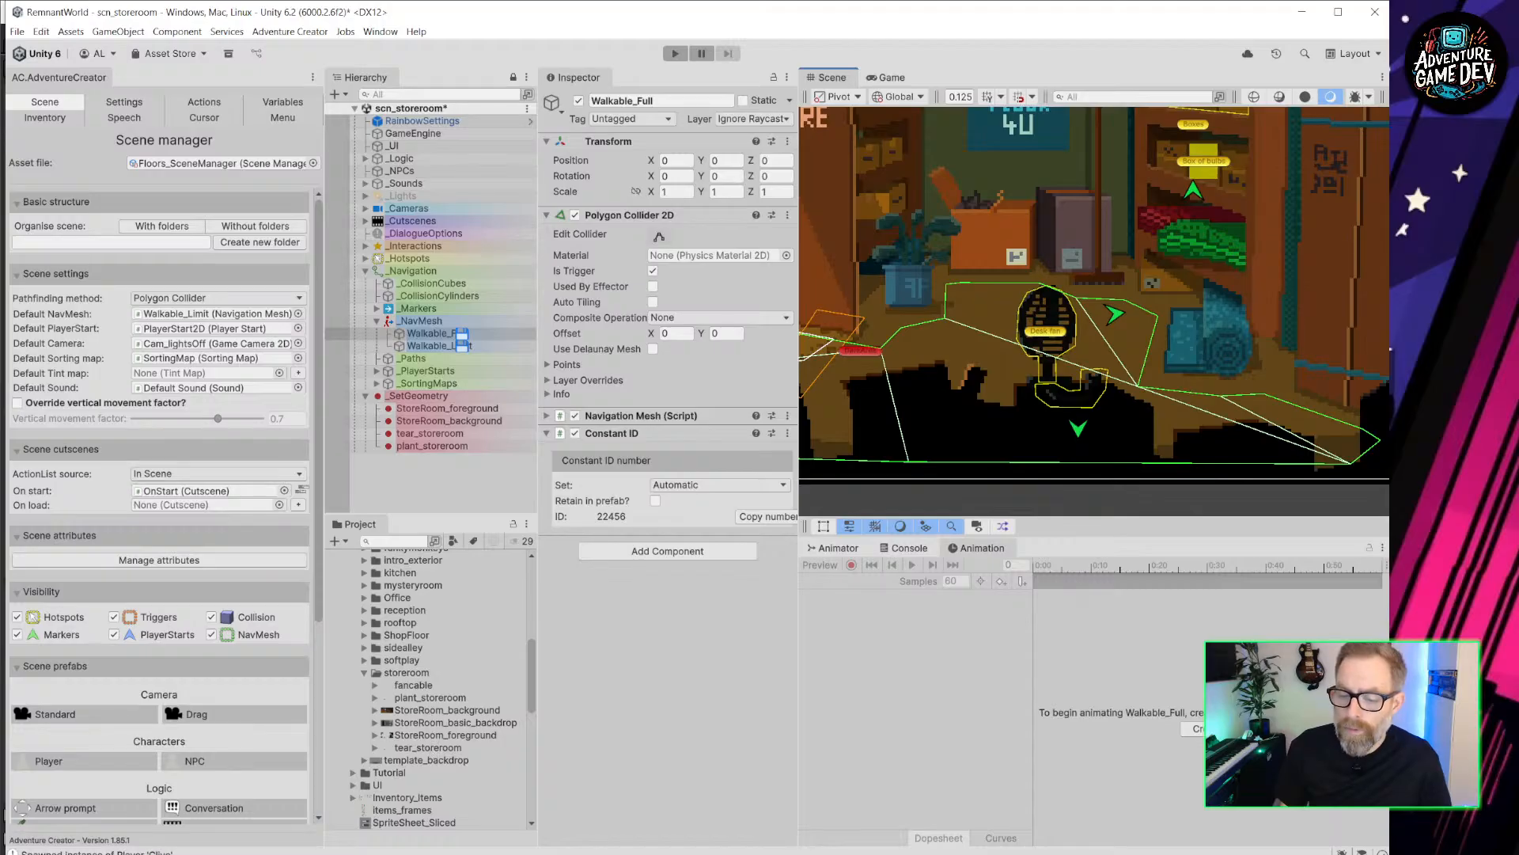
pyautogui.hotkey('alt', 'Tab')
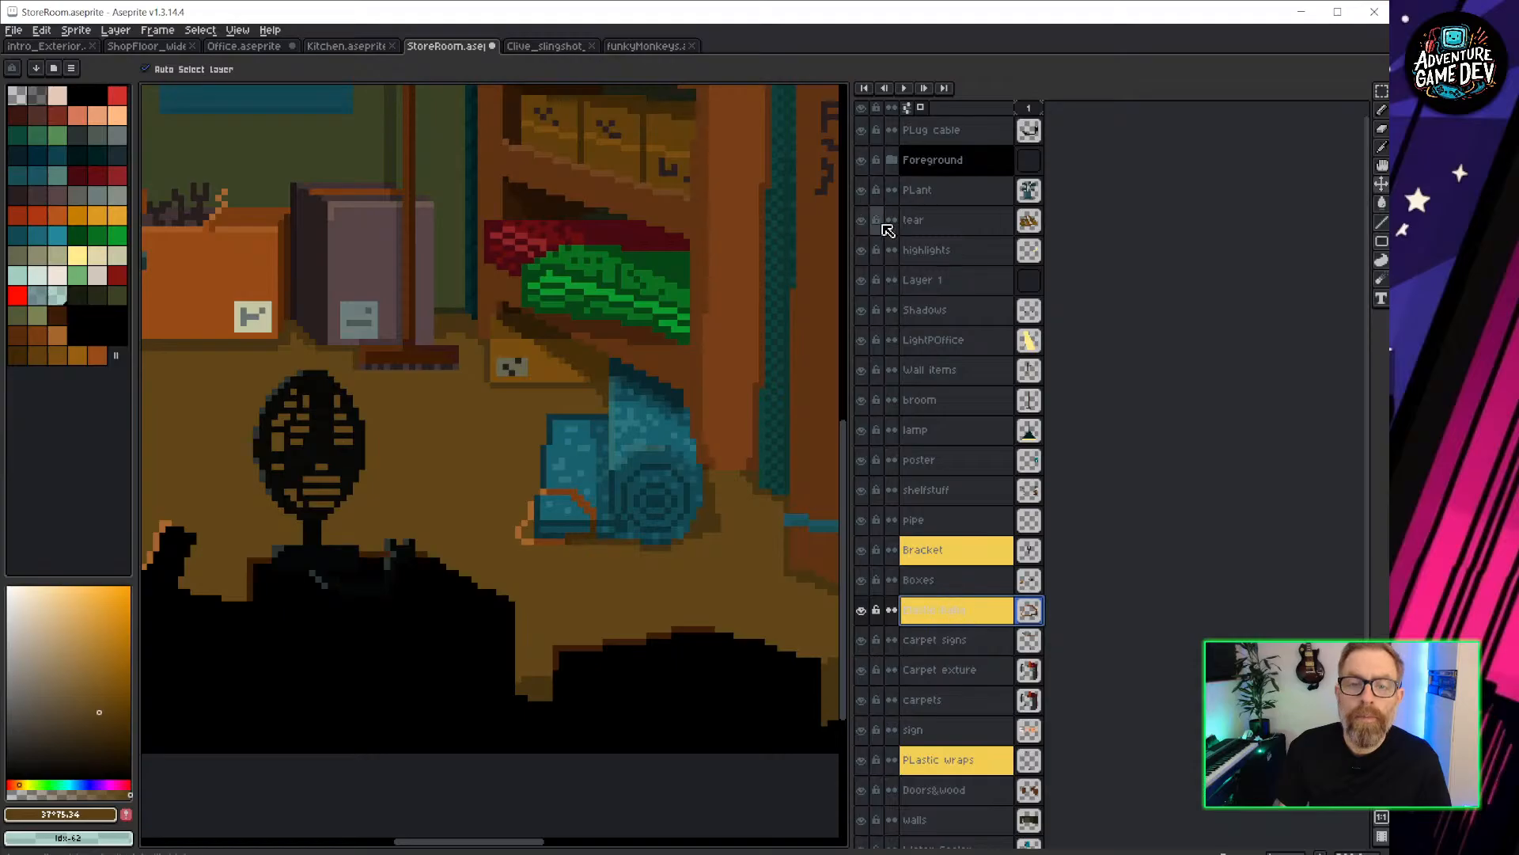
pyautogui.click(861, 106)
pyautogui.click(861, 609)
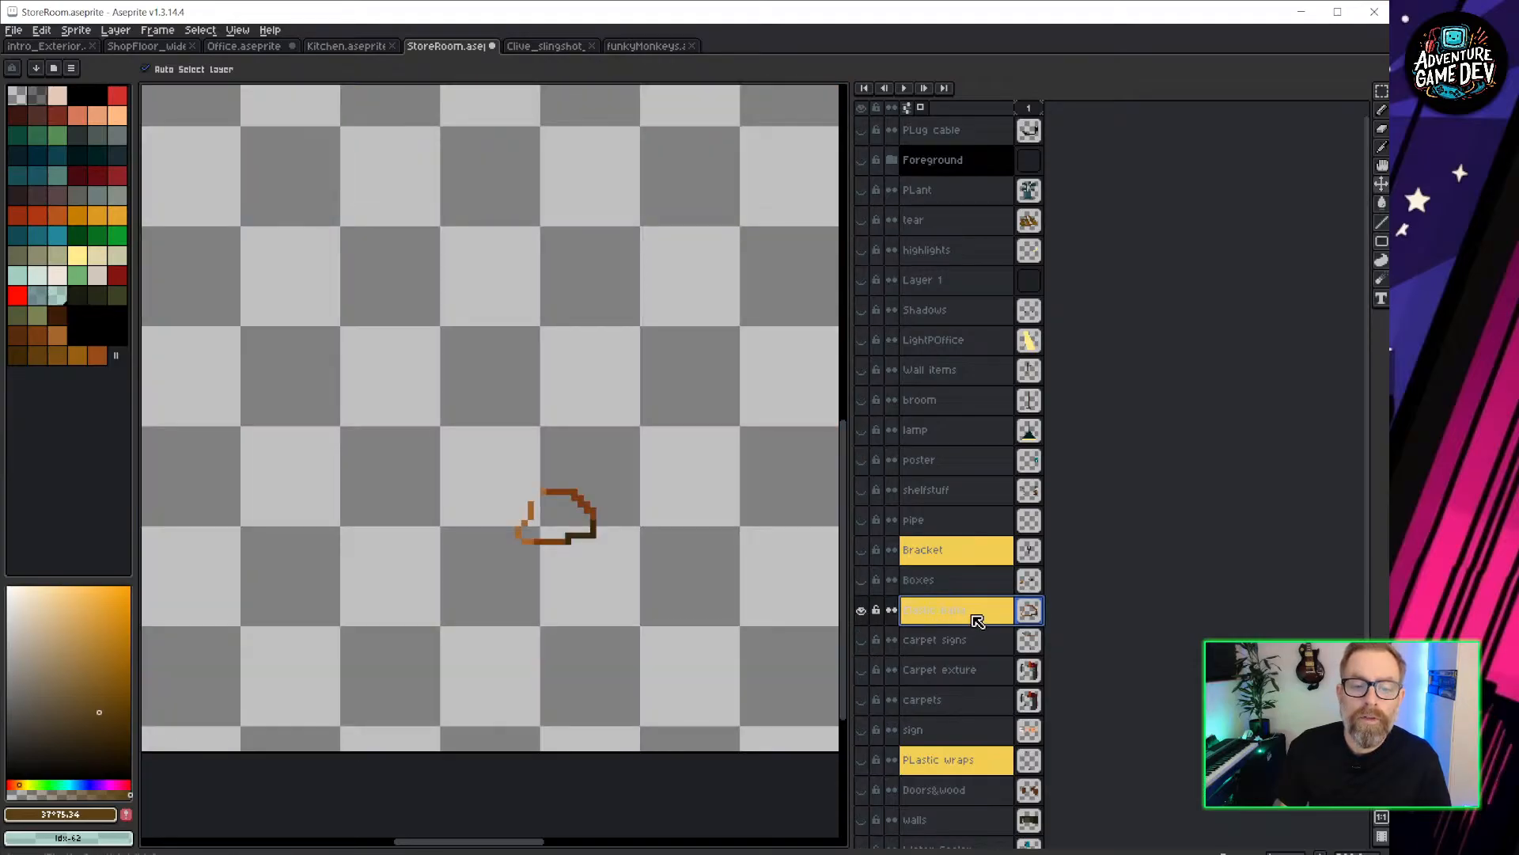
# Export the visible Elastic Band layer as elastic_band.png into the project's storeroom sprites folder.
pyautogui.click(13, 30)
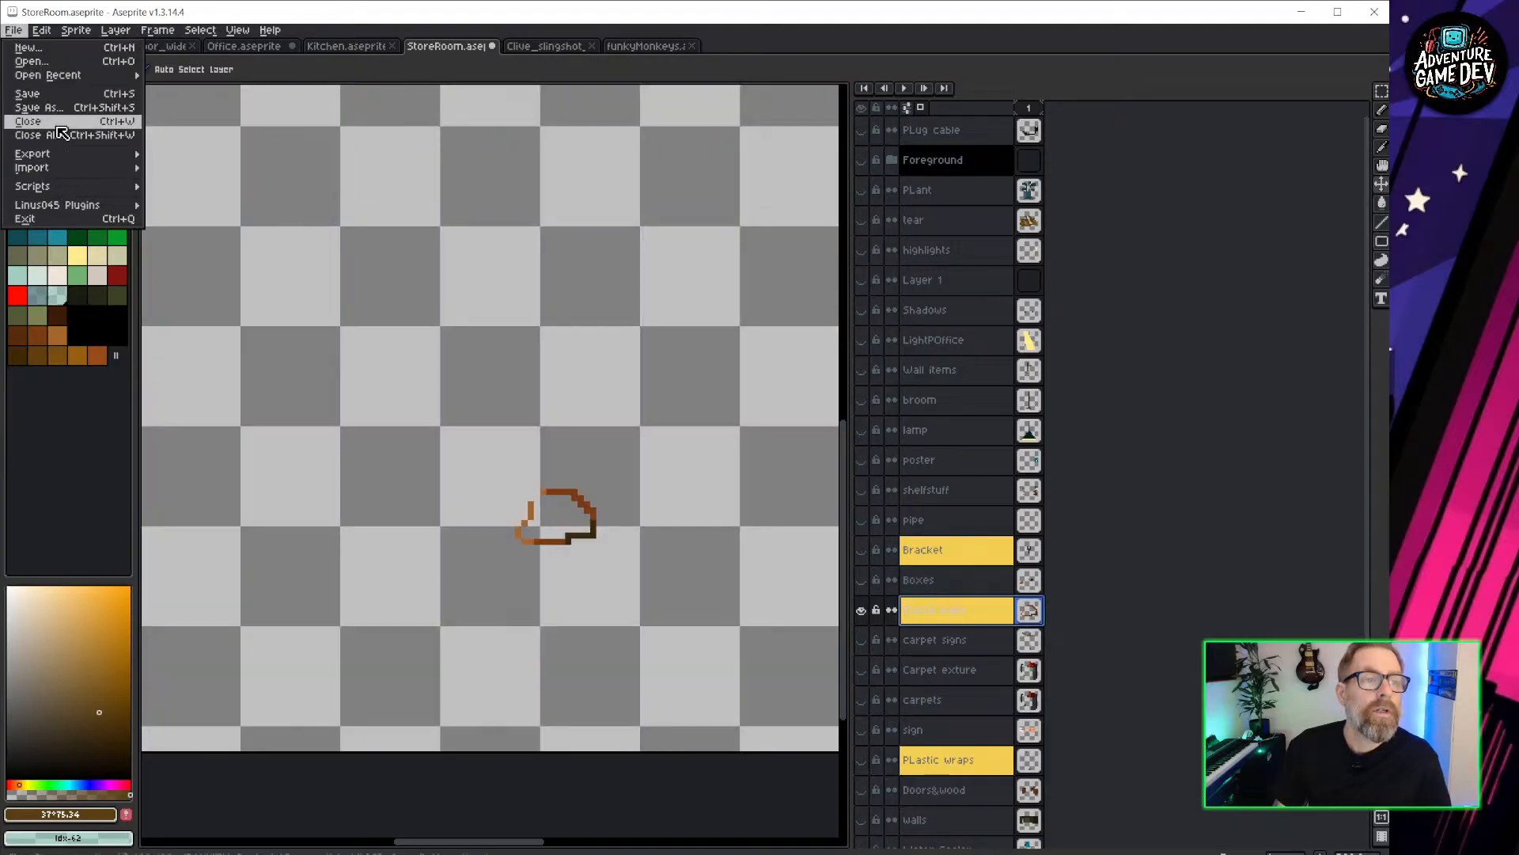
pyautogui.moveTo(59, 157)
pyautogui.click(241, 155)
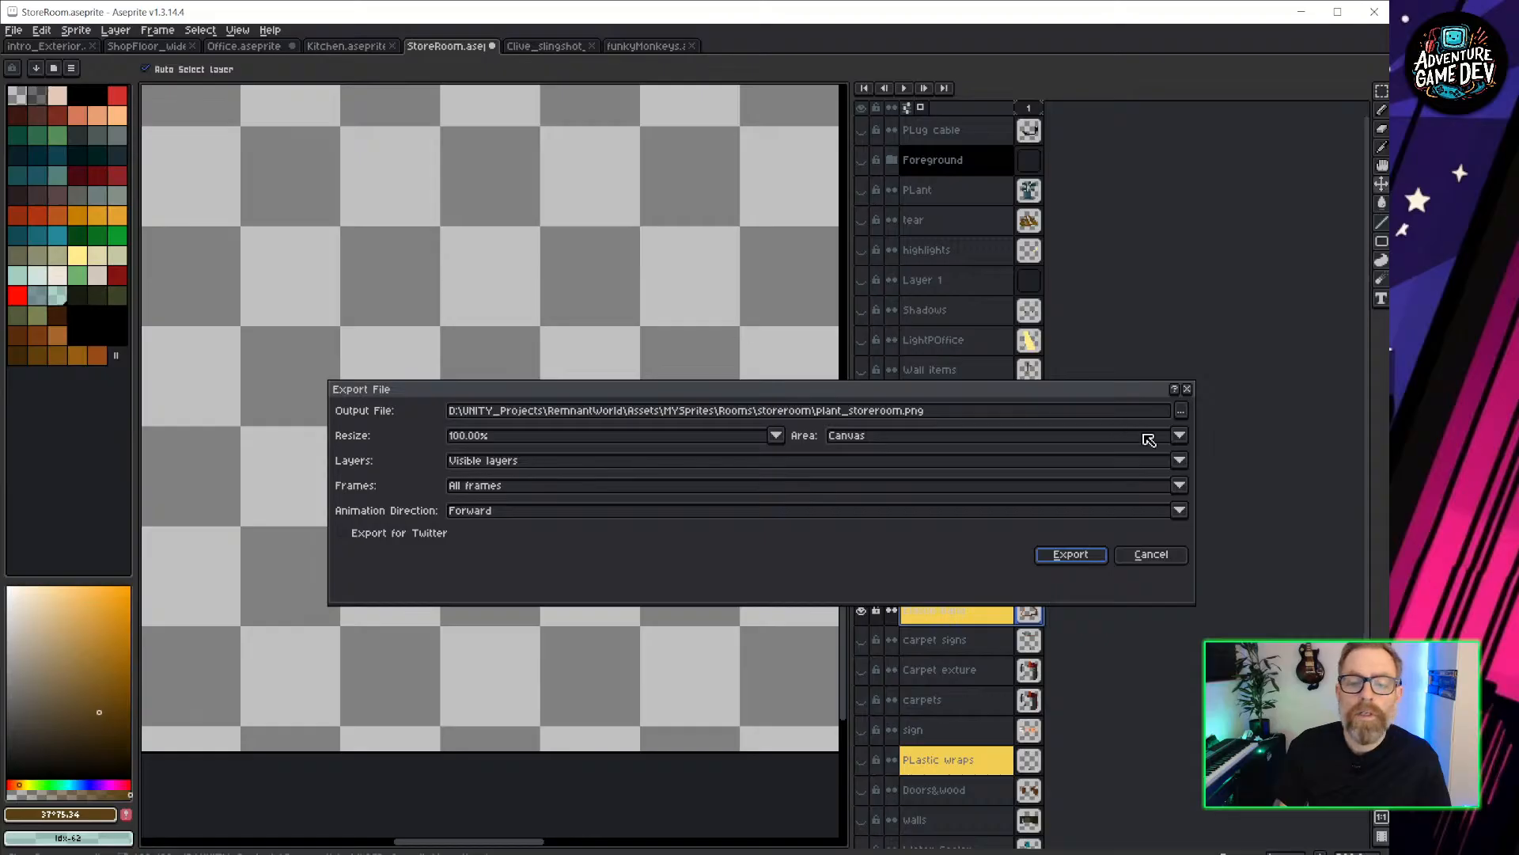
pyautogui.click(1181, 410)
pyautogui.click(1207, 431)
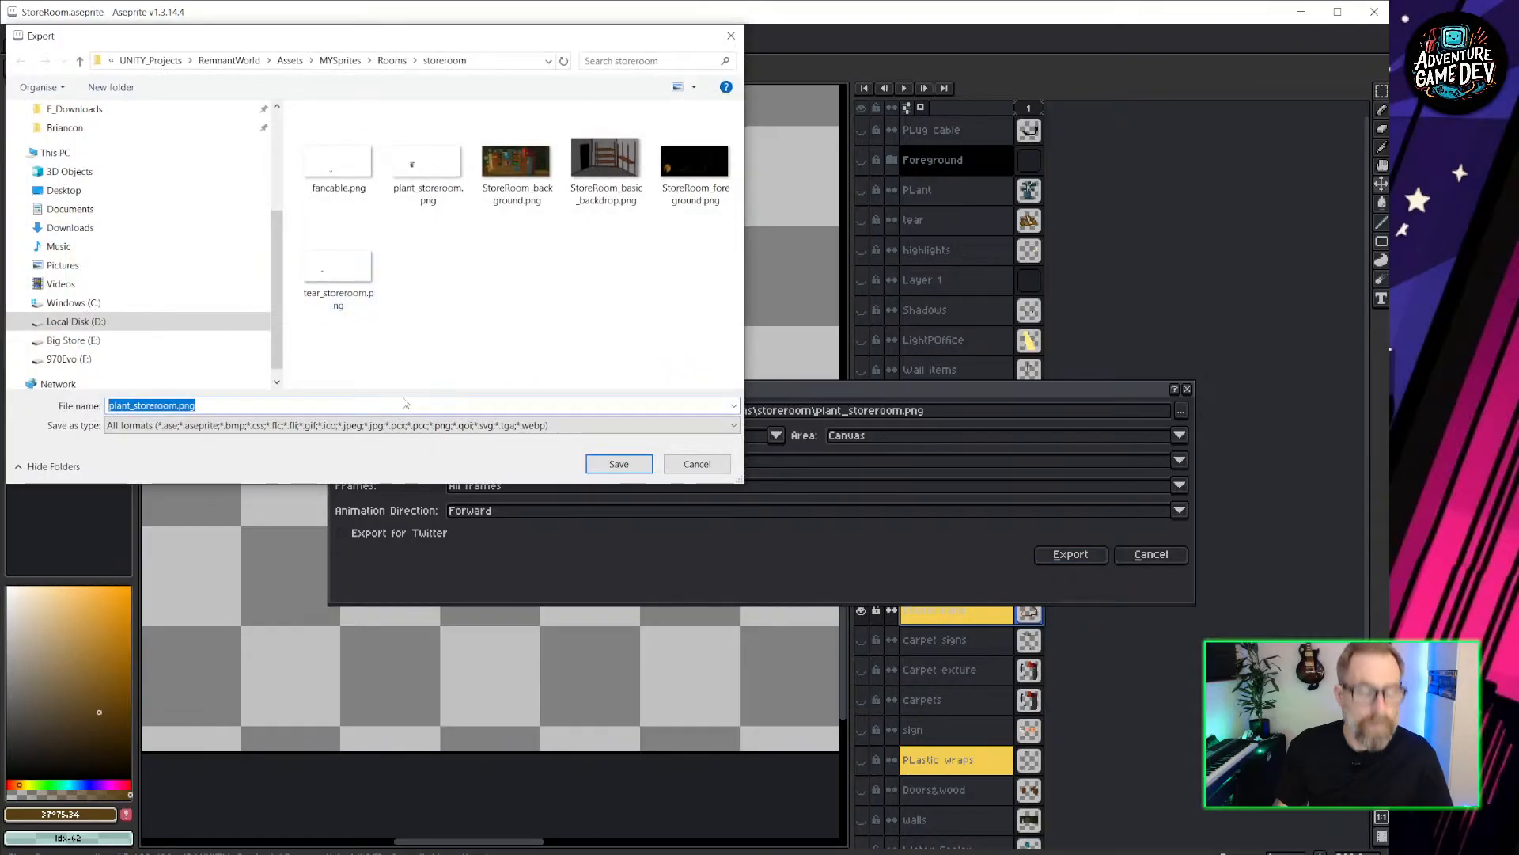
pyautogui.write('elastci_band')
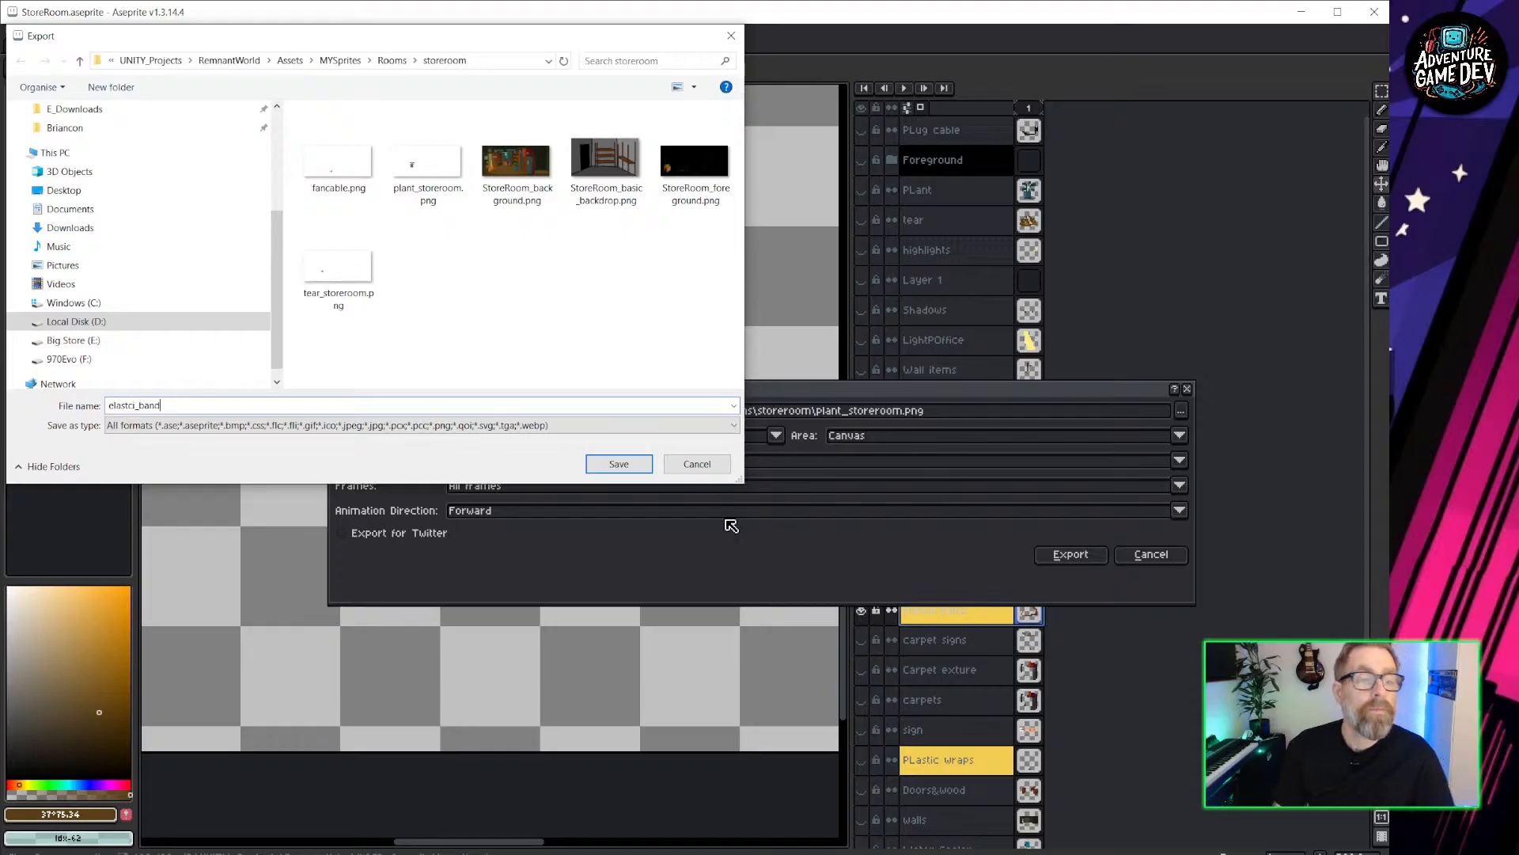
pyautogui.click(130, 404)
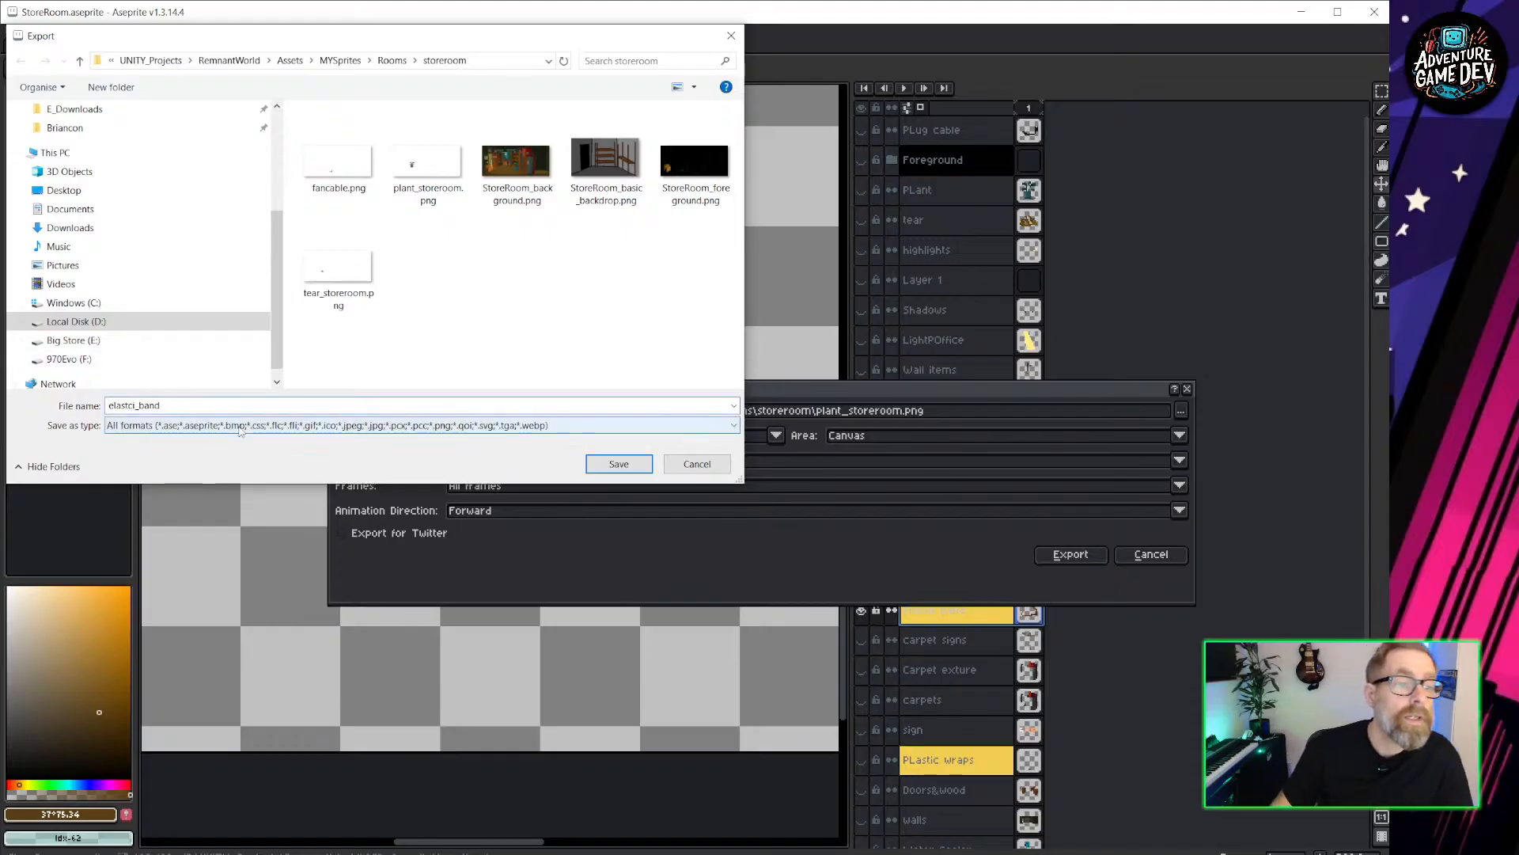
pyautogui.write('i')
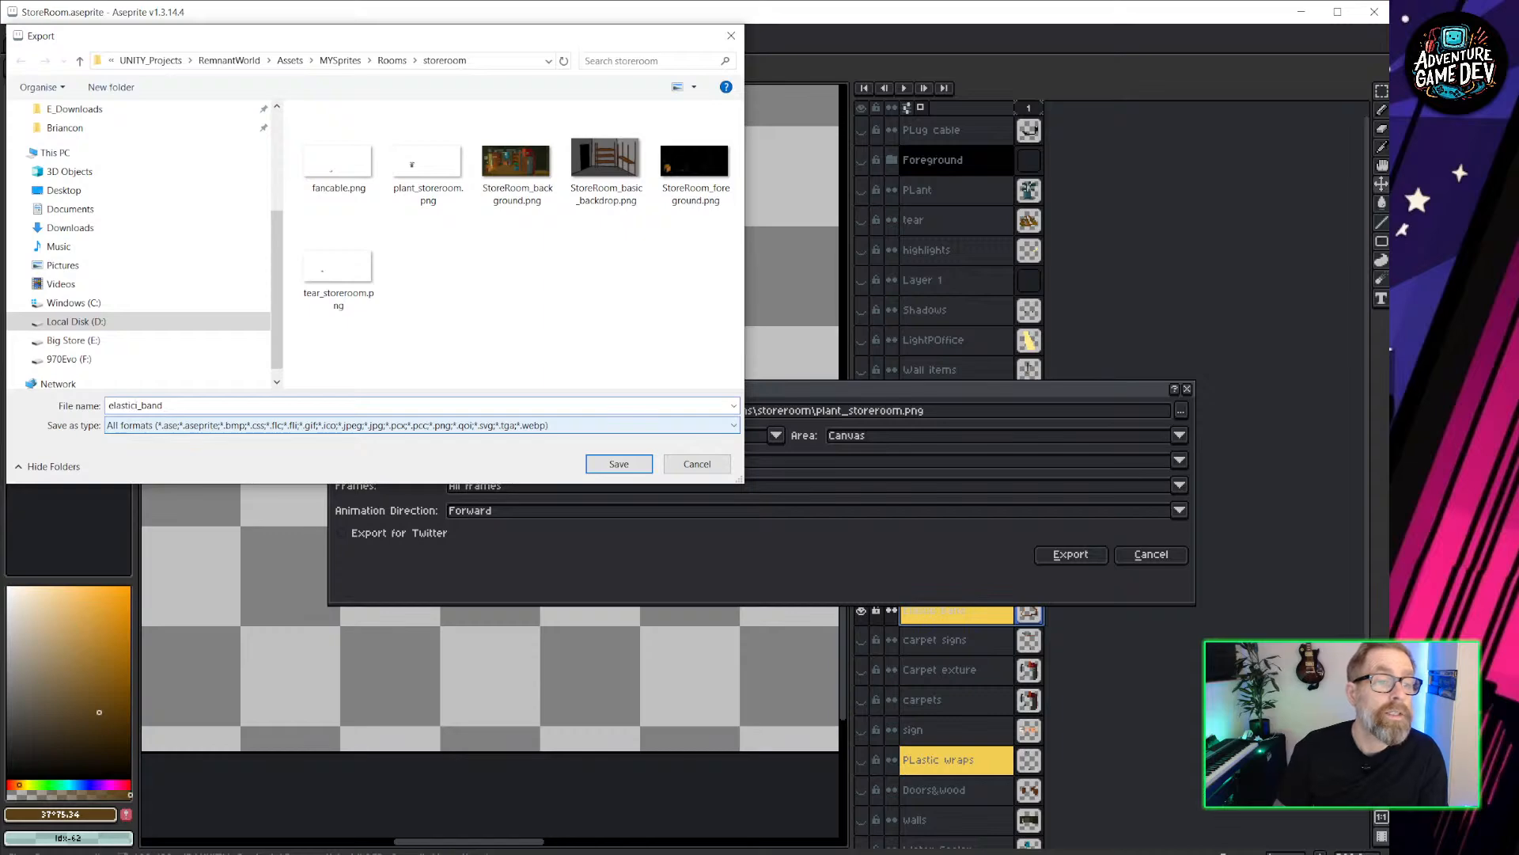
pyautogui.press('Right')
pyautogui.press('BackSpace')
pyautogui.click(619, 463)
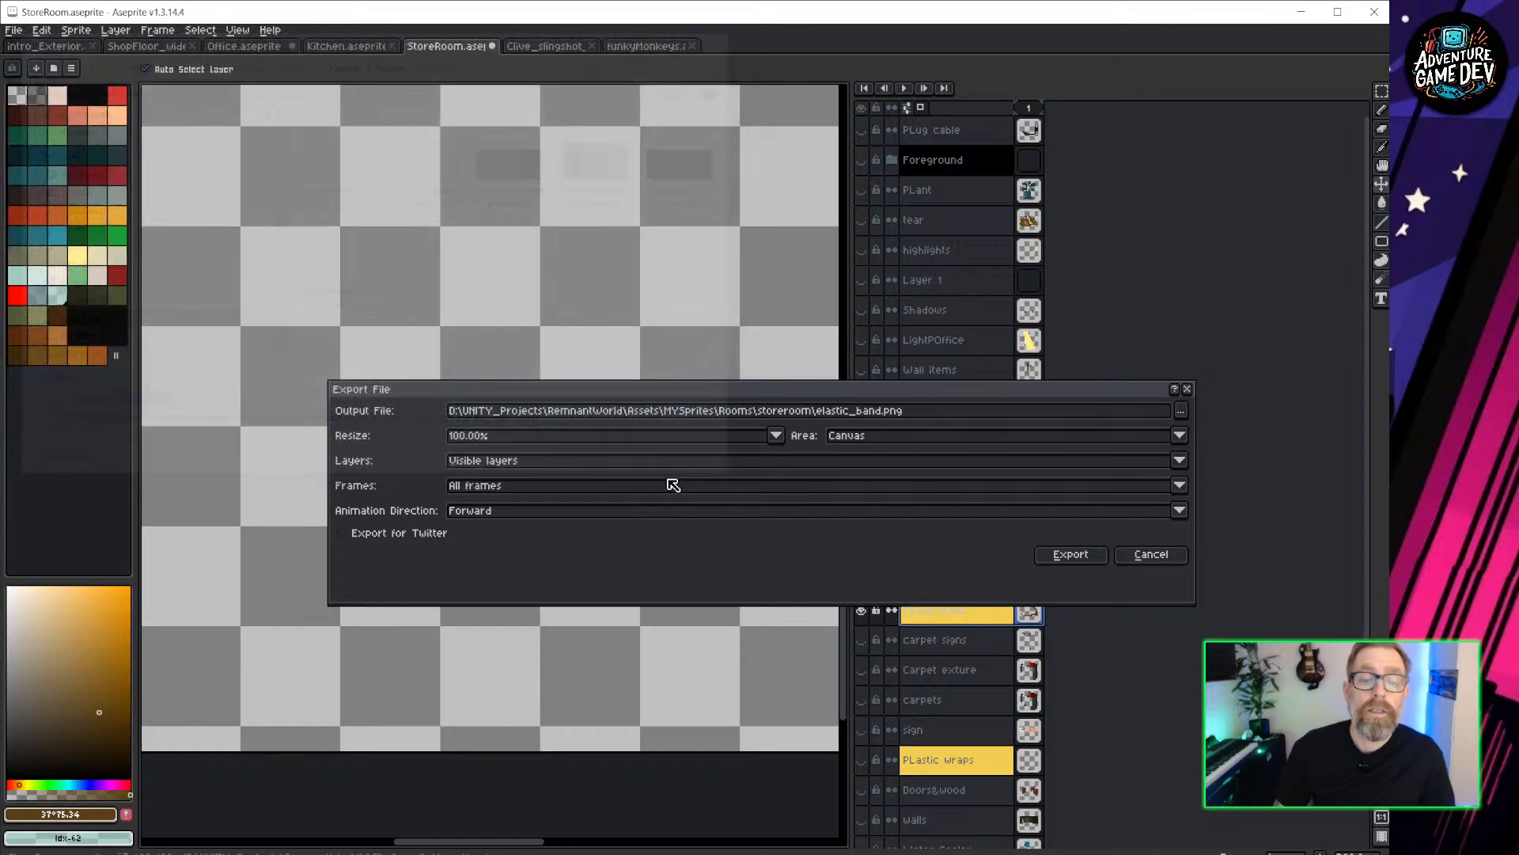
pyautogui.click(1077, 553)
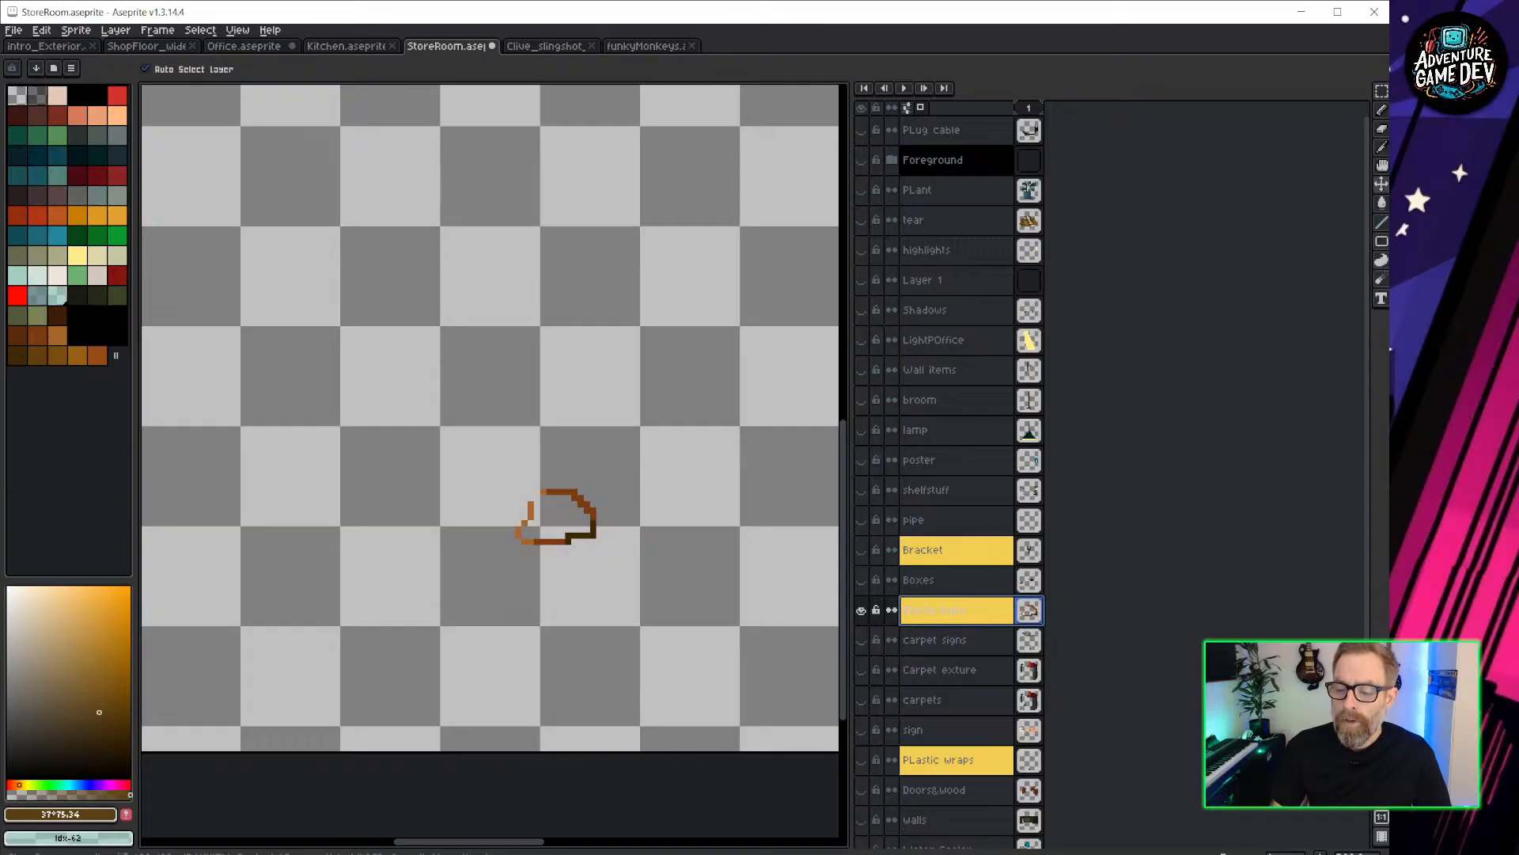
# Switch to Unity and apply PixelArt_Single_Preset to the import settings of the elastic_band texture.
pyautogui.hotkey('alt', 'Tab')
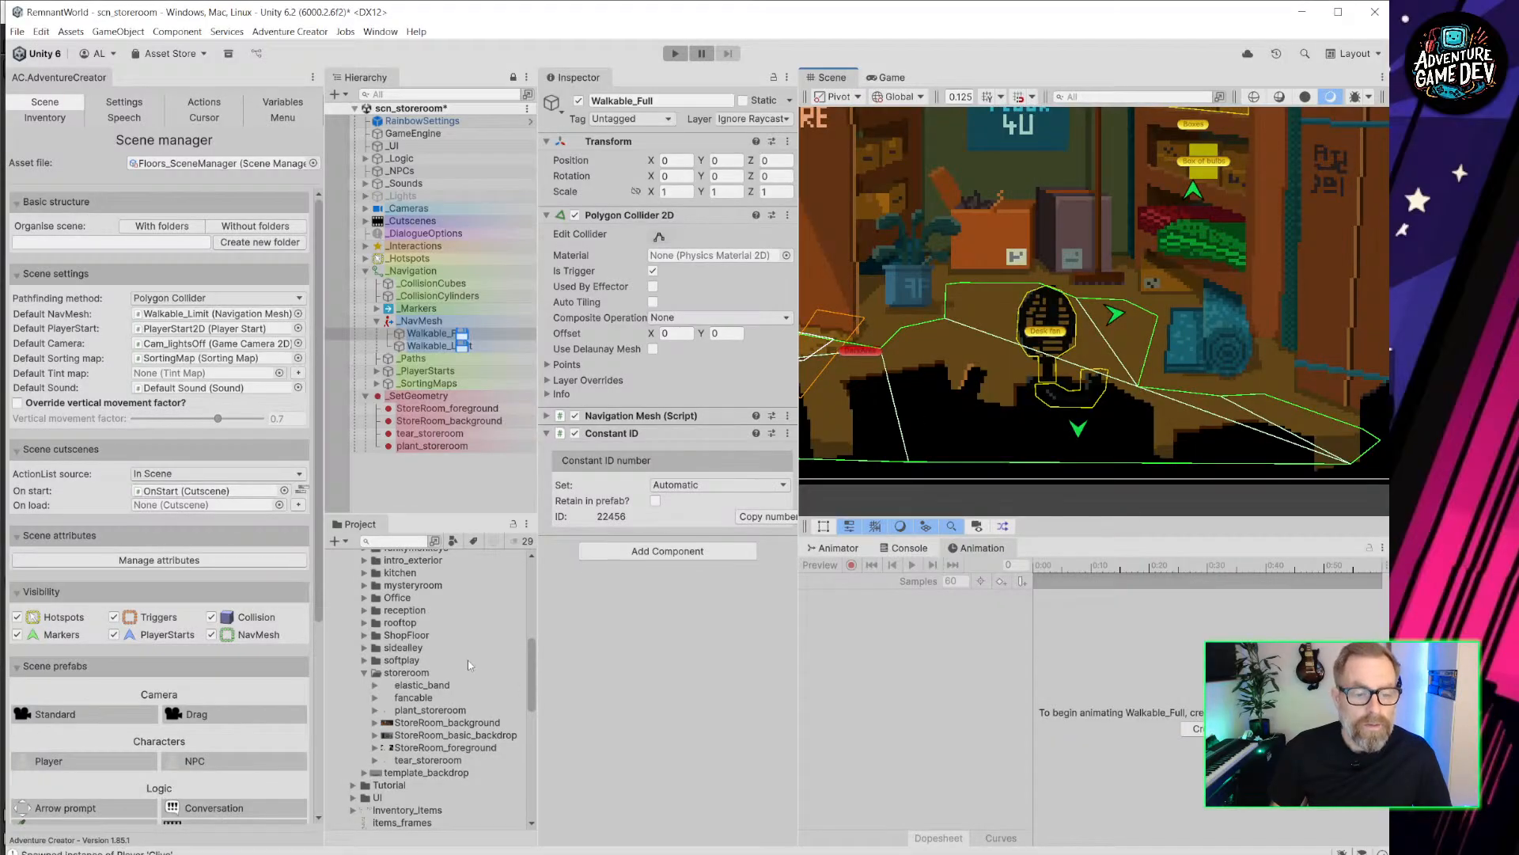
pyautogui.click(456, 685)
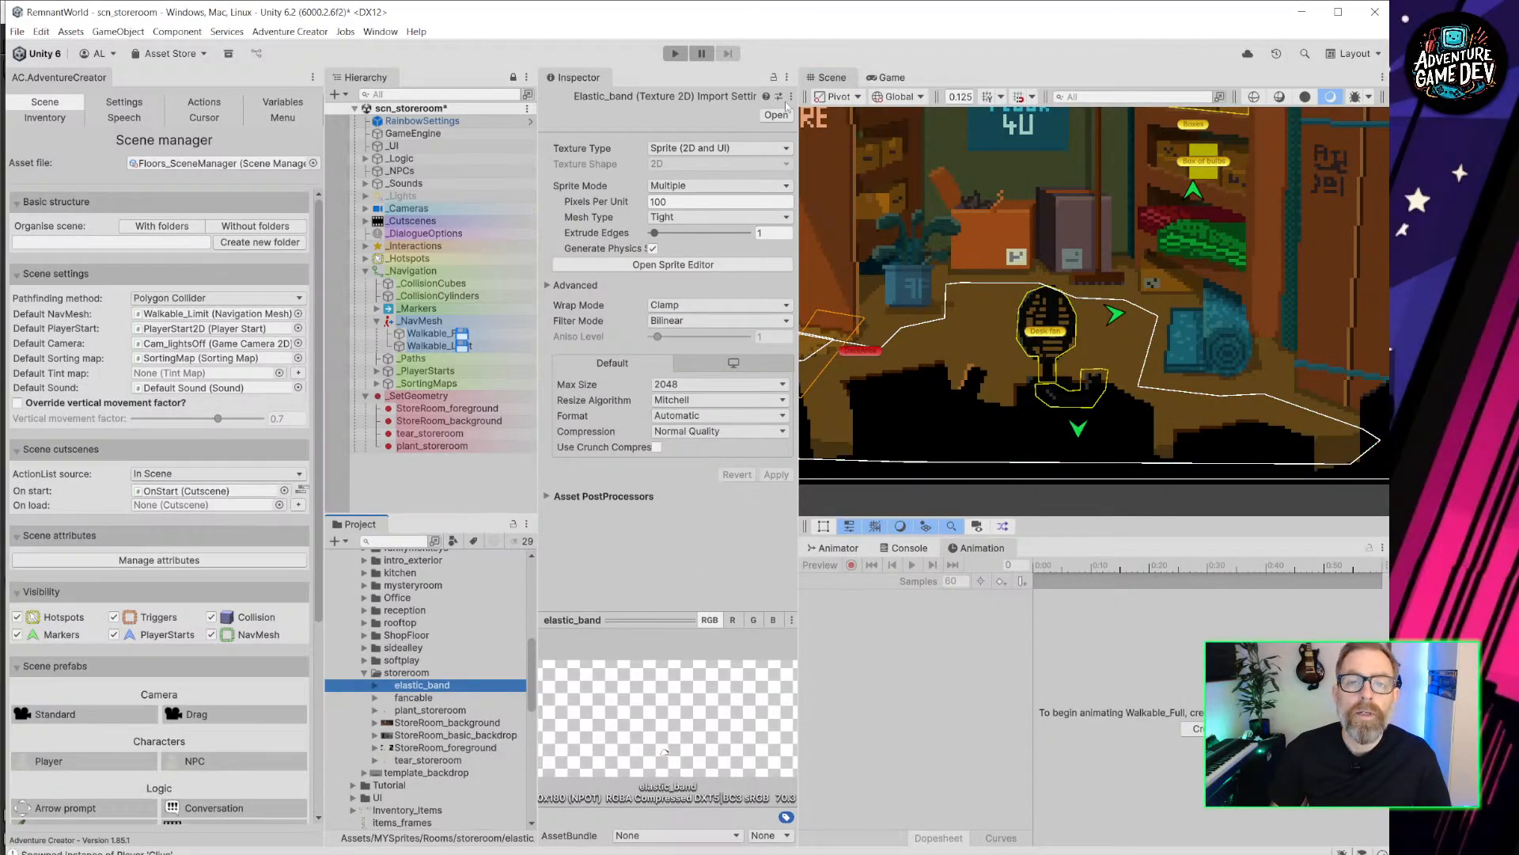
pyautogui.click(780, 96)
pyautogui.click(1081, 190)
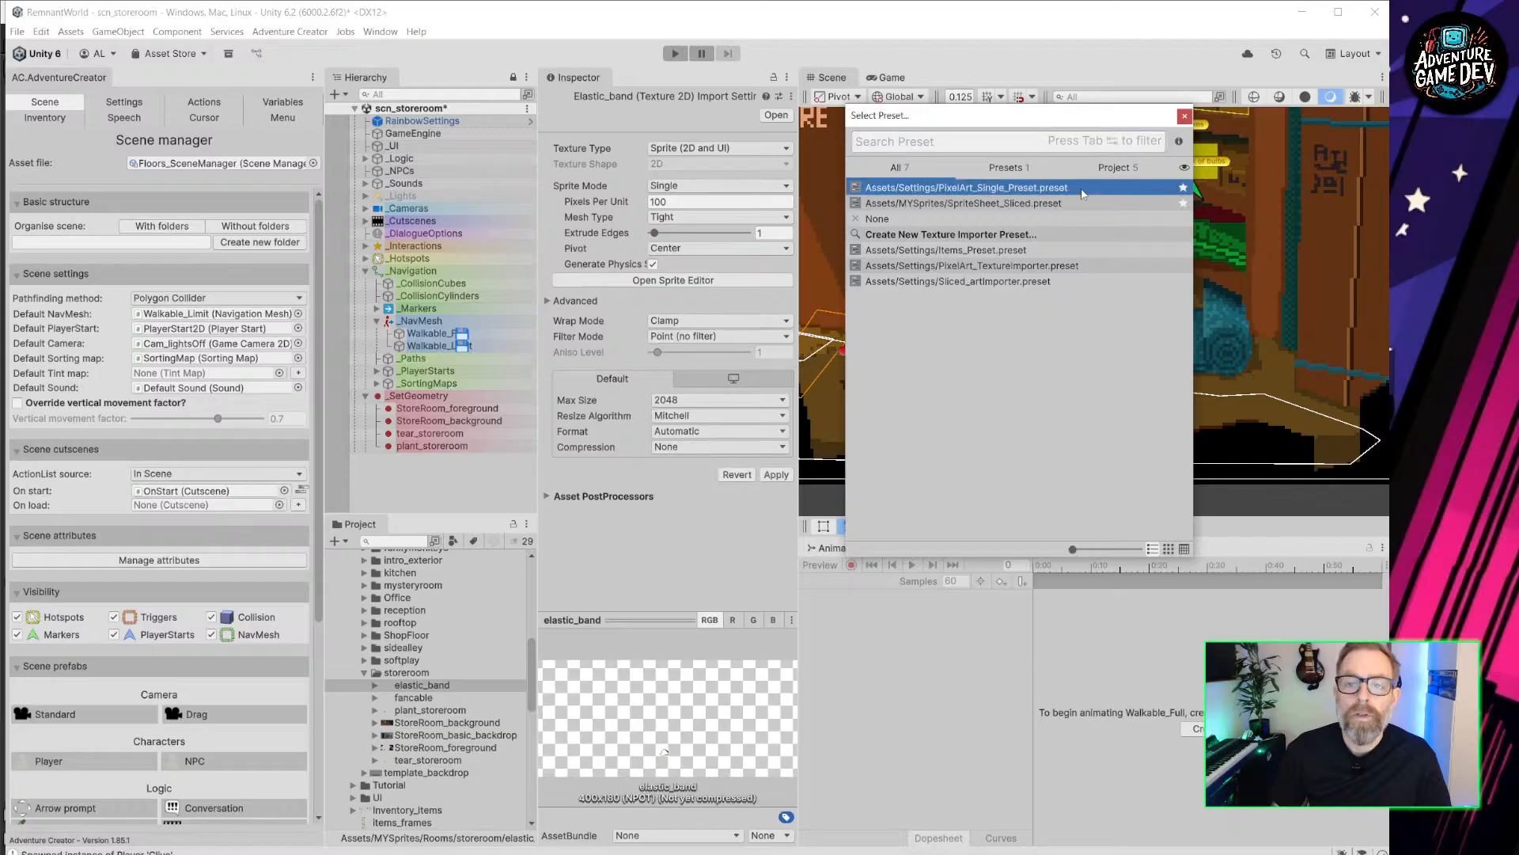
pyautogui.click(776, 474)
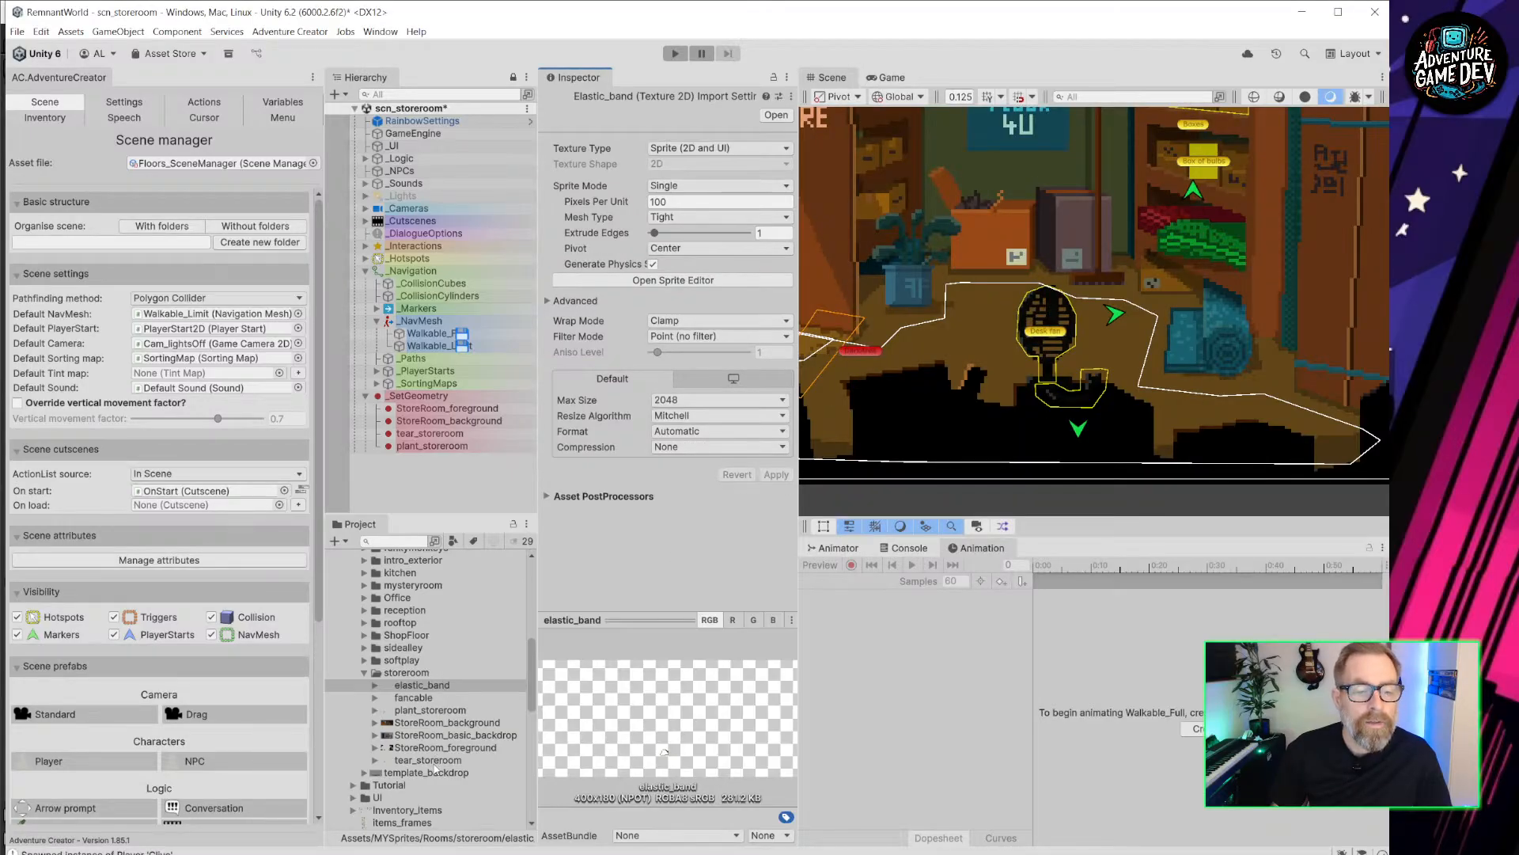
# Choose PixelArt_Single_Preset for the import settings of the plant_storeroom texture.
pyautogui.click(449, 712)
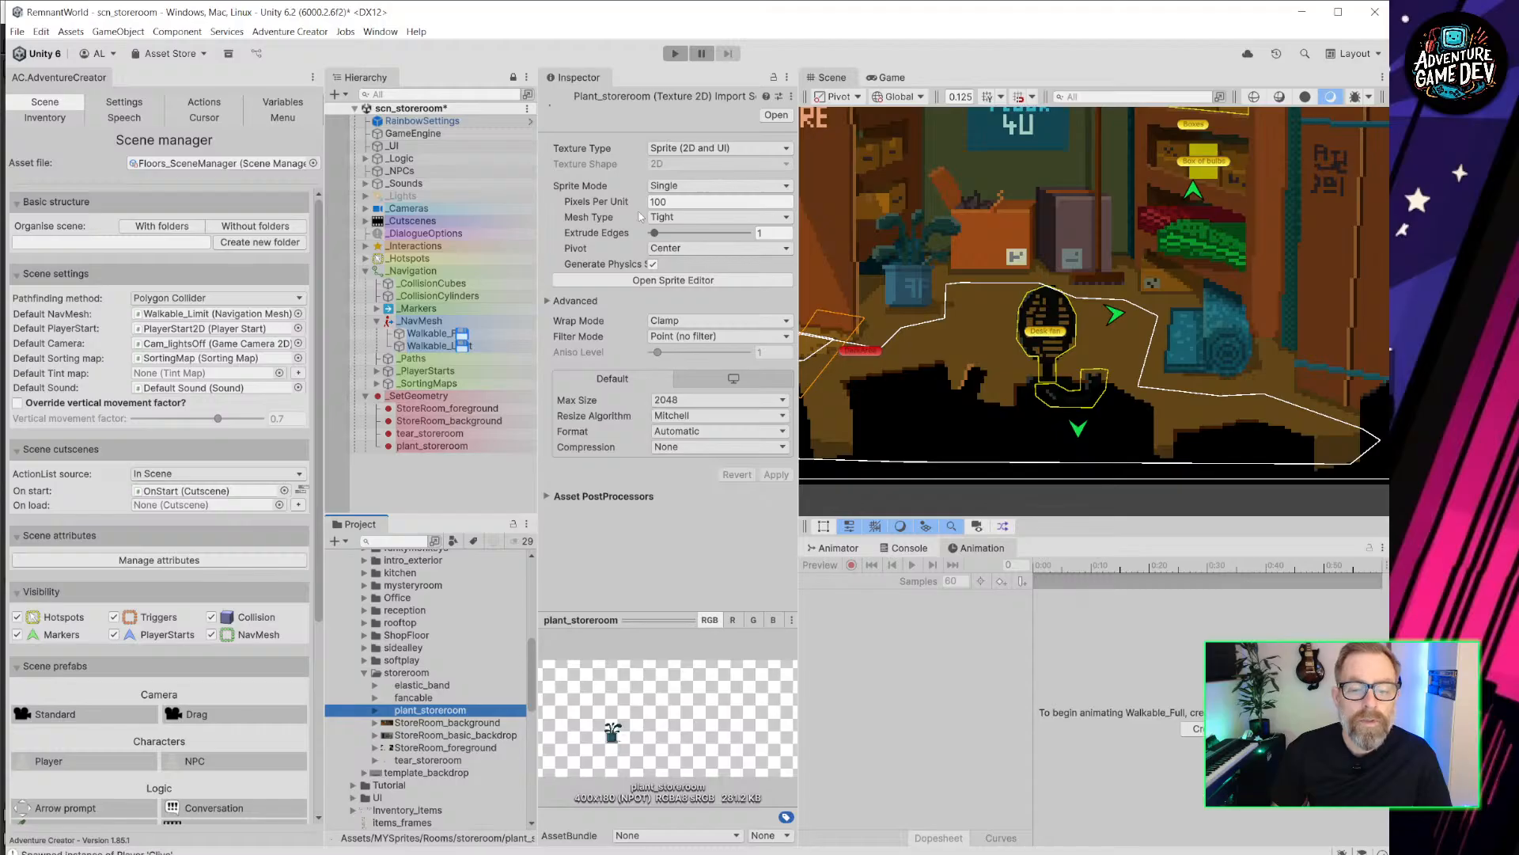
pyautogui.click(779, 96)
pyautogui.doubleClick(980, 191)
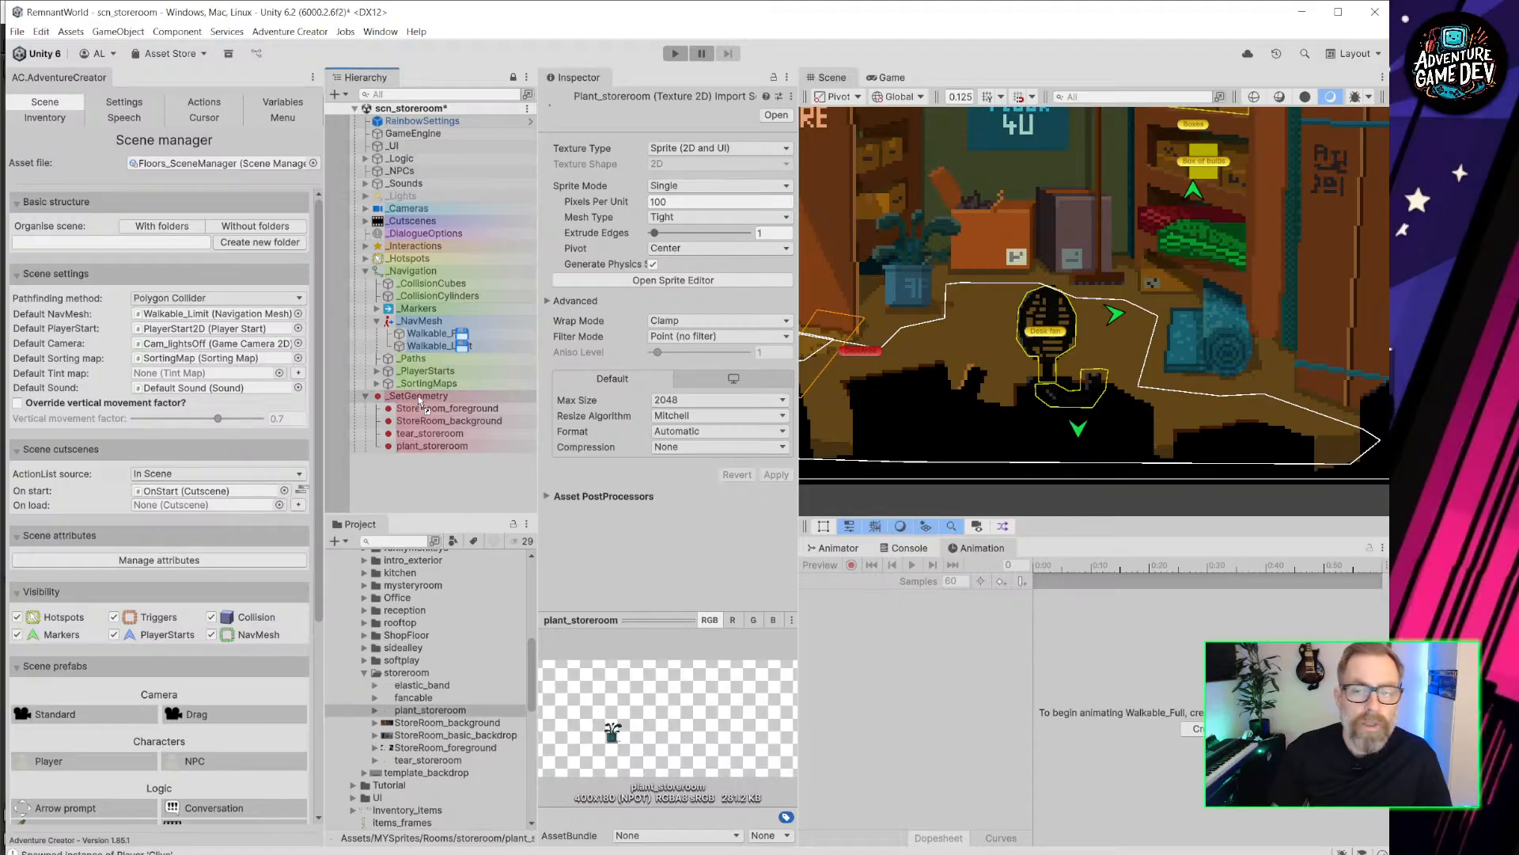
# Add the elastic_band sprite under _SetGeometry with its transform reset and its Order in Layer set to -18.
pyautogui.moveTo(420, 402); pyautogui.dragTo(419, 402)
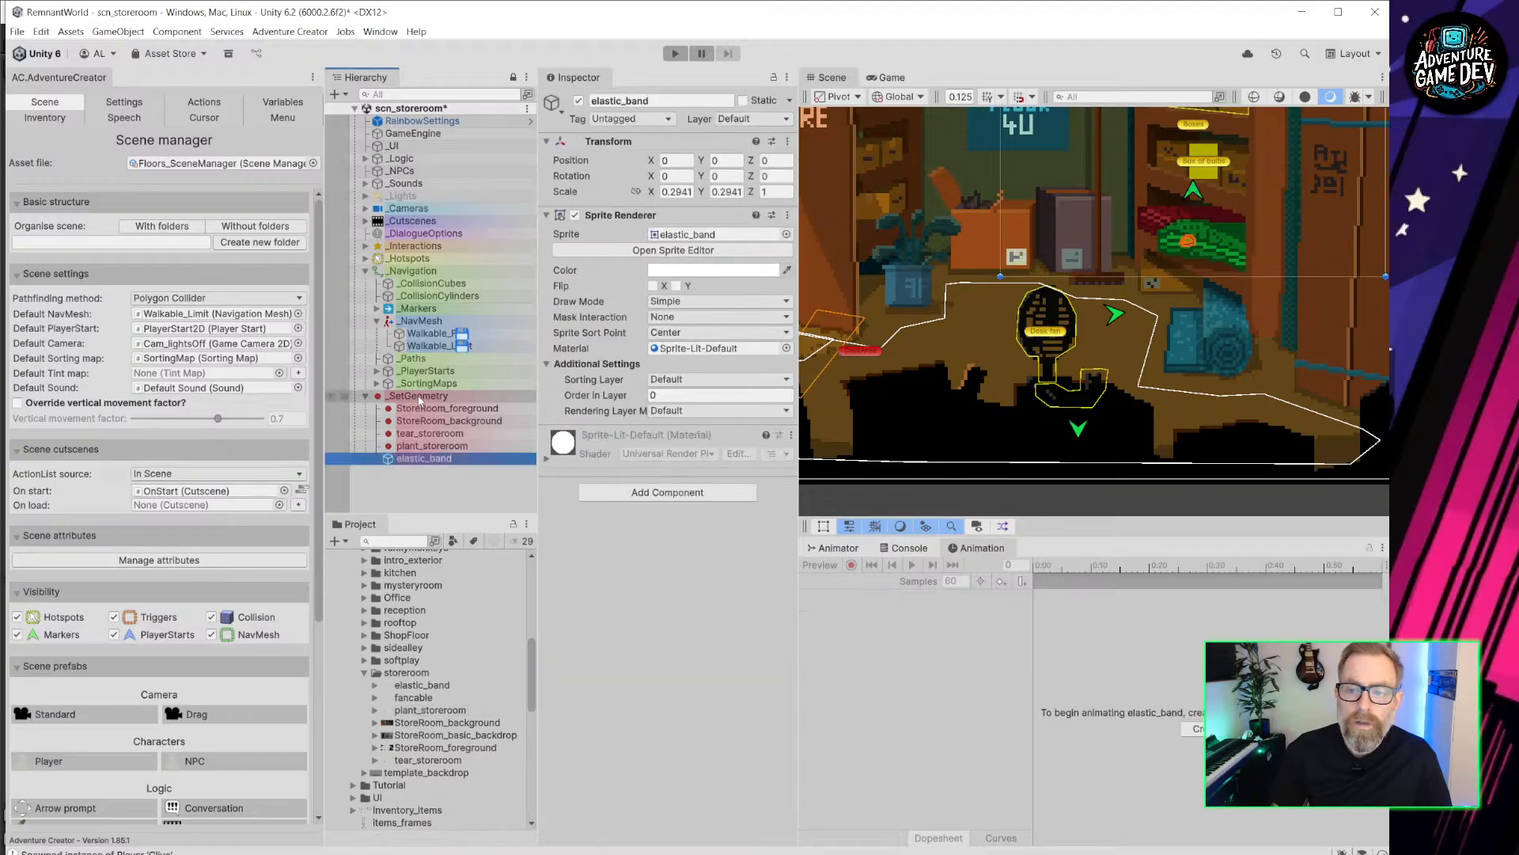
pyautogui.click(788, 142)
pyautogui.click(815, 152)
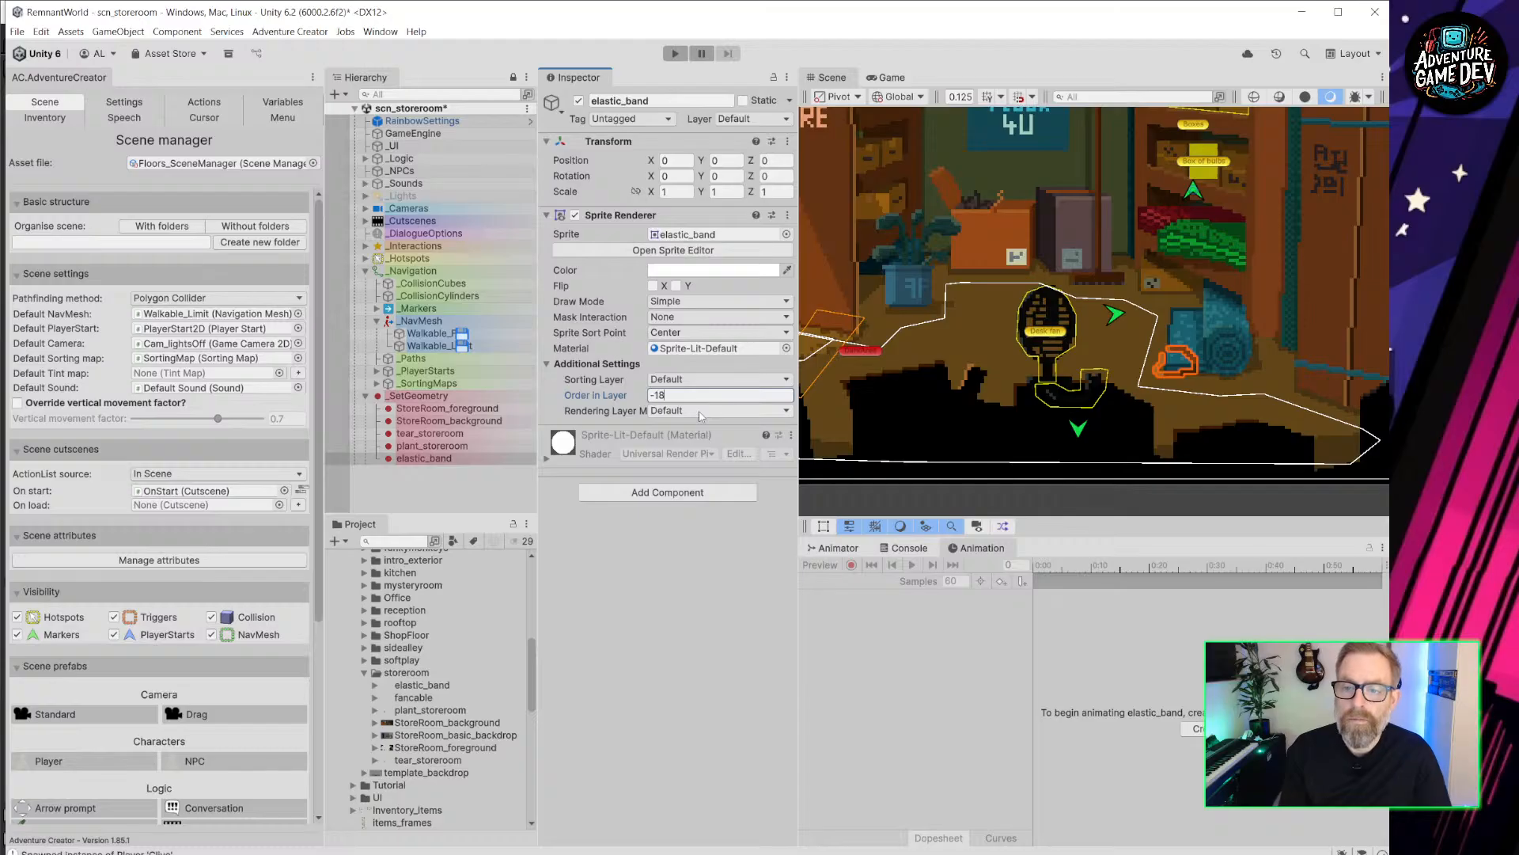
pyautogui.click(708, 583)
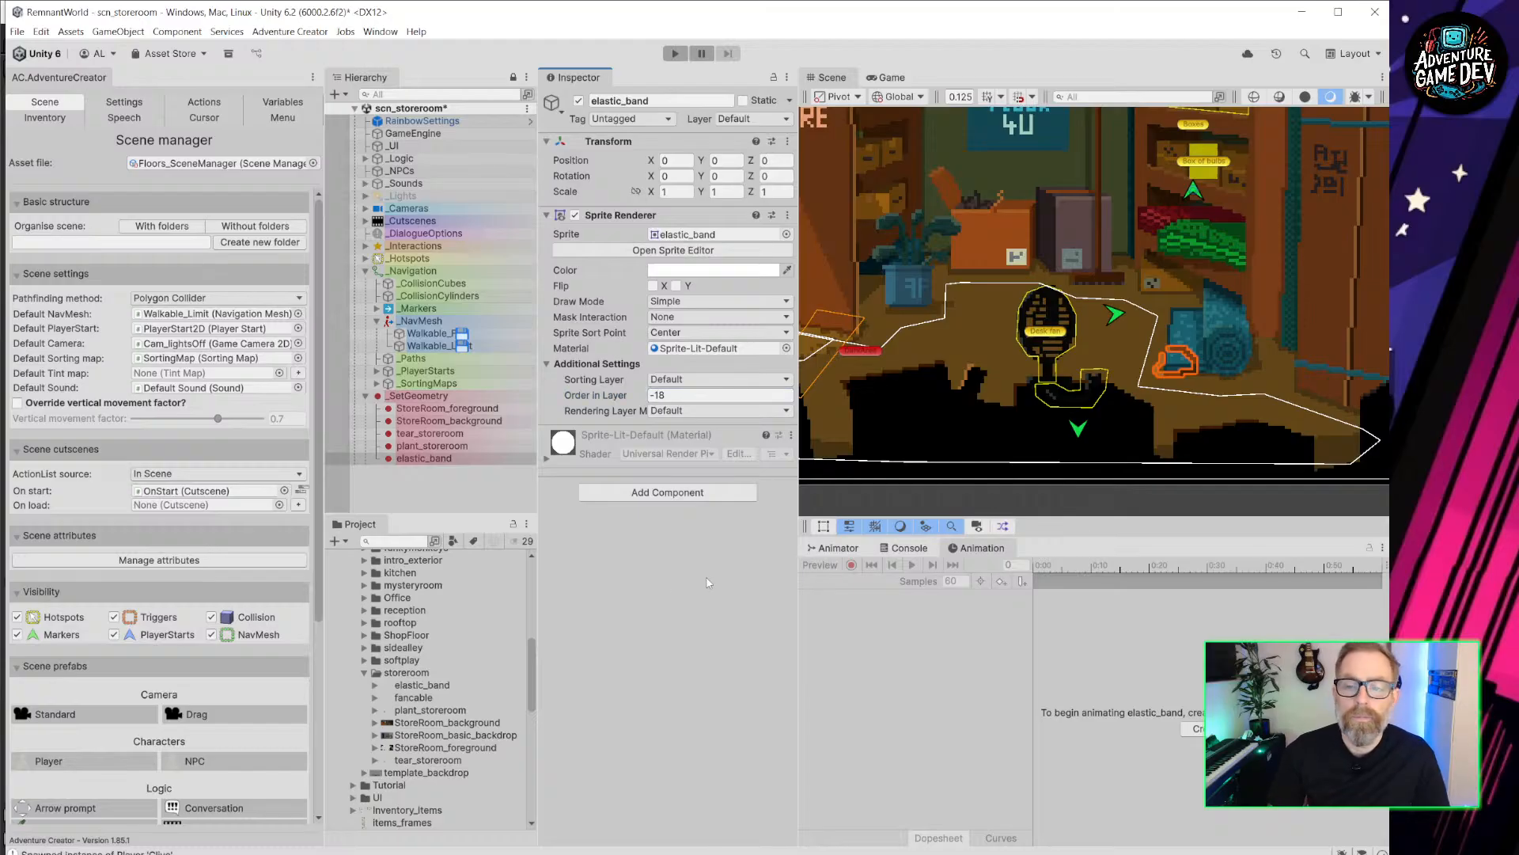
# Check the elastic band's placement against the foreground and save the storeroom scene.
pyautogui.click(940, 410)
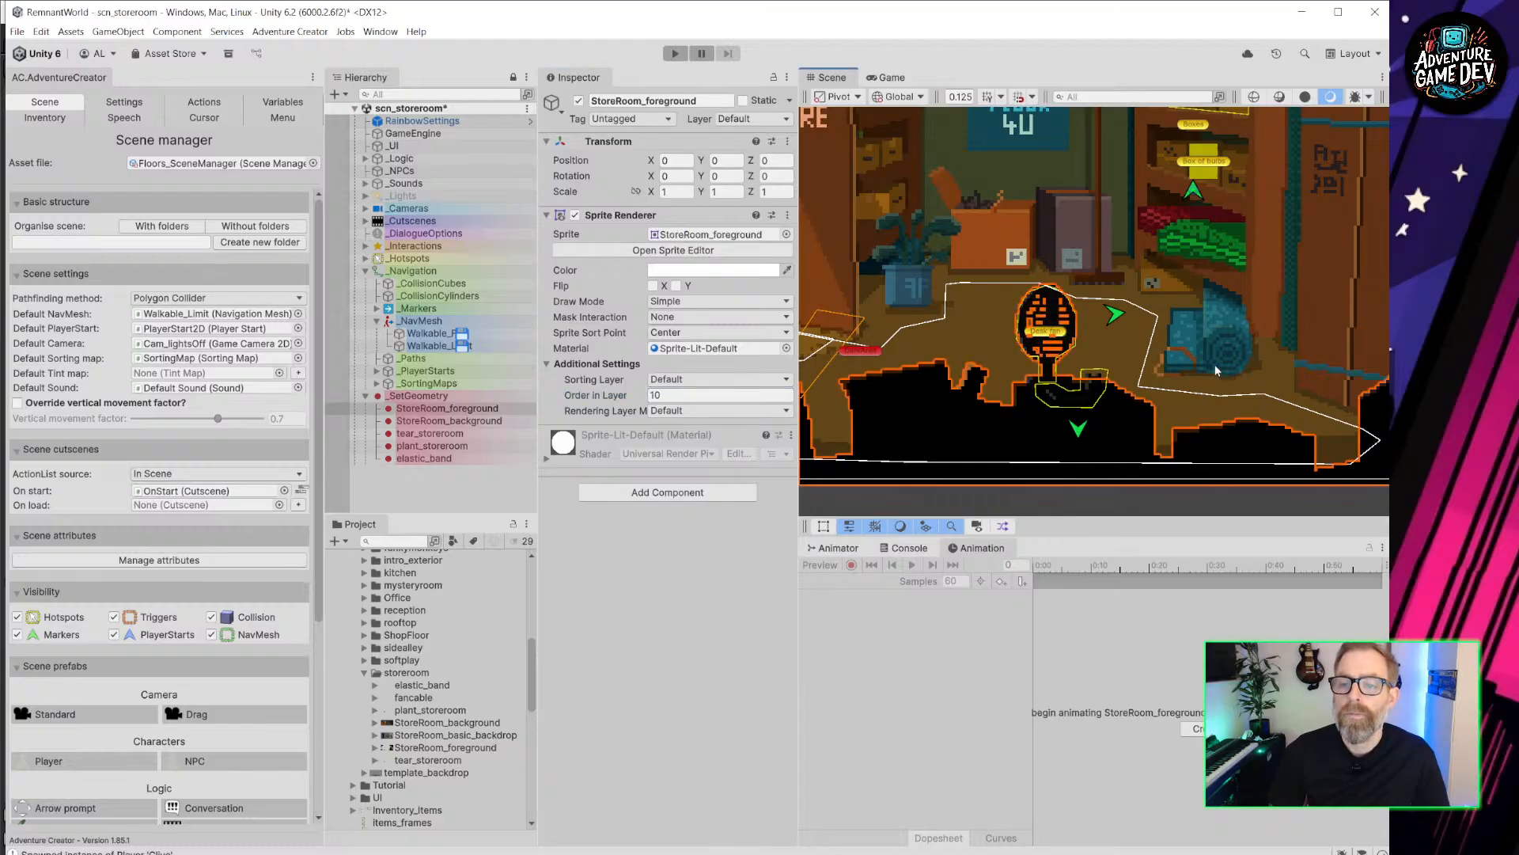
pyautogui.scroll(3, 1204, 361)
pyautogui.scroll(-8, 1207, 354)
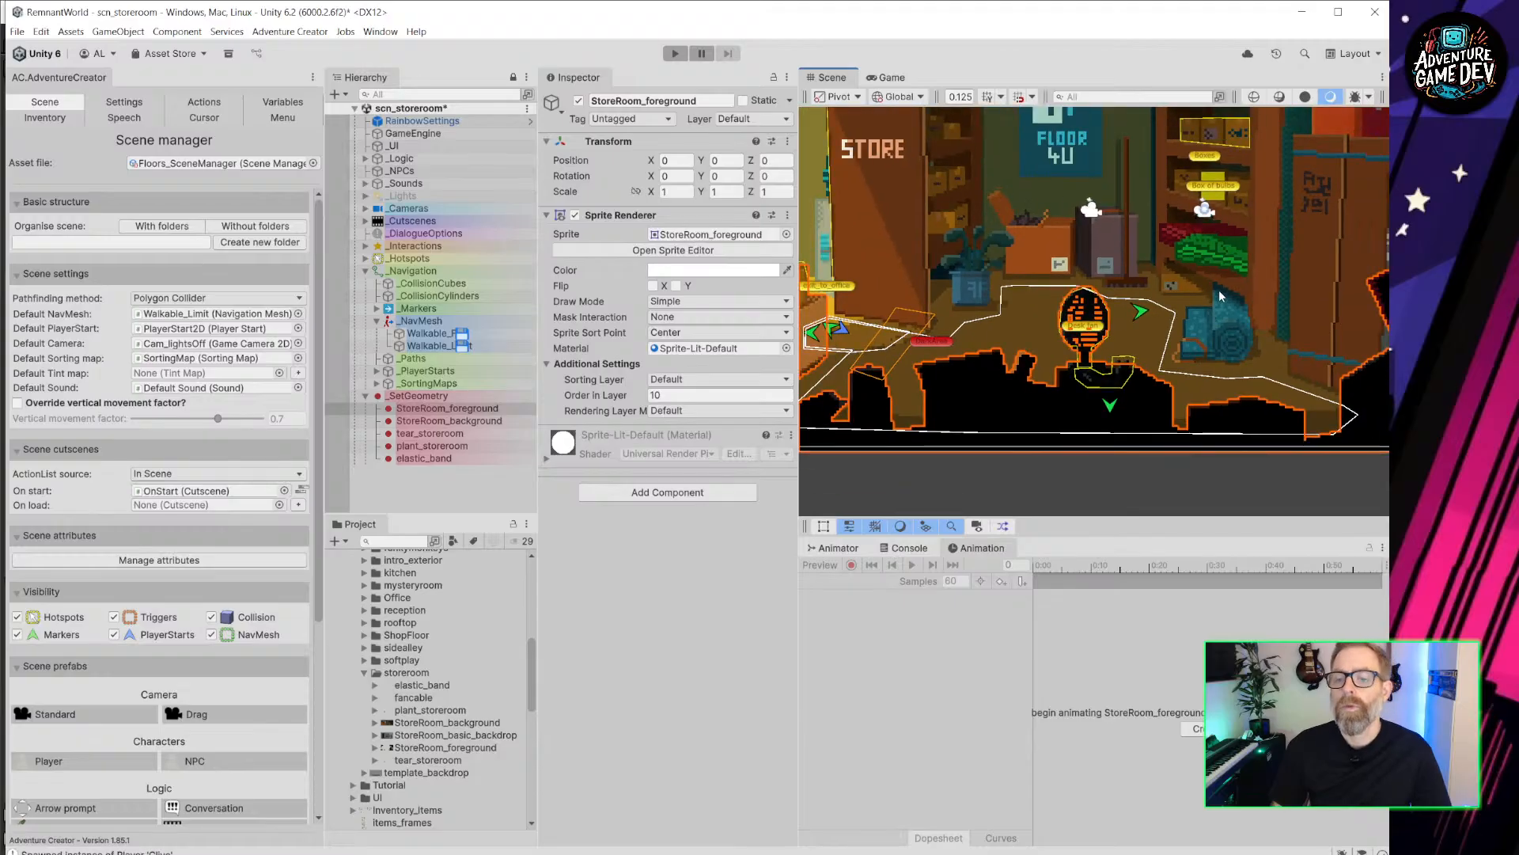
pyautogui.moveTo(1209, 312); pyautogui.dragTo(1120, 394, button='middle')
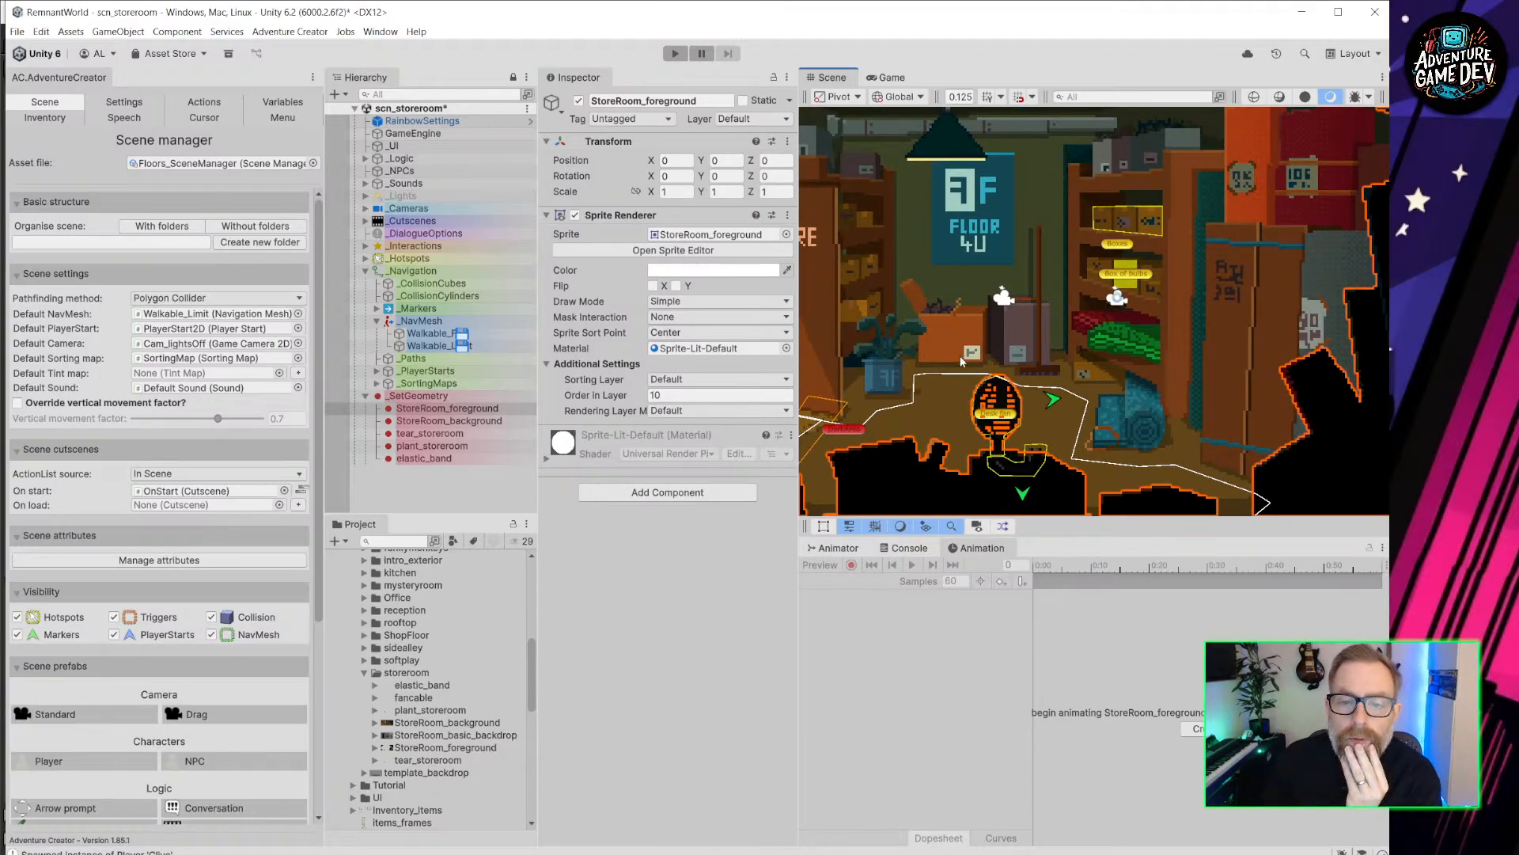
pyautogui.moveTo(961, 362); pyautogui.dragTo(1049, 321, button='middle')
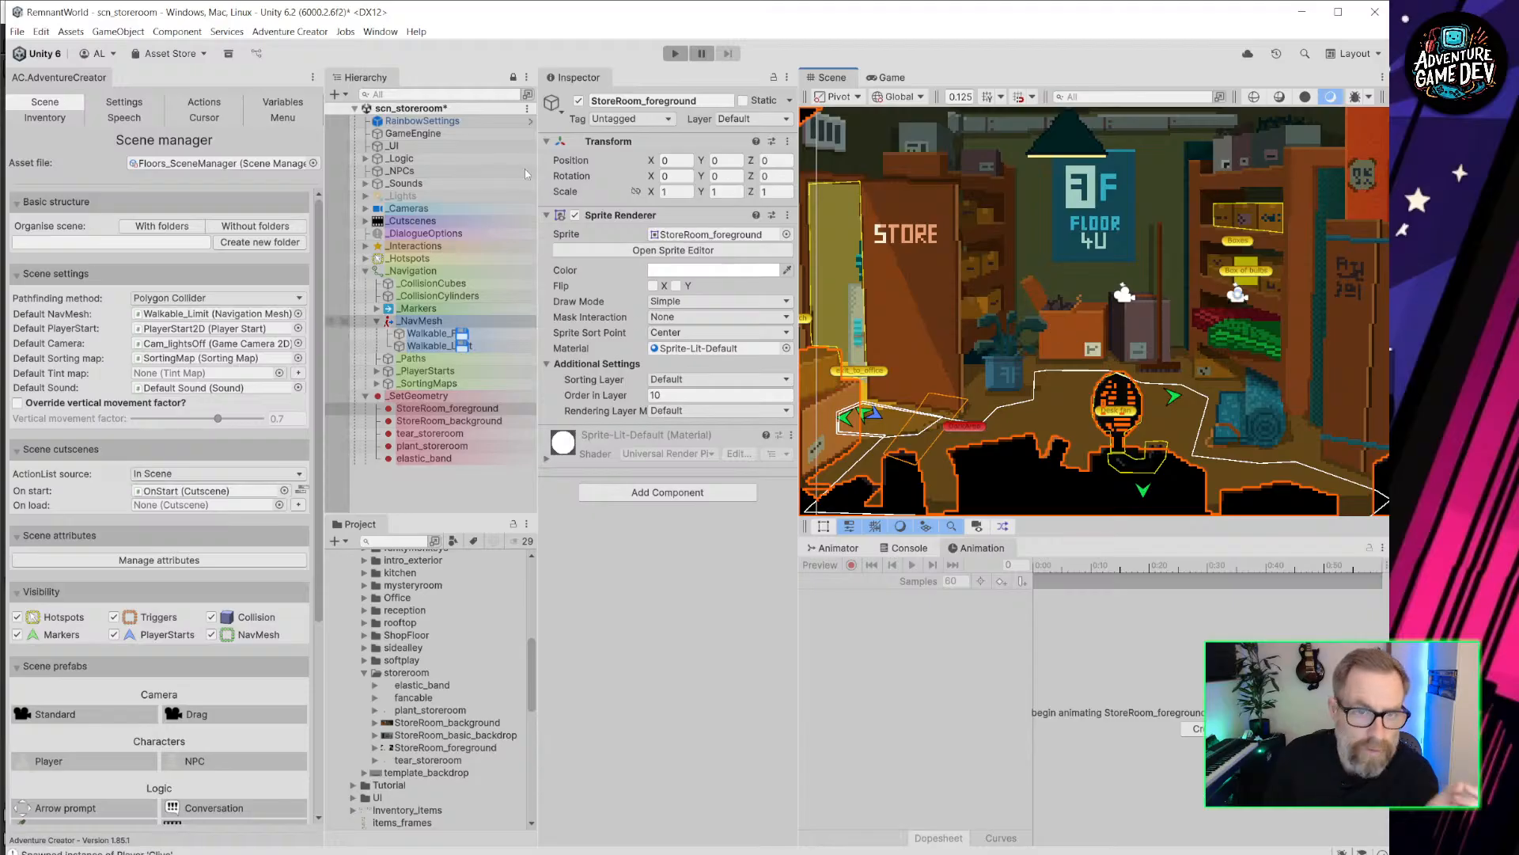
pyautogui.hotkey('ctrl', 's')
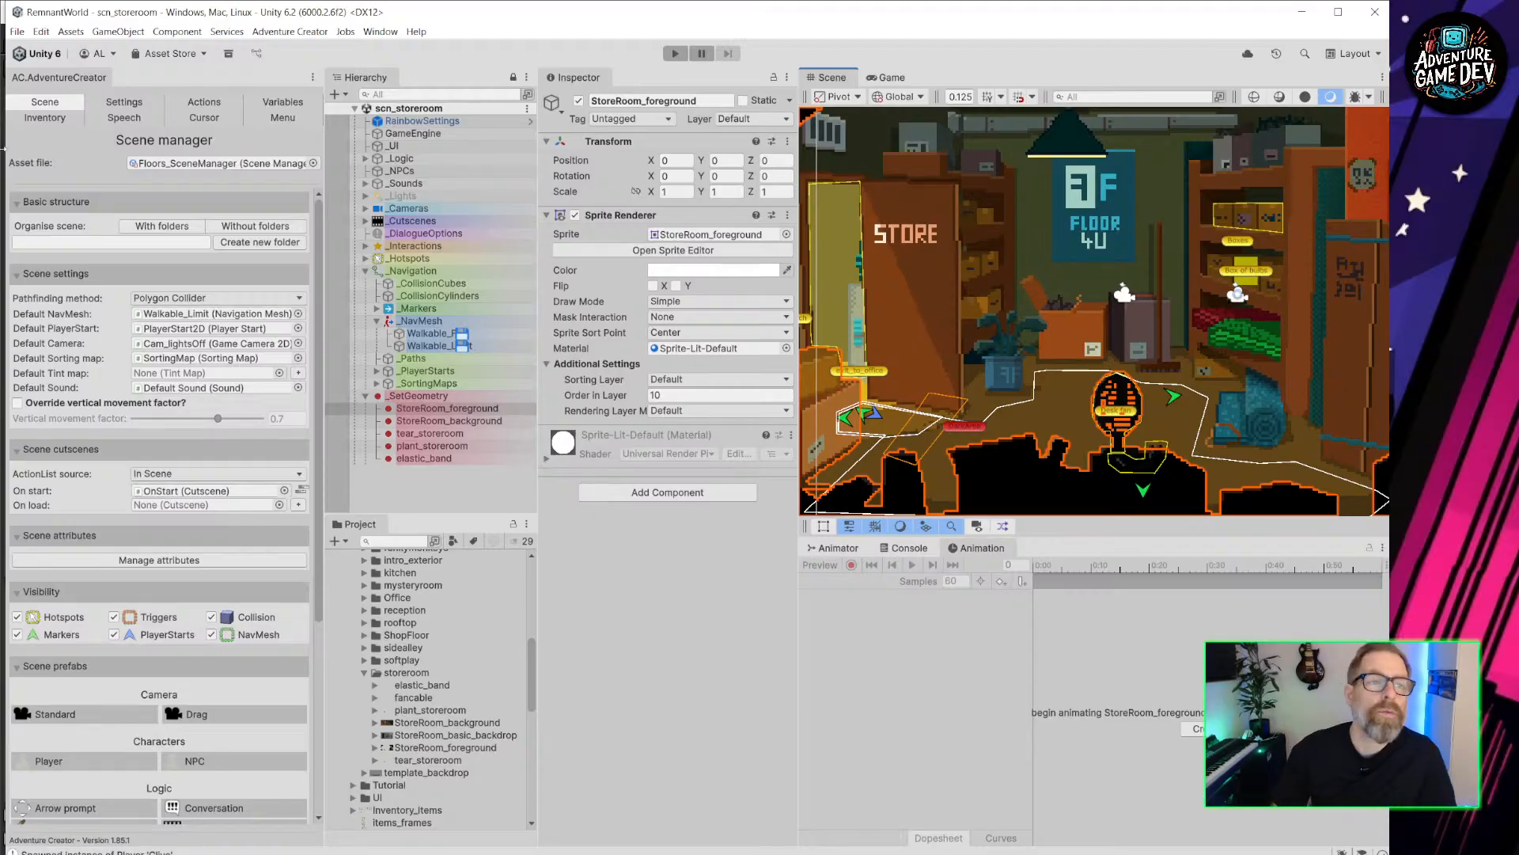
# Open the recently used scn_office scene.
pyautogui.click(16, 32)
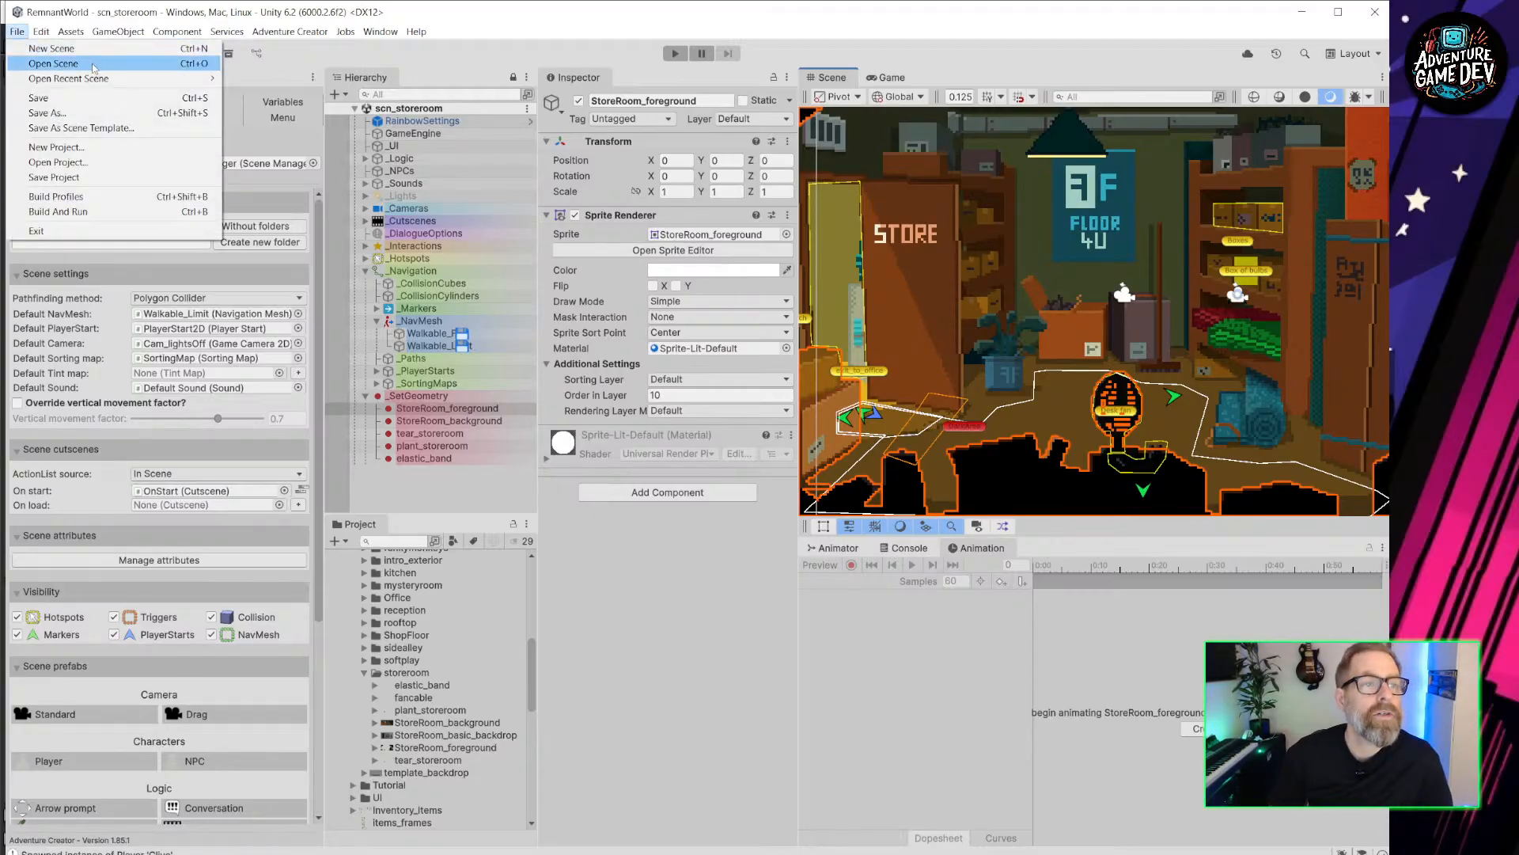
pyautogui.moveTo(87, 83)
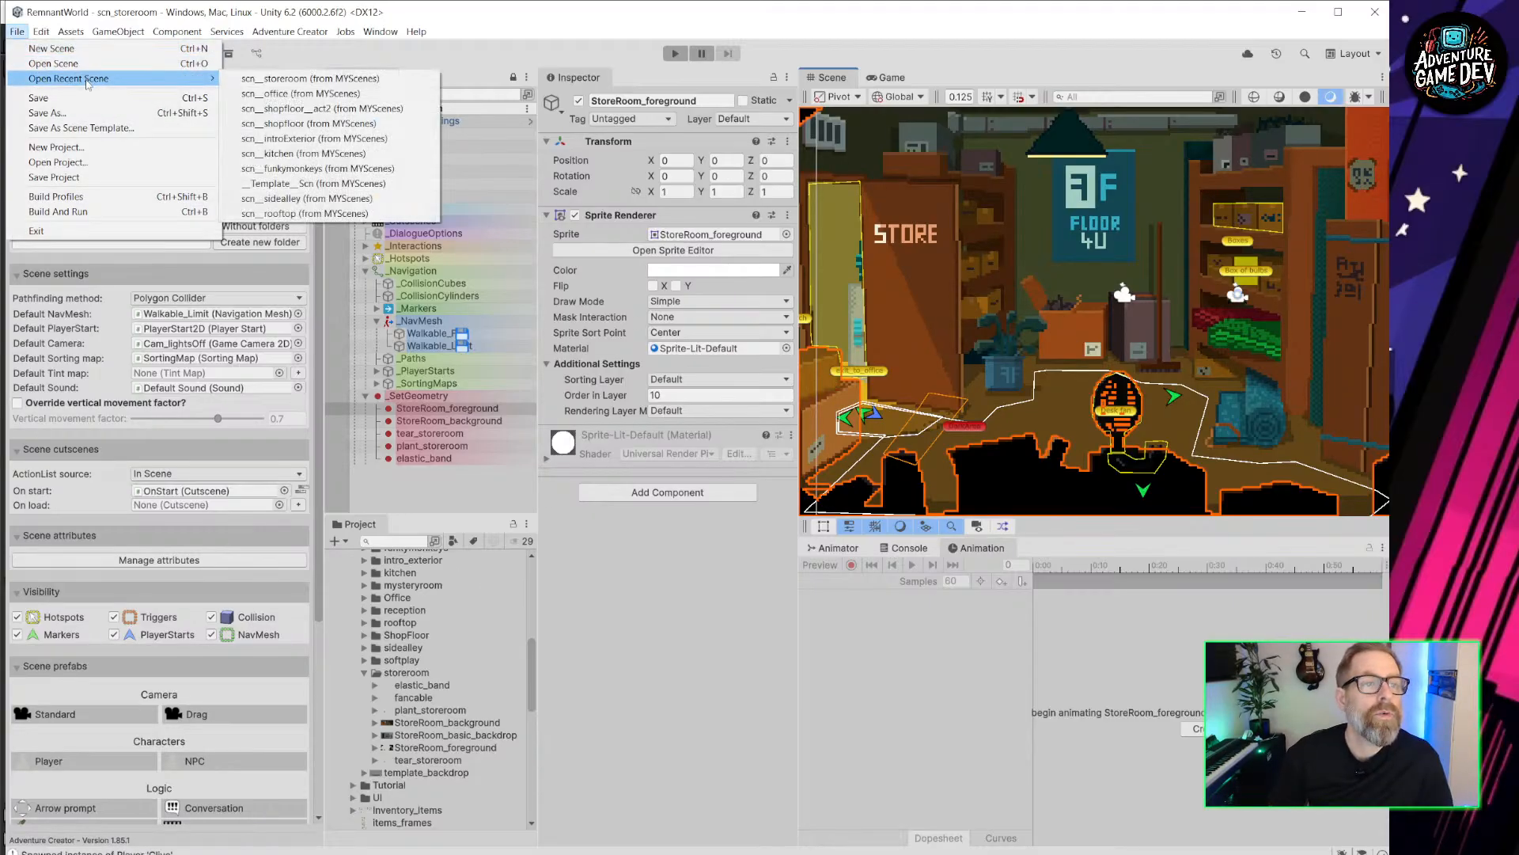
pyautogui.click(352, 93)
pyautogui.scroll(5, 1241, 429)
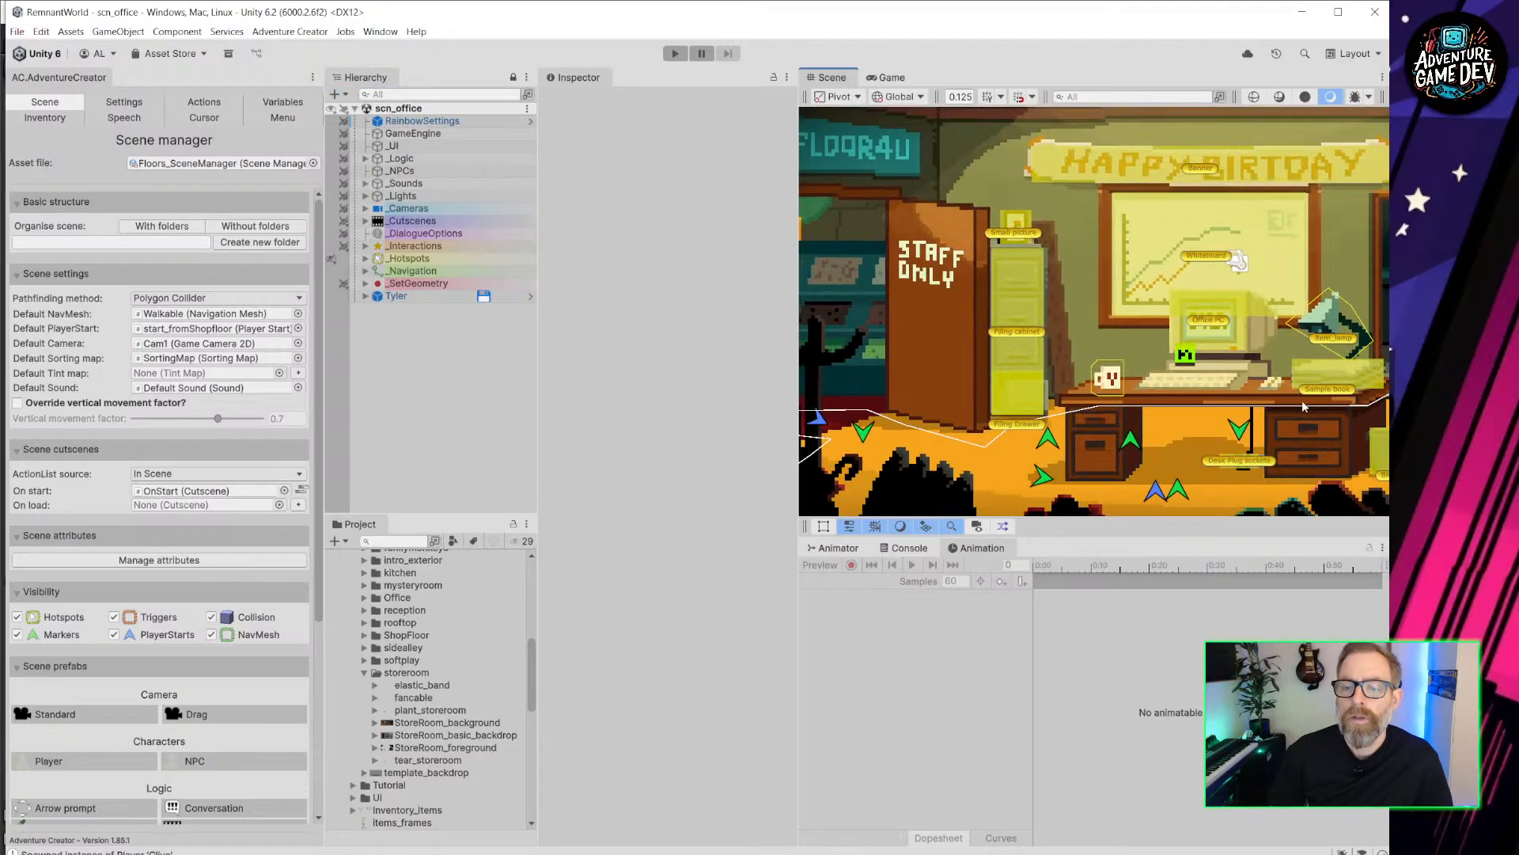
pyautogui.moveTo(1305, 412); pyautogui.dragTo(1155, 389, button='middle')
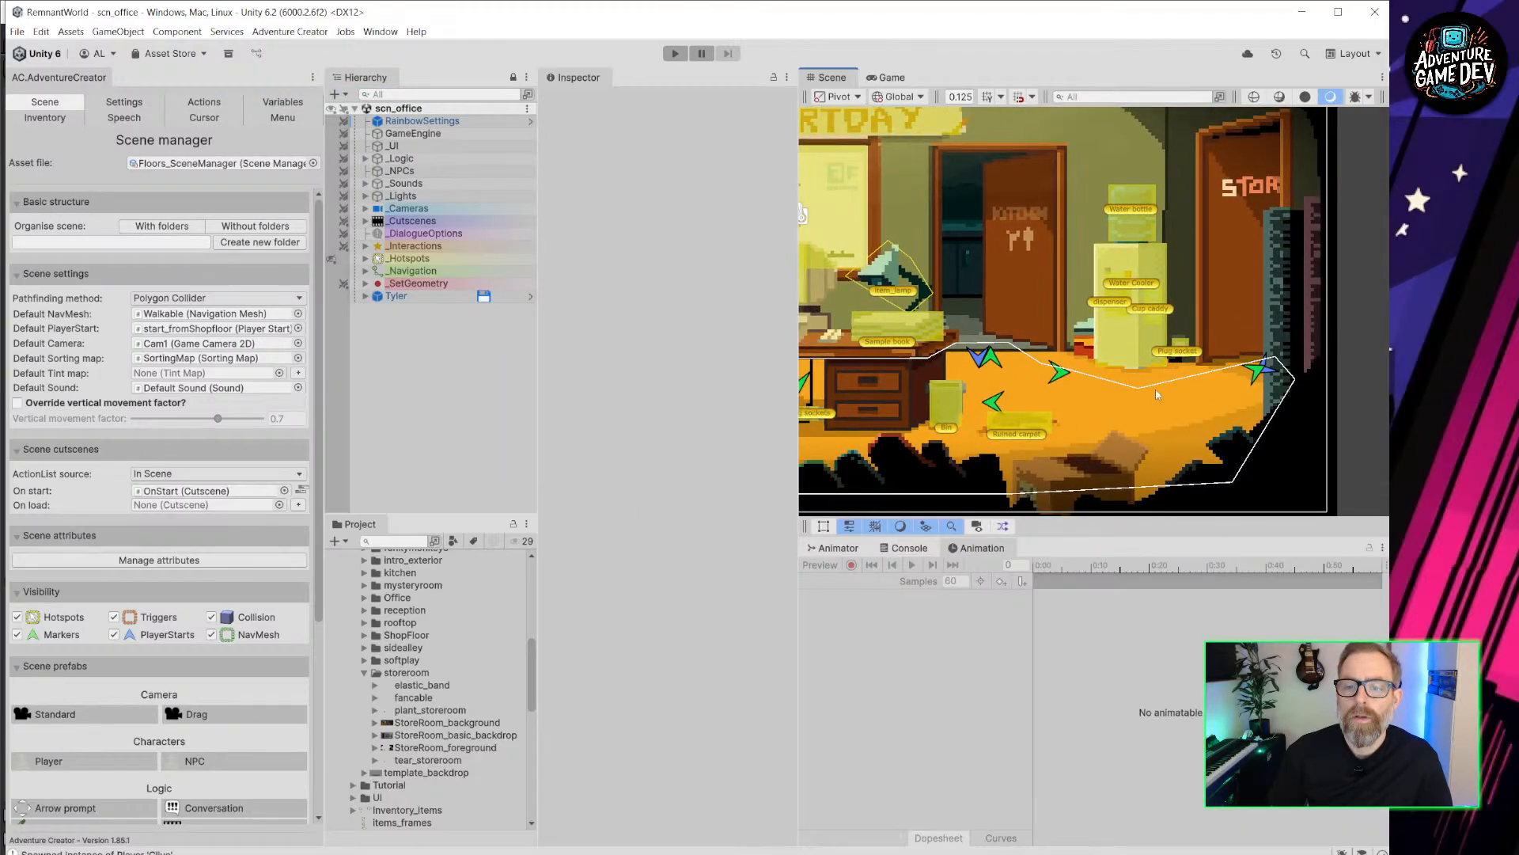
# Apply PixelArt_Single_Preset to the import settings of the tear_office texture in the Office folder.
pyautogui.scroll(3, 1160, 454)
pyautogui.moveTo(1165, 451); pyautogui.dragTo(1165, 333, button='middle')
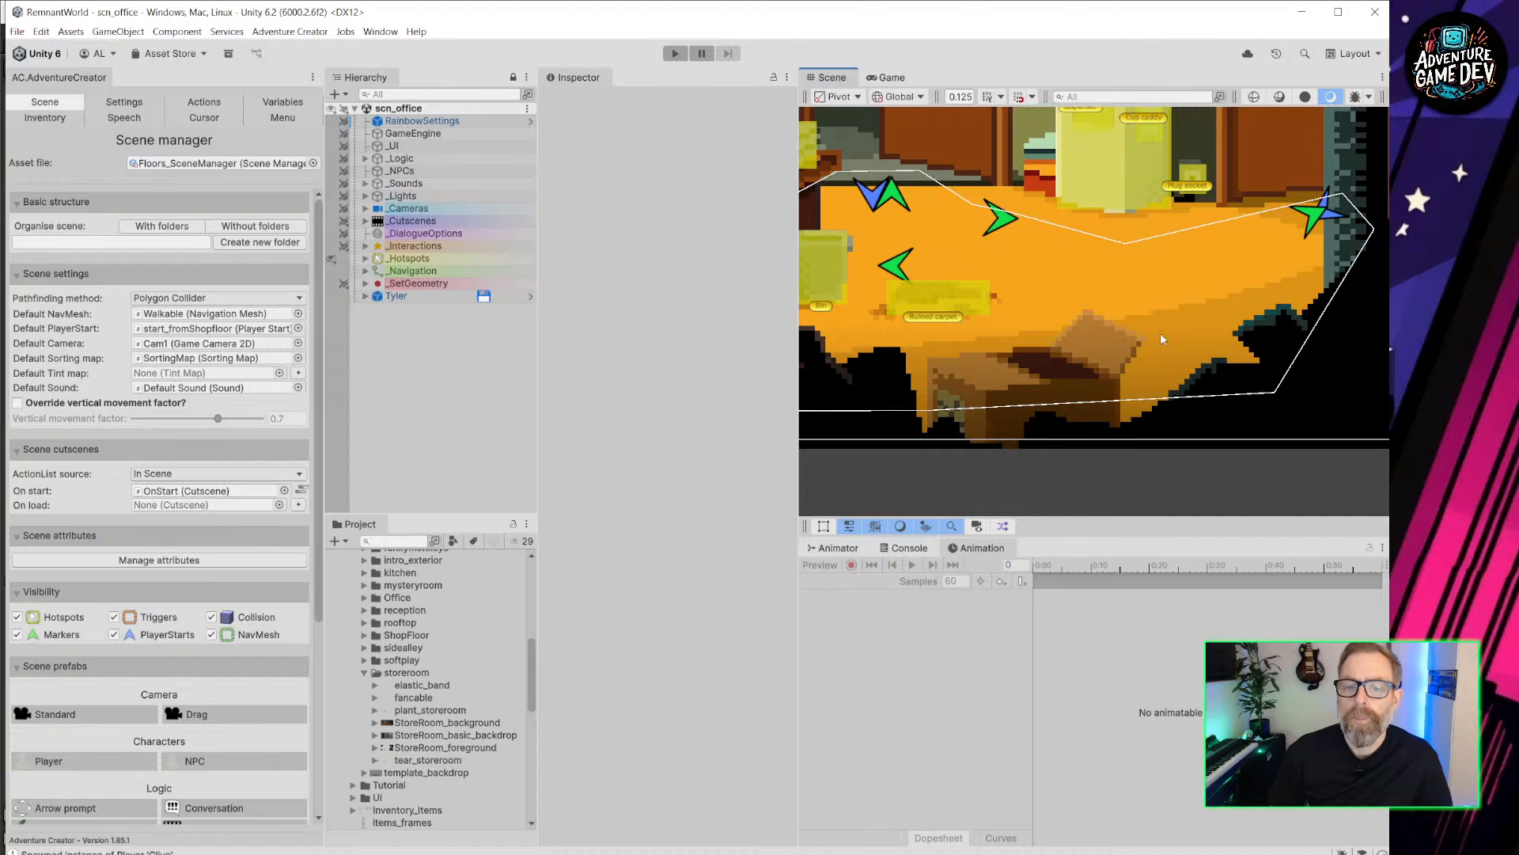
pyautogui.click(365, 673)
pyautogui.click(365, 598)
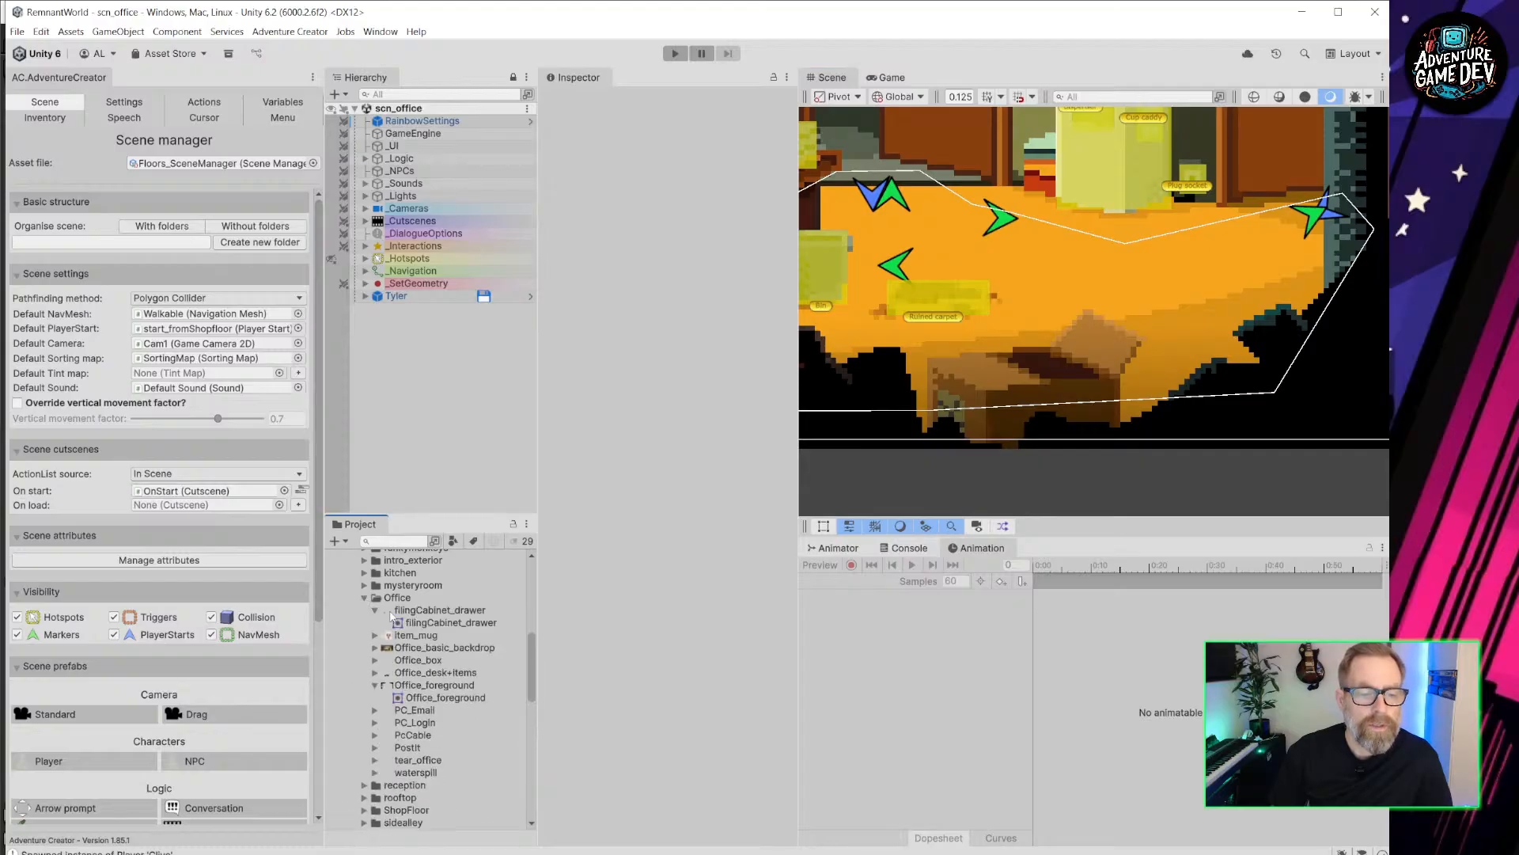
pyautogui.click(419, 760)
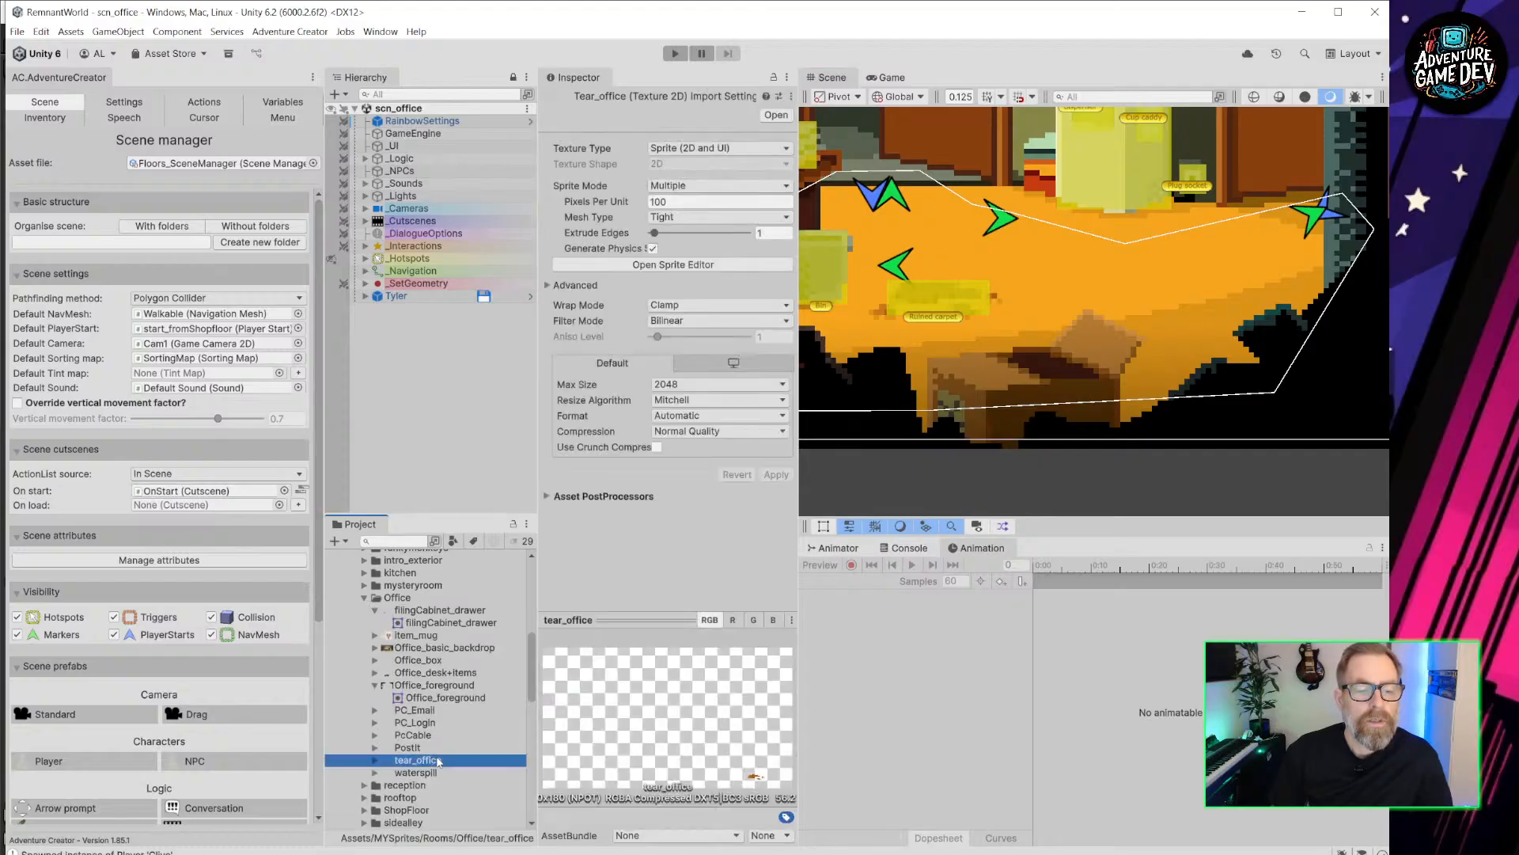
pyautogui.click(779, 96)
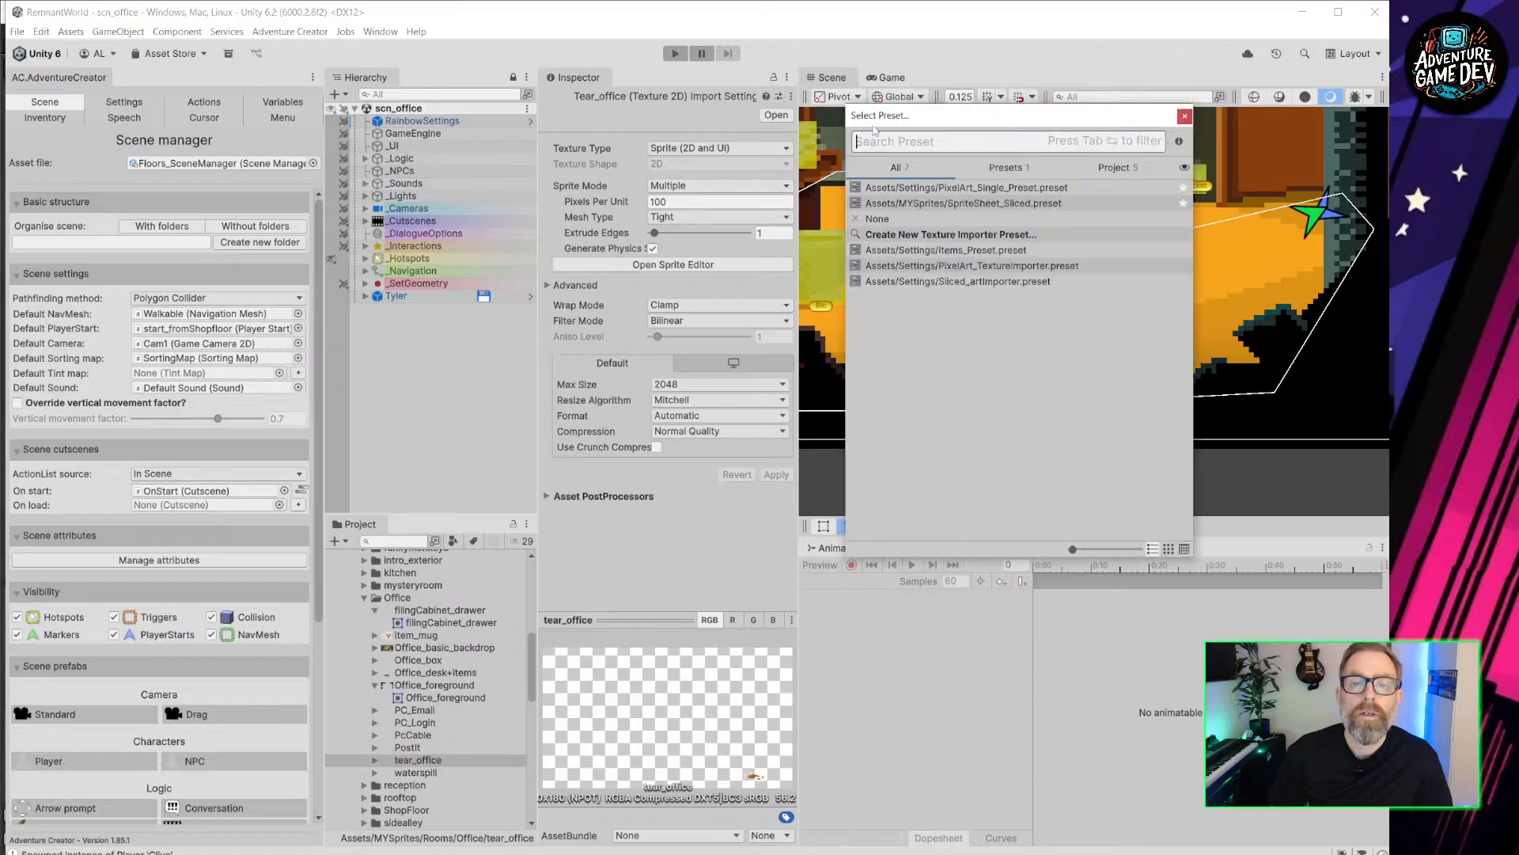
pyautogui.doubleClick(976, 188)
pyautogui.click(776, 474)
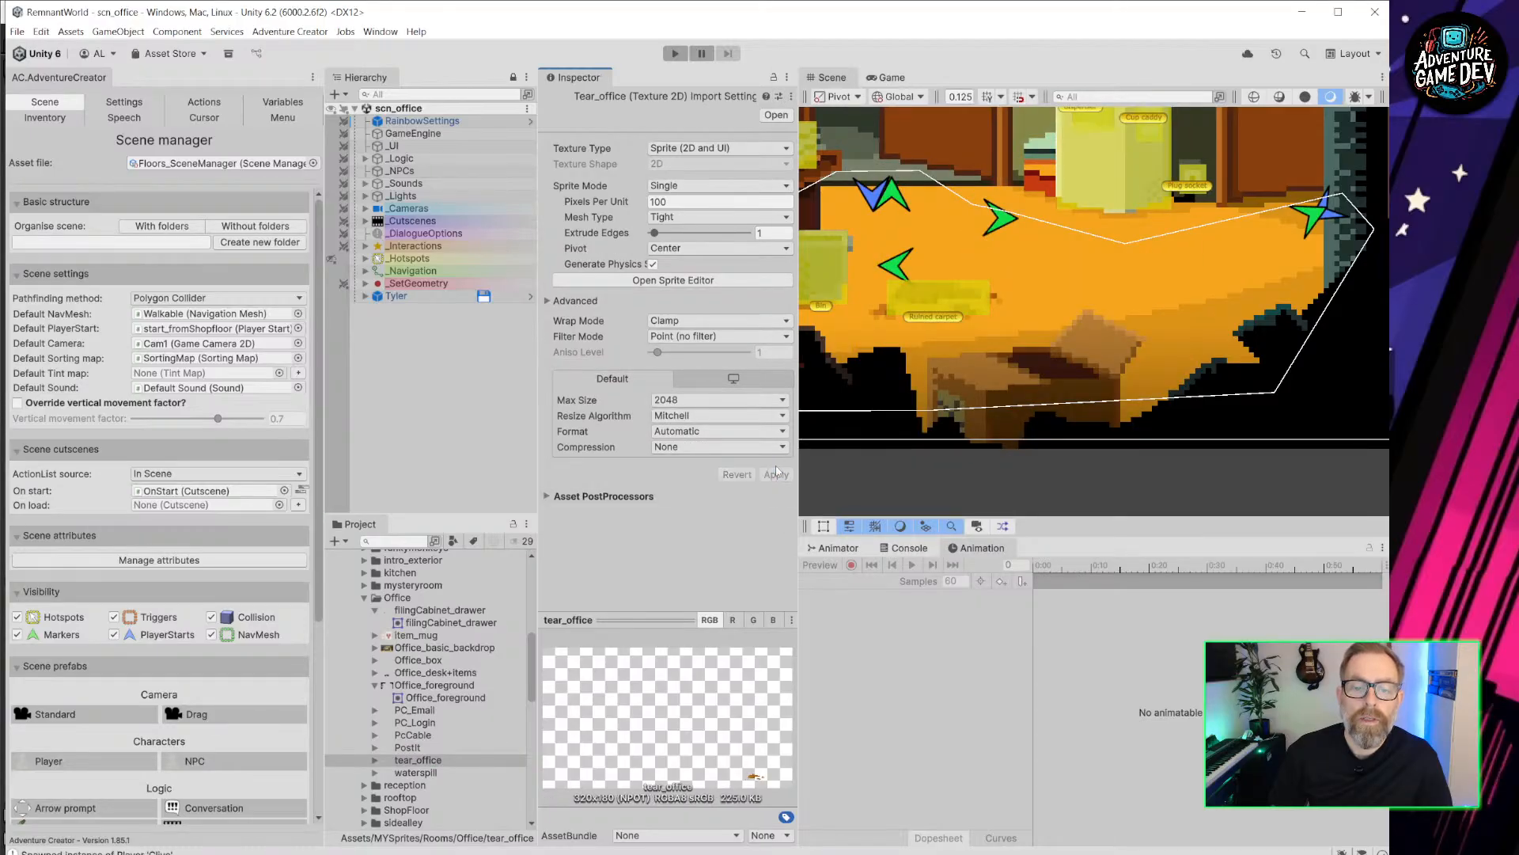
# Add the tear_office sprite under _SetGeometry with its Order in Layer set to -19 and its transform reset.
pyautogui.moveTo(440, 760); pyautogui.dragTo(422, 285)
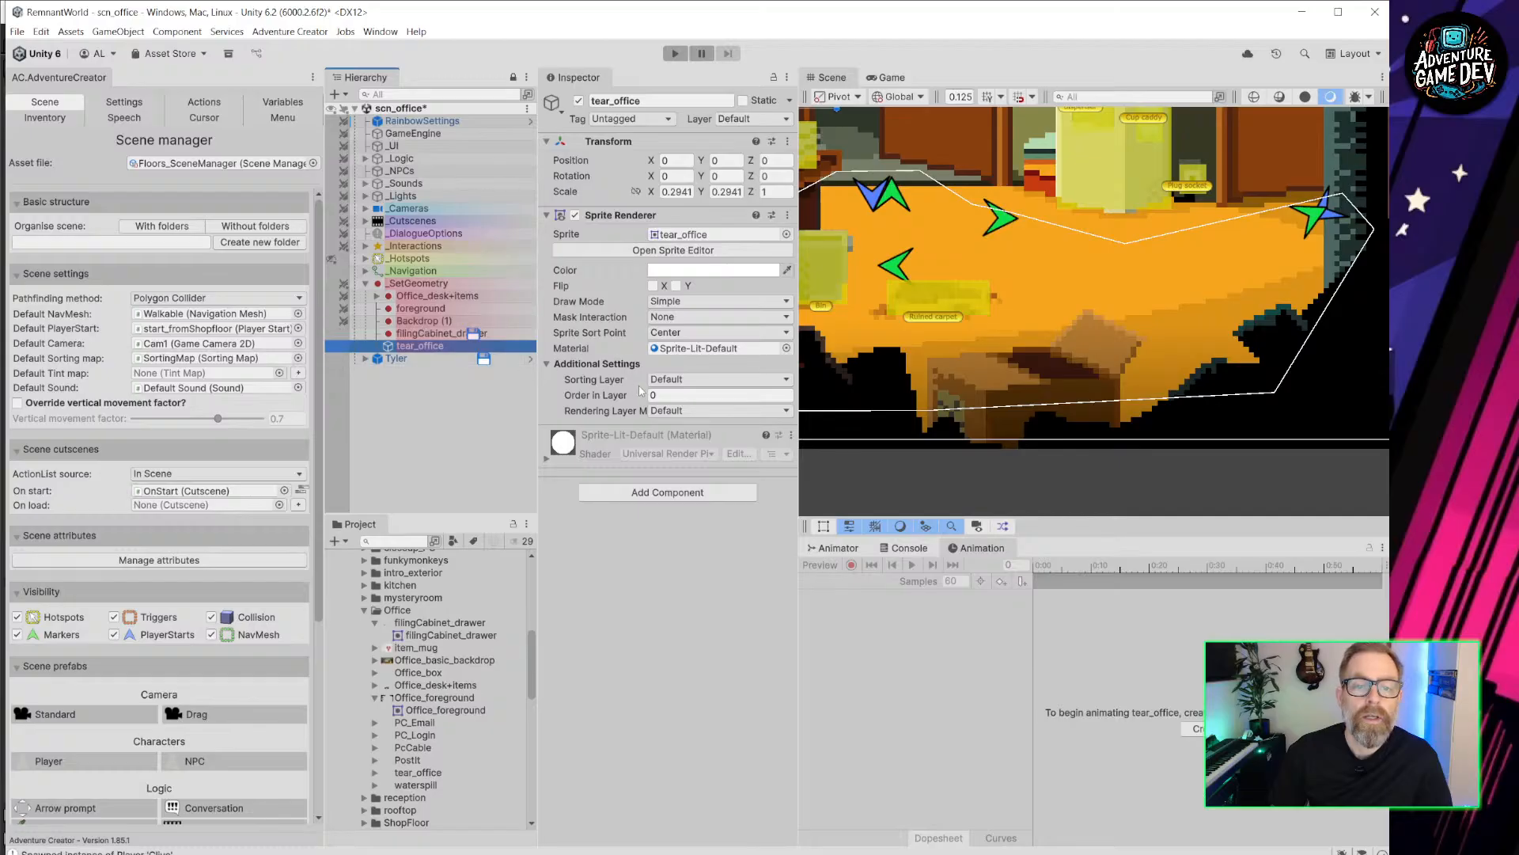
pyautogui.click(418, 320)
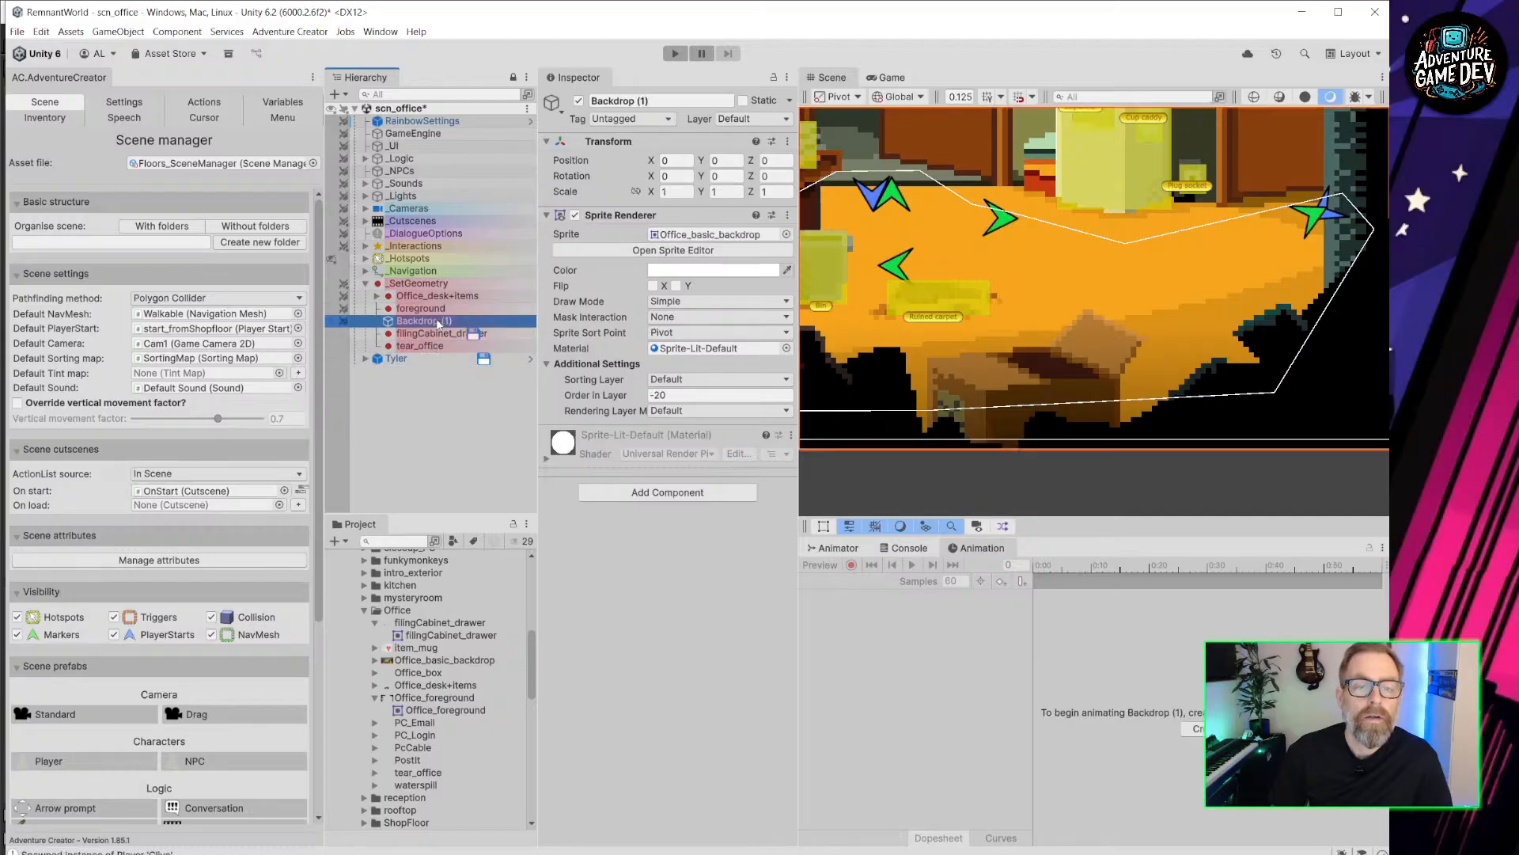
pyautogui.click(425, 346)
pyautogui.click(684, 393)
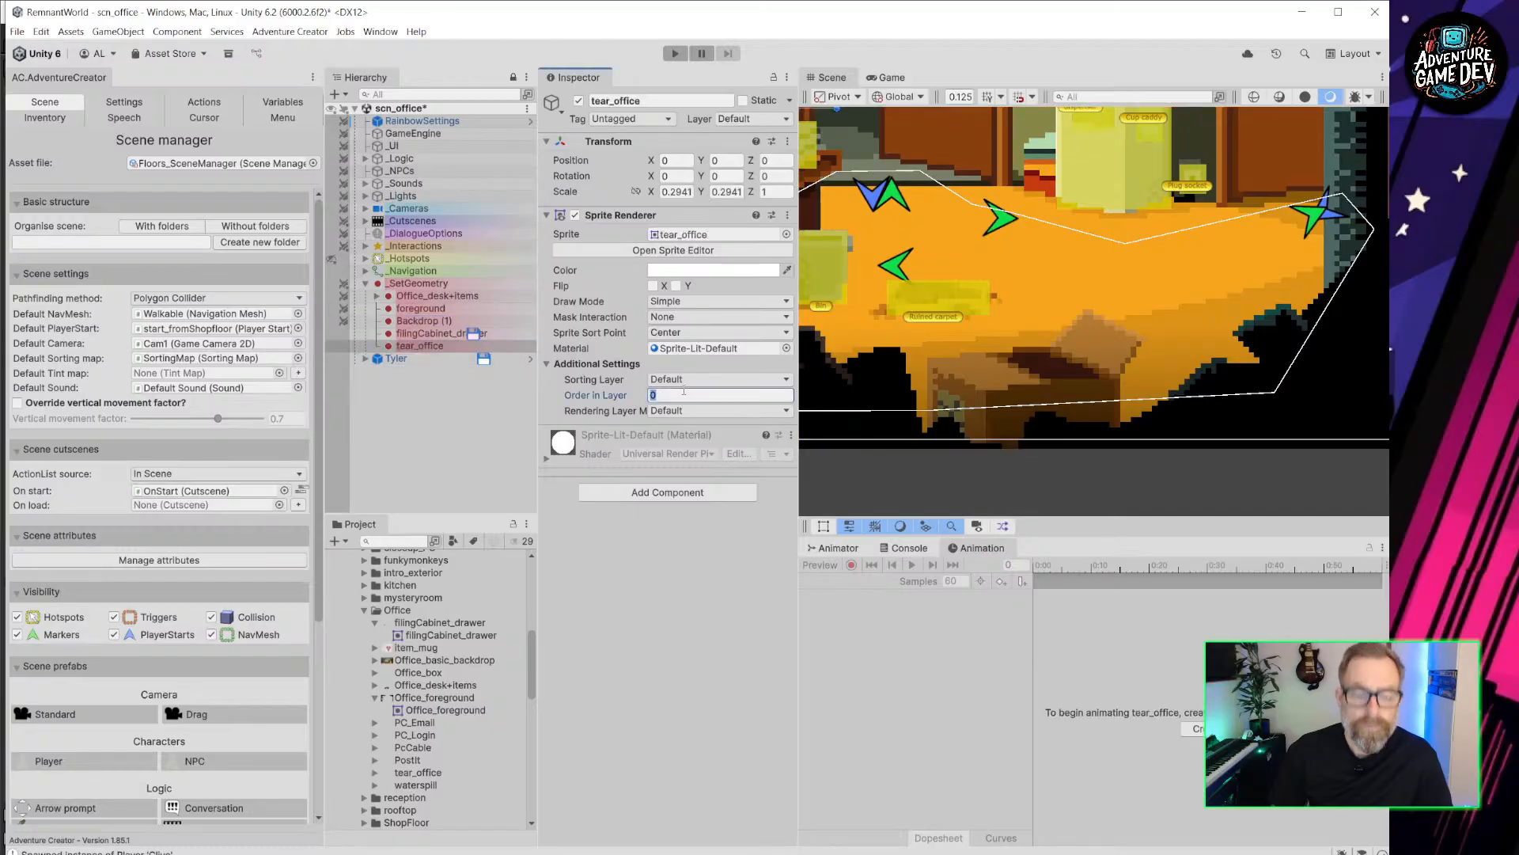
pyautogui.write('-19')
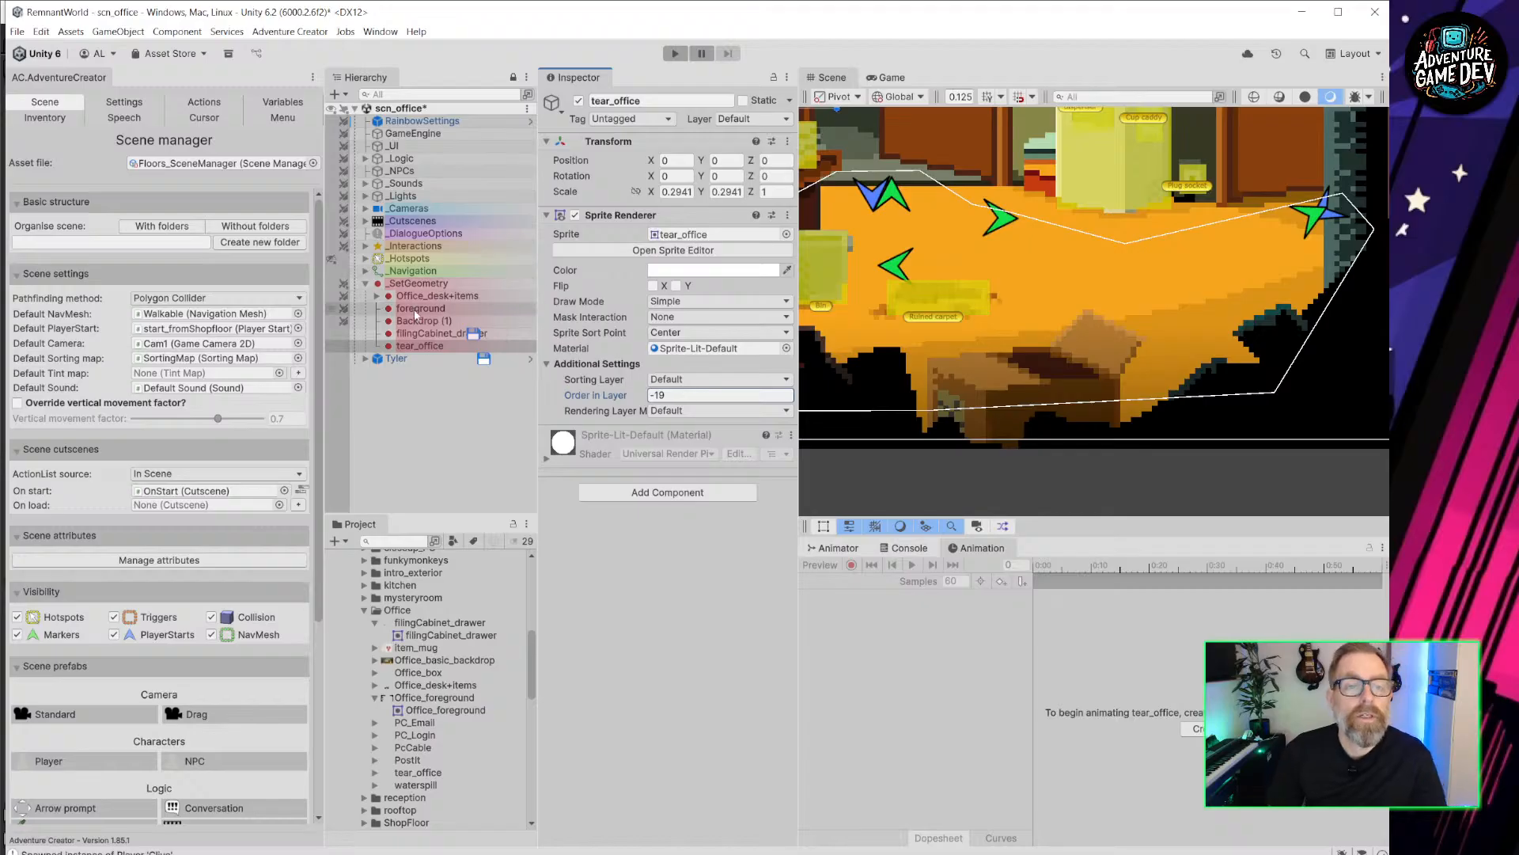
pyautogui.click(789, 141)
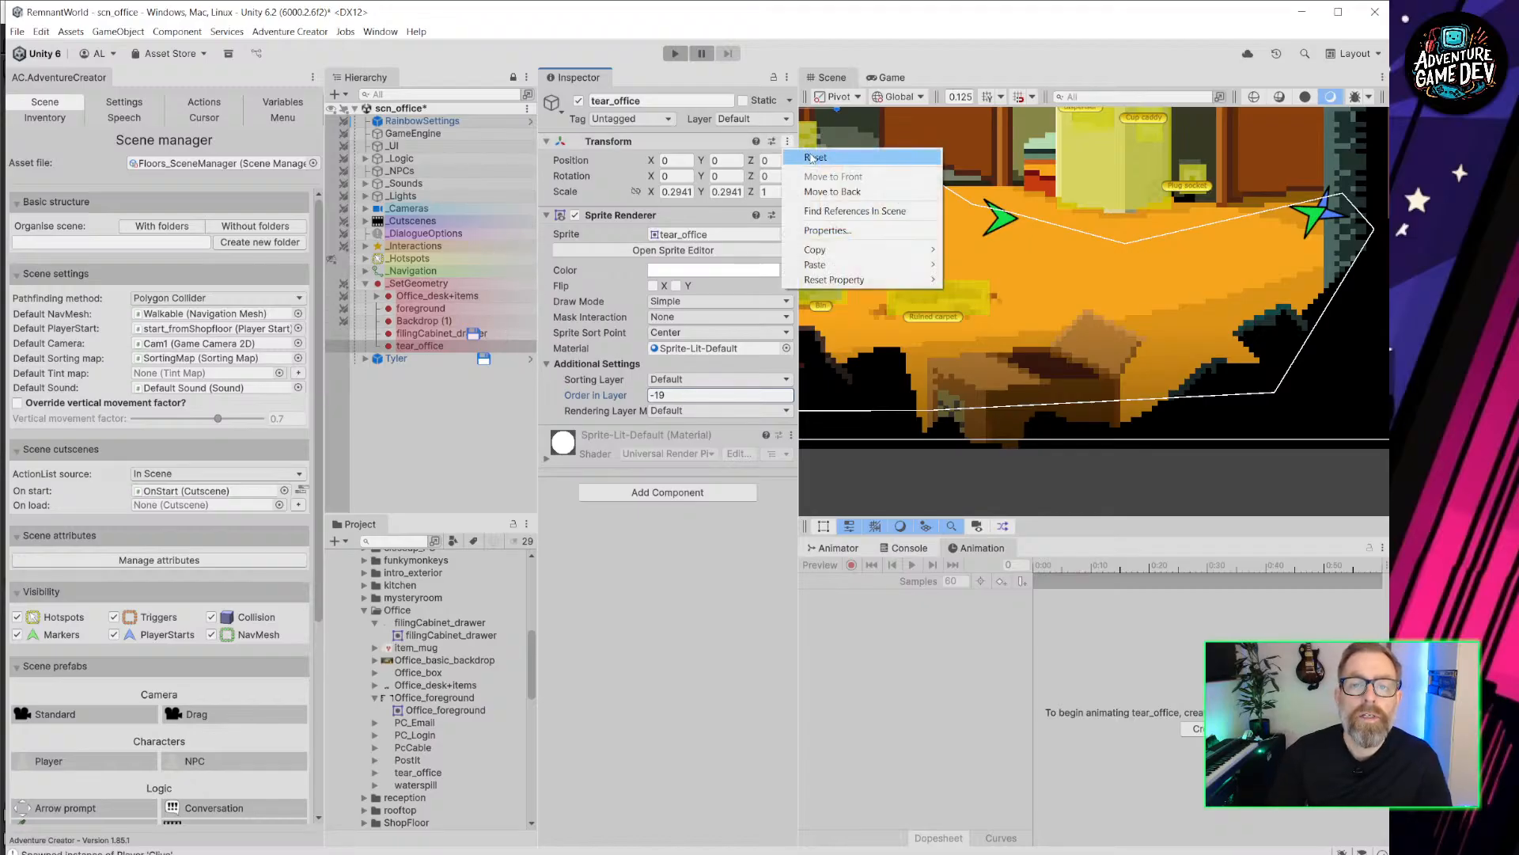
pyautogui.click(815, 157)
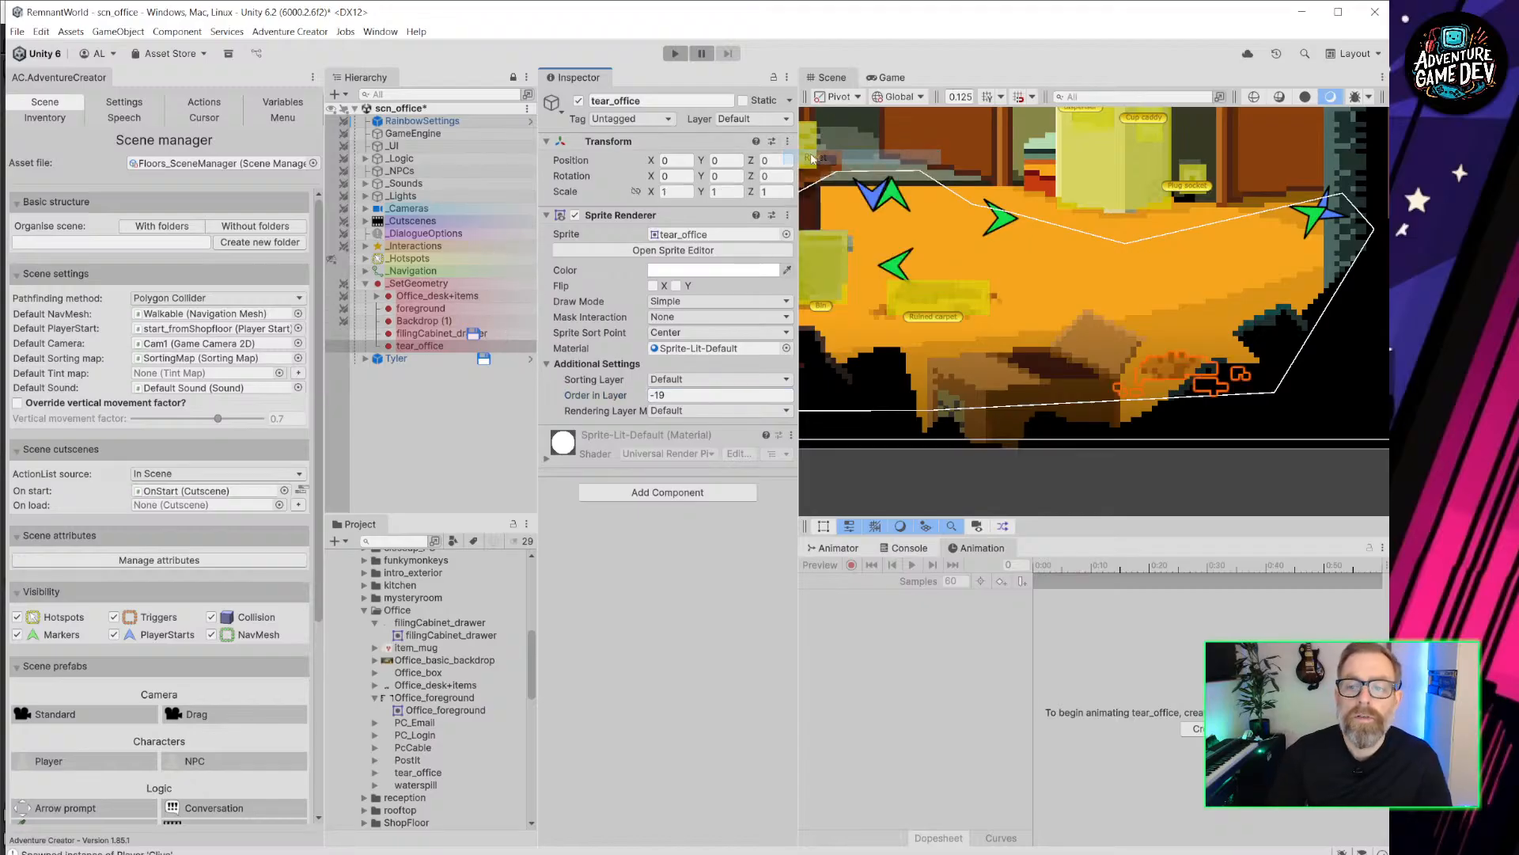
pyautogui.click(903, 473)
pyautogui.moveTo(1271, 495); pyautogui.dragTo(1173, 479, button='middle')
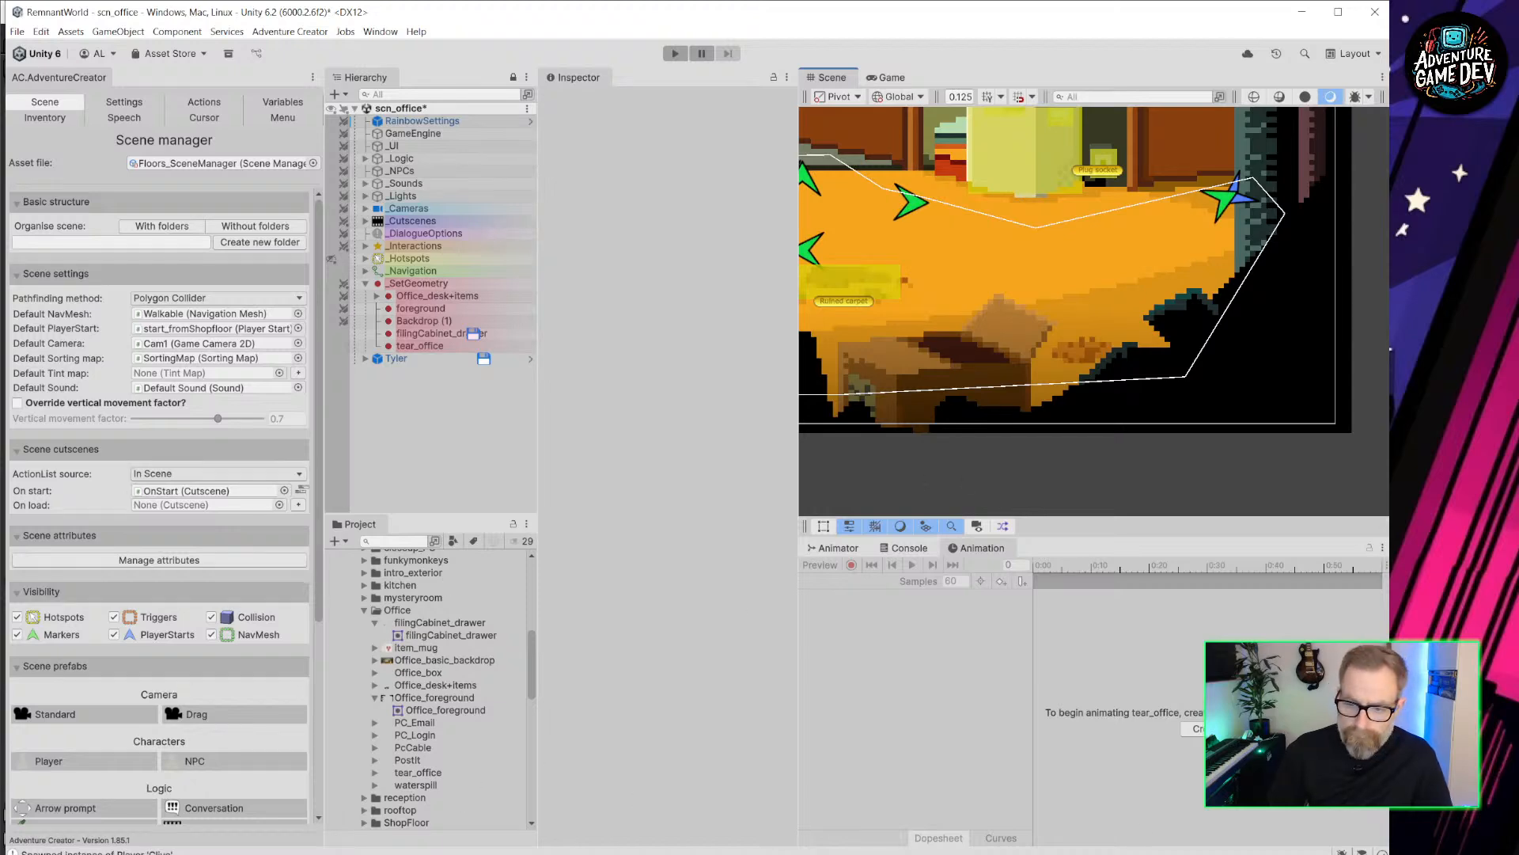
# Switch to Aseprite and inspect the plant and floor tear in Office.aseprite with all layers visible.
pyautogui.hotkey('alt', 'Tab')
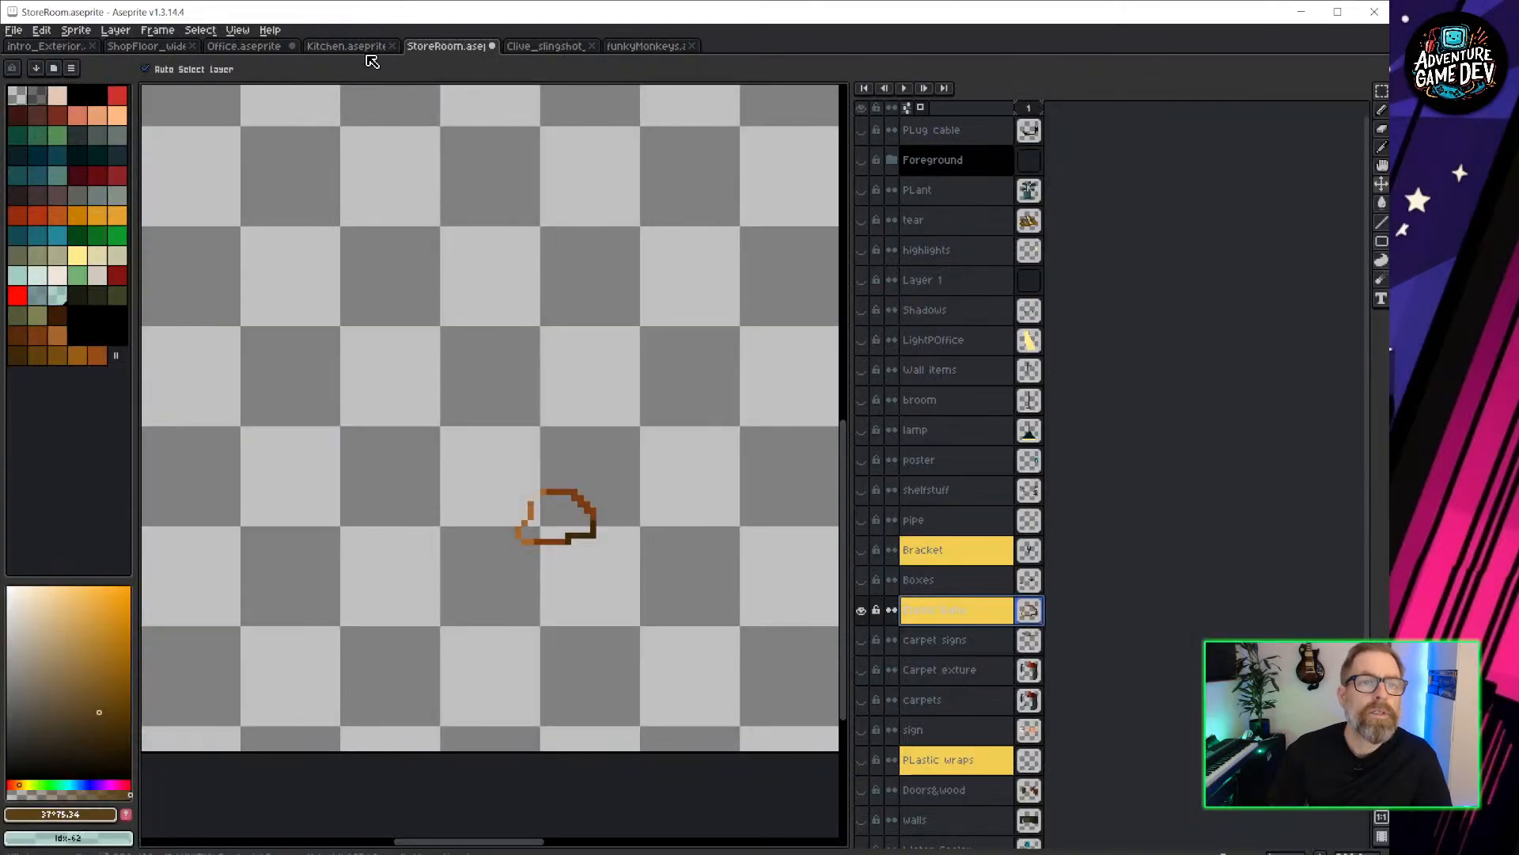
pyautogui.click(244, 46)
pyautogui.scroll(2, 499, 419)
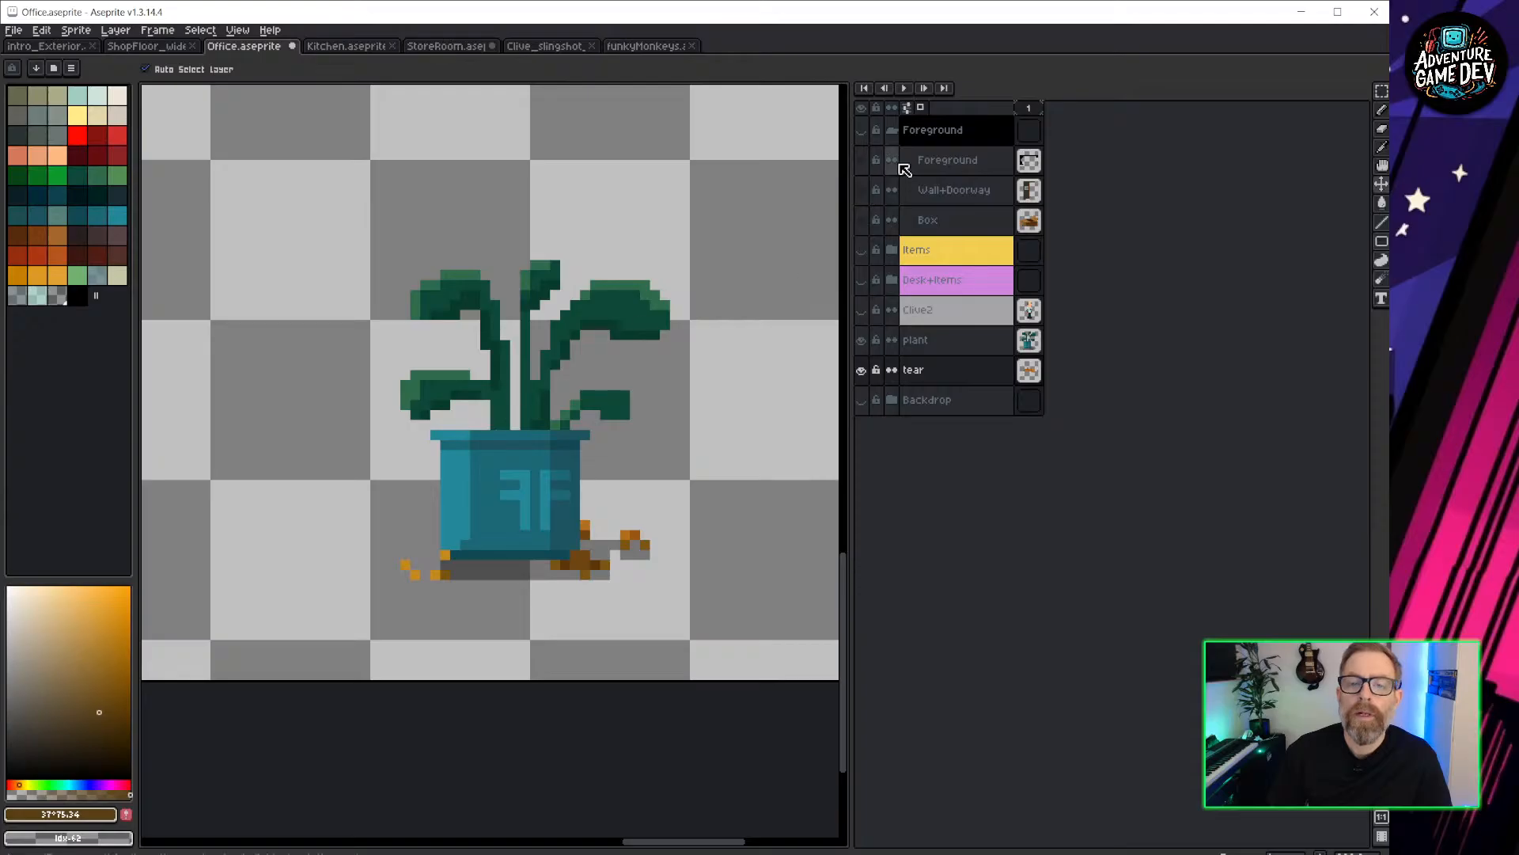
pyautogui.click(861, 107)
pyautogui.scroll(-3, 547, 331)
pyautogui.scroll(3, 547, 331)
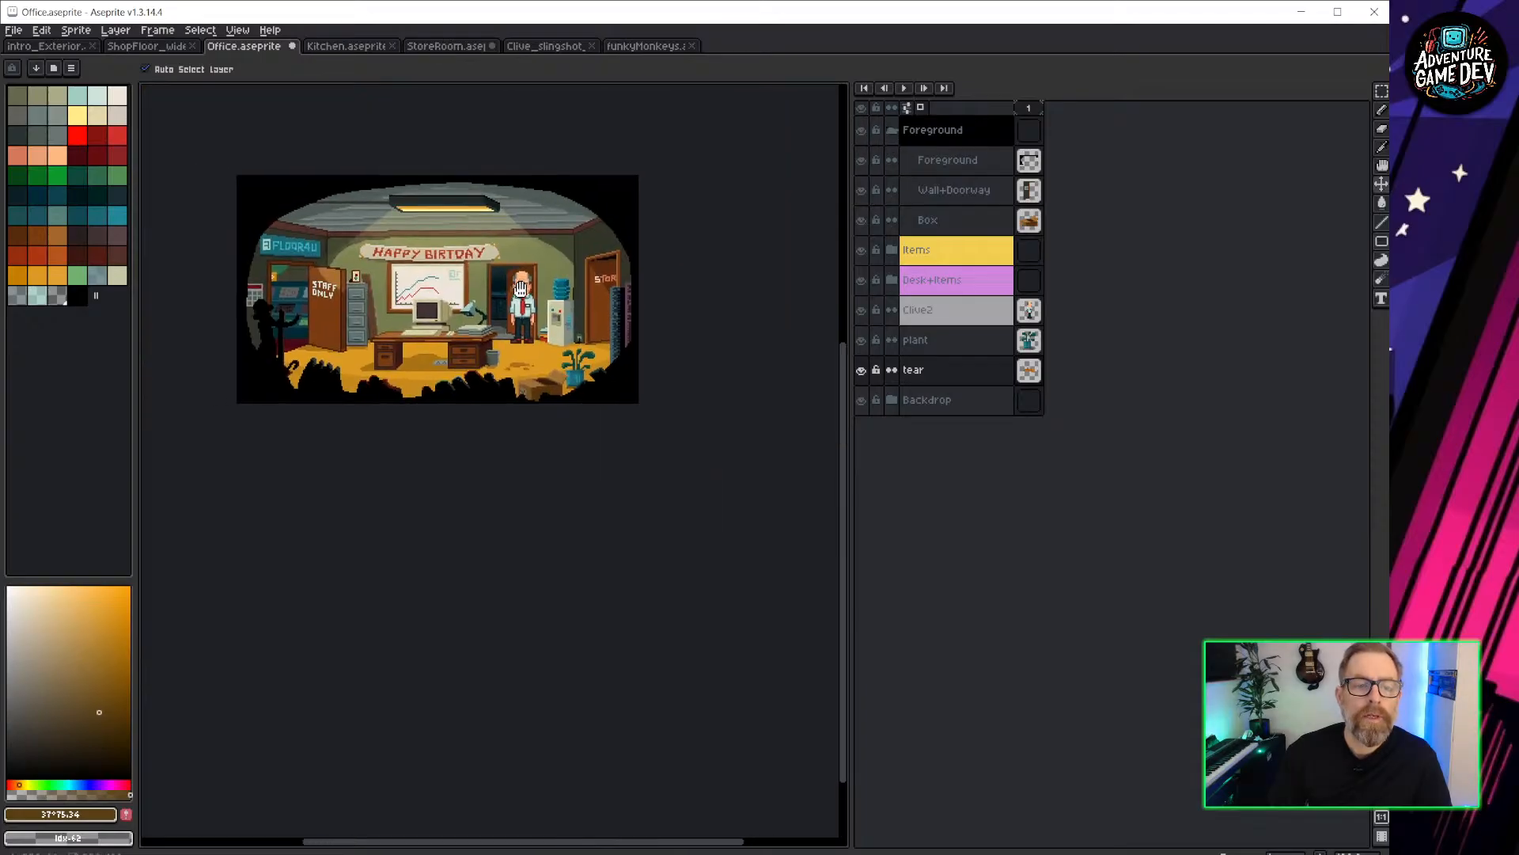
pyautogui.moveTo(441, 342); pyautogui.dragTo(387, 379, button='middle')
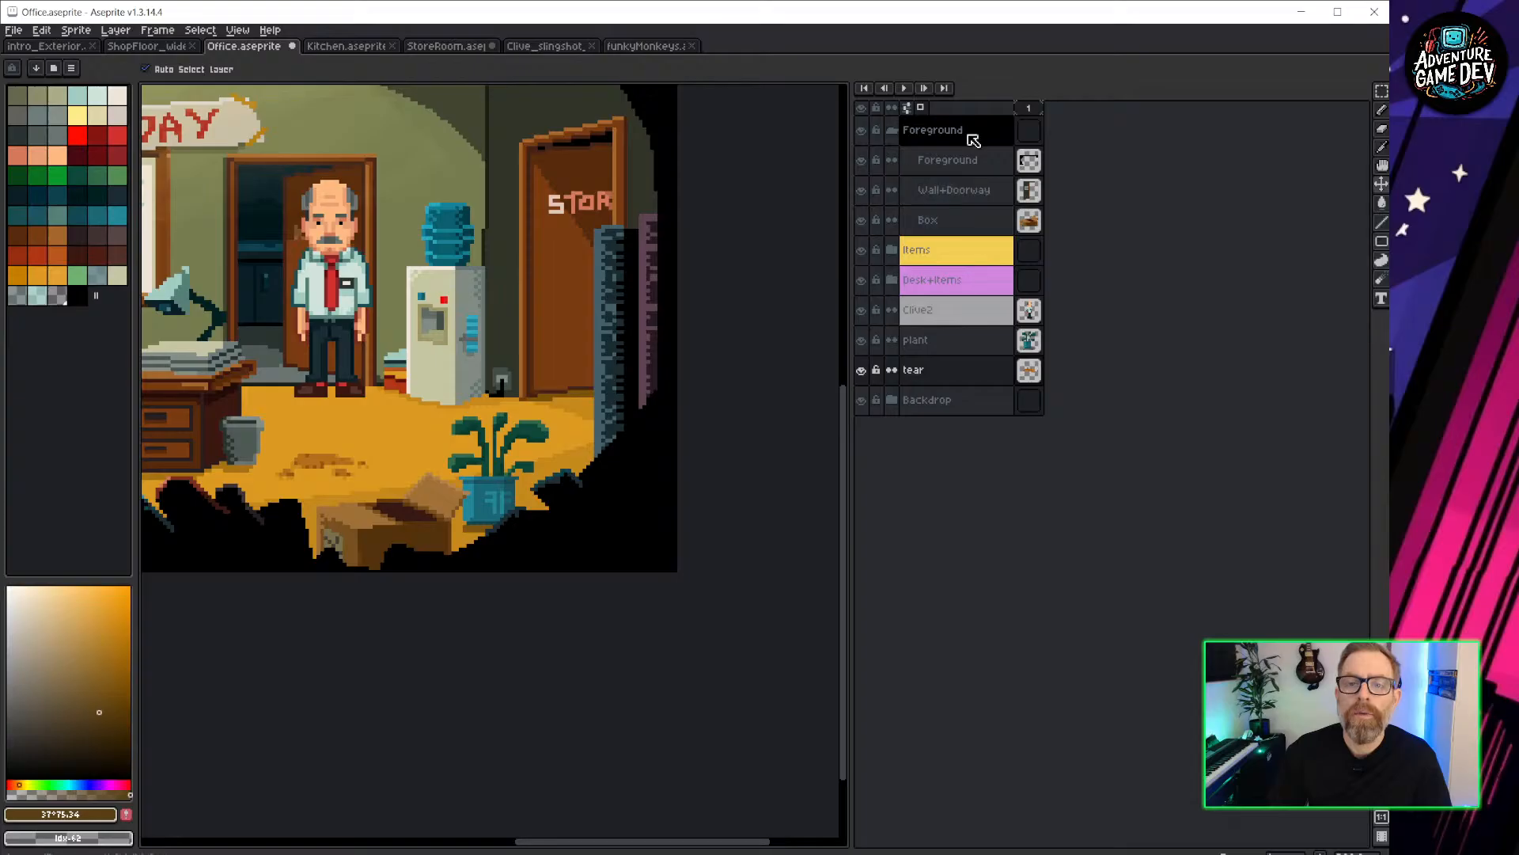
# Hide every layer of the office artwork except the plant layer.
pyautogui.click(962, 341)
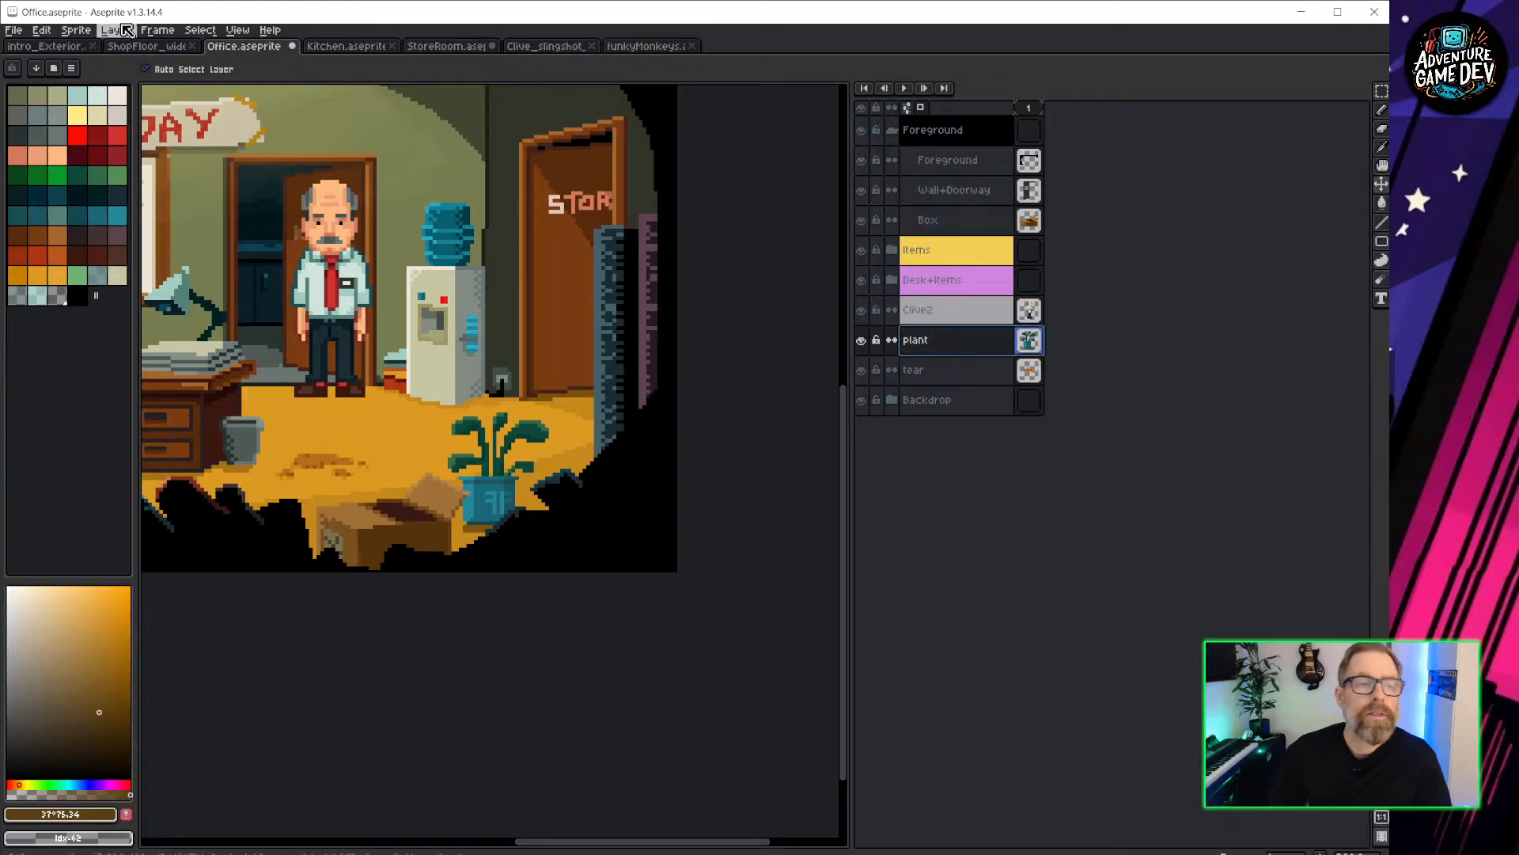
pyautogui.click(861, 107)
pyautogui.click(861, 340)
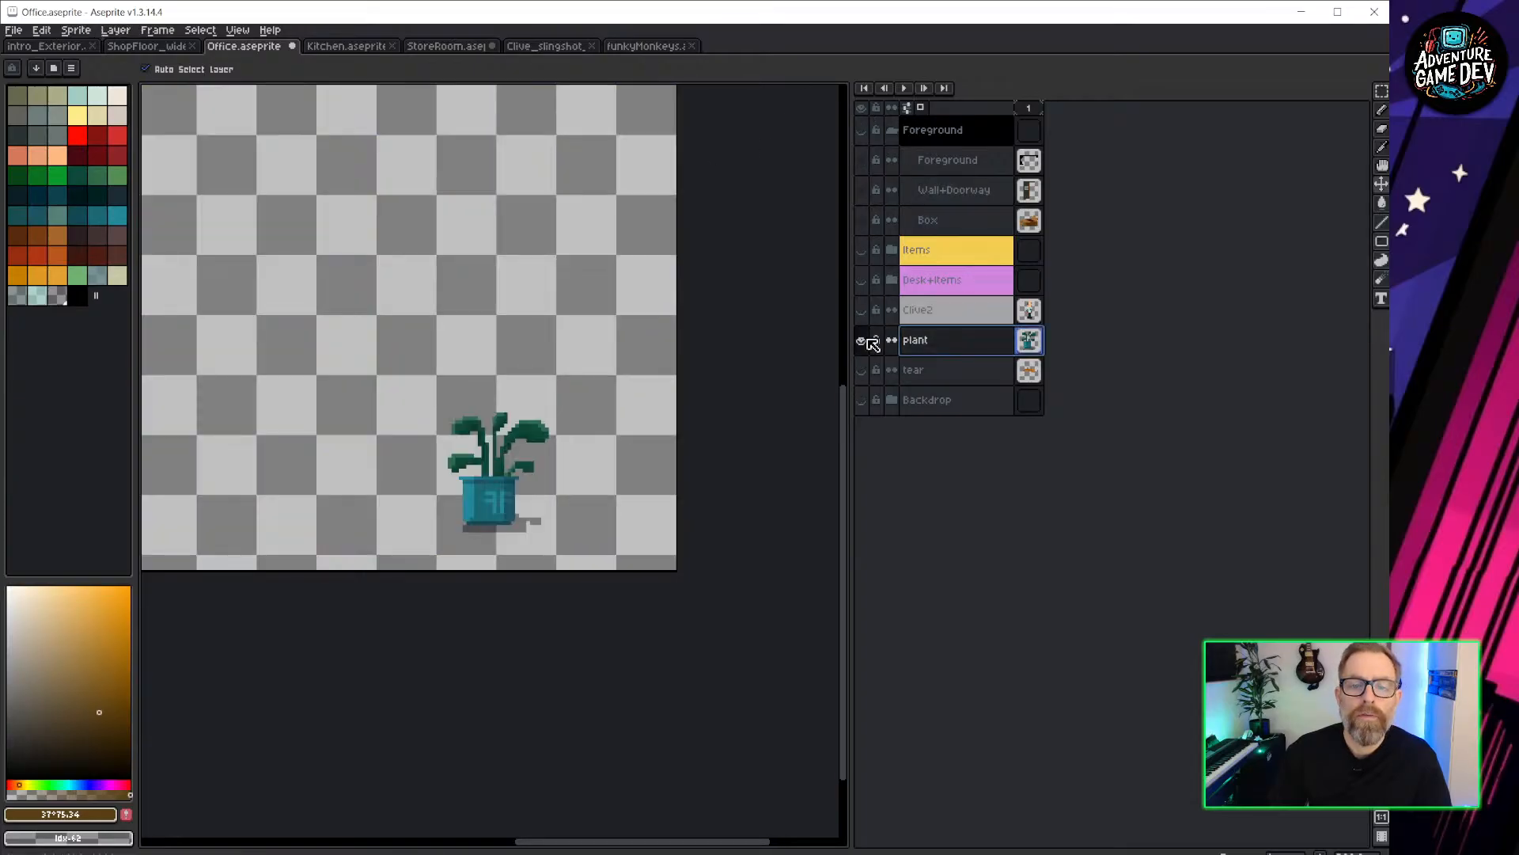
# Export the visible plant layer as plant_office.png to the Rooms\Office folder and save the Office artwork.
pyautogui.click(13, 29)
pyautogui.moveTo(63, 159)
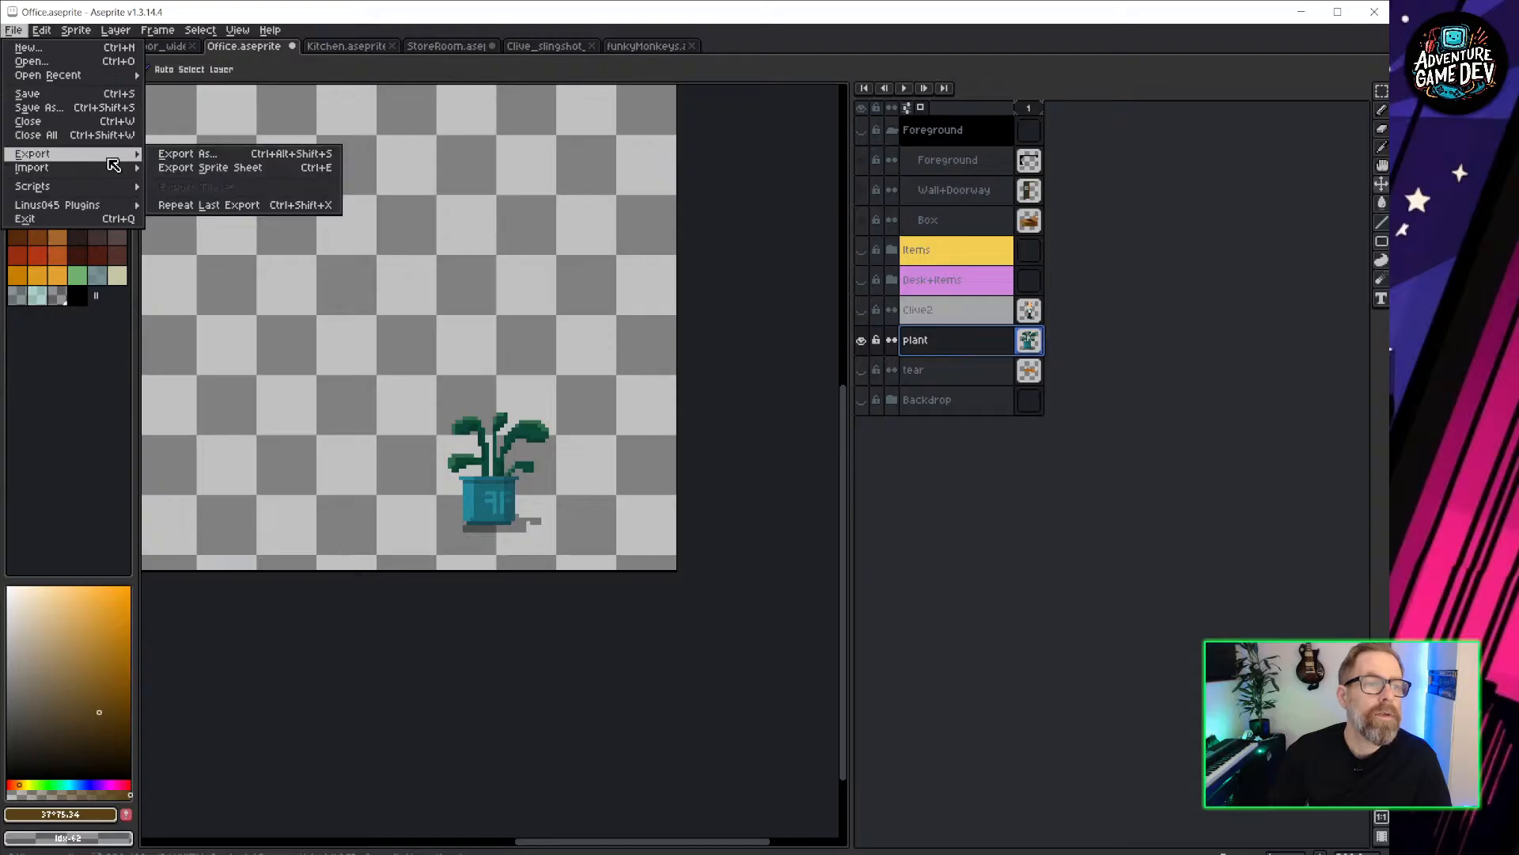
pyautogui.click(184, 147)
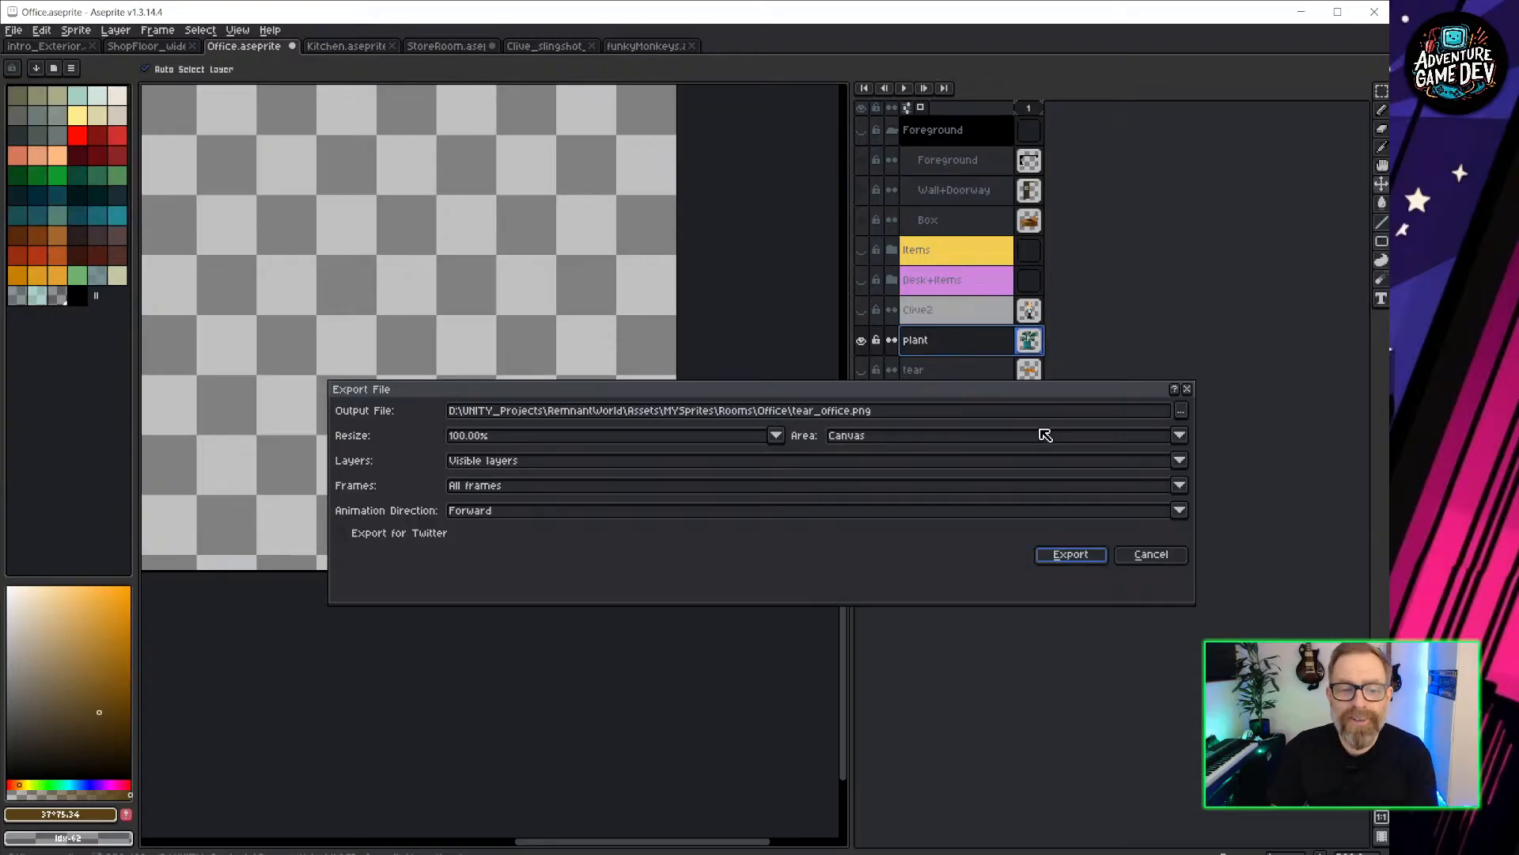
pyautogui.click(1181, 410)
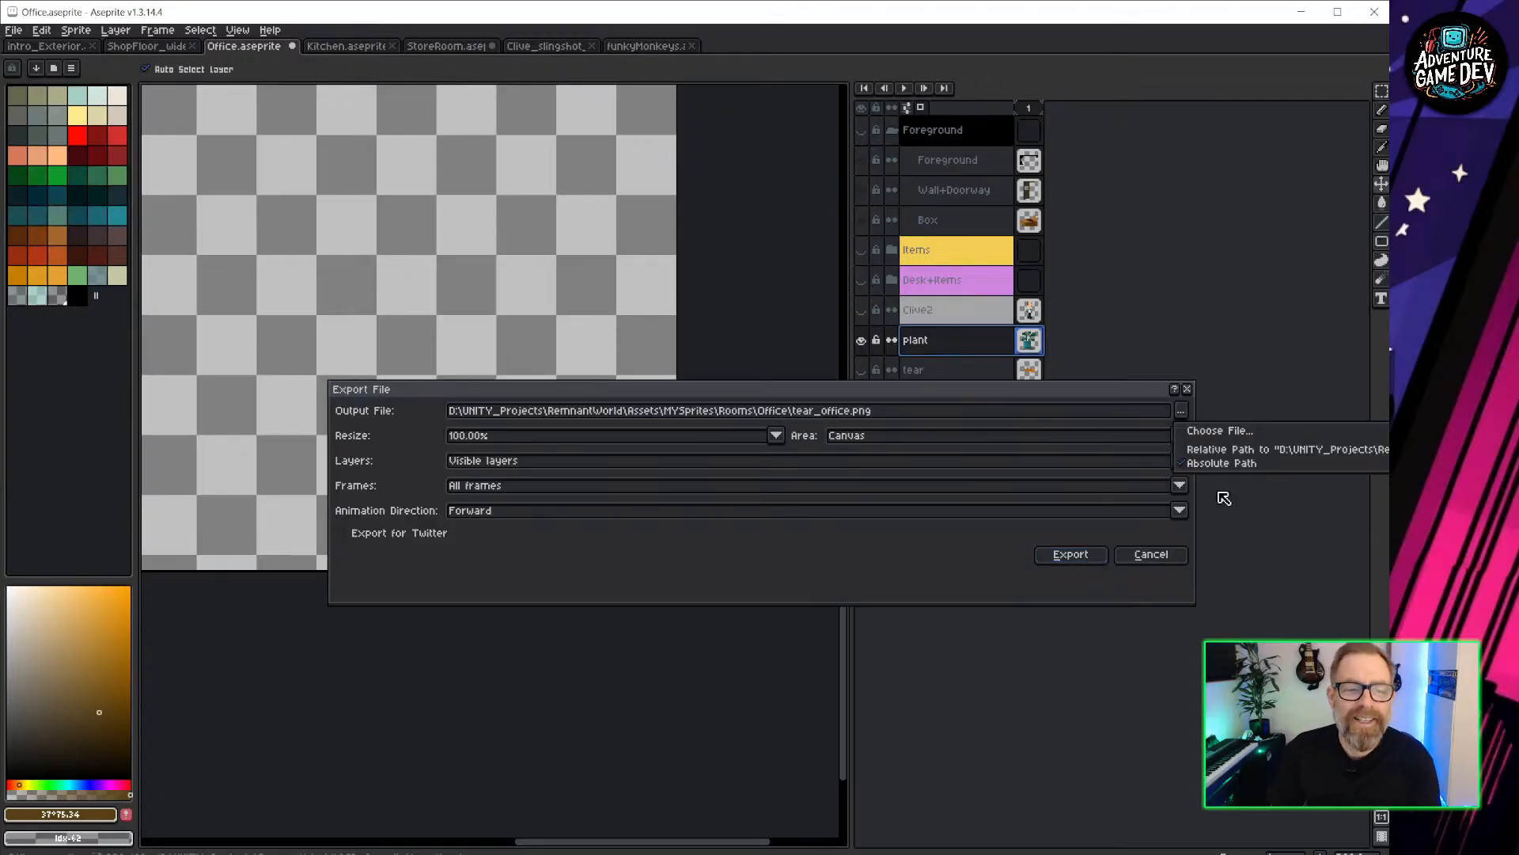
pyautogui.click(1220, 431)
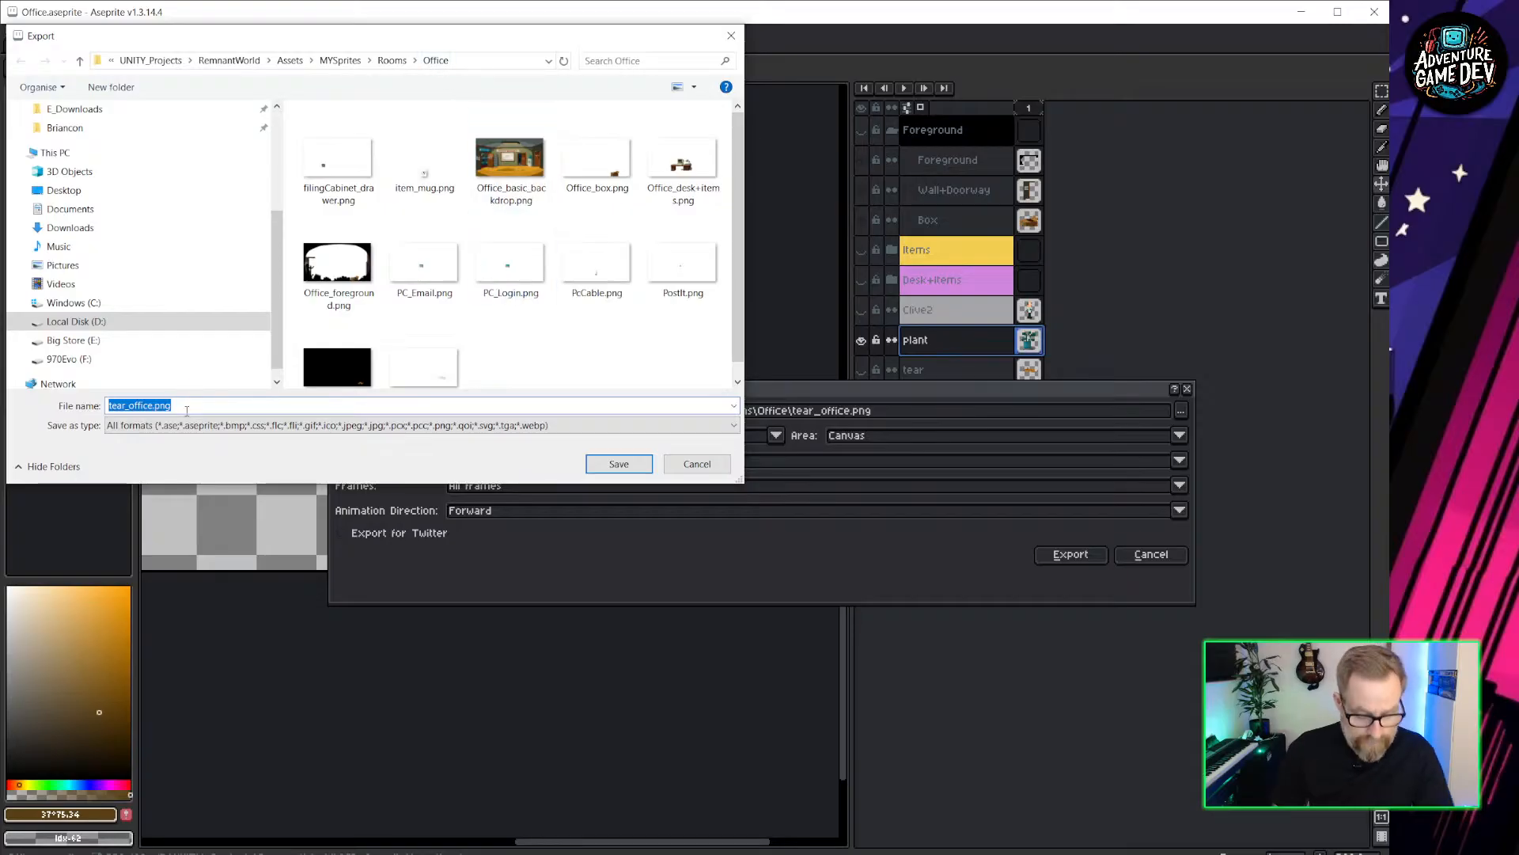
pyautogui.write('plant_offi')
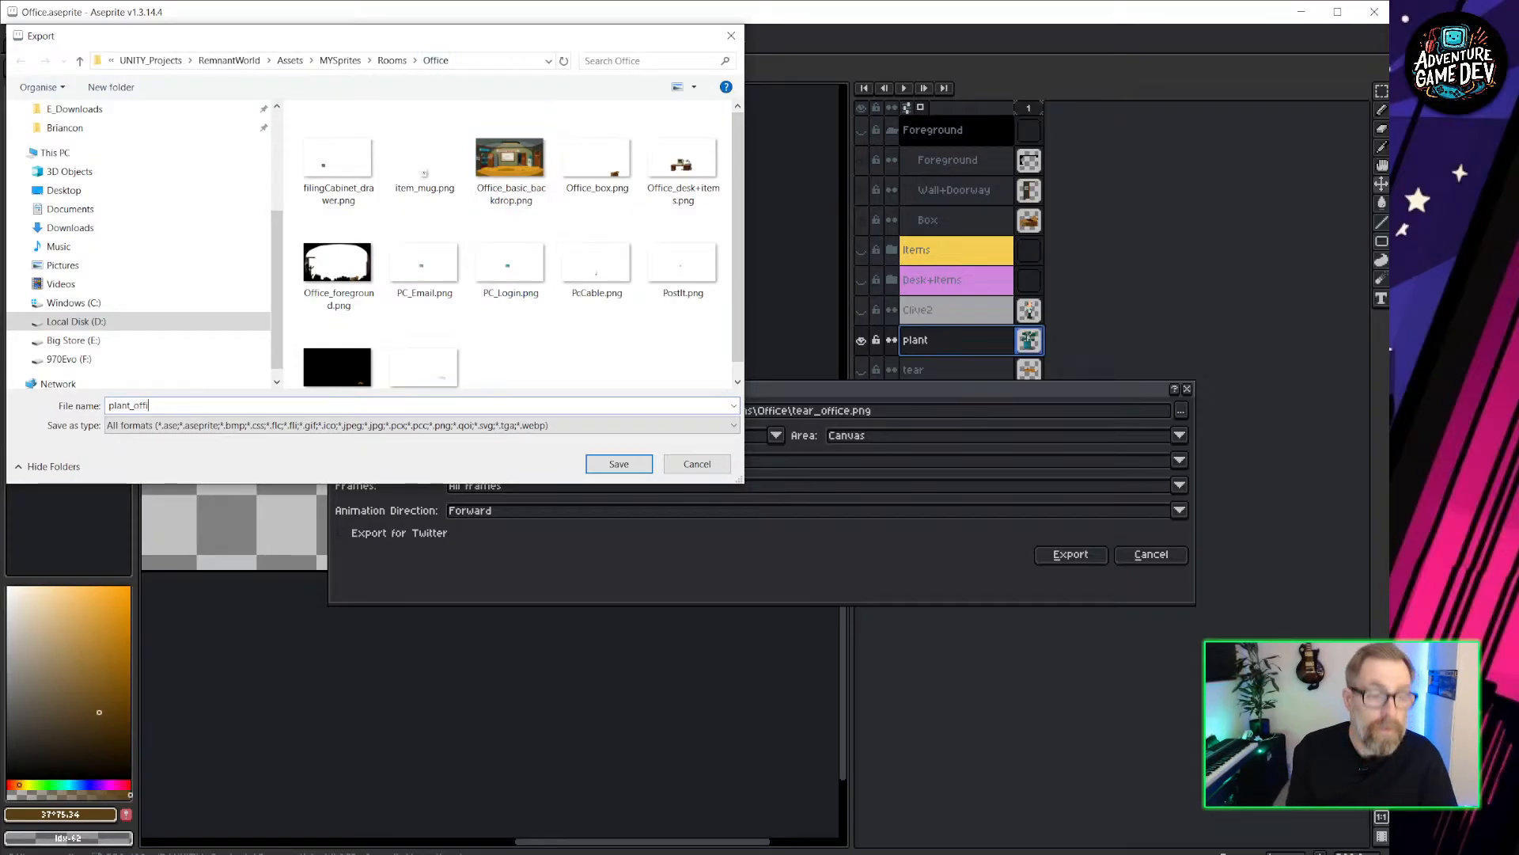
pyautogui.write('ce')
pyautogui.press('Return')
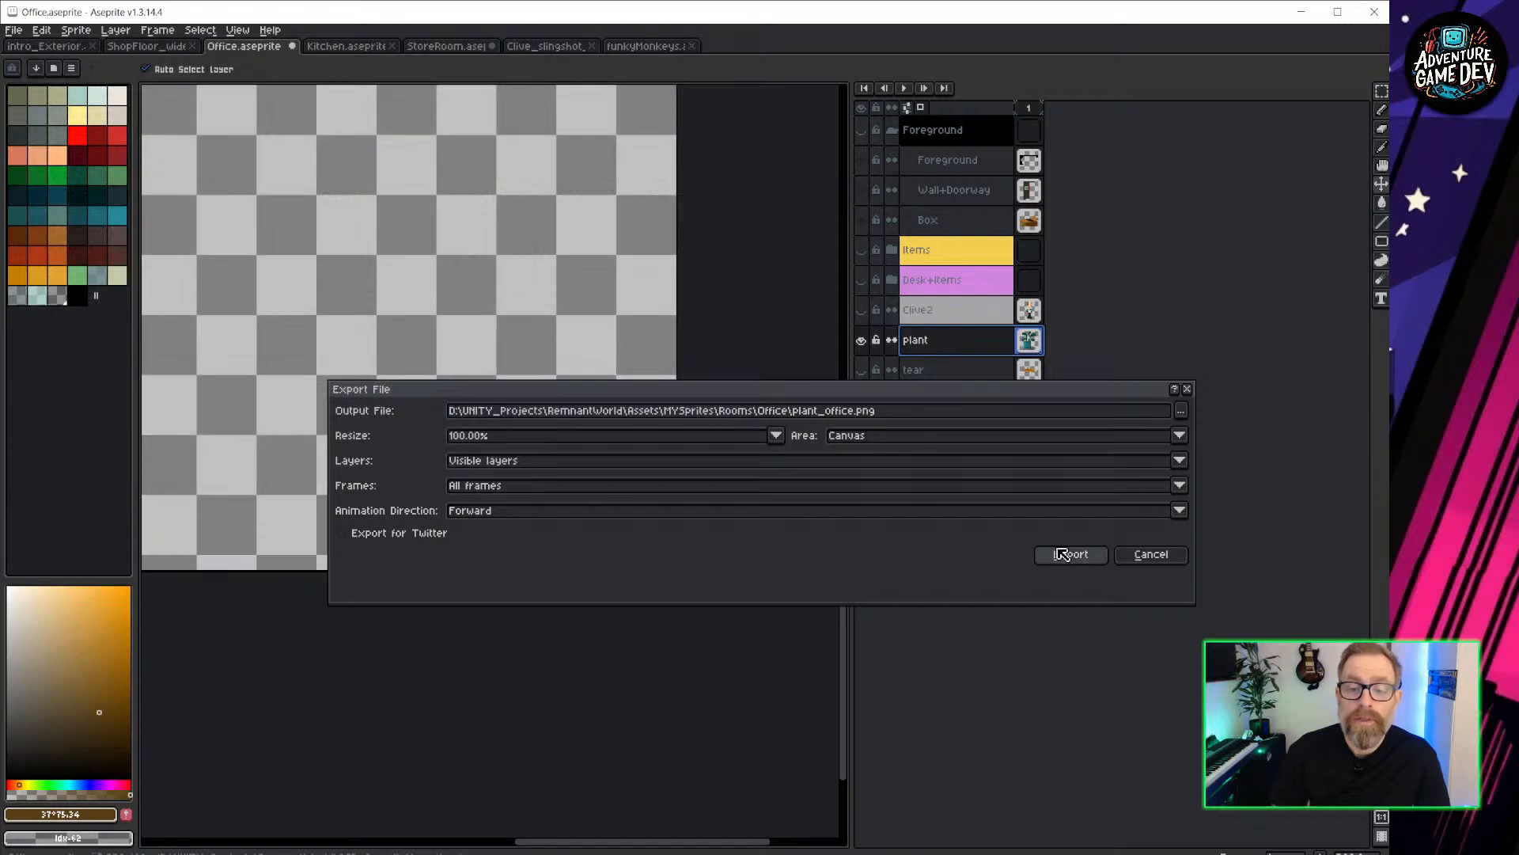
pyautogui.click(1077, 554)
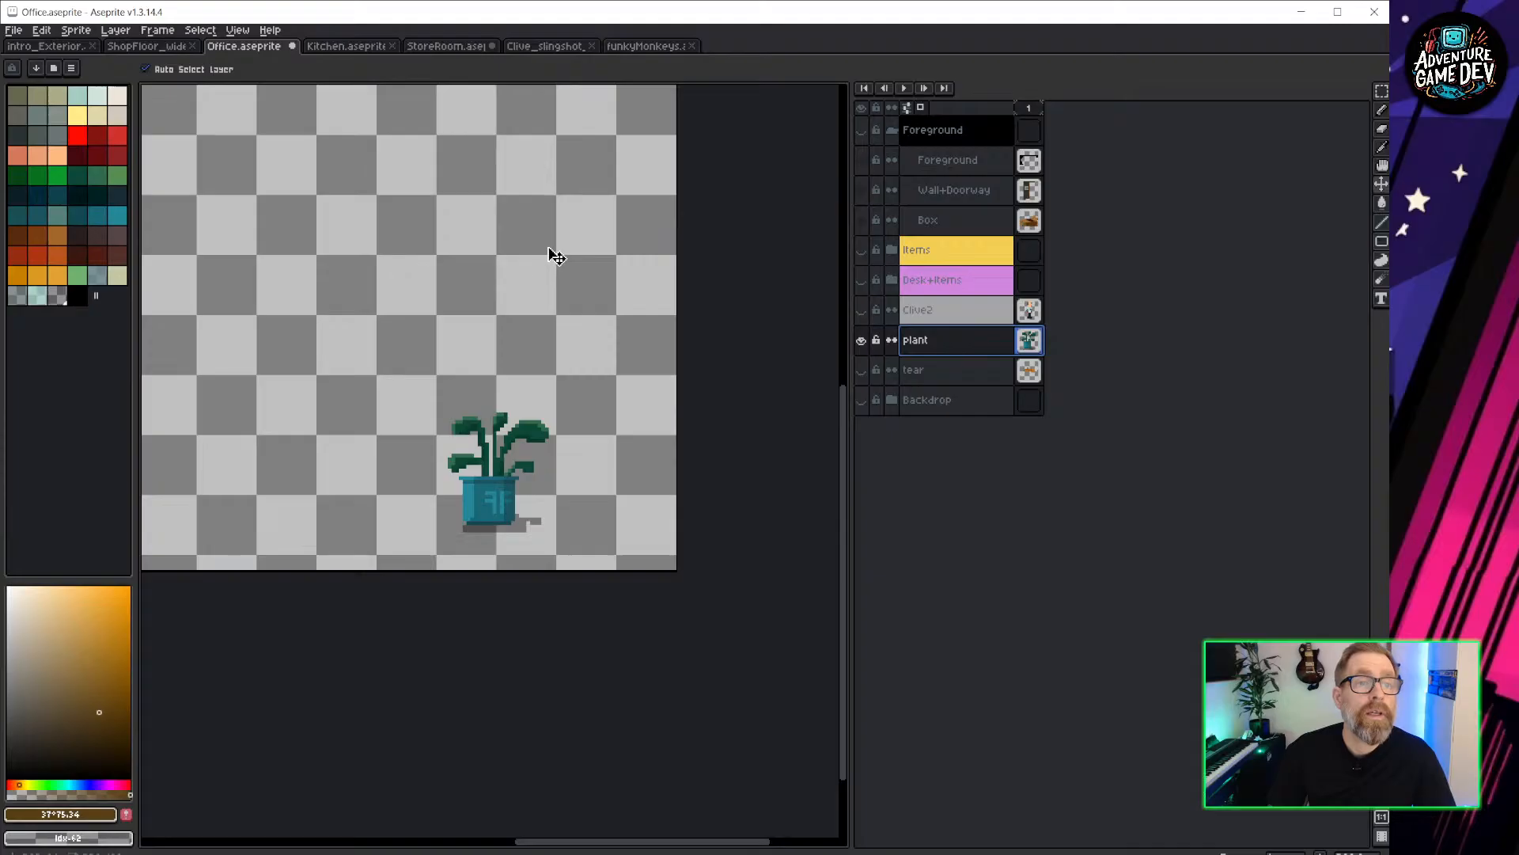
pyautogui.hotkey('ctrl', 's')
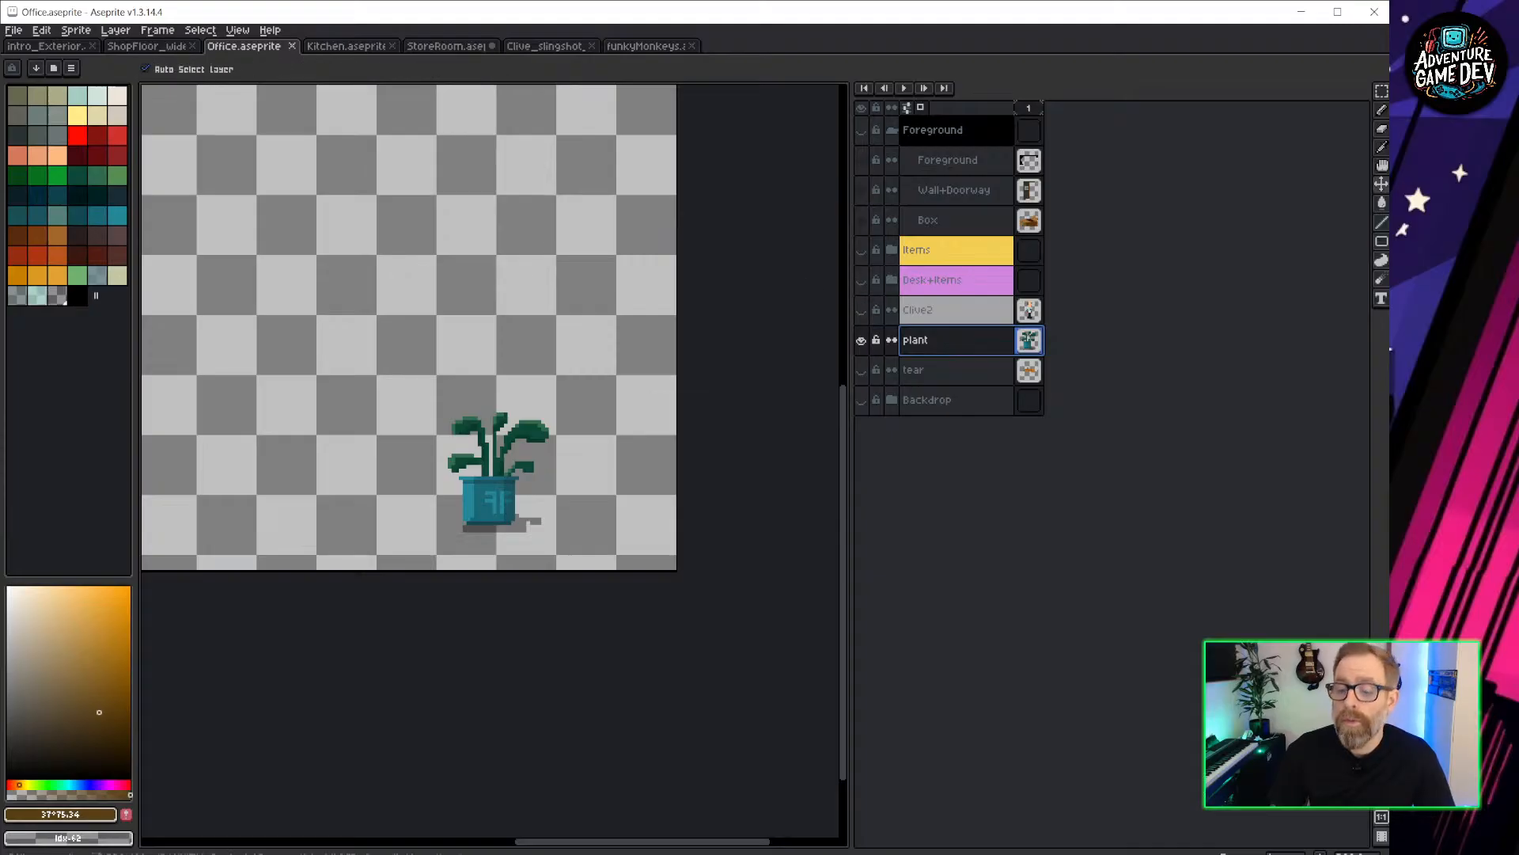
# Switch to Unity and apply PixelArt_Single_Preset to the import settings of the plant_office texture.
pyautogui.hotkey('alt', 'Tab')
pyautogui.click(435, 760)
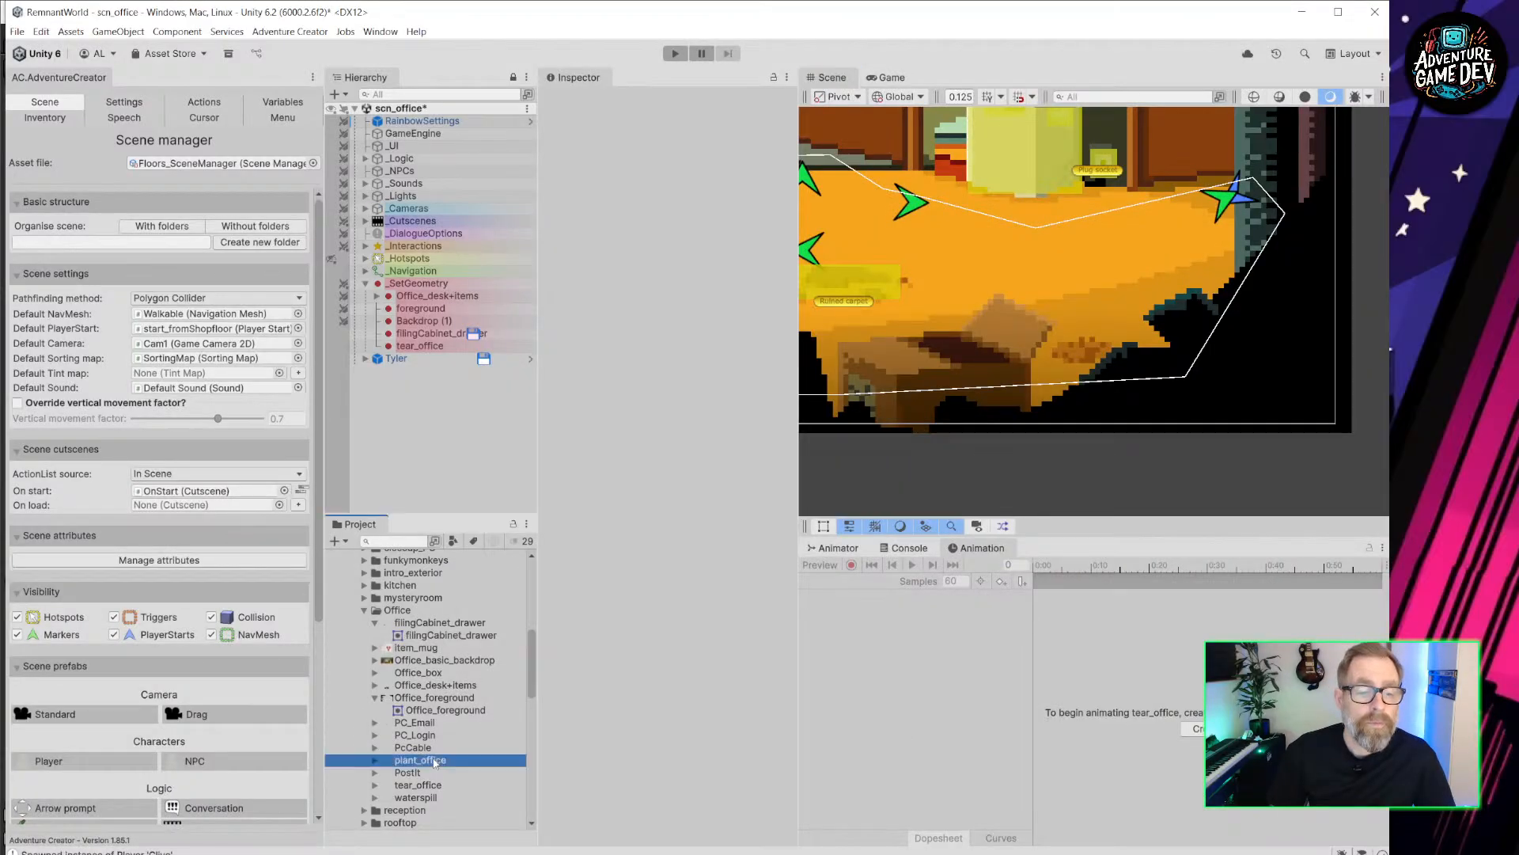
pyautogui.click(779, 97)
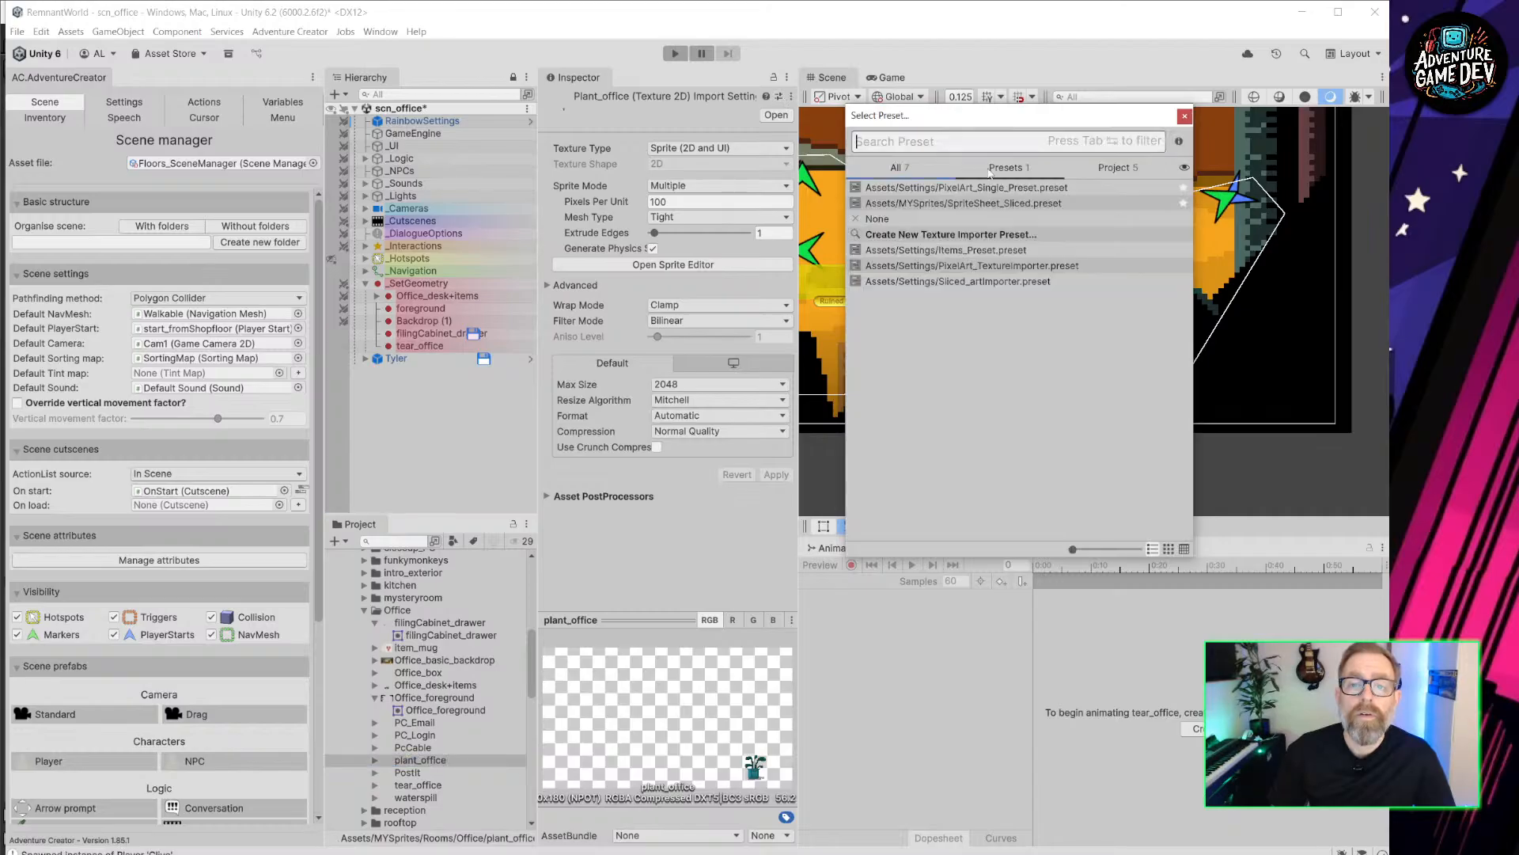
pyautogui.doubleClick(1005, 184)
pyautogui.click(775, 475)
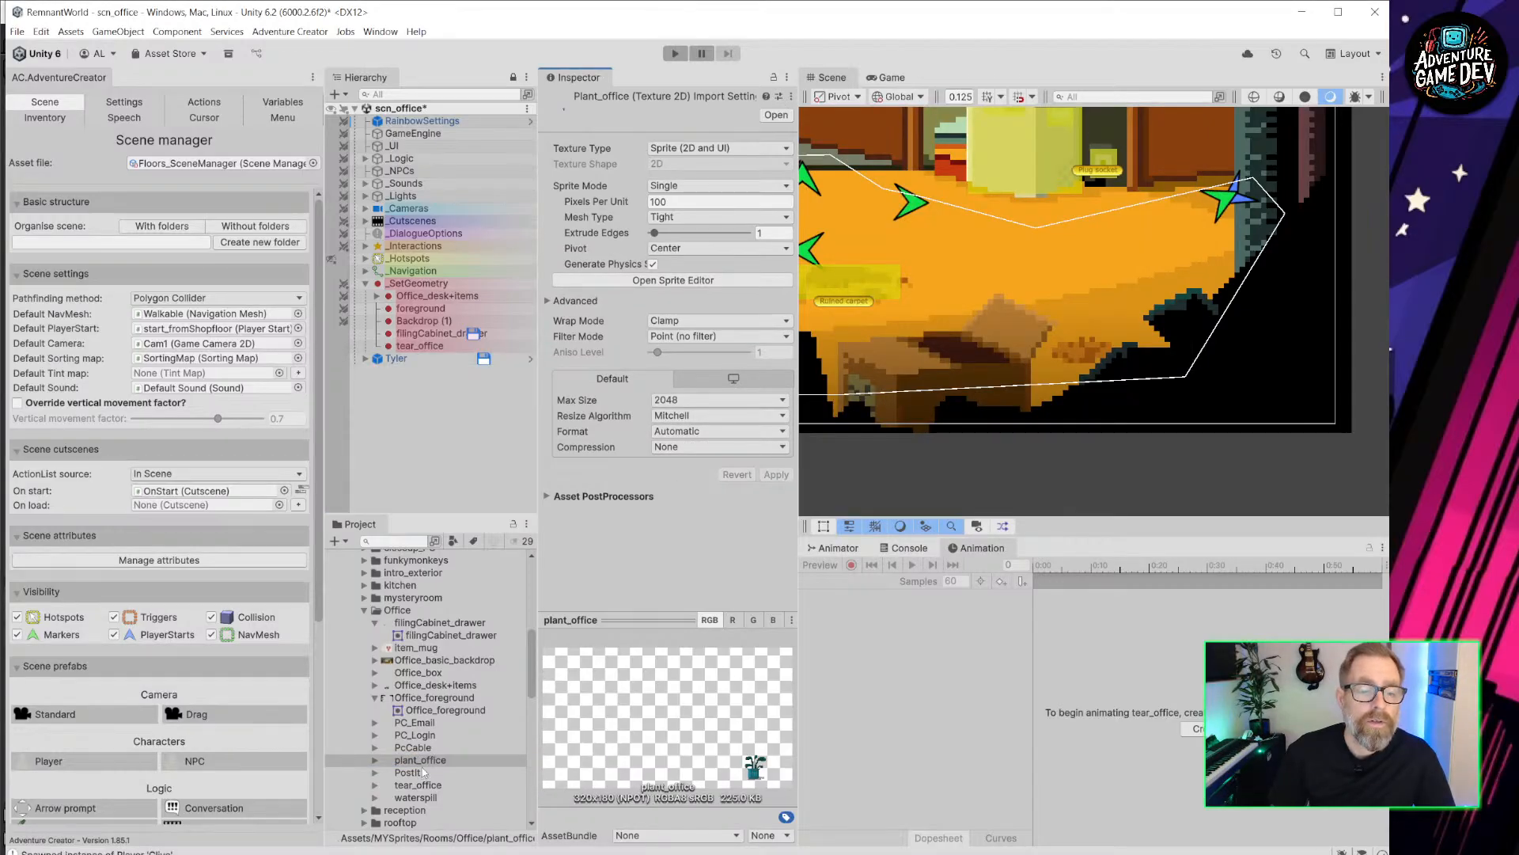
# Add the plant_office sprite under _SetGeometry with its transform reset and its Order in Layer set to -18.
pyautogui.moveTo(421, 766); pyautogui.dragTo(427, 285)
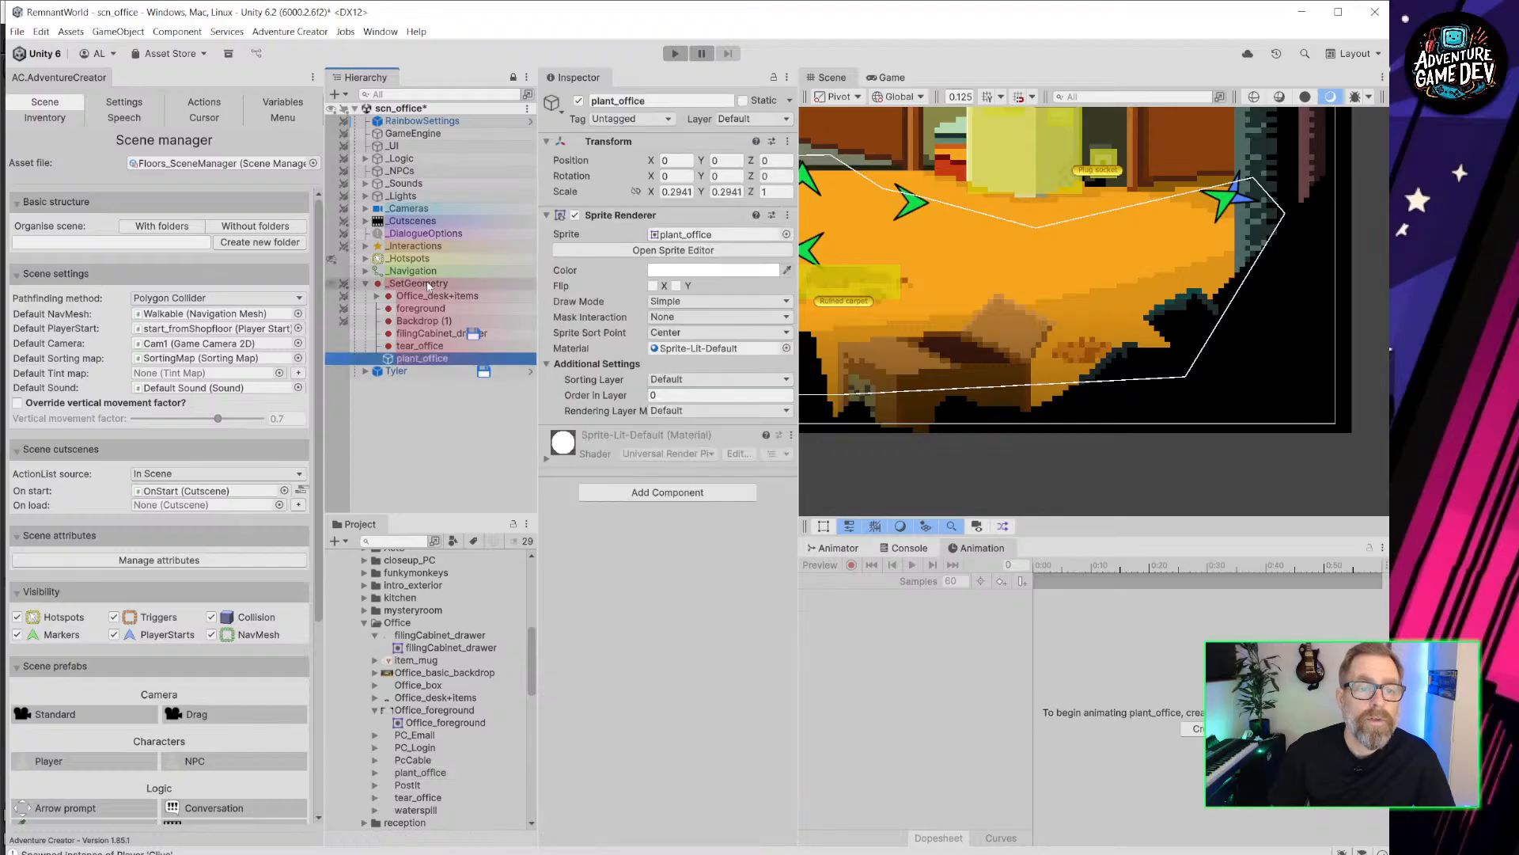
pyautogui.click(787, 141)
pyautogui.click(817, 157)
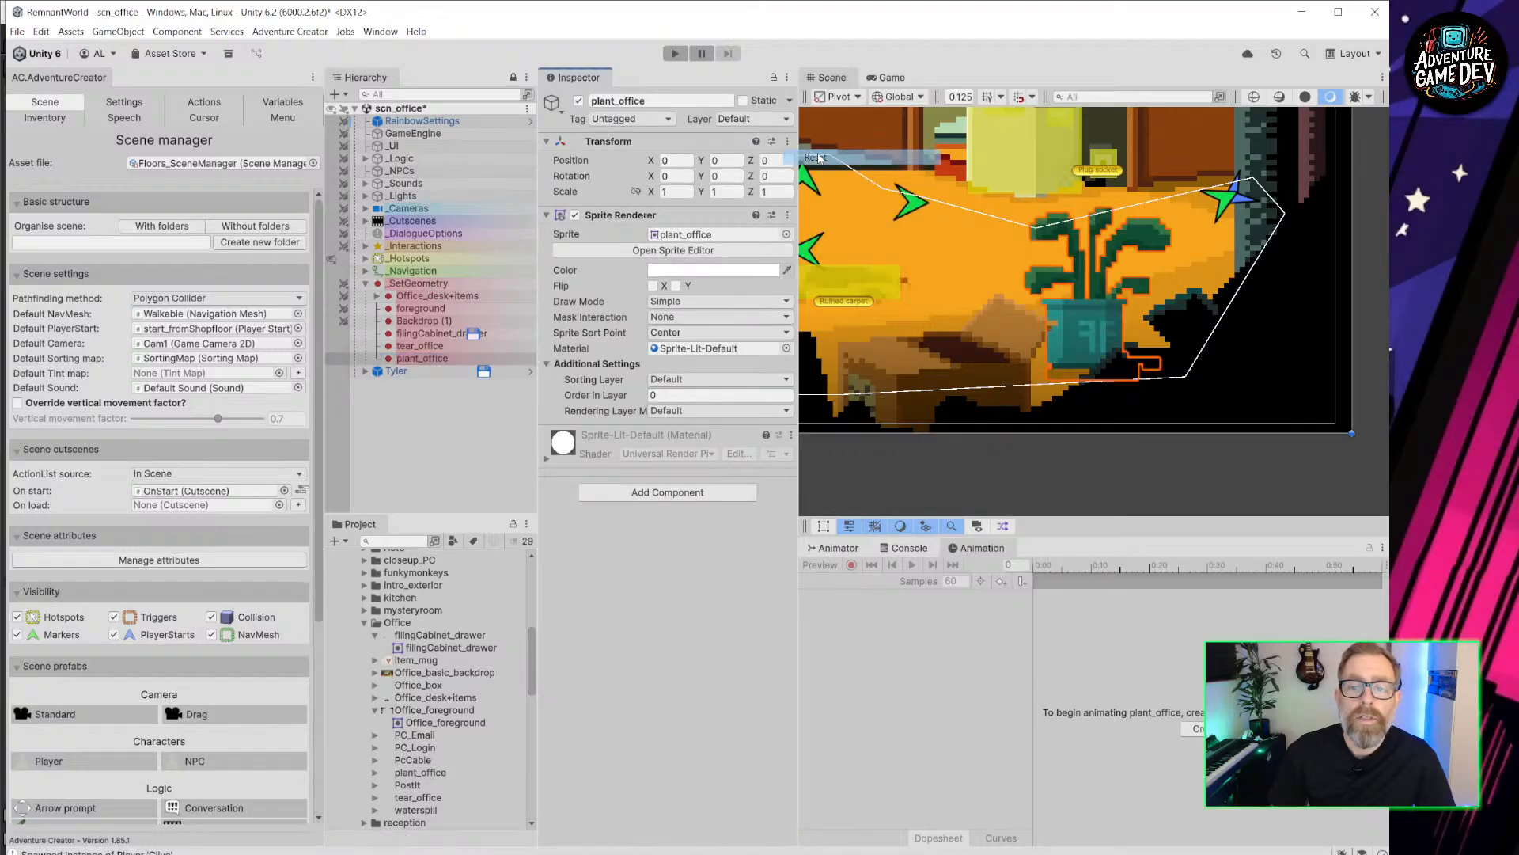
pyautogui.click(433, 347)
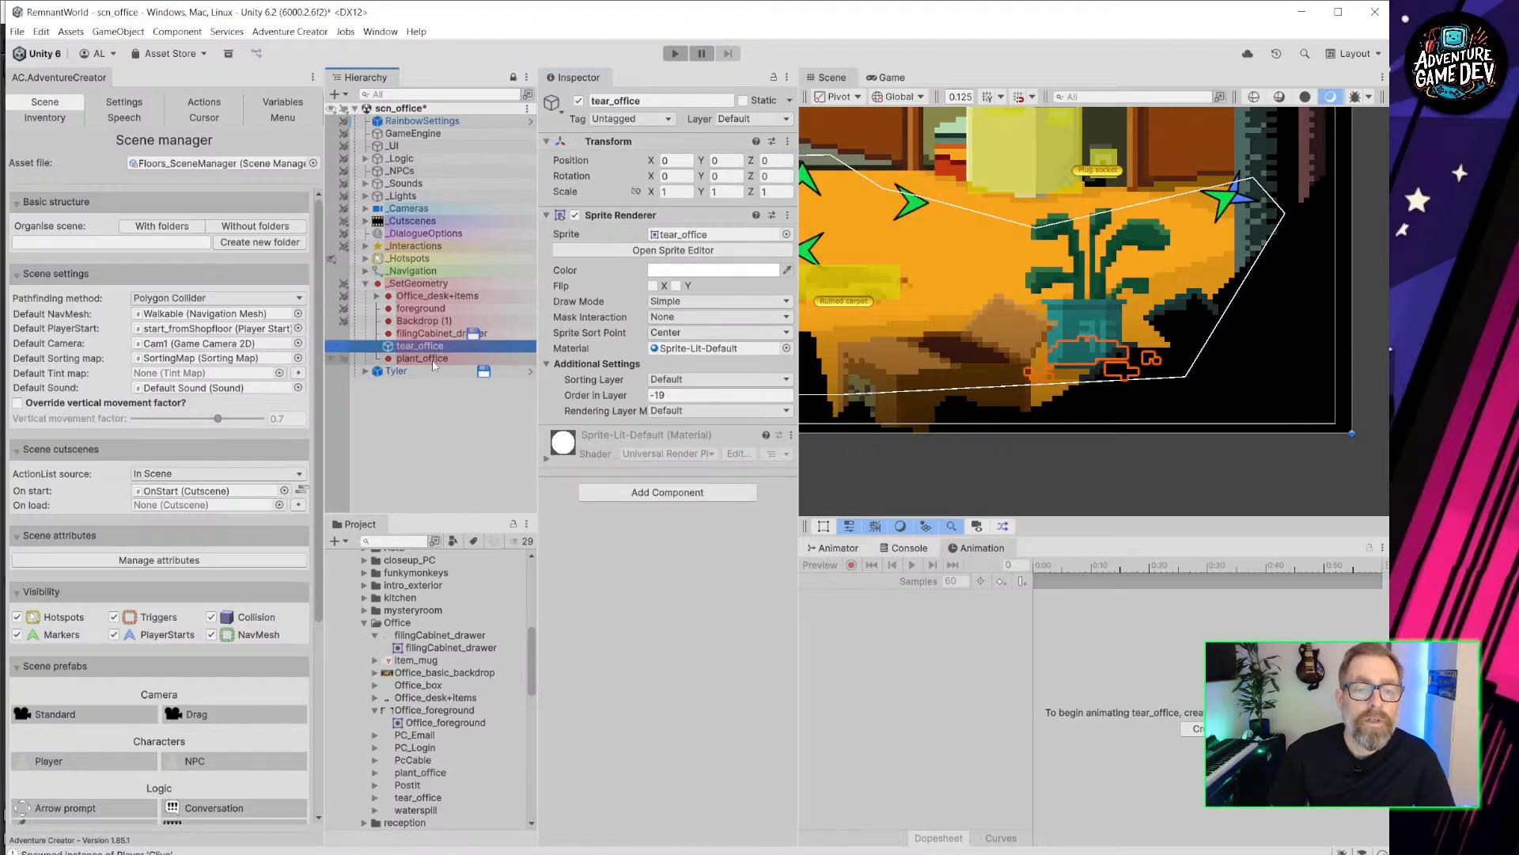
pyautogui.click(434, 360)
pyautogui.click(701, 395)
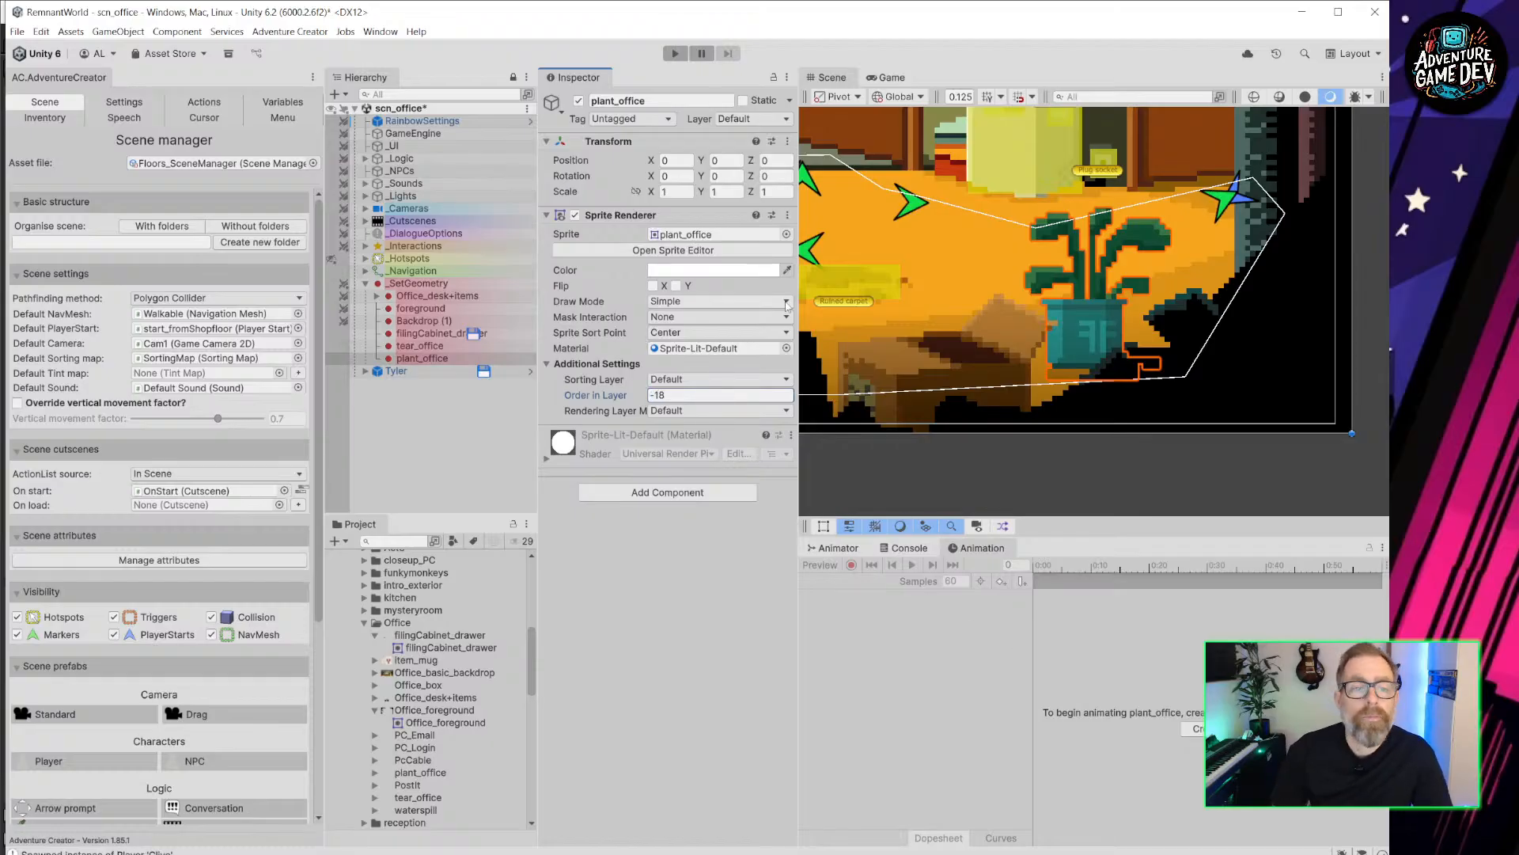
pyautogui.scroll(-4, 1039, 359)
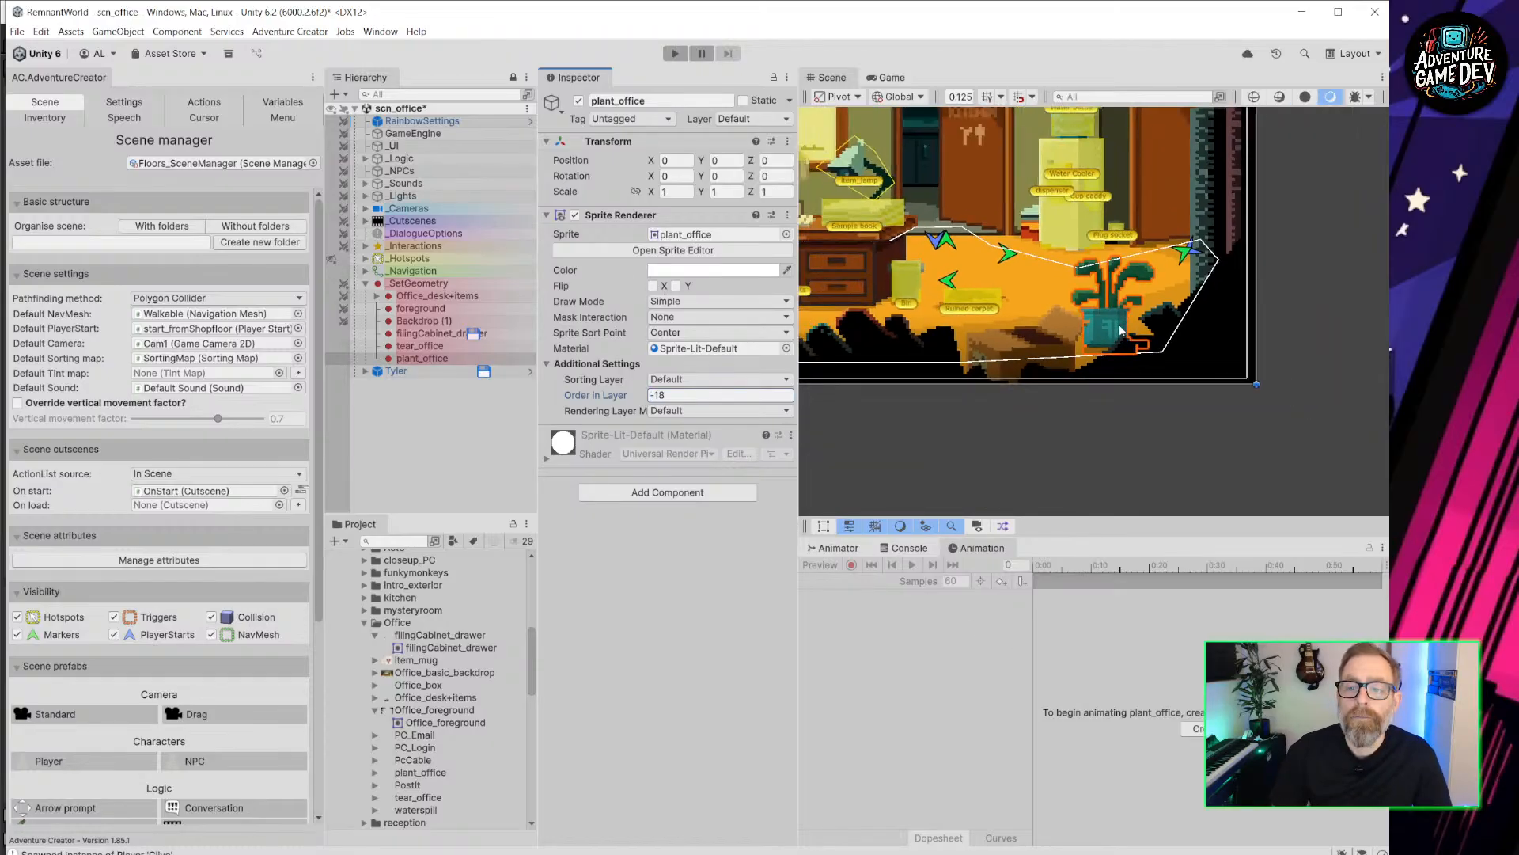
pyautogui.click(1016, 436)
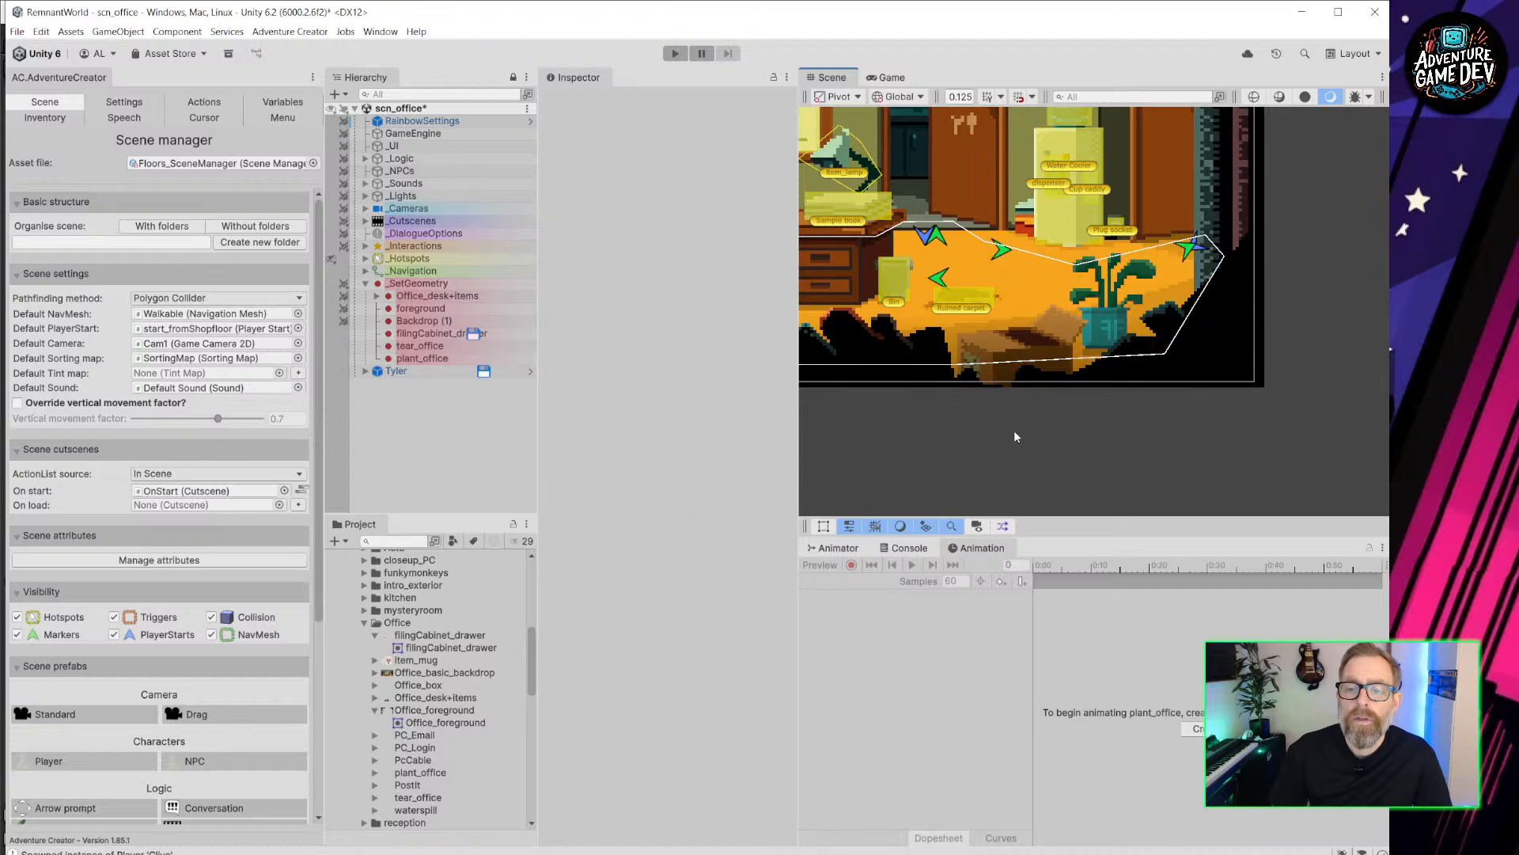
# Play-test the office scene, walking the character around the plant to check how the two overlap.
pyautogui.click(675, 52)
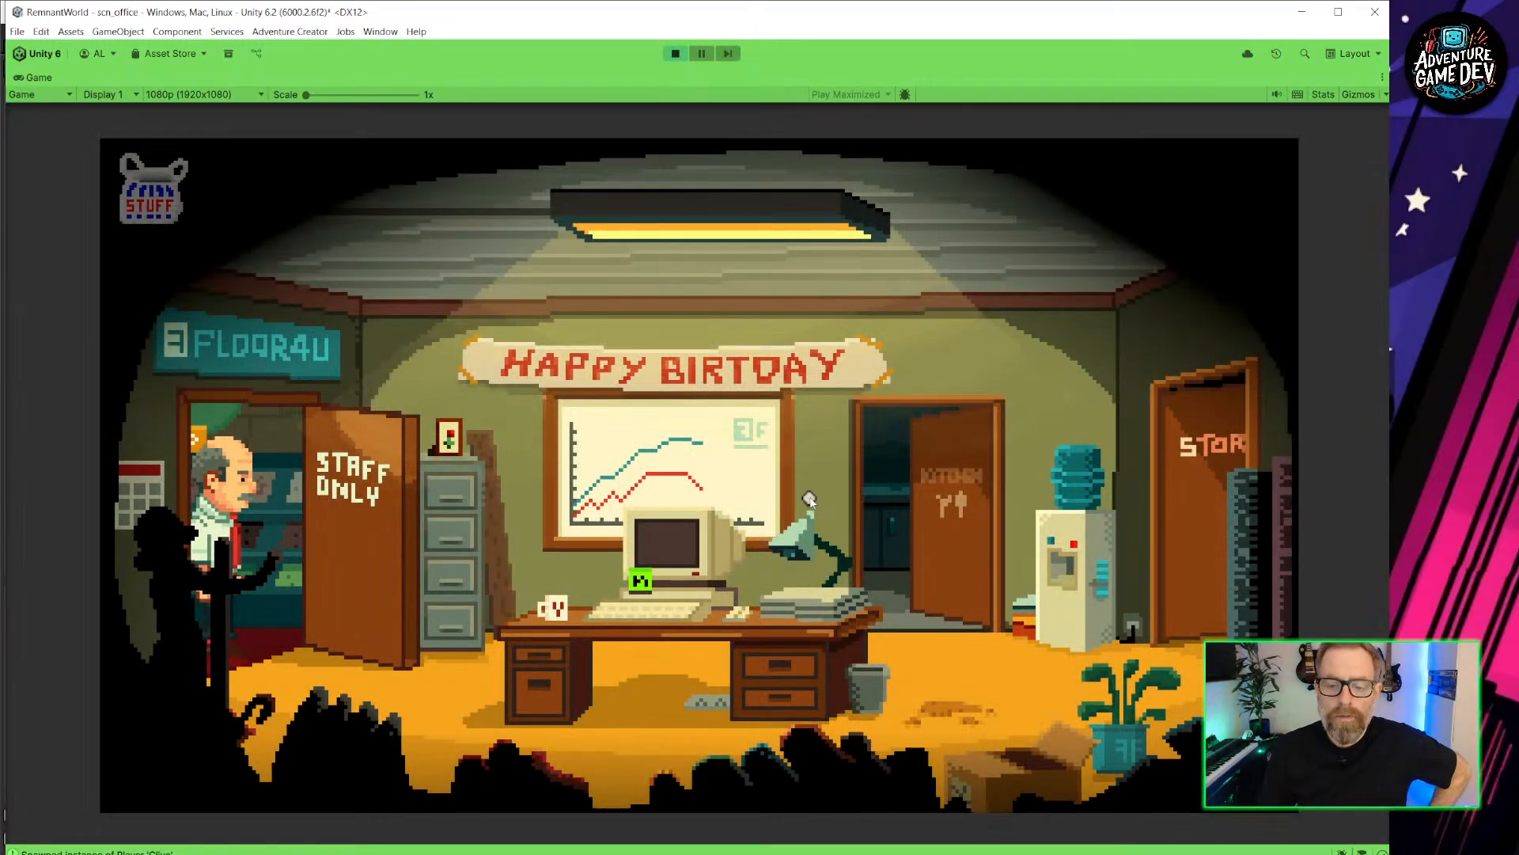
pyautogui.click(812, 729)
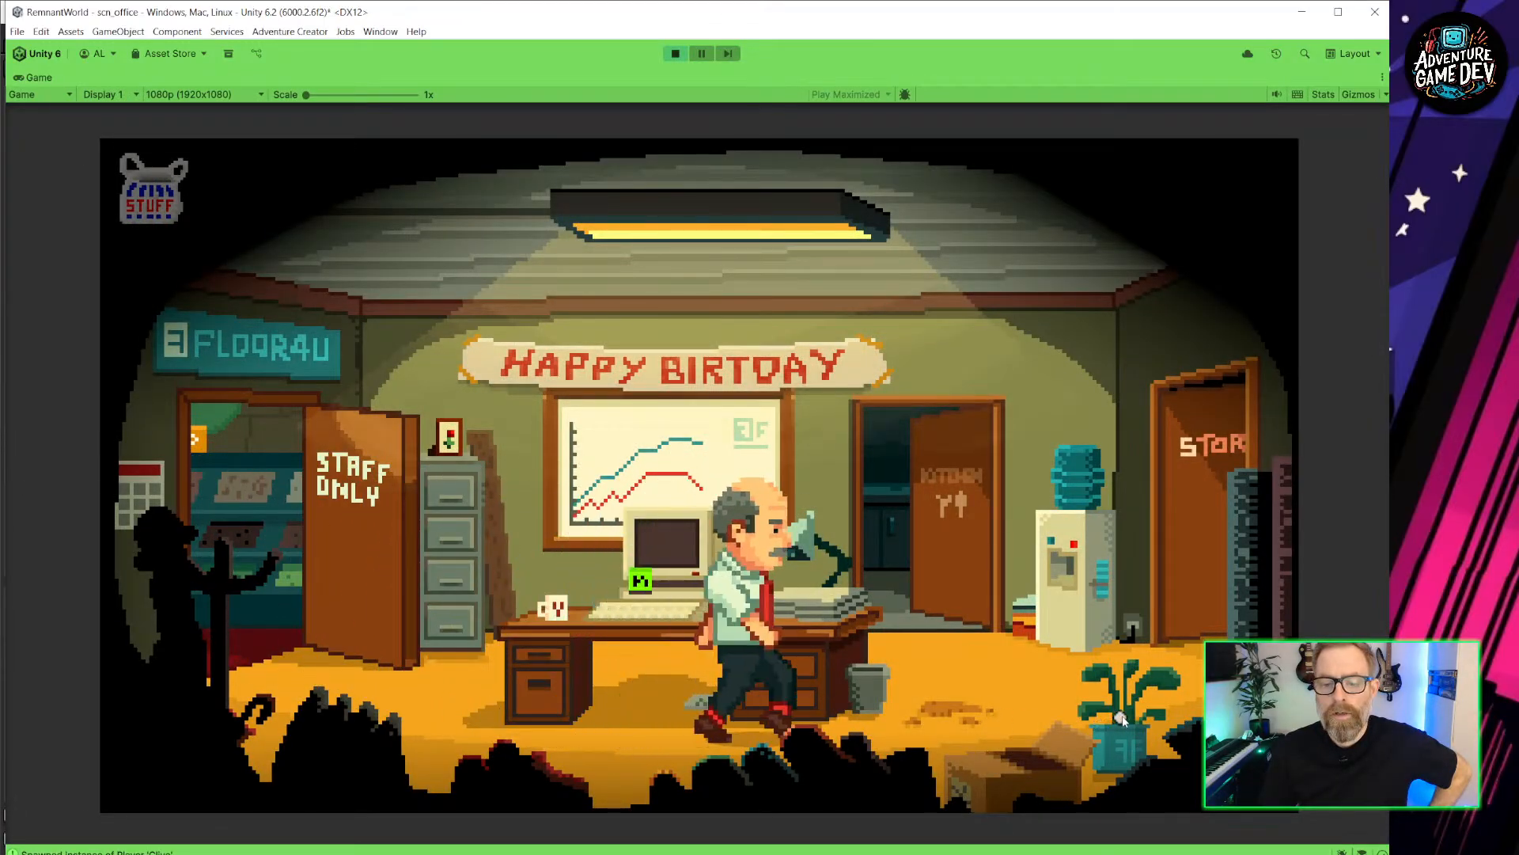
pyautogui.click(1156, 724)
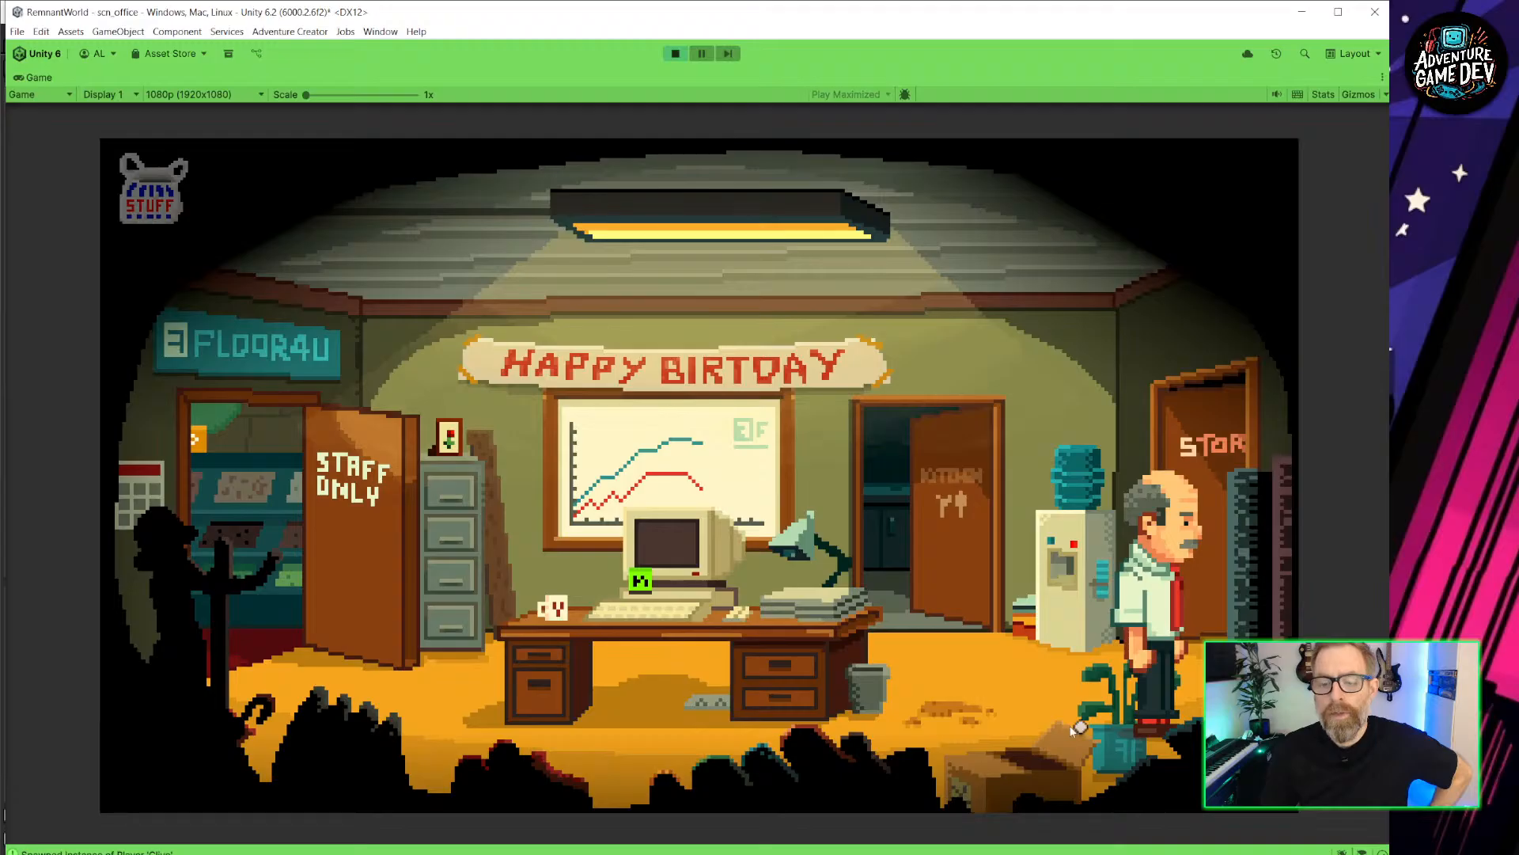
pyautogui.click(1005, 720)
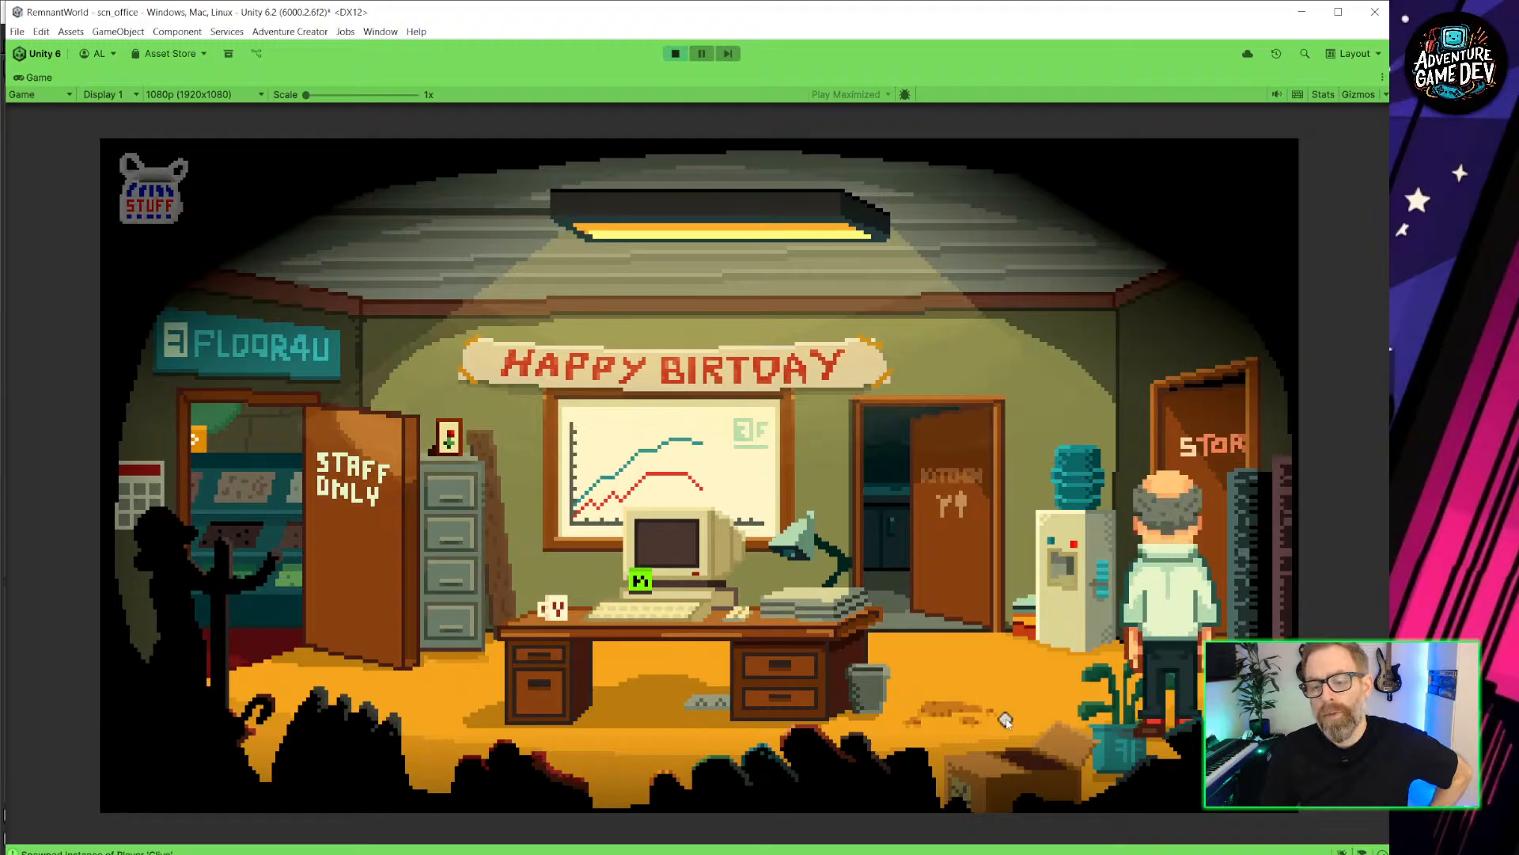
pyautogui.click(1152, 754)
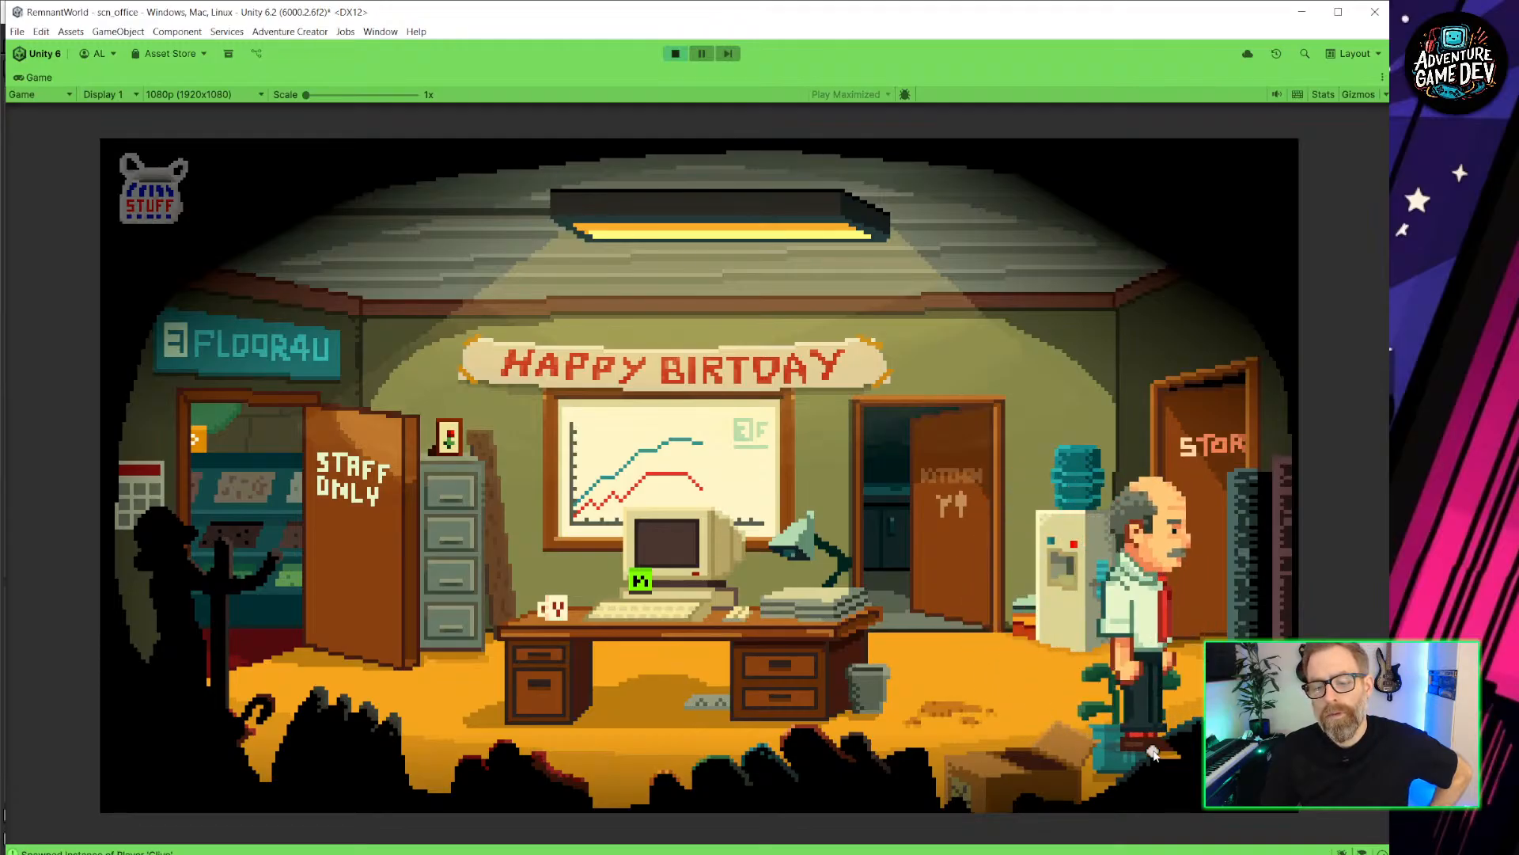
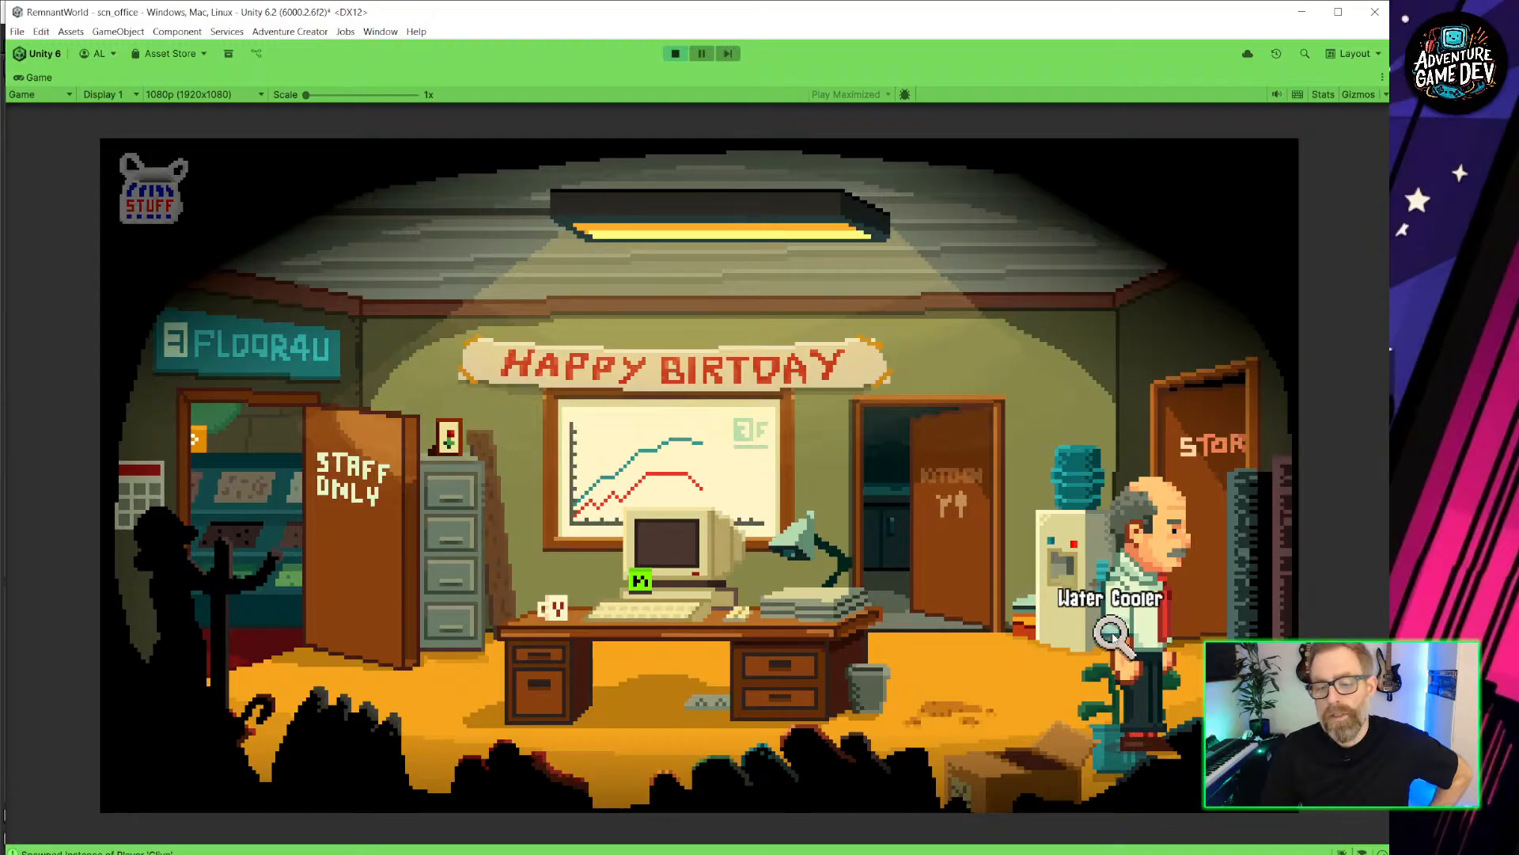
pyautogui.click(967, 698)
# Enter the storeroom in the running game, switch on its light, walk the character around the potted plant to compare the sorting, and stop the game.
pyautogui.click(1191, 532)
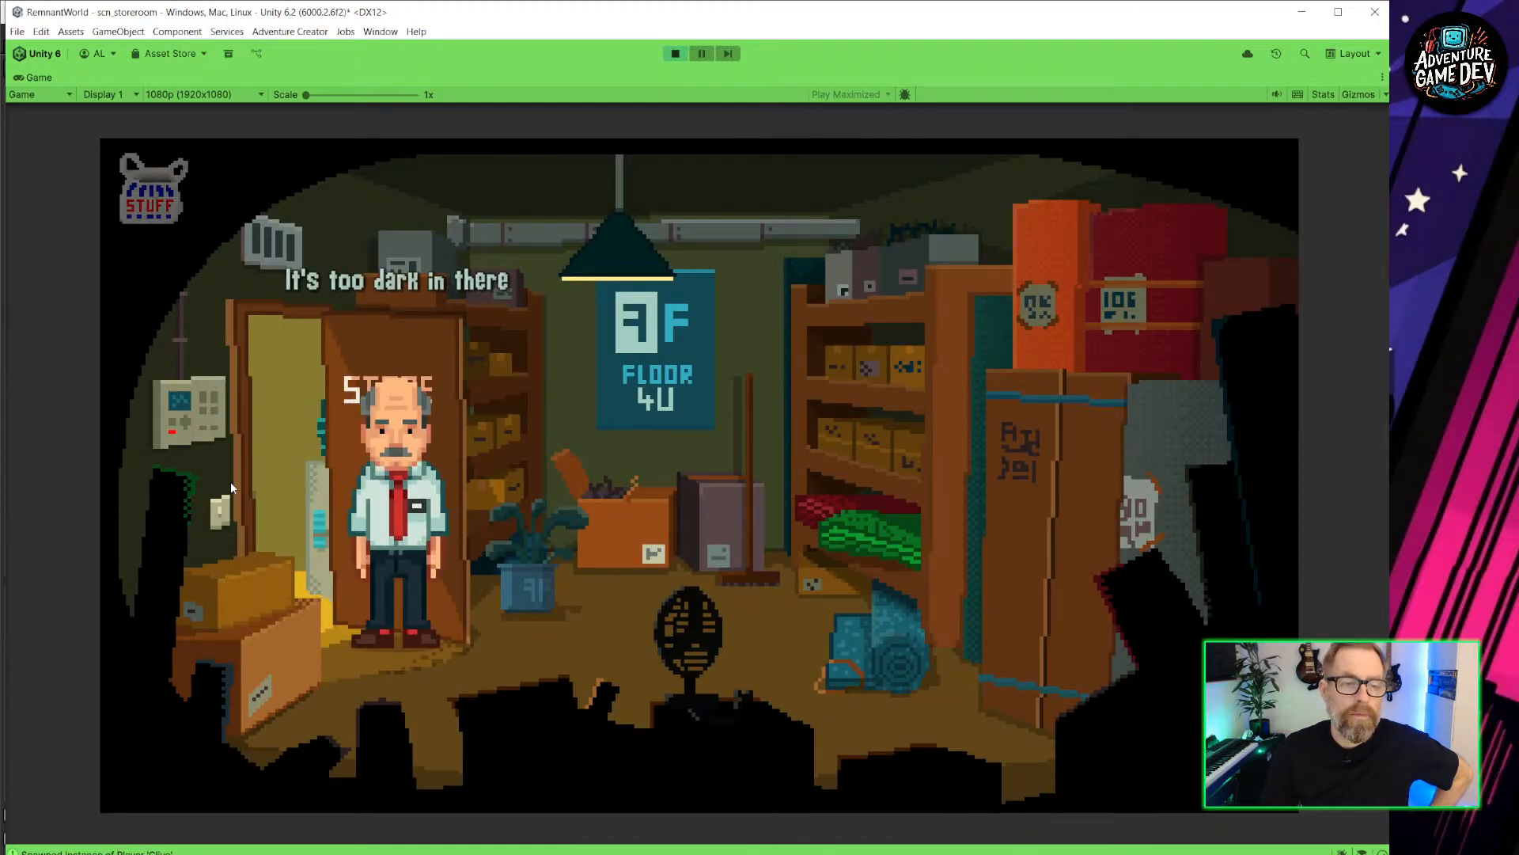
pyautogui.click(219, 513)
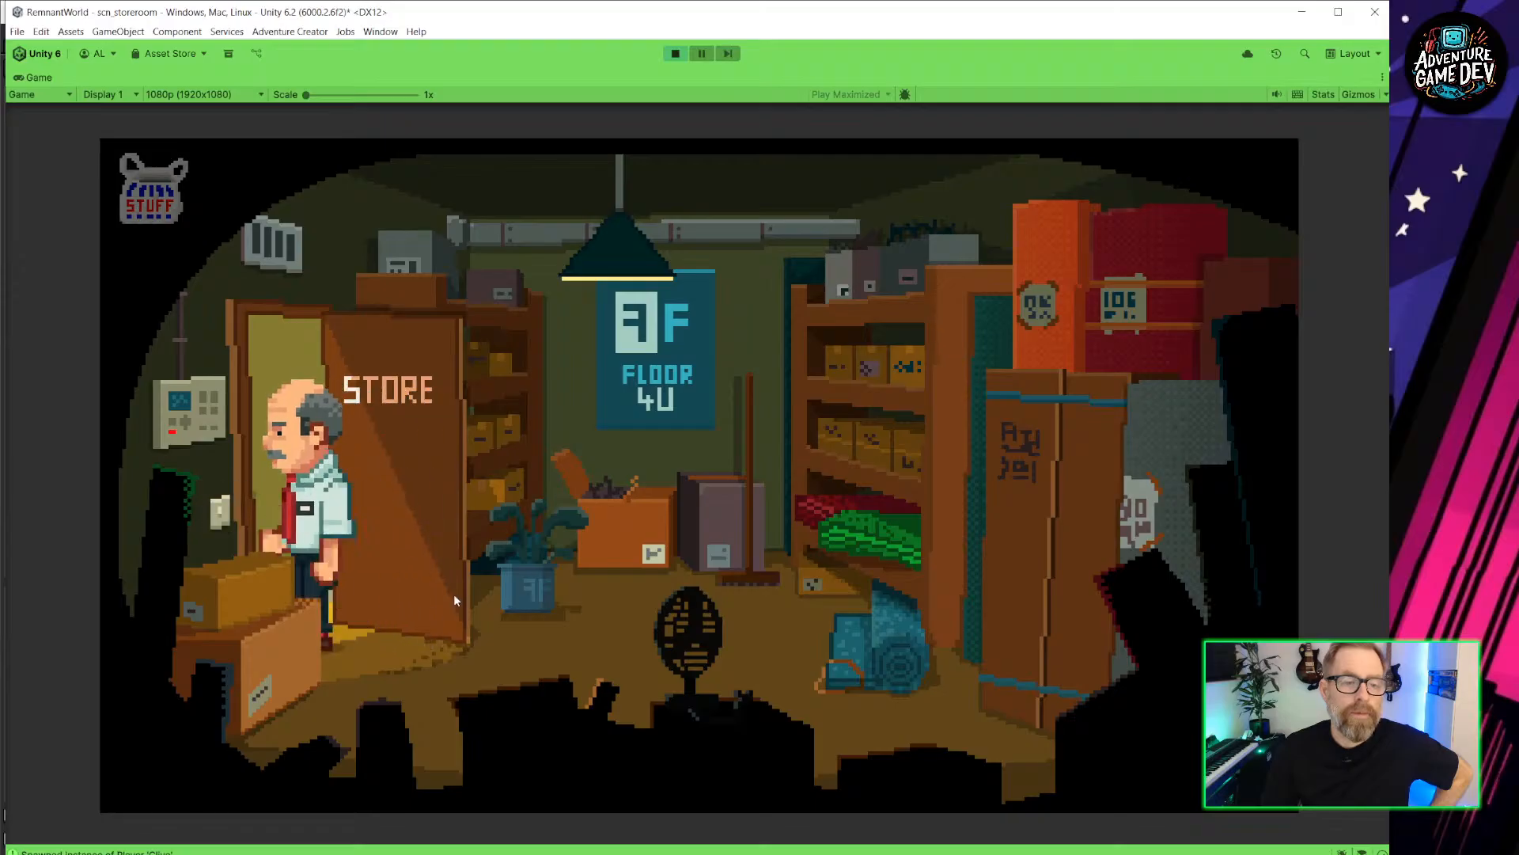
pyautogui.click(453, 688)
pyautogui.click(633, 592)
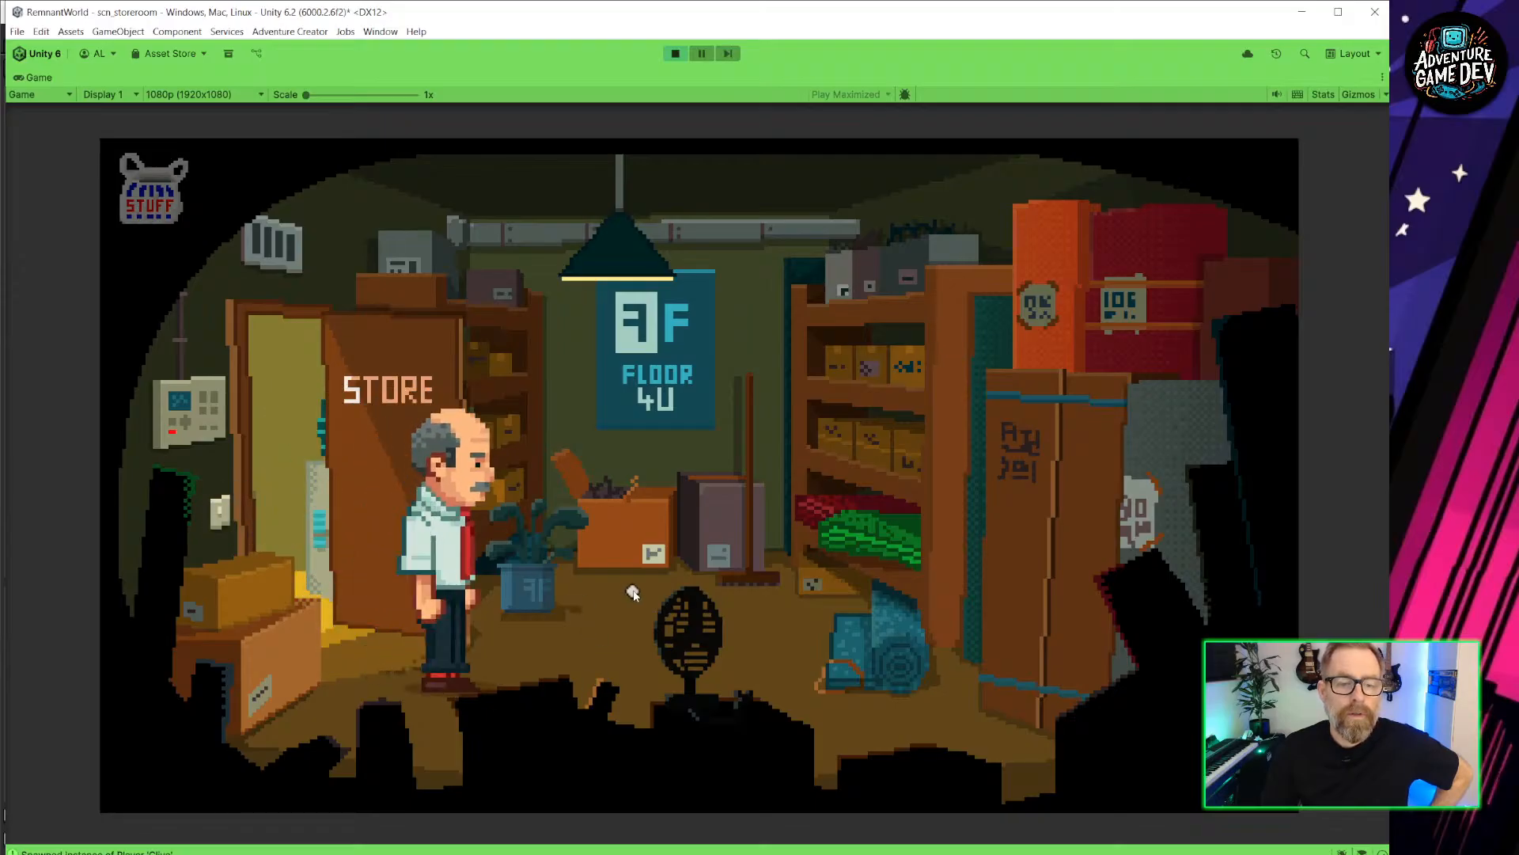
pyautogui.click(542, 634)
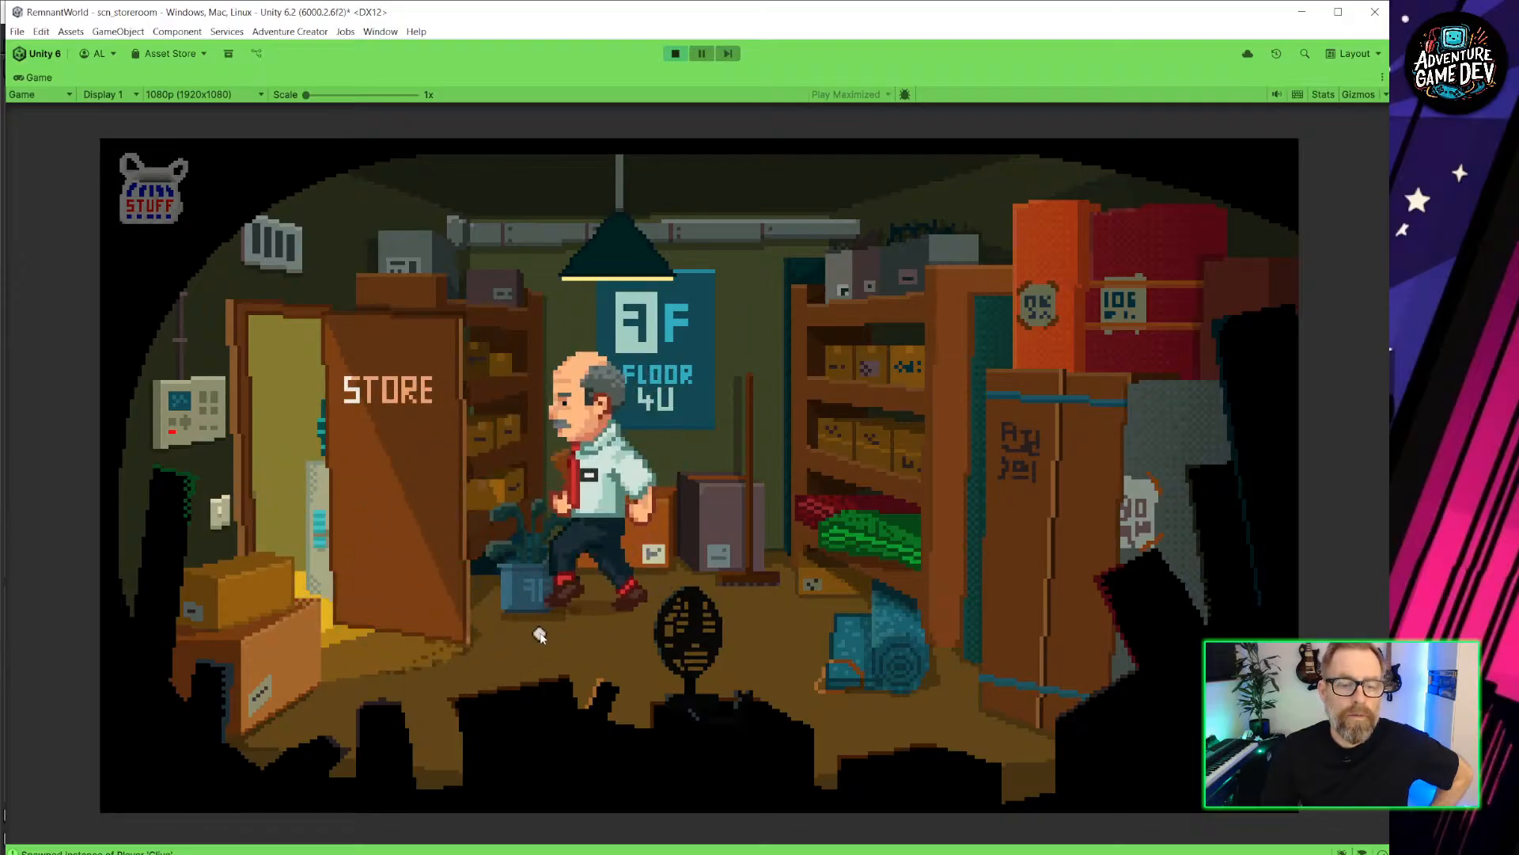
pyautogui.click(595, 584)
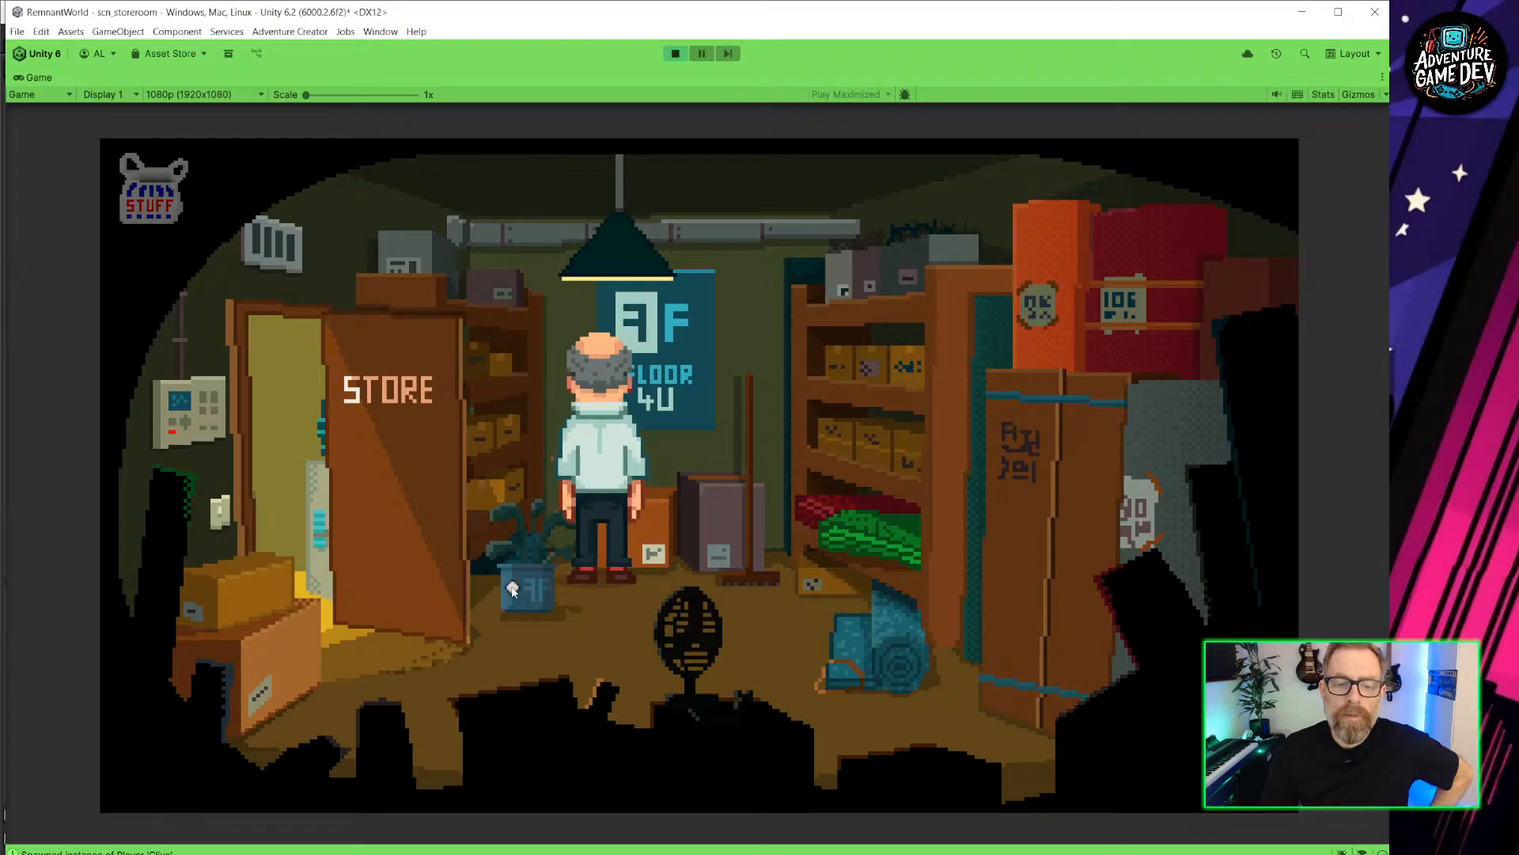
pyautogui.click(509, 617)
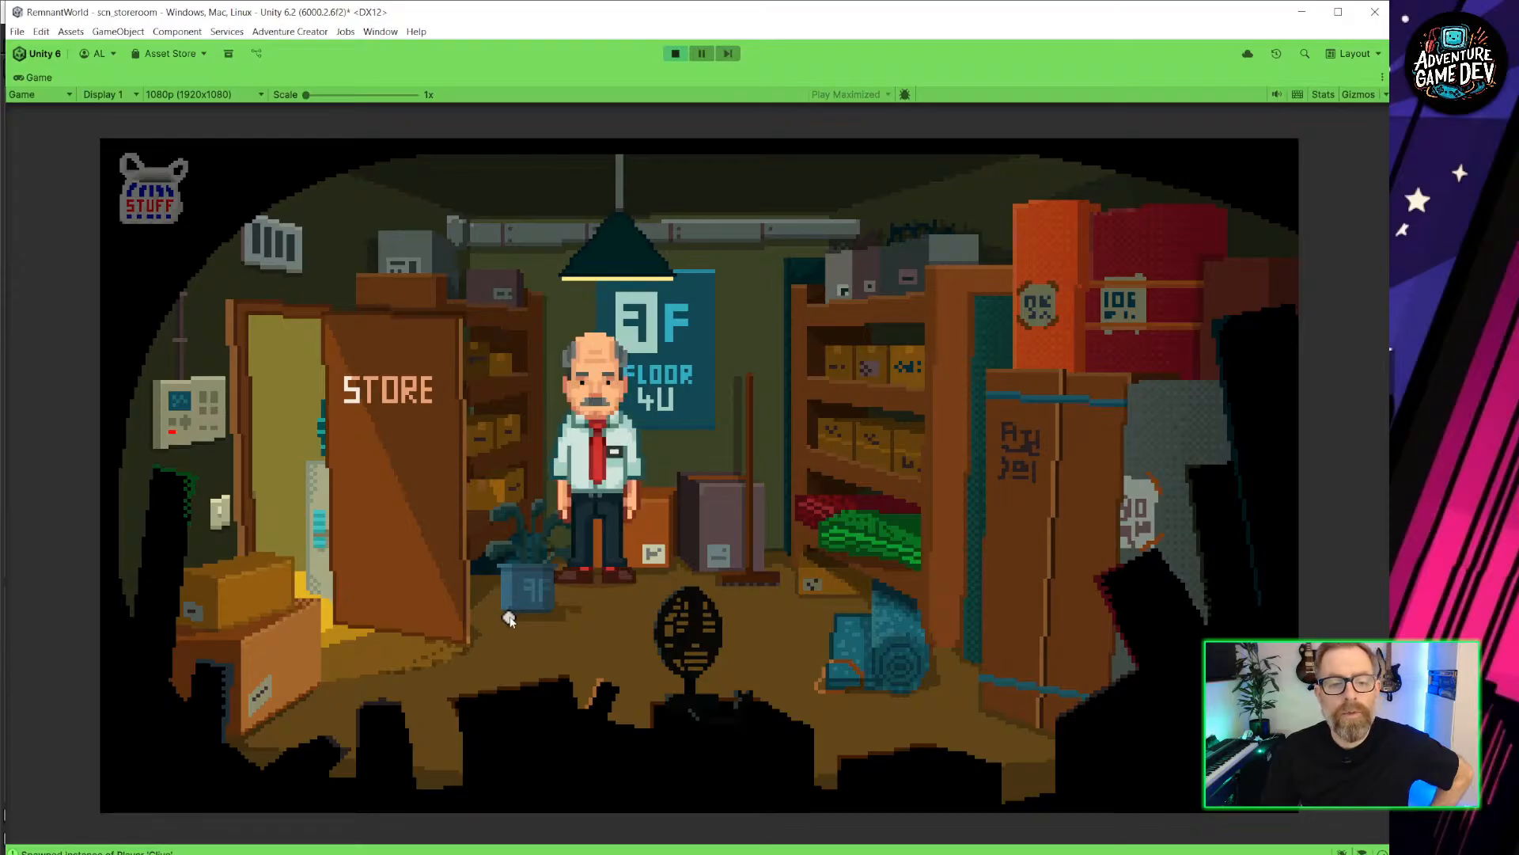
pyautogui.click(620, 564)
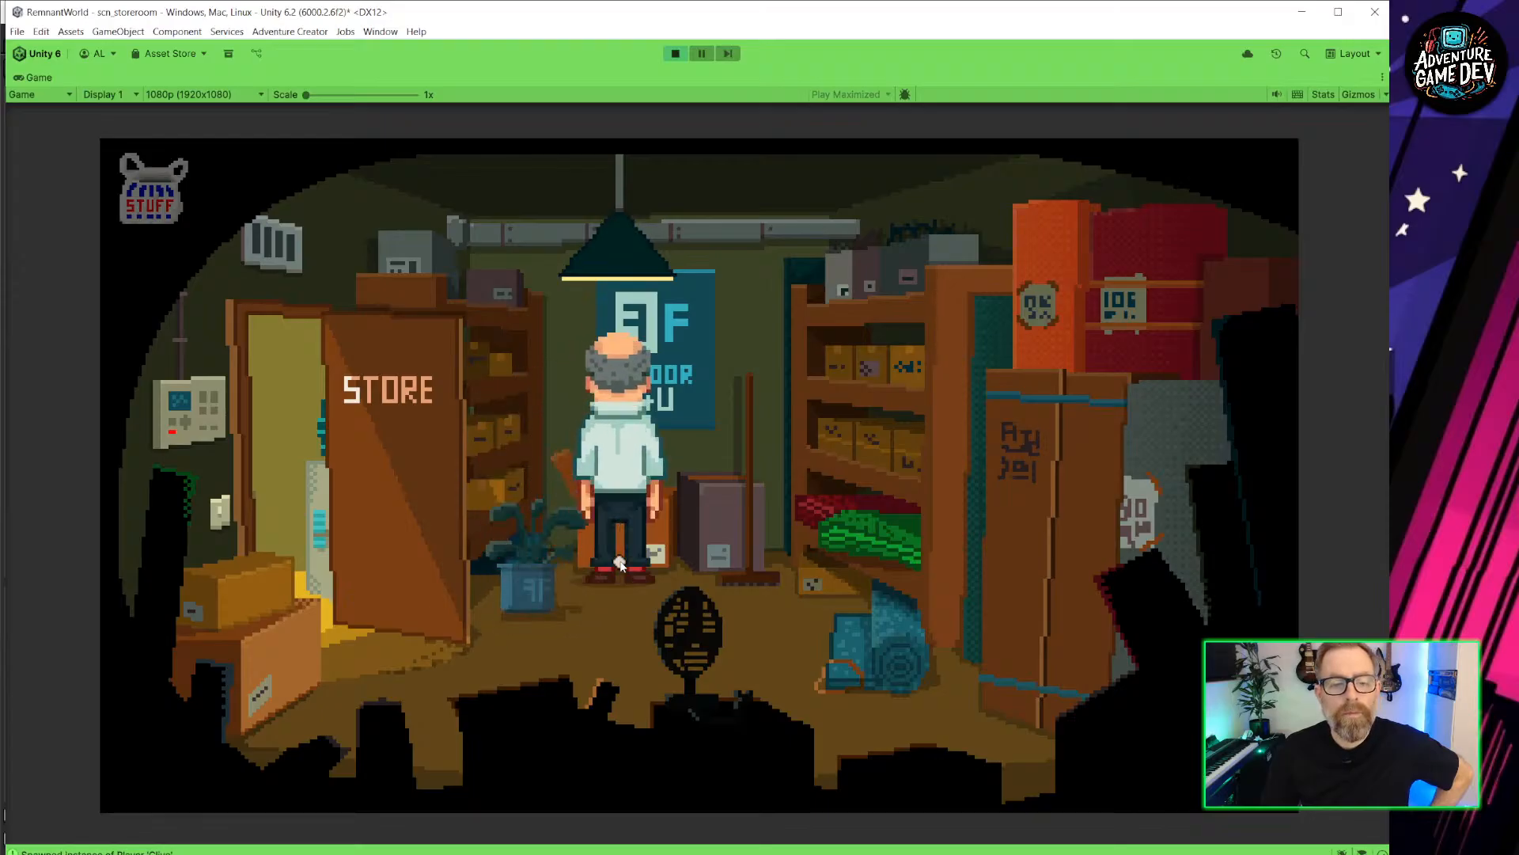
pyautogui.click(584, 640)
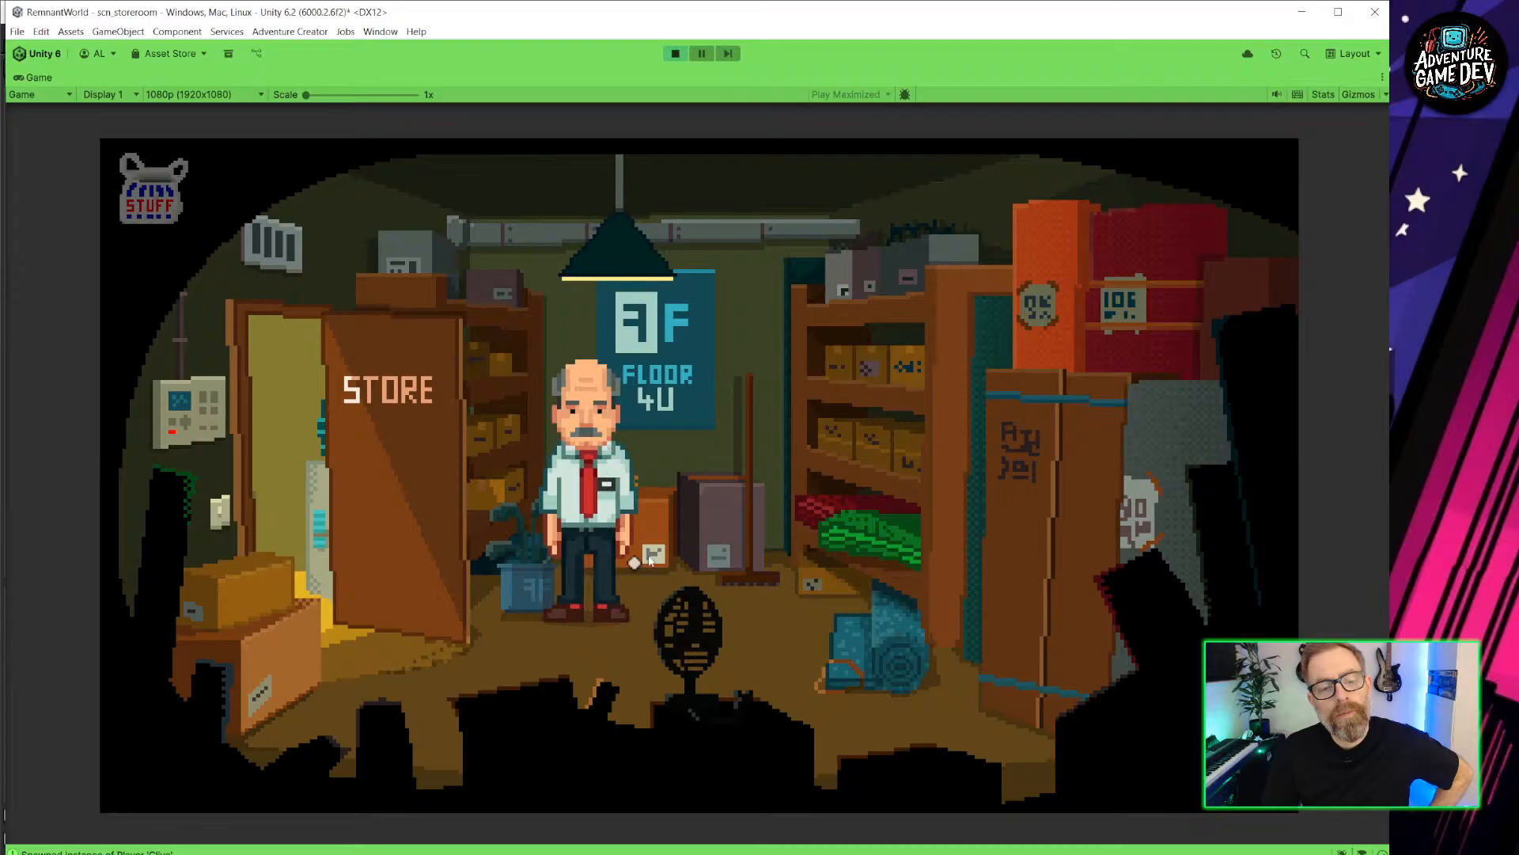
pyautogui.click(656, 658)
pyautogui.click(616, 615)
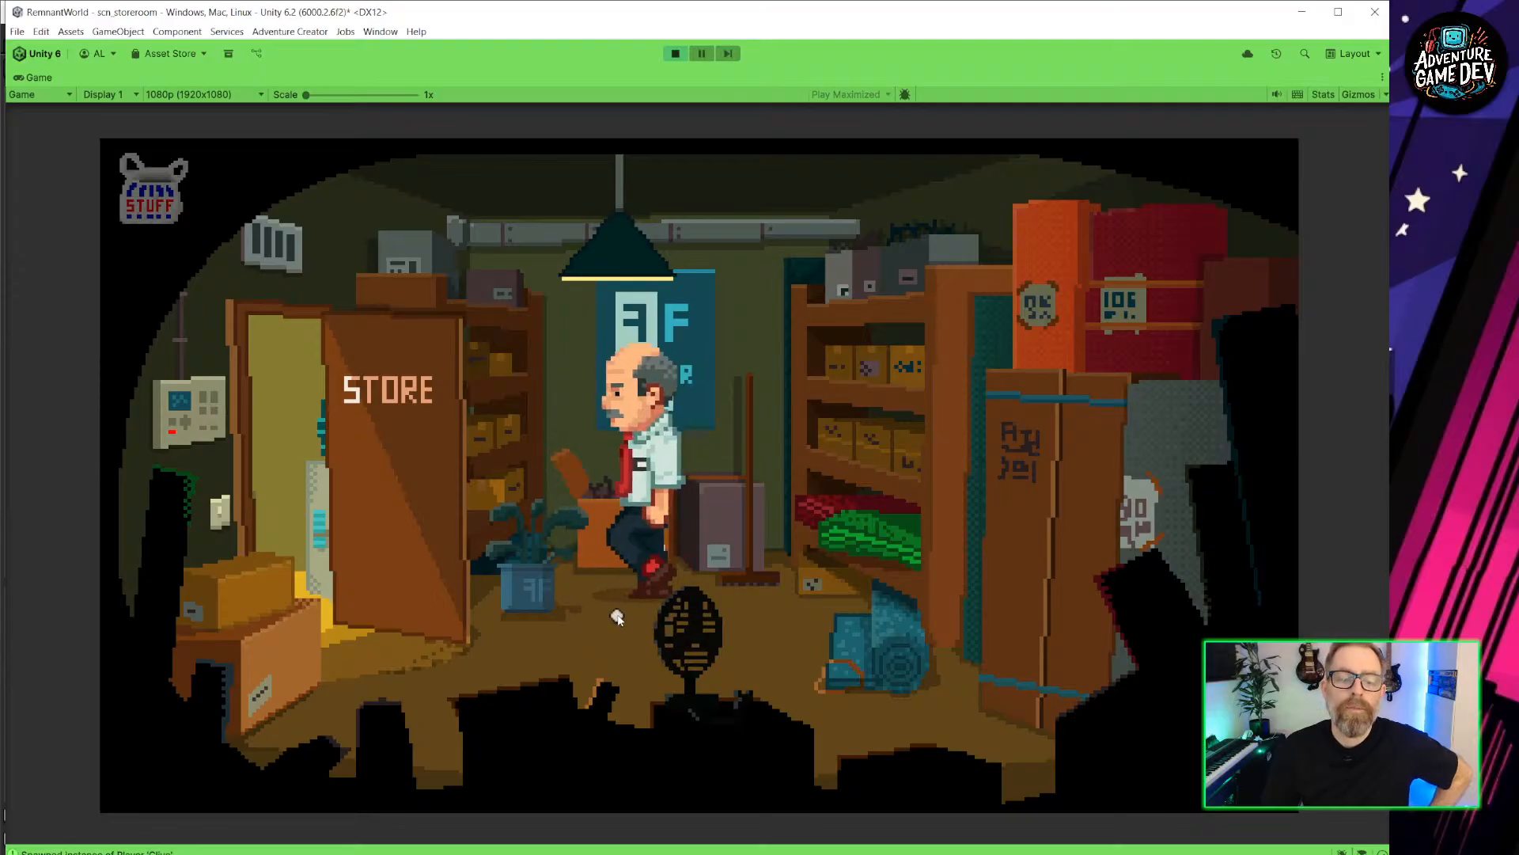
pyautogui.click(676, 54)
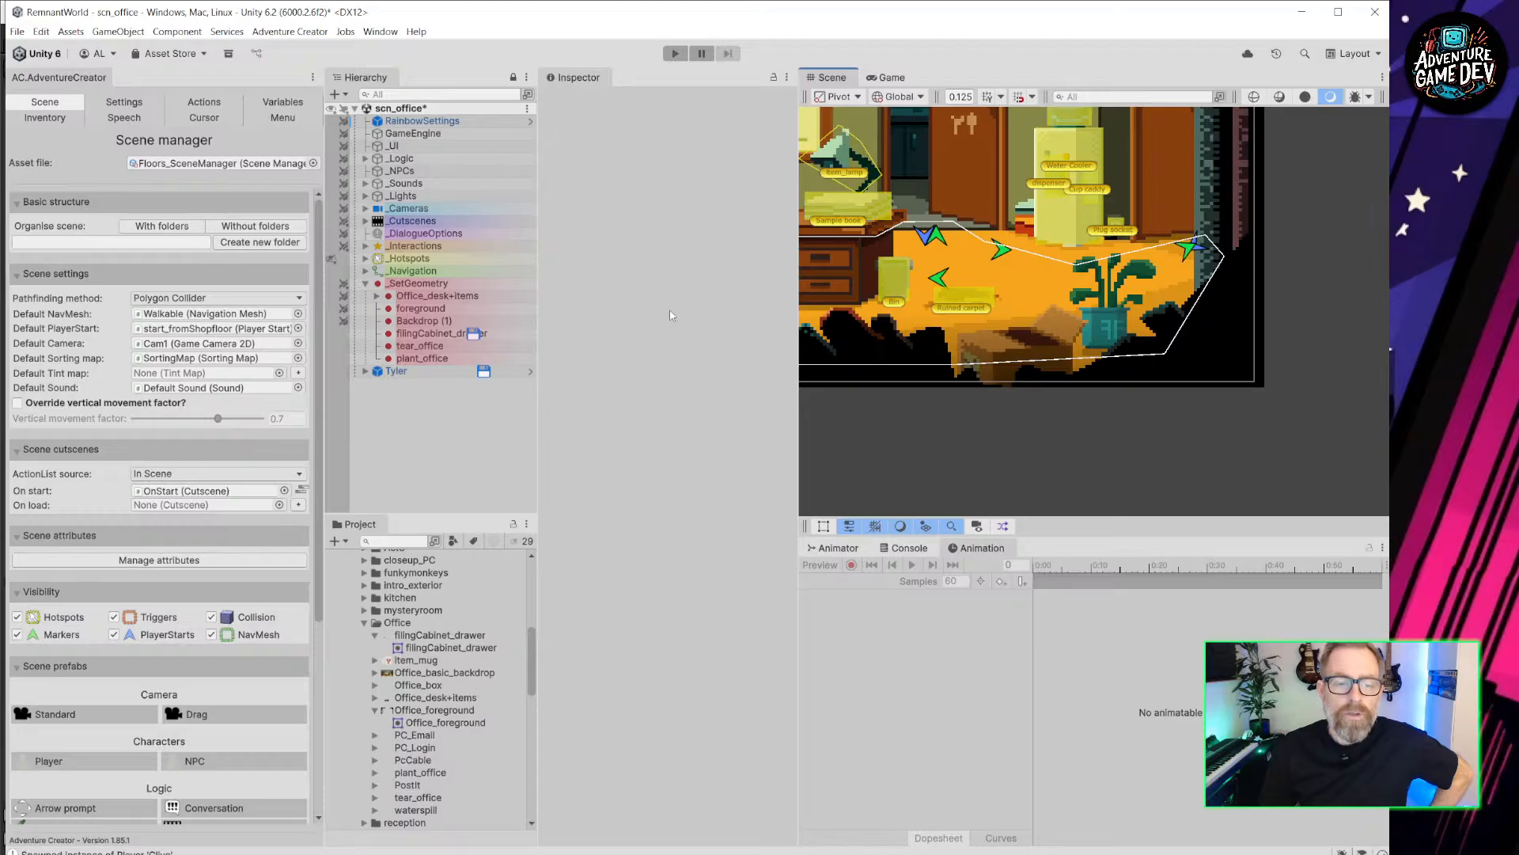
# Give the plant_office sprite a custom pivot at the base of the pot, about X 0.847, Y 0.057, and apply it.
pyautogui.click(419, 774)
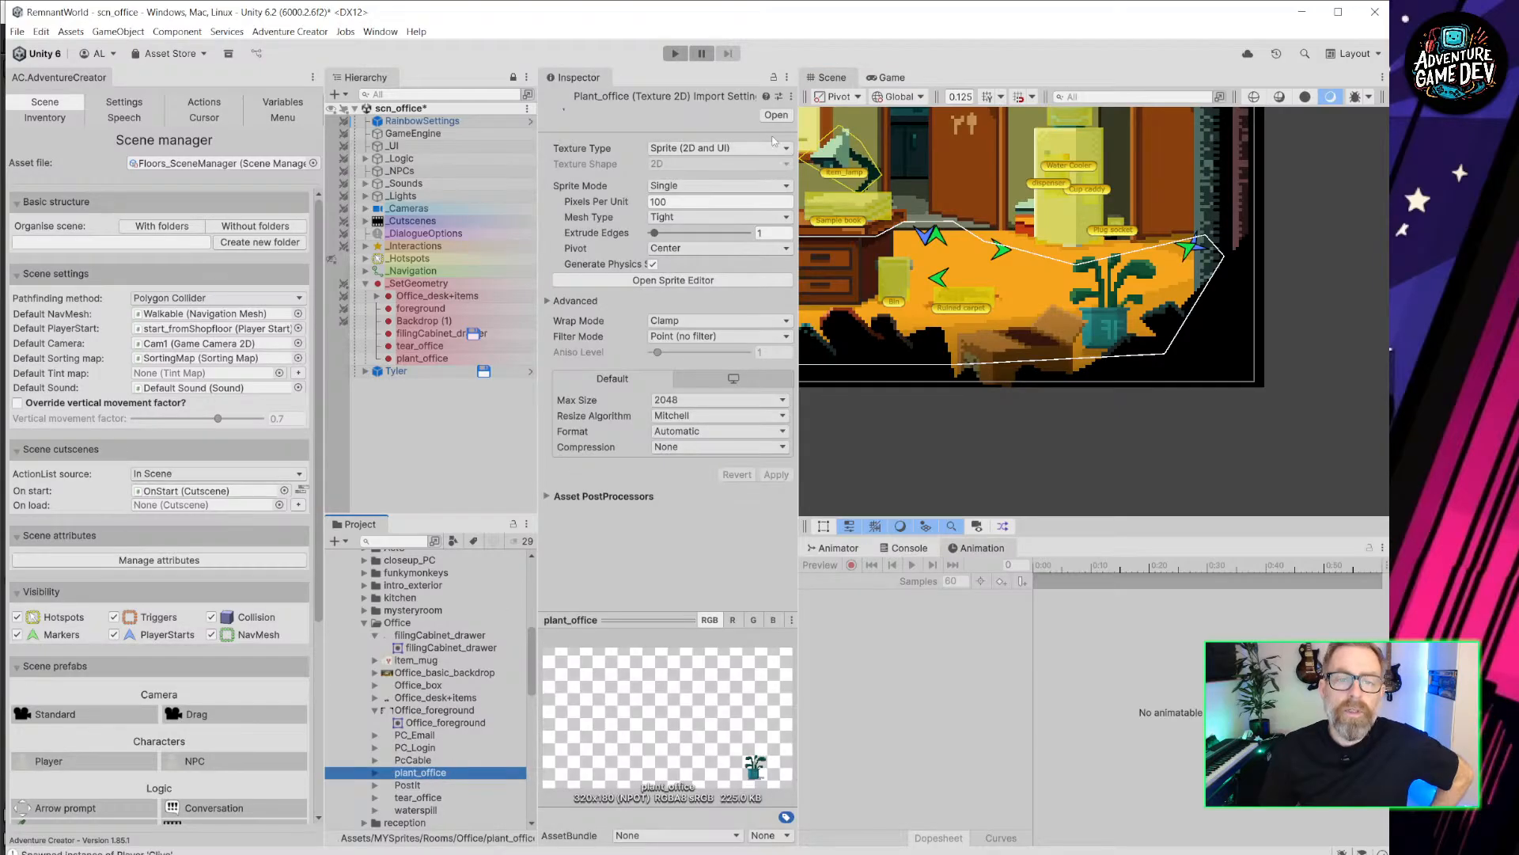
pyautogui.click(665, 281)
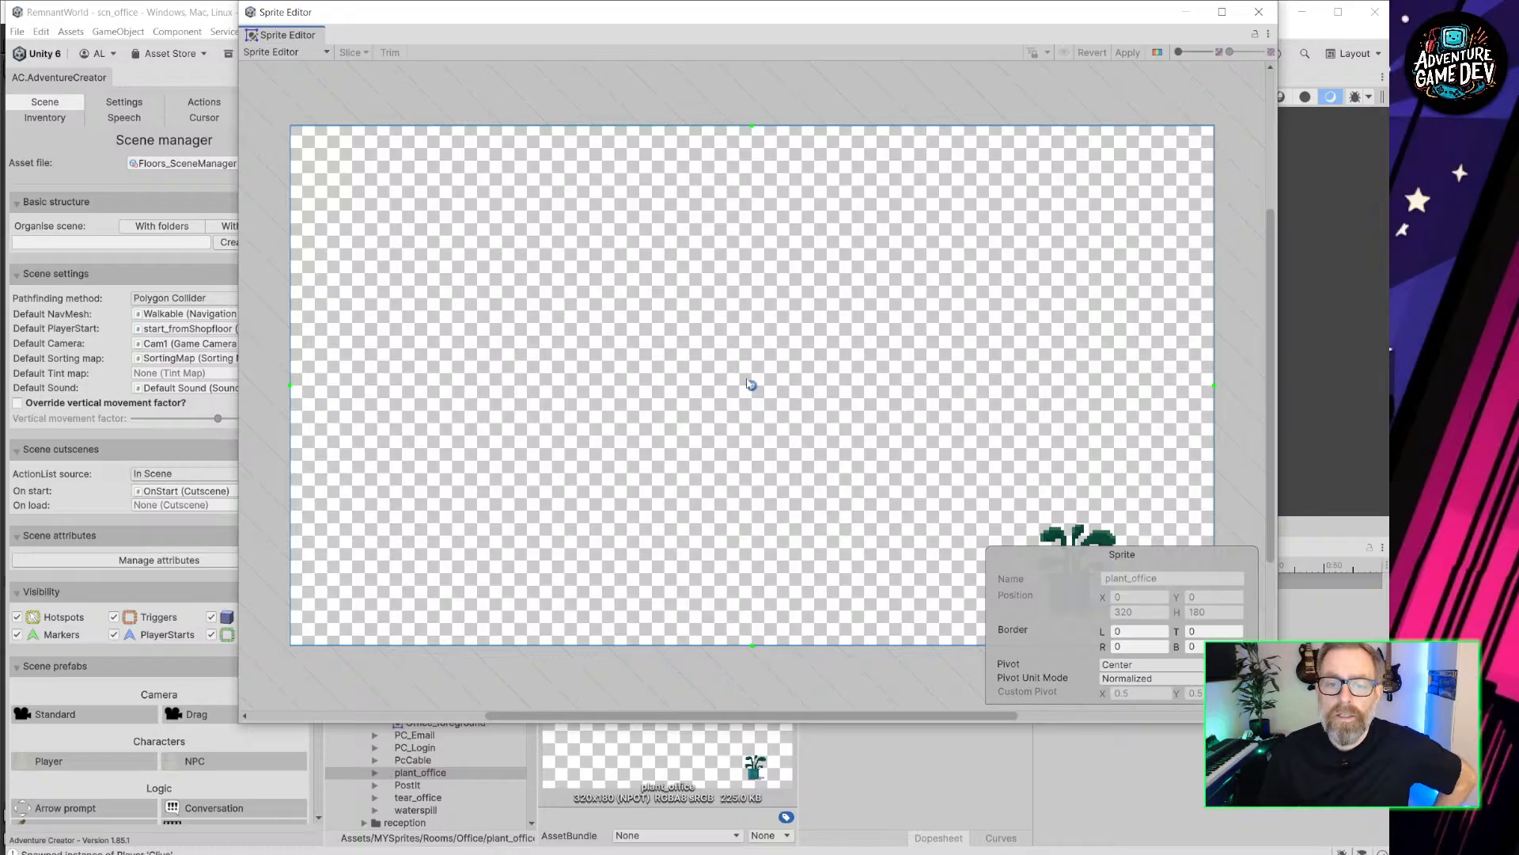
pyautogui.moveTo(753, 387); pyautogui.dragTo(981, 553)
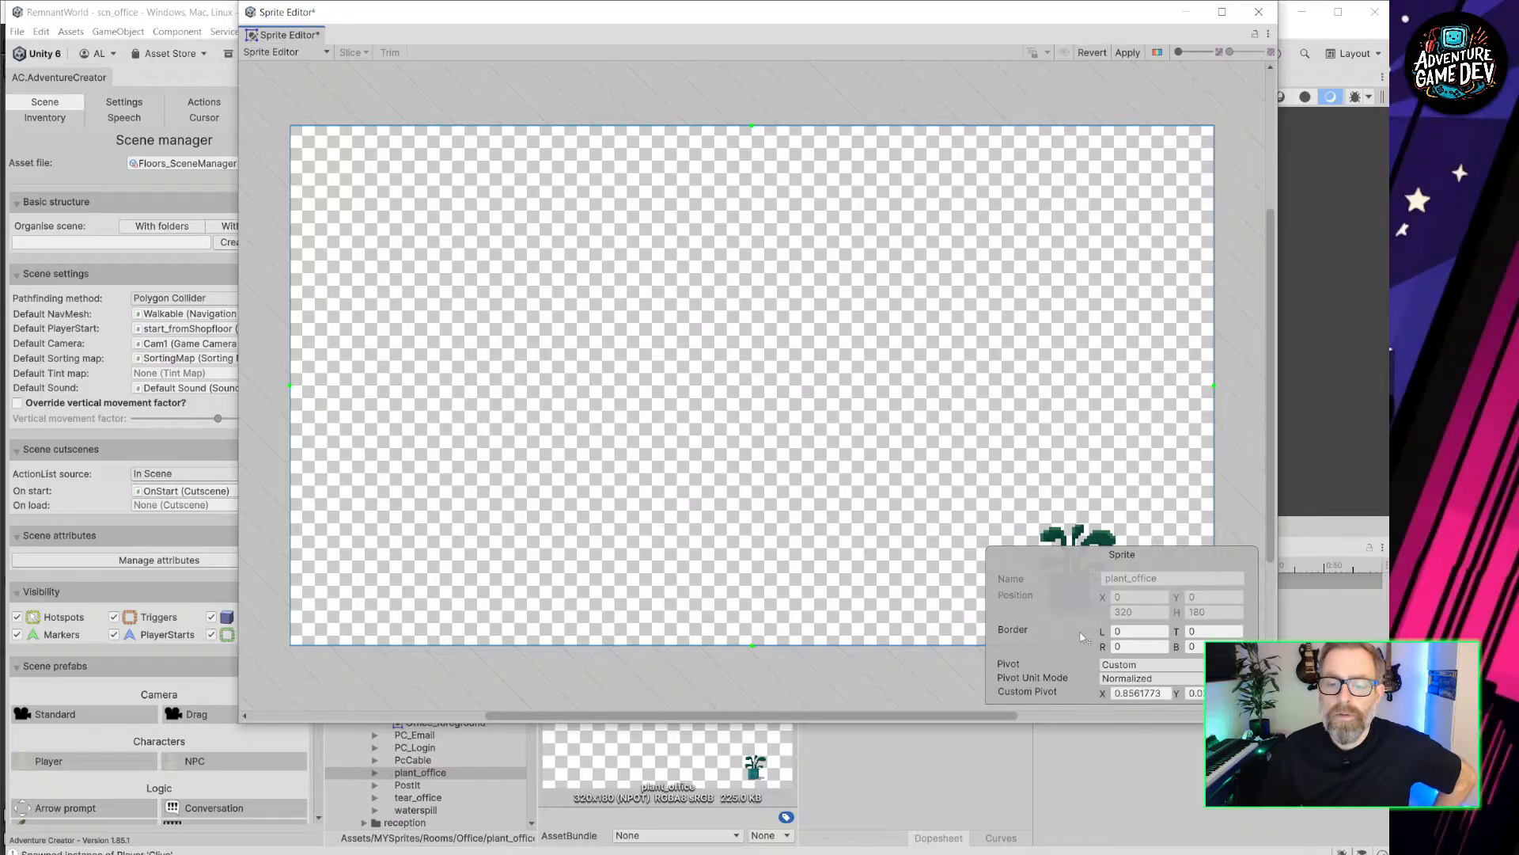
pyautogui.moveTo(1073, 611); pyautogui.dragTo(1071, 611)
pyautogui.scroll(8, 834, 511)
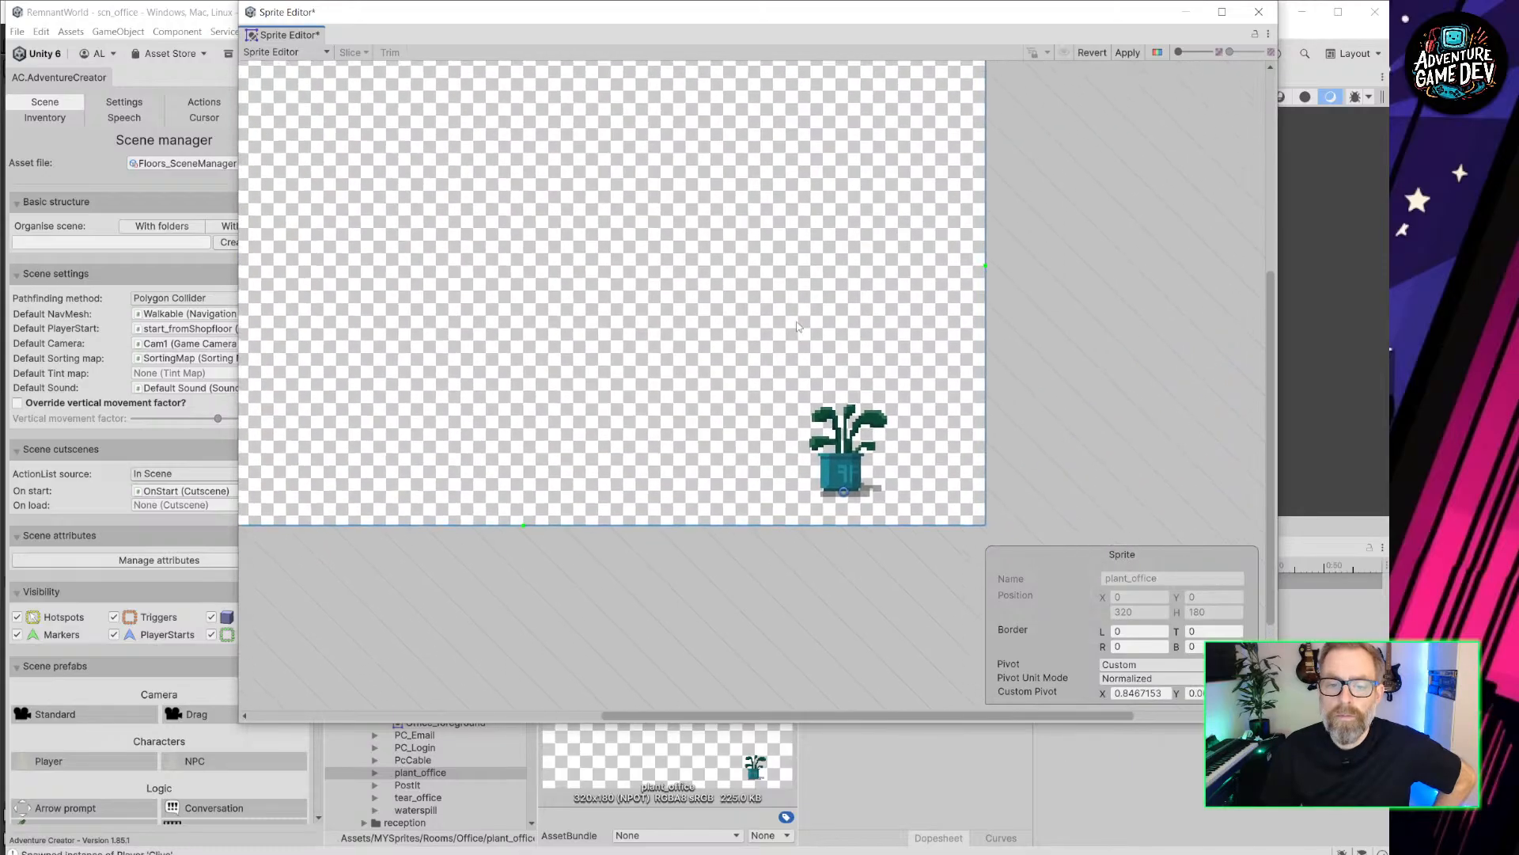
pyautogui.moveTo(832, 509)
pyautogui.mouseDown()
pyautogui.moveTo(833, 532)
pyautogui.moveTo(810, 247)
pyautogui.moveTo(836, 523)
pyautogui.mouseUp()
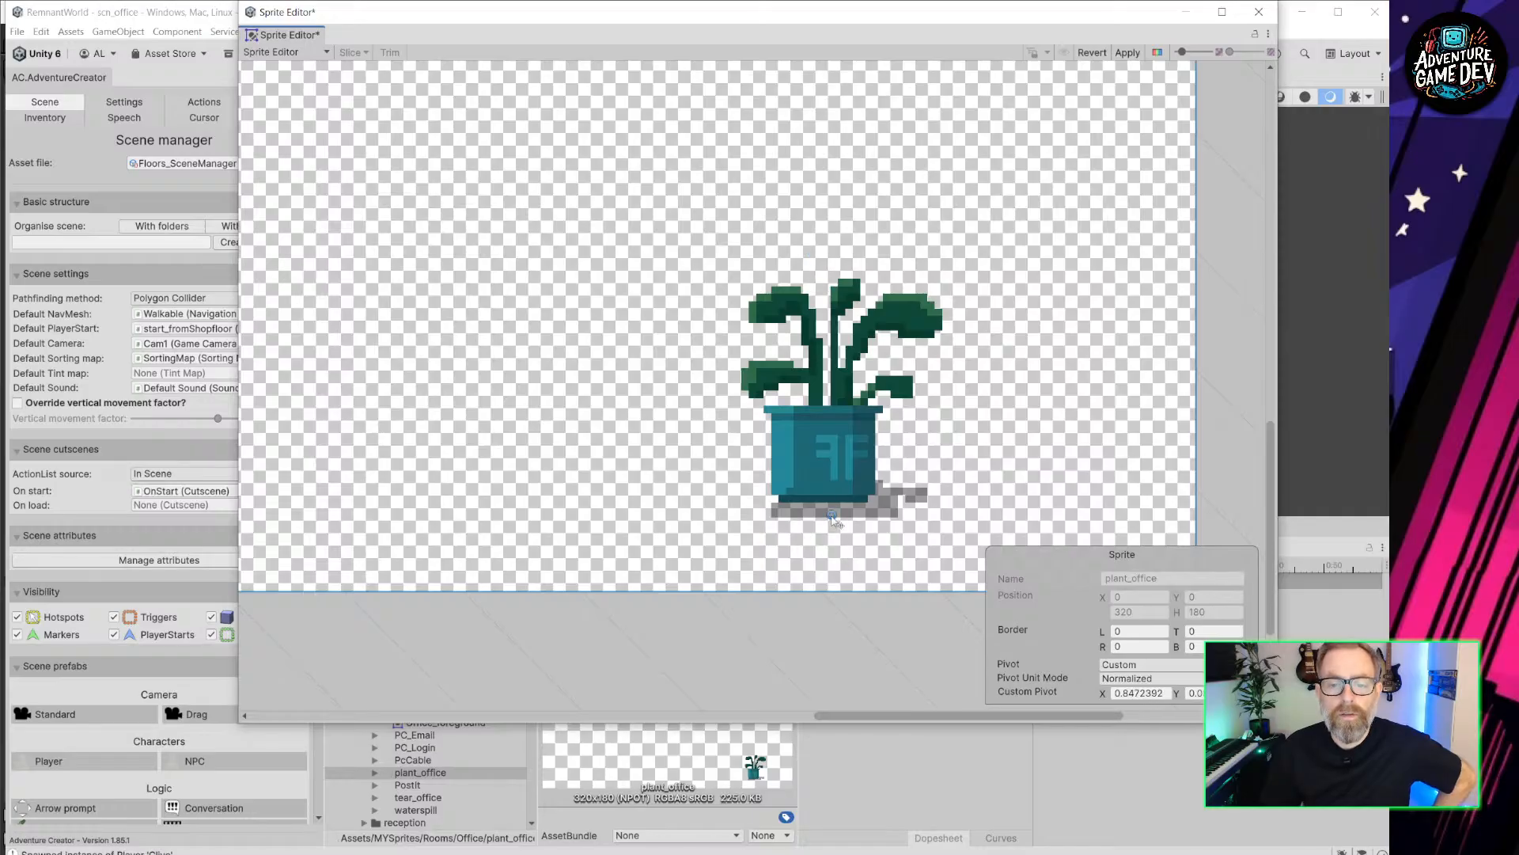
pyautogui.click(1127, 52)
pyautogui.click(1259, 11)
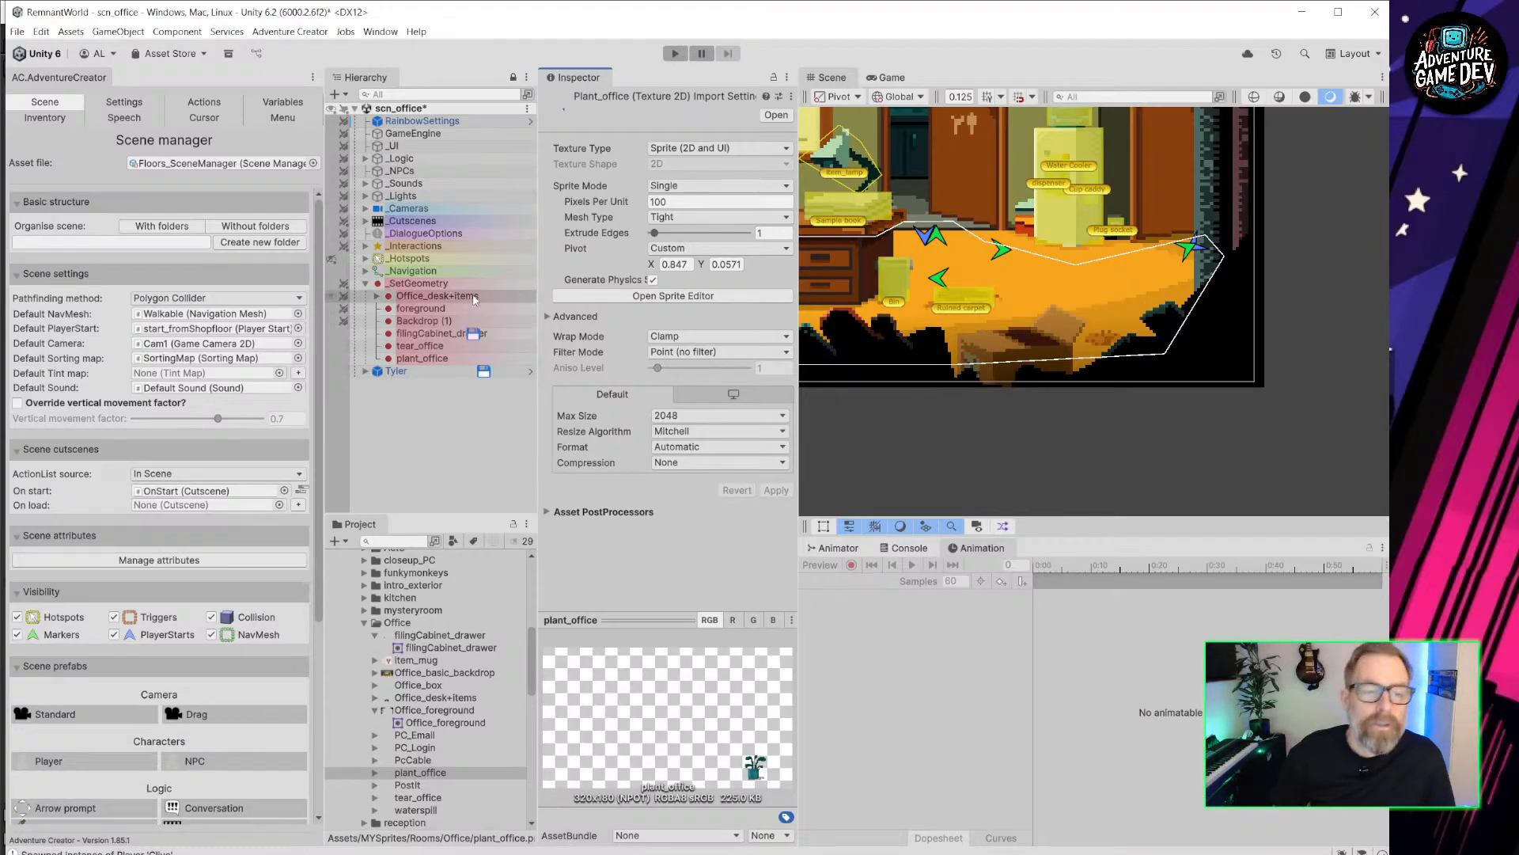
# Move the plant_office object back onto the office floor beside the cardboard box, at about X 1.11.
pyautogui.click(431, 358)
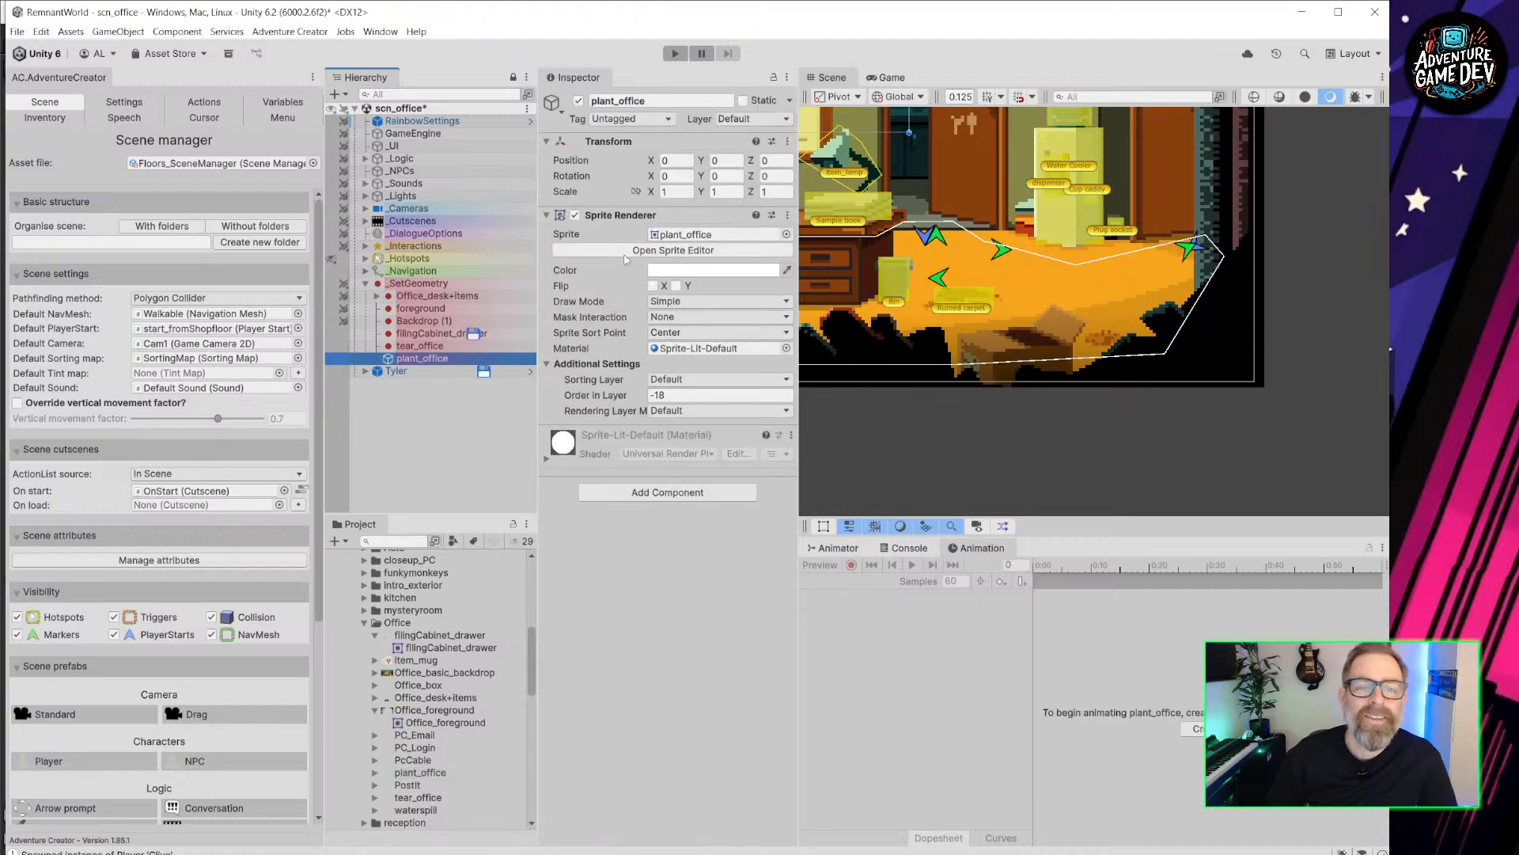
pyautogui.scroll(-15, 939, 262)
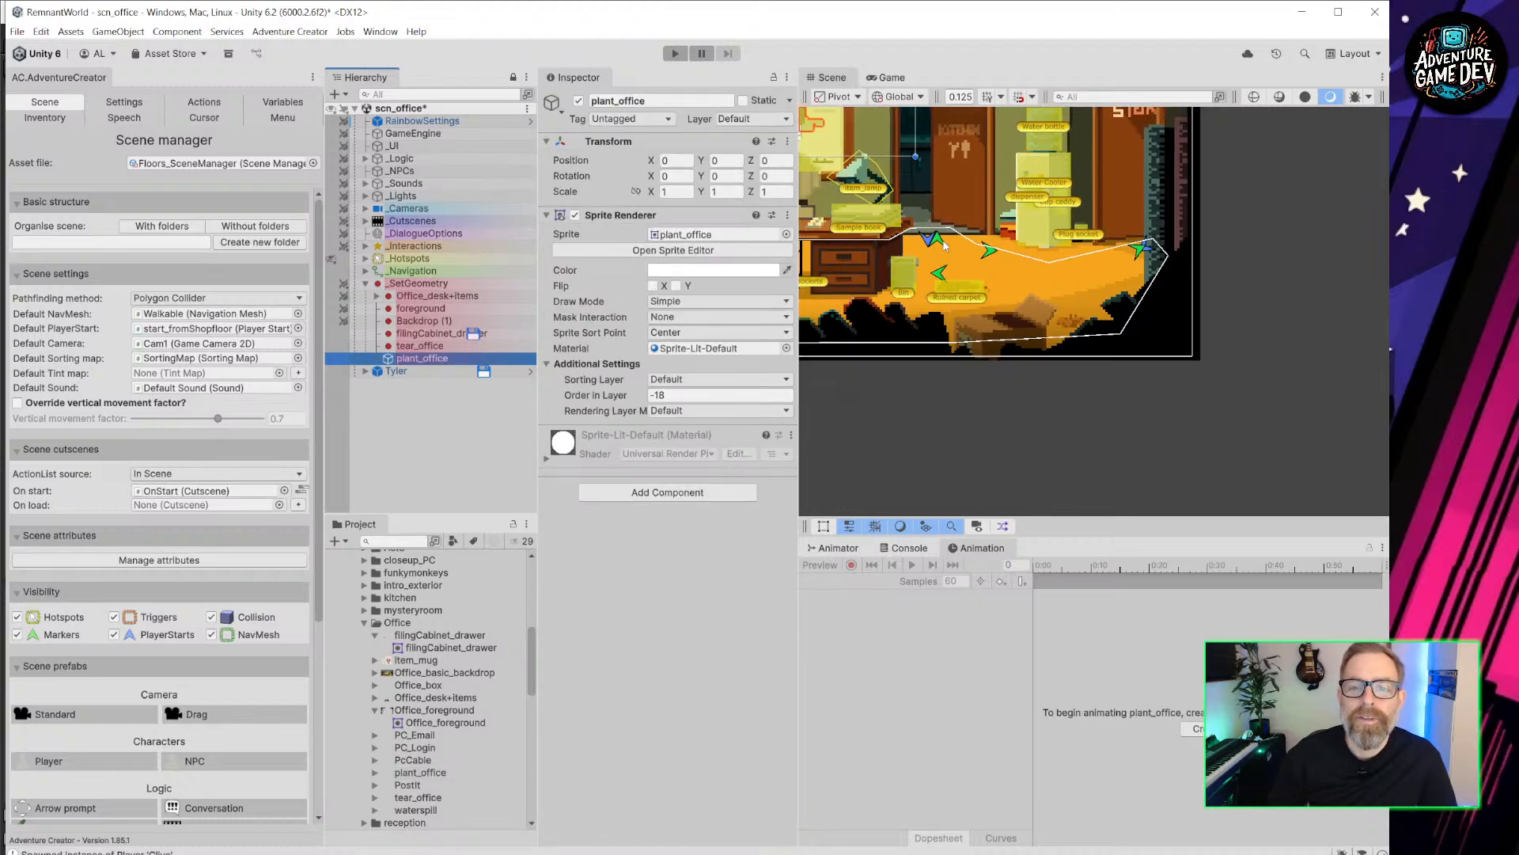
pyautogui.moveTo(952, 179); pyautogui.dragTo(1179, 293, button='middle')
pyautogui.scroll(5, 1126, 286)
pyautogui.scroll(3, 1124, 286)
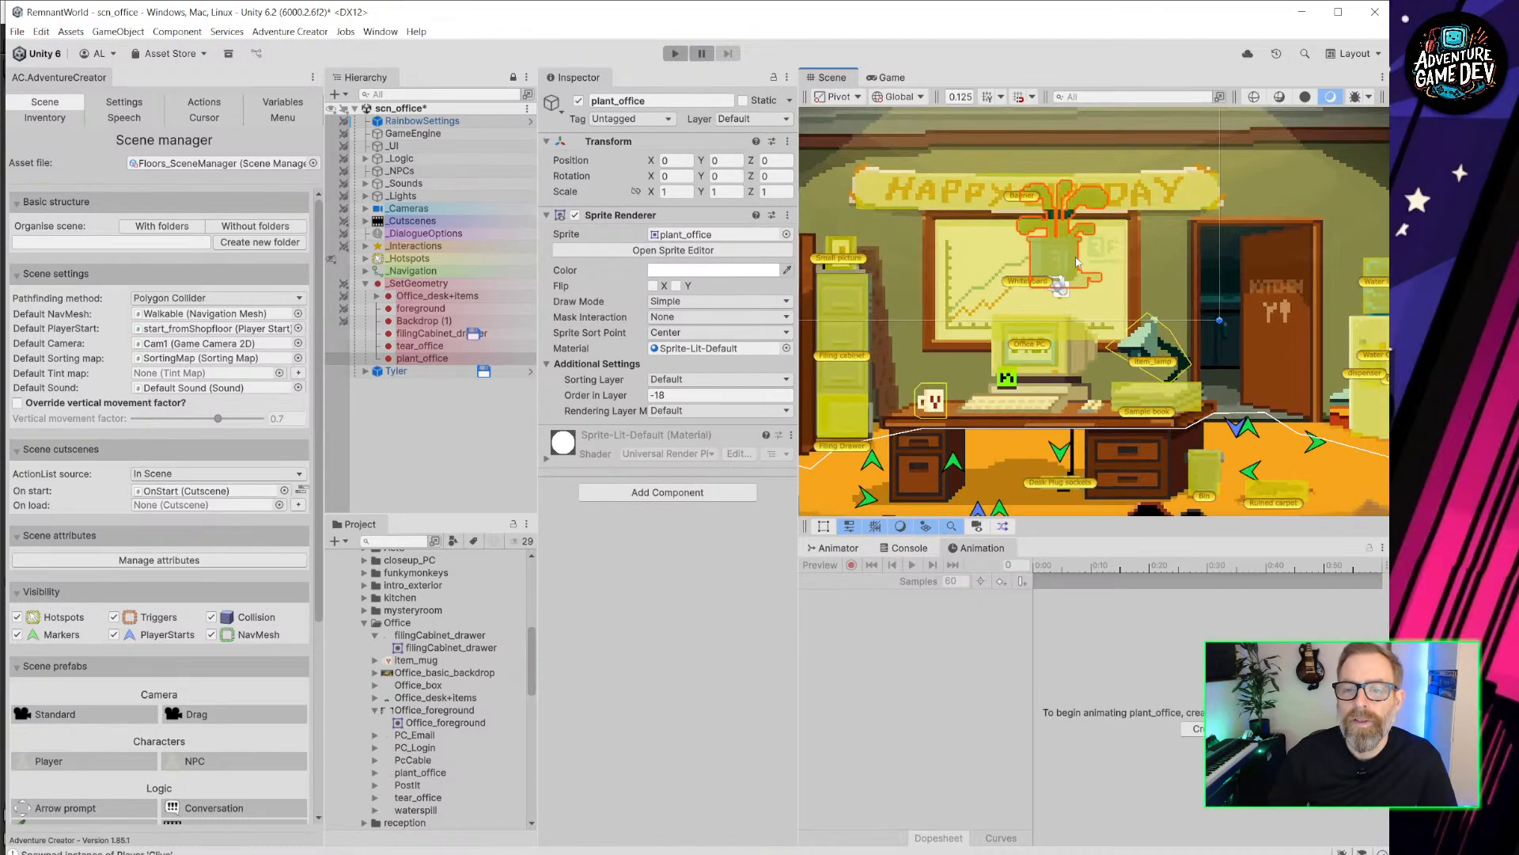
pyautogui.press('w')
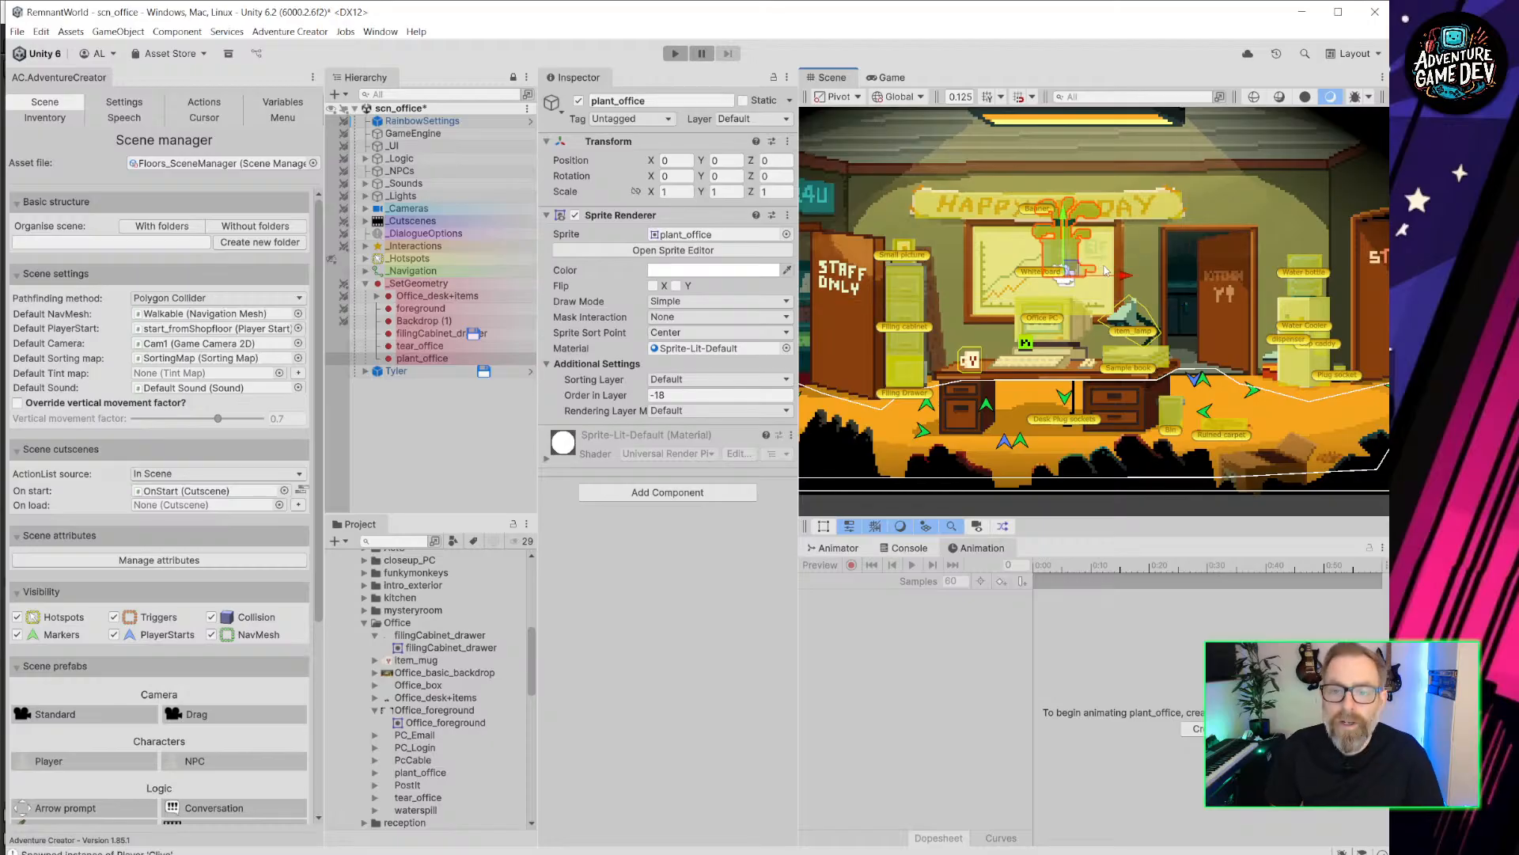
pyautogui.moveTo(1070, 270); pyautogui.dragTo(1344, 456)
pyautogui.scroll(10, 1261, 429)
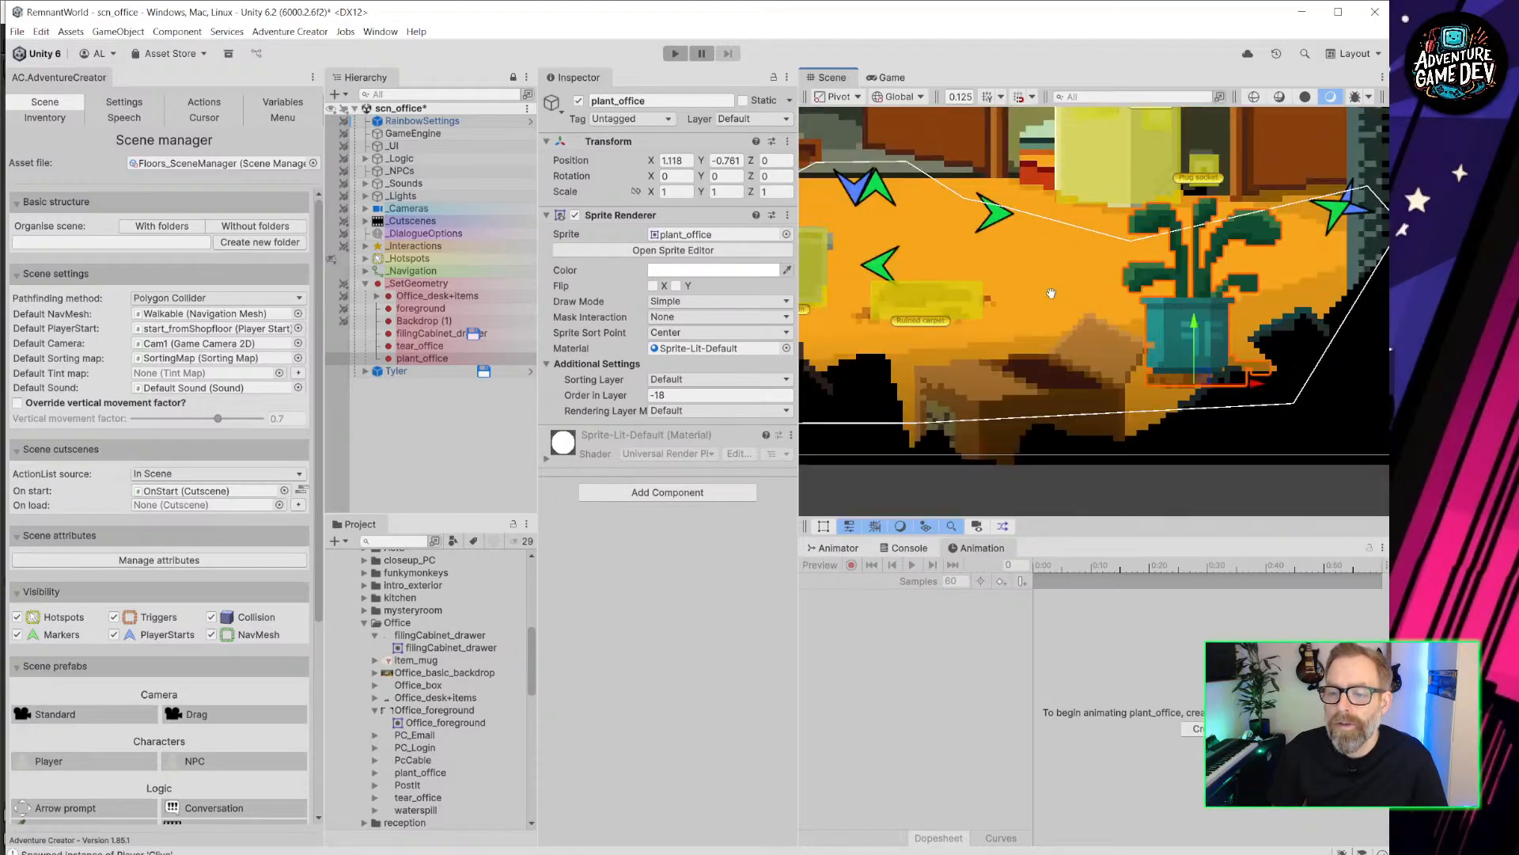
pyautogui.scroll(4, 978, 240)
pyautogui.moveTo(957, 320); pyautogui.dragTo(952, 353)
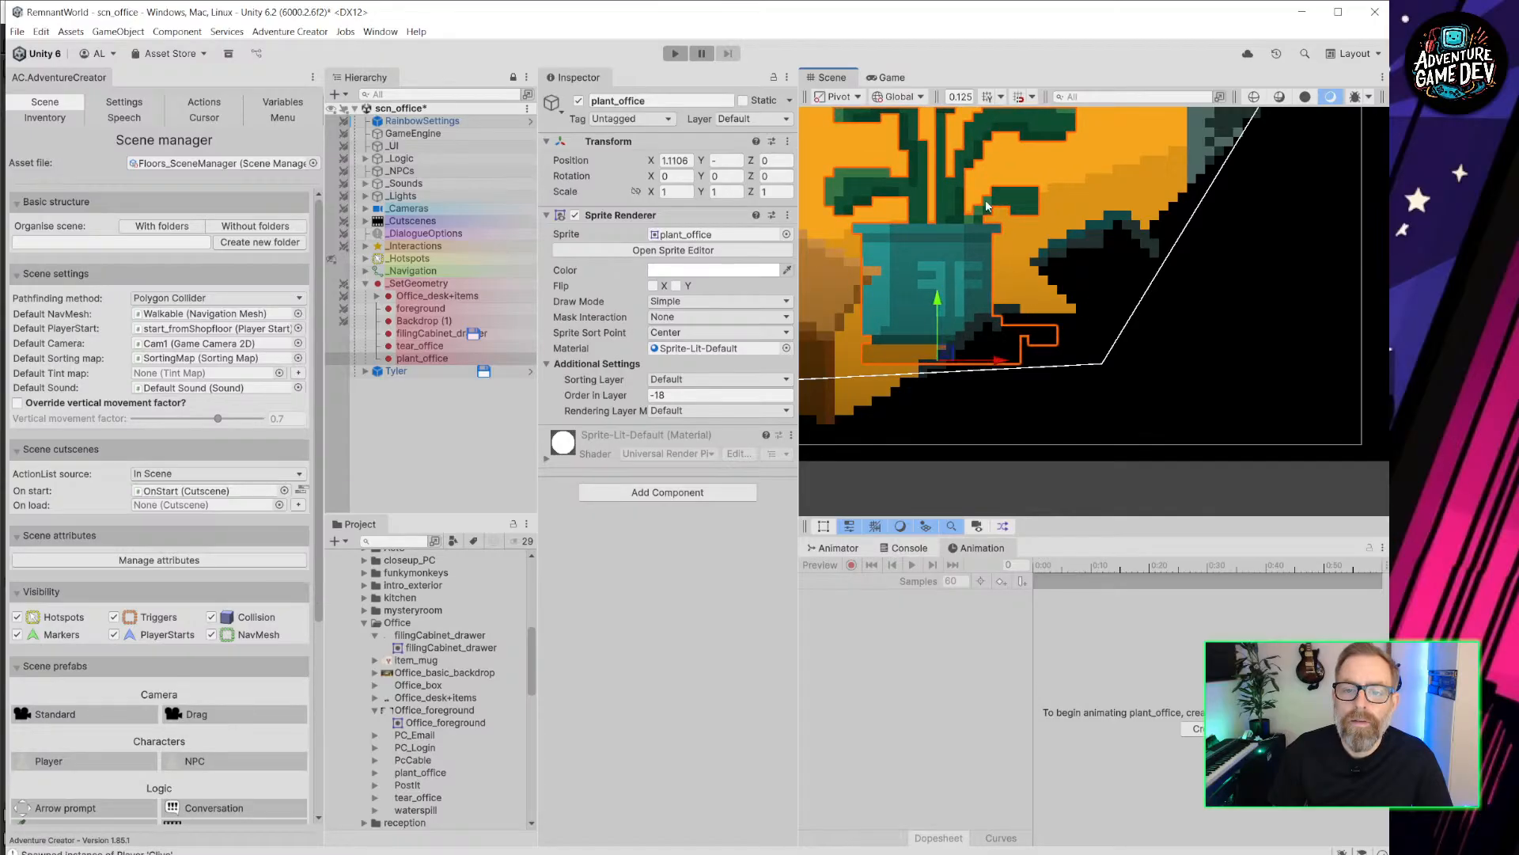
pyautogui.scroll(-5, 989, 277)
# Play-test the office again, examining the ruined carpet and walking the character to the plant, and stop the game.
pyautogui.click(675, 53)
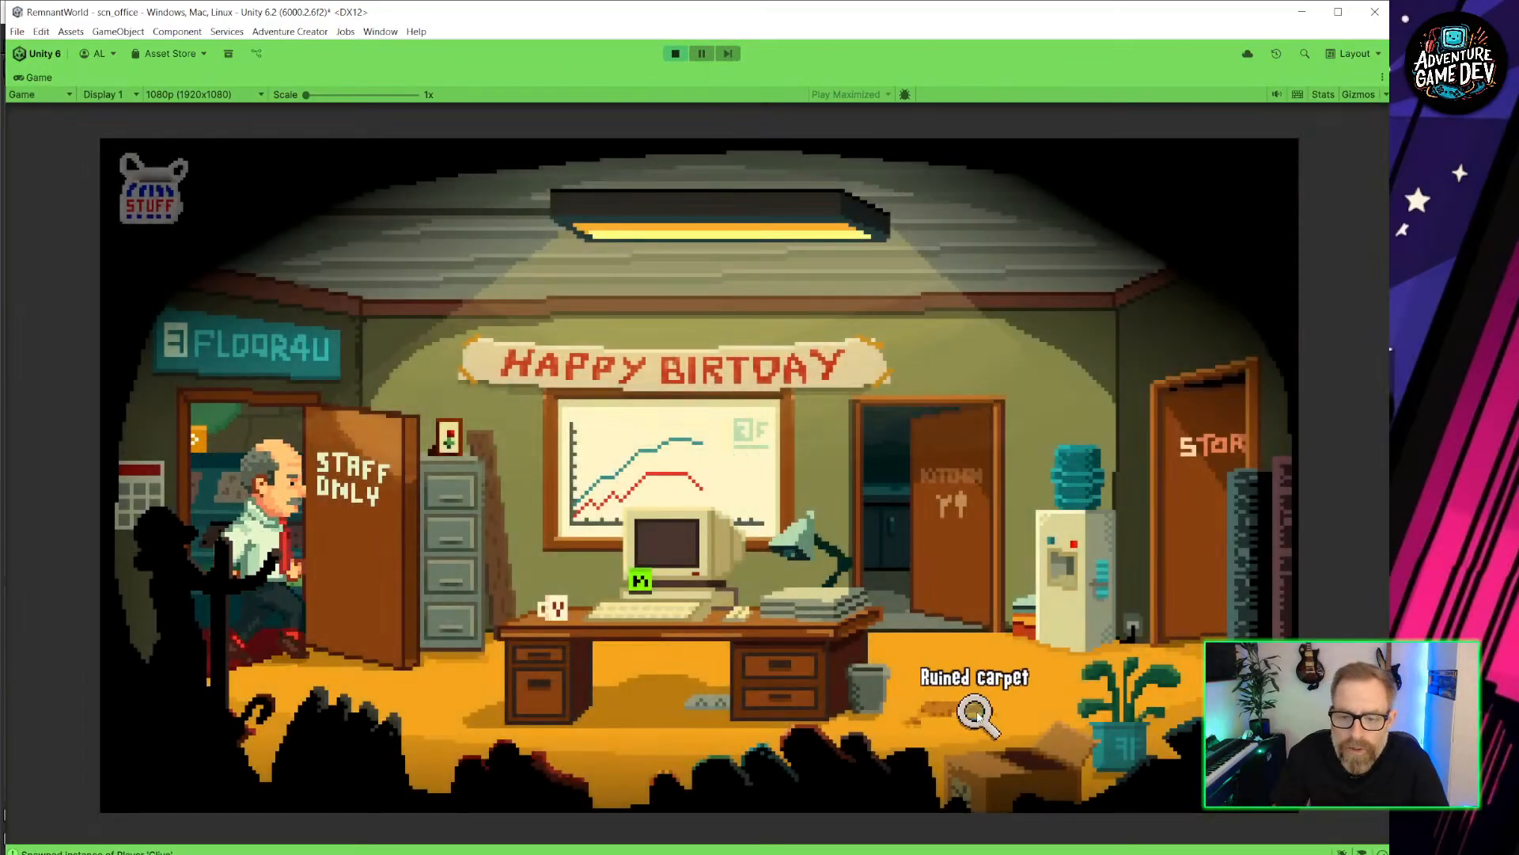
pyautogui.click(977, 714)
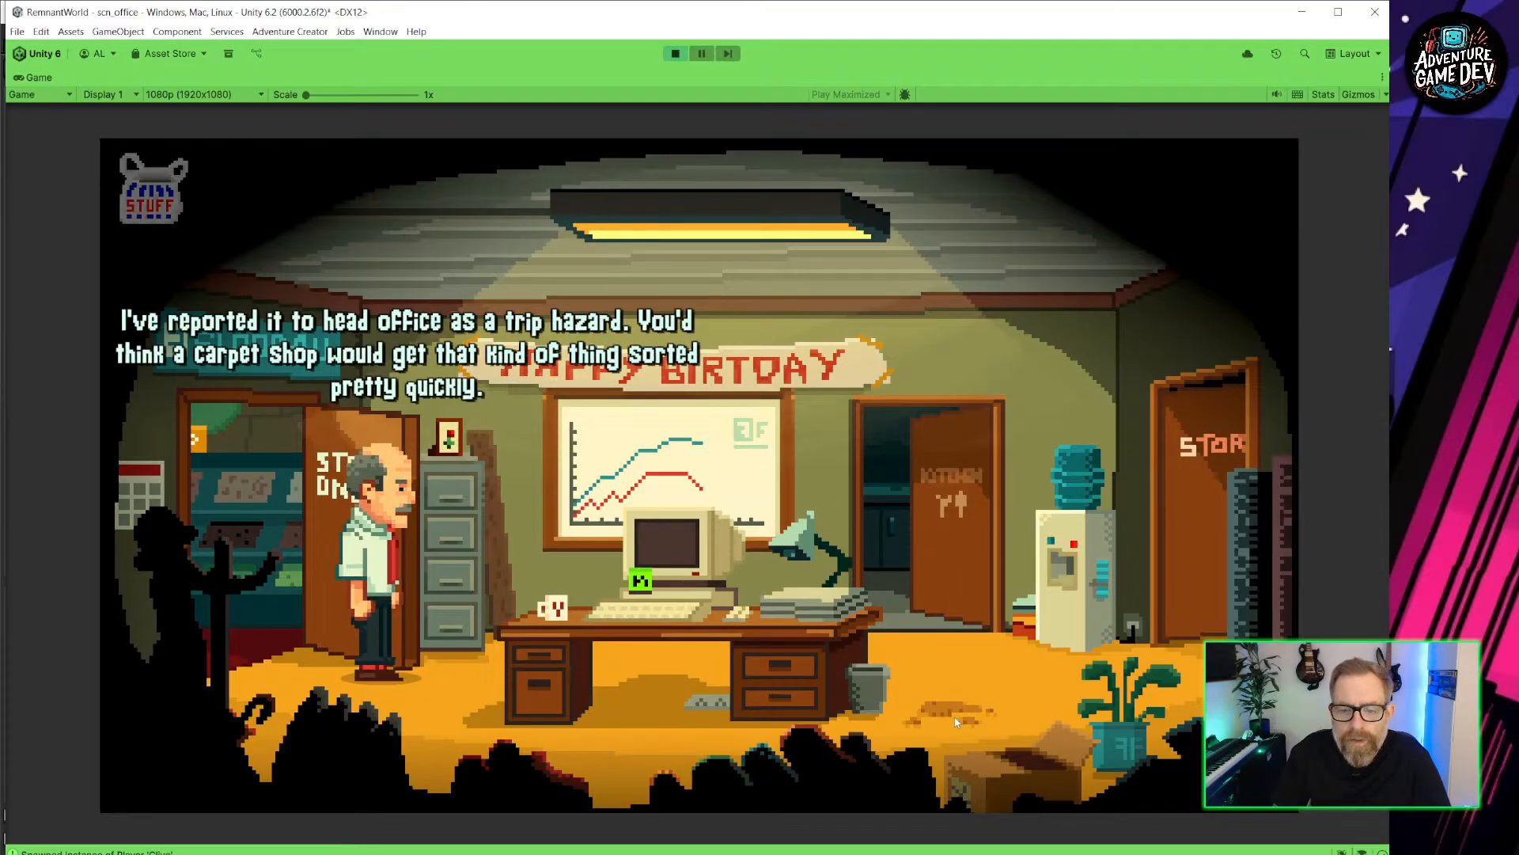
pyautogui.click(1018, 663)
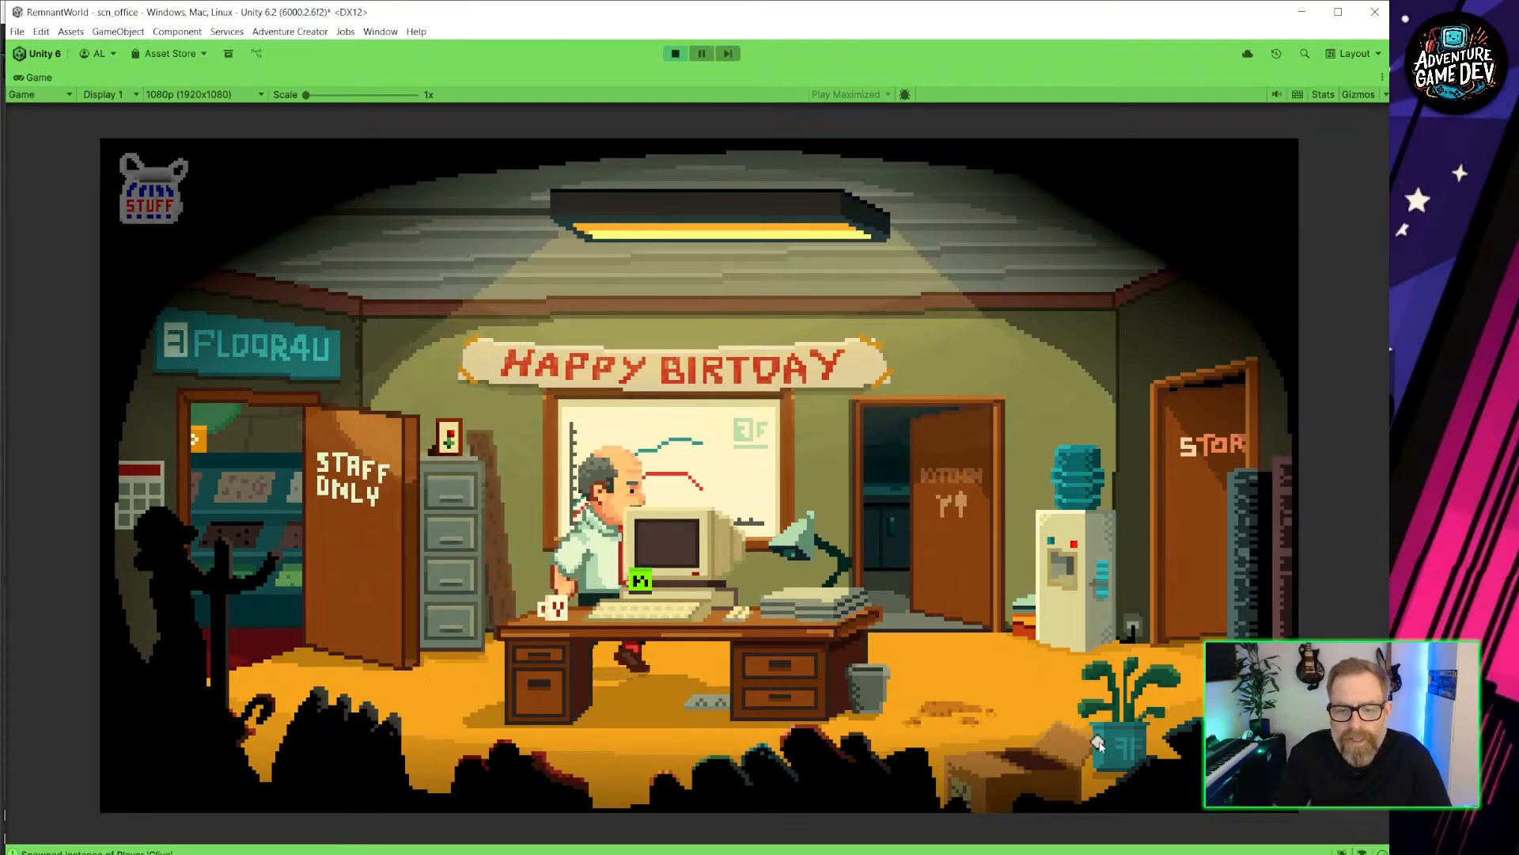
pyautogui.click(1130, 773)
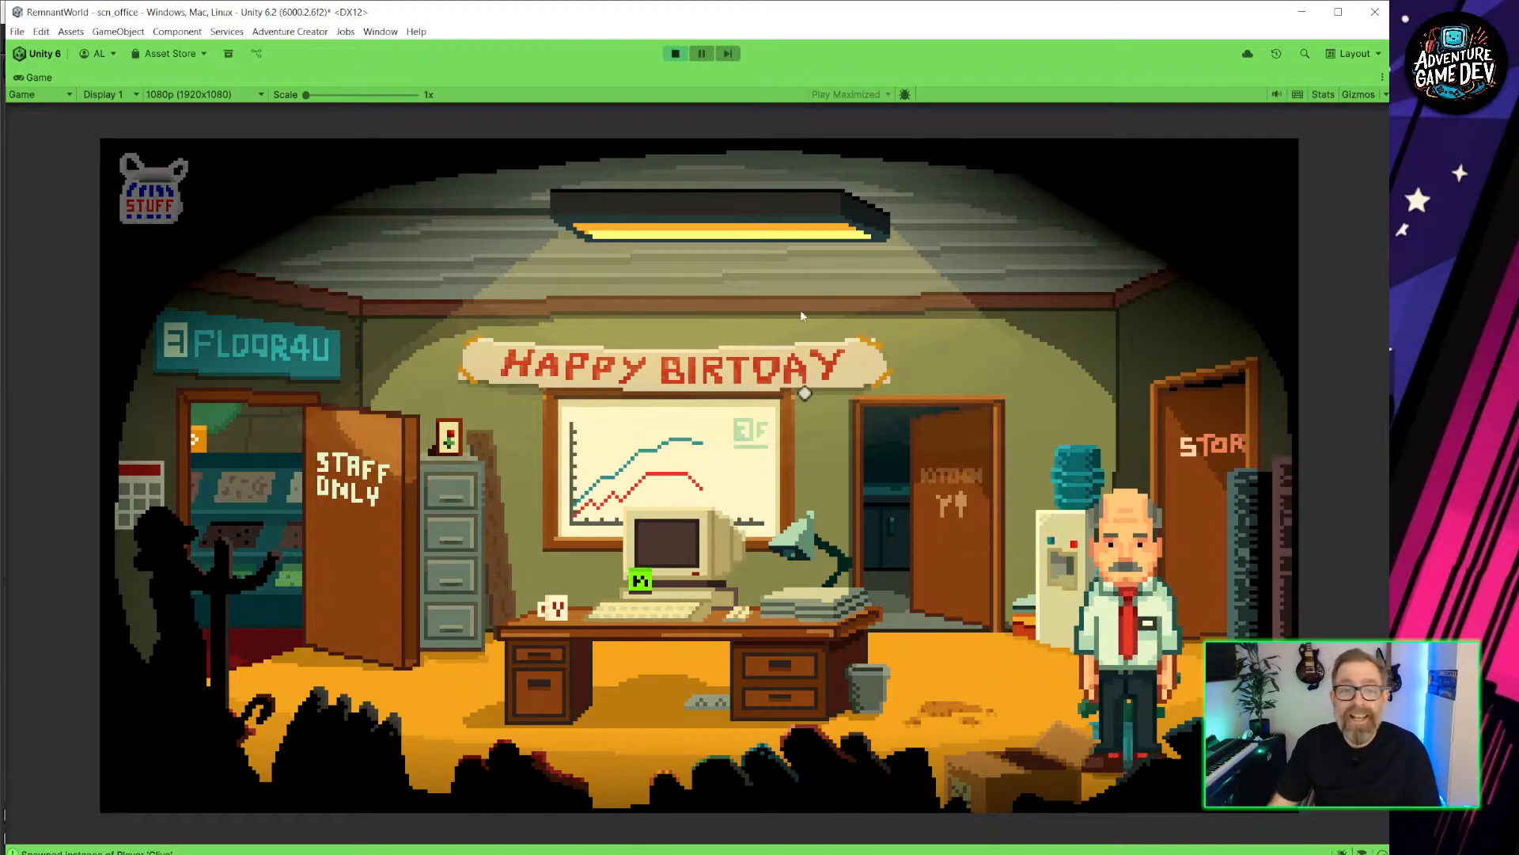
pyautogui.click(675, 53)
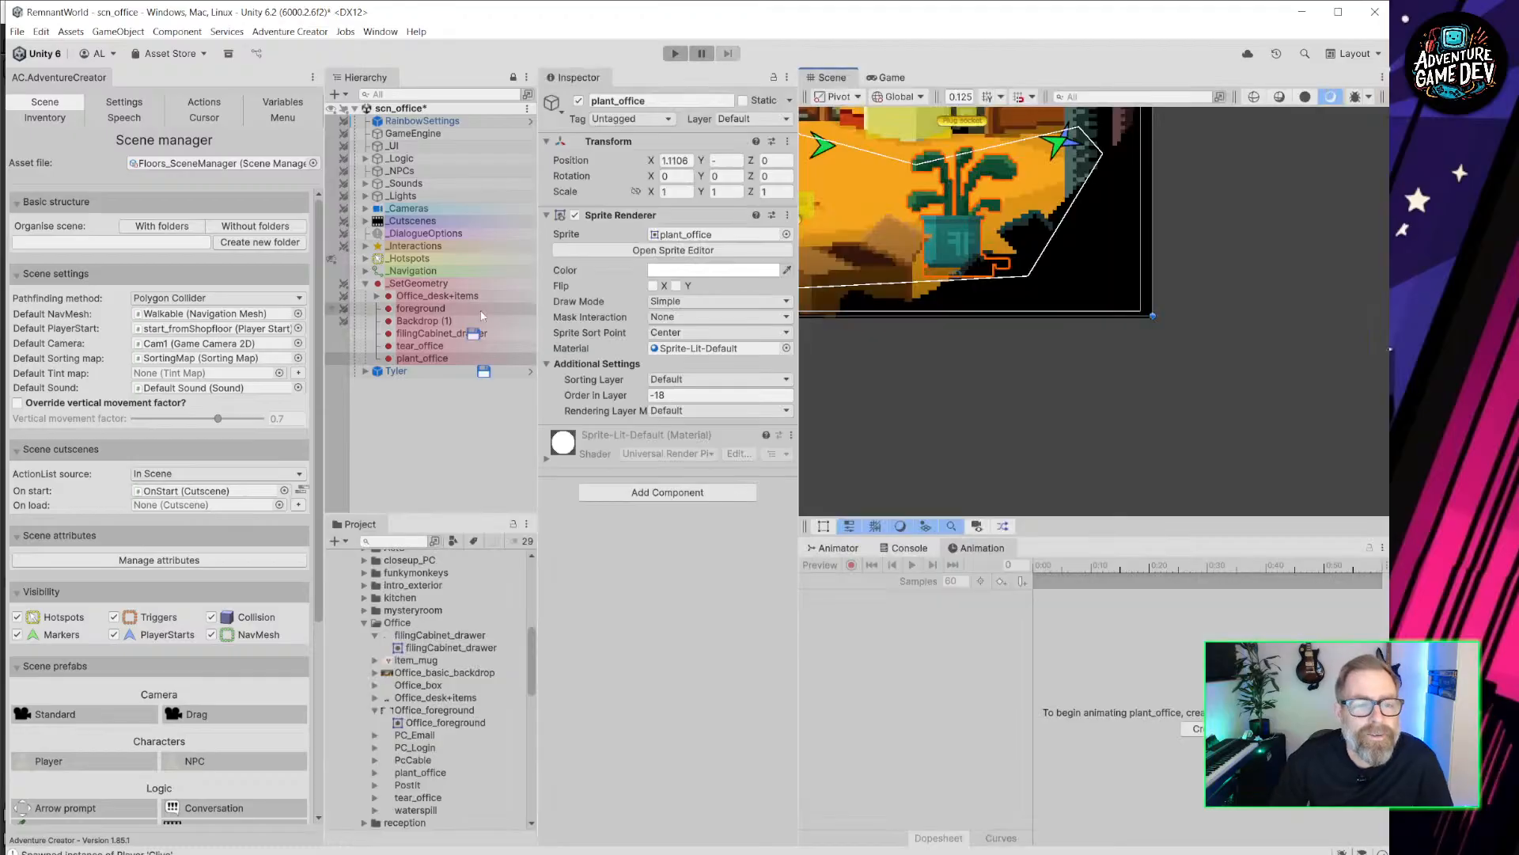
# Set the plant_office sprite's Sprite Sort Point to Pivot and save the scene.
pyautogui.click(437, 359)
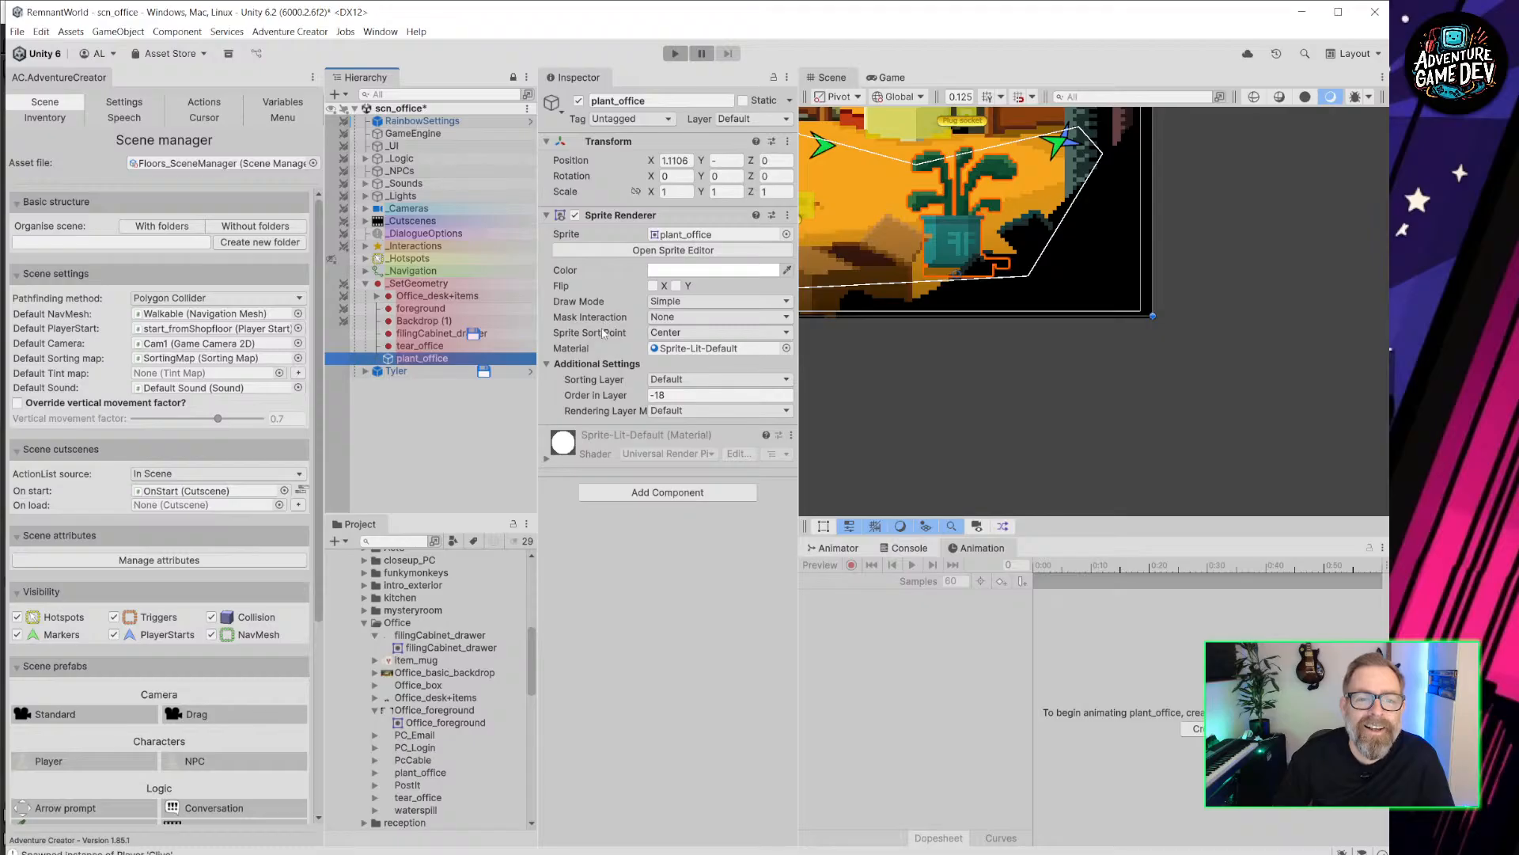
pyautogui.click(700, 333)
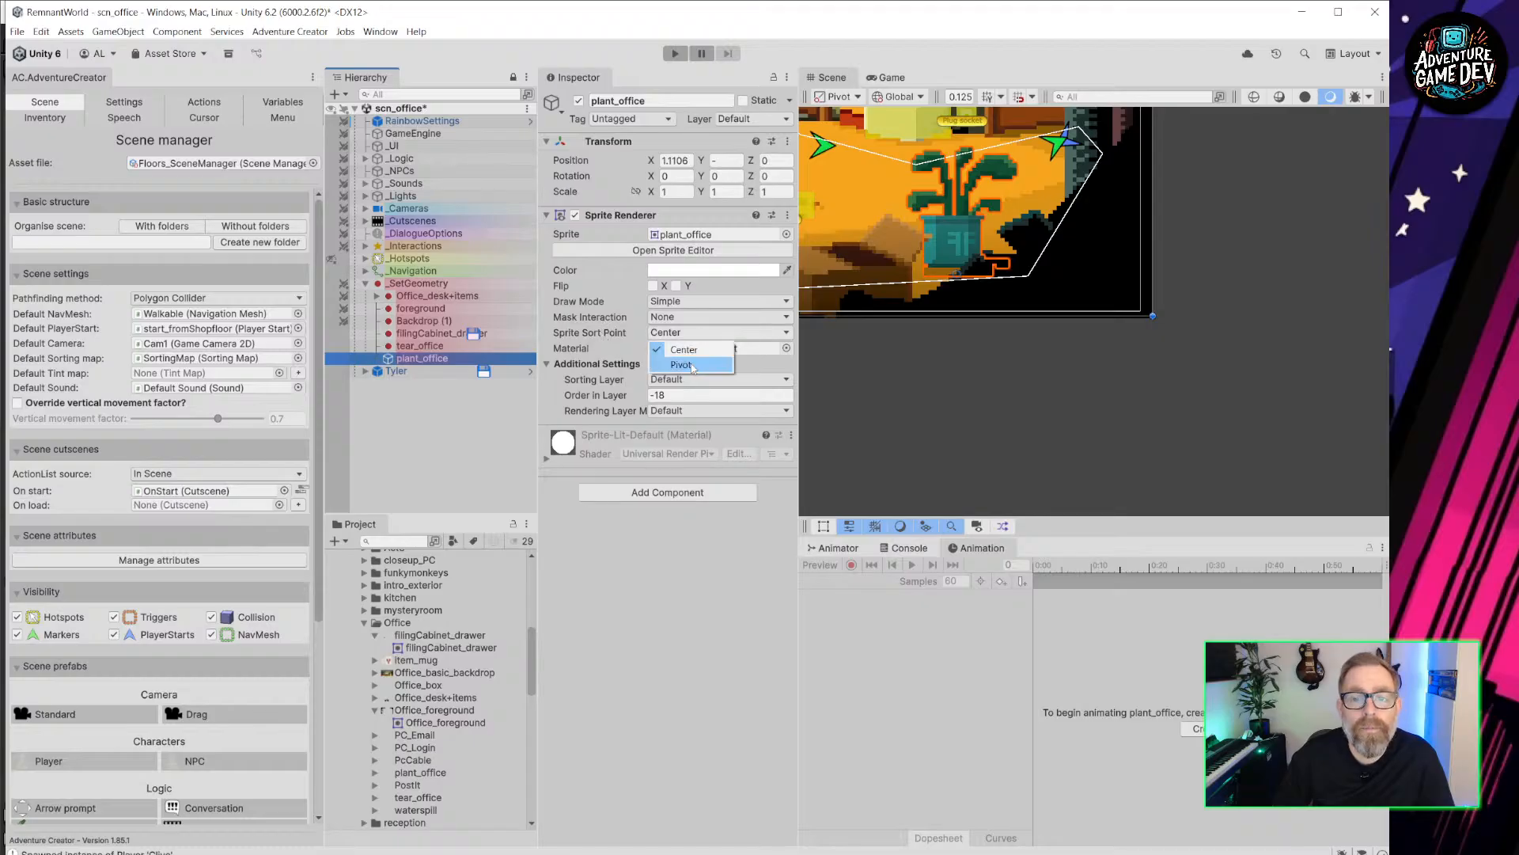
pyautogui.click(689, 366)
pyautogui.hotkey('ctrl', 's')
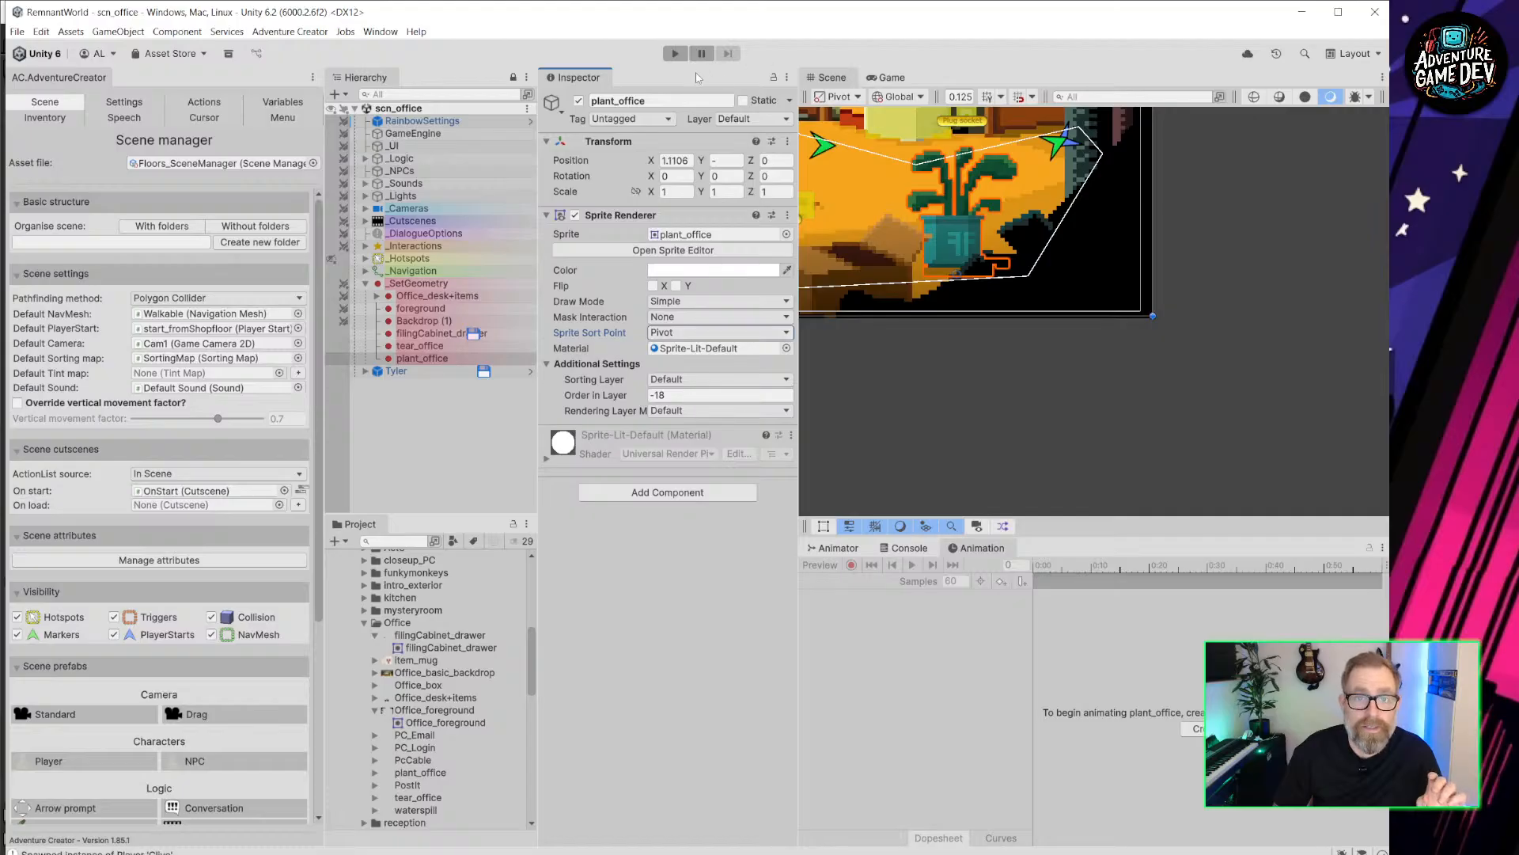
# Play-test the office, walking the character back and forth past the potted plant to check the sorting, and stop the game.
pyautogui.click(675, 53)
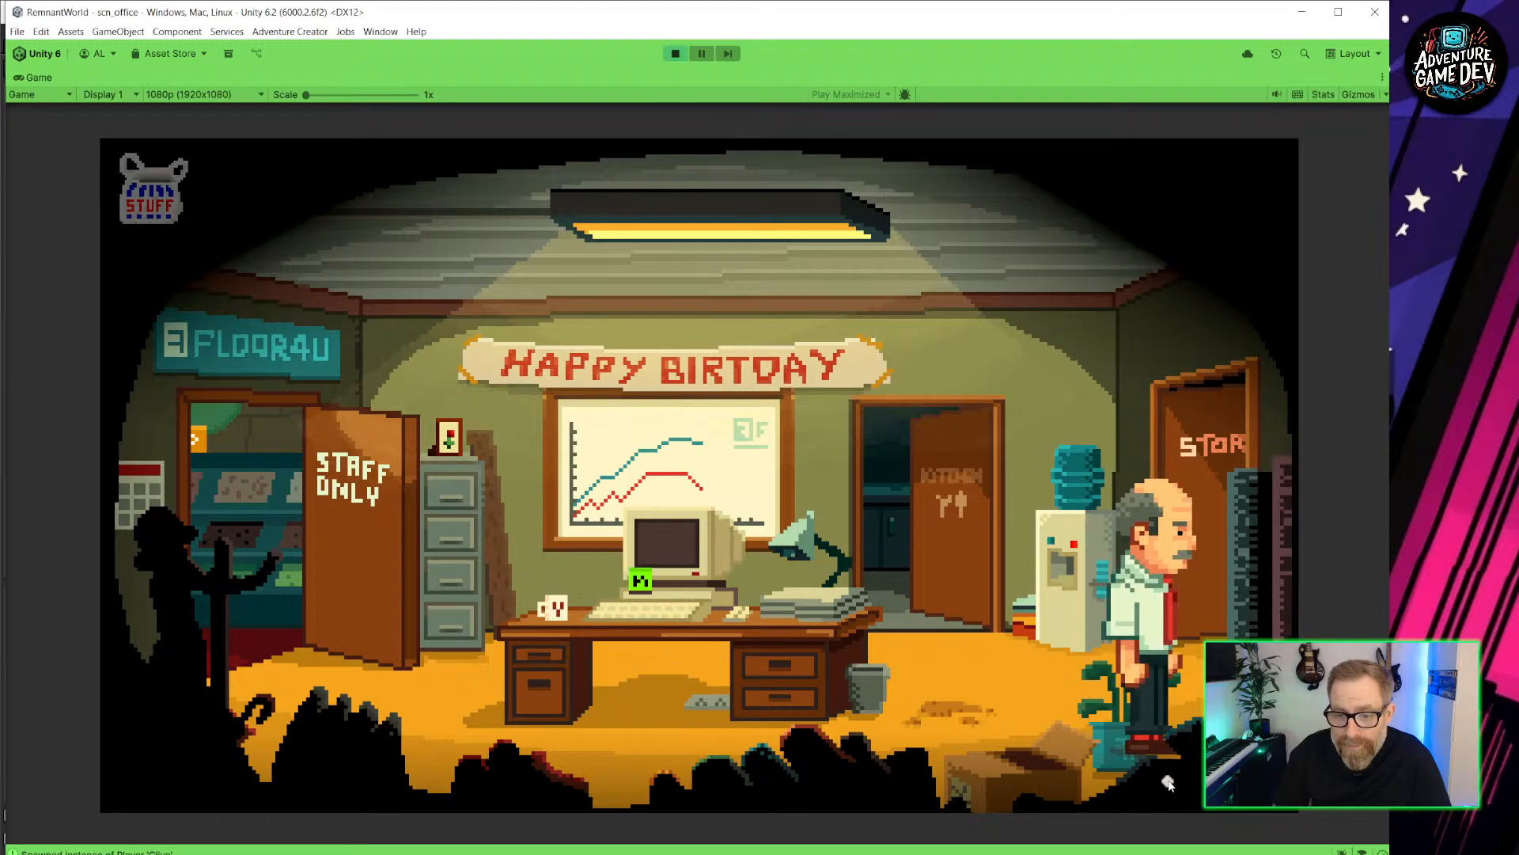
pyautogui.click(935, 778)
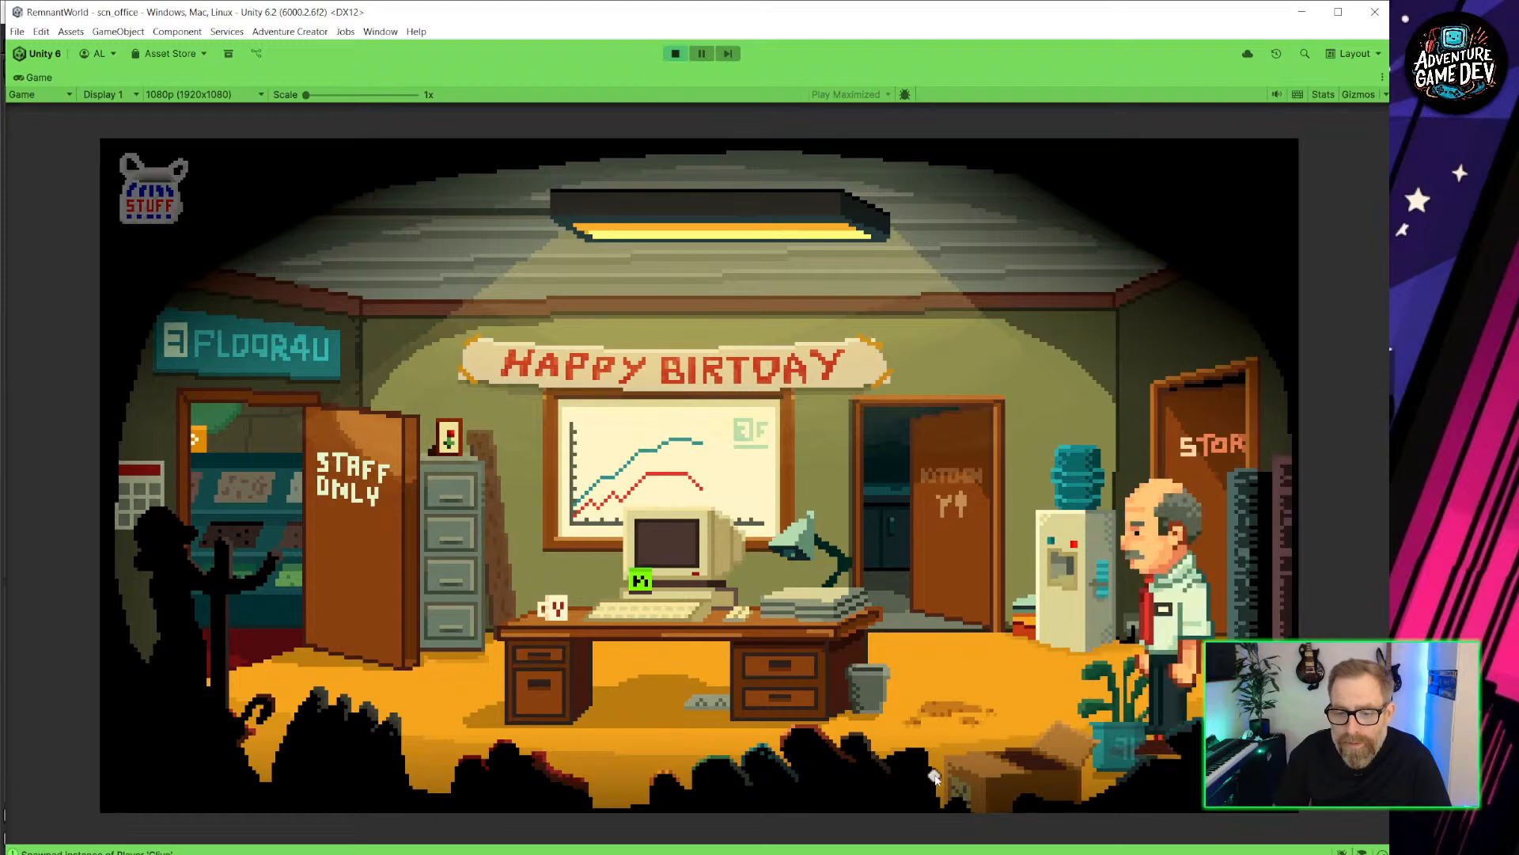
pyautogui.click(1179, 781)
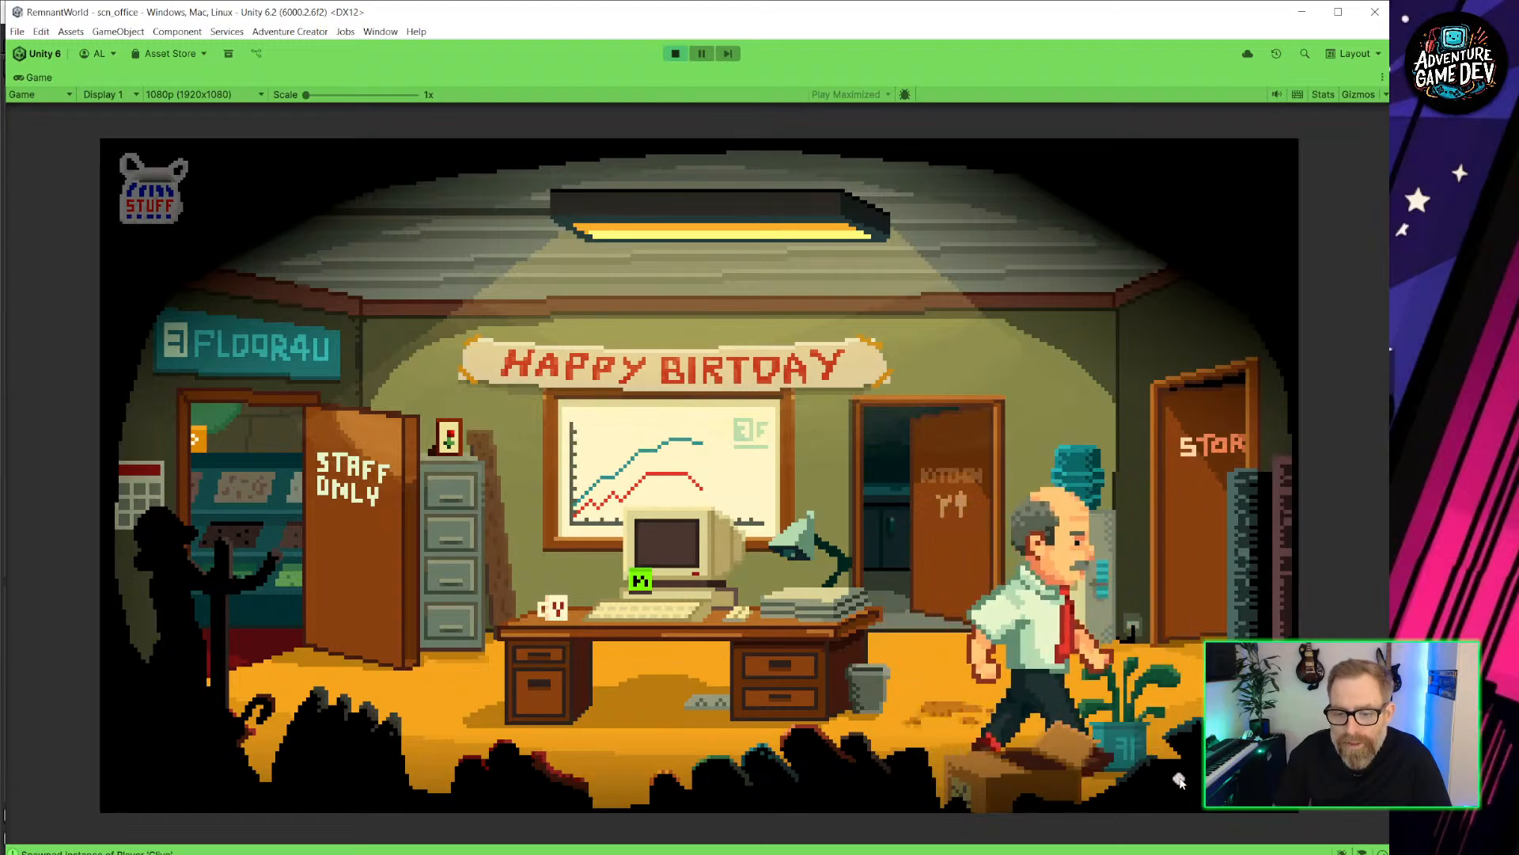
pyautogui.click(912, 762)
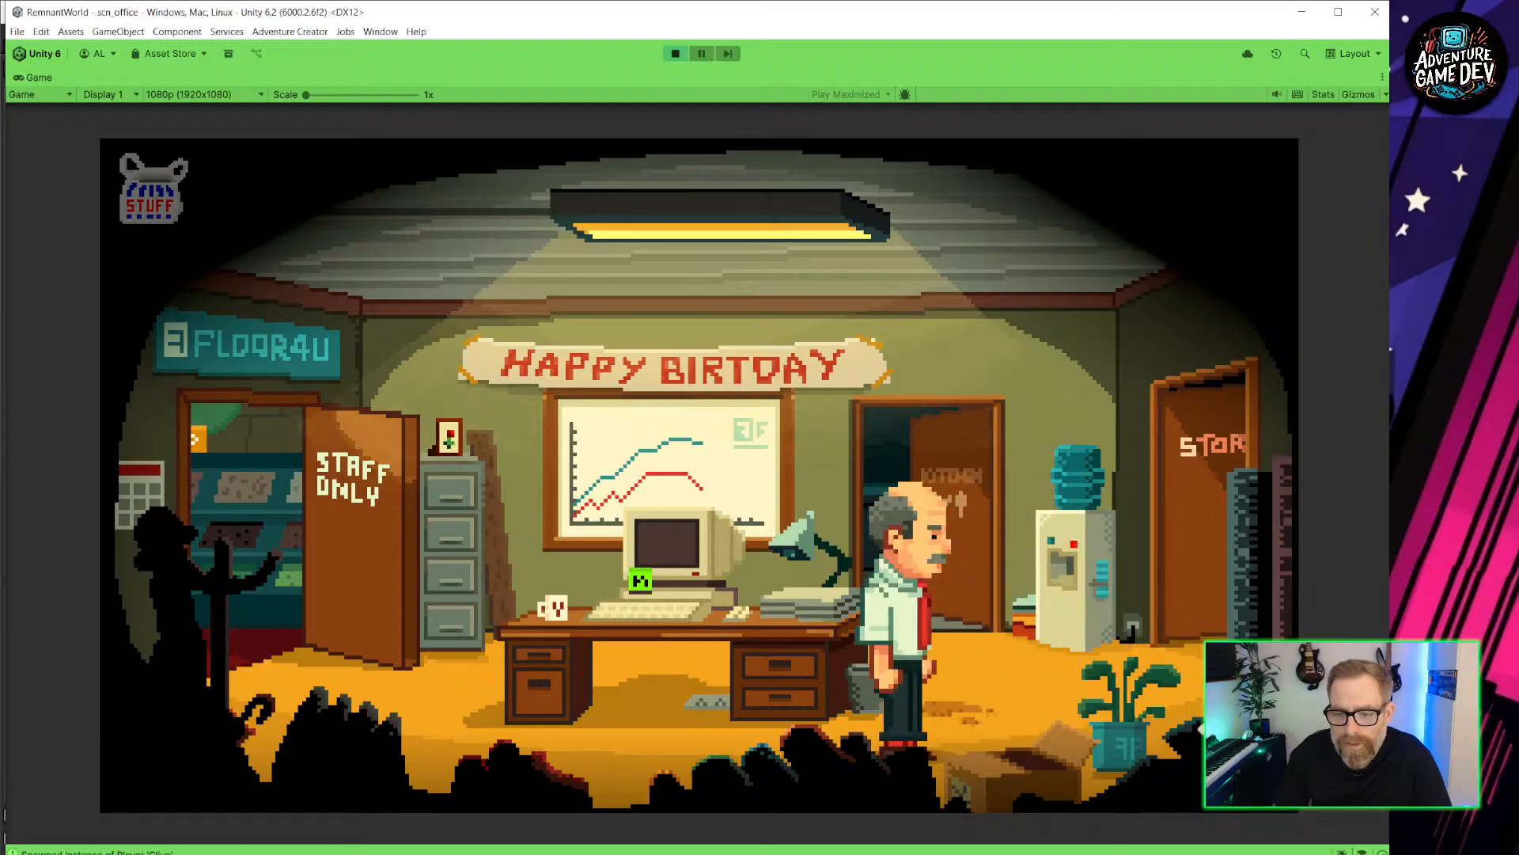
pyautogui.click(1108, 706)
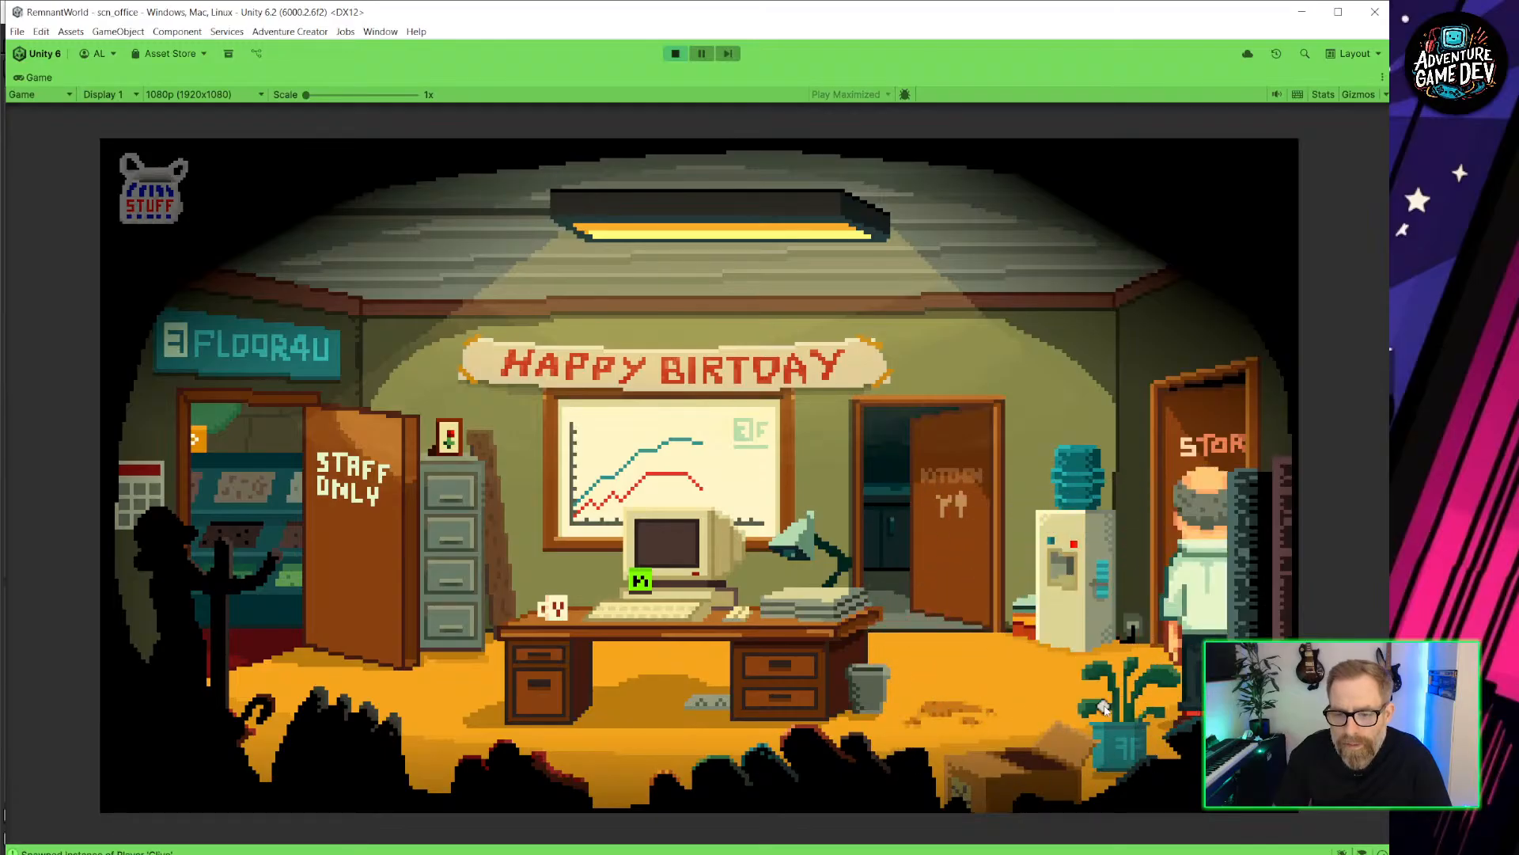
pyautogui.click(676, 53)
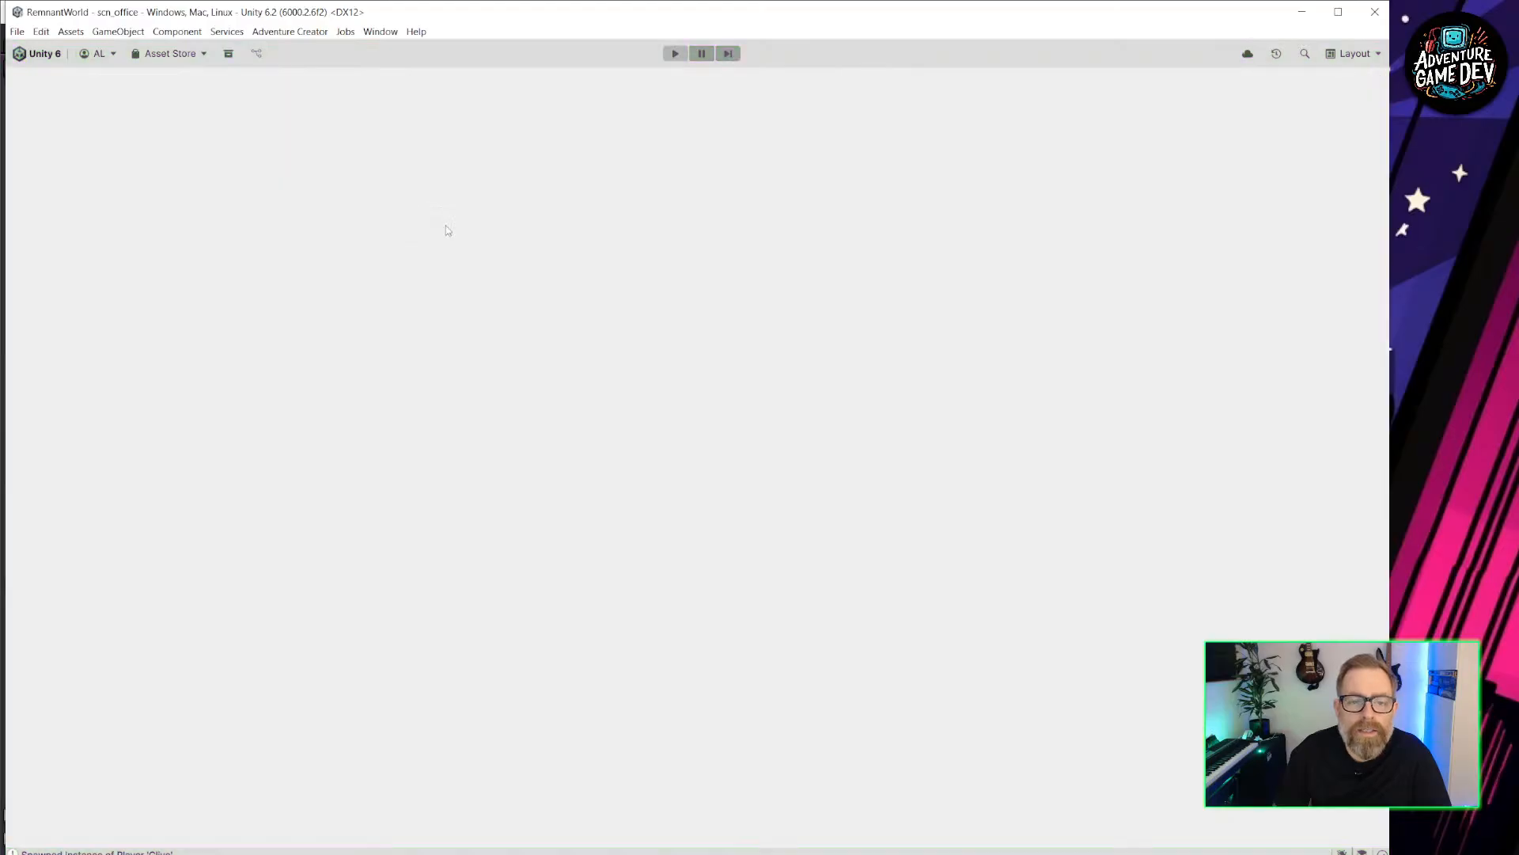
# Compare the sort point and layer order of plant_office with those of the filing cabinet drawer, foreground and desk sprites.
pyautogui.click(456, 362)
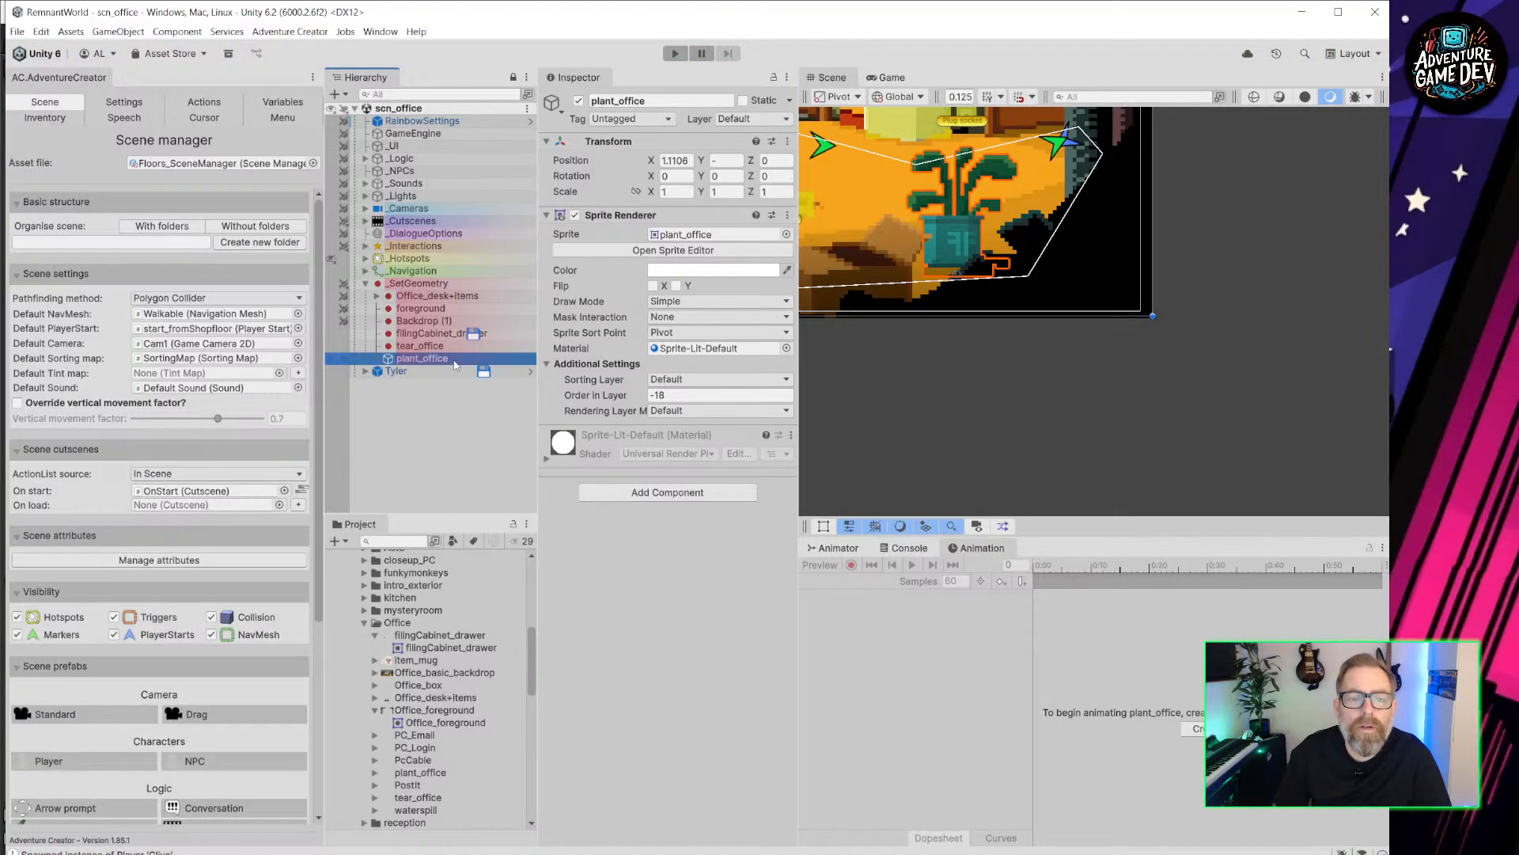
pyautogui.click(671, 333)
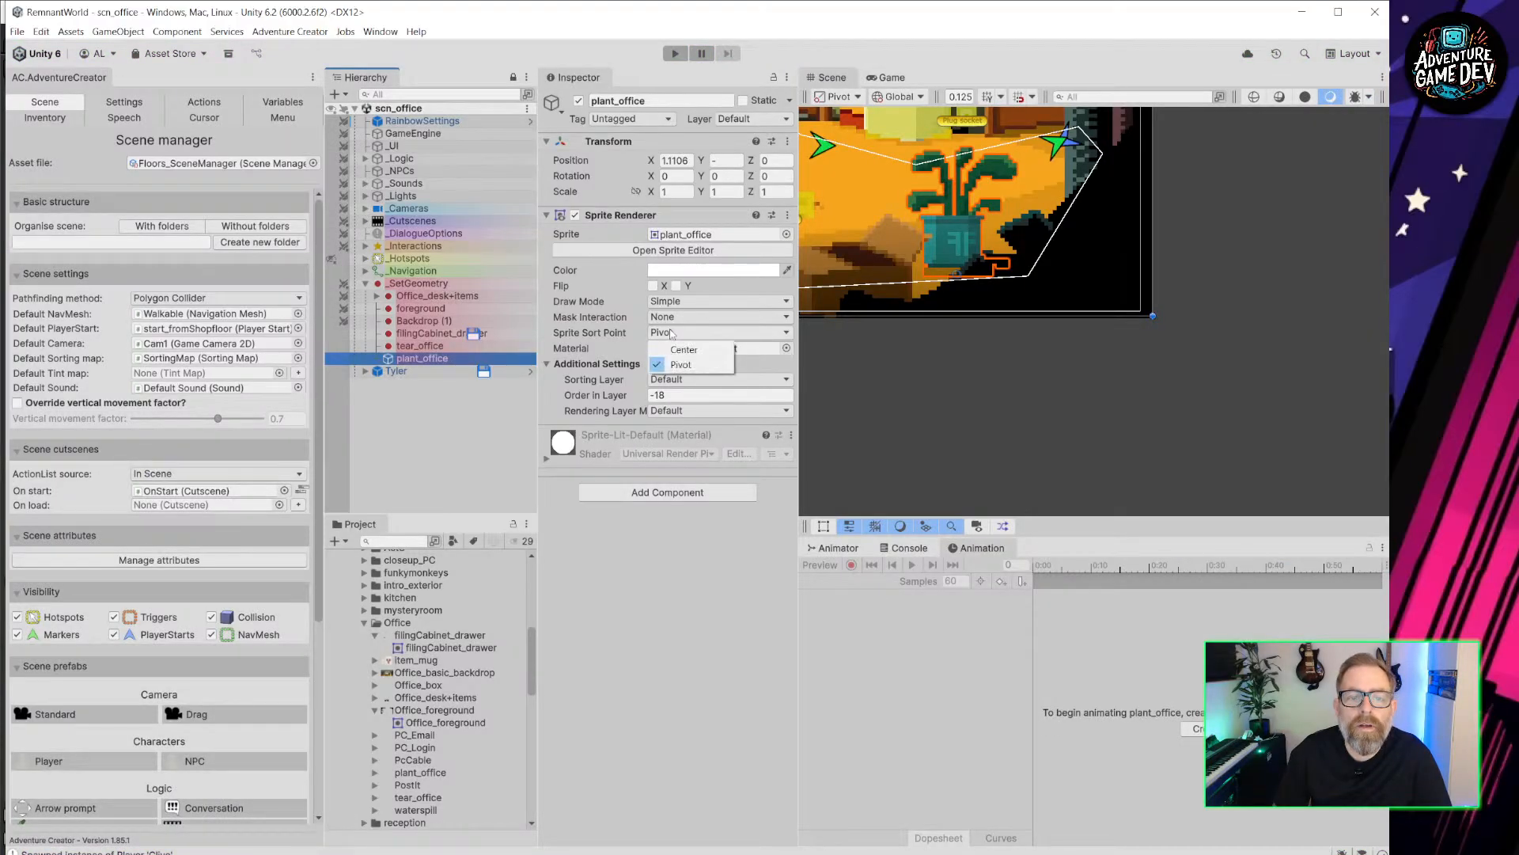
pyautogui.click(706, 609)
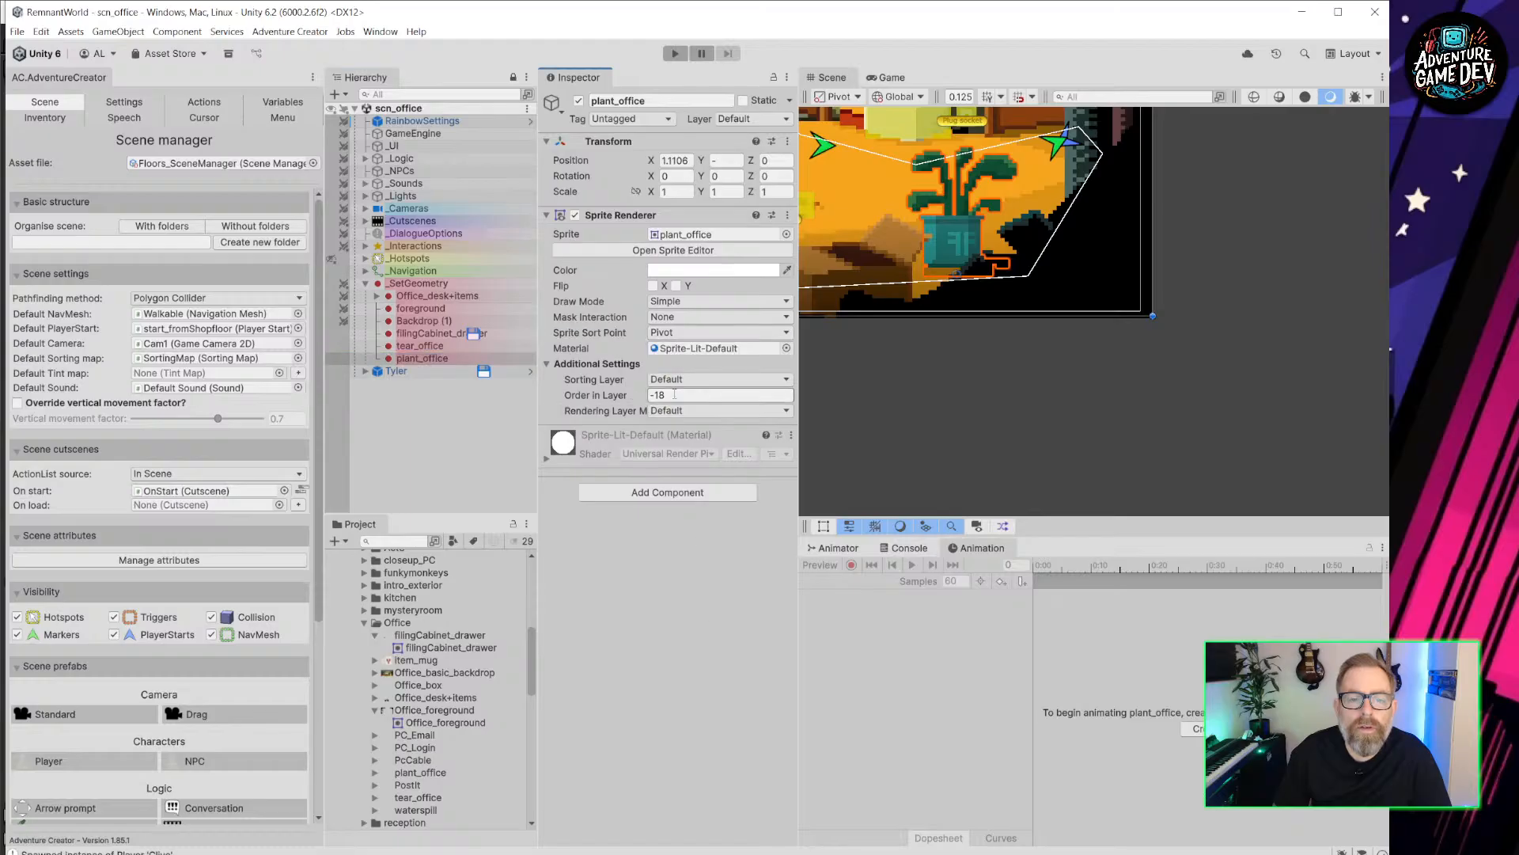
pyautogui.click(434, 336)
pyautogui.click(429, 322)
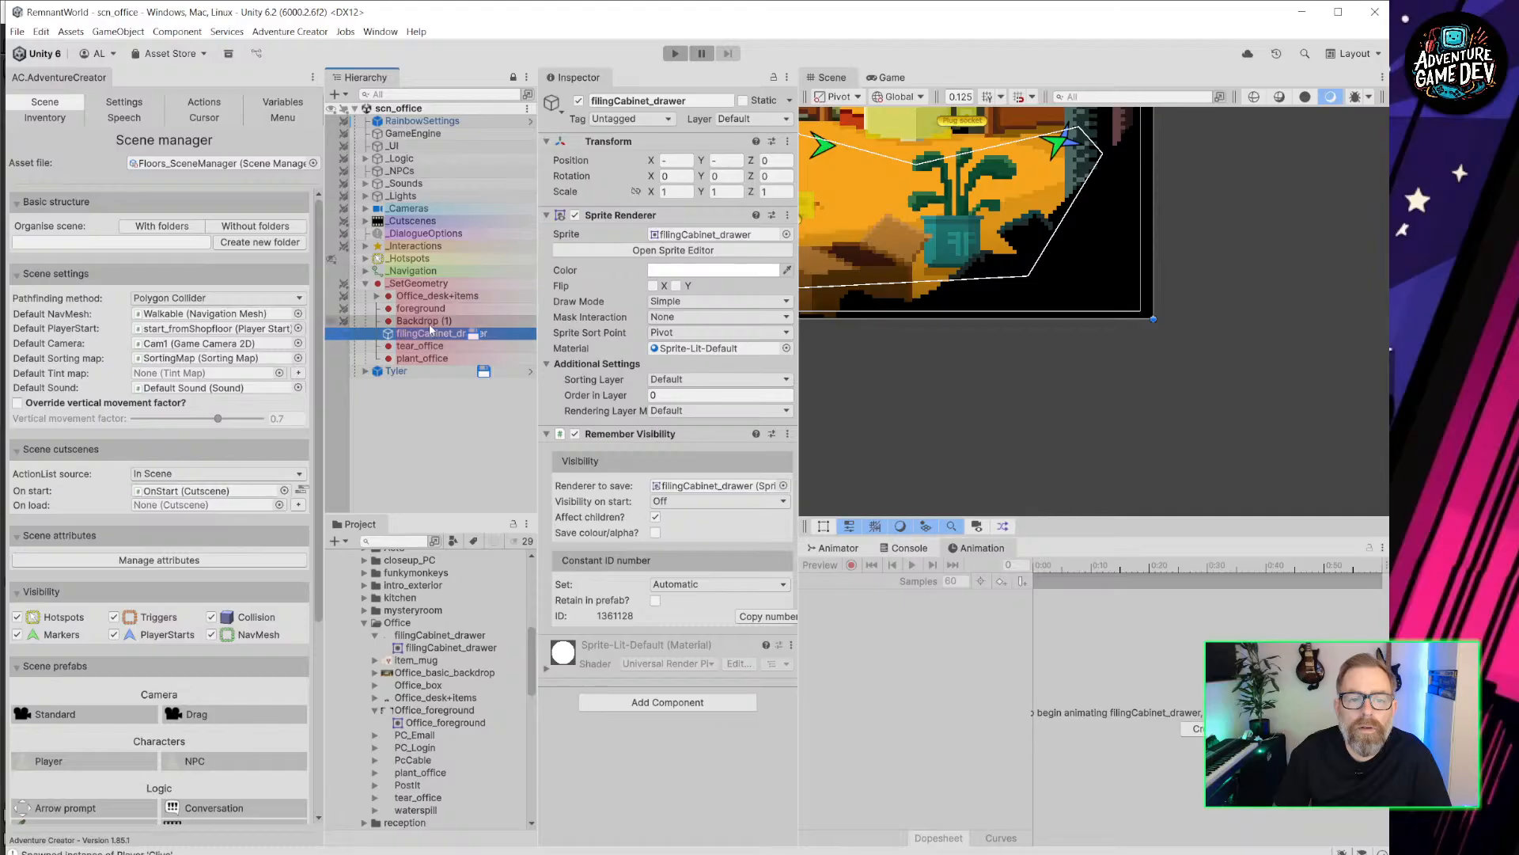
pyautogui.click(422, 311)
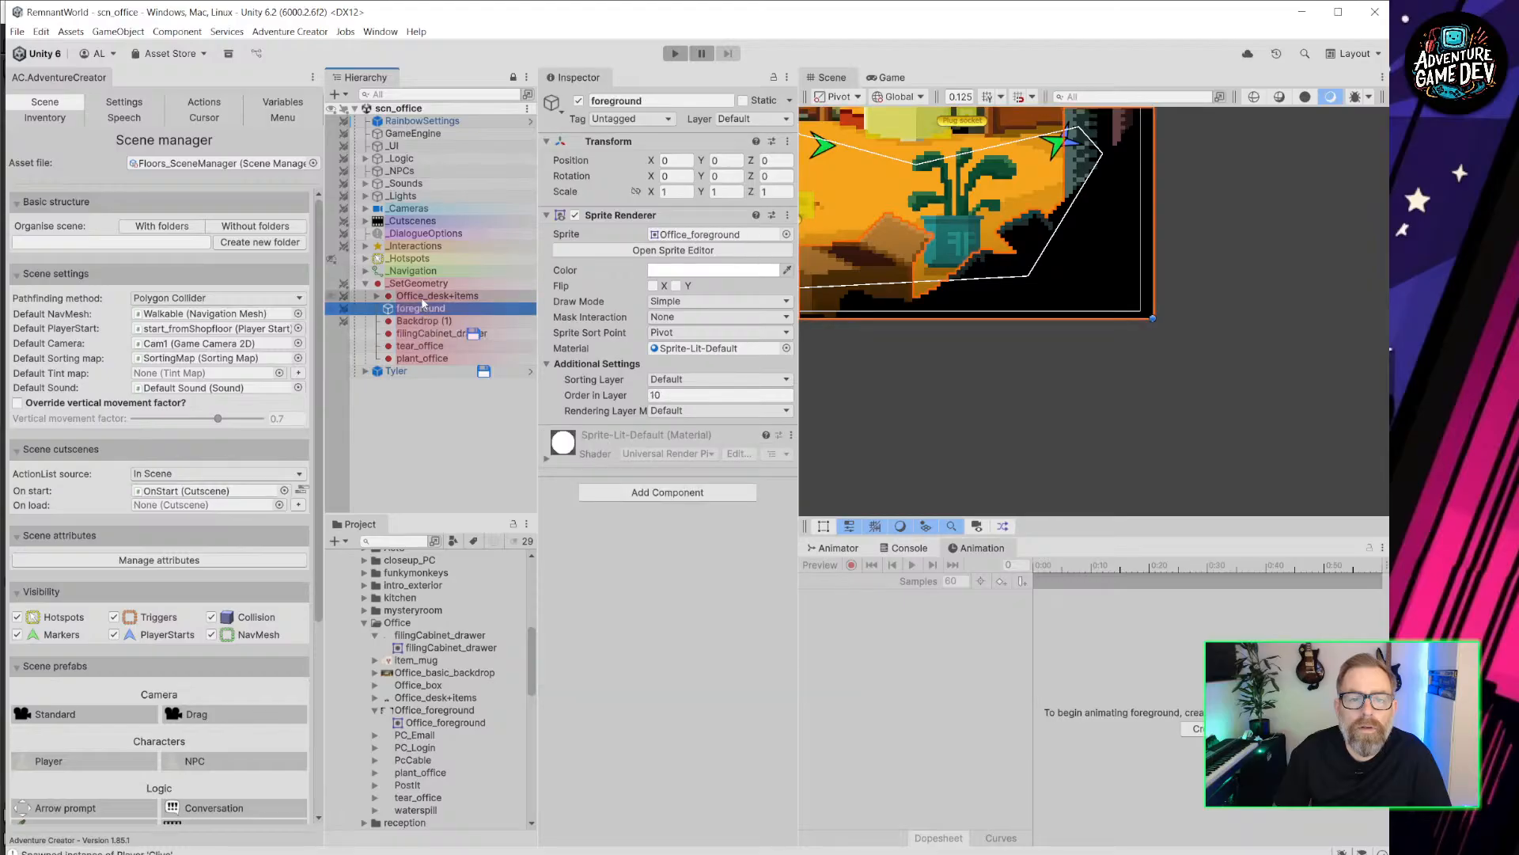
pyautogui.click(421, 296)
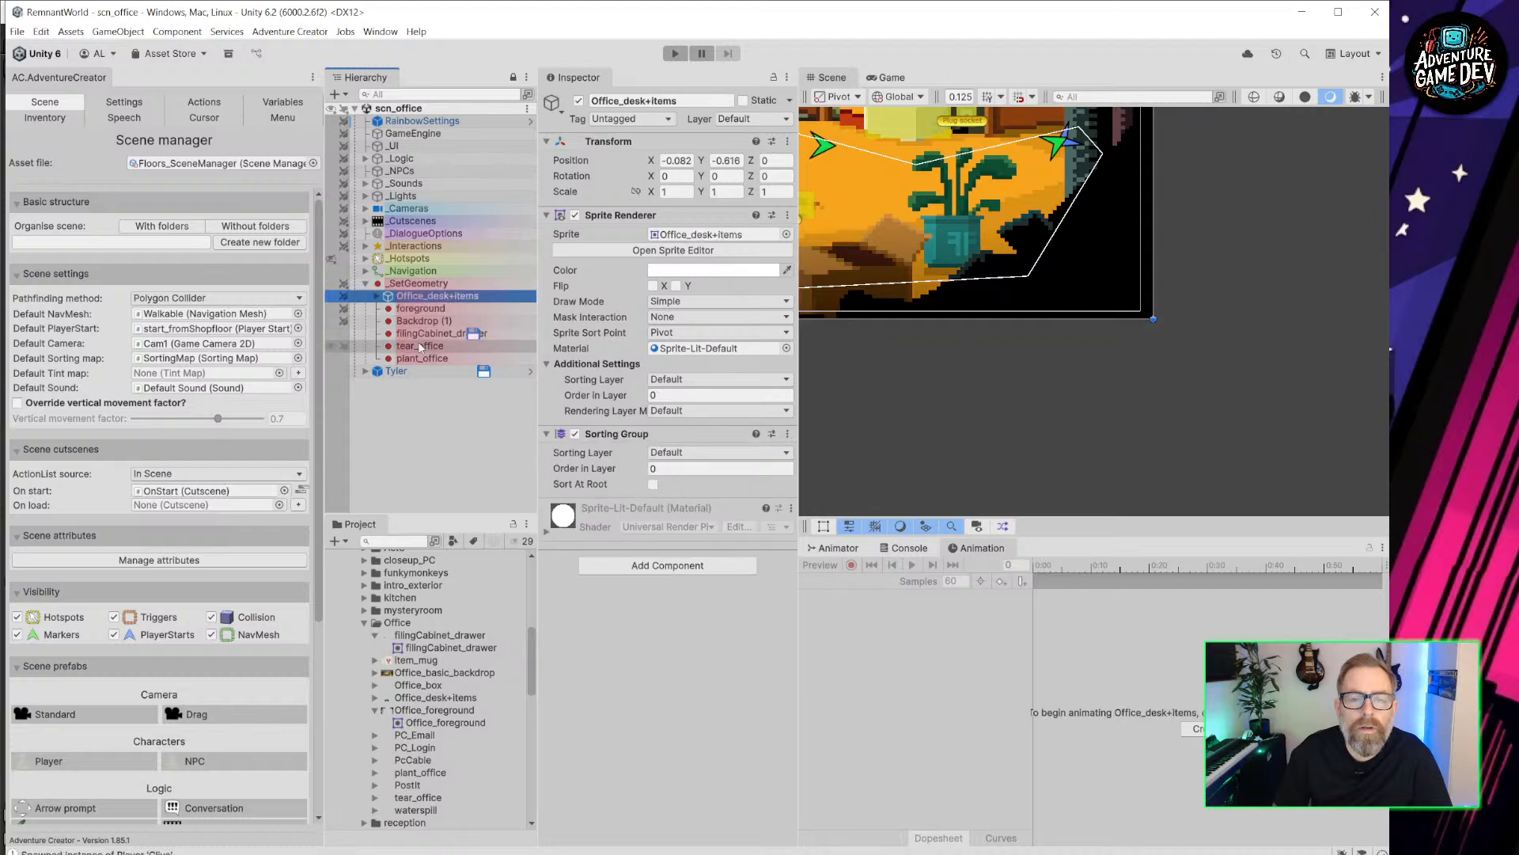
# Try an Order in Layer of 10 on the plant_office sprite and settle on 9.
pyautogui.click(432, 360)
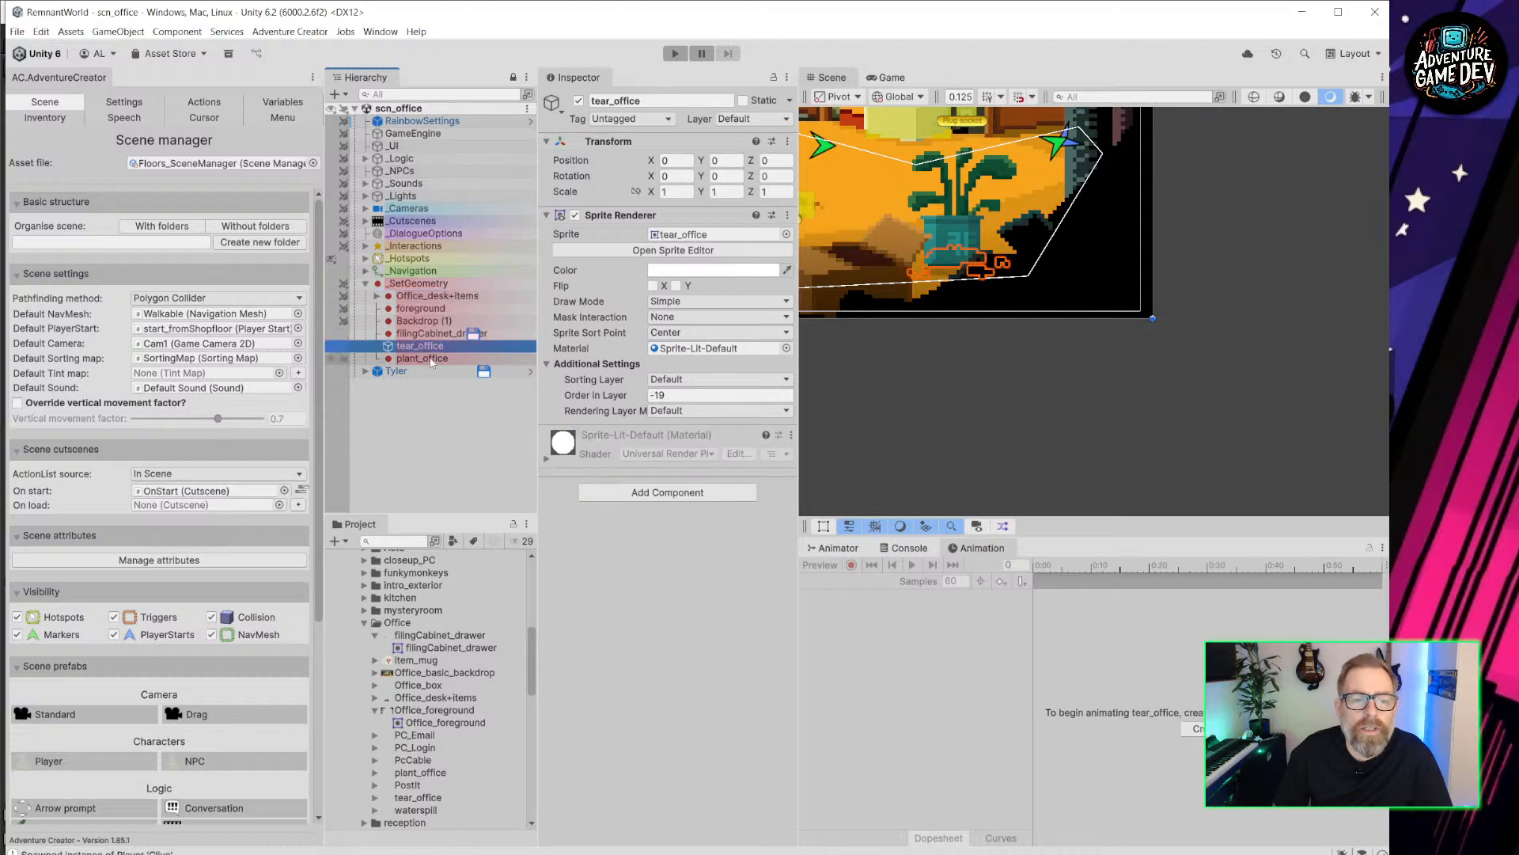
pyautogui.click(681, 395)
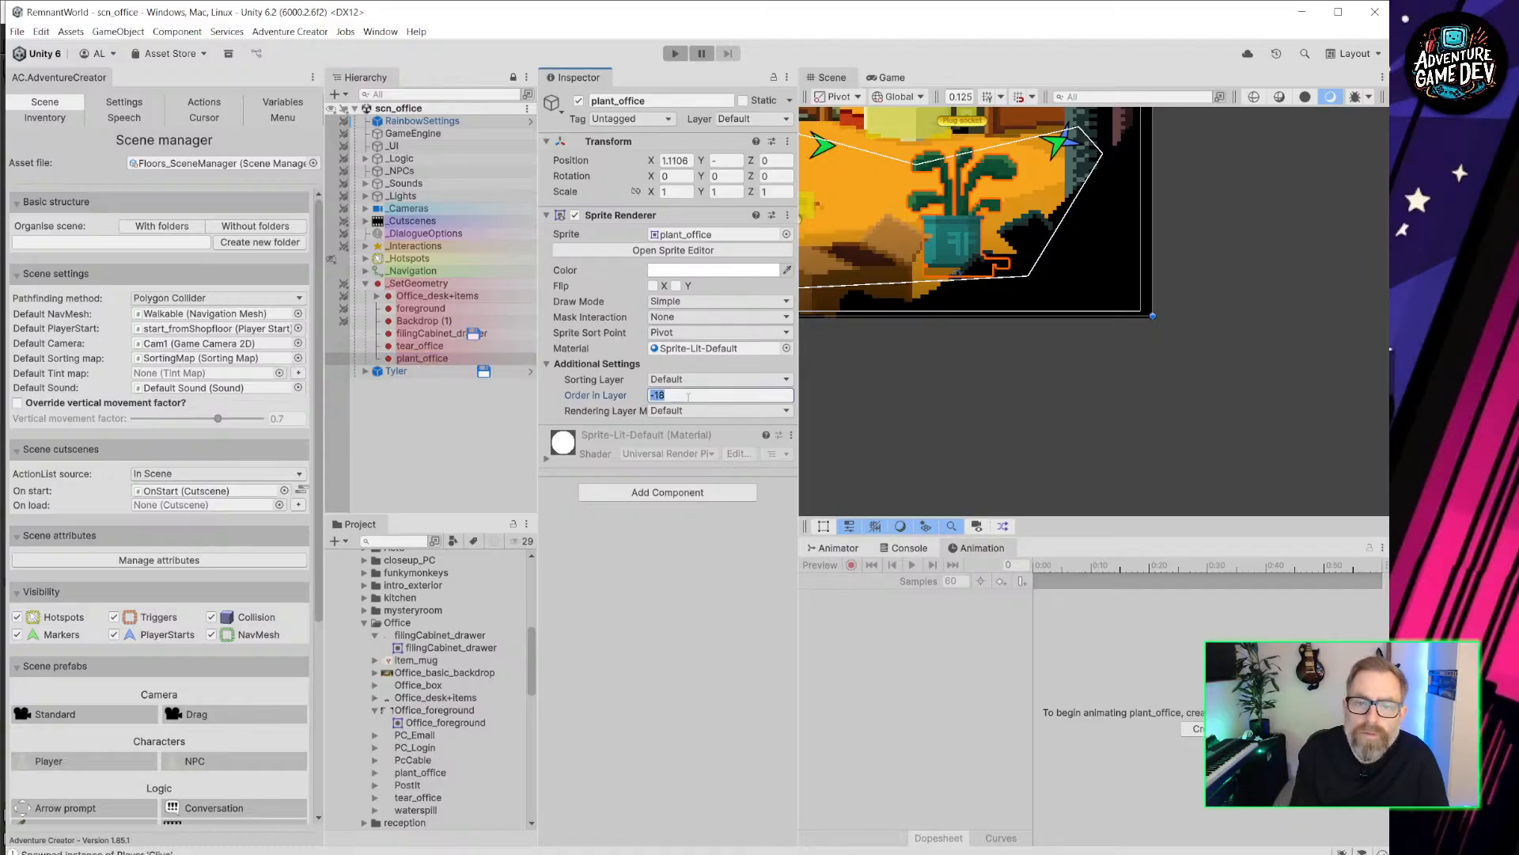
pyautogui.write('10')
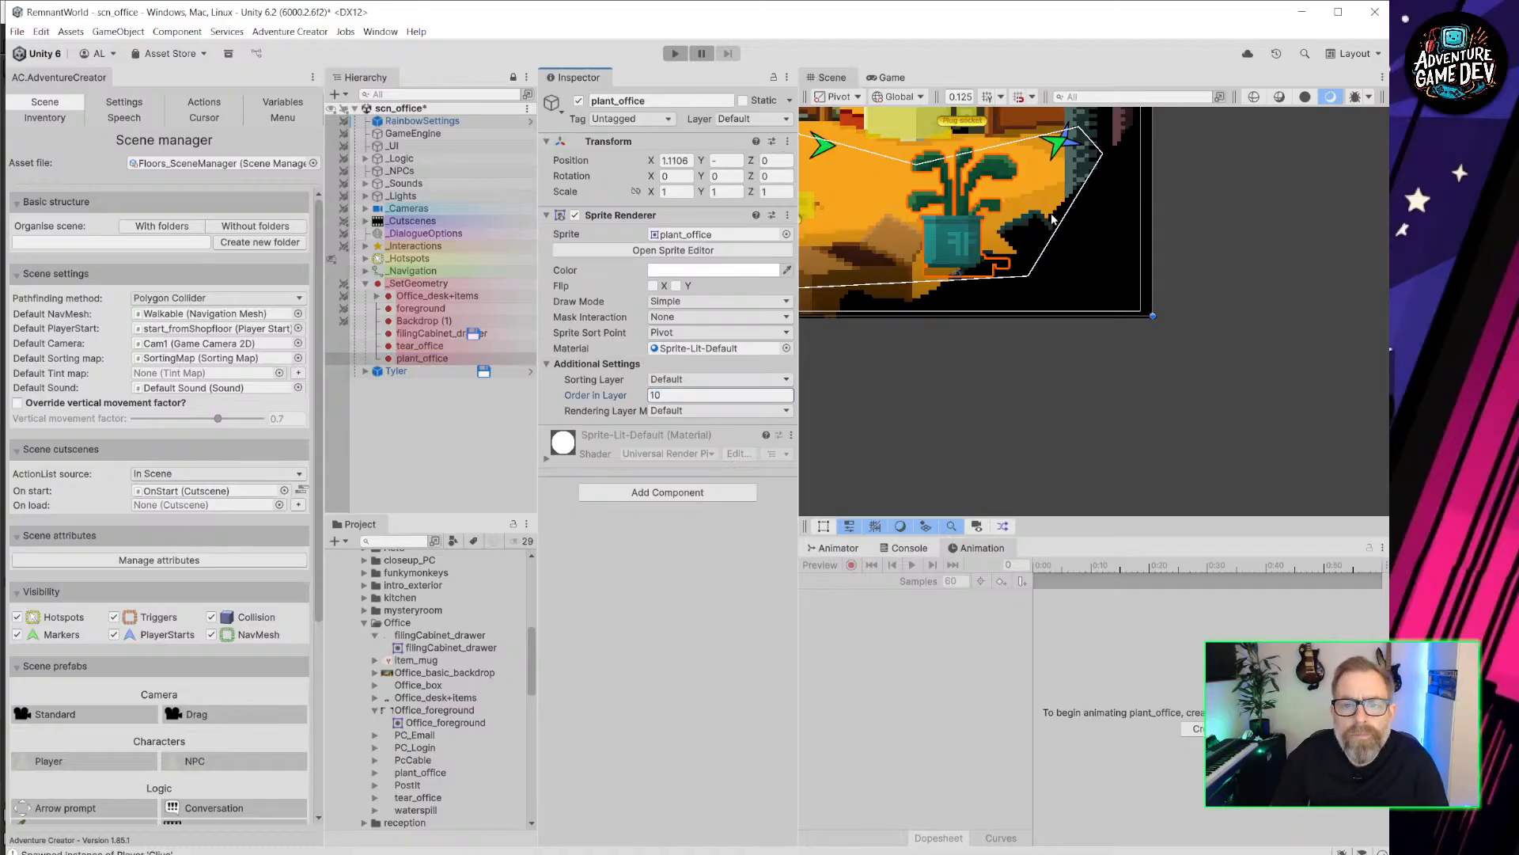
pyautogui.click(672, 395)
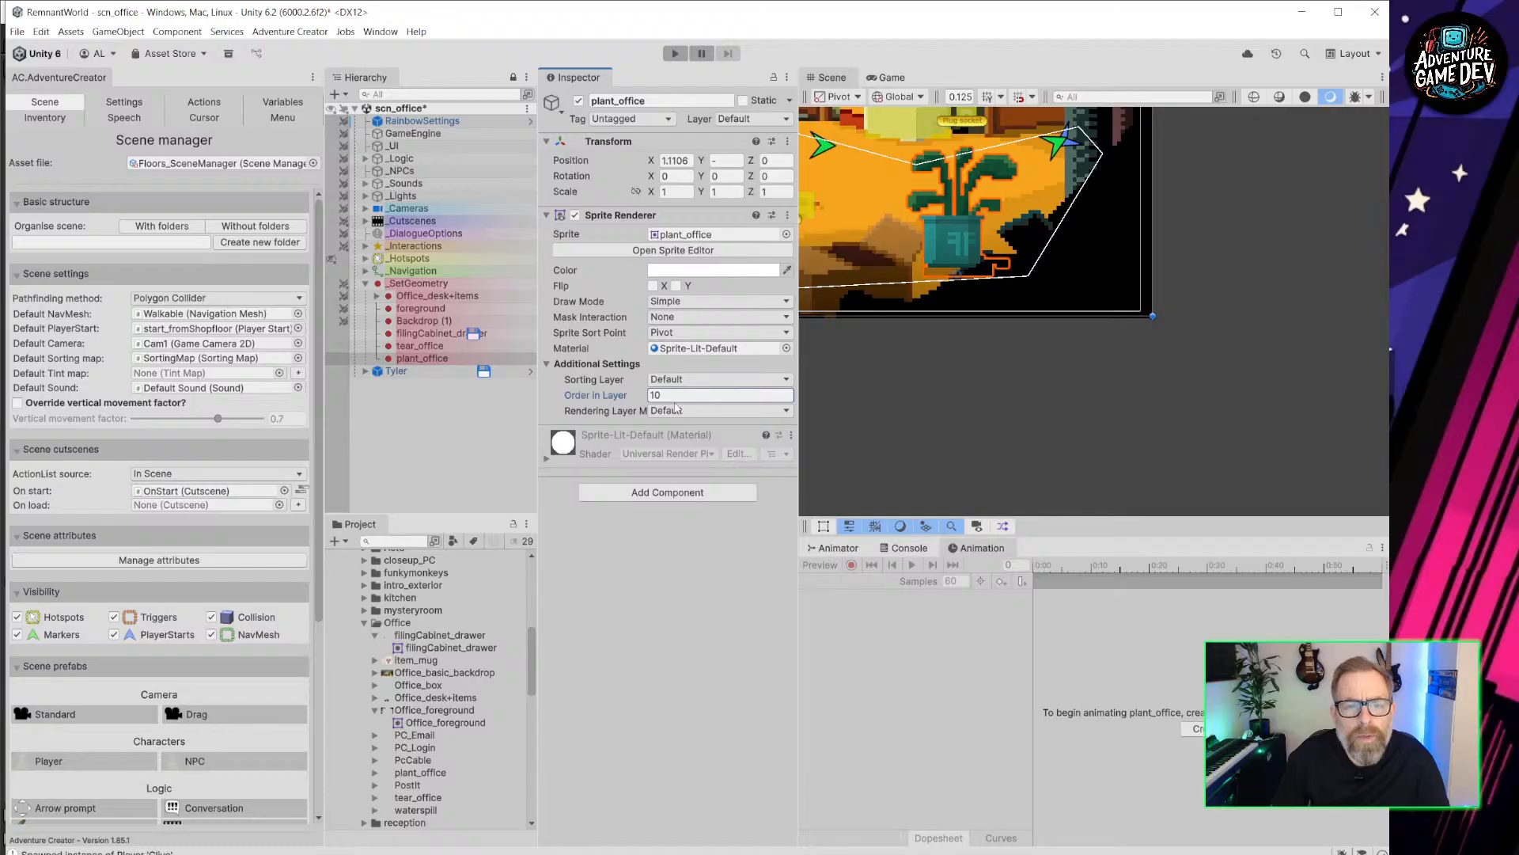
pyautogui.write('9')
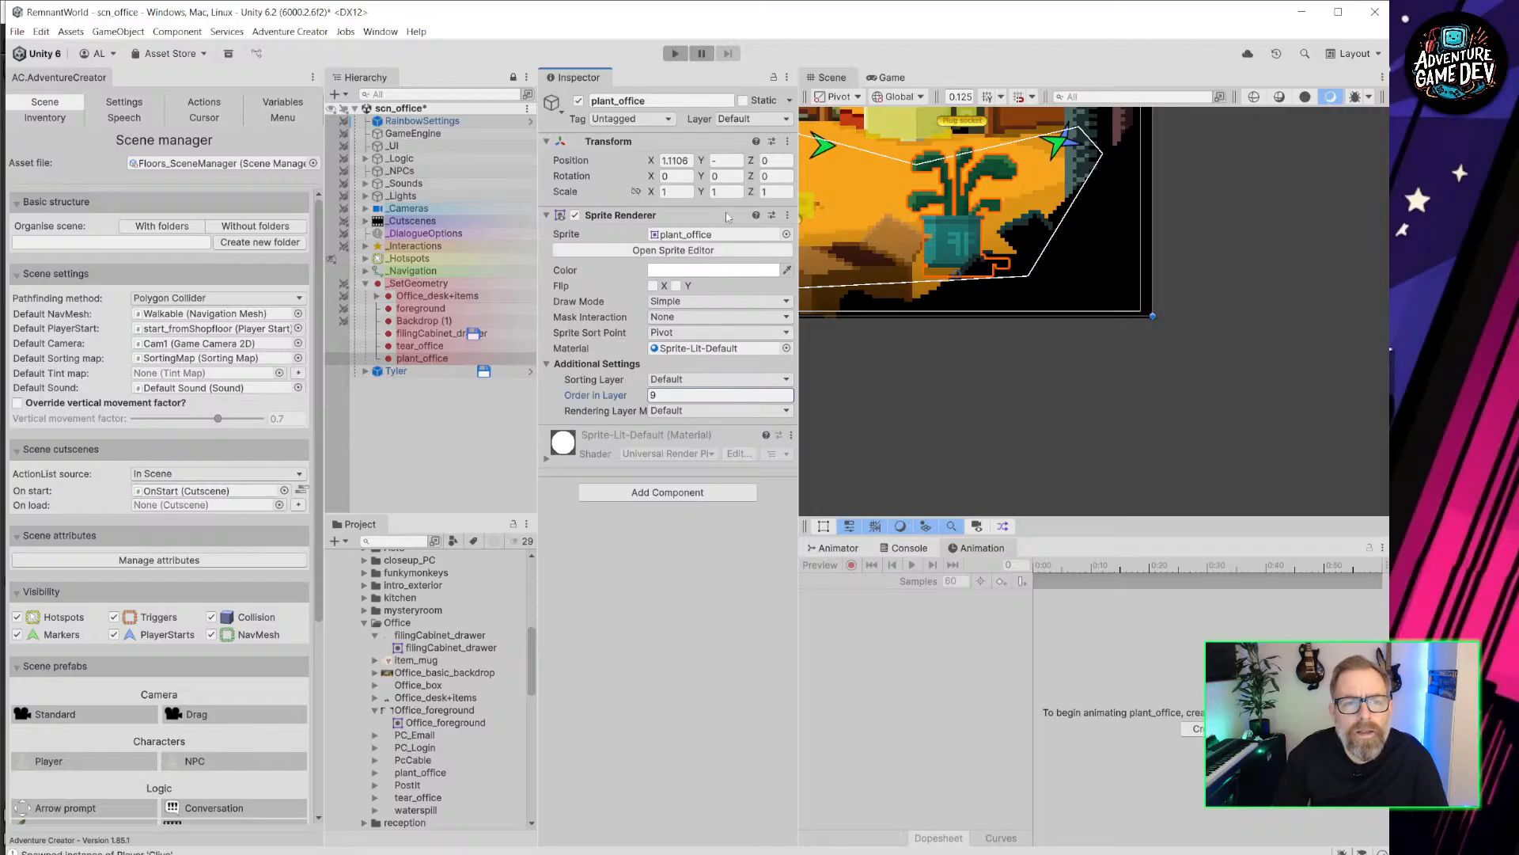
# Switch the Game view from maximized play to Play Focused and run the office scene.
pyautogui.click(893, 77)
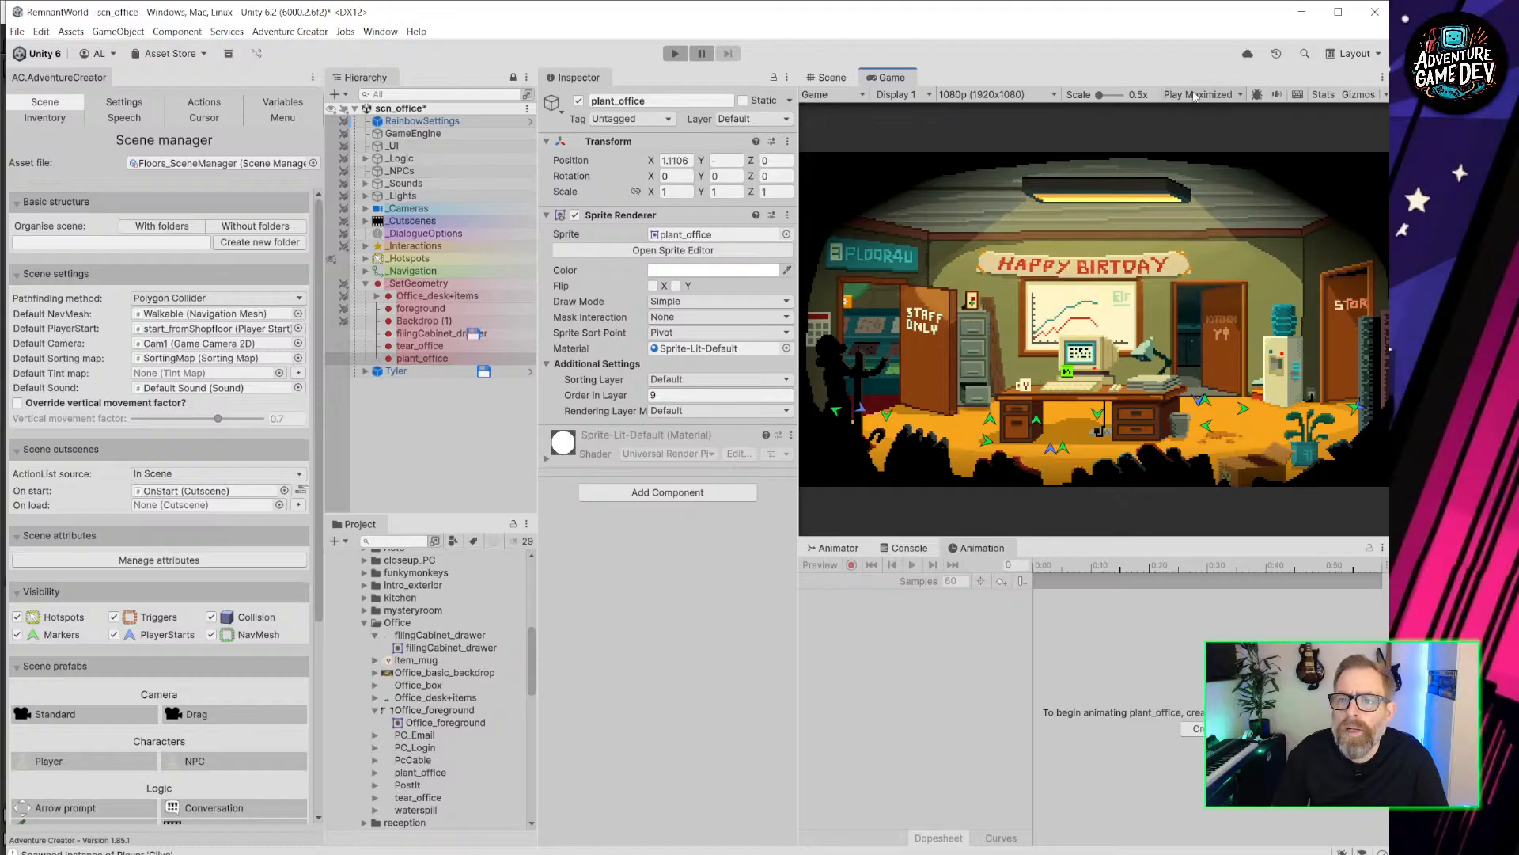
pyautogui.click(1195, 95)
pyautogui.click(1195, 110)
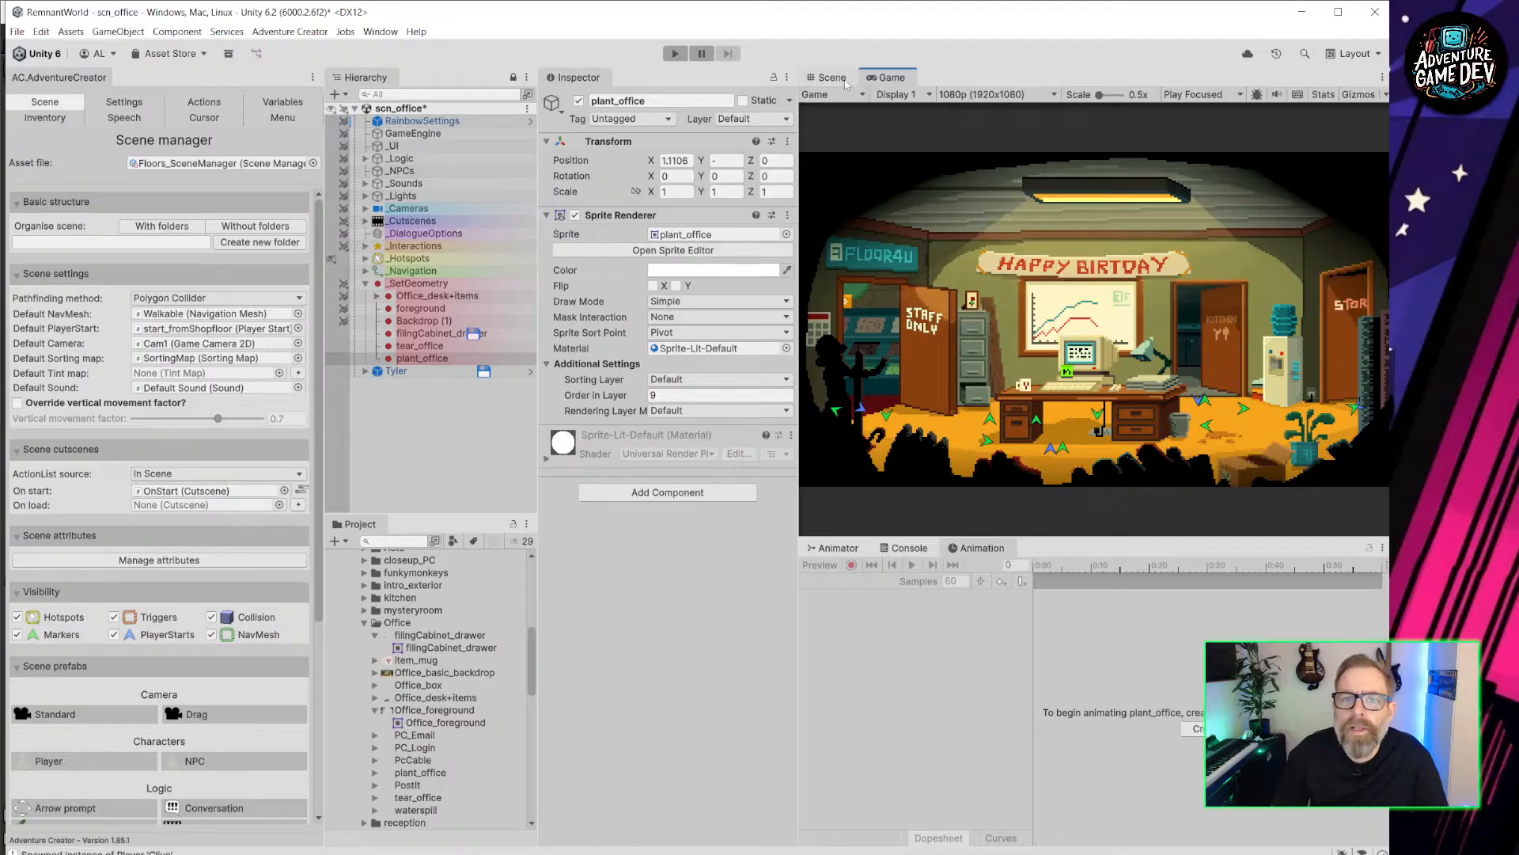
pyautogui.click(675, 53)
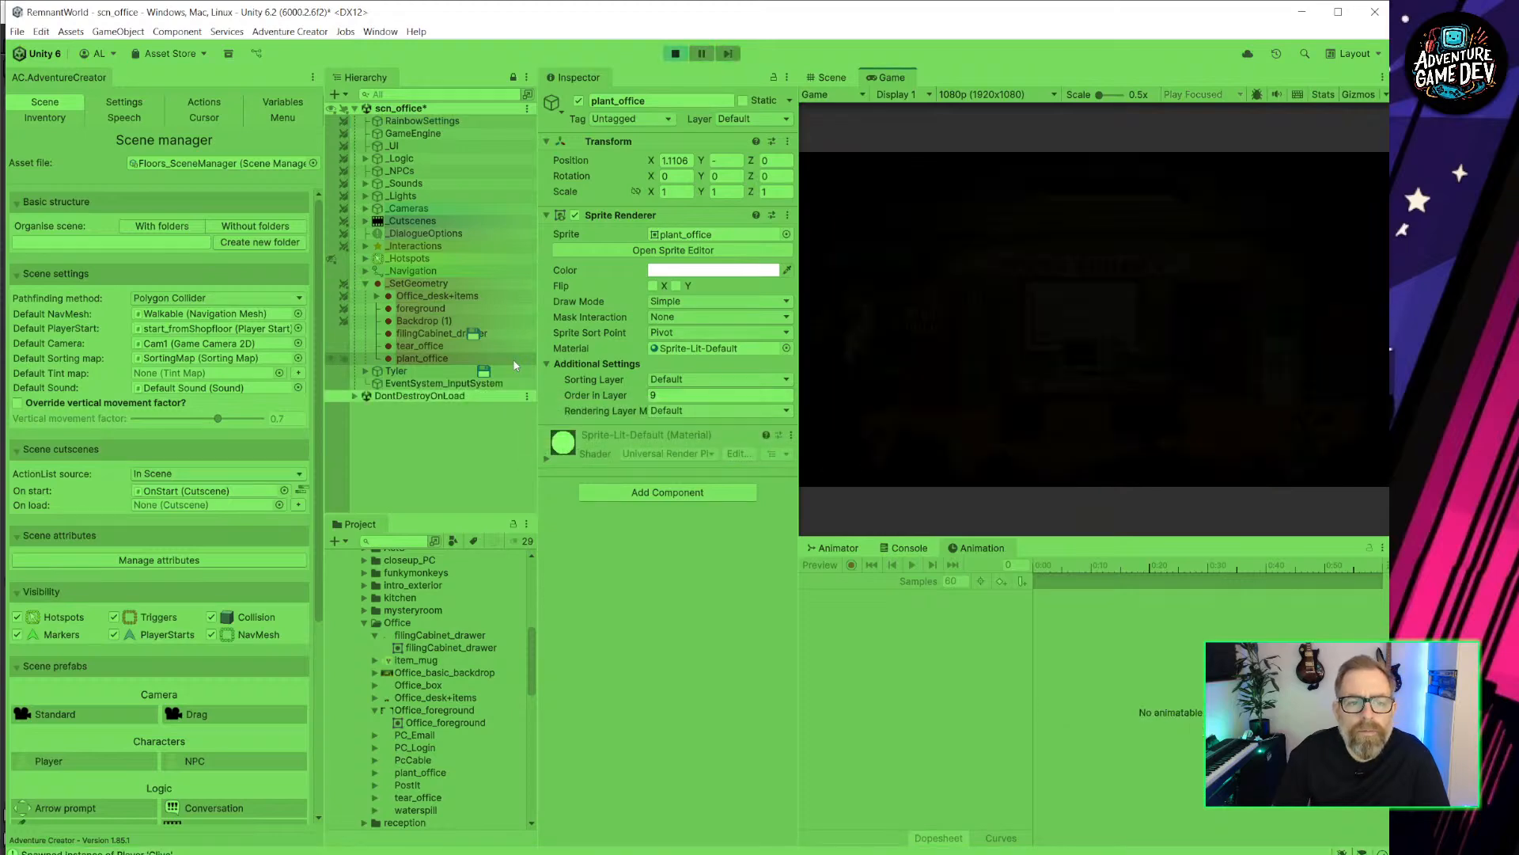
# Examine the sorting settings of the spawned Clive player and its Clive_D sprite, walk the character toward the plant, and stop the game.
pyautogui.click(354, 396)
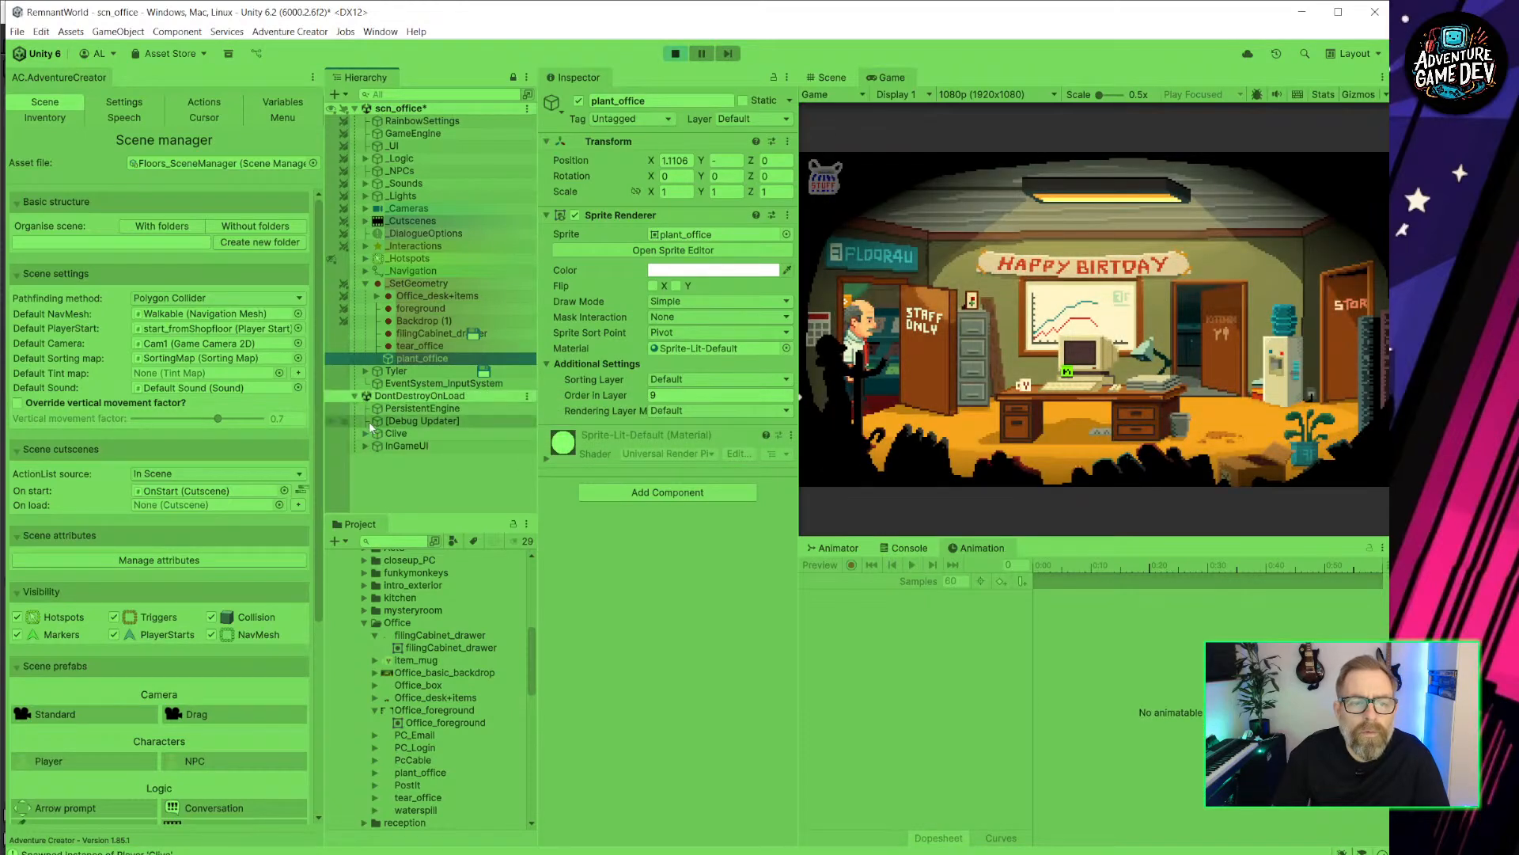
pyautogui.click(364, 433)
pyautogui.click(416, 436)
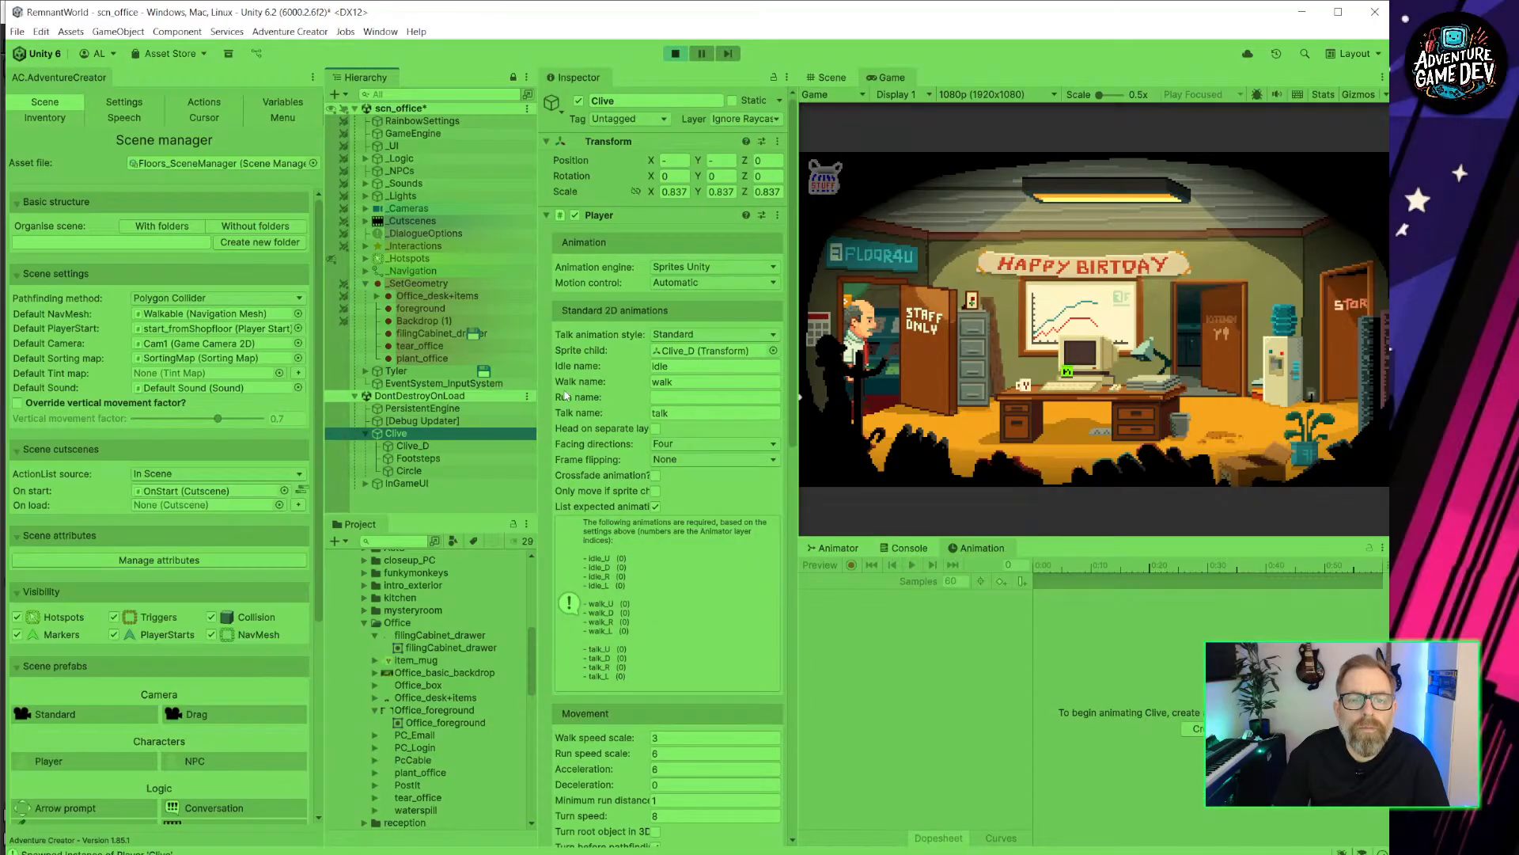
pyautogui.scroll(-10, 629, 321)
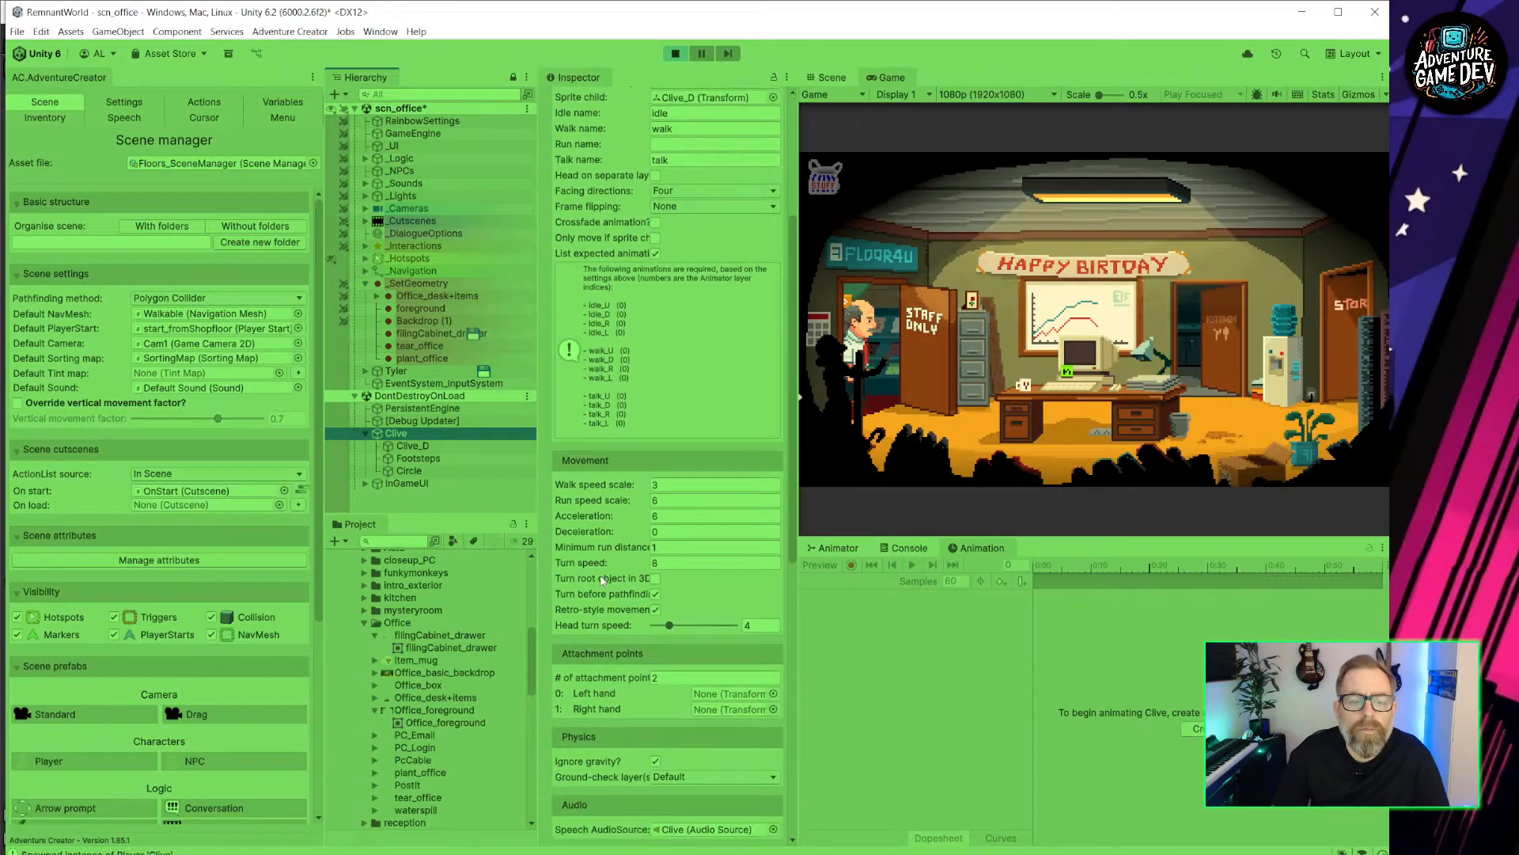
pyautogui.scroll(-5, 602, 581)
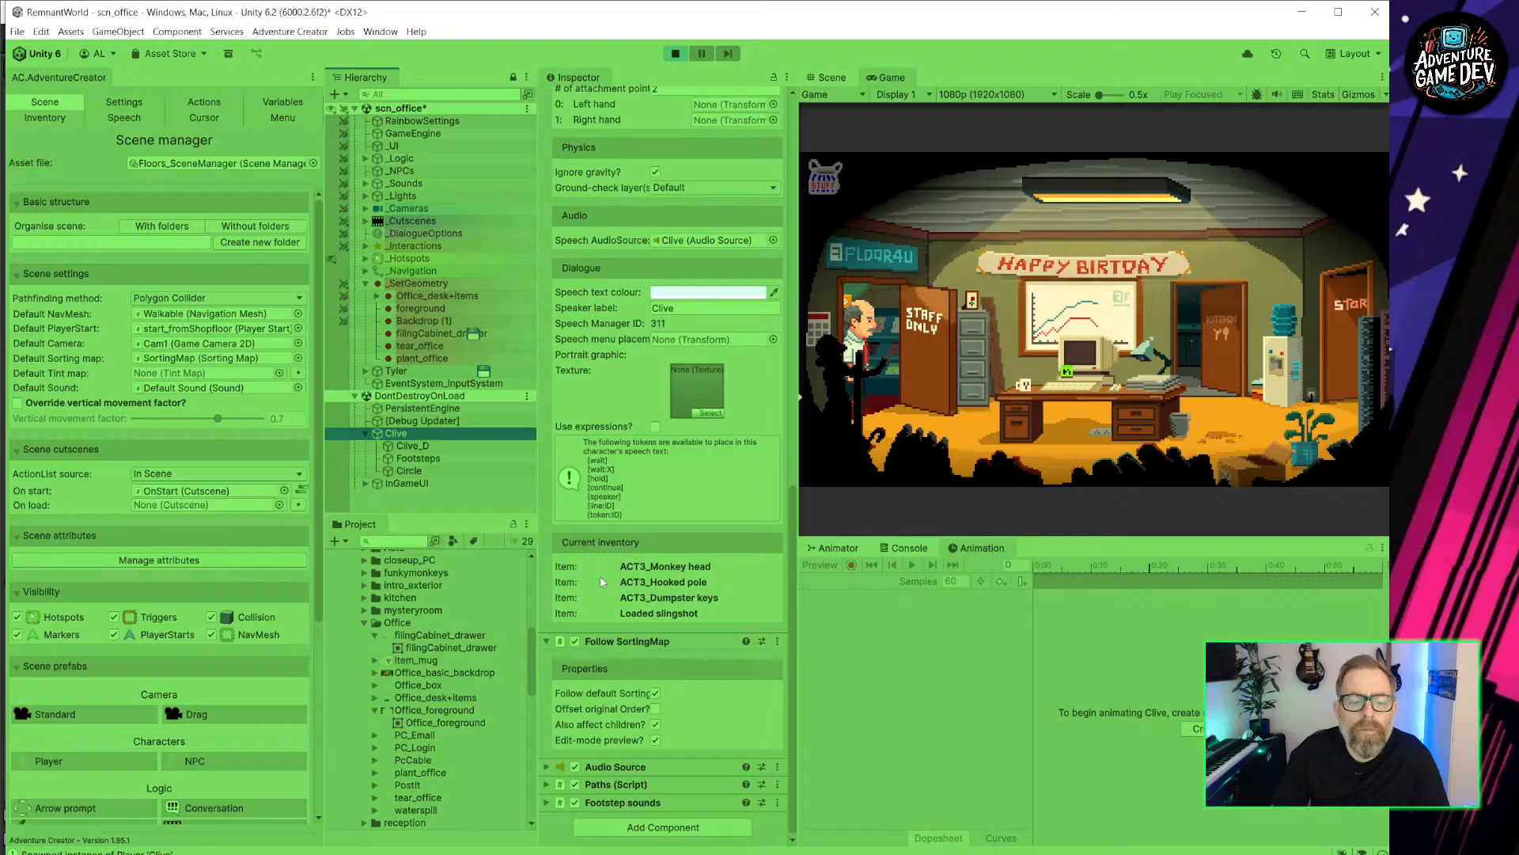
pyautogui.click(419, 447)
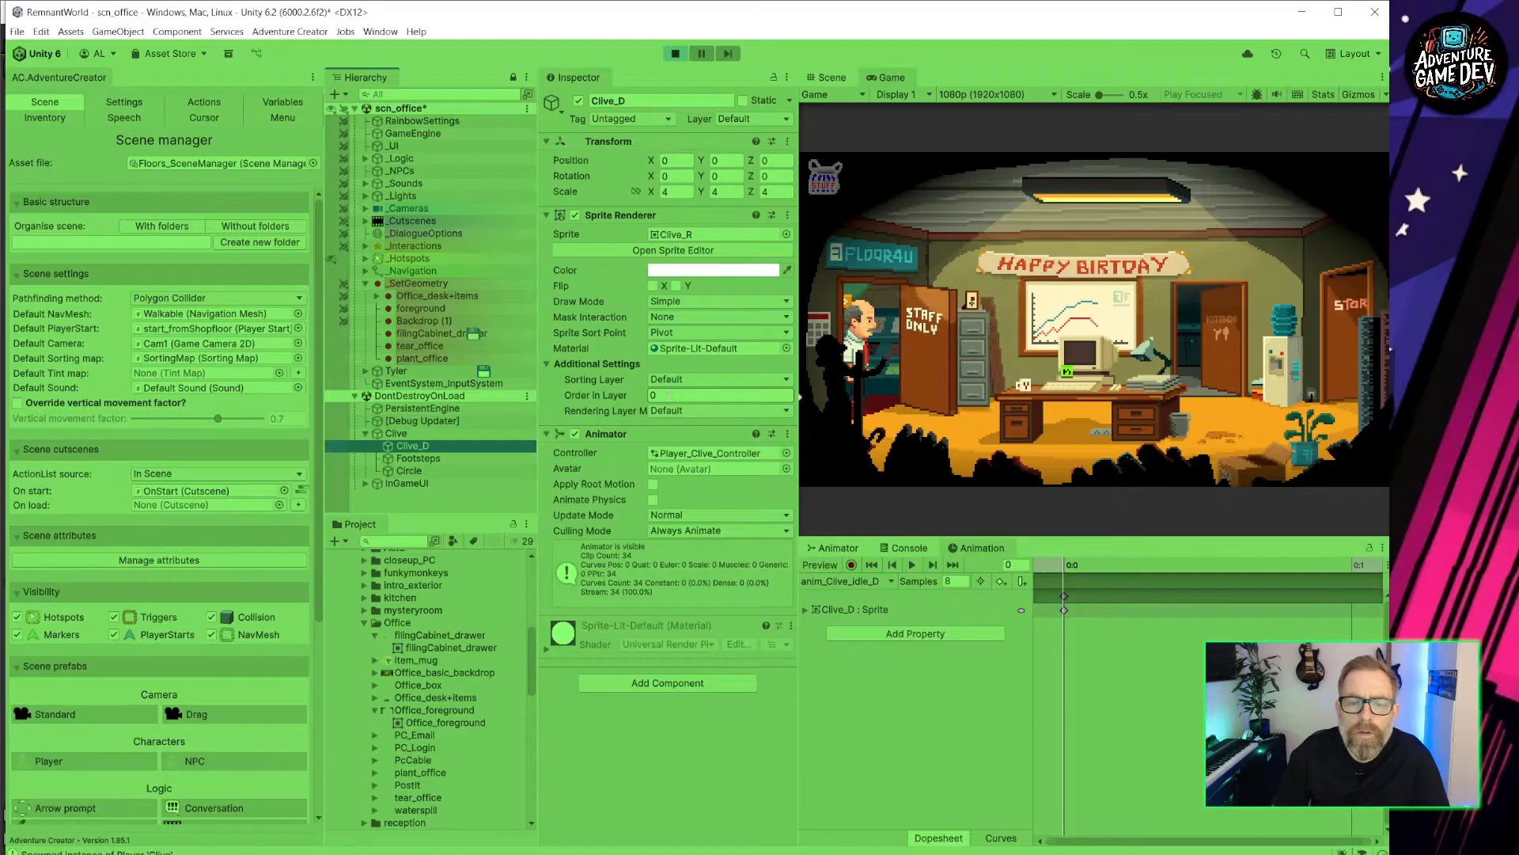
pyautogui.click(1074, 468)
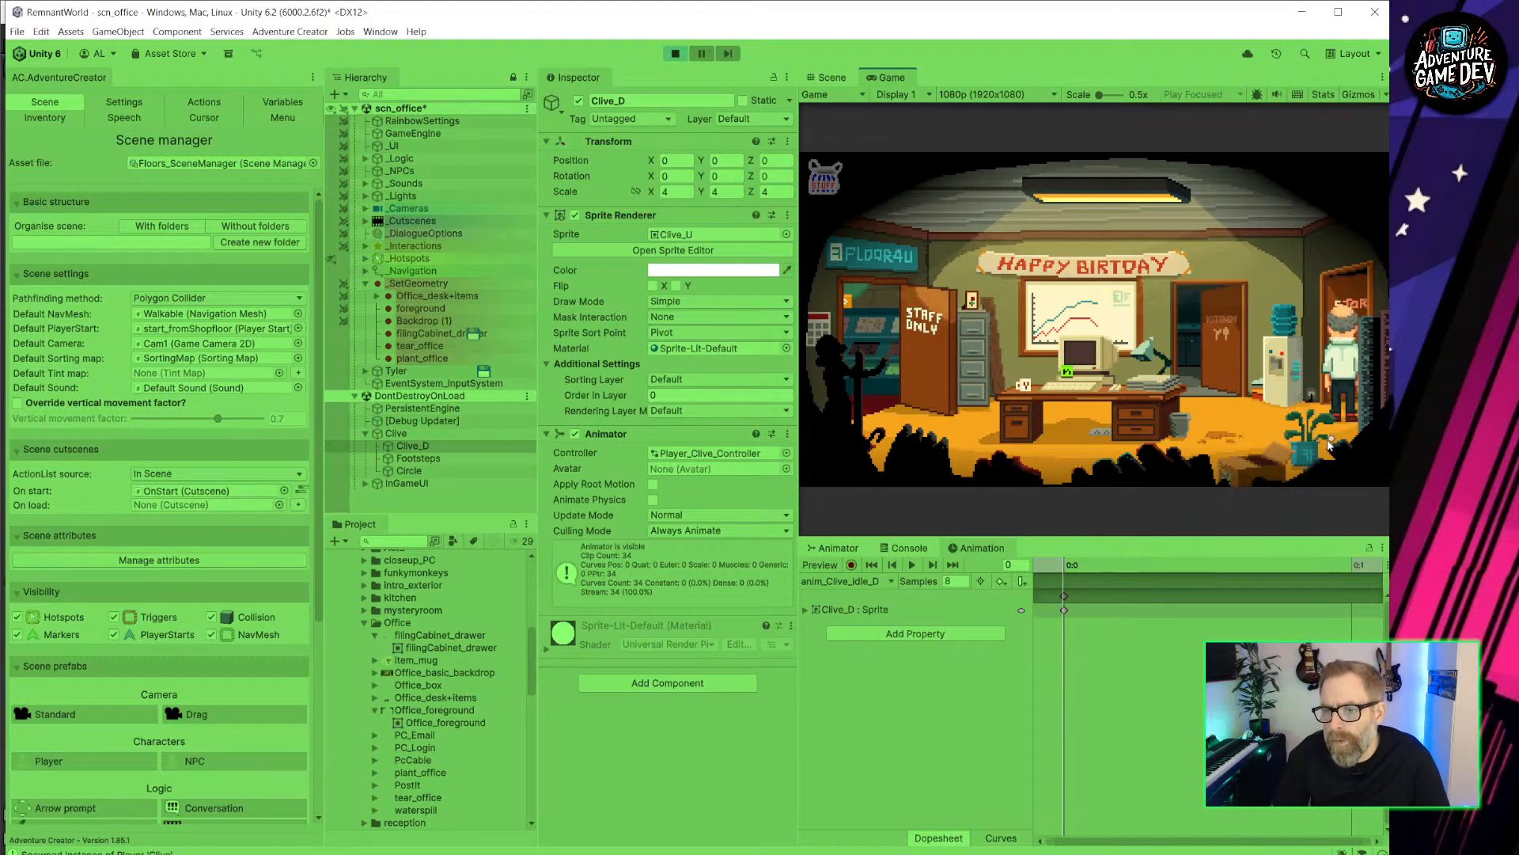
pyautogui.click(674, 53)
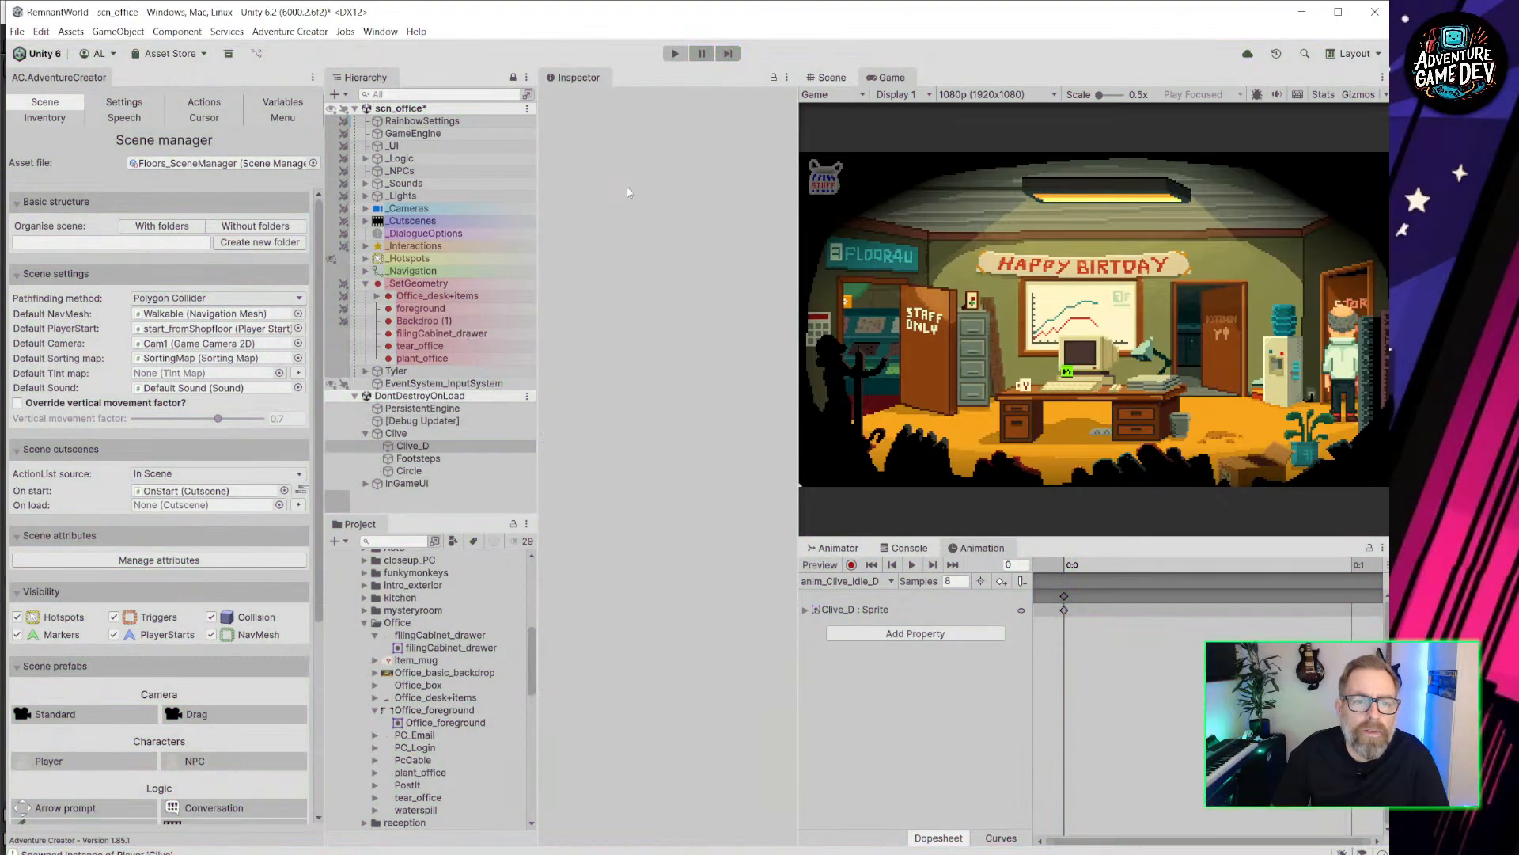
# Edit the Walkable navigation mesh's polygon collider, pulling its lower edge and corner points up and inward around the plant and storeroom door.
pyautogui.click(366, 271)
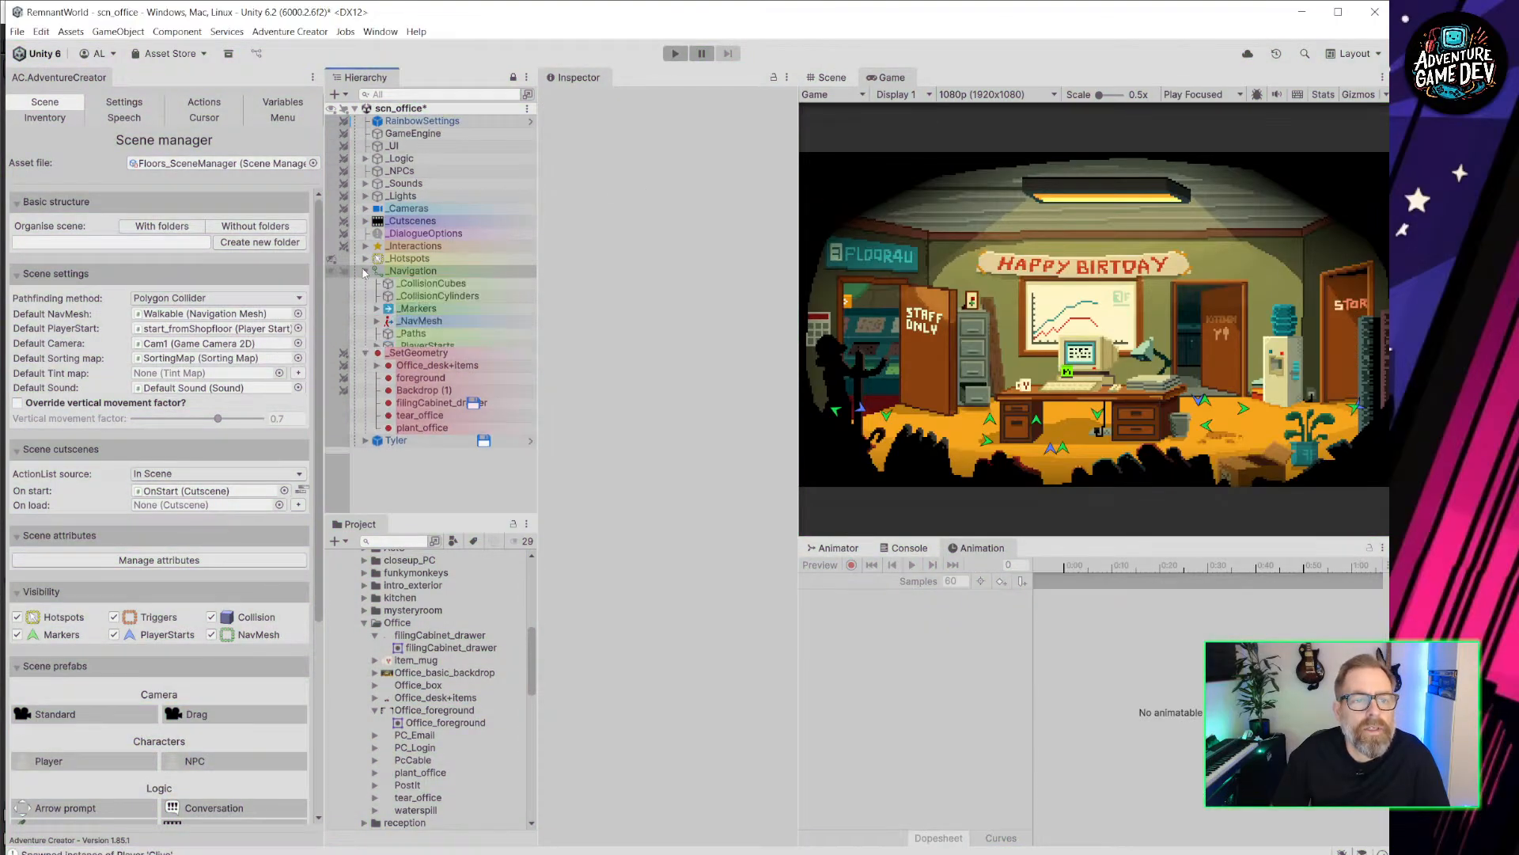
pyautogui.click(380, 321)
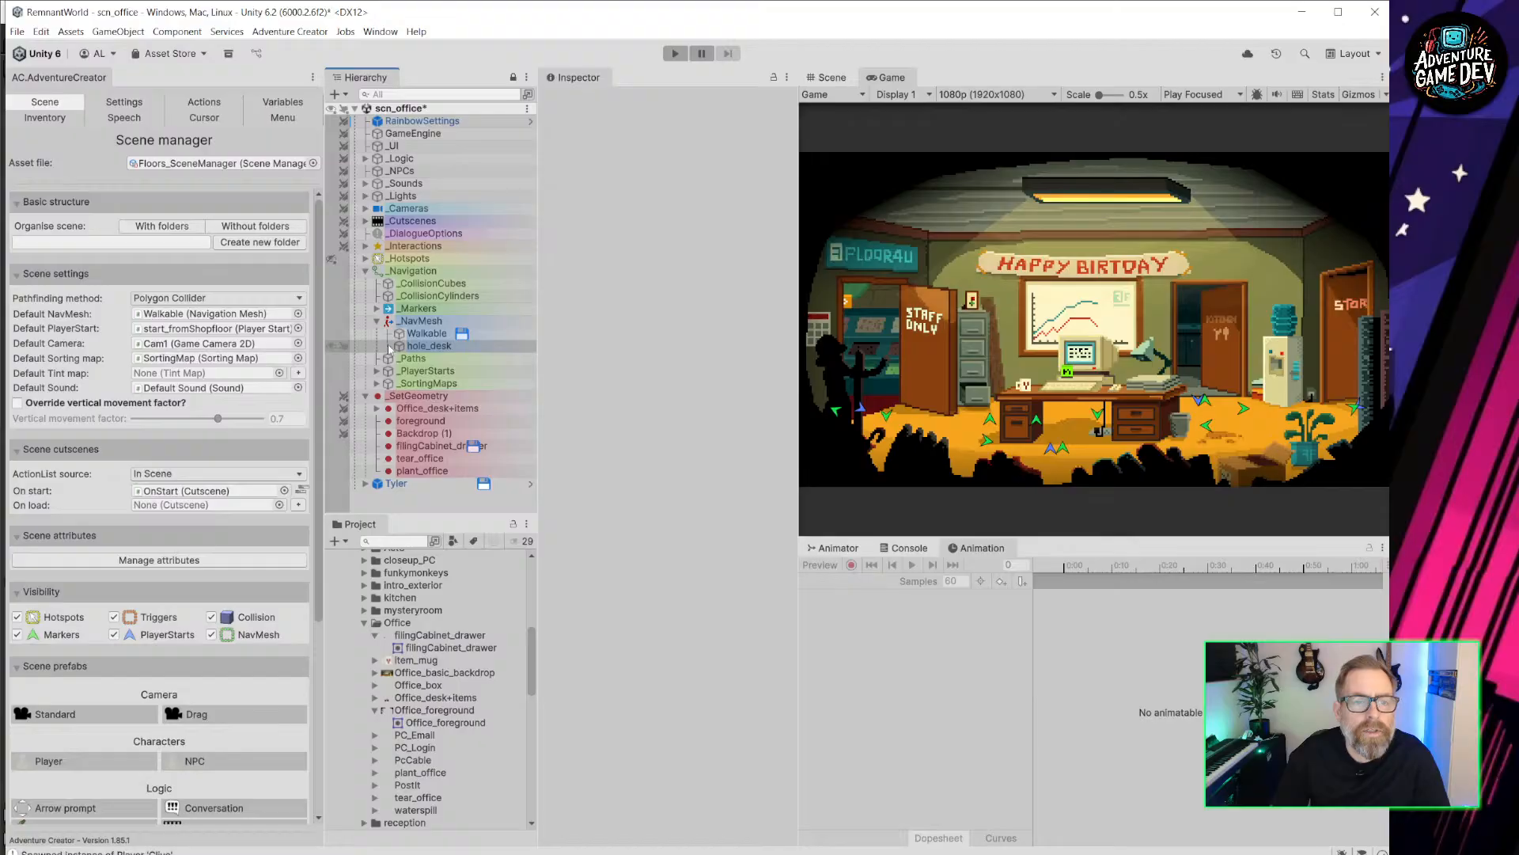
pyautogui.click(410, 336)
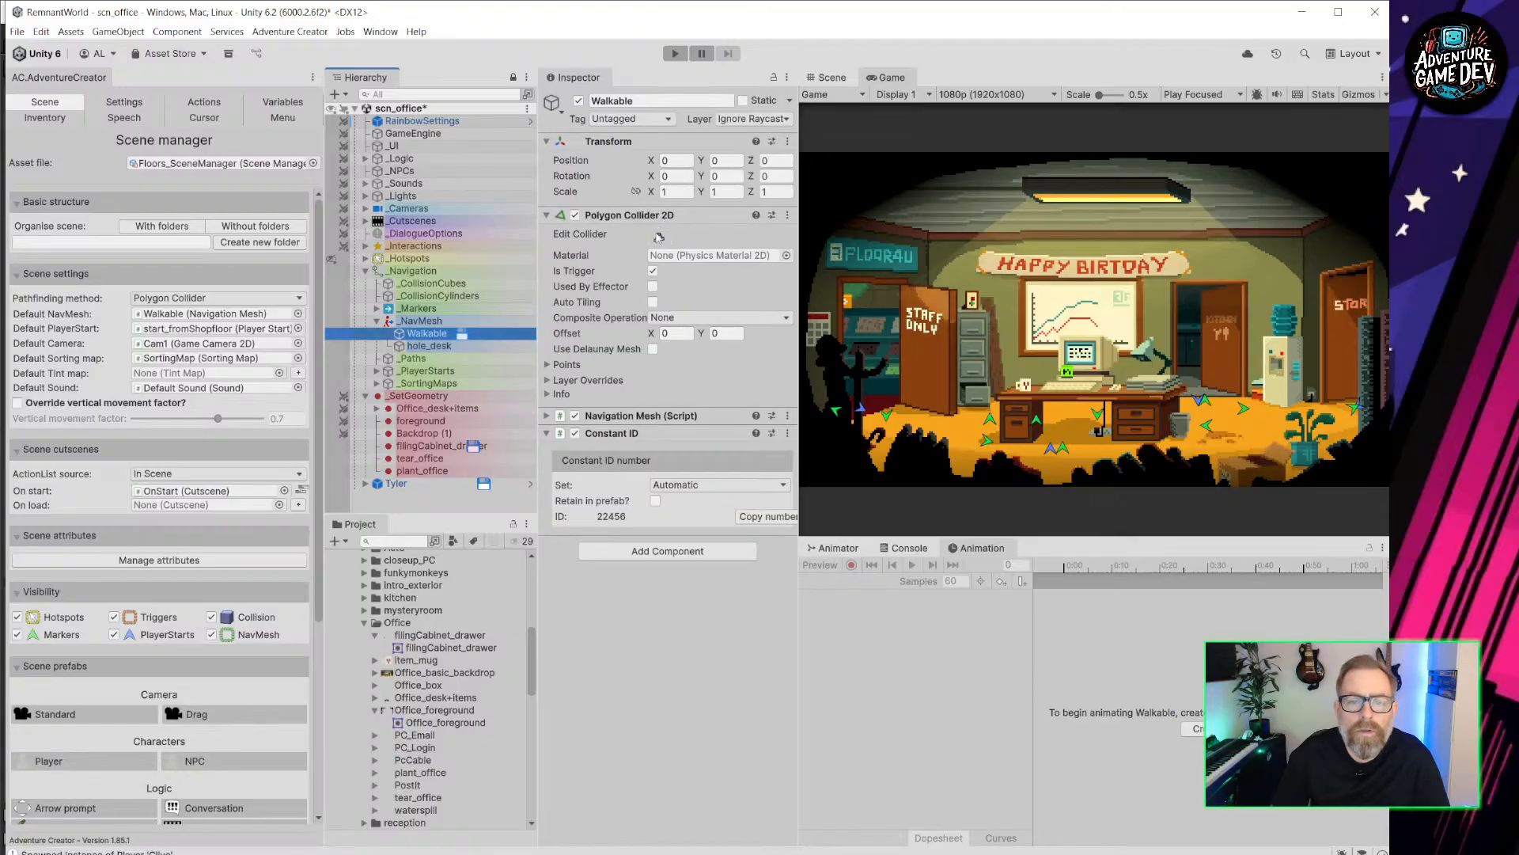
pyautogui.click(831, 76)
pyautogui.press('f')
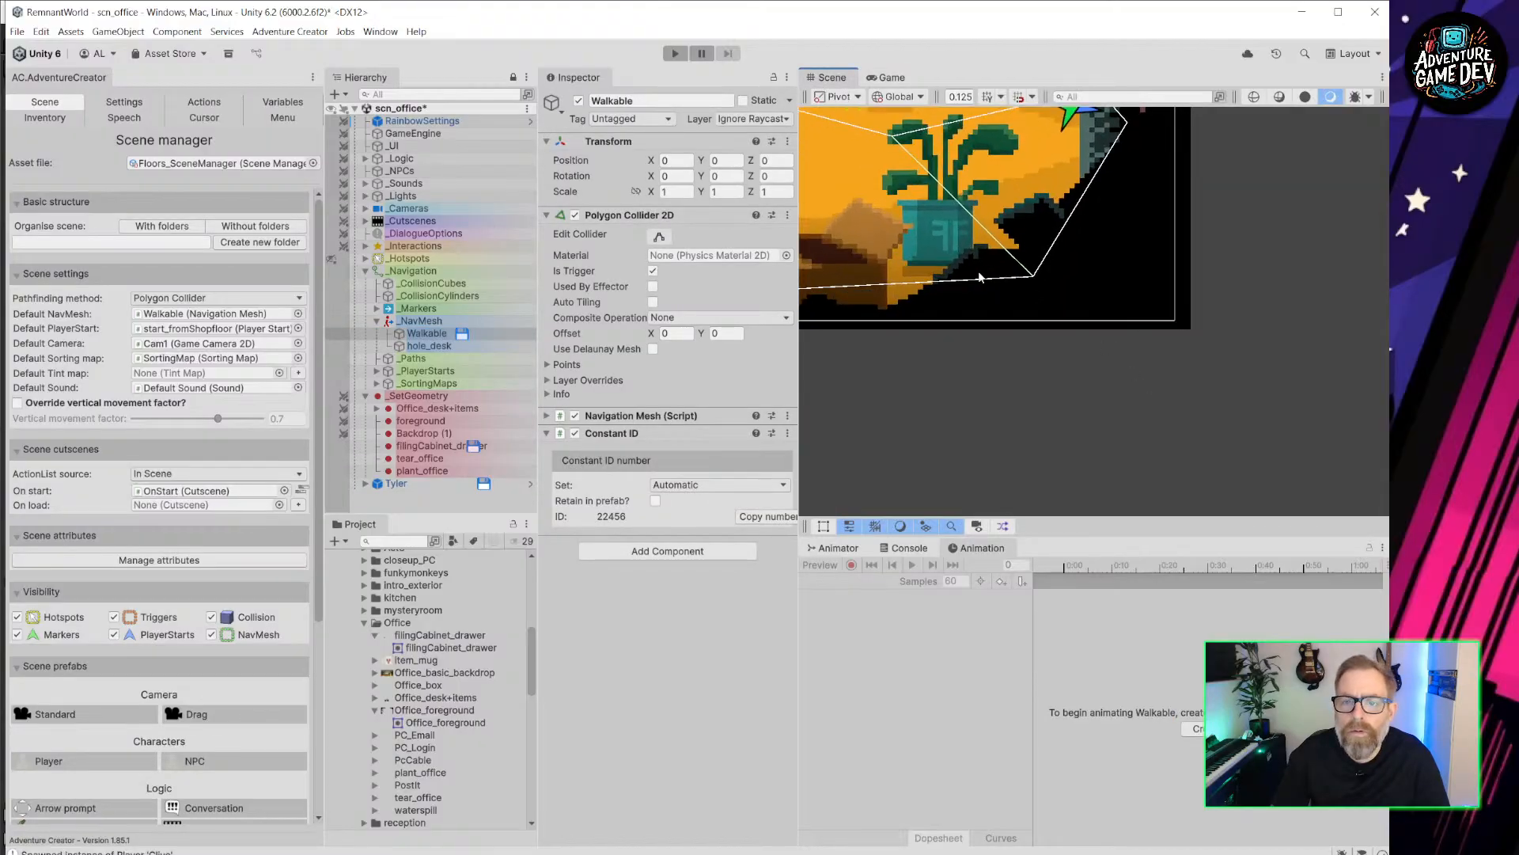
pyautogui.click(660, 235)
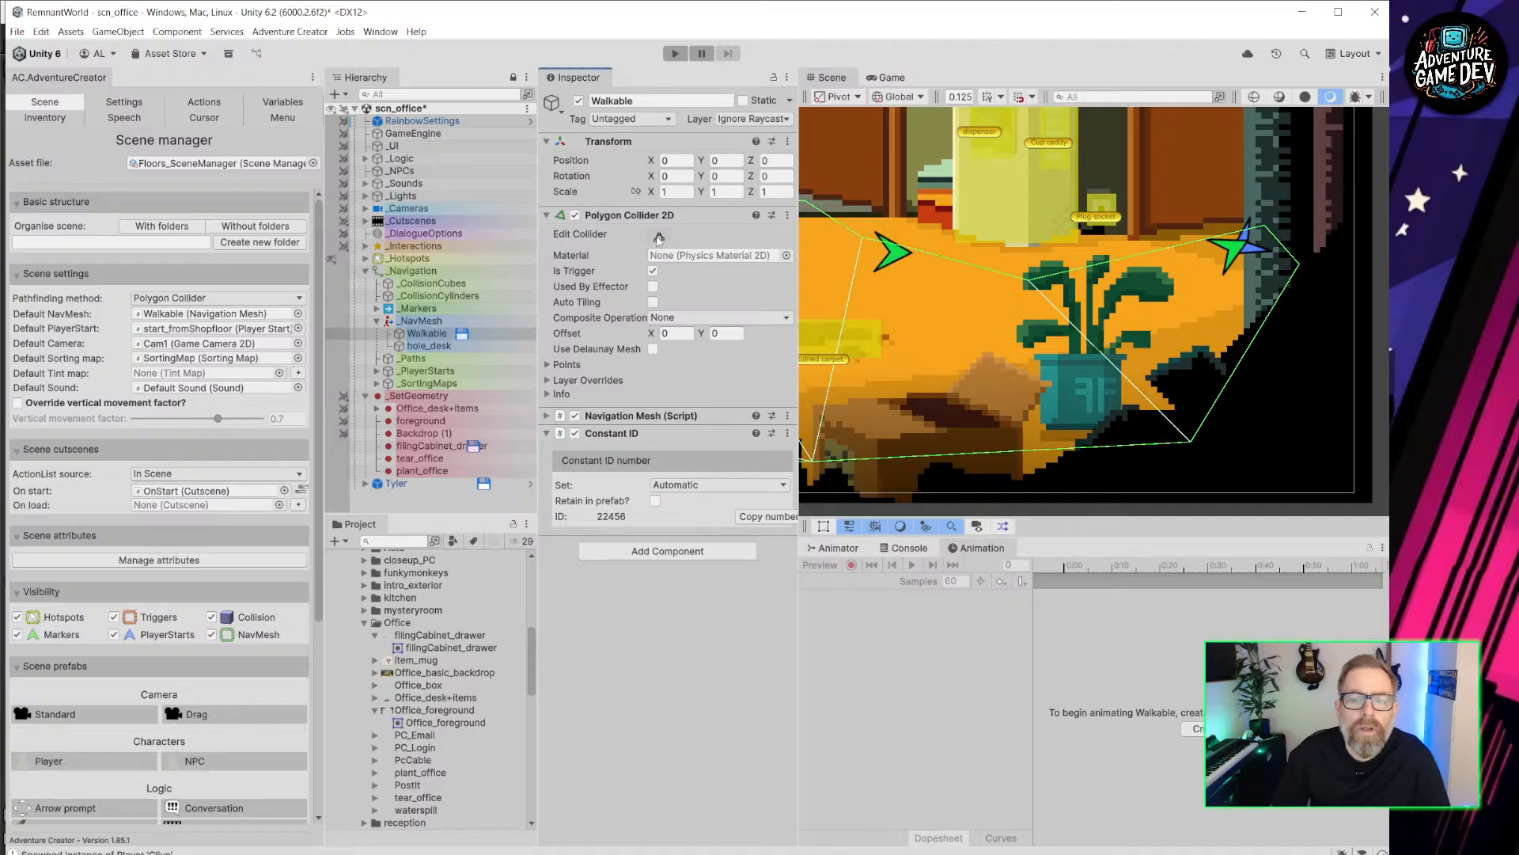
pyautogui.click(1029, 453)
pyautogui.moveTo(1028, 453); pyautogui.dragTo(1001, 413)
pyautogui.moveTo(1191, 443); pyautogui.dragTo(1240, 344)
pyautogui.moveTo(1309, 268); pyautogui.dragTo(1271, 267)
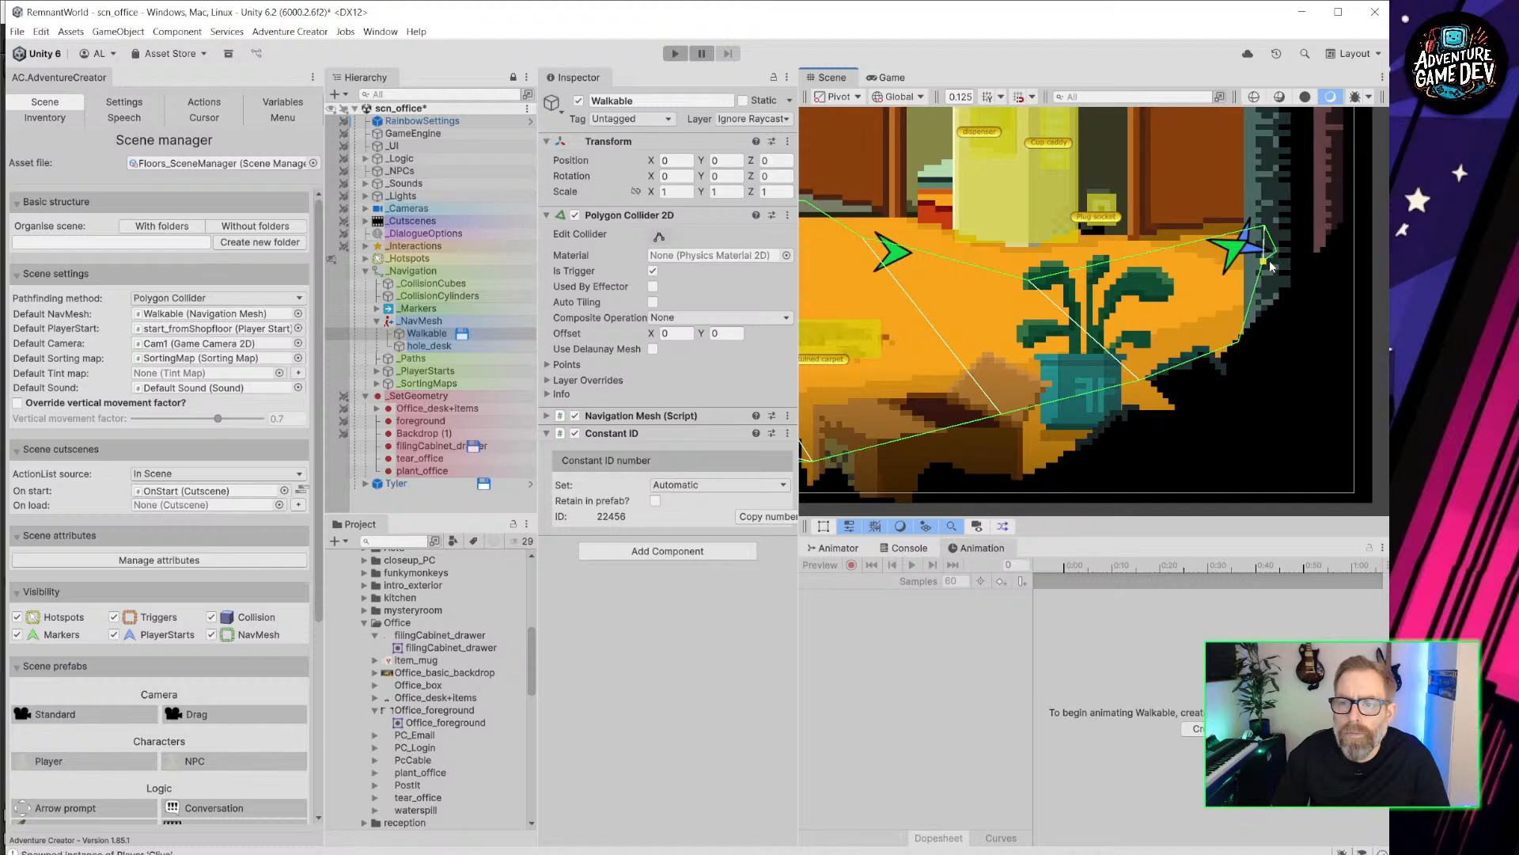
# Refine the lower points of the Walkable outline so its edge passes above the cardboard box and across the plant pot.
pyautogui.moveTo(1241, 356); pyautogui.dragTo(1240, 385)
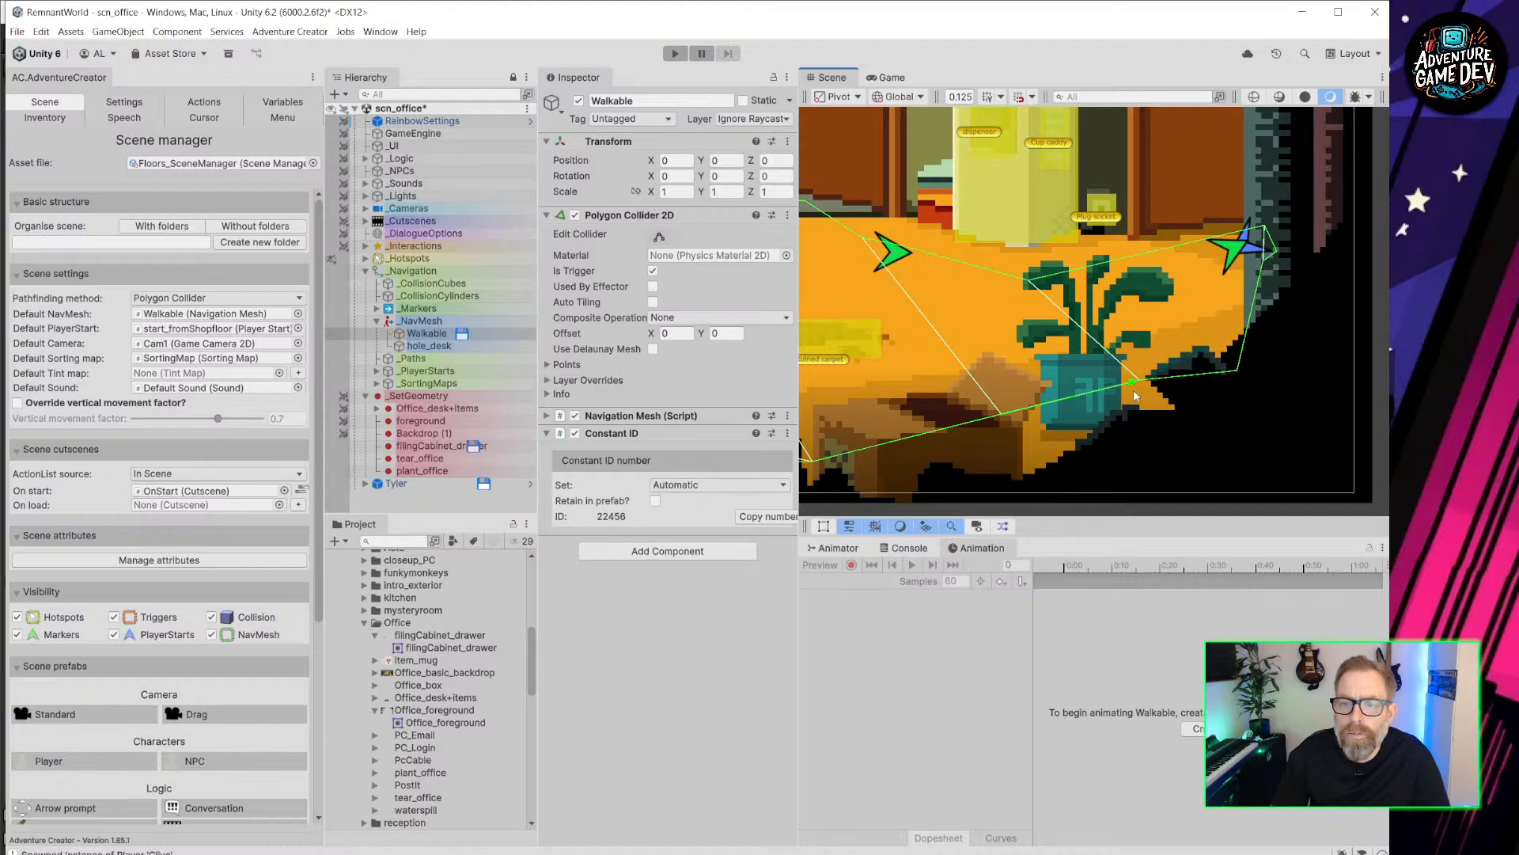
pyautogui.moveTo(1134, 387); pyautogui.dragTo(1145, 383)
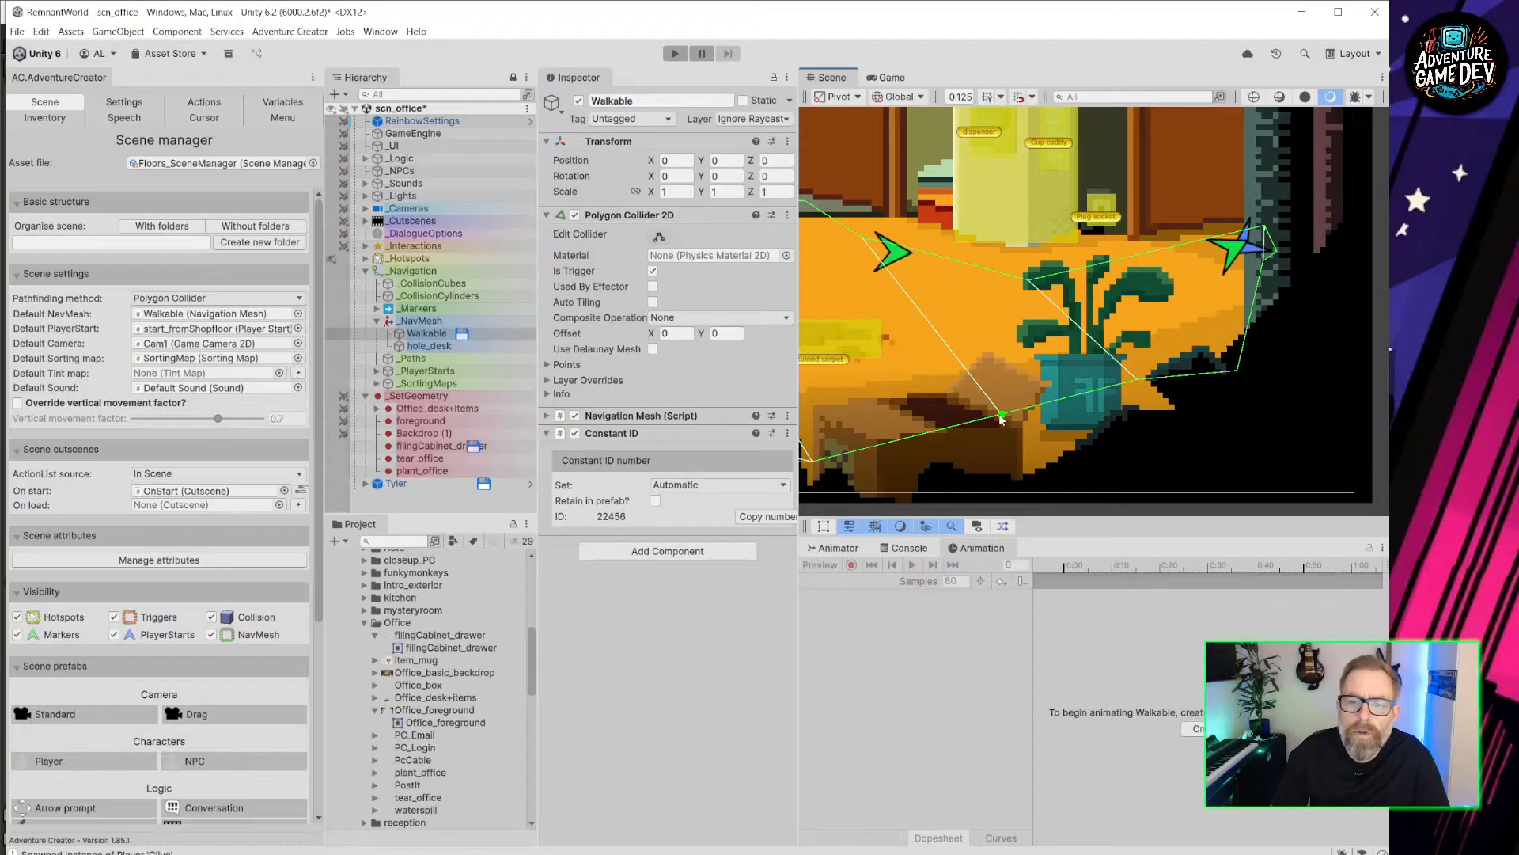
pyautogui.moveTo(956, 428); pyautogui.dragTo(1034, 398)
pyautogui.moveTo(1144, 382); pyautogui.dragTo(1150, 388)
# Run the office scene, walk the player around the plant and through the storeroom and shop floor doors, and stop the game.
pyautogui.hotkey('ctrl', 'p')
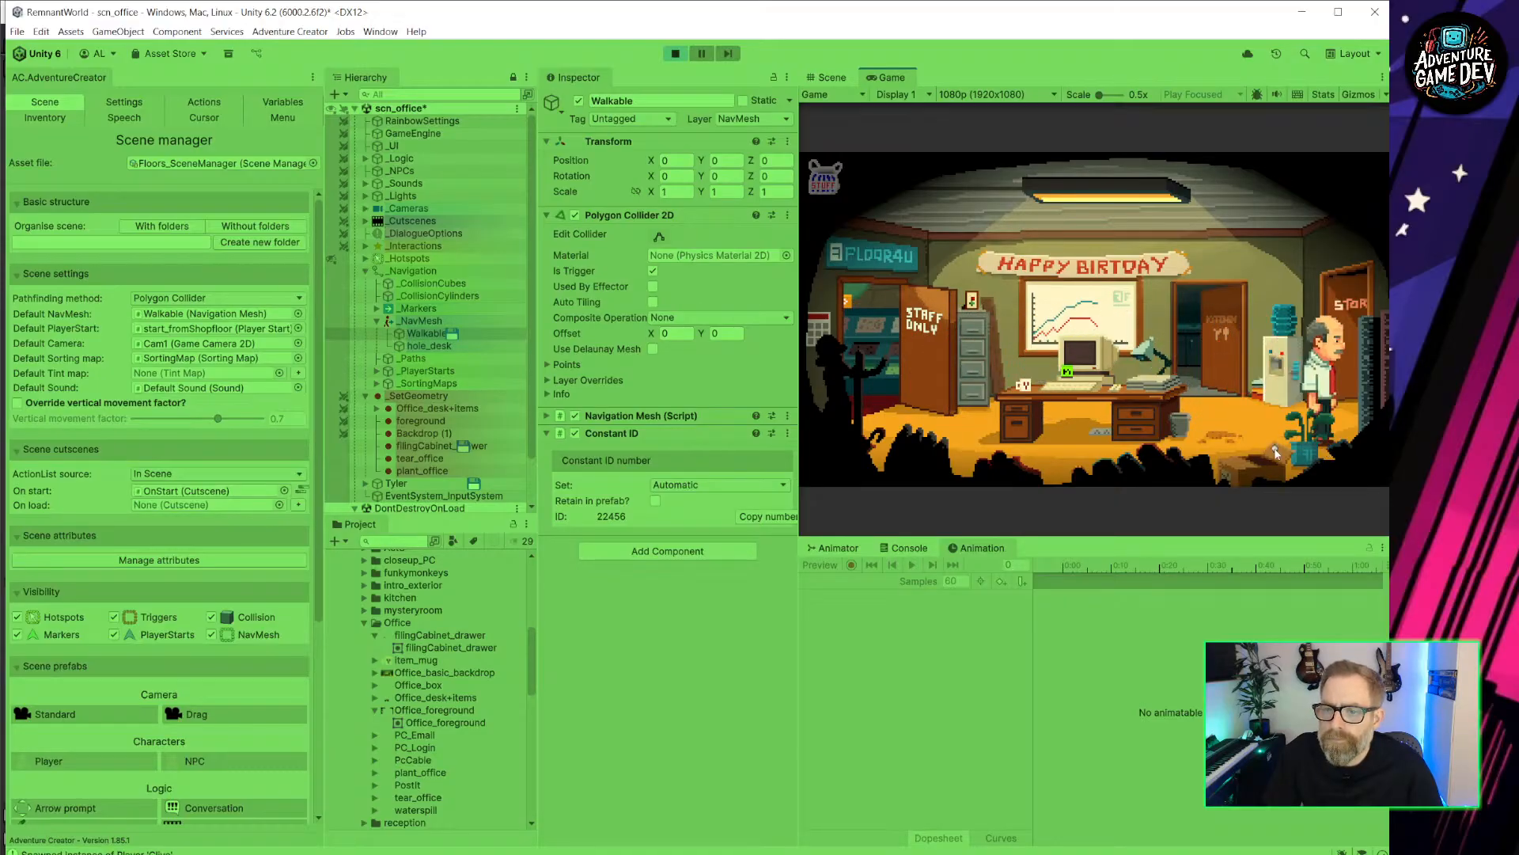
pyautogui.click(1243, 451)
pyautogui.click(1304, 466)
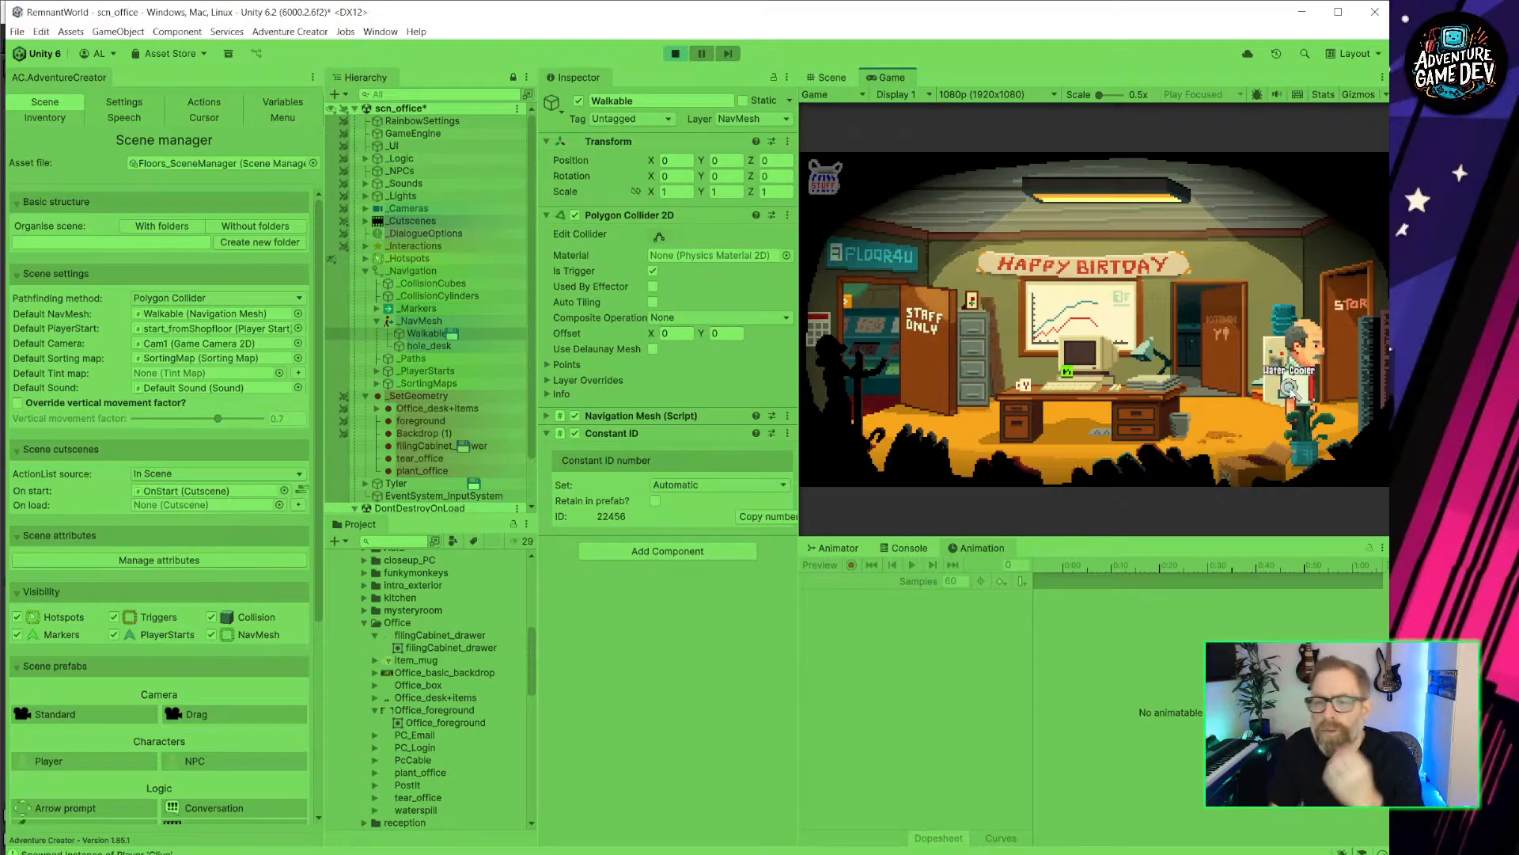
pyautogui.click(1348, 361)
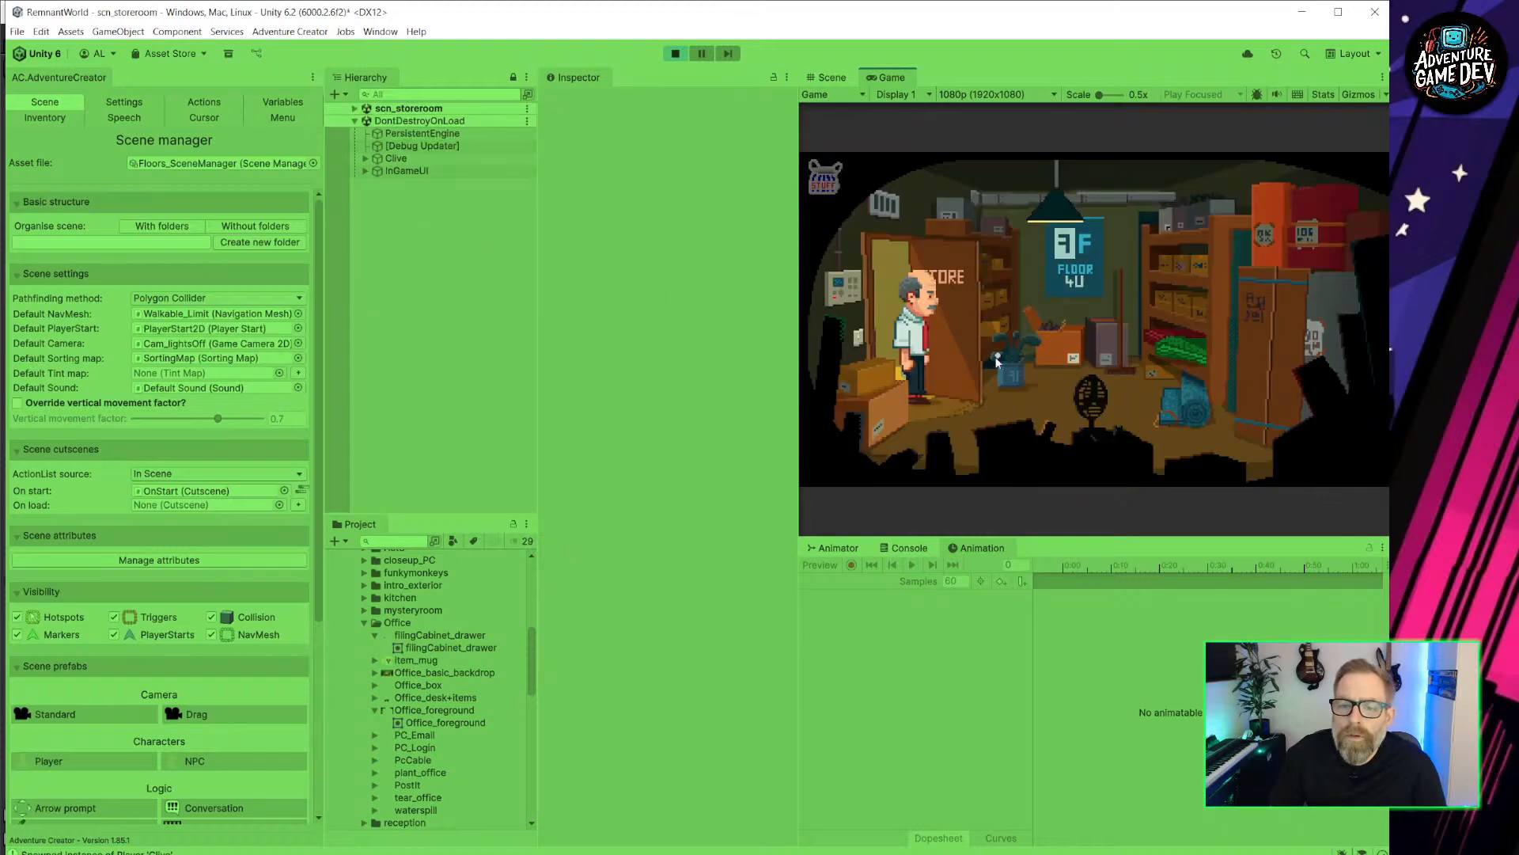
pyautogui.click(895, 352)
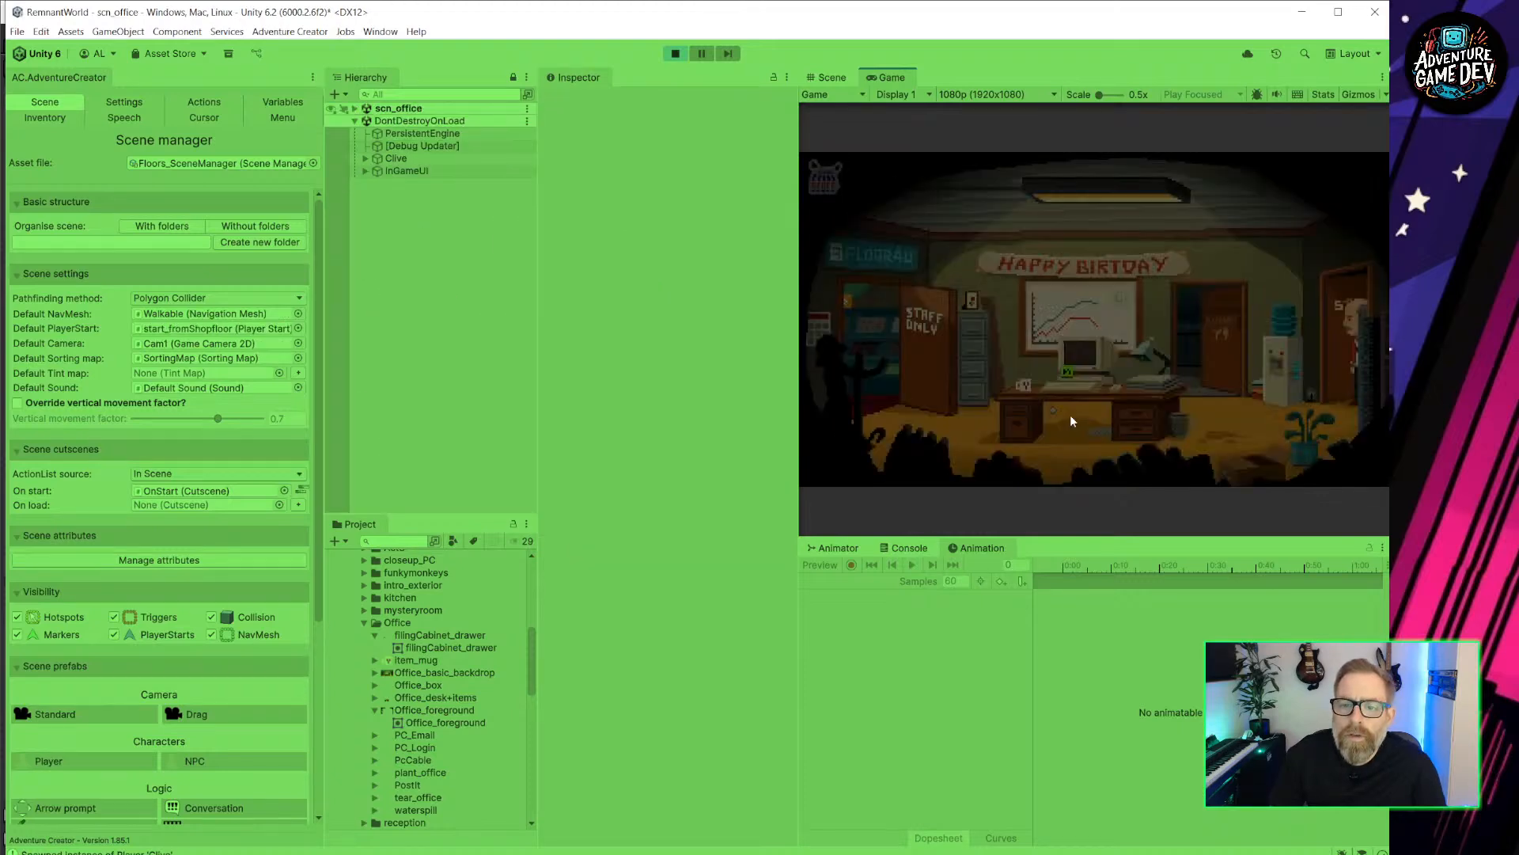
pyautogui.click(1082, 466)
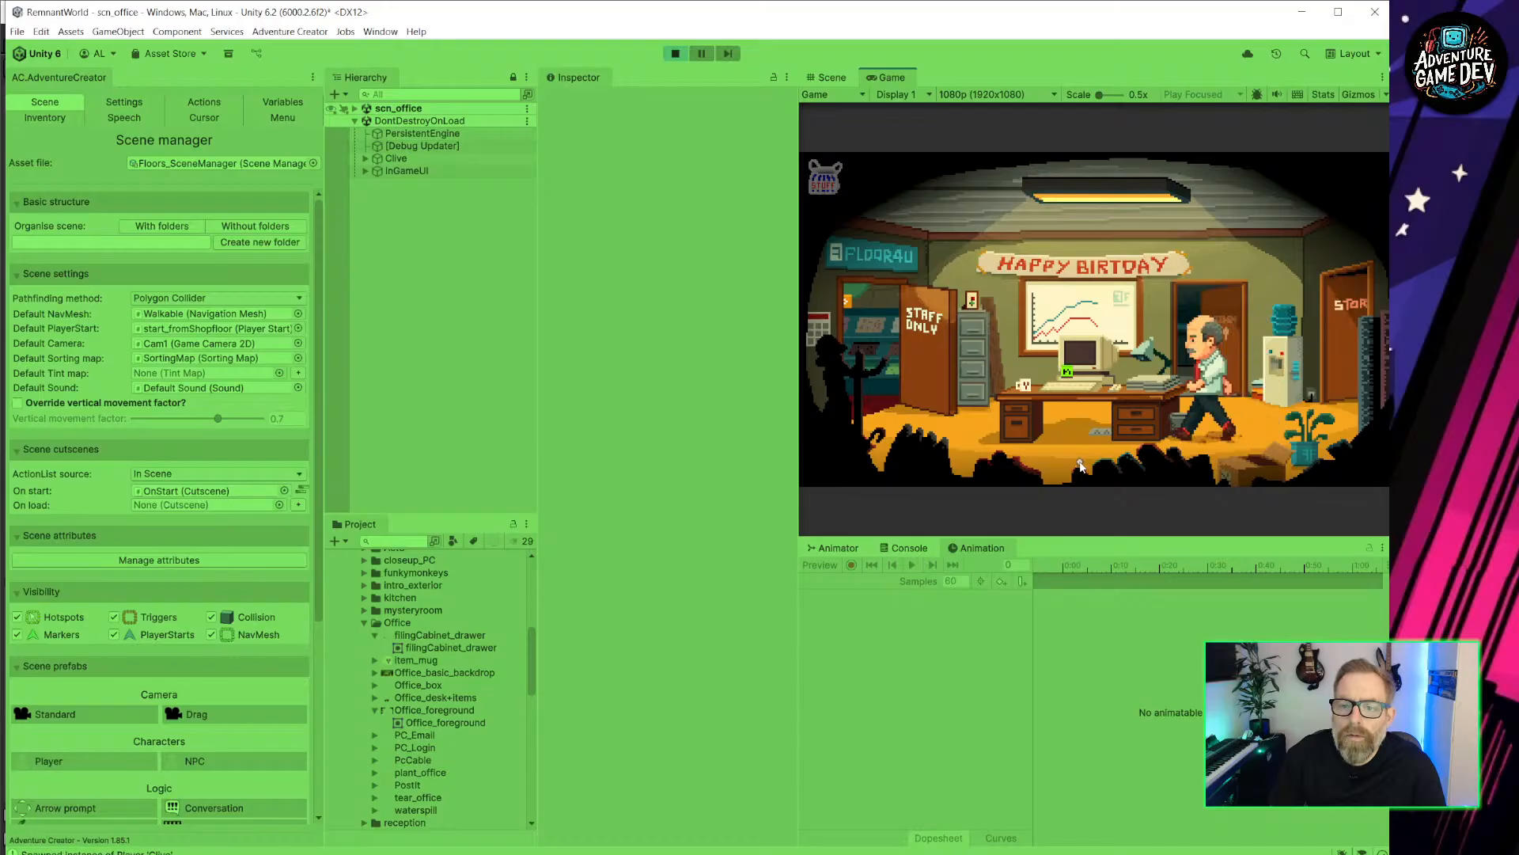
pyautogui.click(884, 382)
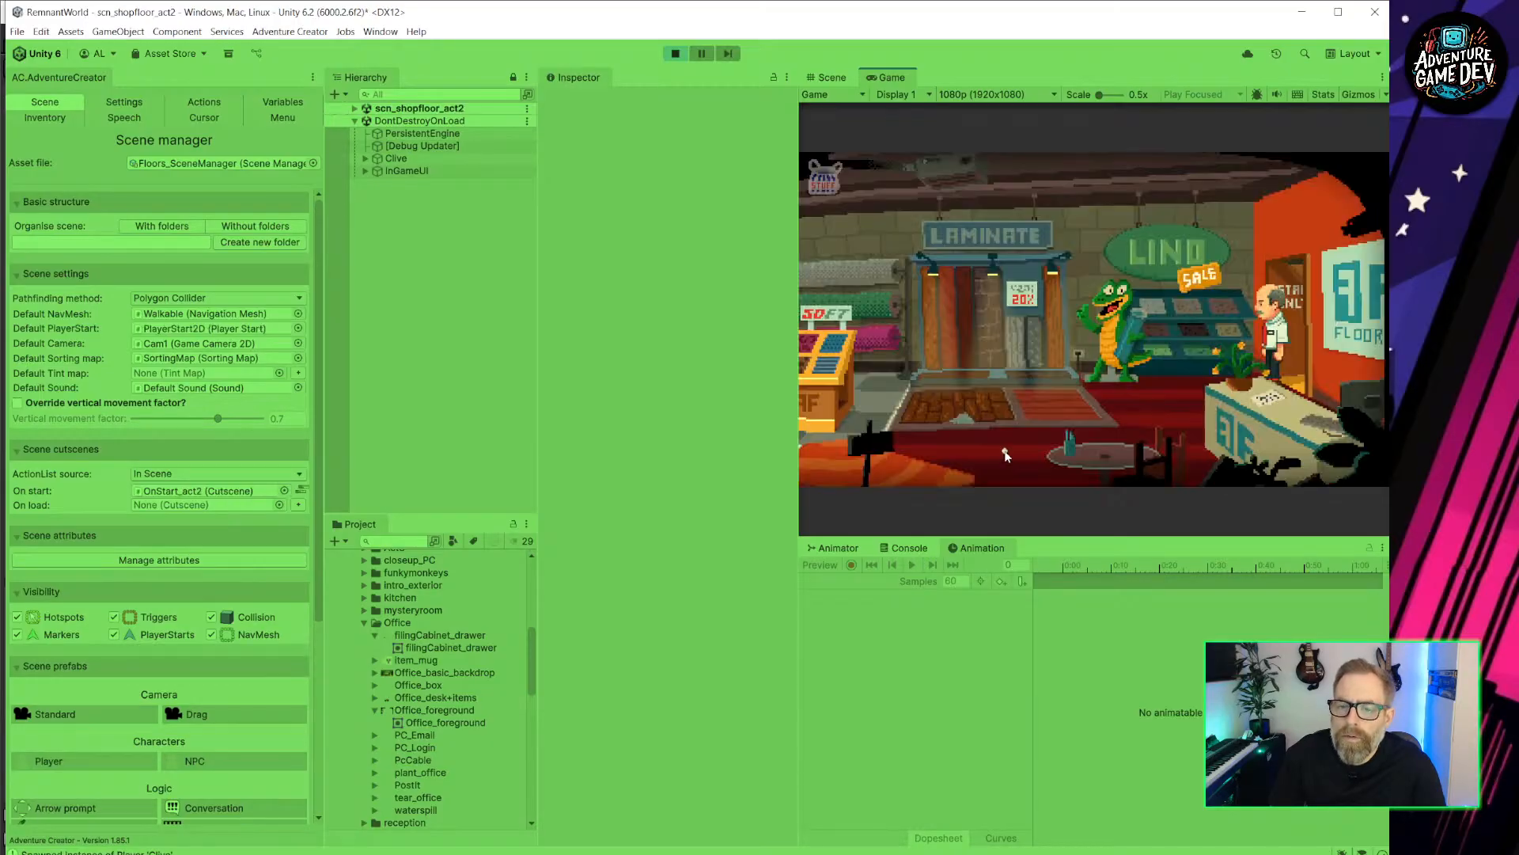
pyautogui.click(675, 53)
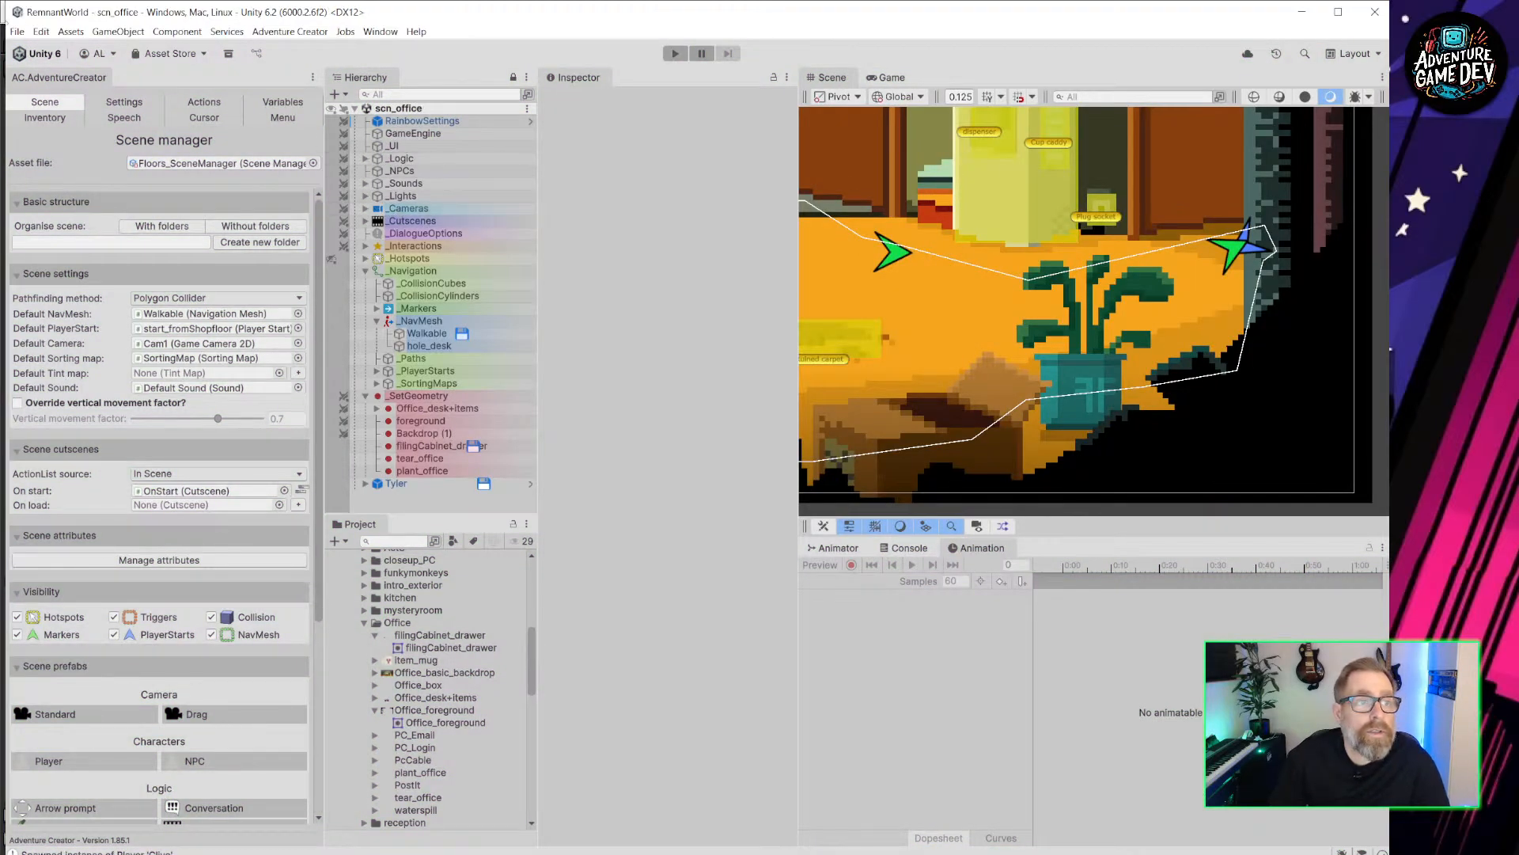
# Open the recent scene scn_shopfloor_act2 and examine the floor area around the puddle and rug.
pyautogui.click(15, 32)
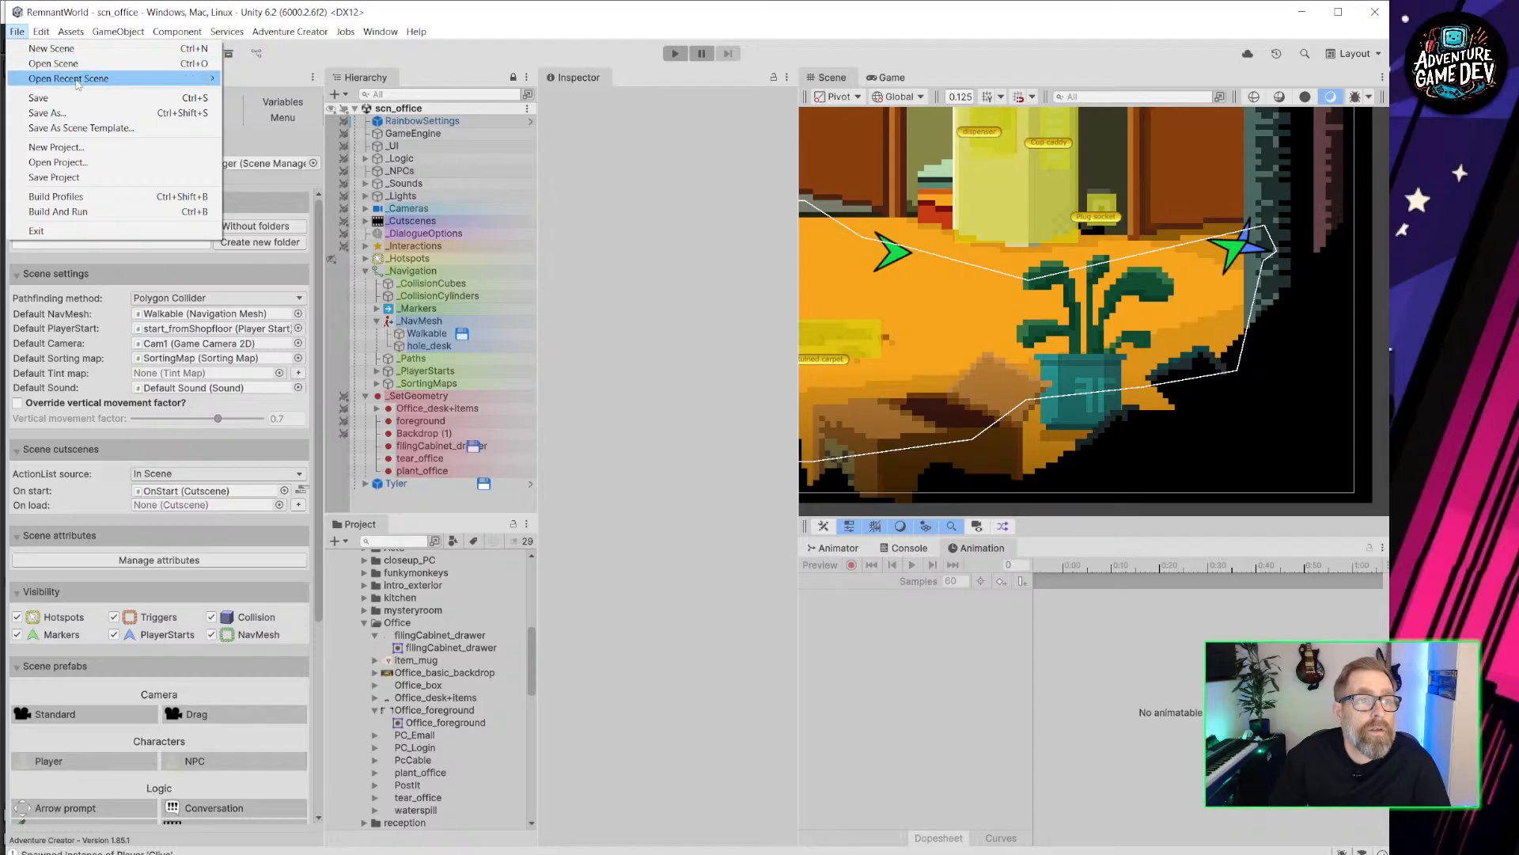
pyautogui.moveTo(119, 79)
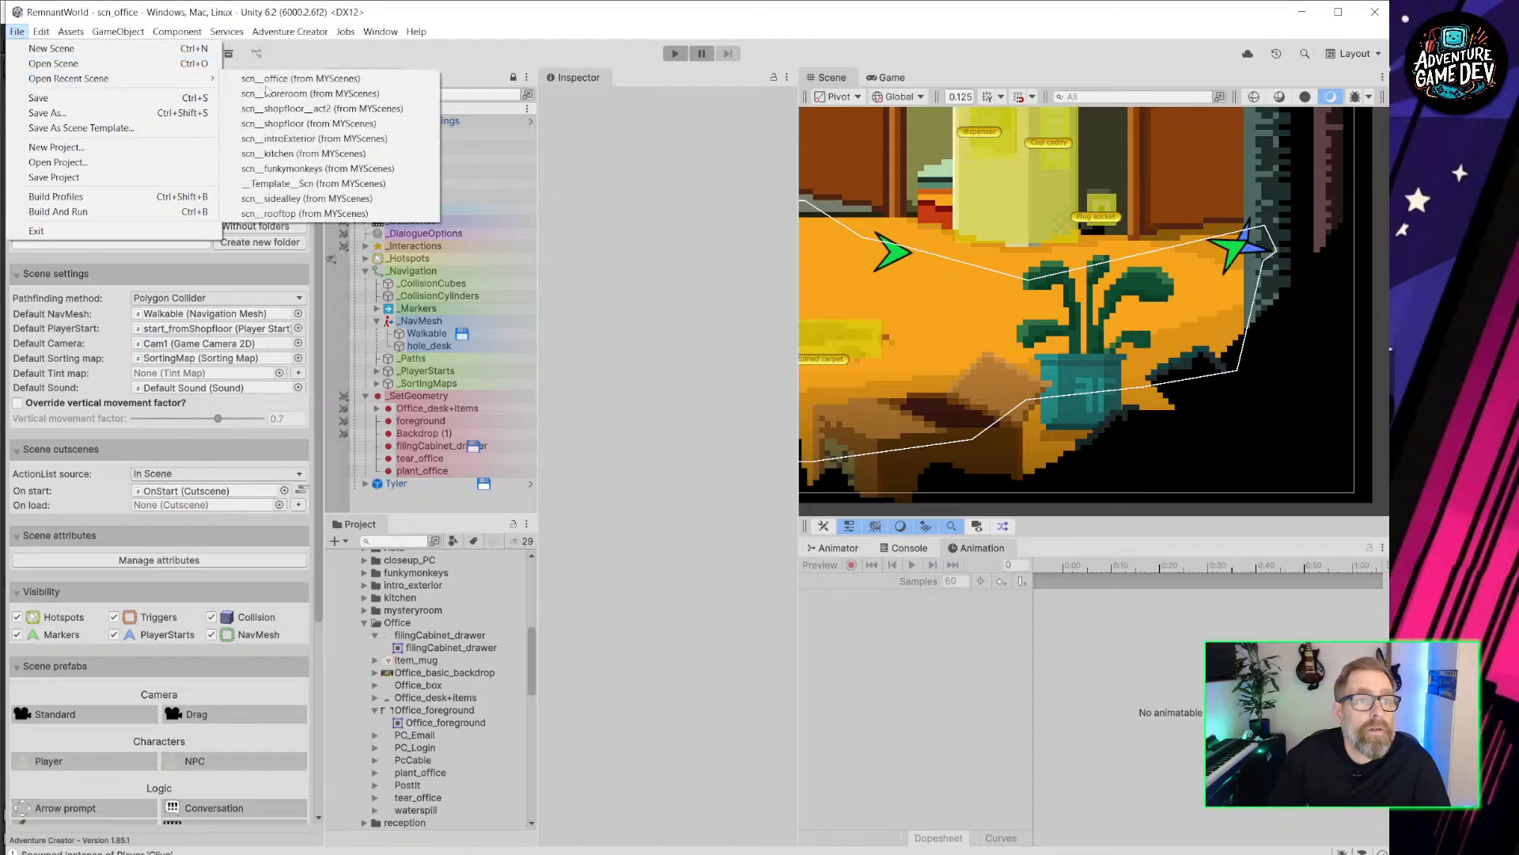
pyautogui.click(317, 108)
pyautogui.moveTo(1365, 417); pyautogui.dragTo(1296, 393, button='middle')
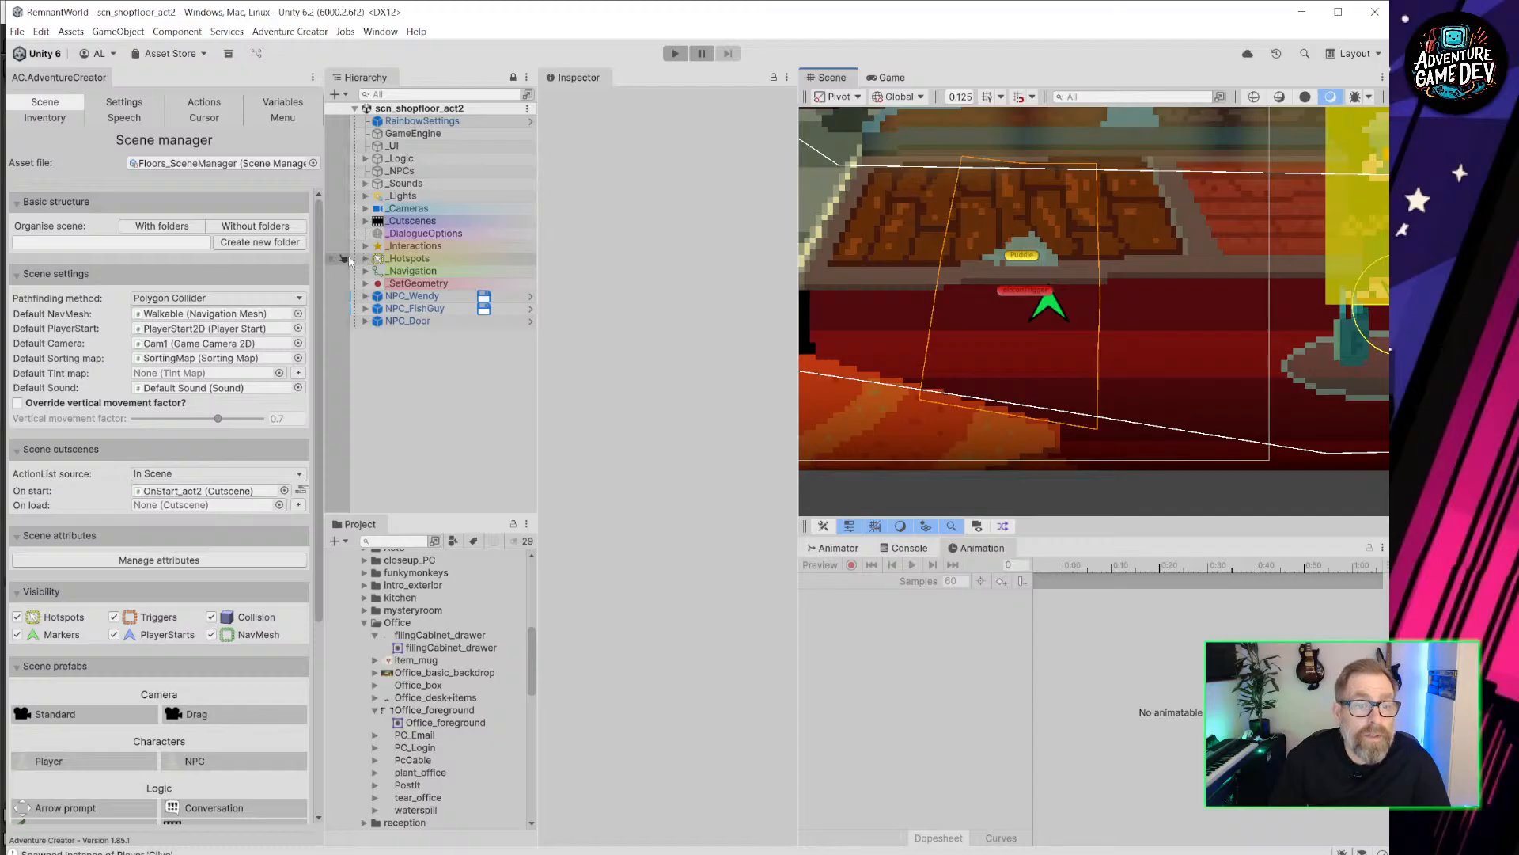
pyautogui.scroll(-2, 1155, 391)
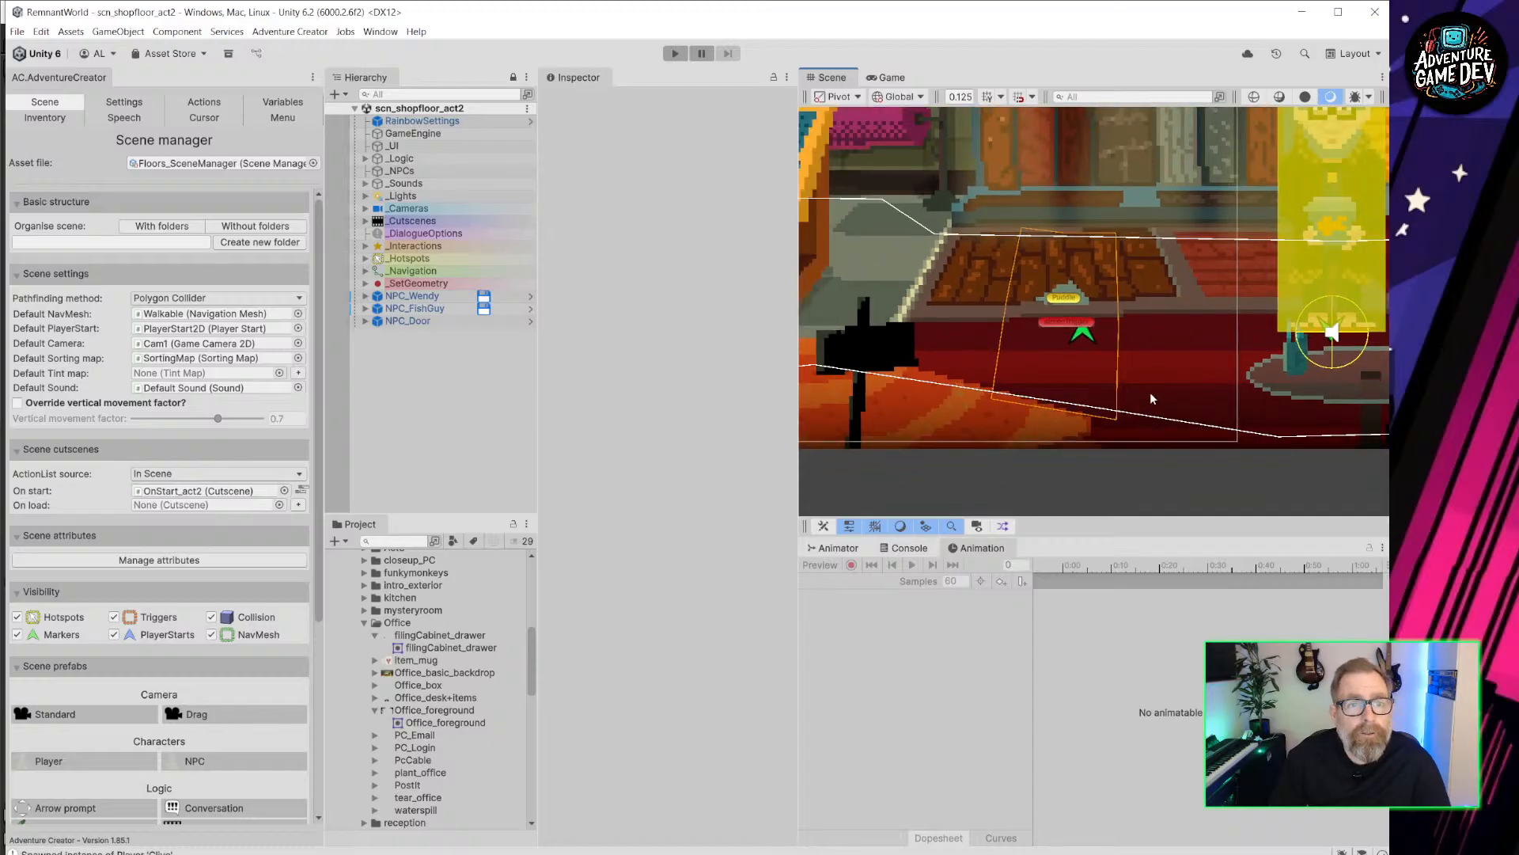
pyautogui.scroll(10, 1151, 393)
pyautogui.moveTo(1156, 388); pyautogui.dragTo(1008, 347, button='middle')
pyautogui.scroll(-7, 1011, 346)
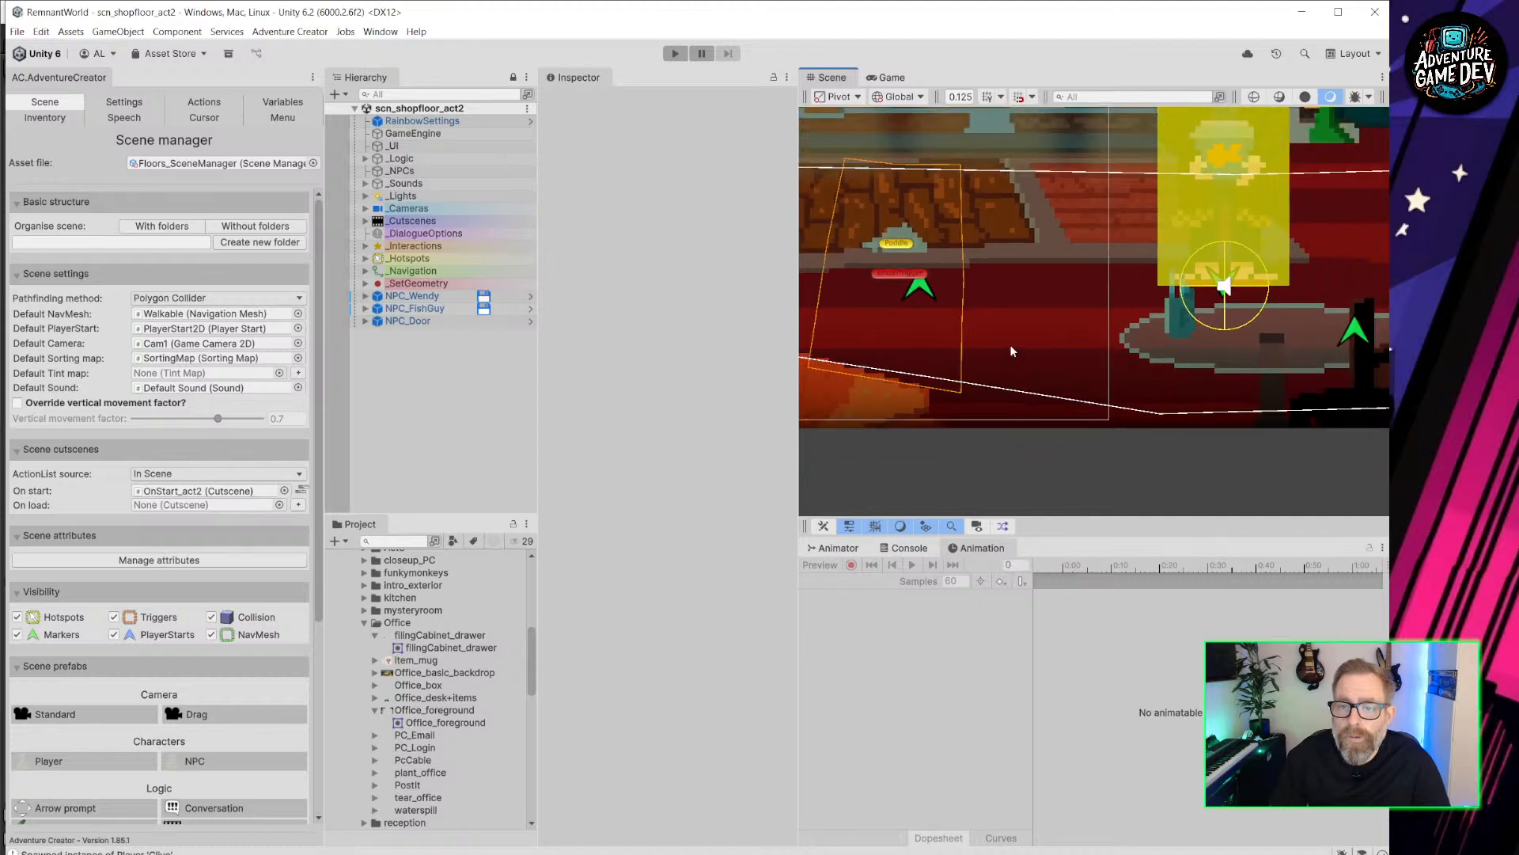
# Apply the PixelArt_Single_Preset import settings to the Plant1 and Tear_shop textures in the ShopFloor sprites folder.
pyautogui.click(365, 623)
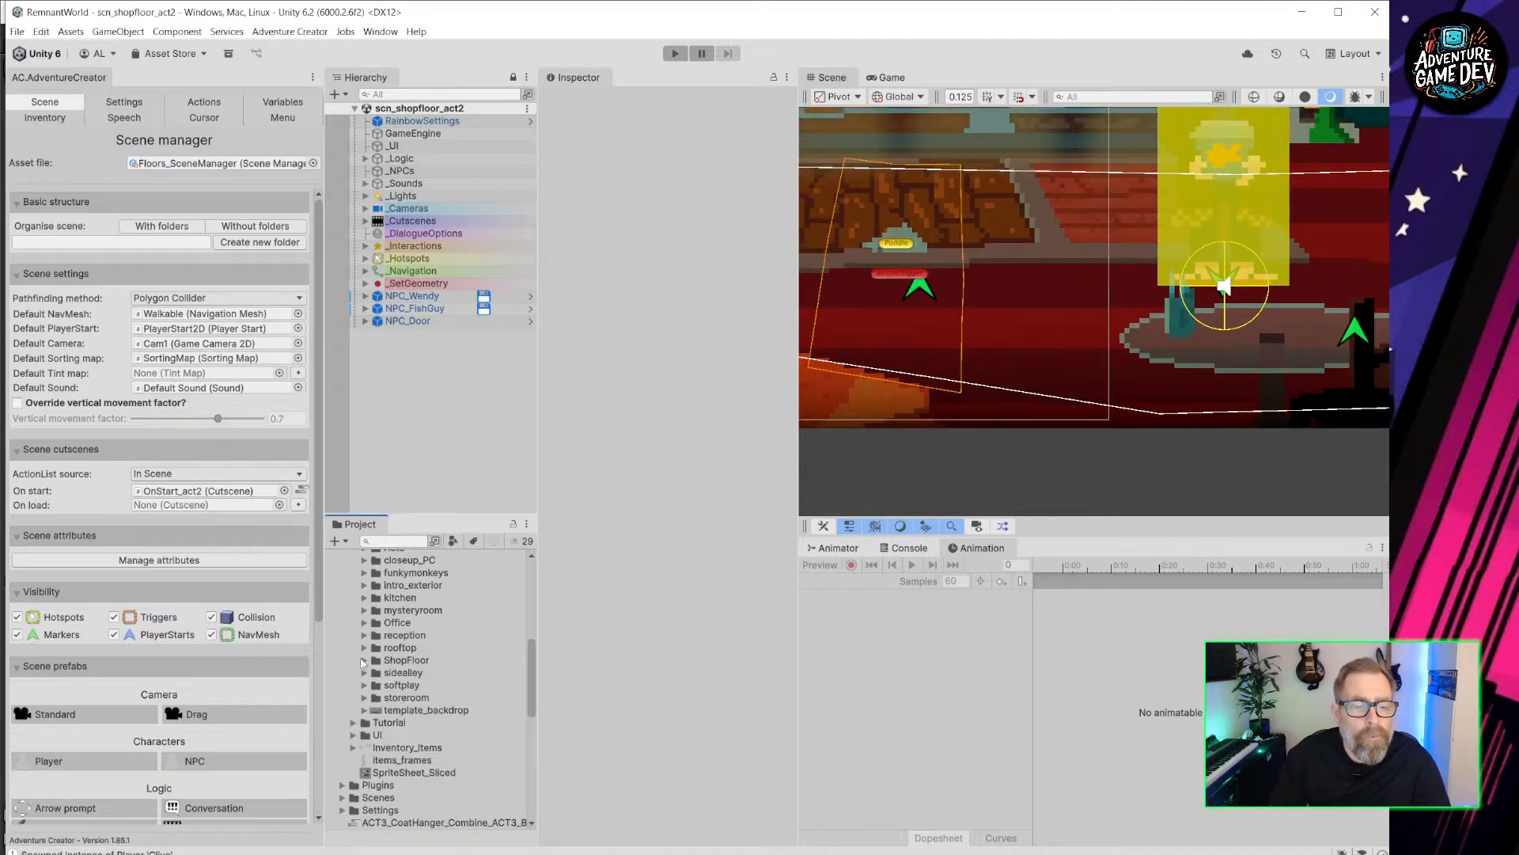
pyautogui.click(365, 661)
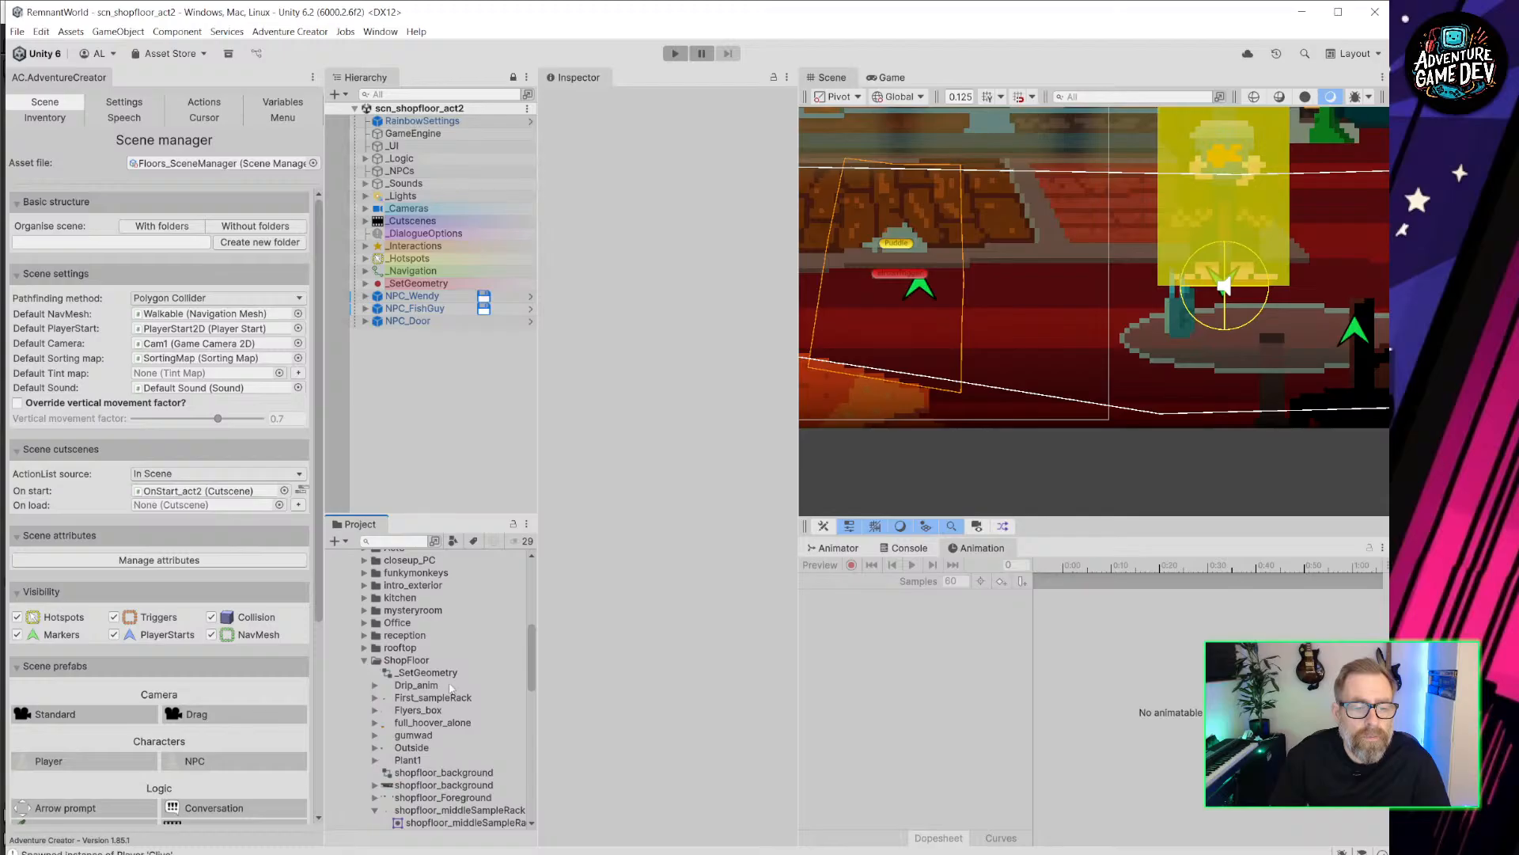
pyautogui.scroll(-3, 456, 701)
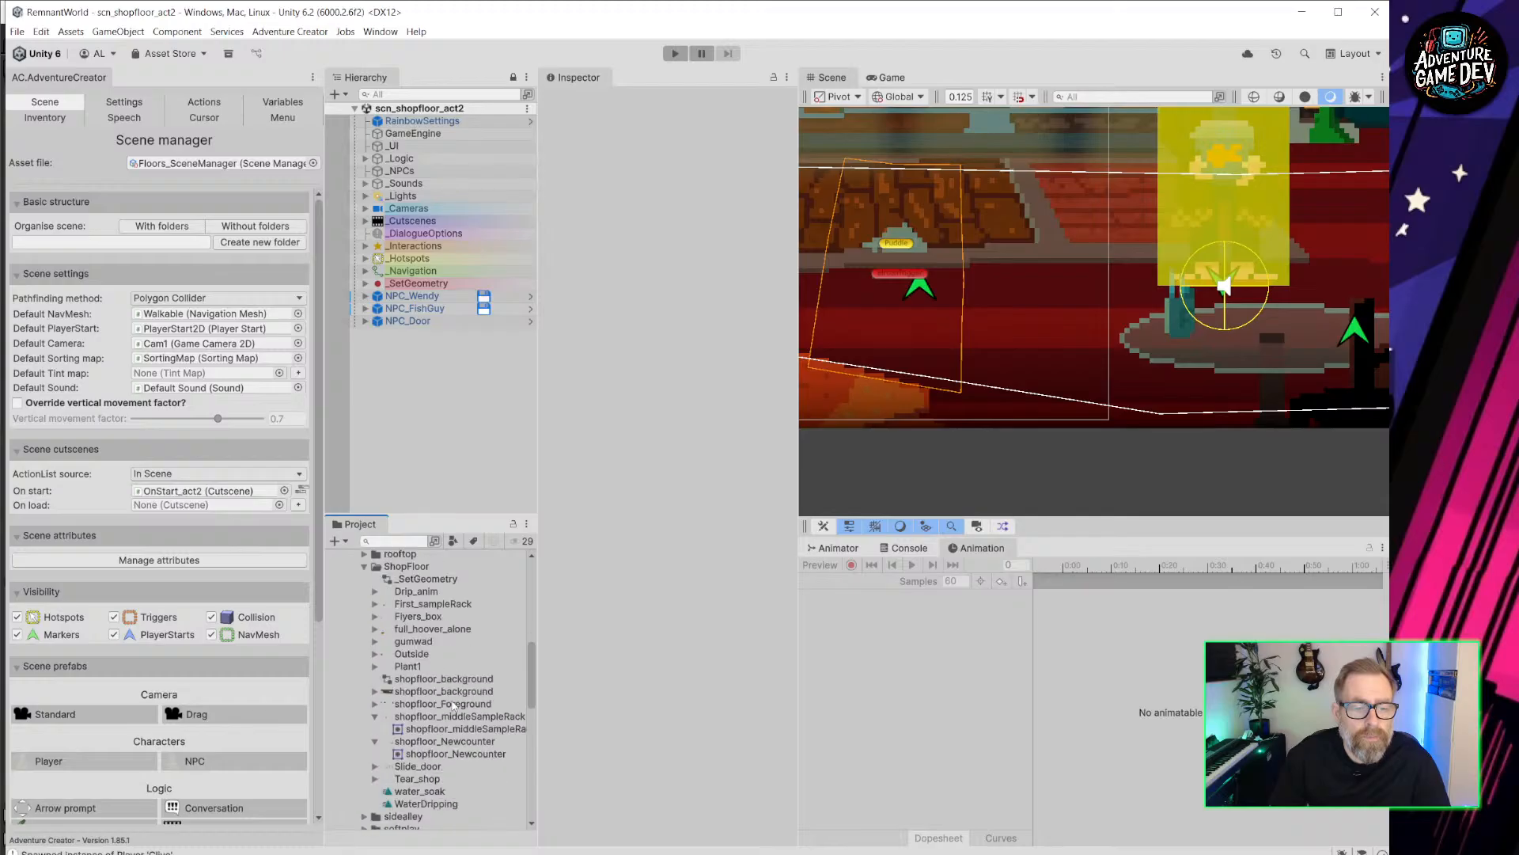
pyautogui.click(433, 778)
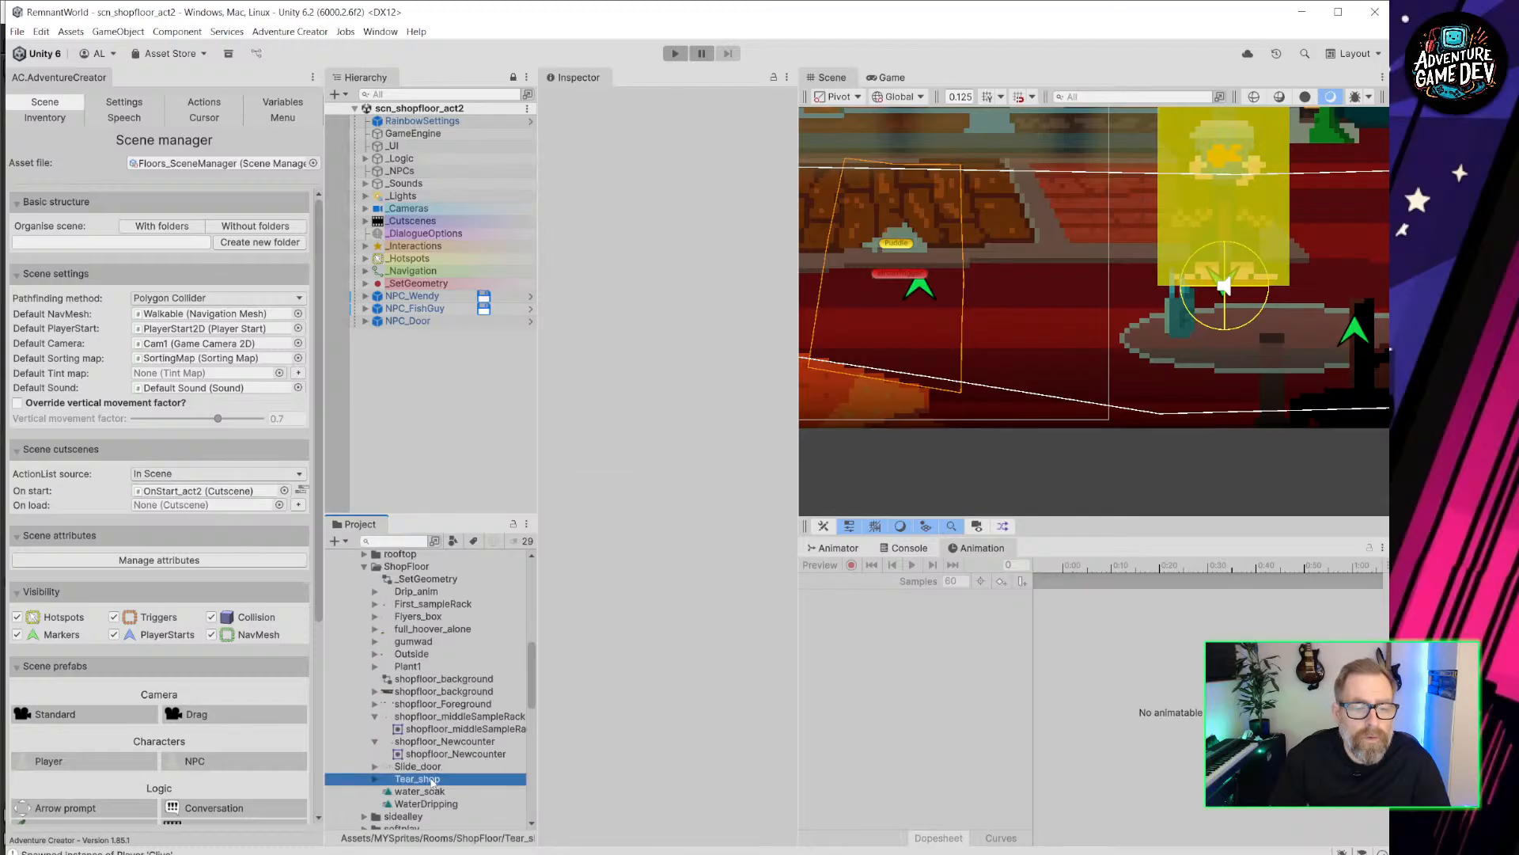
pyautogui.keyDown('ctrl'); pyautogui.click(419, 667); pyautogui.keyUp('ctrl')
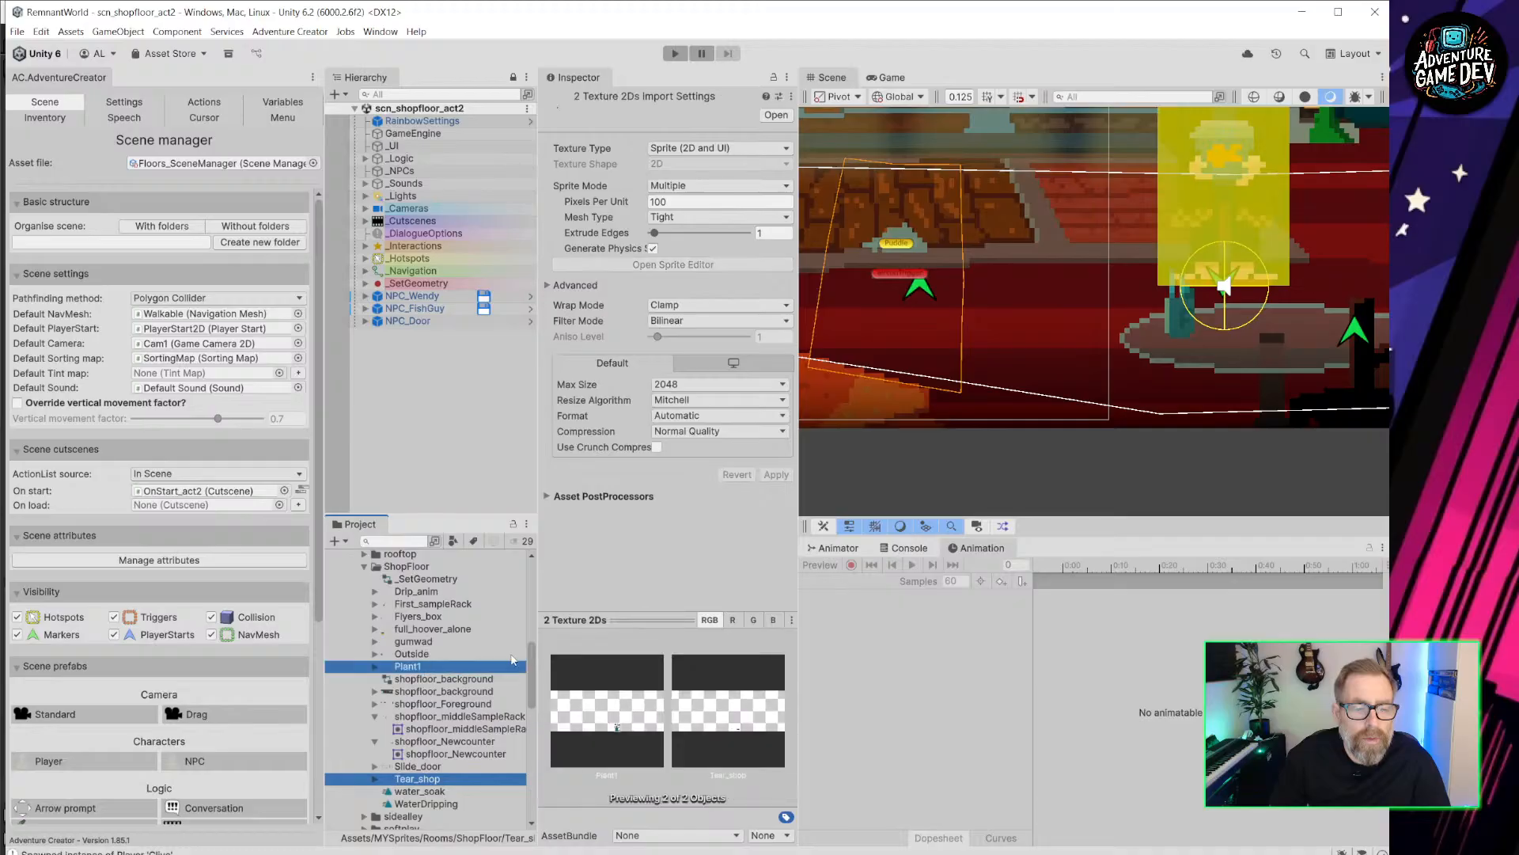
pyautogui.click(779, 96)
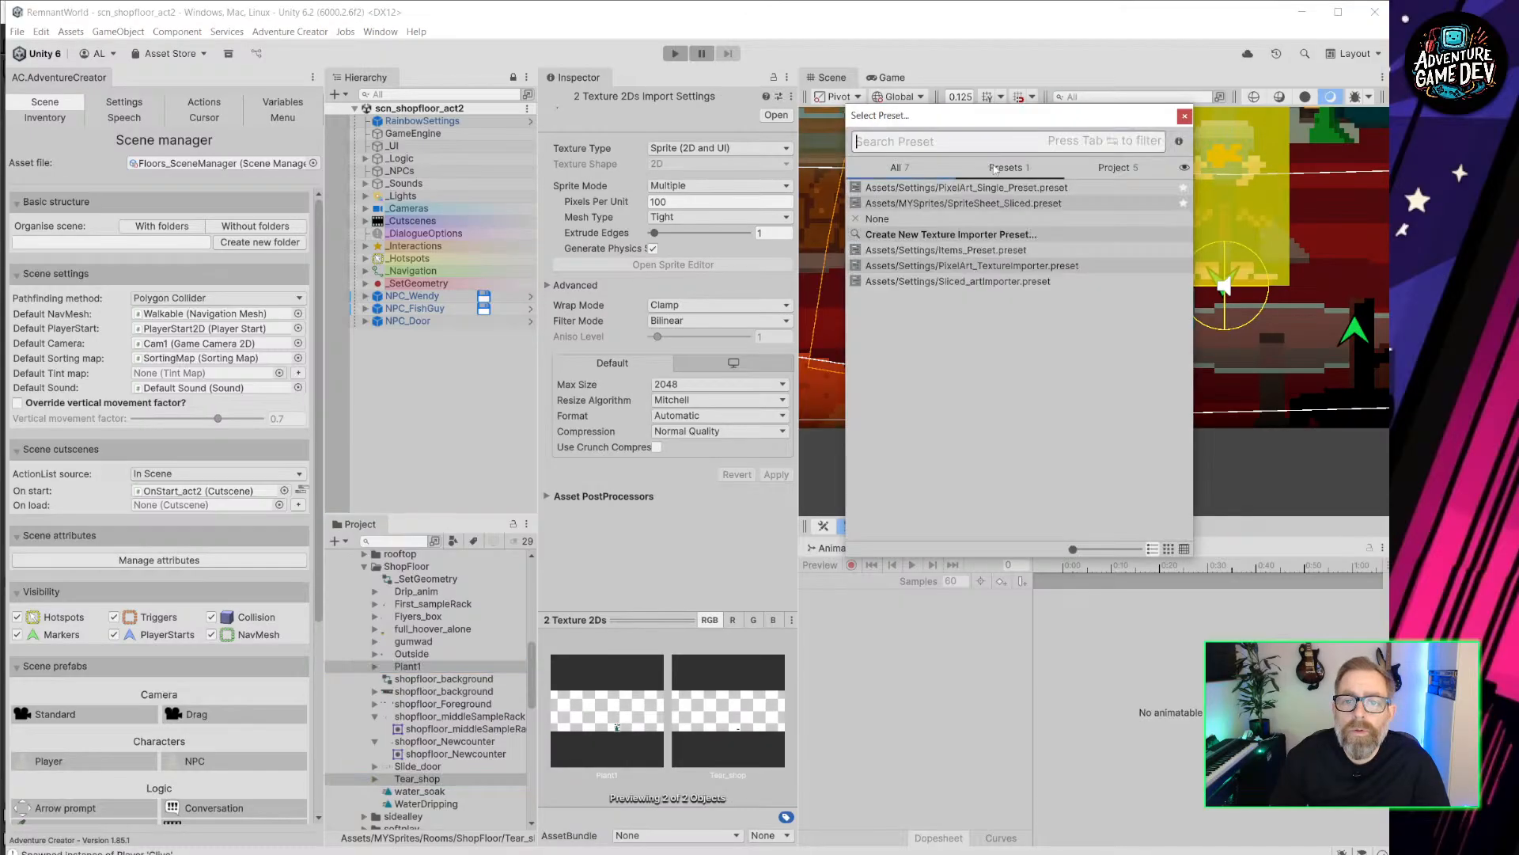
pyautogui.doubleClick(1016, 190)
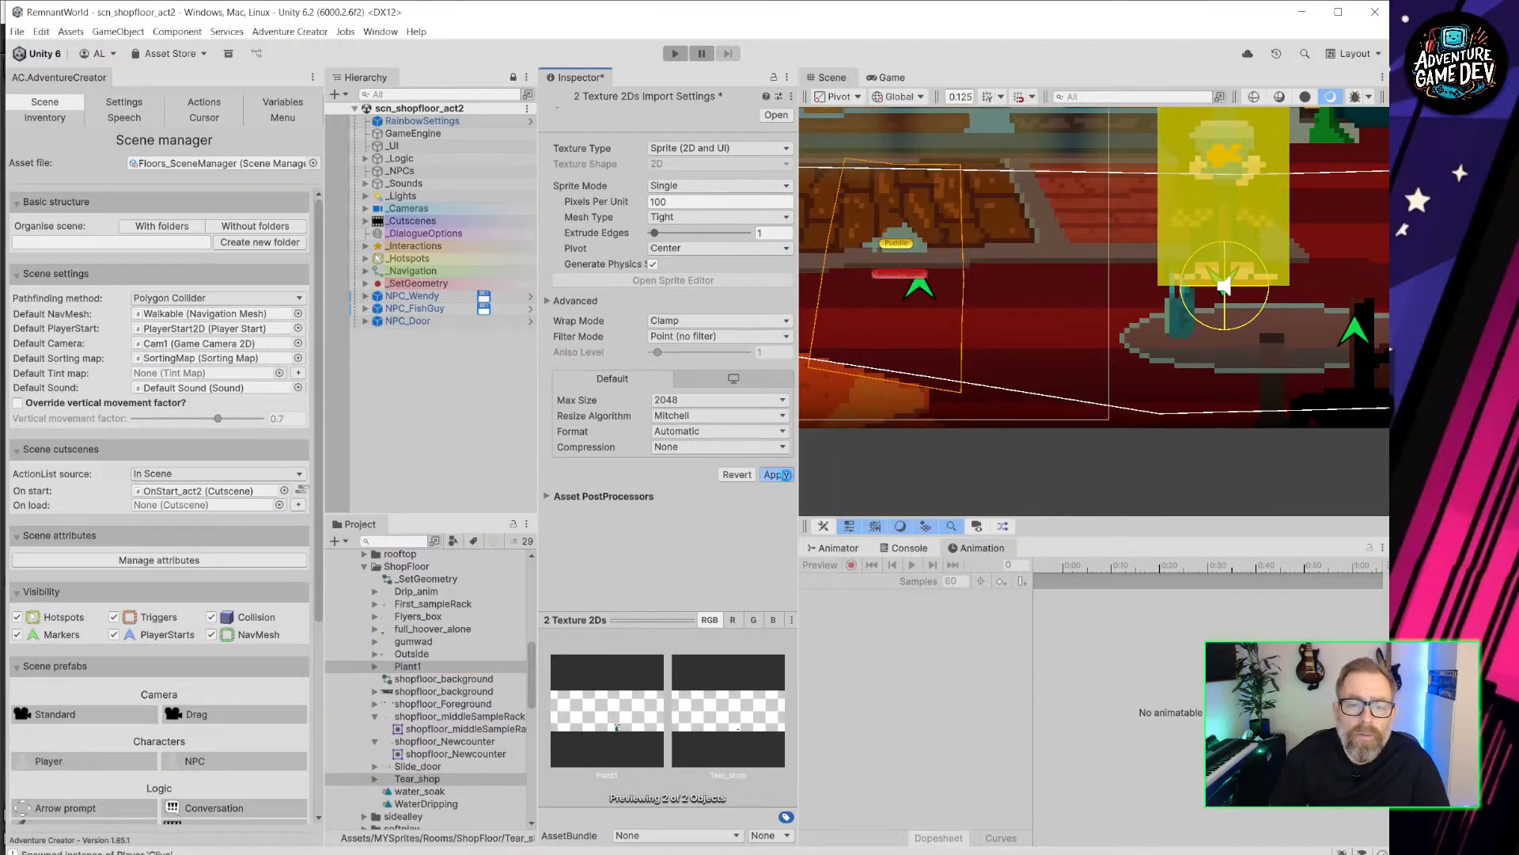
pyautogui.click(776, 475)
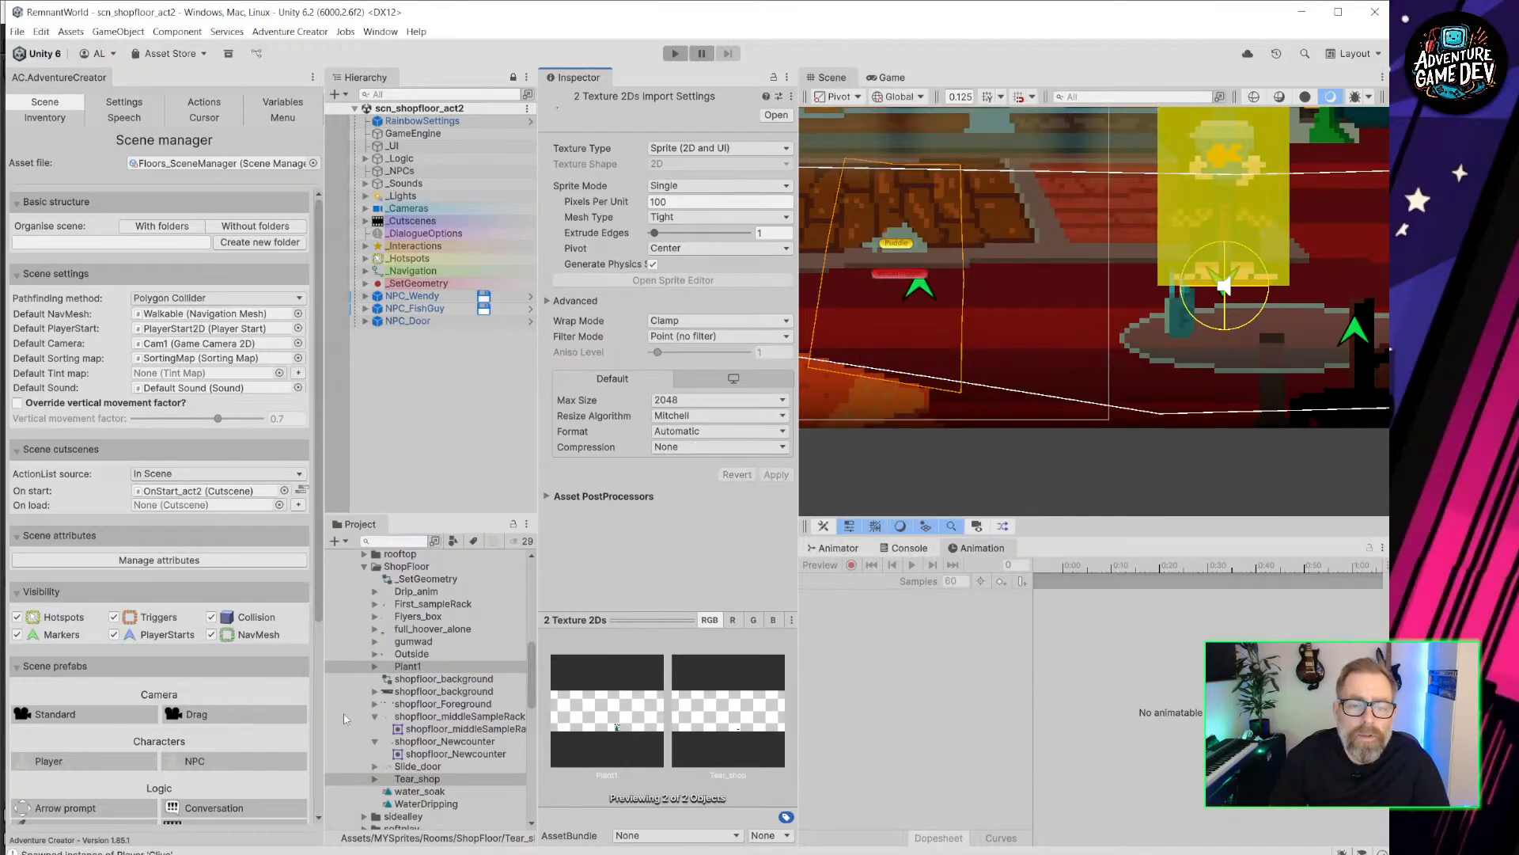
# Add the Plant1 sprite to the scene as a child of _SetGeometry, leaving its transform as placed.
pyautogui.click(425, 666)
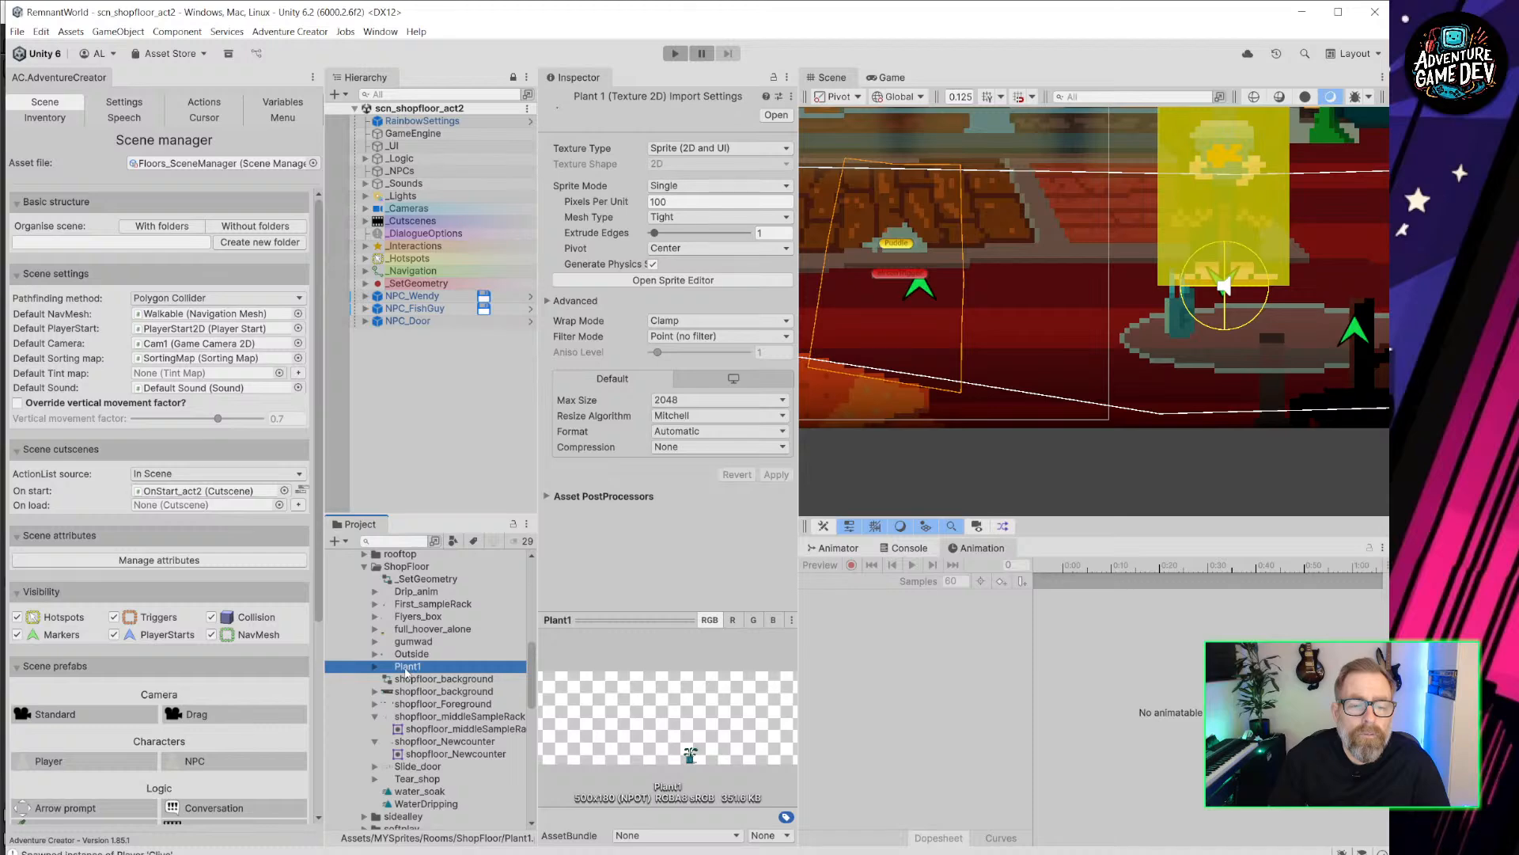
pyautogui.moveTo(406, 671); pyautogui.dragTo(431, 285)
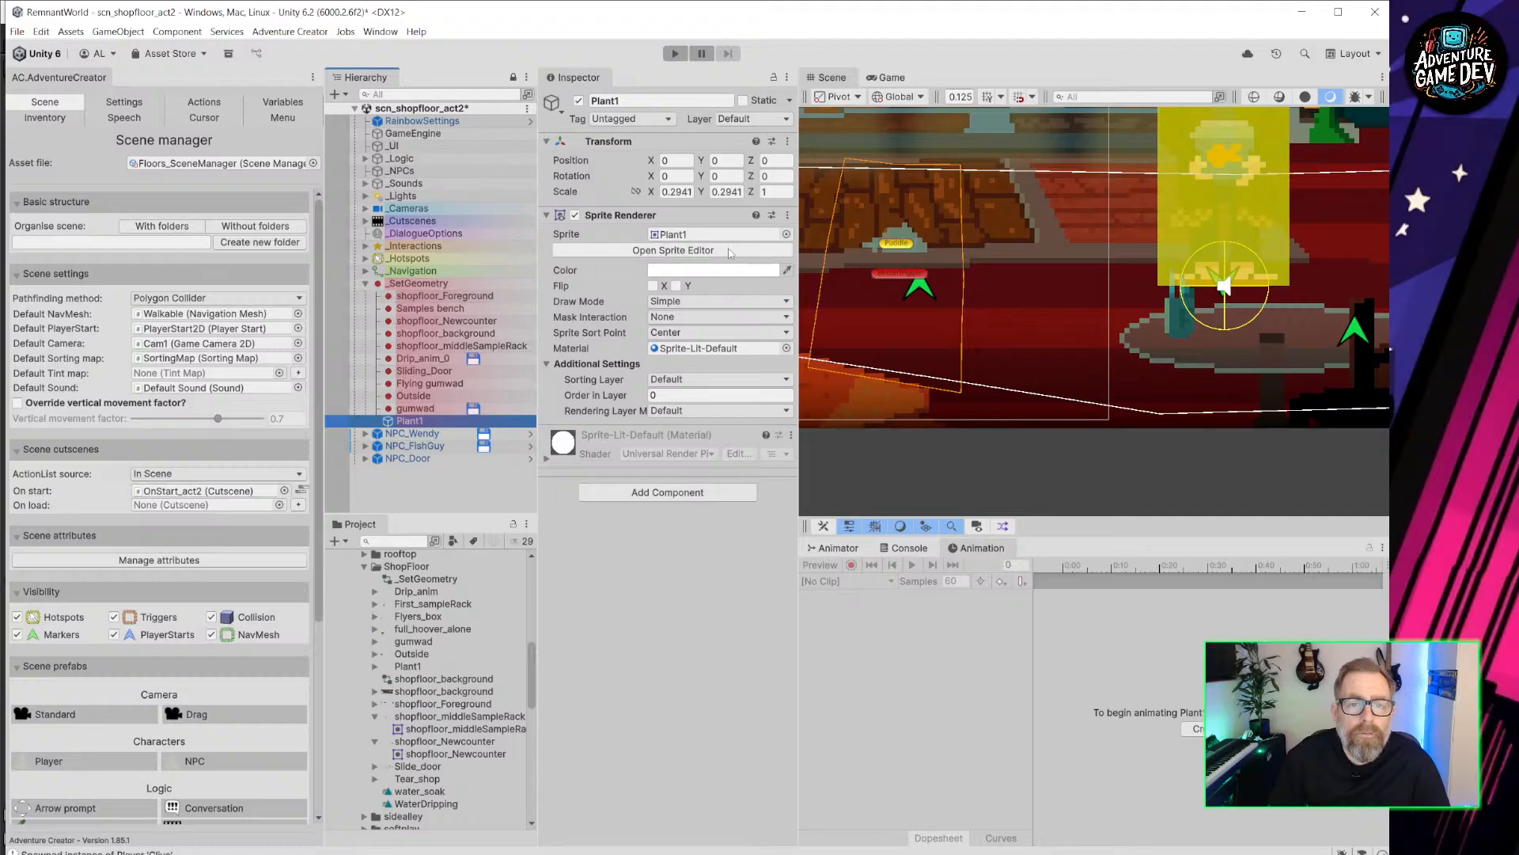
pyautogui.click(787, 143)
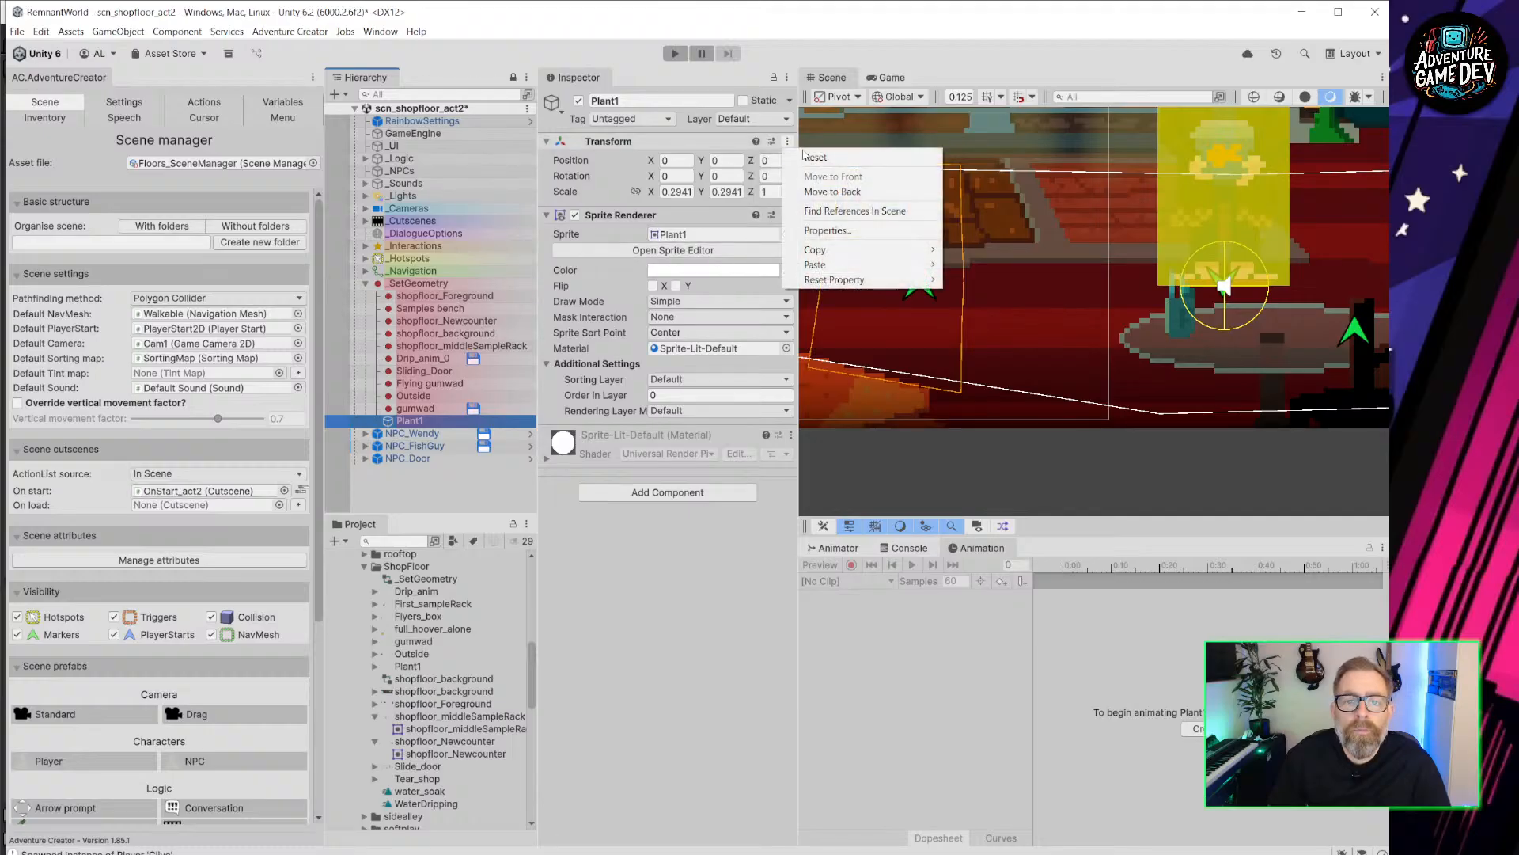
pyautogui.click(819, 61)
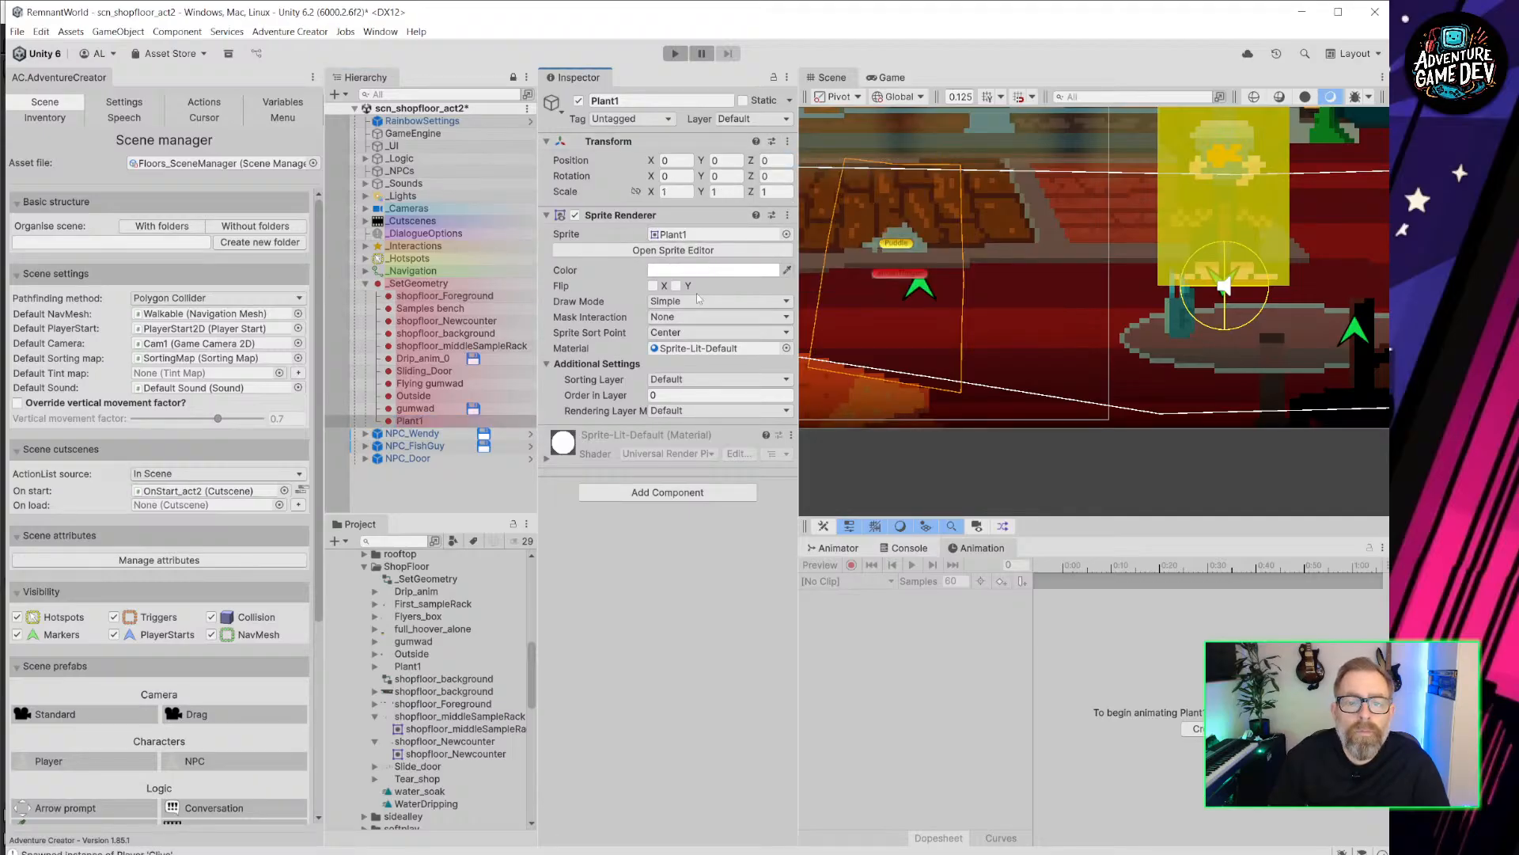
# Place Plant1's custom pivot at the base of the pot, X about 0.584, apply it, and set the sprite sort point to Pivot.
pyautogui.scroll(-10, 978, 319)
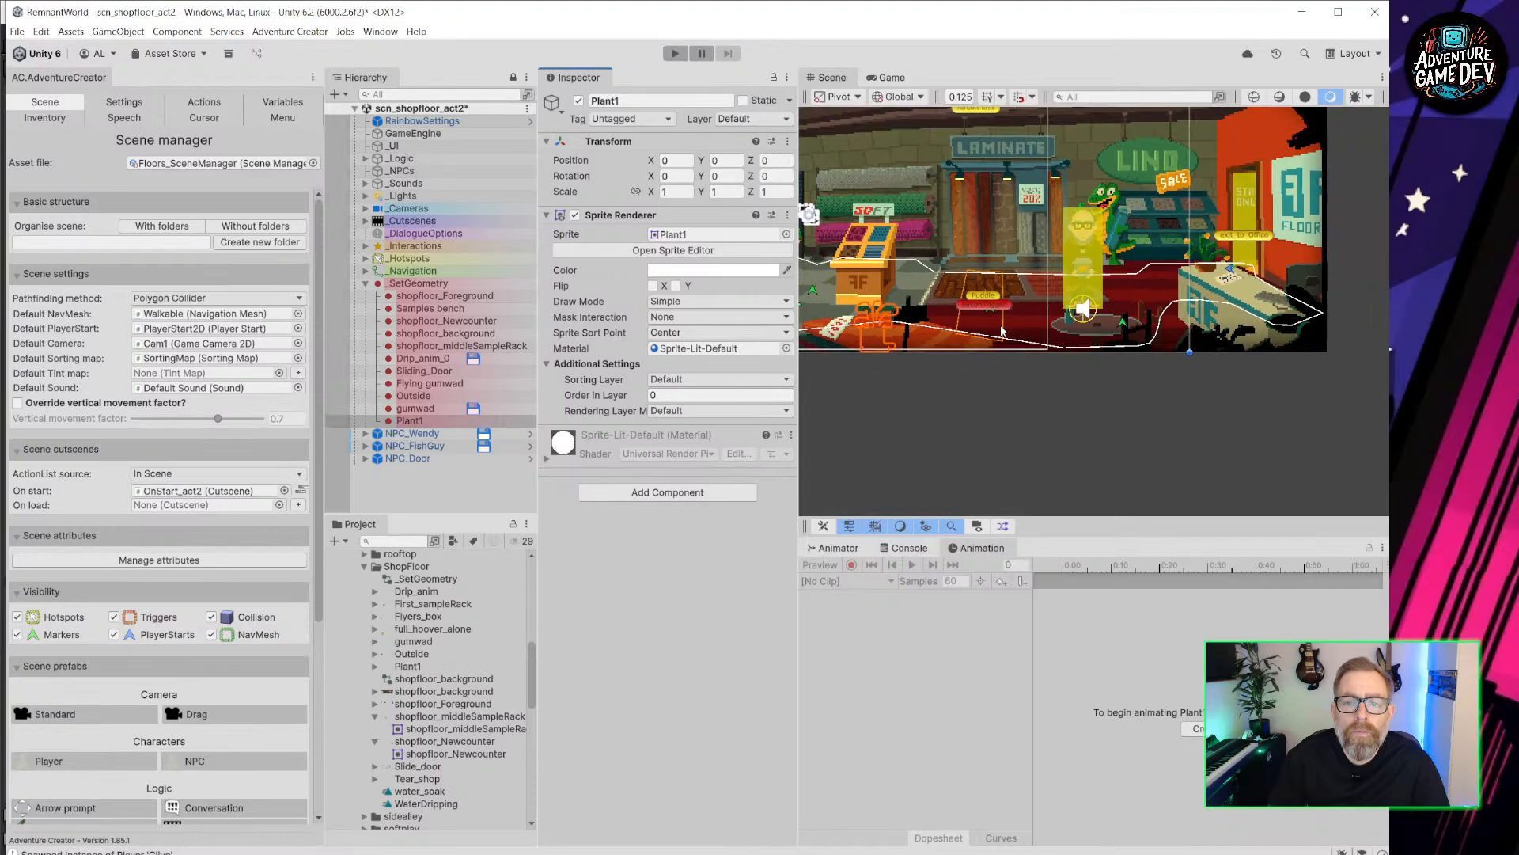
pyautogui.moveTo(953, 393); pyautogui.dragTo(1112, 403, button='middle')
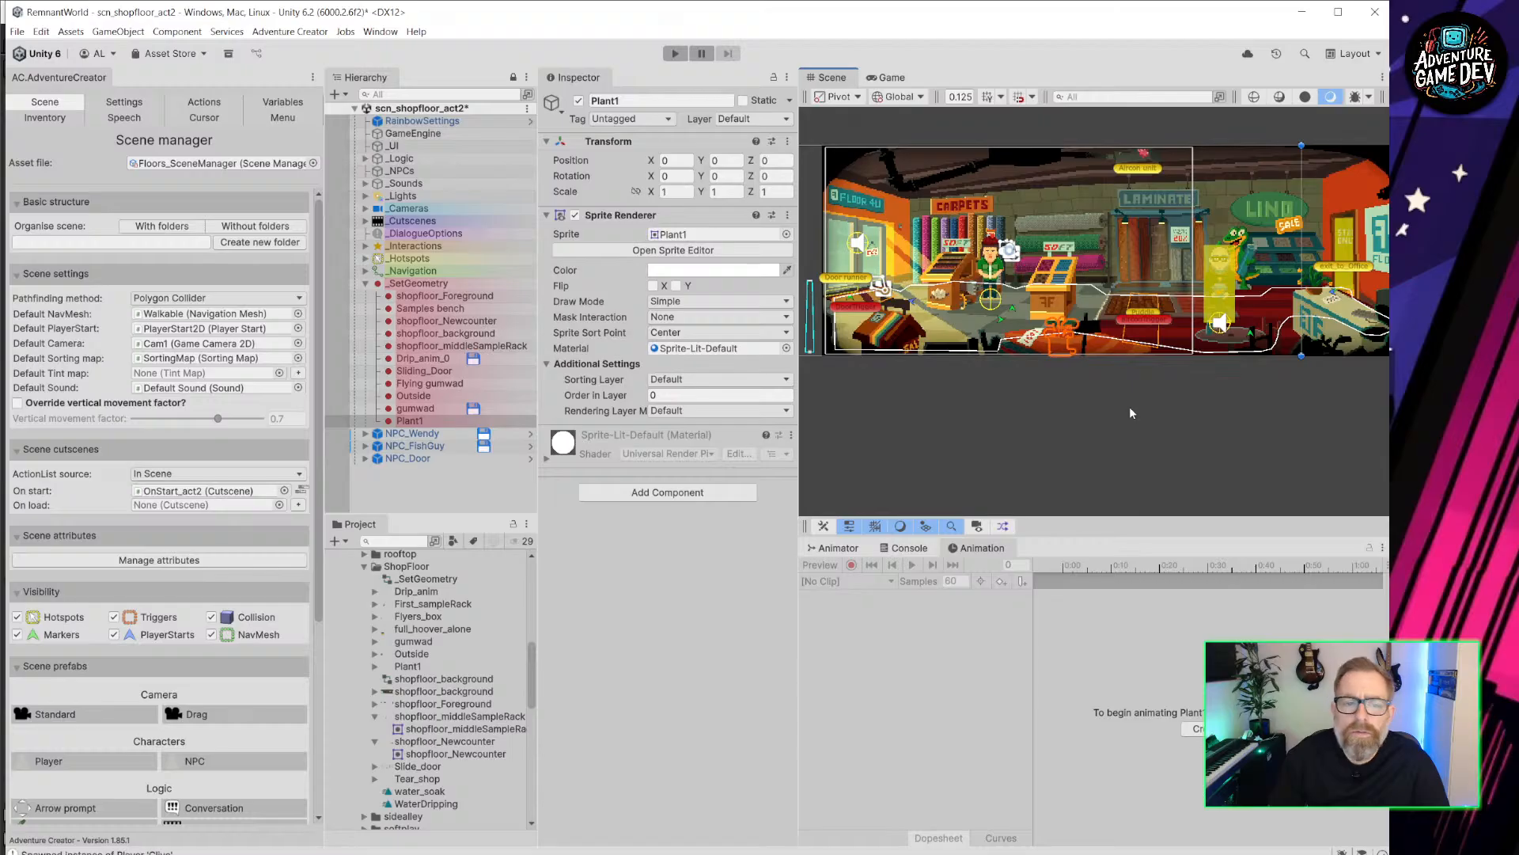
pyautogui.click(672, 250)
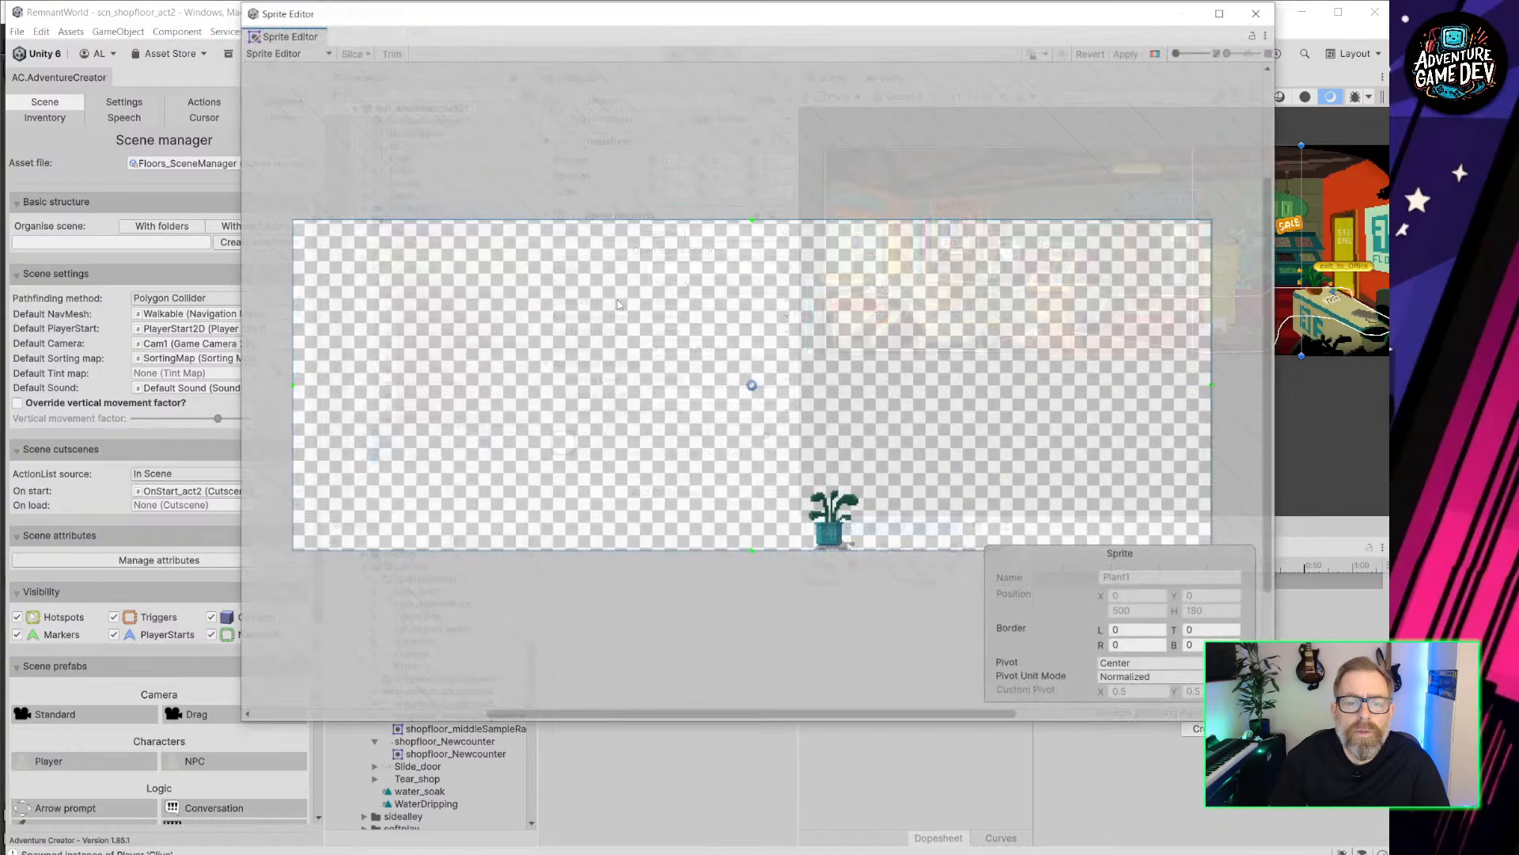
pyautogui.moveTo(751, 387); pyautogui.dragTo(835, 549)
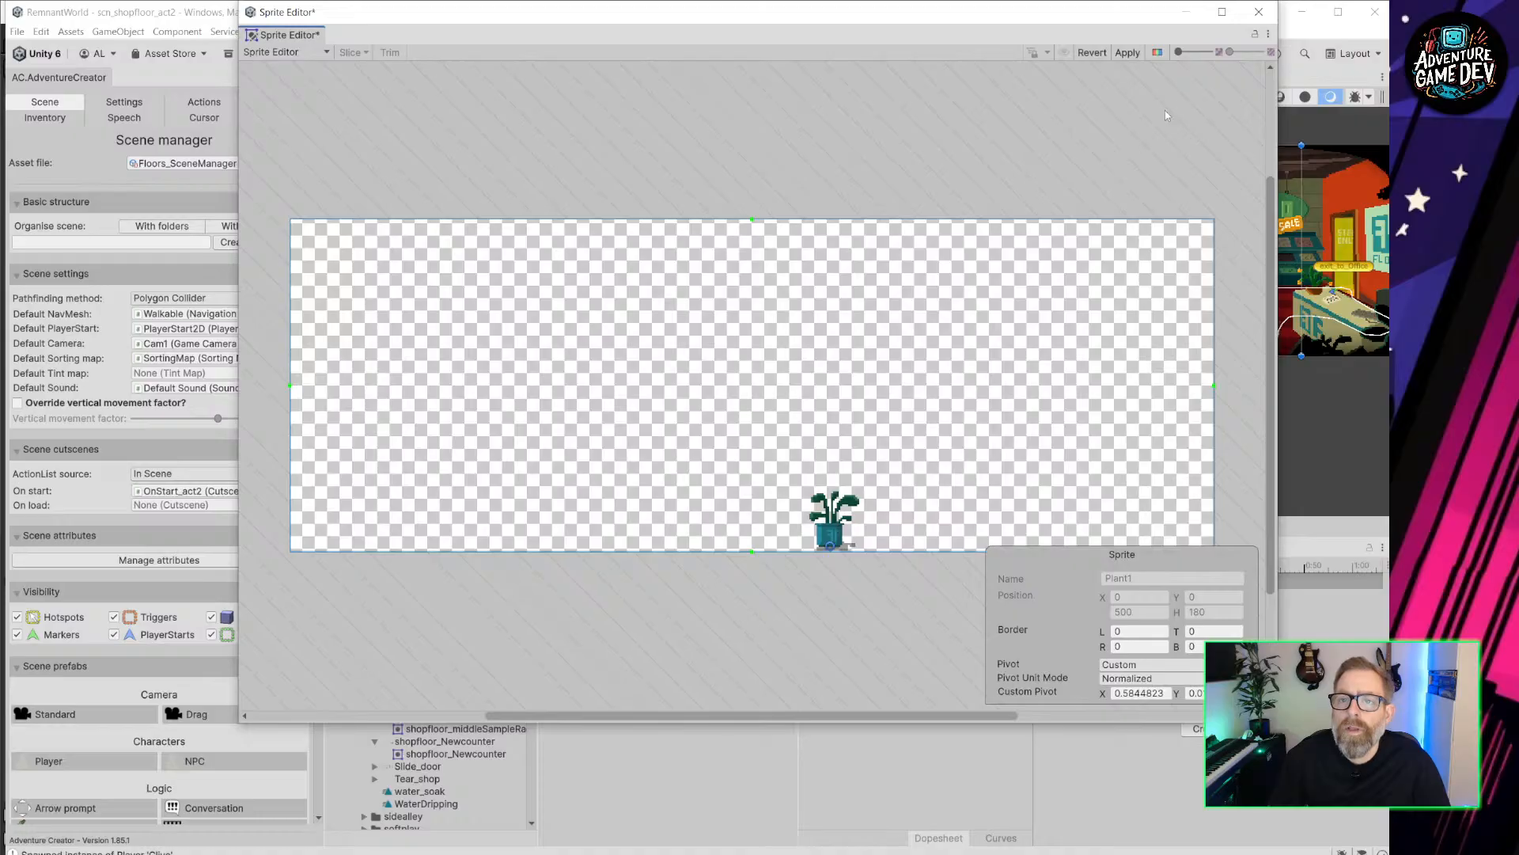
pyautogui.click(1128, 52)
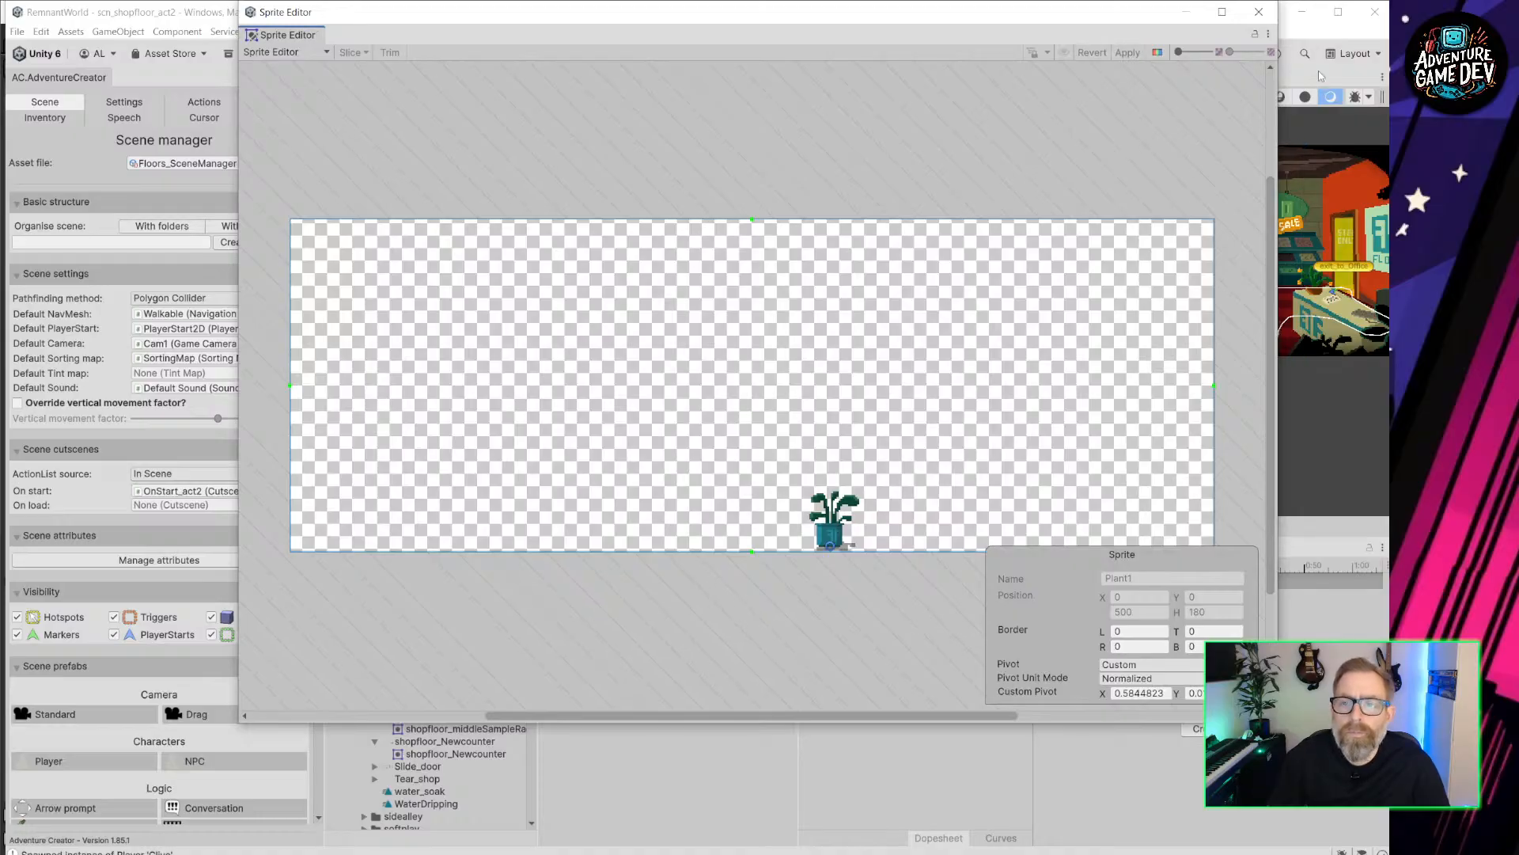
pyautogui.click(1259, 12)
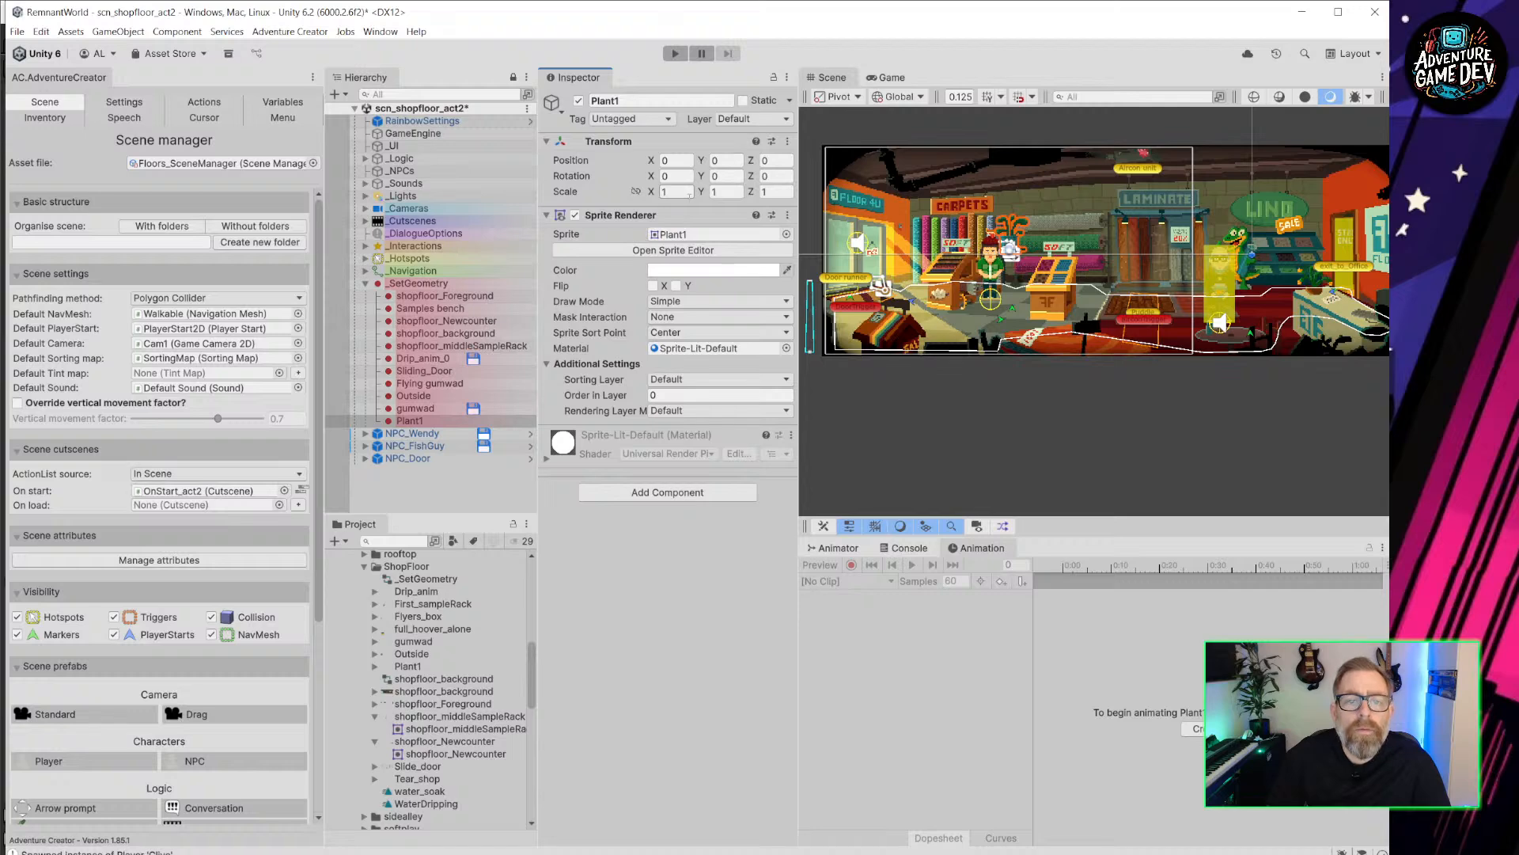
pyautogui.click(675, 333)
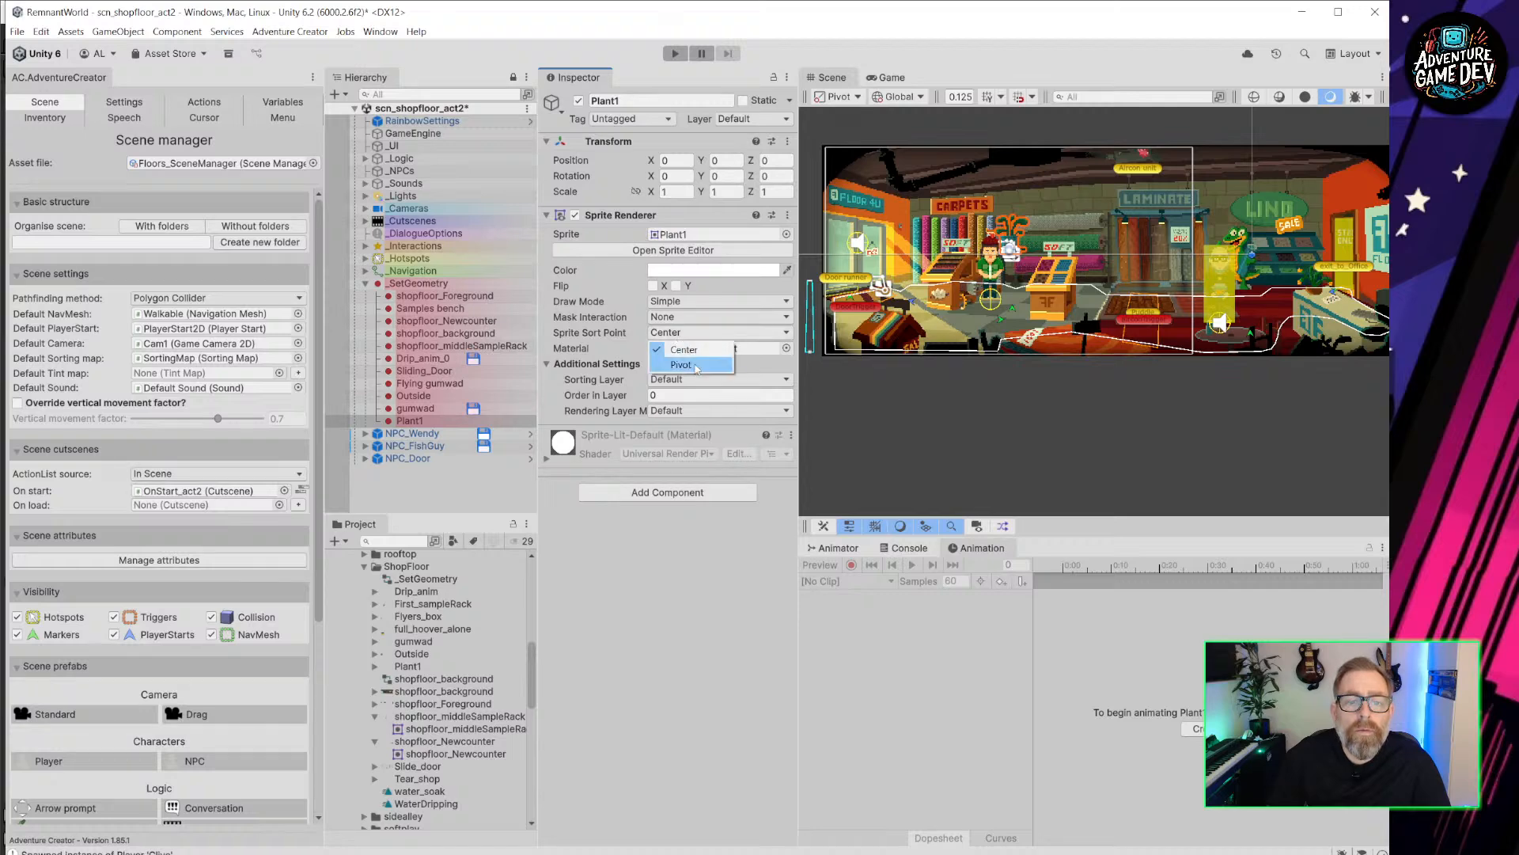
pyautogui.click(679, 365)
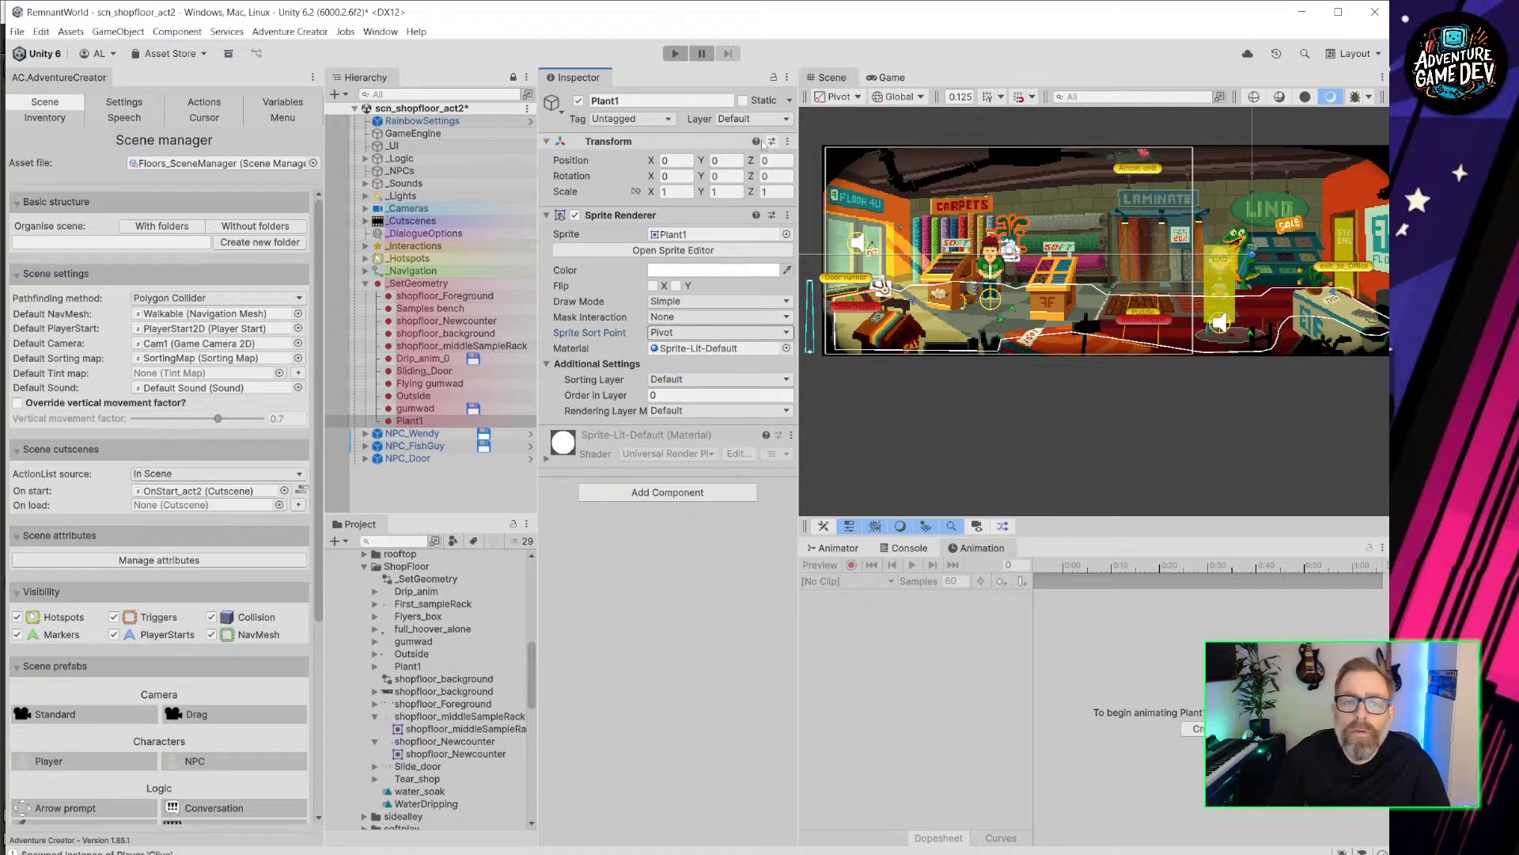
# Move Plant1 onto the red carpet below the puddle, at about X 1.385, Y -0.846.
pyautogui.scroll(-2, 1066, 245)
pyautogui.scroll(-2, 1067, 248)
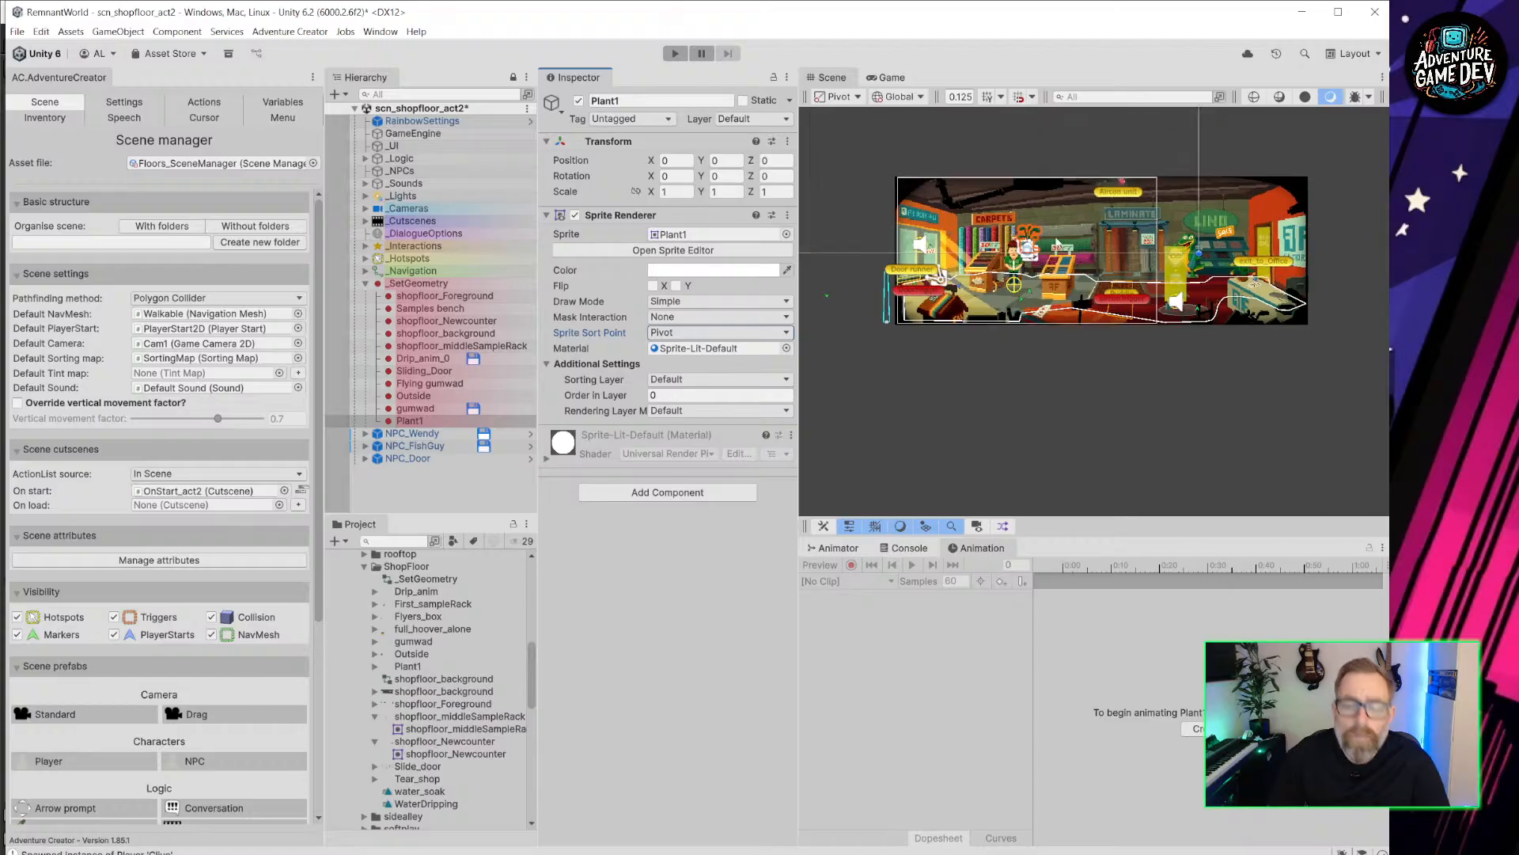
pyautogui.scroll(3, 1055, 257)
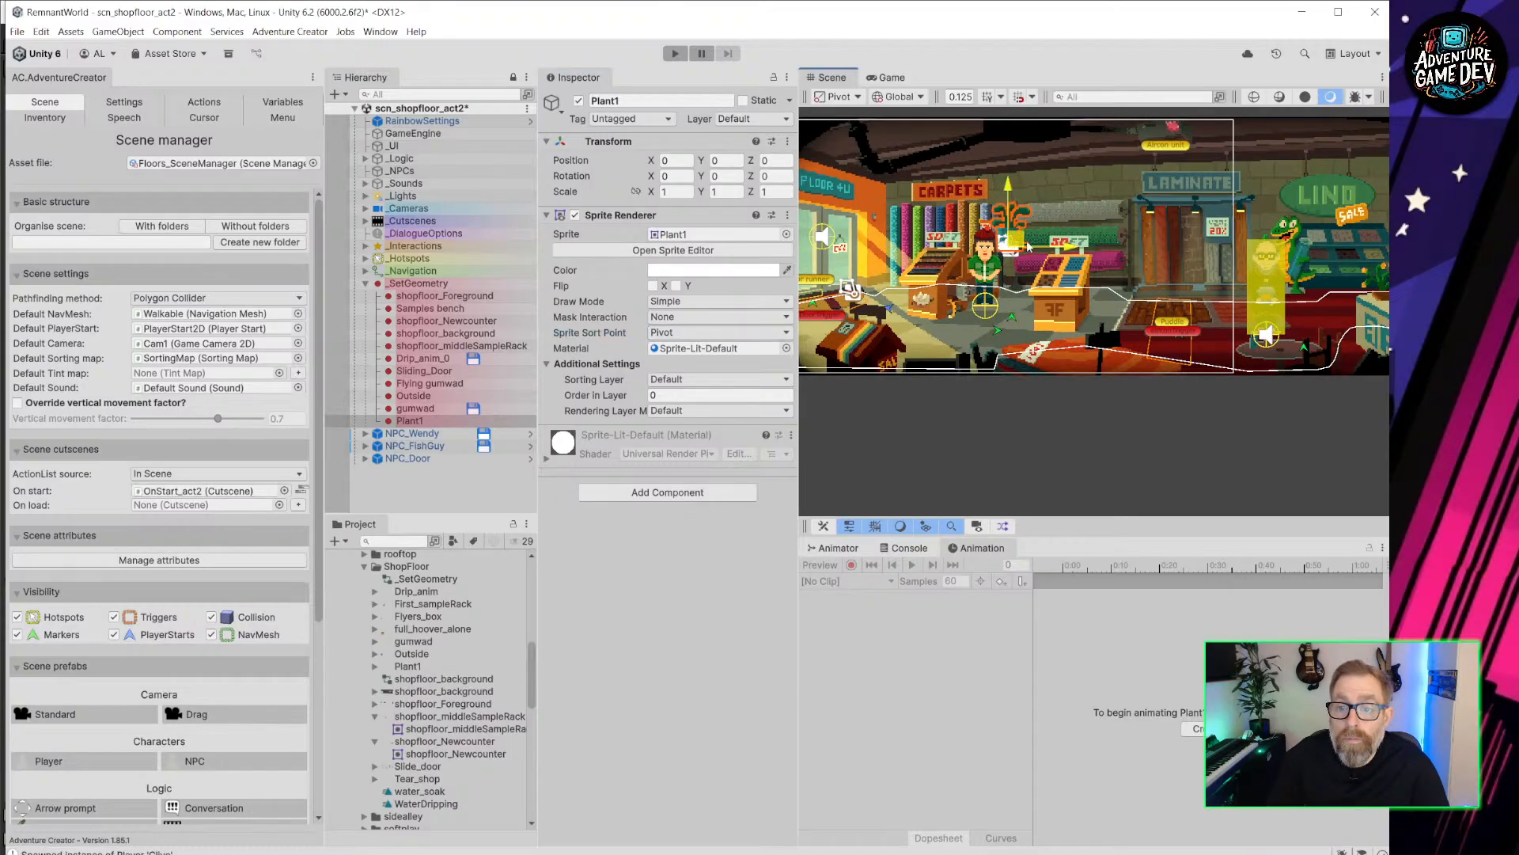
pyautogui.moveTo(1021, 237); pyautogui.dragTo(1229, 366)
pyautogui.scroll(5, 1245, 350)
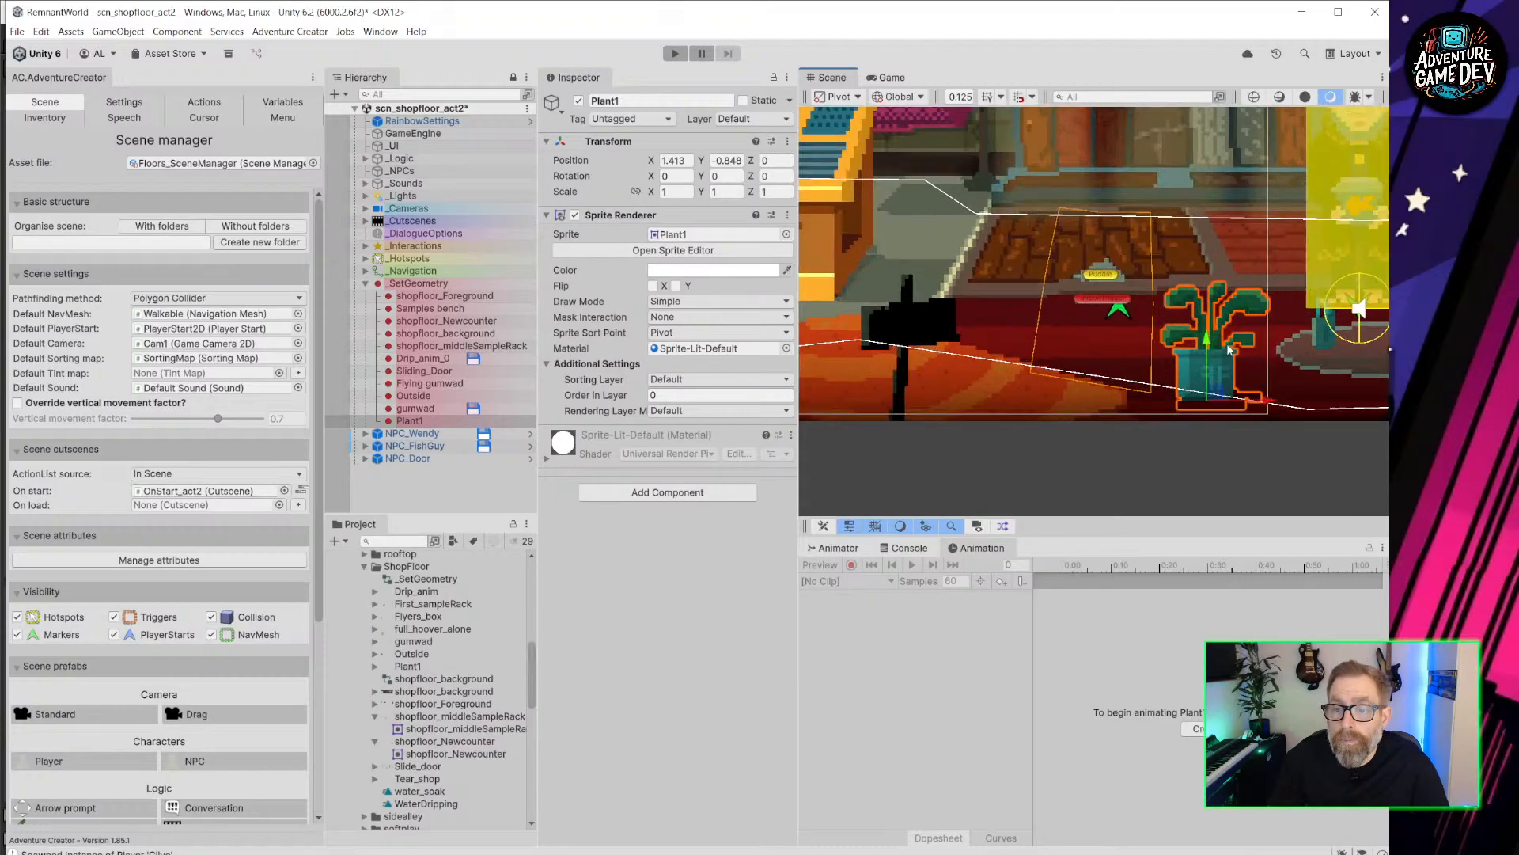
pyautogui.moveTo(1245, 350); pyautogui.dragTo(1137, 281, button='middle')
pyautogui.moveTo(1095, 358); pyautogui.dragTo(1073, 357)
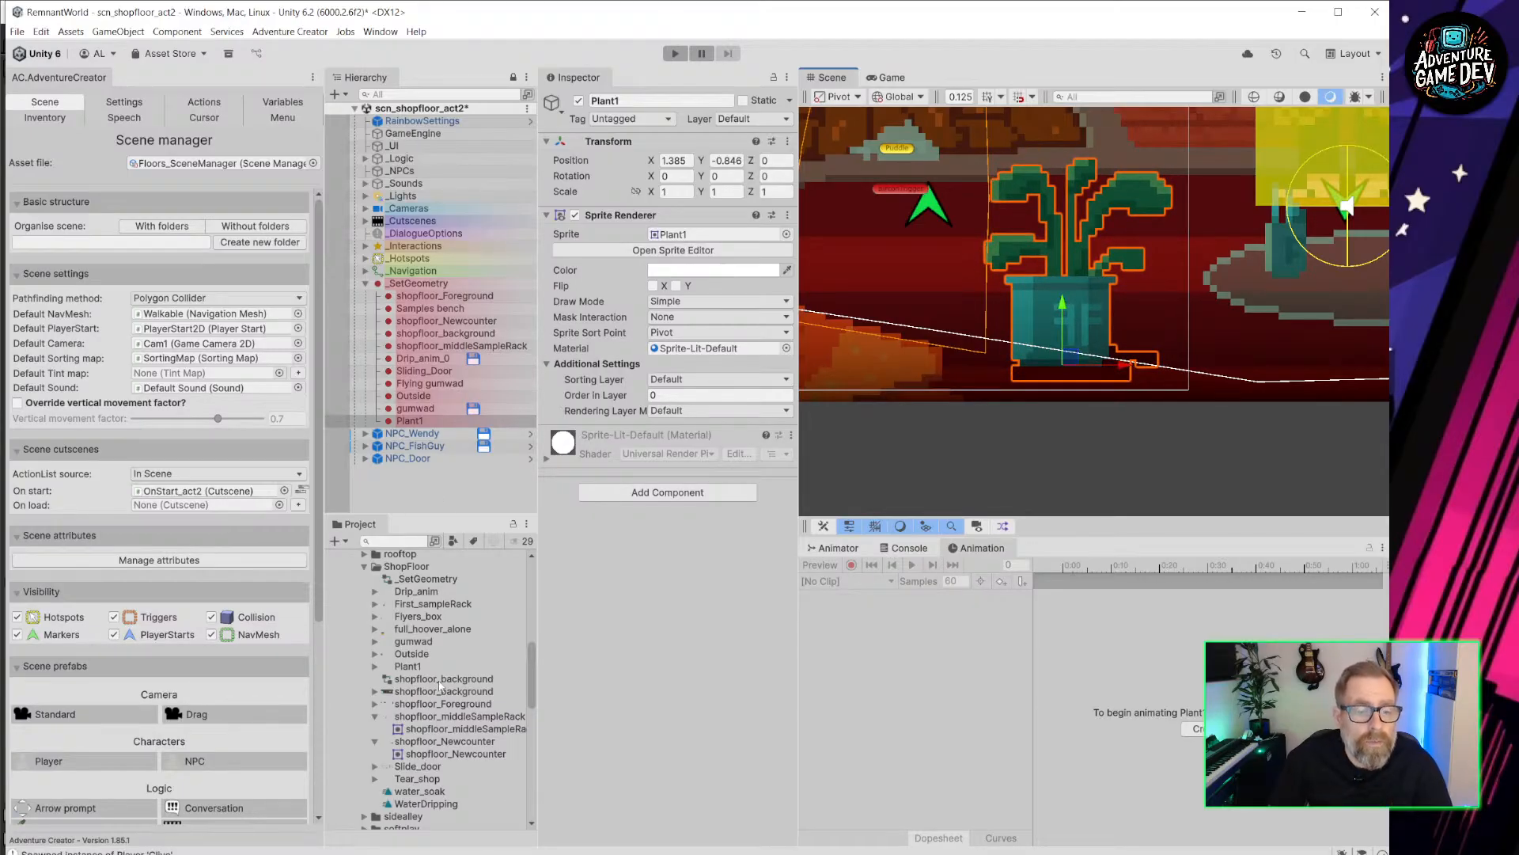
# Add the Tear_shop sprite as a child of _SetGeometry and reset its transform to position 0 and scale 1.
pyautogui.click(428, 779)
pyautogui.moveTo(430, 781); pyautogui.dragTo(417, 283)
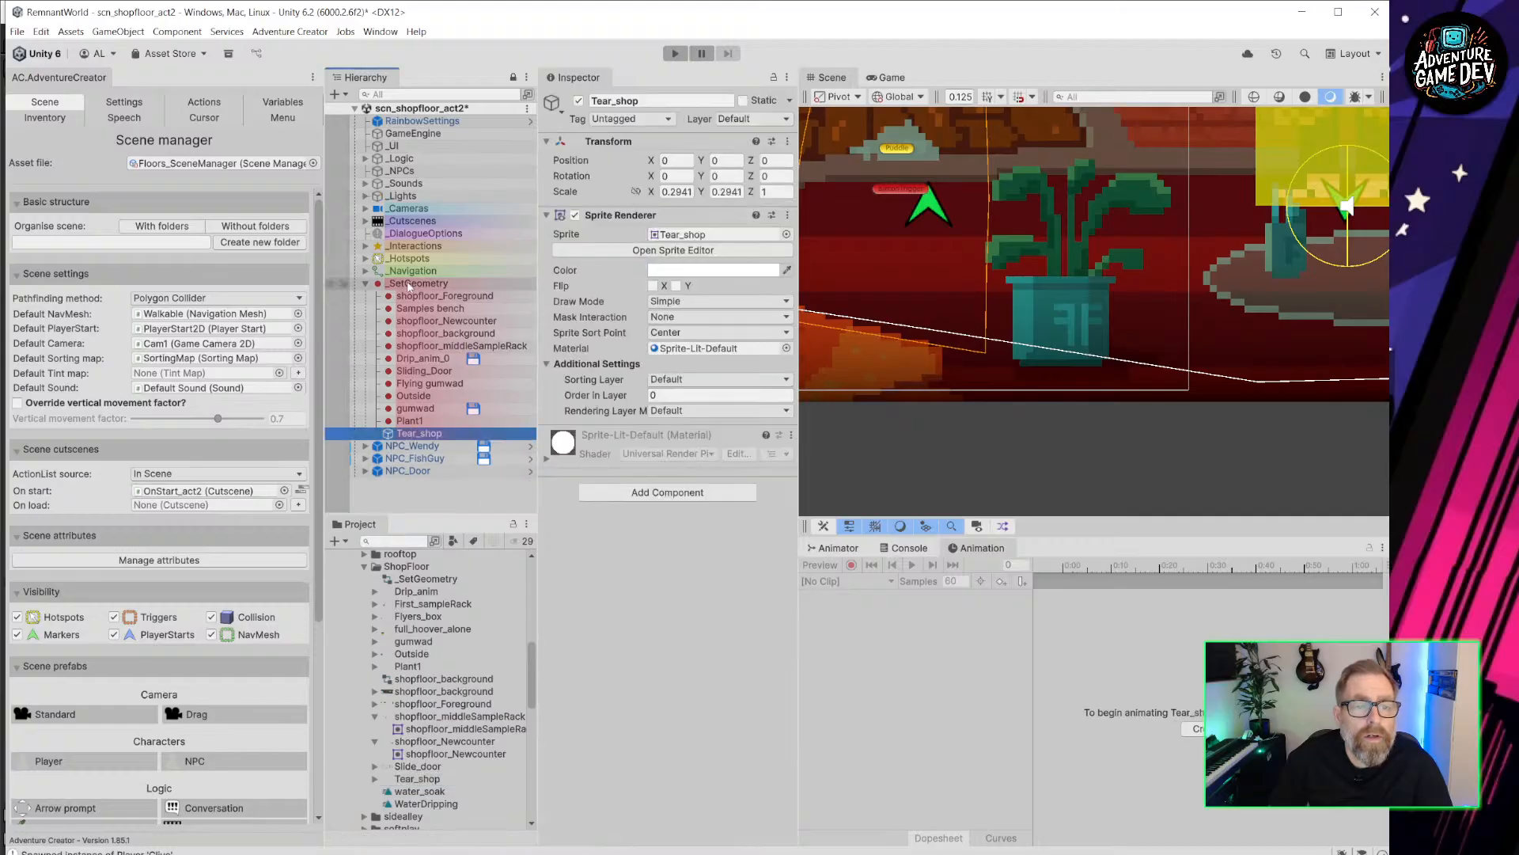
pyautogui.click(787, 141)
pyautogui.click(815, 156)
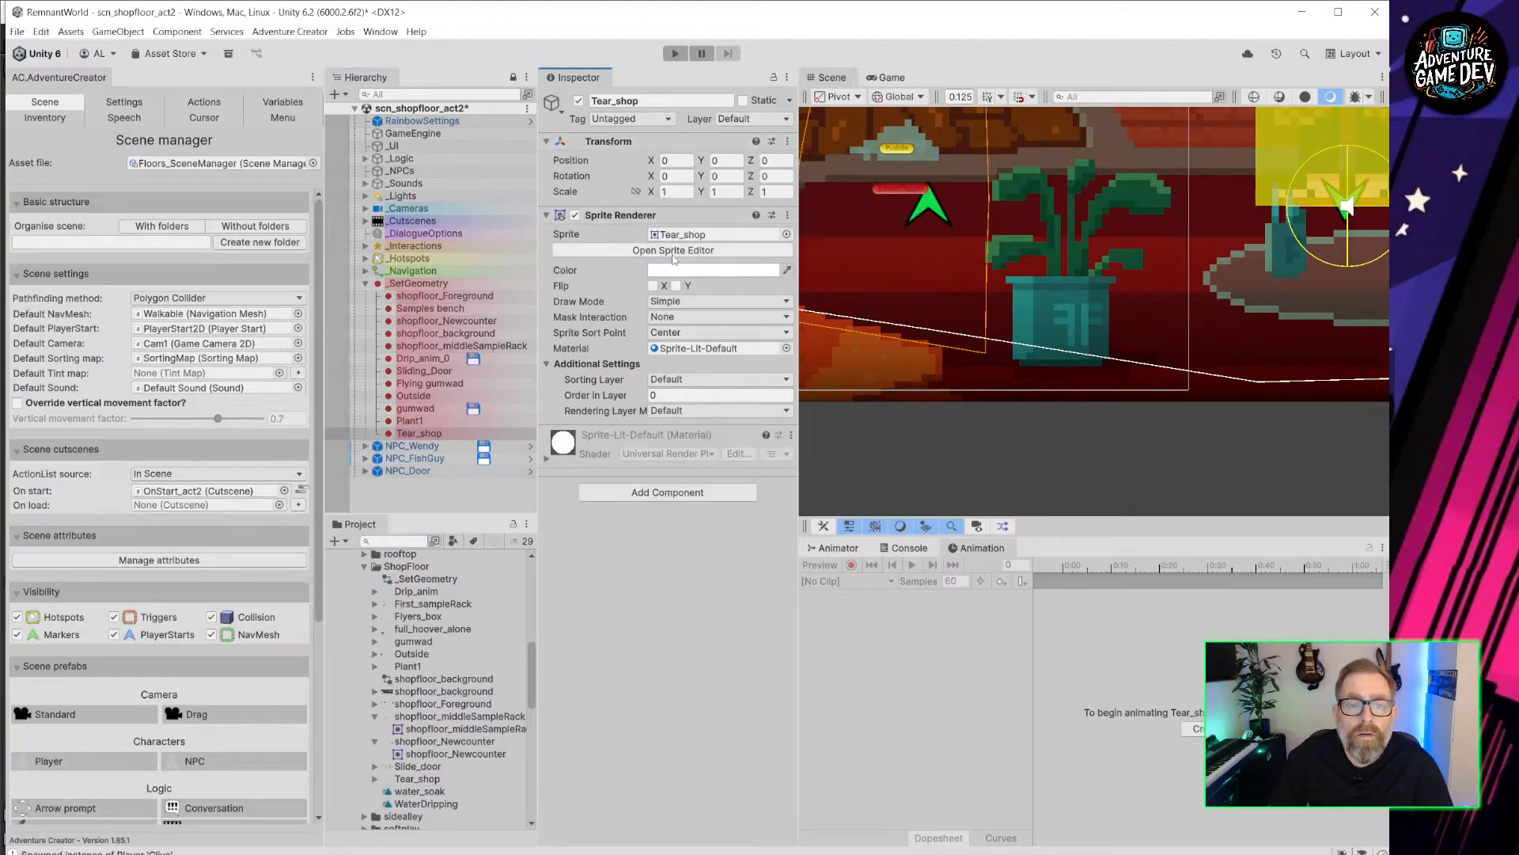
# Place Tear_shop's custom pivot on the tear artwork, X about 0.589, and set its sprite sort point to Pivot.
pyautogui.click(685, 248)
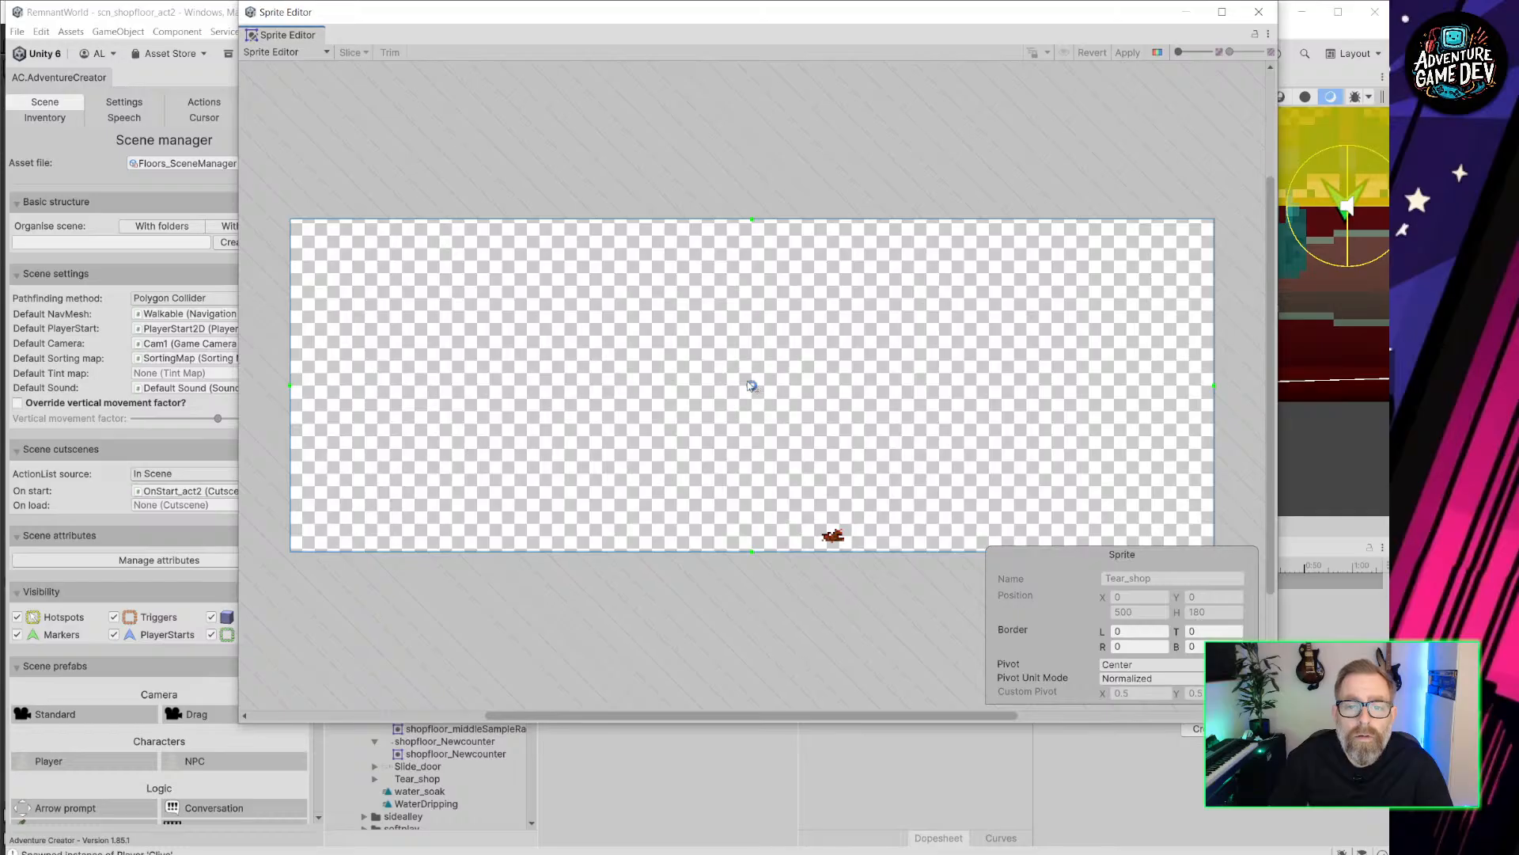
pyautogui.moveTo(752, 386); pyautogui.dragTo(785, 435)
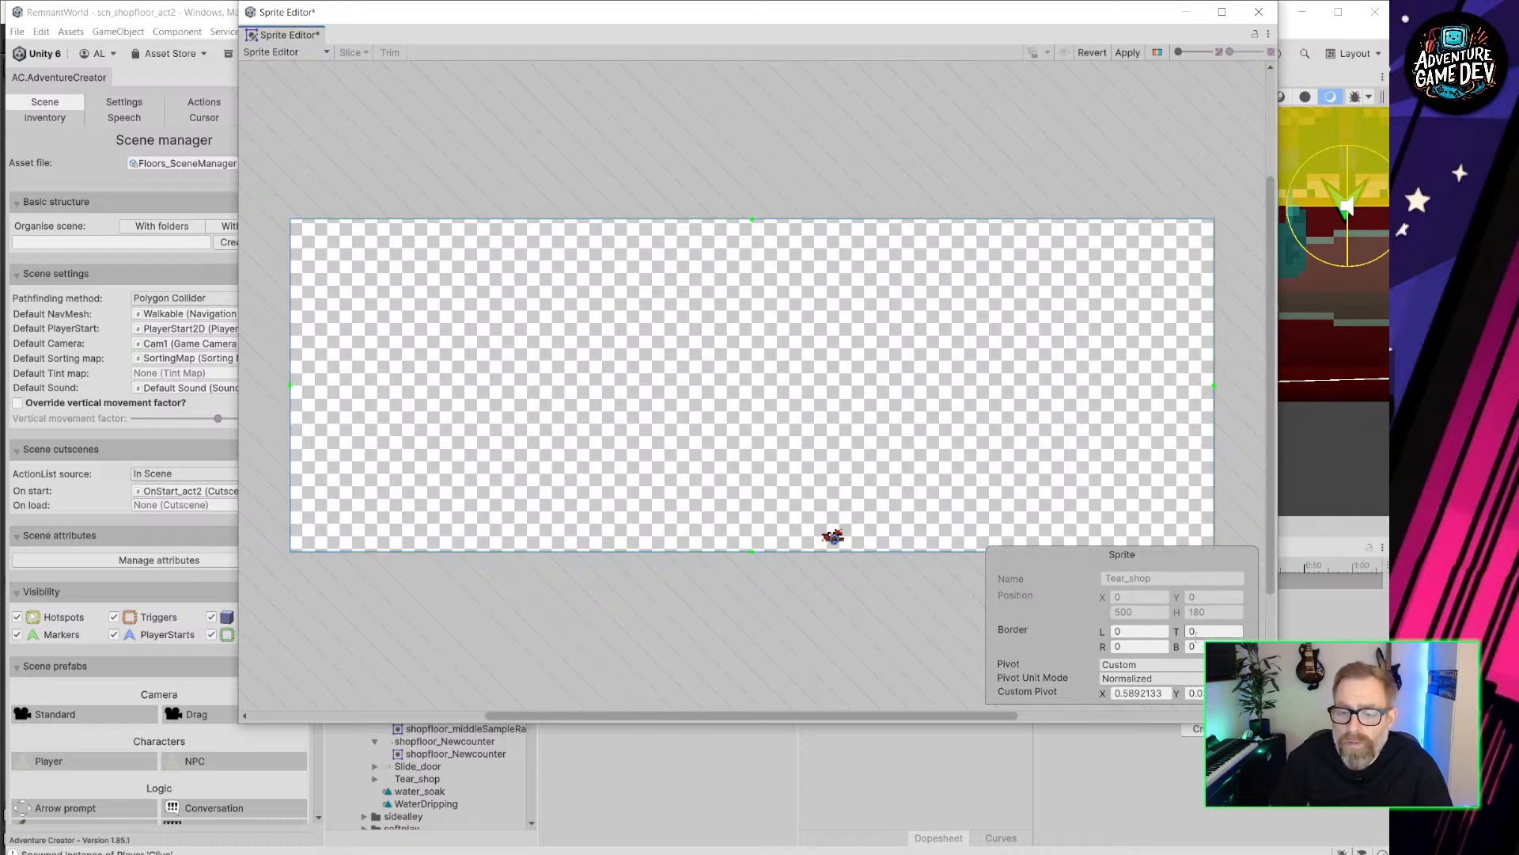
pyautogui.click(1261, 13)
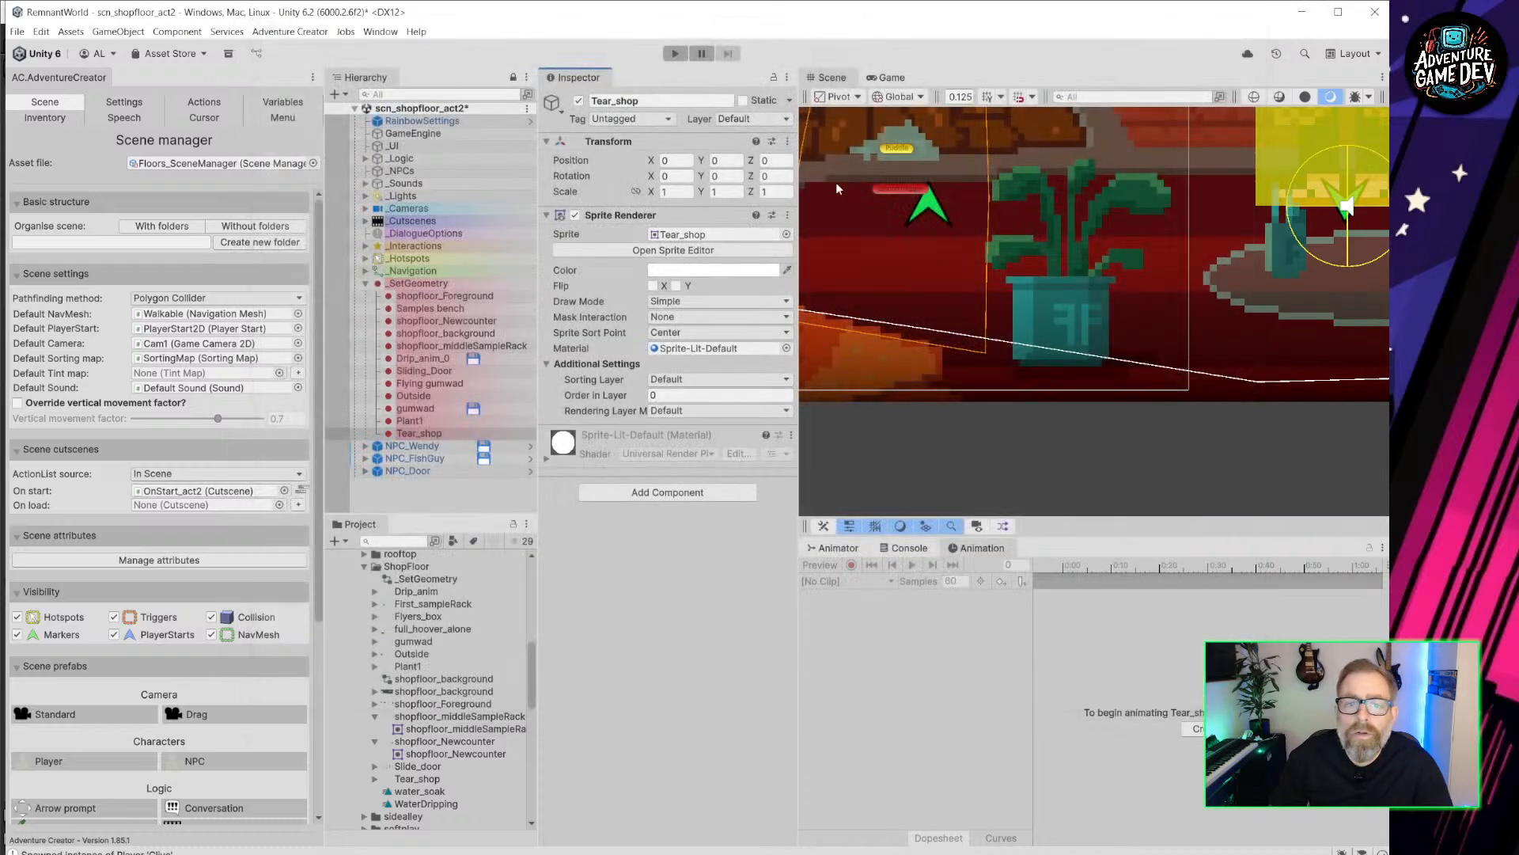
pyautogui.click(688, 333)
pyautogui.click(669, 354)
# Move Tear_shop to the base of the plant pot so the pot covers it, at about X 1.386.
pyautogui.scroll(-3, 918, 285)
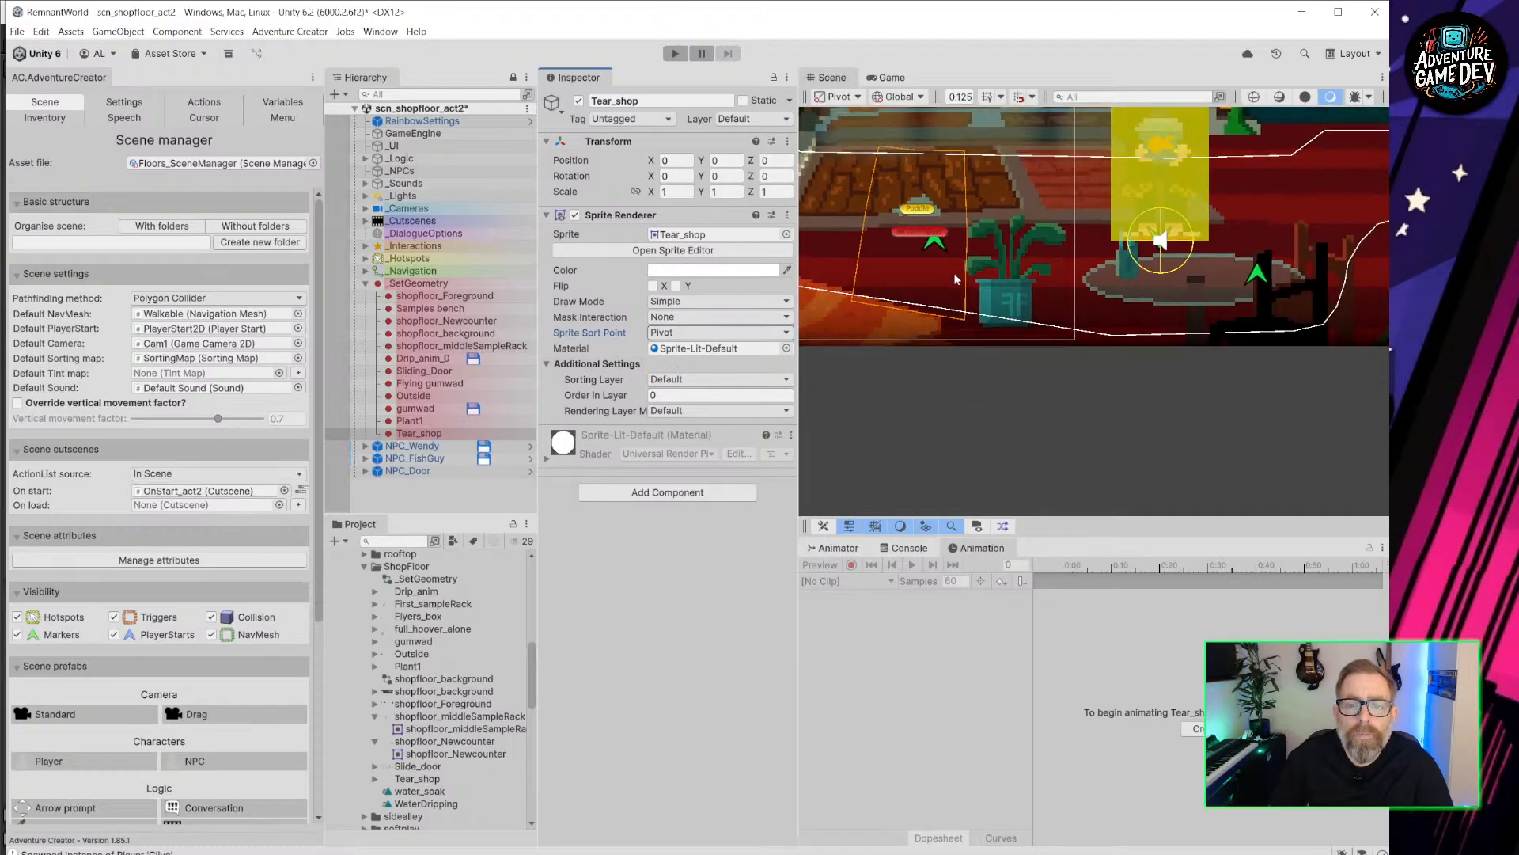
pyautogui.scroll(-5, 955, 278)
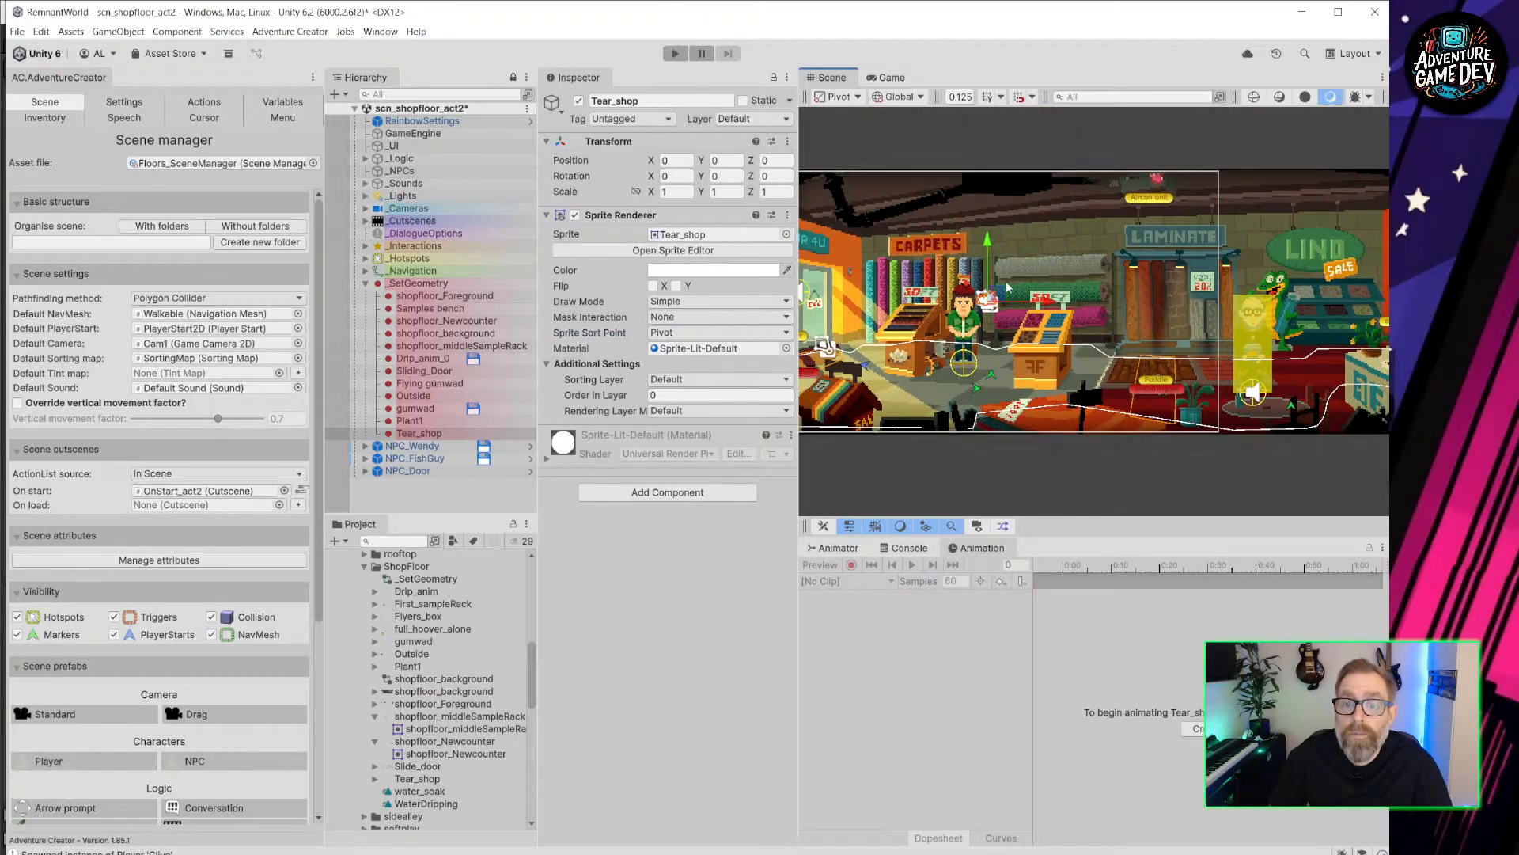
pyautogui.moveTo(999, 298); pyautogui.dragTo(1228, 411)
pyautogui.scroll(4, 1228, 413)
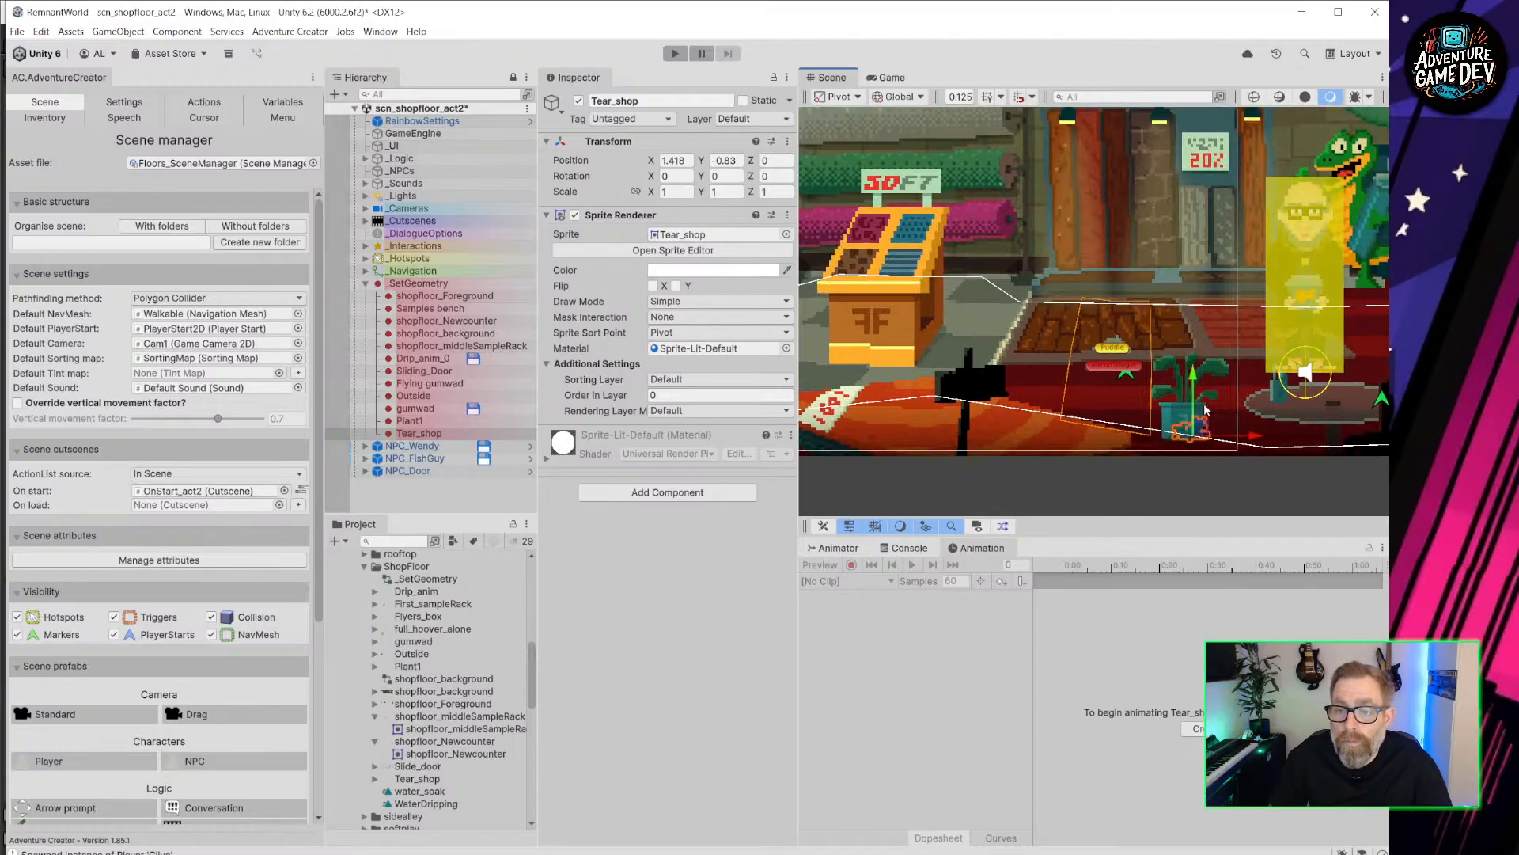
pyautogui.scroll(2, 1229, 416)
pyautogui.moveTo(1149, 464); pyautogui.dragTo(1135, 459)
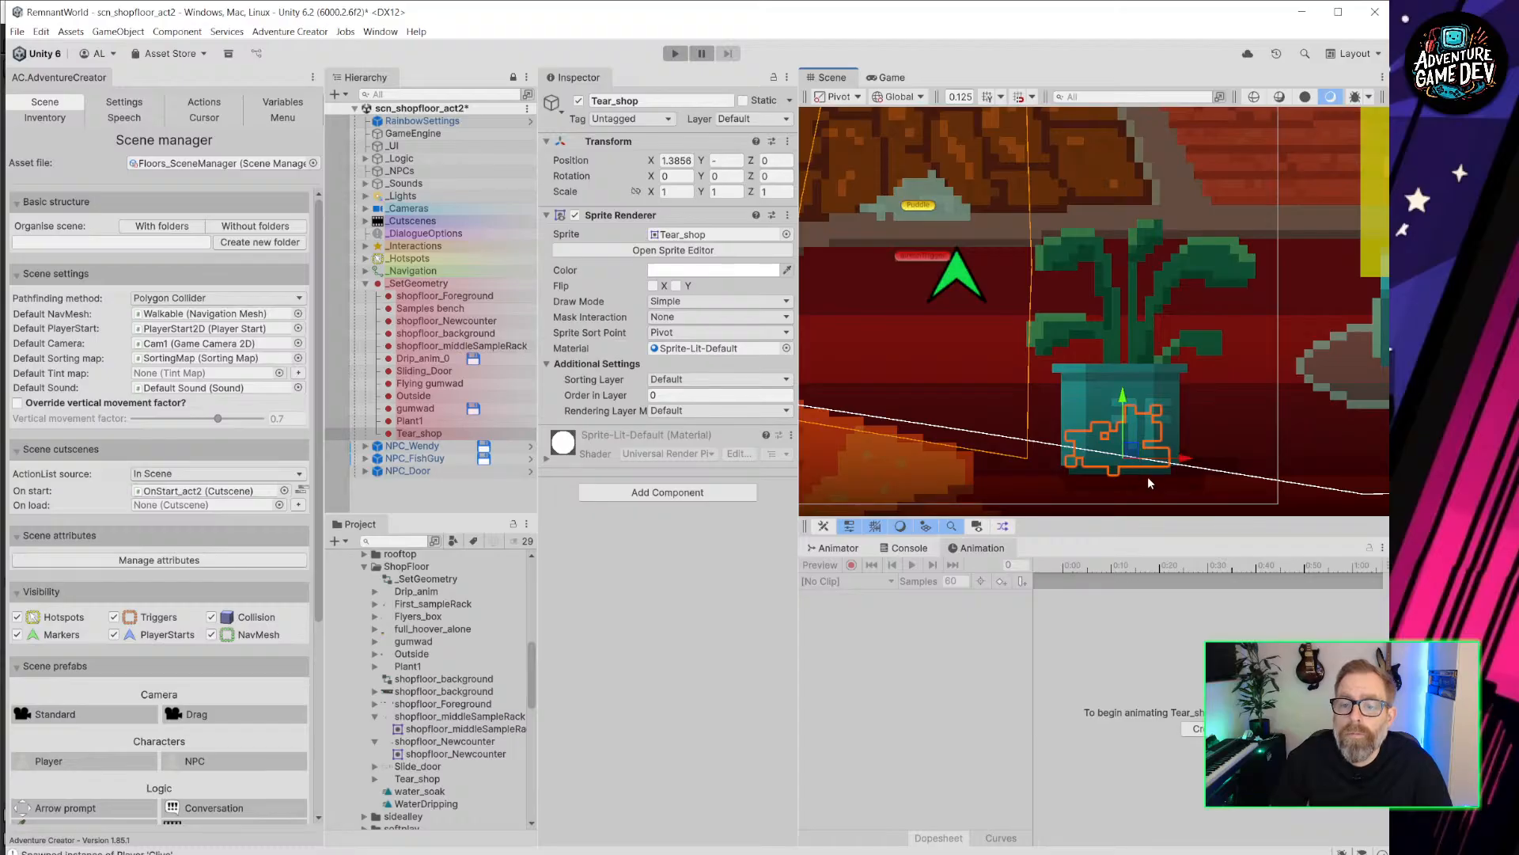
pyautogui.scroll(-6, 1147, 476)
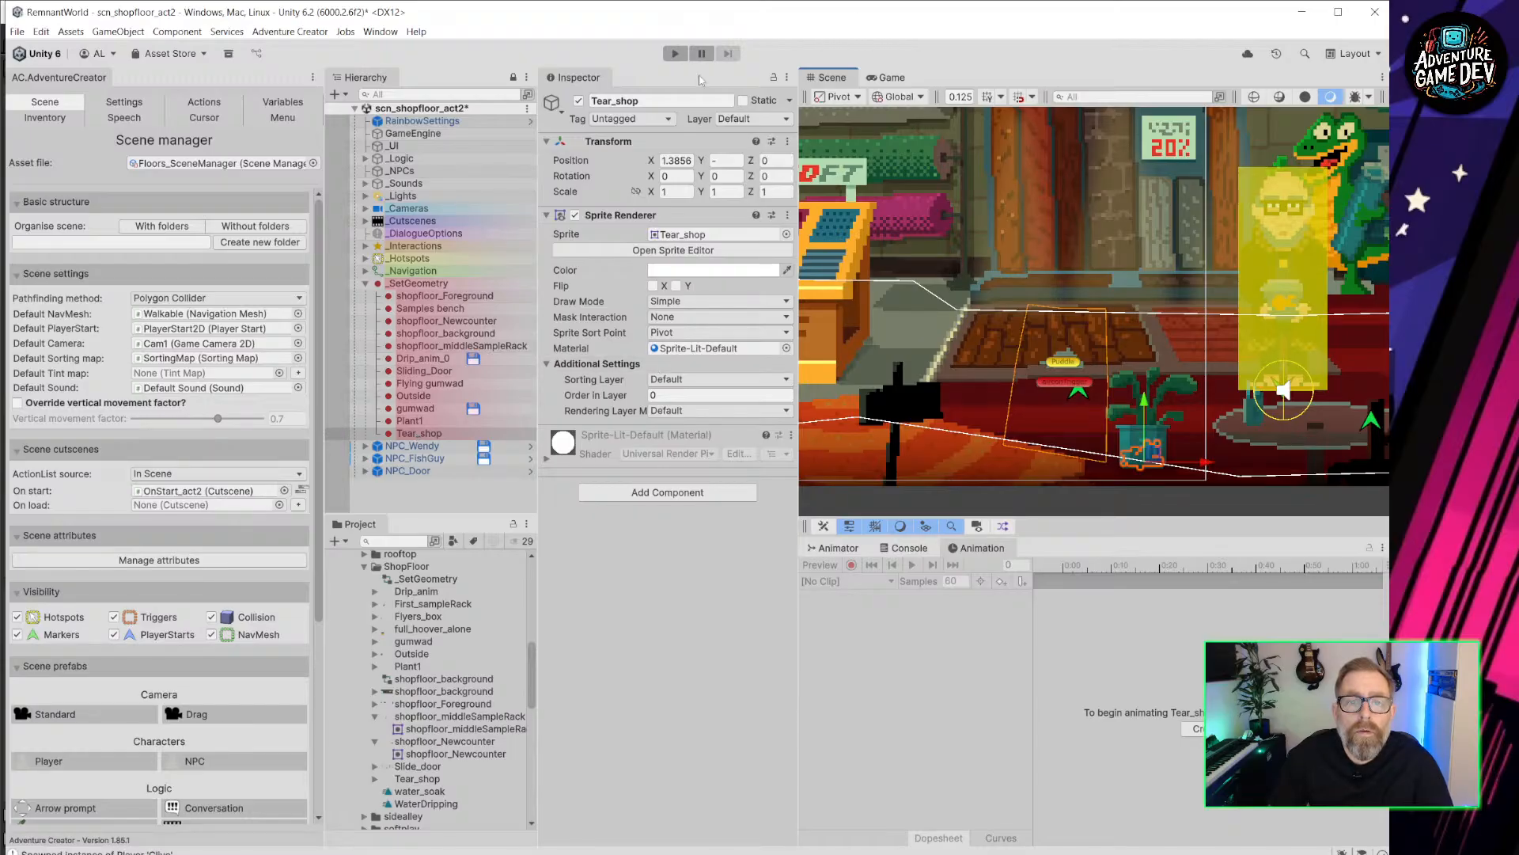
# Run the shop floor scene, walk the player behind, in front of and past the new plant, and stop the game.
pyautogui.click(675, 54)
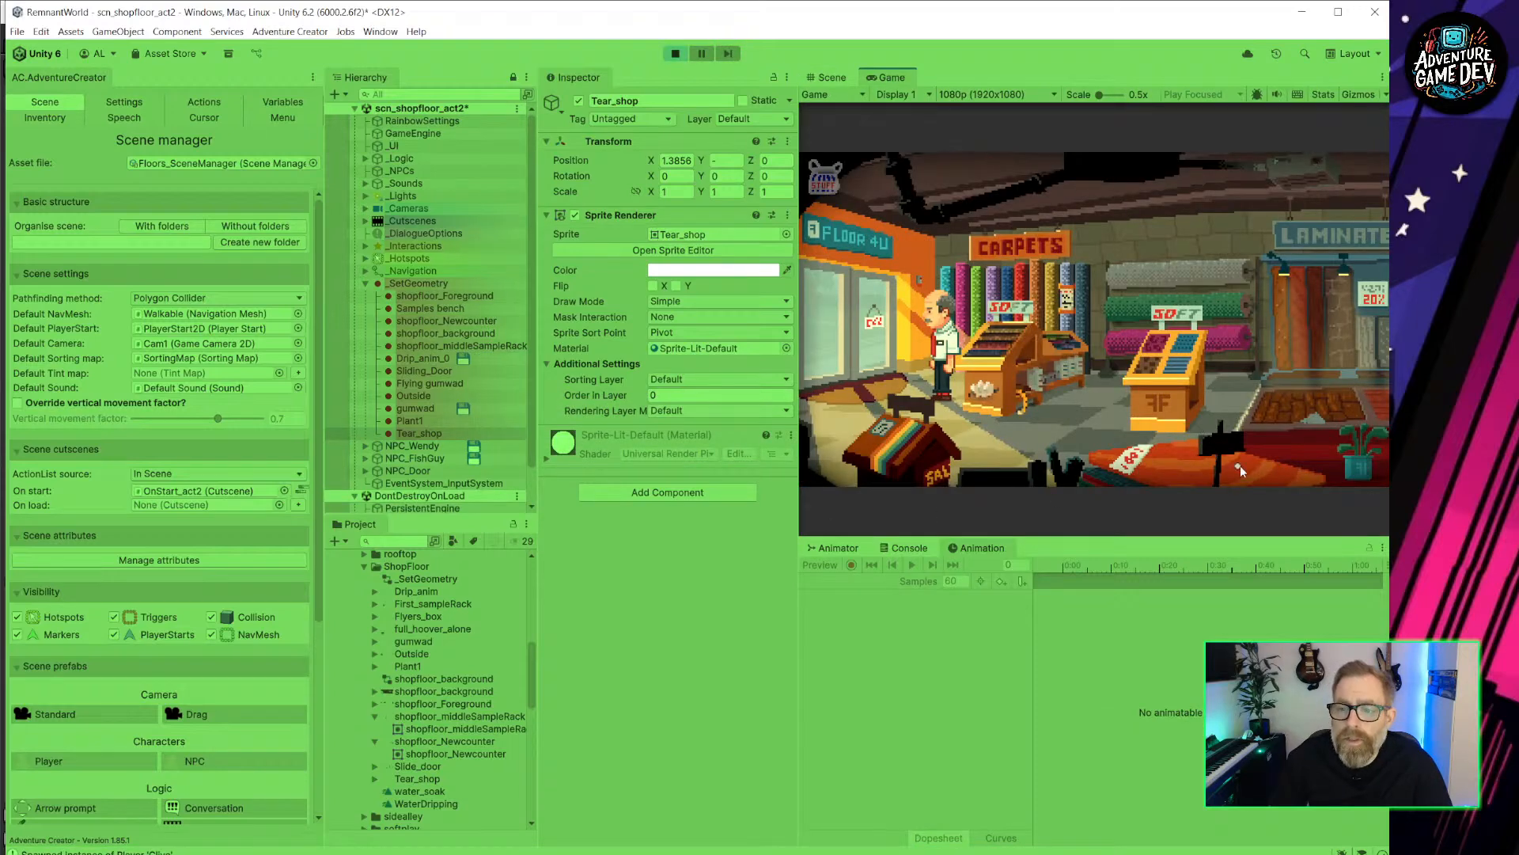
pyautogui.click(1240, 469)
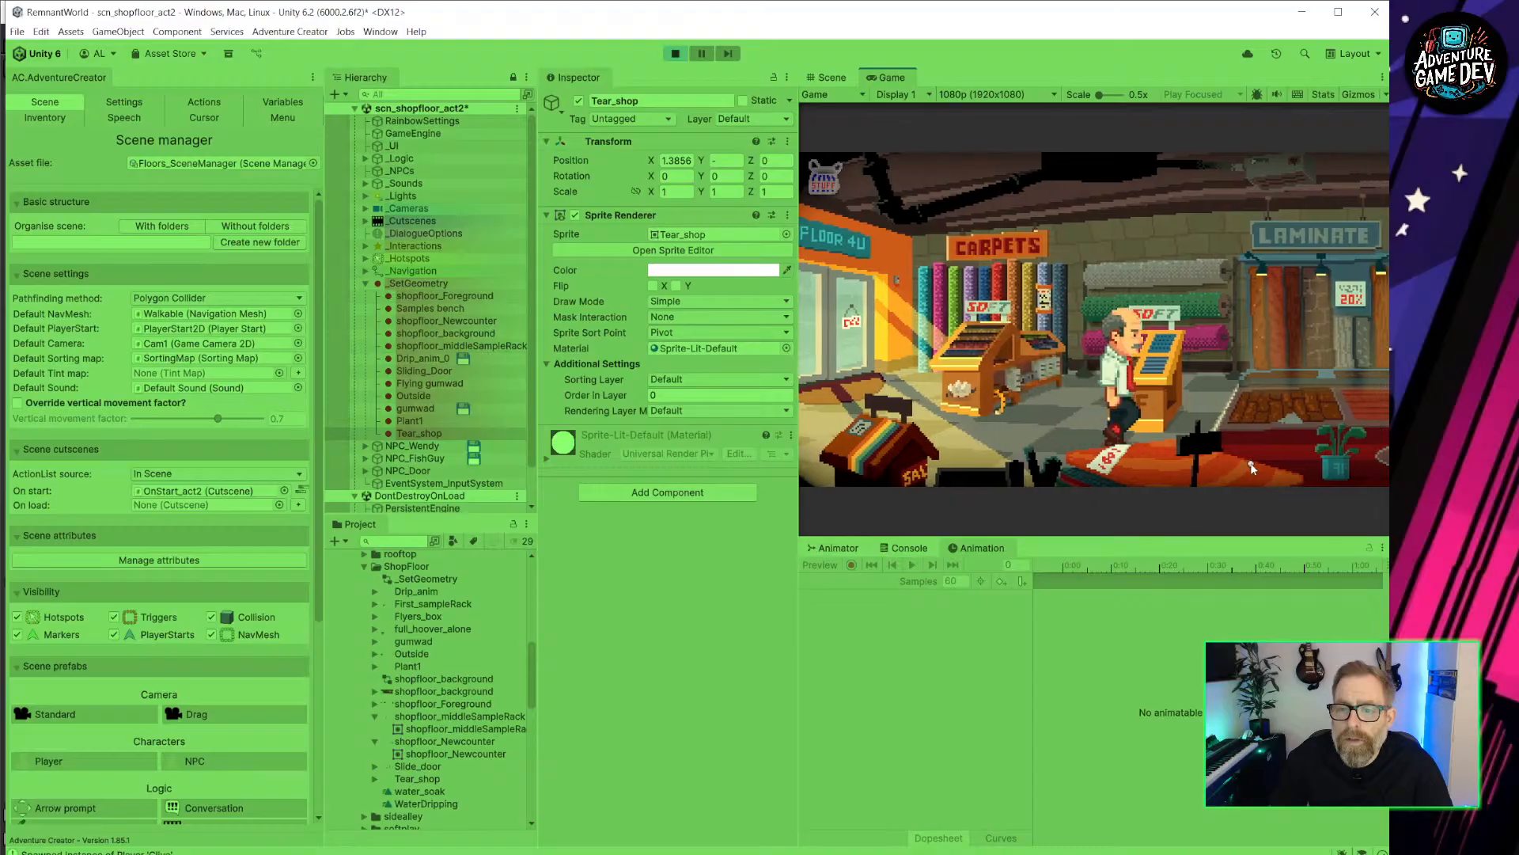
pyautogui.click(1141, 416)
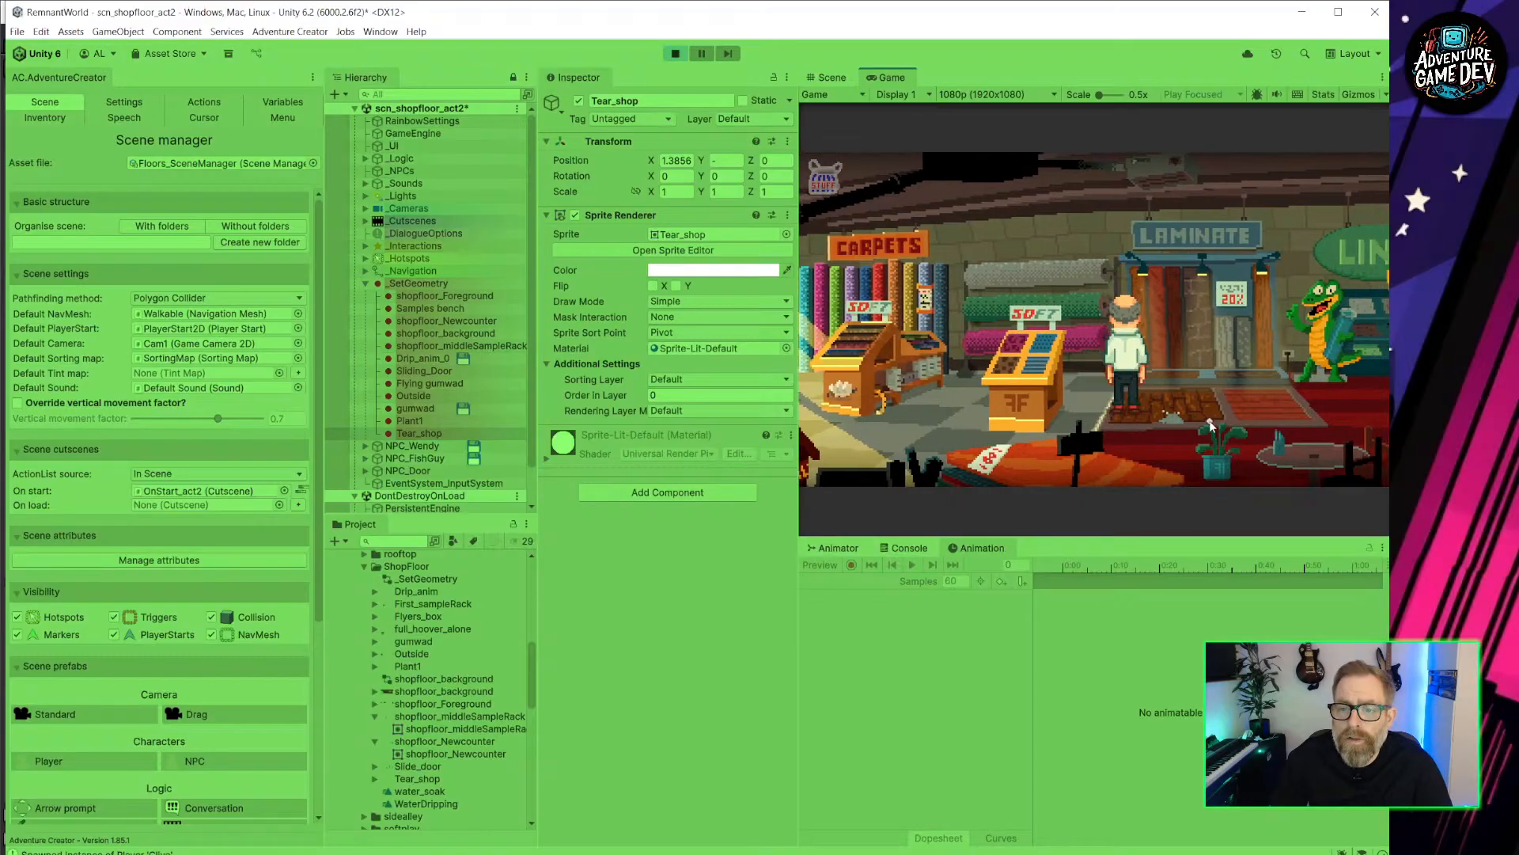
pyautogui.click(1209, 424)
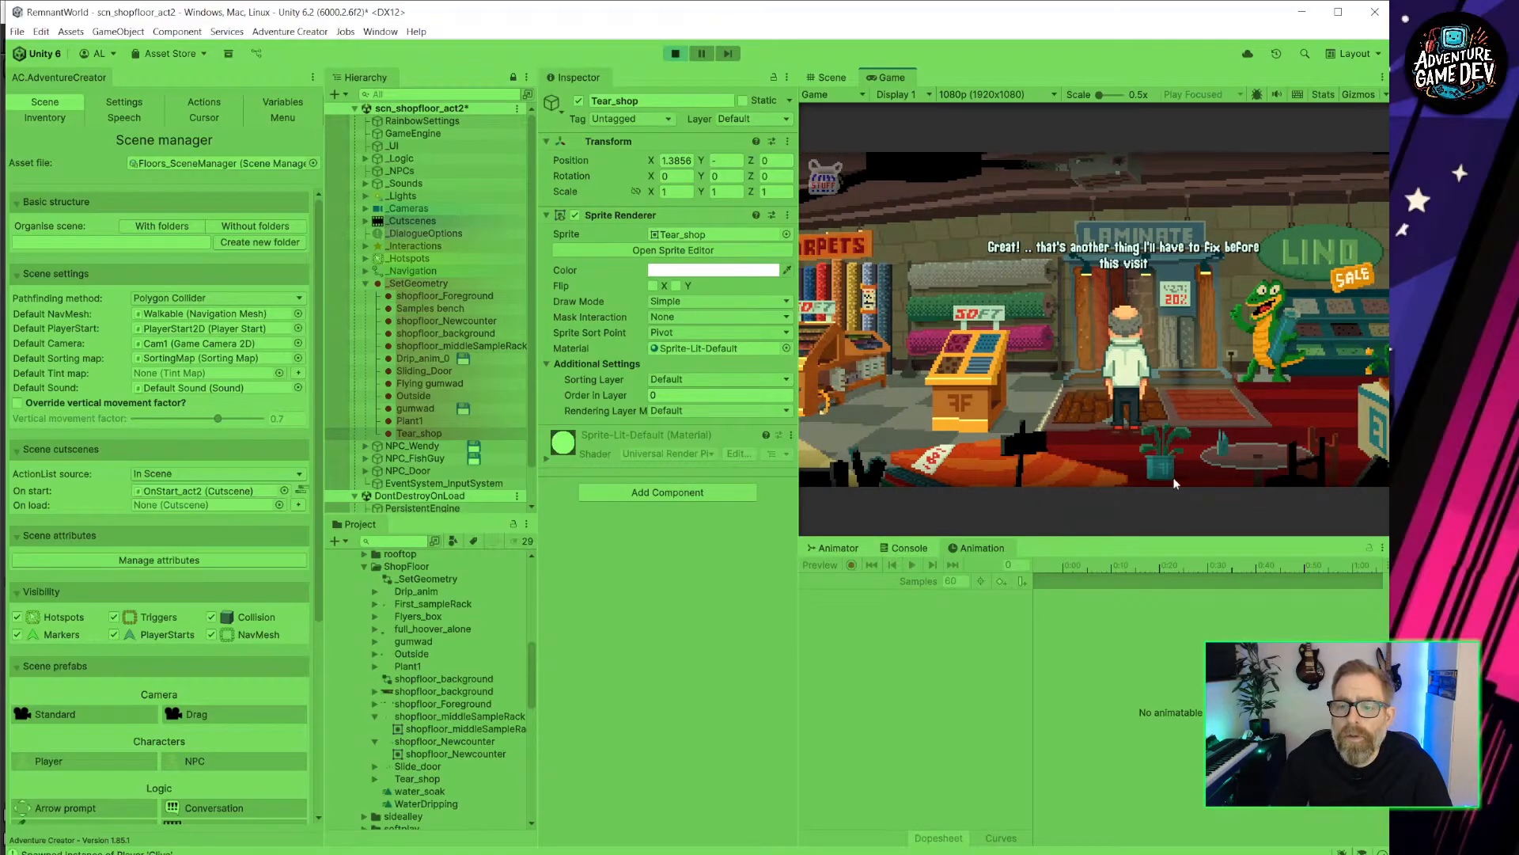
pyautogui.click(1142, 488)
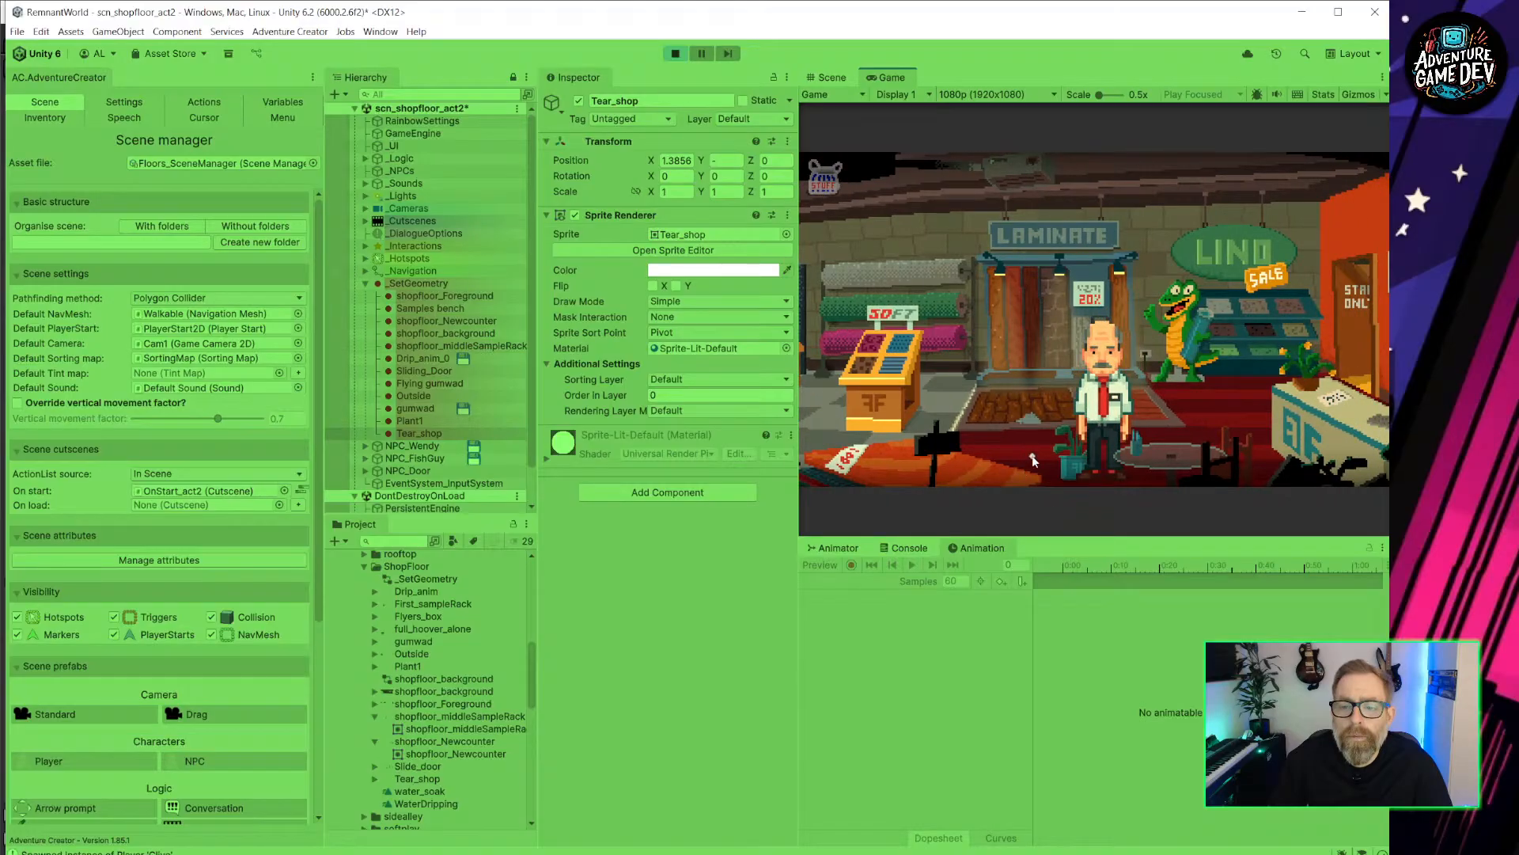
pyautogui.click(1032, 459)
pyautogui.click(1155, 468)
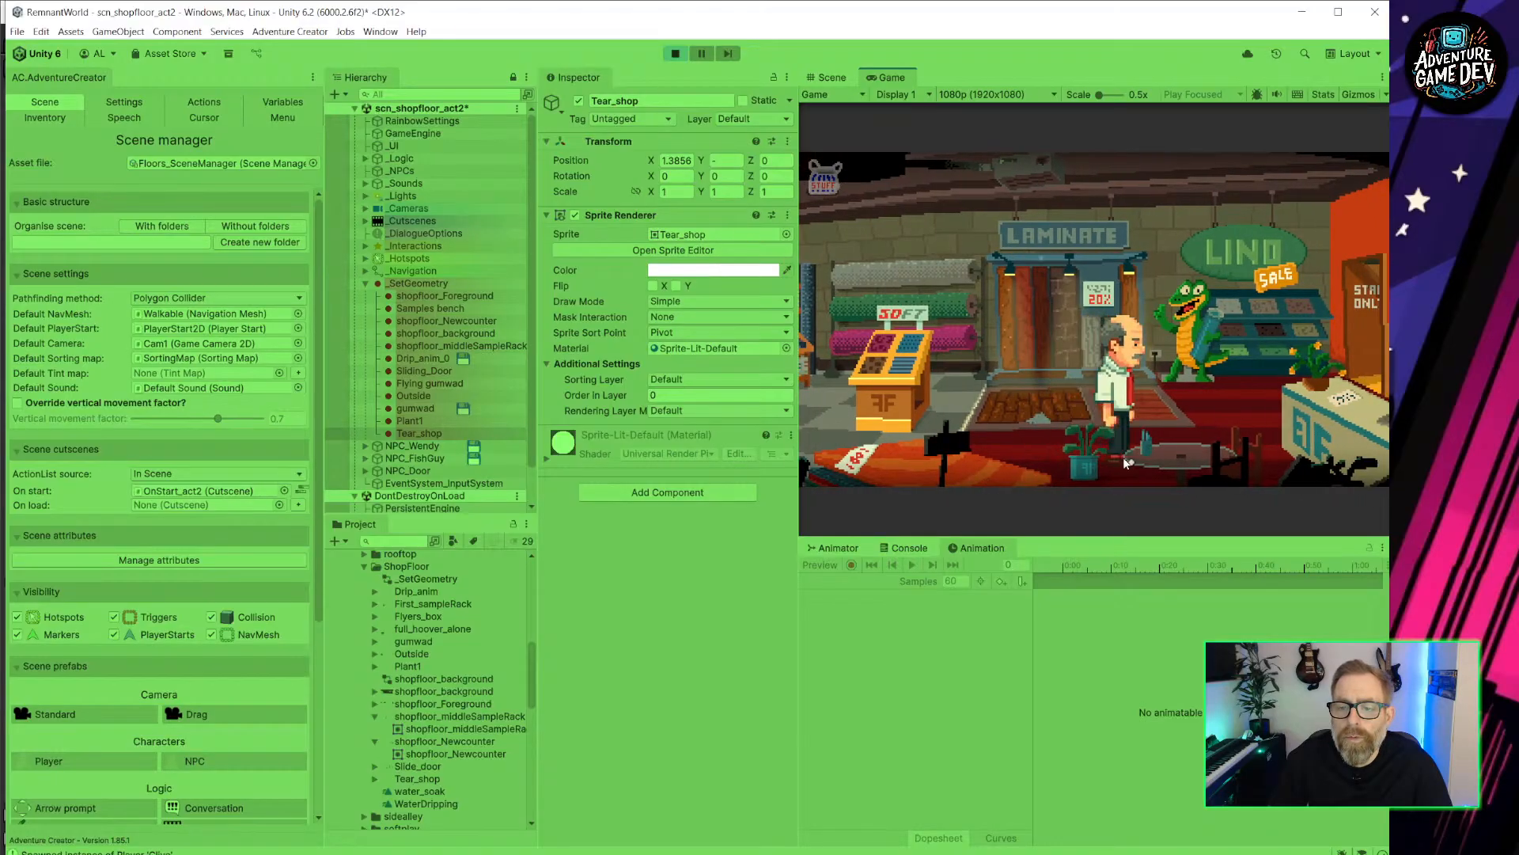
pyautogui.click(1012, 472)
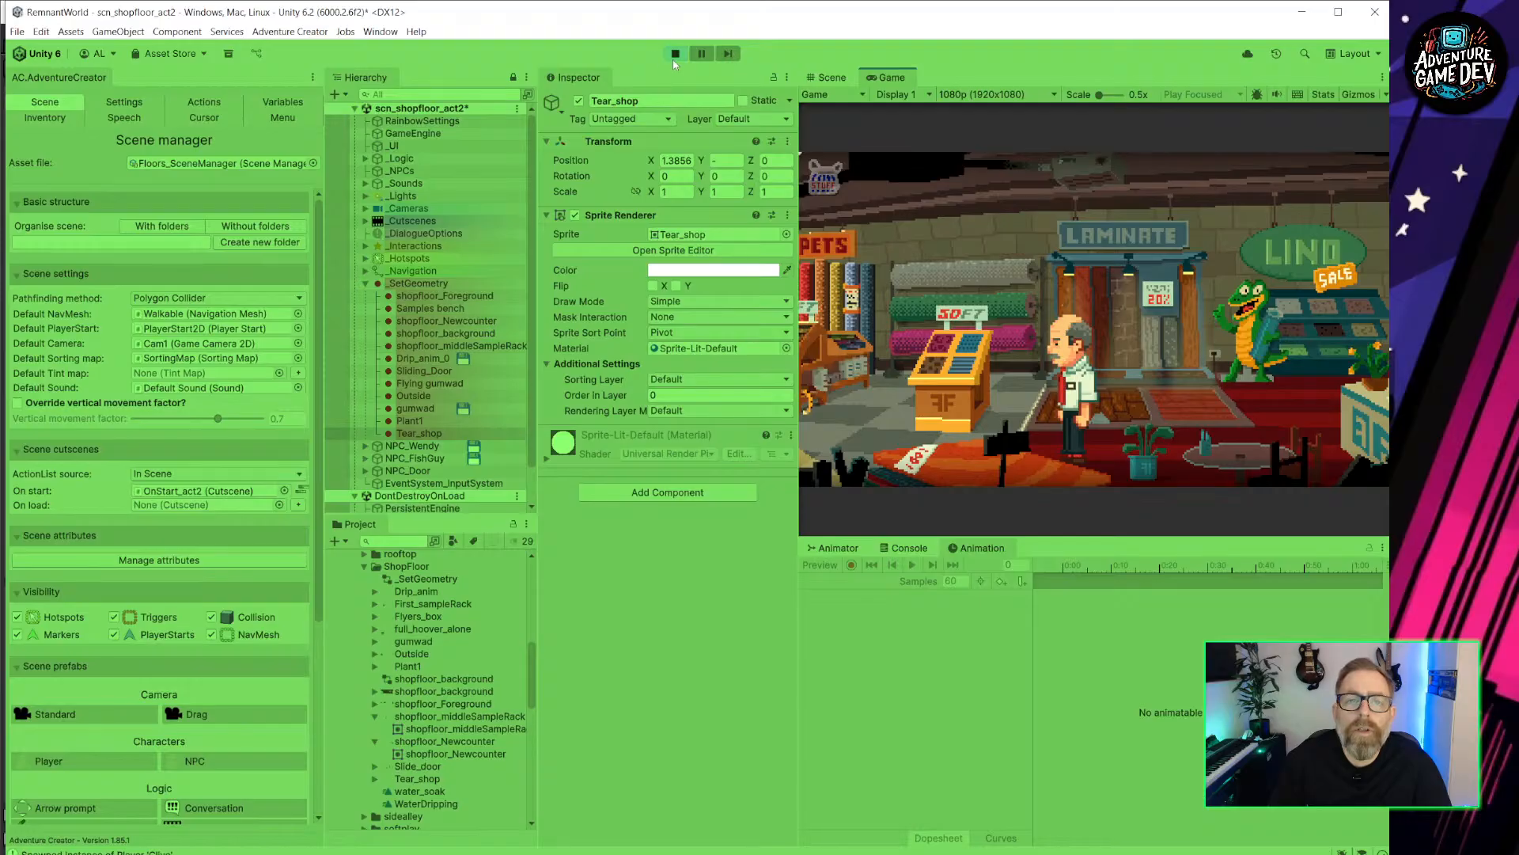
pyautogui.click(675, 54)
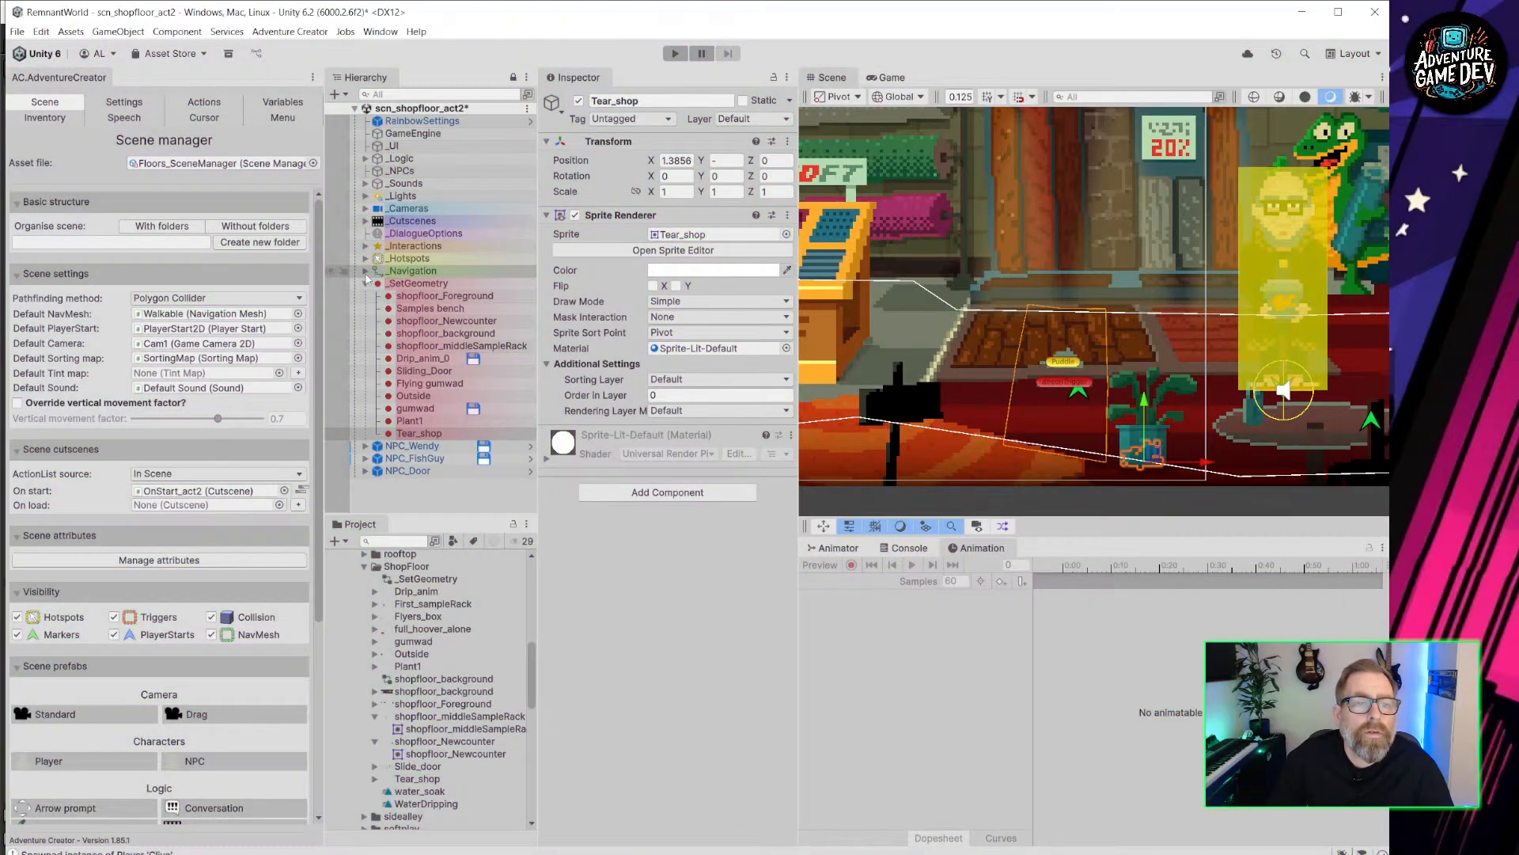
# Edit the Walkable nav mesh's polygon collider, raising its lower edge beside the plant pot.
pyautogui.click(365, 272)
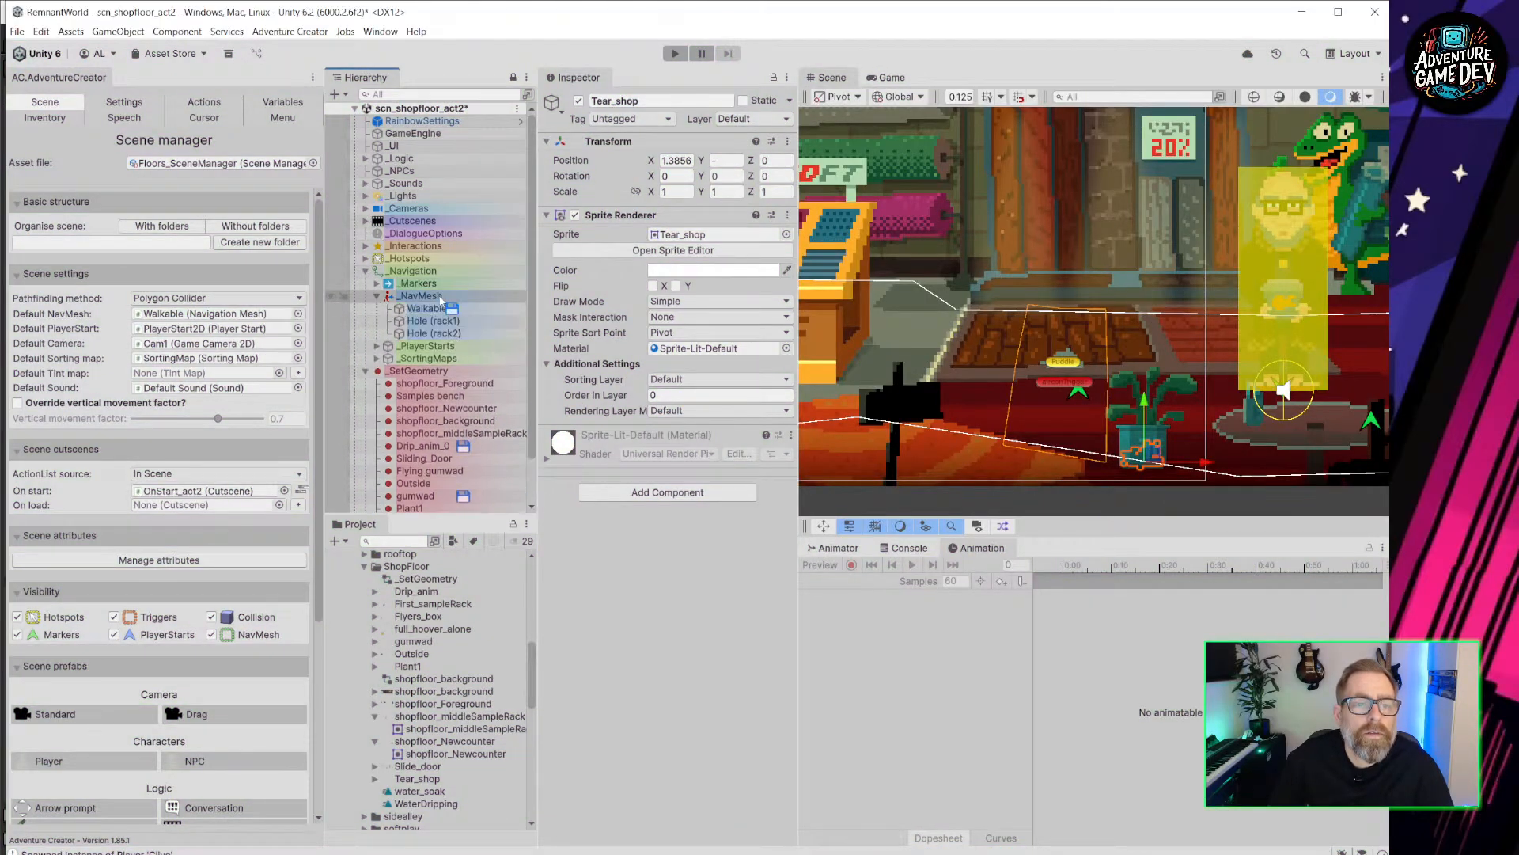
pyautogui.click(422, 310)
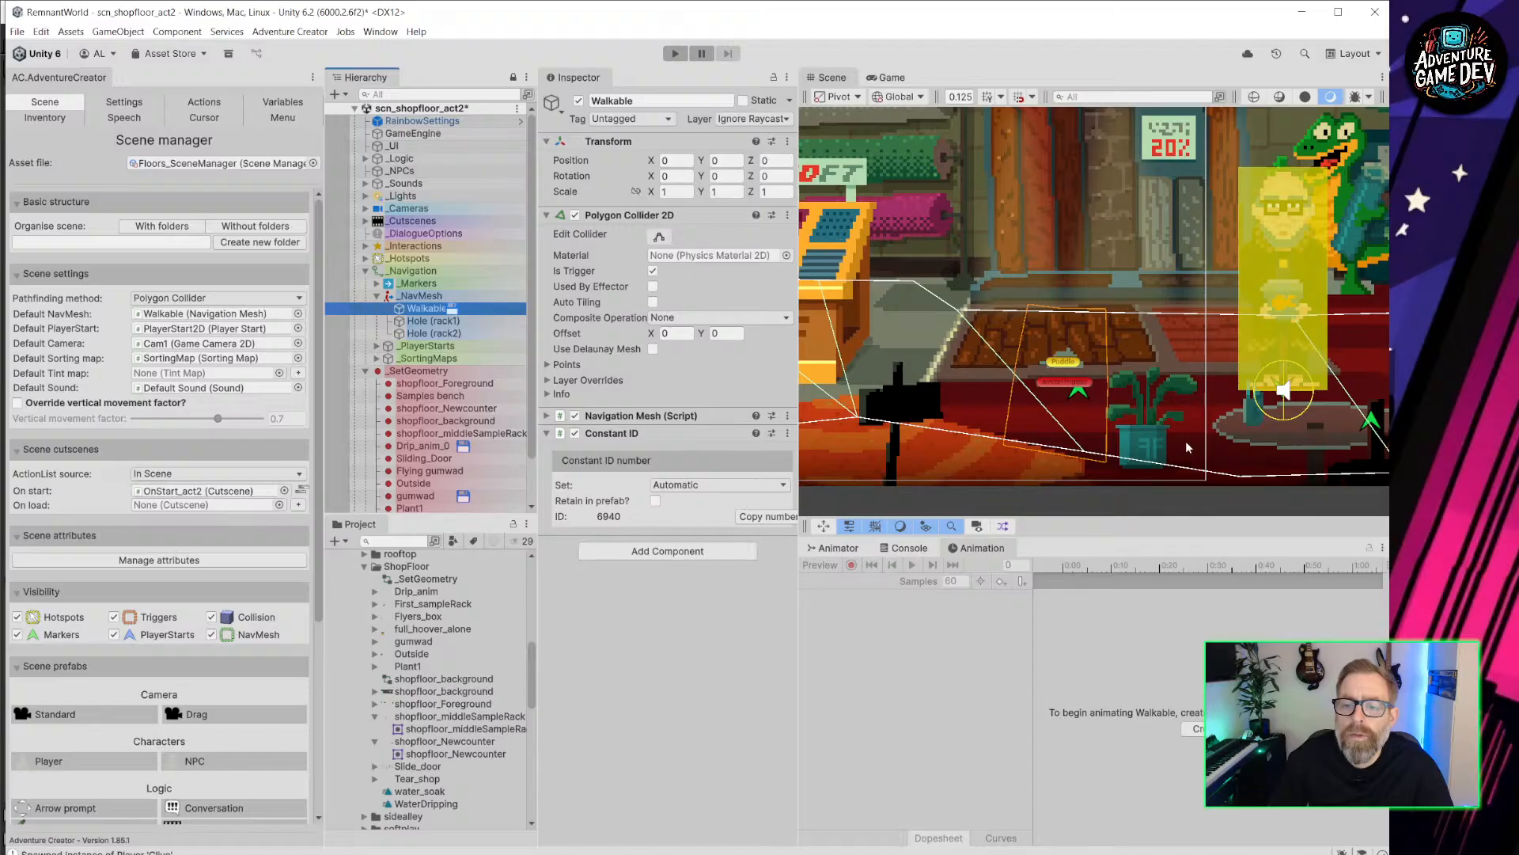
pyautogui.moveTo(1186, 440); pyautogui.dragTo(1079, 326, button='middle')
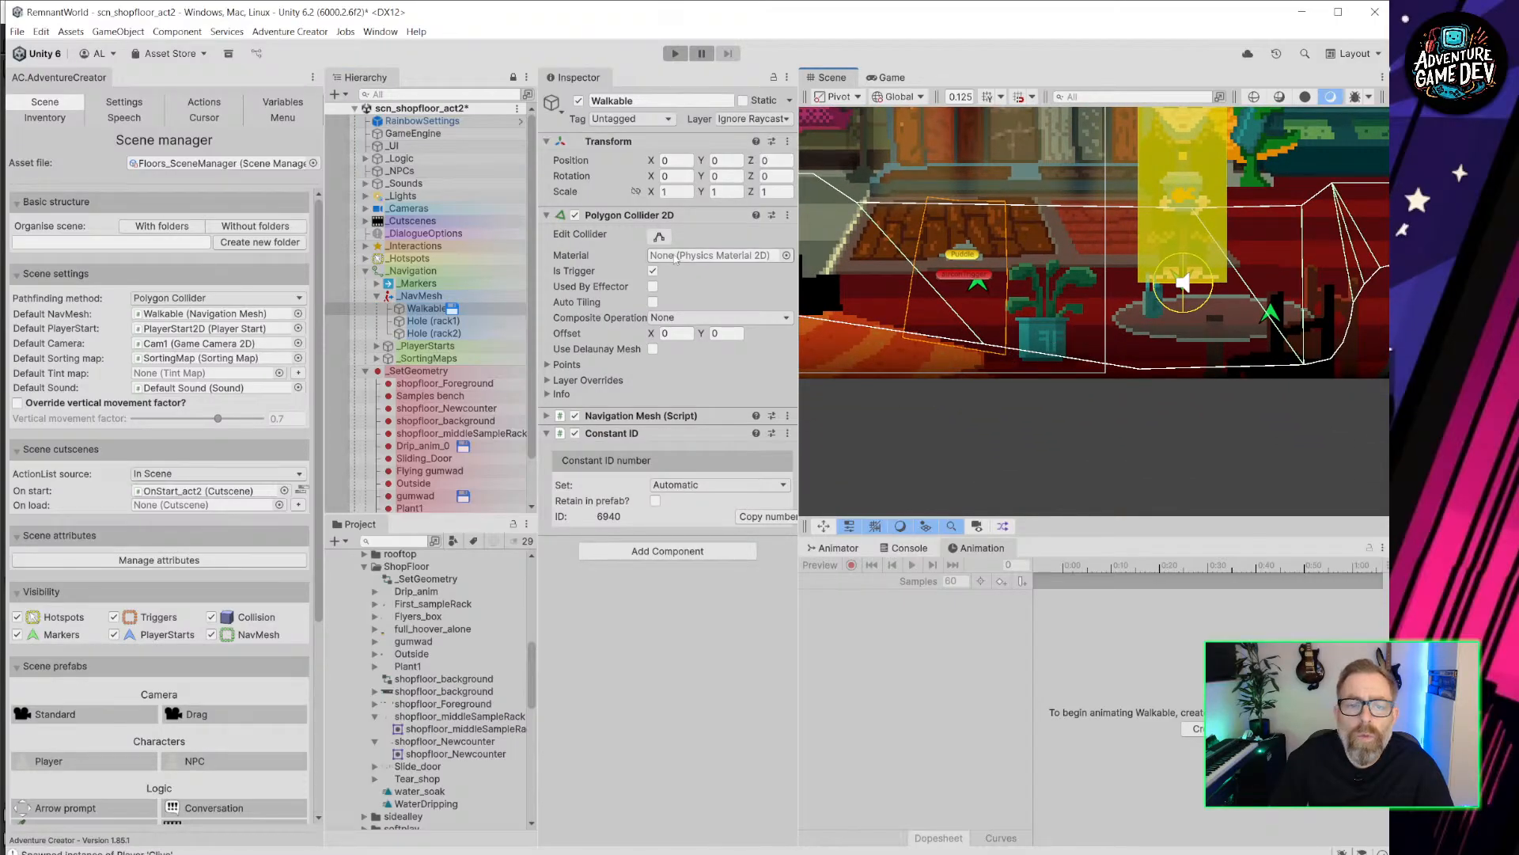
pyautogui.click(658, 236)
pyautogui.scroll(3, 1014, 348)
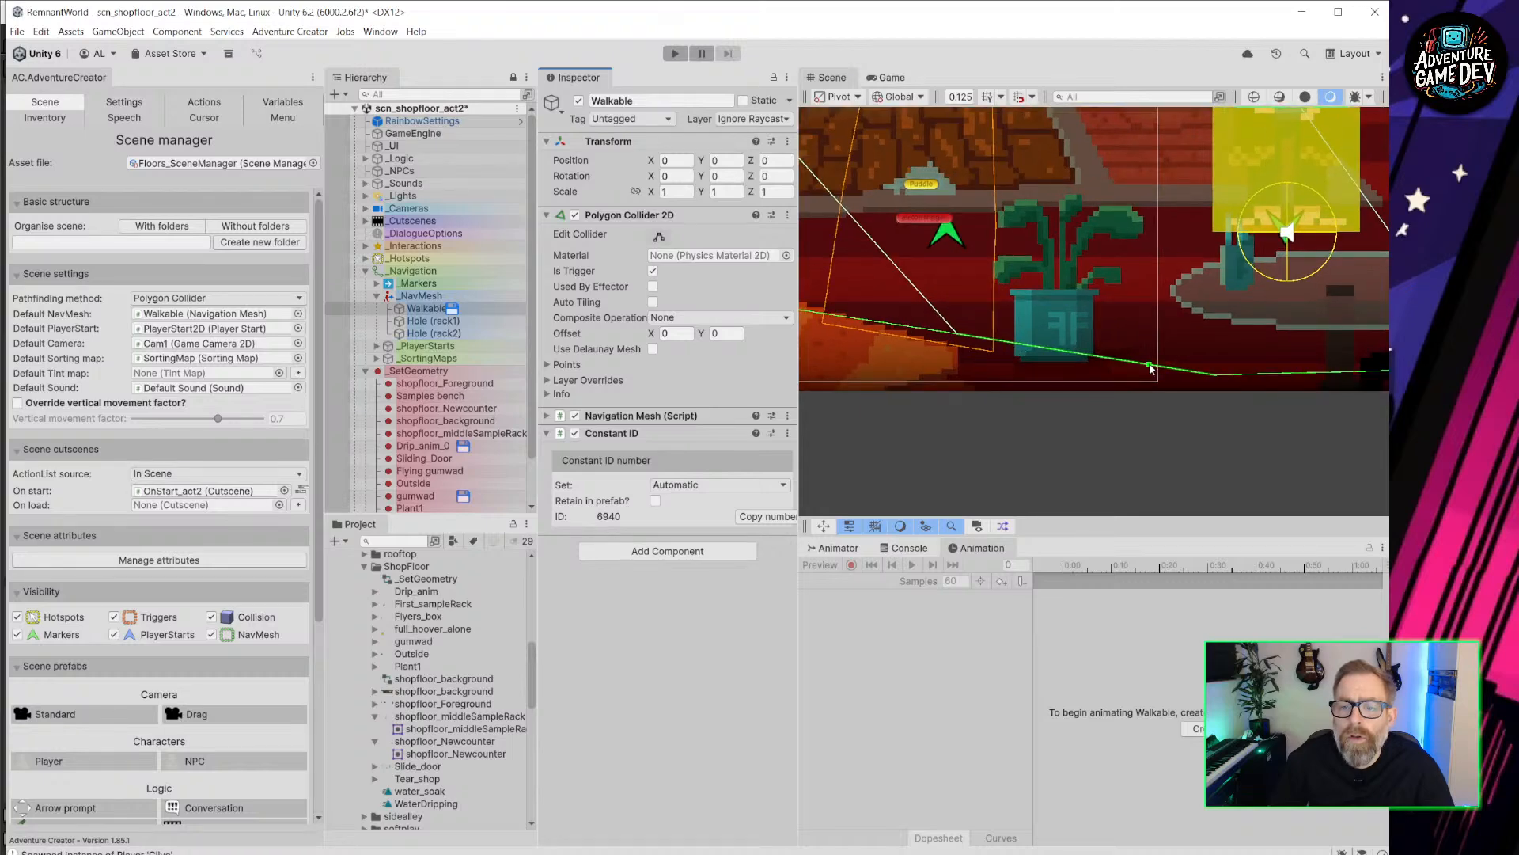
pyautogui.moveTo(1150, 368); pyautogui.dragTo(1142, 340)
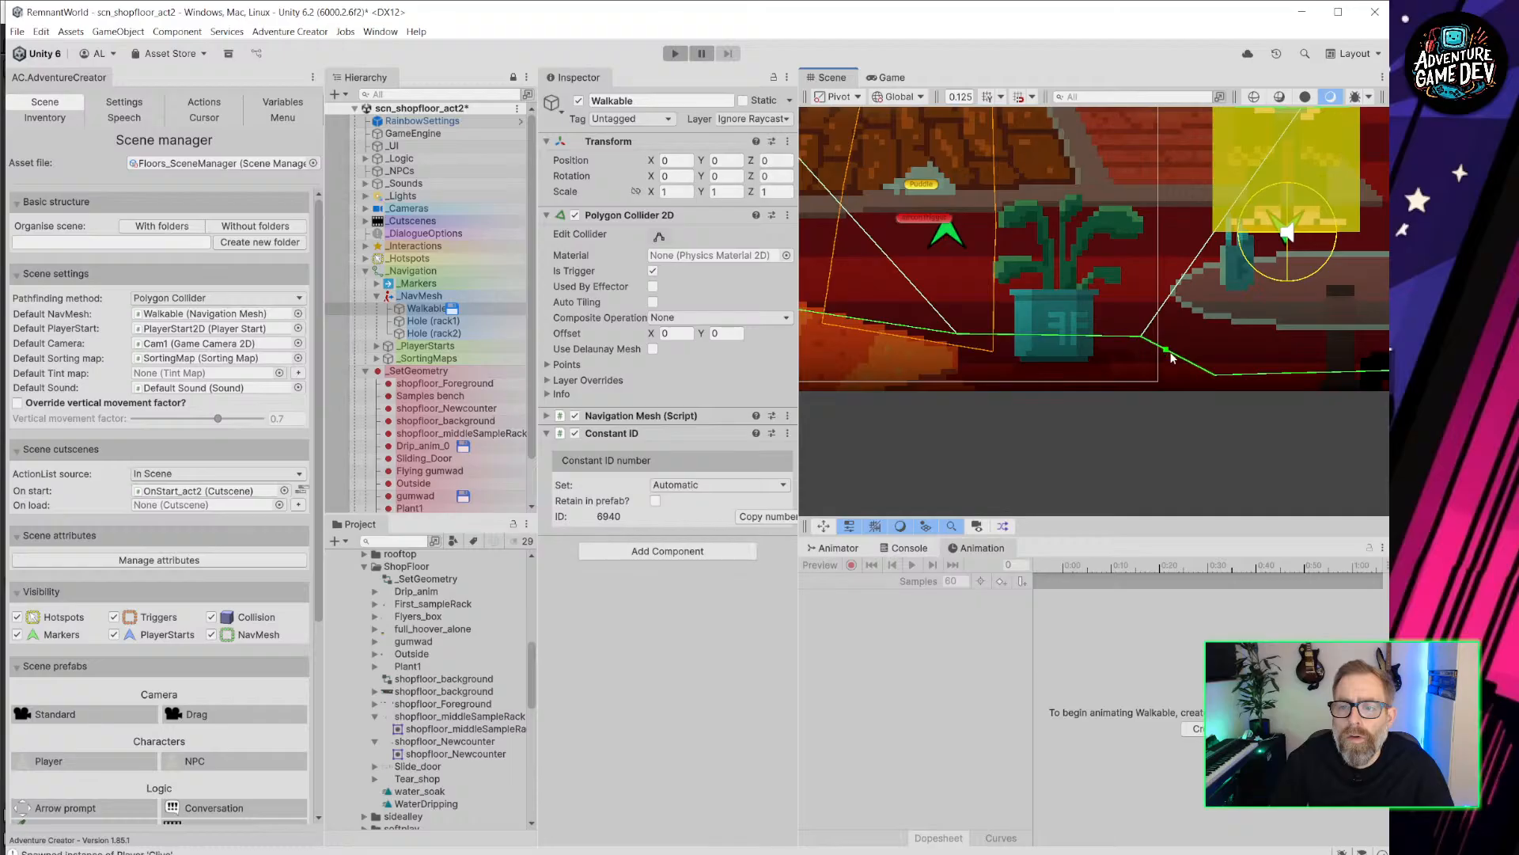
# Raise the Walkable collider's lower edge beneath the round table and around the chair, and save the scene.
pyautogui.moveTo(1219, 387); pyautogui.dragTo(1236, 356)
pyautogui.moveTo(1235, 358); pyautogui.dragTo(823, 388, button='middle')
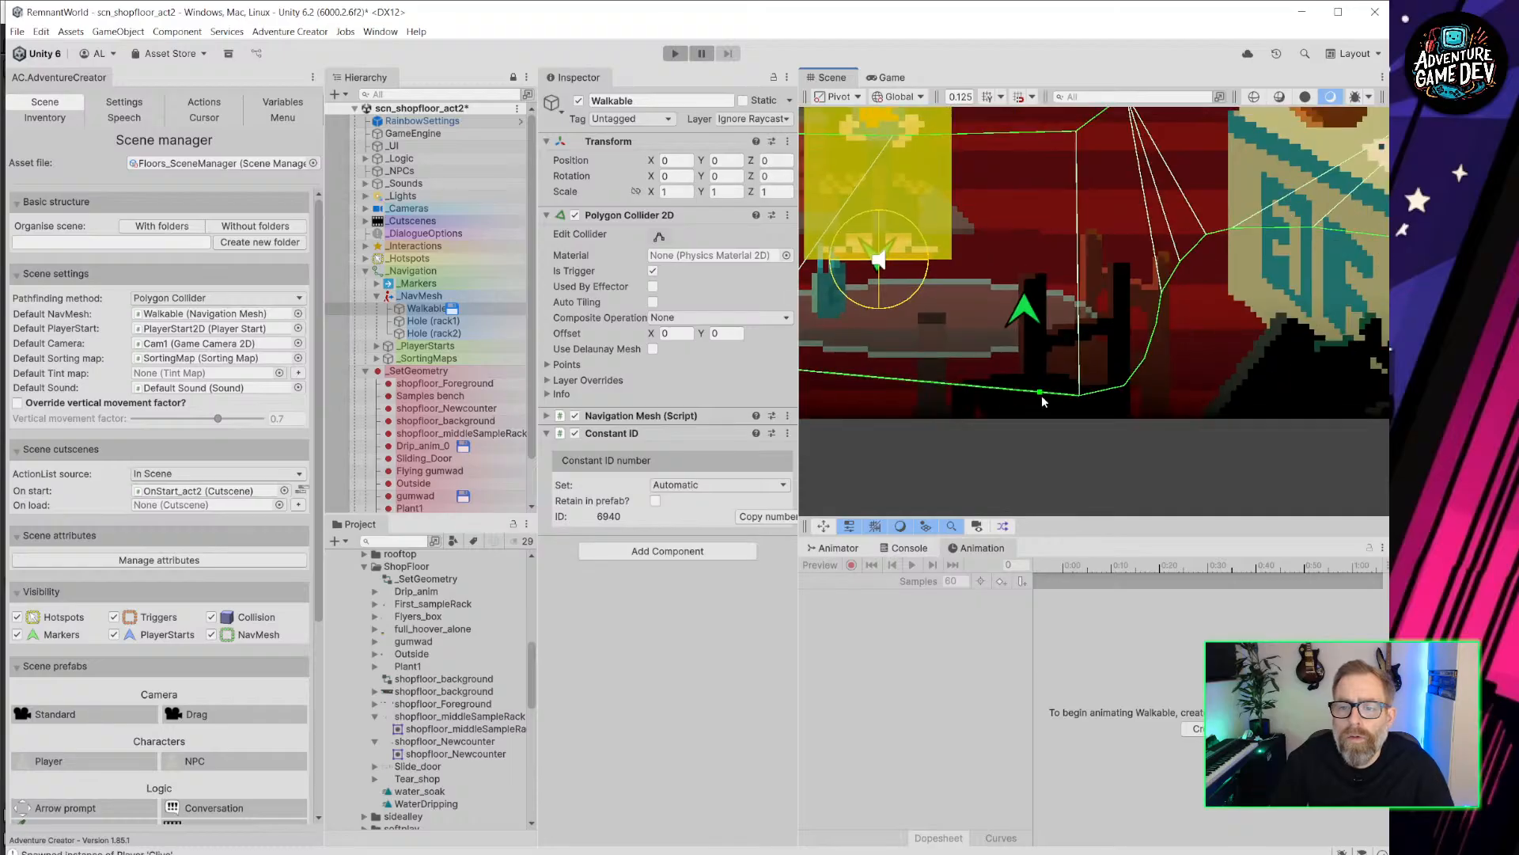
pyautogui.moveTo(1077, 398); pyautogui.dragTo(1133, 364)
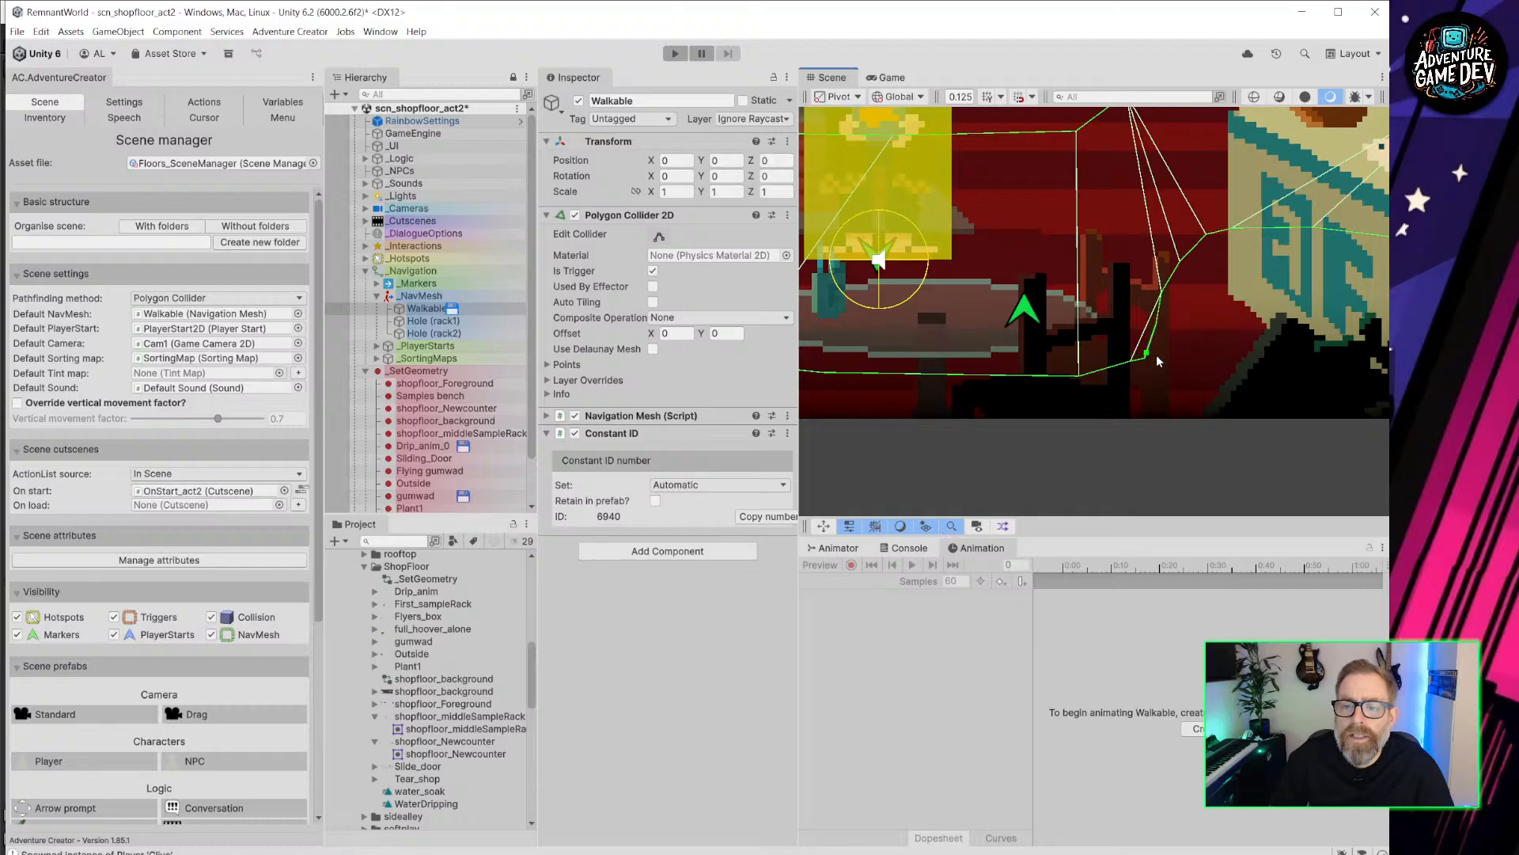
pyautogui.moveTo(919, 301); pyautogui.dragTo(1239, 352, button='middle')
pyautogui.scroll(1, 1054, 406)
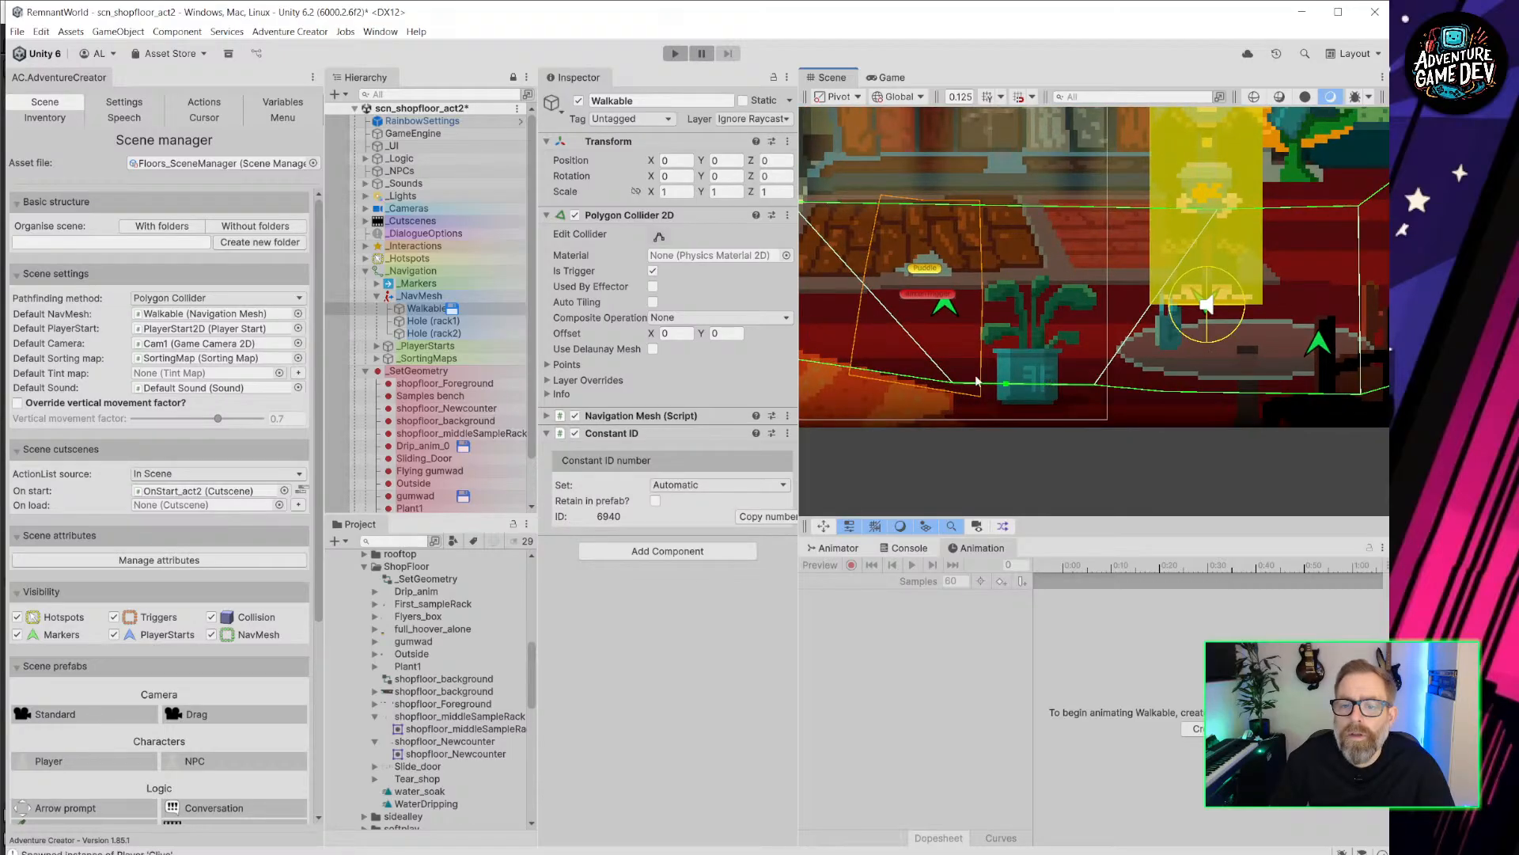
pyautogui.moveTo(977, 381); pyautogui.dragTo(1200, 341, button='middle')
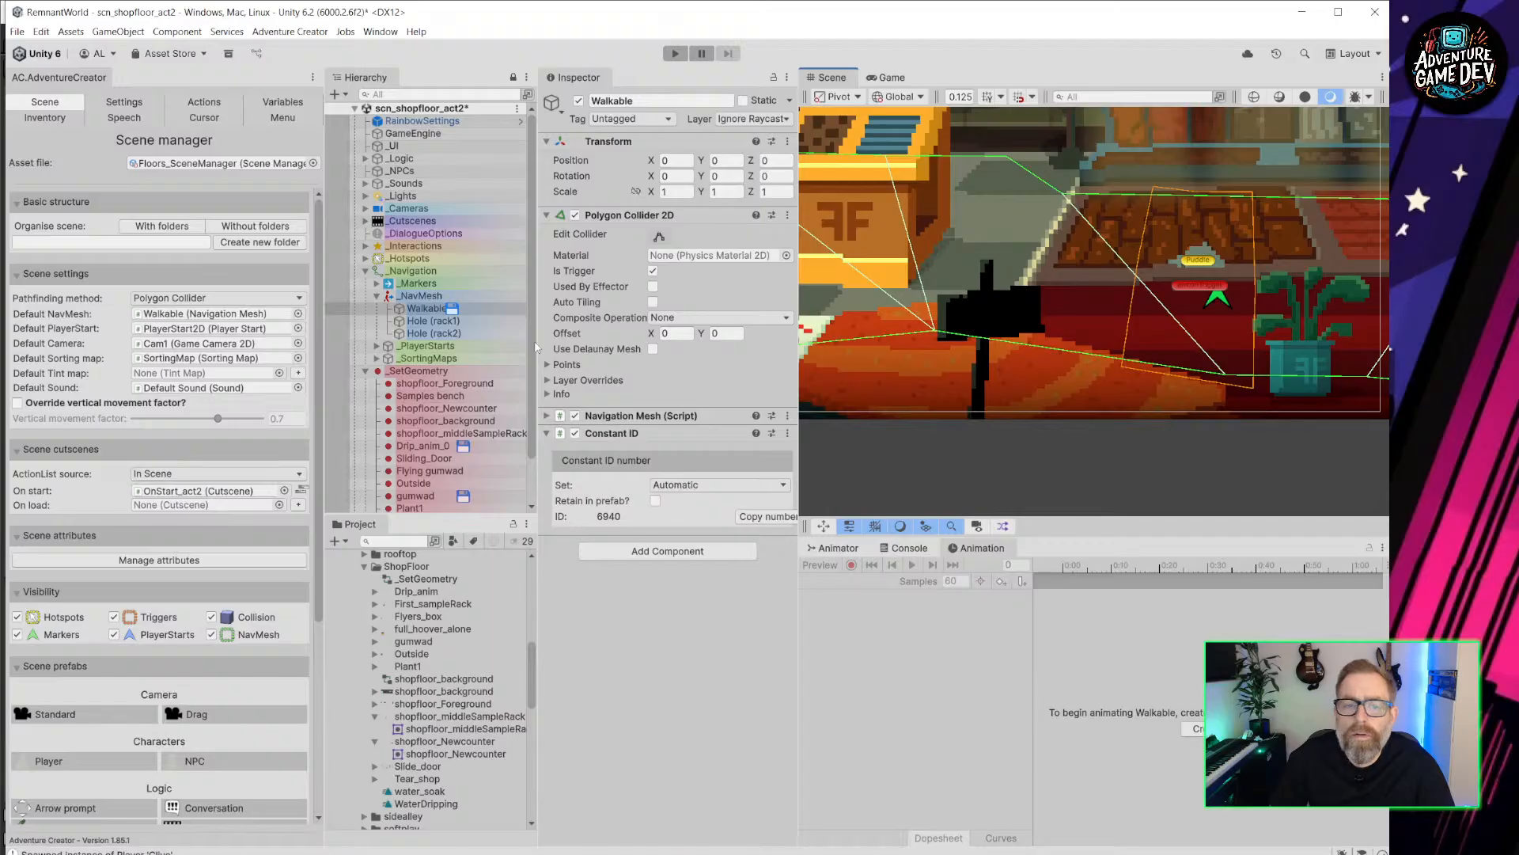
pyautogui.hotkey('ctrl', 's')
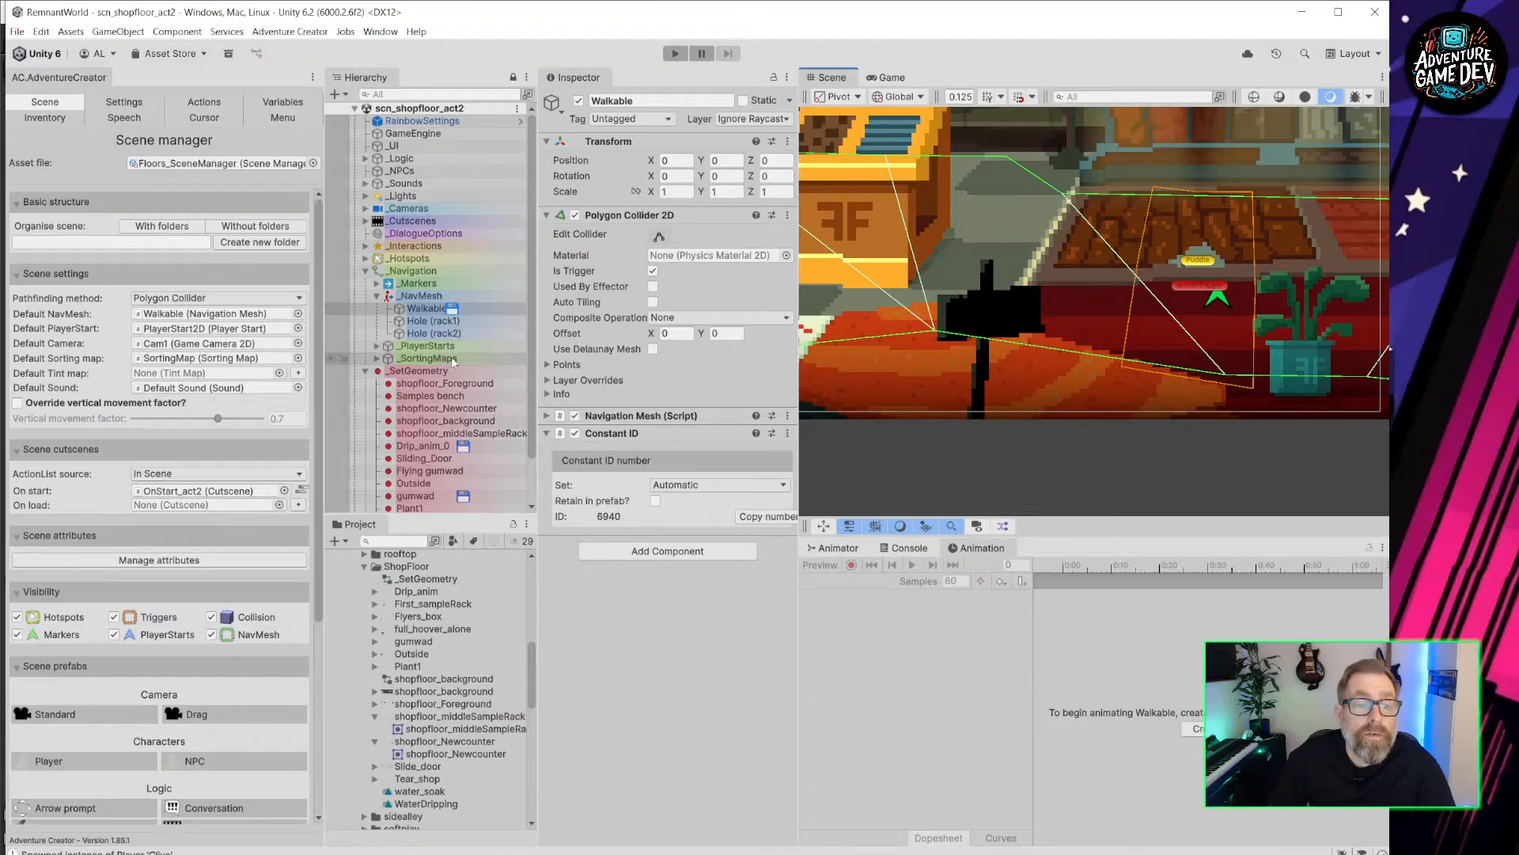
# Copy Plant1 and Tear_shop from the act 2 scene and open the recent scene scn_shopfloor.
pyautogui.scroll(-2, 454, 361)
pyautogui.click(448, 457)
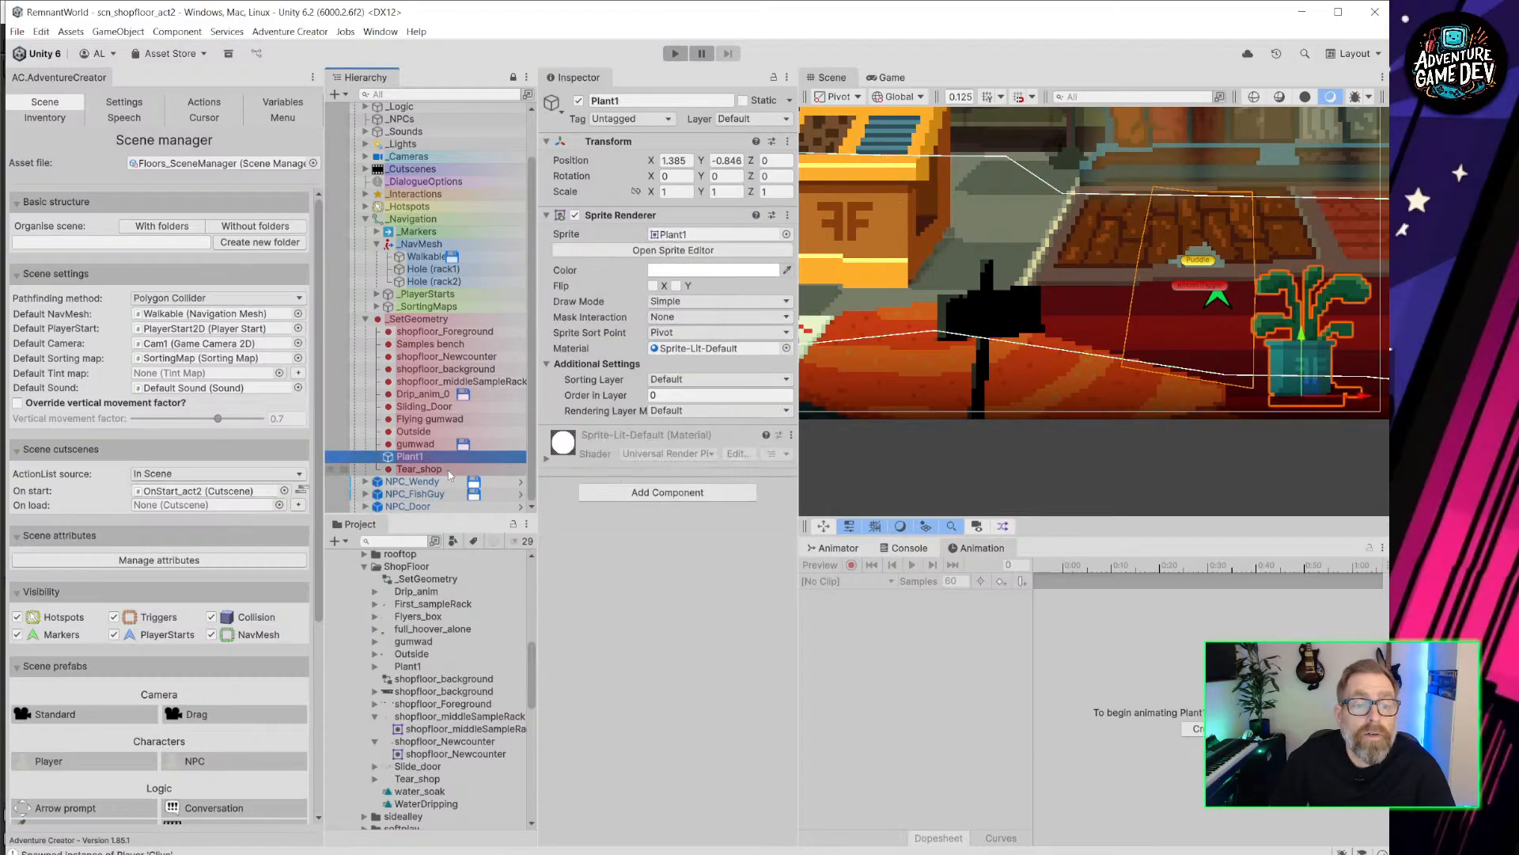
pyautogui.keyDown('shift'); pyautogui.click(448, 470); pyautogui.keyUp('shift')
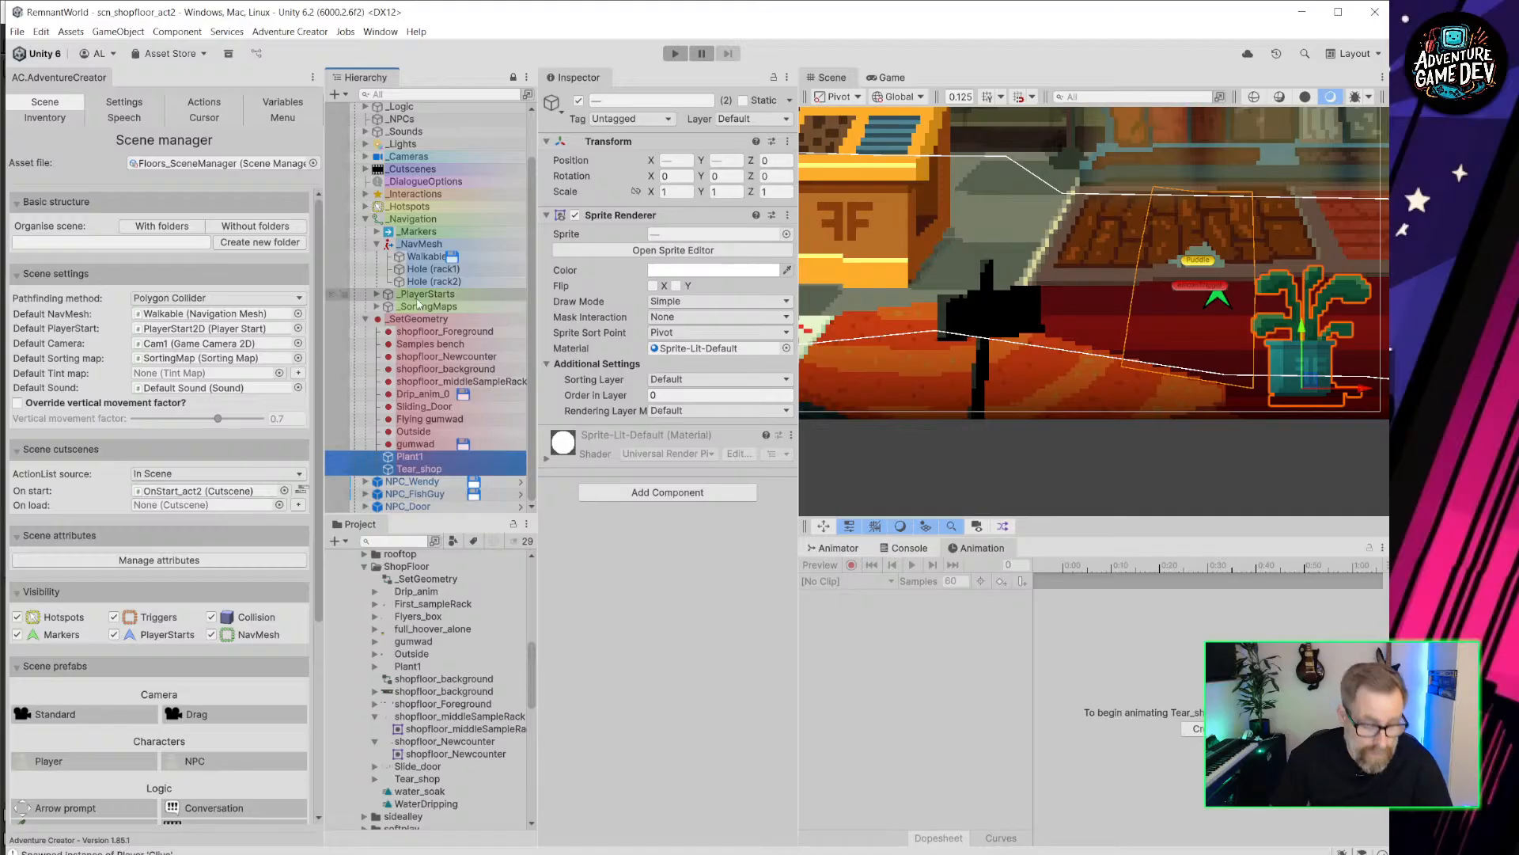
pyautogui.click(16, 31)
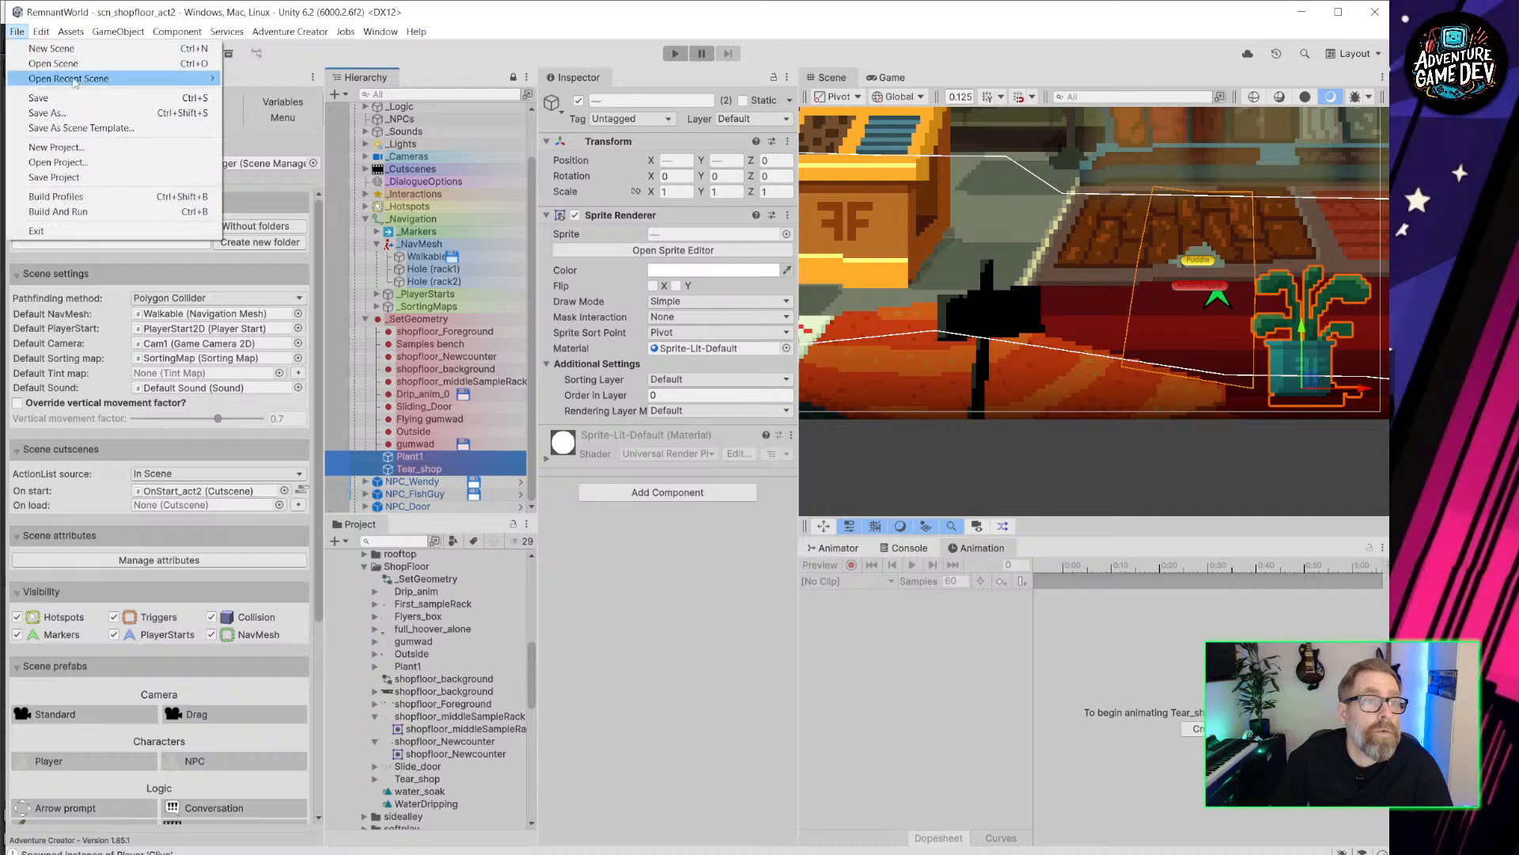
pyautogui.moveTo(77, 82)
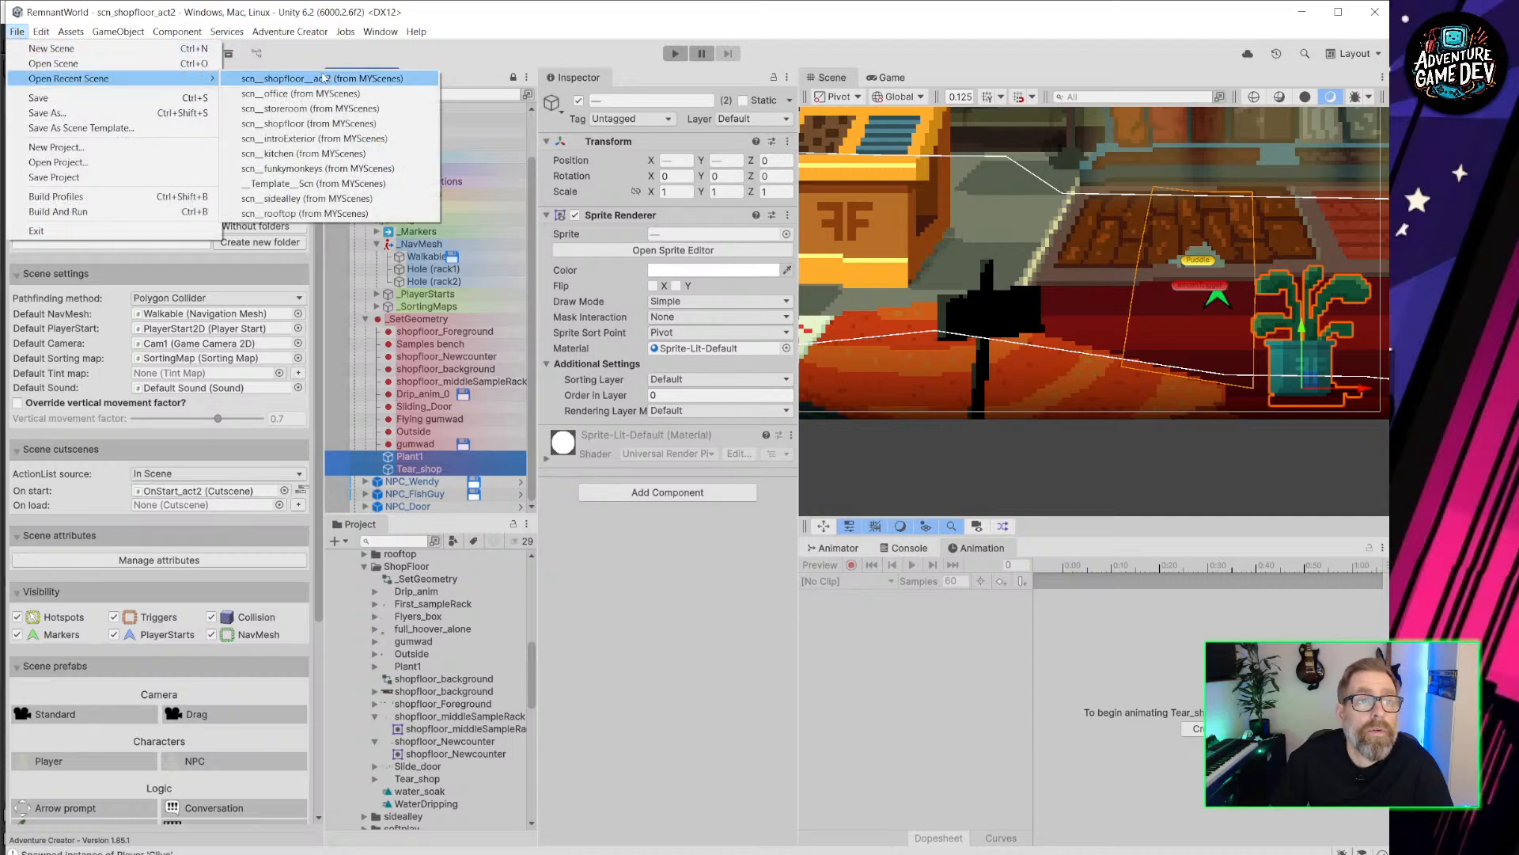
pyautogui.click(316, 124)
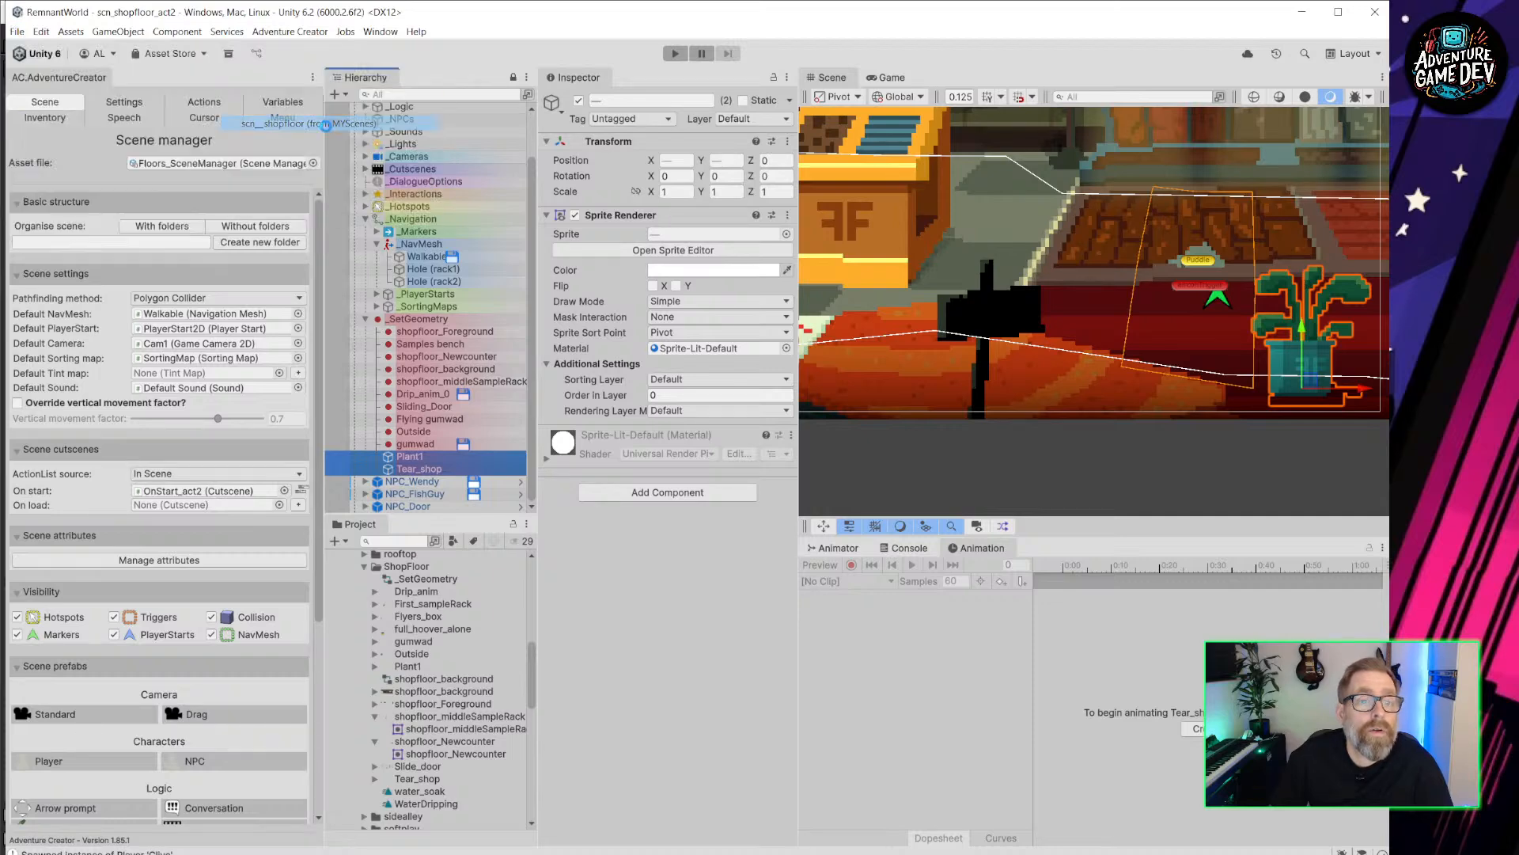
# Paste Plant1 and Tear_shop into scn_shopfloor as children of _SetGeometry, after Outside.
pyautogui.click(486, 283)
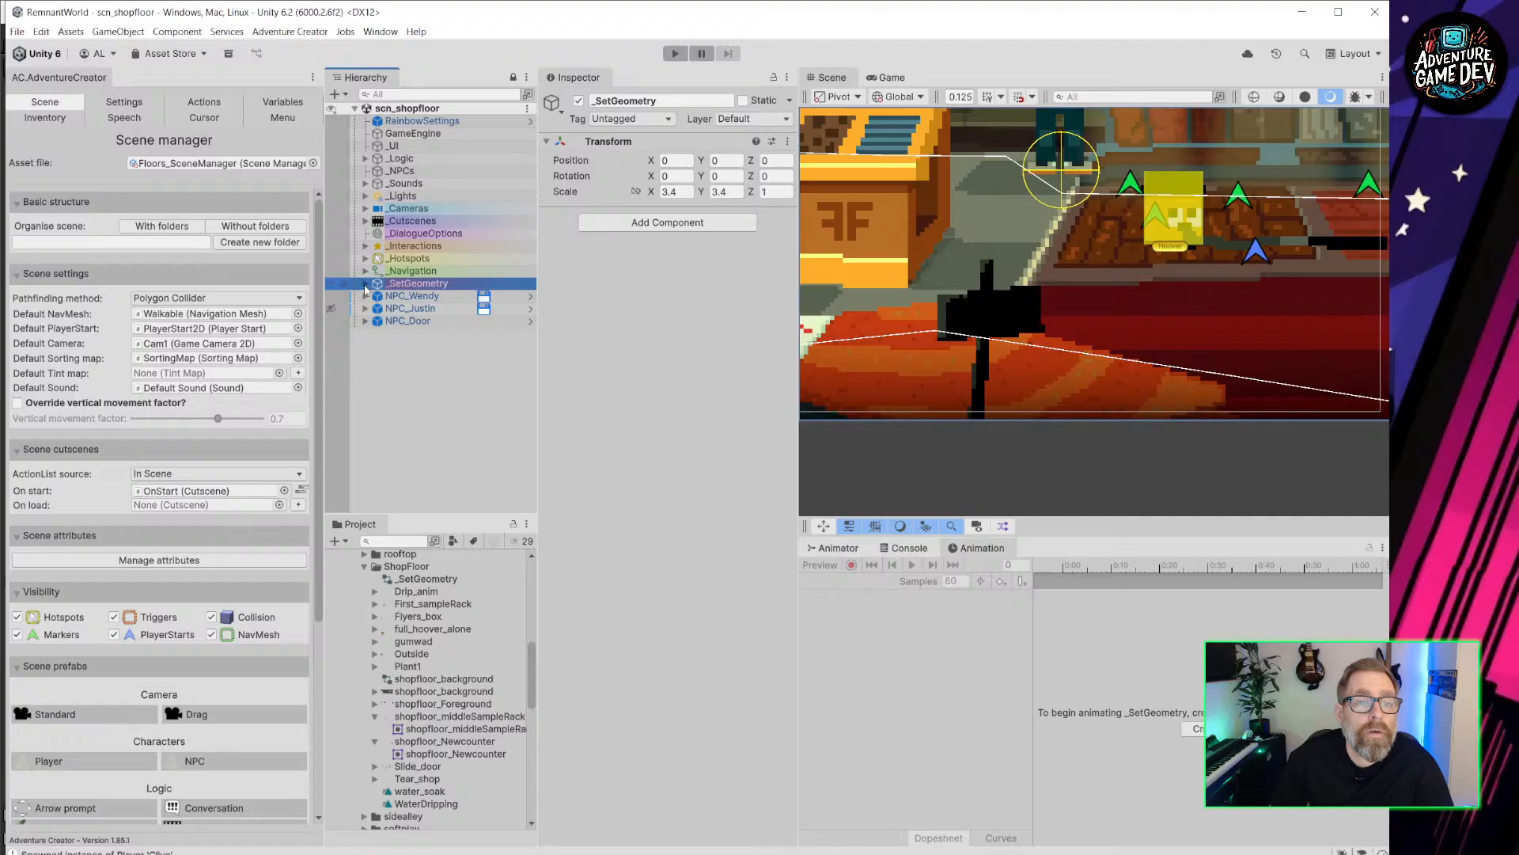
pyautogui.press('Right')
pyautogui.hotkey('ctrl', 'v')
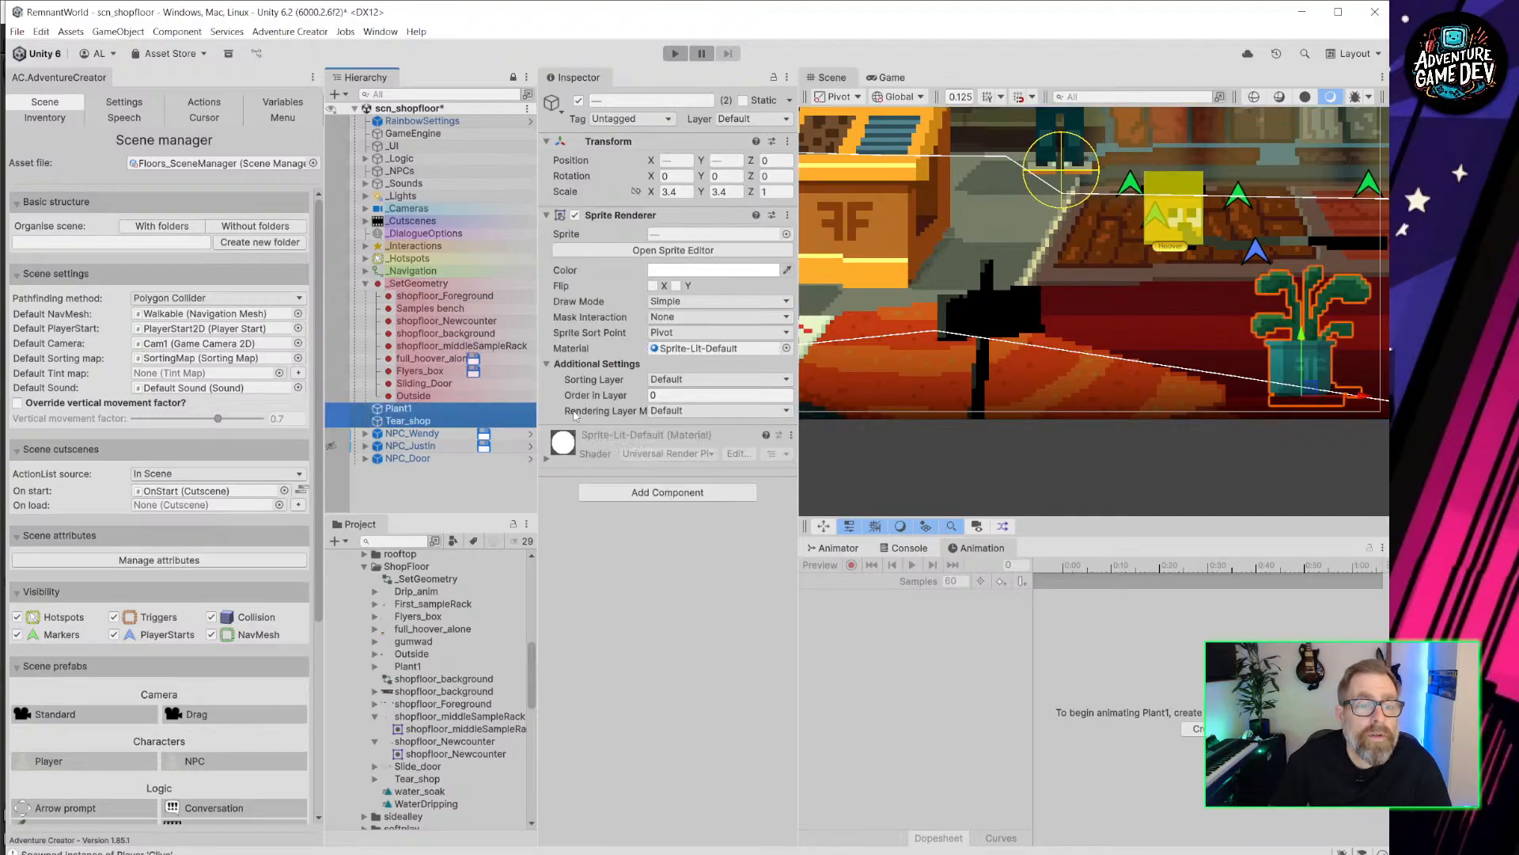
pyautogui.moveTo(463, 308); pyautogui.dragTo(466, 288)
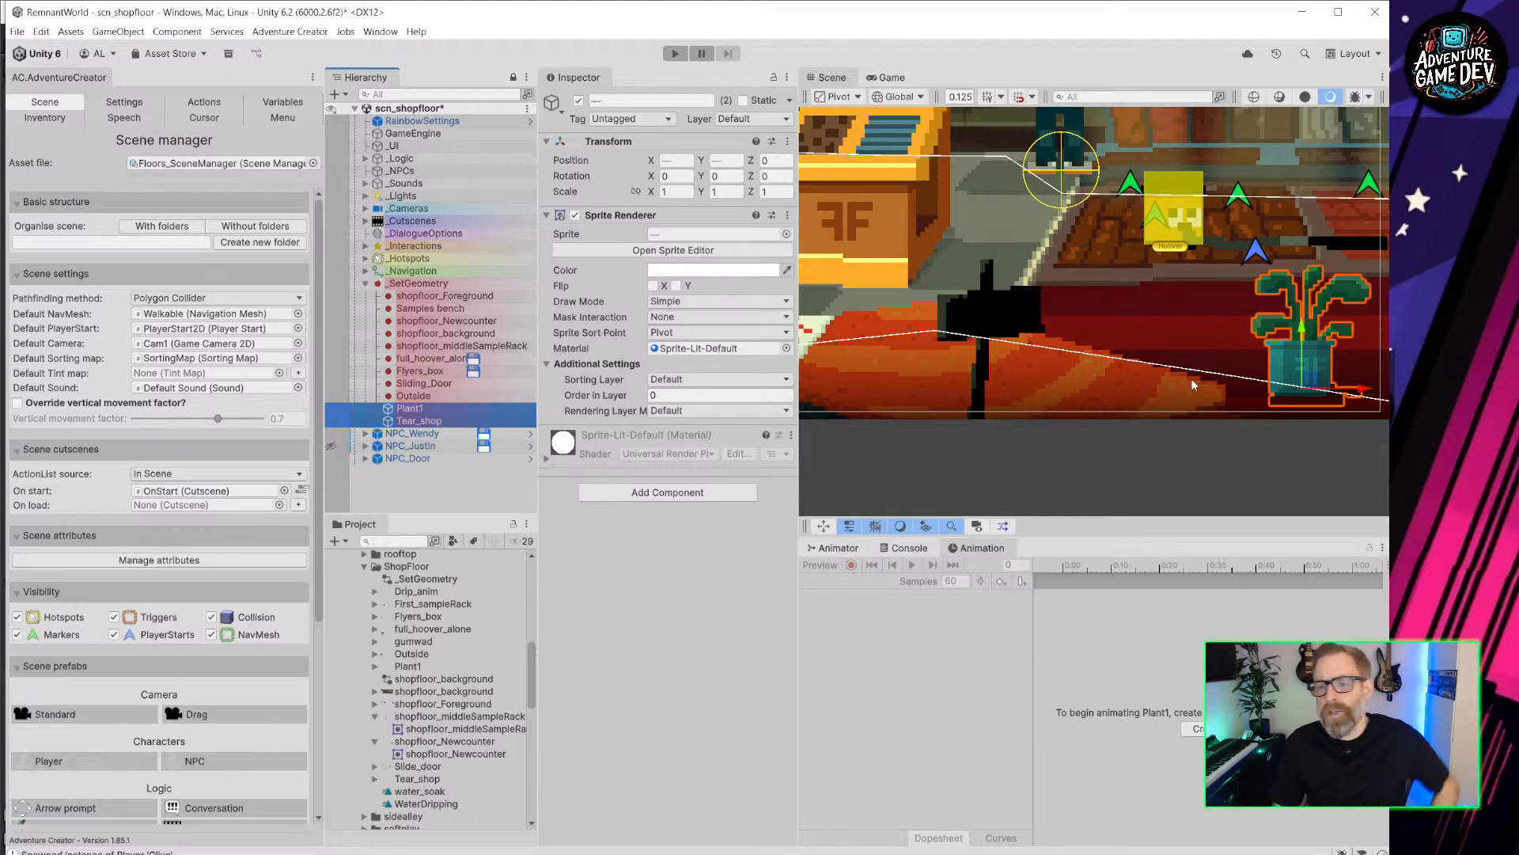
# Edit scn_shopfloor's Walkable polygon collider so its lower edge runs level across the plant pot.
pyautogui.moveTo(1288, 474); pyautogui.dragTo(1081, 492, button='middle')
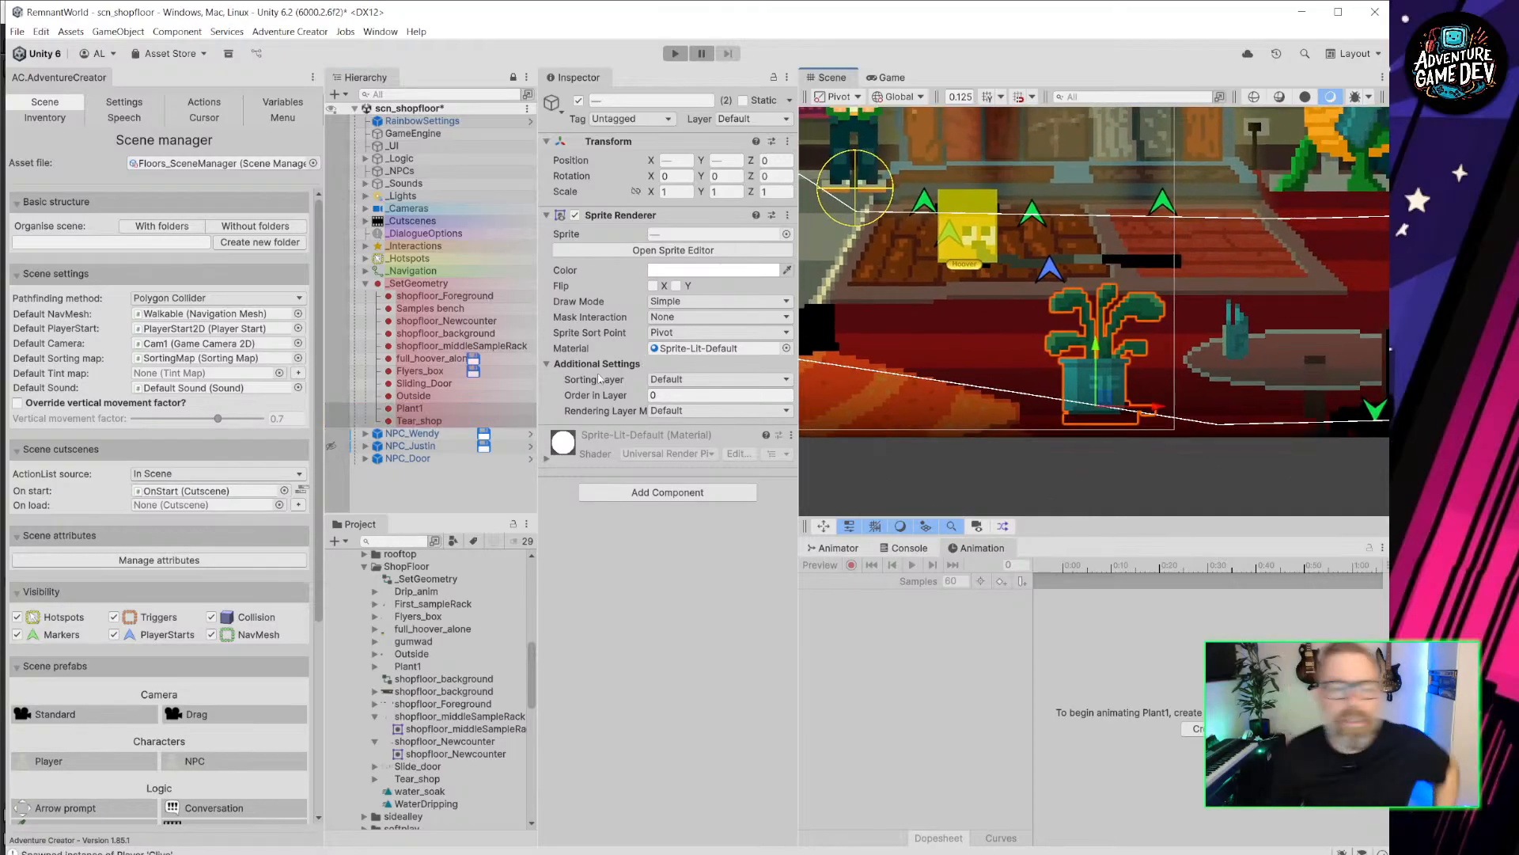
pyautogui.click(375, 272)
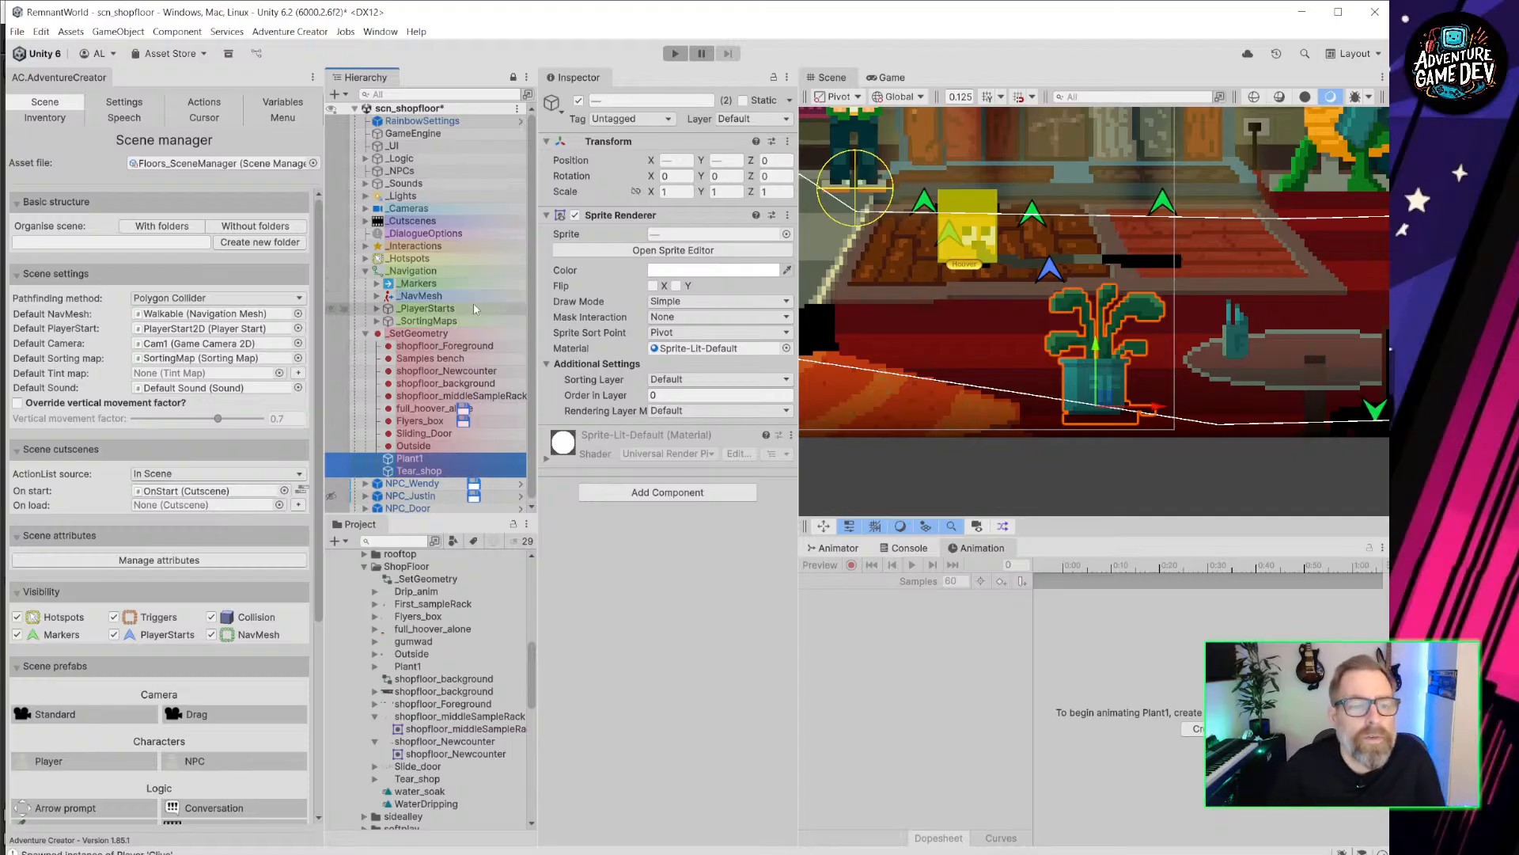
pyautogui.click(377, 296)
pyautogui.click(426, 307)
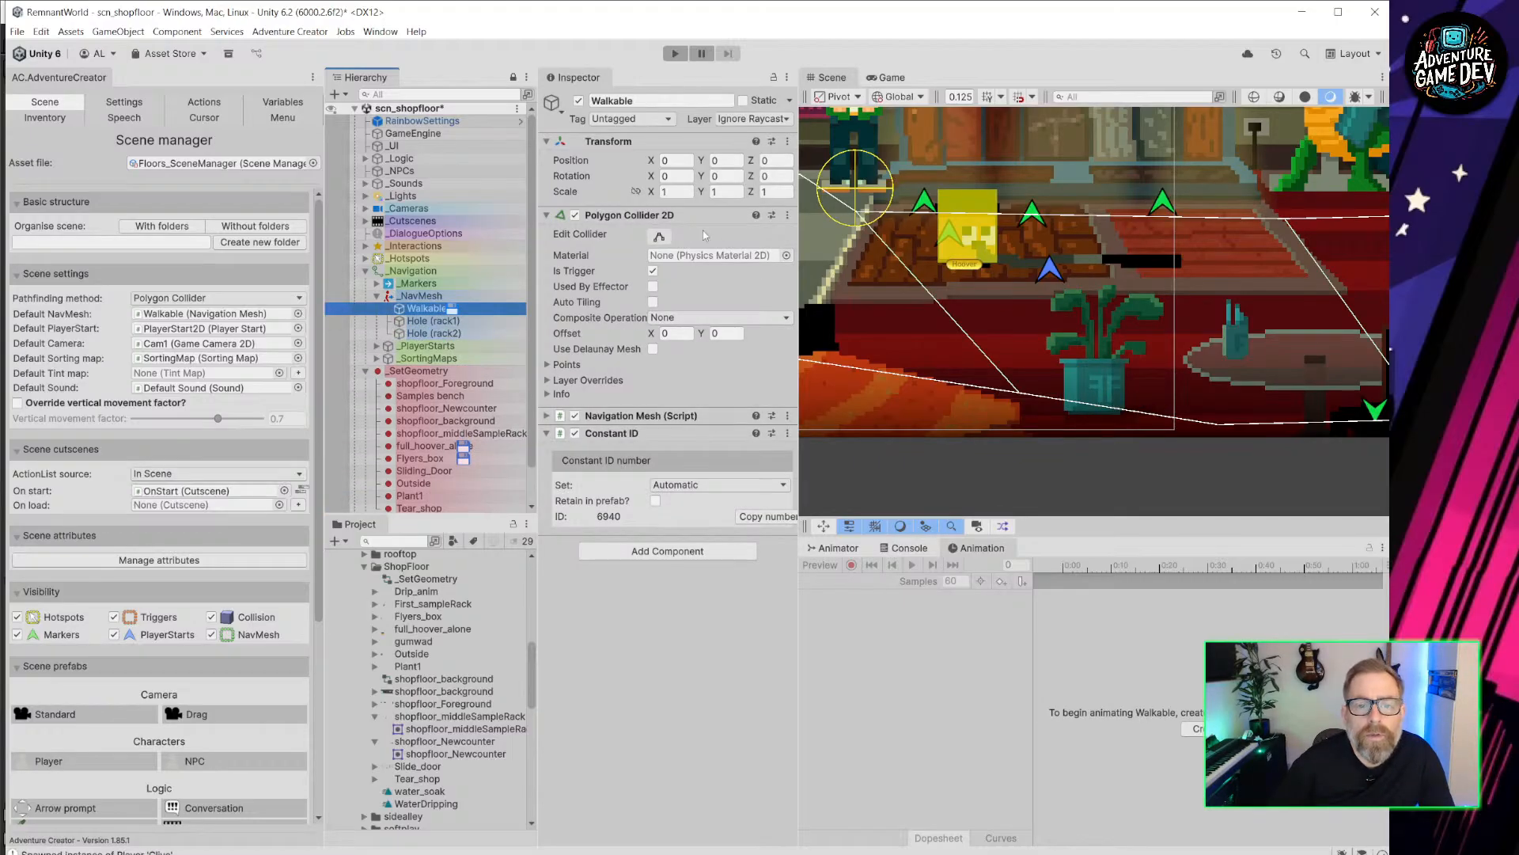
pyautogui.click(659, 235)
pyautogui.scroll(4, 1082, 409)
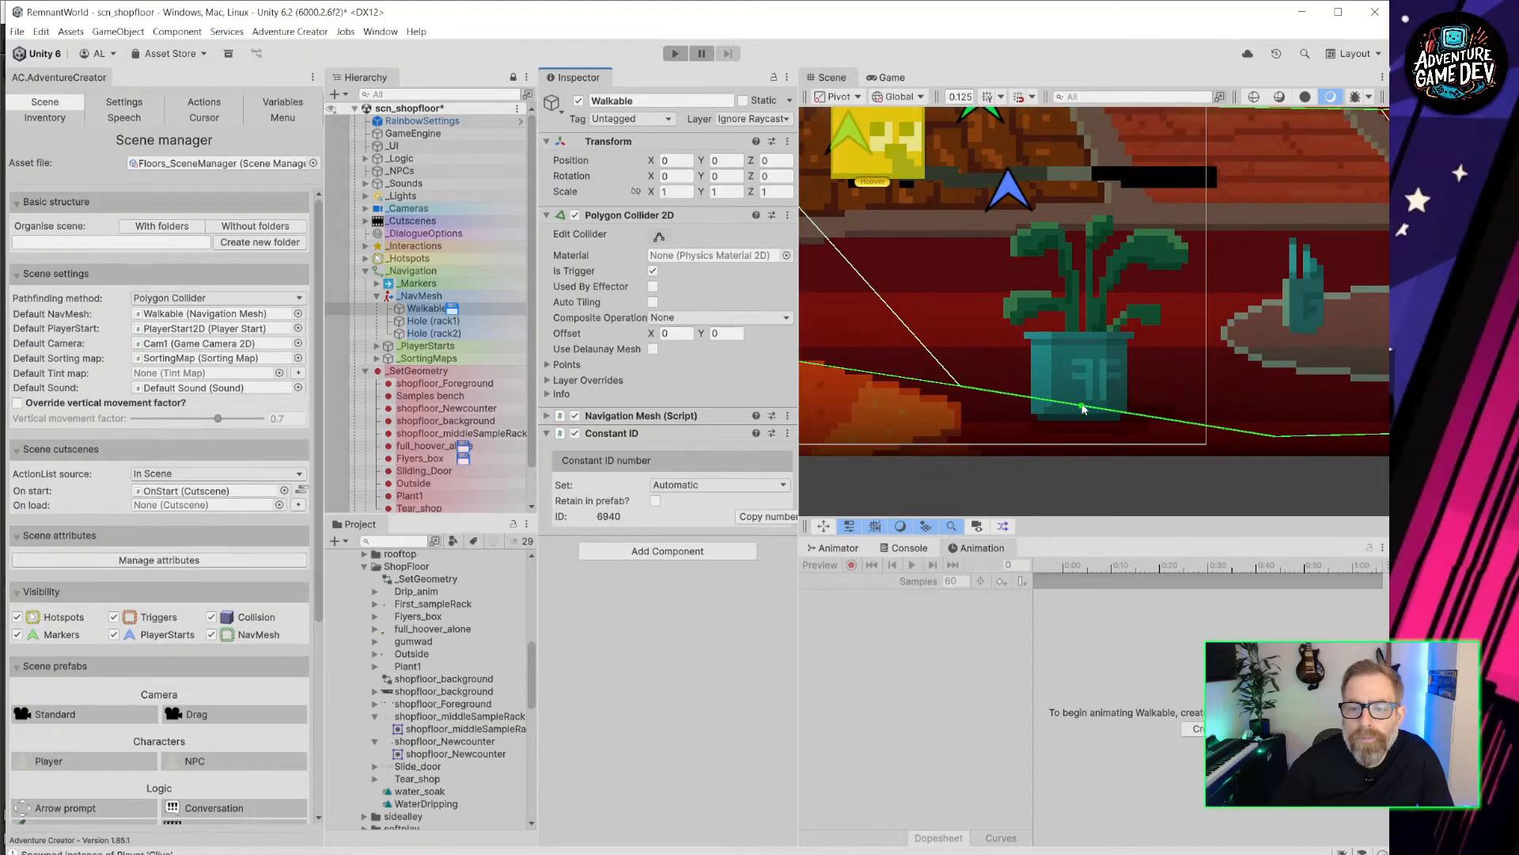
pyautogui.moveTo(1082, 407); pyautogui.dragTo(1159, 384)
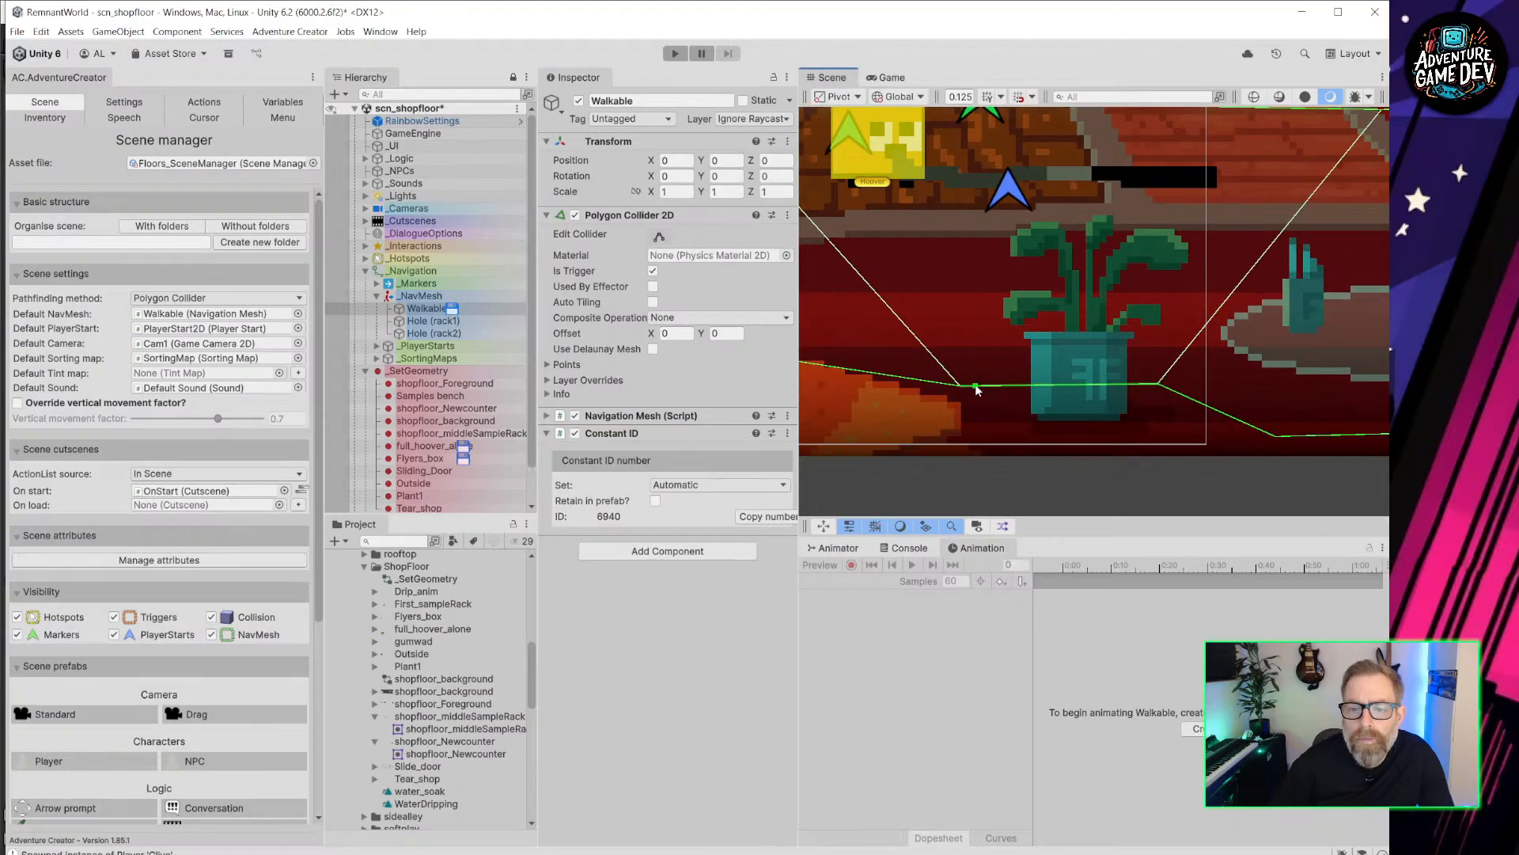
pyautogui.moveTo(961, 386); pyautogui.dragTo(959, 380)
# Raise scn_shopfloor's Walkable collider edge beneath the round table and curve it up around the chair.
pyautogui.moveTo(1276, 419); pyautogui.dragTo(1042, 378, button='middle')
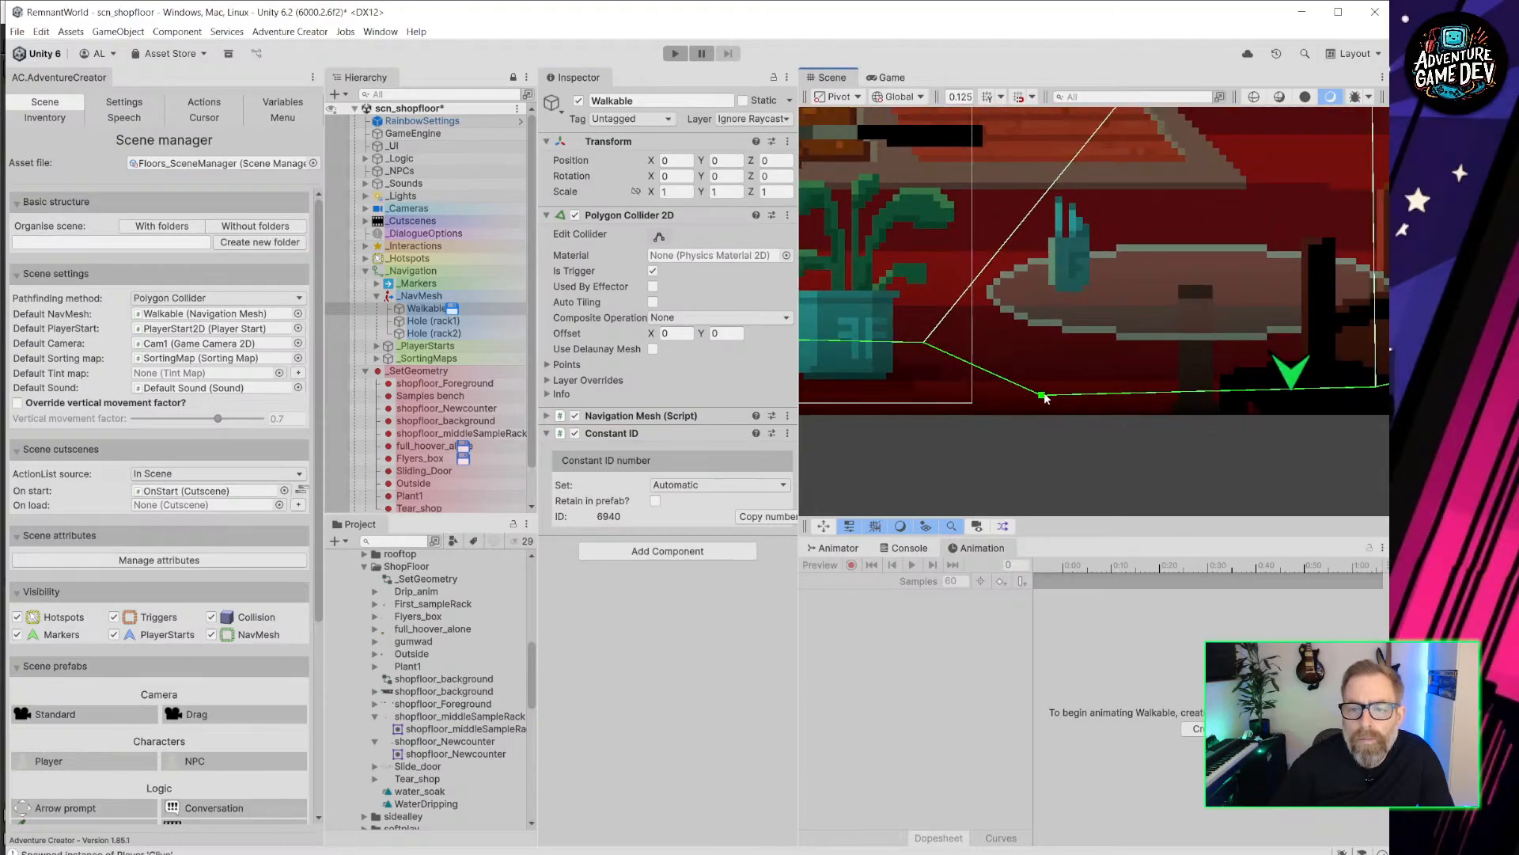
pyautogui.moveTo(1043, 395); pyautogui.dragTo(1073, 363)
pyautogui.moveTo(1227, 332); pyautogui.dragTo(1033, 340, button='middle')
pyautogui.moveTo(1184, 395); pyautogui.dragTo(1229, 369)
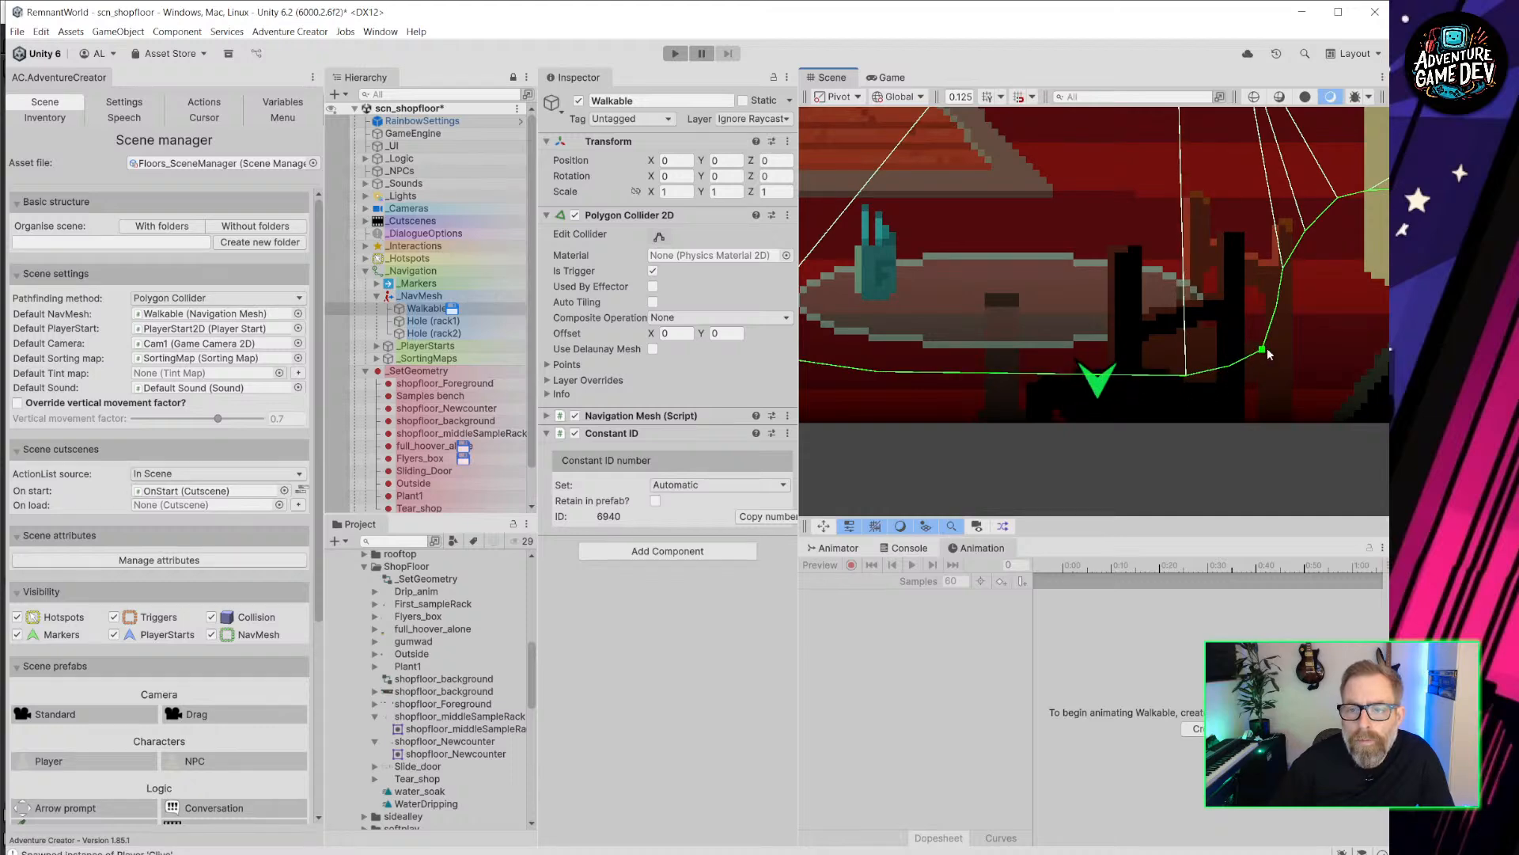
pyautogui.scroll(-3, 1128, 332)
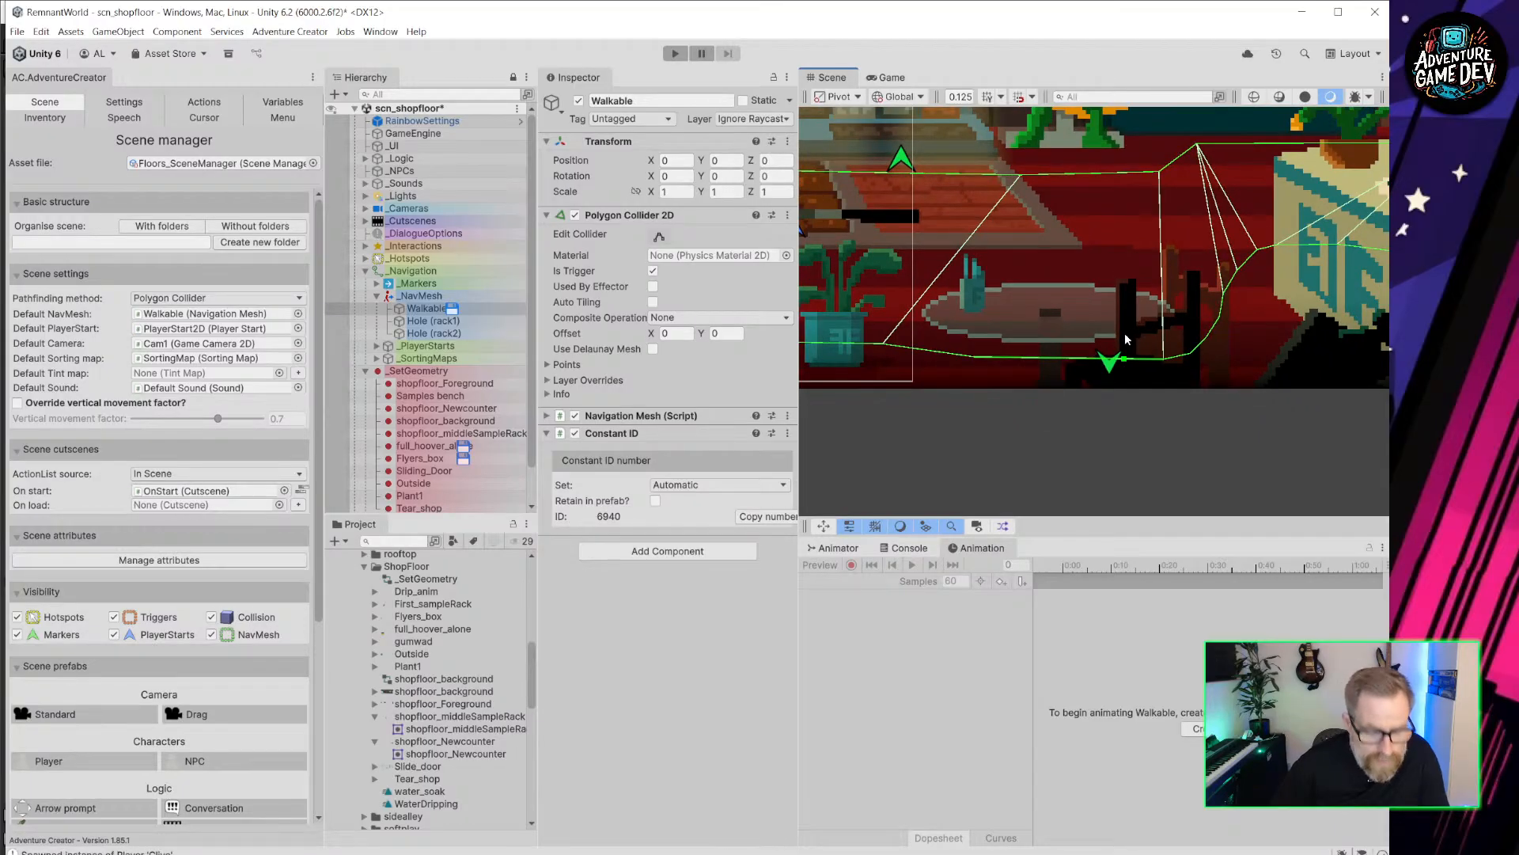
# Move the item_mug marker up inside the walkable area, at about X 6.91, Y -2.86, and save the scene.
pyautogui.click(1058, 445)
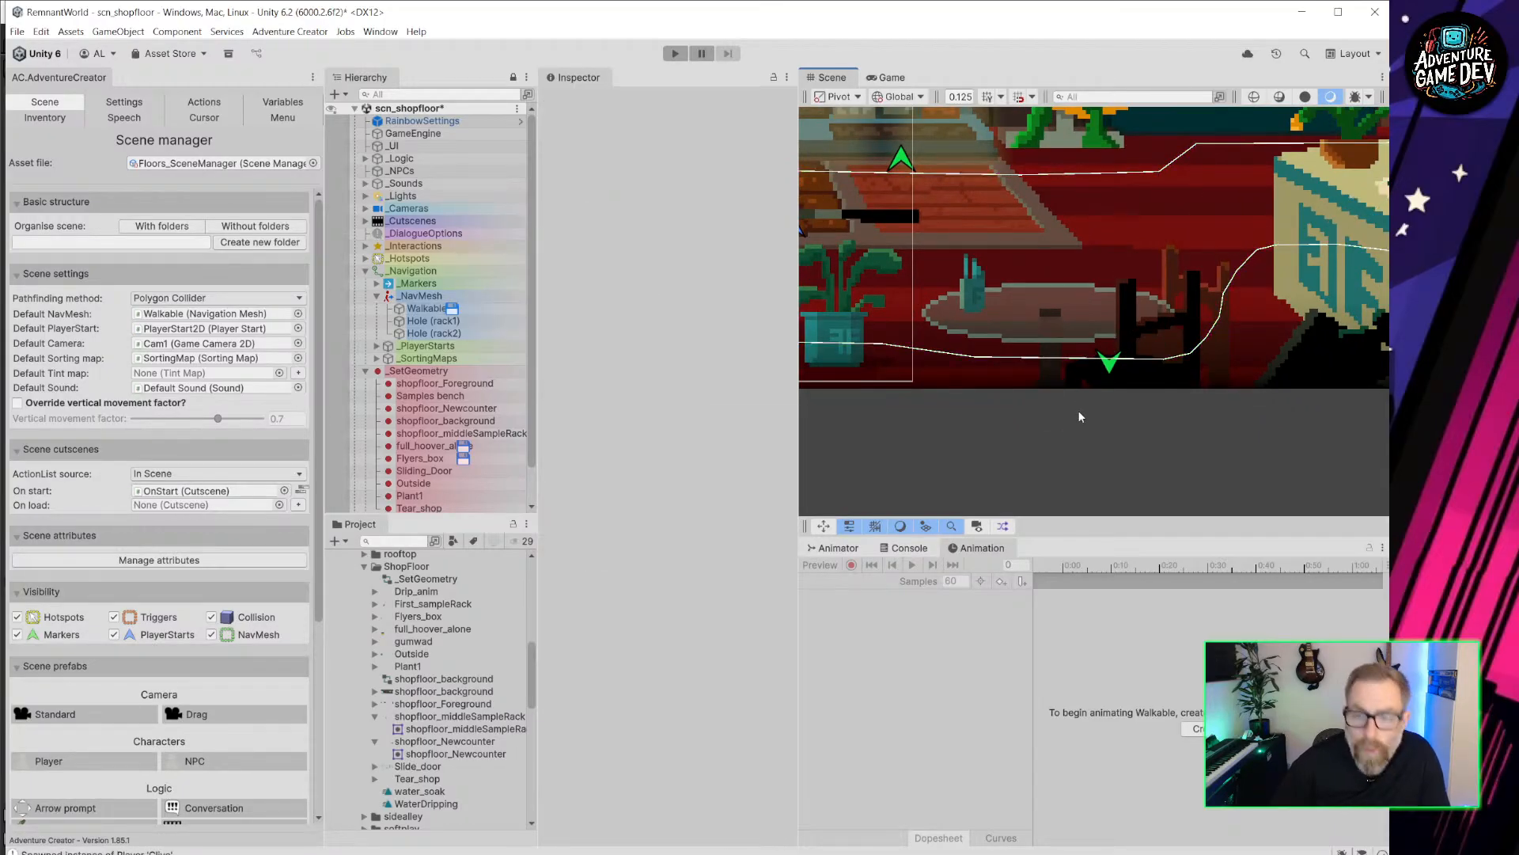
pyautogui.click(1110, 365)
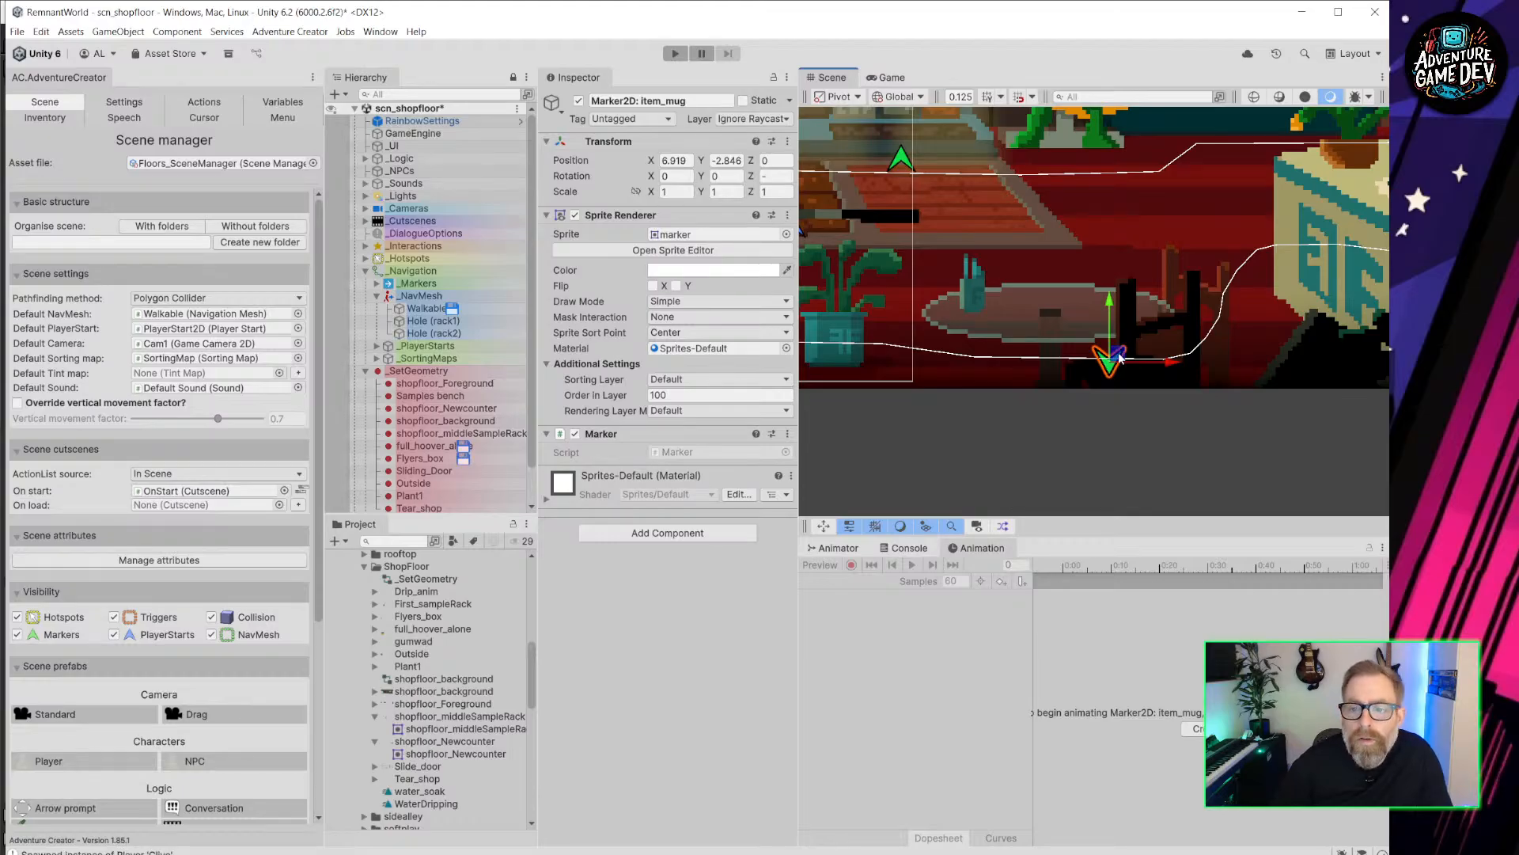
pyautogui.scroll(3, 1120, 358)
pyautogui.moveTo(1119, 366); pyautogui.dragTo(1118, 331)
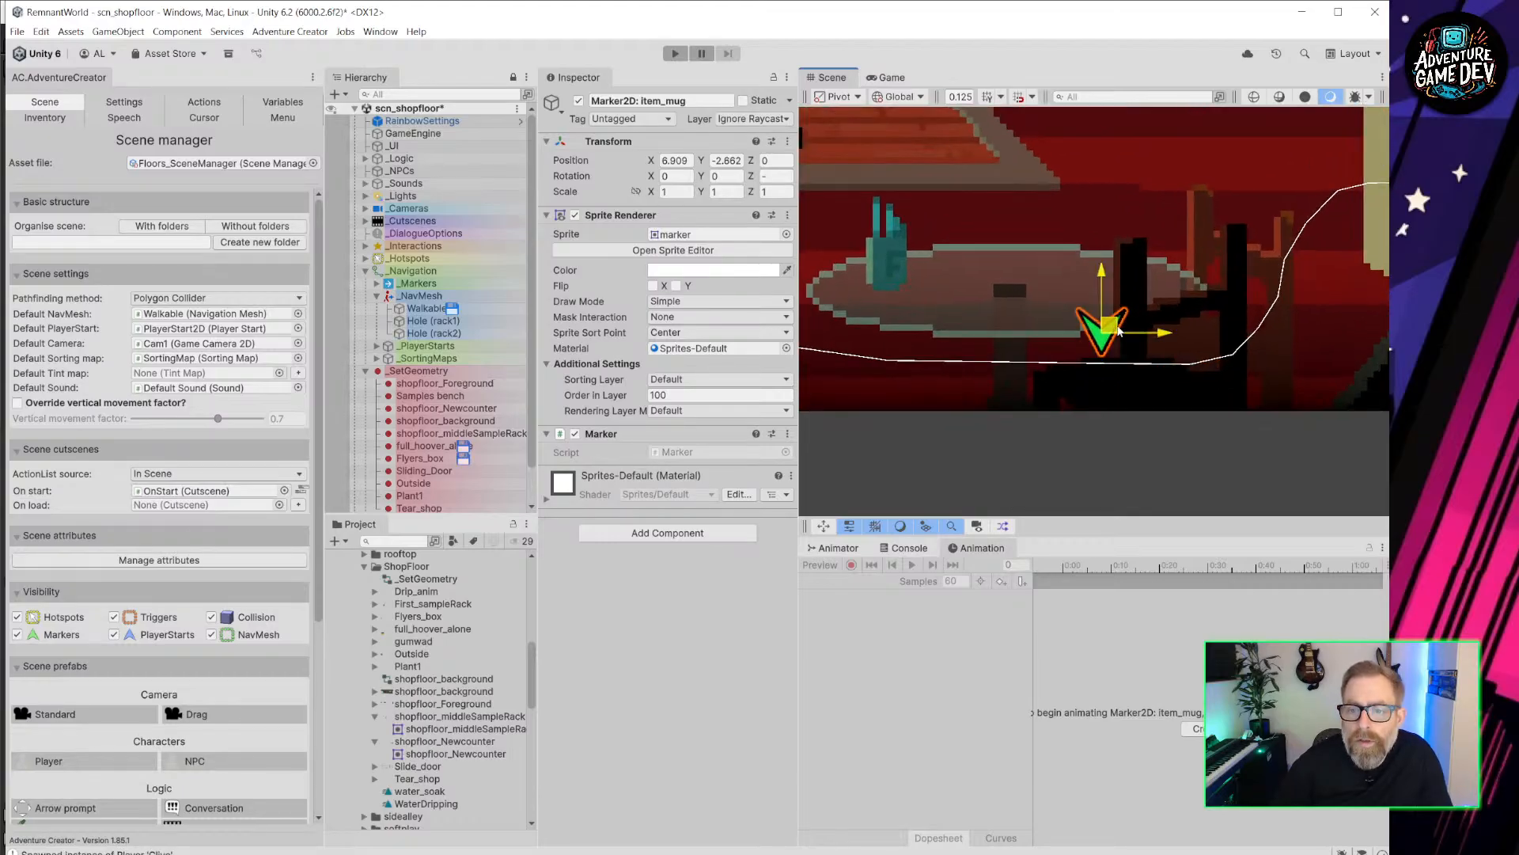
pyautogui.click(1144, 403)
pyautogui.scroll(-5, 994, 411)
pyautogui.hotkey('ctrl', 's')
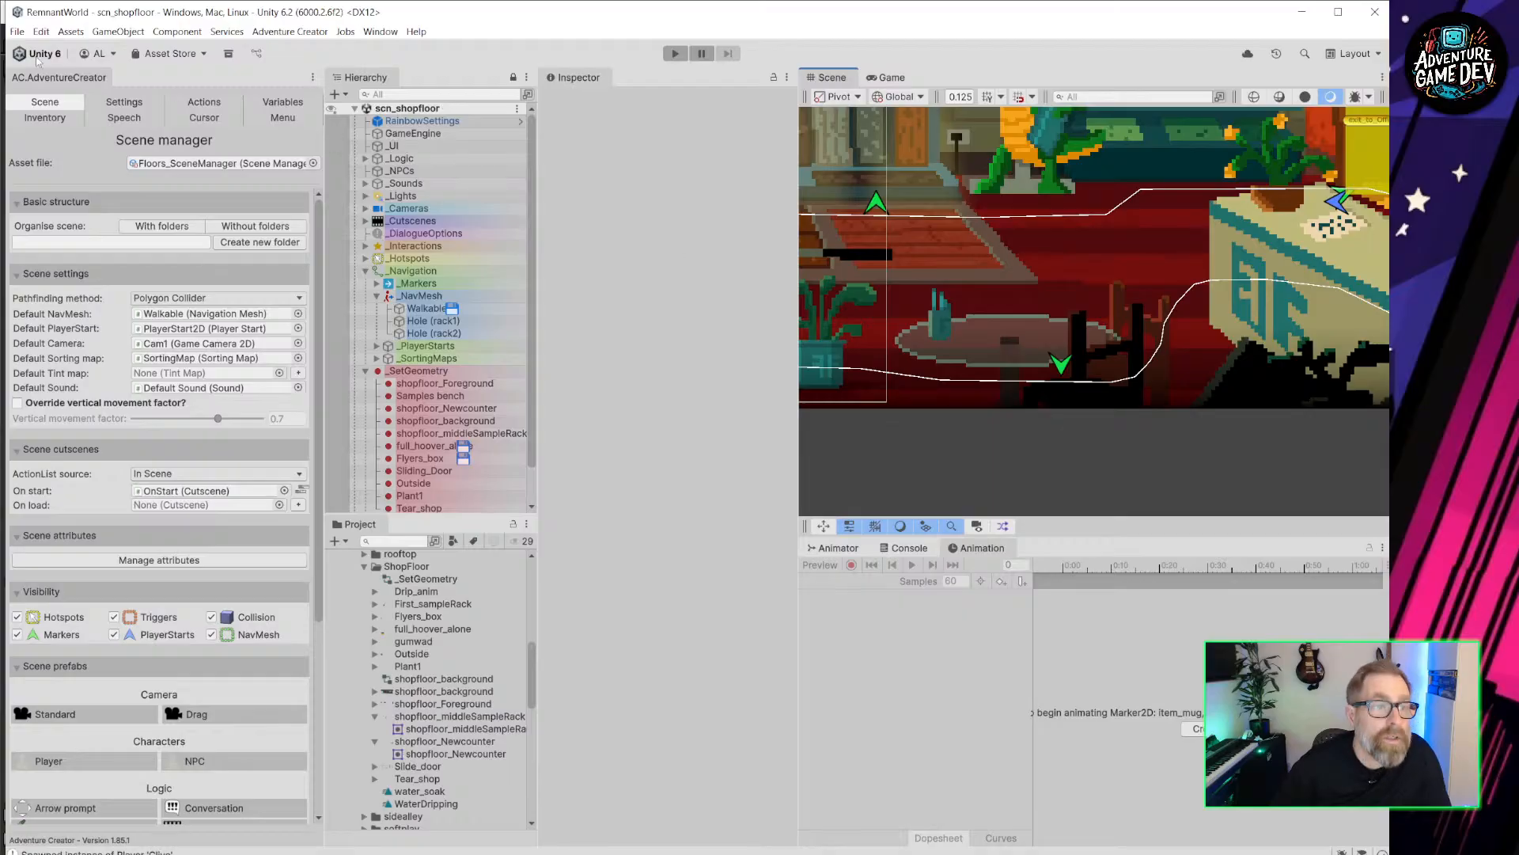
# Reopen the scn_shopfloor_act2 scene and inspect the walkable edge around the plant and table.
pyautogui.click(16, 31)
pyautogui.moveTo(119, 78)
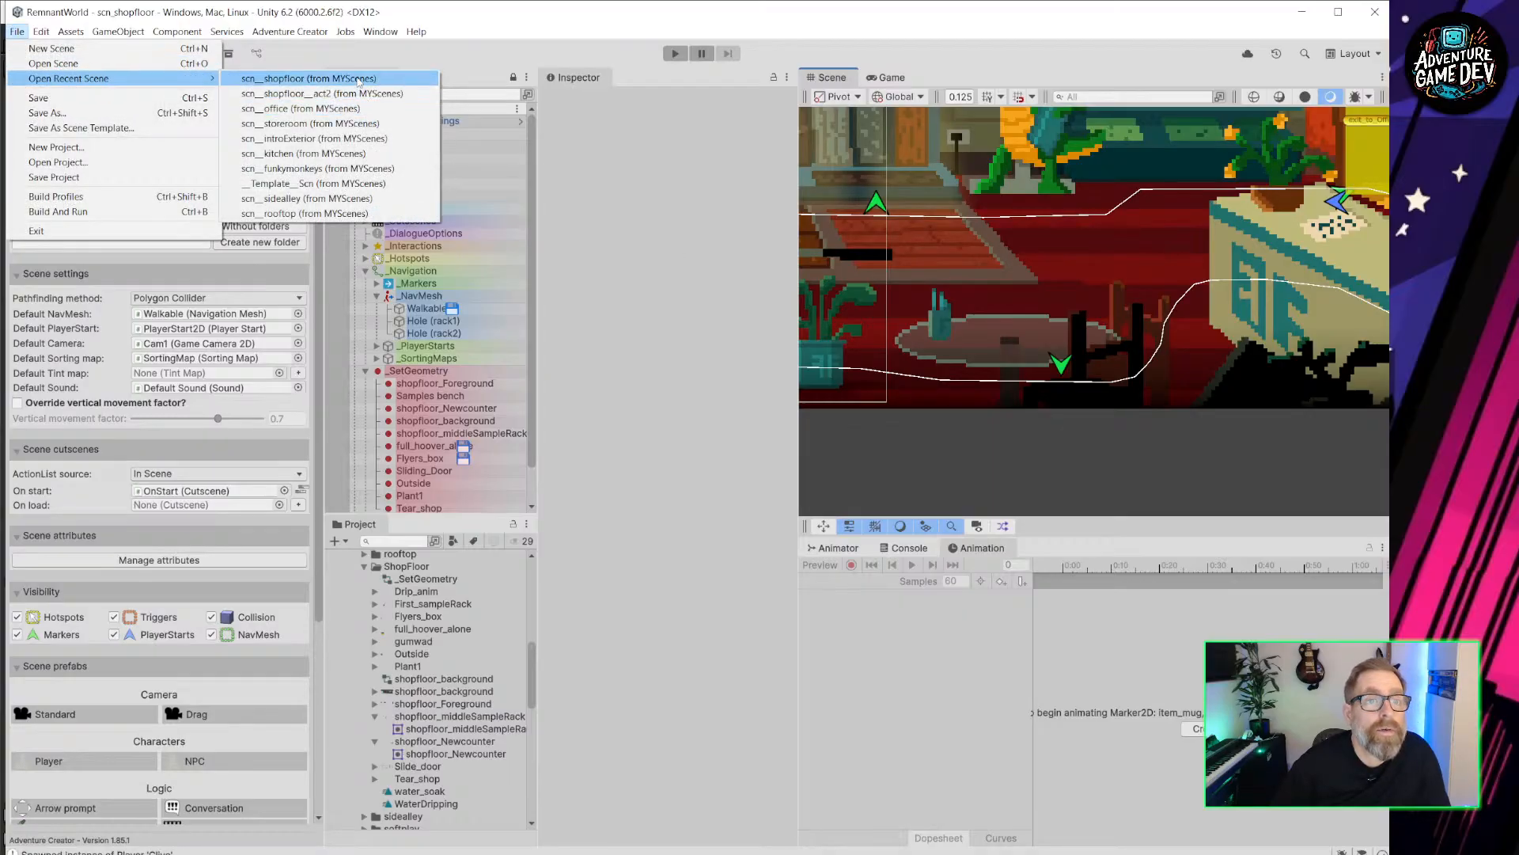
pyautogui.click(351, 95)
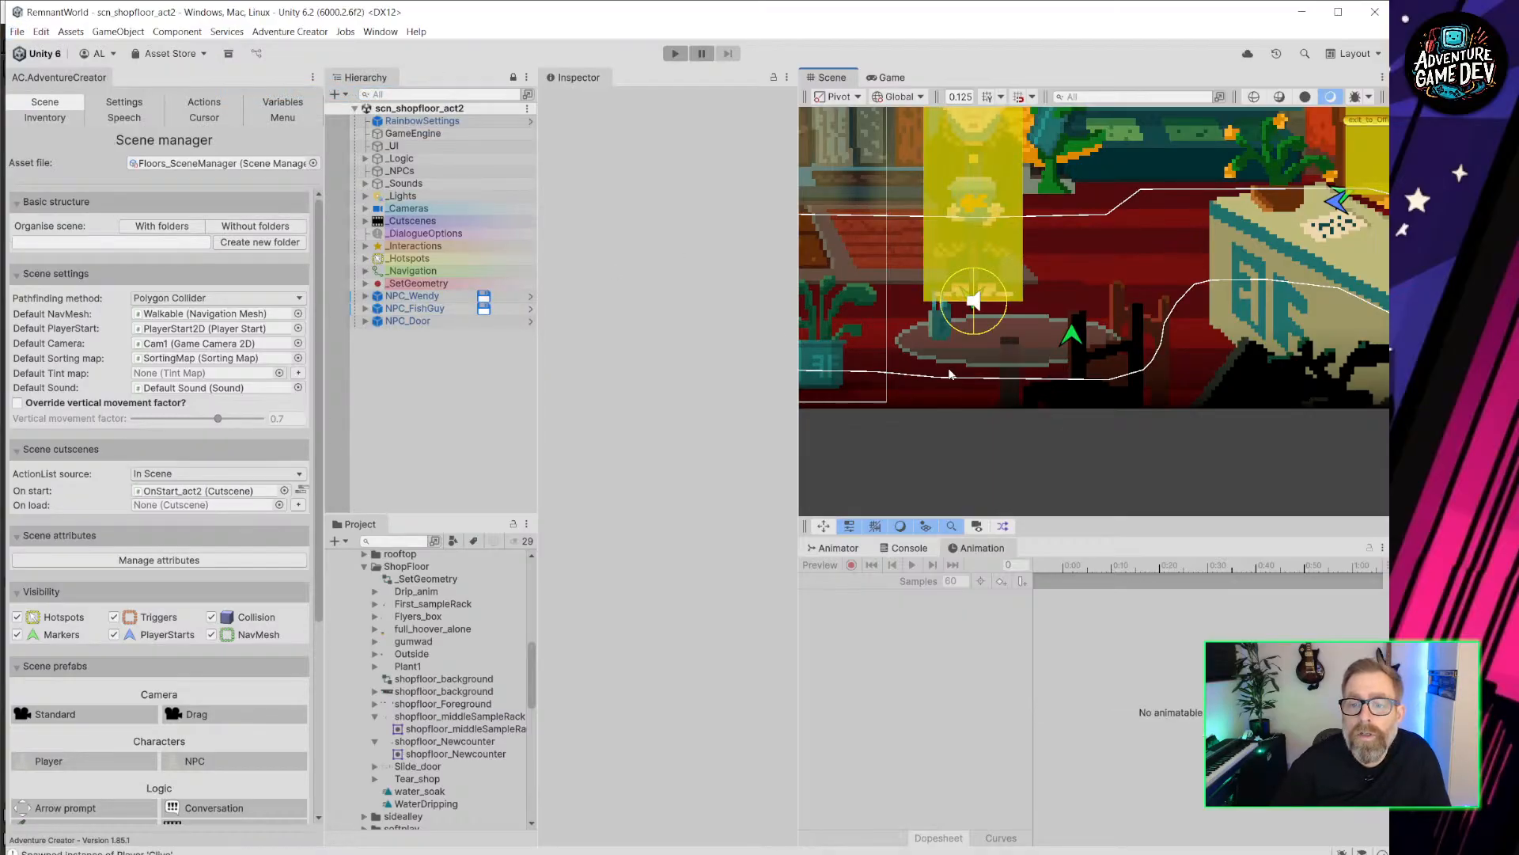
pyautogui.scroll(-6, 1100, 296)
pyautogui.moveTo(1013, 320); pyautogui.dragTo(1096, 344, button='middle')
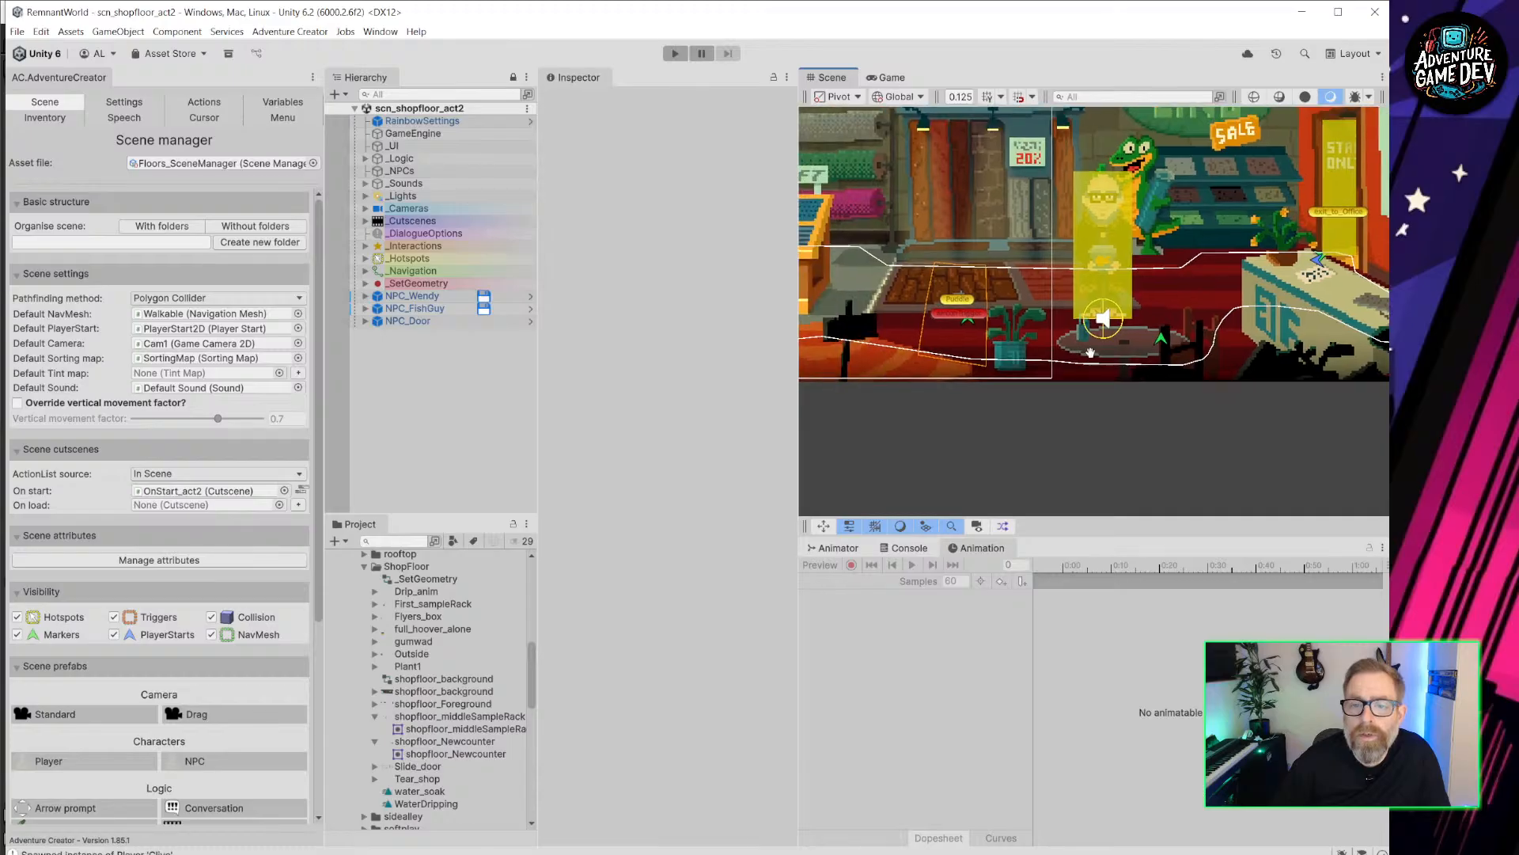
pyautogui.scroll(6, 1096, 344)
pyautogui.scroll(-3, 1022, 289)
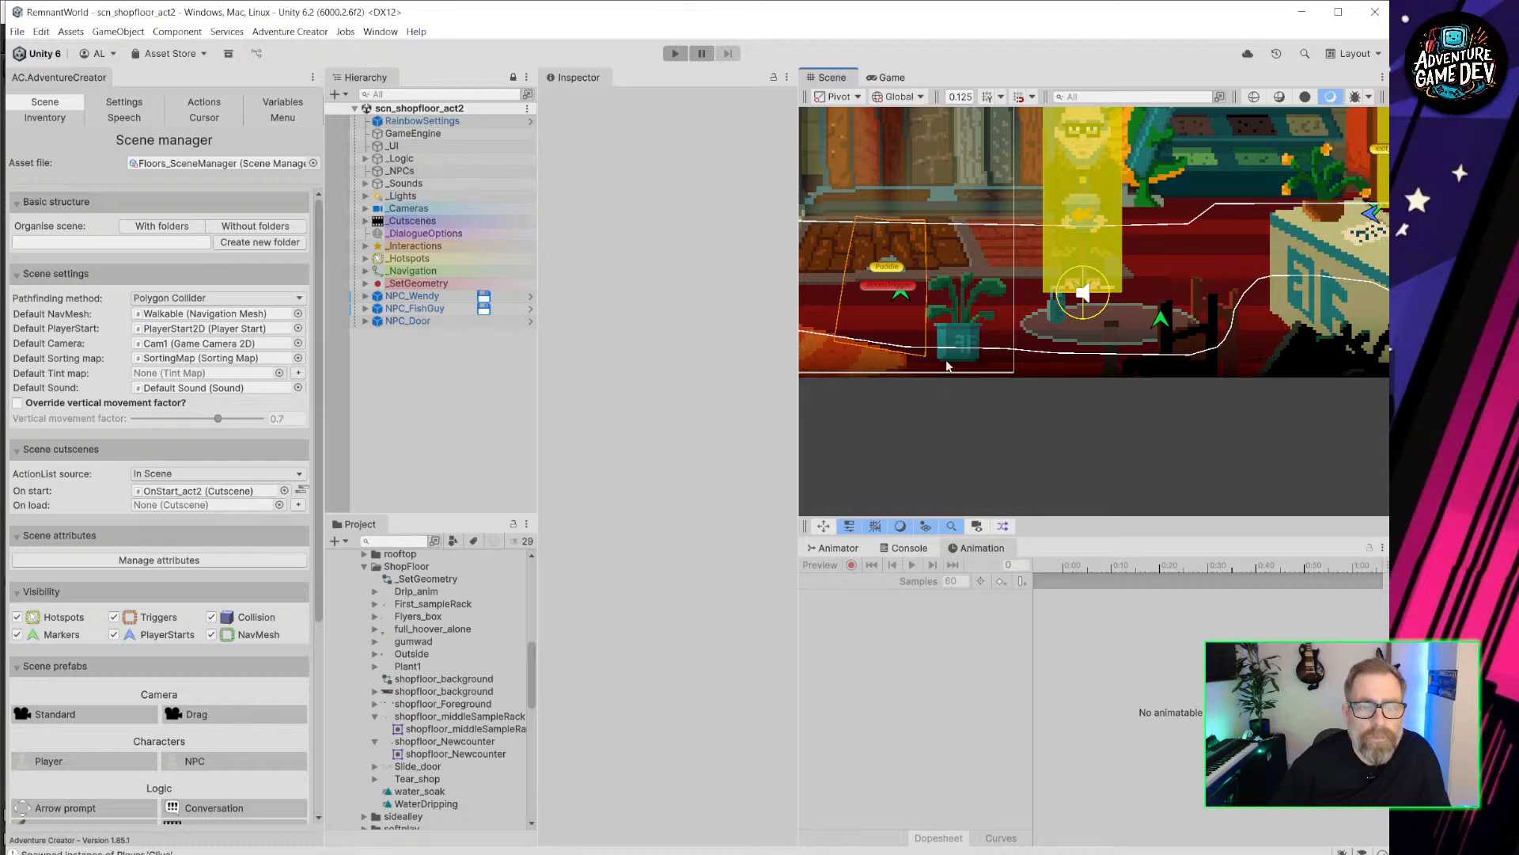
pyautogui.scroll(2, 950, 332)
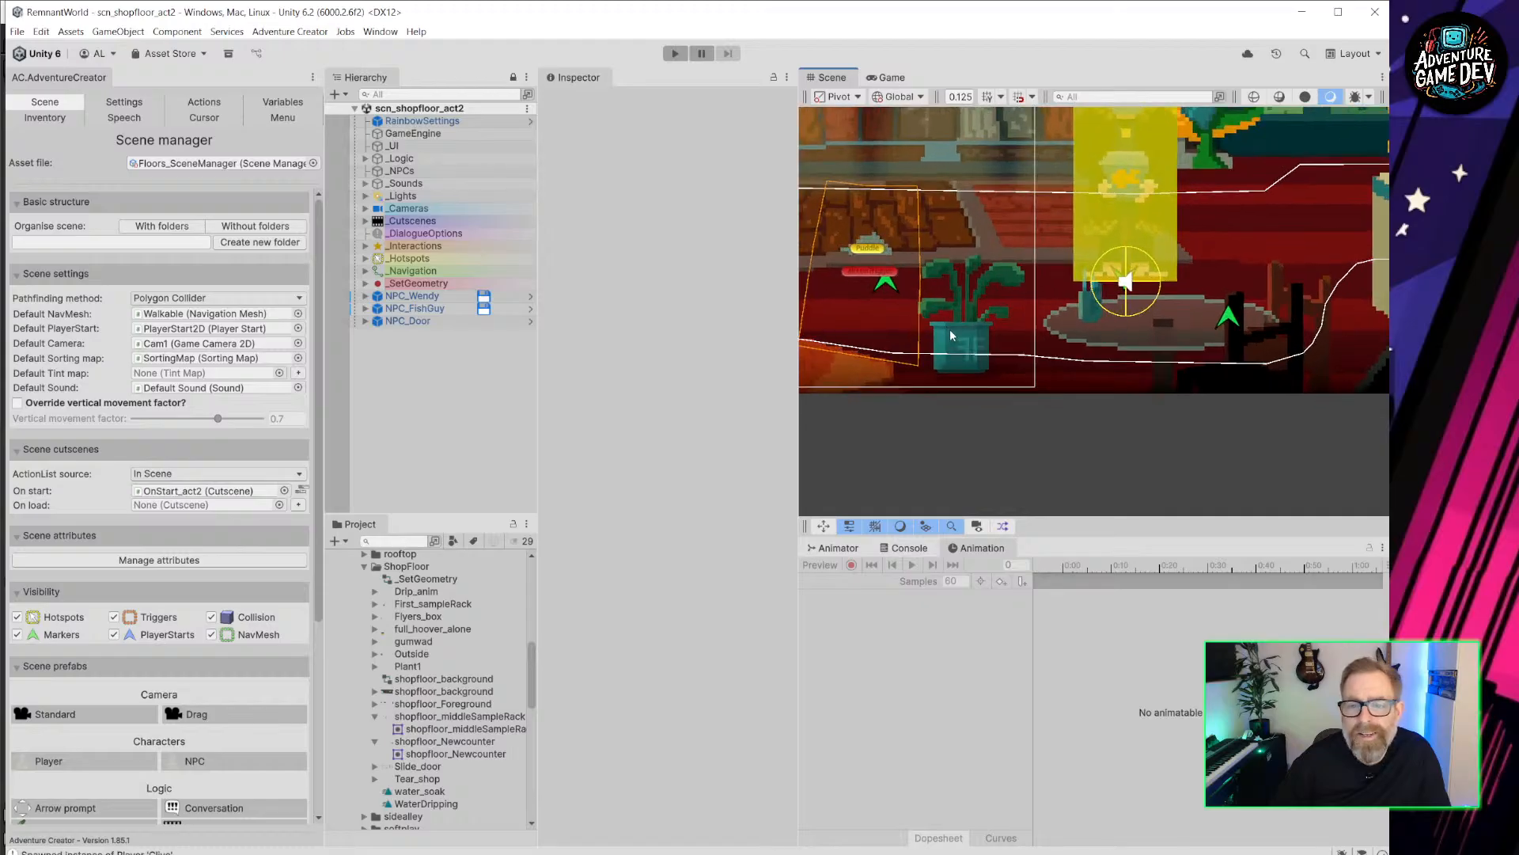
# Examine the act 2 shop floor layout, including the OFFSCREEN marker and the walkable area around the plant and round table.
pyautogui.scroll(3, 950, 329)
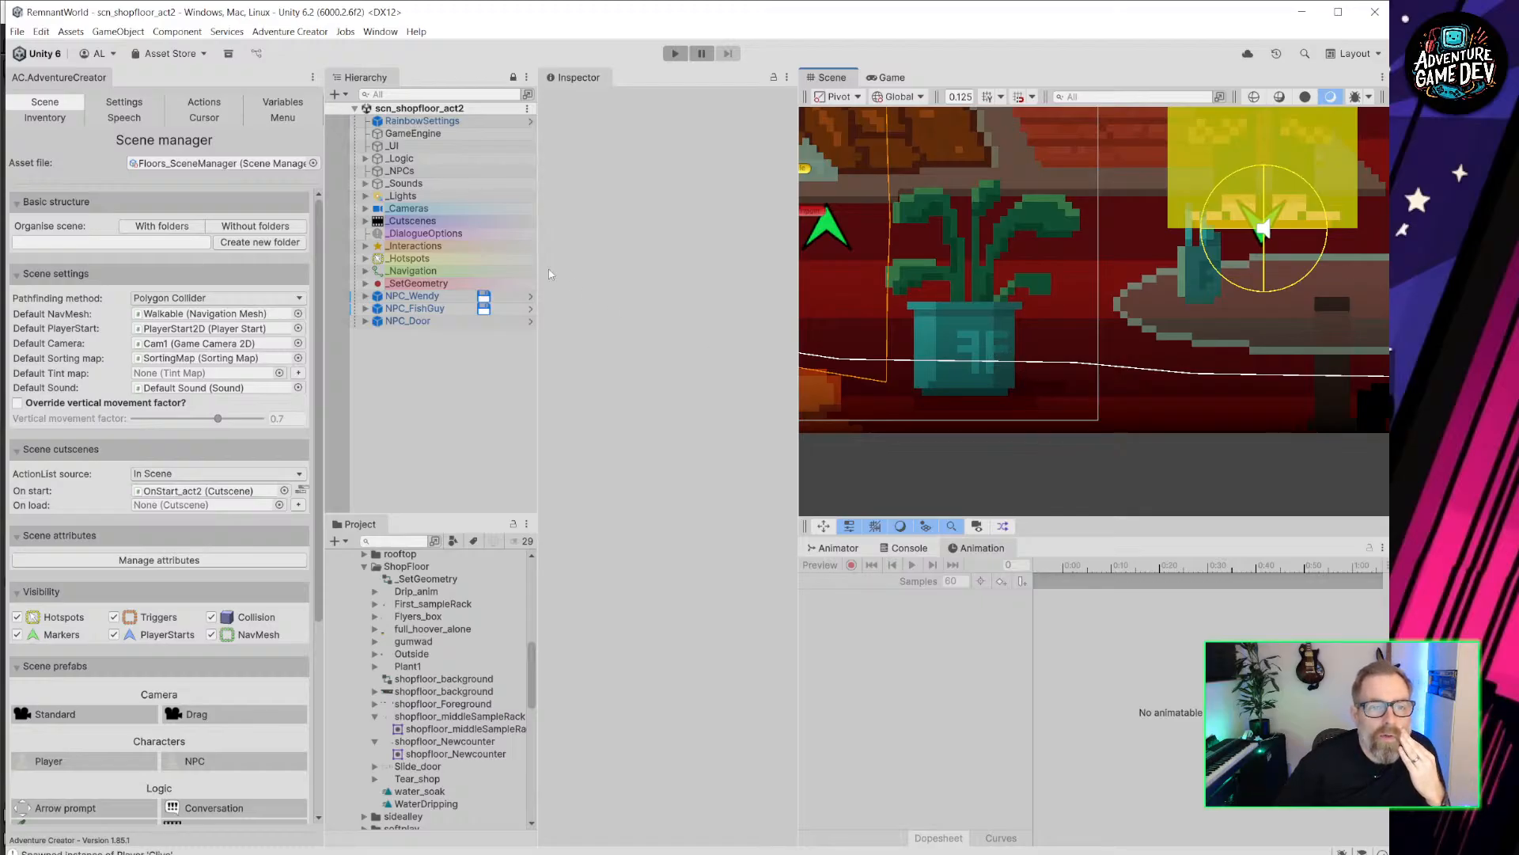
pyautogui.scroll(-4, 1028, 364)
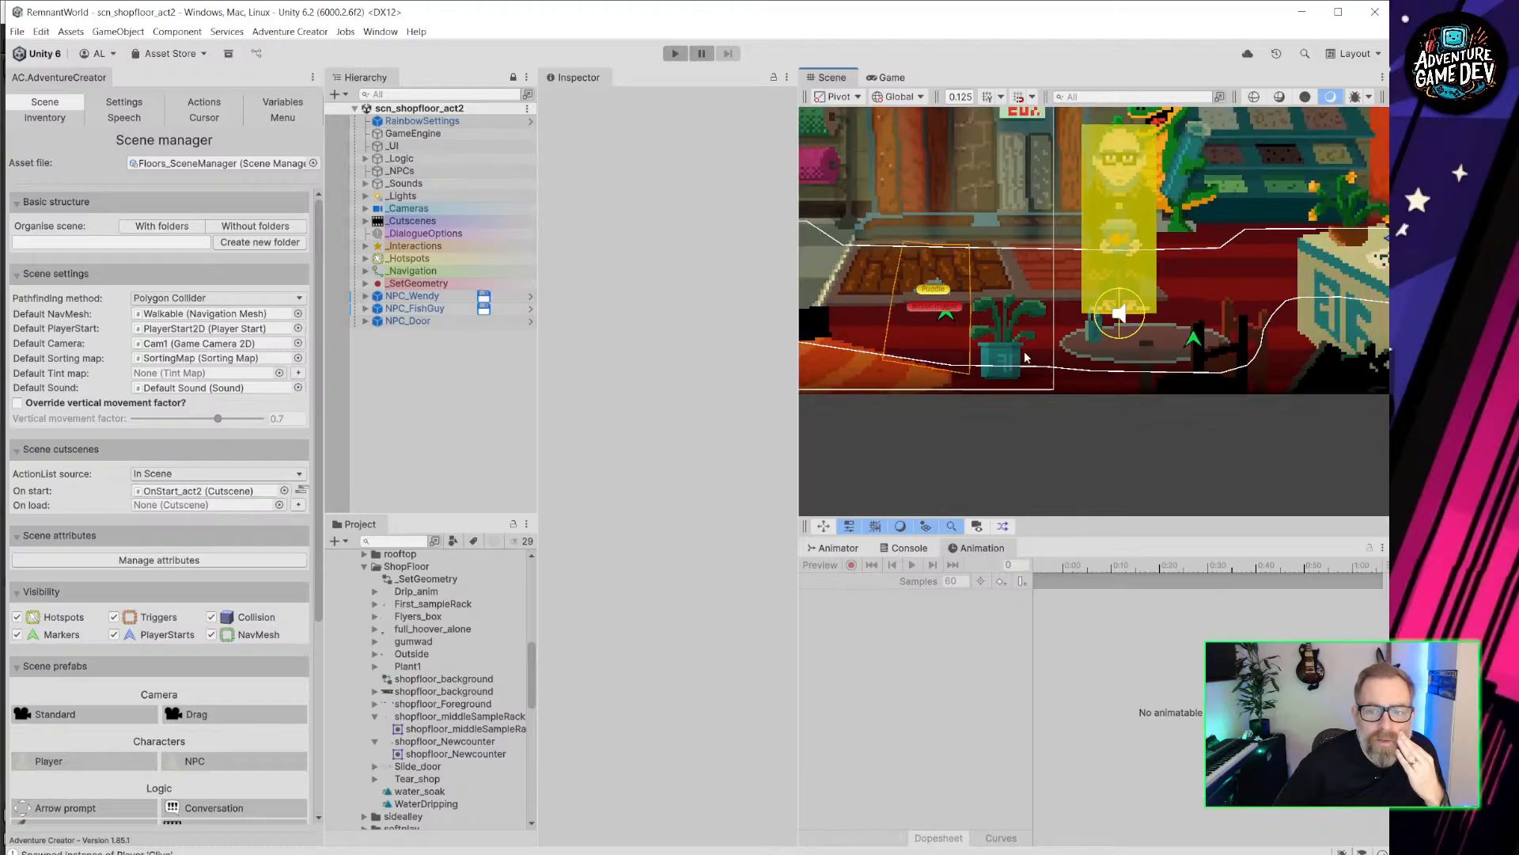
pyautogui.scroll(-5, 1026, 360)
pyautogui.moveTo(1064, 397); pyautogui.dragTo(1254, 414, button='middle')
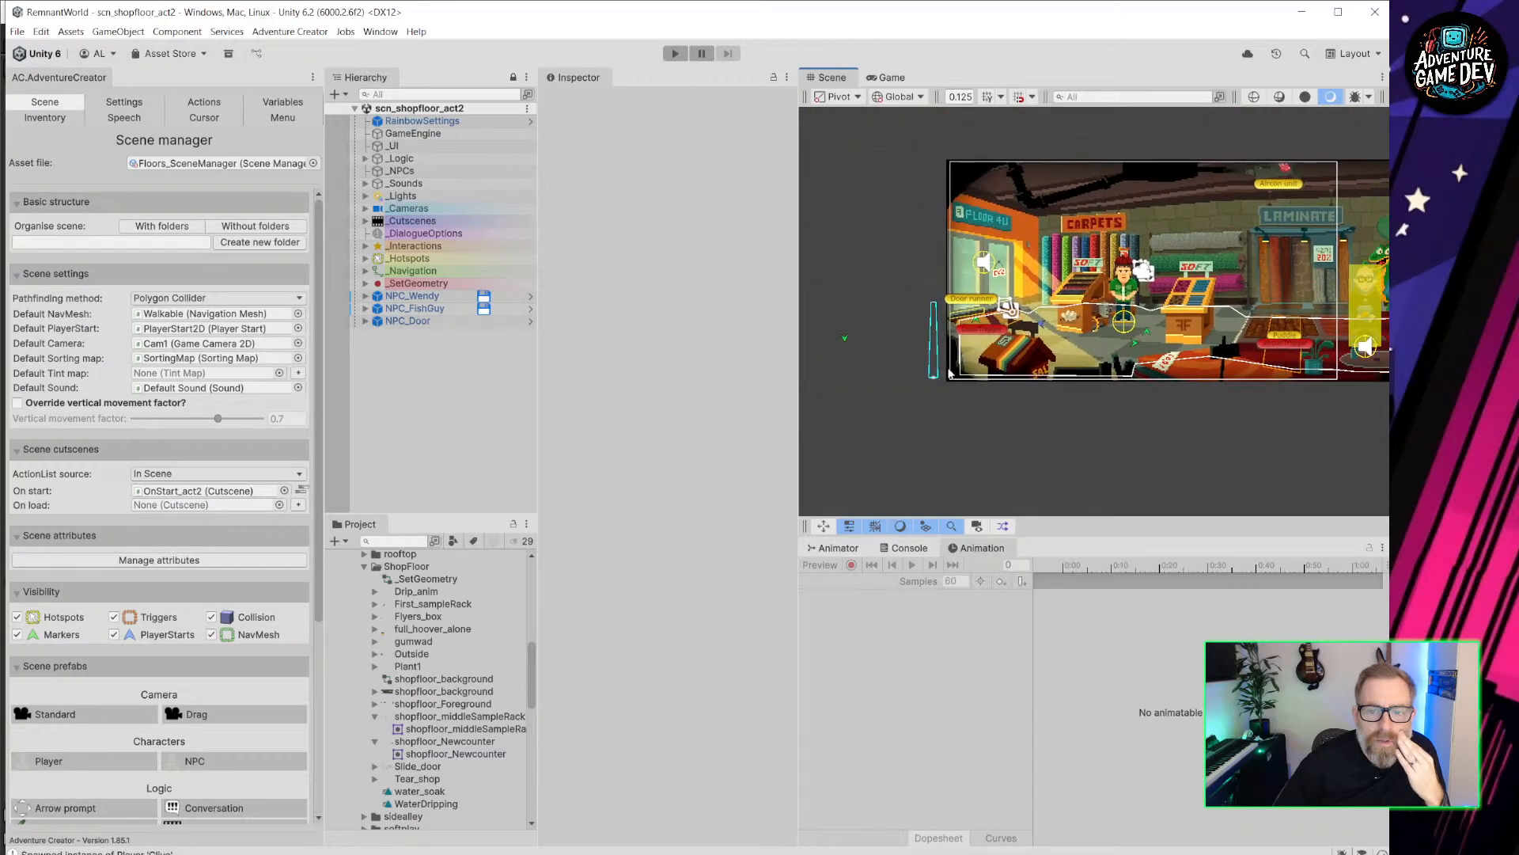
pyautogui.click(845, 339)
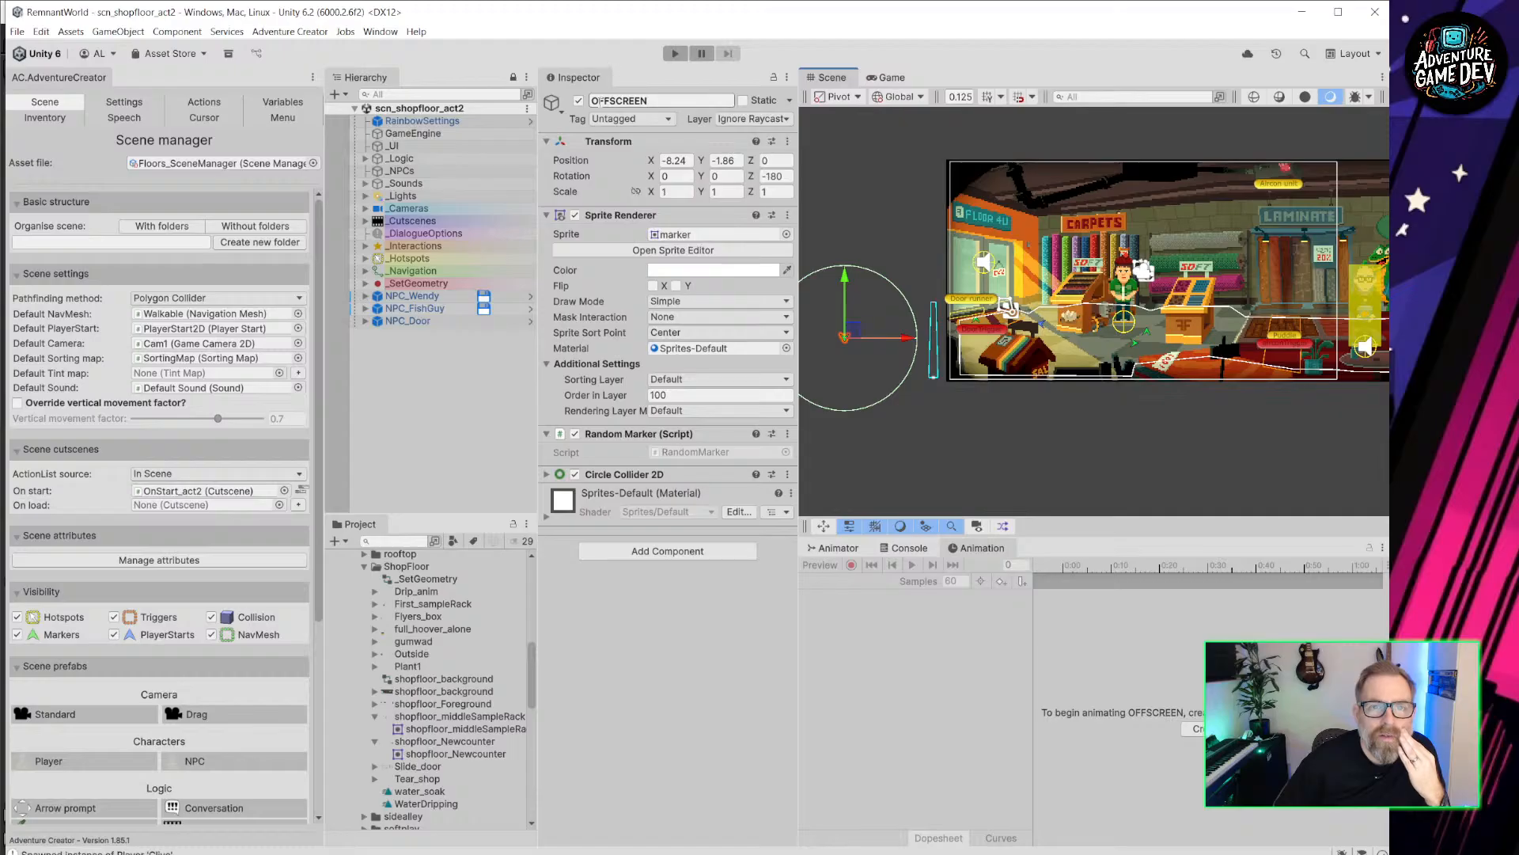
pyautogui.scroll(10, 1325, 397)
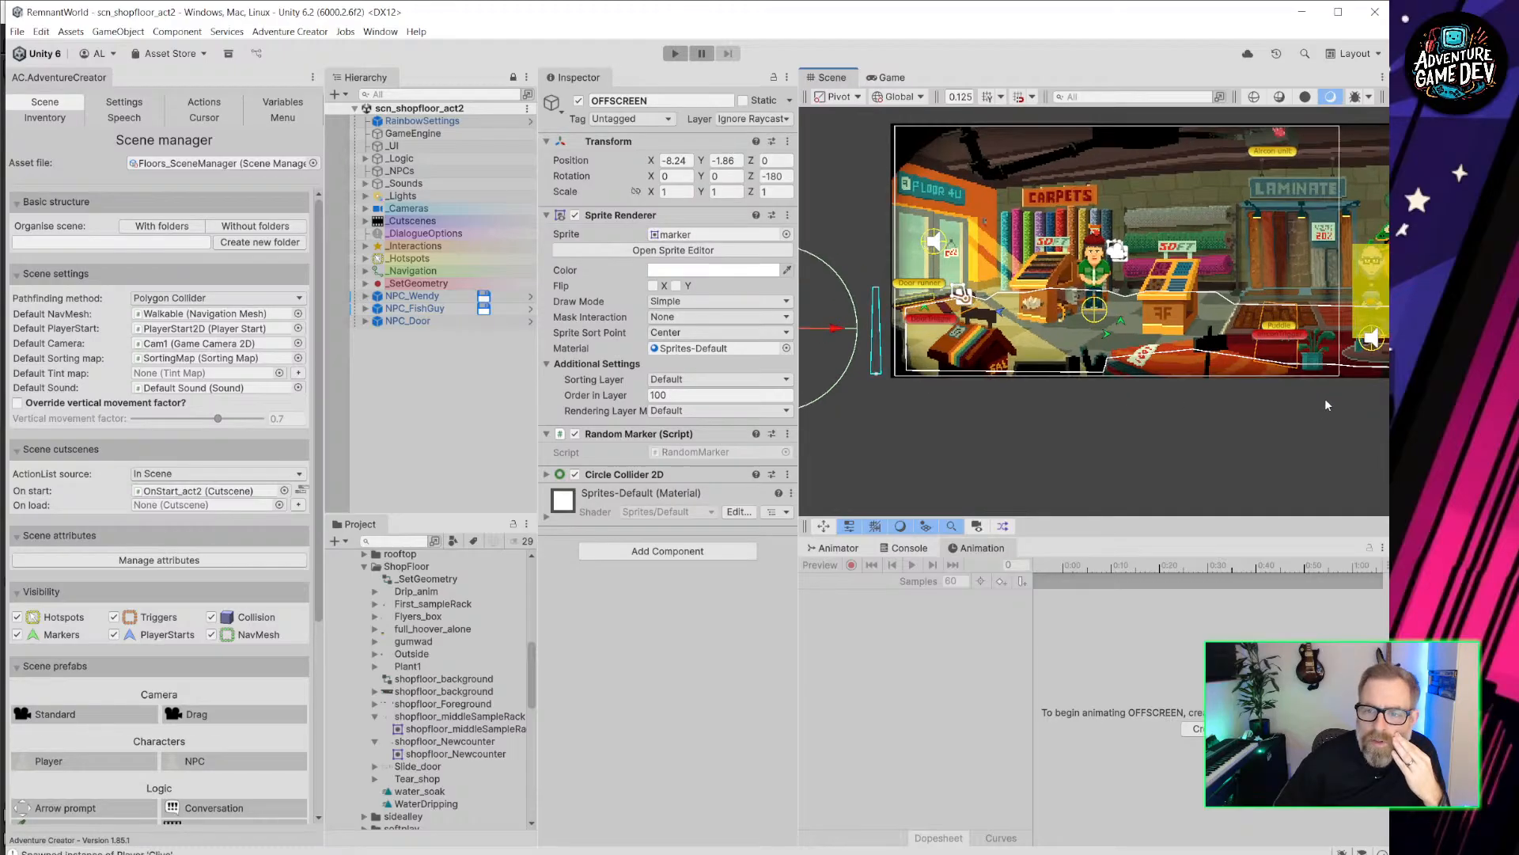
pyautogui.moveTo(1359, 429); pyautogui.dragTo(1032, 481, button='middle')
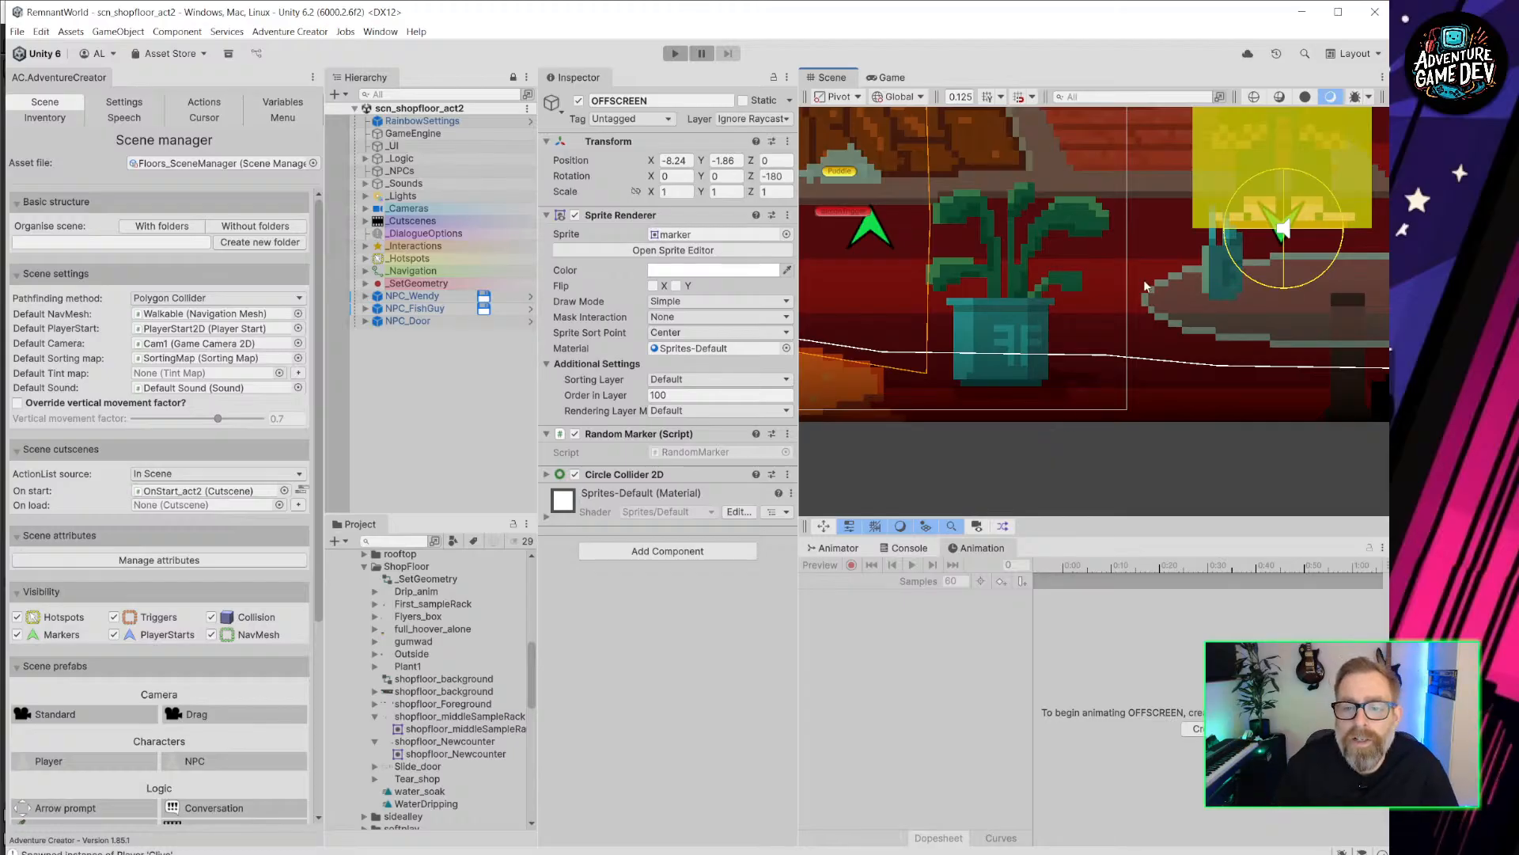
pyautogui.scroll(-3, 1140, 280)
pyautogui.scroll(-8, 1137, 281)
pyautogui.moveTo(1179, 221); pyautogui.dragTo(1042, 317, button='middle')
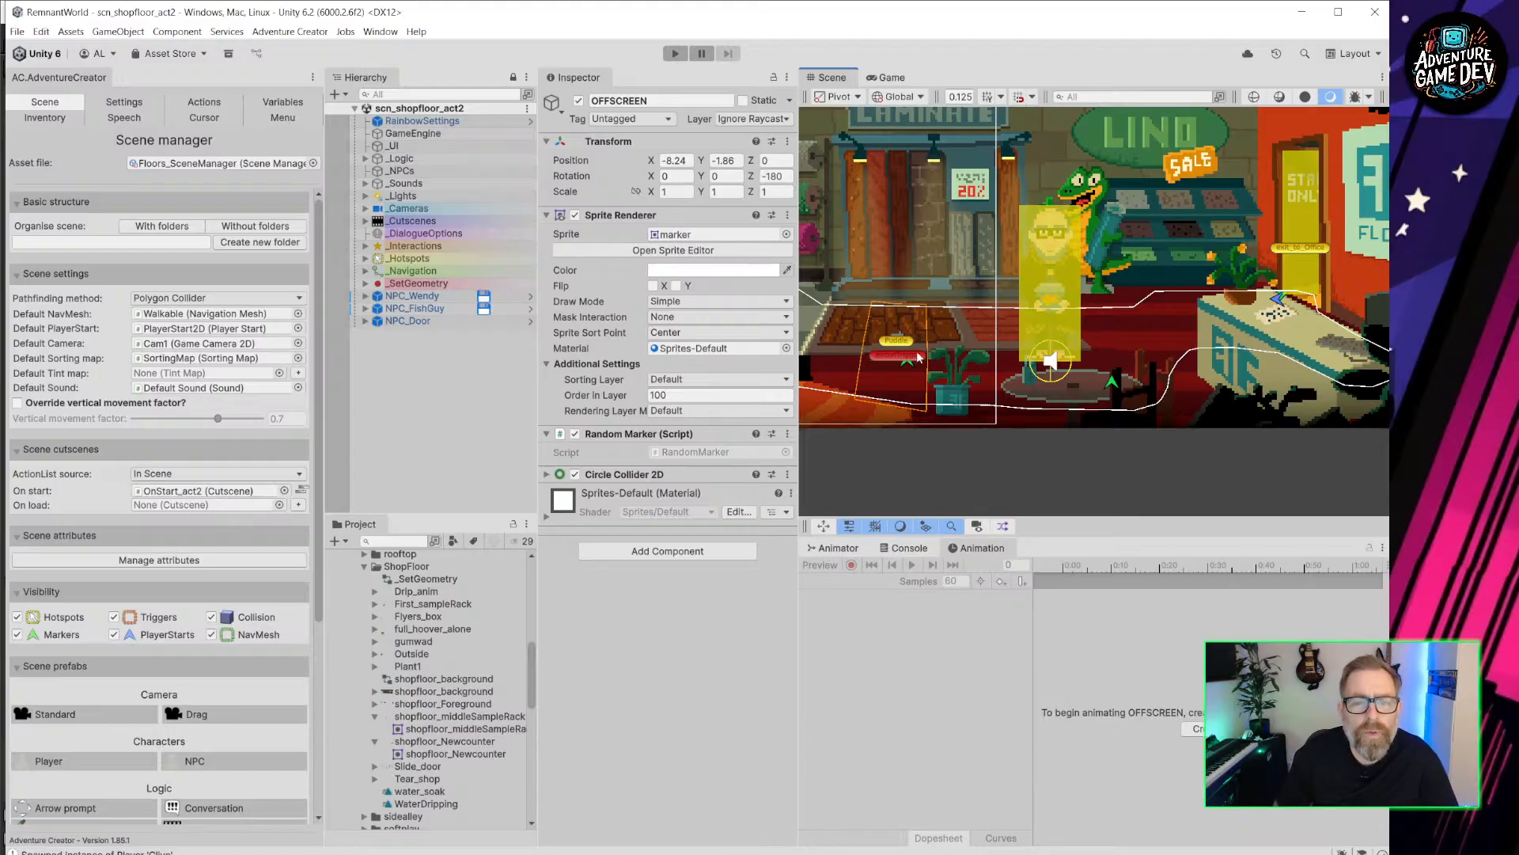
pyautogui.scroll(5, 918, 357)
pyautogui.moveTo(976, 382); pyautogui.dragTo(1117, 354, button='middle')
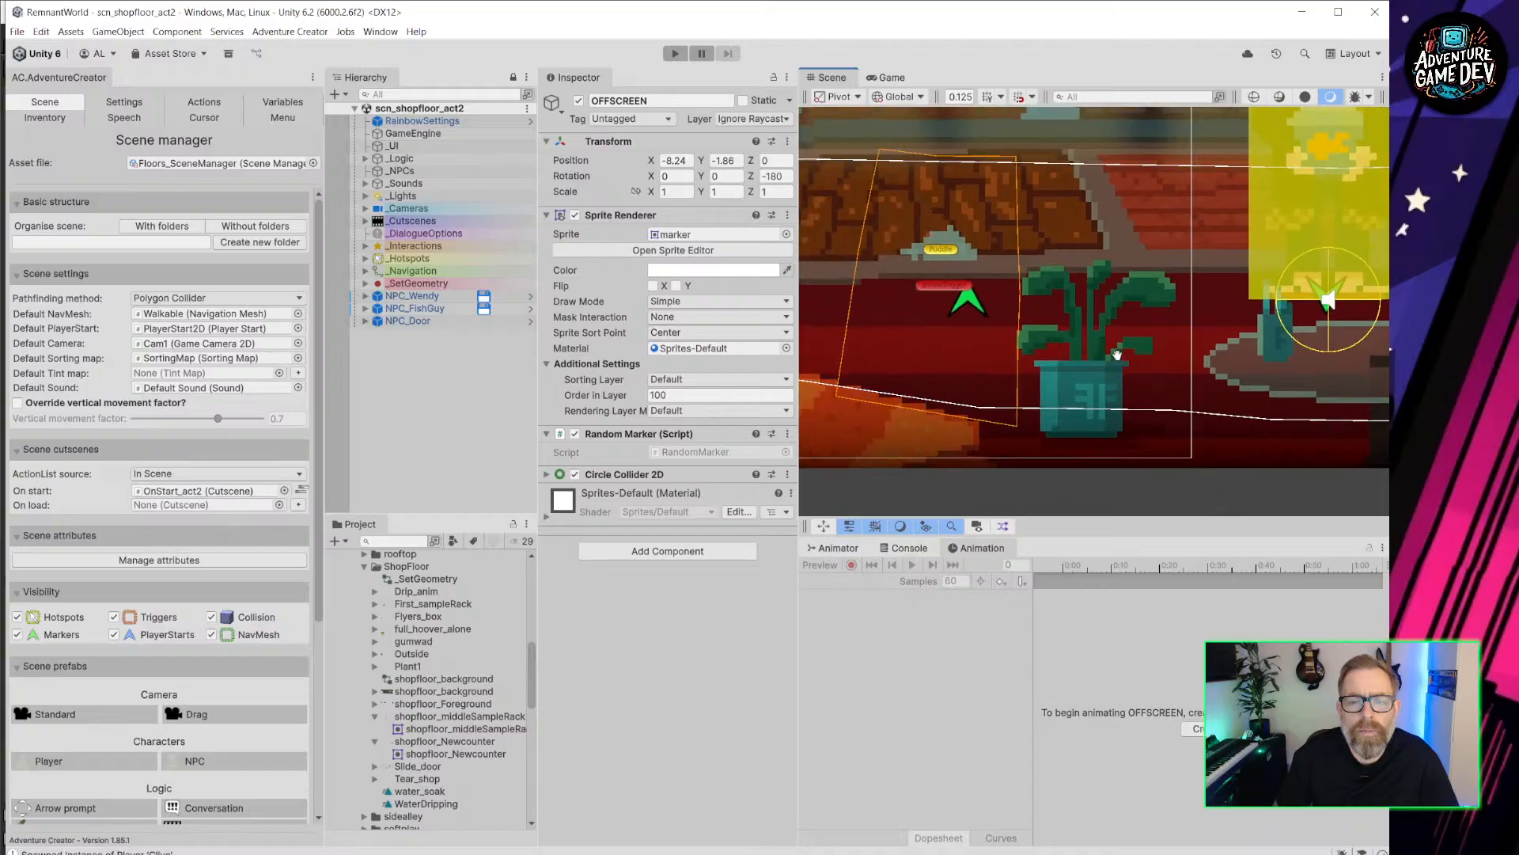
# Create a new global variable in the Variables manager and set its type to Integer.
pyautogui.click(281, 104)
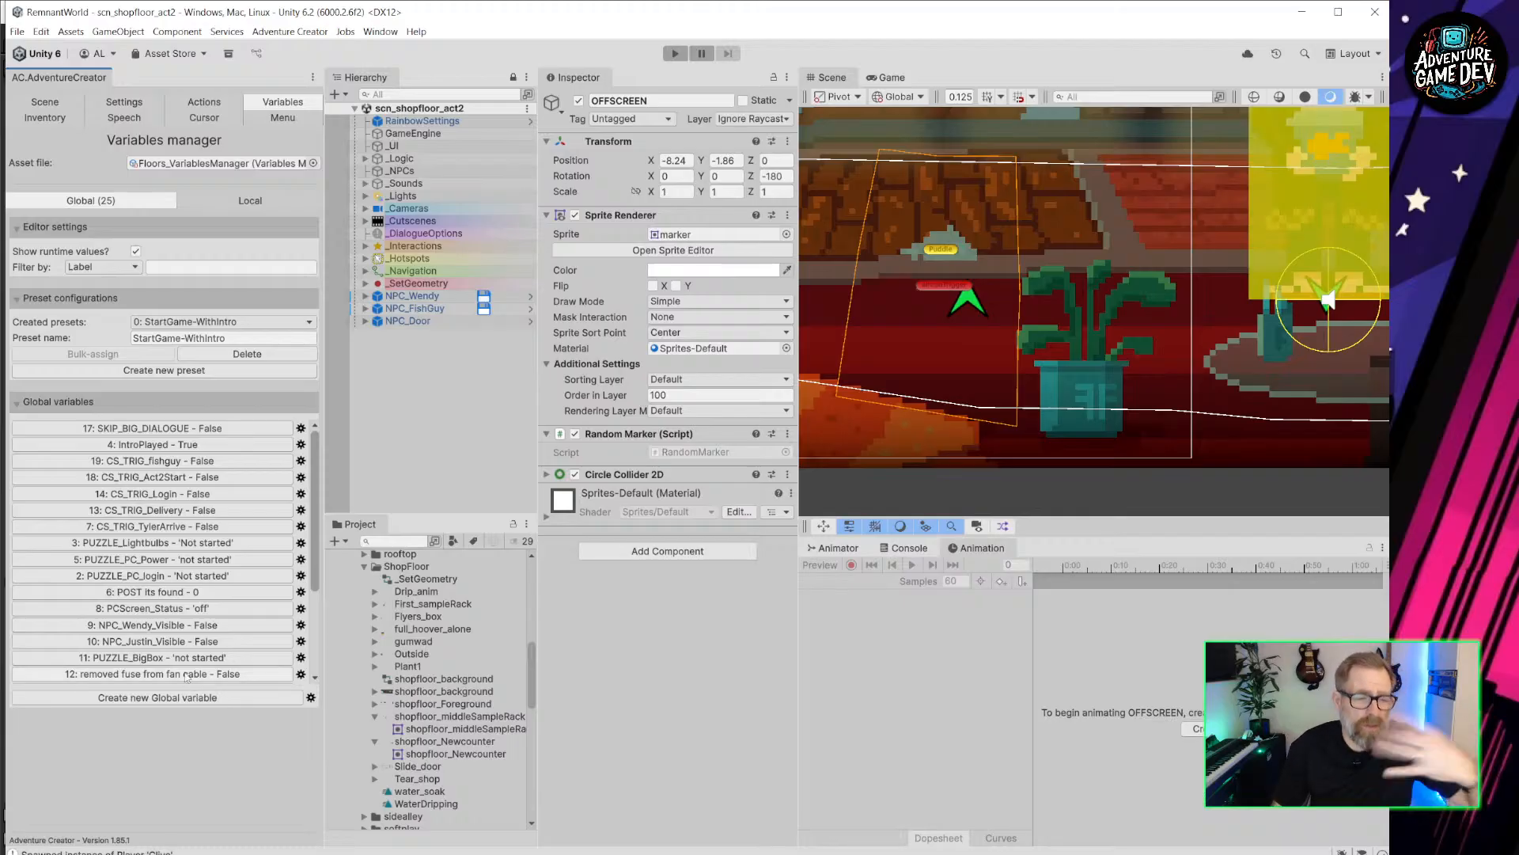
pyautogui.click(232, 700)
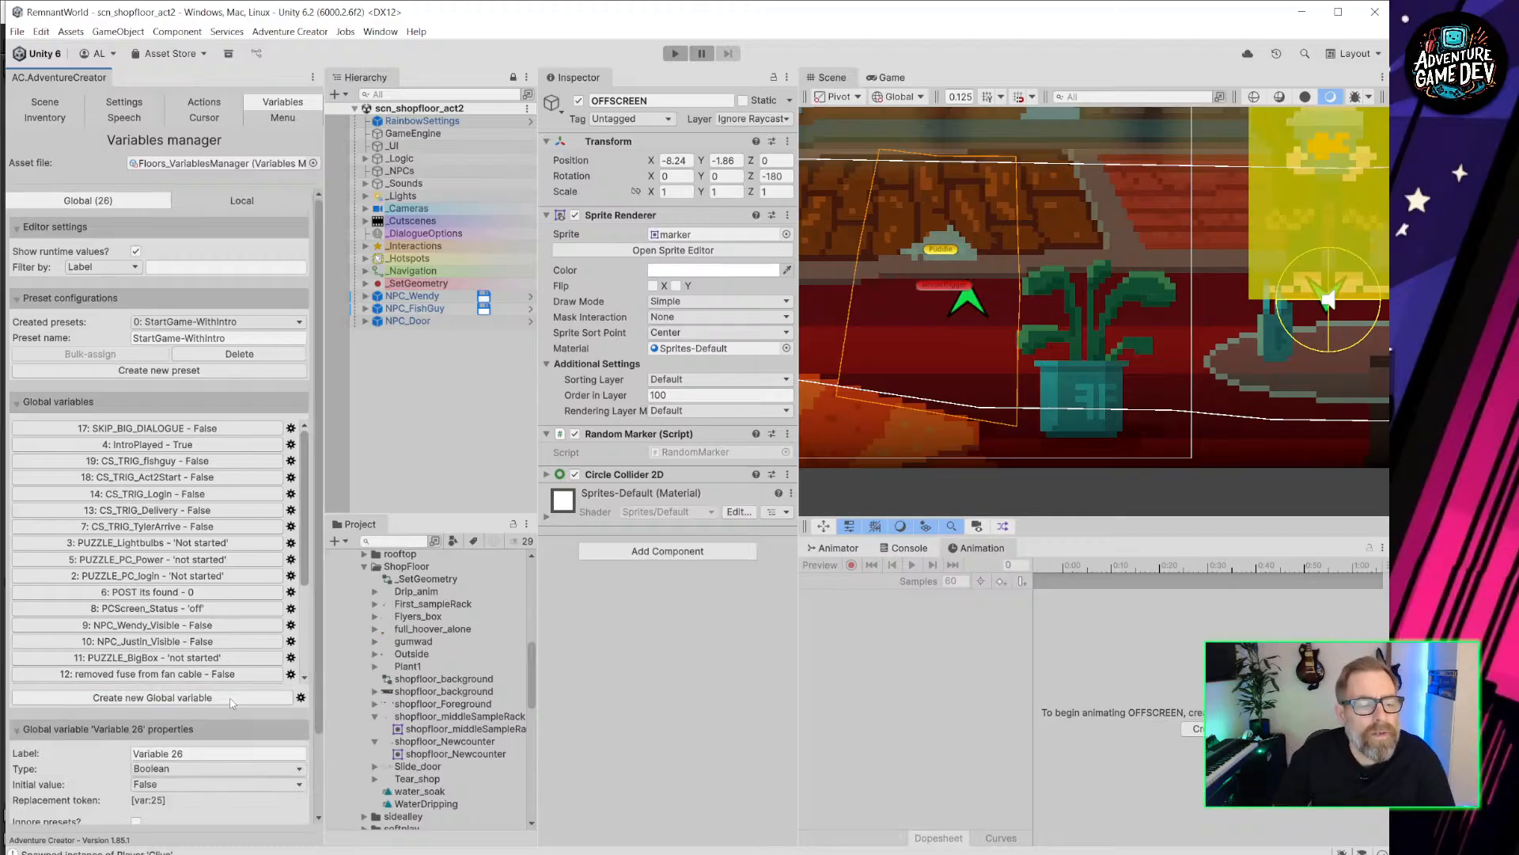
pyautogui.click(219, 772)
pyautogui.click(196, 678)
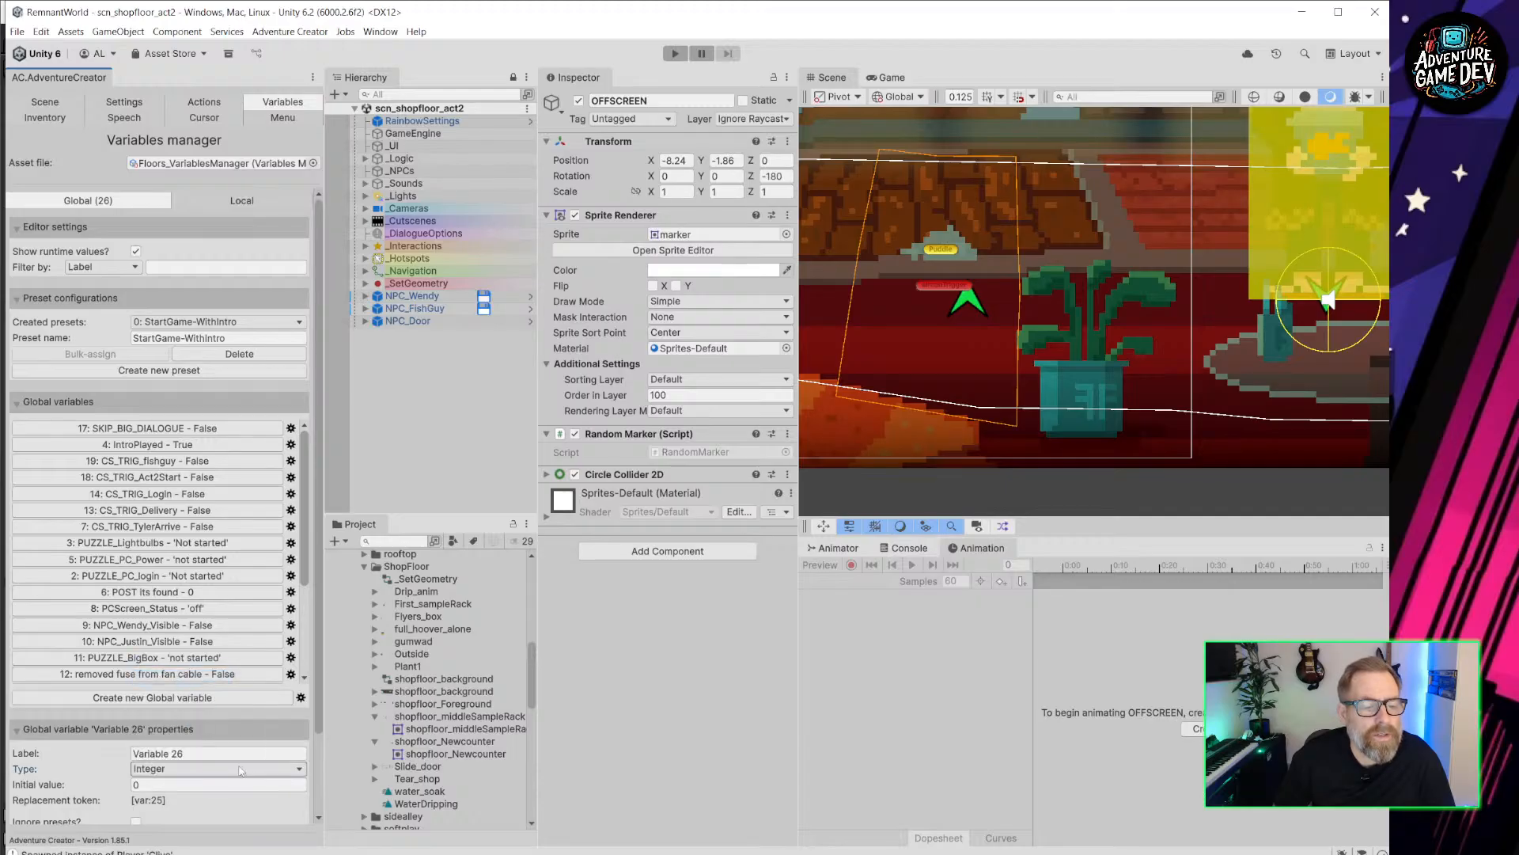
pyautogui.scroll(-2, 95, 704)
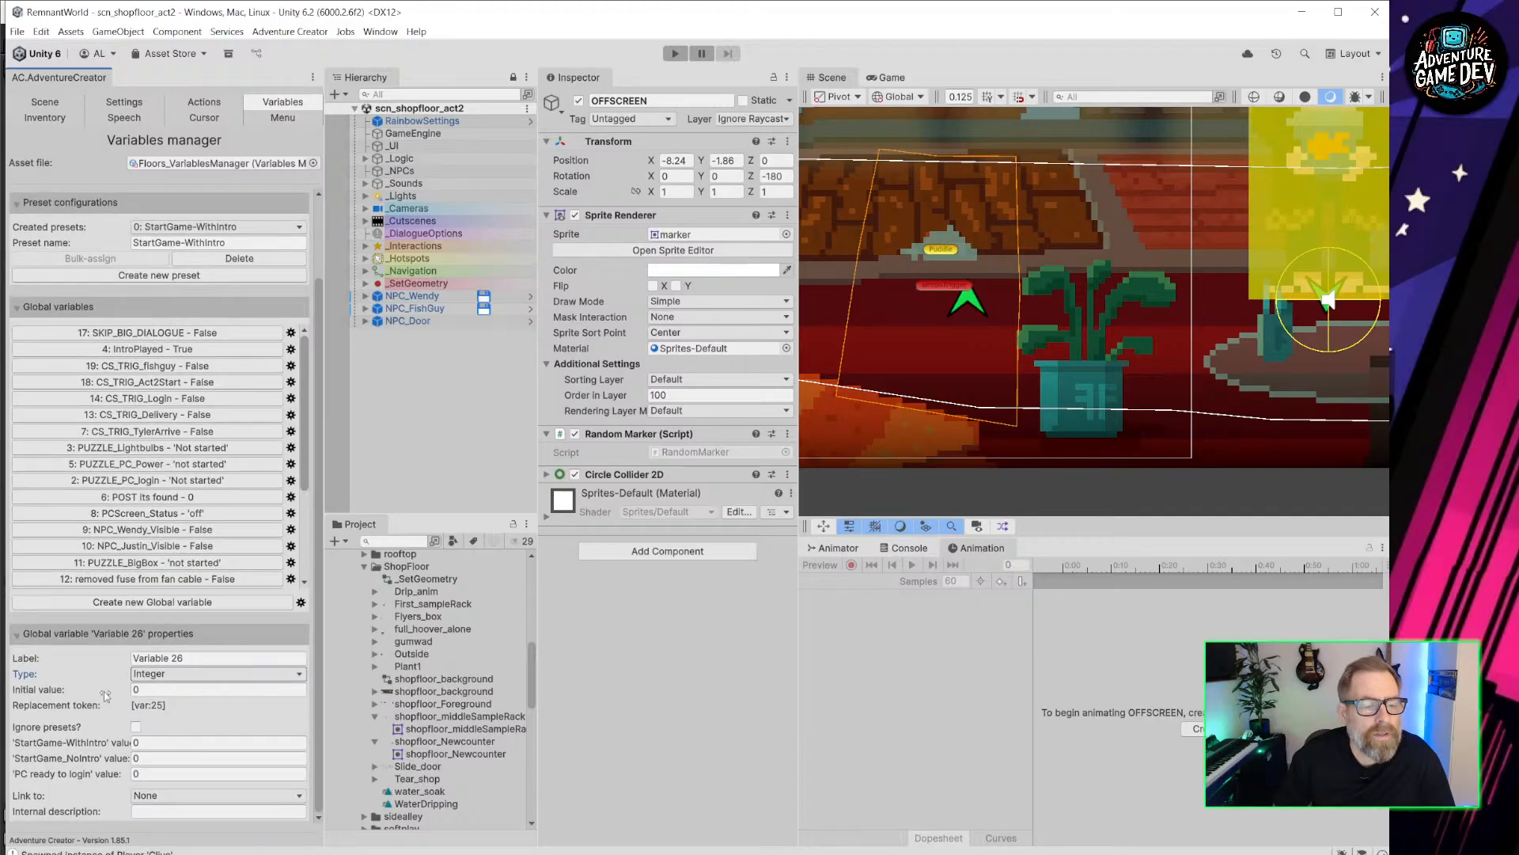
# Label the new integer global variable Plants_tried.
pyautogui.click(198, 659)
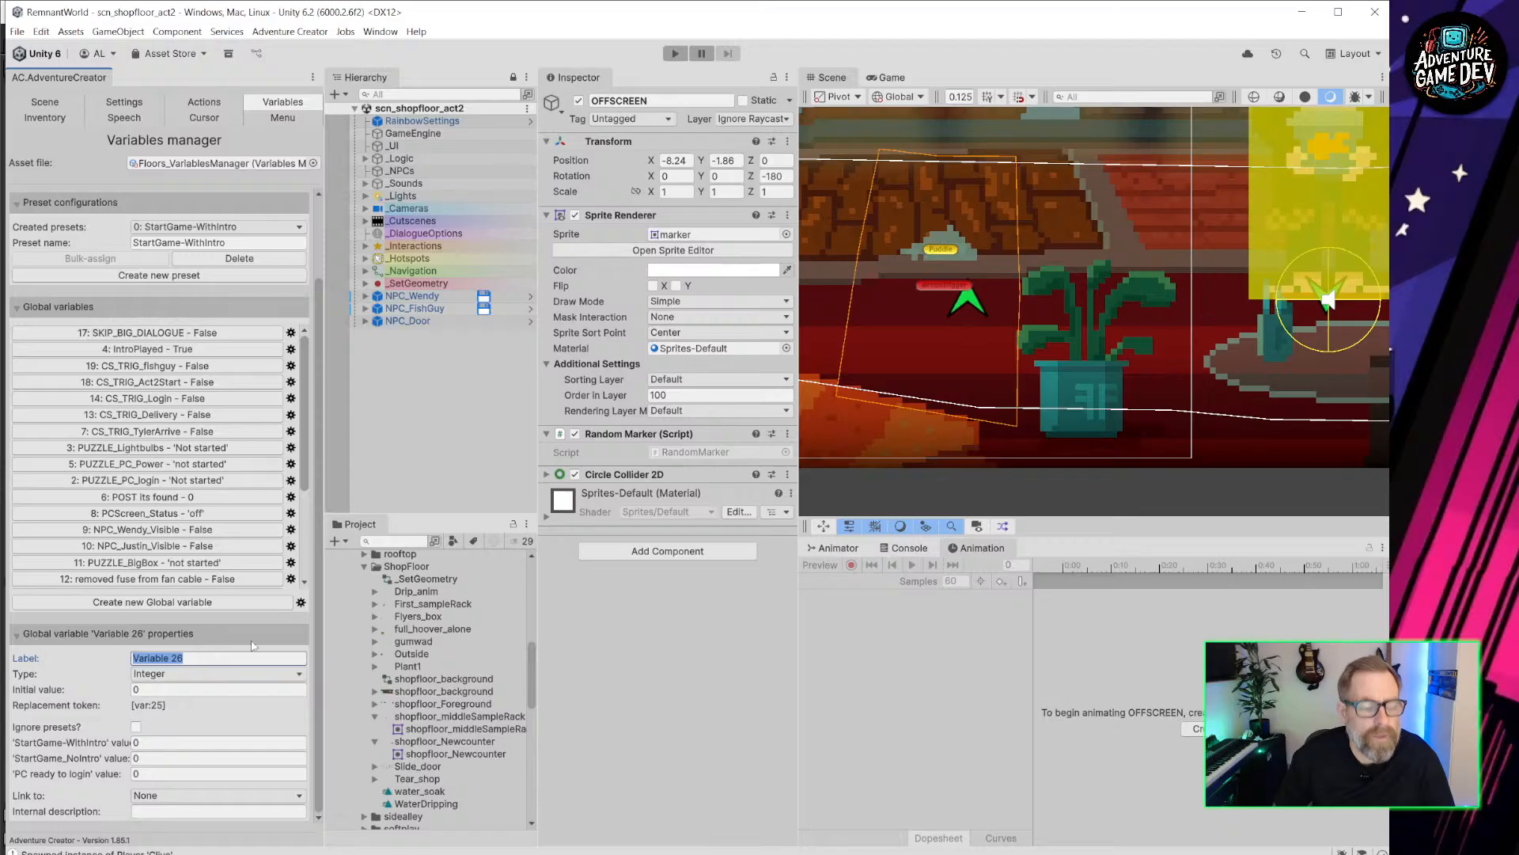
pyautogui.write('PLants')
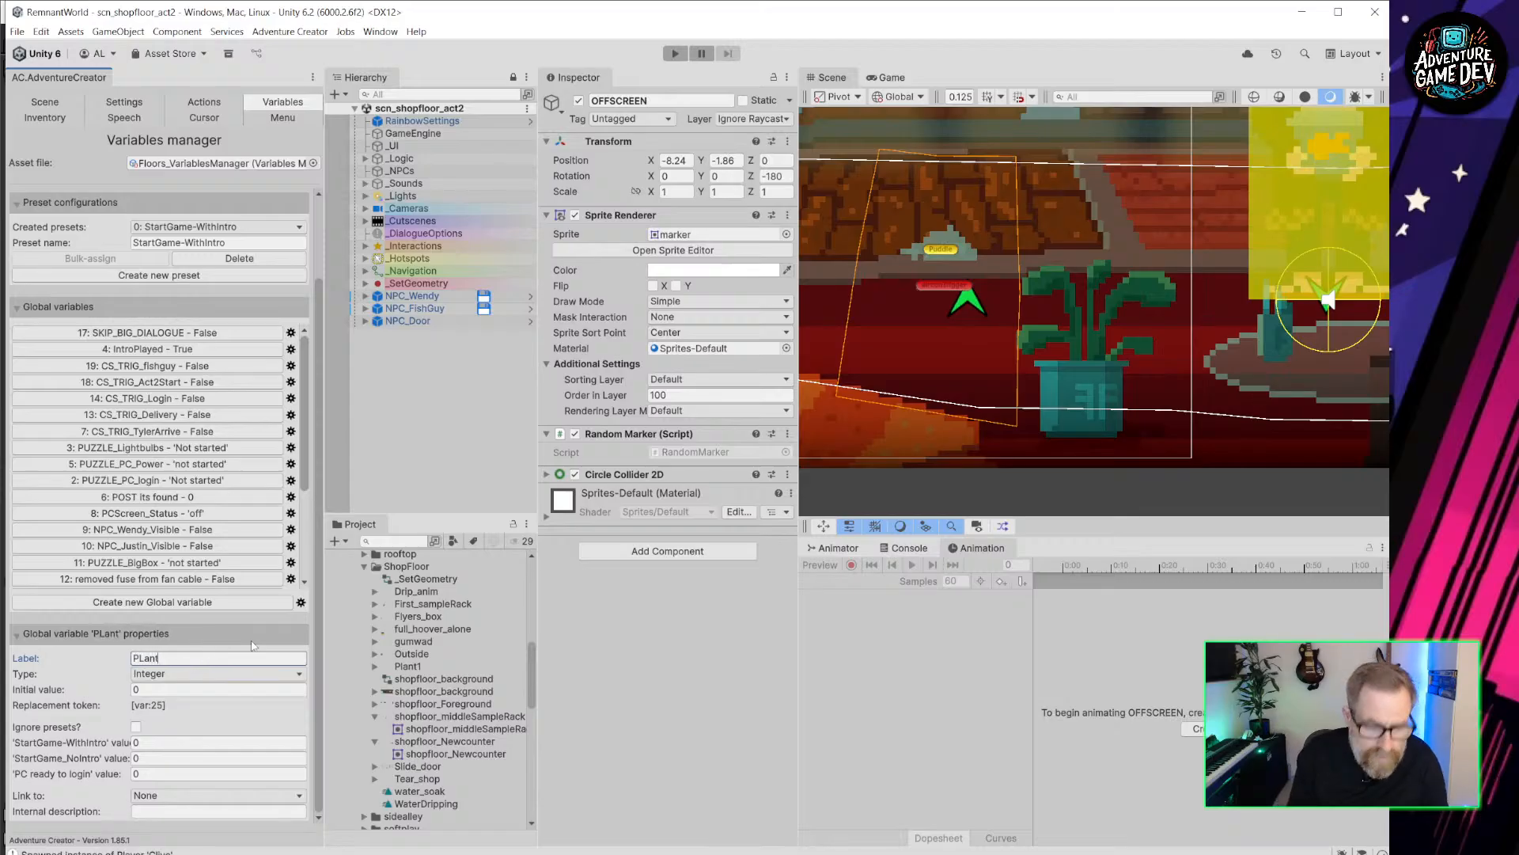
pyautogui.press('BackSpace')
pyautogui.press('BackSpace')
pyautogui.press('BackSpace')
pyautogui.press('BackSpace')
pyautogui.press('BackSpace')
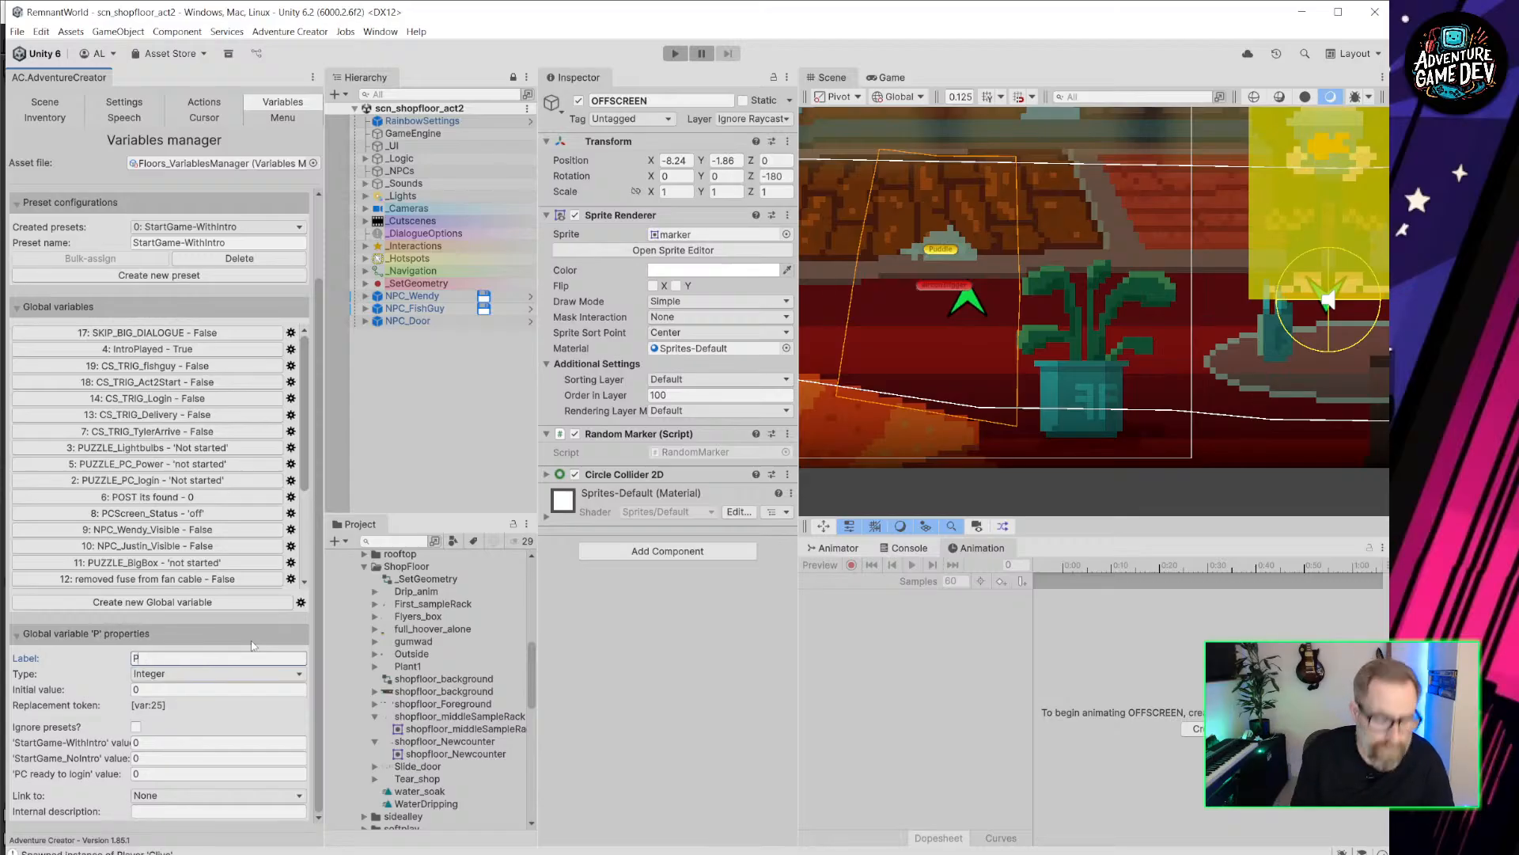
pyautogui.write('lats_tr')
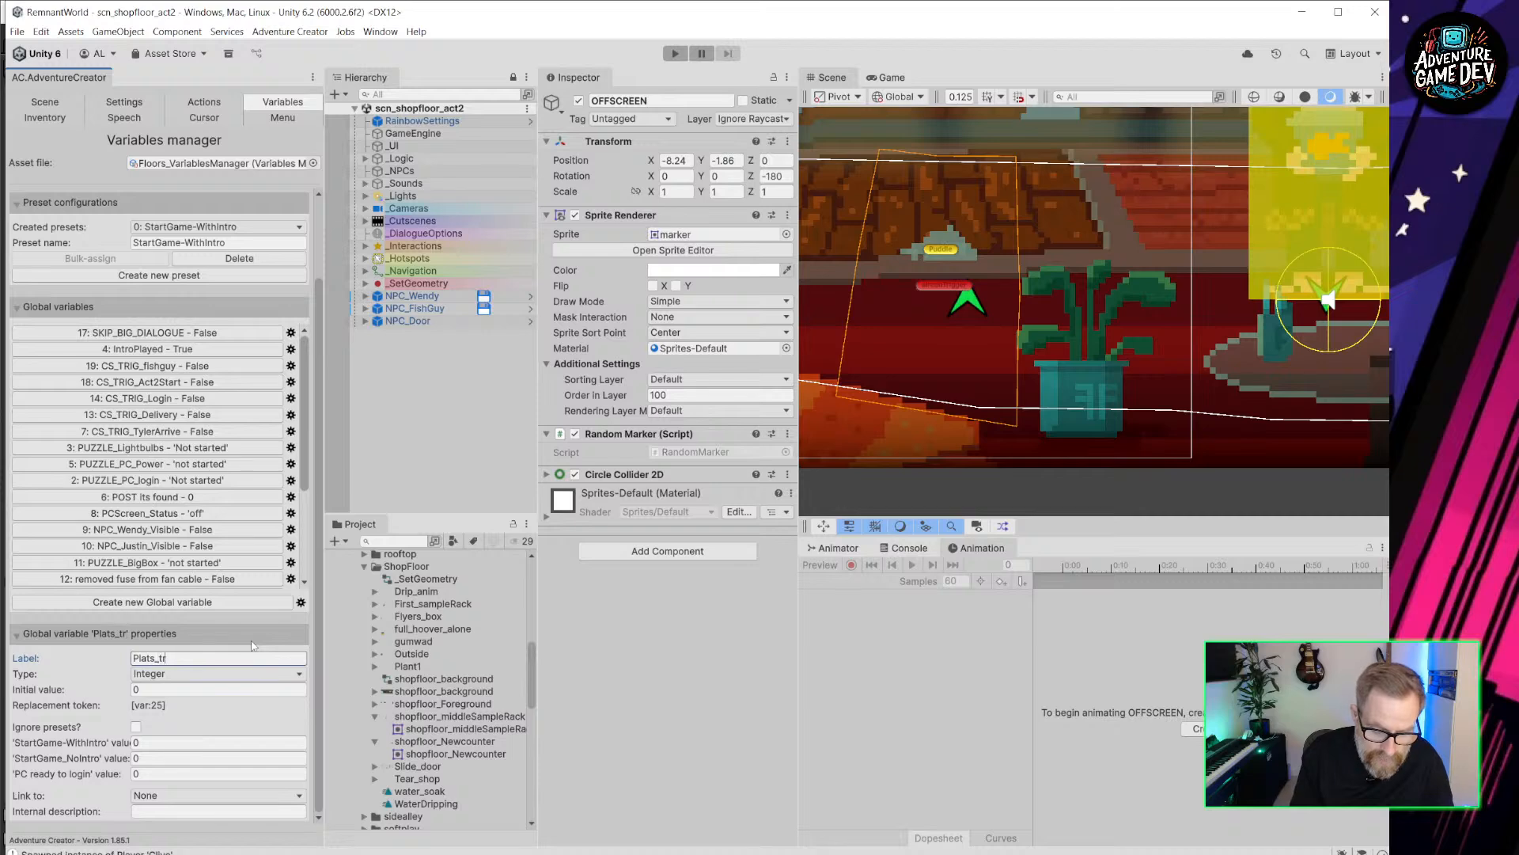
pyautogui.write('ied')
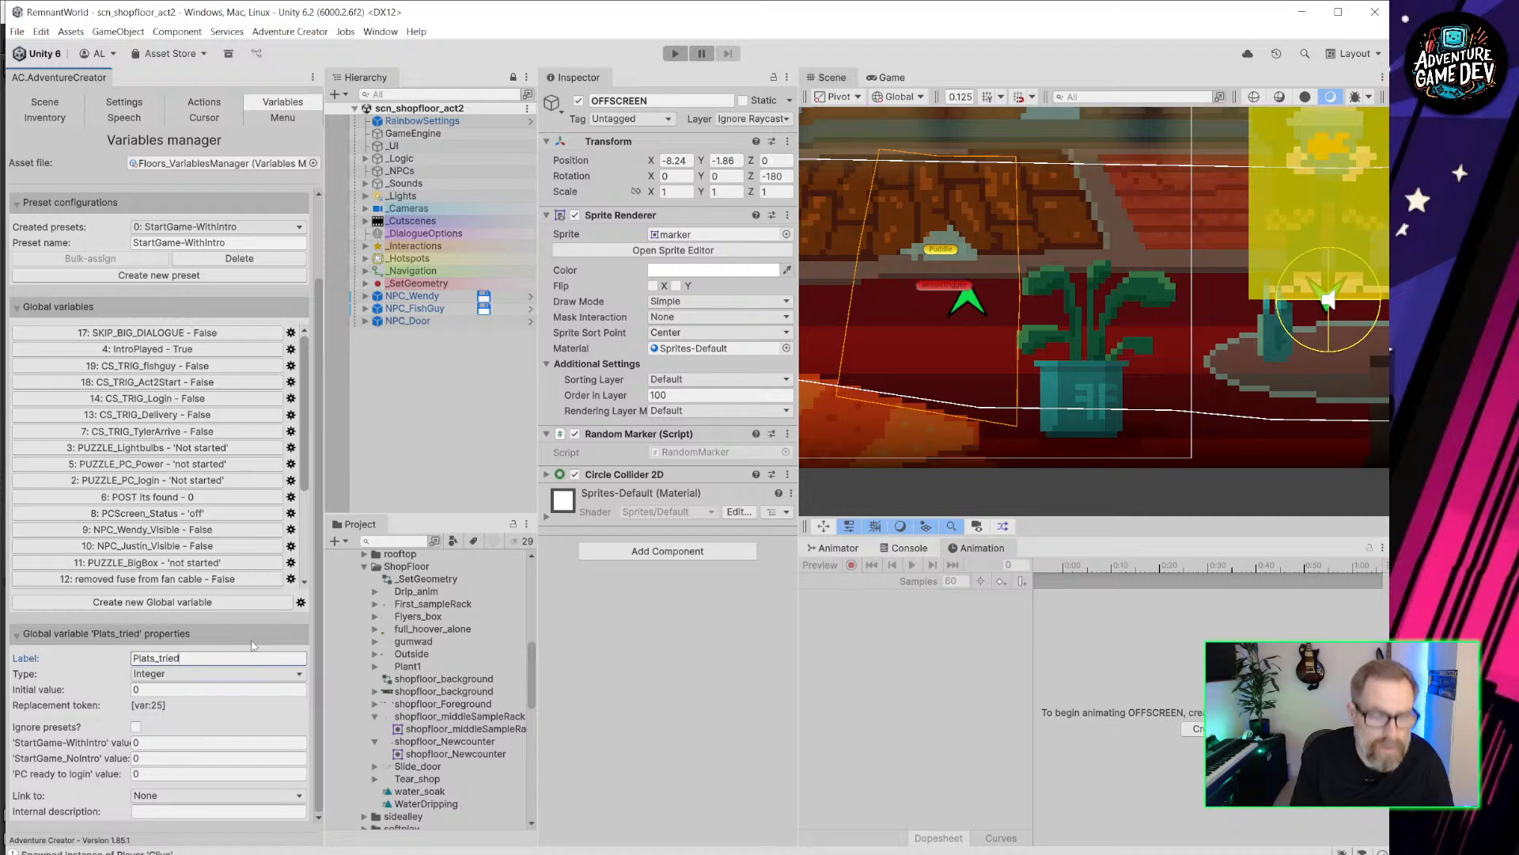
pyautogui.click(150, 658)
pyautogui.click(146, 659)
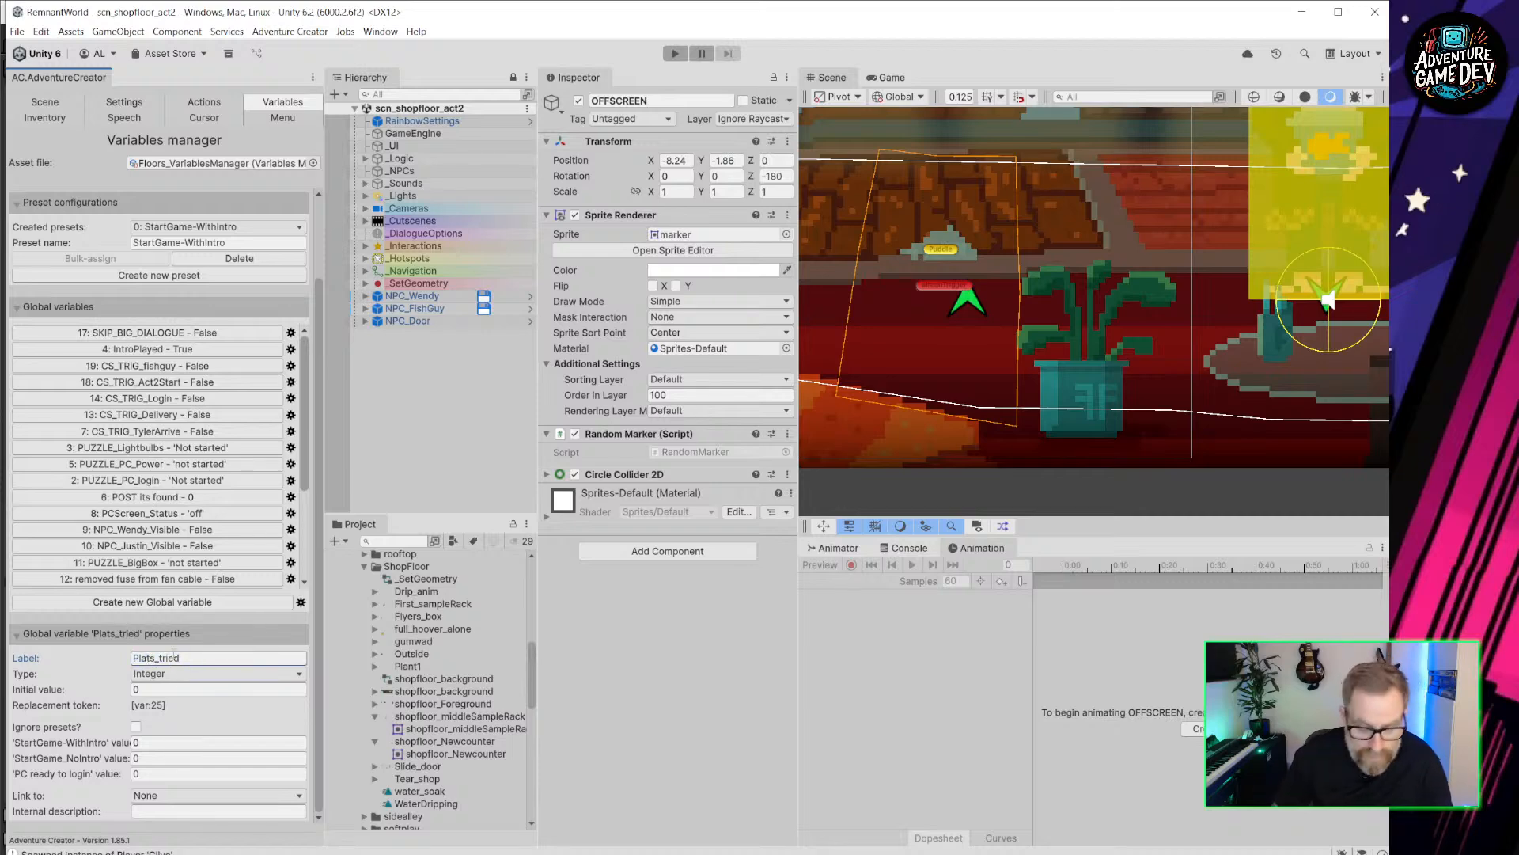
pyautogui.write('n')
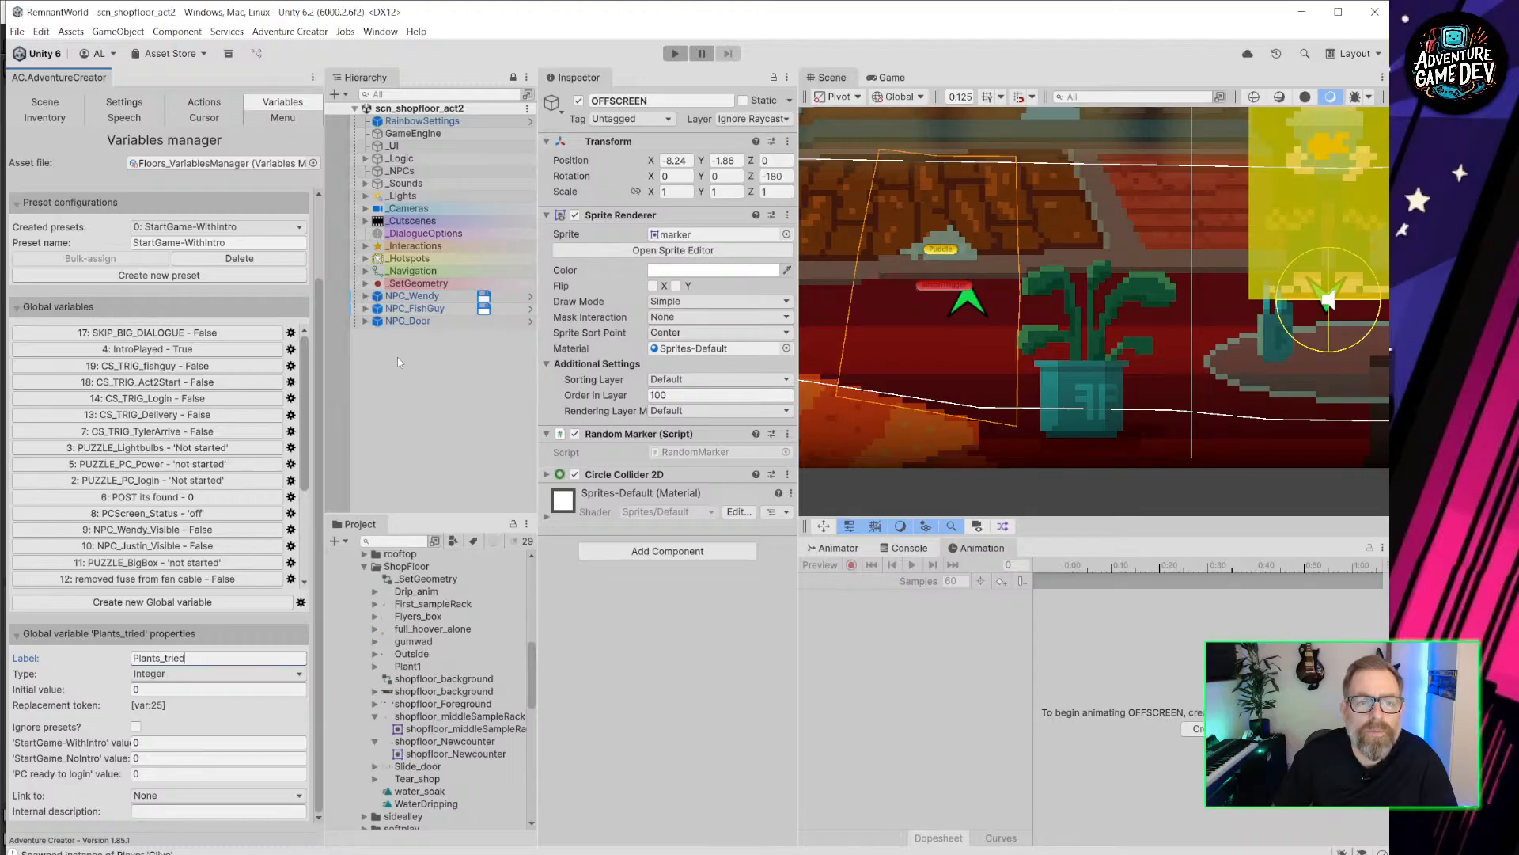
# Add a Hotspot component to the Plant1 object under _SetGeometry.
pyautogui.click(366, 284)
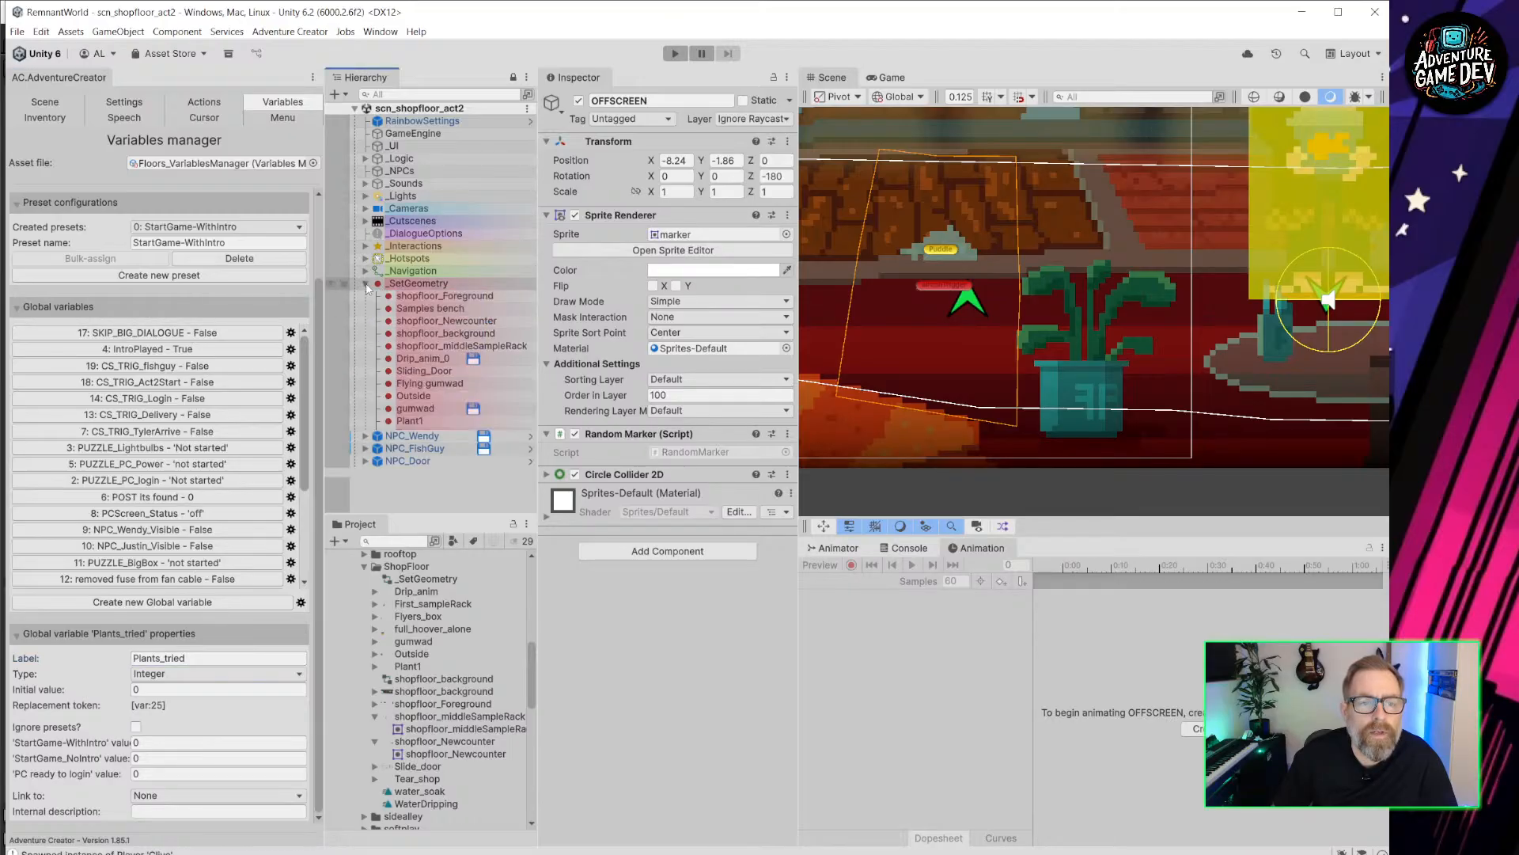
pyautogui.click(433, 422)
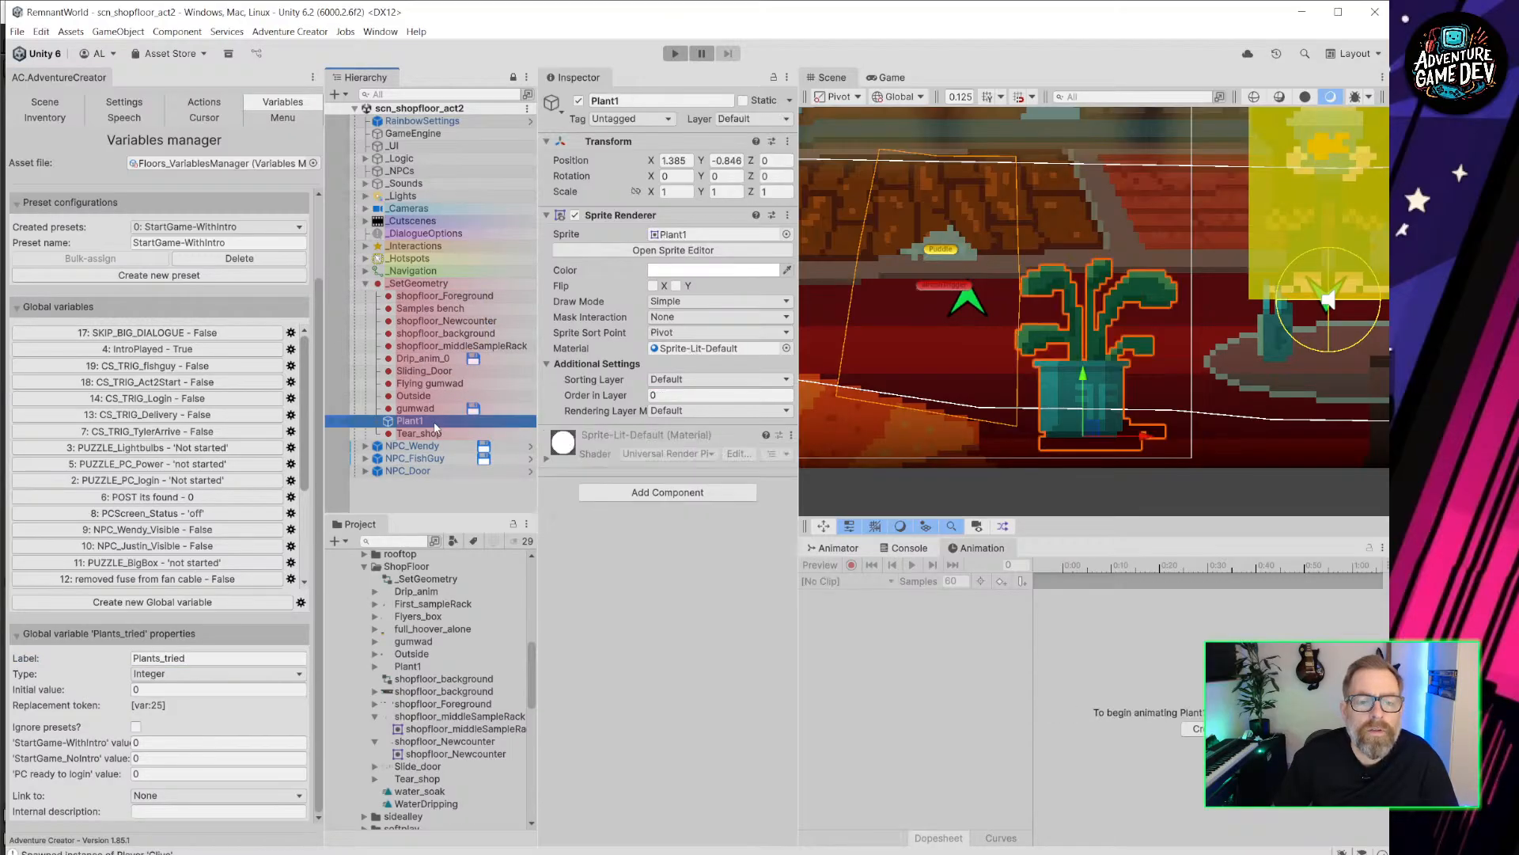
pyautogui.click(667, 493)
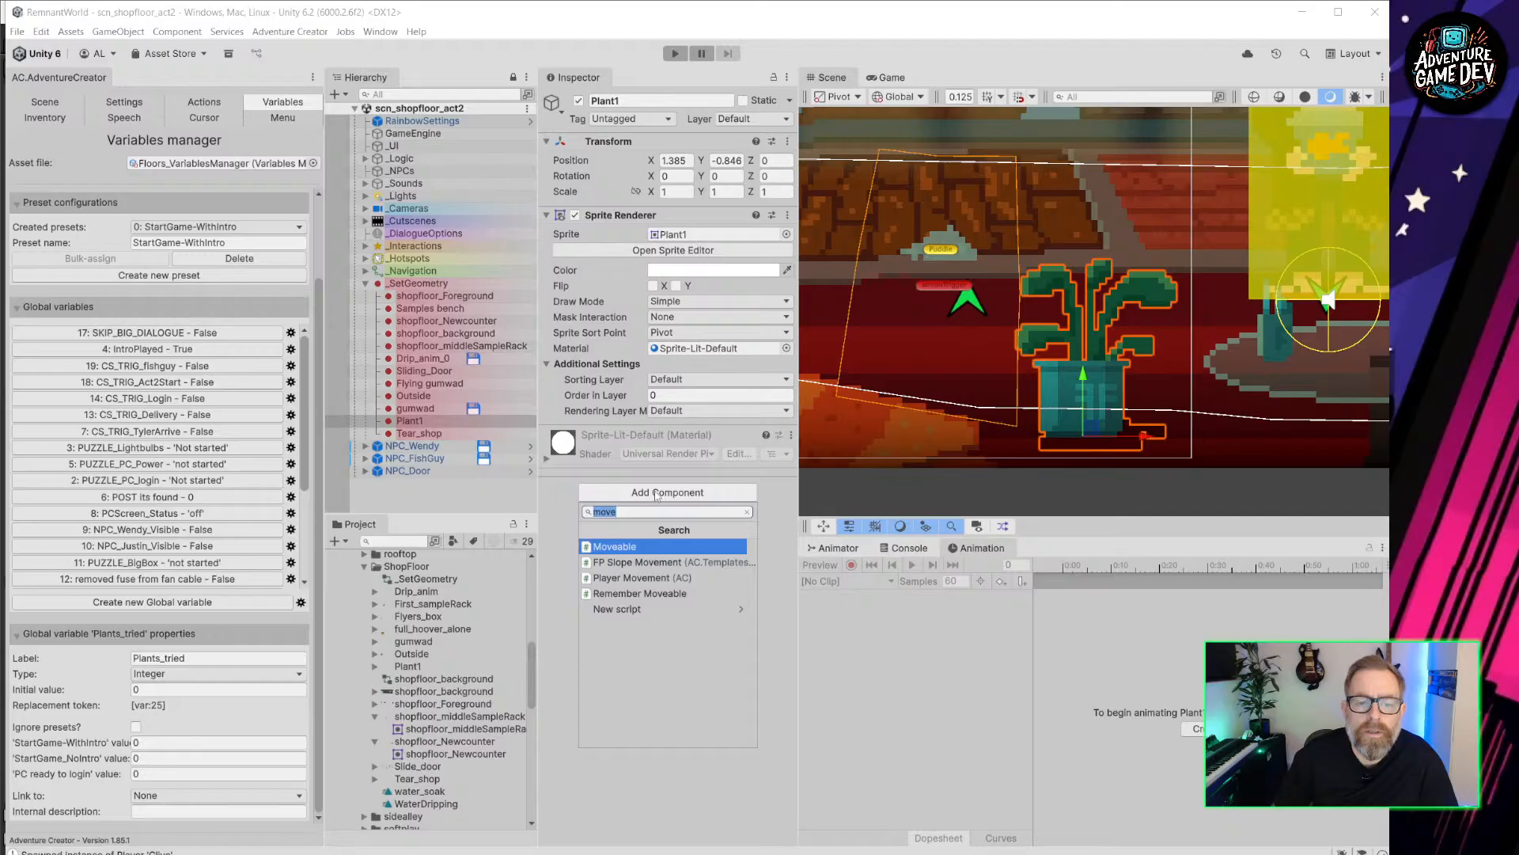
pyautogui.write('hot')
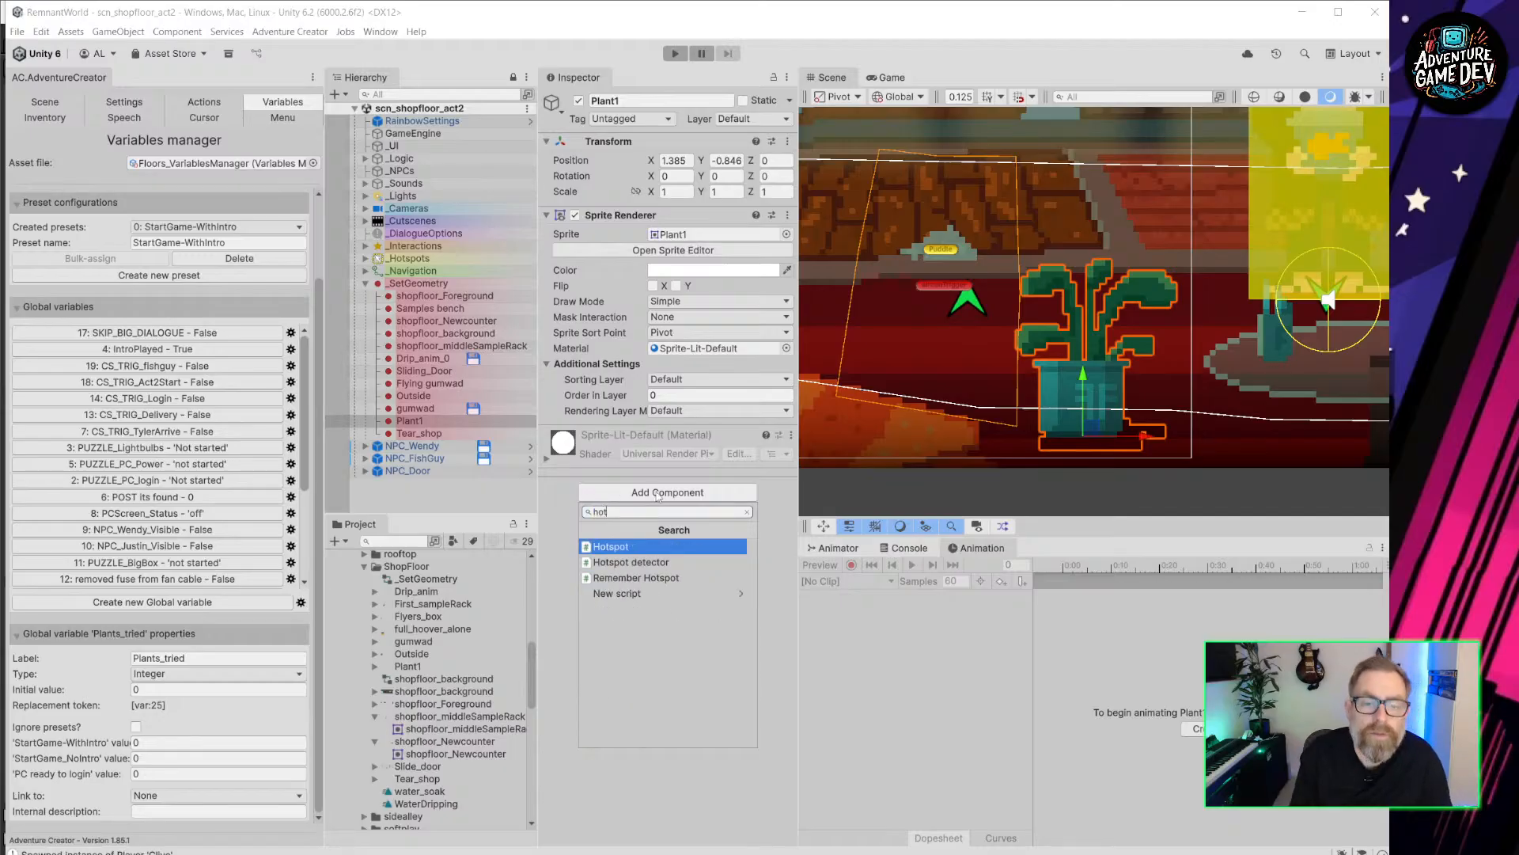
pyautogui.press('Return')
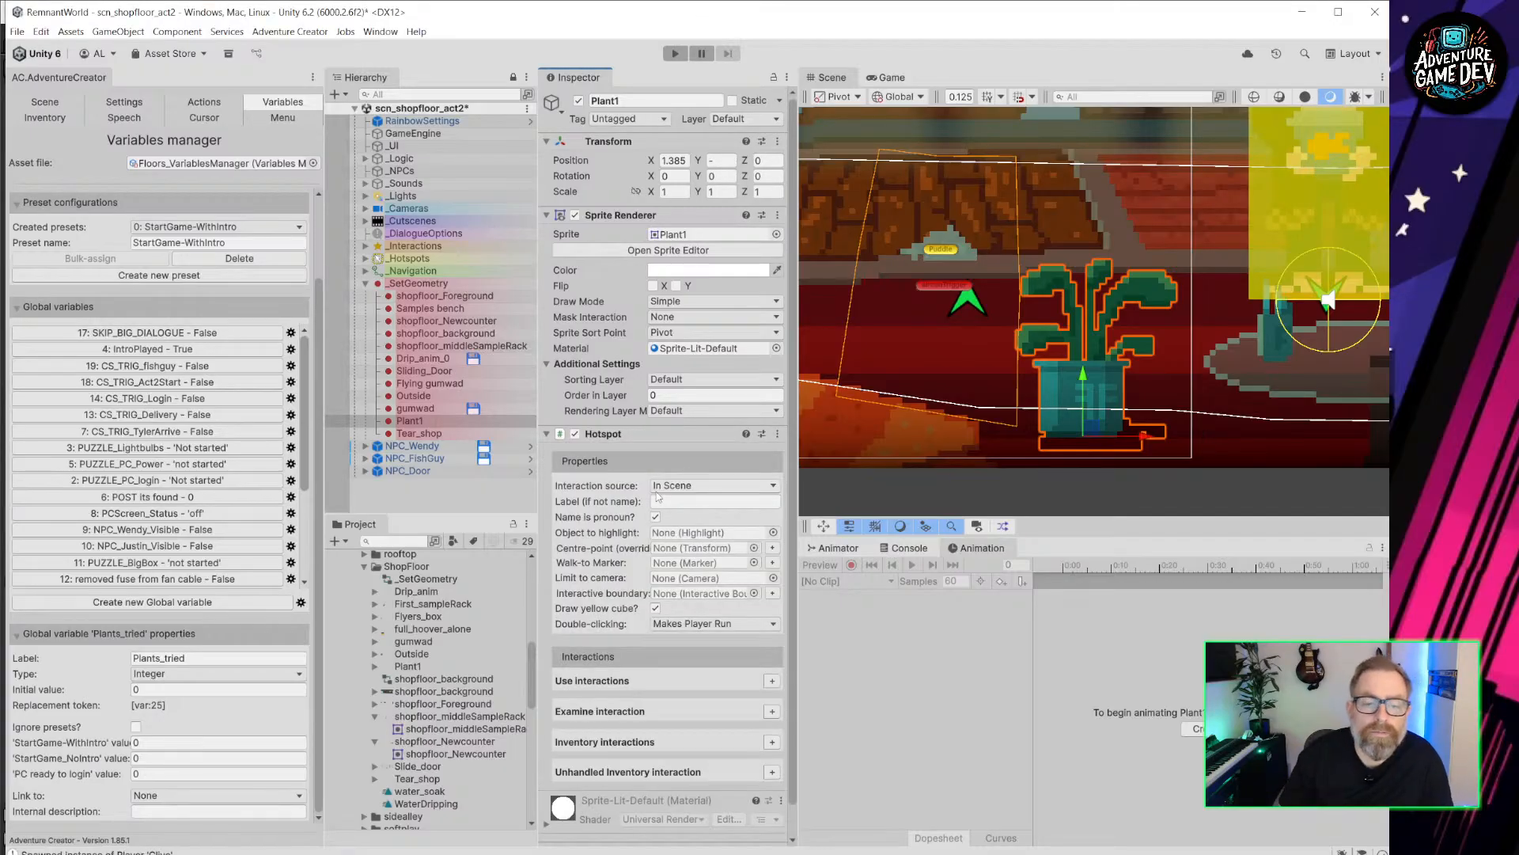
# Add a Polygon Collider 2D component to Plant1.
pyautogui.scroll(-1, 710, 633)
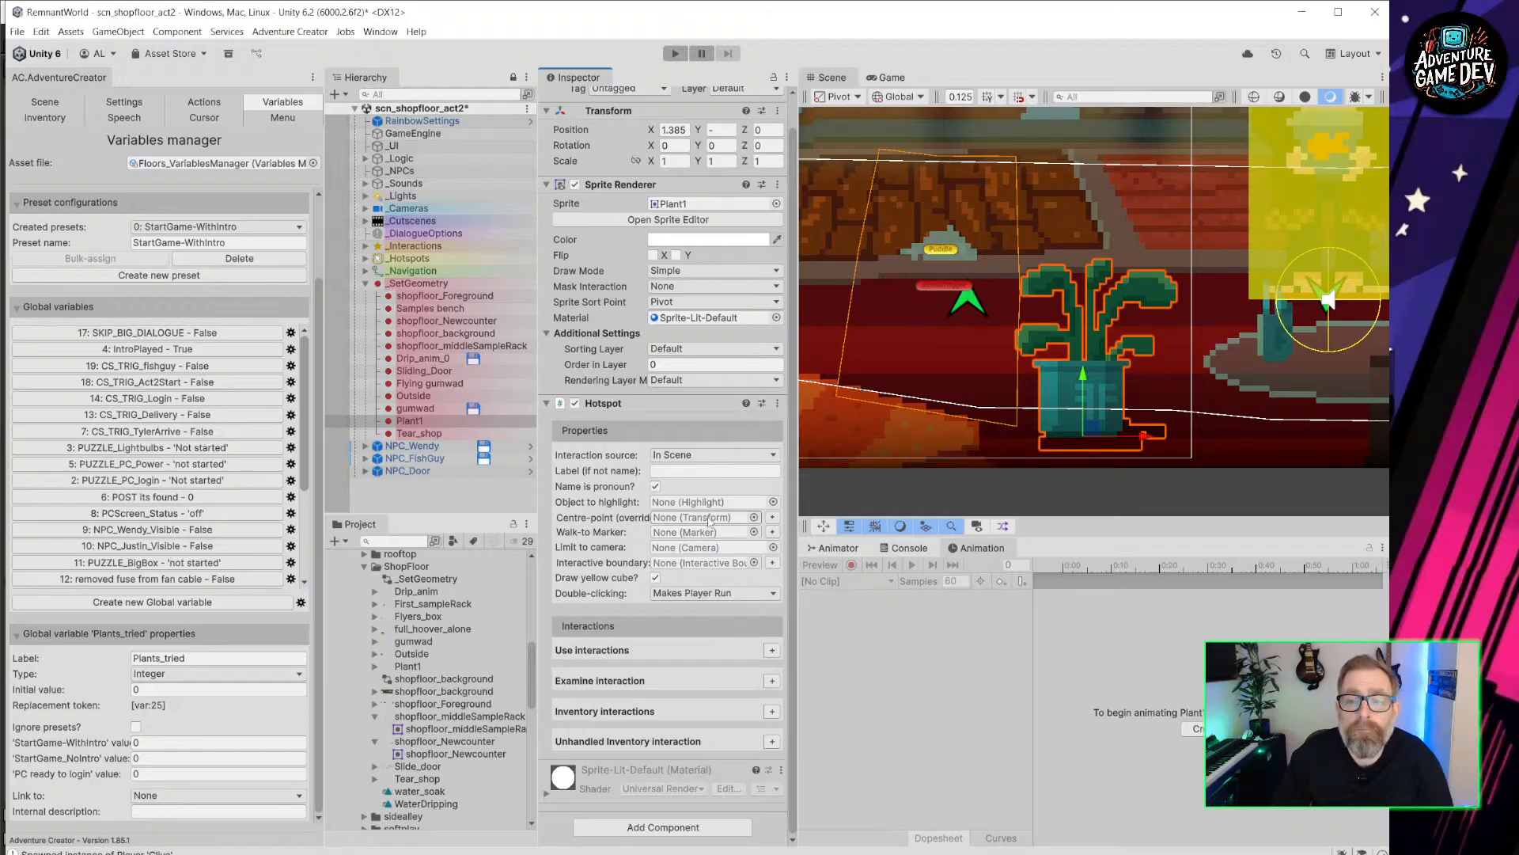
pyautogui.click(691, 827)
pyautogui.write('polyg')
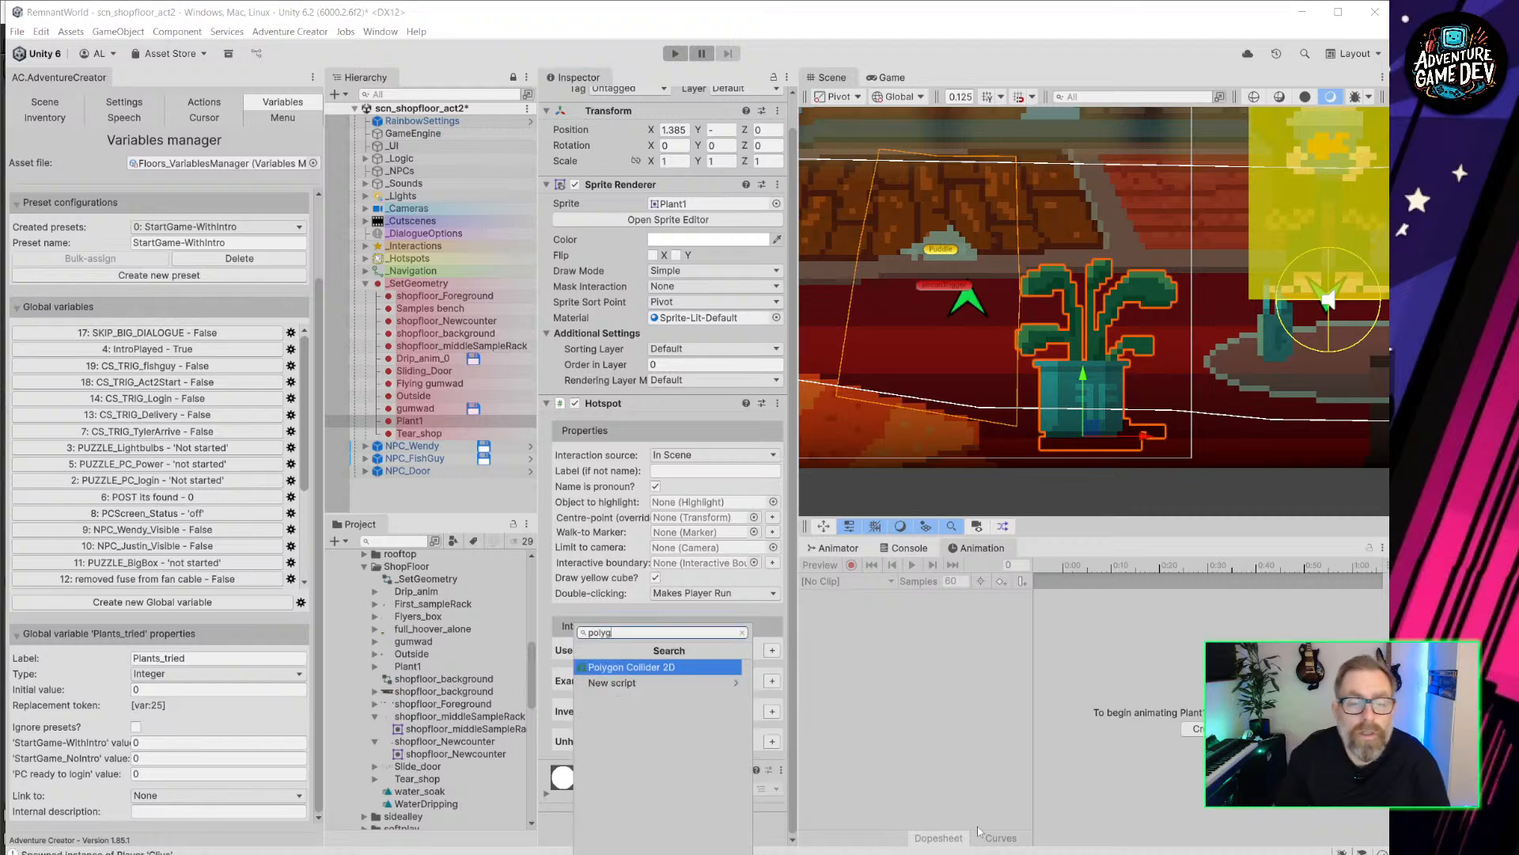
pyautogui.click(698, 673)
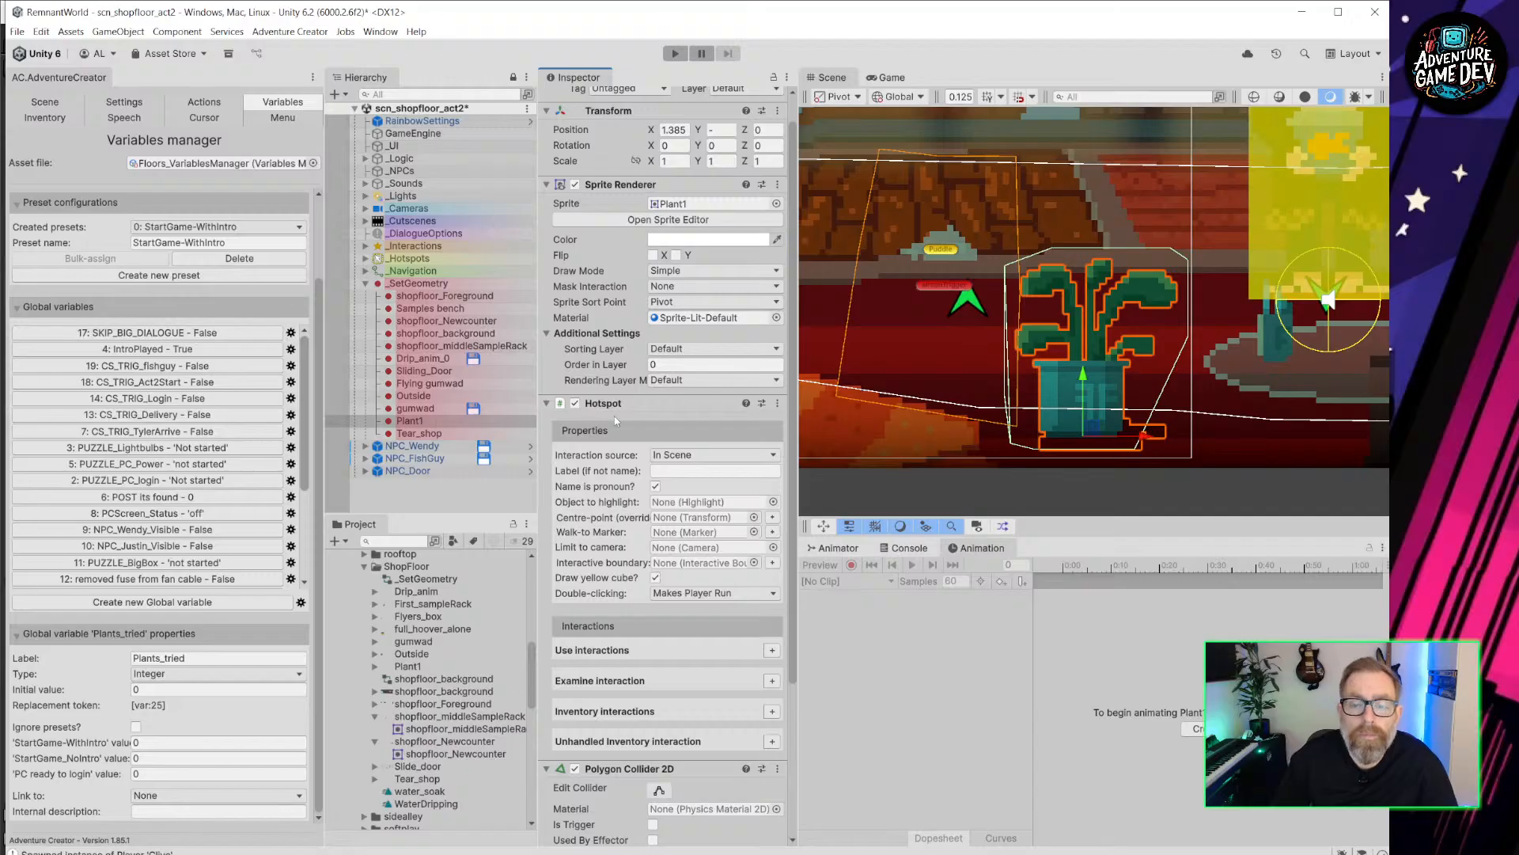
# Reshape Plant1's polygon collider by moving its points in to follow the leaves and the sides and base of the pot.
pyautogui.scroll(-5, 638, 582)
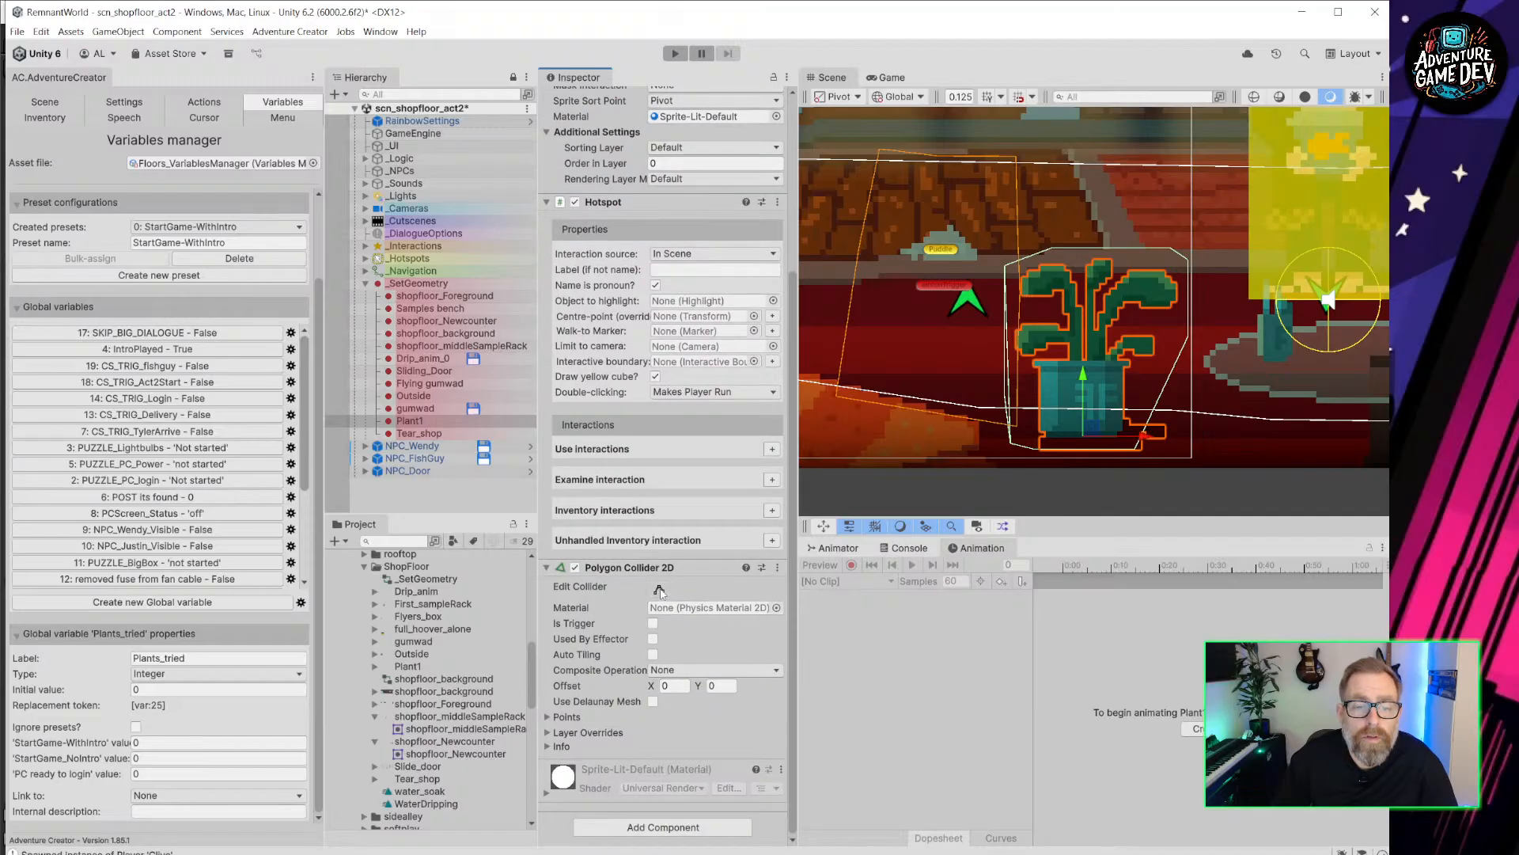
pyautogui.moveTo(1183, 257); pyautogui.dragTo(1142, 348)
pyautogui.moveTo(1171, 248); pyautogui.dragTo(1152, 280)
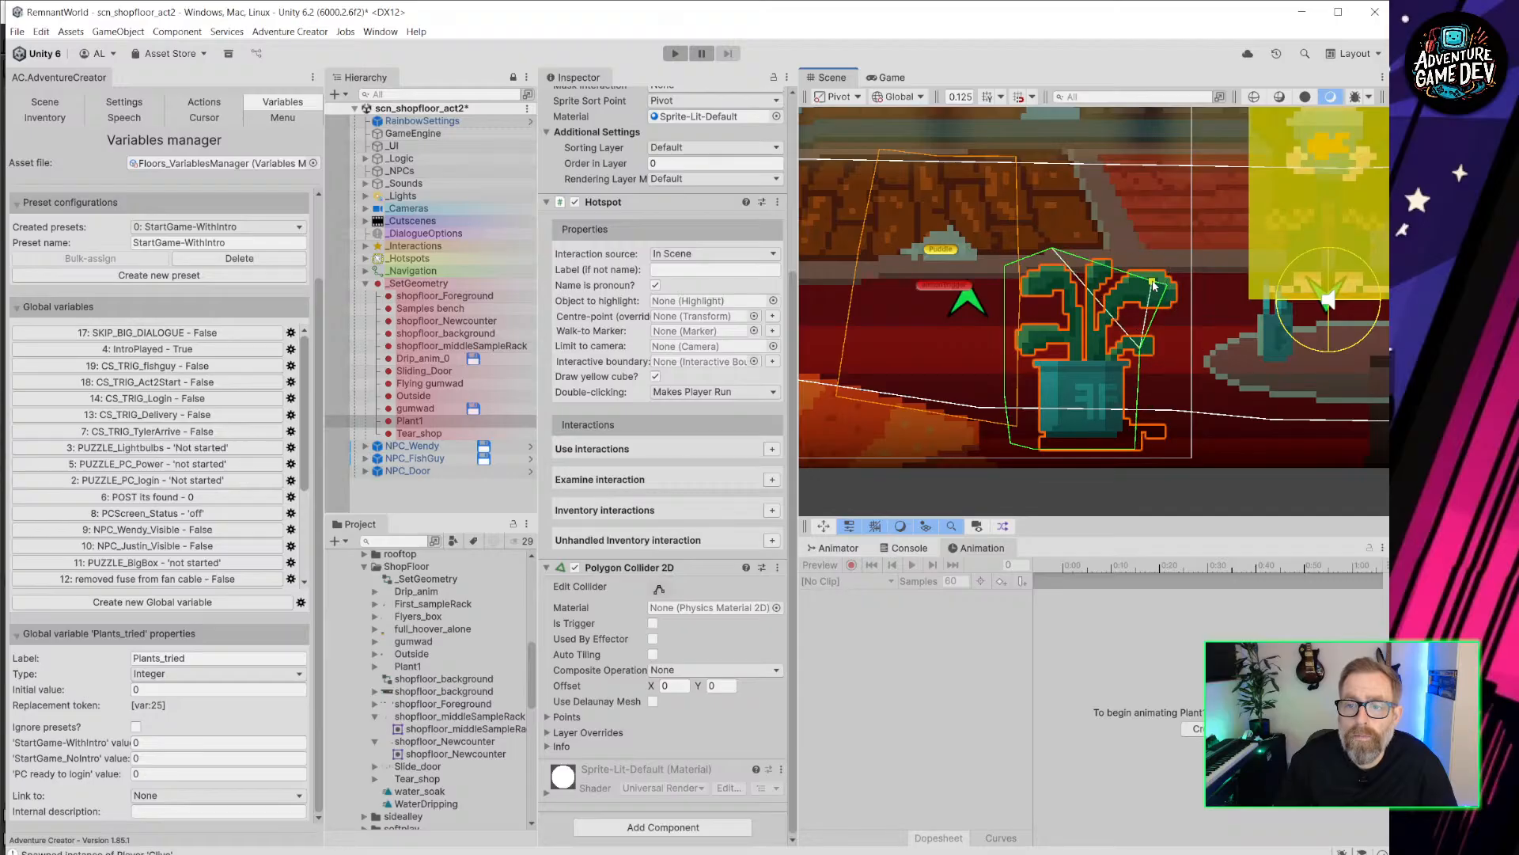
pyautogui.moveTo(1052, 249); pyautogui.dragTo(1023, 324)
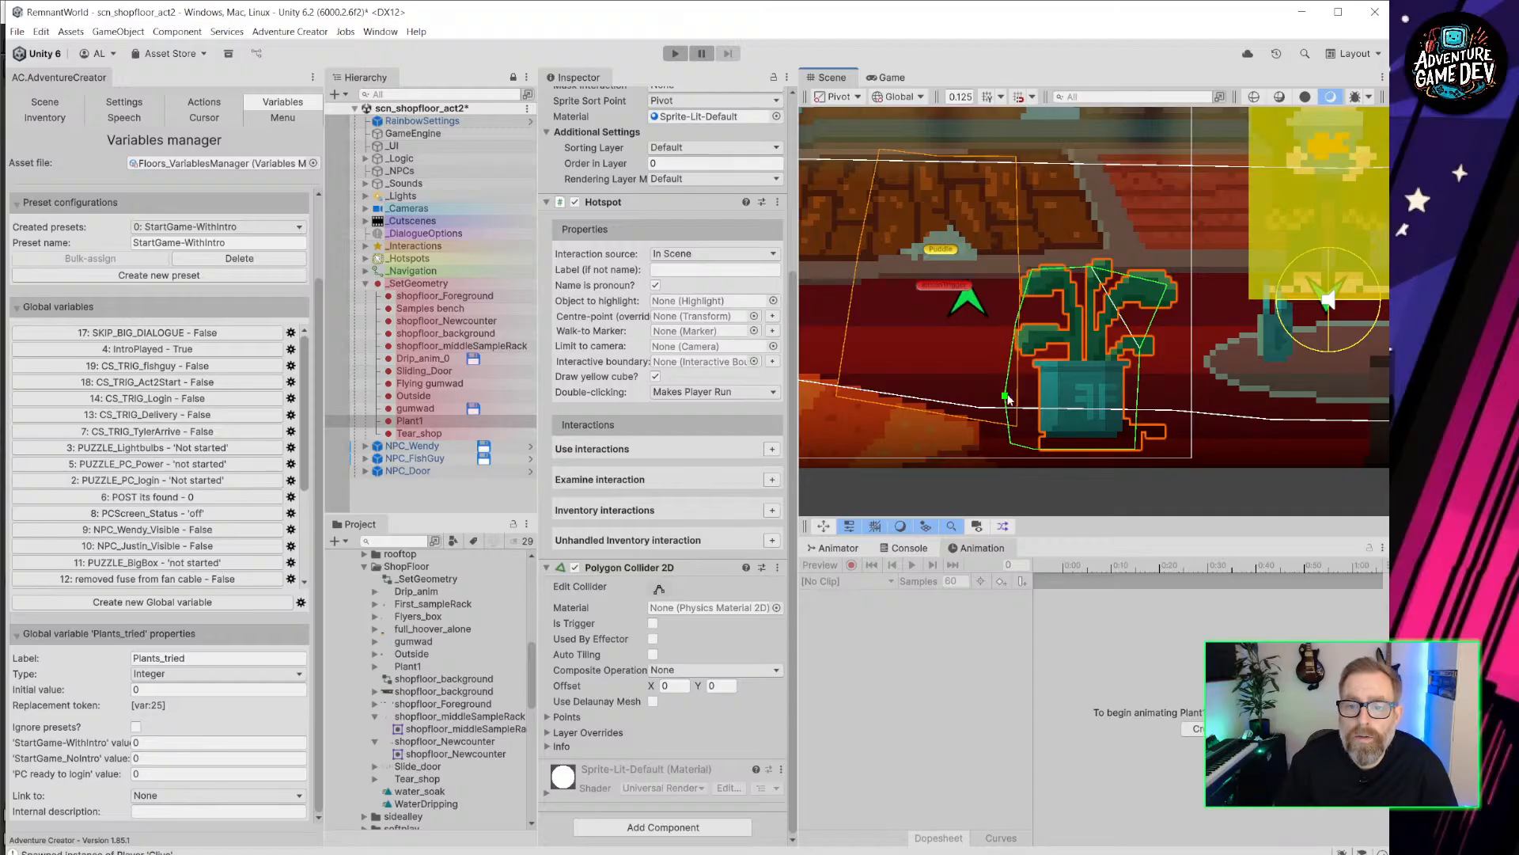
pyautogui.moveTo(1007, 397); pyautogui.dragTo(1041, 360)
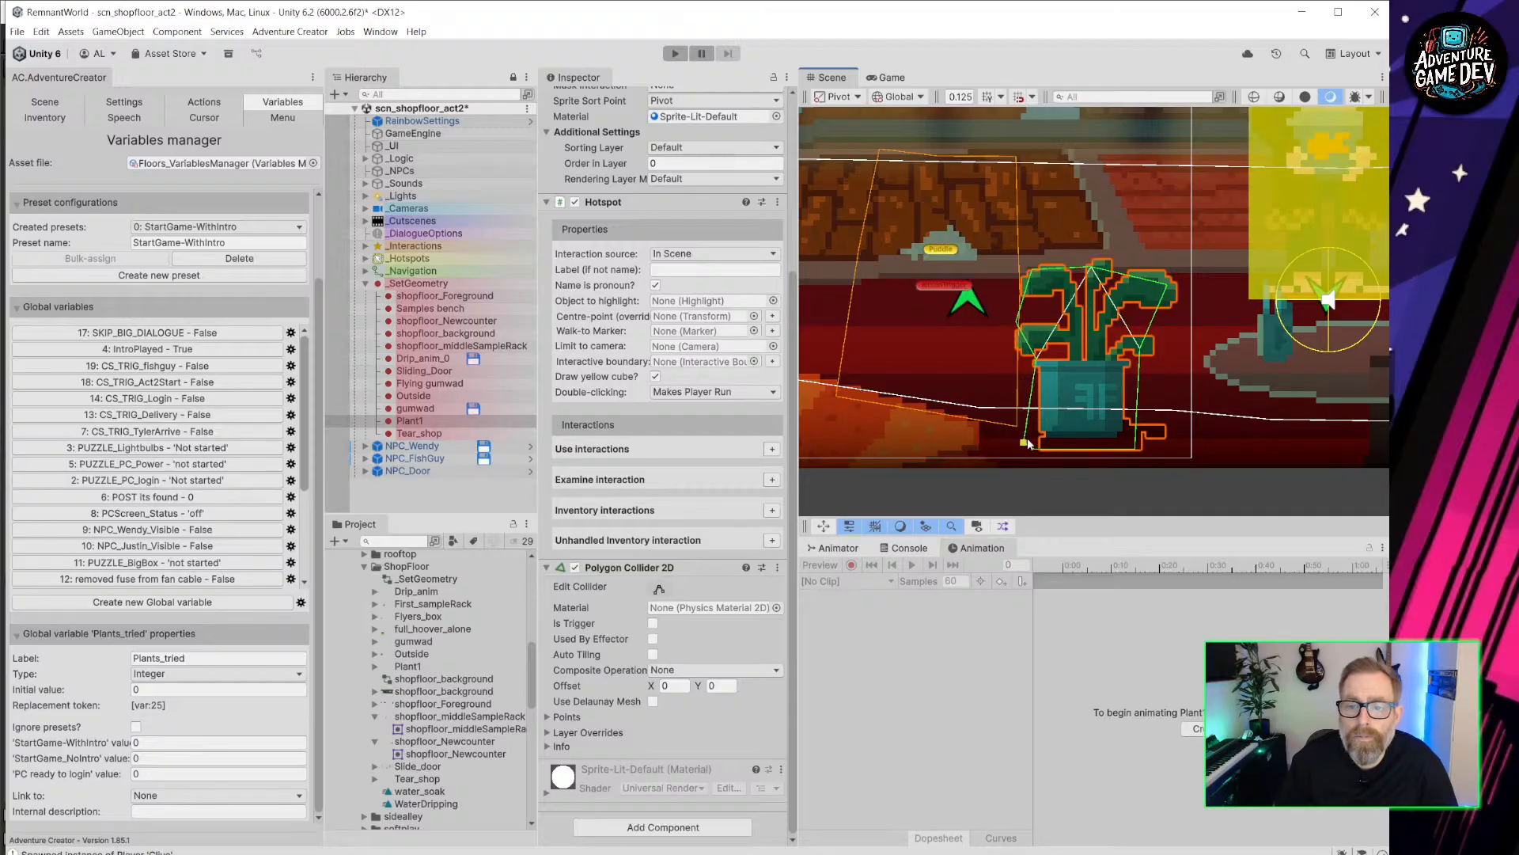
pyautogui.moveTo(1014, 444); pyautogui.dragTo(1044, 438)
pyautogui.moveTo(1137, 449); pyautogui.dragTo(1127, 438)
pyautogui.moveTo(1135, 375); pyautogui.dragTo(1156, 310)
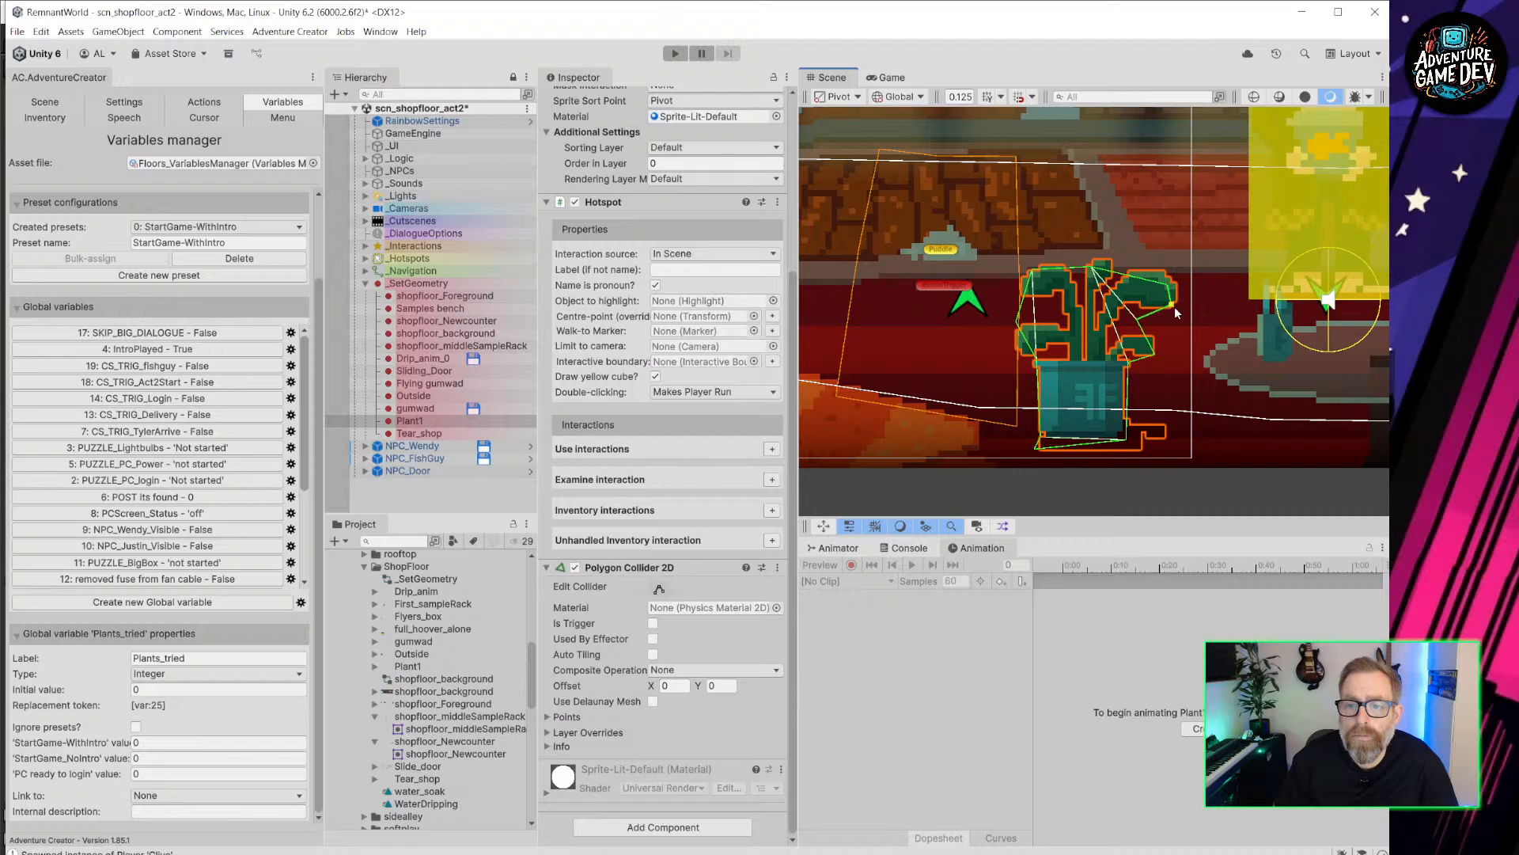
pyautogui.moveTo(1024, 307)
pyautogui.mouseDown()
pyautogui.moveTo(1060, 310)
pyautogui.moveTo(1022, 298)
pyautogui.mouseUp()
pyautogui.scroll(-3, 1163, 294)
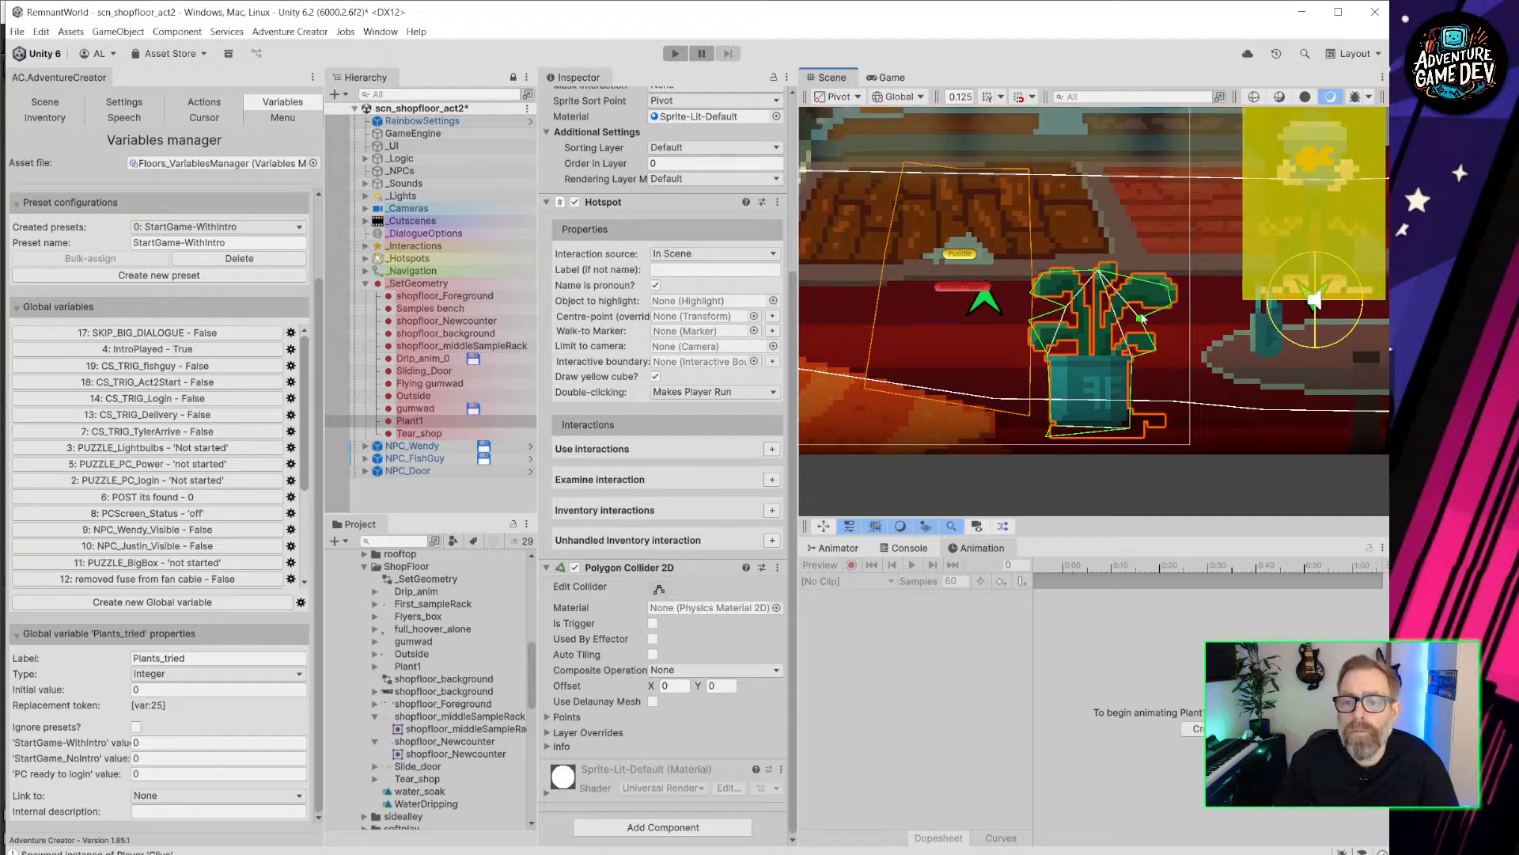
pyautogui.scroll(3, 1113, 295)
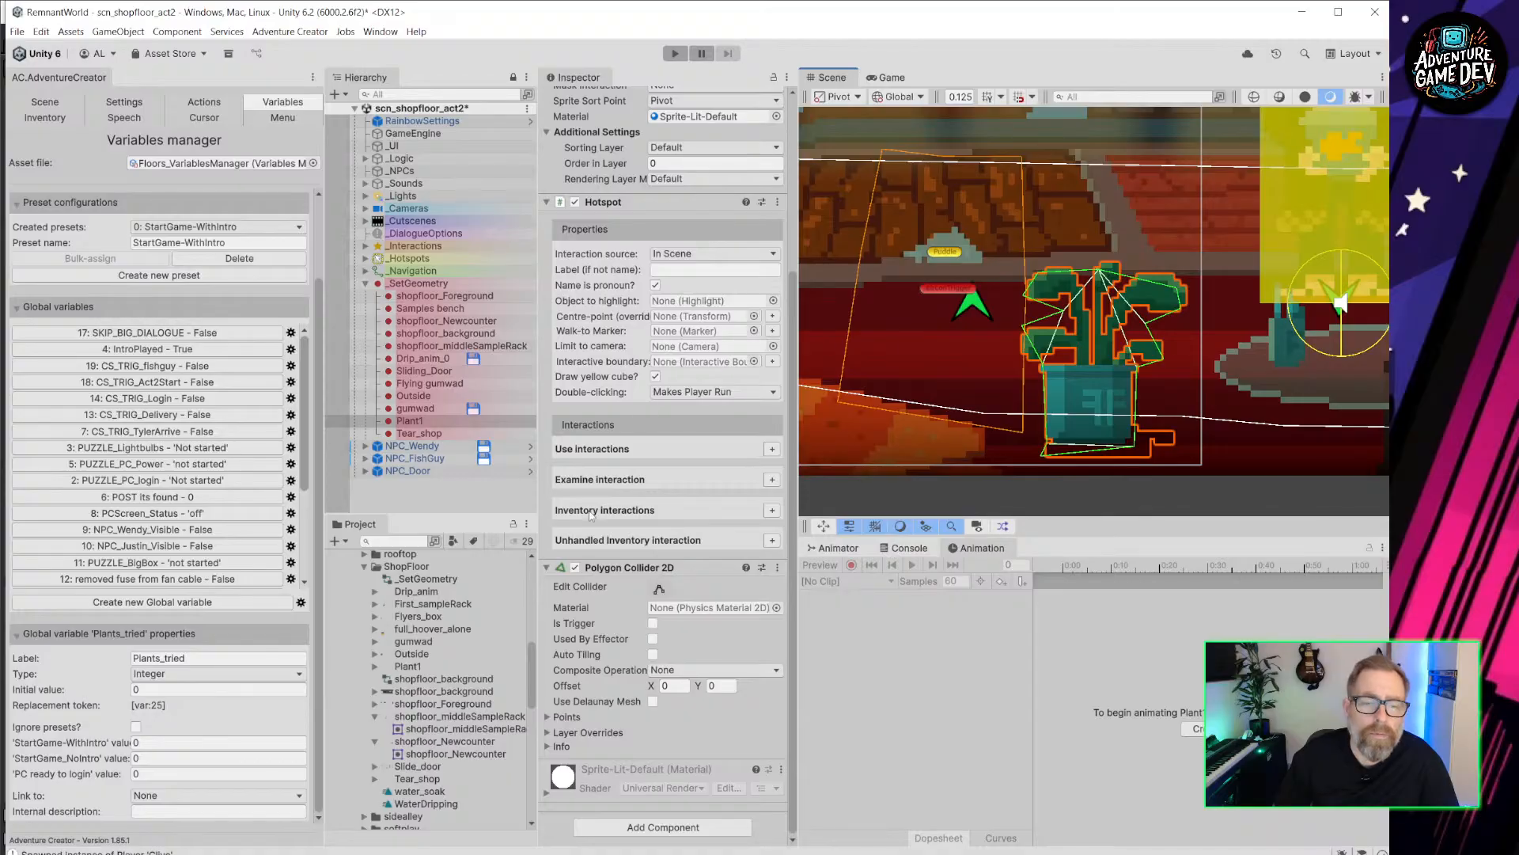
pyautogui.click(428, 421)
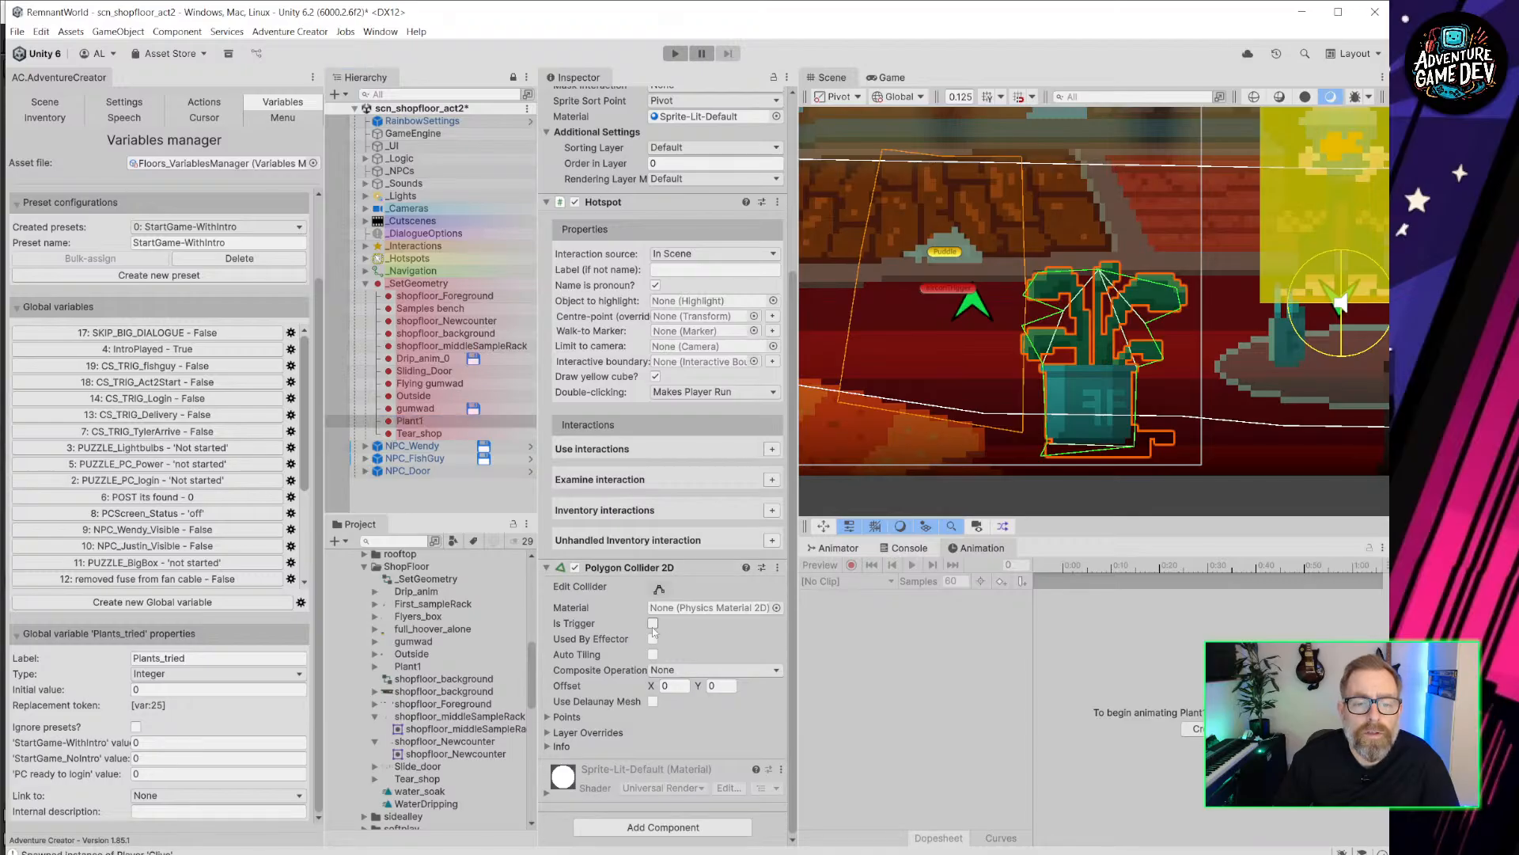
# Label Plant1's hotspot "Fake plant" and create a walk-to marker for it.
pyautogui.click(546, 569)
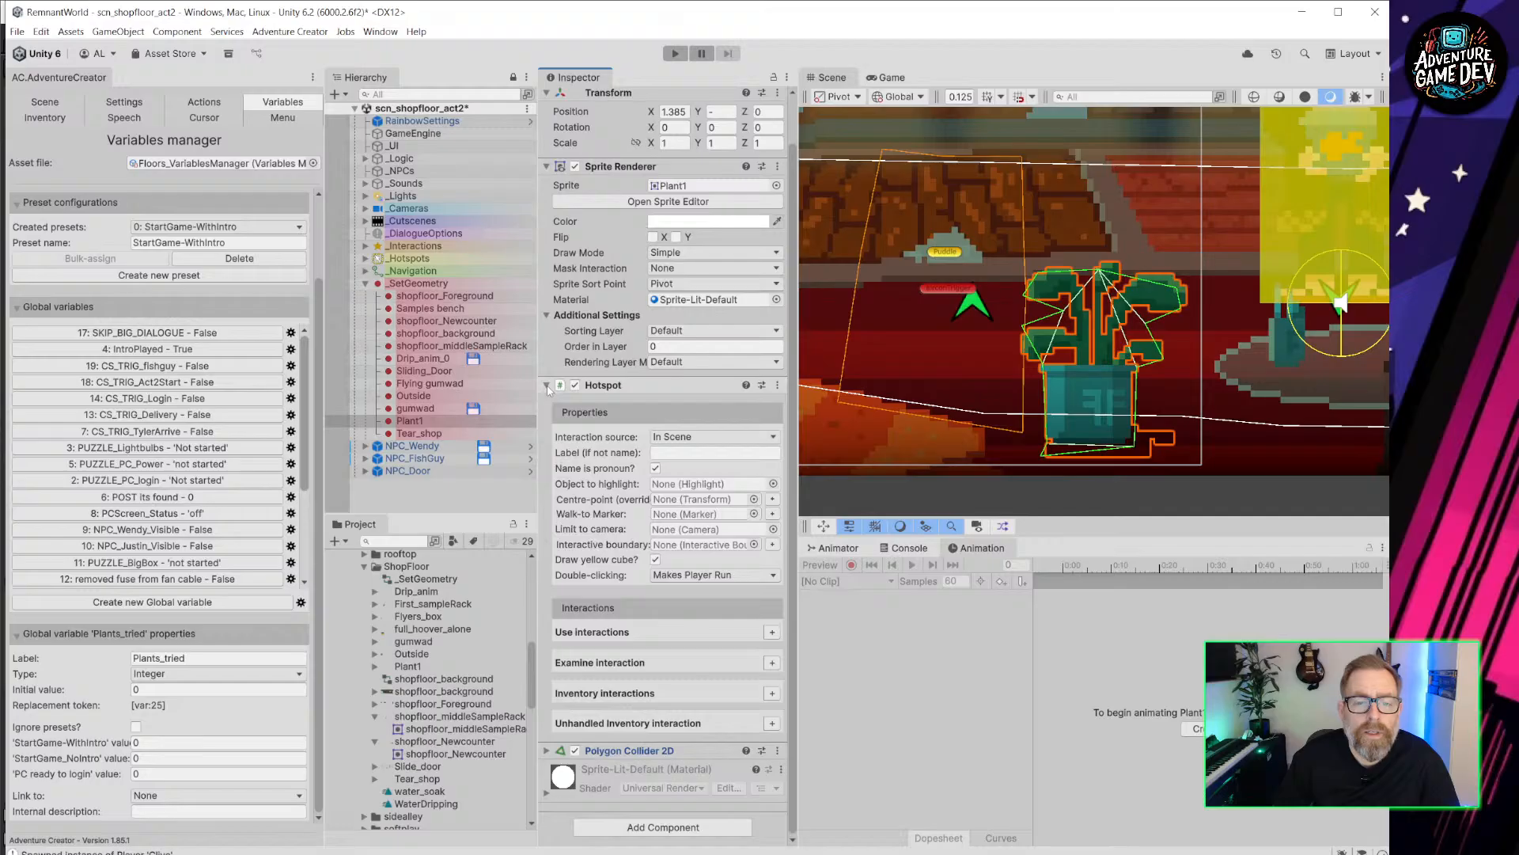
pyautogui.click(669, 454)
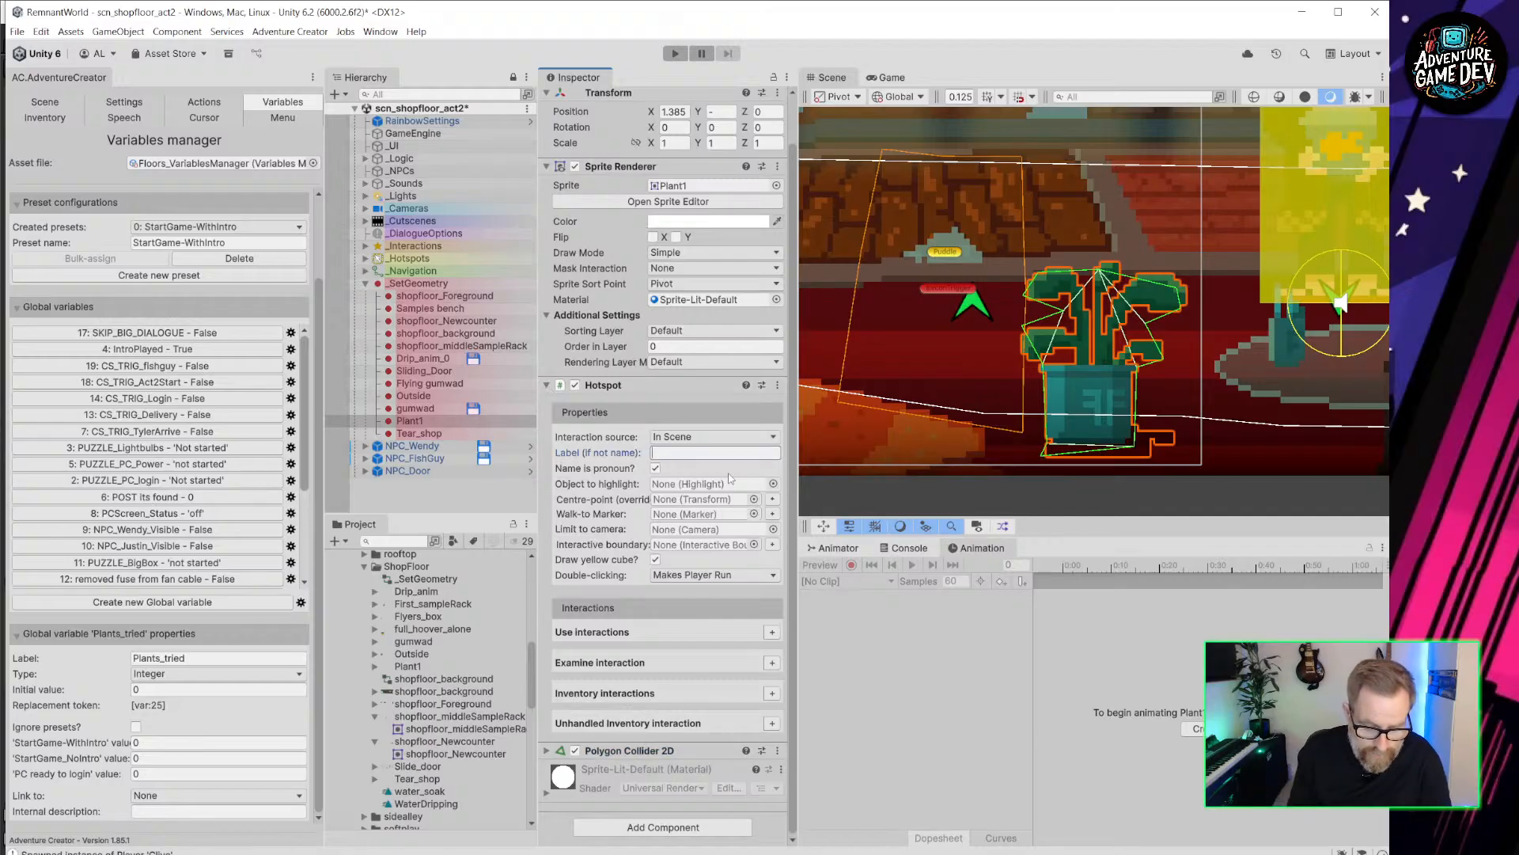
pyautogui.write('Fake plant')
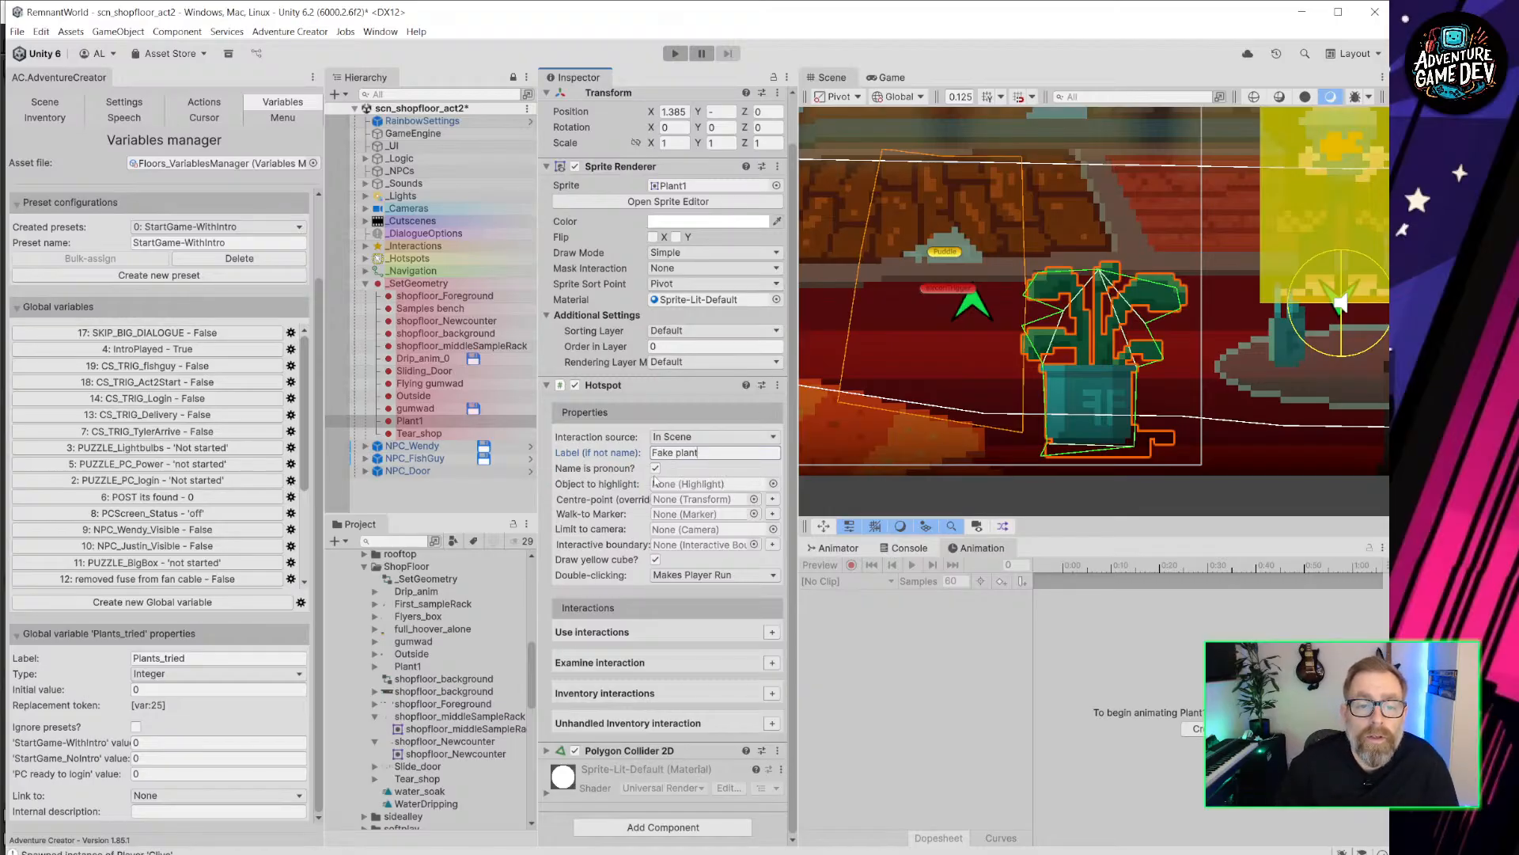
pyautogui.click(773, 514)
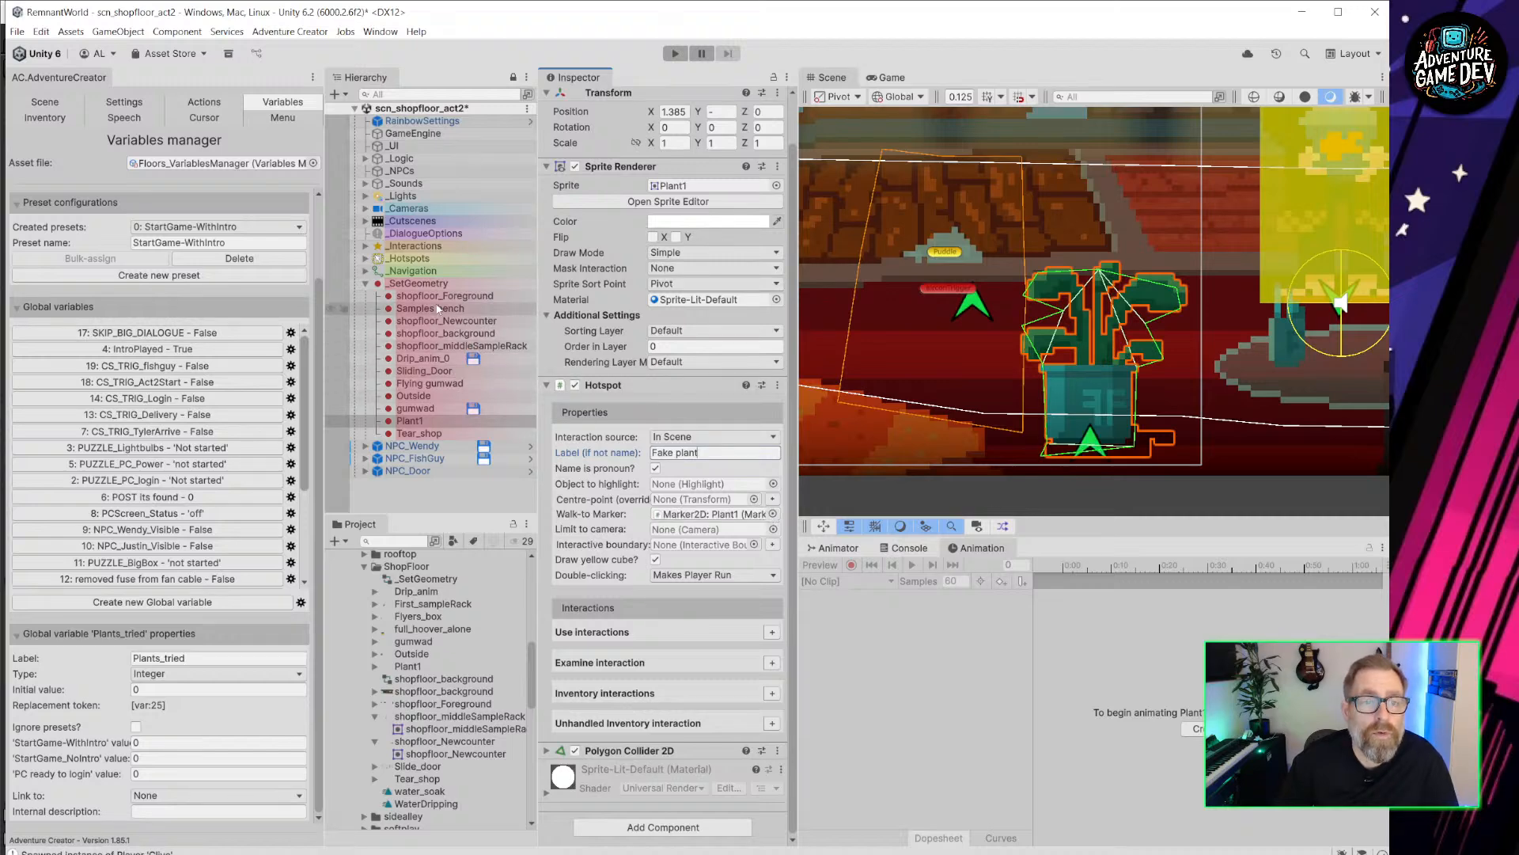
# Move the Plant1 marker up onto the plant pot at about X 4.705, Y -2.543 and rotate it to Z -180.
pyautogui.click(708, 514)
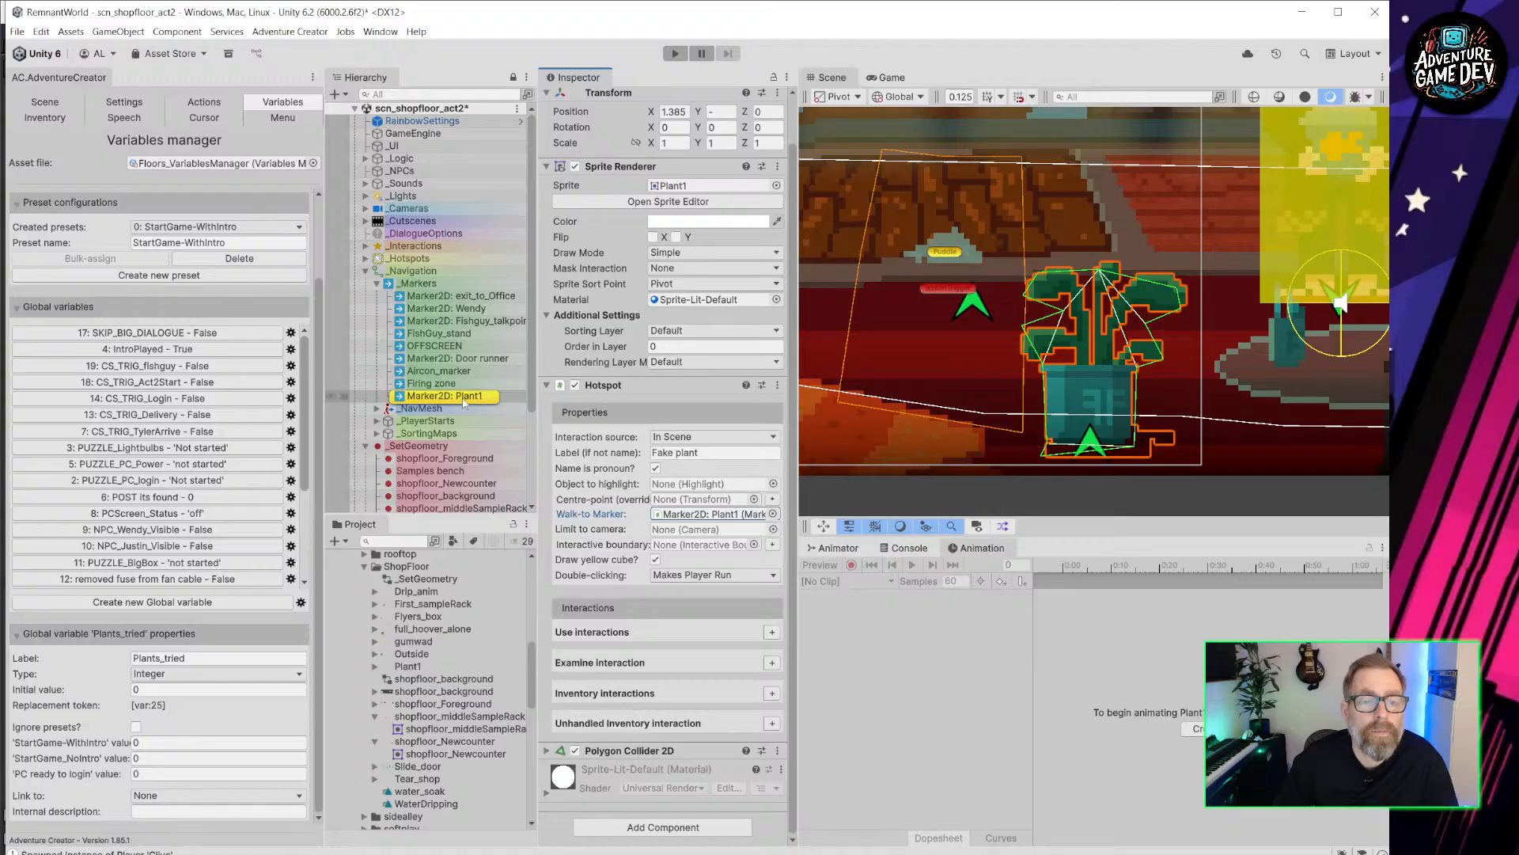
pyautogui.click(464, 397)
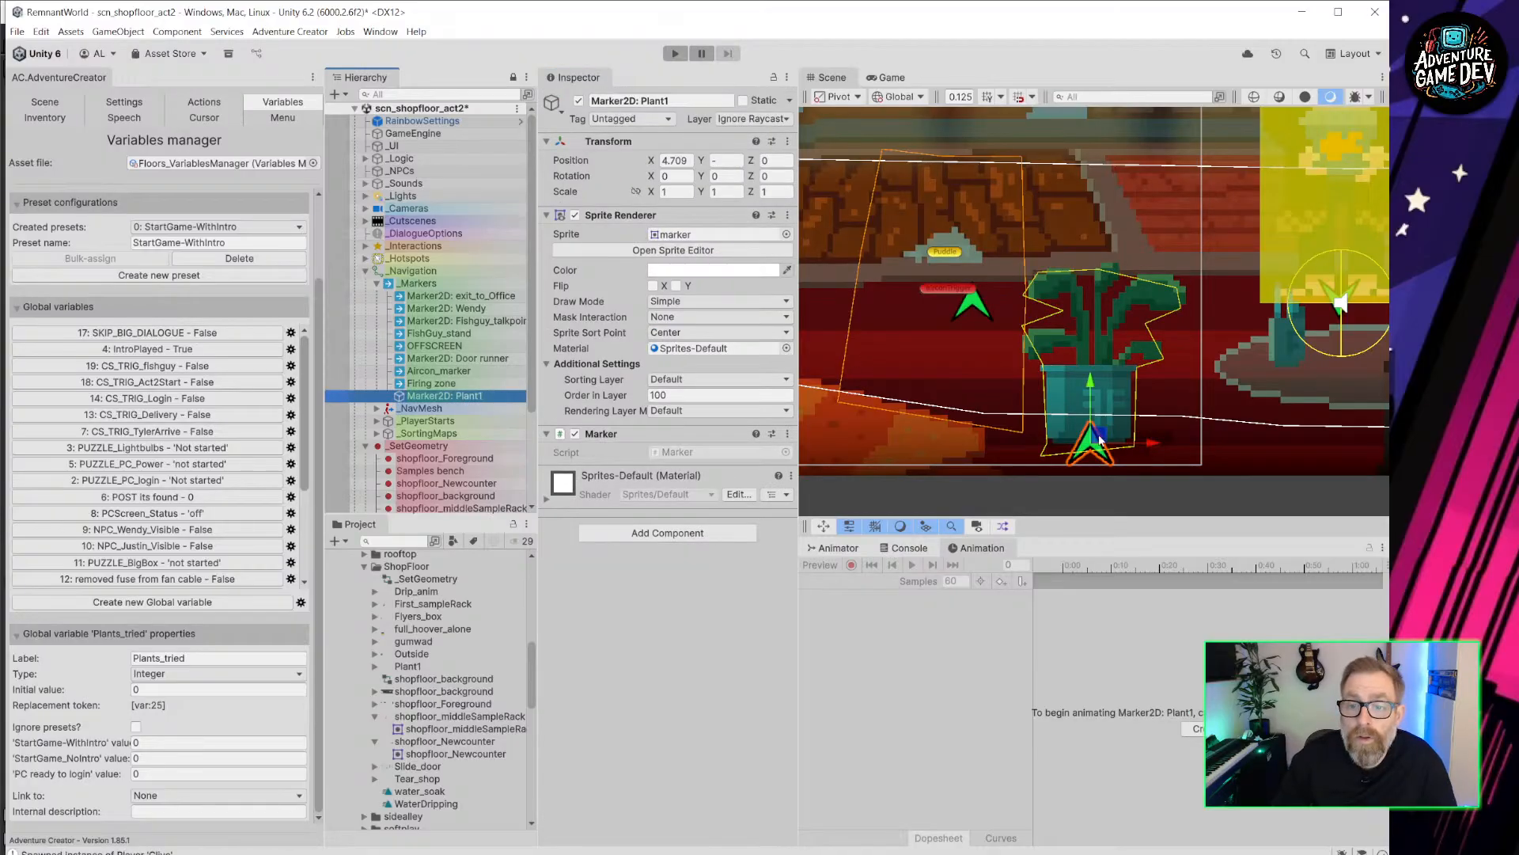
pyautogui.moveTo(1097, 434)
pyautogui.mouseDown()
pyautogui.moveTo(1098, 382)
pyautogui.moveTo(1294, 526)
pyautogui.moveTo(1314, 673)
pyautogui.mouseUp()
pyautogui.press('e')
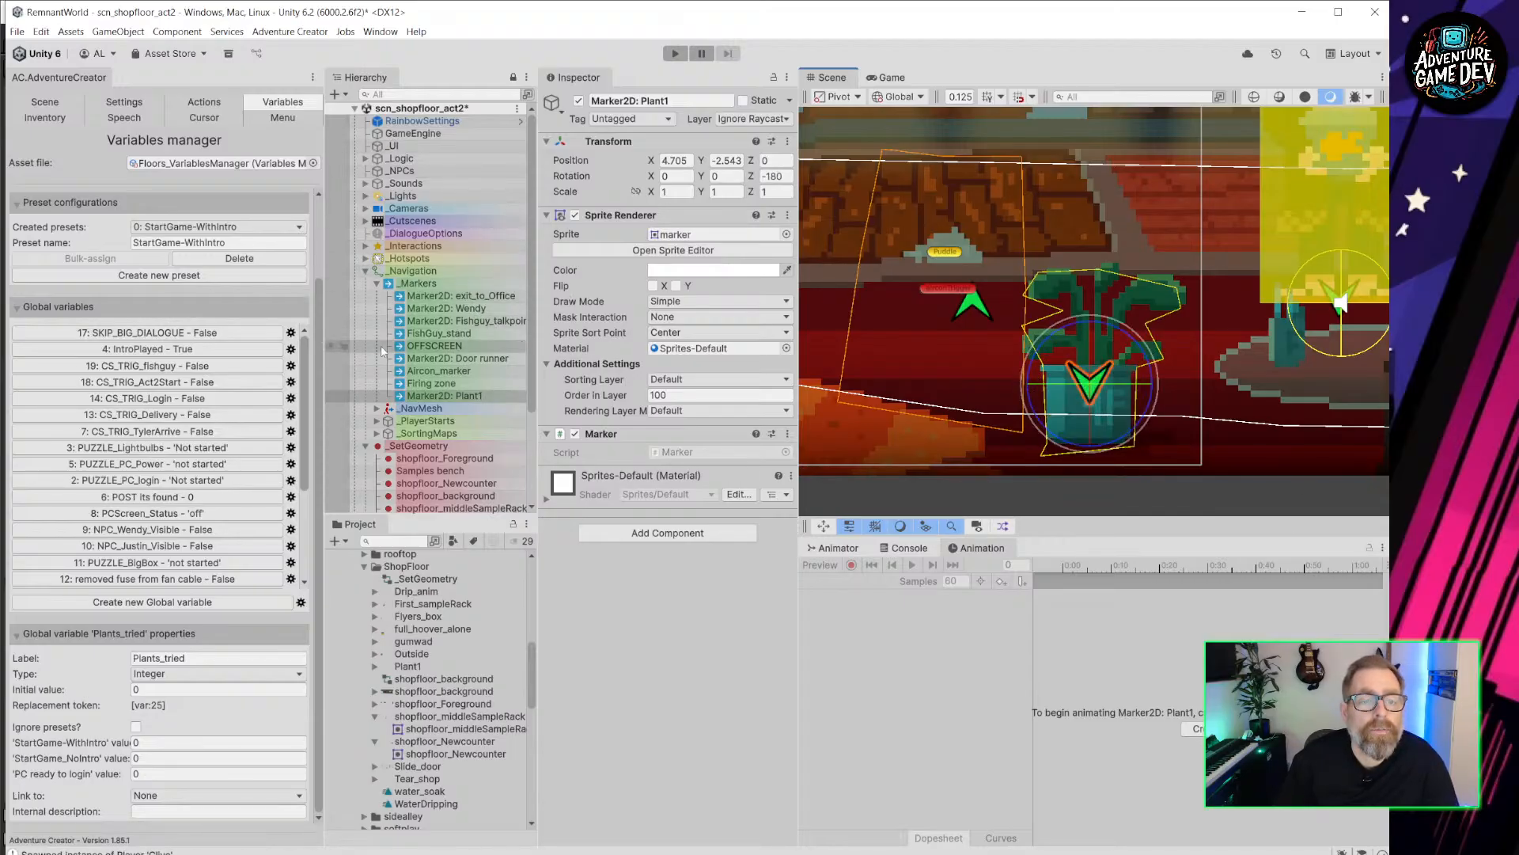
# Add a Use interaction to Plant1's hotspot with player action Walk To Marker and facing after moving enabled.
pyautogui.scroll(-3, 444, 363)
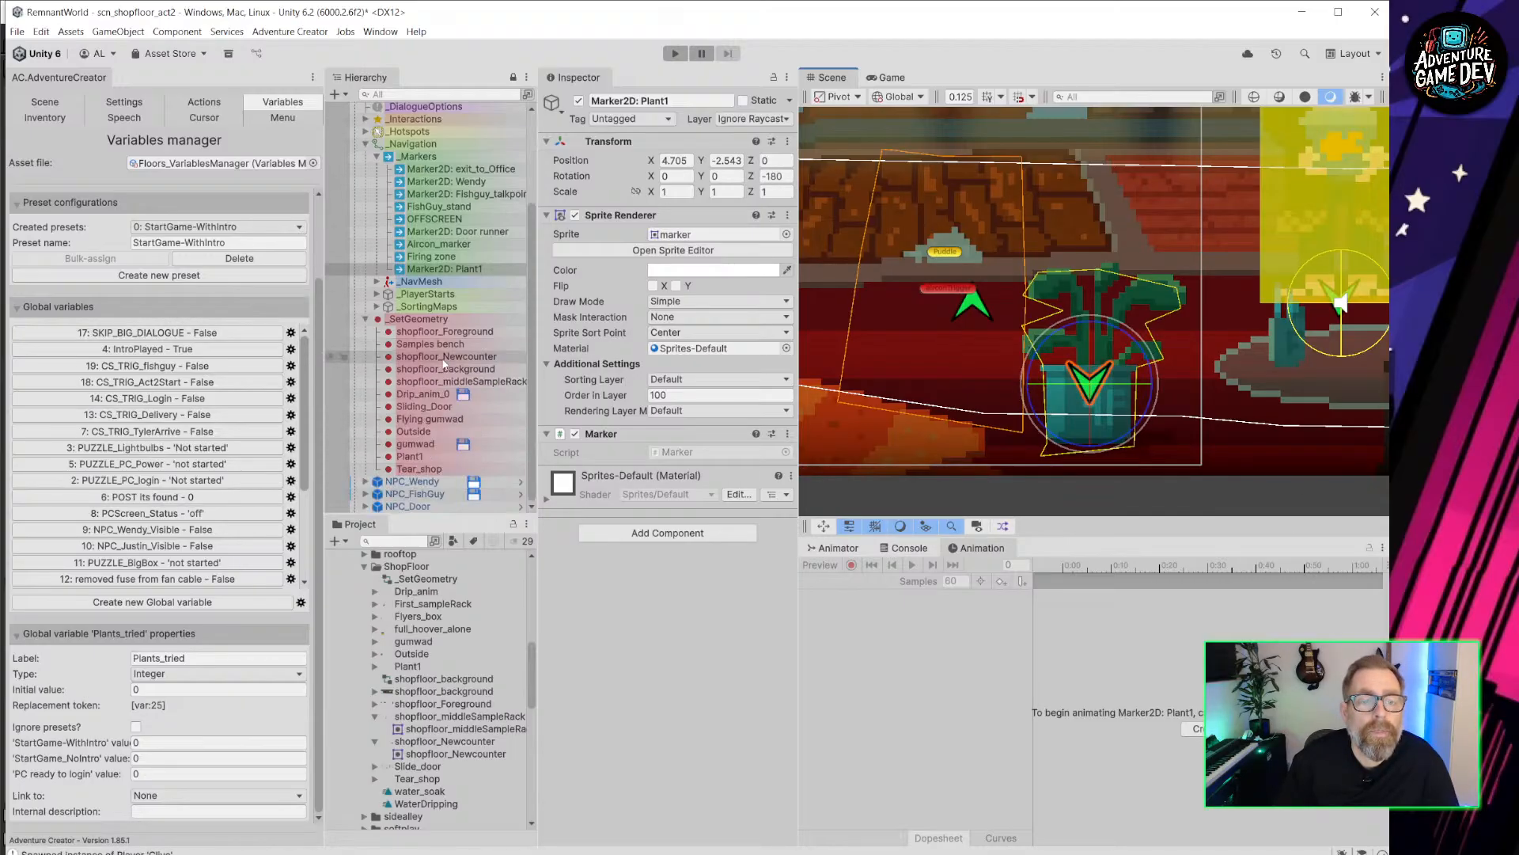
pyautogui.click(411, 457)
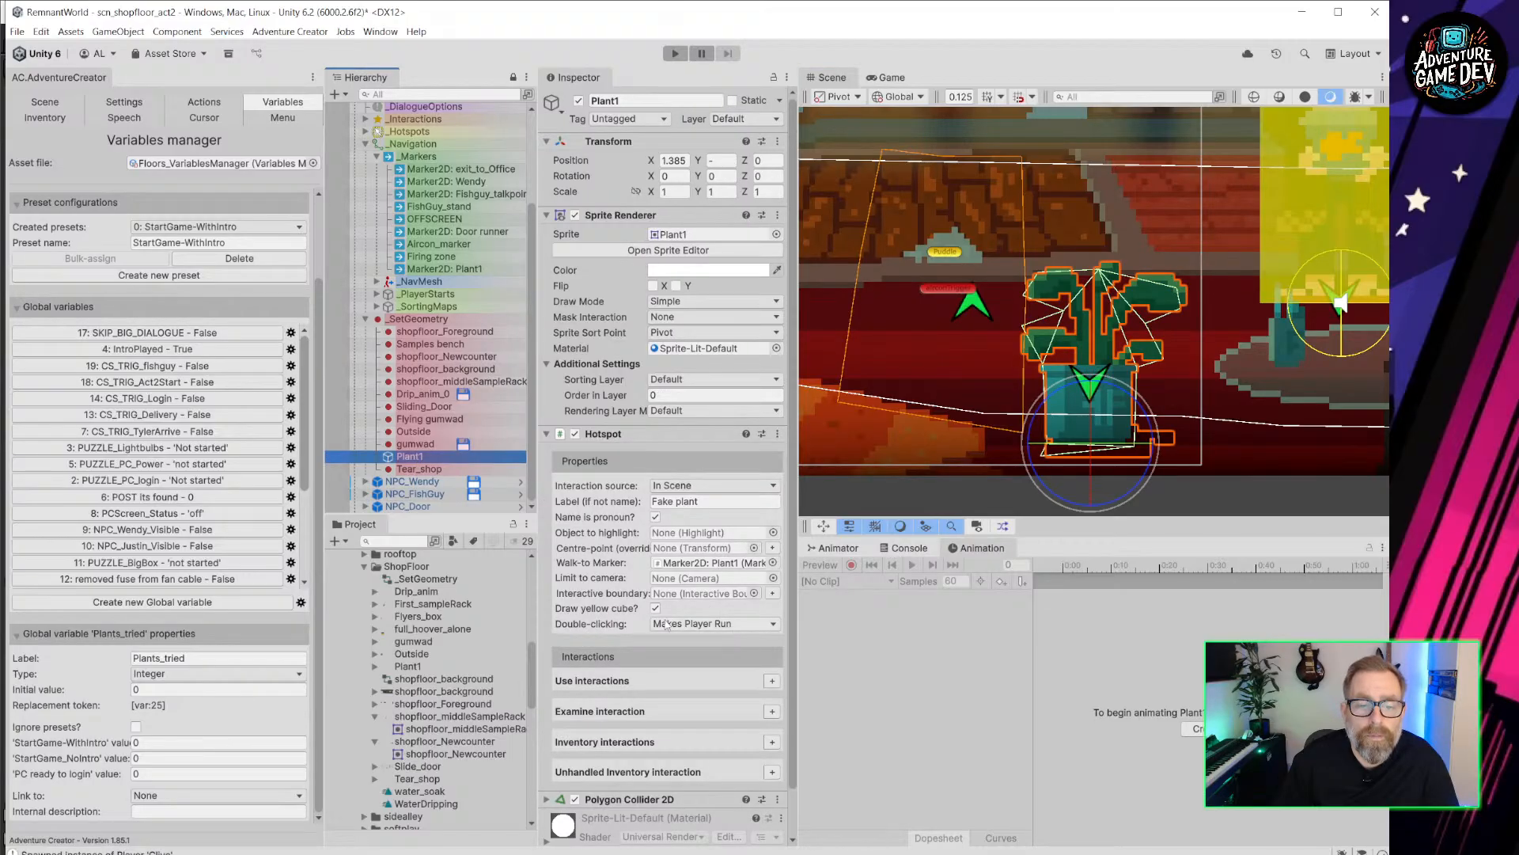
pyautogui.click(771, 685)
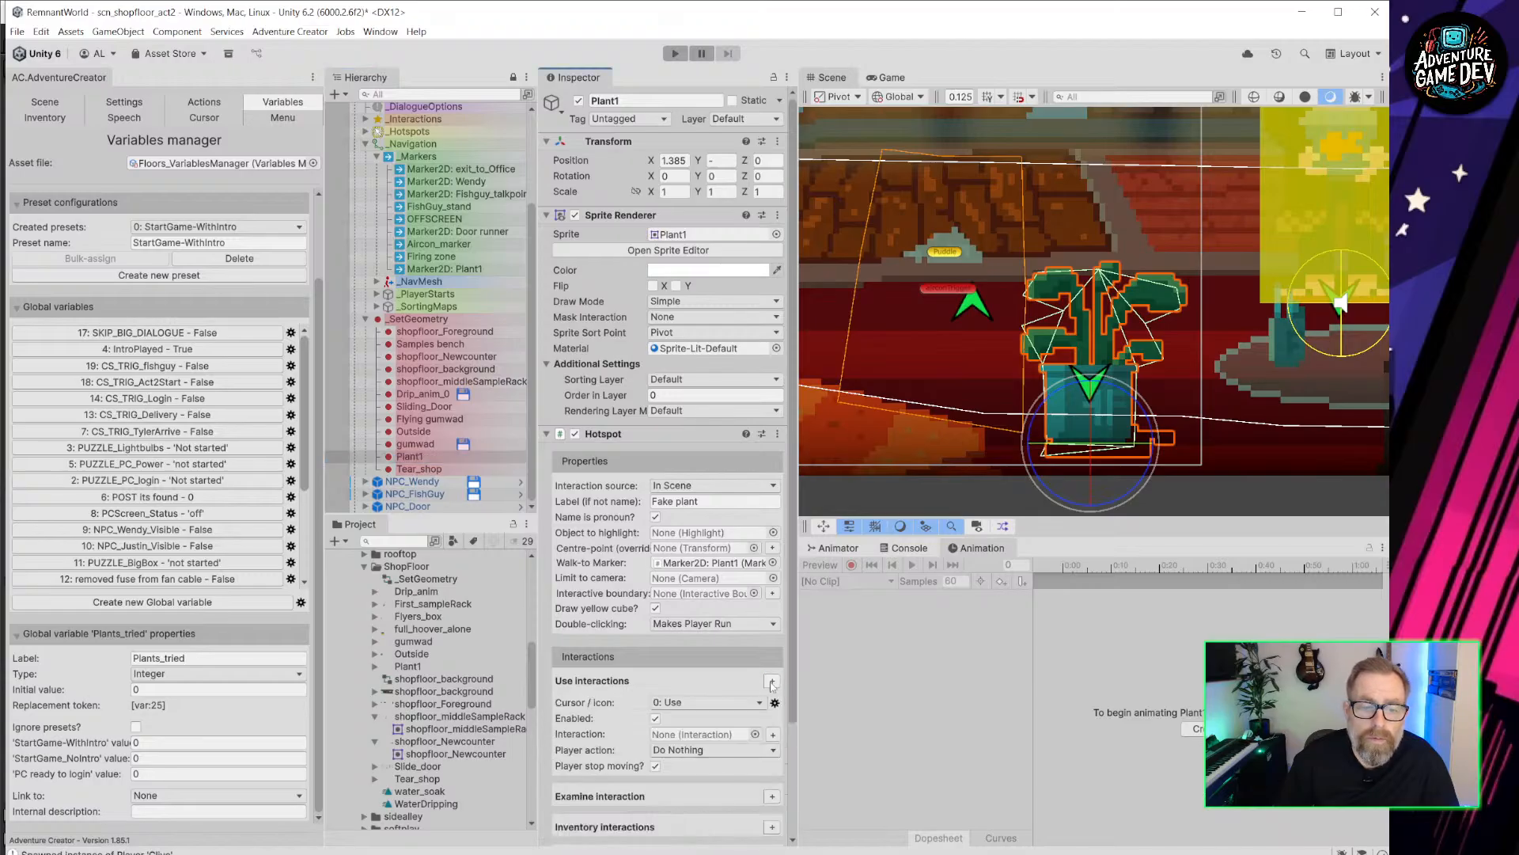
pyautogui.click(760, 751)
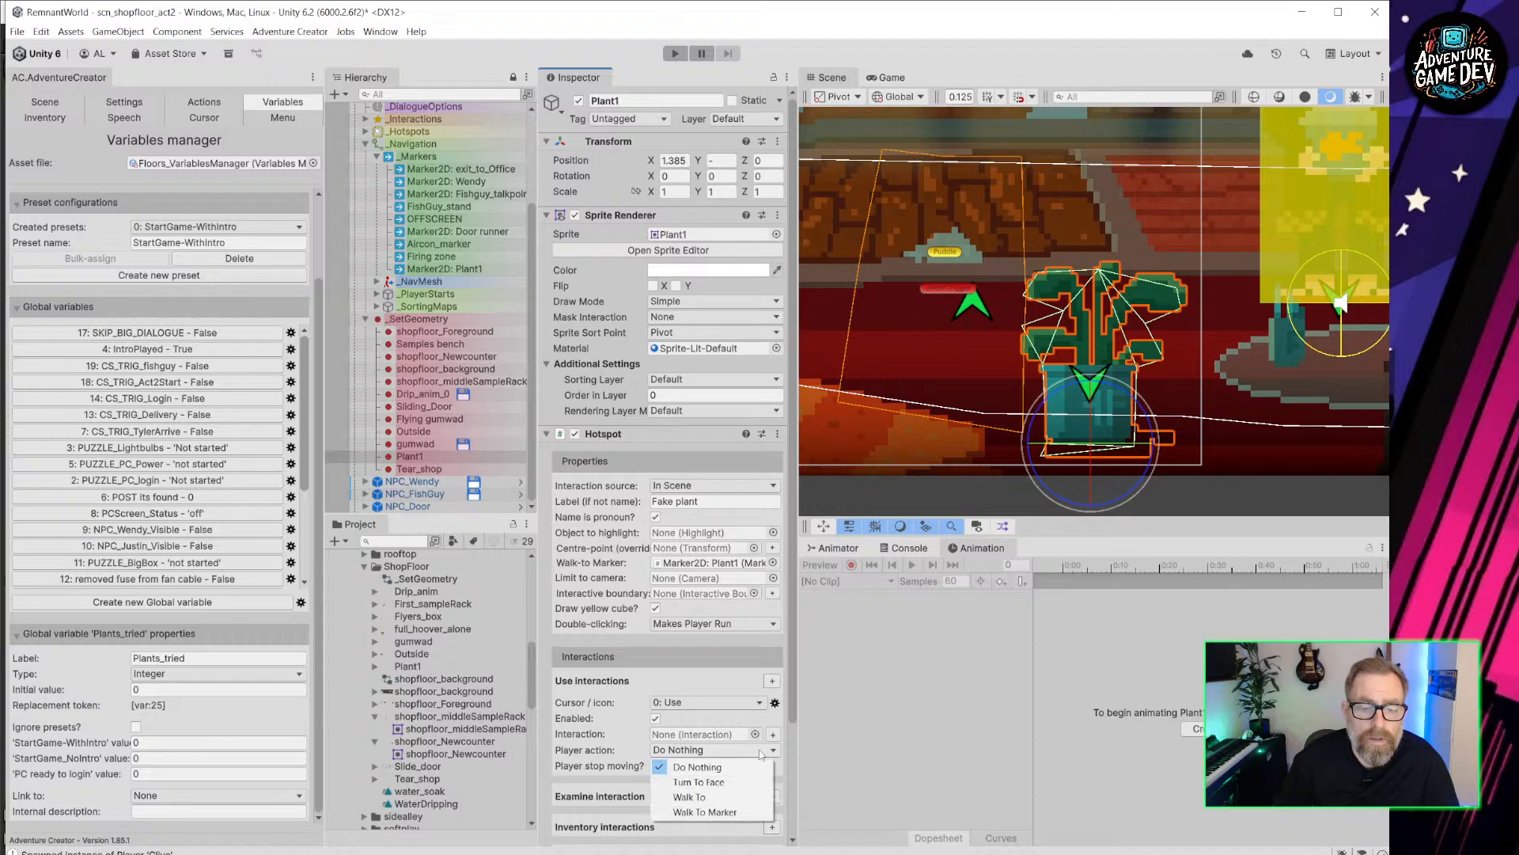
pyautogui.click(700, 812)
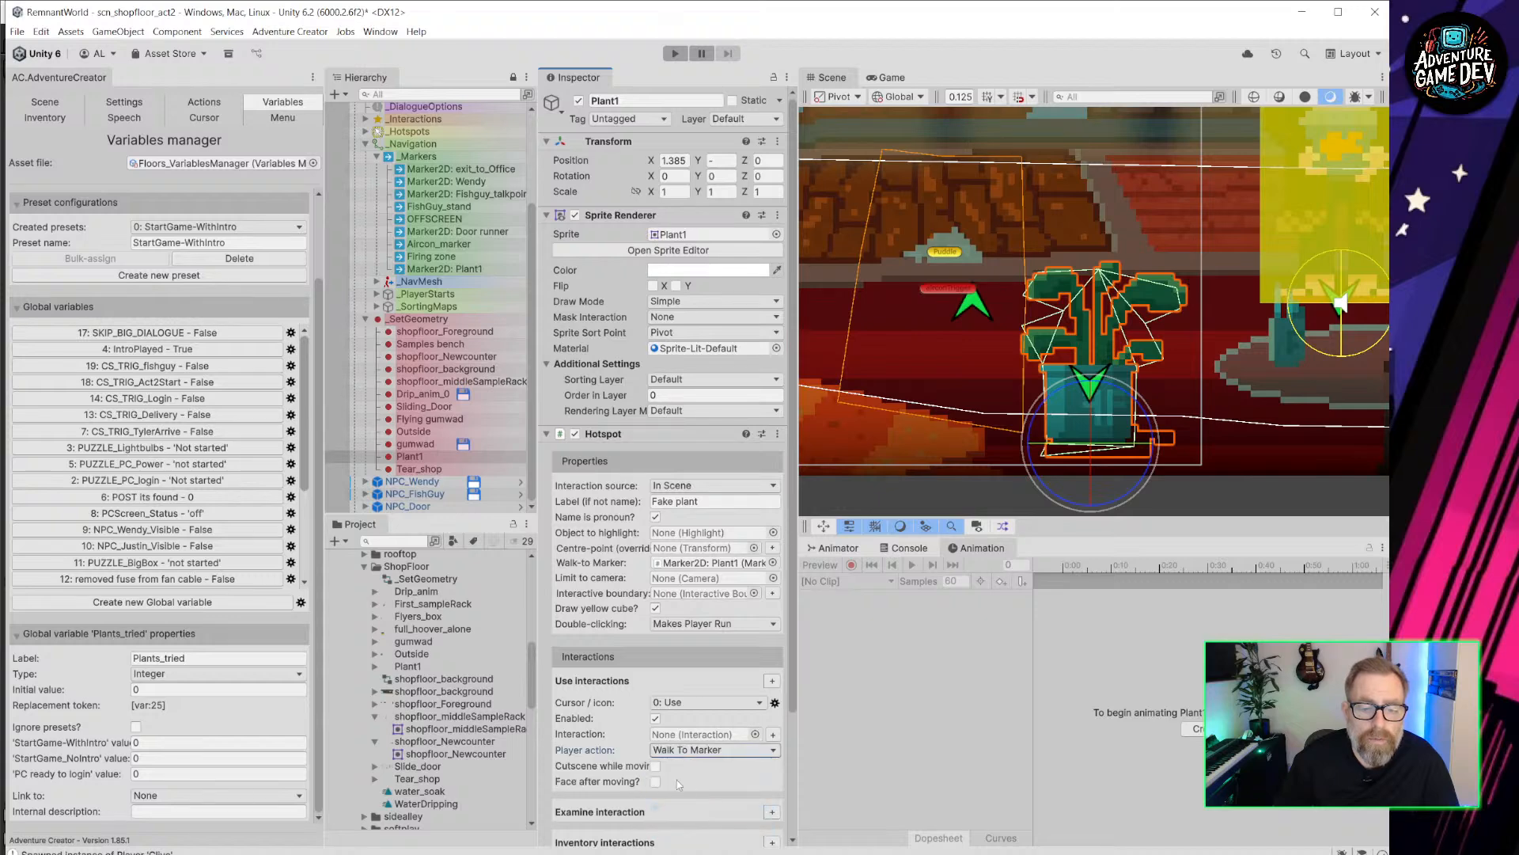
pyautogui.click(656, 783)
# Create the Fake plant Use interaction's action list and chain a Variable action after the Engine Wait action.
pyautogui.click(774, 735)
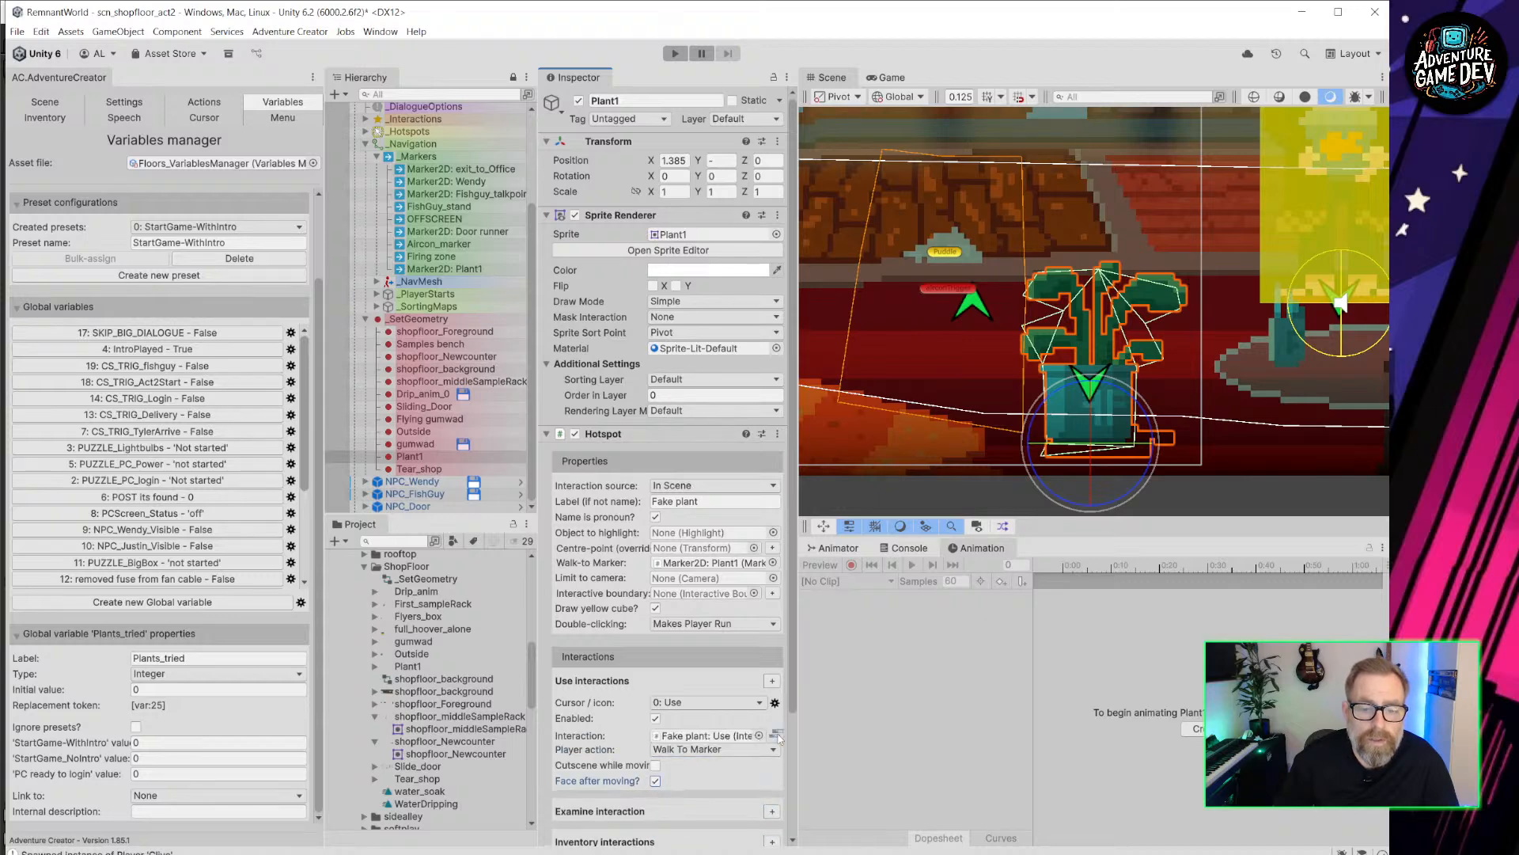
pyautogui.click(775, 735)
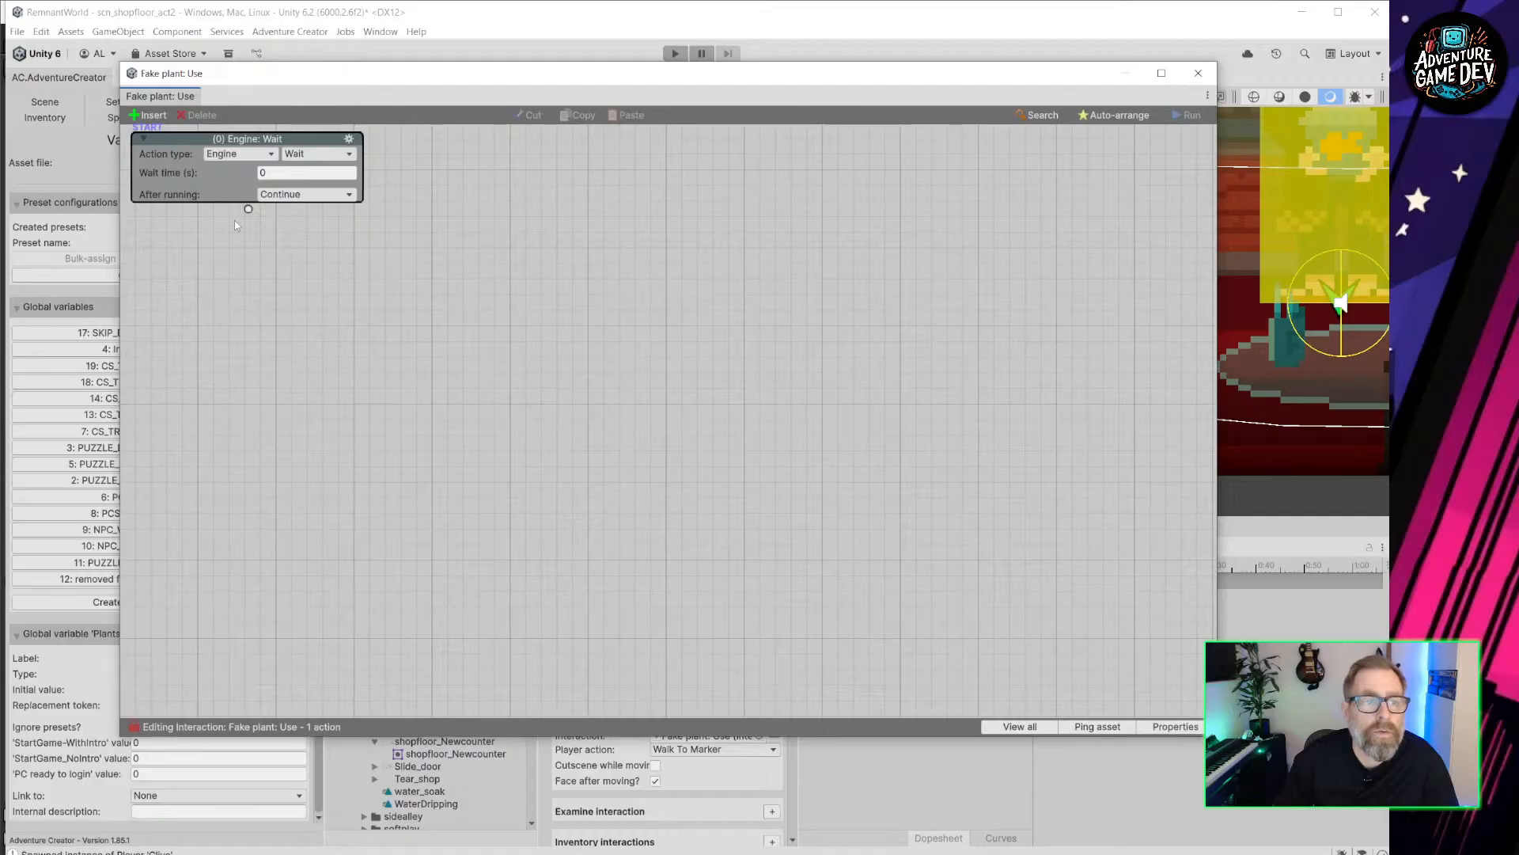
pyautogui.moveTo(248, 211); pyautogui.dragTo(150, 252)
pyautogui.click(261, 269)
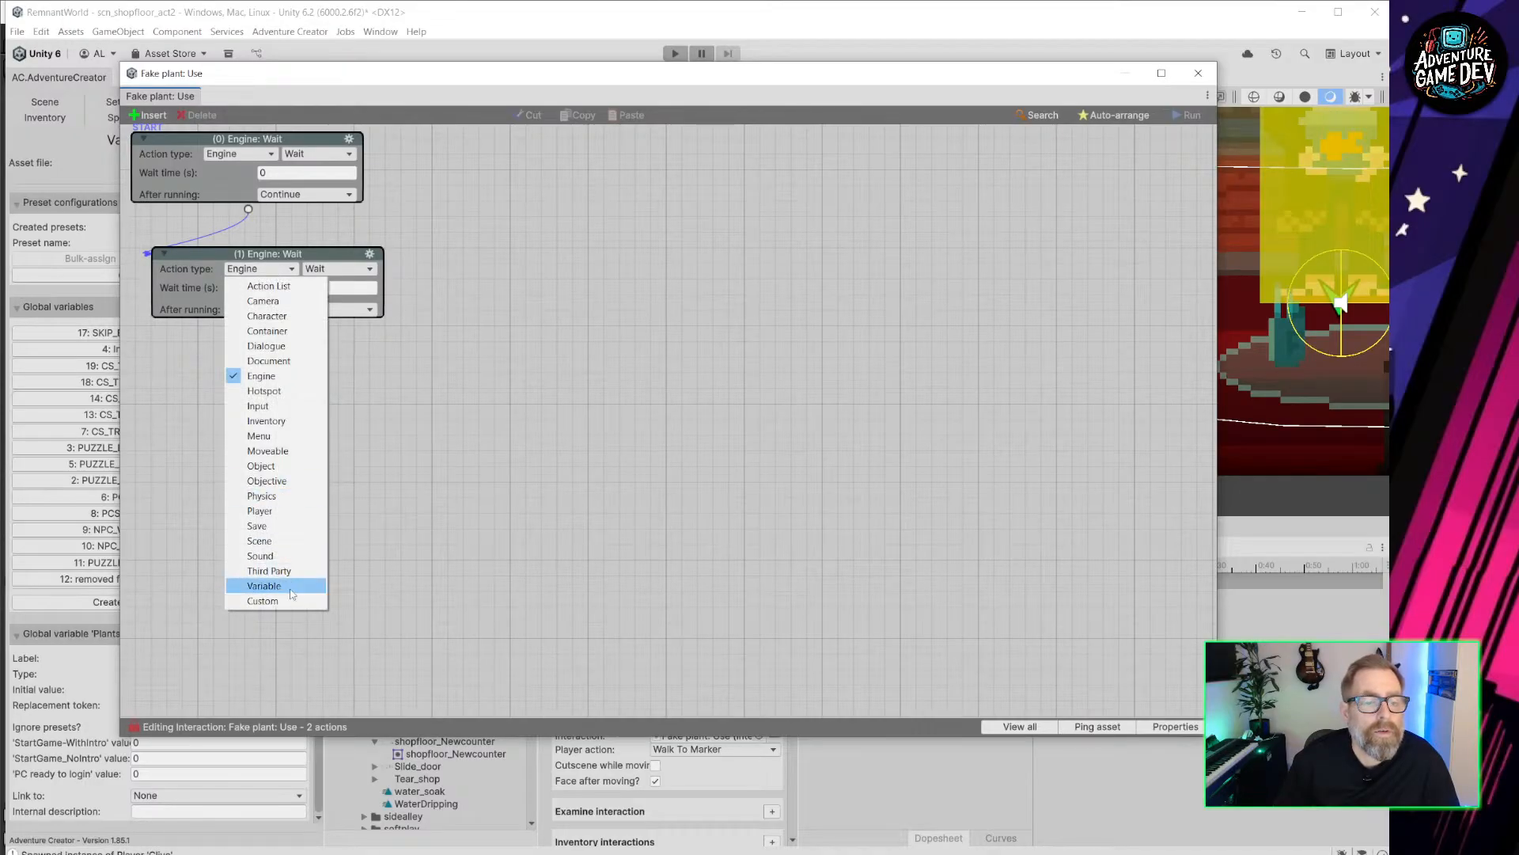
pyautogui.click(291, 594)
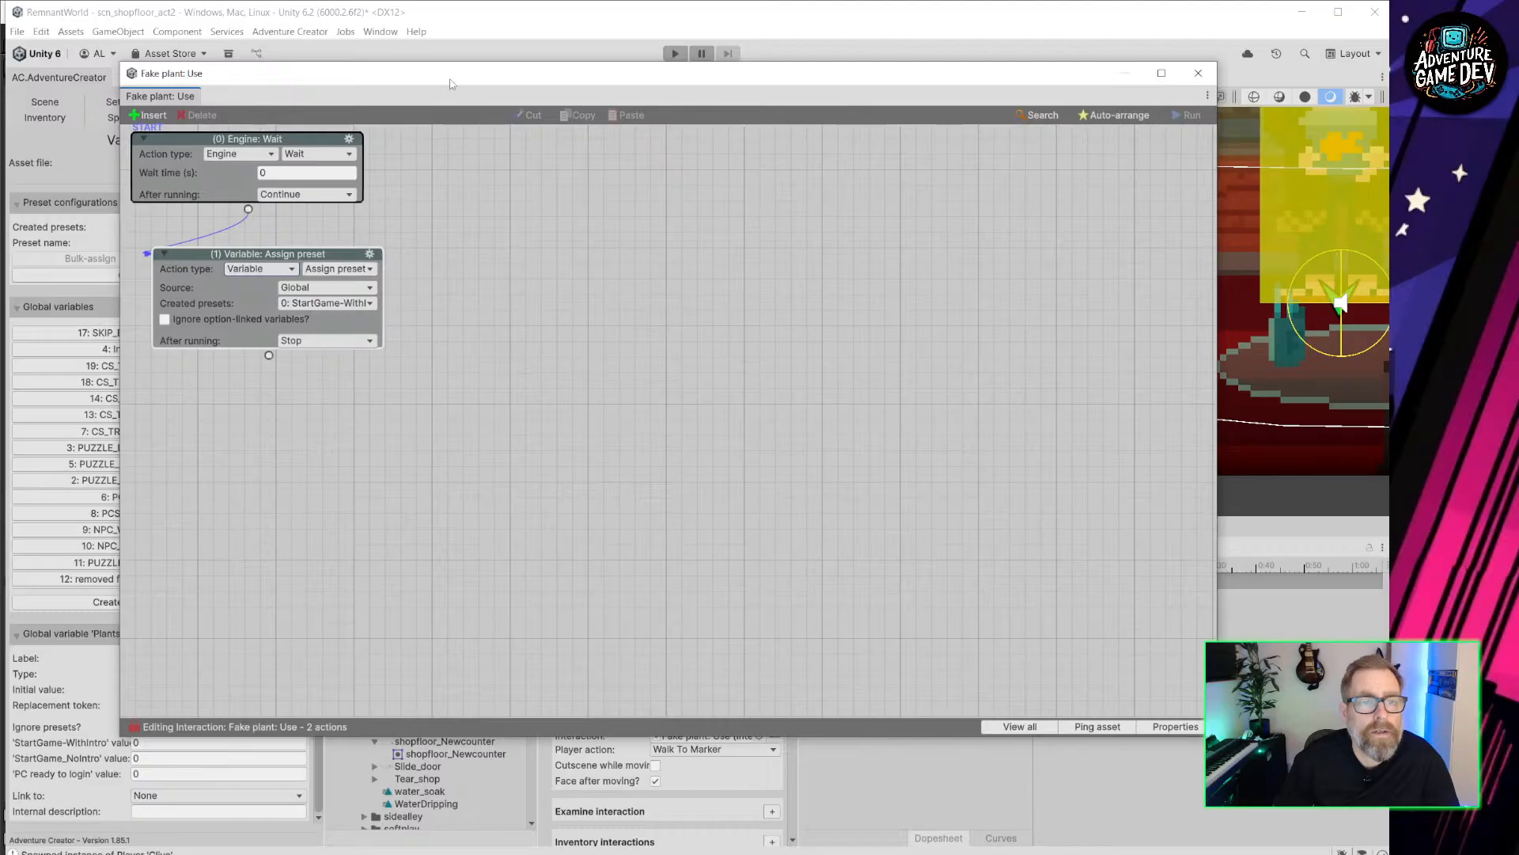
pyautogui.moveTo(453, 84); pyautogui.dragTo(474, 140)
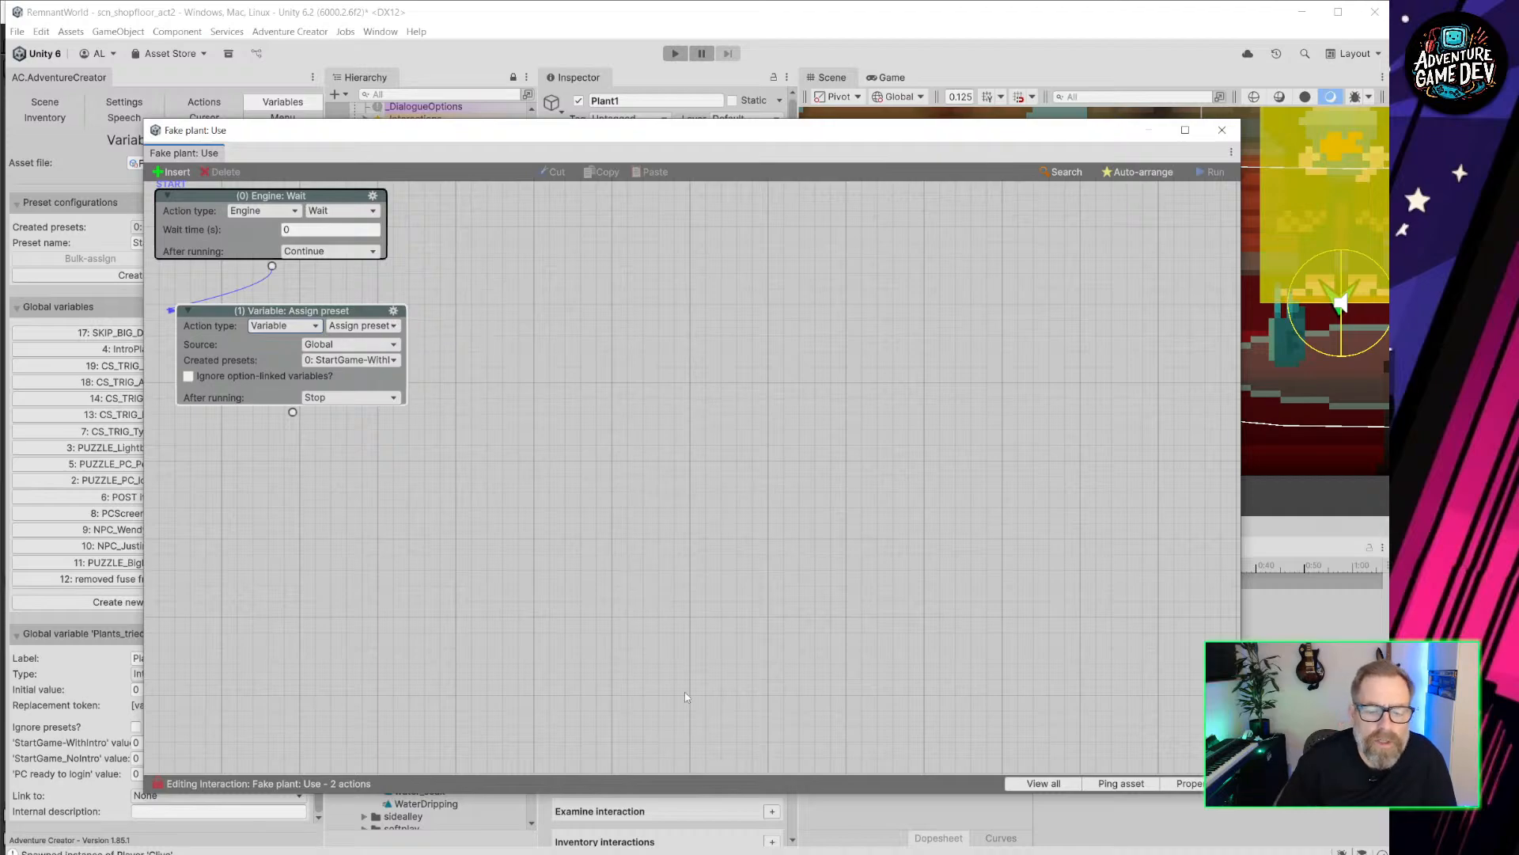
# Switch to the RemnantWorld FigJam board and duplicate Act 2's "Put something over it - or fill the hole" box above the Hide torn carpet row.
pyautogui.hotkey('alt', 'Tab')
pyautogui.moveTo(1179, 641); pyautogui.dragTo(628, 107, button='middle')
pyautogui.keyDown('ctrl'); pyautogui.scroll(-5, 744, 443); pyautogui.keyUp('ctrl')
pyautogui.moveTo(811, 600); pyautogui.dragTo(668, 160, button='middle')
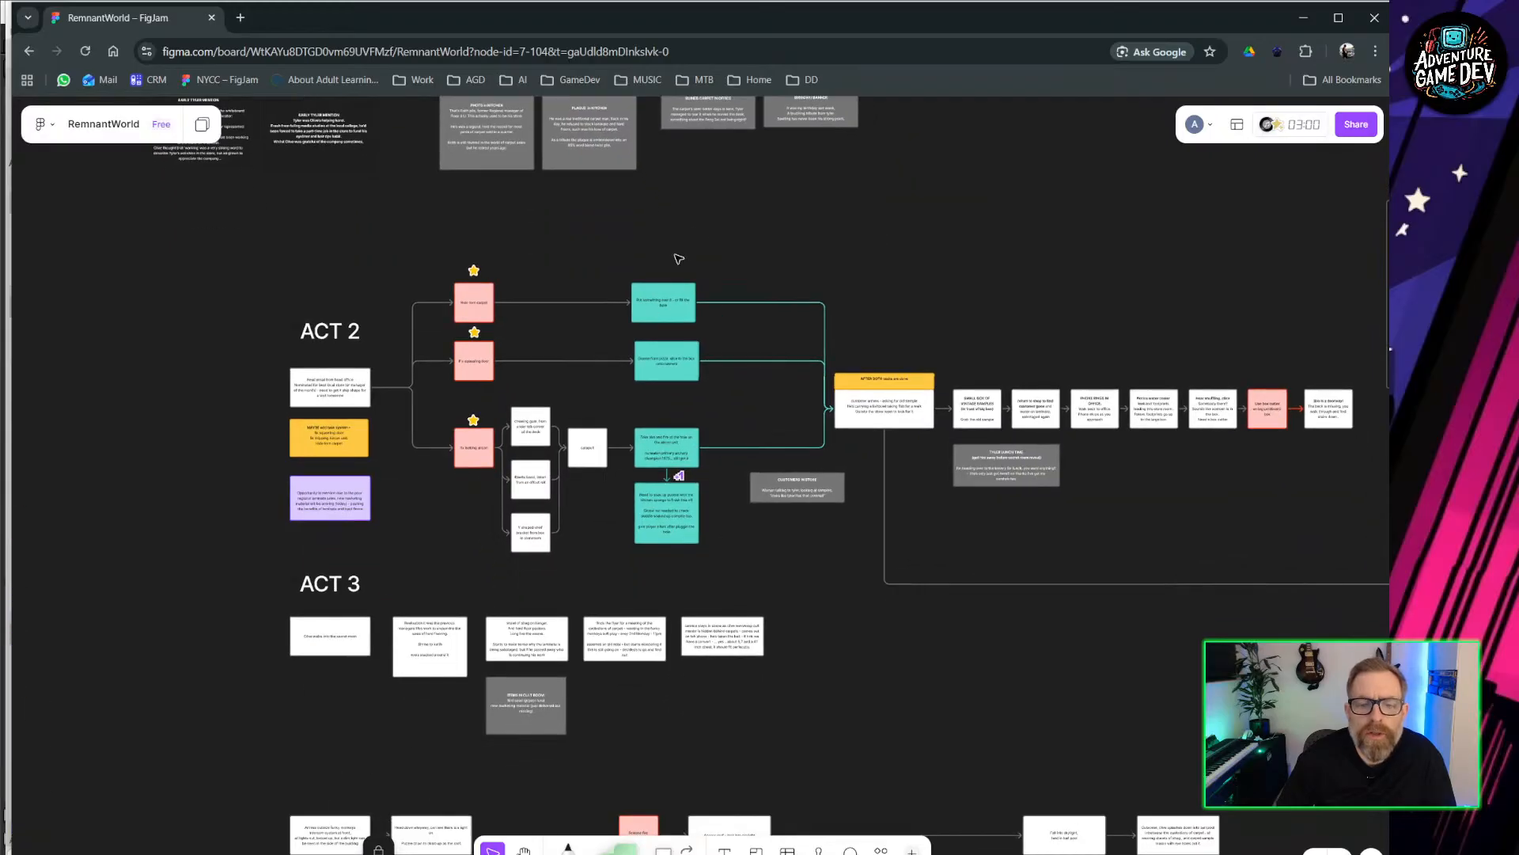
pyautogui.keyDown('ctrl'); pyautogui.scroll(3, 524, 372); pyautogui.keyUp('ctrl')
pyautogui.keyDown('ctrl'); pyautogui.scroll(3, 485, 343); pyautogui.keyUp('ctrl')
pyautogui.moveTo(480, 266); pyautogui.dragTo(552, 482, button='middle')
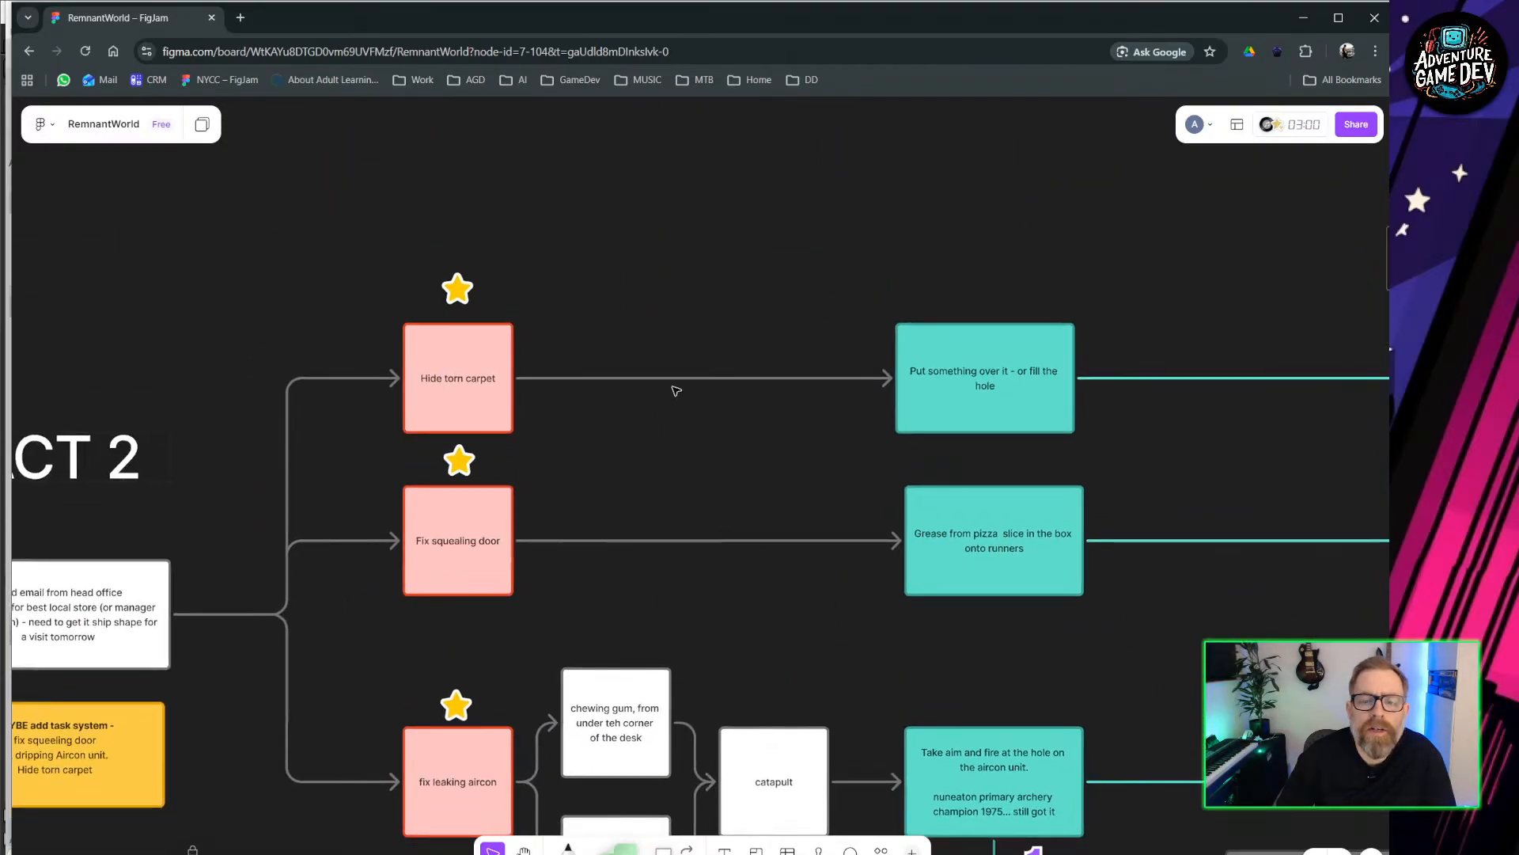
pyautogui.keyDown('ctrl'); pyautogui.scroll(3, 683, 387); pyautogui.keyUp('ctrl')
pyautogui.moveTo(711, 395); pyautogui.dragTo(757, 532, button='middle')
pyautogui.click(1032, 505)
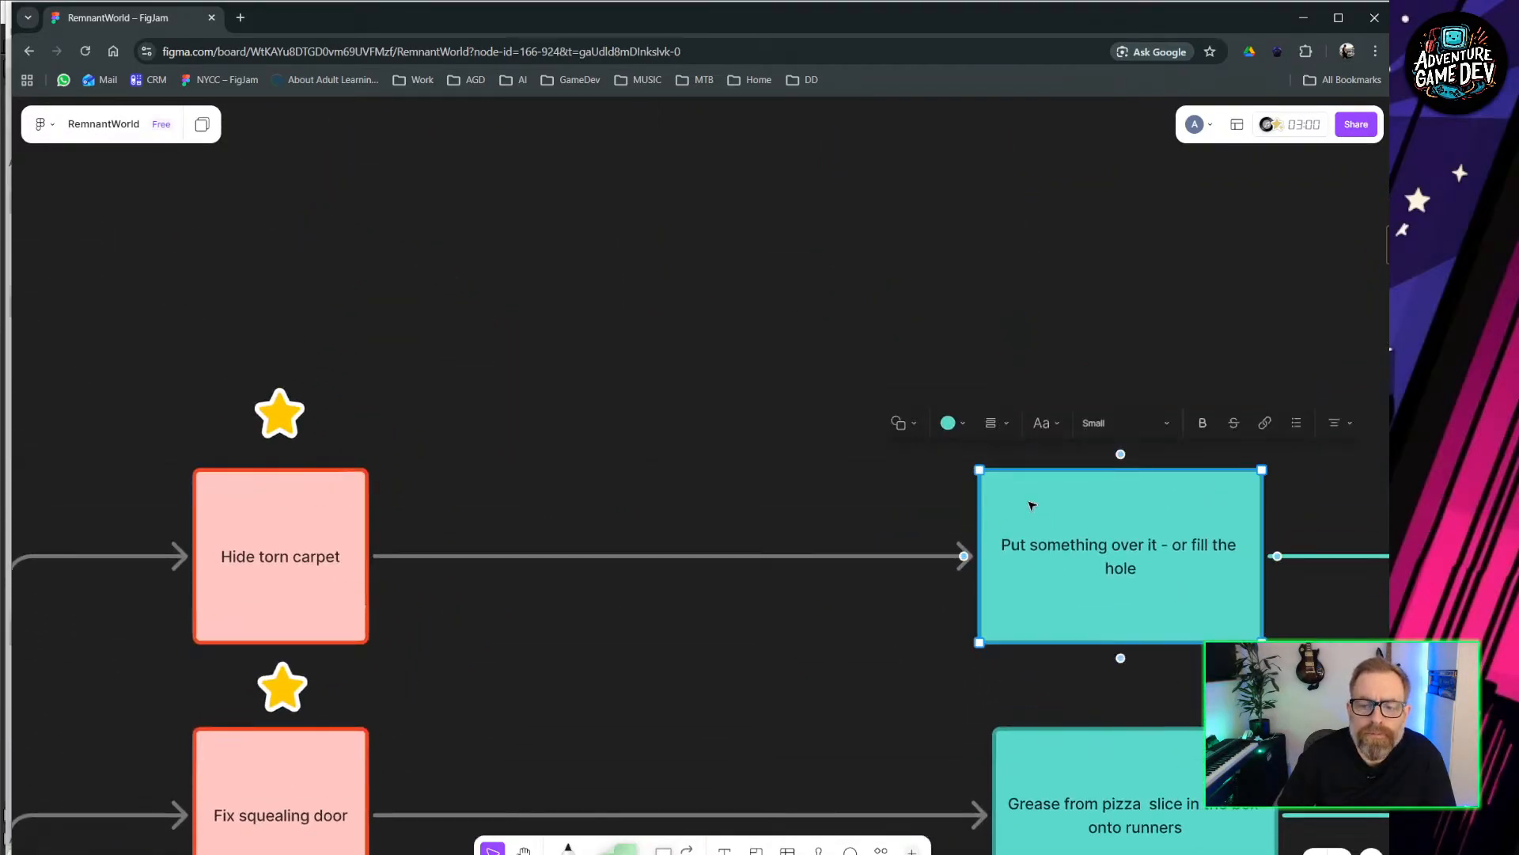
pyautogui.keyDown('alt'); pyautogui.moveTo(1076, 518); pyautogui.dragTo(661, 272); pyautogui.keyUp('alt')
# Replace the copied box's text with "Carpet is spotted Immediately after reading the email - incase player hasnt already seen it. (var check)".
pyautogui.doubleClick(667, 303)
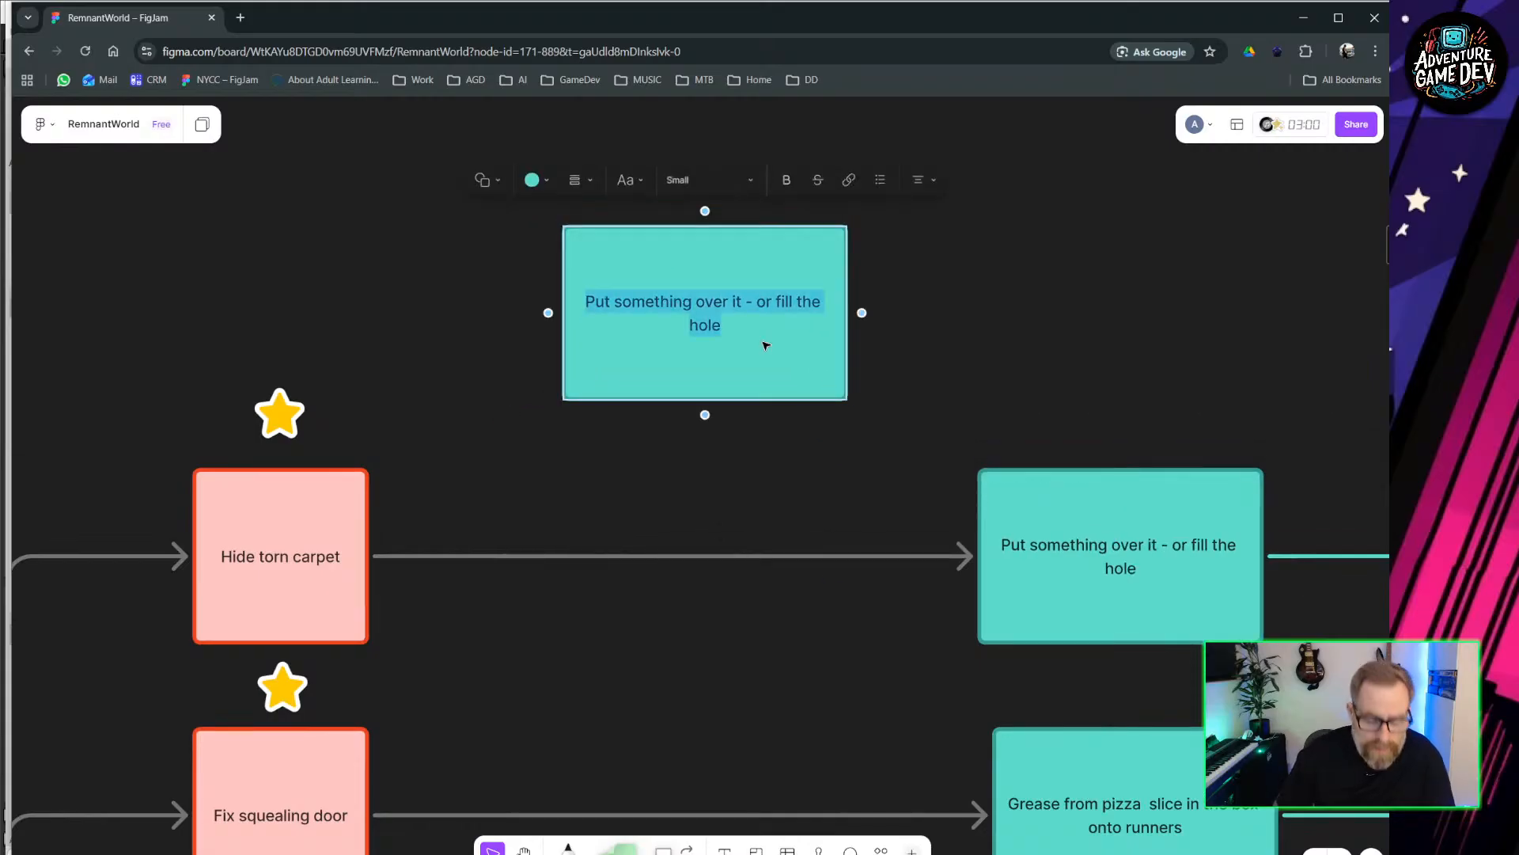
pyautogui.write('Carpet is ')
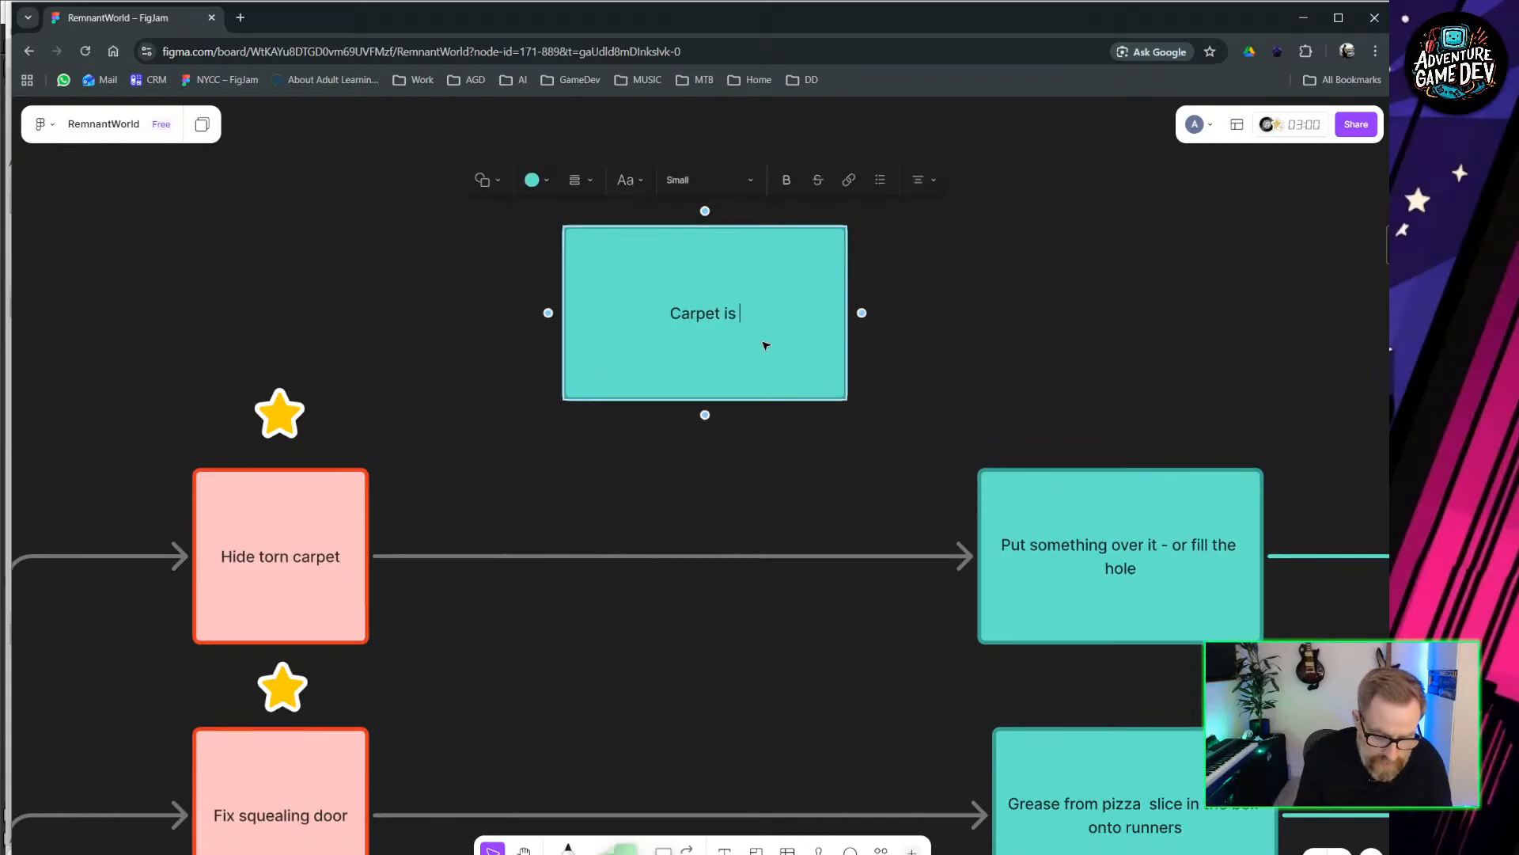
pyautogui.write('spotted')
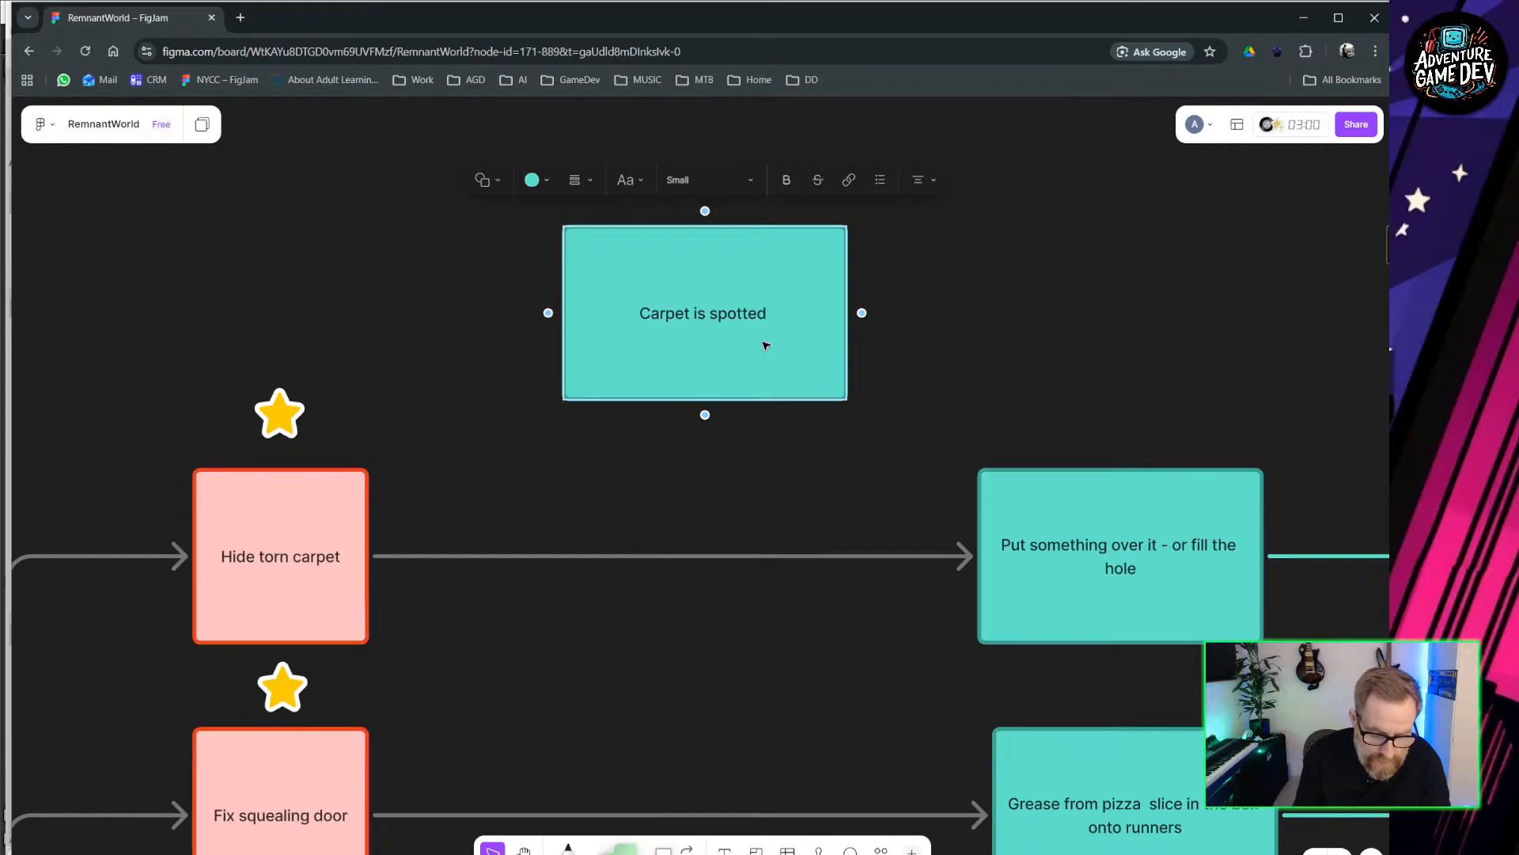
pyautogui.write(' Immediately afte')
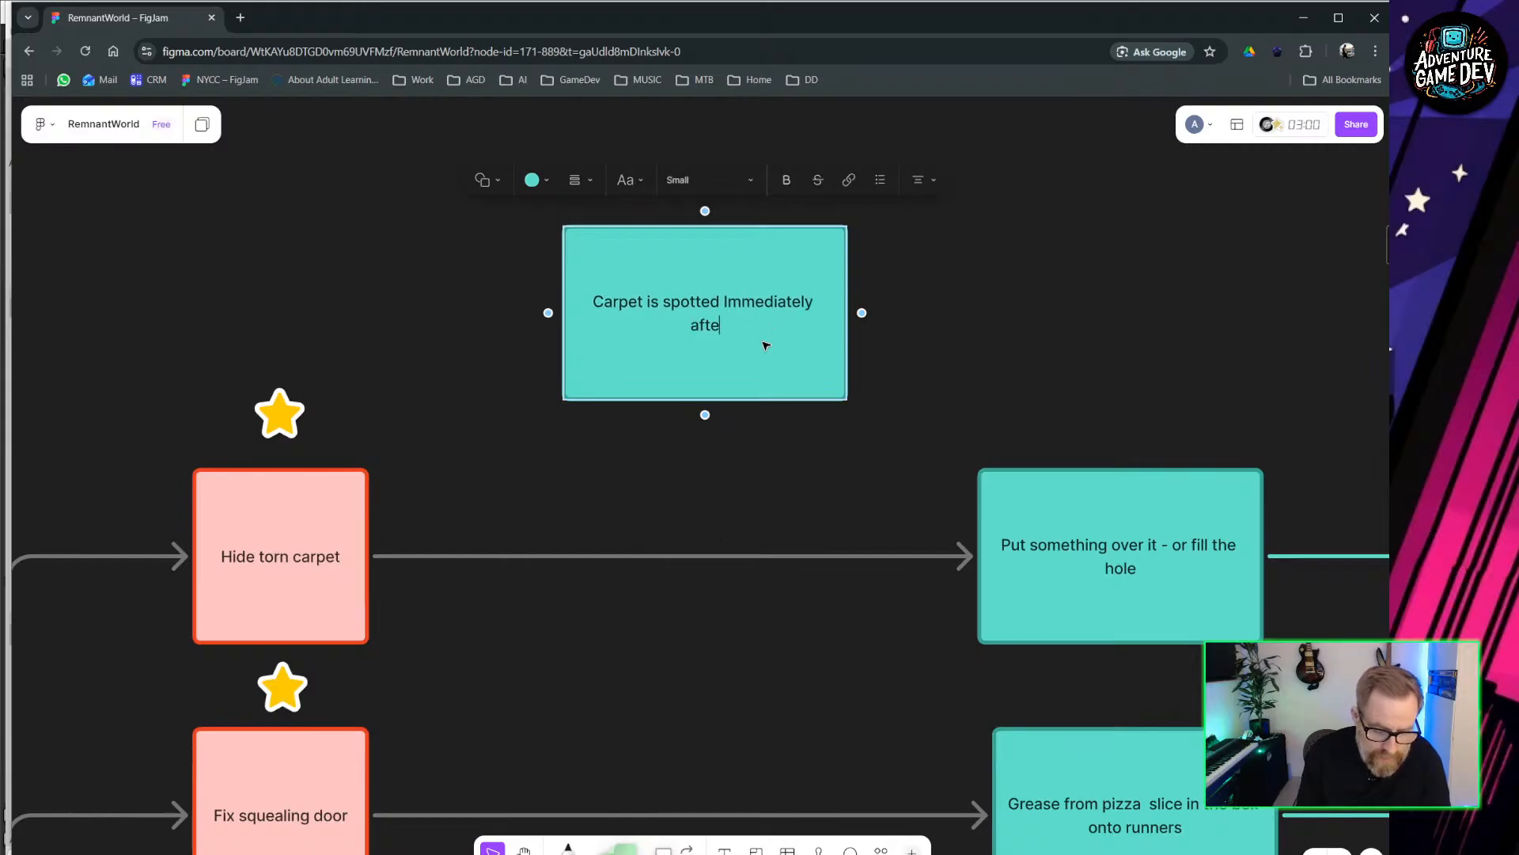
pyautogui.write('r reading the ema')
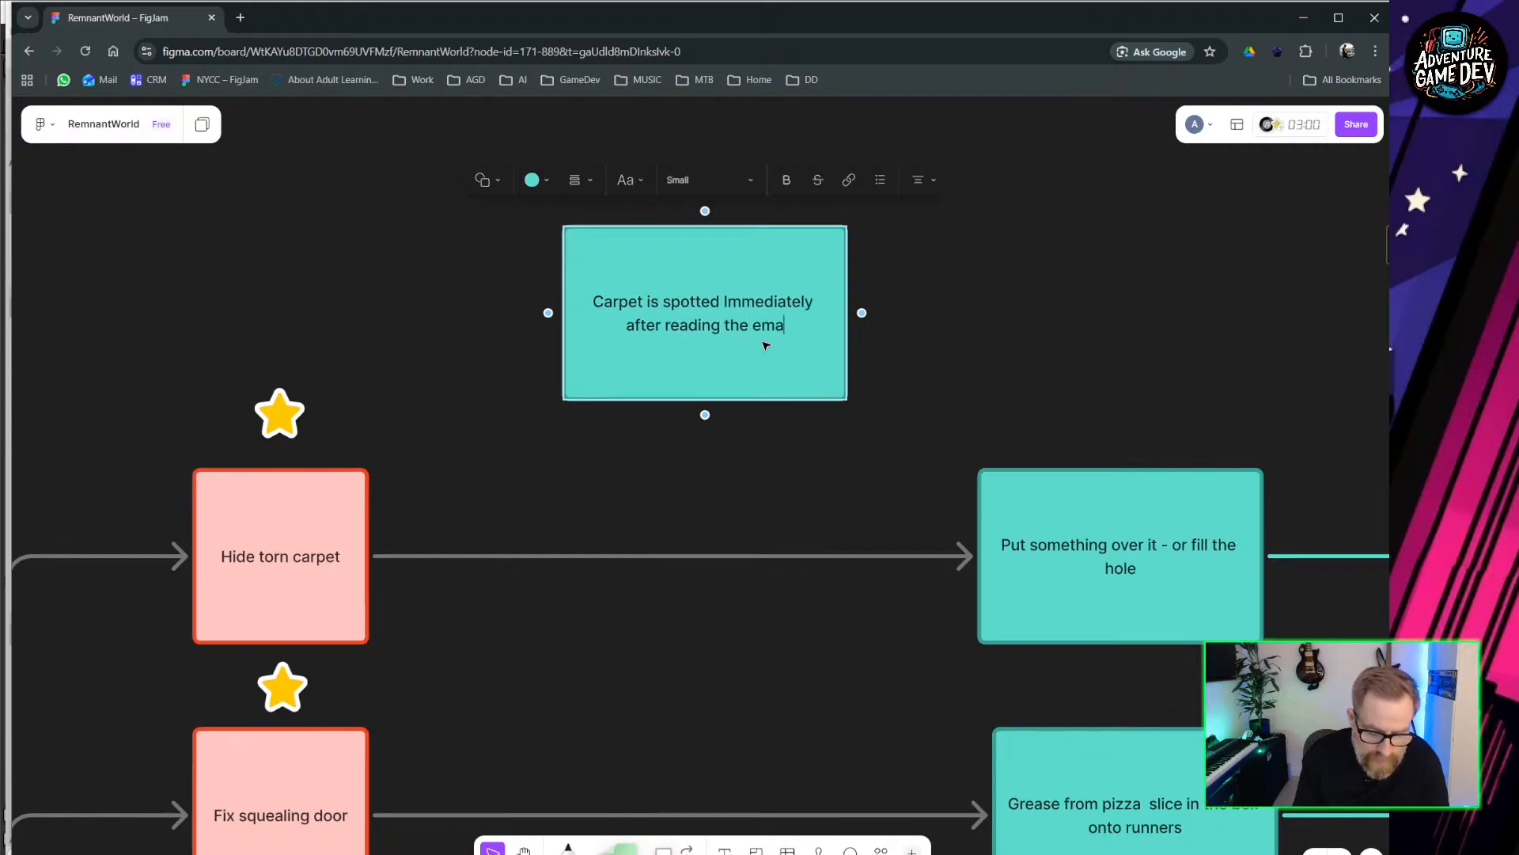
pyautogui.write('il - inca')
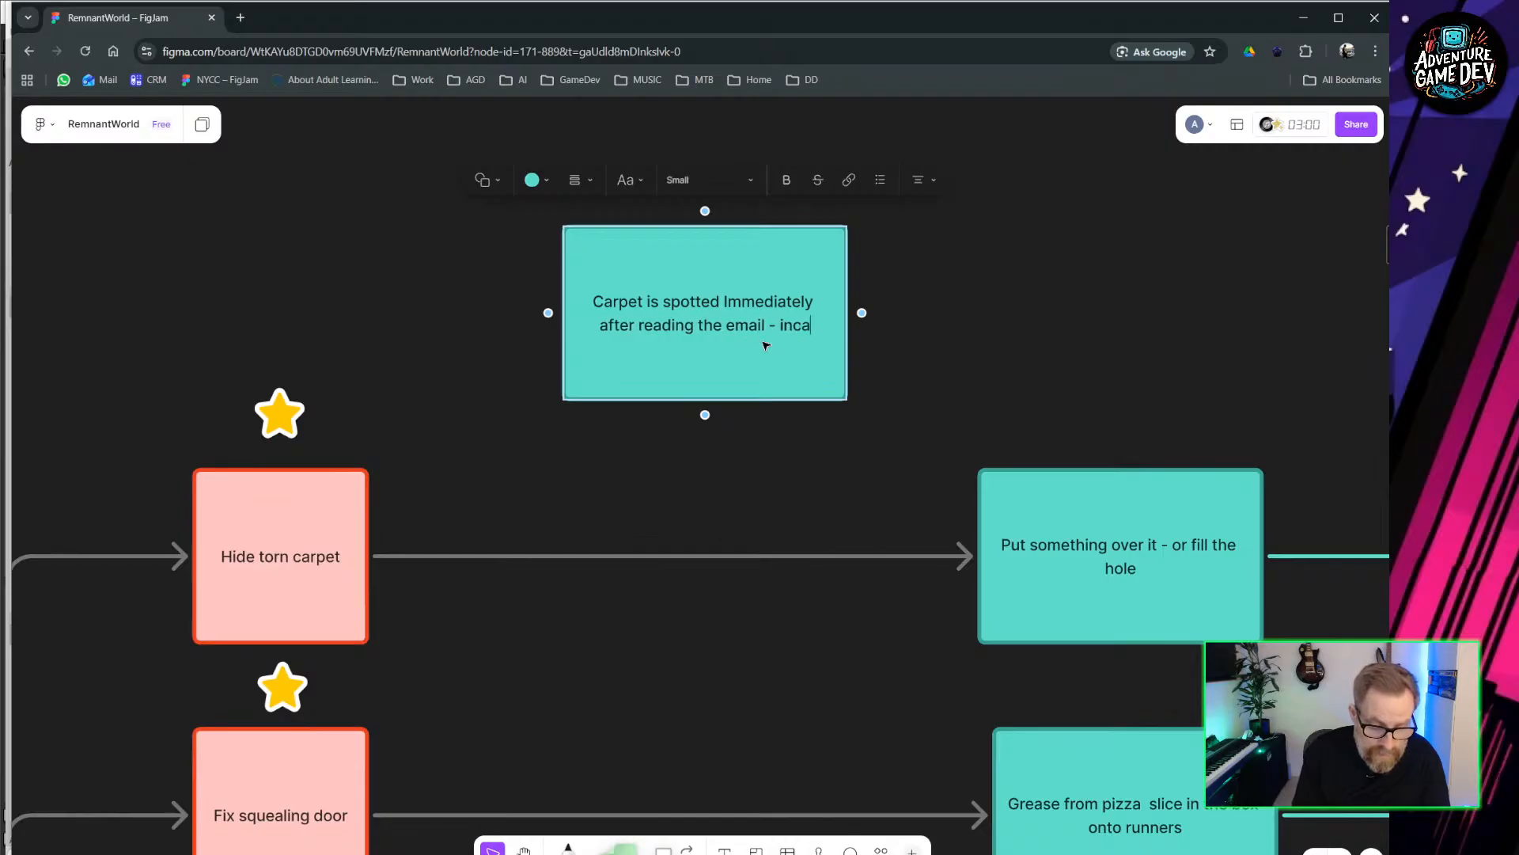
pyautogui.write('se player hasnt ')
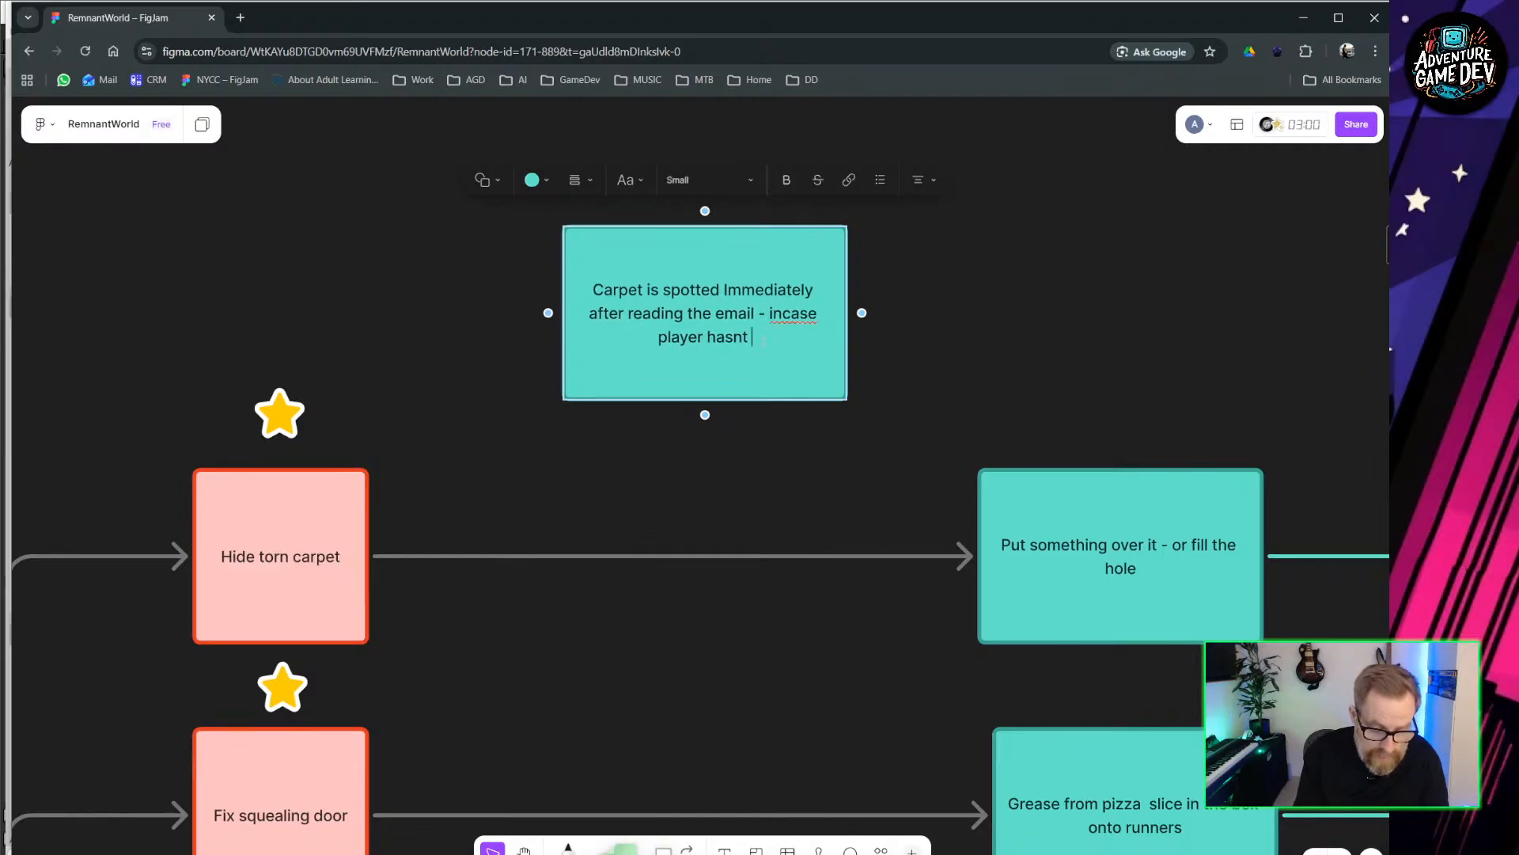
pyautogui.write('already seen it')
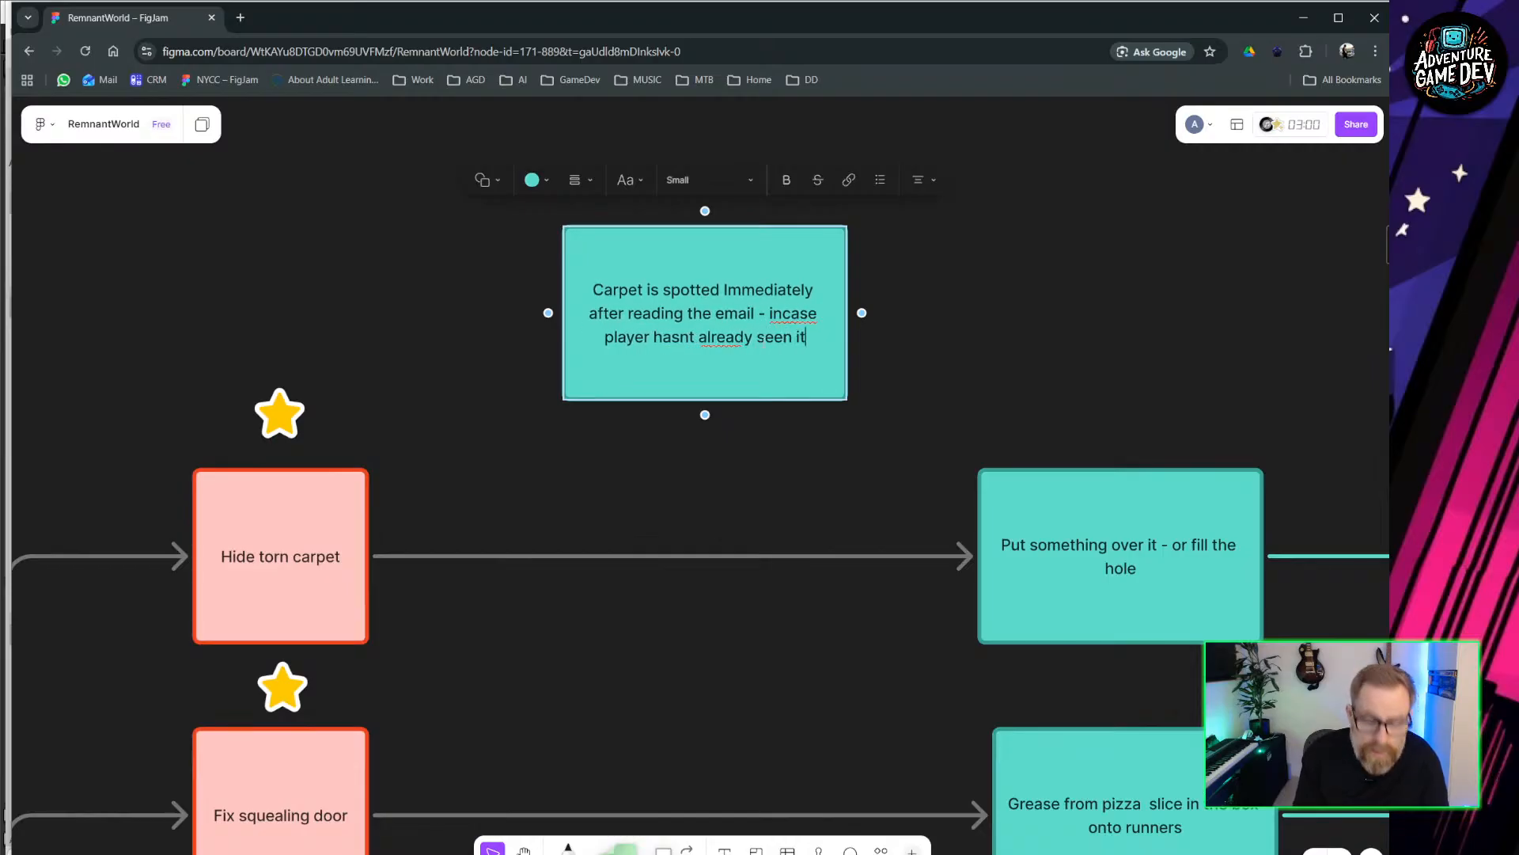
pyautogui.write('.')
pyautogui.press('Return')
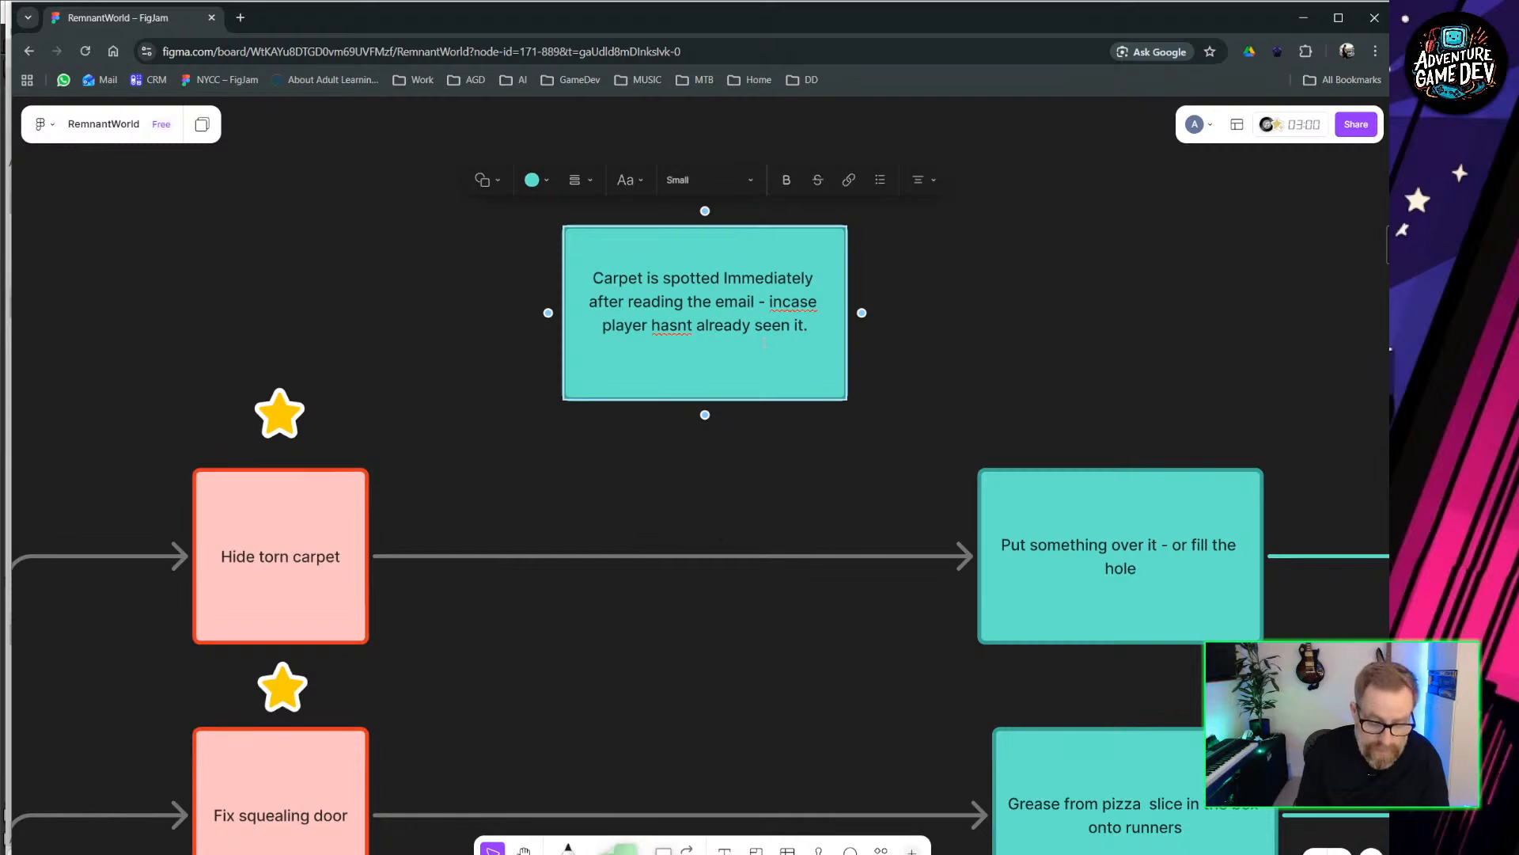
pyautogui.write('(var check)')
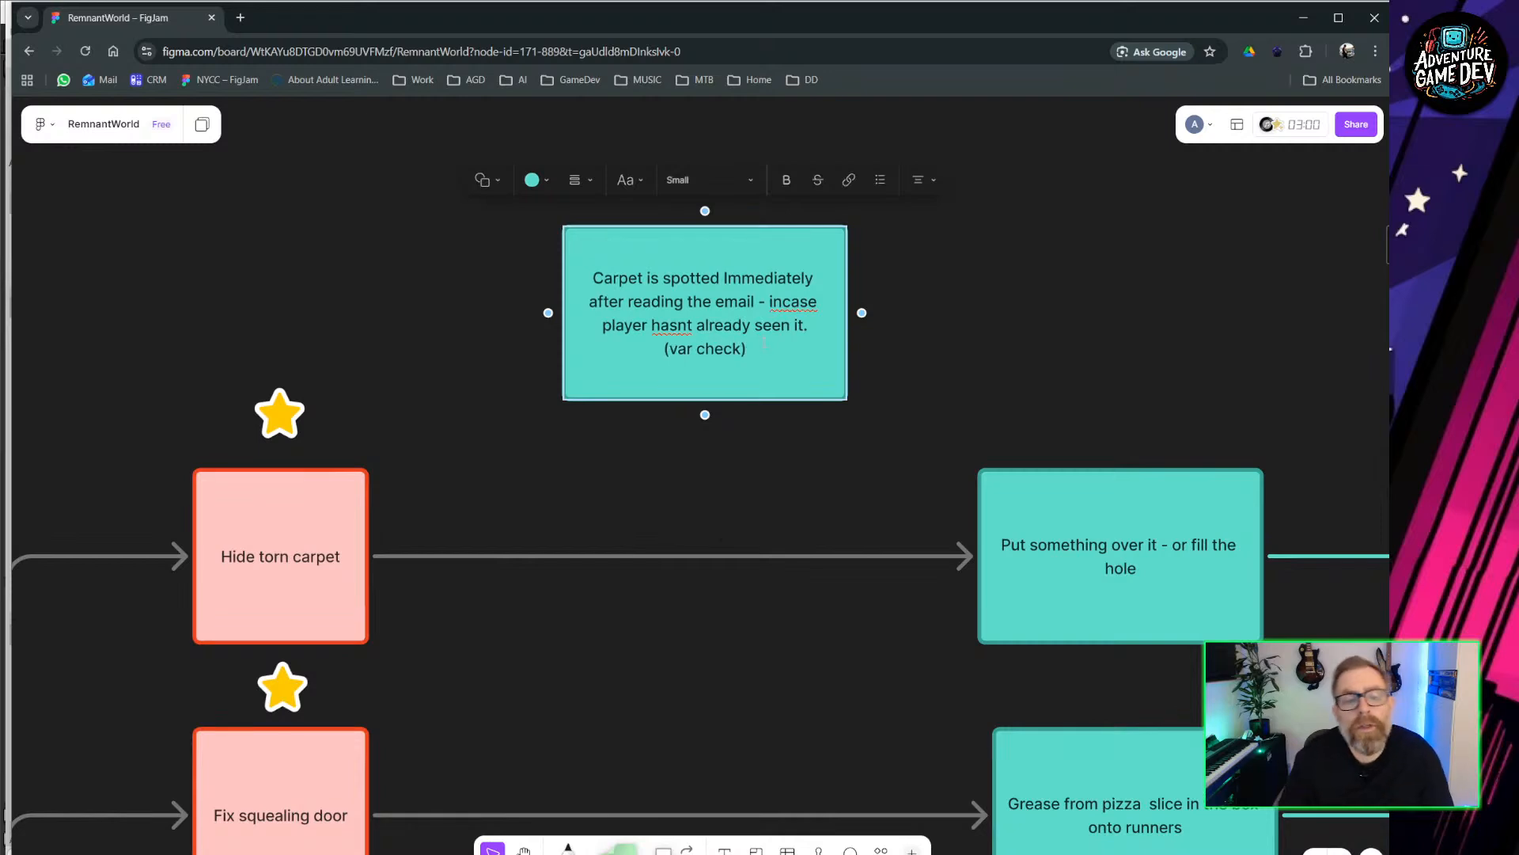
# Move the carpet note slightly up and to the left and change its fill to yellow.
pyautogui.press('Escape')
pyautogui.moveTo(786, 367); pyautogui.dragTo(739, 351)
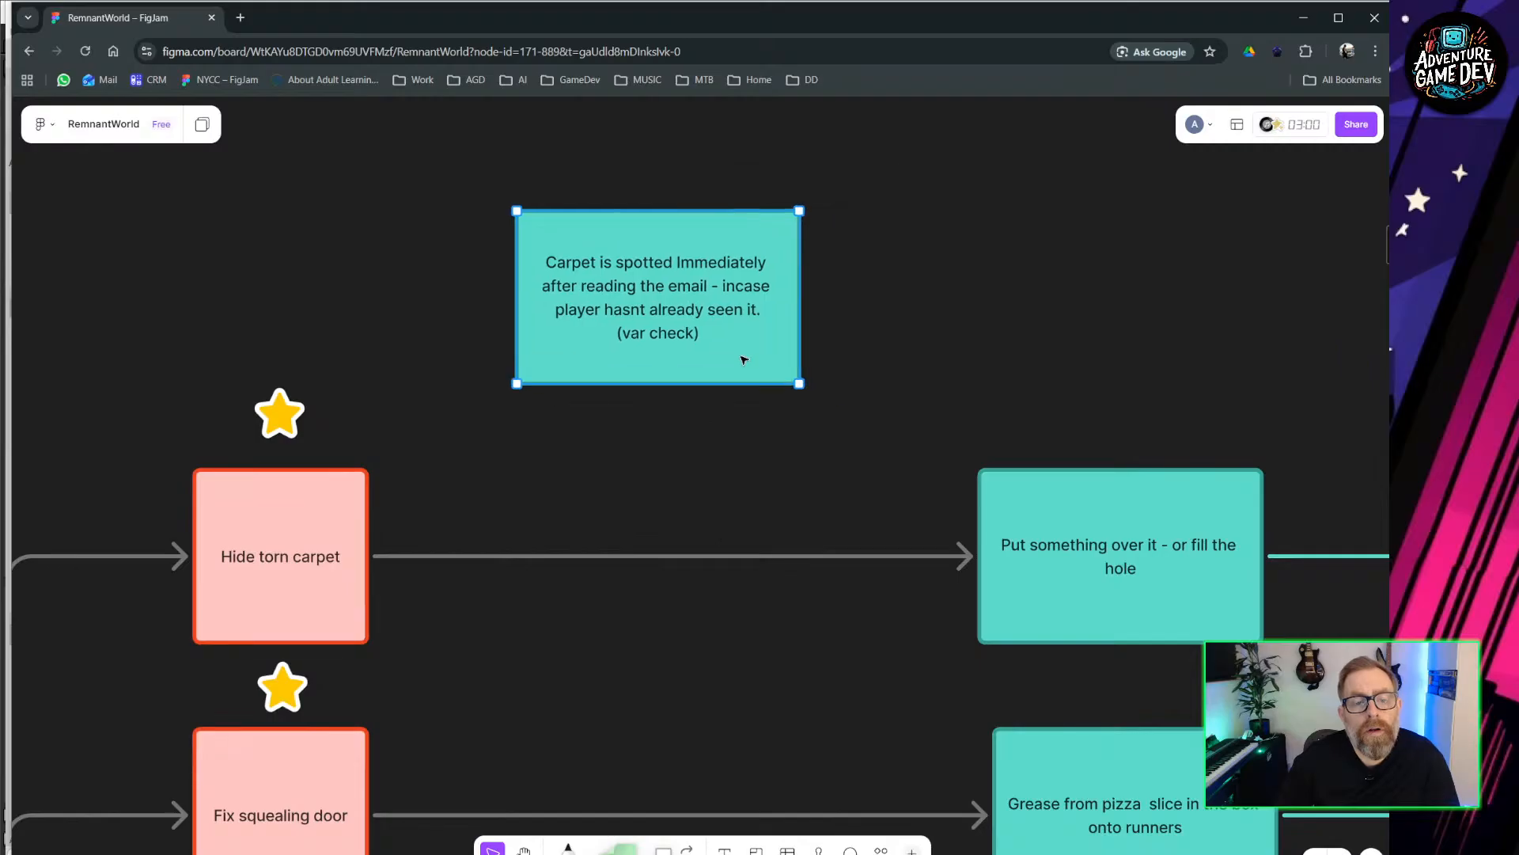
pyautogui.click(498, 167)
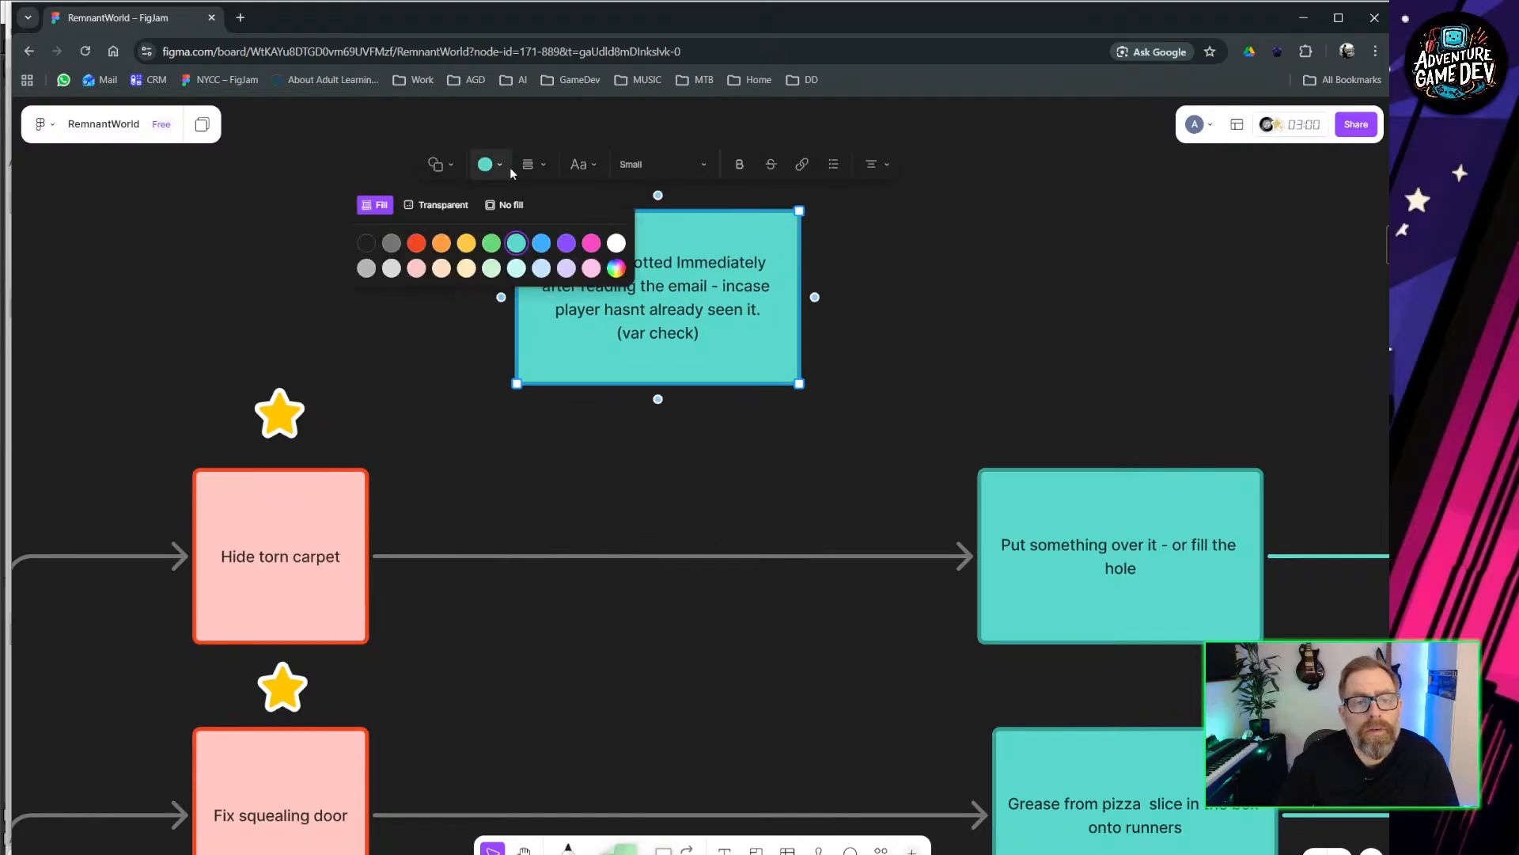
pyautogui.click(467, 243)
pyautogui.click(729, 400)
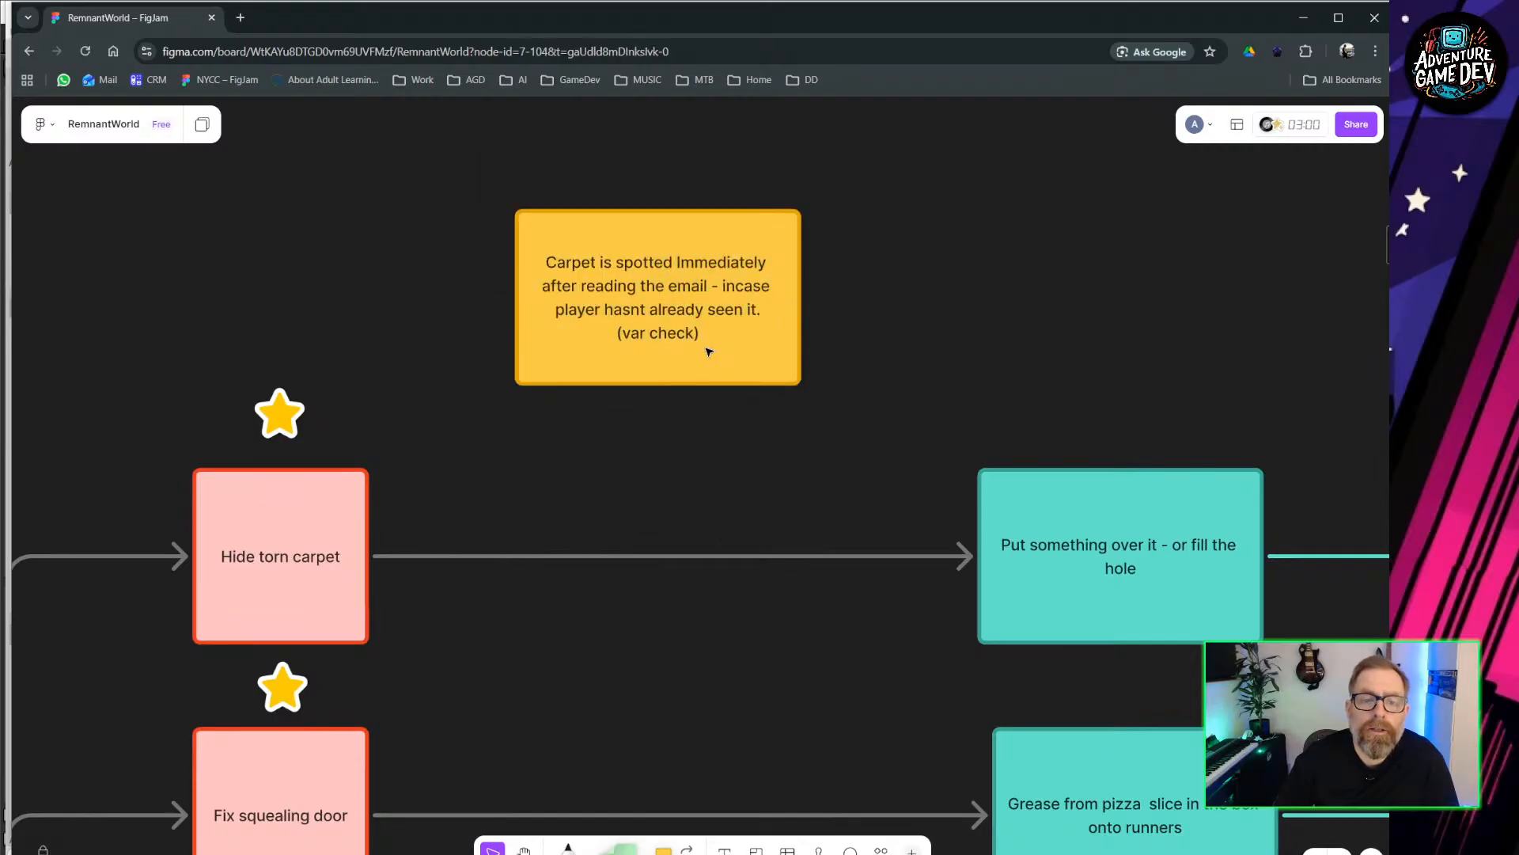
# Duplicate the yellow carpet note and place the two notes side by side above the Hide torn carpet row.
pyautogui.click(708, 352)
pyautogui.moveTo(710, 338); pyautogui.dragTo(918, 249)
pyautogui.hotkey('ctrl', 'c')
pyautogui.hotkey('ctrl', 'v')
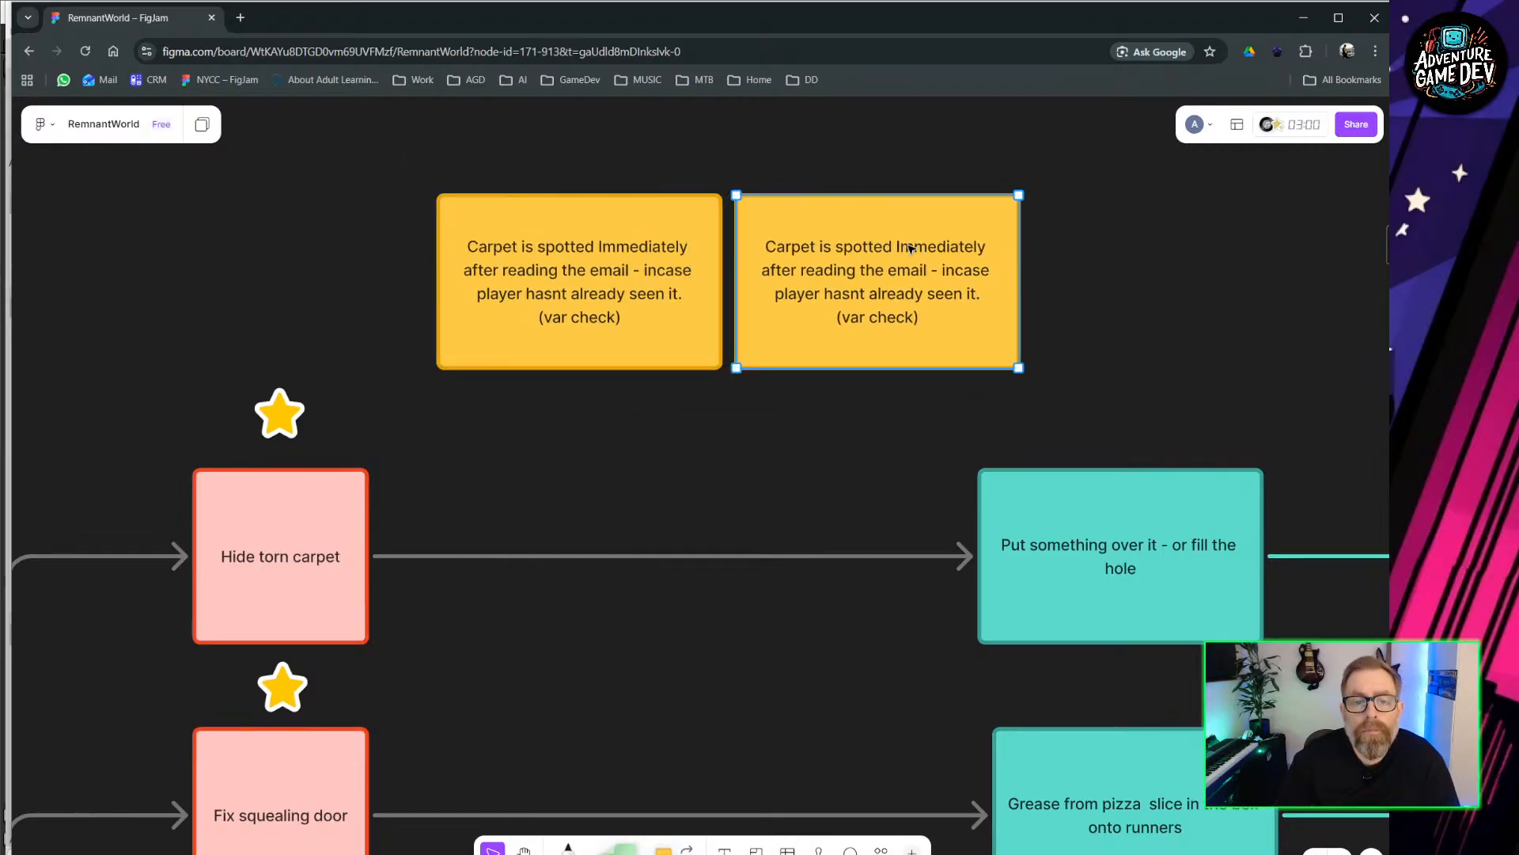
# Replace the copied note's text with "Starts the plant puzzle" and, on a new line, "Need a gloval VAR or event - to update plants tried each time.".
pyautogui.doubleClick(829, 271)
pyautogui.moveTo(923, 319); pyautogui.dragTo(766, 216)
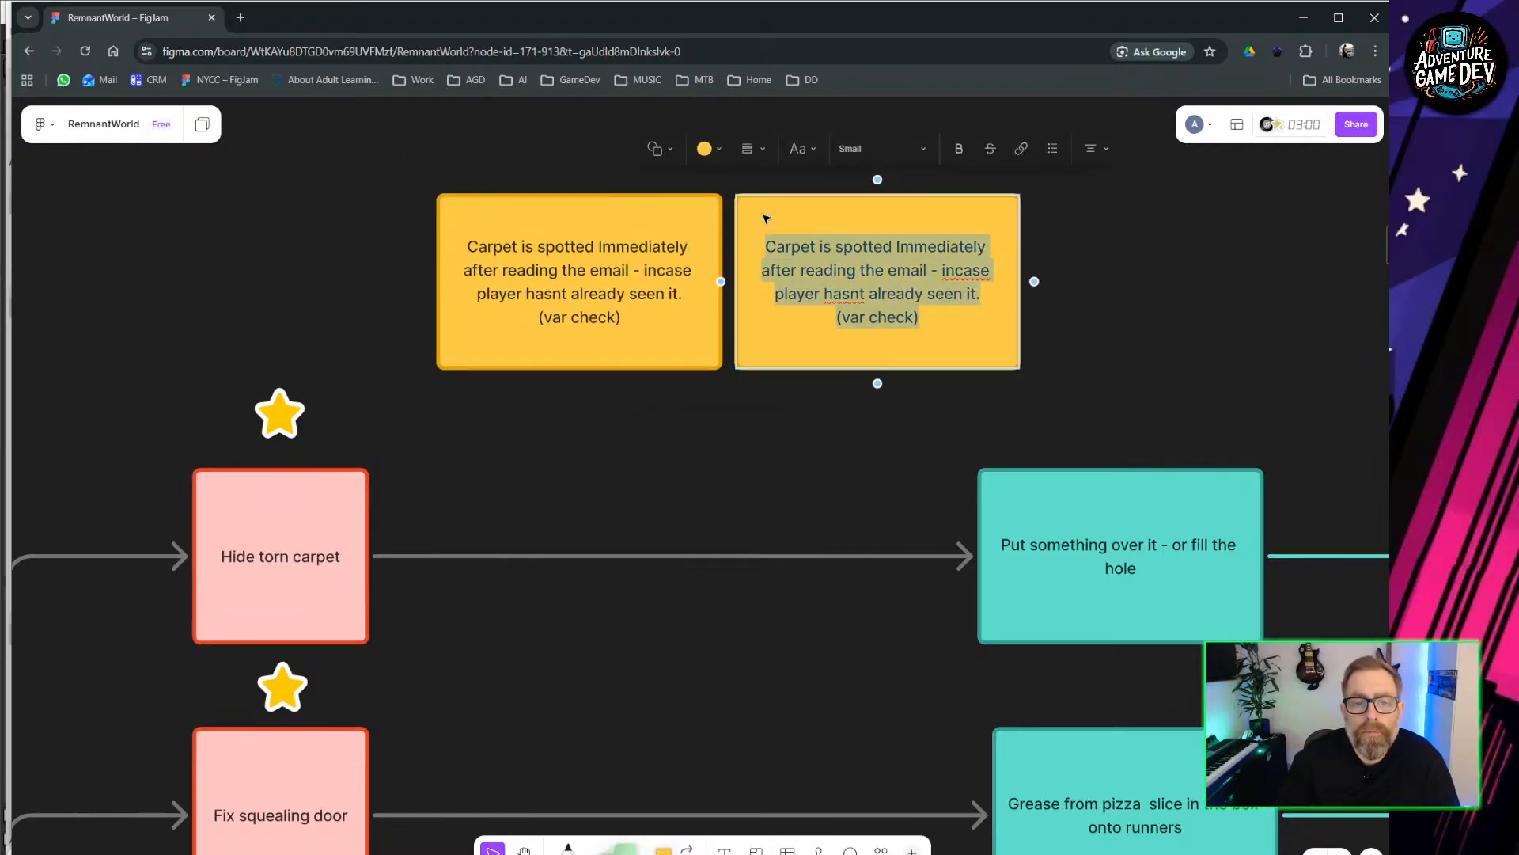
pyautogui.write('Starts the ')
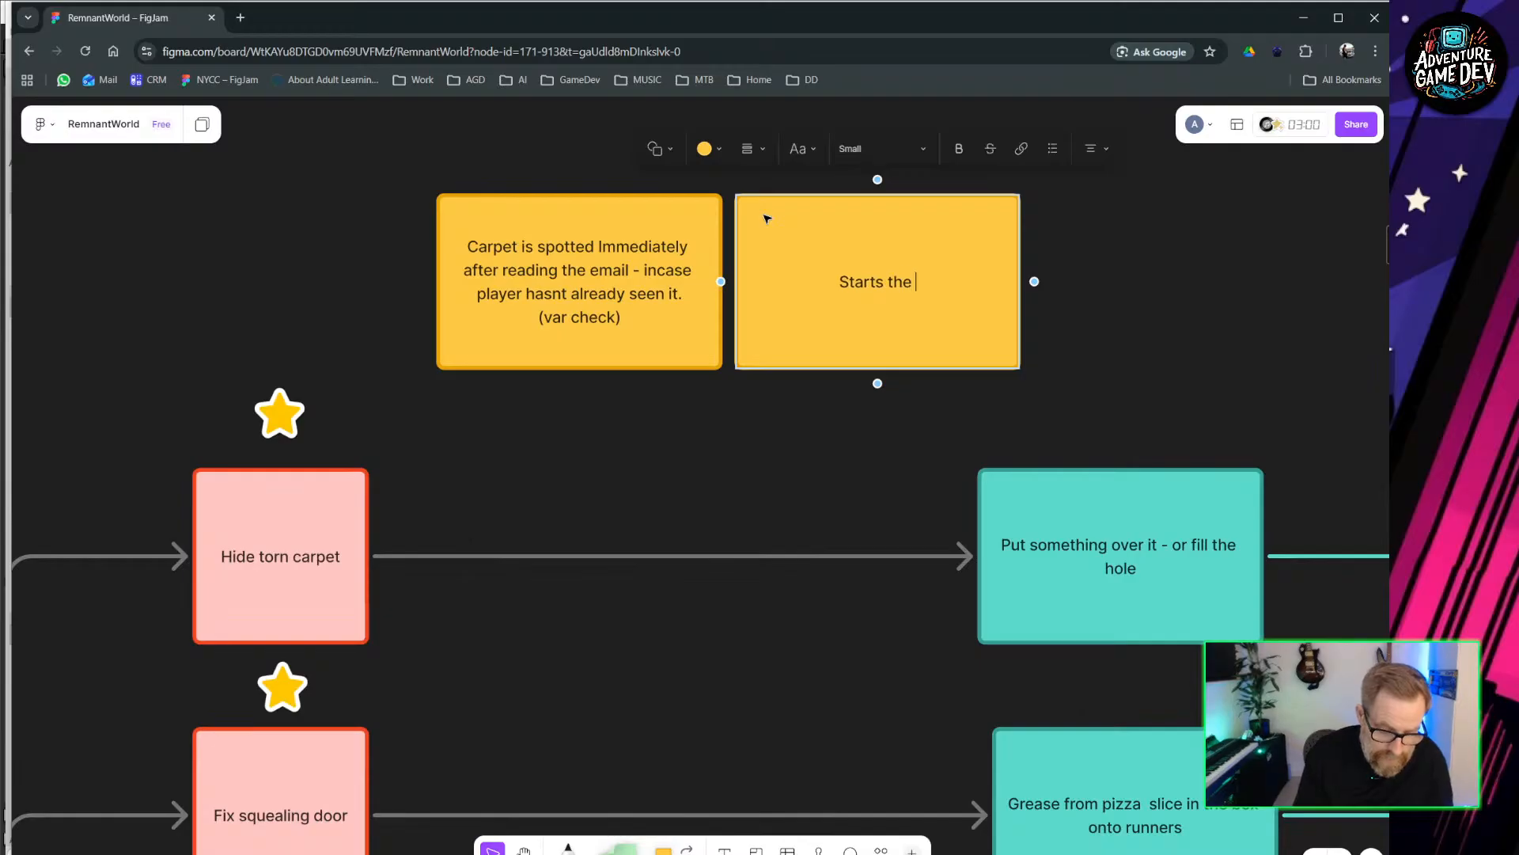
pyautogui.write('plant puzzle')
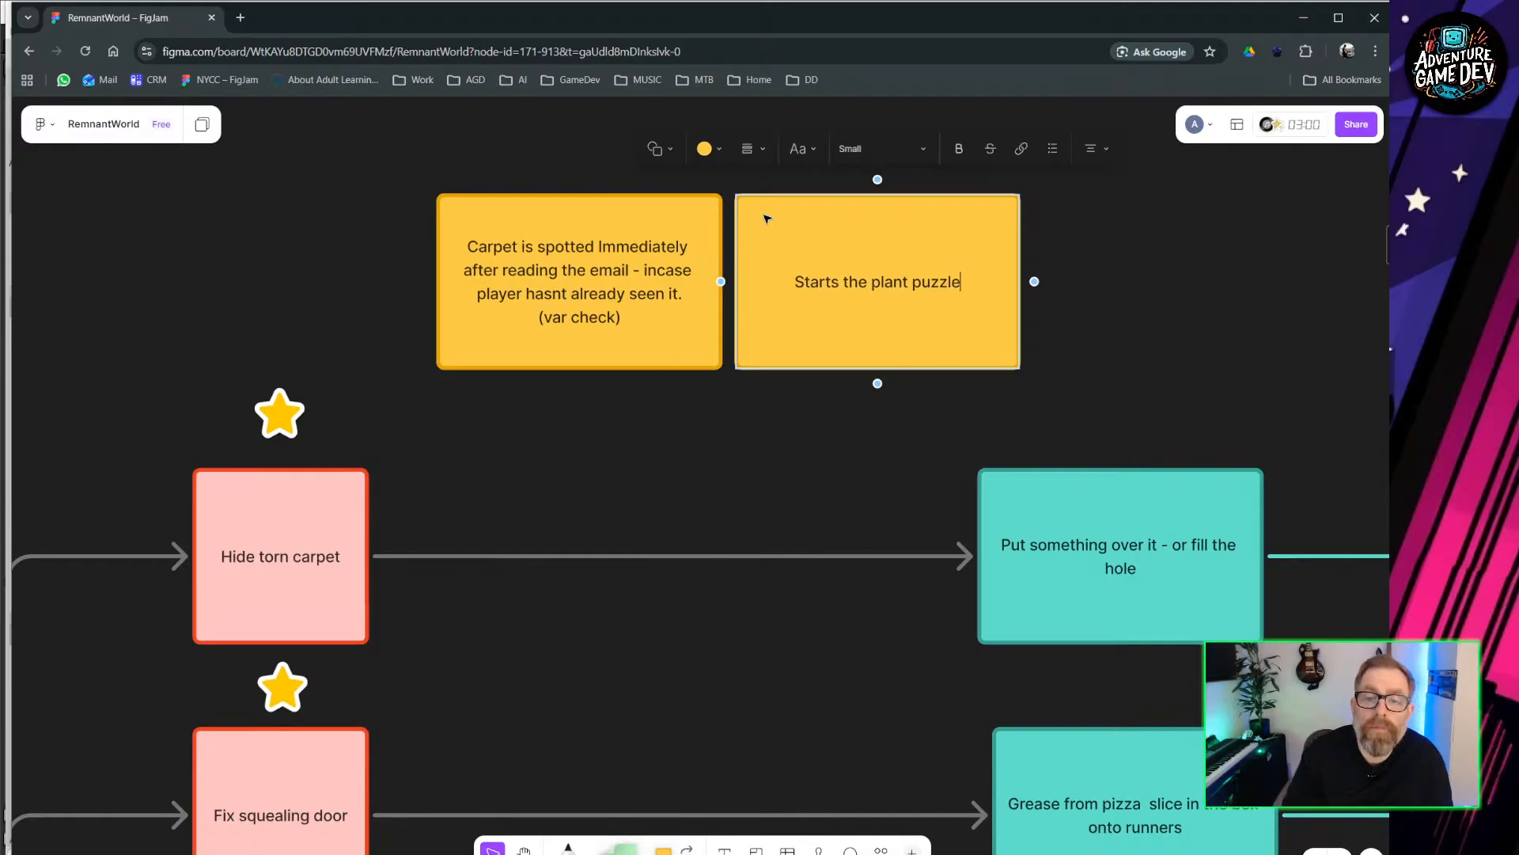
pyautogui.press('Return')
pyautogui.write('Need')
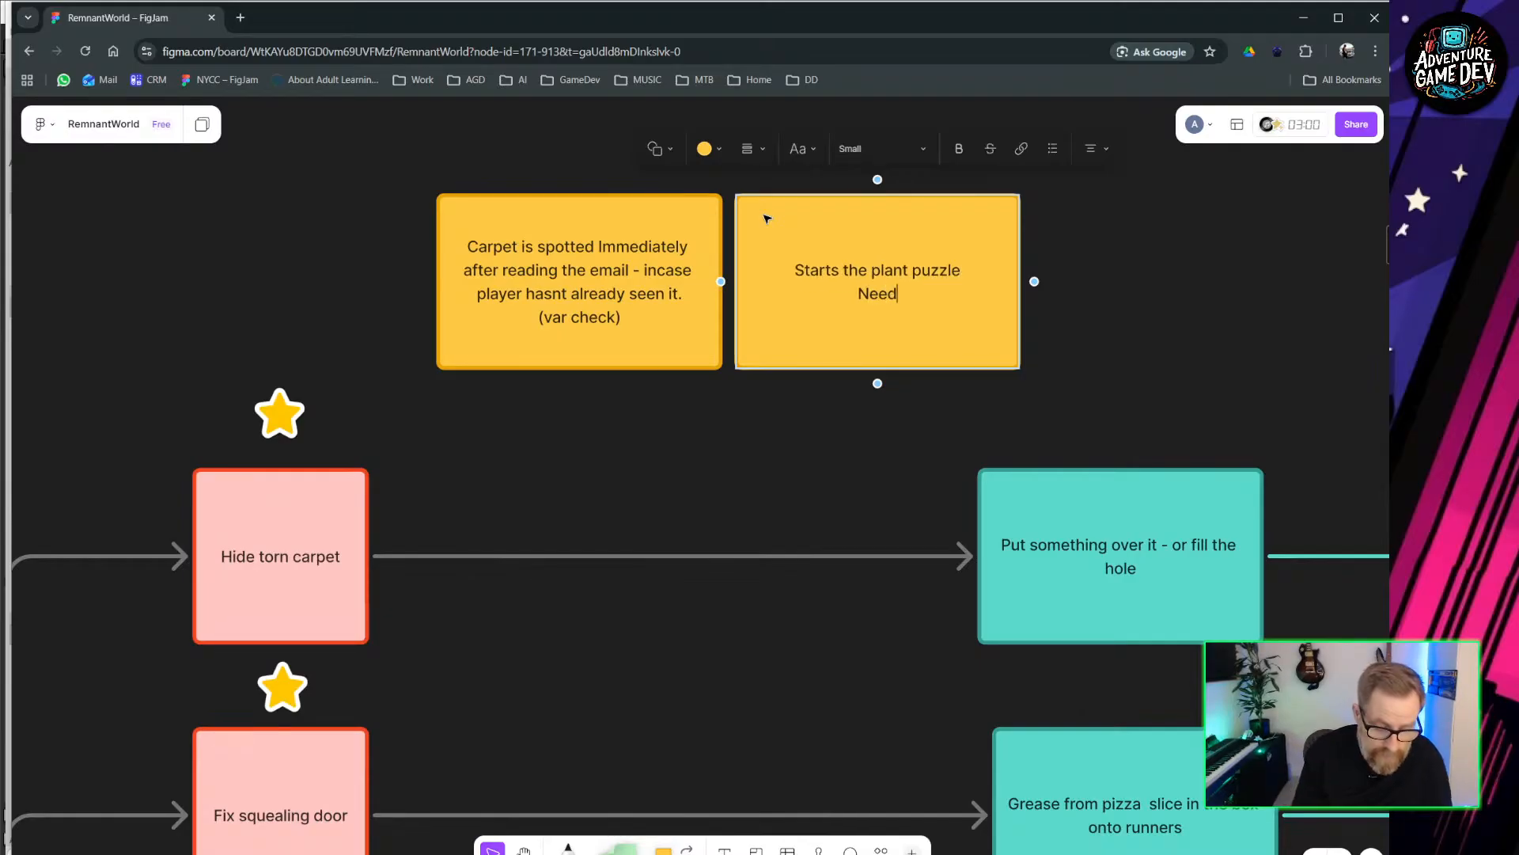
pyautogui.write(' a gloval V')
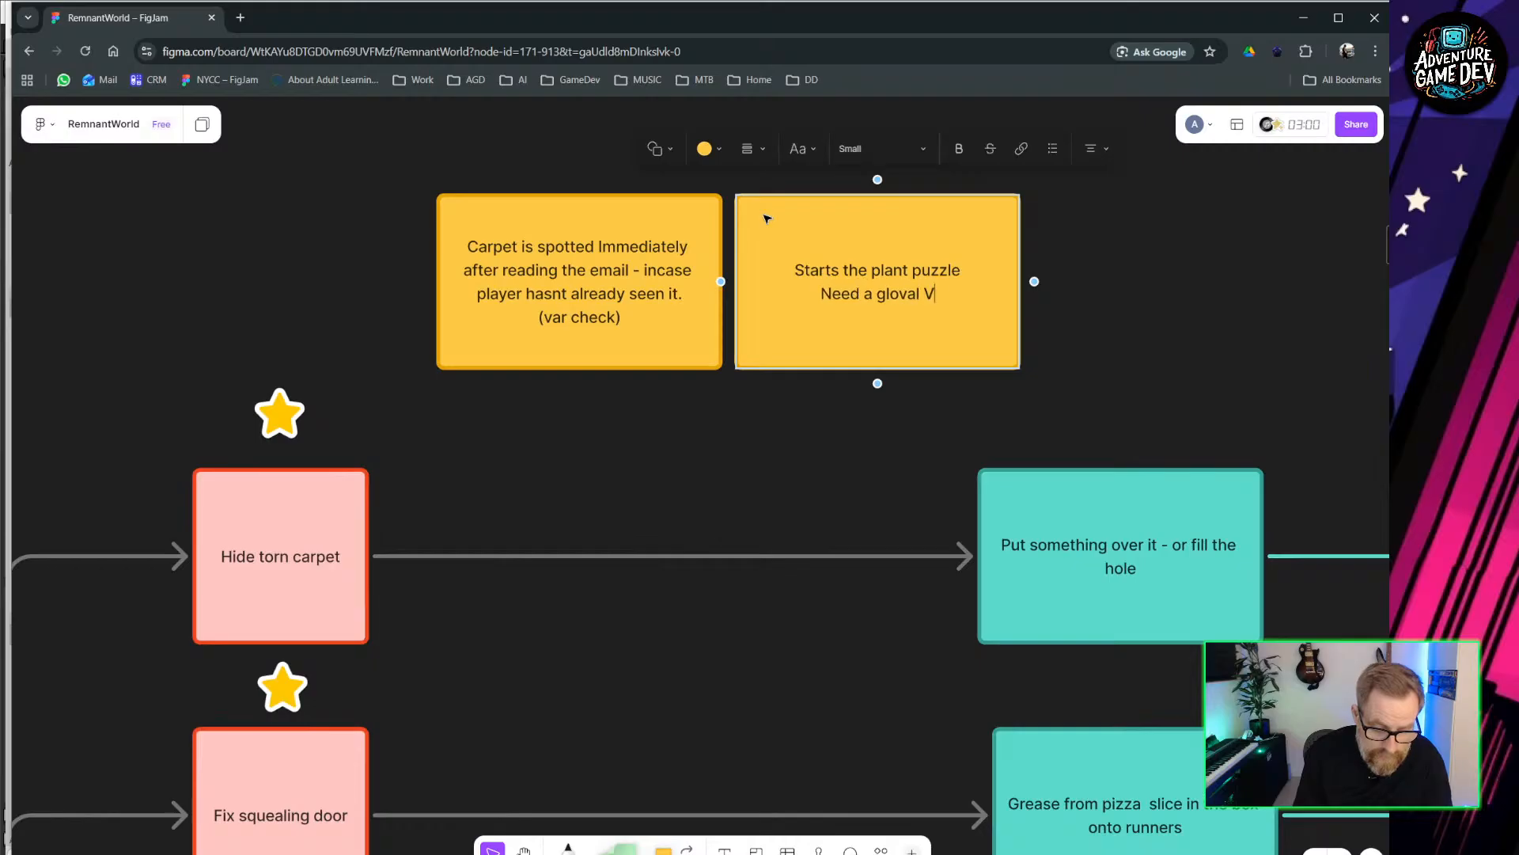
pyautogui.write('AR or ev')
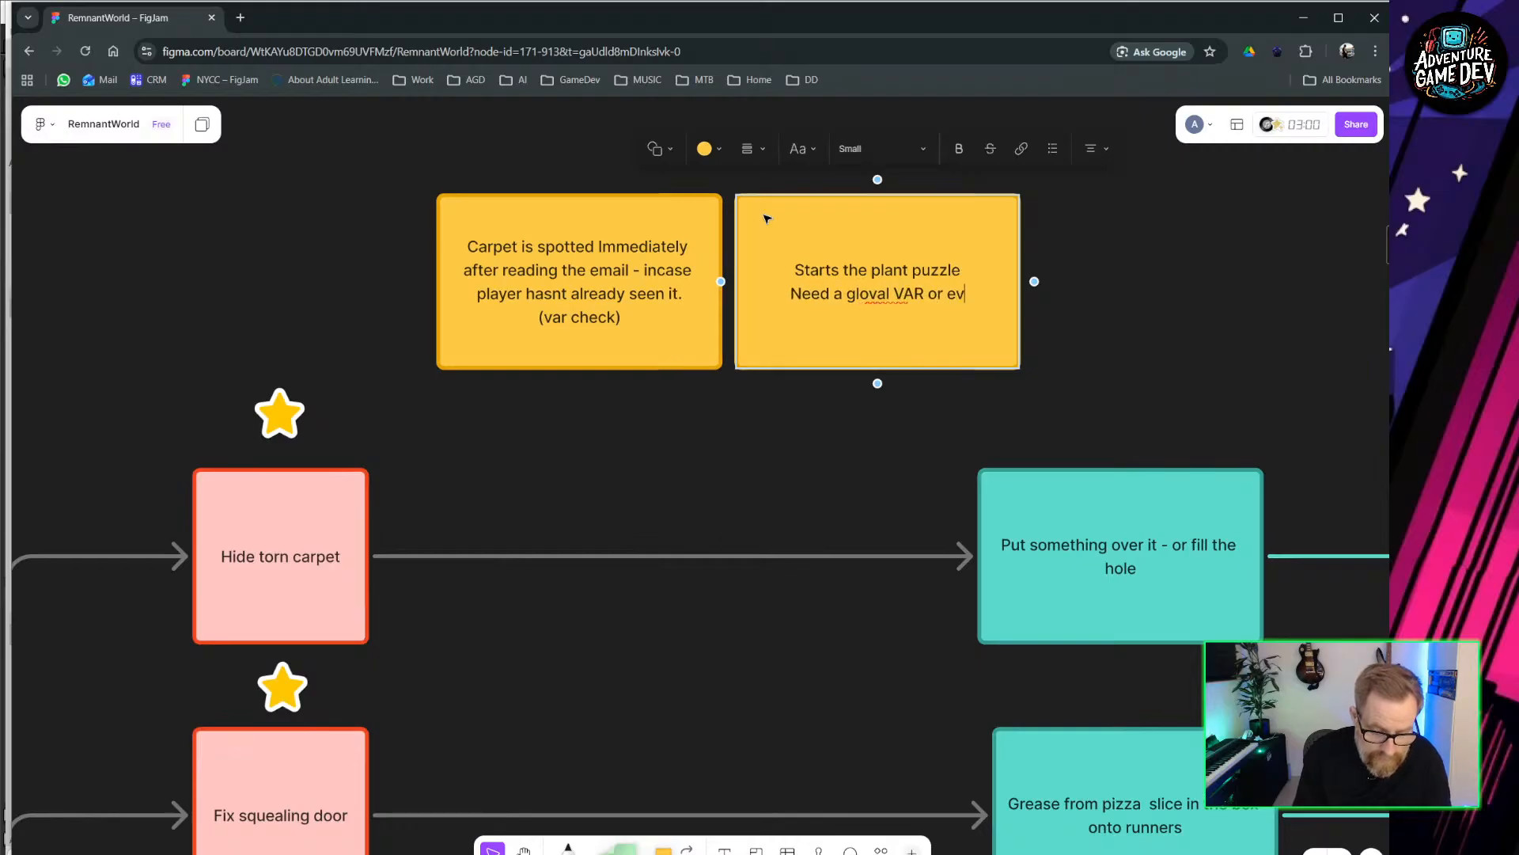
pyautogui.write('ent - to updat')
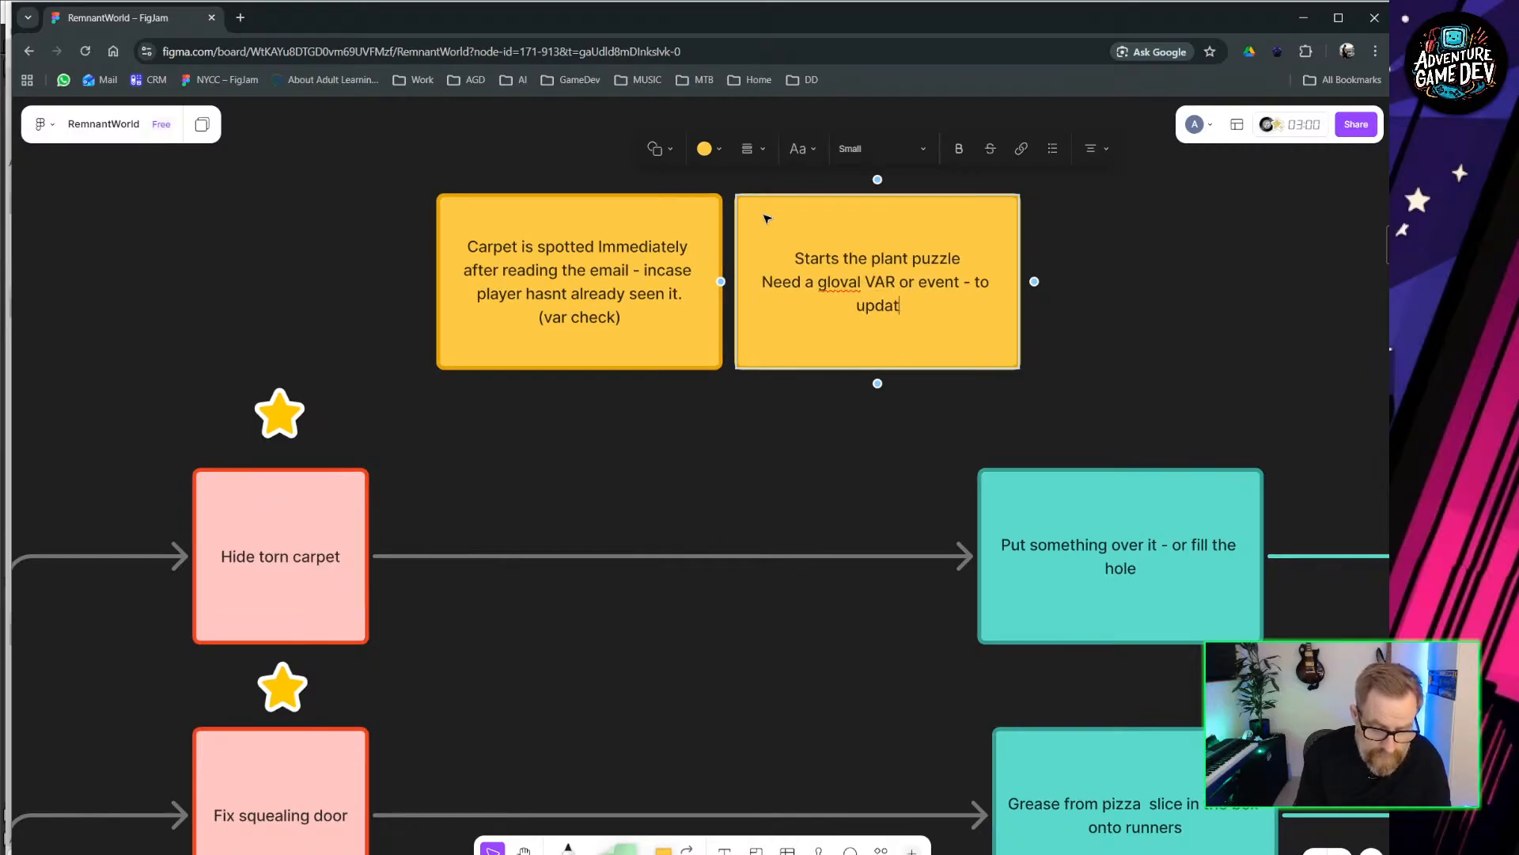
pyautogui.write('e plants trie')
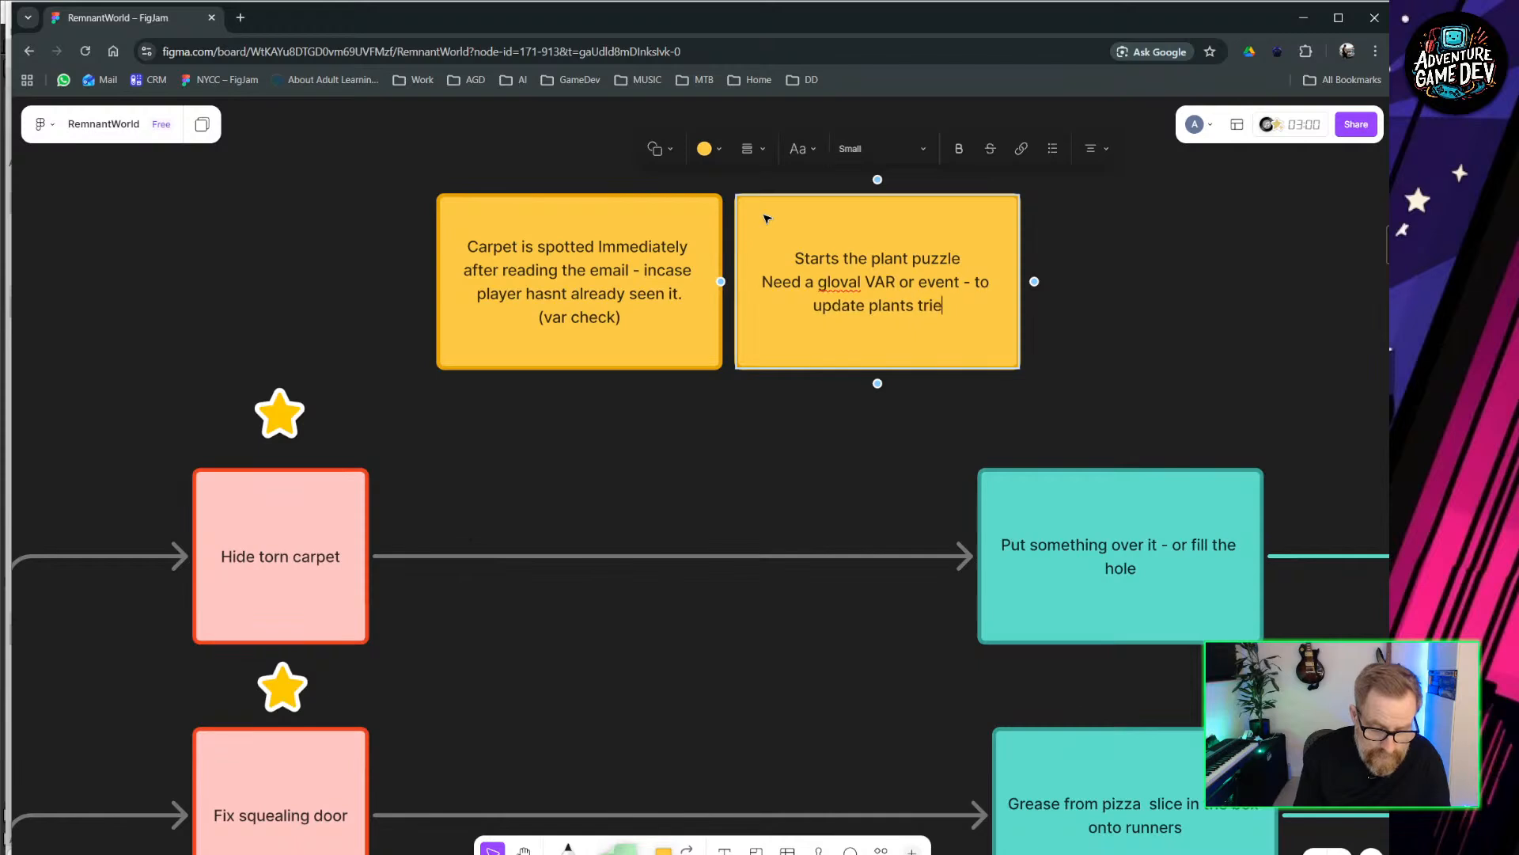
pyautogui.write('d each time.')
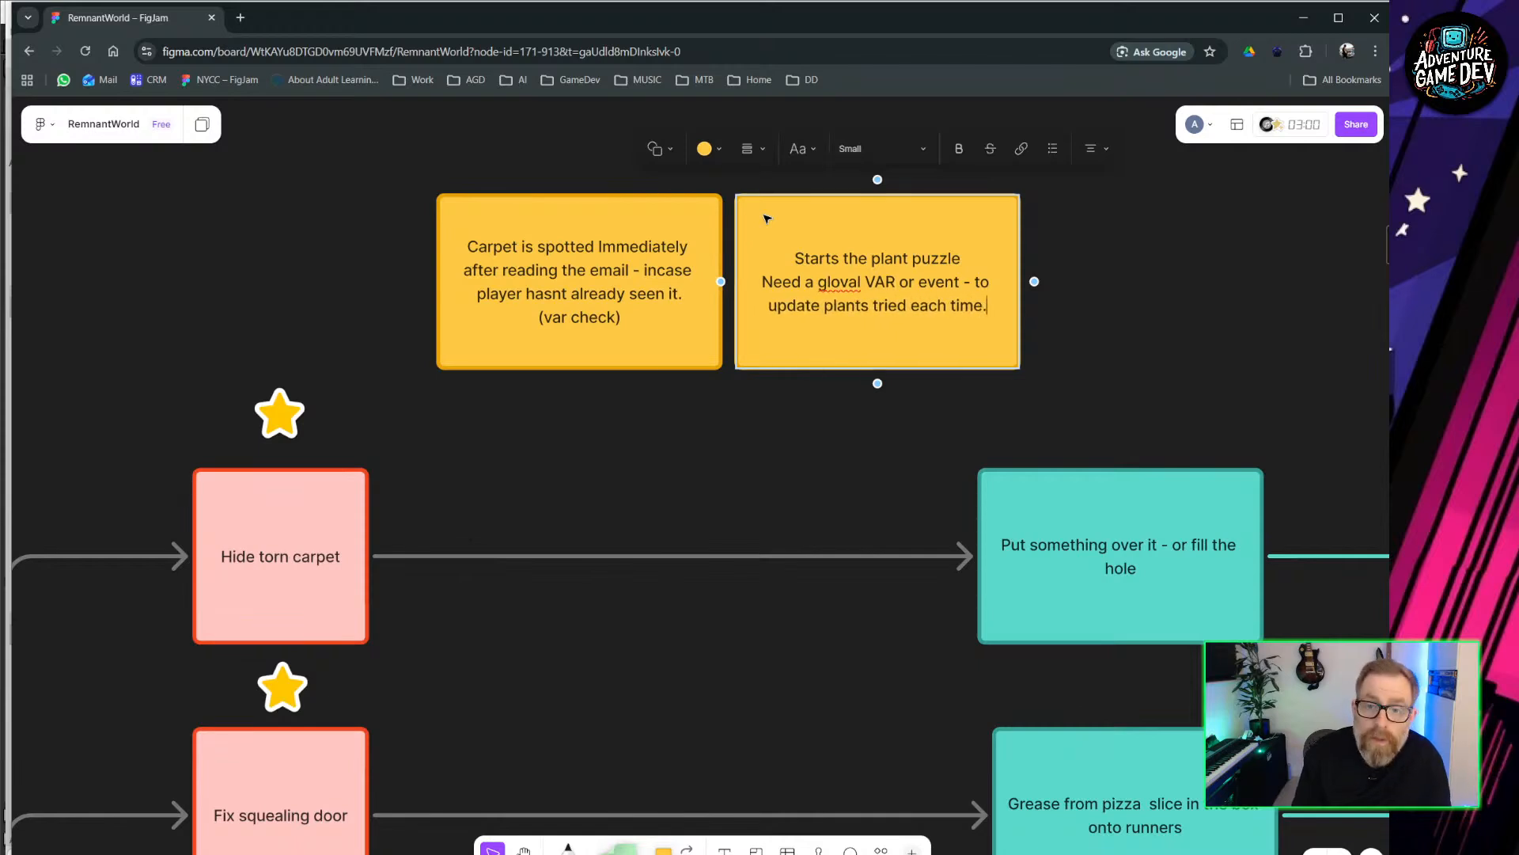
# Add "Only the 3rd plant DOESNT have a tear under it" to the plant puzzle note after a blank line.
pyautogui.press('Return')
pyautogui.press('Return')
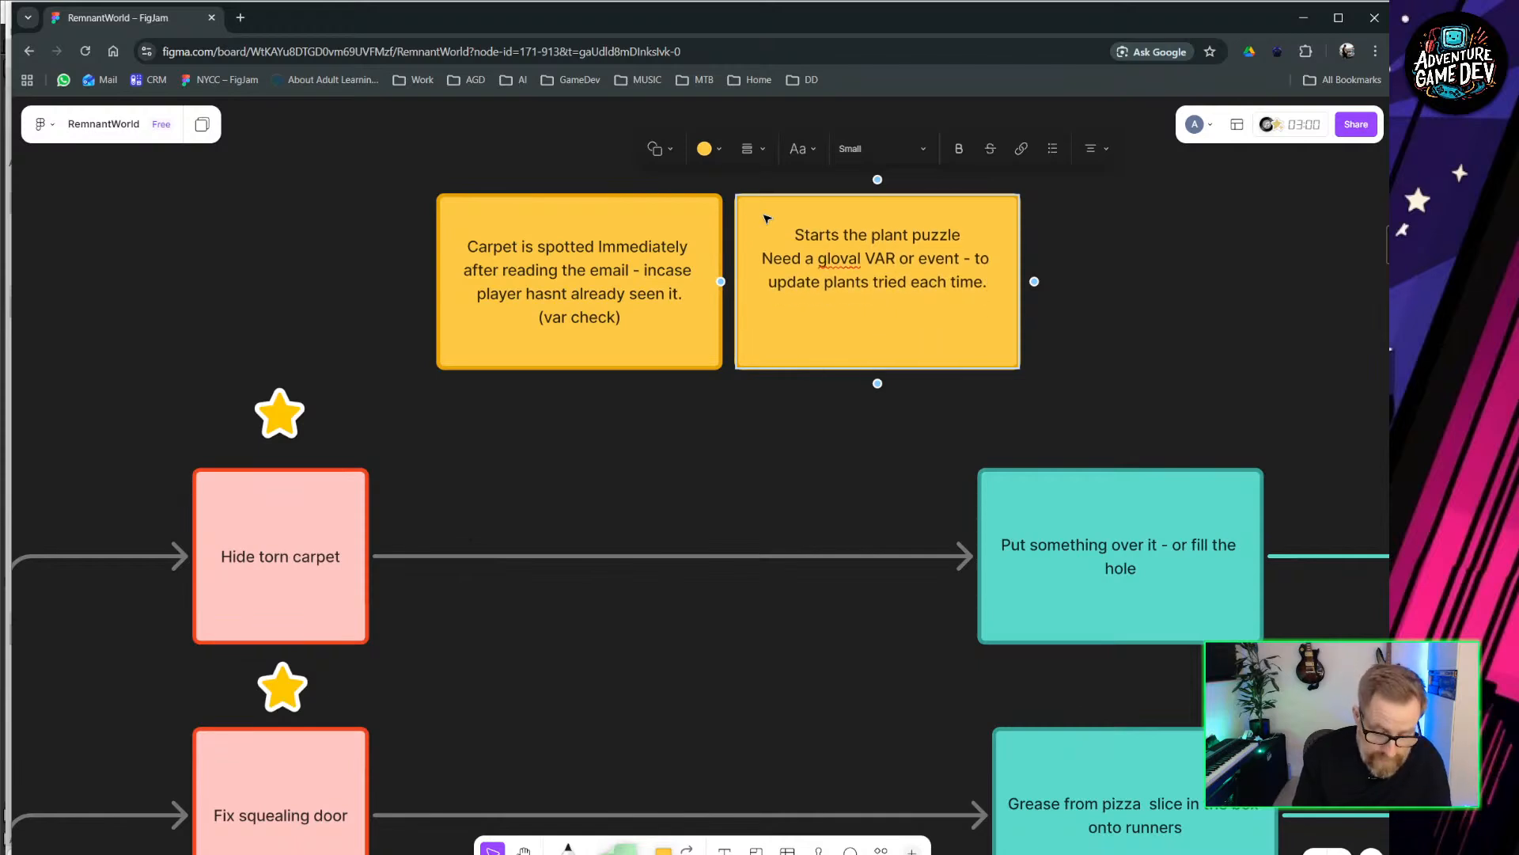
pyautogui.write('Only ')
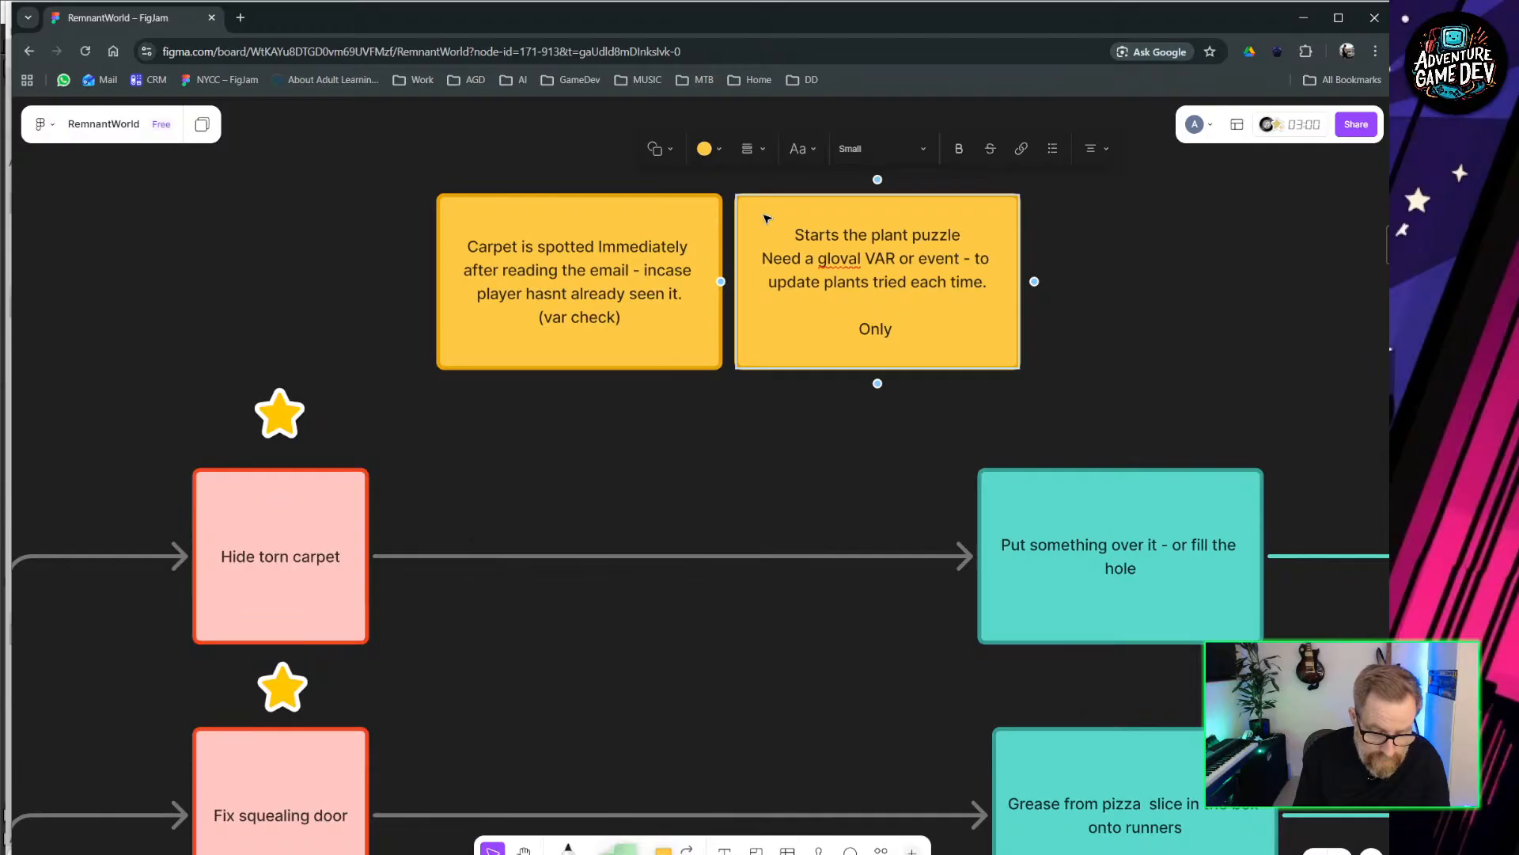
pyautogui.write('the 3rd plant')
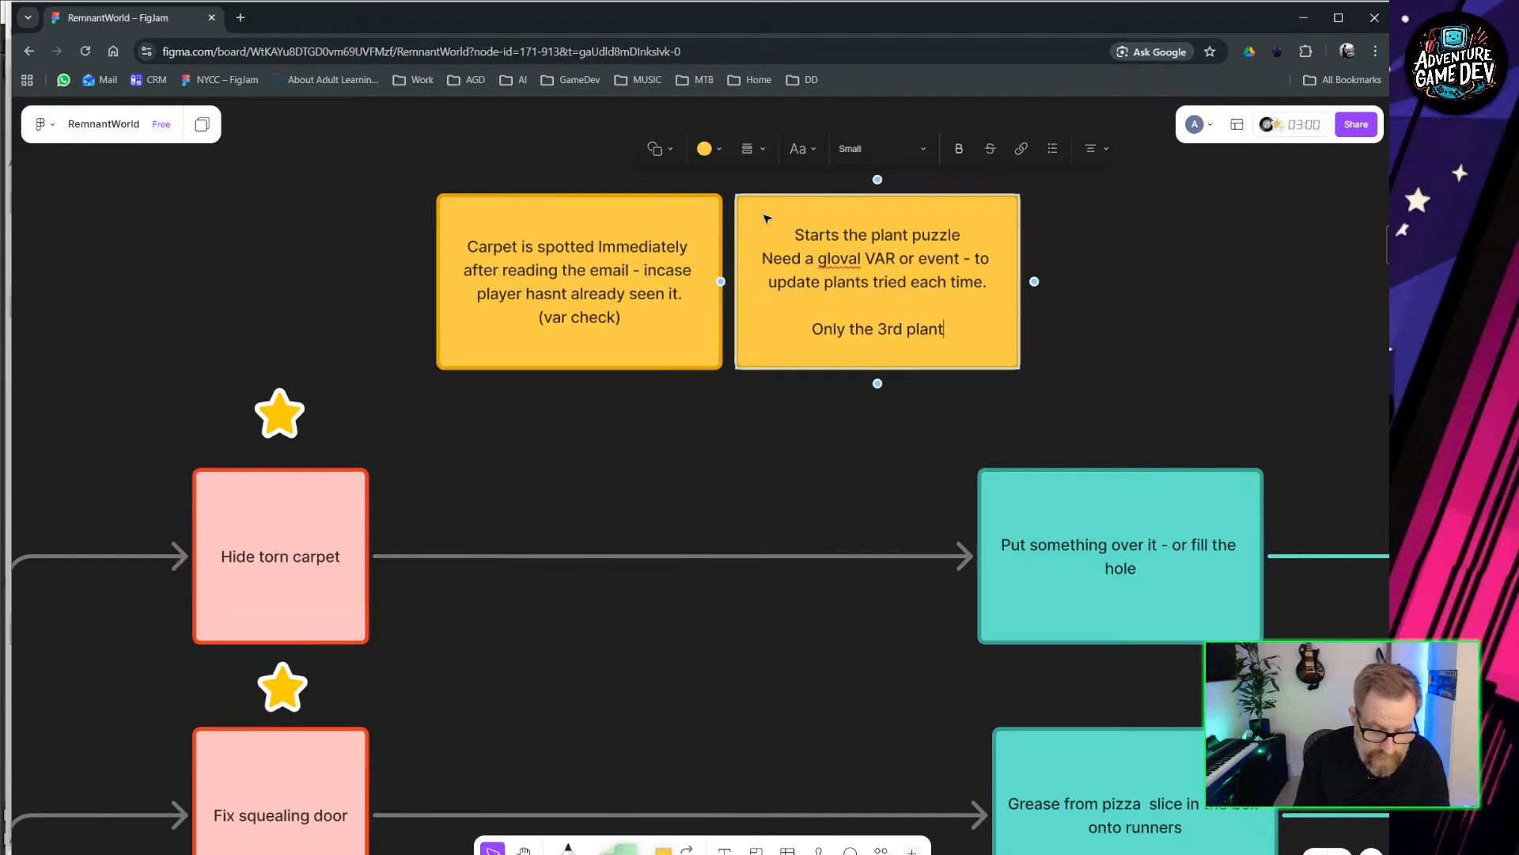
pyautogui.write(' DOESNT have ')
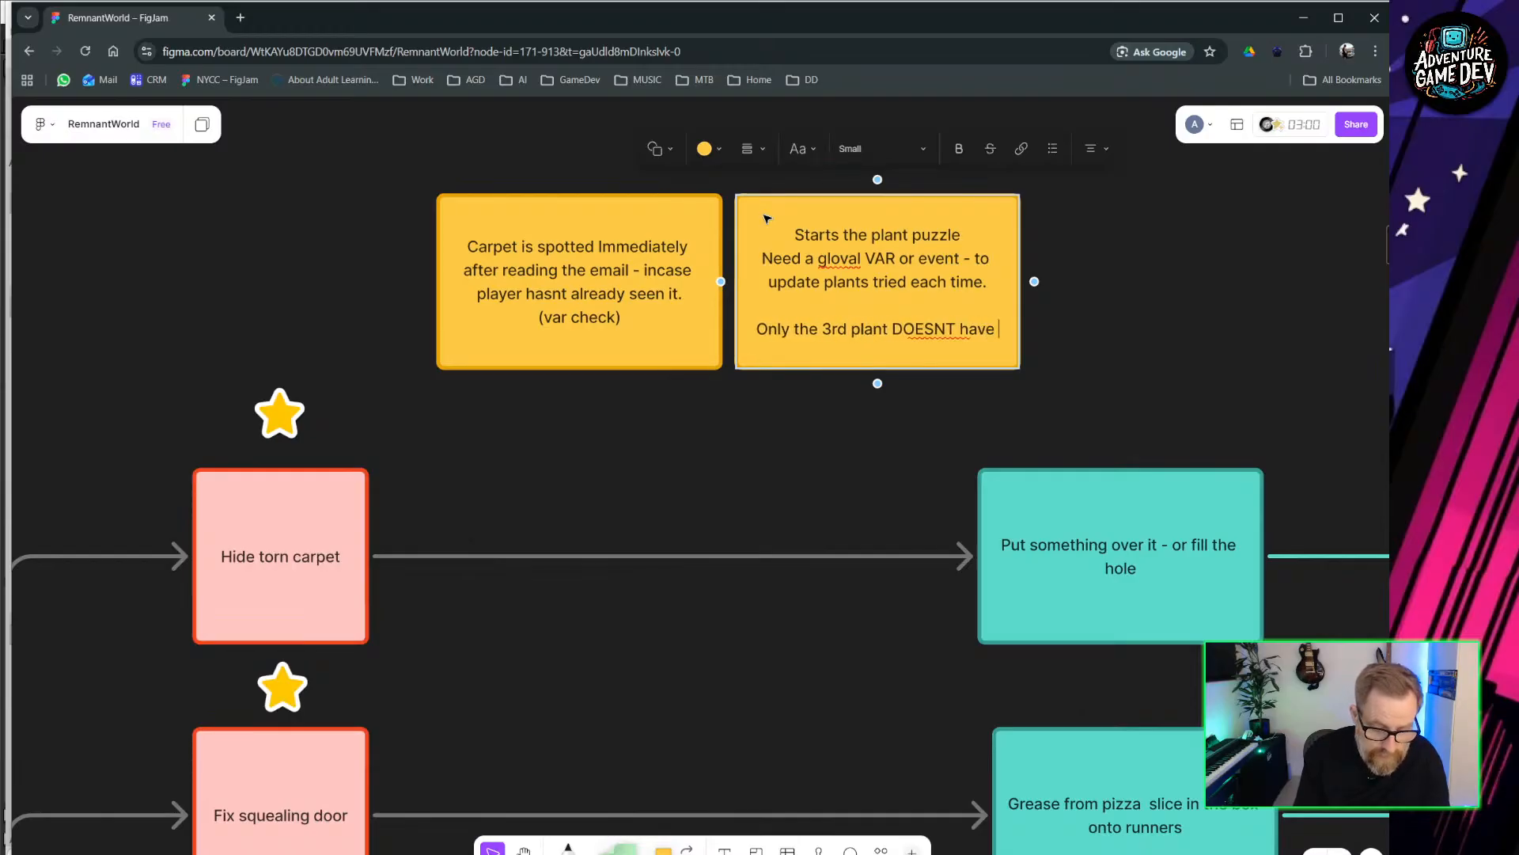
pyautogui.write('a tear under it')
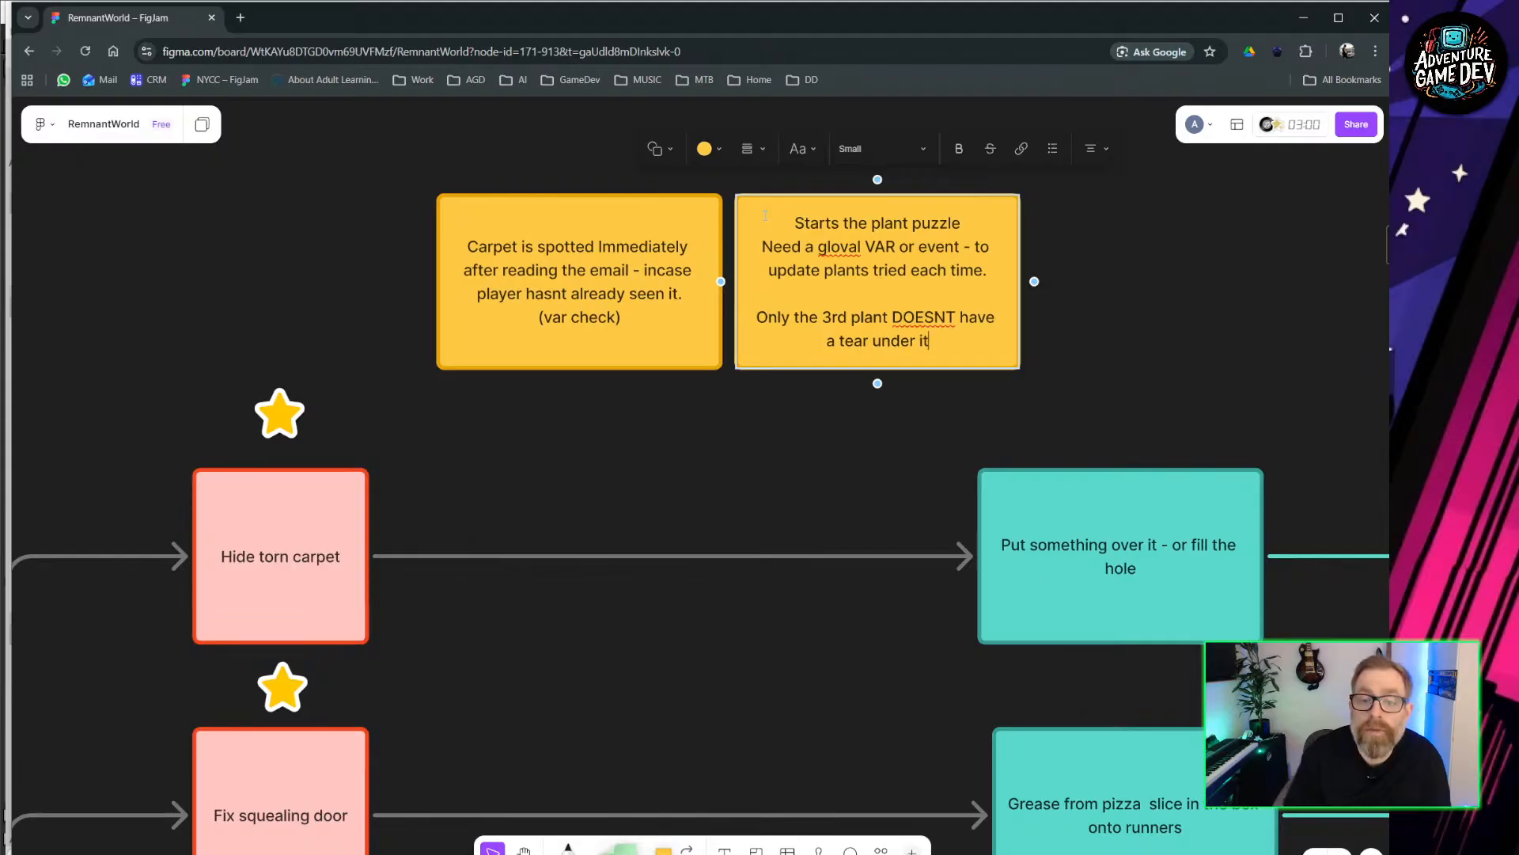
pyautogui.click(719, 455)
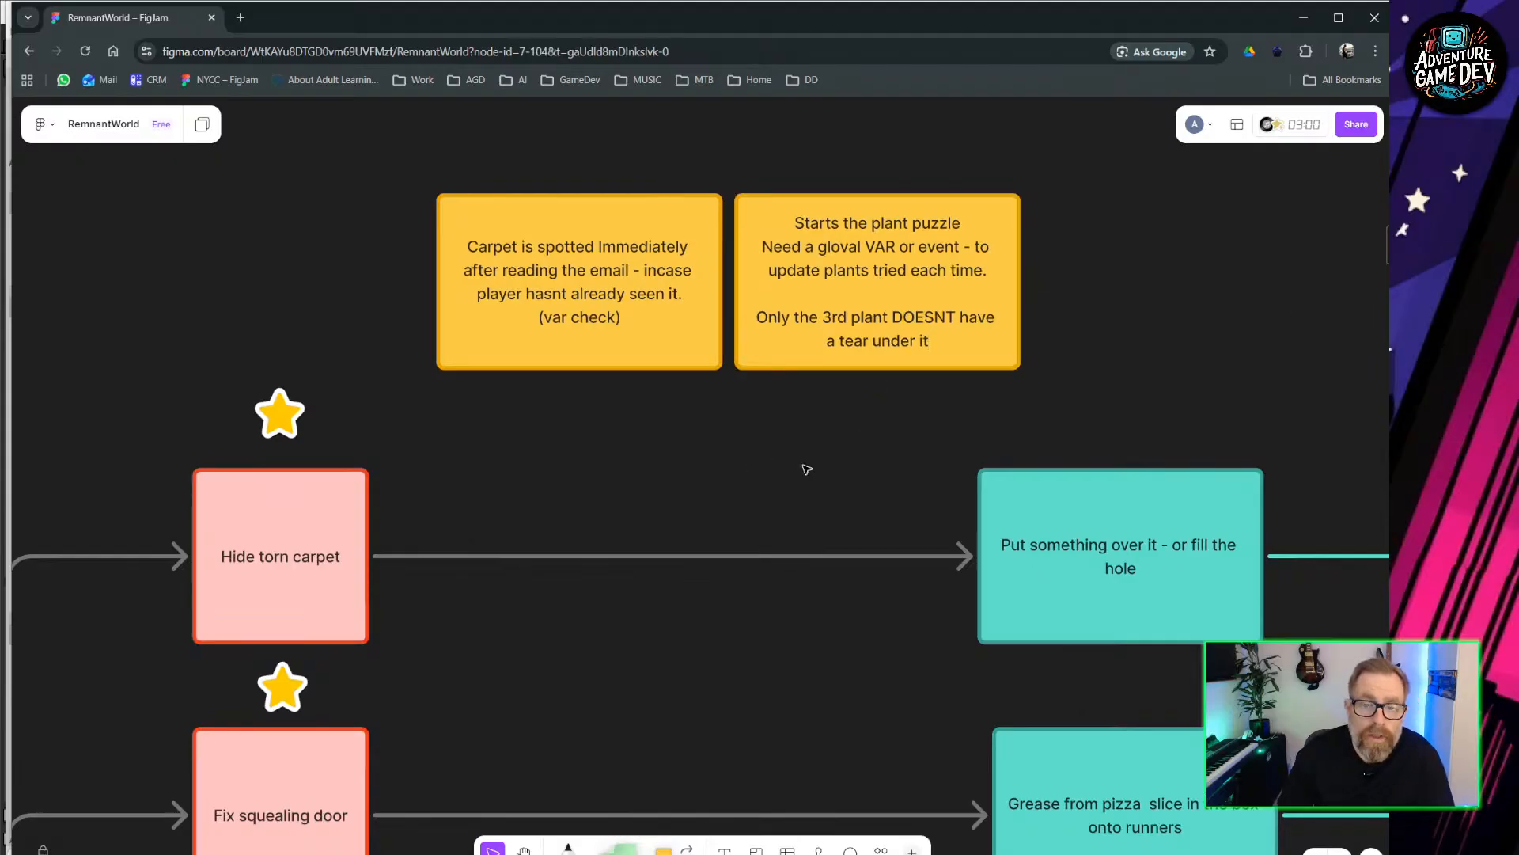
# Move both yellow notes together slightly down and to the left, closer to the Hide torn carpet row.
pyautogui.keyDown('ctrl'); pyautogui.scroll(-5, 806, 469); pyautogui.keyUp('ctrl')
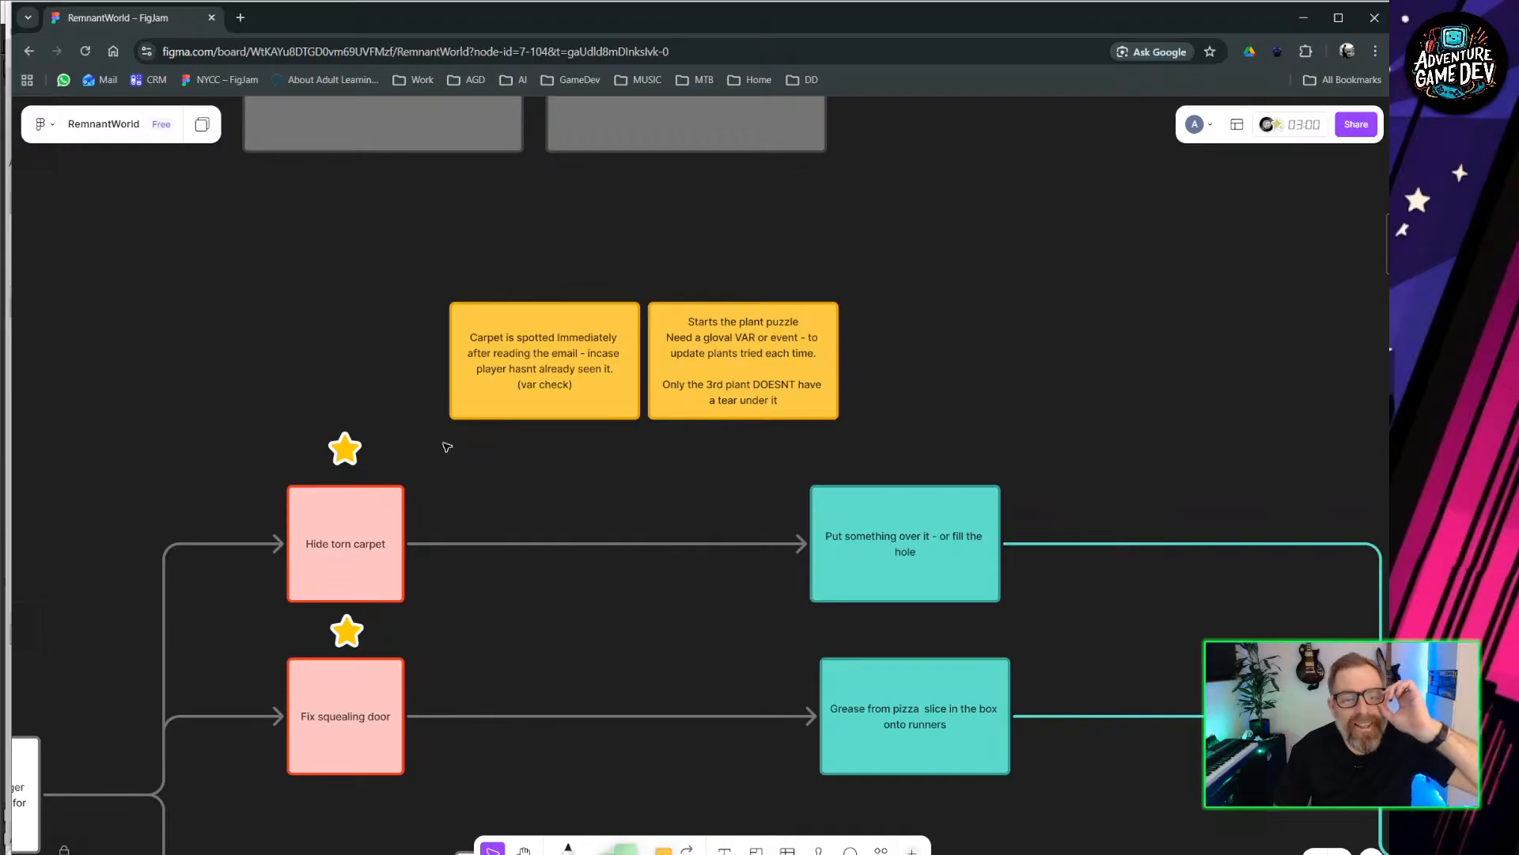
pyautogui.moveTo(510, 241); pyautogui.dragTo(751, 337)
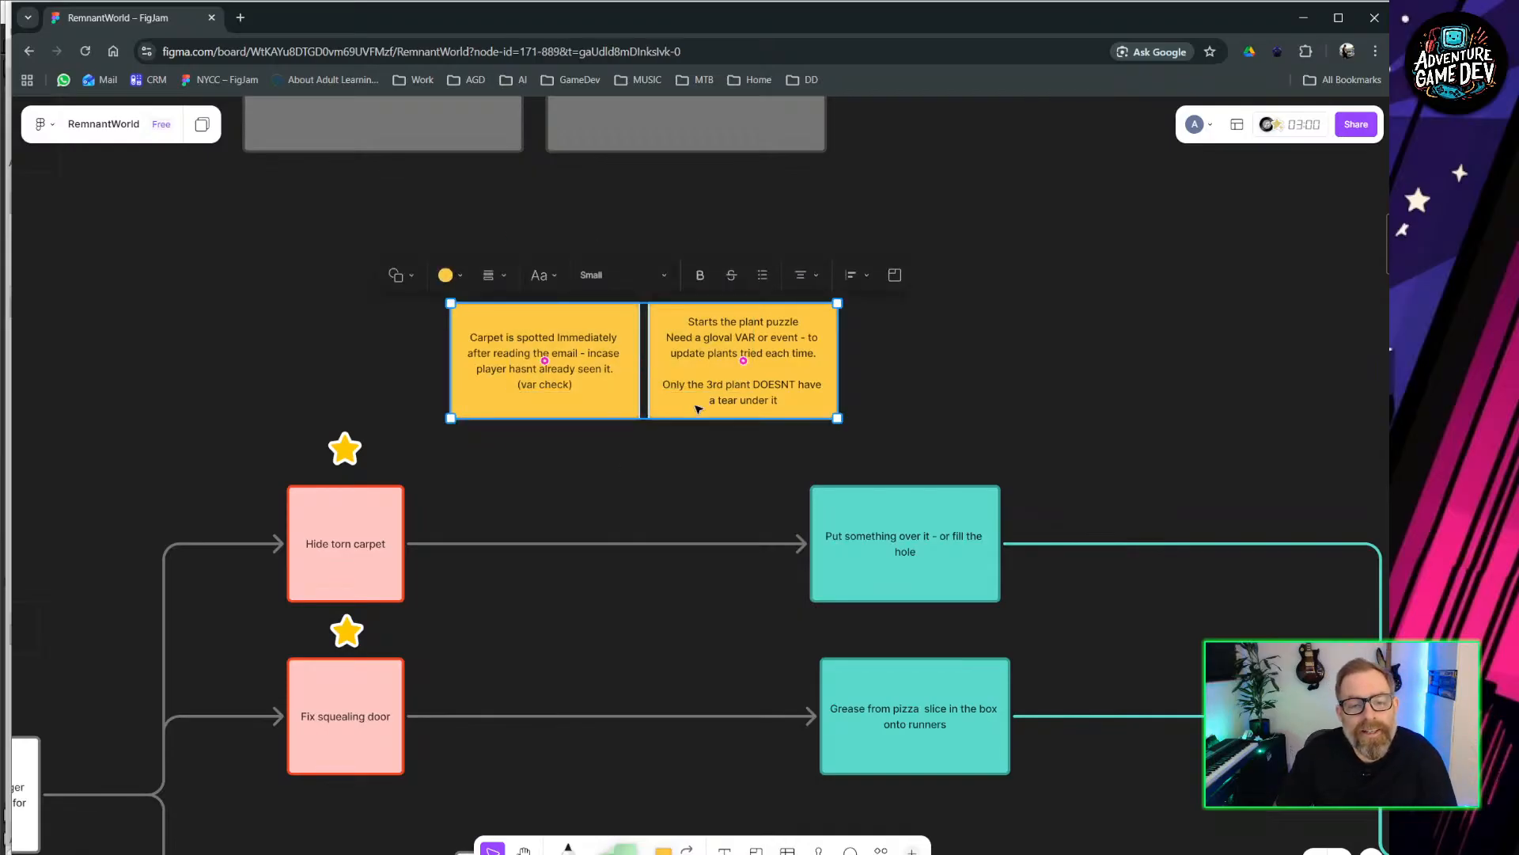
pyautogui.moveTo(694, 404); pyautogui.dragTo(670, 434)
pyautogui.click(853, 402)
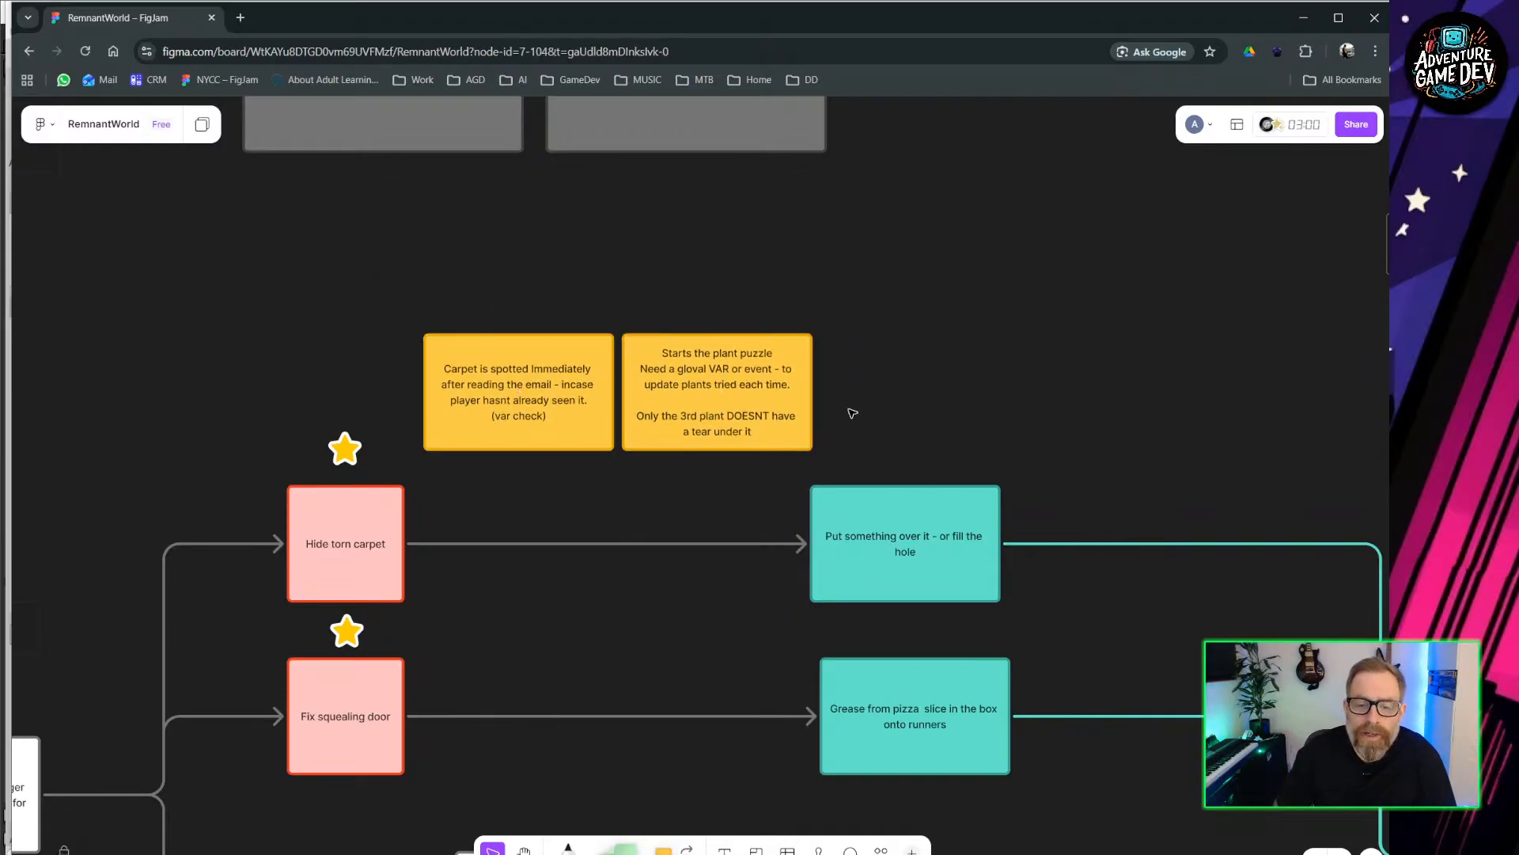
# Review Act 2's puzzle branches for the torn carpet, squealing door and leaking aircon on the board.
pyautogui.keyDown('ctrl'); pyautogui.scroll(-10, 852, 413); pyautogui.keyUp('ctrl')
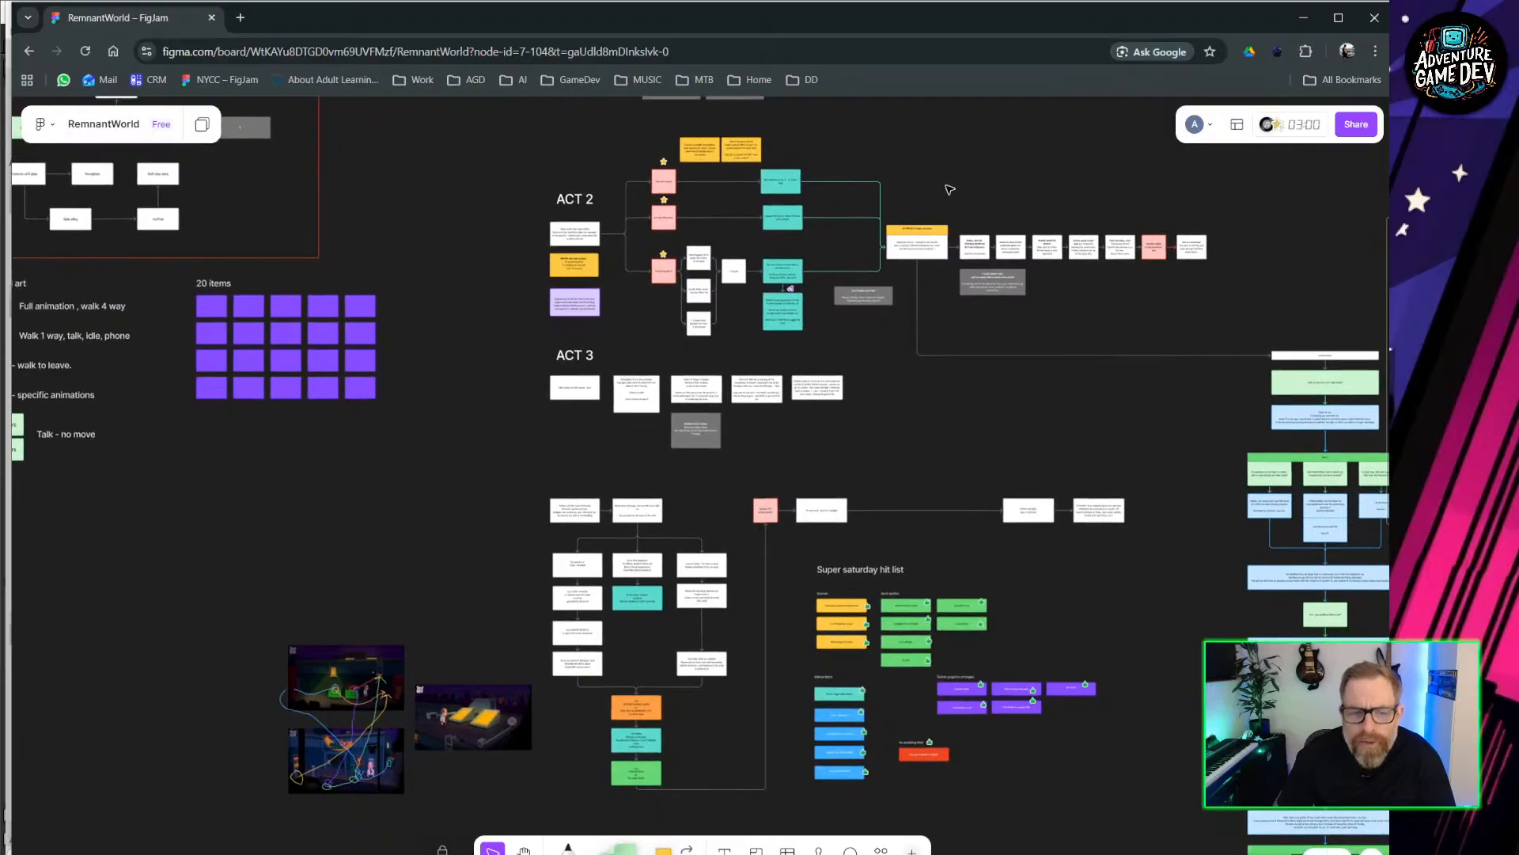
pyautogui.moveTo(950, 189); pyautogui.dragTo(764, 539, button='middle')
pyautogui.keyDown('ctrl'); pyautogui.scroll(2, 581, 205); pyautogui.keyUp('ctrl')
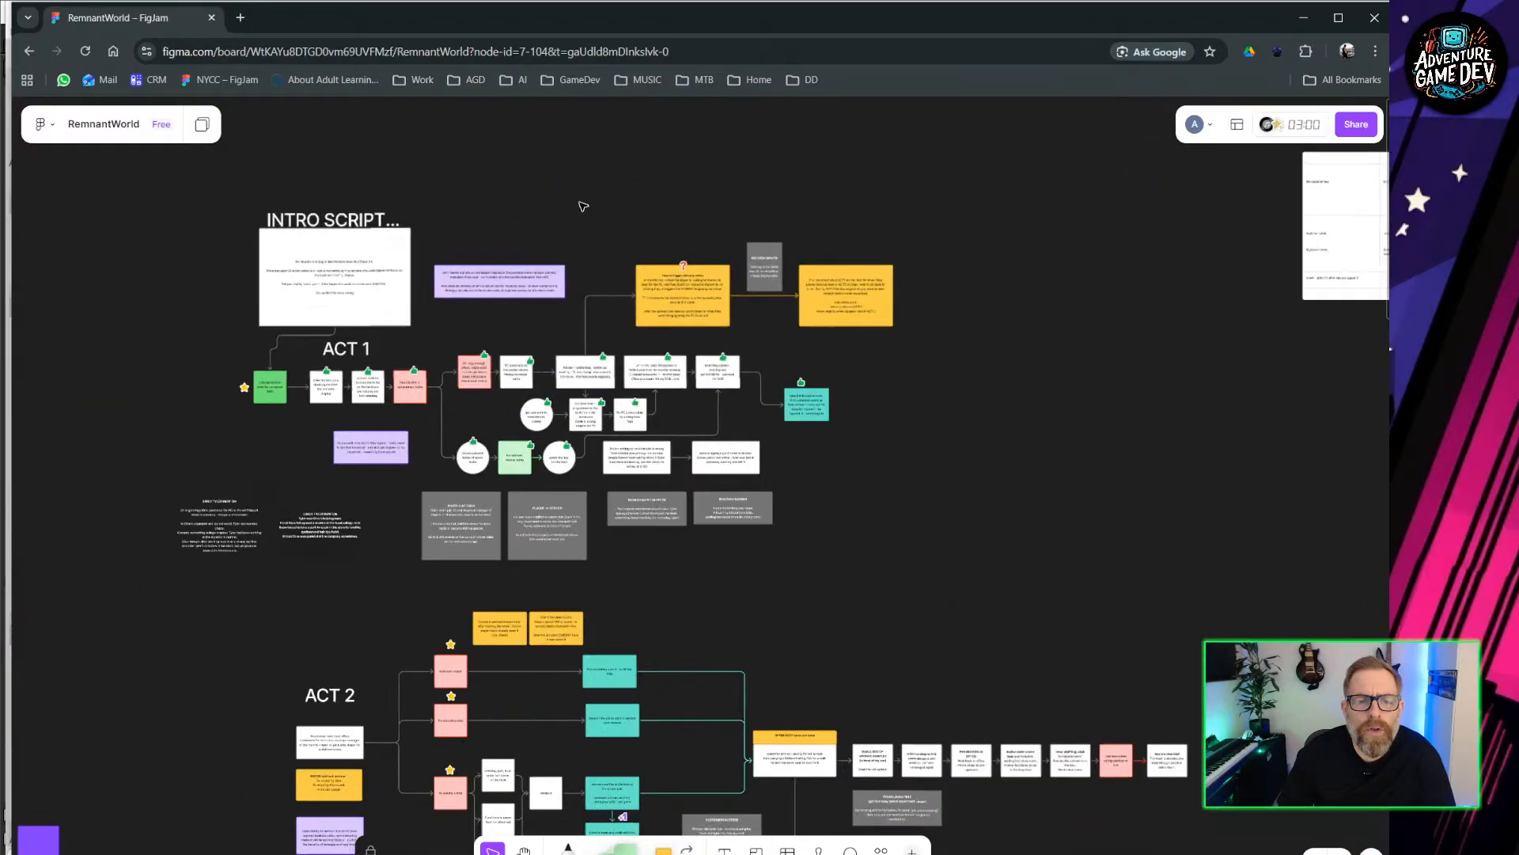
pyautogui.keyDown('ctrl'); pyautogui.scroll(-5, 618, 396); pyautogui.keyUp('ctrl')
pyautogui.keyDown('ctrl'); pyautogui.scroll(4, 659, 593); pyautogui.keyUp('ctrl')
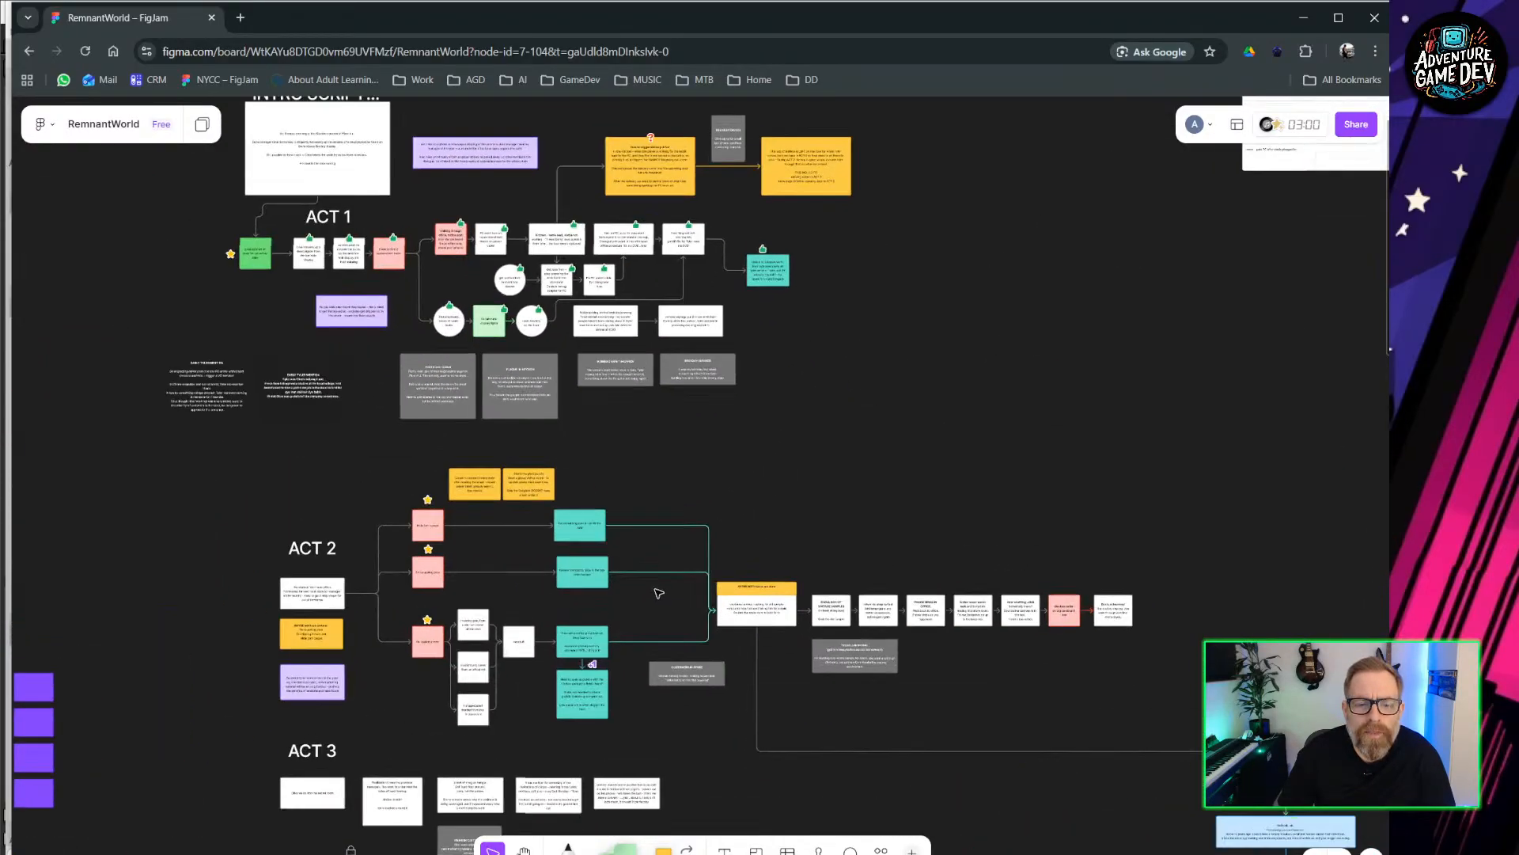
pyautogui.keyDown('ctrl'); pyautogui.scroll(6, 658, 593); pyautogui.keyUp('ctrl')
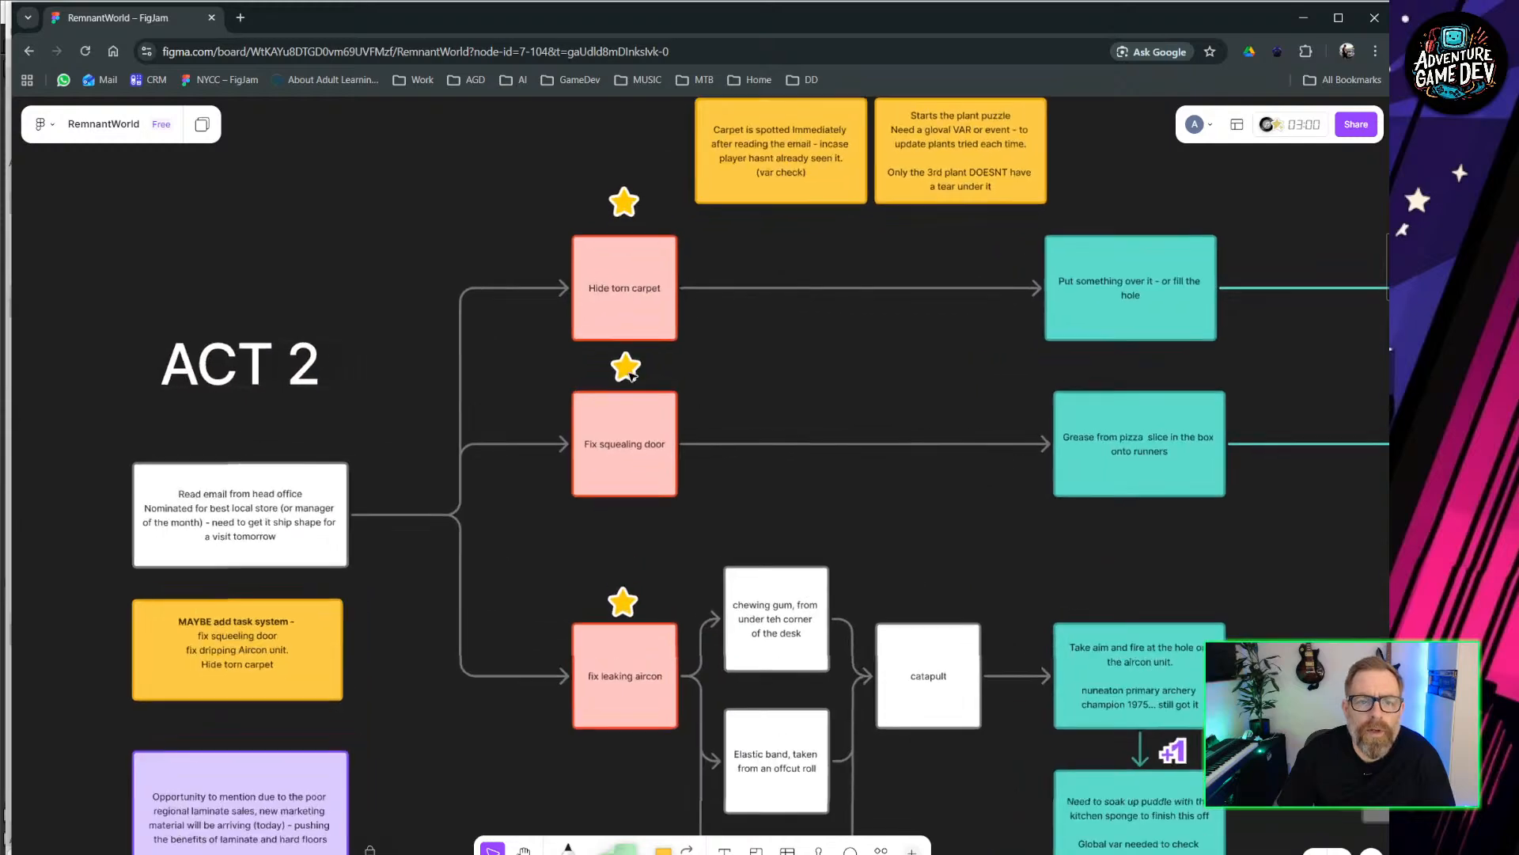
pyautogui.keyDown('ctrl'); pyautogui.scroll(1, 630, 375); pyautogui.keyUp('ctrl')
pyautogui.keyDown('ctrl'); pyautogui.scroll(3, 766, 323); pyautogui.keyUp('ctrl')
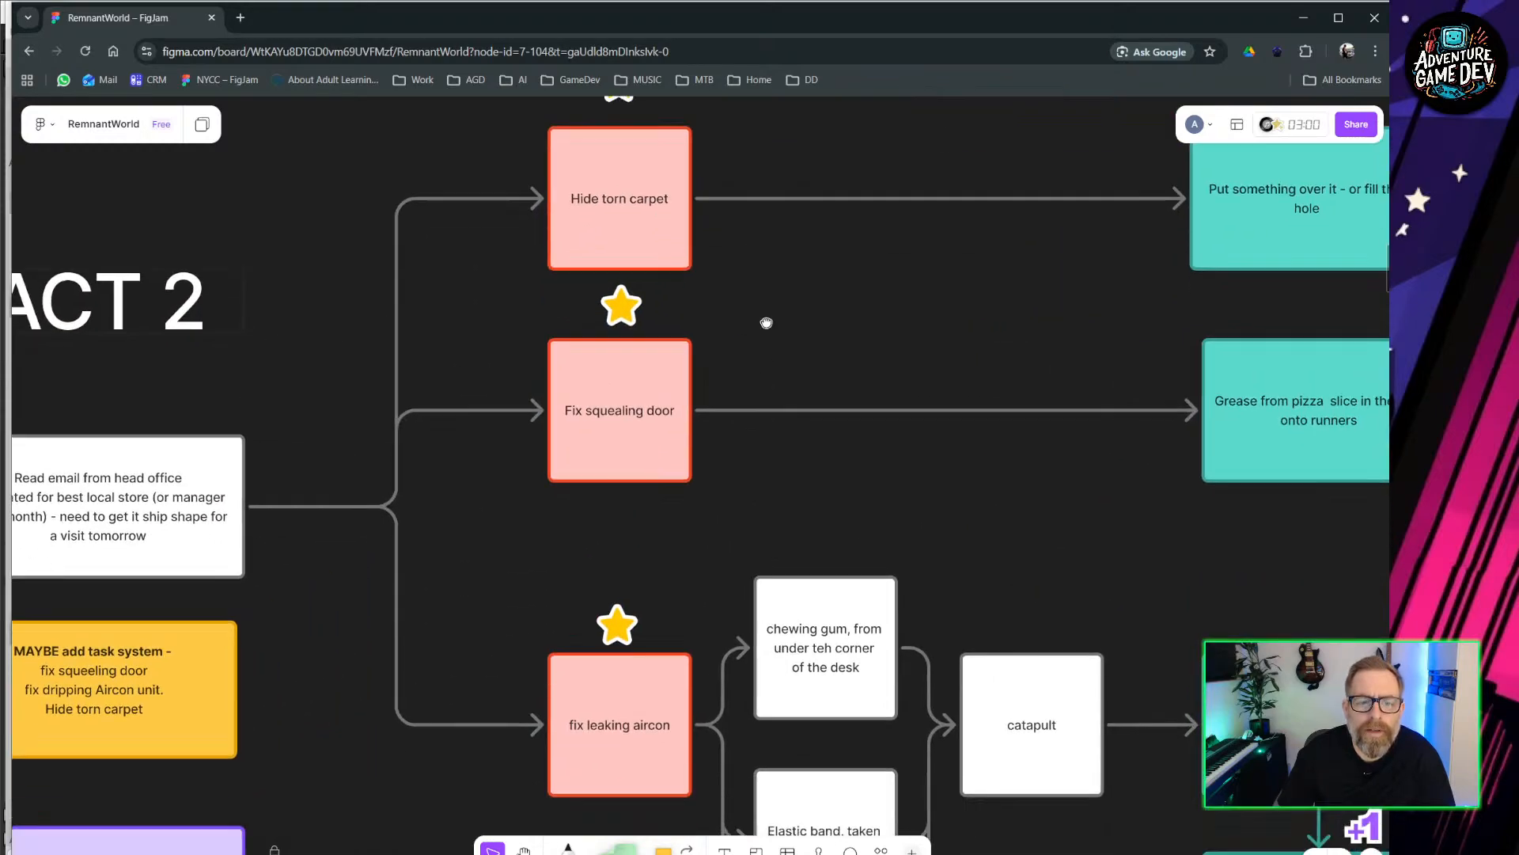
pyautogui.scroll(-5, 766, 323)
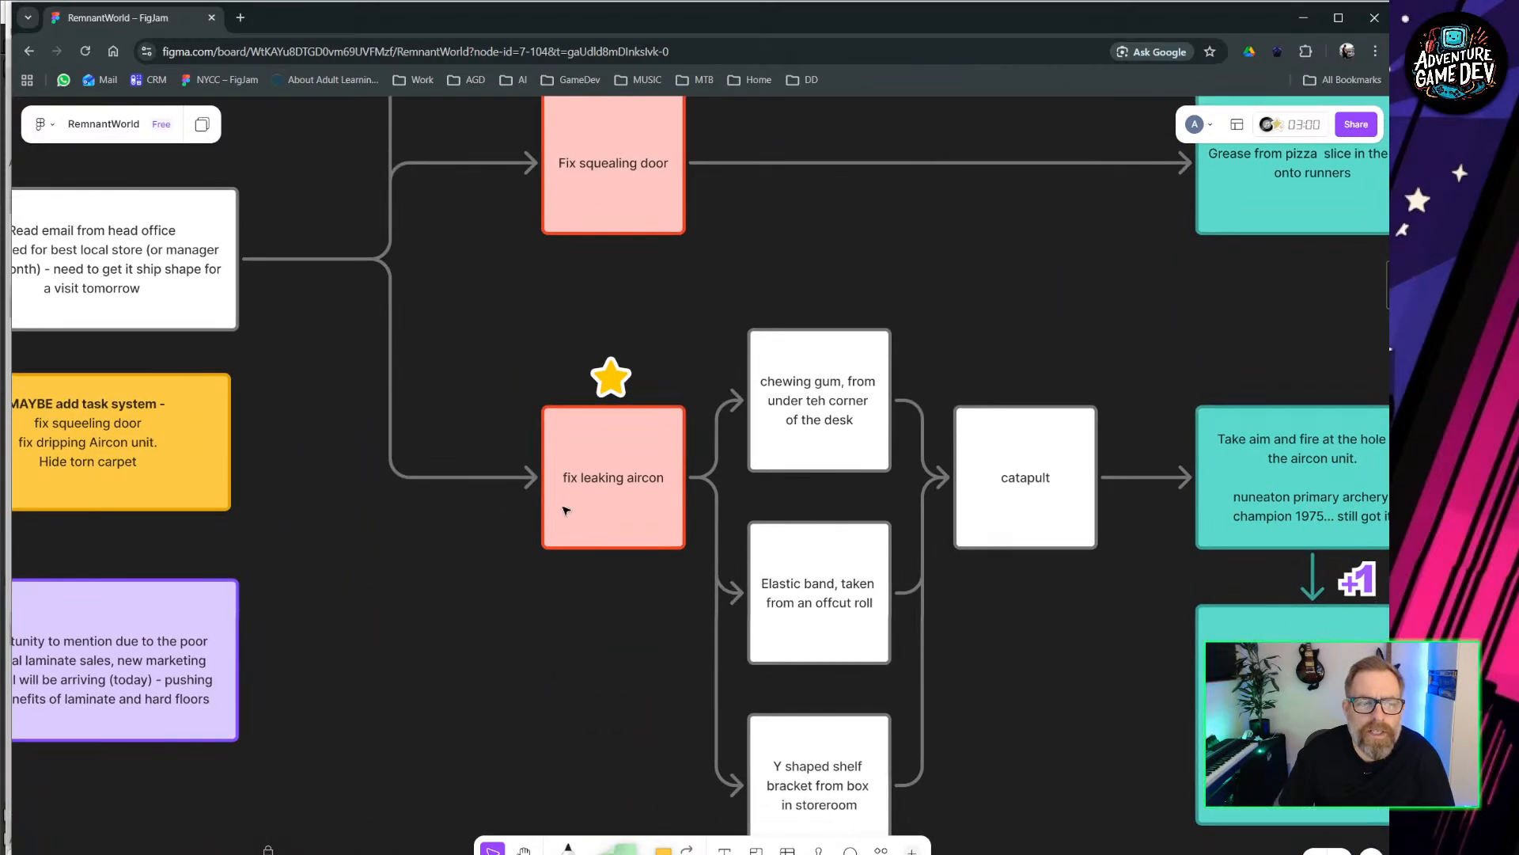
pyautogui.scroll(15, 910, 332)
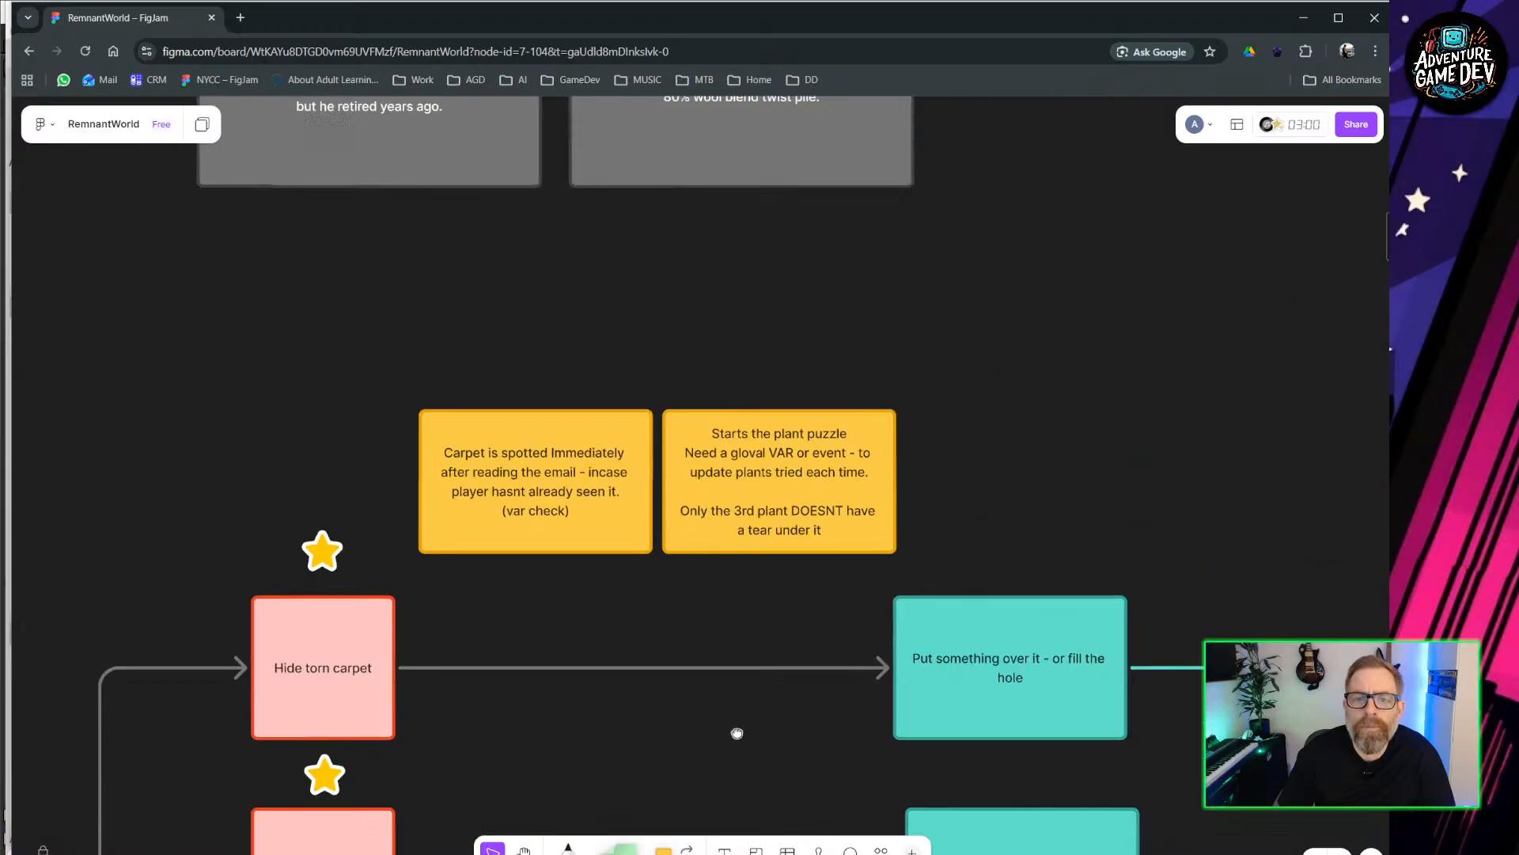
# Review Act 1's flow and its delivery driver trigger notes, finishing back at the Act 2 overview.
pyautogui.scroll(11, 817, 619)
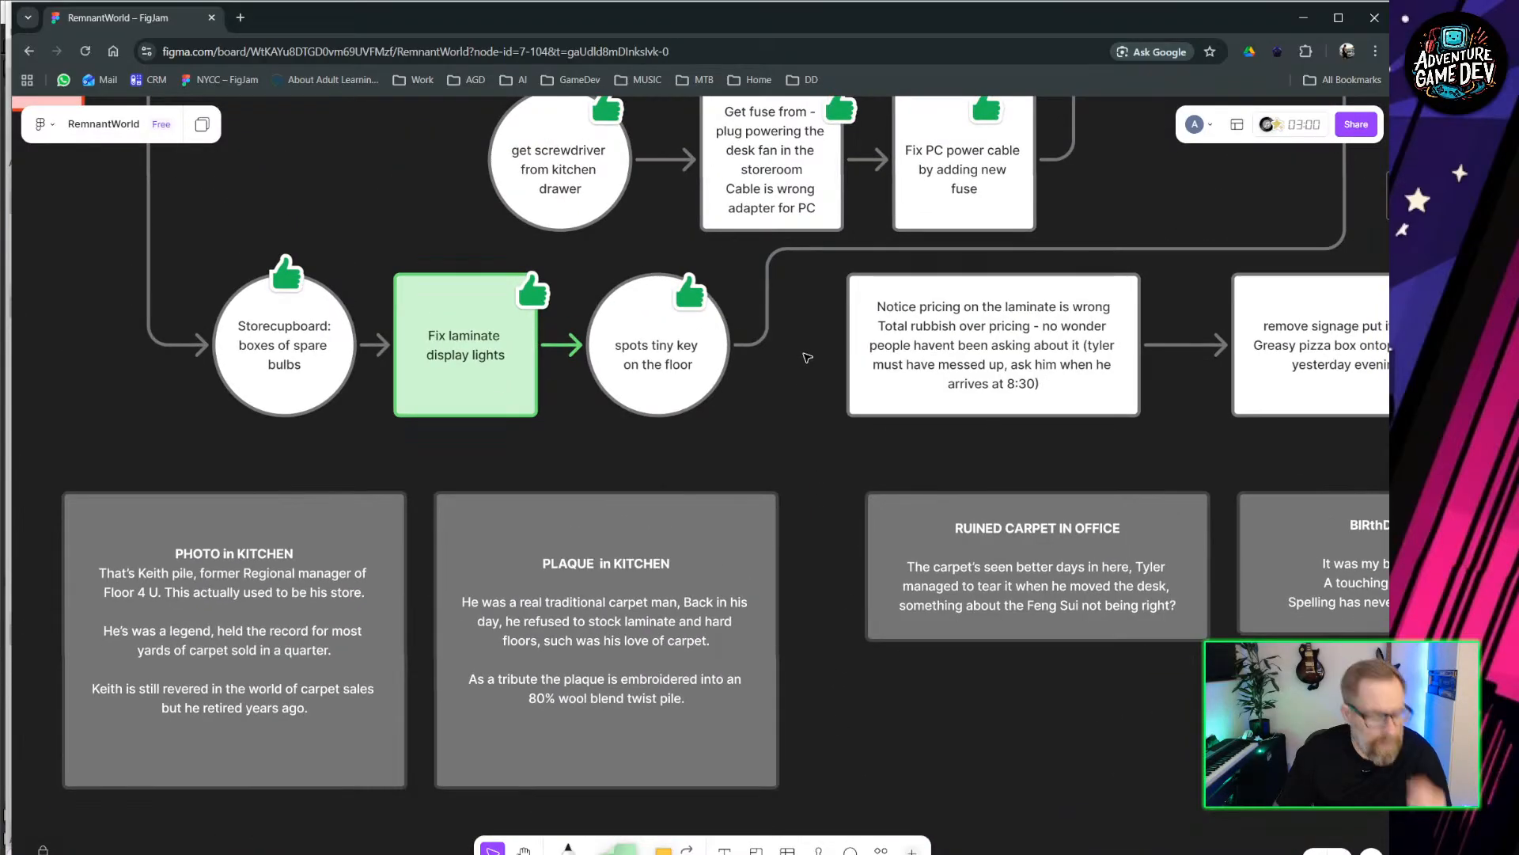
pyautogui.scroll(8, 807, 357)
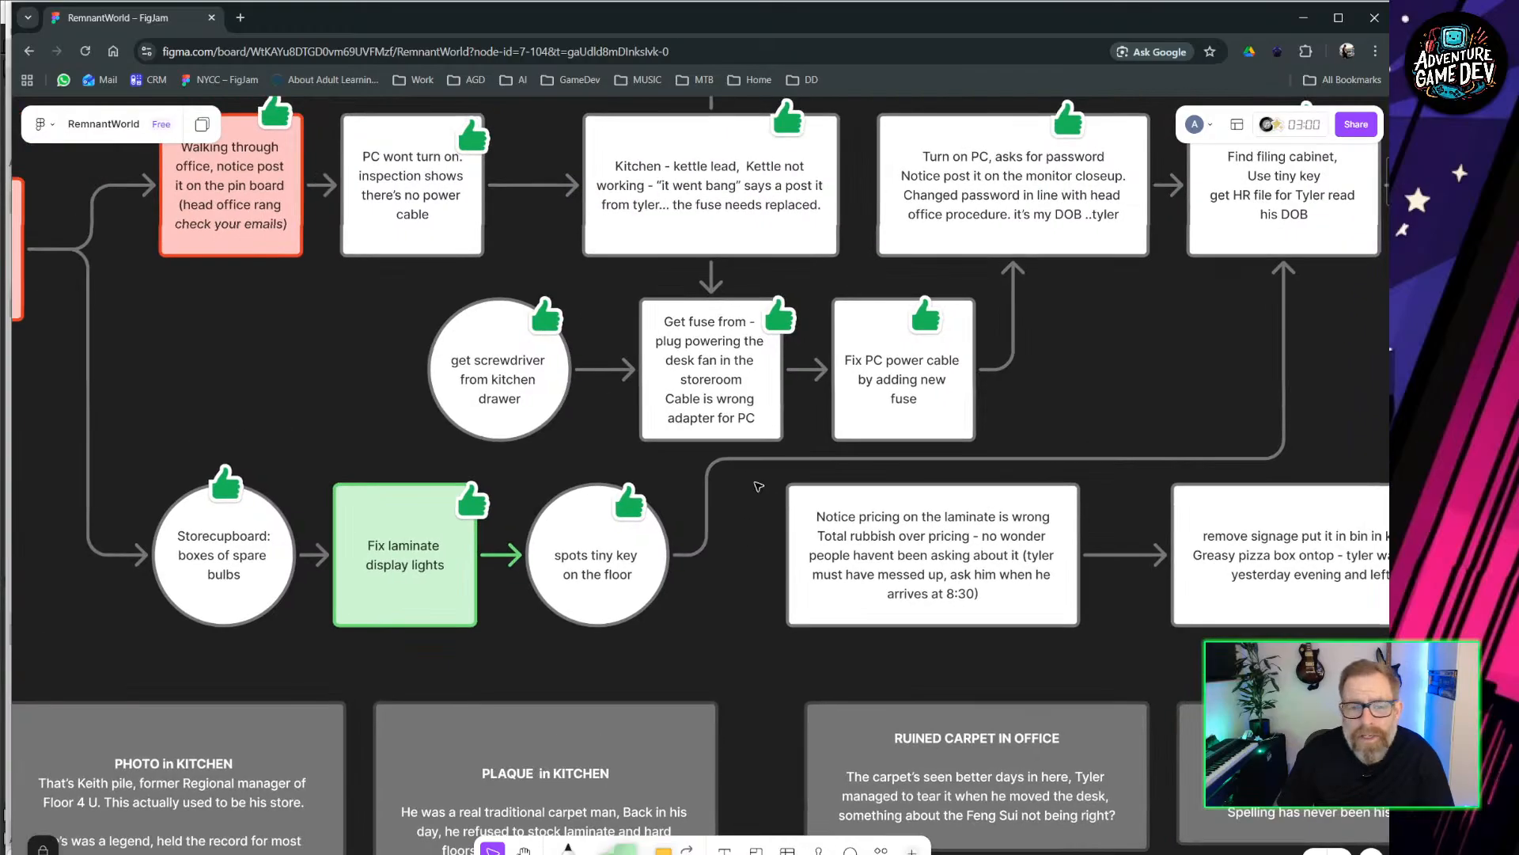
pyautogui.keyDown('ctrl'); pyautogui.scroll(-5, 659, 657); pyautogui.keyUp('ctrl')
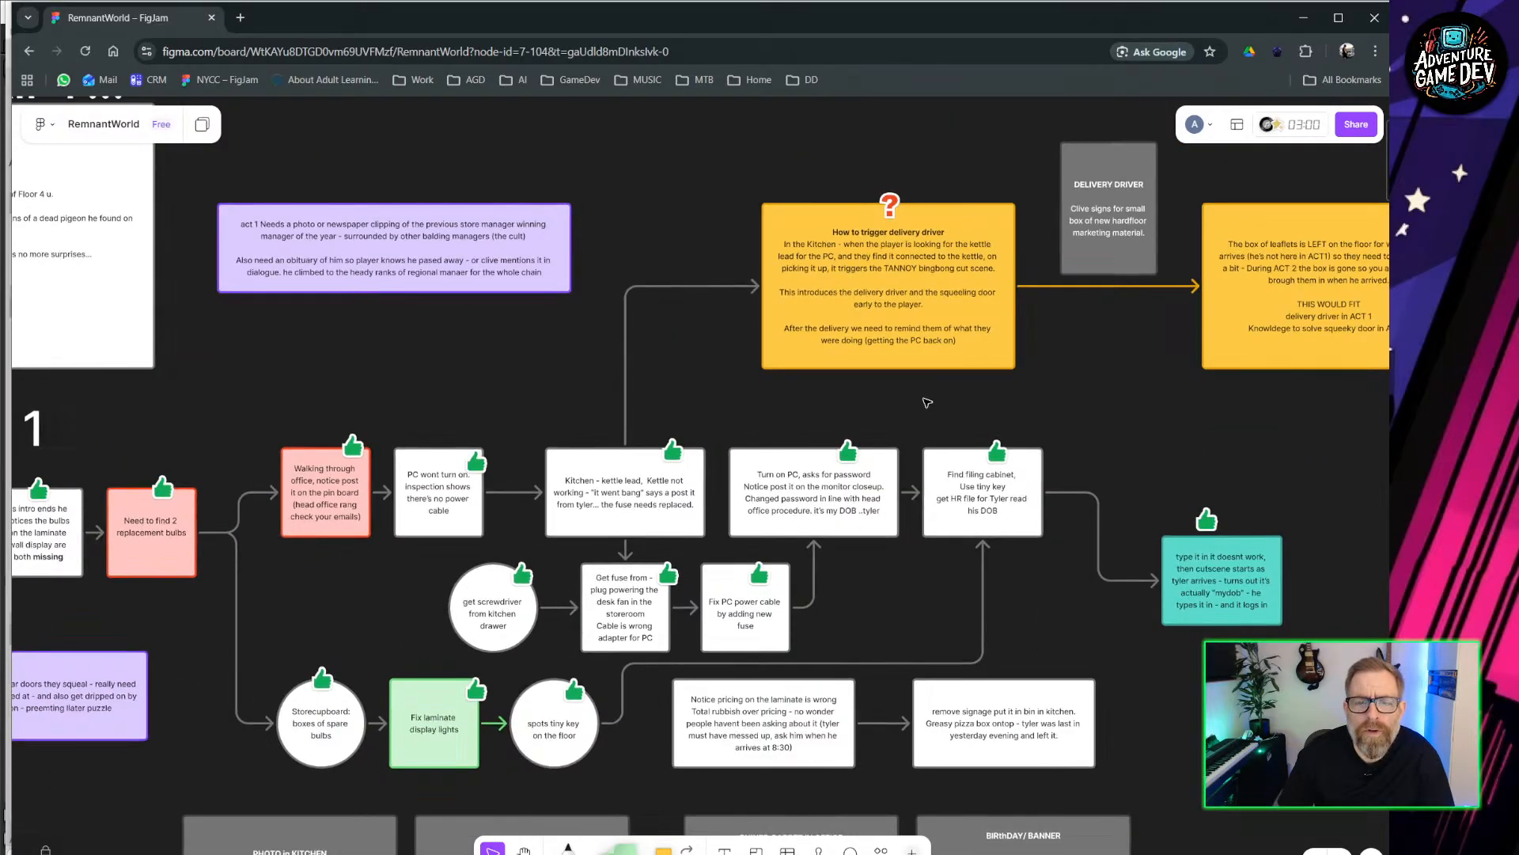
pyautogui.keyDown('ctrl'); pyautogui.scroll(6, 752, 398); pyautogui.keyUp('ctrl')
pyautogui.keyDown('ctrl'); pyautogui.scroll(2, 748, 400); pyautogui.keyUp('ctrl')
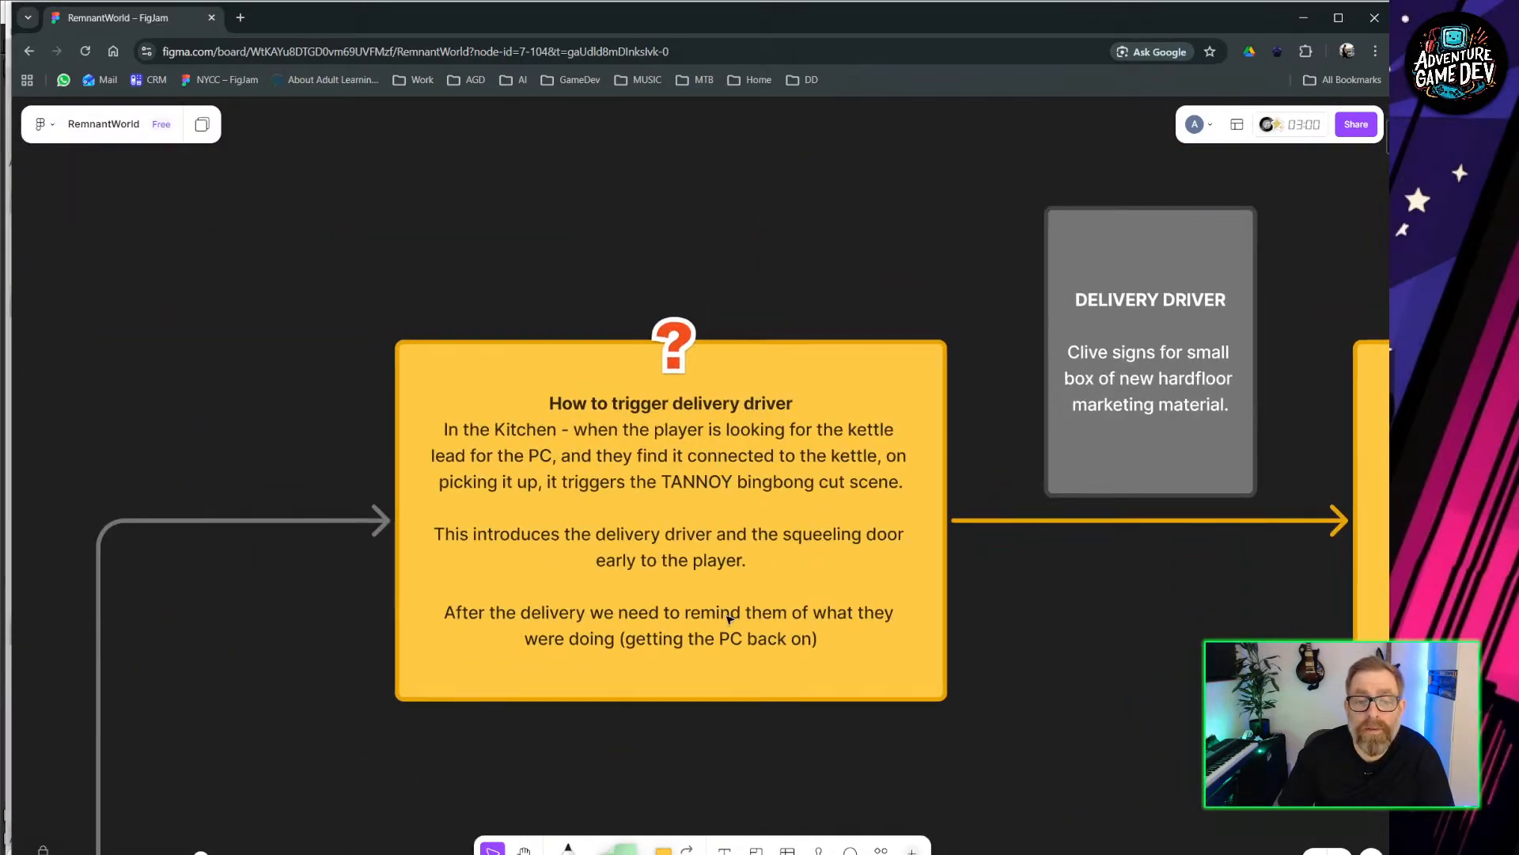
pyautogui.keyDown('ctrl'); pyautogui.scroll(-5, 625, 449); pyautogui.keyUp('ctrl')
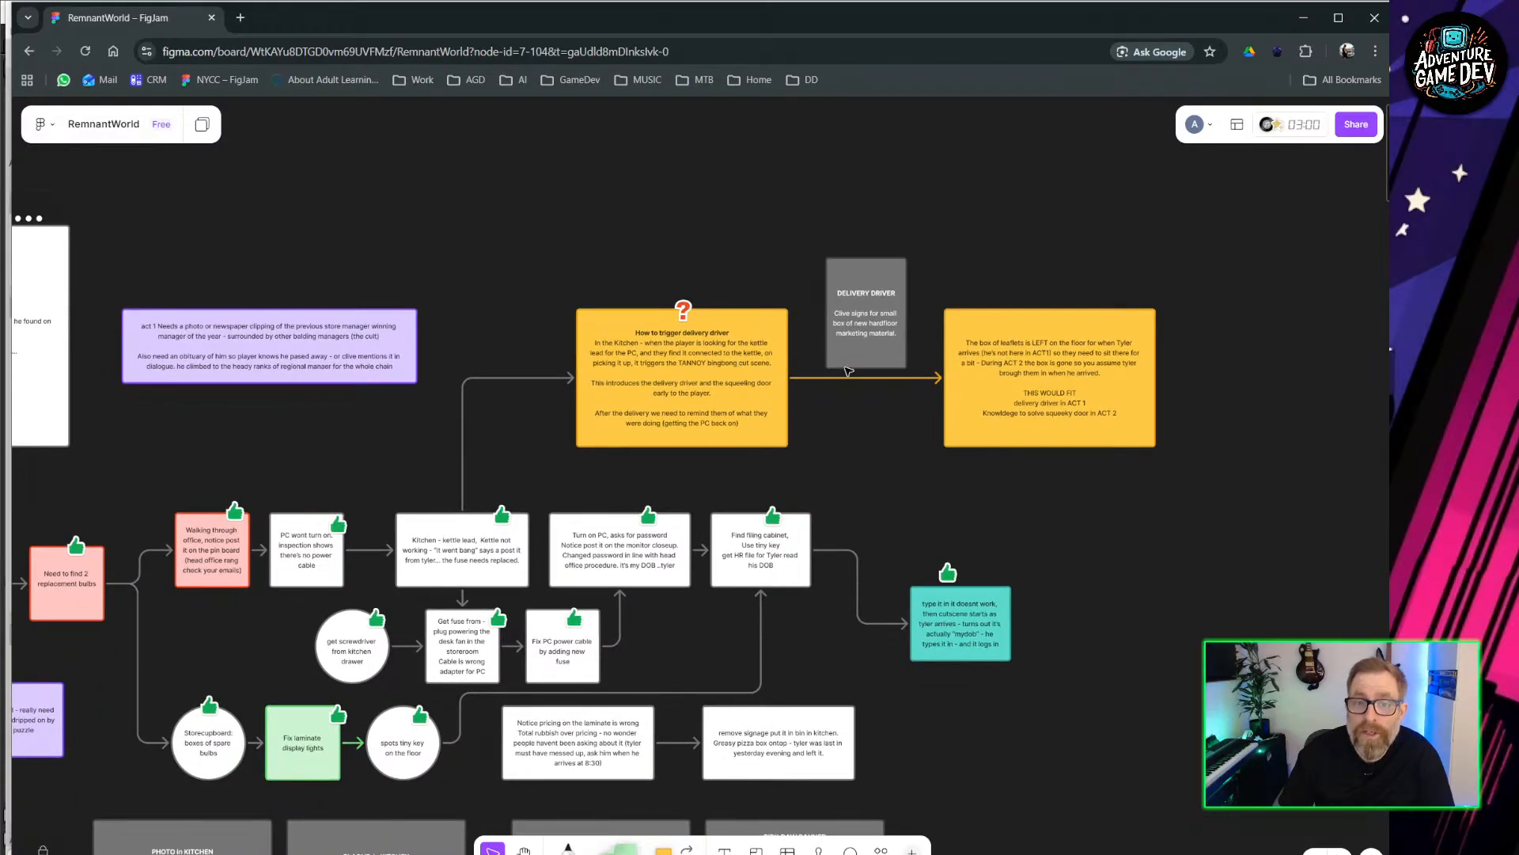
pyautogui.keyDown('ctrl'); pyautogui.scroll(5, 910, 342); pyautogui.keyUp('ctrl')
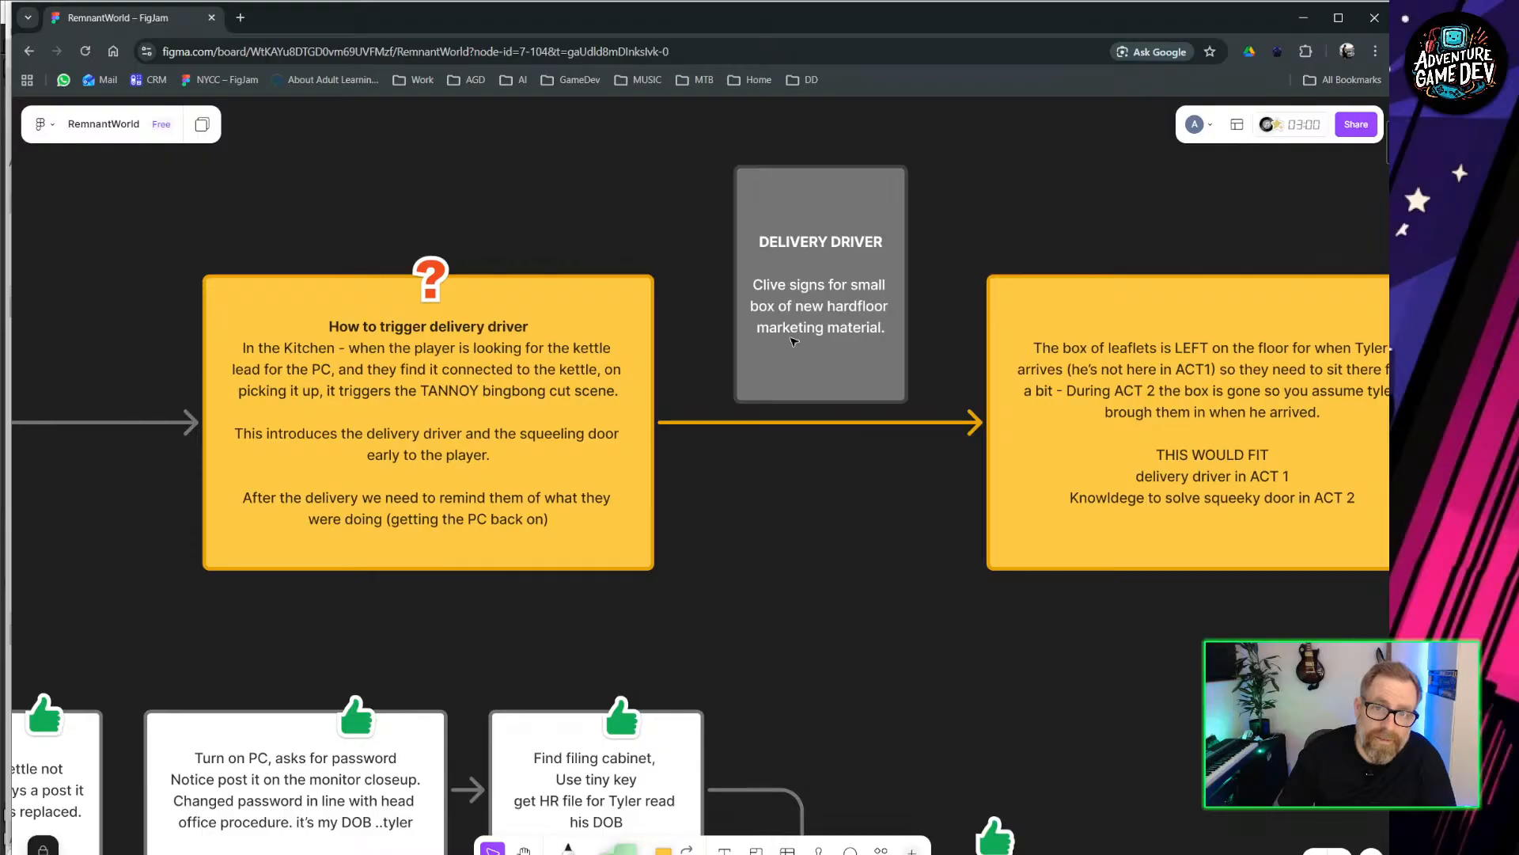
pyautogui.keyDown('ctrl'); pyautogui.scroll(-5, 783, 364); pyautogui.keyUp('ctrl')
pyautogui.moveTo(762, 457); pyautogui.dragTo(845, 278, button='middle')
pyautogui.moveTo(727, 691); pyautogui.dragTo(866, 191, button='middle')
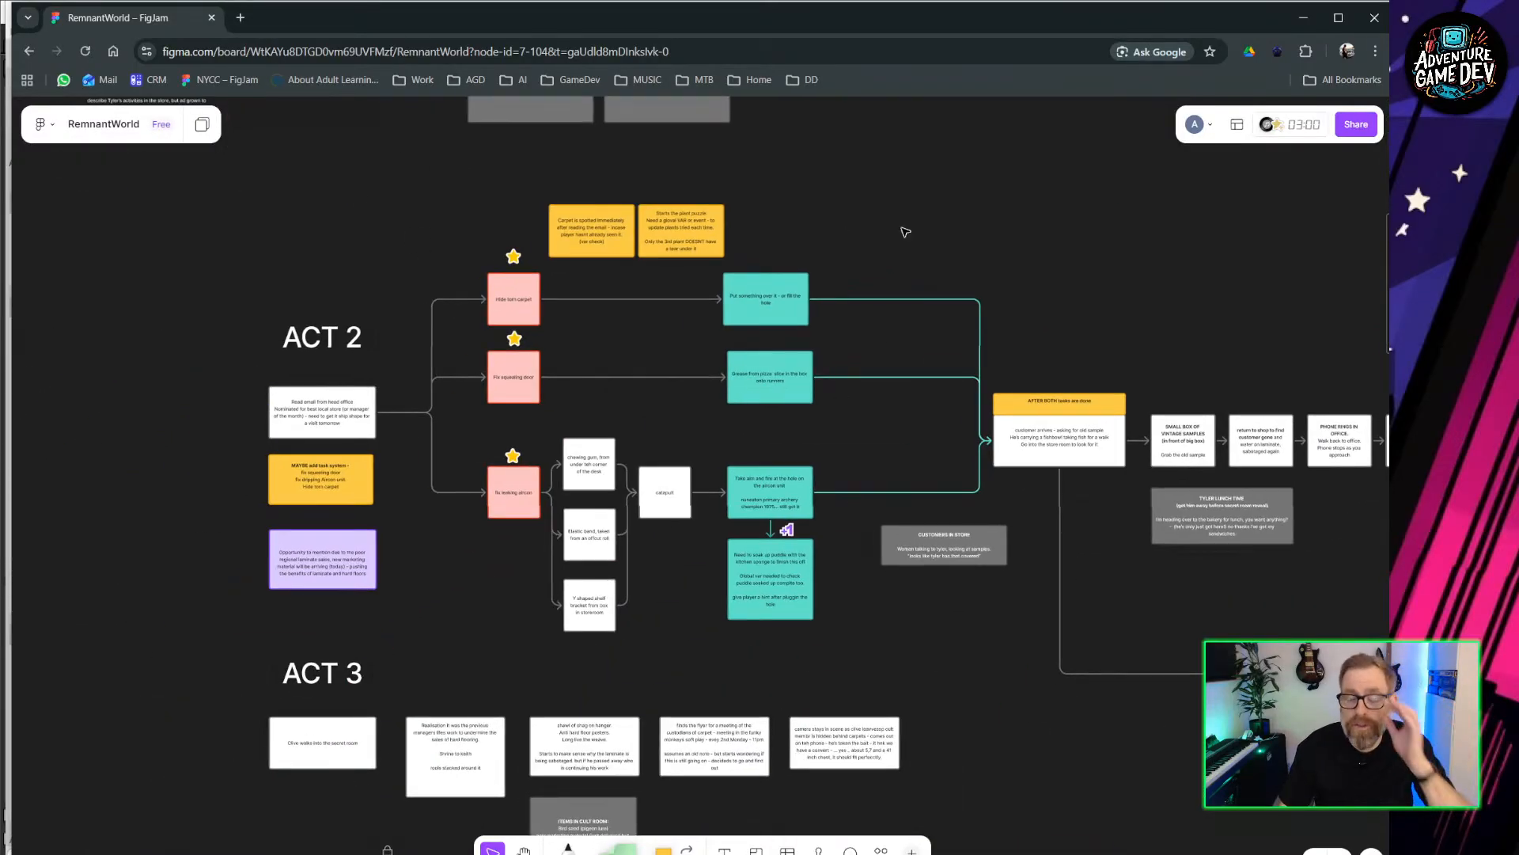
# Switch back to Unity and turn the Assign preset action into a Variable: Check on global Plants_tried, compared with an entered value.
pyautogui.click(1306, 17)
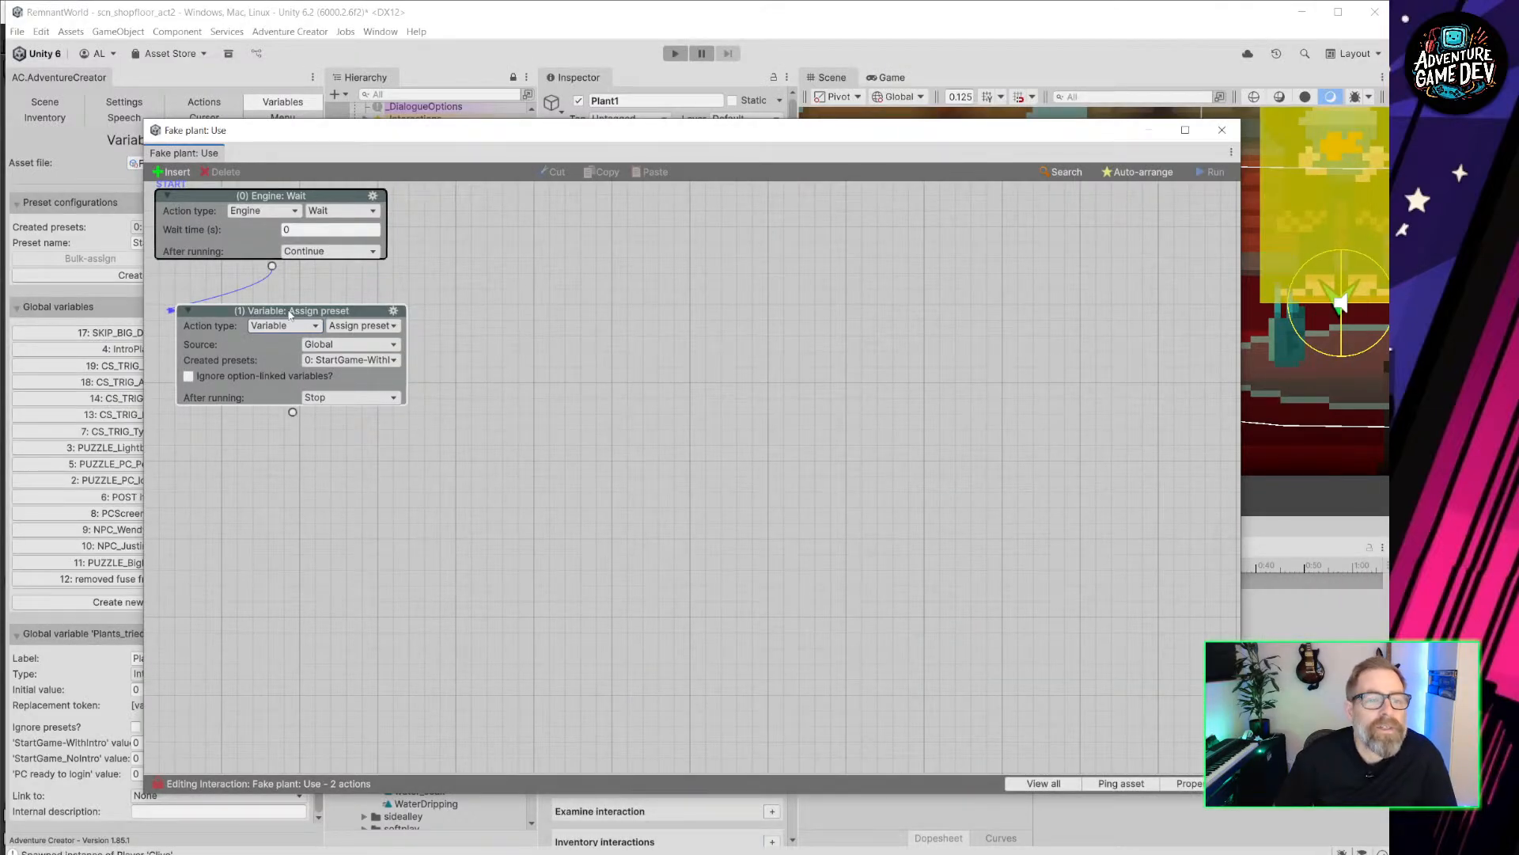
pyautogui.click(393, 360)
pyautogui.click(393, 325)
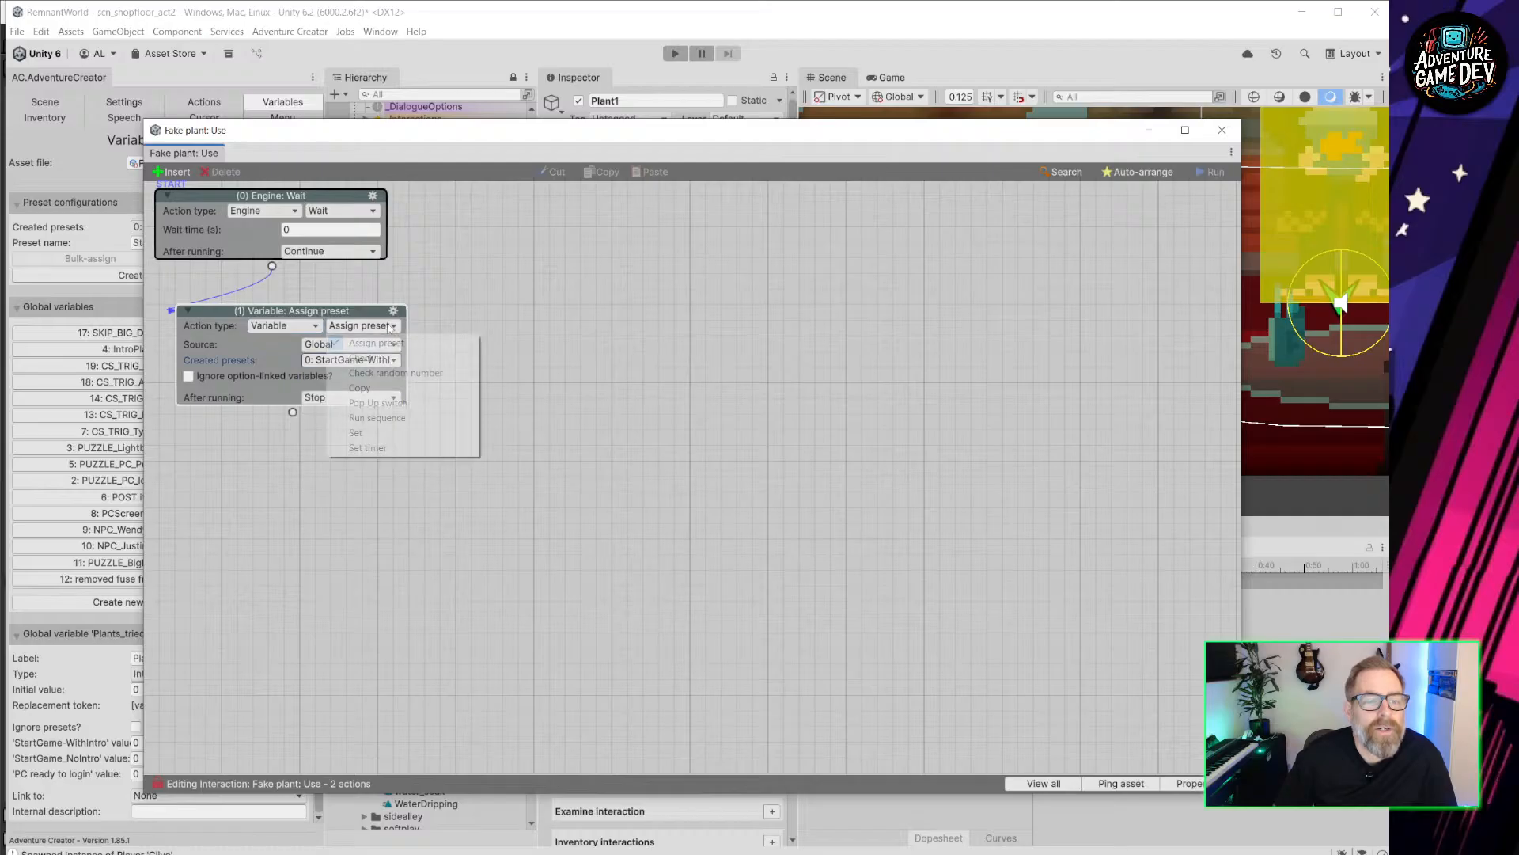
pyautogui.click(389, 356)
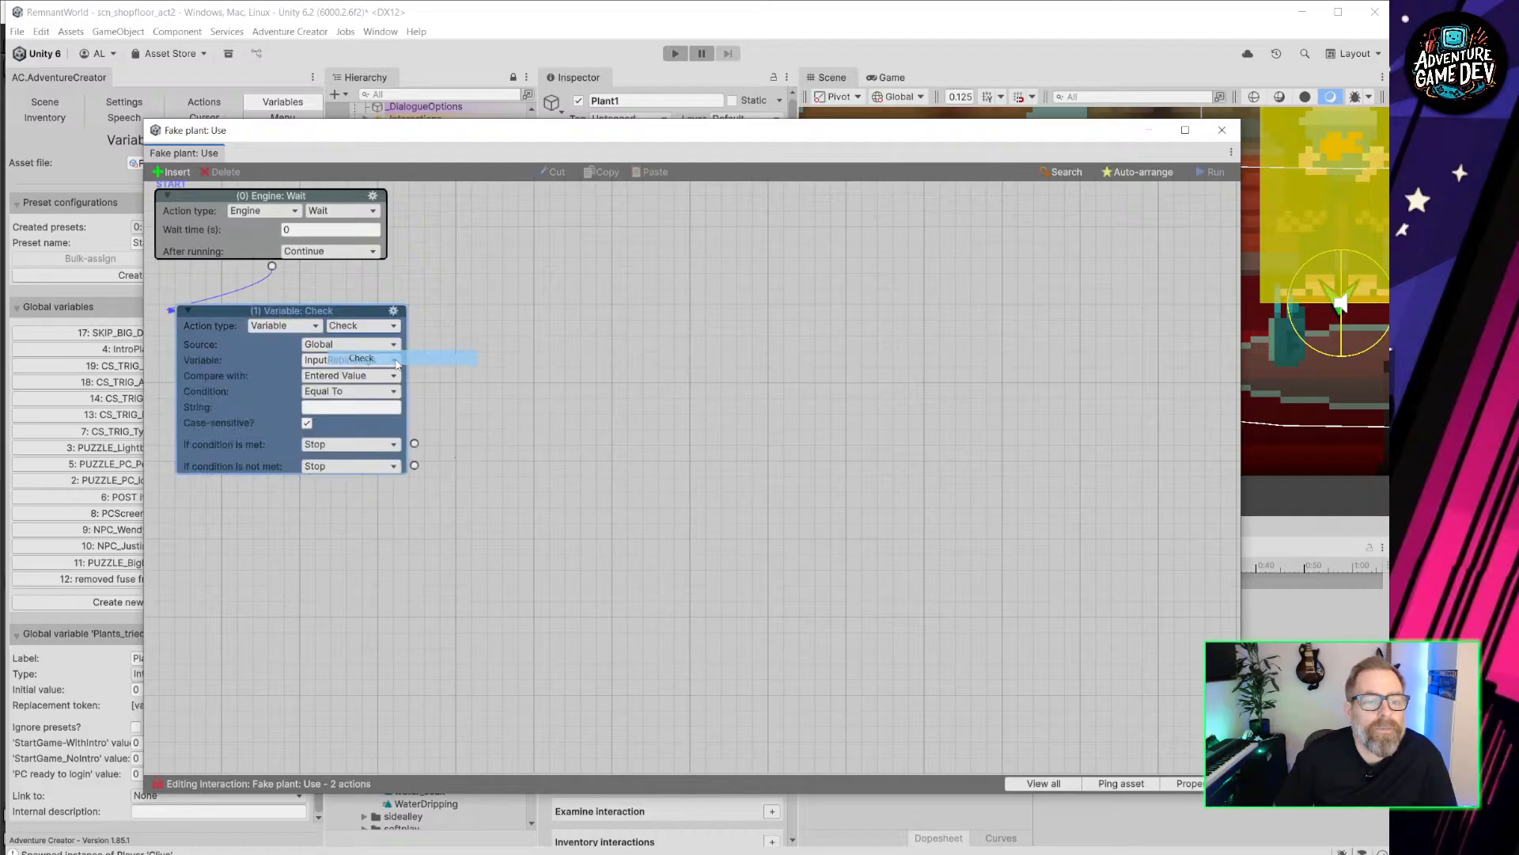
pyautogui.click(388, 361)
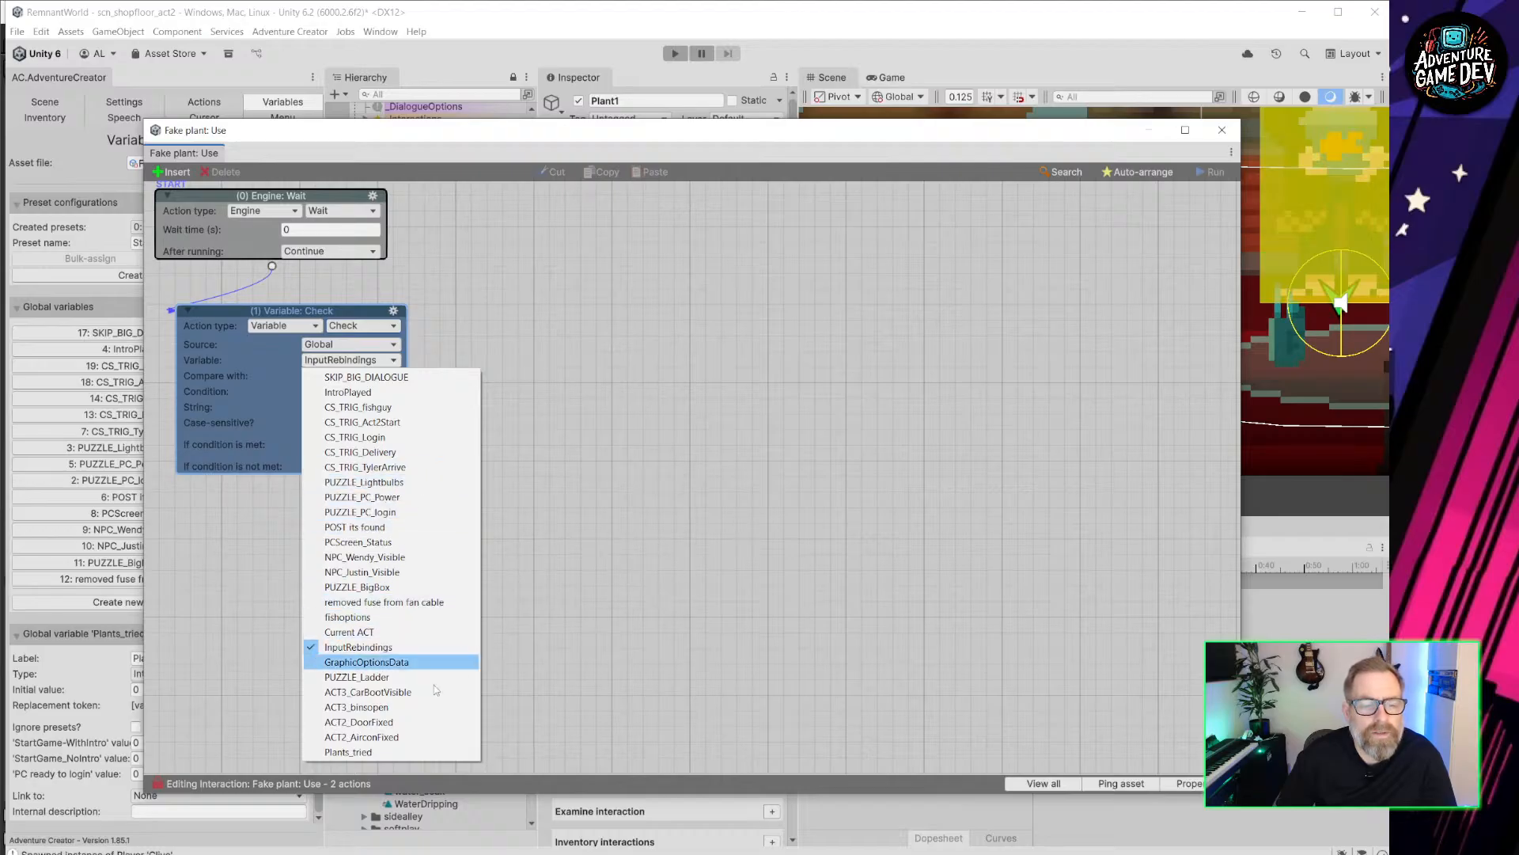
pyautogui.click(352, 753)
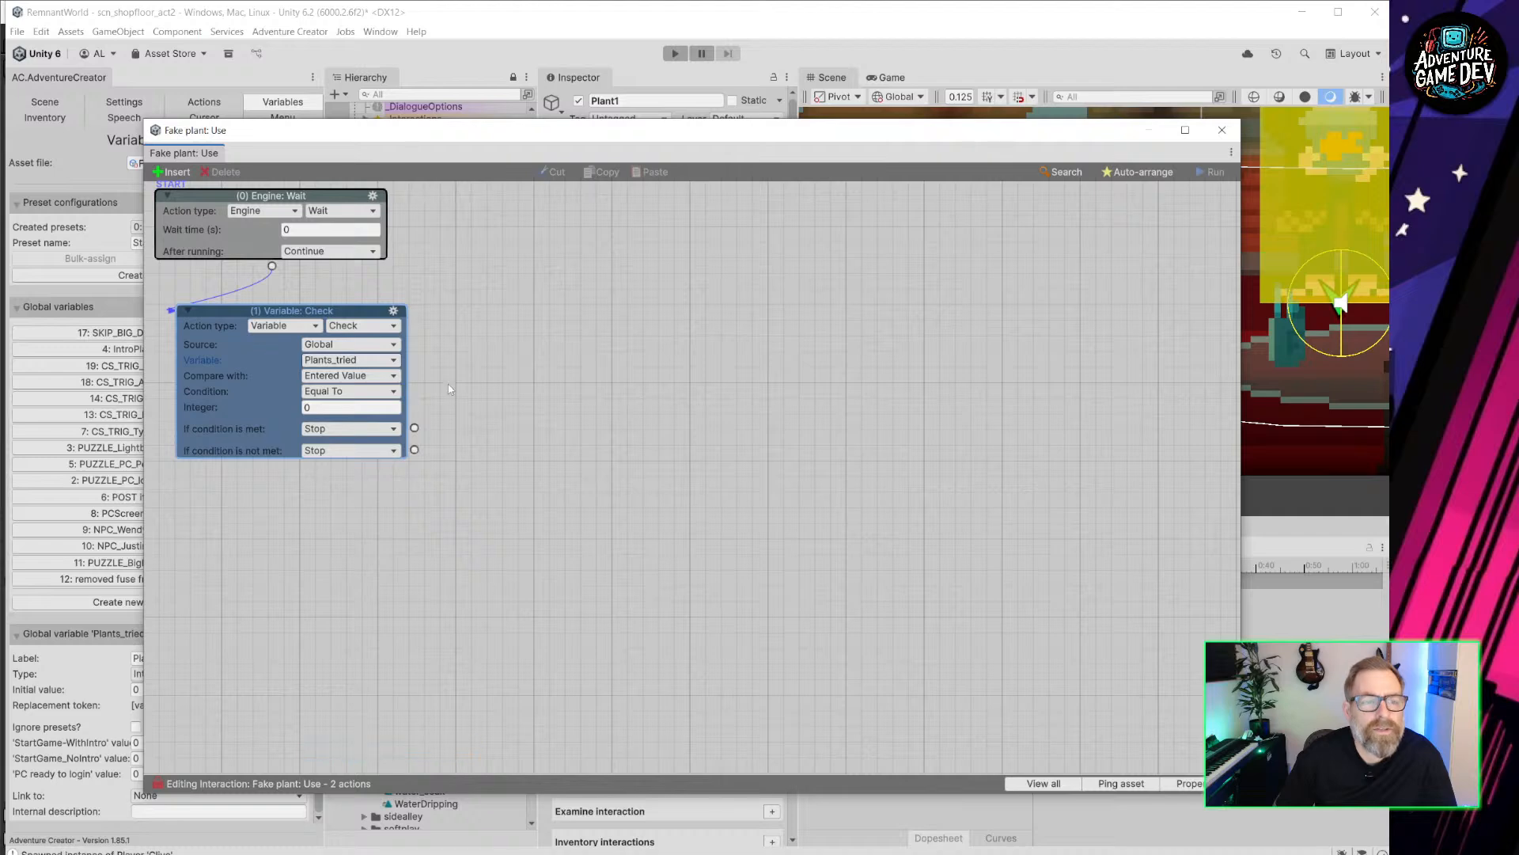
pyautogui.click(393, 376)
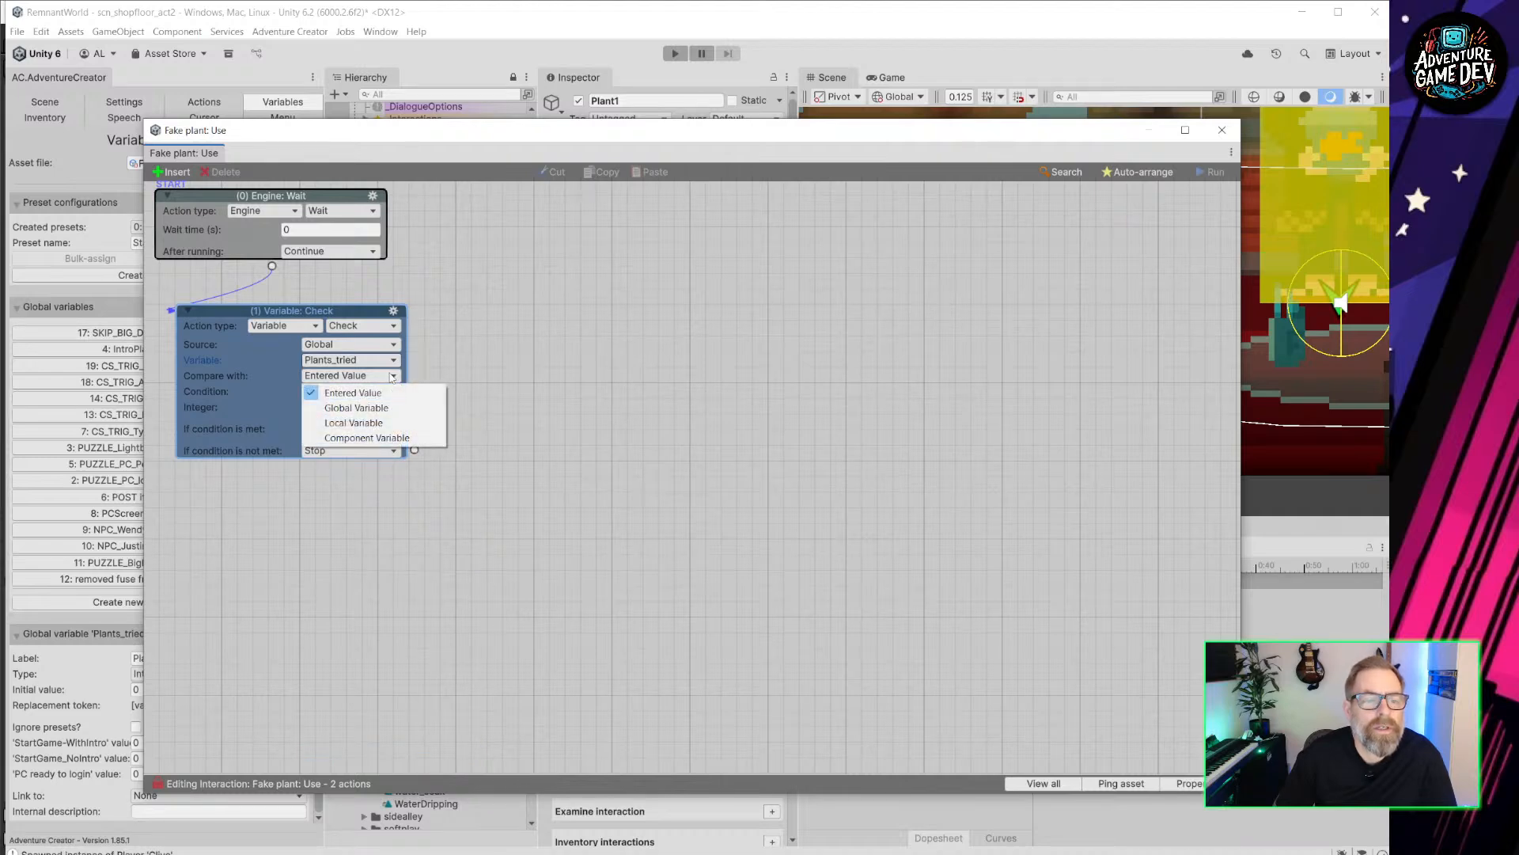
pyautogui.click(422, 377)
# Add a new action beside the variable check and make it a Variable: Set action.
pyautogui.rightClick(543, 315)
pyautogui.click(586, 326)
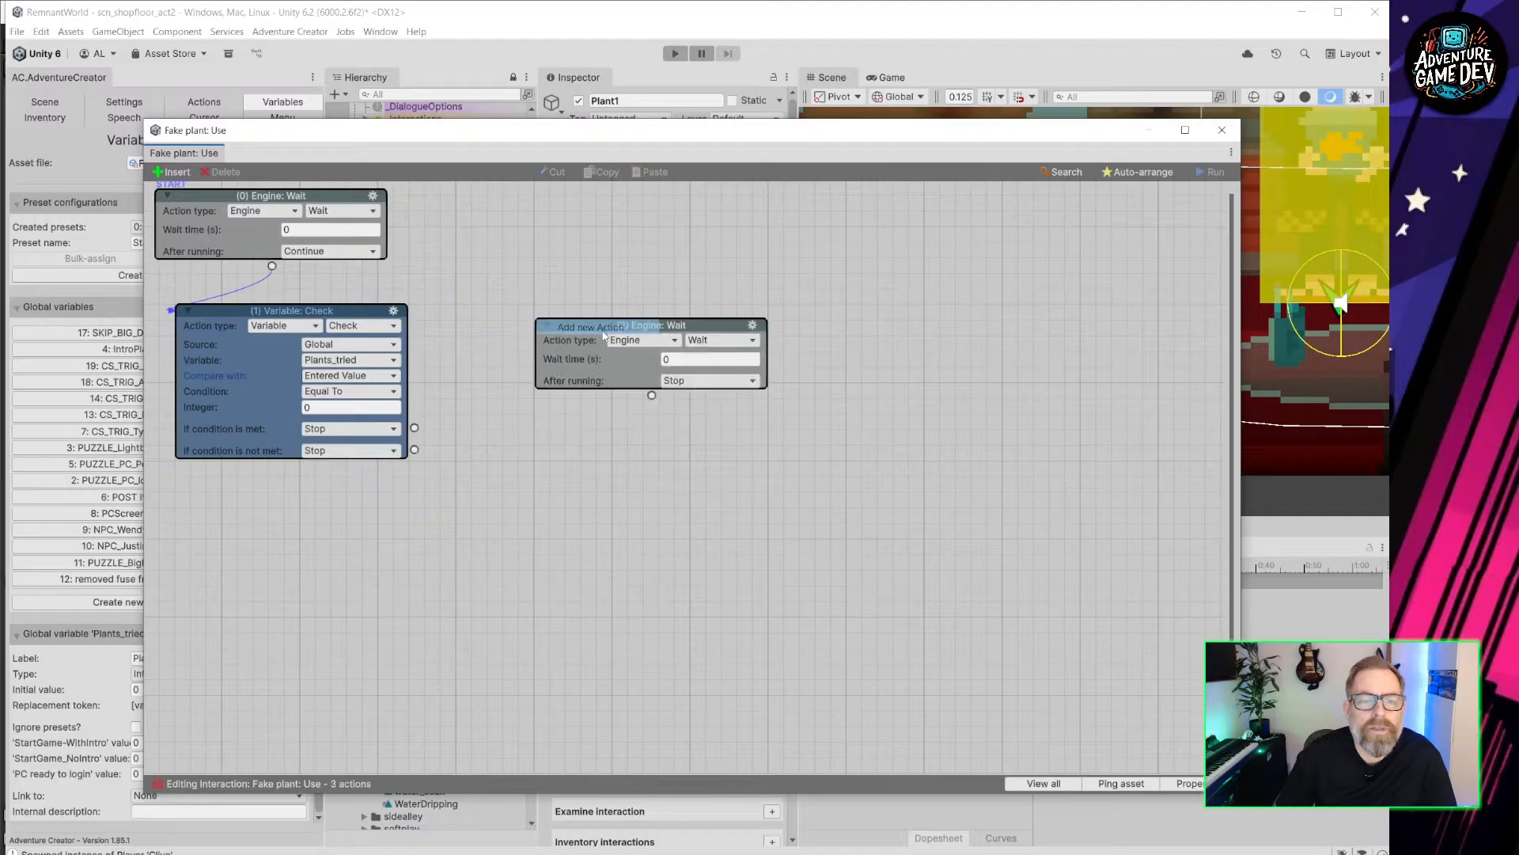
pyautogui.click(653, 345)
pyautogui.click(646, 657)
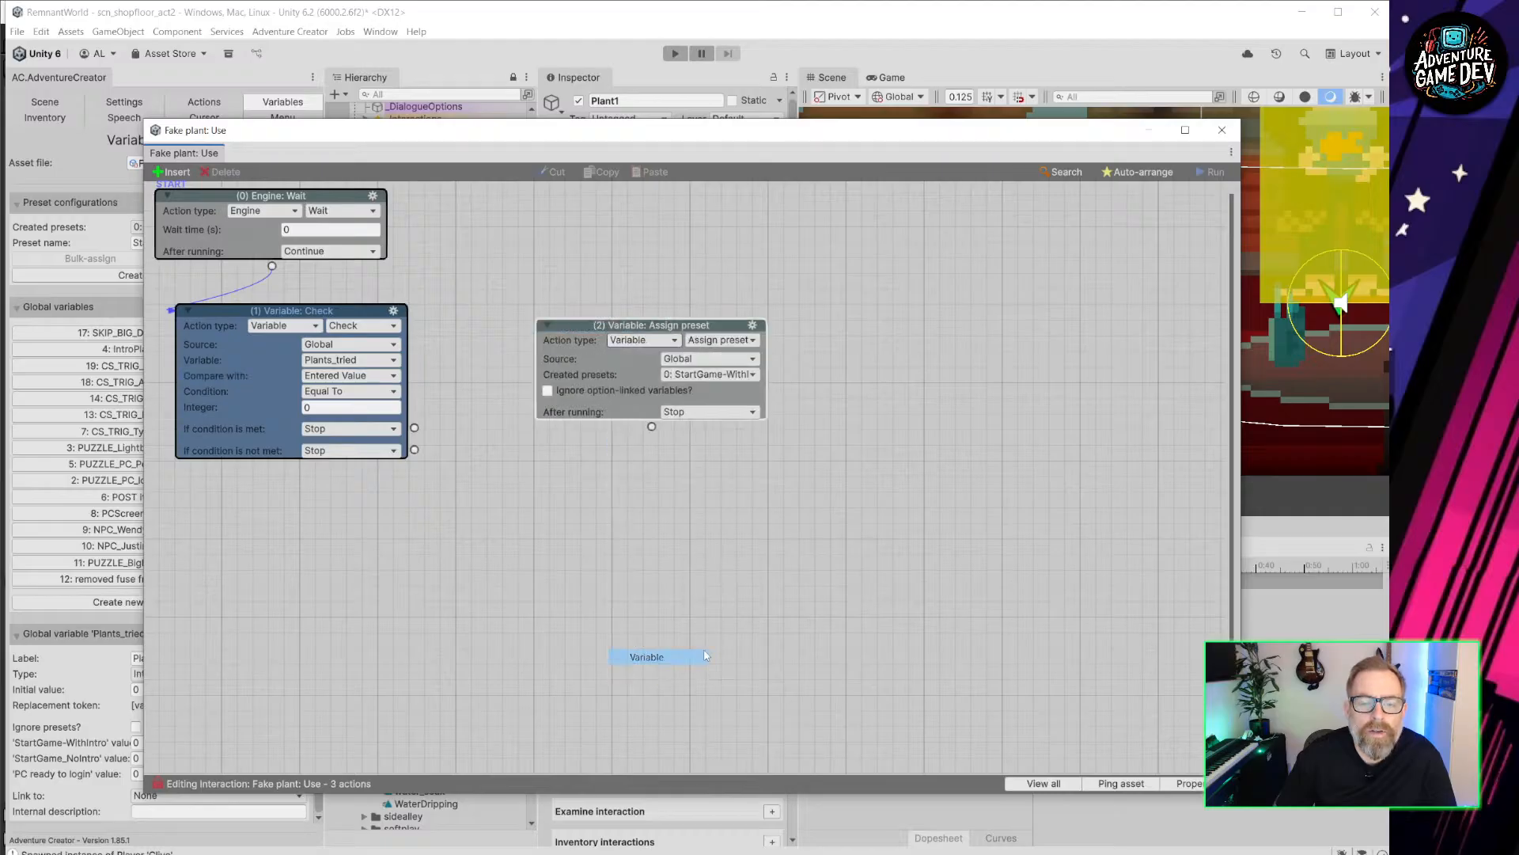
pyautogui.click(723, 343)
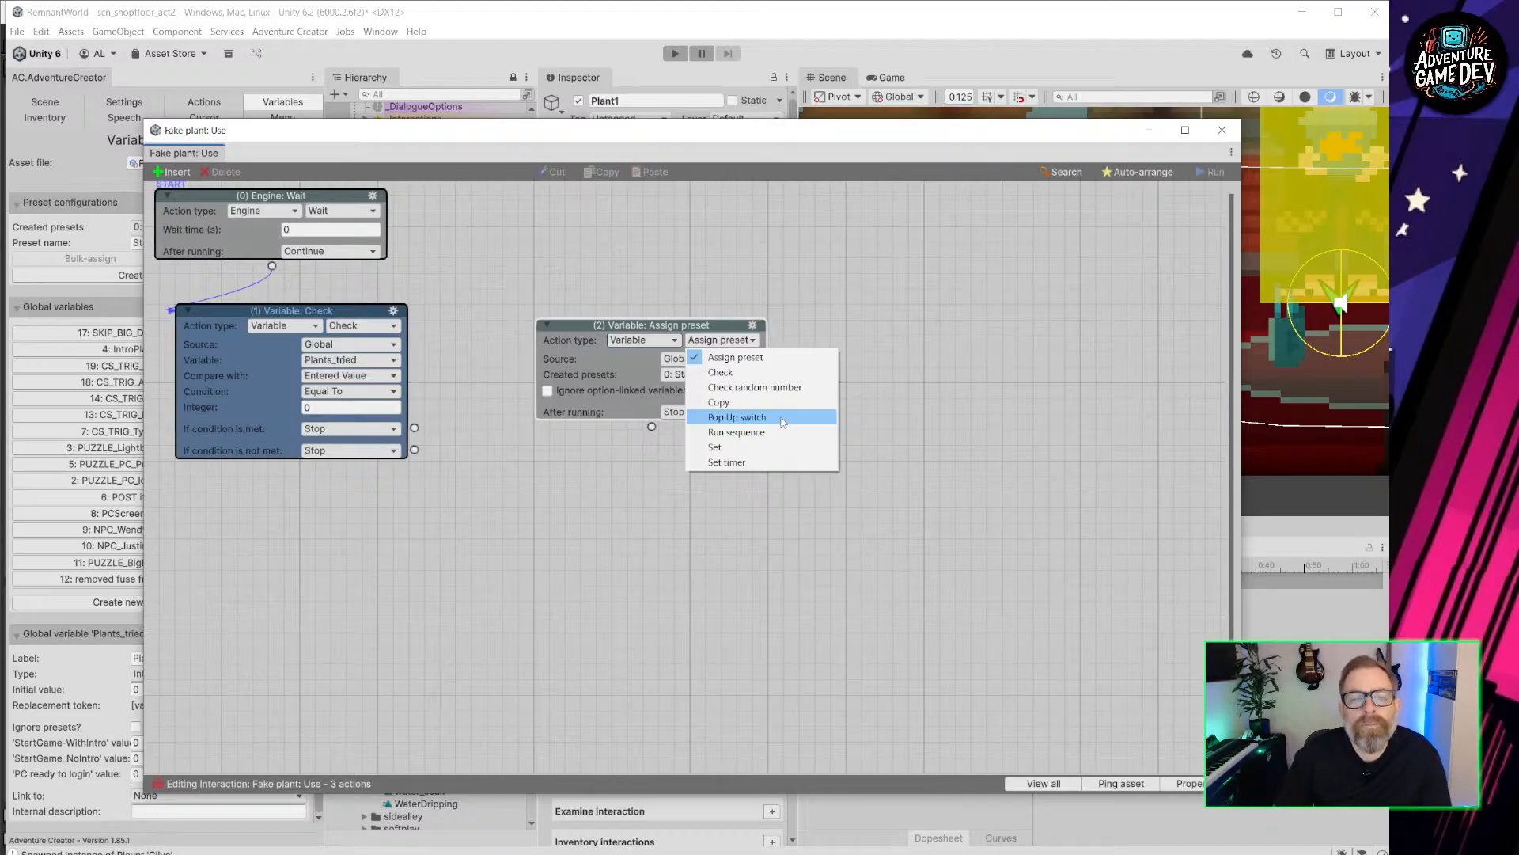
pyautogui.click(712, 358)
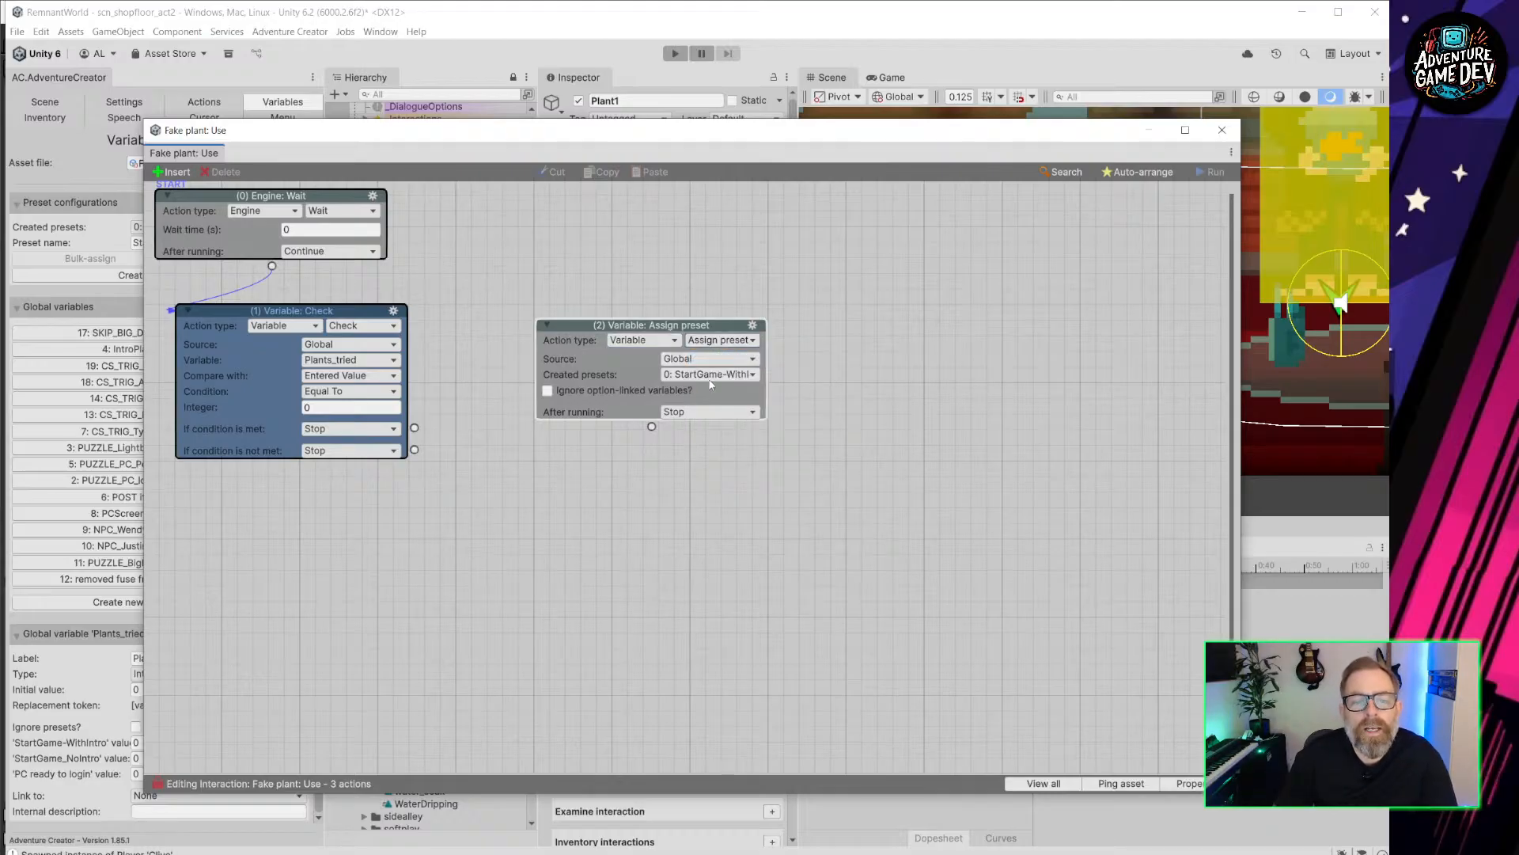
pyautogui.click(735, 342)
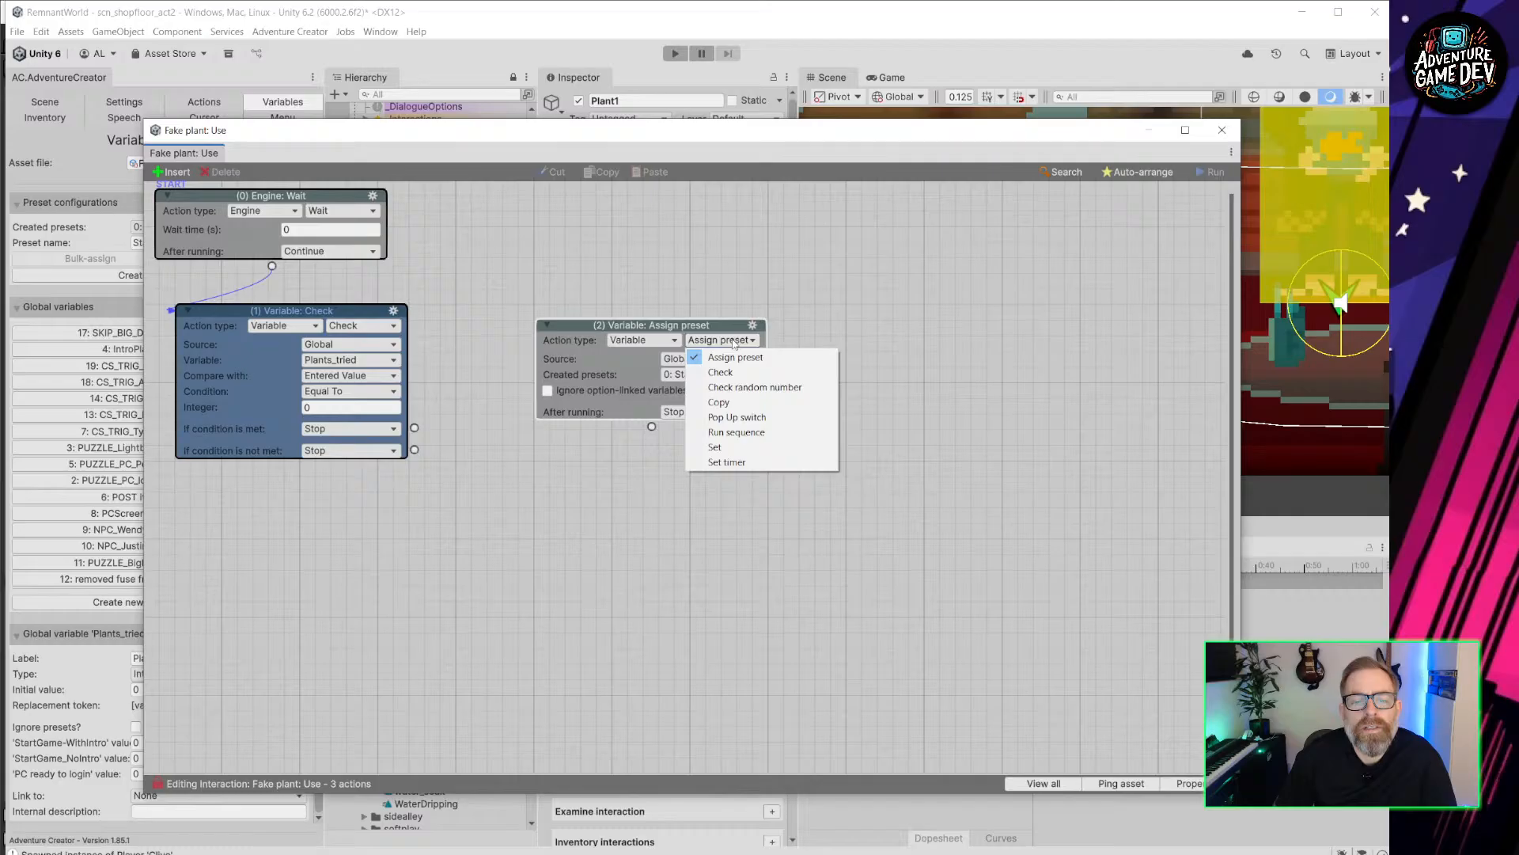
pyautogui.click(715, 447)
# Target the Set action at the global variable Plants_tried, keep its new value as Entered Here, and open the method choices.
pyautogui.click(744, 376)
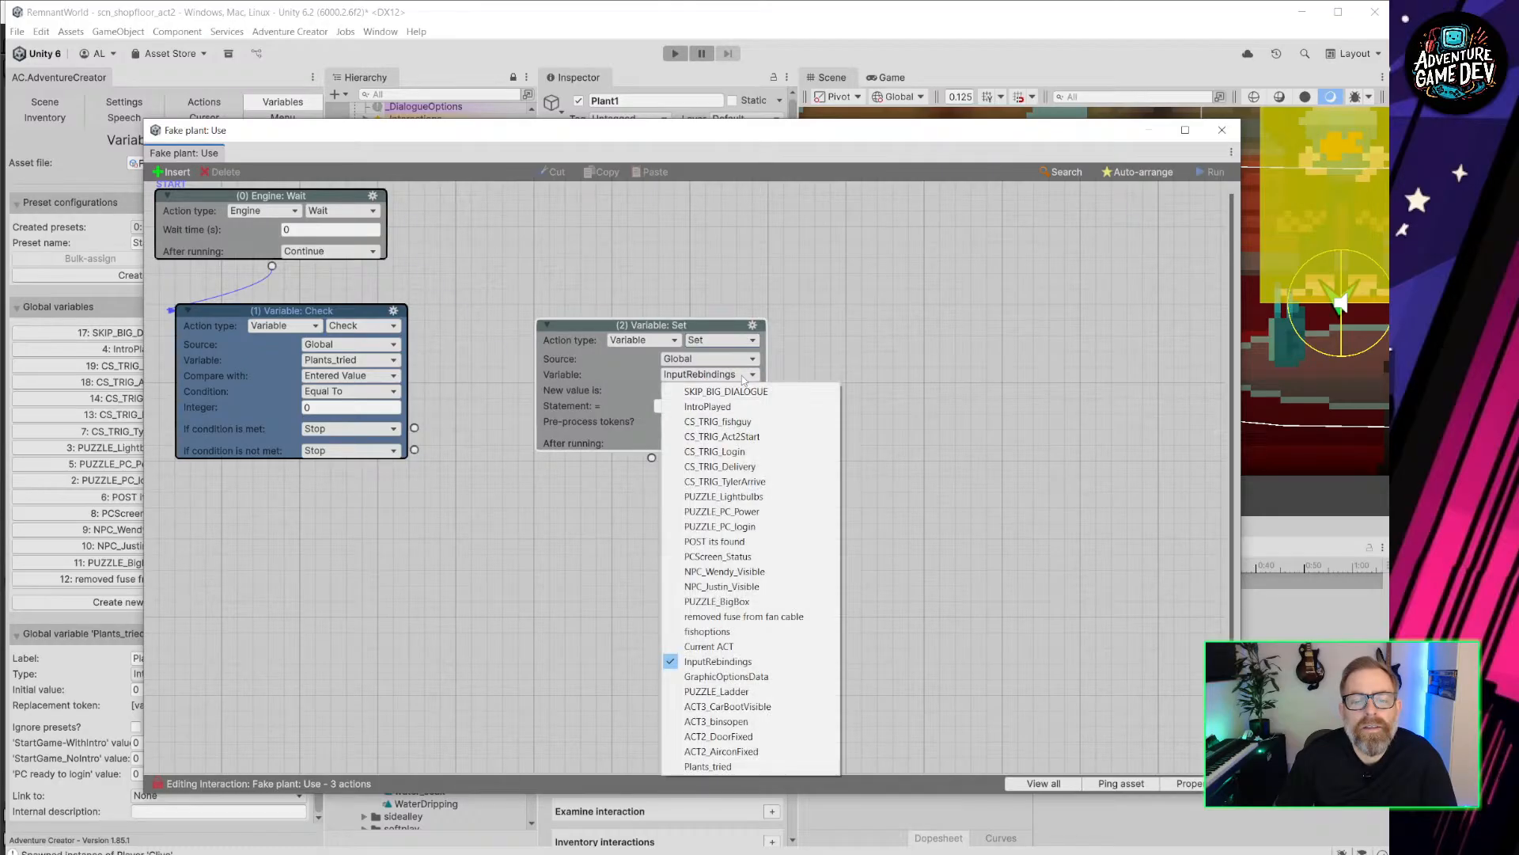
pyautogui.click(712, 766)
pyautogui.click(722, 390)
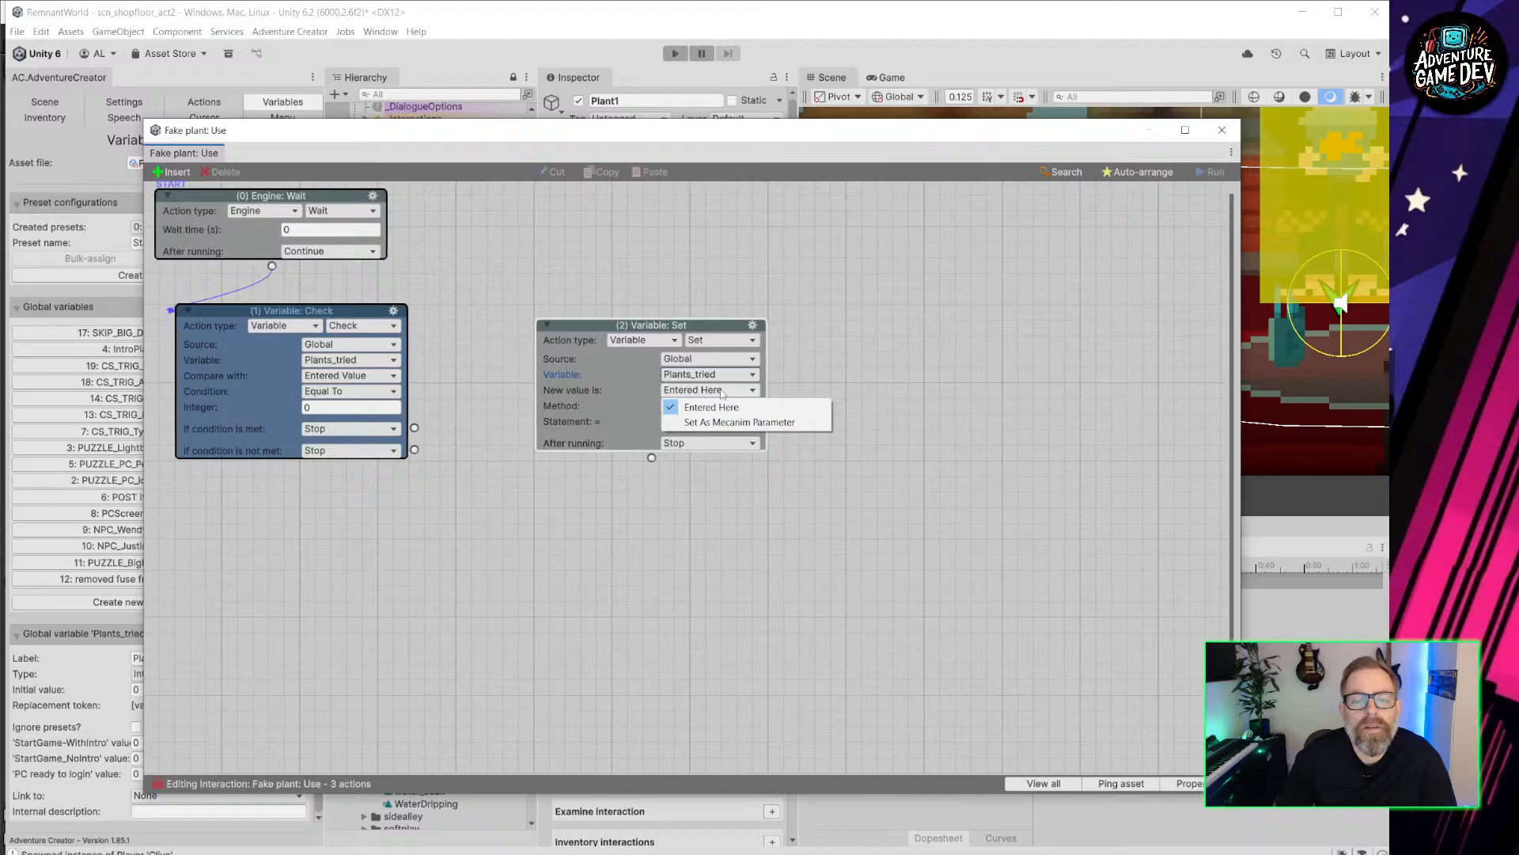
pyautogui.click(713, 407)
pyautogui.click(707, 406)
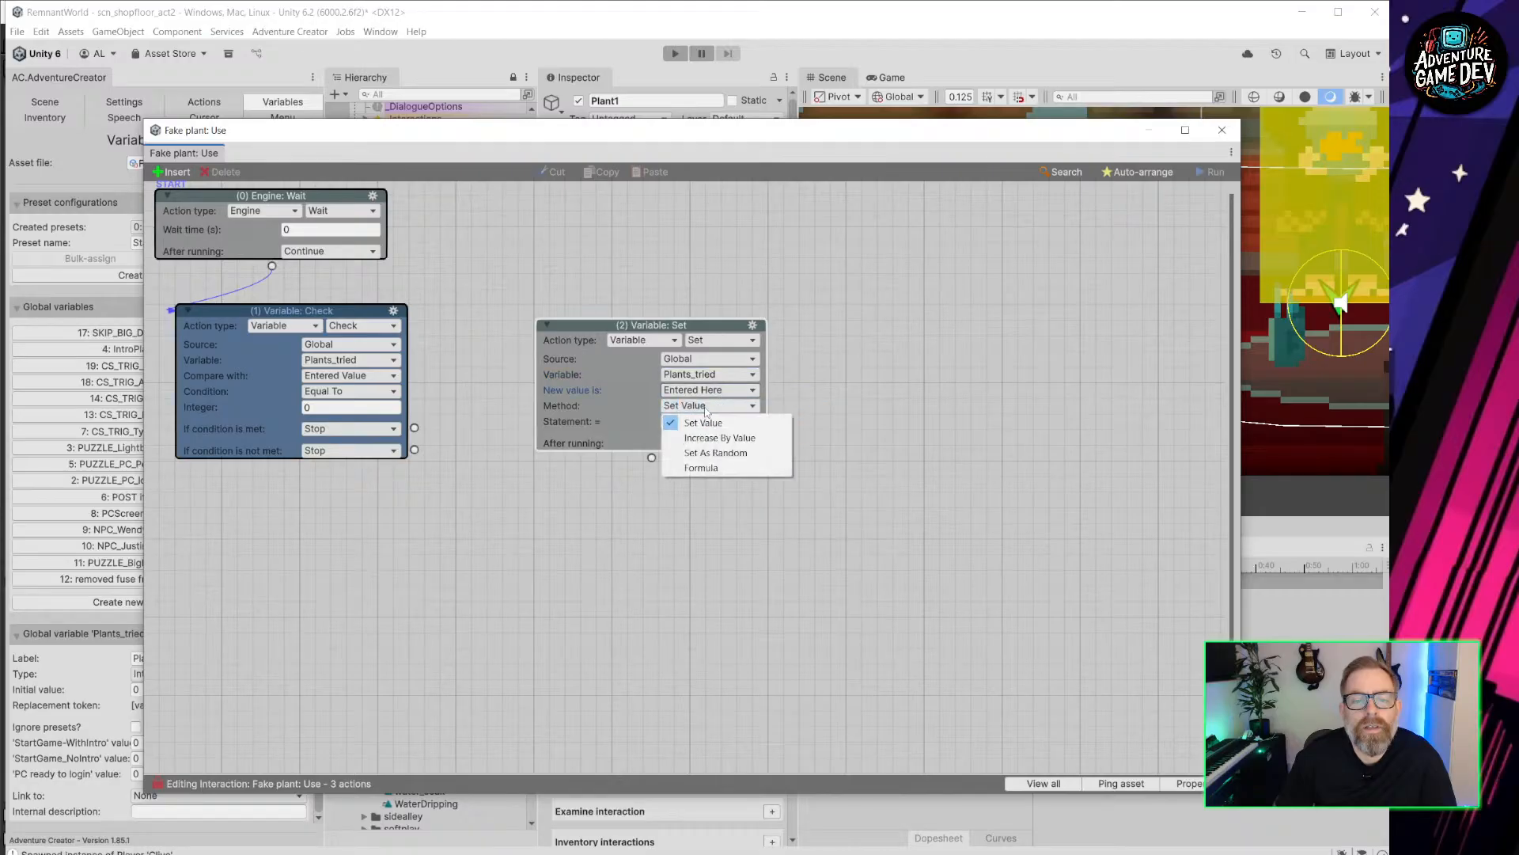
# Set the Plants_tried Variable: Set action's method to Increase By Value and reposition the Check and Set nodes.
pyautogui.click(719, 438)
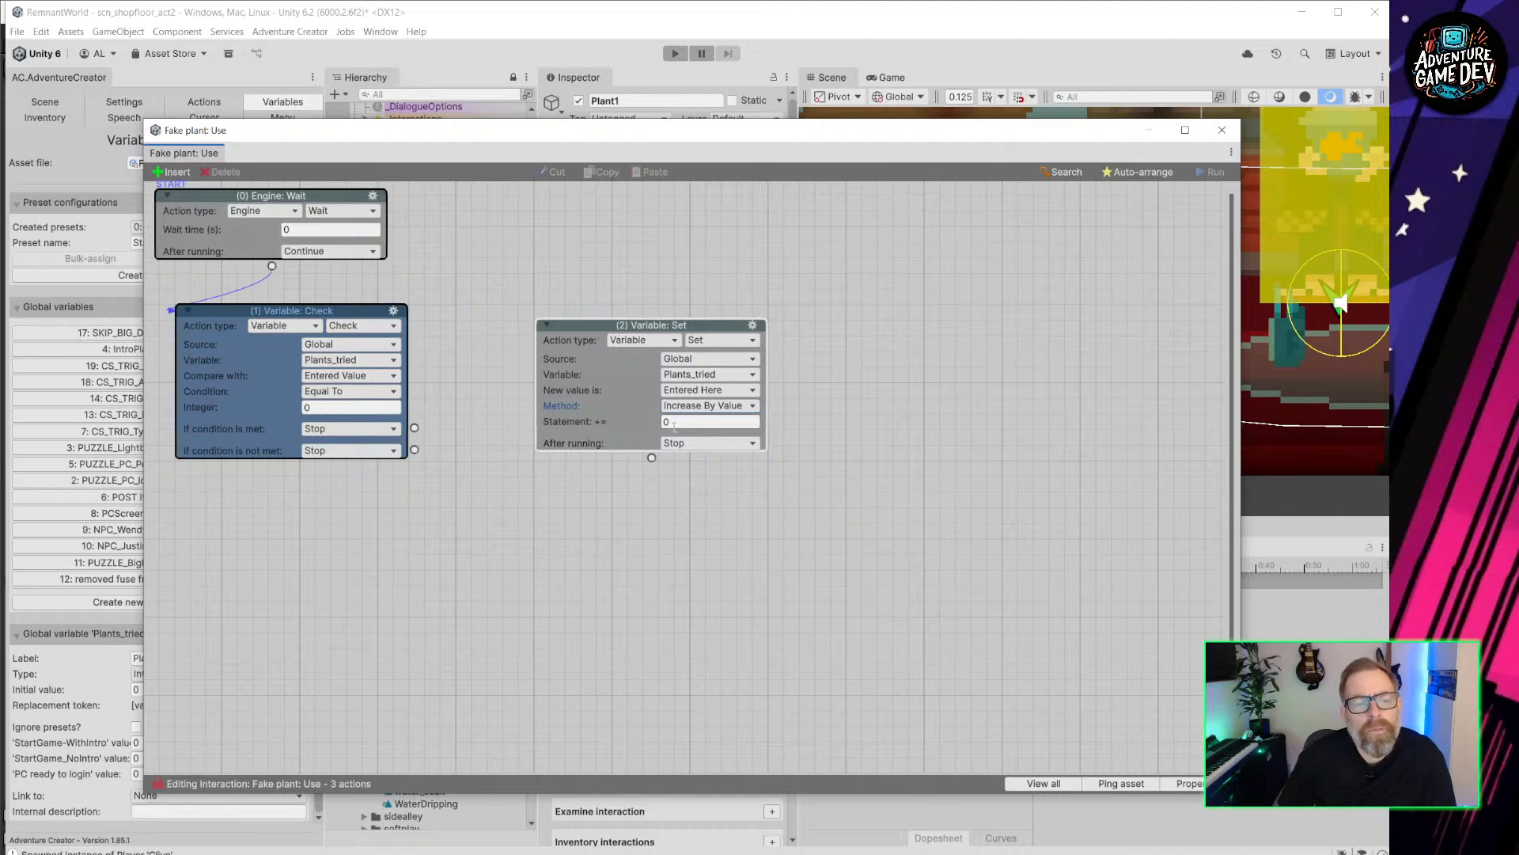
pyautogui.moveTo(685, 322); pyautogui.dragTo(617, 382)
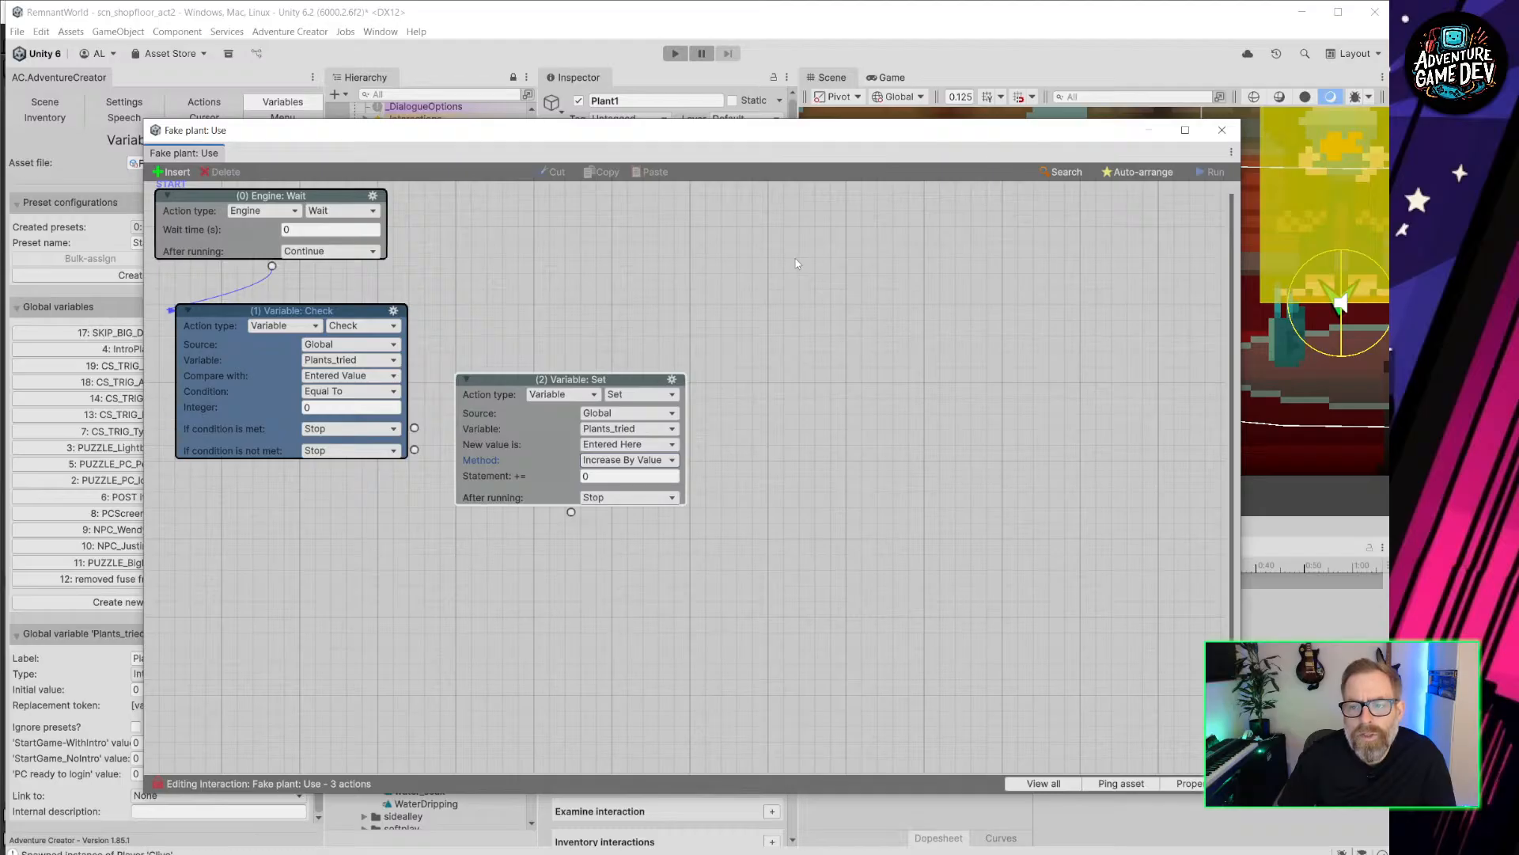
pyautogui.moveTo(620, 378); pyautogui.dragTo(746, 401)
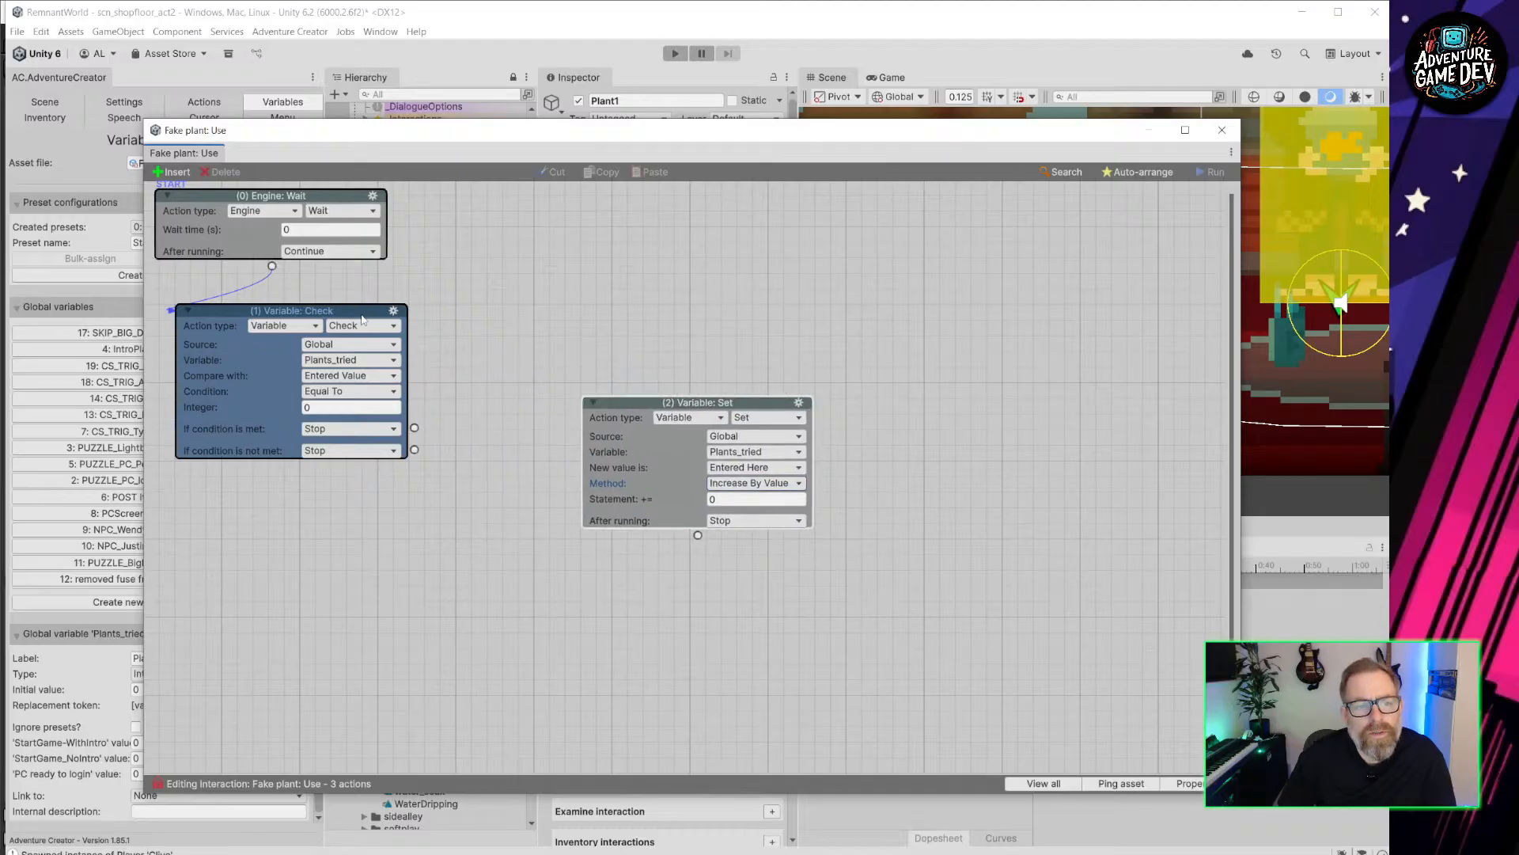
pyautogui.moveTo(362, 319); pyautogui.dragTo(485, 363)
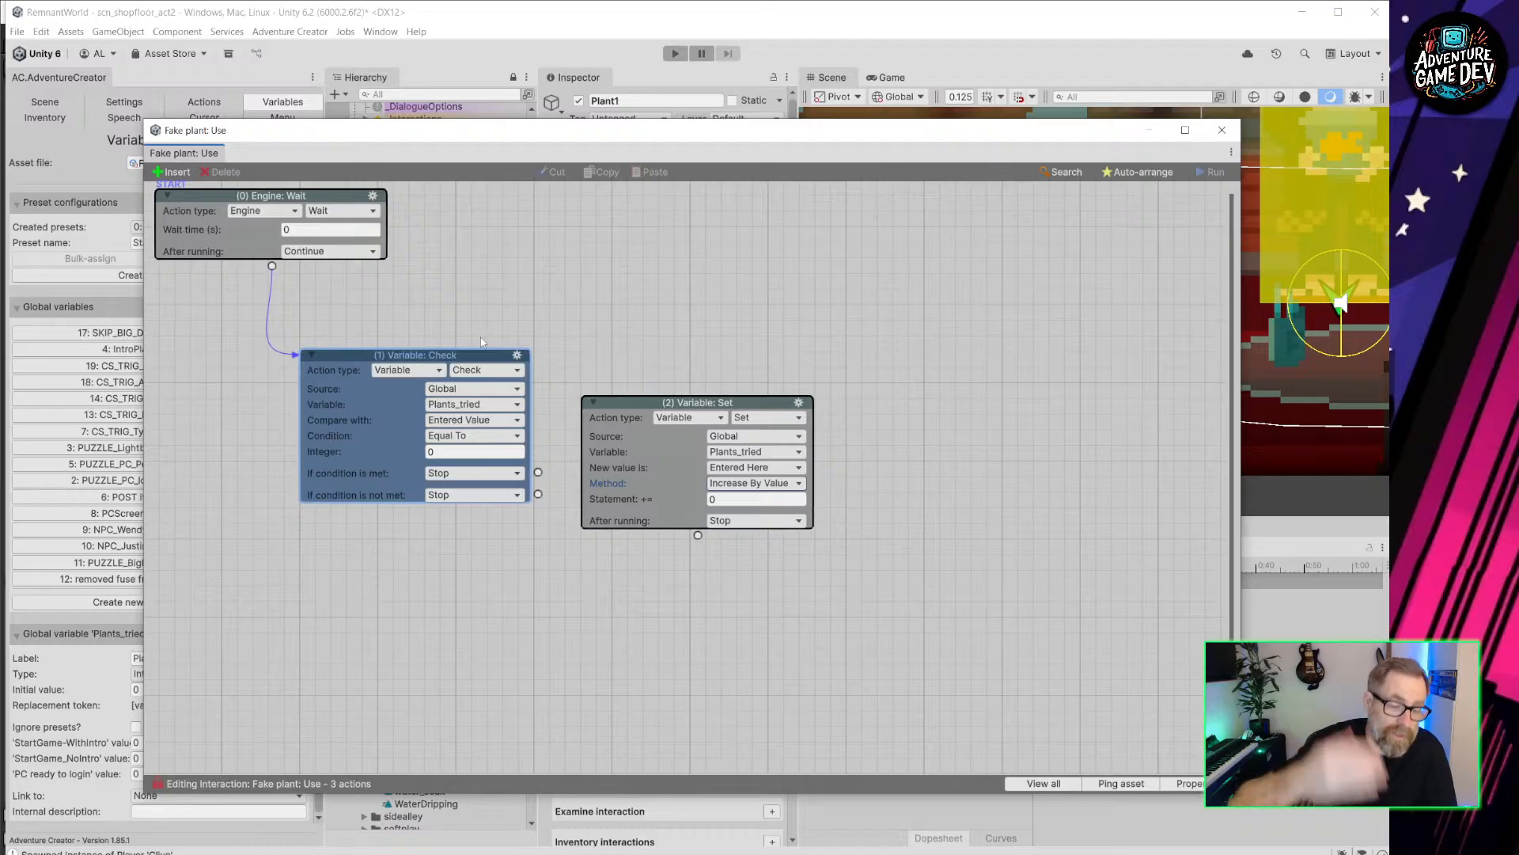
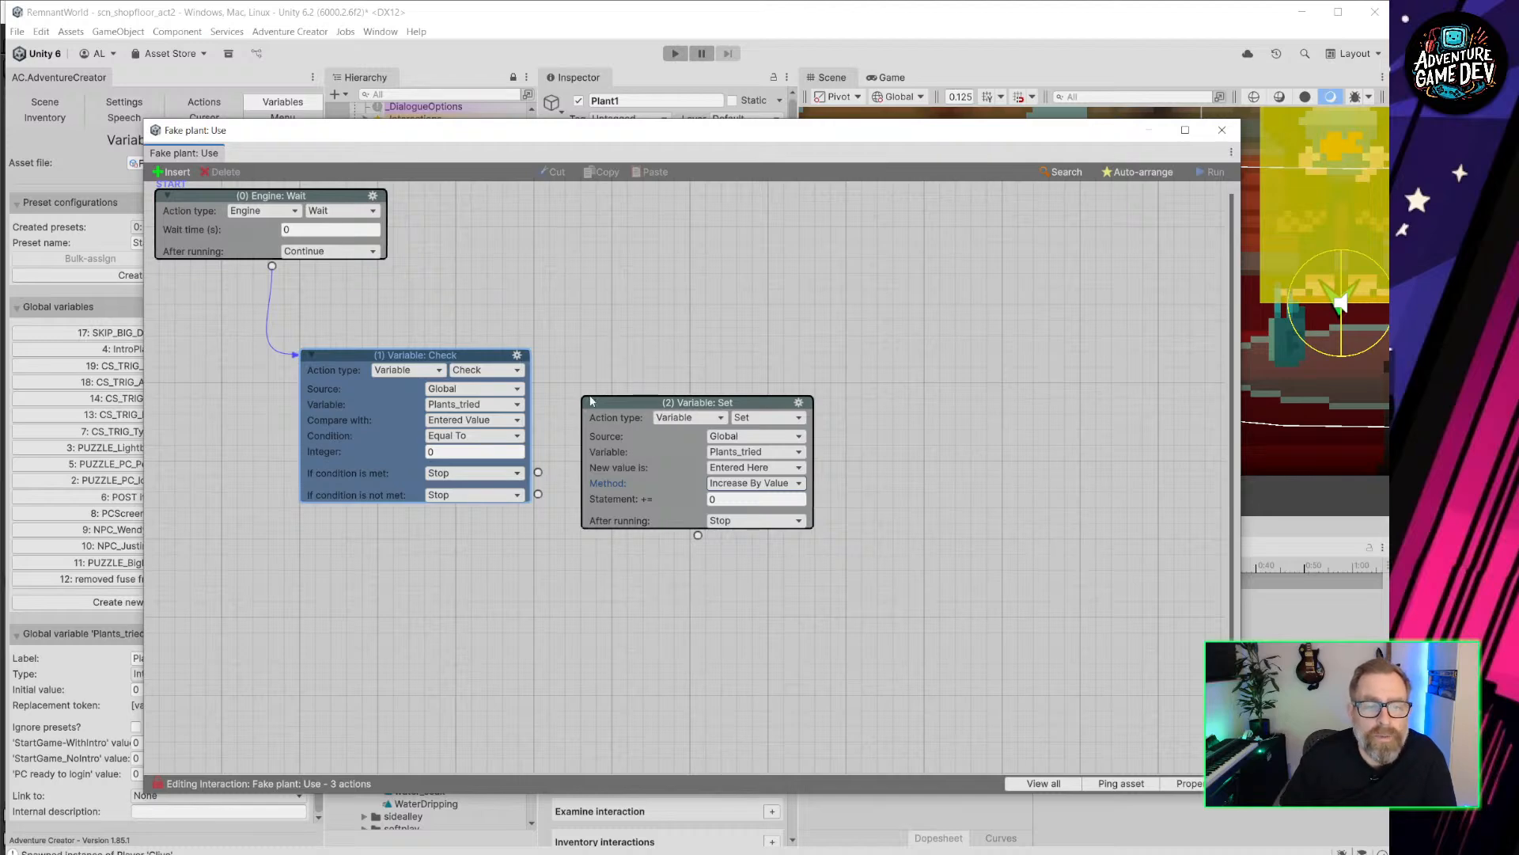
pyautogui.moveTo(475, 354); pyautogui.dragTo(477, 323)
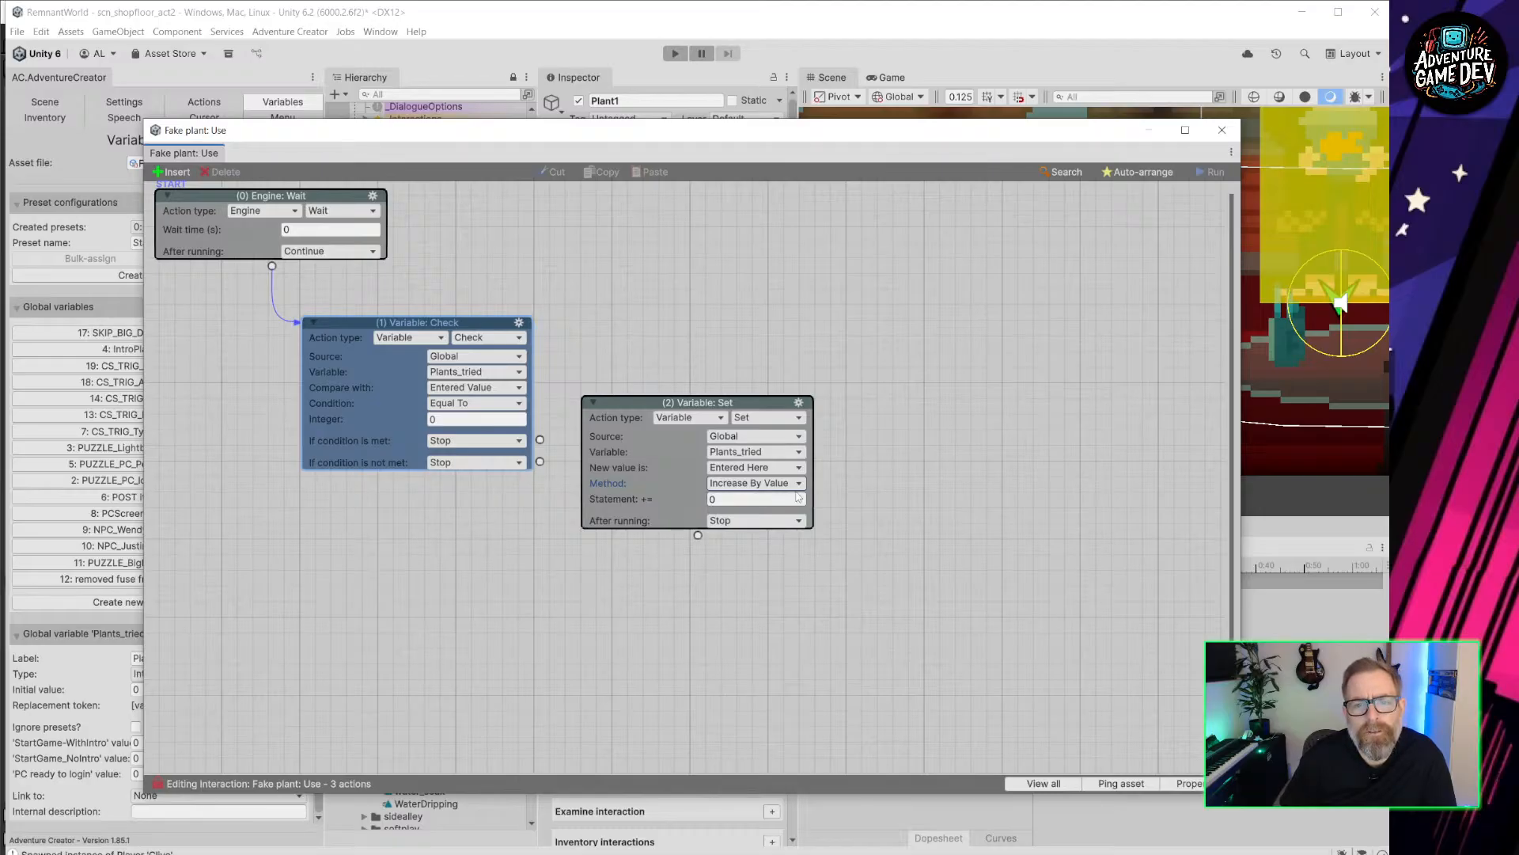
# Examine the fake plant's surroundings in the scene and return to its Use interaction's action list.
pyautogui.click(1221, 130)
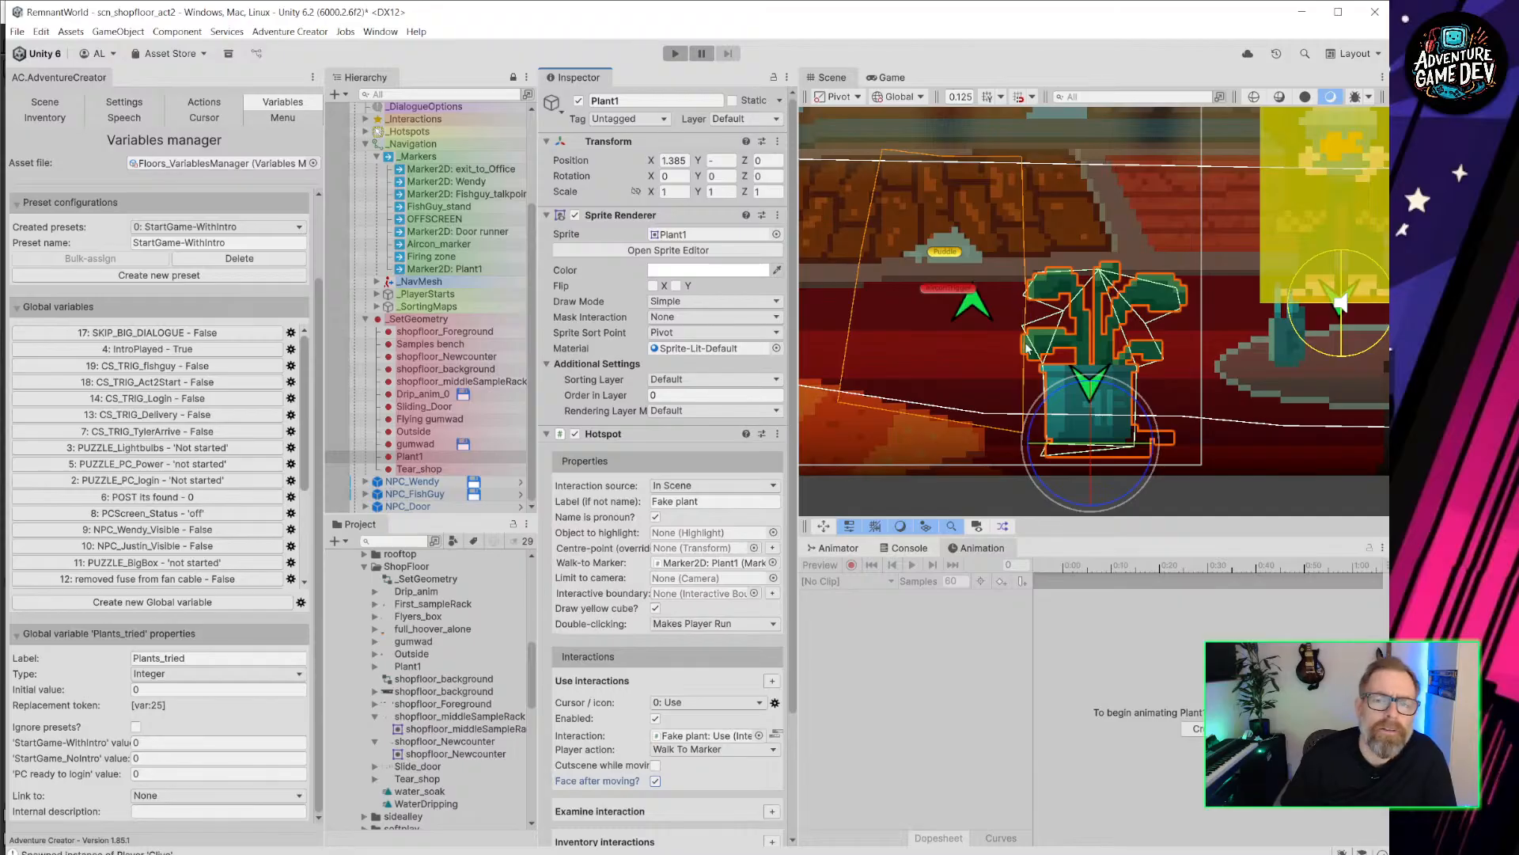
pyautogui.scroll(-5, 930, 342)
pyautogui.moveTo(1185, 431); pyautogui.dragTo(1190, 353, button='middle')
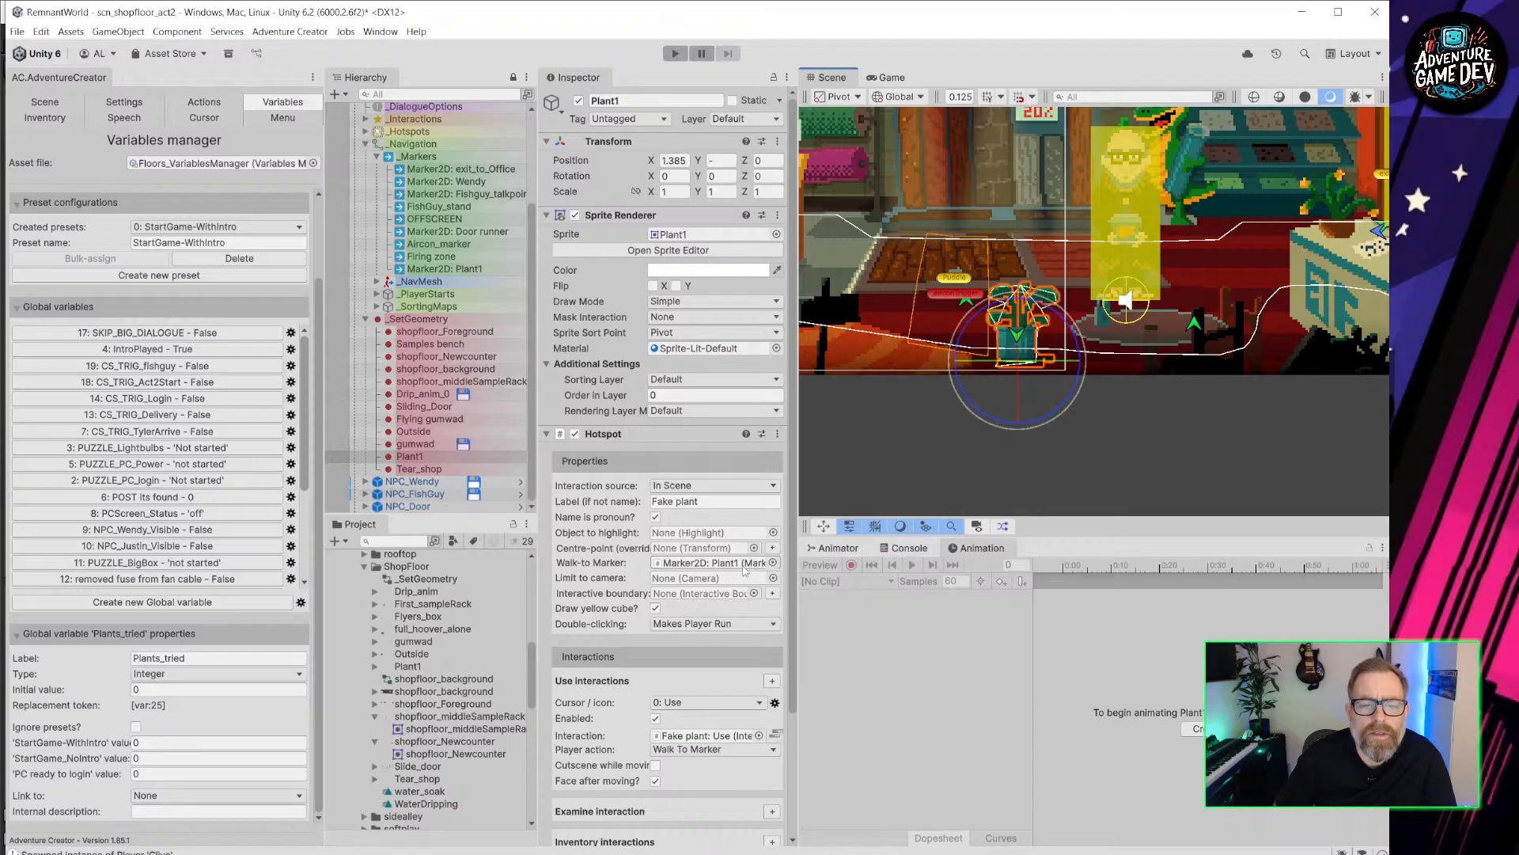
pyautogui.click(776, 735)
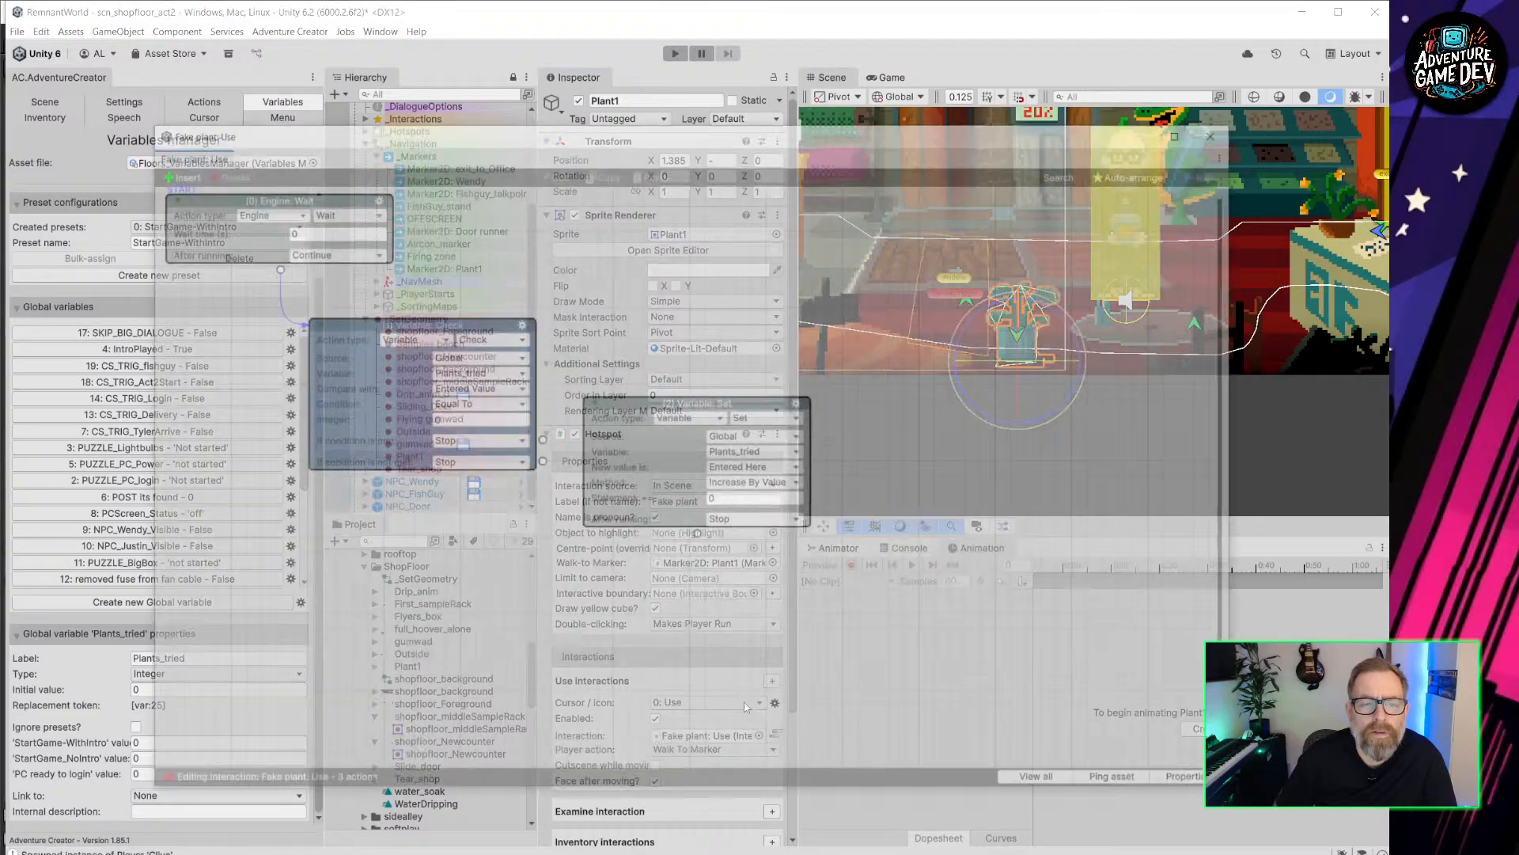
# Move the variable nodes aside and attach a Dialogue: Play speech action to Engine: Wait, marked as a player line.
pyautogui.moveTo(439, 323); pyautogui.dragTo(431, 399)
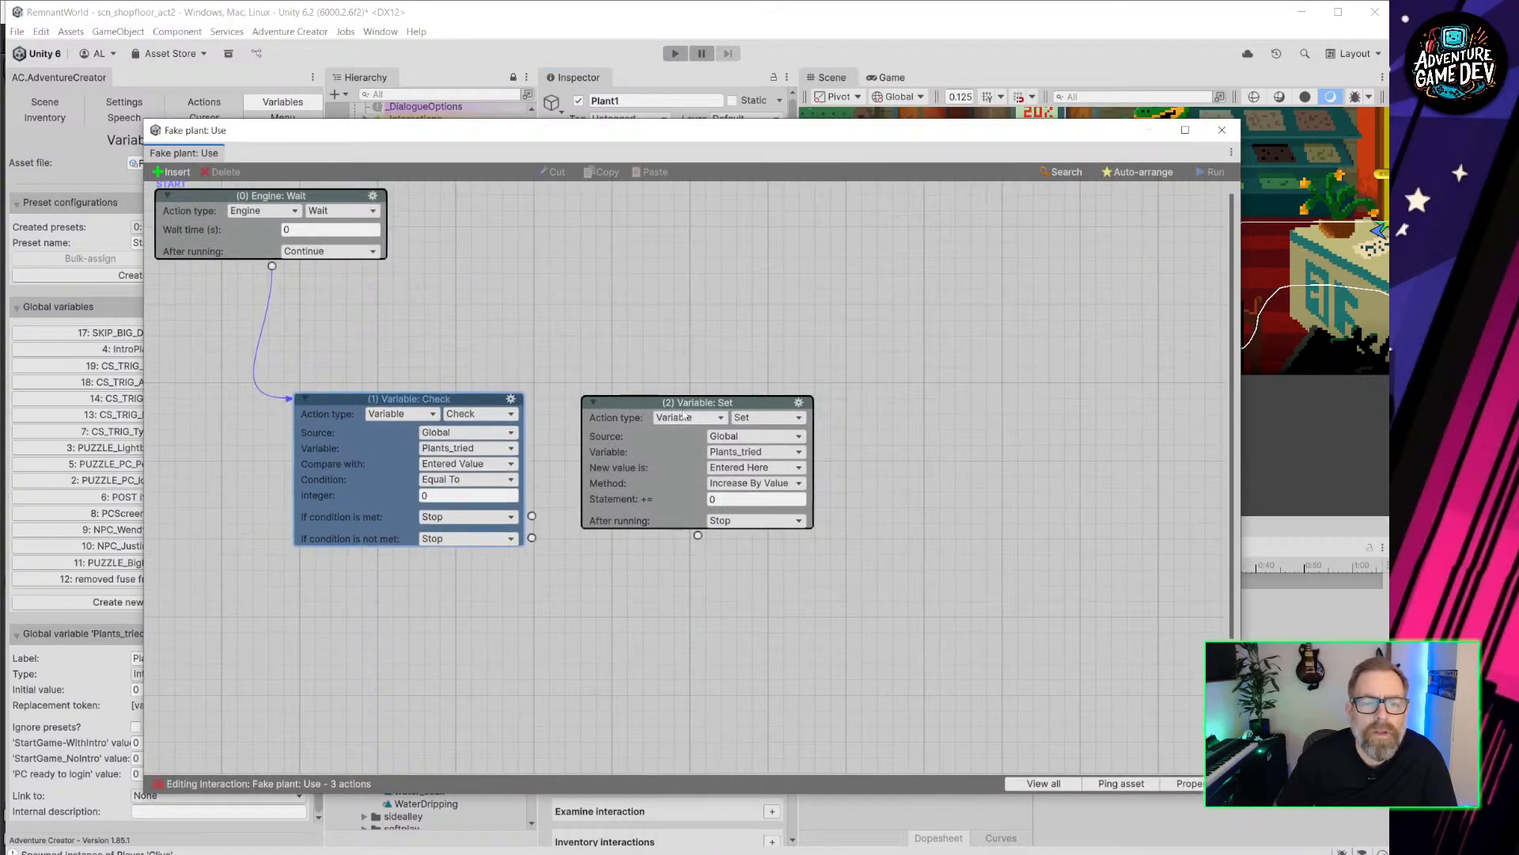
pyautogui.moveTo(679, 401); pyautogui.dragTo(838, 425)
pyautogui.moveTo(409, 398); pyautogui.dragTo(630, 444)
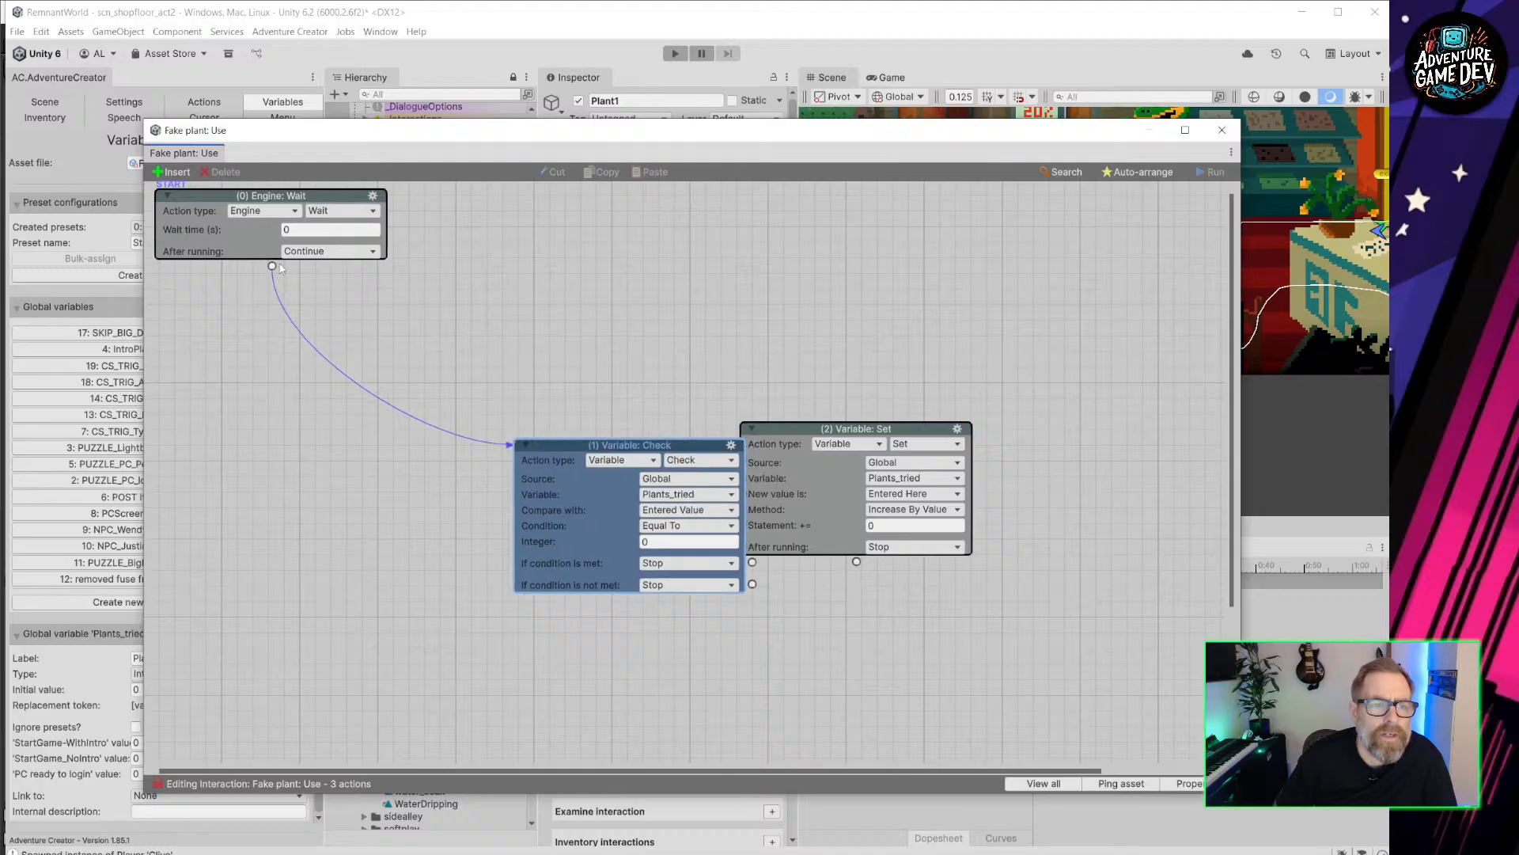
pyautogui.click(272, 267)
pyautogui.moveTo(274, 271); pyautogui.dragTo(168, 335)
pyautogui.click(277, 351)
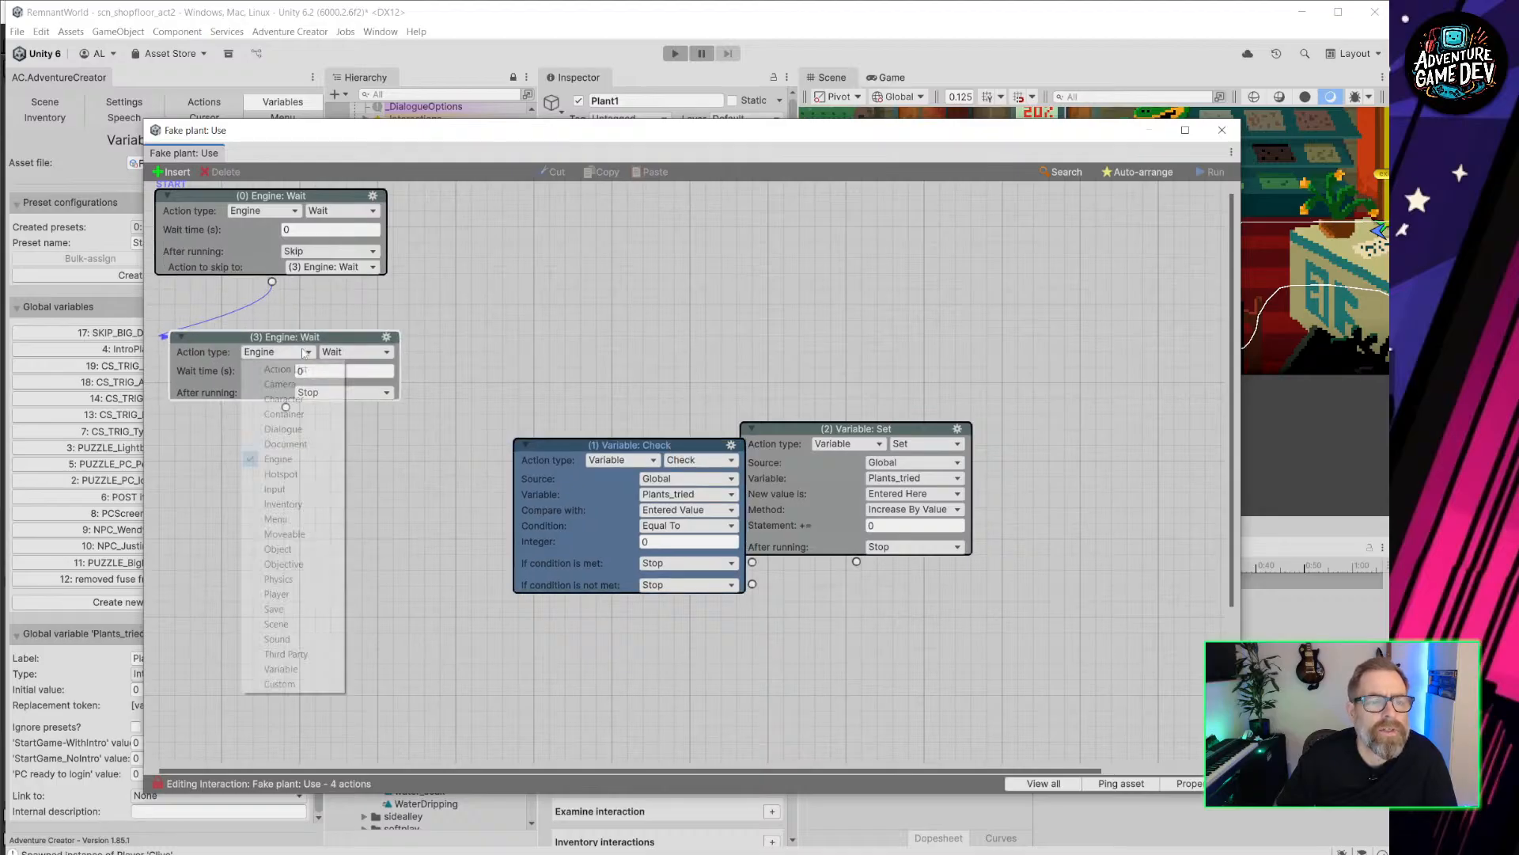
pyautogui.click(282, 429)
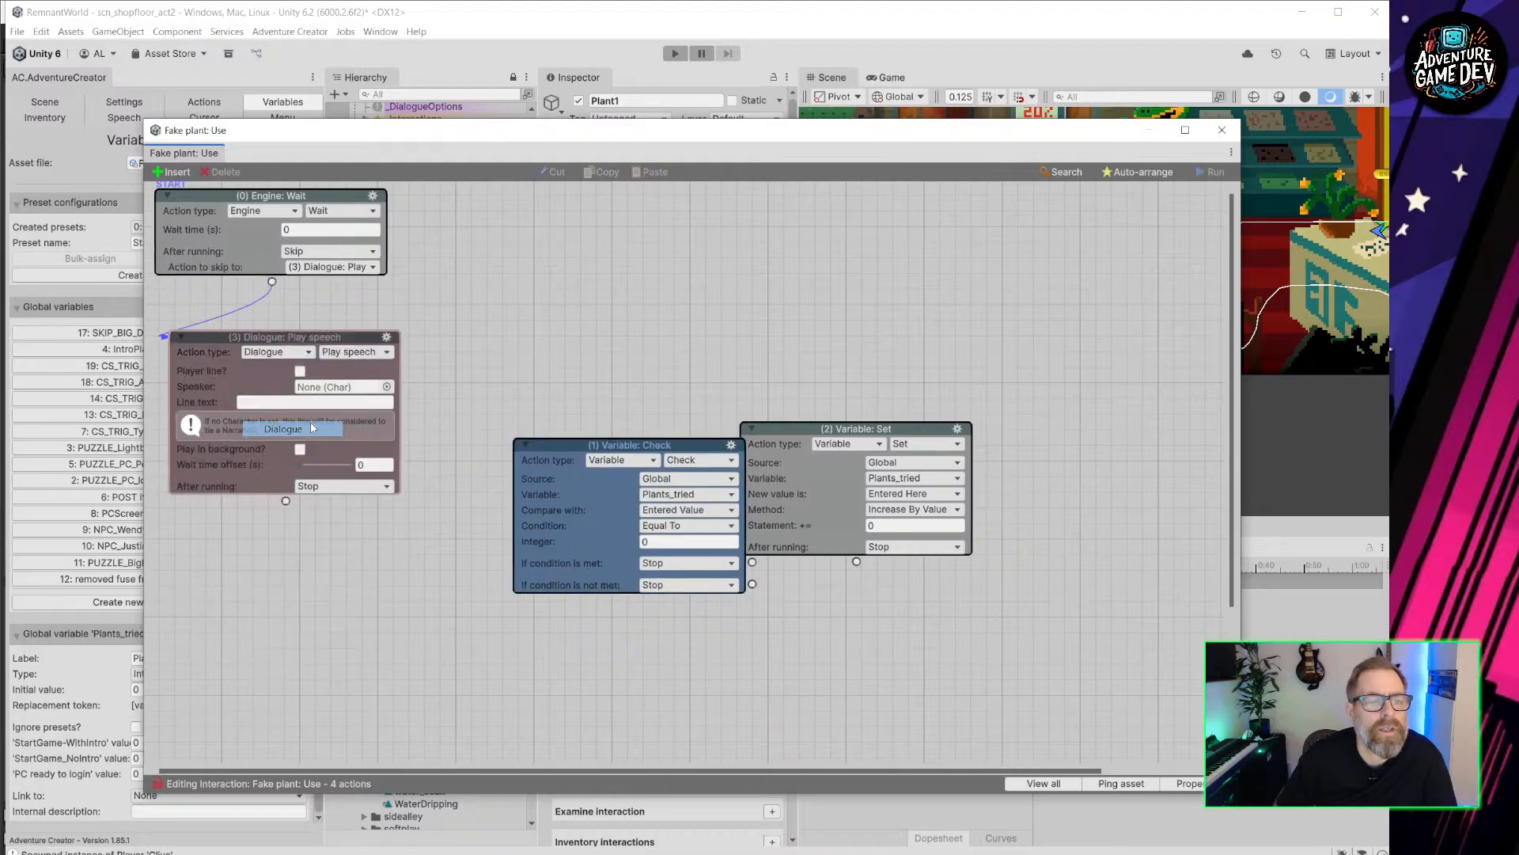
pyautogui.click(303, 371)
pyautogui.moveTo(326, 337); pyautogui.dragTo(379, 295)
# Enter the speech line "That would cover that nasty tear in the carpet perfectly".
pyautogui.click(333, 346)
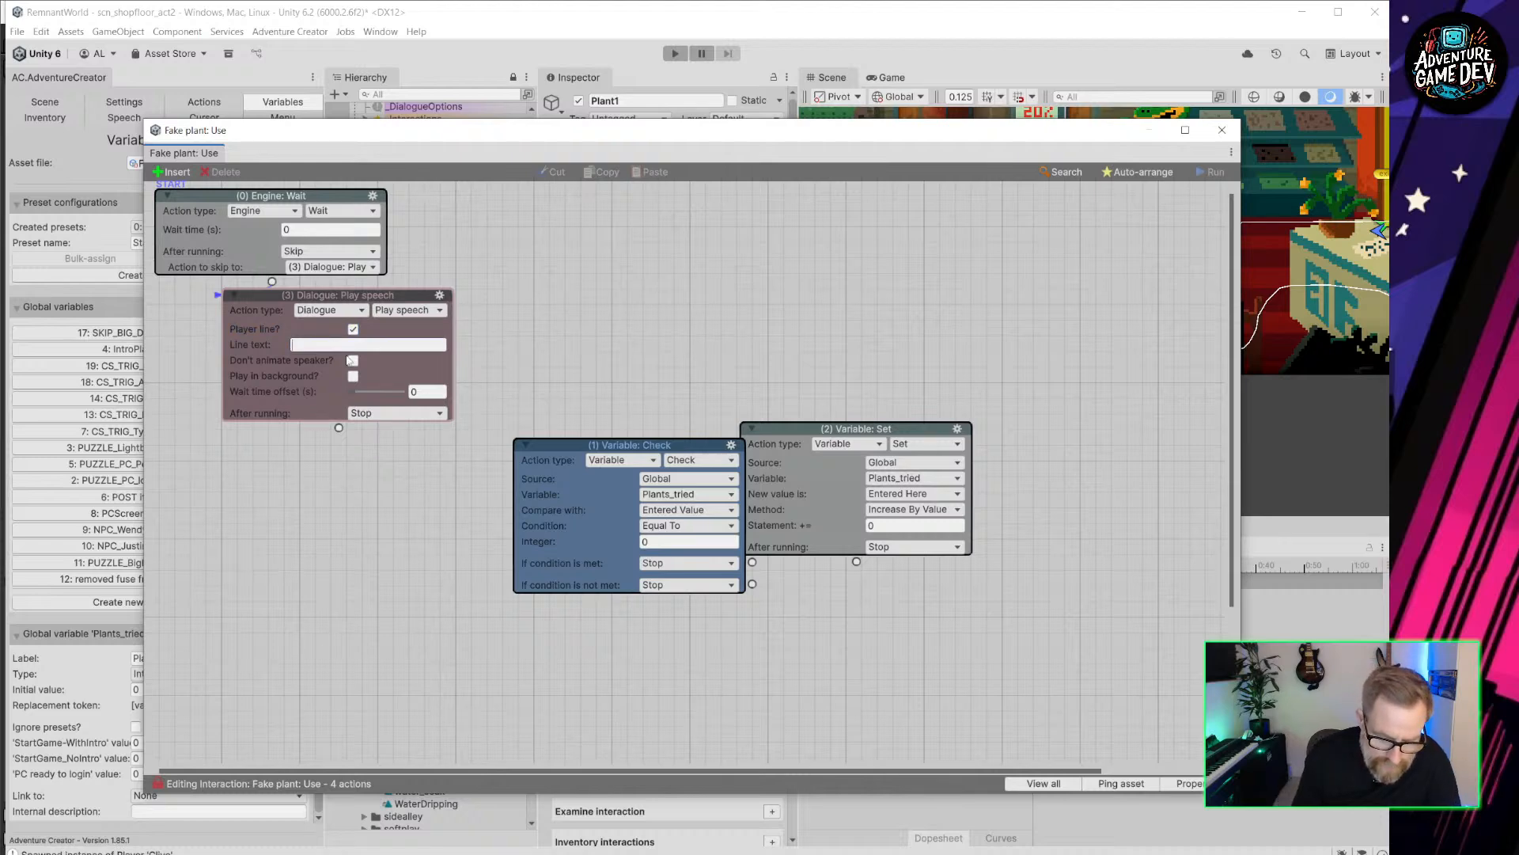
pyautogui.write('That would')
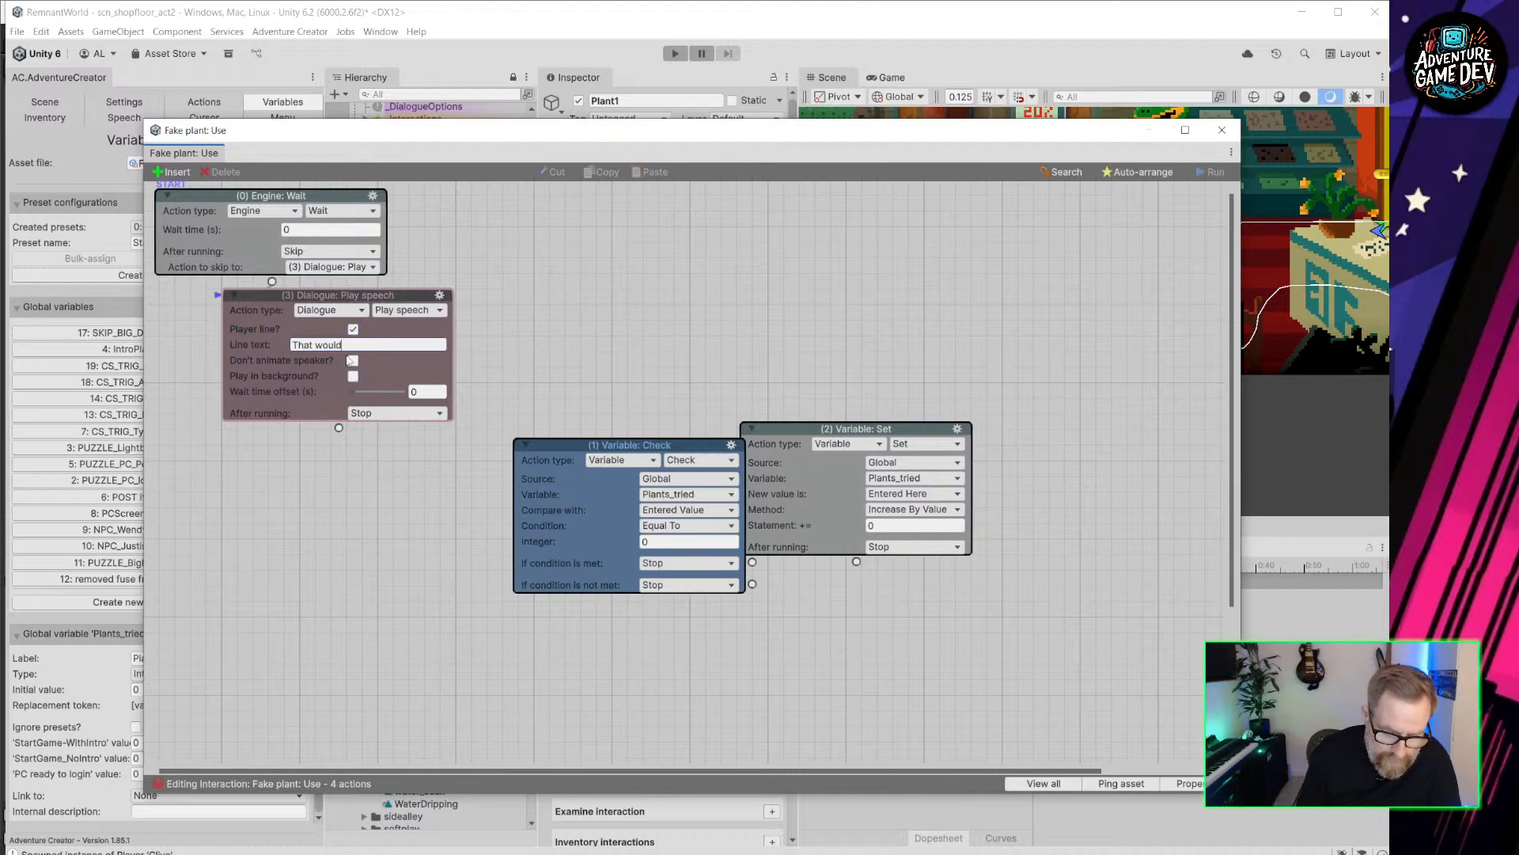
pyautogui.write(' cover')
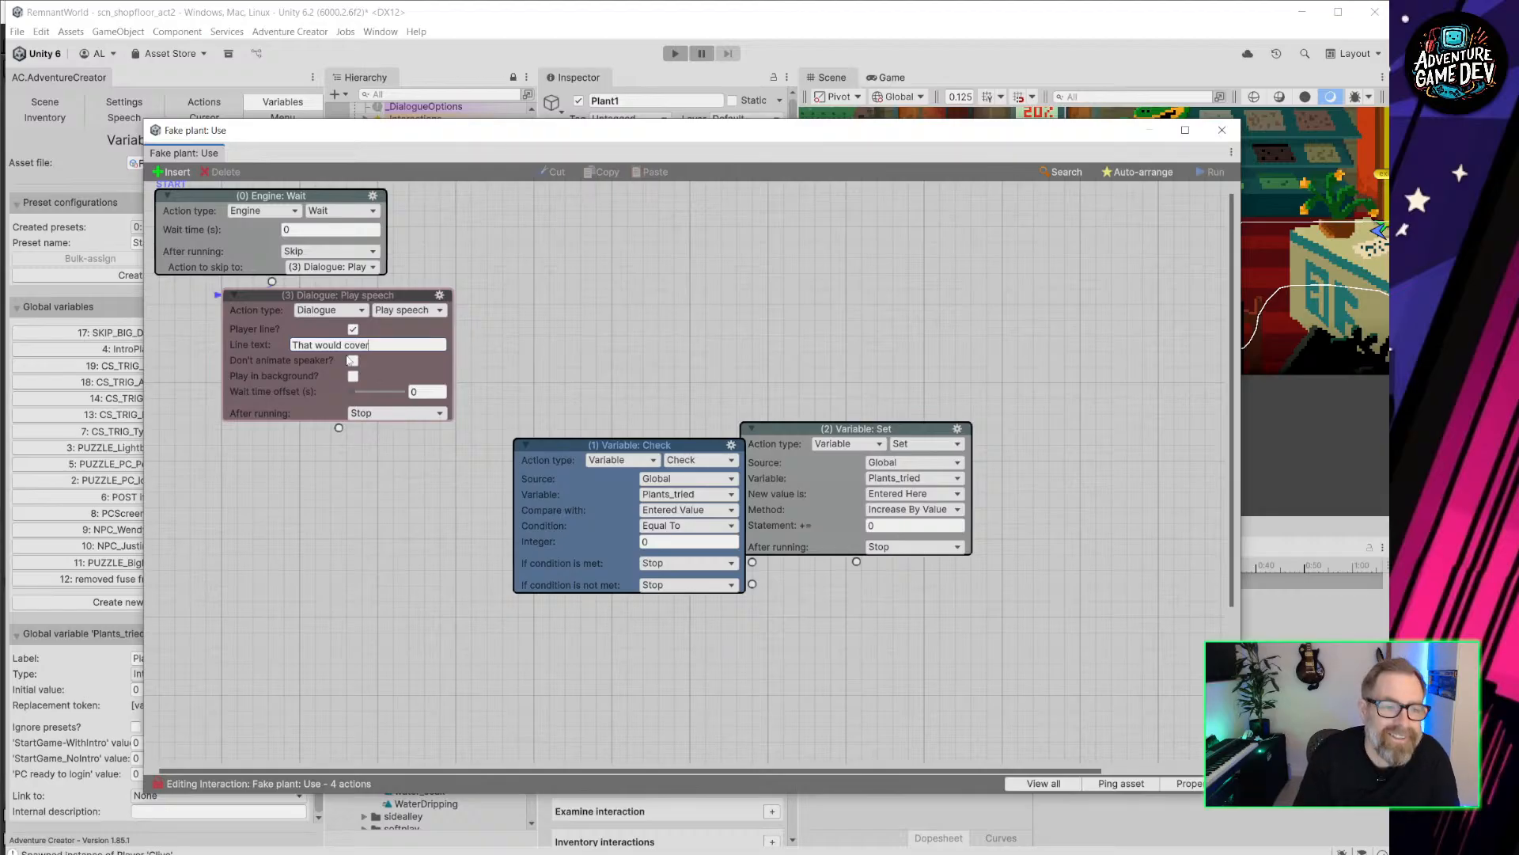
pyautogui.write('that')
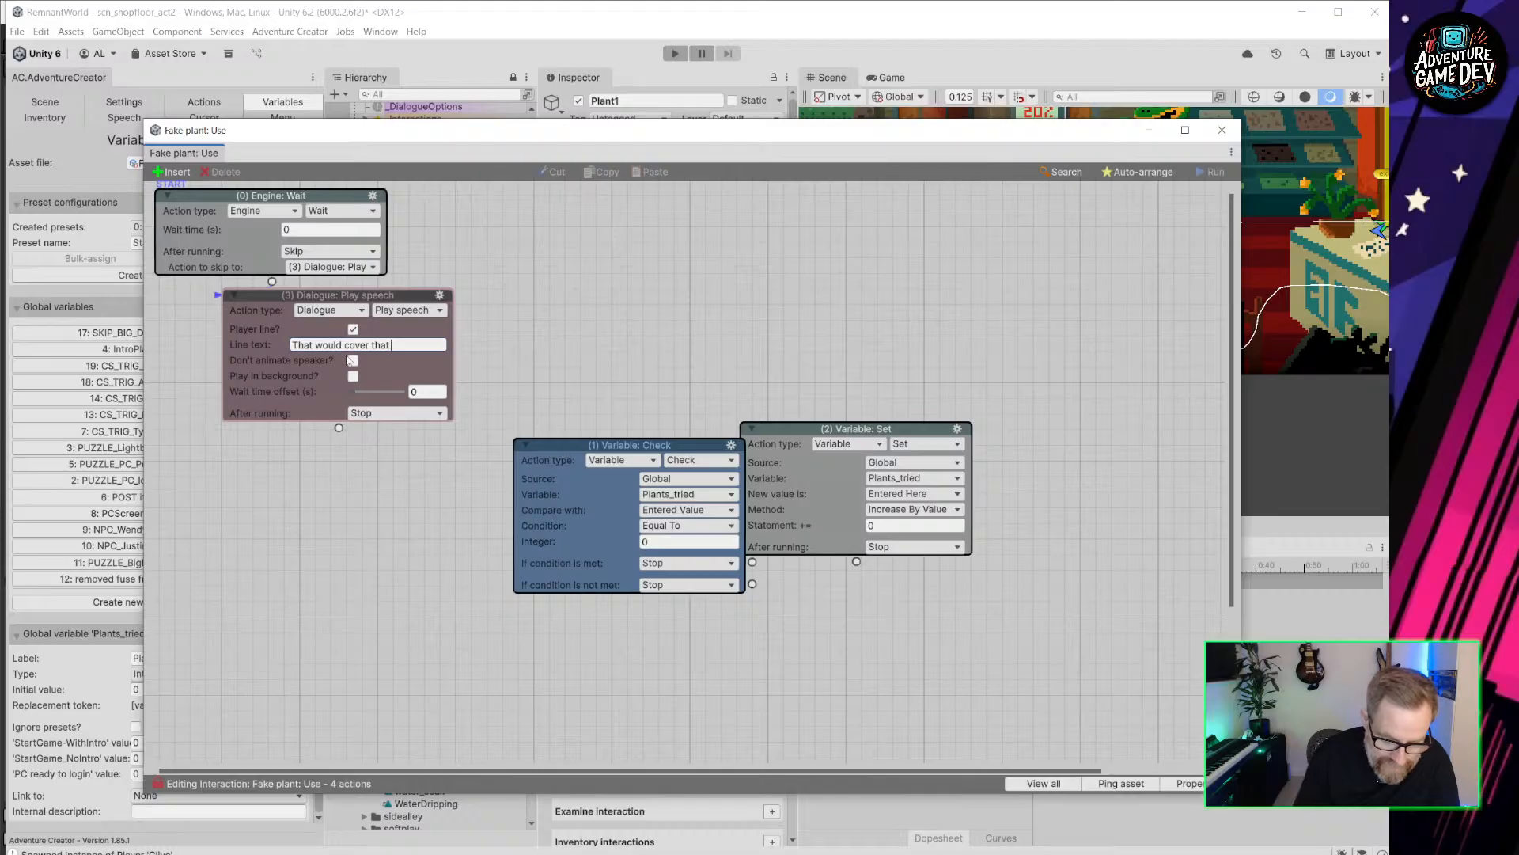
pyautogui.write(' nasty tear')
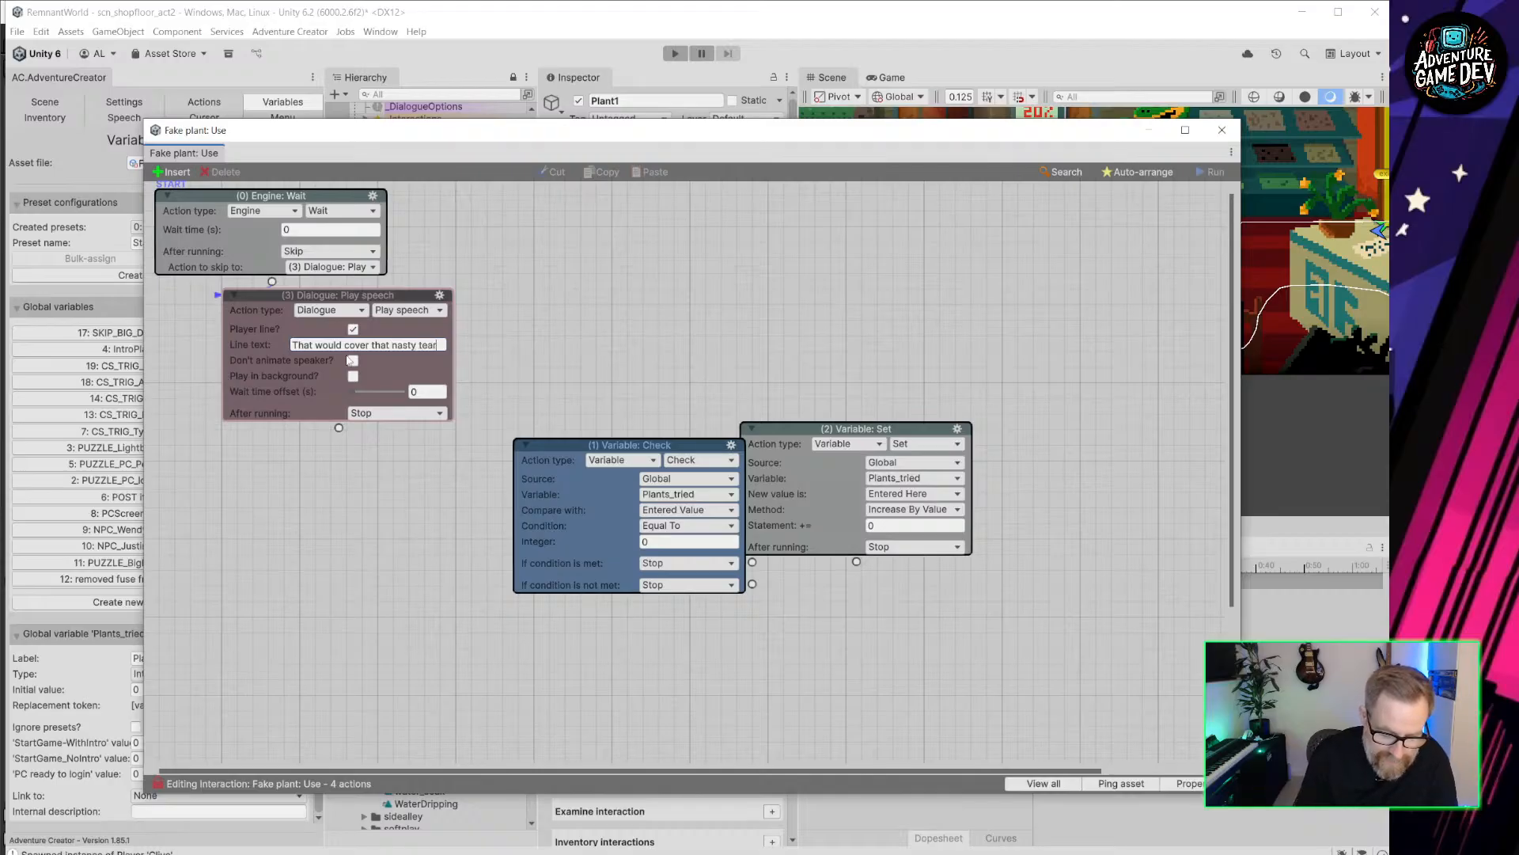
pyautogui.write(' in the carpet')
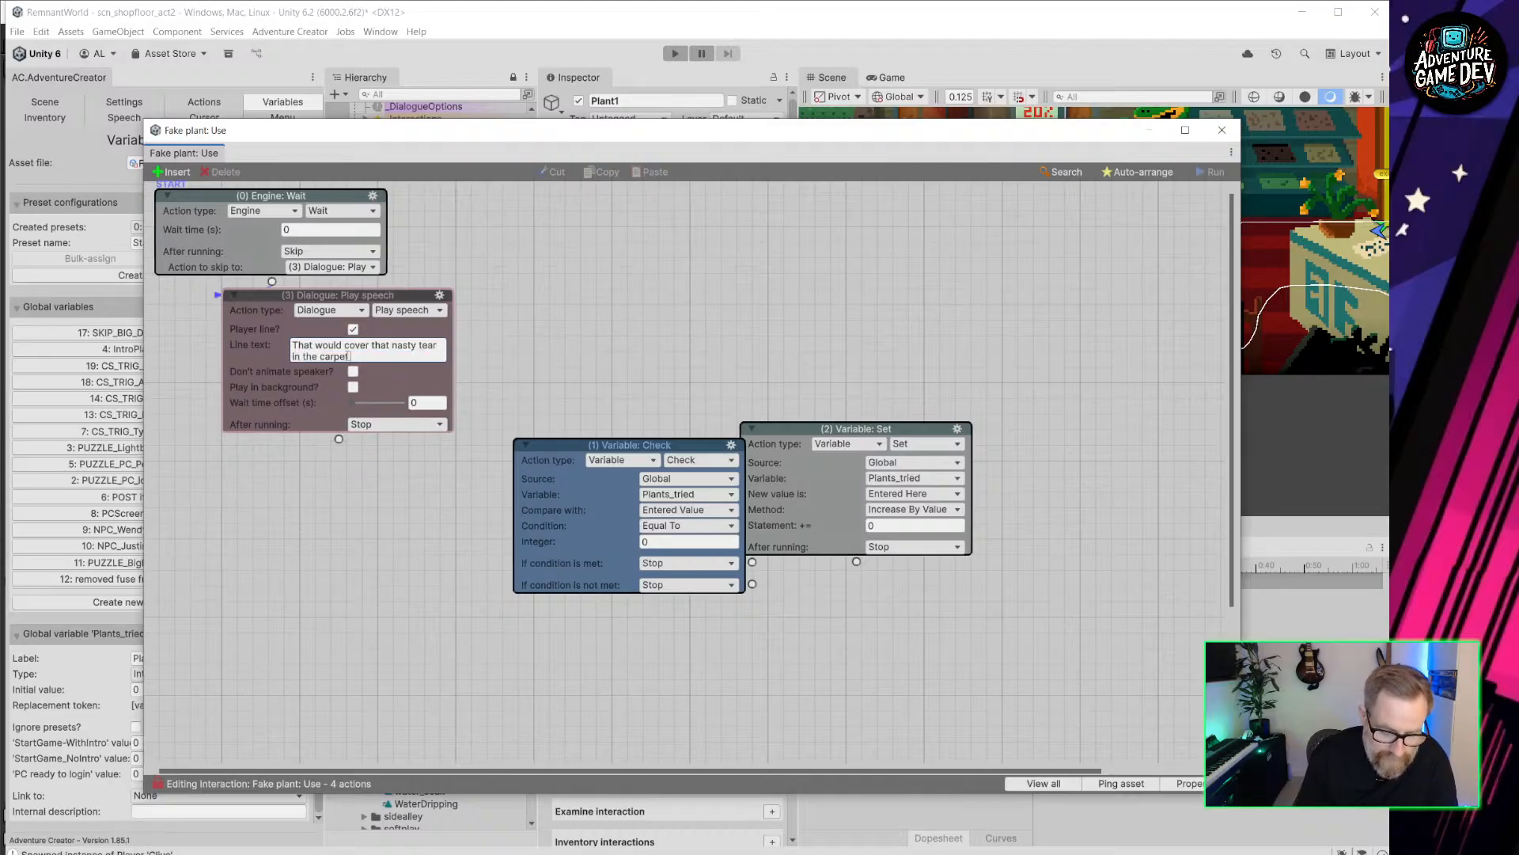
pyautogui.write(' perfectly')
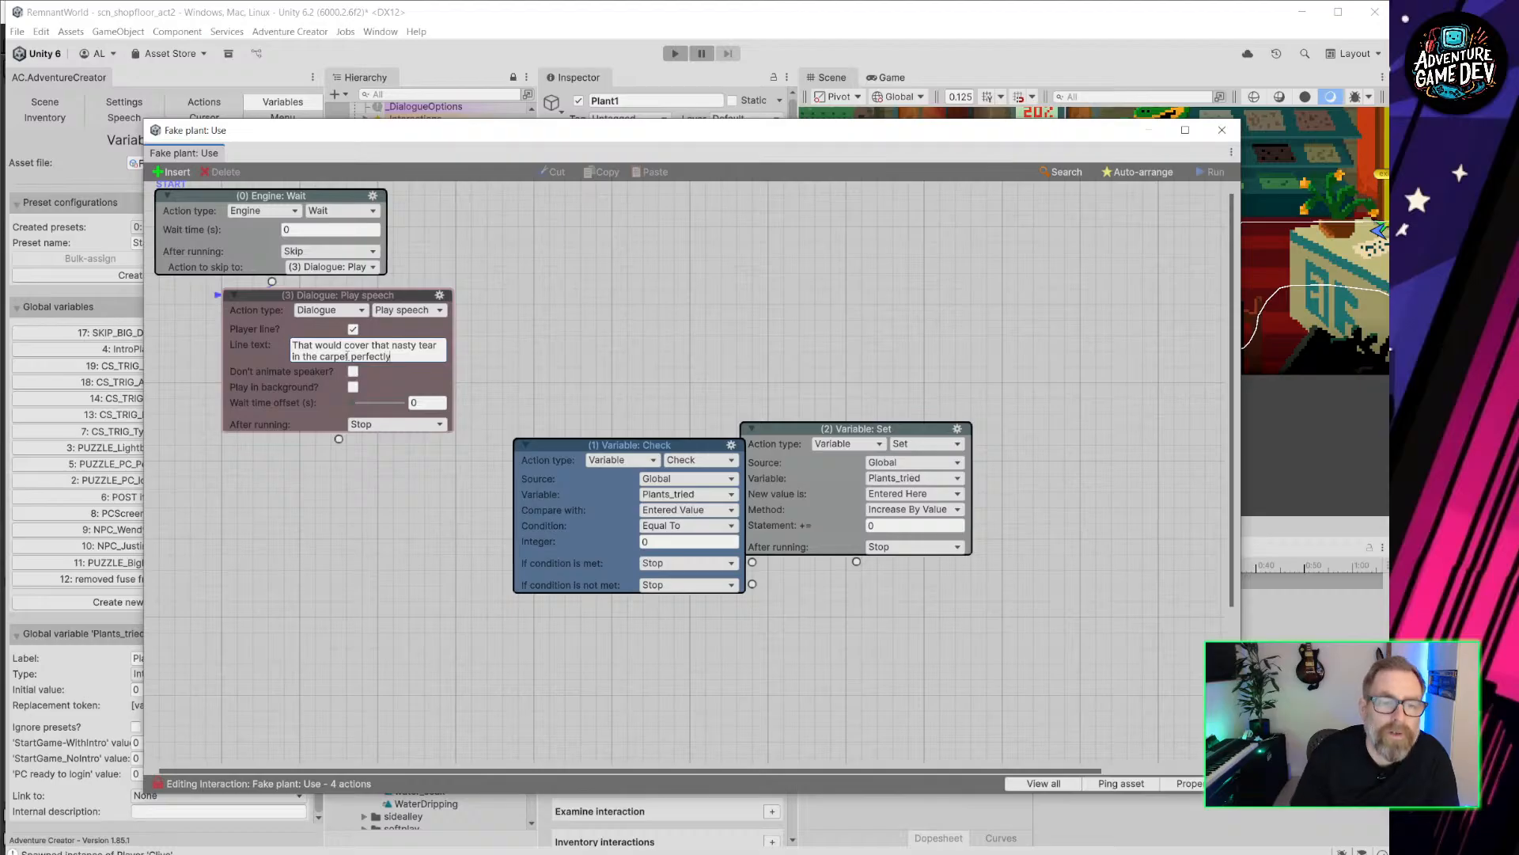
# Spread the nodes apart, duplicate the Play speech action, and place the copy below Engine: Wait.
pyautogui.moveTo(389, 298); pyautogui.dragTo(689, 292)
pyautogui.moveTo(665, 445); pyautogui.dragTo(622, 550)
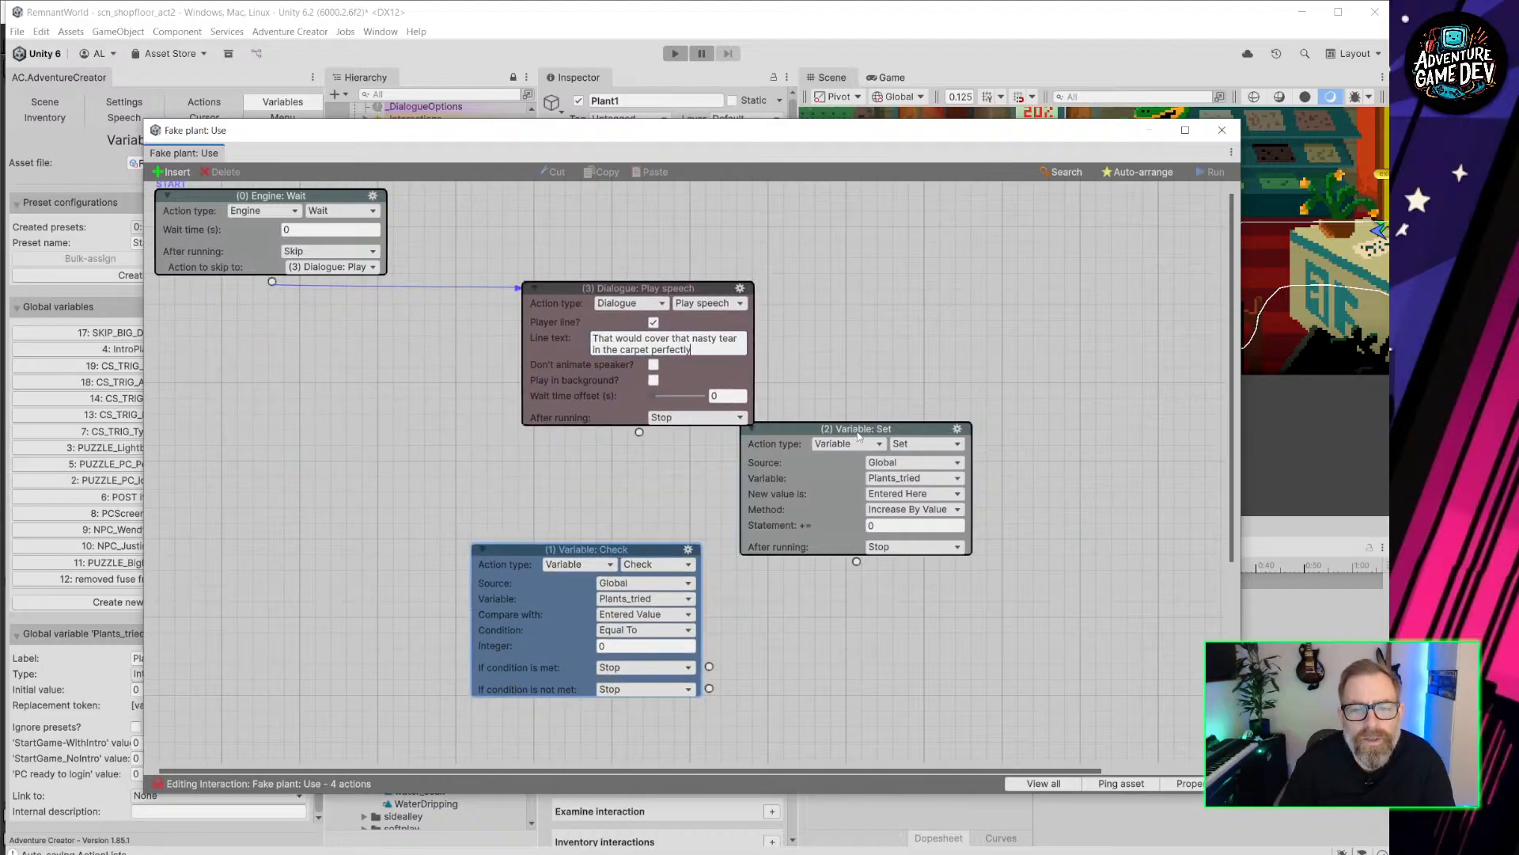
pyautogui.moveTo(859, 436); pyautogui.dragTo(1035, 515)
pyautogui.click(740, 288)
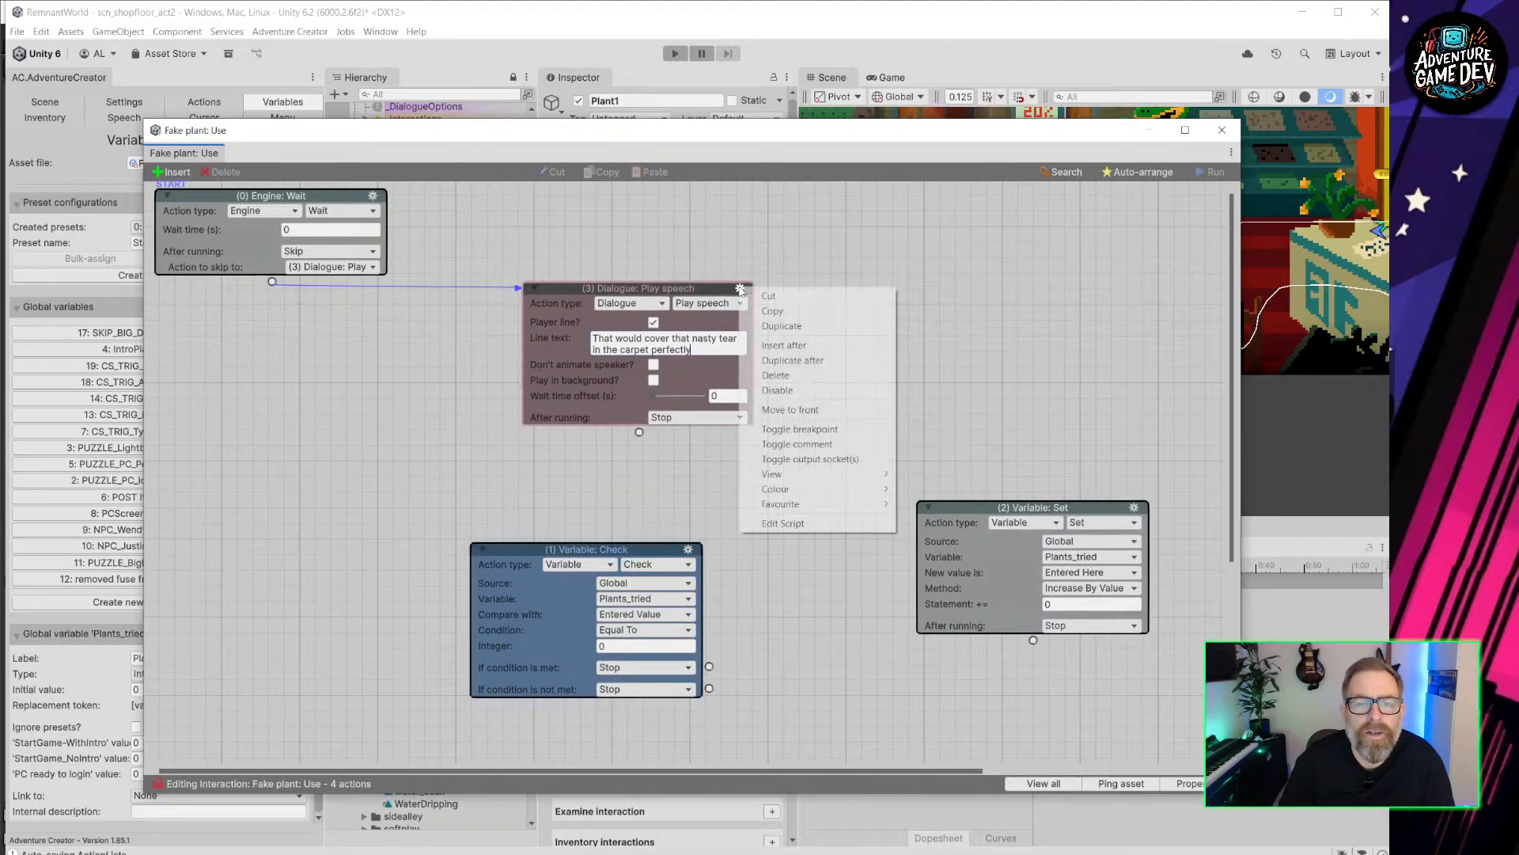
pyautogui.click(782, 326)
pyautogui.moveTo(318, 197); pyautogui.dragTo(379, 360)
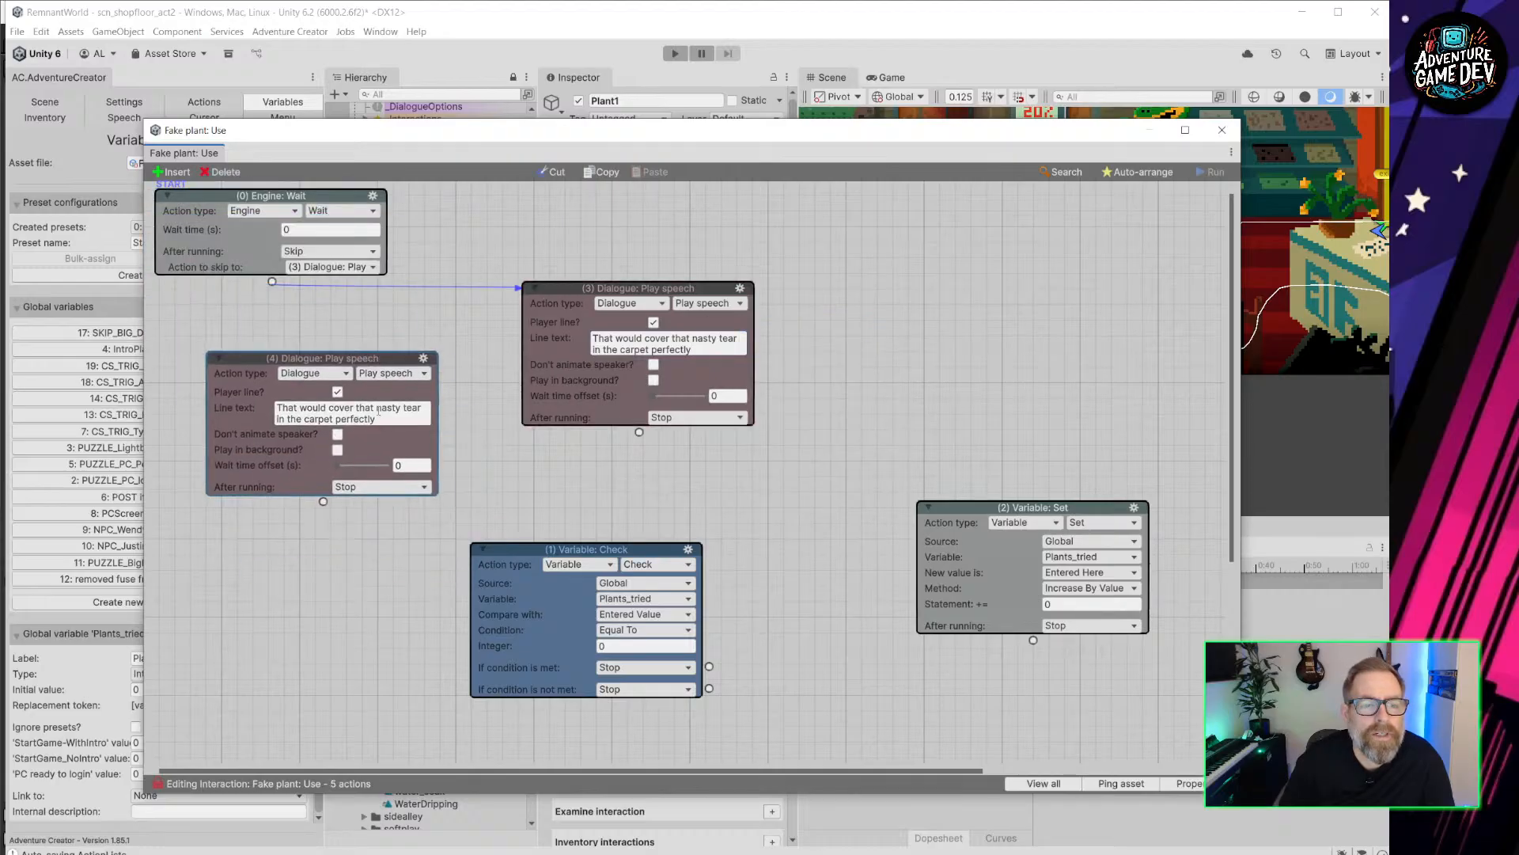
# Replace the duplicated speech's line with "Let's try this one, hopefully it's not hiding another tear".
pyautogui.click(382, 418)
pyautogui.click(384, 426)
pyautogui.hotkey('ctrl', 'a')
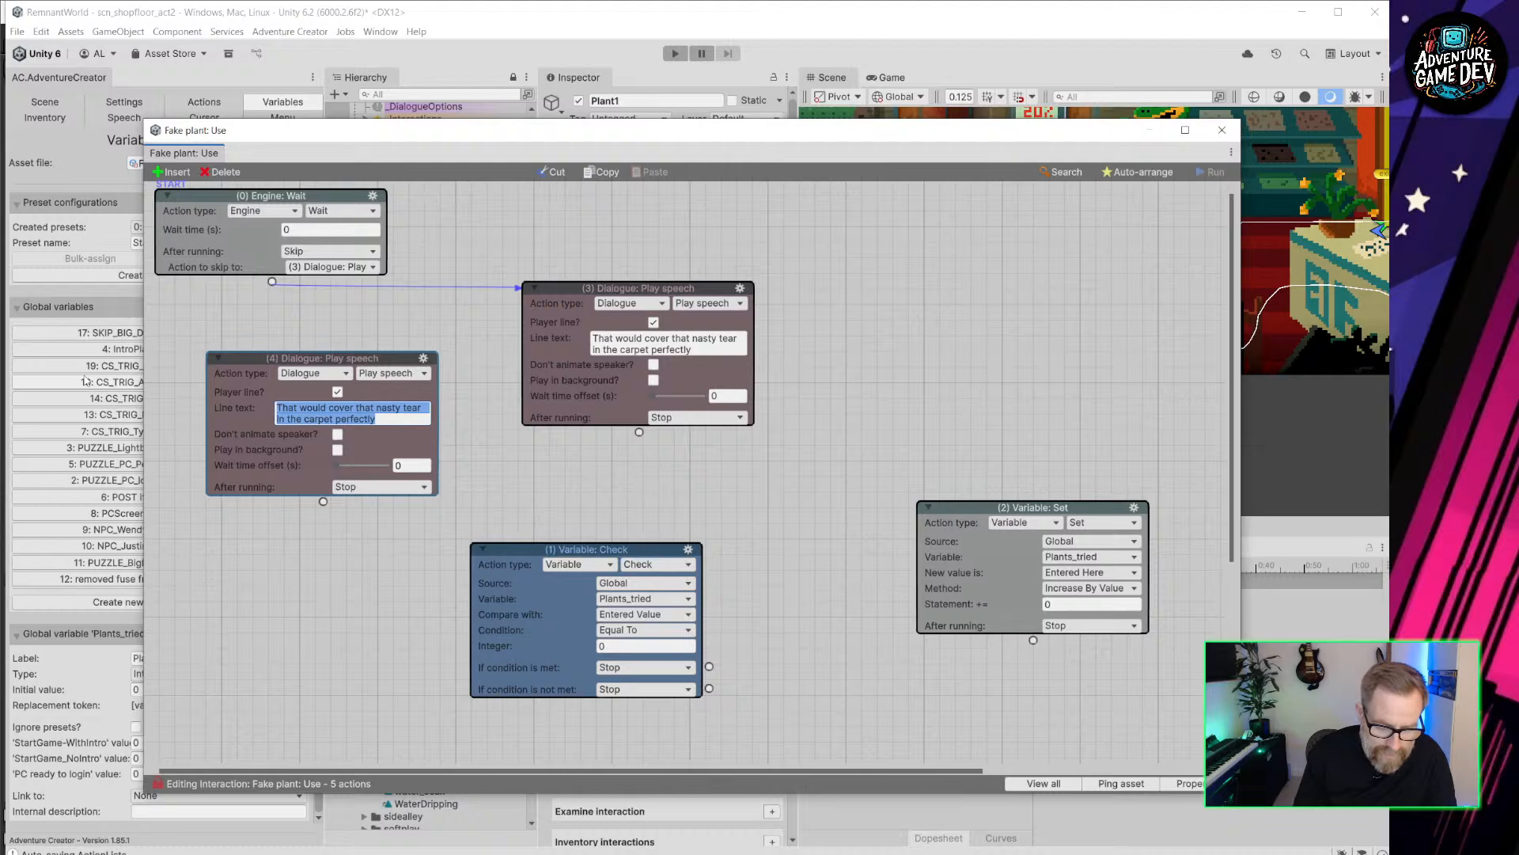
pyautogui.write("Let's tr")
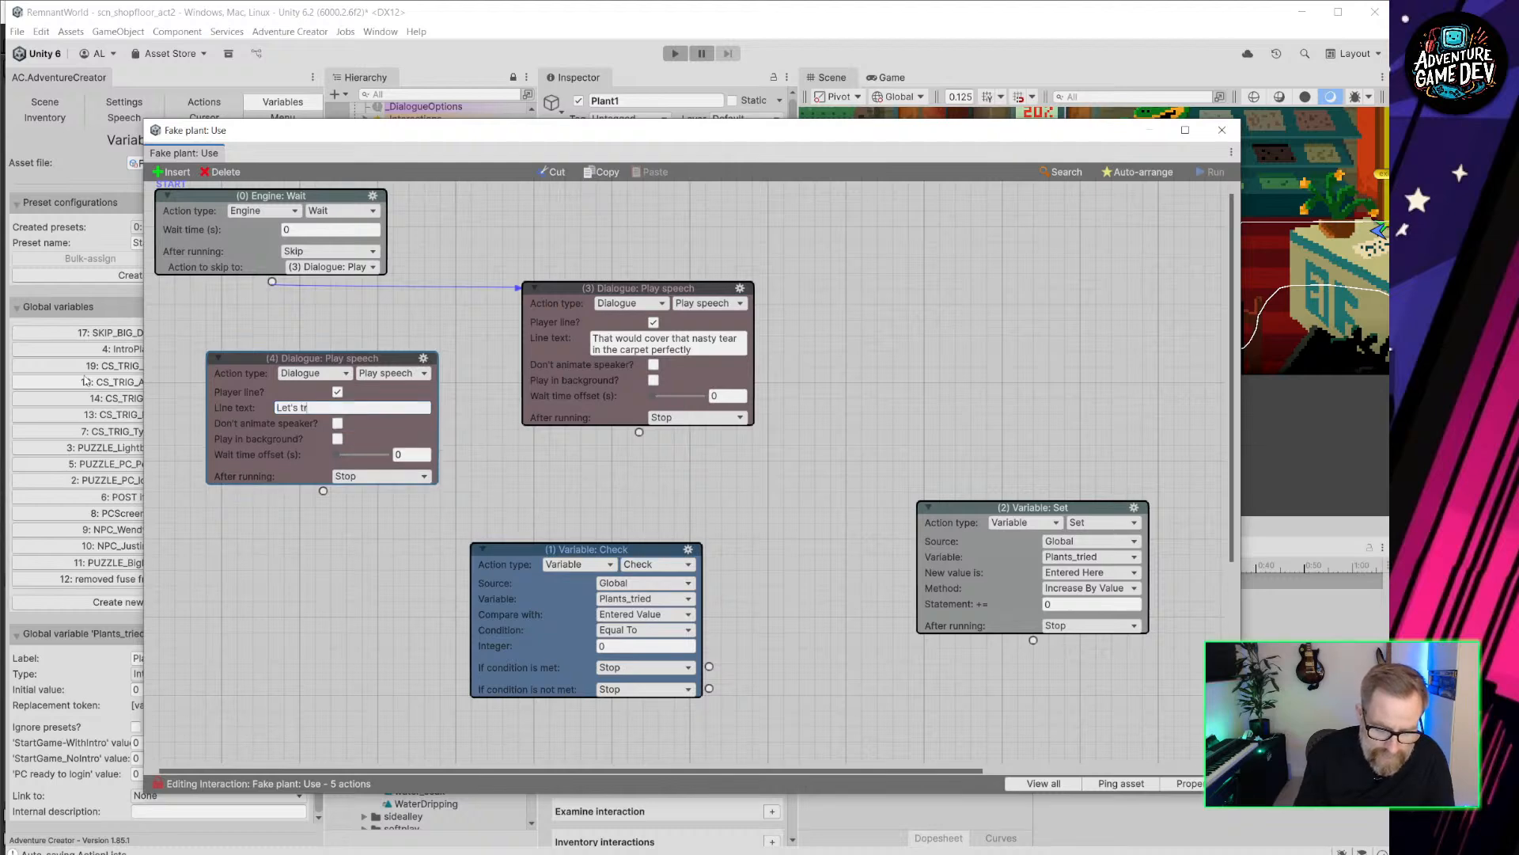
pyautogui.write('y this one, h')
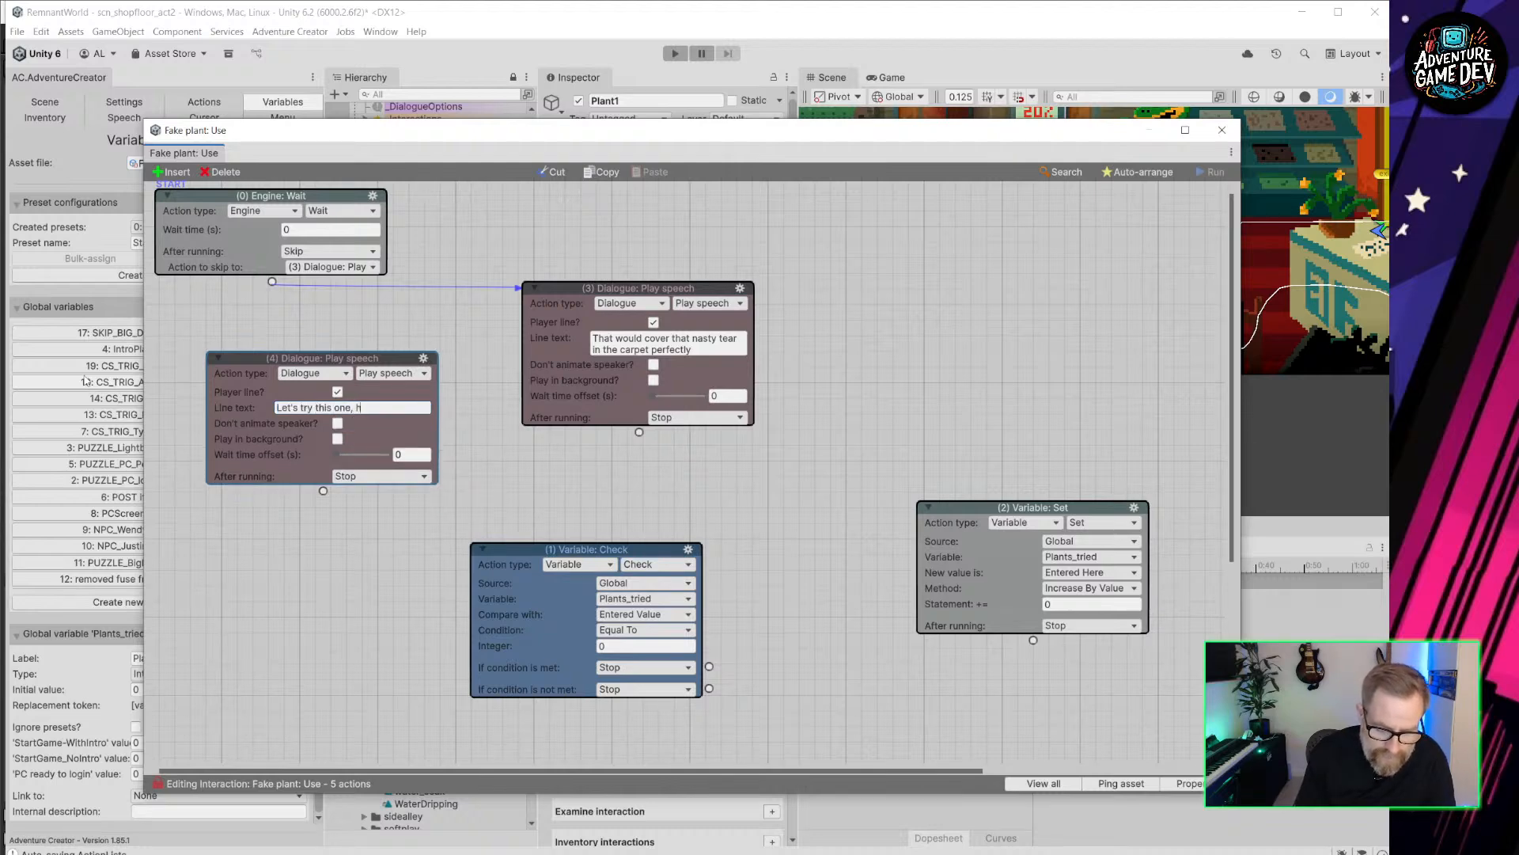
pyautogui.write("opefully it's n")
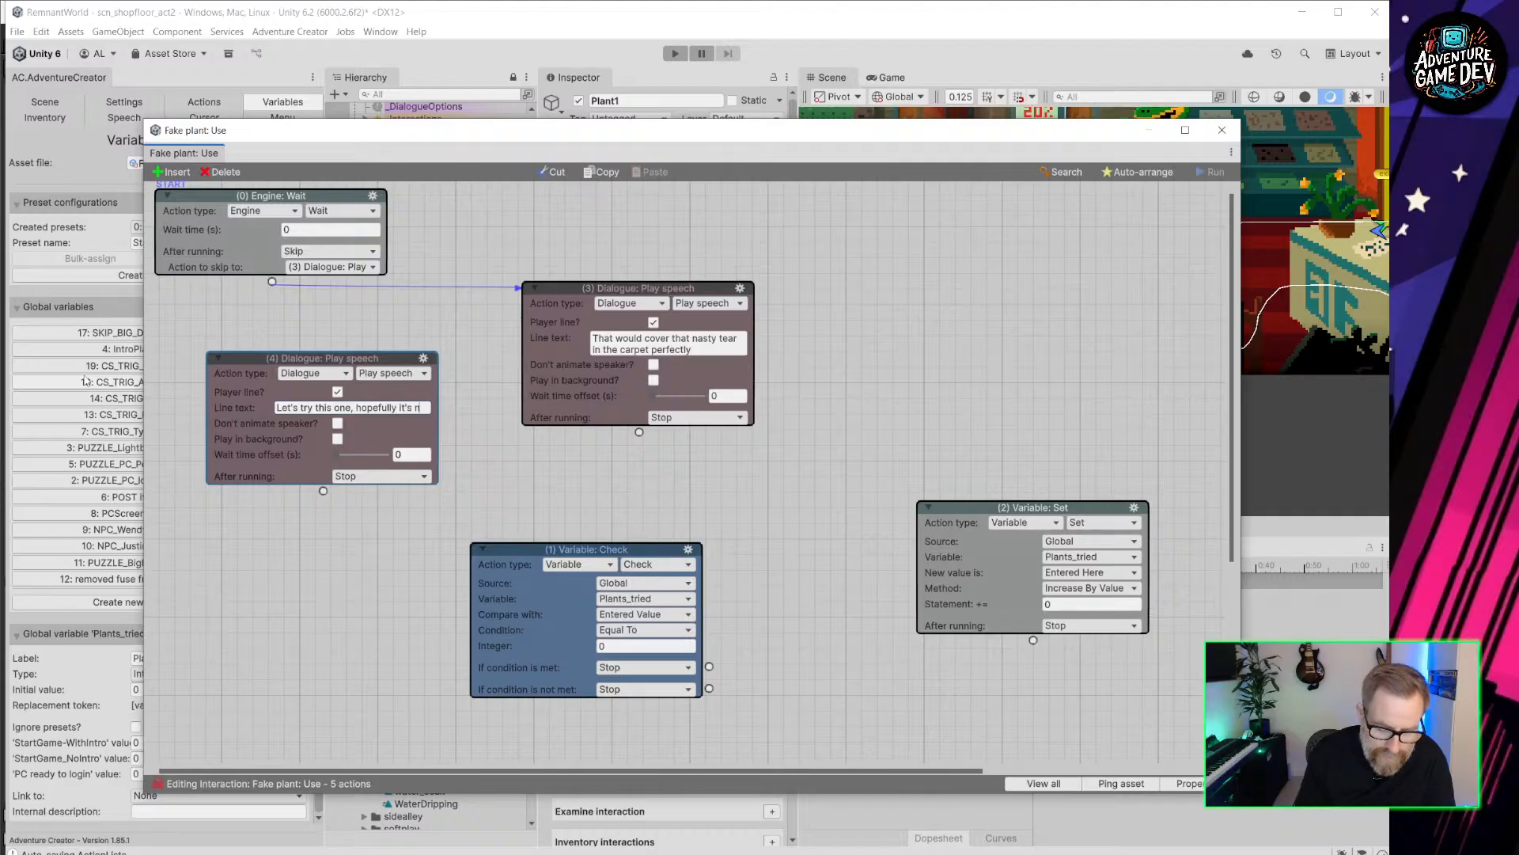
pyautogui.write('ot hiding another ')
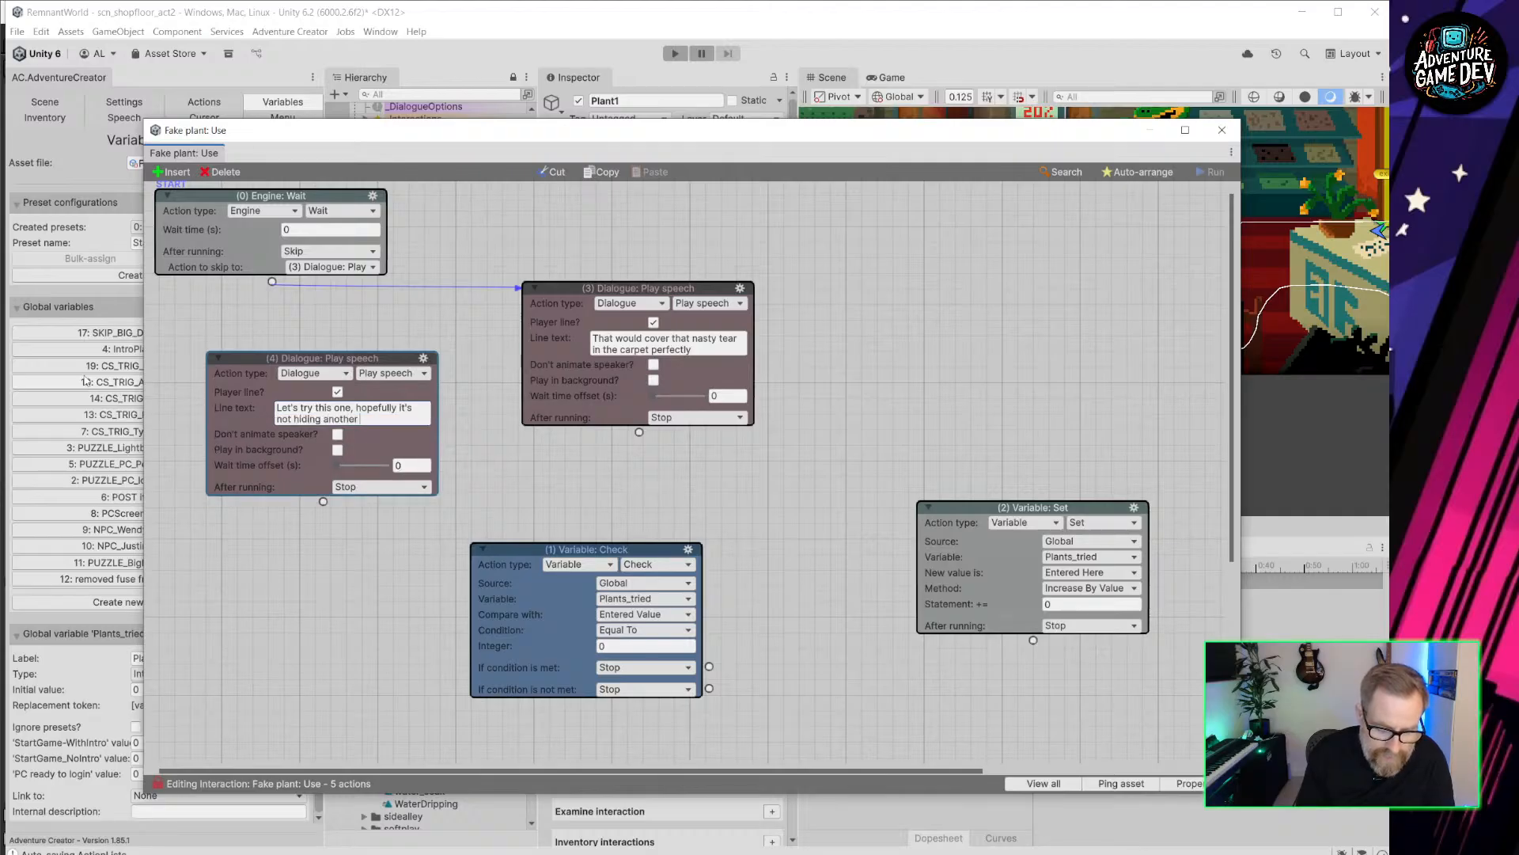
pyautogui.write('tear')
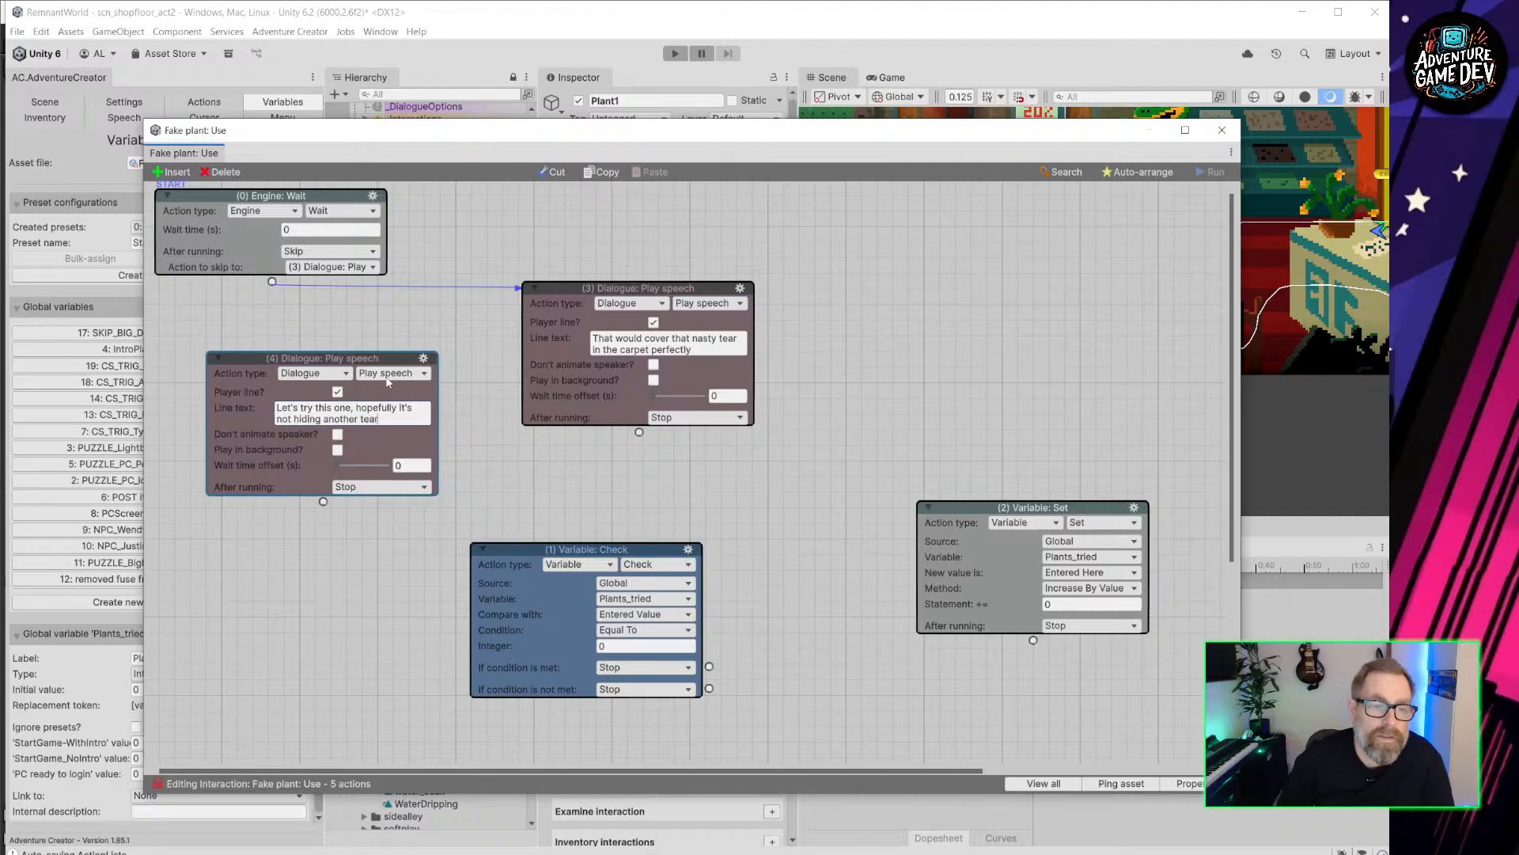
# Arrange the two speech nodes side by side and place the Variable: Check node beneath the first one.
pyautogui.moveTo(388, 361); pyautogui.dragTo(966, 308)
pyautogui.moveTo(709, 286); pyautogui.dragTo(563, 301)
pyautogui.moveTo(622, 554); pyautogui.dragTo(355, 488)
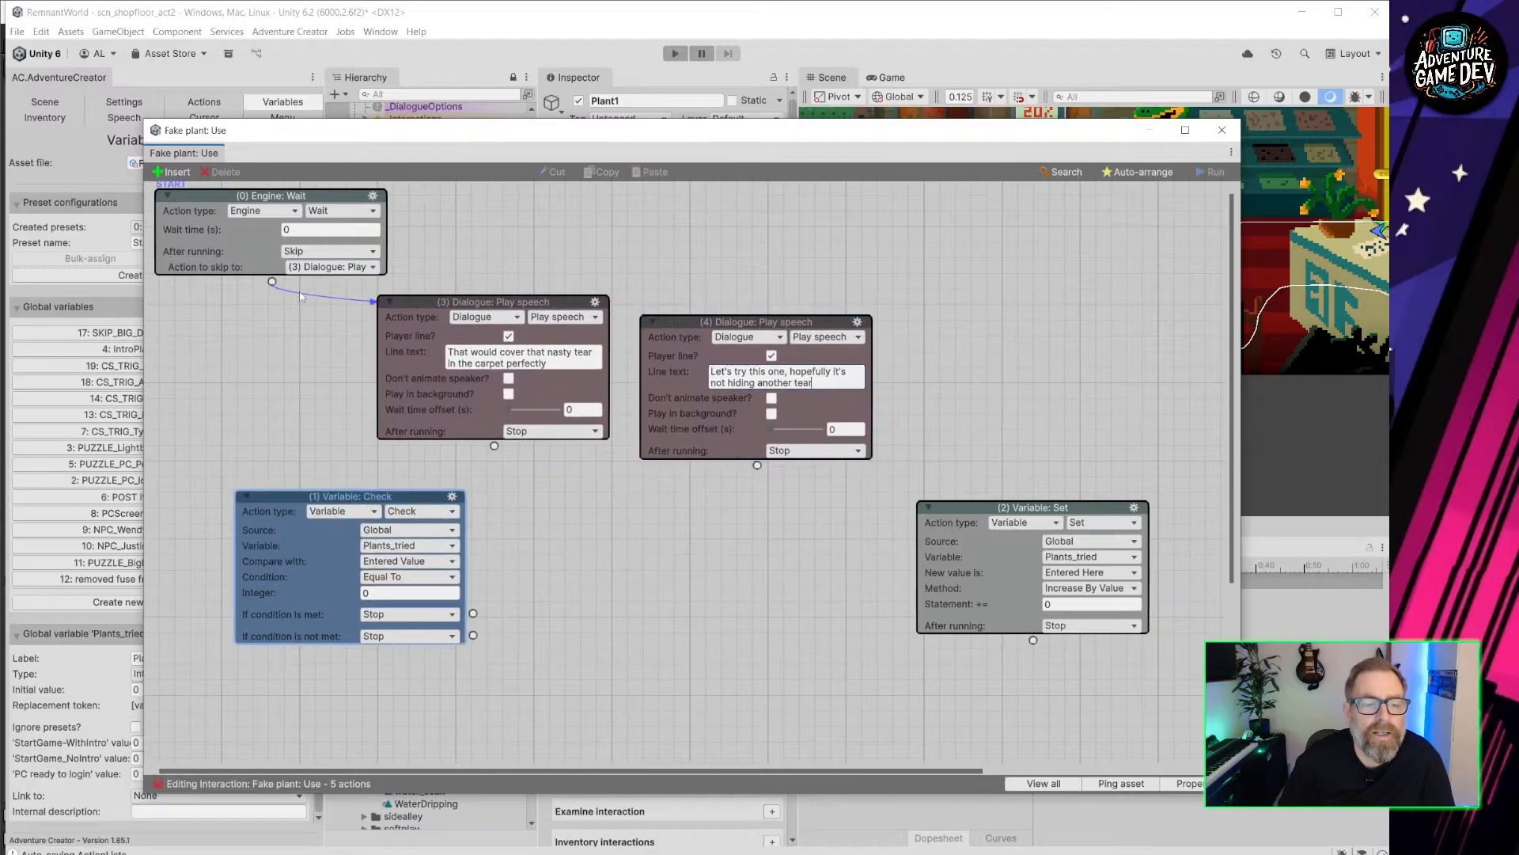
# Try the Pop Up switch type on the Variable: Check action and look through its selectable source and variable options.
pyautogui.click(432, 561)
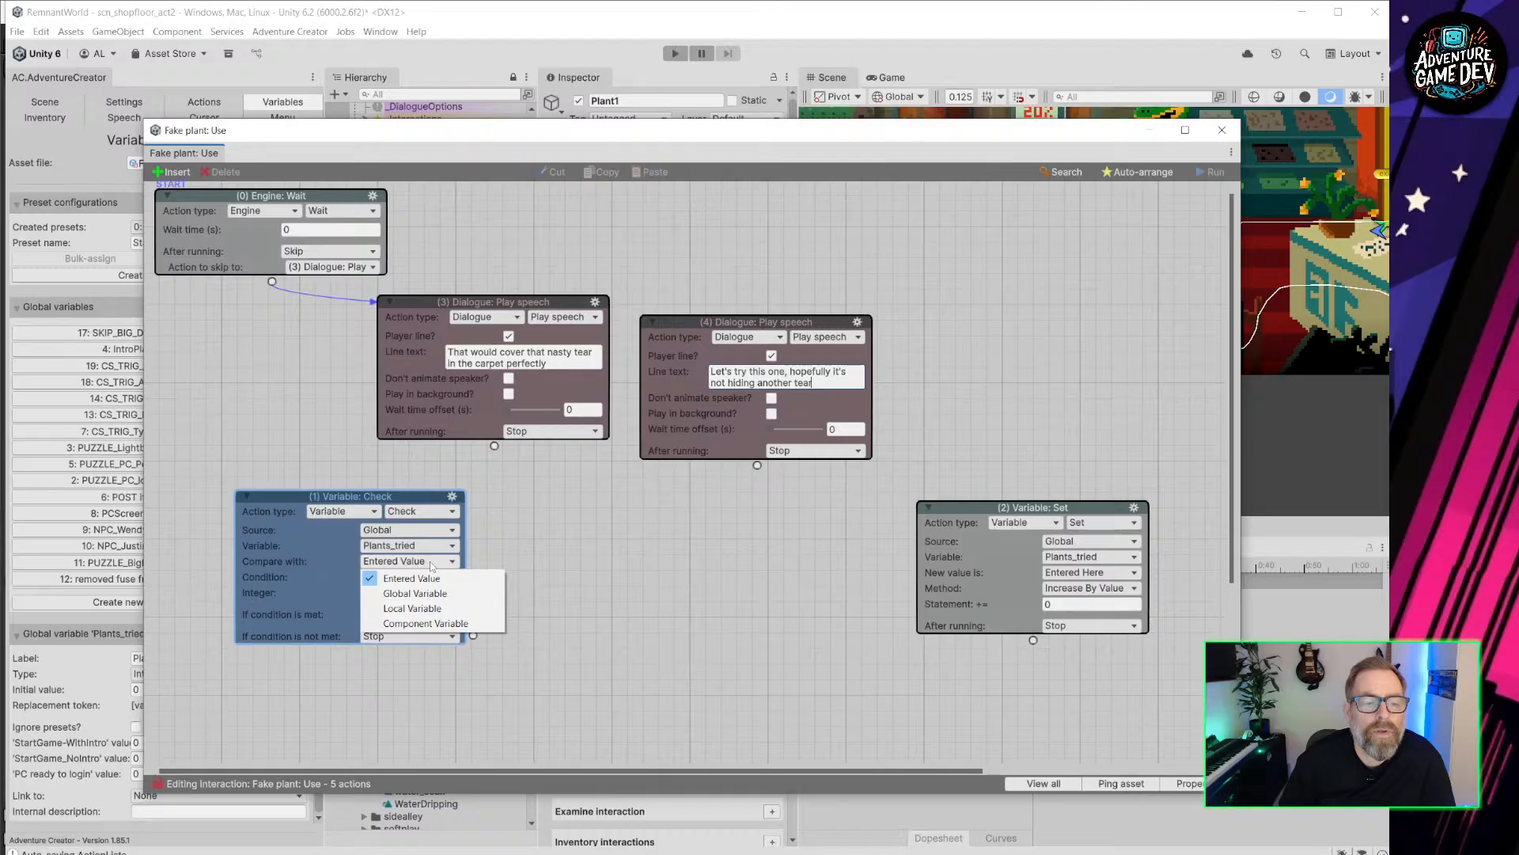
pyautogui.click(411, 578)
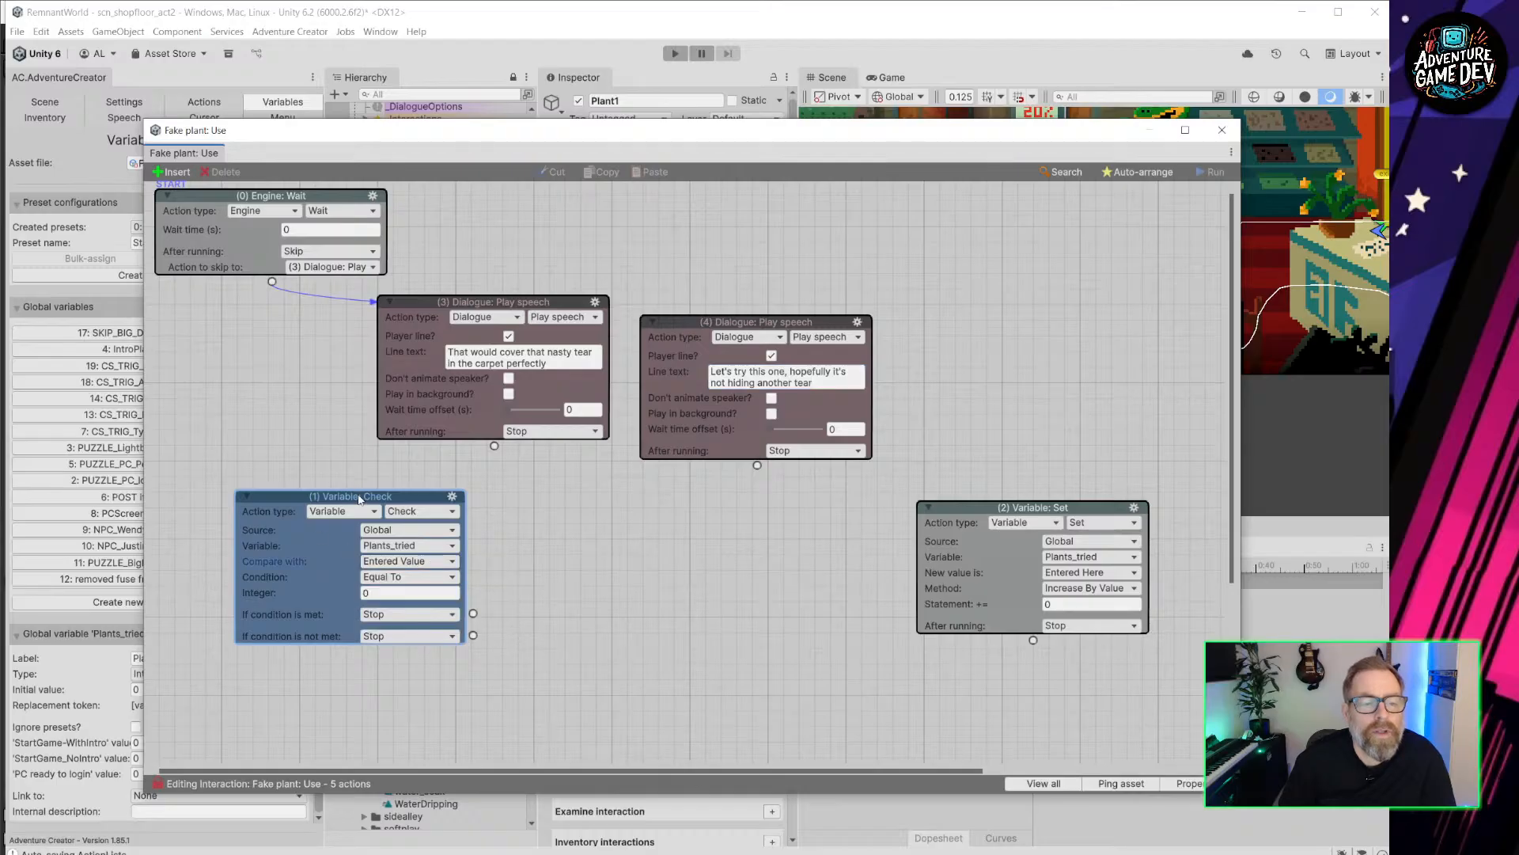
pyautogui.click(428, 512)
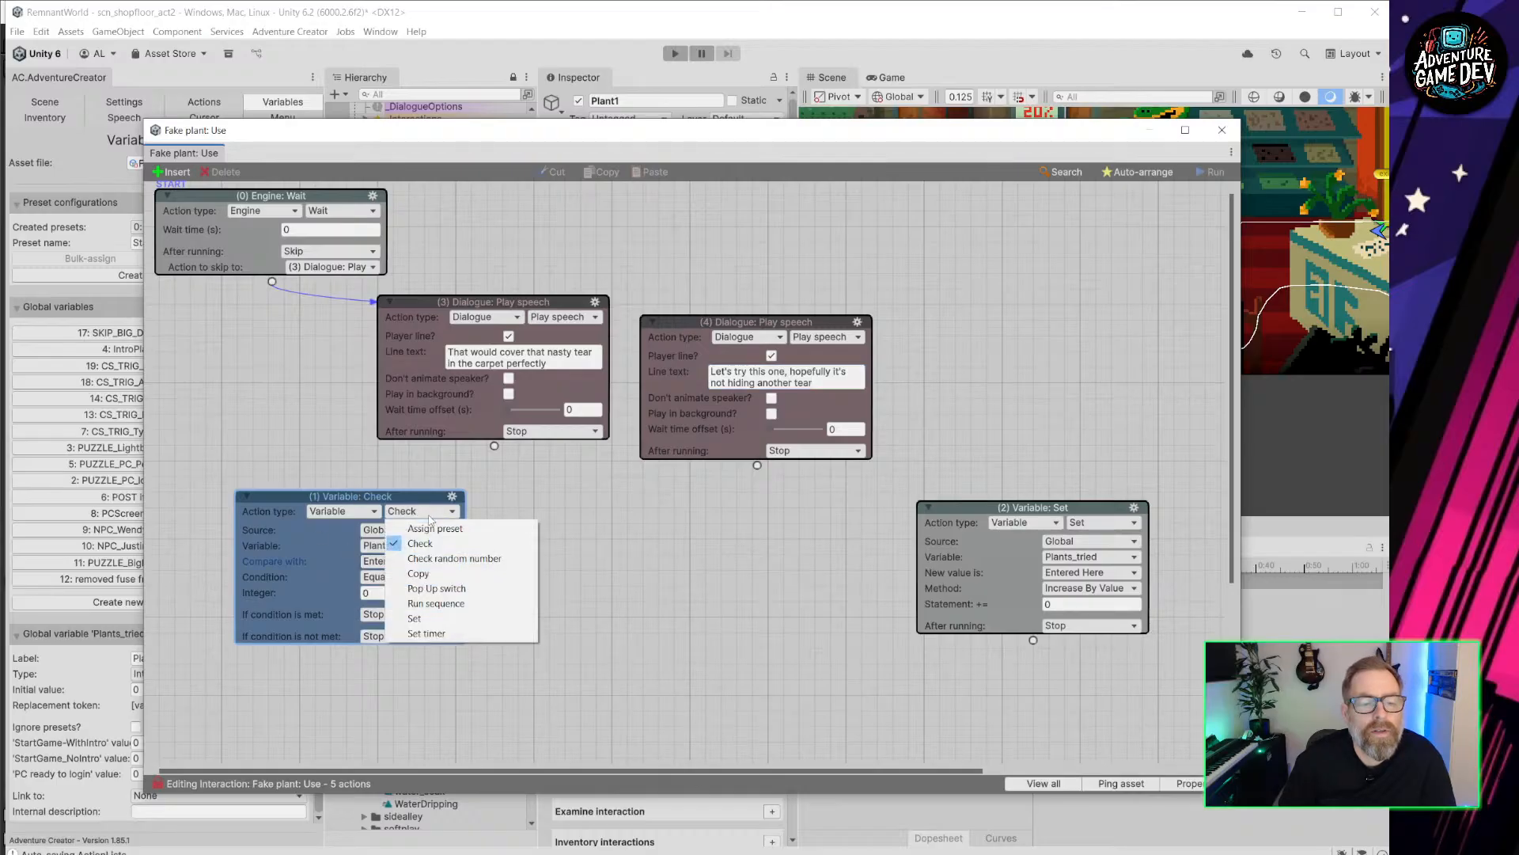
pyautogui.click(477, 590)
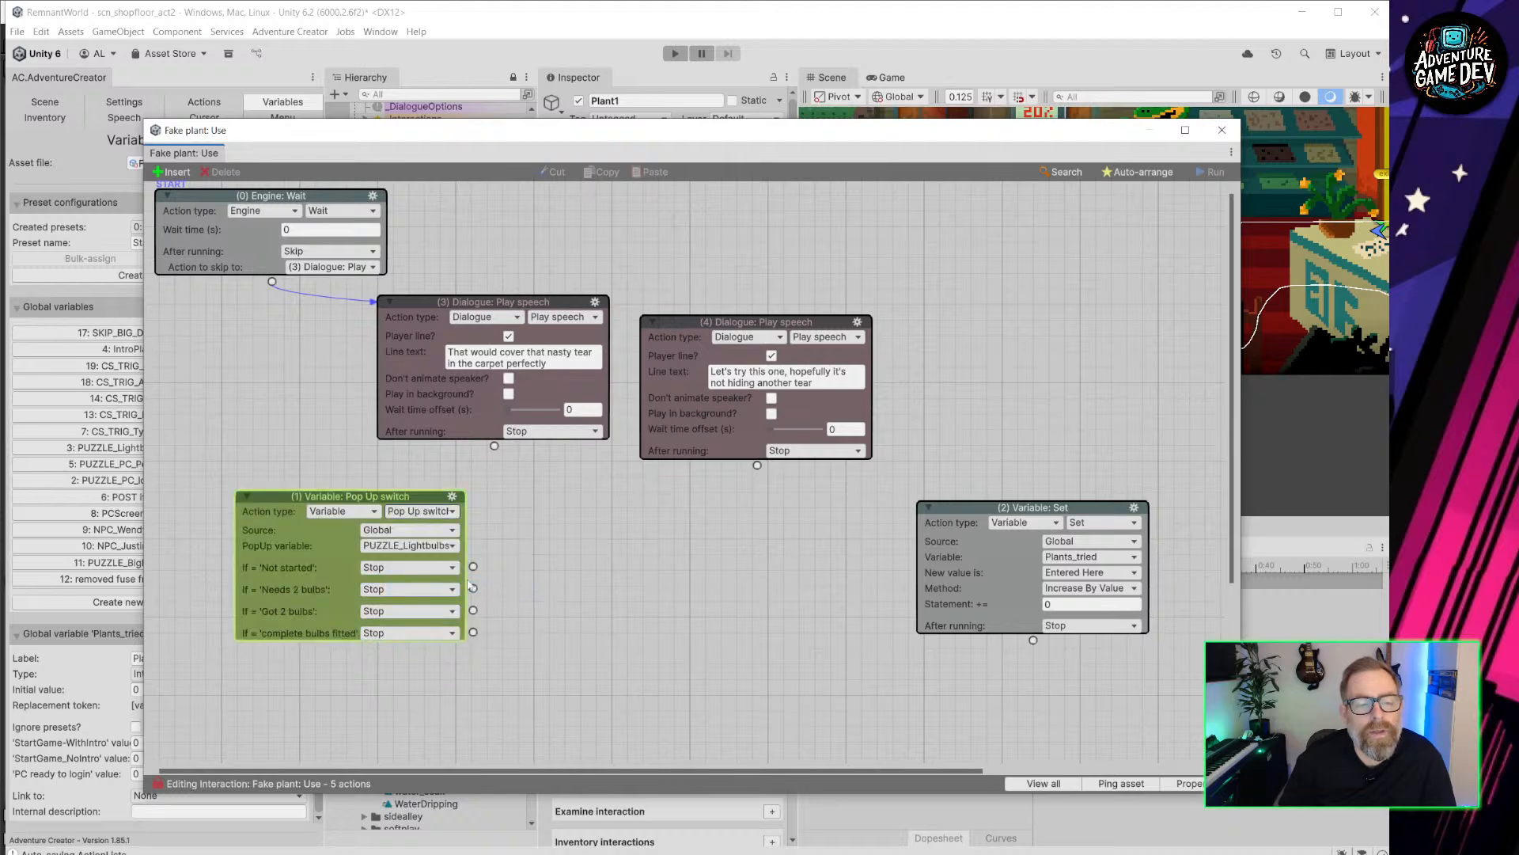
pyautogui.click(405, 547)
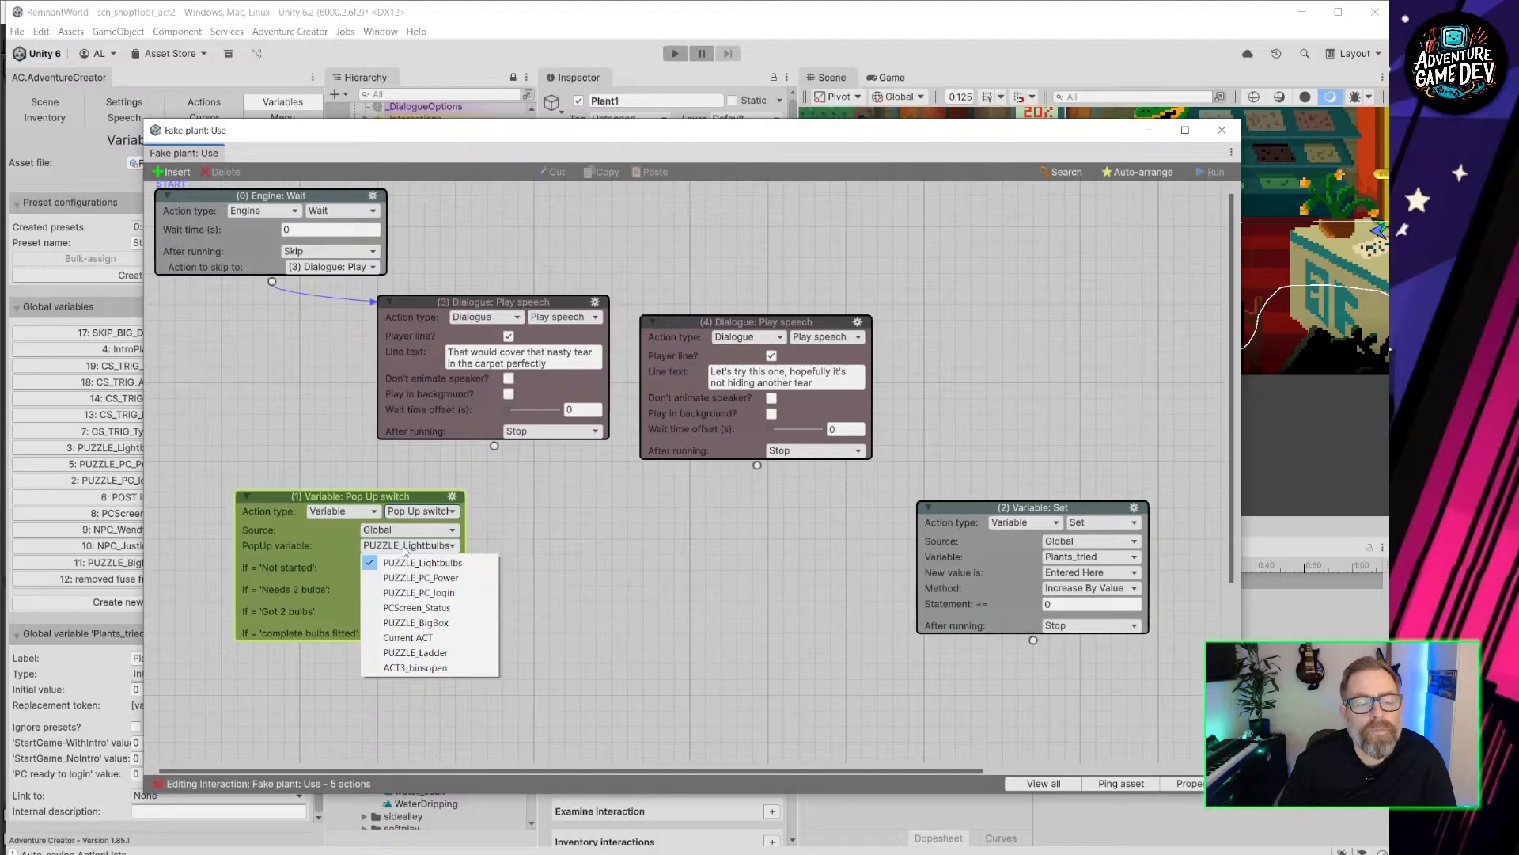
pyautogui.click(424, 531)
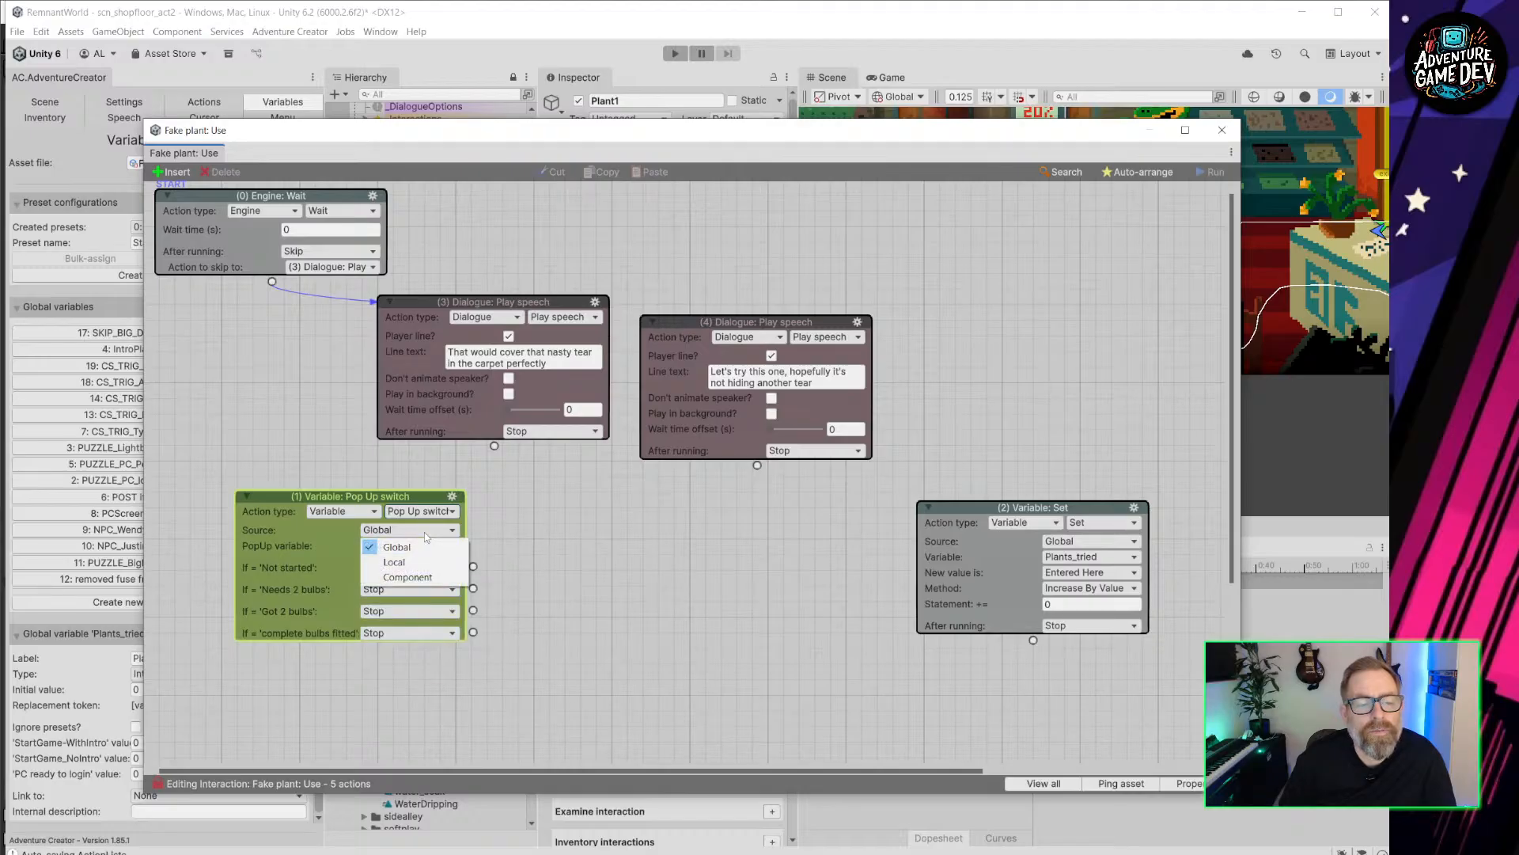
pyautogui.click(424, 547)
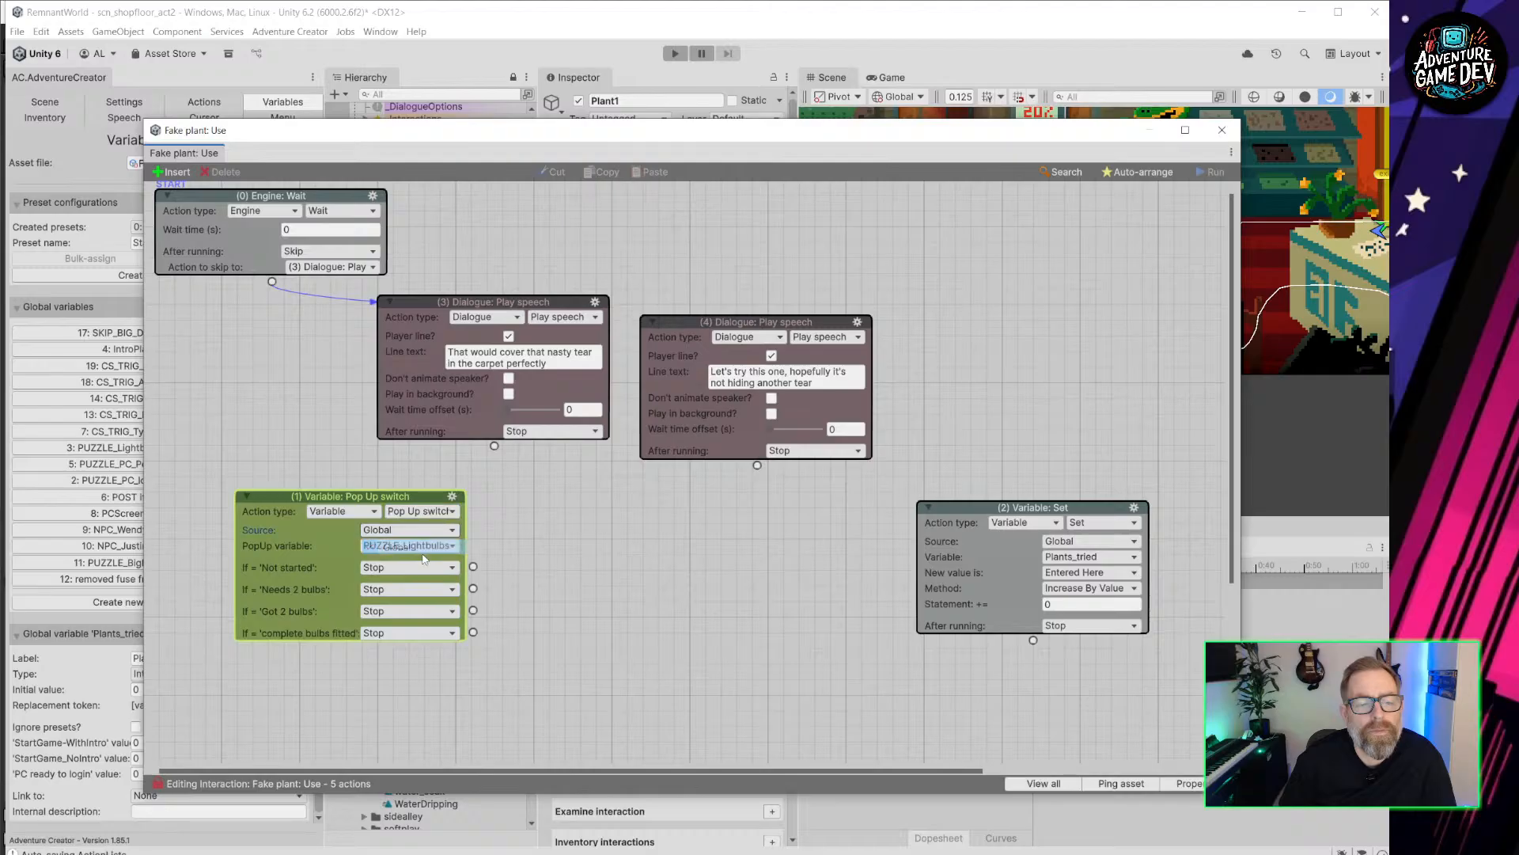
pyautogui.click(424, 547)
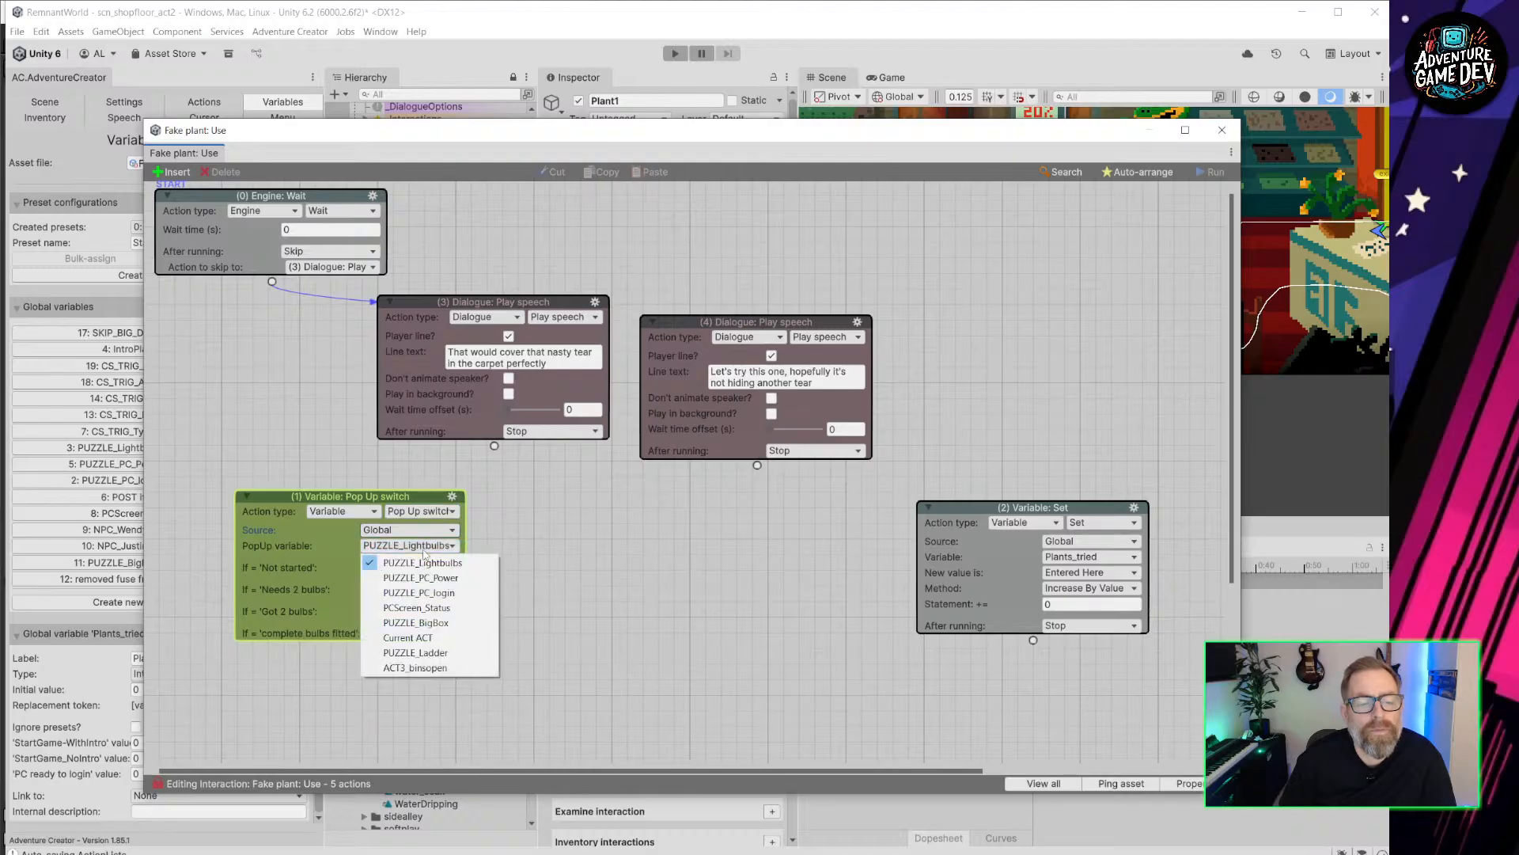
pyautogui.click(421, 511)
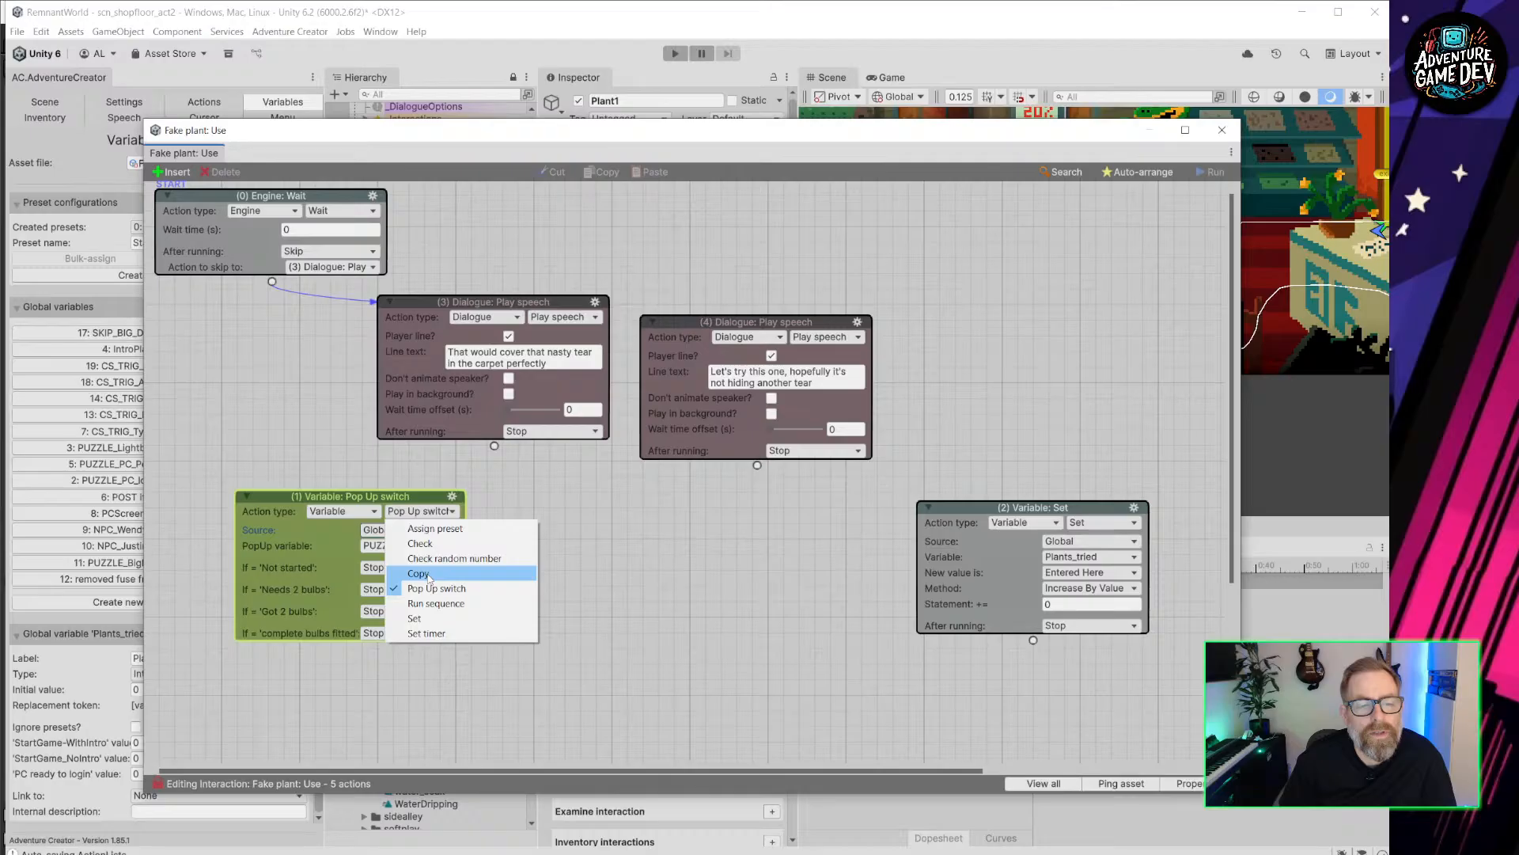
# Turn the action back into a Variable: Check on the global variable Plants_tried, compared with an entered value.
pyautogui.click(427, 543)
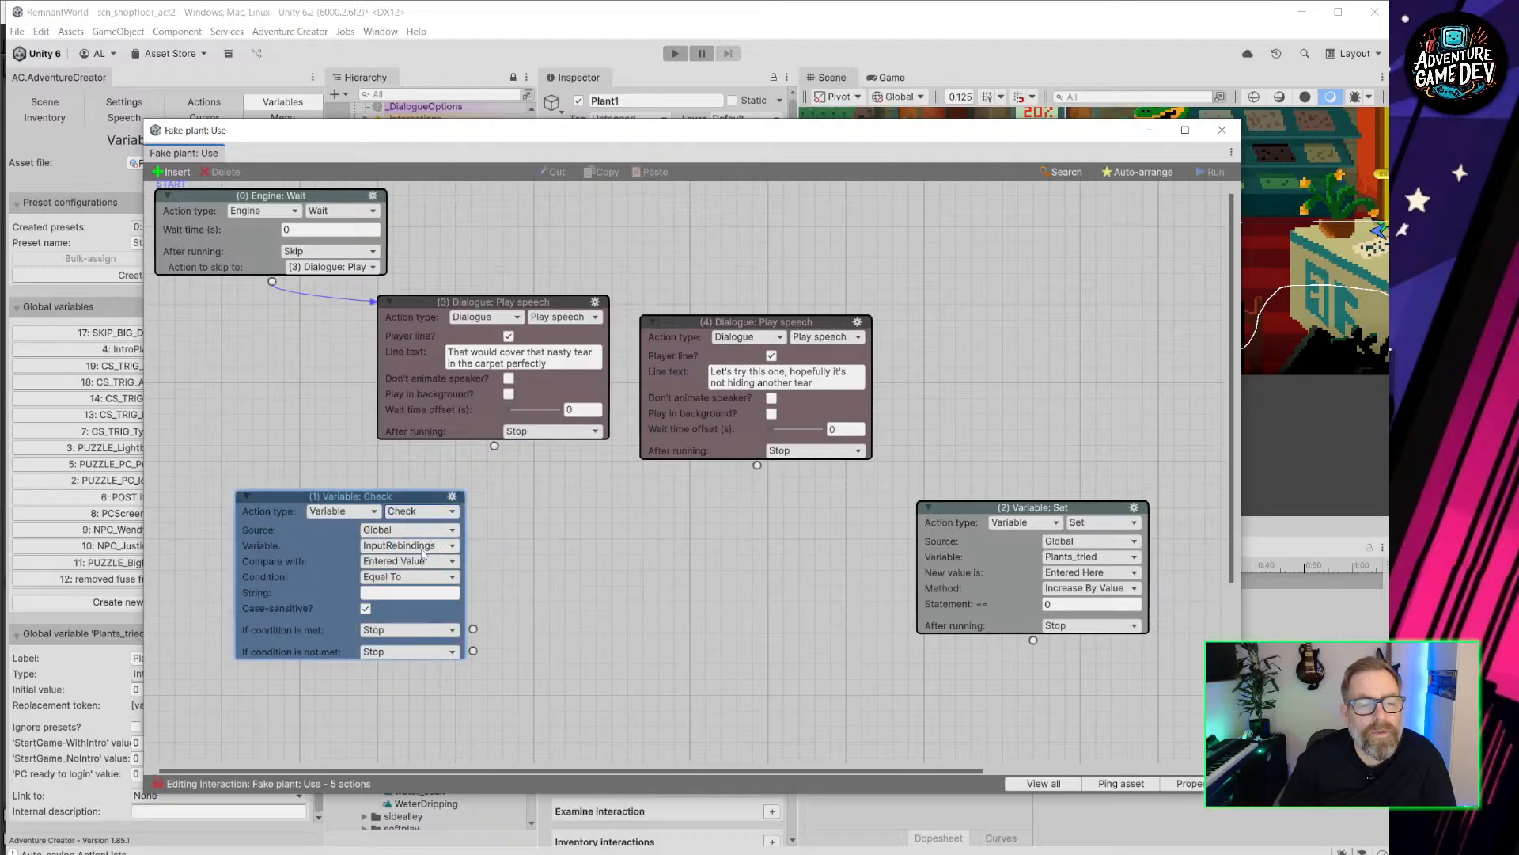
pyautogui.click(429, 531)
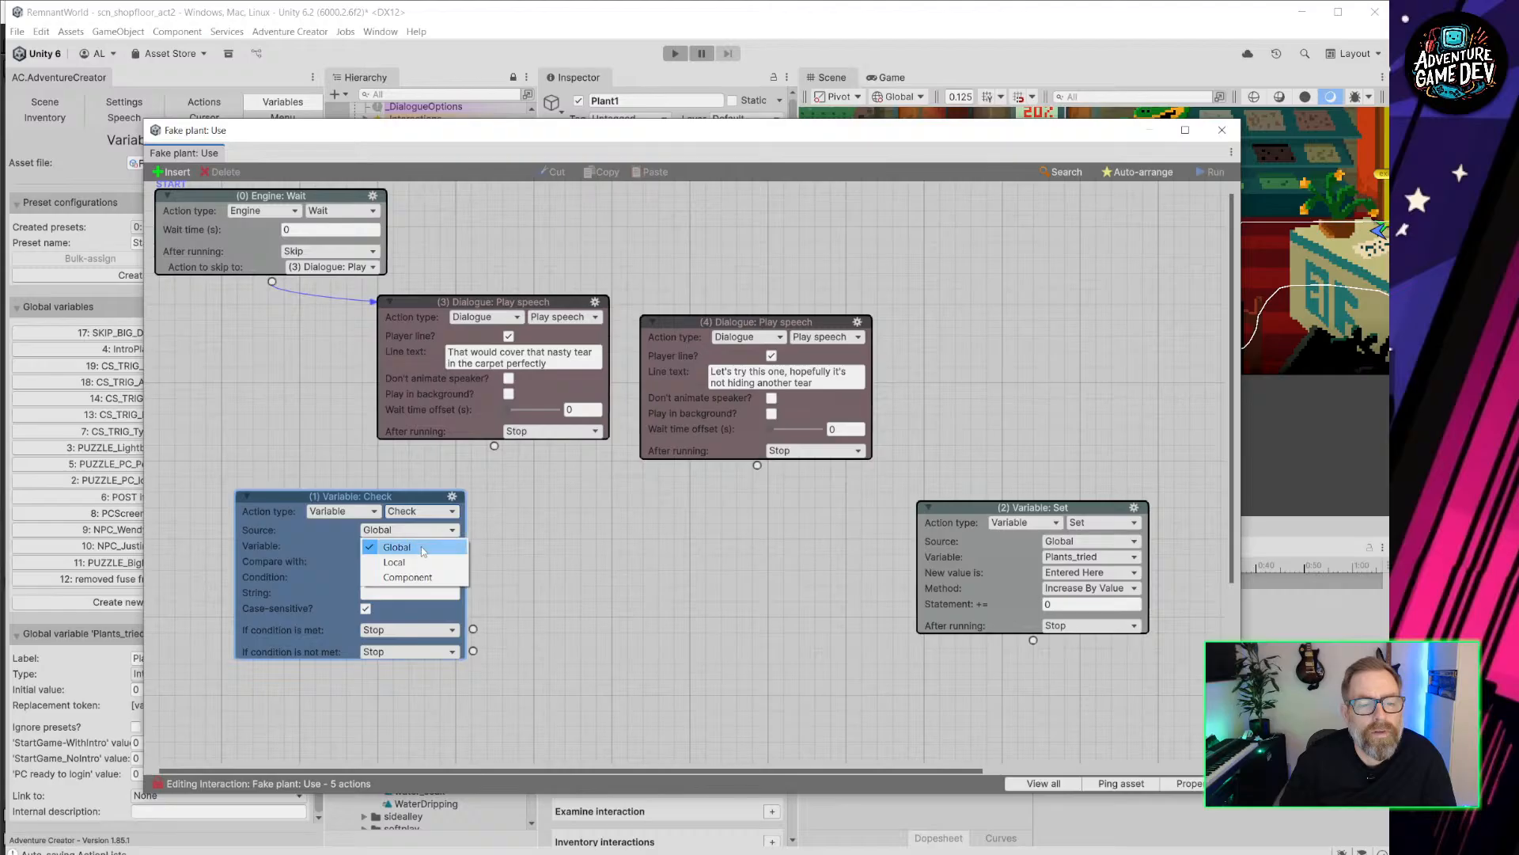
pyautogui.click(425, 547)
pyautogui.click(424, 546)
pyautogui.click(425, 544)
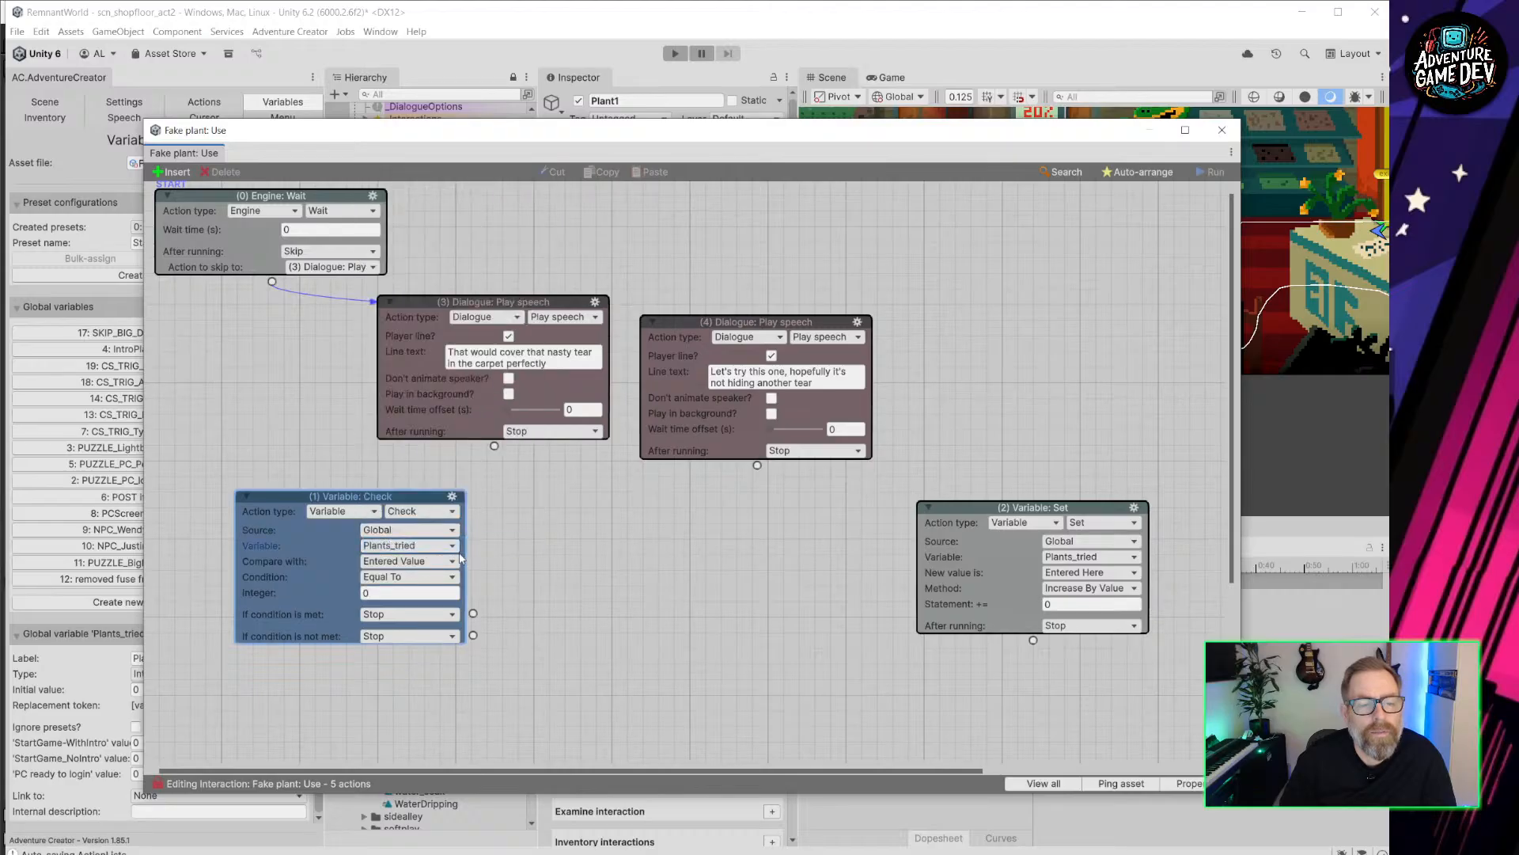
pyautogui.click(438, 561)
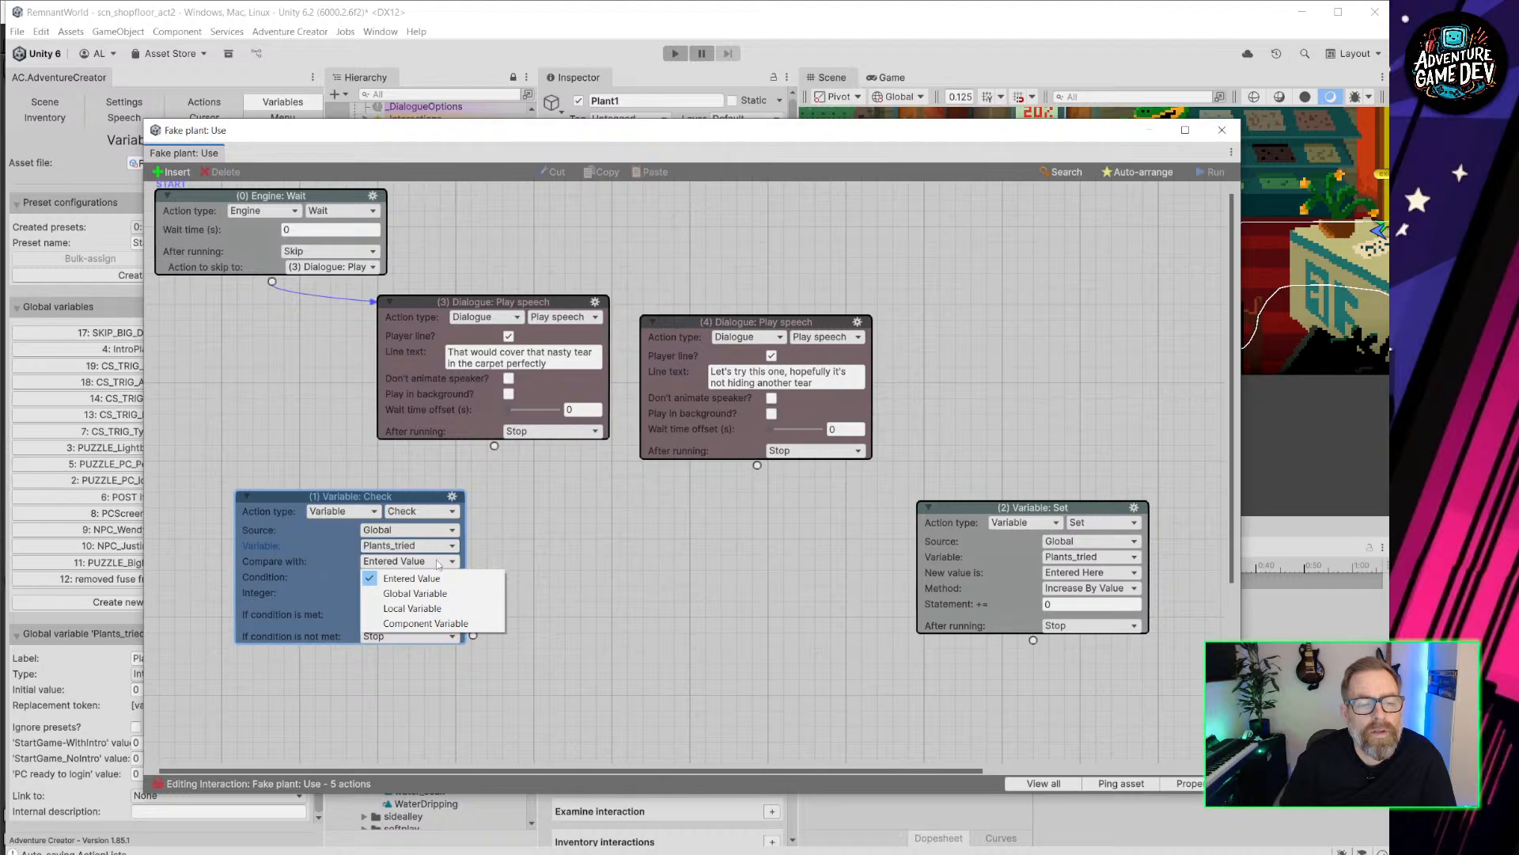
pyautogui.click(548, 635)
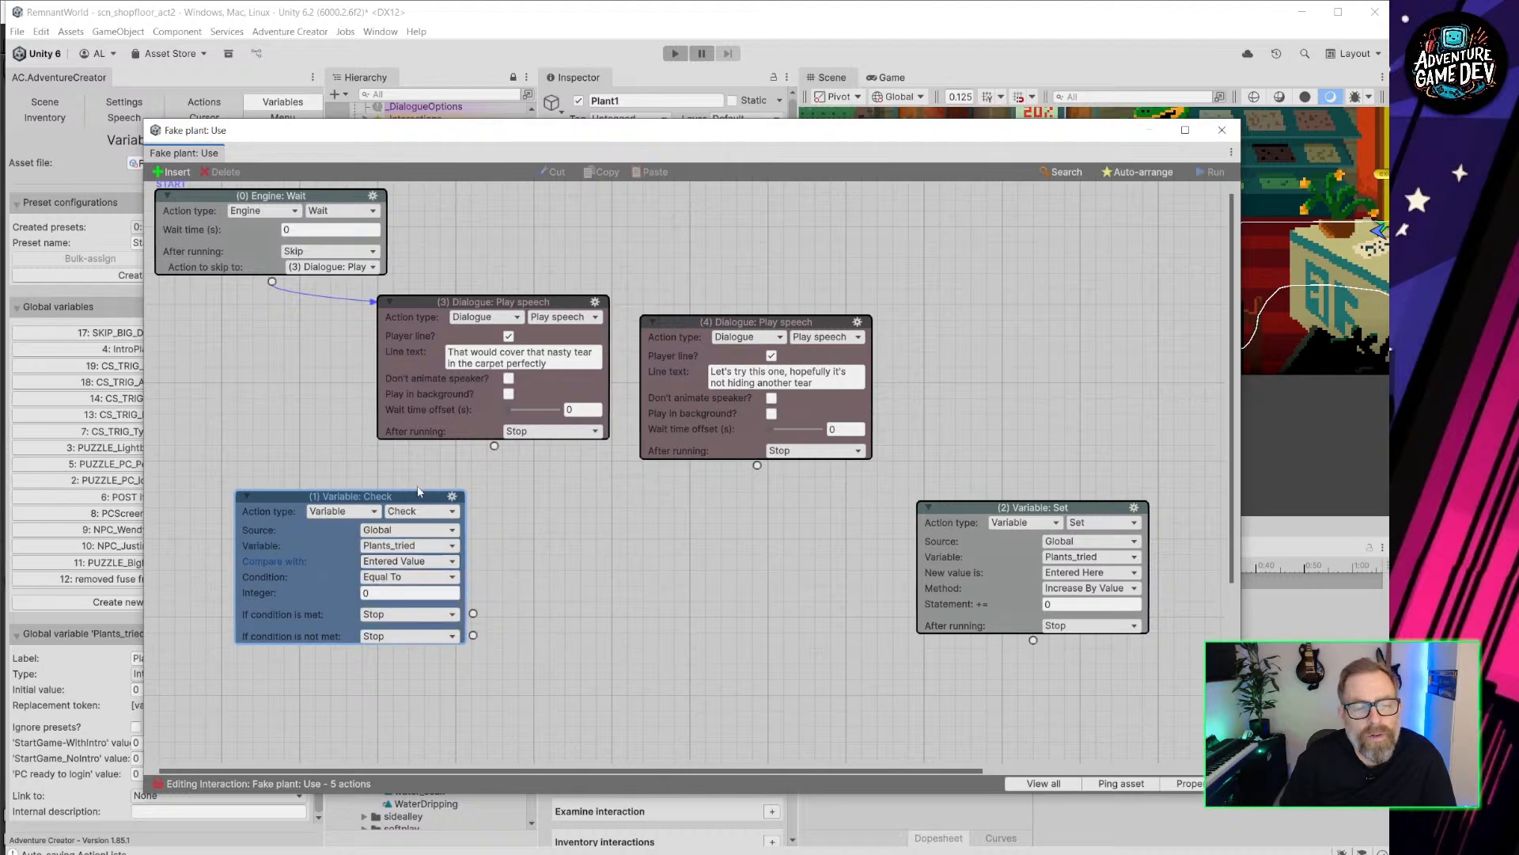
# Link the Variable: Check's met condition to the "That would cover that nasty tear" speech, and disconnect Engine: Wait from that speech.
pyautogui.moveTo(417, 508); pyautogui.dragTo(388, 483)
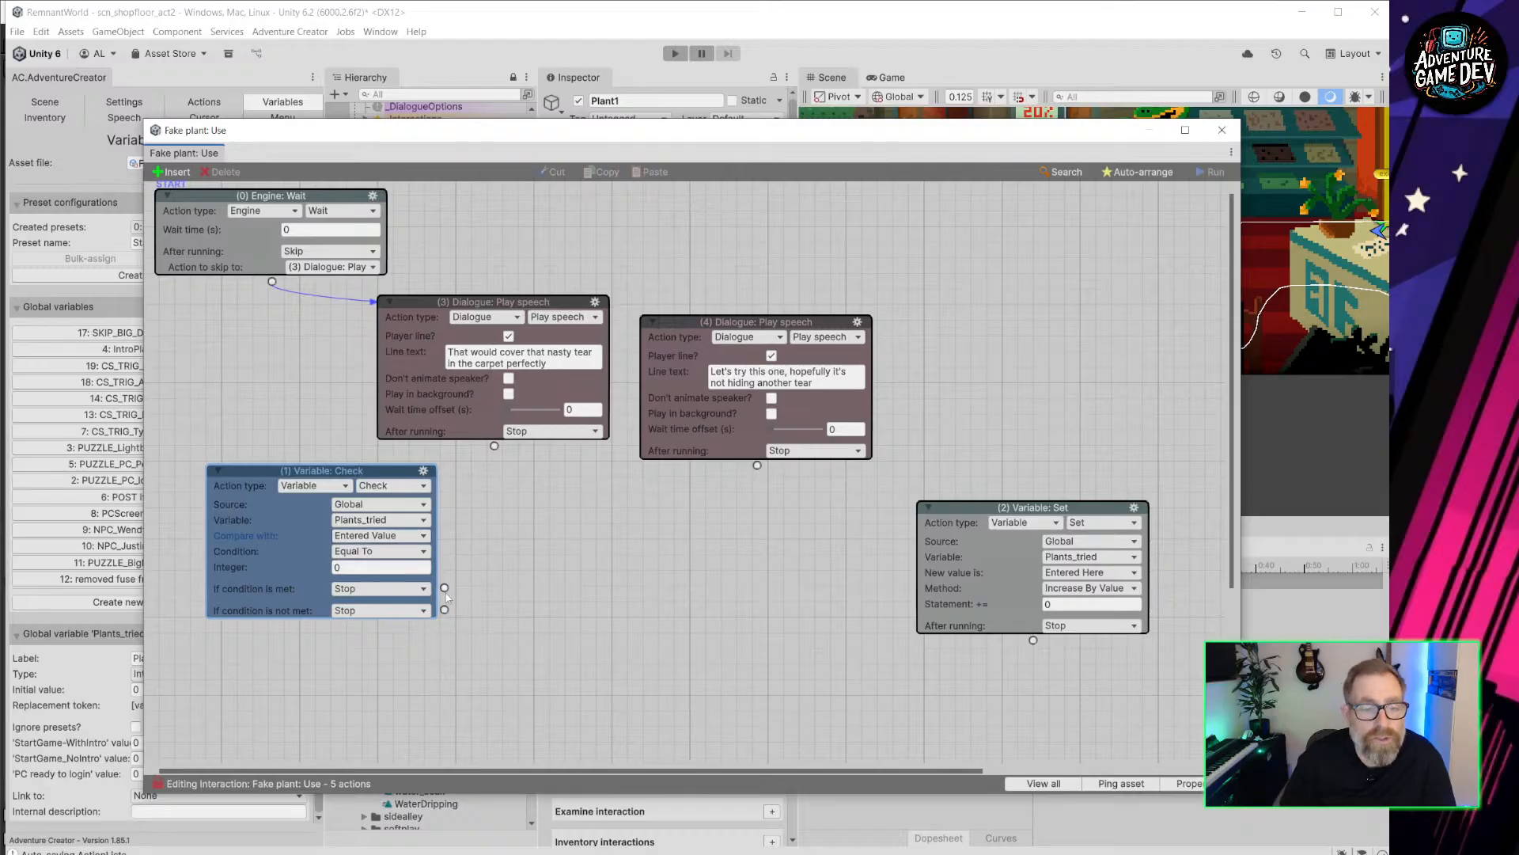
pyautogui.moveTo(444, 589); pyautogui.dragTo(437, 411)
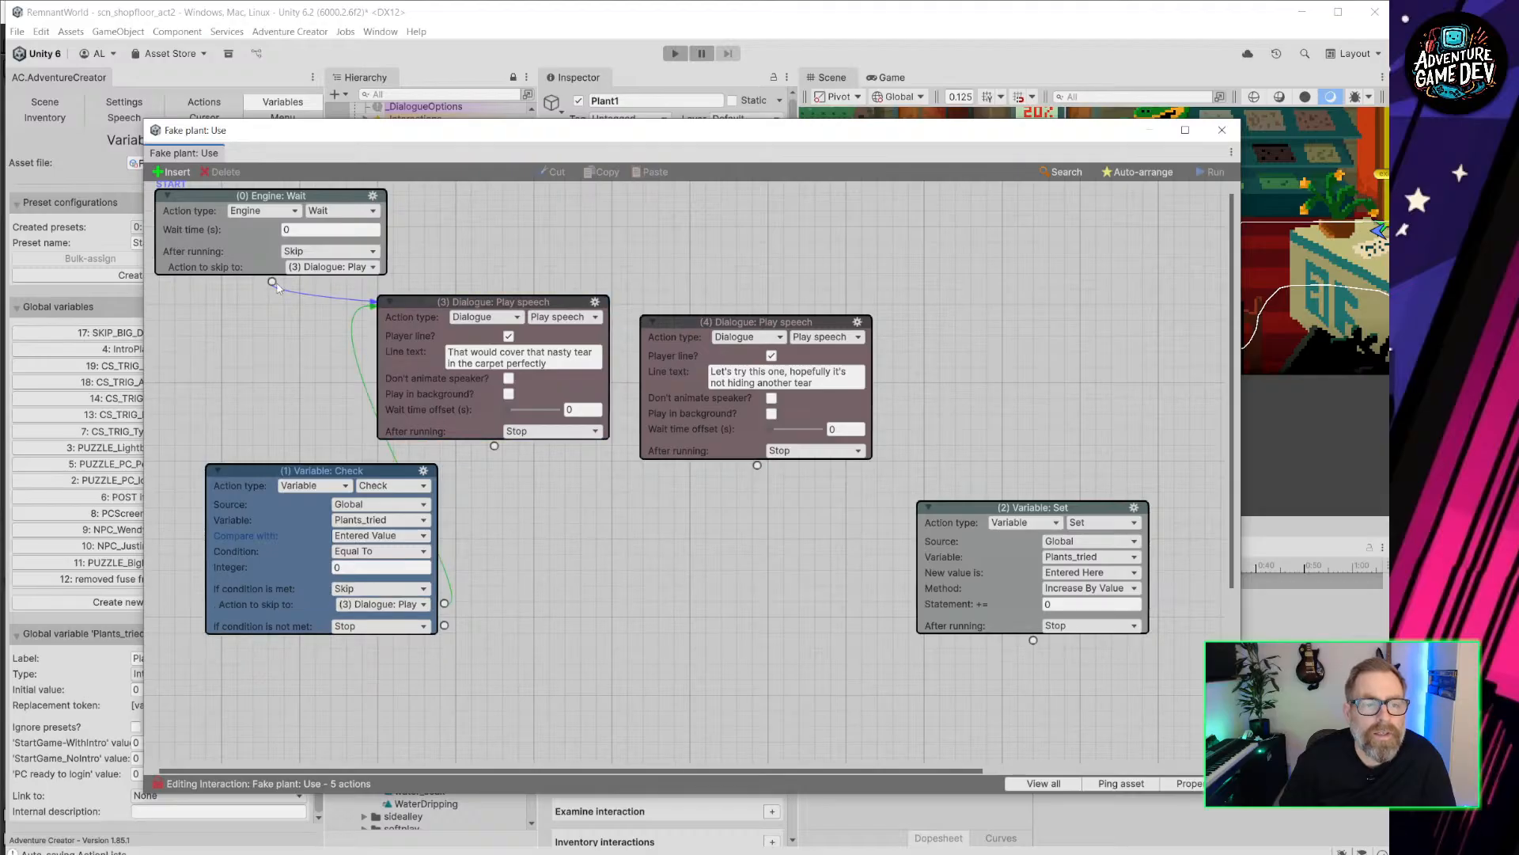
pyautogui.click(271, 281)
# Arrange the nodes with the carpet-tear speech beside Variable: Check and the "Let's try this one" speech above it.
pyautogui.moveTo(406, 297); pyautogui.dragTo(556, 515)
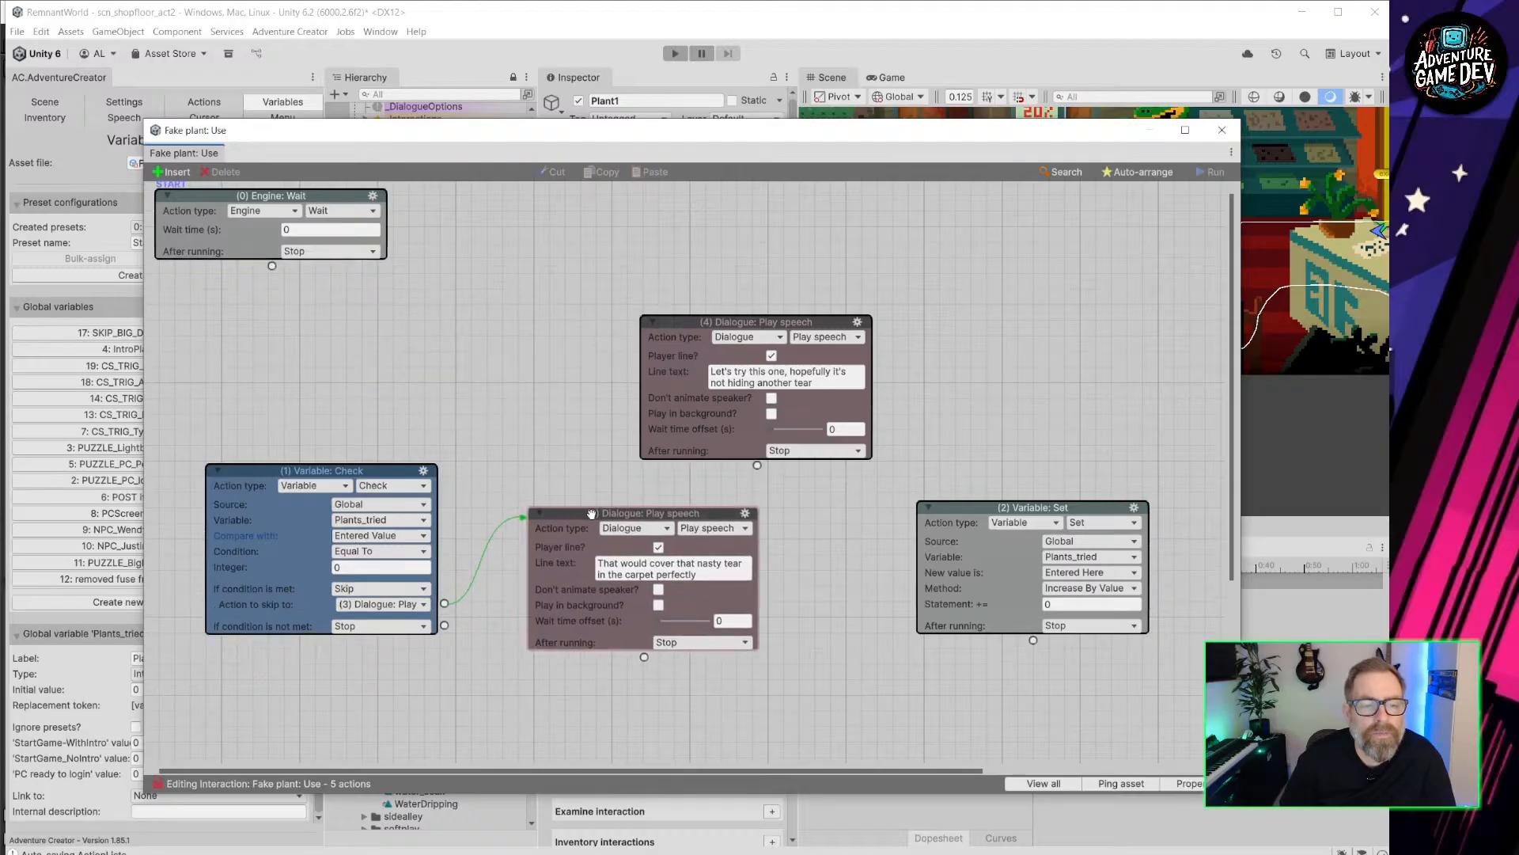
pyautogui.moveTo(346, 468); pyautogui.dragTo(334, 420)
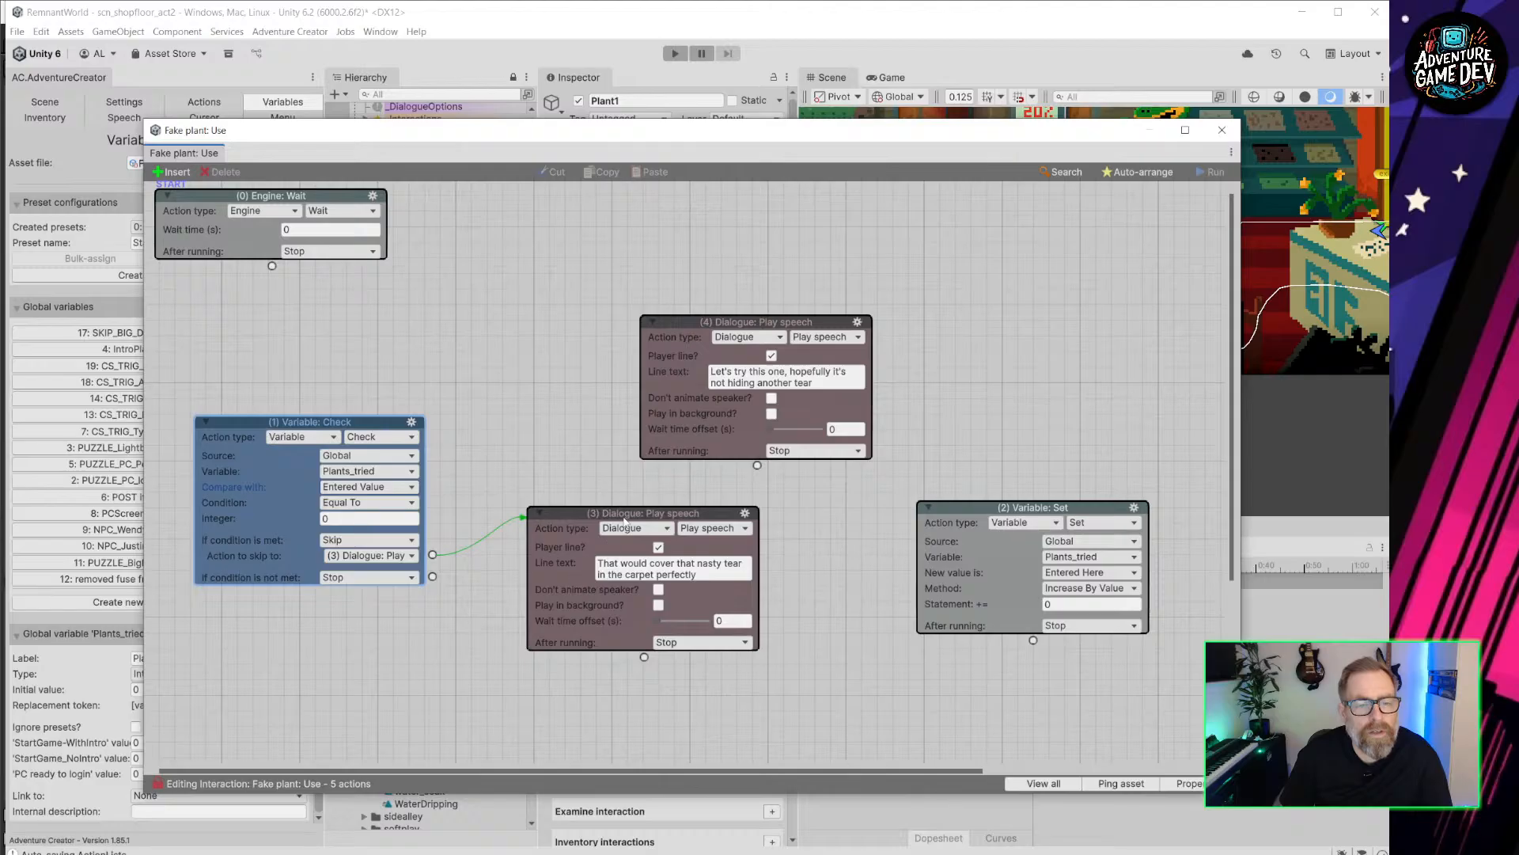
pyautogui.moveTo(629, 517); pyautogui.dragTo(622, 492)
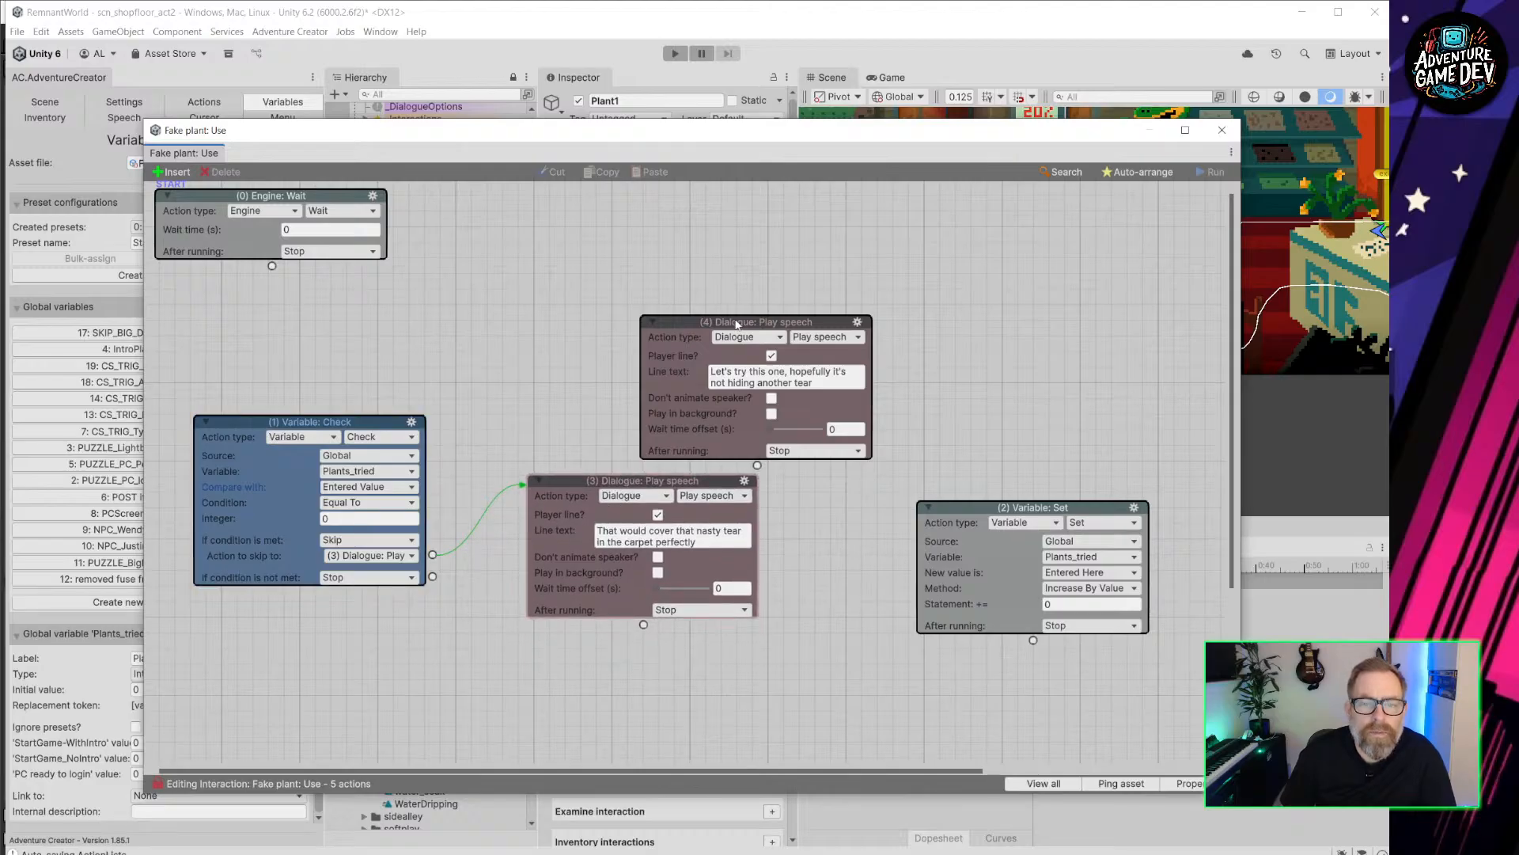
pyautogui.moveTo(717, 320); pyautogui.dragTo(735, 297)
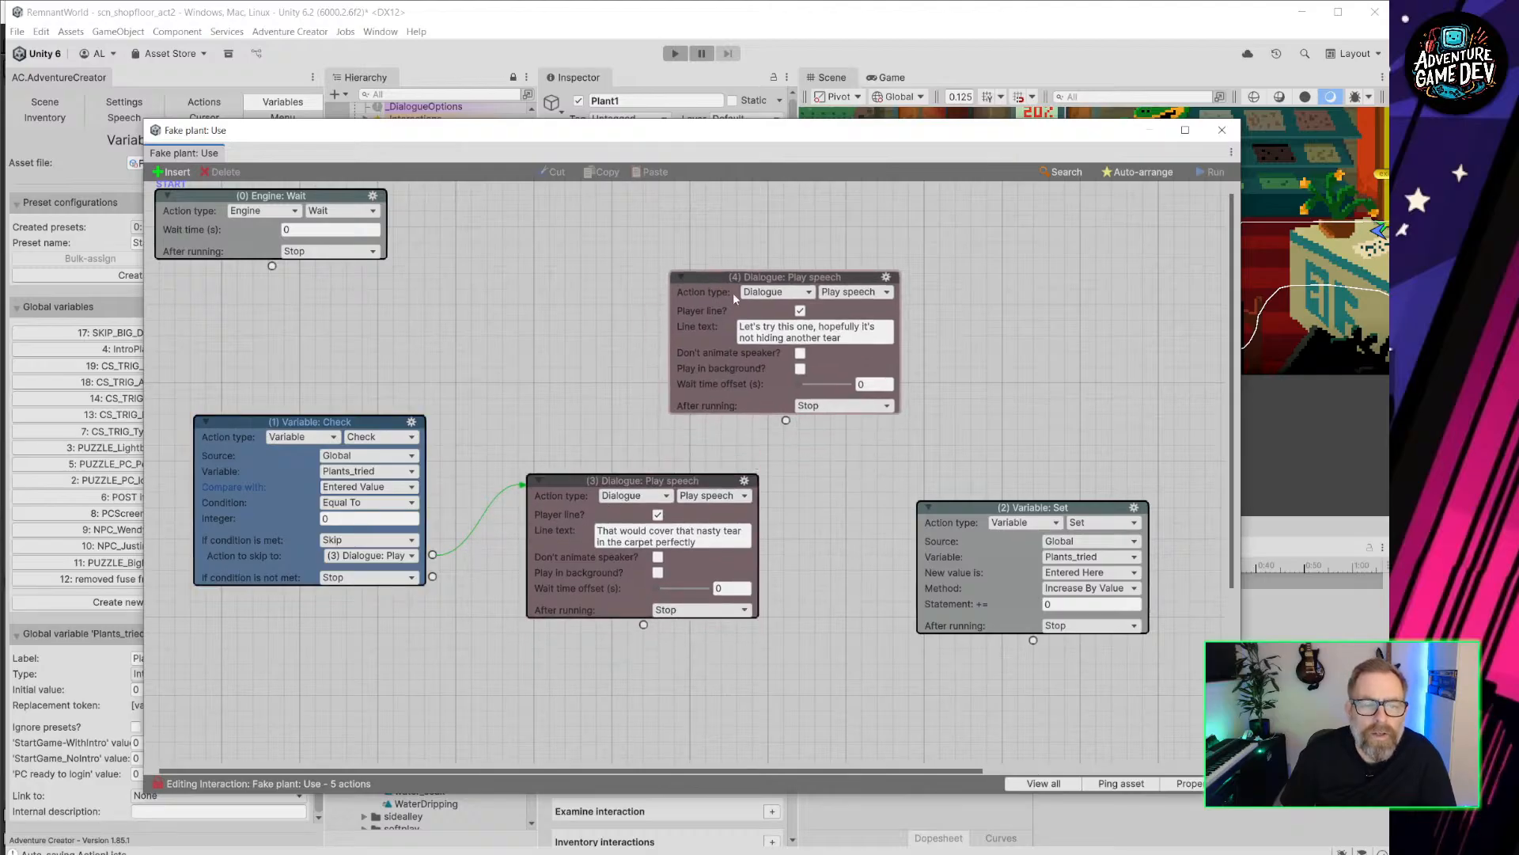
pyautogui.click(390, 438)
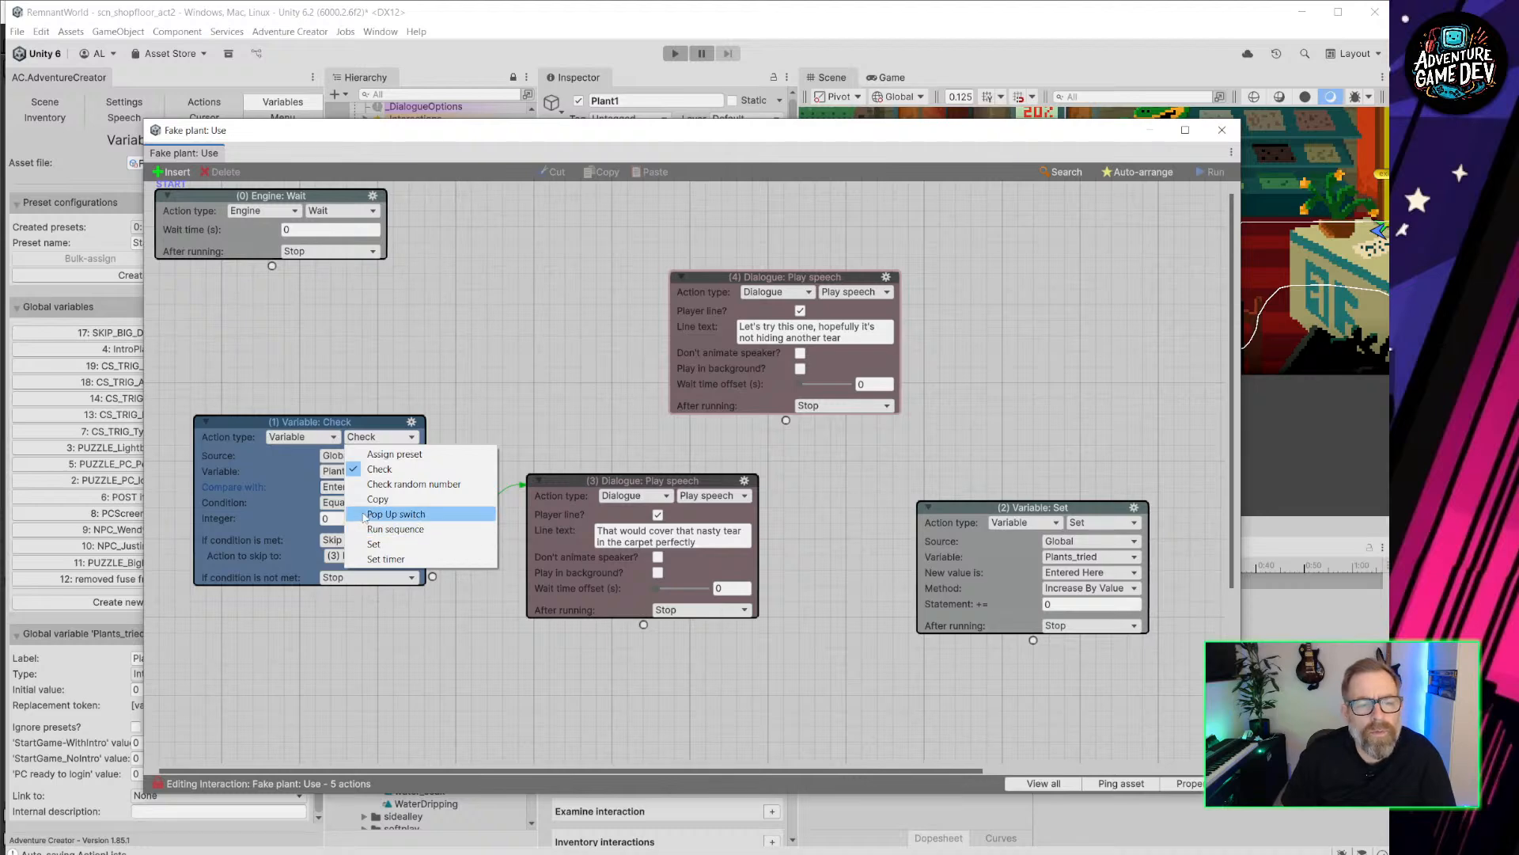
pyautogui.click(381, 418)
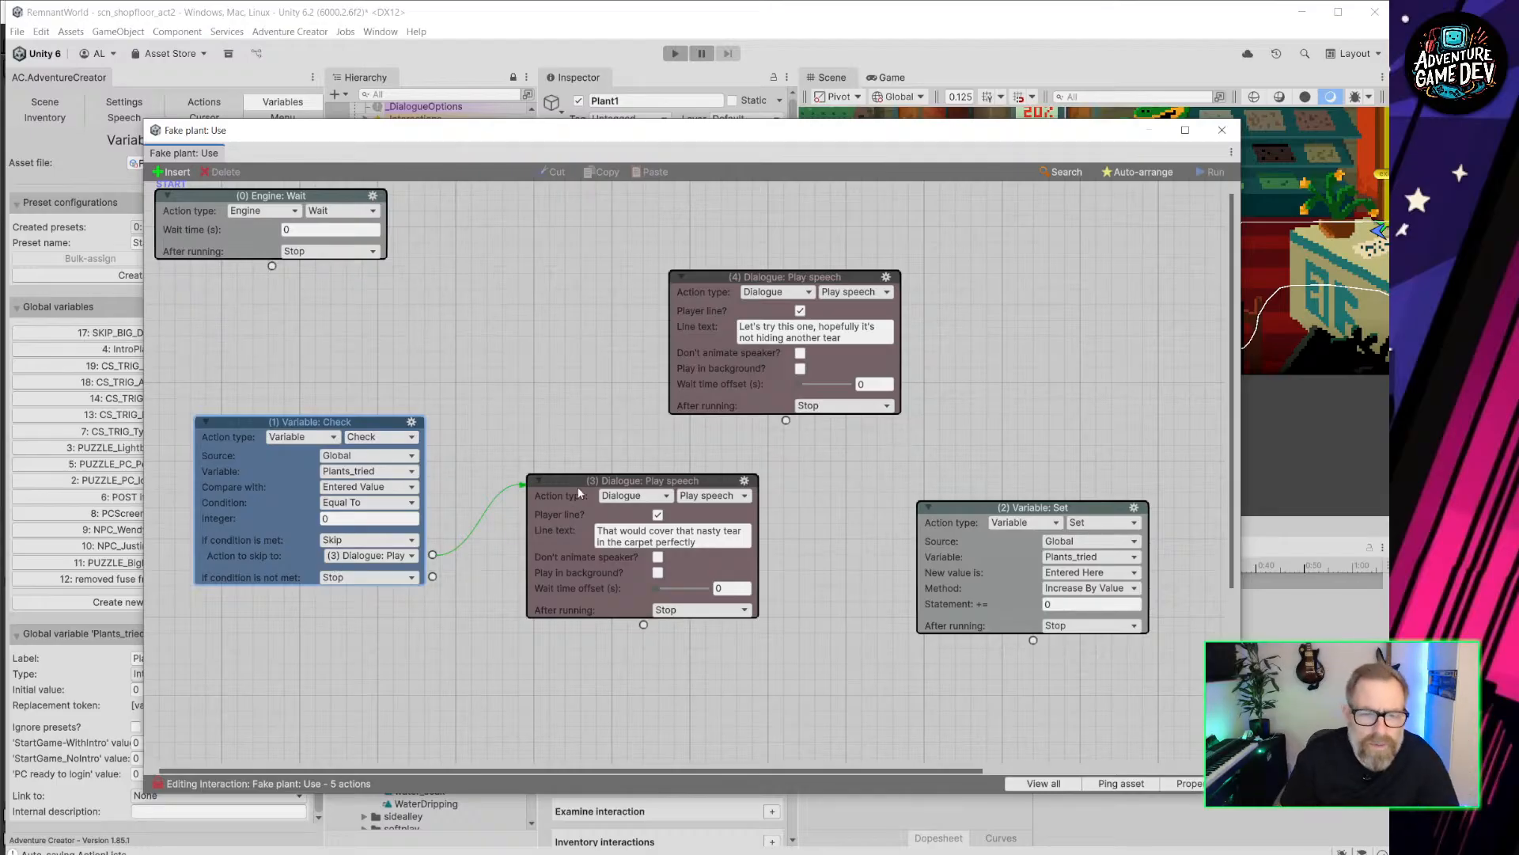
pyautogui.moveTo(580, 482); pyautogui.dragTo(567, 442)
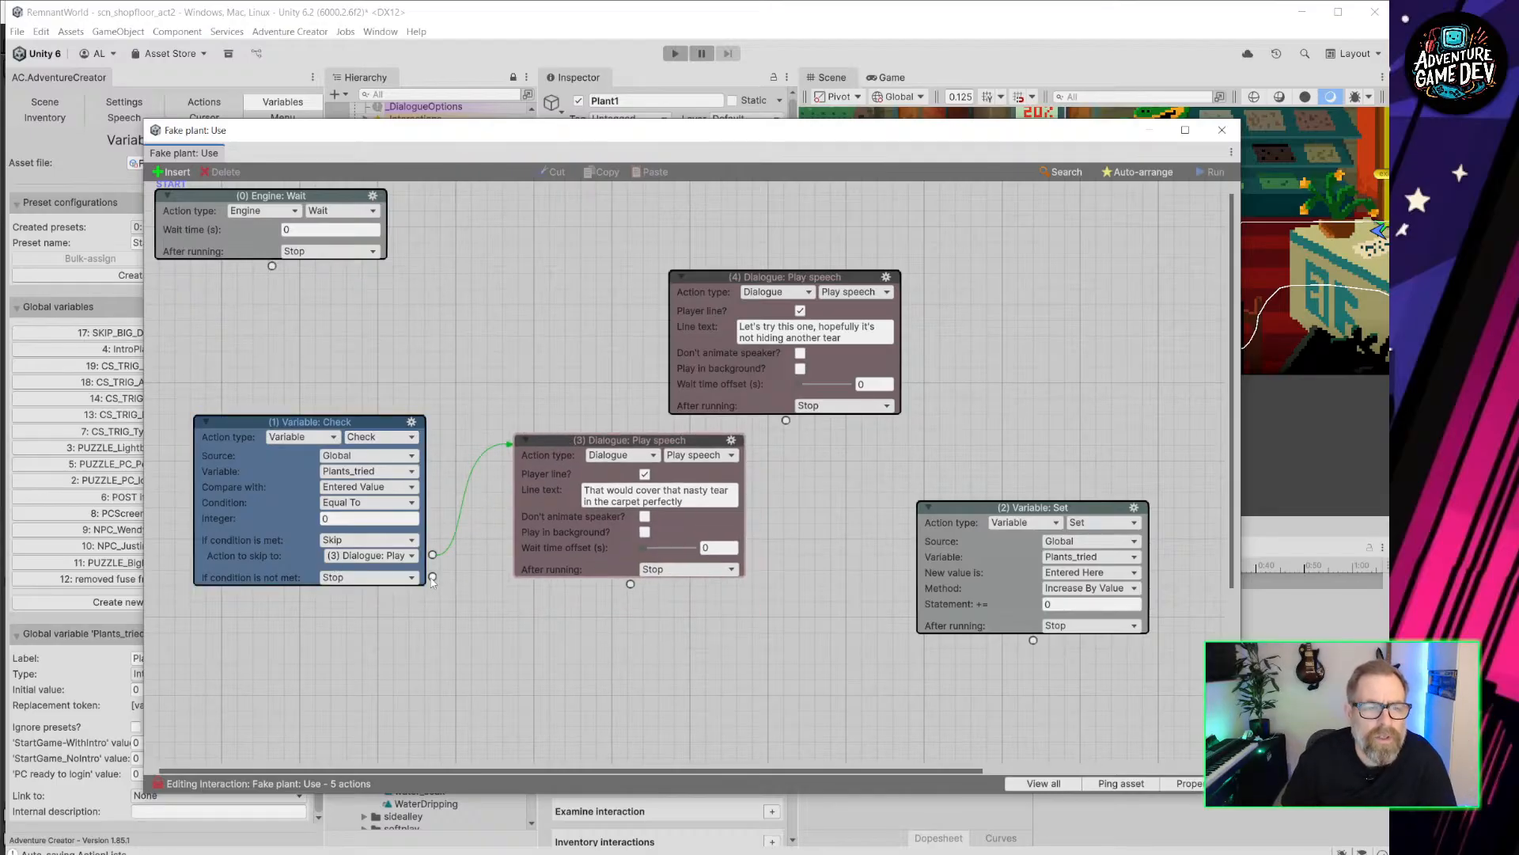
# Duplicate the Variable: Check action after itself and place the copy below the carpet-tear speech.
pyautogui.click(412, 422)
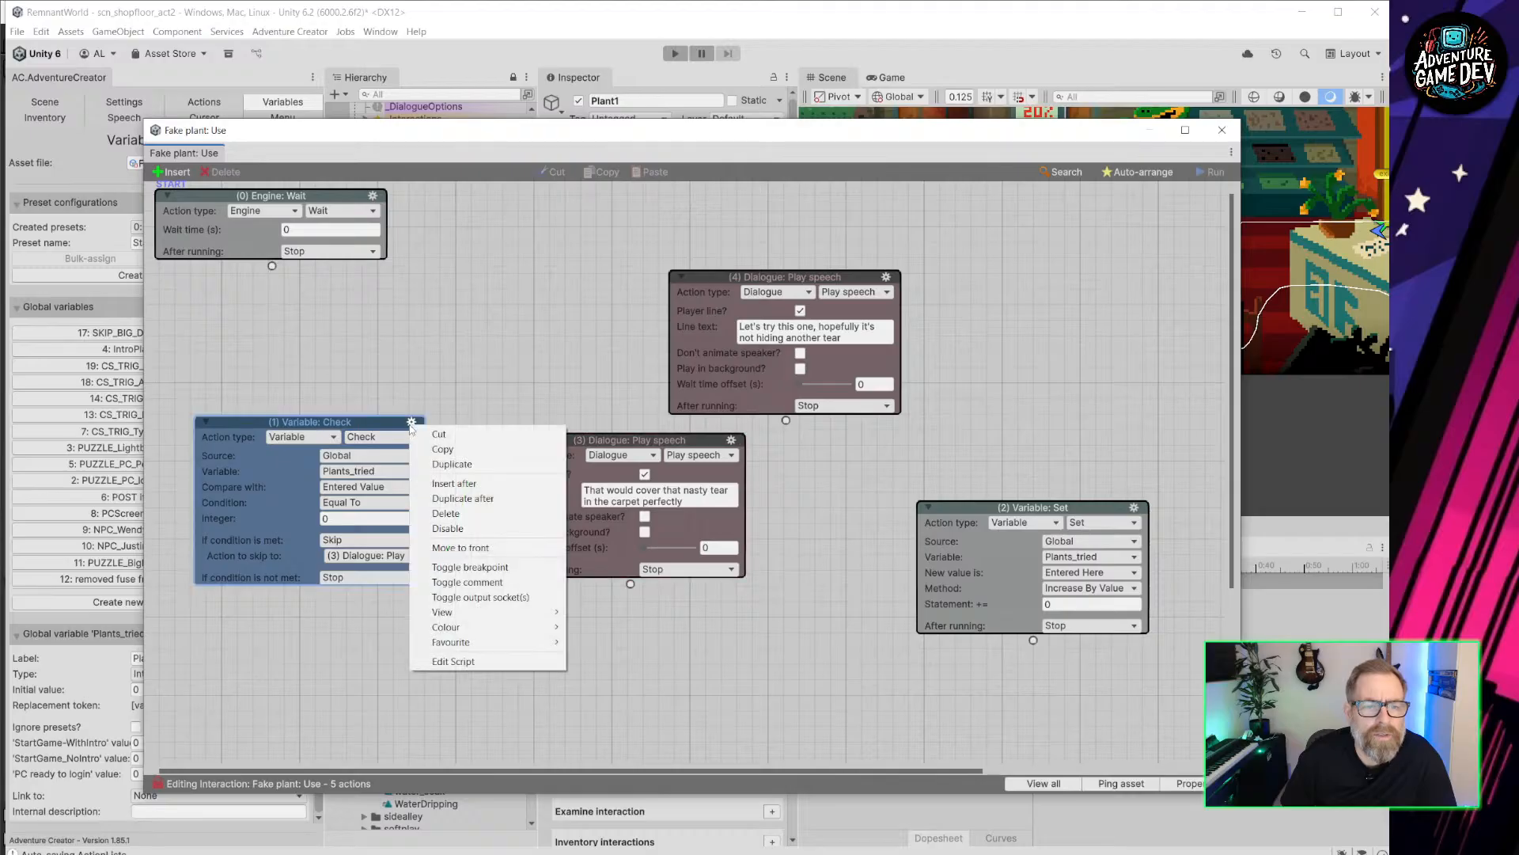
pyautogui.click(465, 498)
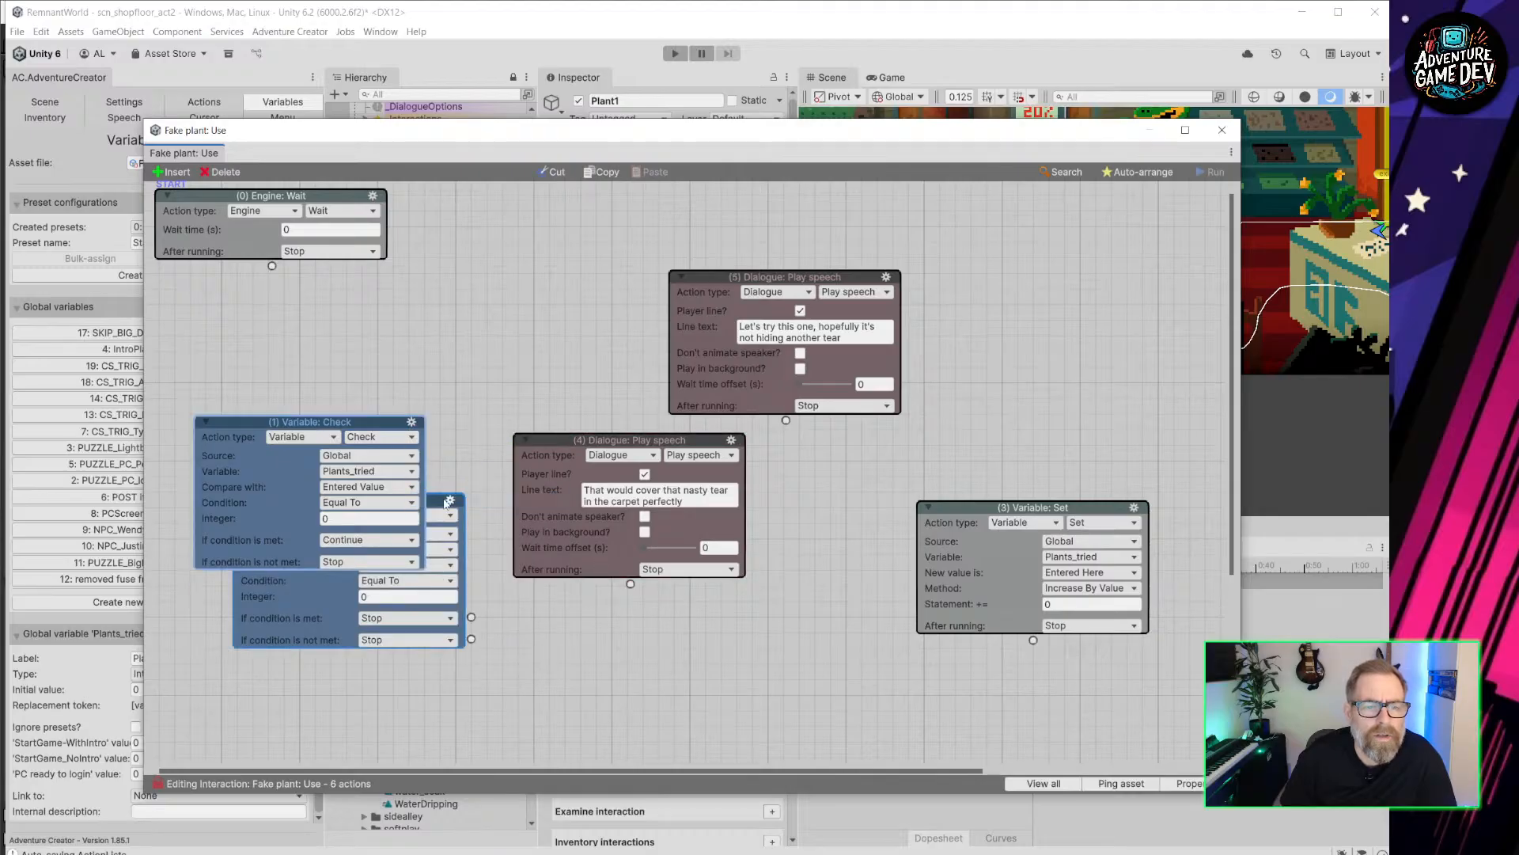
pyautogui.moveTo(448, 516); pyautogui.dragTo(688, 616)
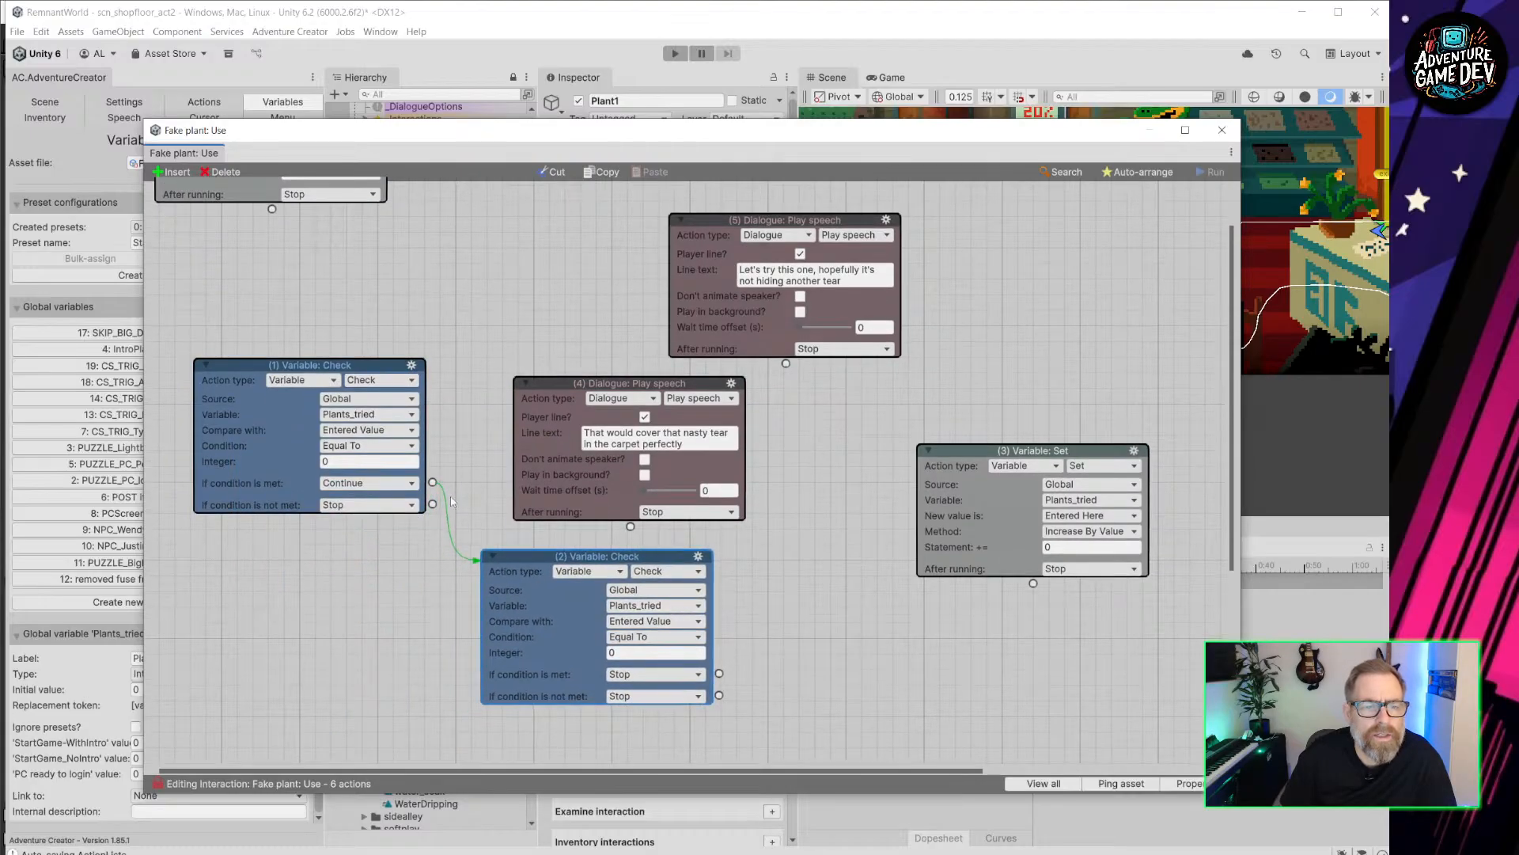
# Reconnect the first check's met condition to the carpet-tear speech instead of the duplicate, and space out the duplicated check.
pyautogui.click(432, 483)
pyautogui.moveTo(433, 482); pyautogui.dragTo(554, 440)
pyautogui.moveTo(676, 559)
pyautogui.mouseDown()
pyautogui.moveTo(654, 553)
pyautogui.moveTo(695, 581)
pyautogui.mouseUp()
pyautogui.click(656, 557)
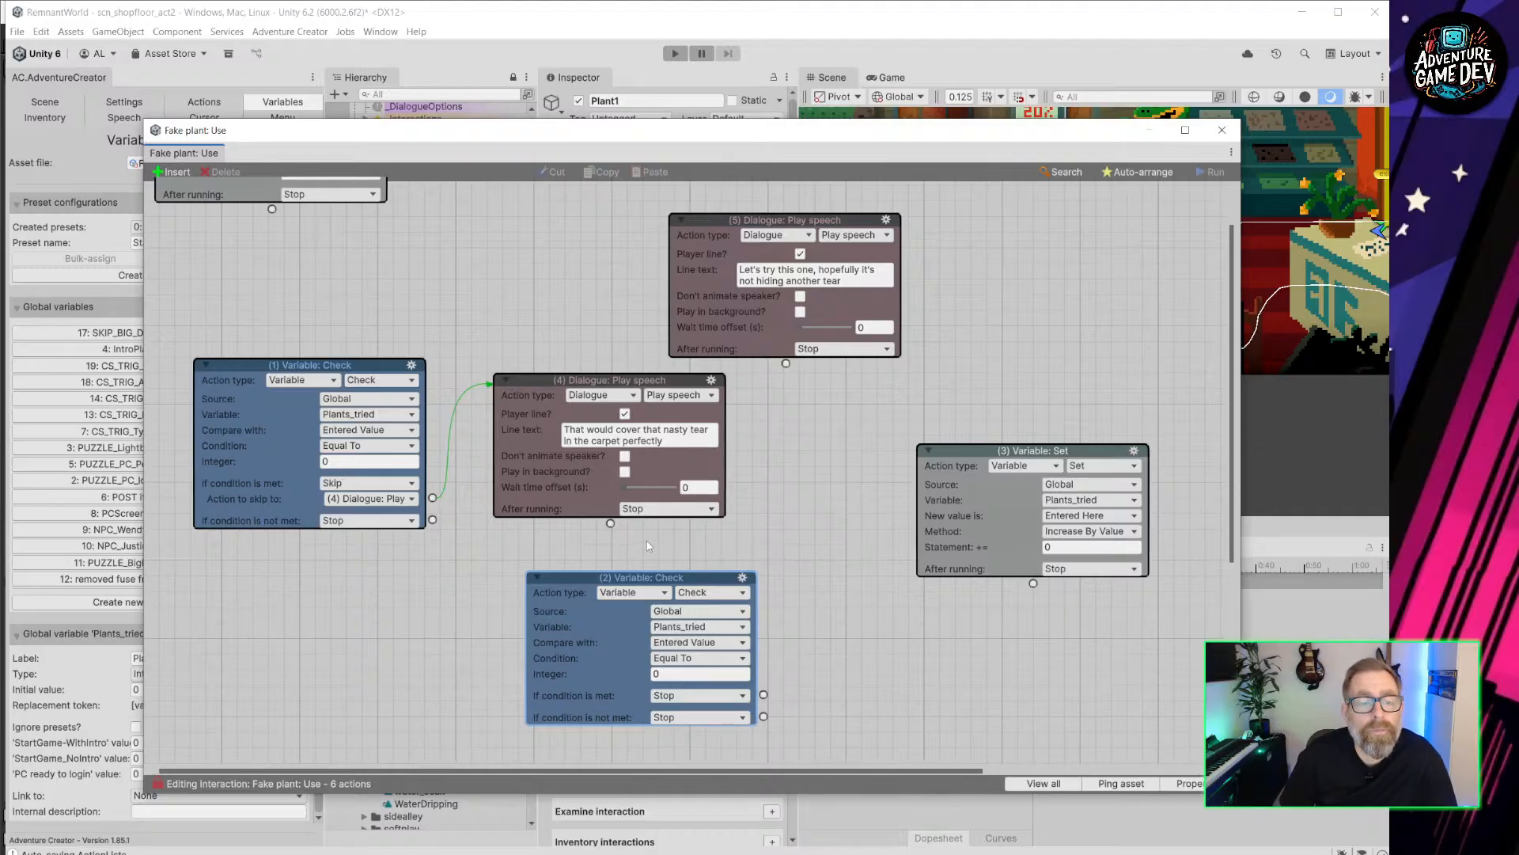
# Place Variable: Set beside the carpet-tear speech, link the speech to it, and set the Plants_tried increase to 1.
pyautogui.moveTo(966, 450); pyautogui.dragTo(842, 402)
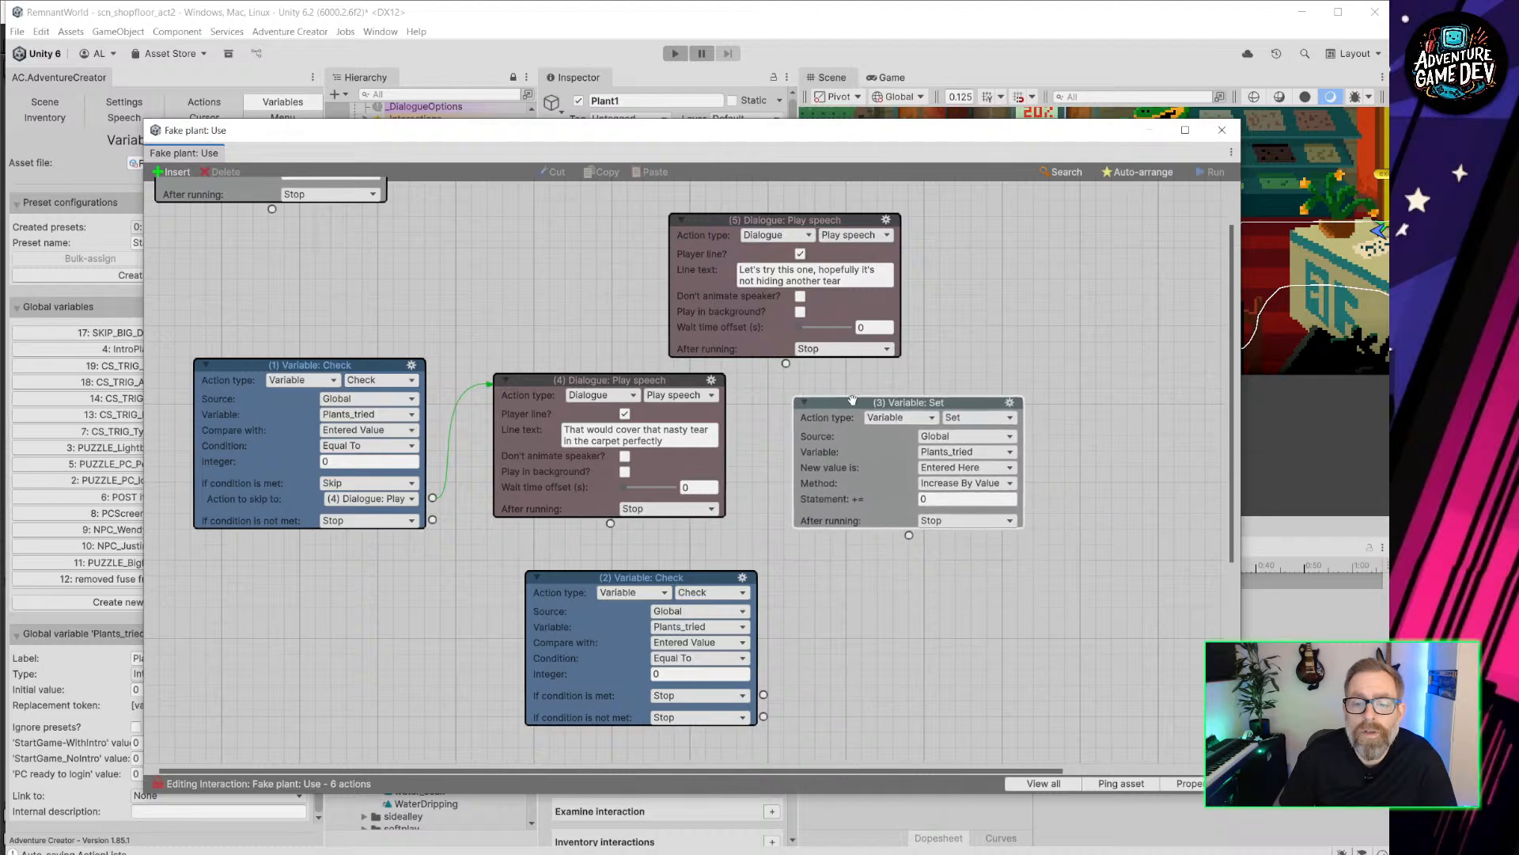
pyautogui.moveTo(610, 523); pyautogui.dragTo(950, 495)
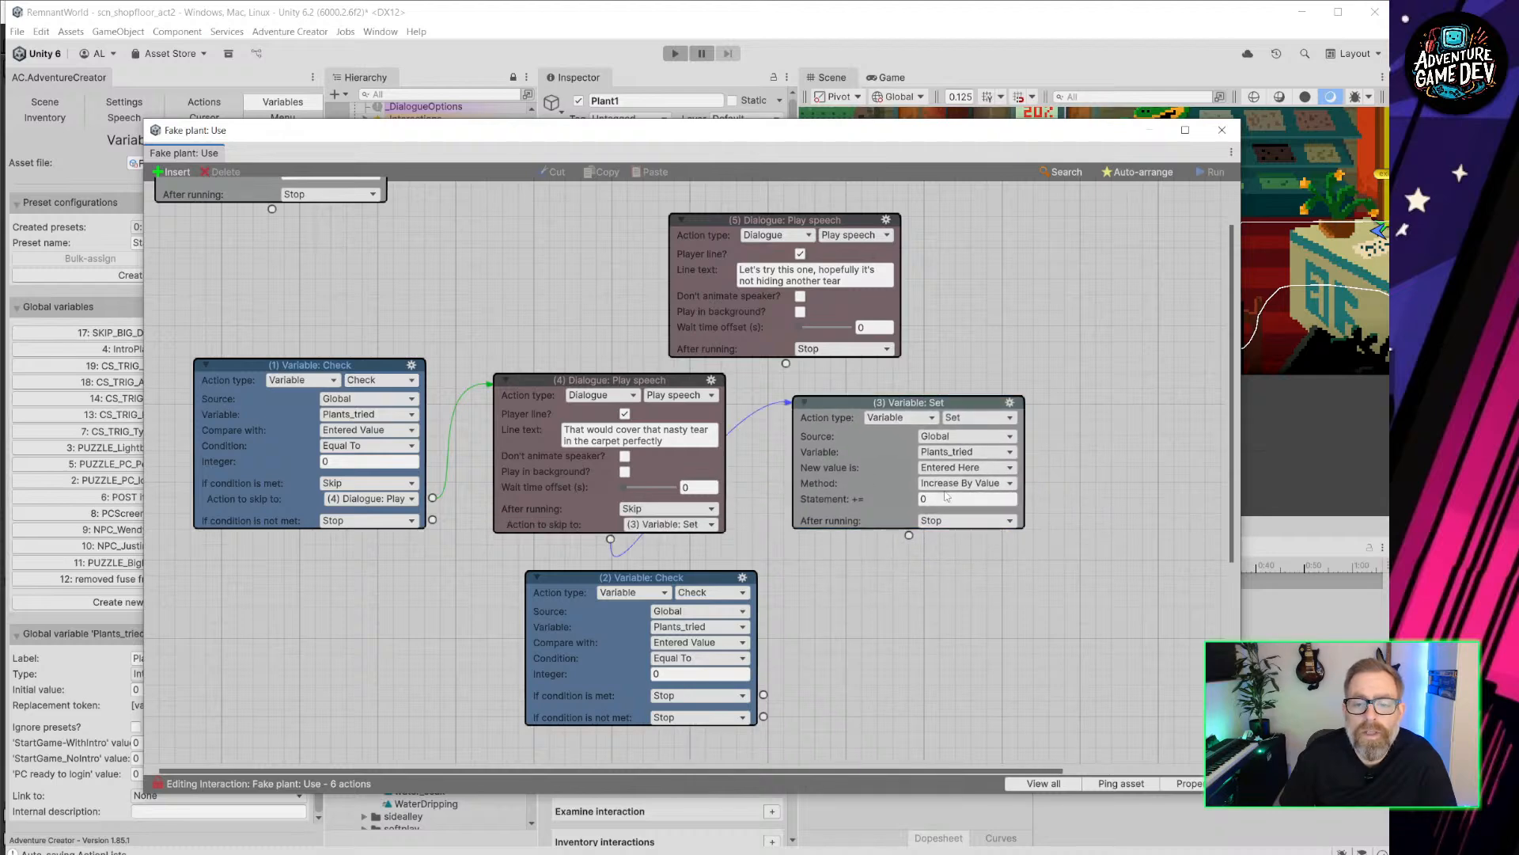
pyautogui.click(946, 499)
pyautogui.write('1')
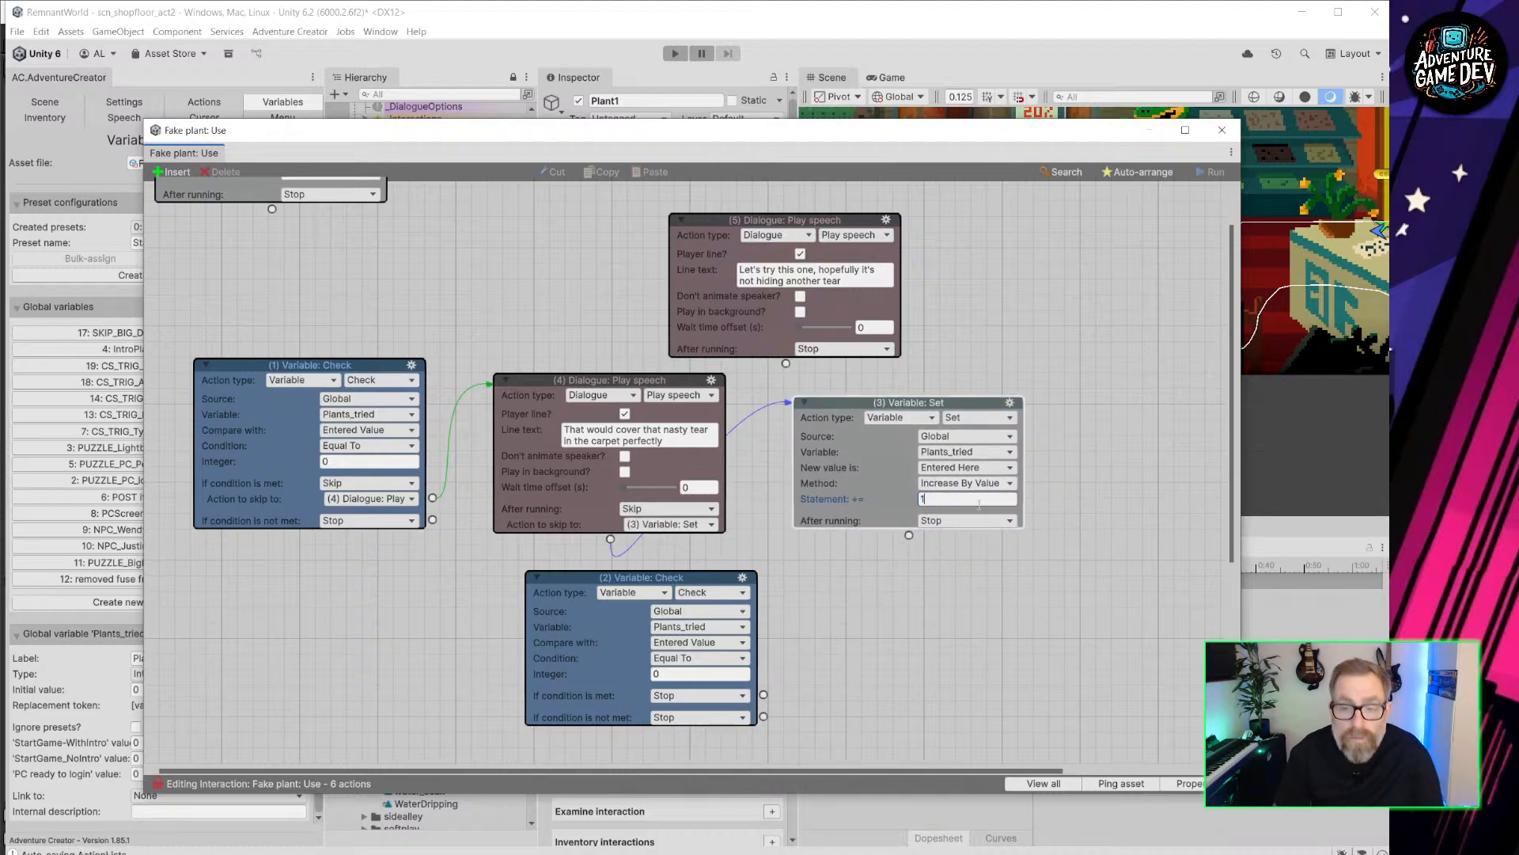
pyautogui.moveTo(941, 404)
pyautogui.mouseDown()
pyautogui.moveTo(956, 405)
pyautogui.moveTo(875, 395)
pyautogui.moveTo(952, 393)
pyautogui.mouseUp()
pyautogui.click(942, 571)
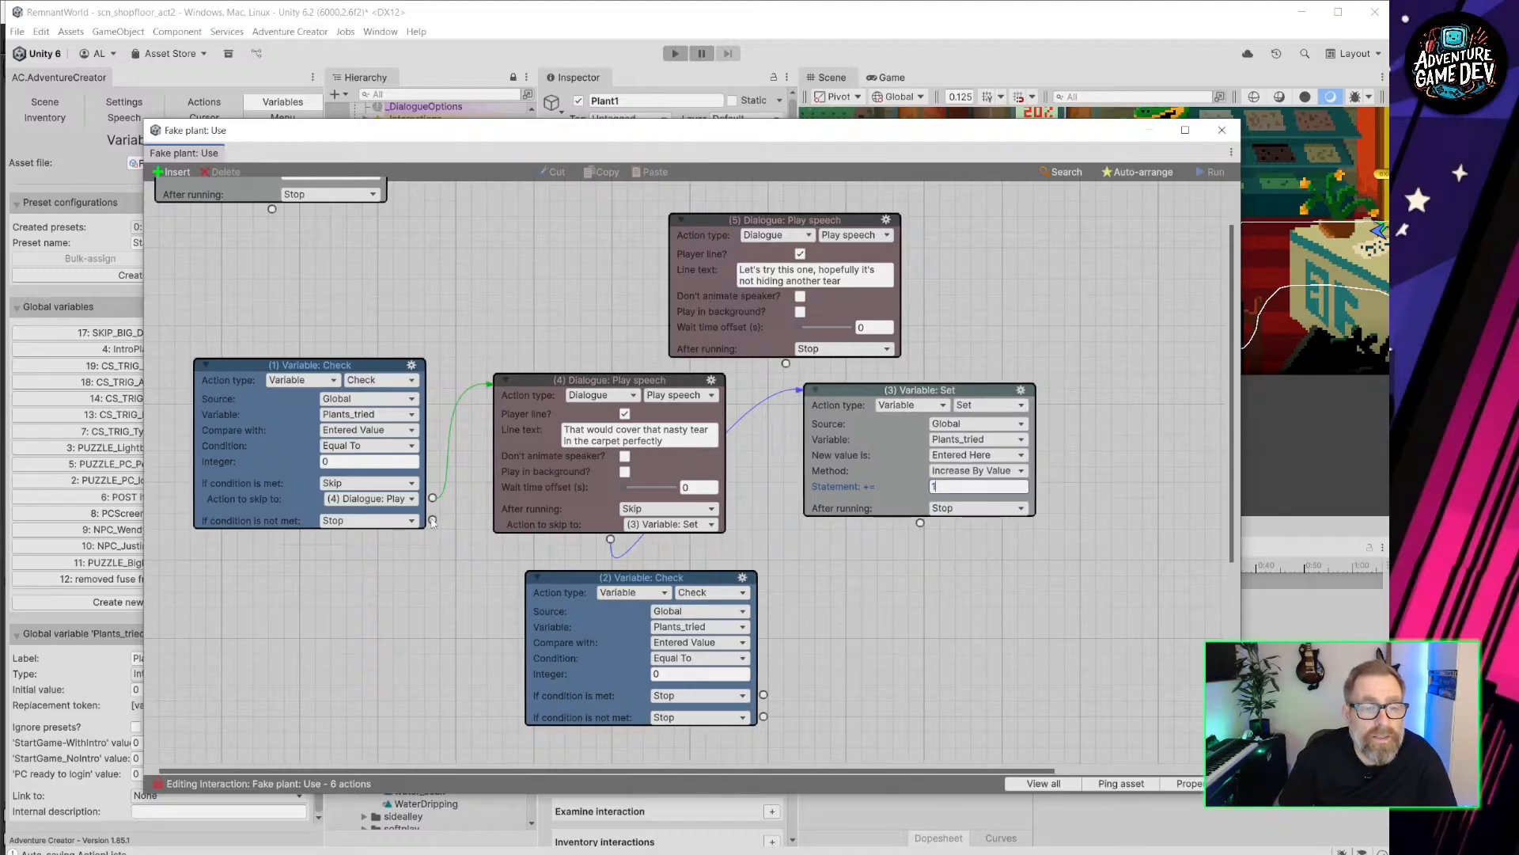
# Link the first check's unmet condition to the second Variable: Check and set the second check's integer to 1.
pyautogui.moveTo(471, 554); pyautogui.dragTo(452, 581)
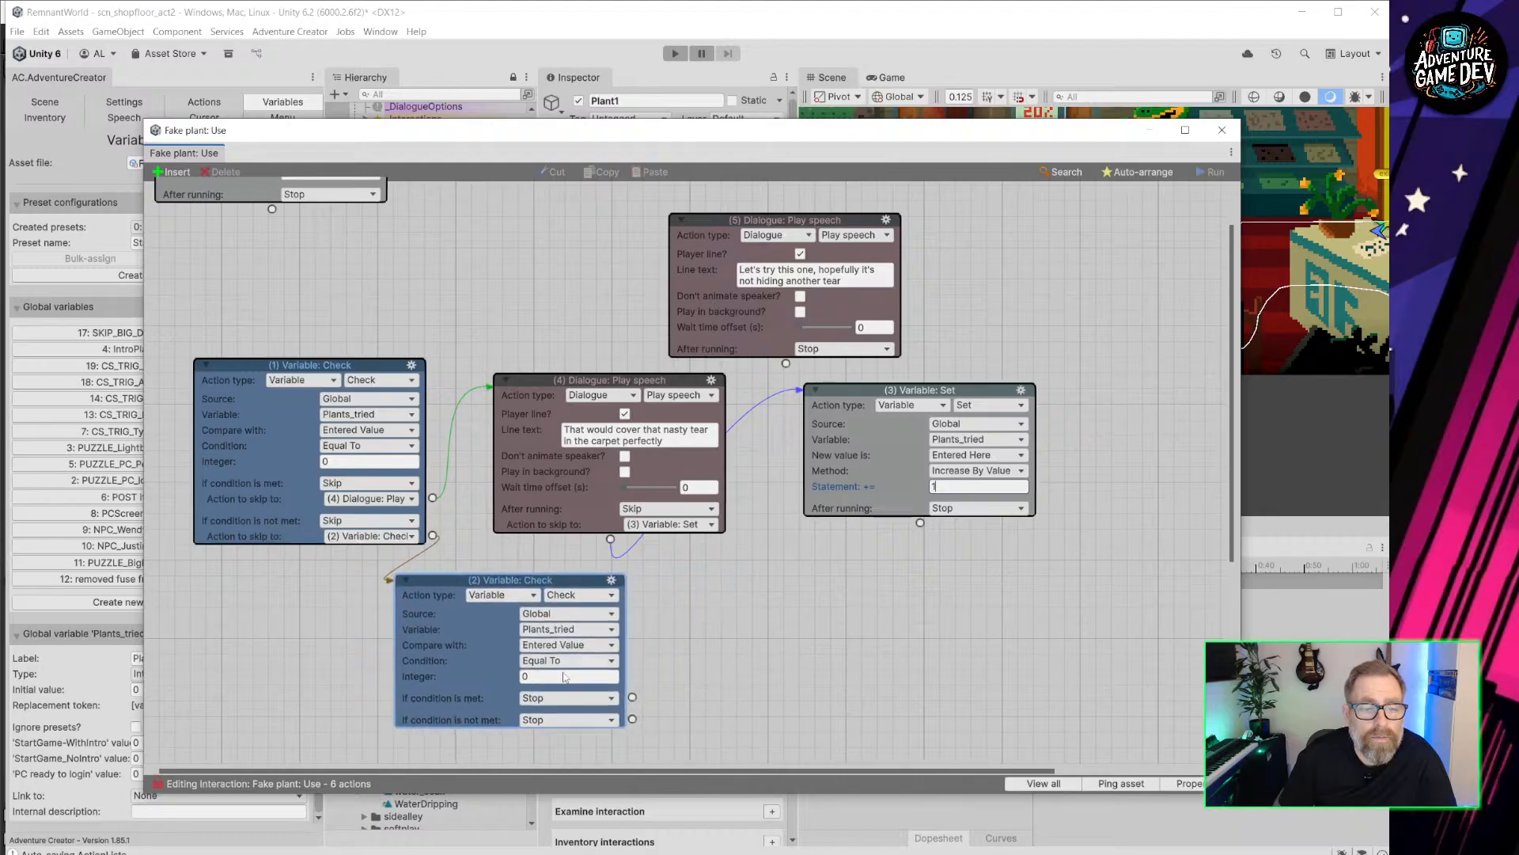
pyautogui.click(545, 676)
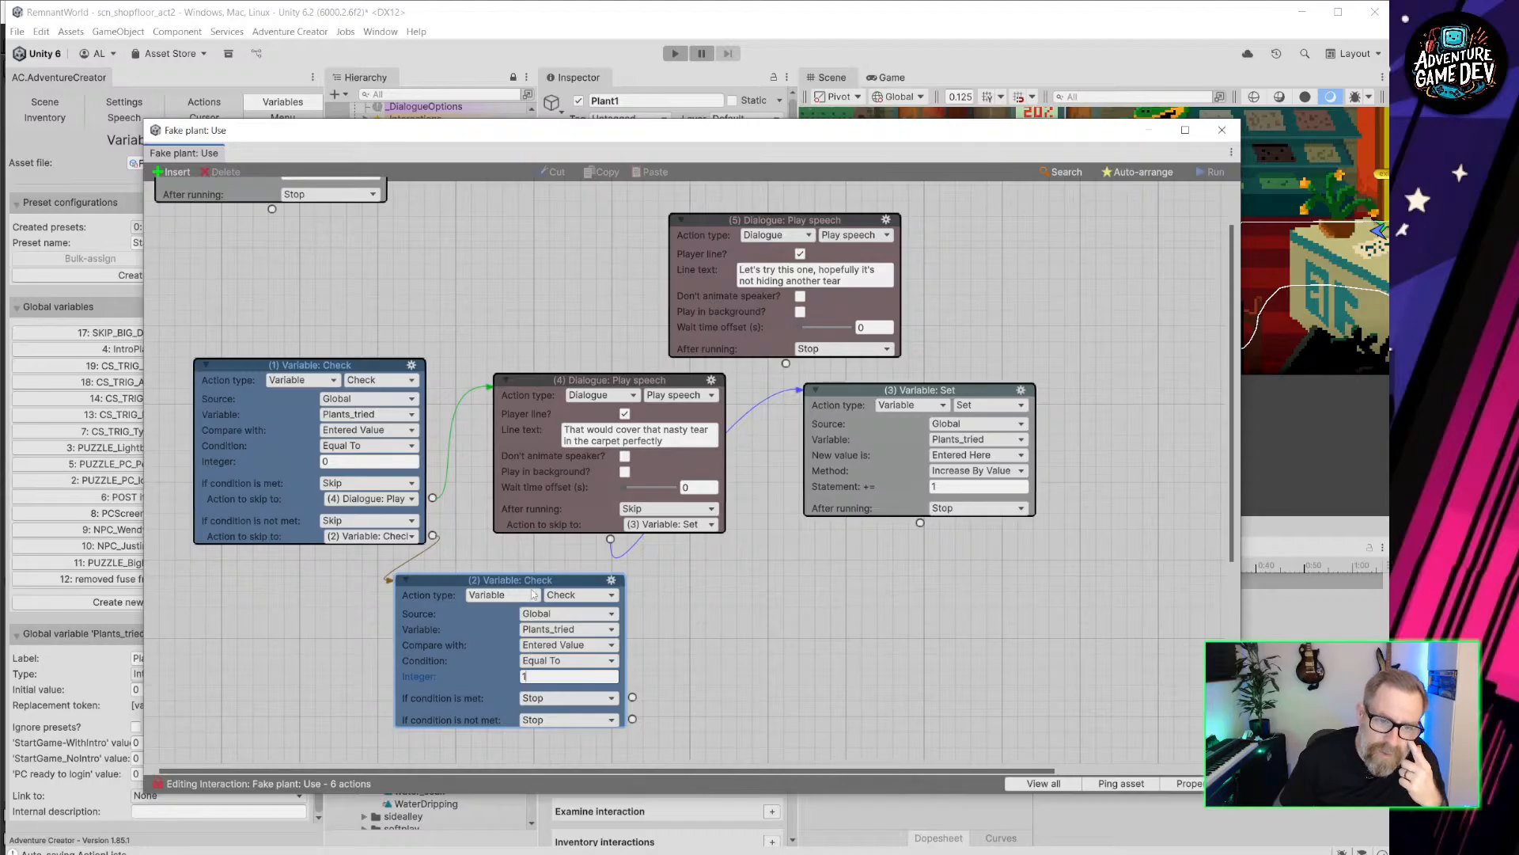
# Move the action list window aside and select the Plants_tried variable in the global variables list.
pyautogui.moveTo(521, 131); pyautogui.dragTo(816, 160)
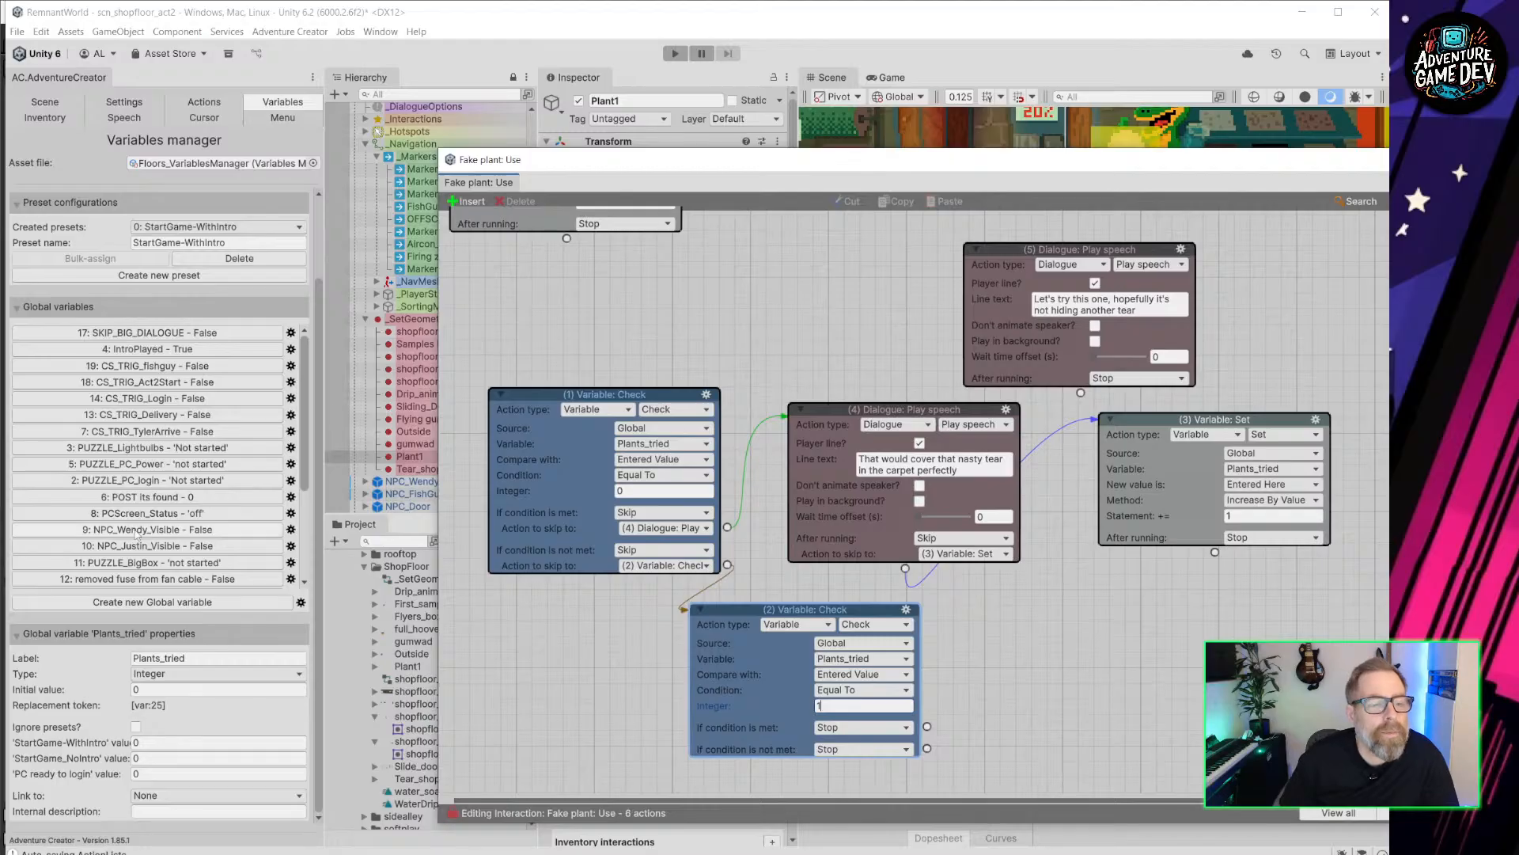
pyautogui.scroll(-3, 160, 485)
pyautogui.click(181, 584)
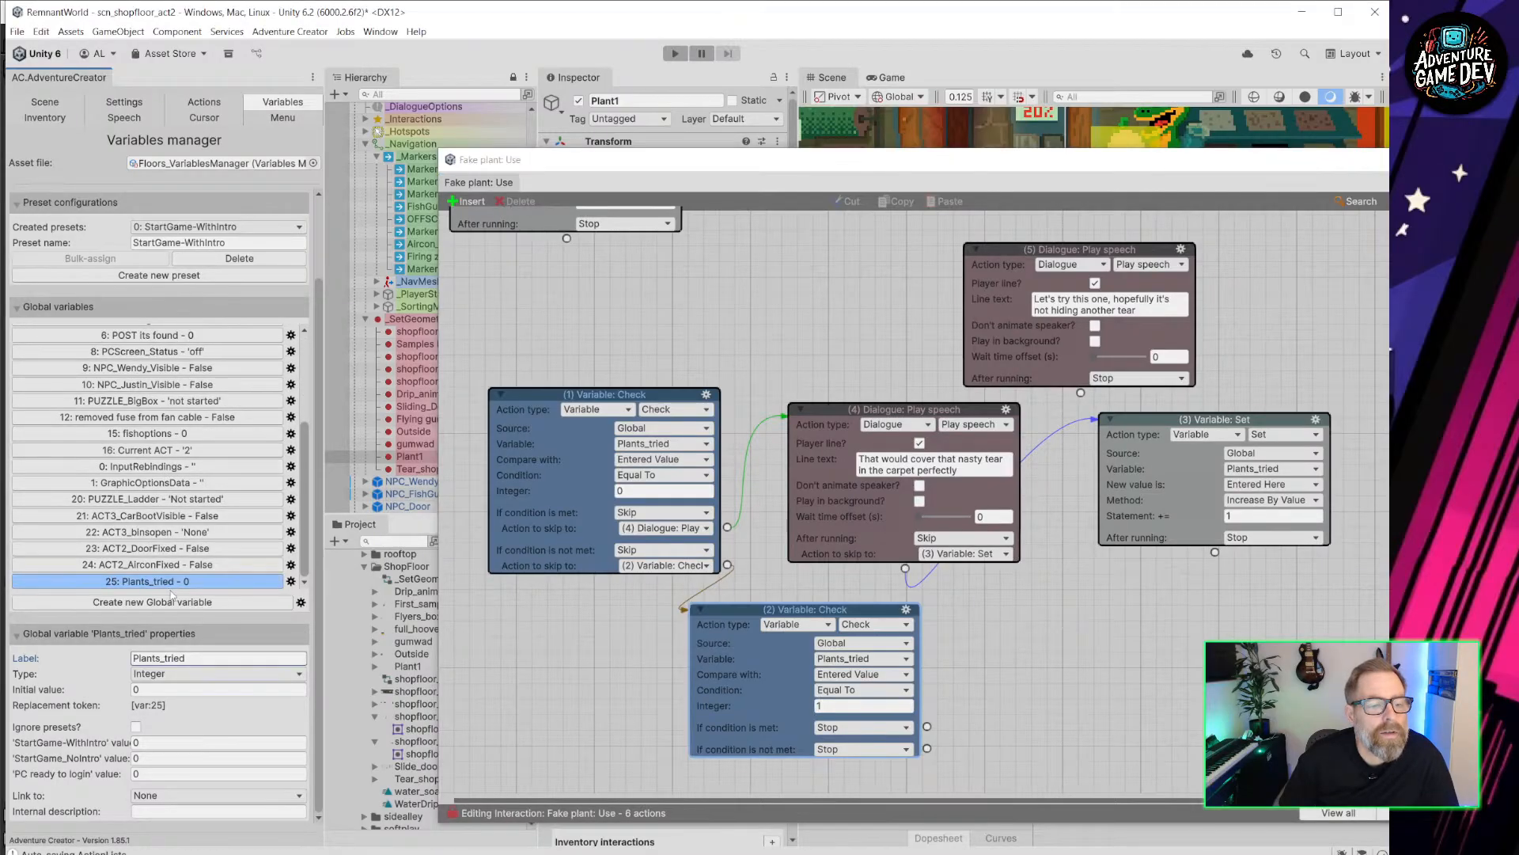
# Change the type of the global variable Plants_tried to Pop Up.
pyautogui.click(290, 580)
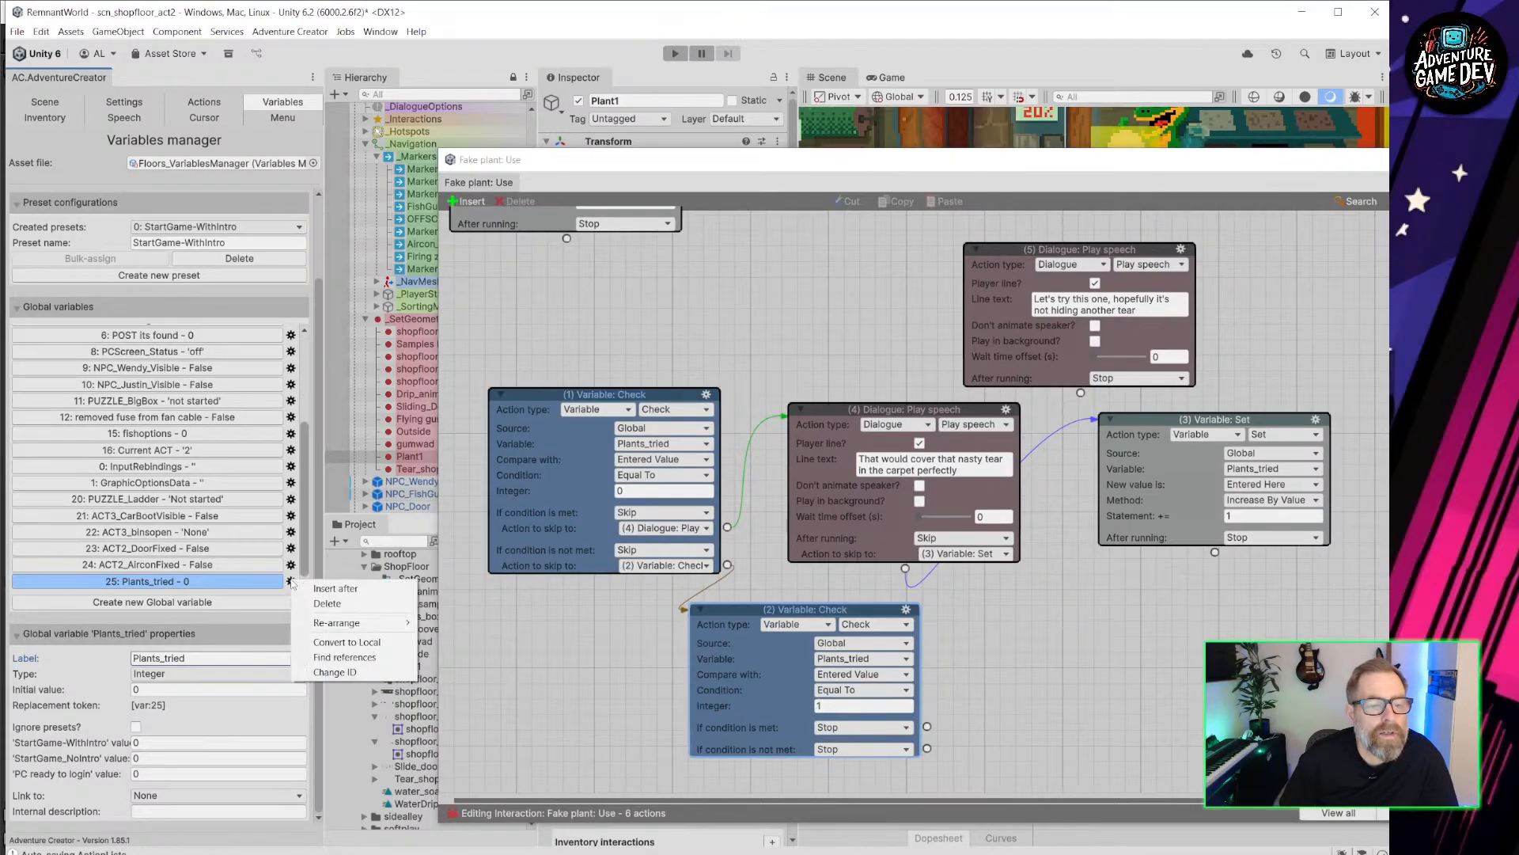
pyautogui.click(165, 674)
pyautogui.click(197, 750)
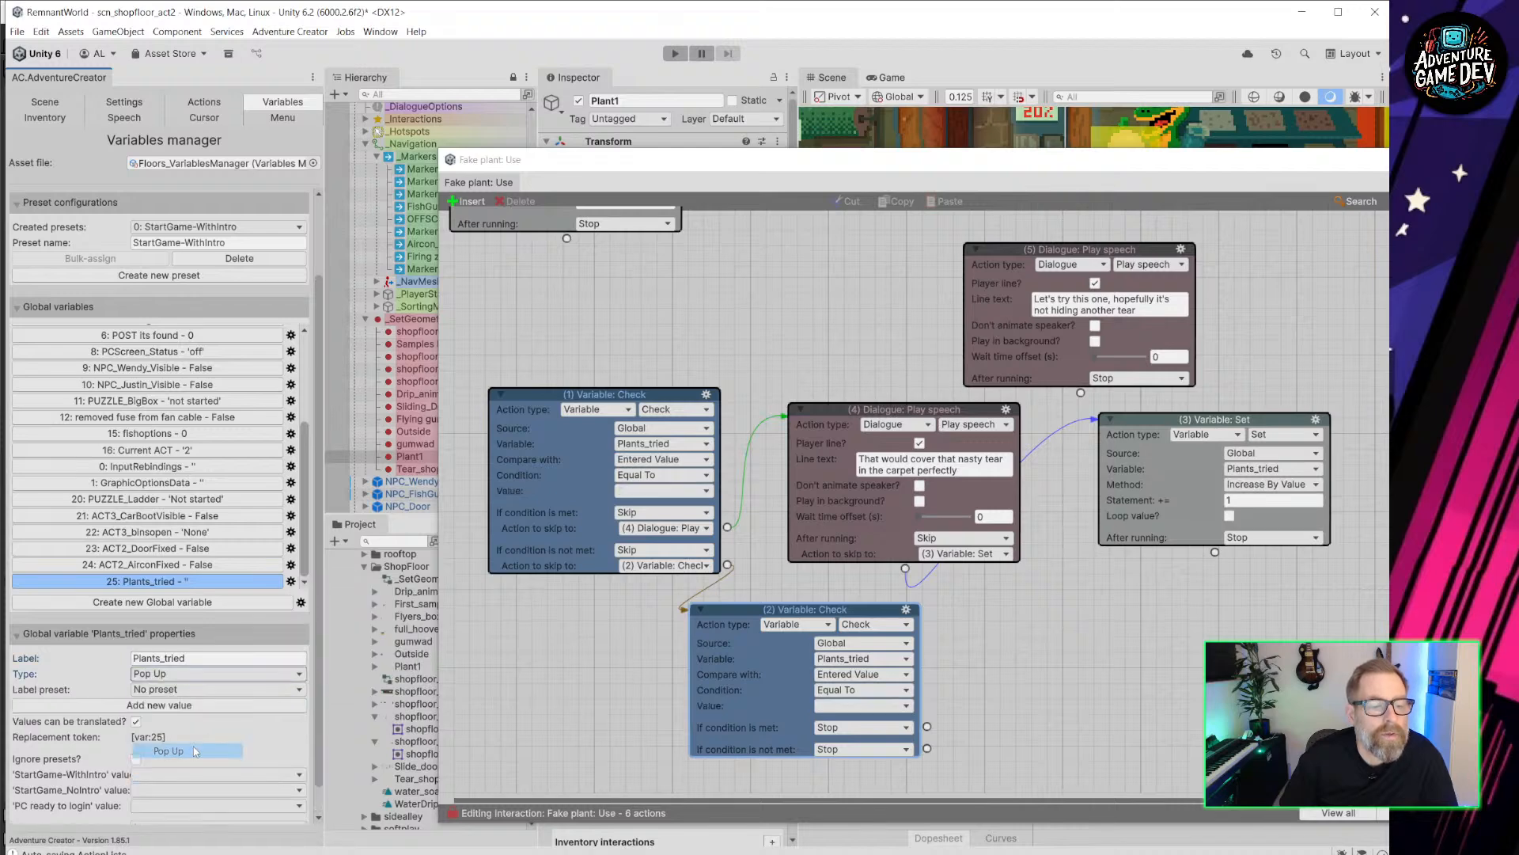
# Add a first pop-up value to Plants_tried and label it "None checked".
pyautogui.click(163, 707)
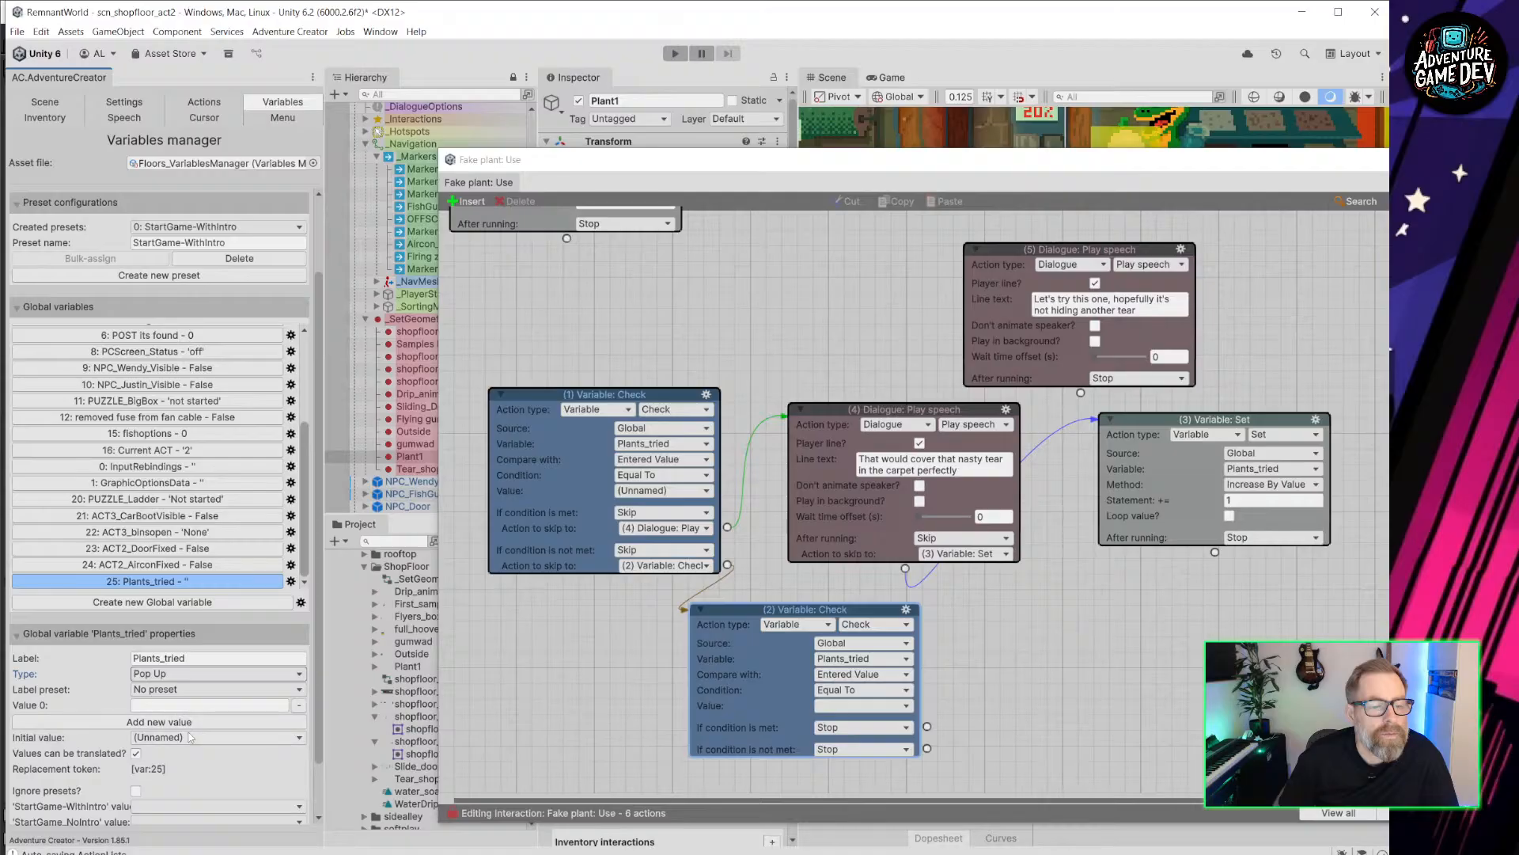
pyautogui.click(195, 709)
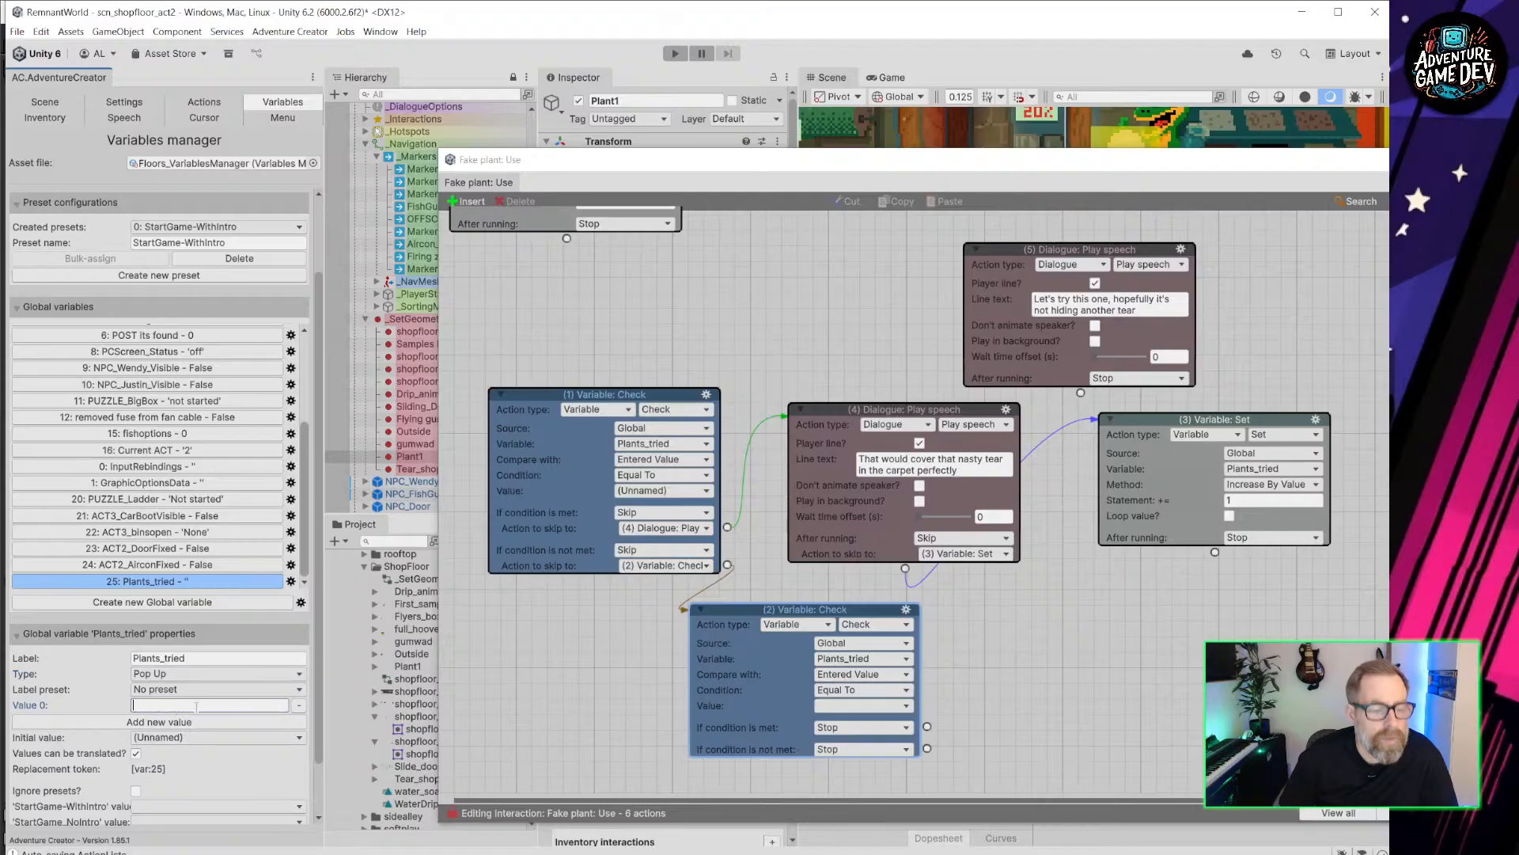
pyautogui.write('1 check')
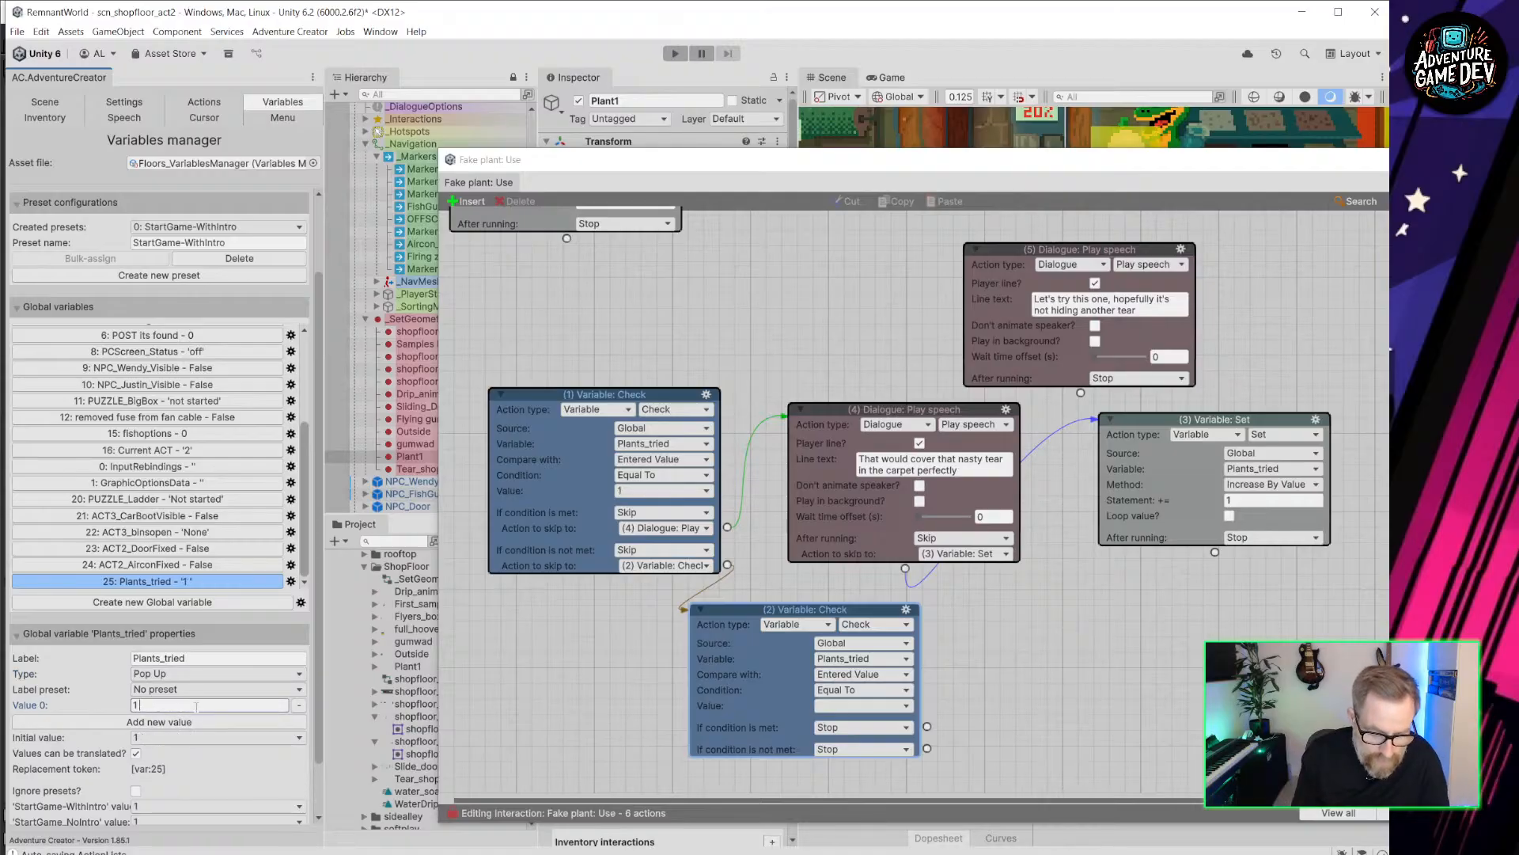
pyautogui.press('BackSpace')
pyautogui.press('BackSpace')
pyautogui.press('BackSpace')
pyautogui.press('BackSpace')
pyautogui.press('BackSpace')
pyautogui.press('BackSpace')
pyautogui.press('BackSpace')
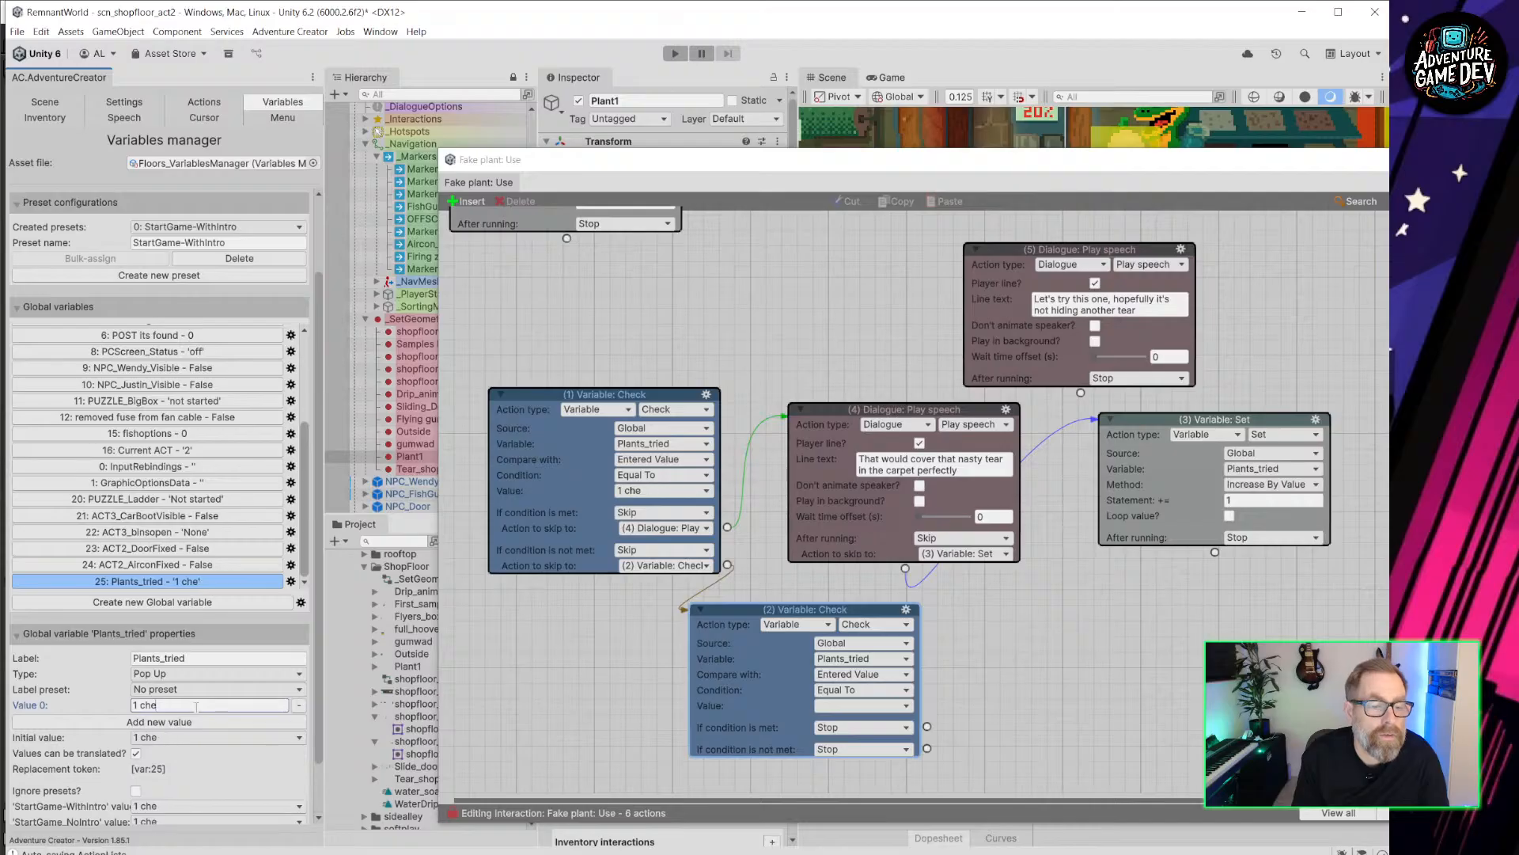
pyautogui.write('None checked')
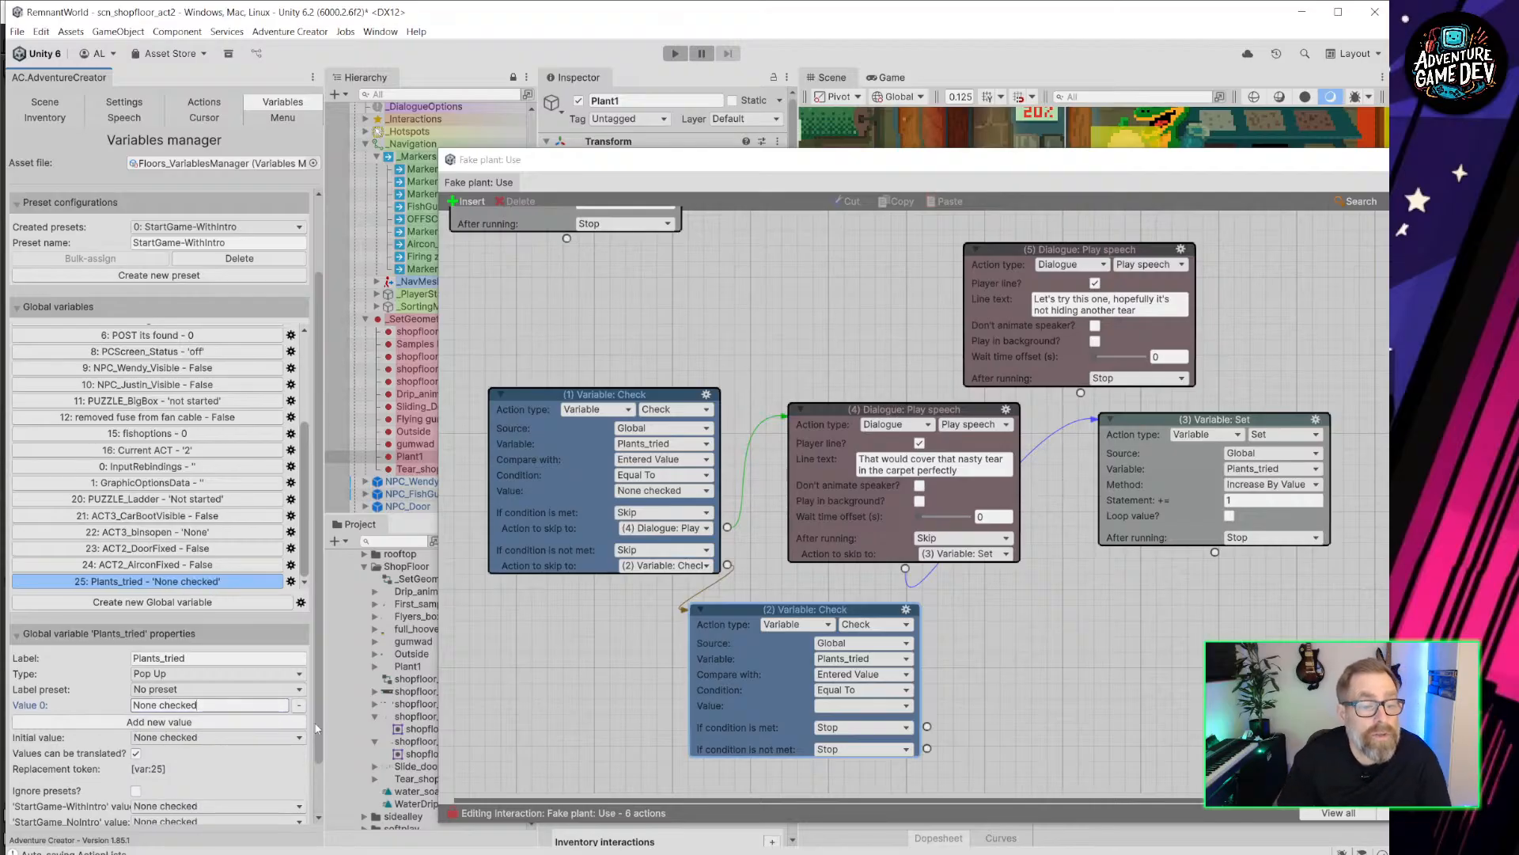
# Add two more Plants_tried values labelled "One checked" and "Two checked".
pyautogui.click(190, 722)
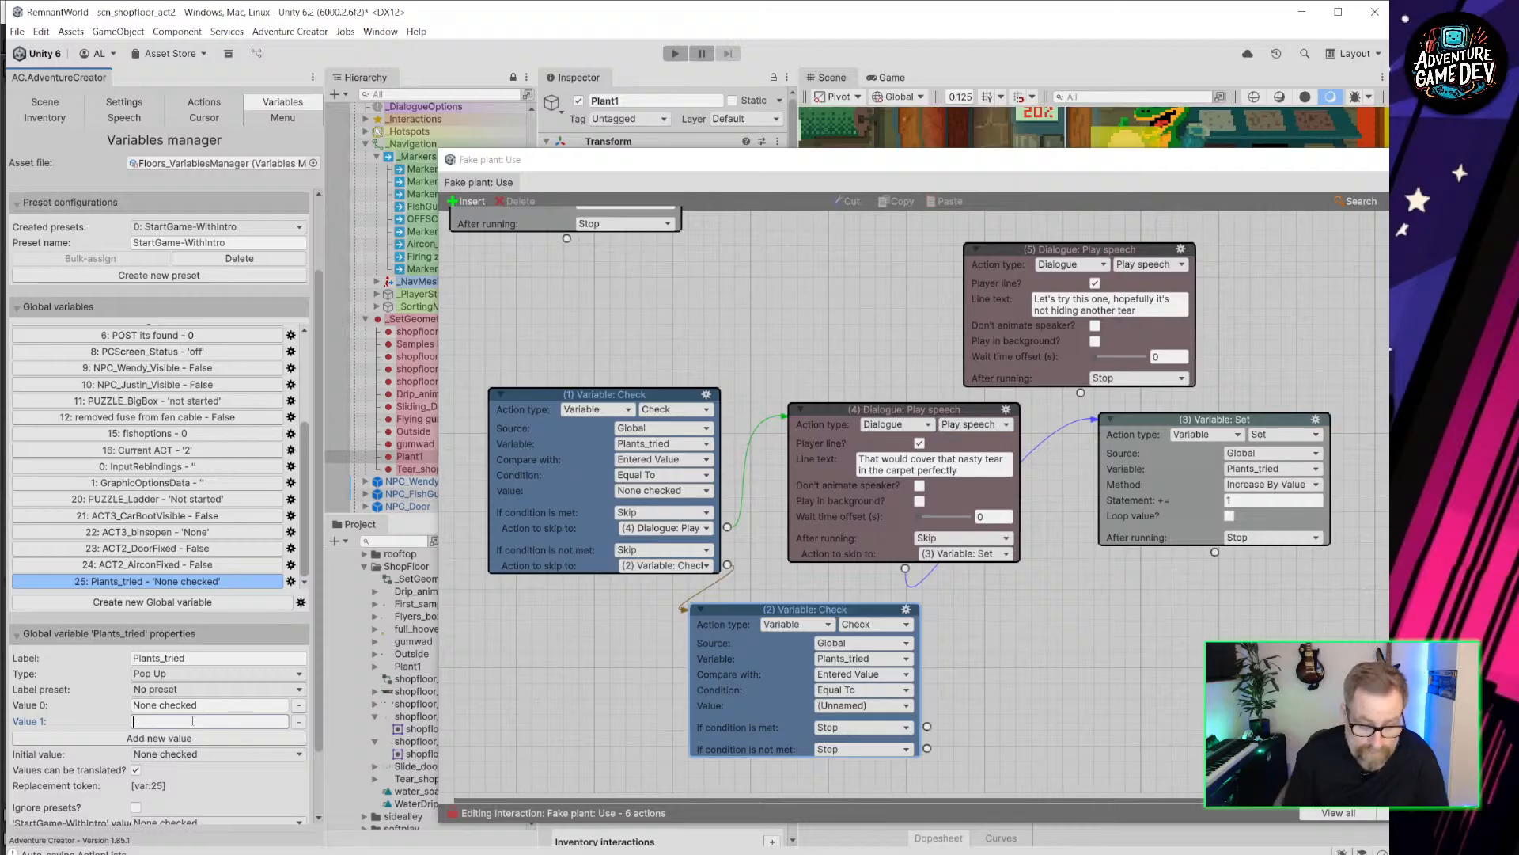
pyautogui.write('One checked')
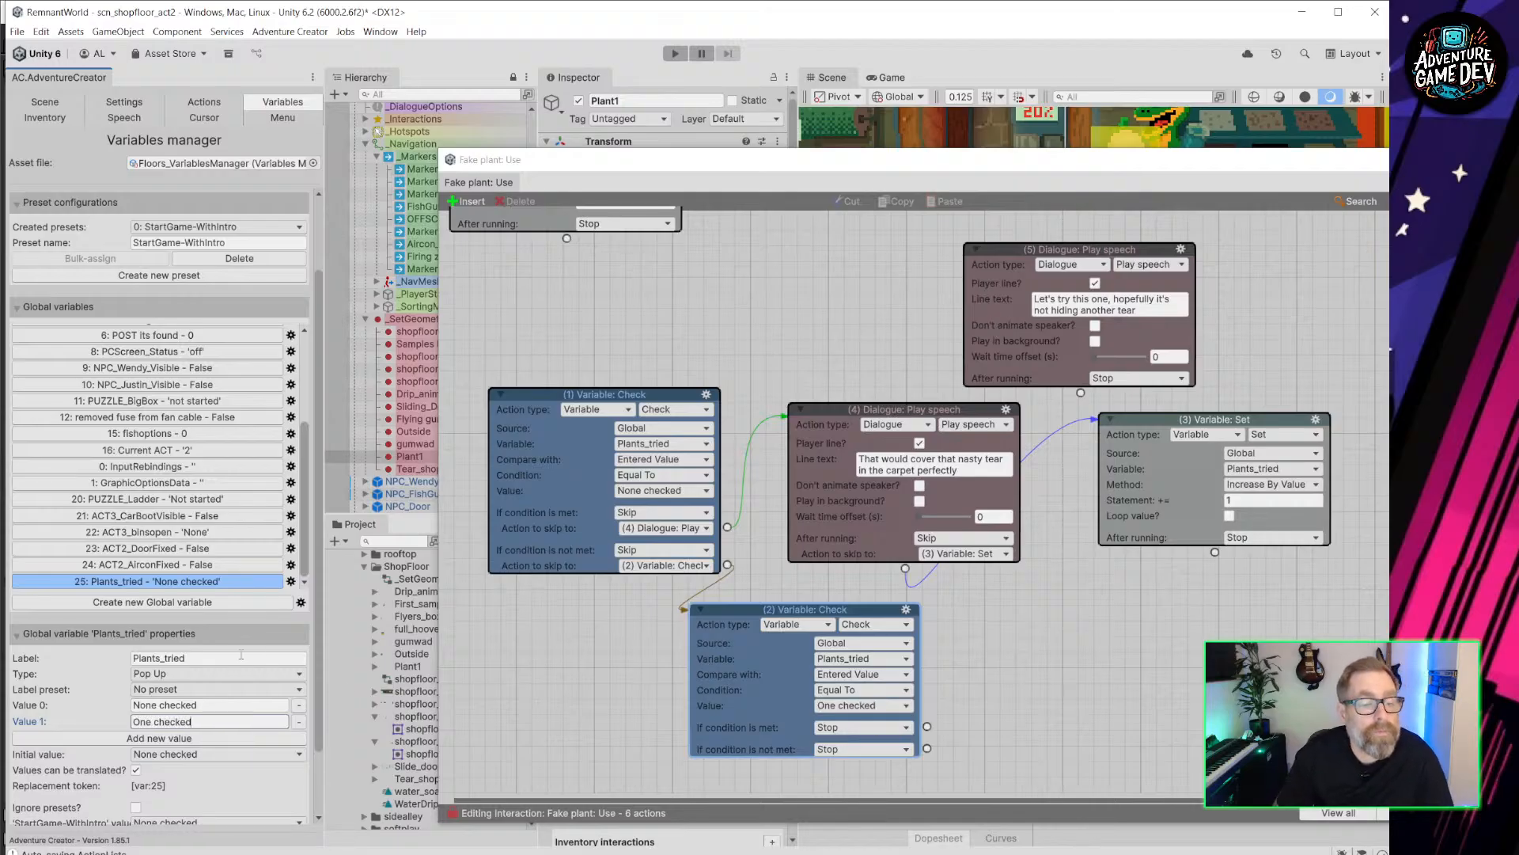
pyautogui.click(198, 738)
pyautogui.write('Two checked')
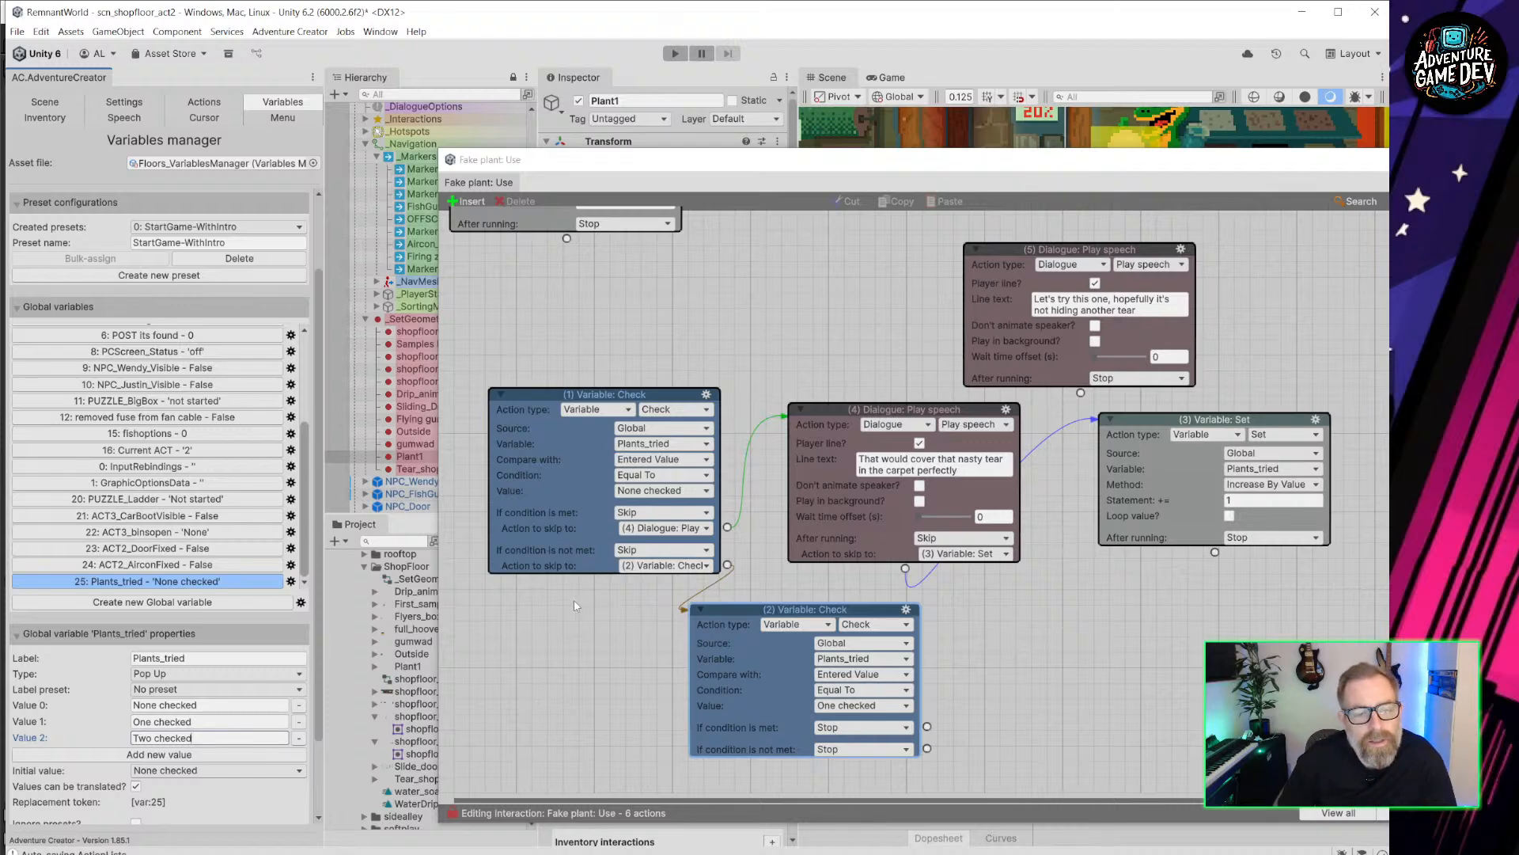
# Add a Variable: Pop Up switch action beside the second Variable: Check and set its pop-up variable to Plants_tried.
pyautogui.rightClick(1004, 611)
pyautogui.click(1092, 619)
pyautogui.moveTo(1093, 620); pyautogui.dragTo(1104, 601)
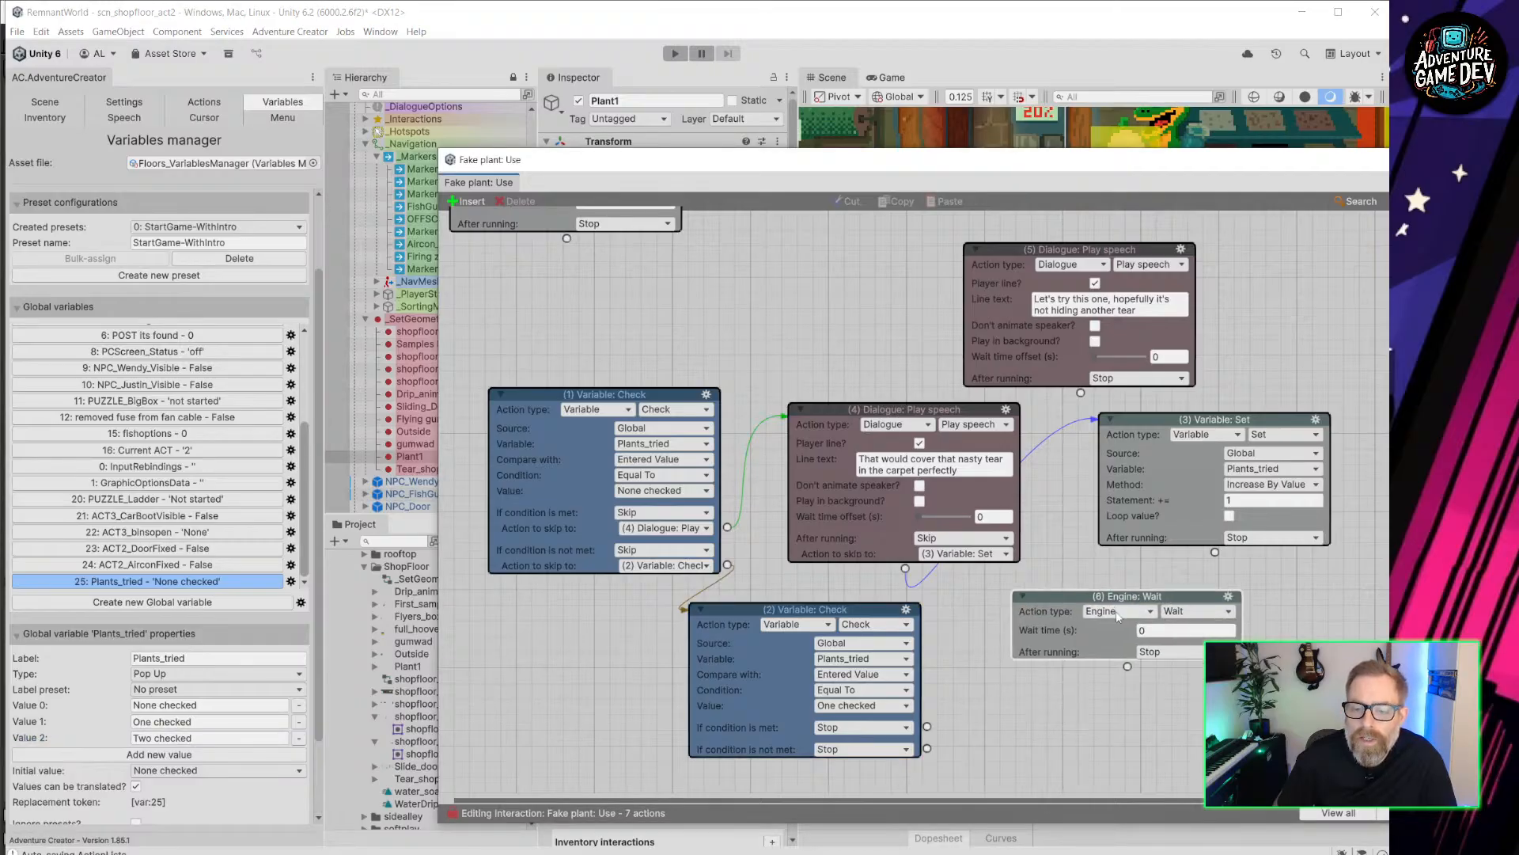
pyautogui.click(1108, 610)
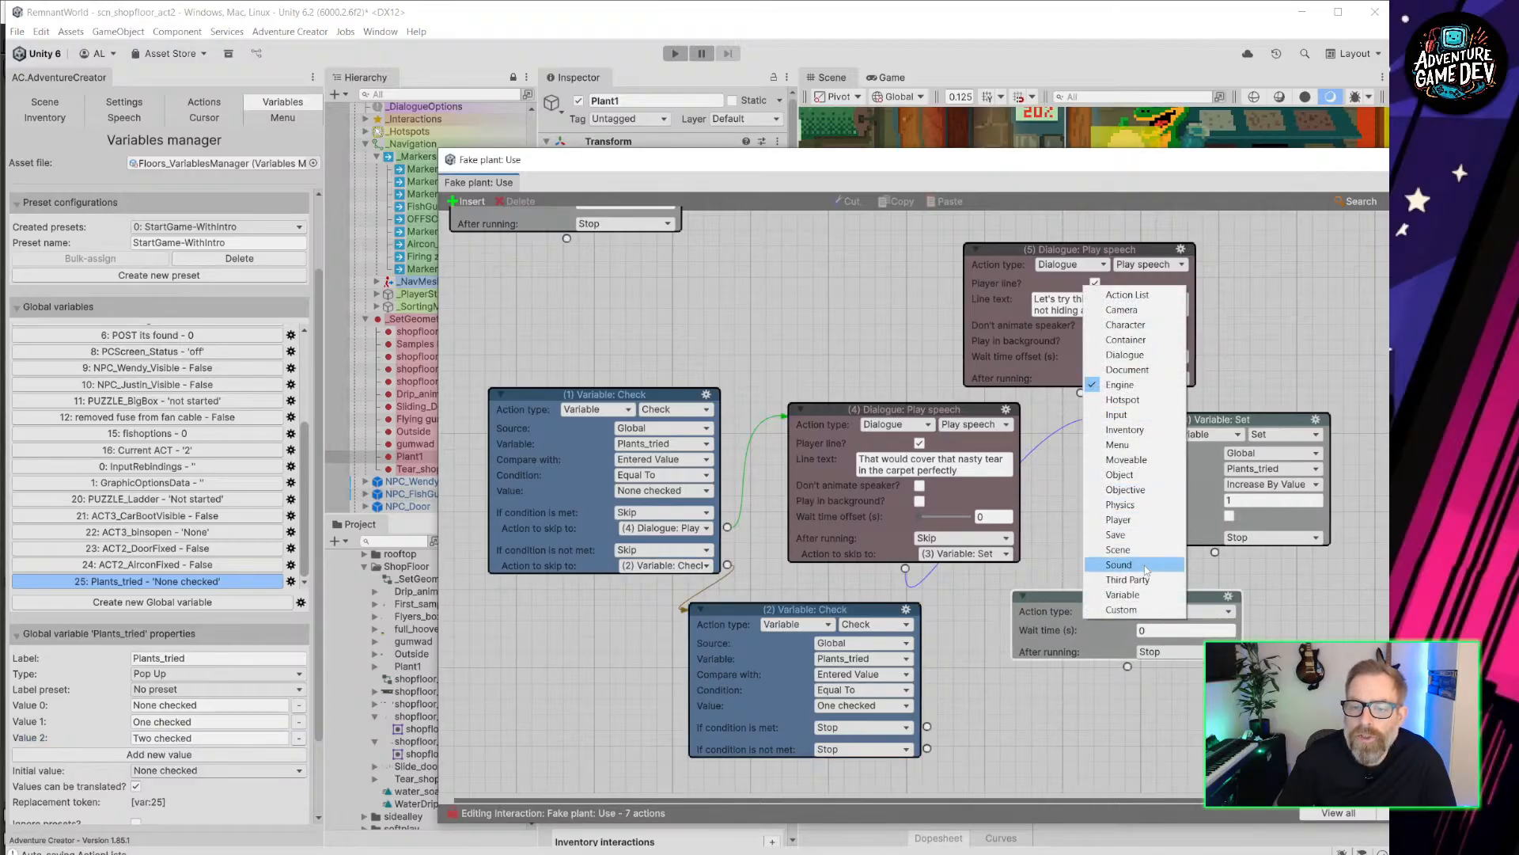
pyautogui.click(1122, 594)
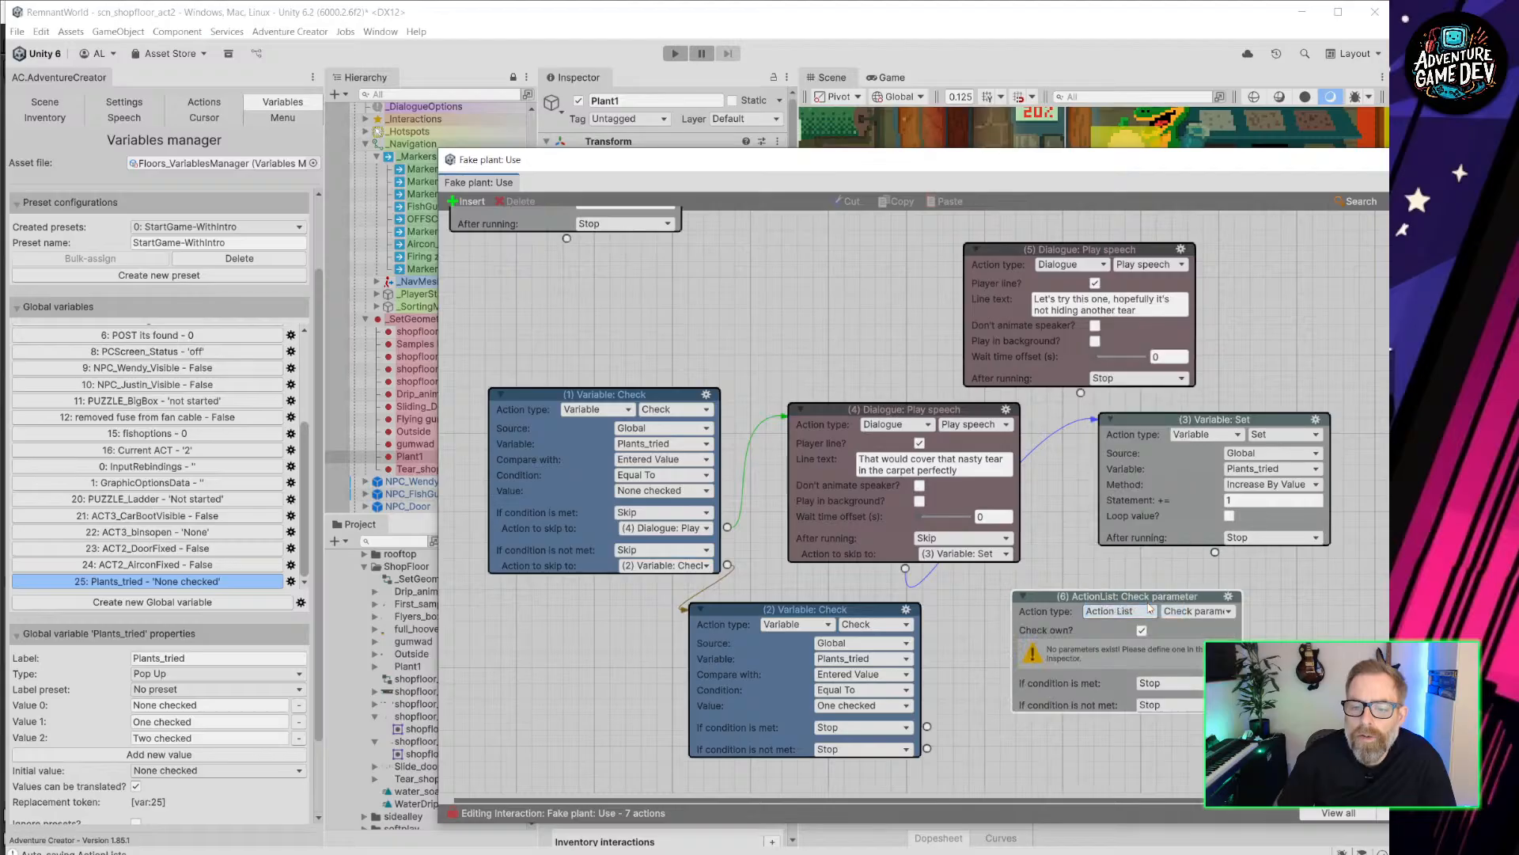
pyautogui.click(1194, 611)
pyautogui.click(1140, 587)
pyautogui.click(1197, 614)
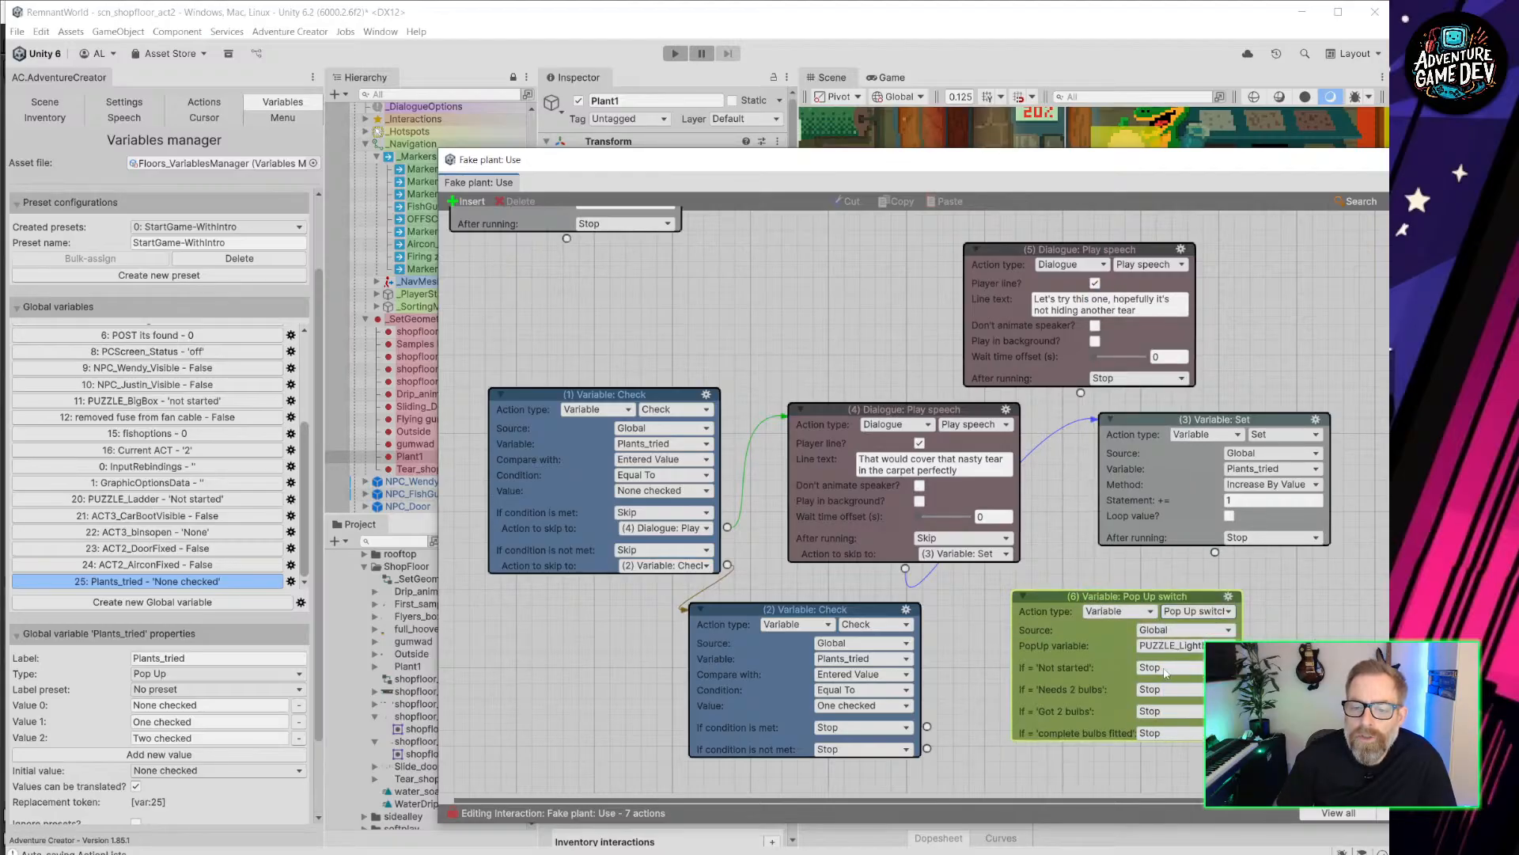
pyautogui.click(1170, 645)
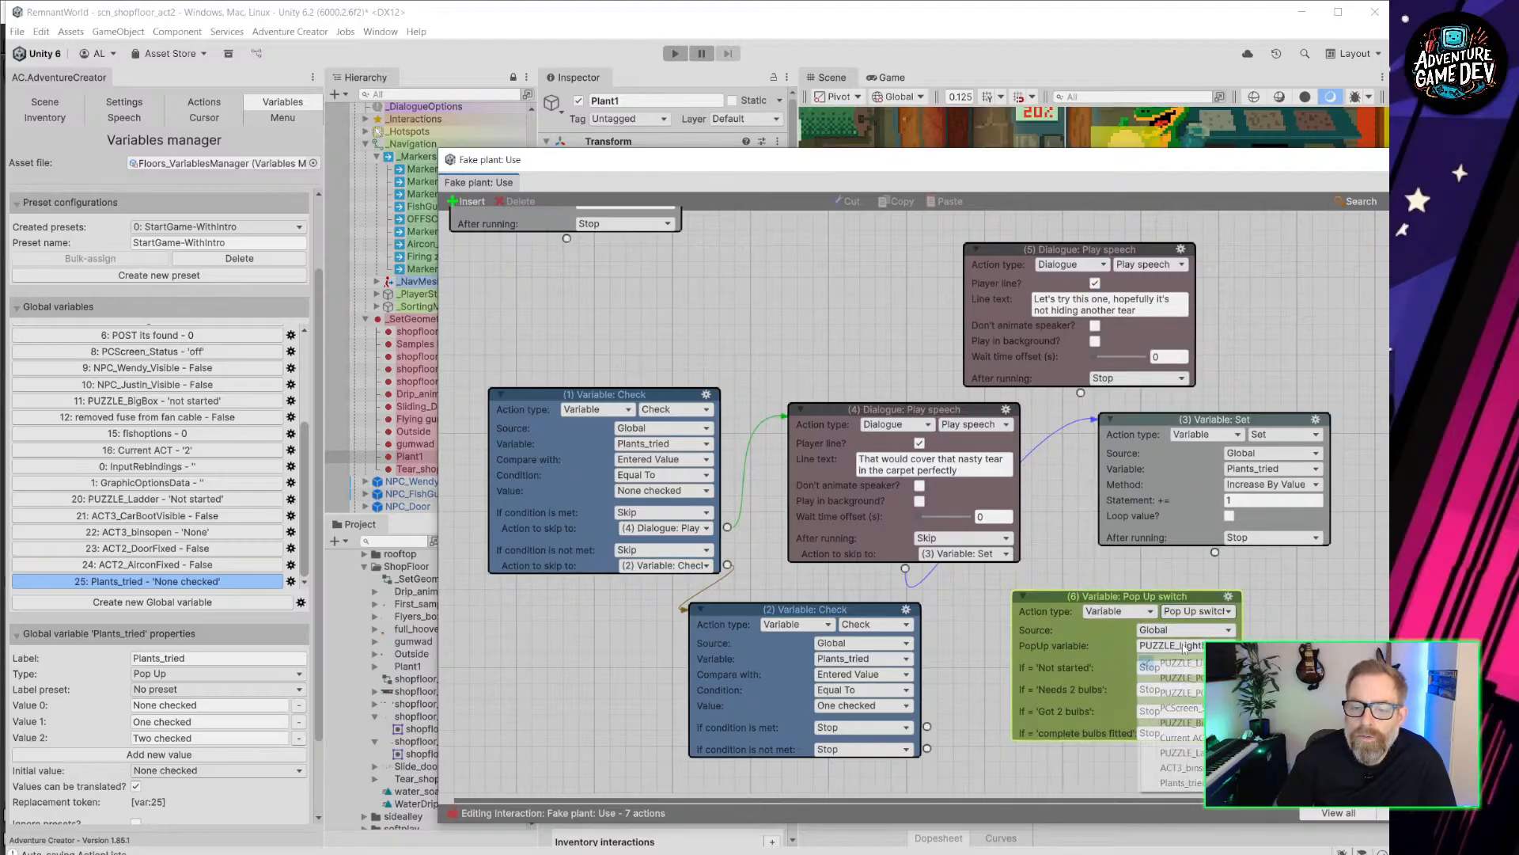
pyautogui.click(1181, 783)
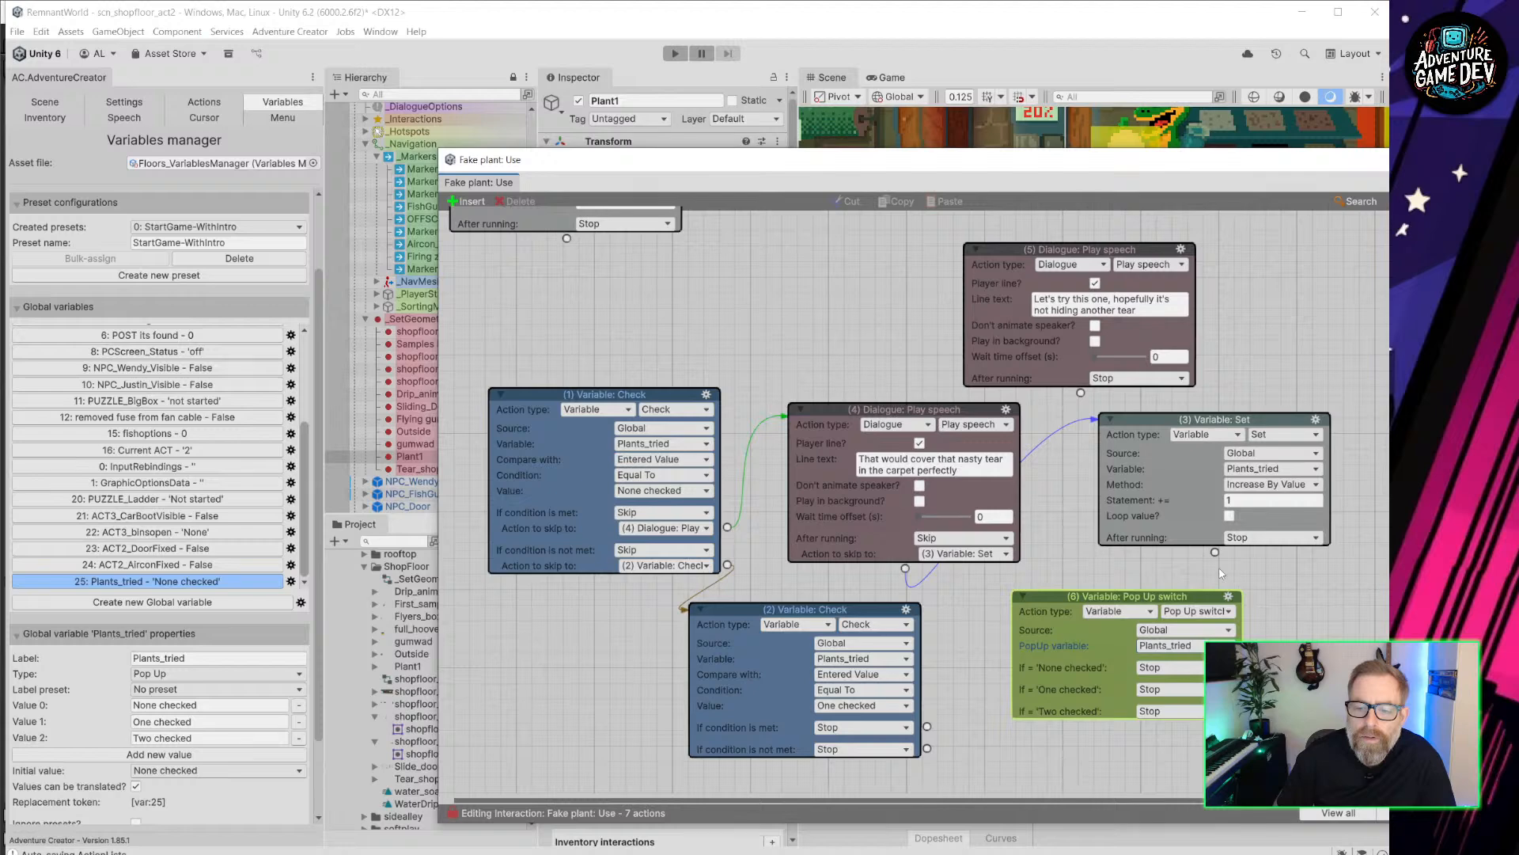
# Create a new action from the switch's "None checked" output and reposition the action list window and the new action.
pyautogui.moveTo(1211, 576); pyautogui.dragTo(1004, 468, button='middle')
pyautogui.scroll(-1, 998, 543)
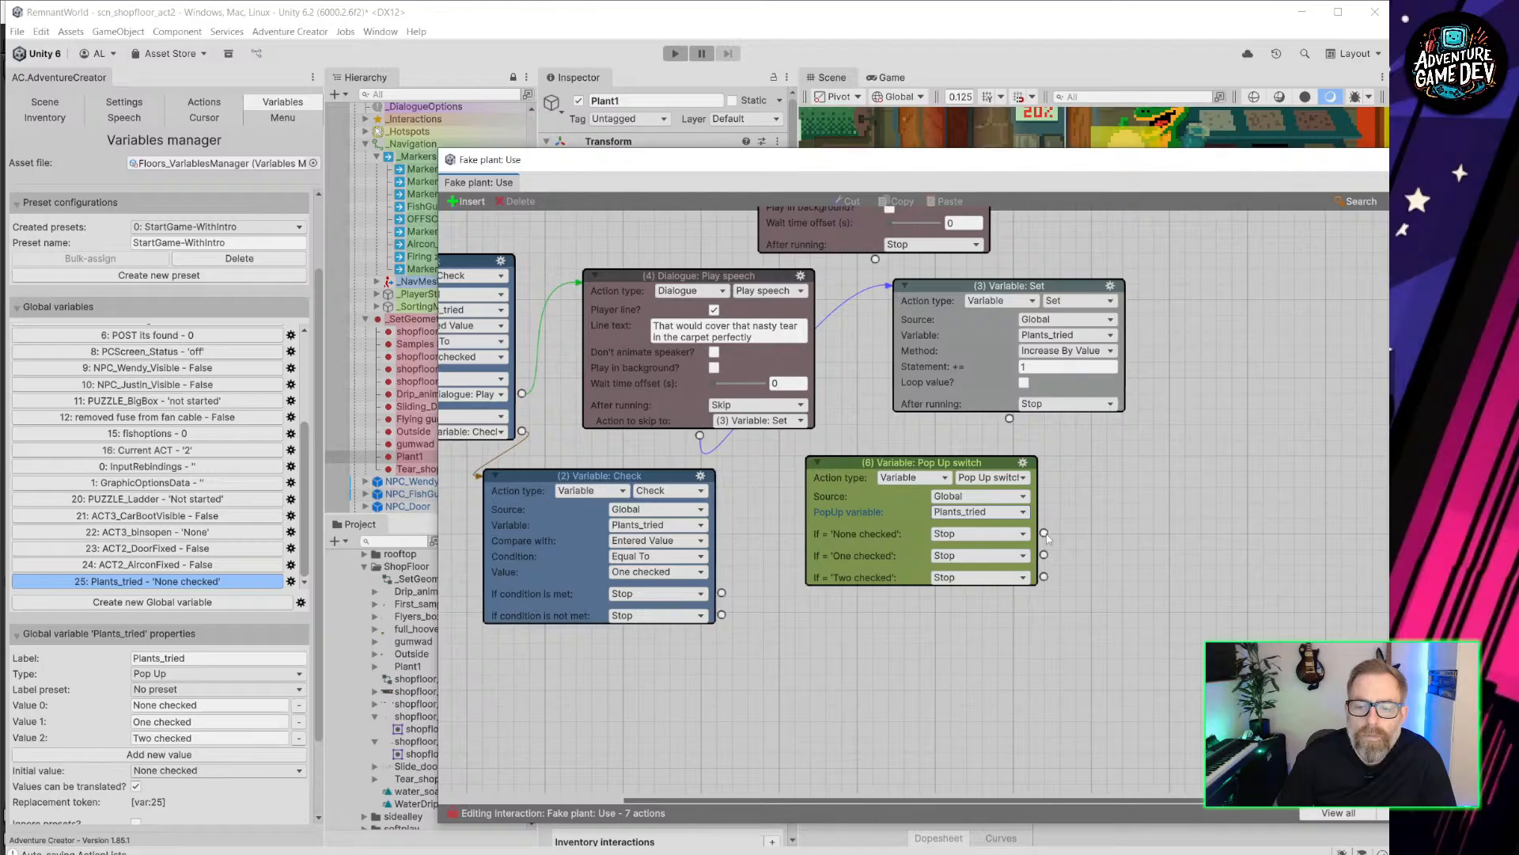
pyautogui.moveTo(1116, 524); pyautogui.dragTo(1195, 469)
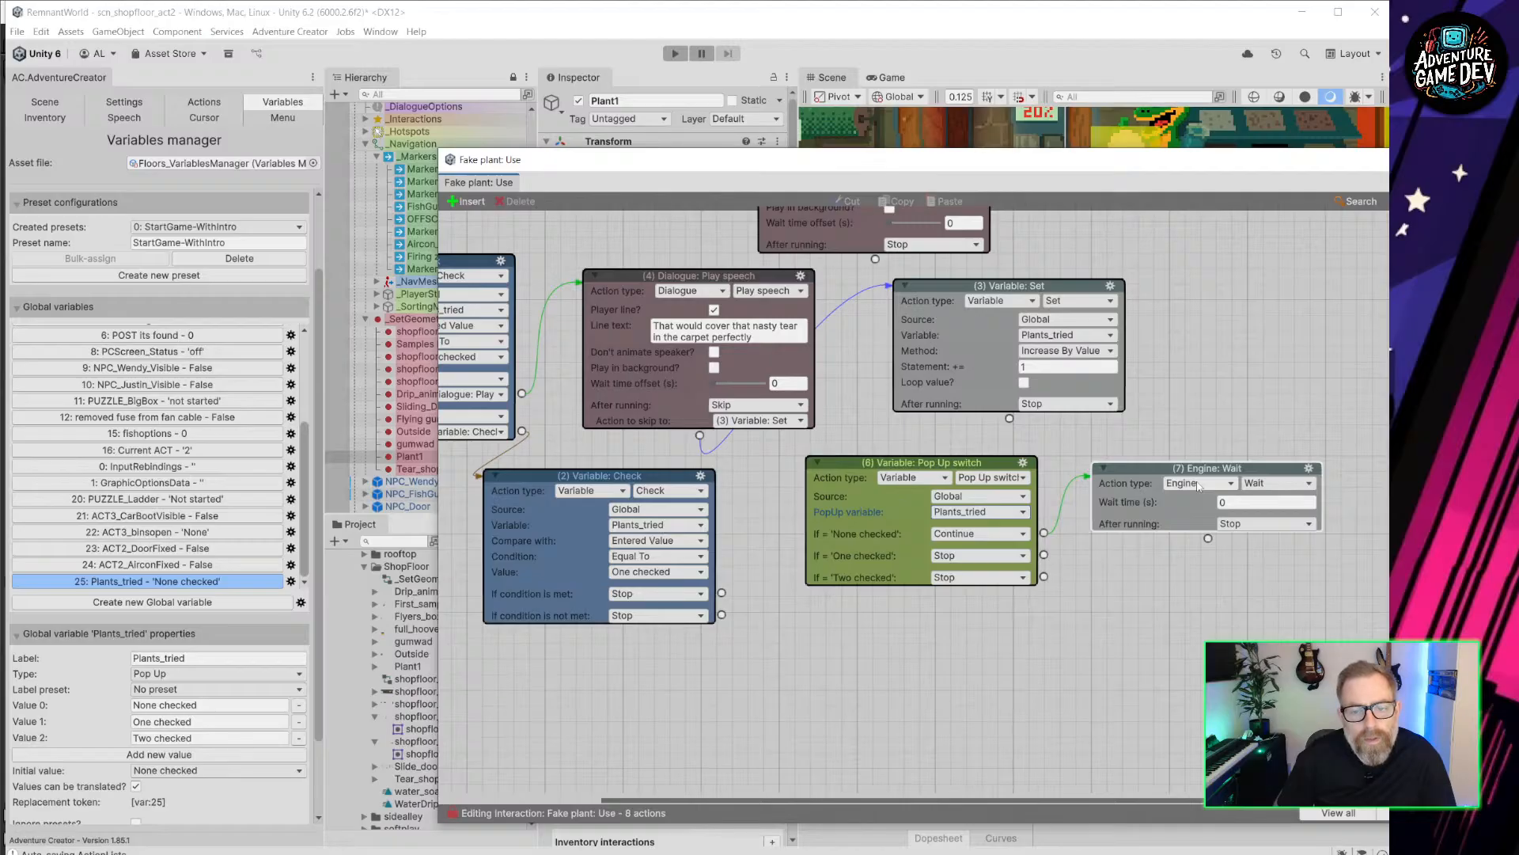
pyautogui.click(1199, 484)
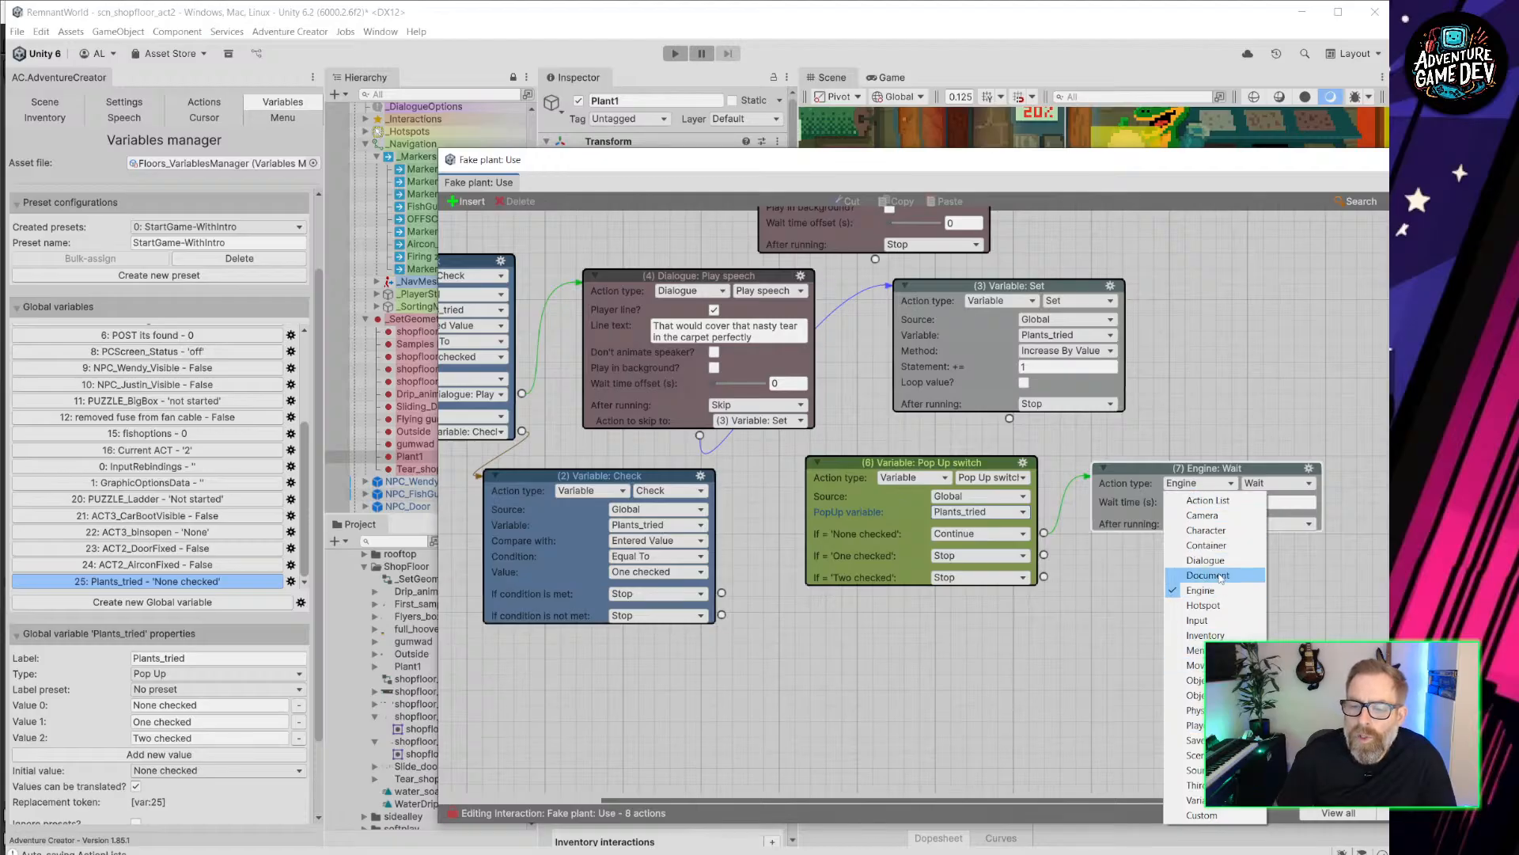
pyautogui.moveTo(1416, 161); pyautogui.dragTo(1208, 129)
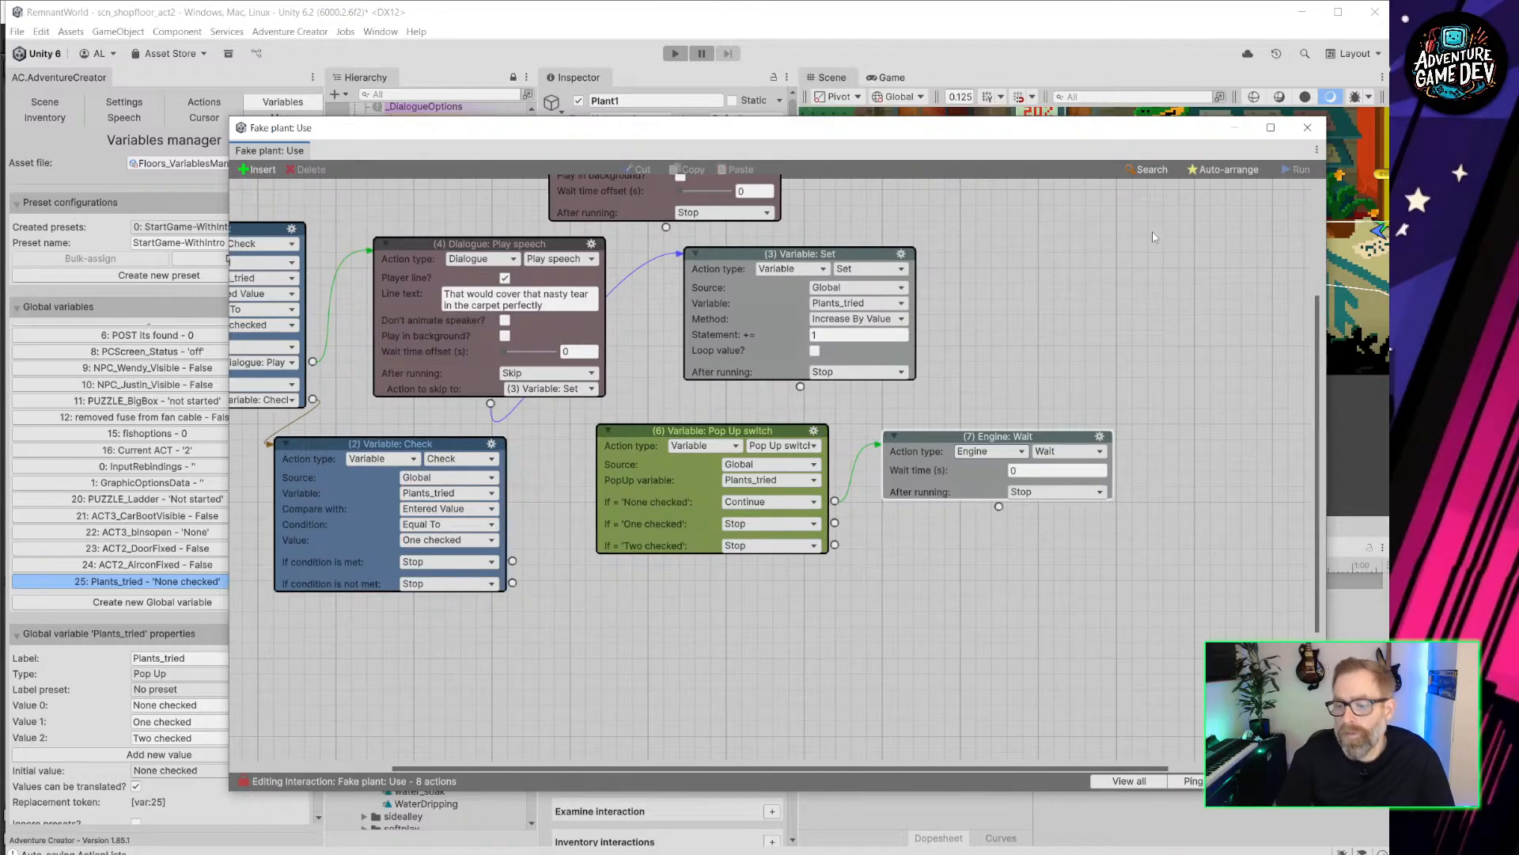
pyautogui.moveTo(1149, 136); pyautogui.dragTo(1180, 165)
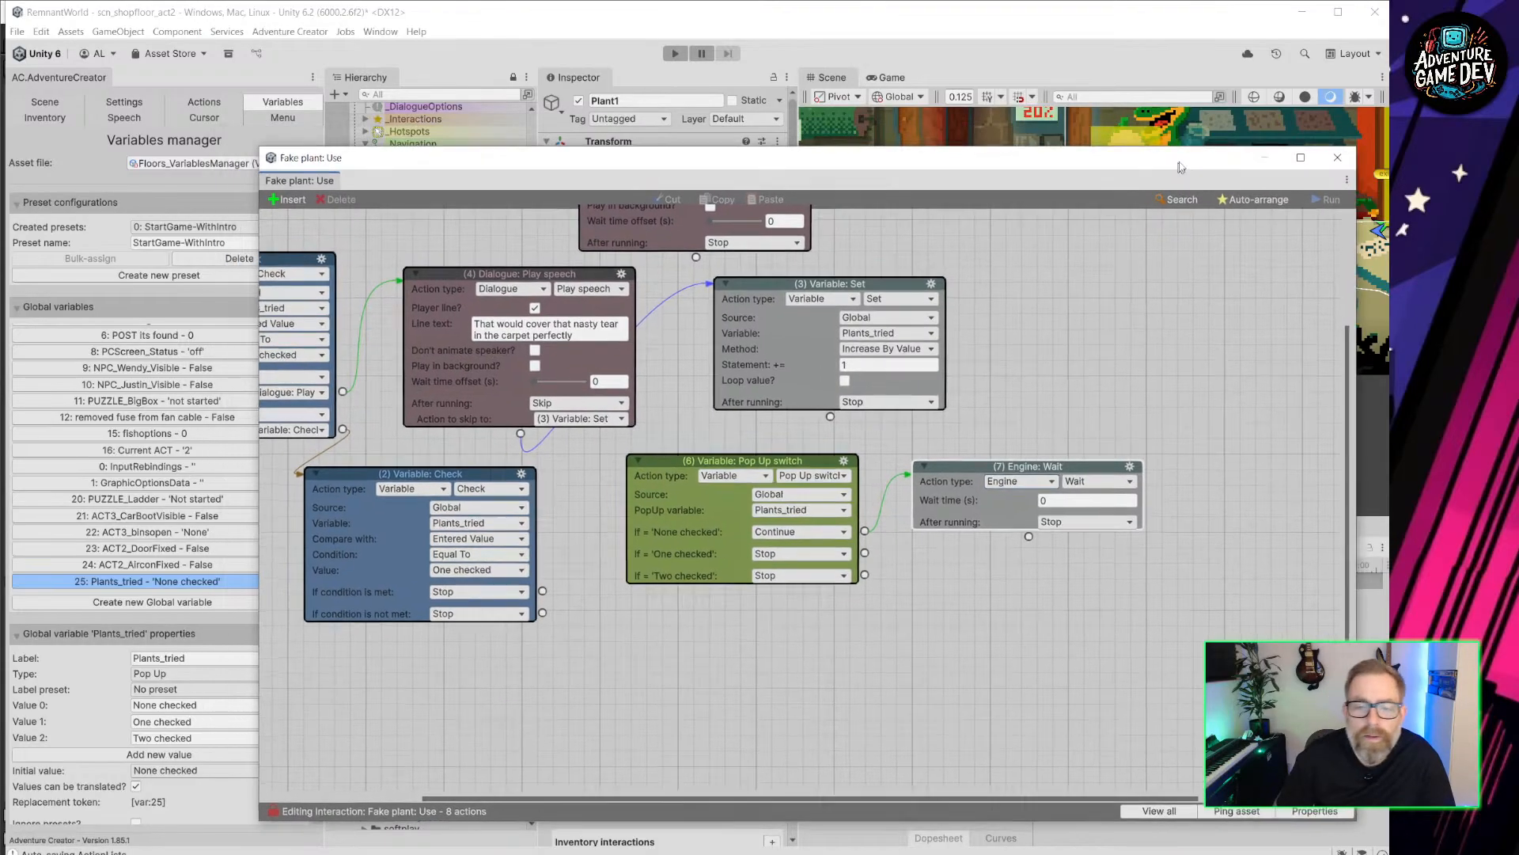
pyautogui.moveTo(971, 460); pyautogui.dragTo(982, 443)
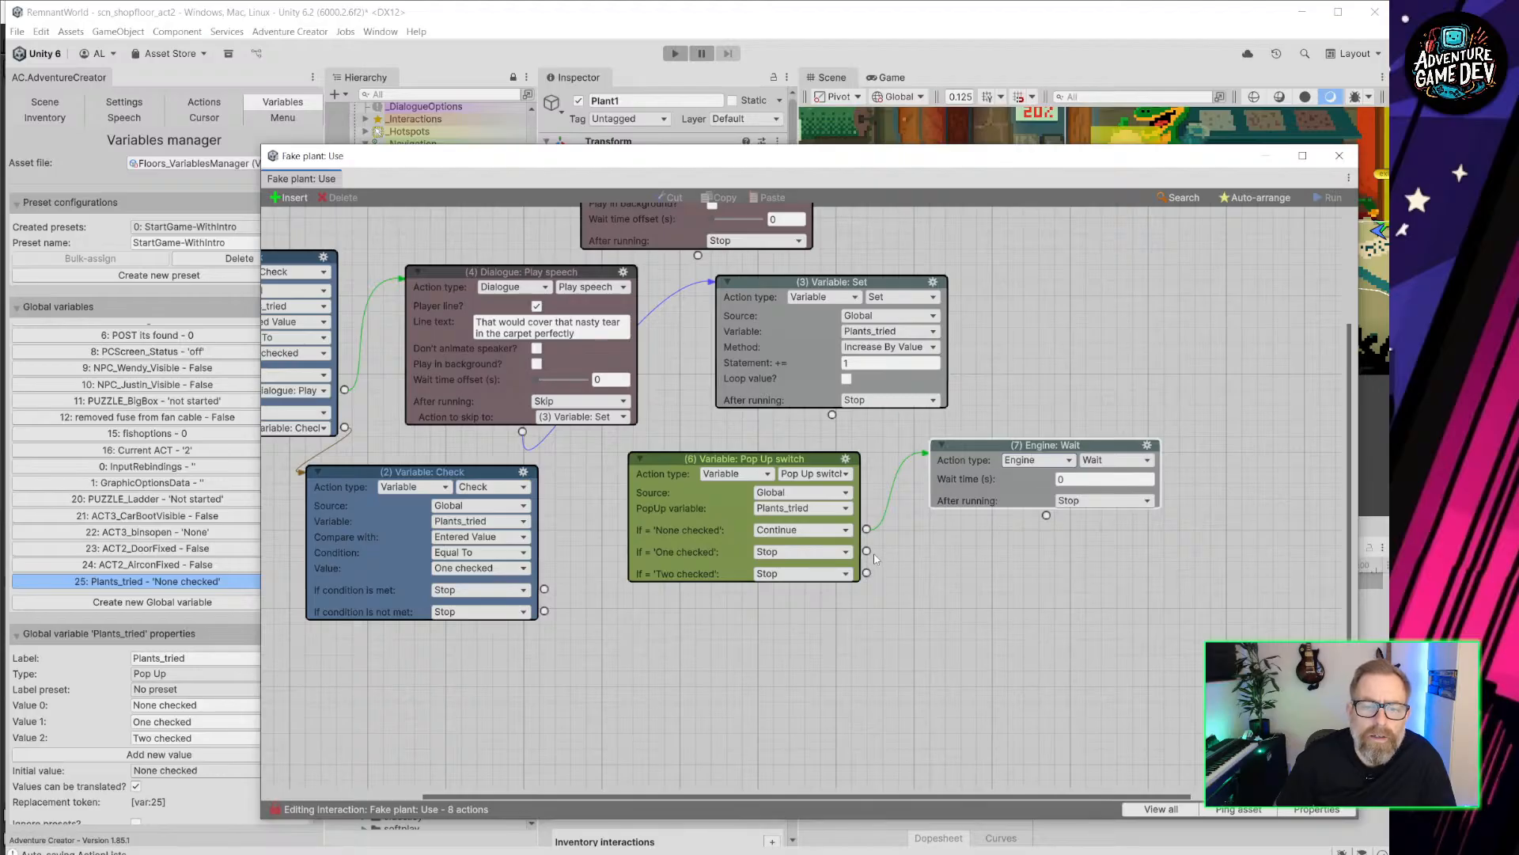
pyautogui.click(1009, 451)
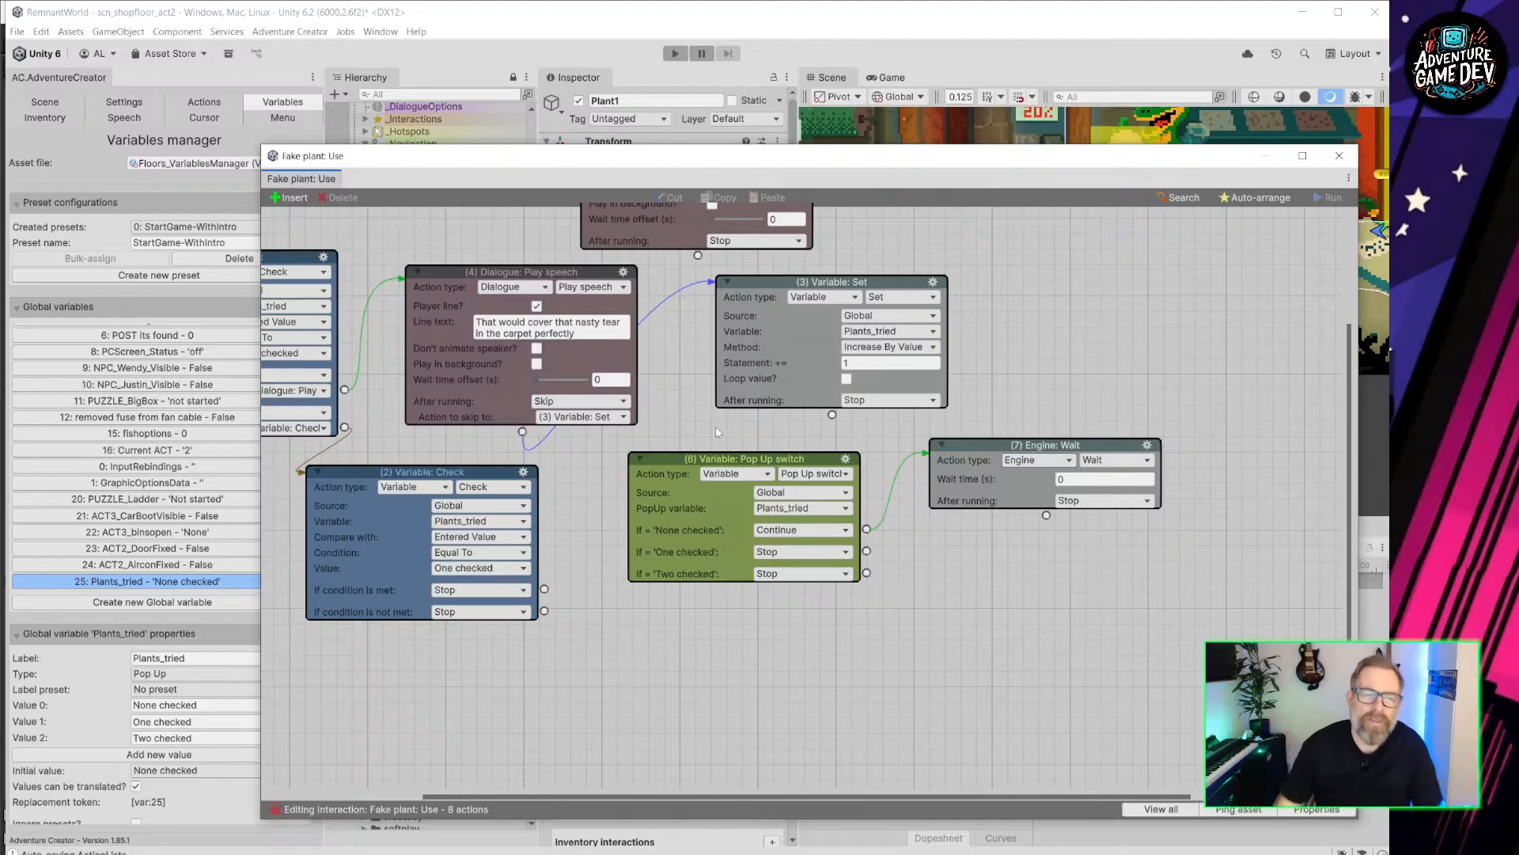
# Disconnect both outputs of the first Variable: Check and delete both Variable: Check actions.
pyautogui.moveTo(438, 473); pyautogui.dragTo(613, 491, button='middle')
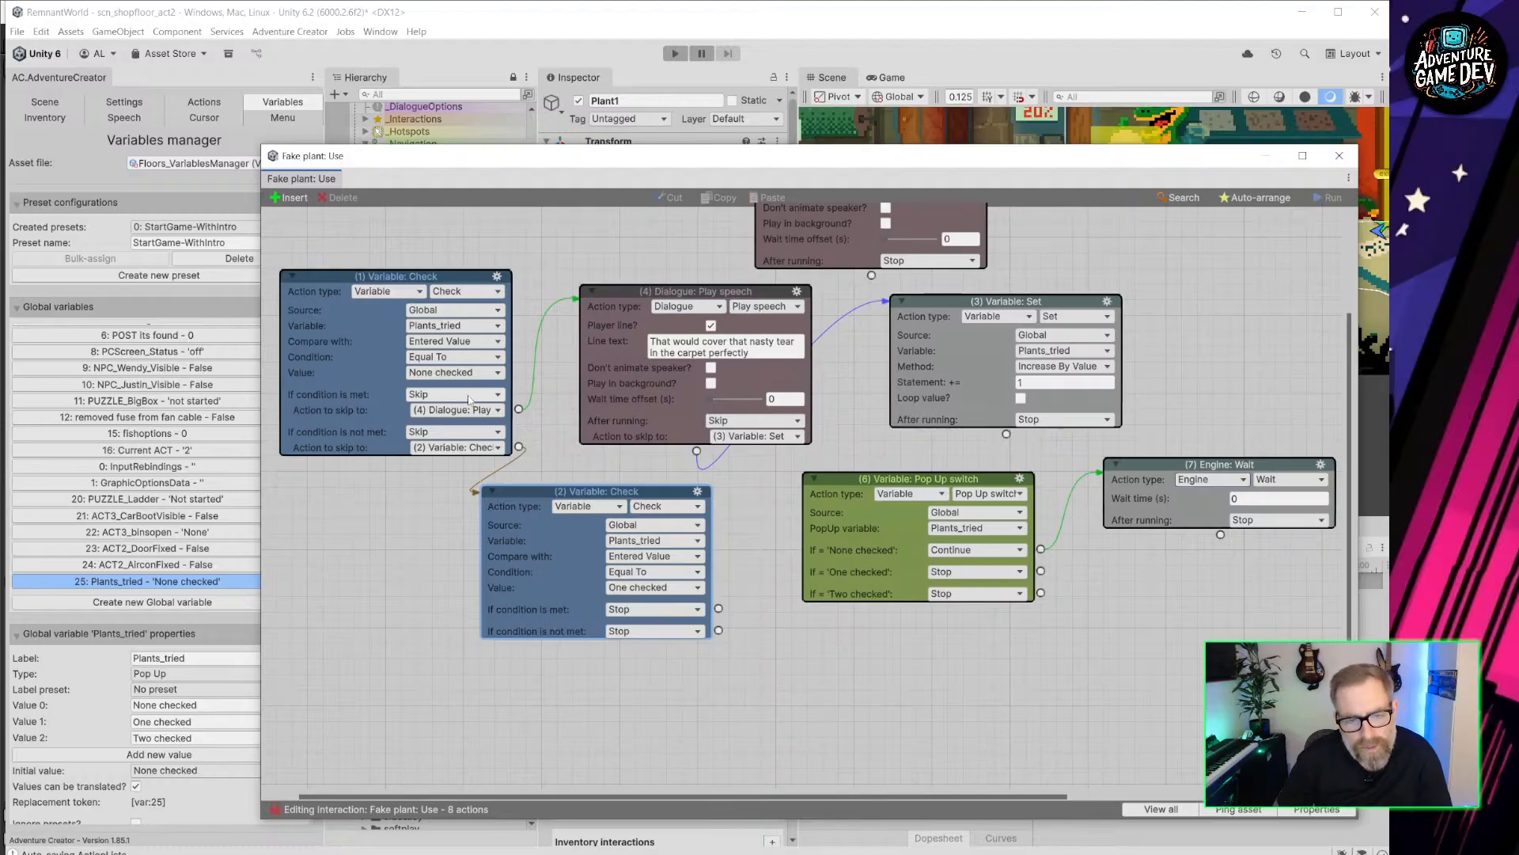
pyautogui.click(520, 447)
pyautogui.click(519, 409)
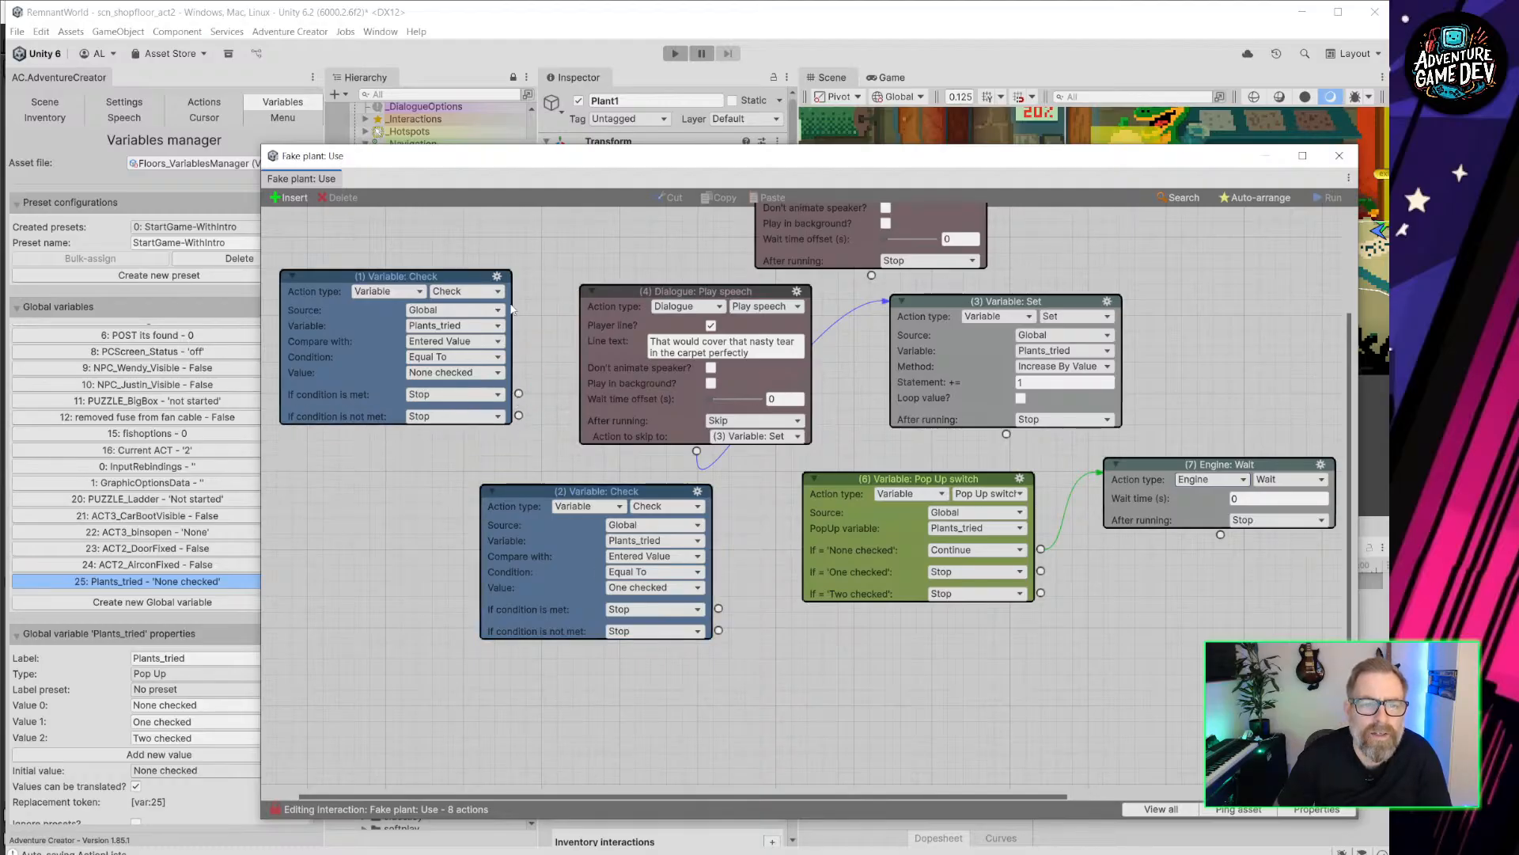
pyautogui.click(496, 273)
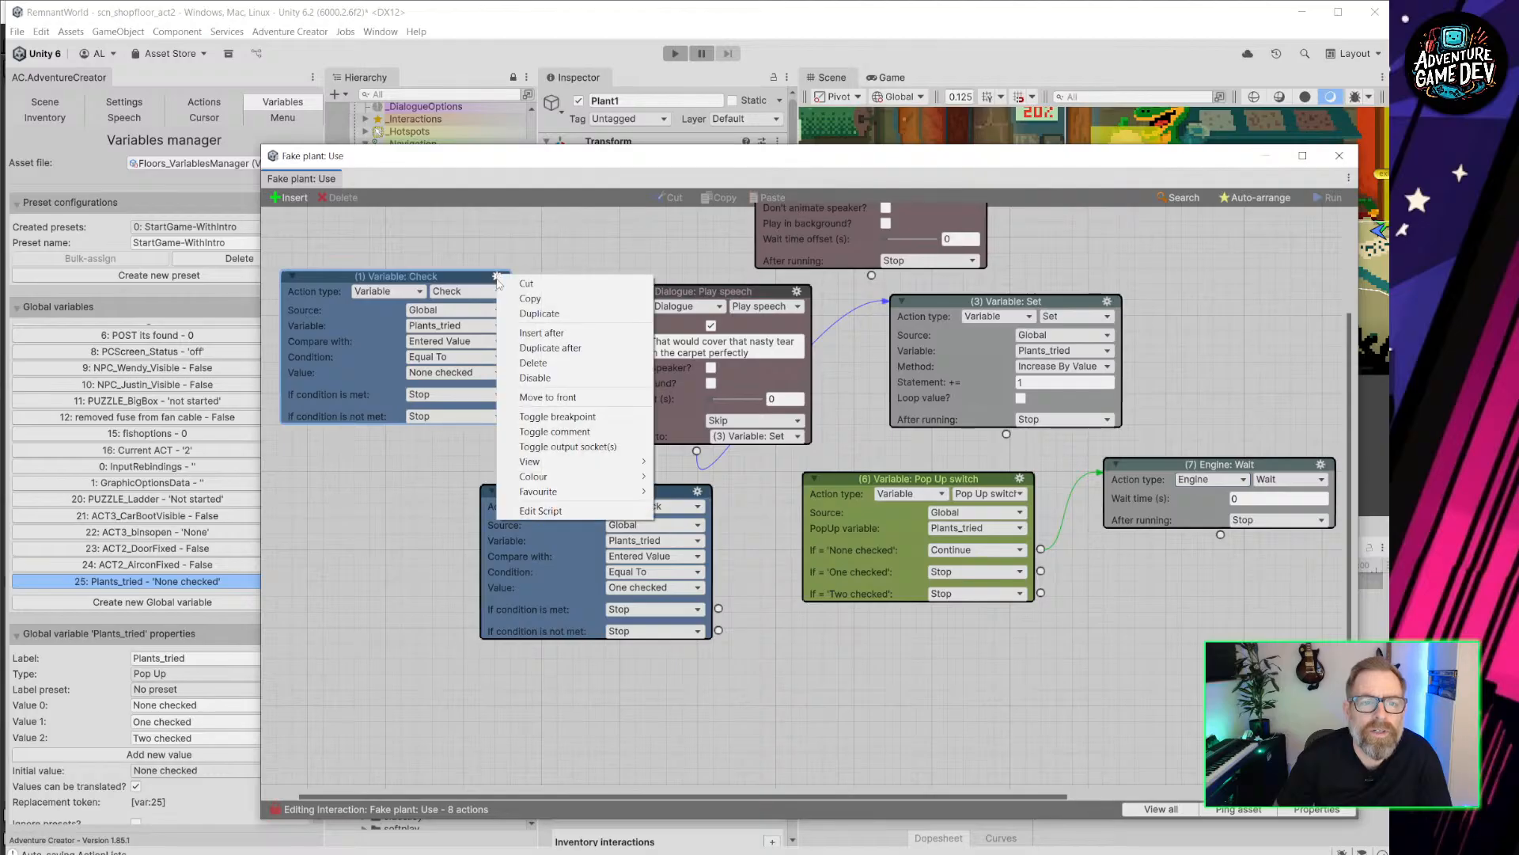
pyautogui.click(533, 362)
pyautogui.click(697, 492)
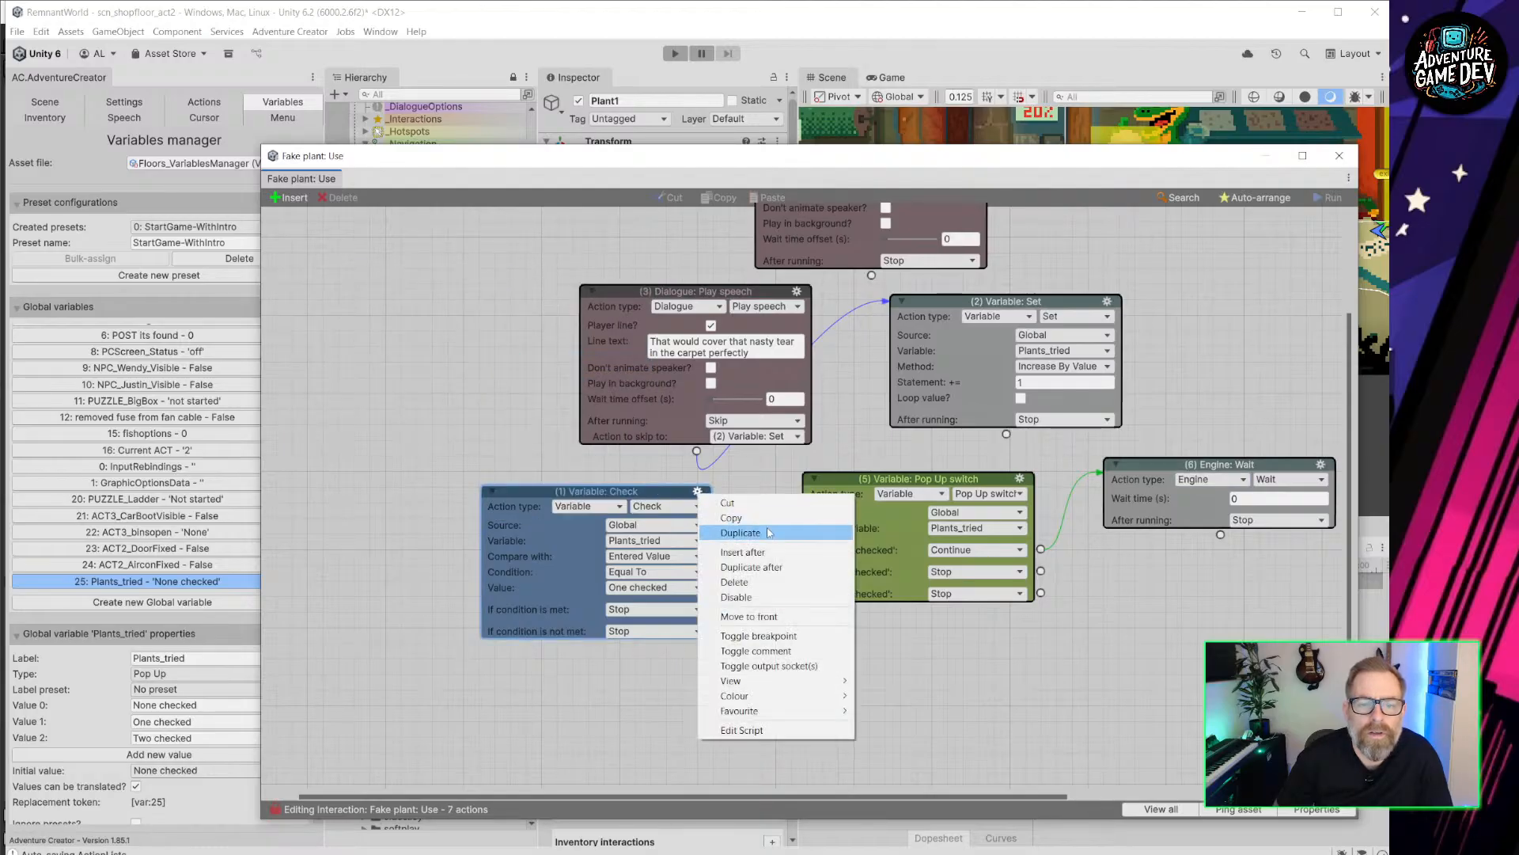
pyautogui.click(744, 581)
# Bring the Pop Up switch and Engine: Wait closer together, unlink the "None checked" output, and delete the Engine: Wait action.
pyautogui.moveTo(861, 549); pyautogui.dragTo(436, 561)
pyautogui.moveTo(1139, 465); pyautogui.dragTo(770, 576)
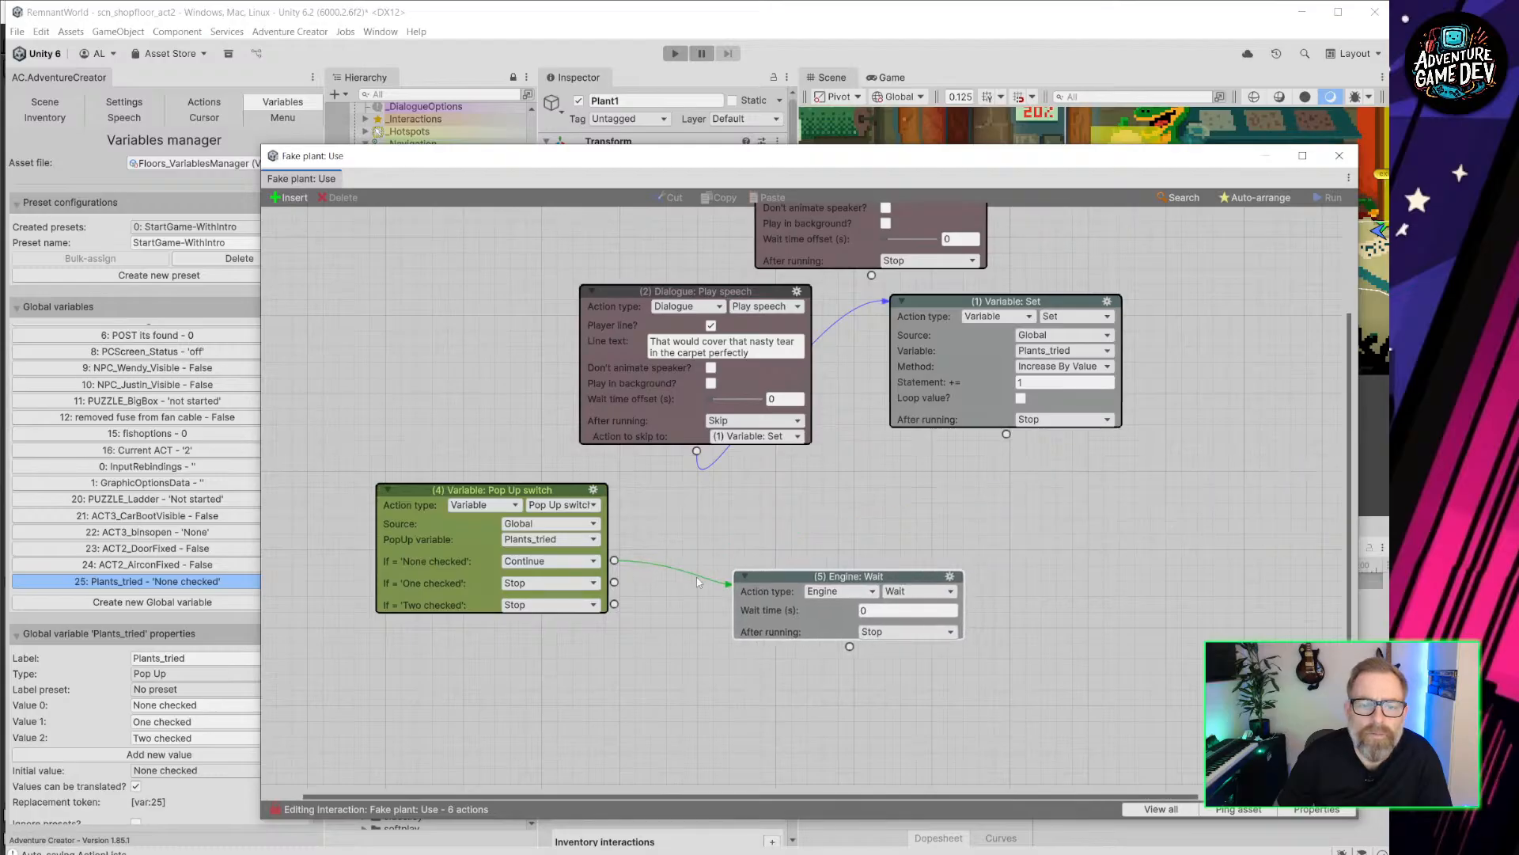
pyautogui.moveTo(616, 561); pyautogui.dragTo(539, 462)
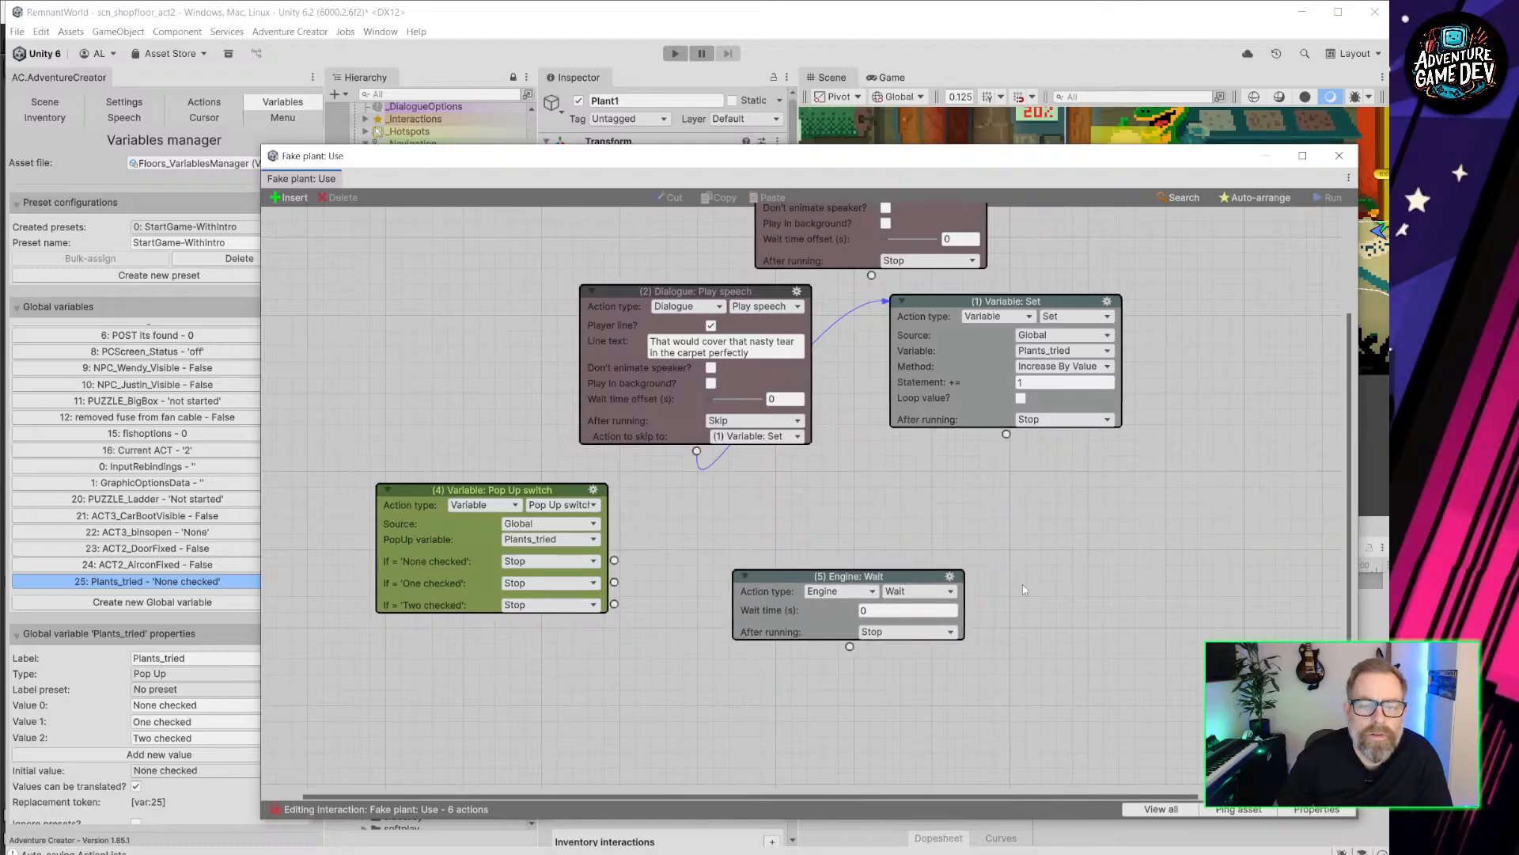
pyautogui.click(950, 576)
pyautogui.click(1017, 669)
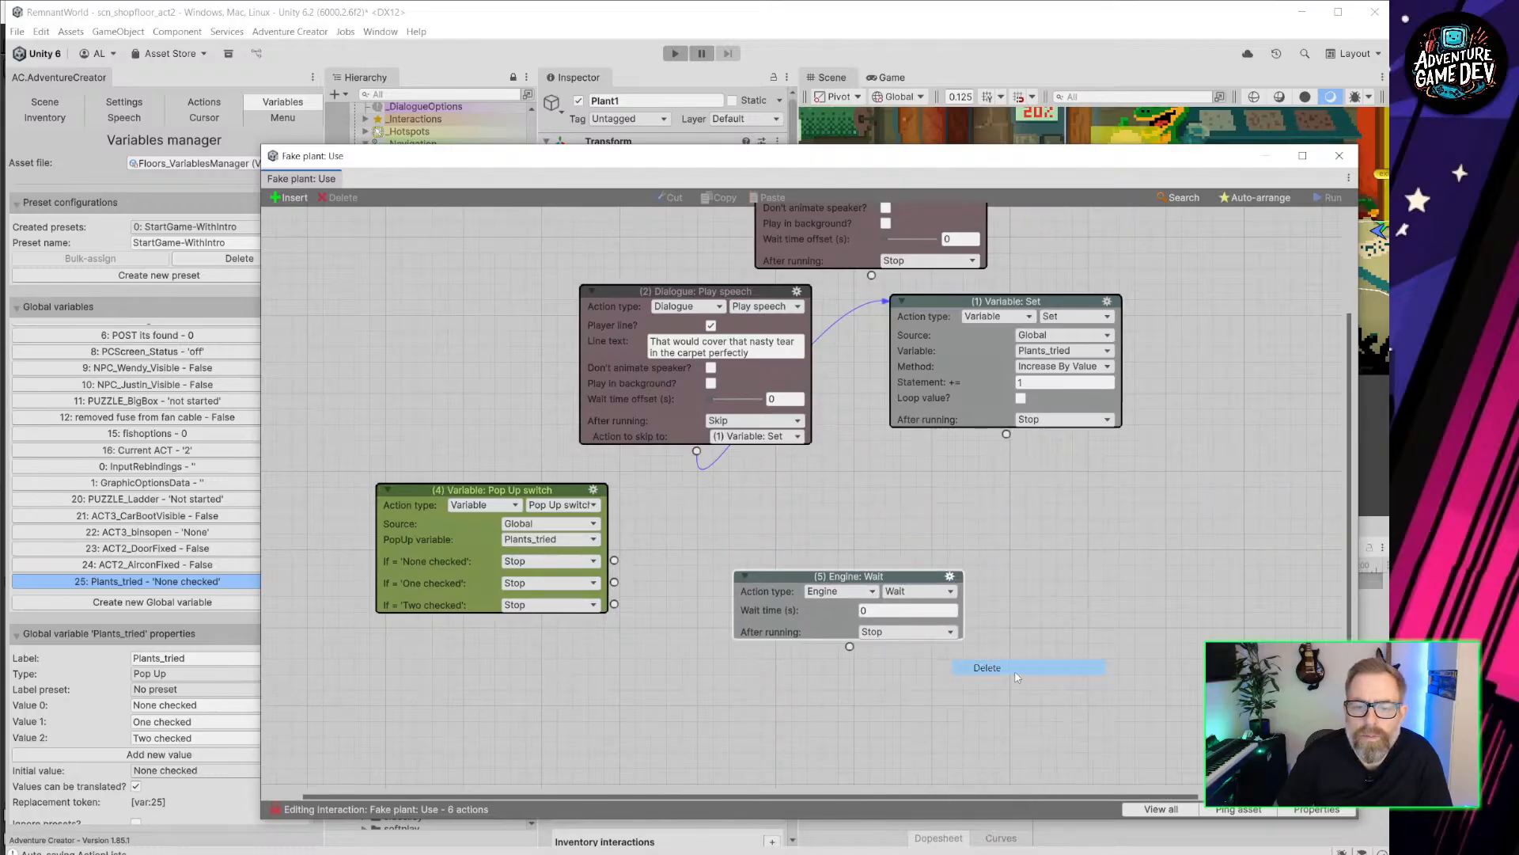
# Reposition the Plants_tried Pop Up switch below the carpet-tear speech and delete it.
pyautogui.moveTo(486, 491); pyautogui.dragTo(409, 493)
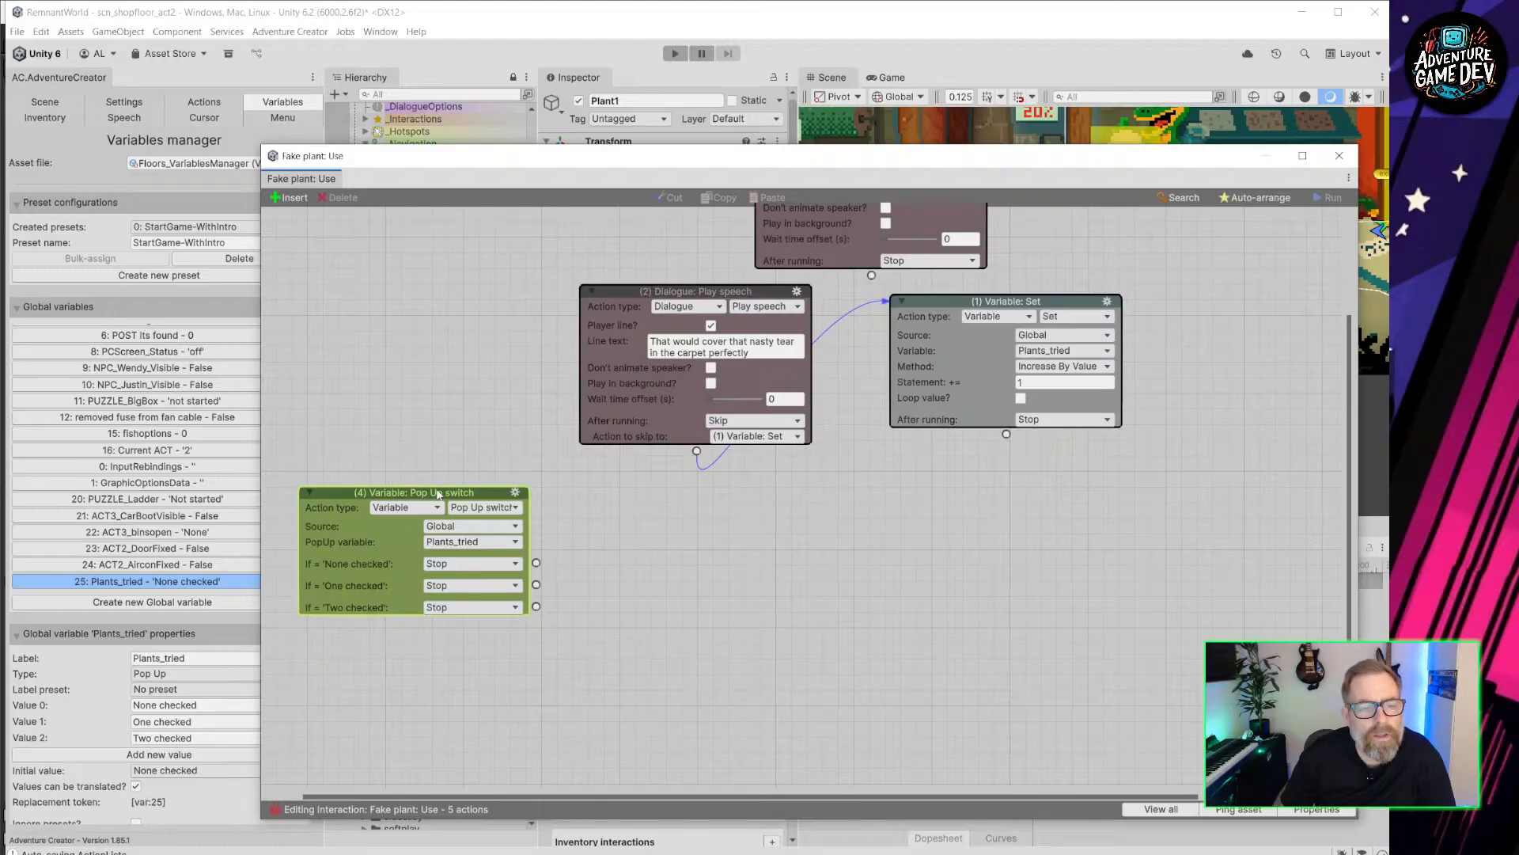
pyautogui.moveTo(437, 490); pyautogui.dragTo(564, 506)
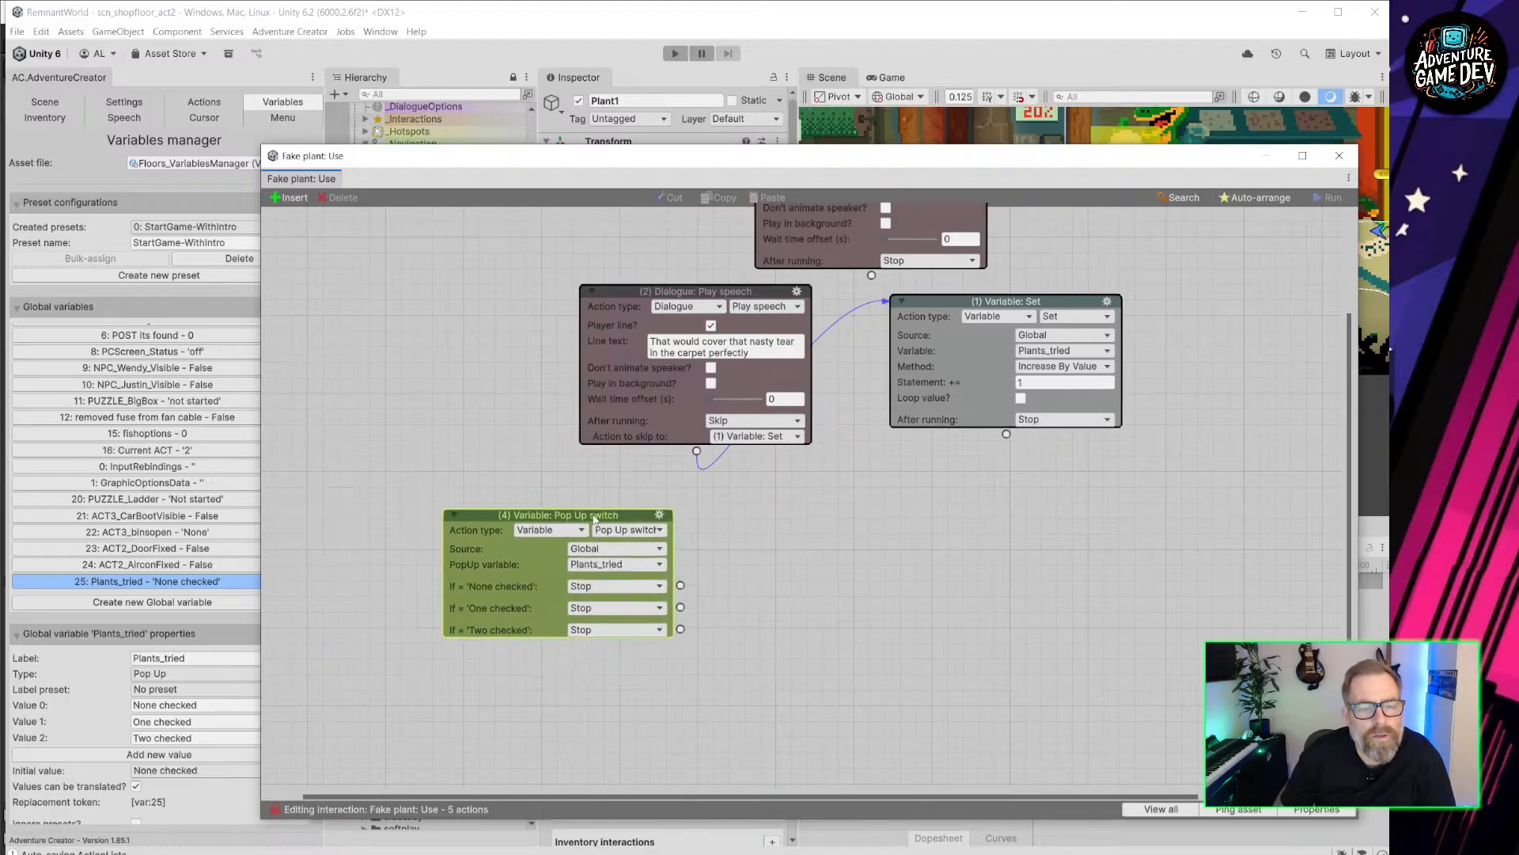
pyautogui.click(659, 515)
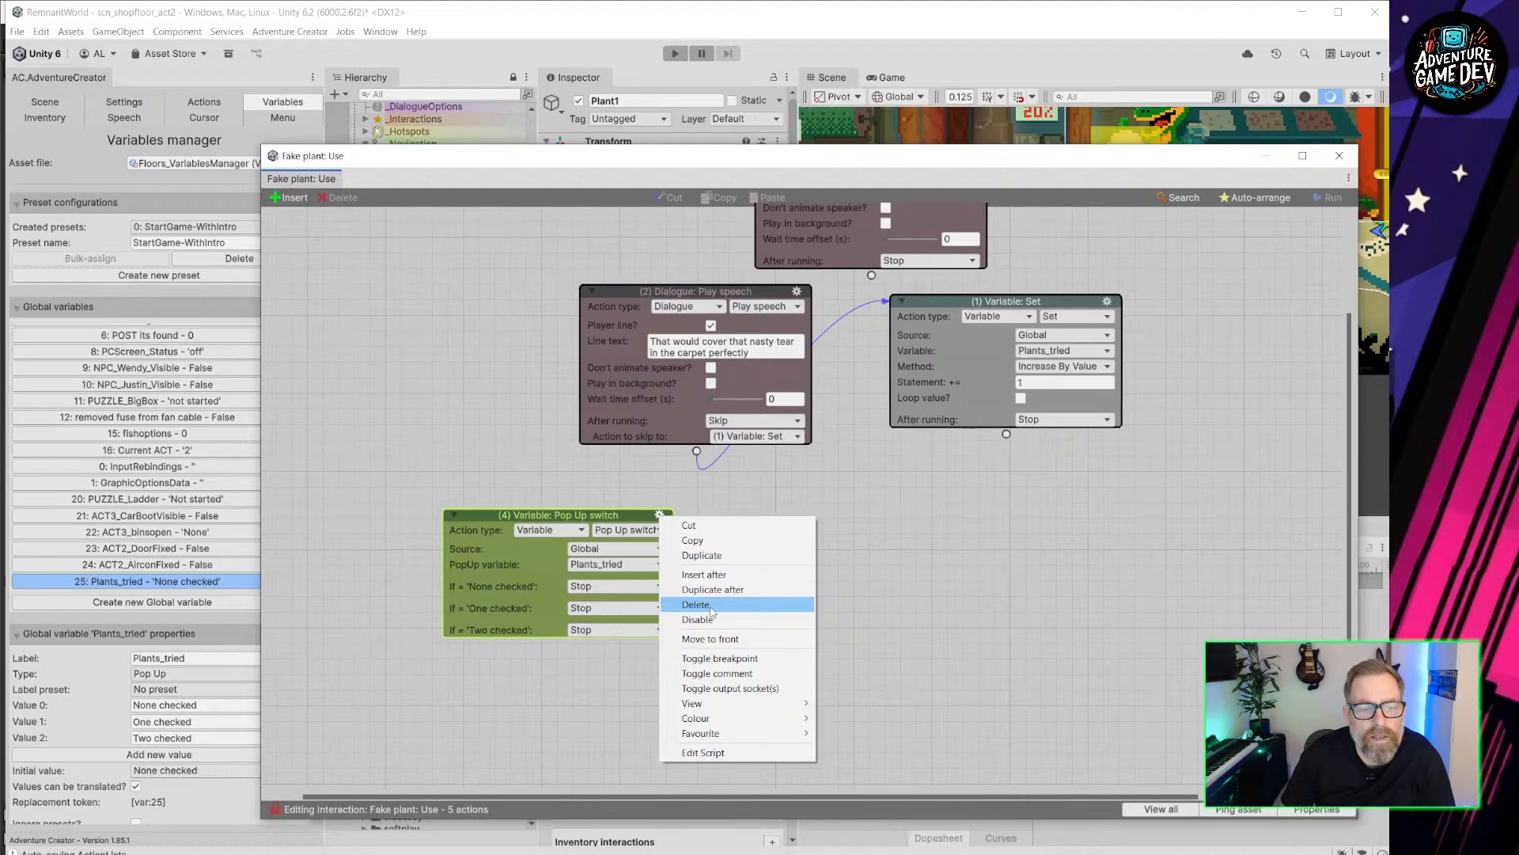
pyautogui.click(710, 605)
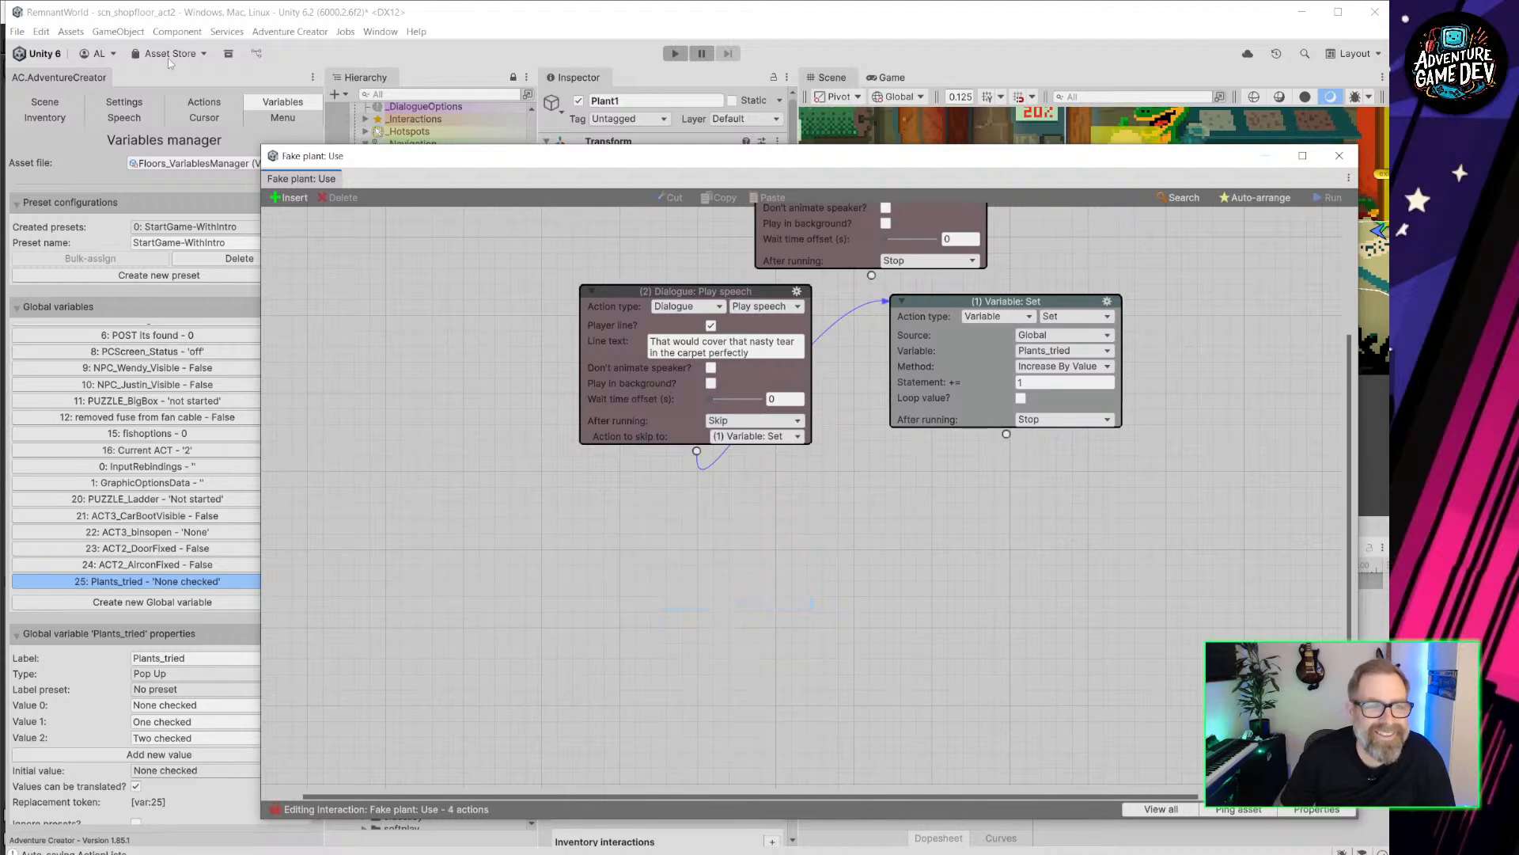
# Open Adventure Creator's global Events editor.
pyautogui.click(290, 32)
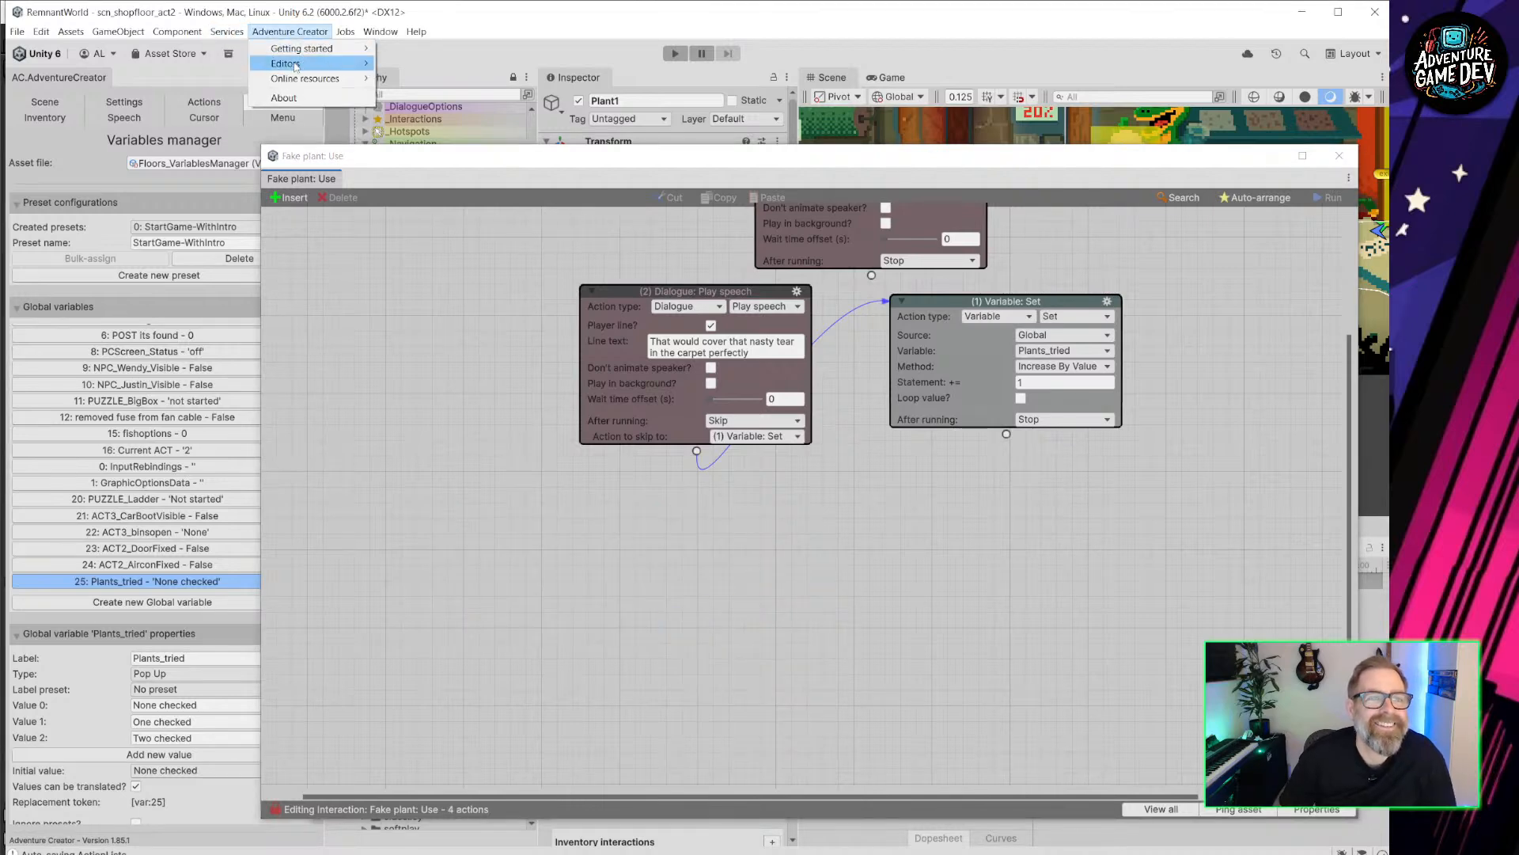
pyautogui.moveTo(294, 64)
pyautogui.click(427, 105)
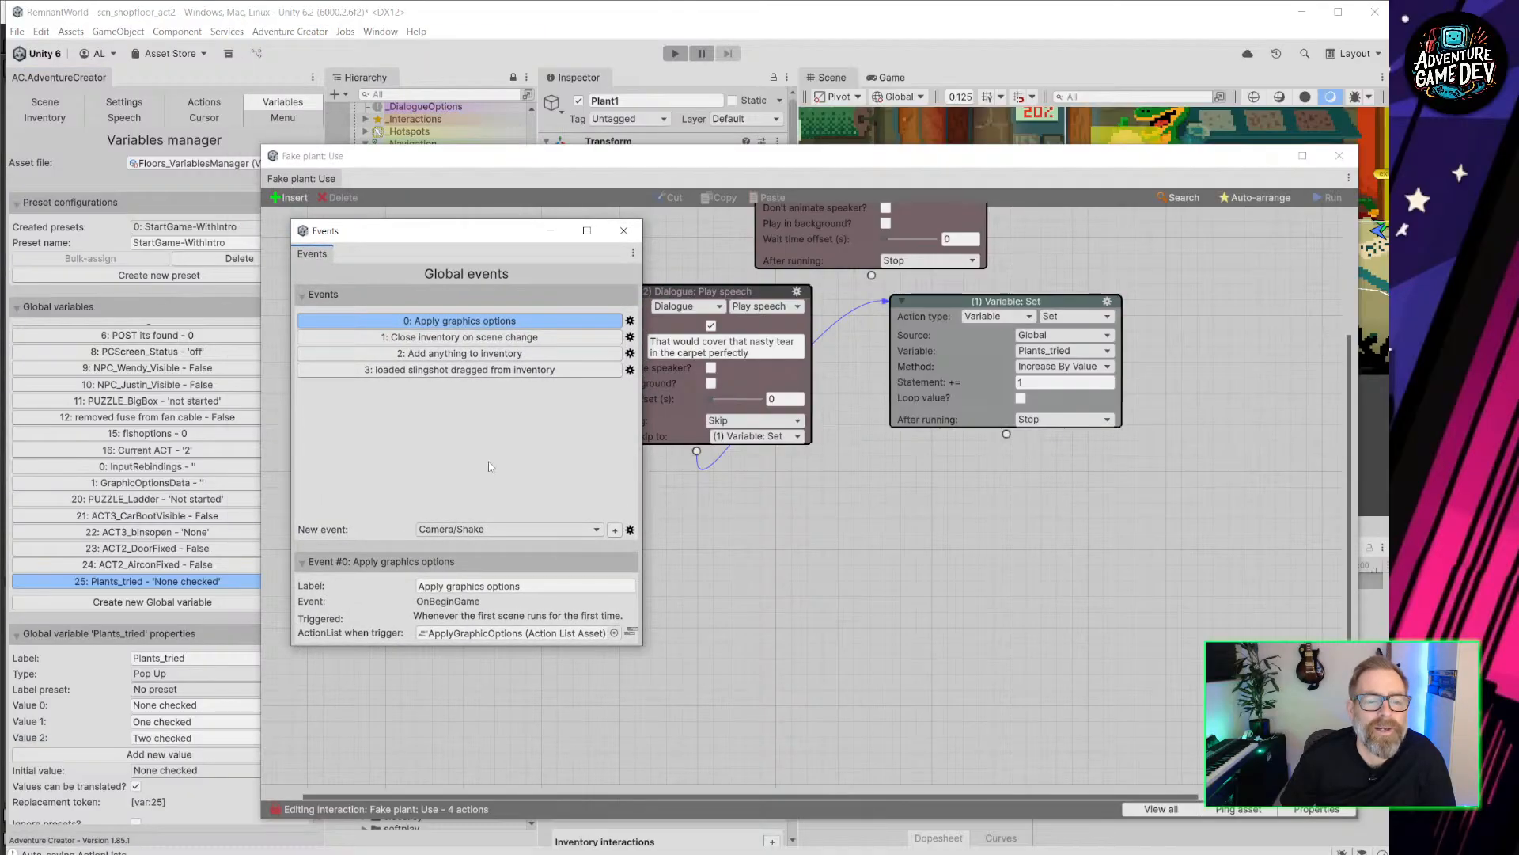
pyautogui.click(597, 530)
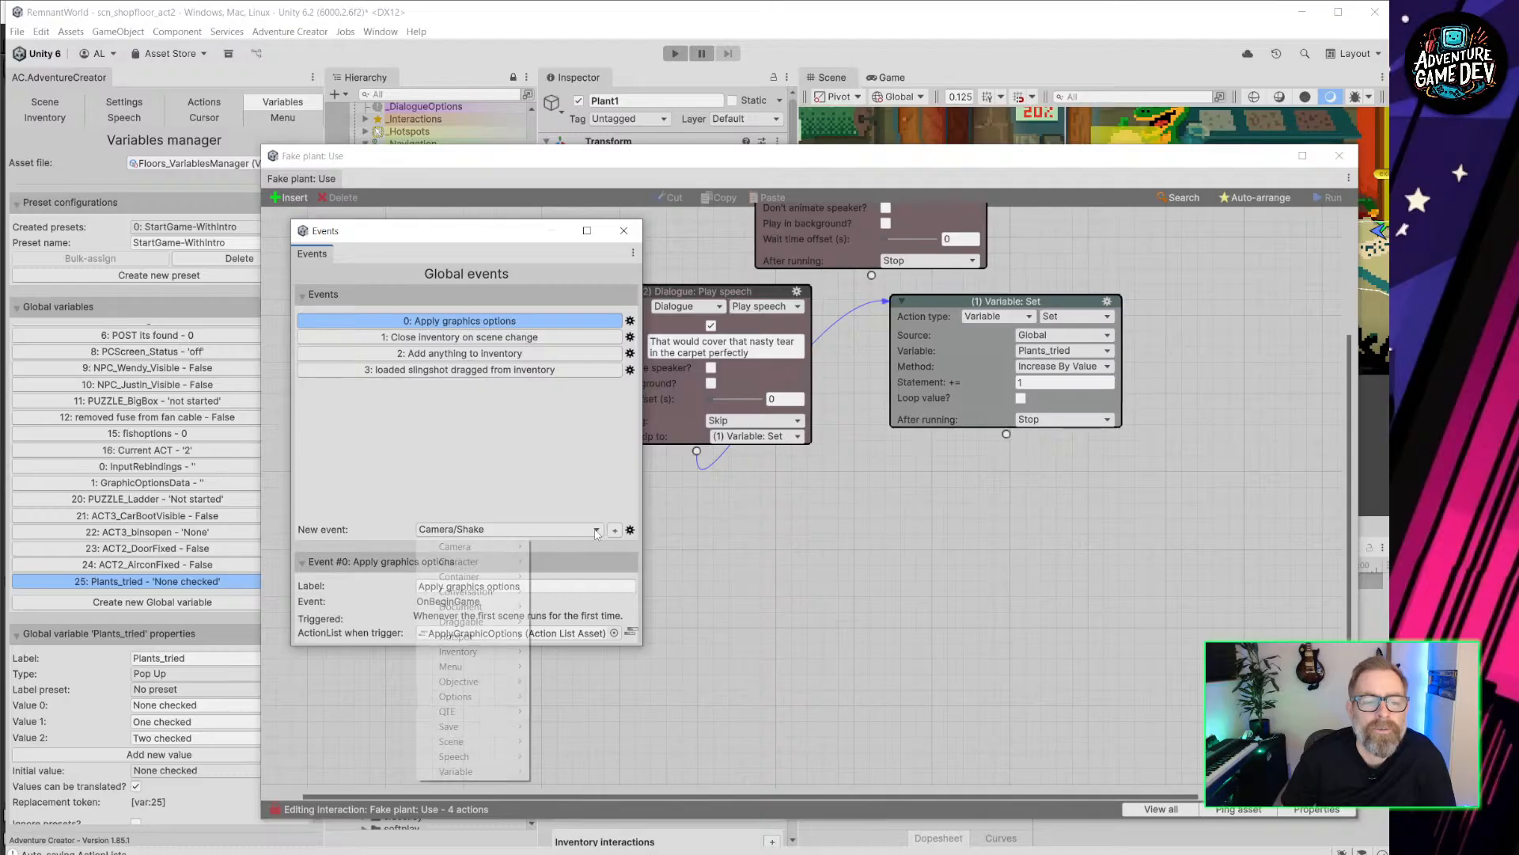
pyautogui.click(616, 532)
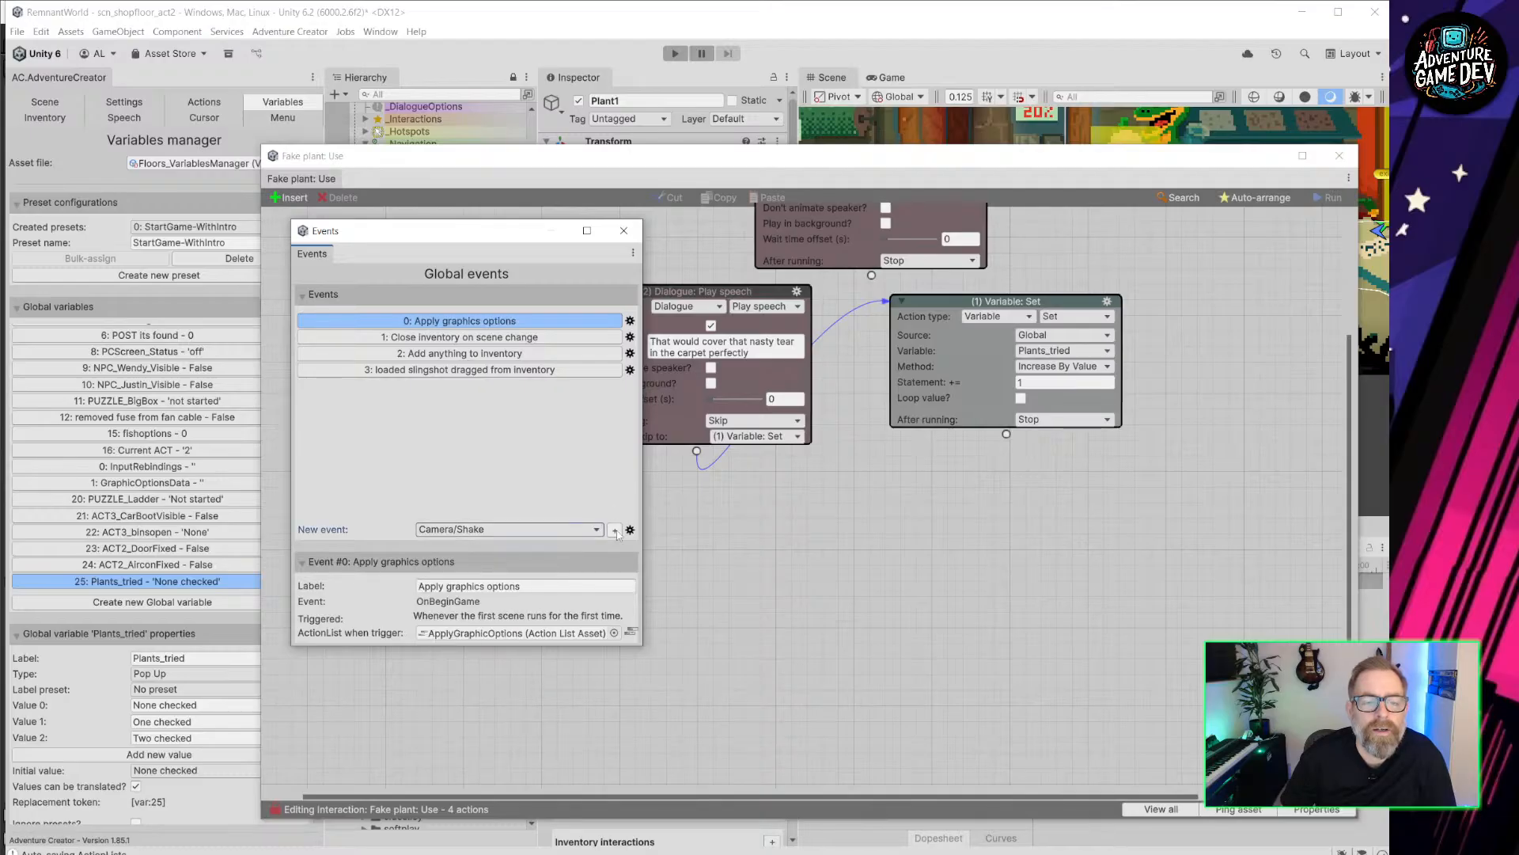
pyautogui.click(617, 532)
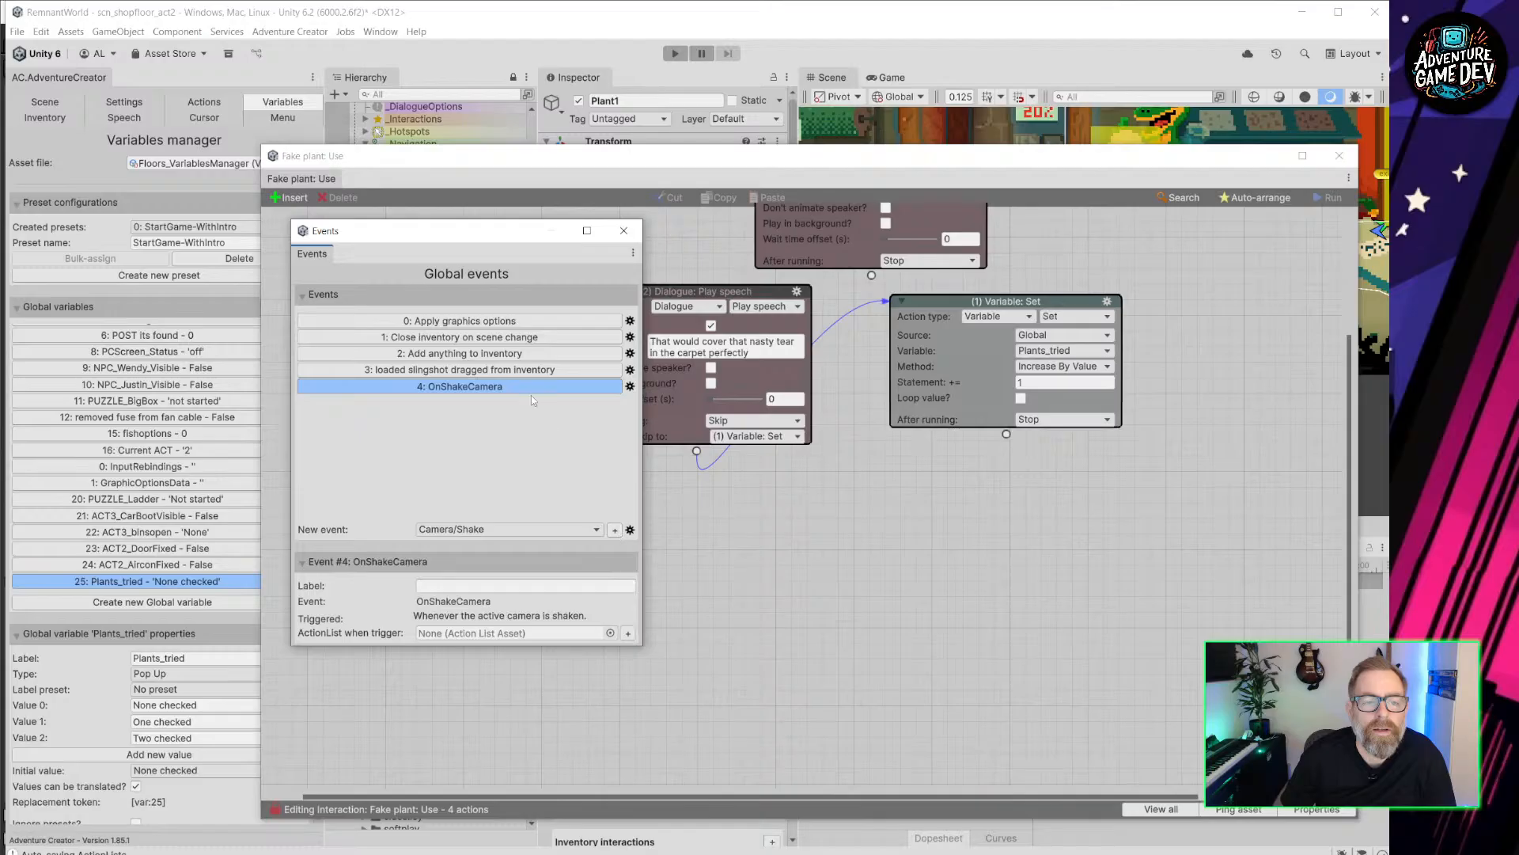
pyautogui.click(630, 387)
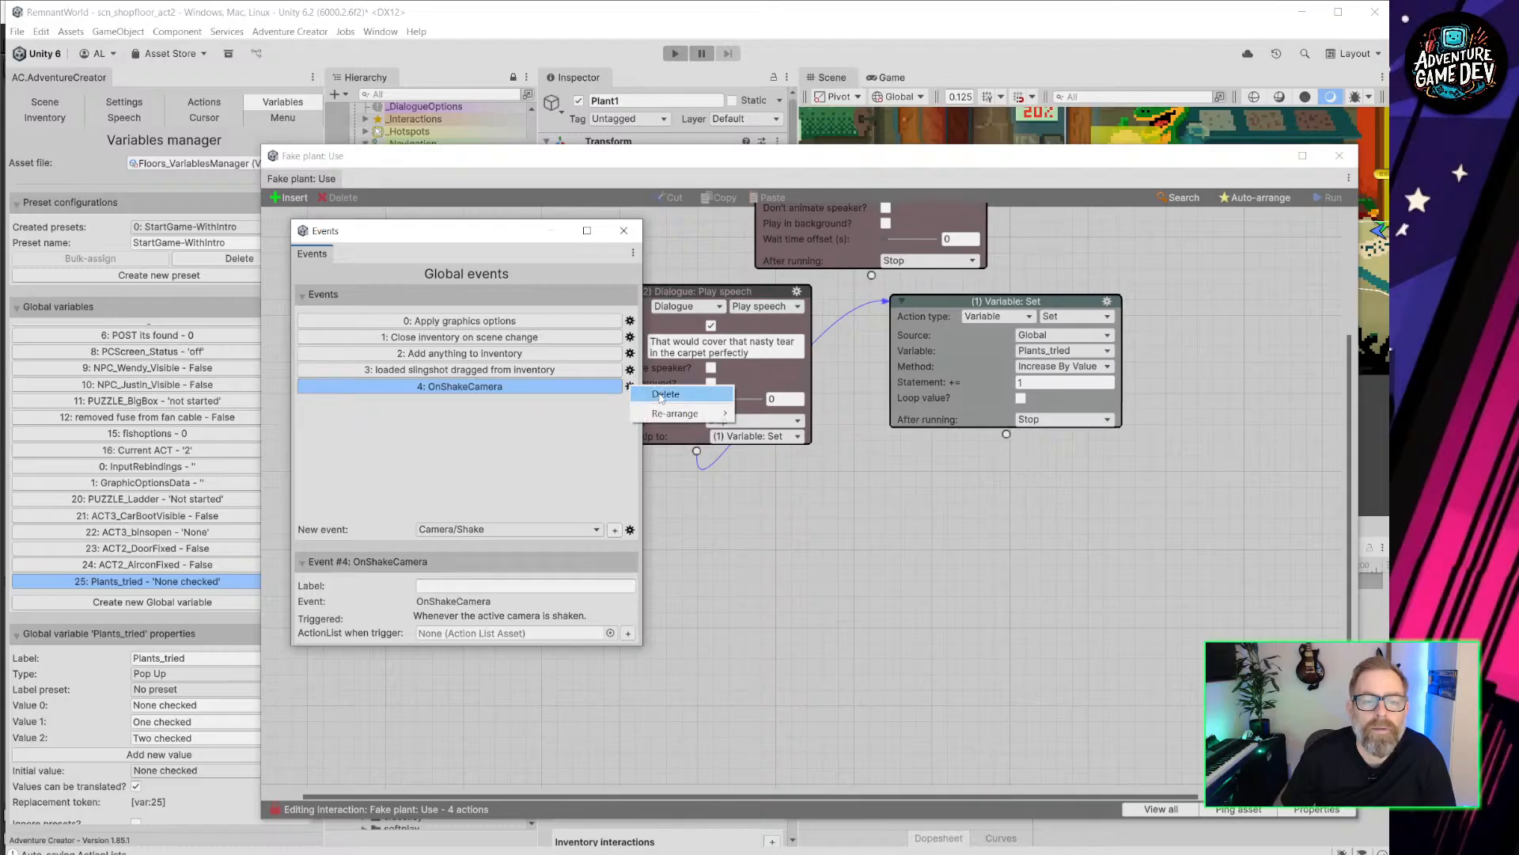
pyautogui.click(657, 392)
# Add a Variable/Change Global event and set its global variable to Plants_tried.
pyautogui.click(524, 628)
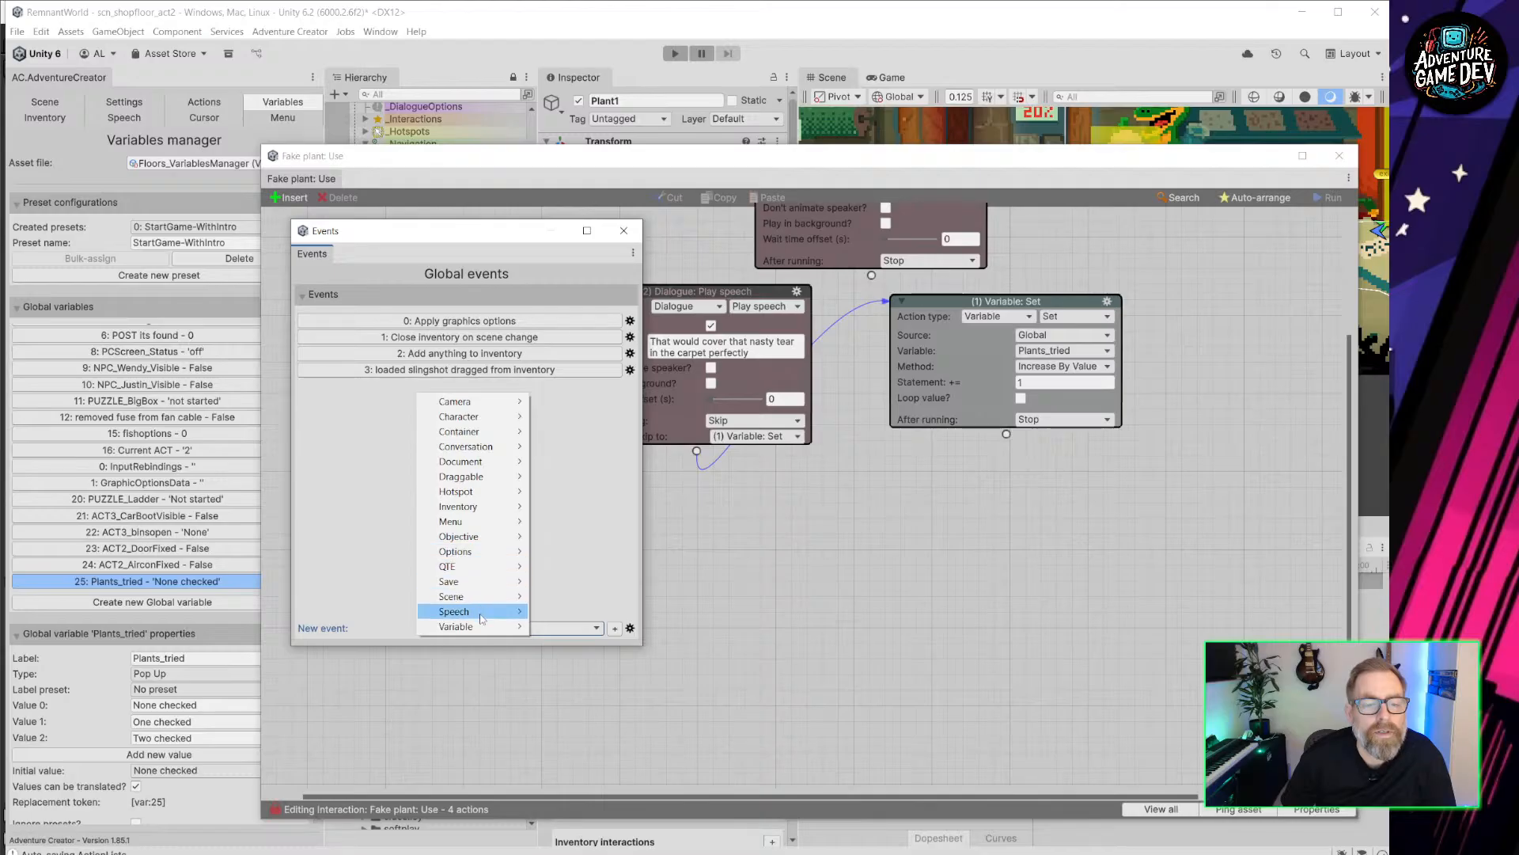
pyautogui.moveTo(486, 630)
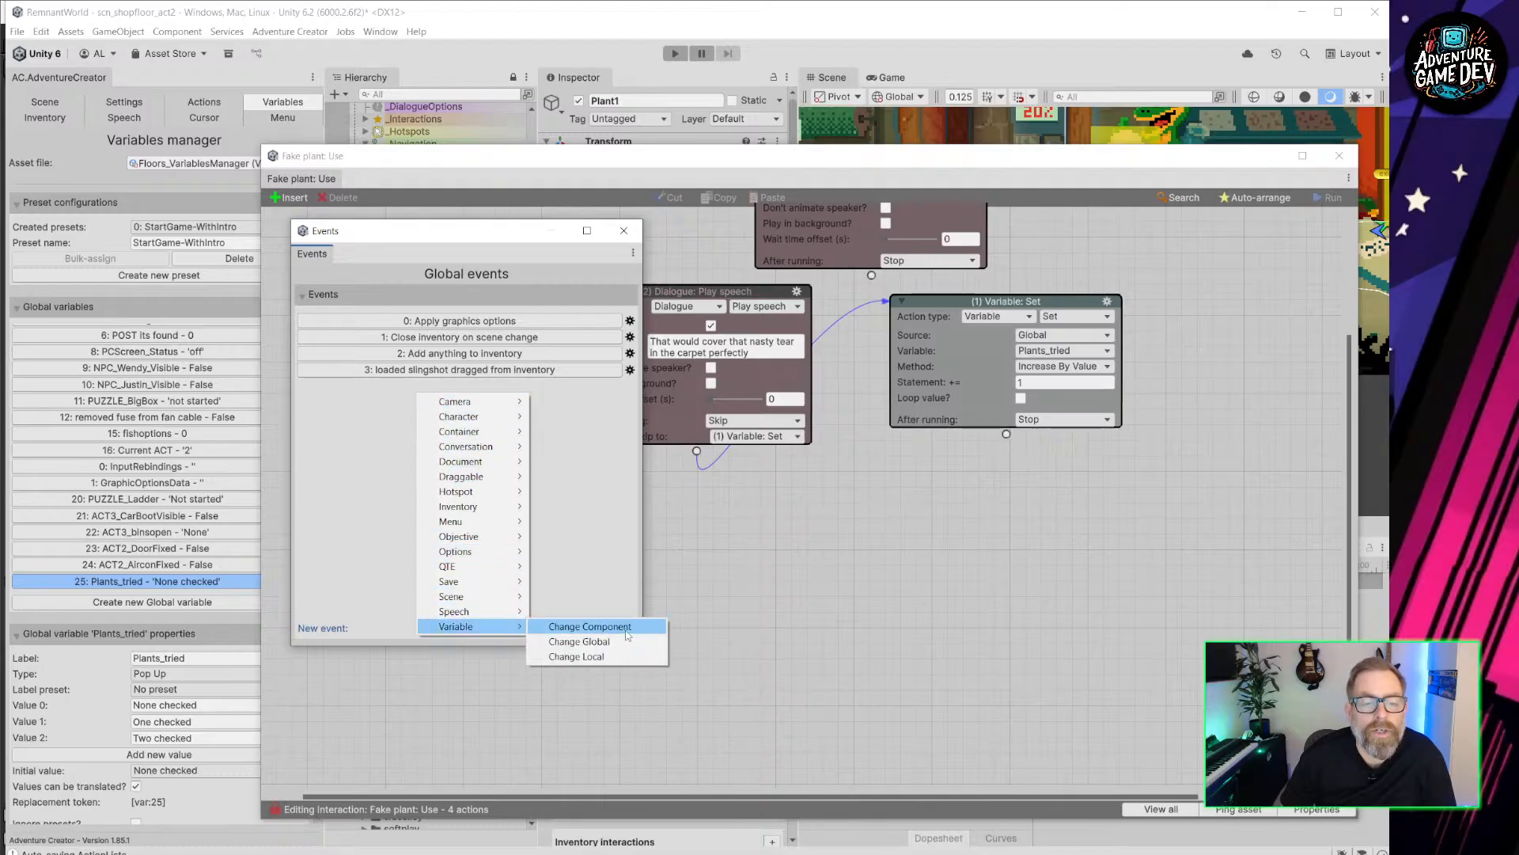
pyautogui.click(610, 648)
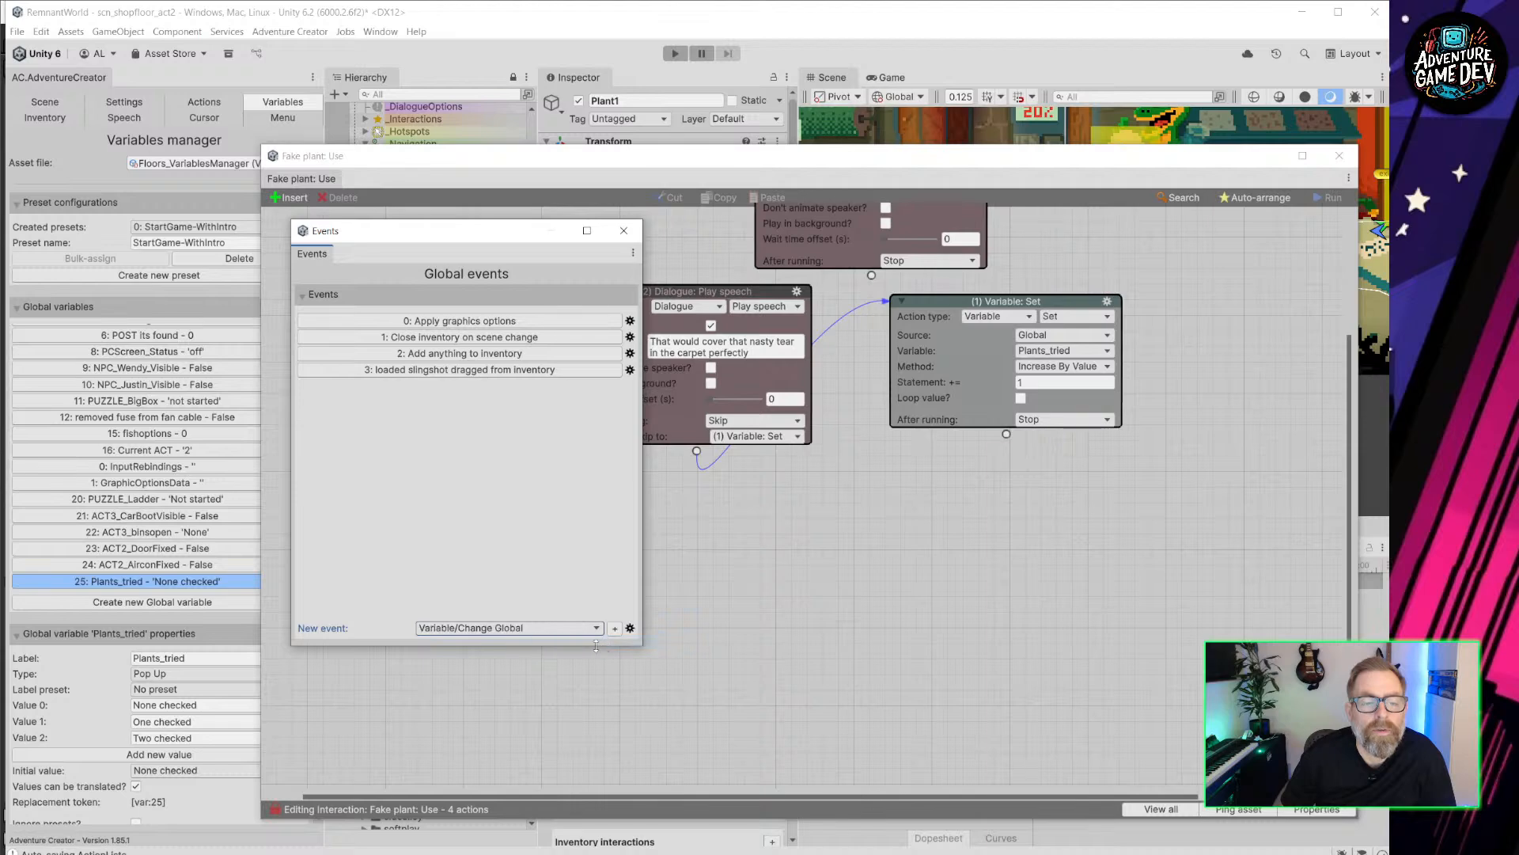
pyautogui.click(614, 628)
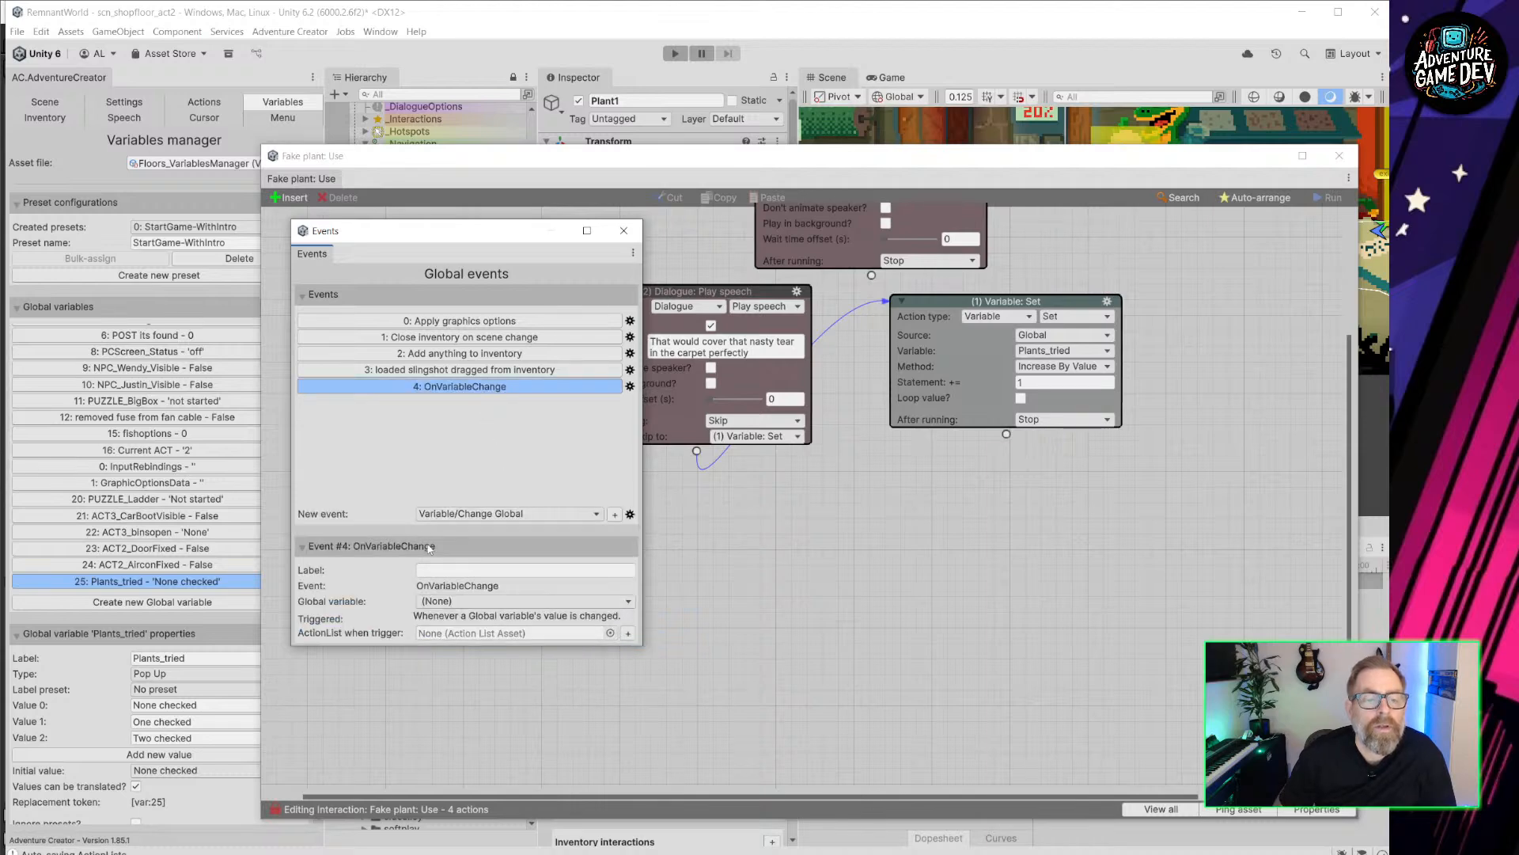
pyautogui.click(447, 601)
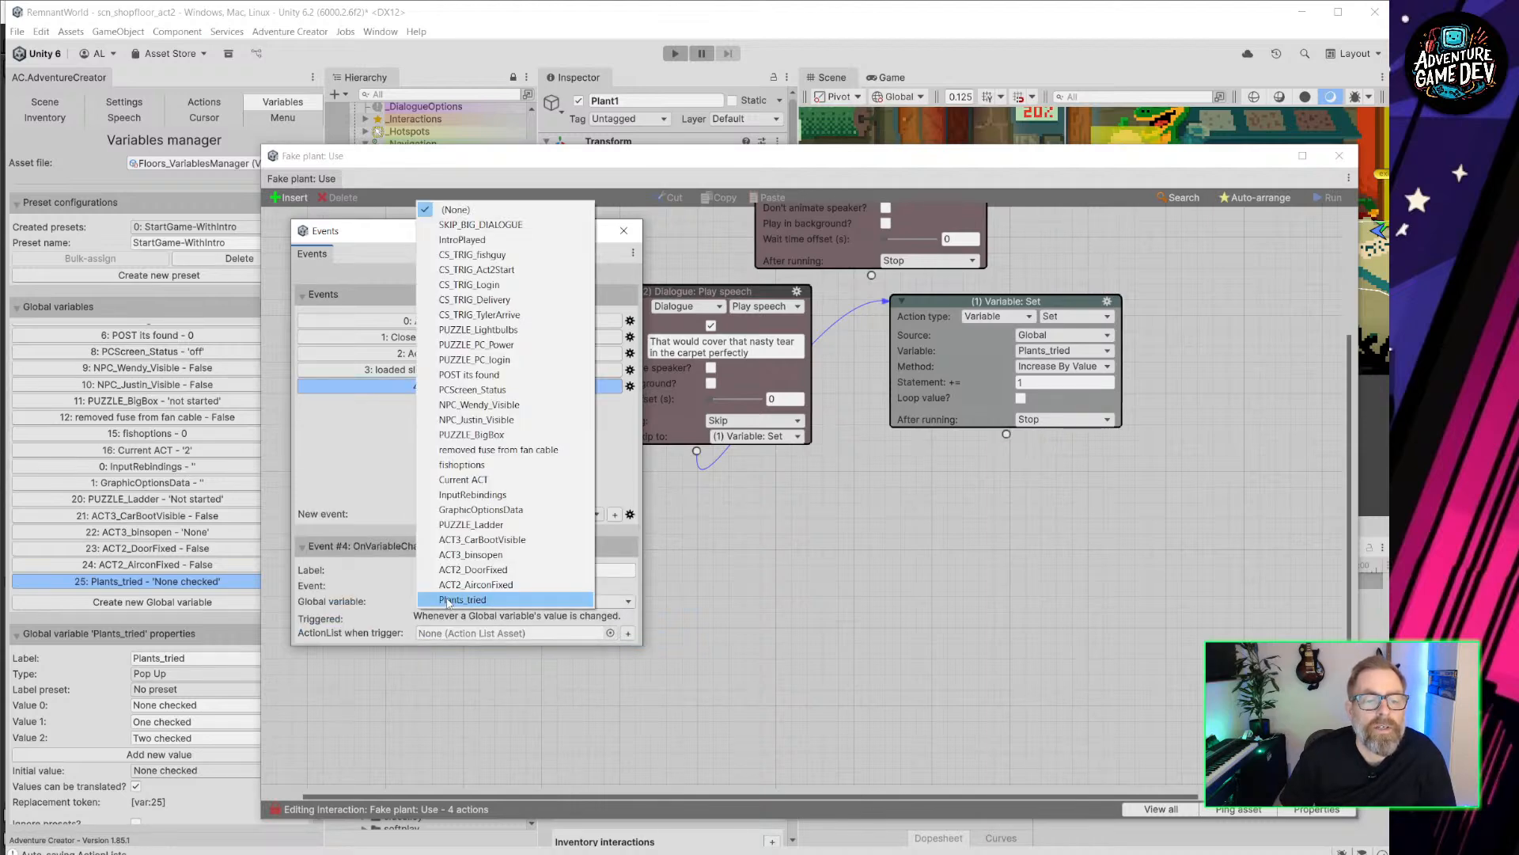
pyautogui.click(484, 602)
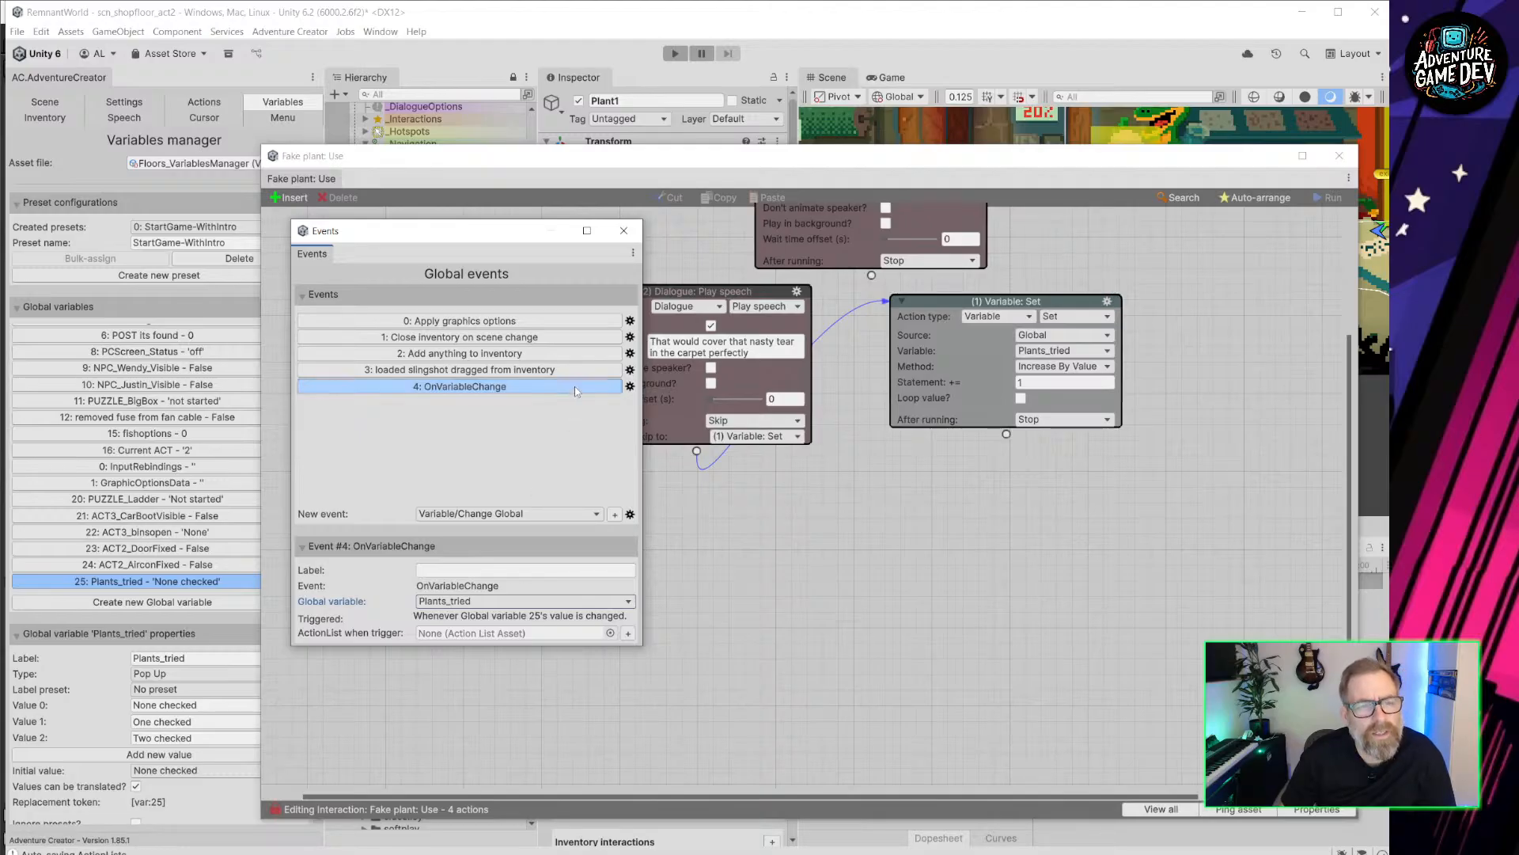
# Label the new variable-change event "Plant counter".
pyautogui.click(472, 570)
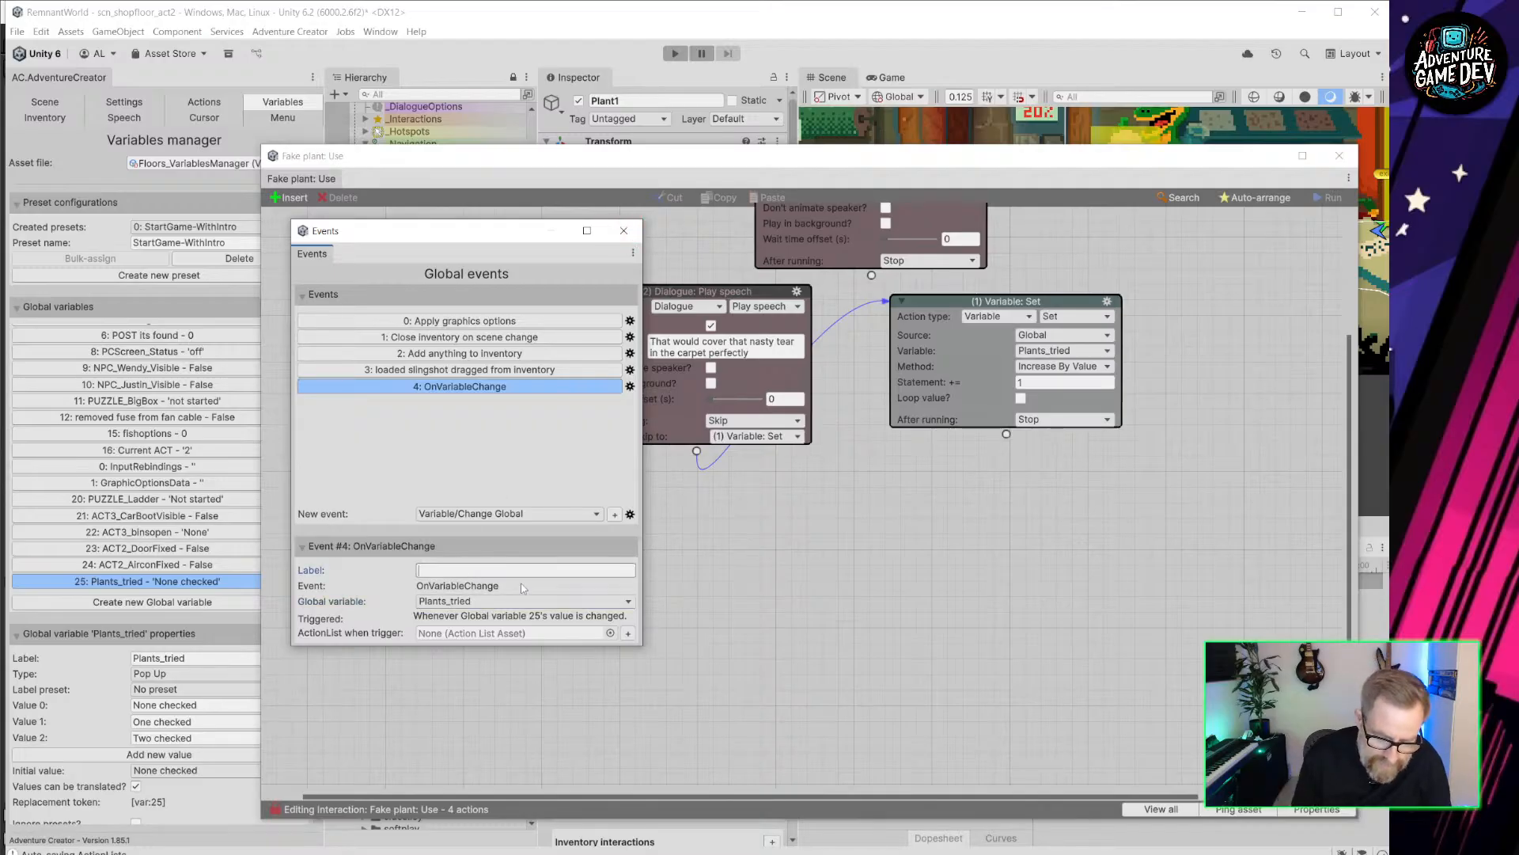
pyautogui.write('PLant count')
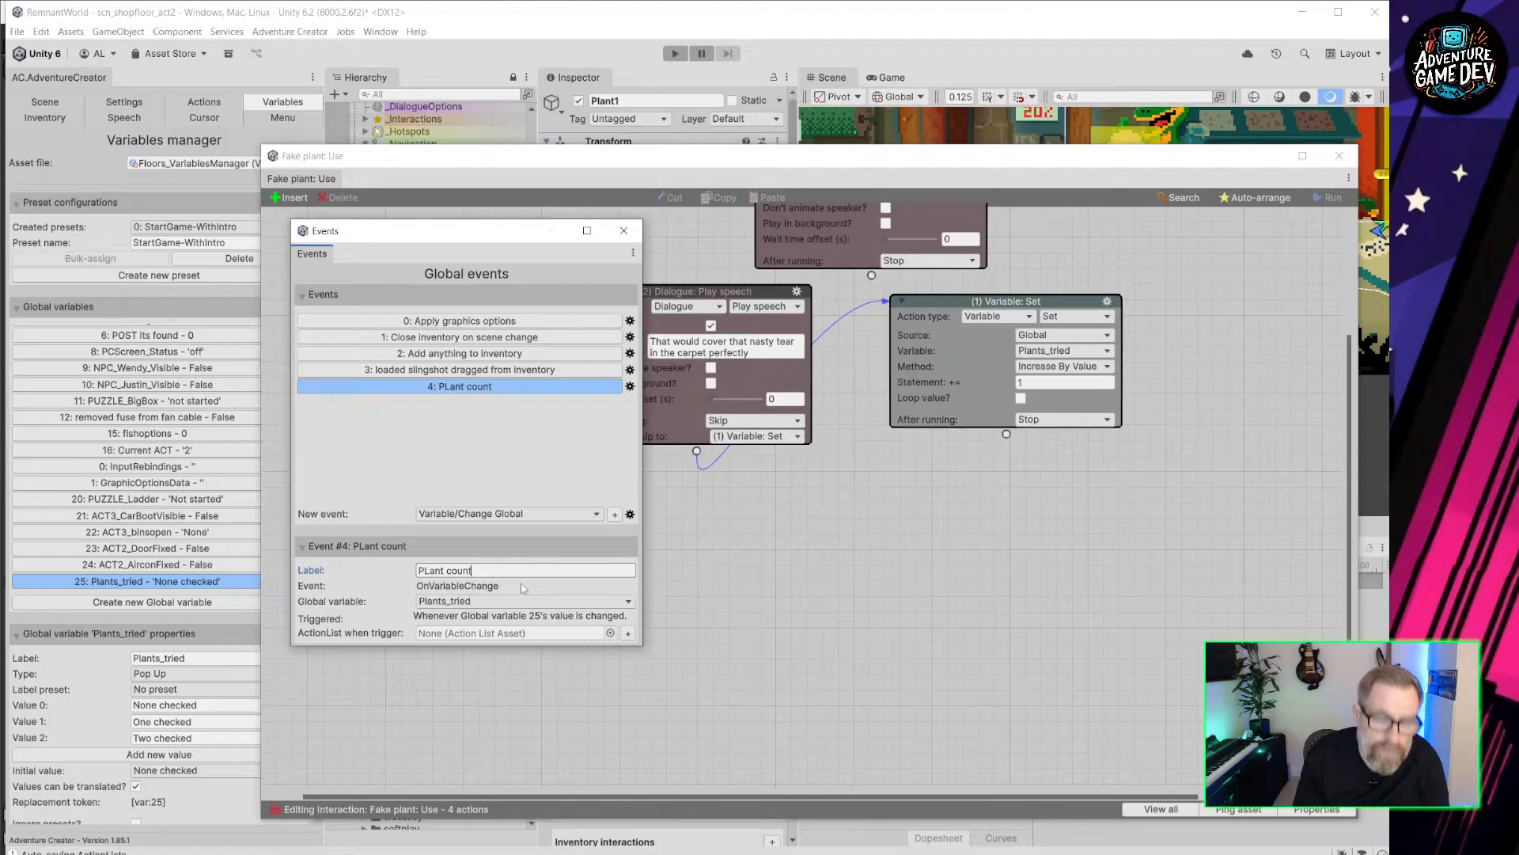
pyautogui.write('er')
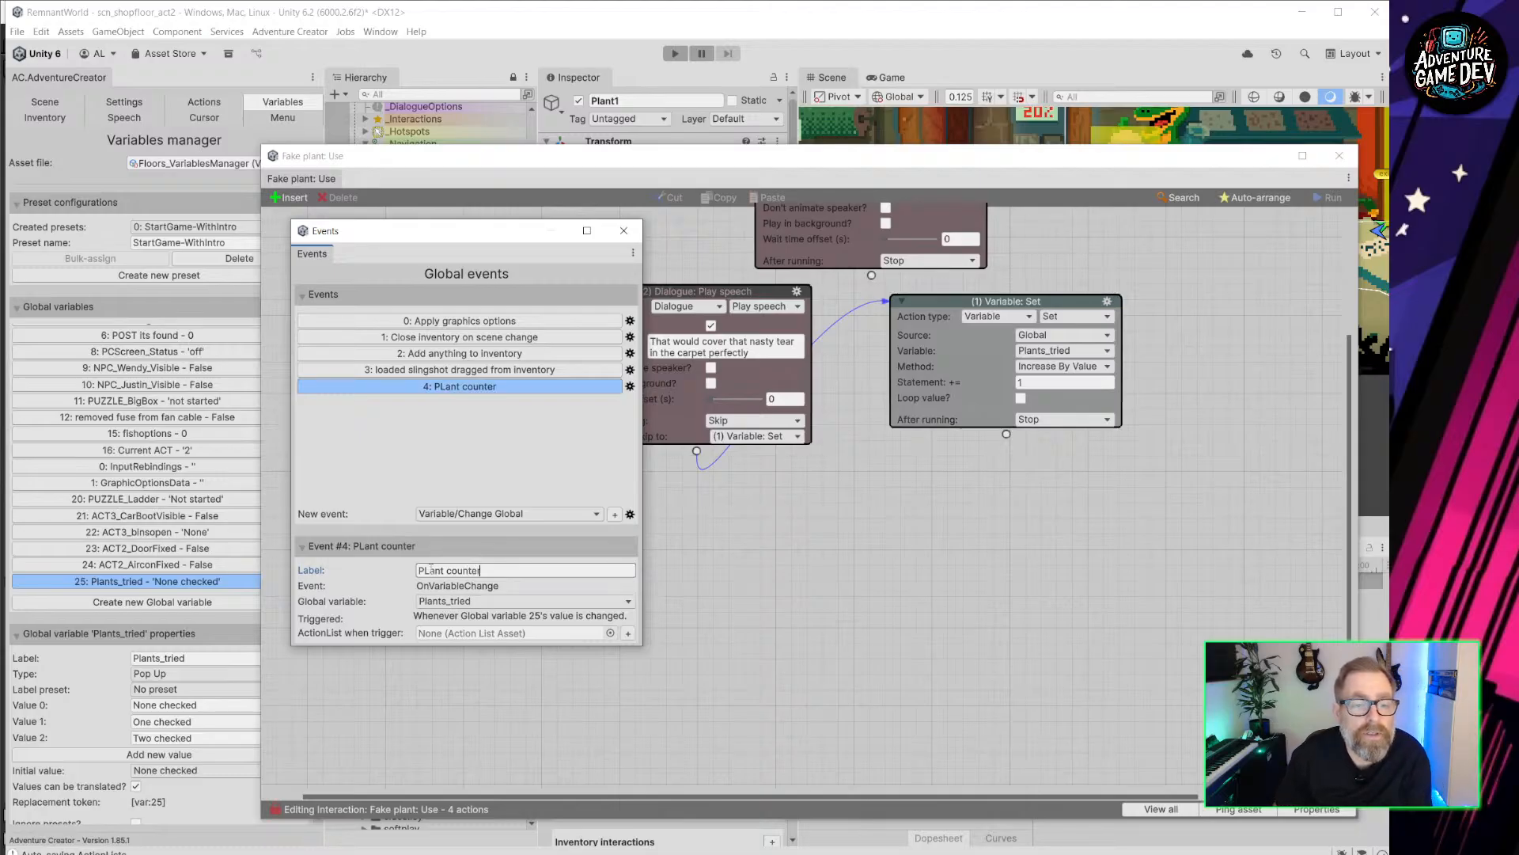
pyautogui.click(431, 570)
pyautogui.press('BackSpace')
pyautogui.write('l')
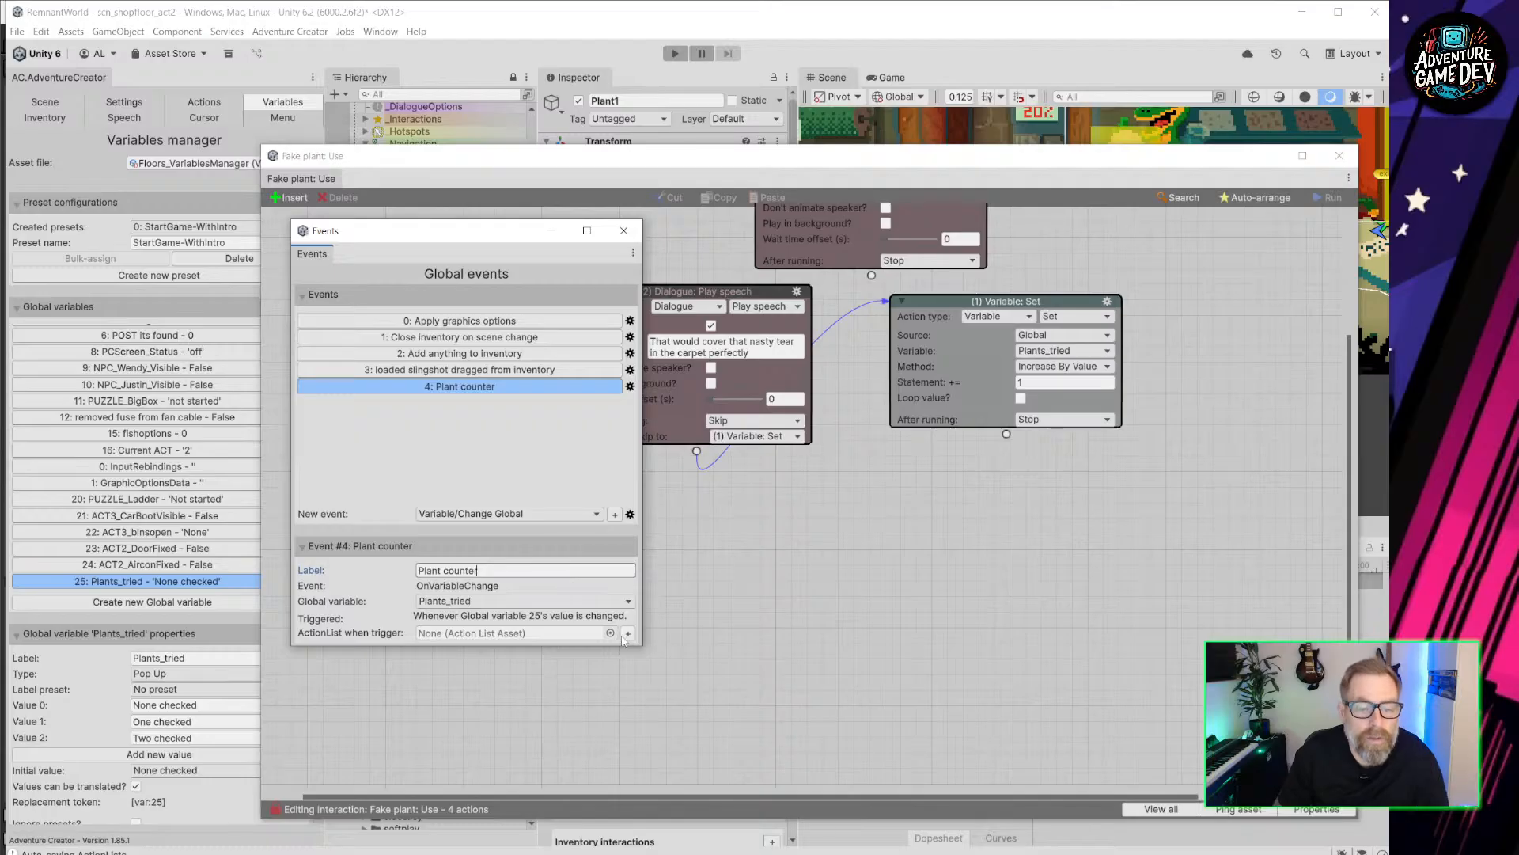
# Create an ActionList asset for the Plant counter event and rename the asset file PLantCounter.
pyautogui.click(627, 633)
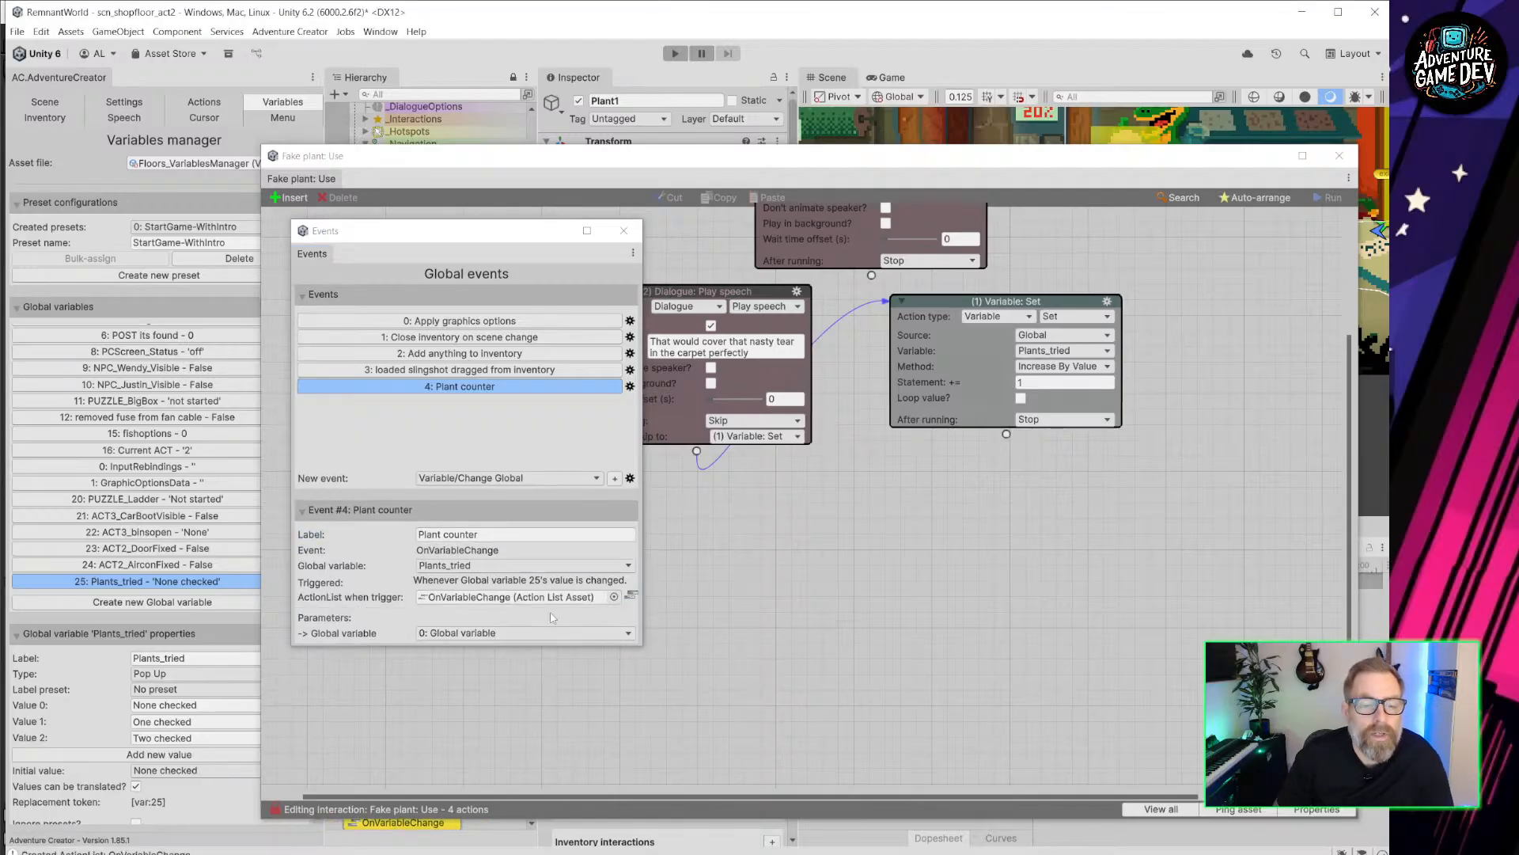
pyautogui.moveTo(504, 165); pyautogui.dragTo(760, 150)
pyautogui.click(411, 823)
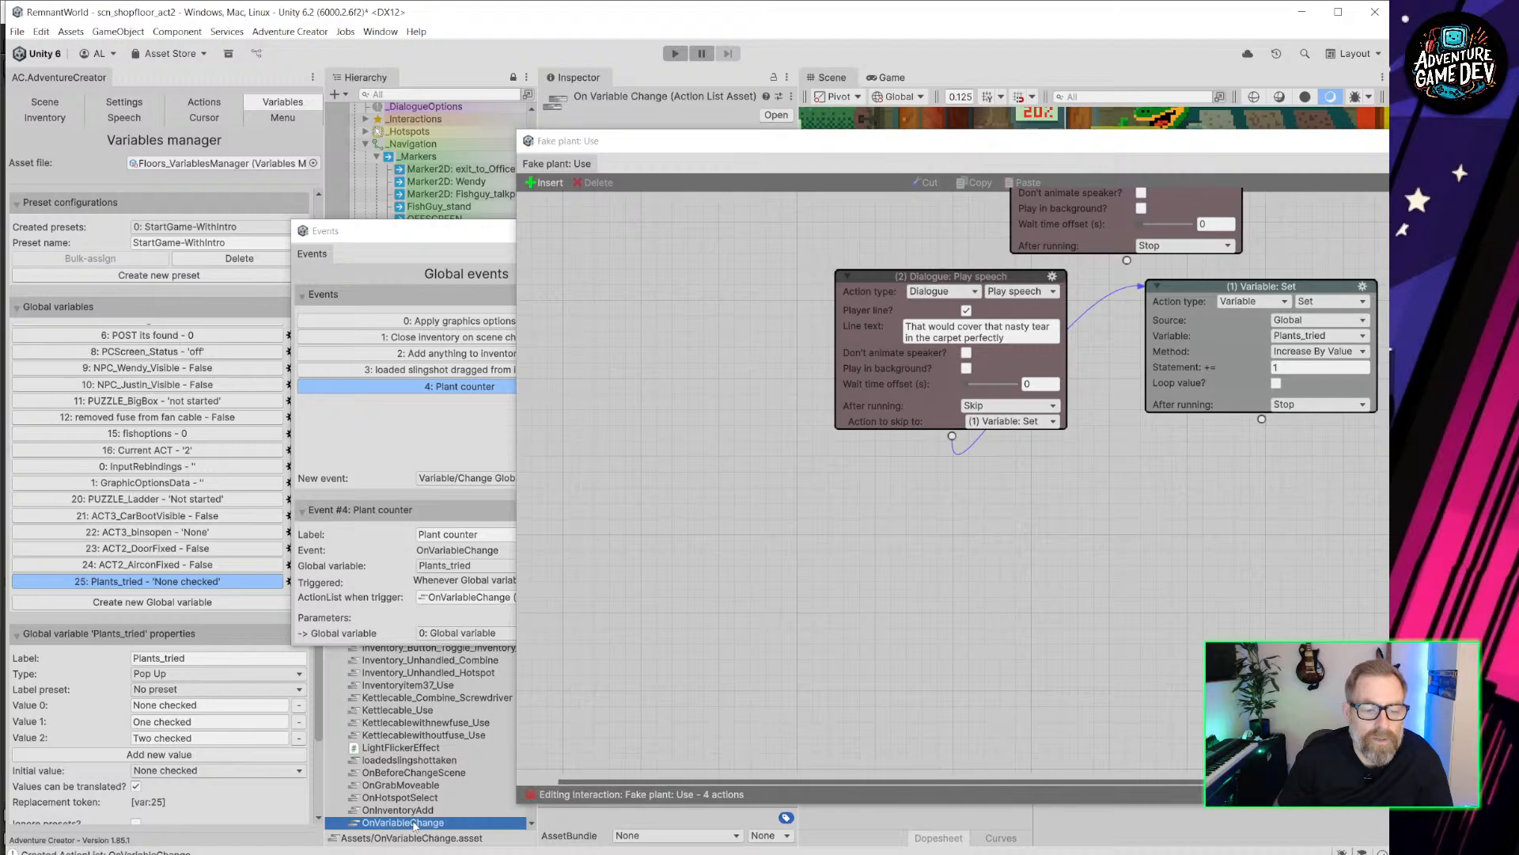
pyautogui.click(414, 823)
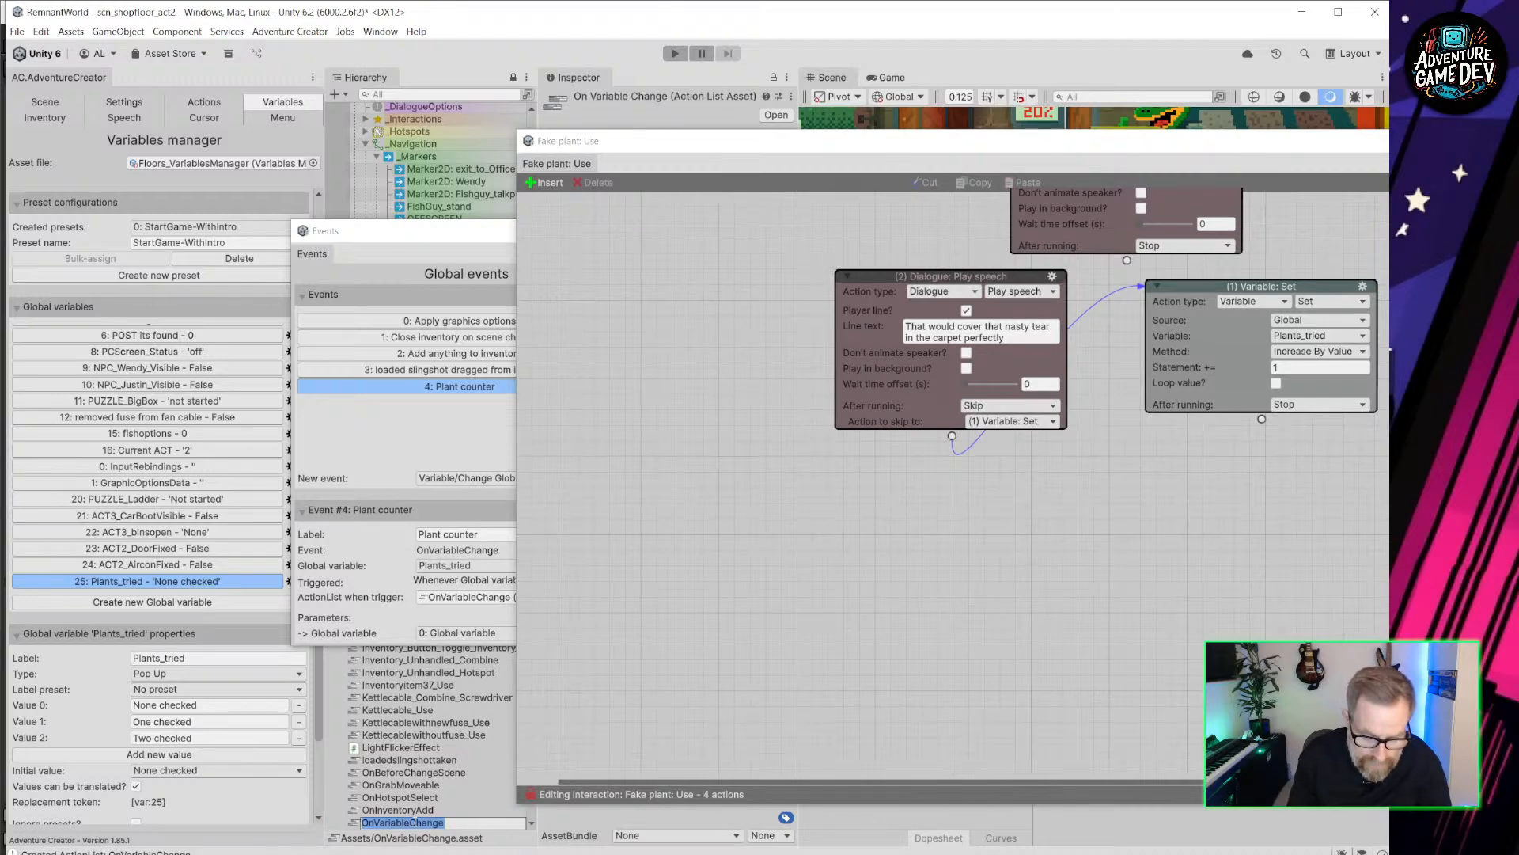
pyautogui.write('PLantCounter')
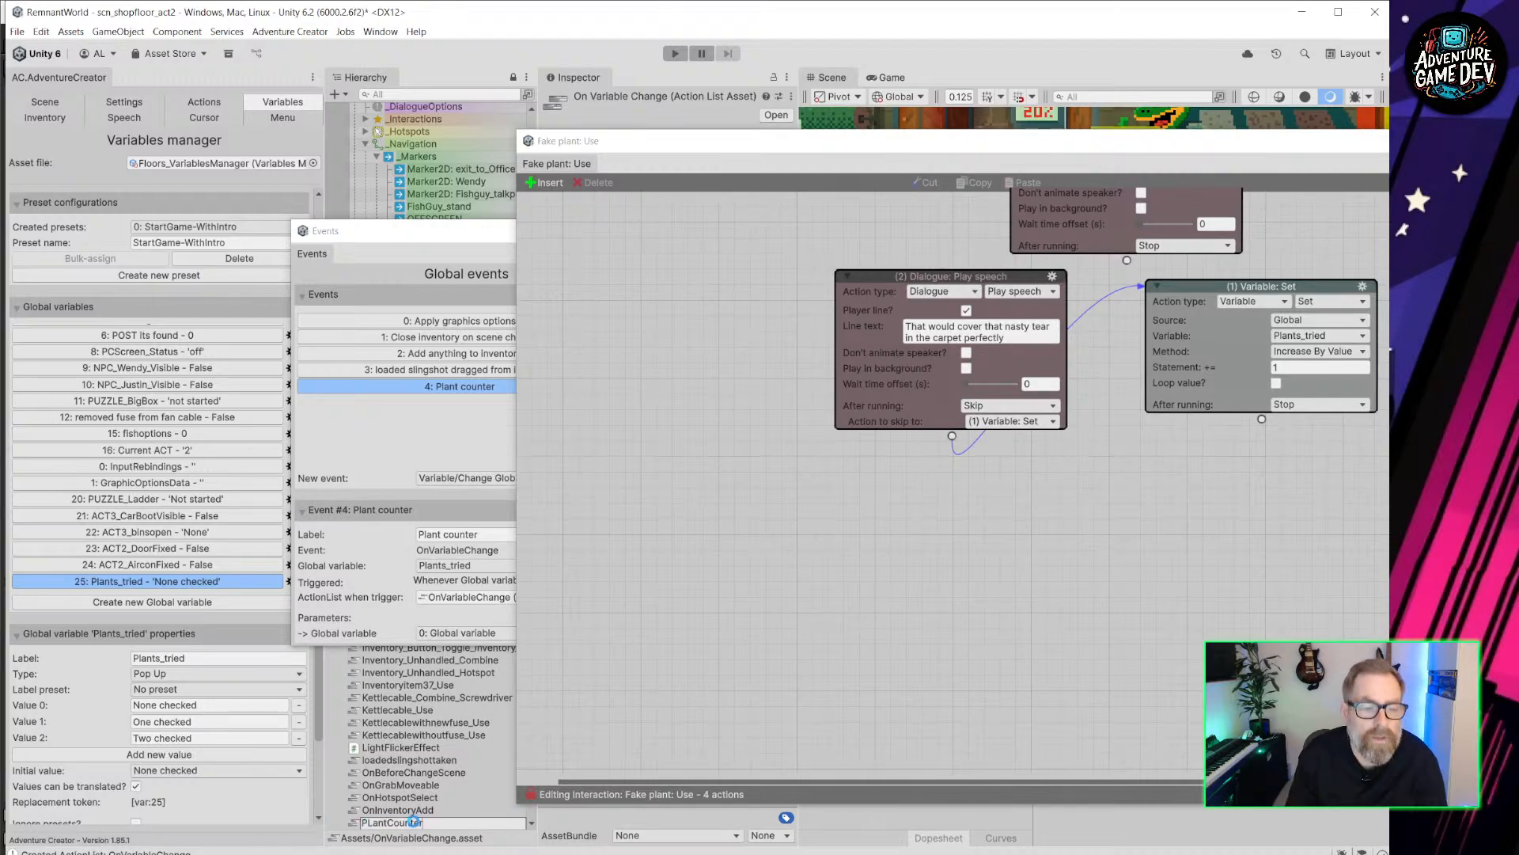
pyautogui.press('Return')
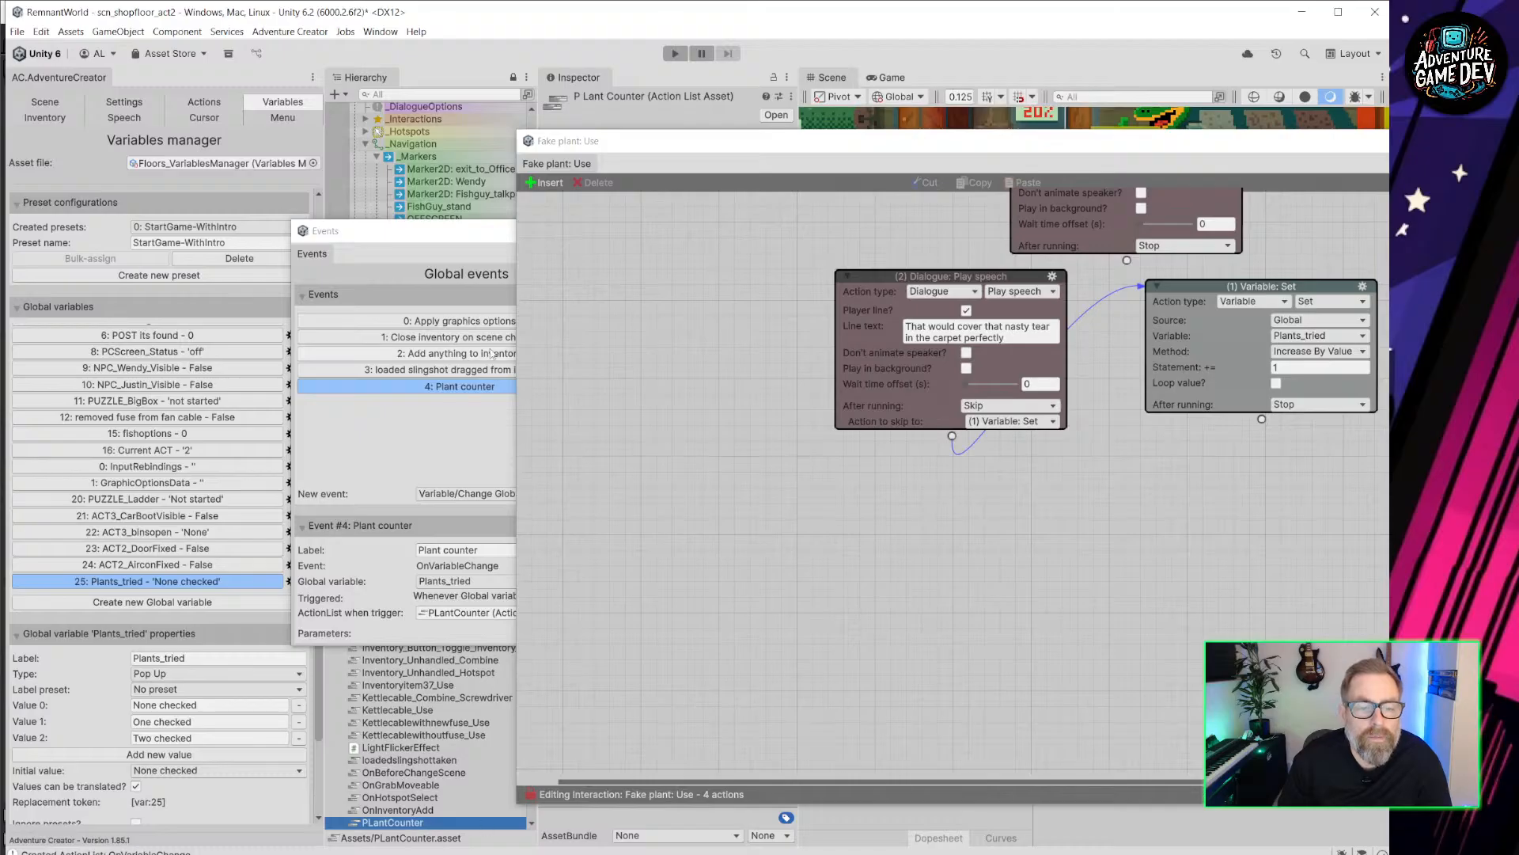
# Open the PLantCounter action list from the event and move the action list and Events windows clear of the variables list.
pyautogui.moveTo(473, 231); pyautogui.dragTo(408, 233)
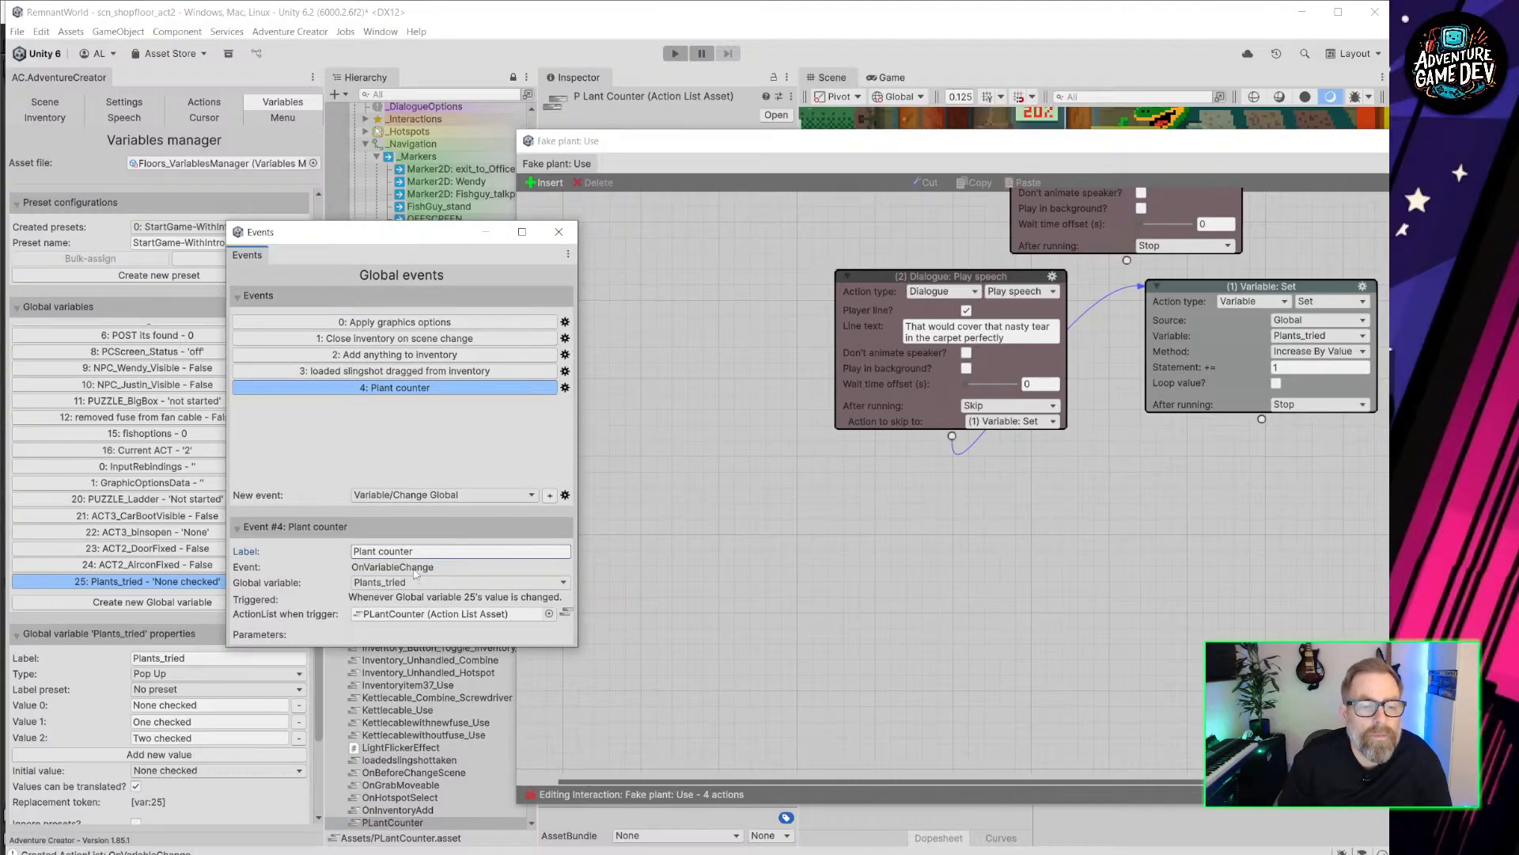
pyautogui.click(506, 616)
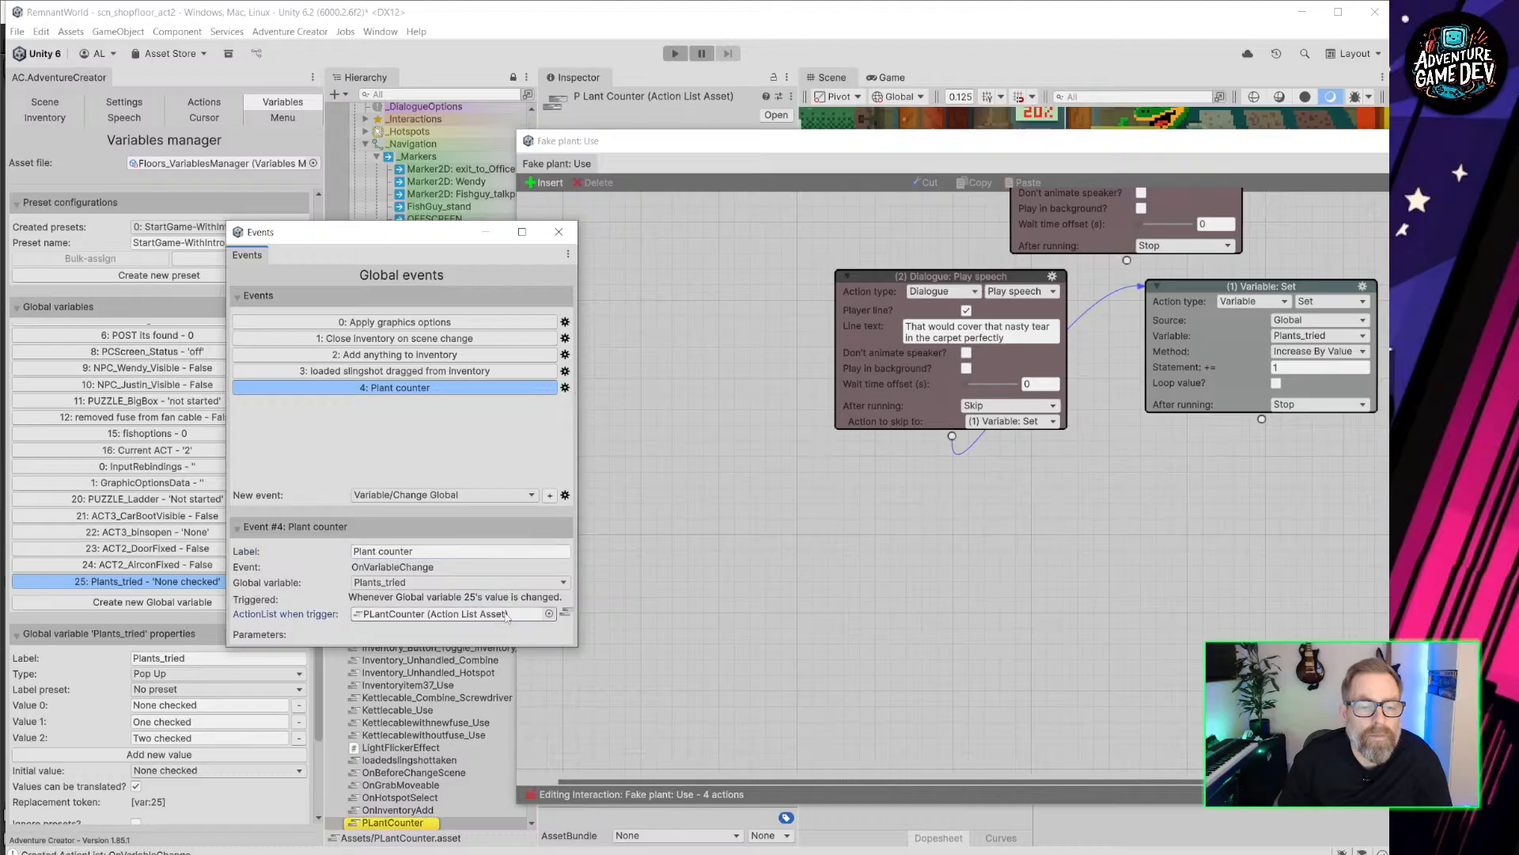
pyautogui.click(568, 614)
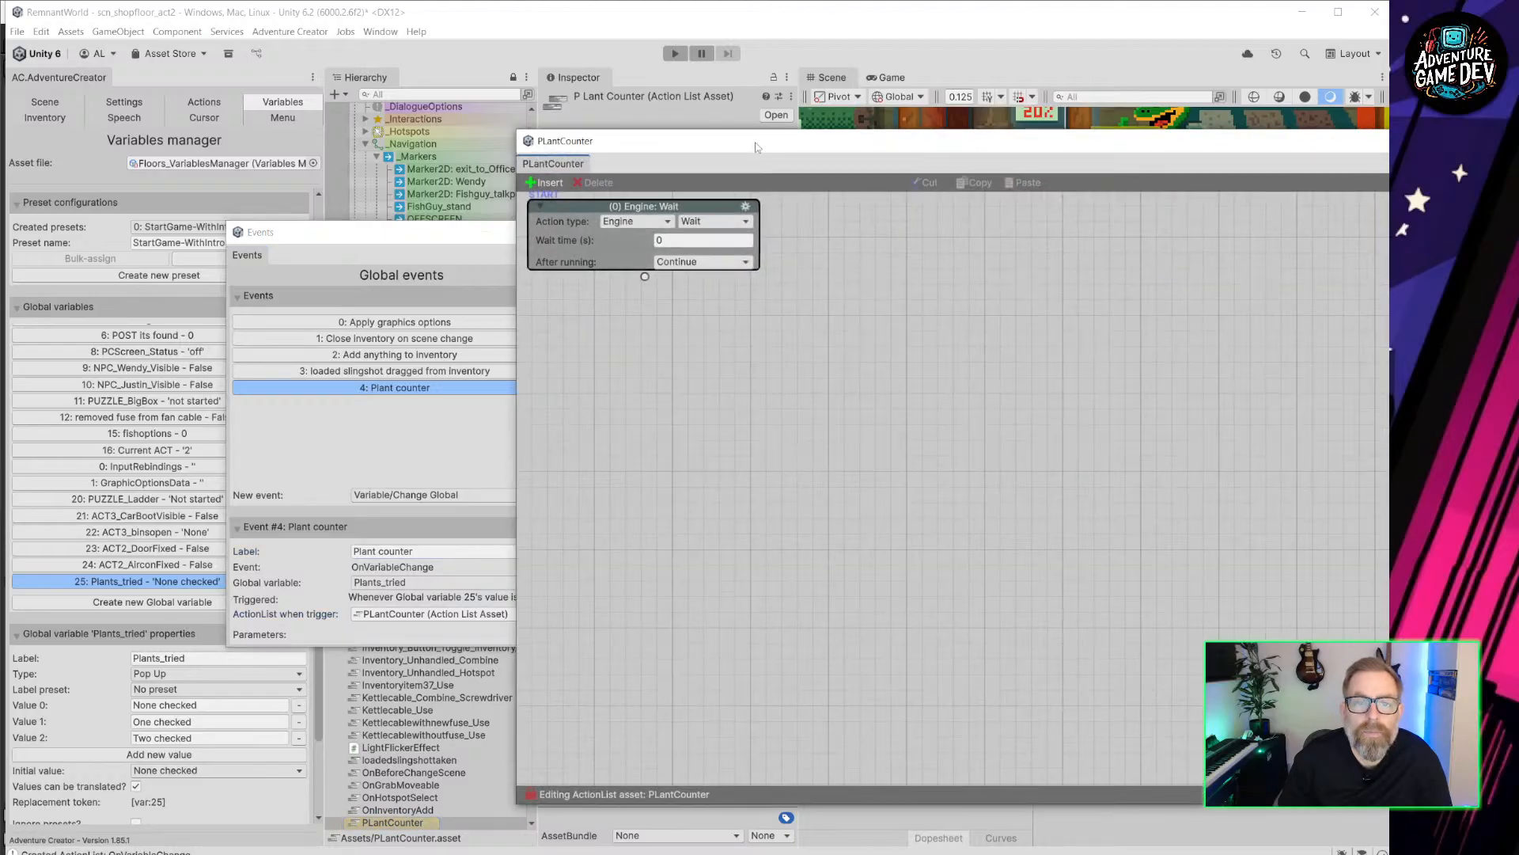
pyautogui.moveTo(760, 152); pyautogui.dragTo(1055, 182)
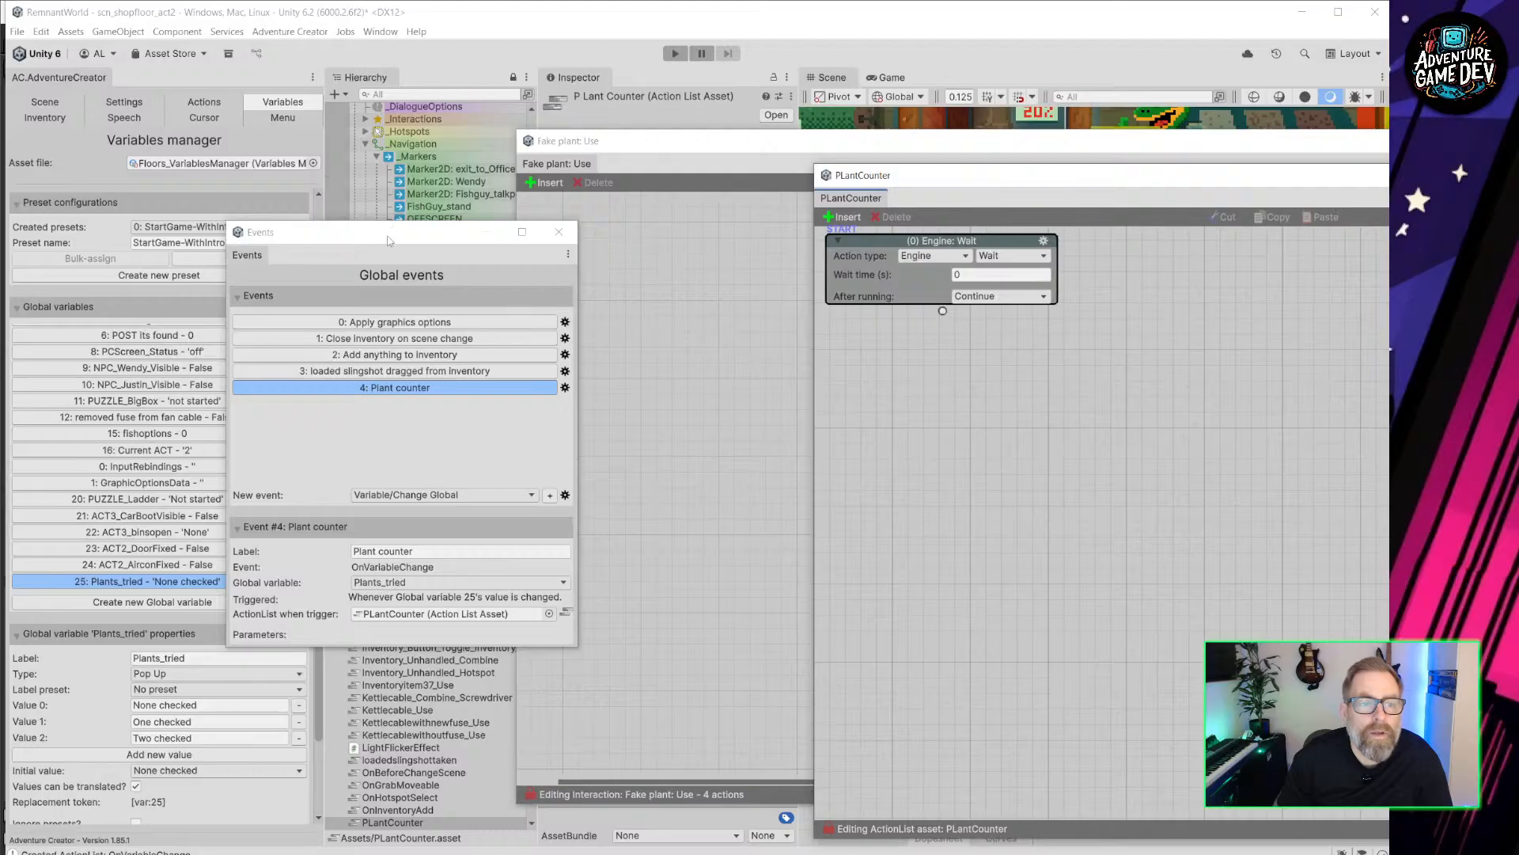
pyautogui.moveTo(390, 235); pyautogui.dragTo(772, 249)
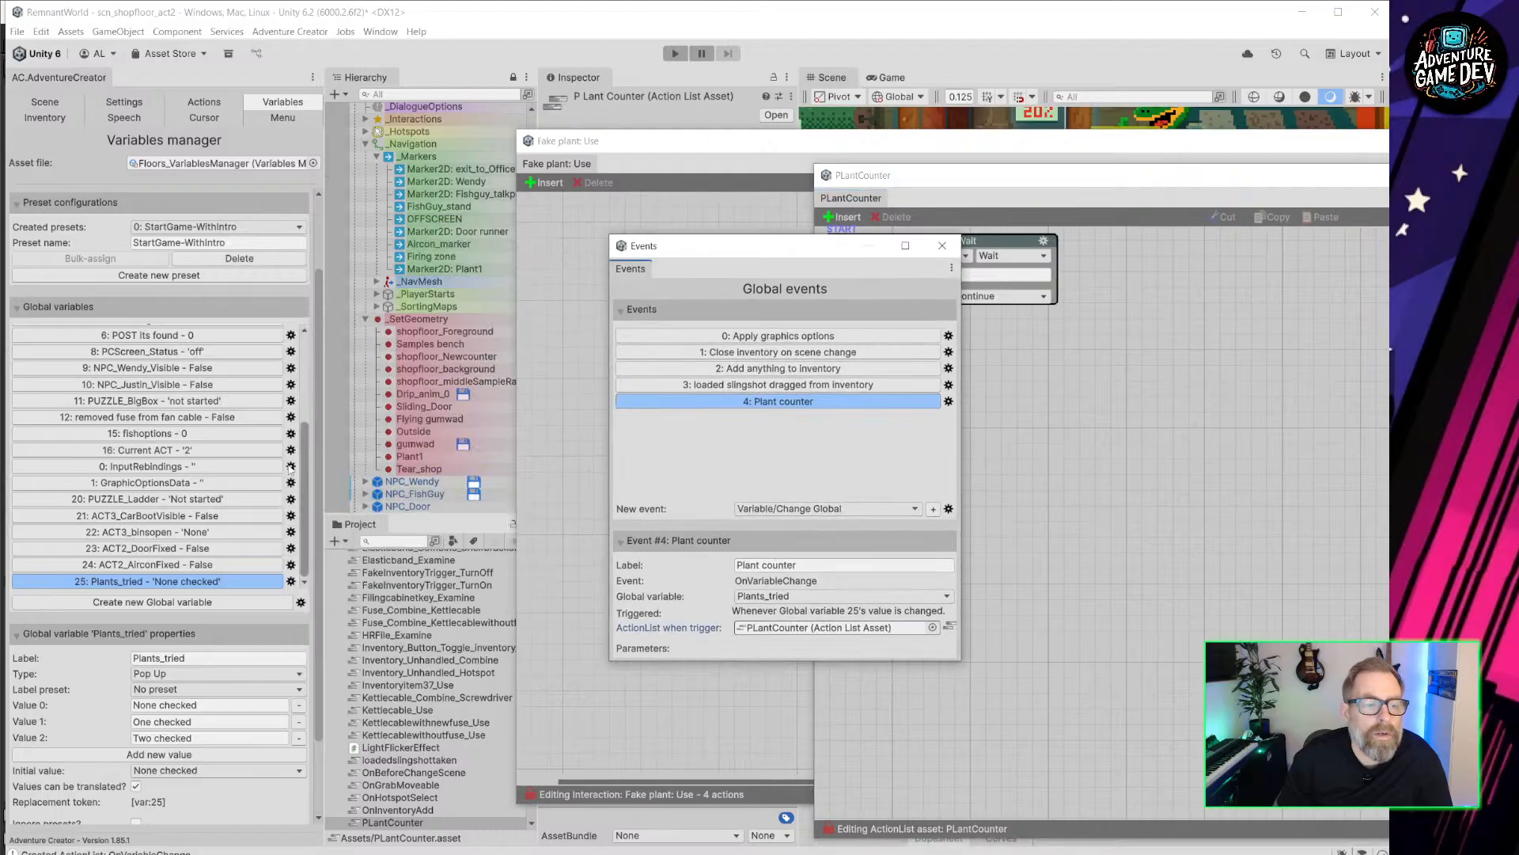
# Create a new global variable and set its type to Integer.
pyautogui.click(173, 583)
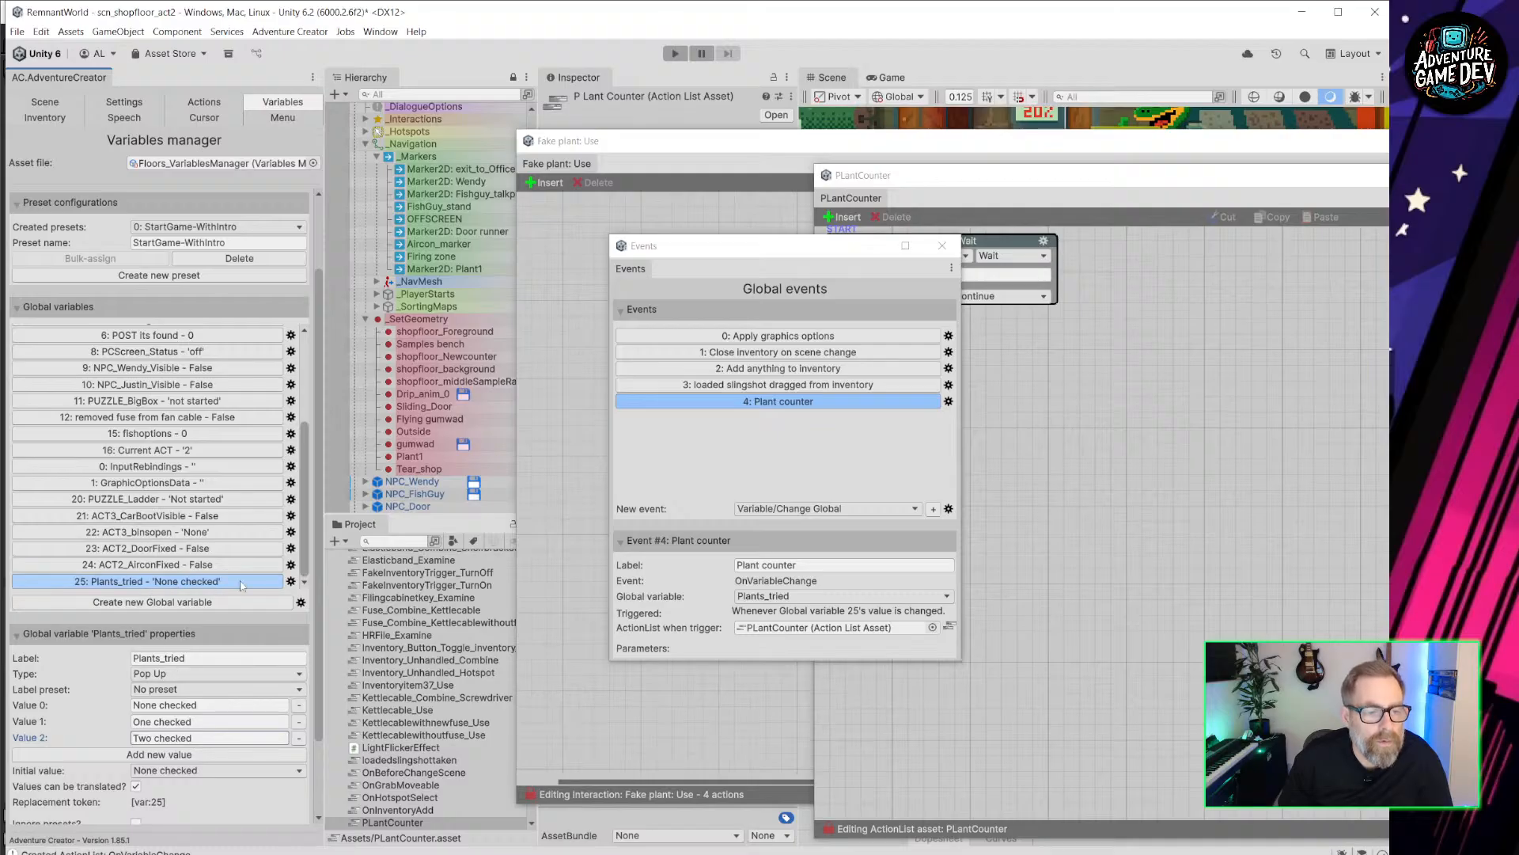
pyautogui.click(204, 603)
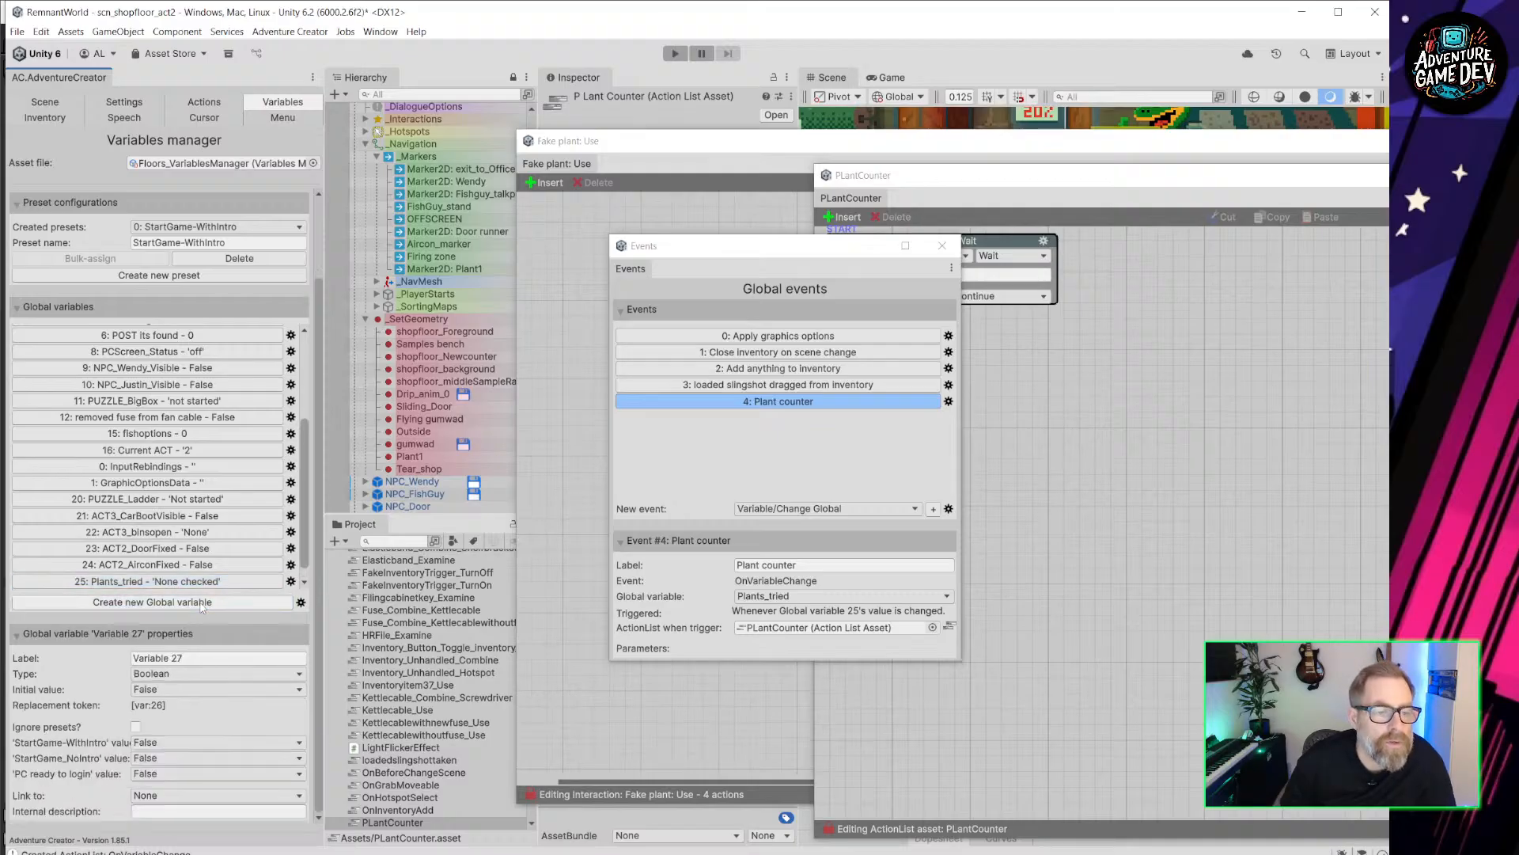
pyautogui.click(186, 673)
pyautogui.click(186, 706)
pyautogui.click(233, 659)
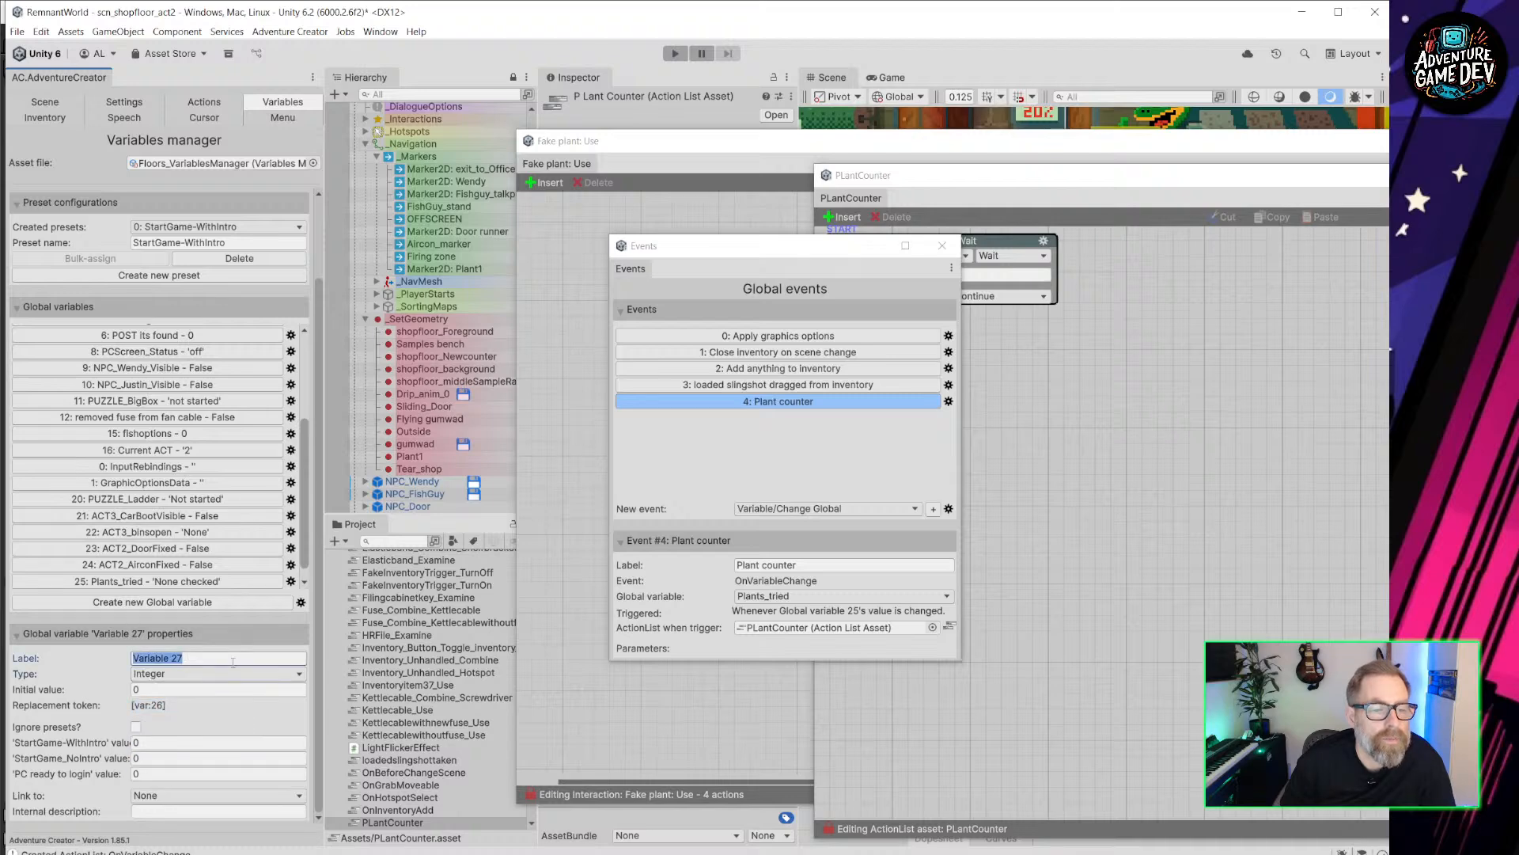
pyautogui.write('plants')
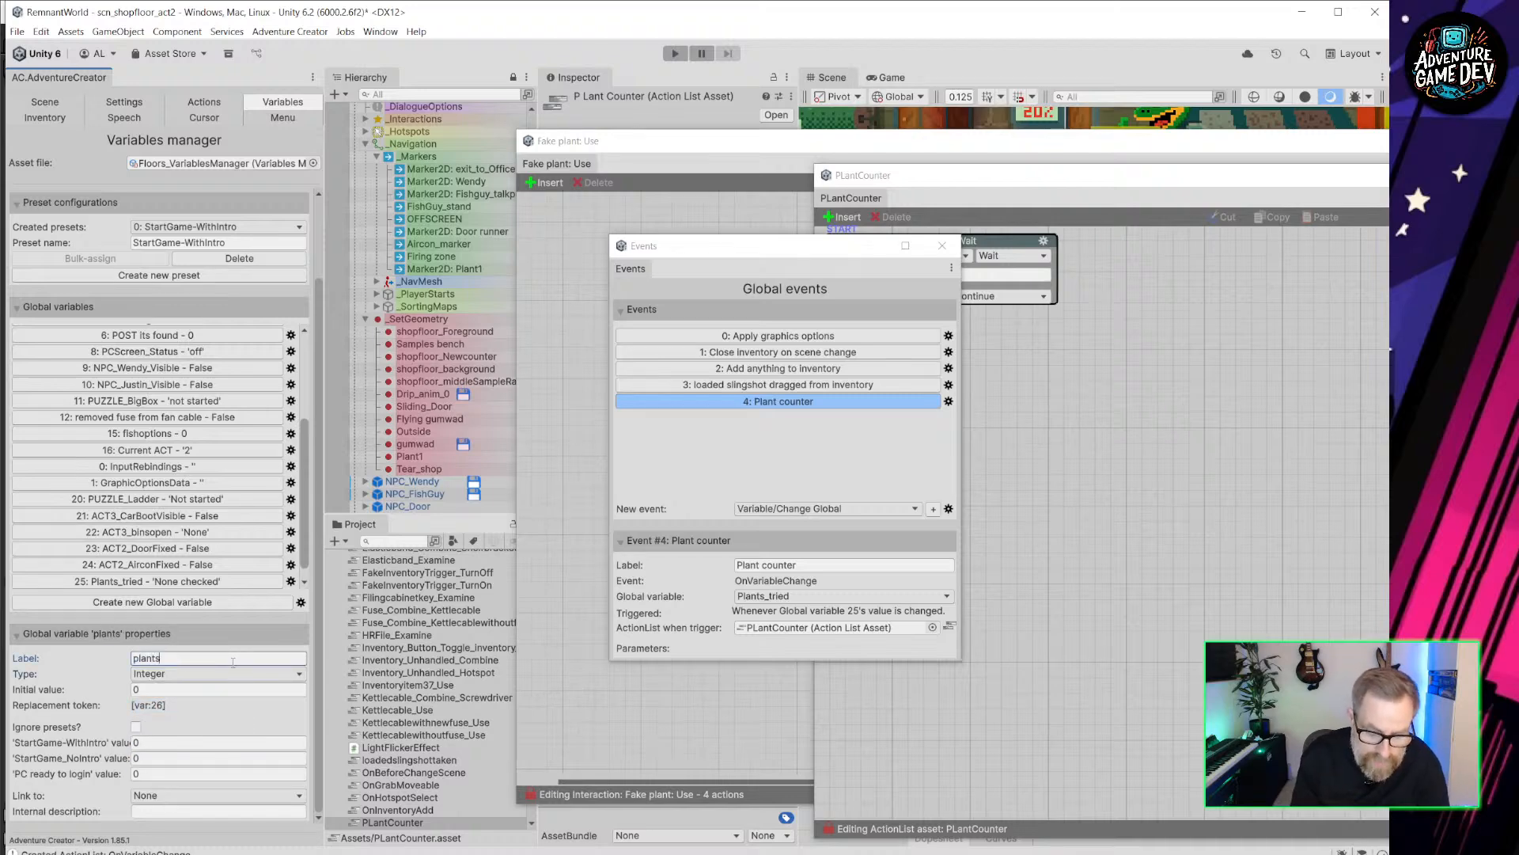
pyautogui.write('_tried')
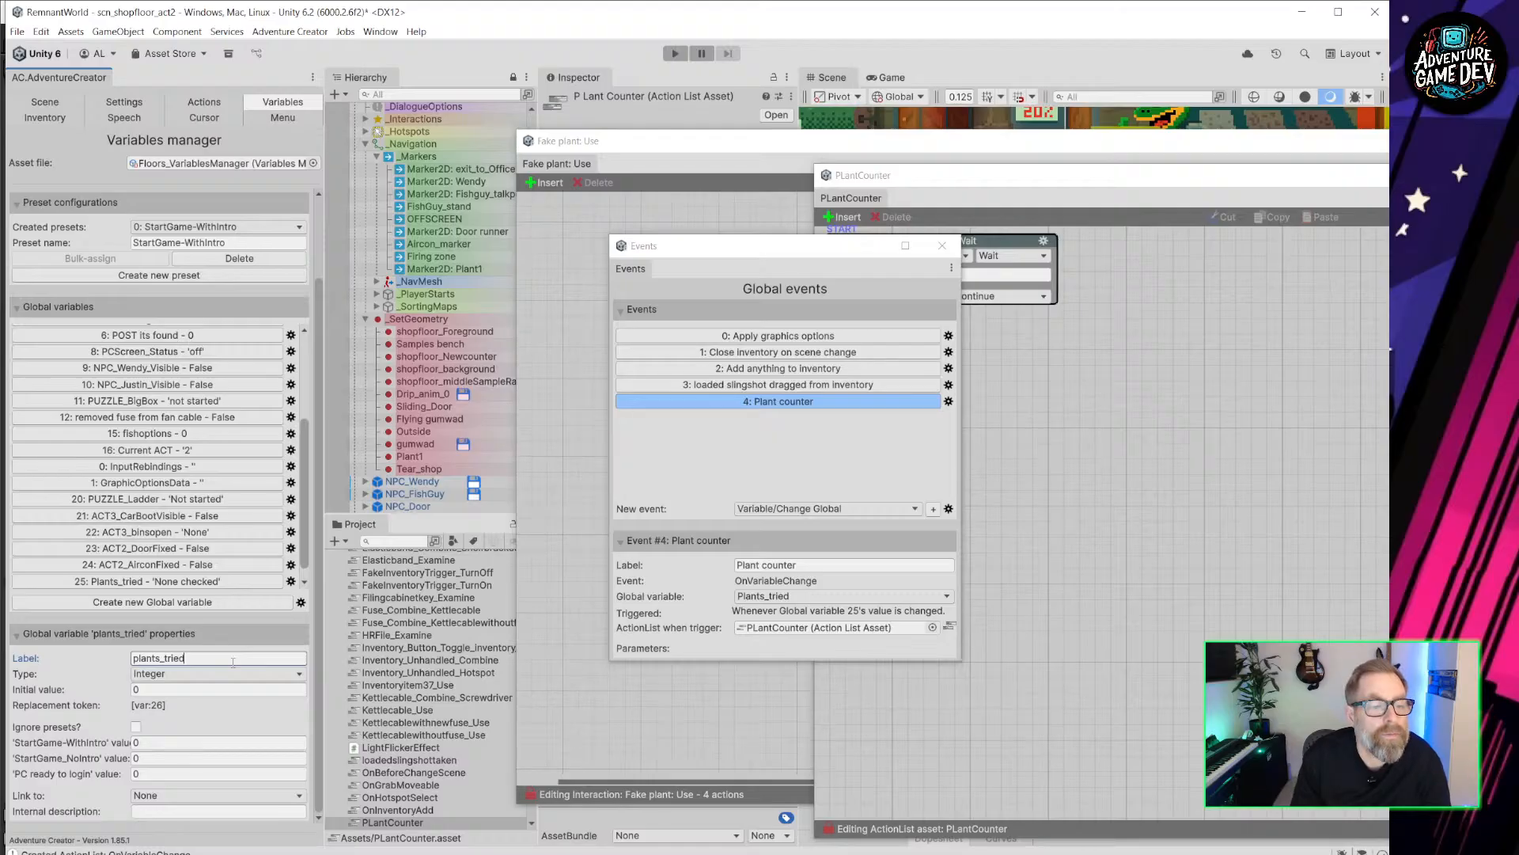
pyautogui.press('BackSpace')
pyautogui.press('BackSpace')
pyautogui.press('BackSpace')
pyautogui.press('BackSpace')
pyautogui.press('BackSpace')
pyautogui.press('BackSpace')
pyautogui.press('BackSpace')
pyautogui.press('BackSpace')
pyautogui.press('BackSpace')
pyautogui.press('BackSpace')
pyautogui.press('BackSpace')
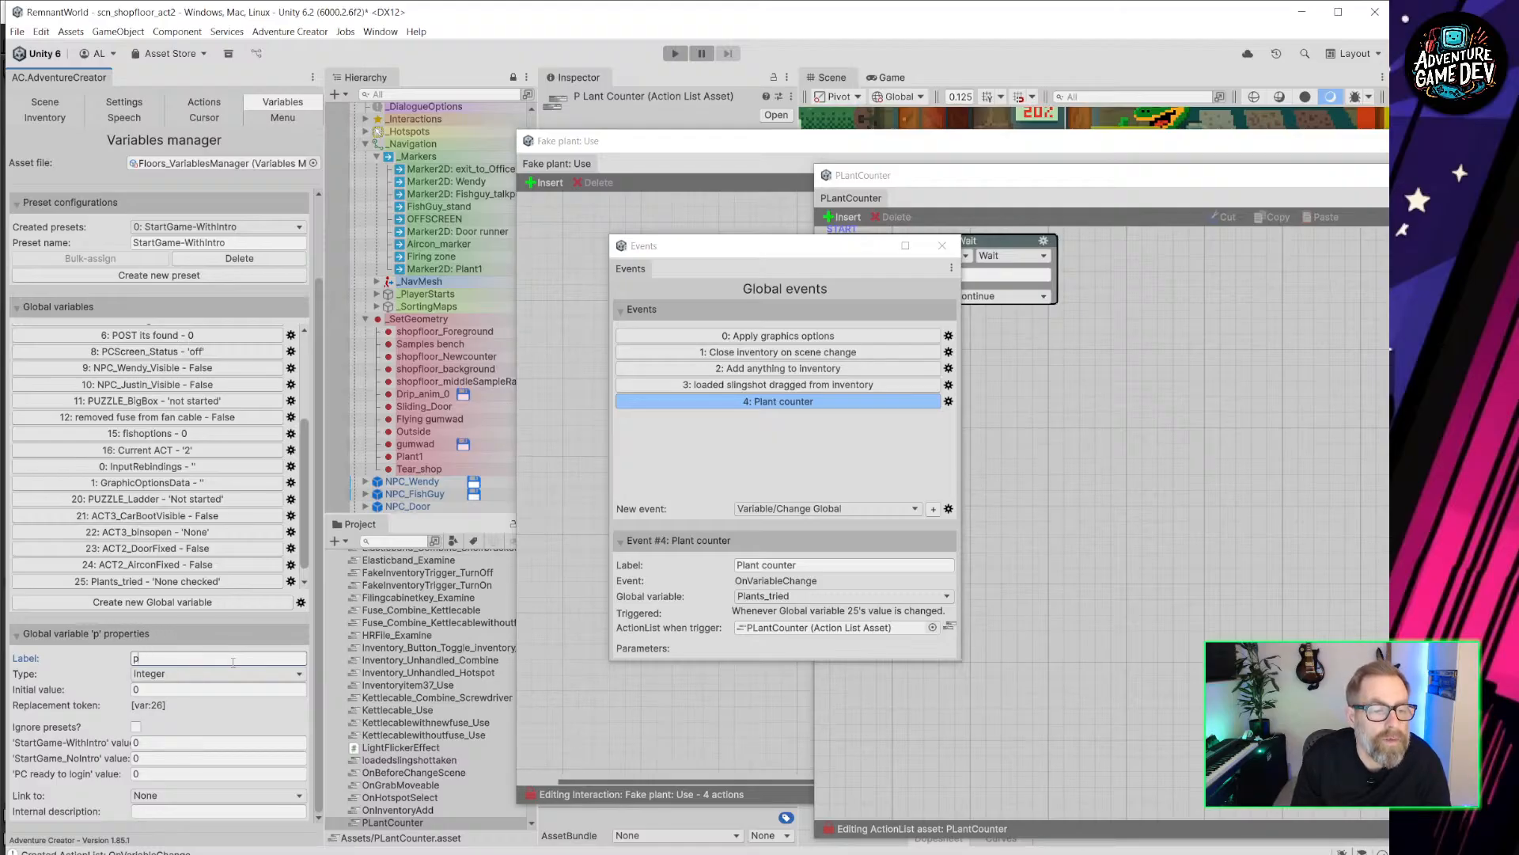
pyautogui.press('BackSpace')
pyautogui.write('No')
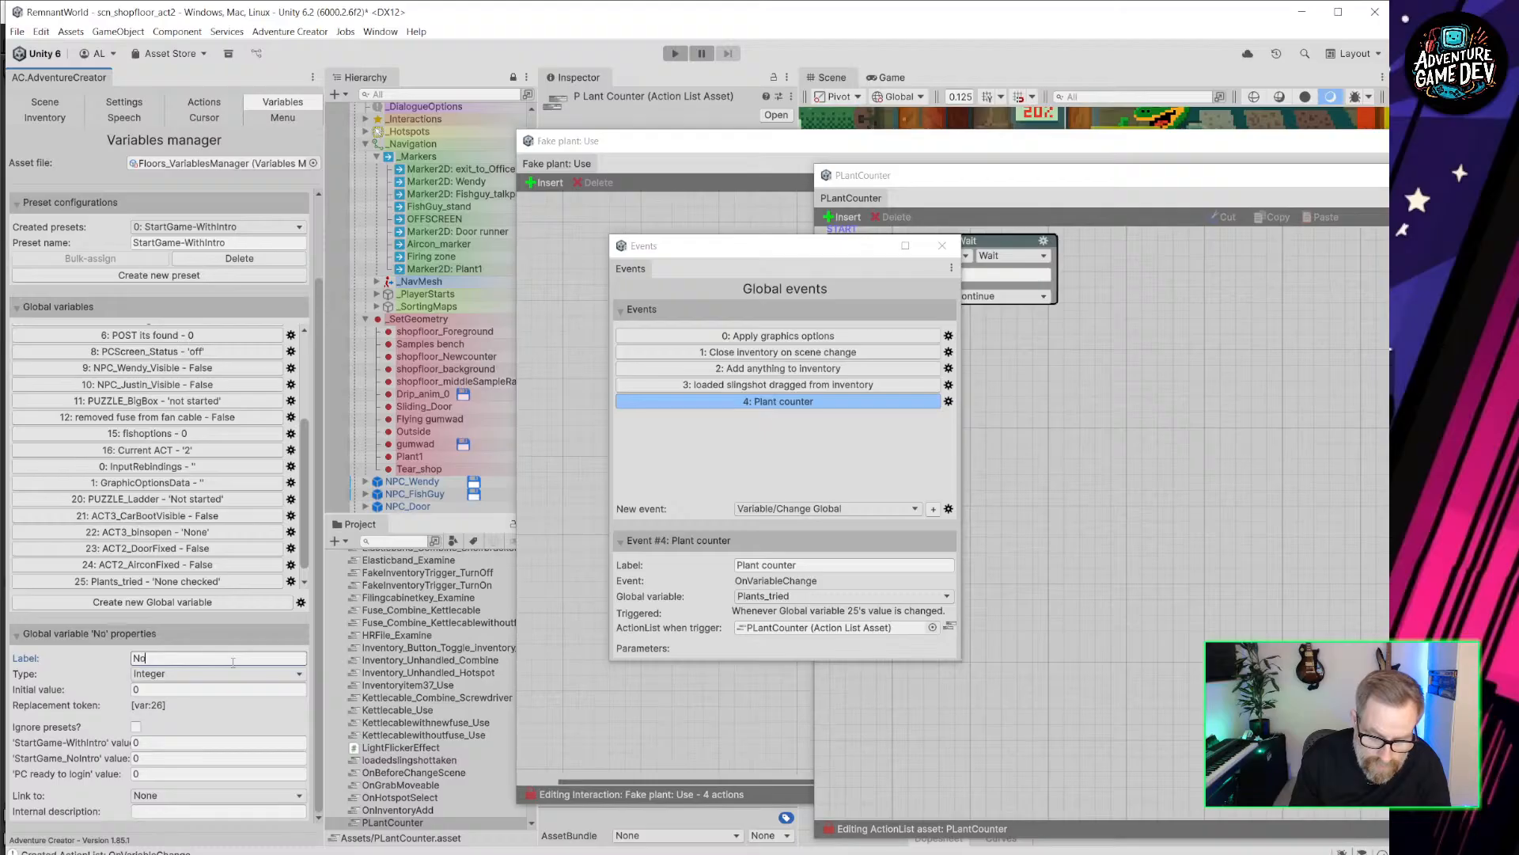
pyautogui.write('_')
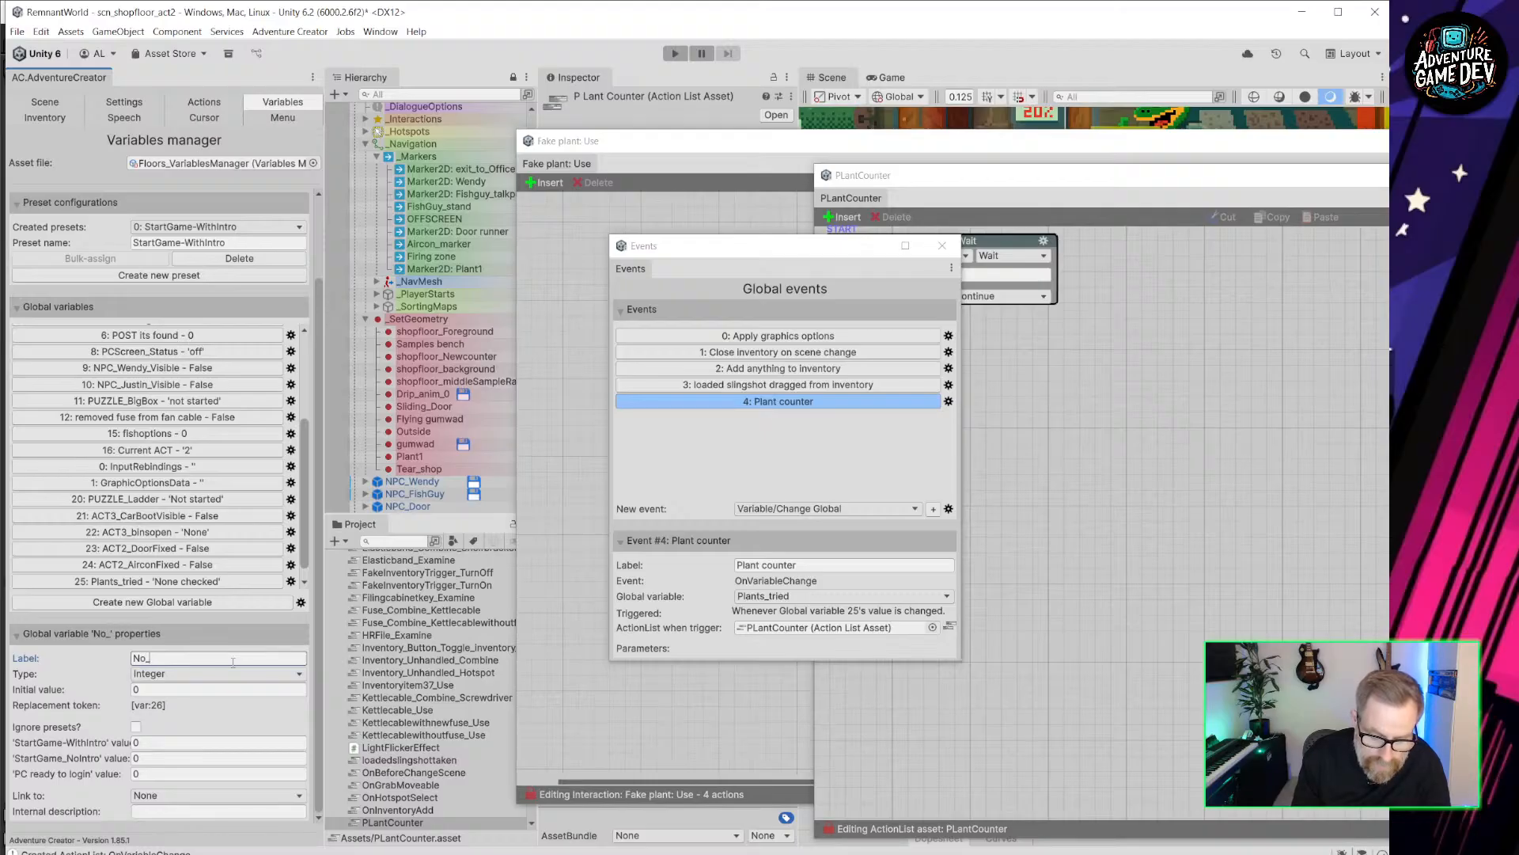
pyautogui.press('BackSpace')
pyautogui.press('BackSpace')
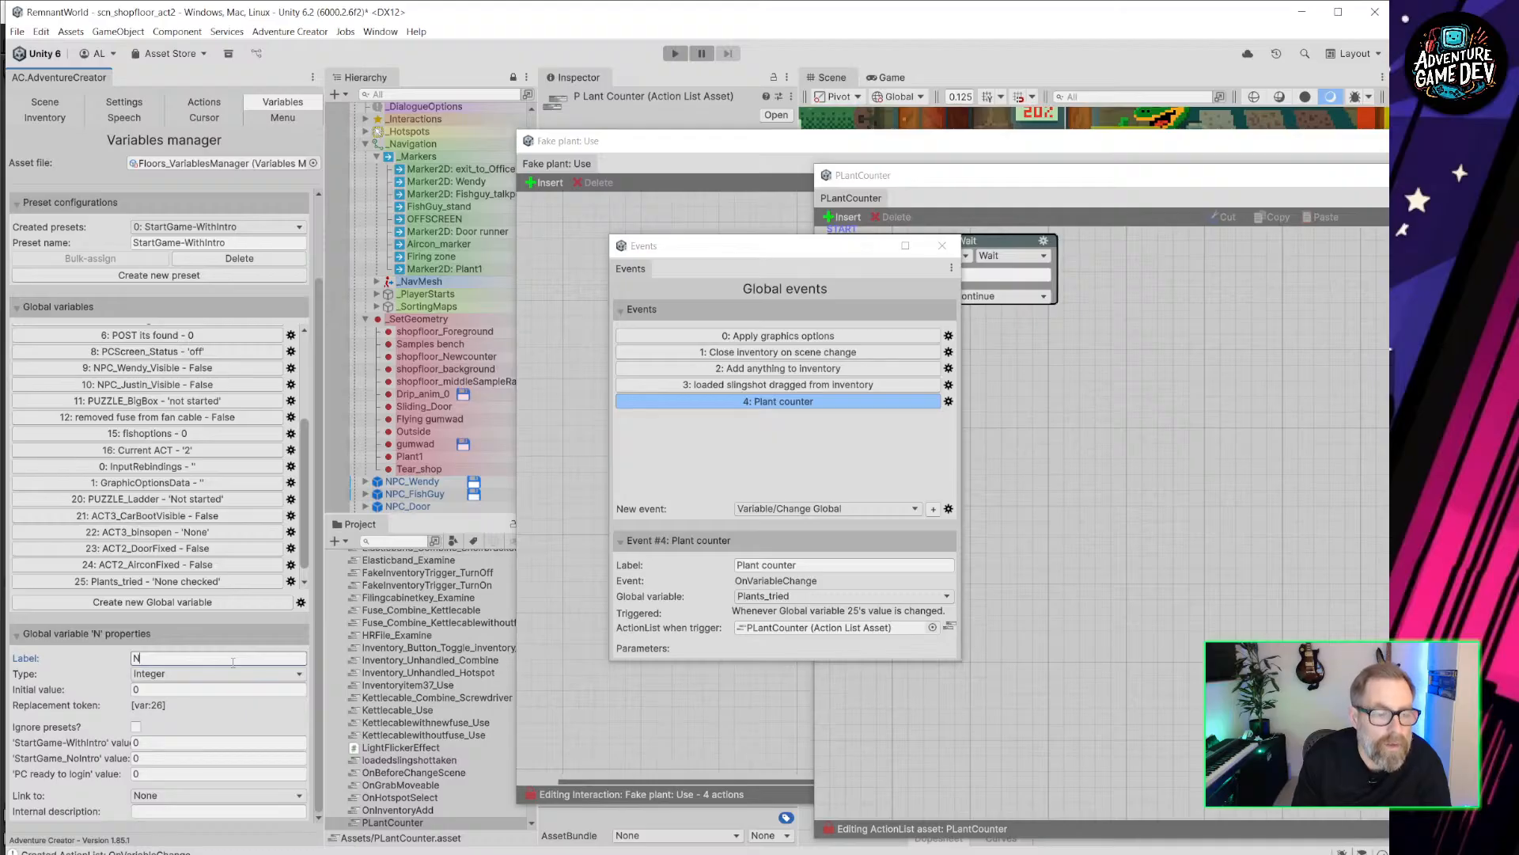
pyautogui.write('o')
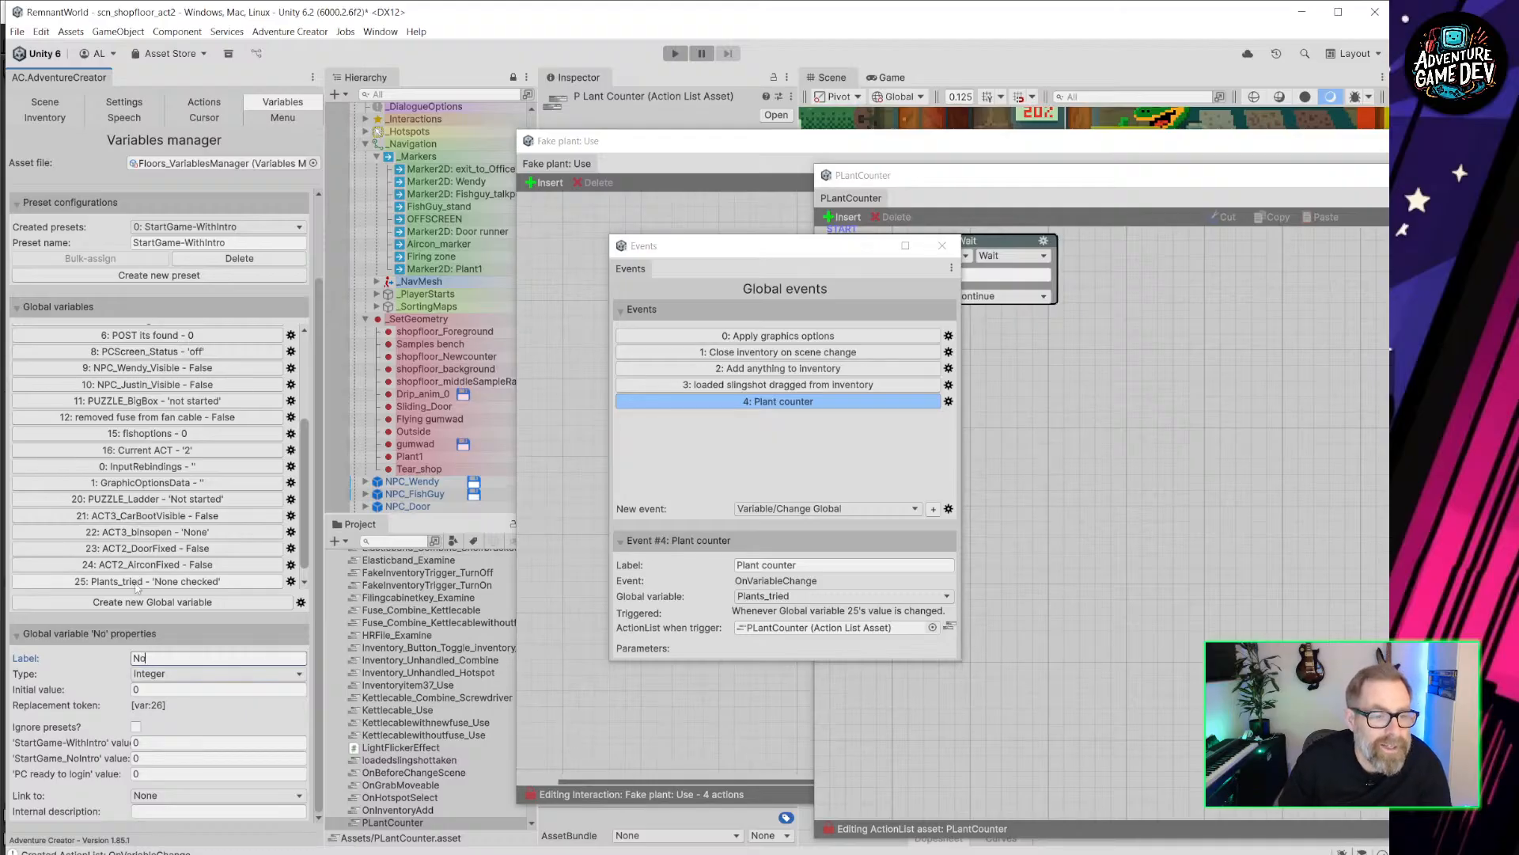
# Rename the existing Plants_tried global variable to PUZZLE_plants.
pyautogui.scroll(-1, 158, 574)
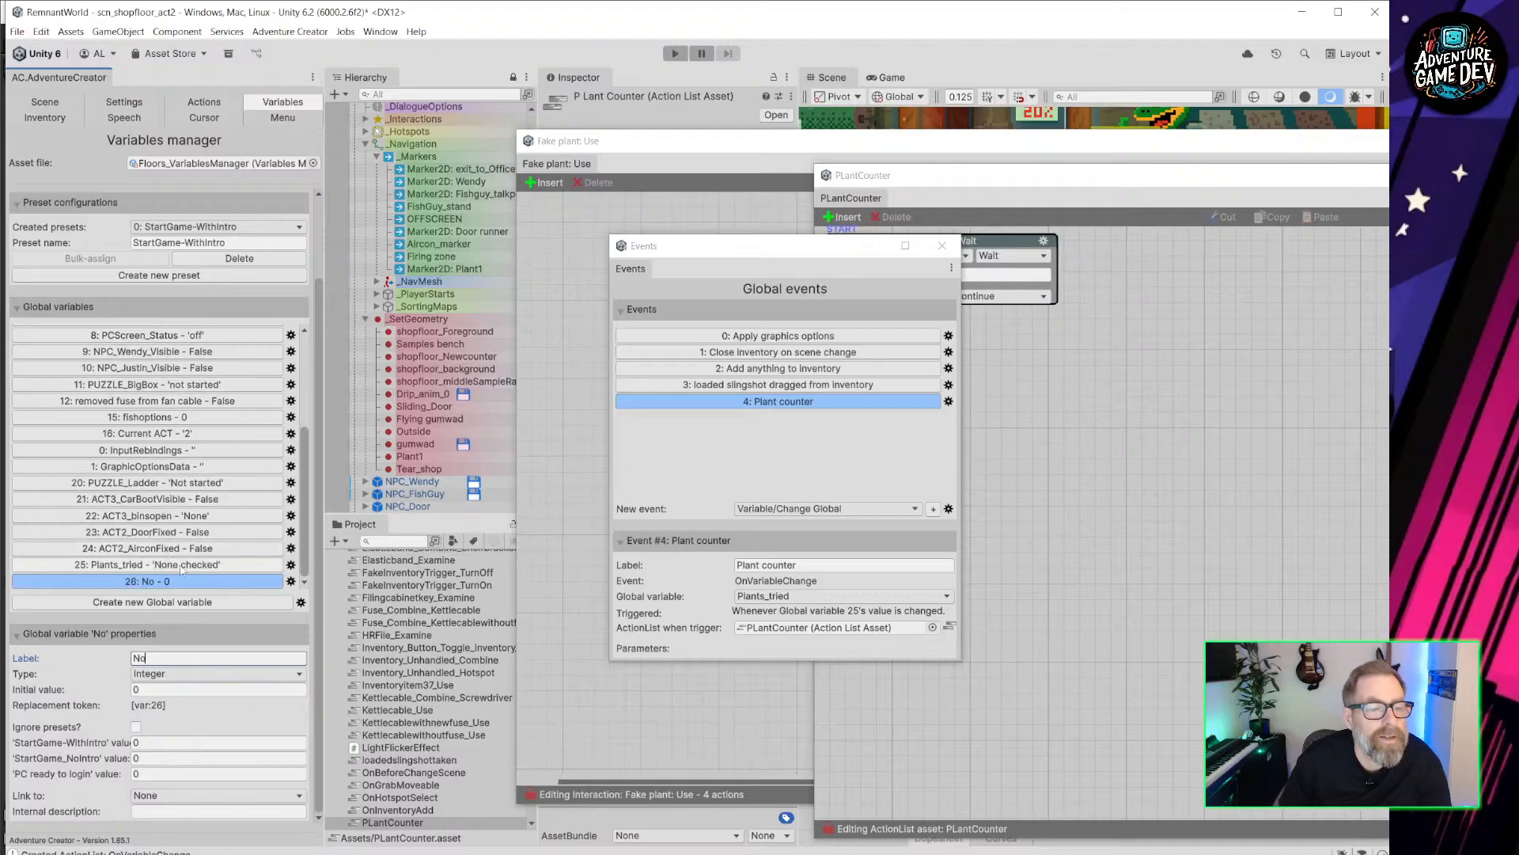
pyautogui.click(176, 564)
pyautogui.click(204, 660)
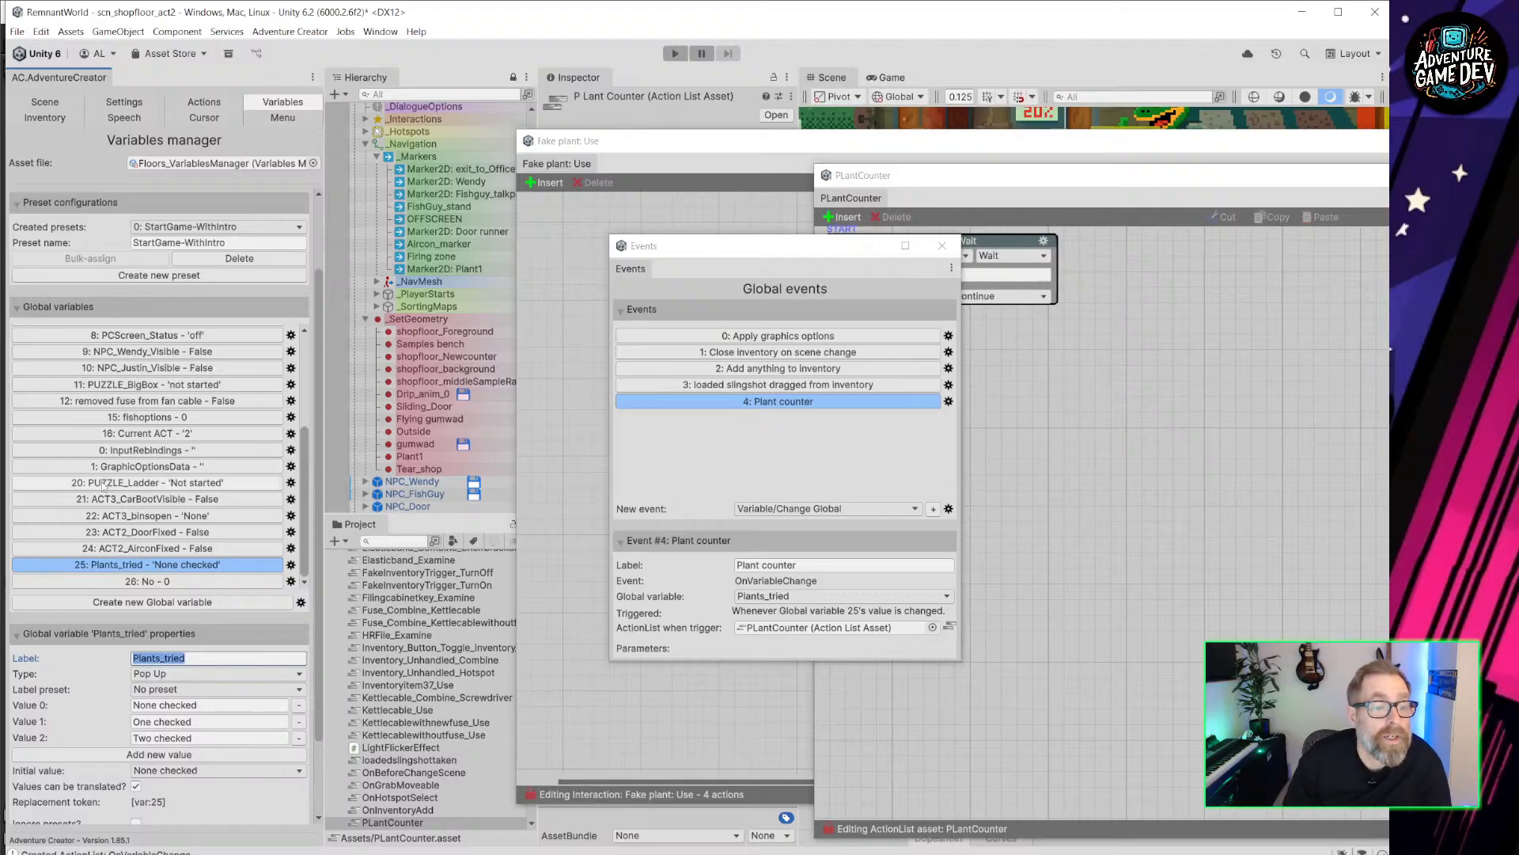
pyautogui.write('PUZZ')
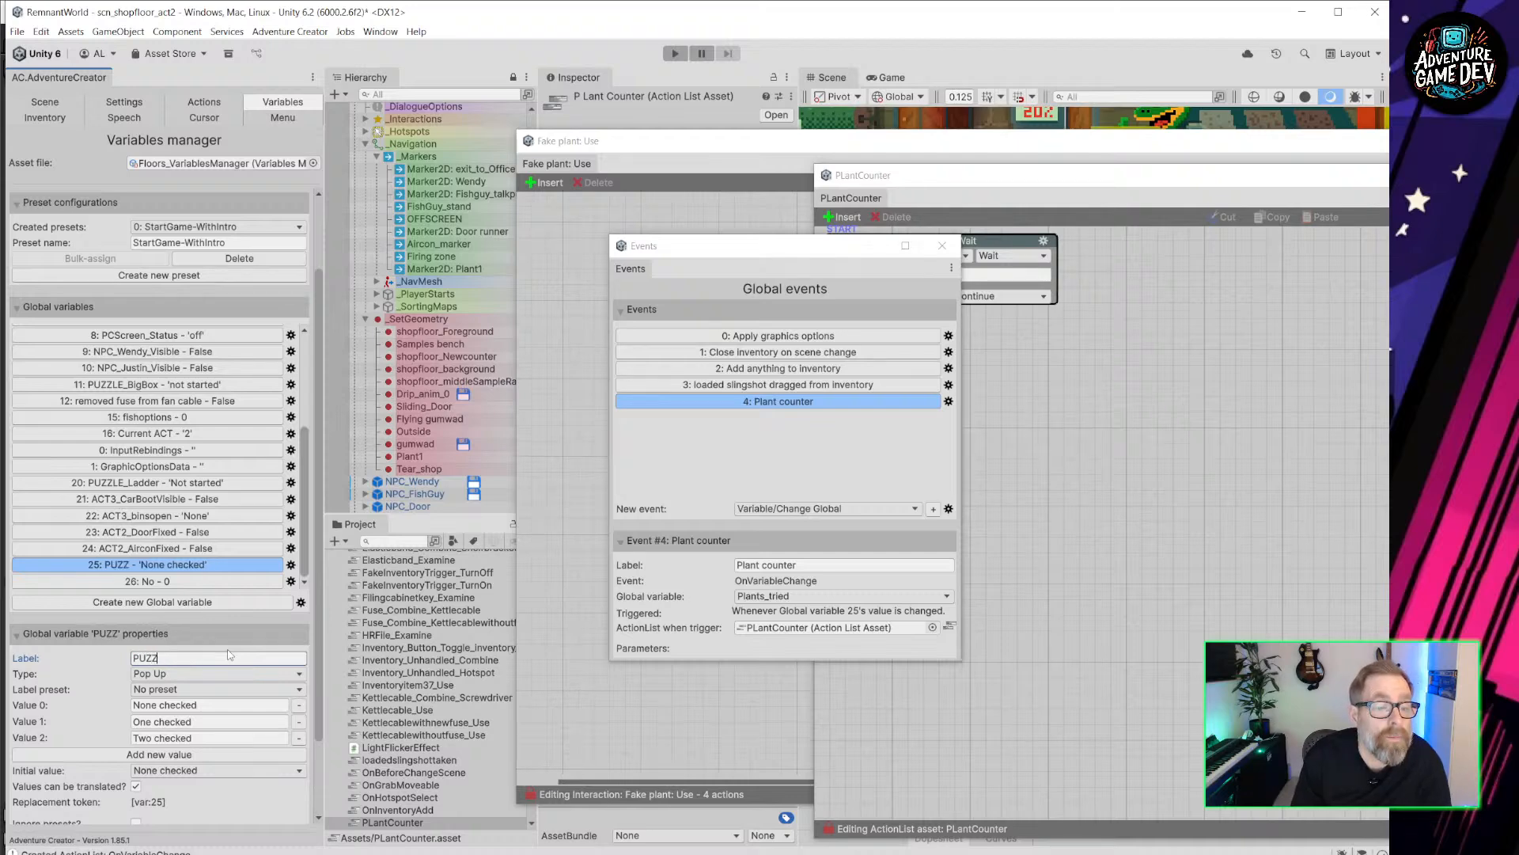
pyautogui.write('LE')
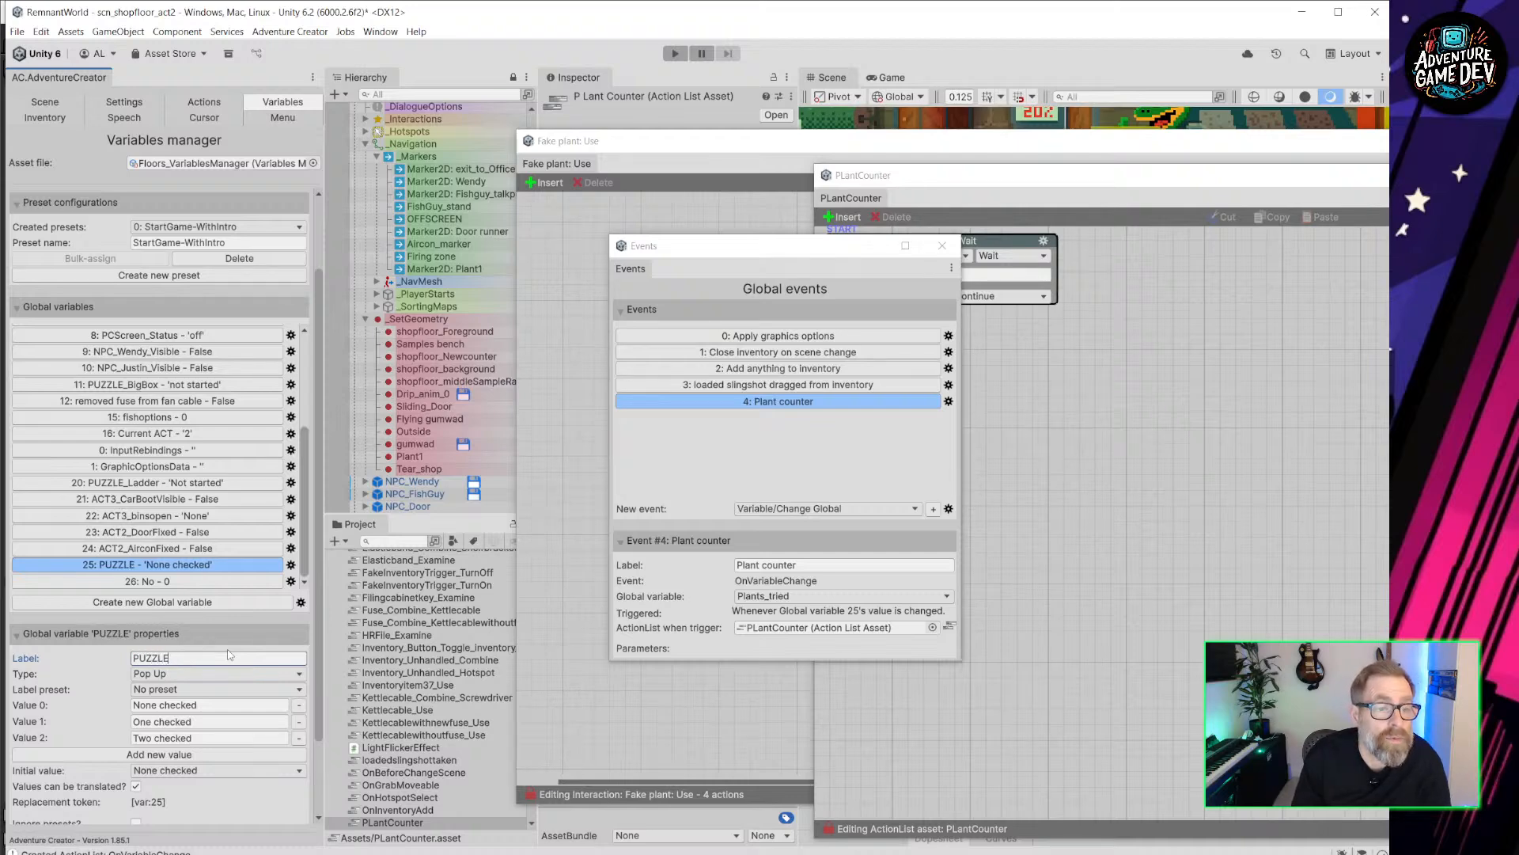
pyautogui.write('_plants')
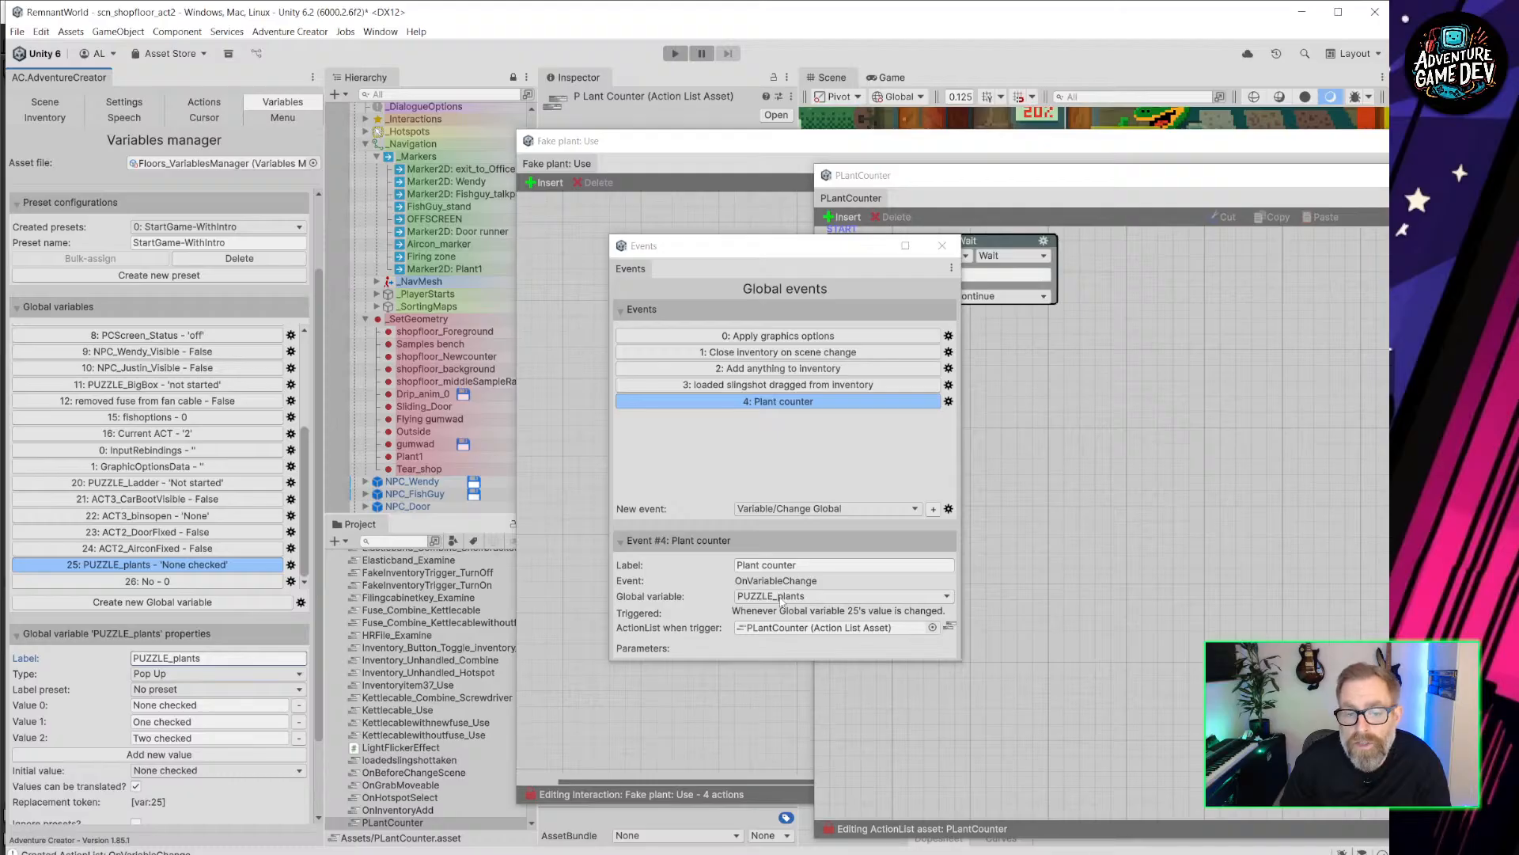
# Label the new integer variable plants_tried and give it the internal description "number of plants tried".
pyautogui.click(146, 581)
pyautogui.doubleClick(170, 658)
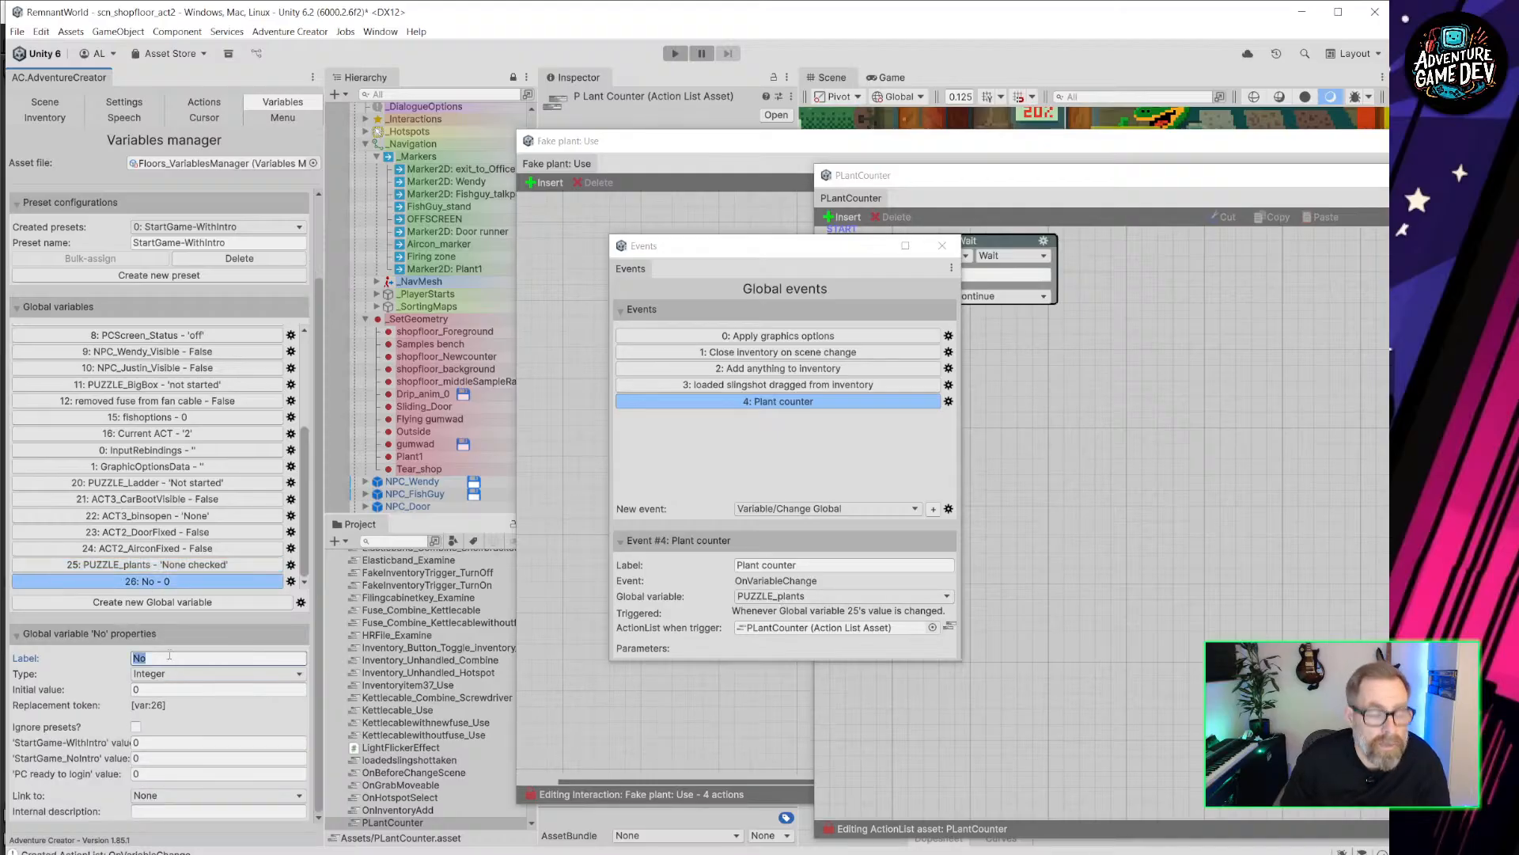
pyautogui.write('plants_')
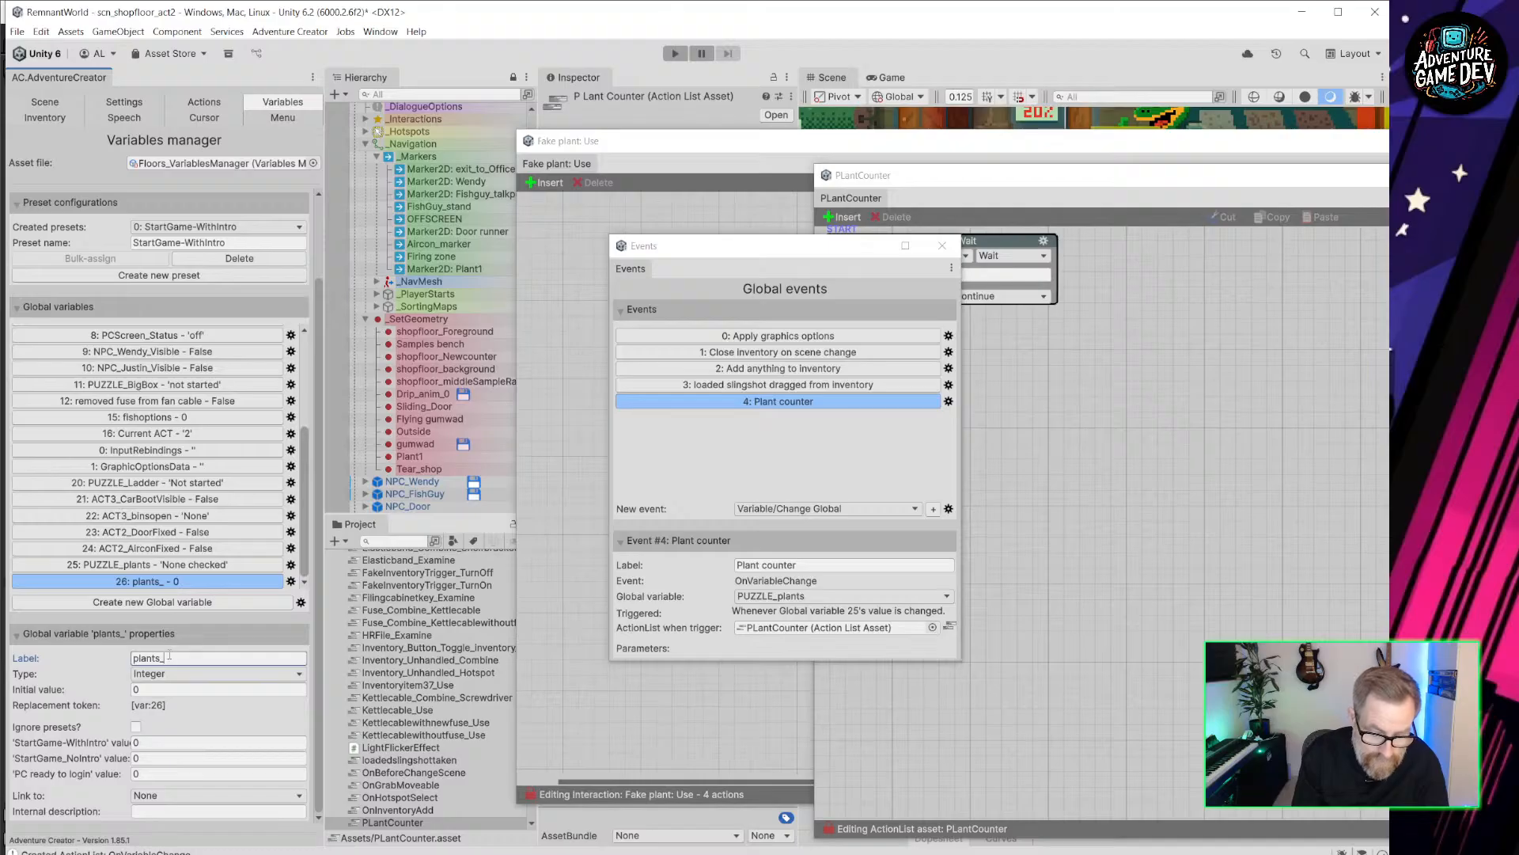
pyautogui.write('tried')
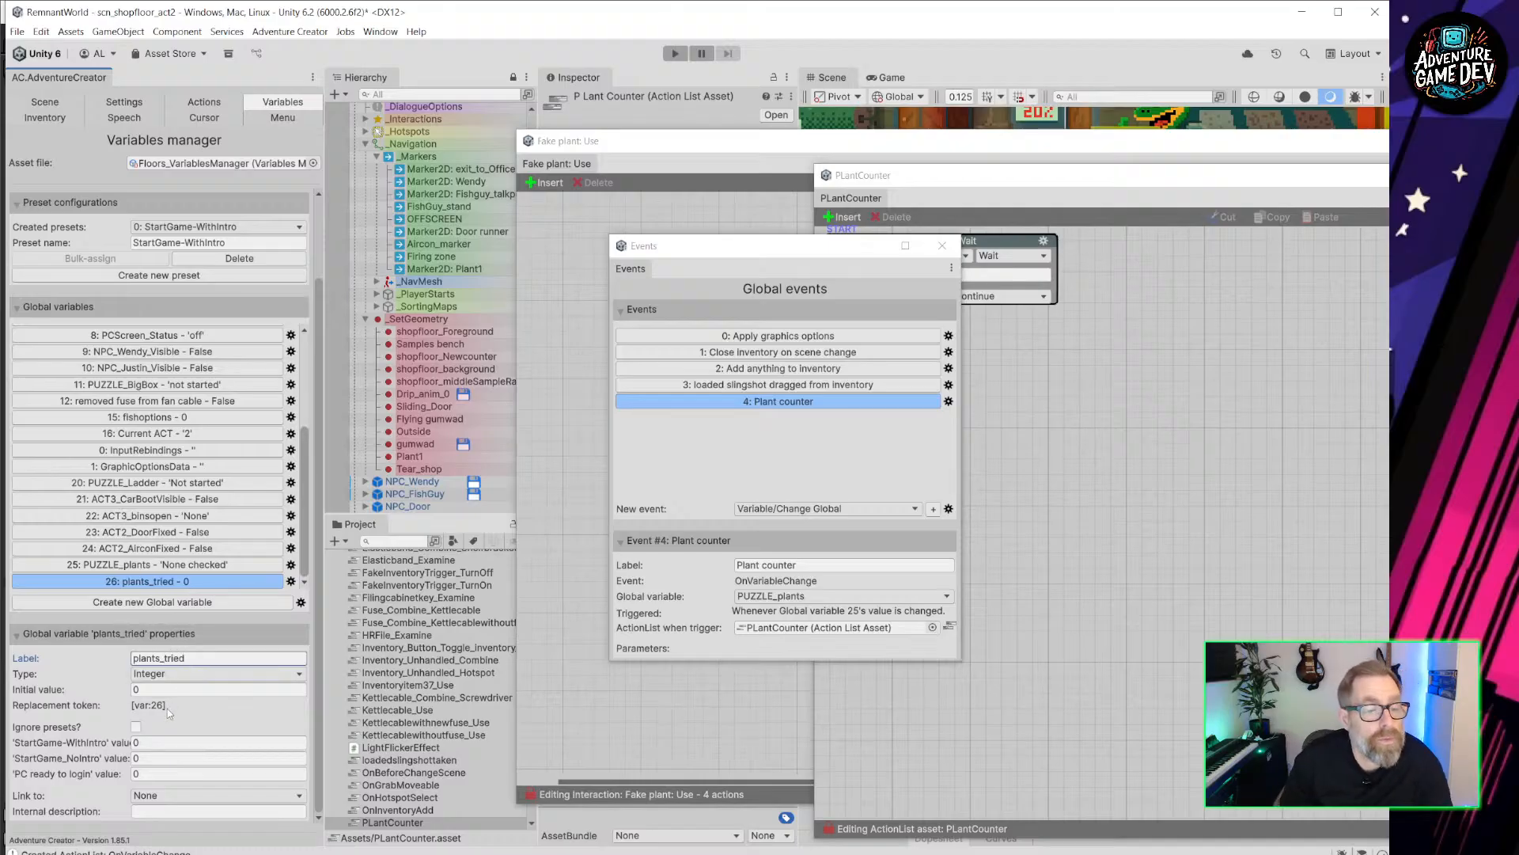
pyautogui.click(155, 811)
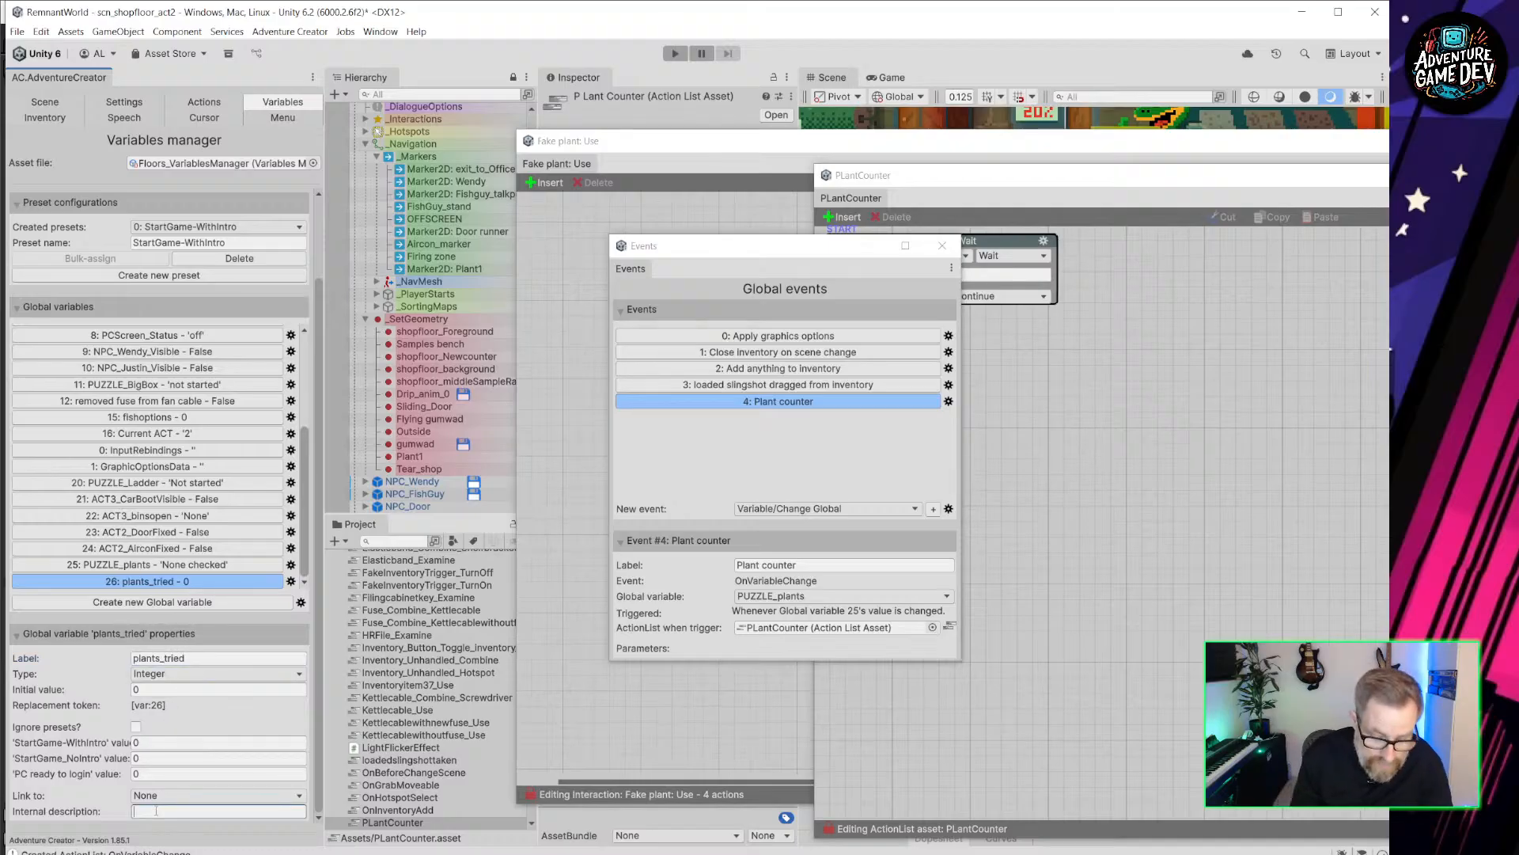
pyautogui.write('number of plants tried')
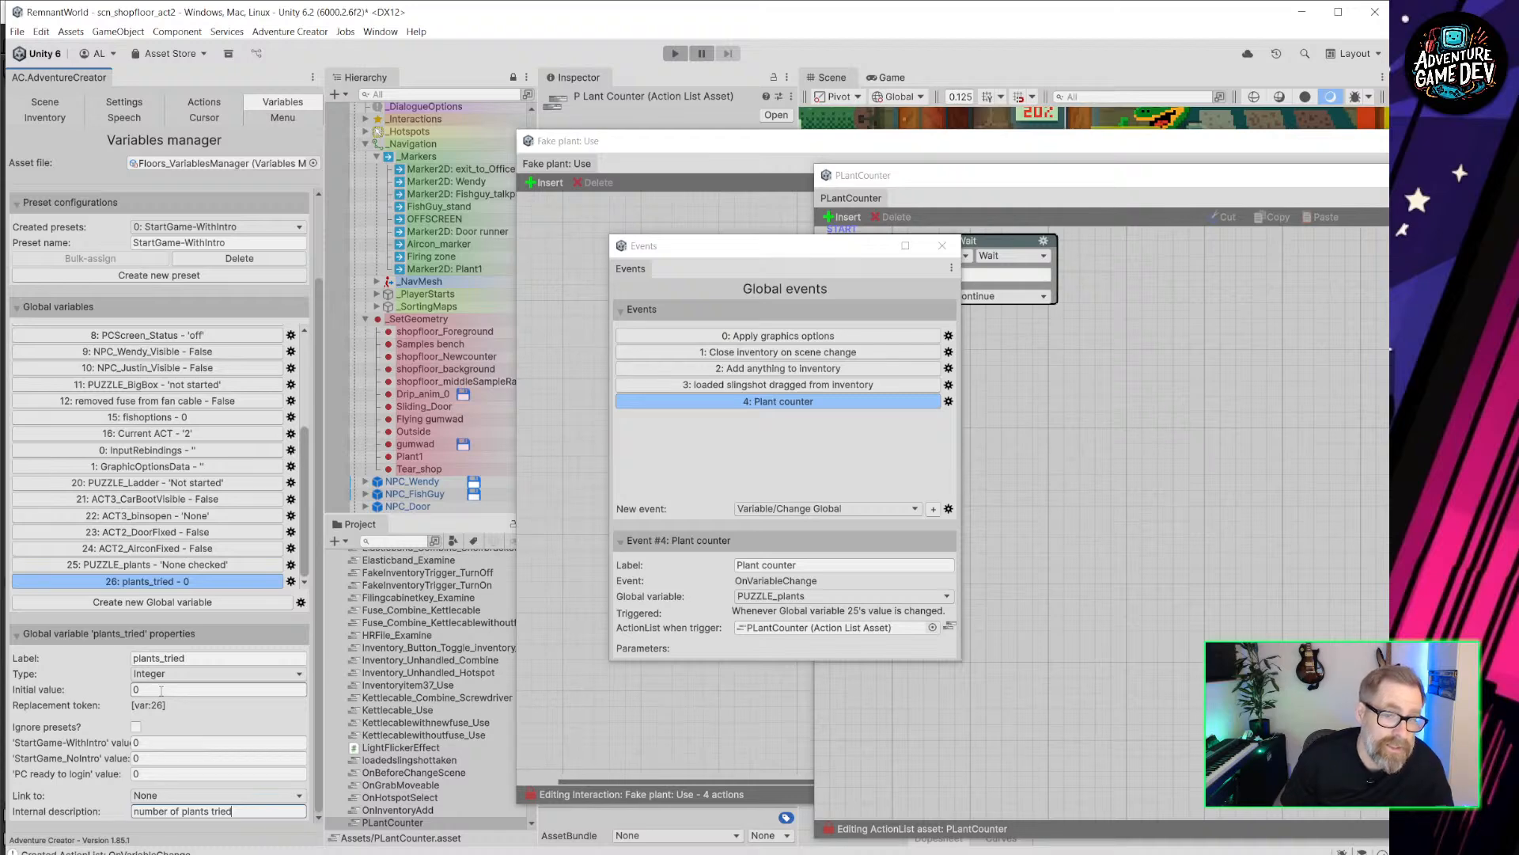
# Set the Plant counter event's global variable to plants_tried and open its PLantCounter action list.
pyautogui.click(841, 596)
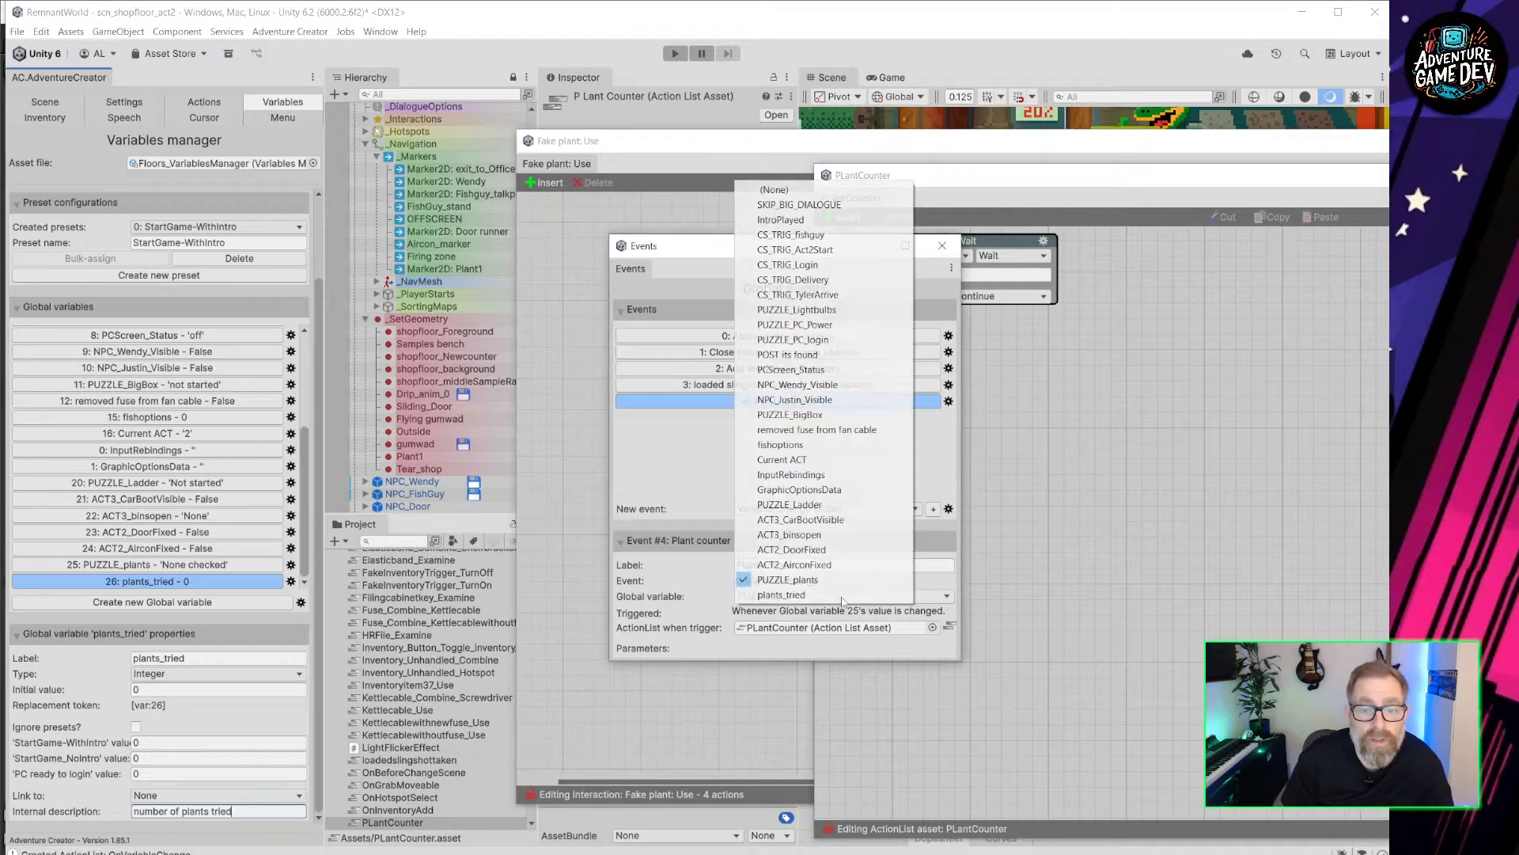
pyautogui.click(807, 606)
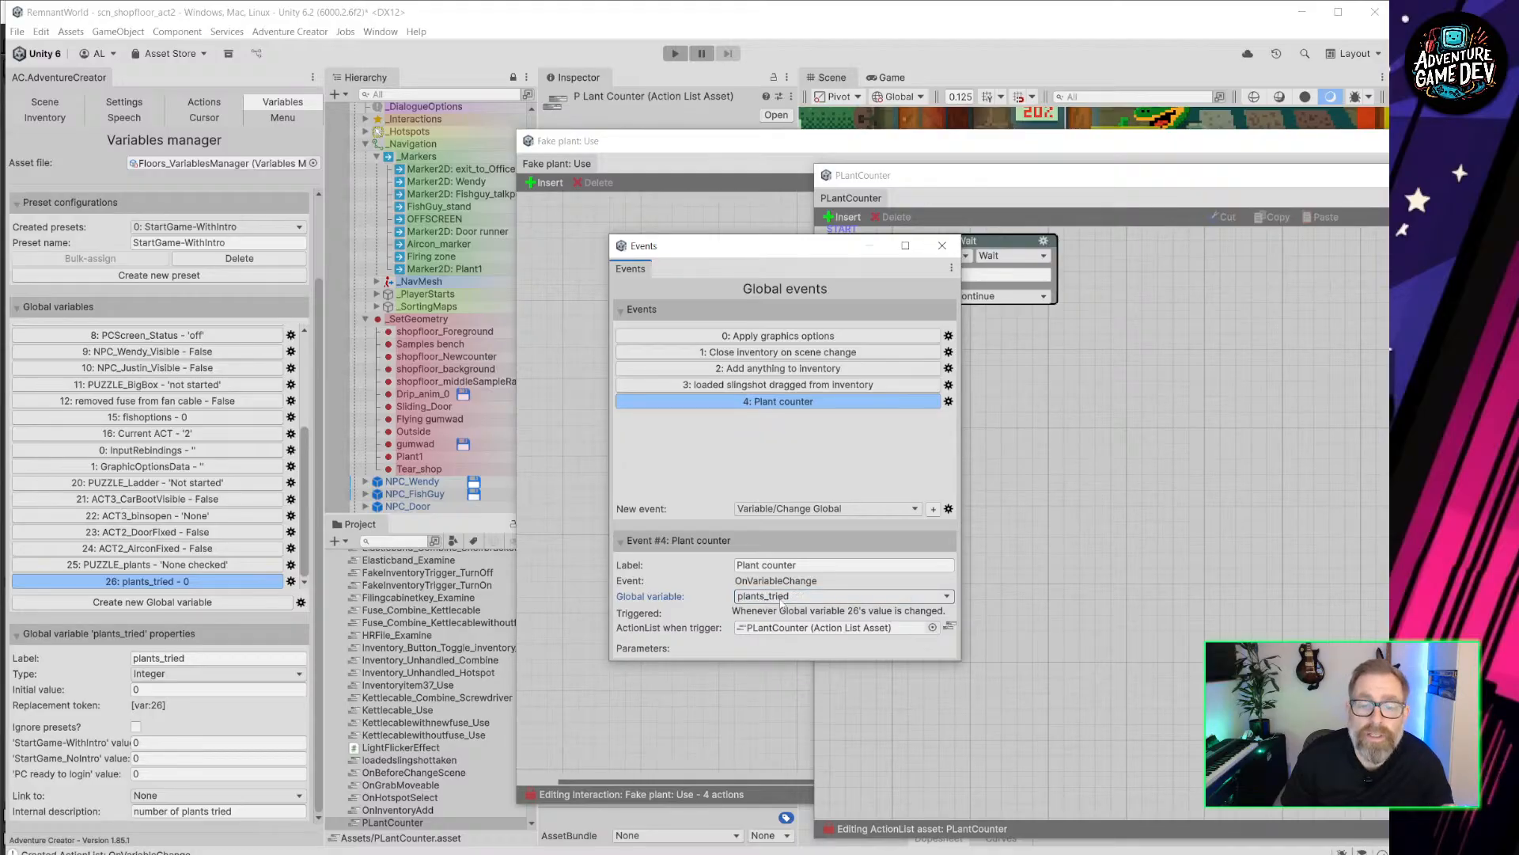
pyautogui.click(950, 628)
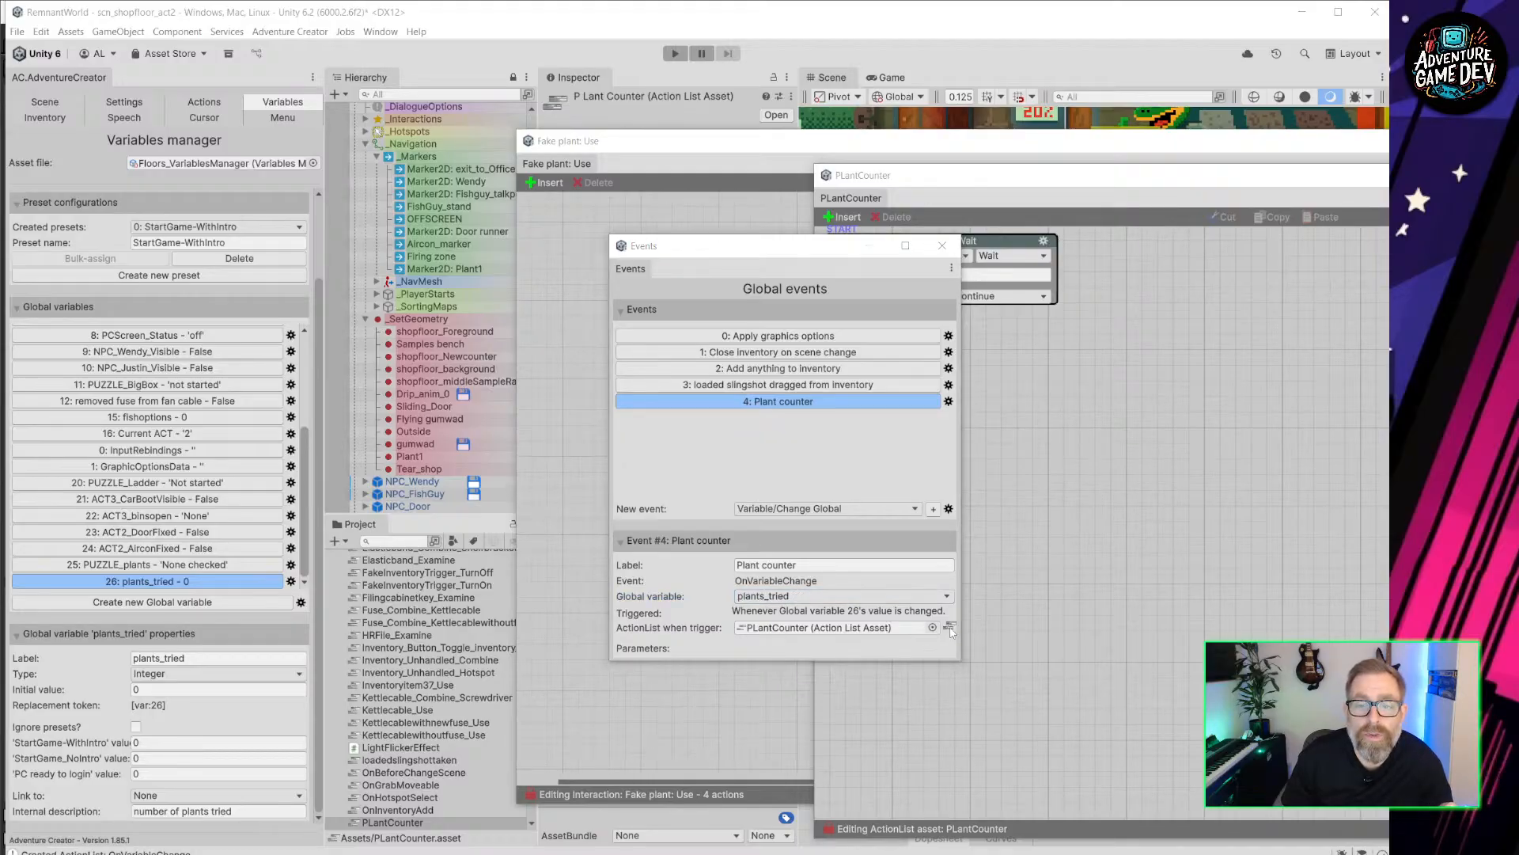
pyautogui.moveTo(956, 186); pyautogui.dragTo(1026, 198)
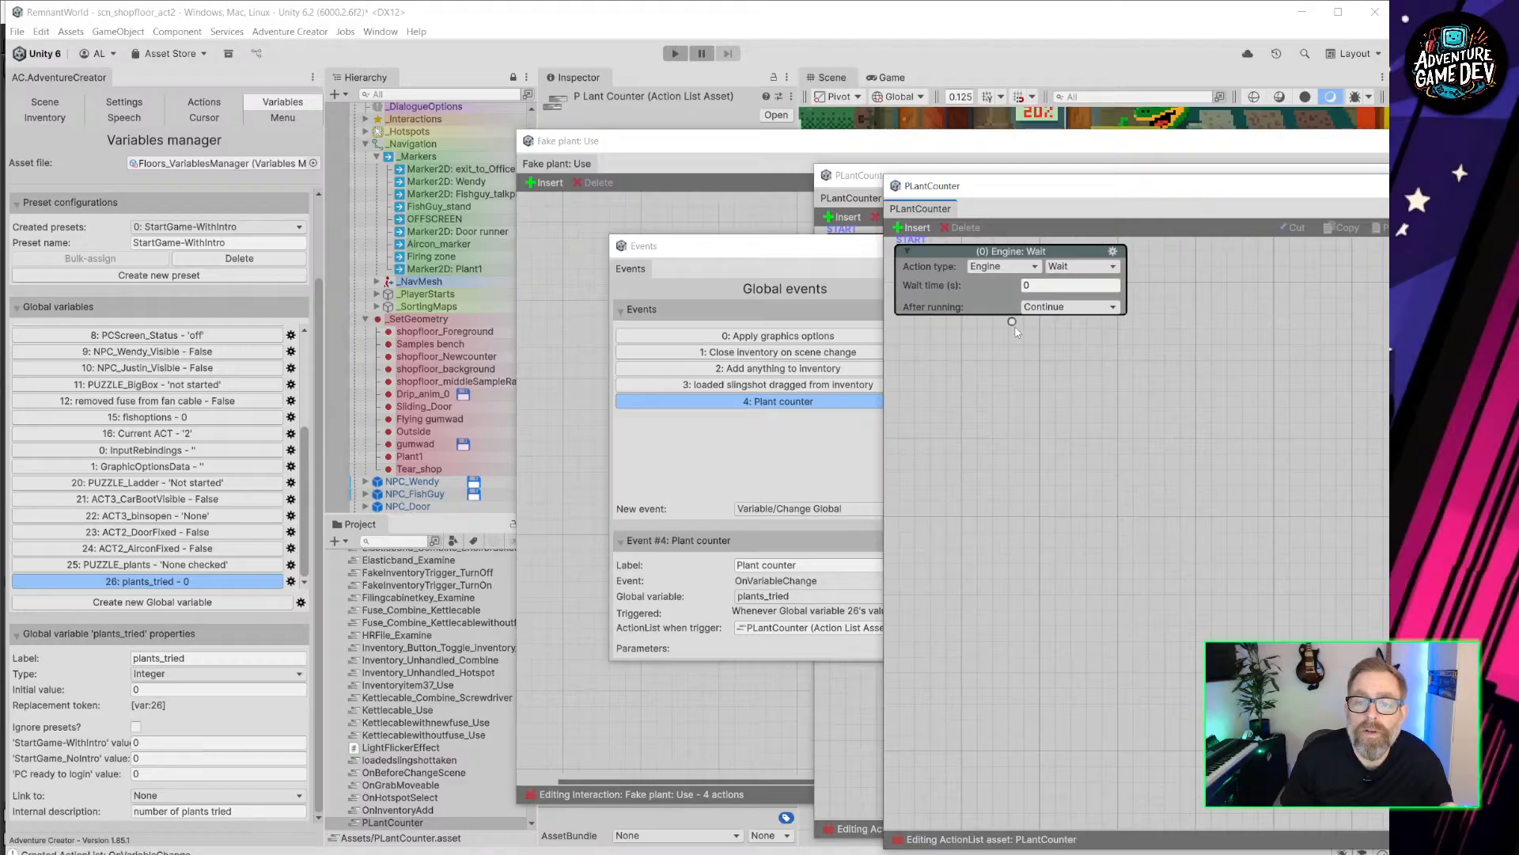
# Add a Variable: Pop Up switch action from the Engine: Wait action and place it off to the side.
pyautogui.moveTo(1012, 321); pyautogui.dragTo(1072, 469)
pyautogui.click(1066, 484)
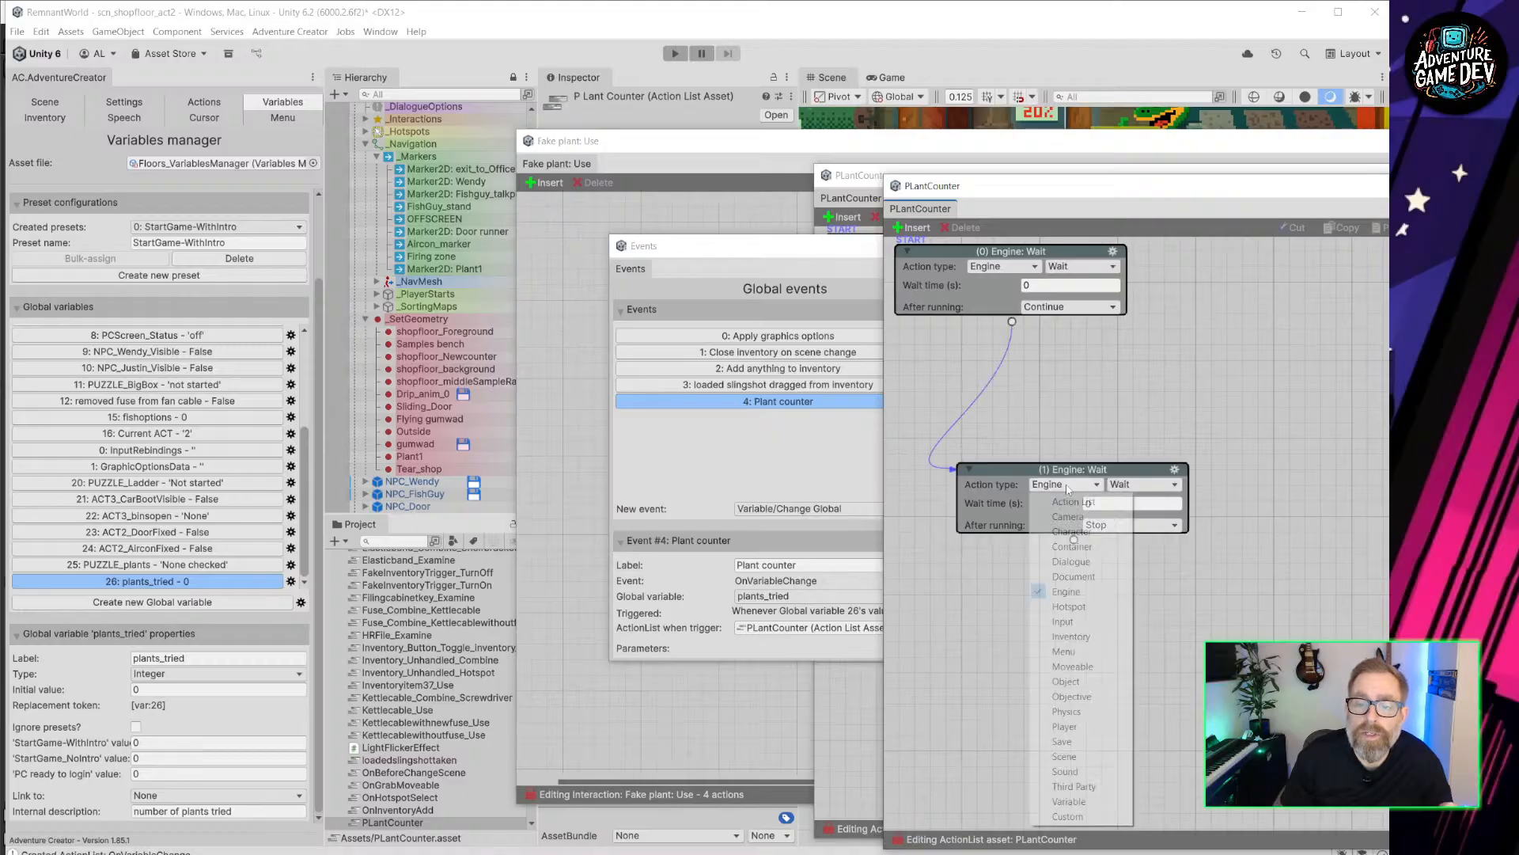
pyautogui.click(1070, 801)
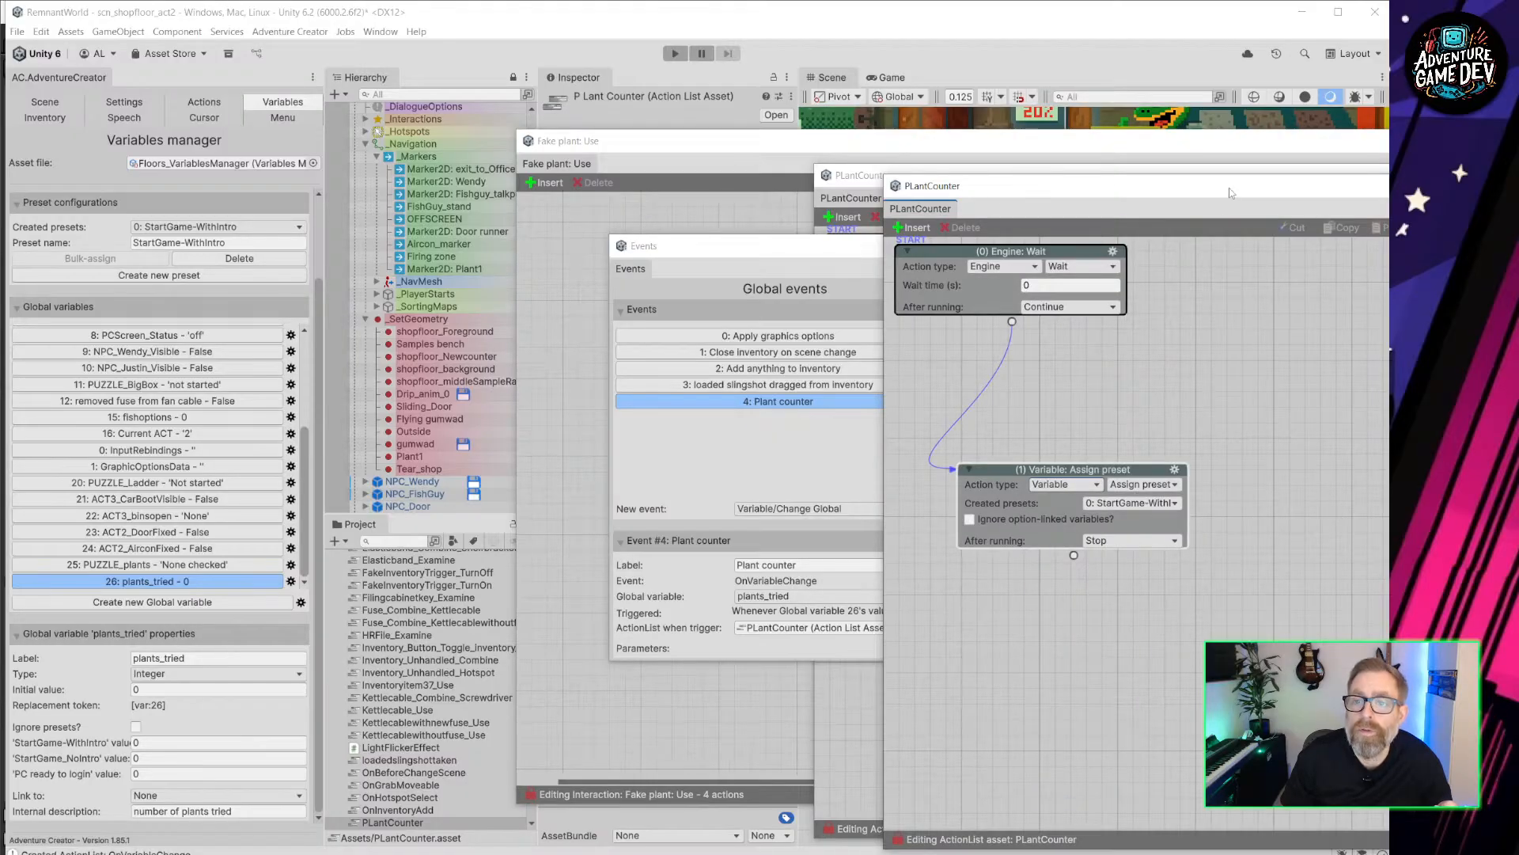
pyautogui.moveTo(1231, 192); pyautogui.dragTo(534, 139)
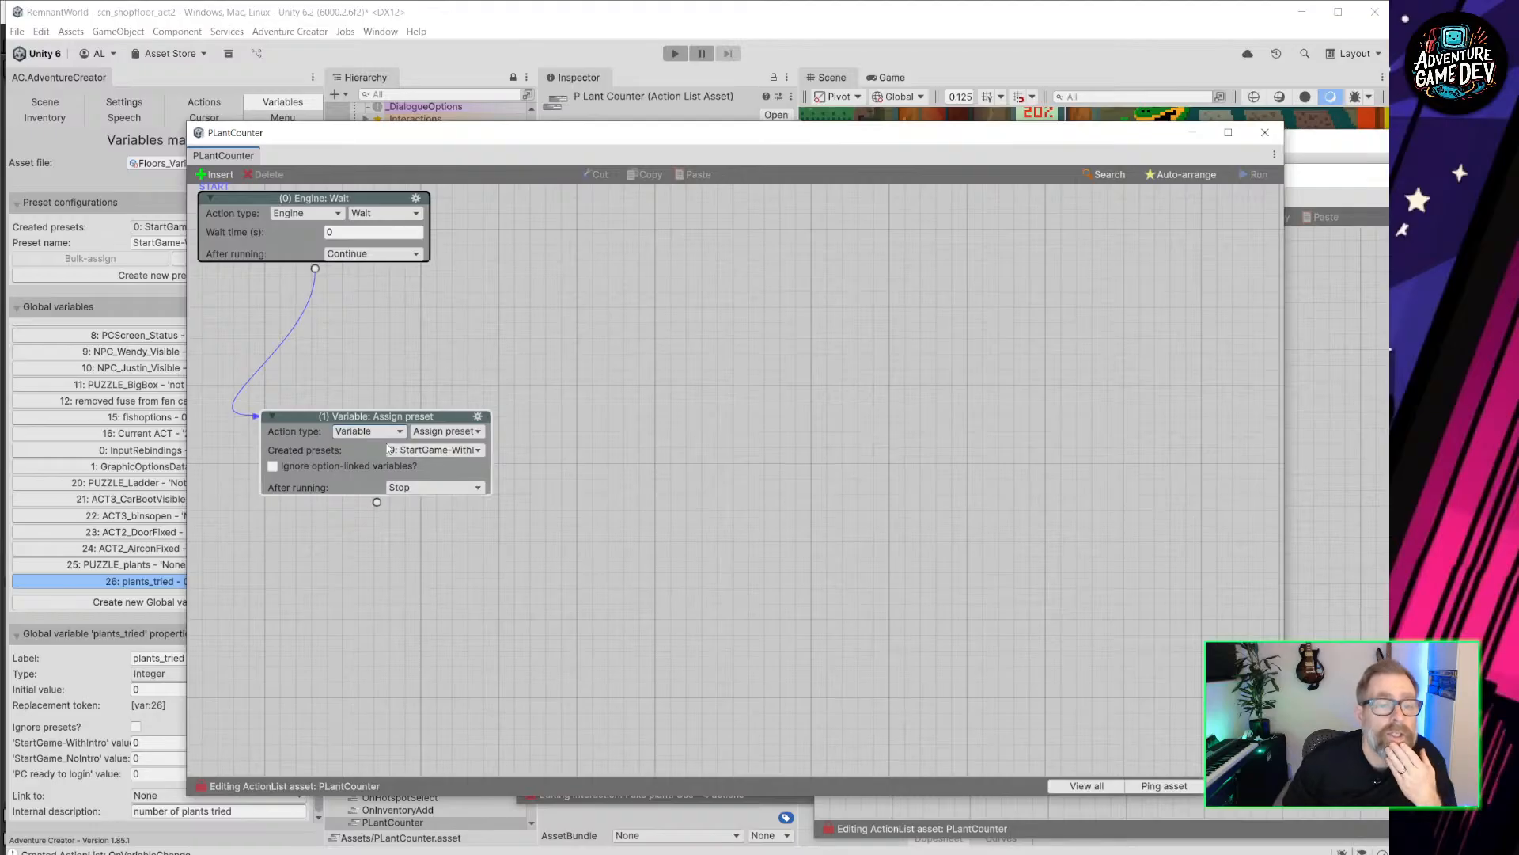
pyautogui.click(478, 433)
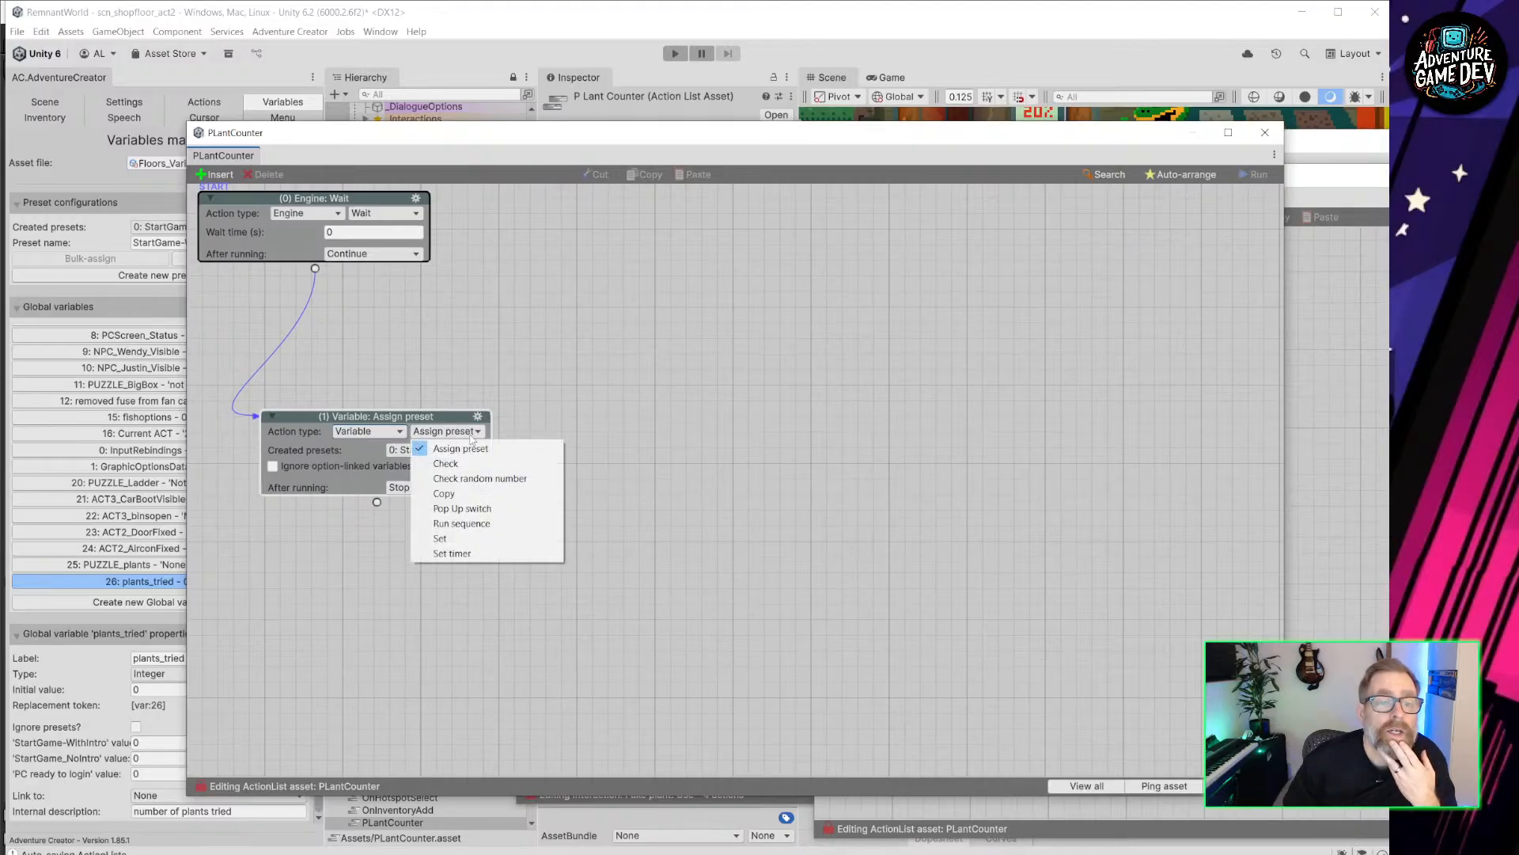
pyautogui.click(455, 522)
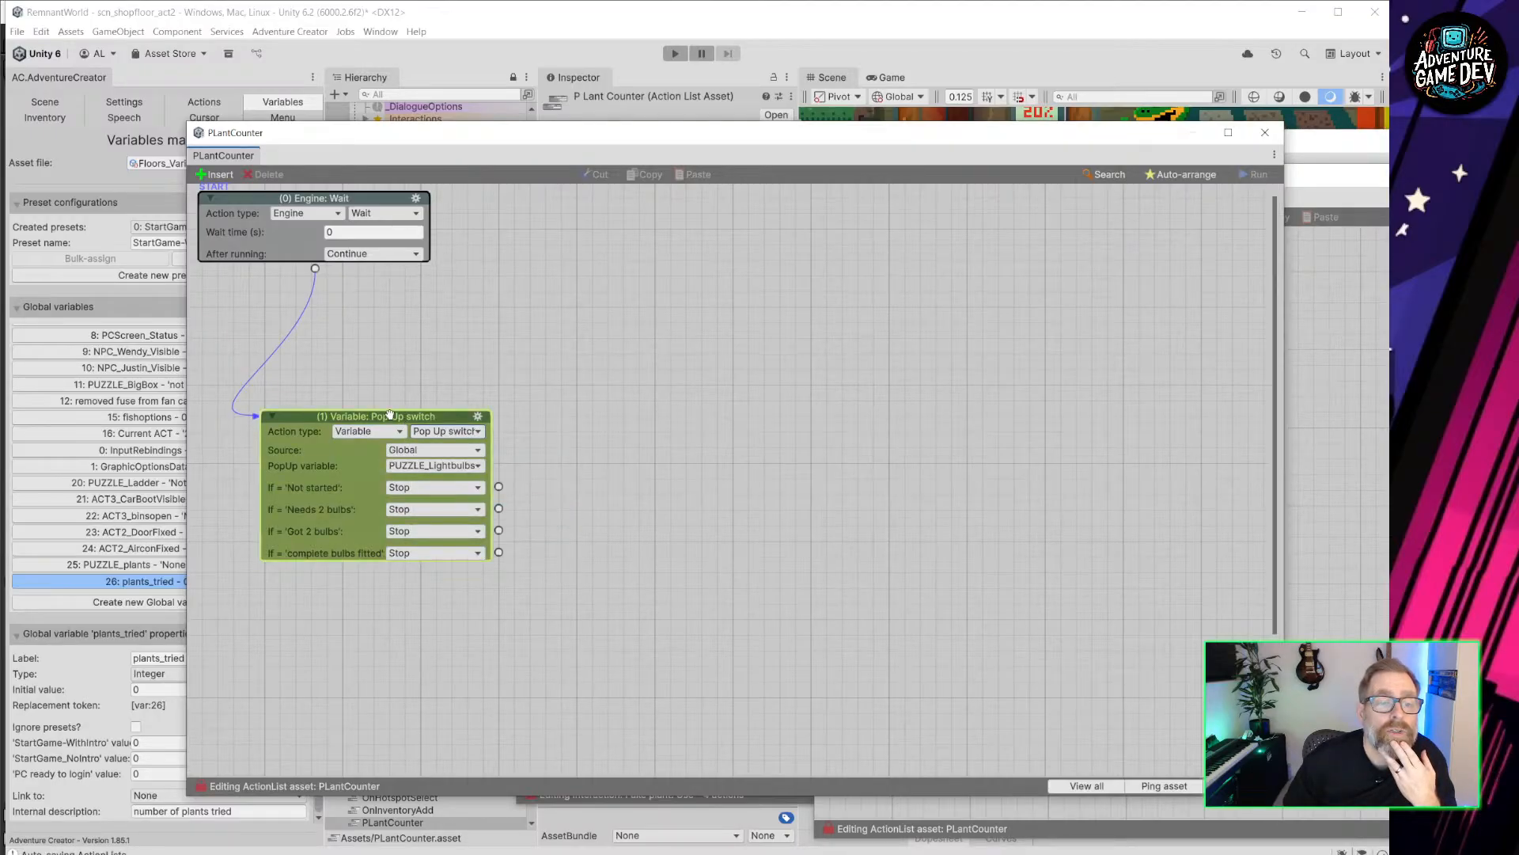
pyautogui.moveTo(393, 417); pyautogui.dragTo(689, 374)
# Link the Engine: Wait action to a new Variable: Check action that checks plants_tried, and place it beneath the Wait action.
pyautogui.moveTo(314, 268); pyautogui.dragTo(310, 350)
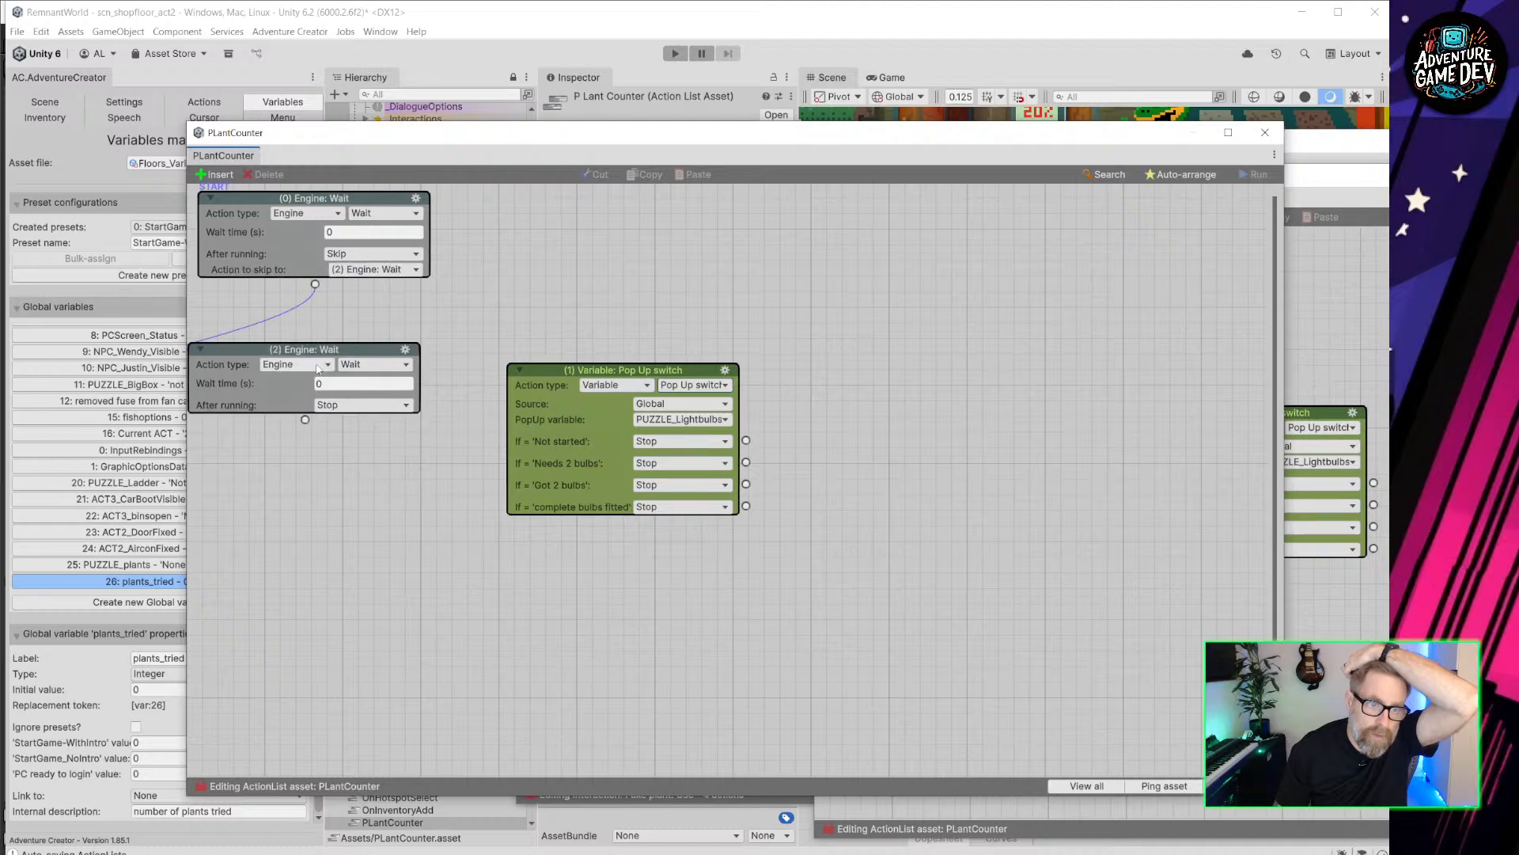
pyautogui.click(315, 364)
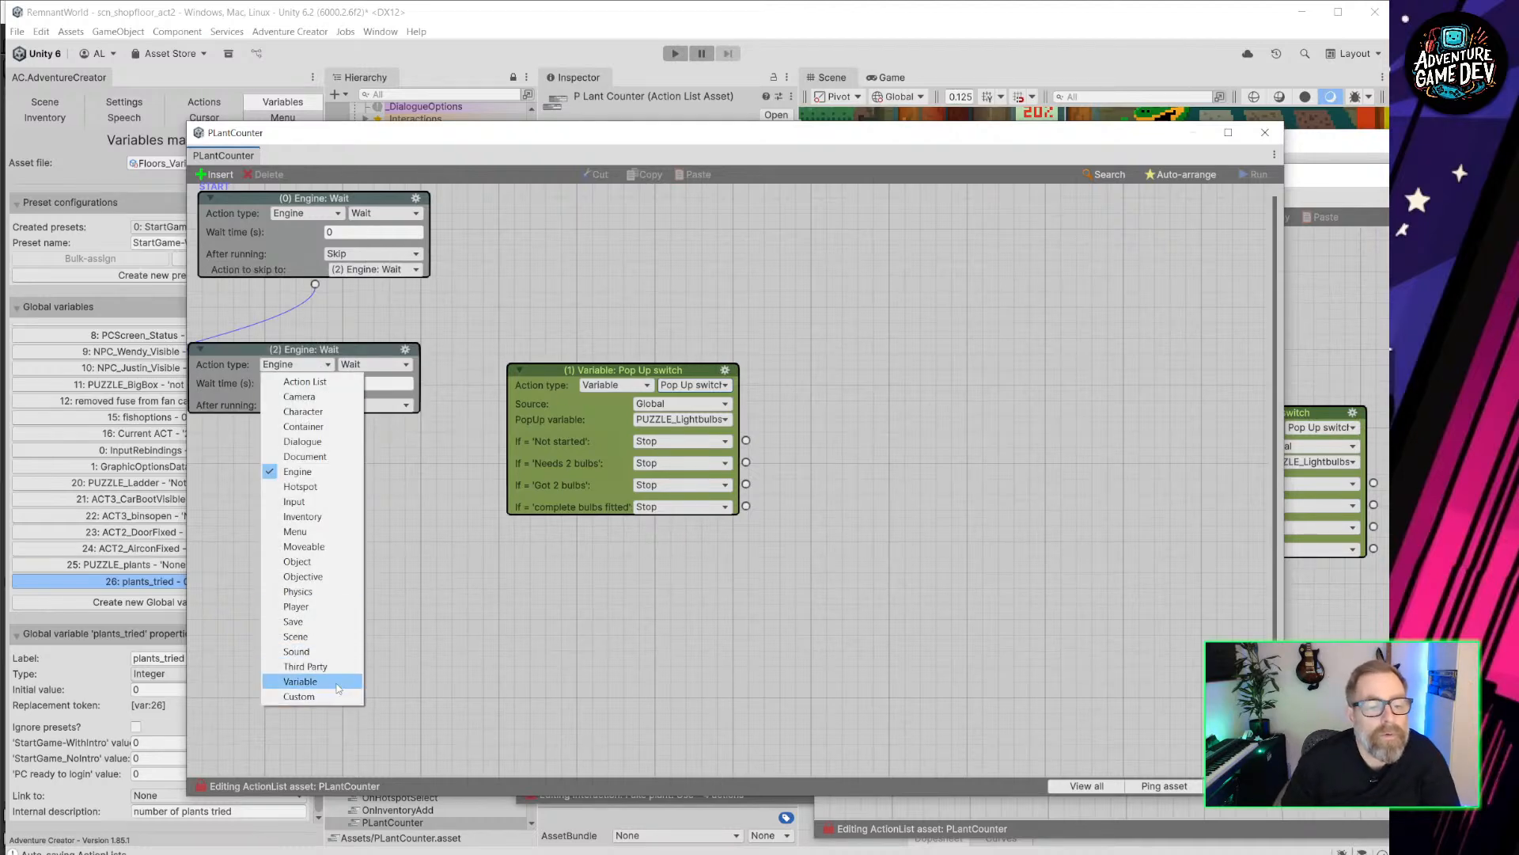
pyautogui.click(300, 681)
pyautogui.click(397, 367)
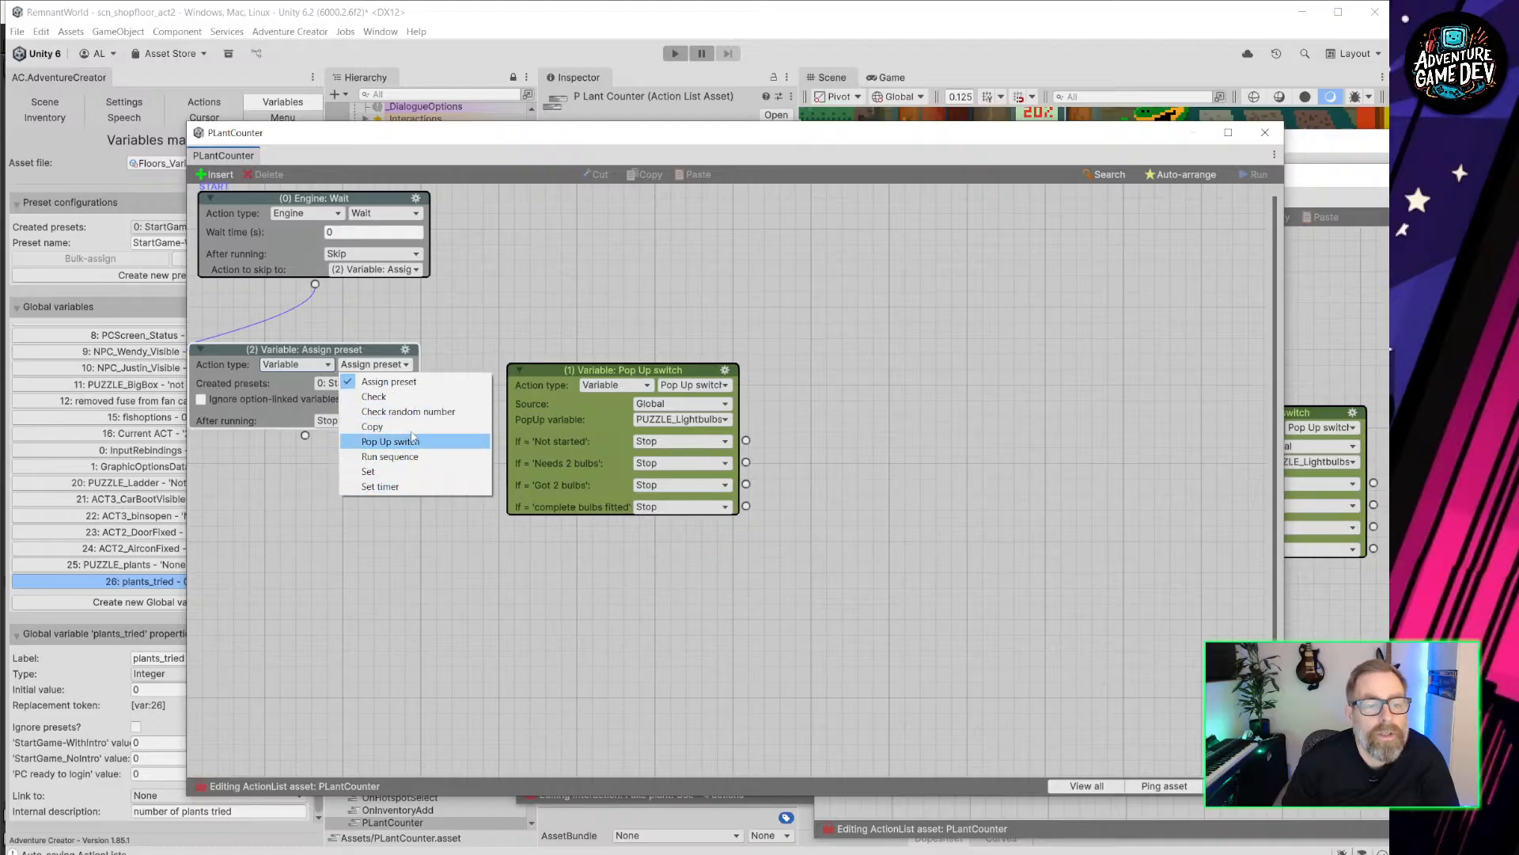
pyautogui.click(375, 396)
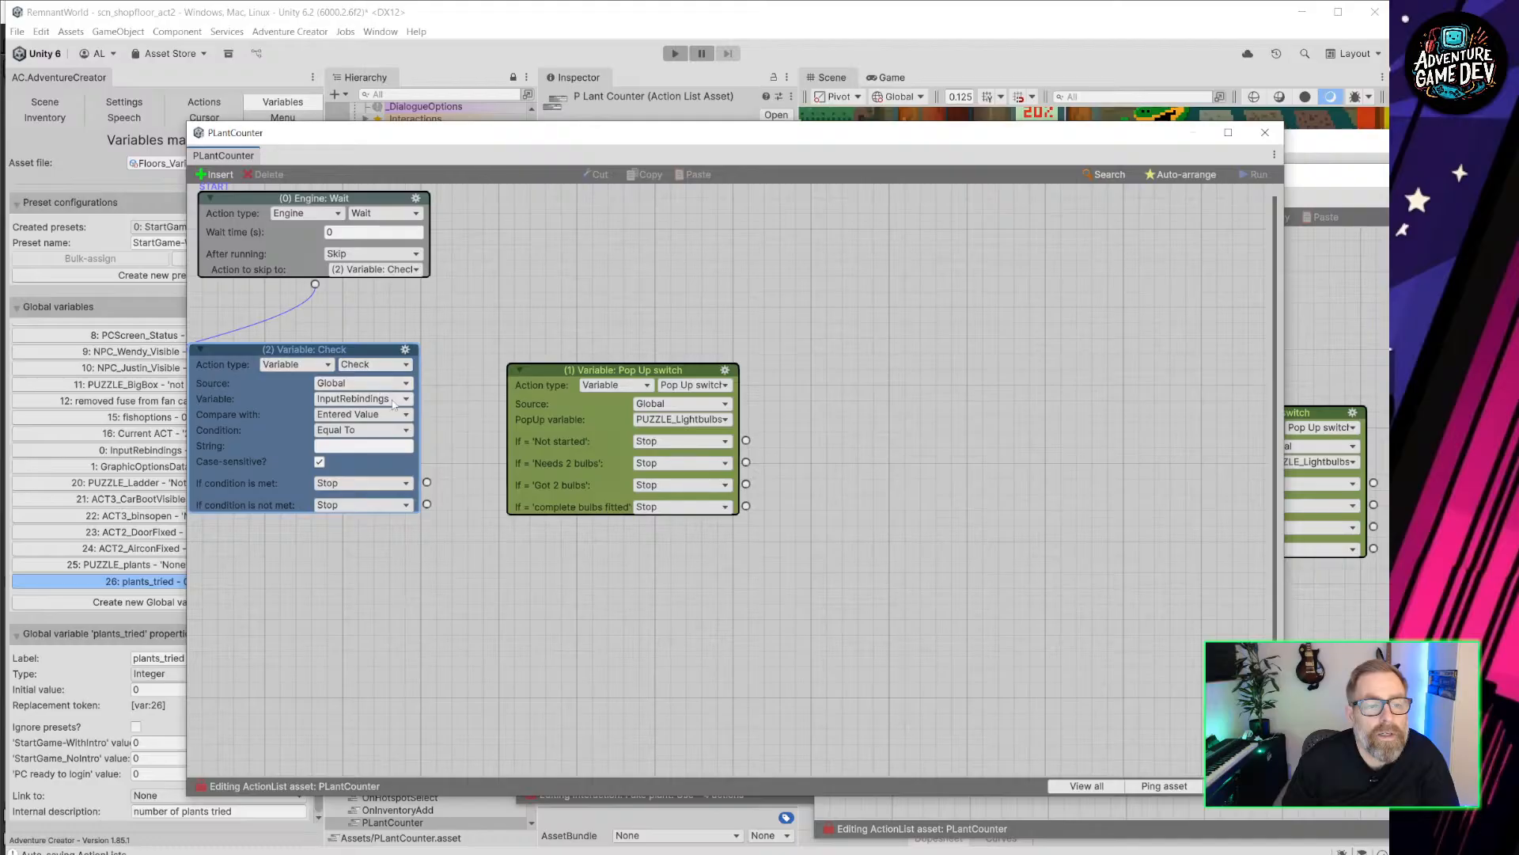
pyautogui.click(393, 400)
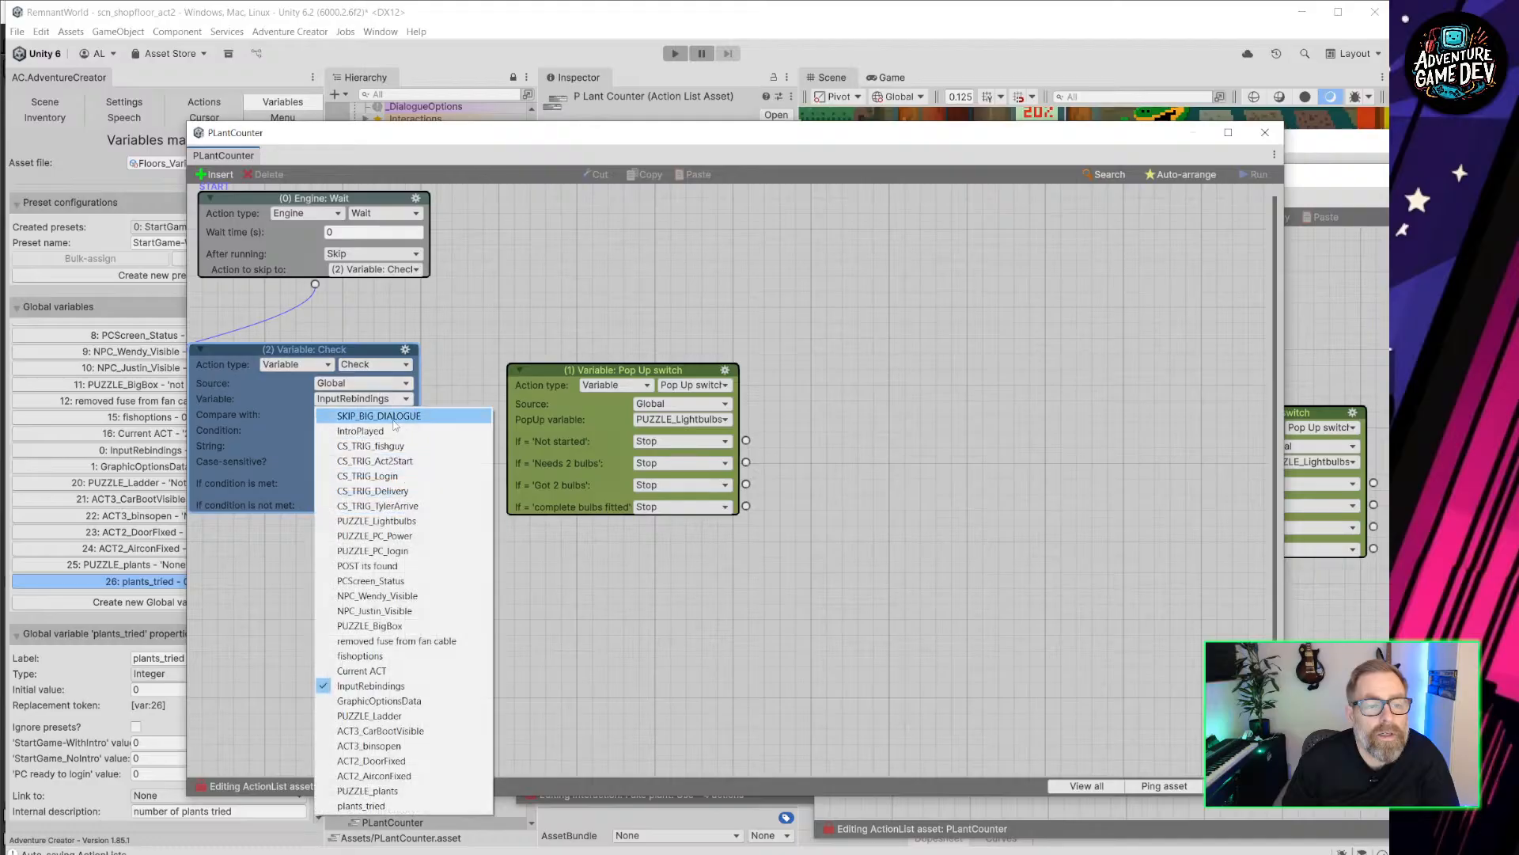
pyautogui.click(403, 804)
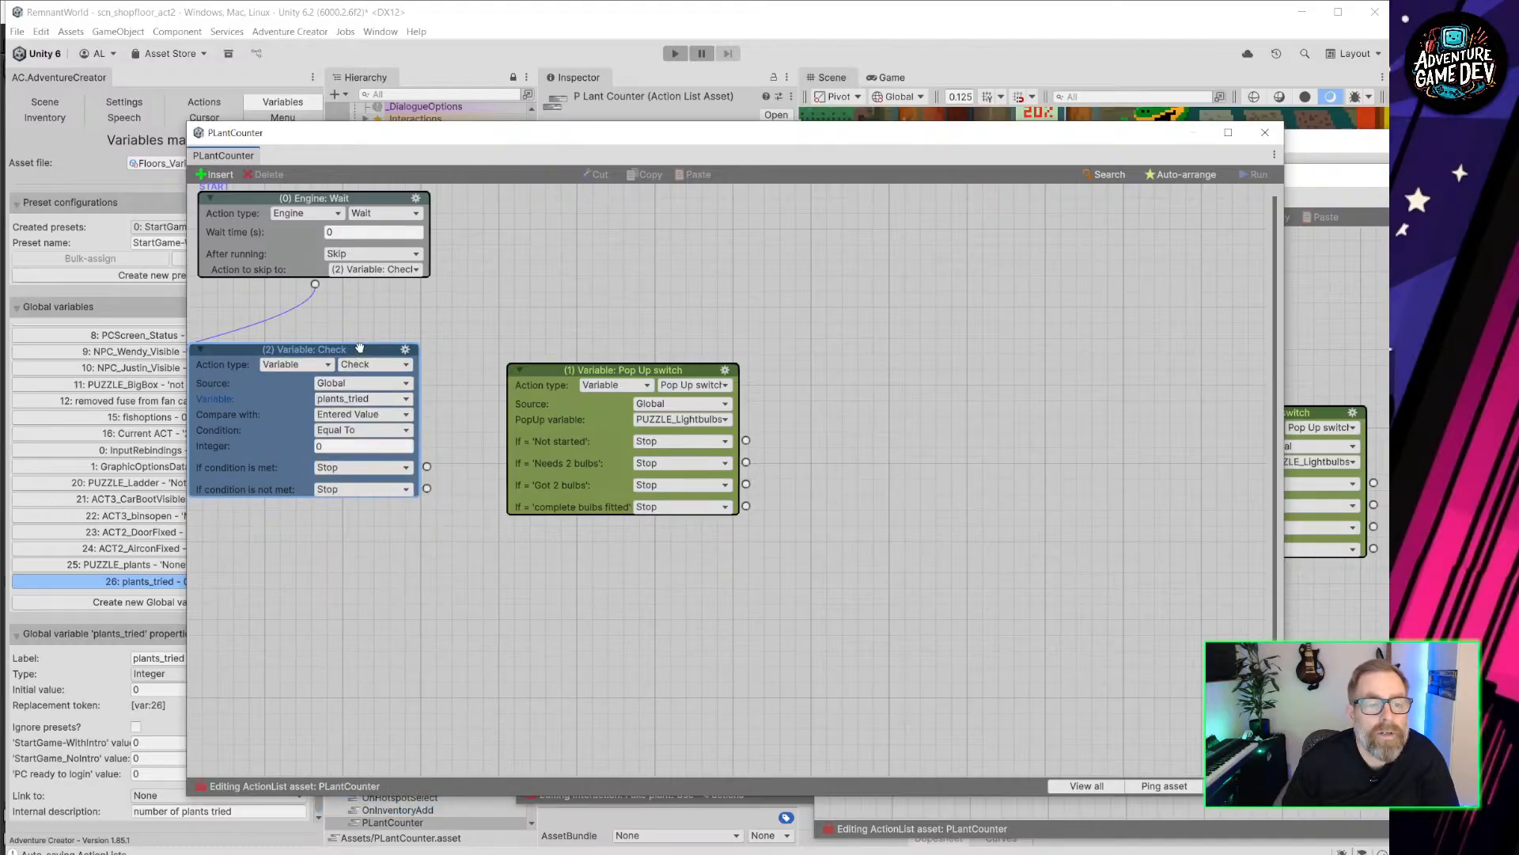
pyautogui.moveTo(359, 348); pyautogui.dragTo(412, 332)
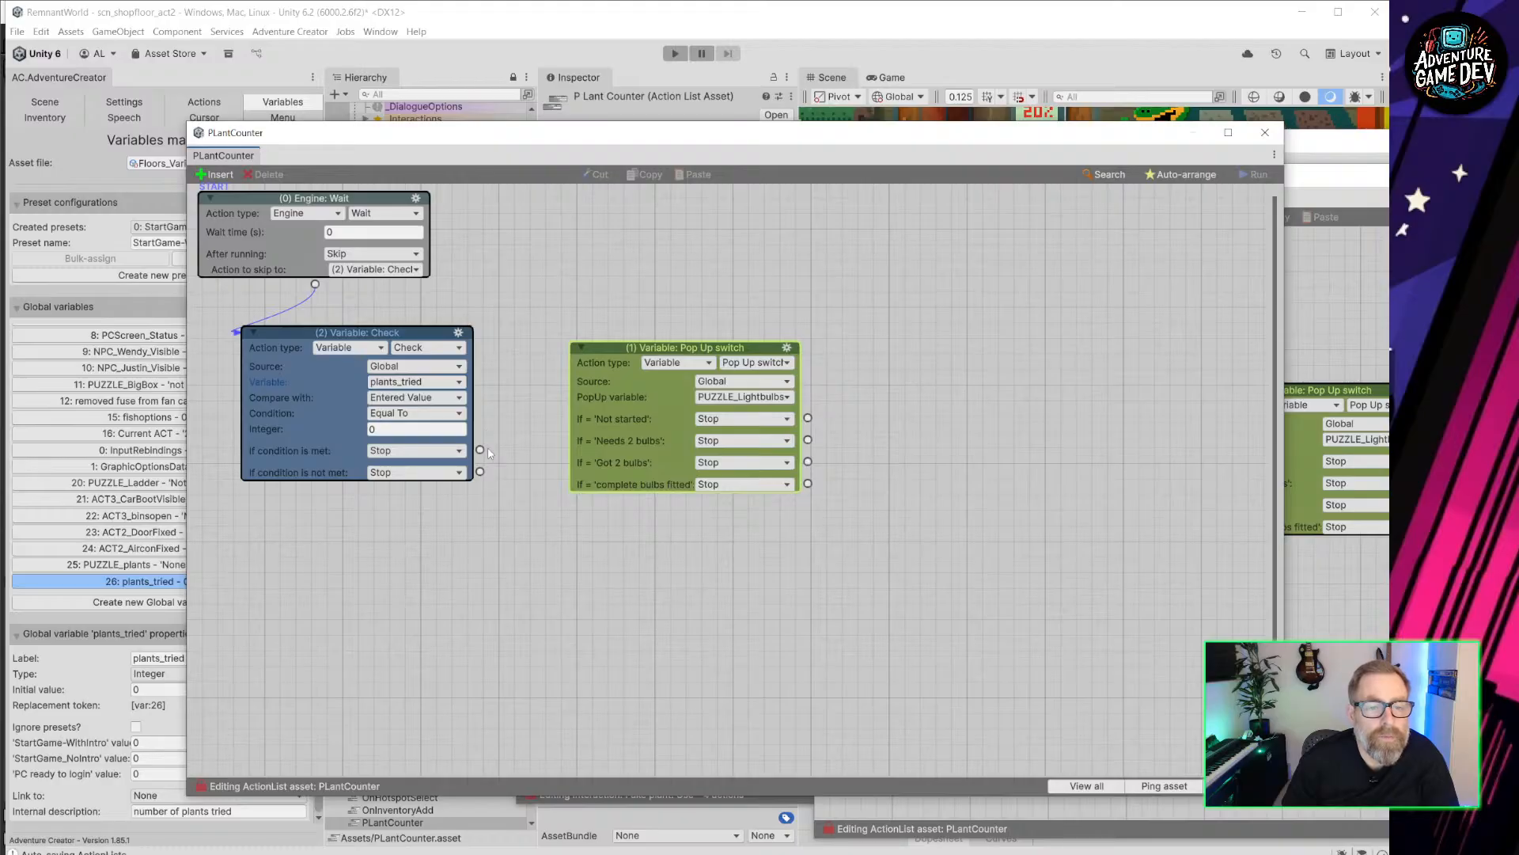
# Close the duplicate PLantCounter window and the Fake plant: Use action list window.
pyautogui.moveTo(1337, 176); pyautogui.dragTo(1365, 182)
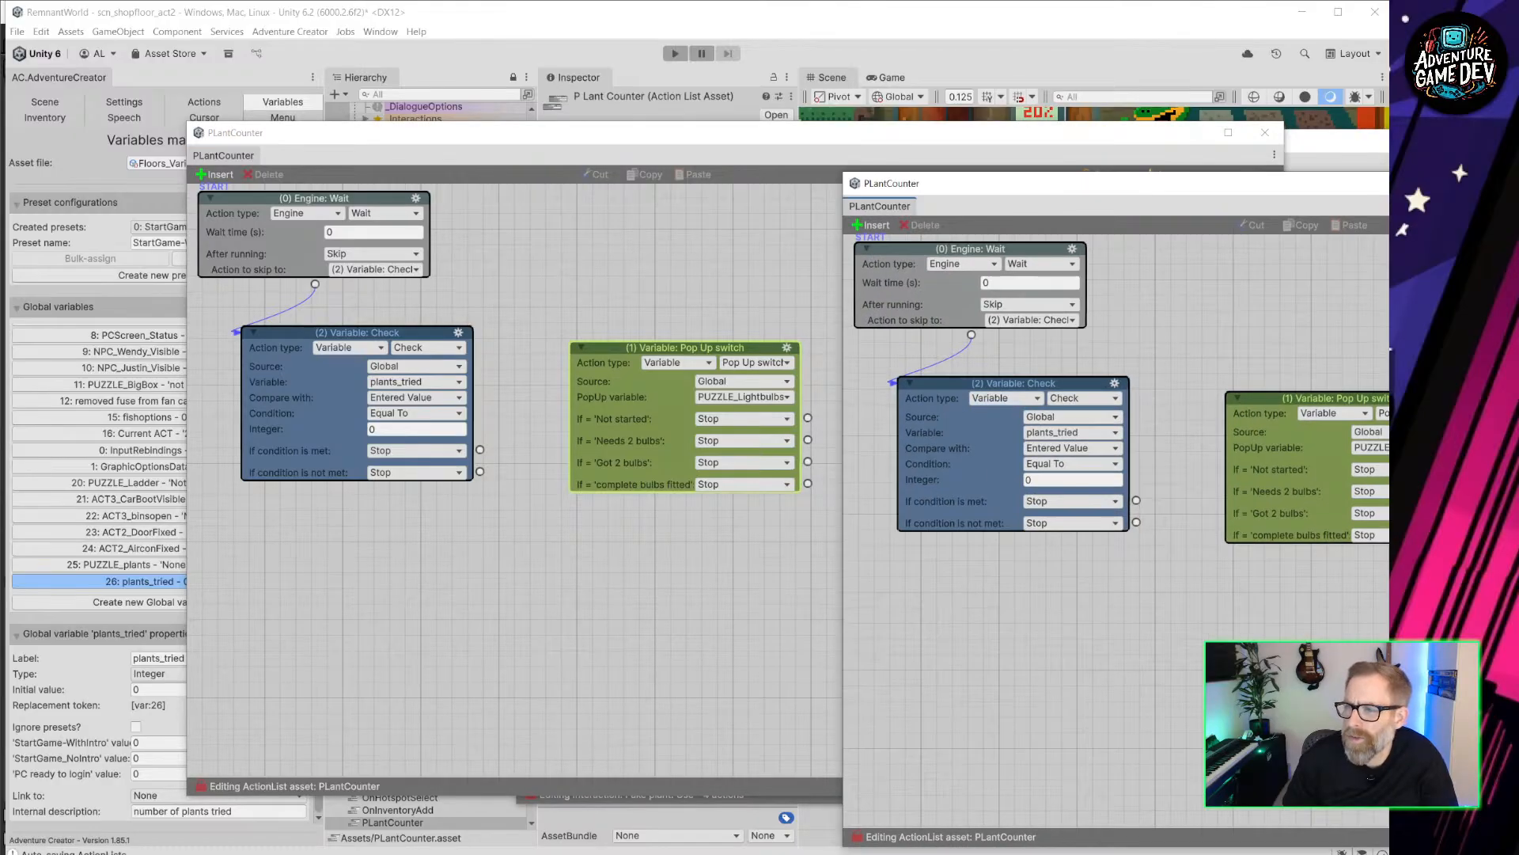
pyautogui.hotkey('alt', 'F4')
pyautogui.click(1338, 140)
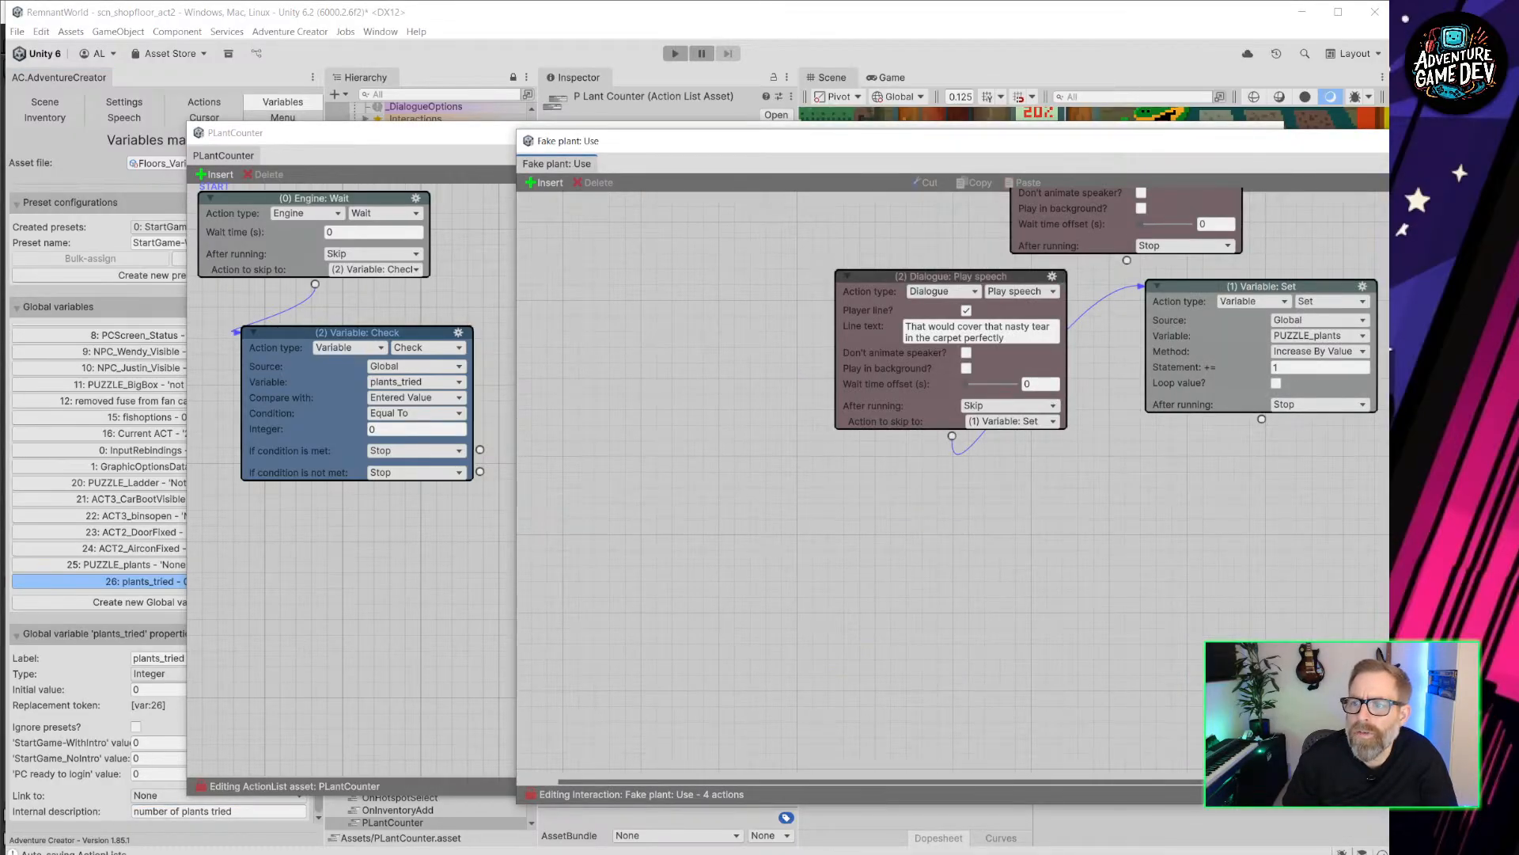
pyautogui.moveTo(1377, 141); pyautogui.dragTo(1061, 150)
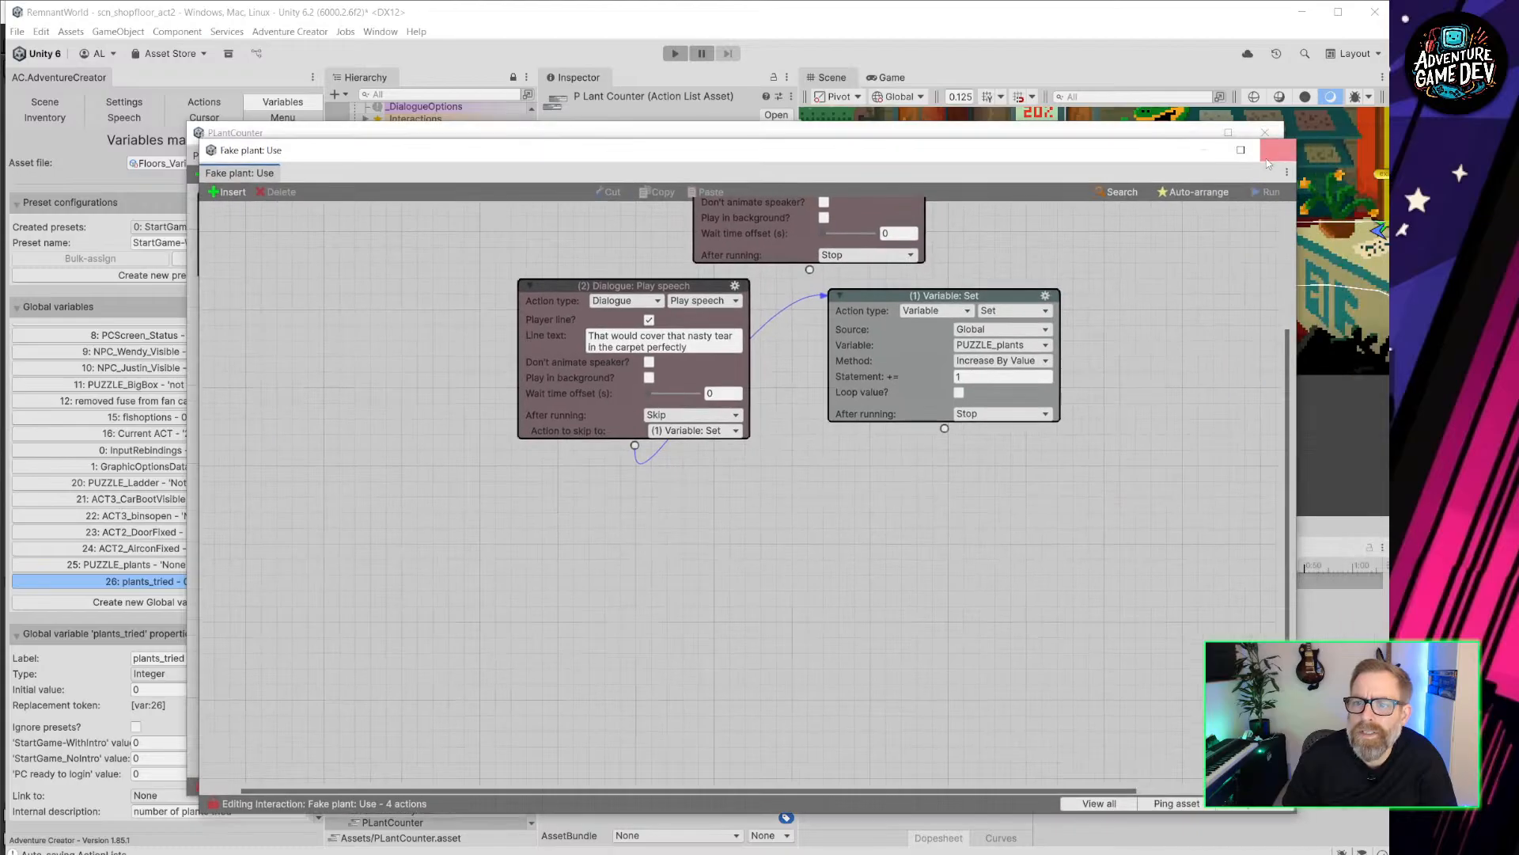
pyautogui.click(1279, 150)
# Space the Variable: Check and Pop Up switch actions further apart in the PLantCounter action list.
pyautogui.moveTo(397, 336); pyautogui.dragTo(425, 348)
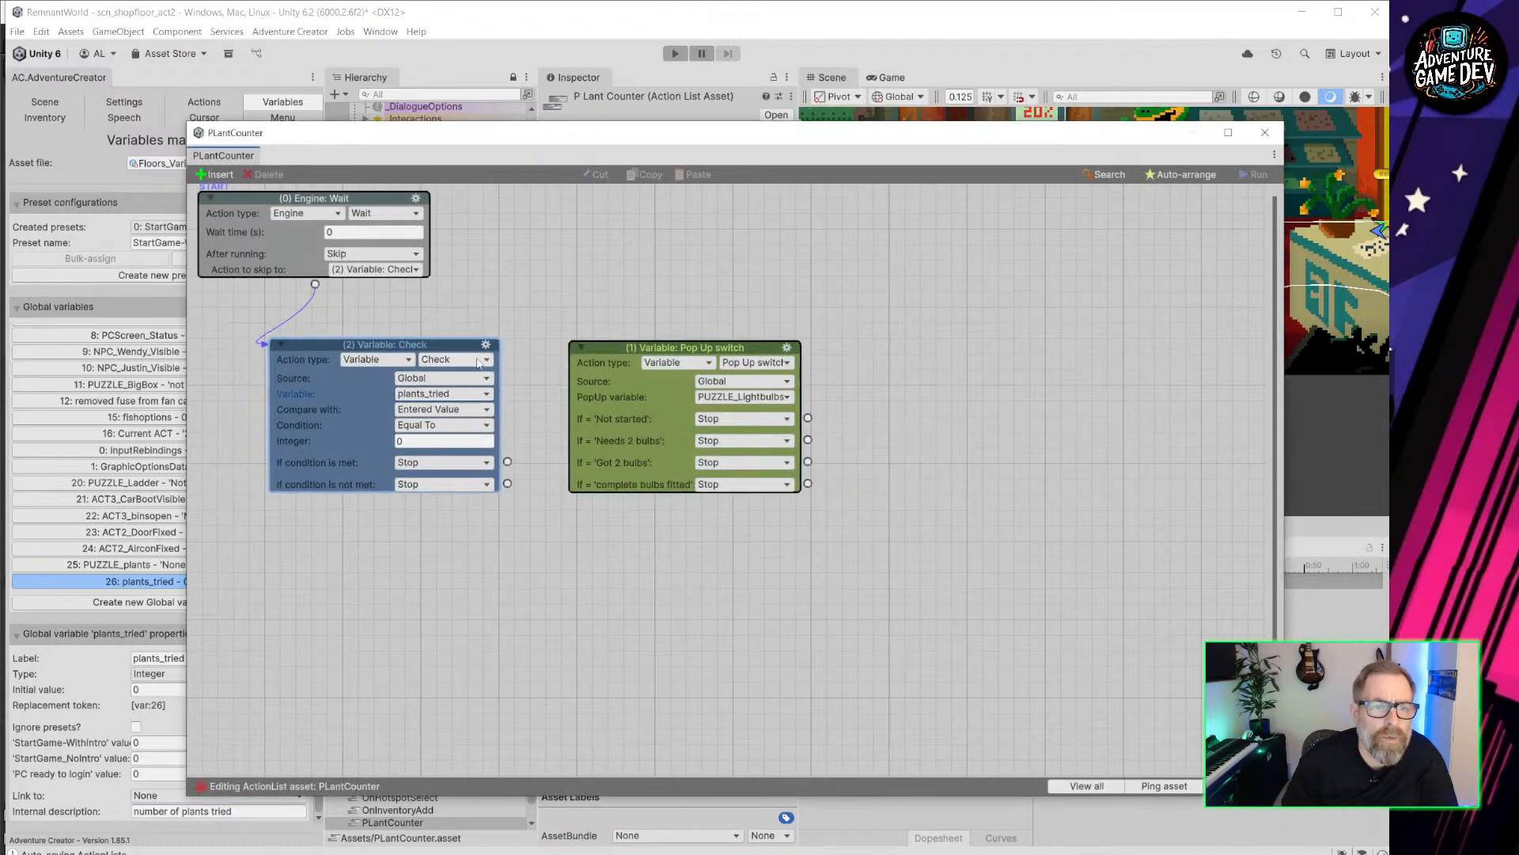
pyautogui.moveTo(664, 348); pyautogui.dragTo(922, 341)
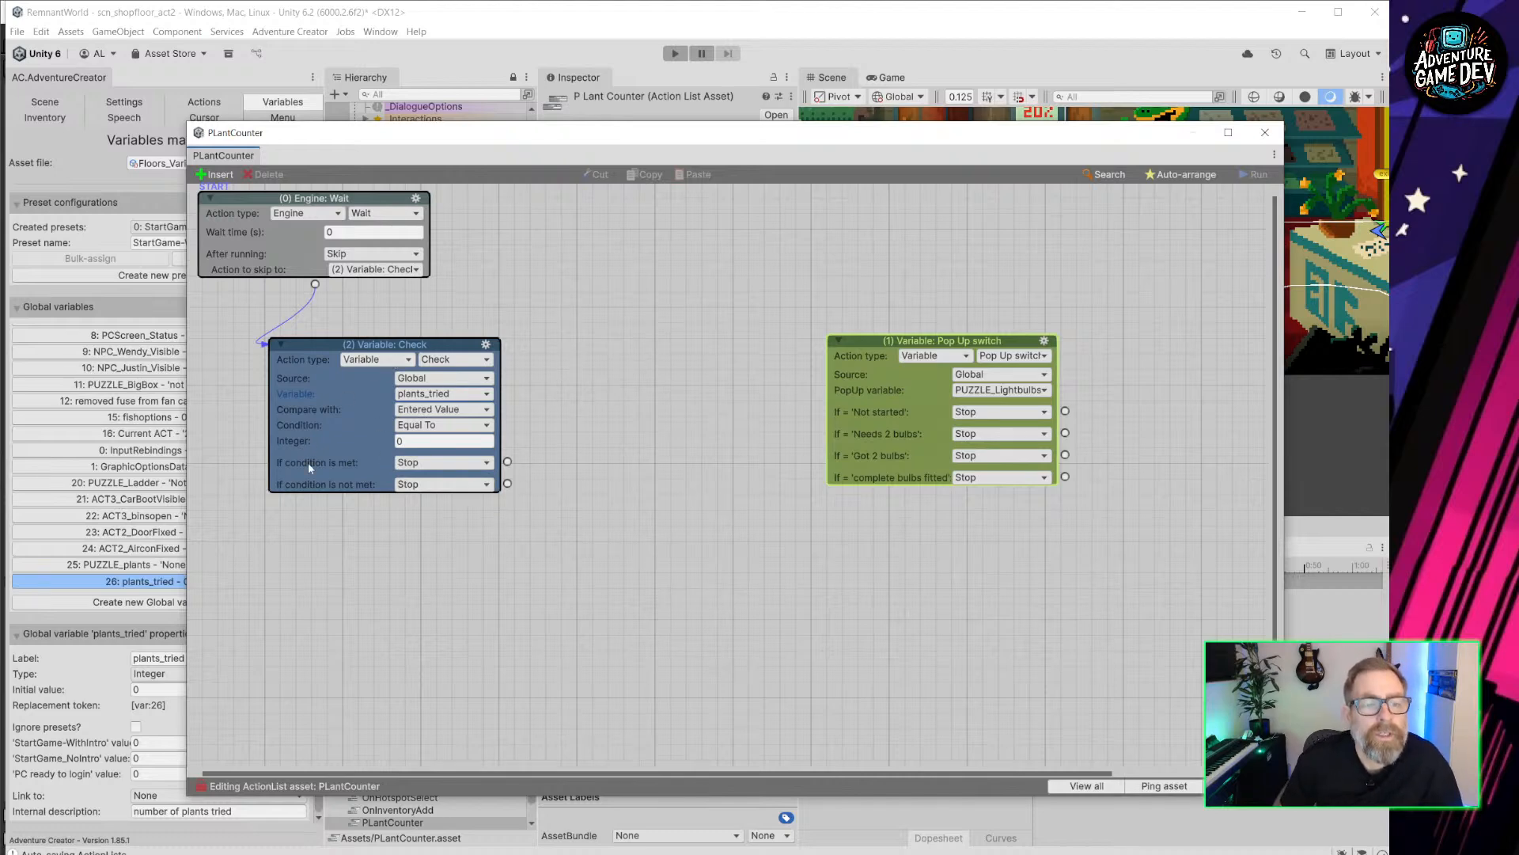
# Move the Variable: Check action closer beneath the Wait action and the Pop Up switch lower, leaving space between them for another action.
pyautogui.moveTo(370, 347); pyautogui.dragTo(345, 327)
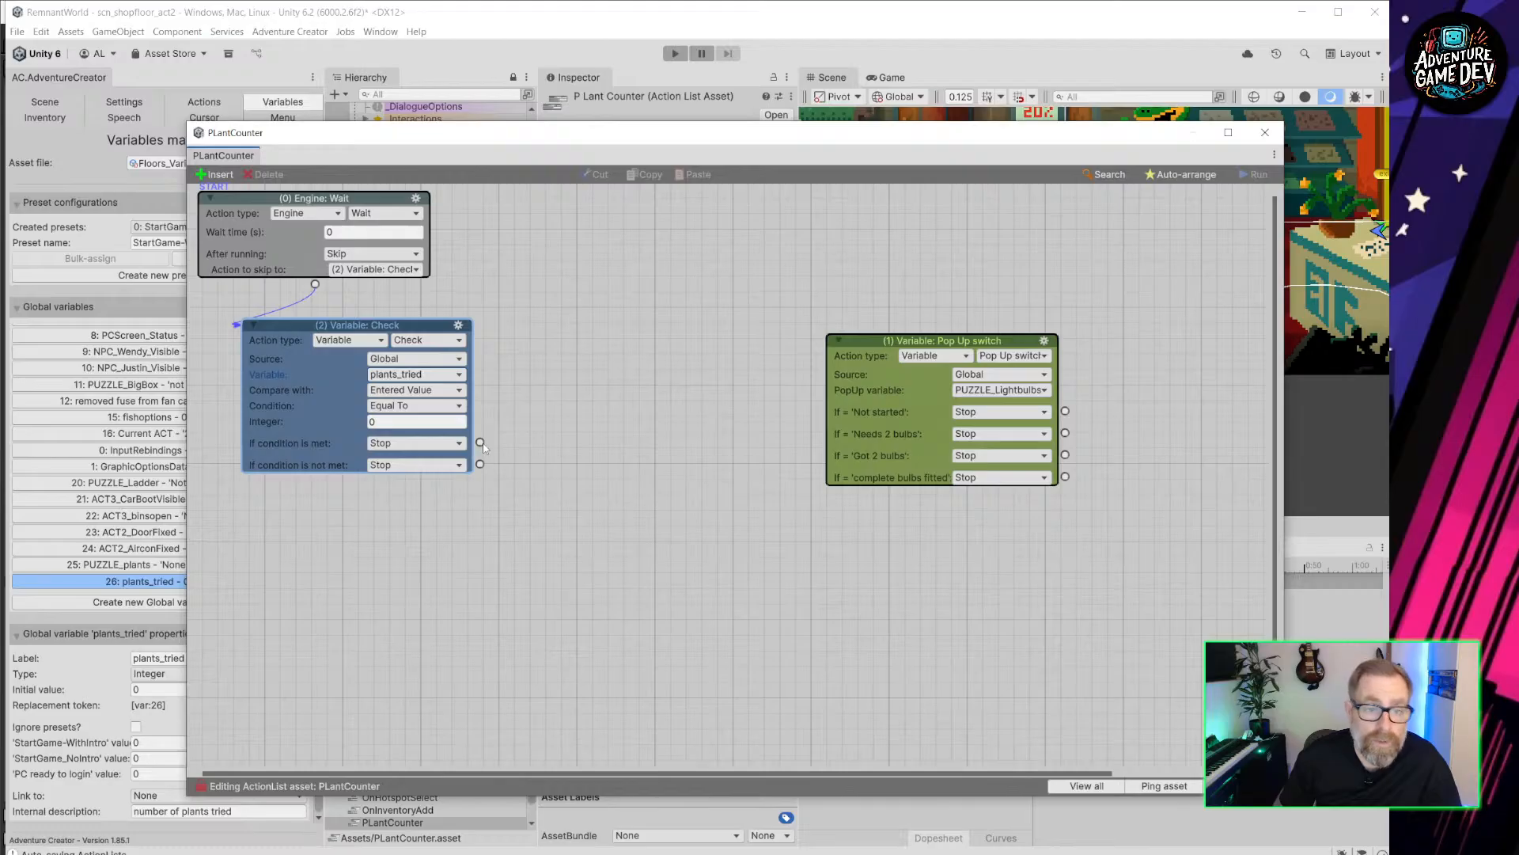
pyautogui.moveTo(910, 342); pyautogui.dragTo(808, 327)
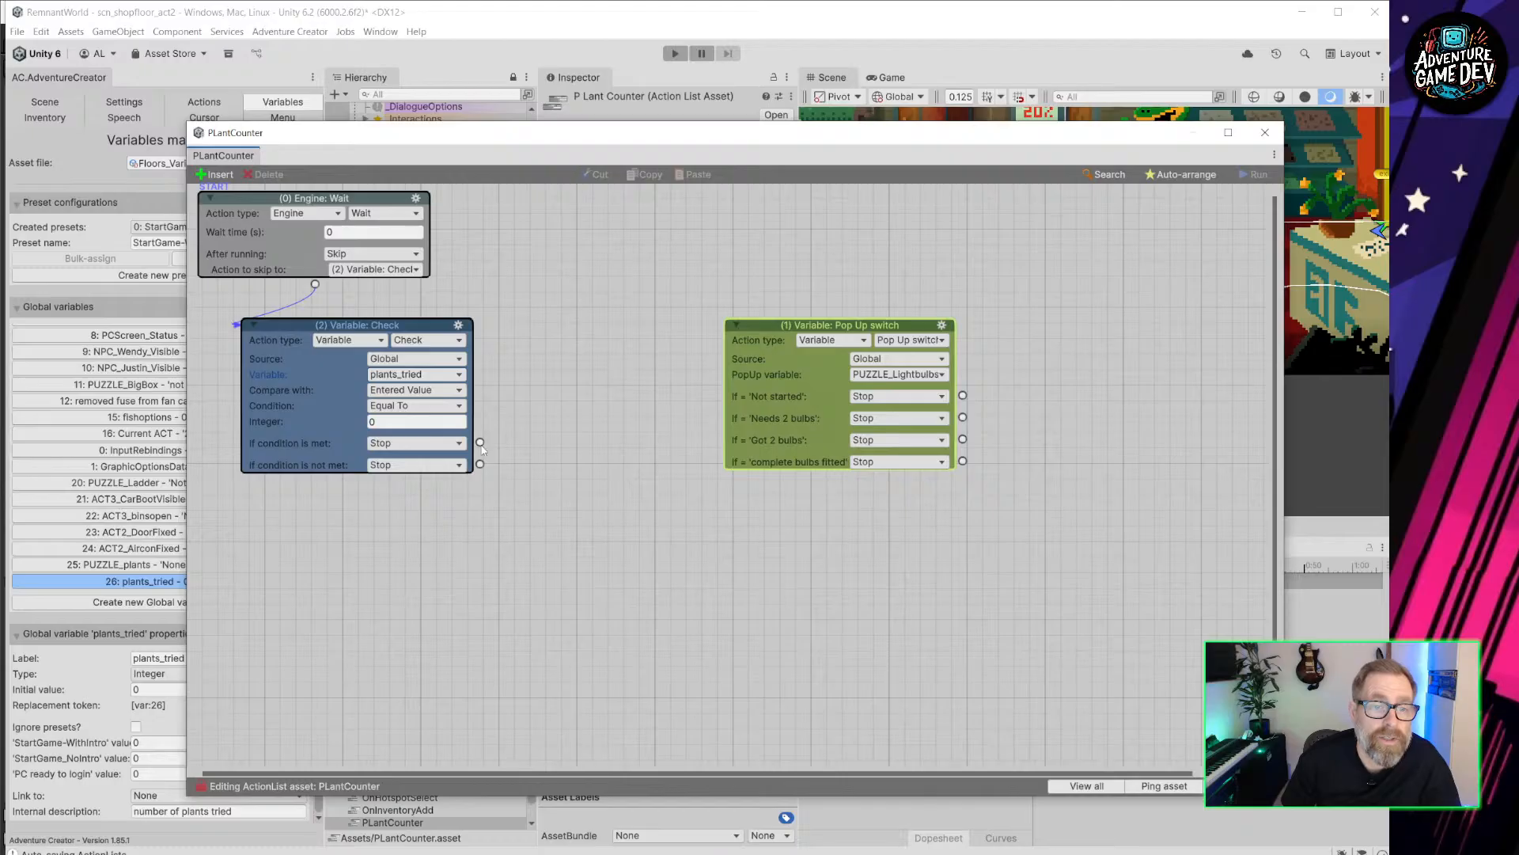
pyautogui.click(377, 422)
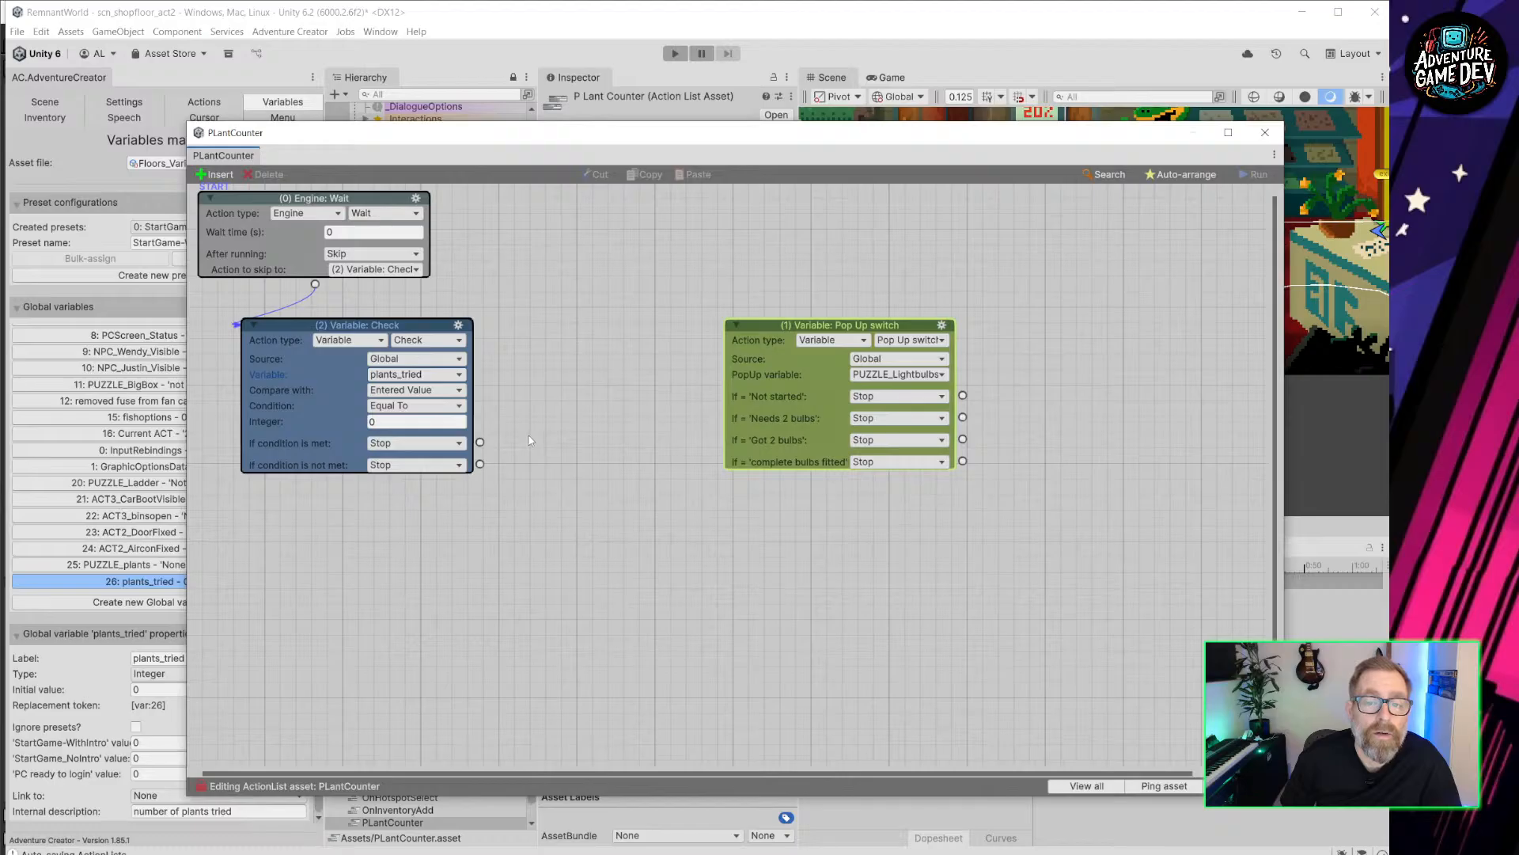
pyautogui.moveTo(879, 323); pyautogui.dragTo(1052, 455)
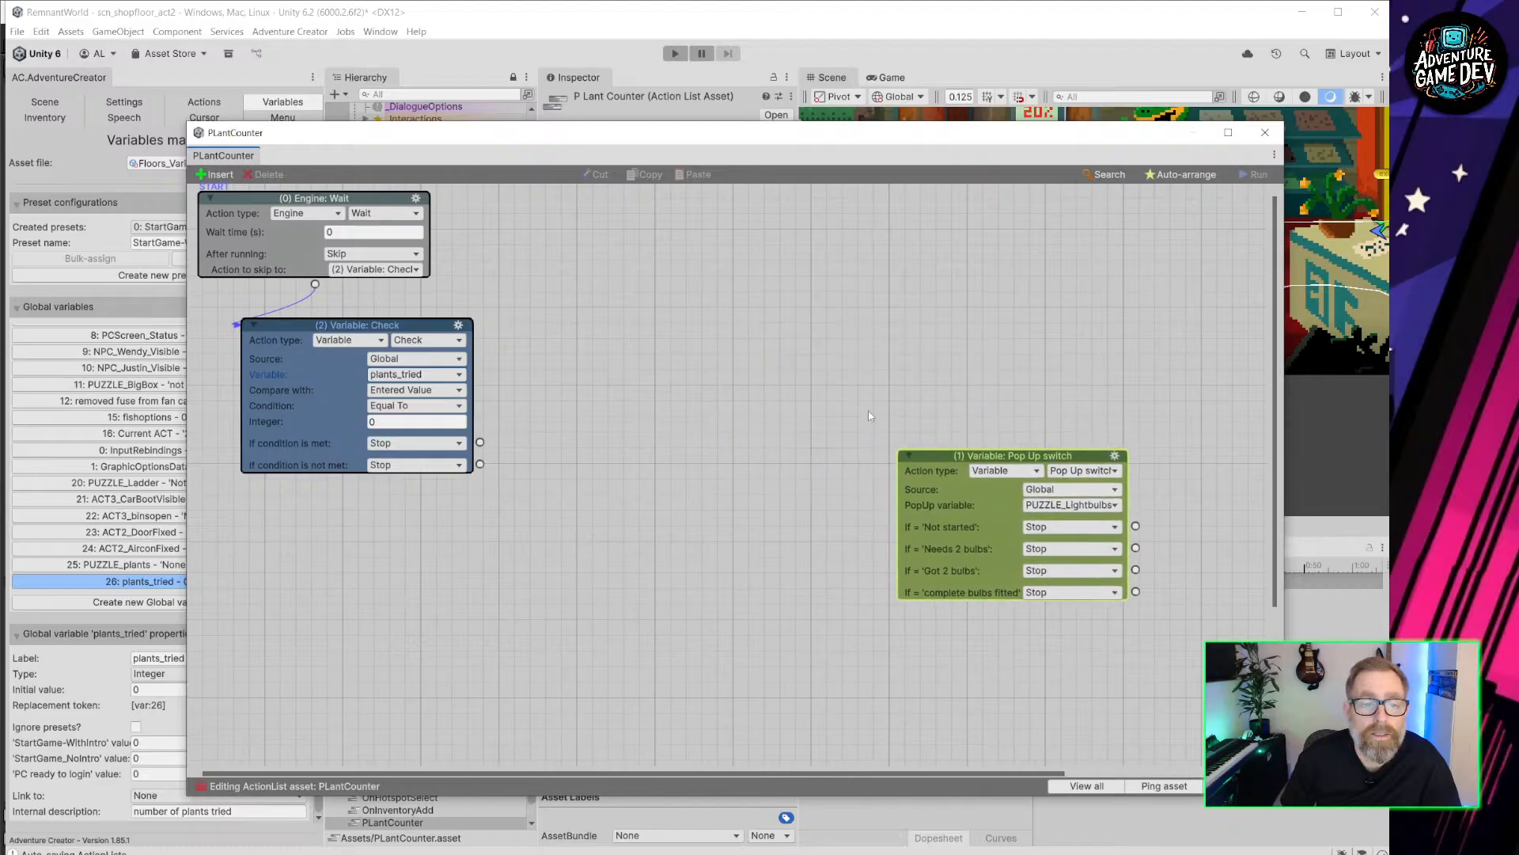
# Add a new Variable: Set action to the action list and place it near the Variable: Check action.
pyautogui.rightClick(684, 313)
pyautogui.click(733, 319)
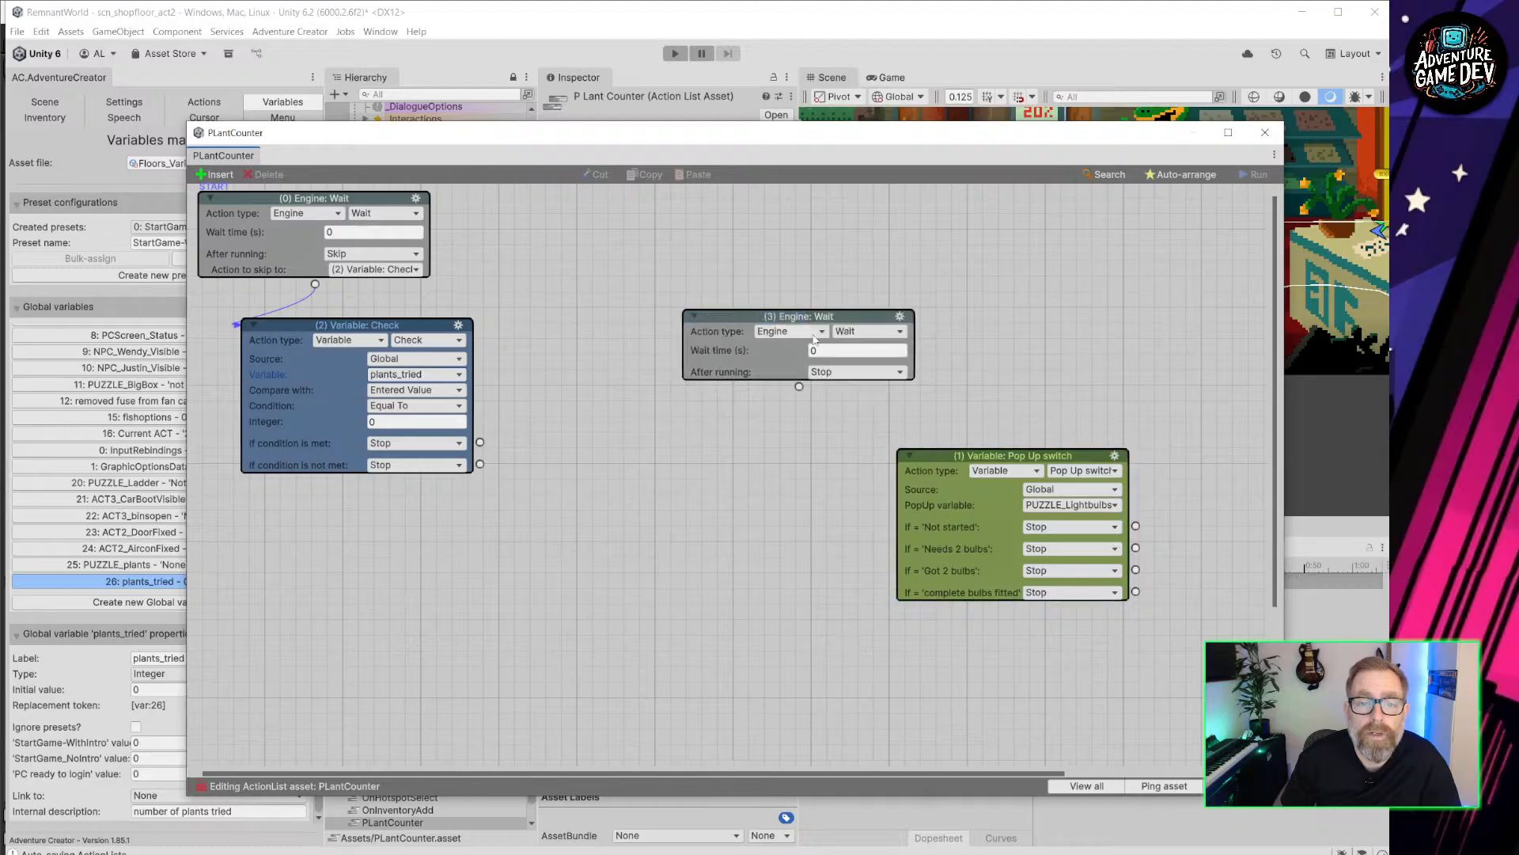
pyautogui.click(813, 333)
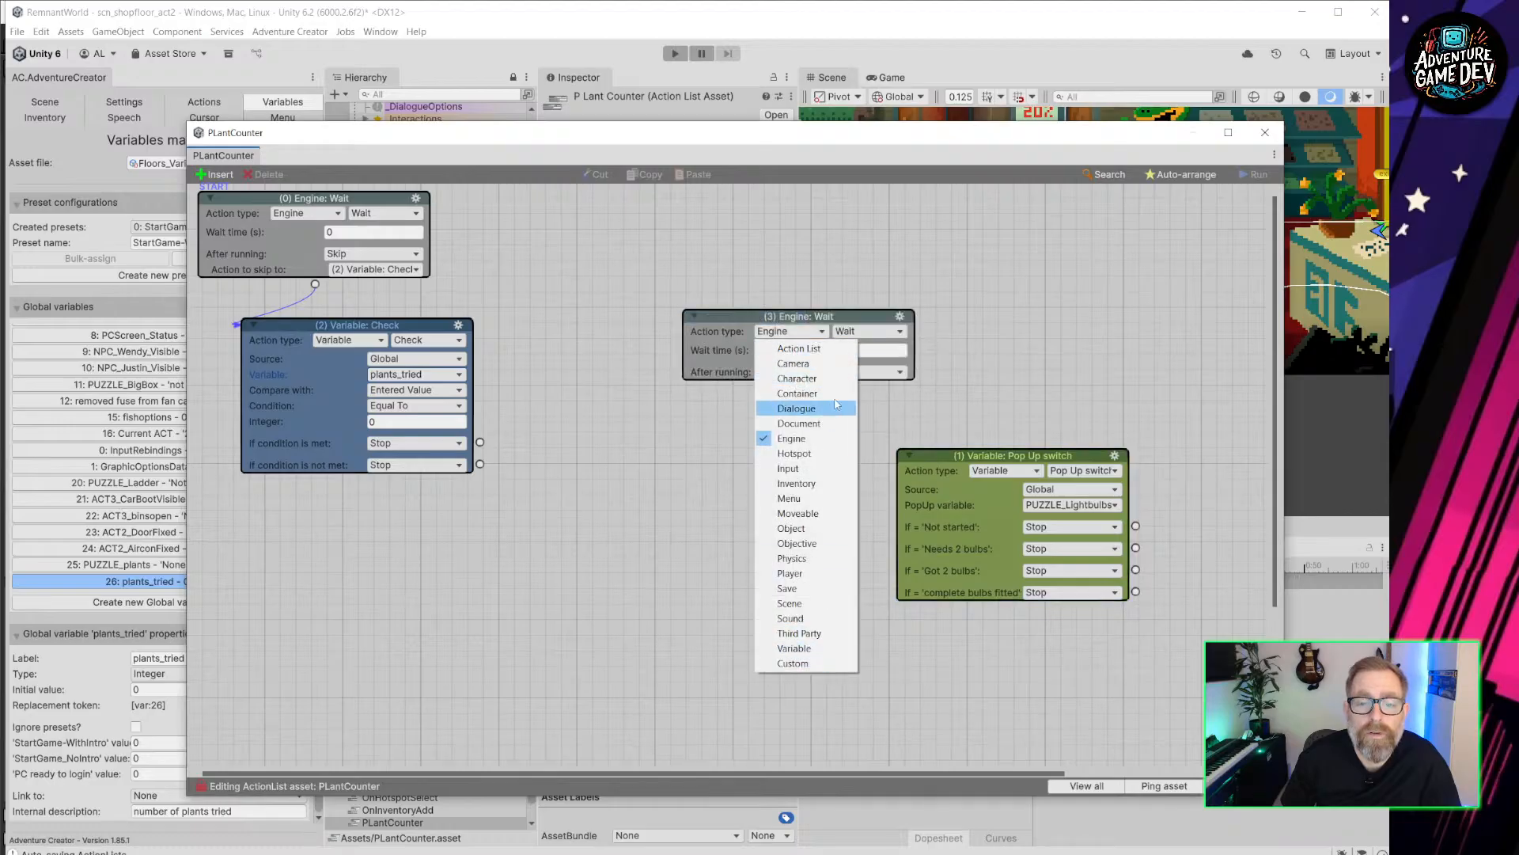
pyautogui.click(815, 648)
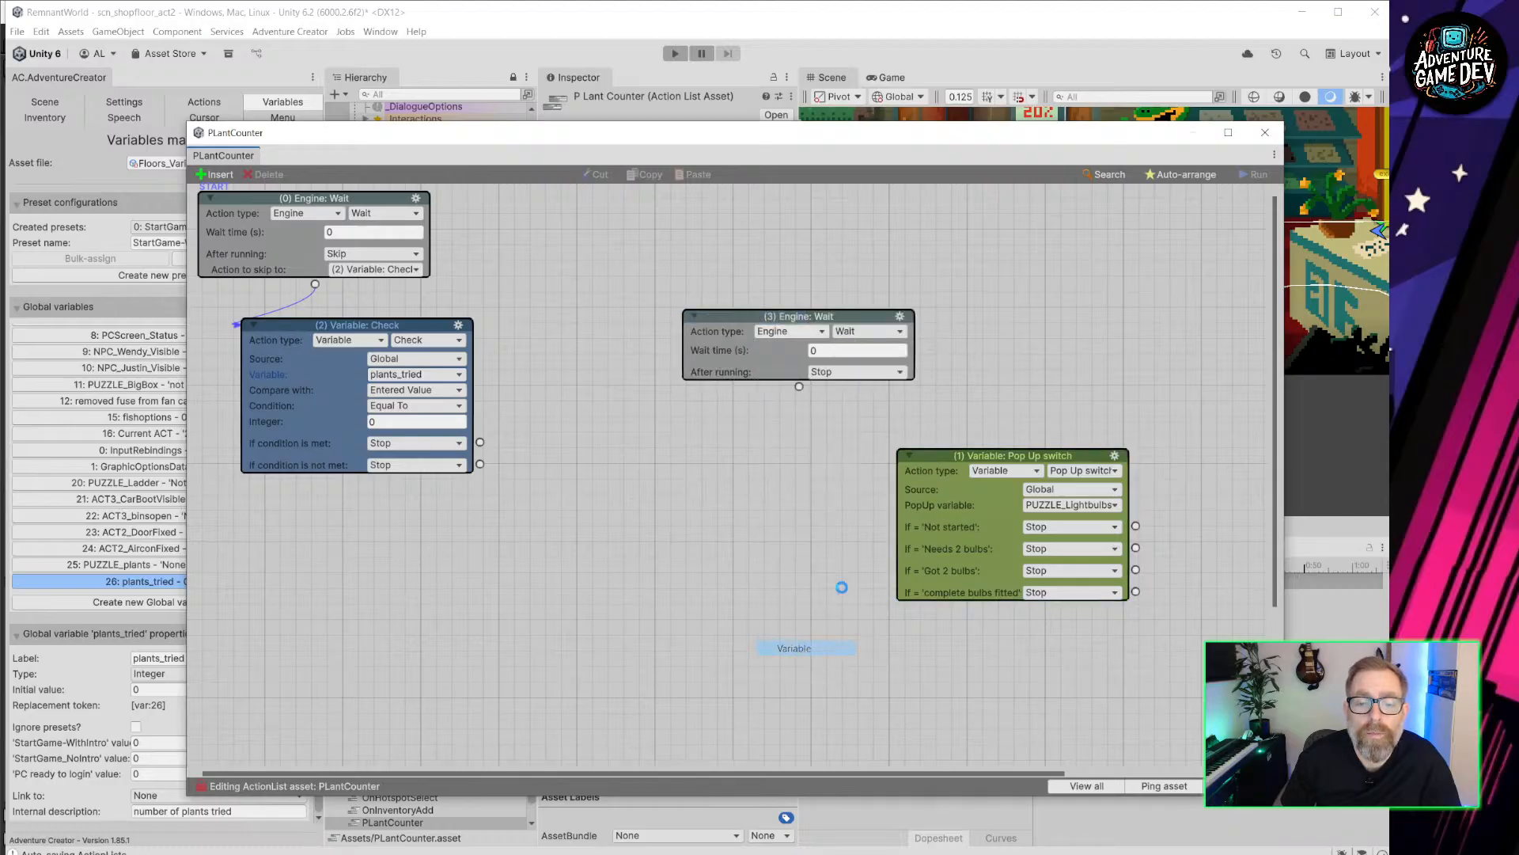
pyautogui.click(865, 332)
pyautogui.click(862, 438)
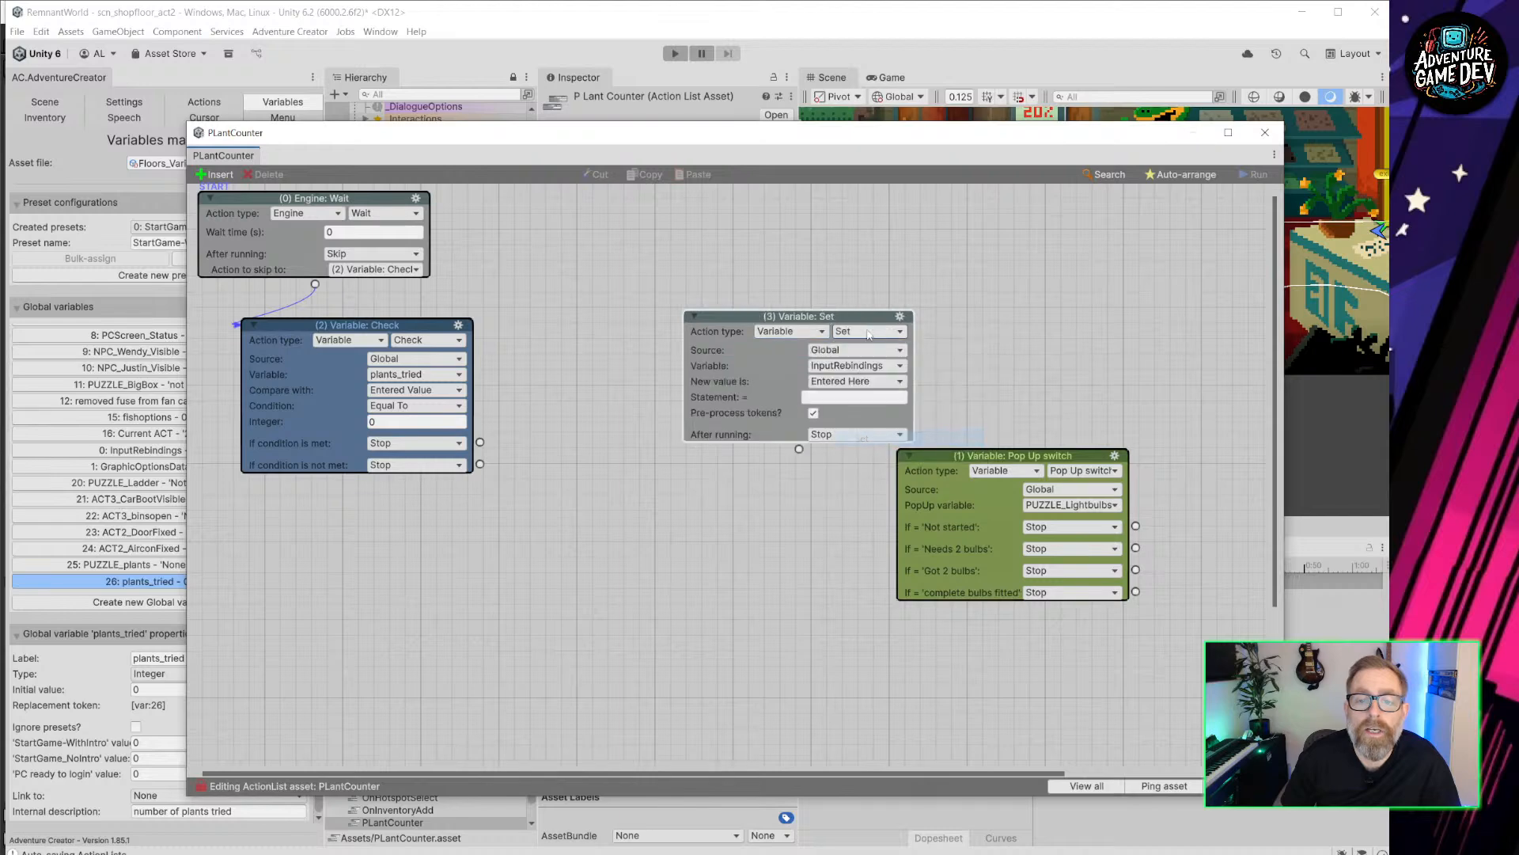
pyautogui.moveTo(860, 317); pyautogui.dragTo(691, 253)
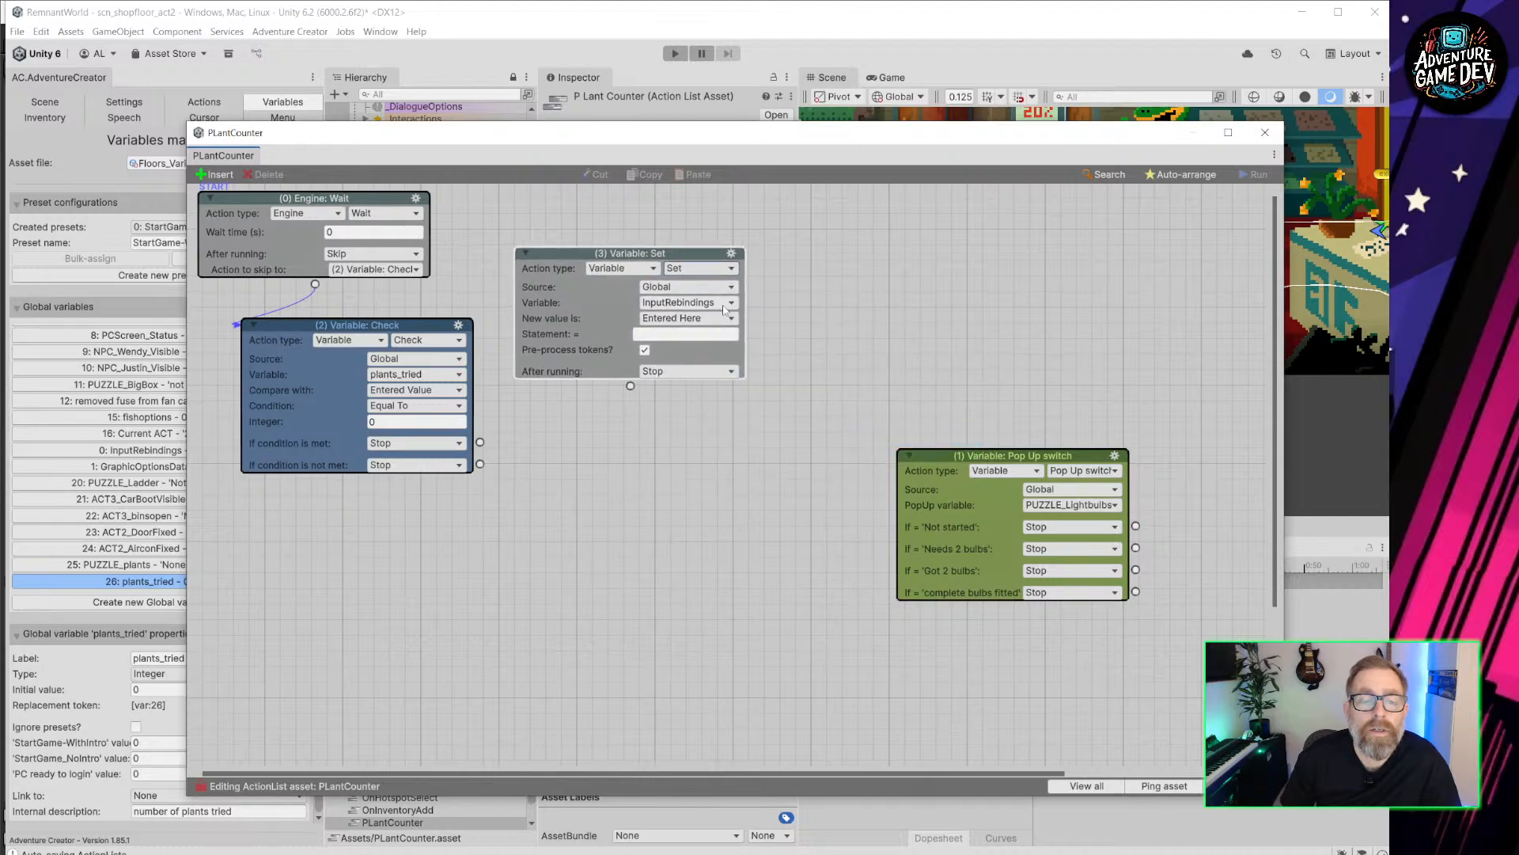
# Make the Variable: Set action set the global variable PUZZLE_plants to None checked.
pyautogui.click(723, 307)
pyautogui.click(707, 695)
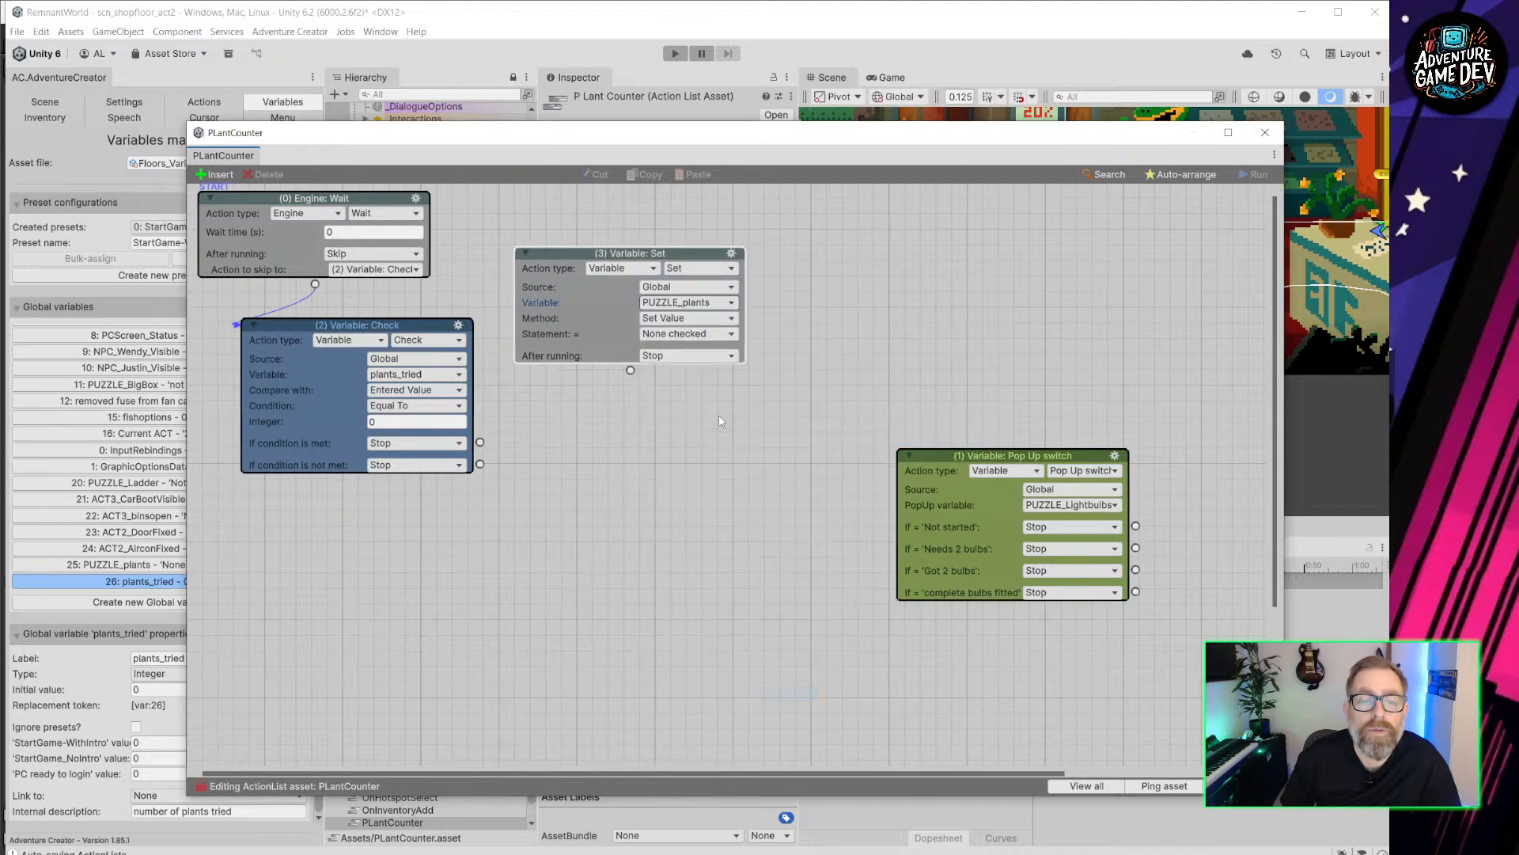
pyautogui.click(711, 335)
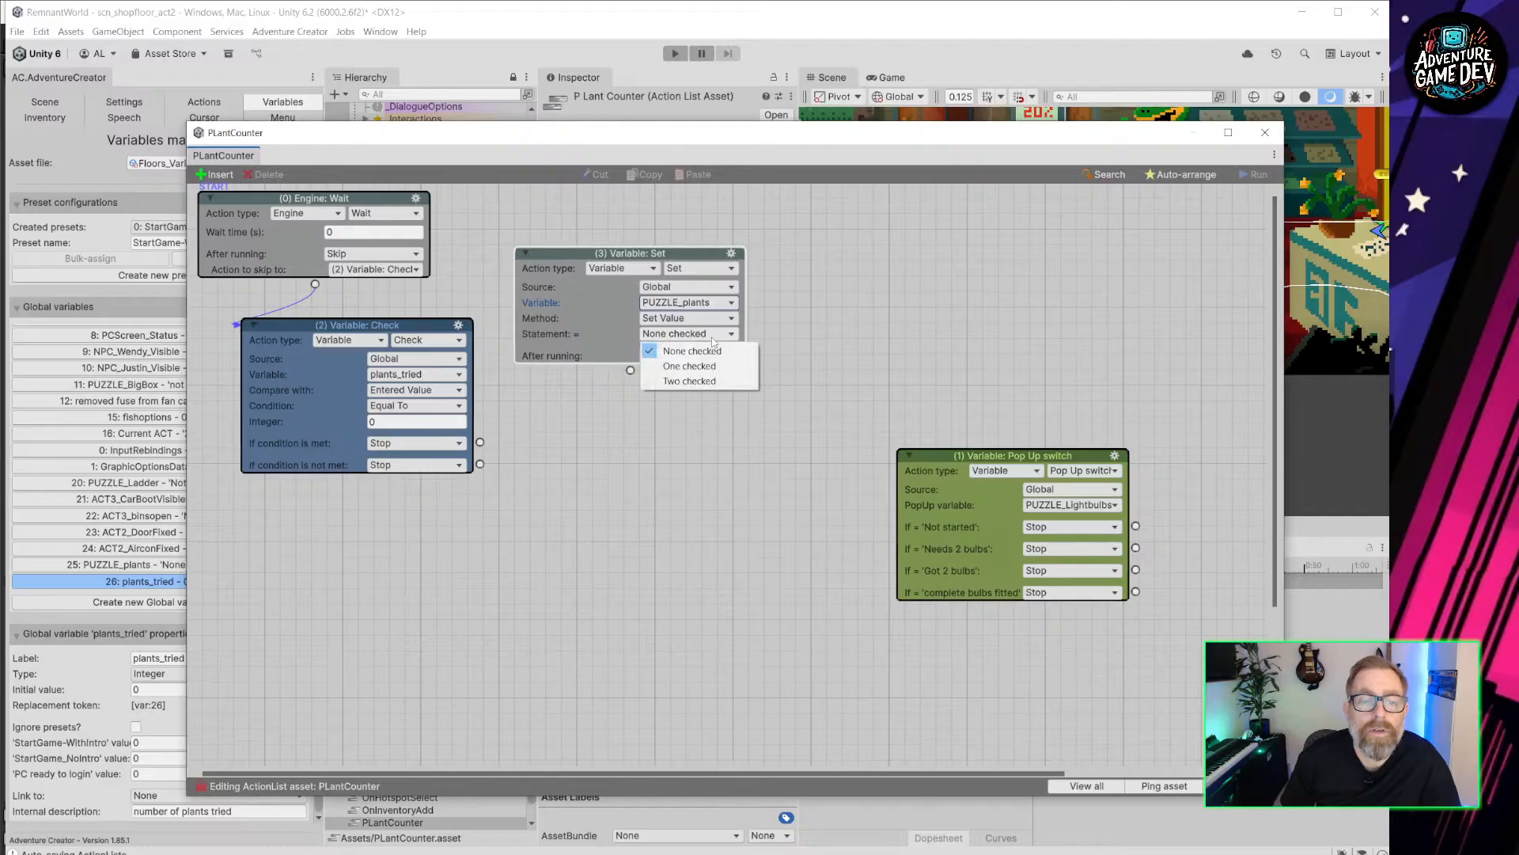
pyautogui.click(691, 351)
# Reposition the Variable: Set action and link the Check action's 'If condition is met' output to it.
pyautogui.moveTo(634, 255); pyautogui.dragTo(721, 303)
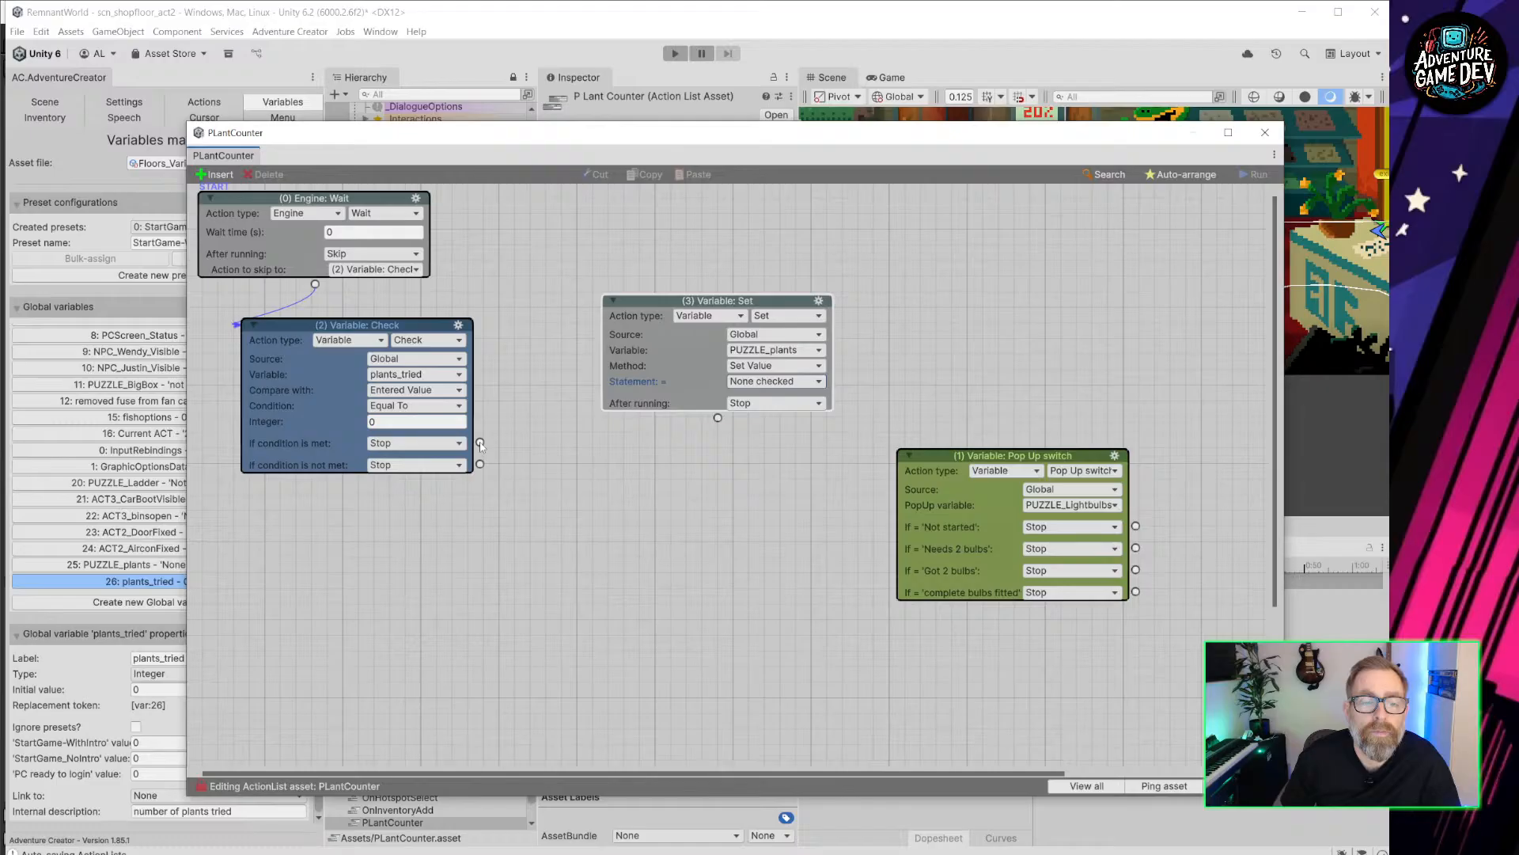
pyautogui.moveTo(540, 421); pyautogui.dragTo(625, 378)
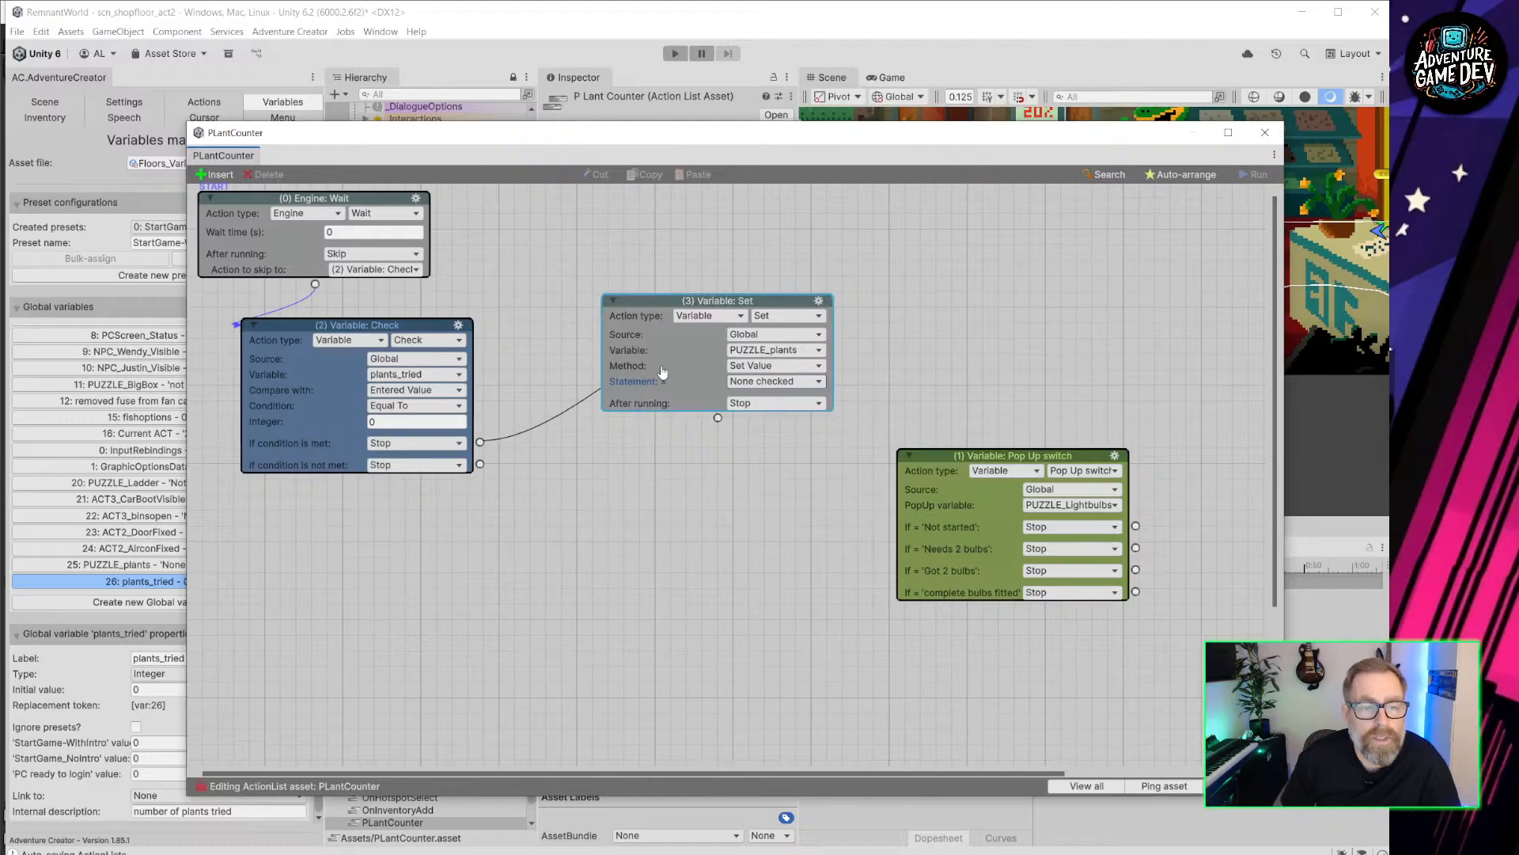
pyautogui.moveTo(480, 442); pyautogui.dragTo(490, 422)
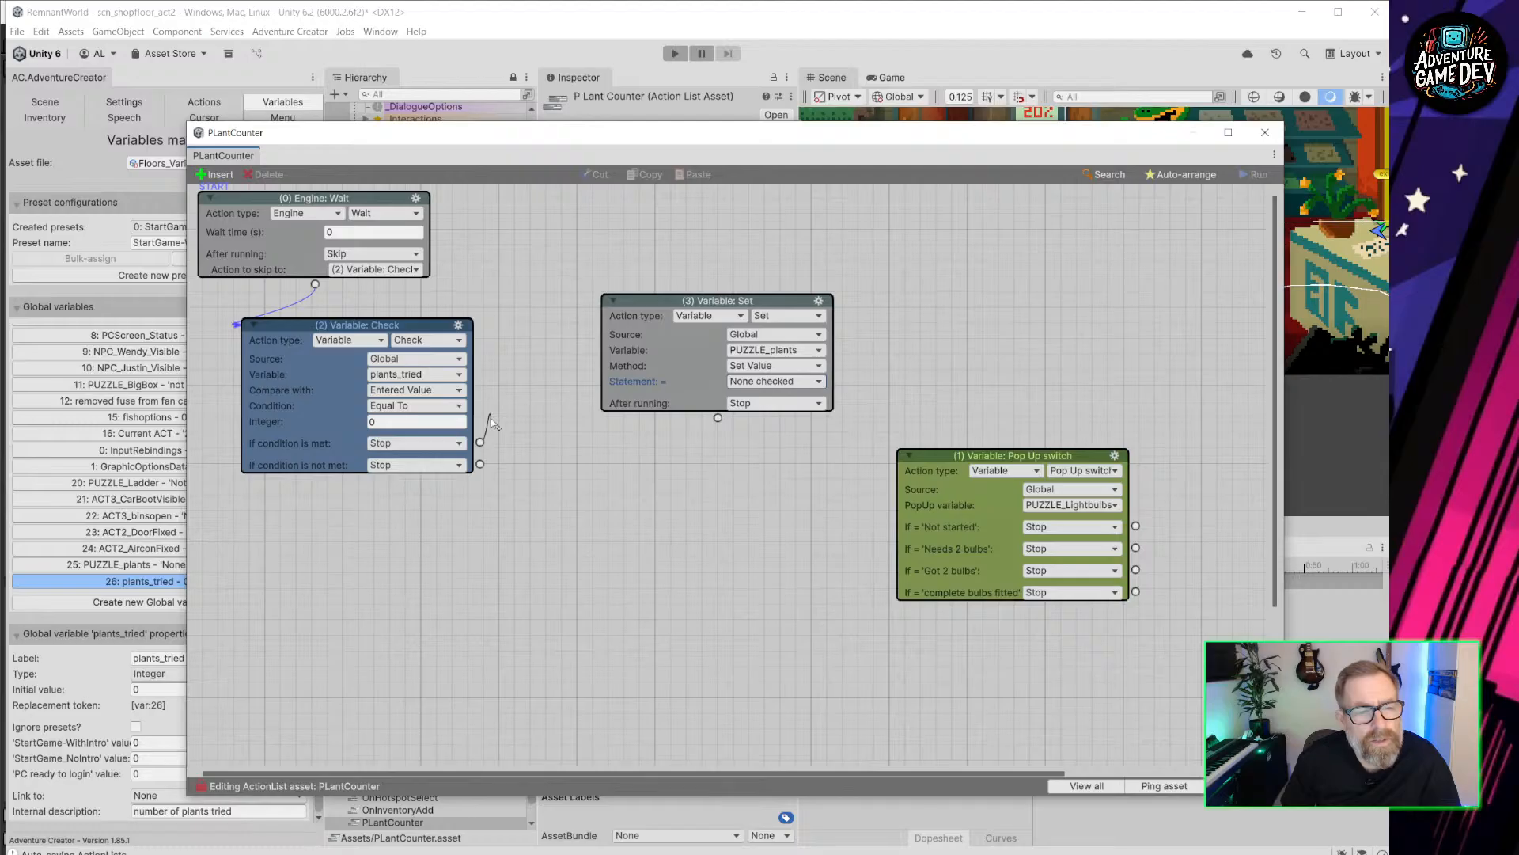
pyautogui.moveTo(491, 421); pyautogui.dragTo(659, 397)
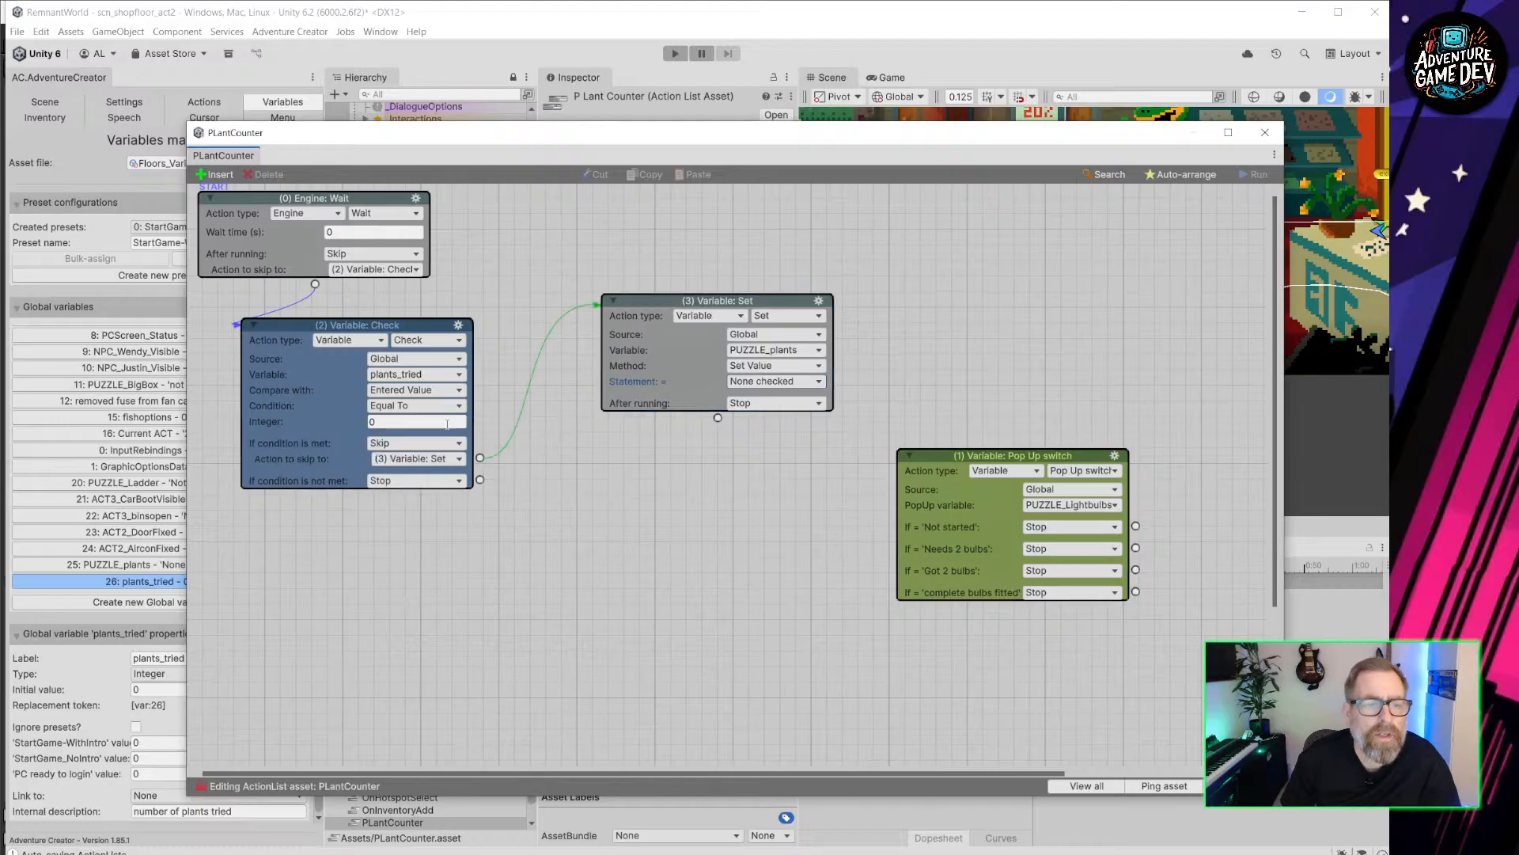
# Have the plants_tried check compare with 1, and change the Set action's PUZZLE_plants value to One checked.
pyautogui.click(403, 422)
pyautogui.write('1')
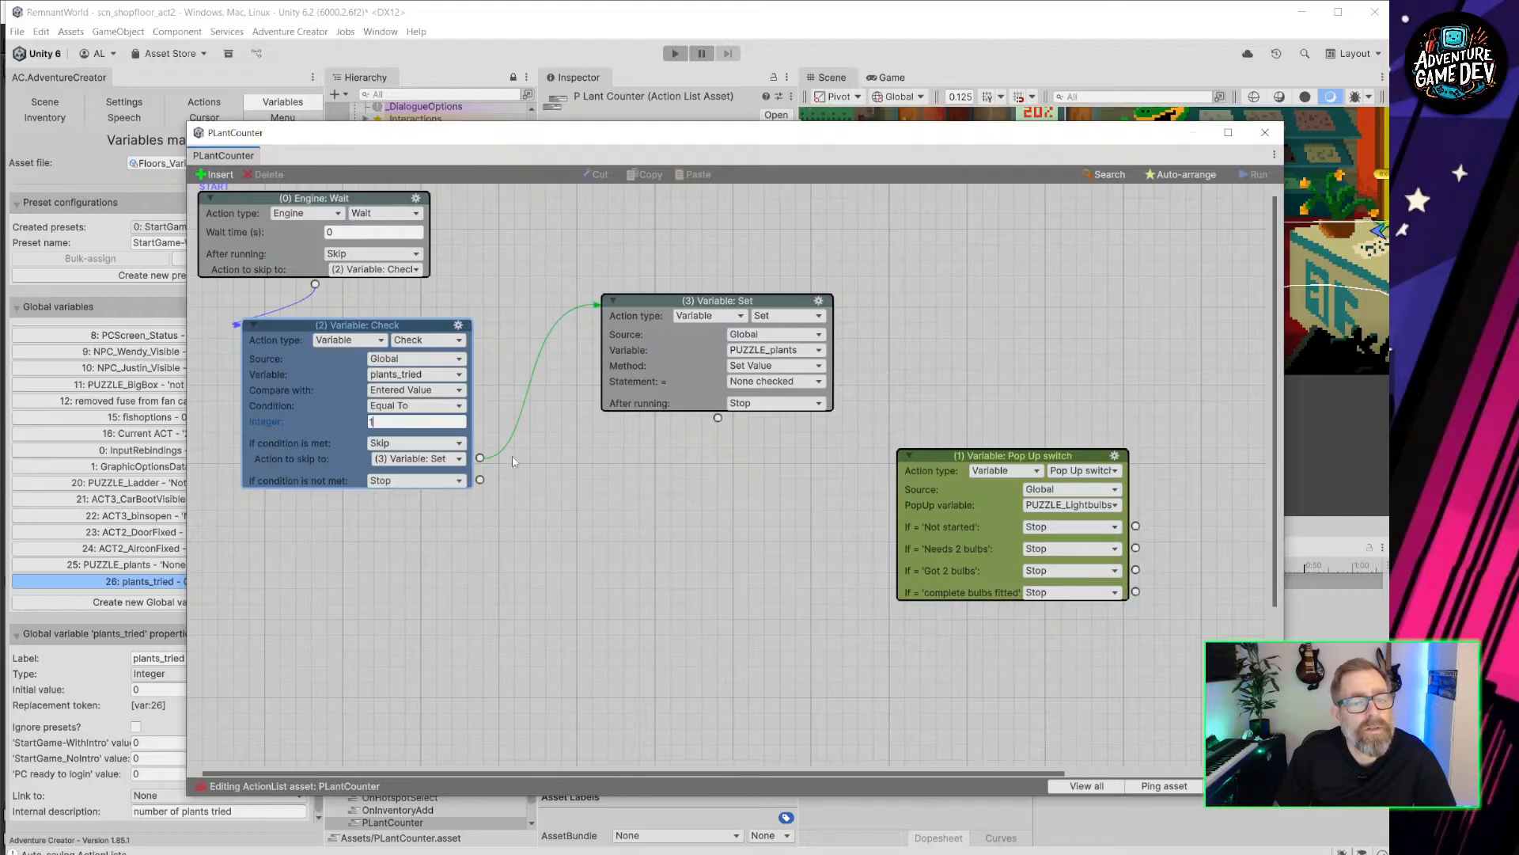
pyautogui.click(788, 382)
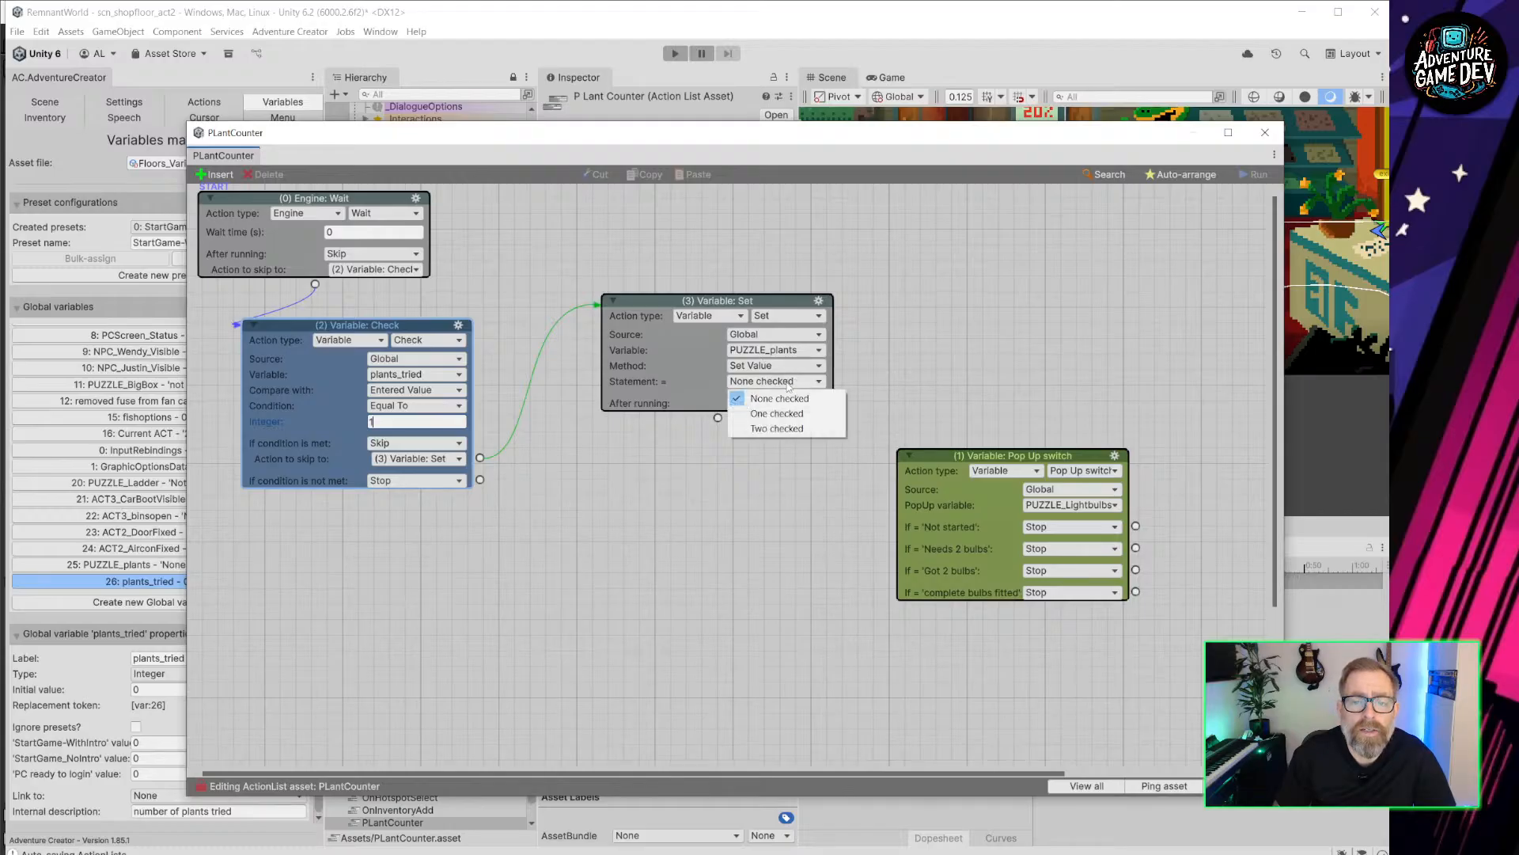
pyautogui.click(771, 411)
pyautogui.moveTo(781, 302); pyautogui.dragTo(749, 264)
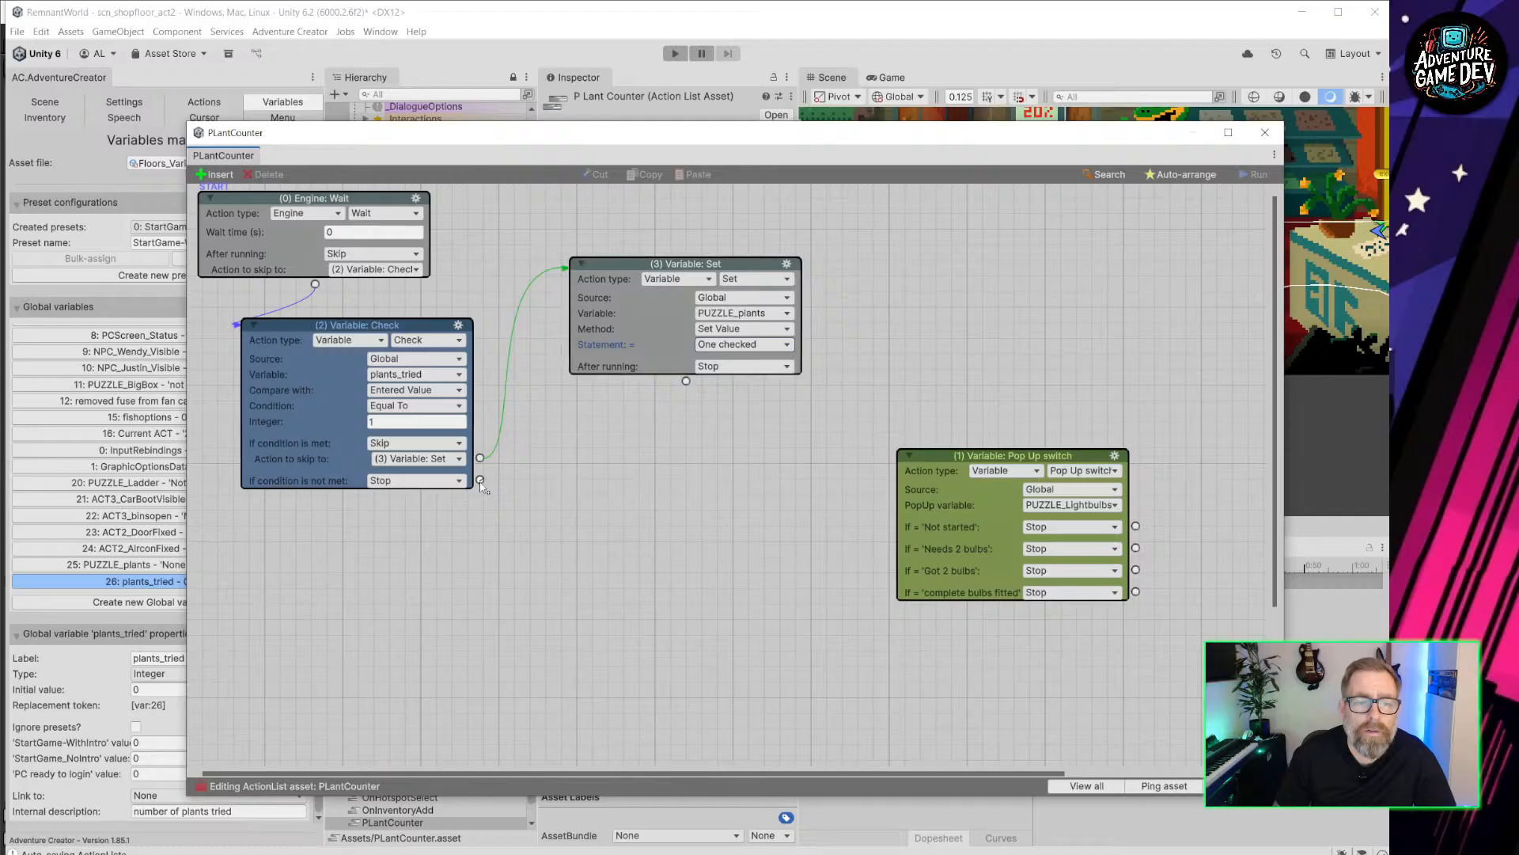
pyautogui.moveTo(479, 481); pyautogui.dragTo(587, 521)
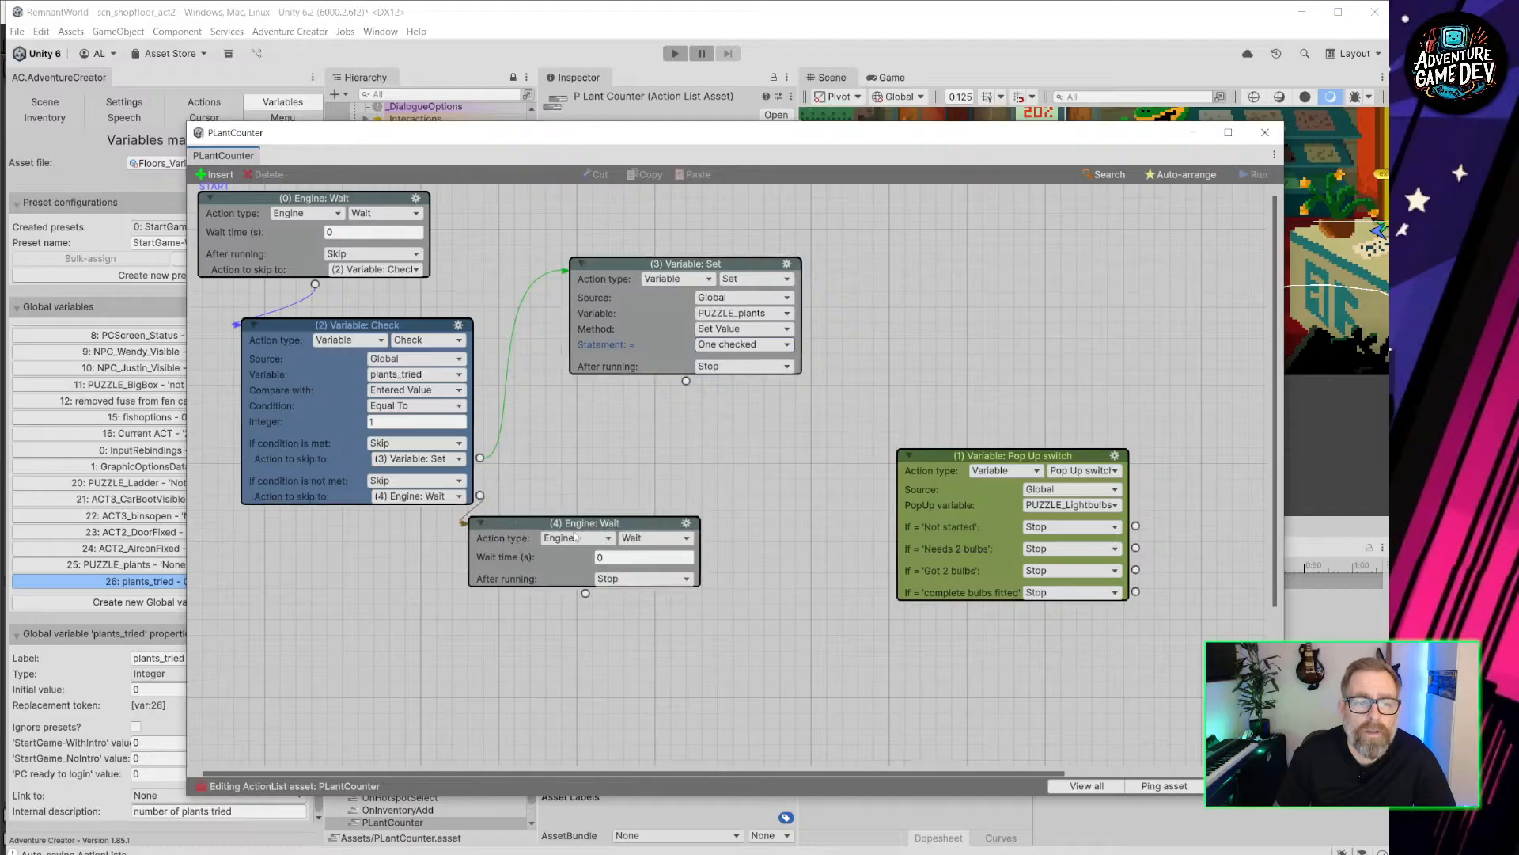
pyautogui.click(630, 558)
pyautogui.click(604, 538)
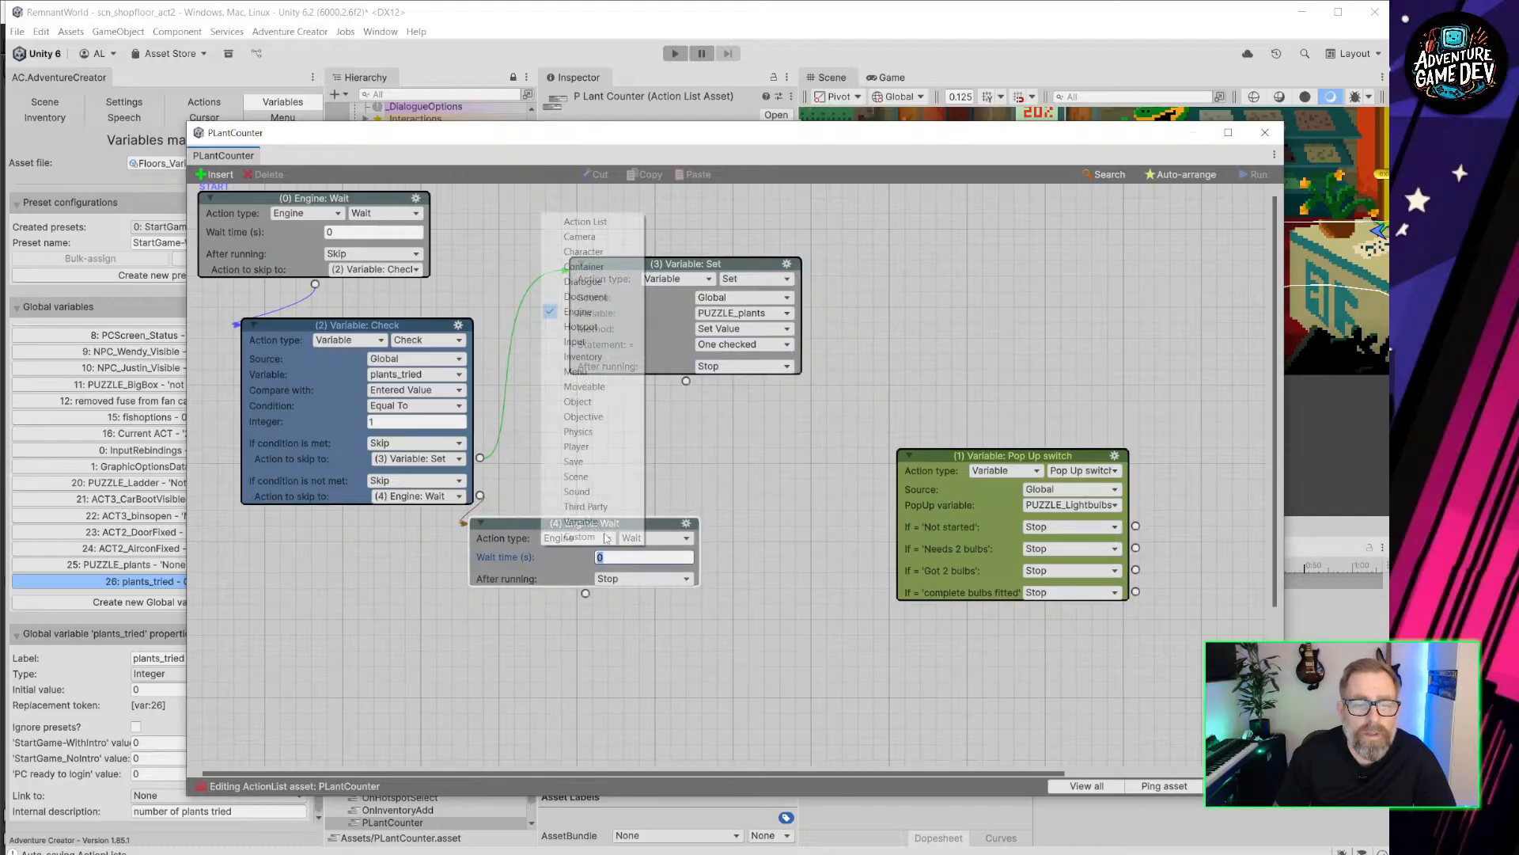
pyautogui.click(586, 222)
pyautogui.click(599, 539)
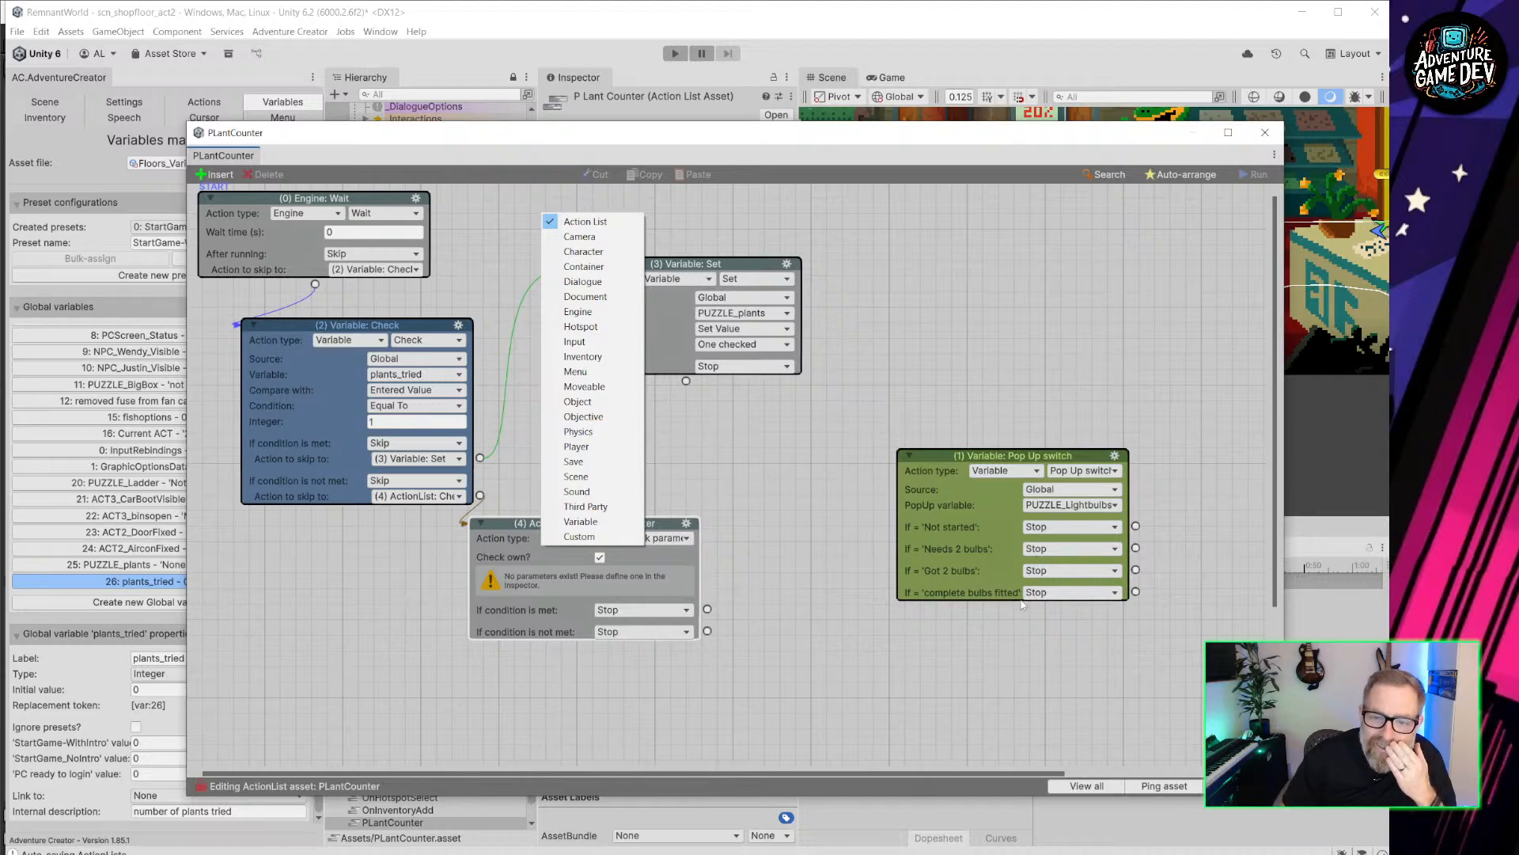
pyautogui.click(677, 483)
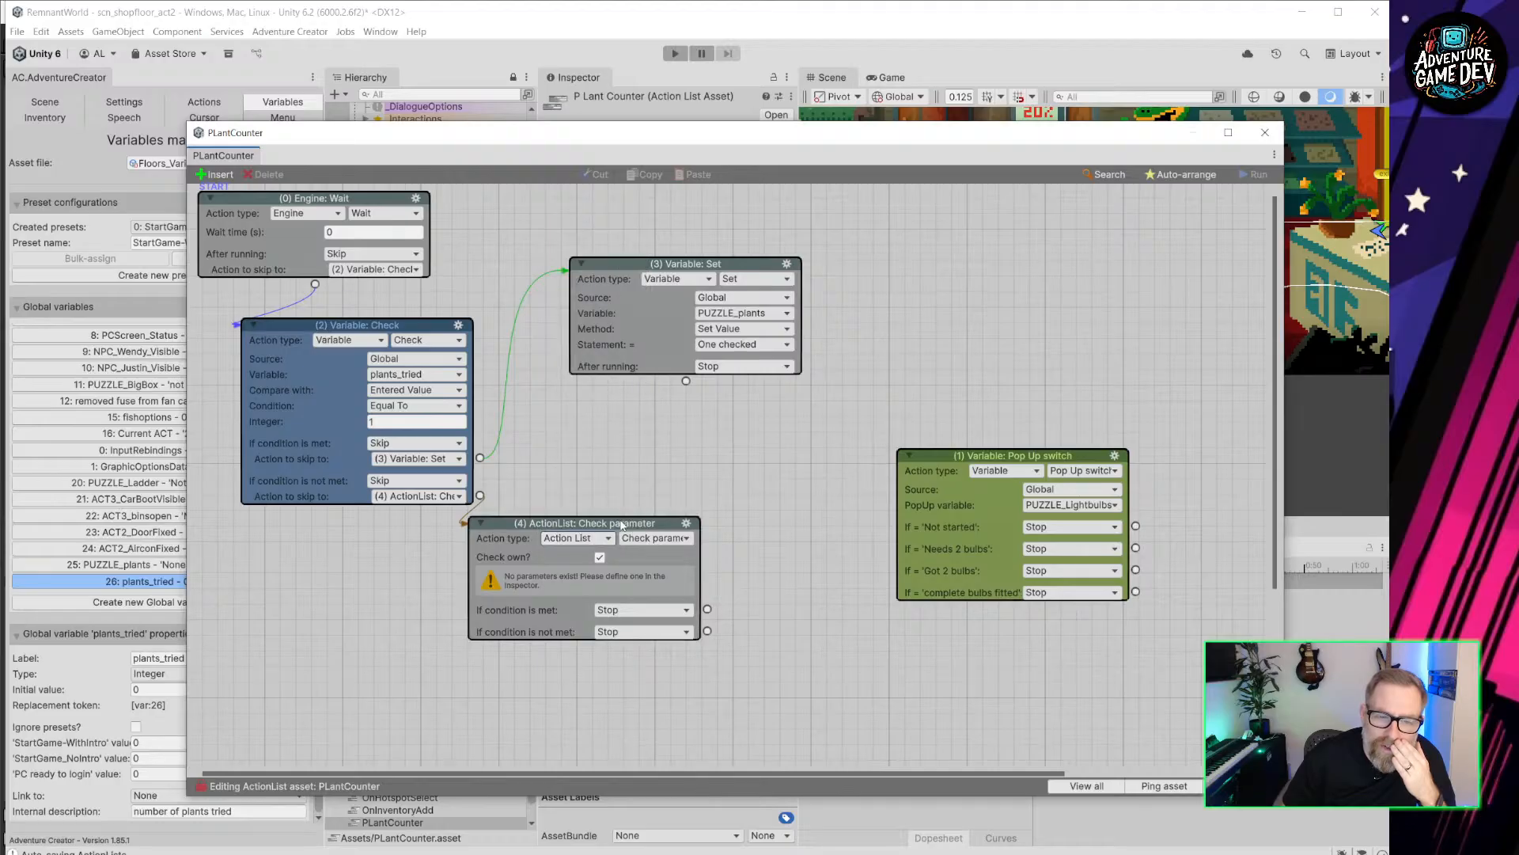
pyautogui.moveTo(611, 526); pyautogui.dragTo(667, 503)
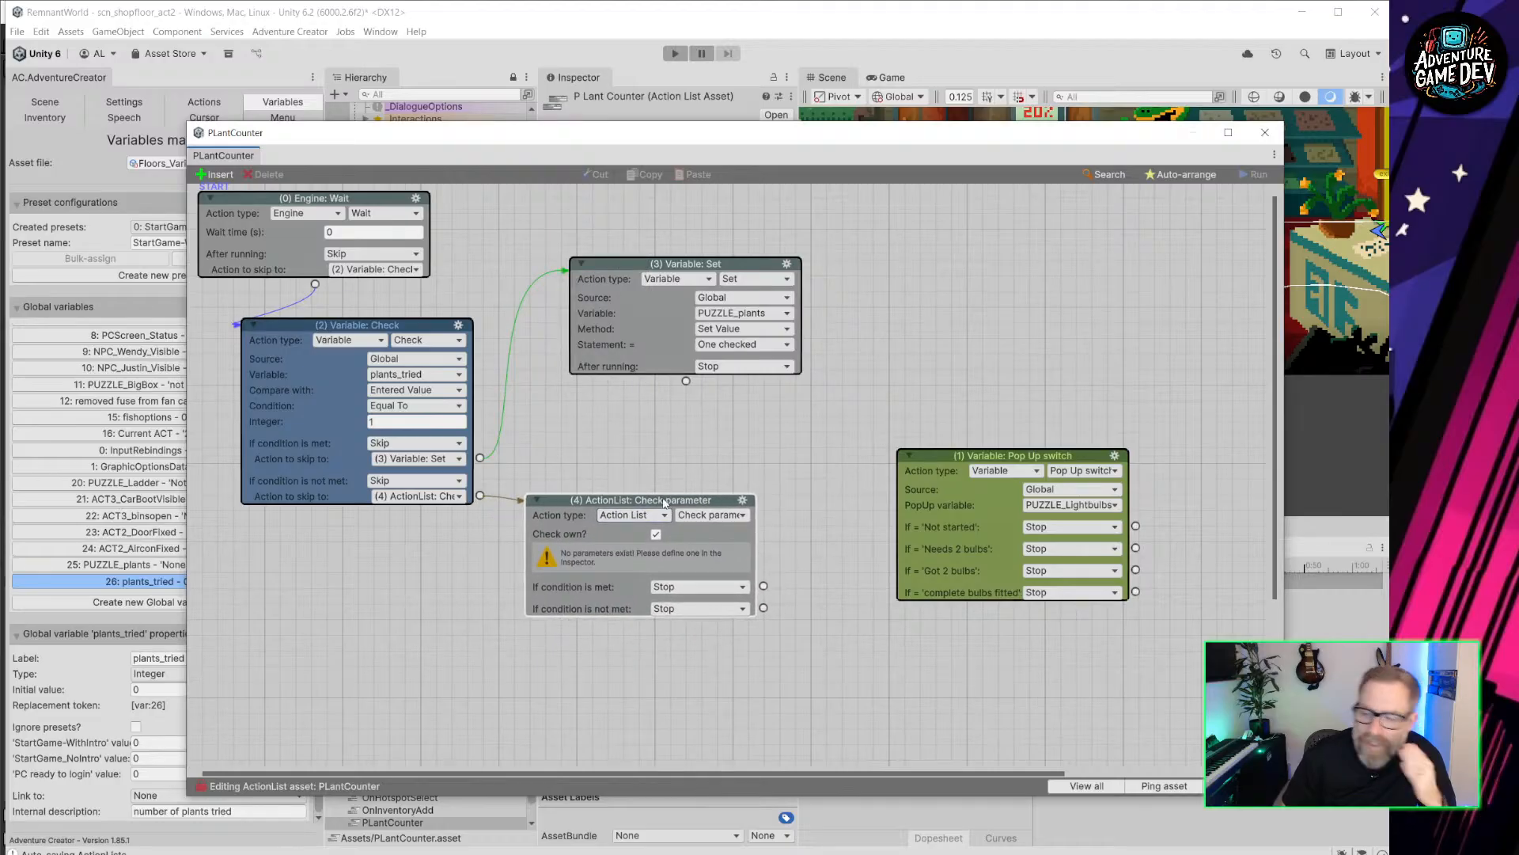
pyautogui.click(742, 500)
pyautogui.click(779, 583)
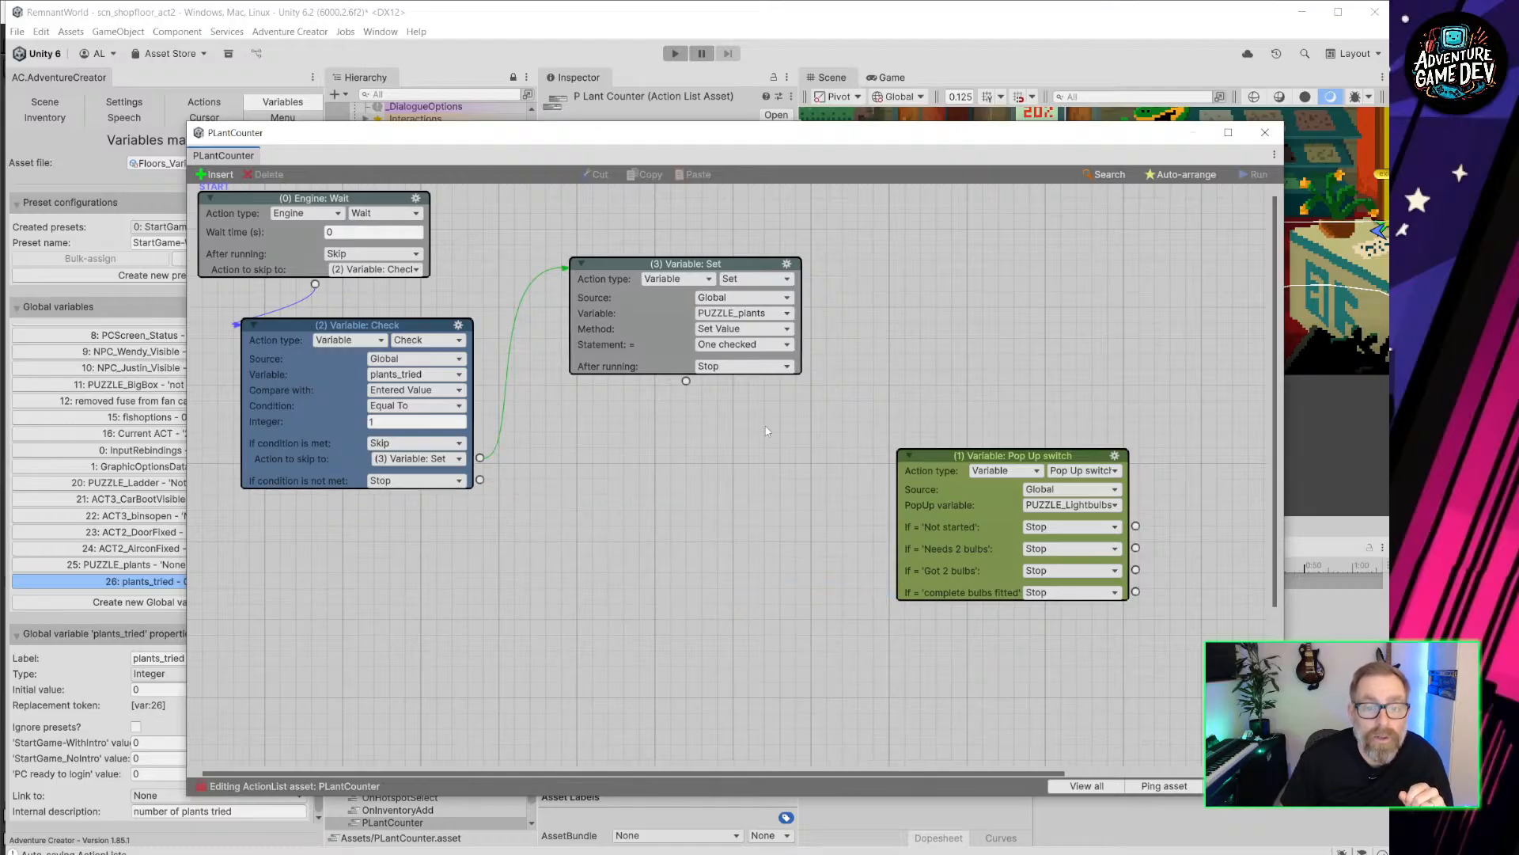
# Close the PLantCounter action list and Events windows, and look over the shop floor around the plant in the scene.
pyautogui.click(1266, 133)
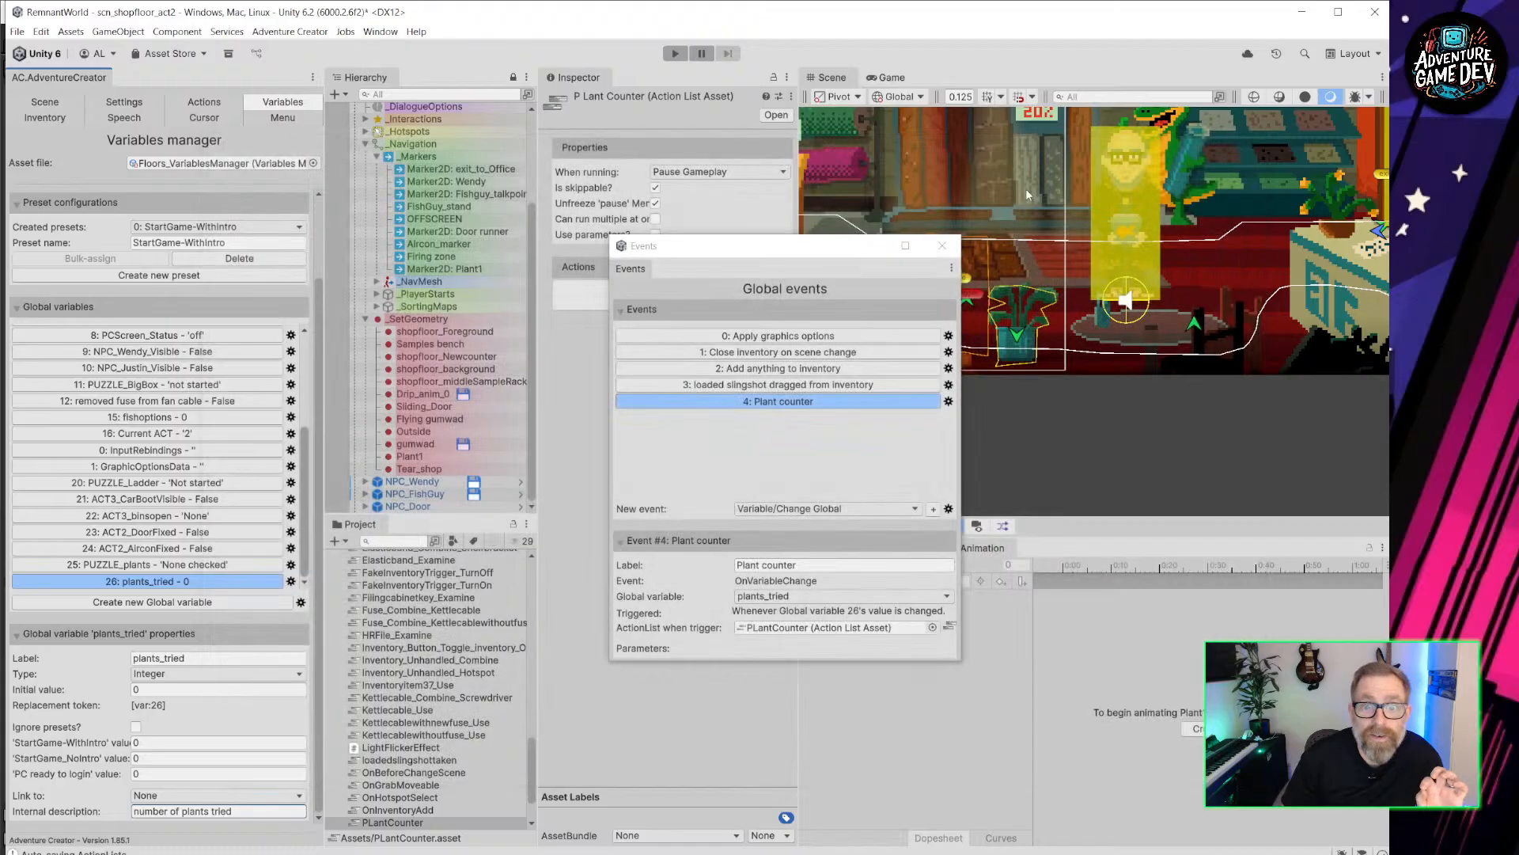
pyautogui.click(941, 246)
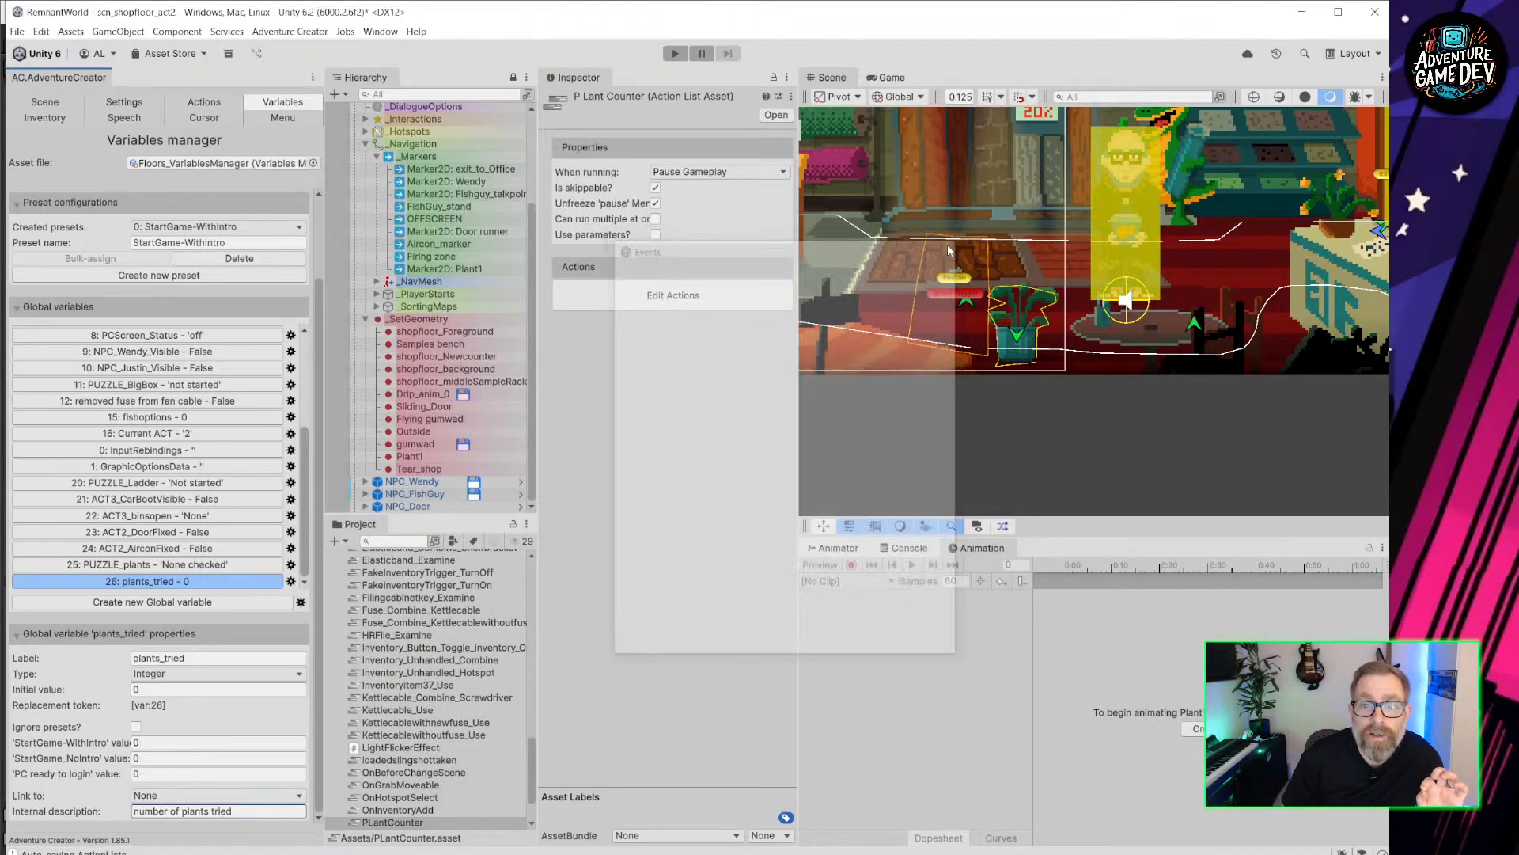
pyautogui.scroll(-6, 951, 258)
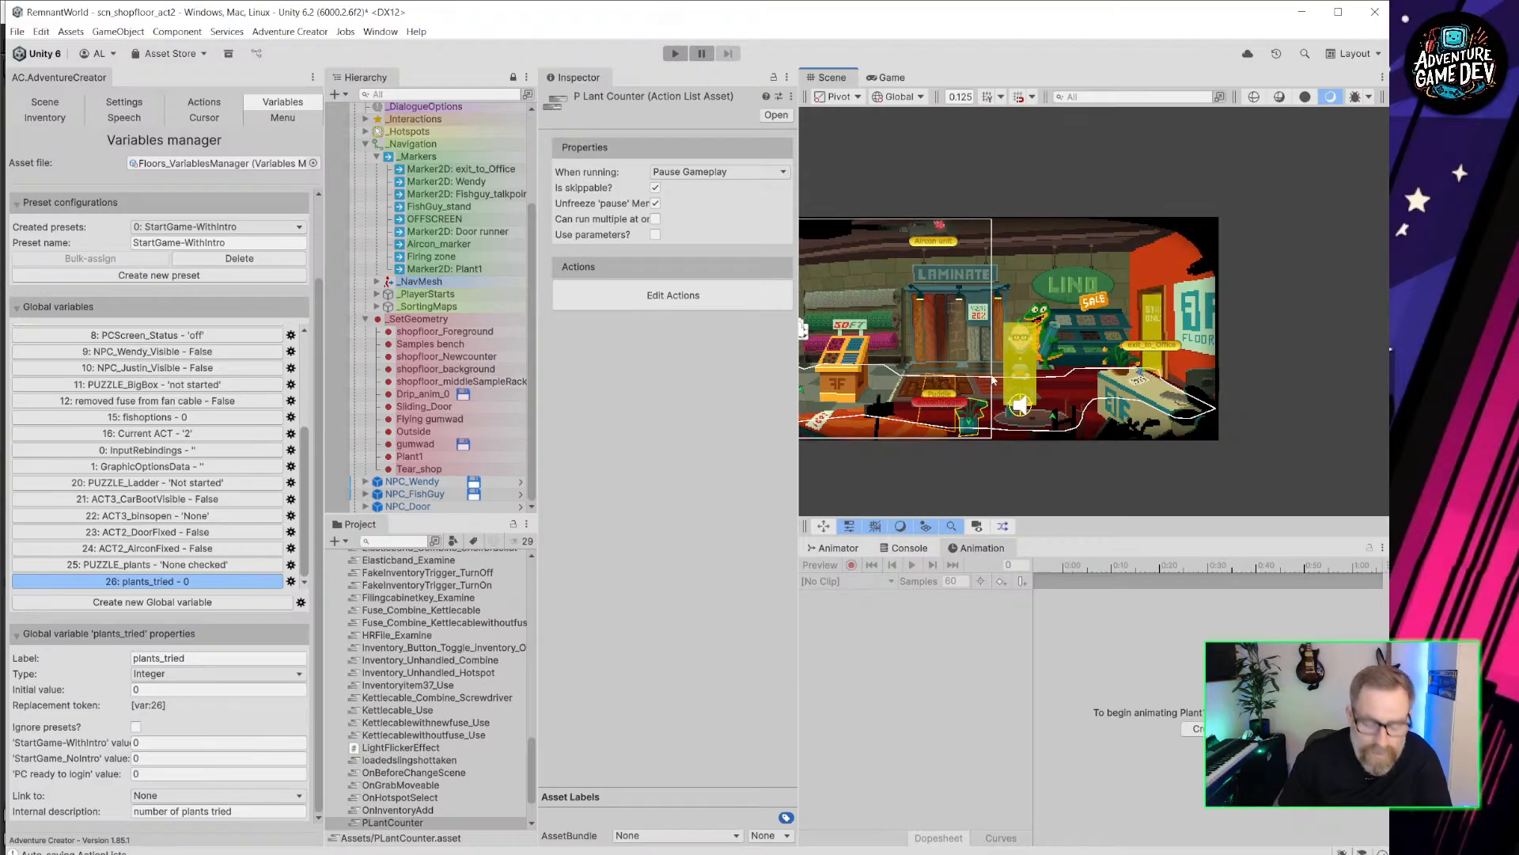
pyautogui.scroll(3, 980, 422)
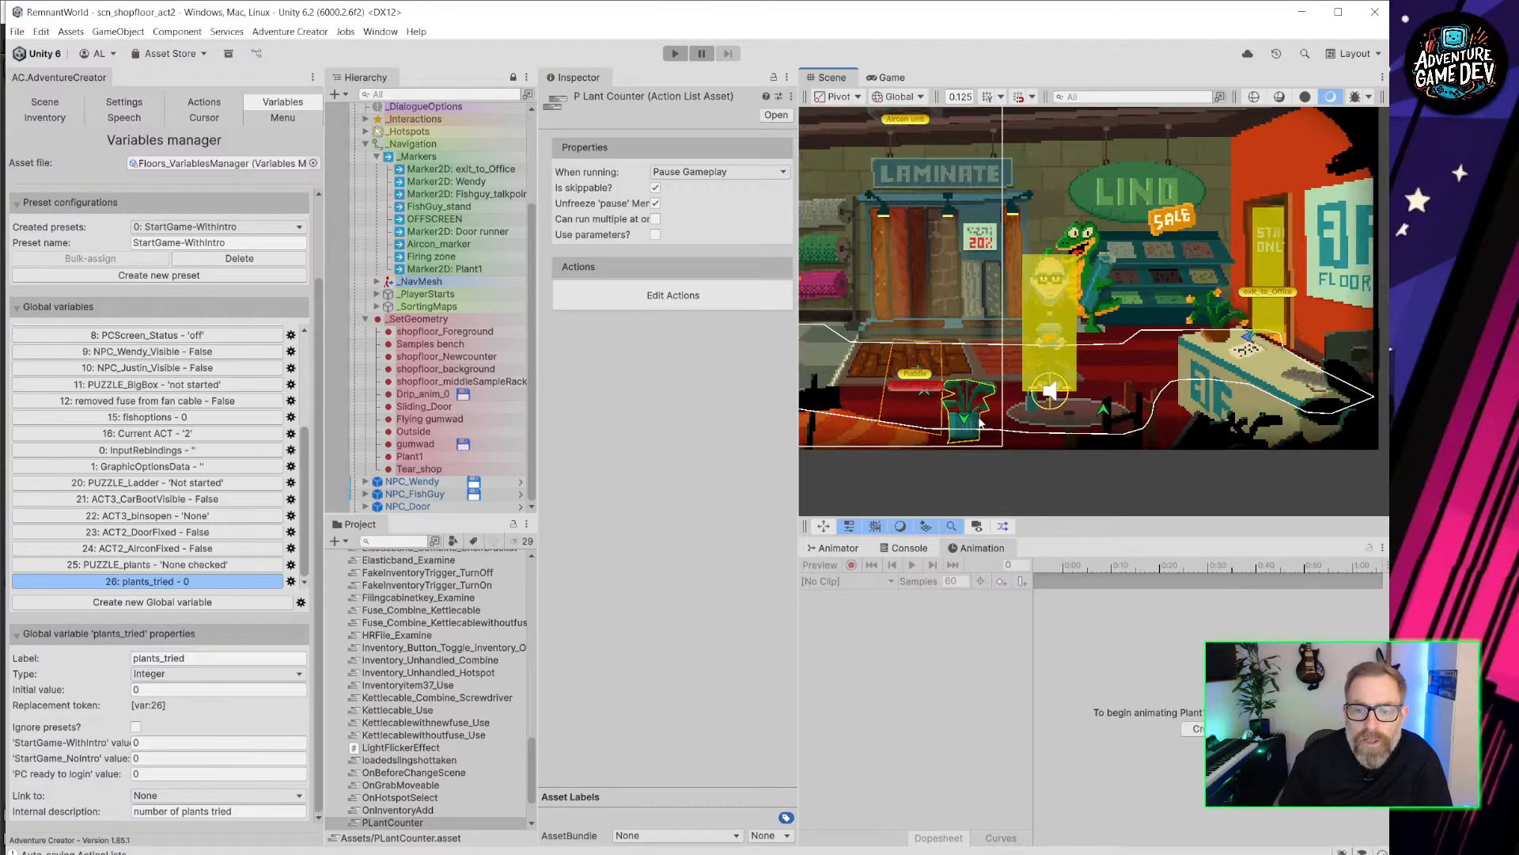
pyautogui.scroll(2, 980, 422)
pyautogui.scroll(2, 980, 422)
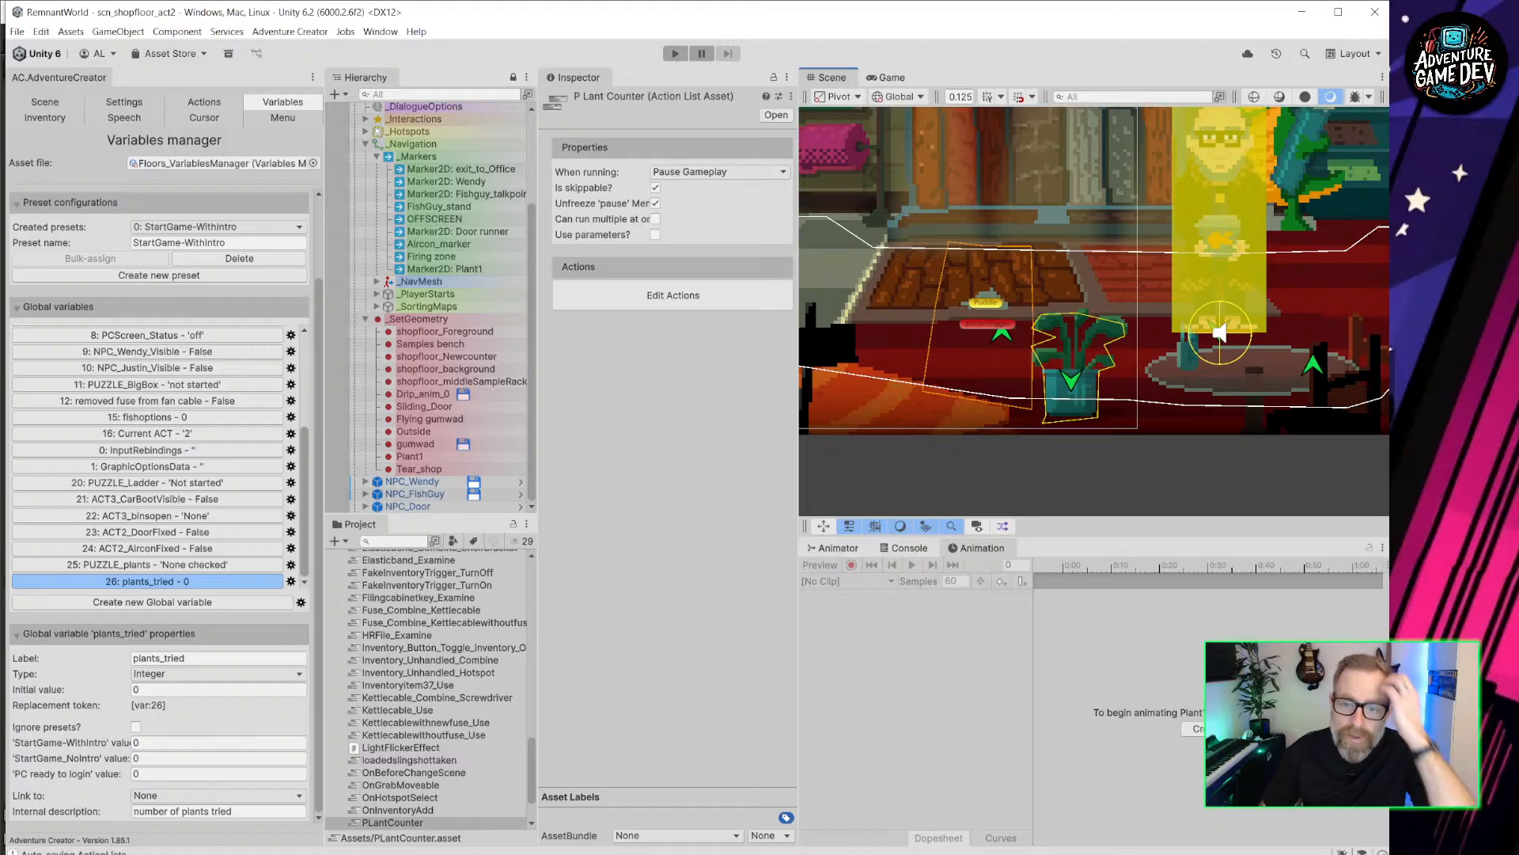
pyautogui.scroll(-3, 1165, 311)
pyautogui.moveTo(1215, 266); pyautogui.dragTo(1000, 384, button='middle')
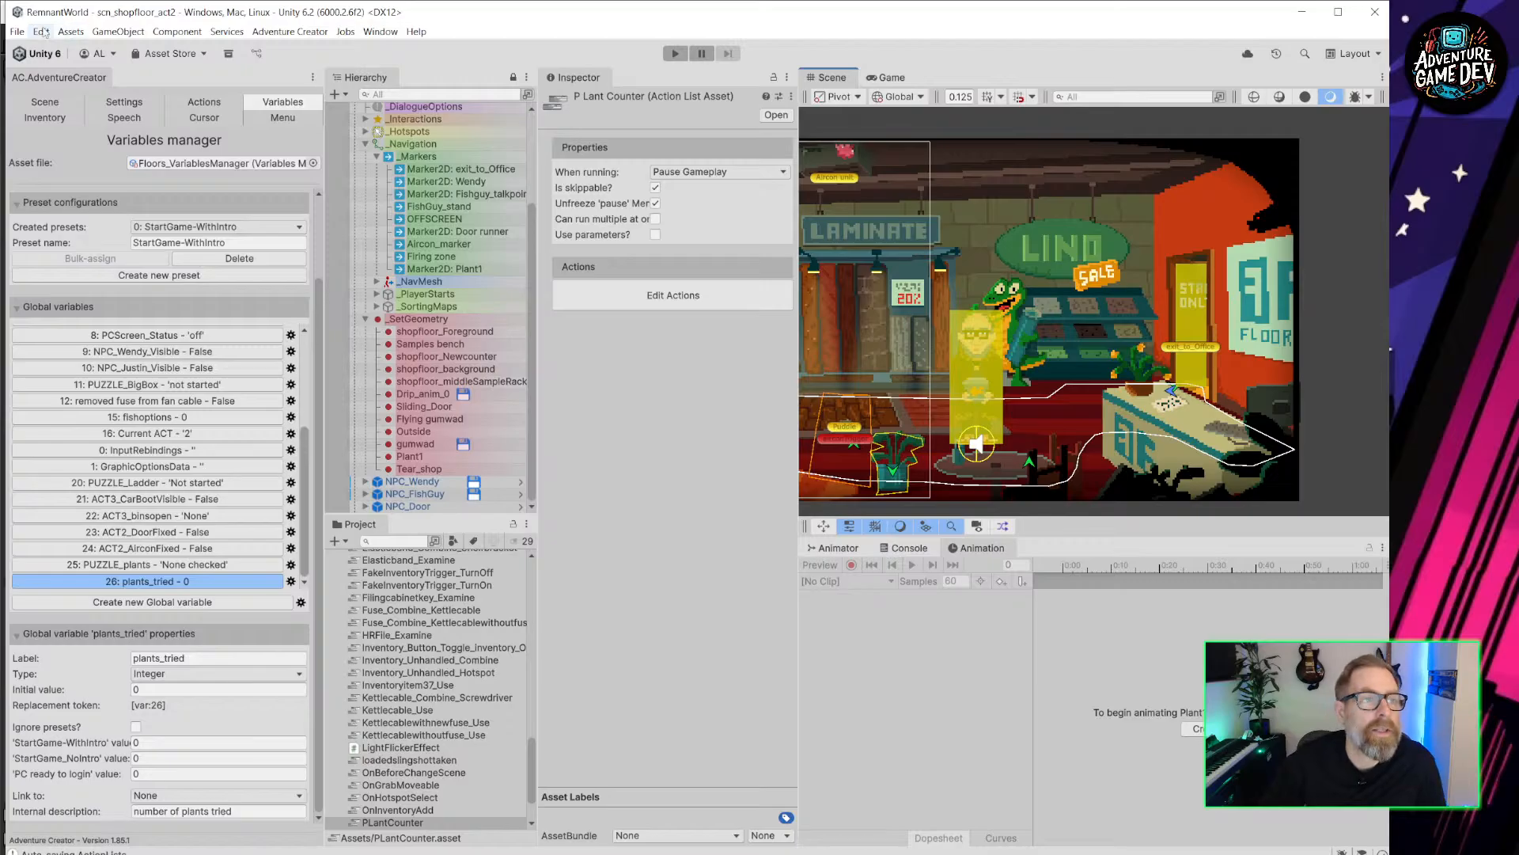
pyautogui.click(17, 32)
pyautogui.moveTo(71, 83)
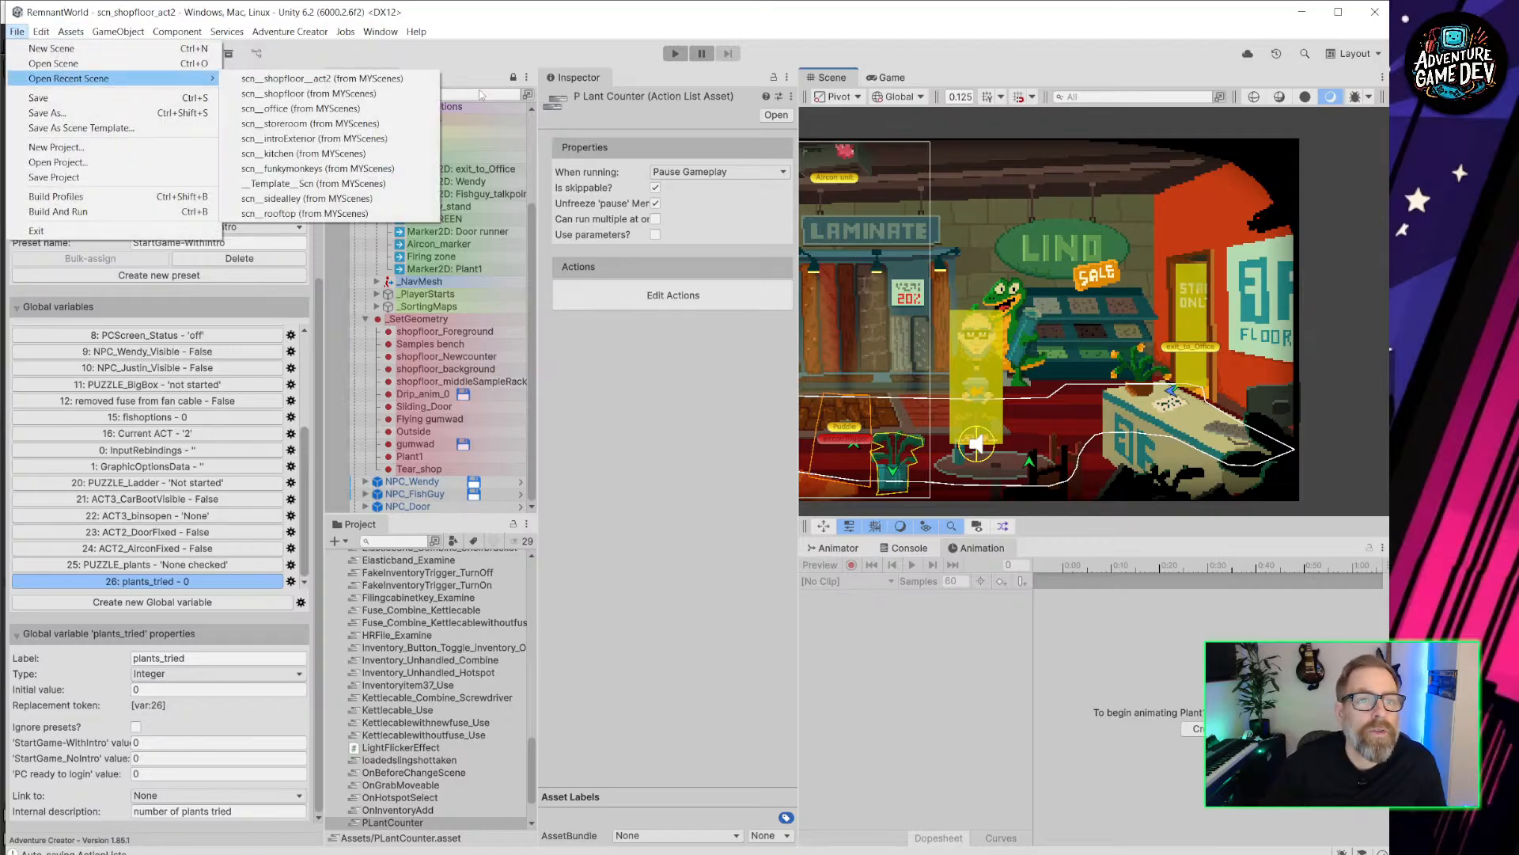
pyautogui.click(457, 82)
# Select the Tear_shop object in the scene hierarchy and examine the plant and its surroundings in the scene view.
pyautogui.scroll(2, 403, 318)
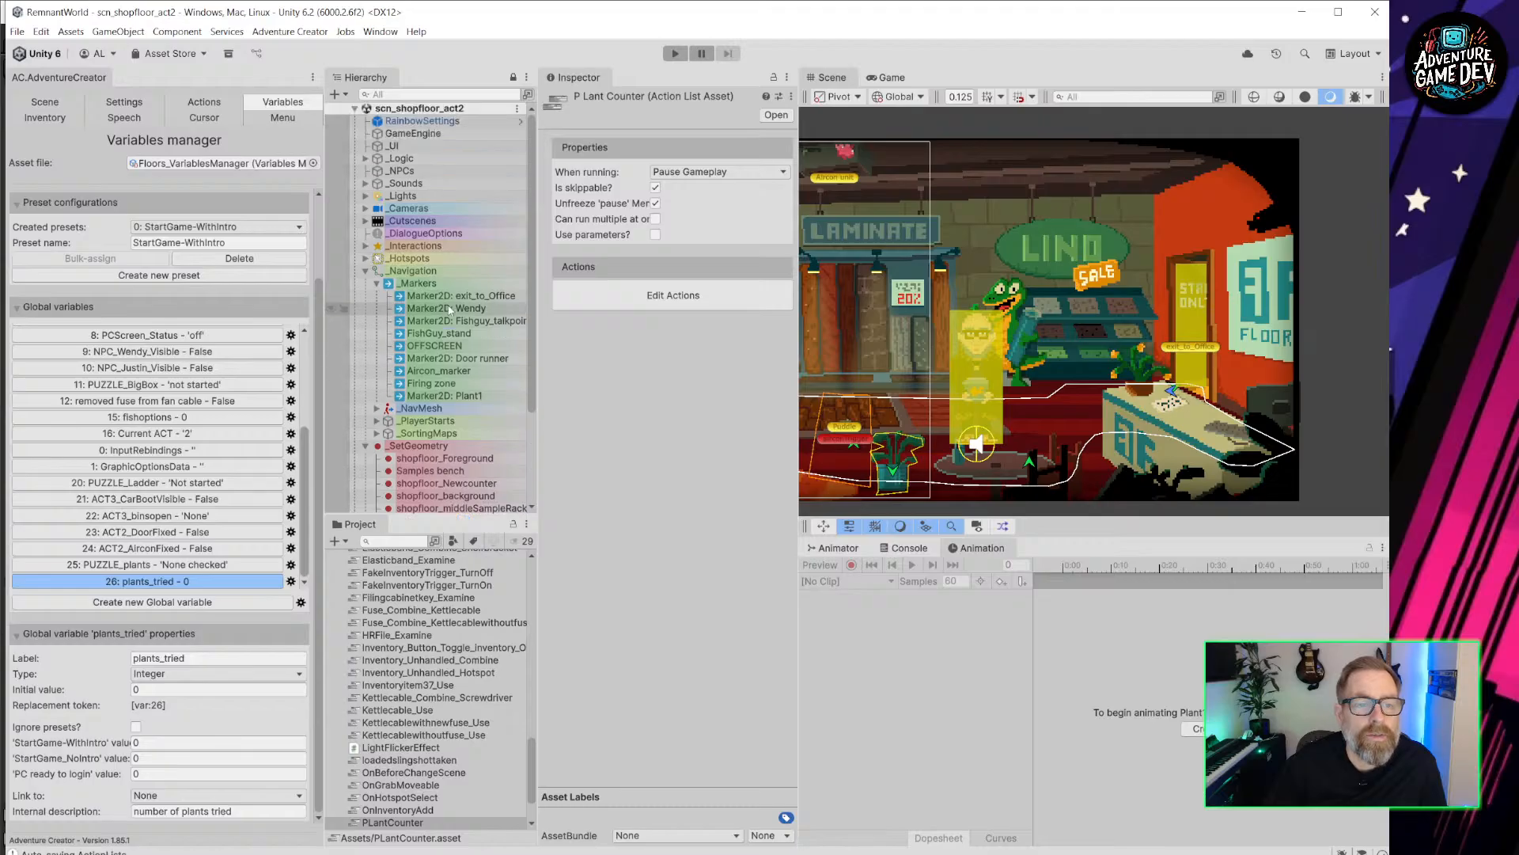
pyautogui.scroll(-3, 405, 332)
pyautogui.click(417, 468)
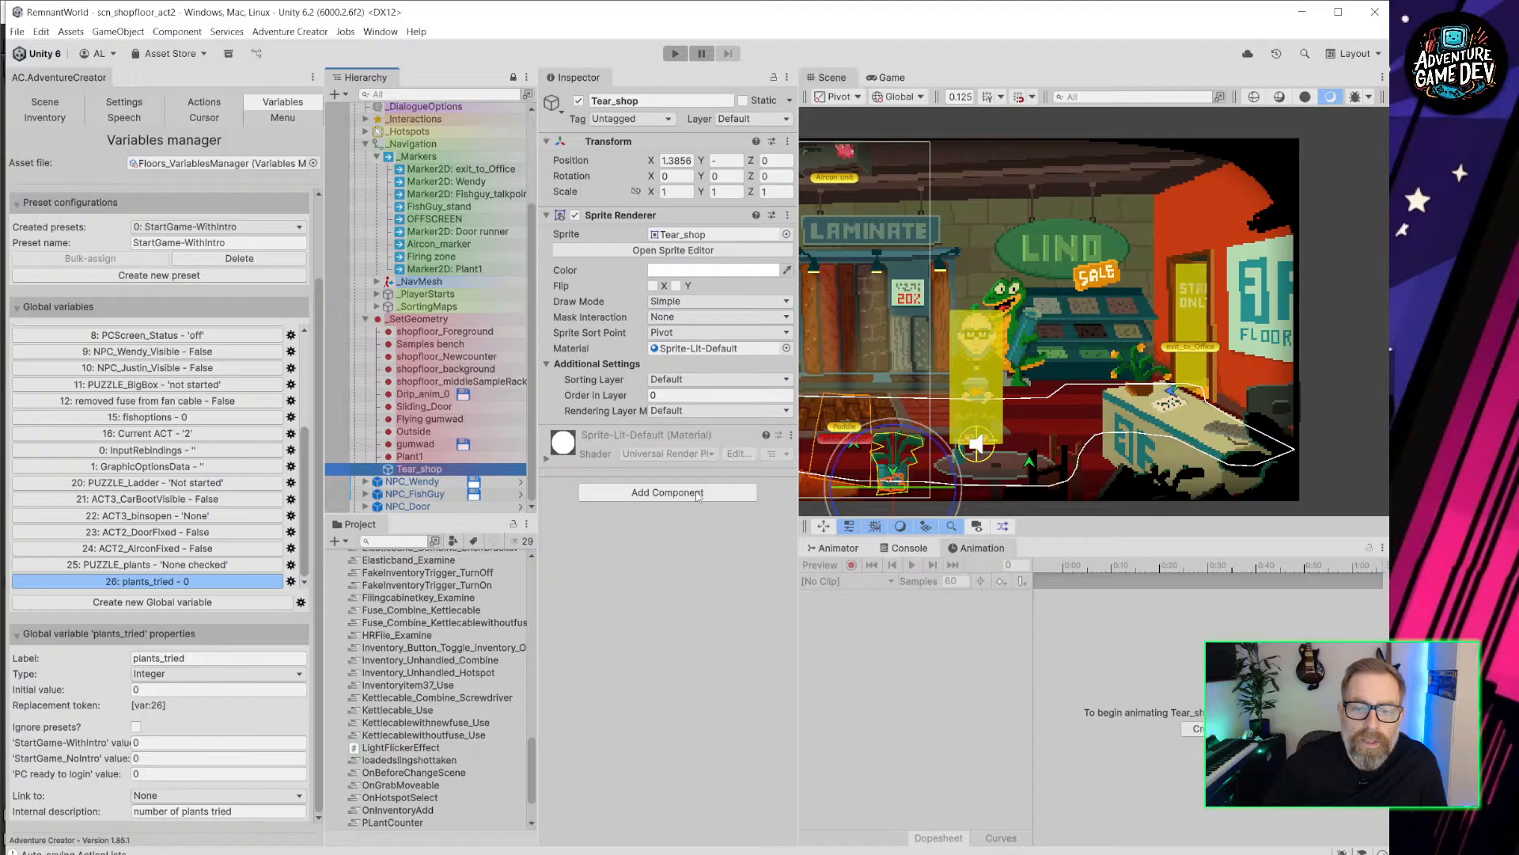
pyautogui.moveTo(910, 459); pyautogui.dragTo(1157, 386, button='middle')
pyautogui.scroll(-3, 1155, 386)
pyautogui.scroll(5, 1154, 389)
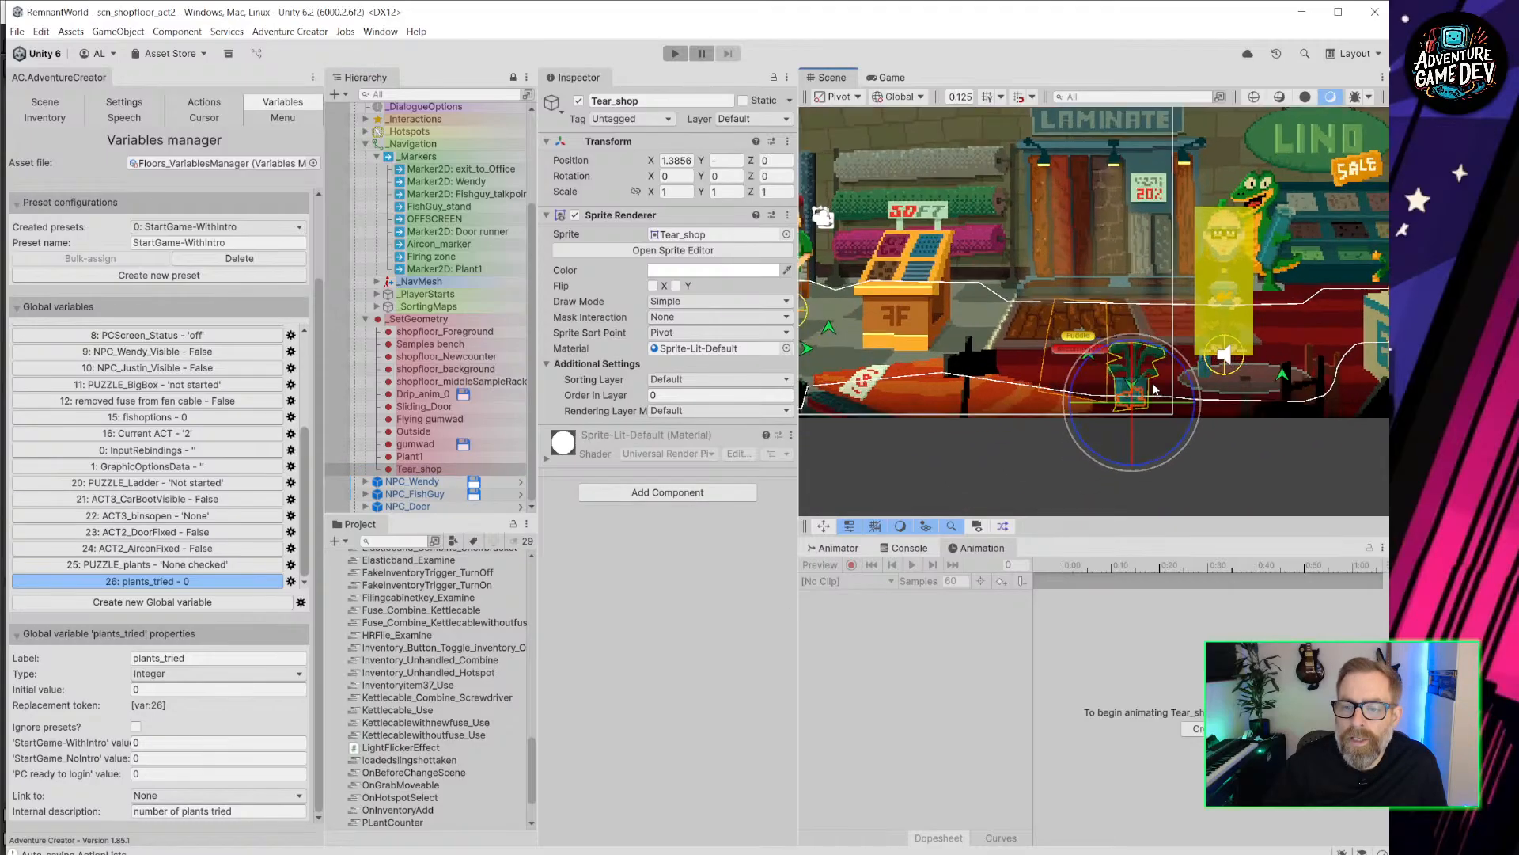
pyautogui.scroll(7, 1154, 387)
pyautogui.scroll(-5, 946, 266)
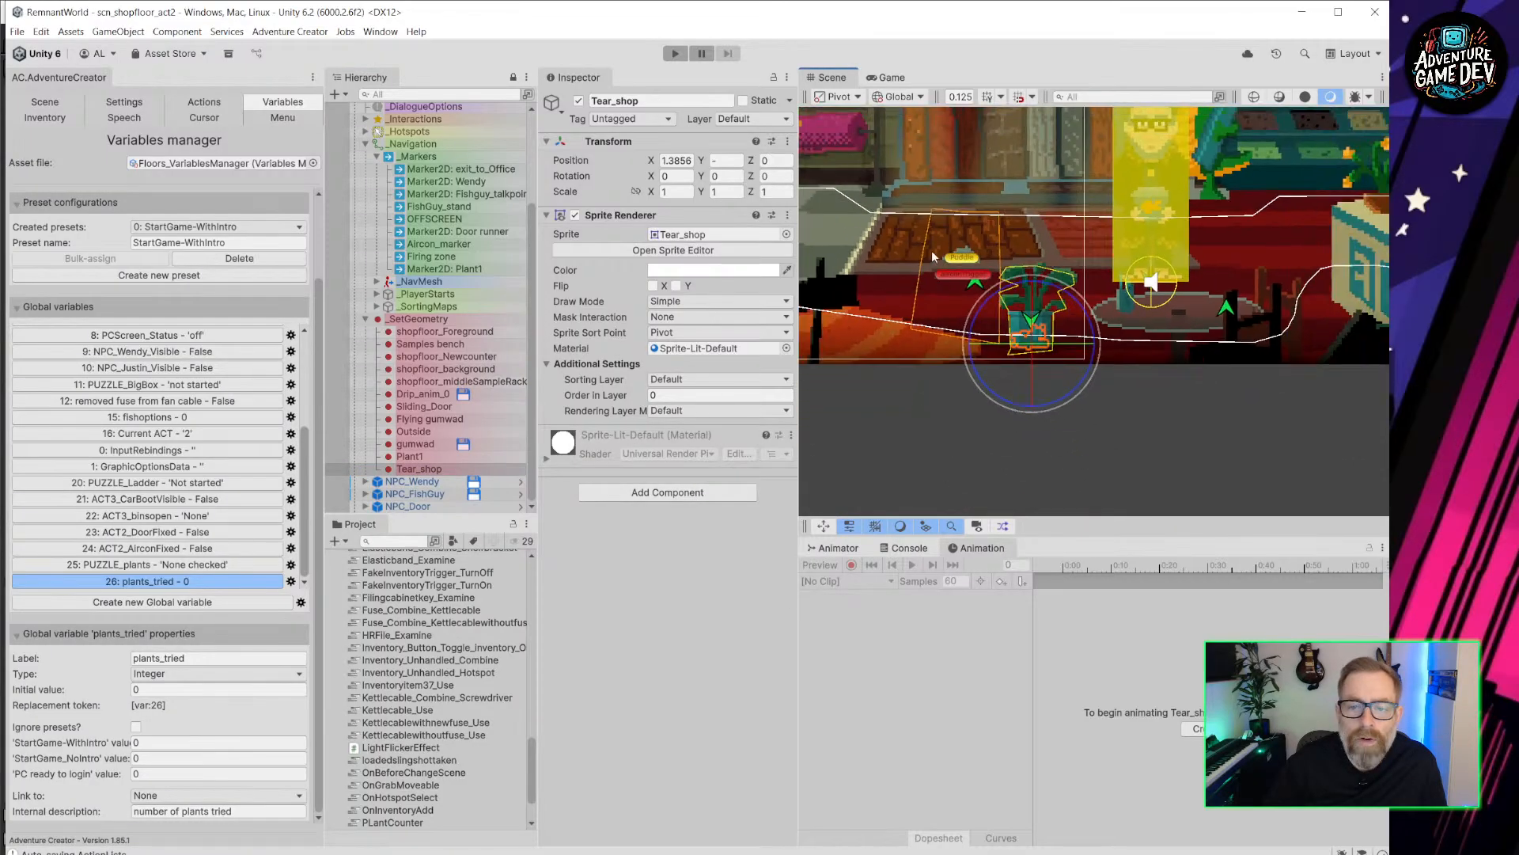
# Add a Remember Visibility component to the Tear_shop object.
pyautogui.scroll(-4, 932, 251)
pyautogui.moveTo(870, 316); pyautogui.dragTo(1099, 315, button='middle')
pyautogui.scroll(-5, 1116, 315)
pyautogui.moveTo(931, 348); pyautogui.dragTo(1113, 377, button='middle')
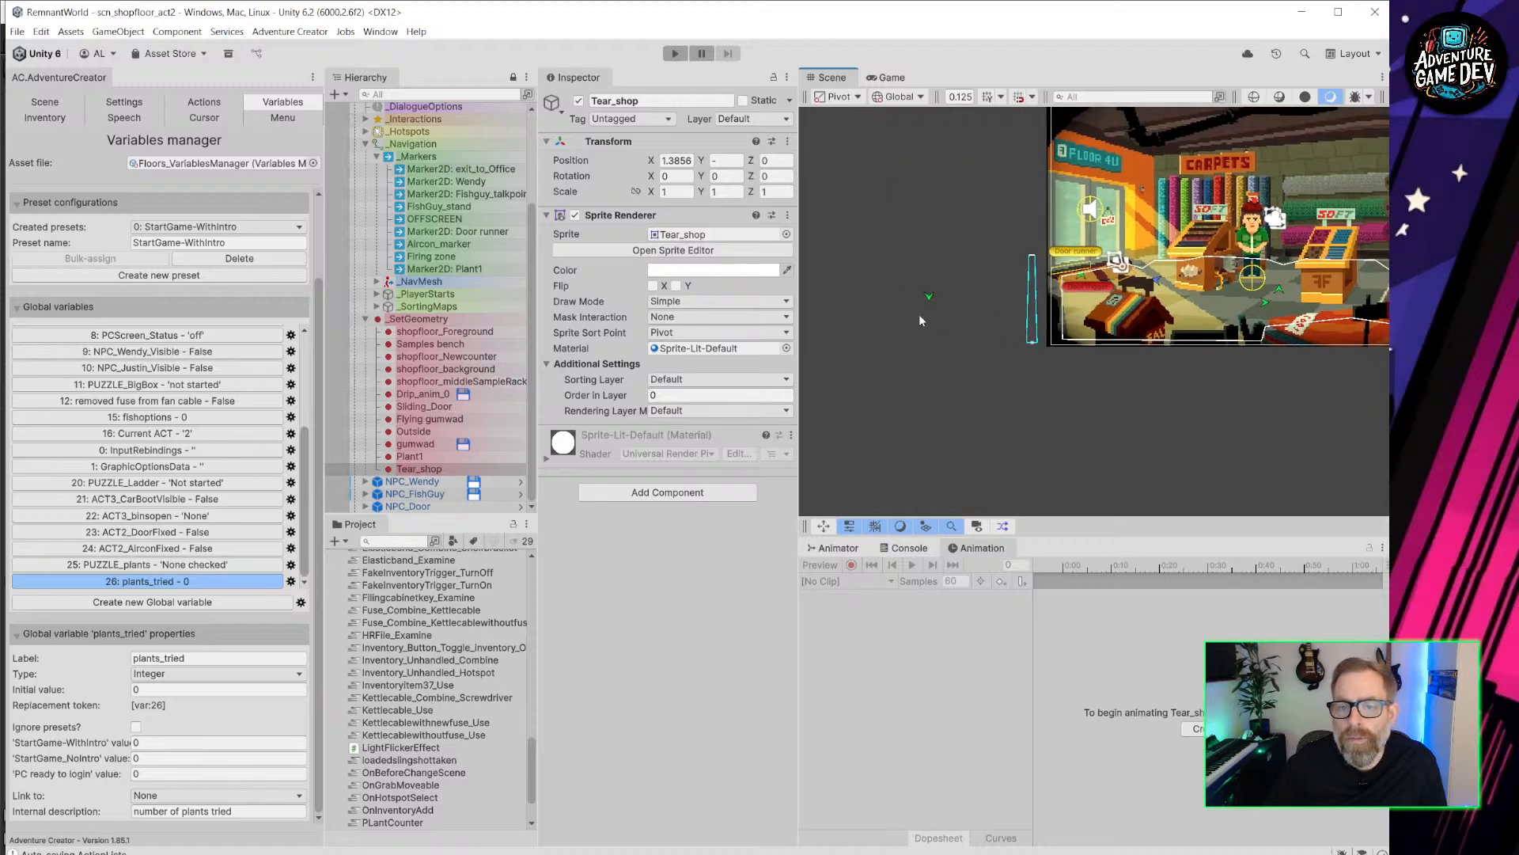
pyautogui.scroll(5, 931, 301)
pyautogui.scroll(5, 961, 332)
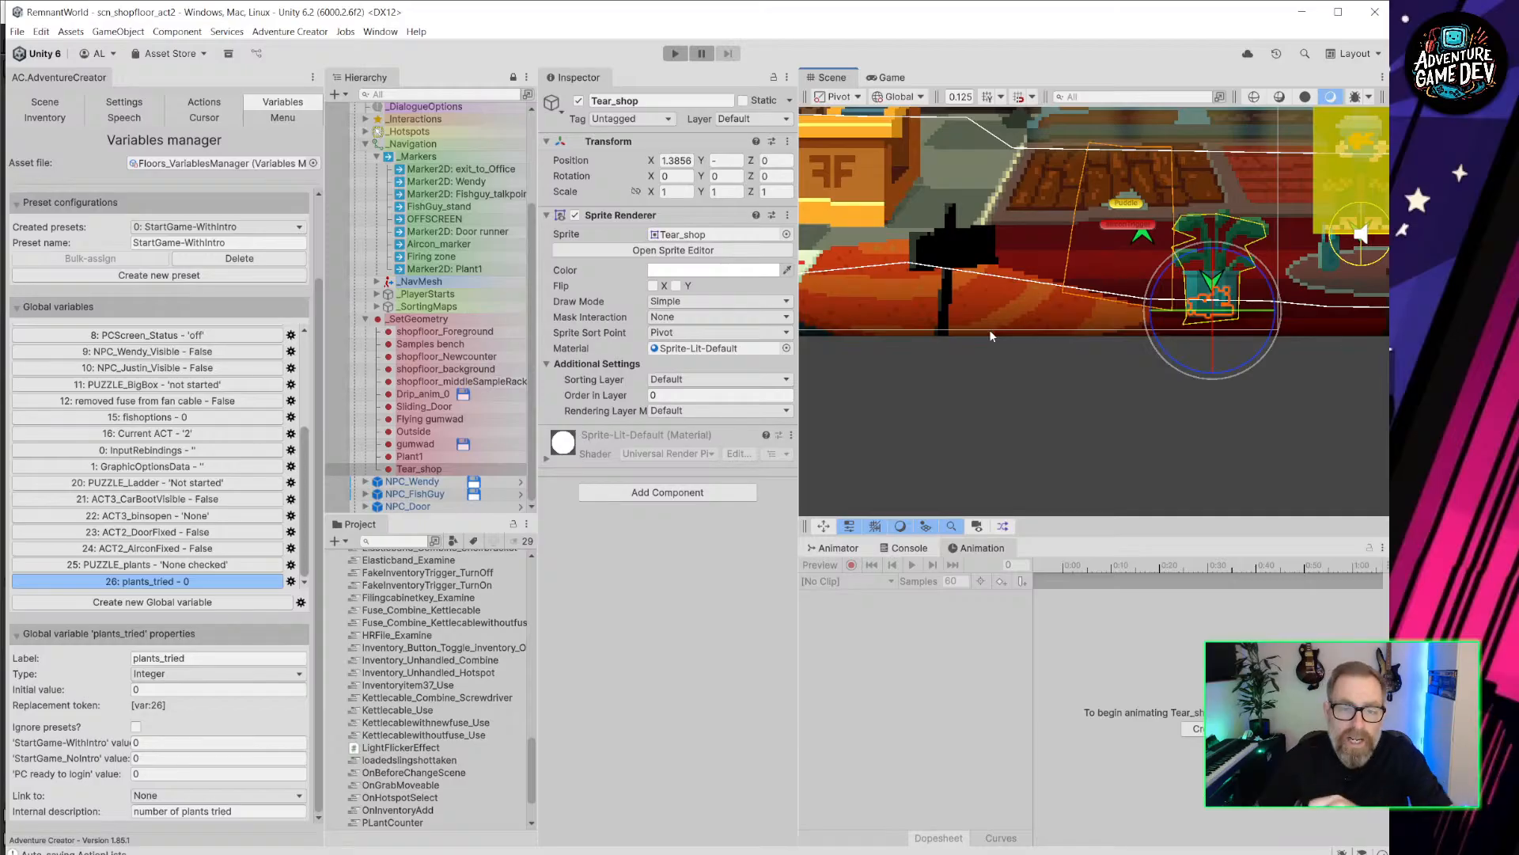
pyautogui.click(664, 493)
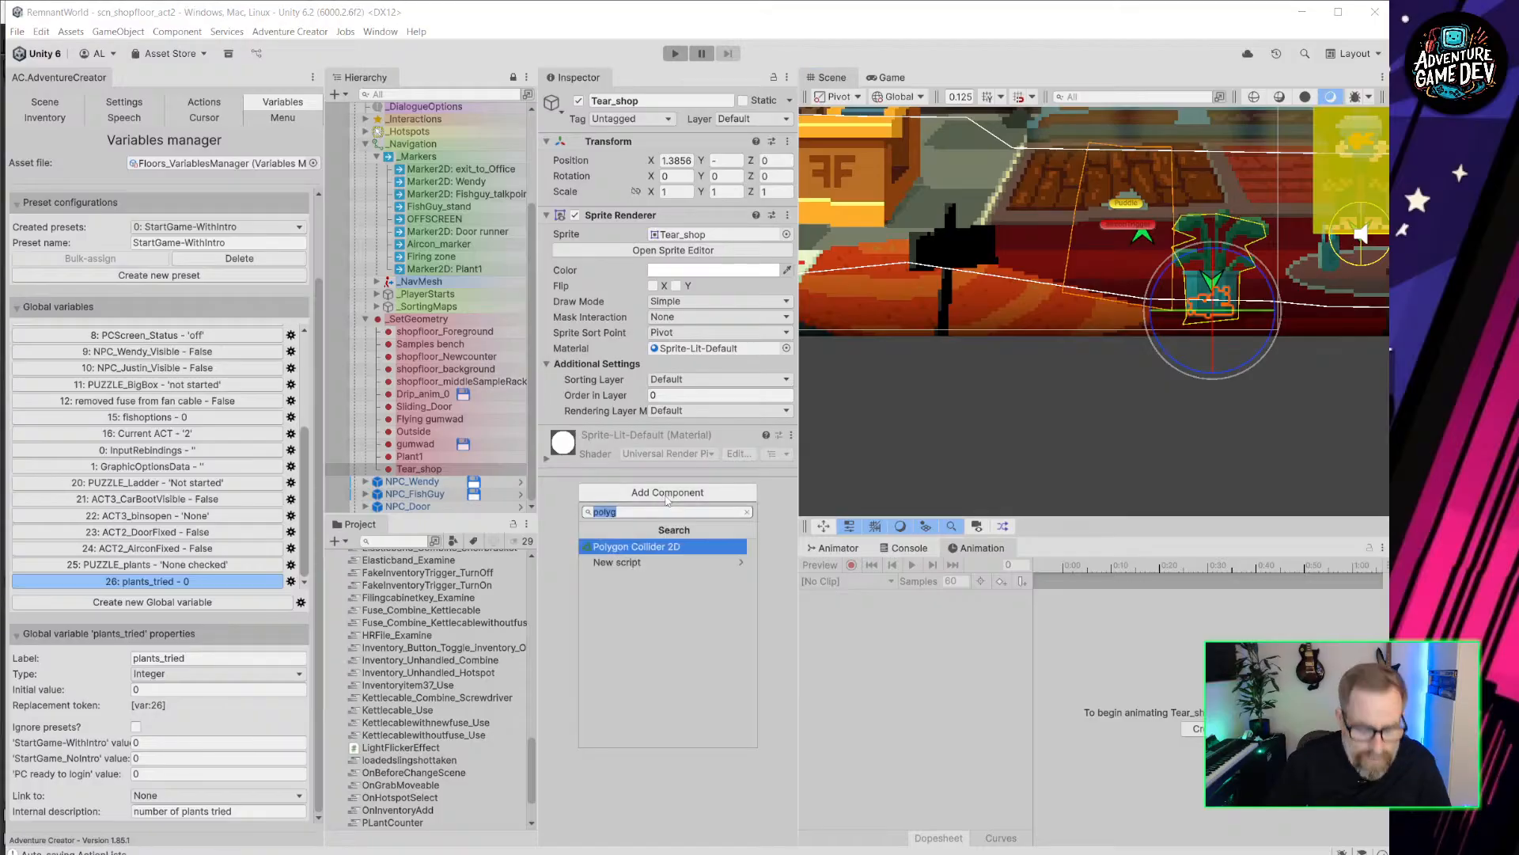
pyautogui.write('reme')
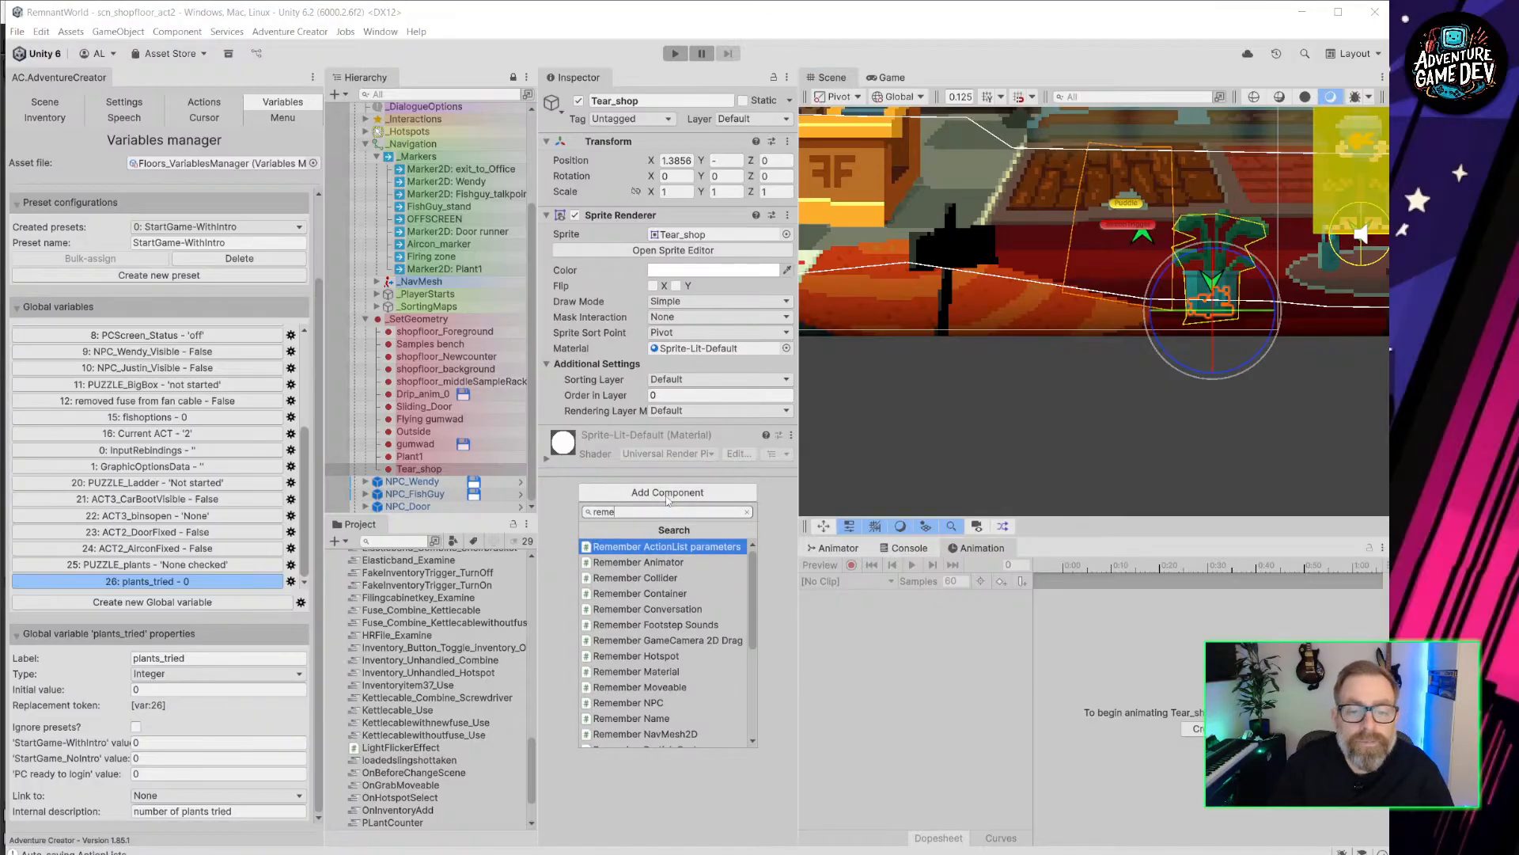
pyautogui.scroll(-3, 687, 623)
pyautogui.scroll(-2, 685, 623)
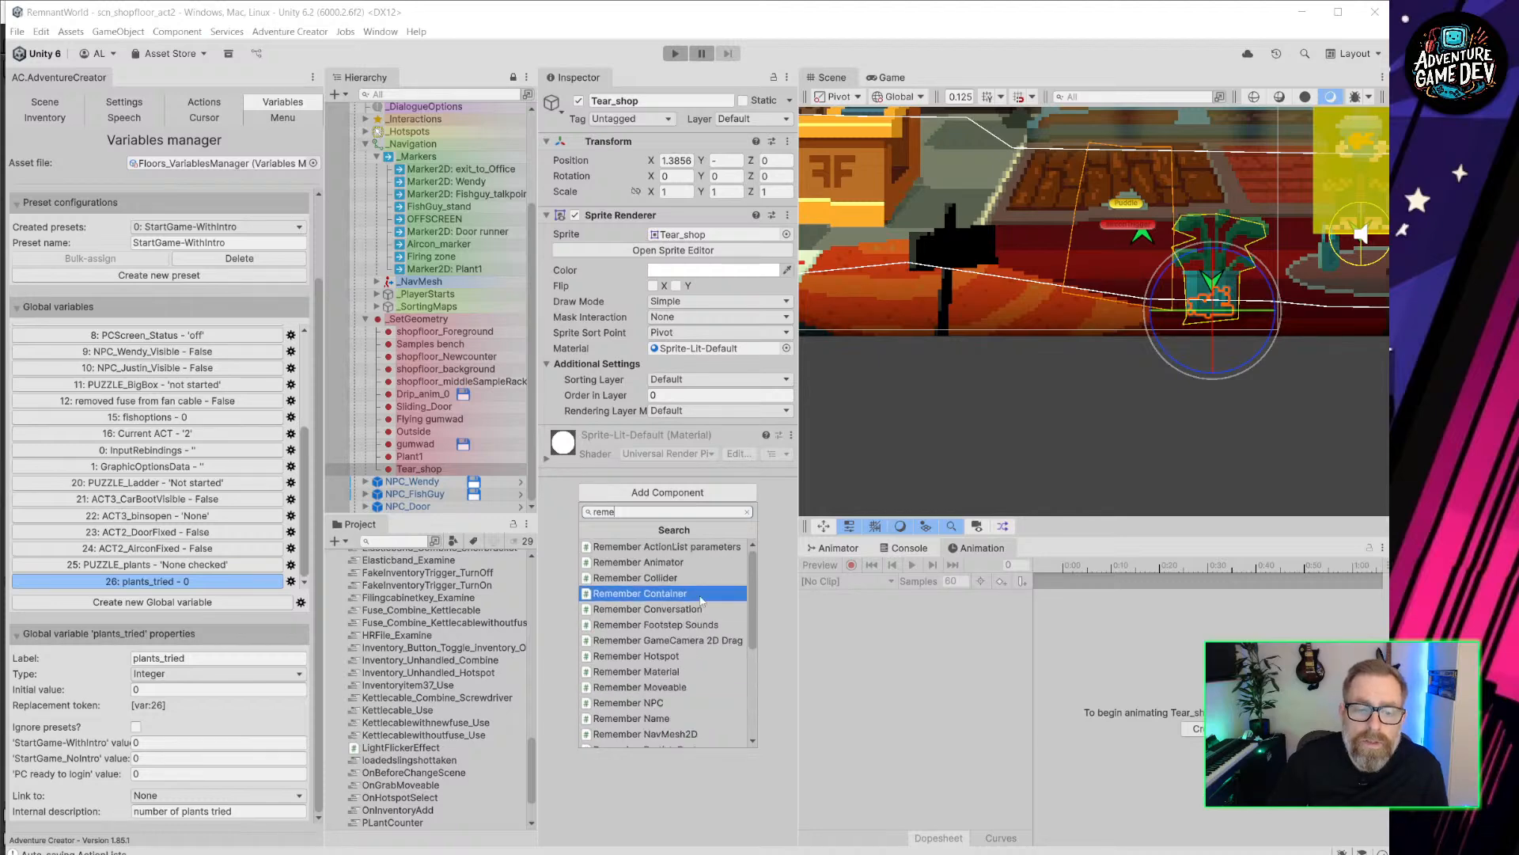
pyautogui.scroll(-3, 689, 633)
pyautogui.click(687, 678)
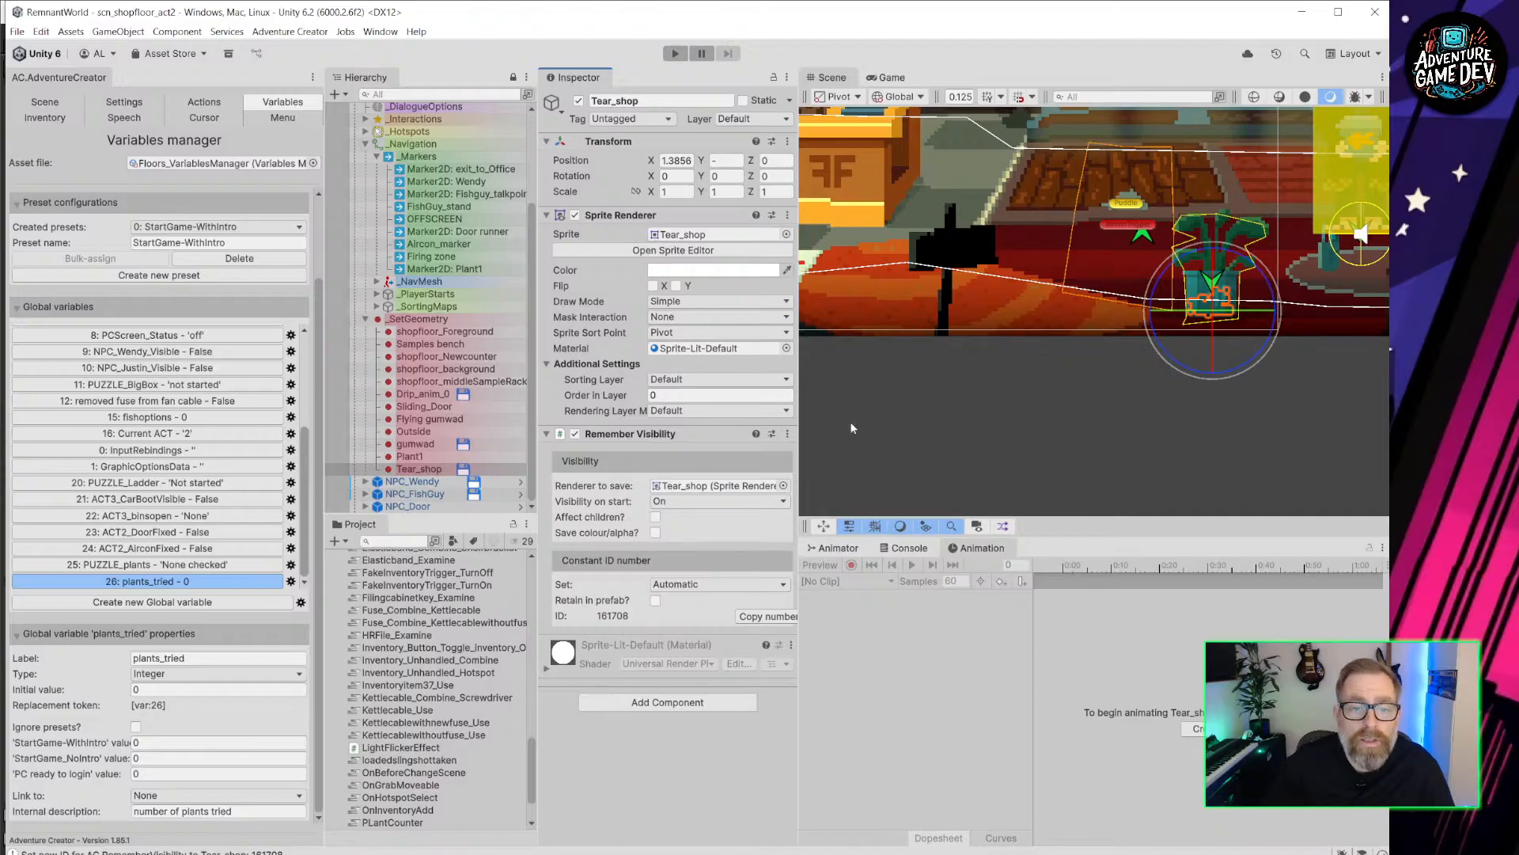
# Switch from the shop floor scene to the recently used scn_office scene.
pyautogui.scroll(-2, 981, 358)
pyautogui.scroll(2, 1217, 311)
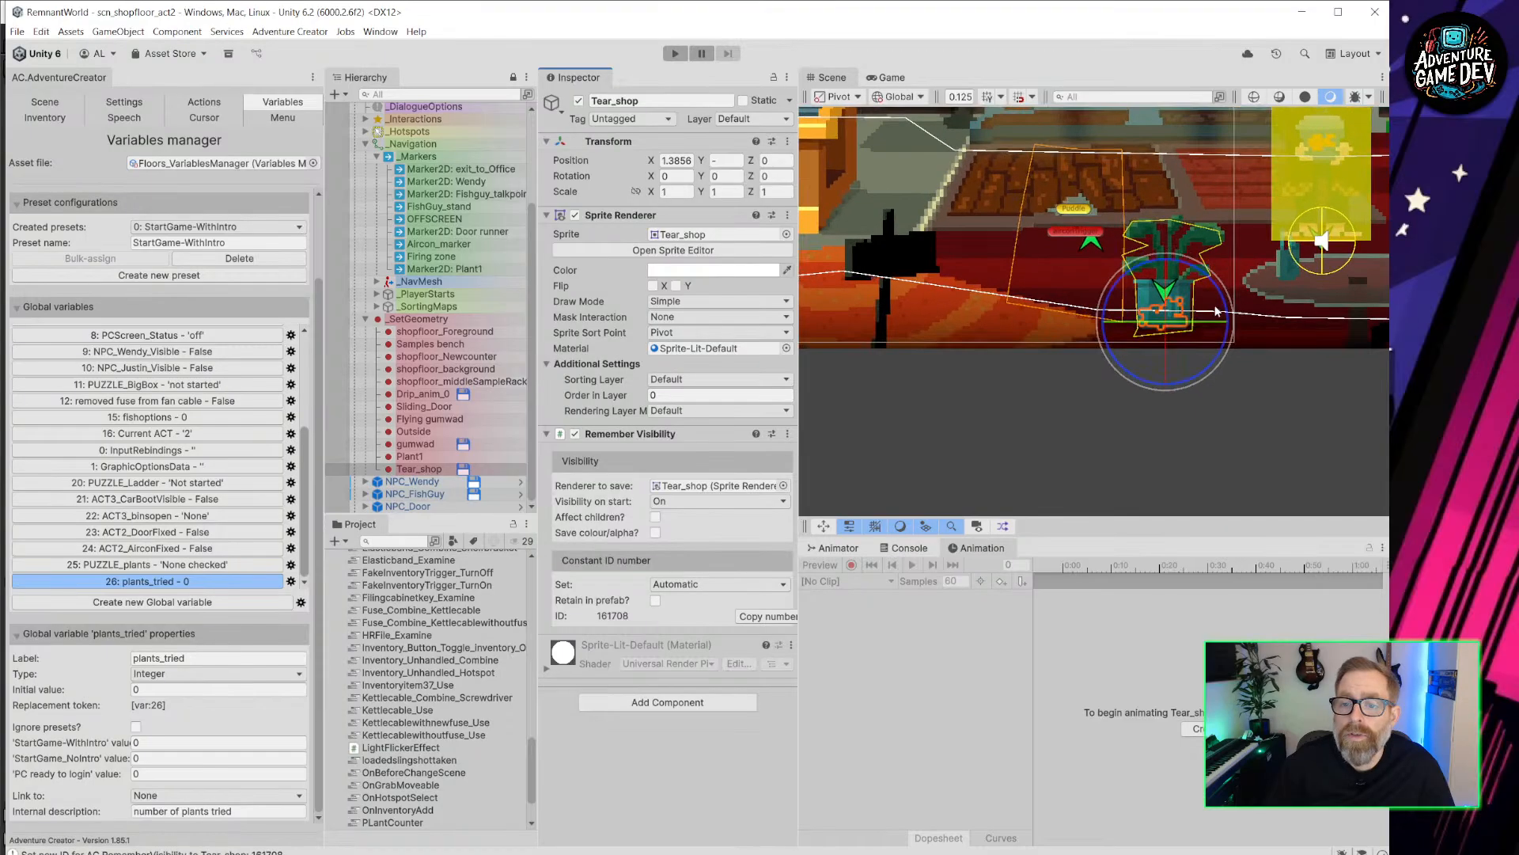
pyautogui.scroll(1, 1217, 311)
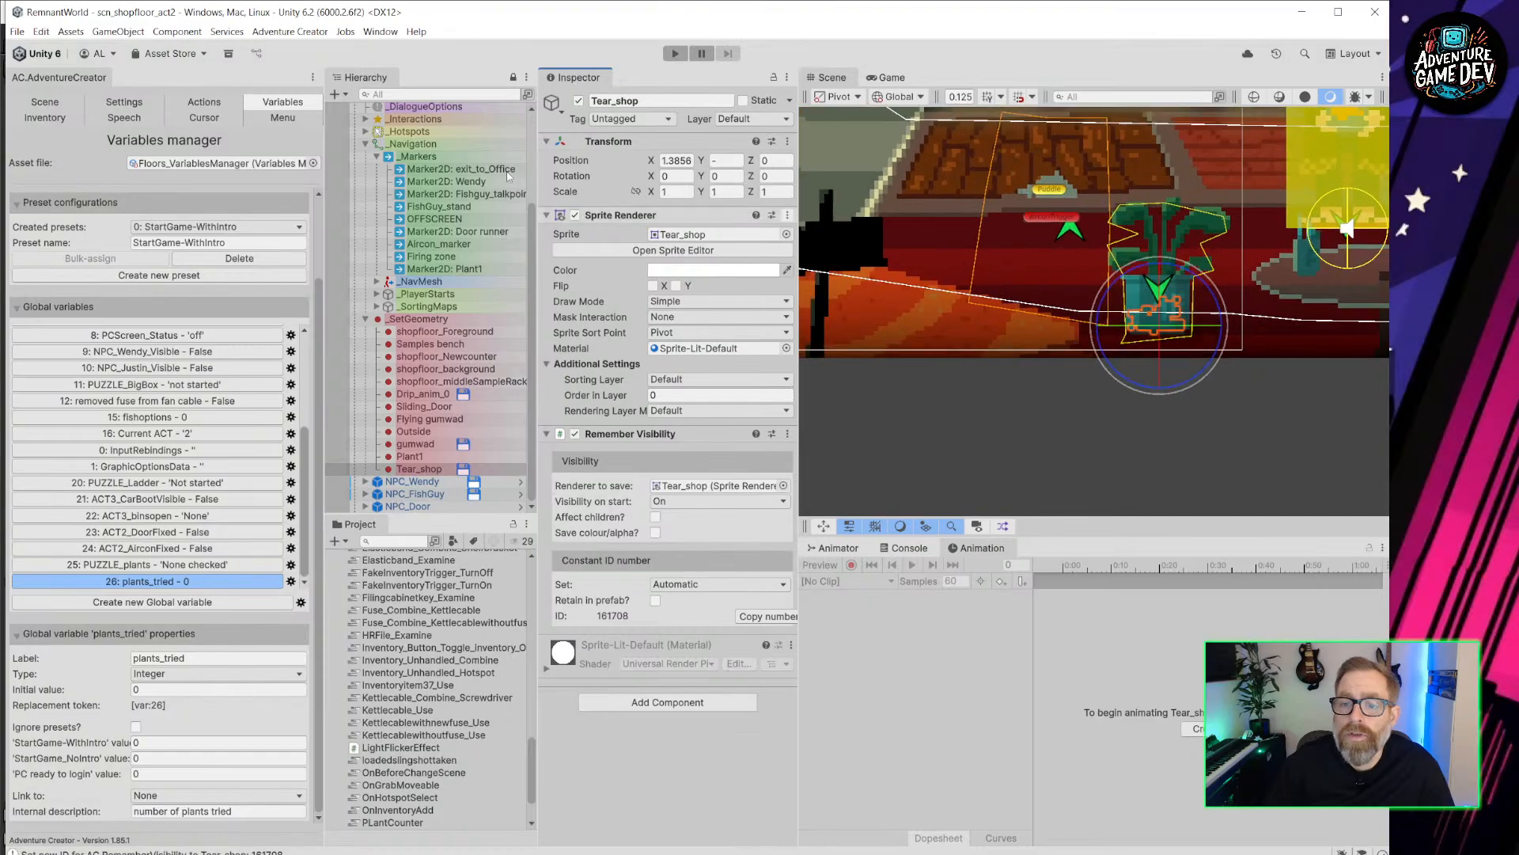
pyautogui.click(19, 33)
pyautogui.moveTo(182, 78)
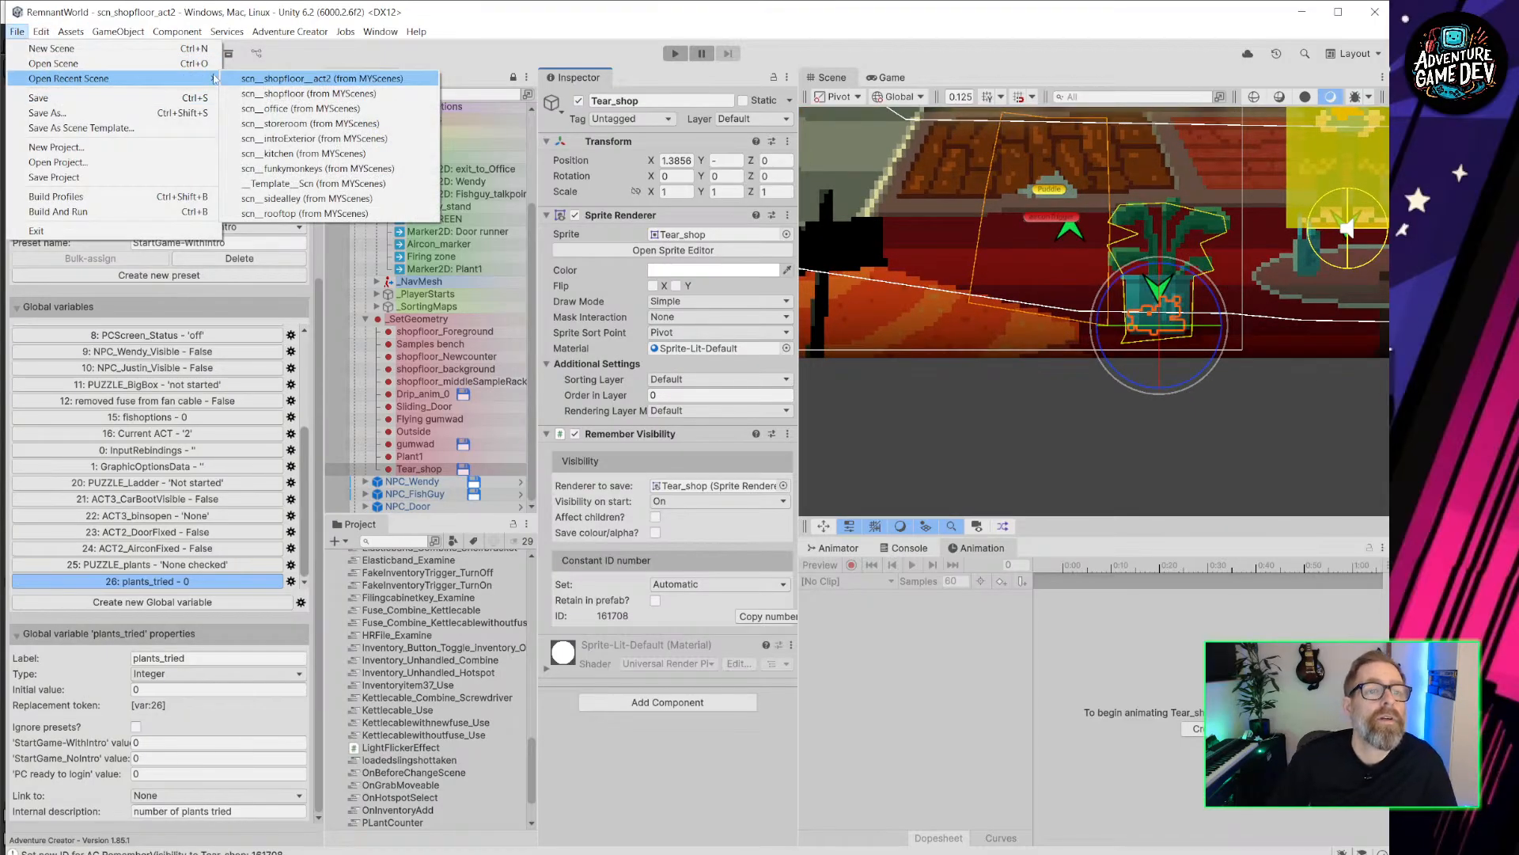
pyautogui.click(308, 109)
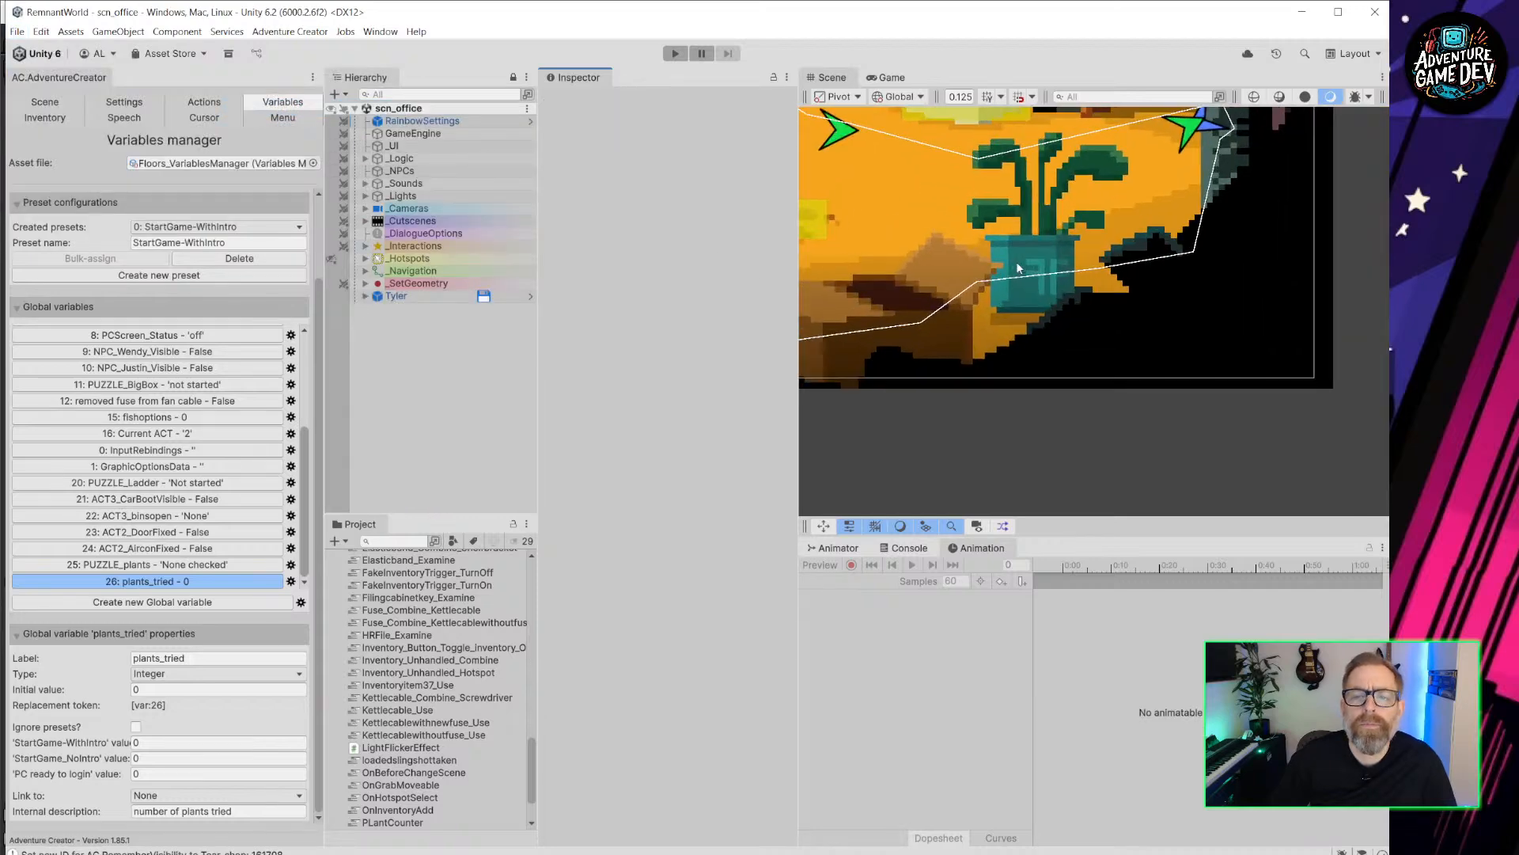
# Add a Hotspot component to the plant_office object under _SetGeometry.
pyautogui.scroll(2, 1018, 268)
pyautogui.click(365, 283)
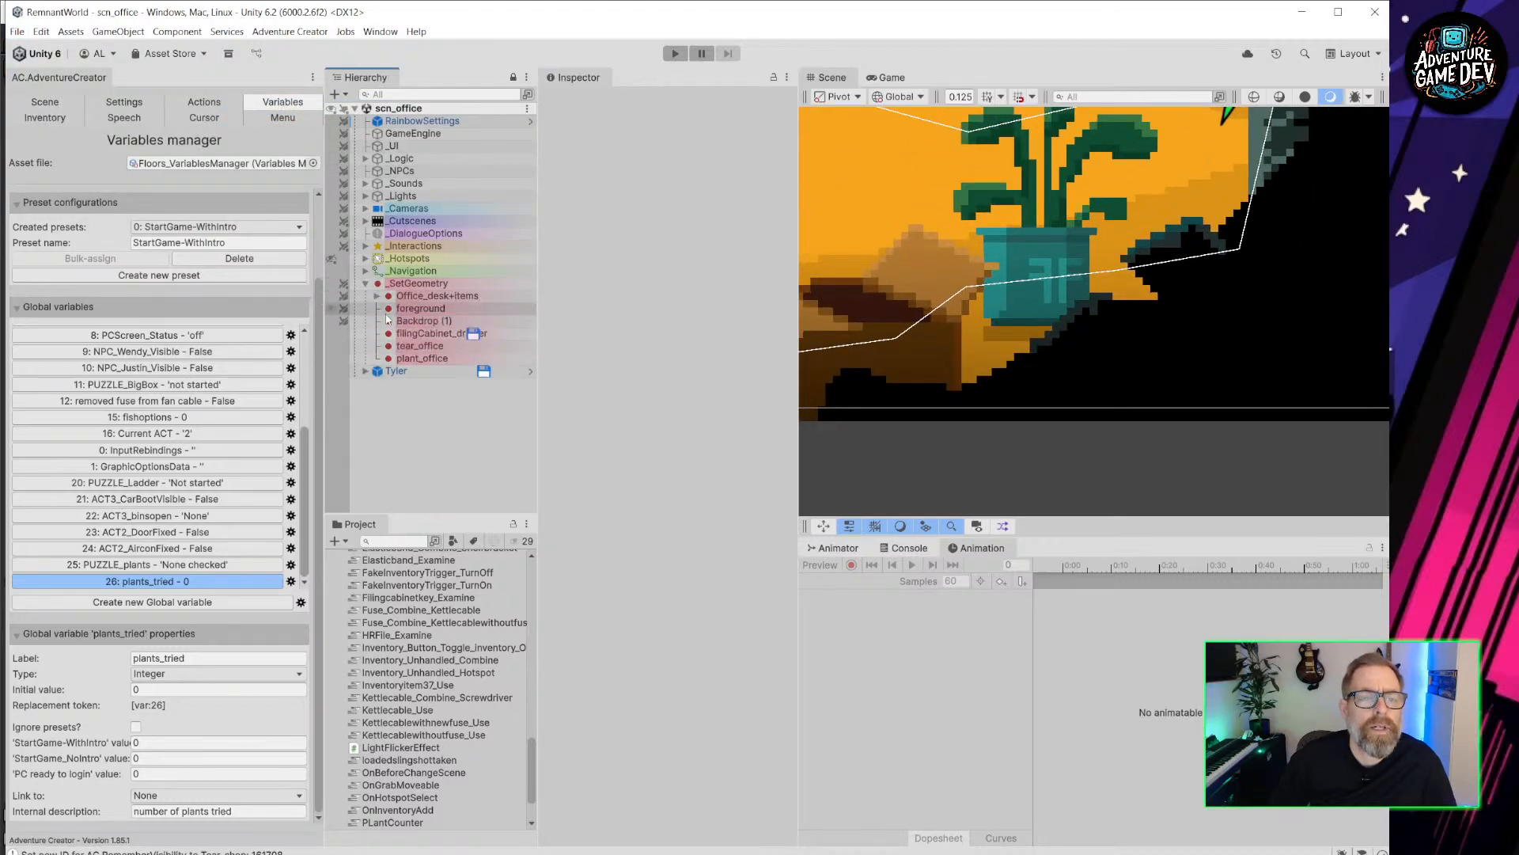
pyautogui.click(412, 358)
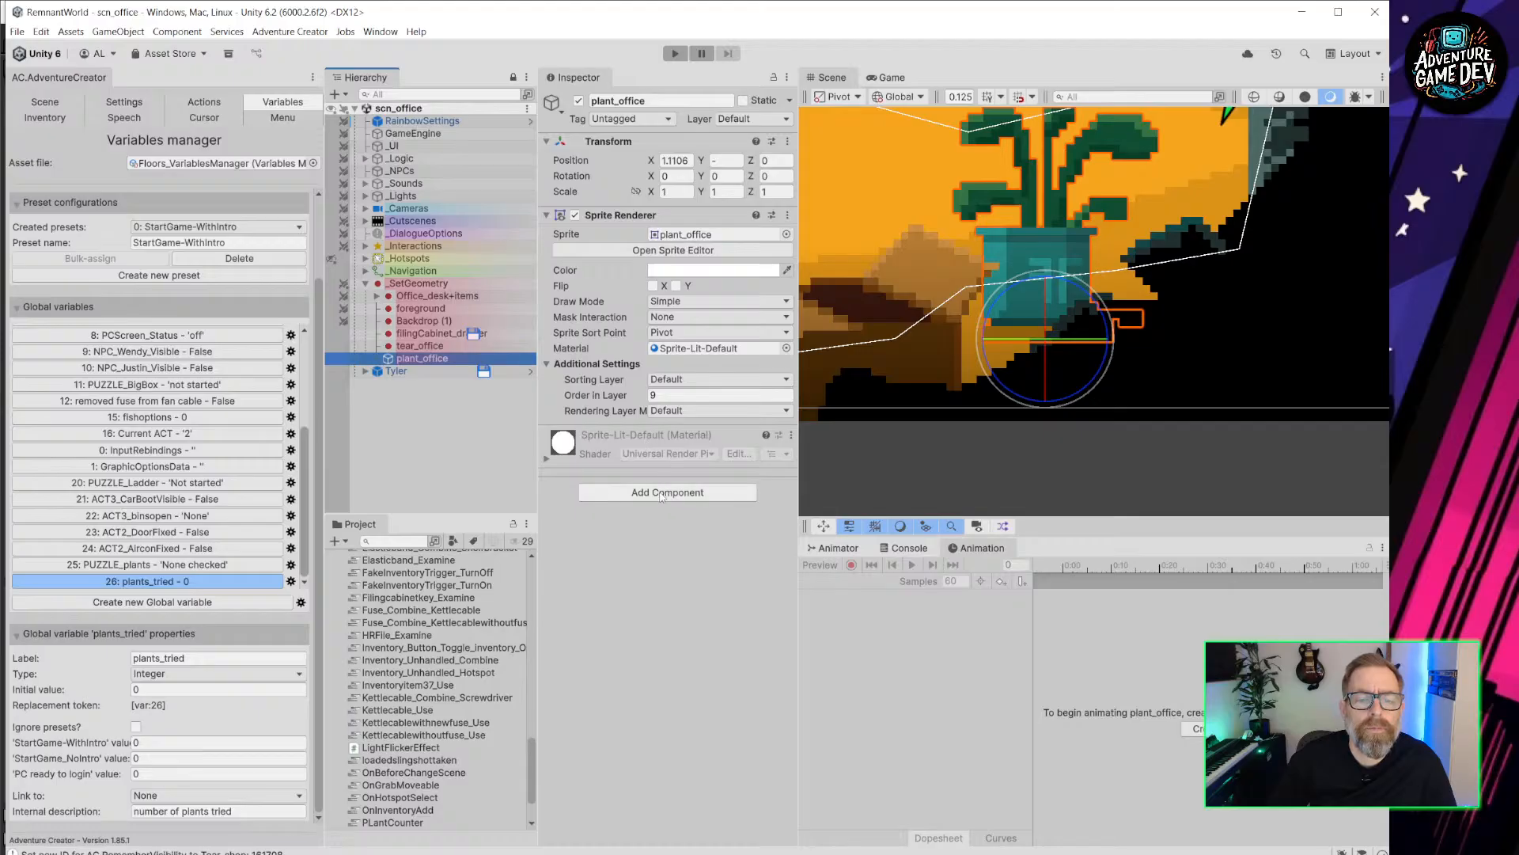
pyautogui.click(660, 492)
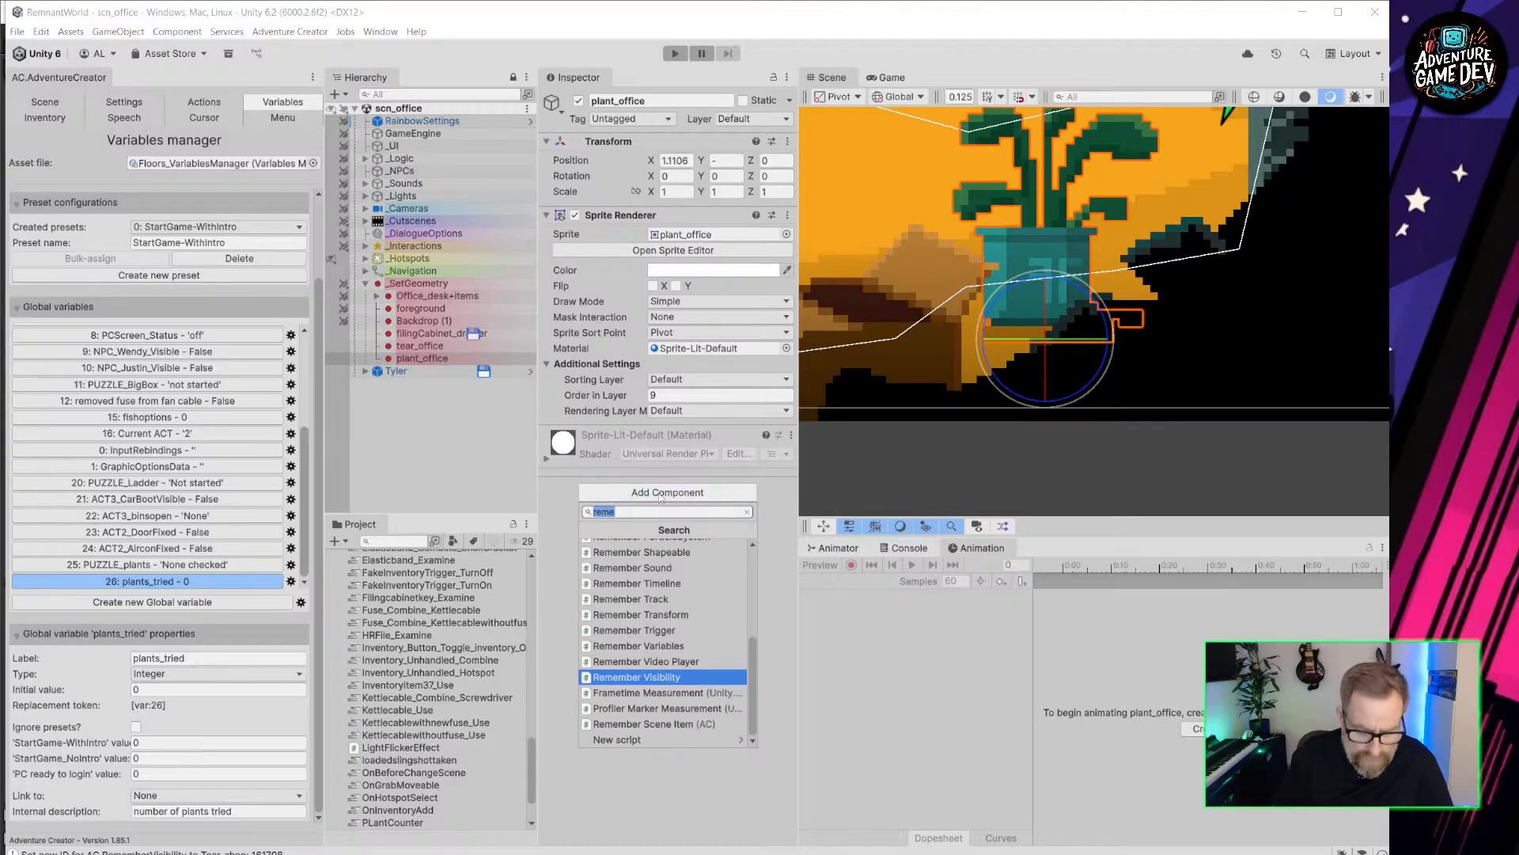
pyautogui.write('hot')
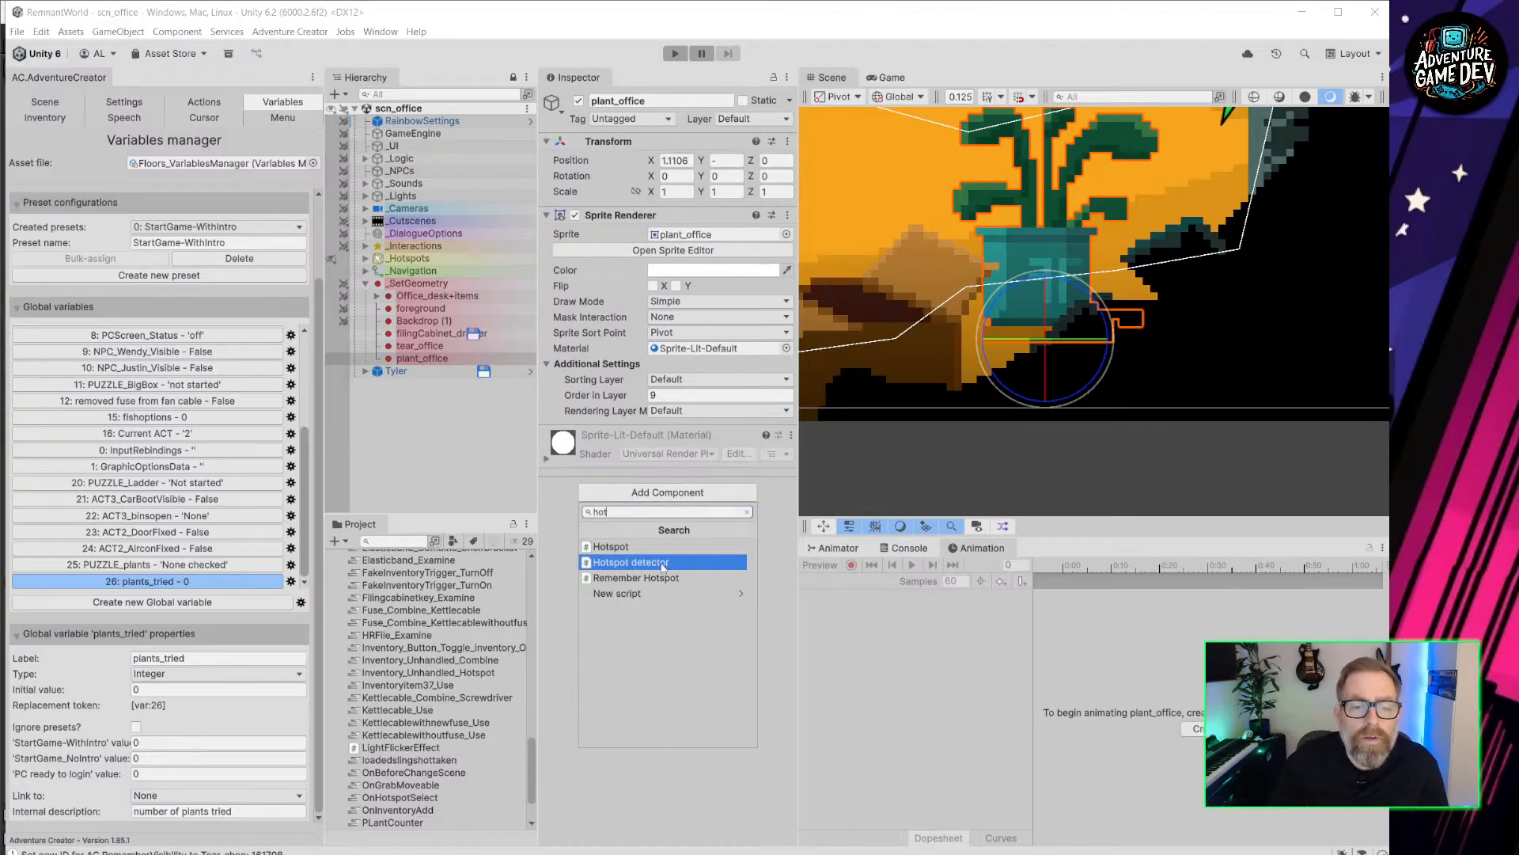
pyautogui.click(669, 546)
# Create a new walk-to marker for the plant_office hotspot and select that marker.
pyautogui.scroll(-1, 671, 548)
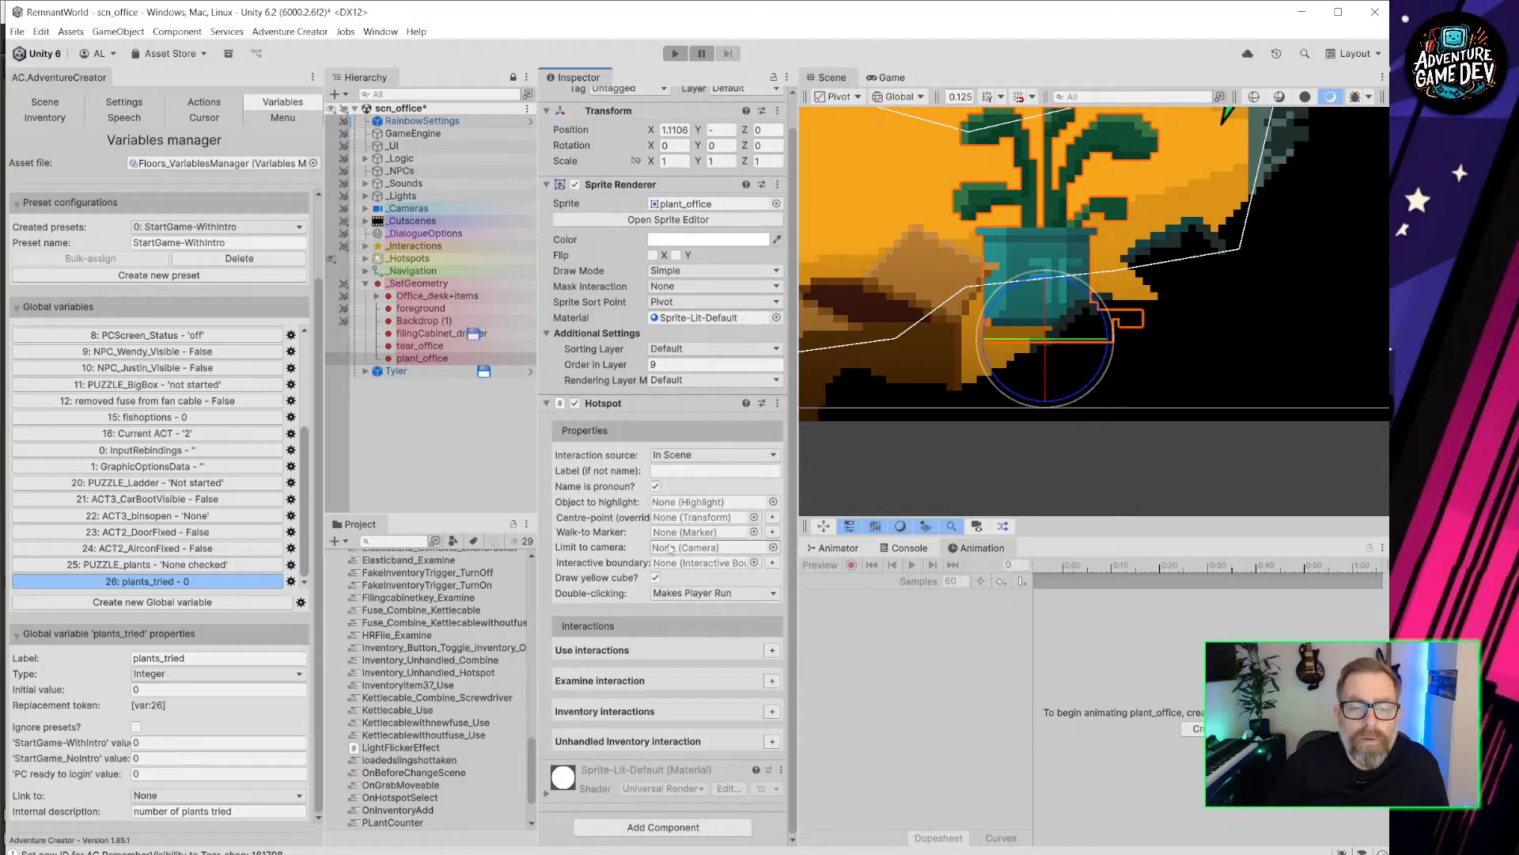
pyautogui.click(774, 533)
pyautogui.doubleClick(752, 533)
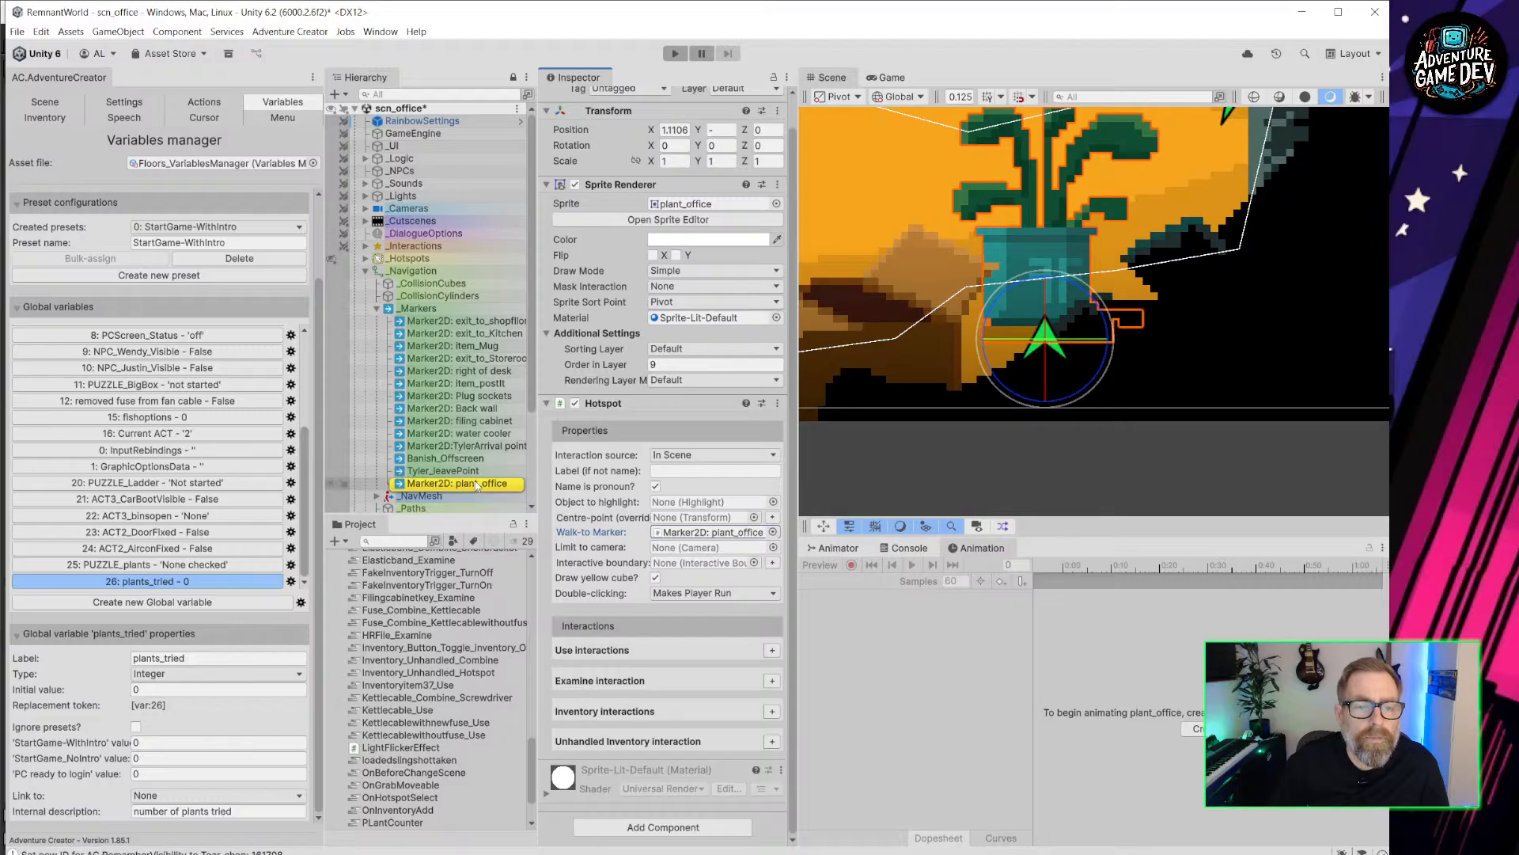
# Move the plant_office marker up onto the plant pot at about Y -2.224 and rotate it about 180° to point down.
pyautogui.moveTo(1121, 264); pyautogui.dragTo(1087, 328, button='middle')
pyautogui.press('w')
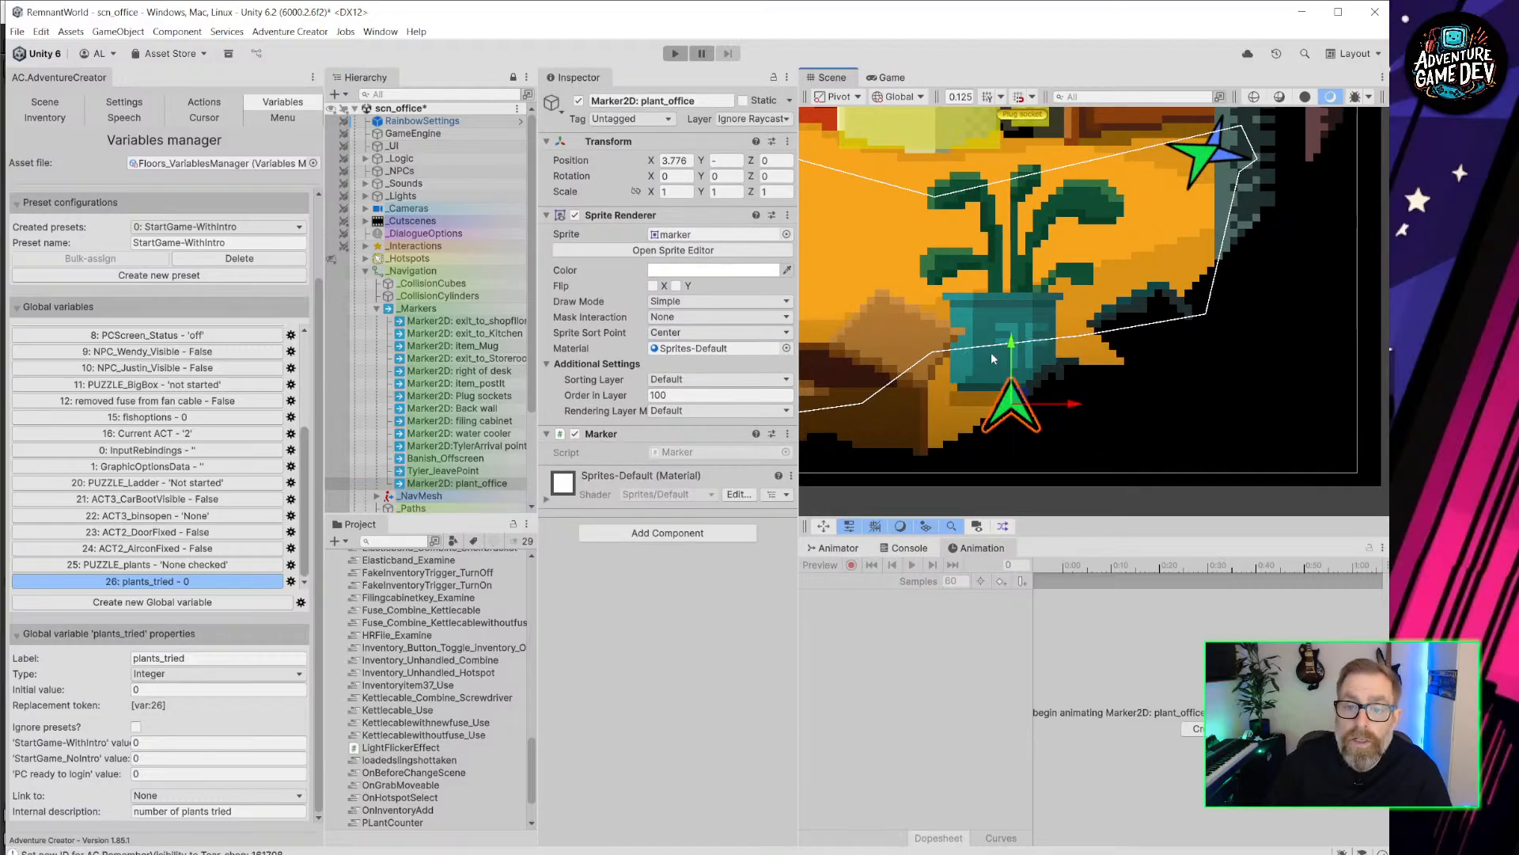
pyautogui.moveTo(1024, 345)
pyautogui.mouseDown()
pyautogui.moveTo(1024, 251)
pyautogui.moveTo(1156, 318)
pyautogui.moveTo(1123, 349)
pyautogui.moveTo(1036, 376)
pyautogui.mouseUp()
pyautogui.press('e')
pyautogui.moveTo(305, 147)
pyautogui.mouseDown()
pyautogui.moveTo(263, 148)
pyautogui.moveTo(667, 306)
pyautogui.mouseUp()
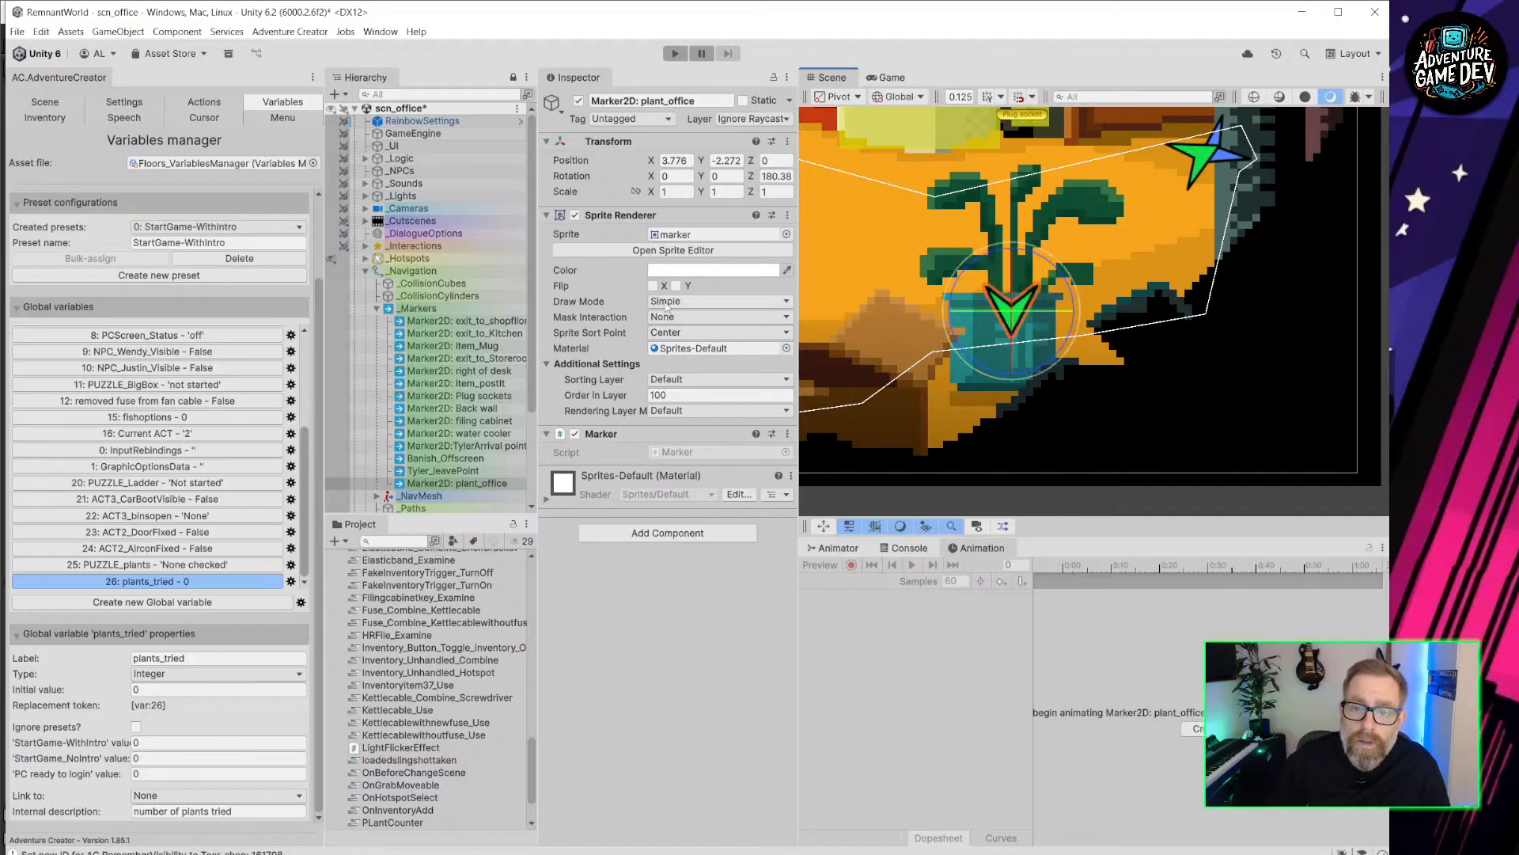
pyautogui.press('w')
pyautogui.moveTo(1010, 250); pyautogui.dragTo(1010, 242)
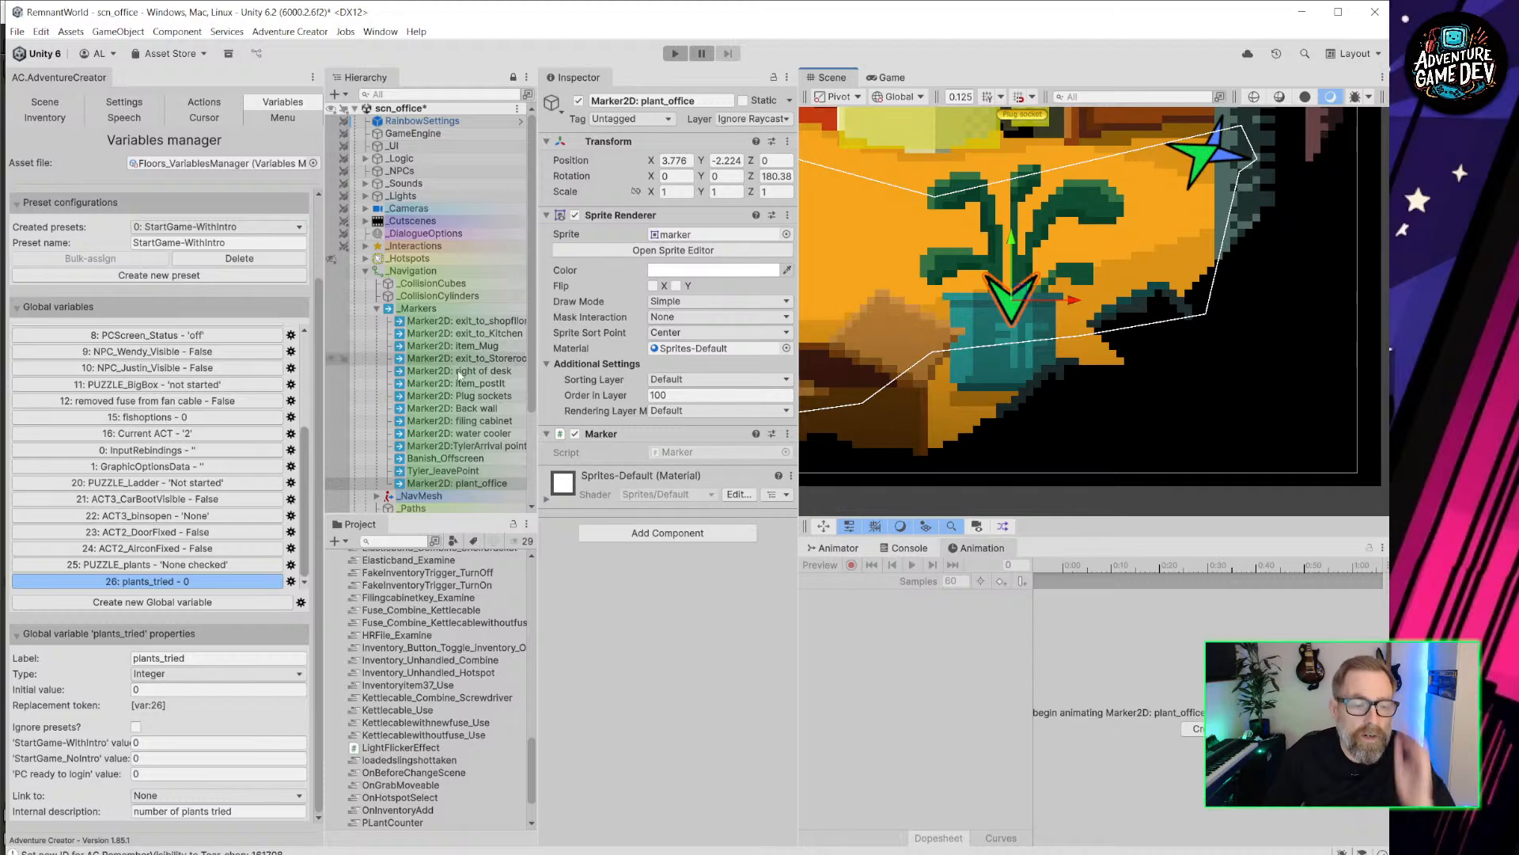
# Add a Polygon Collider 2D component to the plant_office object.
pyautogui.scroll(-3, 411, 304)
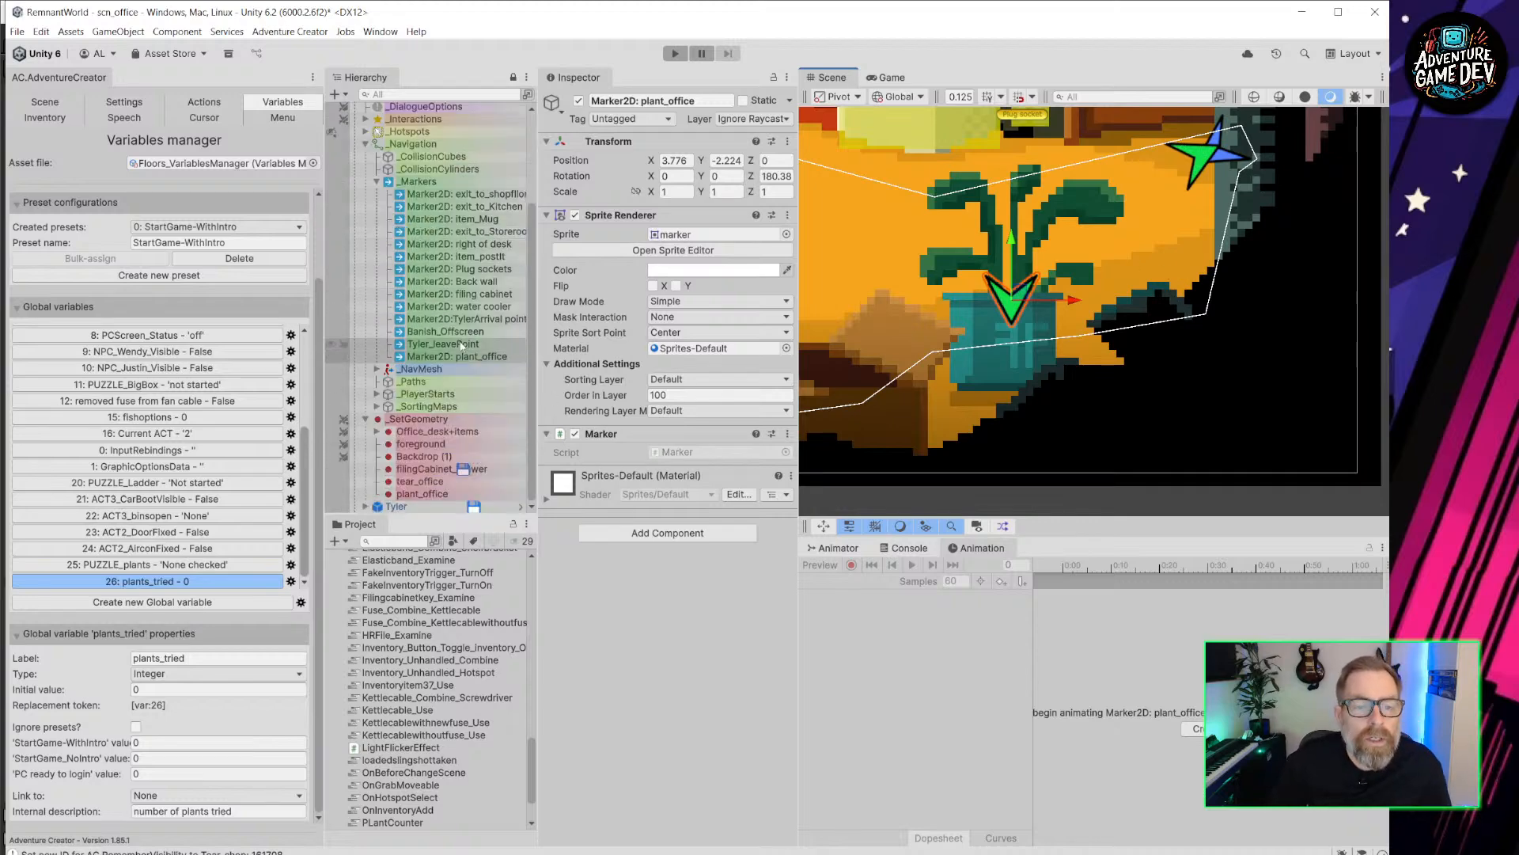
pyautogui.click(423, 494)
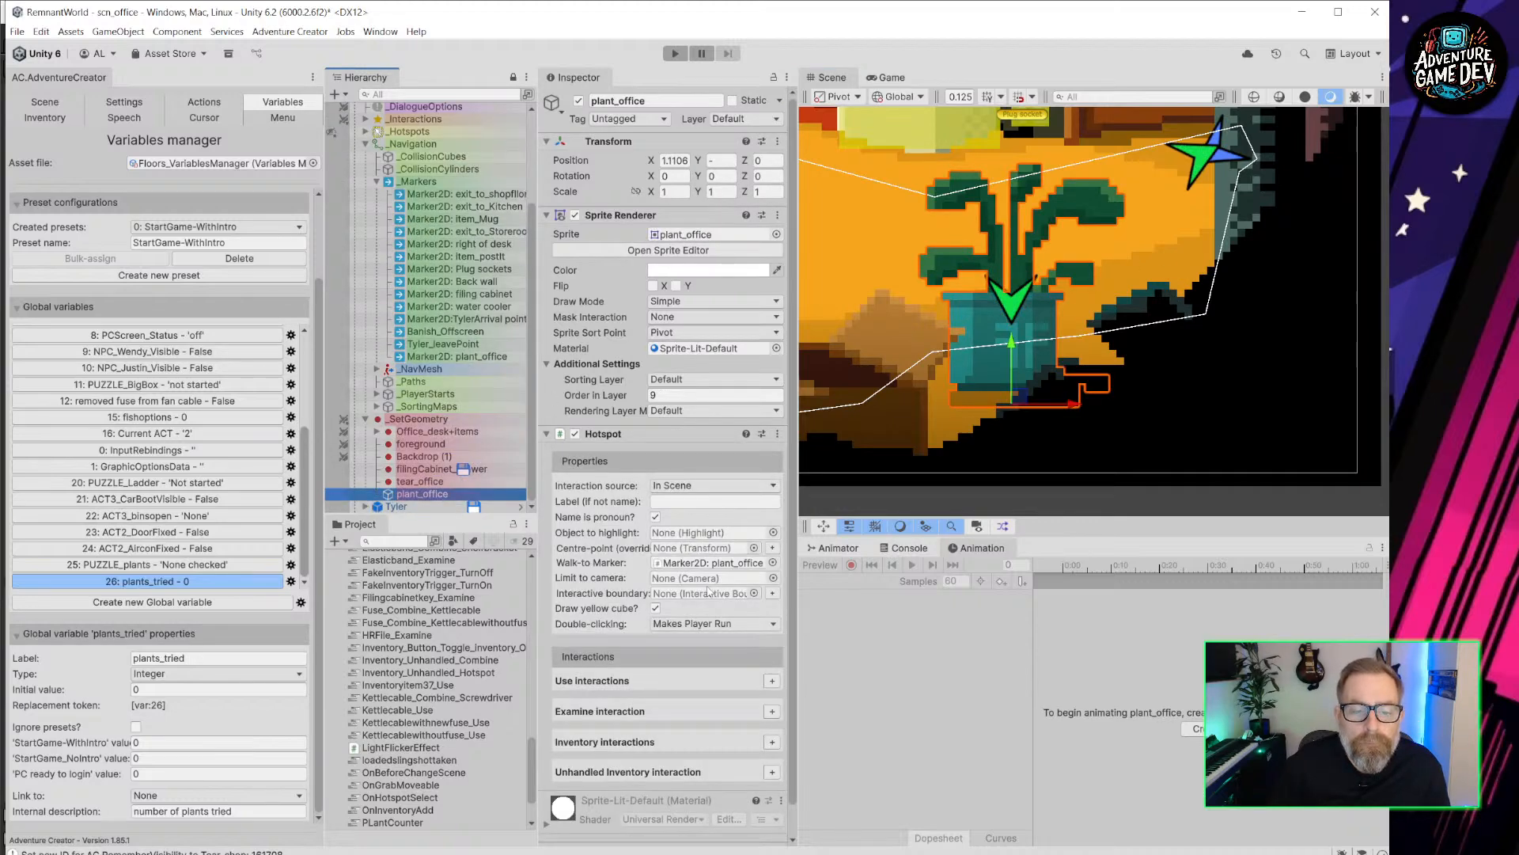
pyautogui.scroll(-1, 680, 570)
pyautogui.click(656, 827)
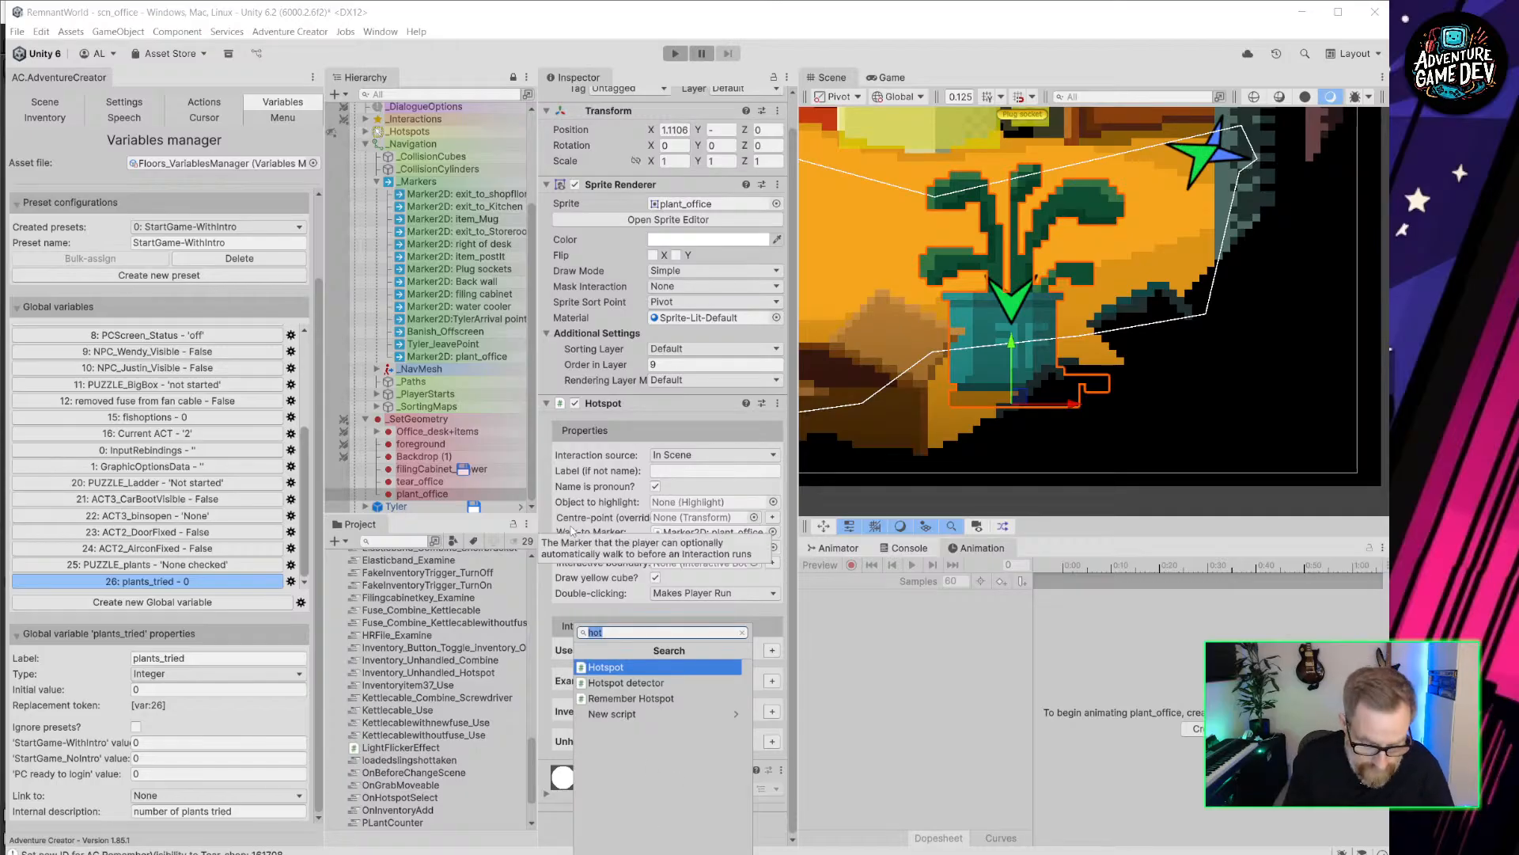
pyautogui.write('poly')
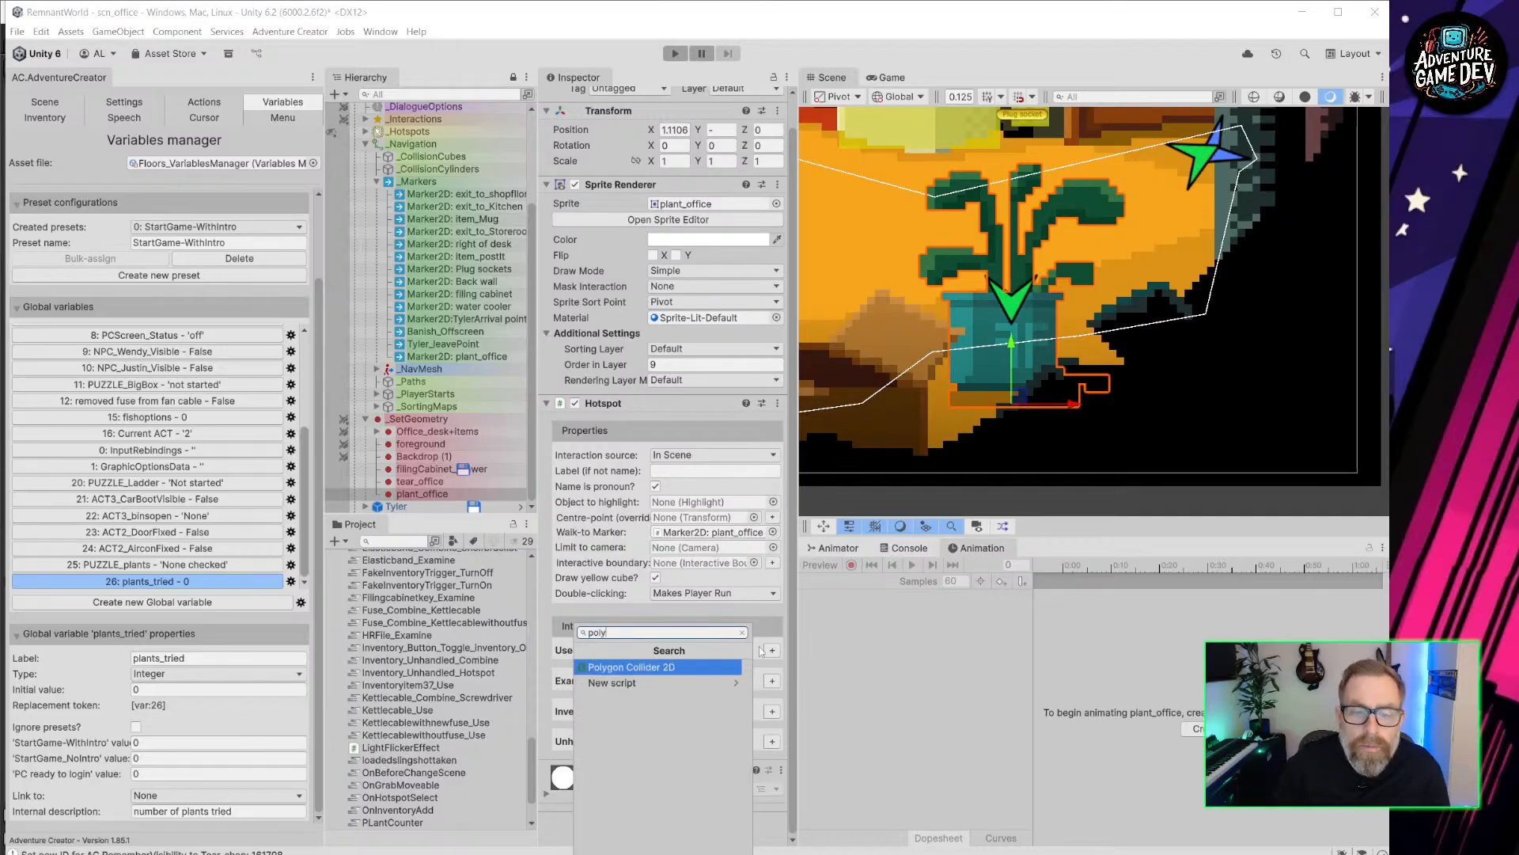
pyautogui.click(675, 668)
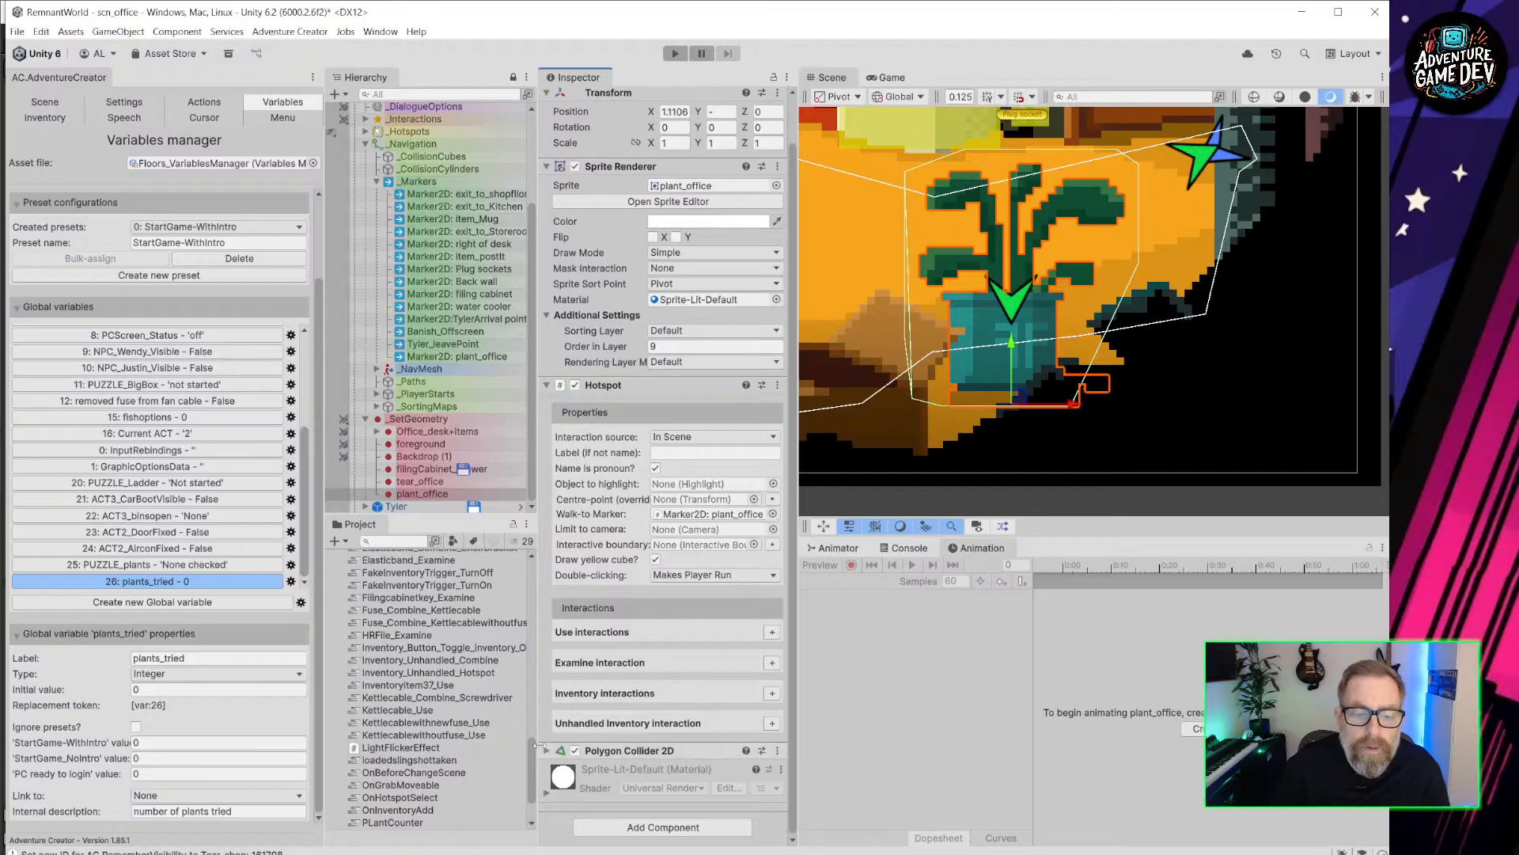
# Make plant_office's Polygon Collider 2D a trigger.
pyautogui.click(546, 751)
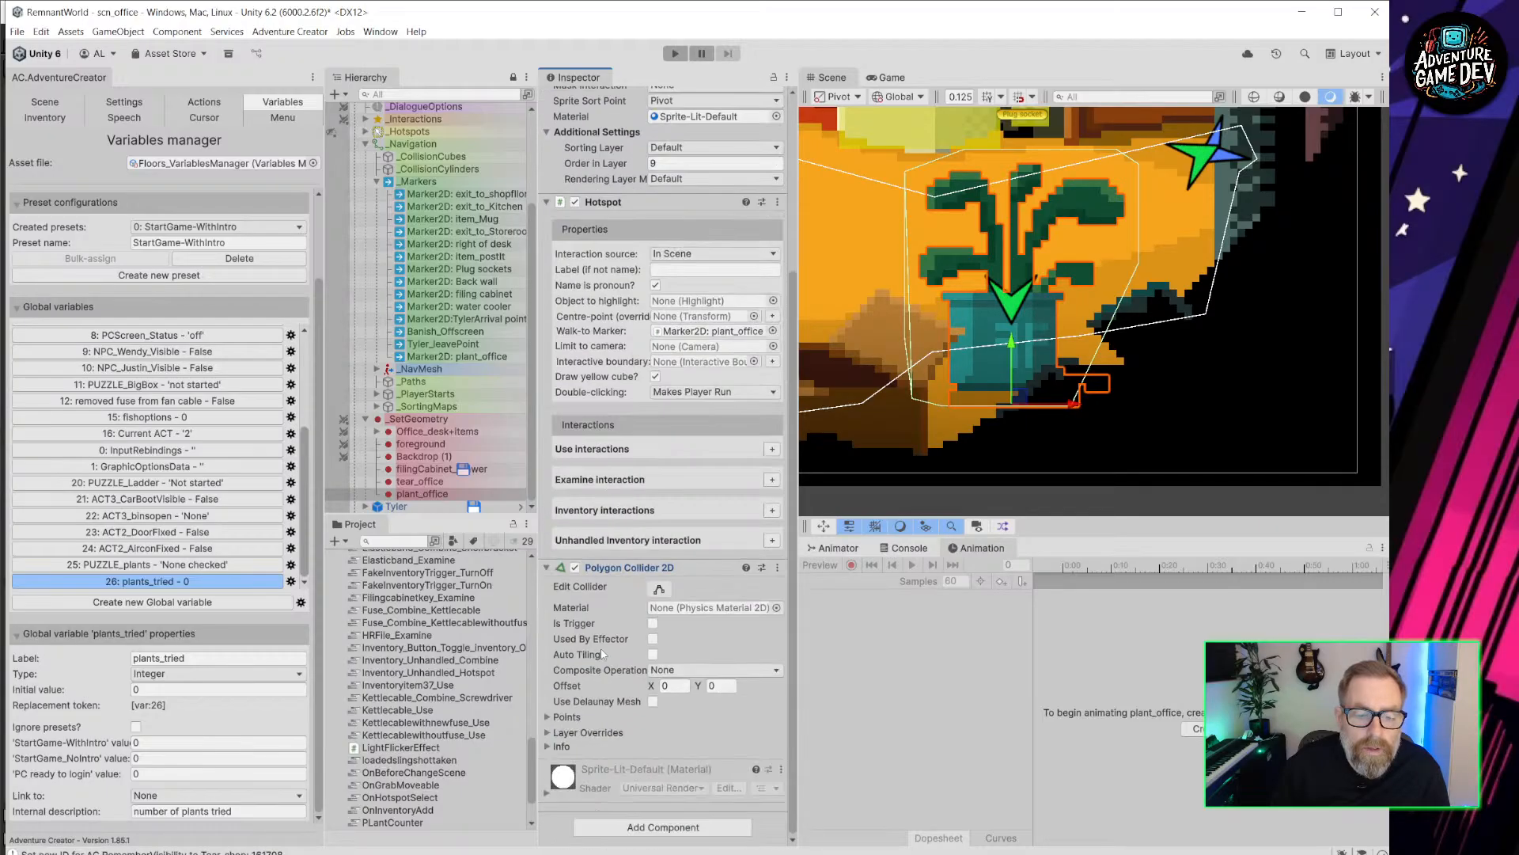
pyautogui.click(659, 590)
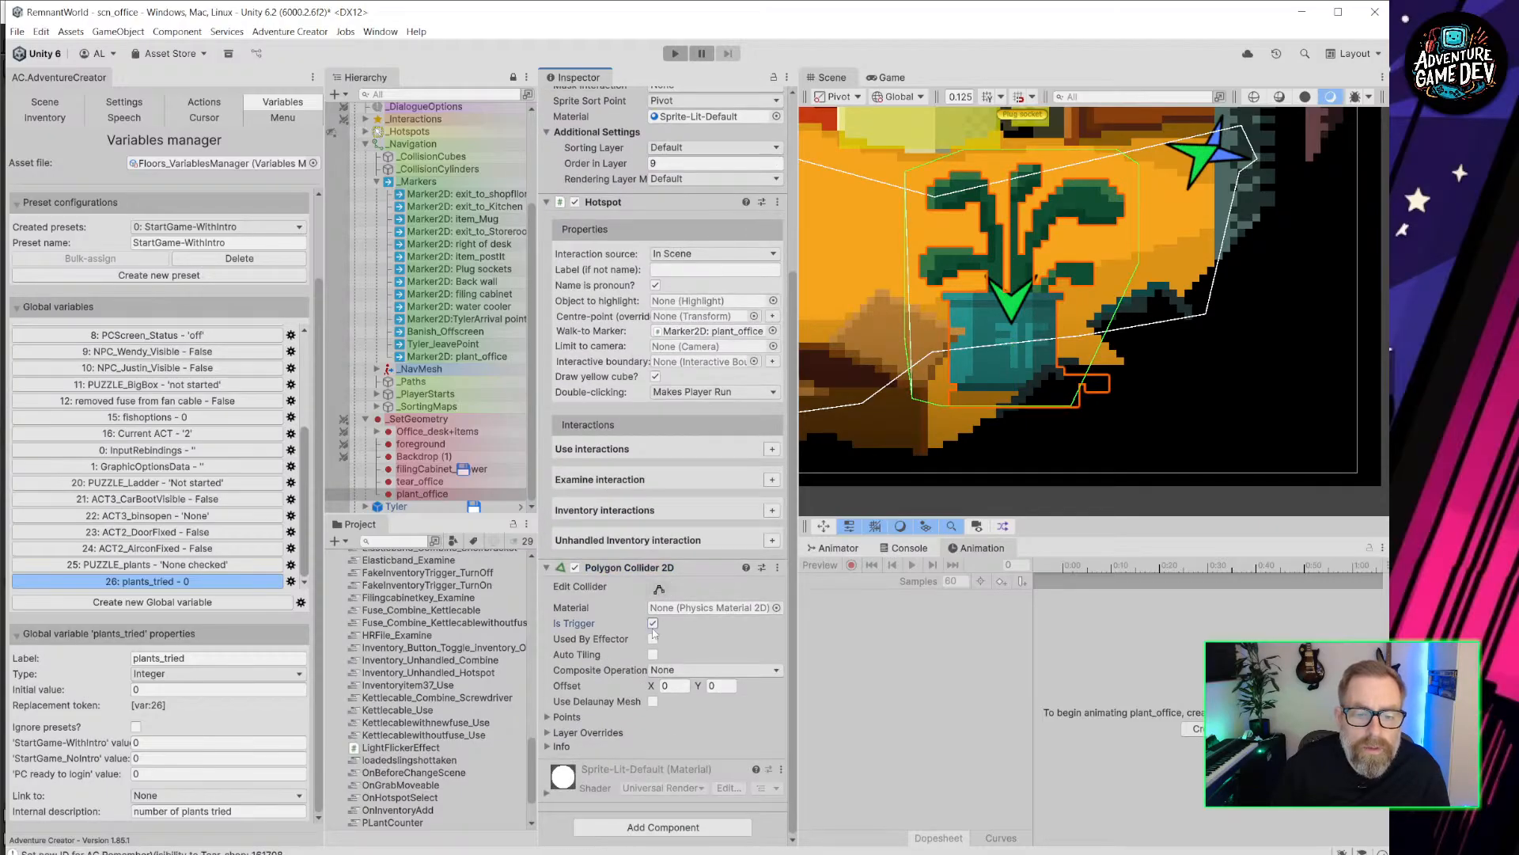
pyautogui.click(659, 589)
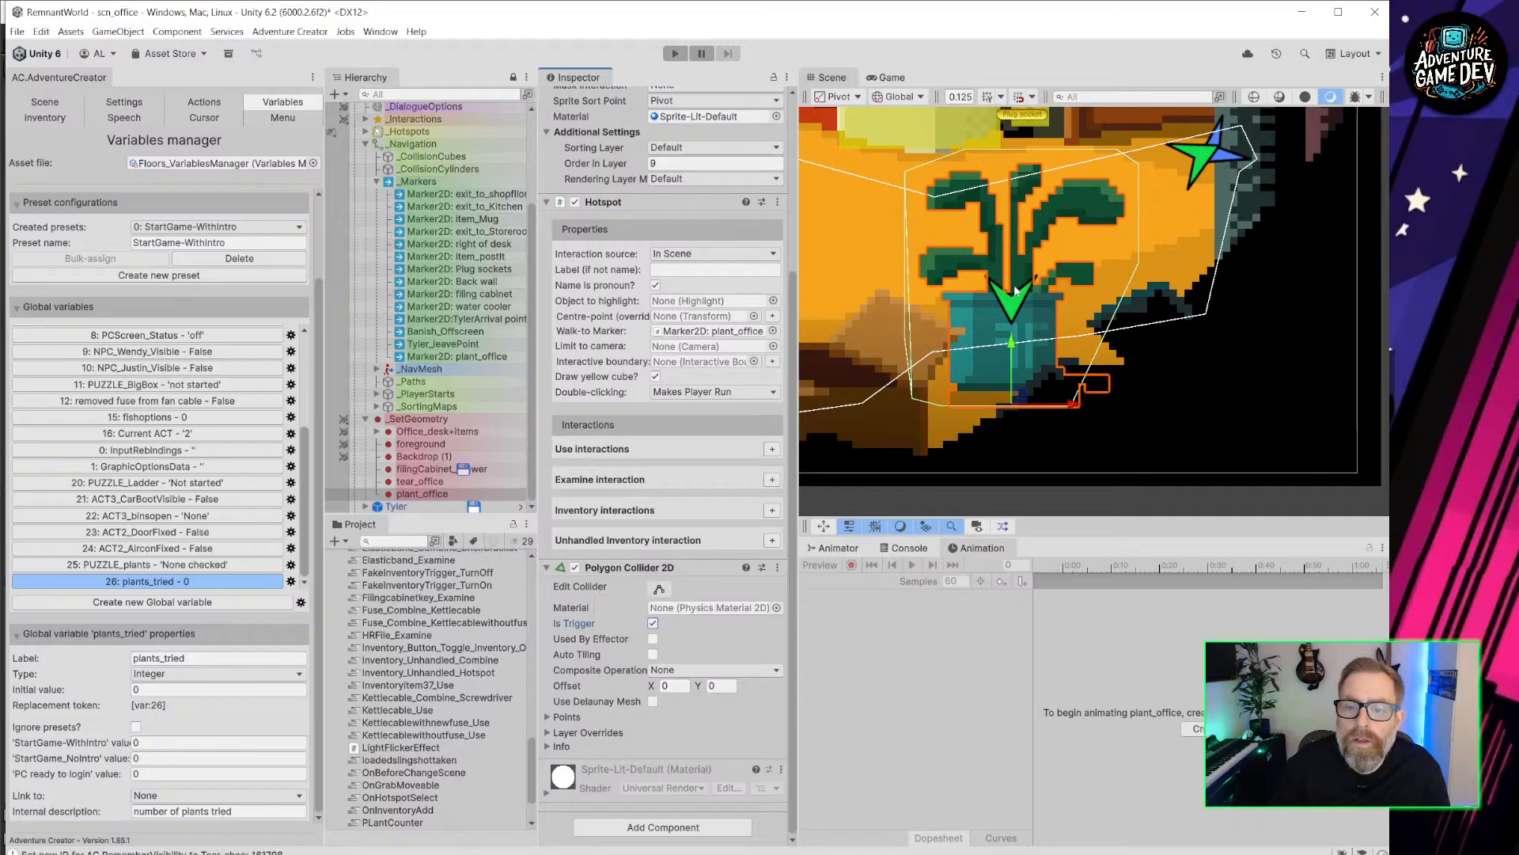
# Reshape the plant_office collider's outline to fit closely around the plant's leaves and pot.
pyautogui.click(660, 590)
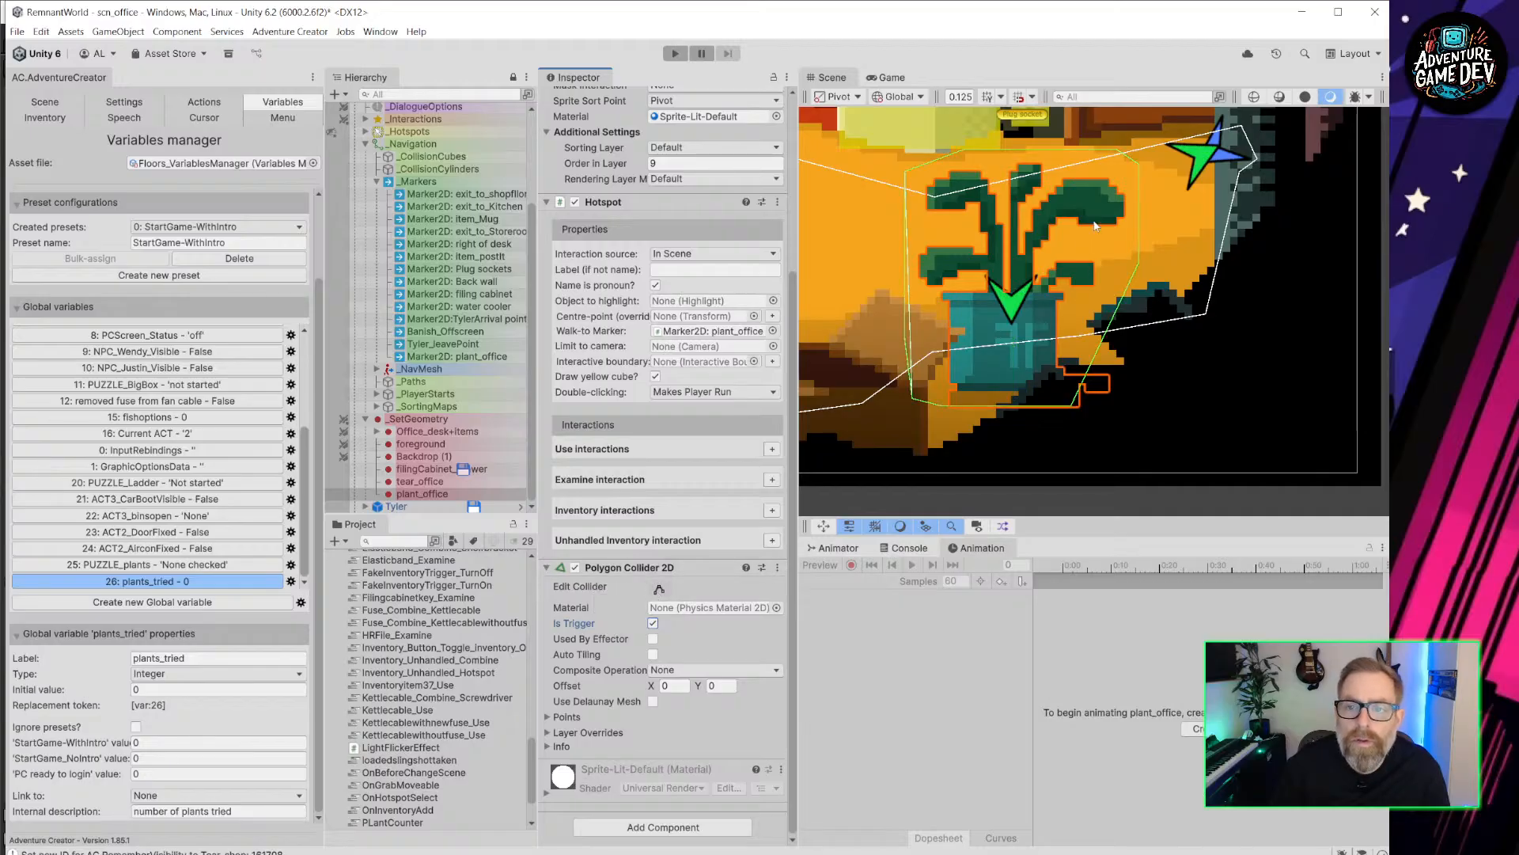
pyautogui.moveTo(1140, 162); pyautogui.dragTo(1092, 187)
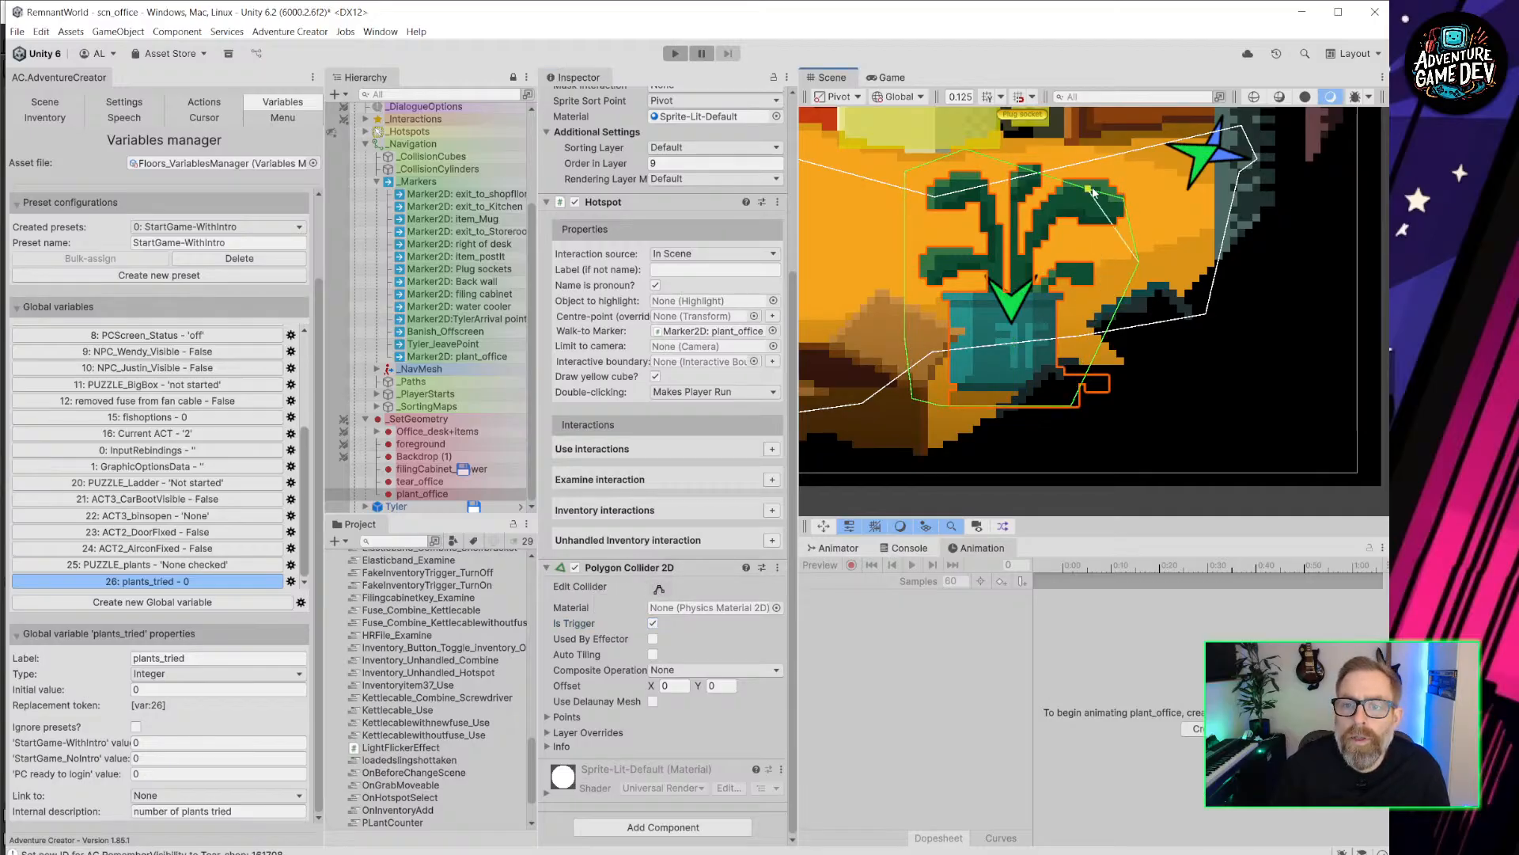
pyautogui.moveTo(965, 152); pyautogui.dragTo(937, 242)
pyautogui.moveTo(914, 354); pyautogui.dragTo(963, 388)
pyautogui.moveTo(1073, 408); pyautogui.dragTo(1054, 384)
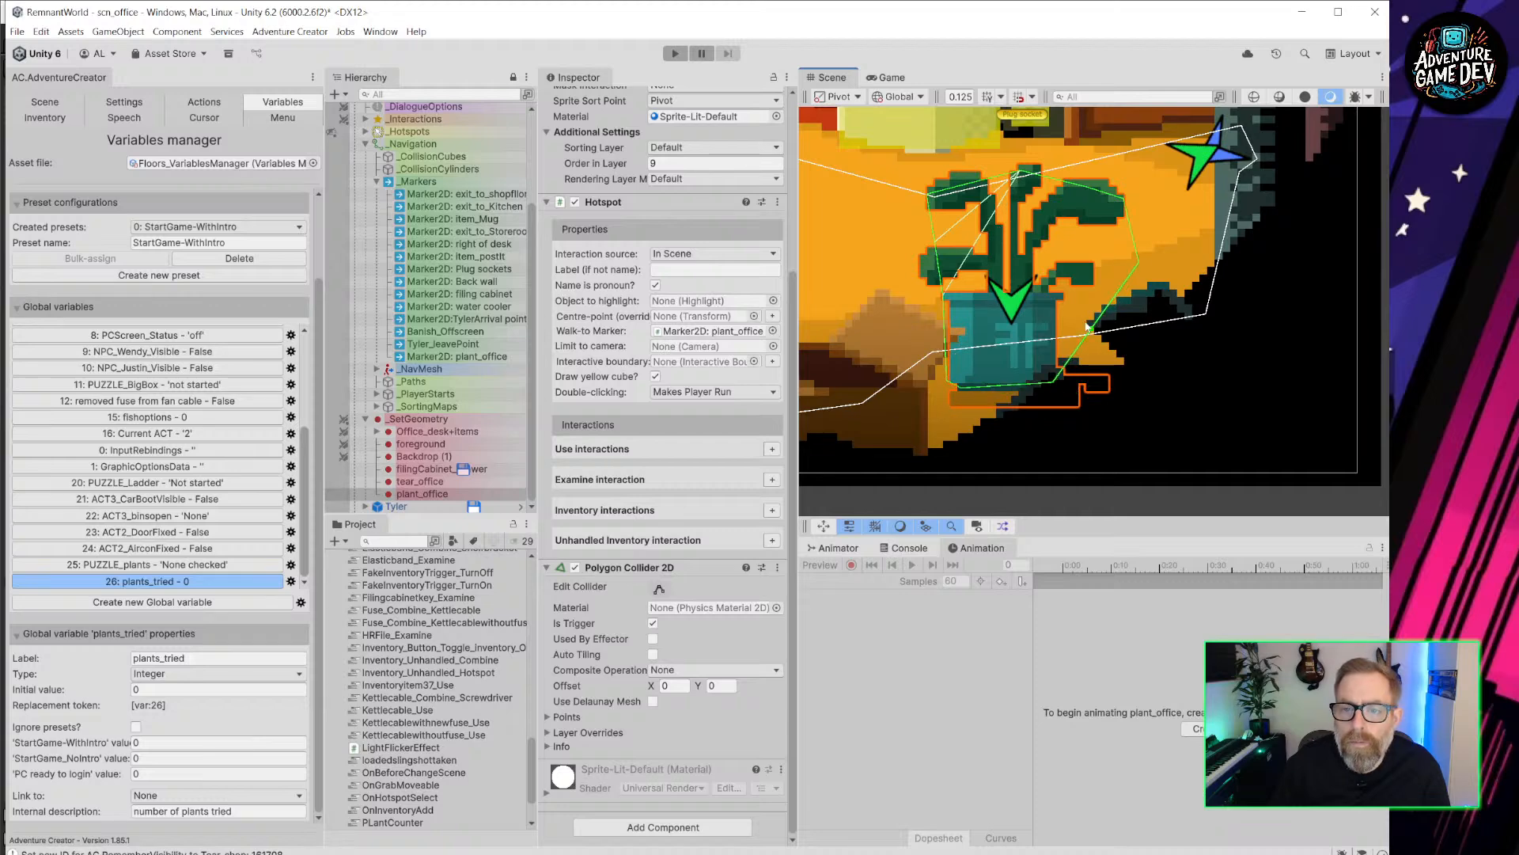
pyautogui.moveTo(1095, 327); pyautogui.dragTo(1054, 299)
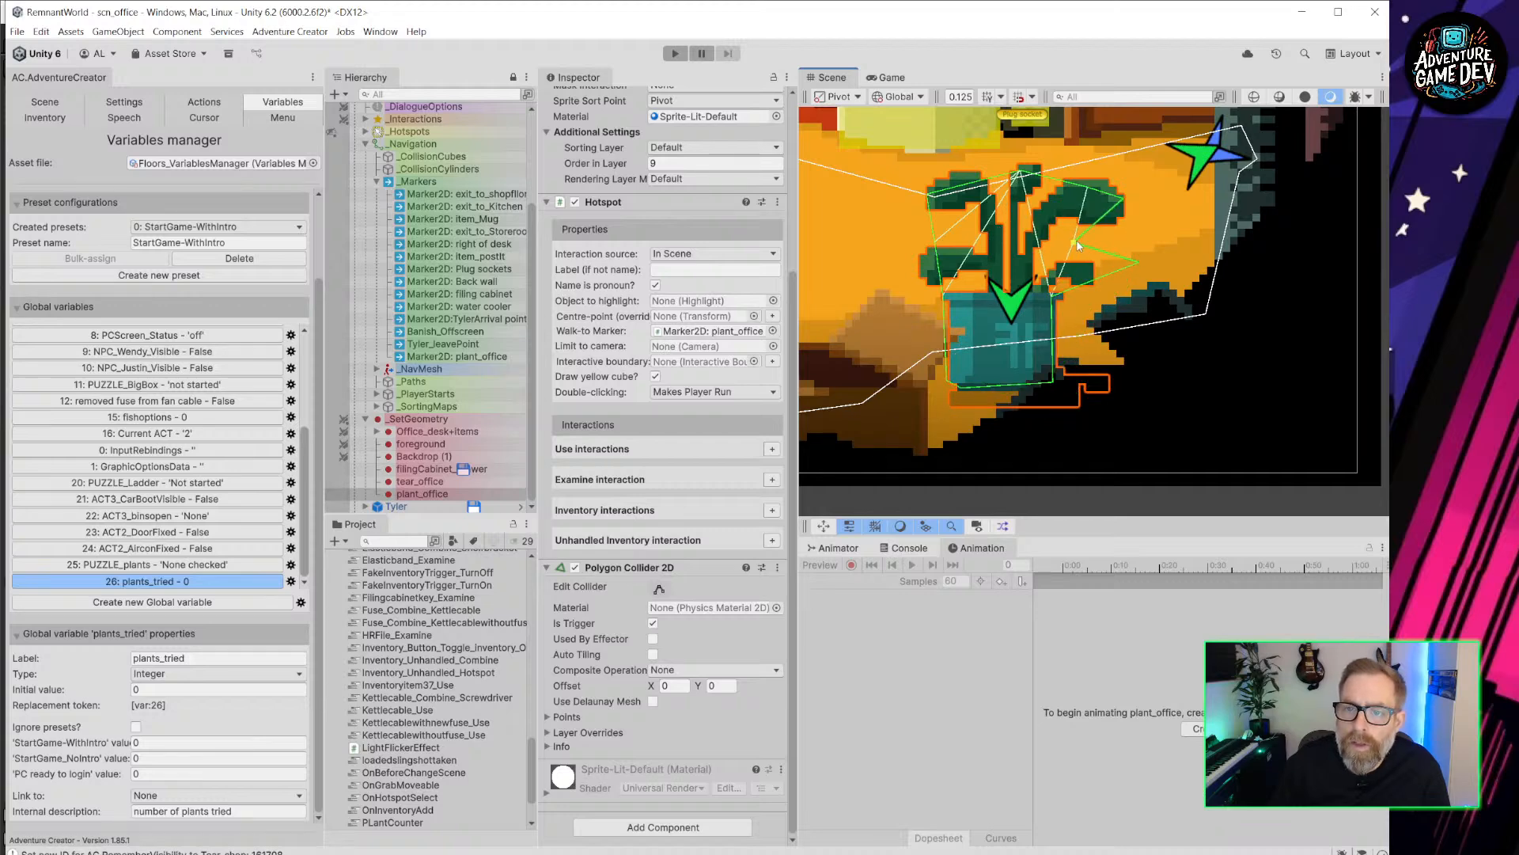
pyautogui.moveTo(1111, 216); pyautogui.dragTo(1124, 230)
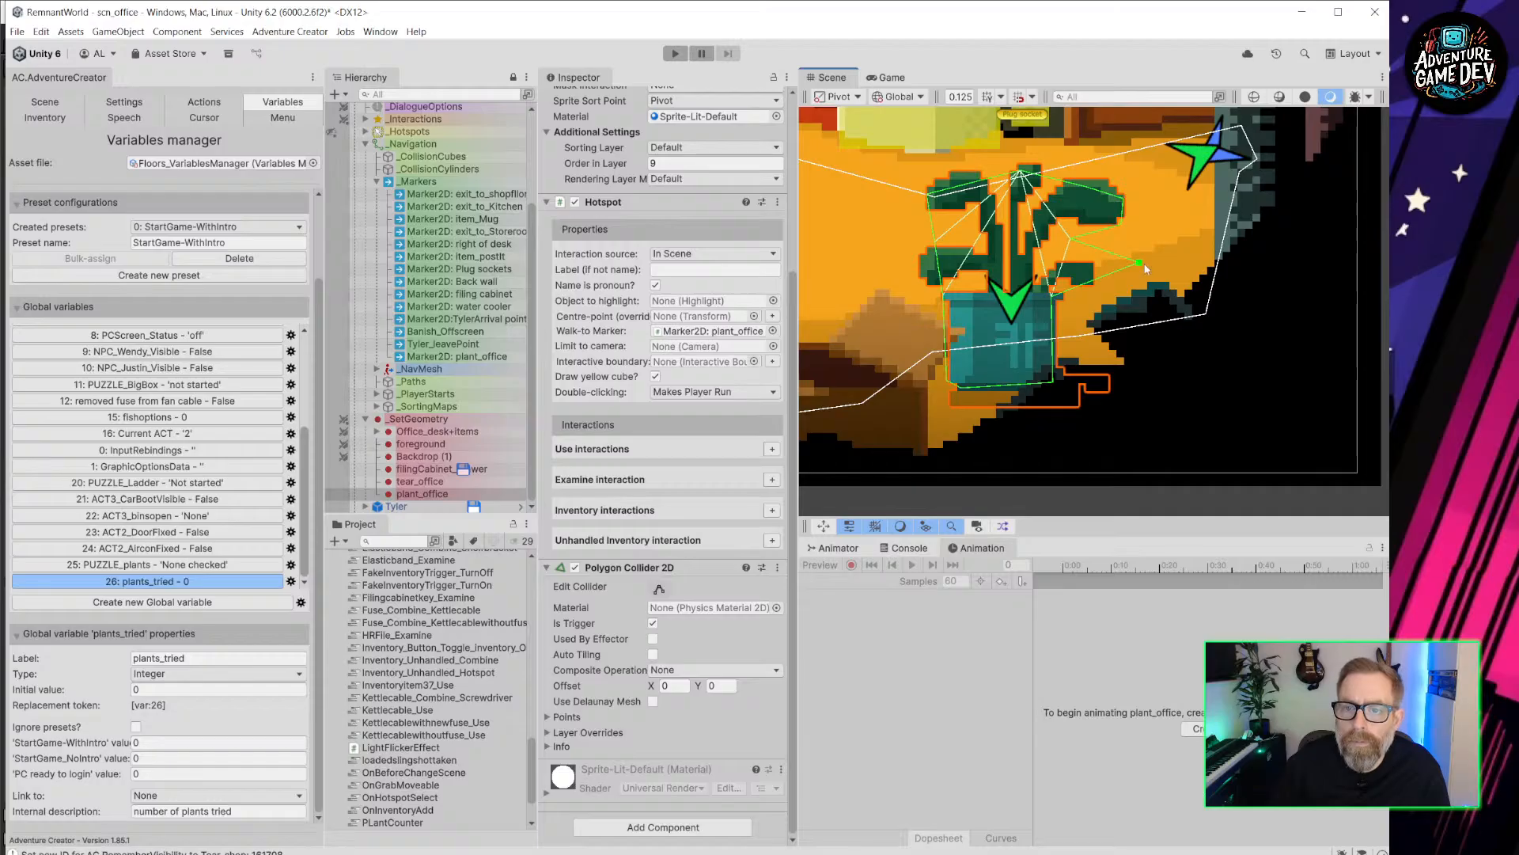
# Add a Remember Visibility component to the tear_office object.
pyautogui.scroll(-2, 989, 269)
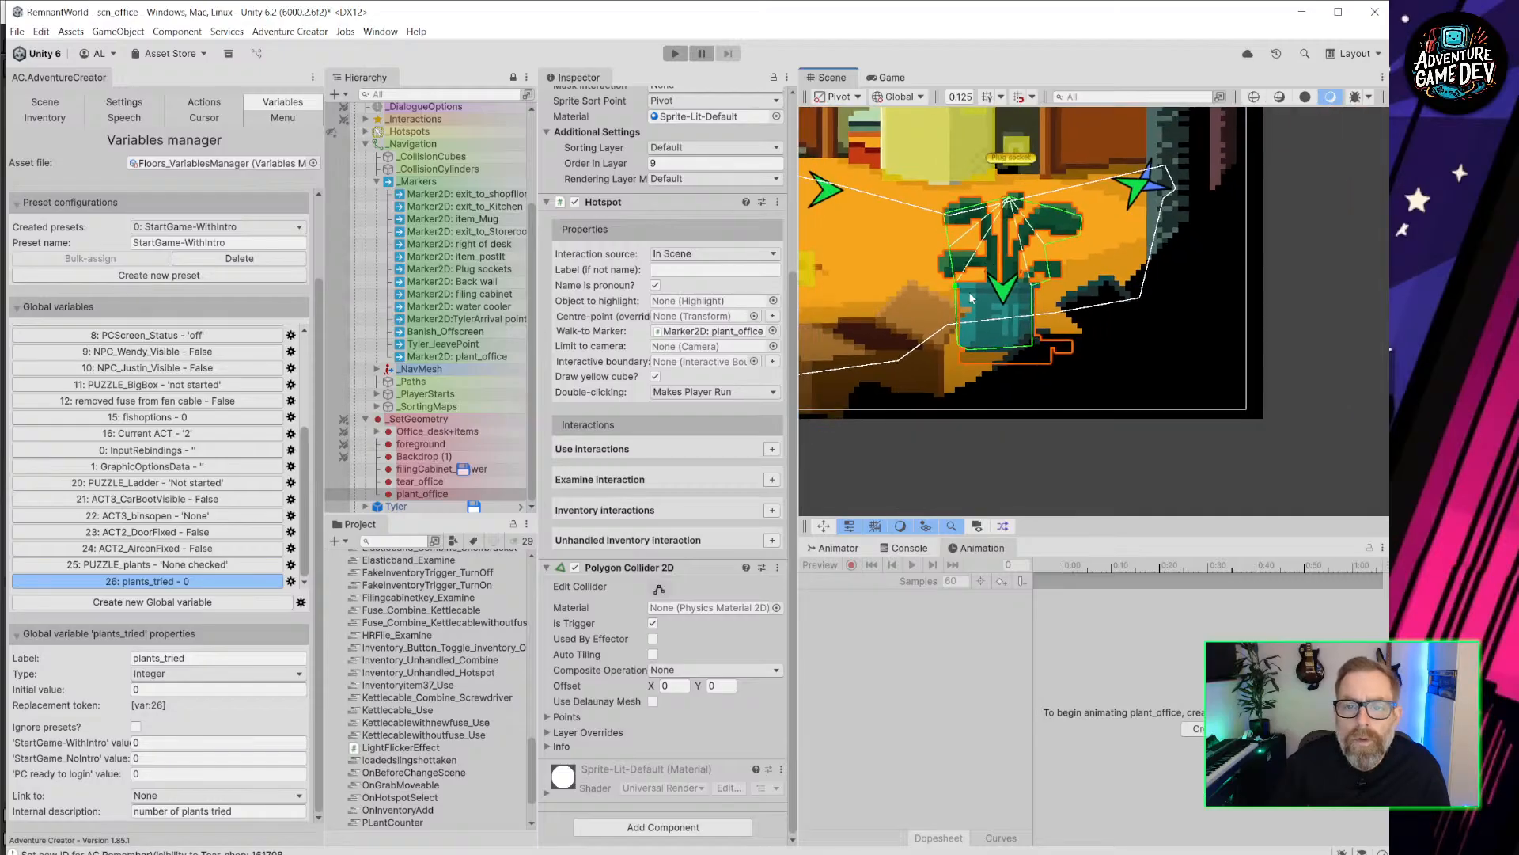
pyautogui.click(430, 482)
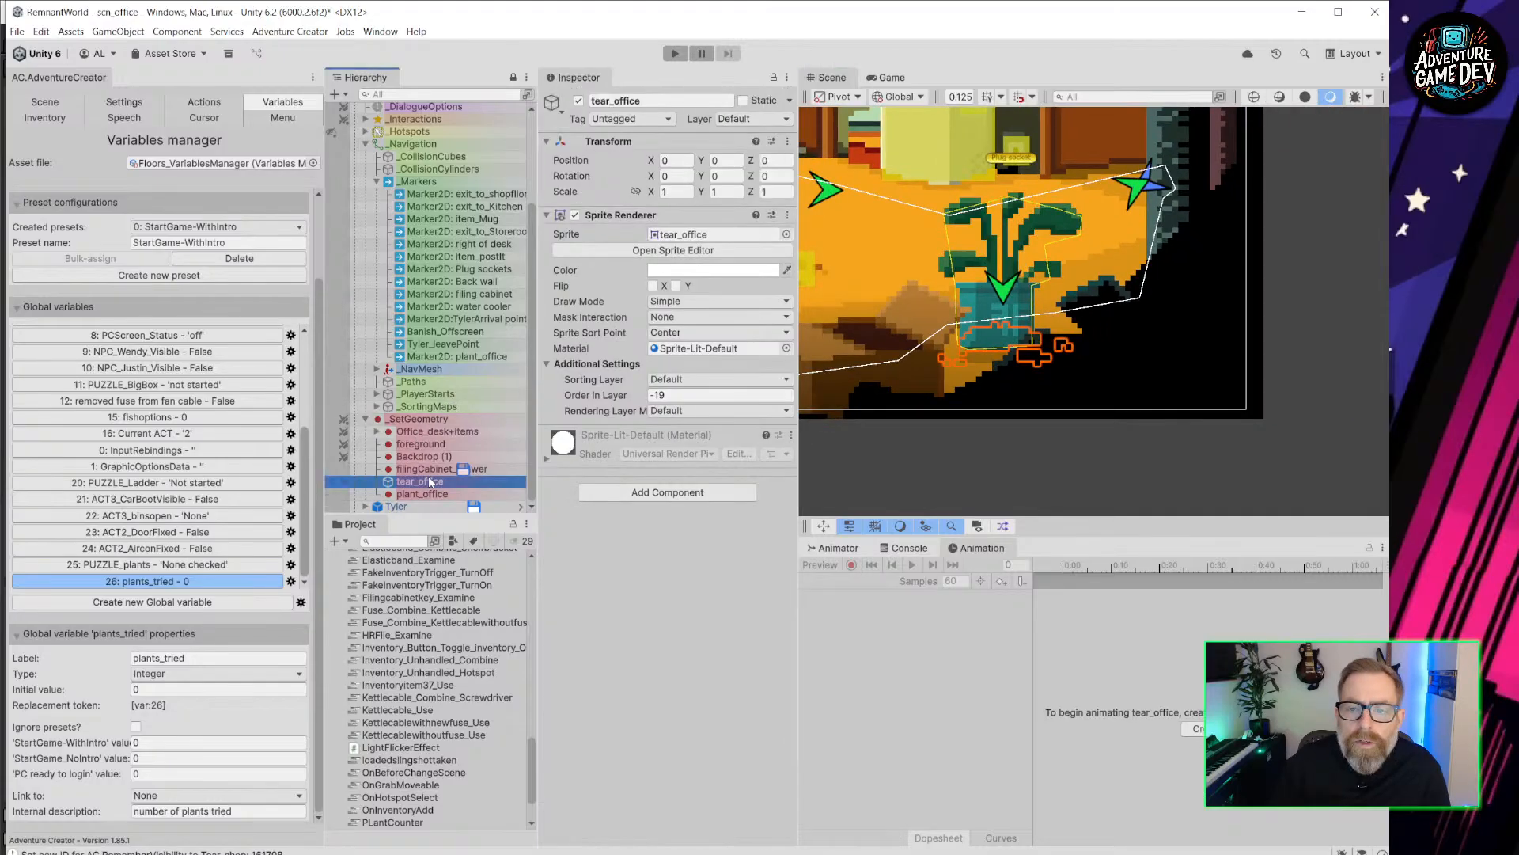
pyautogui.scroll(2, 969, 353)
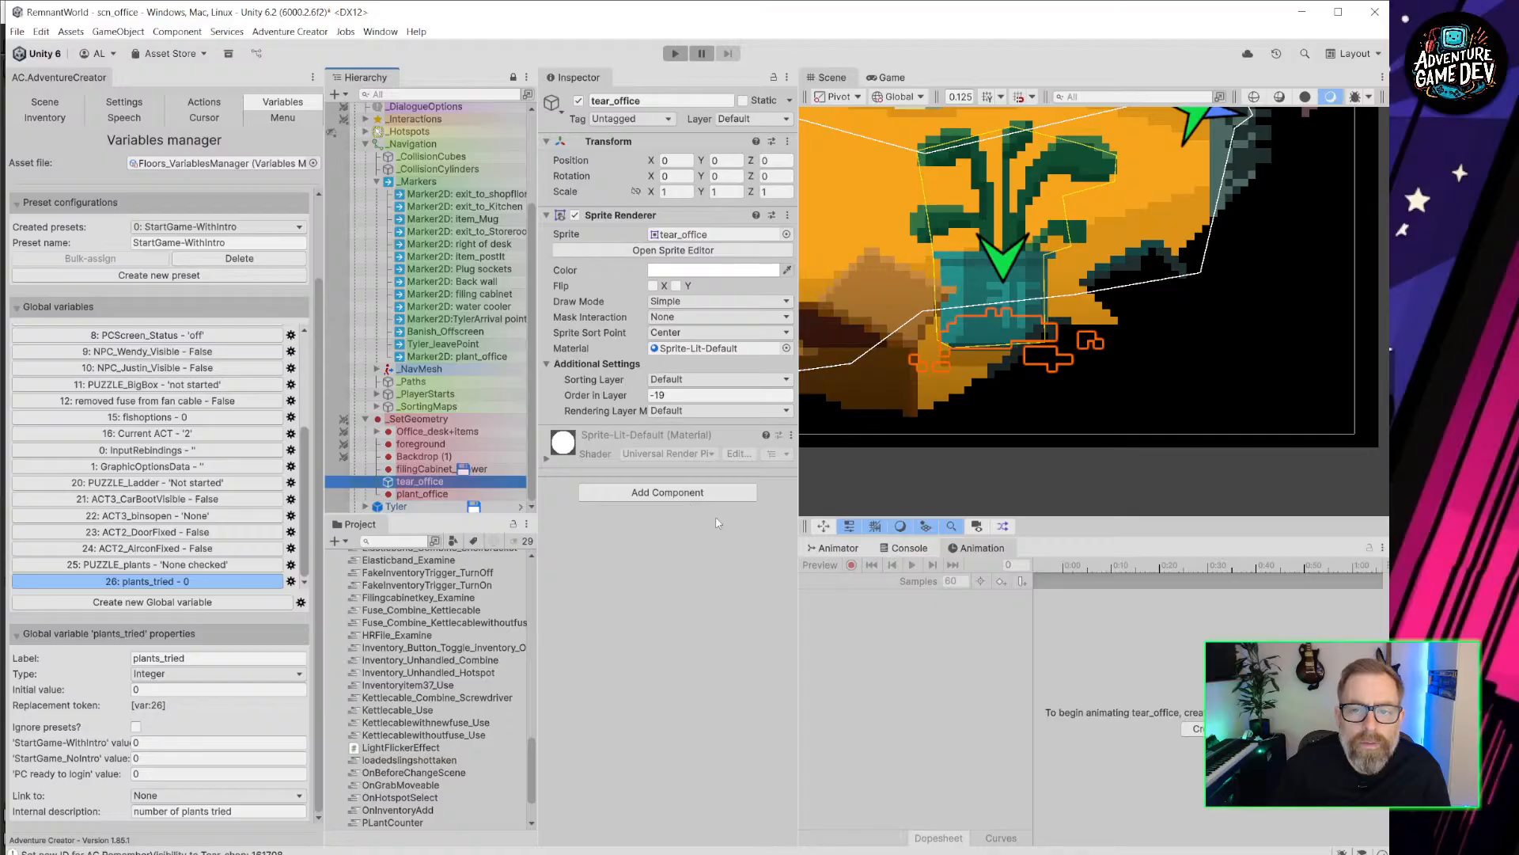
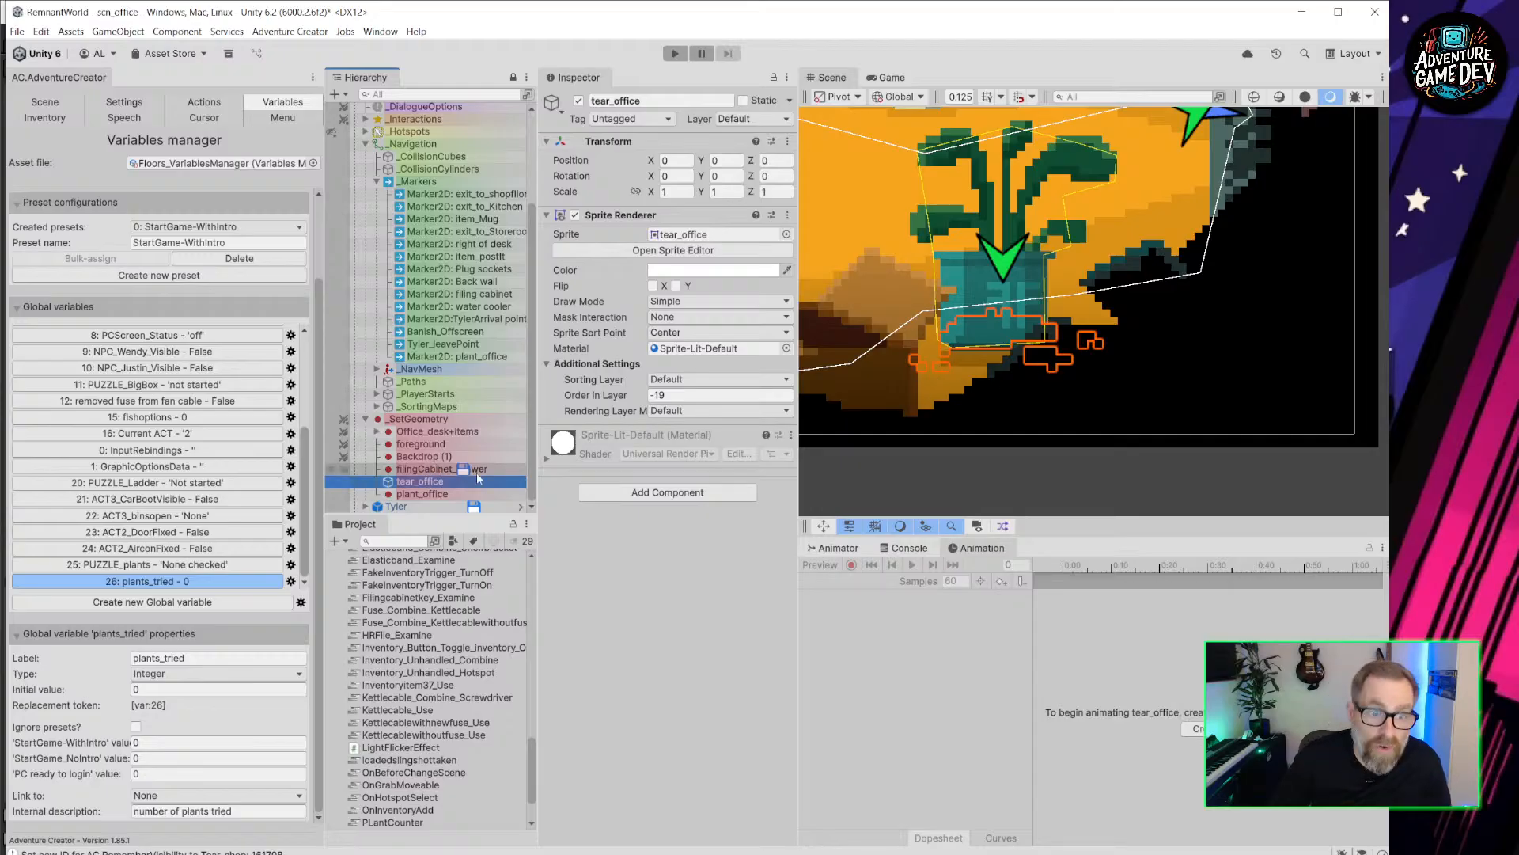
pyautogui.click(436, 495)
pyautogui.click(437, 481)
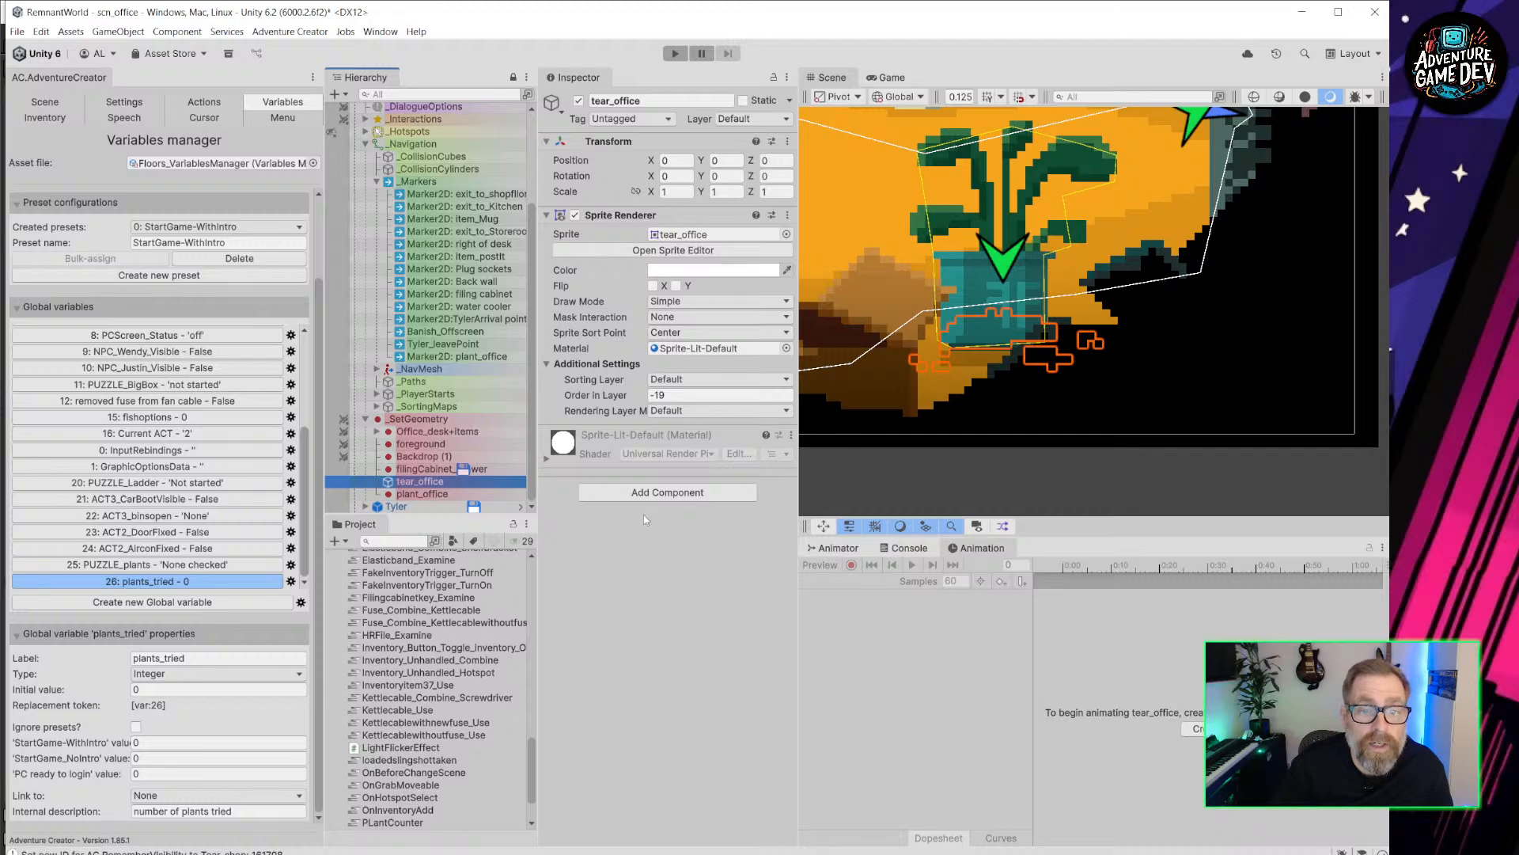
pyautogui.click(686, 493)
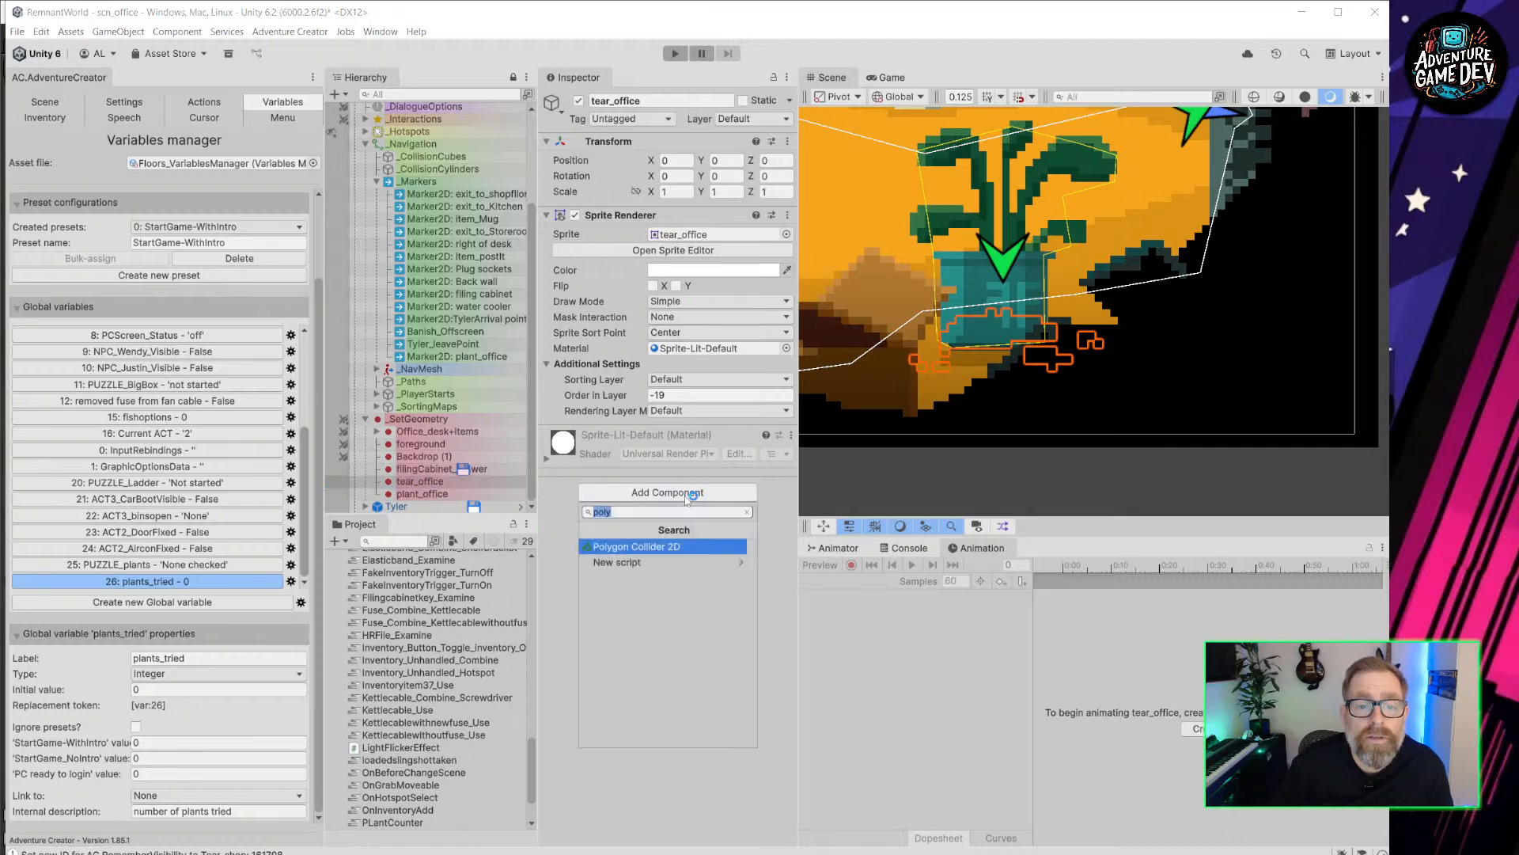
pyautogui.write('rememb')
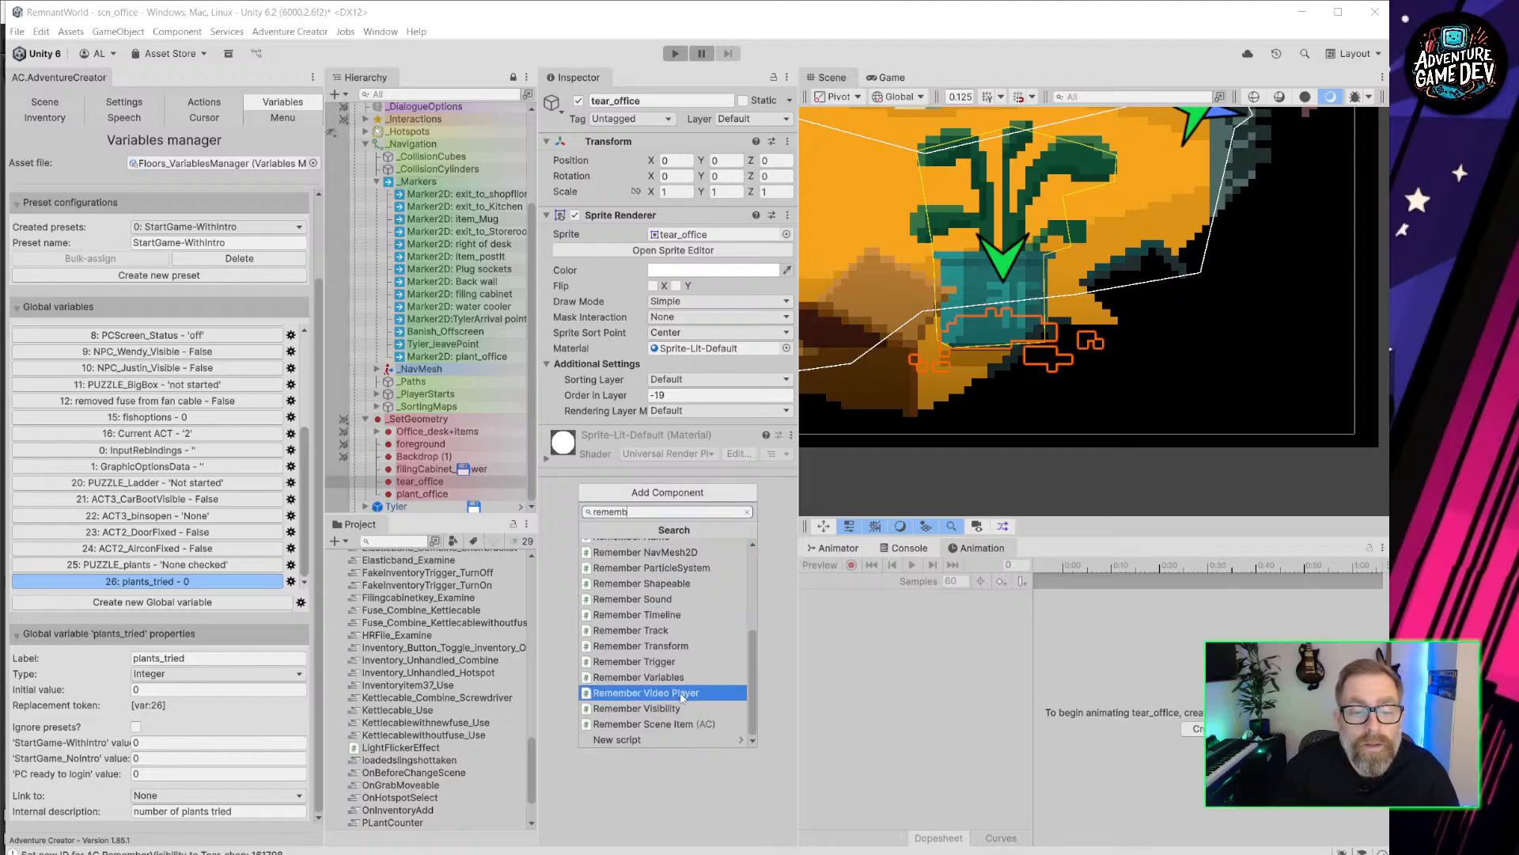
pyautogui.click(660, 714)
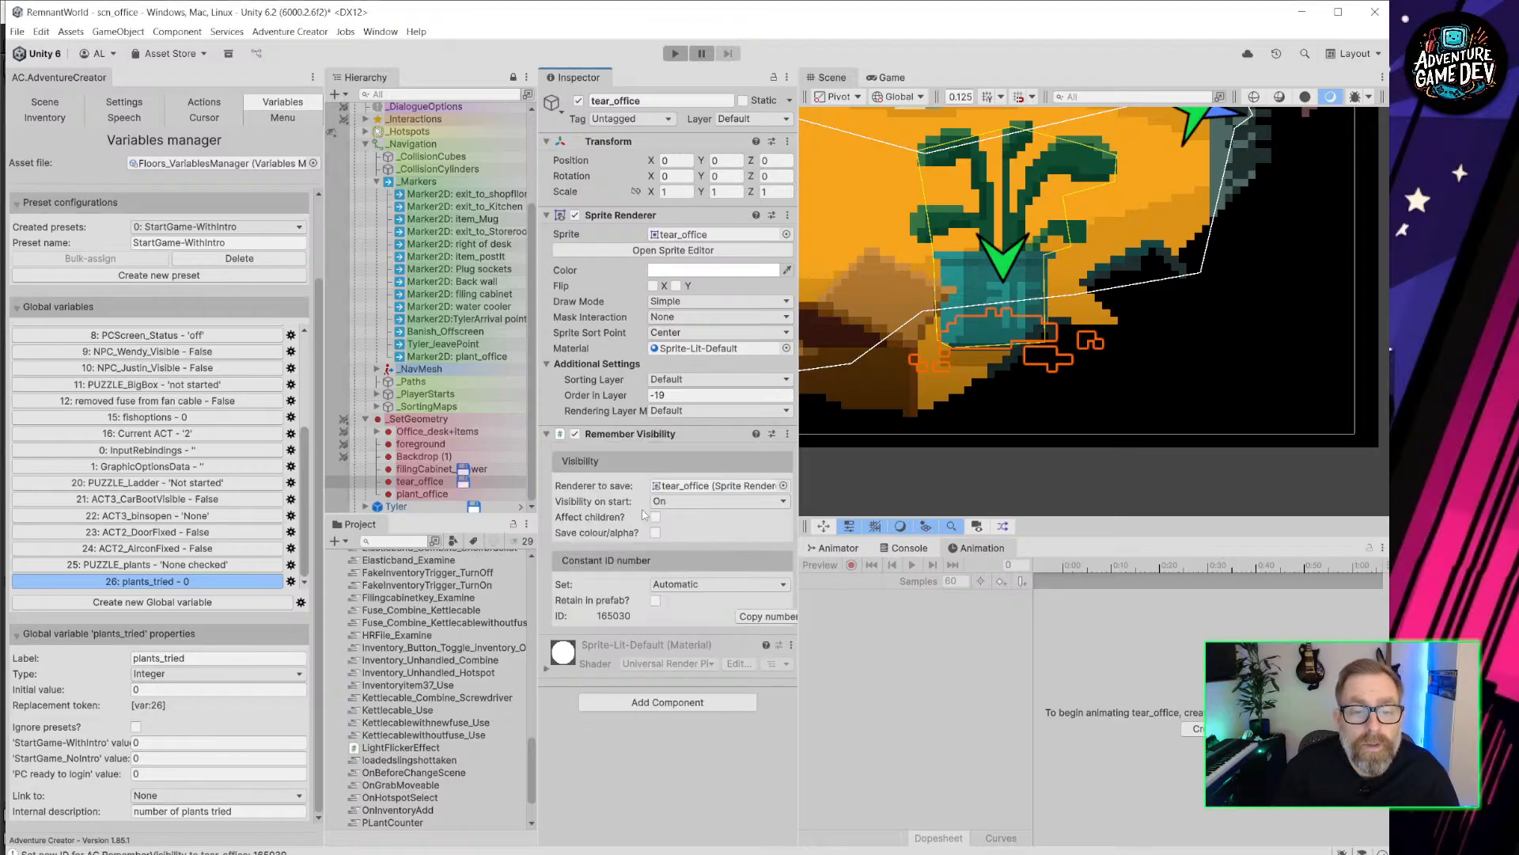
# Add a Remember Visibility component to plant_office with Affect children enabled.
pyautogui.click(422, 494)
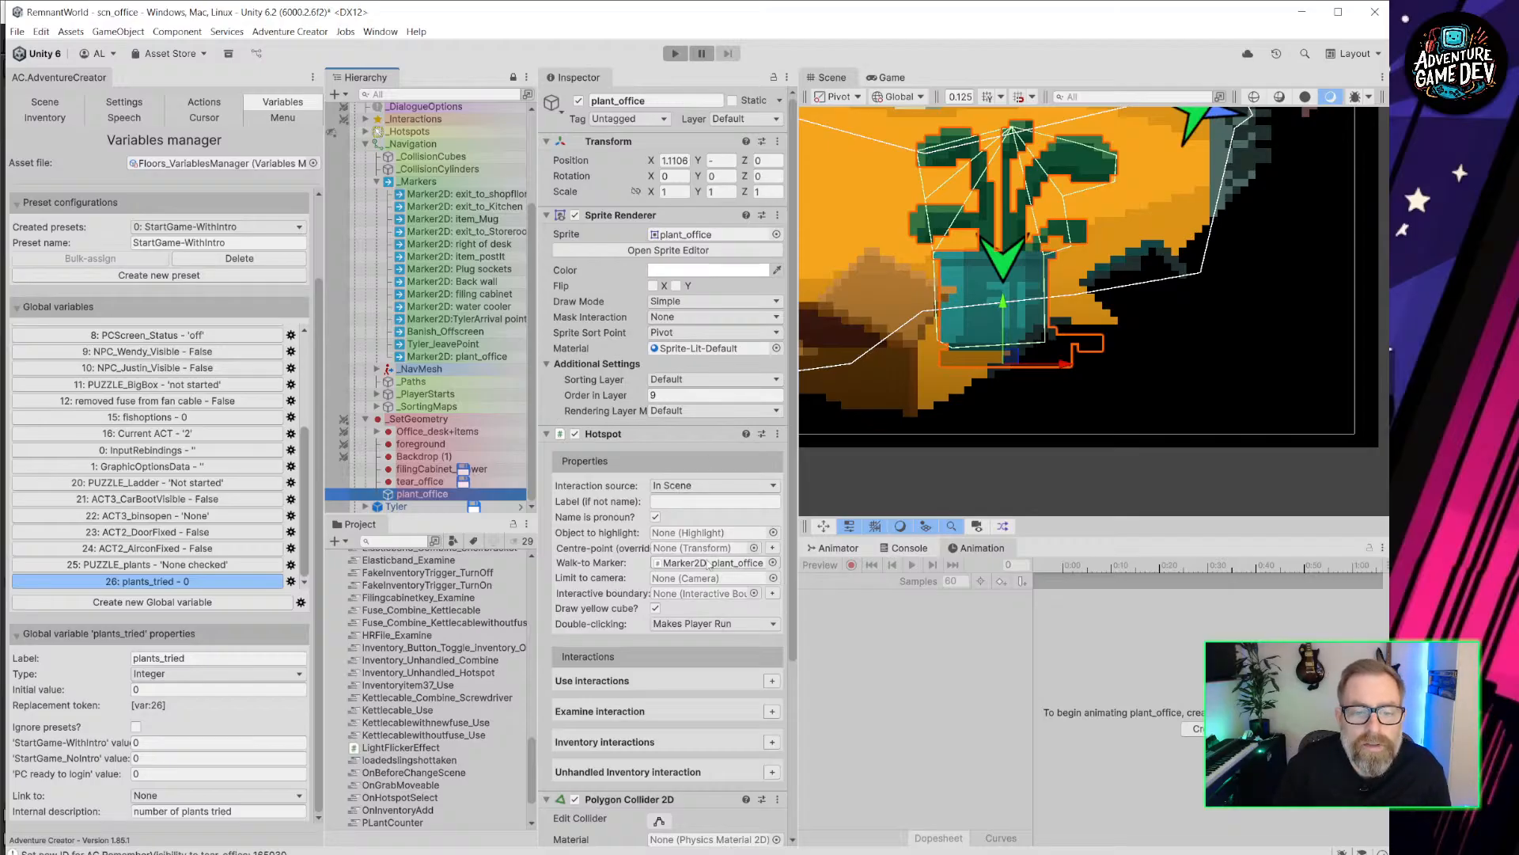
pyautogui.scroll(-6, 655, 700)
pyautogui.click(665, 824)
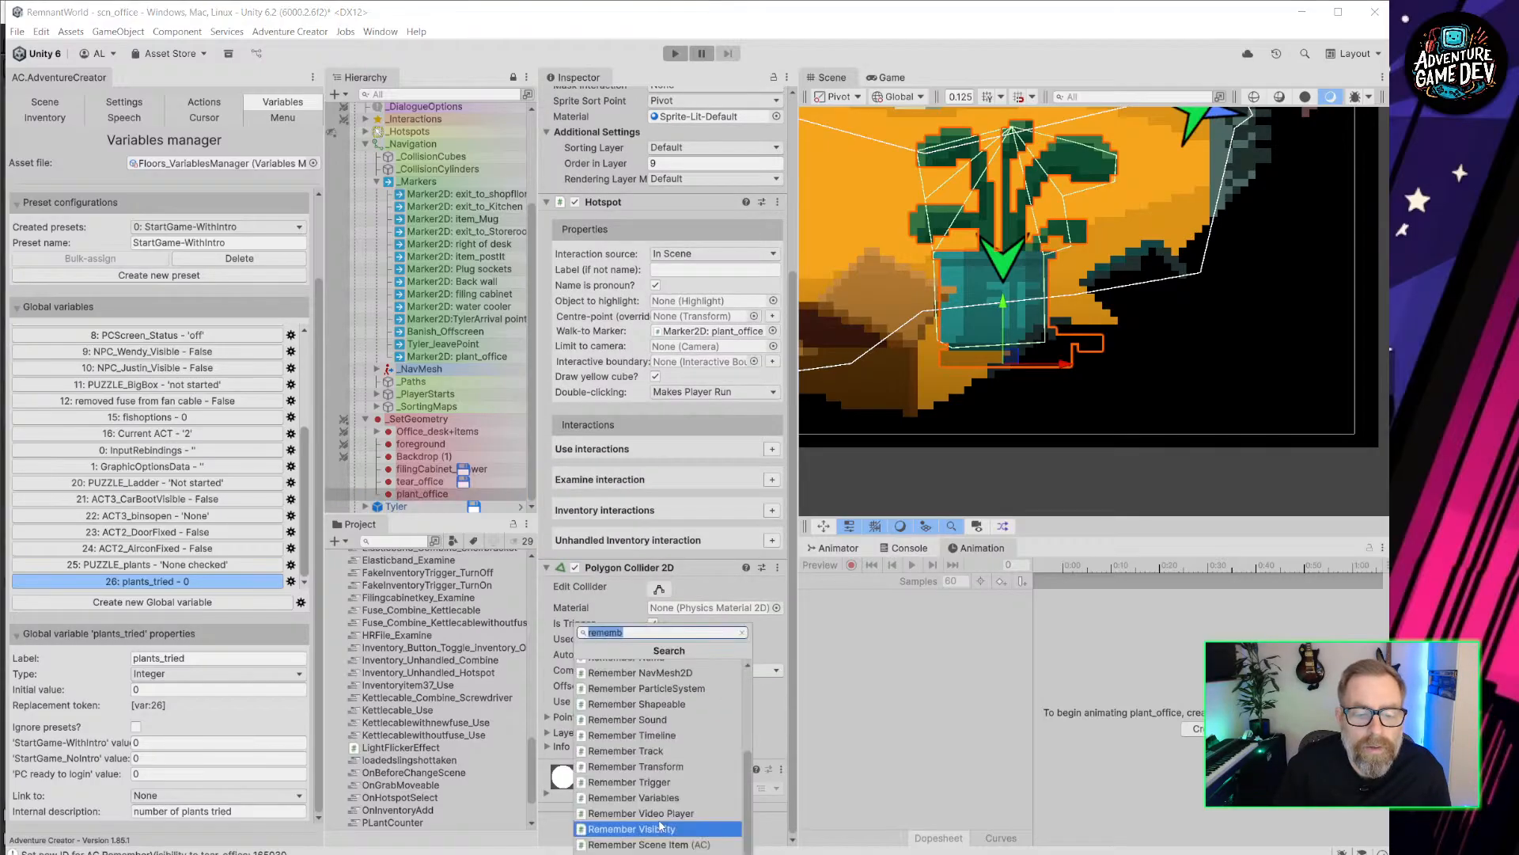
pyautogui.click(660, 827)
pyautogui.scroll(-5, 709, 676)
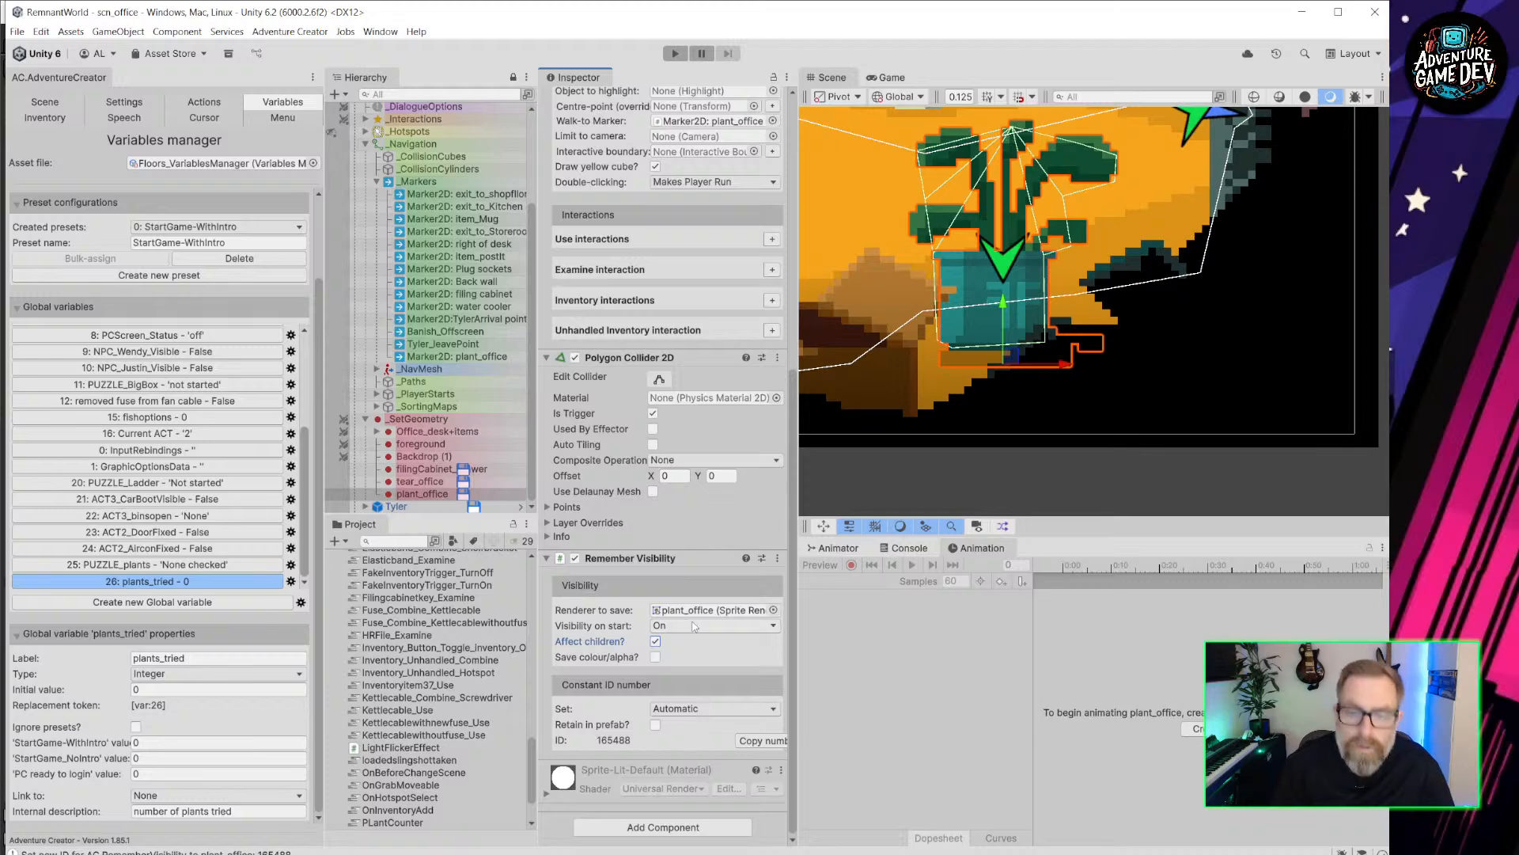
# Open the recent scene scn_shopfloor_act2.
pyautogui.click(16, 32)
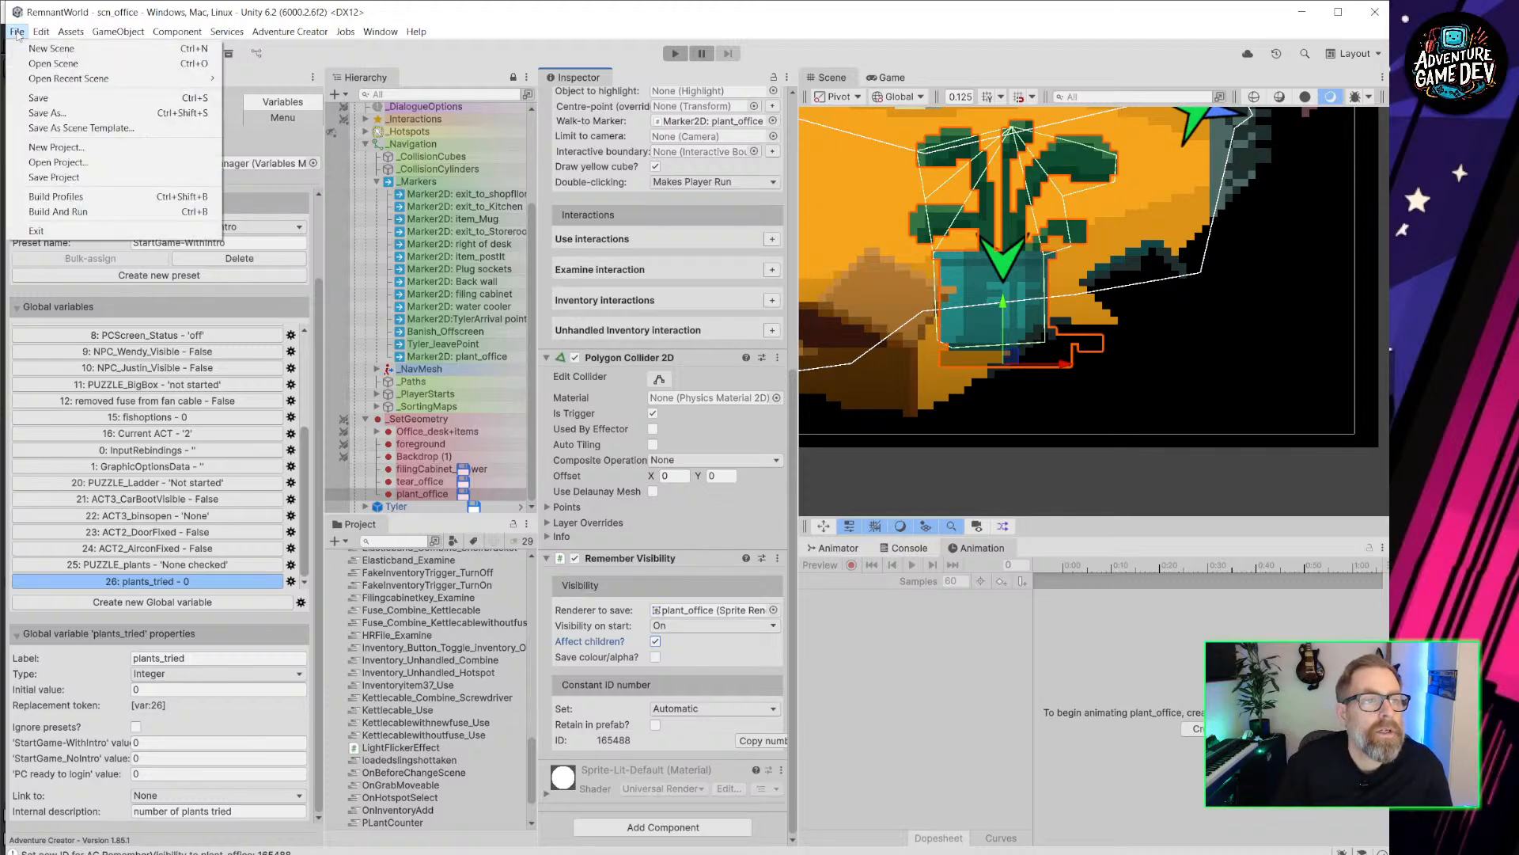
pyautogui.moveTo(54, 79)
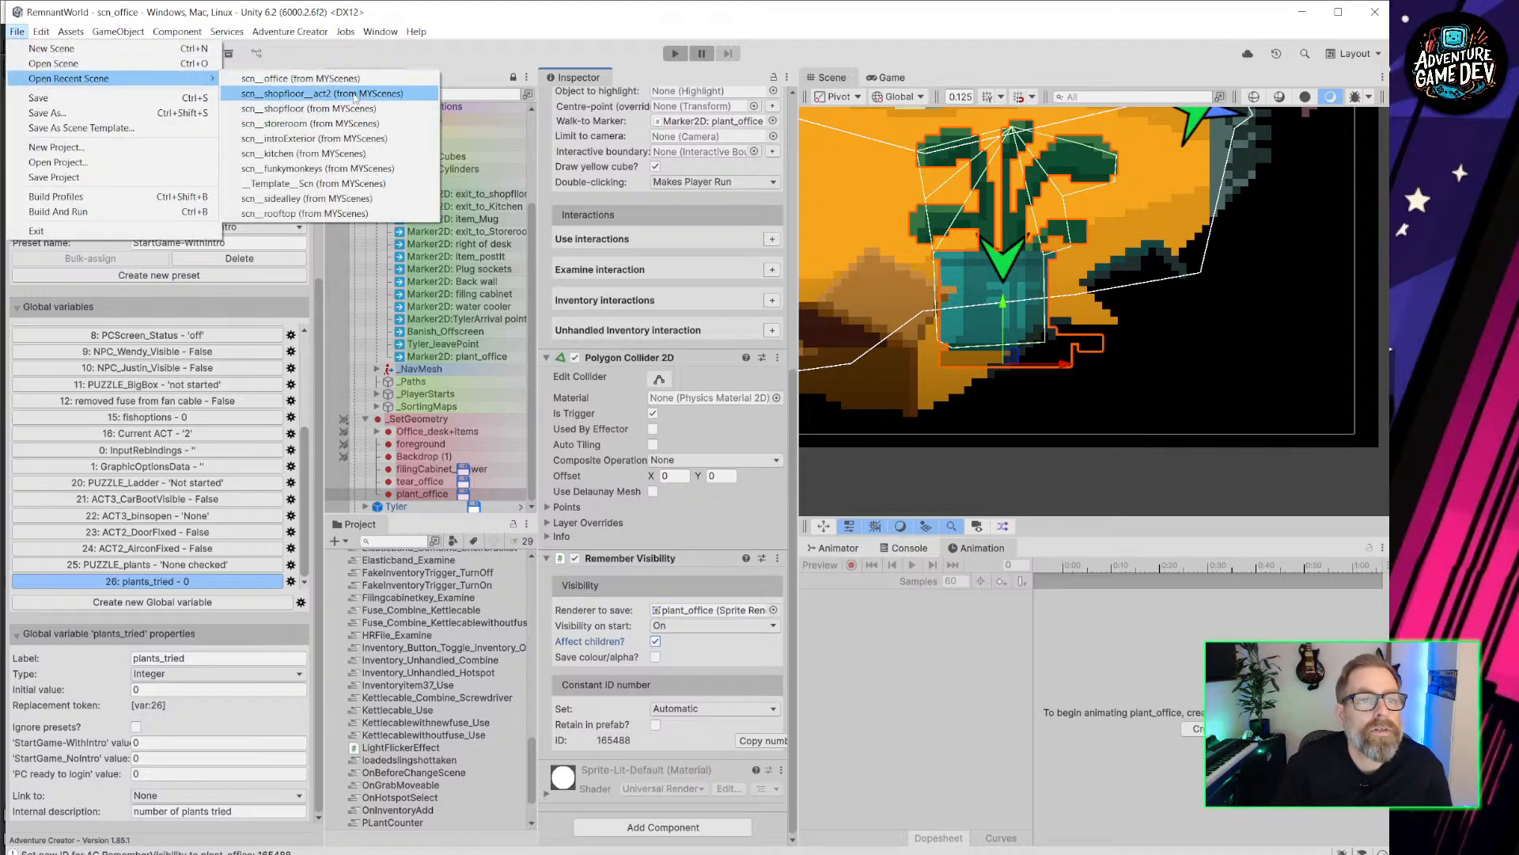
pyautogui.click(357, 93)
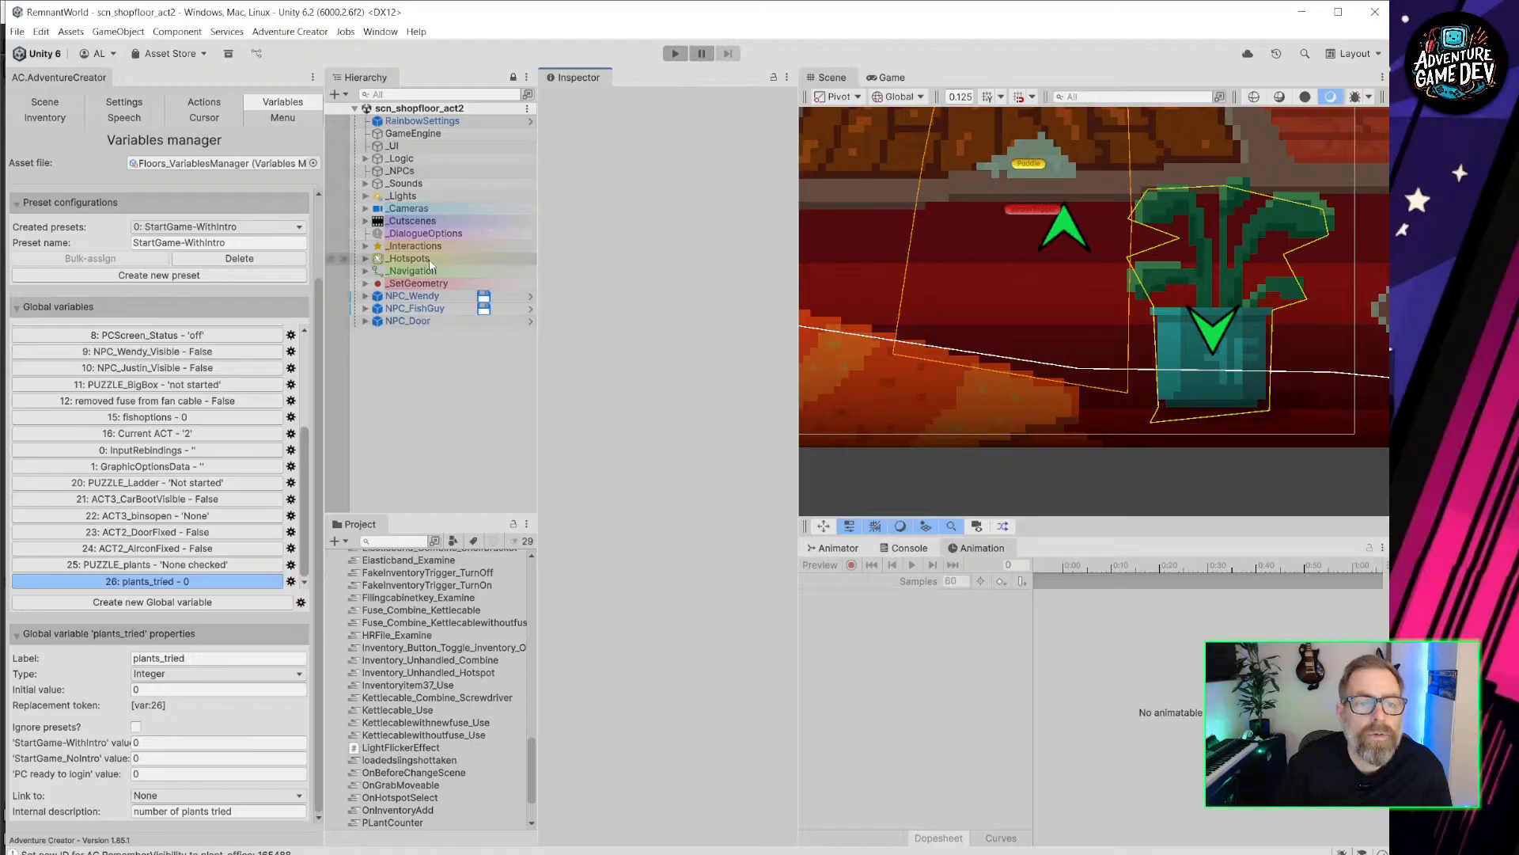
# Add a Remember Visibility component to the Plant1 object under _SetGeometry and save the scene.
pyautogui.click(366, 283)
pyautogui.click(410, 420)
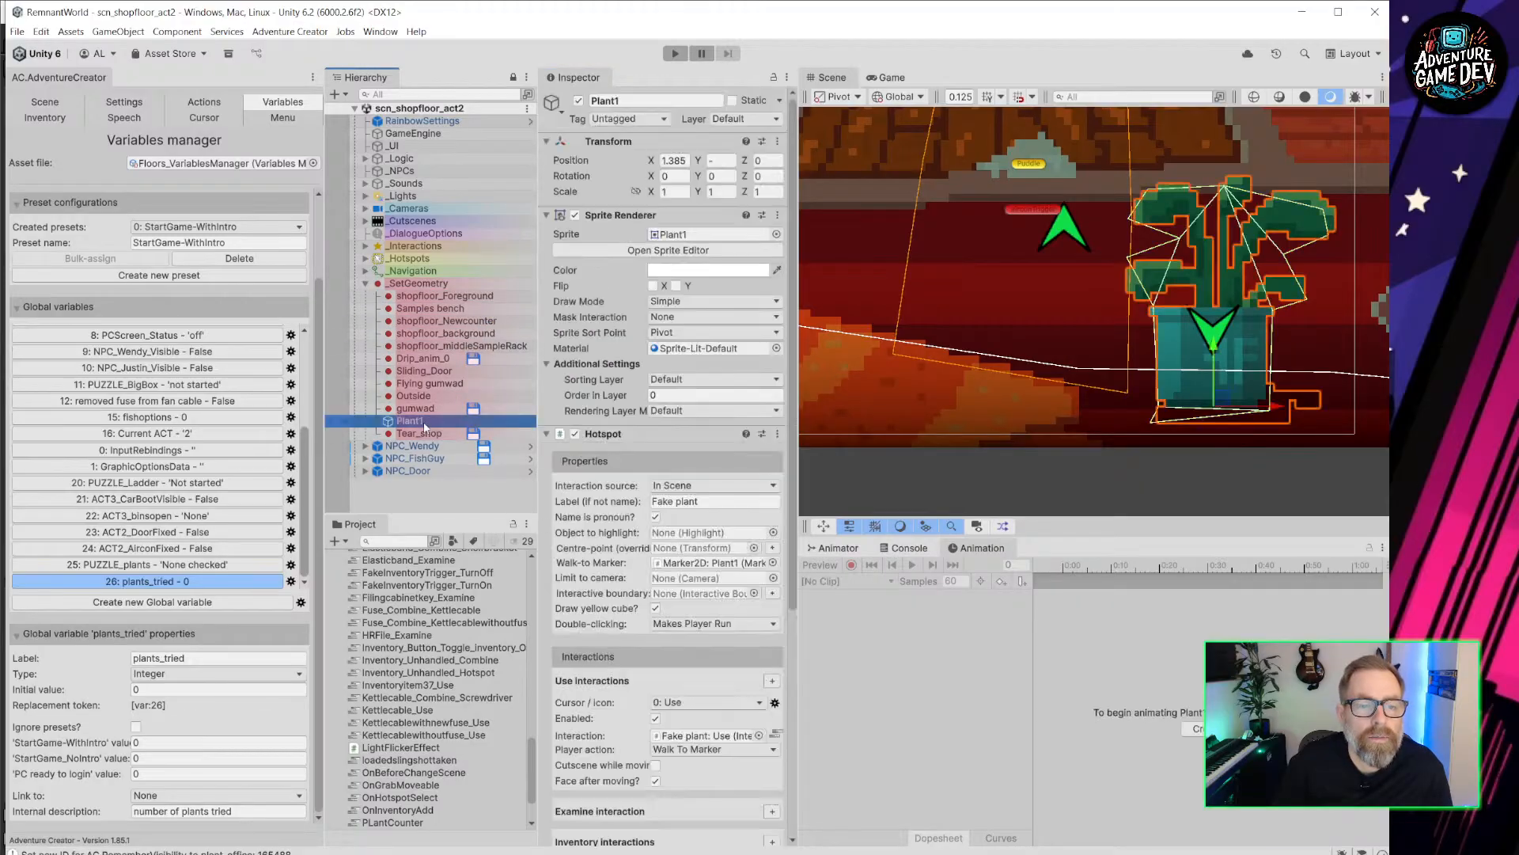
pyautogui.scroll(-5, 686, 771)
pyautogui.click(653, 831)
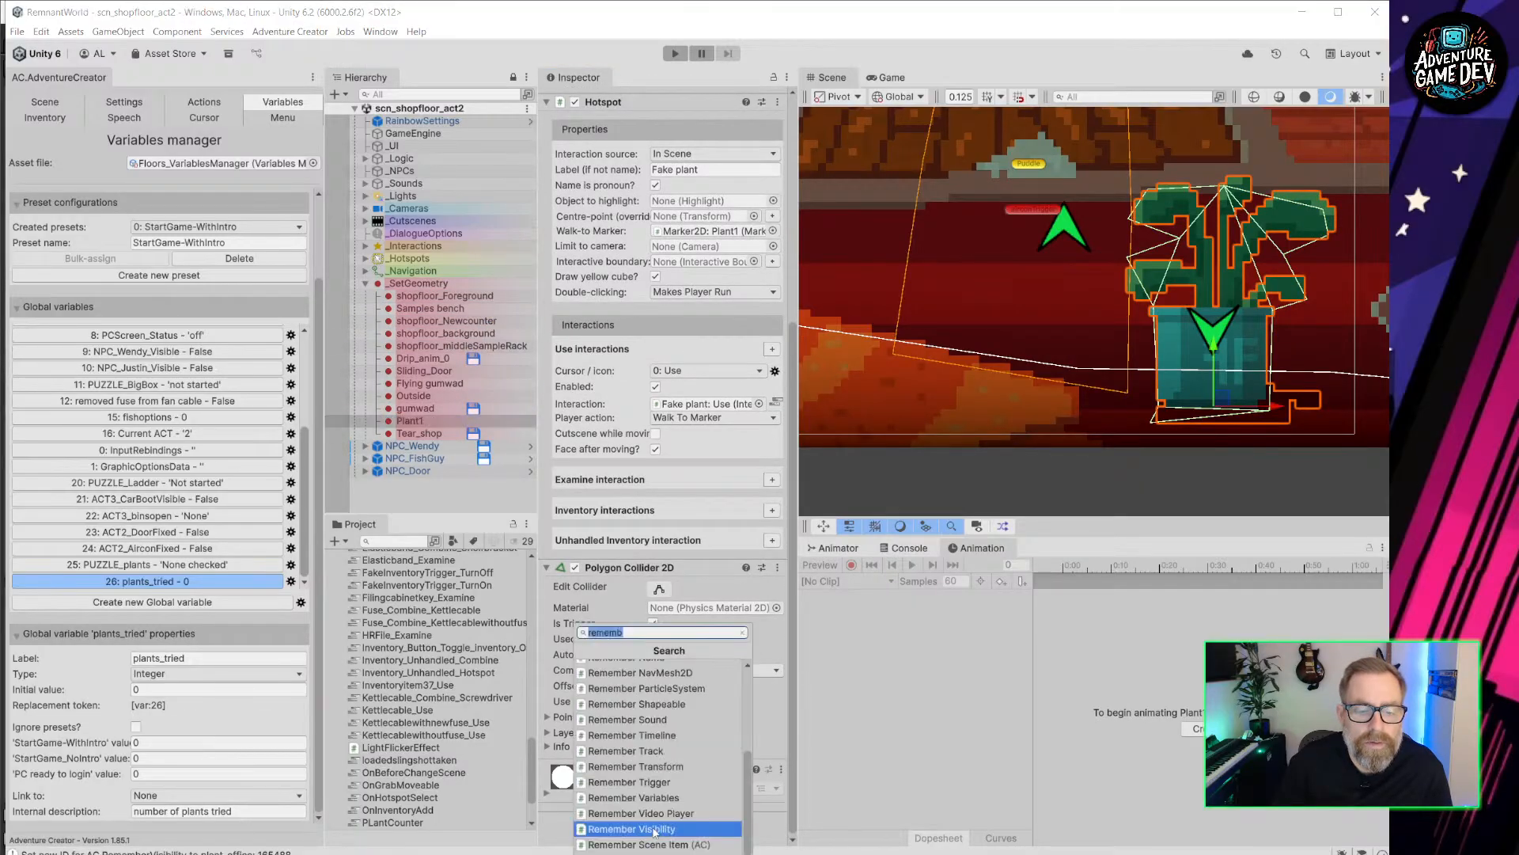
pyautogui.click(675, 828)
pyautogui.scroll(-3, 754, 723)
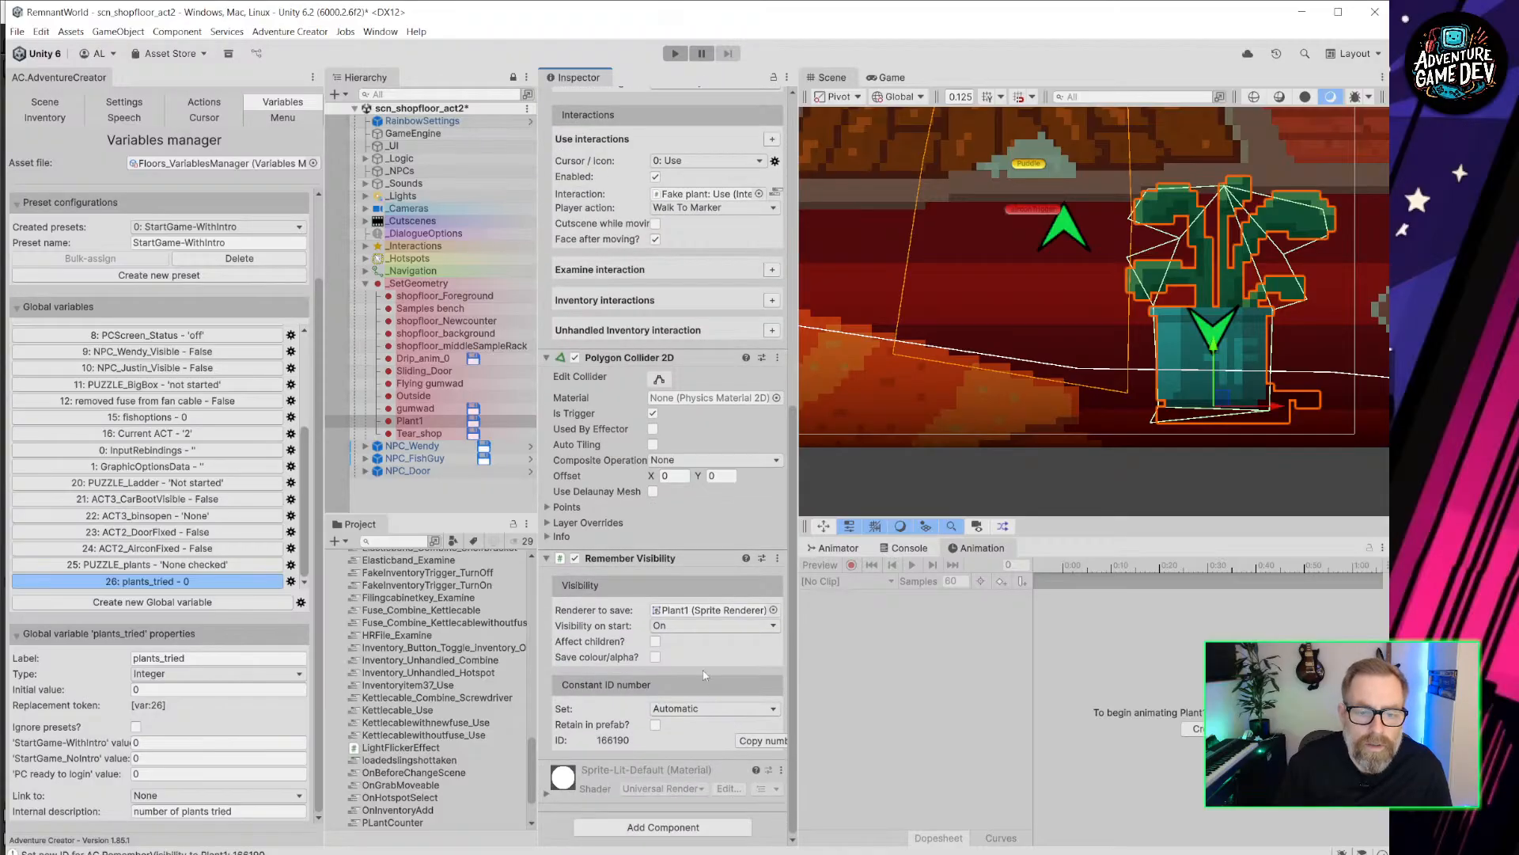
pyautogui.hotkey('ctrl', 's')
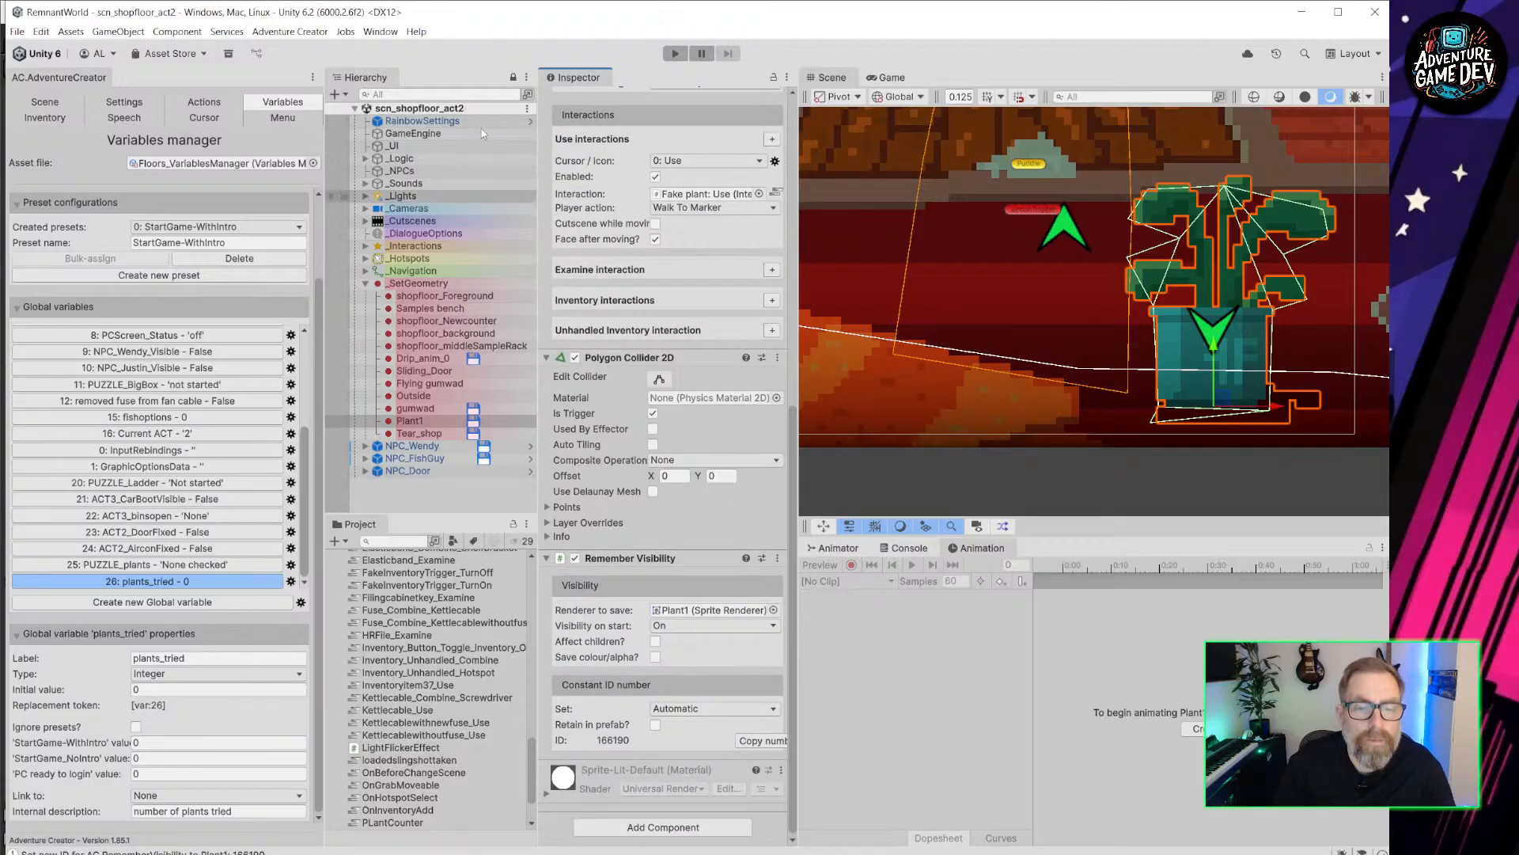
pyautogui.click(18, 31)
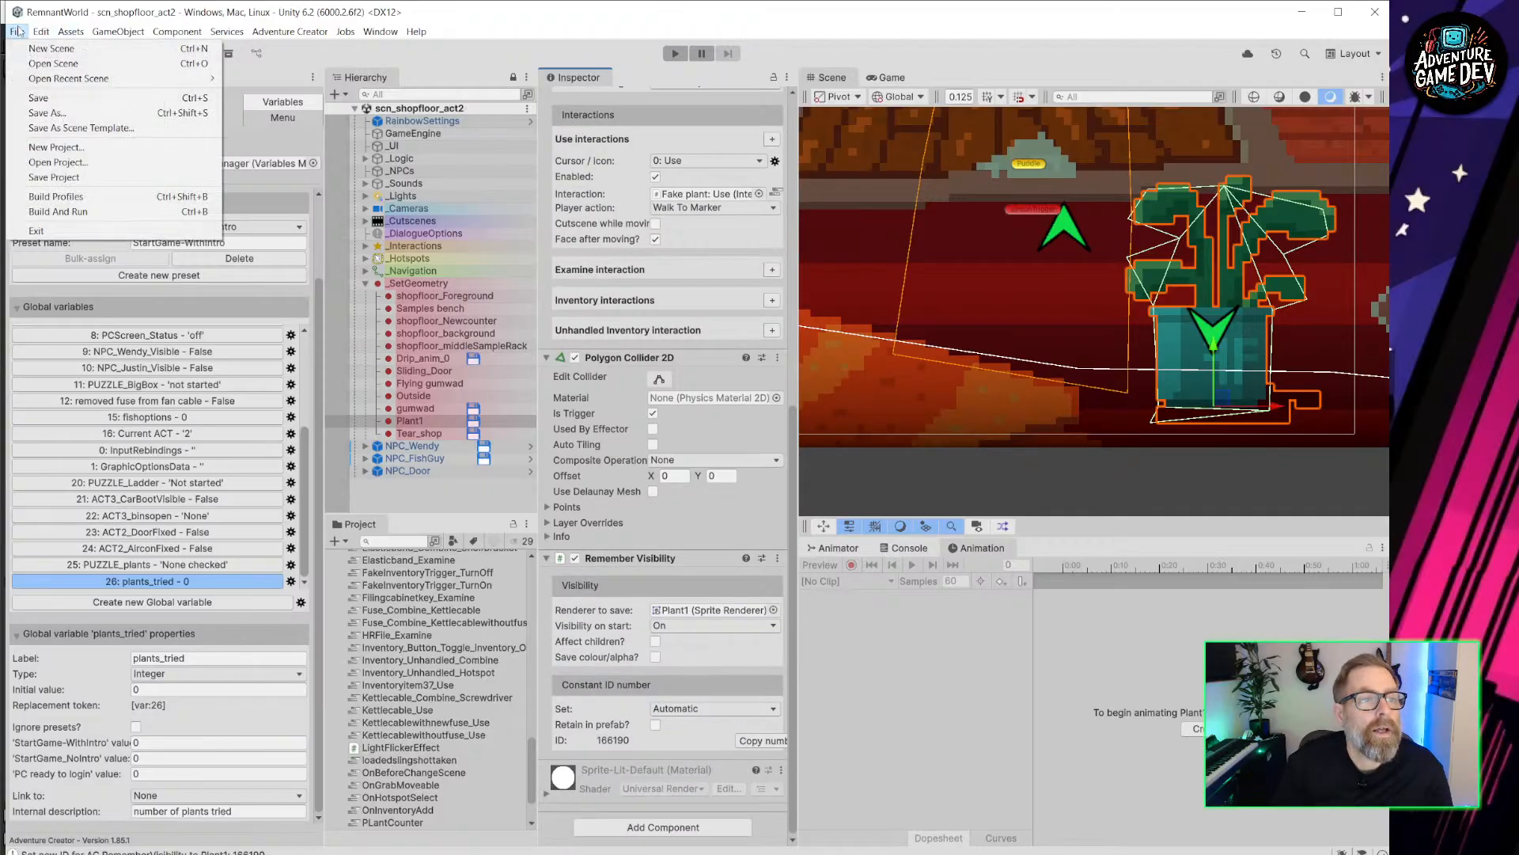
pyautogui.click(53, 63)
pyautogui.click(967, 482)
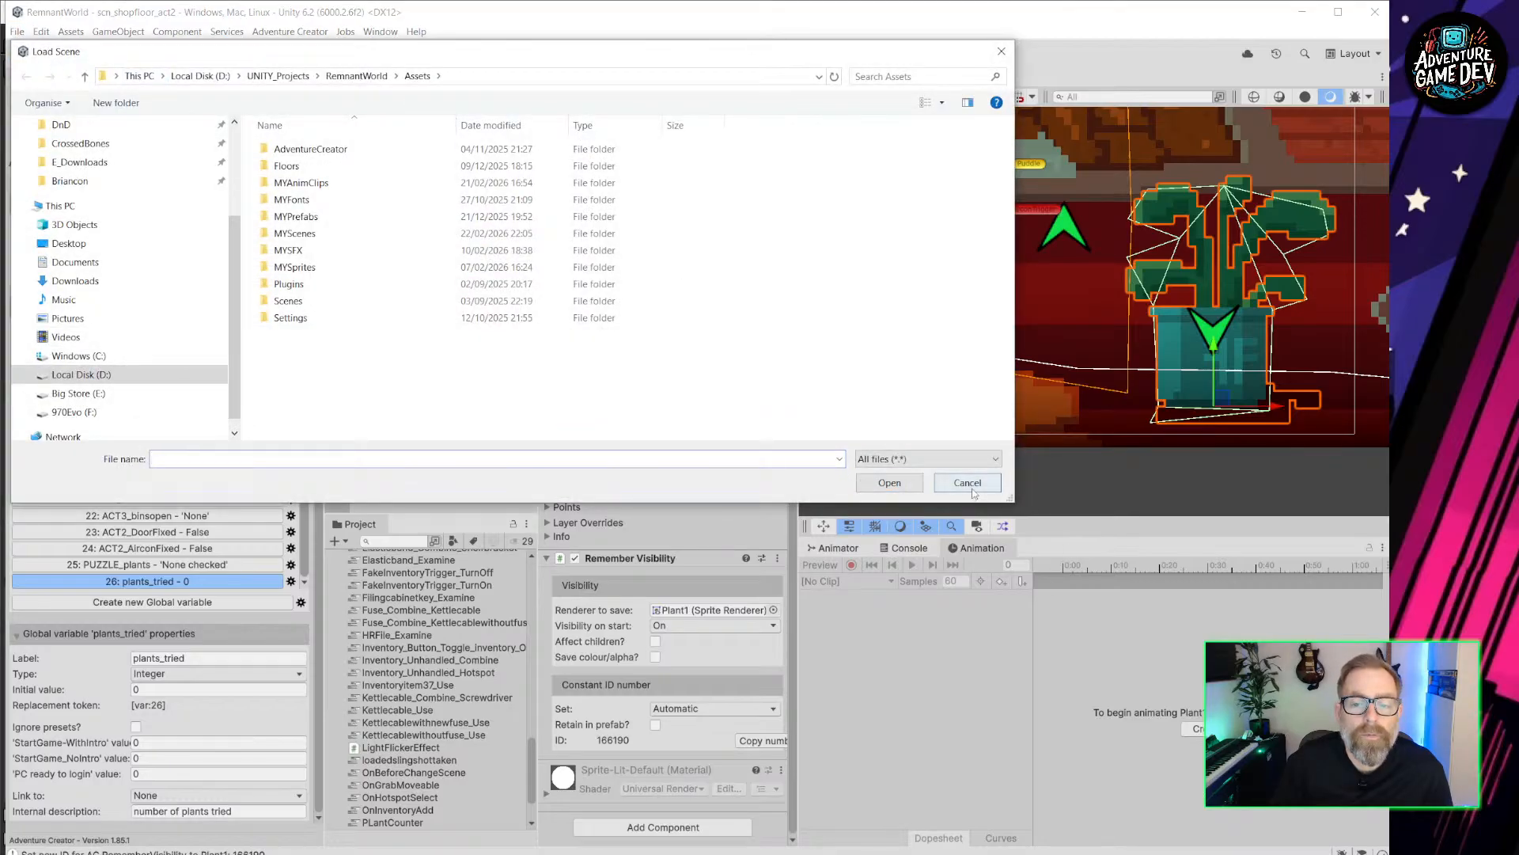
# Open the recent scene scn_storeroom.
pyautogui.click(18, 32)
pyautogui.moveTo(71, 79)
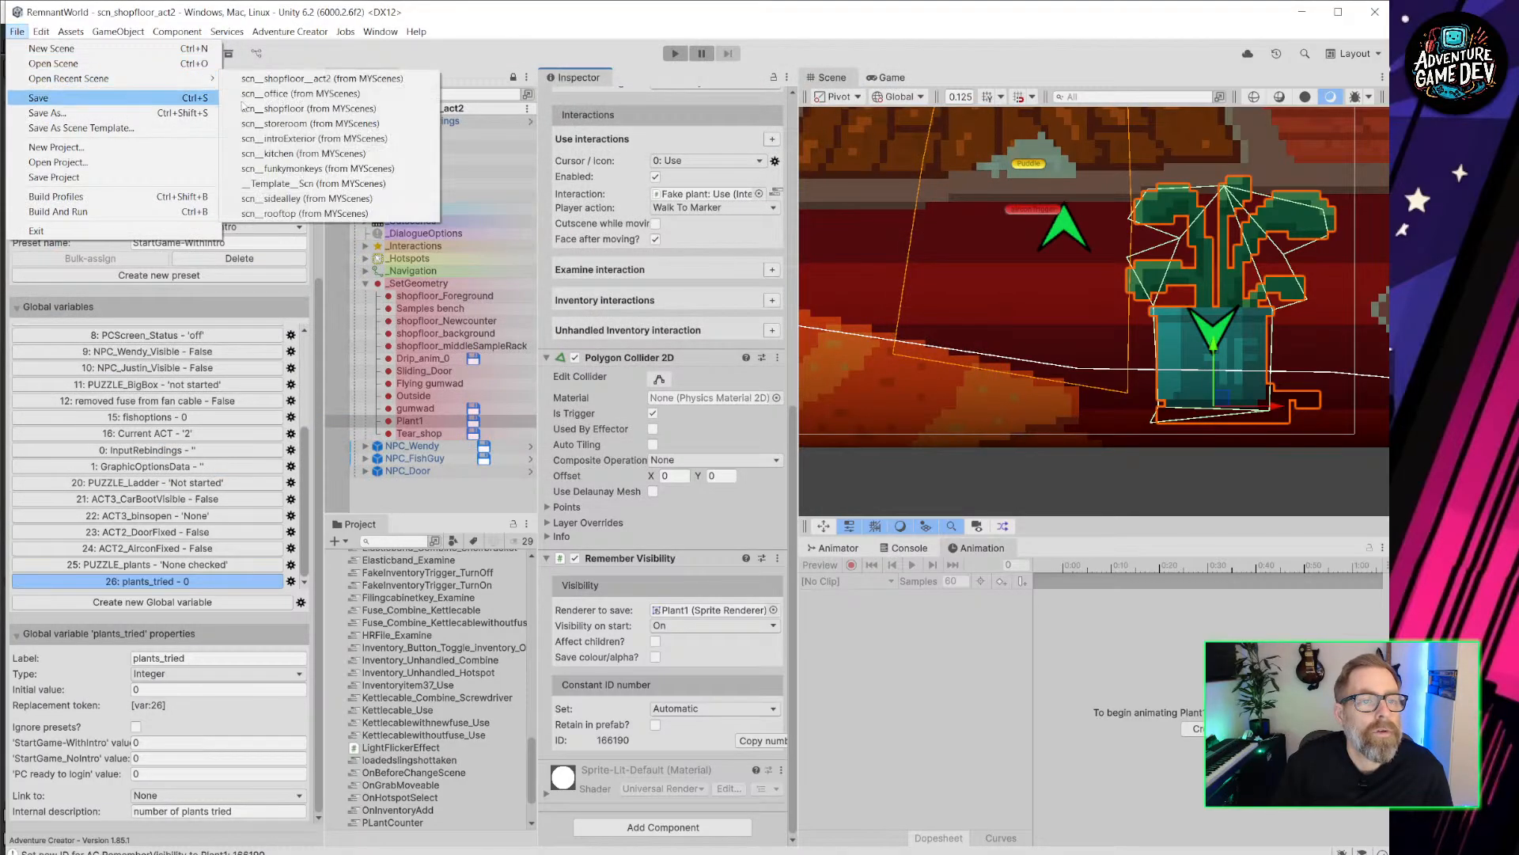
pyautogui.click(324, 119)
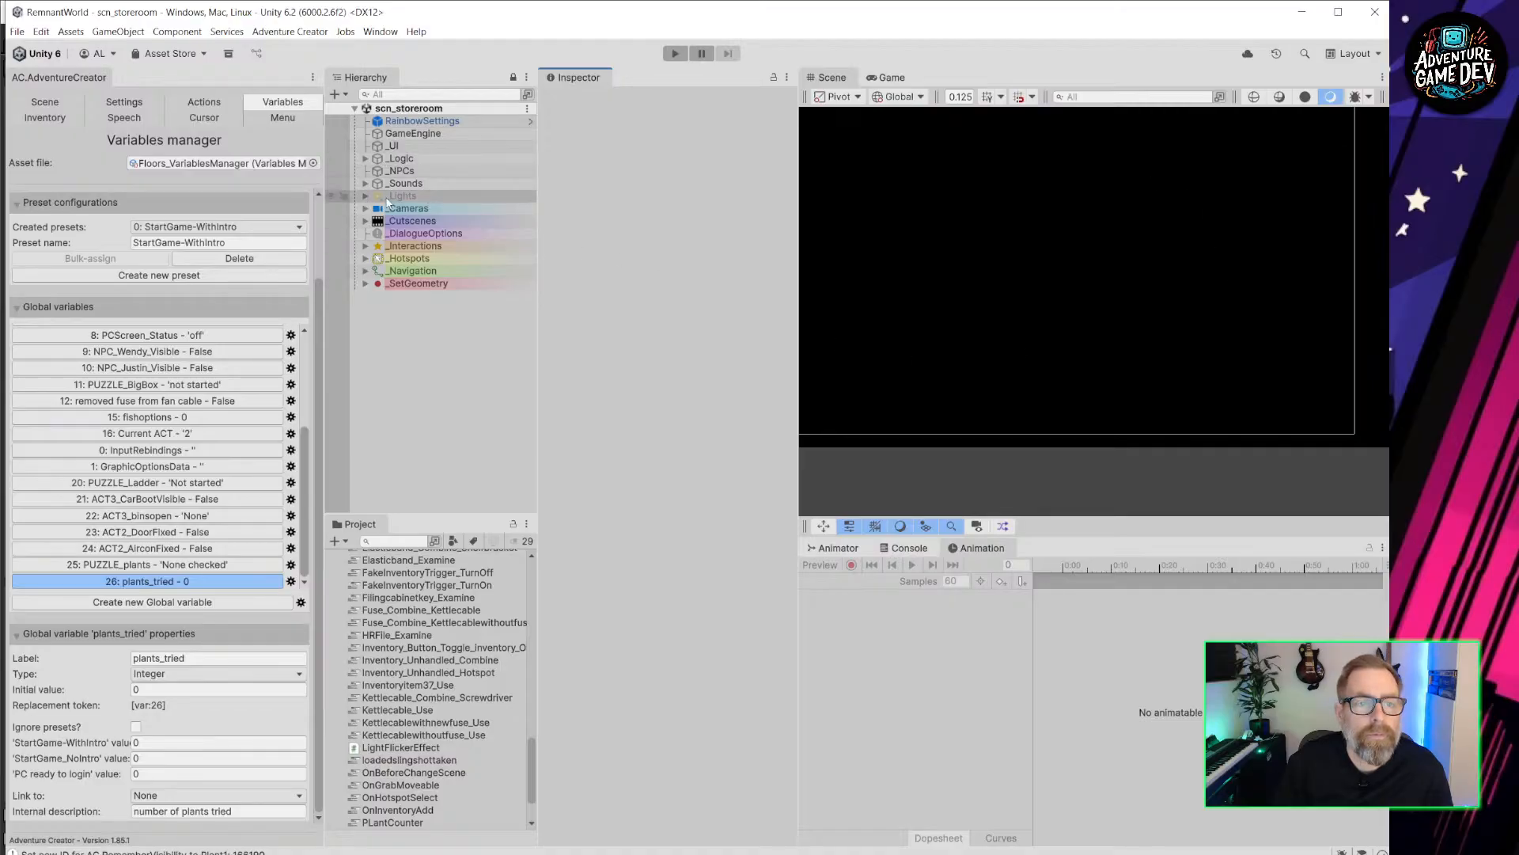
# Add a Remember Visibility component to the plant_storeroom object under _SetGeometry.
pyautogui.scroll(5, 1034, 276)
pyautogui.moveTo(1147, 340); pyautogui.dragTo(1092, 392, button='middle')
pyautogui.scroll(3, 1091, 389)
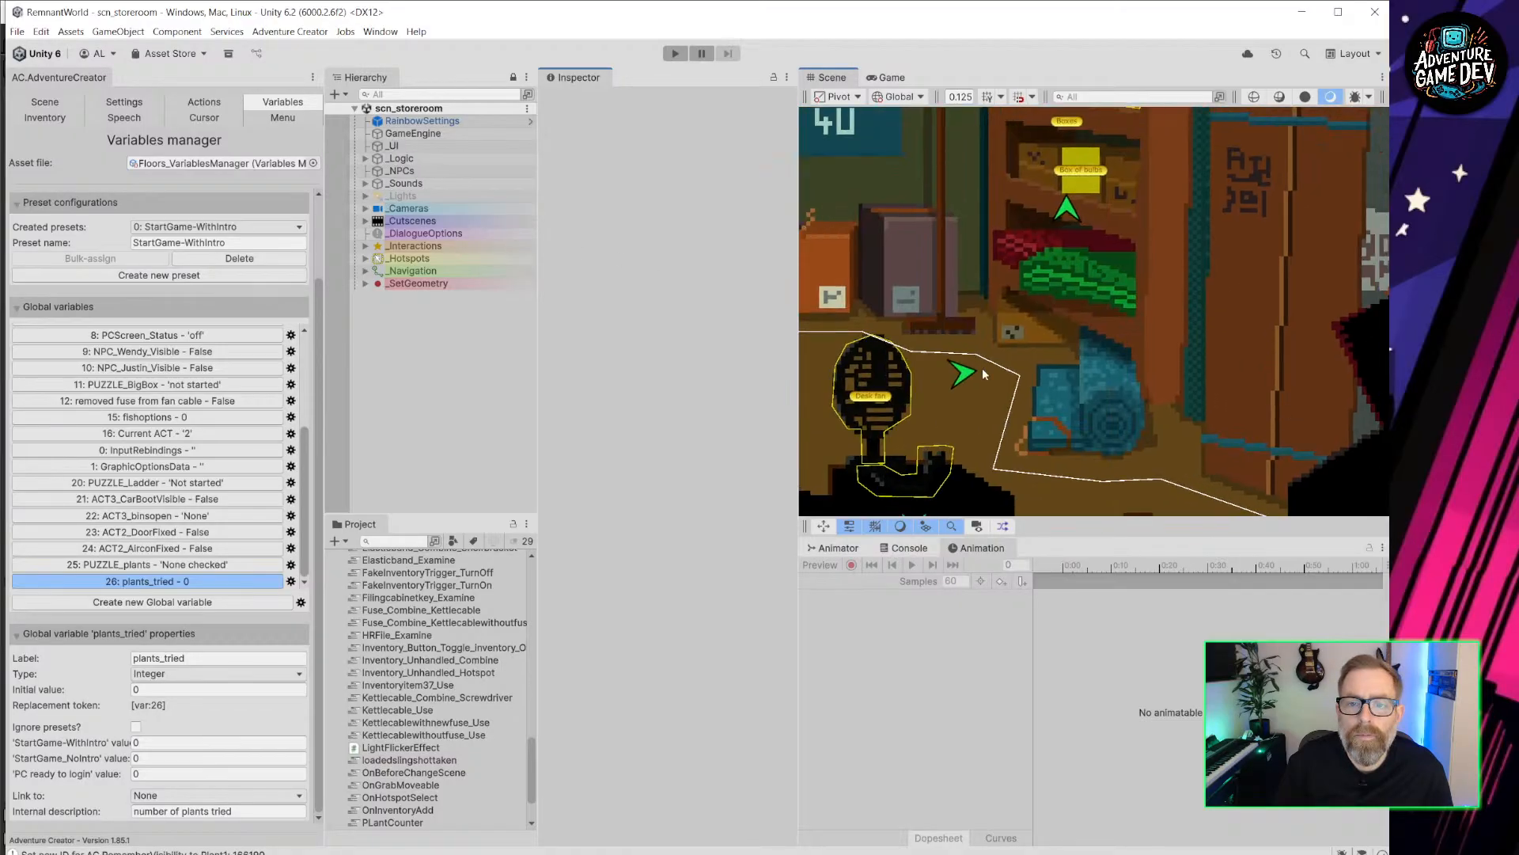
pyautogui.moveTo(878, 368); pyautogui.dragTo(1306, 386, button='middle')
pyautogui.scroll(6, 1154, 359)
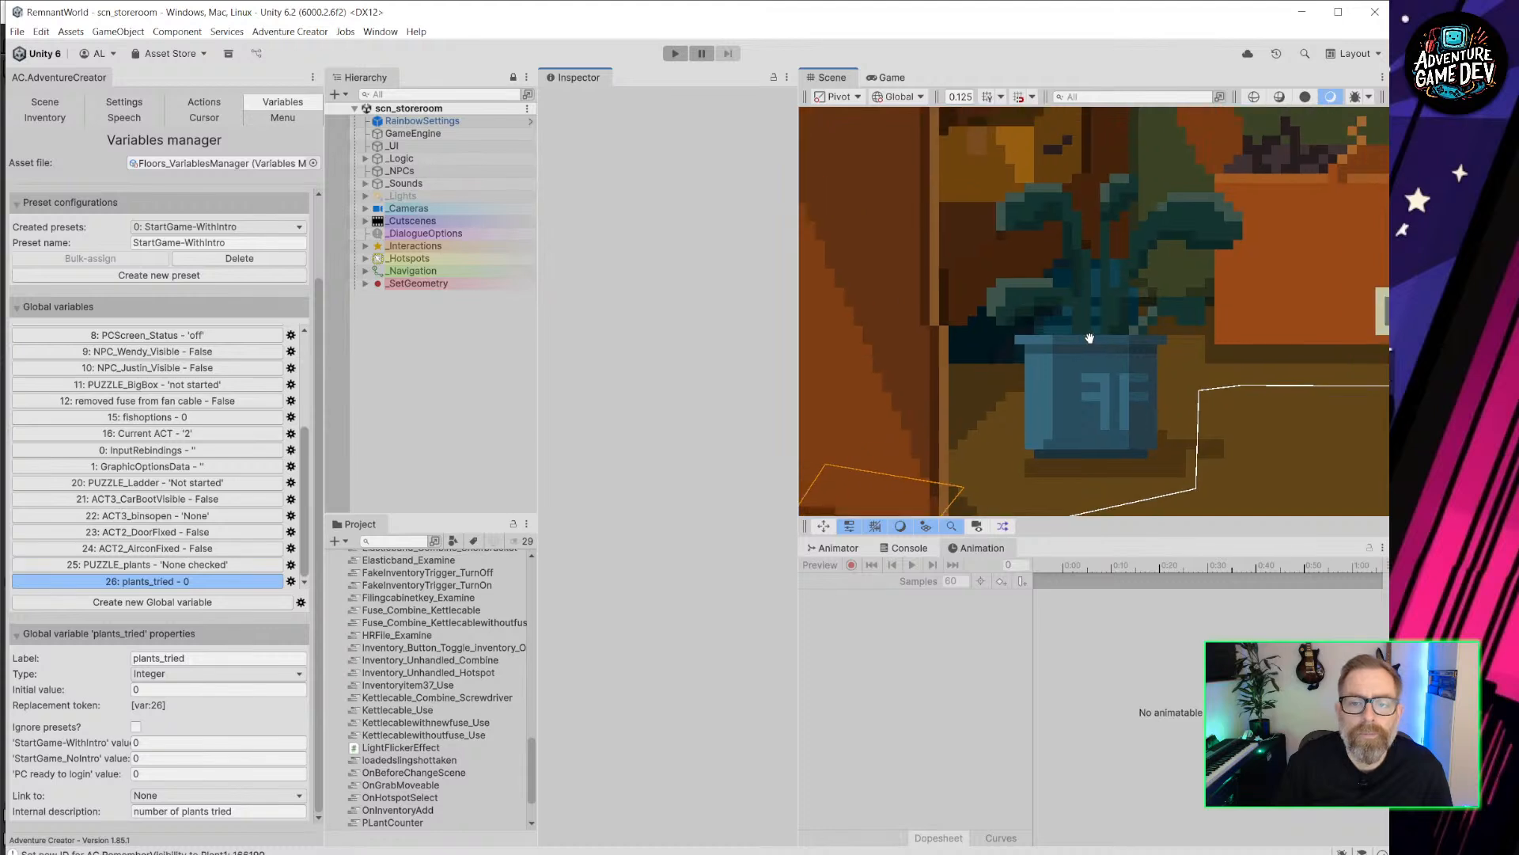
pyautogui.click(366, 284)
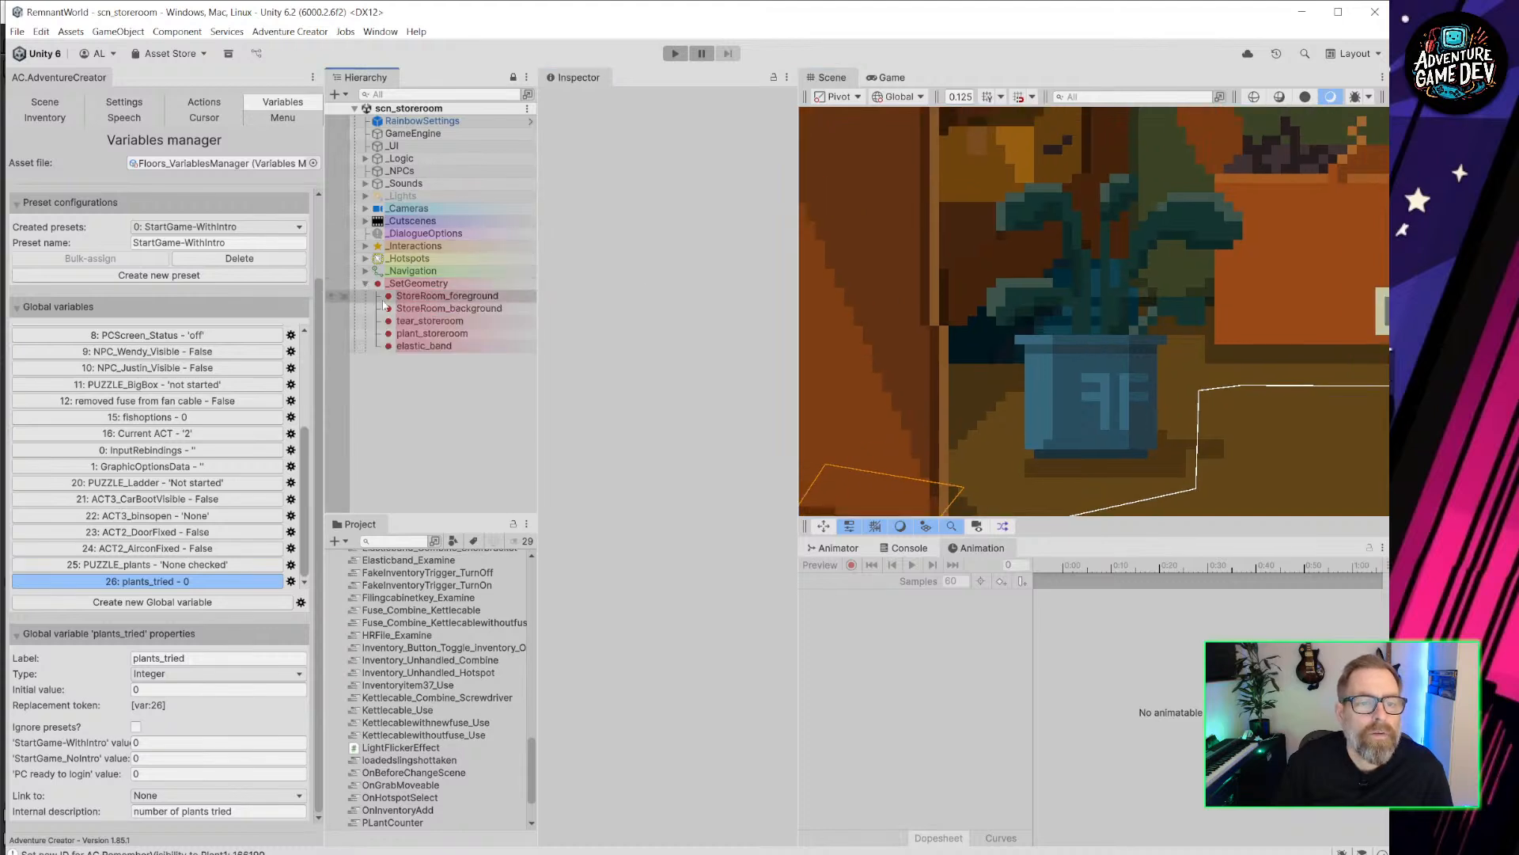
pyautogui.click(439, 333)
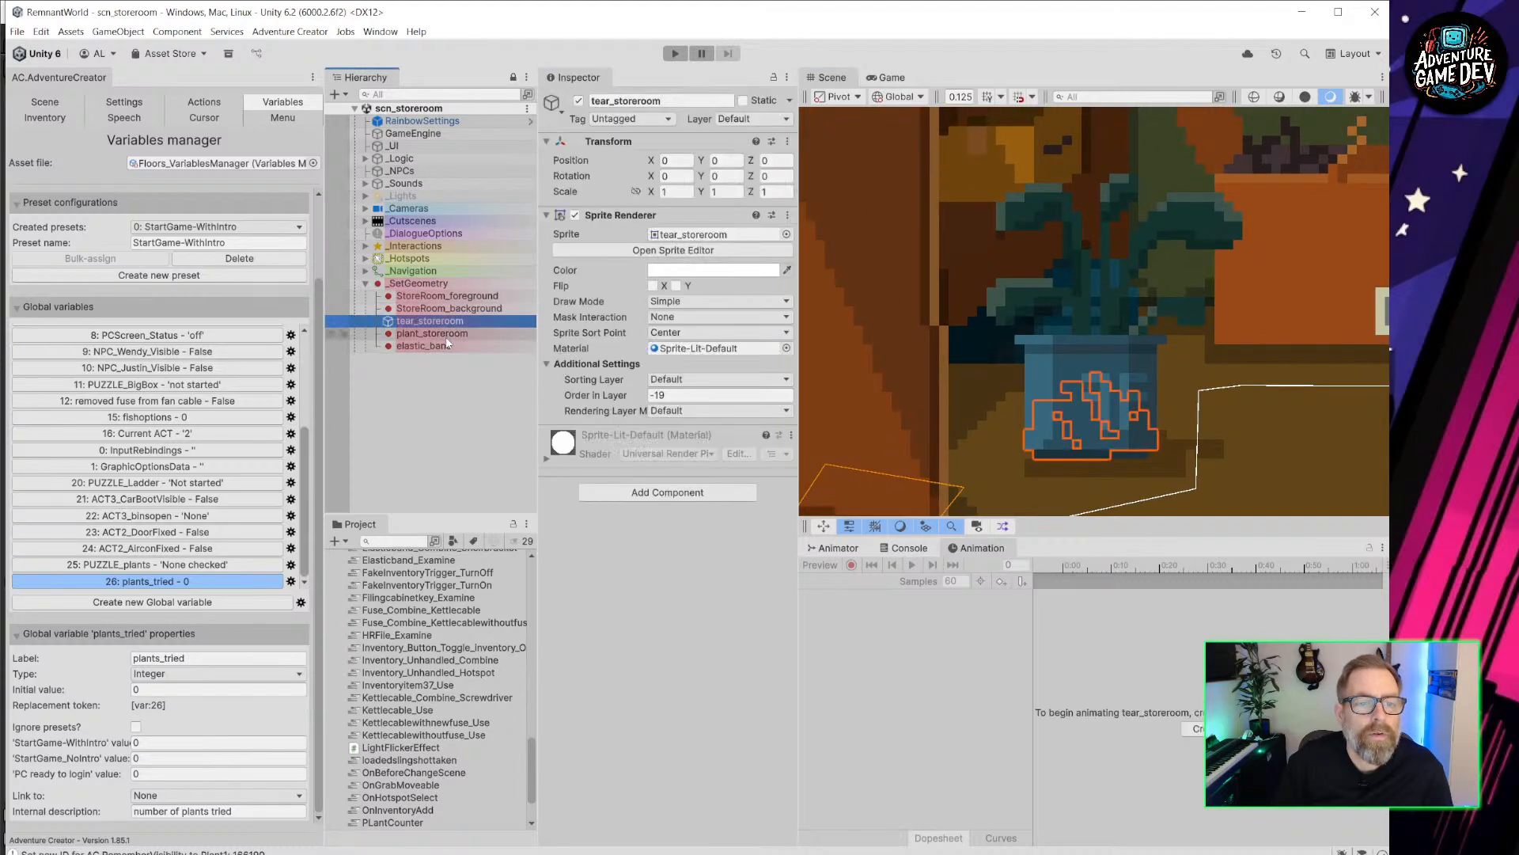
pyautogui.click(722, 497)
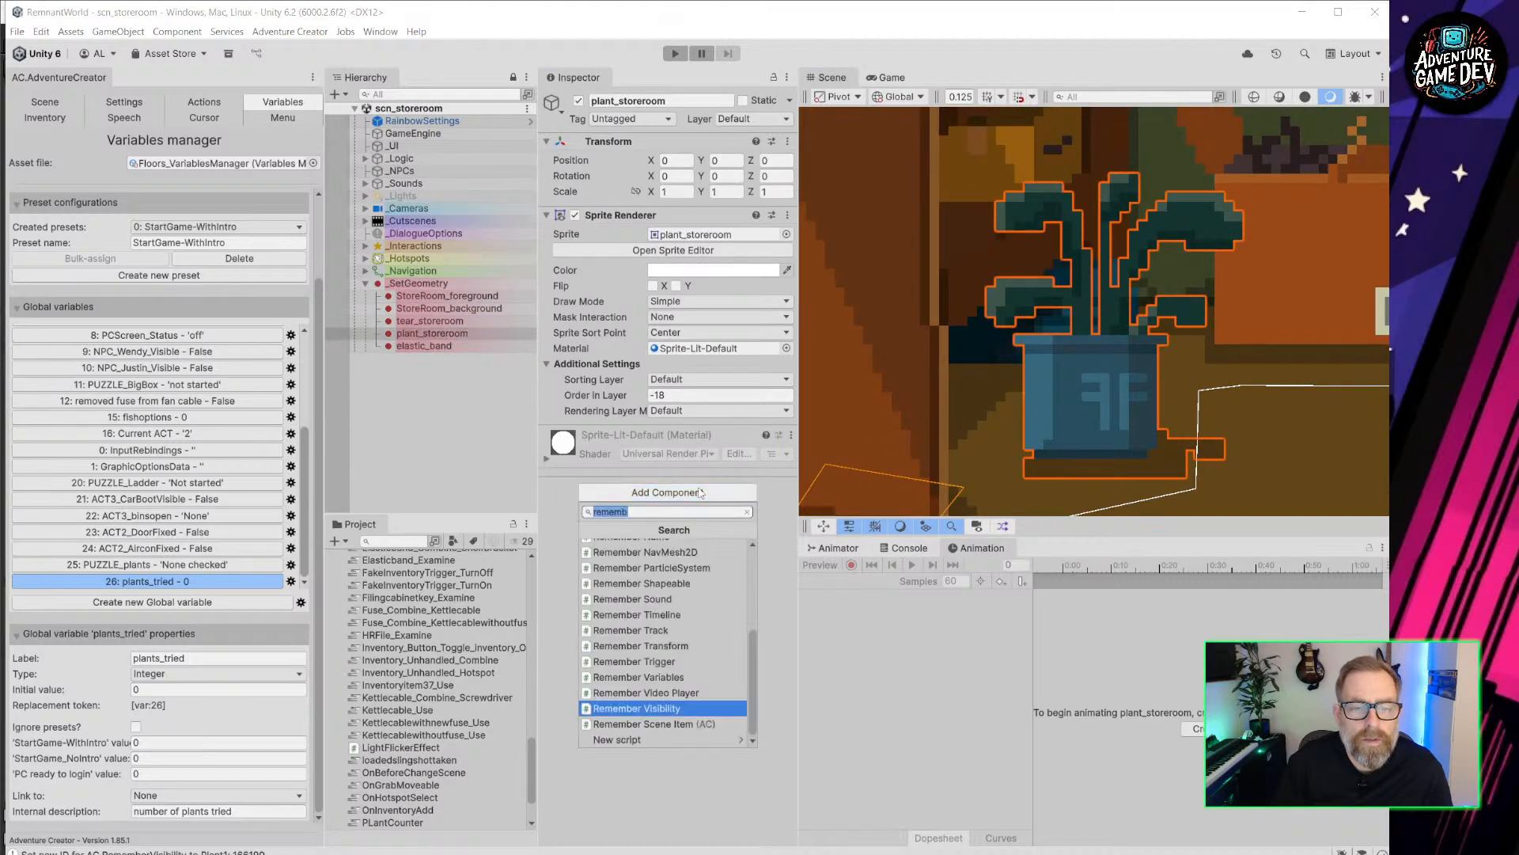
pyautogui.click(664, 714)
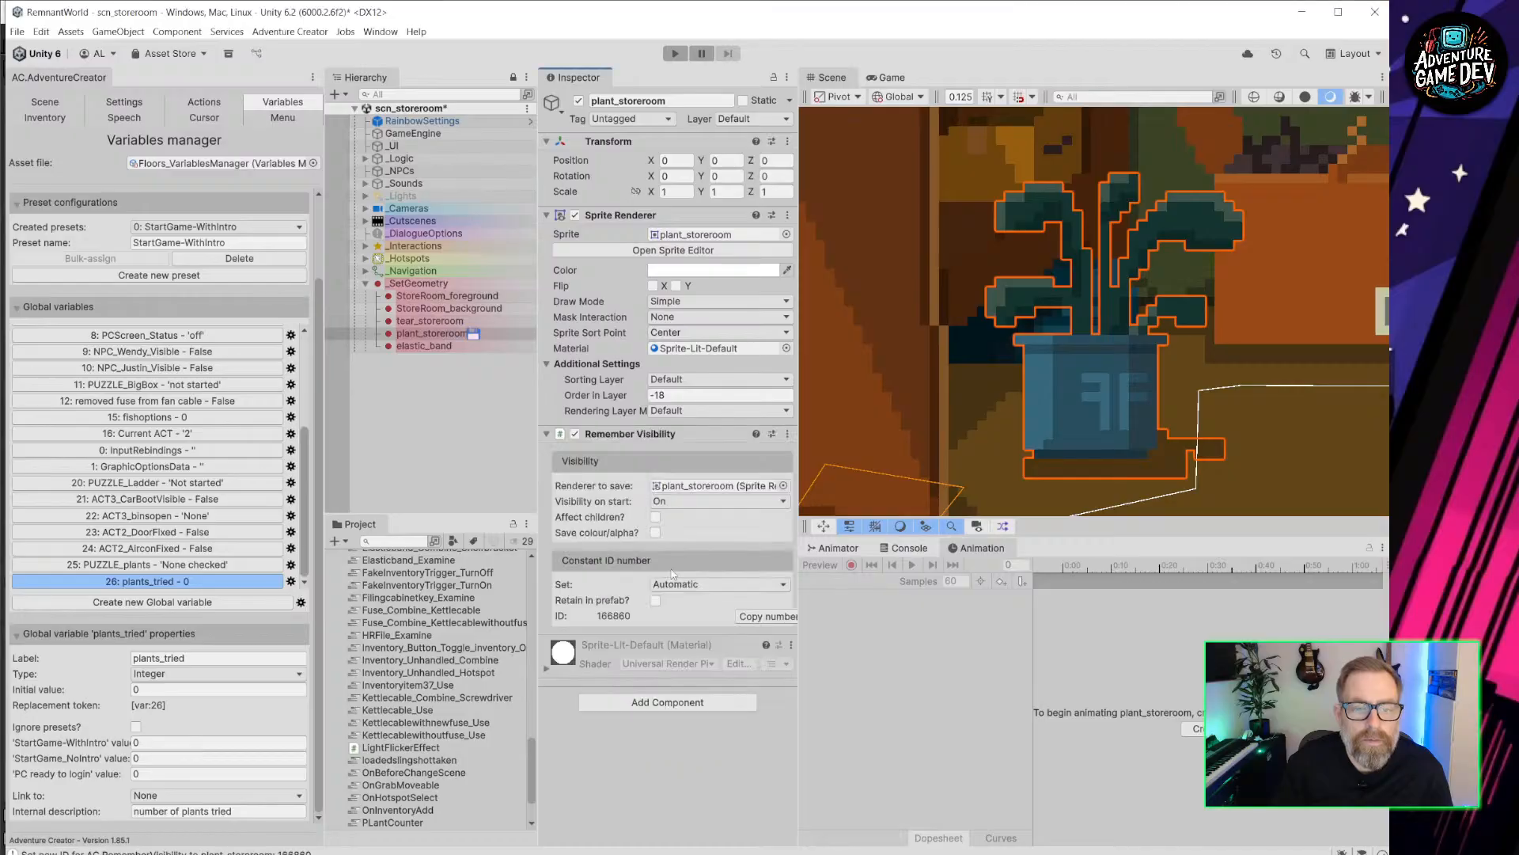
# Add an Adventure Creator Hotspot component to plant_storeroom.
pyautogui.click(682, 703)
pyautogui.write('hot')
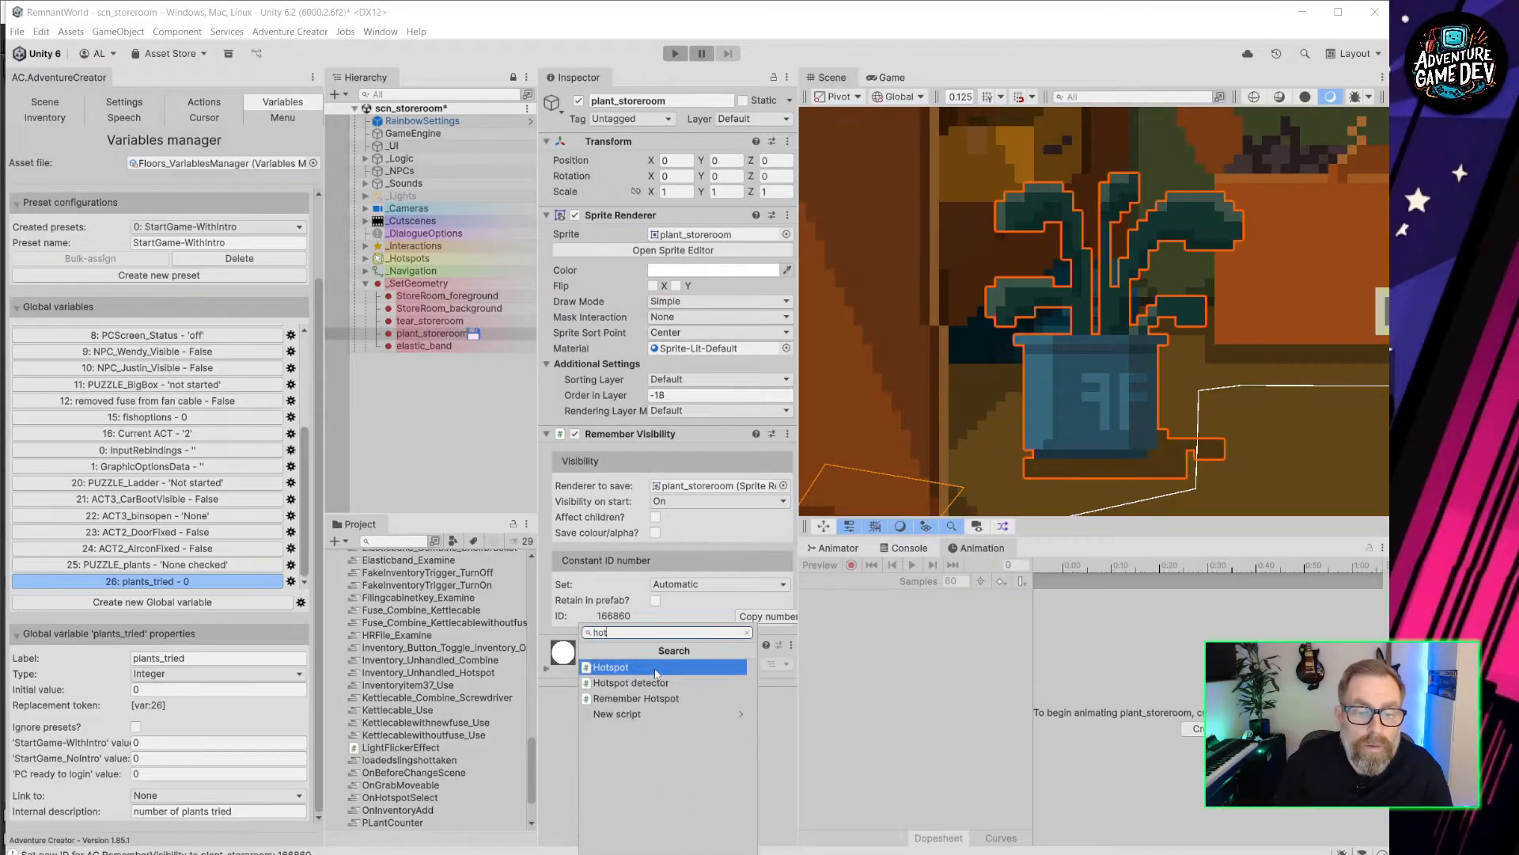
pyautogui.click(655, 667)
pyautogui.scroll(-5, 712, 602)
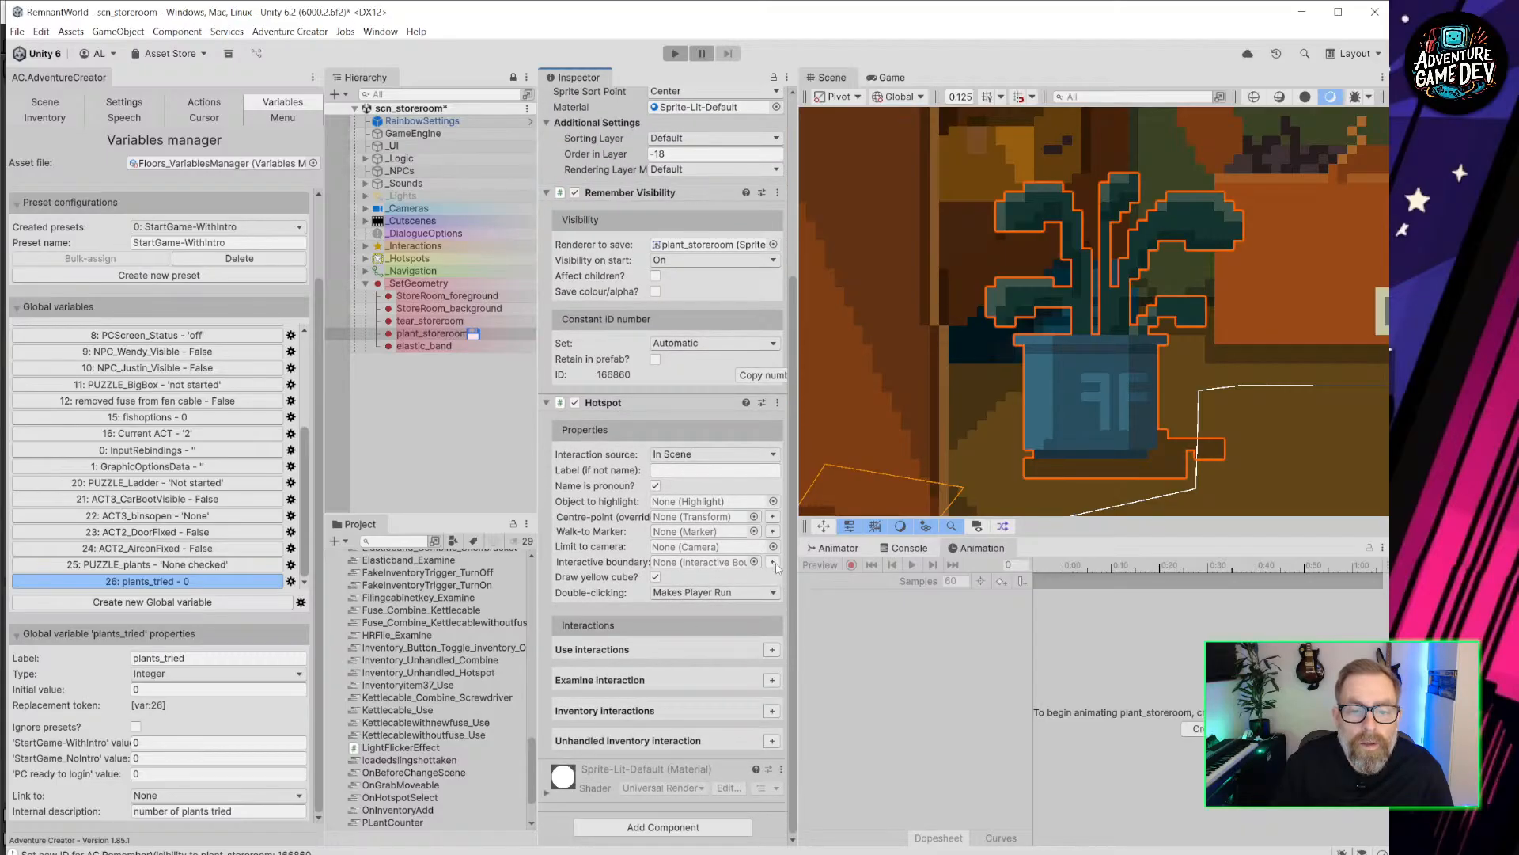
# Create a walk-to marker for the plant_storeroom hotspot and select that marker in the scene.
pyautogui.click(774, 532)
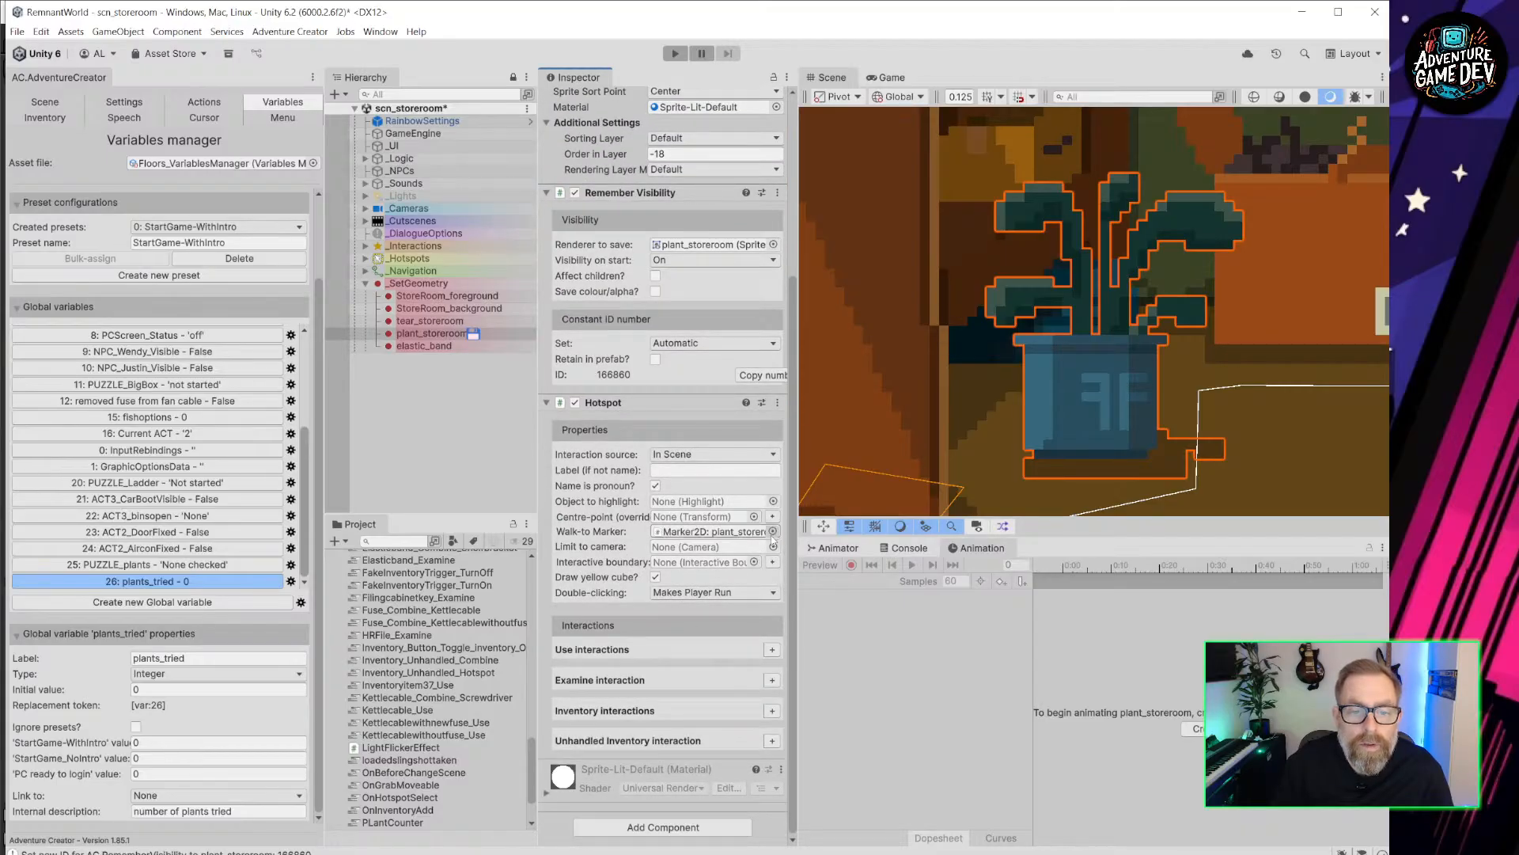
pyautogui.click(750, 533)
pyautogui.doubleClick(434, 395)
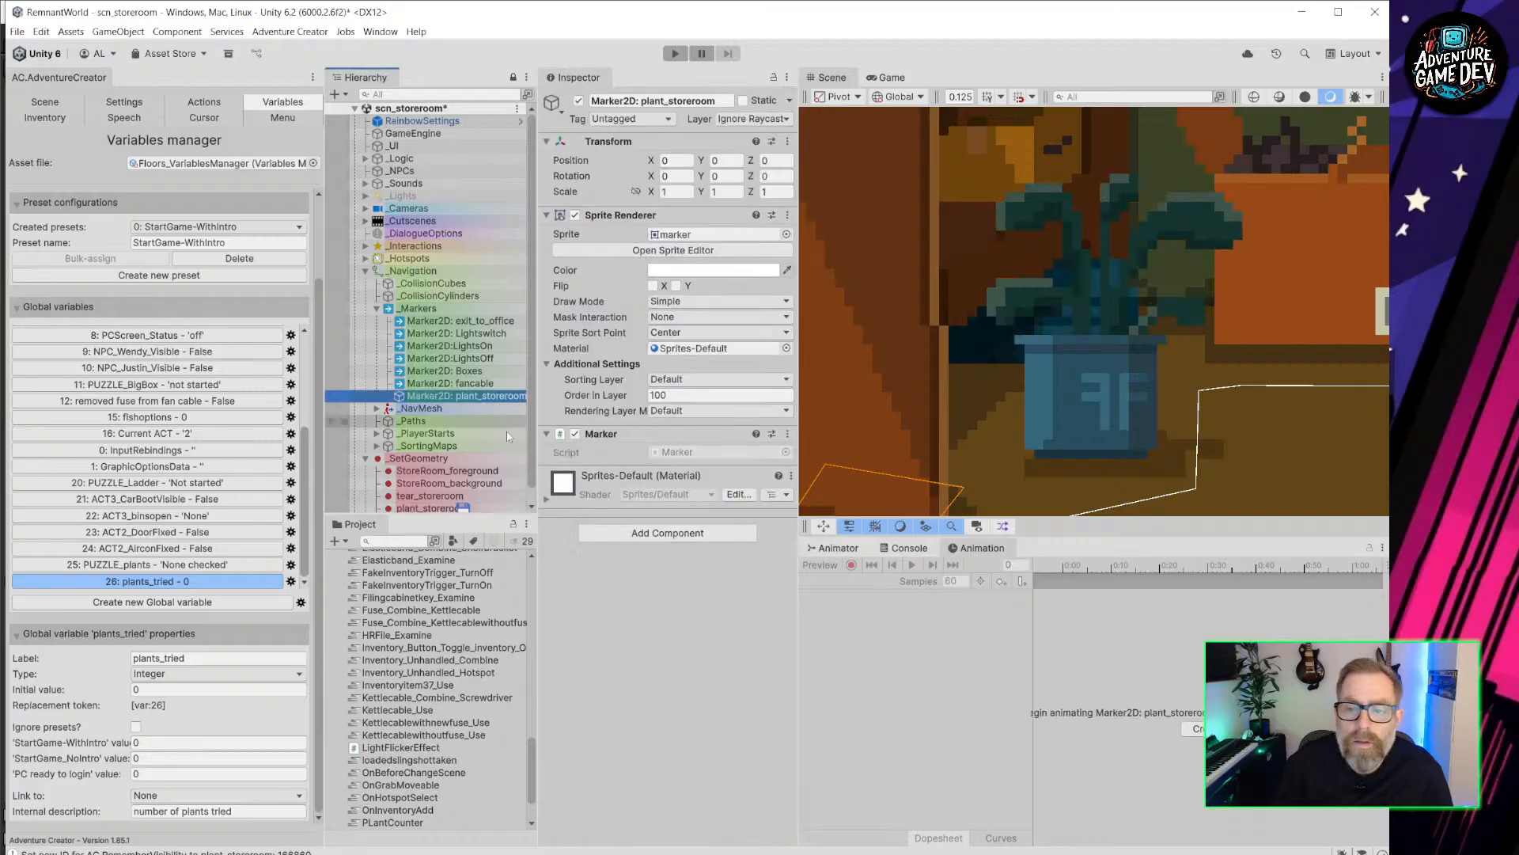
# Move the plant_storeroom marker onto the floor beside the potted plant, at about X -2.373, Y -1.113.
pyautogui.scroll(-9, 869, 368)
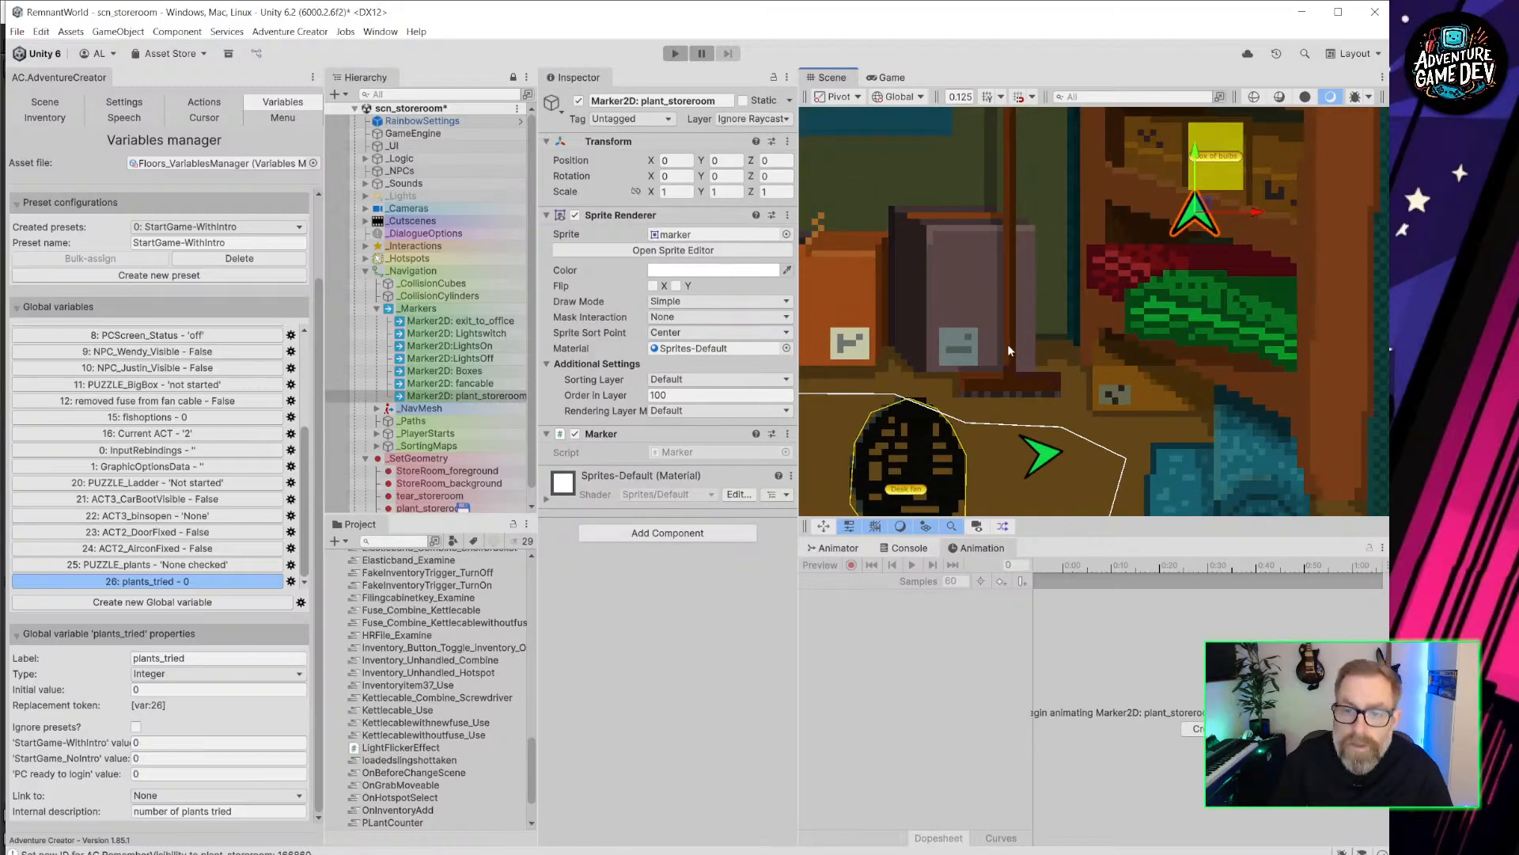
pyautogui.scroll(-9, 1008, 345)
pyautogui.moveTo(1008, 346); pyautogui.dragTo(1172, 343, button='middle')
pyautogui.moveTo(1278, 264)
pyautogui.mouseDown()
pyautogui.moveTo(1069, 348)
pyautogui.moveTo(1037, 372)
pyautogui.moveTo(1052, 380)
pyautogui.mouseUp()
pyautogui.scroll(5, 1057, 383)
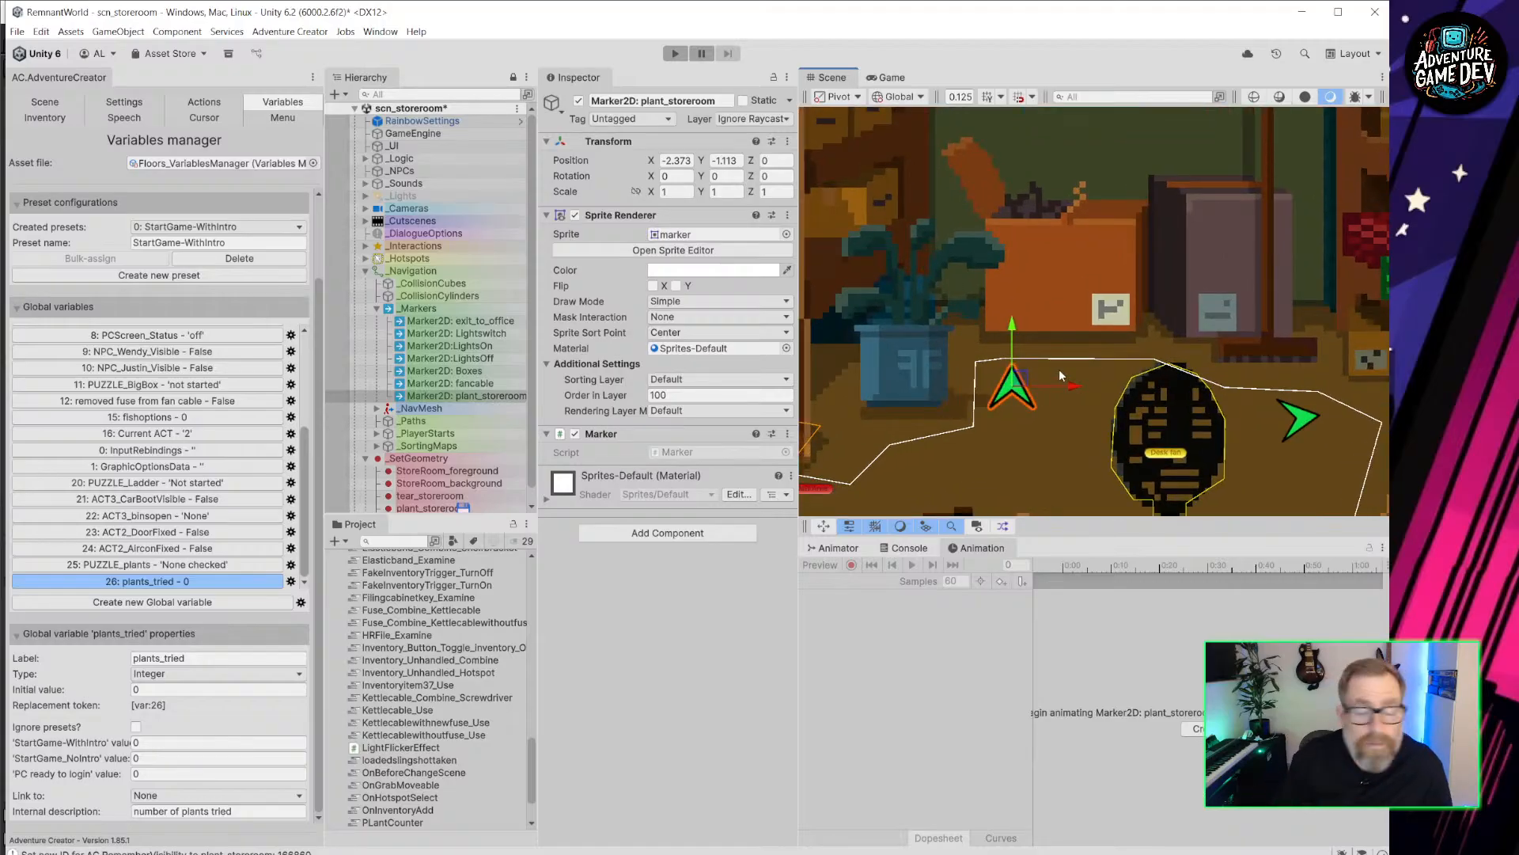
# Rotate the plant_storeroom marker to about 90.79° on Z so it faces the plant, and nudge it to about X -2.322.
pyautogui.press('e')
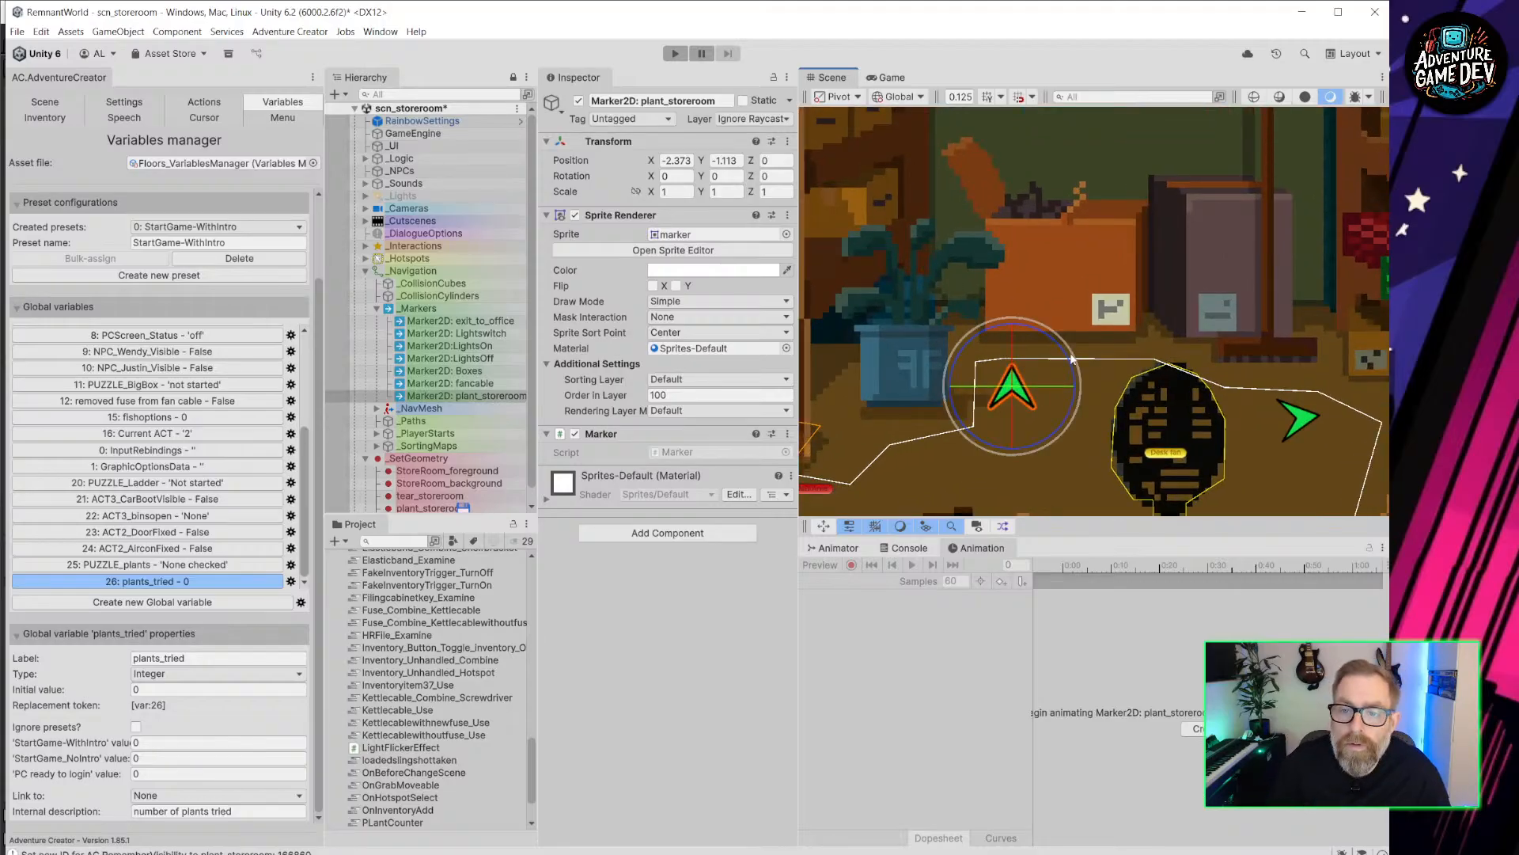
pyautogui.moveTo(1059, 369); pyautogui.dragTo(994, 339)
pyautogui.moveTo(781, 303); pyautogui.dragTo(776, 306)
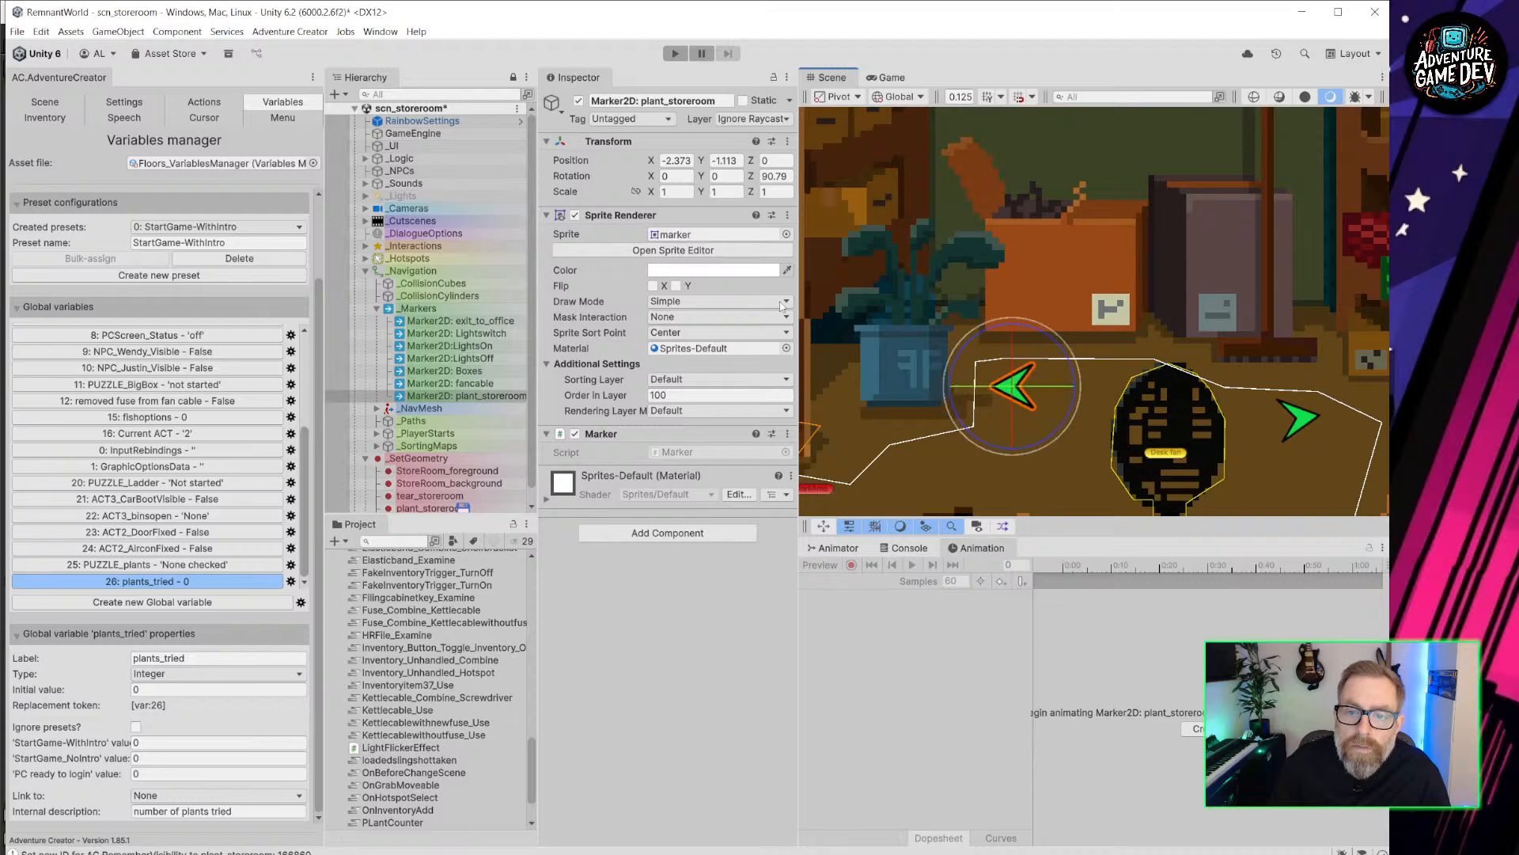
pyautogui.press('w')
pyautogui.moveTo(1066, 389); pyautogui.dragTo(1077, 389)
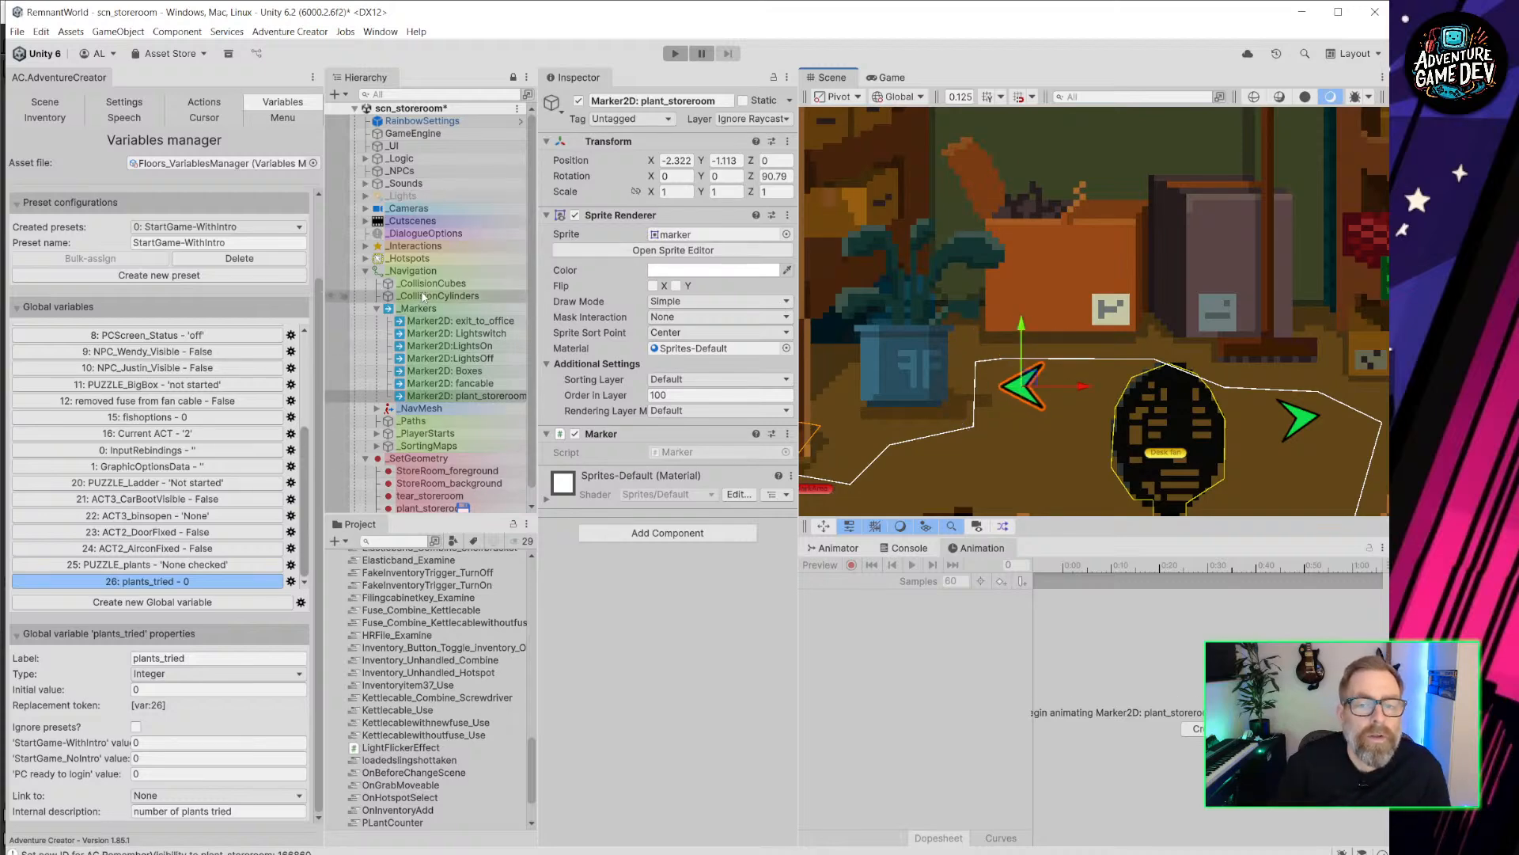
# Add a Polygon Collider 2D component to plant_storeroom and make it a trigger.
pyautogui.scroll(-1, 427, 309)
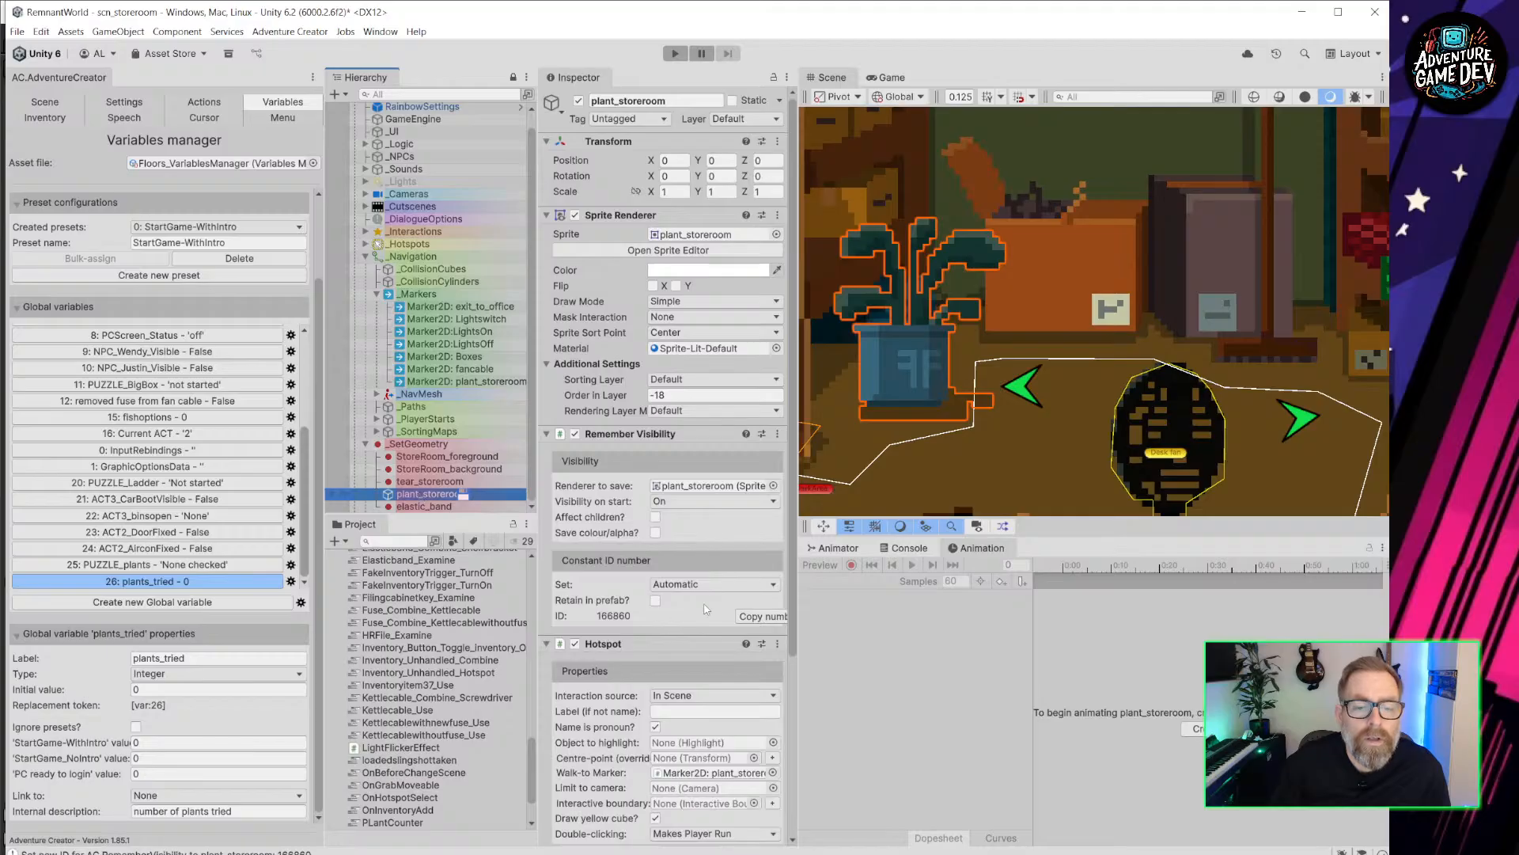
pyautogui.scroll(-5, 608, 618)
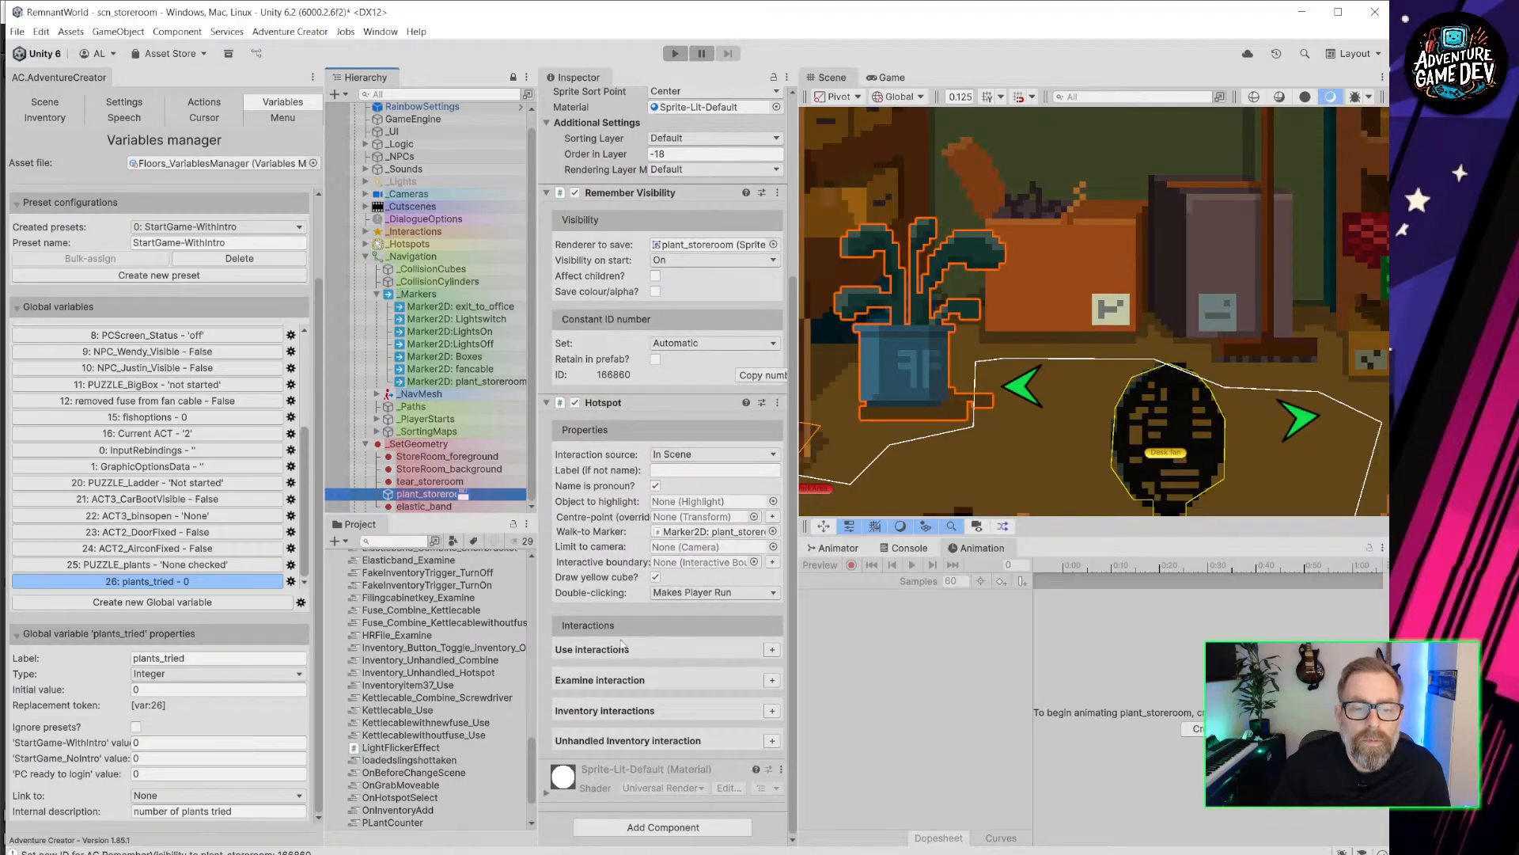
pyautogui.click(635, 825)
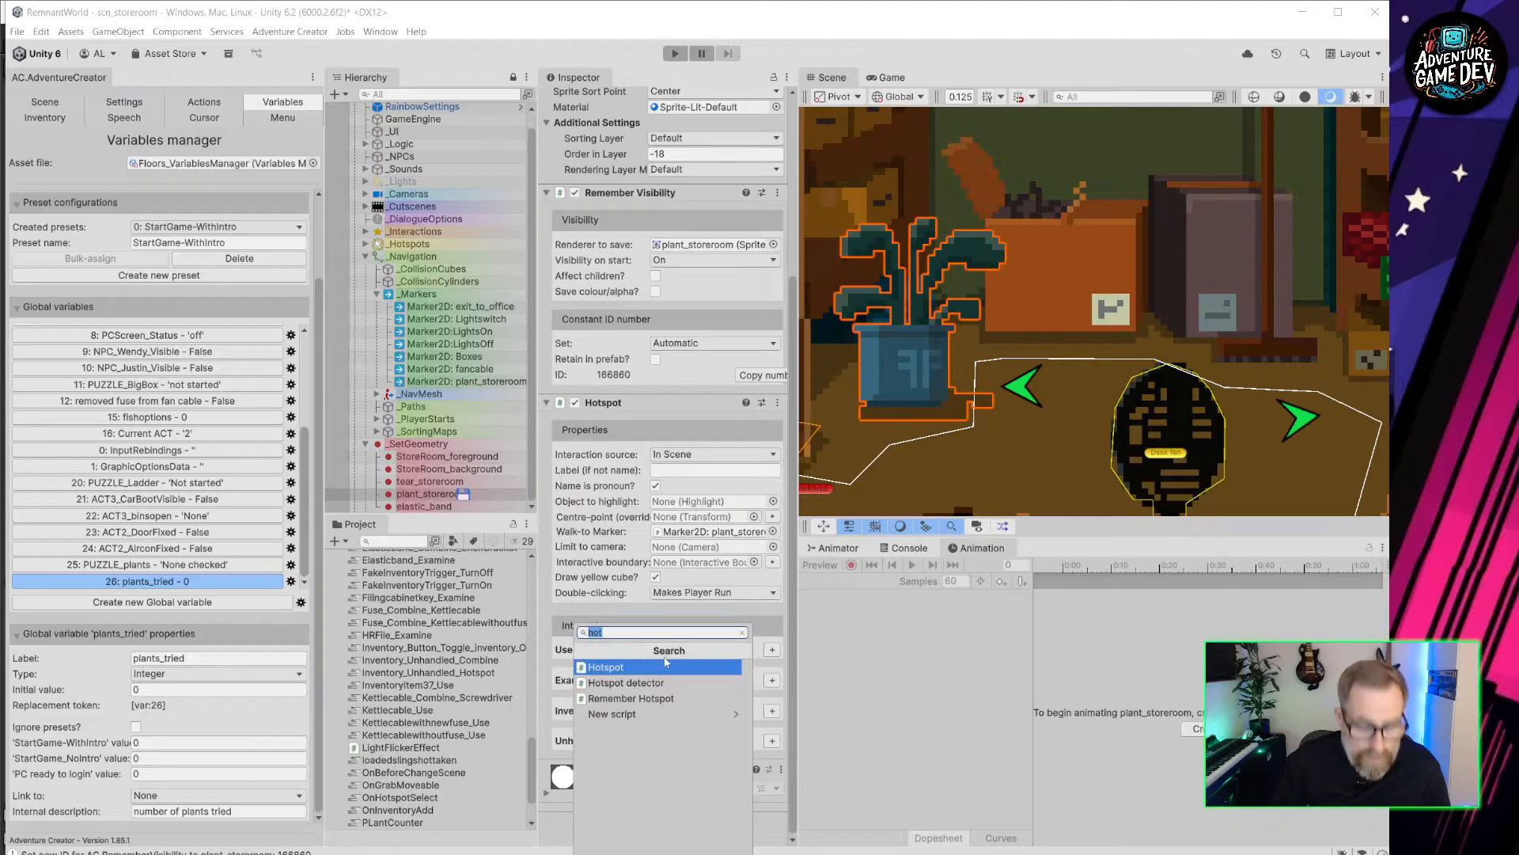
pyautogui.write('poly')
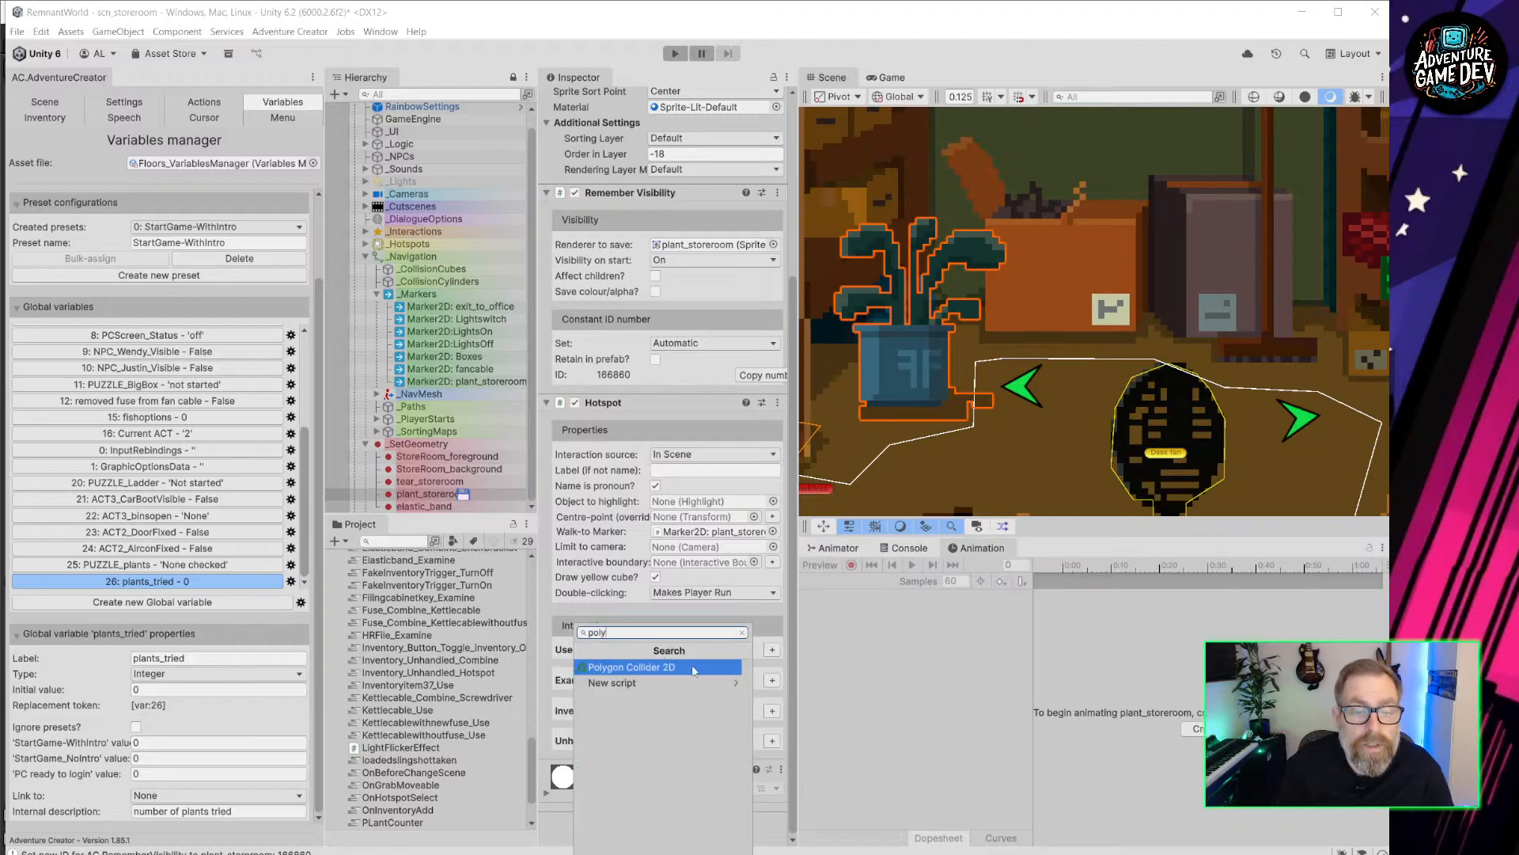
pyautogui.click(677, 671)
pyautogui.scroll(-4, 623, 645)
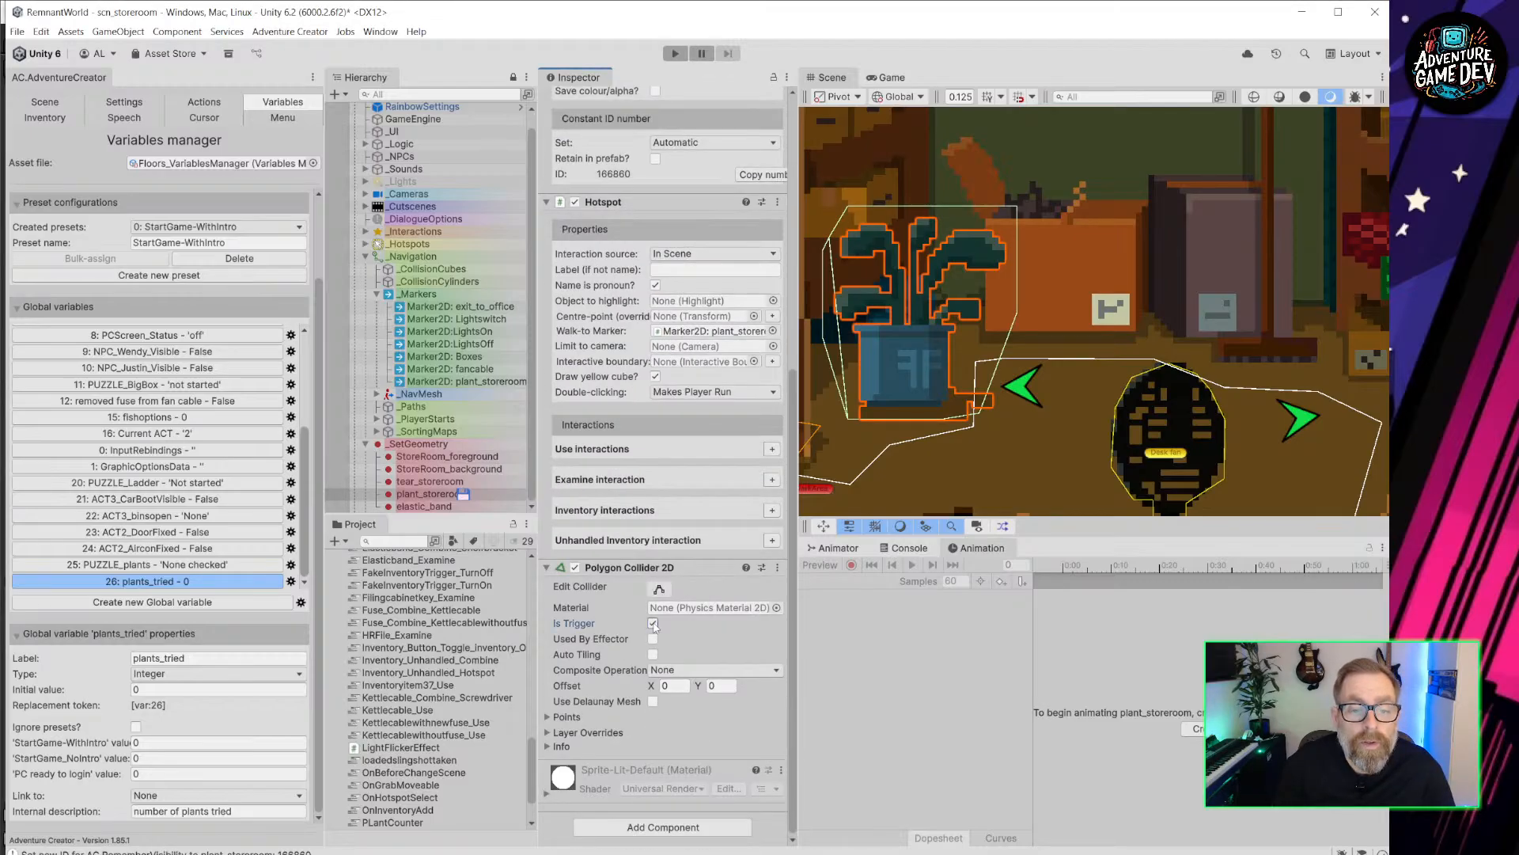
# Reshape the plant_storeroom polygon collider so its outline roughly follows the plant's leaves and pot.
pyautogui.moveTo(1025, 314); pyautogui.dragTo(956, 318)
pyautogui.moveTo(983, 412); pyautogui.dragTo(861, 409)
pyautogui.moveTo(833, 340); pyautogui.dragTo(861, 341)
pyautogui.moveTo(833, 259); pyautogui.dragTo(850, 231)
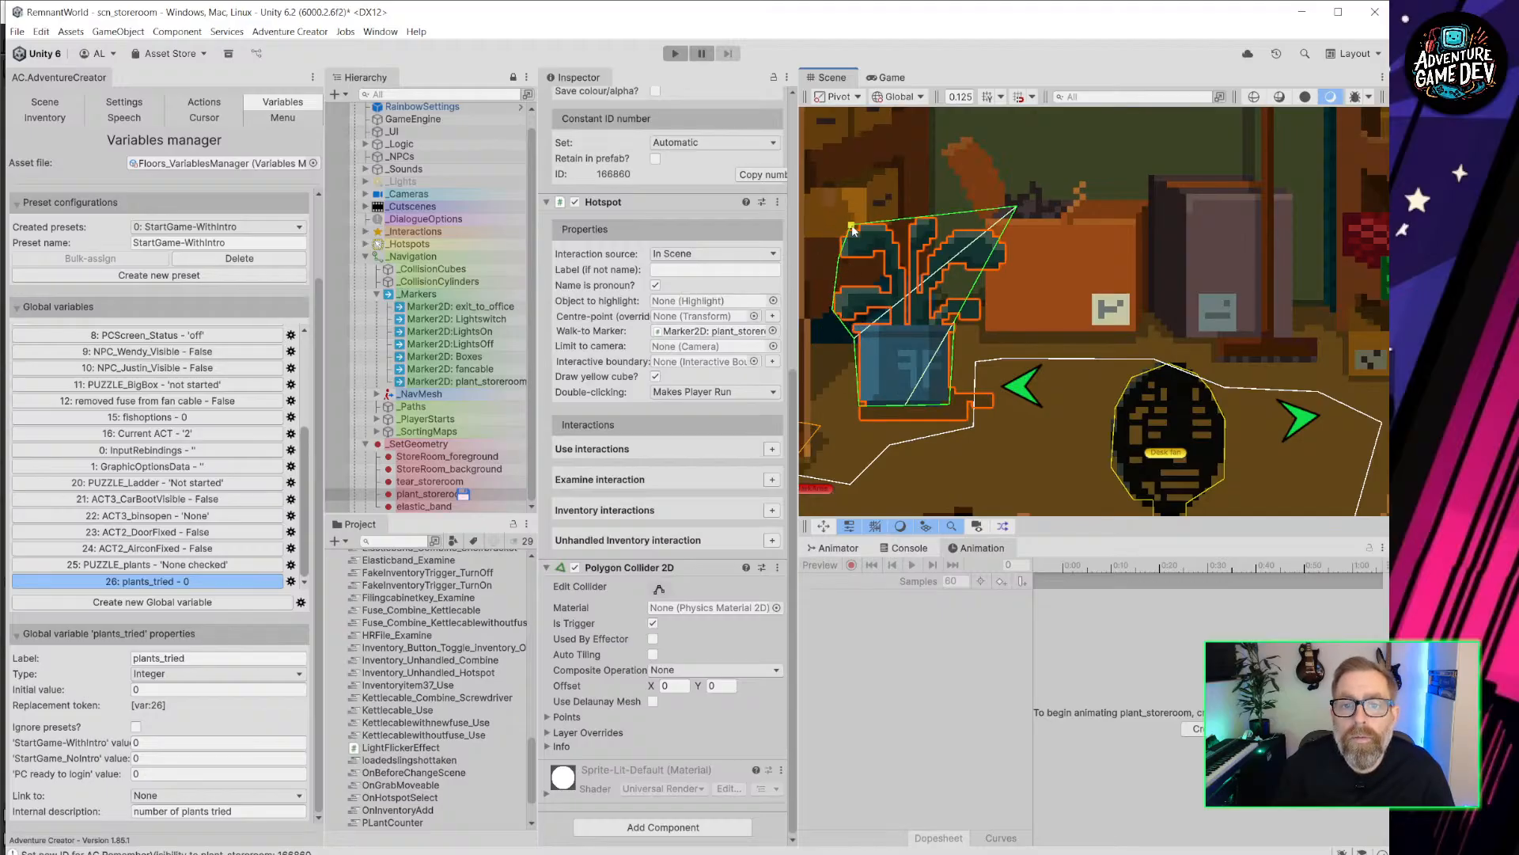
pyautogui.moveTo(1019, 212); pyautogui.dragTo(977, 318)
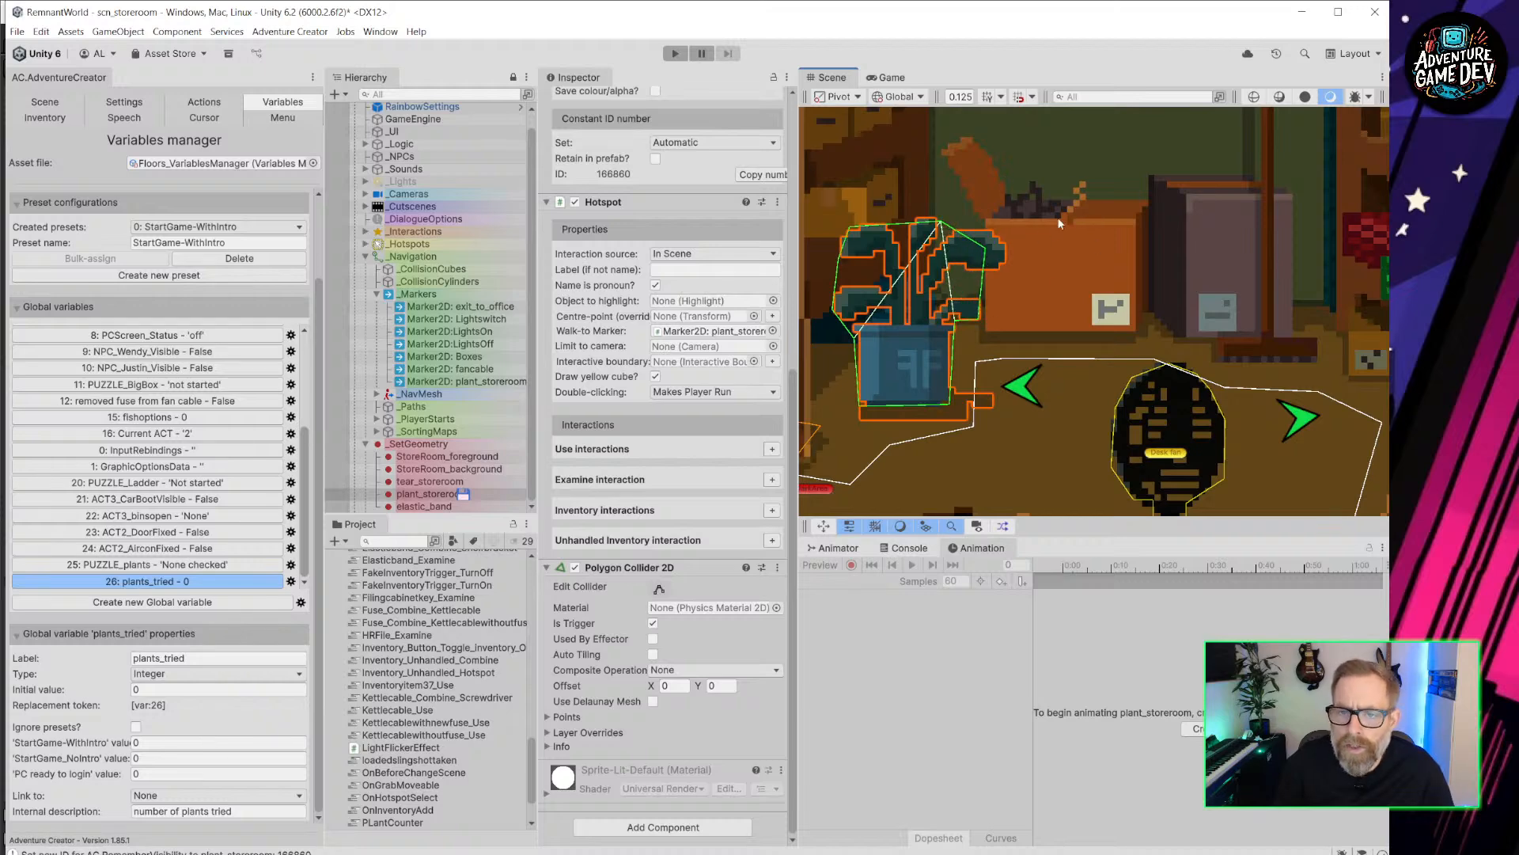
pyautogui.scroll(-3, 1057, 217)
pyautogui.scroll(3, 1070, 226)
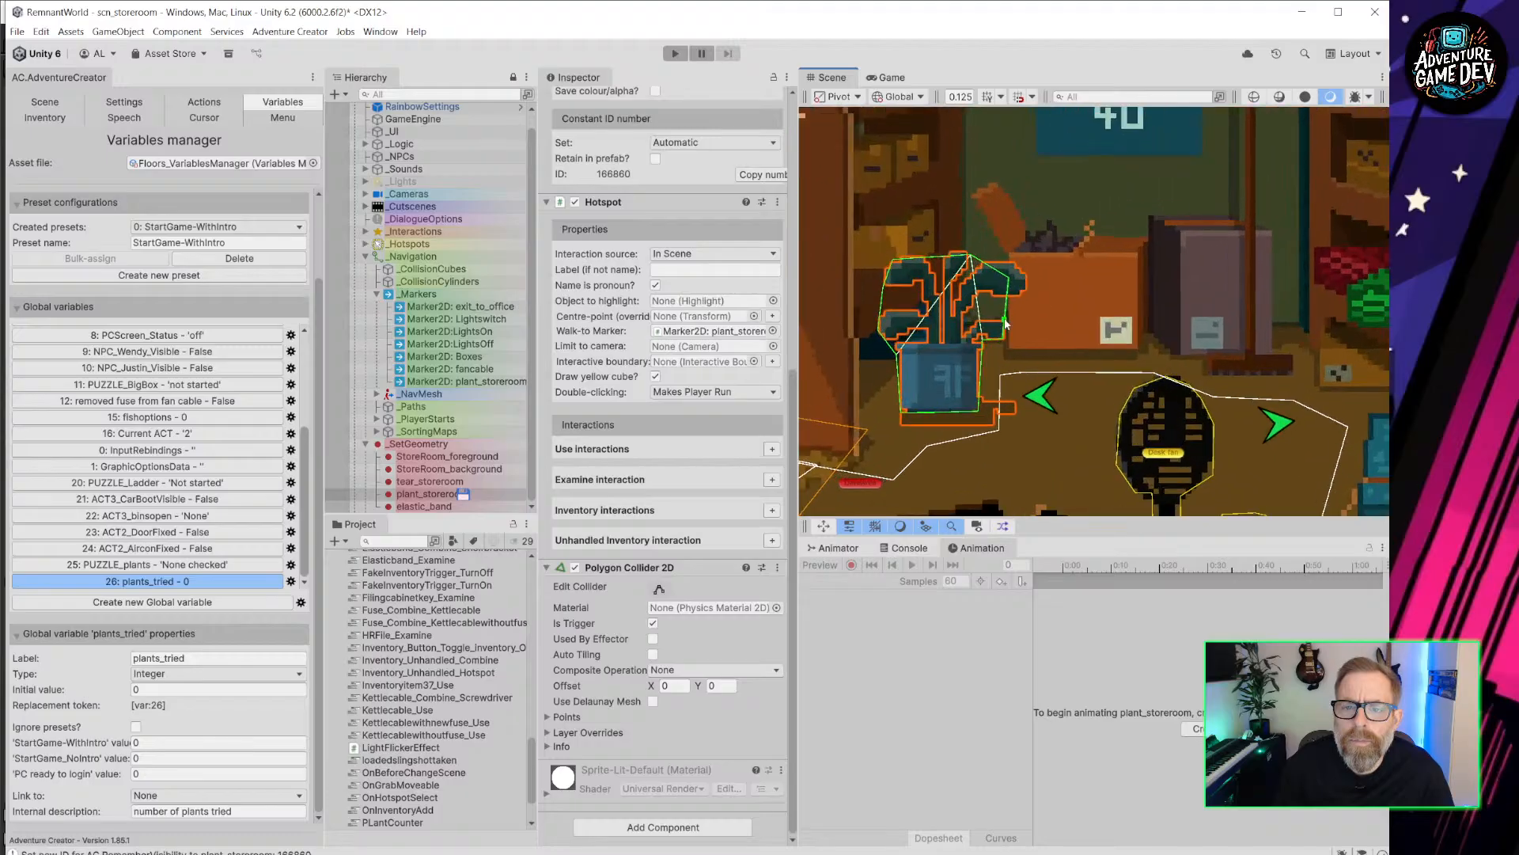
pyautogui.scroll(1, 1005, 324)
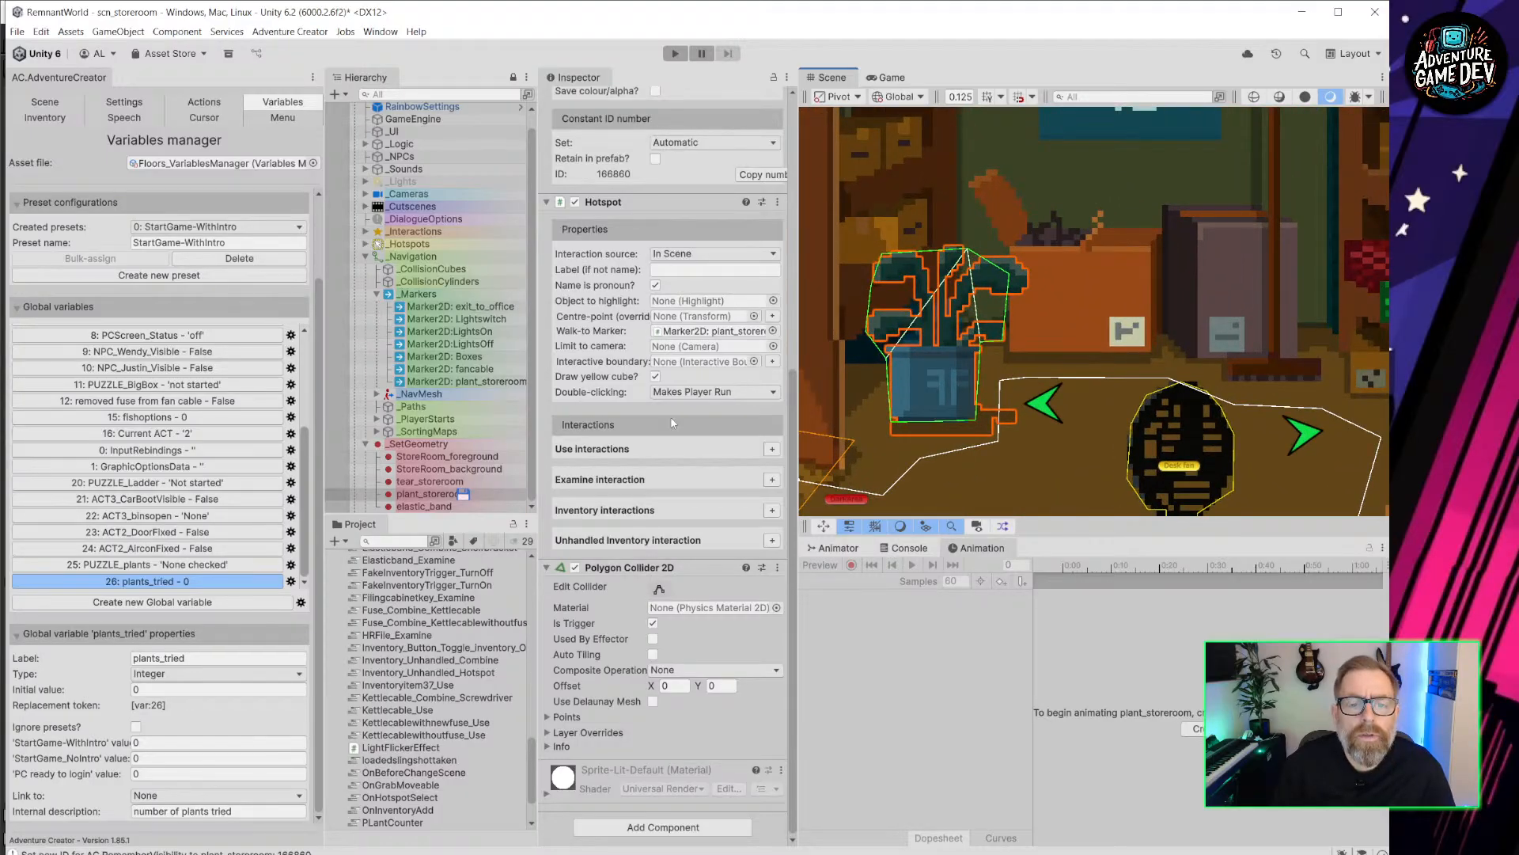
# Add a Use interaction to the plant_storeroom hotspot with player action Walk To Marker and Face after moving enabled.
pyautogui.scroll(3, 671, 416)
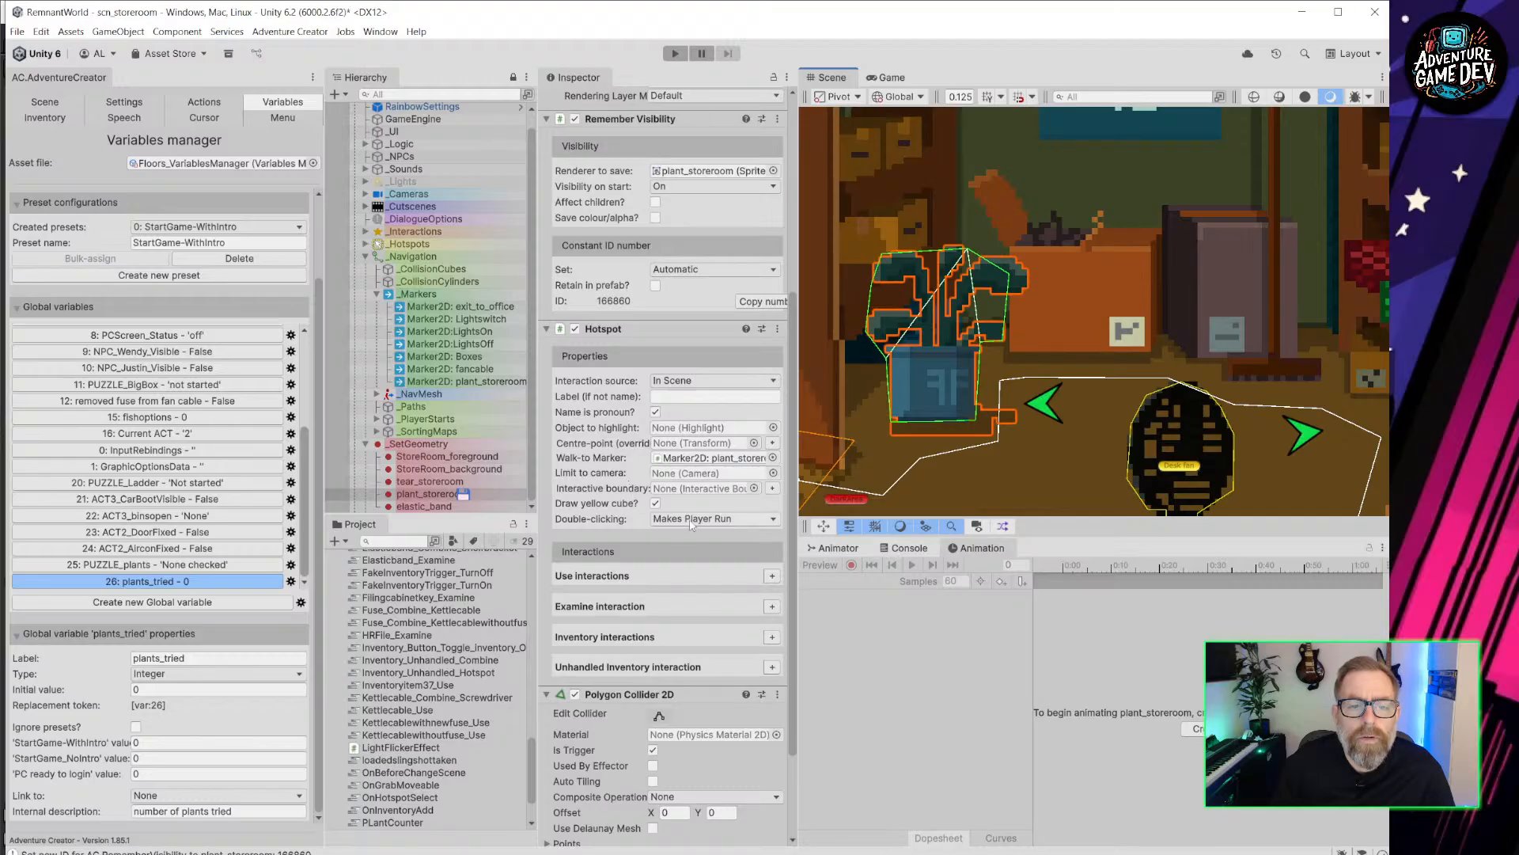
pyautogui.scroll(-1, 691, 525)
pyautogui.click(772, 533)
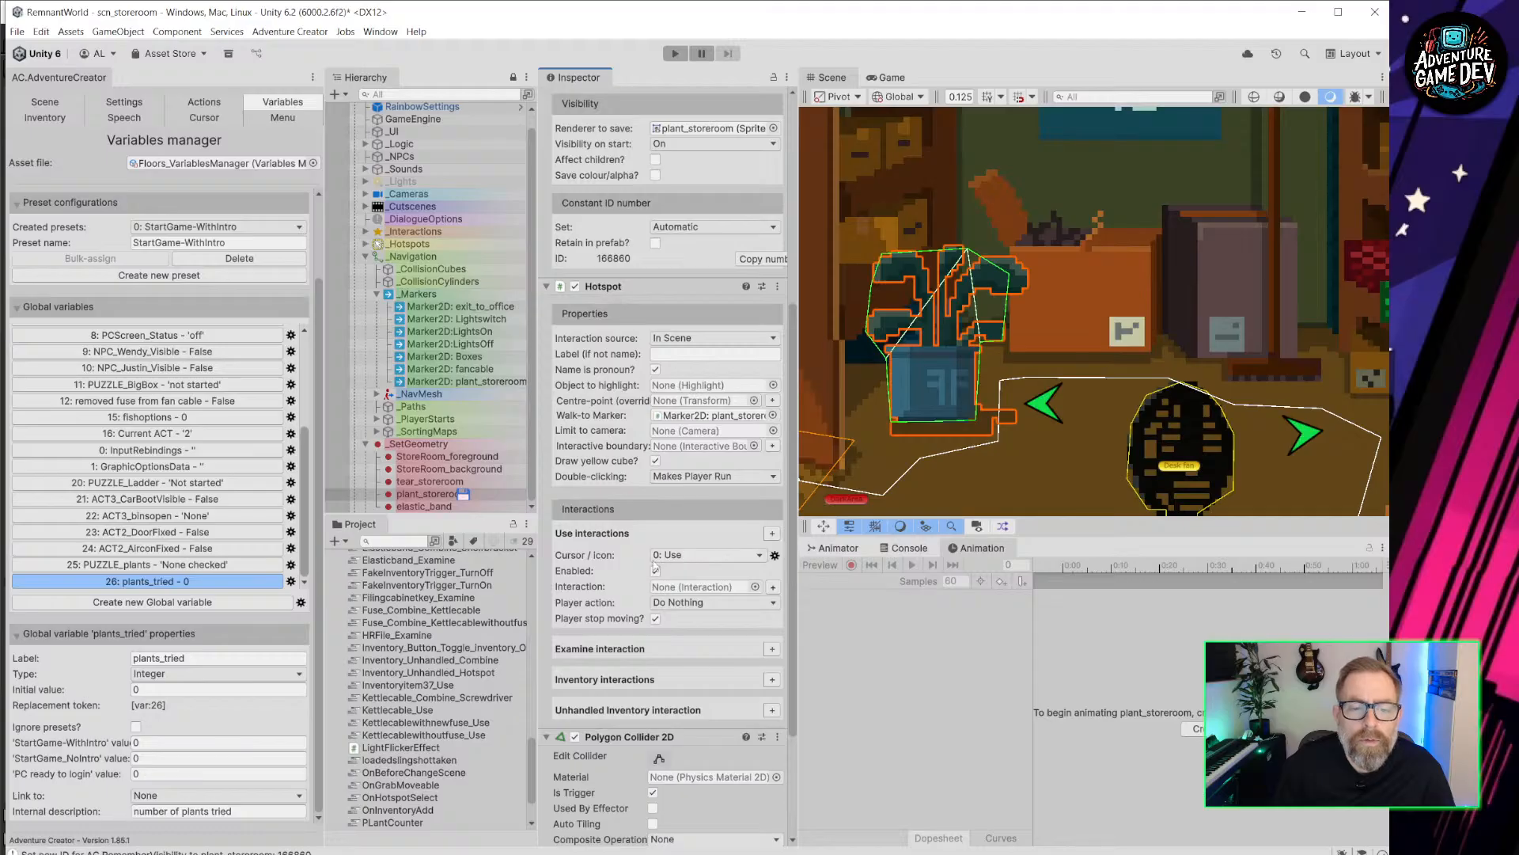
pyautogui.click(683, 605)
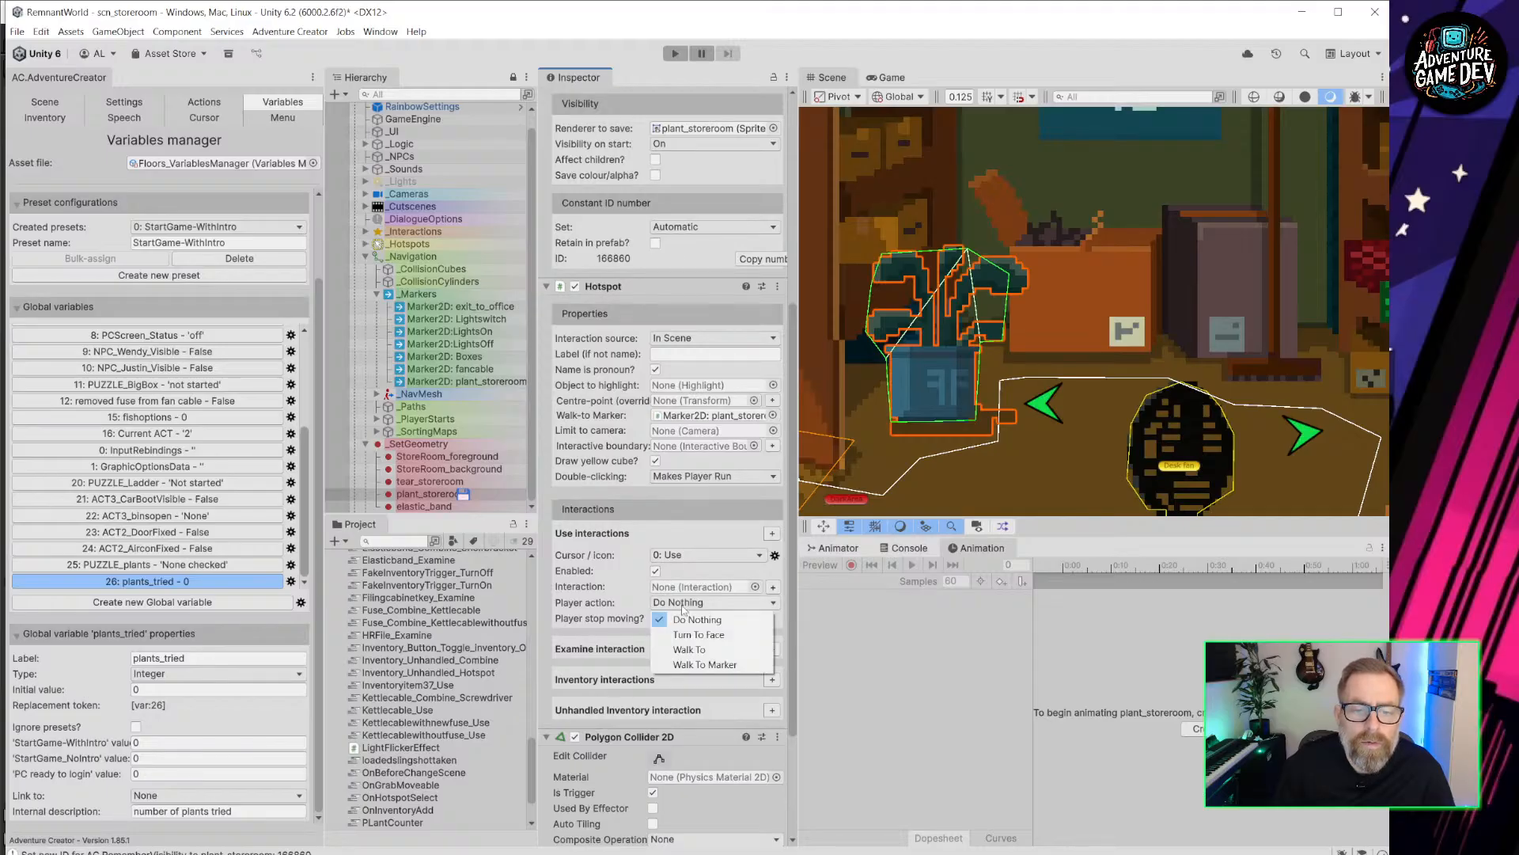
pyautogui.click(731, 664)
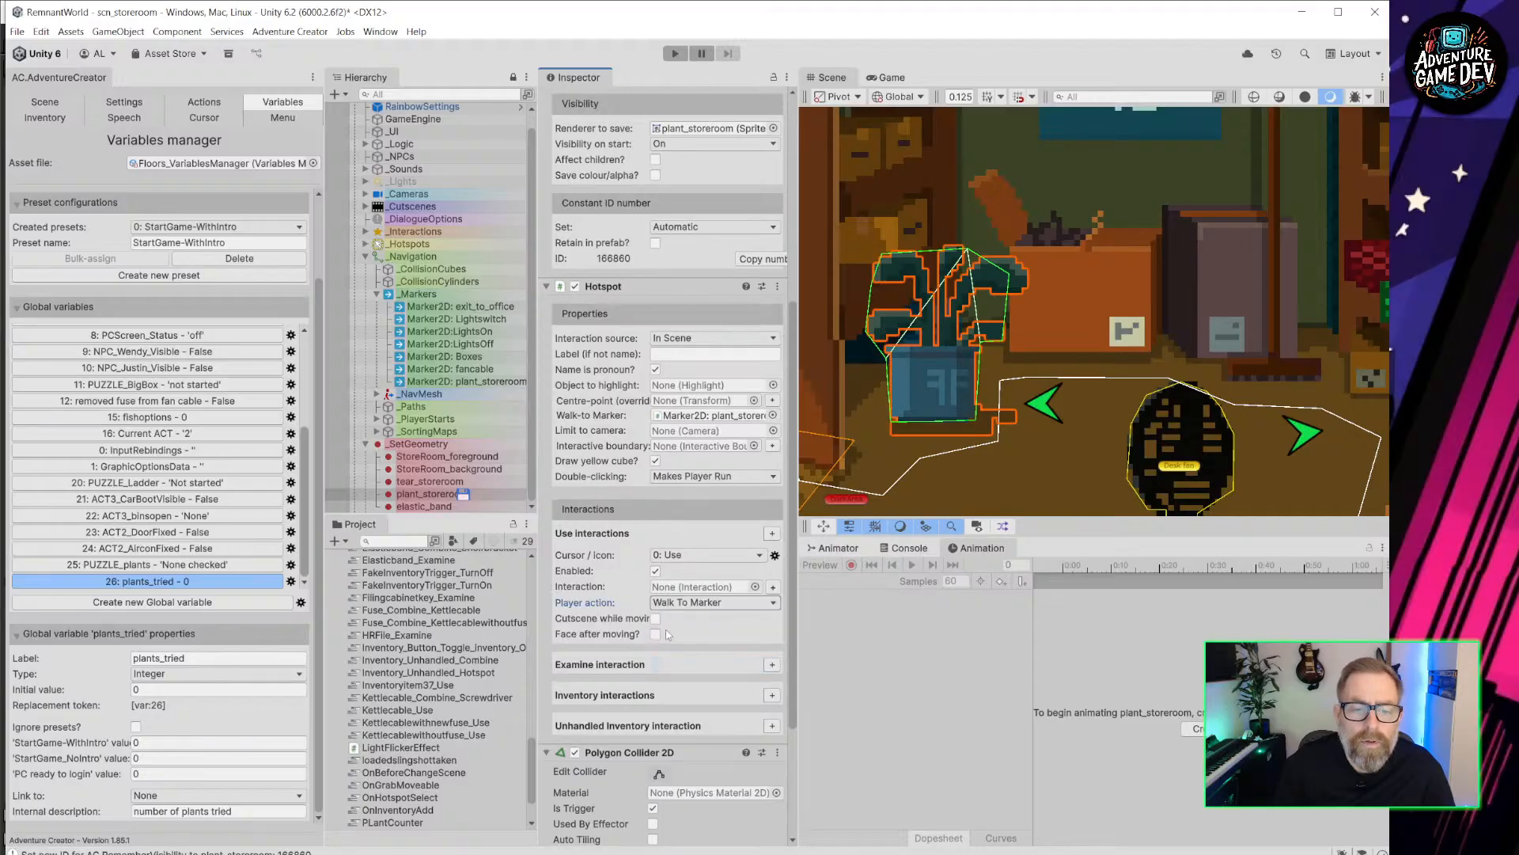
pyautogui.click(655, 634)
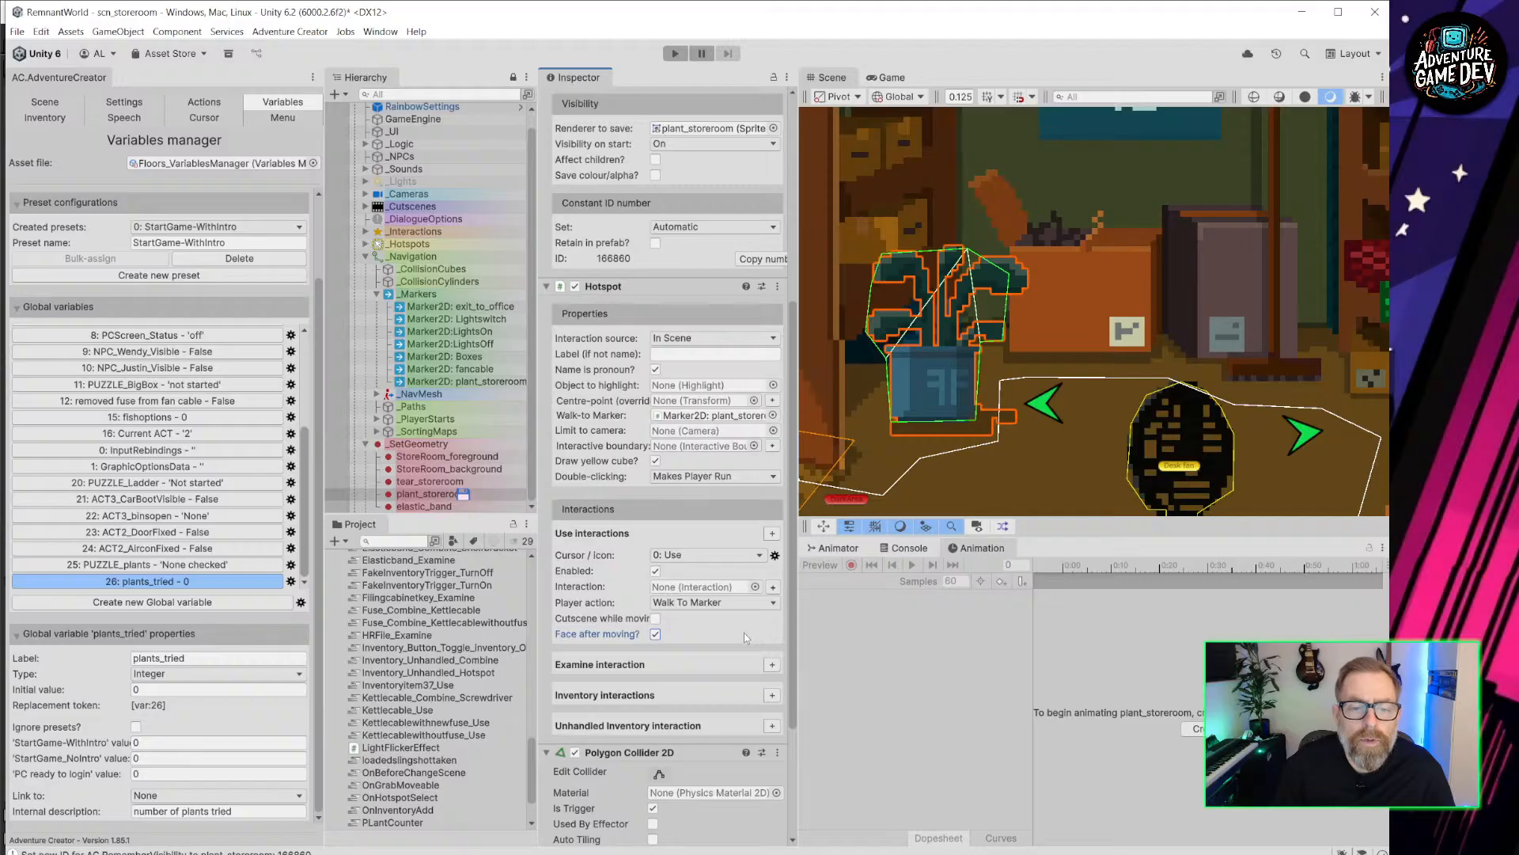
# Create the interaction for plant_storeroom's Use entry and check its actions in the ActionList editor.
pyautogui.click(773, 587)
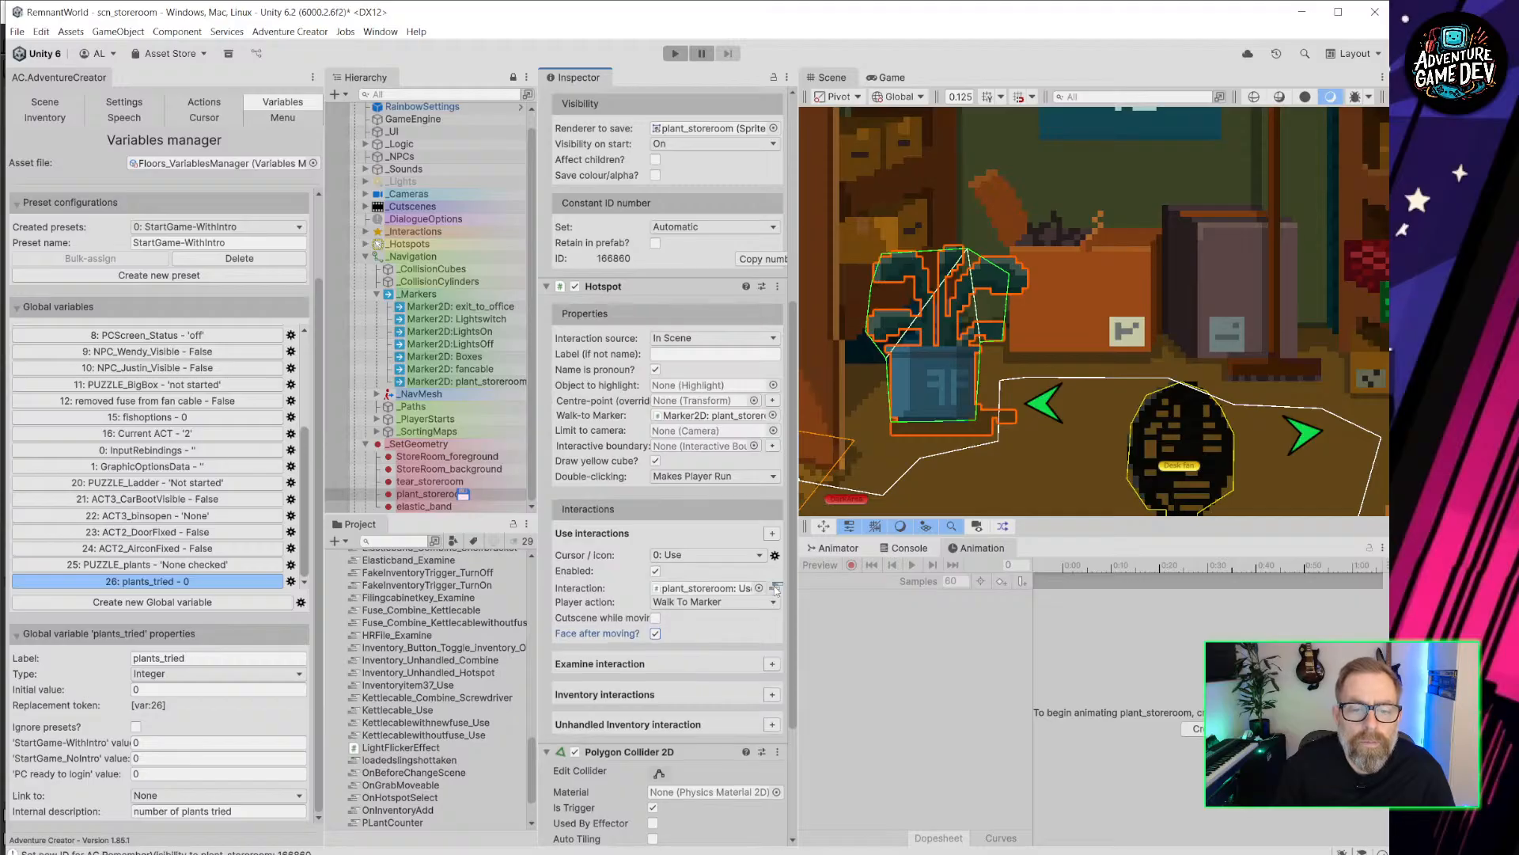
pyautogui.click(776, 587)
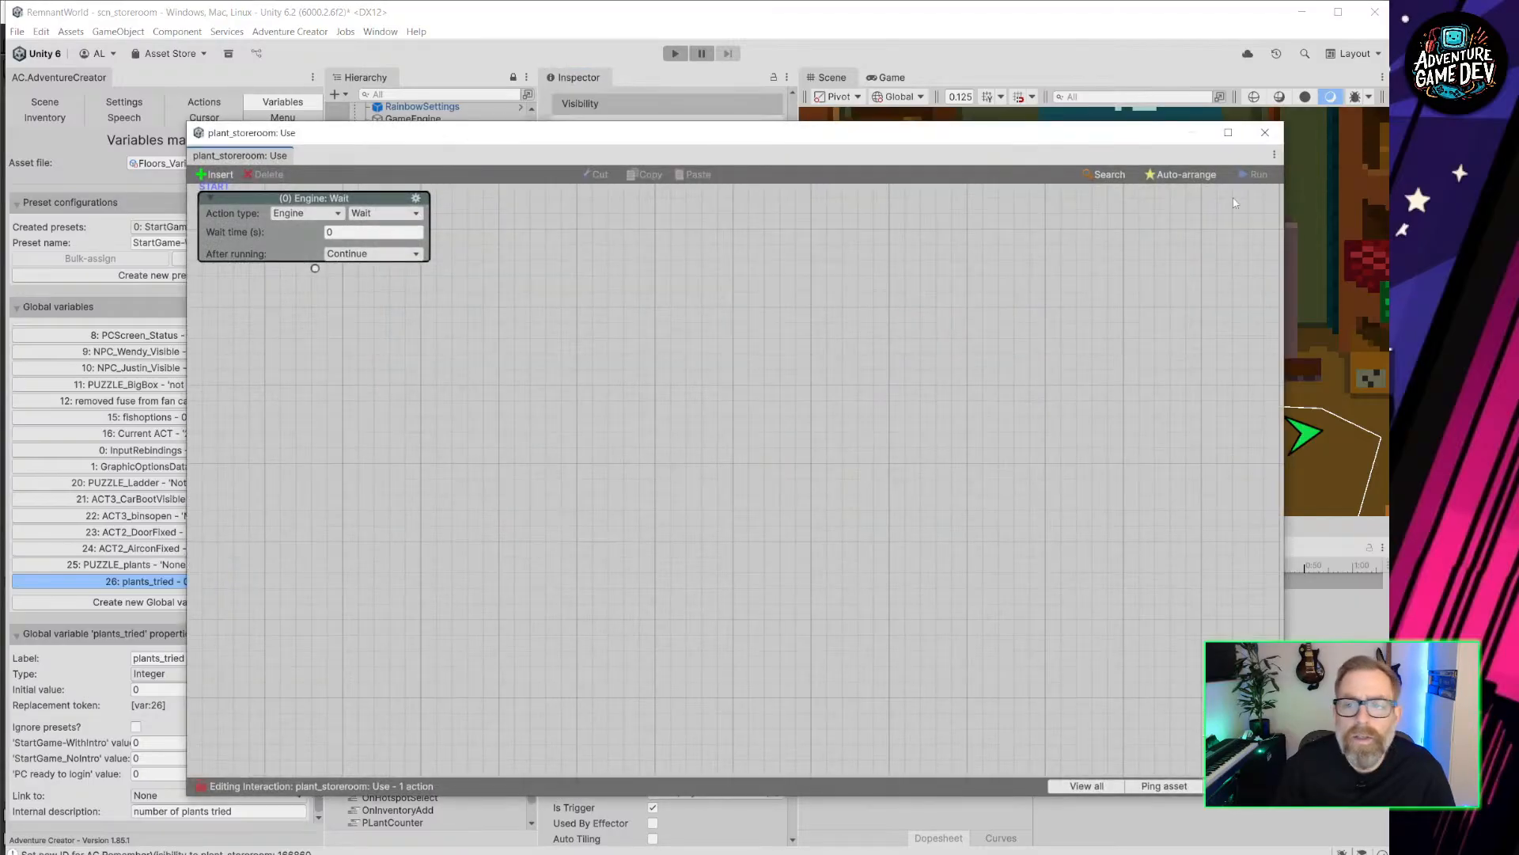
pyautogui.click(1273, 136)
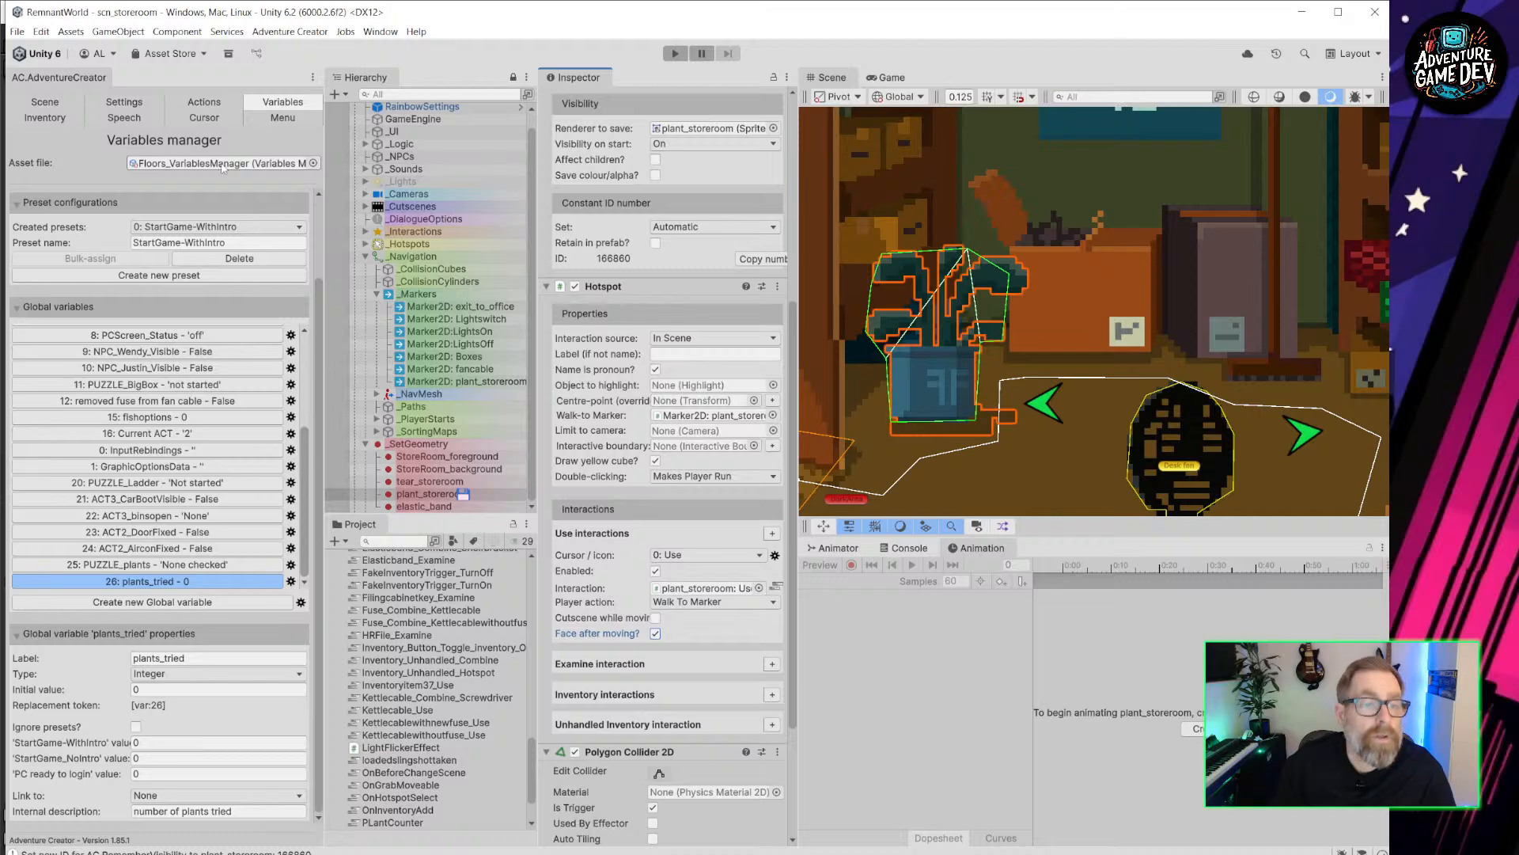
# Open the recent scene scn_shopfloor_act2 and review the Hotspot settings of Plant1 under _SetGeometry.
pyautogui.click(17, 32)
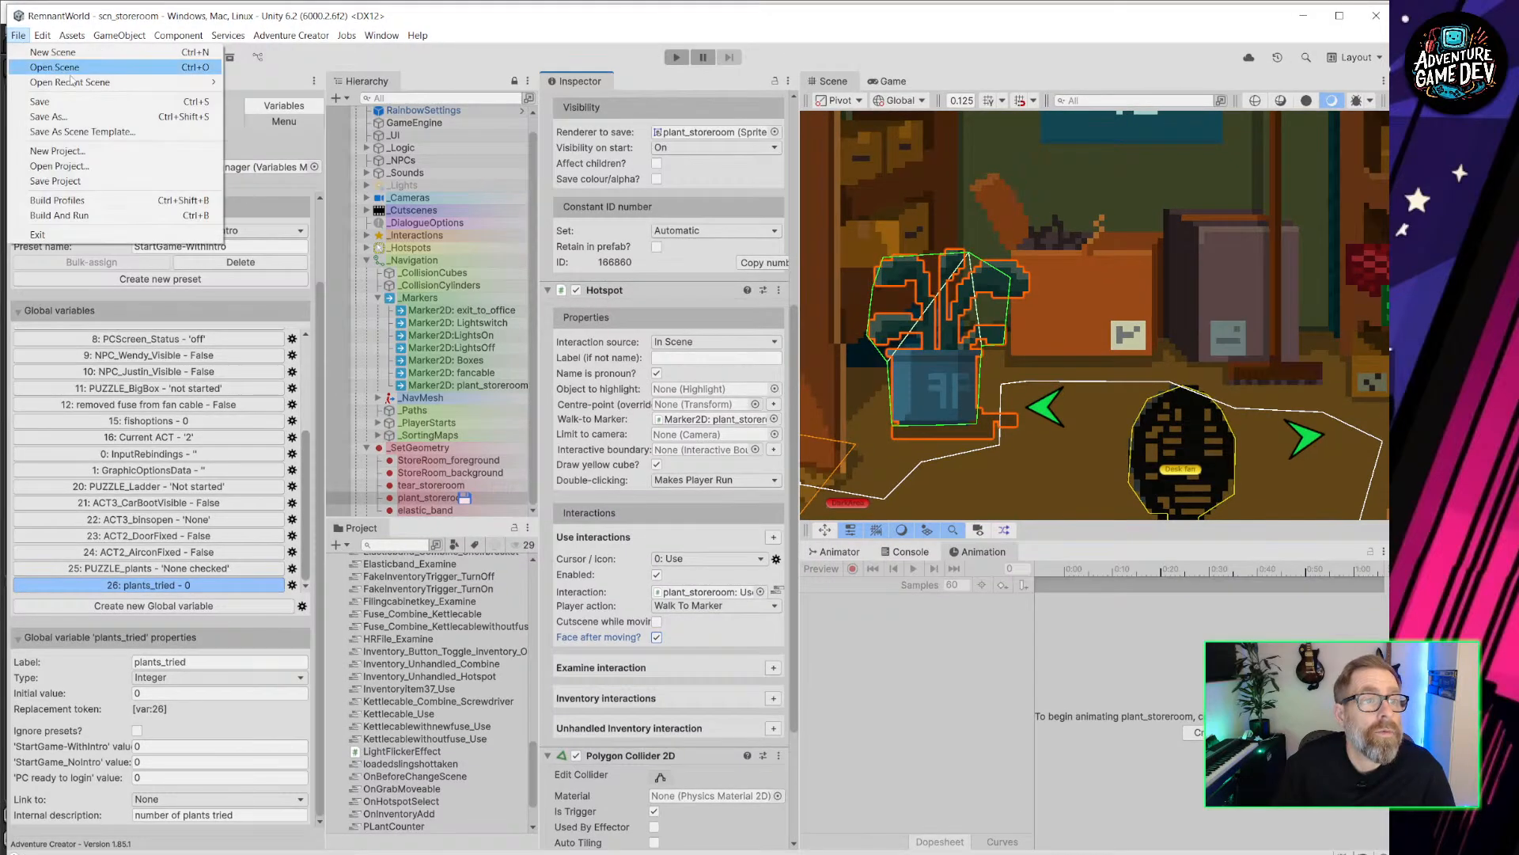
pyautogui.moveTo(72, 81)
pyautogui.click(358, 98)
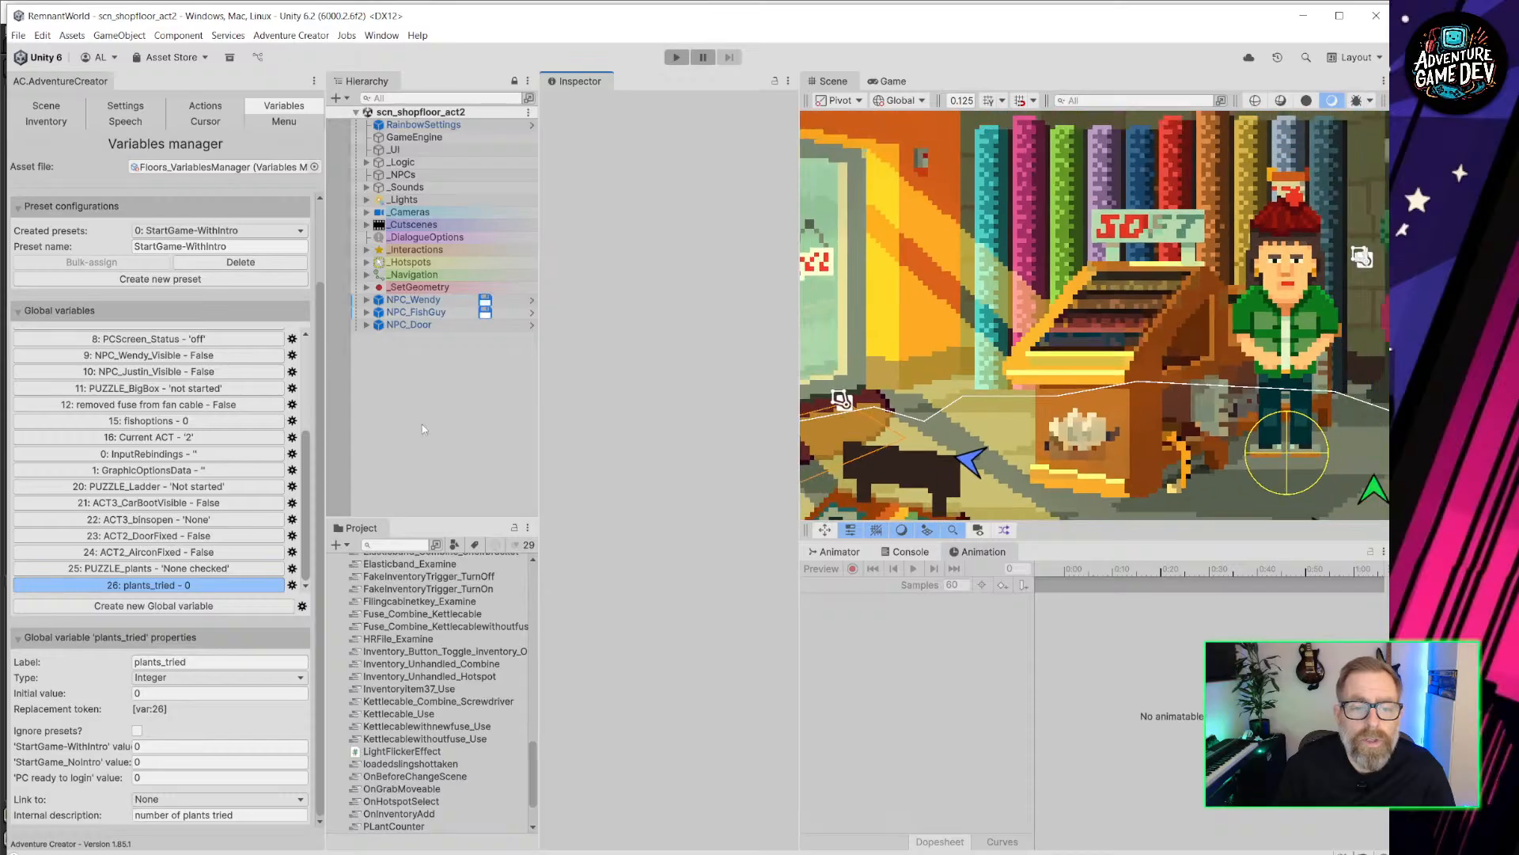
pyautogui.click(367, 288)
pyautogui.click(414, 426)
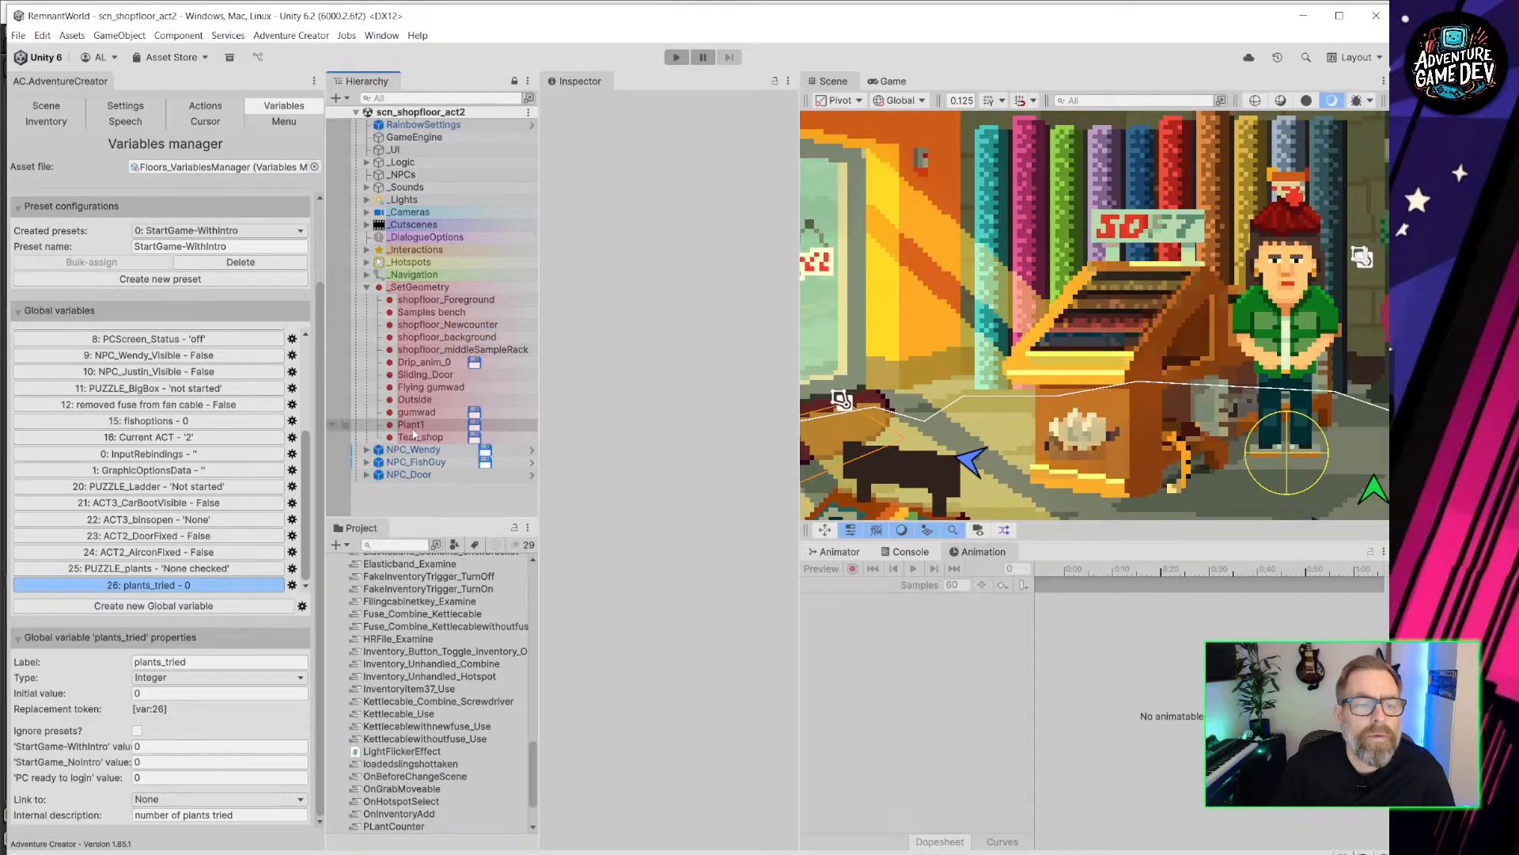
pyautogui.scroll(-3, 614, 665)
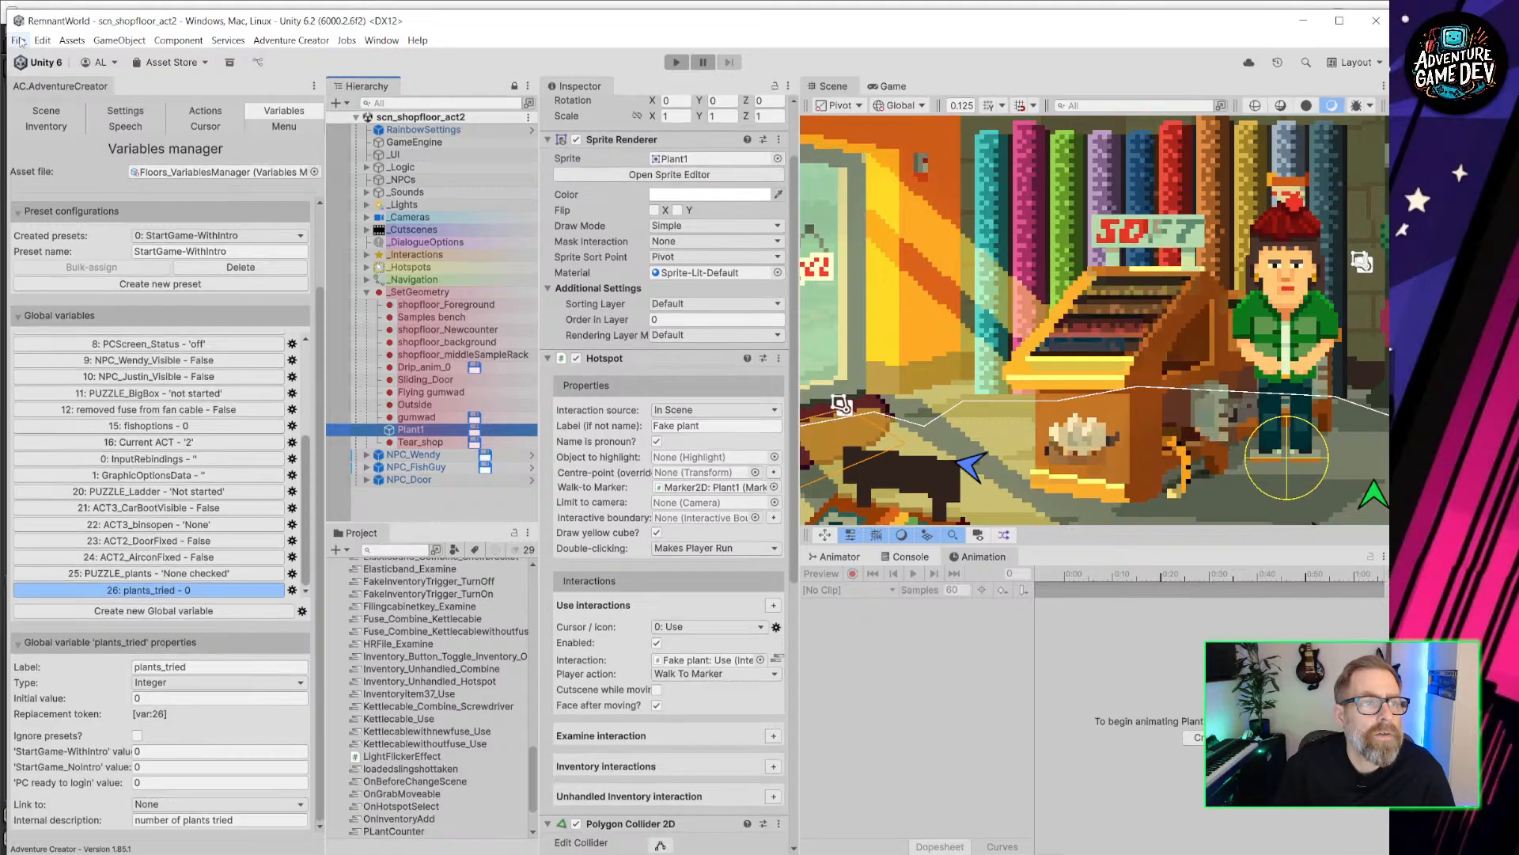
# Open the recent scene scn_office and select the plant_office object under _SetGeometry.
pyautogui.click(18, 34)
pyautogui.moveTo(79, 83)
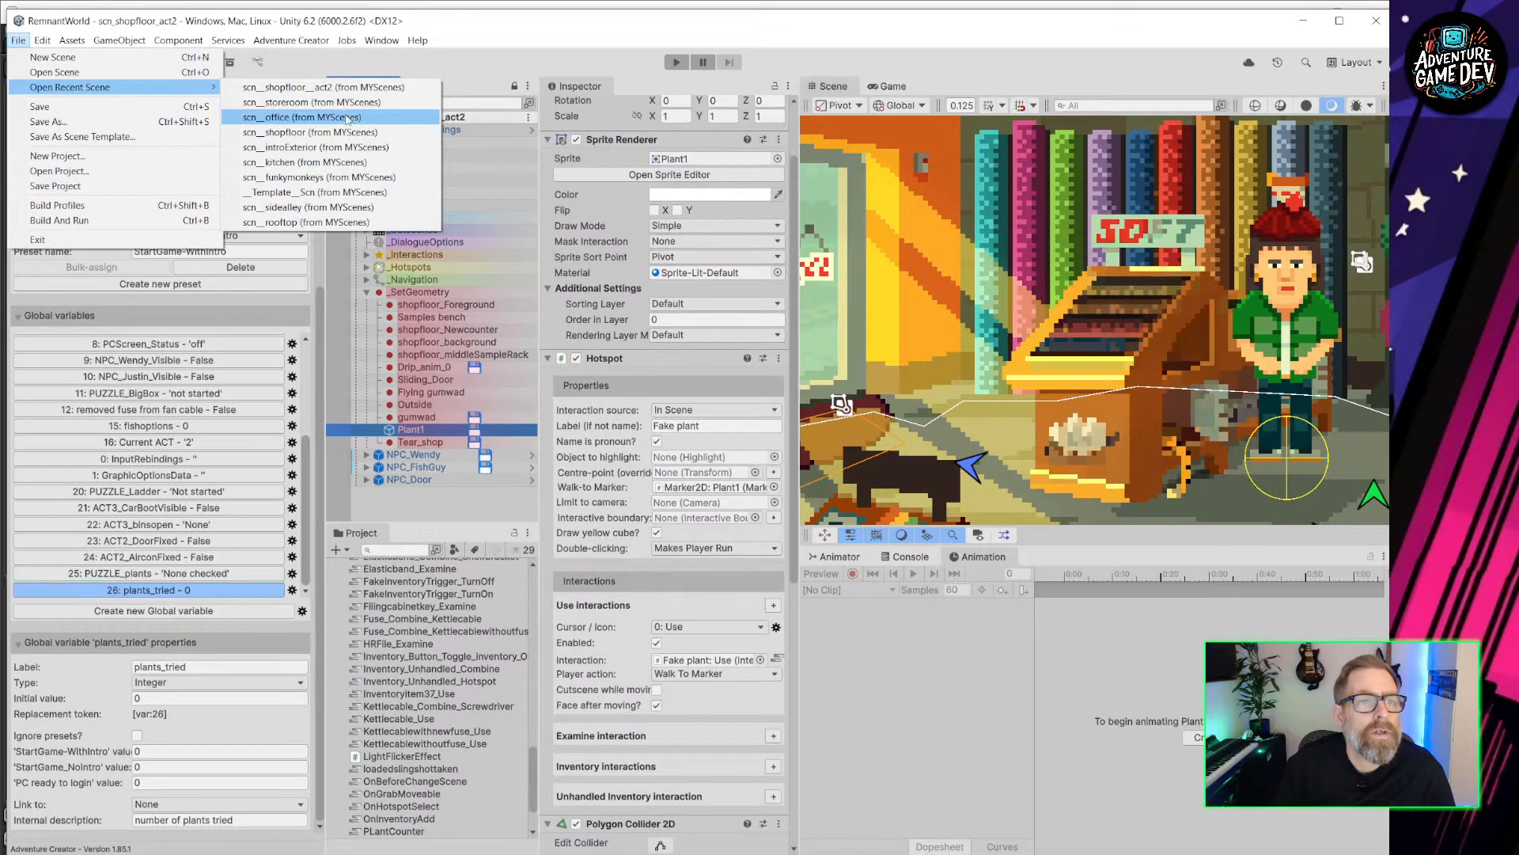
pyautogui.click(345, 118)
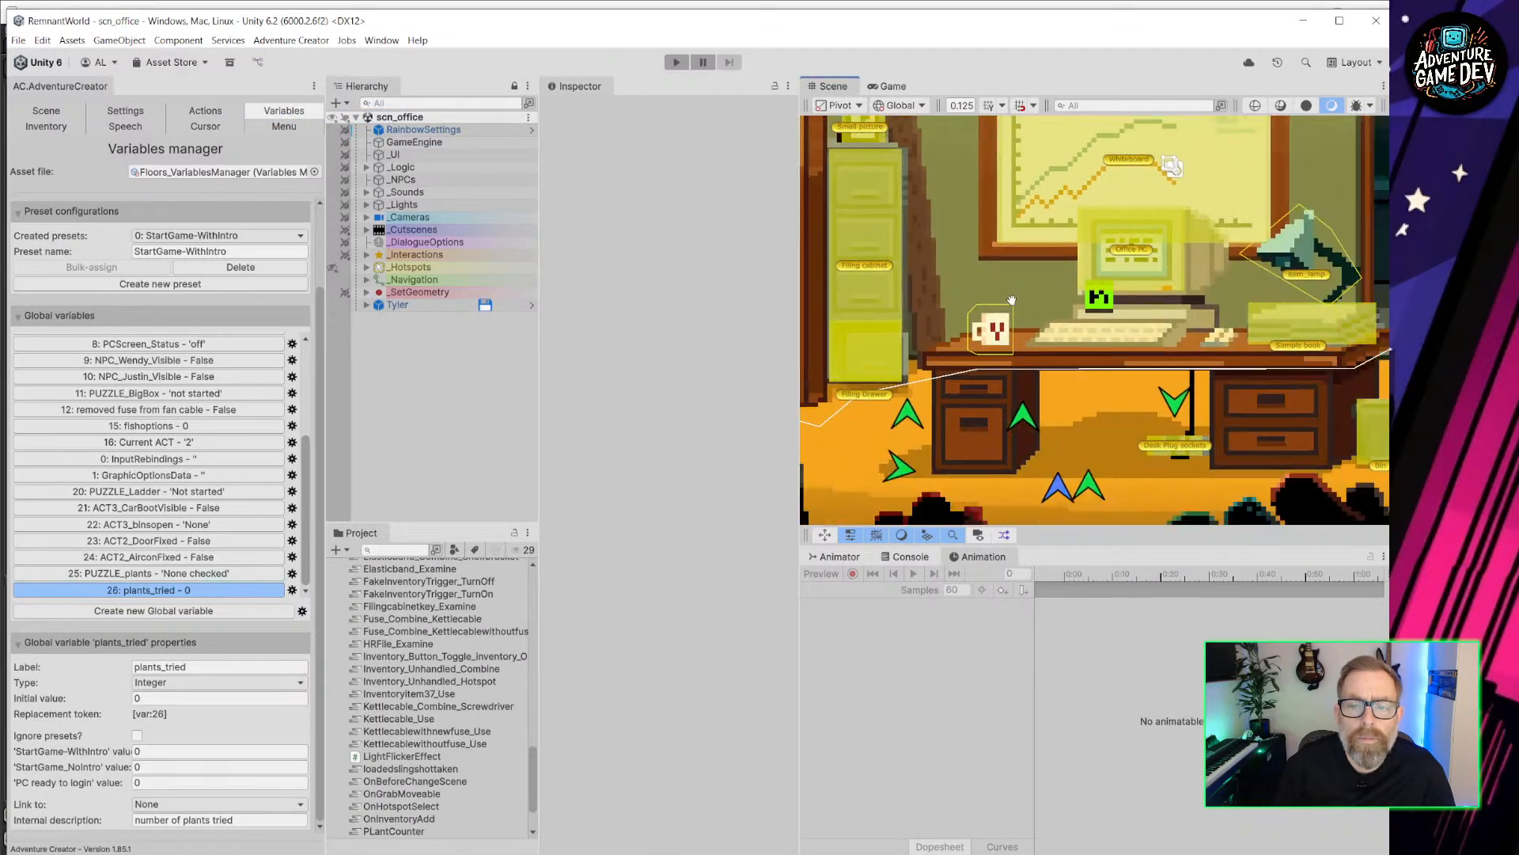
pyautogui.moveTo(1012, 300); pyautogui.dragTo(828, 169, button='middle')
pyautogui.click(366, 292)
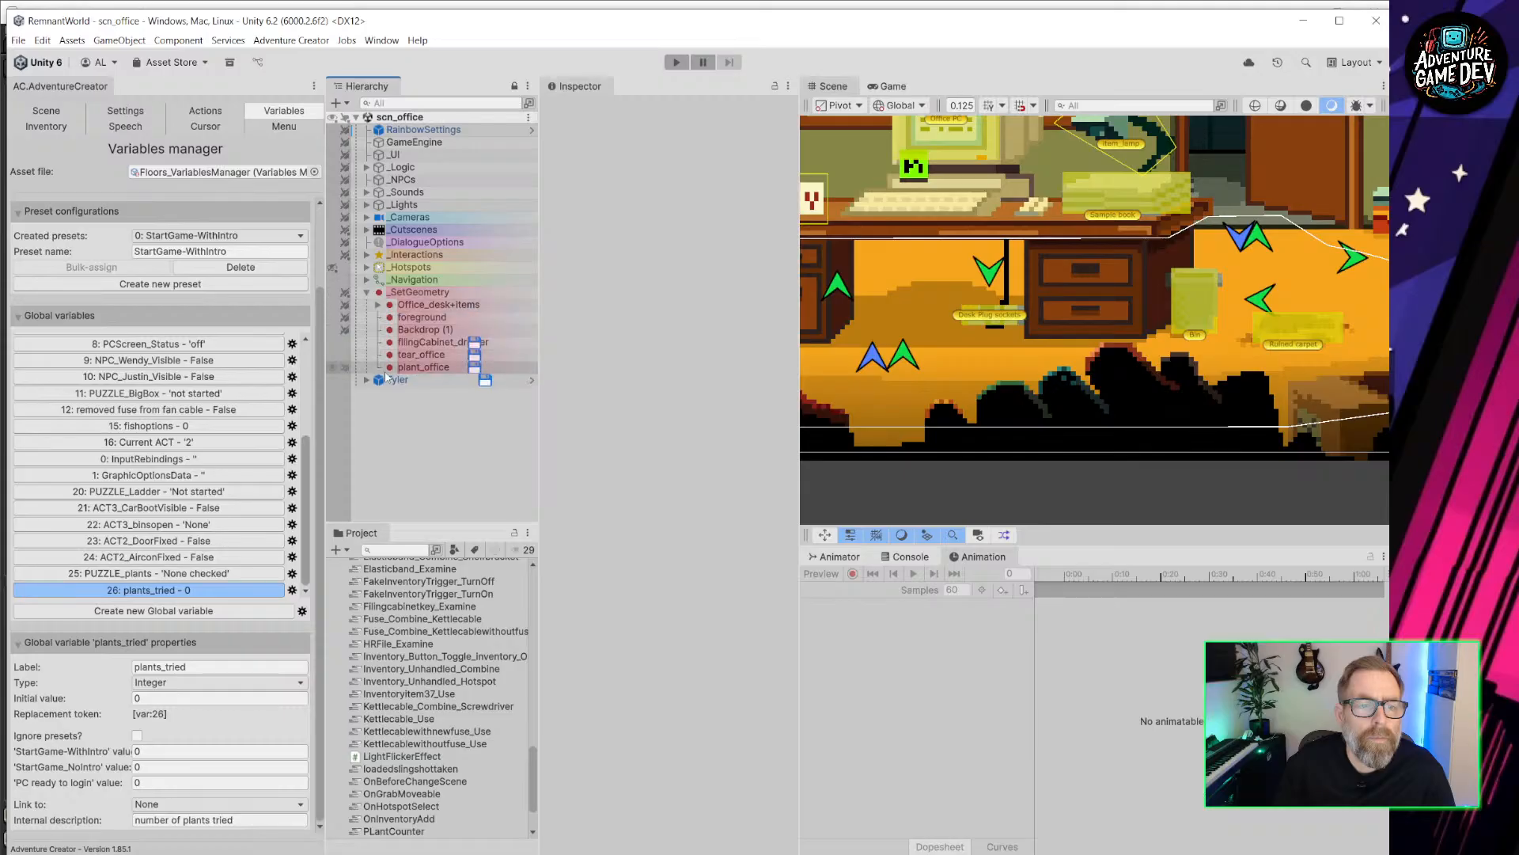
pyautogui.click(423, 368)
pyautogui.scroll(-3, 601, 390)
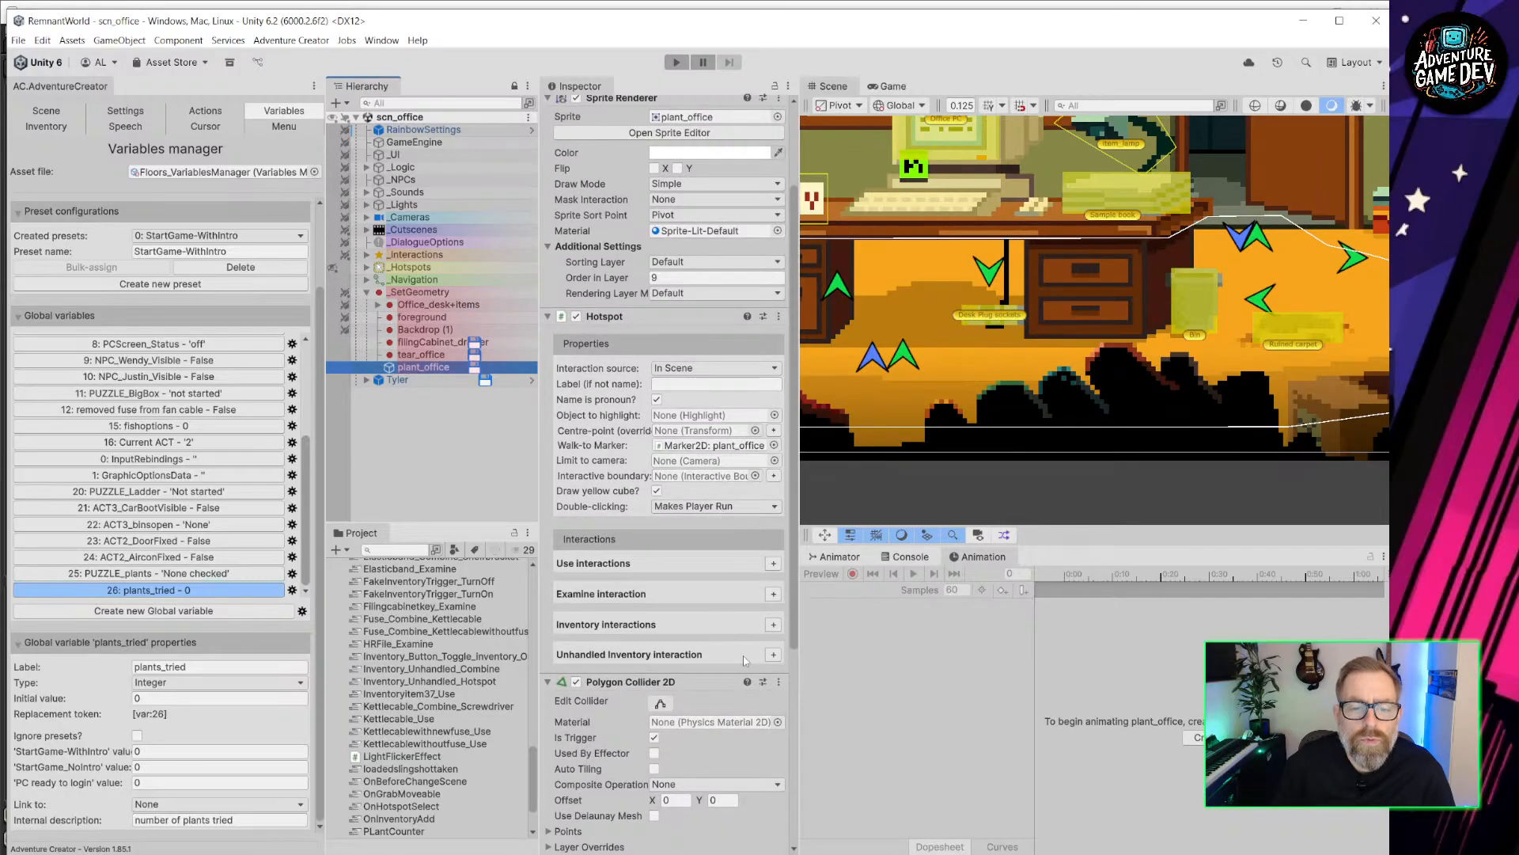
# Add a Use interaction to the plant_office hotspot with a new interaction, player action Walk To Marker and Face after moving enabled.
pyautogui.click(773, 564)
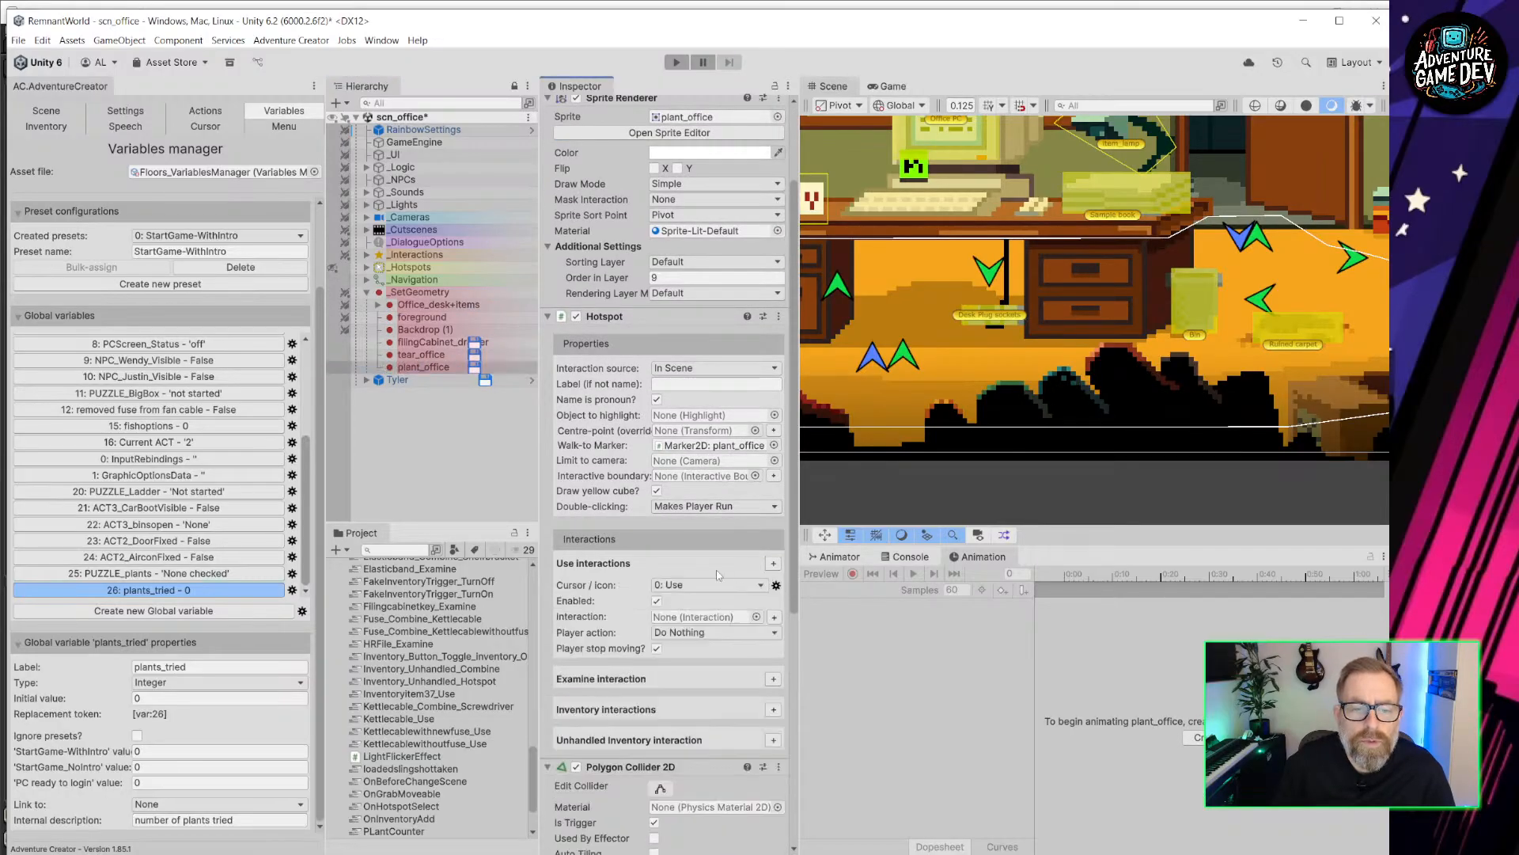
pyautogui.click(774, 618)
pyautogui.click(772, 632)
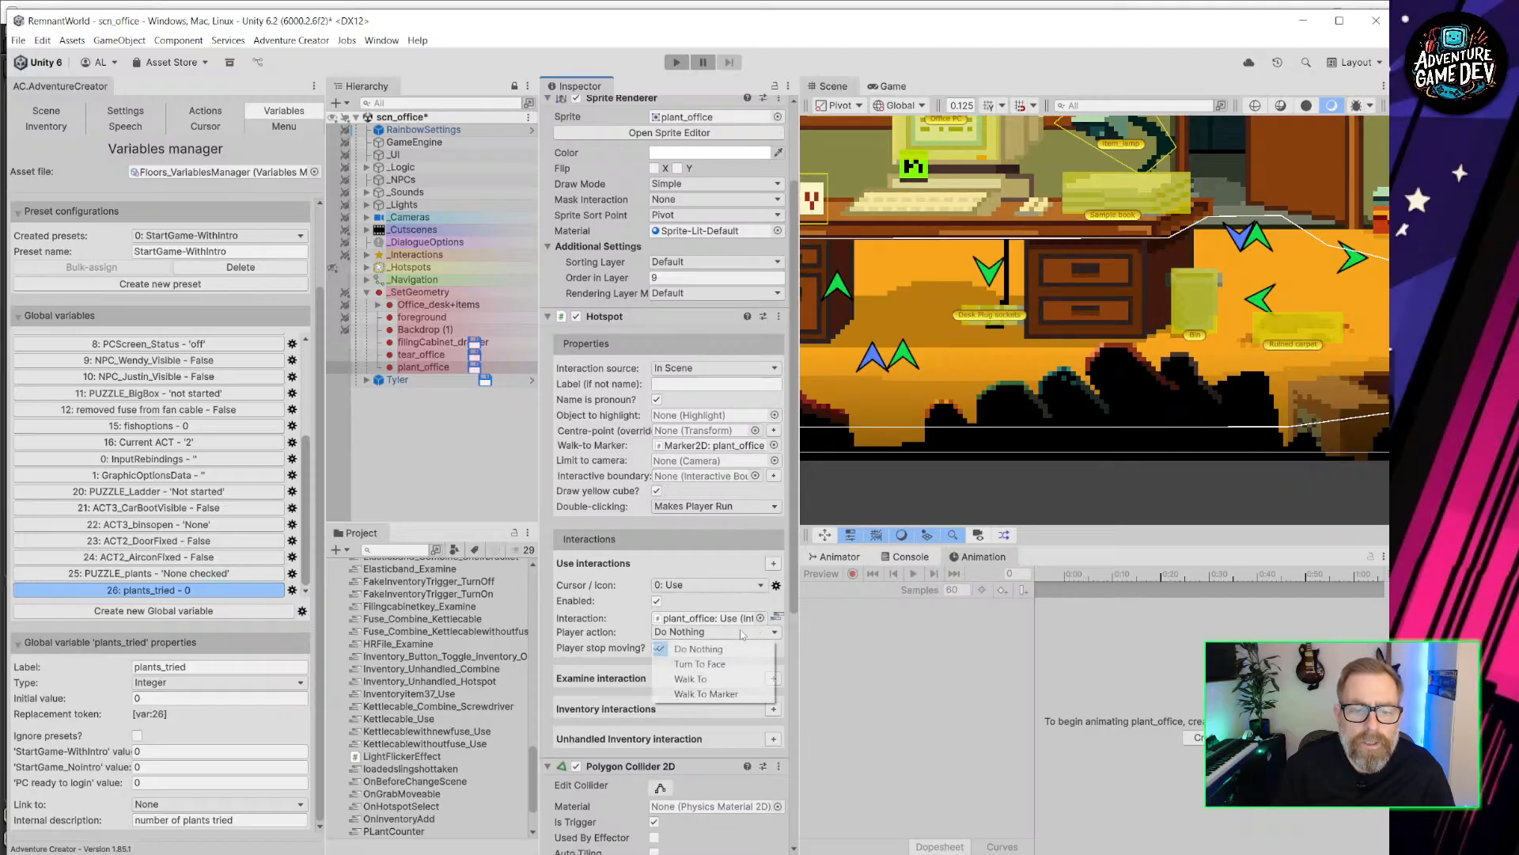
pyautogui.click(696, 696)
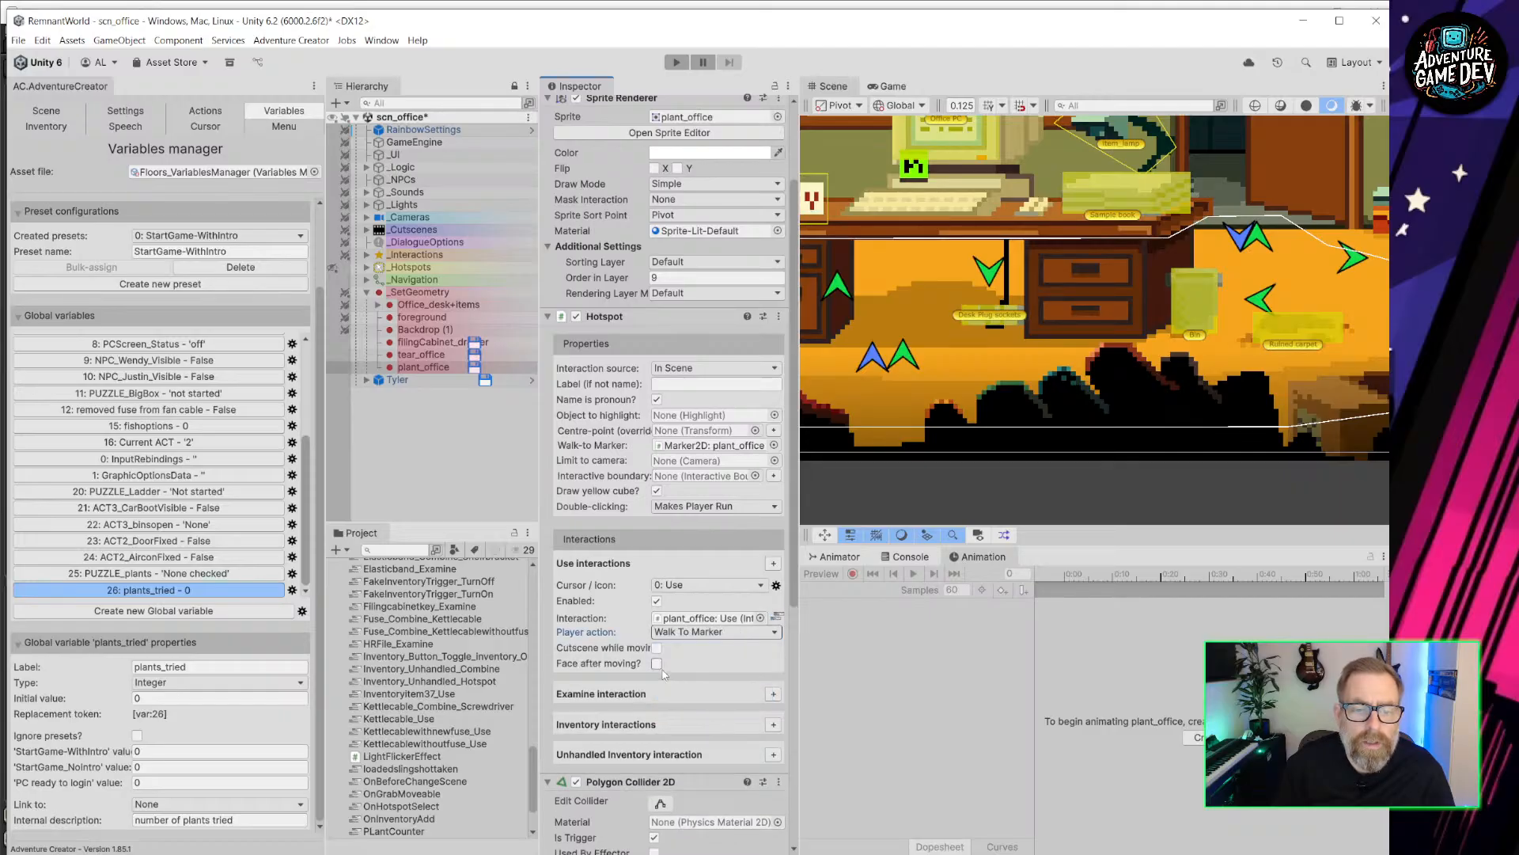
pyautogui.scroll(-5, 1108, 269)
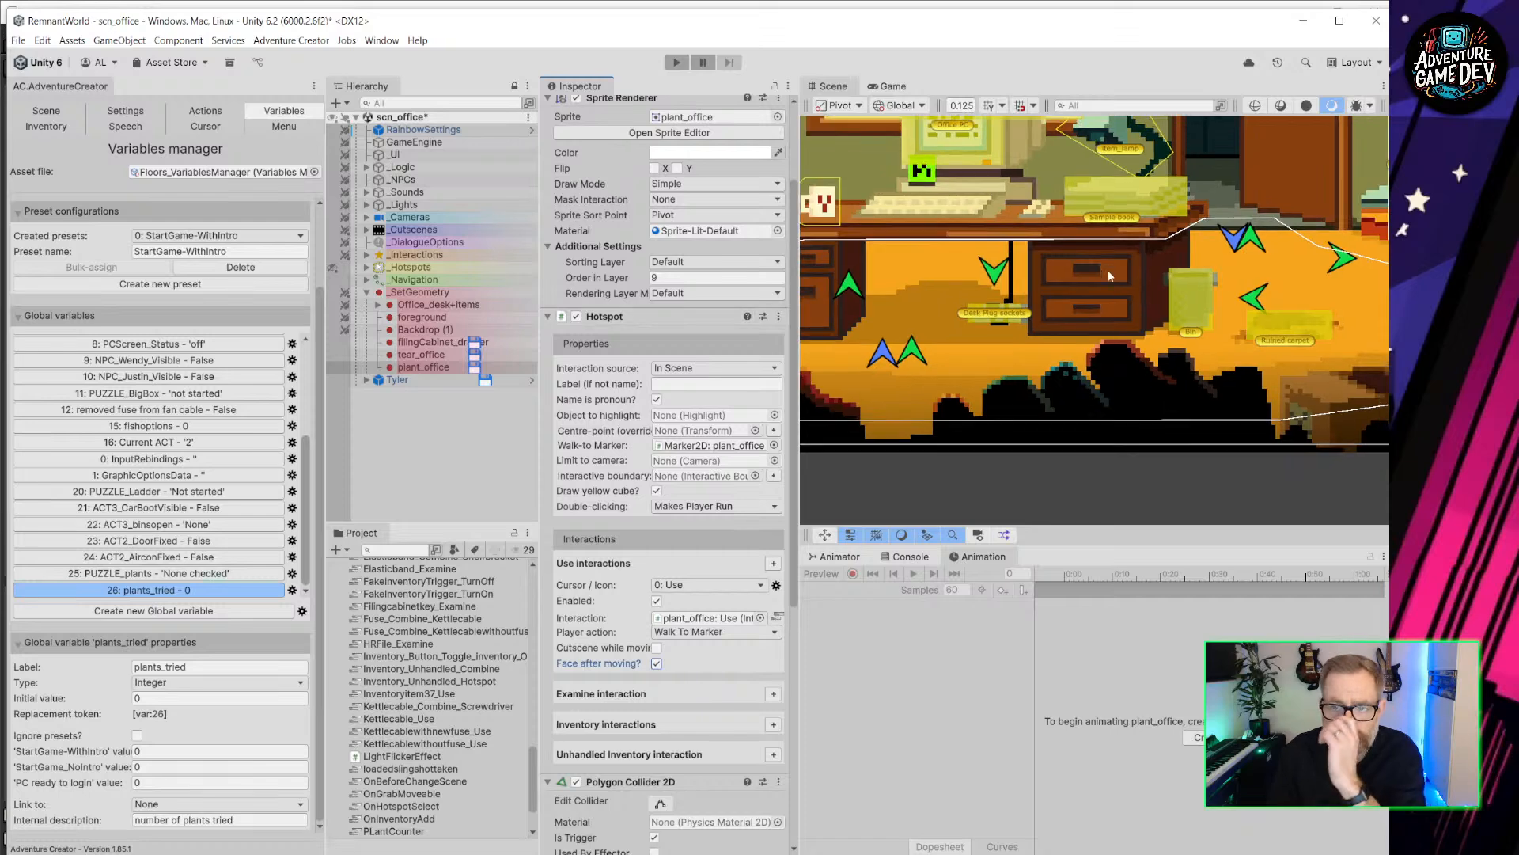
pyautogui.moveTo(1238, 254); pyautogui.dragTo(1097, 296, button='middle')
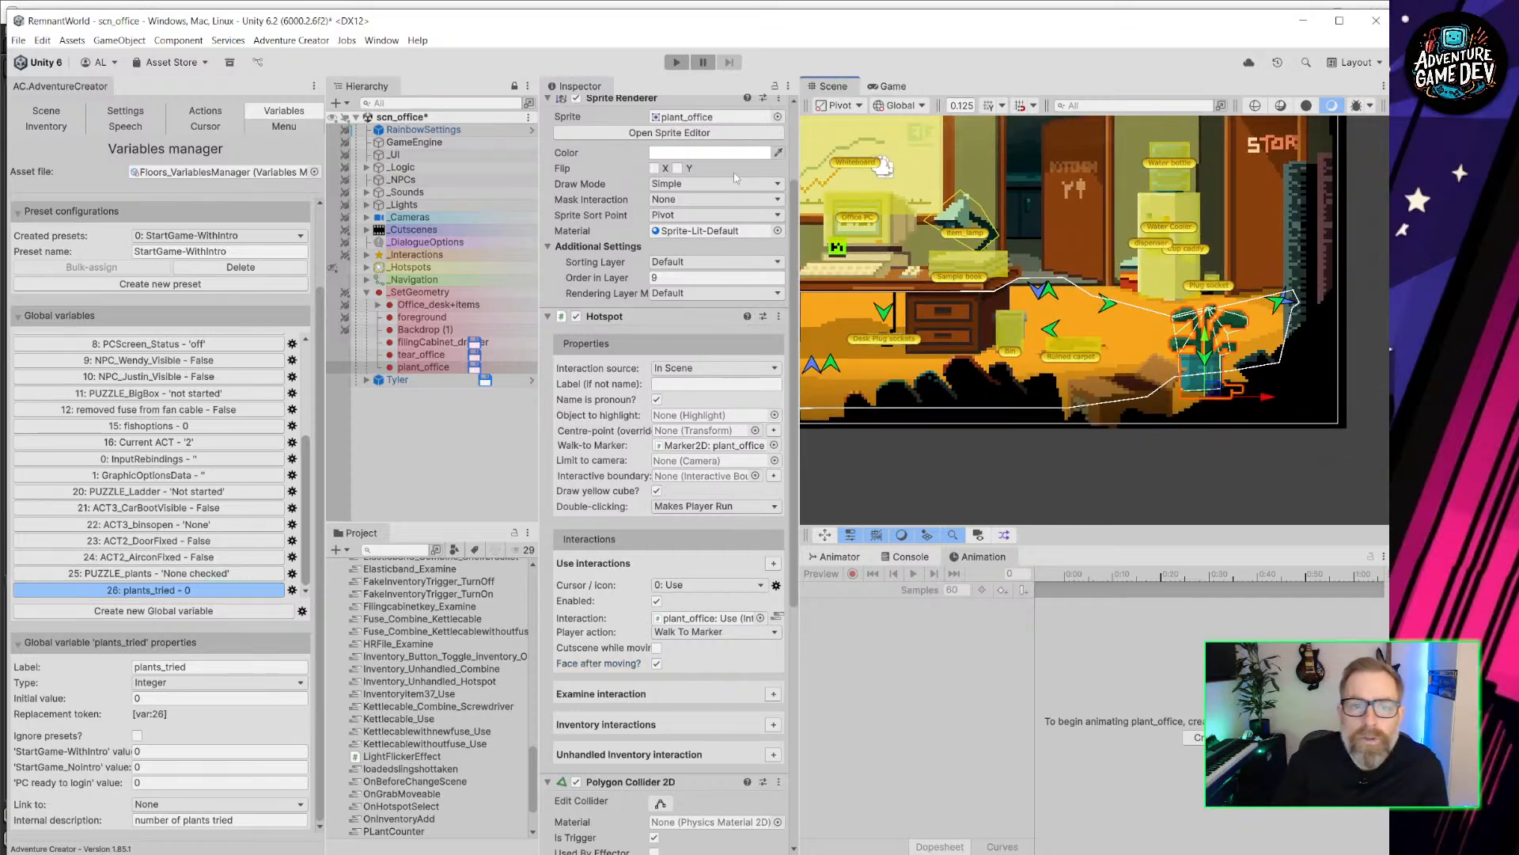
# Play-test scn_office by walking to the office plant, entering the storeroom and approaching the plant_storeroom hotspot.
pyautogui.click(676, 63)
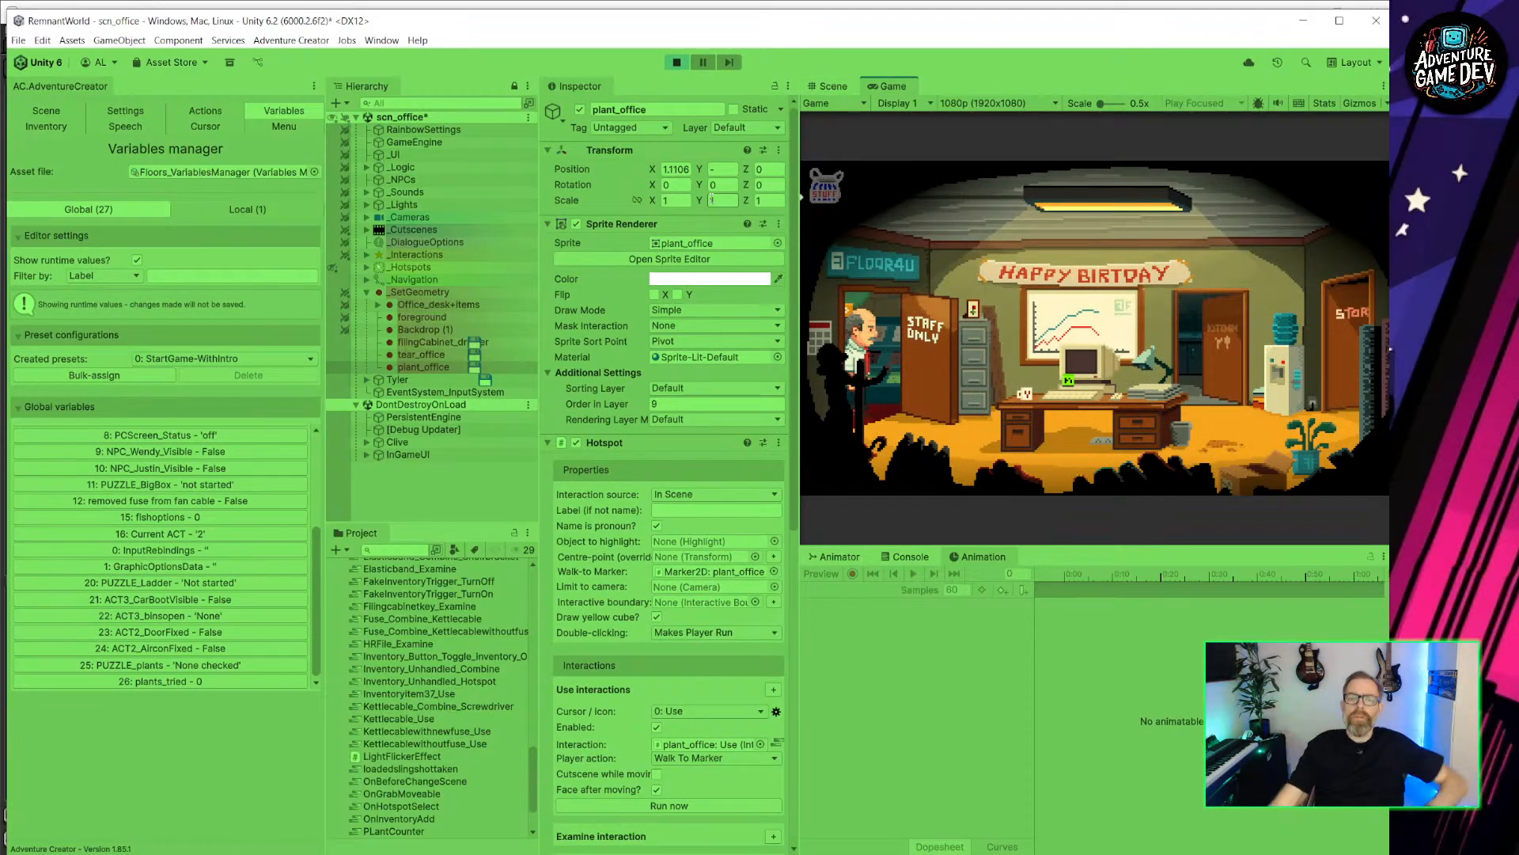
pyautogui.click(1303, 457)
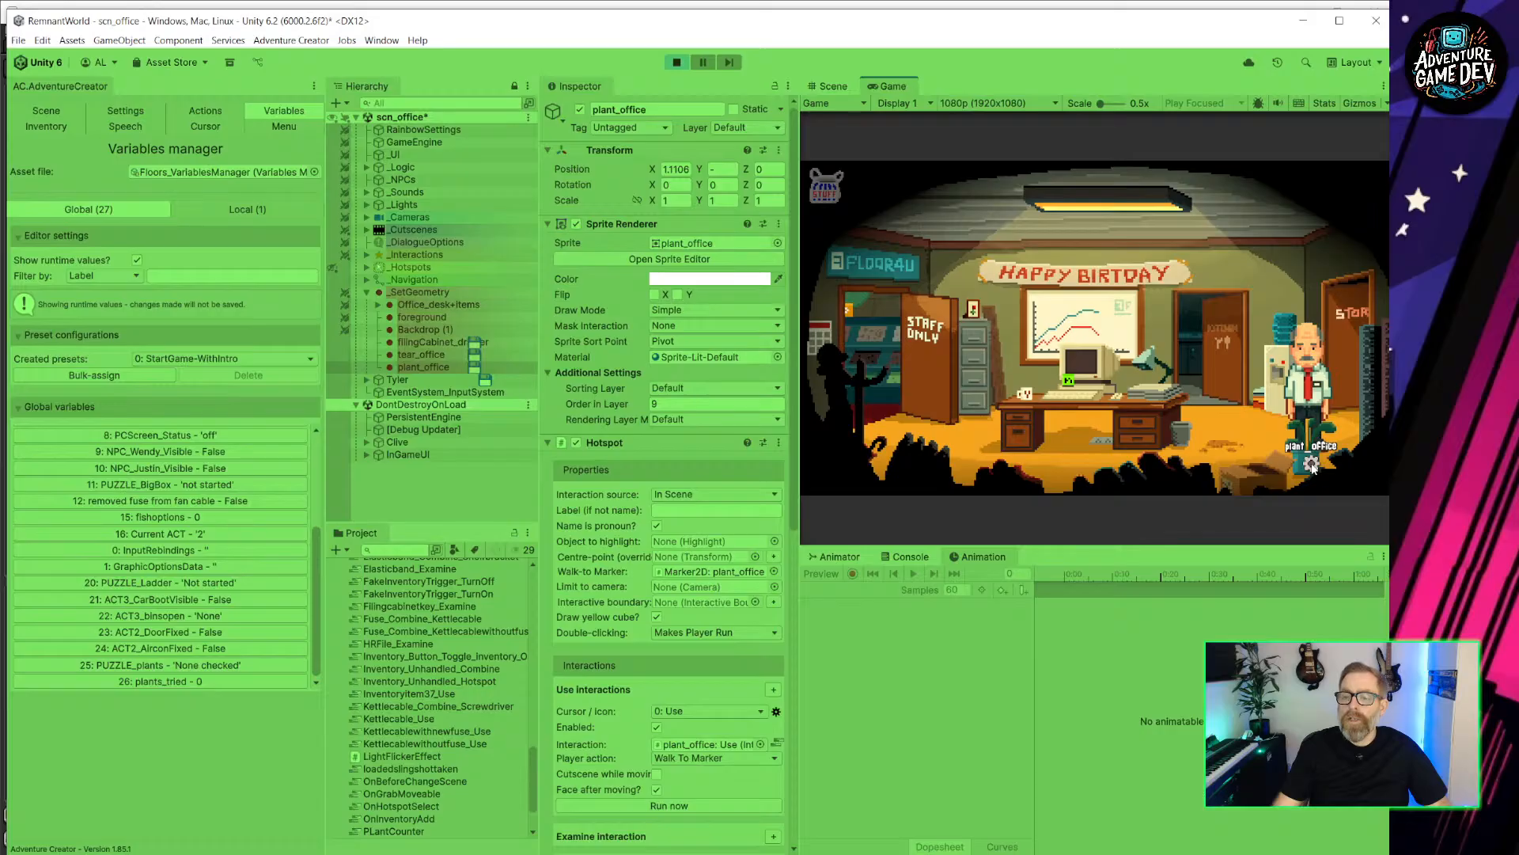
pyautogui.click(1347, 408)
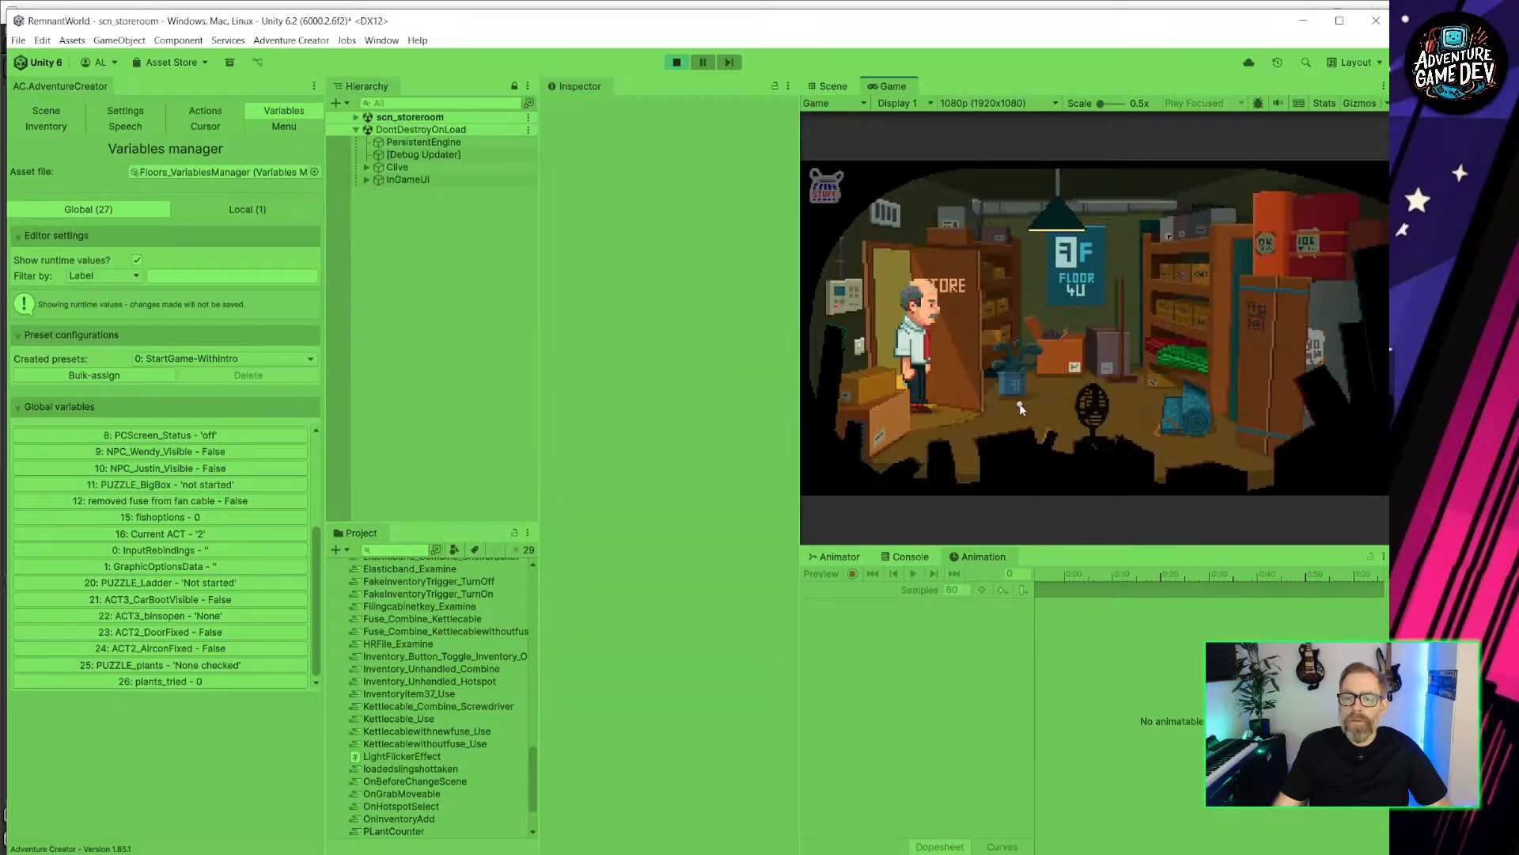
pyautogui.click(857, 354)
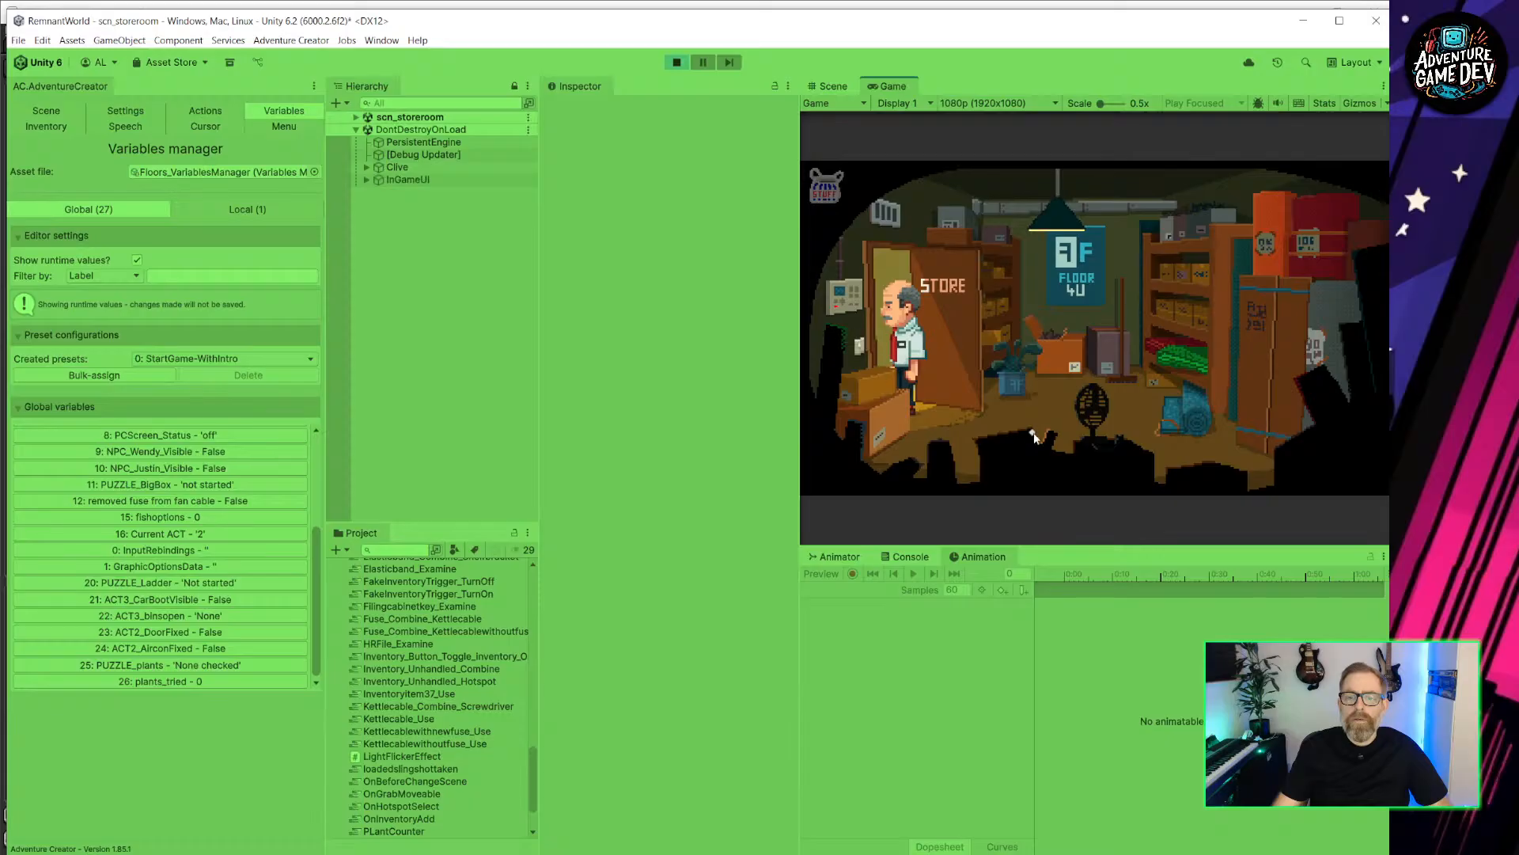
pyautogui.click(1024, 423)
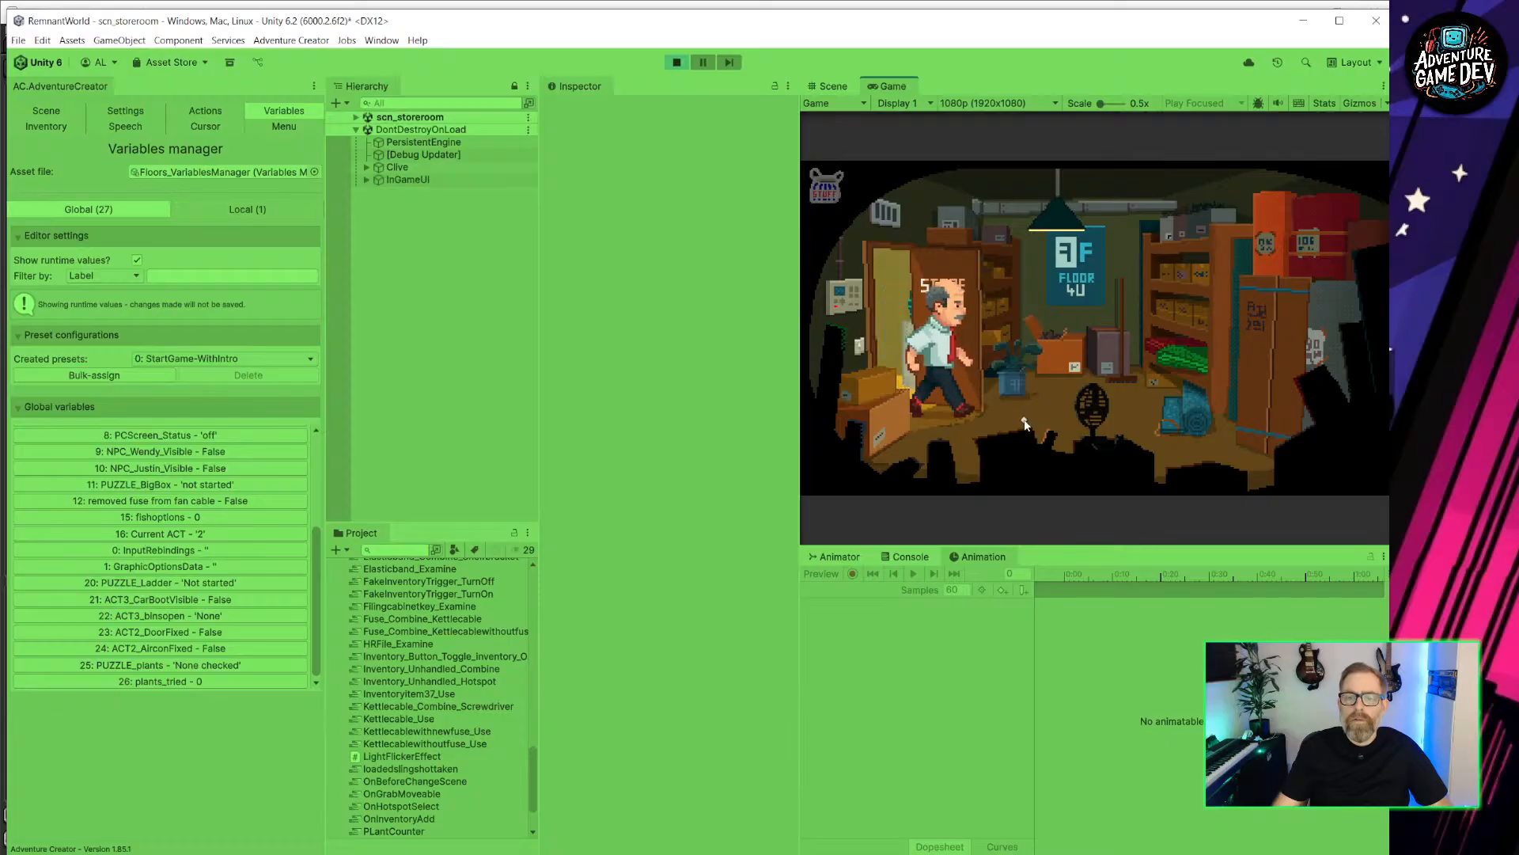
pyautogui.click(1051, 400)
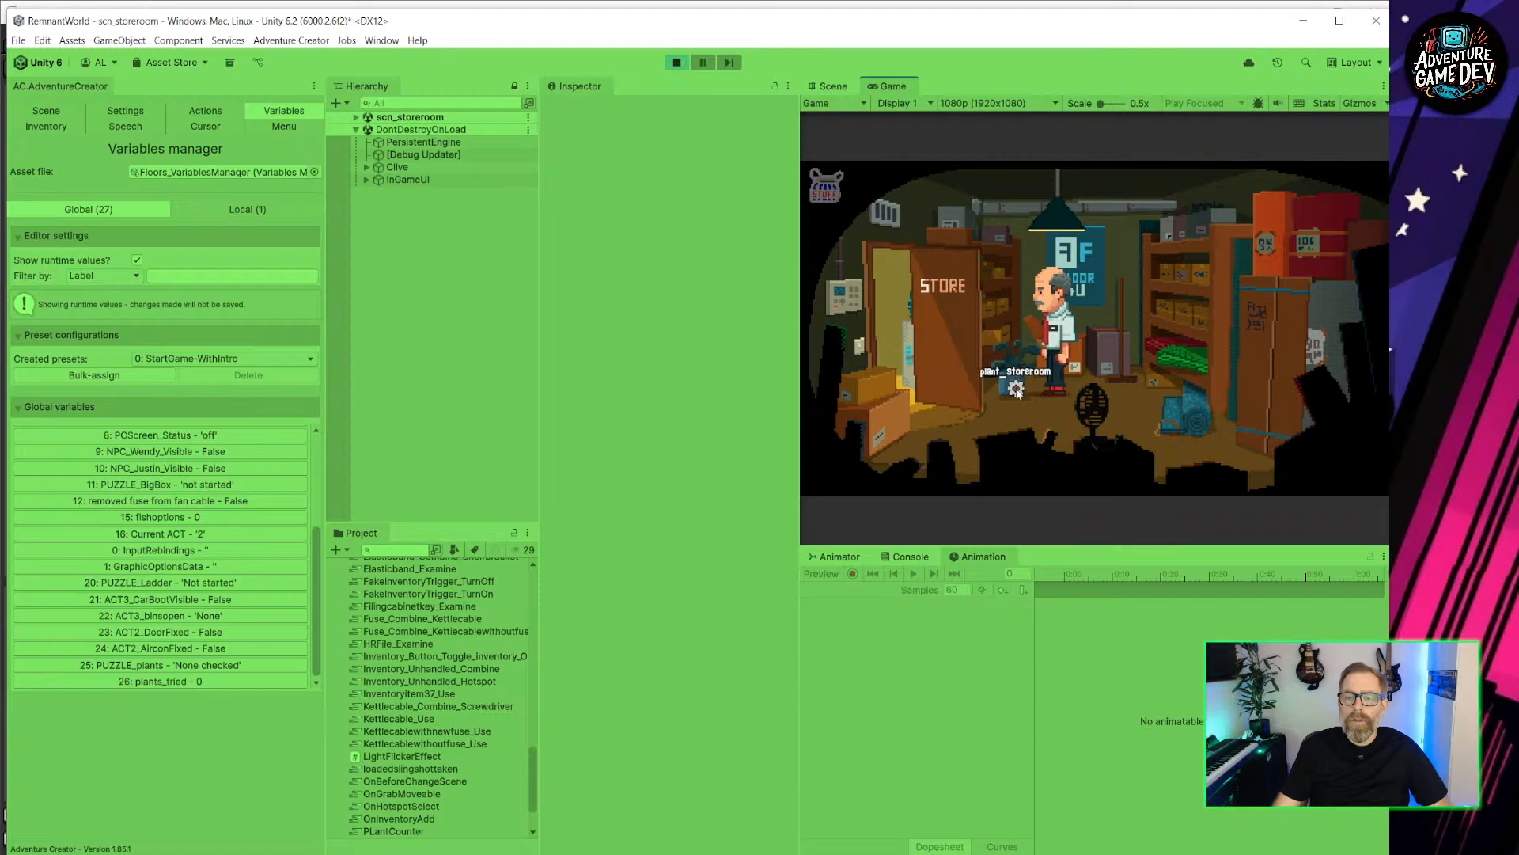
pyautogui.click(1037, 432)
# Walk the character around the shop floor during the play test and stop playing.
pyautogui.click(929, 427)
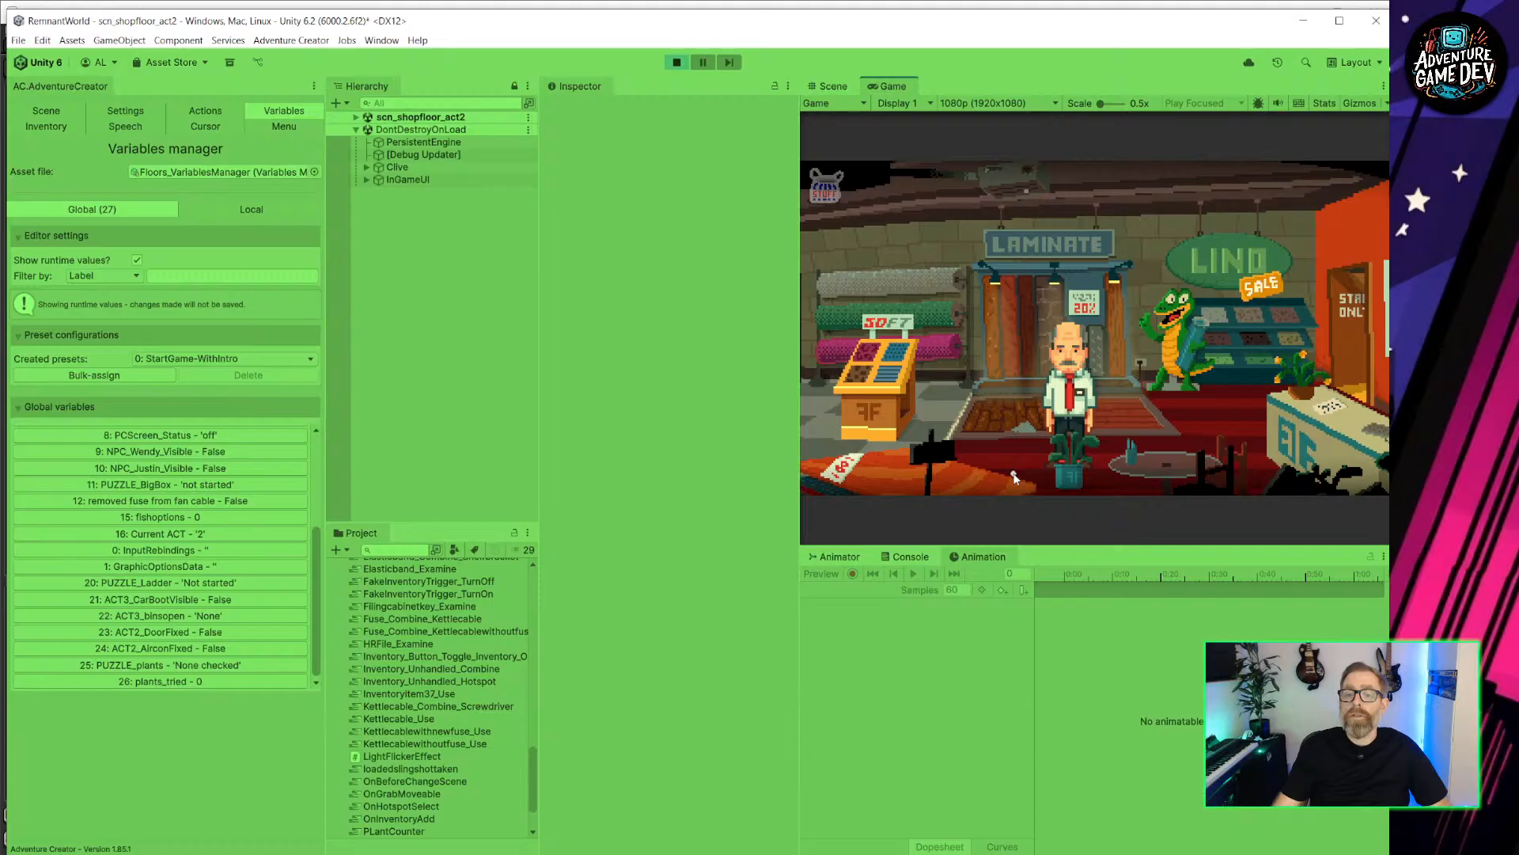
pyautogui.click(1243, 416)
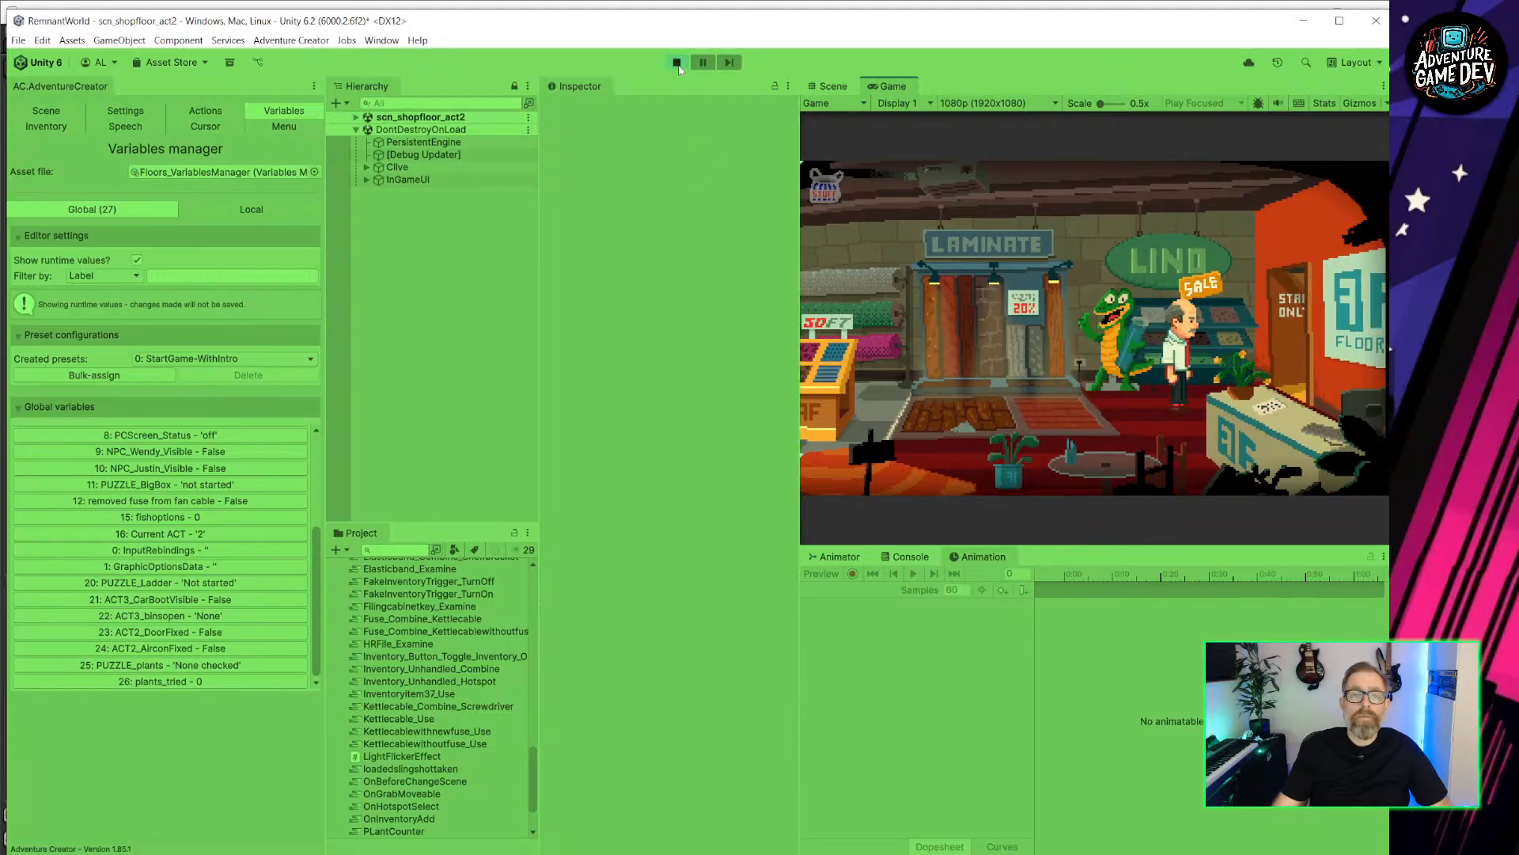
pyautogui.hotkey('ctrl', 'p')
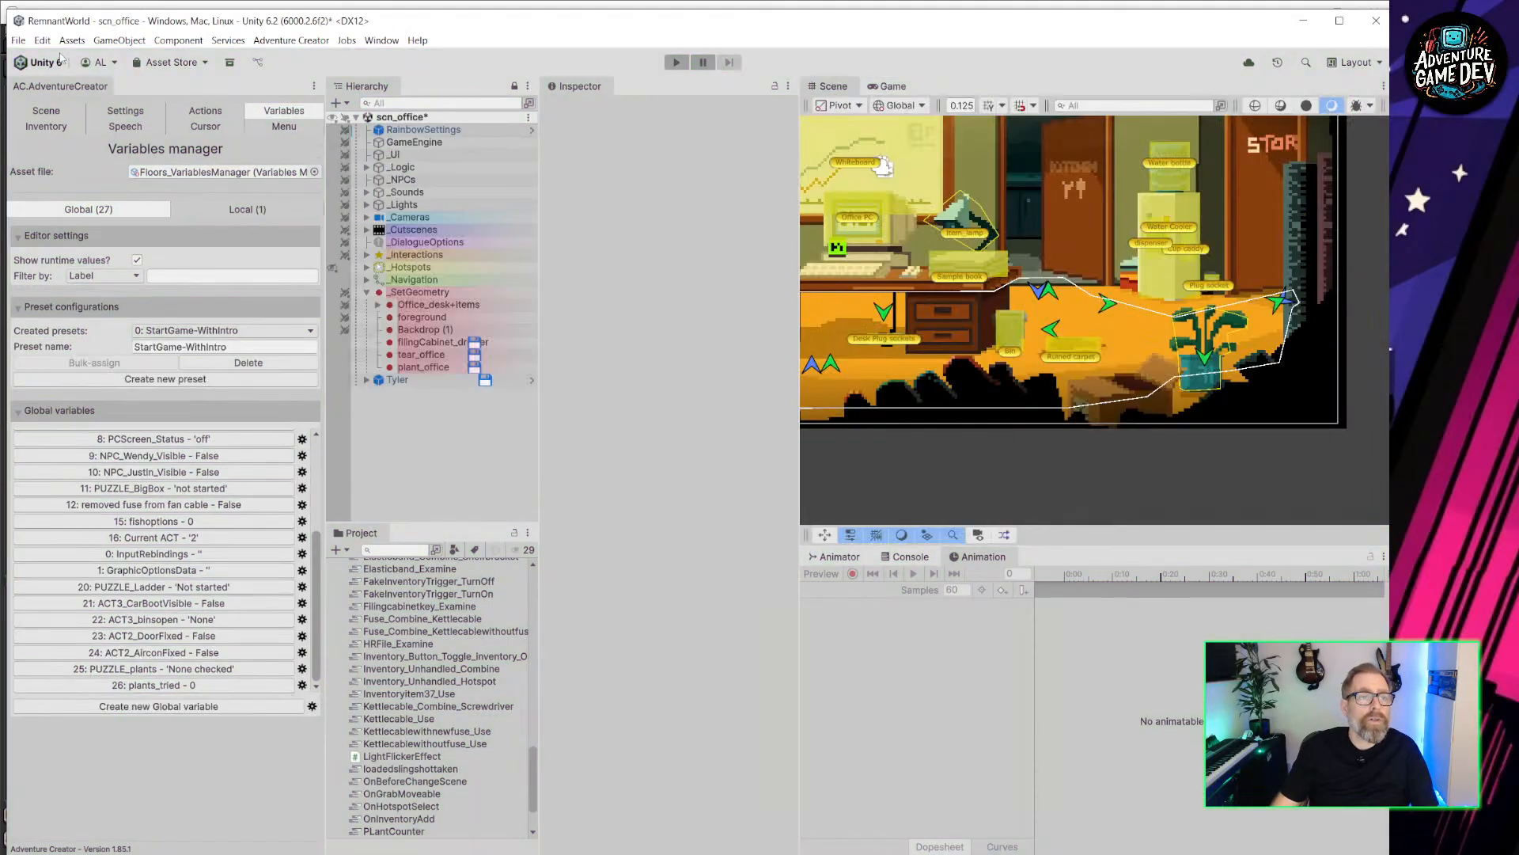
# Open the recent scene scn_storeroom, saving the changes to scn_office.
pyautogui.click(17, 40)
pyautogui.moveTo(93, 93)
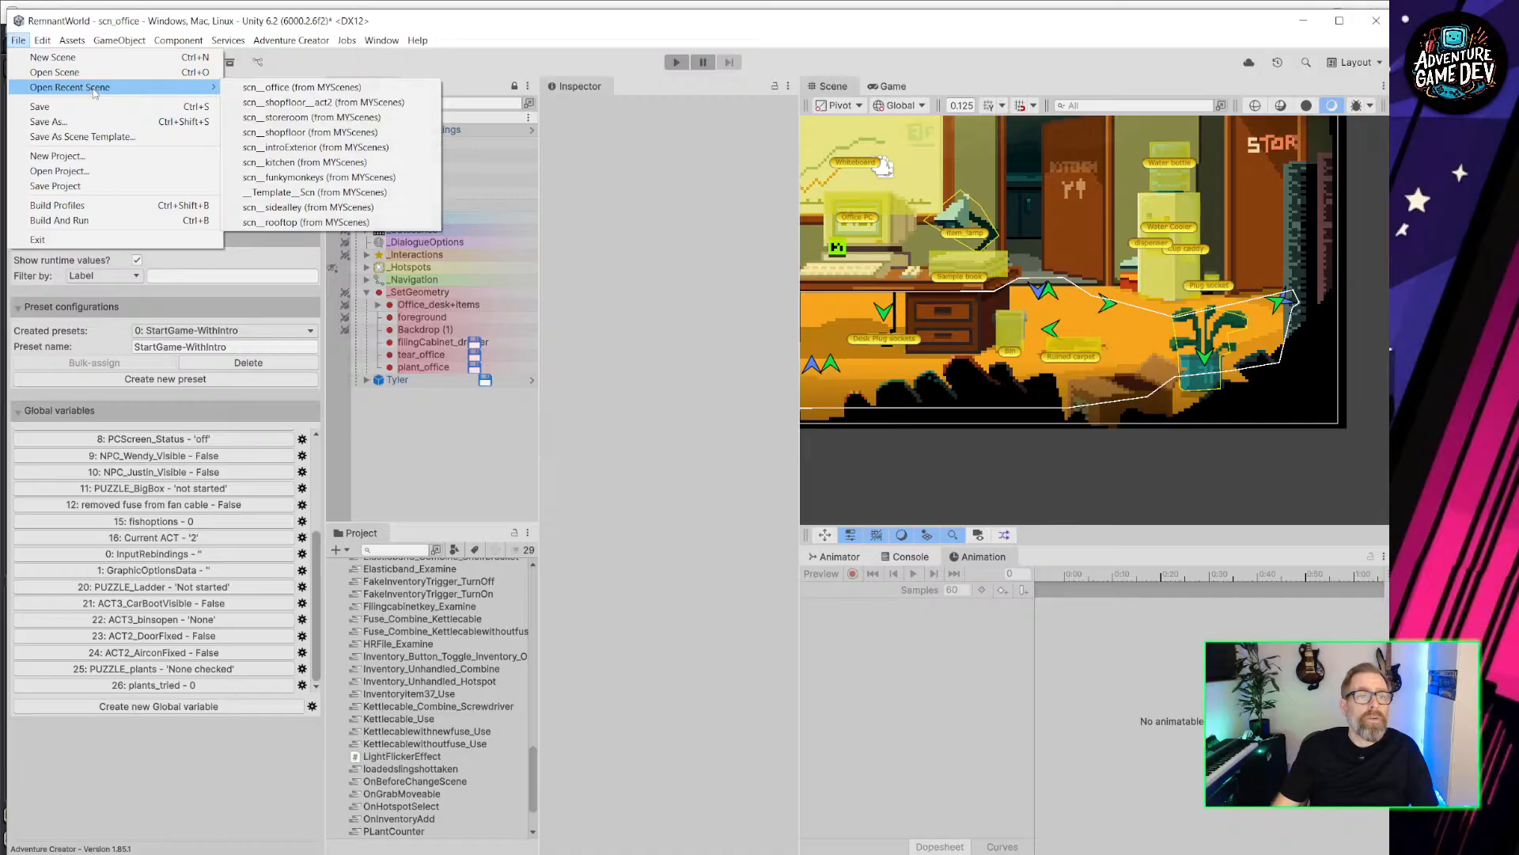
pyautogui.click(322, 119)
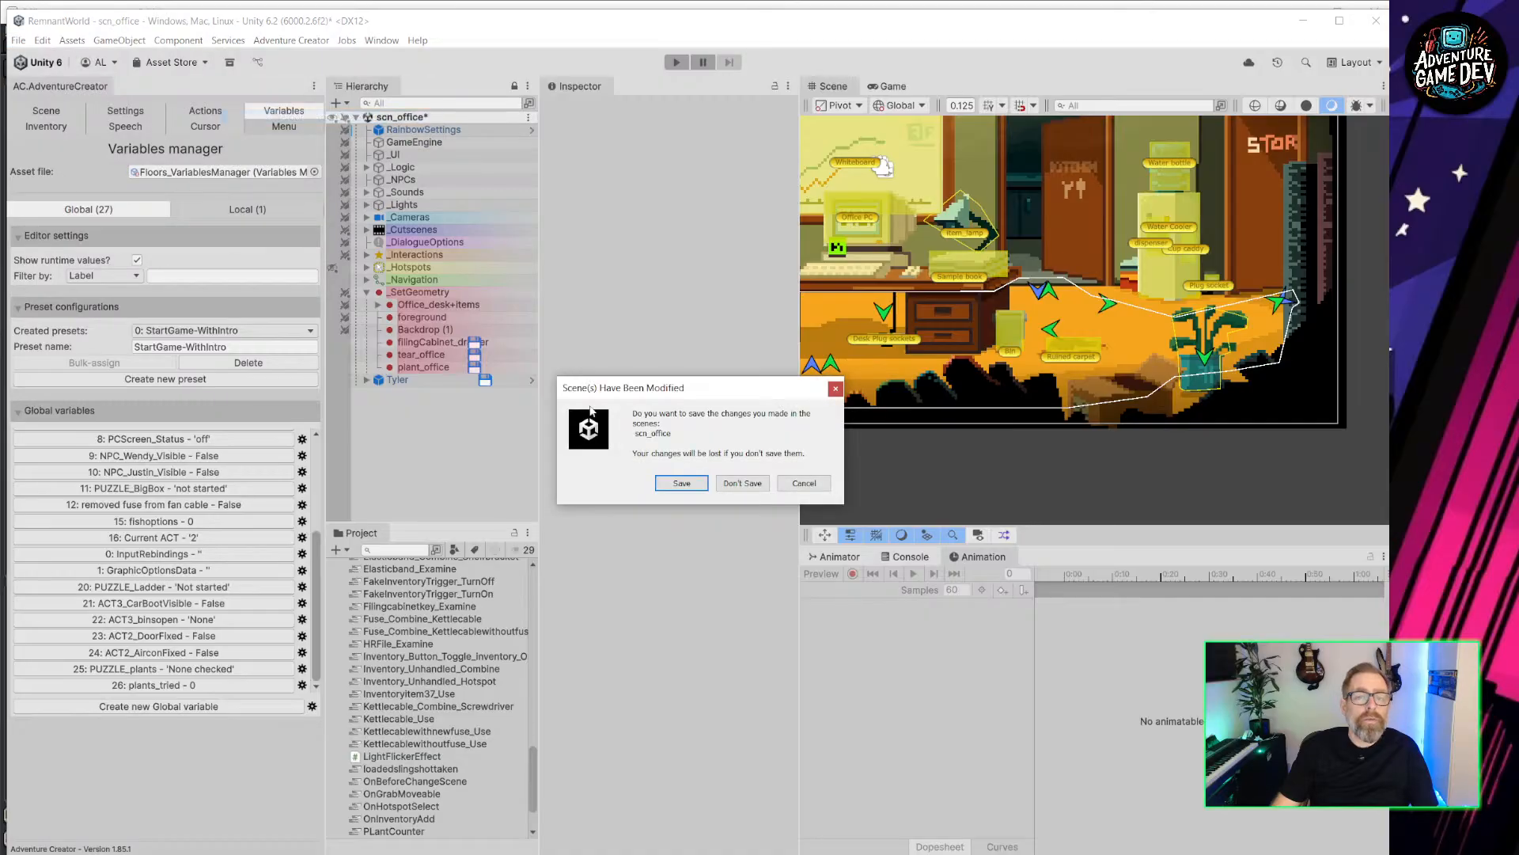
pyautogui.click(681, 482)
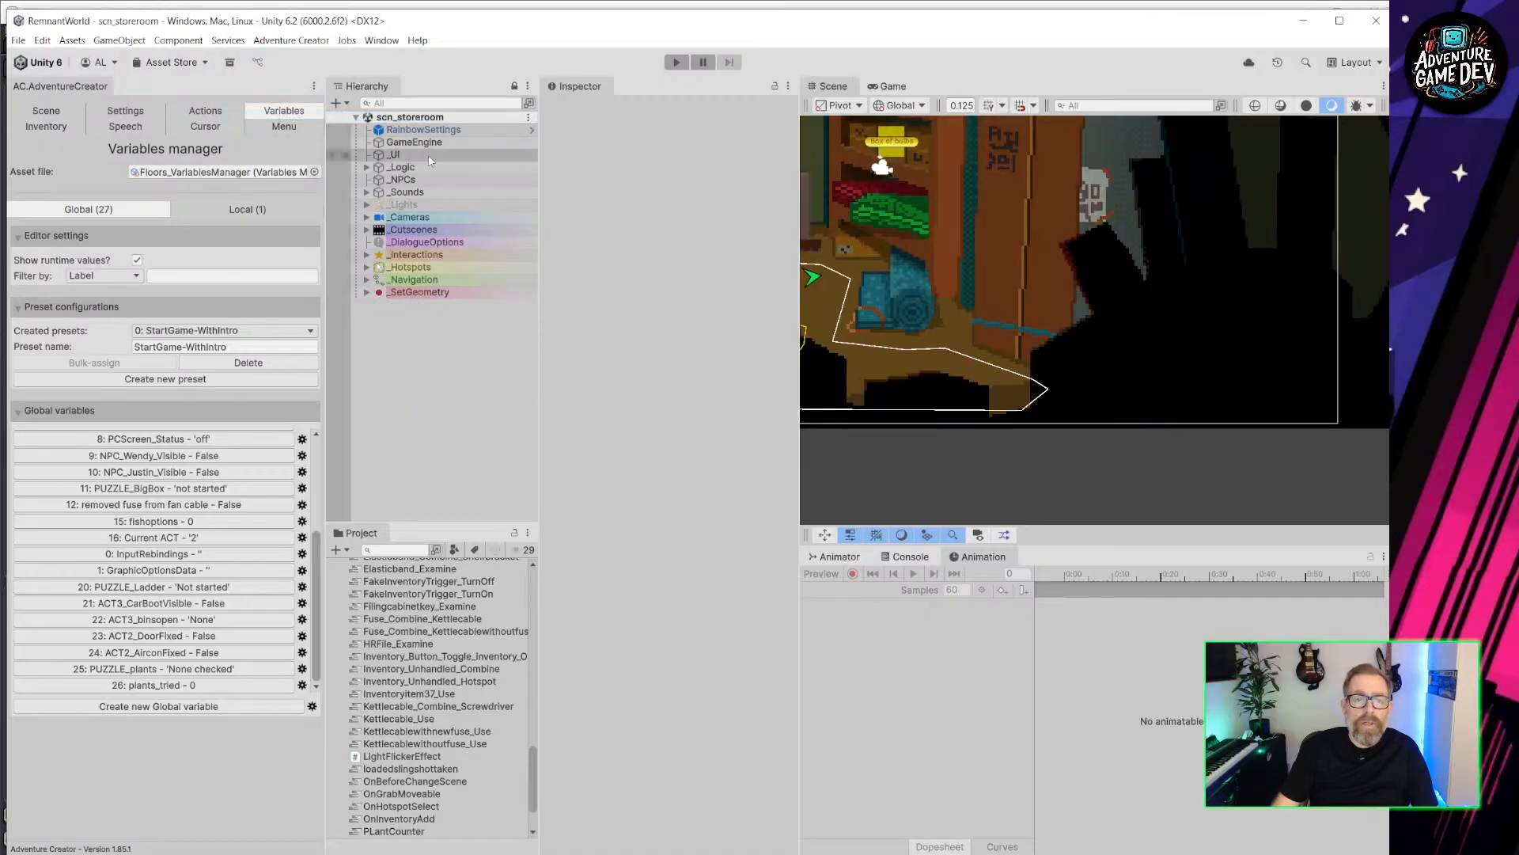
# Activate the _Lights object in scn_storeroom to view the plant area with the room's lighting.
pyautogui.click(402, 204)
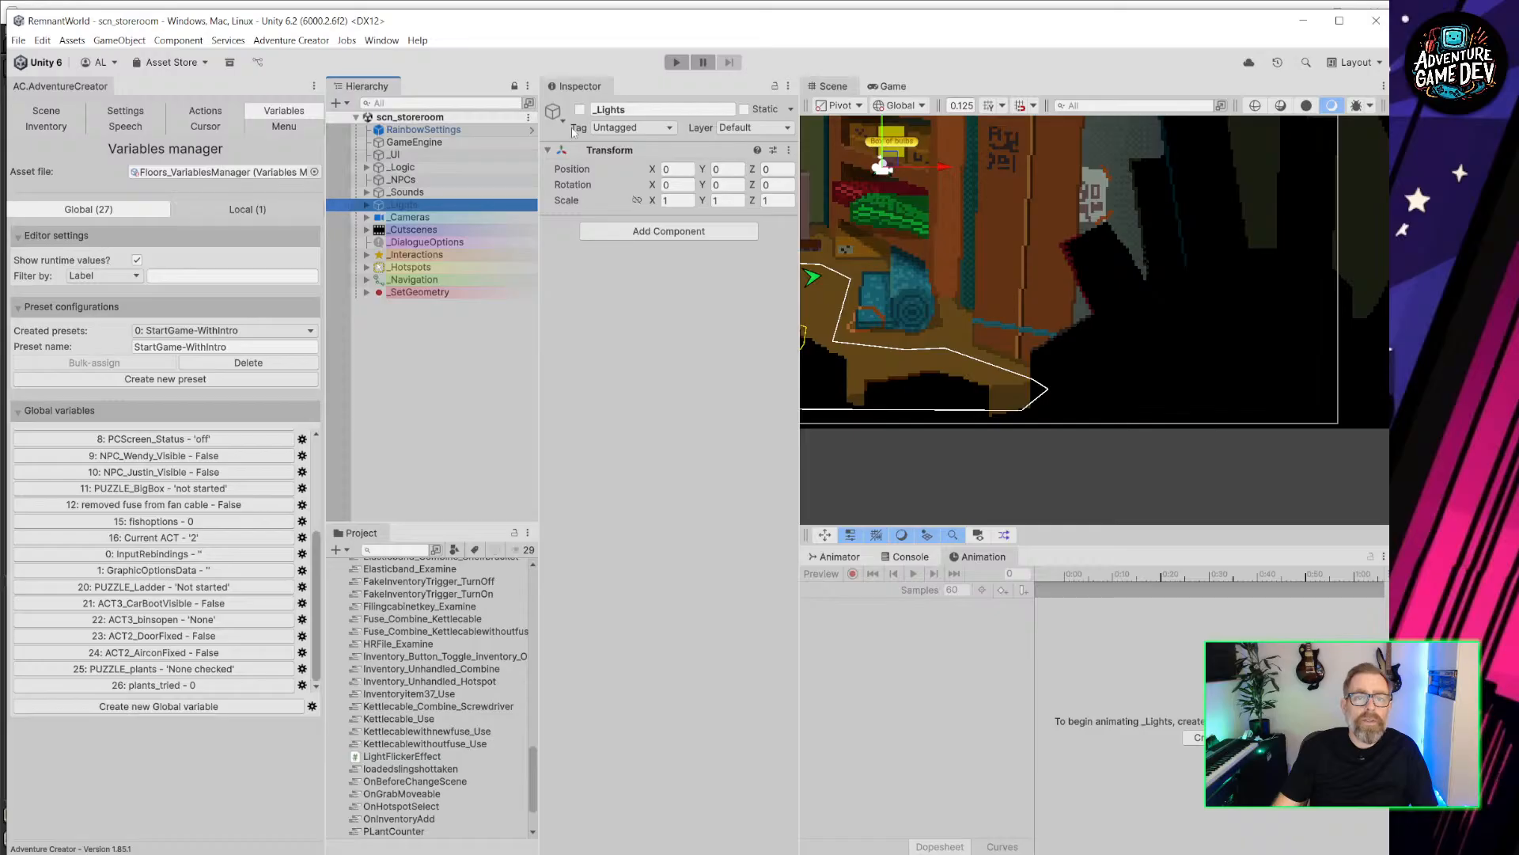
pyautogui.click(580, 110)
pyautogui.scroll(-3, 934, 245)
pyautogui.moveTo(932, 247); pyautogui.dragTo(1259, 277, button='middle')
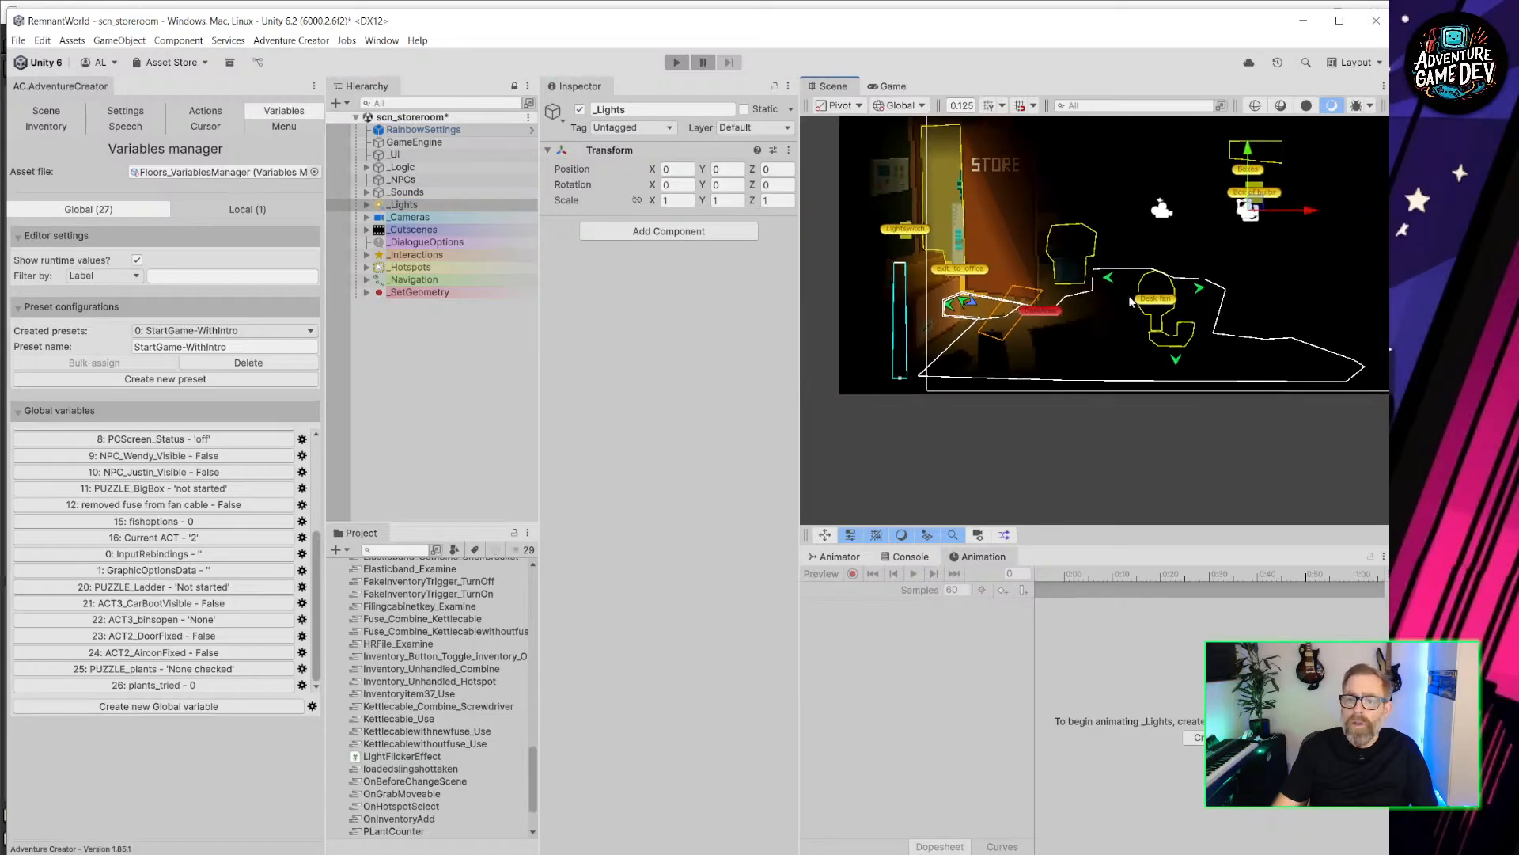
pyautogui.scroll(5, 1127, 290)
pyautogui.scroll(2, 1122, 277)
pyautogui.moveTo(1101, 193); pyautogui.dragTo(1082, 278, button='middle')
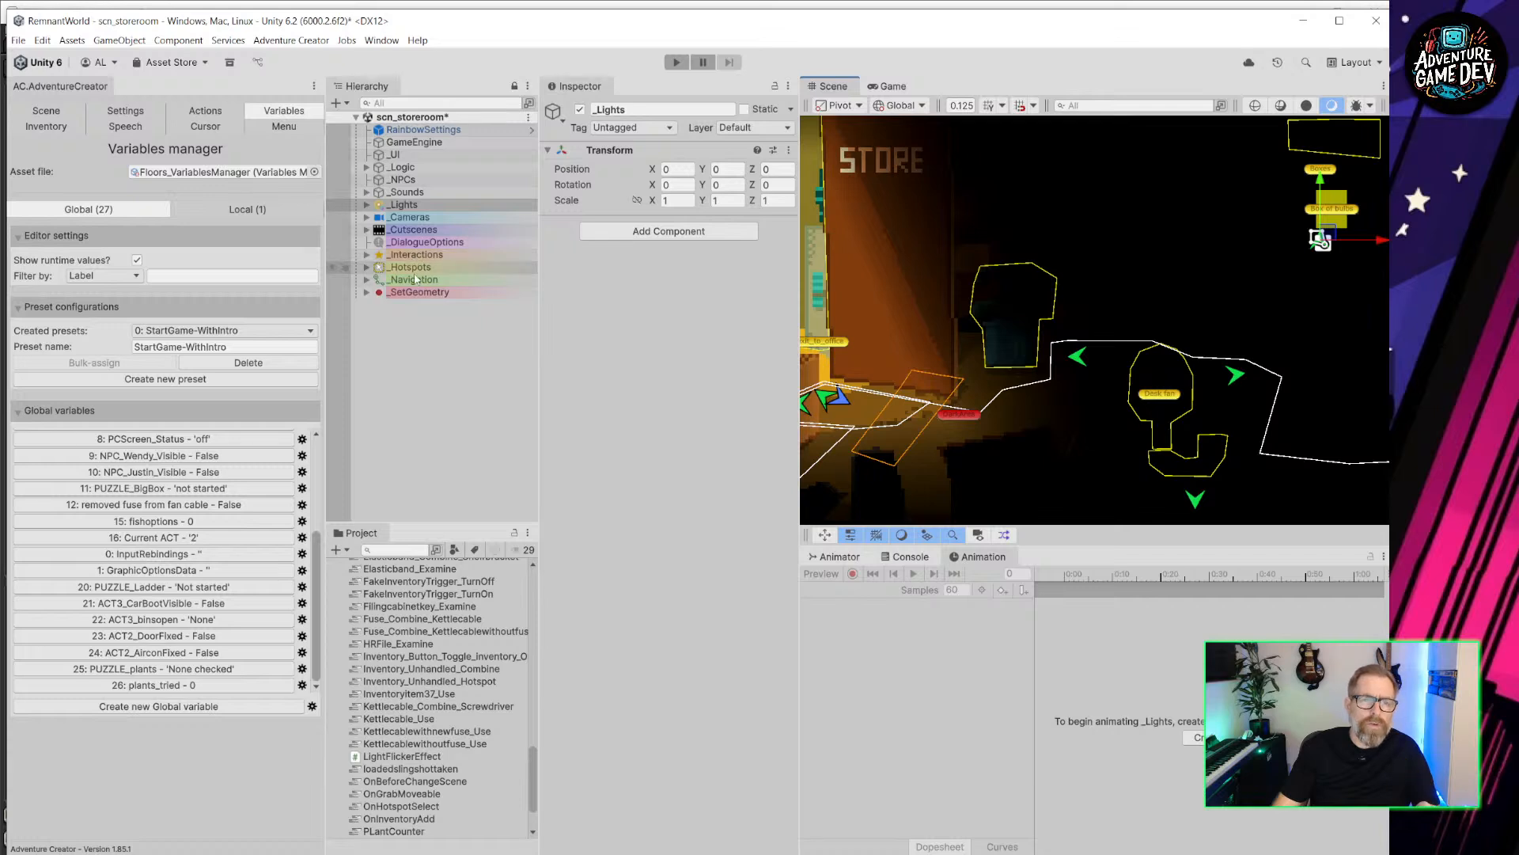
# Limit the plant_storeroom hotspot under _SetGeometry to the camera Cam_lightsOn.
pyautogui.click(377, 270)
pyautogui.click(365, 269)
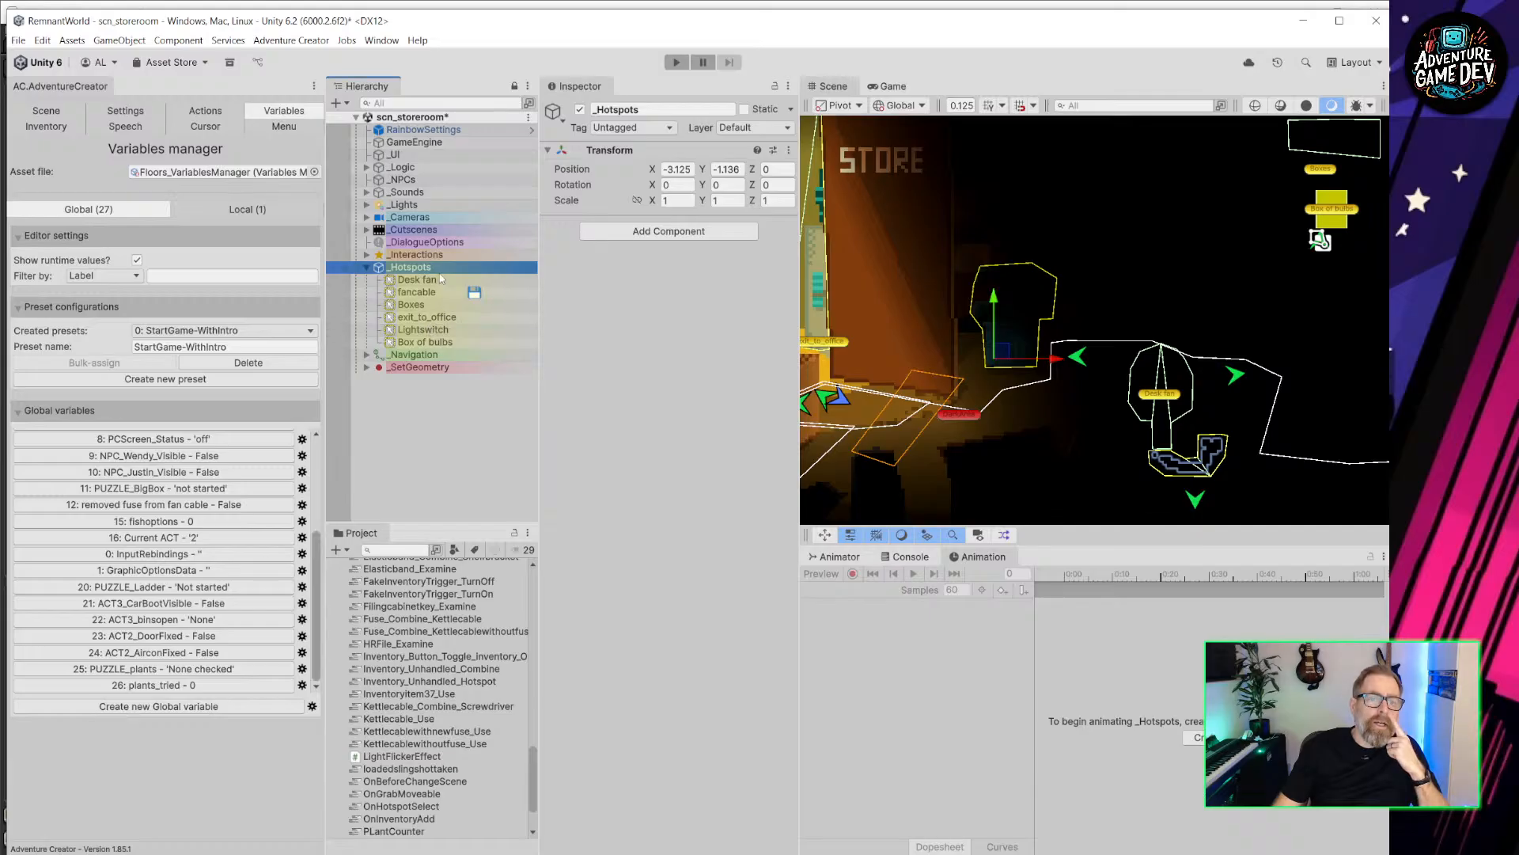
pyautogui.click(367, 368)
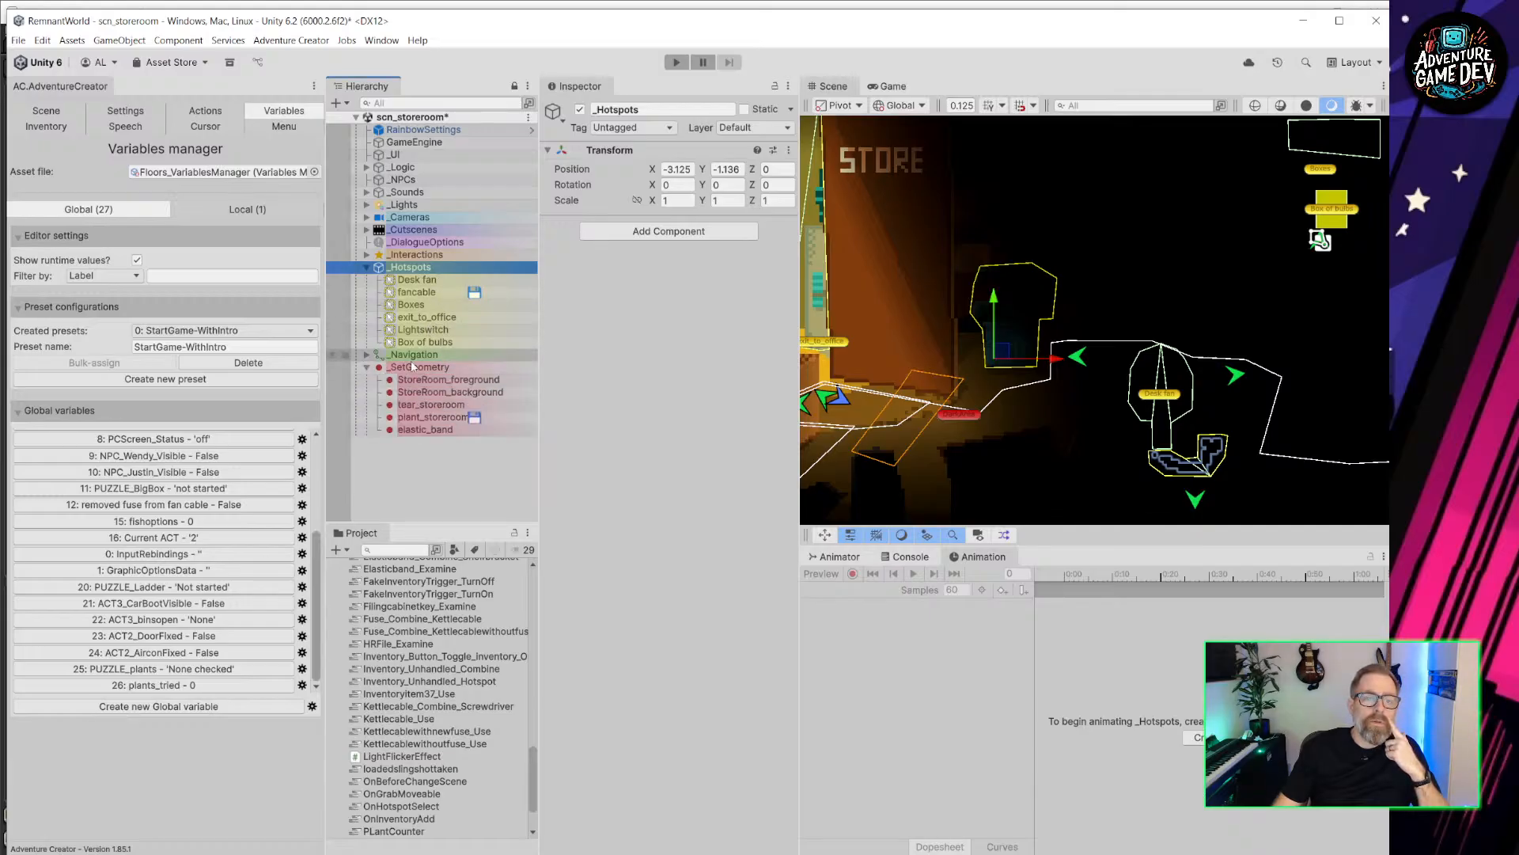
pyautogui.click(432, 417)
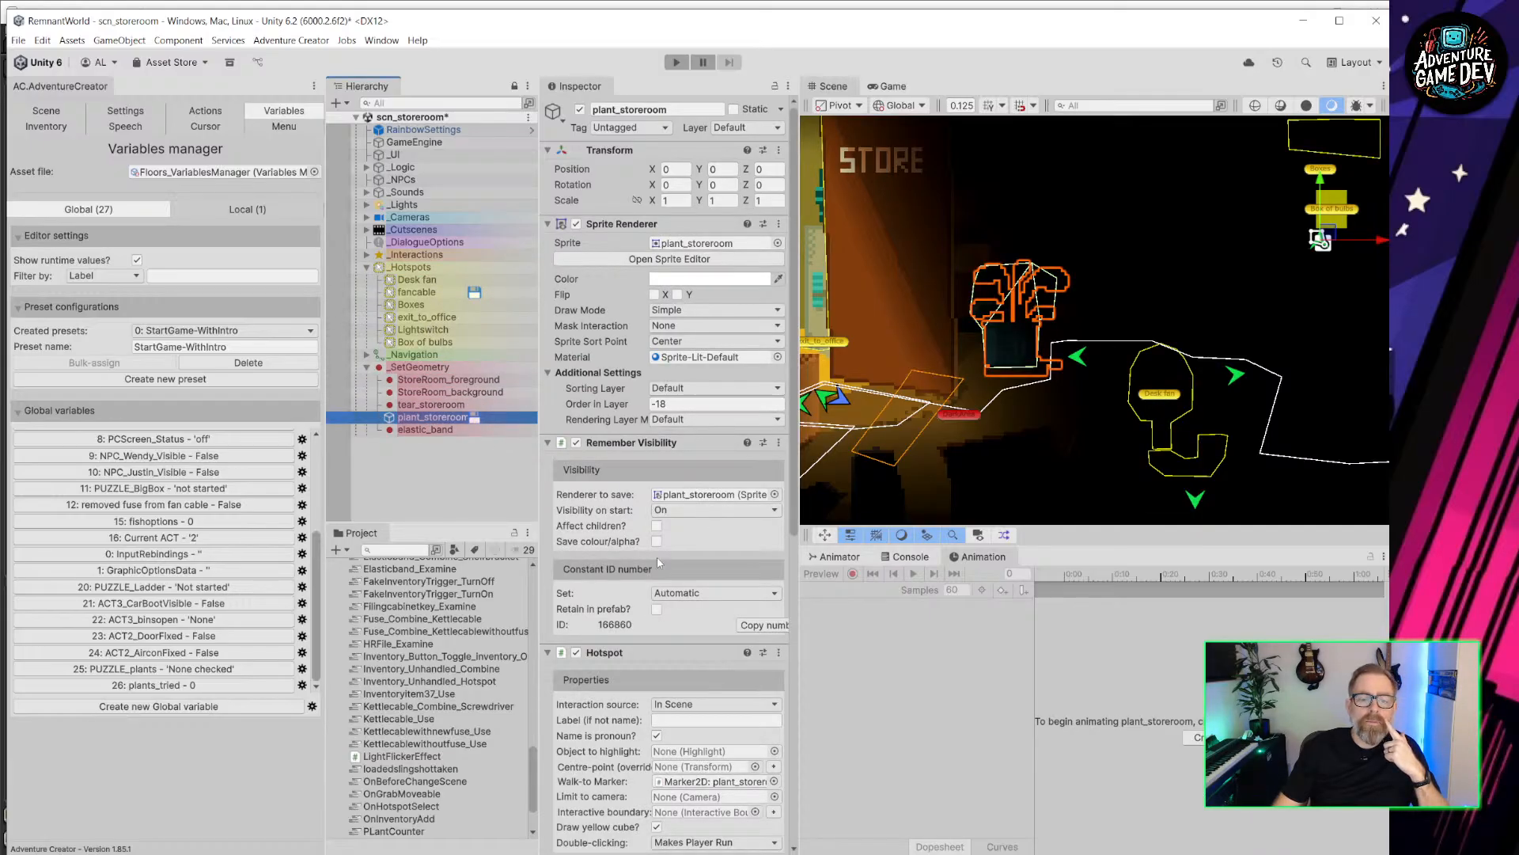
pyautogui.scroll(-3, 657, 562)
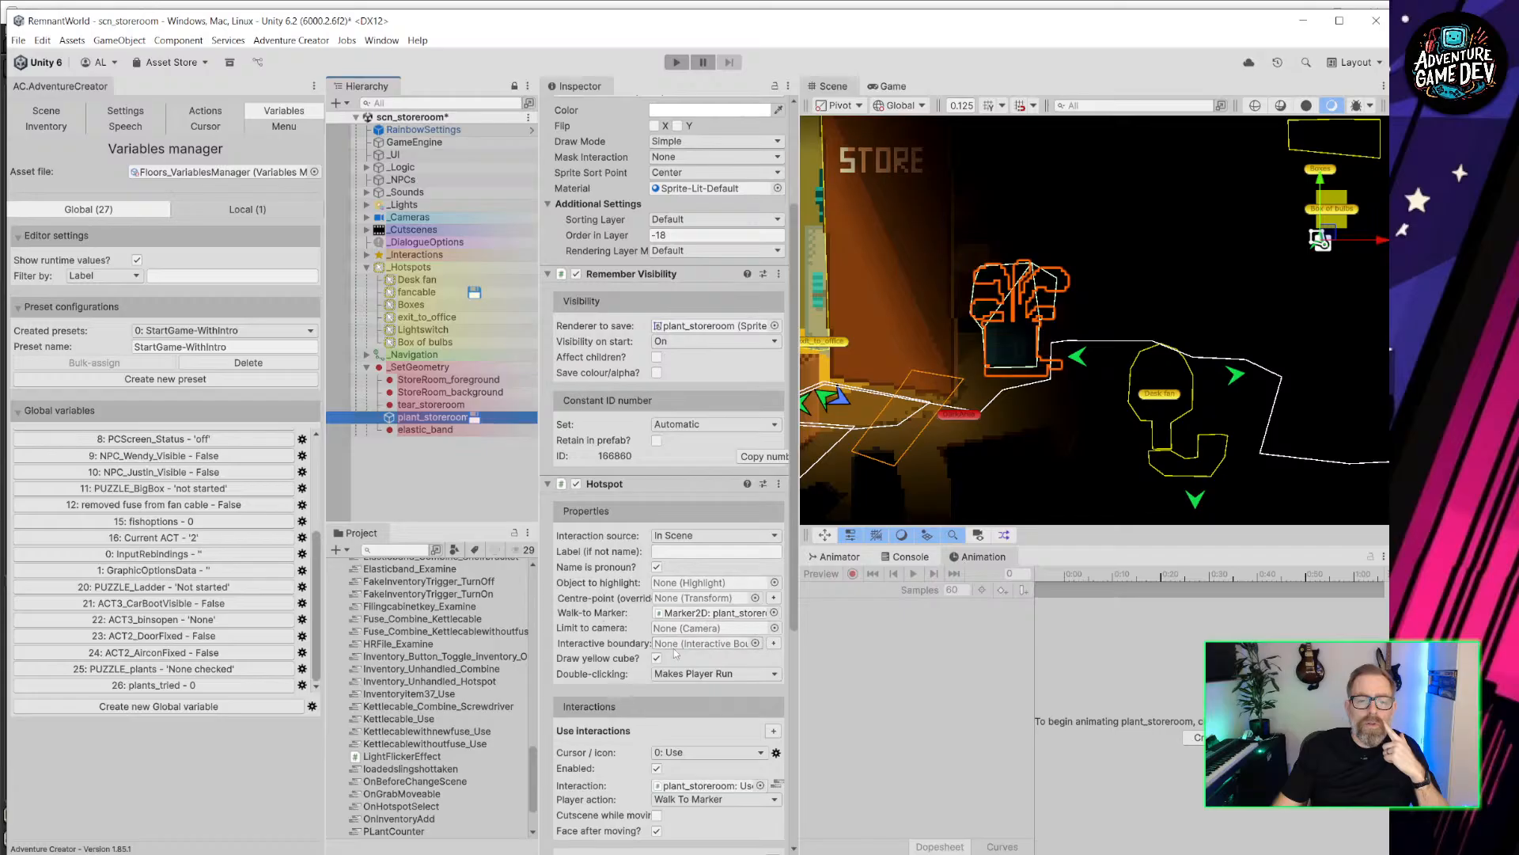
pyautogui.click(774, 628)
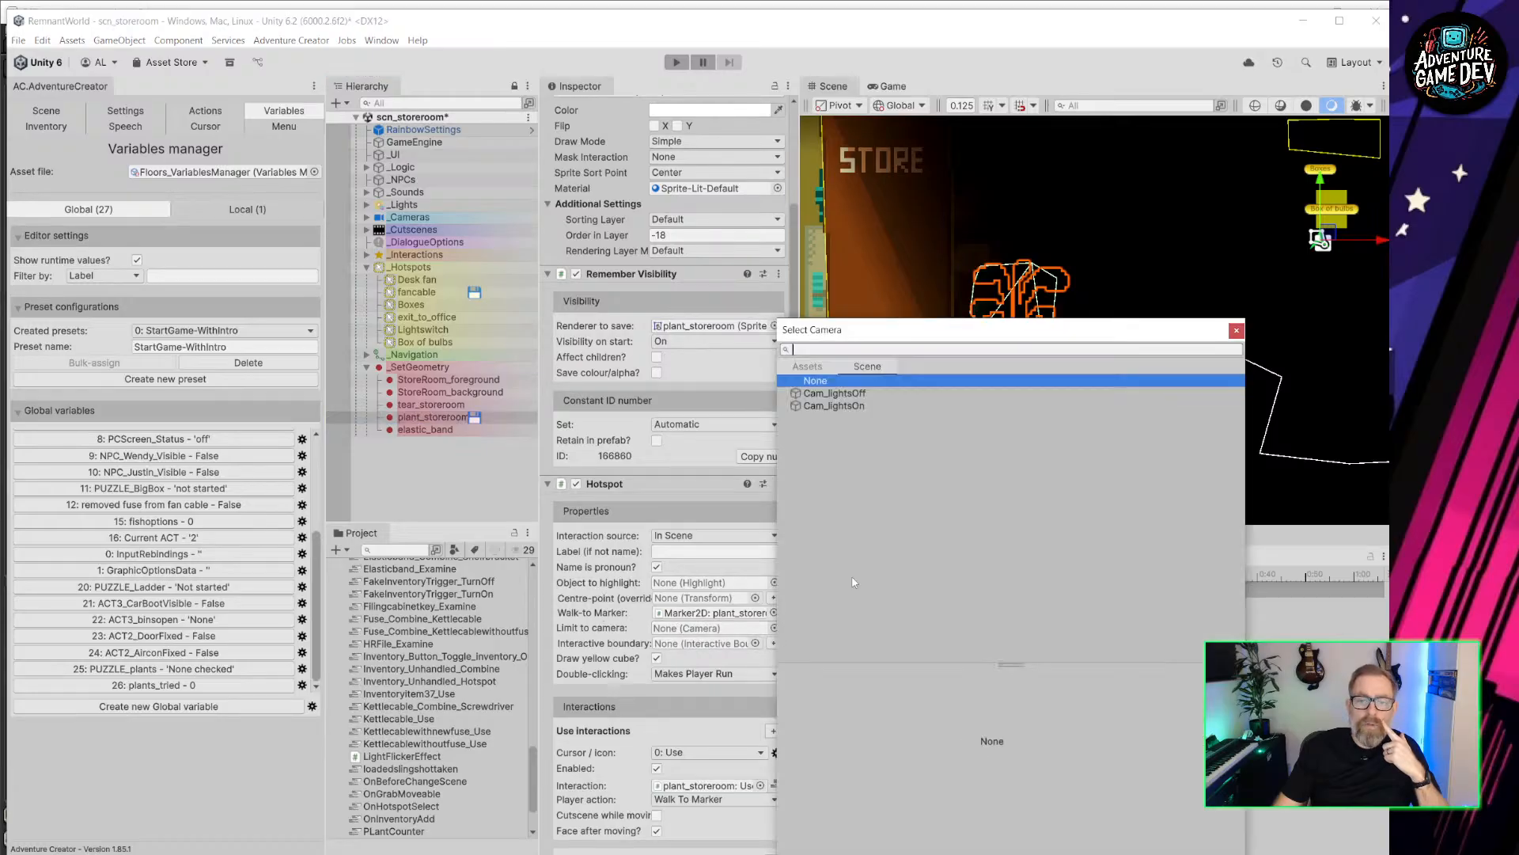
pyautogui.click(854, 406)
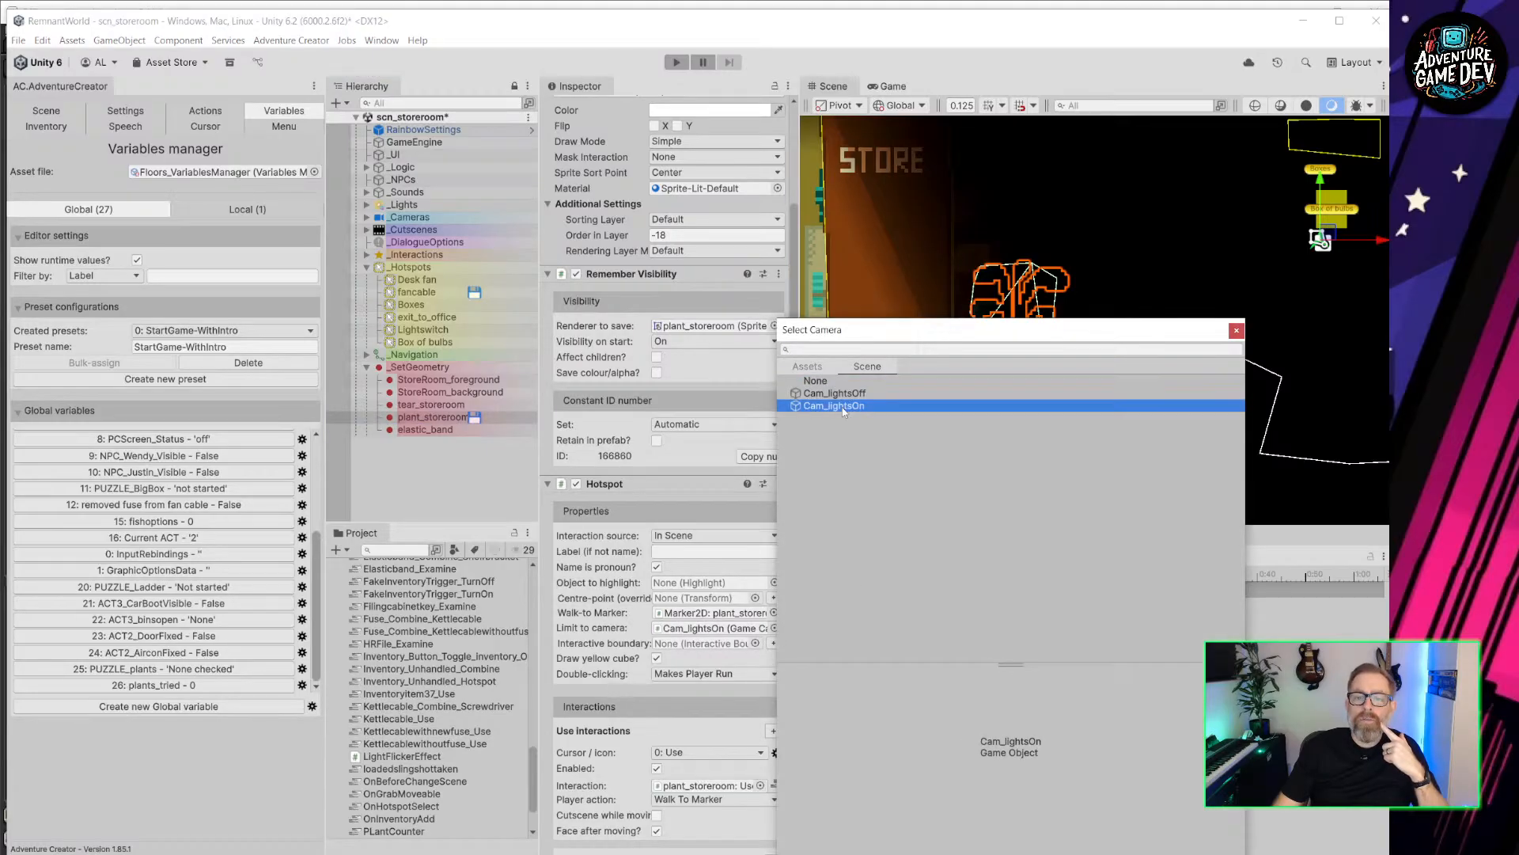
pyautogui.doubleClick(844, 408)
pyautogui.moveTo(1028, 291); pyautogui.dragTo(1015, 381, button='middle')
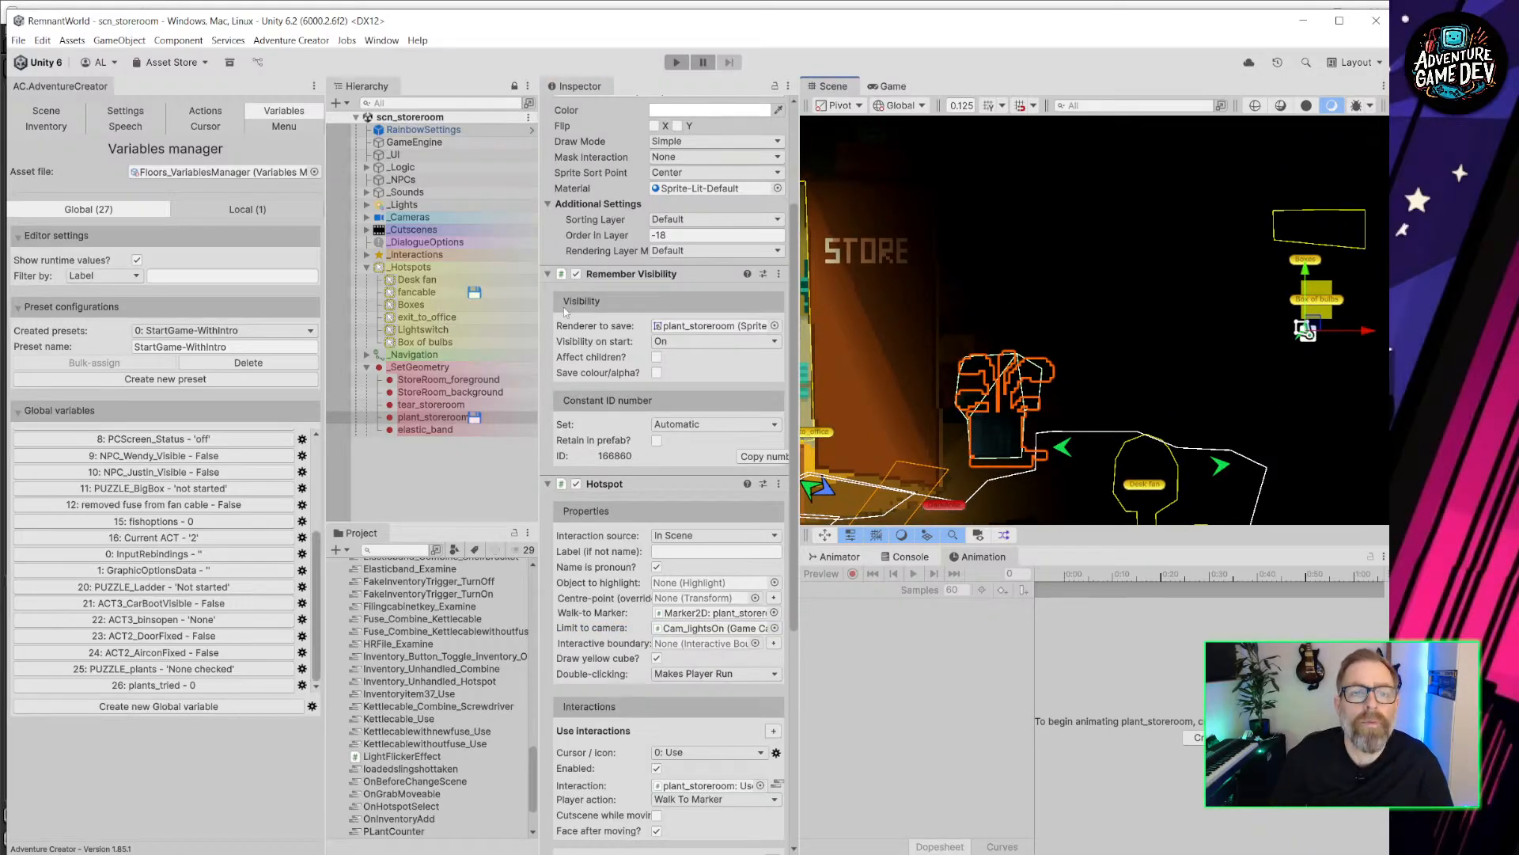
# Set the plant_storeroom hotspot's label to "Fake plant" and save the scene.
pyautogui.click(690, 550)
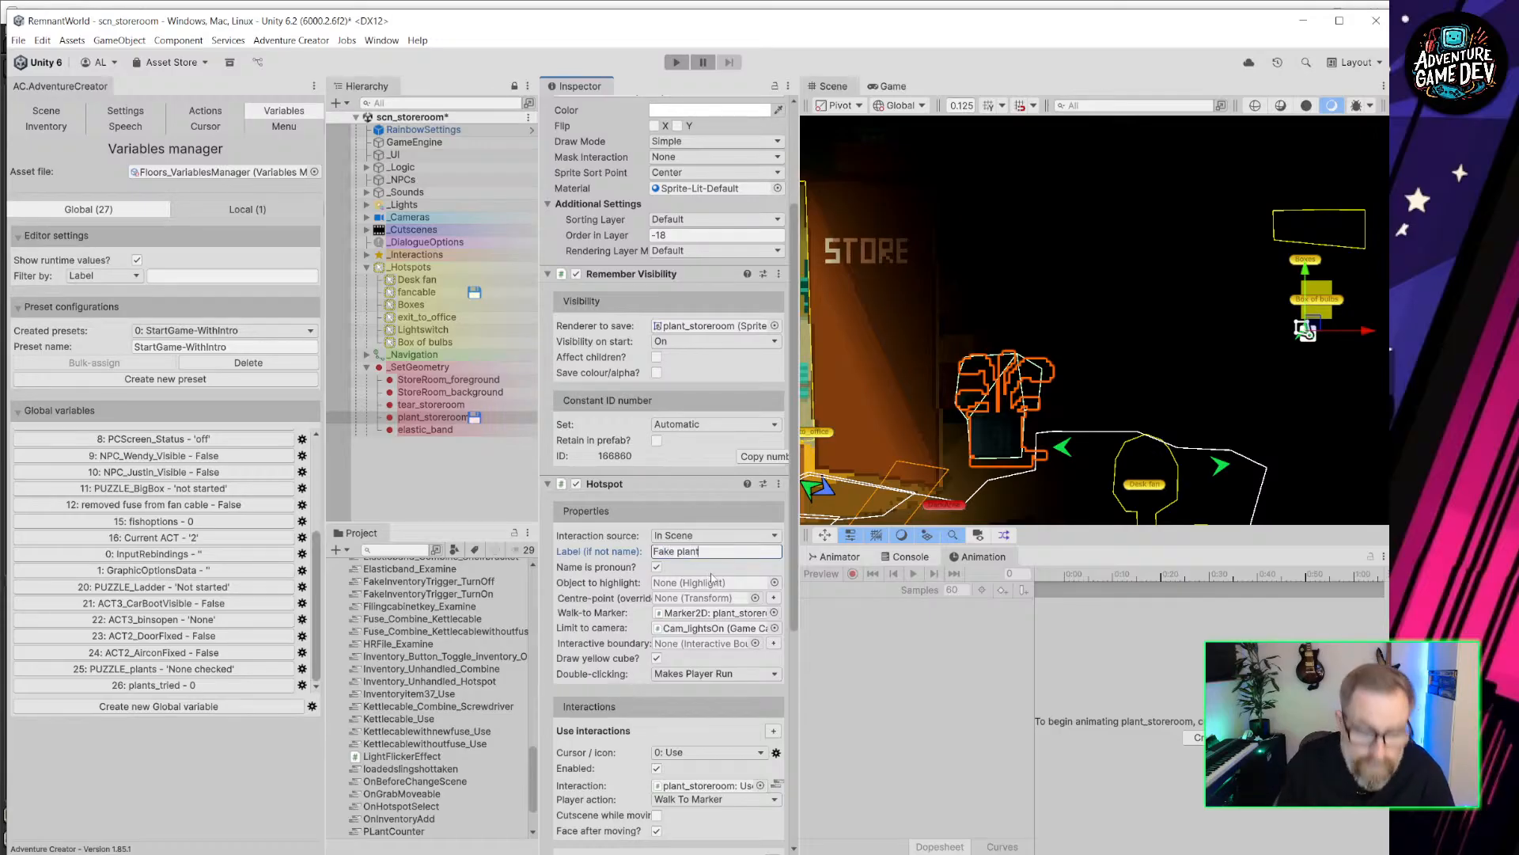
pyautogui.hotkey('ctrl', 's')
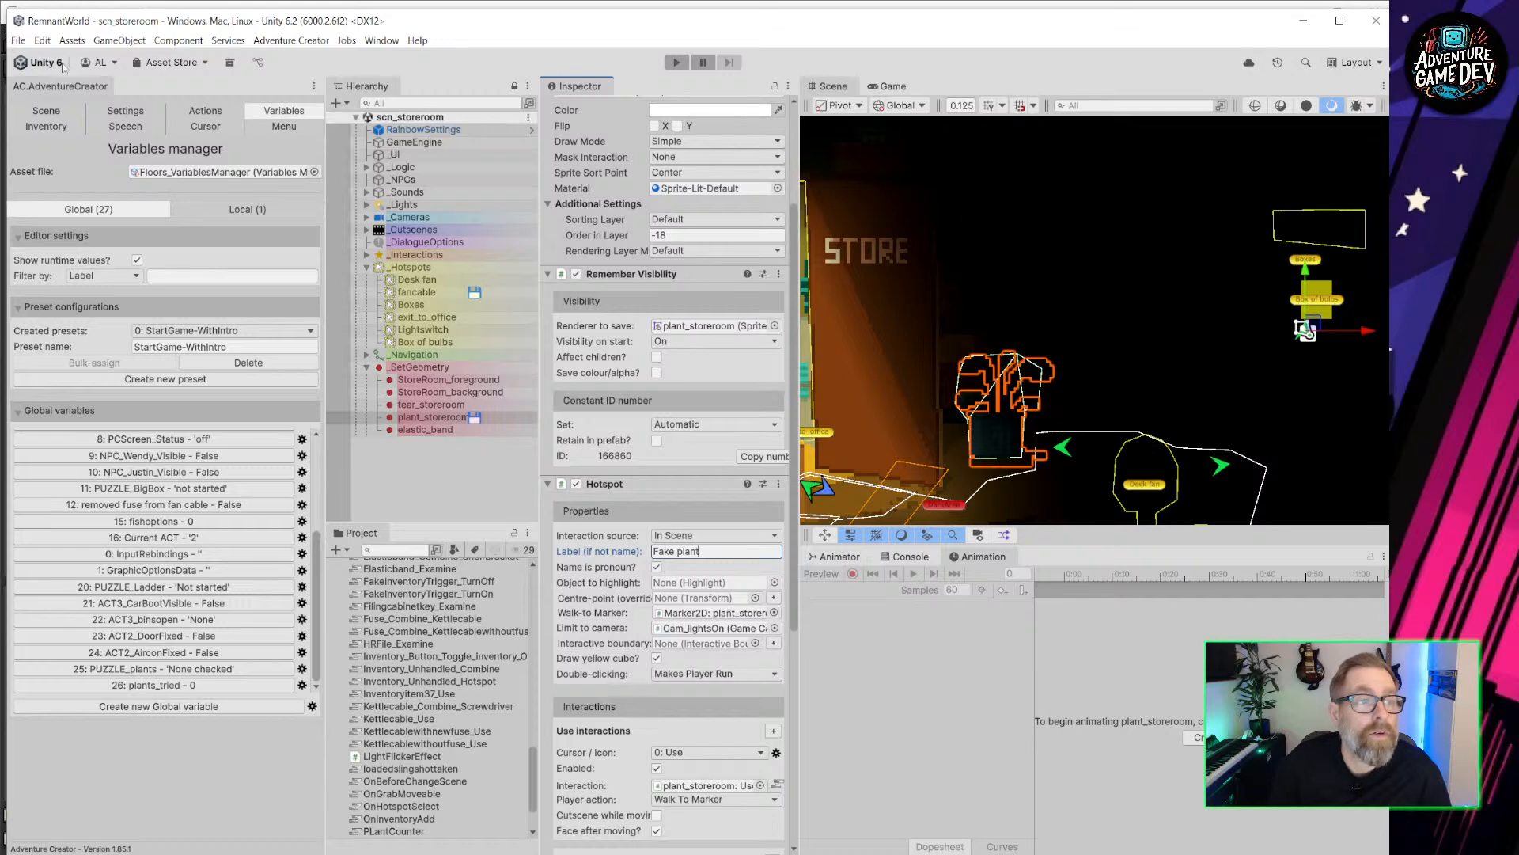
pyautogui.click(17, 40)
pyautogui.click(46, 107)
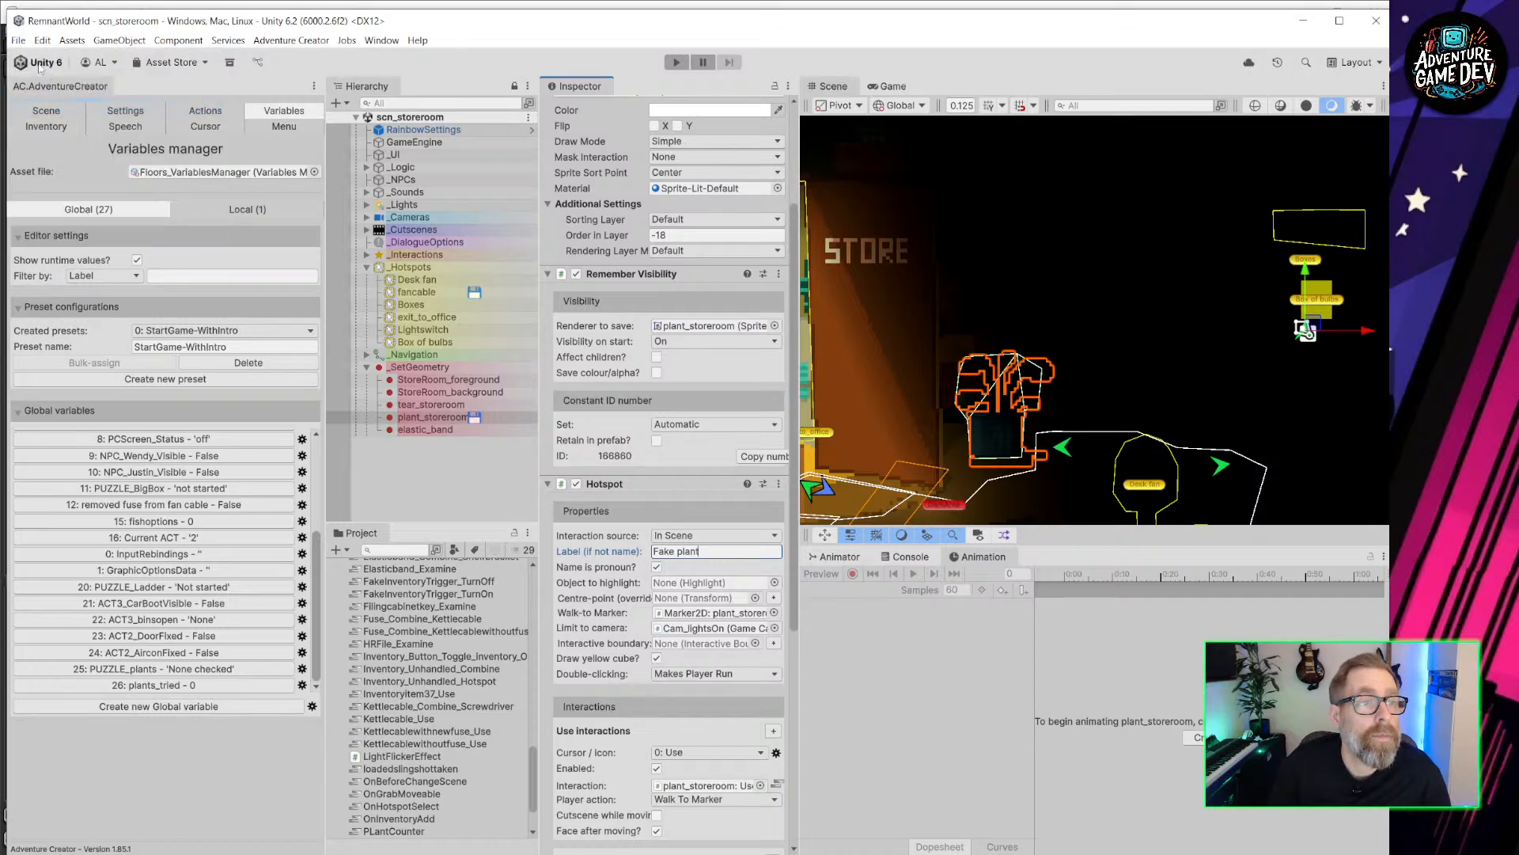
# Open the recent scene scn_shopfloor_act2, and from there open scn_office instead.
pyautogui.click(17, 42)
pyautogui.moveTo(71, 88)
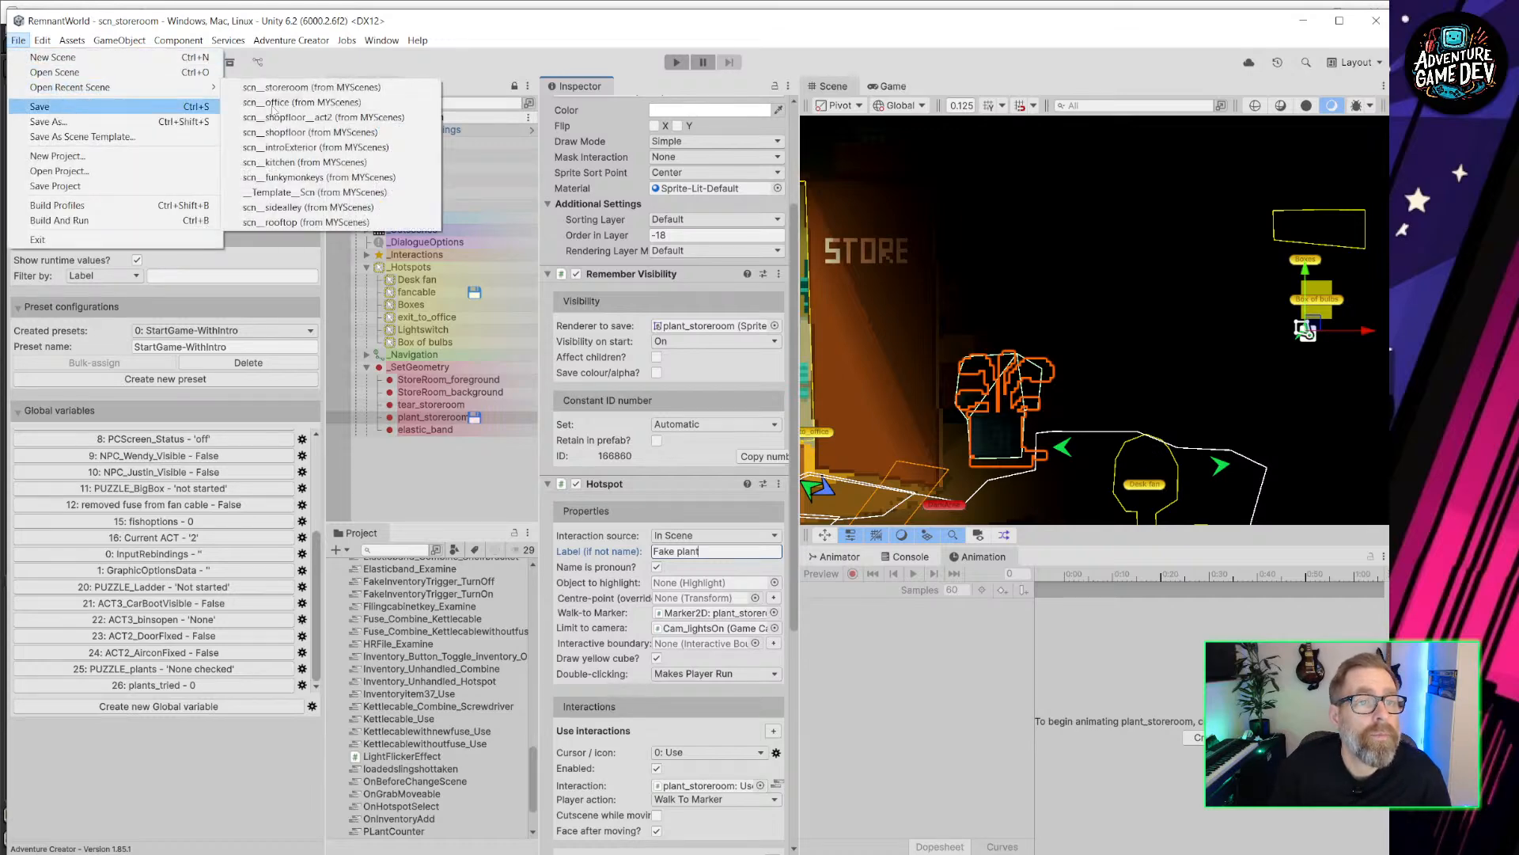
pyautogui.click(317, 113)
pyautogui.click(17, 41)
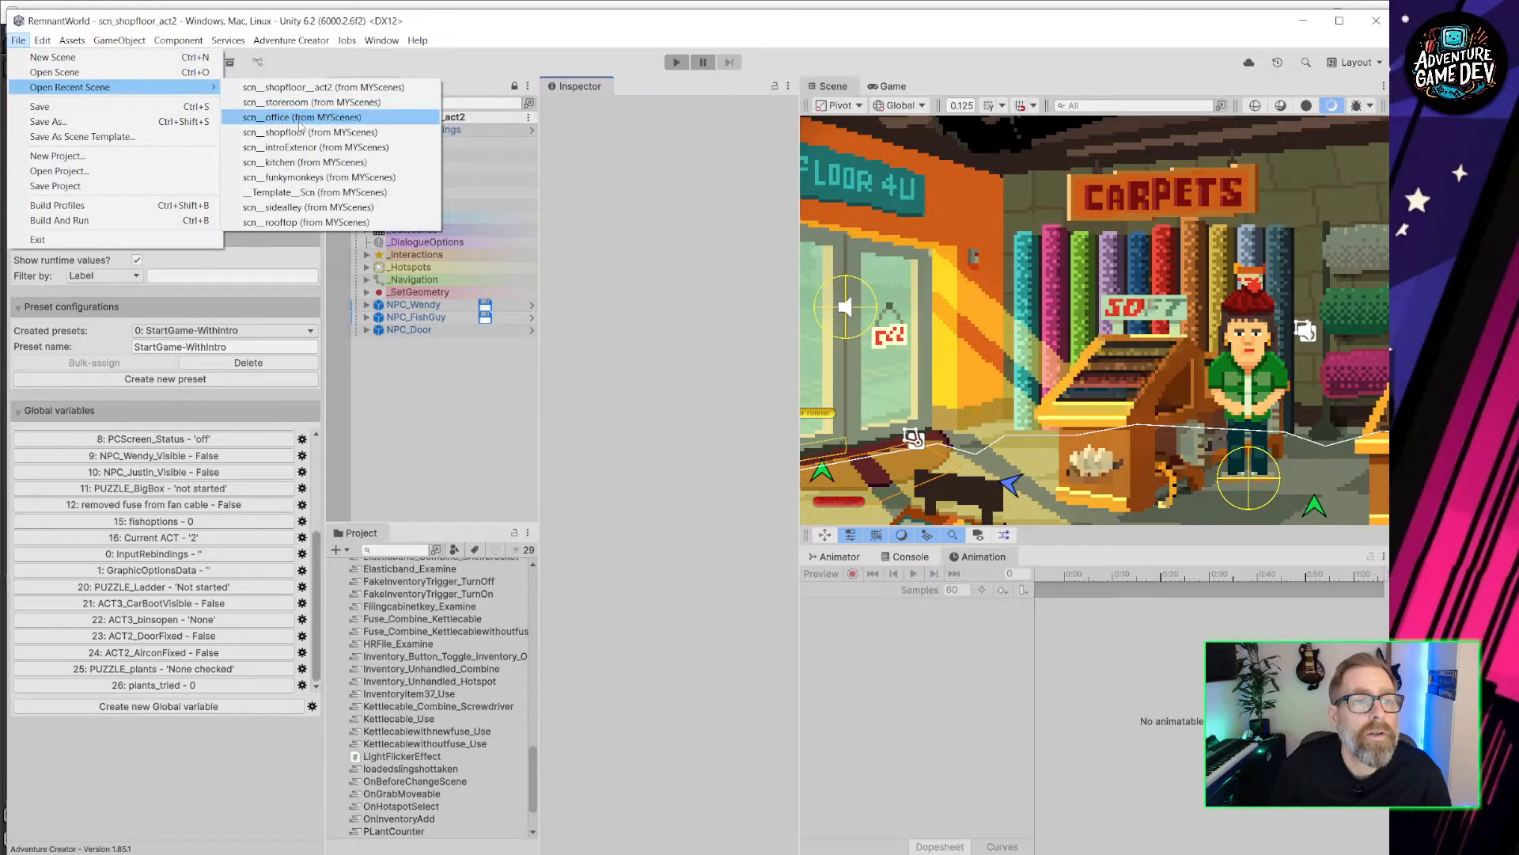
pyautogui.click(300, 119)
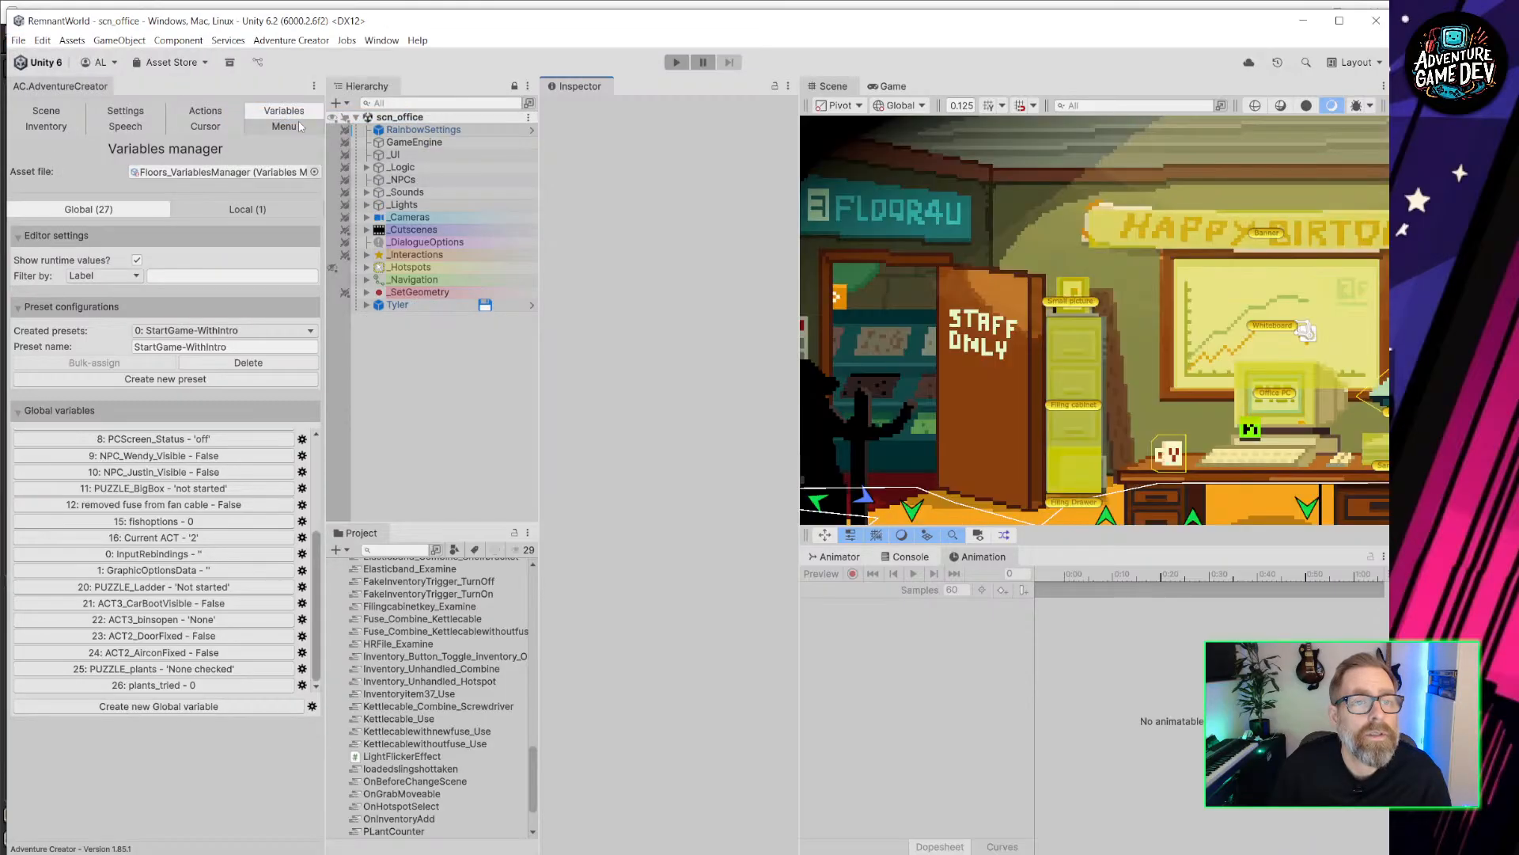
# Set the label of the plant_office hotspot under _SetGeometry to "Fake plant".
pyautogui.moveTo(1376, 467); pyautogui.dragTo(895, 323, button='middle')
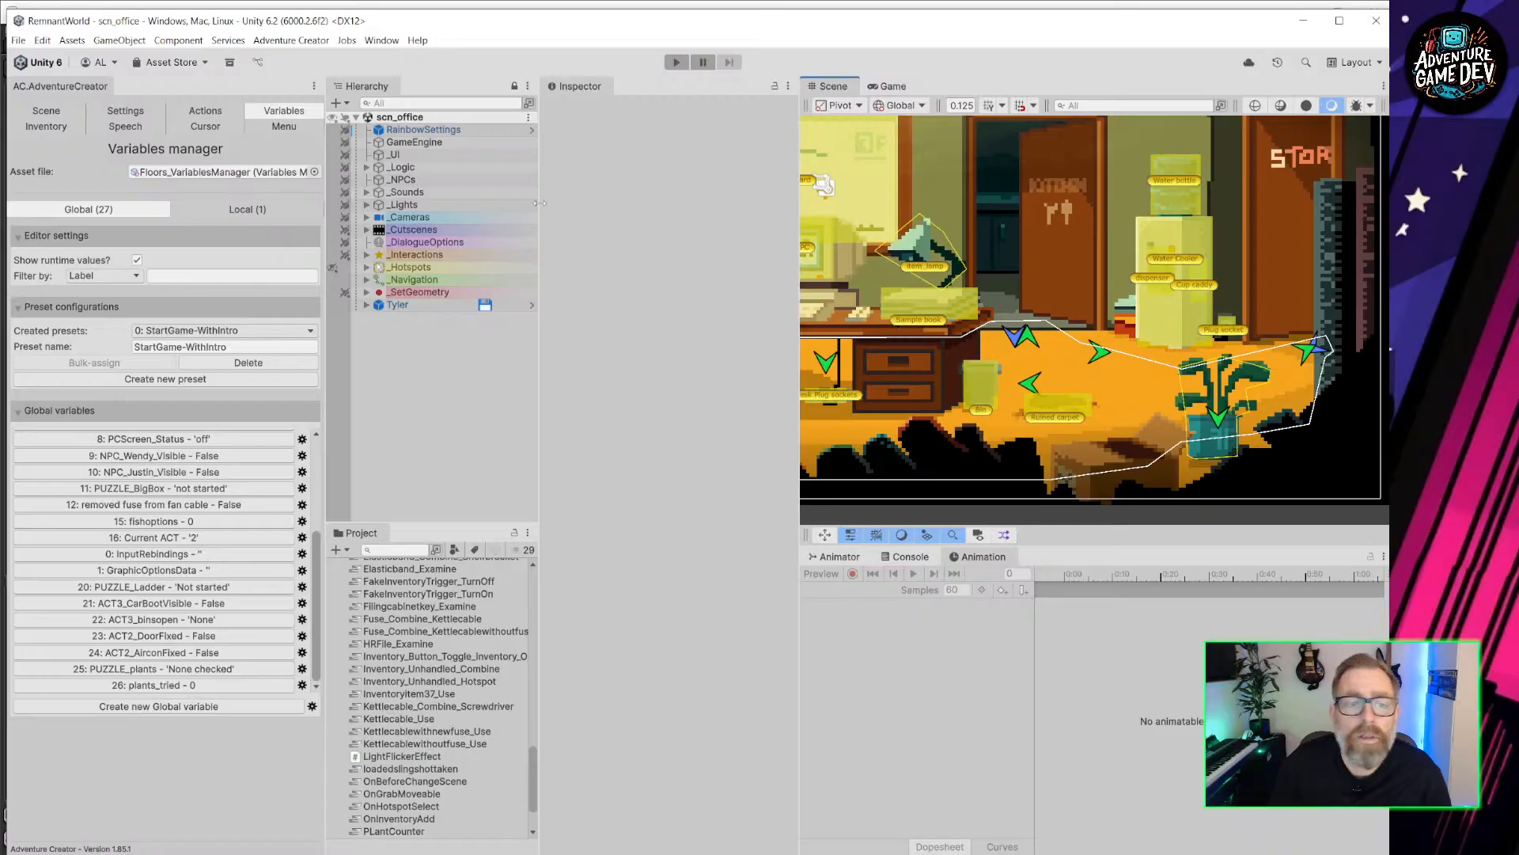
pyautogui.click(371, 293)
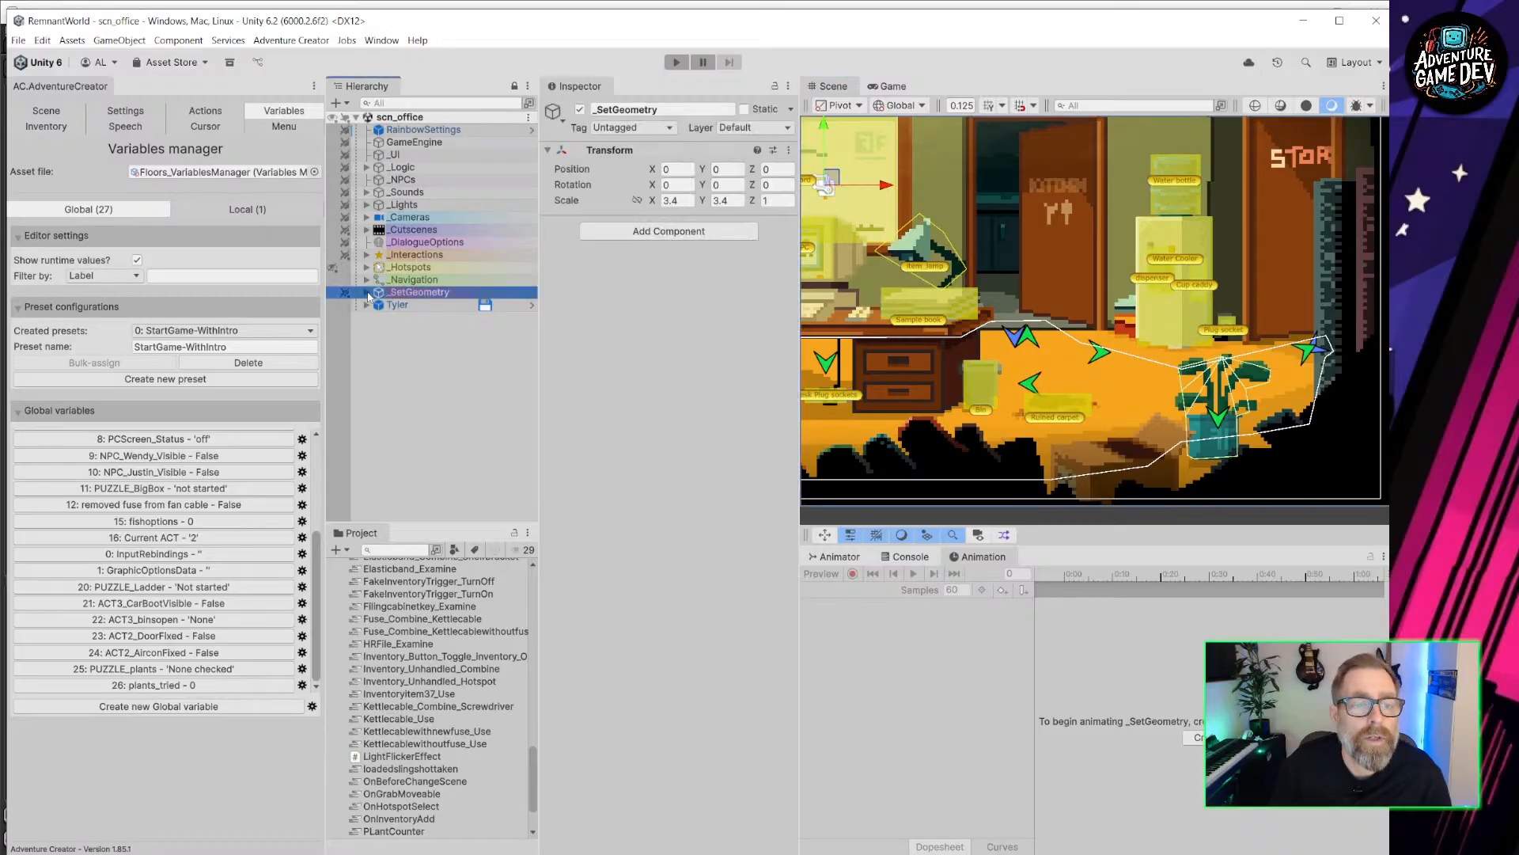
pyautogui.click(366, 292)
pyautogui.click(473, 367)
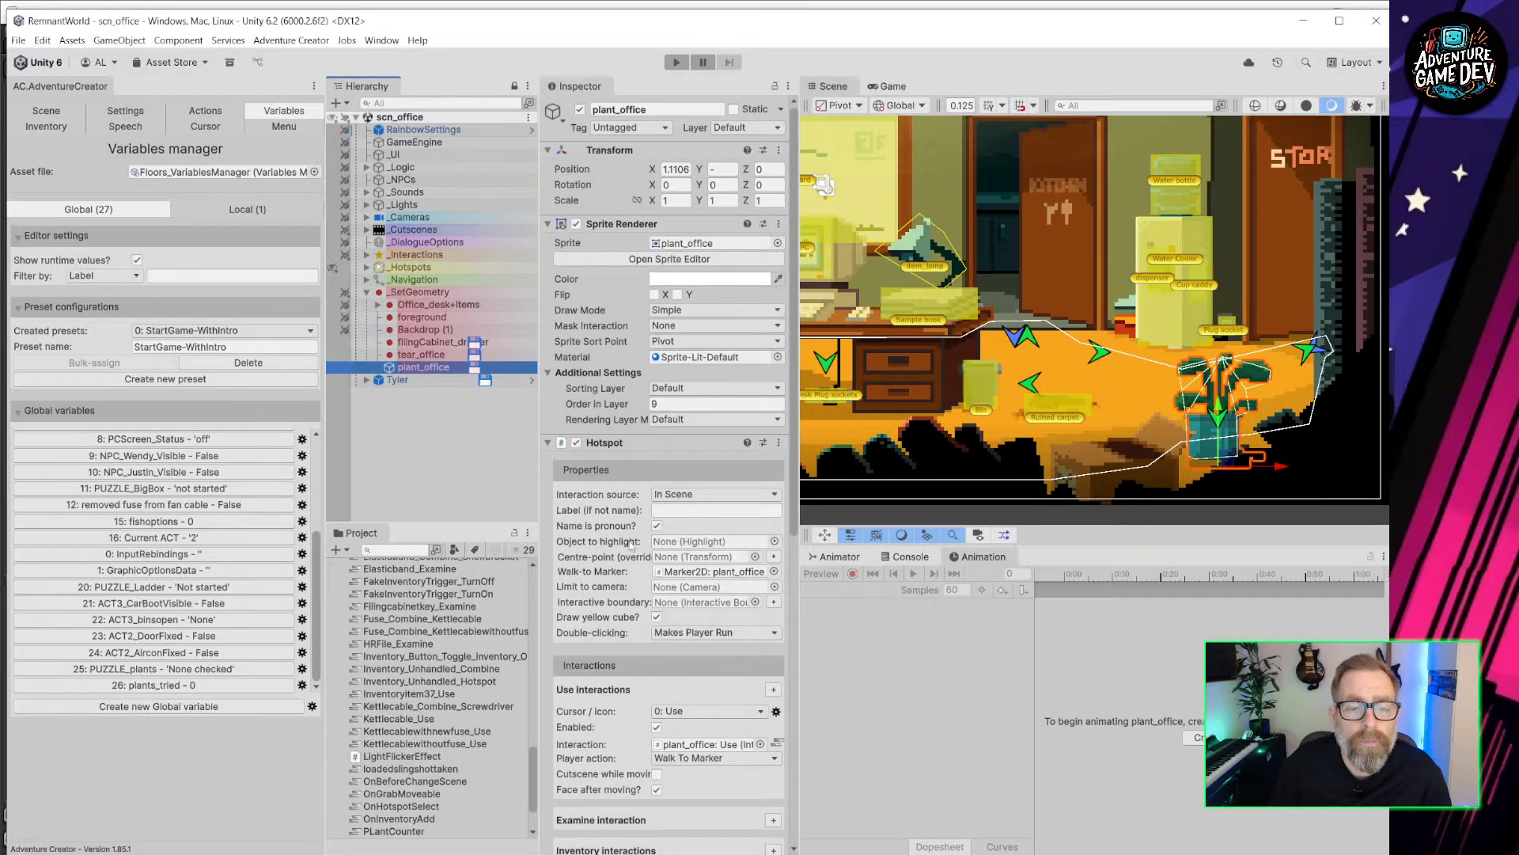
pyautogui.click(700, 511)
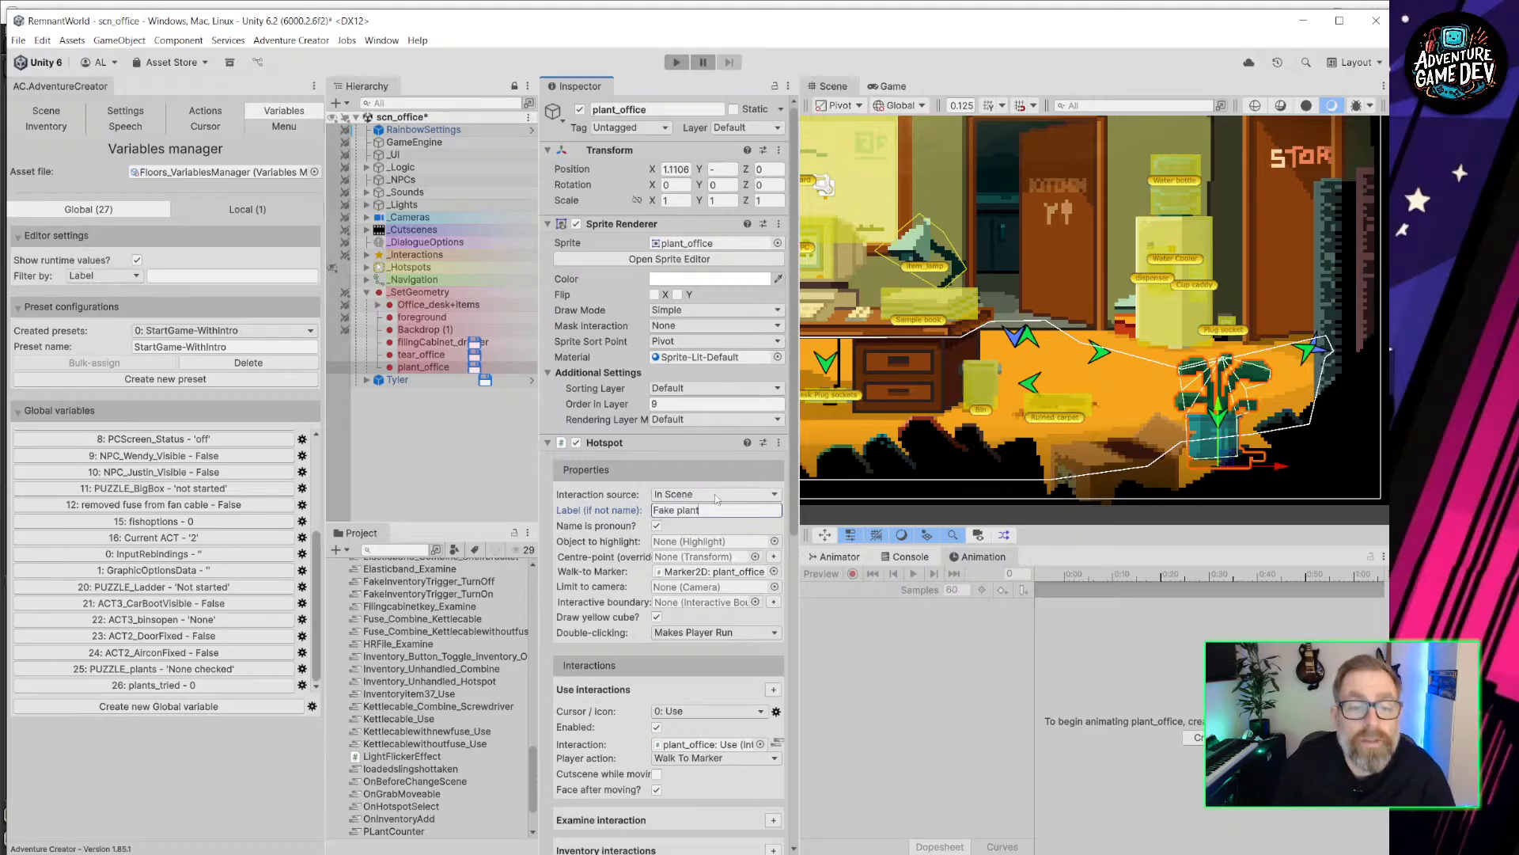
# Set the Game view to Play Maximized and start playing scn_office.
pyautogui.click(907, 86)
pyautogui.click(1193, 103)
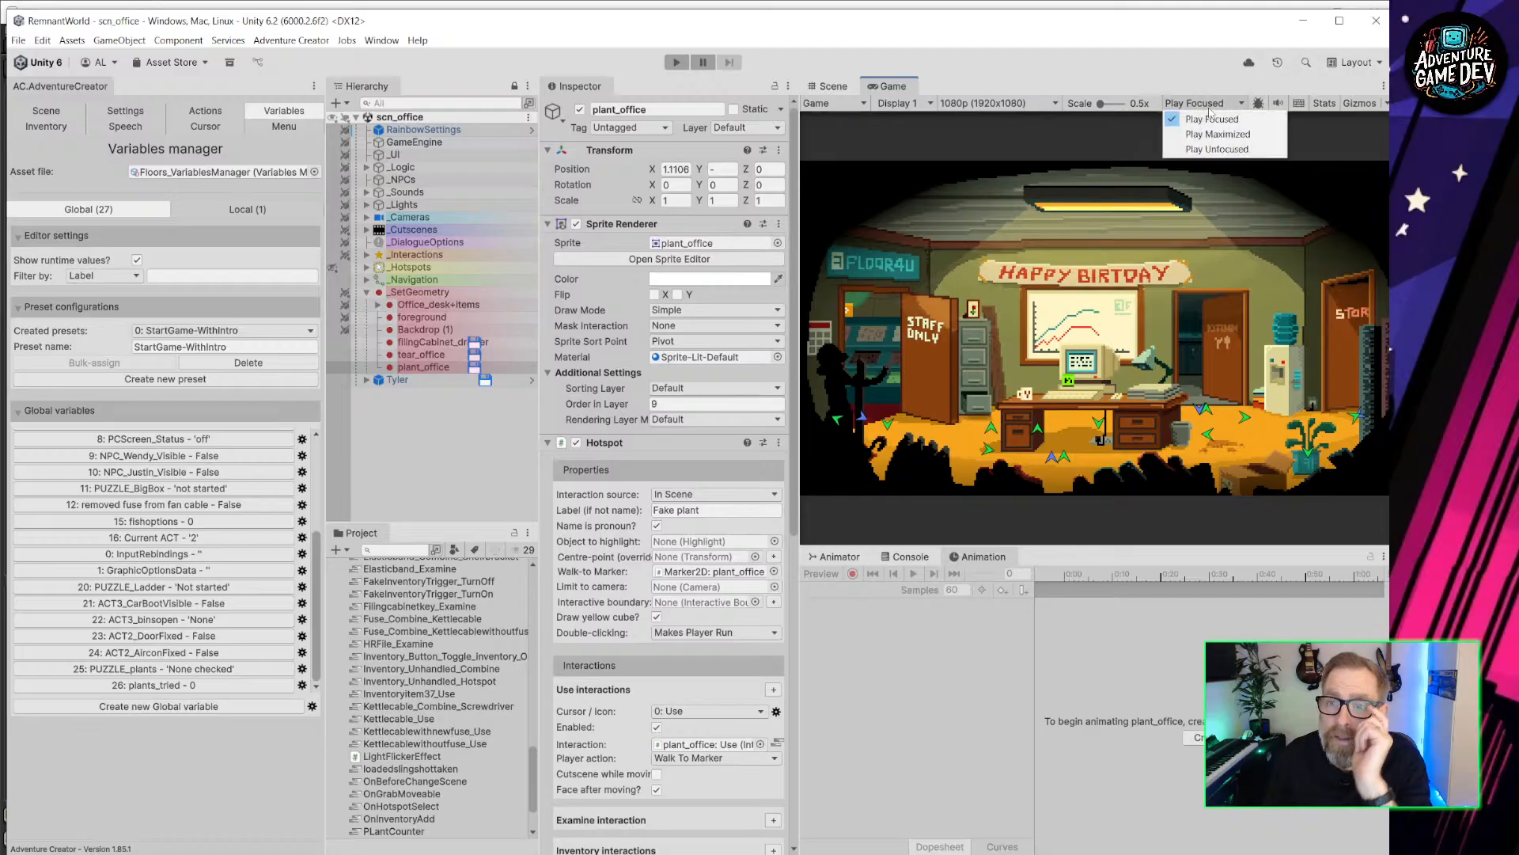
pyautogui.click(1219, 134)
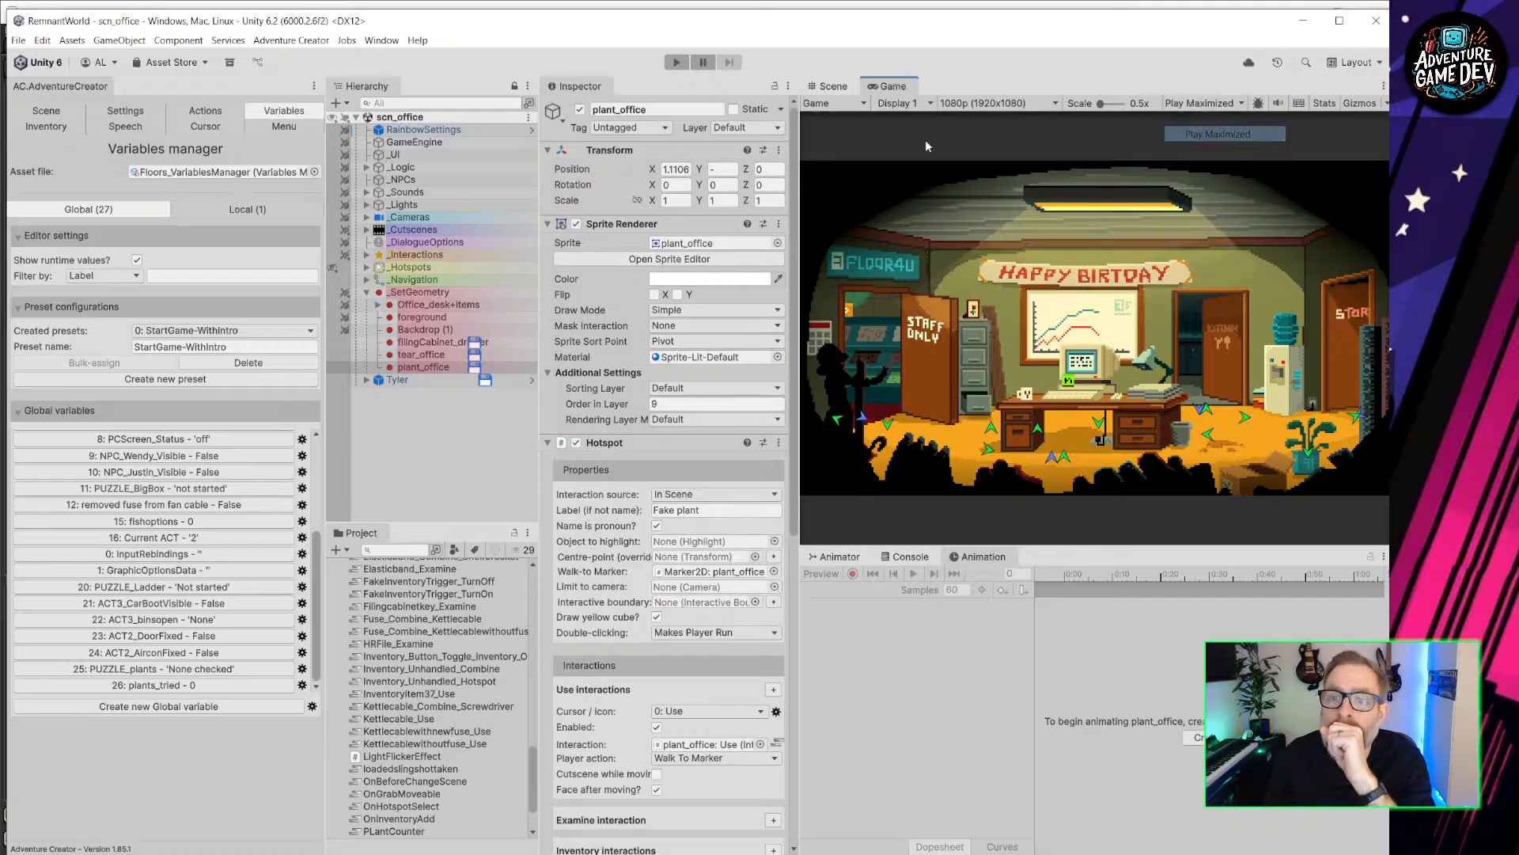
pyautogui.click(675, 63)
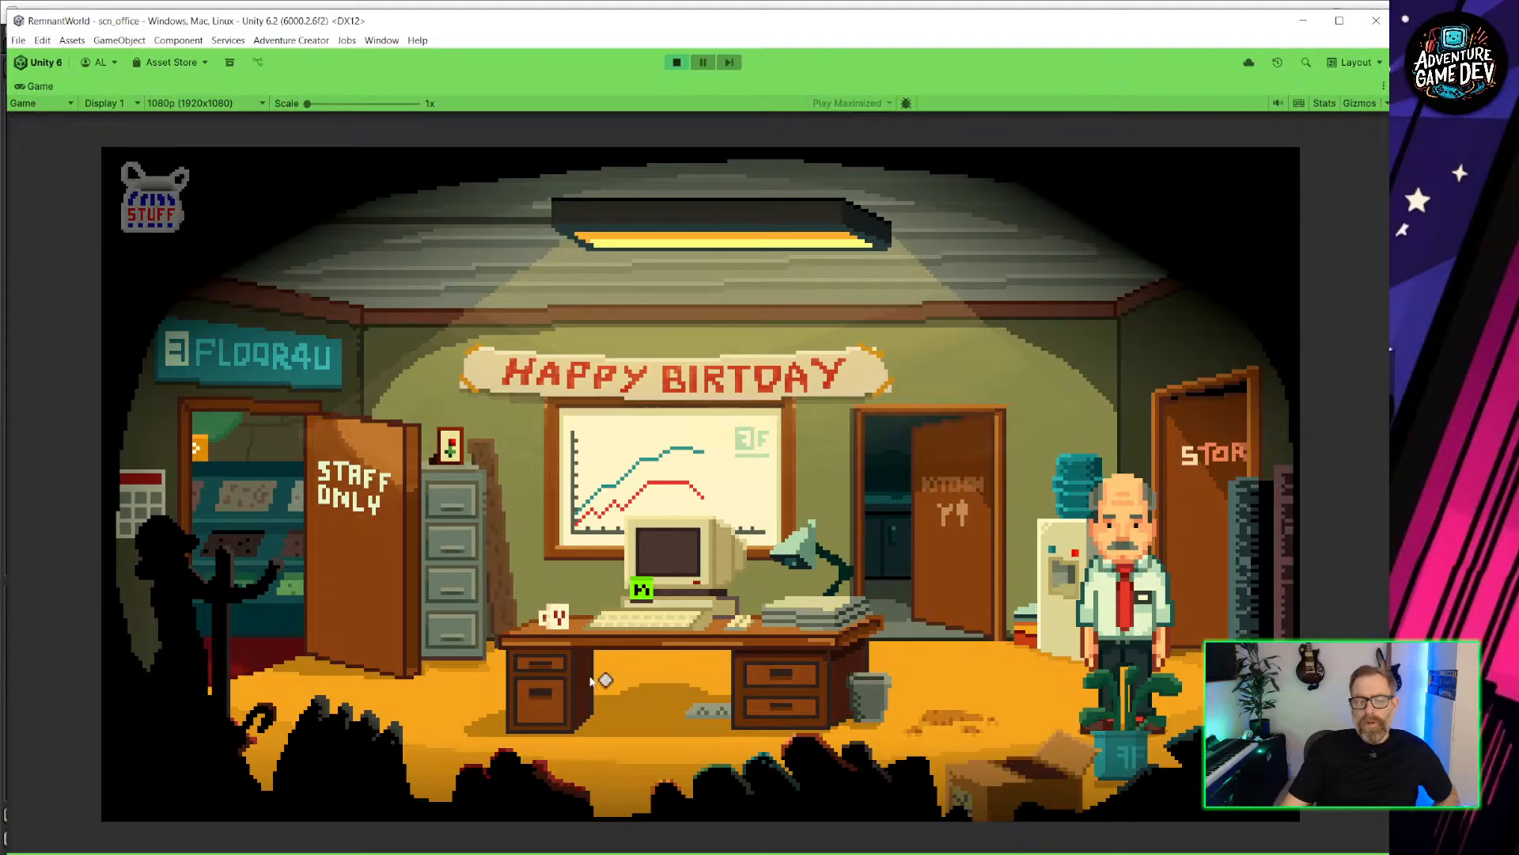
# Enter the storeroom from the office, switch on its light and play-test the interaction with the fake plant.
pyautogui.click(1175, 519)
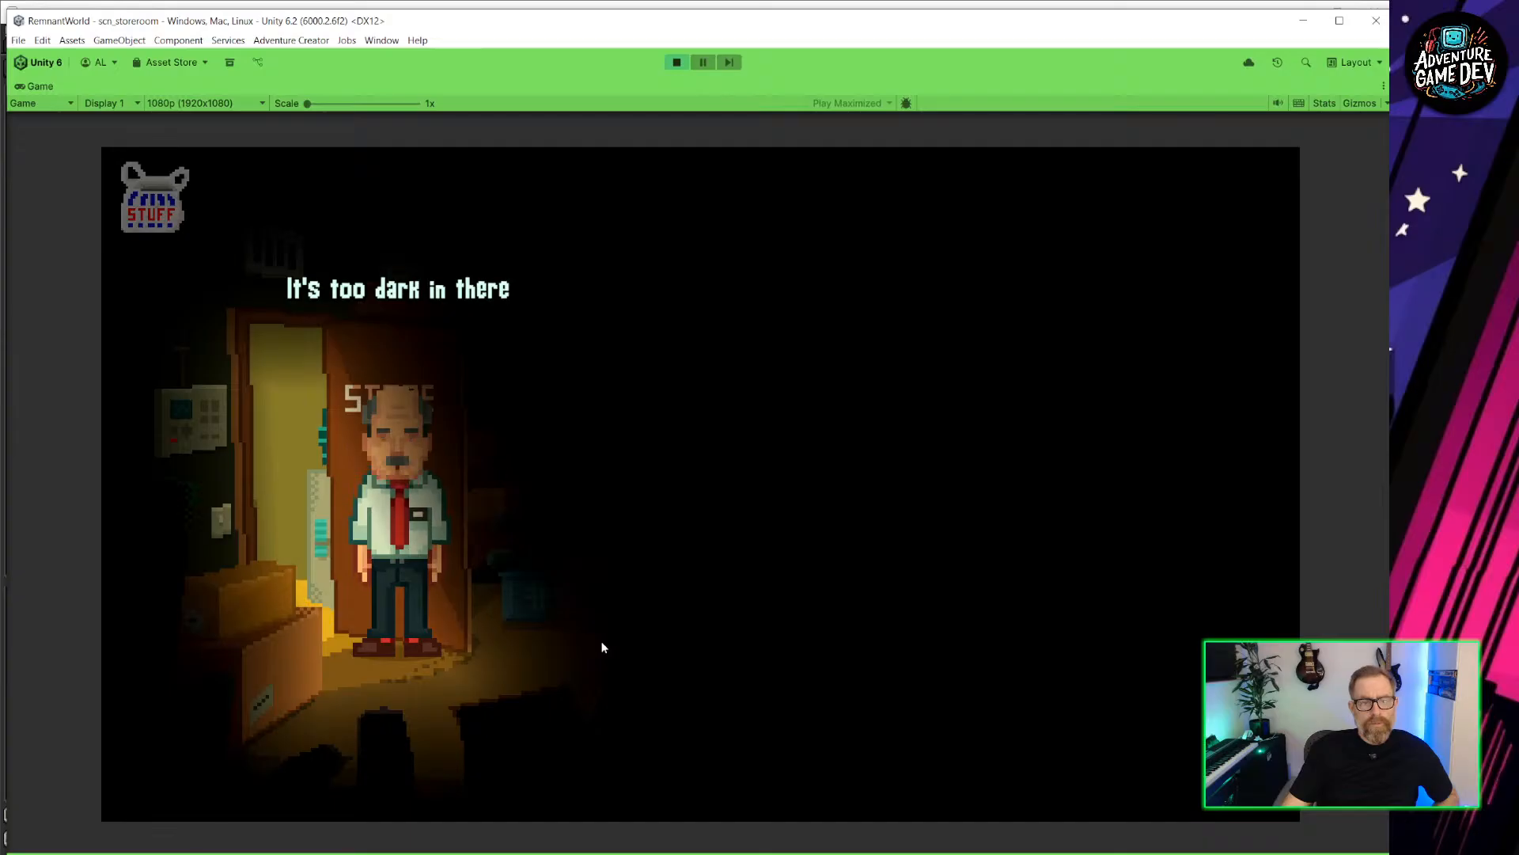
pyautogui.click(534, 659)
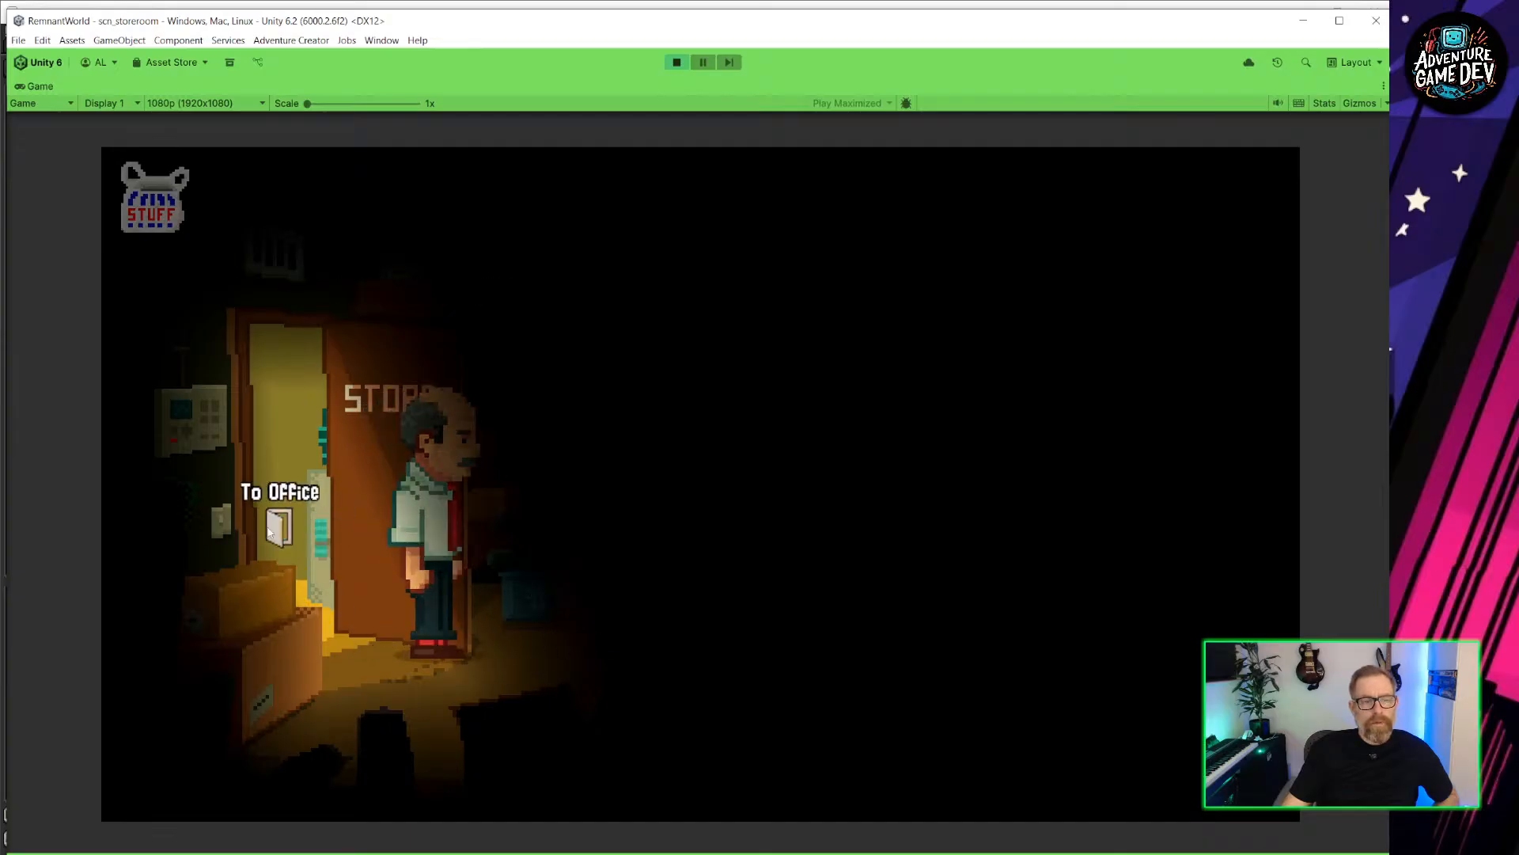
pyautogui.click(223, 523)
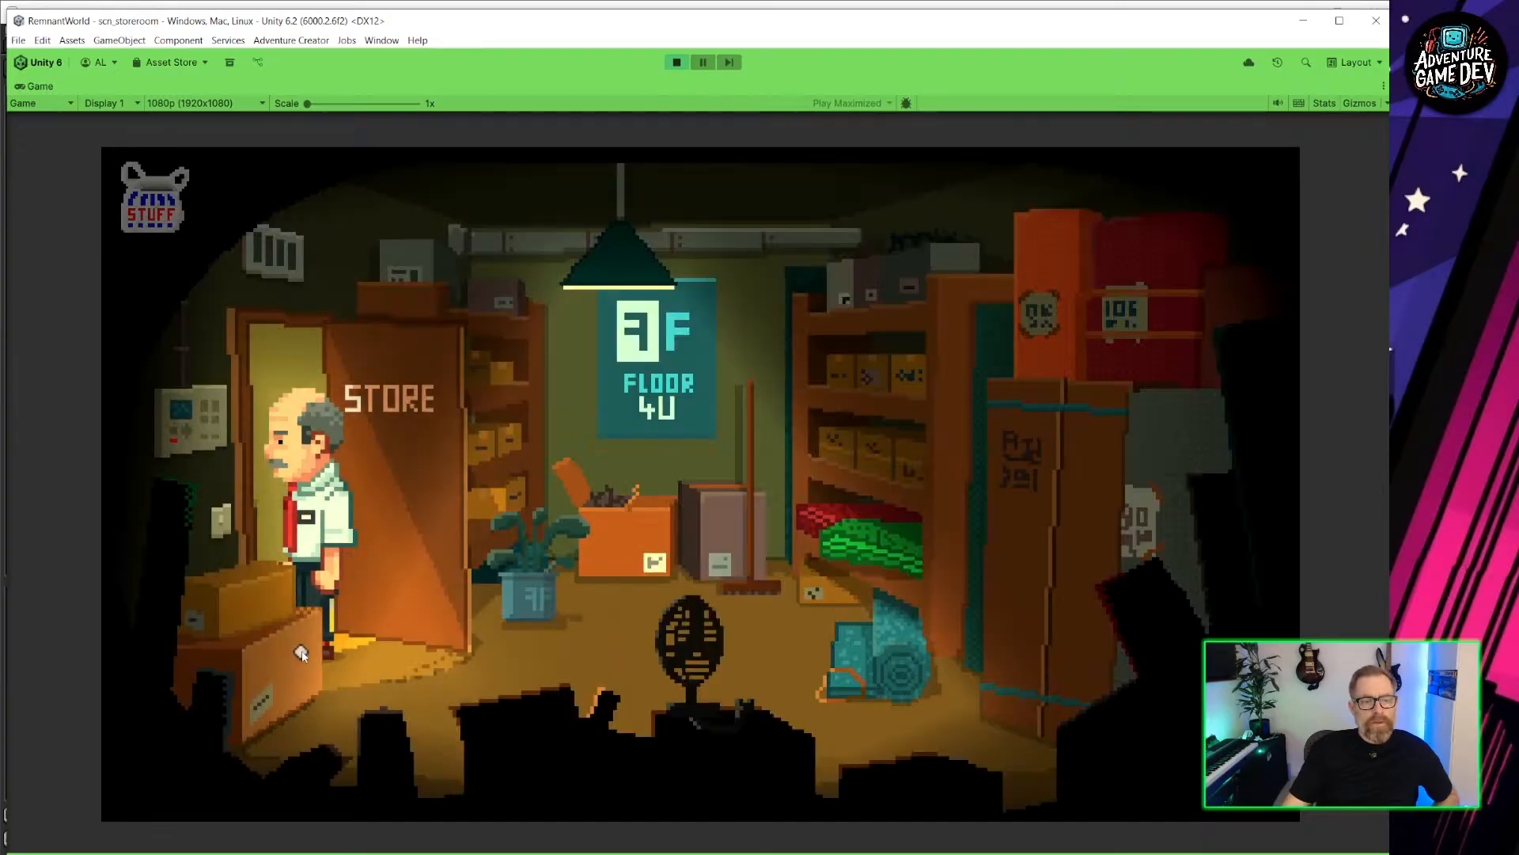
pyautogui.click(516, 584)
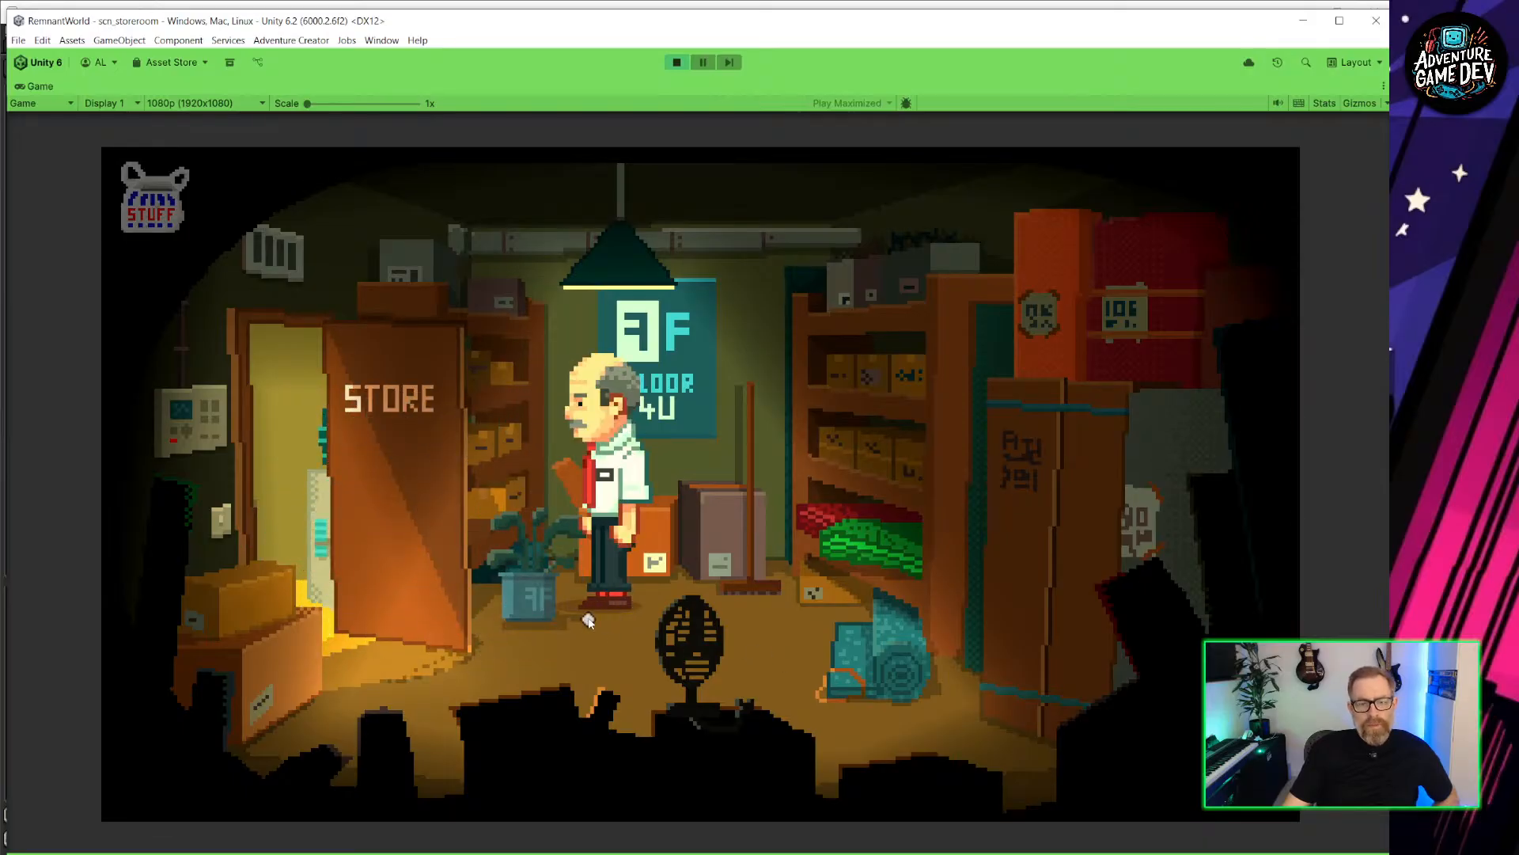
pyautogui.click(610, 658)
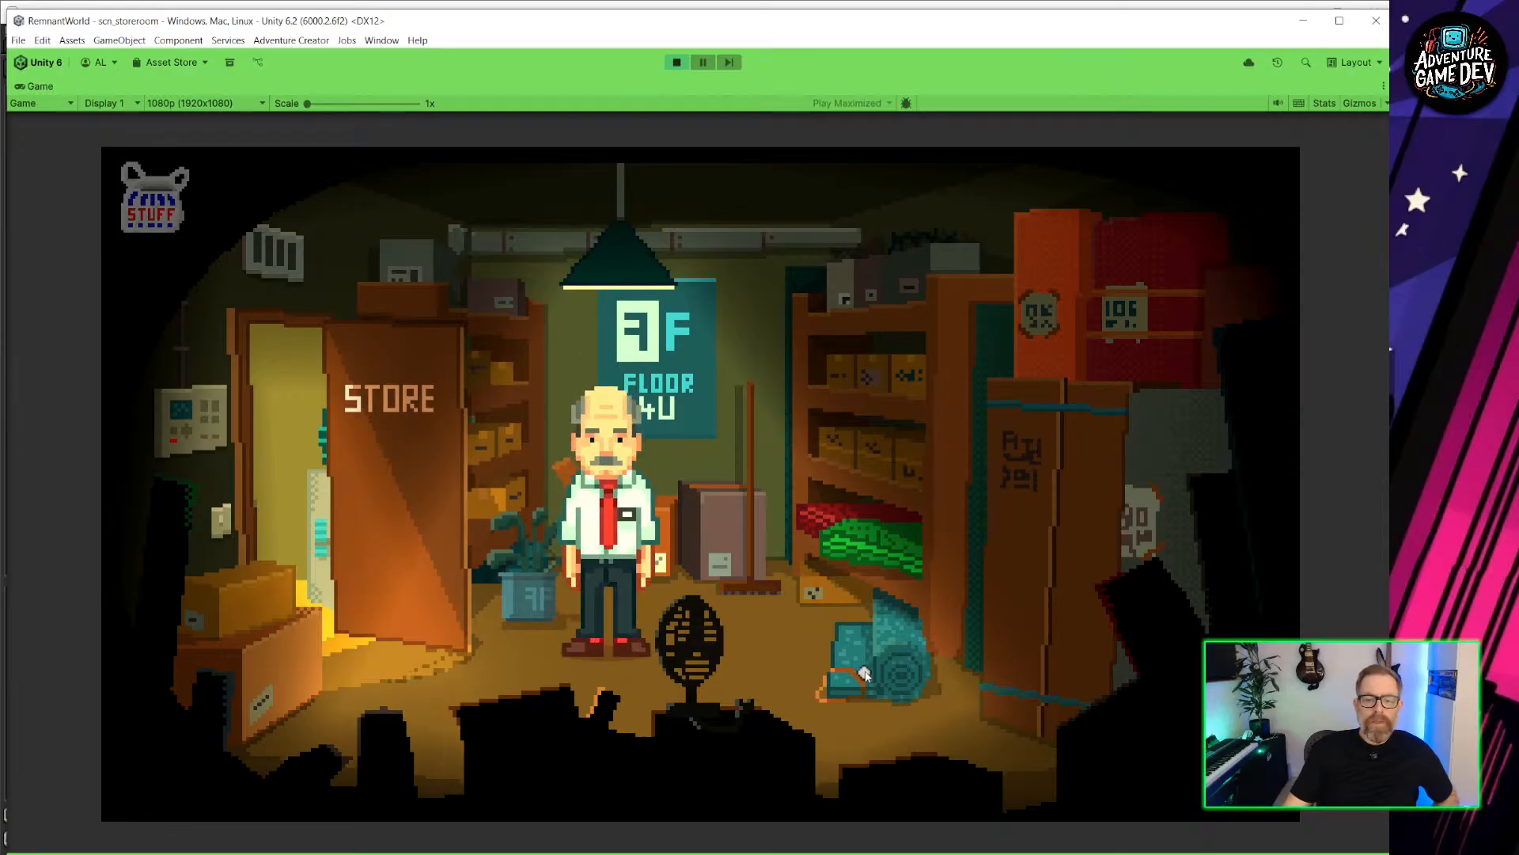
# Walk through the office to the shop floor, play-test the fake plant near the table, and return to the office.
pyautogui.click(323, 474)
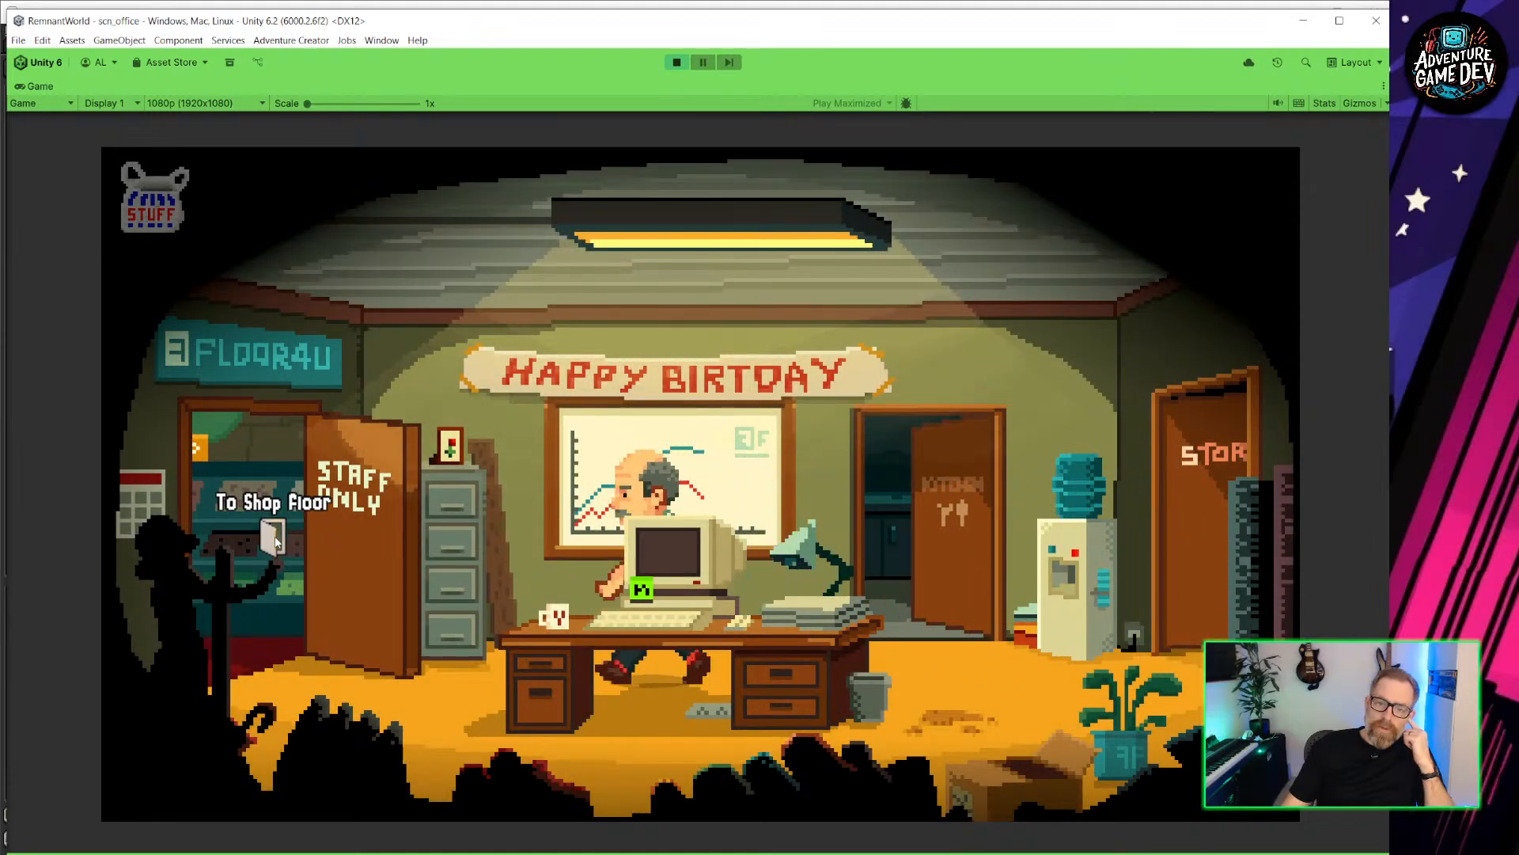
pyautogui.click(275, 541)
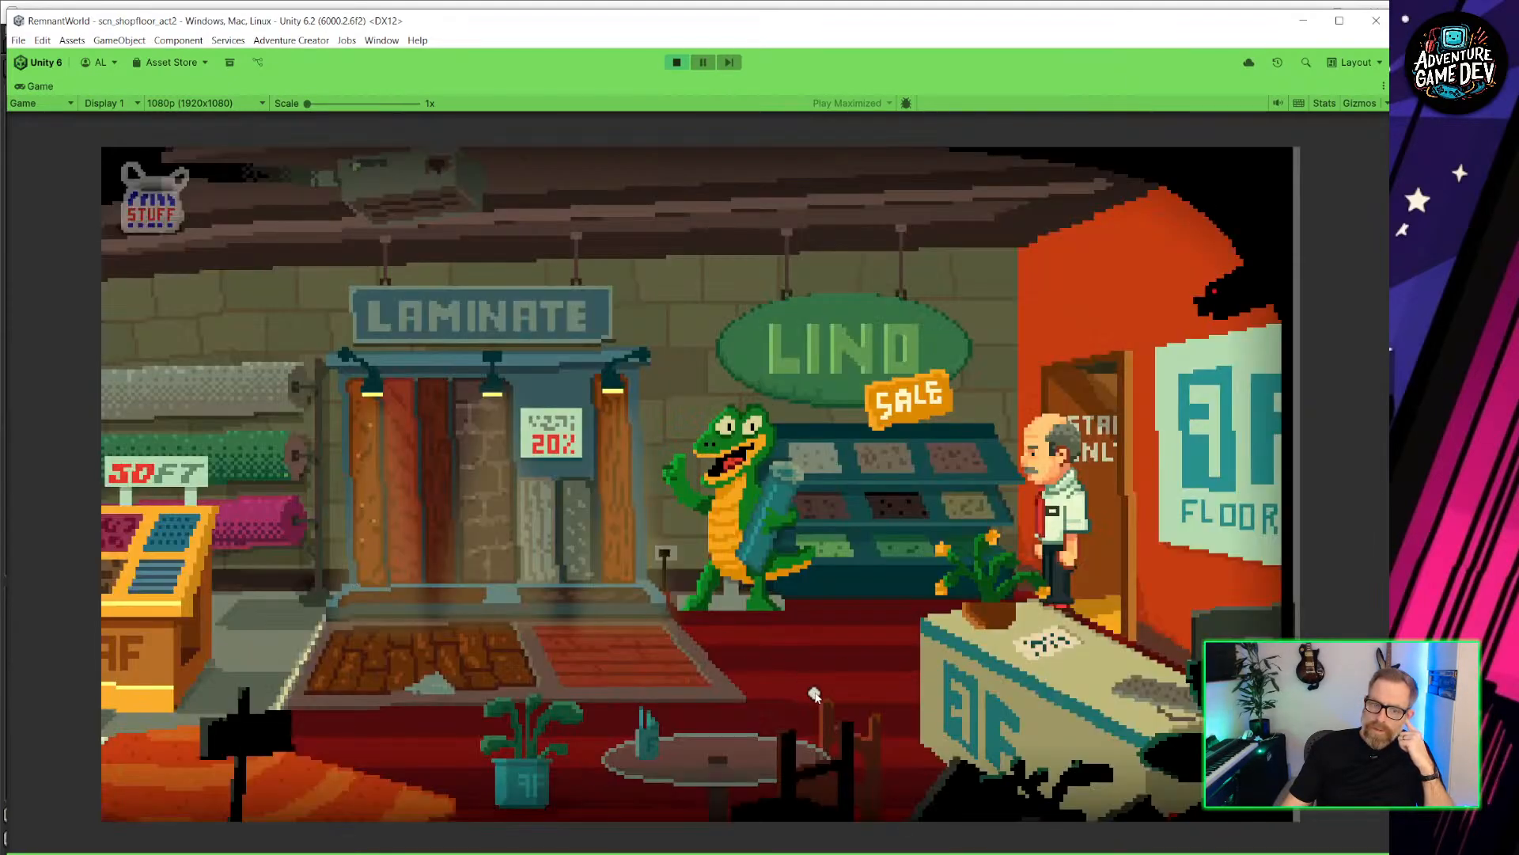
pyautogui.click(537, 769)
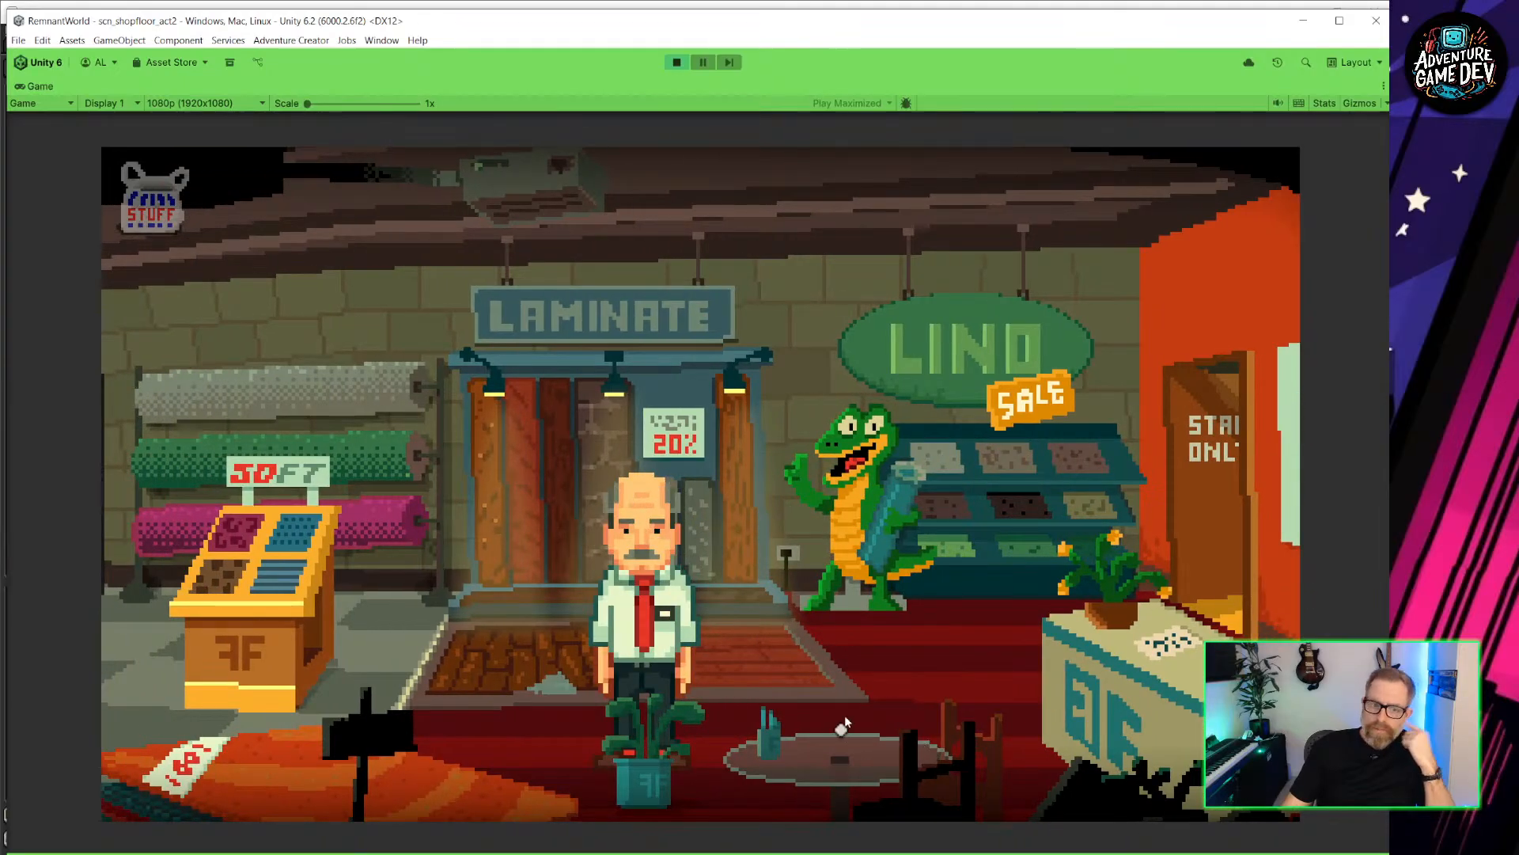
pyautogui.click(922, 683)
pyautogui.click(987, 635)
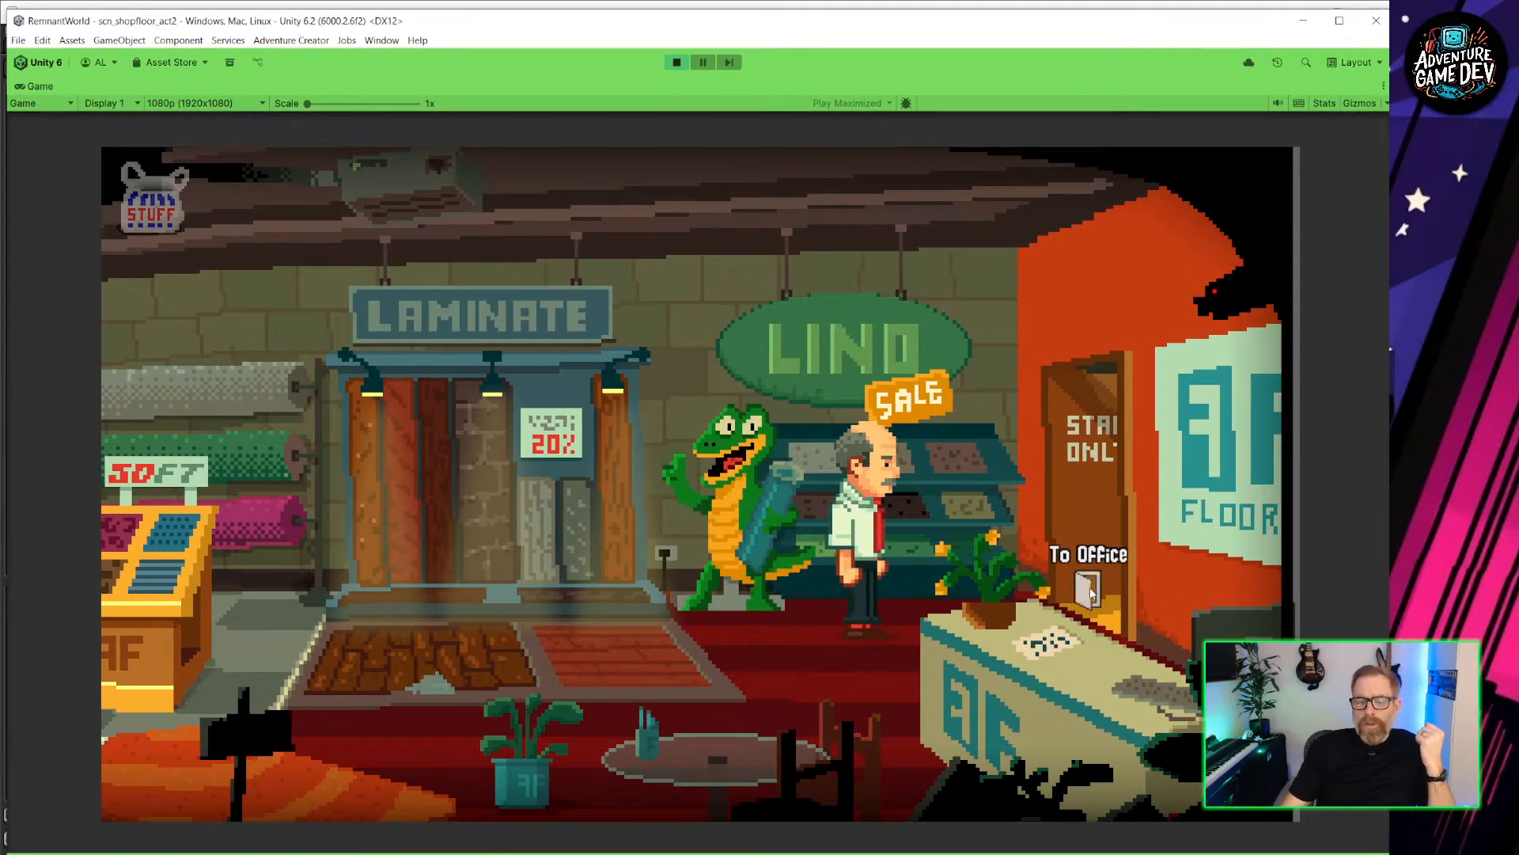
pyautogui.click(1105, 574)
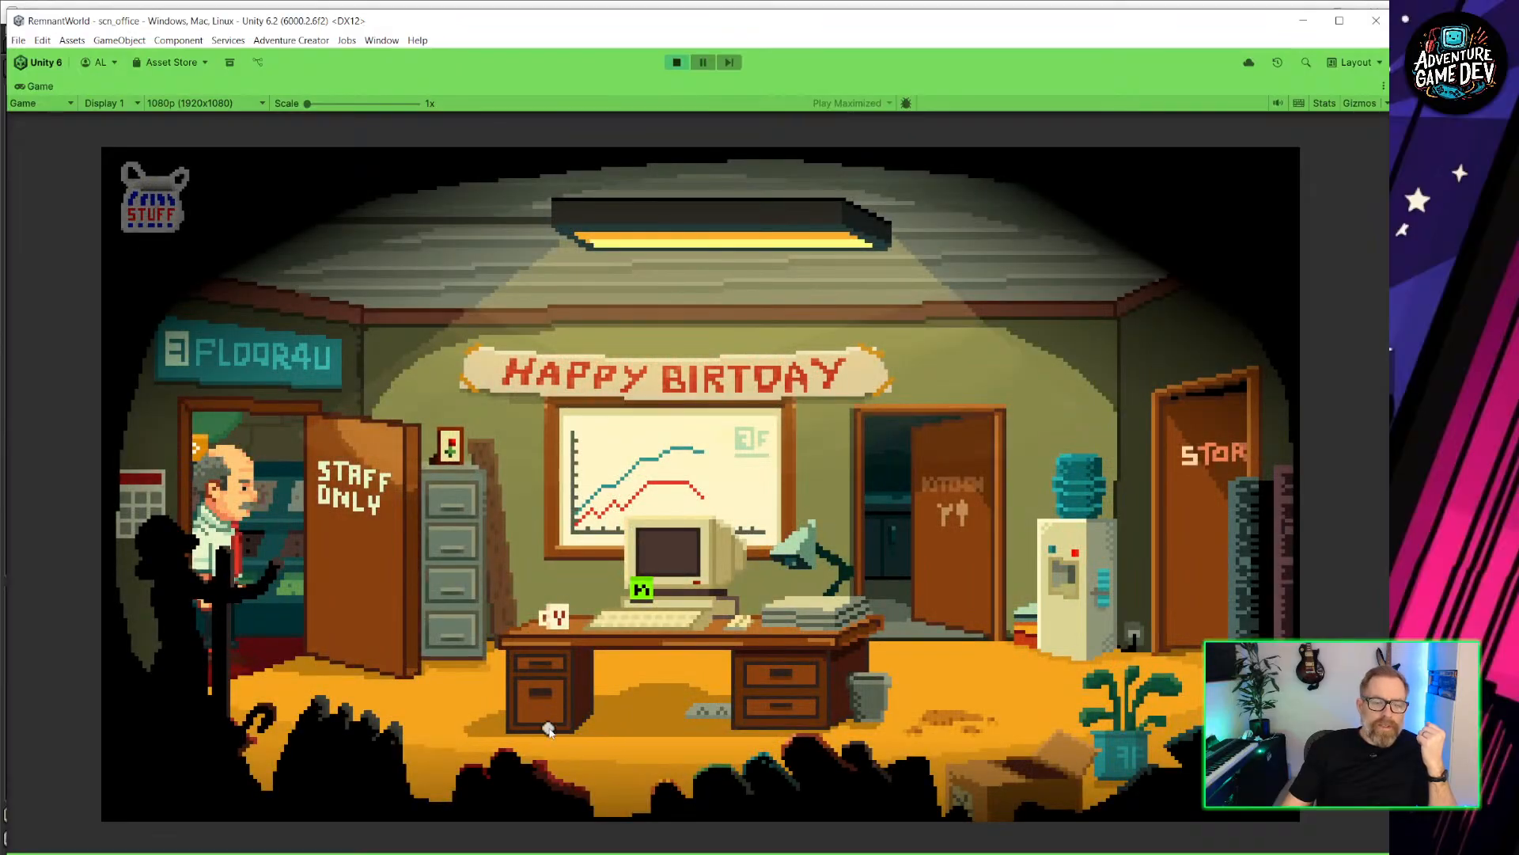
pyautogui.click(689, 774)
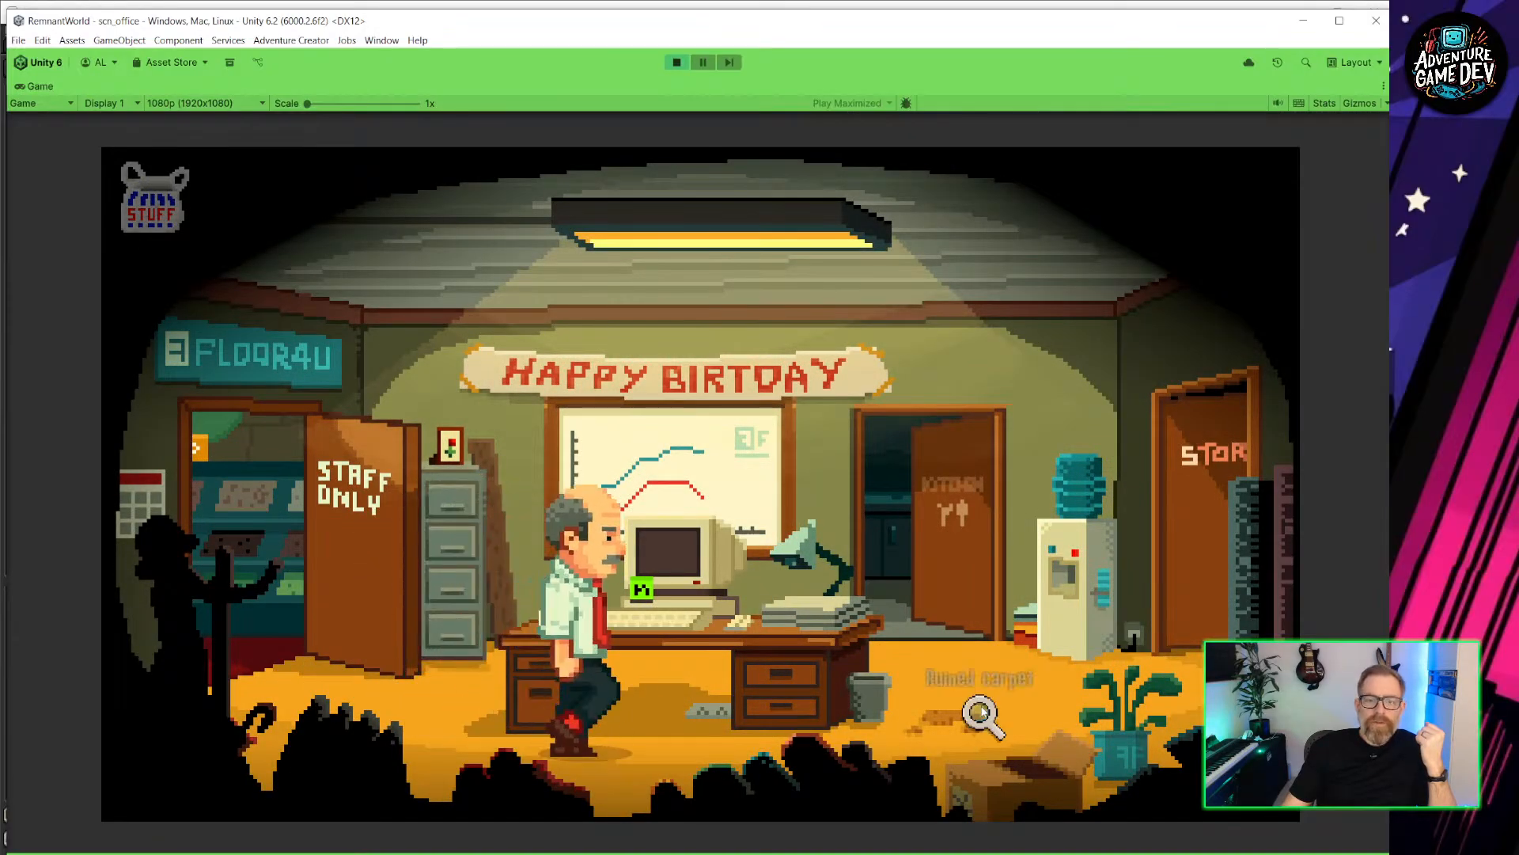